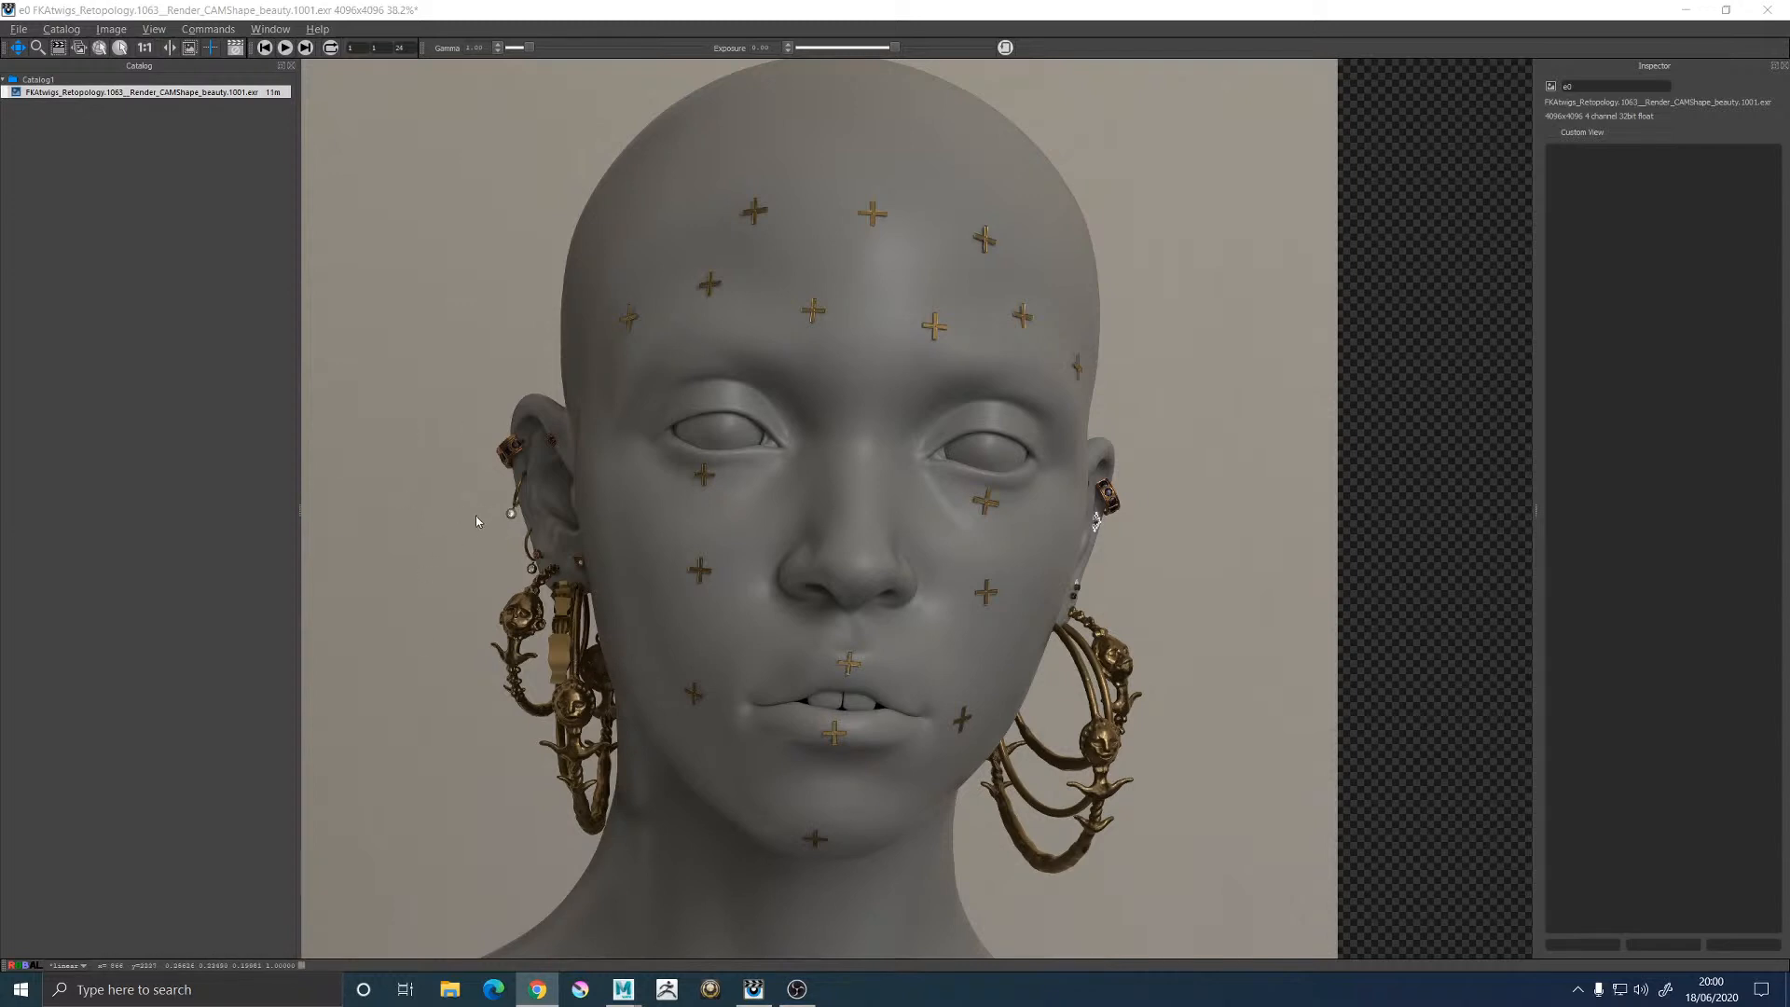
# Examine the ear jewellery and the cross-shaped face studs in the rendered head image
pyautogui.scroll(3, 493, 502)
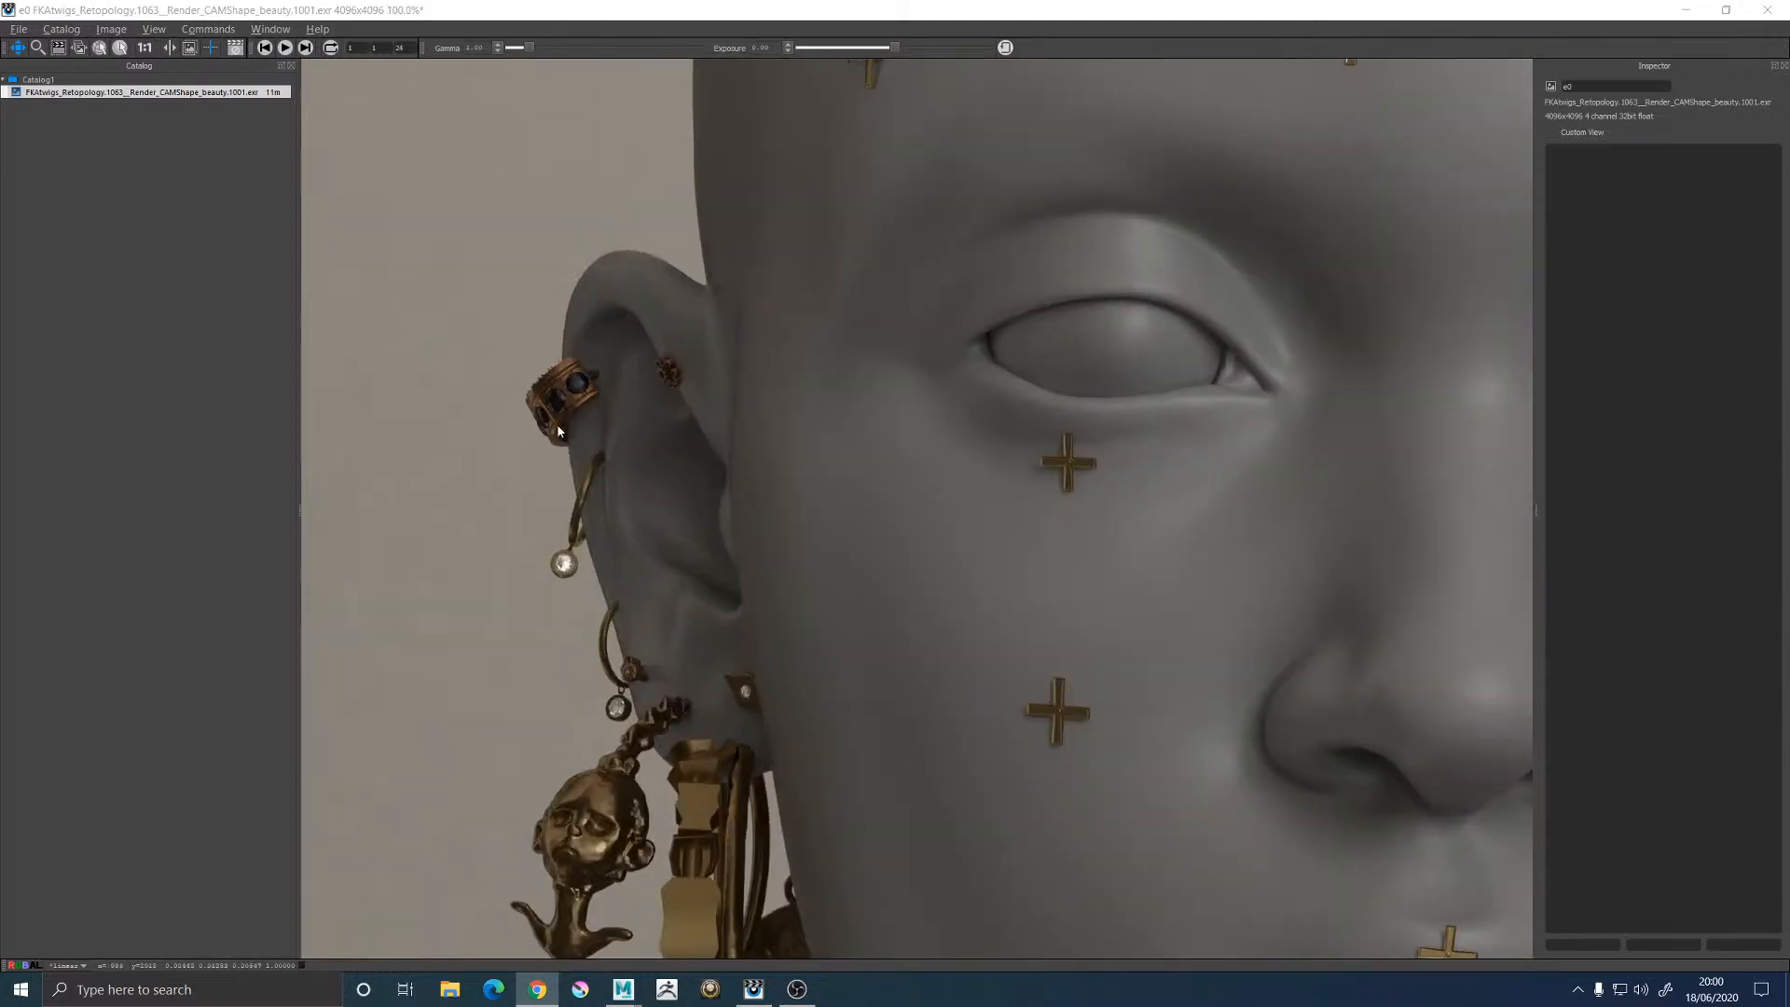
pyautogui.scroll(3, 559, 448)
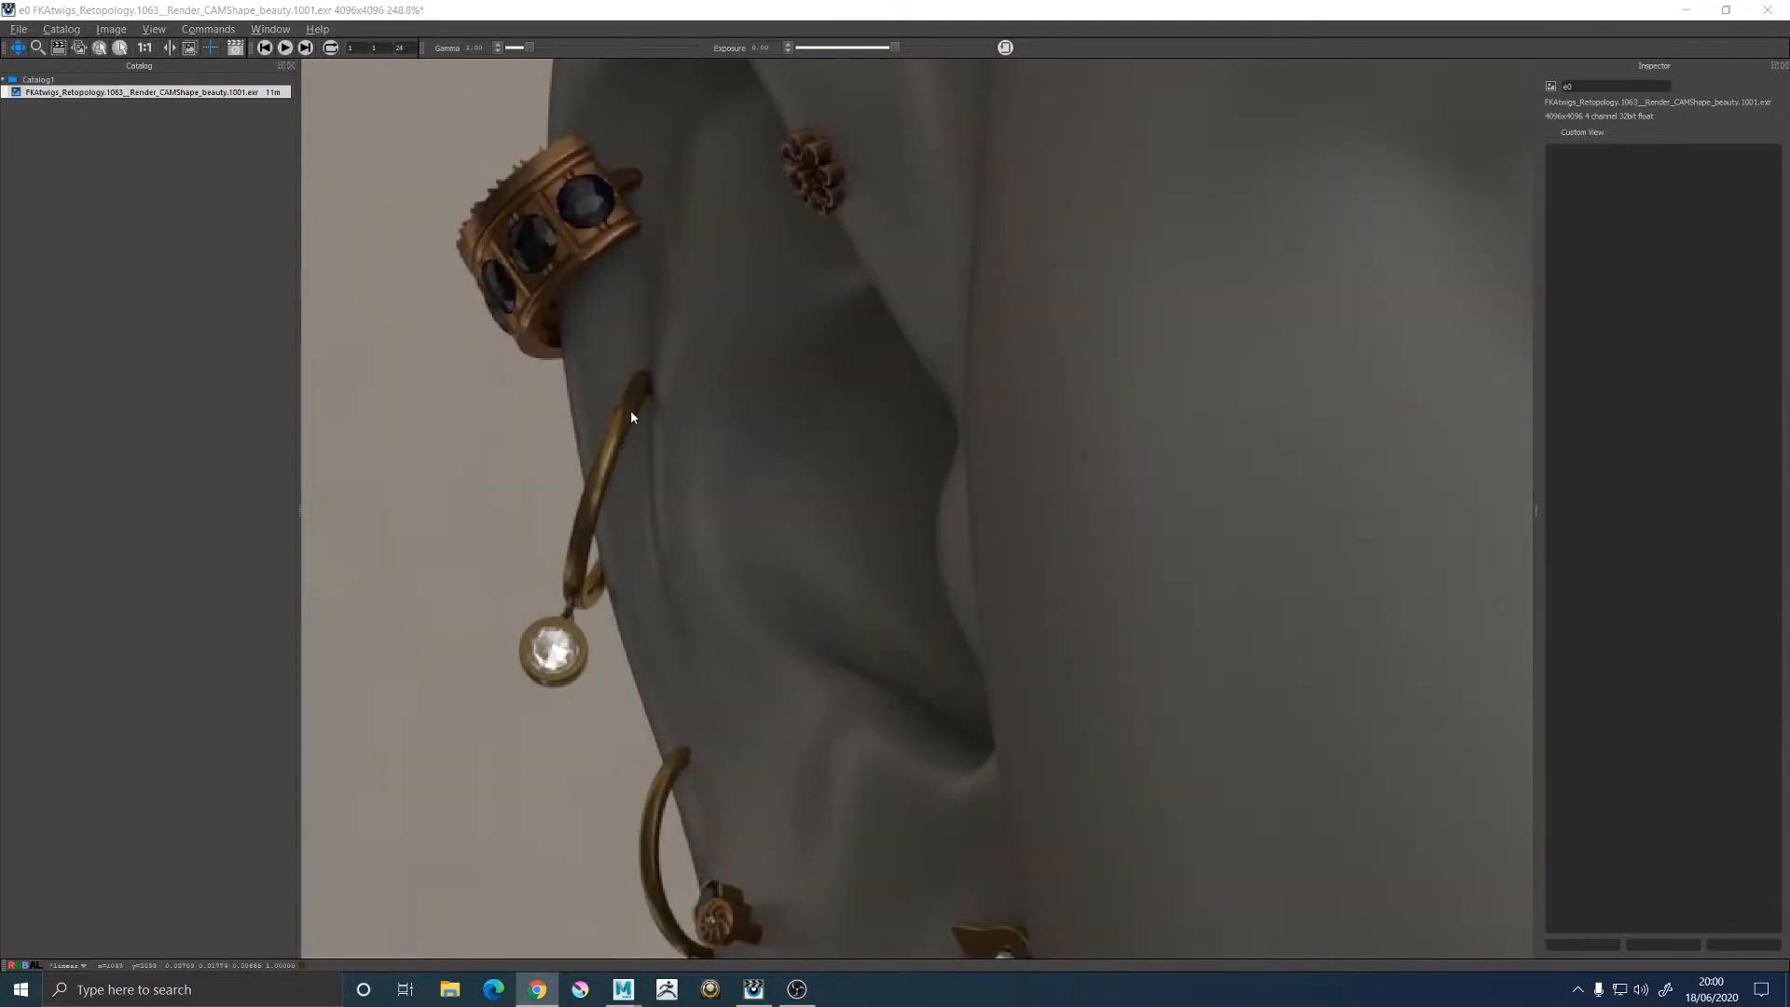
pyautogui.scroll(-3, 631, 416)
pyautogui.scroll(-3, 671, 467)
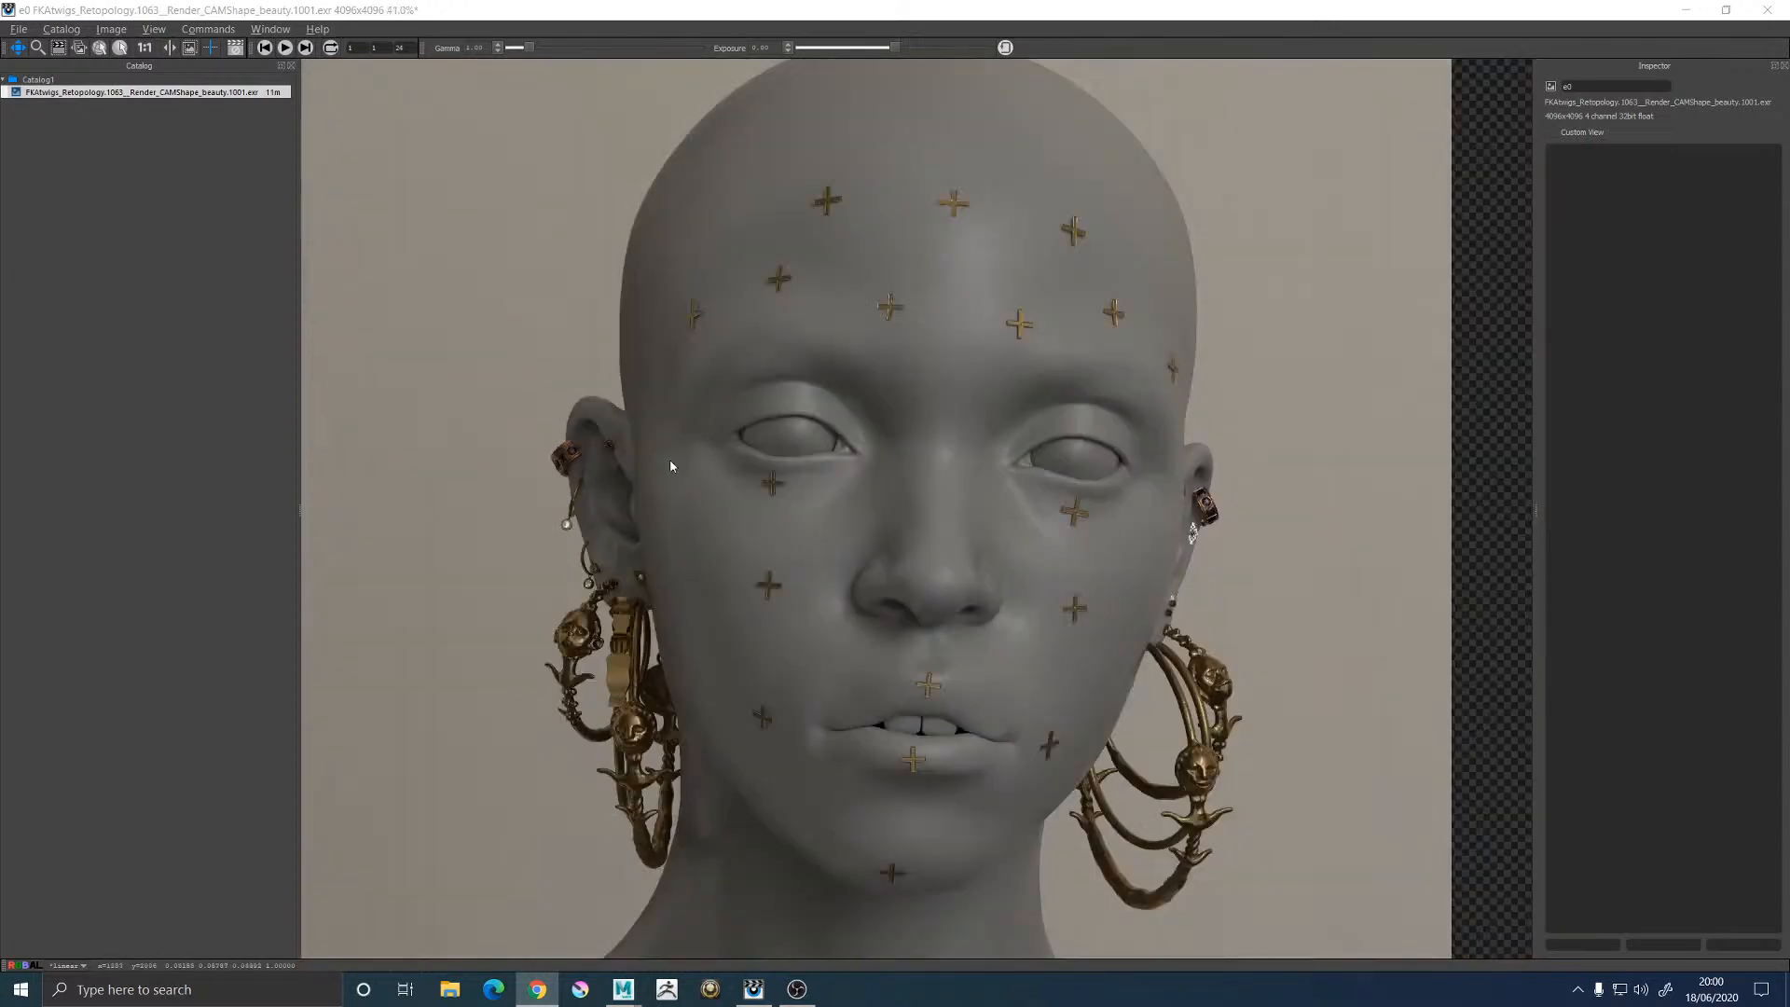
pyautogui.scroll(1, 1174, 510)
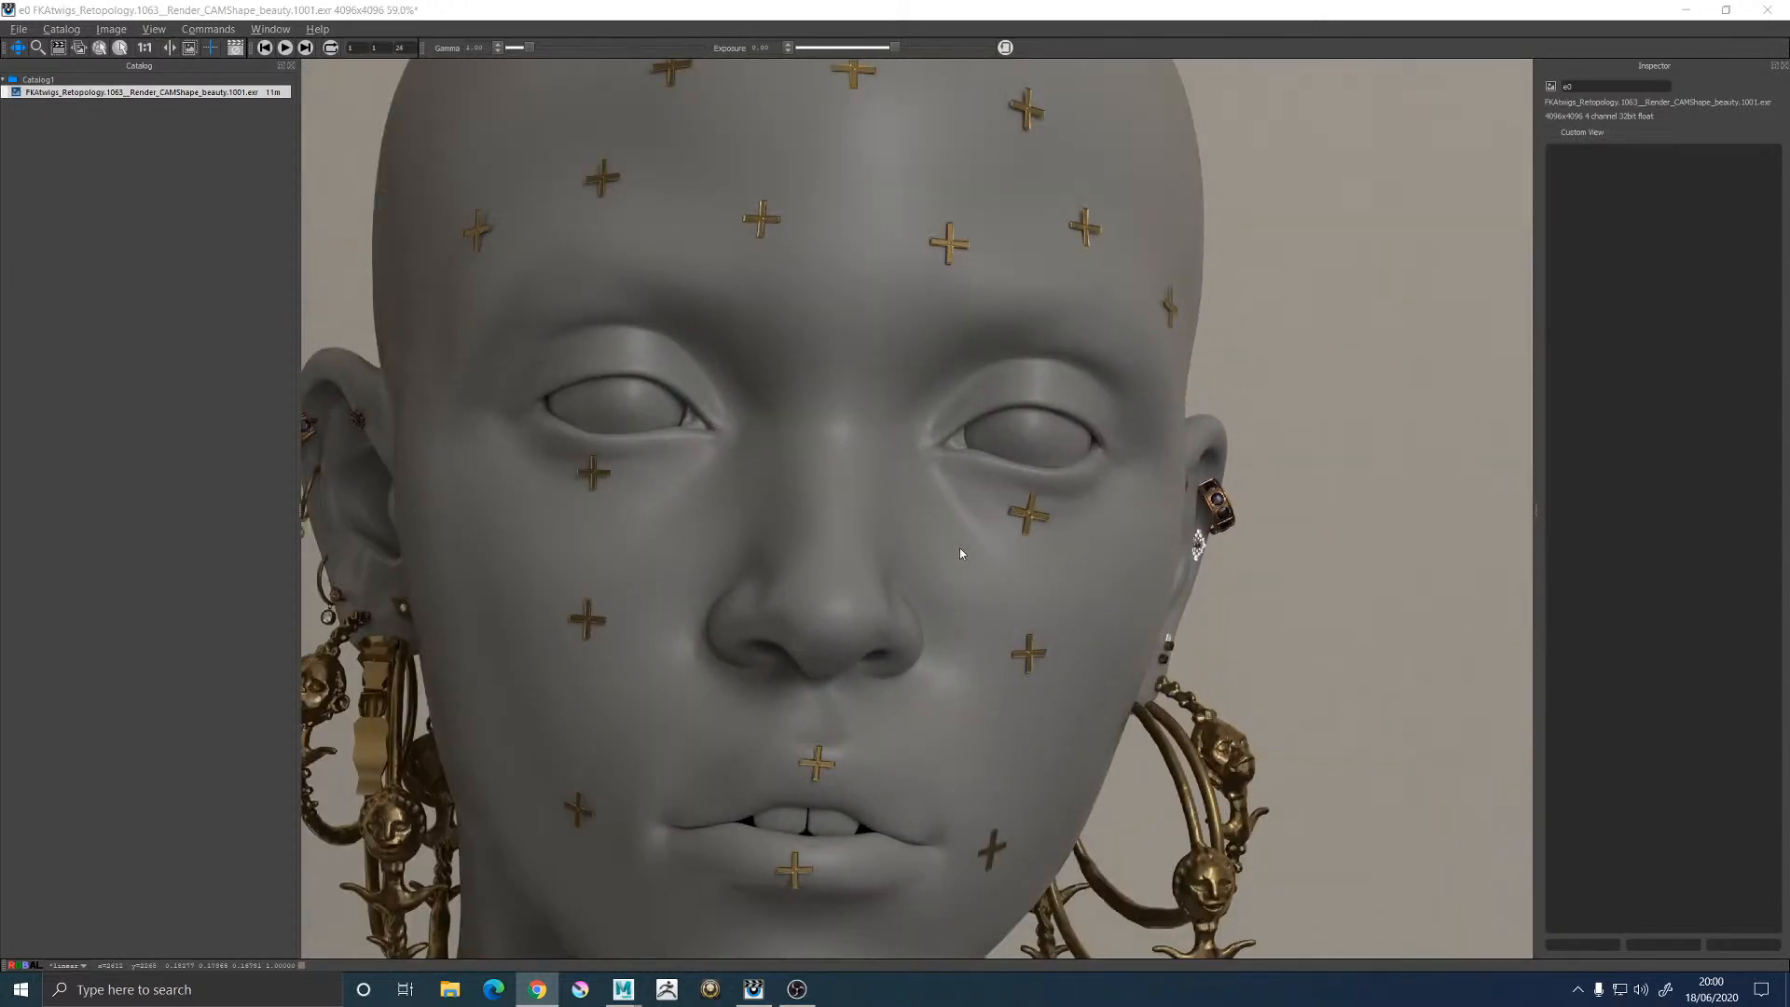
pyautogui.scroll(-2, 653, 597)
pyautogui.scroll(2, 507, 701)
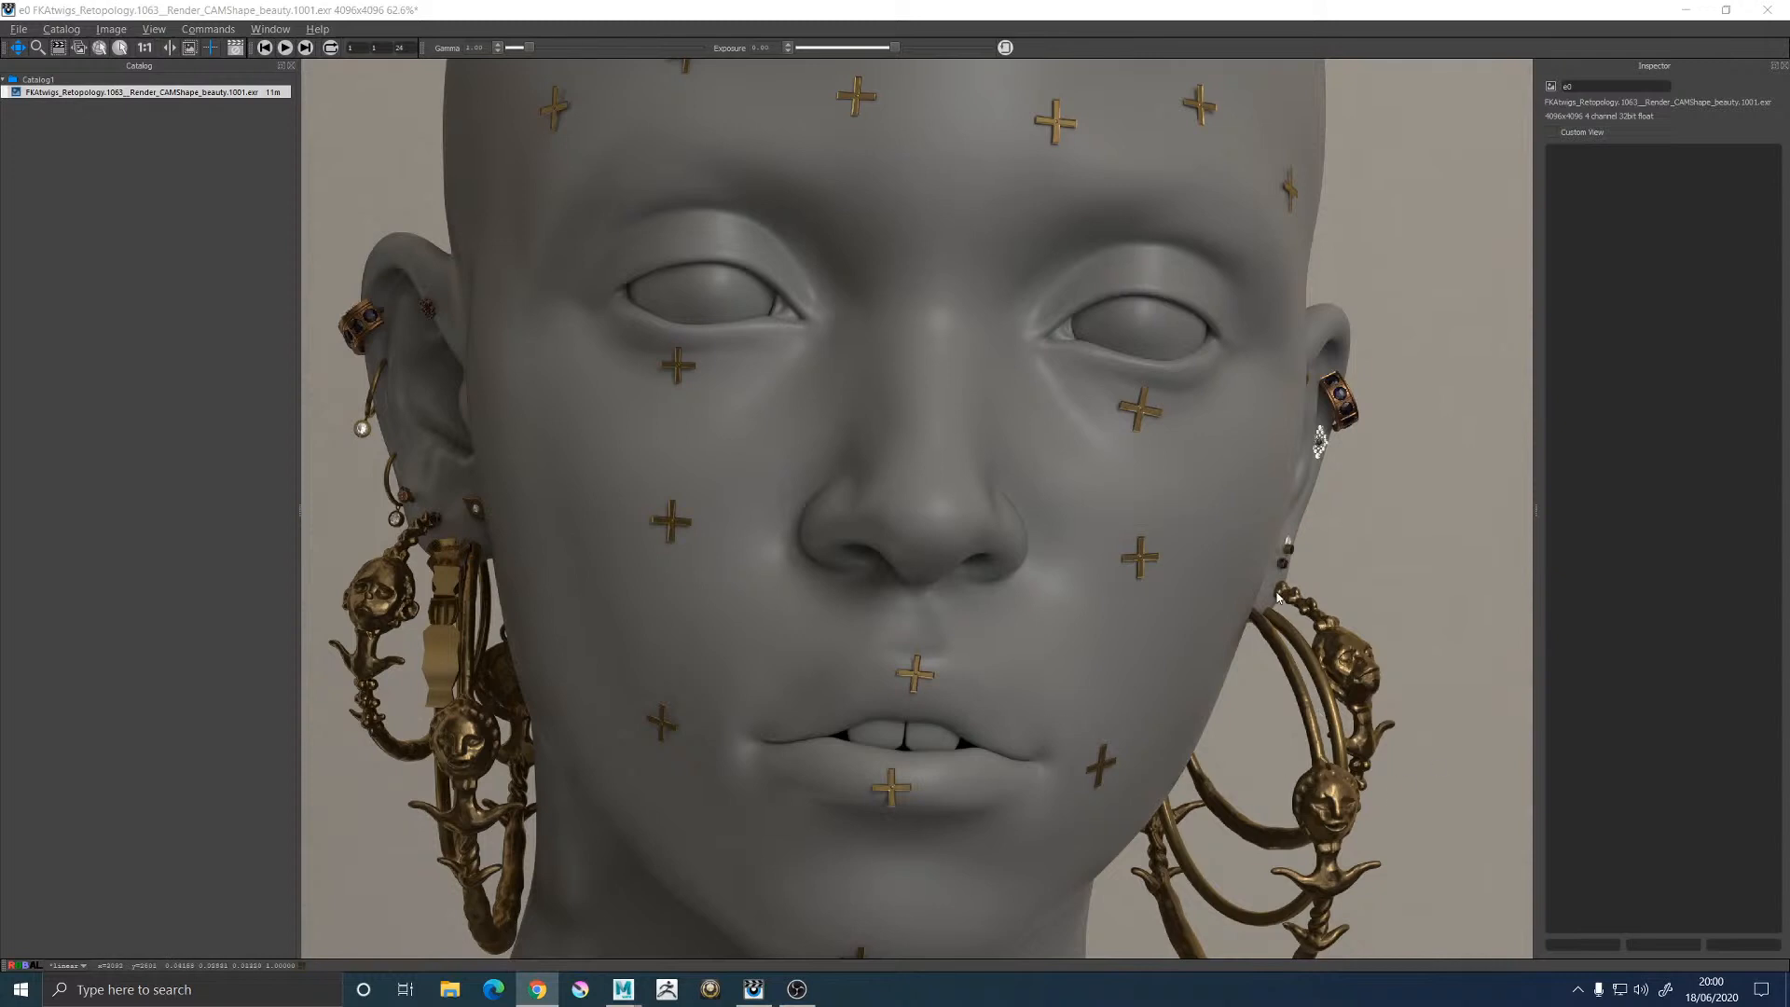
pyautogui.scroll(-2, 1304, 627)
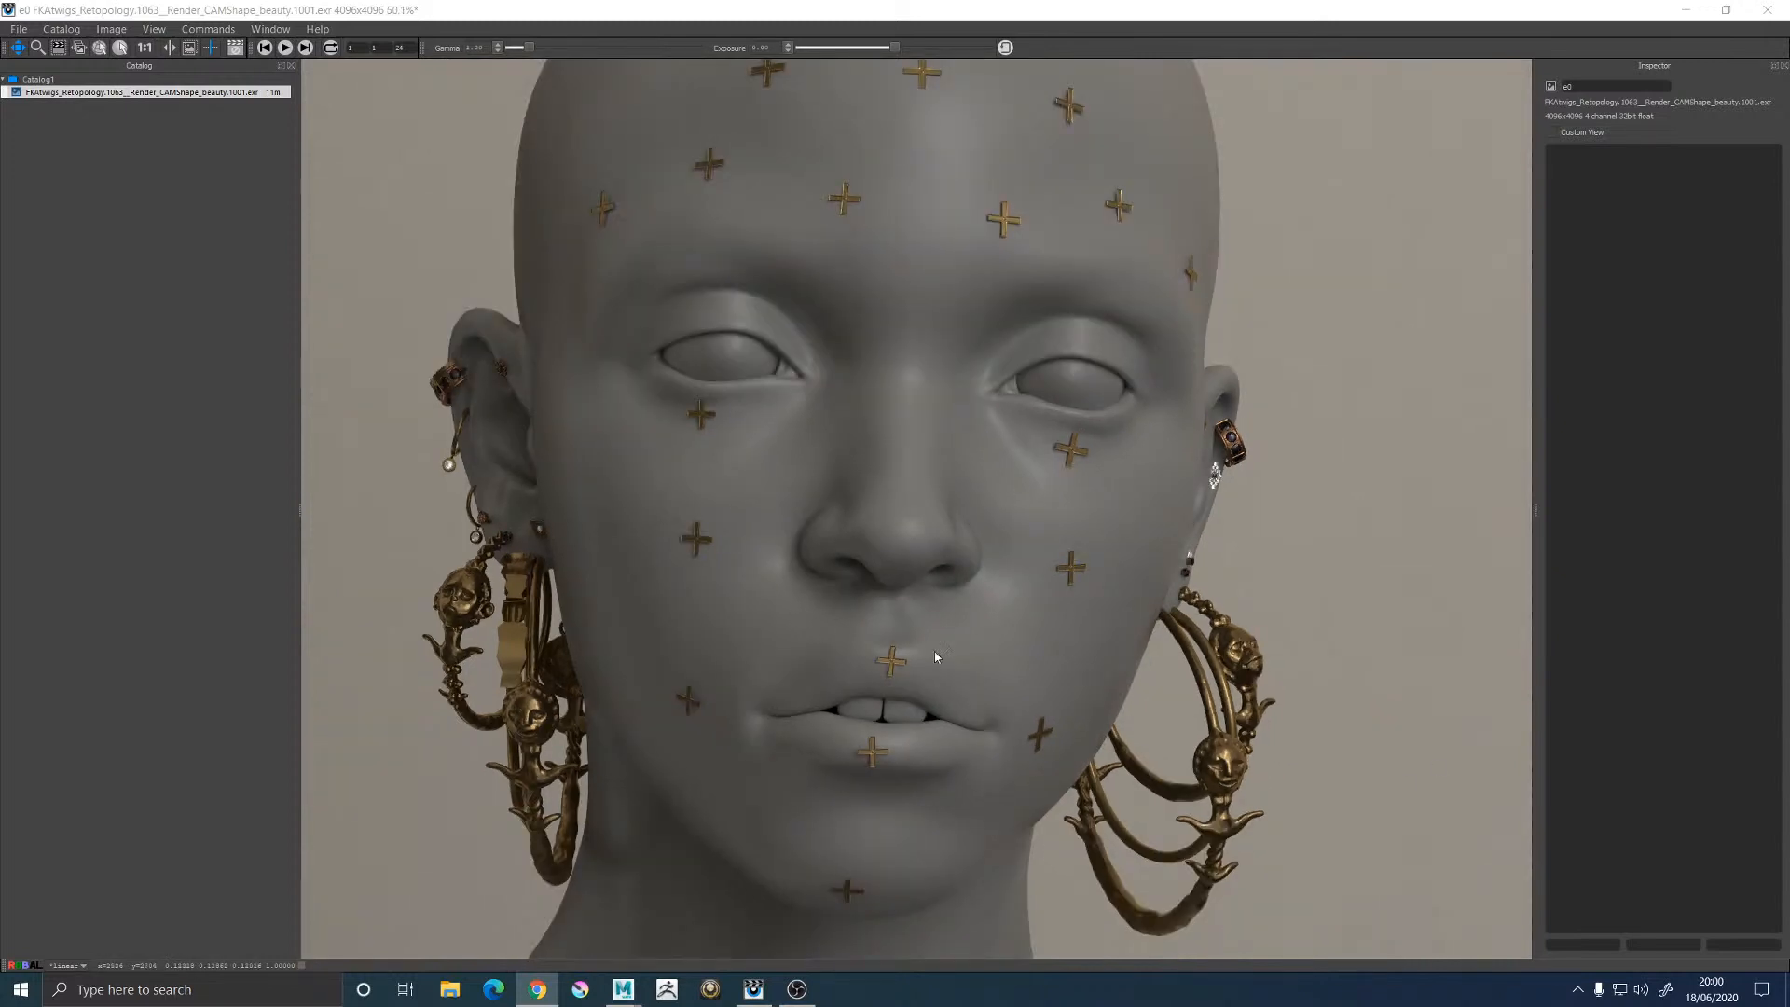
# Inspect the sculpted hoop earrings on both ears of the render up close
pyautogui.scroll(3, 1368, 671)
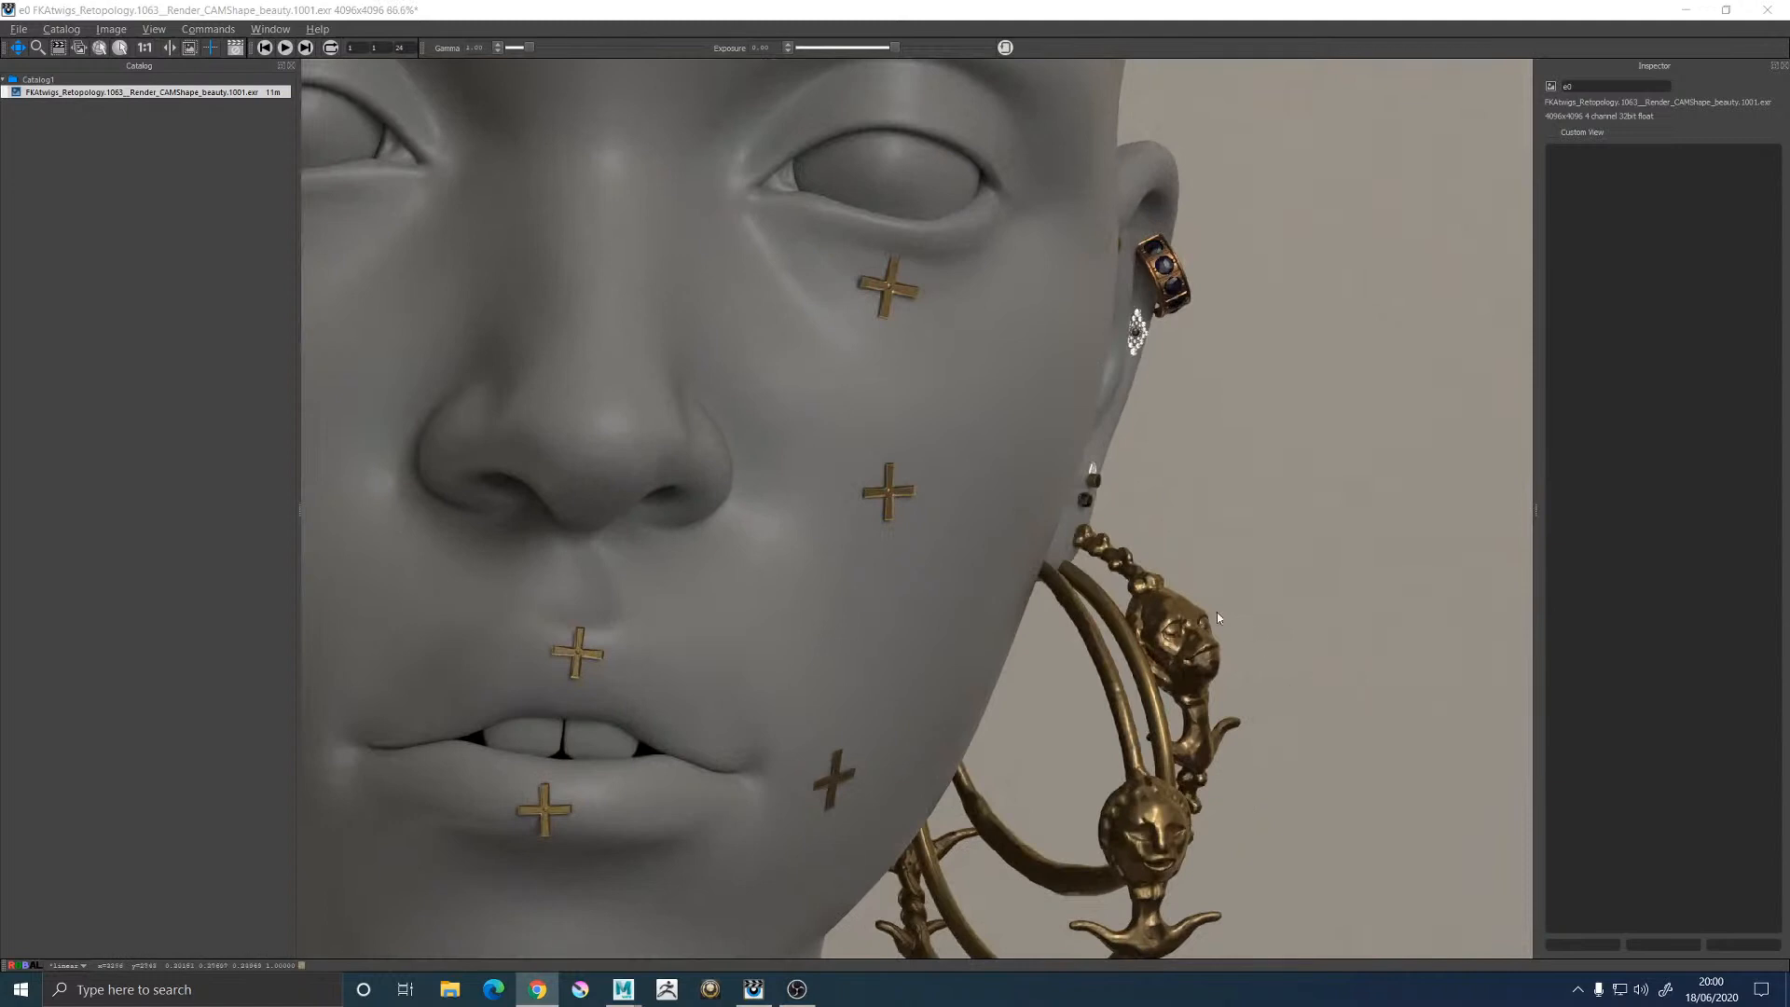
pyautogui.scroll(3, 1165, 644)
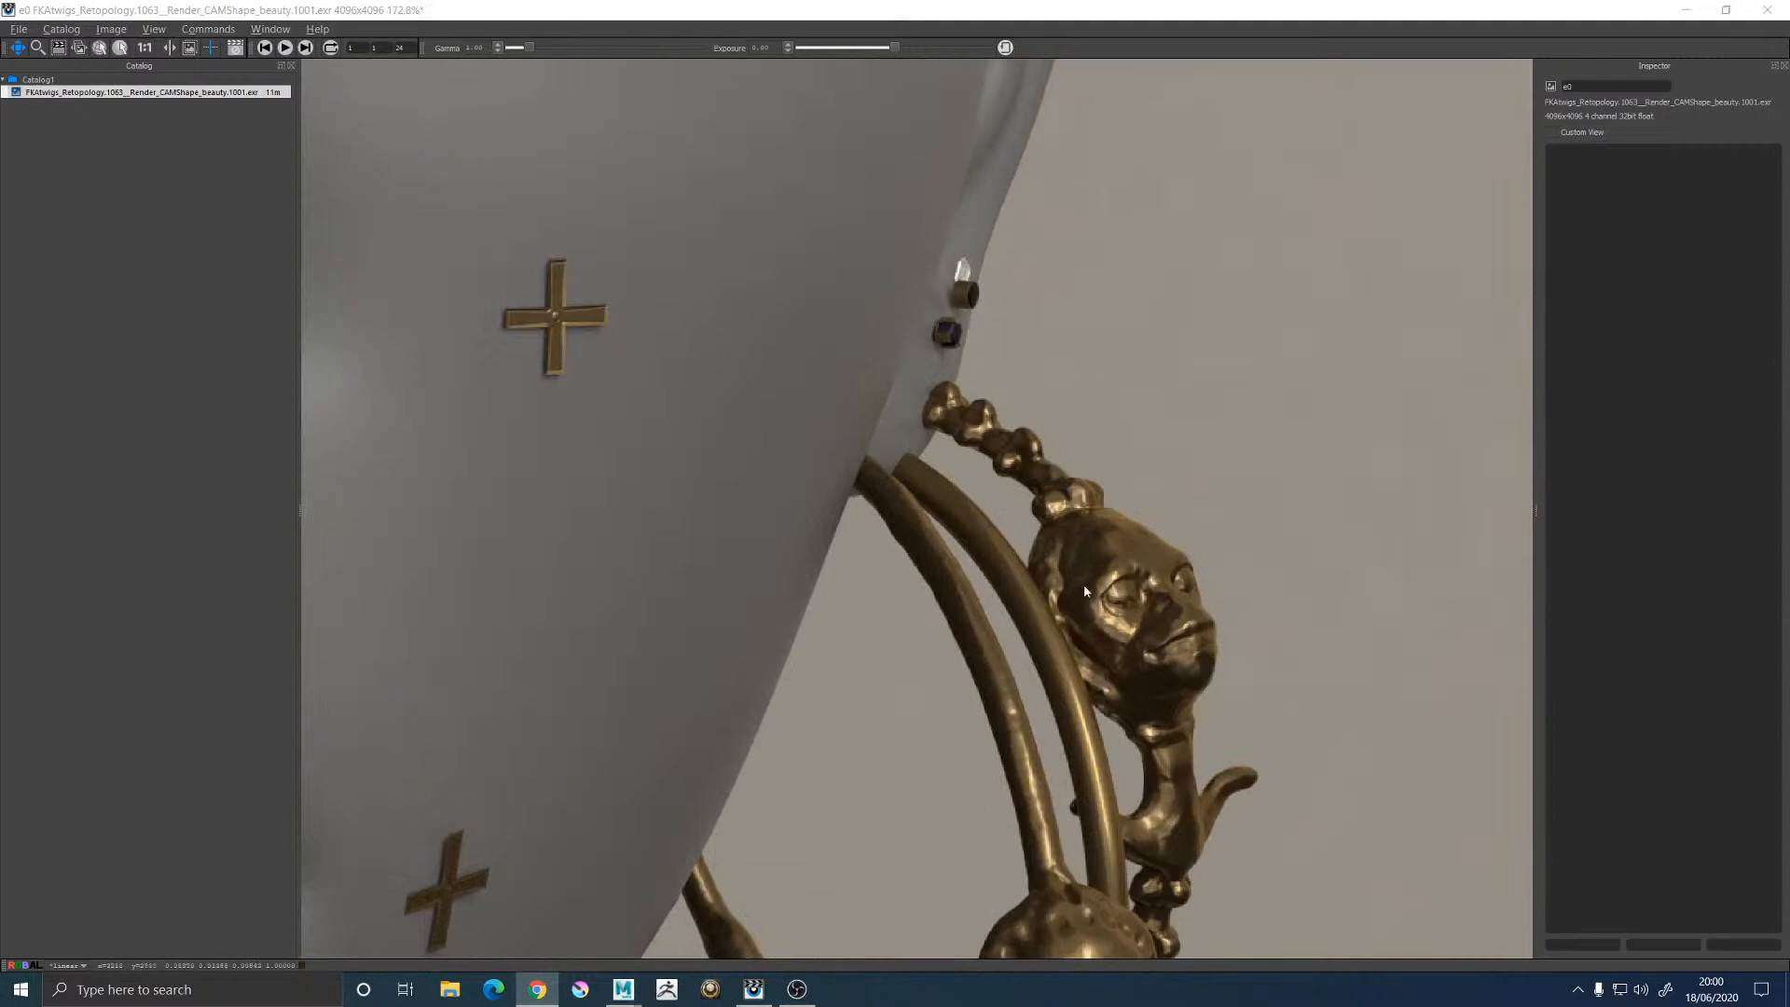
pyautogui.scroll(-1, 1091, 592)
pyautogui.scroll(-1, 1134, 615)
pyautogui.scroll(3, 1179, 856)
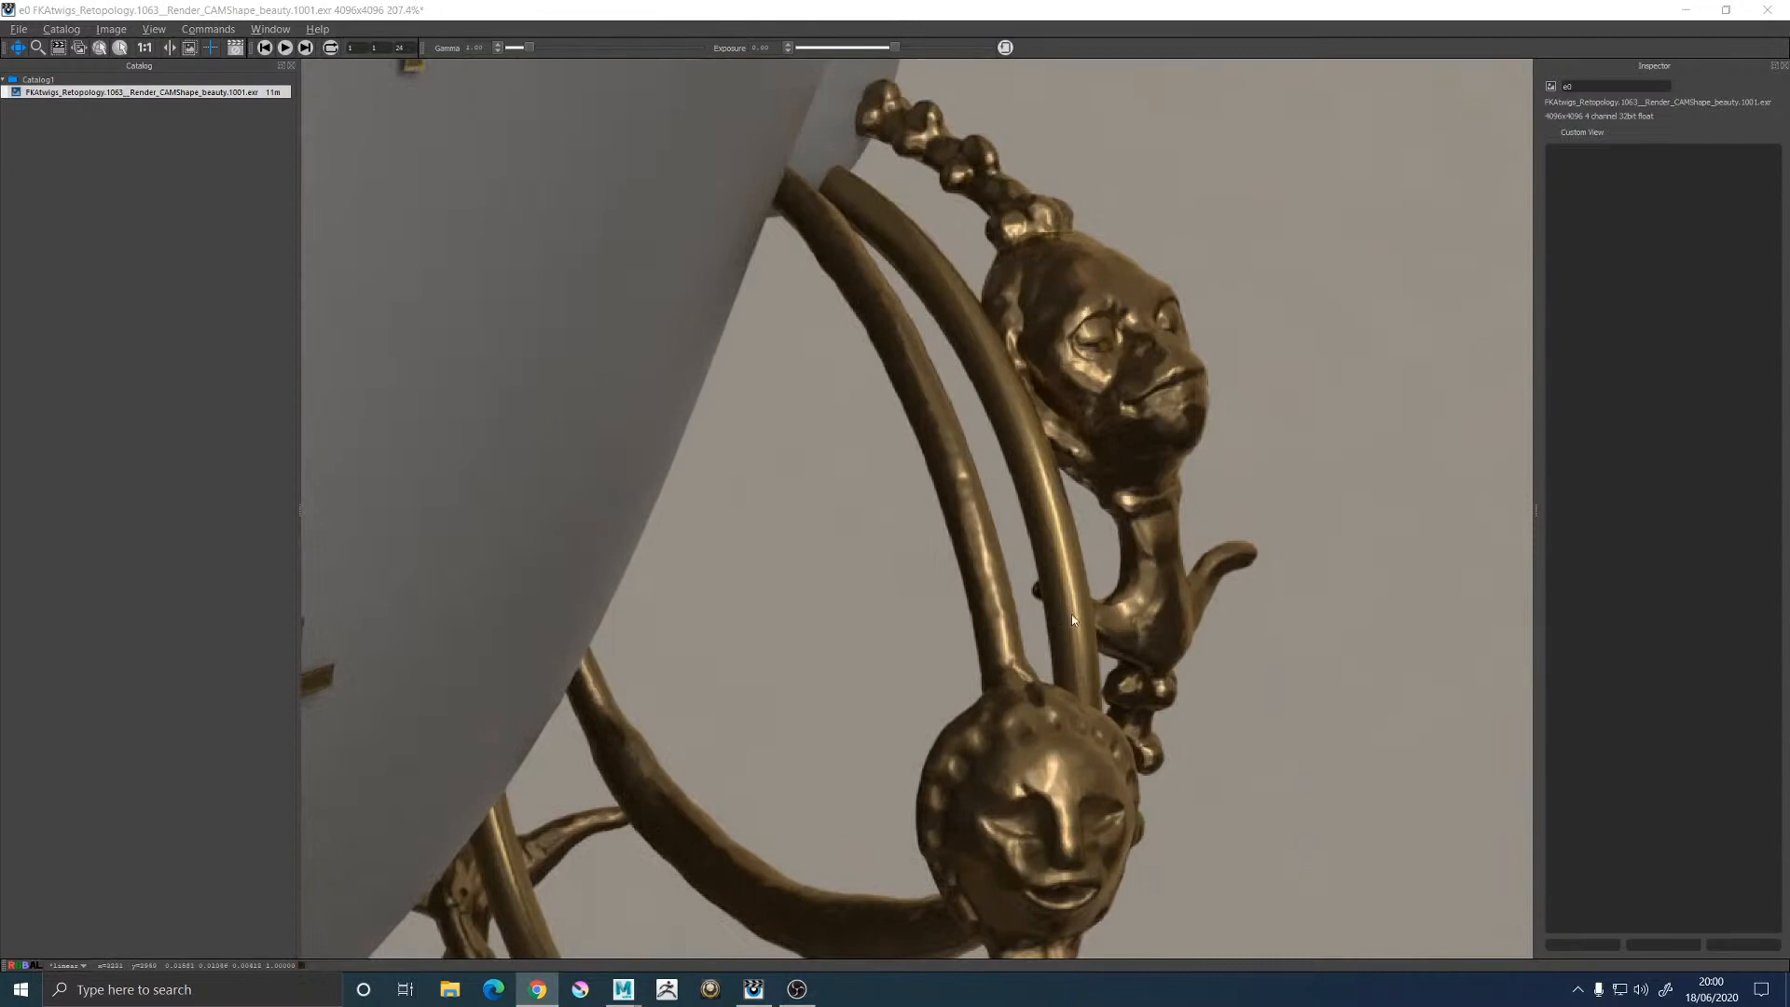
pyautogui.scroll(-5, 1077, 385)
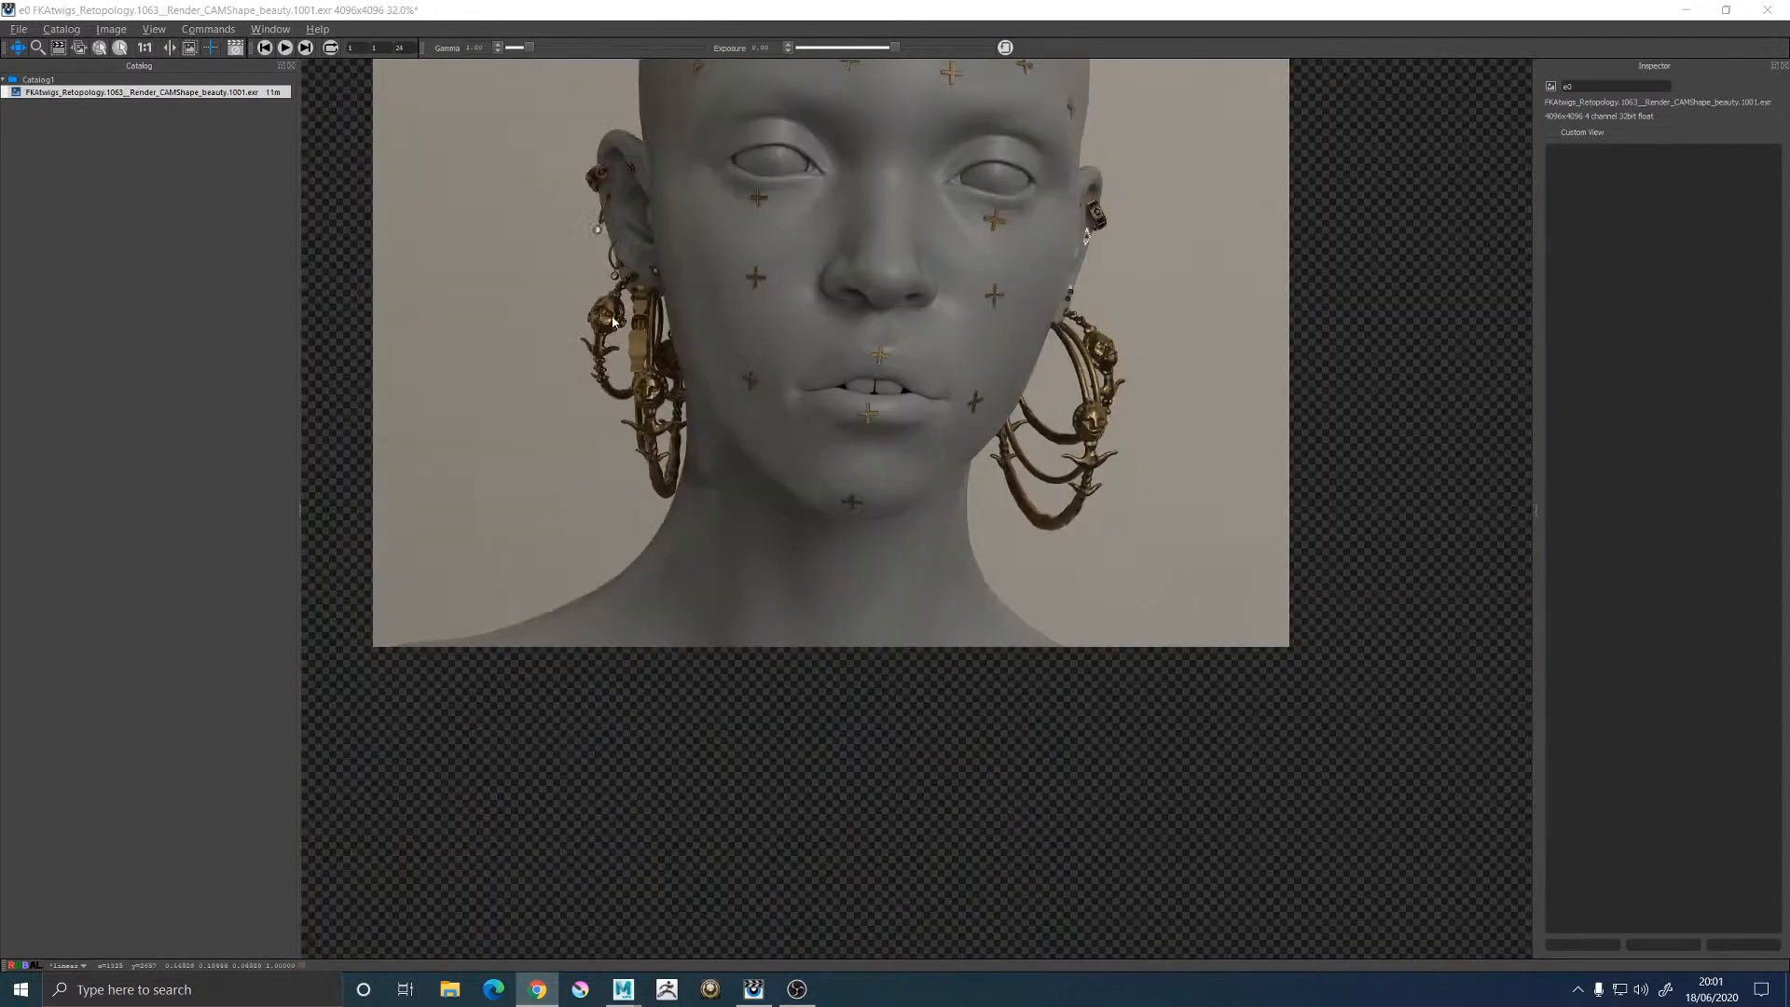
pyautogui.scroll(4, 613, 321)
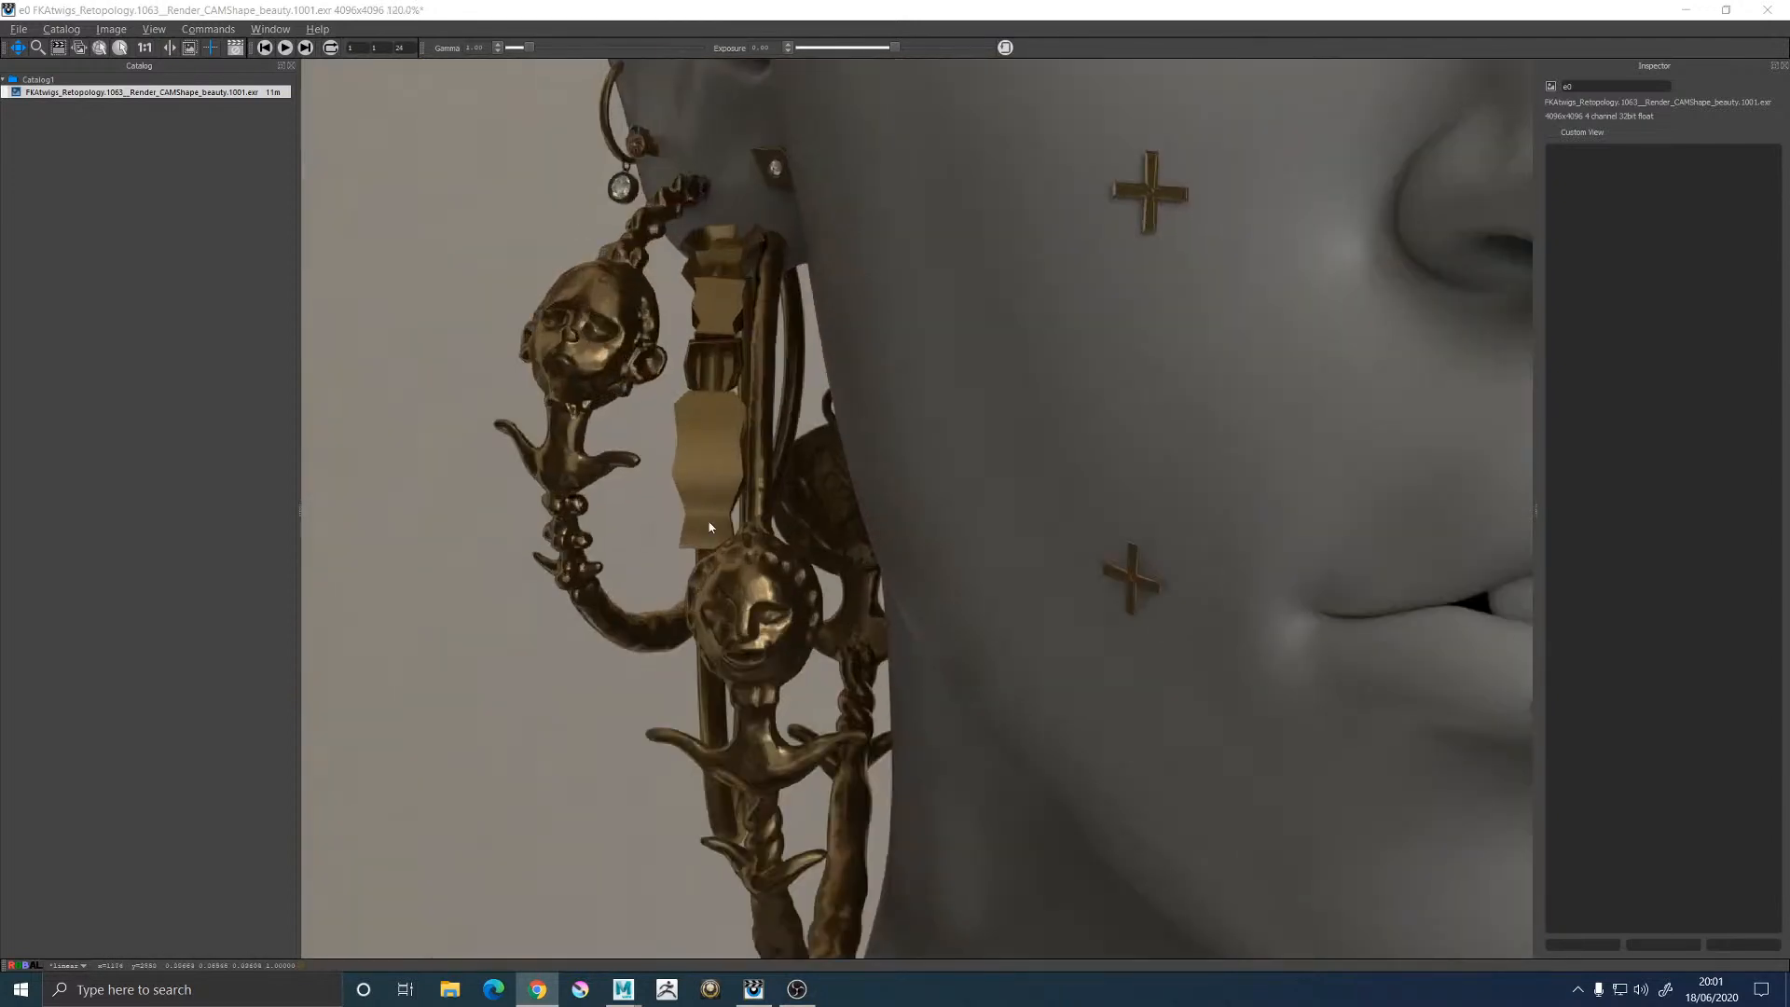
pyautogui.scroll(1, 690, 378)
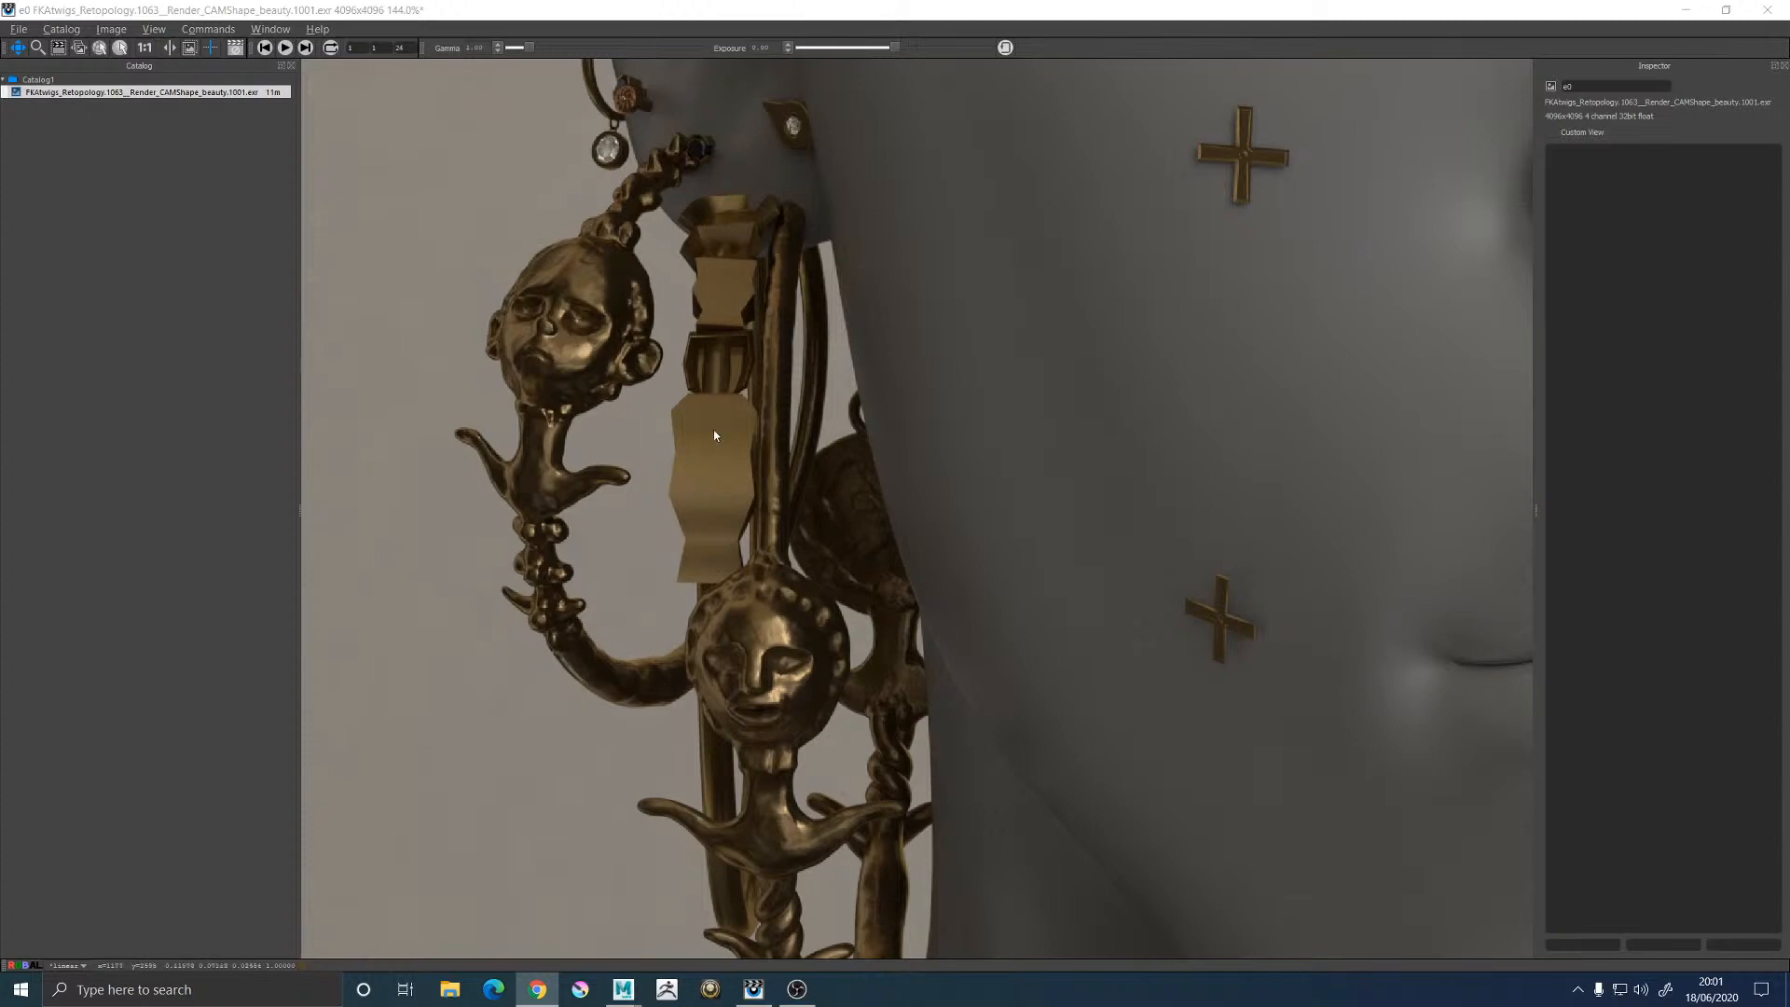
# Put the render viewer away, open PureRef and load the recent reference board, framing the main face photo
pyautogui.click(1685, 10)
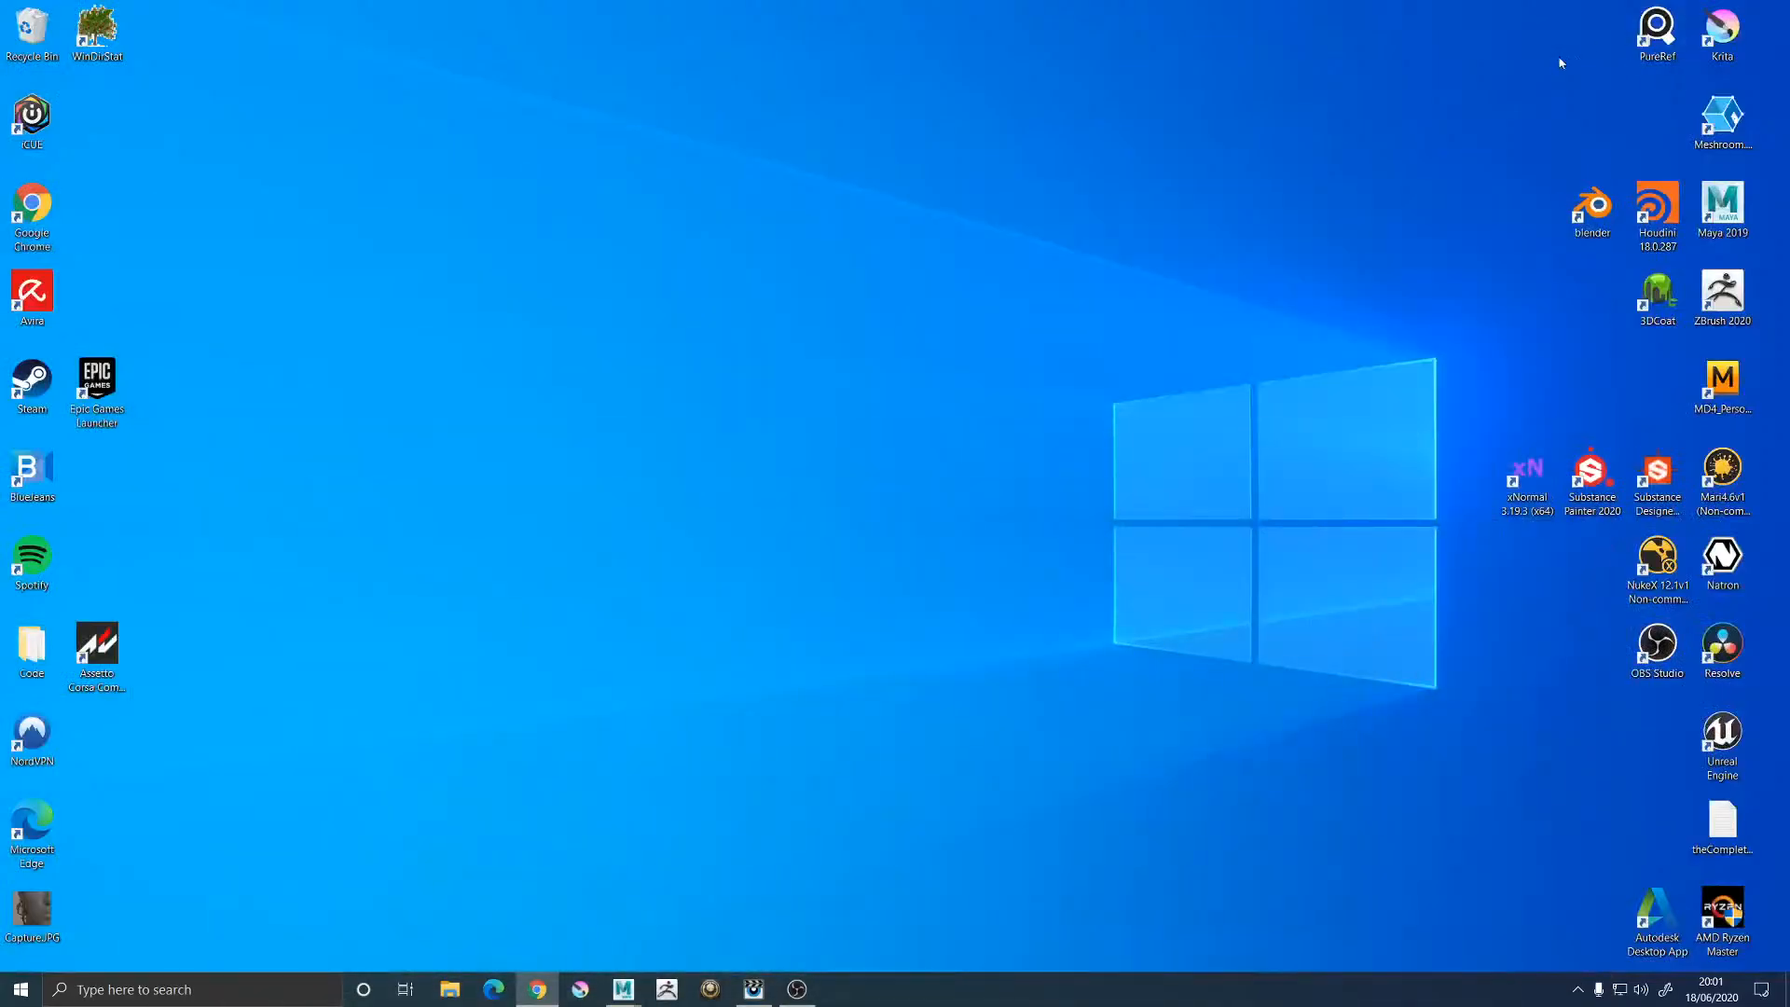
pyautogui.doubleClick(1656, 30)
pyautogui.rightClick(1210, 340)
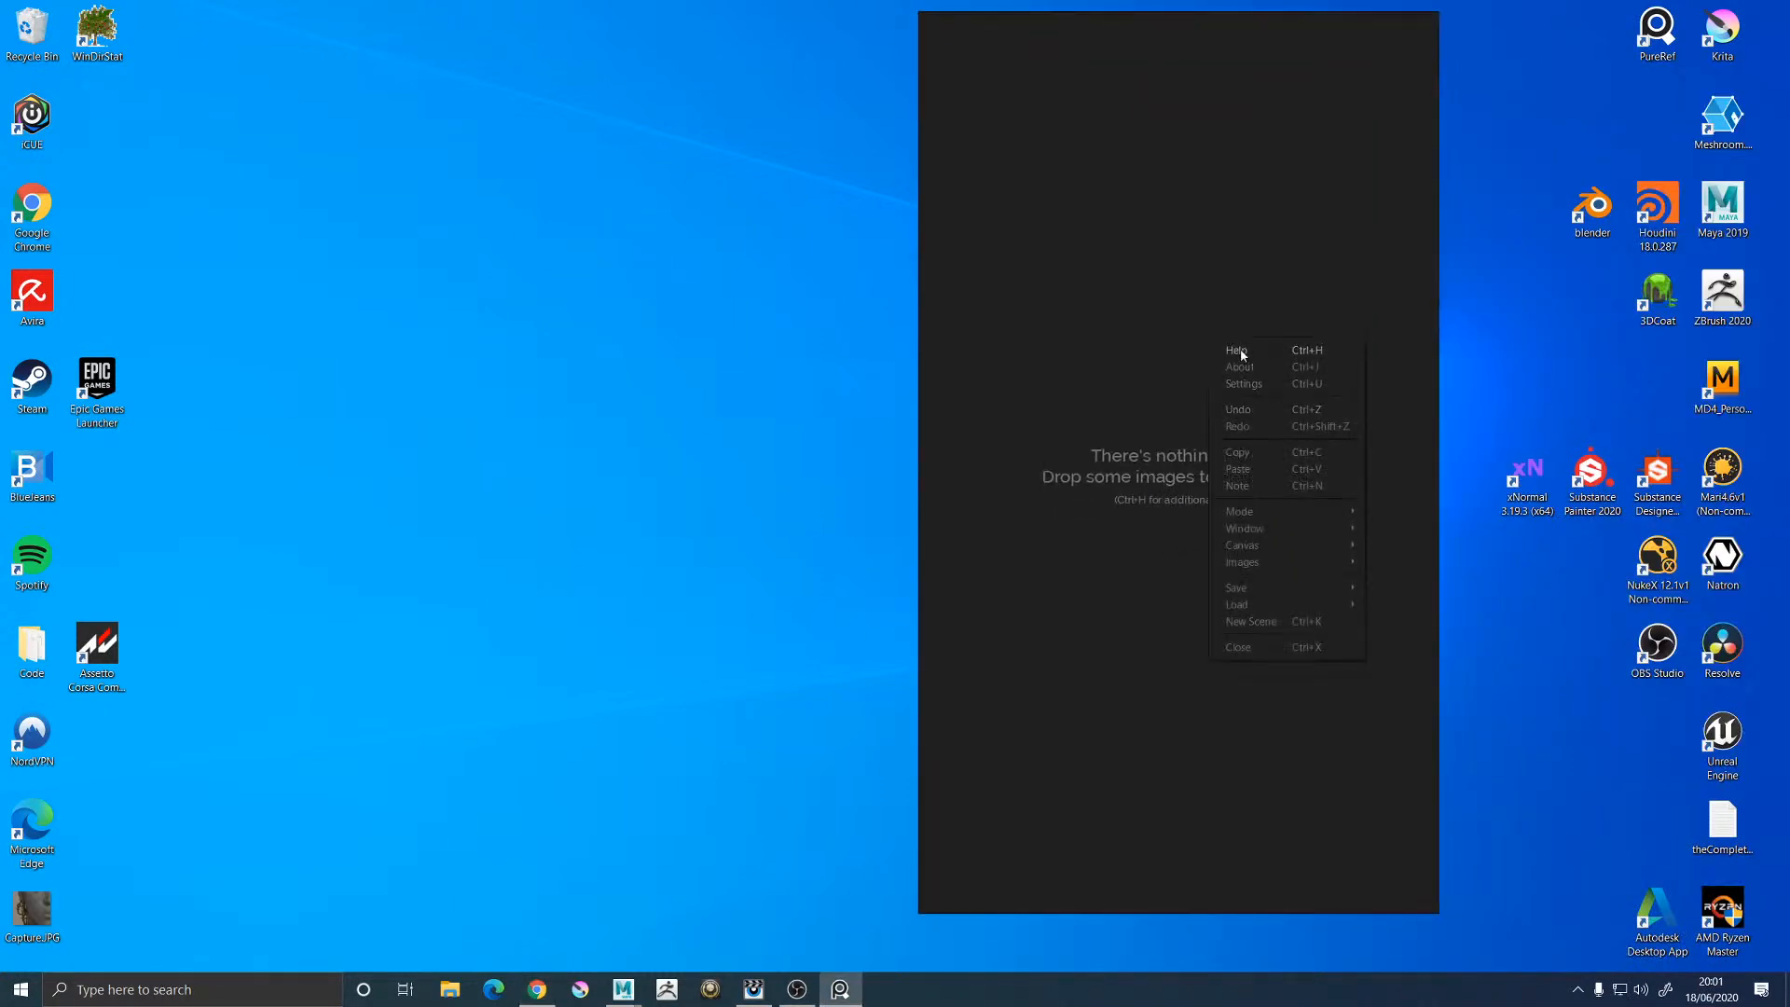
pyautogui.moveTo(1249, 604)
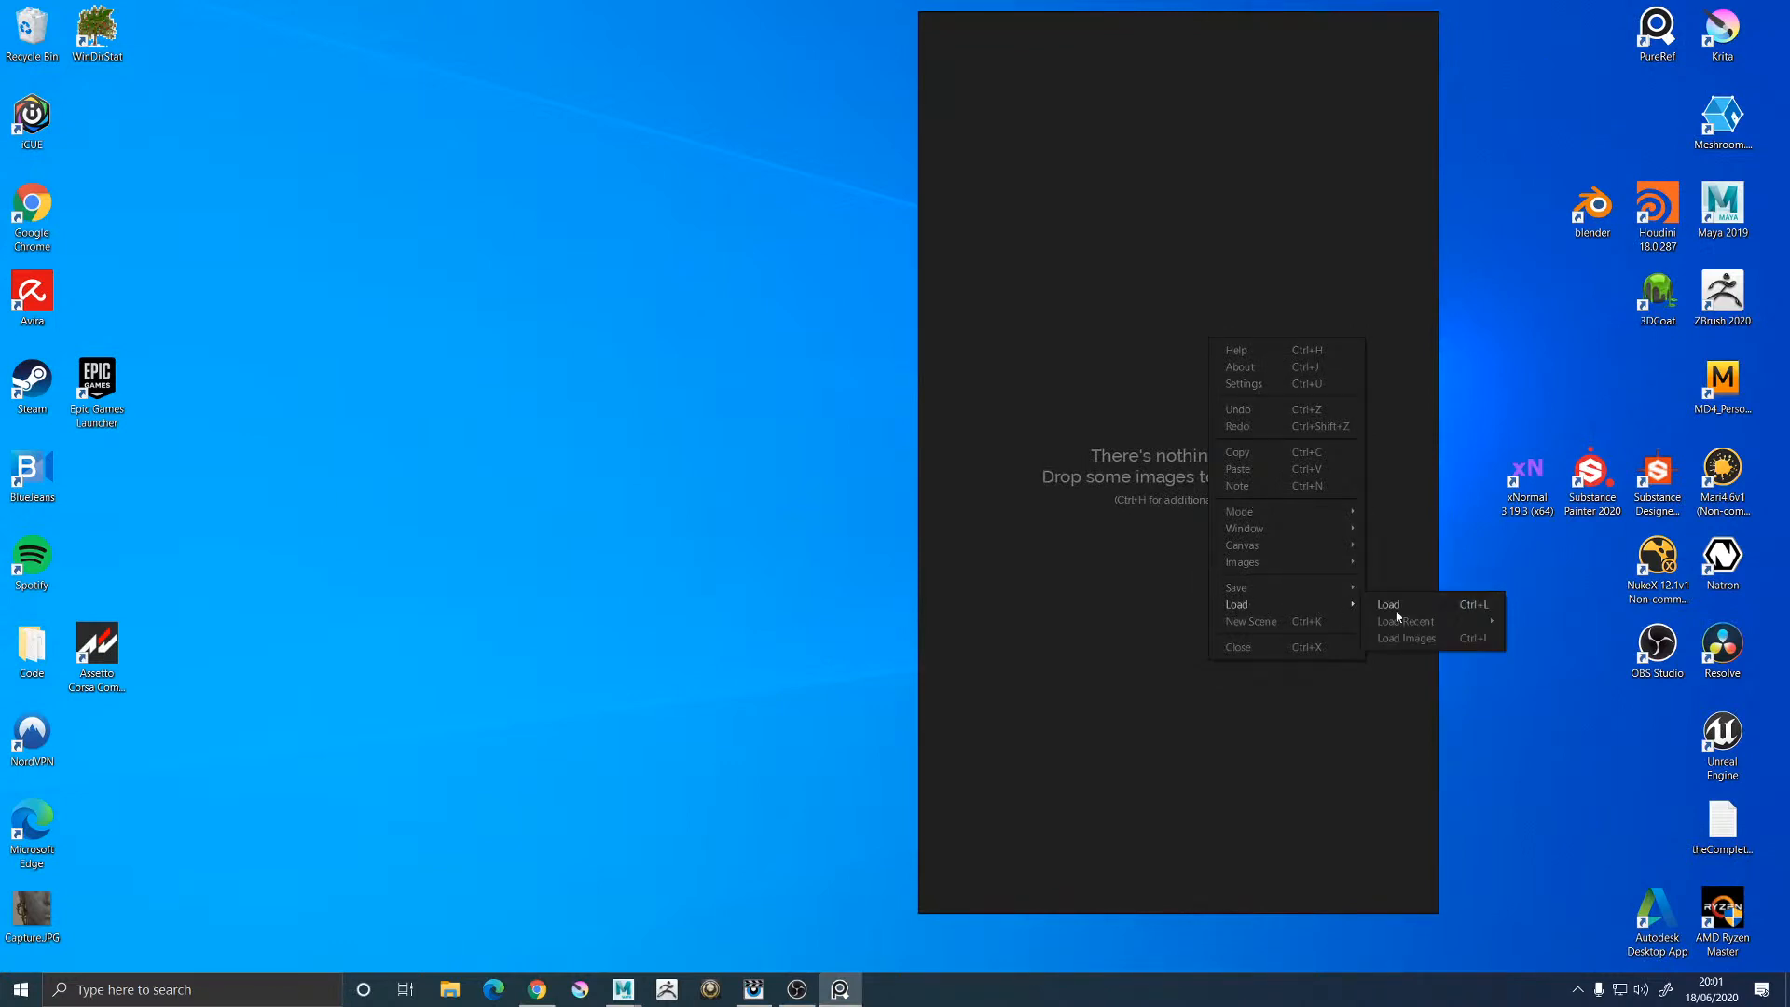
pyautogui.moveTo(1411, 625)
pyautogui.click(1223, 626)
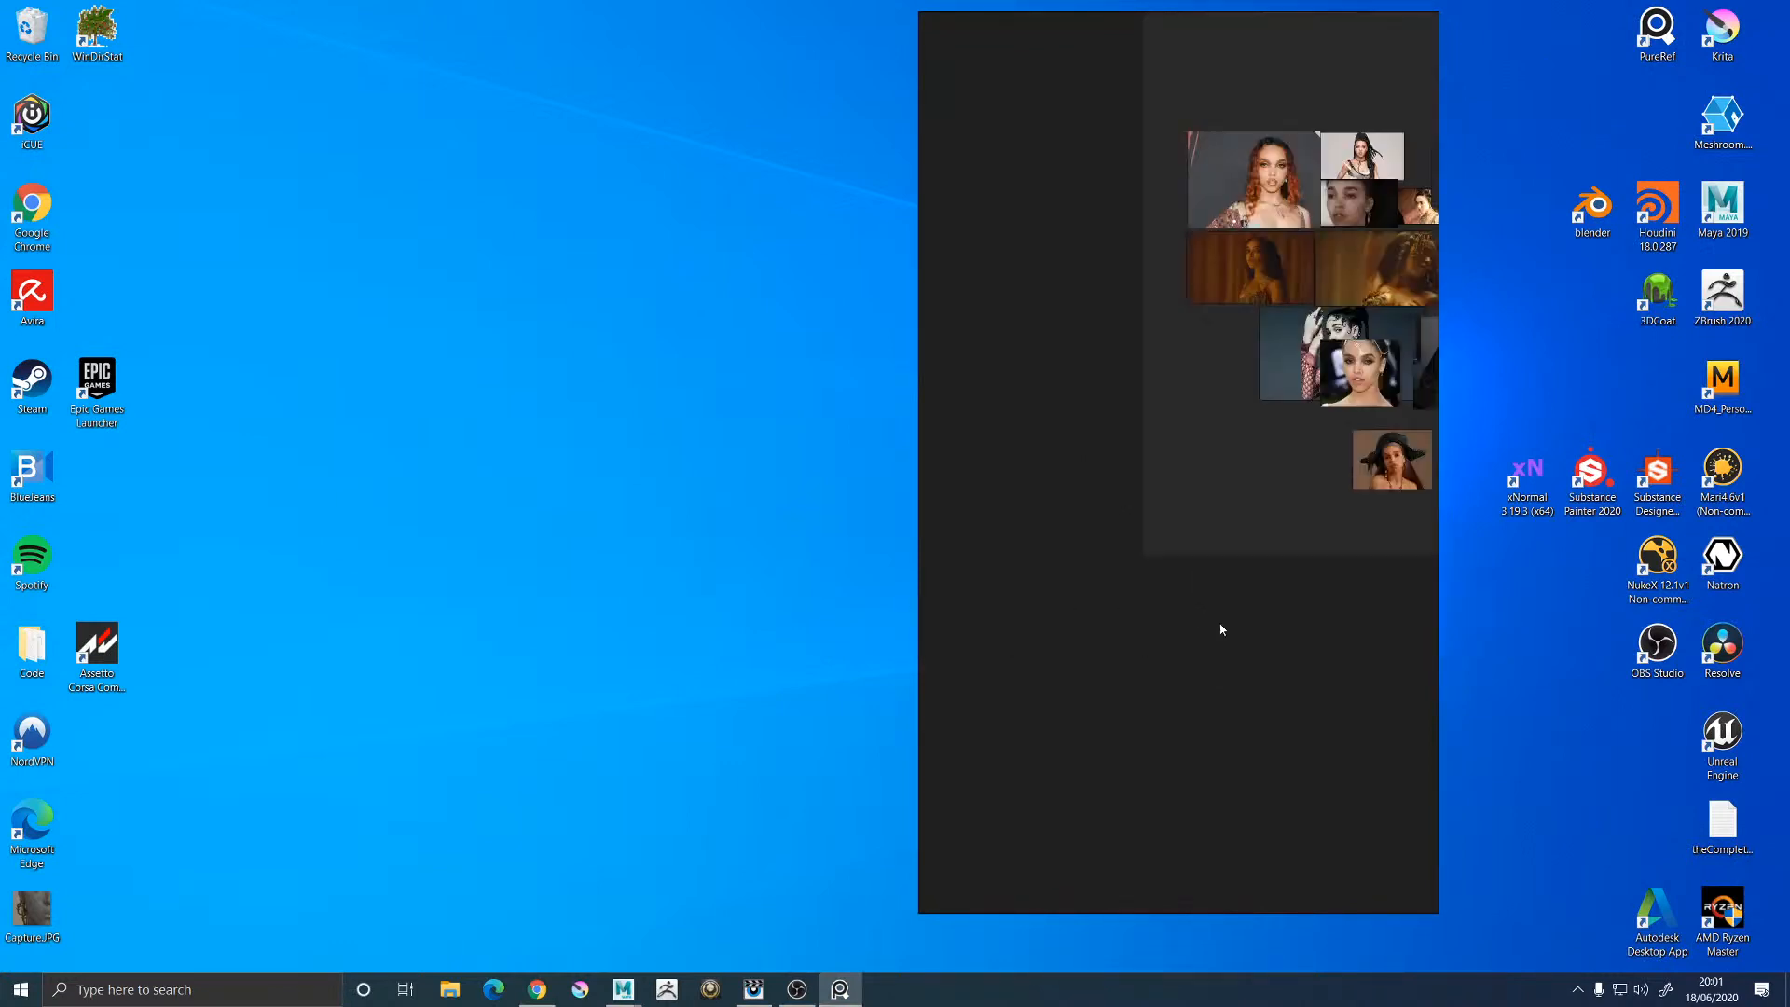
pyautogui.scroll(6, 1258, 383)
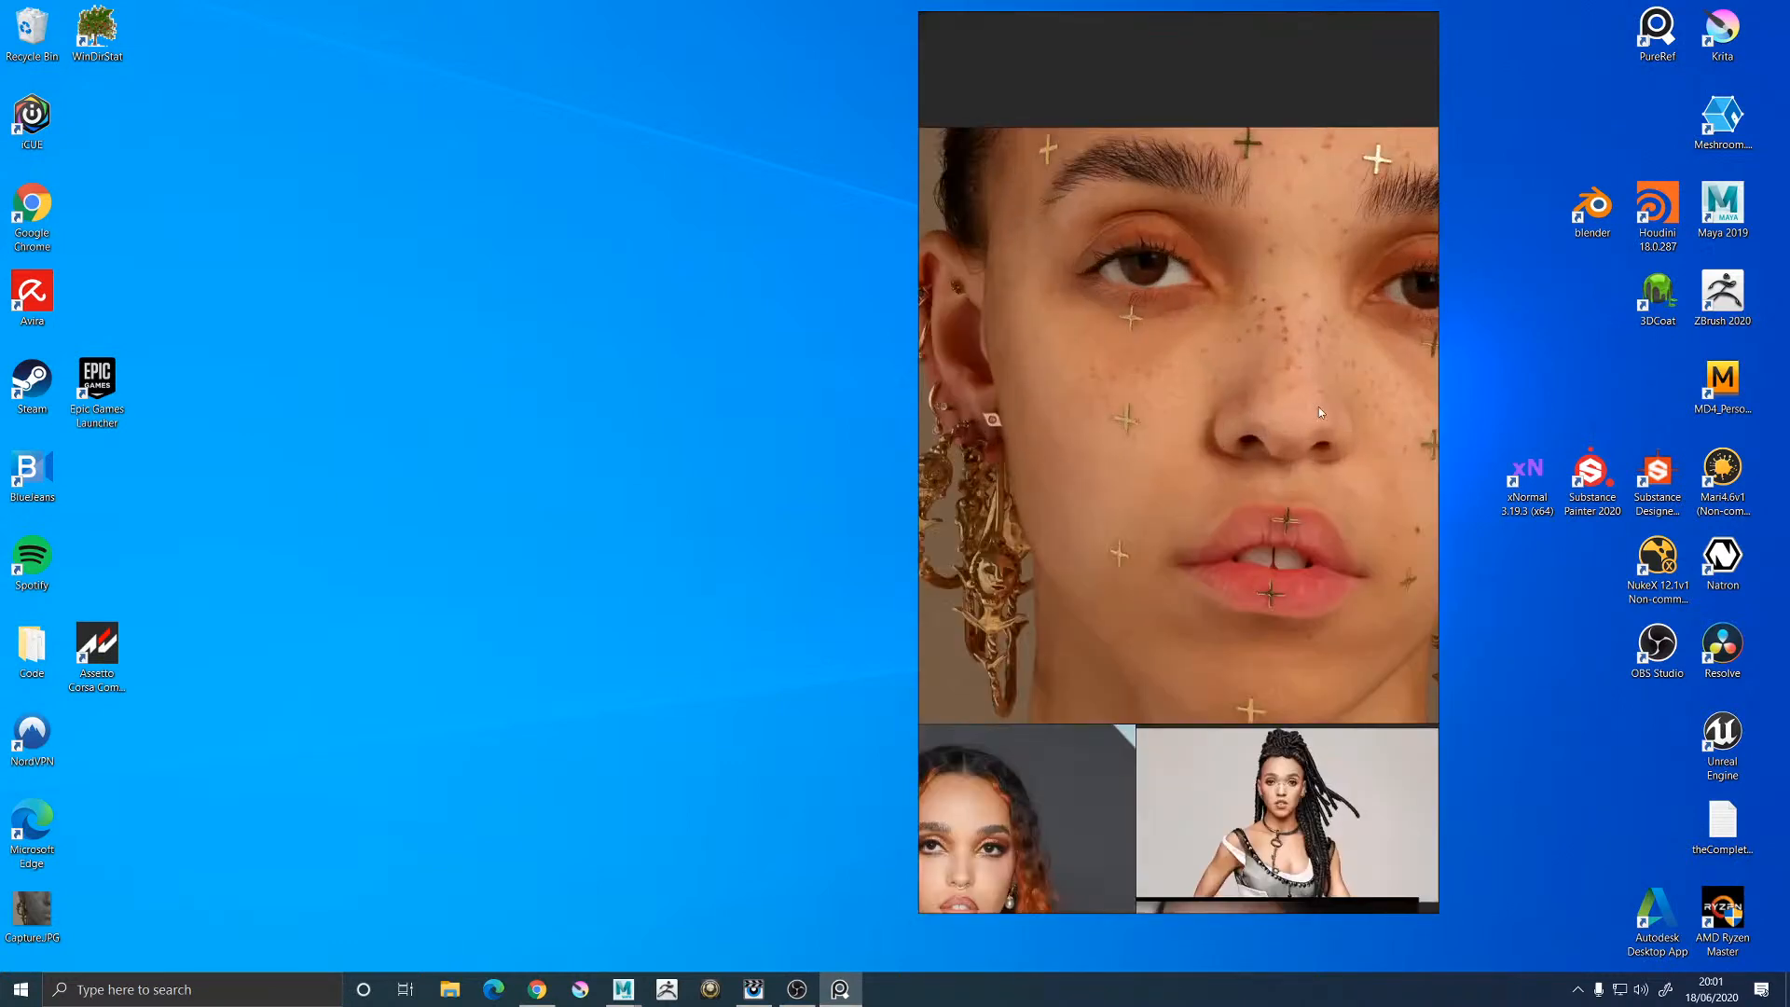
# Bring the render viewer back up behind the floating reference board
pyautogui.click(624, 989)
pyautogui.click(697, 932)
pyautogui.click(754, 990)
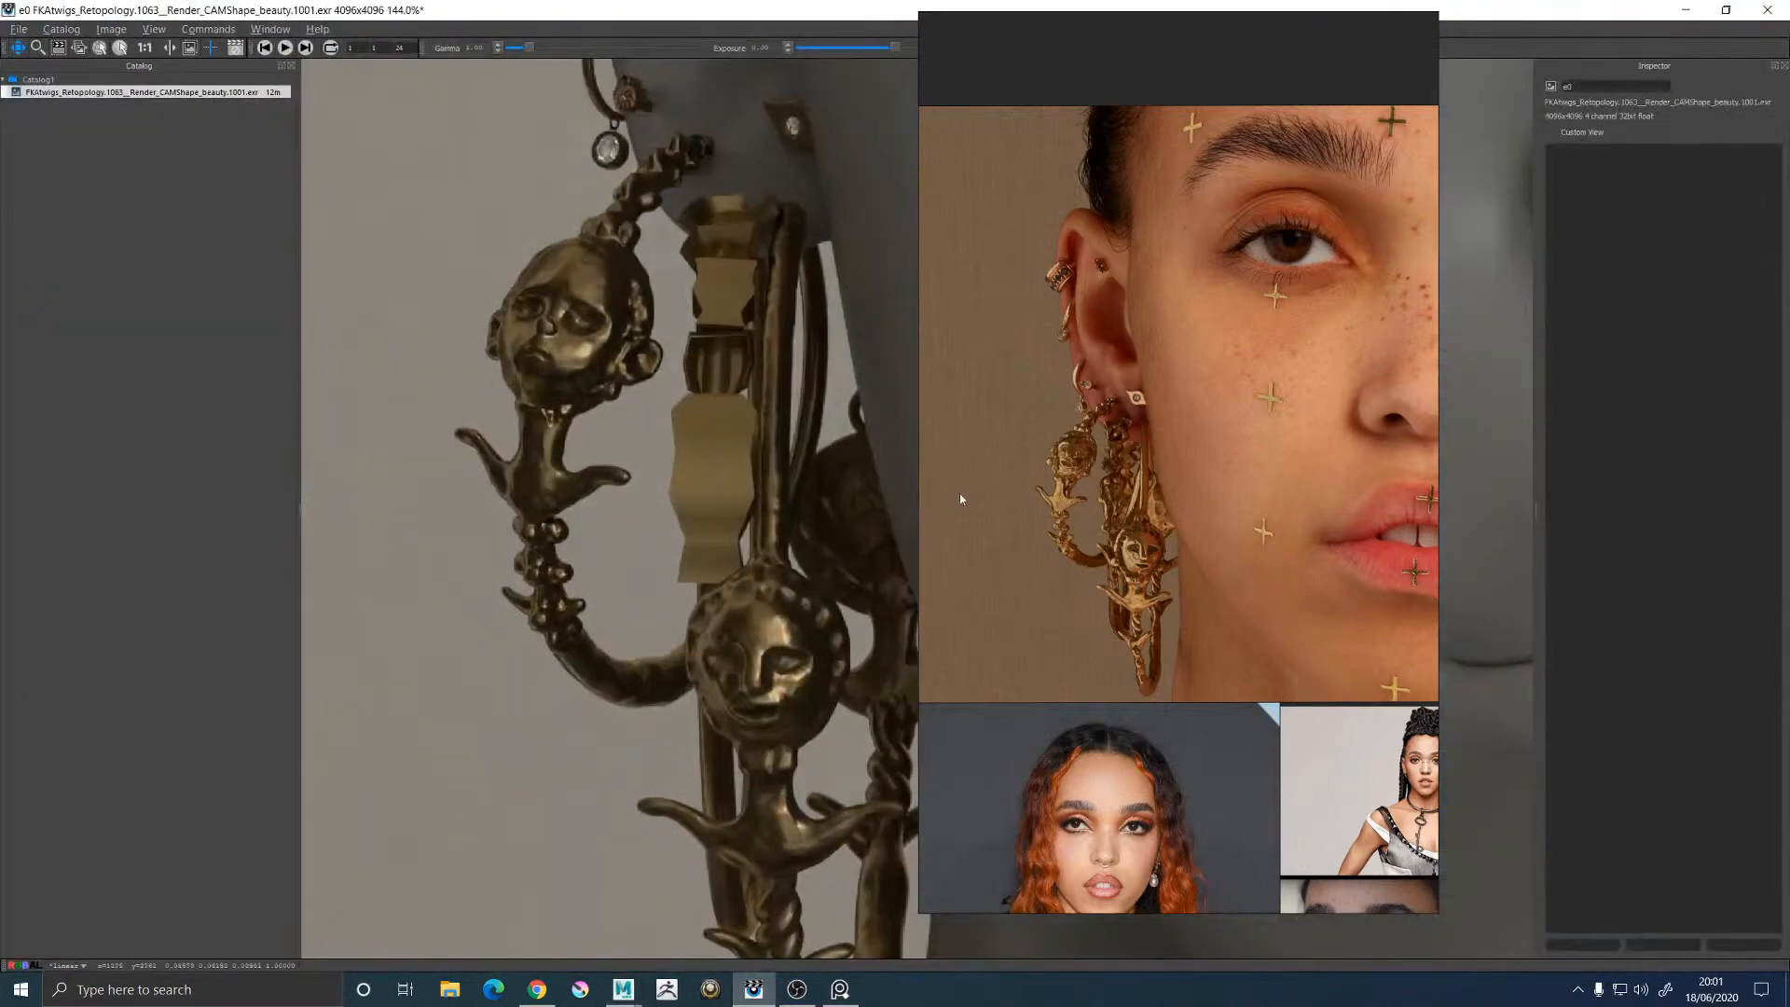
# Compare the earrings on both ears in the reference photo with the rendered earrings
pyautogui.scroll(4, 1062, 454)
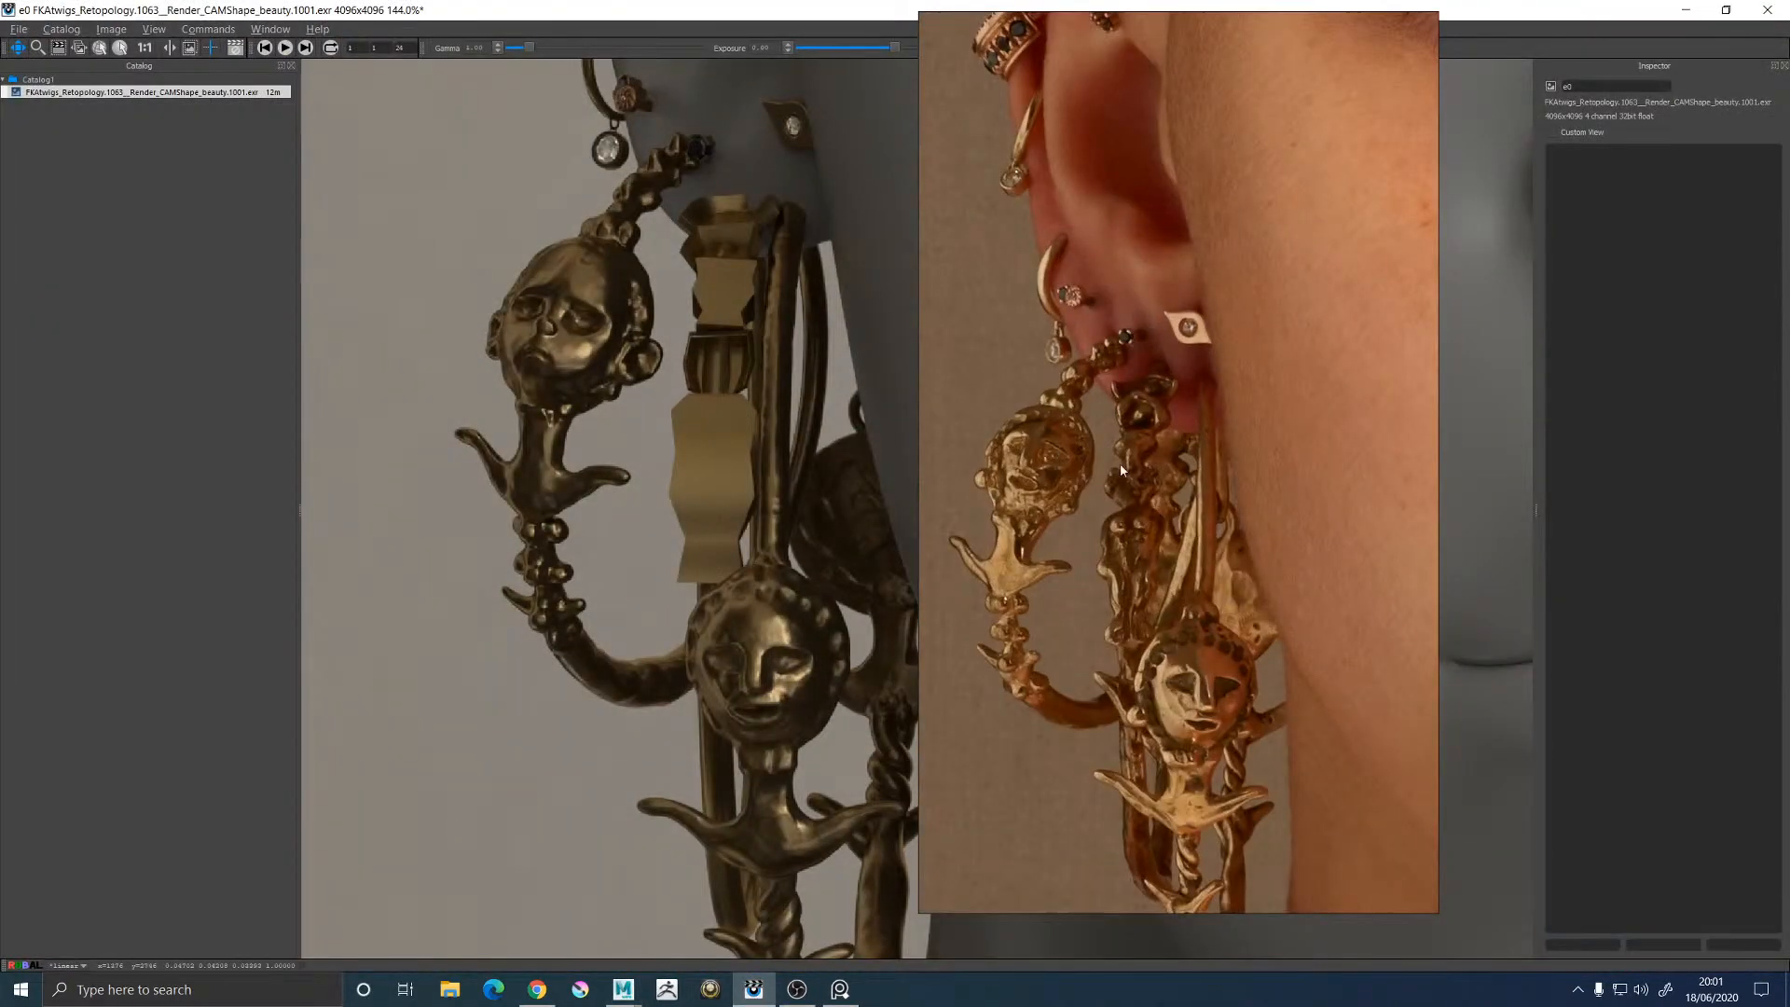
pyautogui.scroll(2, 1145, 452)
pyautogui.moveTo(1139, 585); pyautogui.dragTo(1105, 541, button='middle')
pyautogui.scroll(-4, 1105, 546)
pyautogui.moveTo(1380, 588); pyautogui.dragTo(995, 515, button='middle')
pyautogui.scroll(4, 1011, 503)
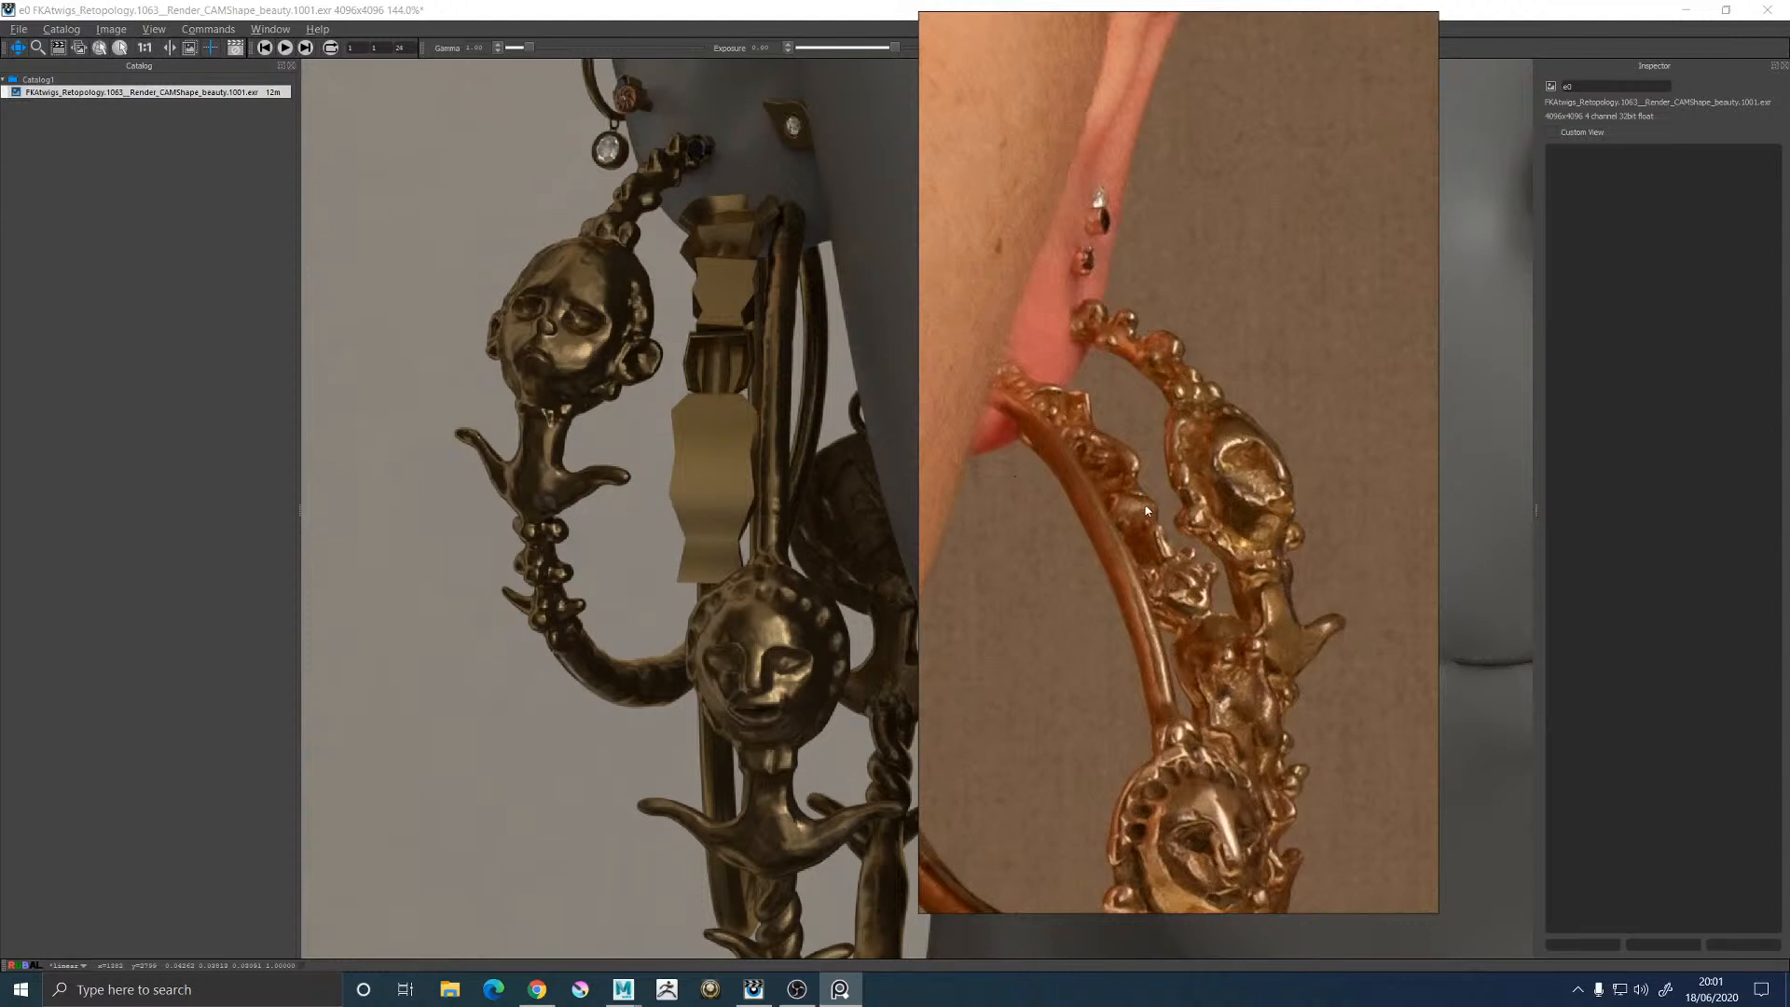
pyautogui.moveTo(1134, 461); pyautogui.dragTo(1454, 451, button='middle')
pyautogui.moveTo(1103, 531); pyautogui.dragTo(1617, 457, button='middle')
pyautogui.moveTo(1174, 483); pyautogui.dragTo(1473, 547, button='middle')
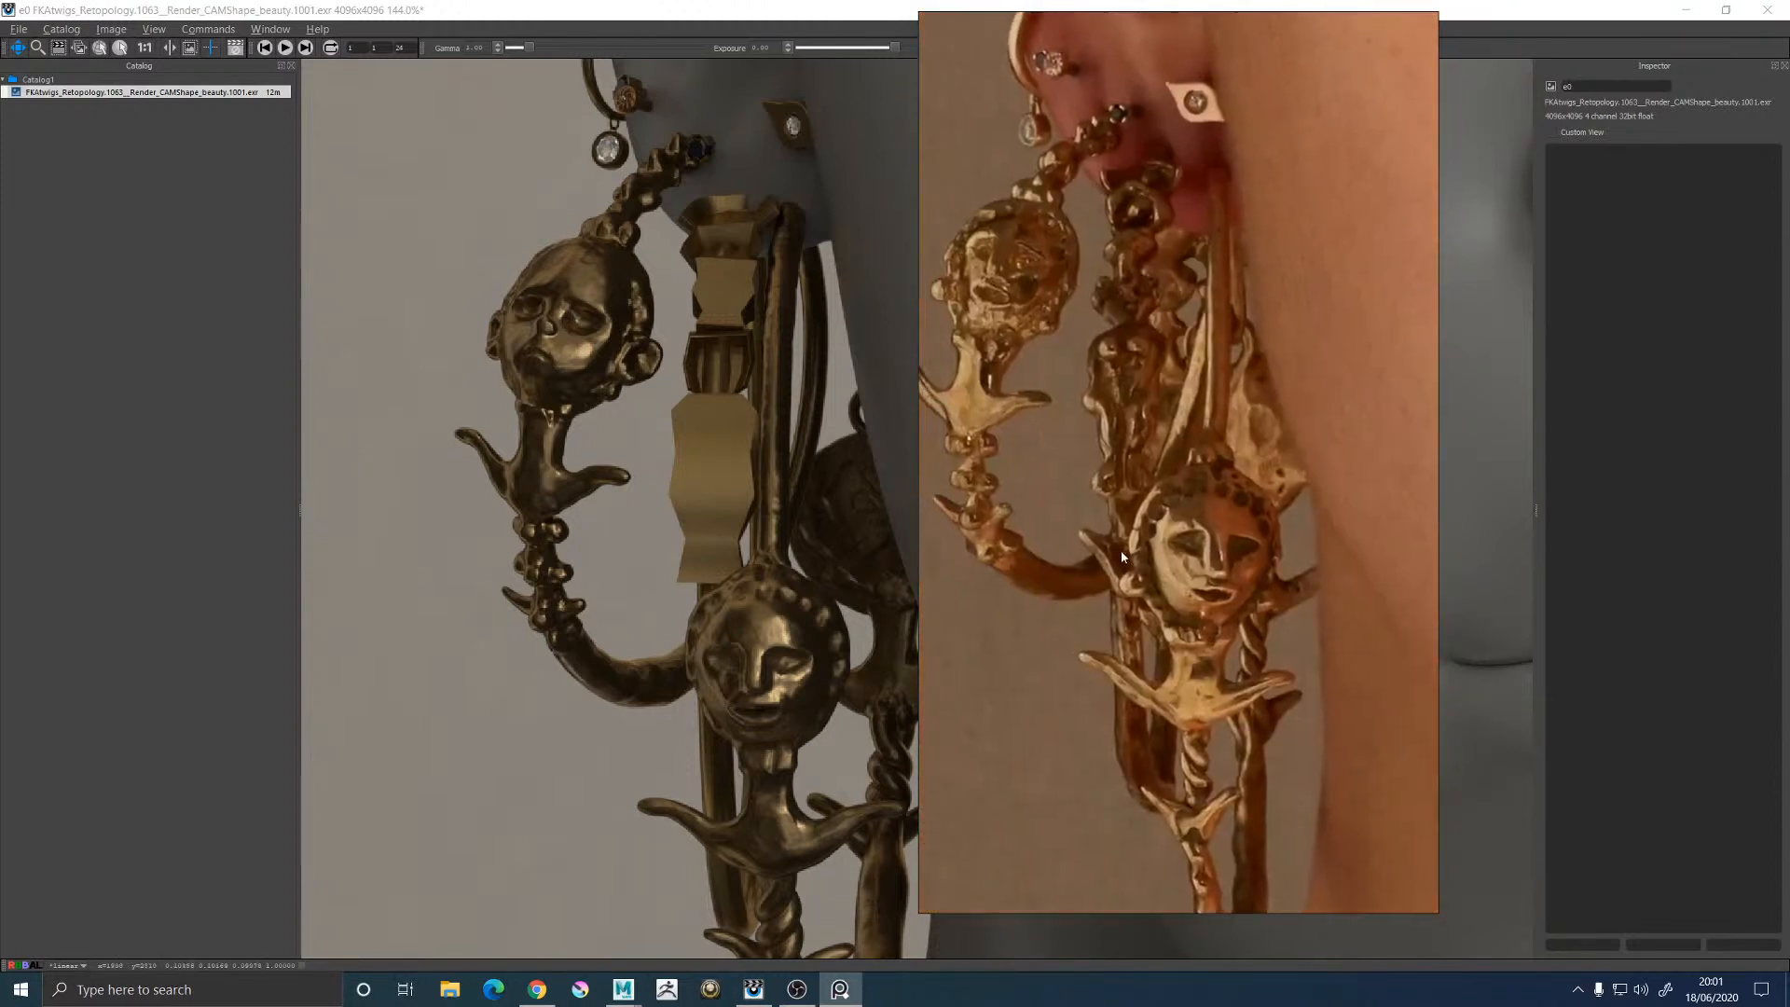
pyautogui.moveTo(1109, 496); pyautogui.dragTo(1123, 570, button='middle')
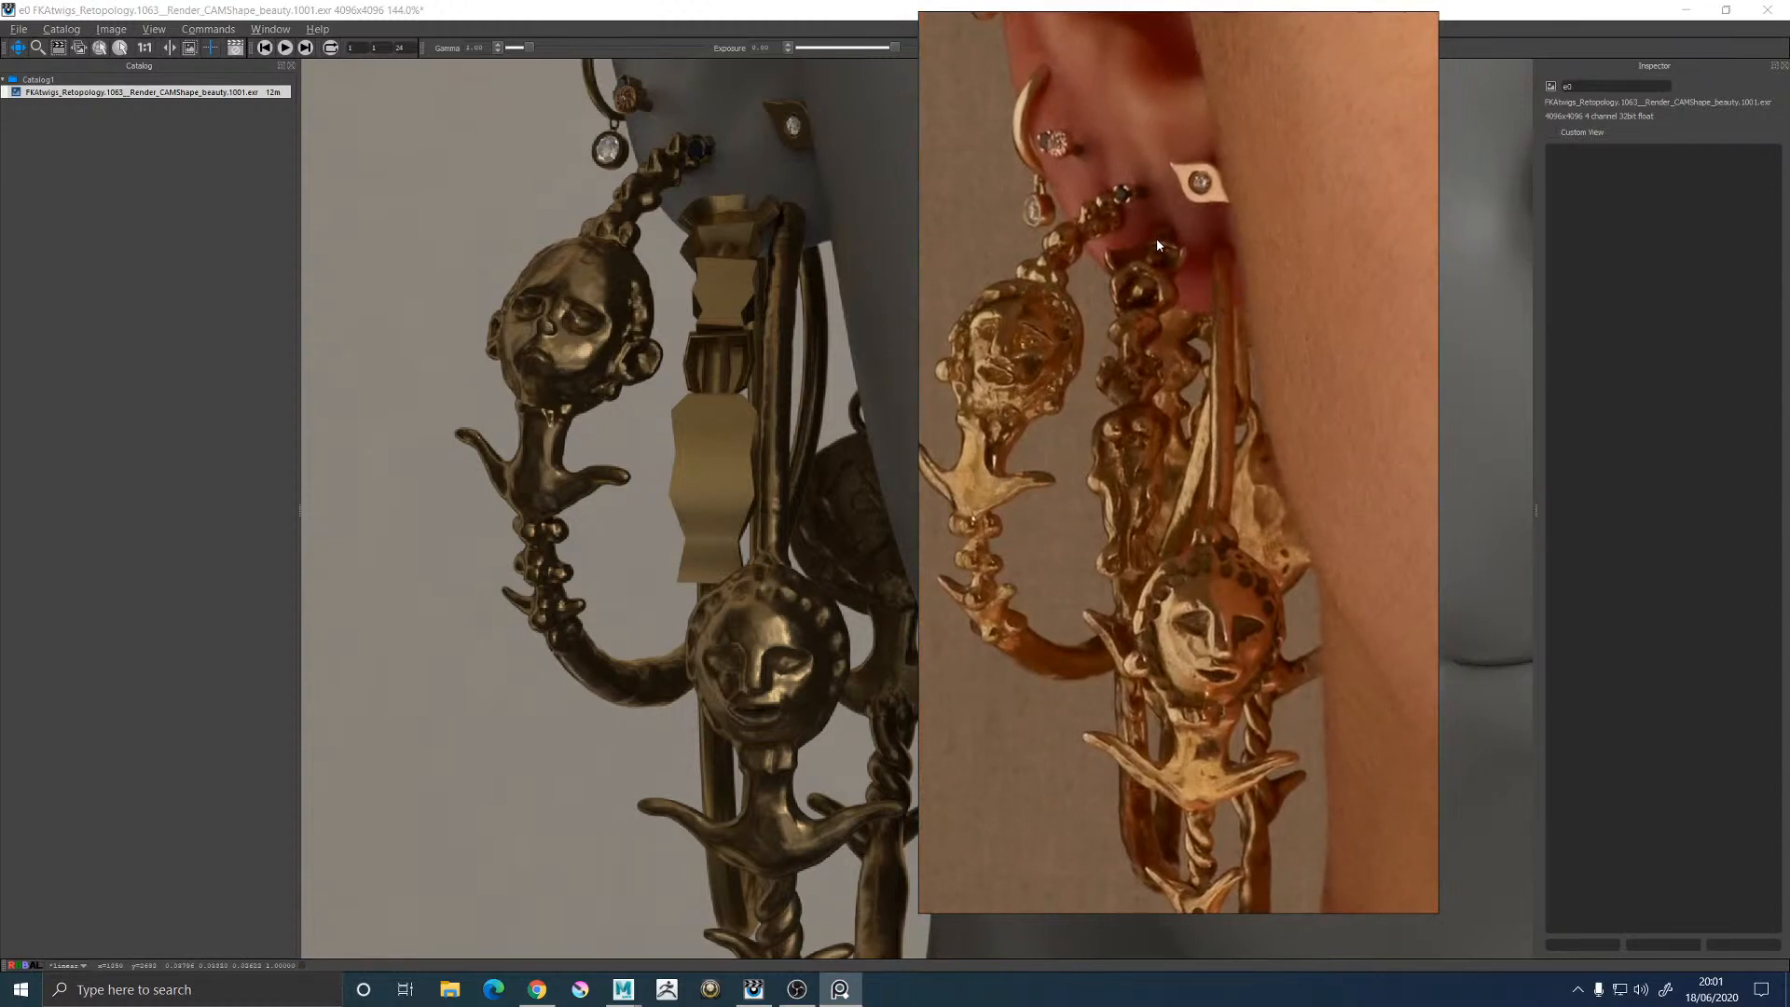
# Move the reference board off the render and examine the whole head, face studs and earrings again
pyautogui.moveTo(1157, 240); pyautogui.dragTo(1789, 239, button='right')
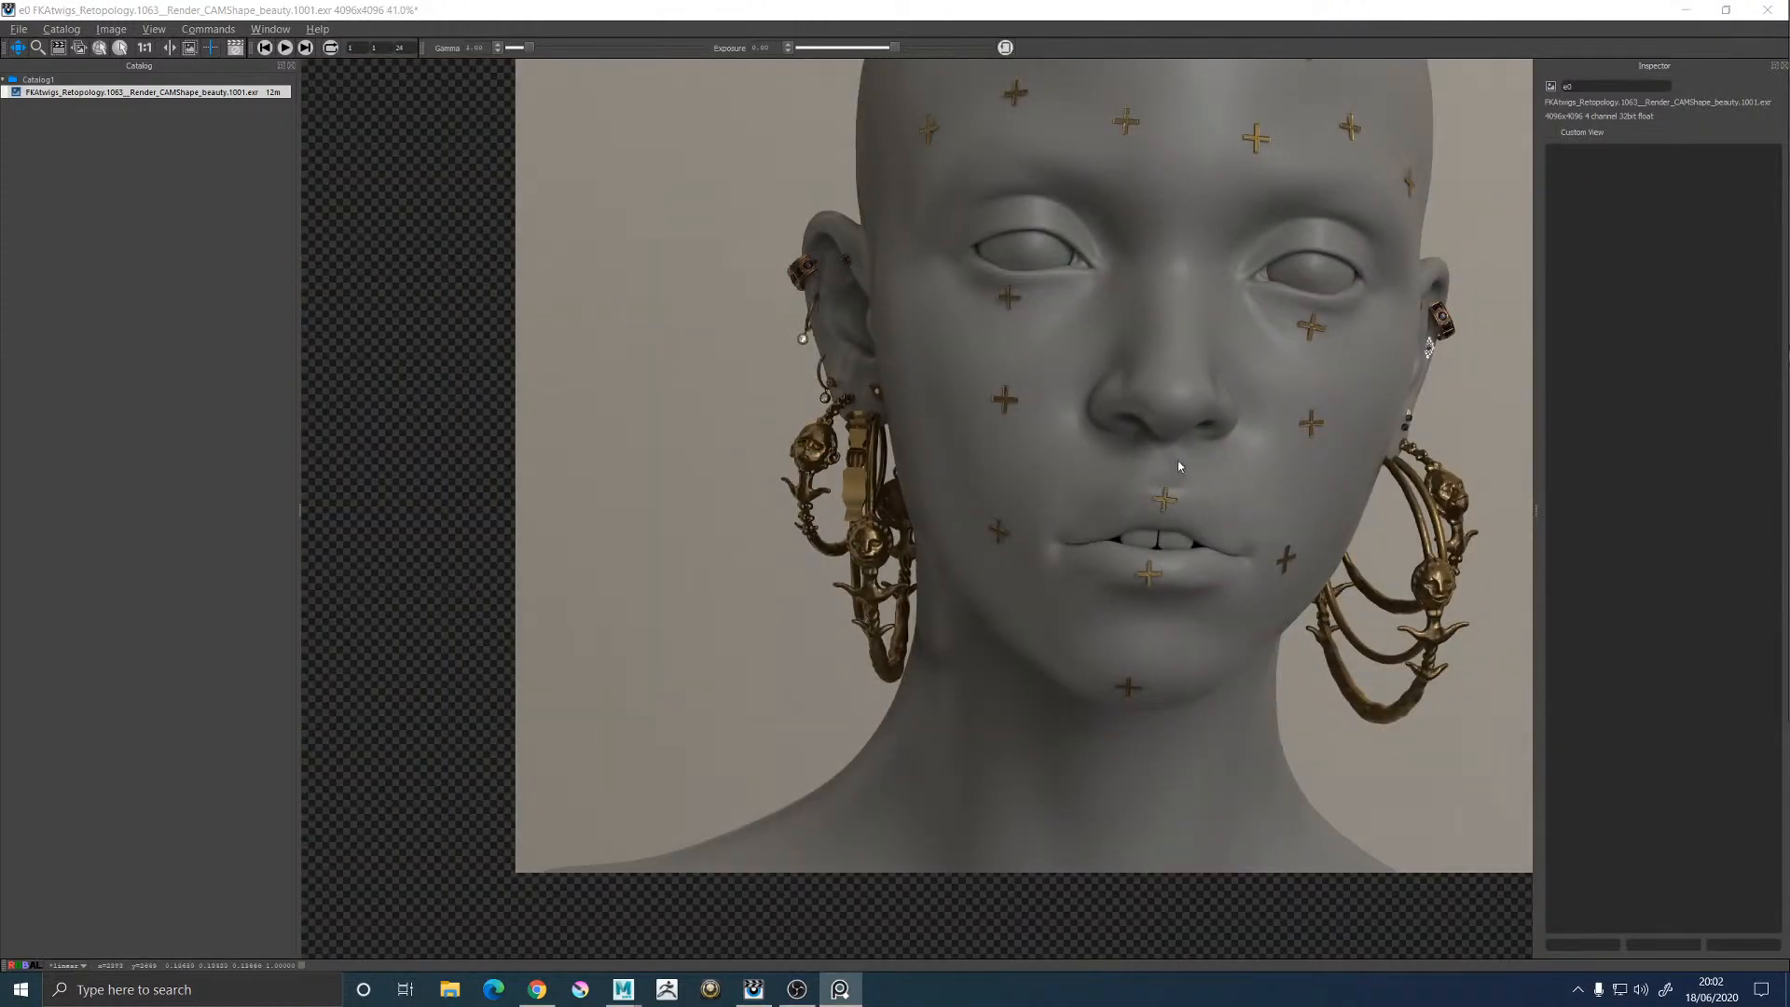
pyautogui.click(1090, 518)
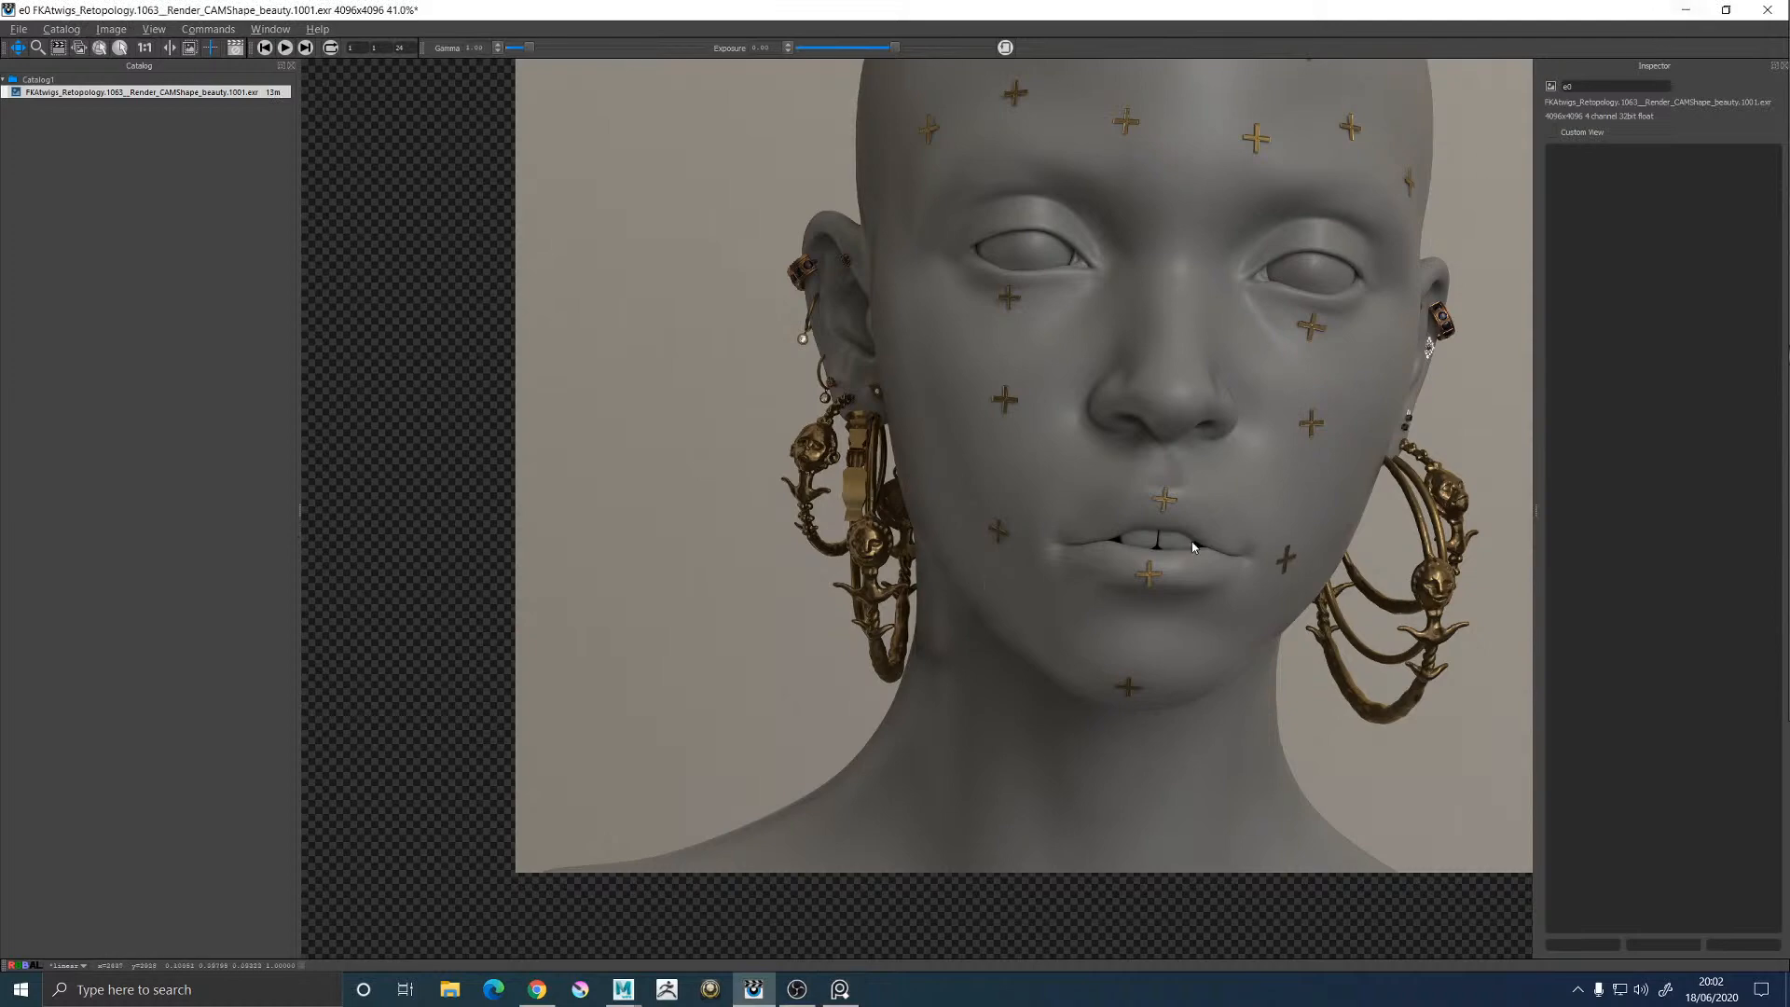
pyautogui.scroll(5, 1296, 293)
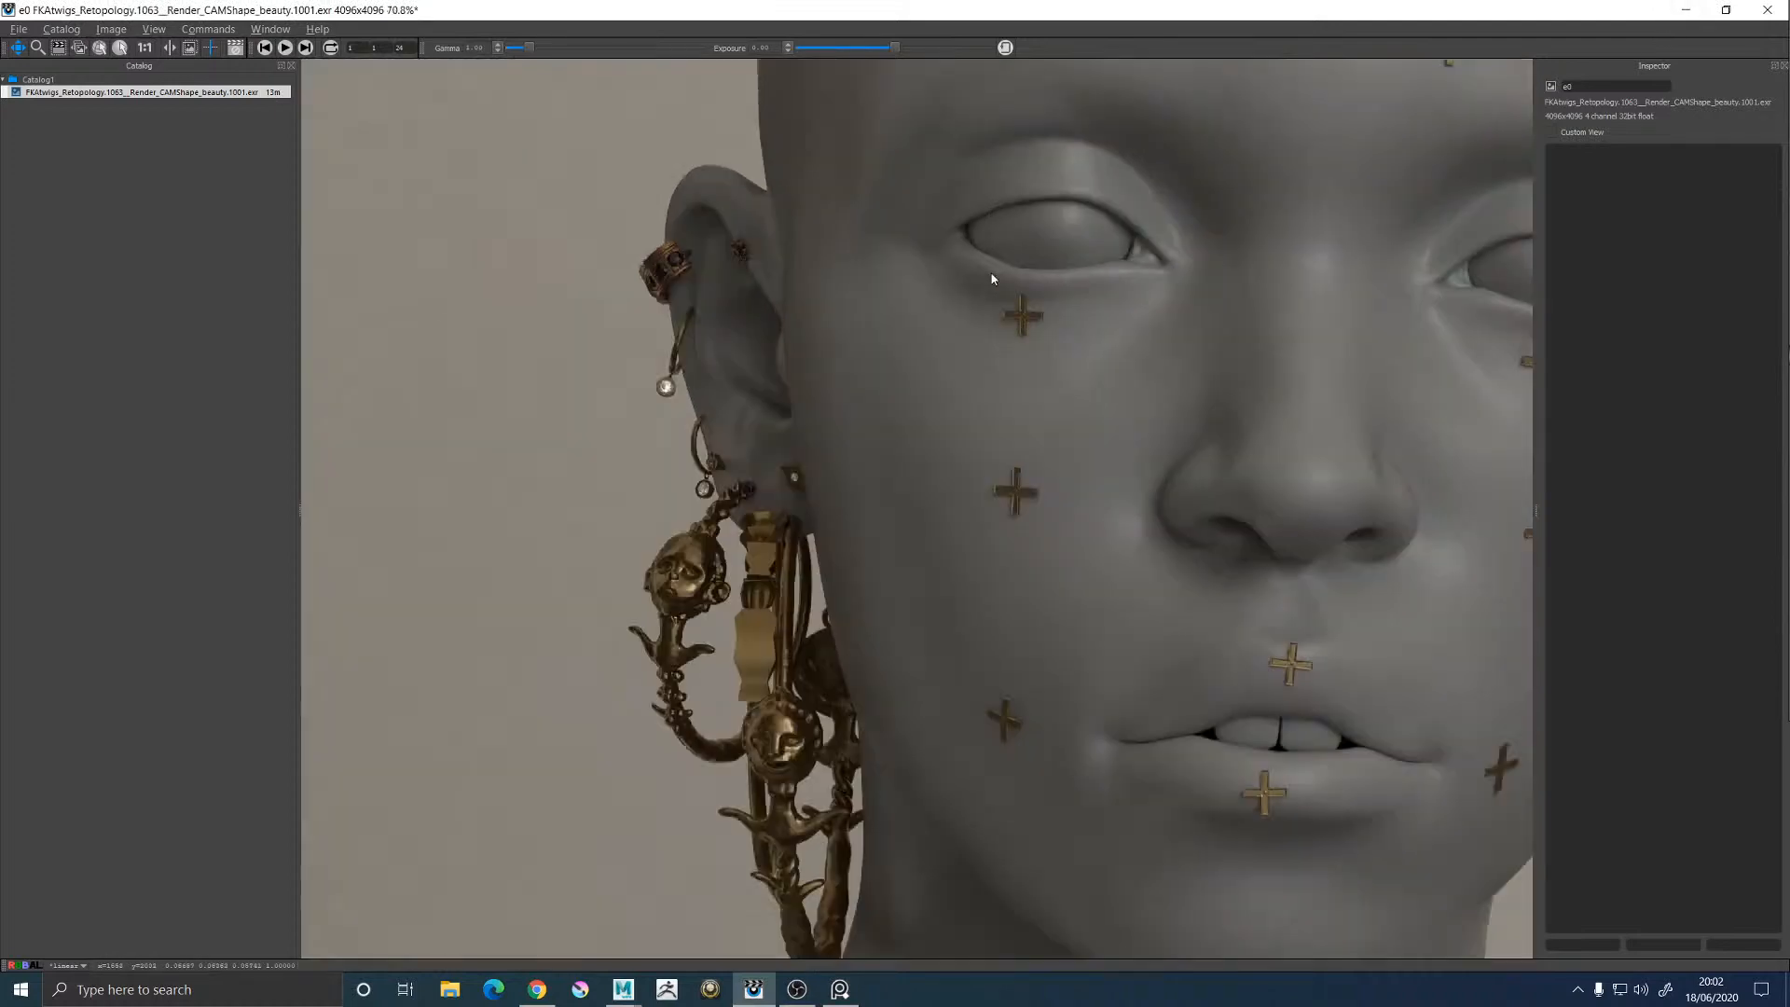
pyautogui.scroll(-6, 942, 308)
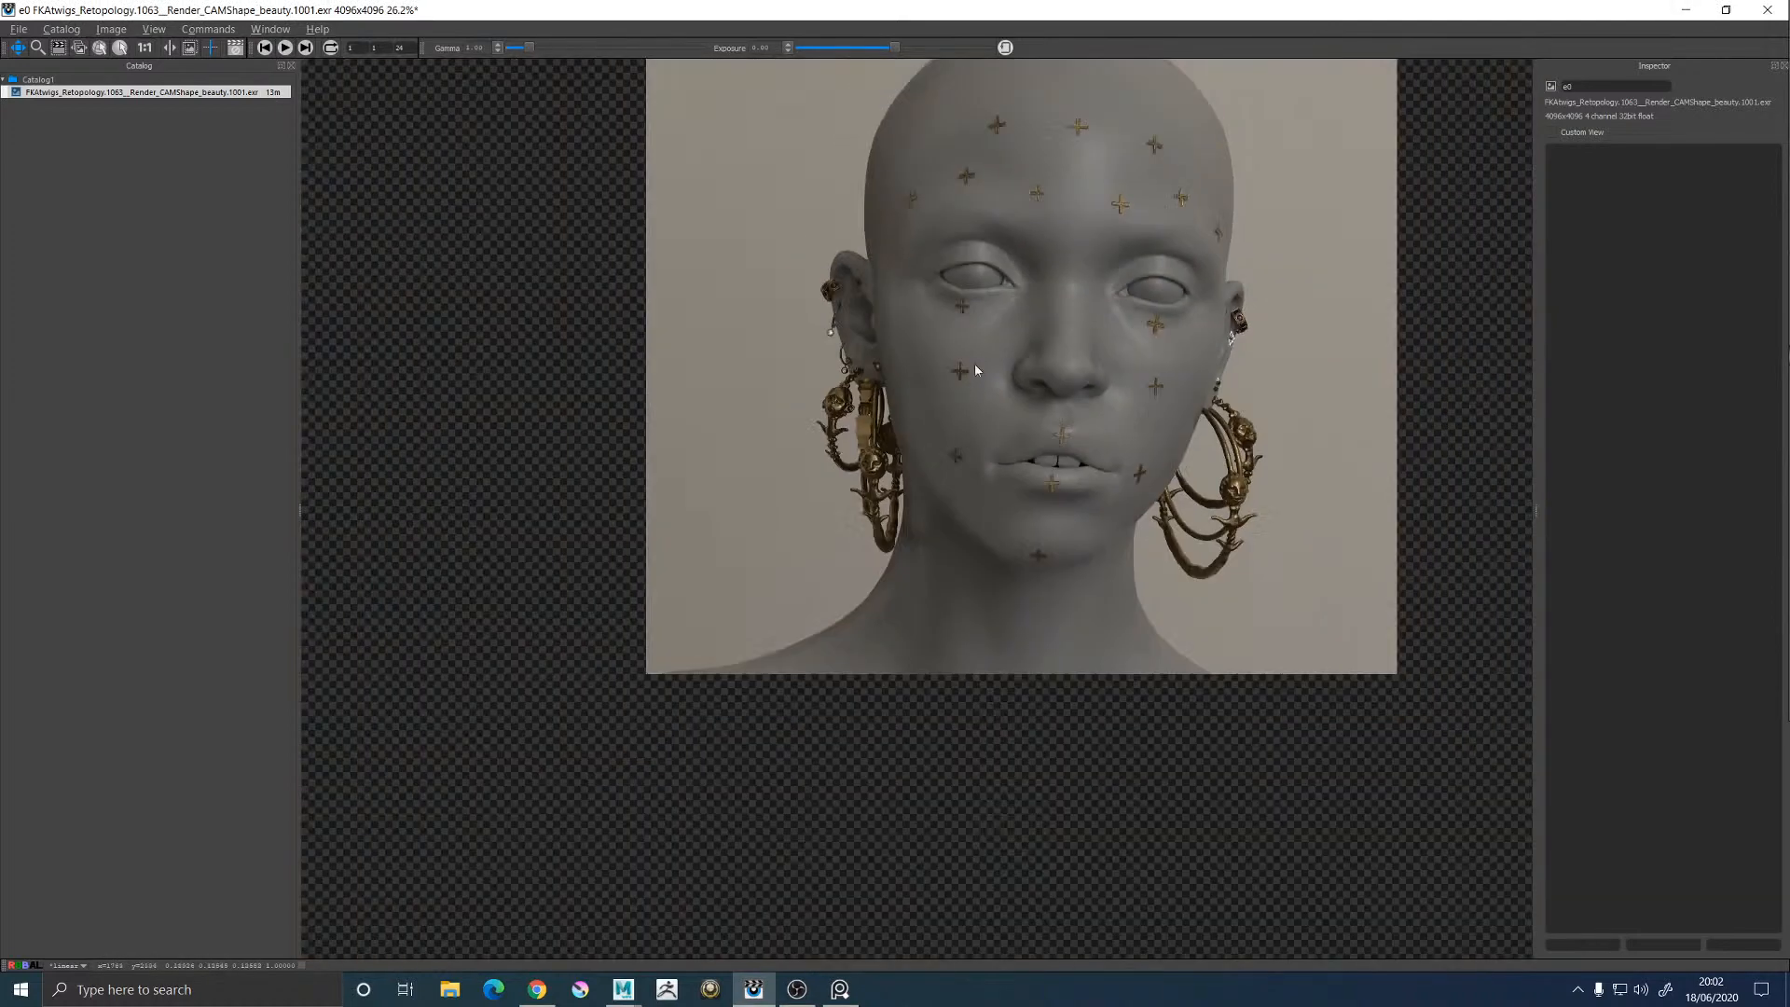
pyautogui.scroll(3, 932, 372)
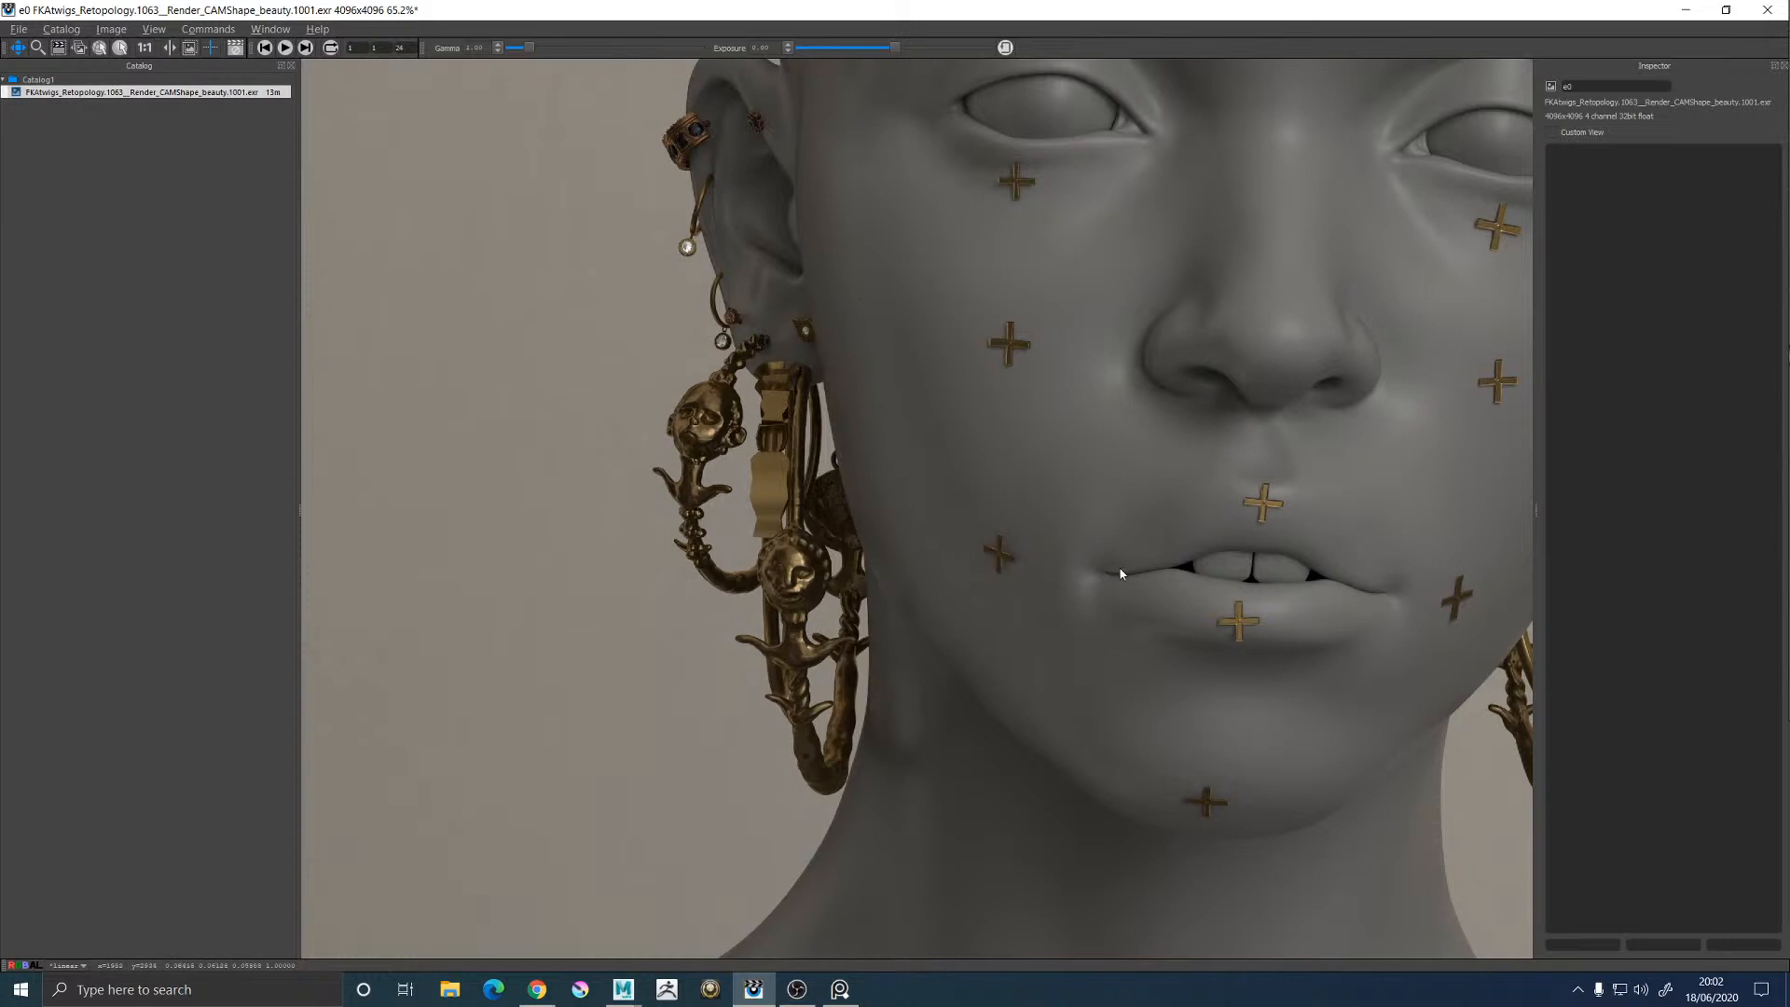
pyautogui.scroll(2, 1122, 573)
pyautogui.scroll(-3, 1191, 565)
pyautogui.scroll(2, 1247, 355)
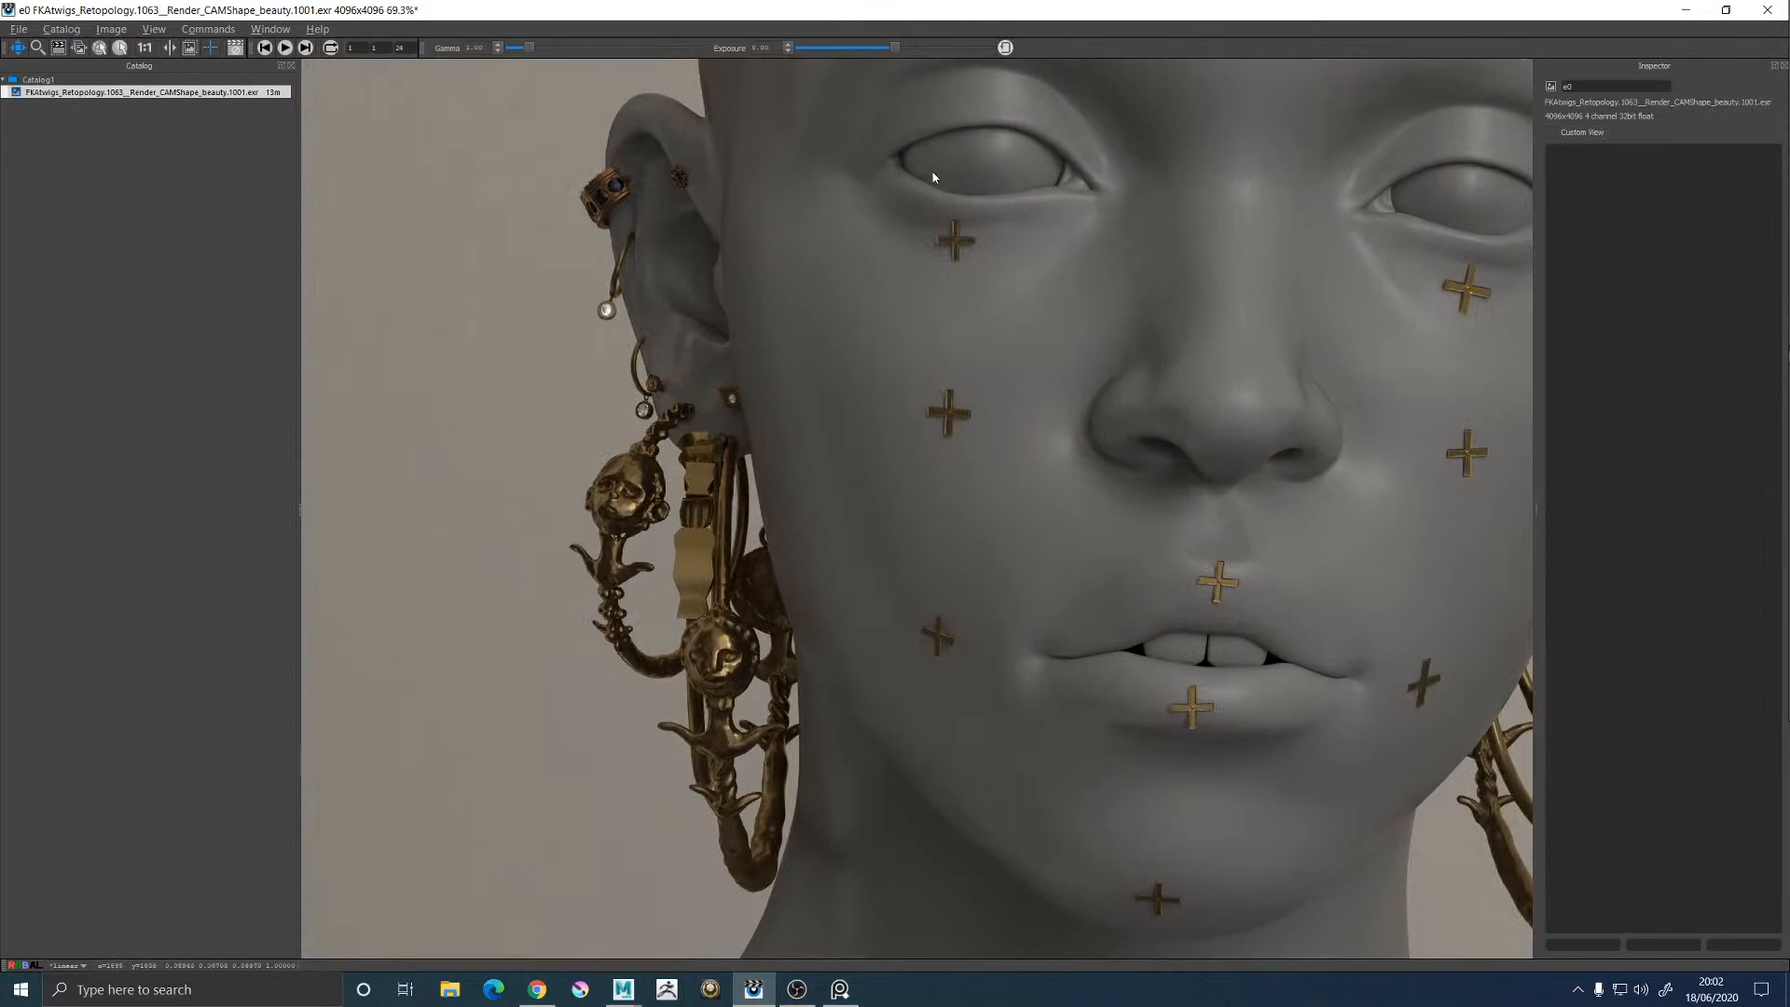
pyautogui.scroll(-4, 1470, 269)
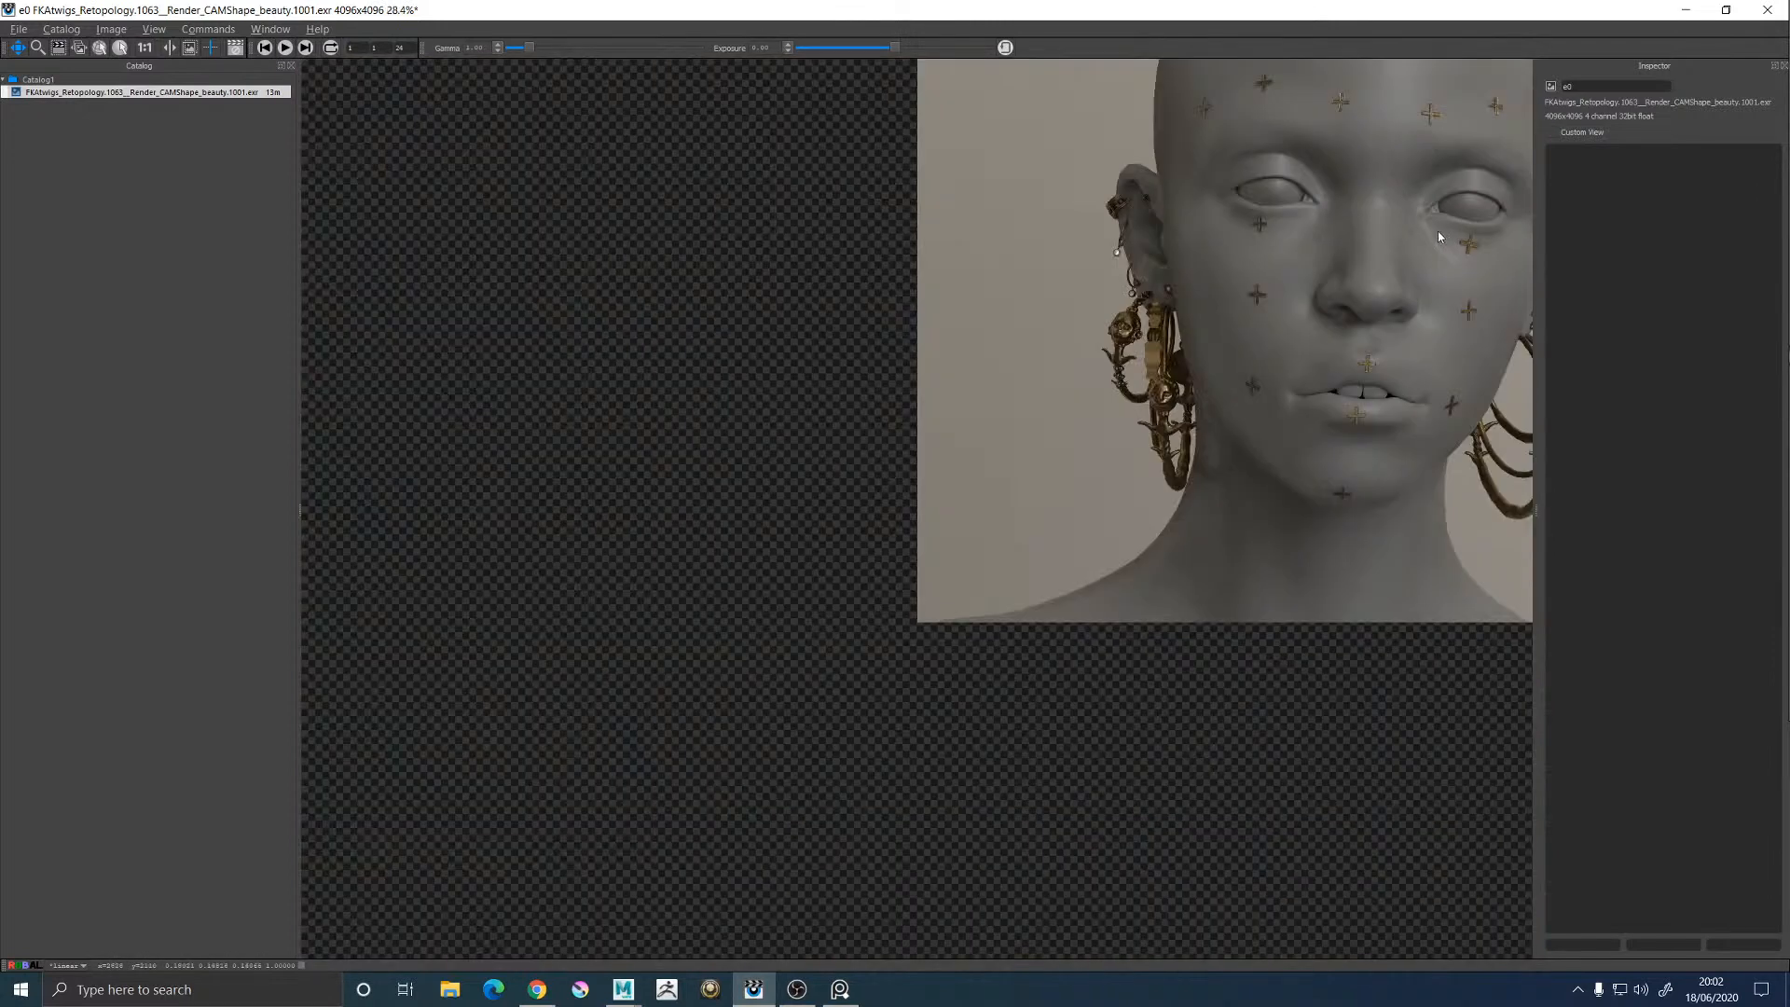
pyautogui.scroll(4, 1446, 235)
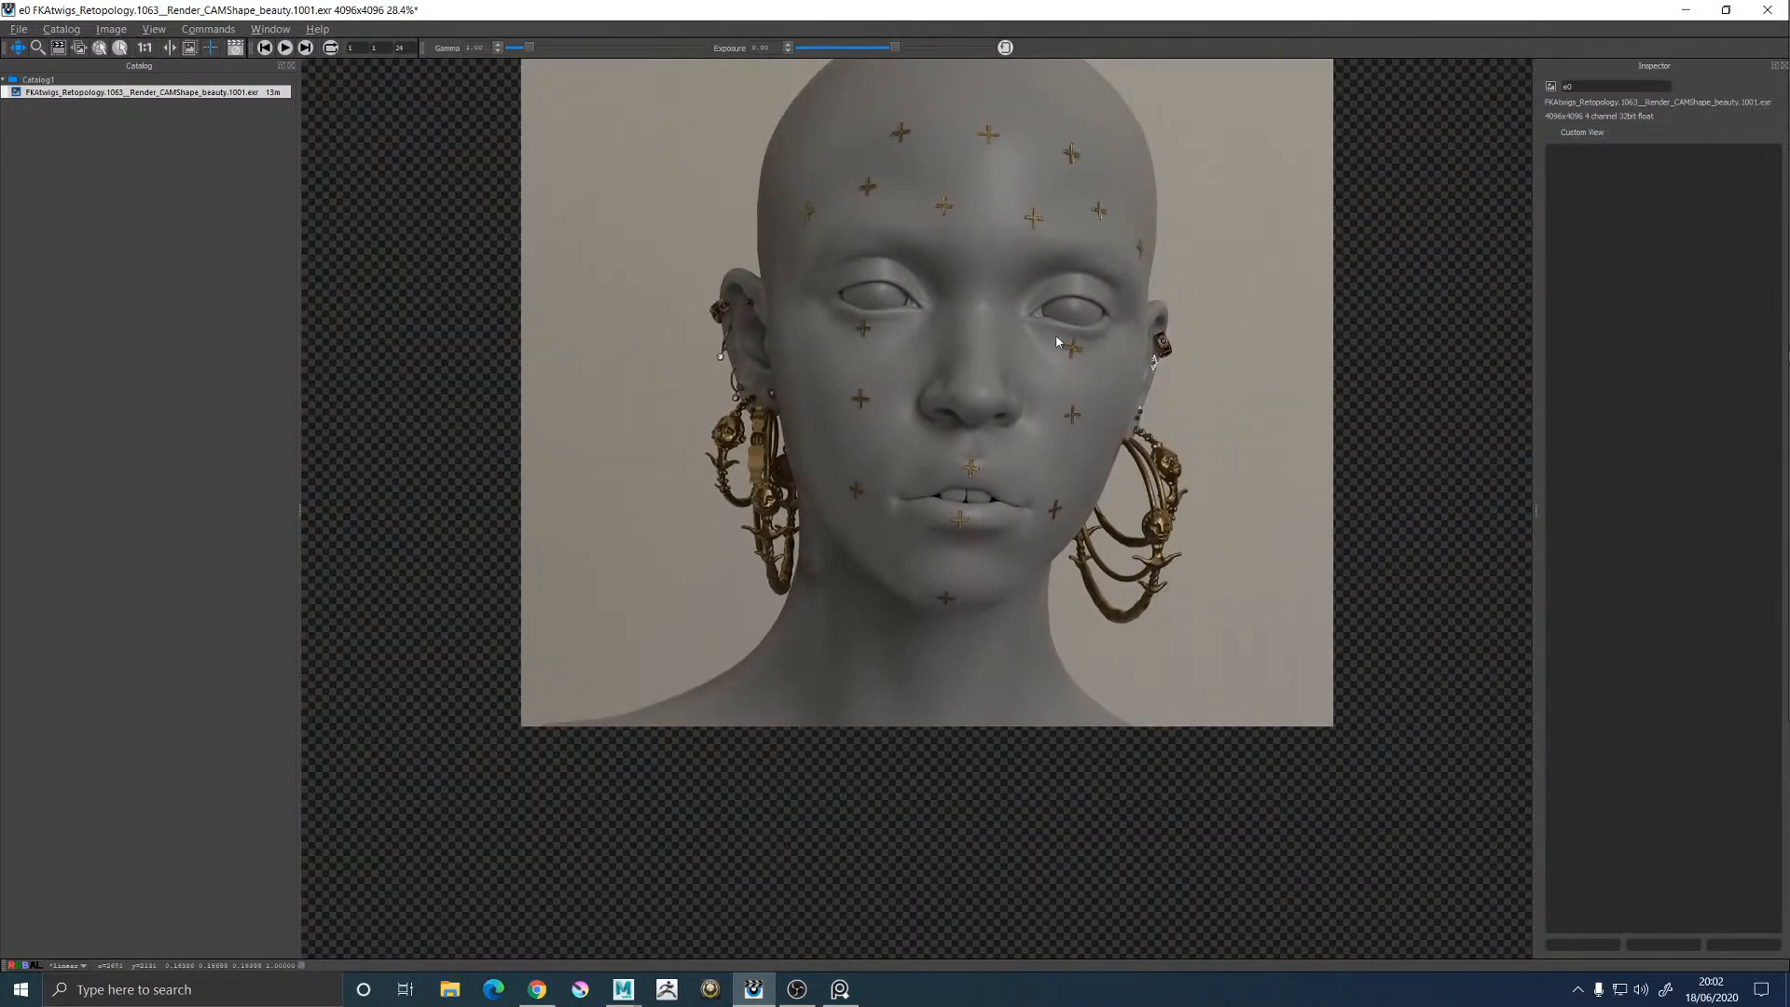
# Switch to Maya, deselect the head mesh and check the scene in wireframe, ending in shaded display
pyautogui.click(1686, 9)
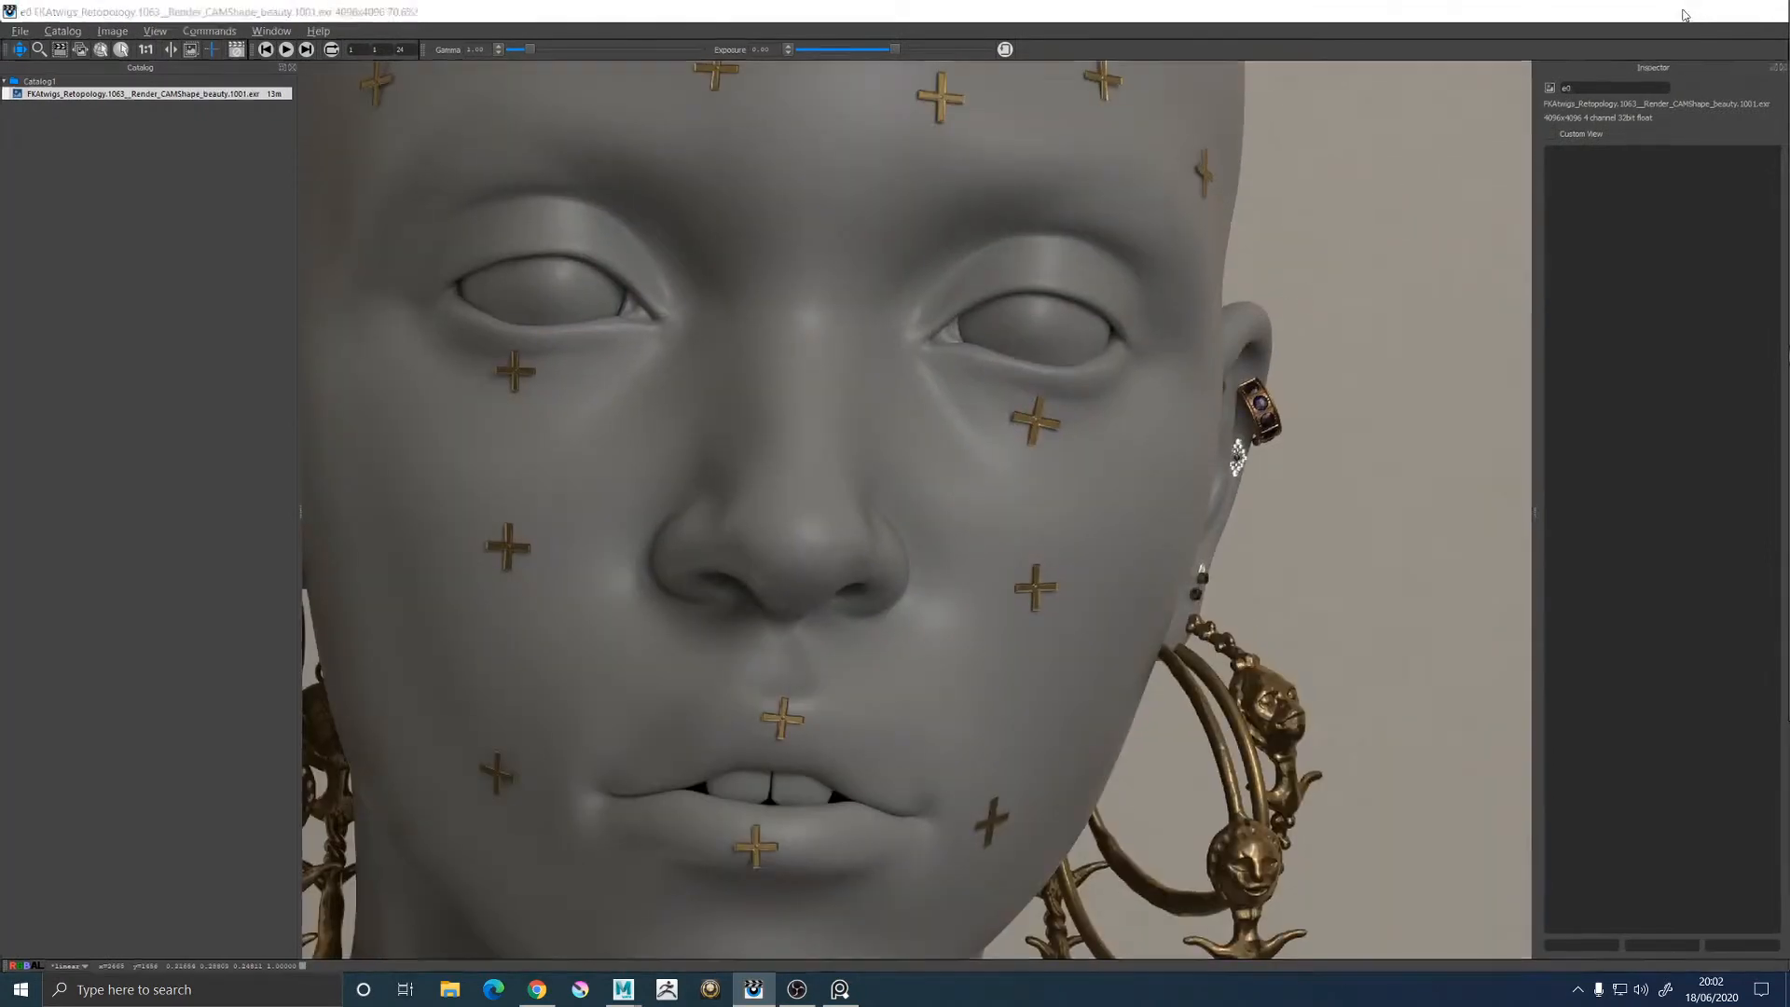
pyautogui.press('5')
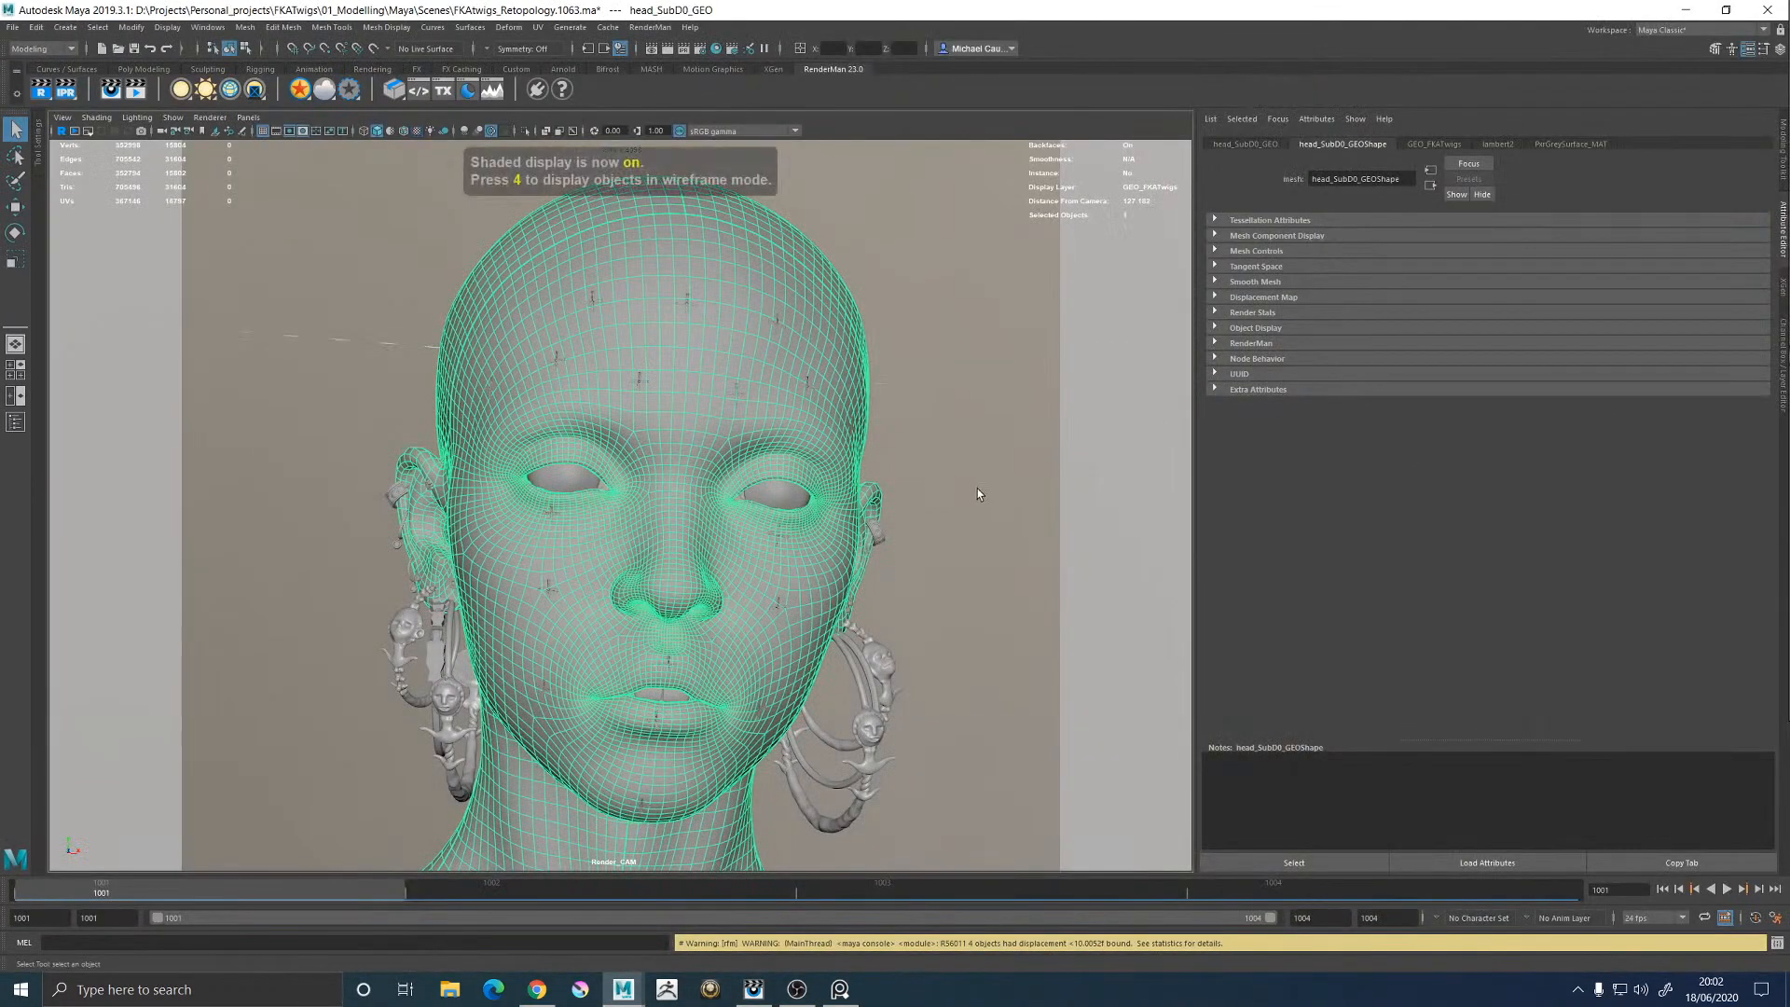
pyautogui.click(986, 487)
pyautogui.press('4')
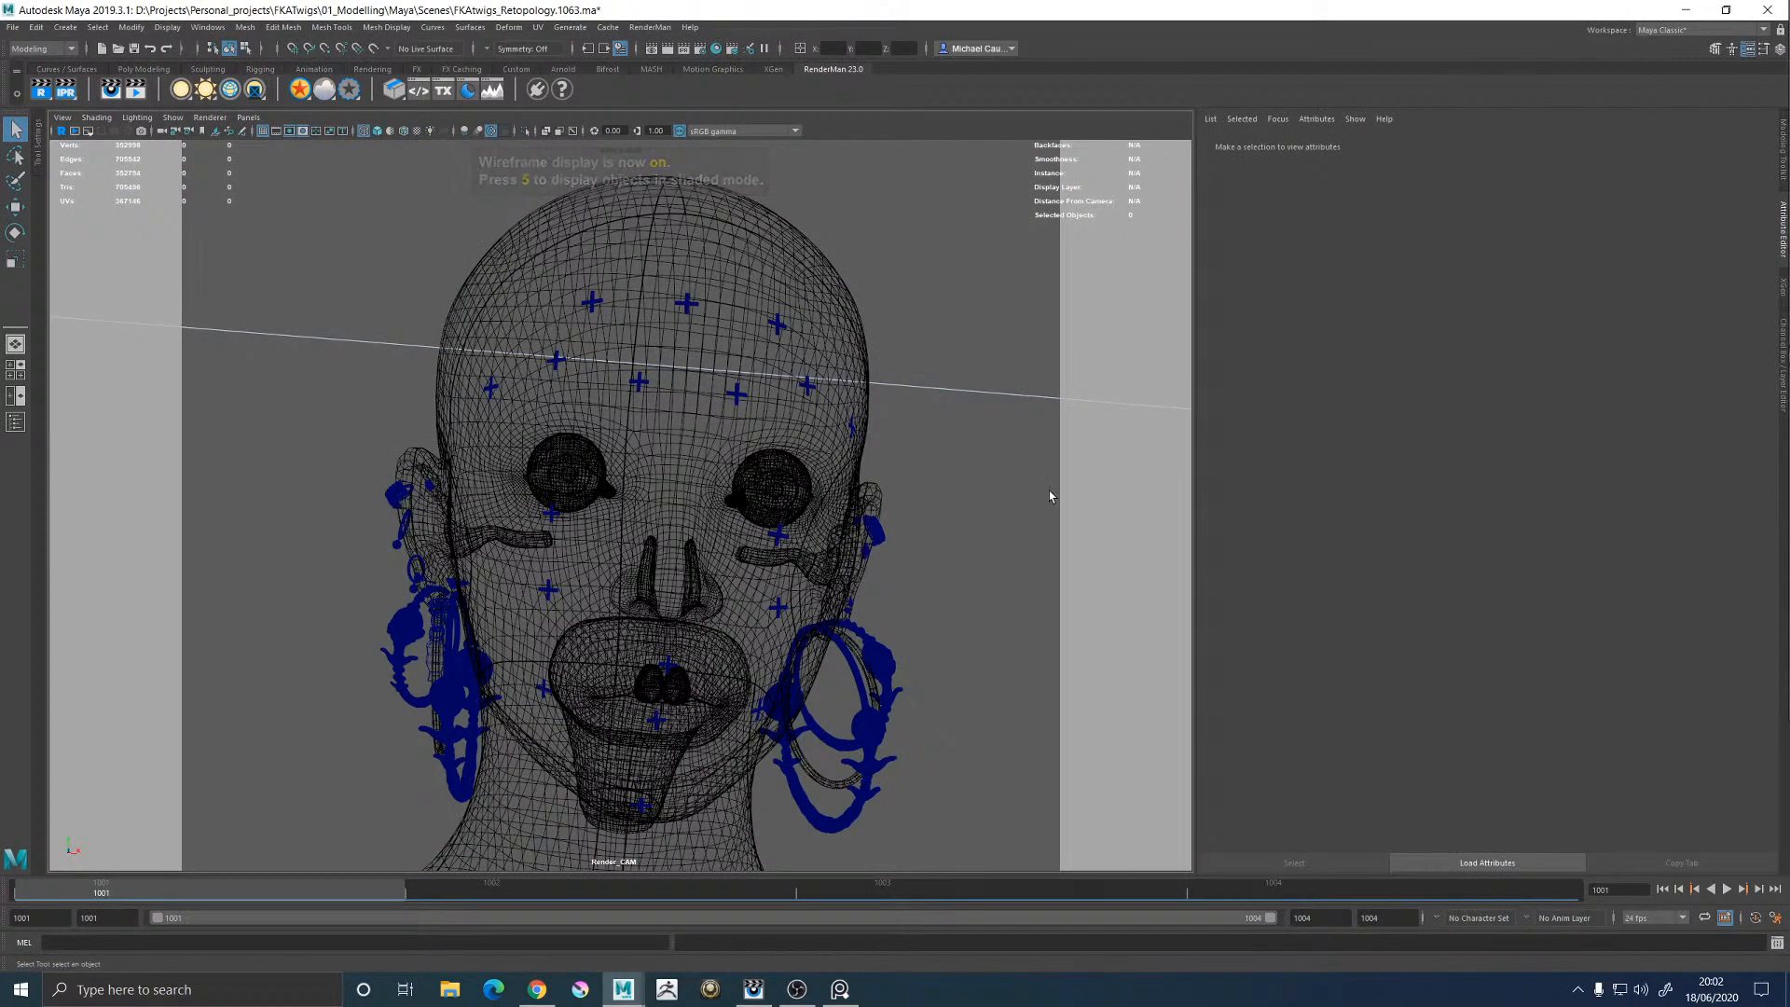
pyautogui.press('5')
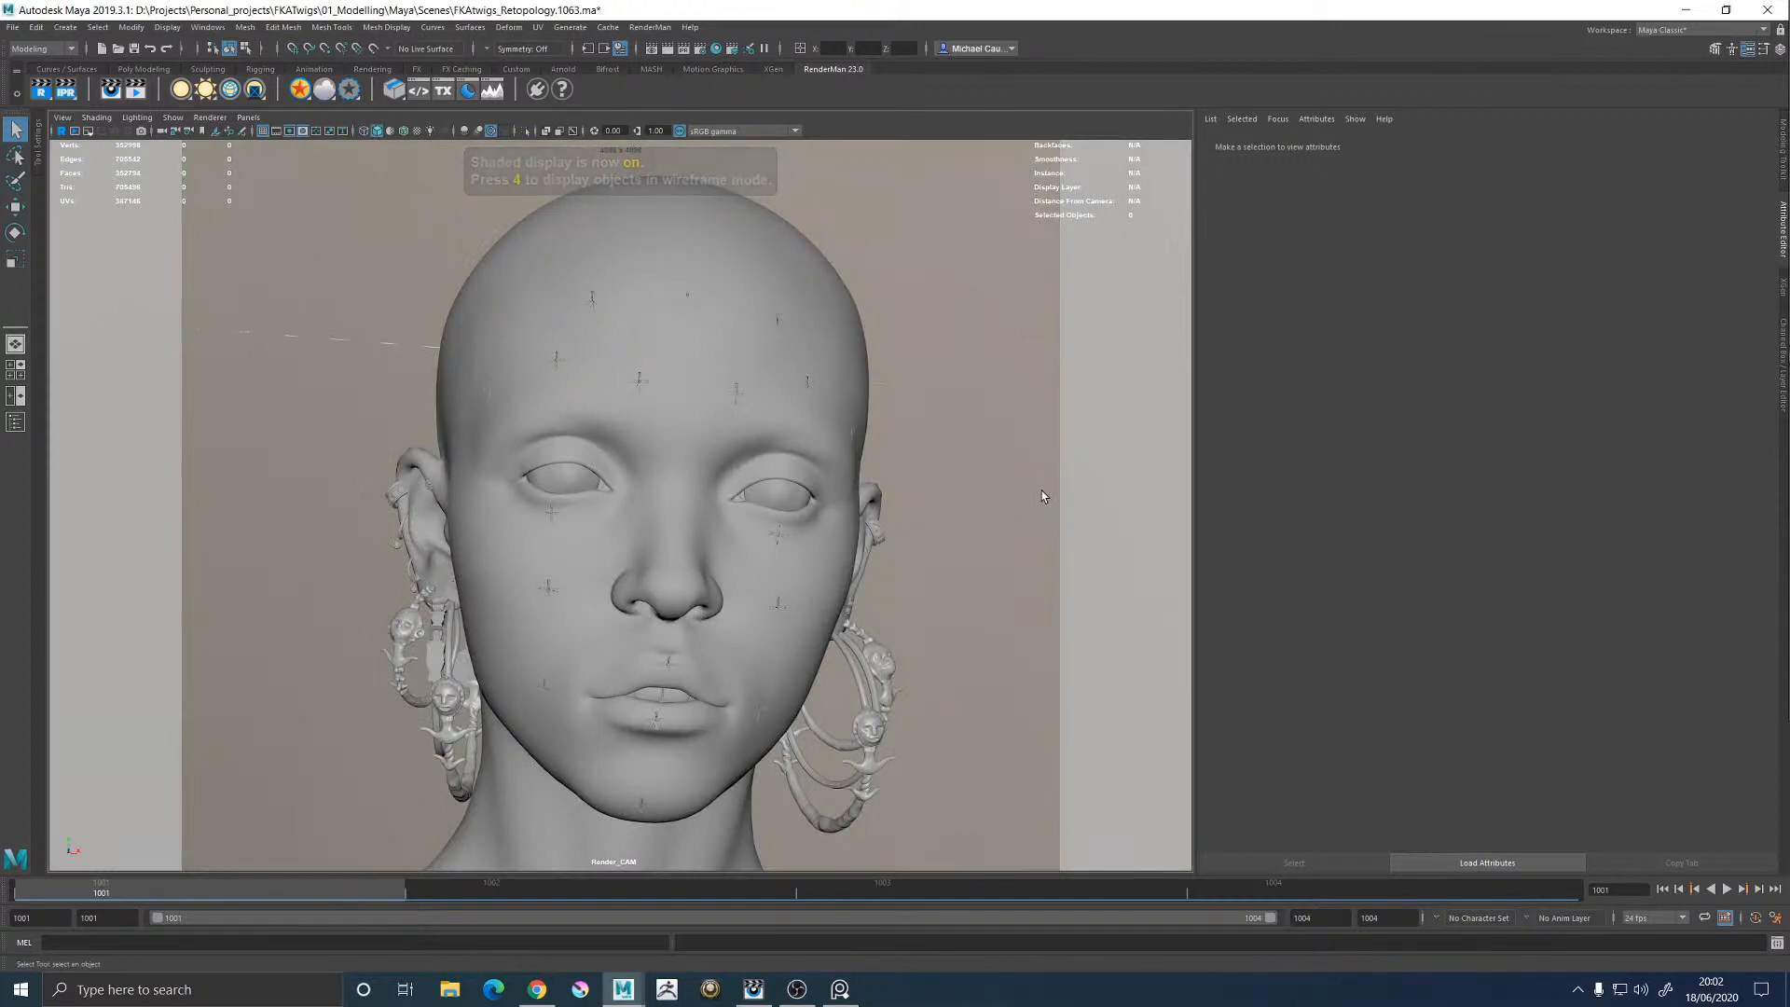
# Select the head mesh and switch from the render camera to the perspective view, showing the full bust
pyautogui.click(440, 597)
pyautogui.press('space')
pyautogui.press('space')
pyautogui.keyDown('alt'); pyautogui.moveTo(655, 572); pyautogui.dragTo(839, 578, button='middle'); pyautogui.keyUp('alt')
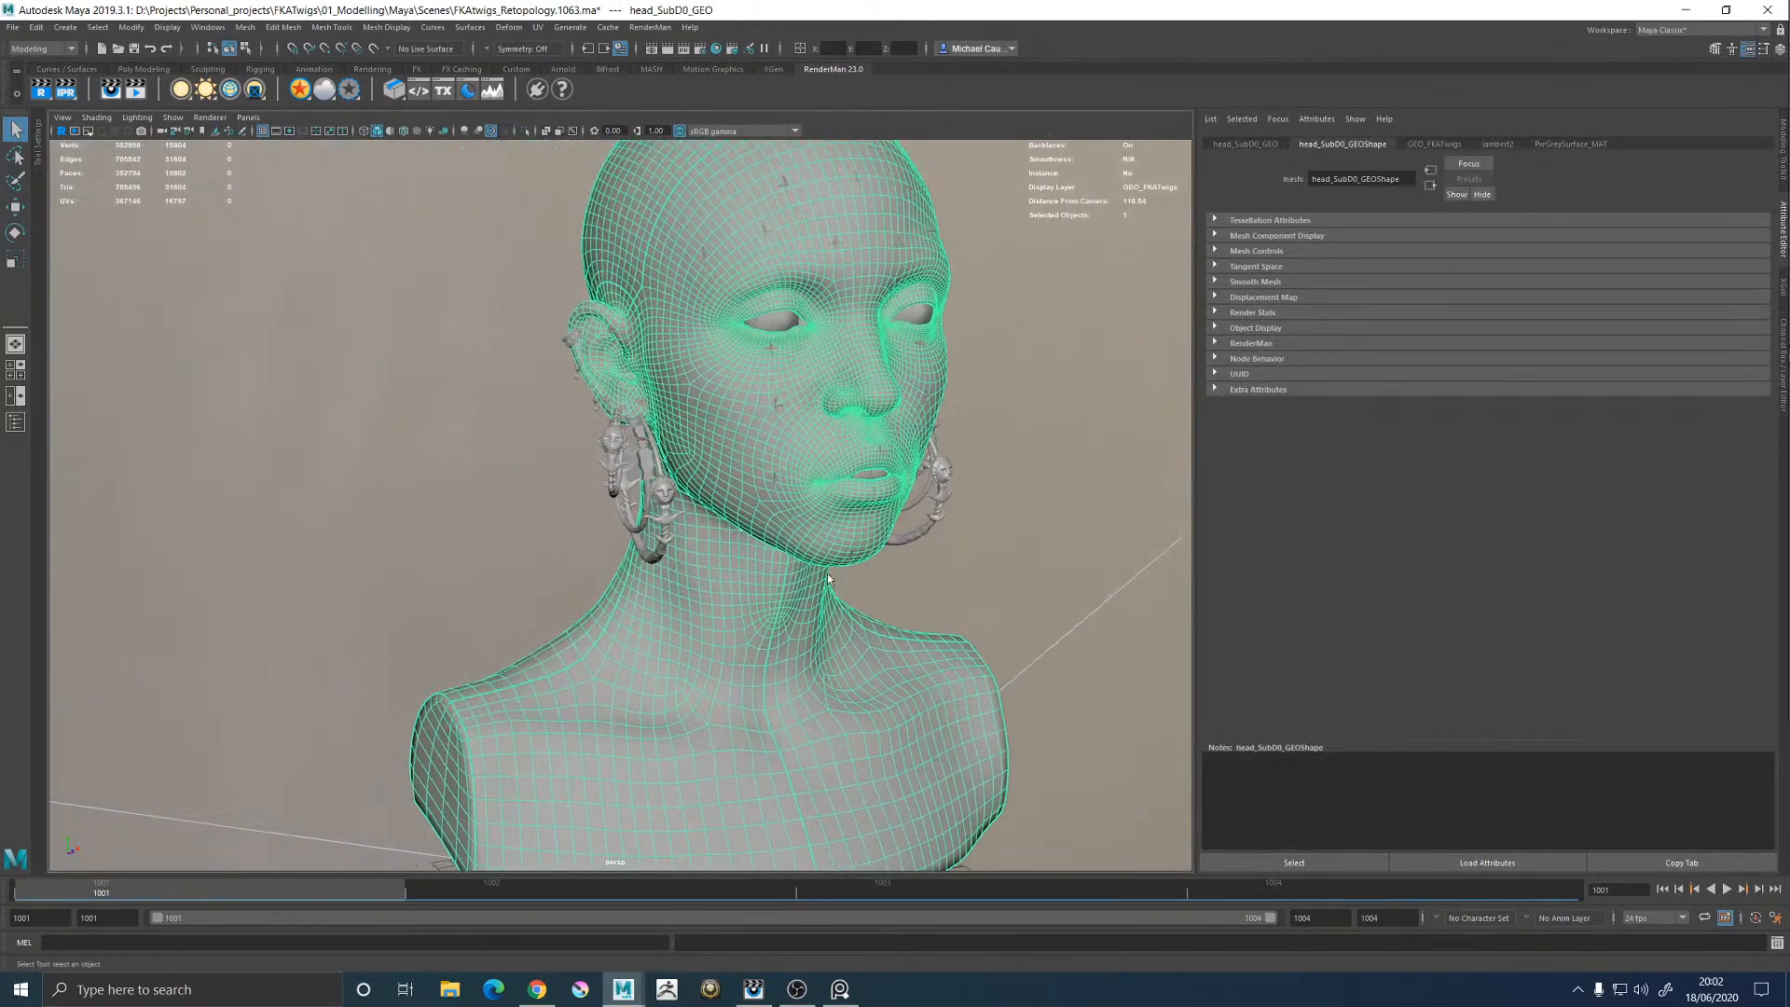
# Select the plain hoop and all the faceted pieces along its upper part on the ear, and group them
pyautogui.keyDown('alt'); pyautogui.moveTo(839, 578); pyautogui.dragTo(1013, 619, button='right'); pyautogui.keyUp('alt')
pyautogui.click(701, 378)
pyautogui.keyDown('shift'); pyautogui.click(703, 474); pyautogui.keyUp('shift')
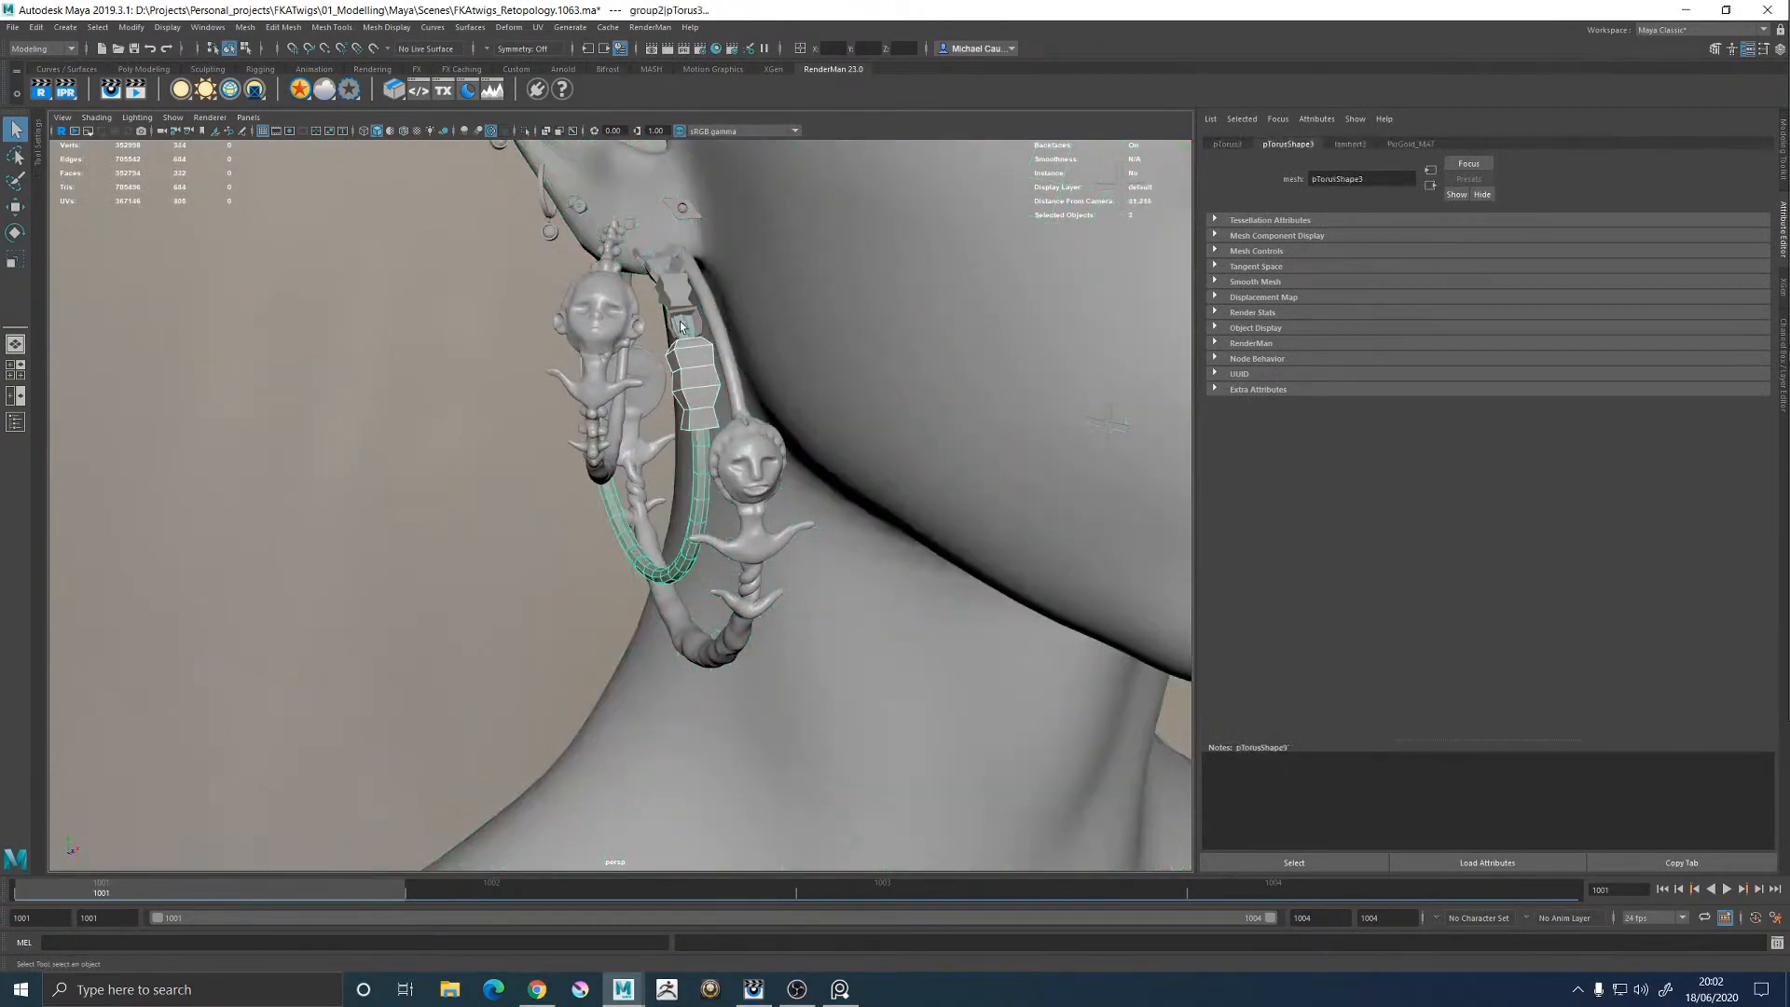
pyautogui.keyDown('shift'); pyautogui.click(686, 322); pyautogui.keyUp('shift')
pyautogui.keyDown('shift'); pyautogui.click(679, 288); pyautogui.keyUp('shift')
pyautogui.keyDown('shift'); pyautogui.click(662, 250); pyautogui.keyUp('shift')
pyautogui.keyDown('shift'); pyautogui.click(677, 265); pyautogui.keyUp('shift')
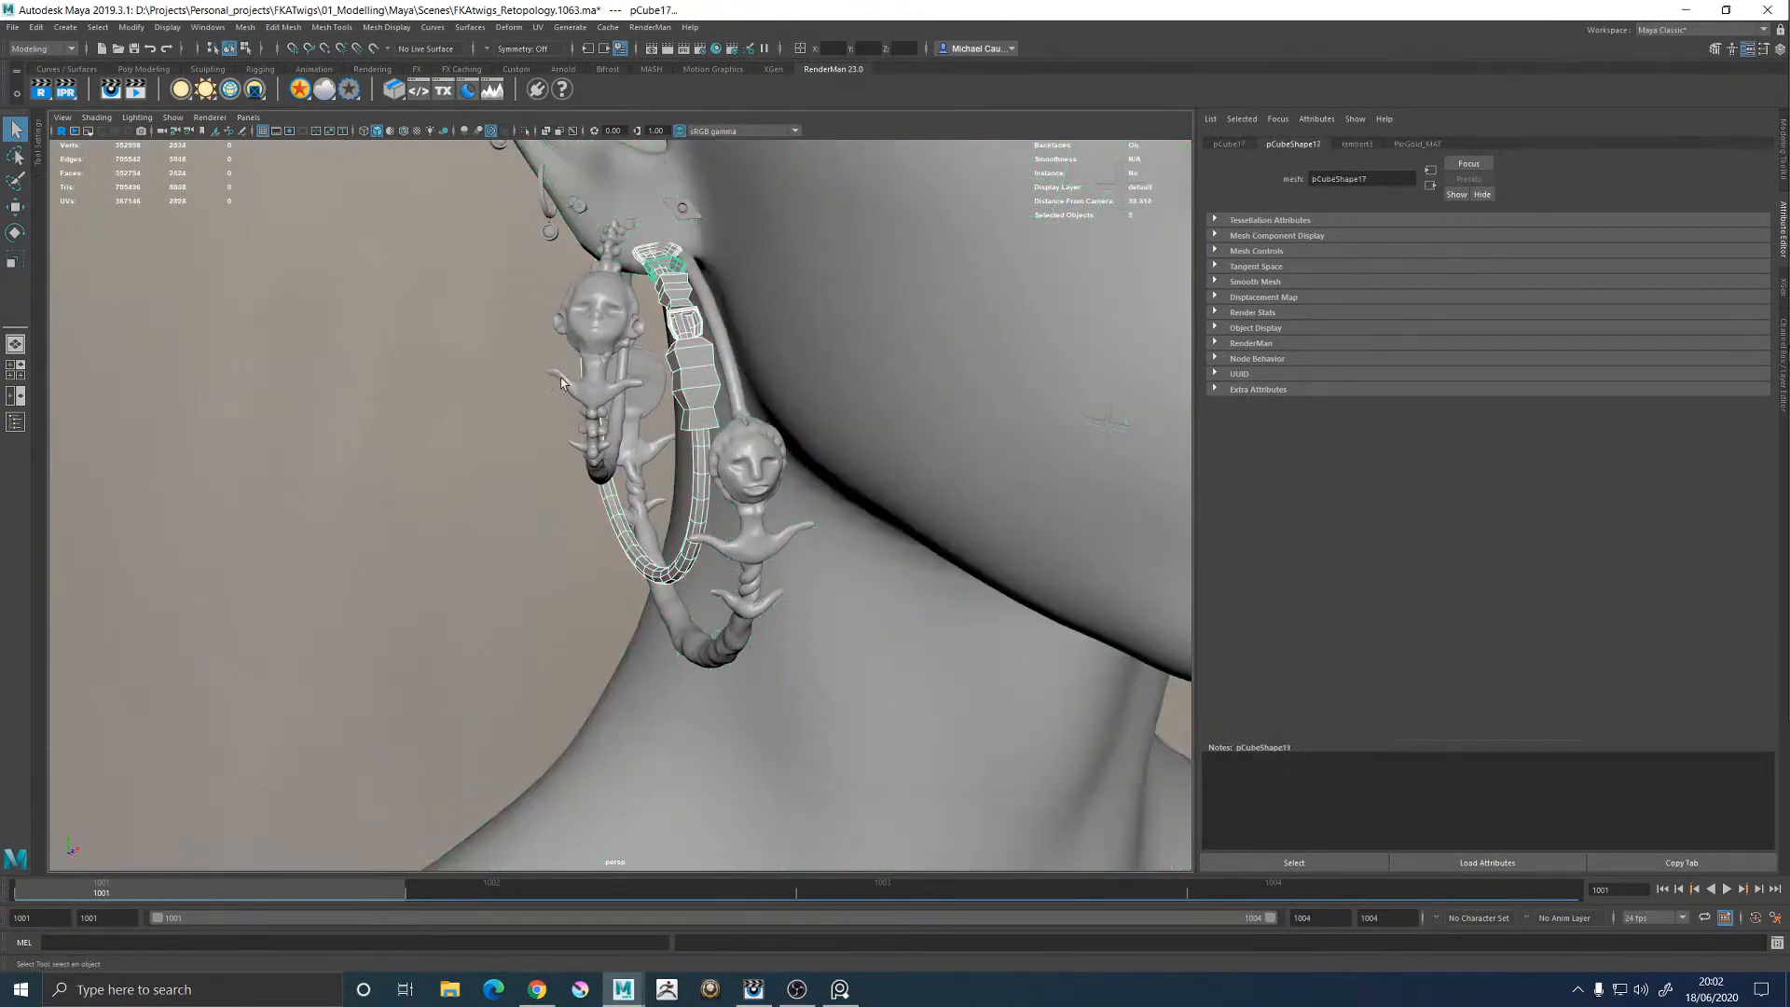
pyautogui.keyDown('alt'); pyautogui.moveTo(676, 266); pyautogui.dragTo(558, 380); pyautogui.keyUp('alt')
pyautogui.hotkey('ctrl', 'g')
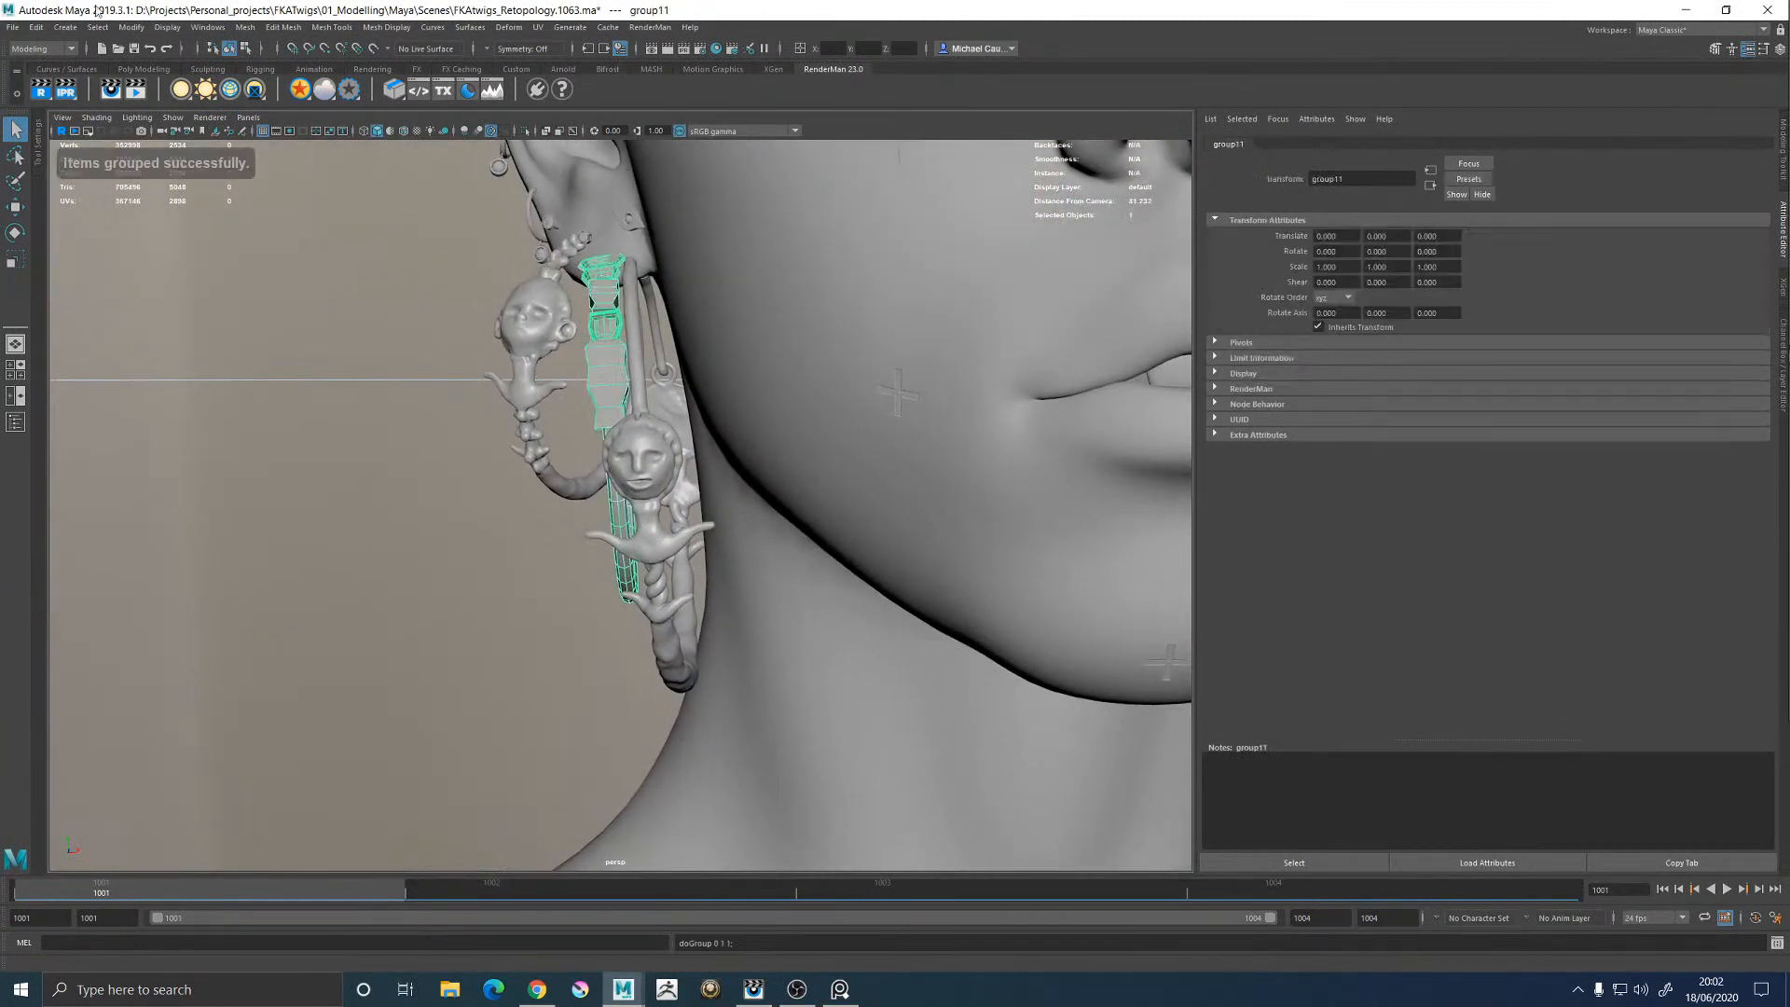
# Center the new group's pivot, then isolate and frame the group in the viewport
pyautogui.click(131, 27)
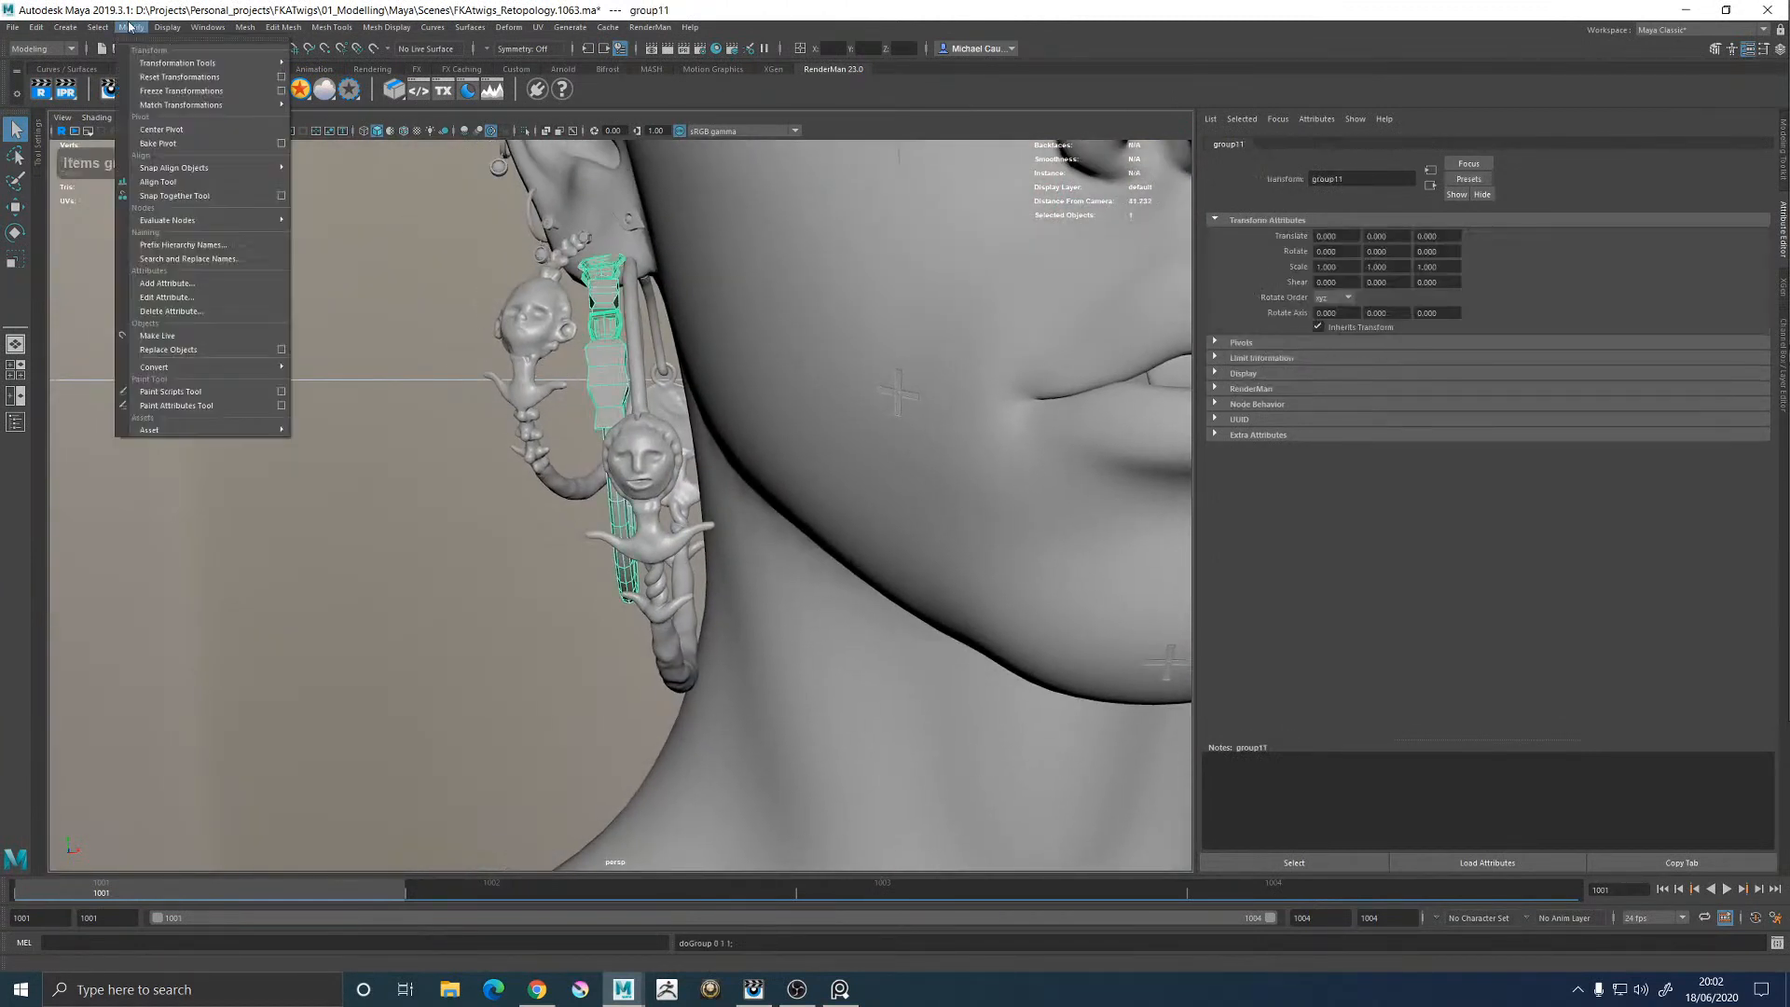
pyautogui.click(163, 130)
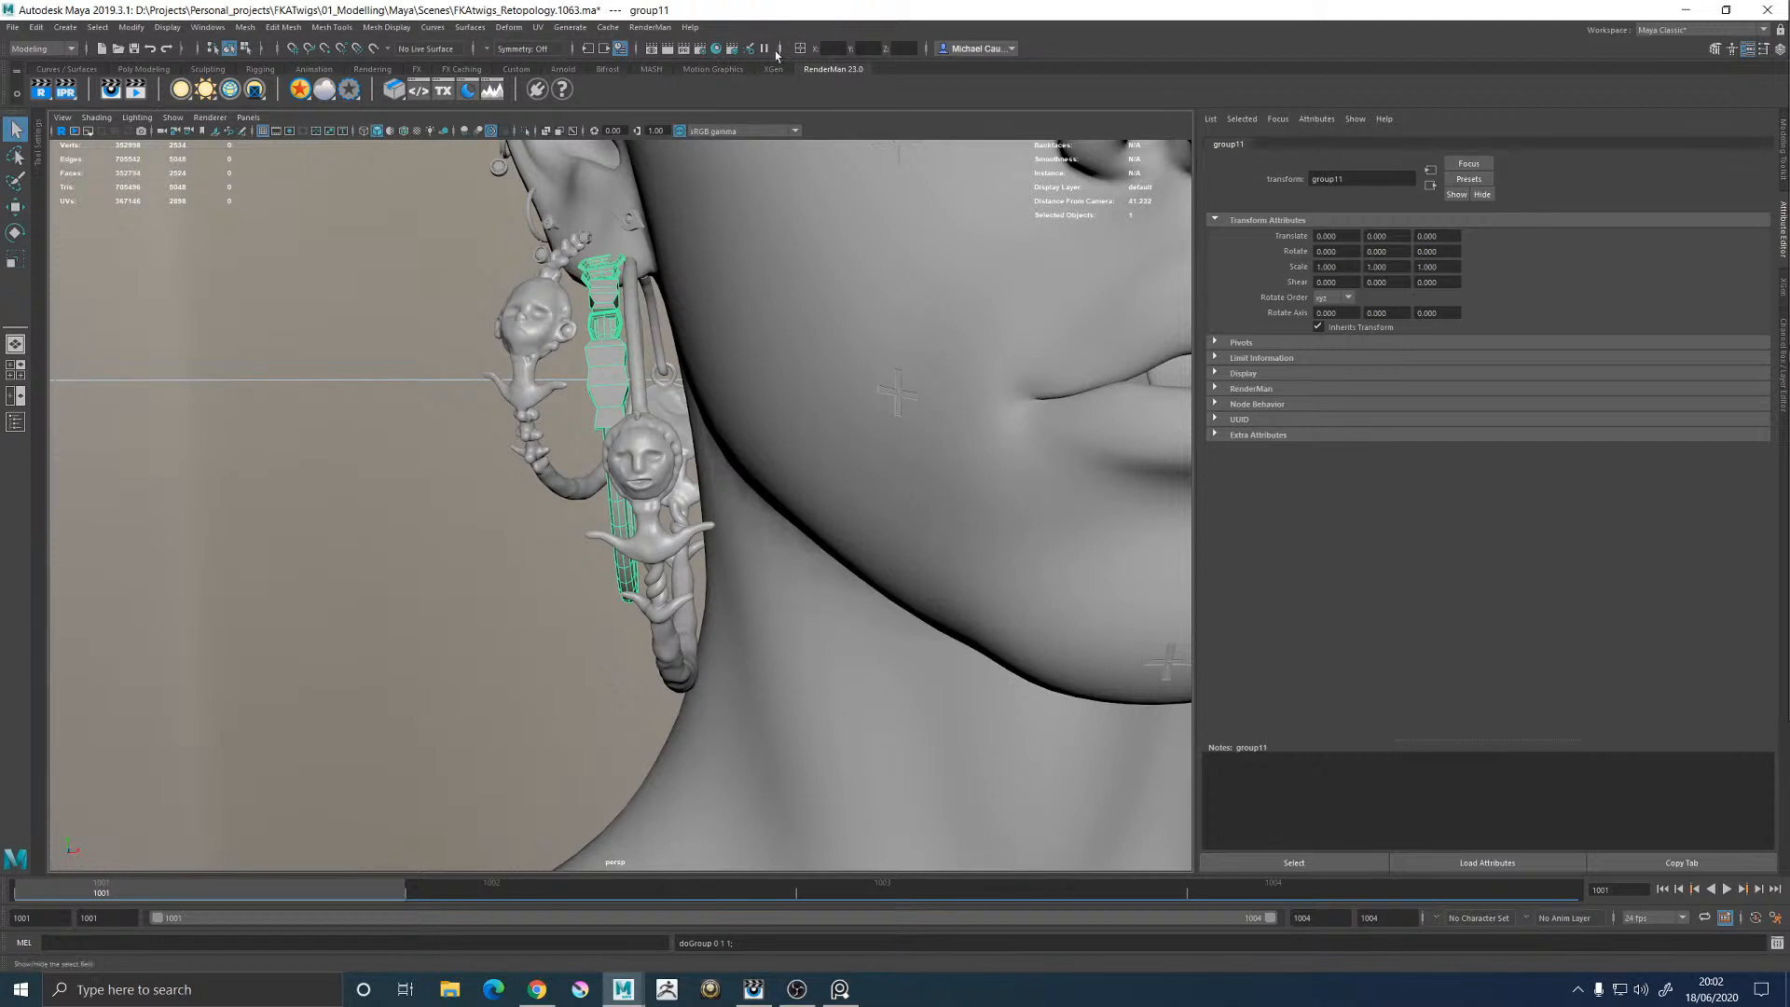
pyautogui.click(525, 130)
pyautogui.press('f')
pyautogui.moveTo(780, 360)
pyautogui.keyDown('alt'); pyautogui.mouseDown()
pyautogui.moveTo(848, 495)
pyautogui.moveTo(871, 484)
pyautogui.mouseUp(); pyautogui.keyUp('alt')
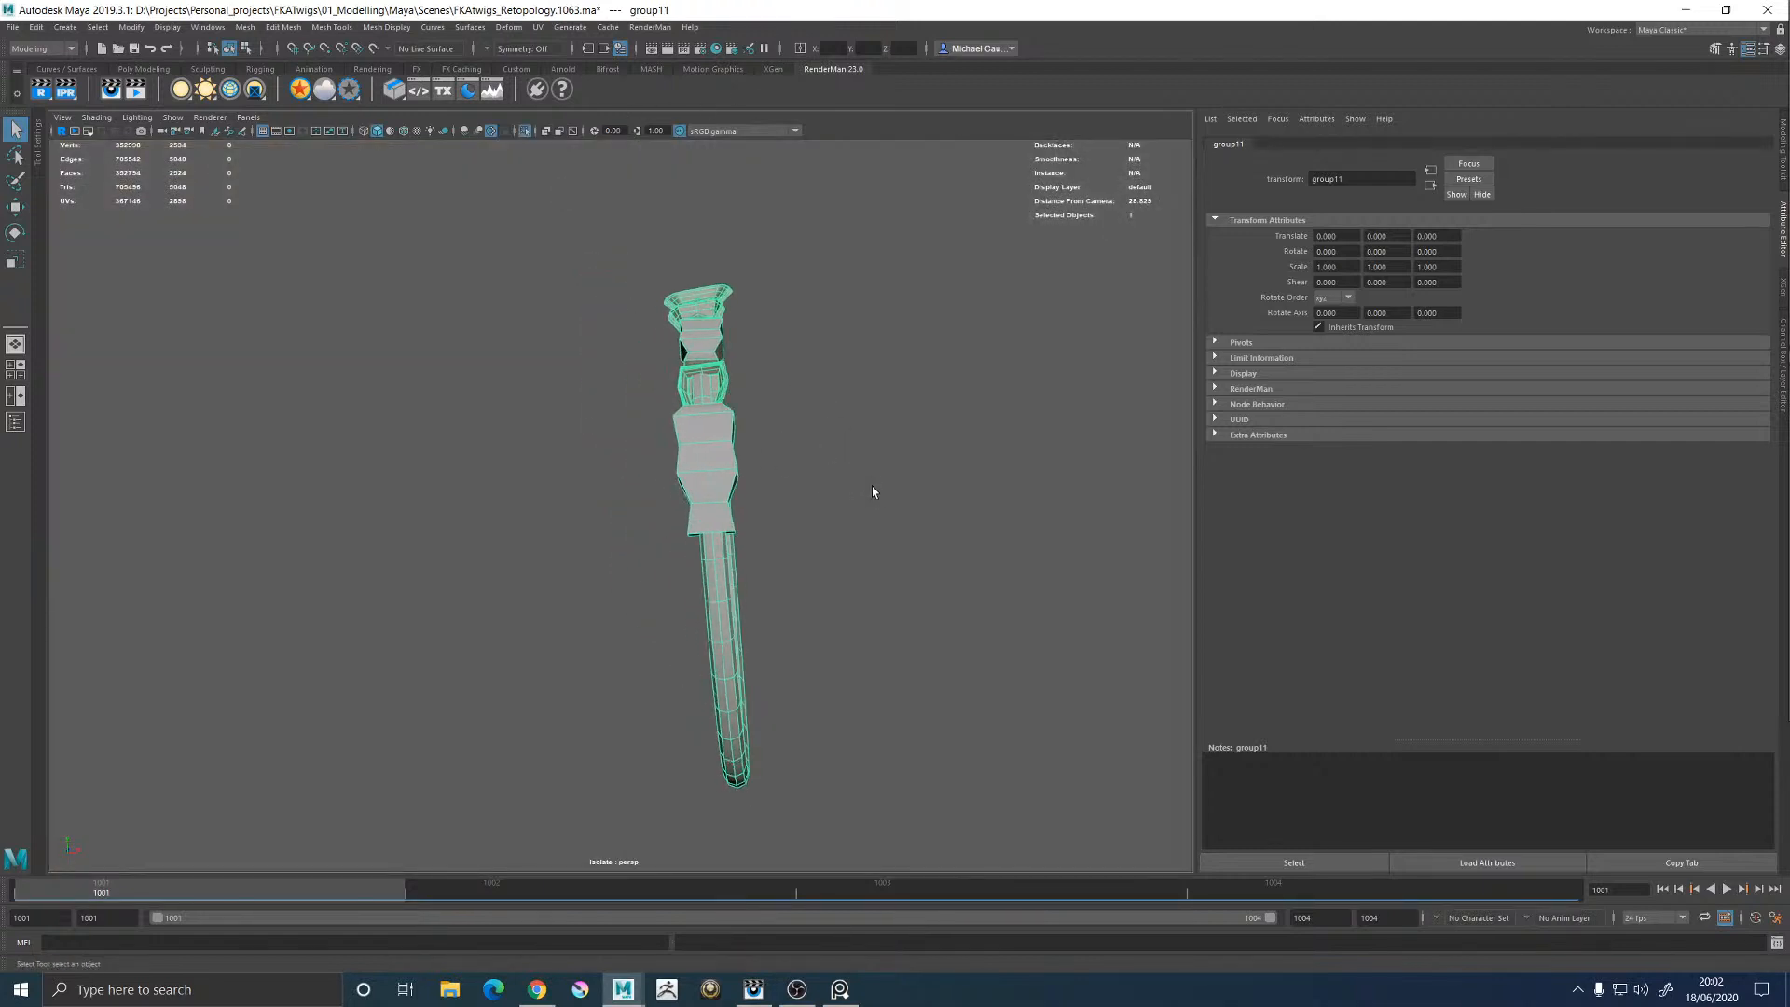
# Rotate the hoop group about 6.8 degrees around Y in wireframe display, with the transform tool's settings shown
pyautogui.press('4')
pyautogui.scroll(-4, 870, 485)
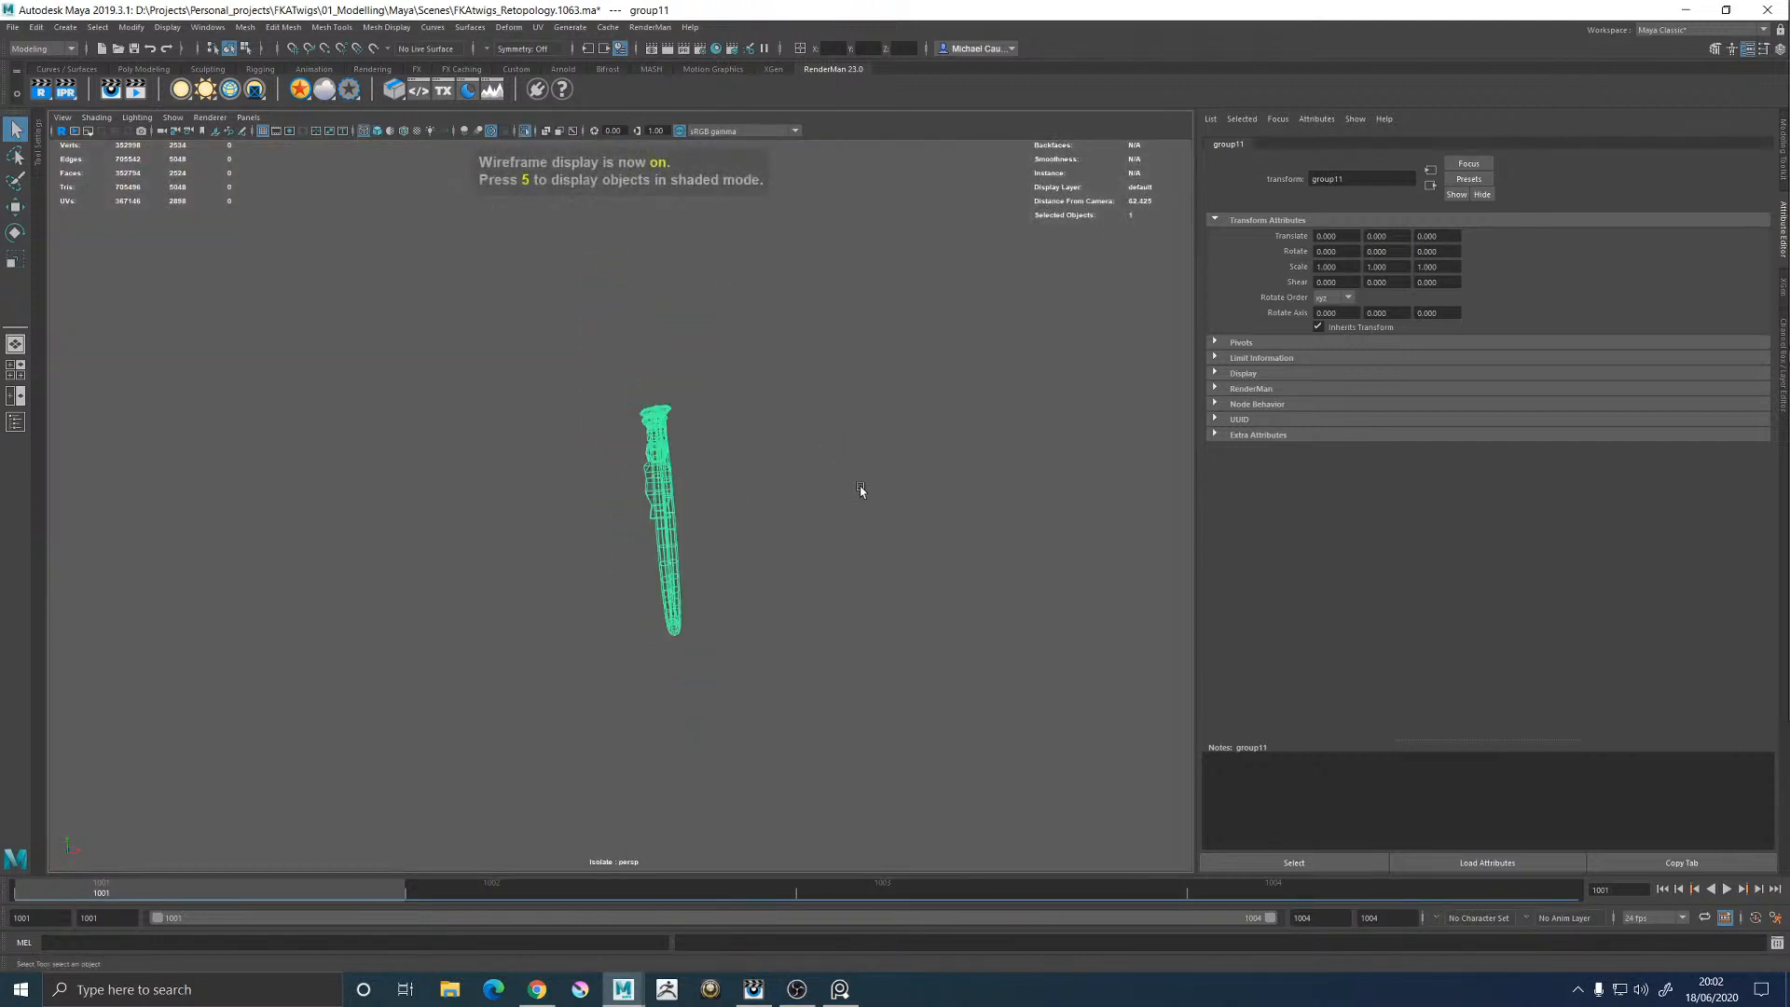
pyautogui.press('w')
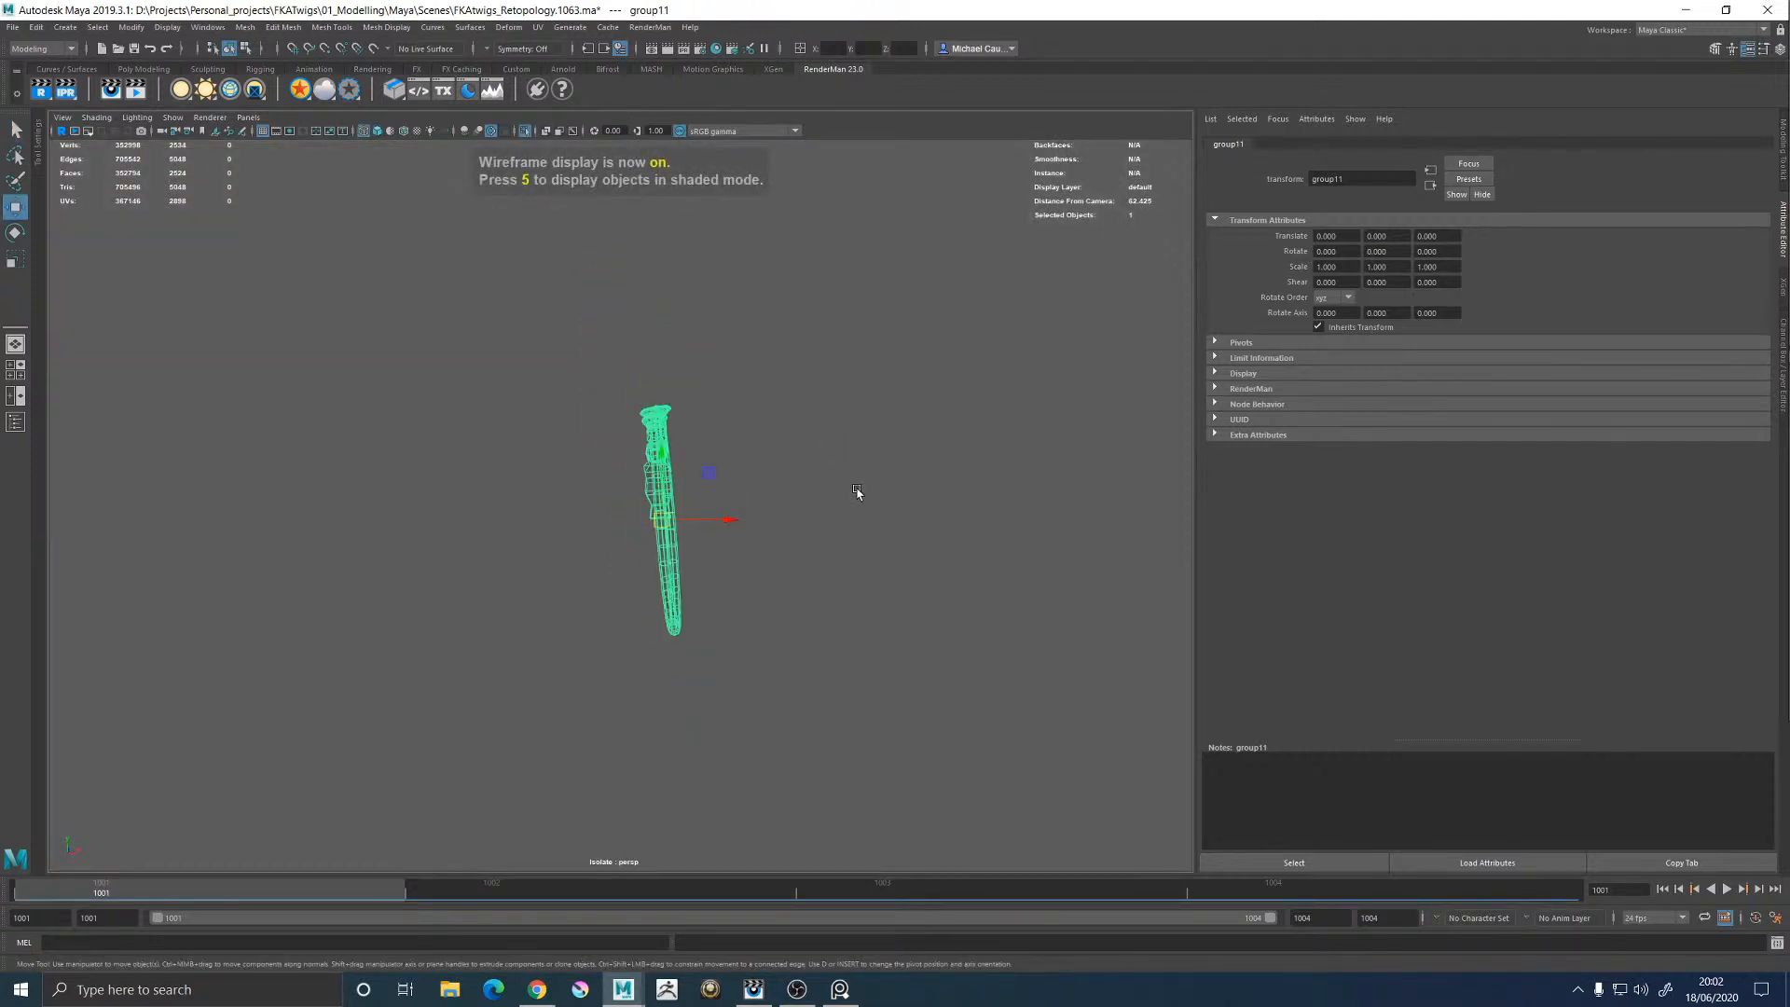
pyautogui.scroll(4, 858, 494)
pyautogui.keyDown('alt'); pyautogui.moveTo(910, 506); pyautogui.dragTo(867, 444); pyautogui.keyUp('alt')
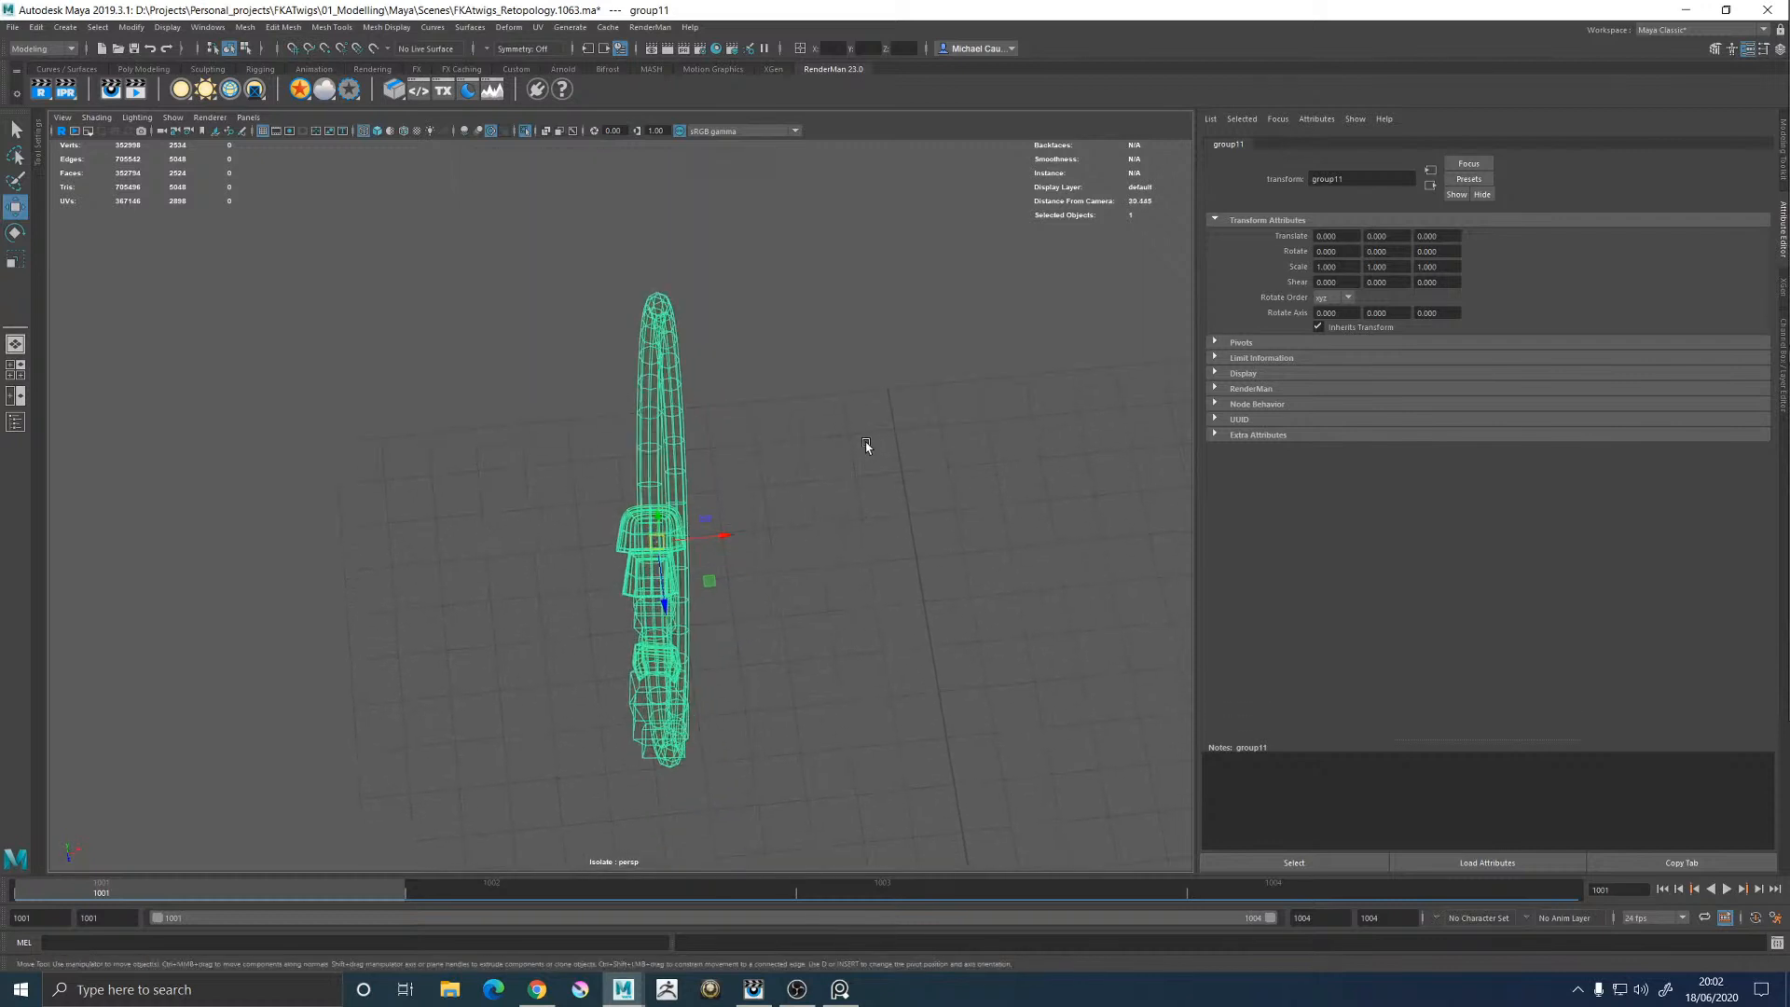
pyautogui.click(1763, 53)
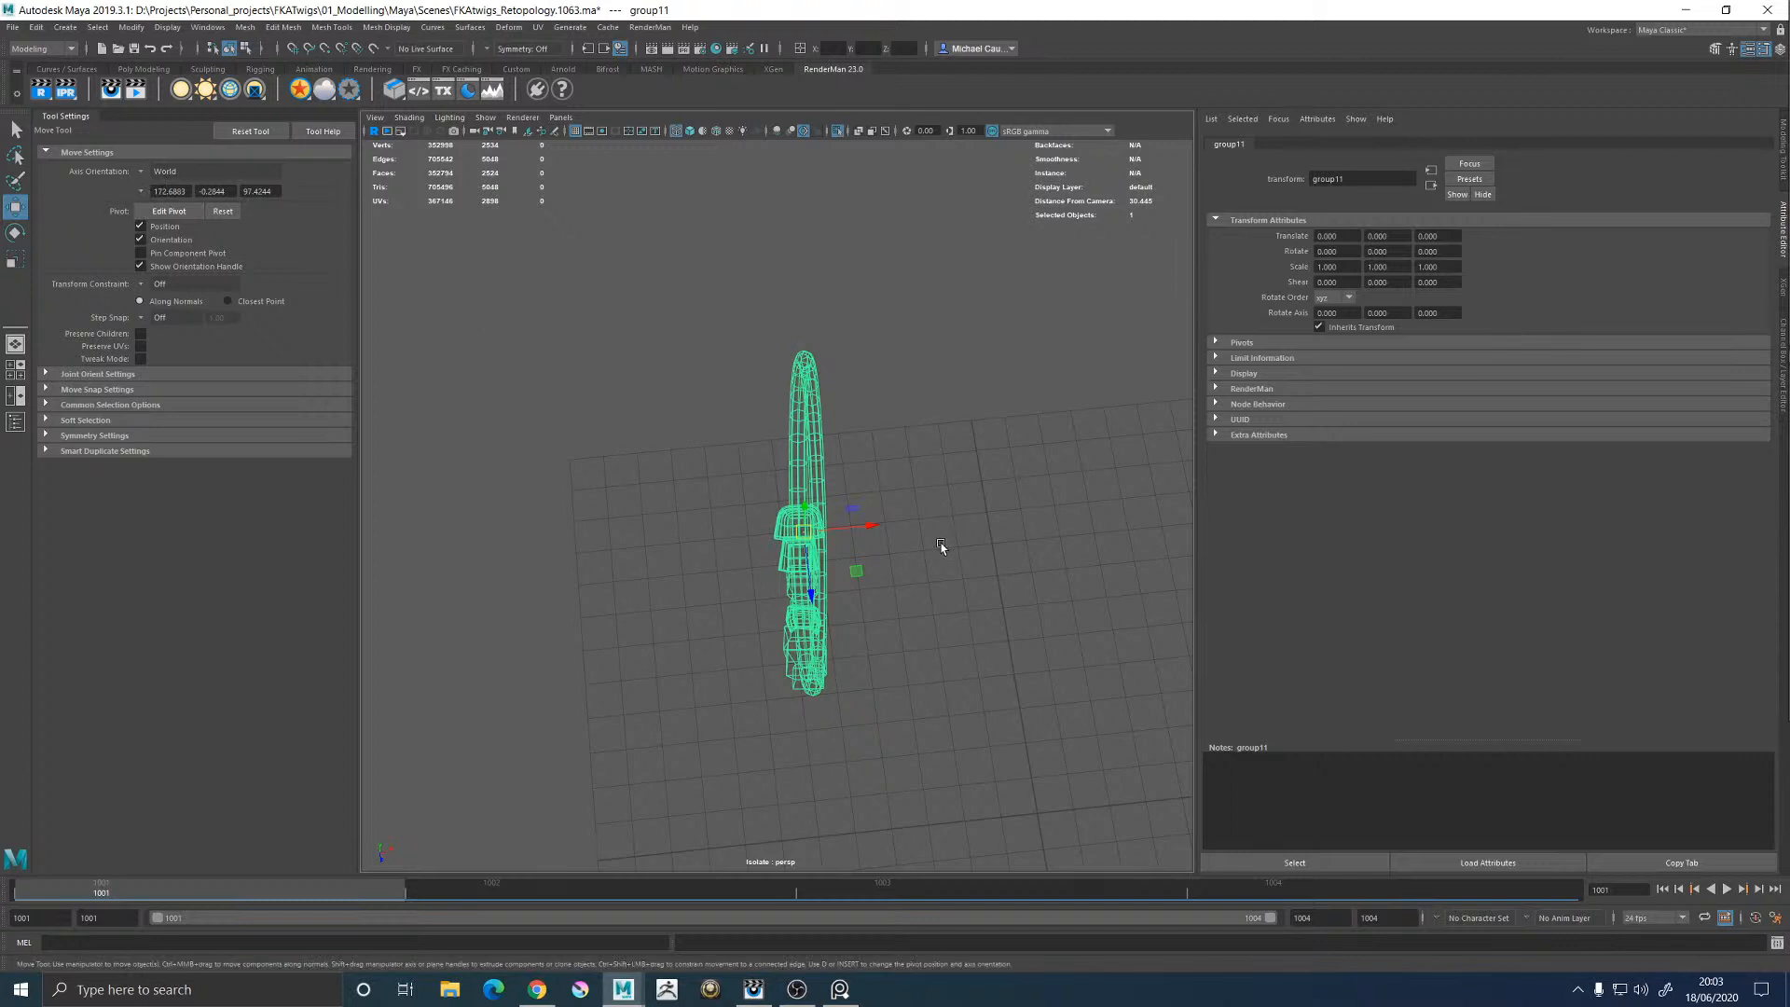
pyautogui.press('e')
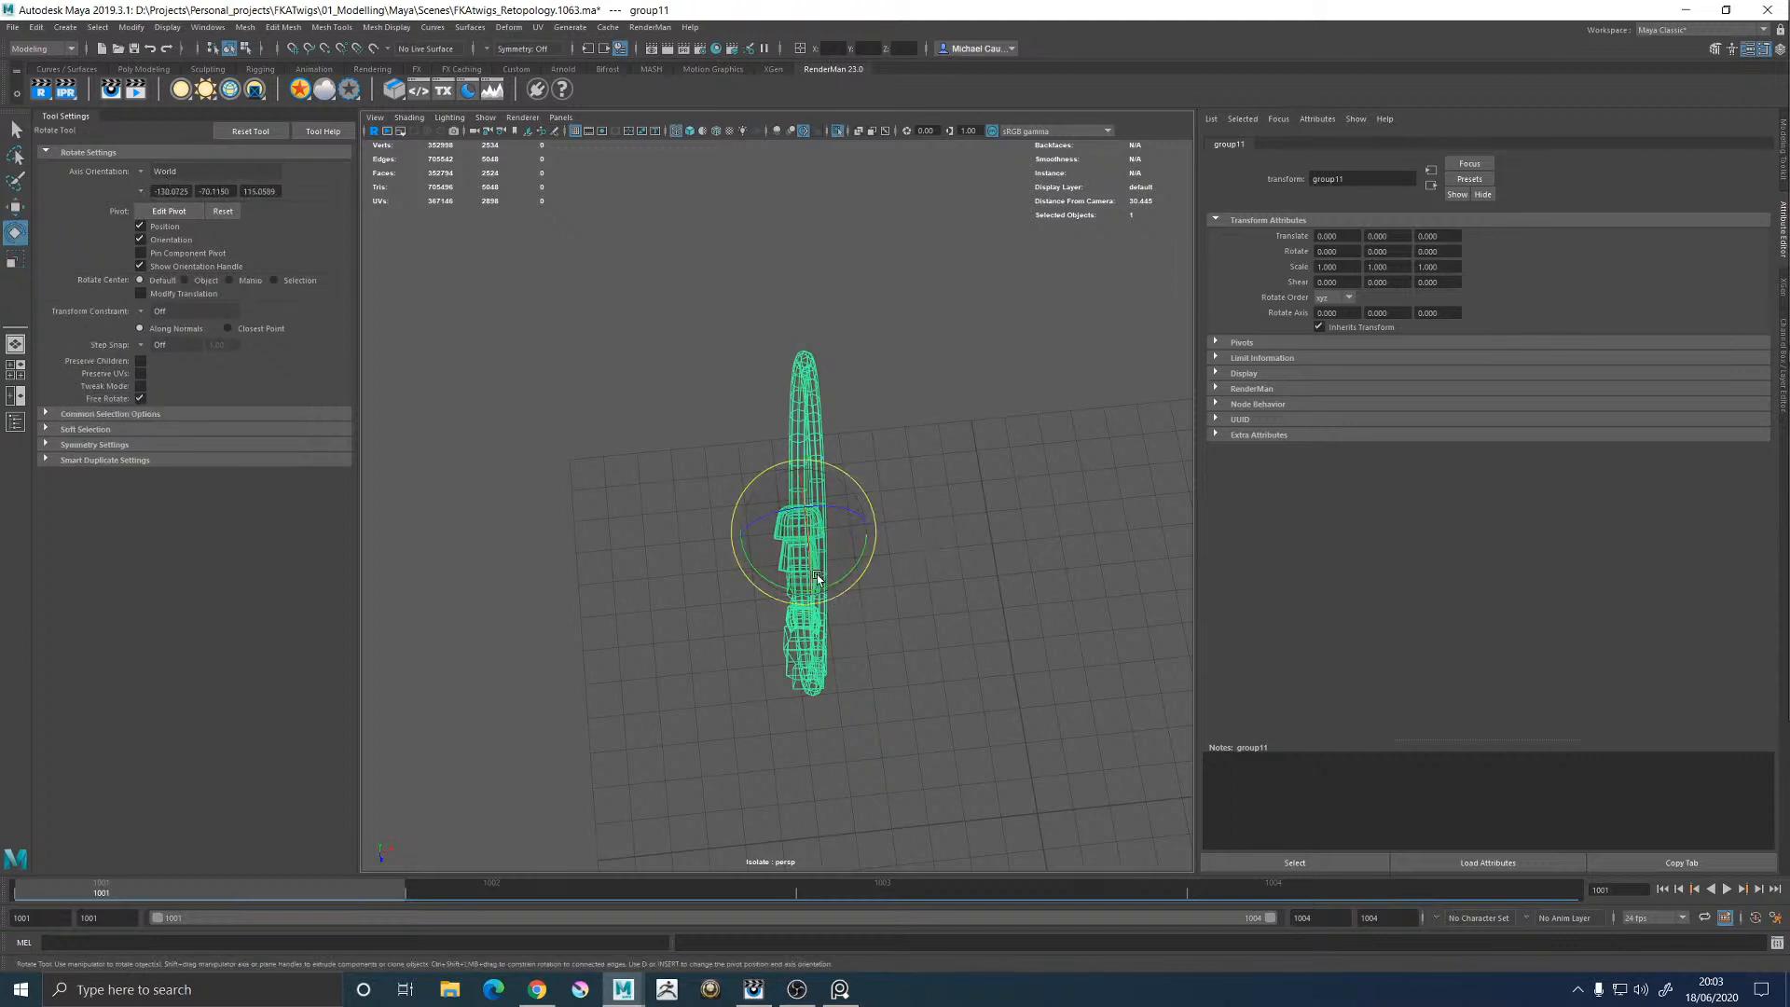
pyautogui.moveTo(838, 593); pyautogui.dragTo(833, 584)
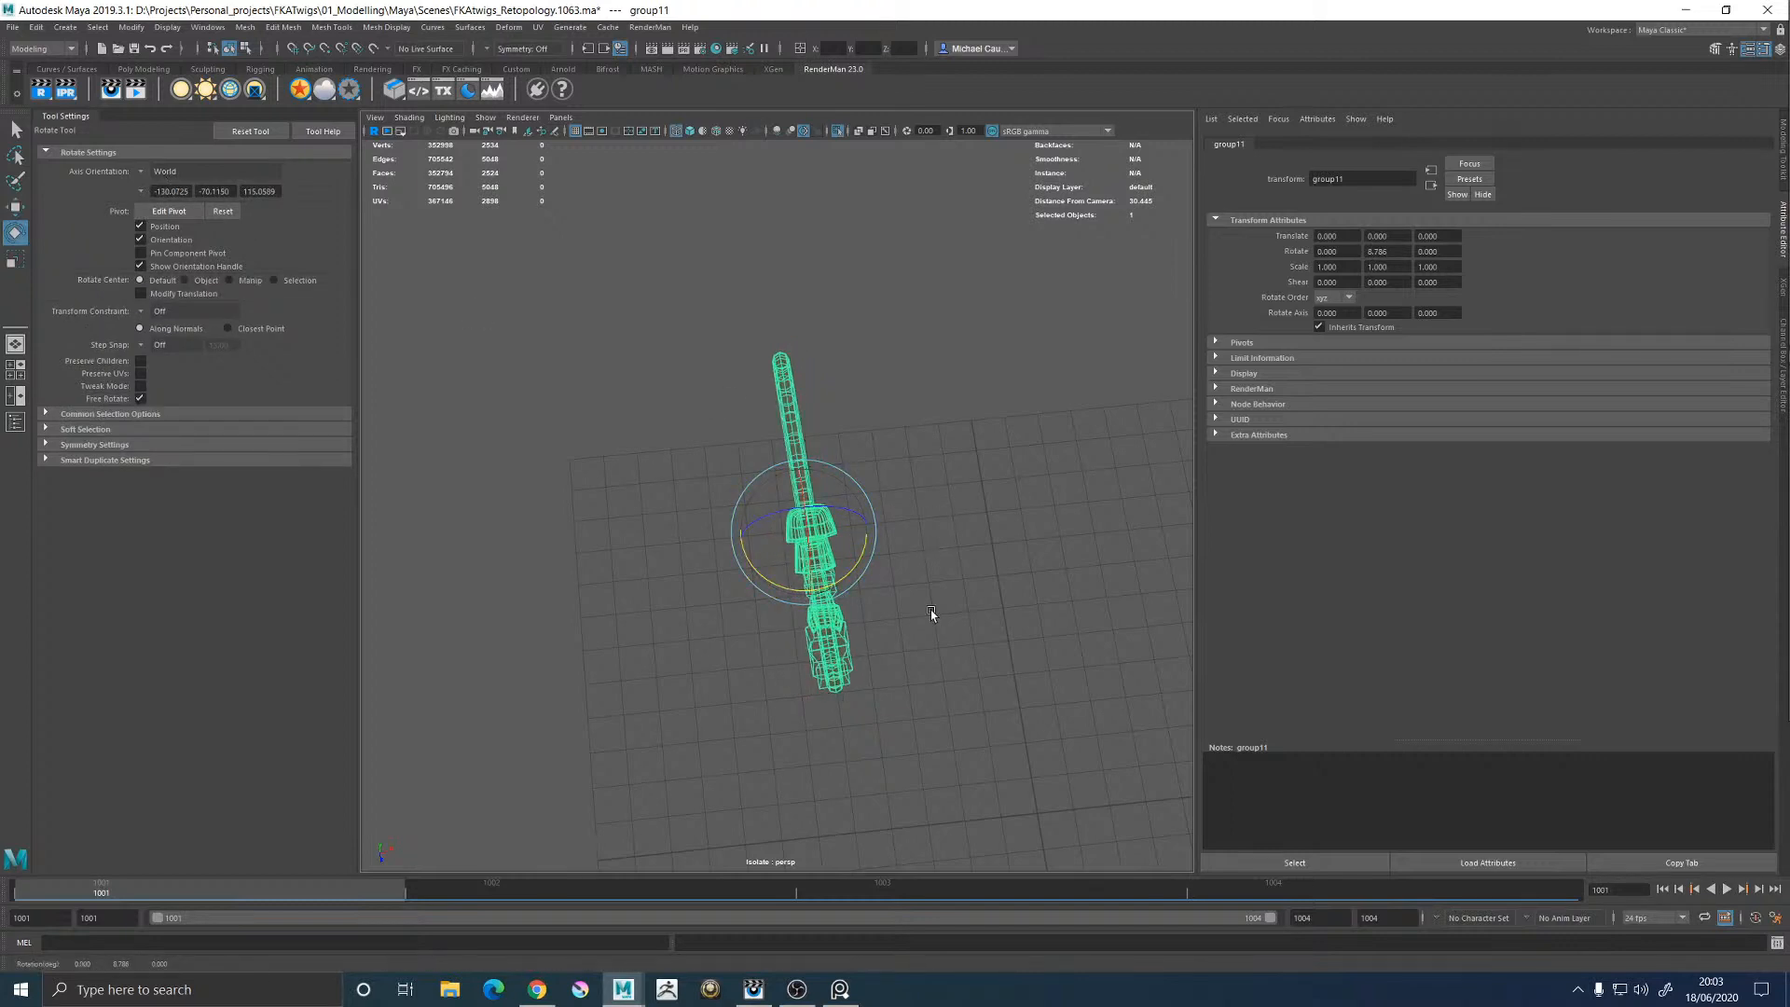
# Fine-tune the hoop group's rotation to about 0.1, 6.8 and -4.6 degrees on X, Y and Z, checking its alignment
pyautogui.keyDown('alt'); pyautogui.moveTo(930, 610); pyautogui.dragTo(997, 606); pyautogui.keyUp('alt')
pyautogui.moveTo(829, 596); pyautogui.dragTo(829, 599)
pyautogui.keyDown('alt'); pyautogui.moveTo(939, 607); pyautogui.dragTo(940, 491); pyautogui.keyUp('alt')
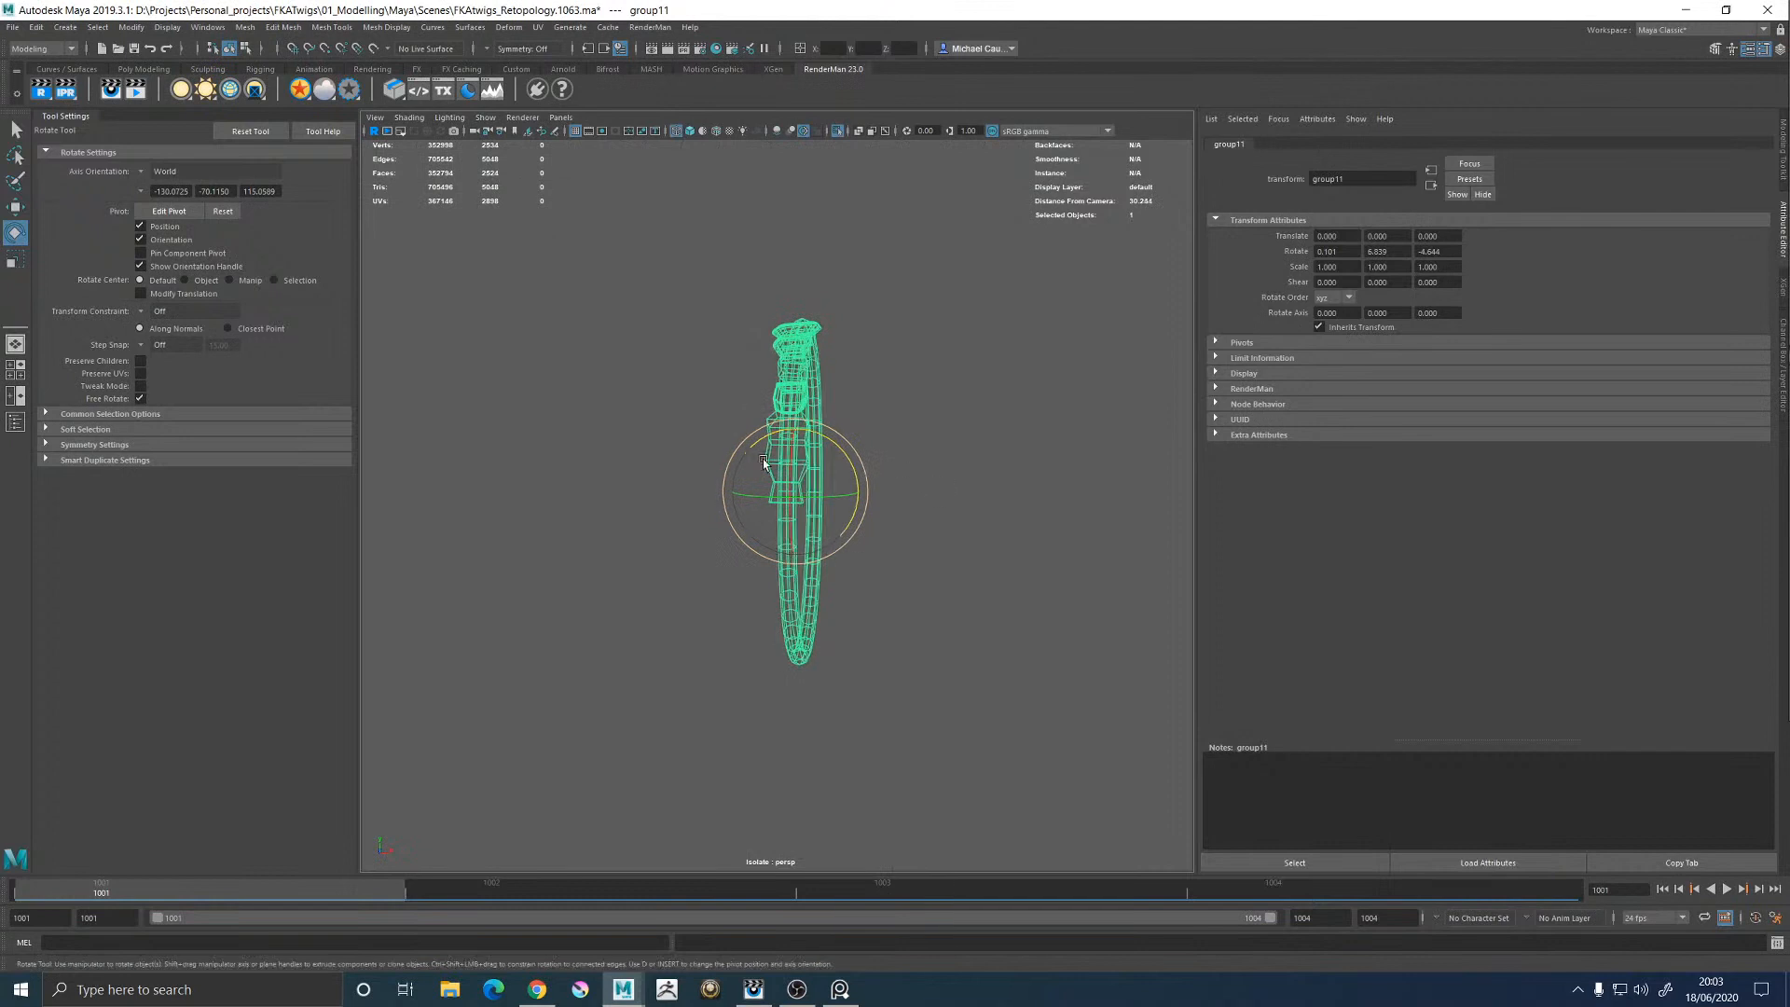
pyautogui.keyDown('alt'); pyautogui.moveTo(764, 461); pyautogui.dragTo(773, 485); pyautogui.keyUp('alt')
pyautogui.keyDown('alt'); pyautogui.moveTo(773, 484); pyautogui.dragTo(843, 523, button='right'); pyautogui.keyUp('alt')
pyautogui.keyDown('alt'); pyautogui.moveTo(842, 523); pyautogui.dragTo(851, 529); pyautogui.keyUp('alt')
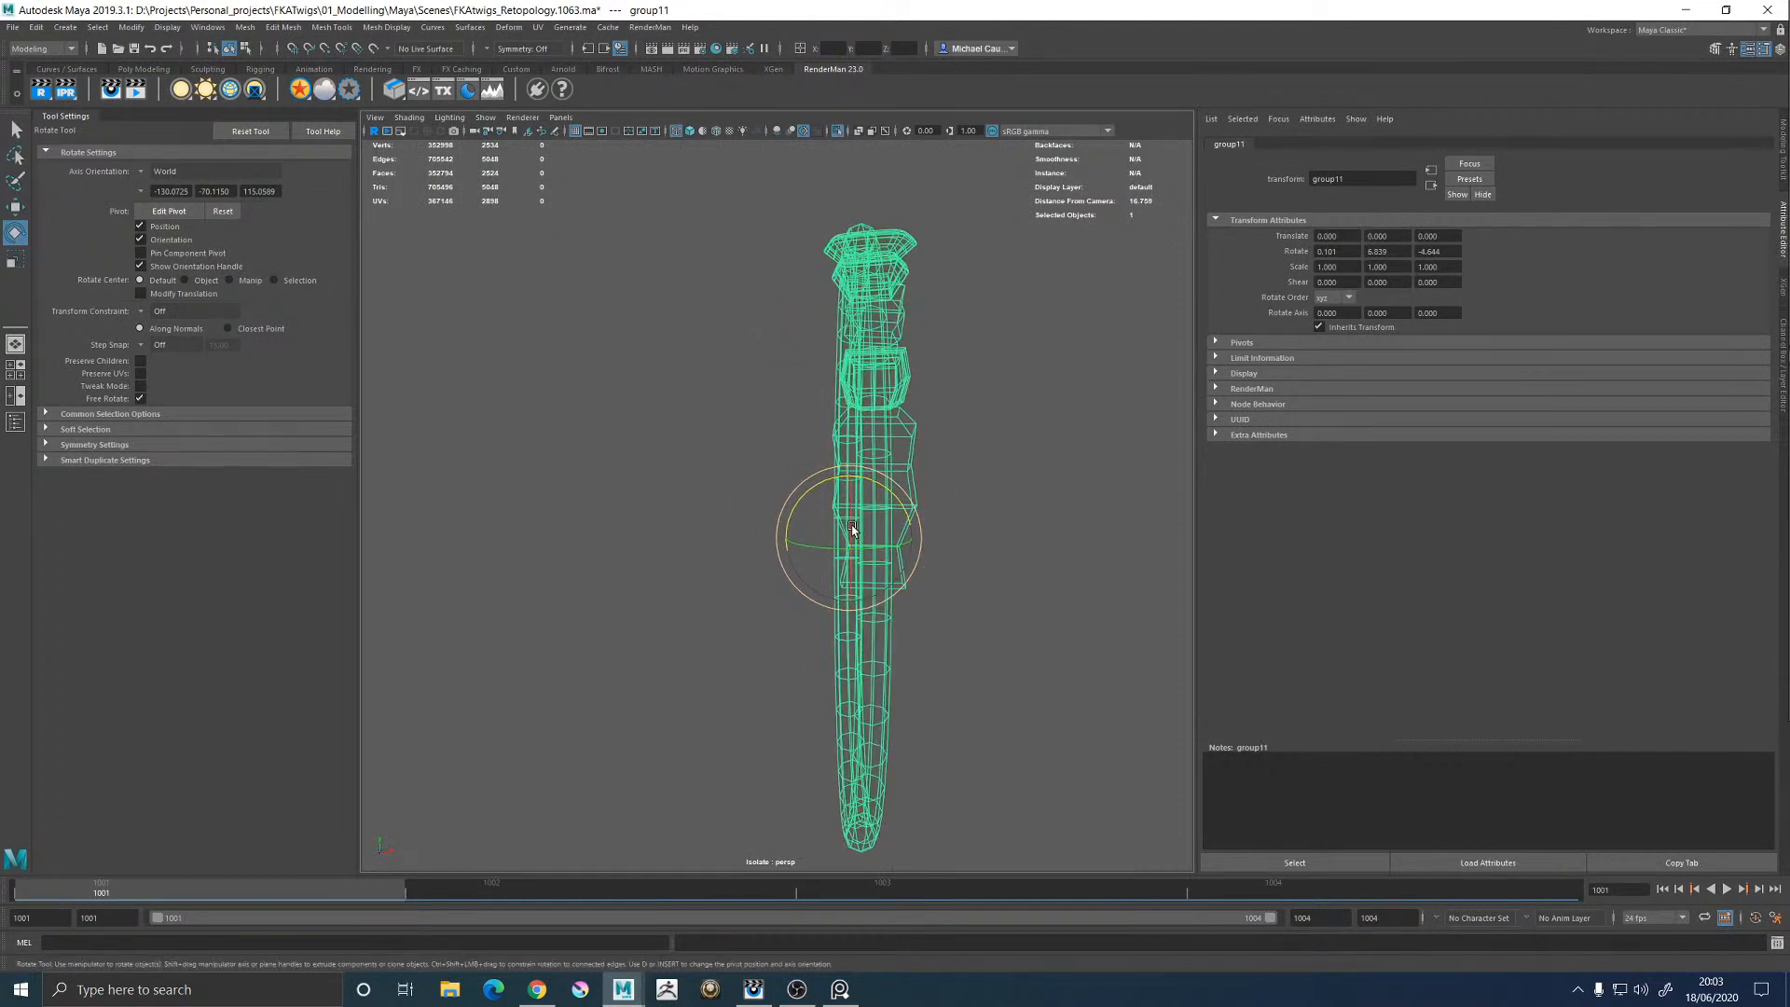
pyautogui.keyDown('alt'); pyautogui.moveTo(931, 584); pyautogui.dragTo(802, 616); pyautogui.keyUp('alt')
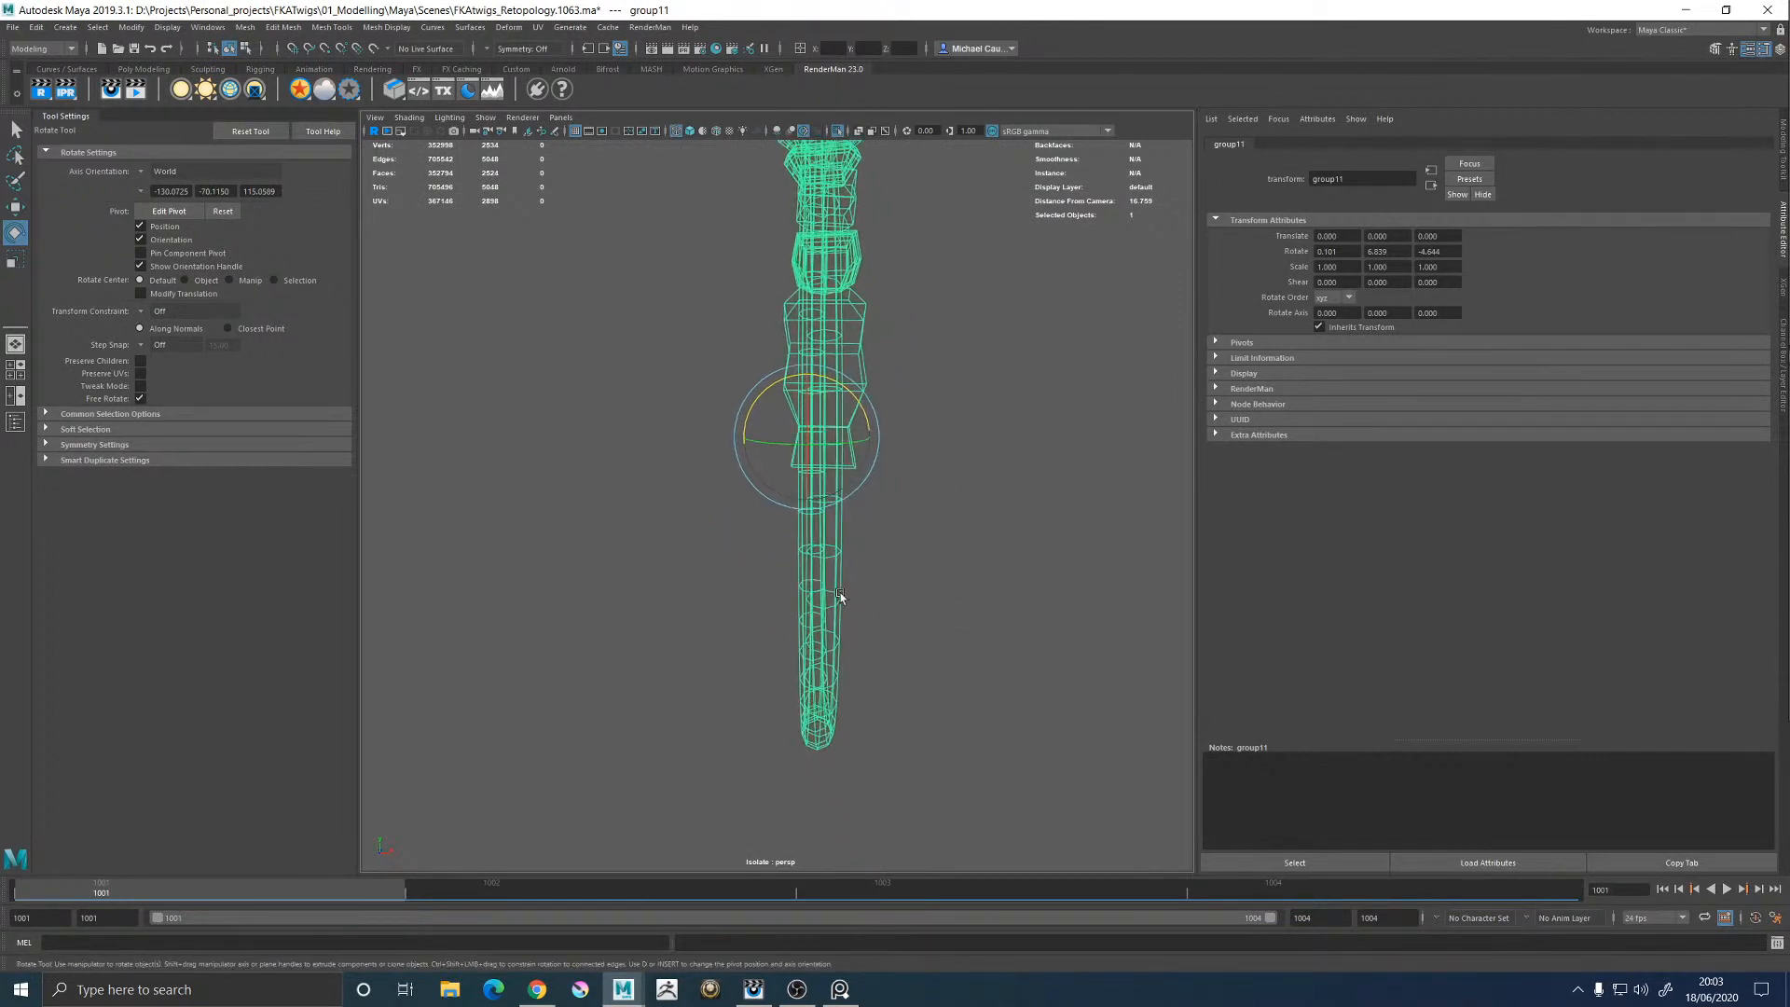
# Try to flatten the ring's edge loops along X with the Scale tool in object orientation, and undo it
pyautogui.click(826, 540)
pyautogui.press('F10')
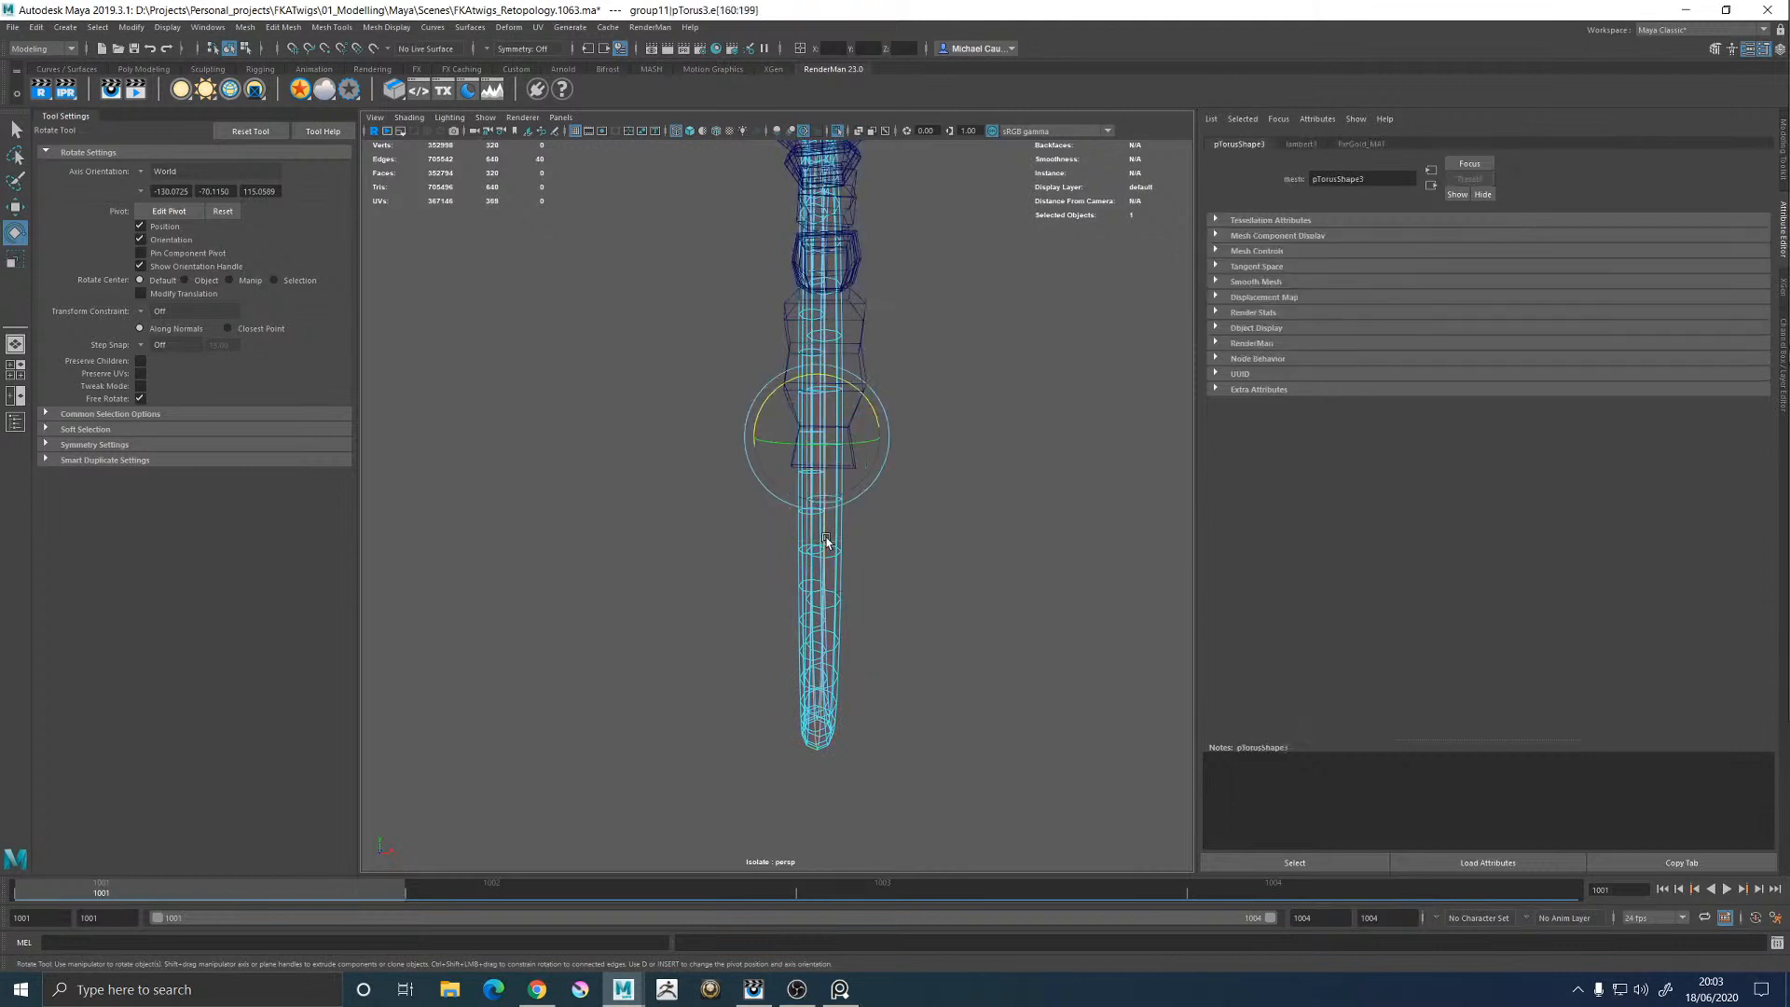
pyautogui.press('r')
pyautogui.moveTo(872, 447); pyautogui.dragTo(785, 566)
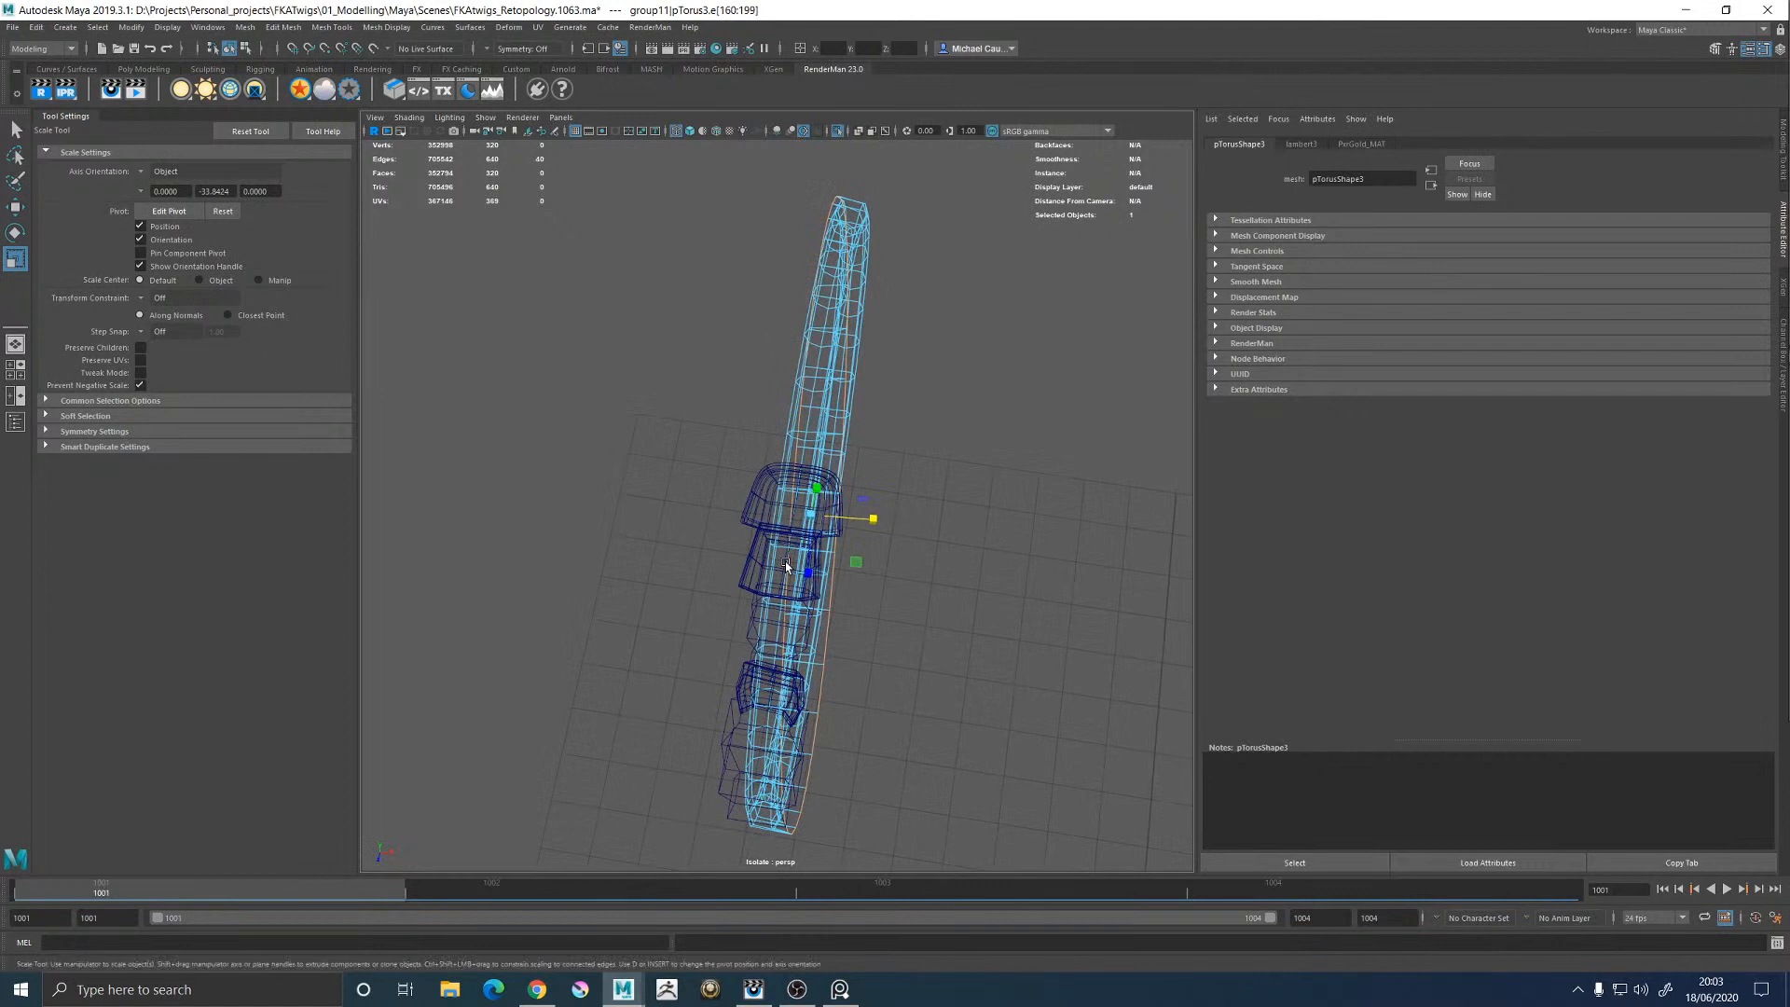
pyautogui.hotkey('ctrl', 'z')
# Set the Scale tool's axis orientation to World and try flattening the selected ring edges along X
pyautogui.click(172, 172)
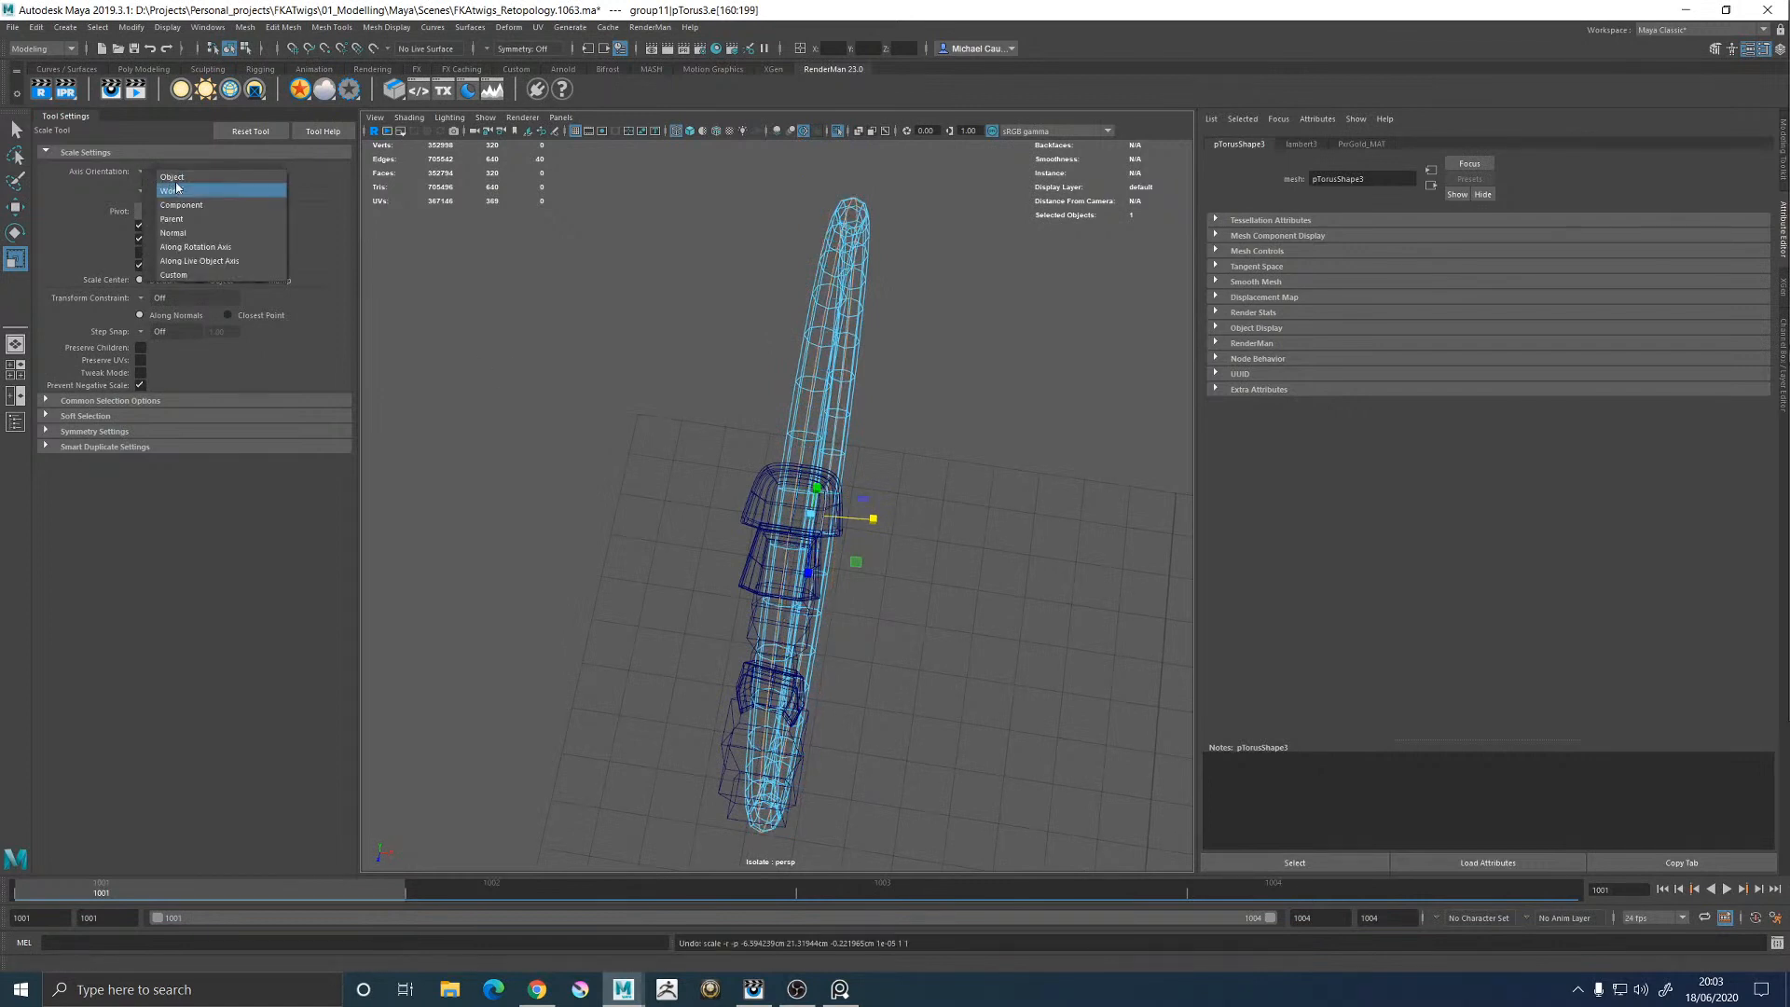
pyautogui.click(173, 190)
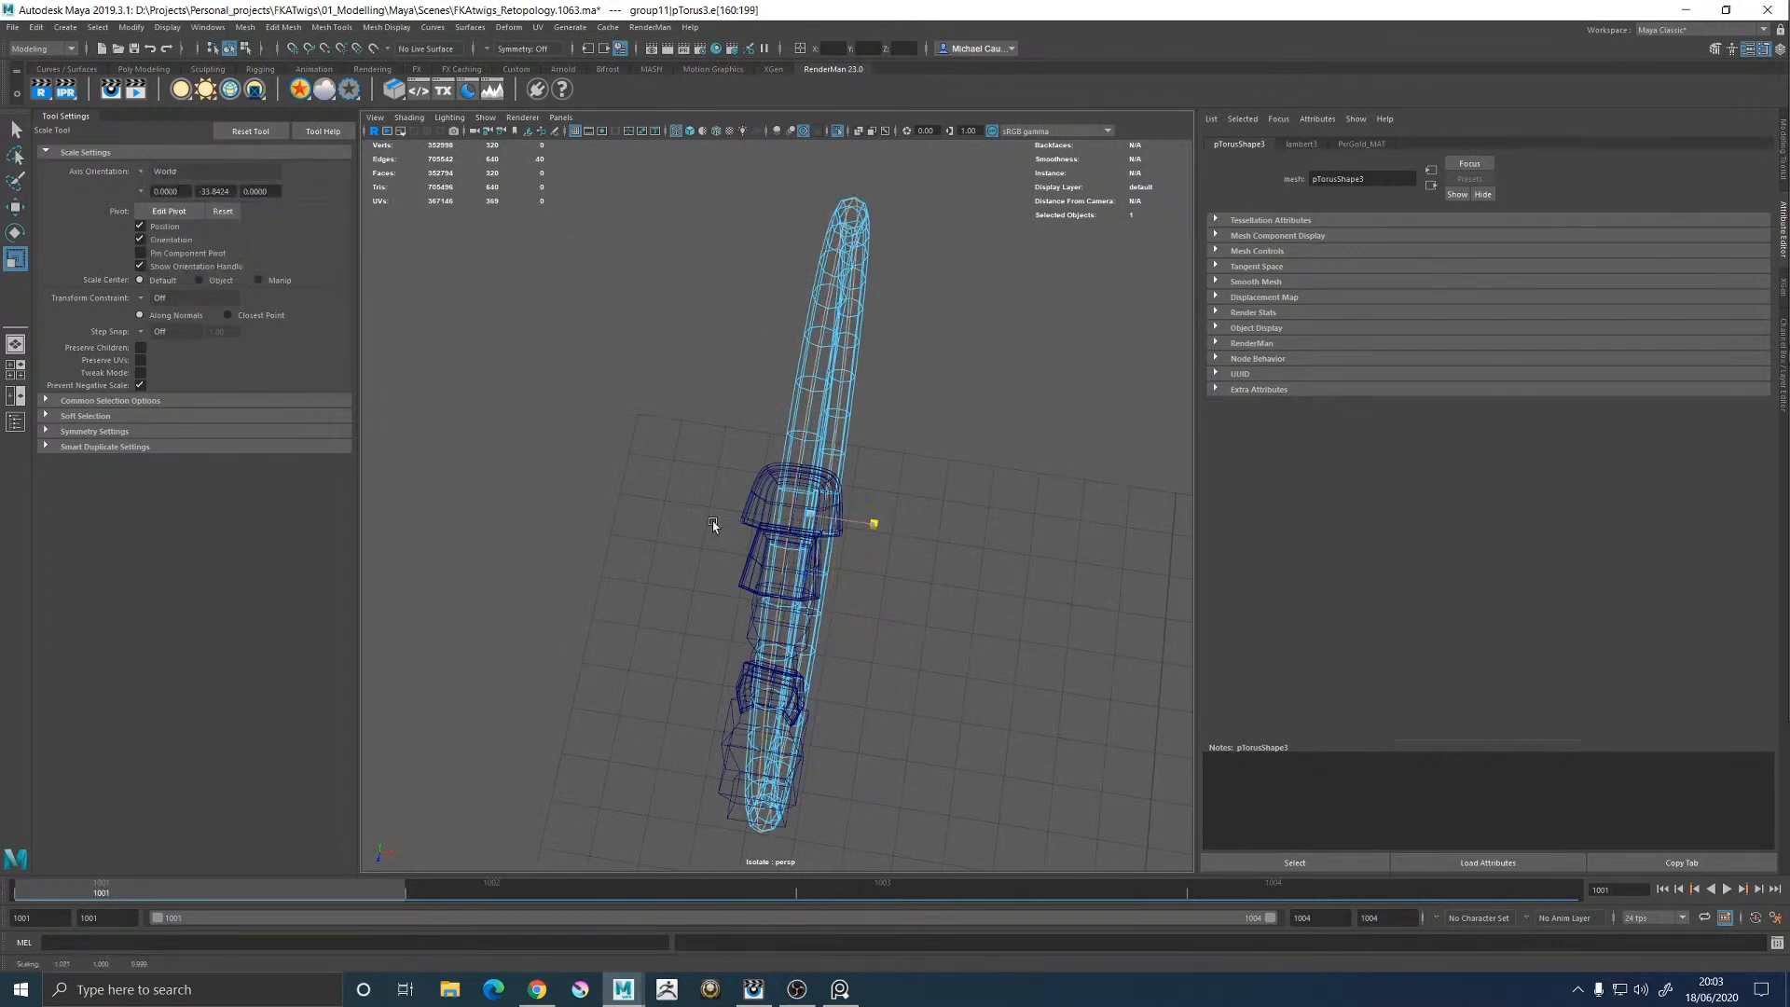
pyautogui.moveTo(713, 525); pyautogui.dragTo(668, 531)
pyautogui.keyDown('alt'); pyautogui.moveTo(669, 530); pyautogui.dragTo(707, 532); pyautogui.keyUp('alt')
pyautogui.hotkey('ctrl', 'z')
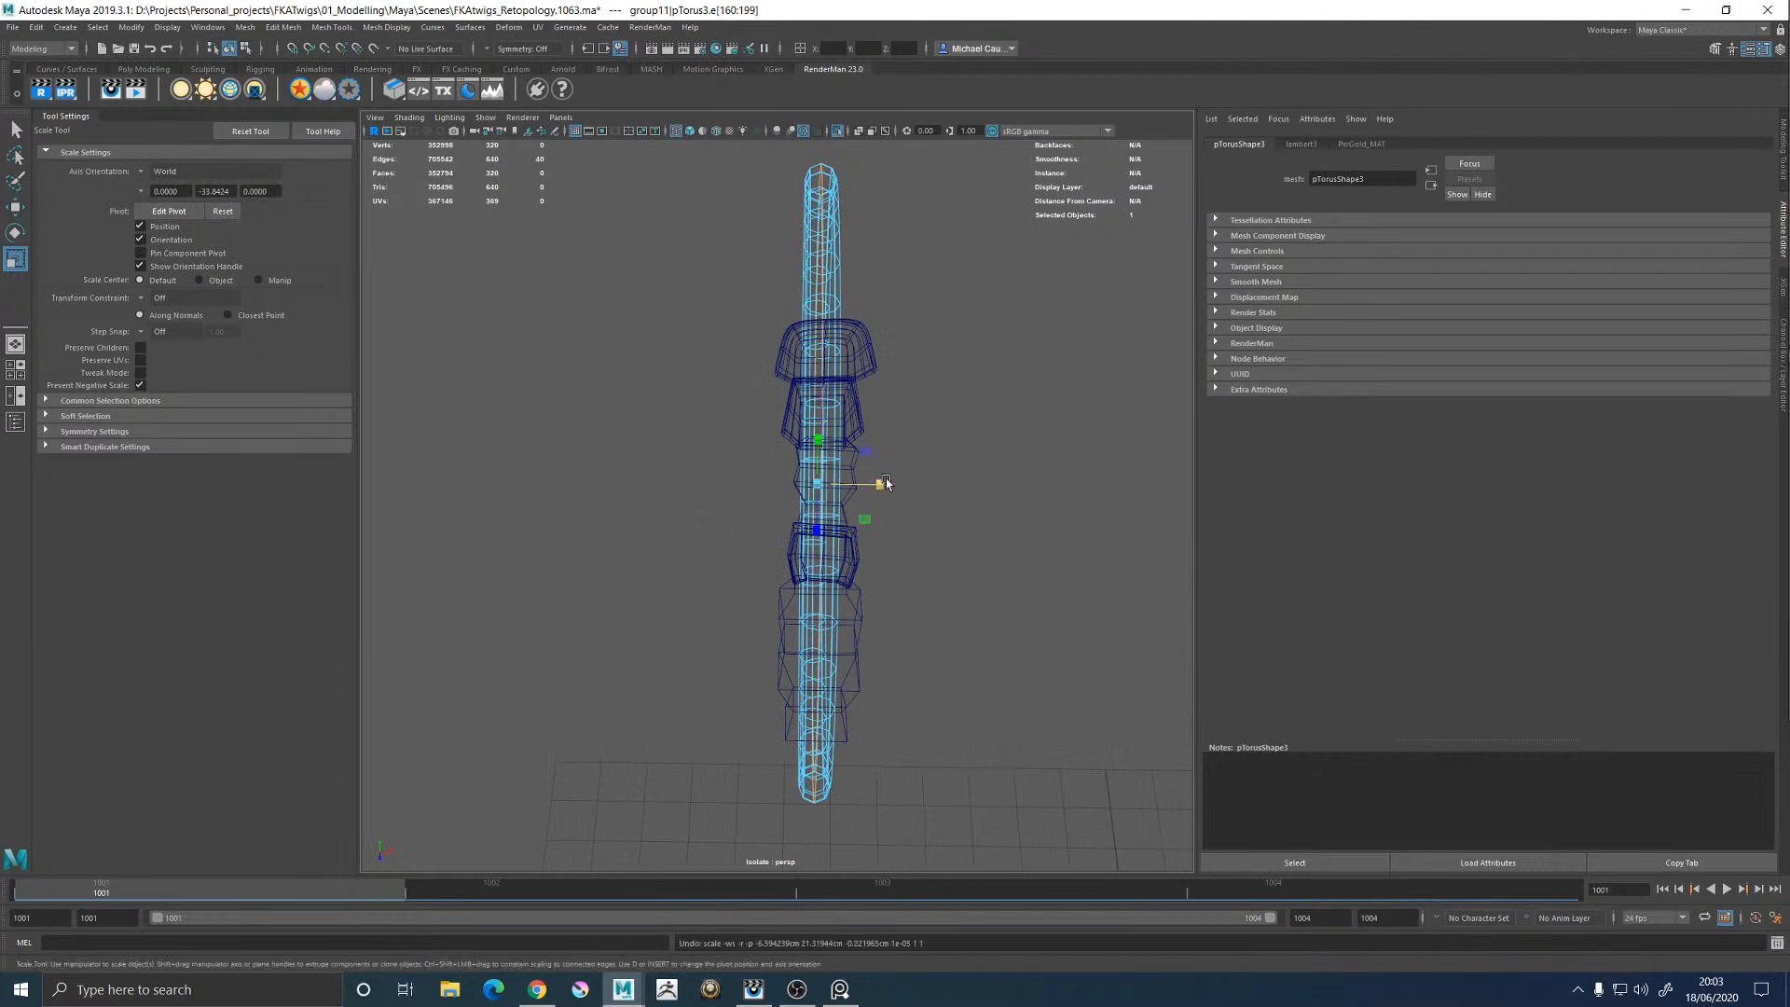
pyautogui.moveTo(886, 483); pyautogui.dragTo(745, 492)
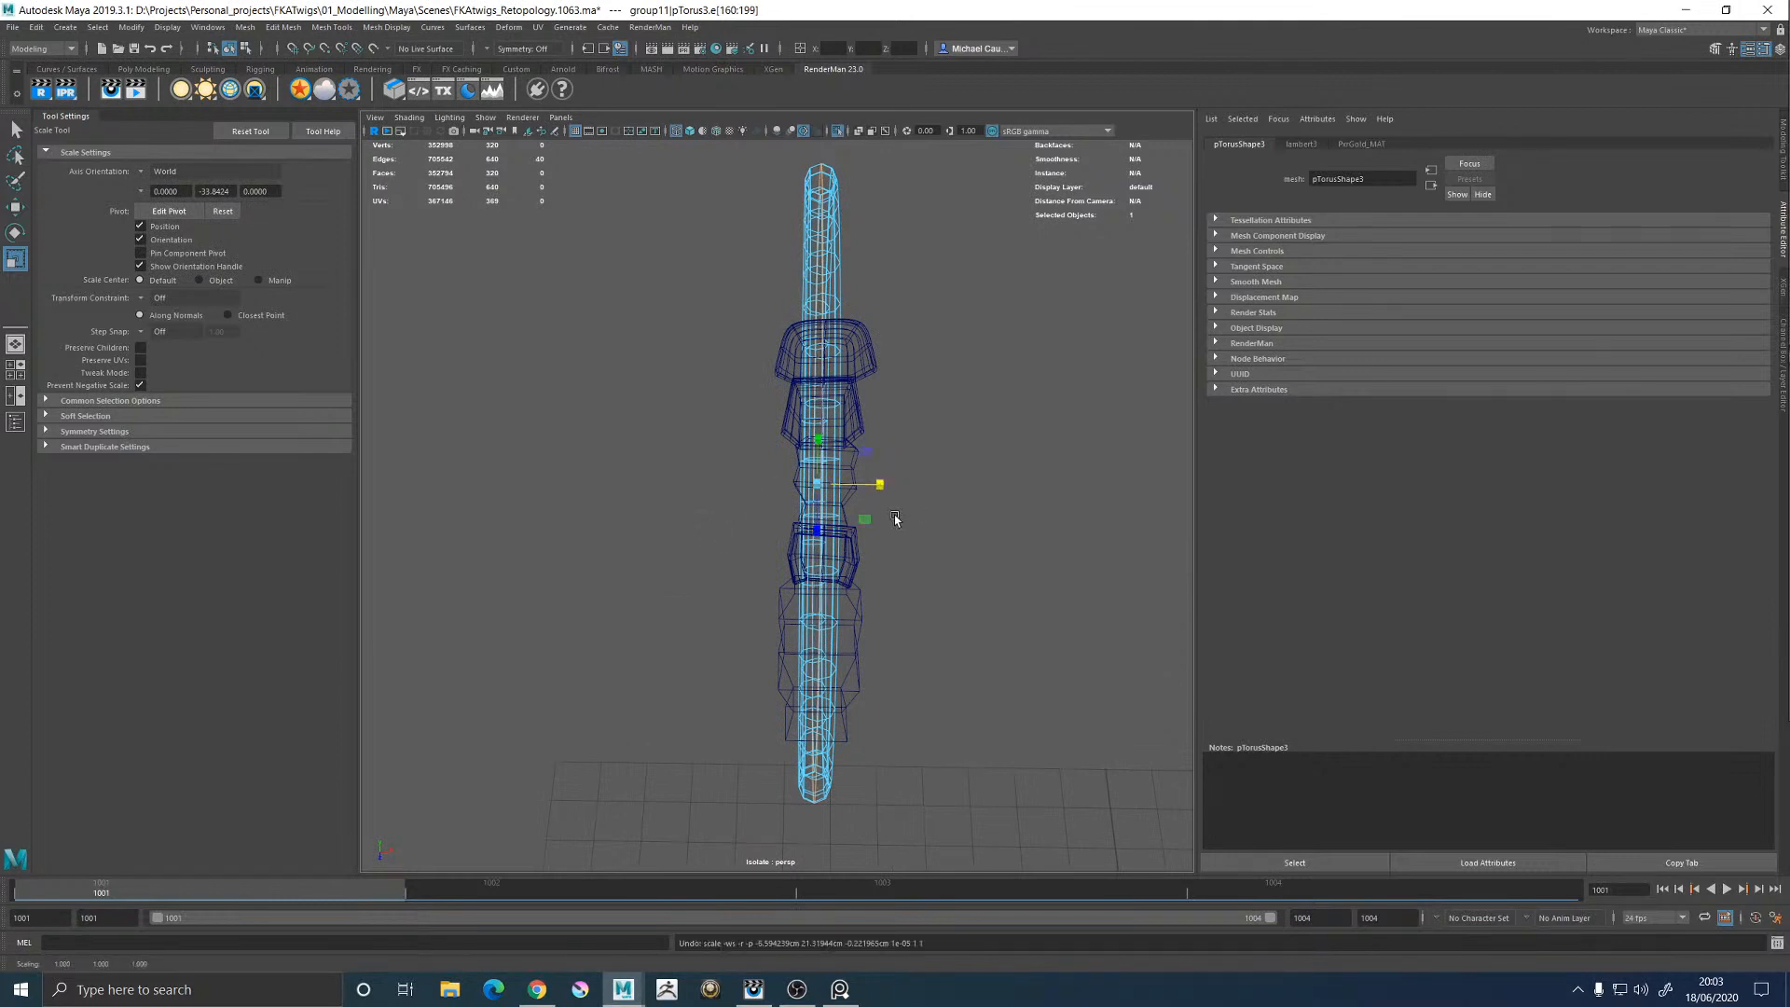
# Flatten the ring's edges along world X again, inspect the hoop in shaded display, and undo the scaling
pyautogui.moveTo(881, 485); pyautogui.dragTo(786, 485)
pyautogui.keyDown('alt'); pyautogui.moveTo(768, 585); pyautogui.dragTo(752, 558); pyautogui.keyUp('alt')
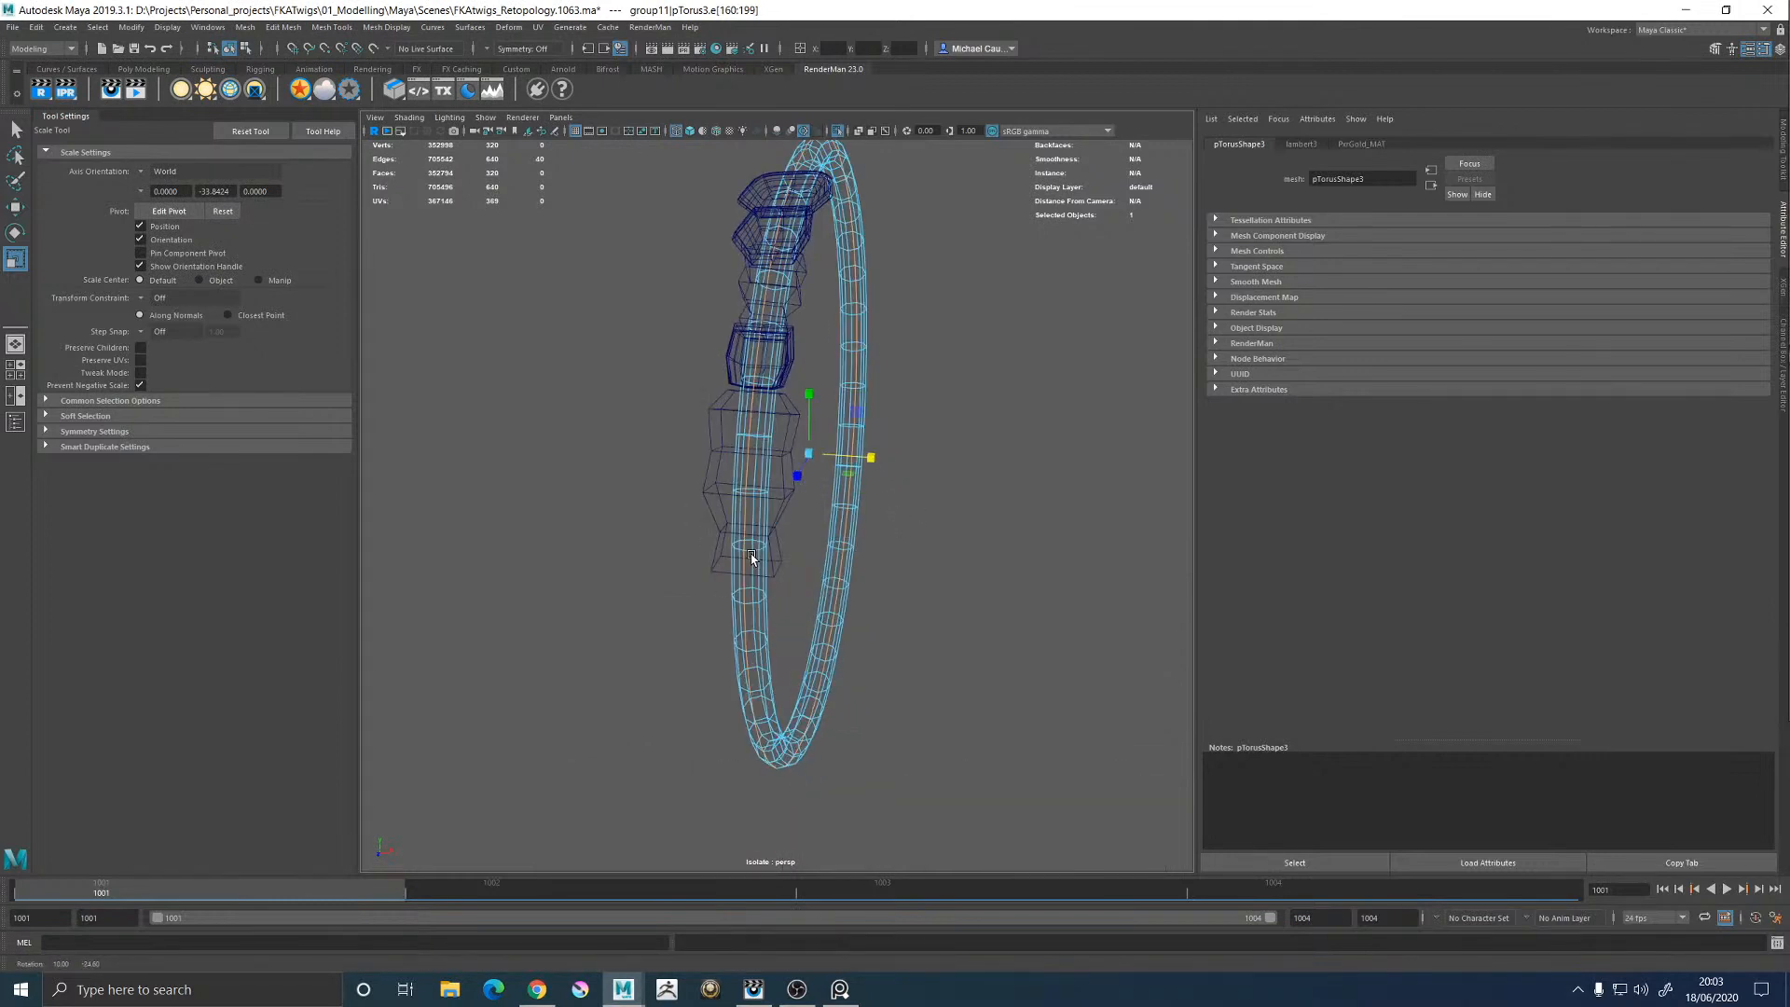
pyautogui.keyDown('alt'); pyautogui.moveTo(776, 442); pyautogui.dragTo(770, 520, button='middle'); pyautogui.keyUp('alt')
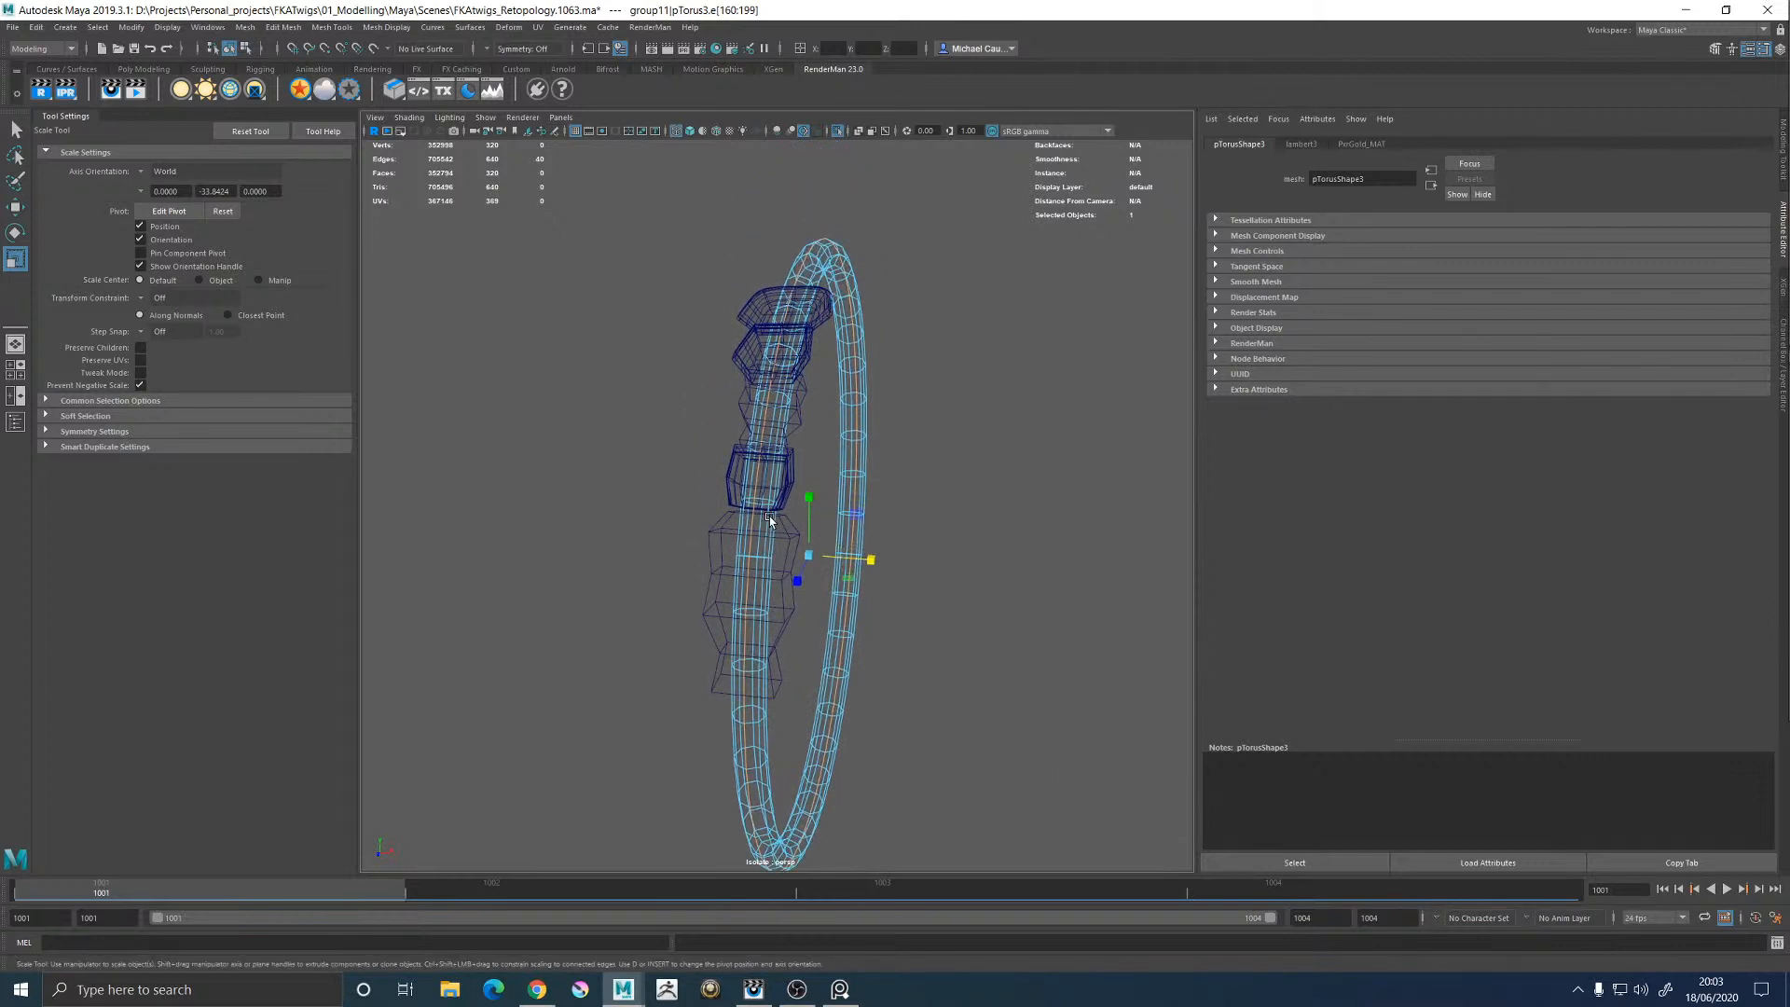
pyautogui.press('5')
pyautogui.keyDown('alt'); pyautogui.moveTo(770, 520); pyautogui.dragTo(918, 550); pyautogui.keyUp('alt')
pyautogui.hotkey('ctrl', 'z')
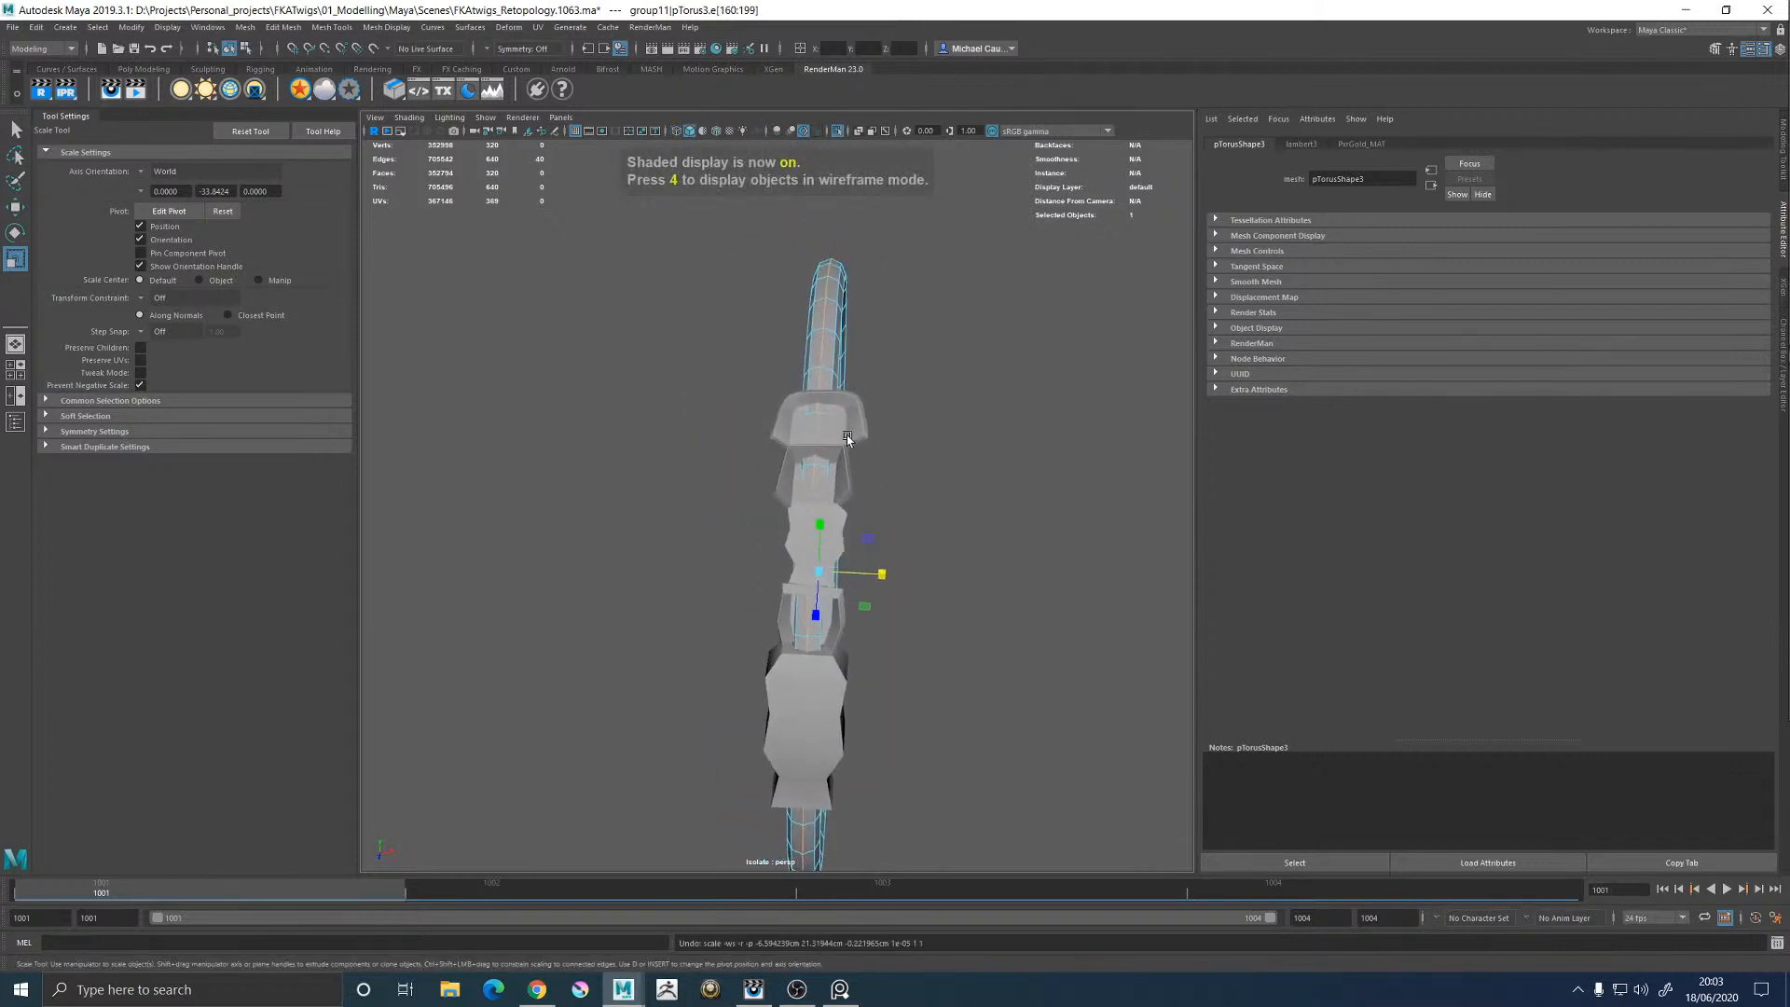
pyautogui.keyDown('alt'); pyautogui.moveTo(846, 438); pyautogui.dragTo(890, 534); pyautogui.keyUp('alt')
pyautogui.hotkey('ctrl', 'z')
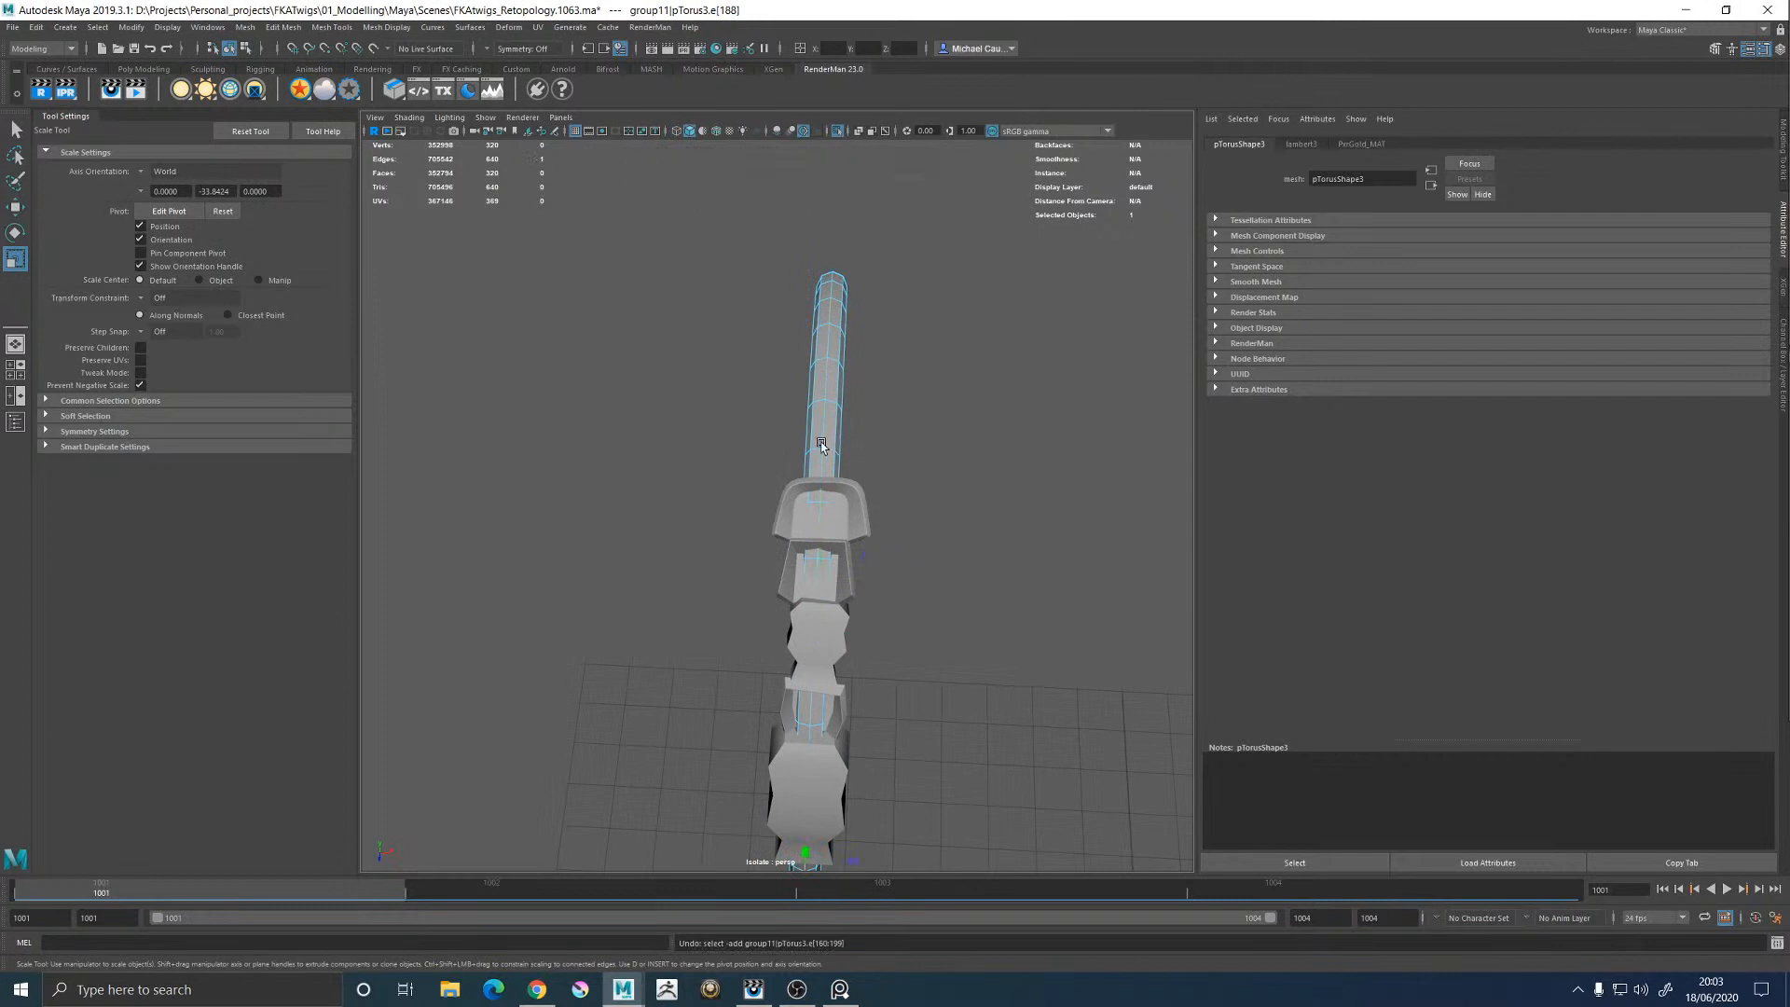
# Return to object selection, select the whole hoop group and rotate it slightly around the vertical axis
pyautogui.moveTo(822, 446); pyautogui.dragTo(857, 371, button='right')
pyautogui.press('Up')
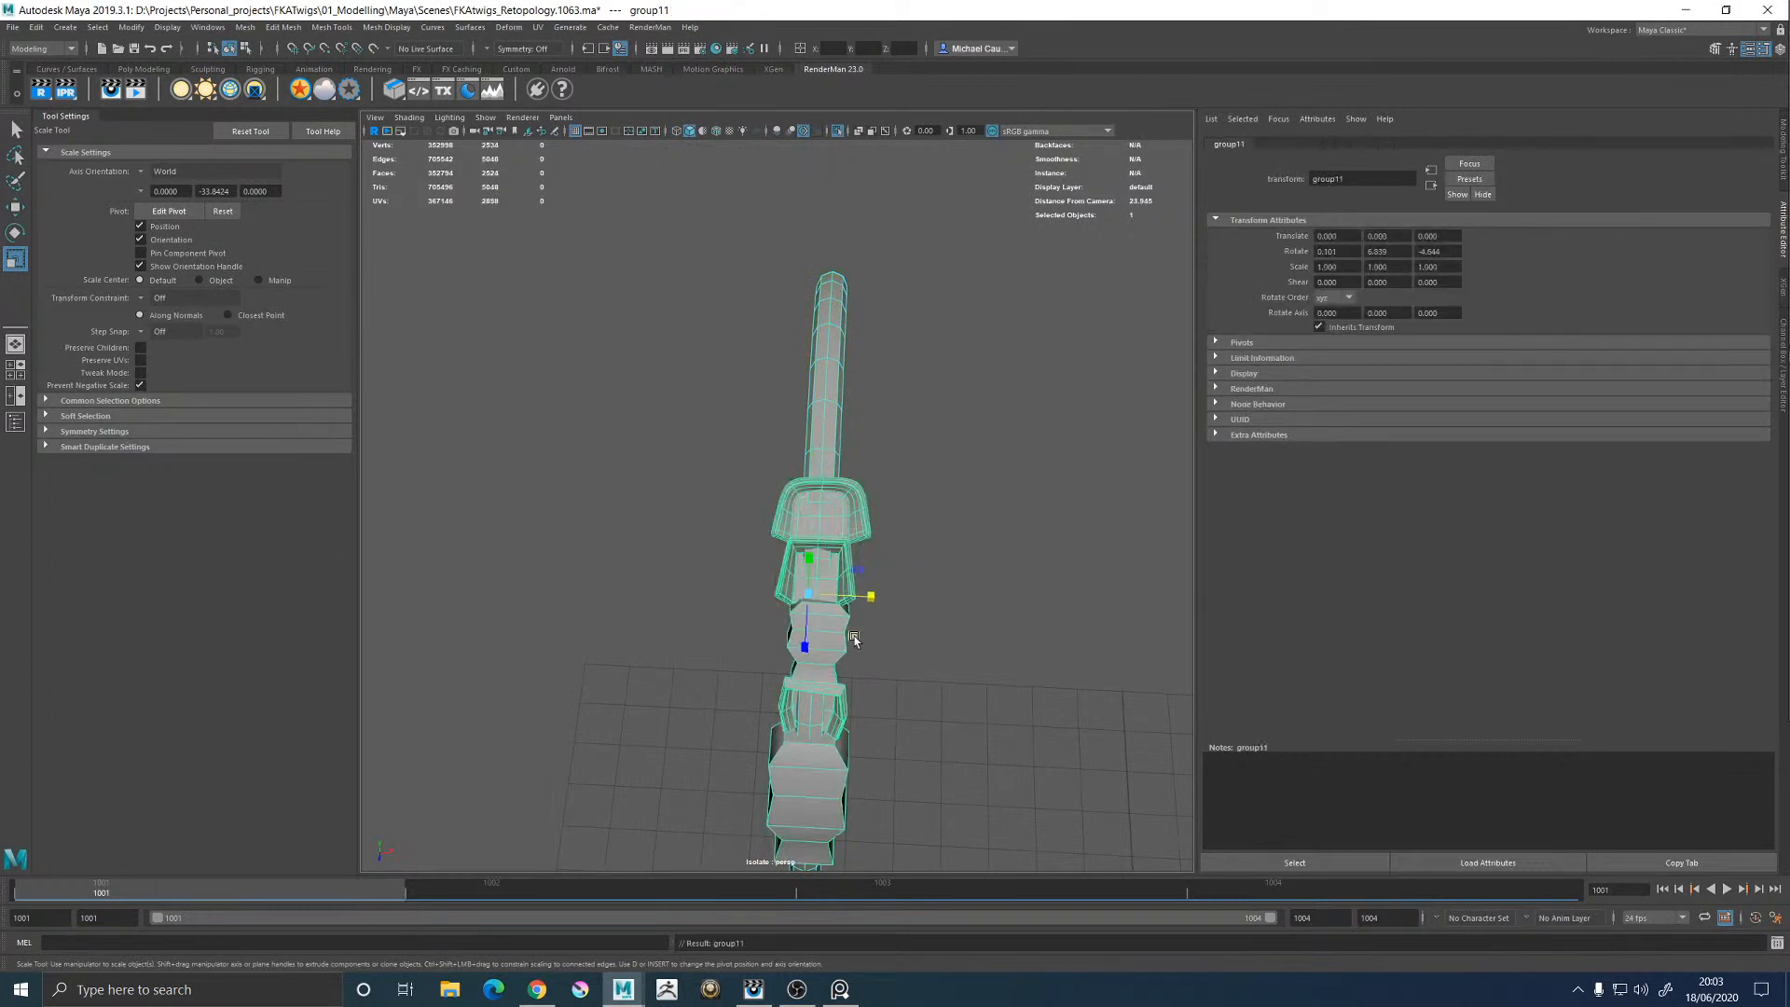
pyautogui.press('e')
pyautogui.moveTo(845, 634); pyautogui.dragTo(848, 634)
# Select the ring's edge loops and scale them along world X to test the hoop's alignment, then undo it
pyautogui.moveTo(823, 457); pyautogui.dragTo(826, 377, button='right')
pyautogui.doubleClick(826, 407)
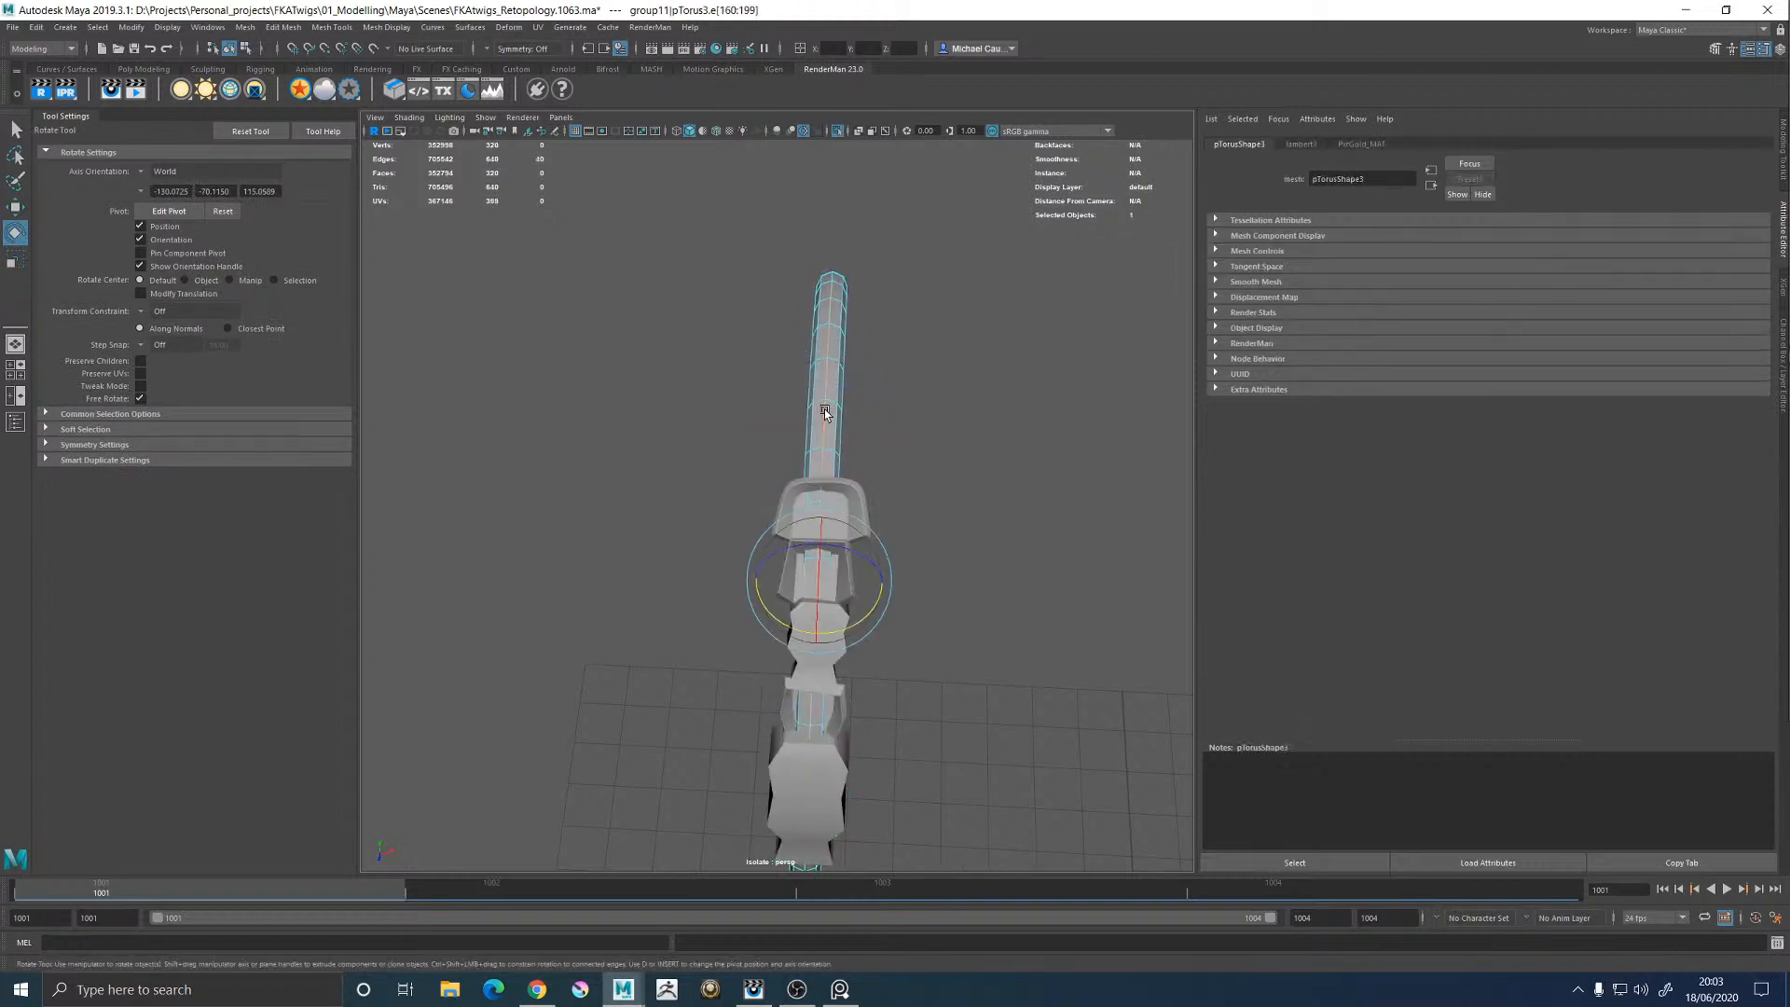
pyautogui.press('r')
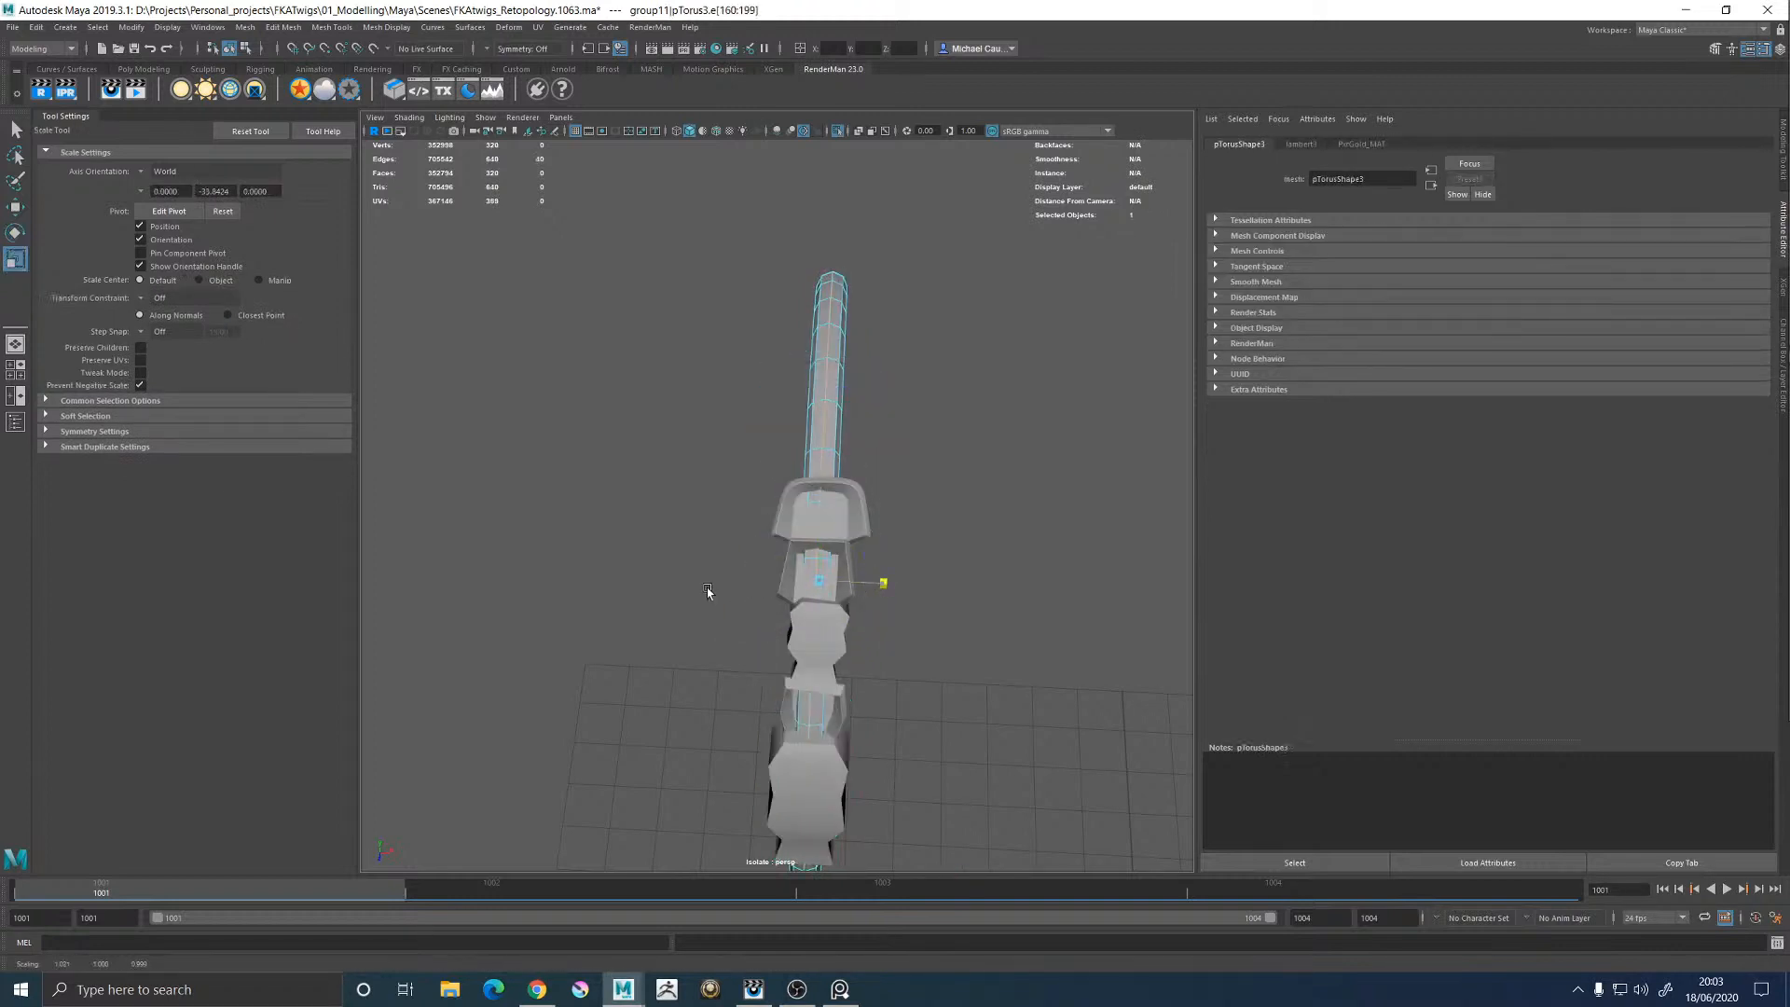
pyautogui.keyDown('alt'); pyautogui.moveTo(711, 591); pyautogui.dragTo(769, 543); pyautogui.keyUp('alt')
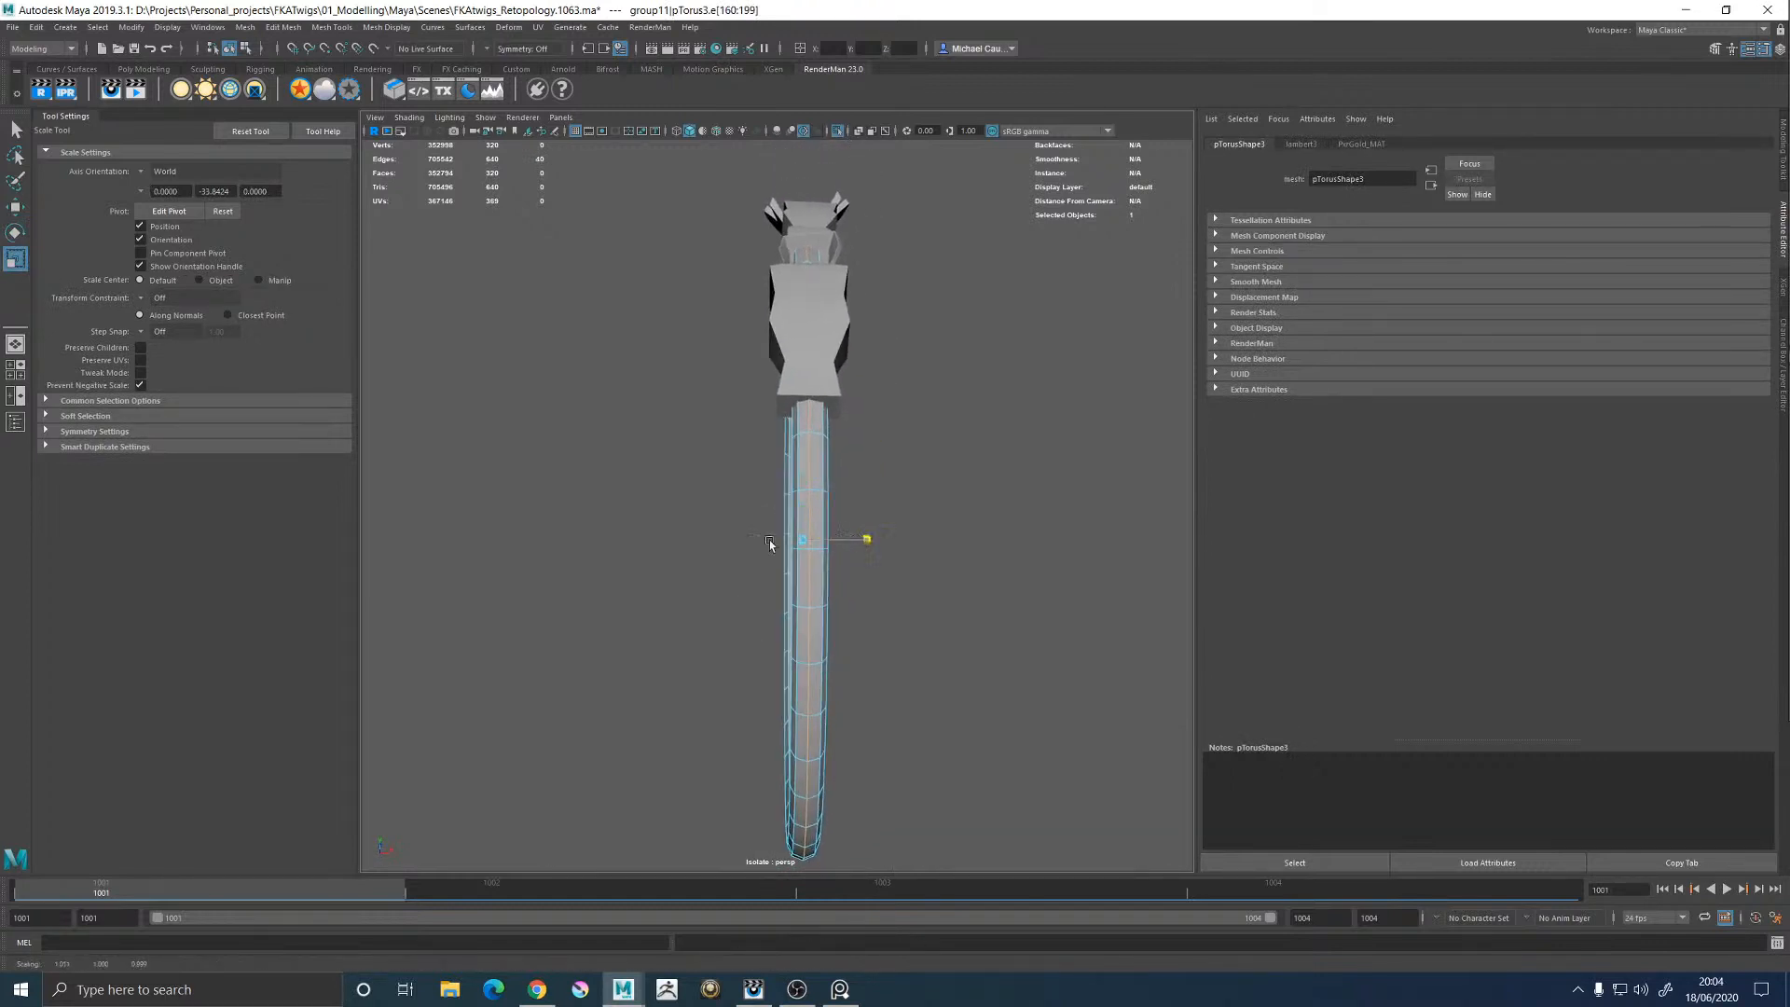
pyautogui.moveTo(977, 552); pyautogui.dragTo(753, 570)
pyautogui.hotkey('ctrl', 'z')
# Return to object mode, select the ring and all the faceted pieces, and combine them into one mesh
pyautogui.keyDown('alt'); pyautogui.moveTo(888, 564); pyautogui.dragTo(742, 511); pyautogui.keyUp('alt')
pyautogui.moveTo(709, 321); pyautogui.dragTo(836, 177, button='right')
pyautogui.click(730, 274)
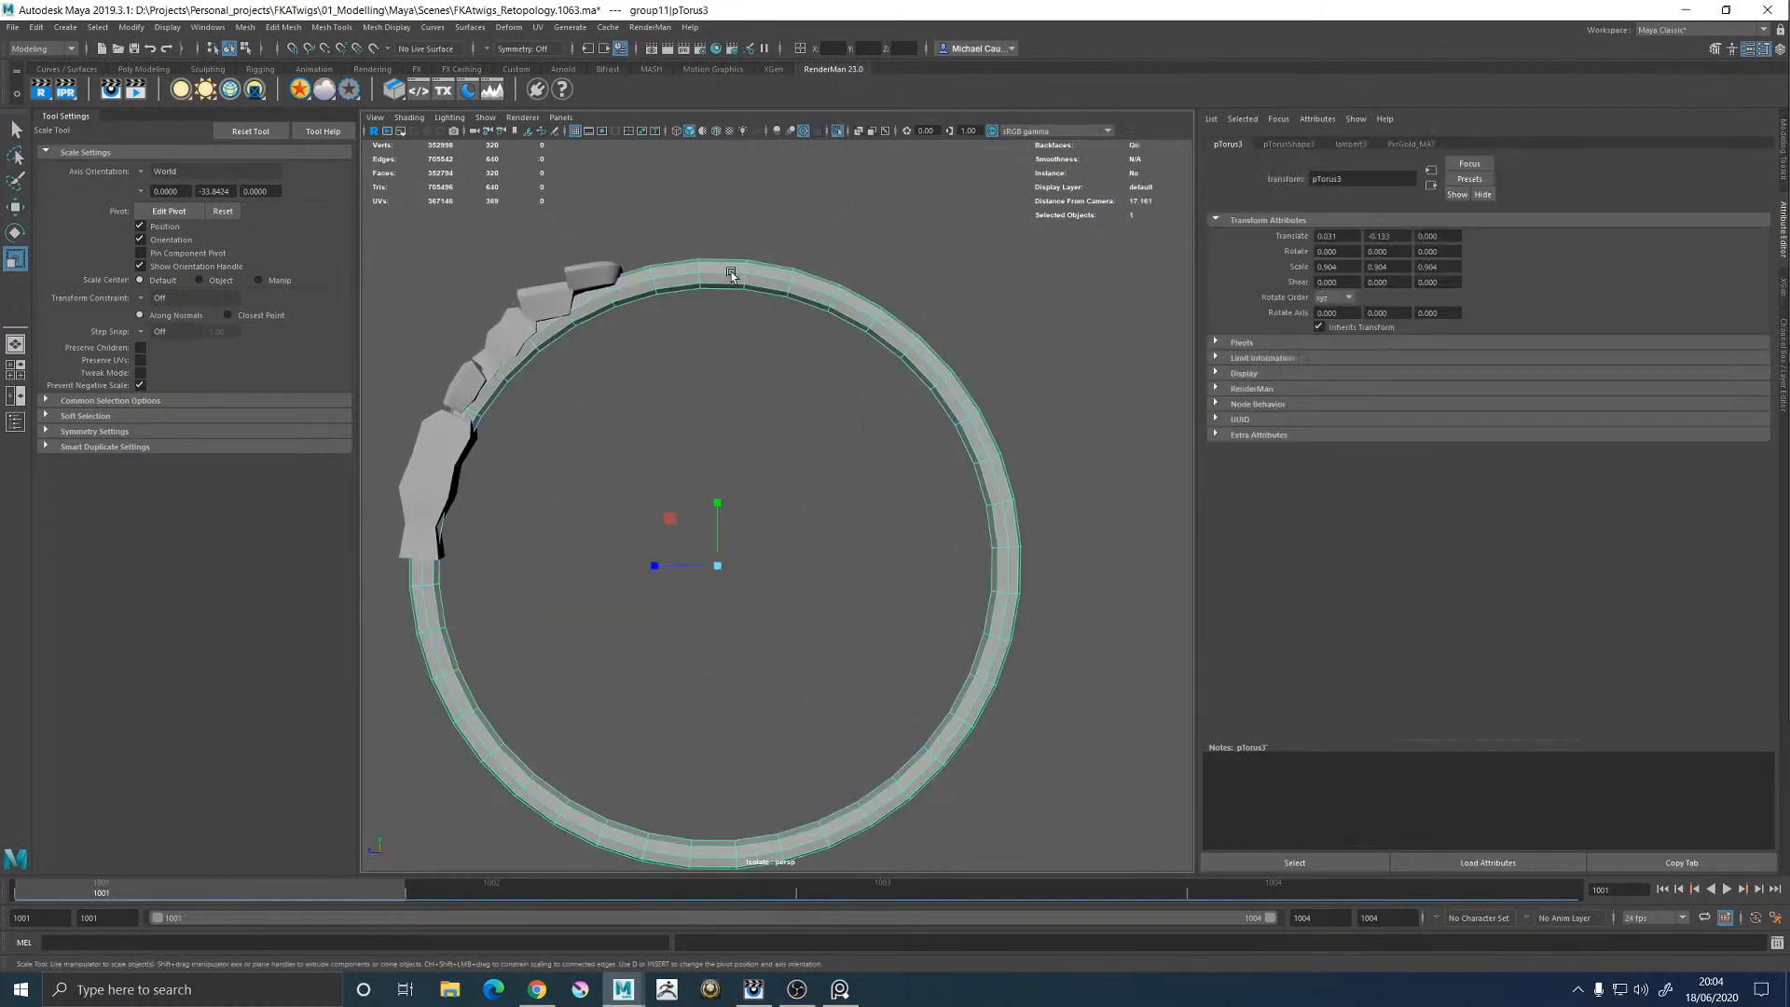
pyautogui.keyDown('alt'); pyautogui.moveTo(680, 350); pyautogui.dragTo(806, 497); pyautogui.keyUp('alt')
pyautogui.scroll(-5, 884, 457)
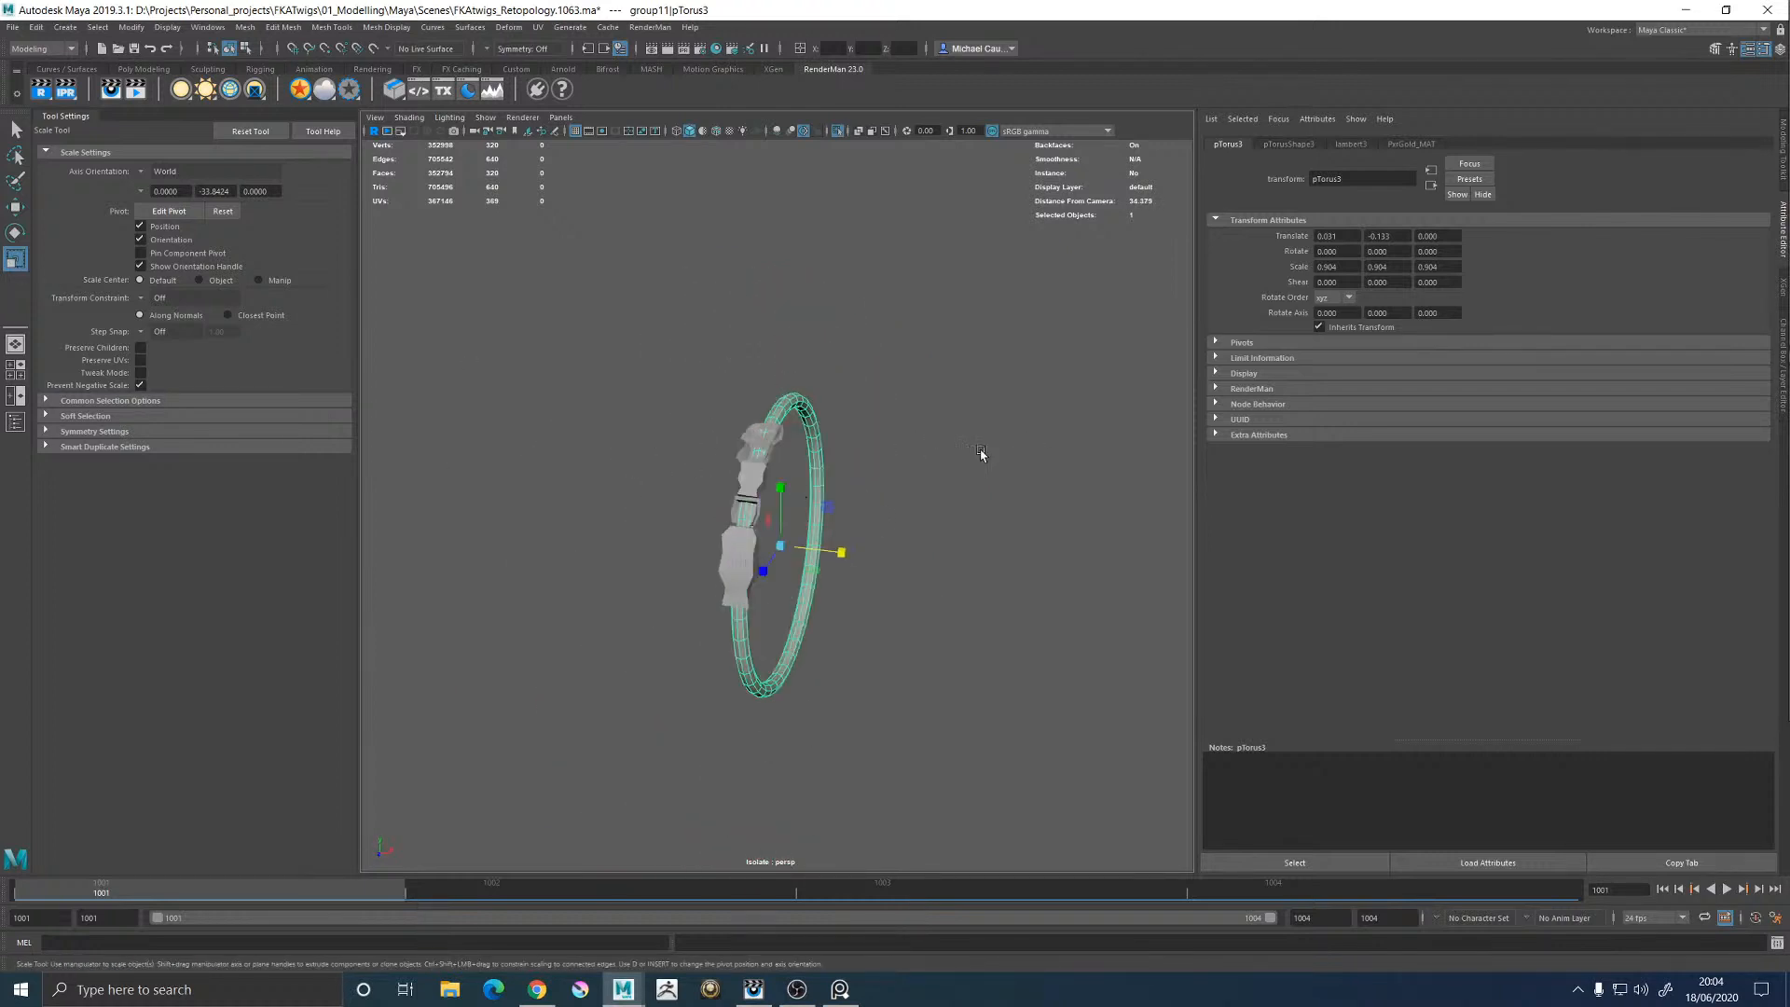
pyautogui.keyDown('alt'); pyautogui.moveTo(727, 446); pyautogui.dragTo(747, 428); pyautogui.keyUp('alt')
pyautogui.moveTo(601, 292); pyautogui.dragTo(1007, 838)
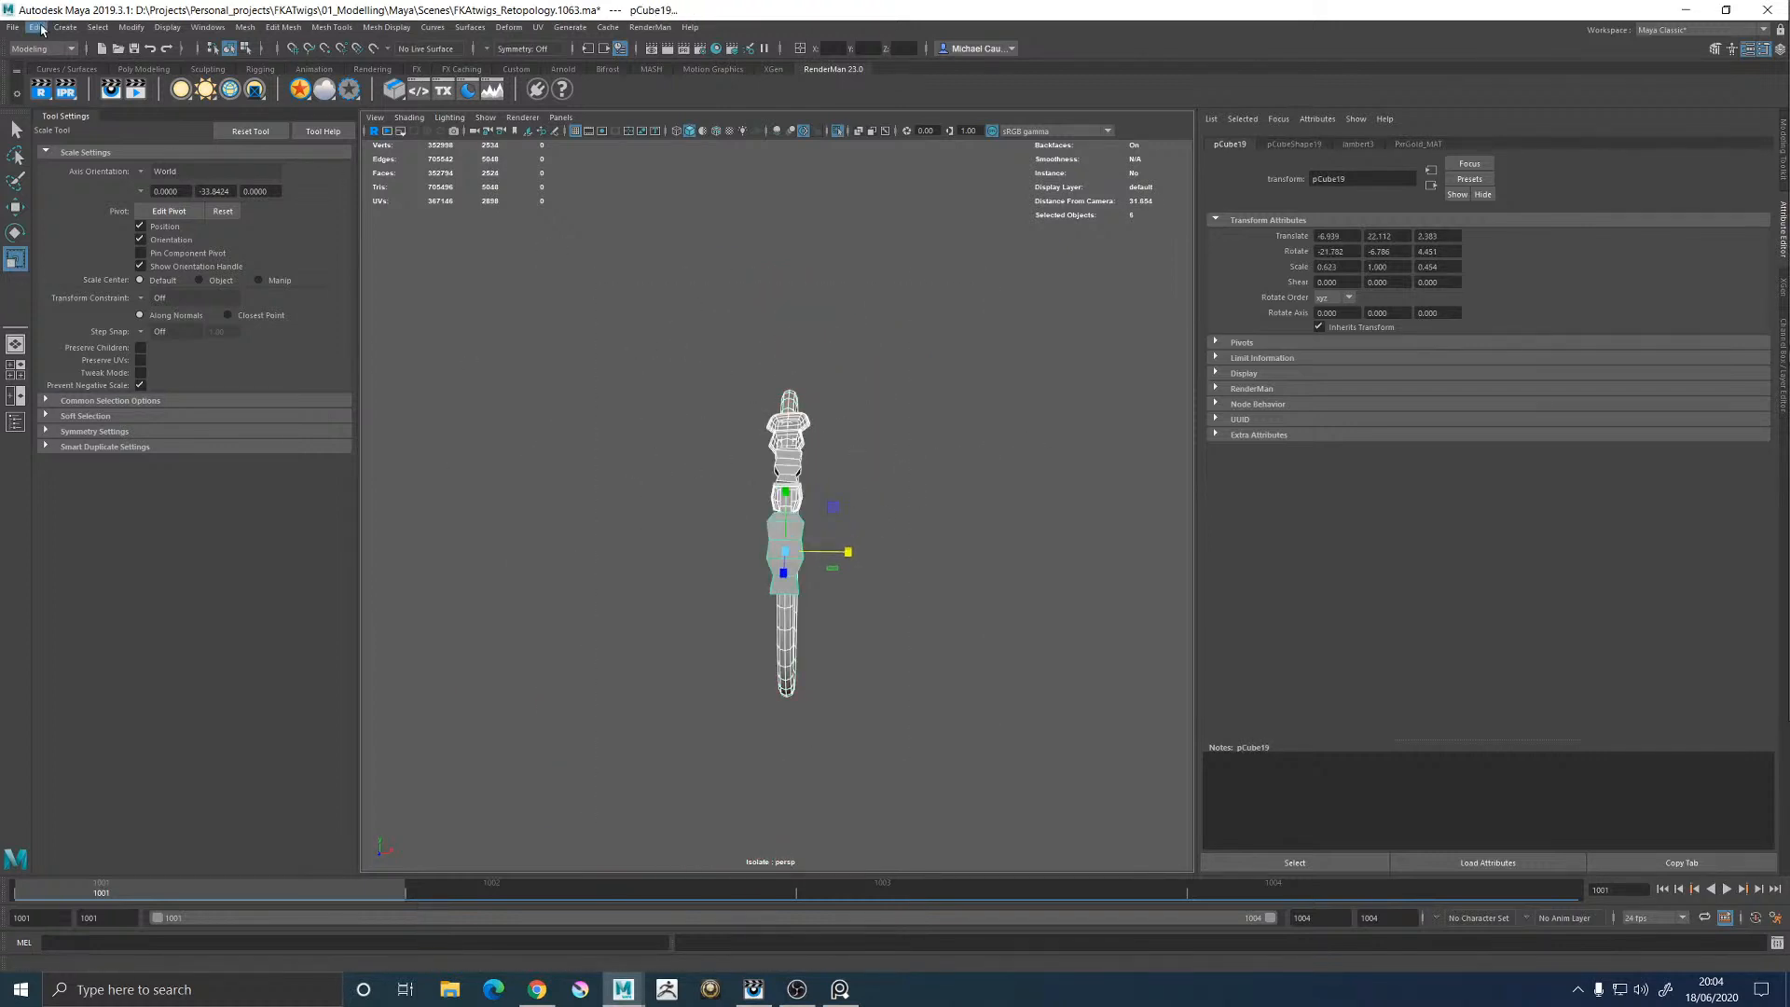
pyautogui.keyDown('shift'); pyautogui.moveTo(836, 353); pyautogui.dragTo(803, 610, button='right'); pyautogui.keyUp('shift')
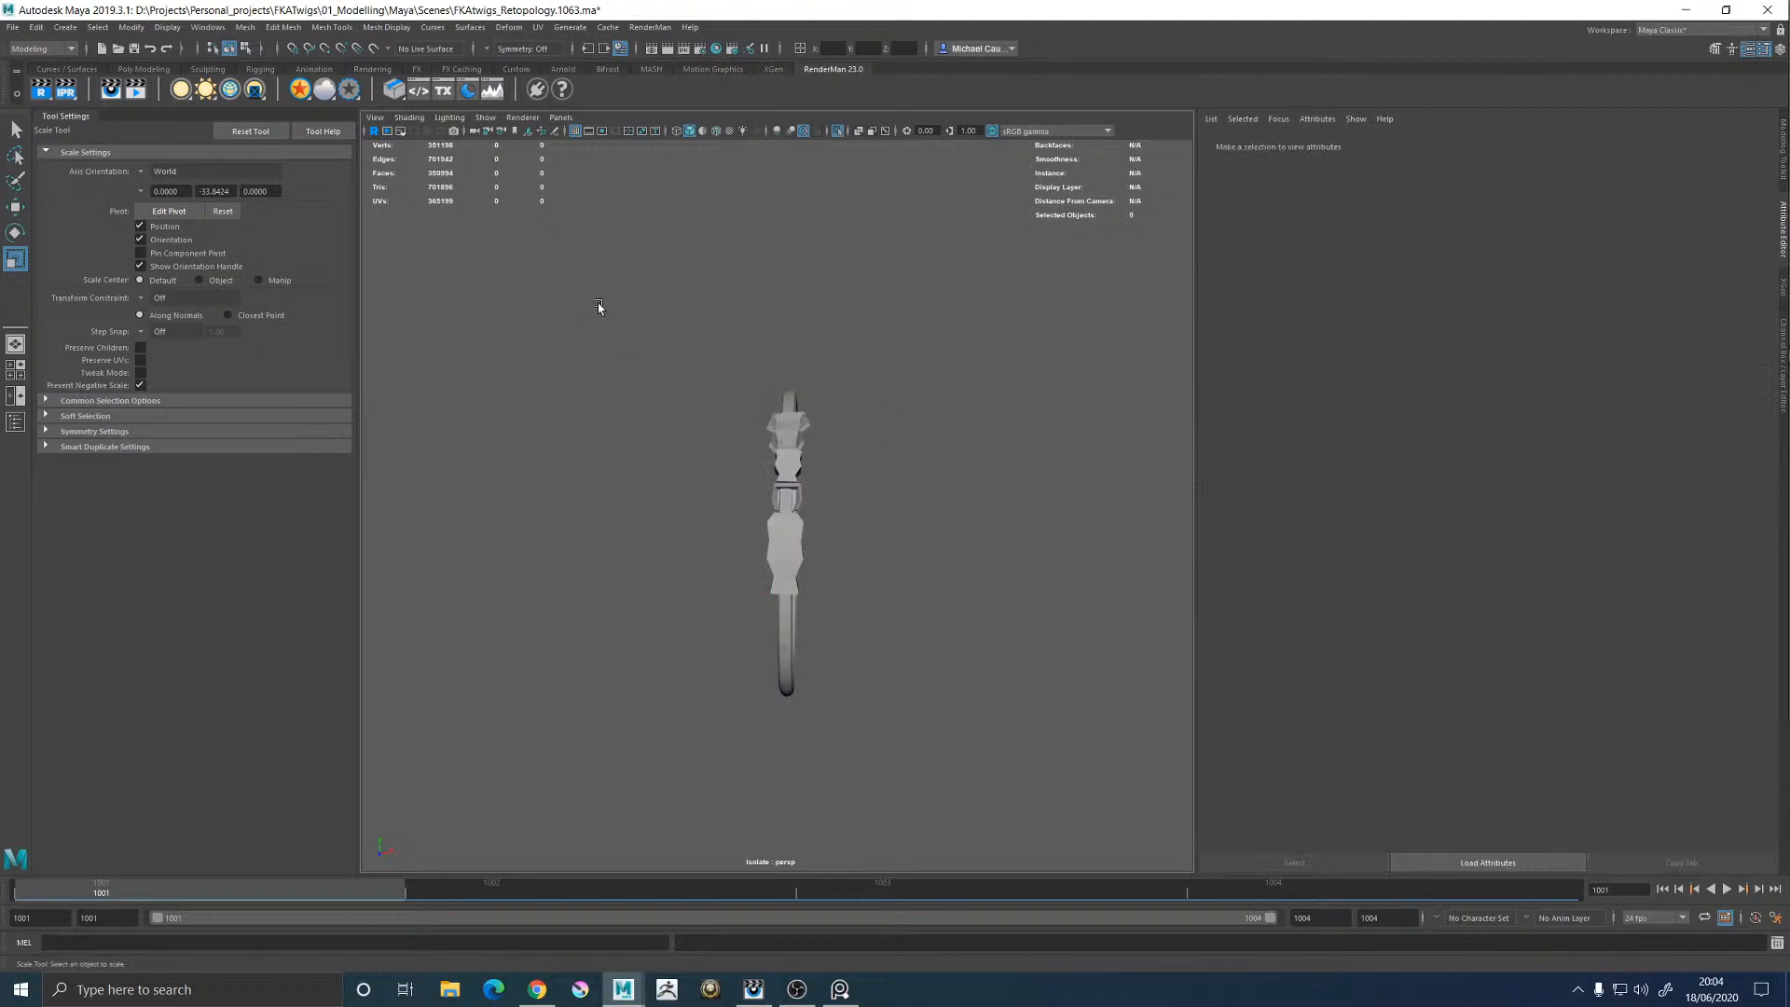
# Start exporting the combined hoop mesh as OBJ and browse to the Maya project's Exports/Jewelry/Hoops folder
pyautogui.click(13, 27)
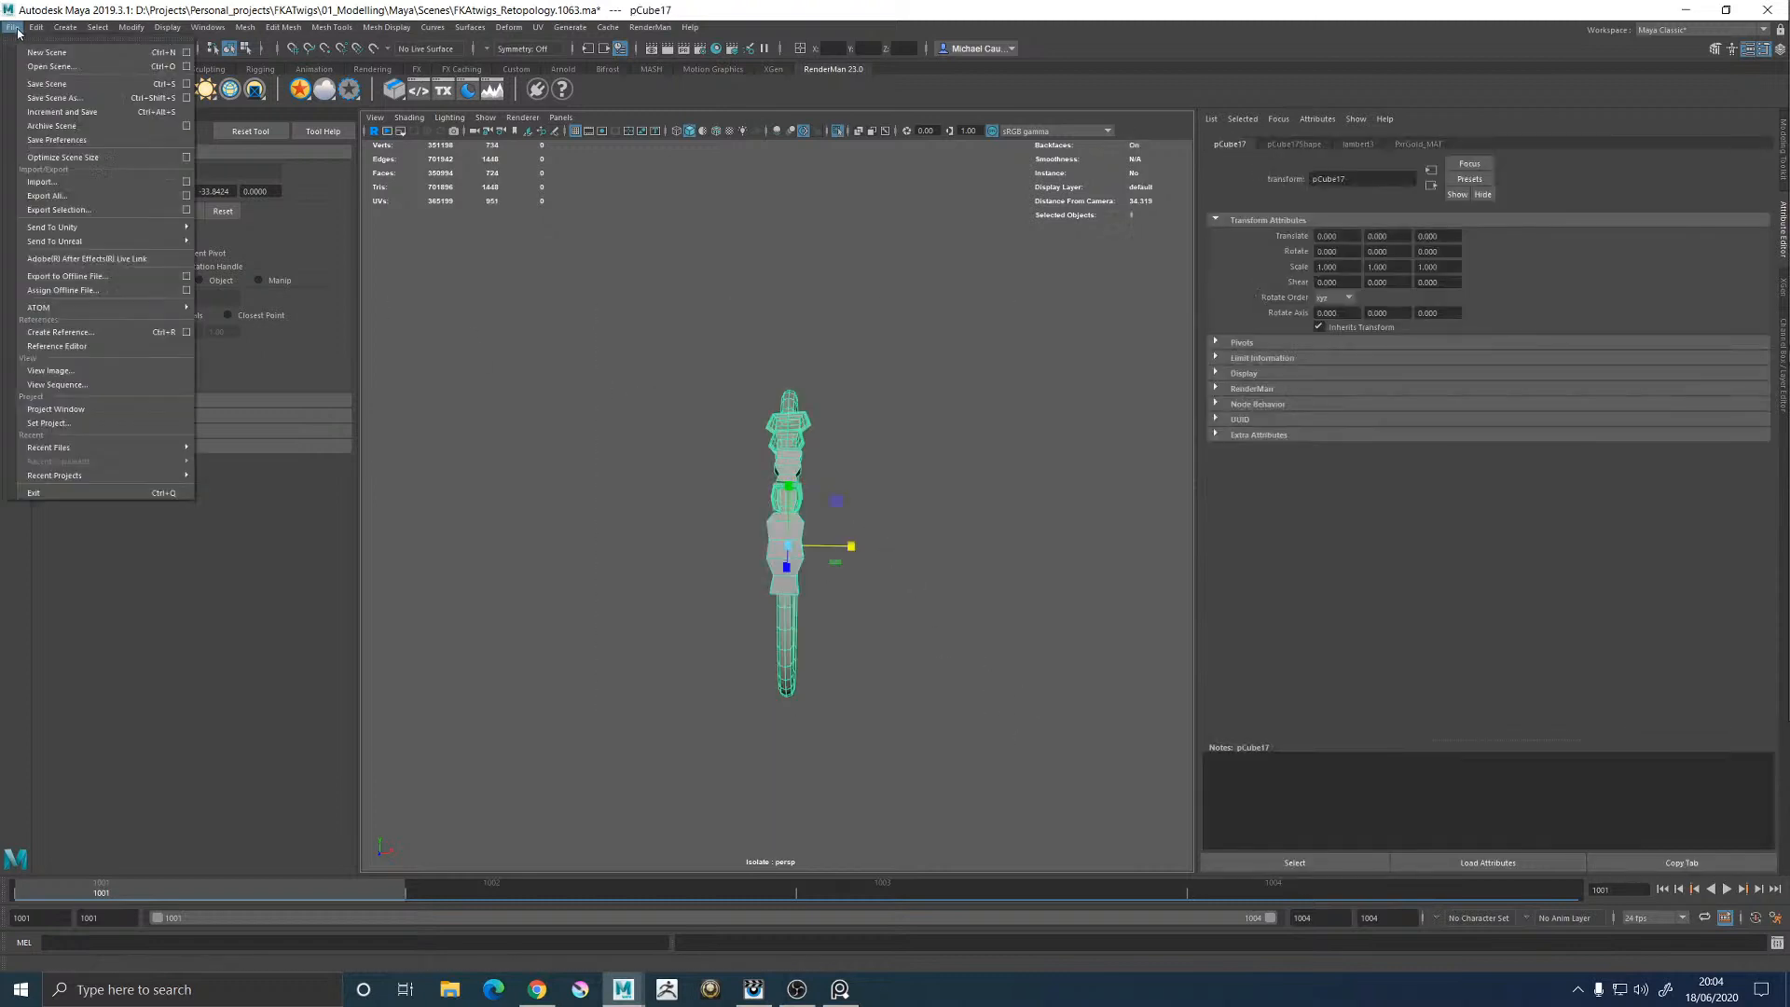
pyautogui.click(56, 209)
pyautogui.doubleClick(425, 233)
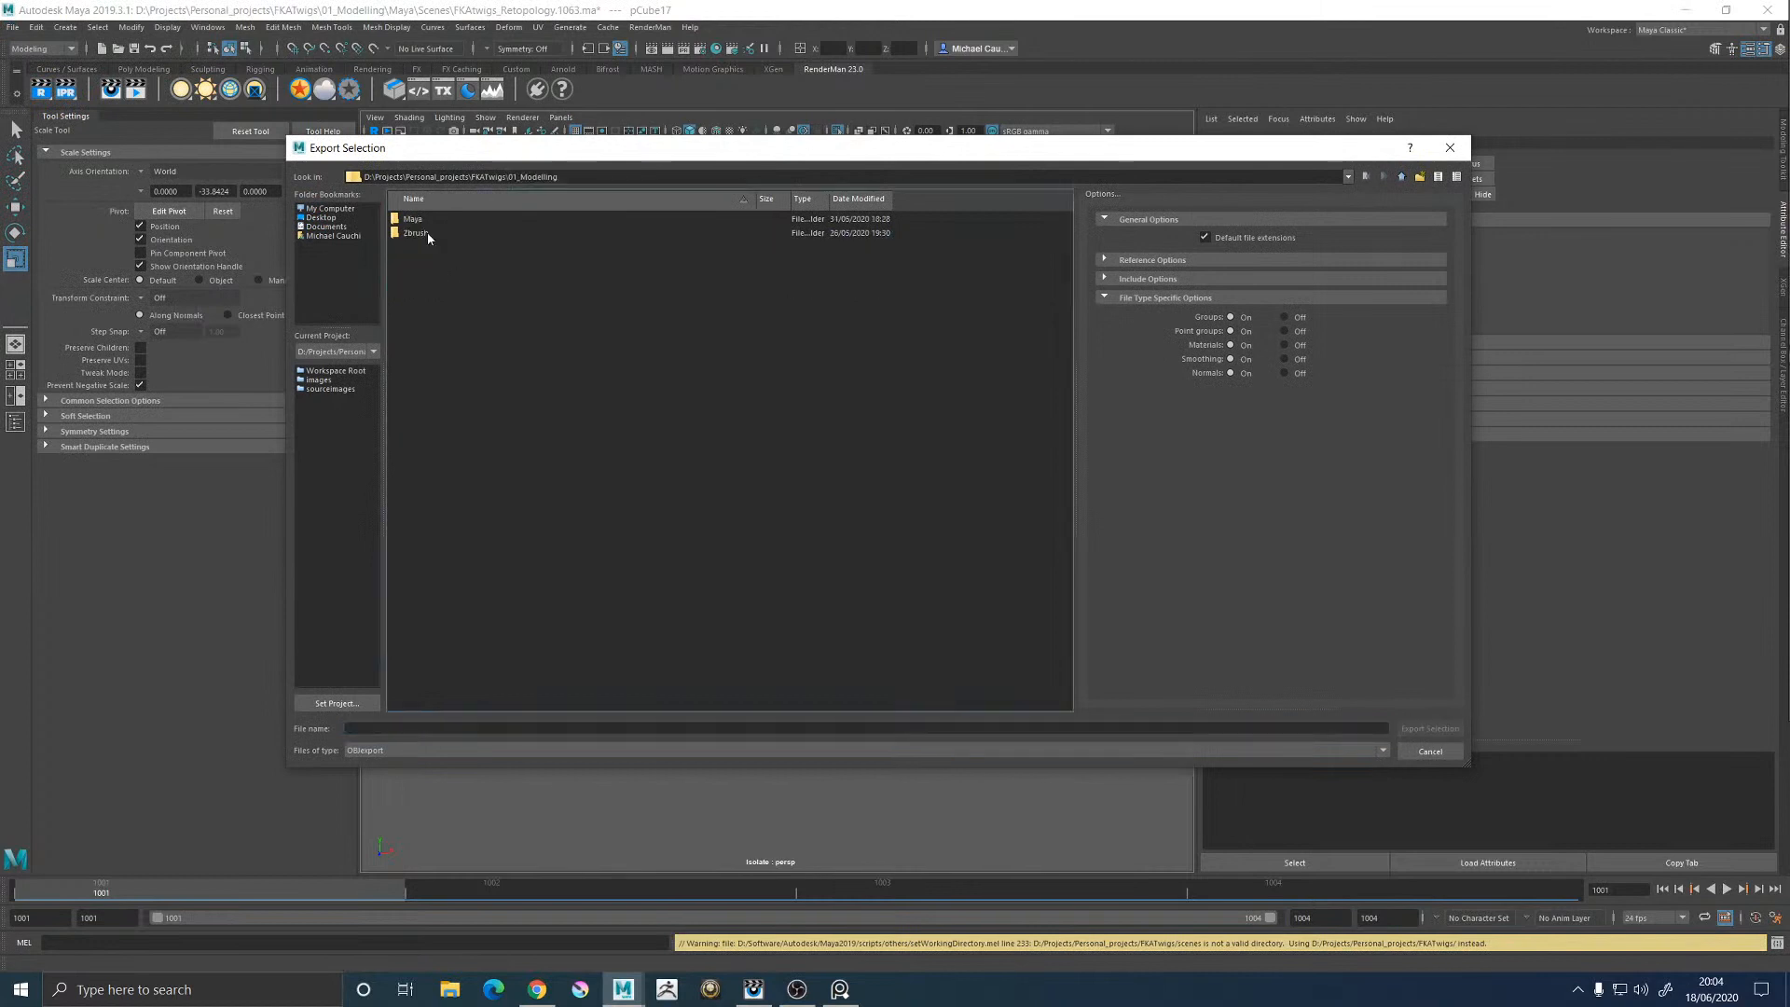
pyautogui.doubleClick(416, 234)
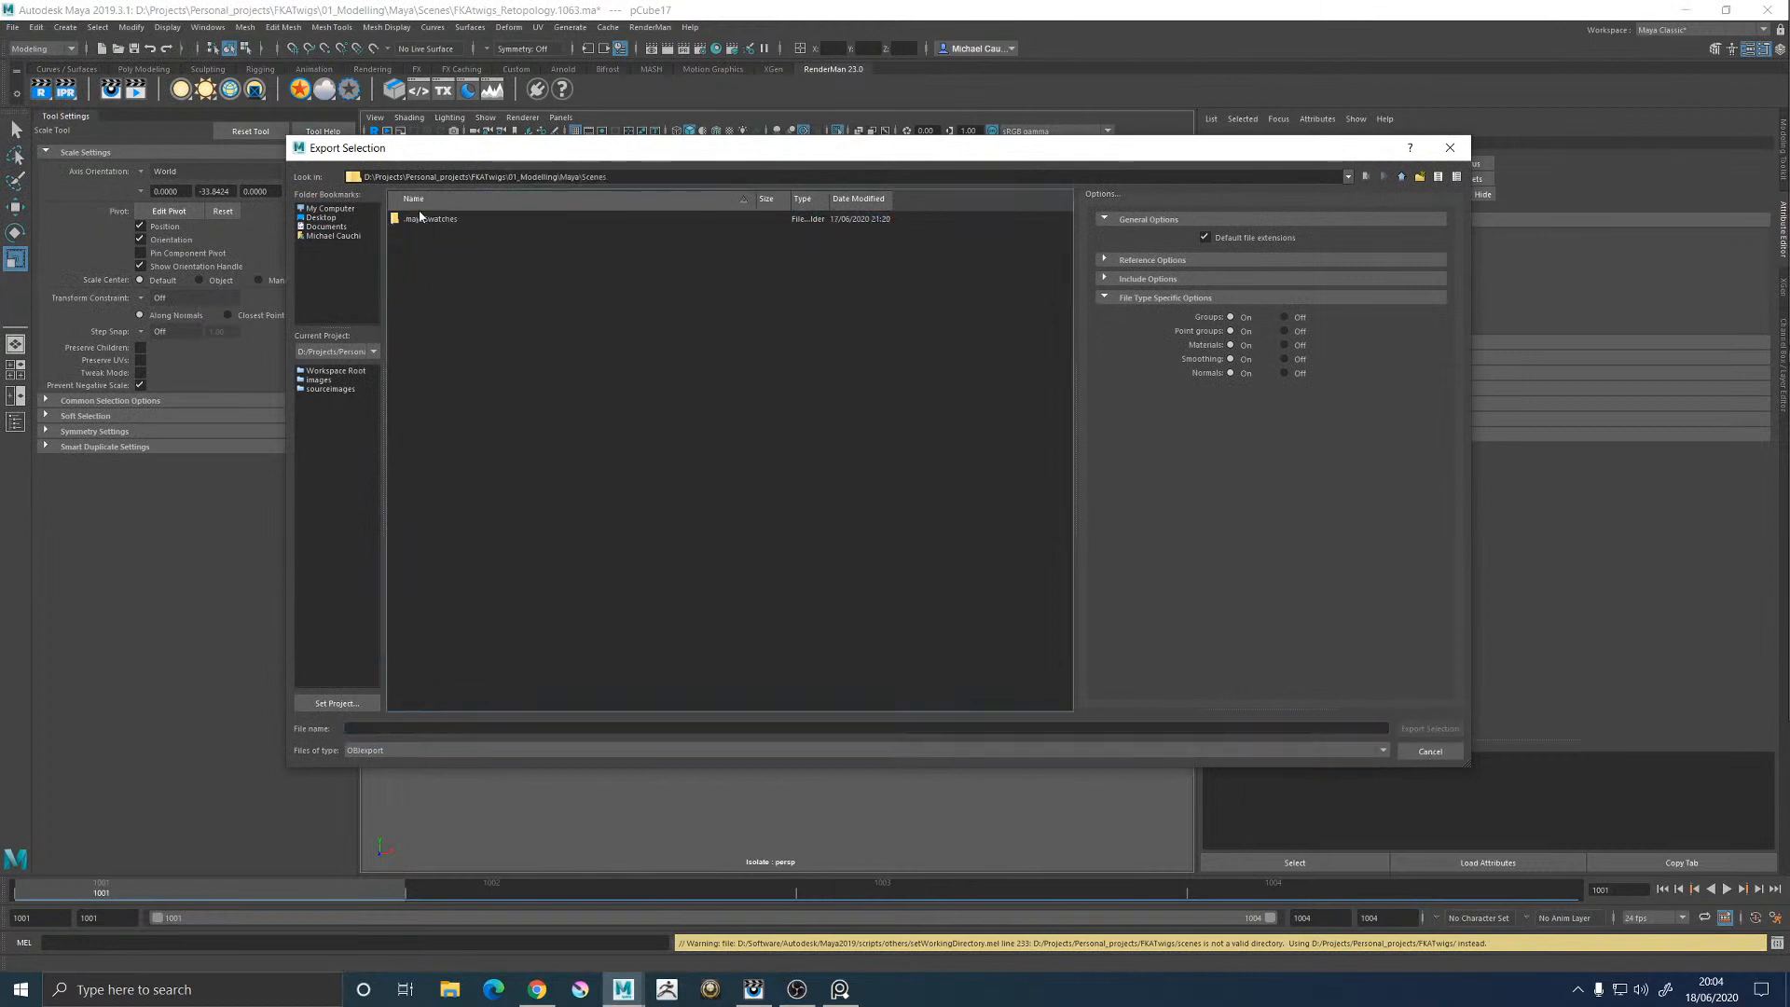
pyautogui.click(1403, 177)
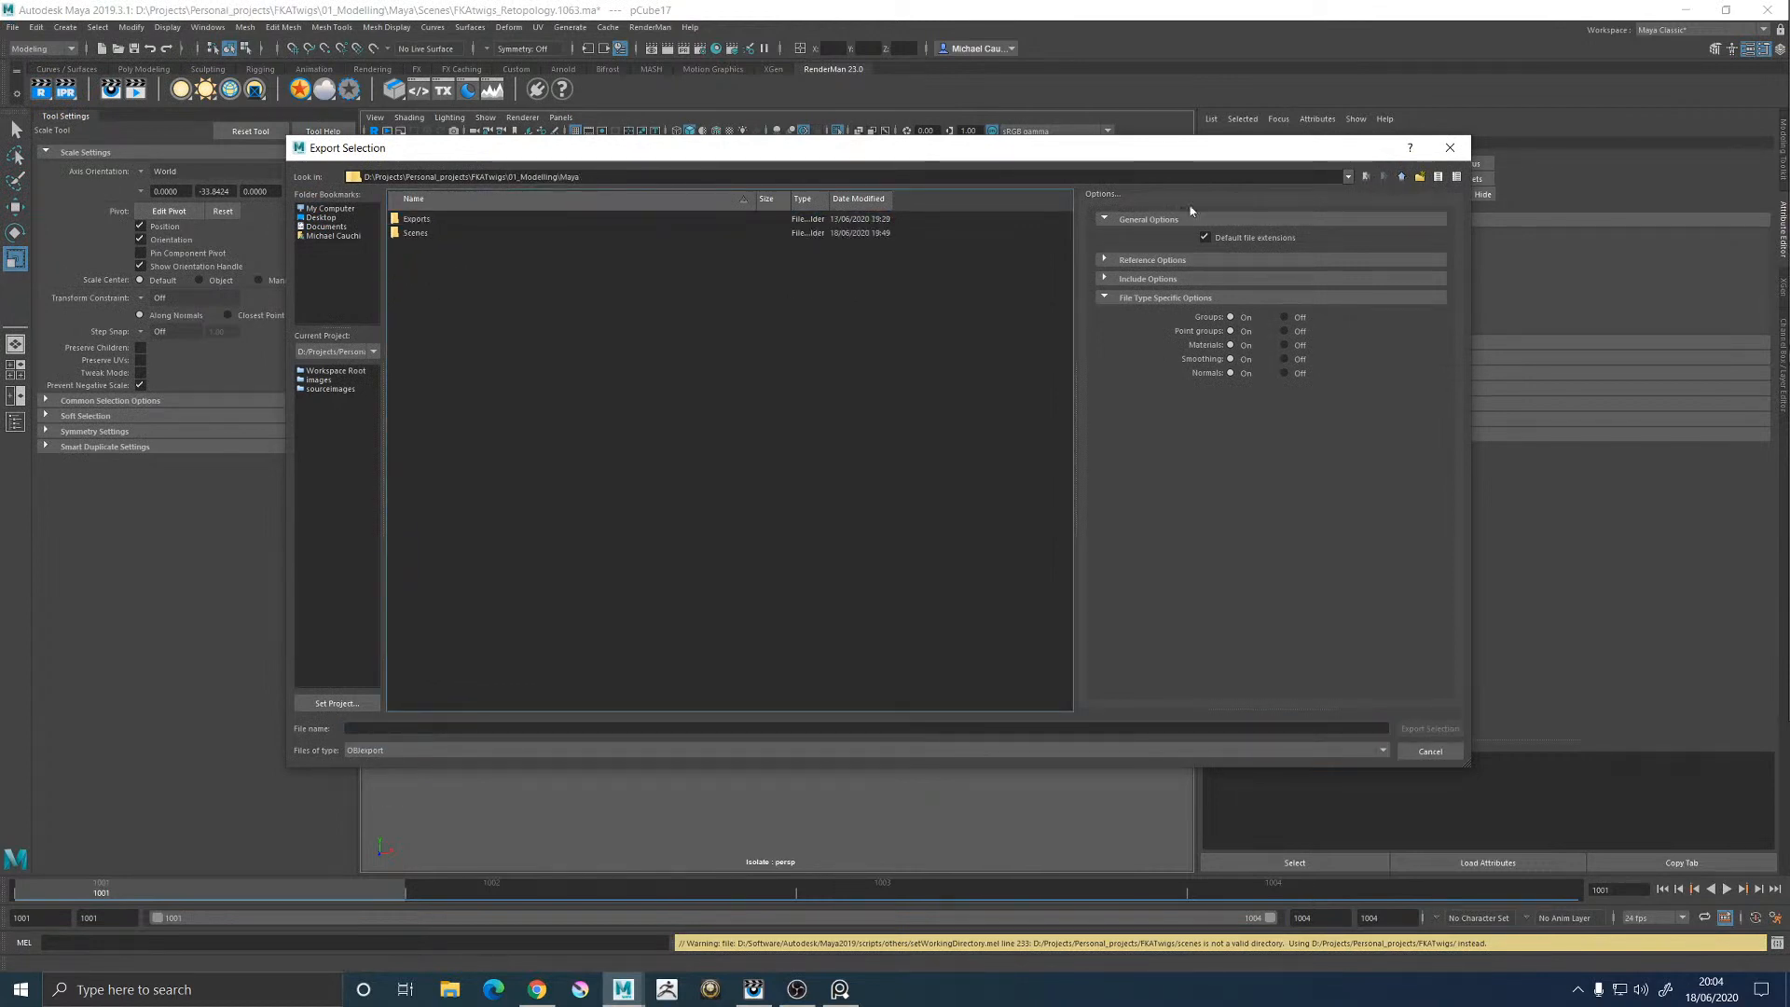
pyautogui.doubleClick(431, 221)
pyautogui.doubleClick(431, 222)
pyautogui.doubleClick(429, 220)
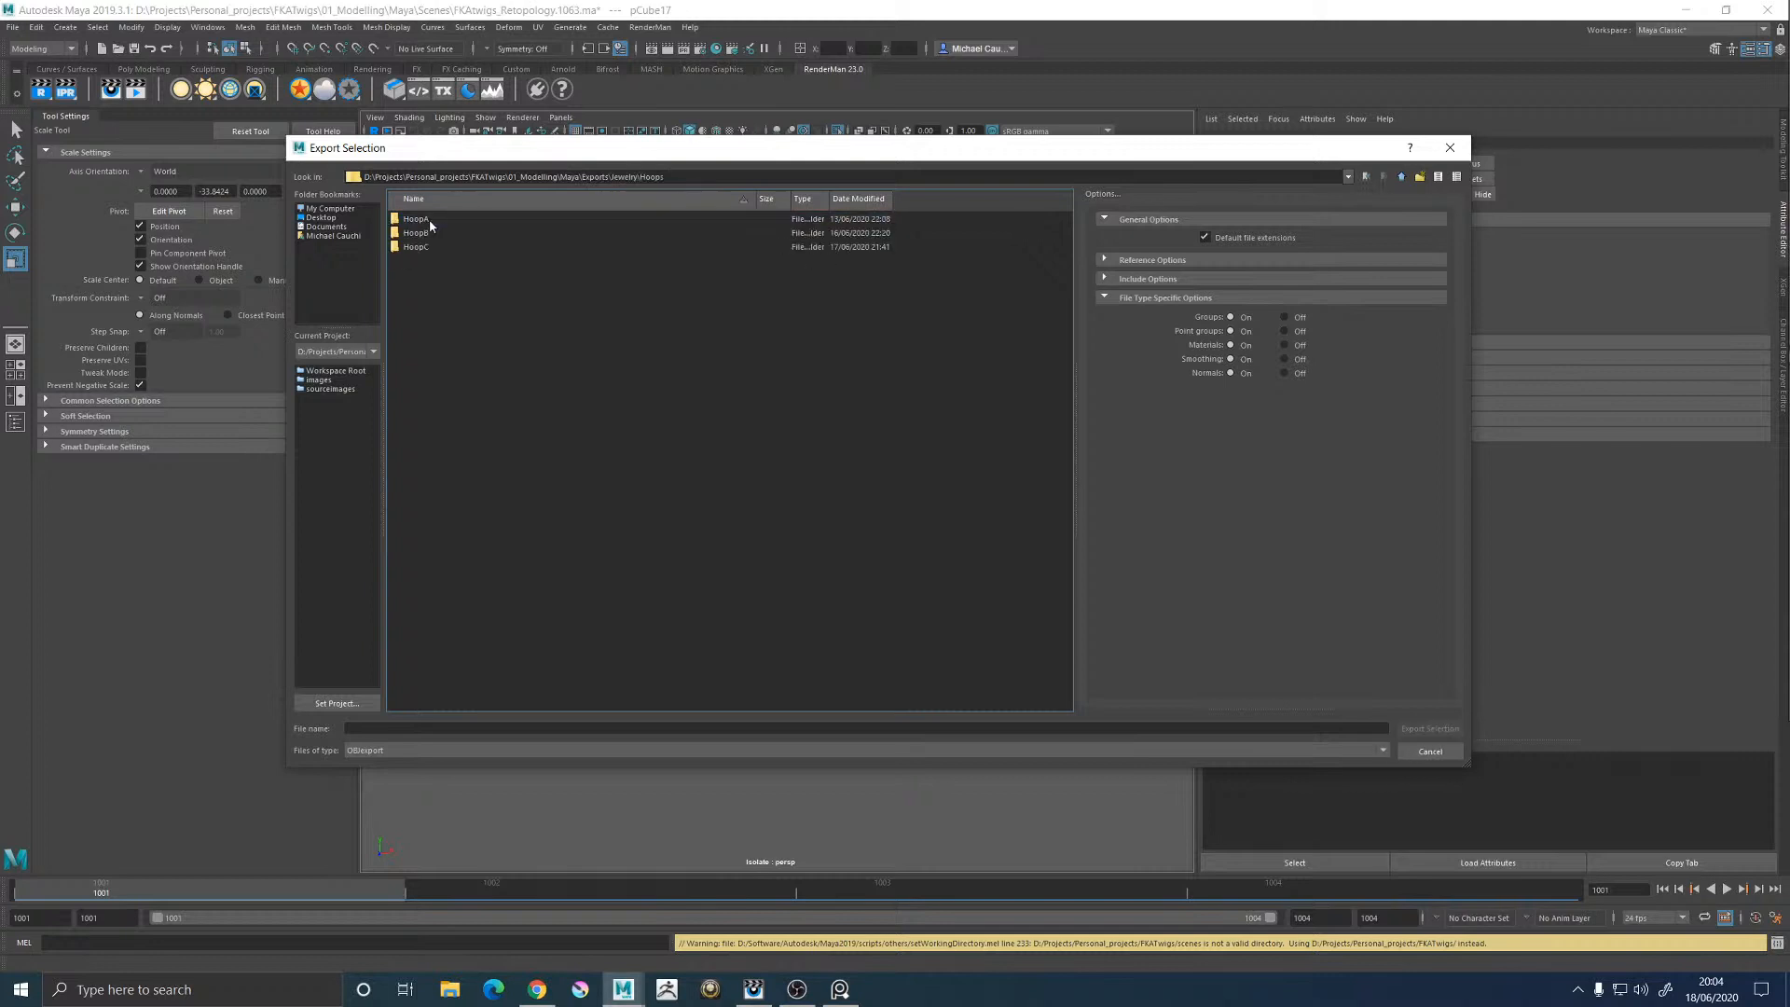
# Create a HoopD folder inside Hoops and export the selected mesh into it as HoopD_Template_GEO
pyautogui.rightClick(427, 298)
pyautogui.click(464, 321)
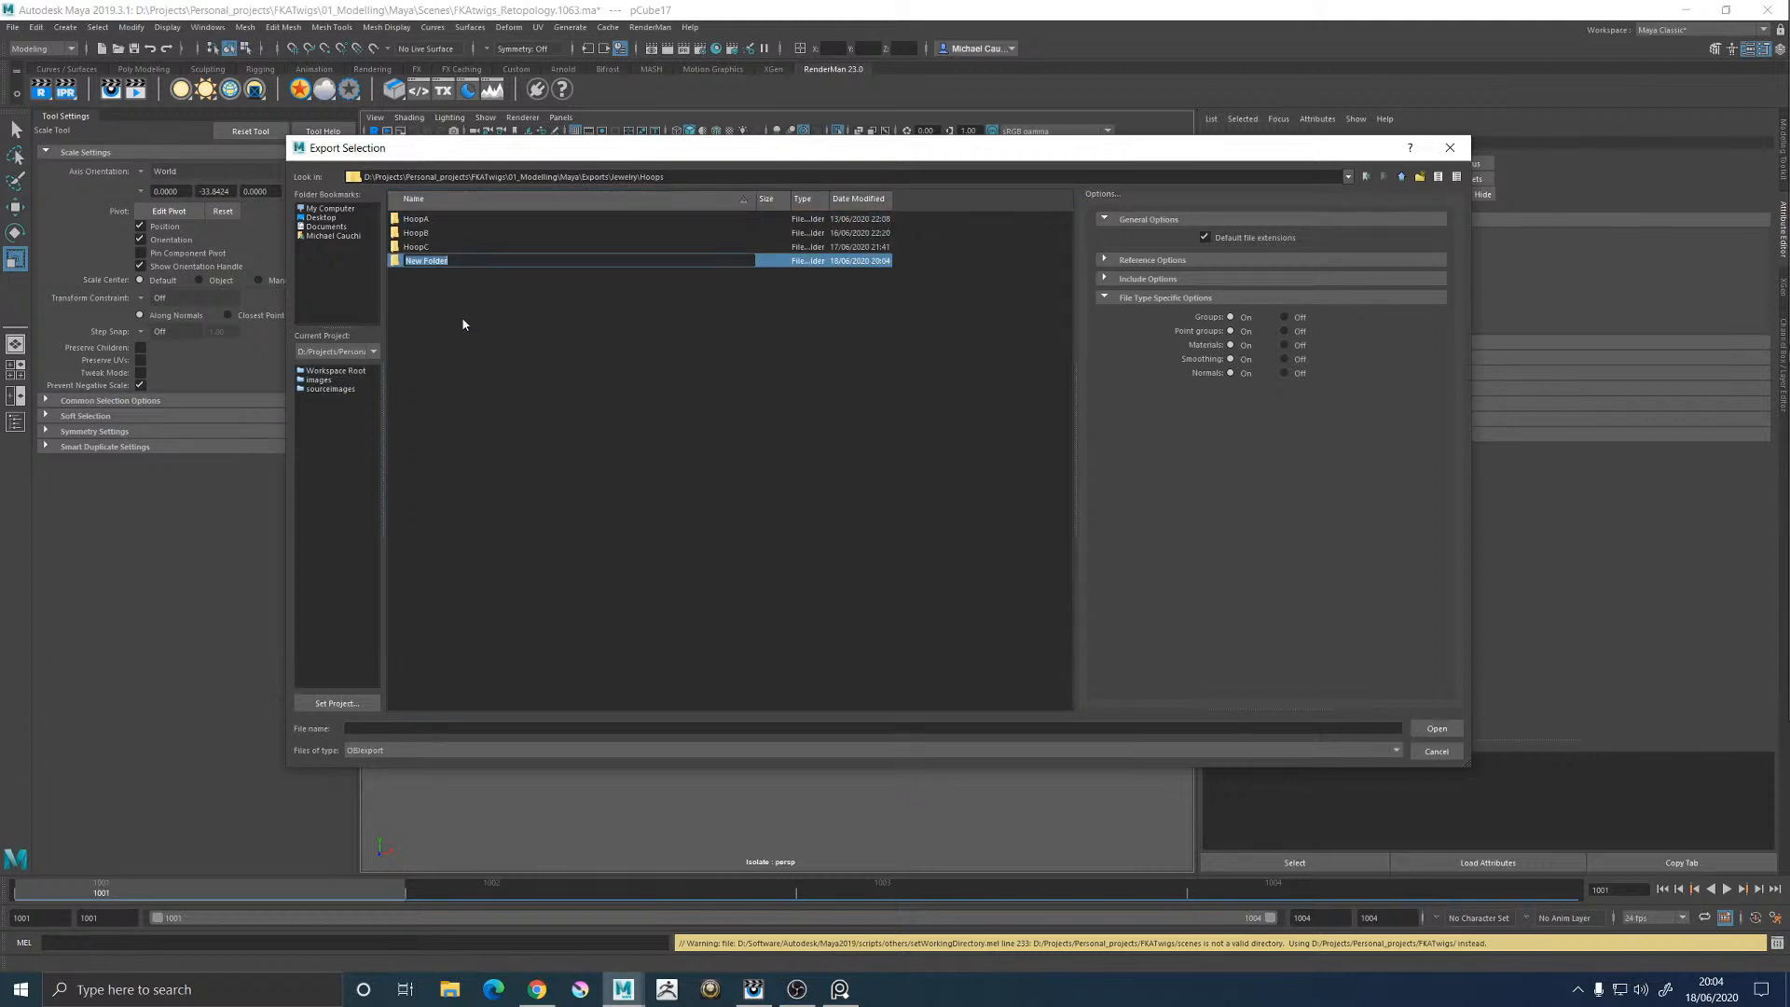
pyautogui.write('HoopD')
pyautogui.press('Return')
pyautogui.doubleClick(439, 263)
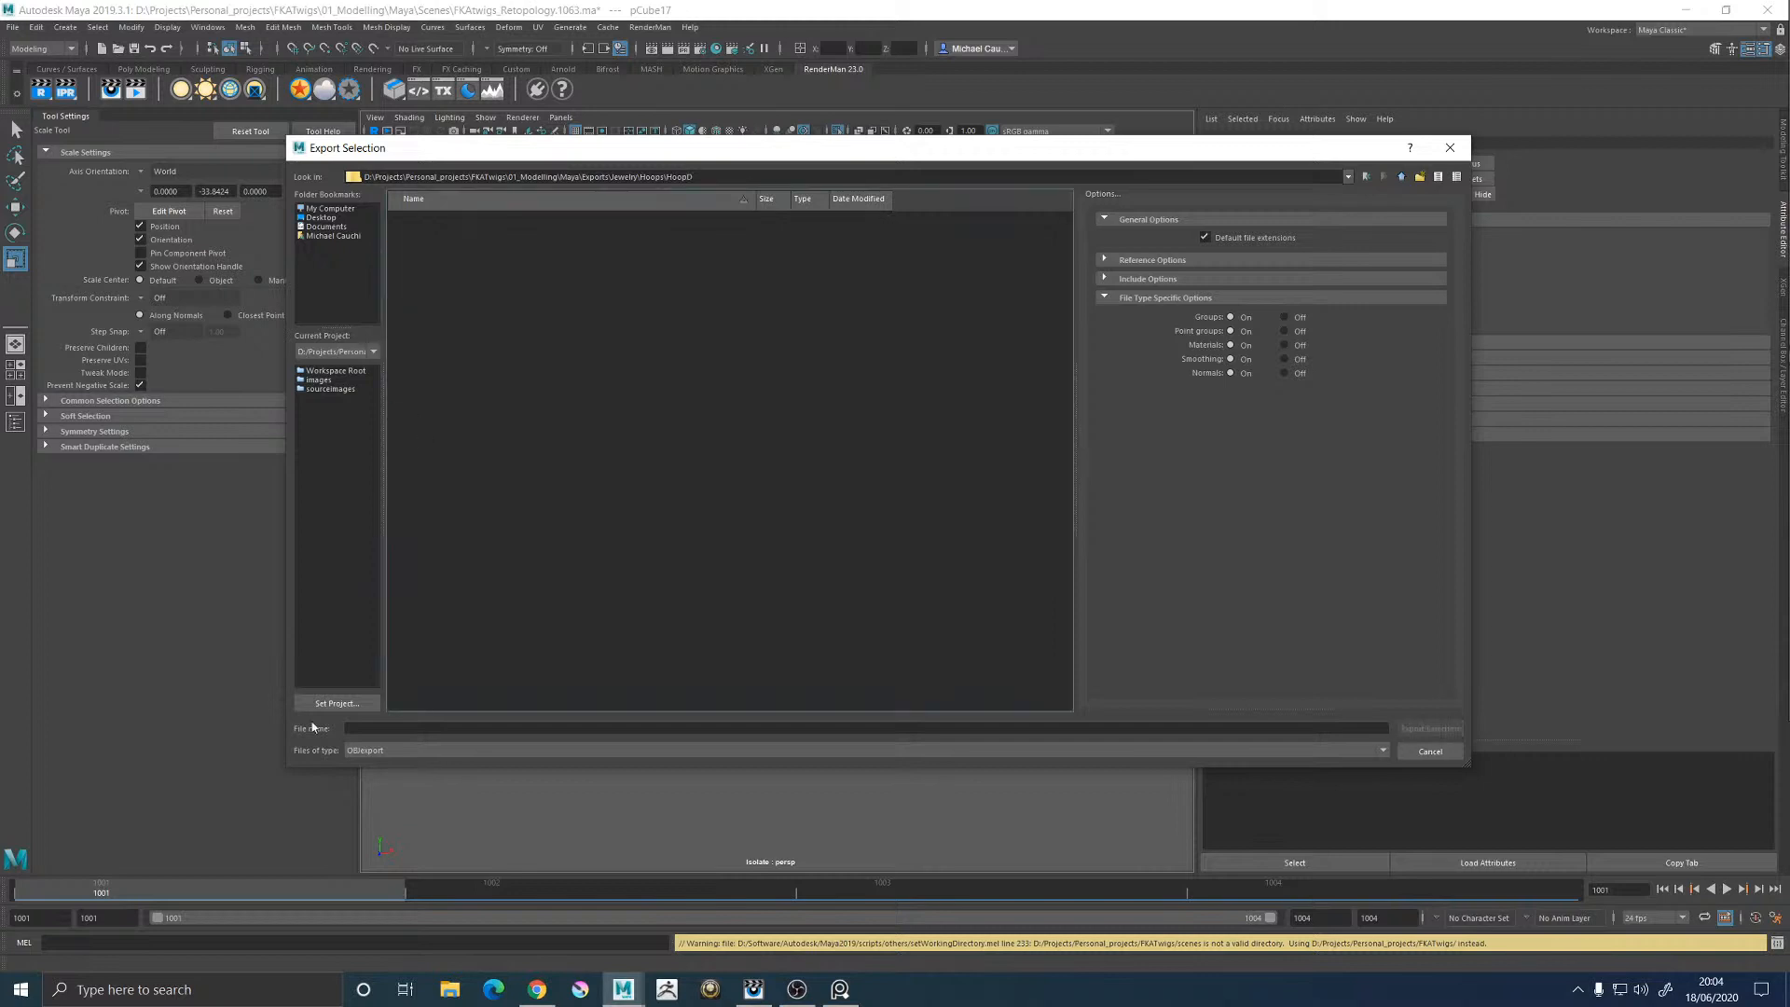
pyautogui.click(376, 727)
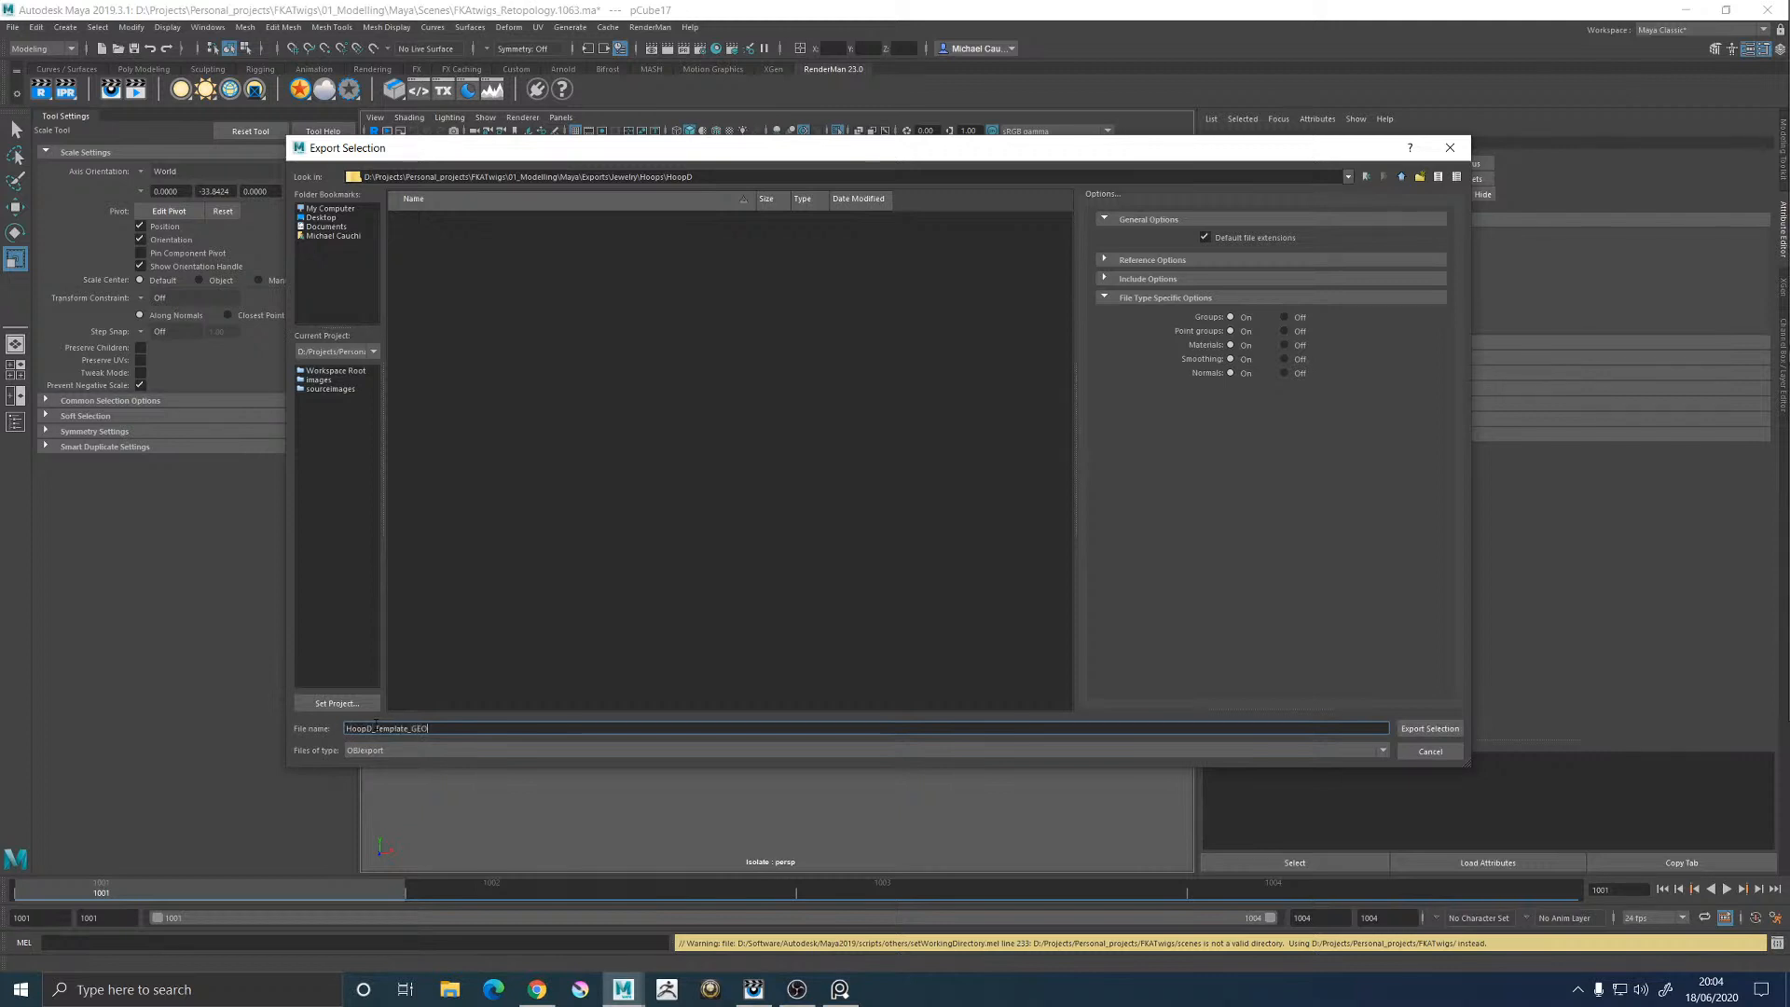
pyautogui.press('Return')
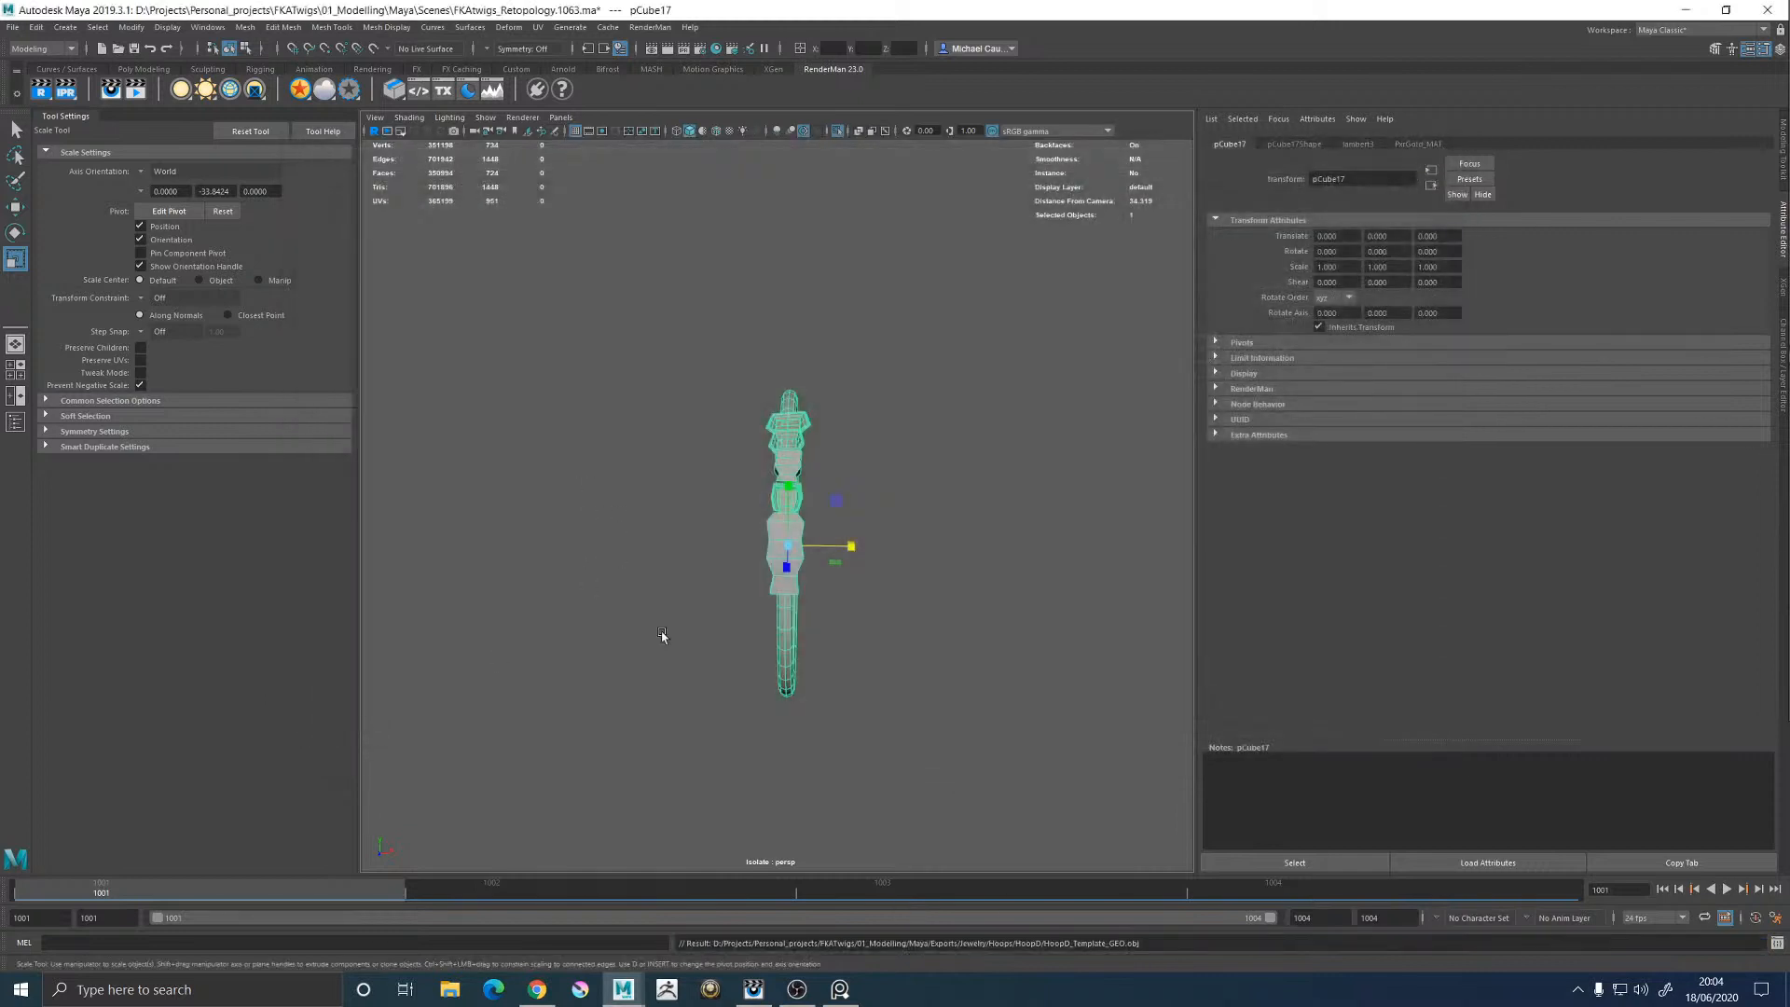
# Deselect the hoop and reopen the scene file FKAtwigs_Retopology.1063.ma from the Scenes folder
pyautogui.moveTo(665, 991)
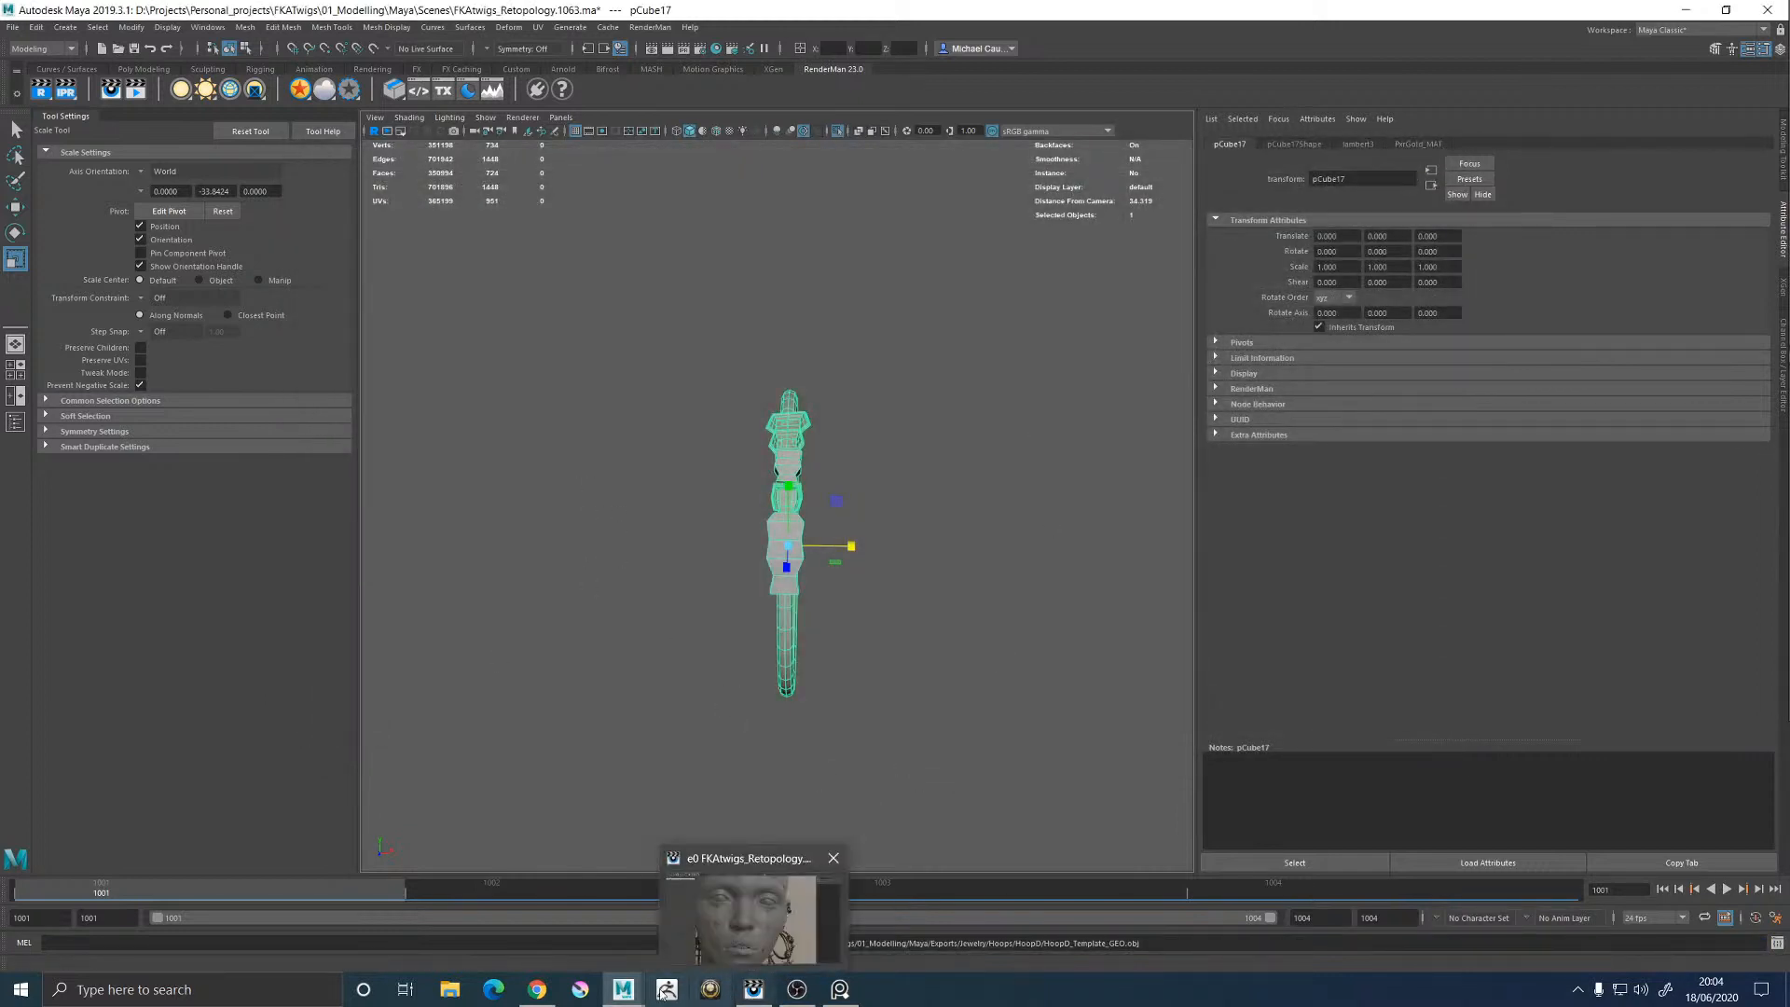
pyautogui.click(524, 639)
pyautogui.click(13, 27)
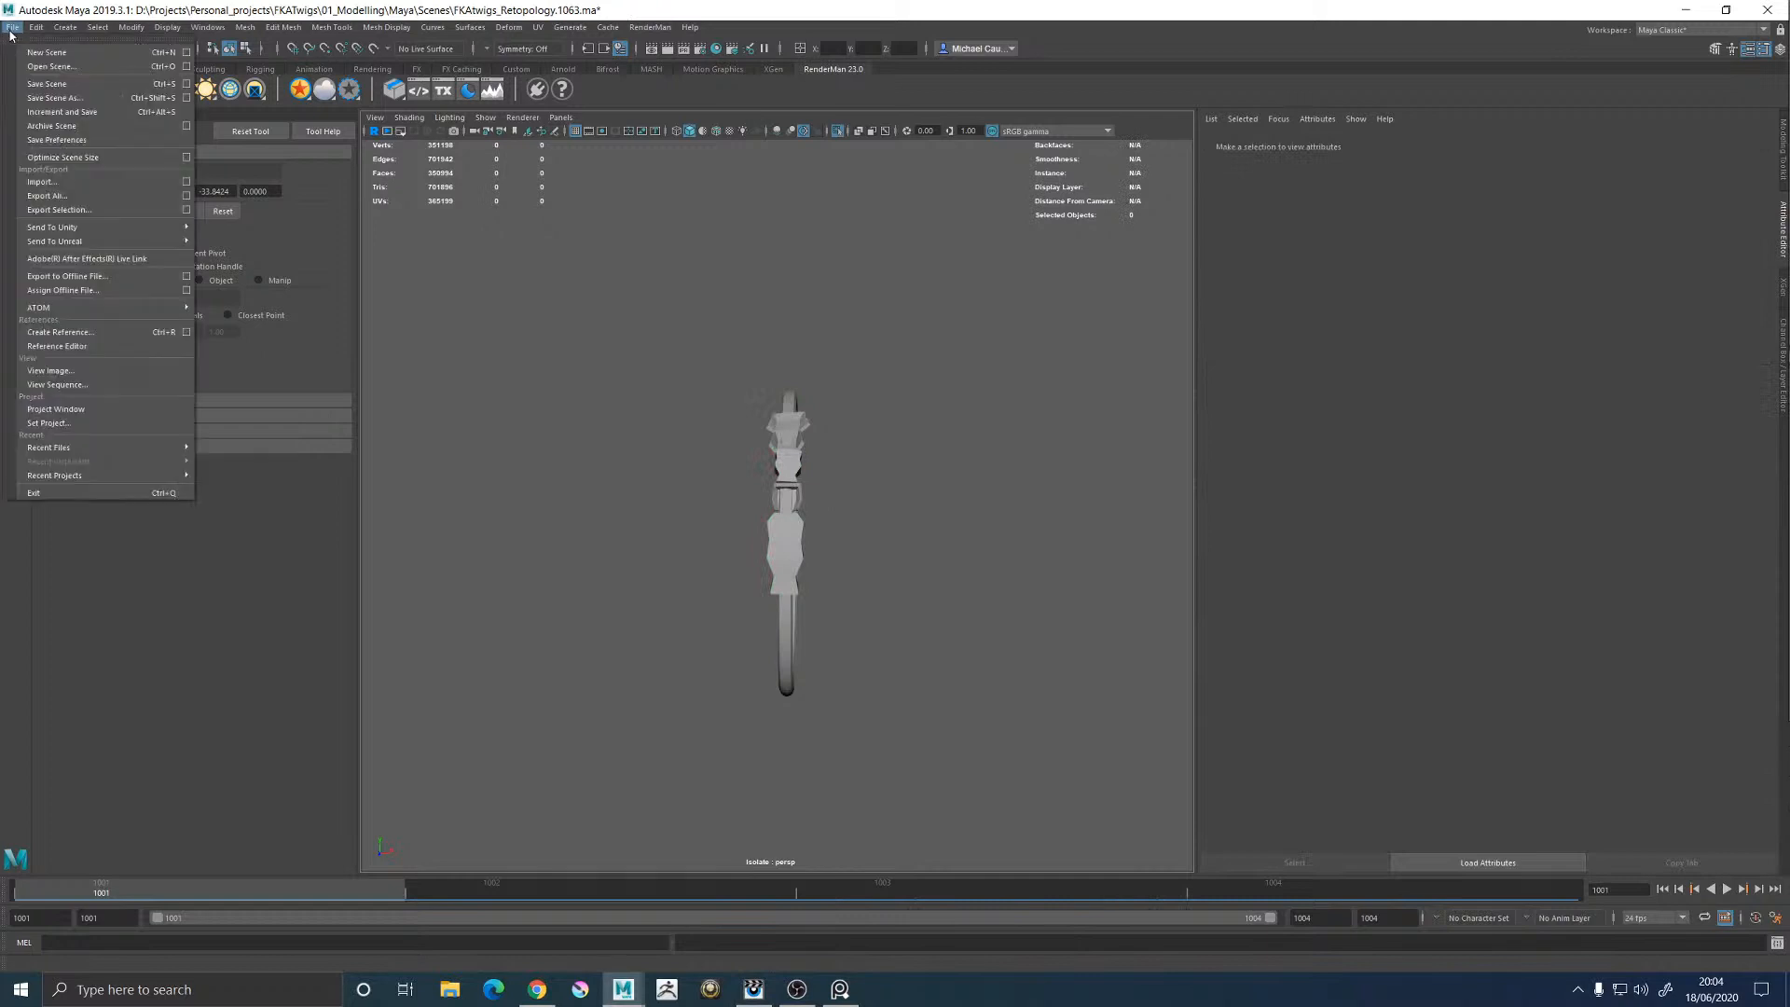
pyautogui.click(37, 65)
pyautogui.scroll(-10, 518, 566)
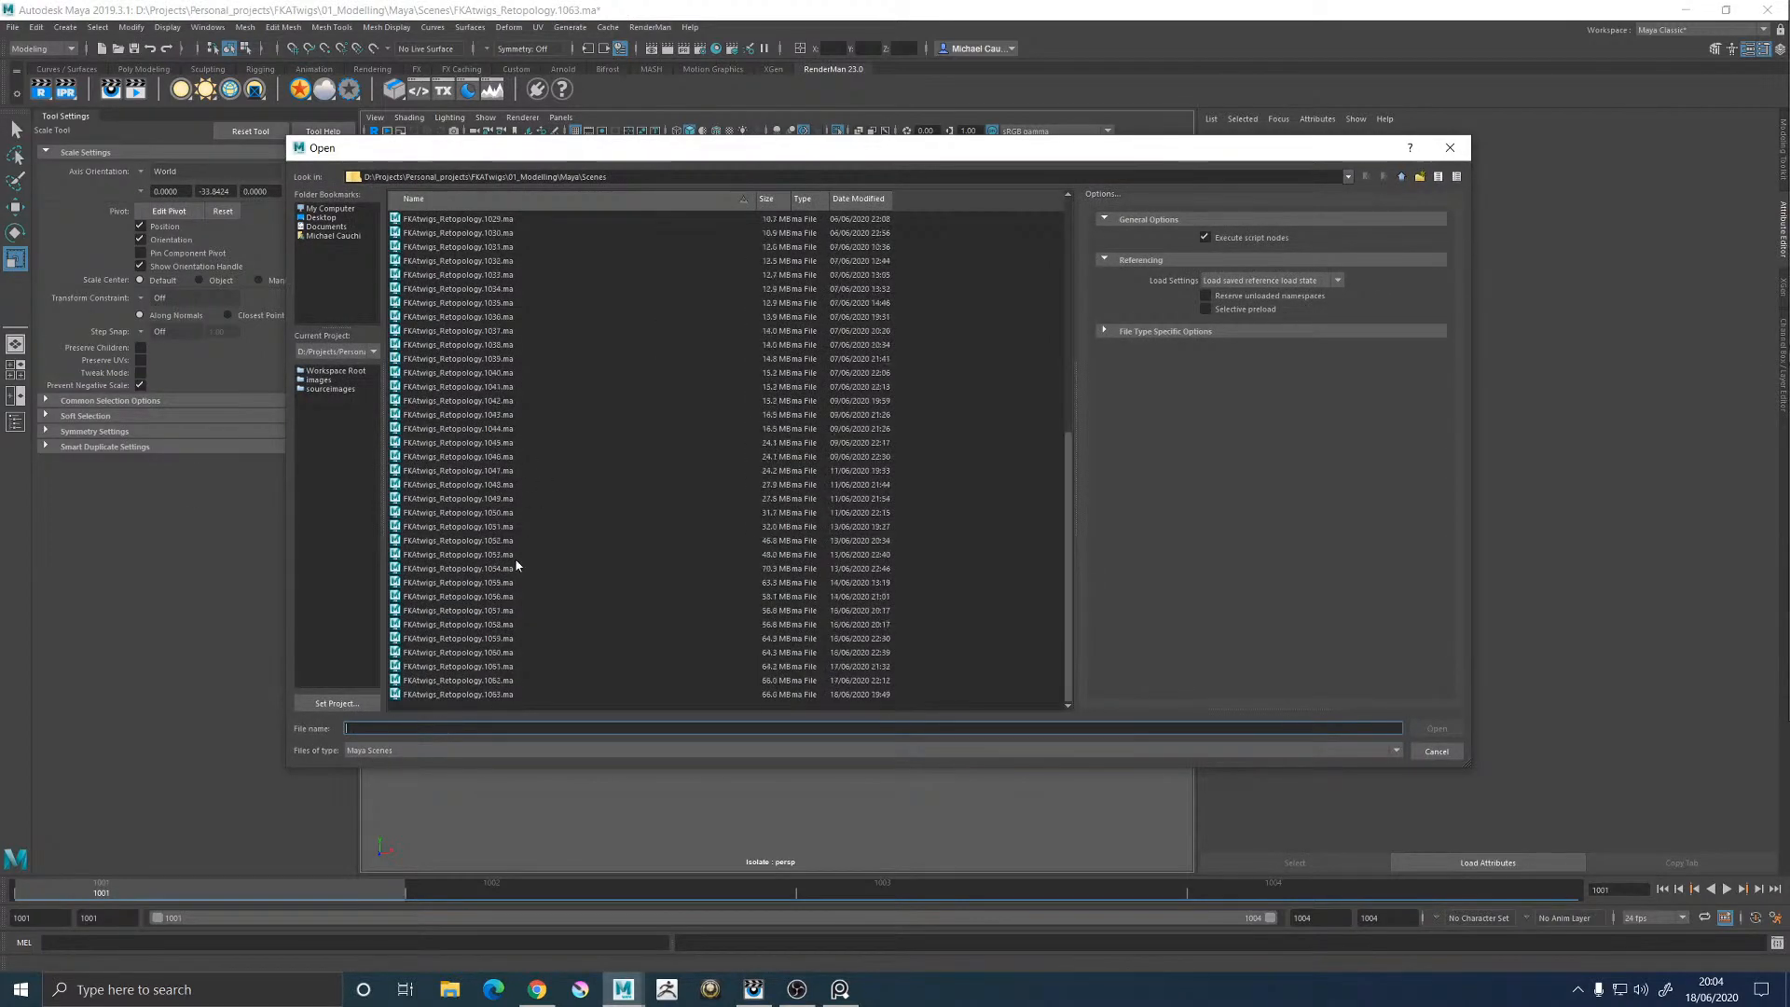
pyautogui.doubleClick(480, 695)
pyautogui.click(895, 500)
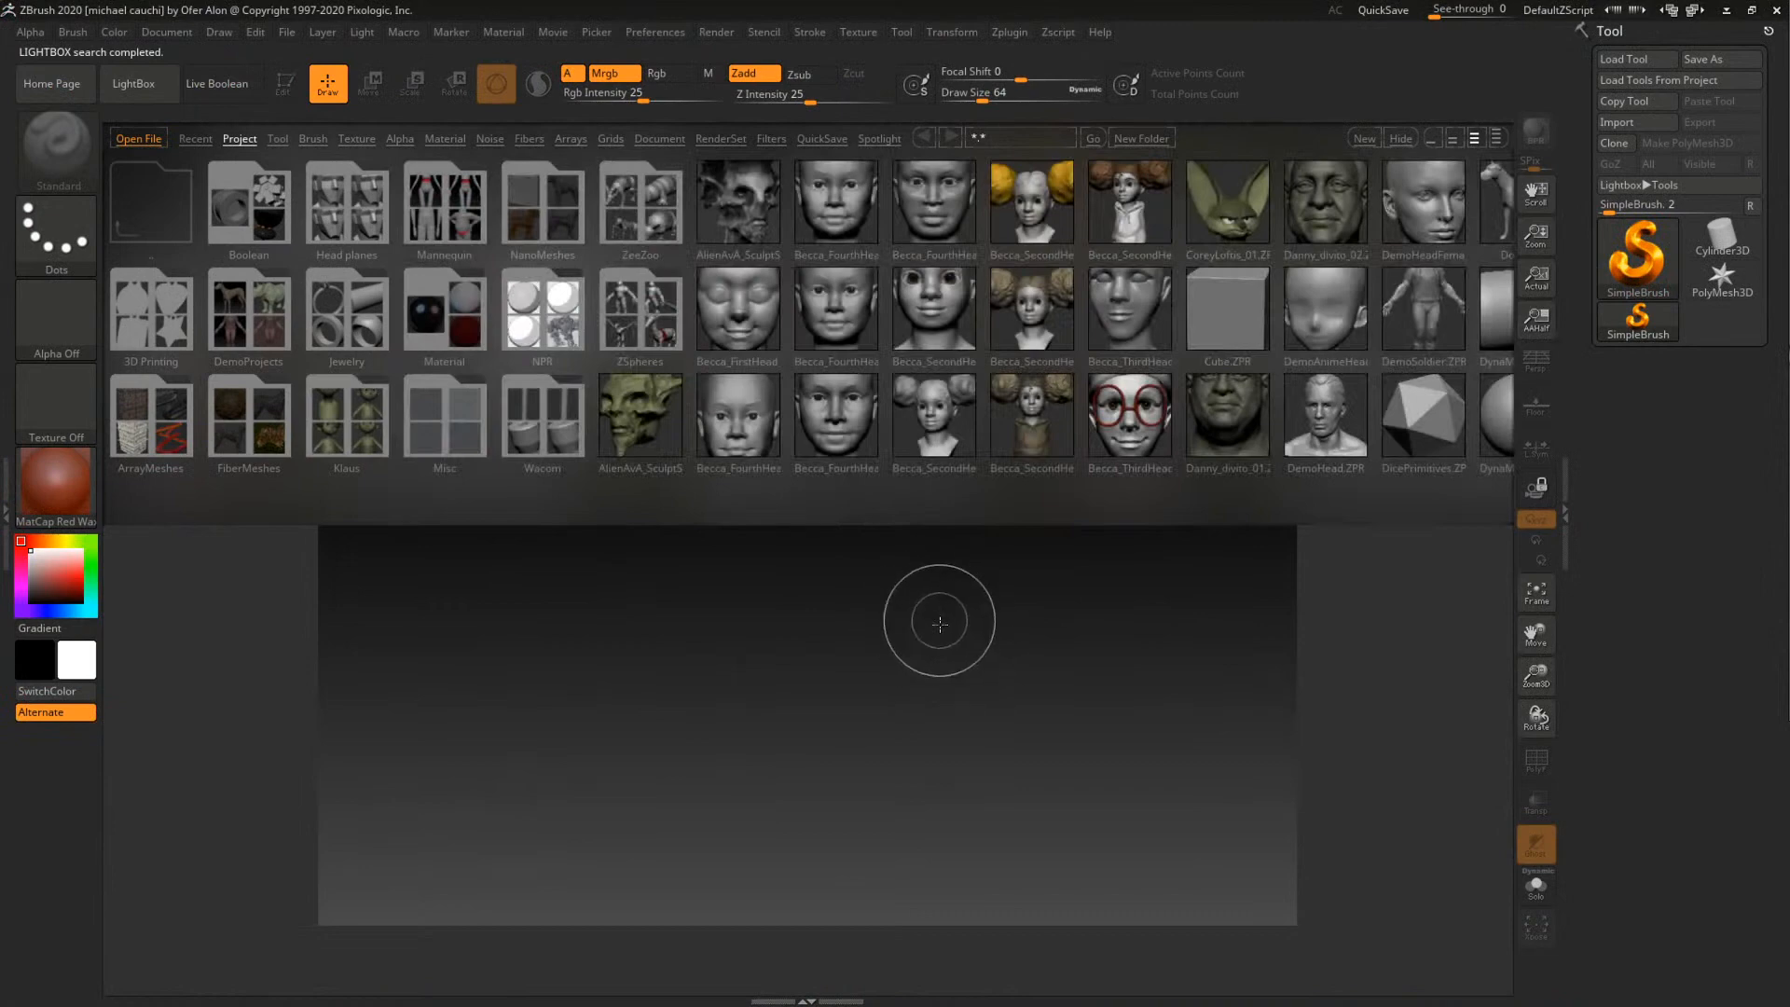
pyautogui.click(1605, 124)
pyautogui.click(1606, 126)
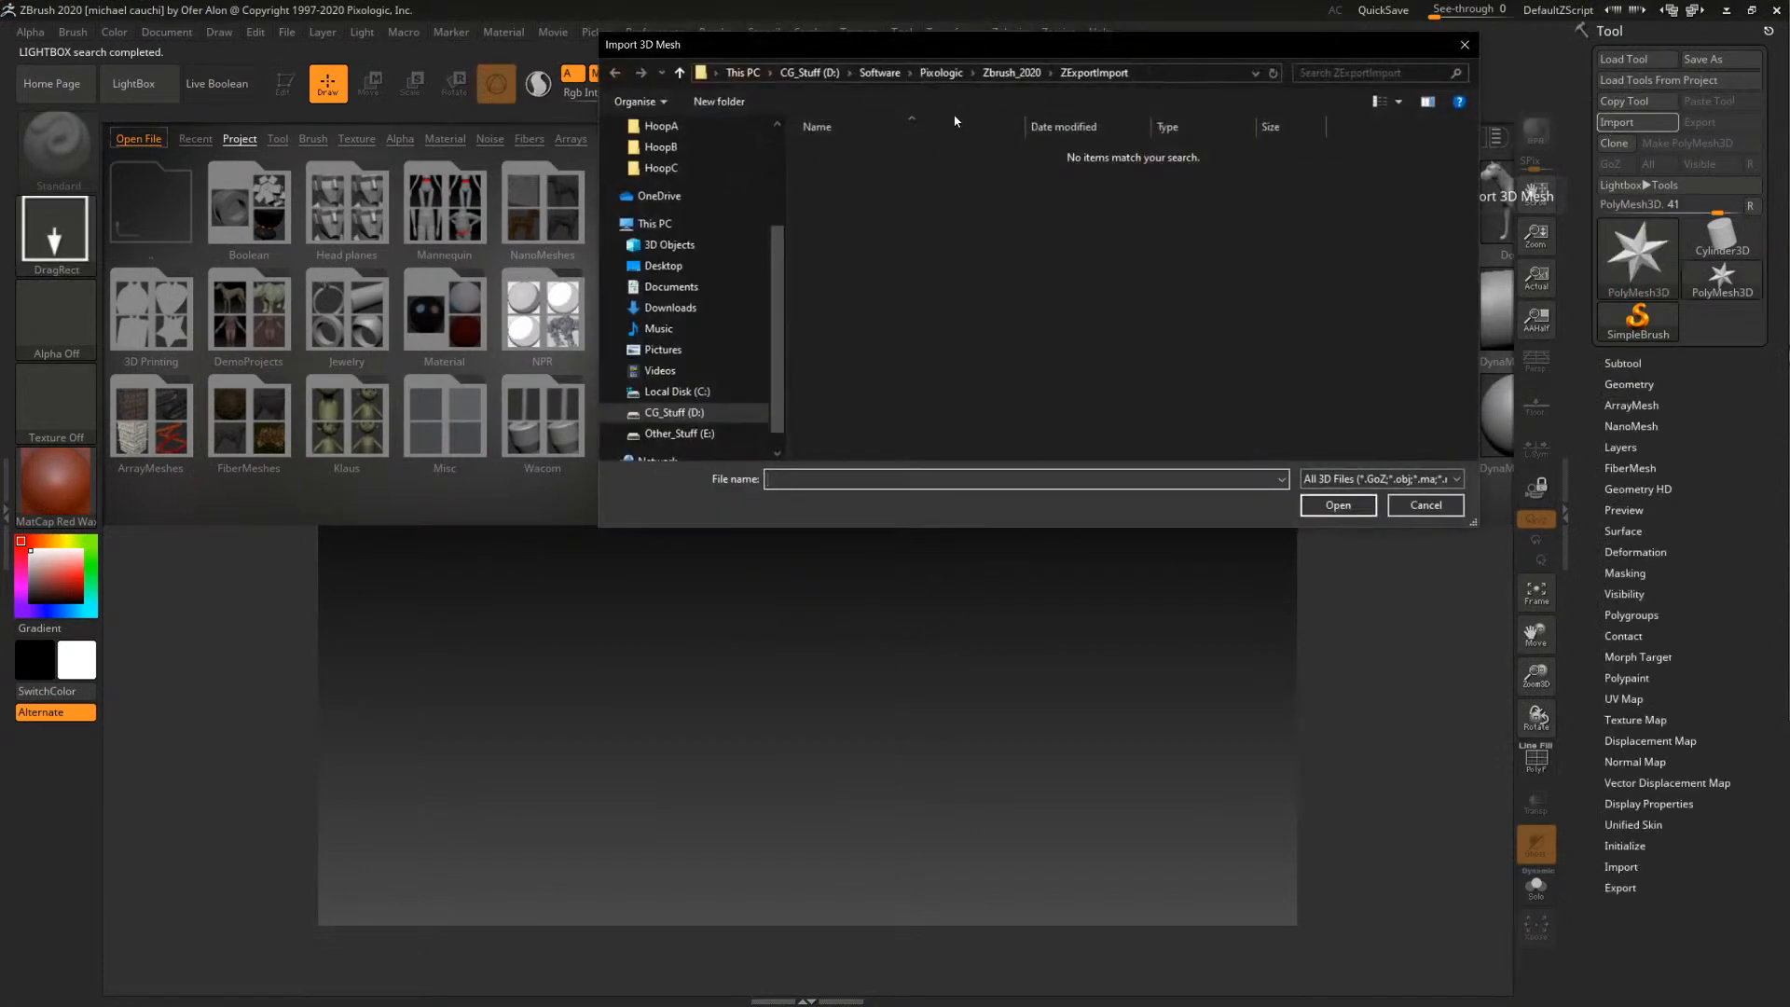
pyautogui.click(674, 412)
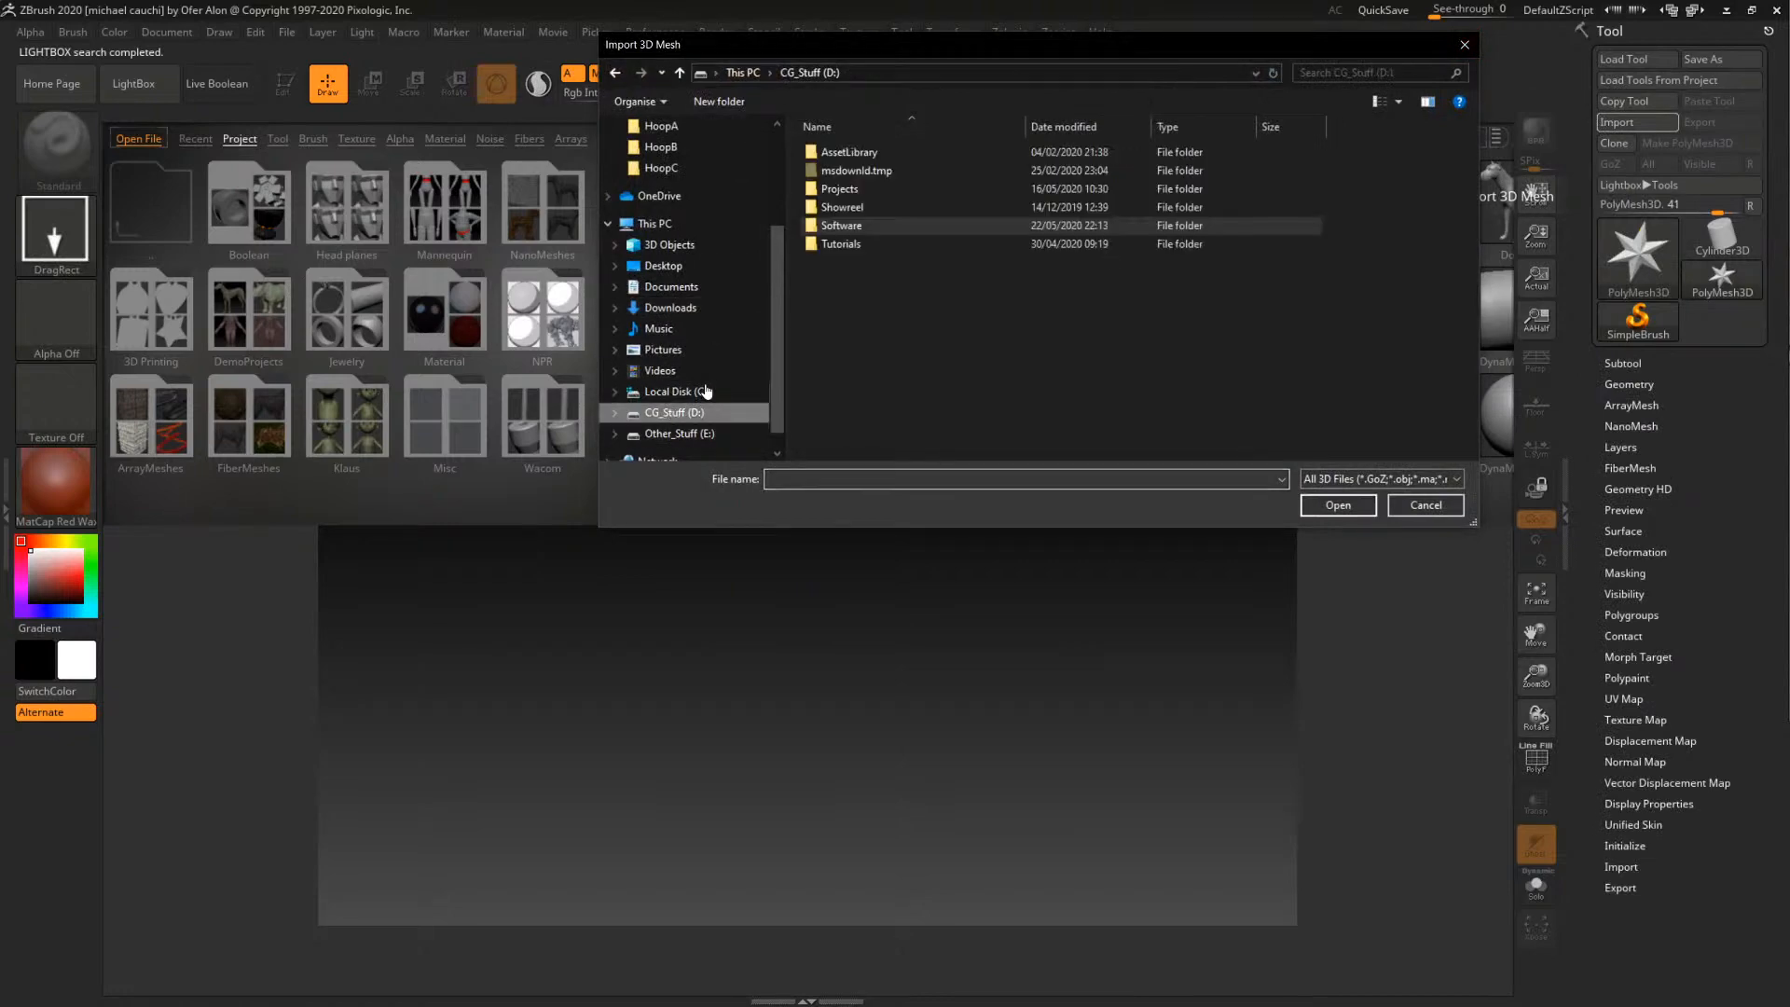
pyautogui.click(1464, 44)
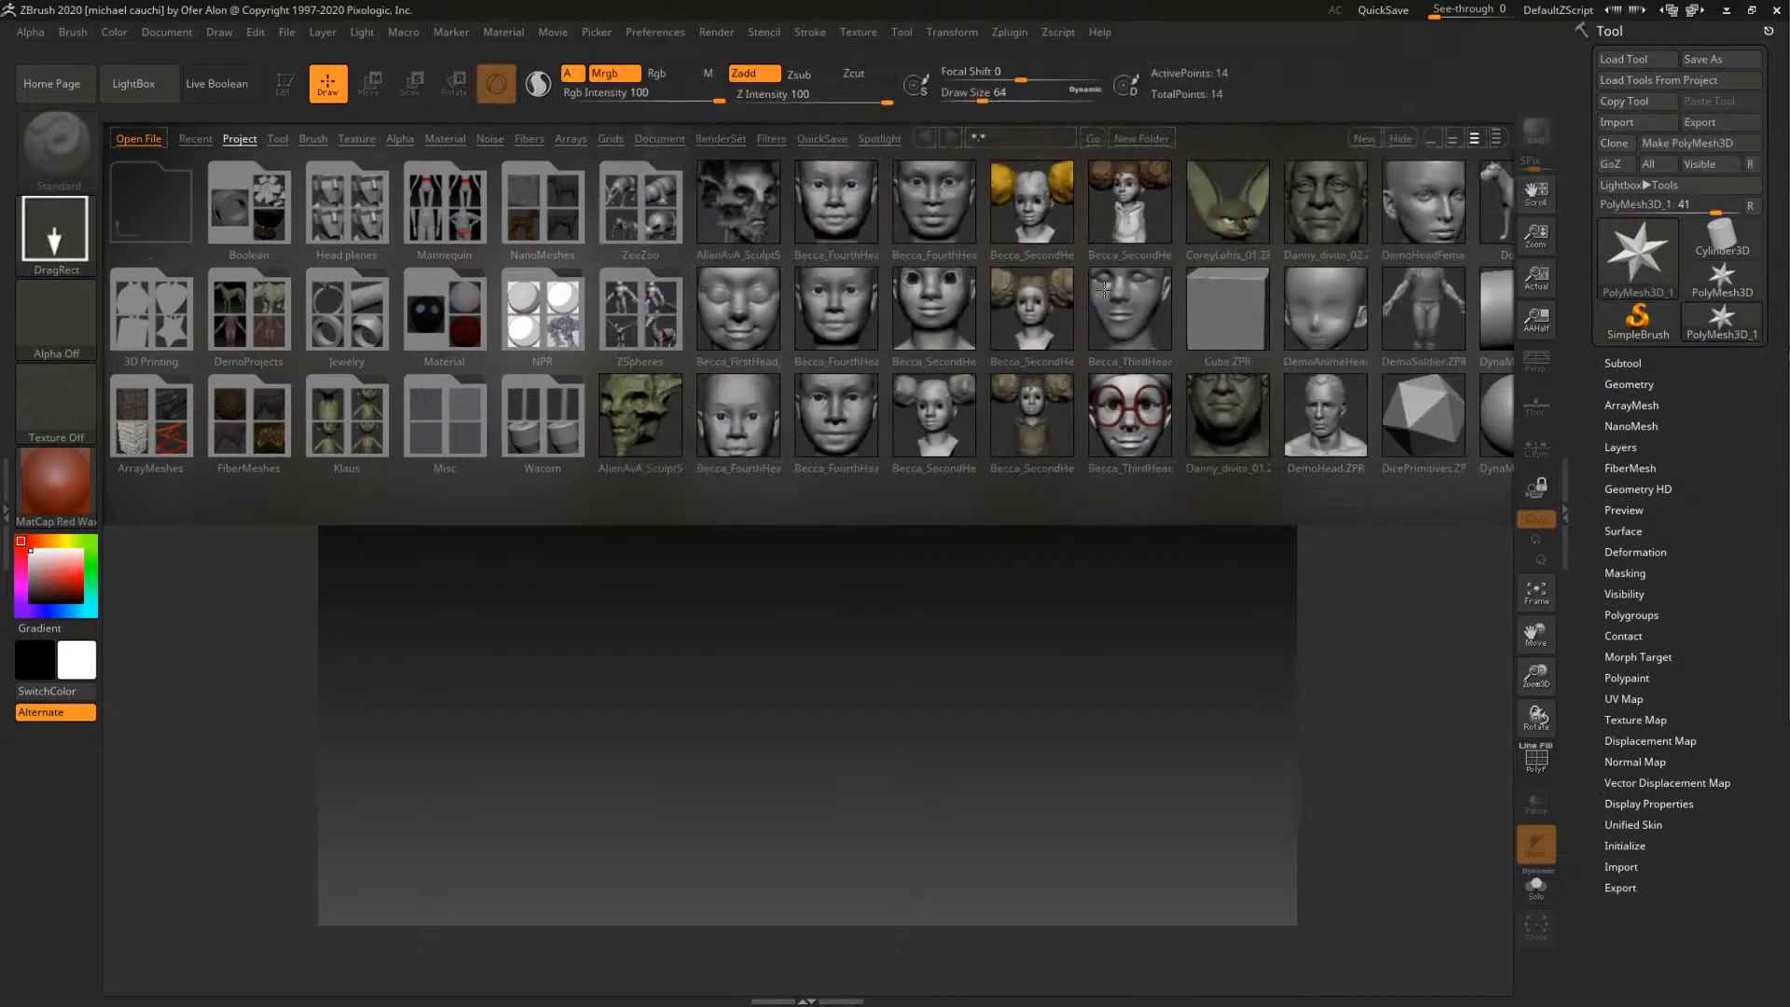
# In ZBrush, load the DynaMesh_Sphere_128 project, start a mesh import and browse to Projects/Personal_projects/FKATwigs/01_Modelling on drive D
pyautogui.doubleClick(1112, 424)
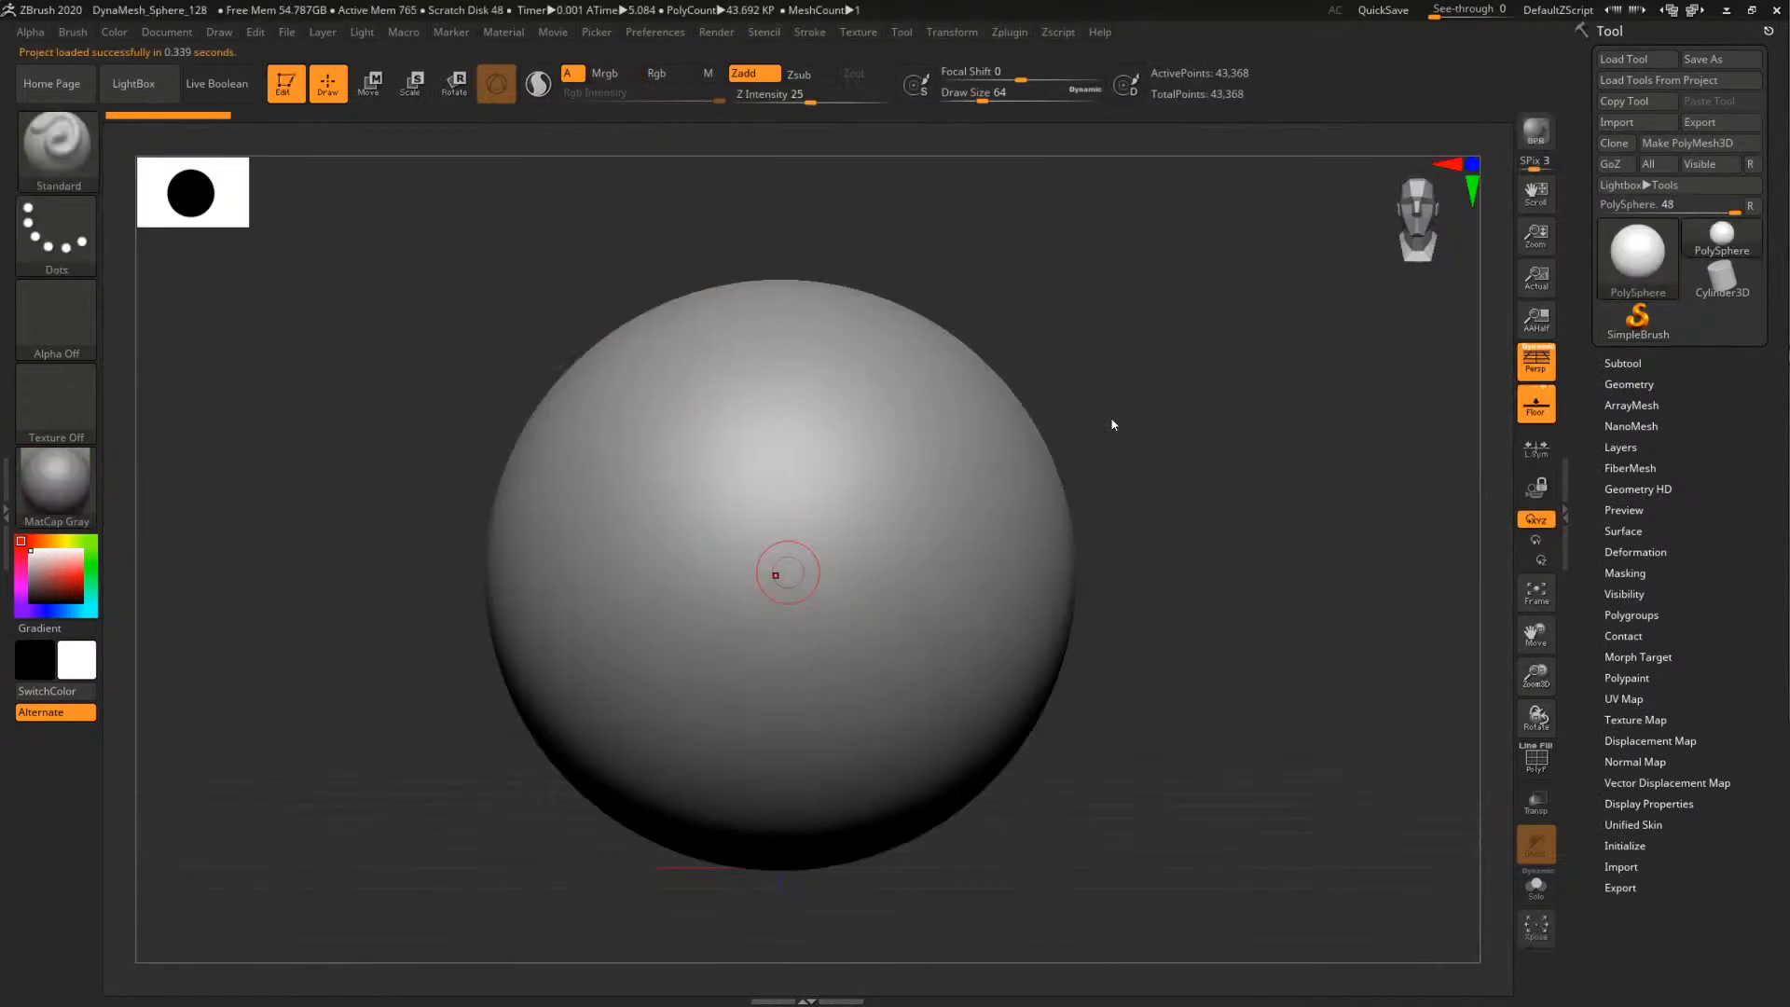
pyautogui.click(1617, 122)
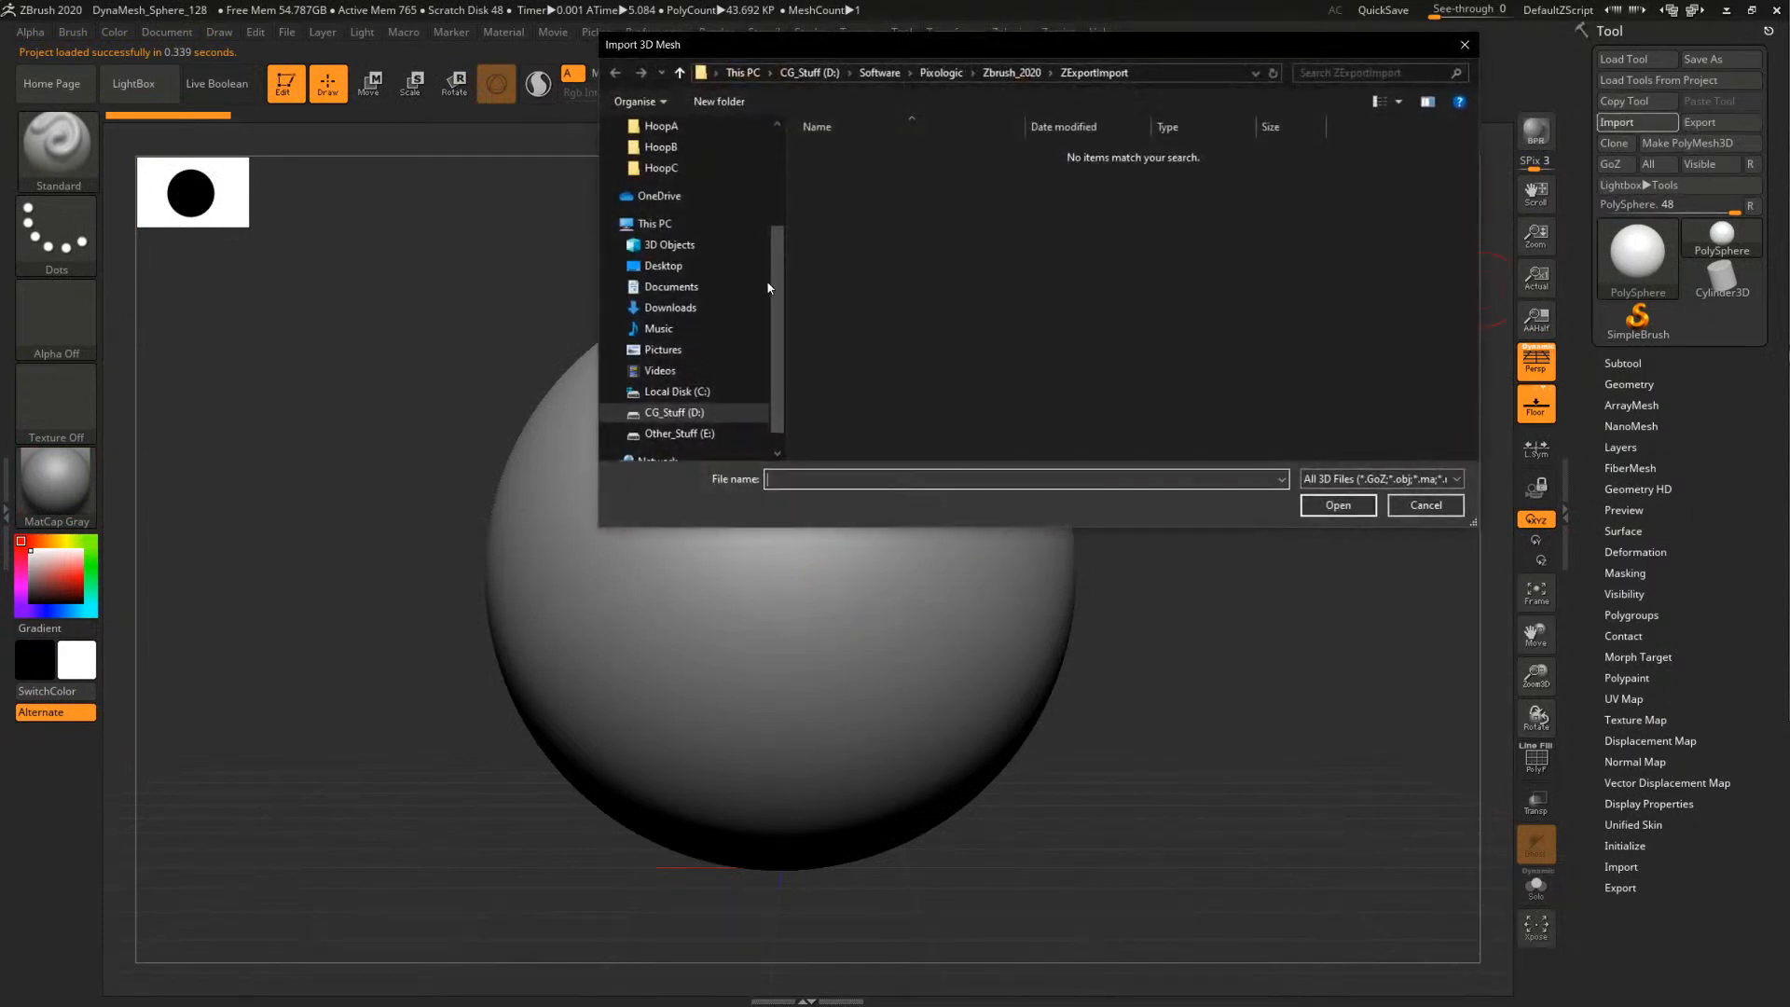
pyautogui.click(673, 412)
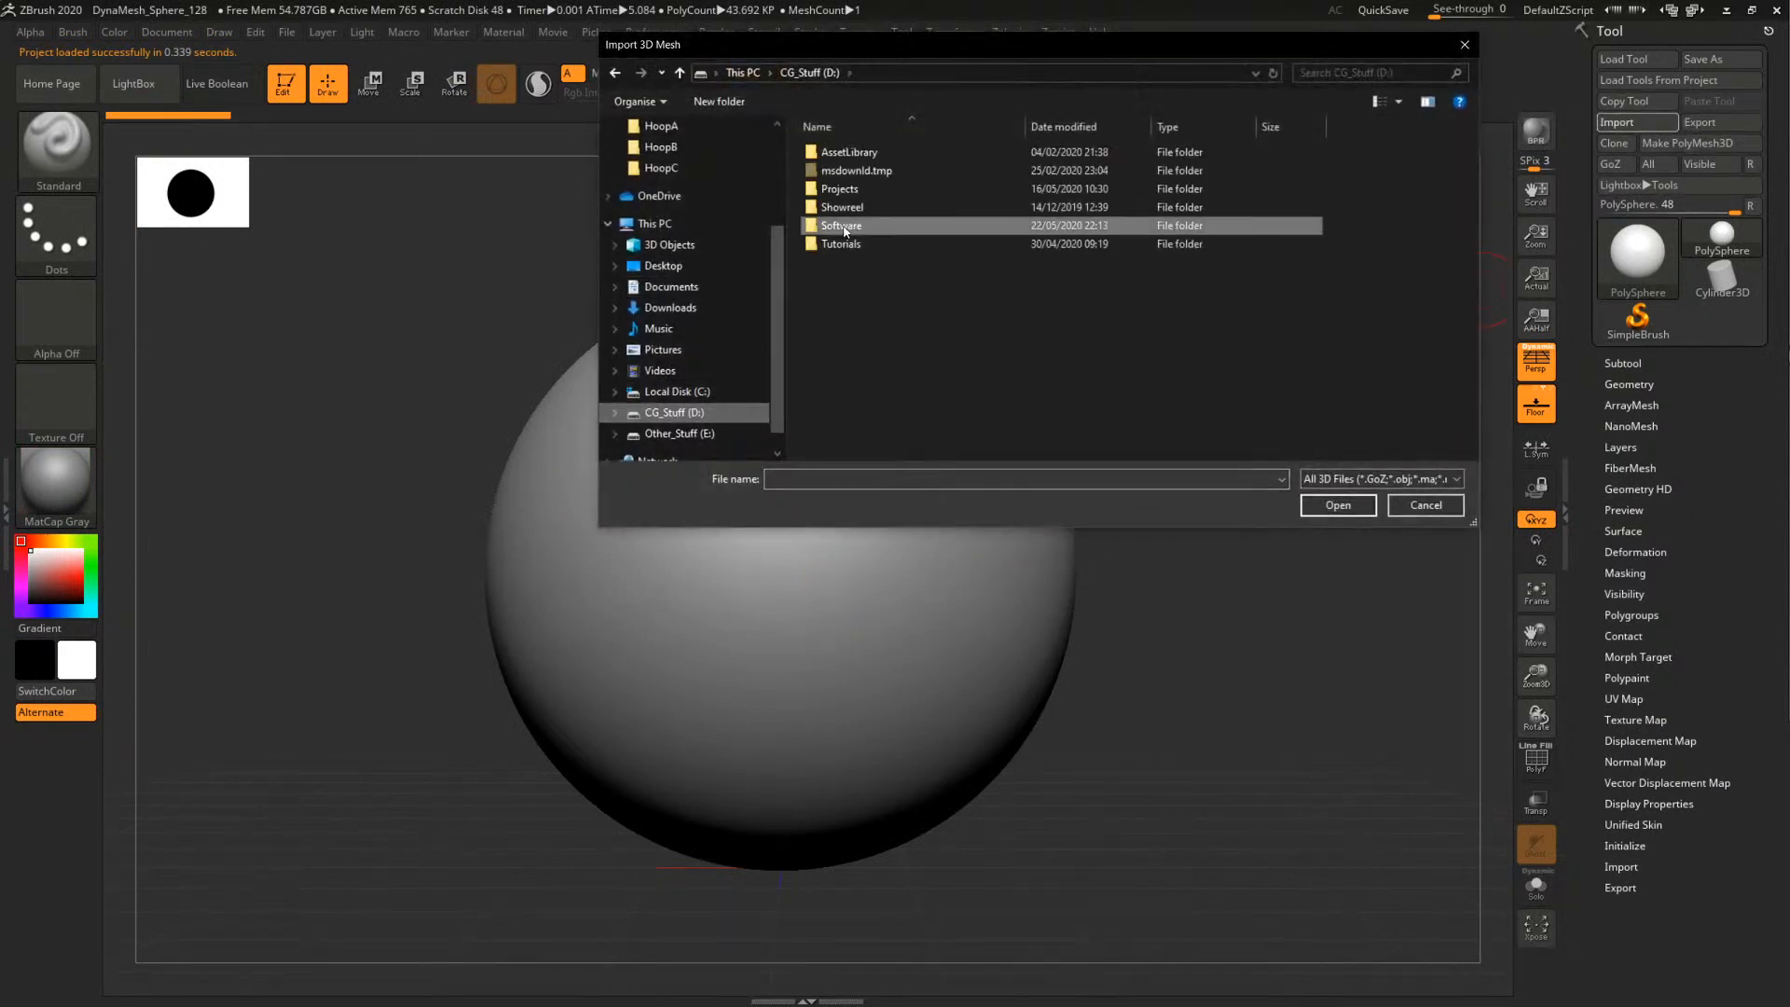
pyautogui.doubleClick(841, 189)
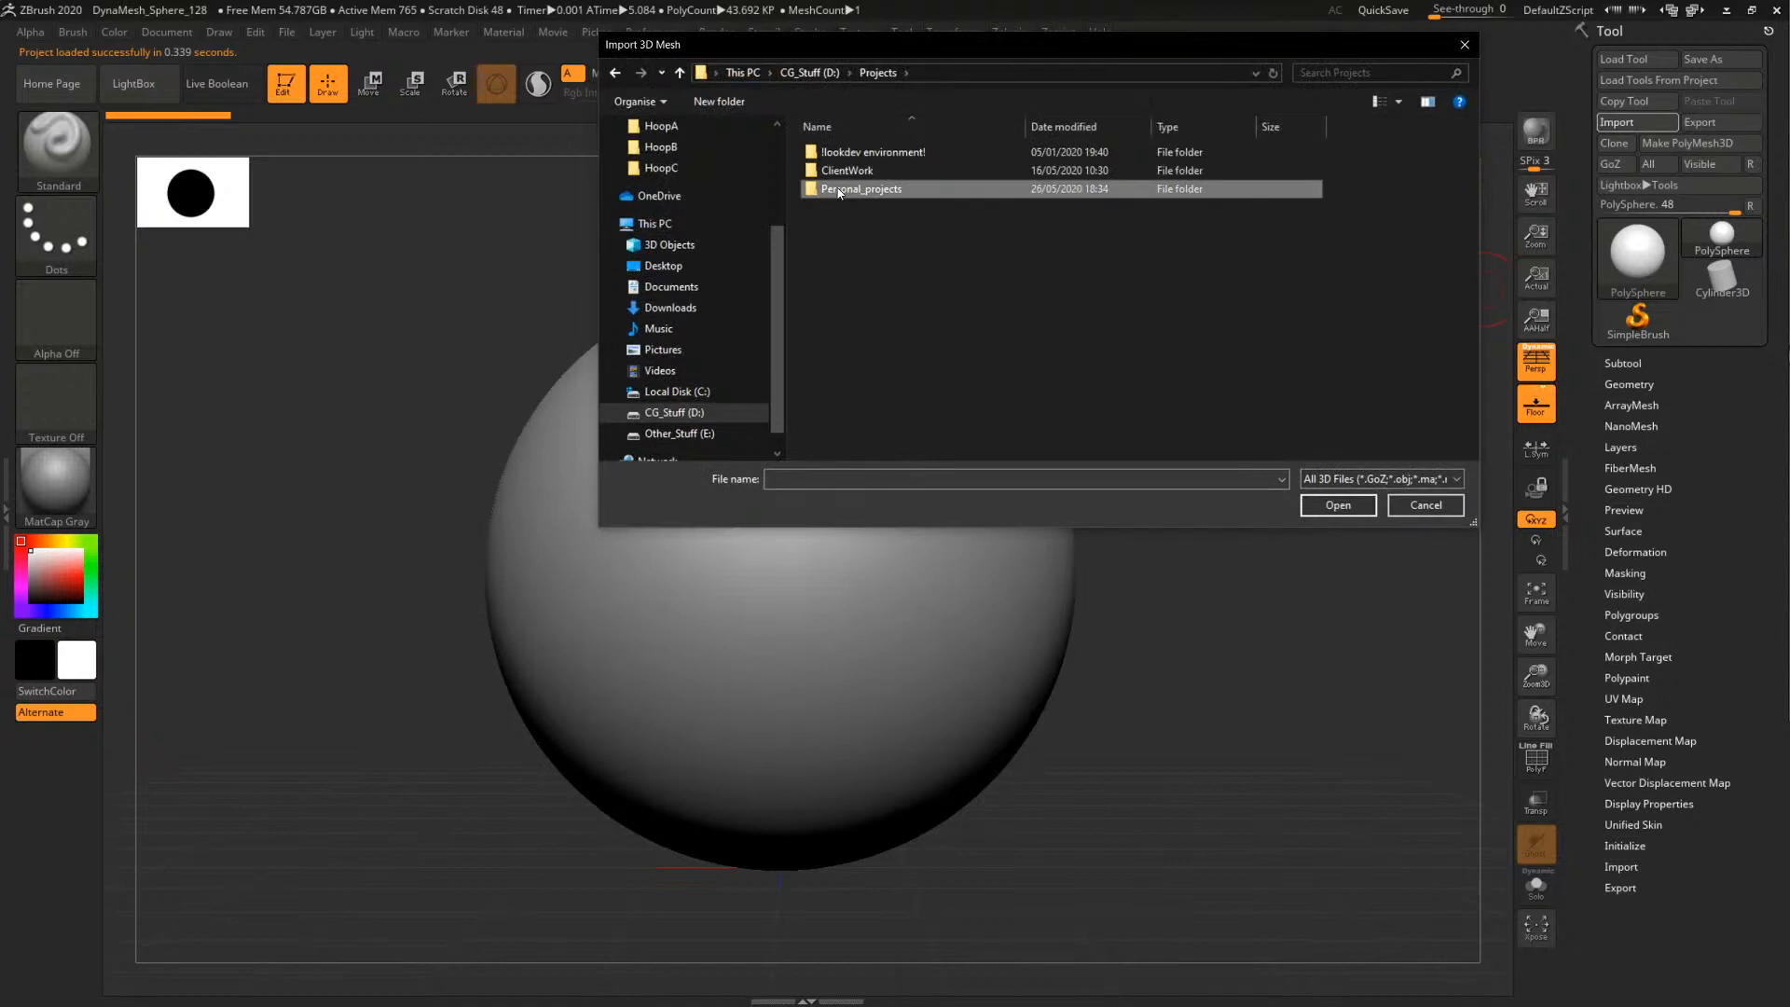
pyautogui.doubleClick(841, 189)
pyautogui.doubleClick(841, 207)
pyautogui.doubleClick(839, 171)
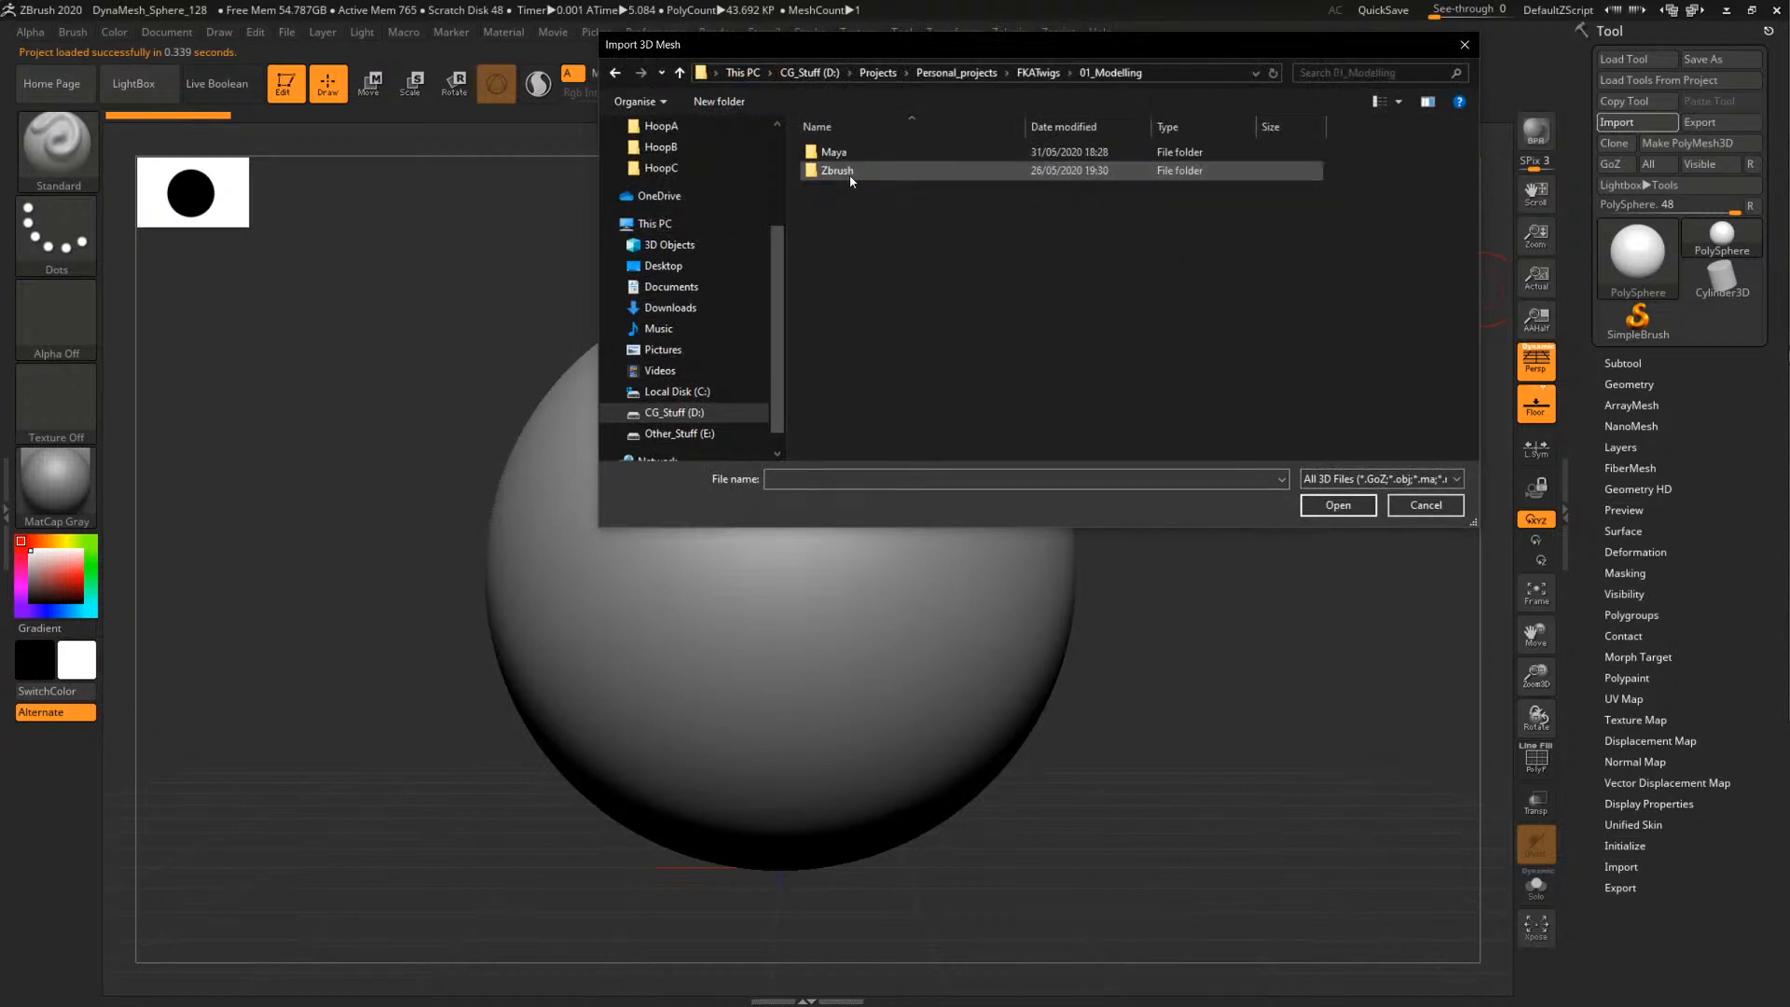
# Import HoopD_Template_GEO.obj from Maya/Exports/Jewelry/Hoops/HoopD and view the hoop from the front
pyautogui.doubleClick(839, 159)
pyautogui.doubleClick(839, 153)
pyautogui.doubleClick(841, 153)
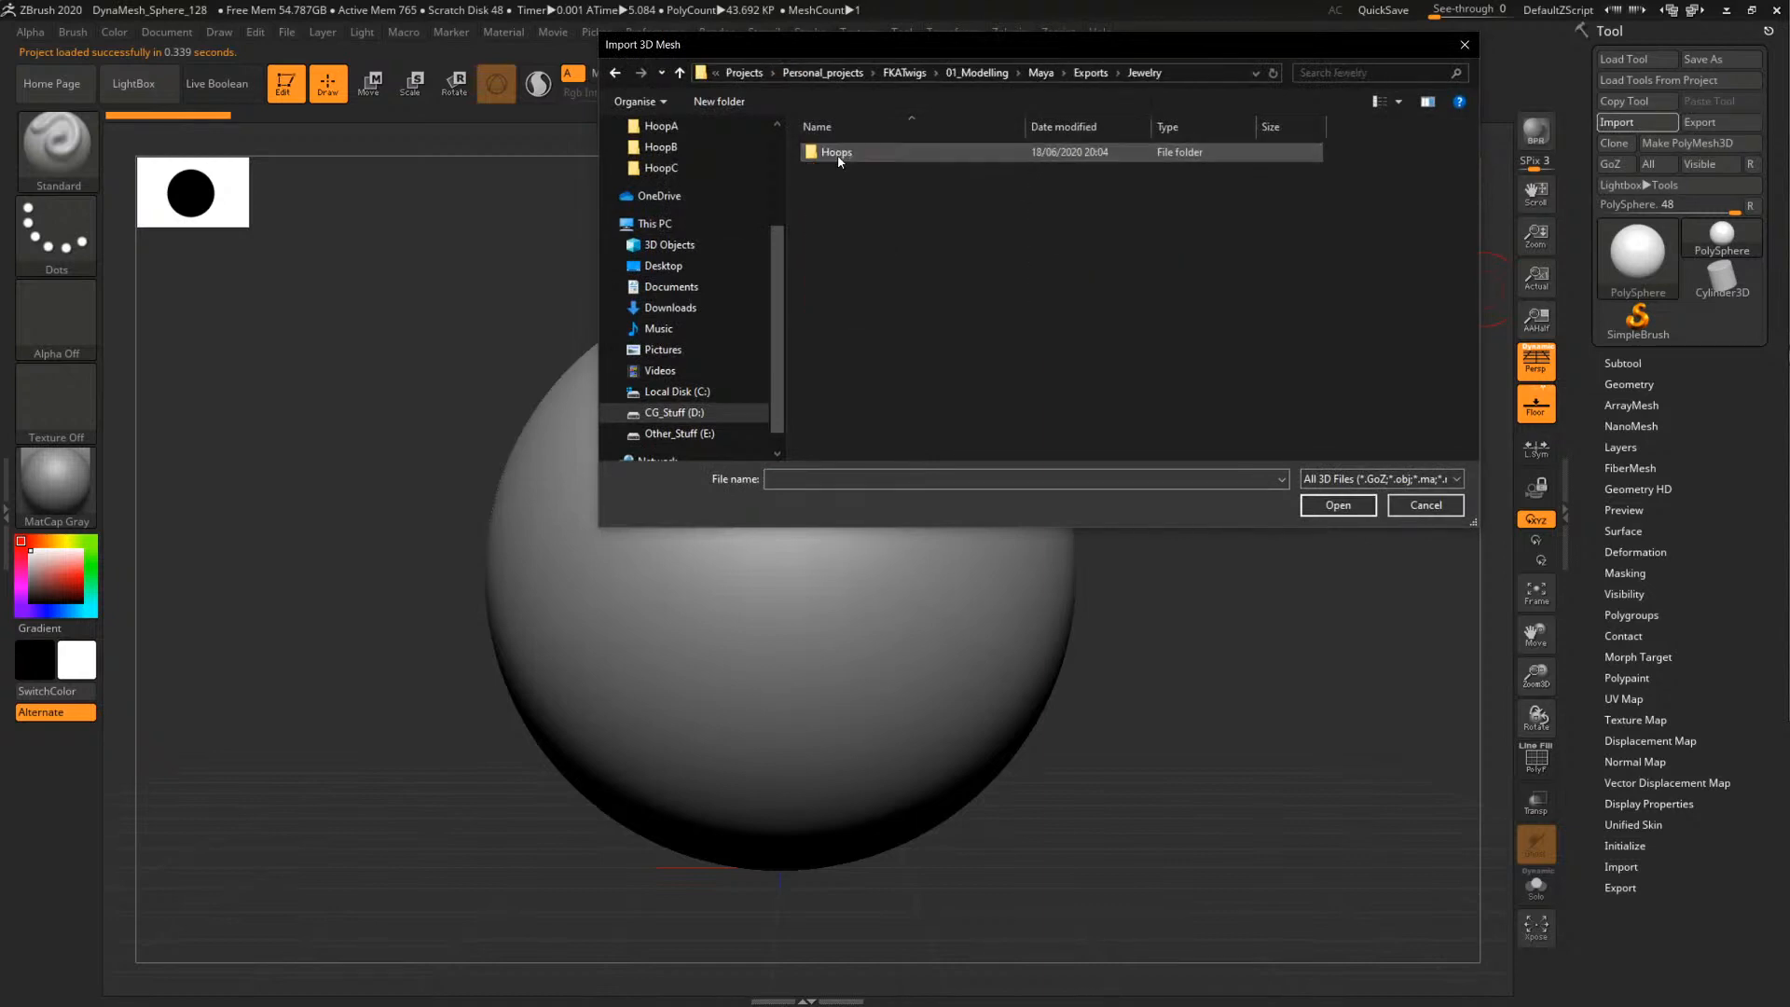
pyautogui.doubleClick(839, 153)
pyautogui.doubleClick(839, 210)
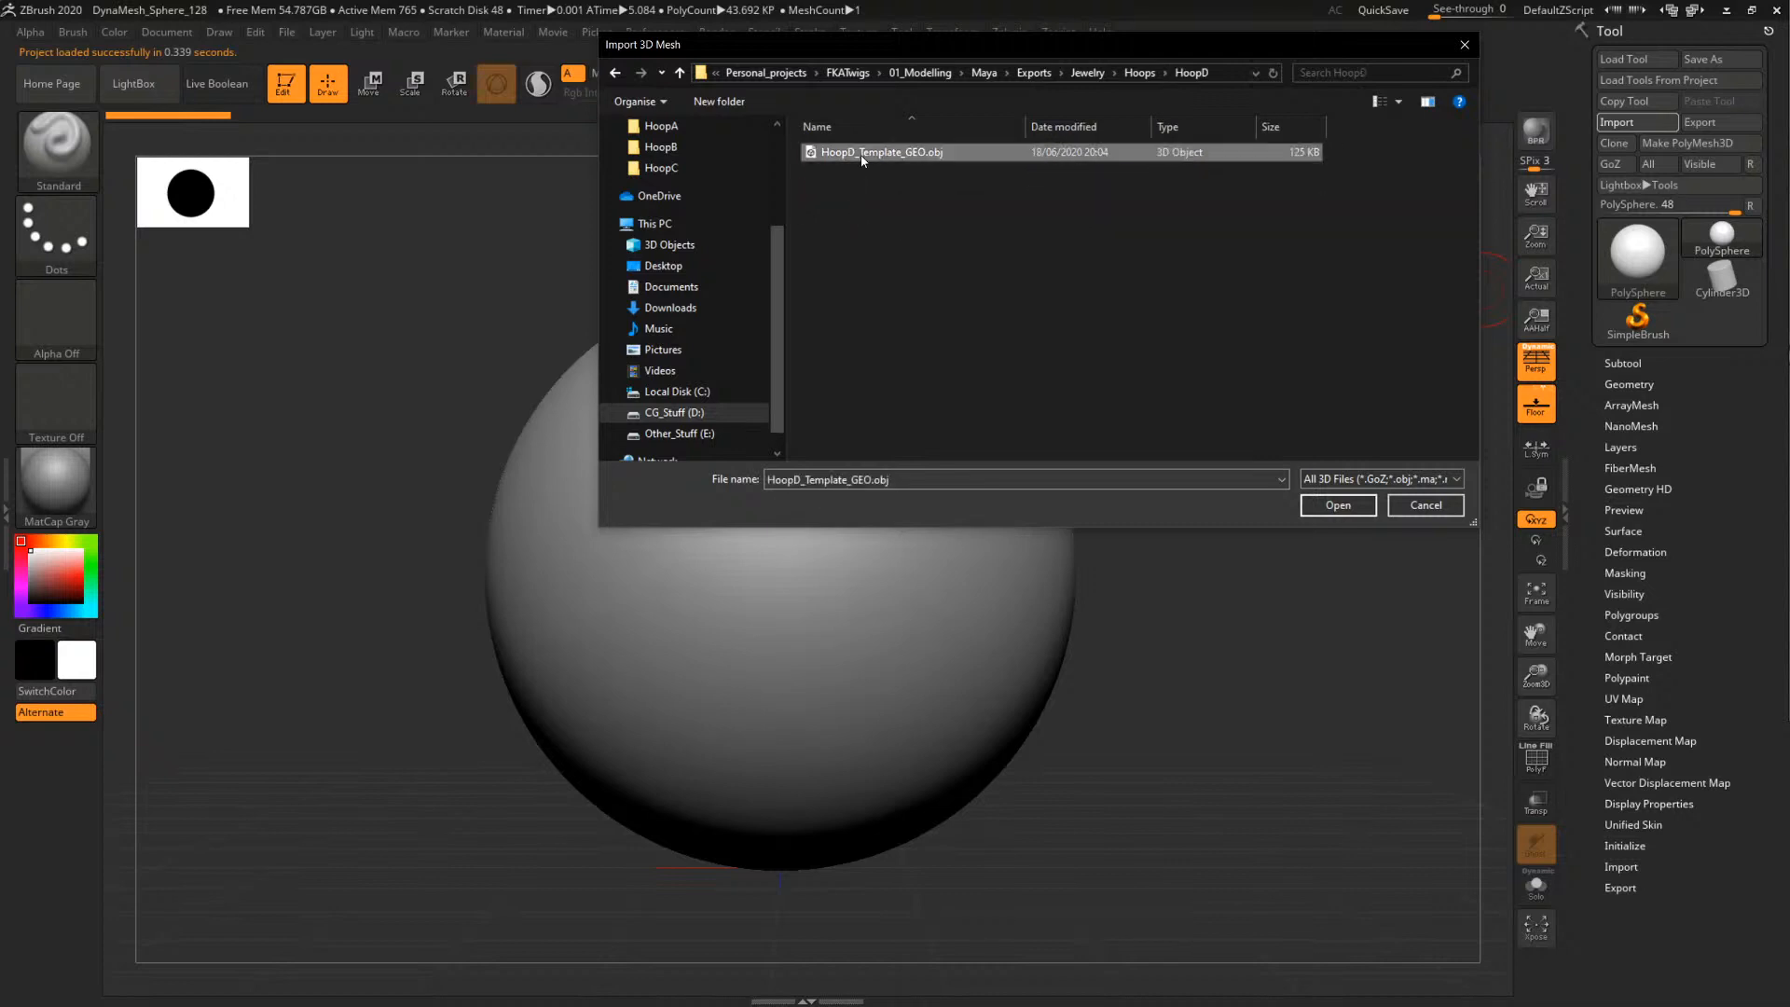
pyautogui.doubleClick(853, 153)
pyautogui.moveTo(1051, 406); pyautogui.dragTo(1019, 400)
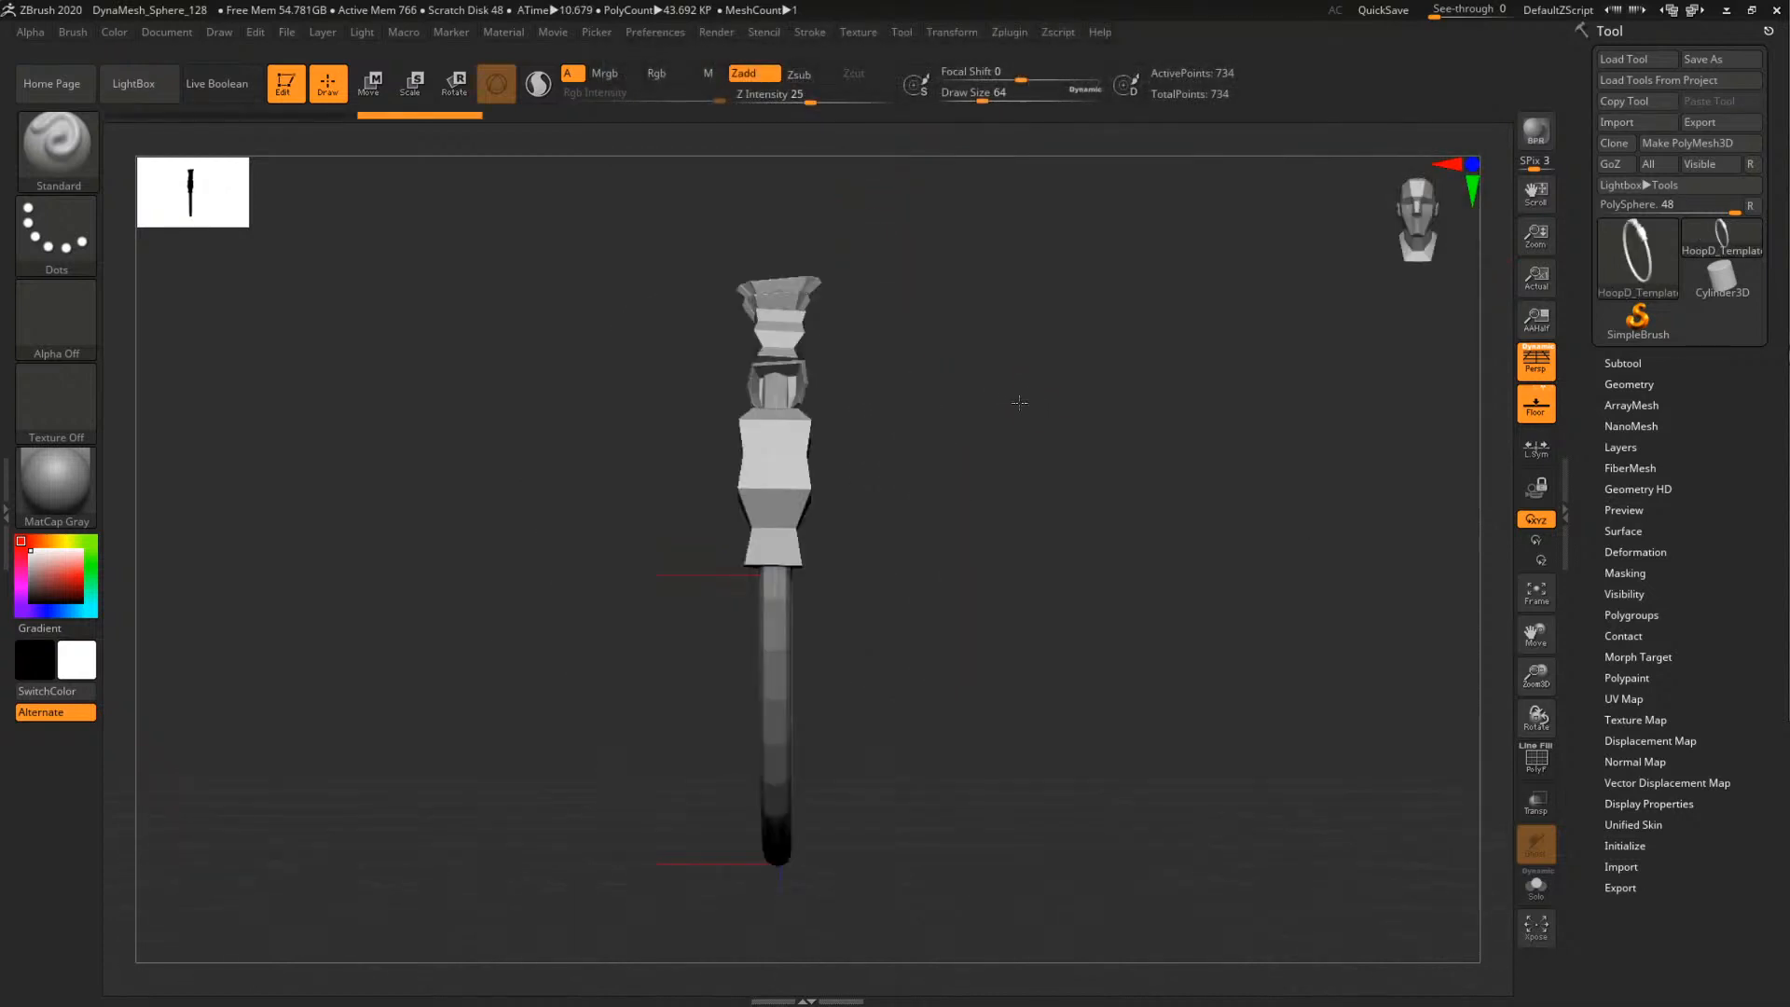
pyautogui.moveTo(917, 433); pyautogui.dragTo(342, 424)
pyautogui.moveTo(1093, 572); pyautogui.dragTo(1094, 573)
# Shrink the earring reference image window to a narrow upright strip beside the hoop model
pyautogui.moveTo(197, 377); pyautogui.dragTo(310, 411)
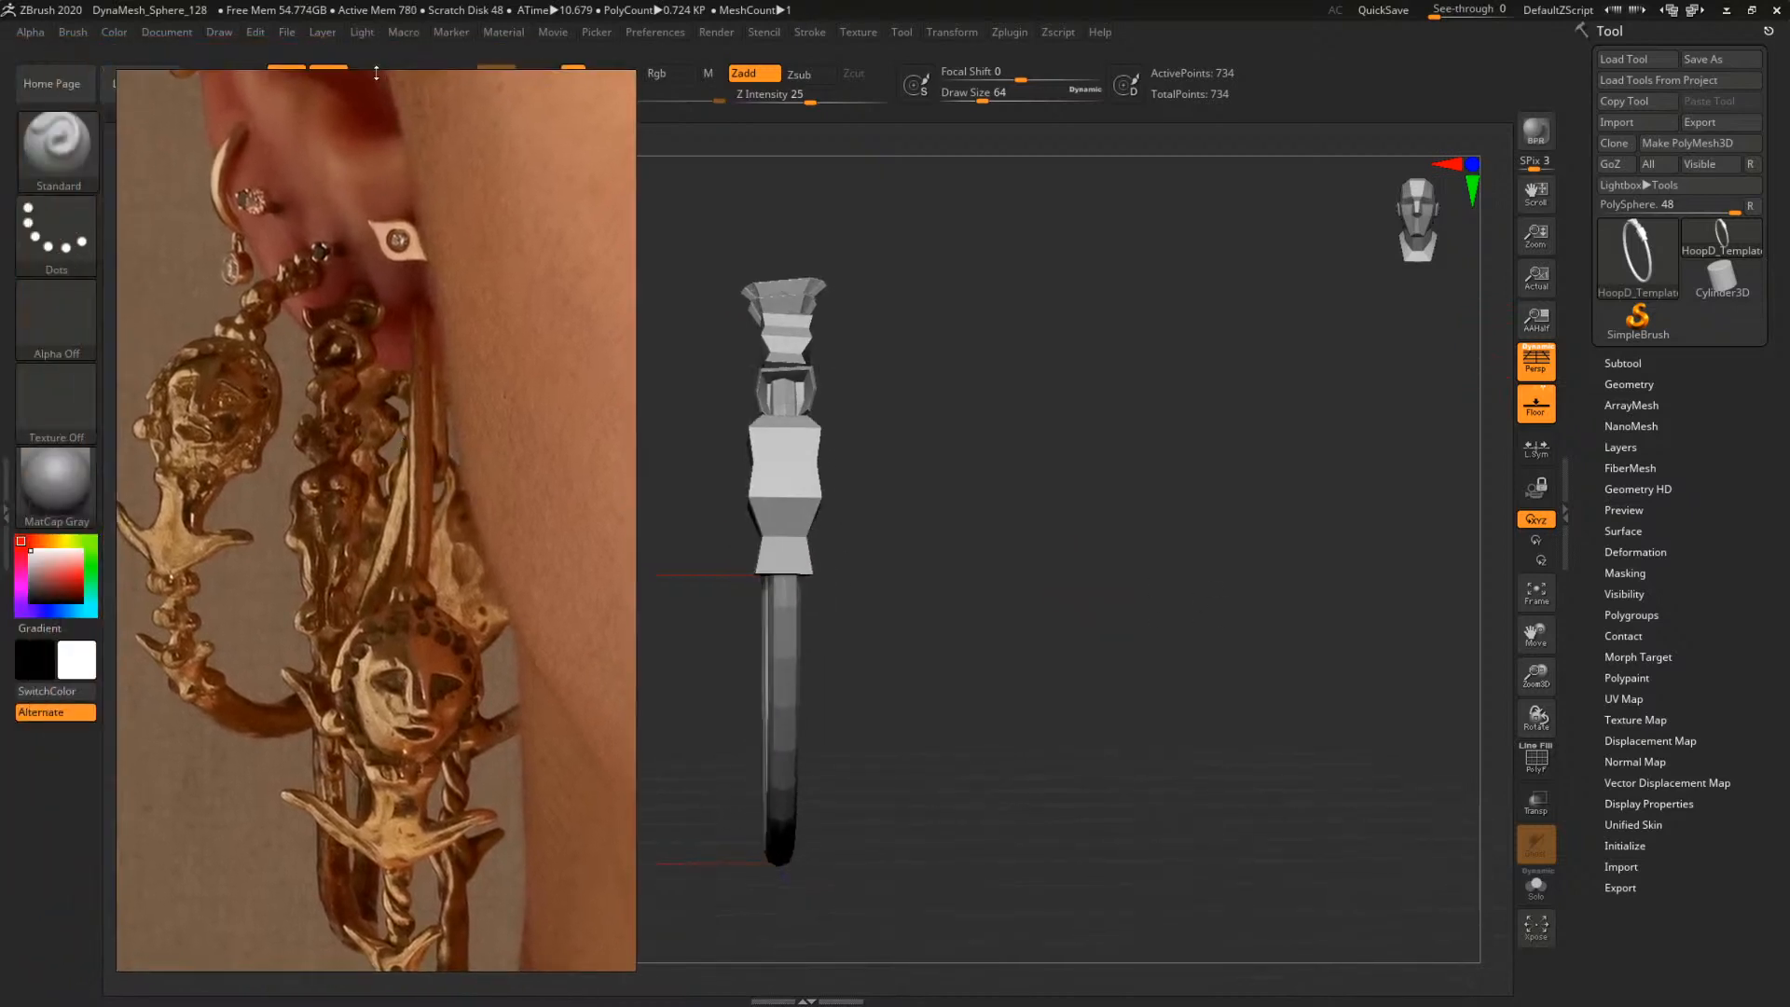
pyautogui.moveTo(377, 73); pyautogui.dragTo(382, 236)
pyautogui.moveTo(634, 353); pyautogui.dragTo(492, 374)
pyautogui.moveTo(119, 386); pyautogui.dragTo(227, 388)
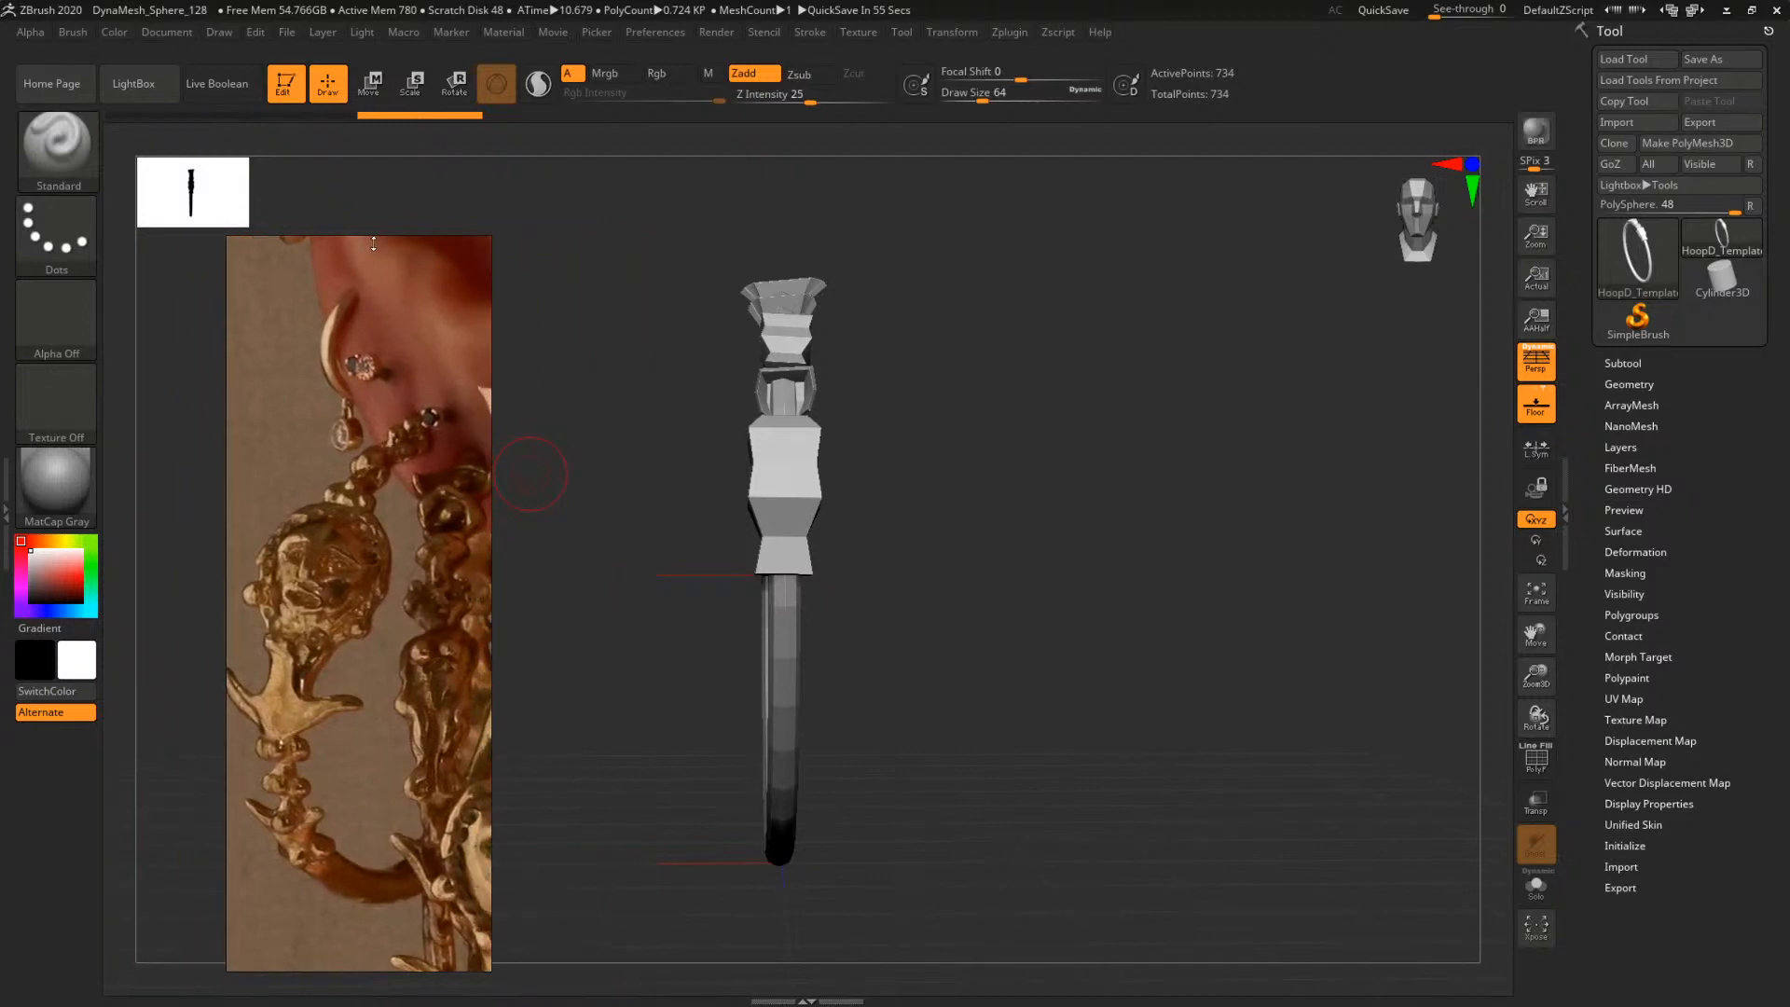
pyautogui.moveTo(374, 244); pyautogui.dragTo(375, 349)
pyautogui.moveTo(433, 648); pyautogui.dragTo(415, 517, button='right')
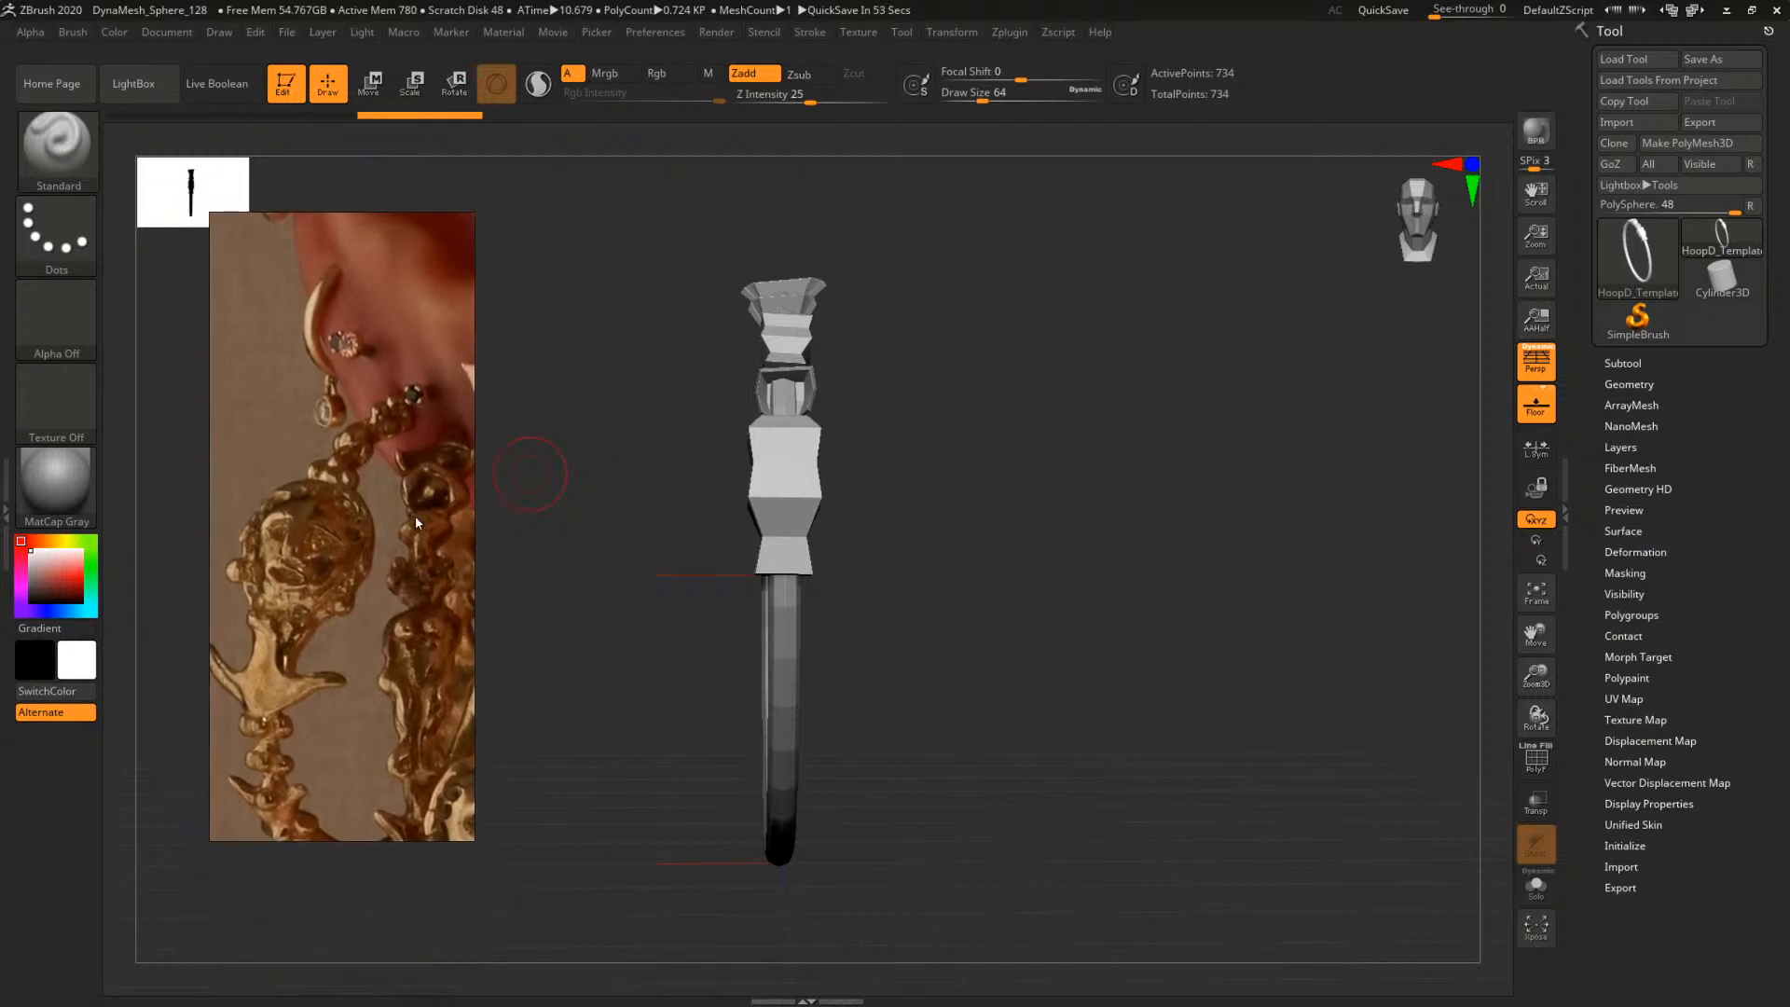
# Centre the figure-shaped hoop in the reference image and move the image window to the canvas edge, clear of the model
pyautogui.moveTo(418, 520); pyautogui.dragTo(364, 289, button='middle')
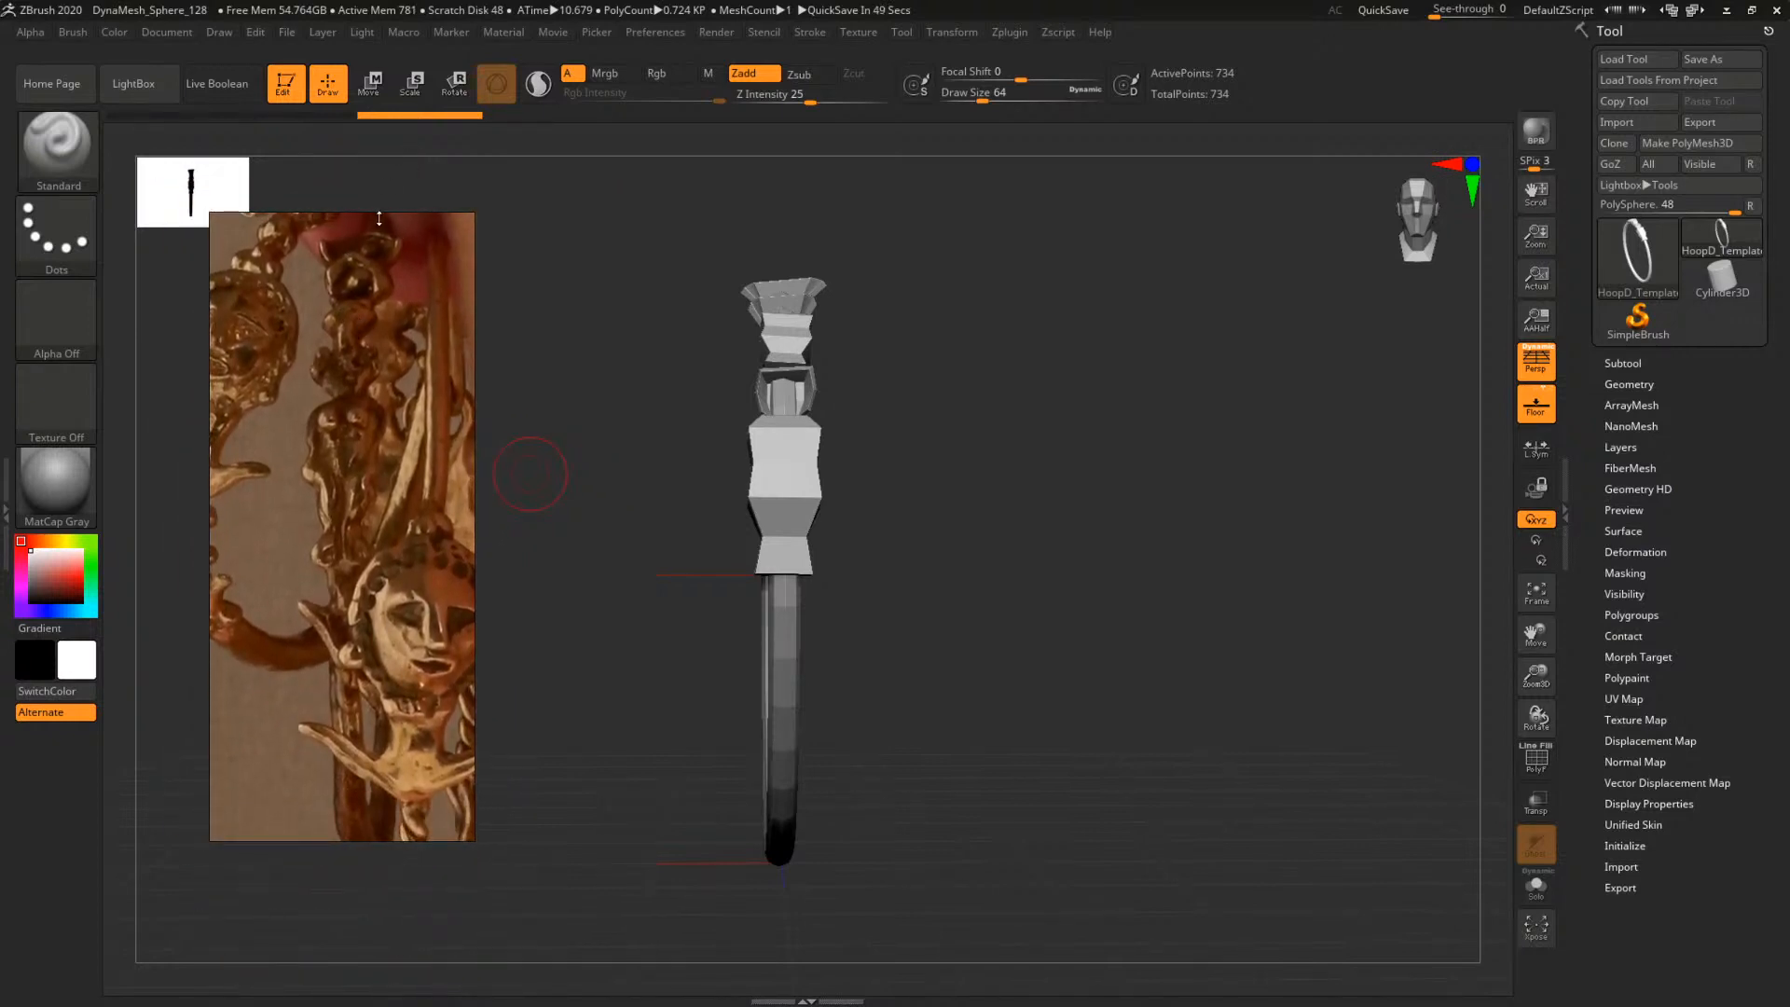
pyautogui.moveTo(371, 365)
pyautogui.mouseDown(button='middle')
pyautogui.moveTo(323, 312)
pyautogui.moveTo(372, 399)
pyautogui.mouseUp(button='middle')
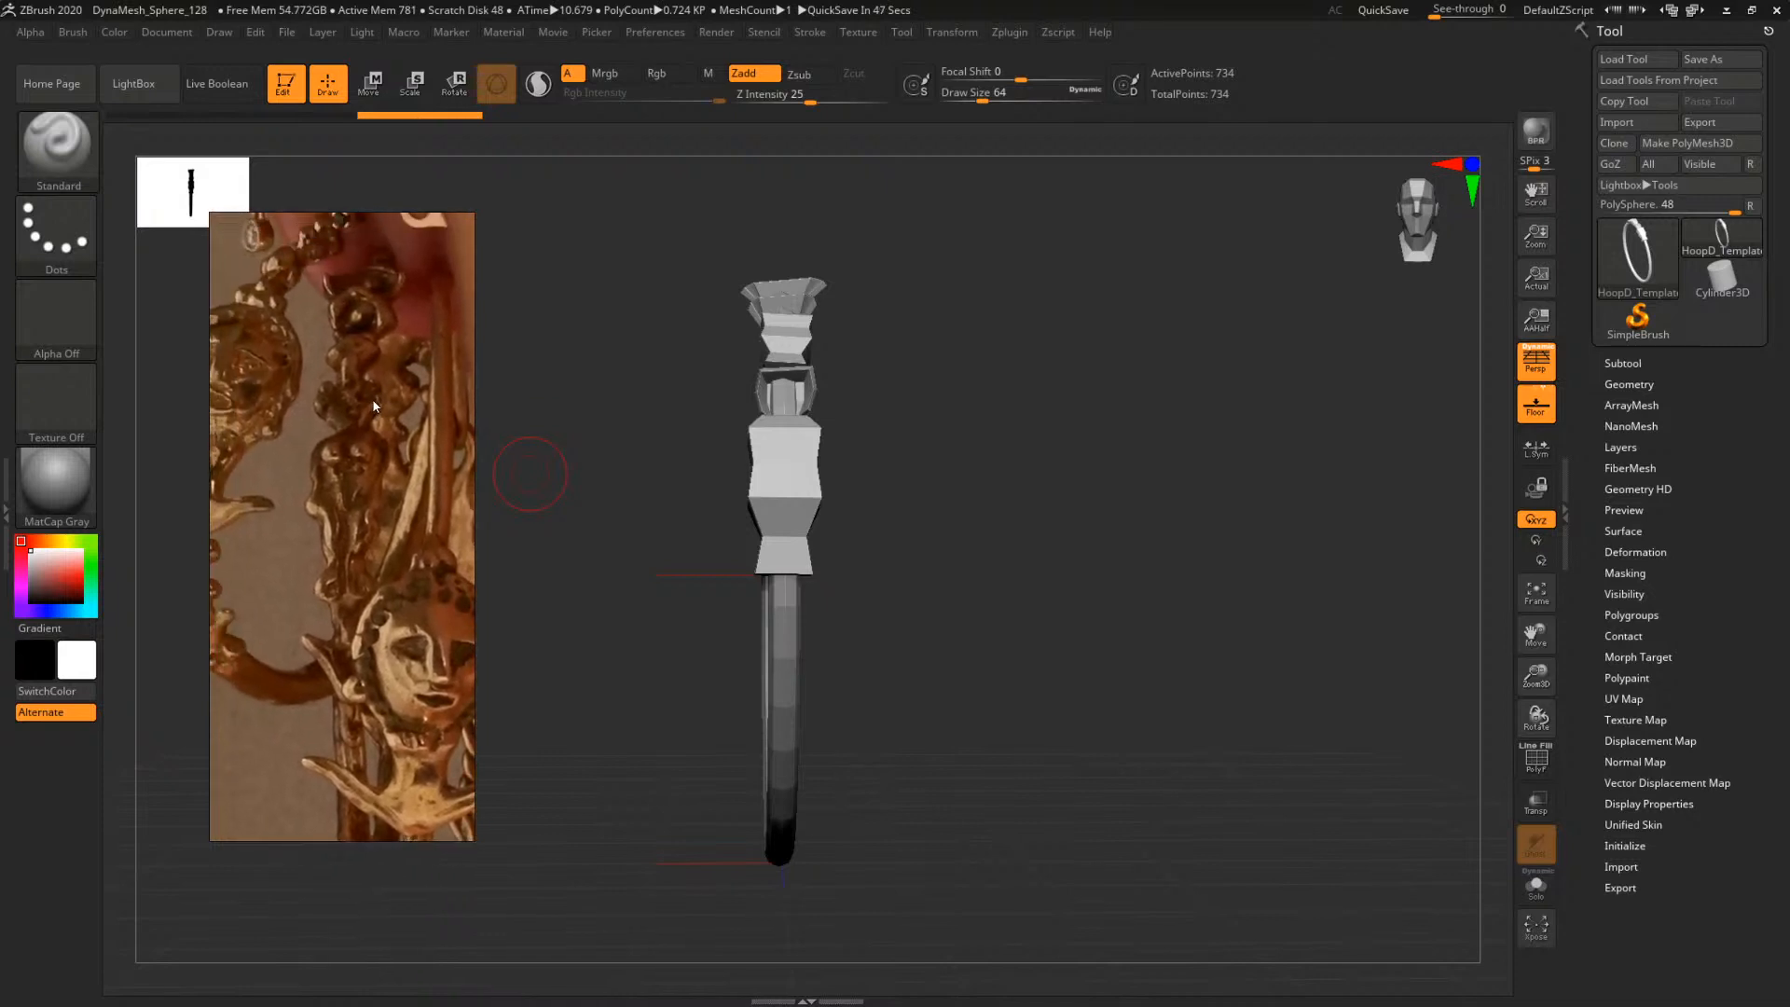
pyautogui.moveTo(395, 390); pyautogui.dragTo(293, 307, button='right')
# Frame the hoop's front view and select the ClayBuildup brush
pyautogui.moveTo(1192, 430); pyautogui.dragTo(1187, 429)
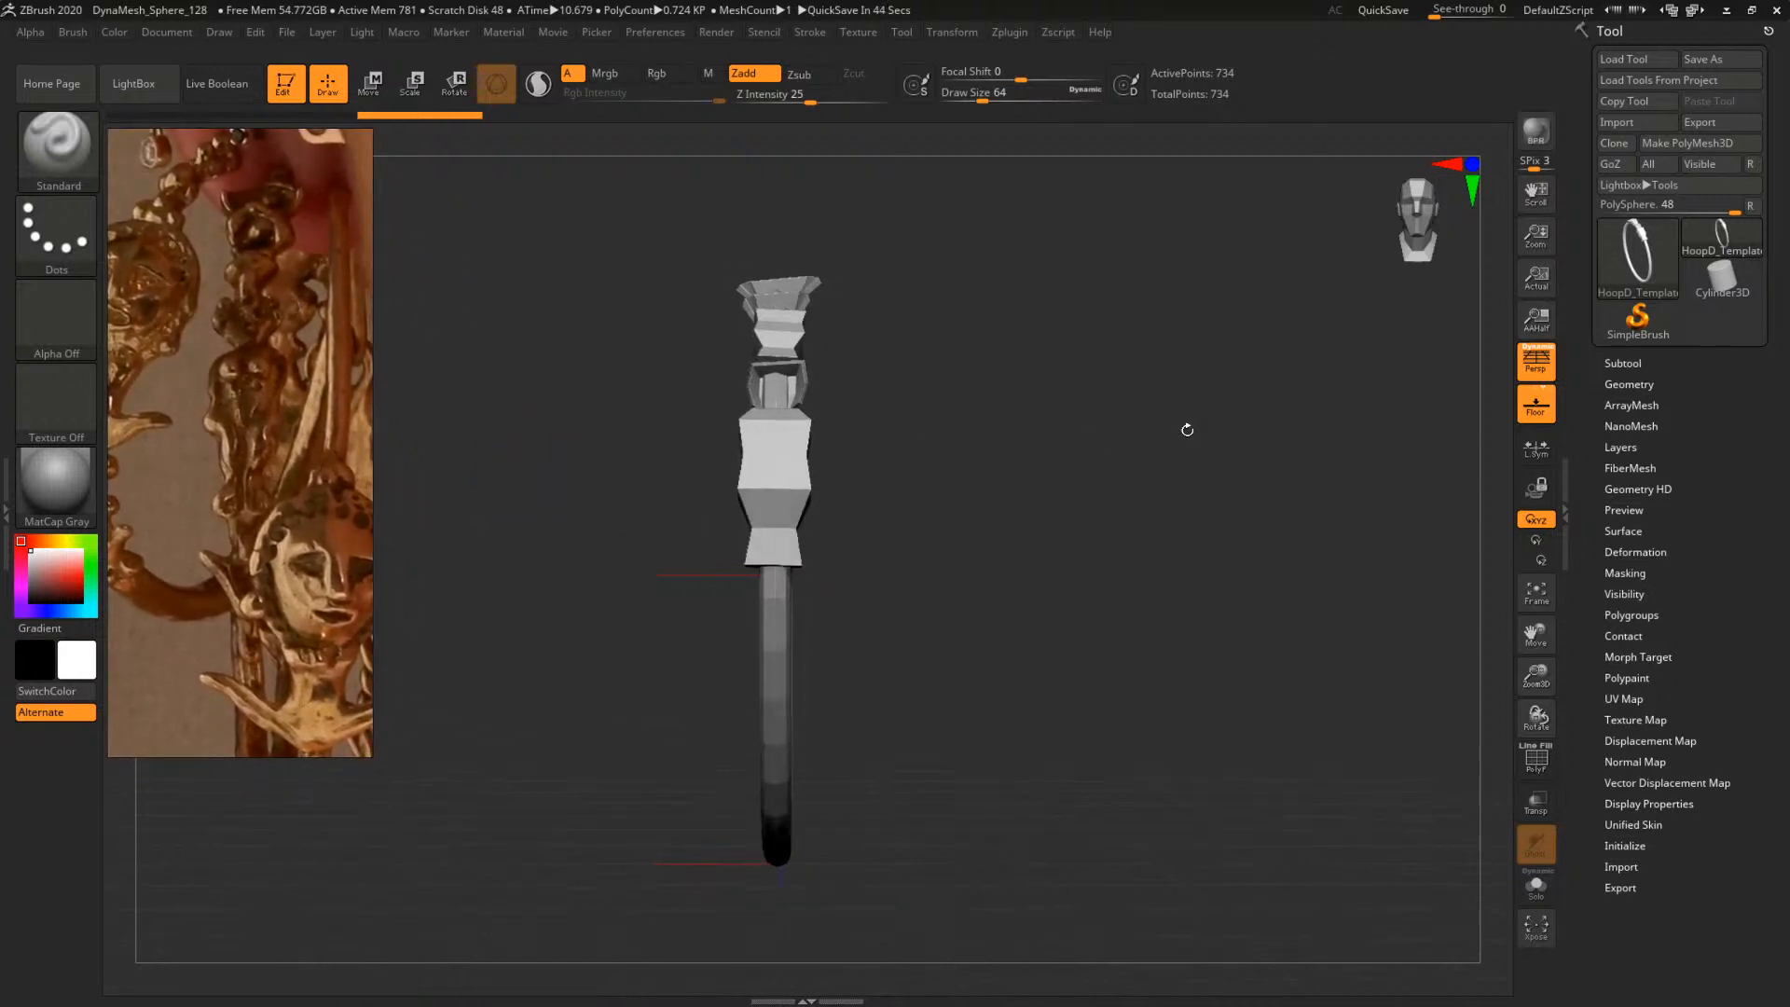
pyautogui.keyDown('alt'); pyautogui.moveTo(1087, 393); pyautogui.dragTo(1102, 451); pyautogui.keyUp('alt')
pyautogui.press('b')
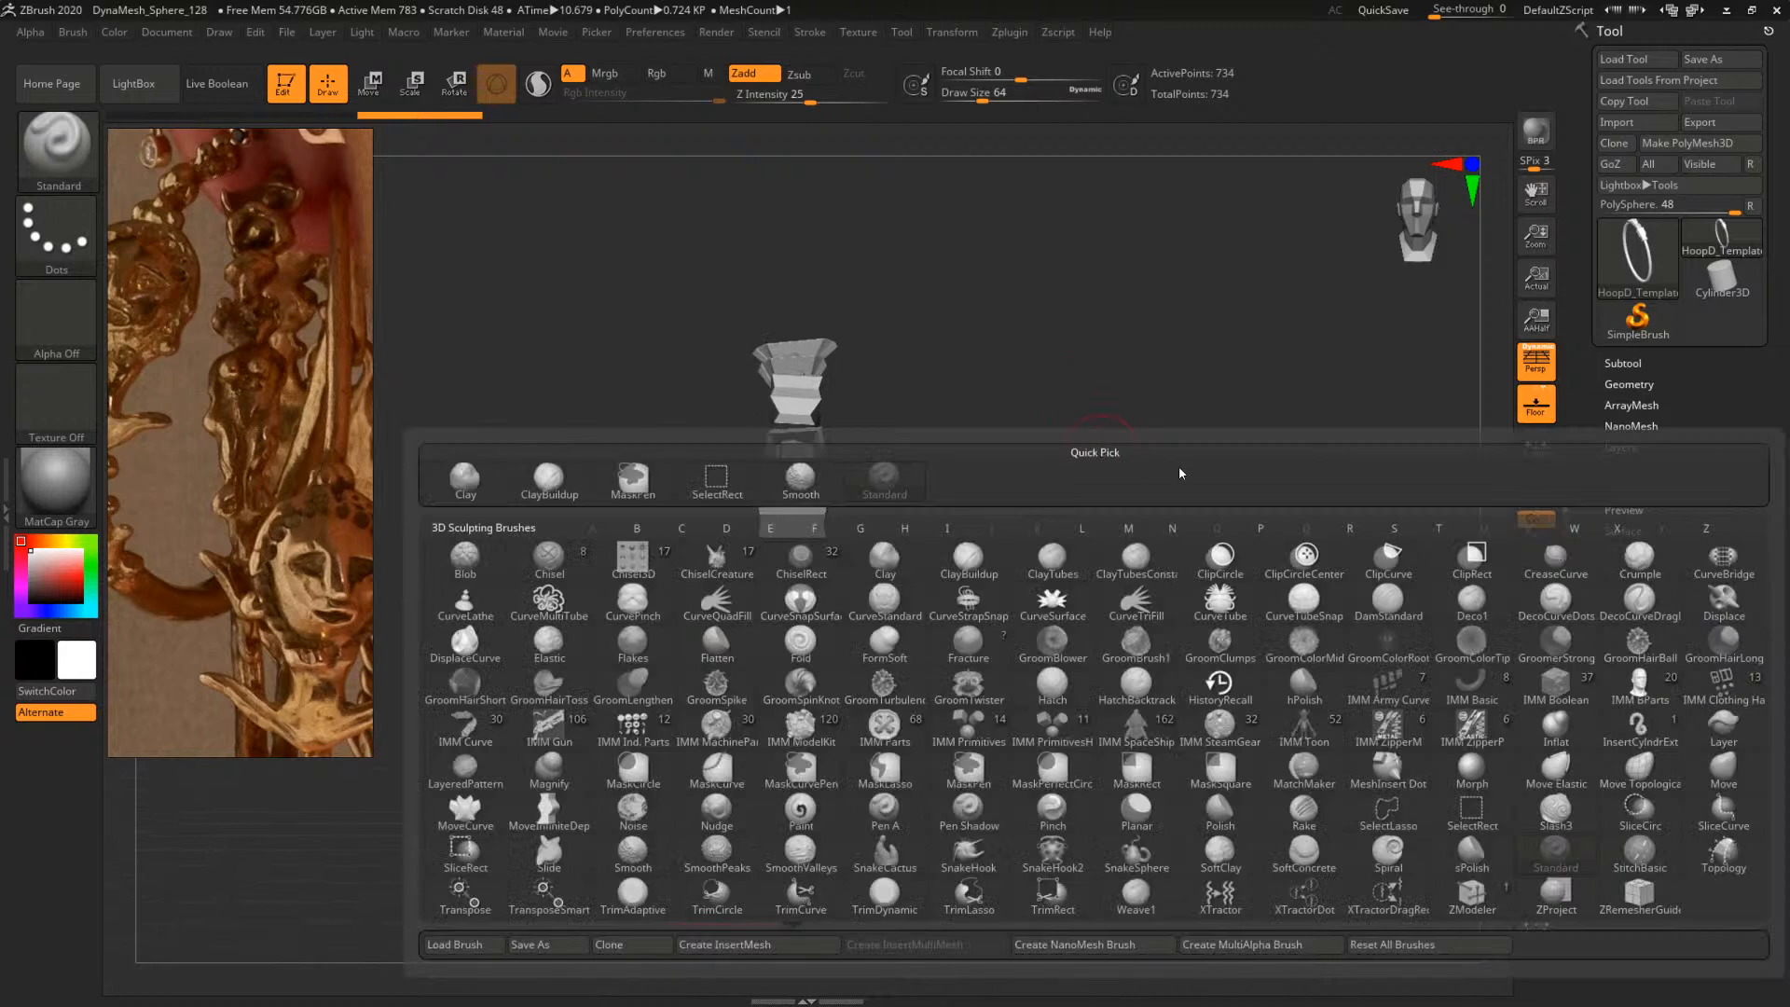
pyautogui.press('c')
pyautogui.press('b')
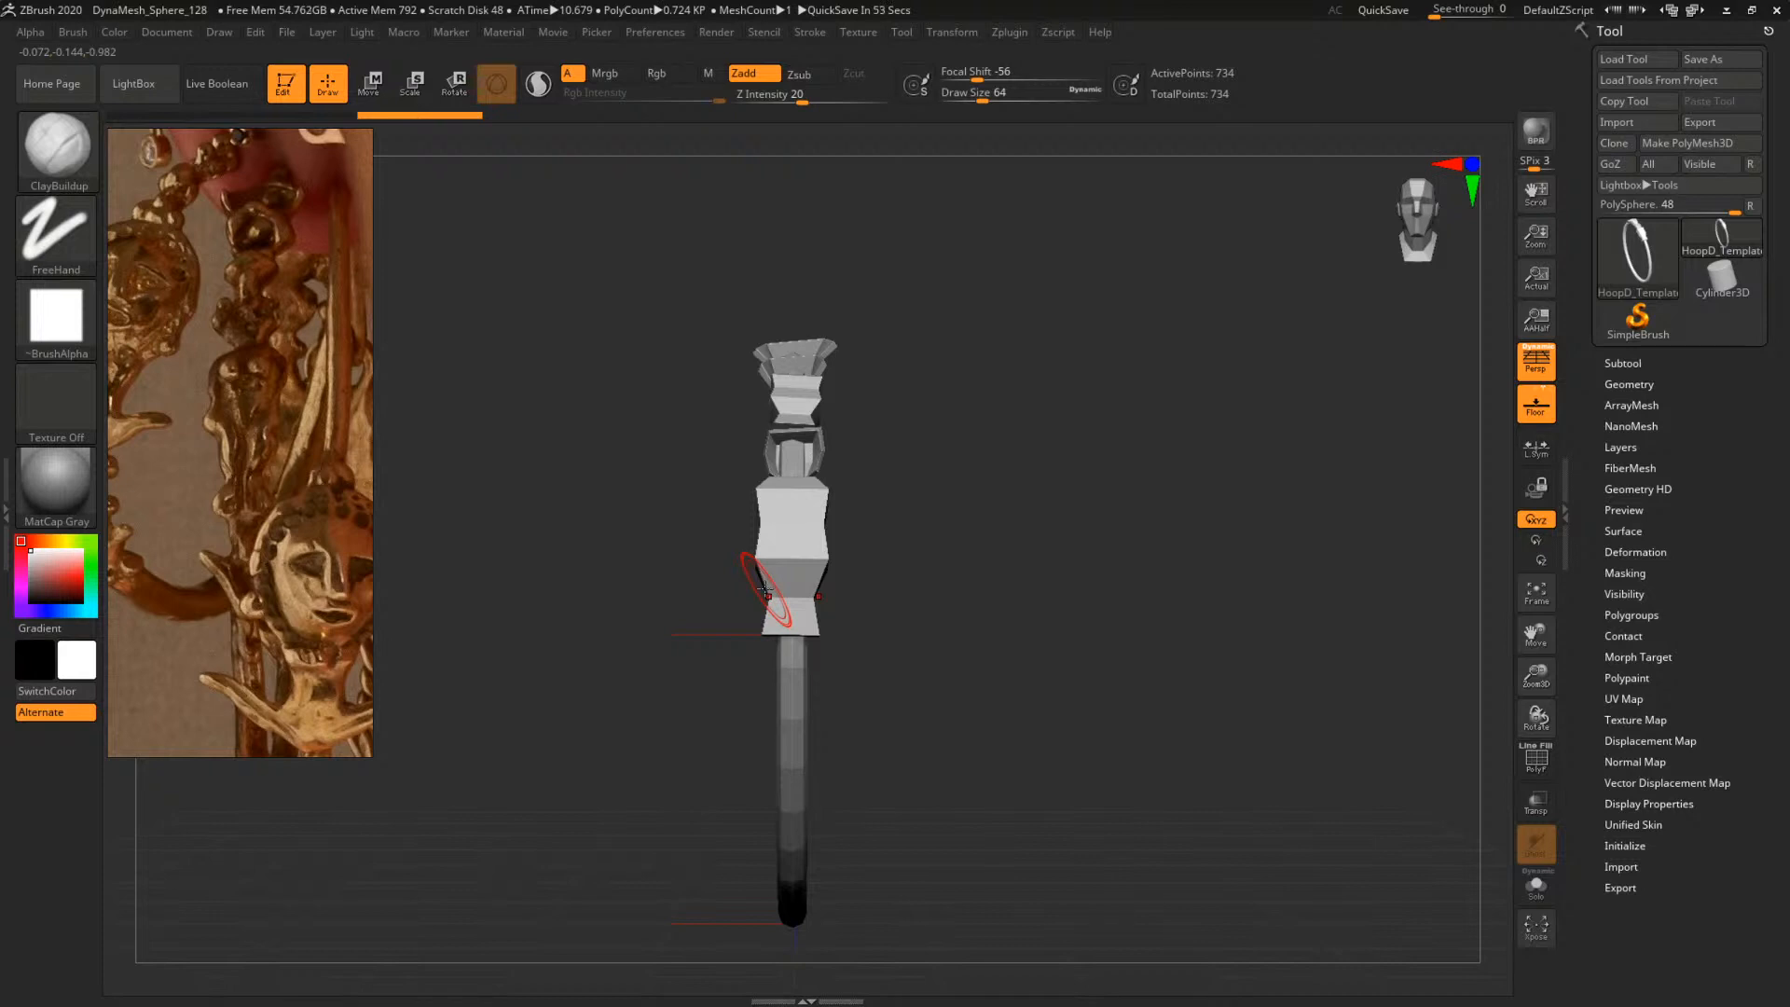
# Duplicate the HoopD_Template_GEO subtool, make the copy active, hide the original and view the hoop from the side
pyautogui.click(1642, 362)
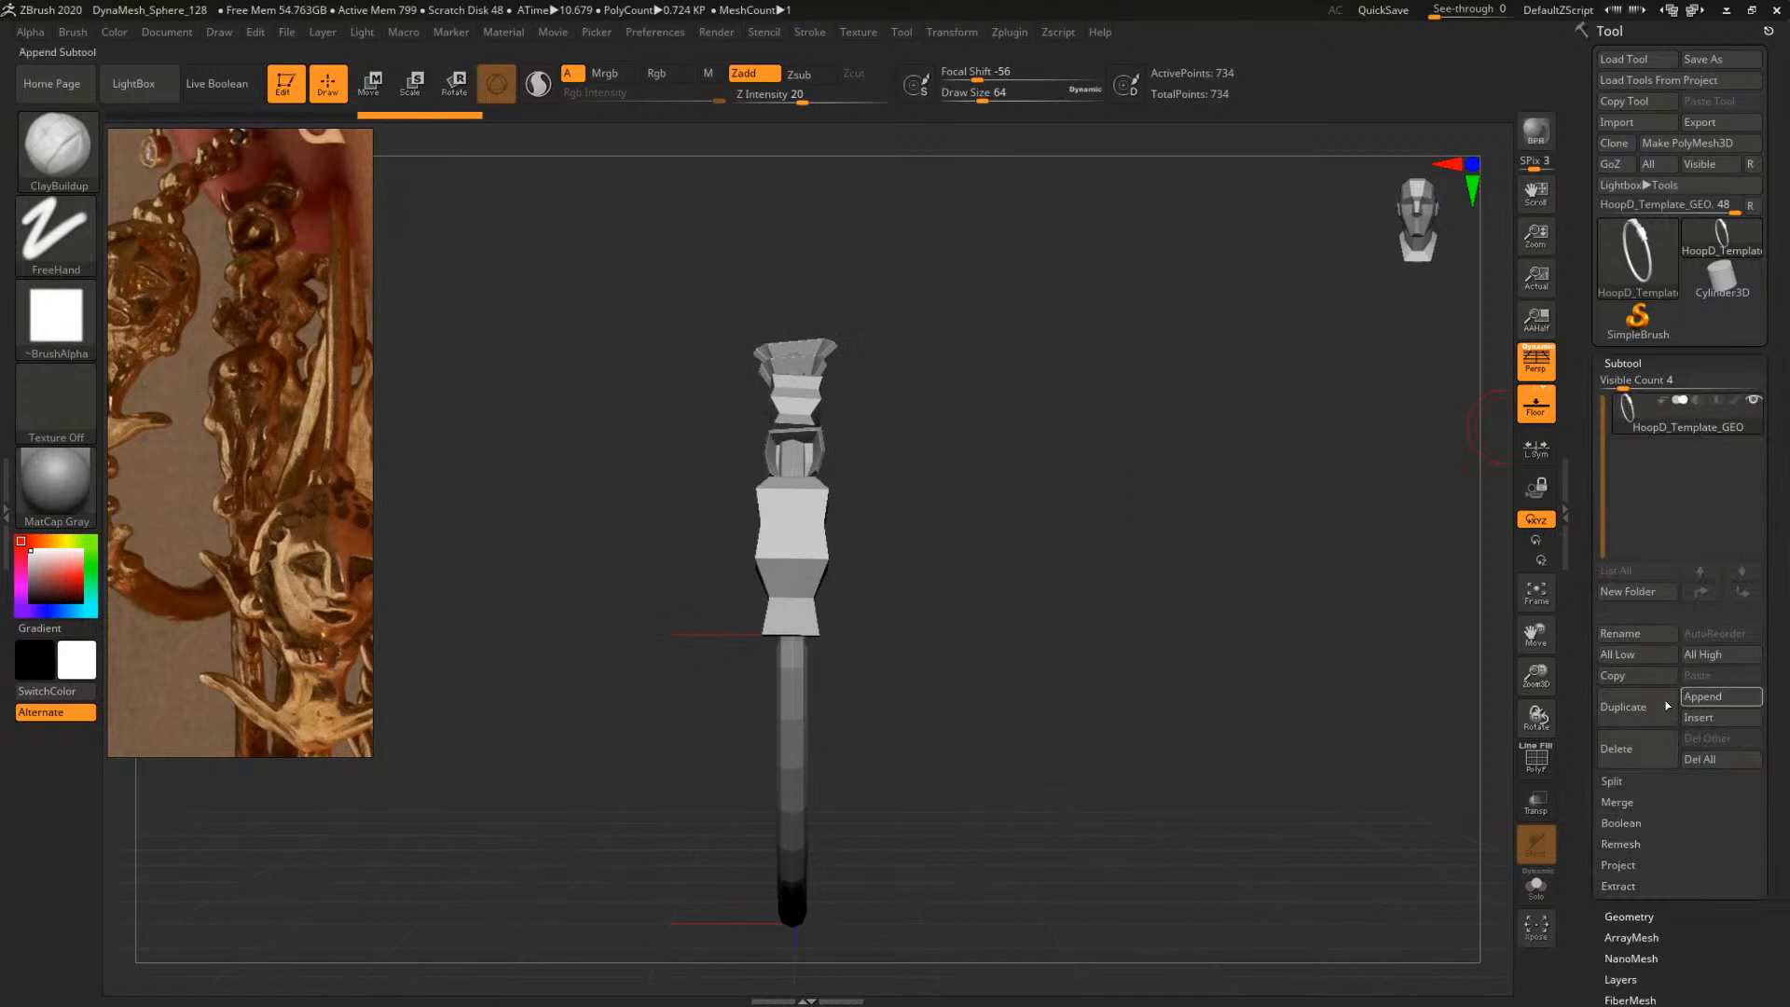
pyautogui.click(1634, 714)
pyautogui.moveTo(1342, 457); pyautogui.dragTo(1410, 452)
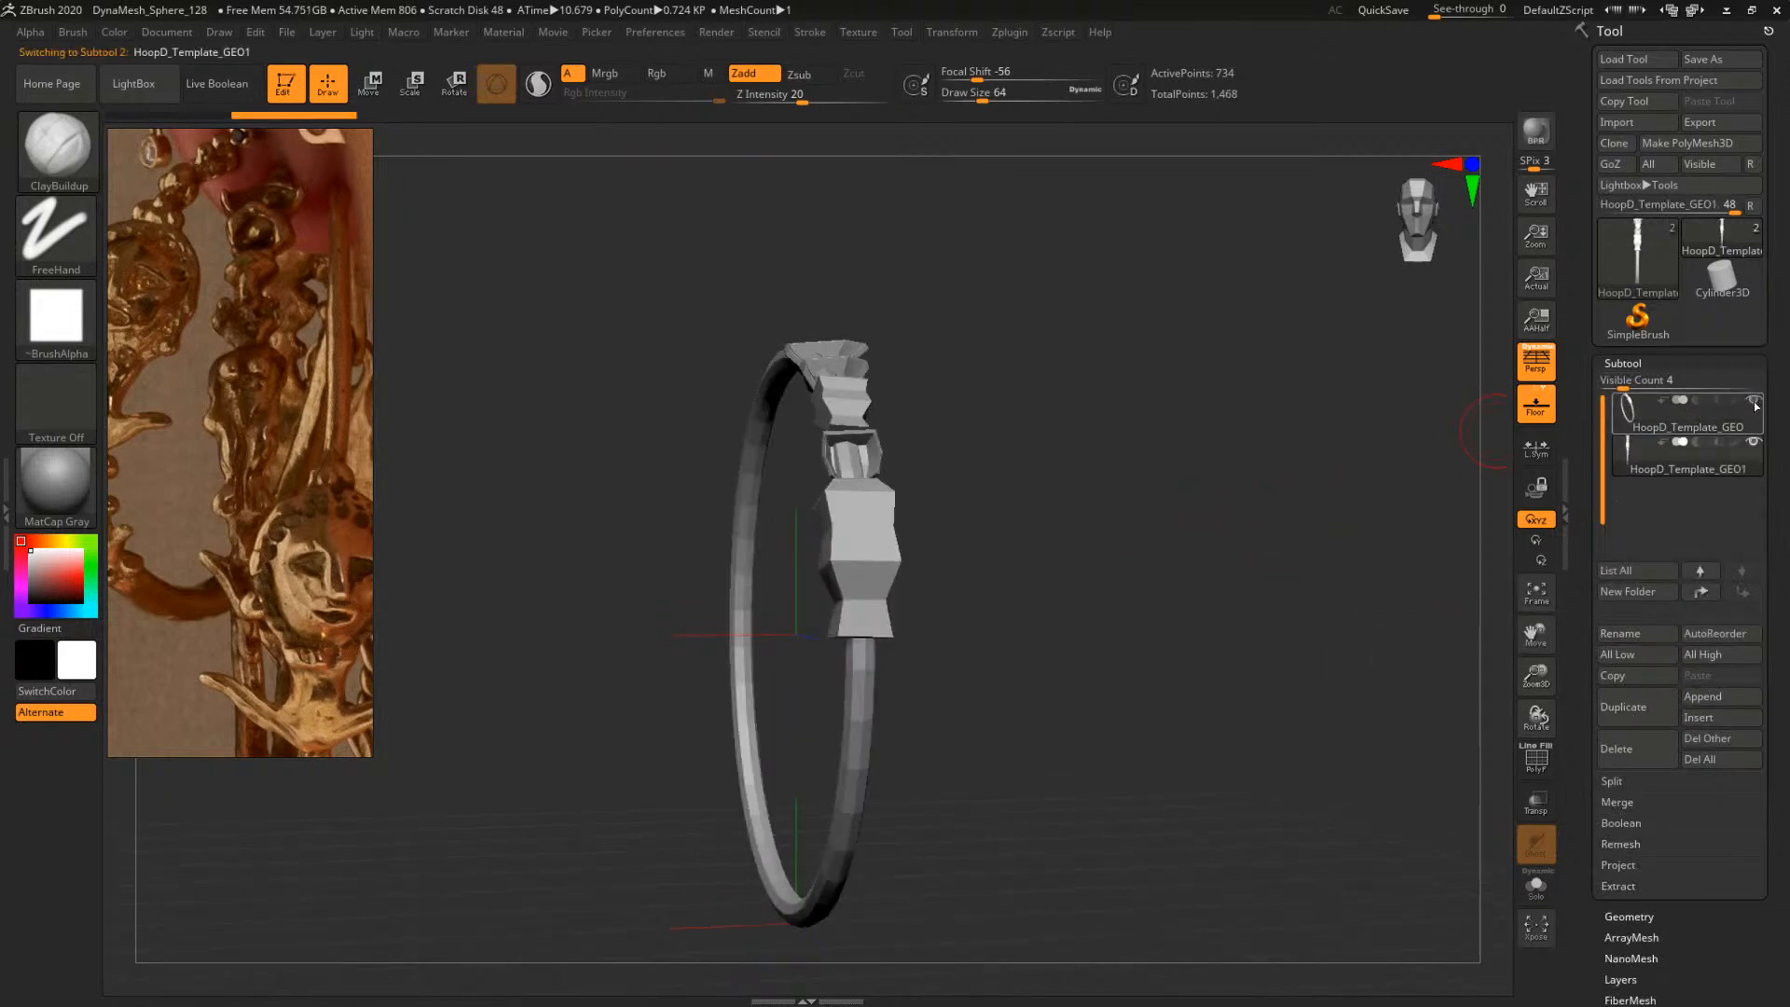
pyautogui.keyDown('alt'); pyautogui.moveTo(1098, 475); pyautogui.dragTo(1207, 554); pyautogui.keyUp('alt')
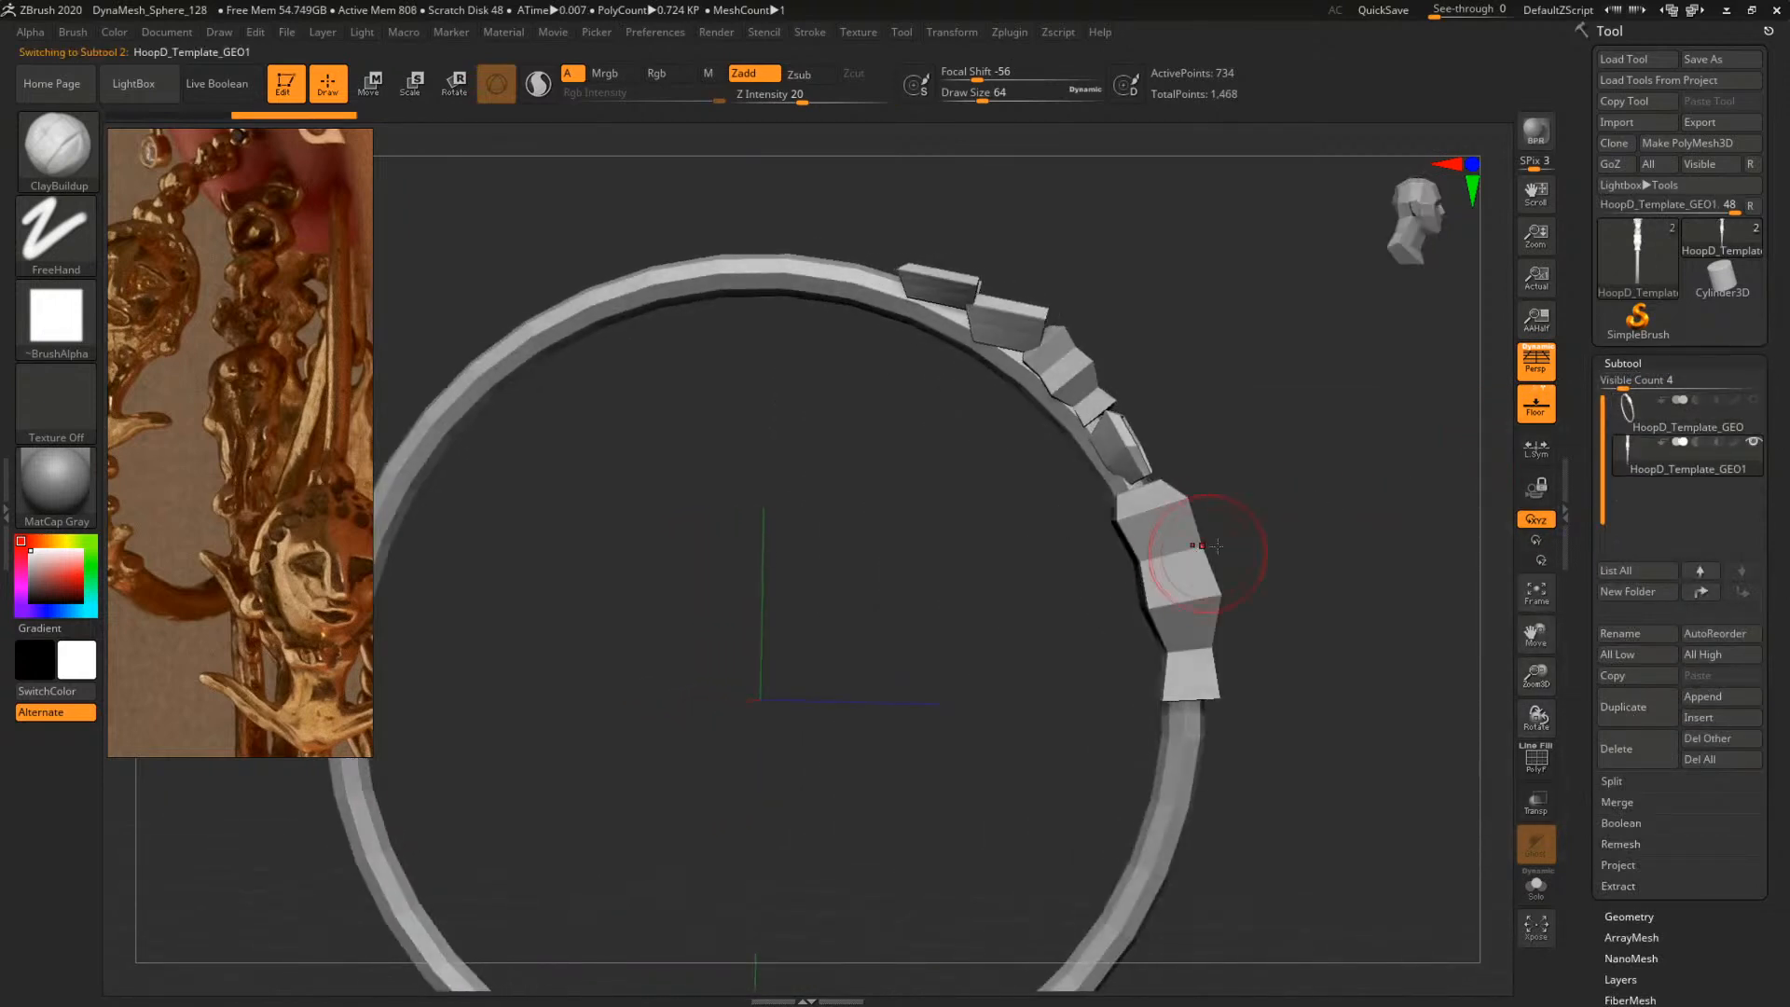
# Select the Move Topological brush and pull the small block above the large figure-shaped piece outward from the ring
pyautogui.keyDown('alt'); pyautogui.moveTo(1294, 463); pyautogui.dragTo(1183, 504); pyautogui.keyUp('alt')
pyautogui.press('b')
pyautogui.press('m')
pyautogui.press('t')
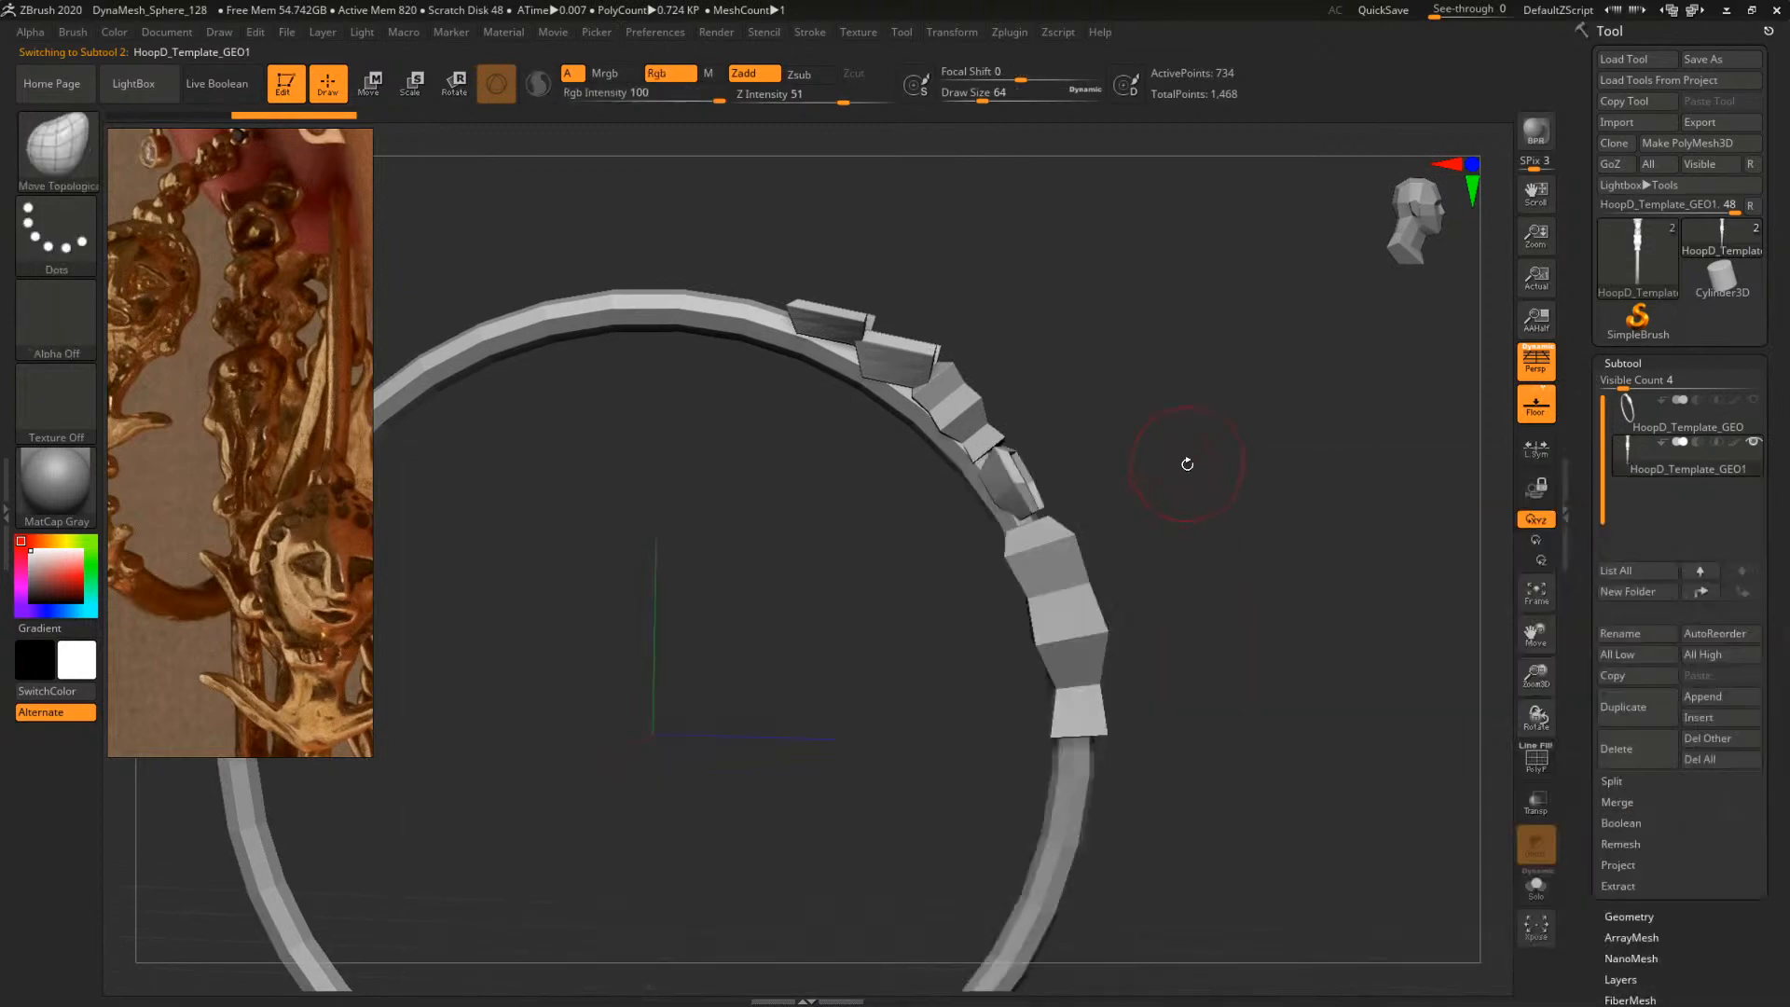
pyautogui.press('space')
pyautogui.moveTo(1040, 481); pyautogui.dragTo(1008, 481)
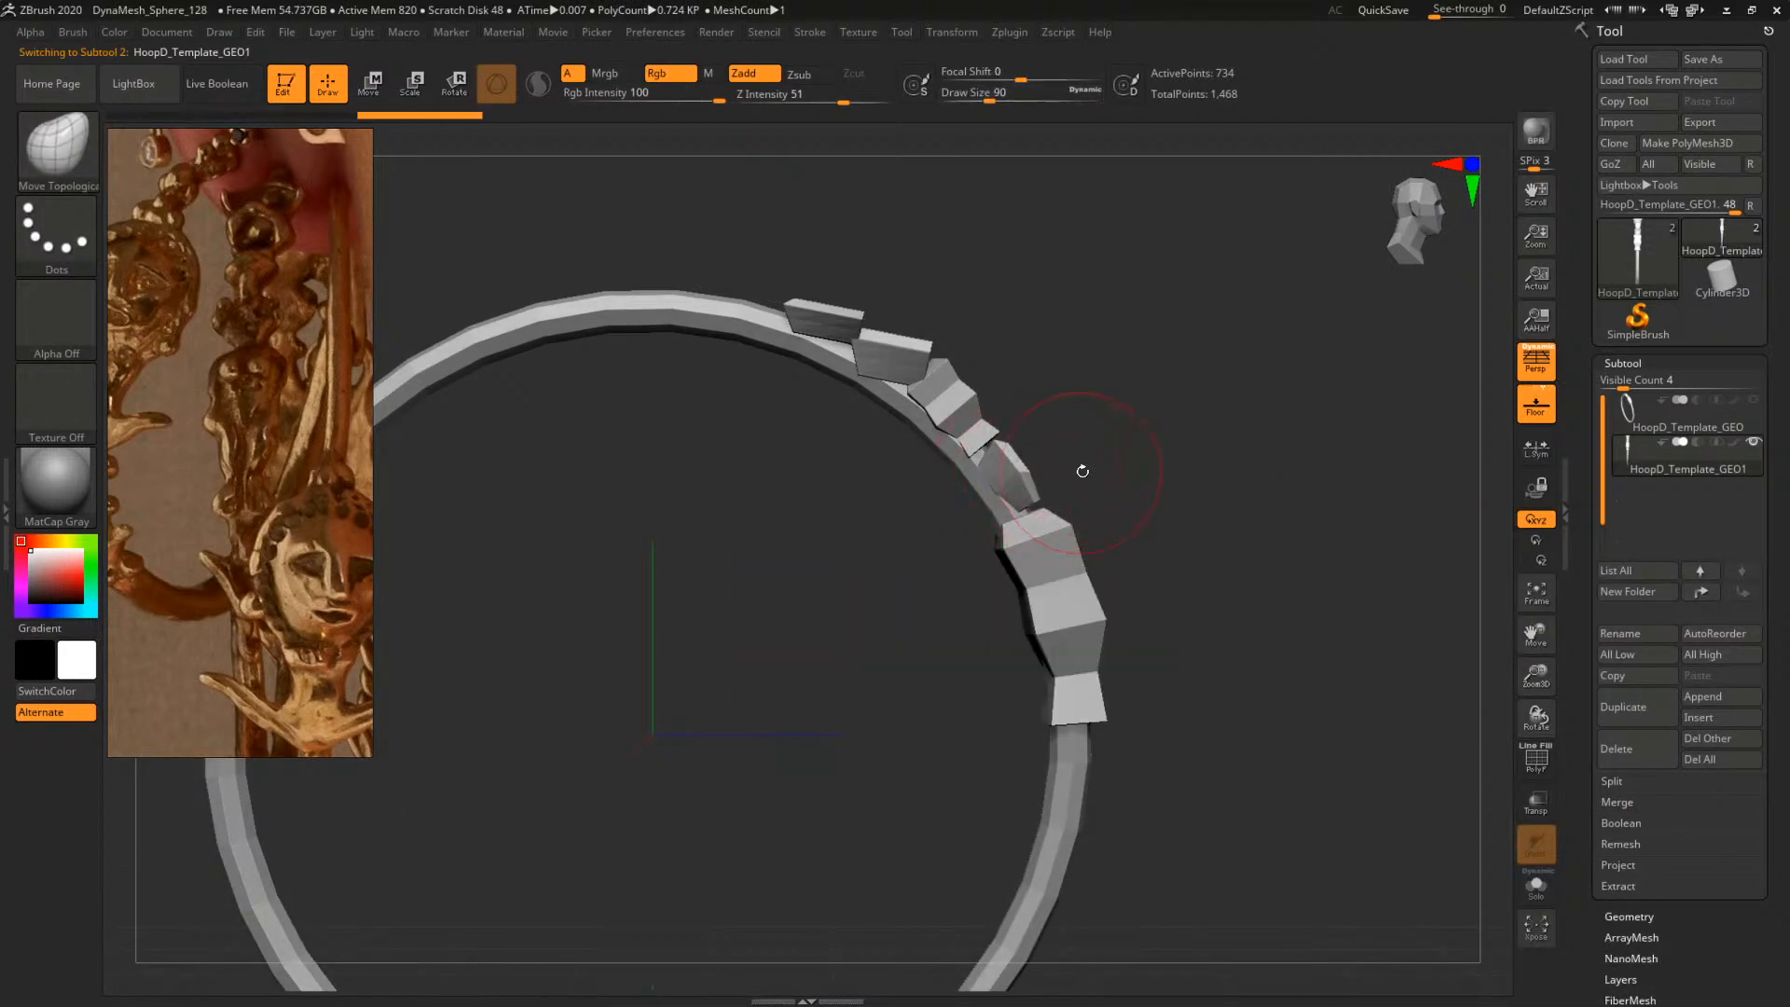
pyautogui.moveTo(1119, 471)
pyautogui.mouseDown()
pyautogui.moveTo(1039, 473)
pyautogui.moveTo(1109, 475)
pyautogui.mouseUp()
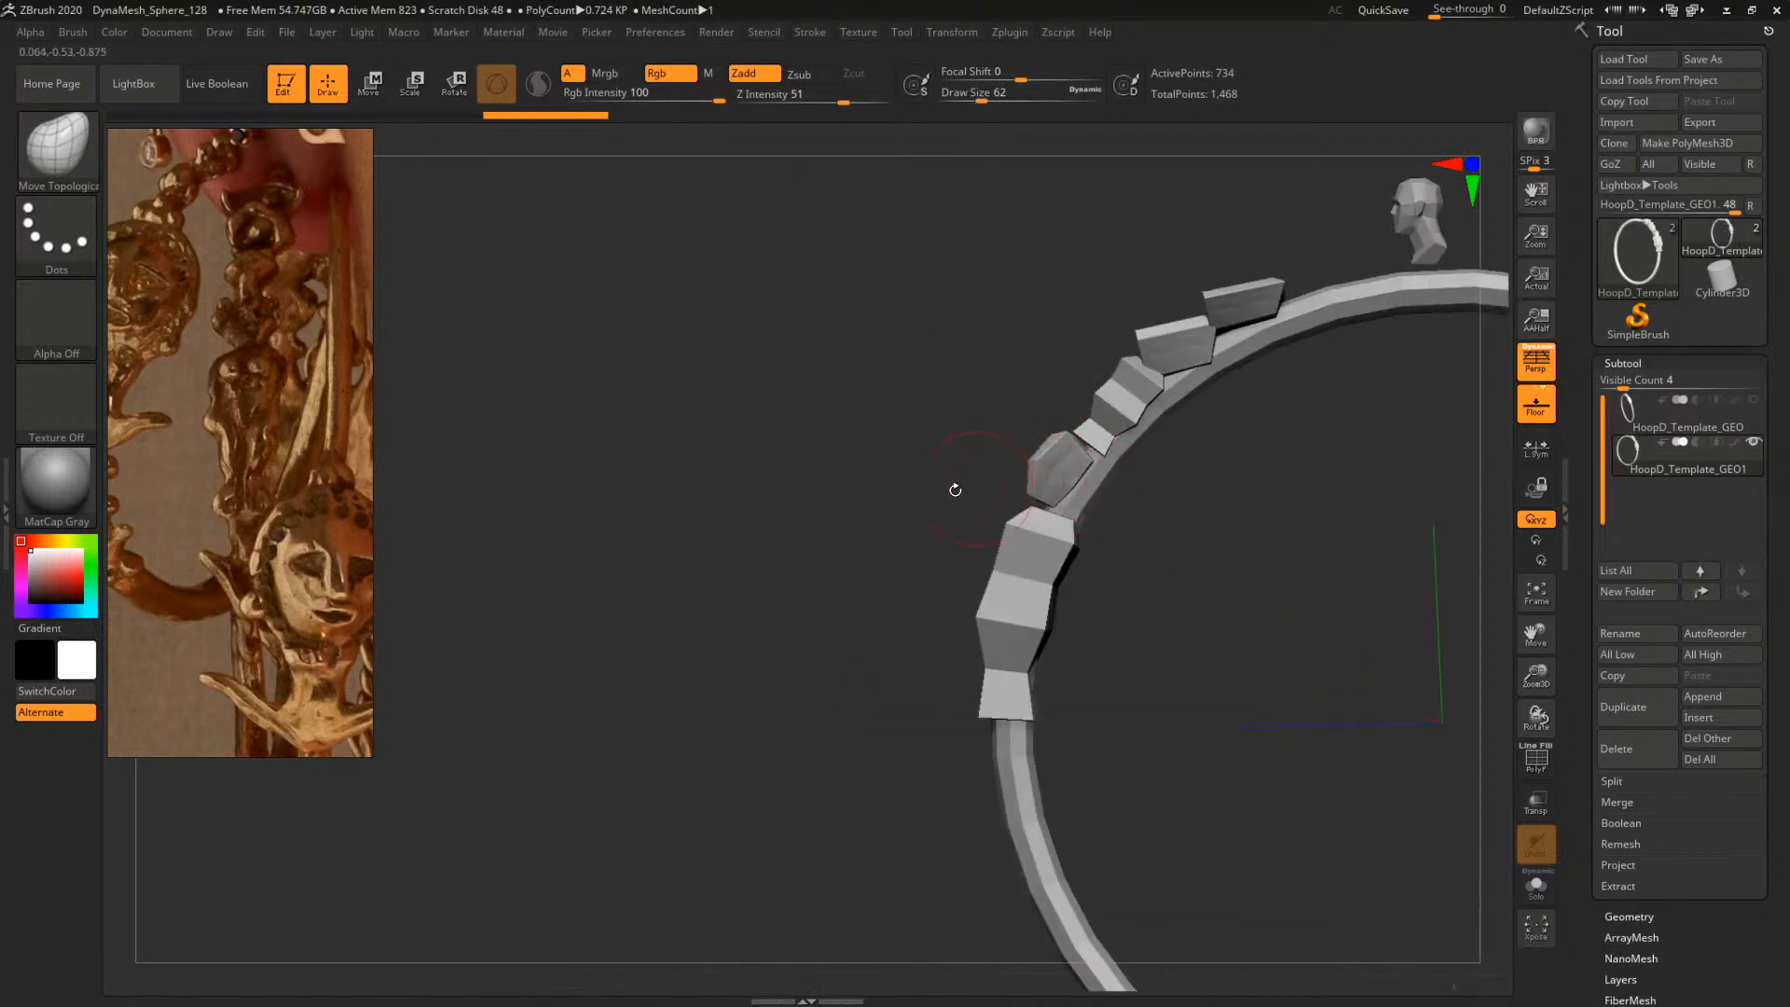
# Refine the outer face and upper edge of that small block, pulling them further out from the hoop
pyautogui.moveTo(955, 490); pyautogui.dragTo(1282, 460)
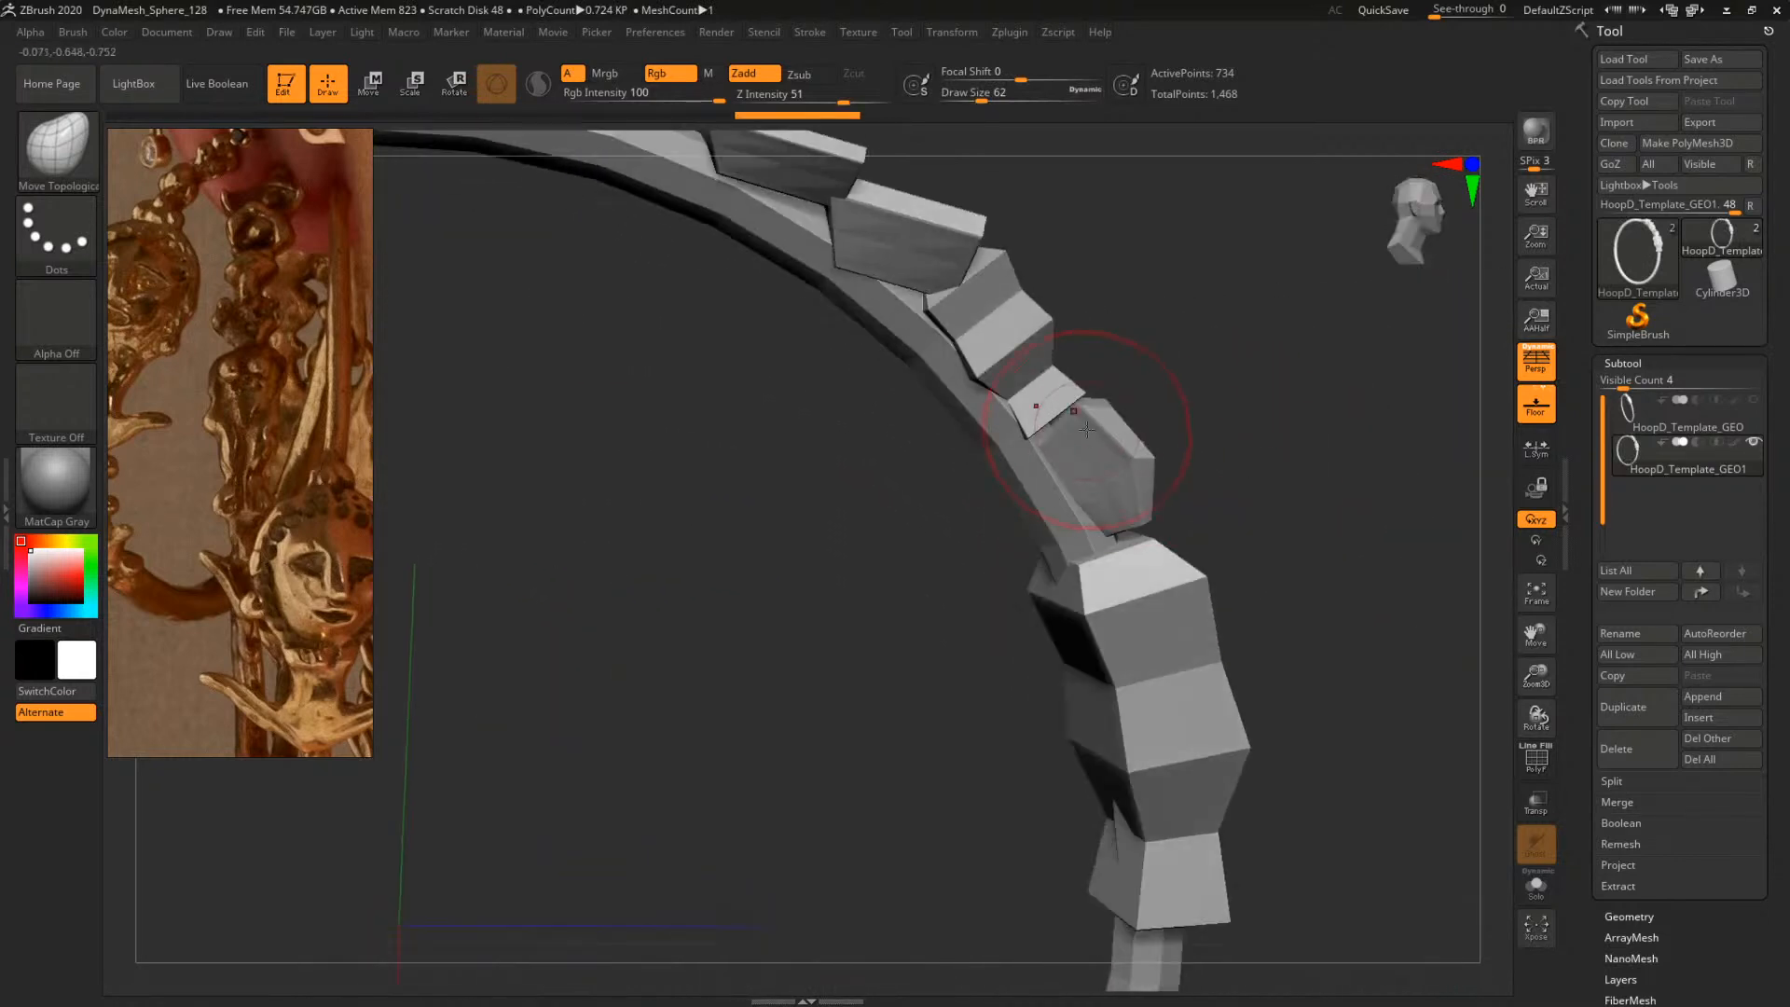
pyautogui.moveTo(1089, 432); pyautogui.dragTo(1122, 417)
pyautogui.moveTo(1248, 426)
pyautogui.mouseDown()
pyautogui.moveTo(1197, 426)
pyautogui.moveTo(1156, 484)
pyautogui.mouseUp()
pyautogui.press('space')
pyautogui.moveTo(1115, 389); pyautogui.dragTo(1139, 381)
# Reshape the uppermost open cup on the hoop from above, spreading its end and rim with a draw size of 54
pyautogui.moveTo(1219, 302)
pyautogui.mouseDown()
pyautogui.moveTo(1250, 443)
pyautogui.moveTo(1003, 587)
pyautogui.moveTo(1116, 585)
pyautogui.mouseUp()
pyautogui.moveTo(1190, 415); pyautogui.dragTo(1267, 410)
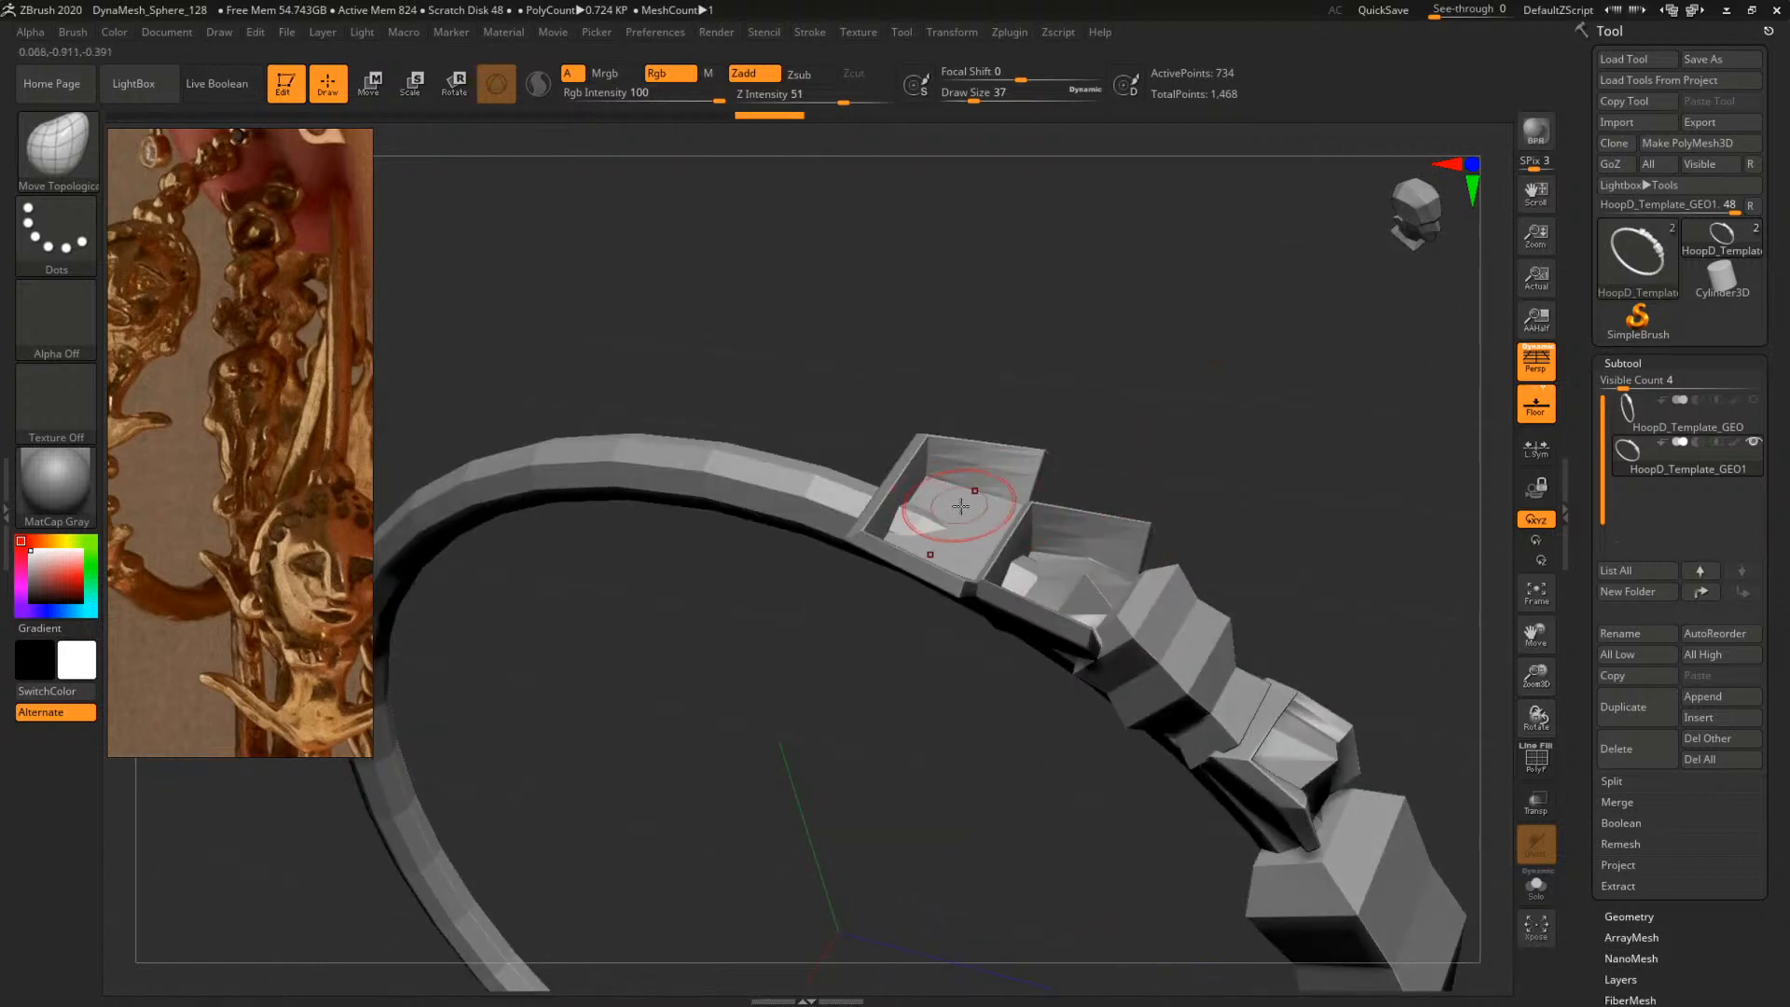
pyautogui.moveTo(932, 522); pyautogui.dragTo(995, 535)
pyautogui.moveTo(1065, 363); pyautogui.dragTo(1061, 317)
pyautogui.press('space')
pyautogui.moveTo(936, 381)
pyautogui.mouseDown()
pyautogui.moveTo(916, 412)
pyautogui.moveTo(881, 410)
pyautogui.mouseUp()
pyautogui.press('space')
pyautogui.moveTo(1111, 363); pyautogui.dragTo(1115, 316)
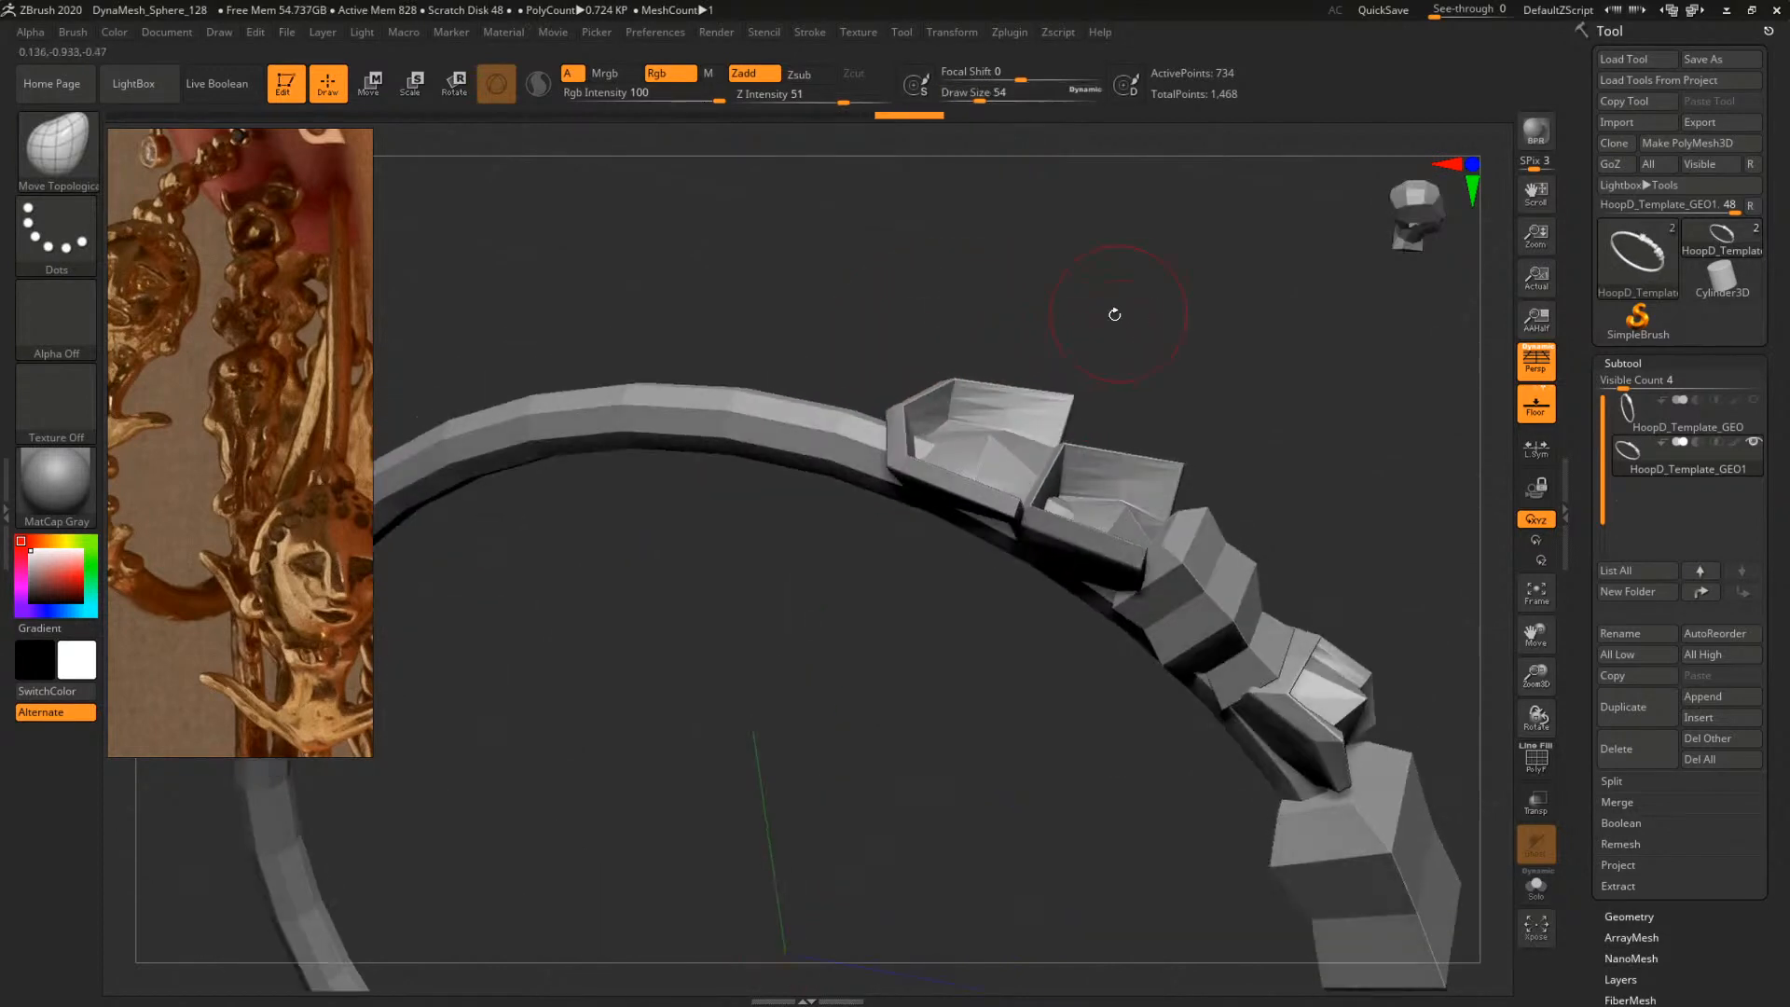
pyautogui.moveTo(1012, 389); pyautogui.dragTo(1012, 424)
pyautogui.moveTo(1136, 325); pyautogui.dragTo(1210, 397)
pyautogui.moveTo(1259, 474); pyautogui.dragTo(1037, 498)
# Try Mirror And Weld on the duplicated hoop mesh, inspect the ornaments from the front and undo it
pyautogui.moveTo(1176, 407); pyautogui.dragTo(1163, 560)
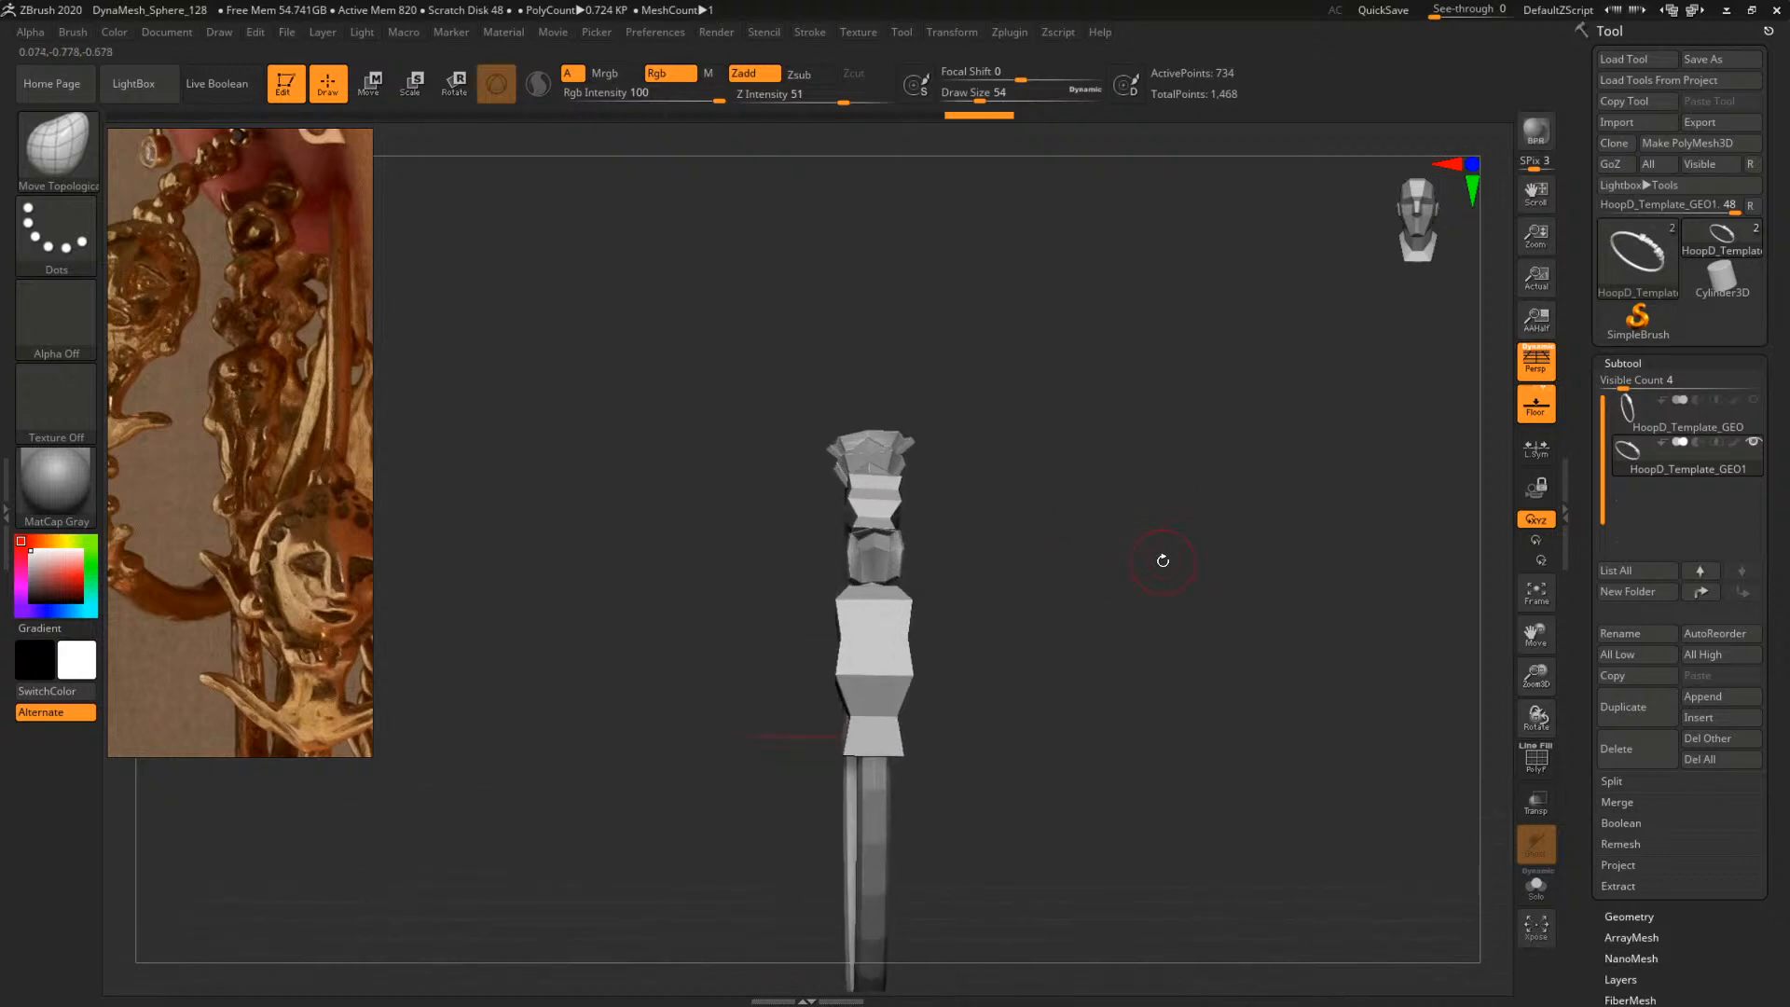
pyautogui.click(1638, 917)
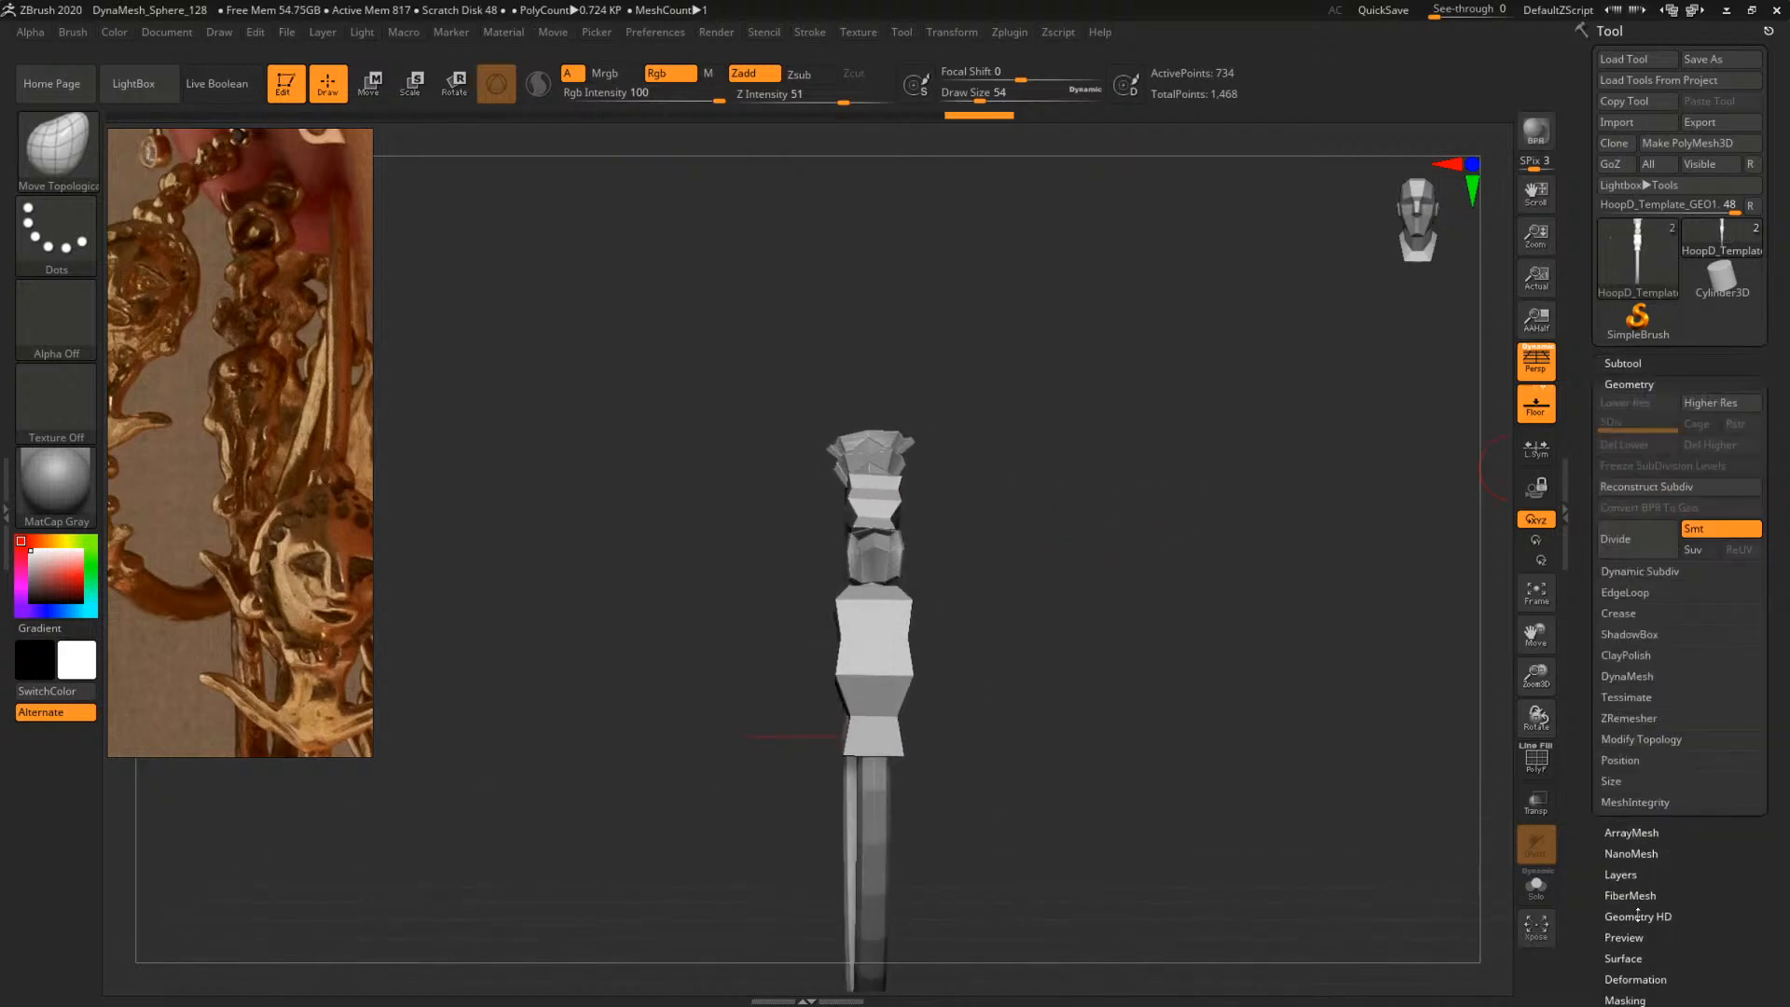
pyautogui.click(1633, 737)
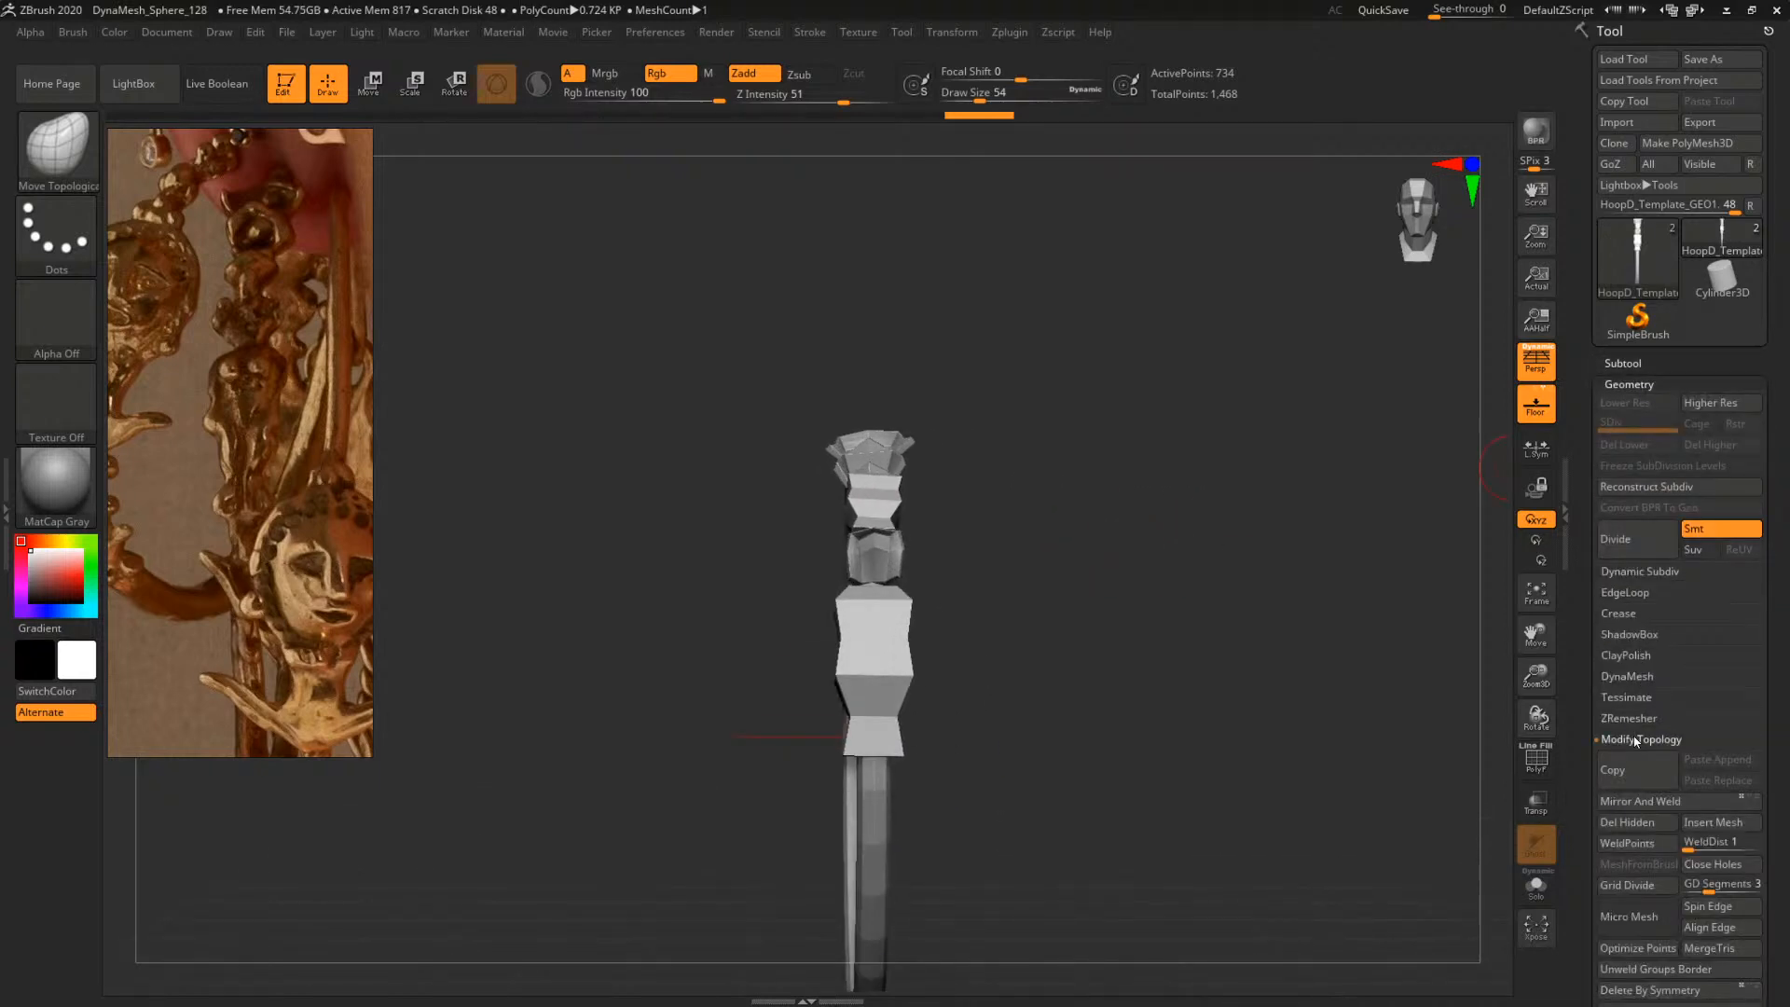
pyautogui.click(1631, 801)
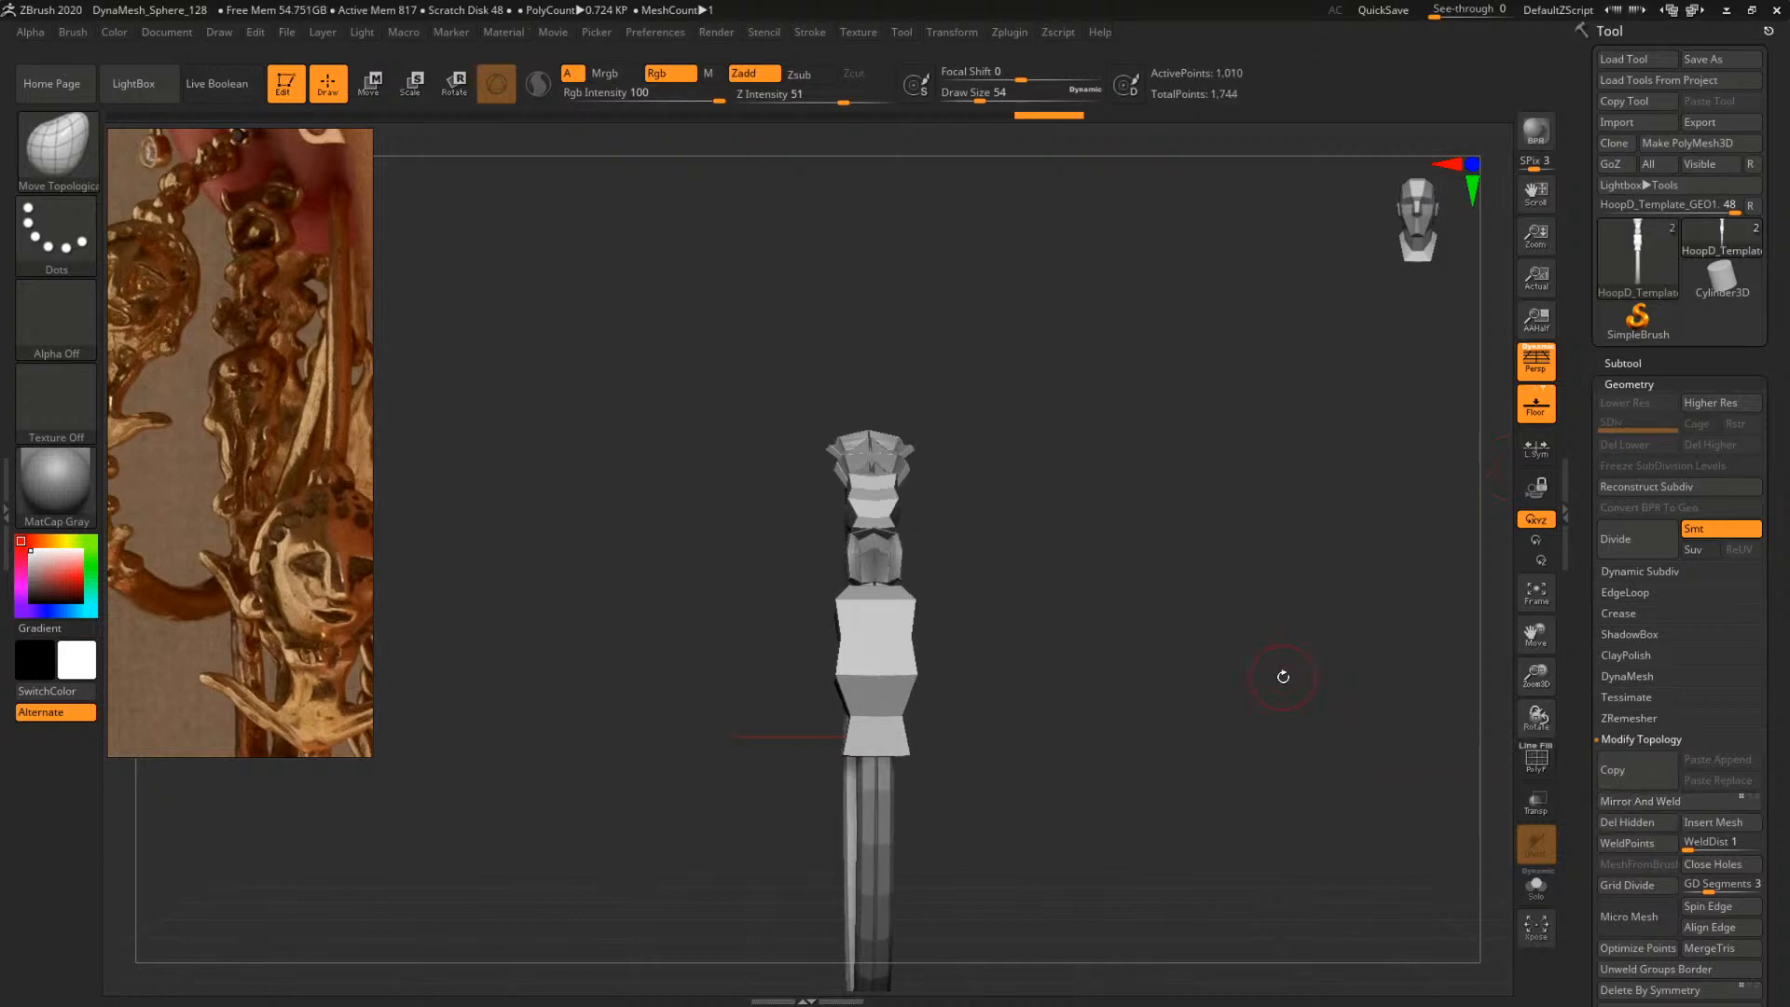
pyautogui.moveTo(1283, 675); pyautogui.dragTo(1391, 738)
pyautogui.moveTo(1443, 706); pyautogui.dragTo(1317, 655)
pyautogui.hotkey('ctrl', 'z')
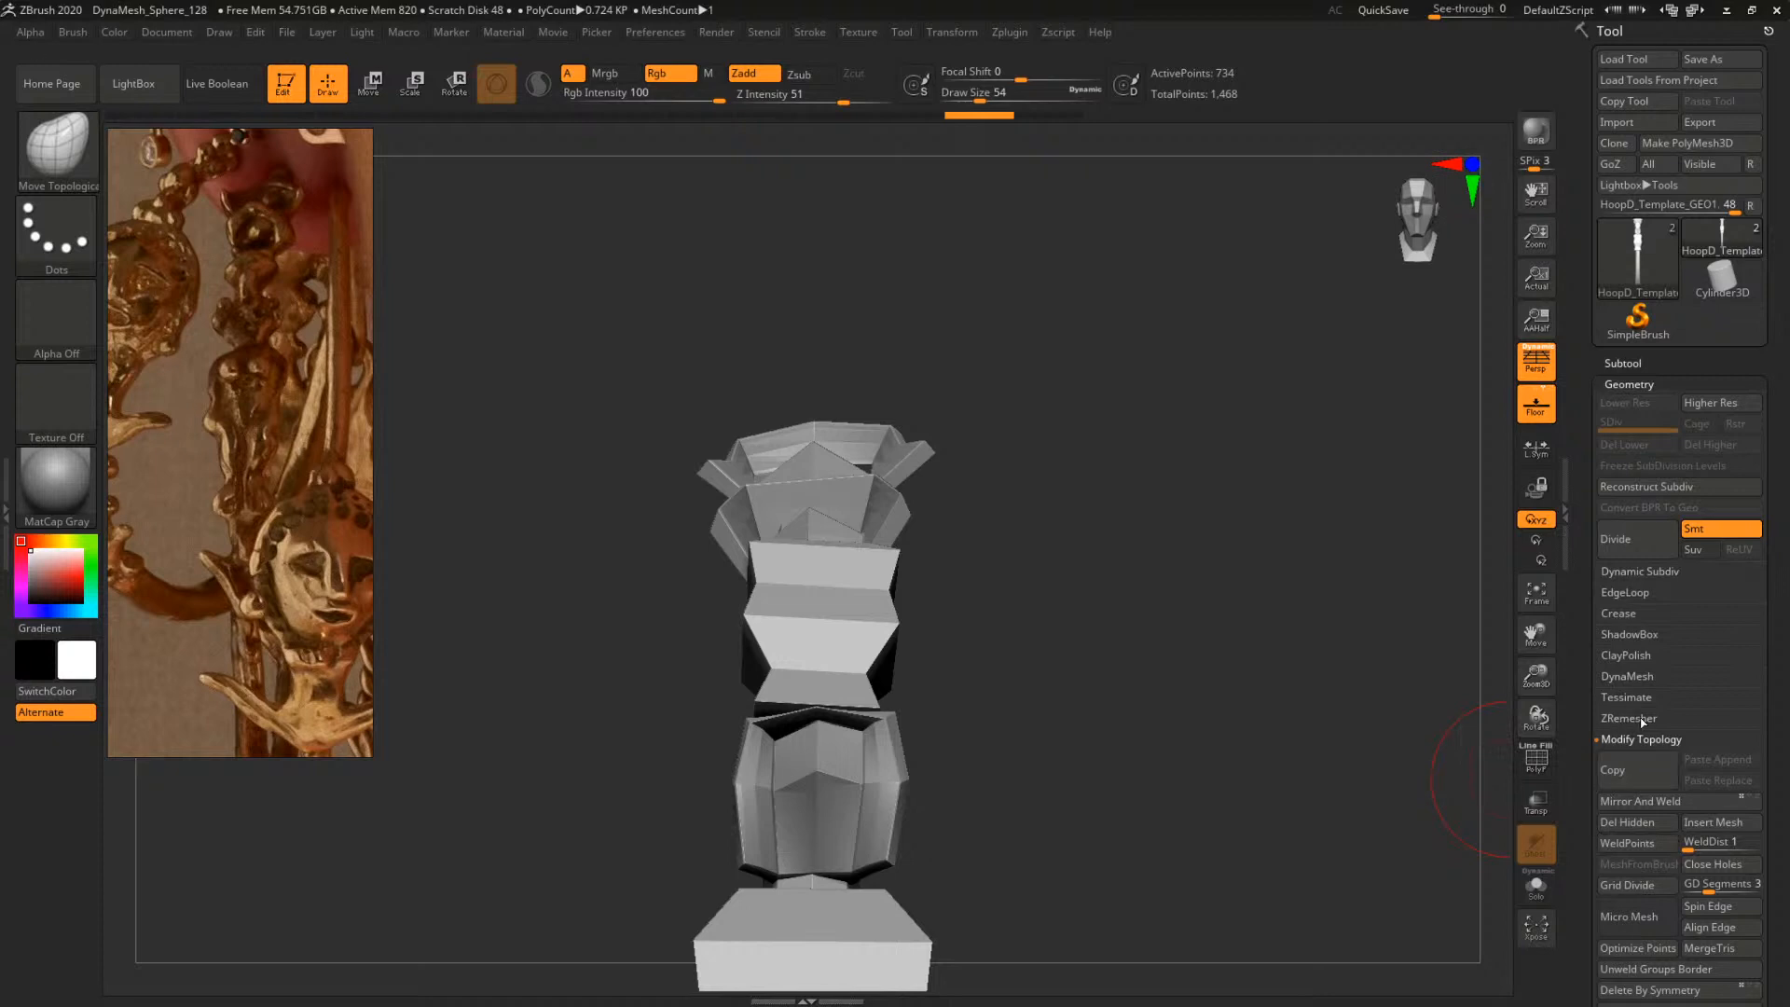
# Flip the duplicated hoop mesh across X with the Mirror deformation
pyautogui.moveTo(1756, 867); pyautogui.dragTo(1761, 662)
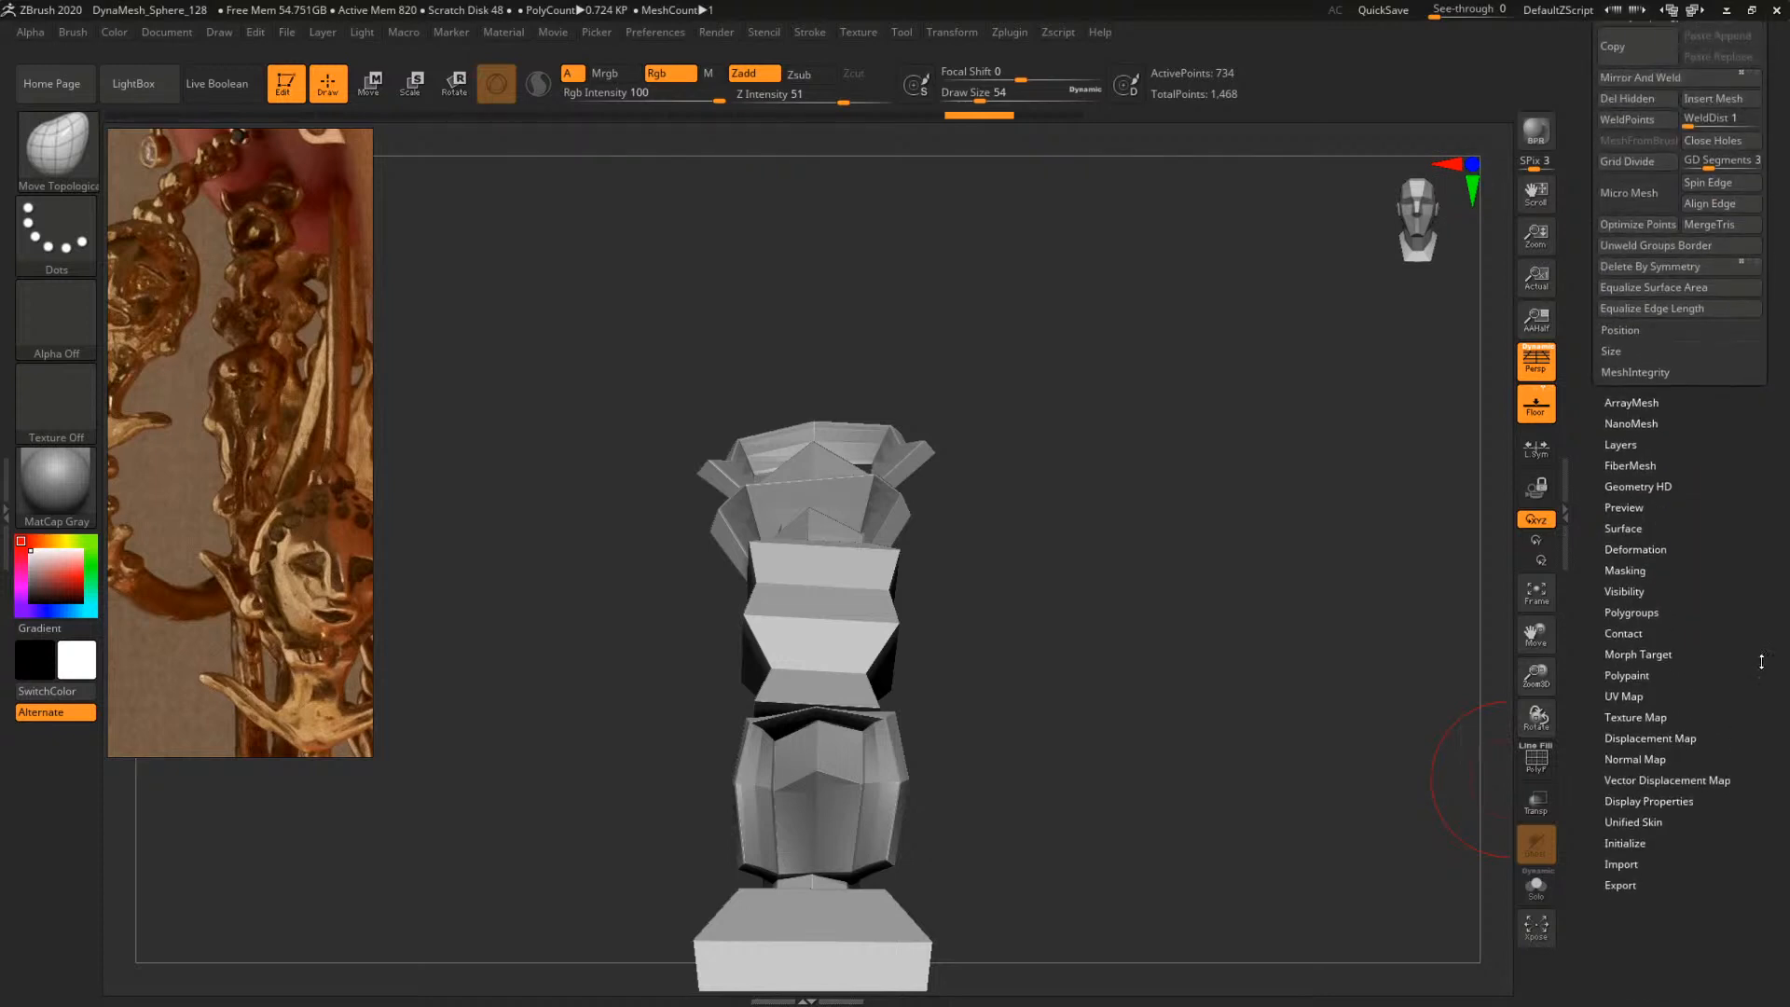
pyautogui.click(1648, 549)
pyautogui.moveTo(1779, 140); pyautogui.dragTo(1778, 243)
pyautogui.click(1644, 58)
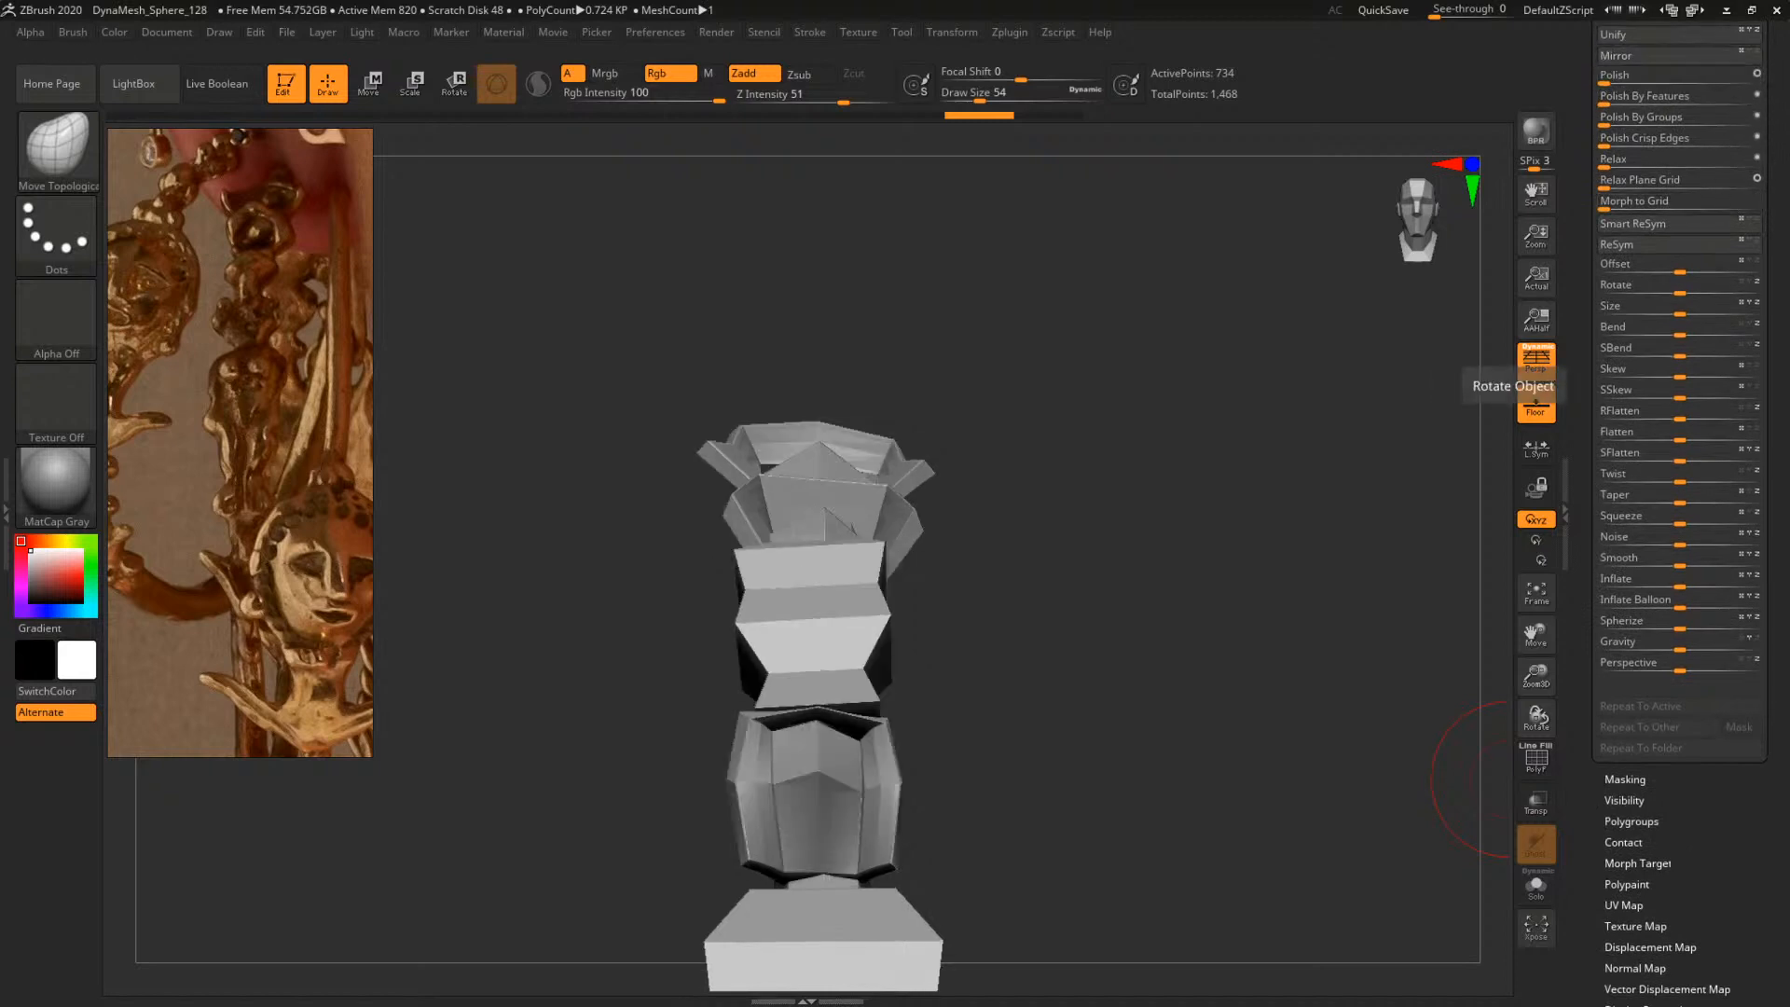
pyautogui.moveTo(1779, 326); pyautogui.dragTo(1771, 602)
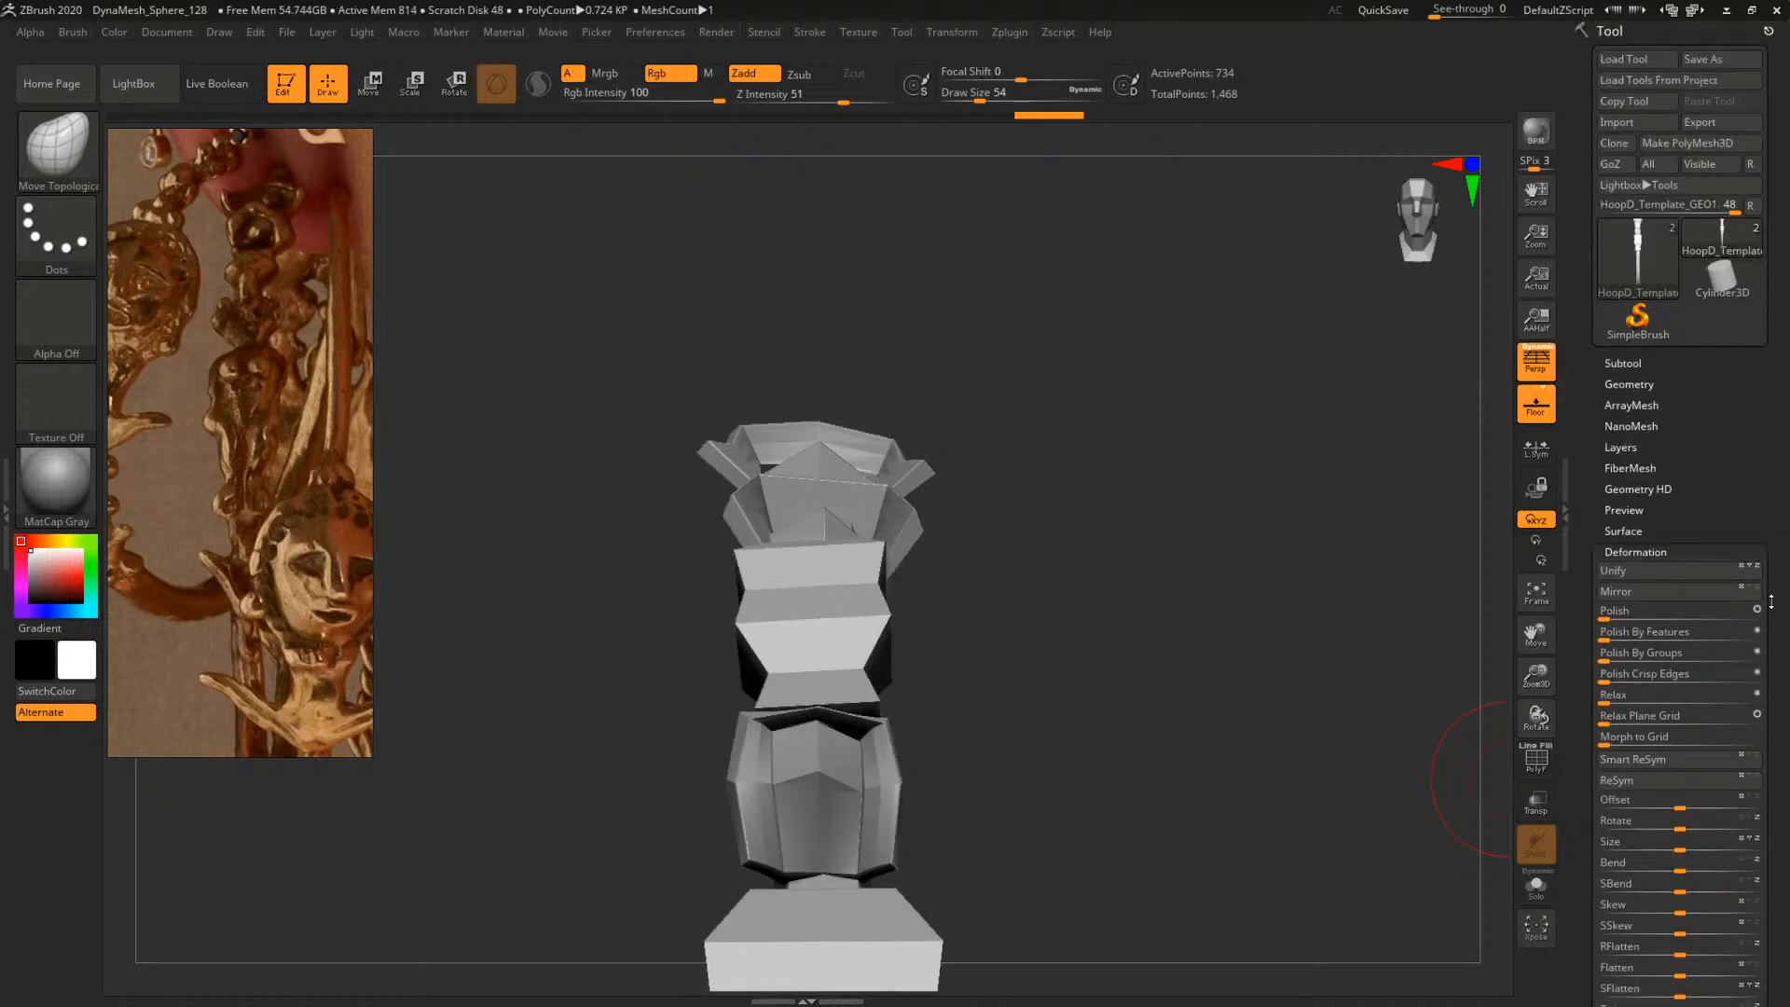
# Apply Mirror And Weld to the flipped hoop mesh to make both sides of the ornaments symmetrical
pyautogui.click(1625, 362)
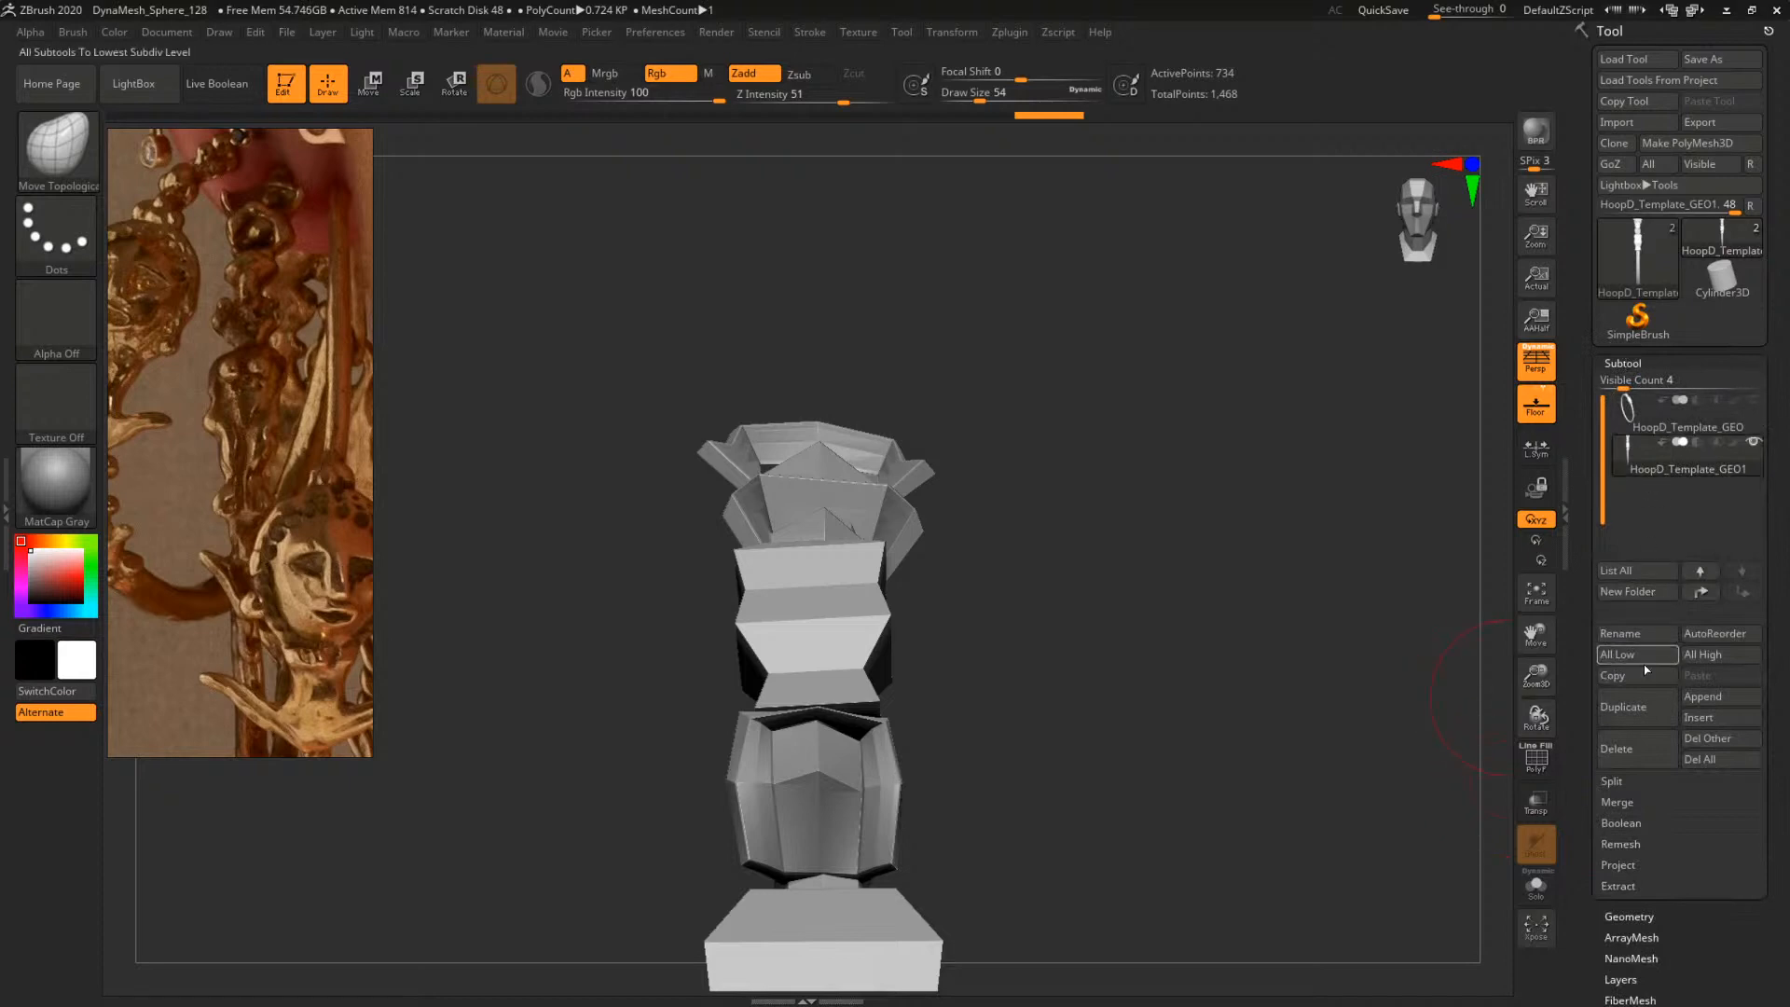
pyautogui.click(1658, 917)
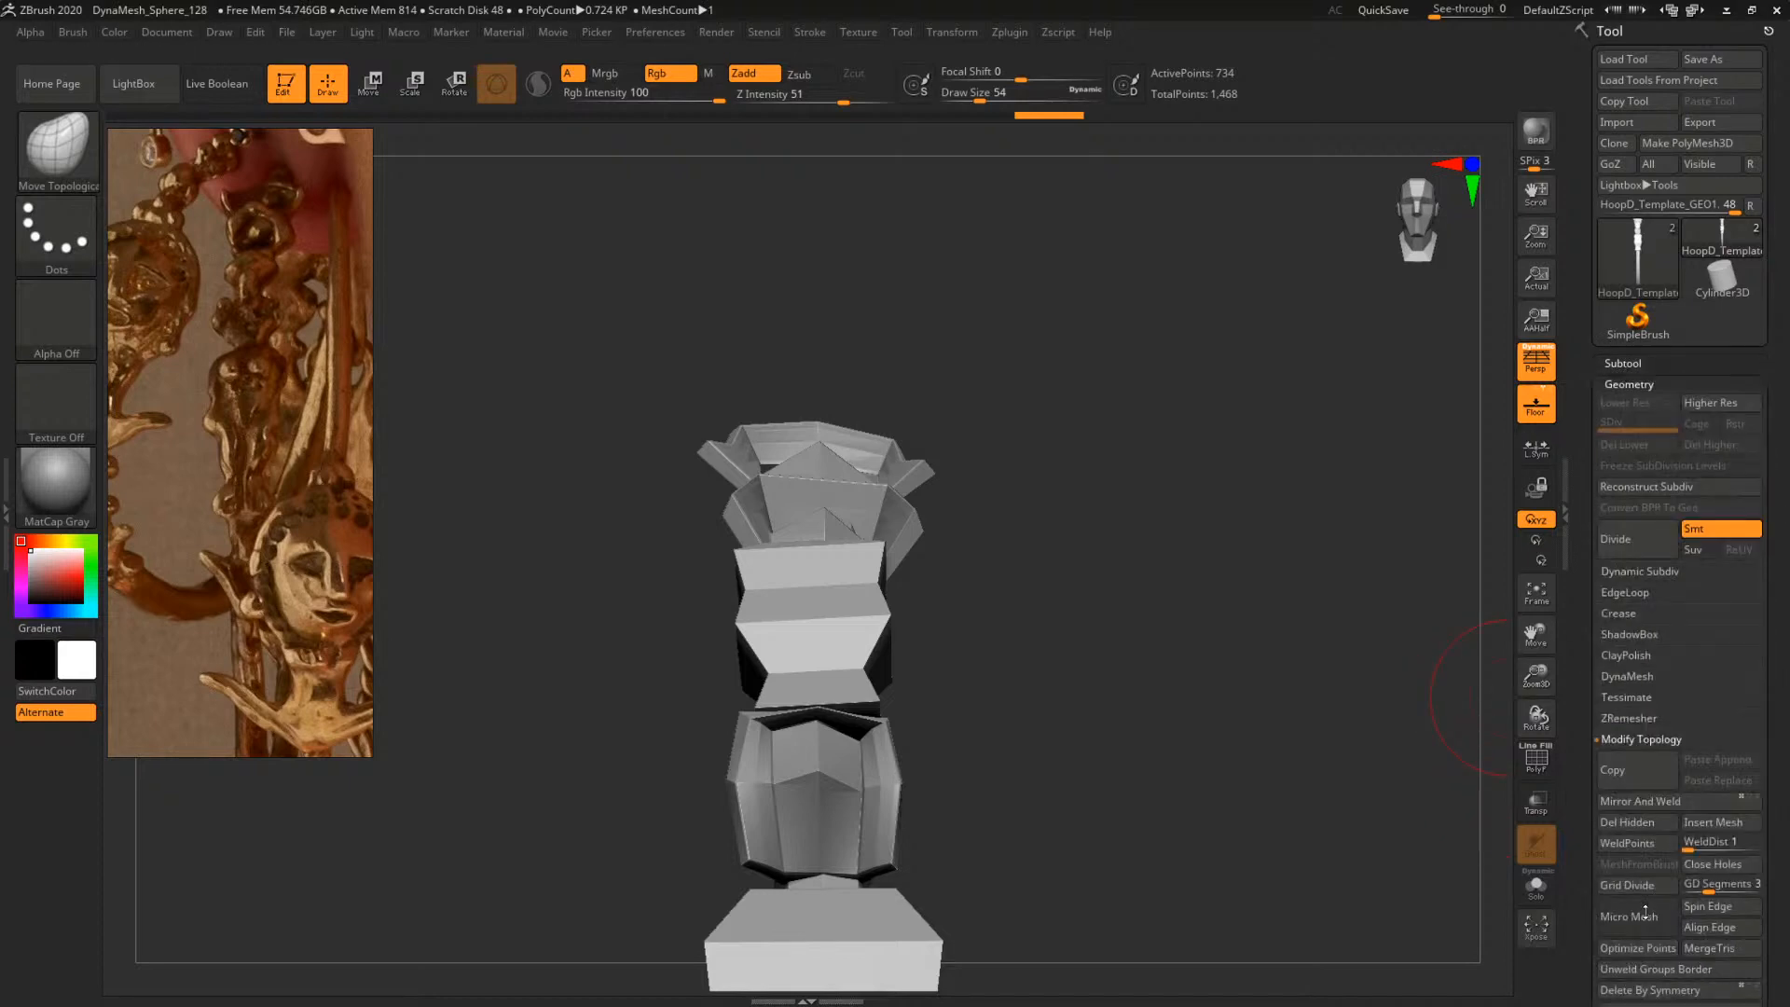
pyautogui.click(1641, 800)
pyautogui.moveTo(1083, 601)
pyautogui.mouseDown()
pyautogui.moveTo(1302, 535)
pyautogui.moveTo(1299, 516)
pyautogui.moveTo(1131, 529)
pyautogui.moveTo(1227, 692)
pyautogui.mouseUp()
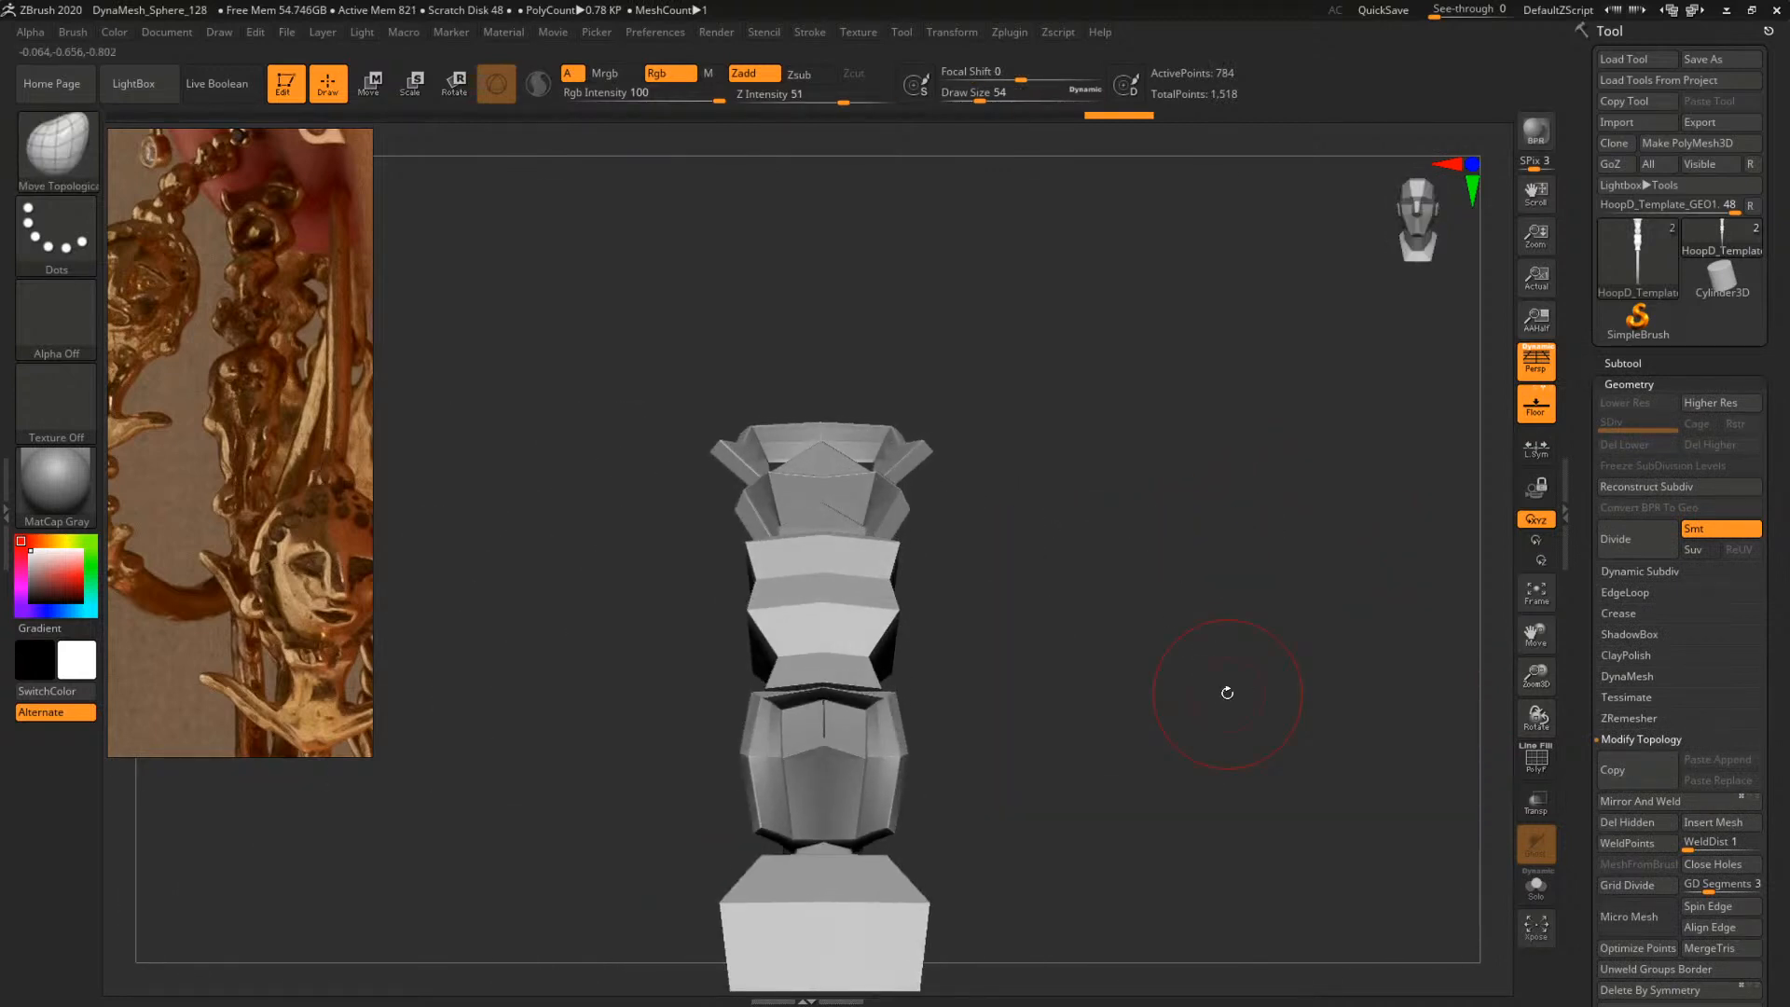
# Reduce the brush draw size to 29 and nudge the front of the small block above the large piece
pyautogui.moveTo(1231, 597)
pyautogui.keyDown('alt'); pyautogui.mouseDown()
pyautogui.moveTo(1214, 464)
pyautogui.moveTo(1277, 468)
pyautogui.mouseUp(); pyautogui.keyUp('alt')
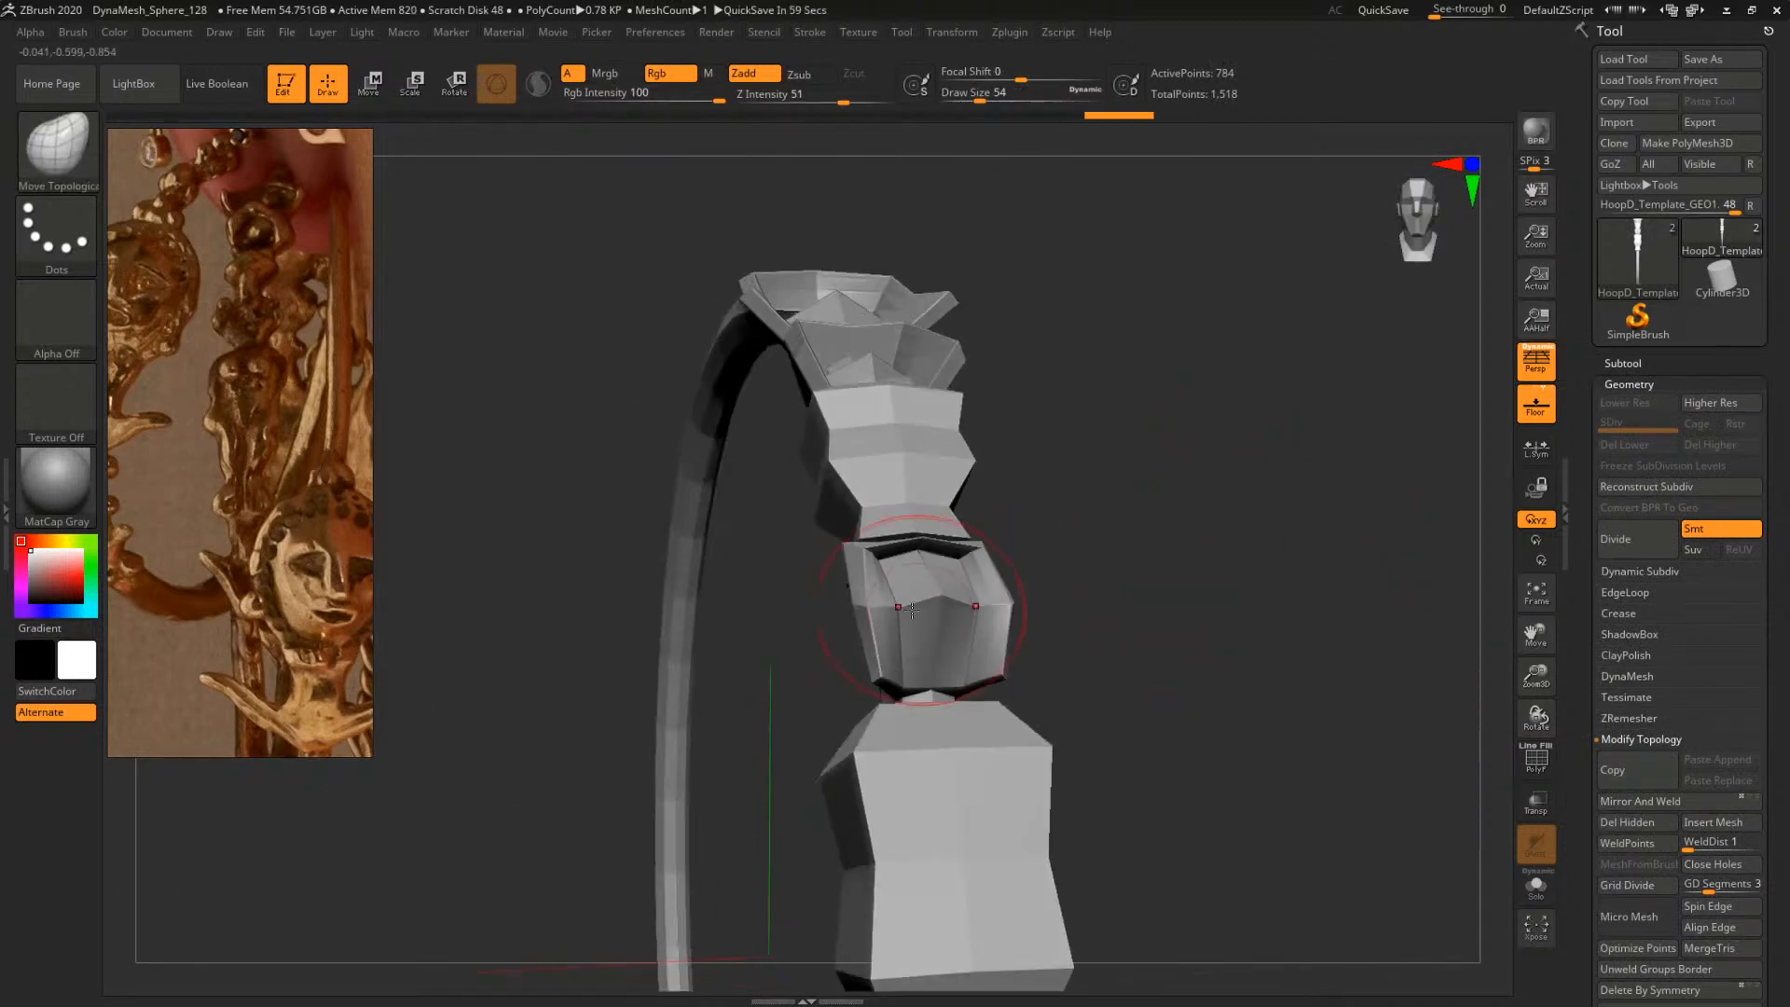
pyautogui.press('space')
pyautogui.moveTo(941, 606); pyautogui.dragTo(936, 589)
pyautogui.moveTo(1045, 550)
pyautogui.mouseDown()
pyautogui.moveTo(1087, 519)
pyautogui.moveTo(1159, 512)
pyautogui.moveTo(1053, 559)
pyautogui.moveTo(1138, 539)
pyautogui.moveTo(1078, 571)
pyautogui.moveTo(1192, 561)
pyautogui.moveTo(1190, 519)
pyautogui.mouseUp()
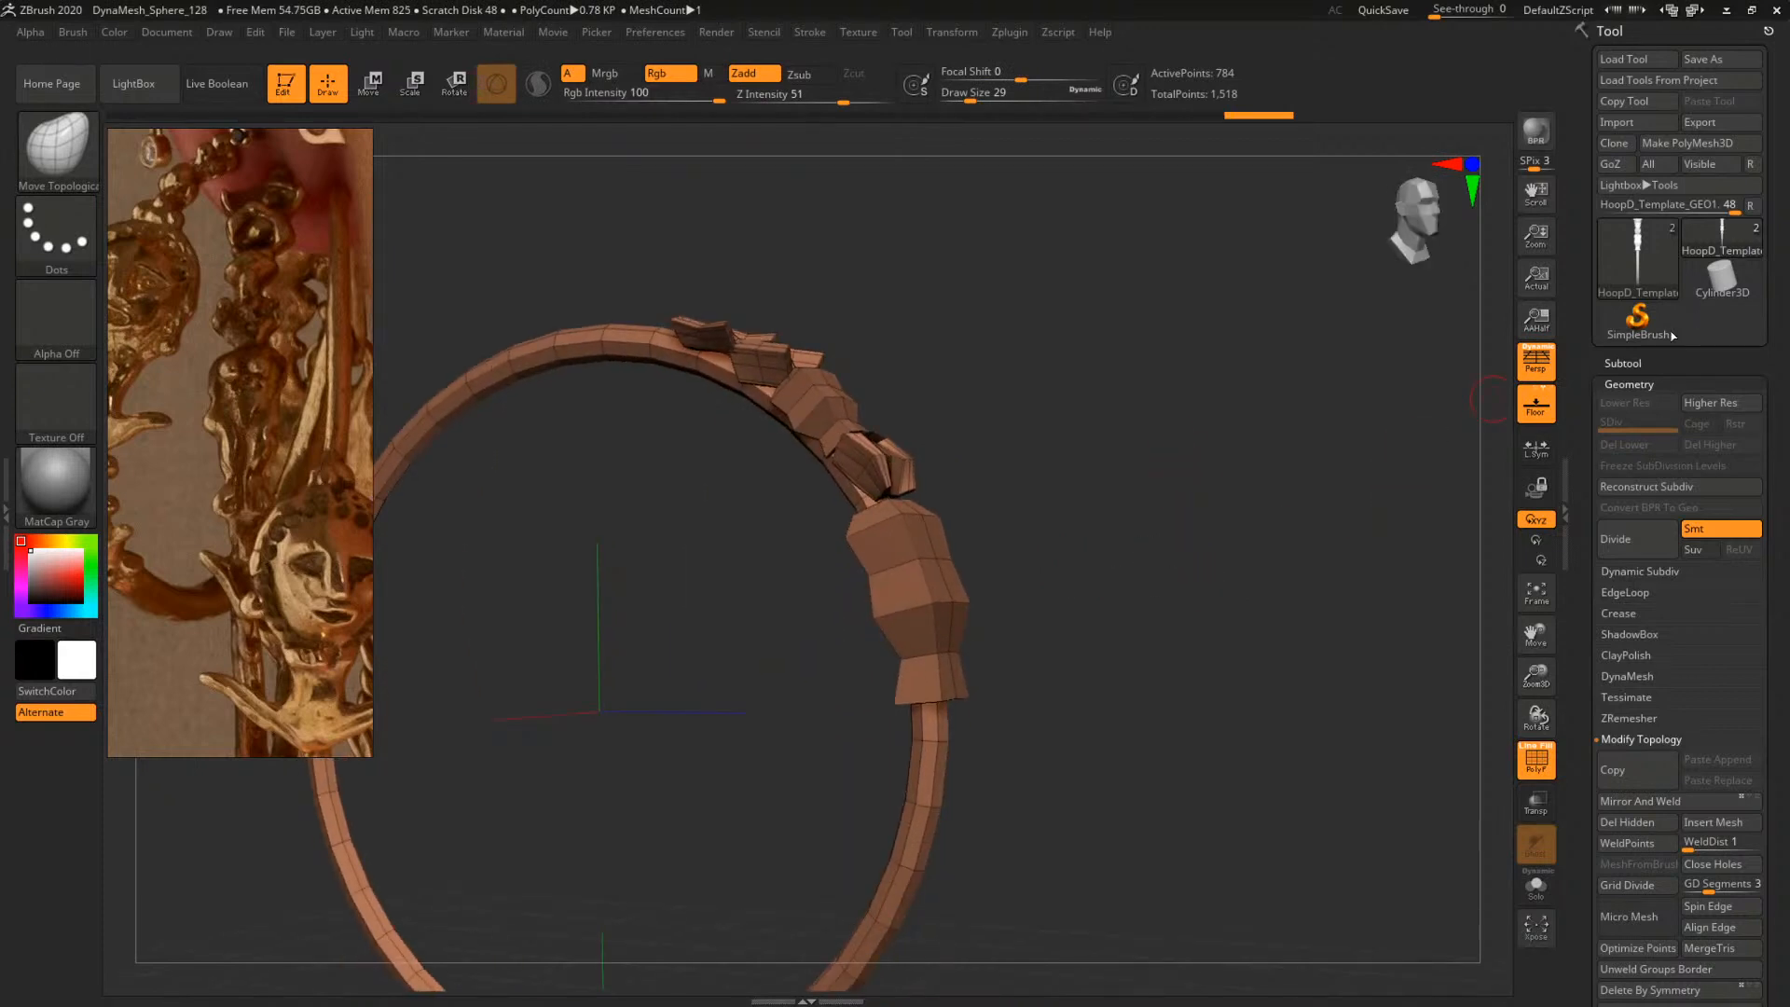
# Try remeshing the hoop with ZRemesher at a target polygons count of 5, inspect the mesh and undo it
pyautogui.scroll(-2, 1661, 909)
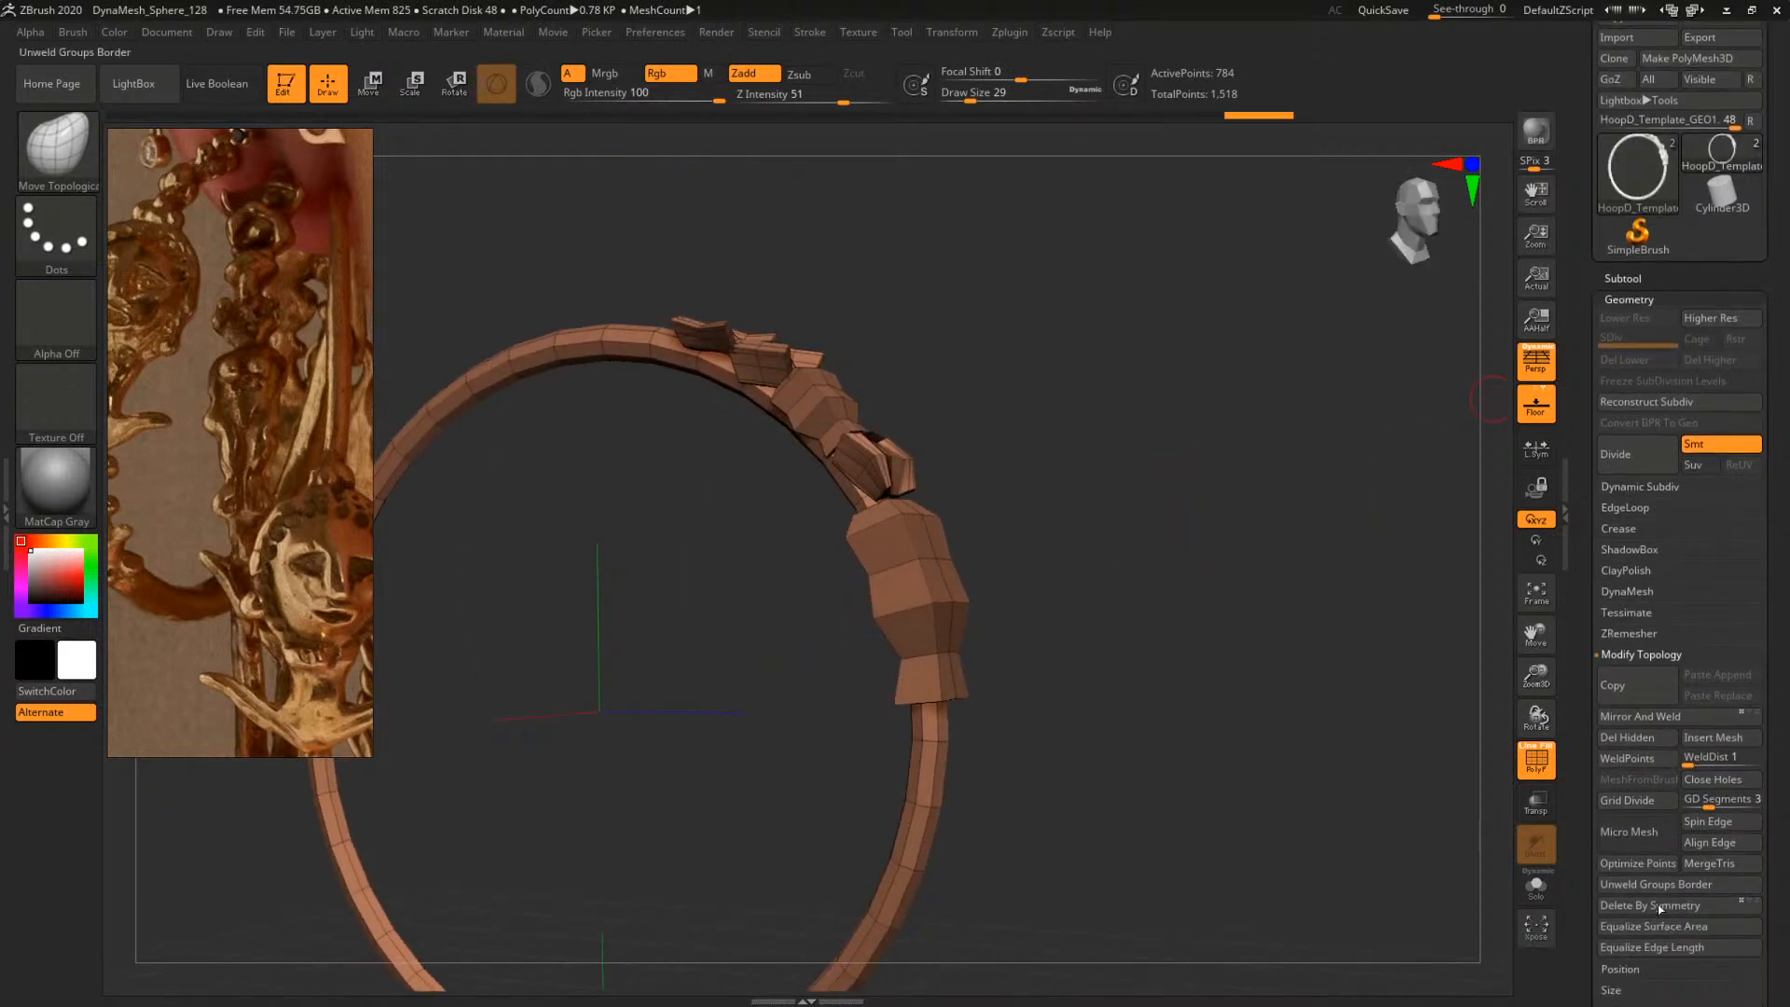
pyautogui.moveTo(1787, 887); pyautogui.dragTo(1781, 765)
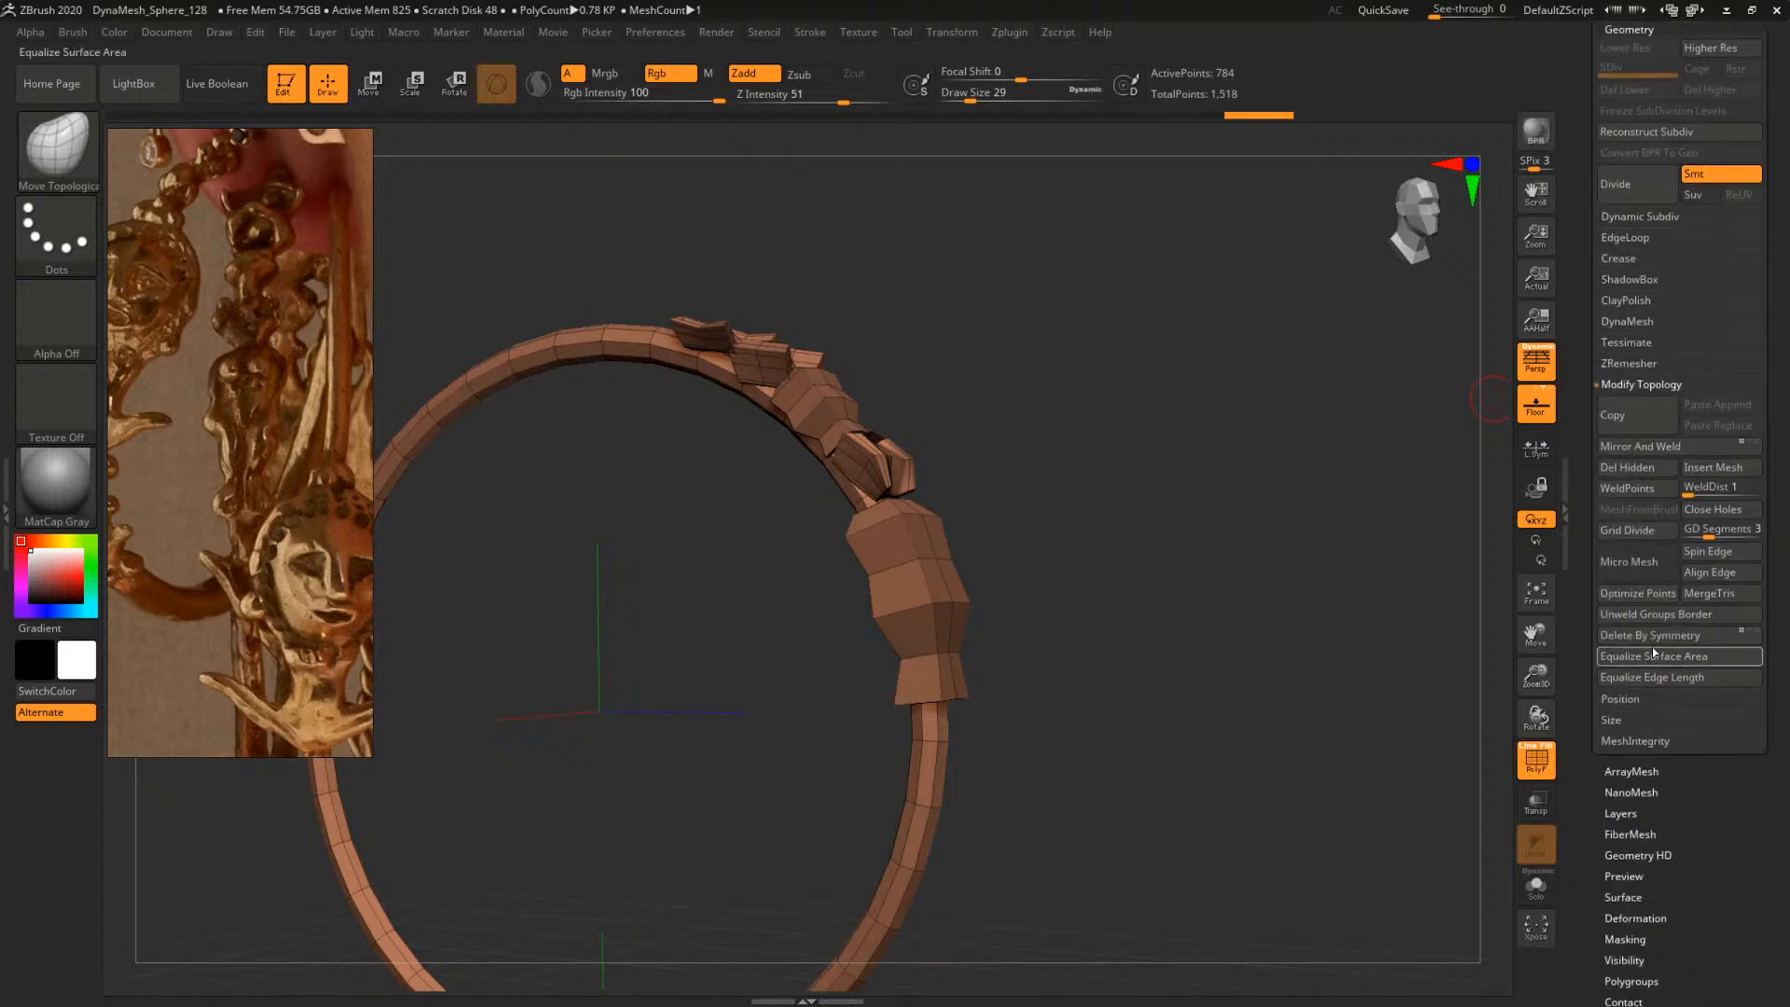
pyautogui.click(1612, 363)
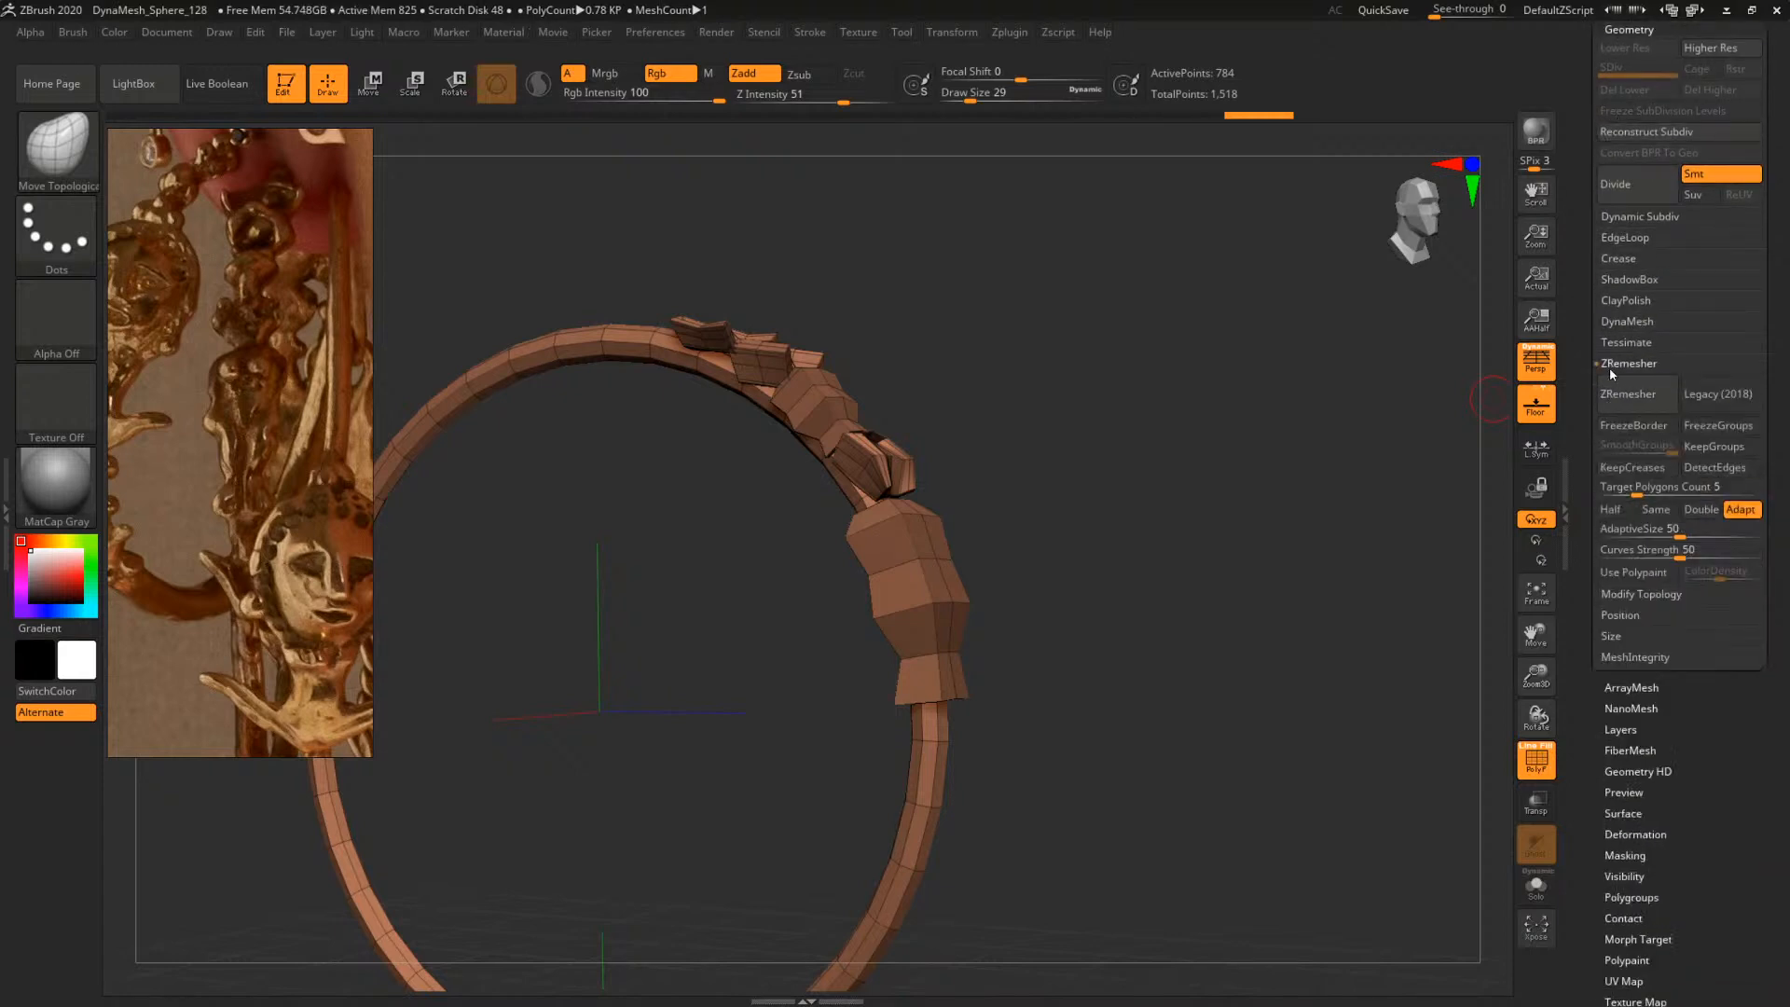
pyautogui.click(1630, 391)
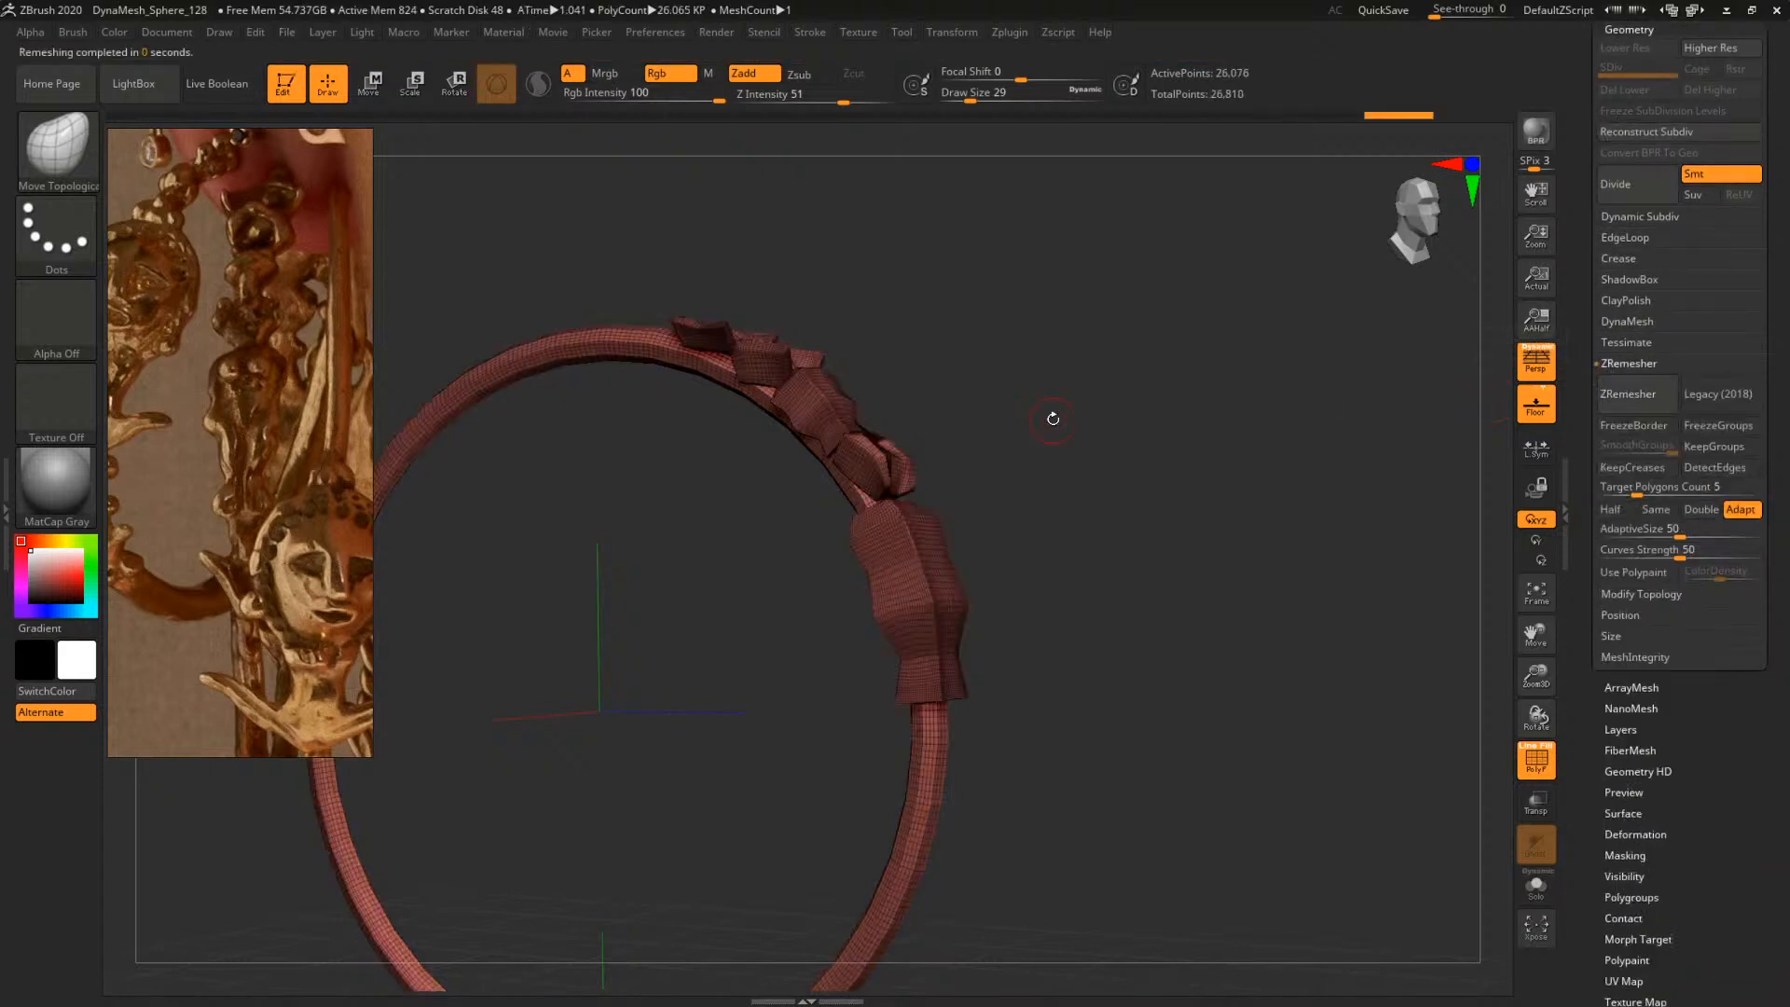
pyautogui.moveTo(1167, 511)
pyautogui.mouseDown()
pyautogui.moveTo(1127, 512)
pyautogui.moveTo(1147, 517)
pyautogui.mouseUp()
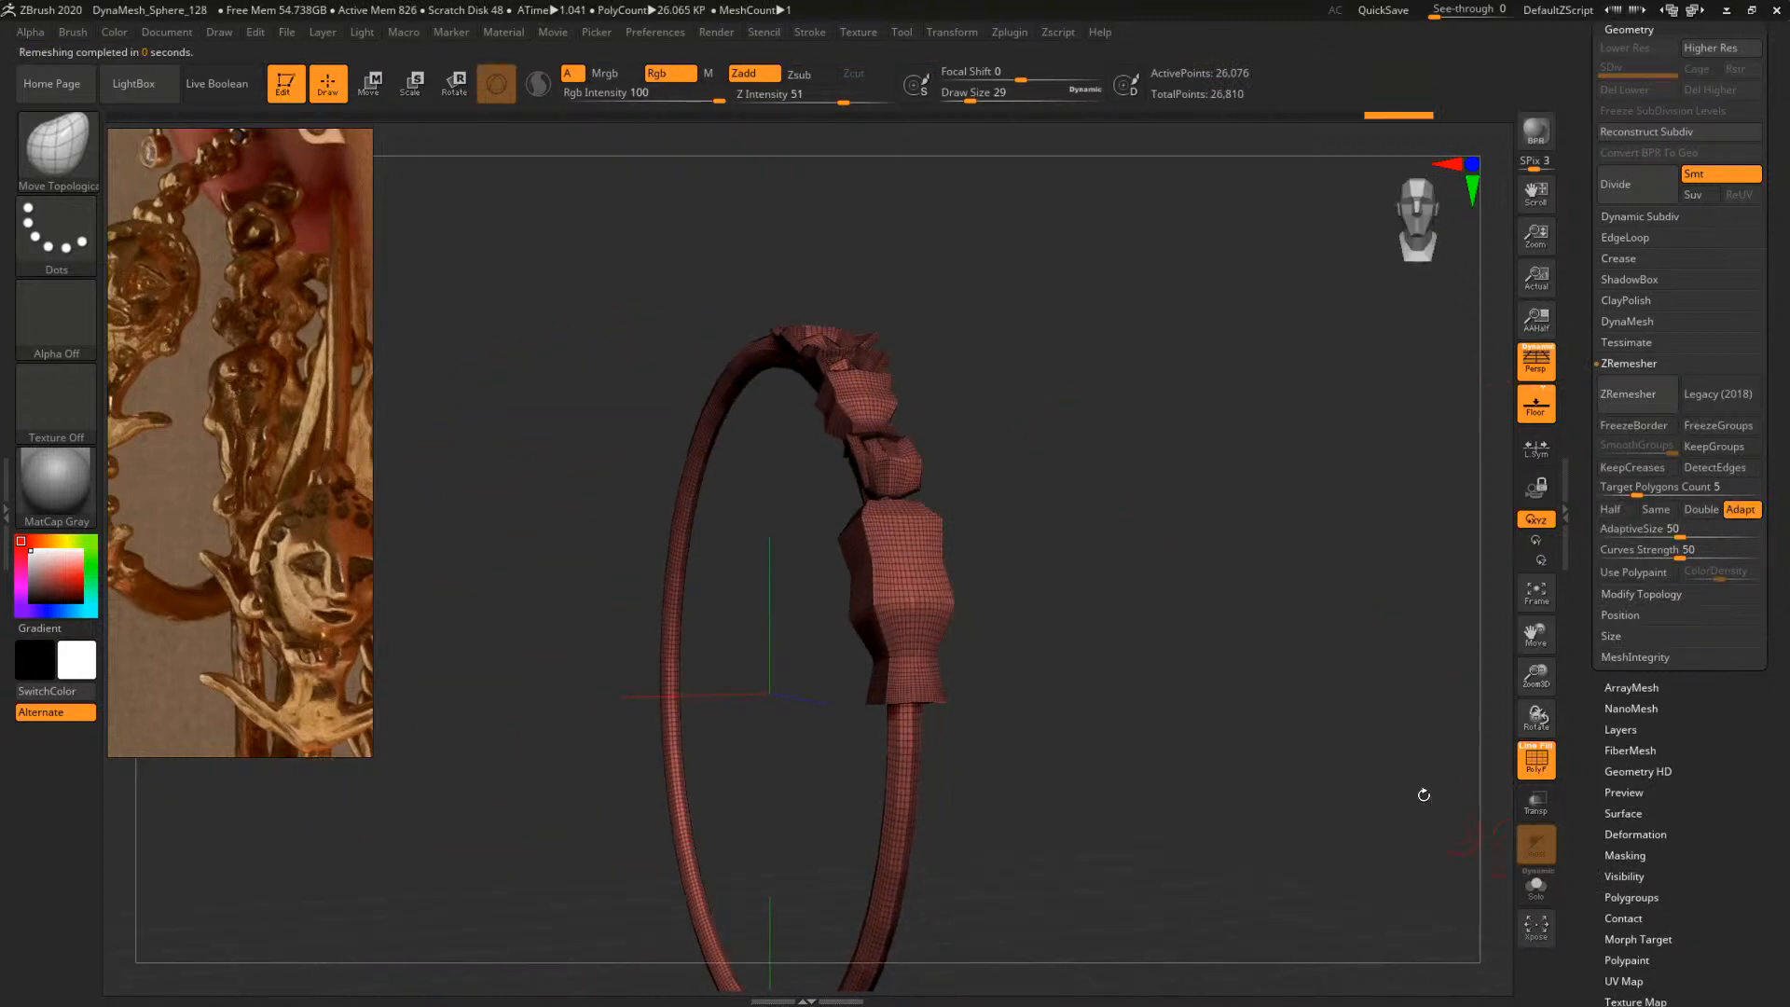
pyautogui.keyDown('shift'); pyautogui.moveTo(1424, 795); pyautogui.dragTo(1311, 699); pyautogui.keyUp('shift')
pyautogui.hotkey('shift', 'f')
pyautogui.keyDown('alt'); pyautogui.moveTo(1166, 434); pyautogui.dragTo(1205, 554); pyautogui.keyUp('alt')
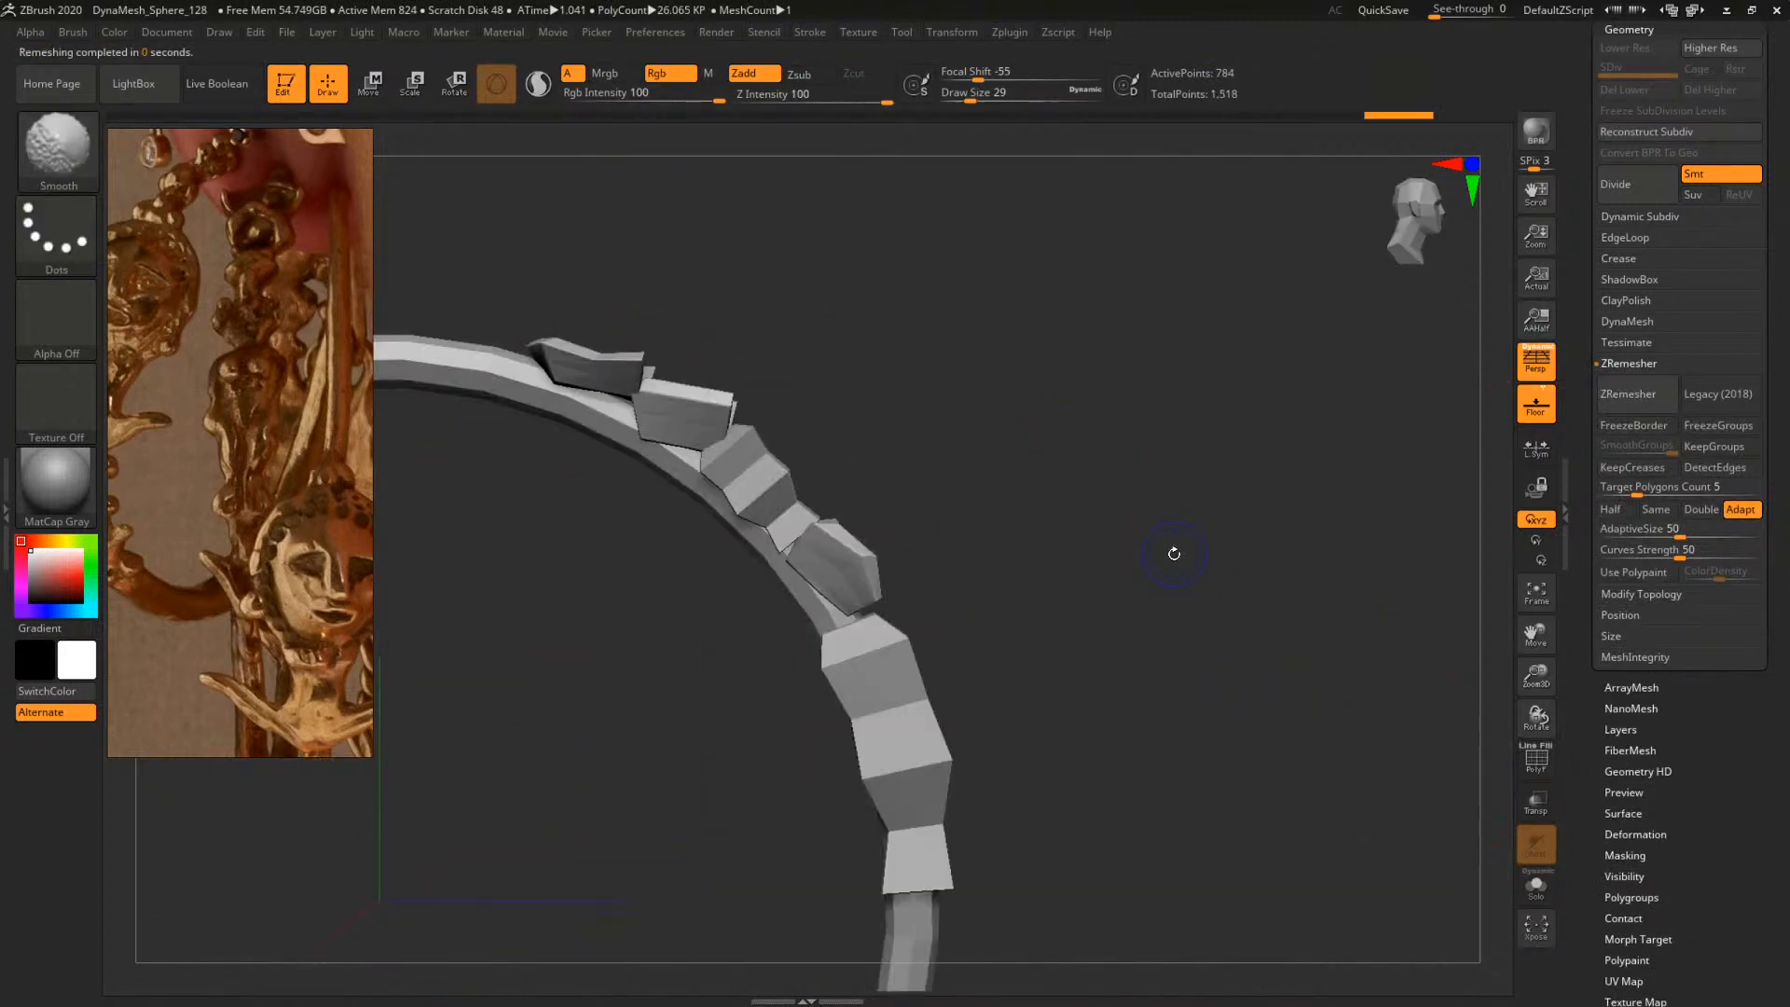
# Show the wireframe and try ZRemesher on the hoop with the target polygons count set to 2
pyautogui.hotkey('shift', 'f')
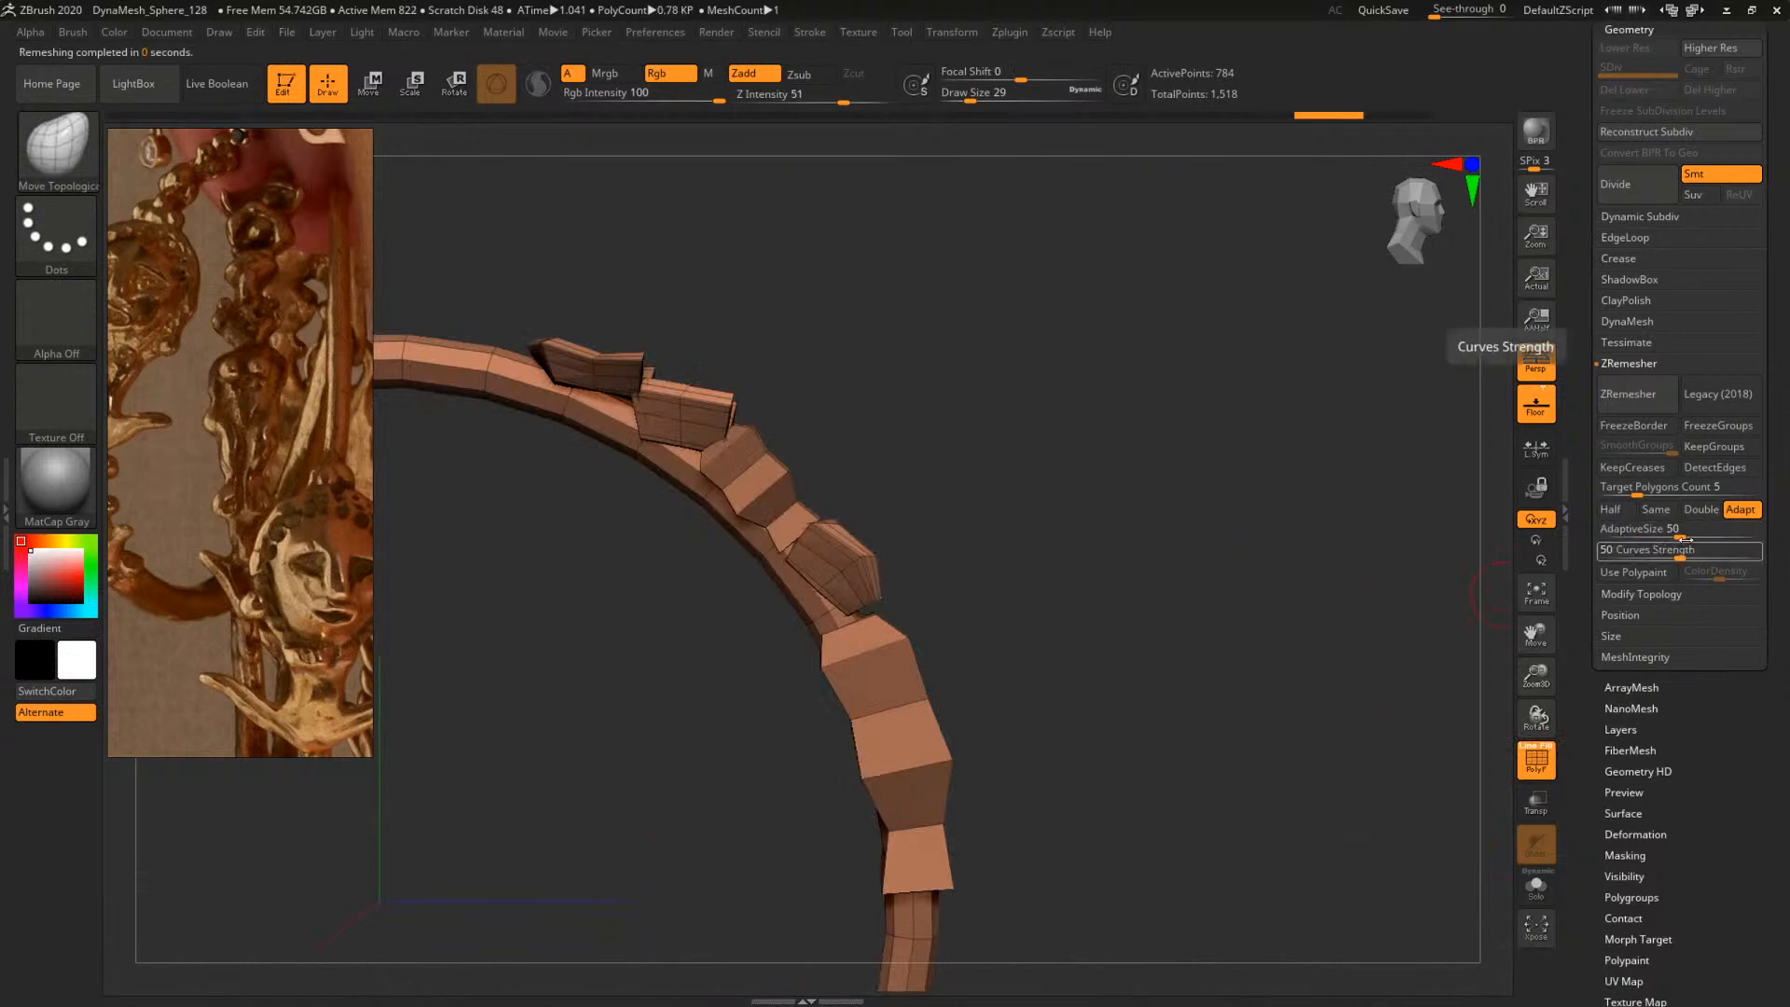
pyautogui.click(1661, 485)
pyautogui.write('2')
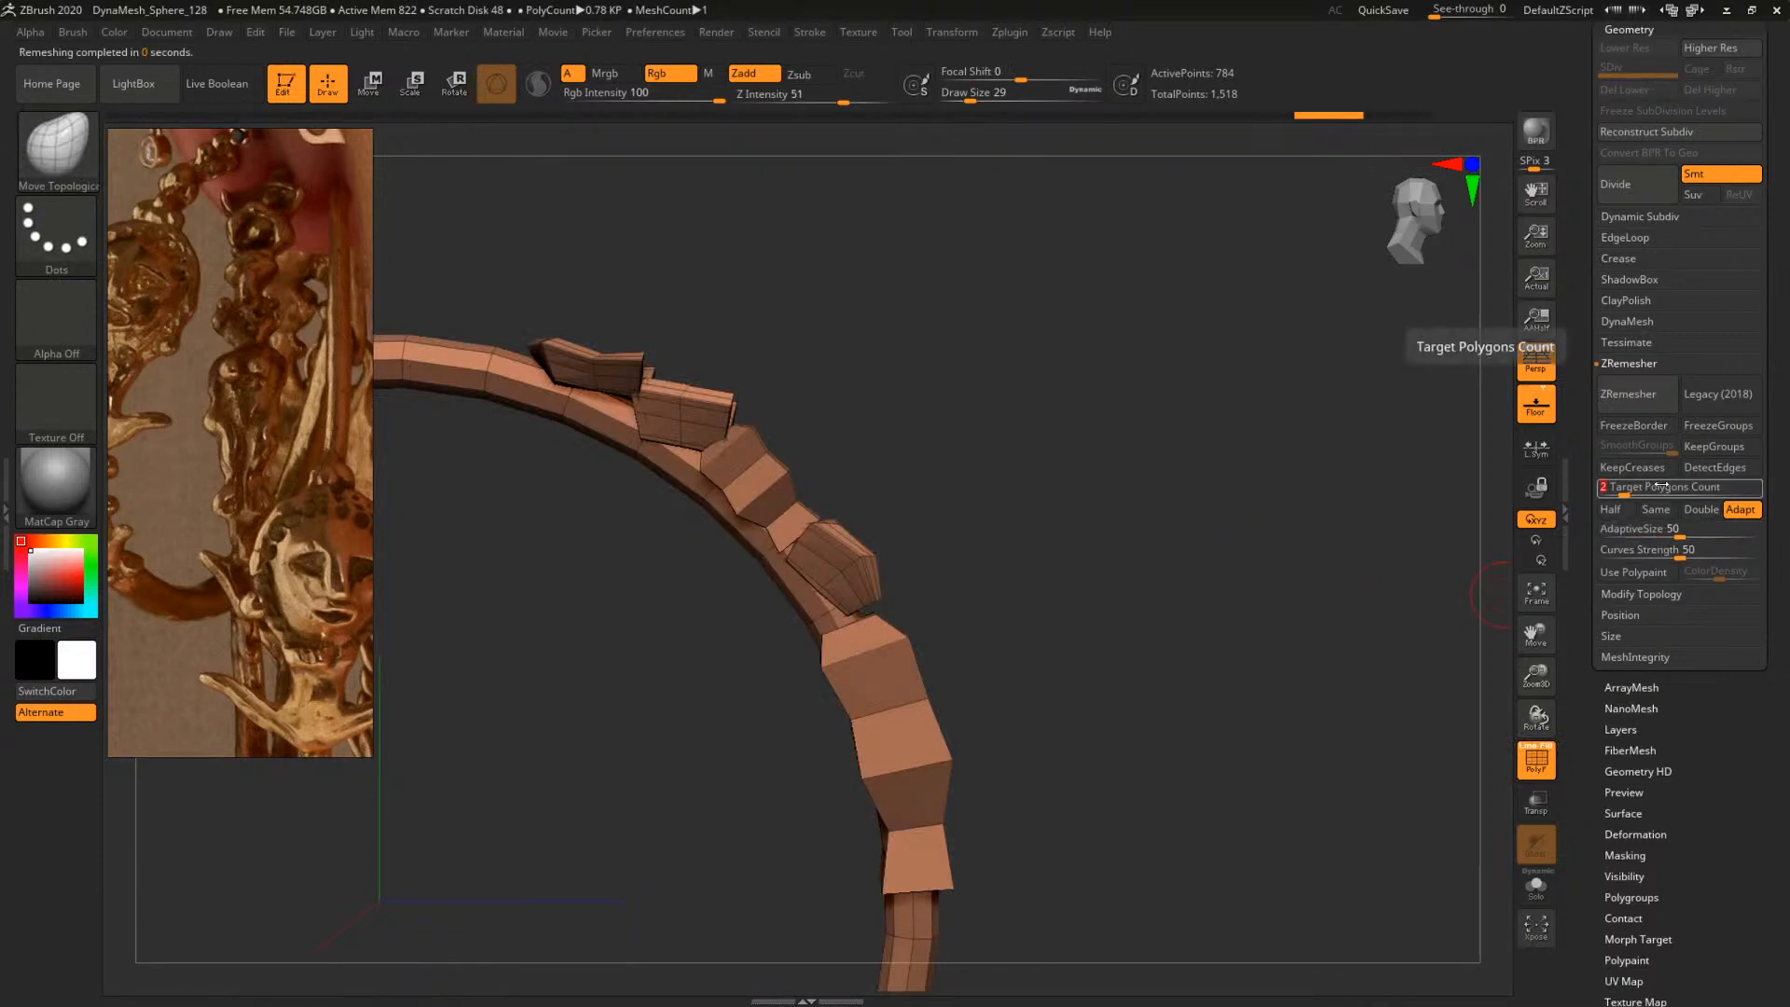
pyautogui.press('Return')
pyautogui.click(1633, 401)
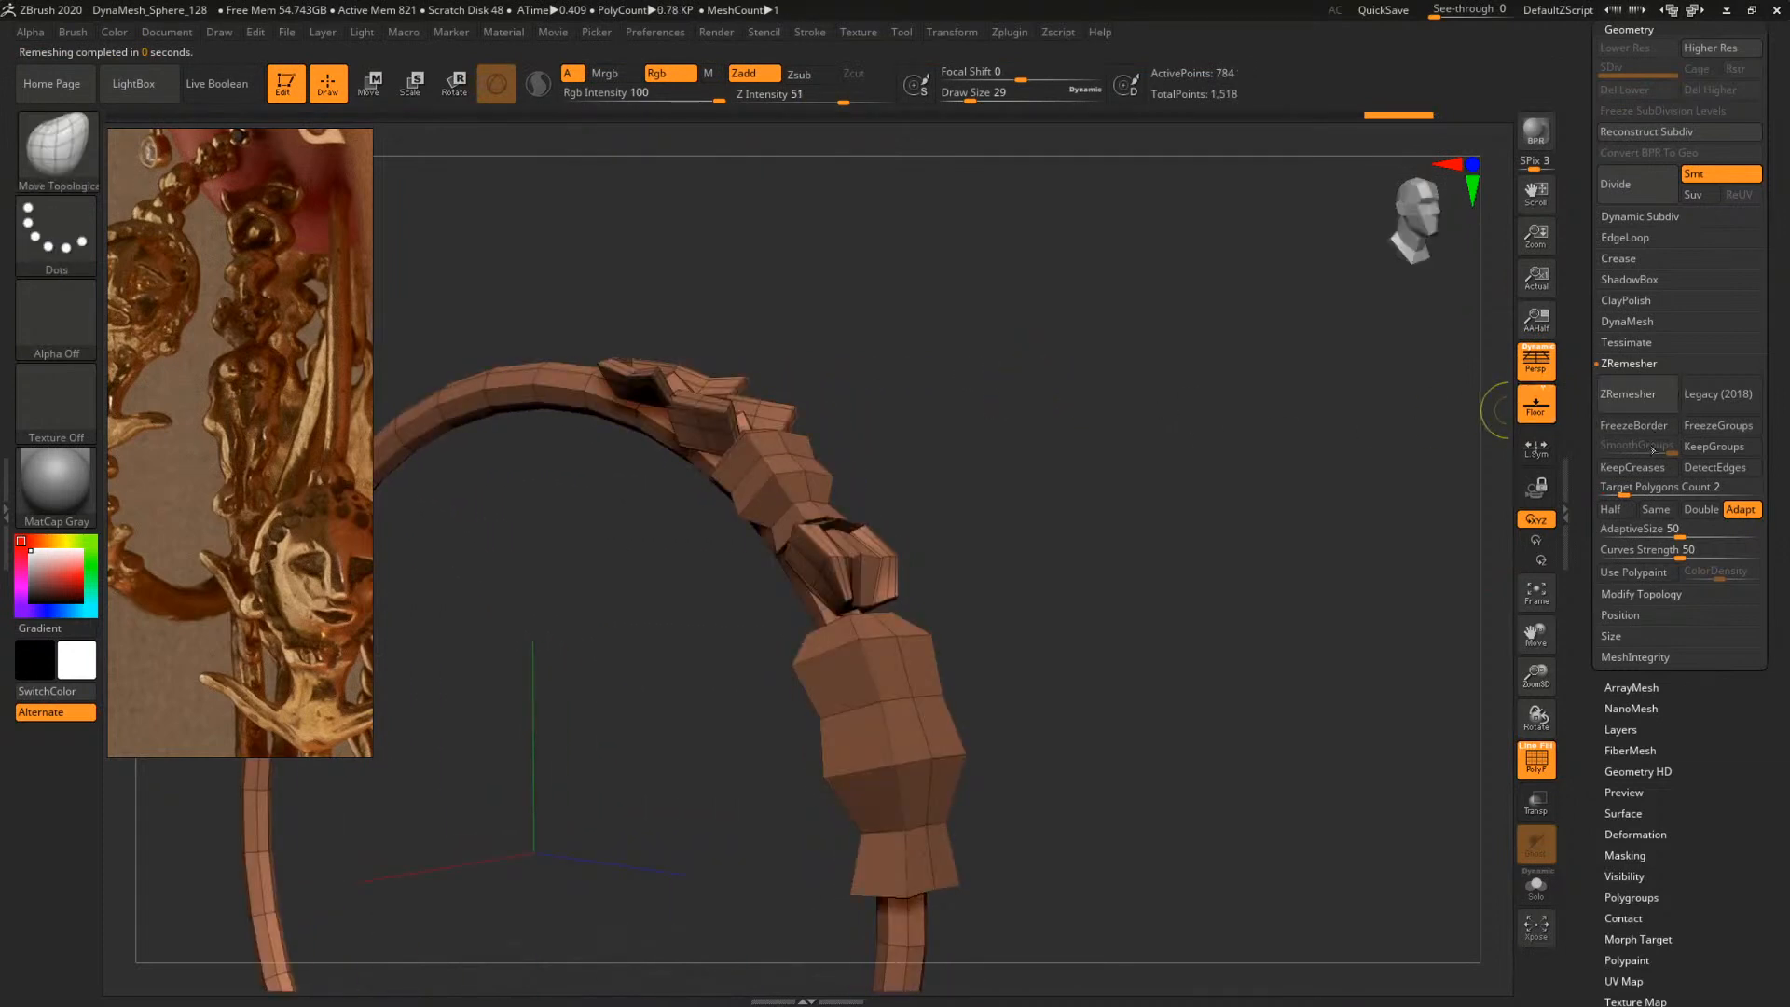
# Remesh the hoop with ZRemesher at a target polygons count of 0.5 and turn off the wireframe display
pyautogui.click(1645, 488)
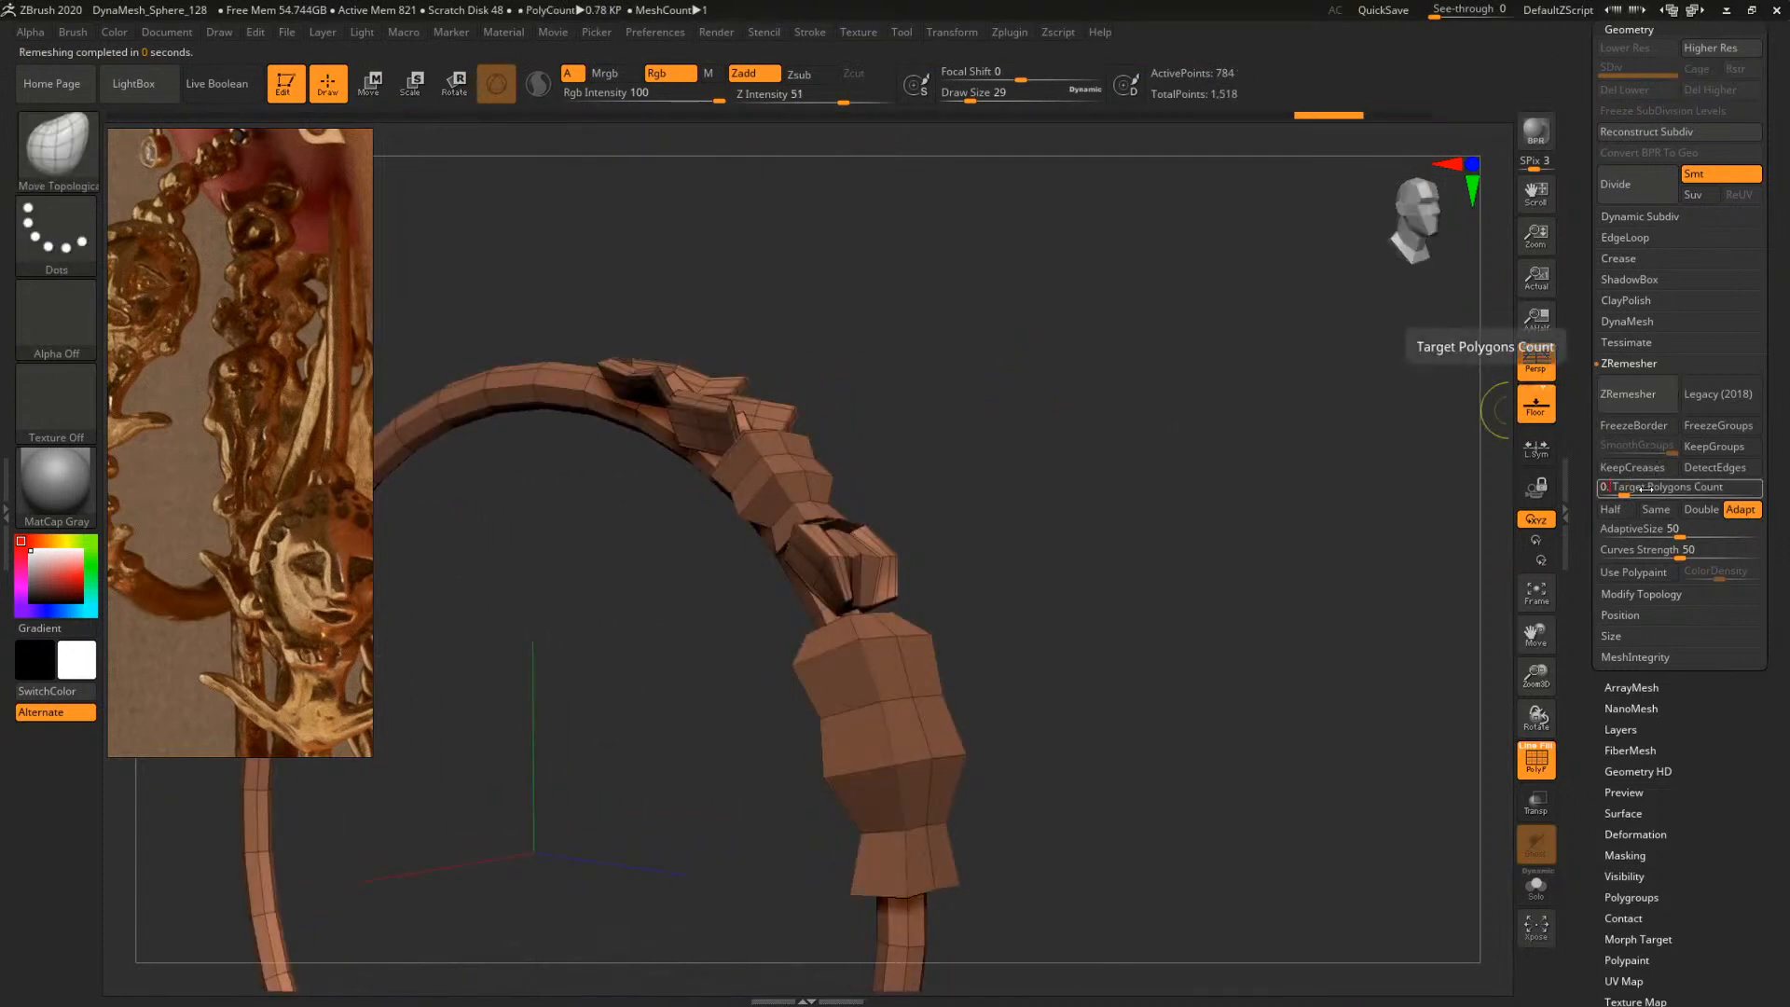
pyautogui.write('0.5')
pyautogui.press('Return')
pyautogui.click(1633, 394)
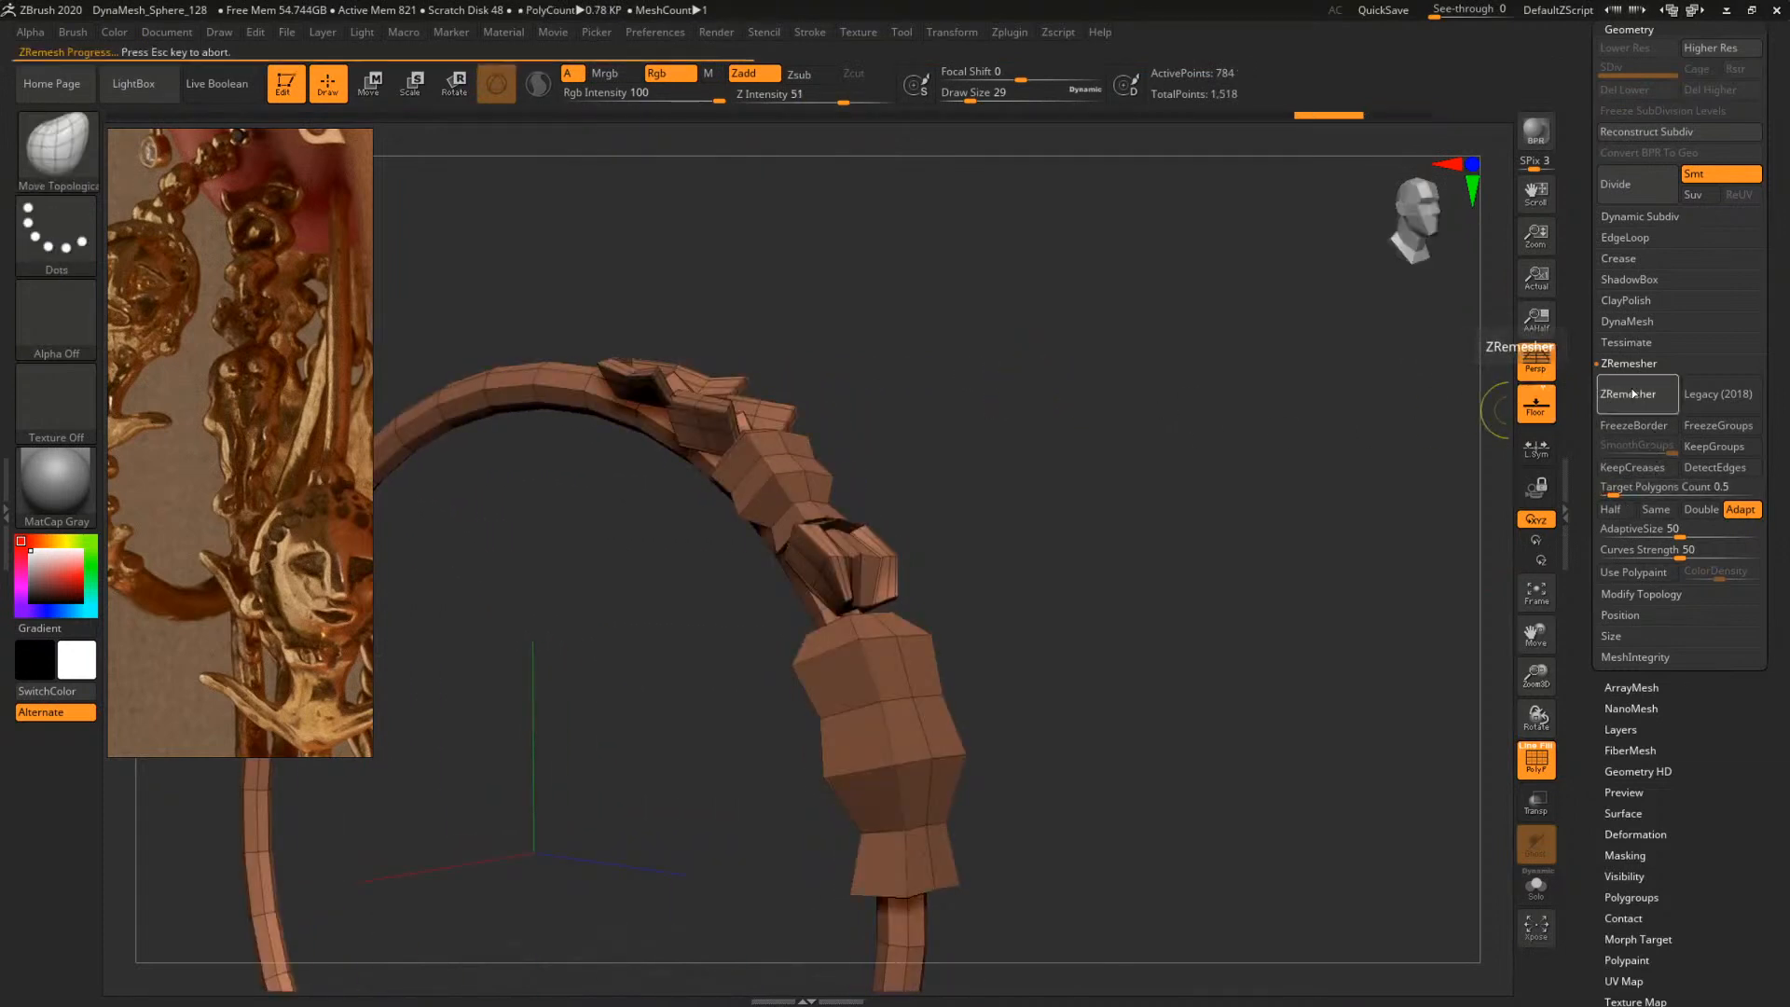
pyautogui.moveTo(1174, 420); pyautogui.dragTo(1259, 591)
pyautogui.hotkey('shift', 'f')
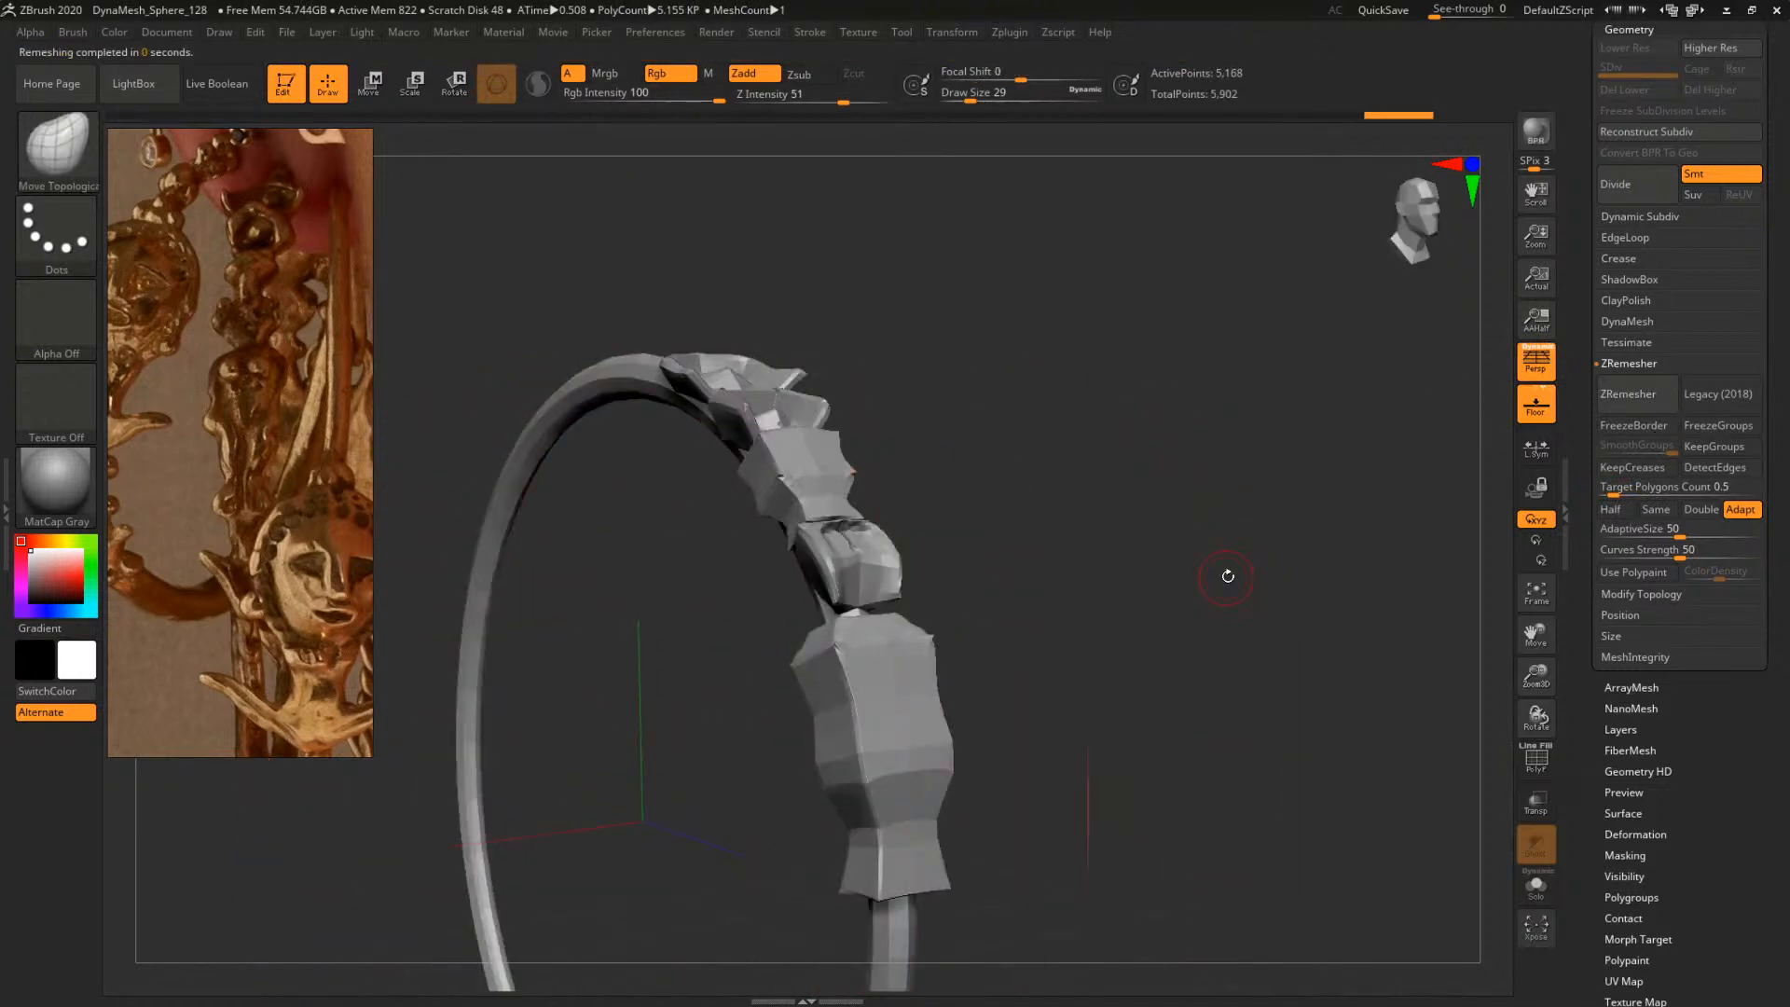
pyautogui.moveTo(1147, 455); pyautogui.dragTo(1239, 588)
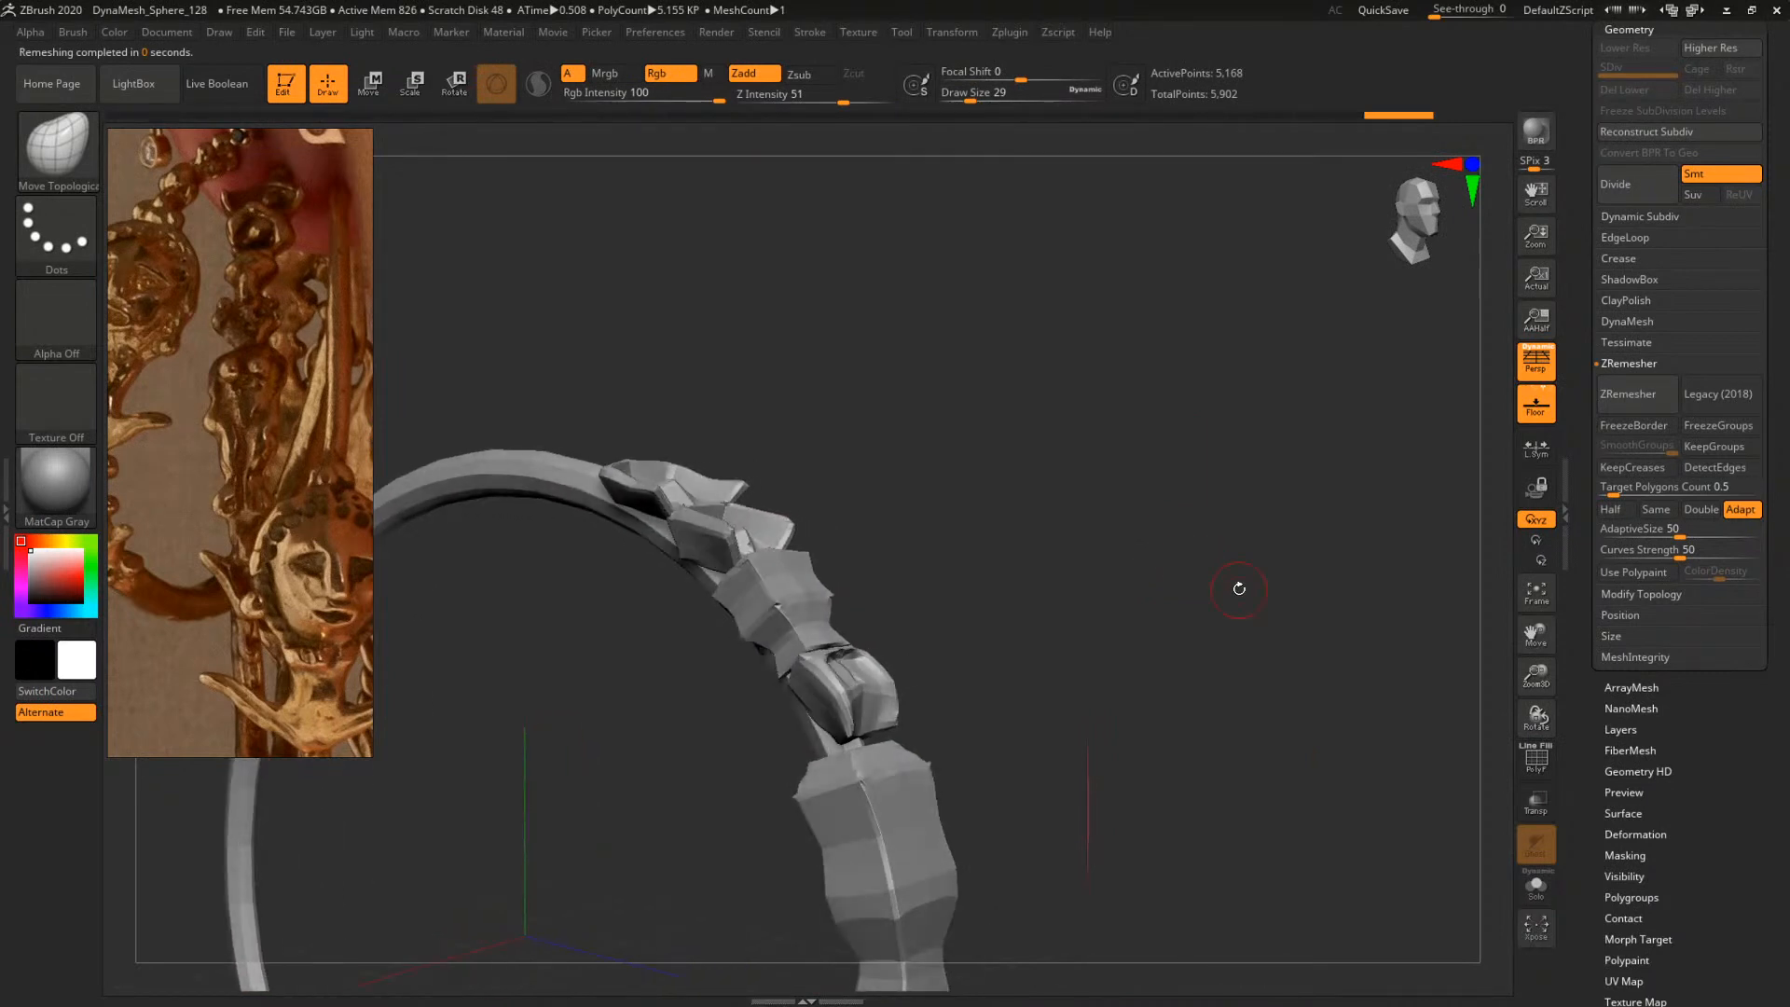
# View the open cups from above and select the ClayTubes brush
pyautogui.moveTo(1045, 493)
pyautogui.mouseDown()
pyautogui.moveTo(1082, 550)
pyautogui.moveTo(1150, 523)
pyautogui.moveTo(1299, 617)
pyautogui.moveTo(1159, 592)
pyautogui.mouseUp()
pyautogui.press('b')
pyautogui.press('c')
pyautogui.press('t')
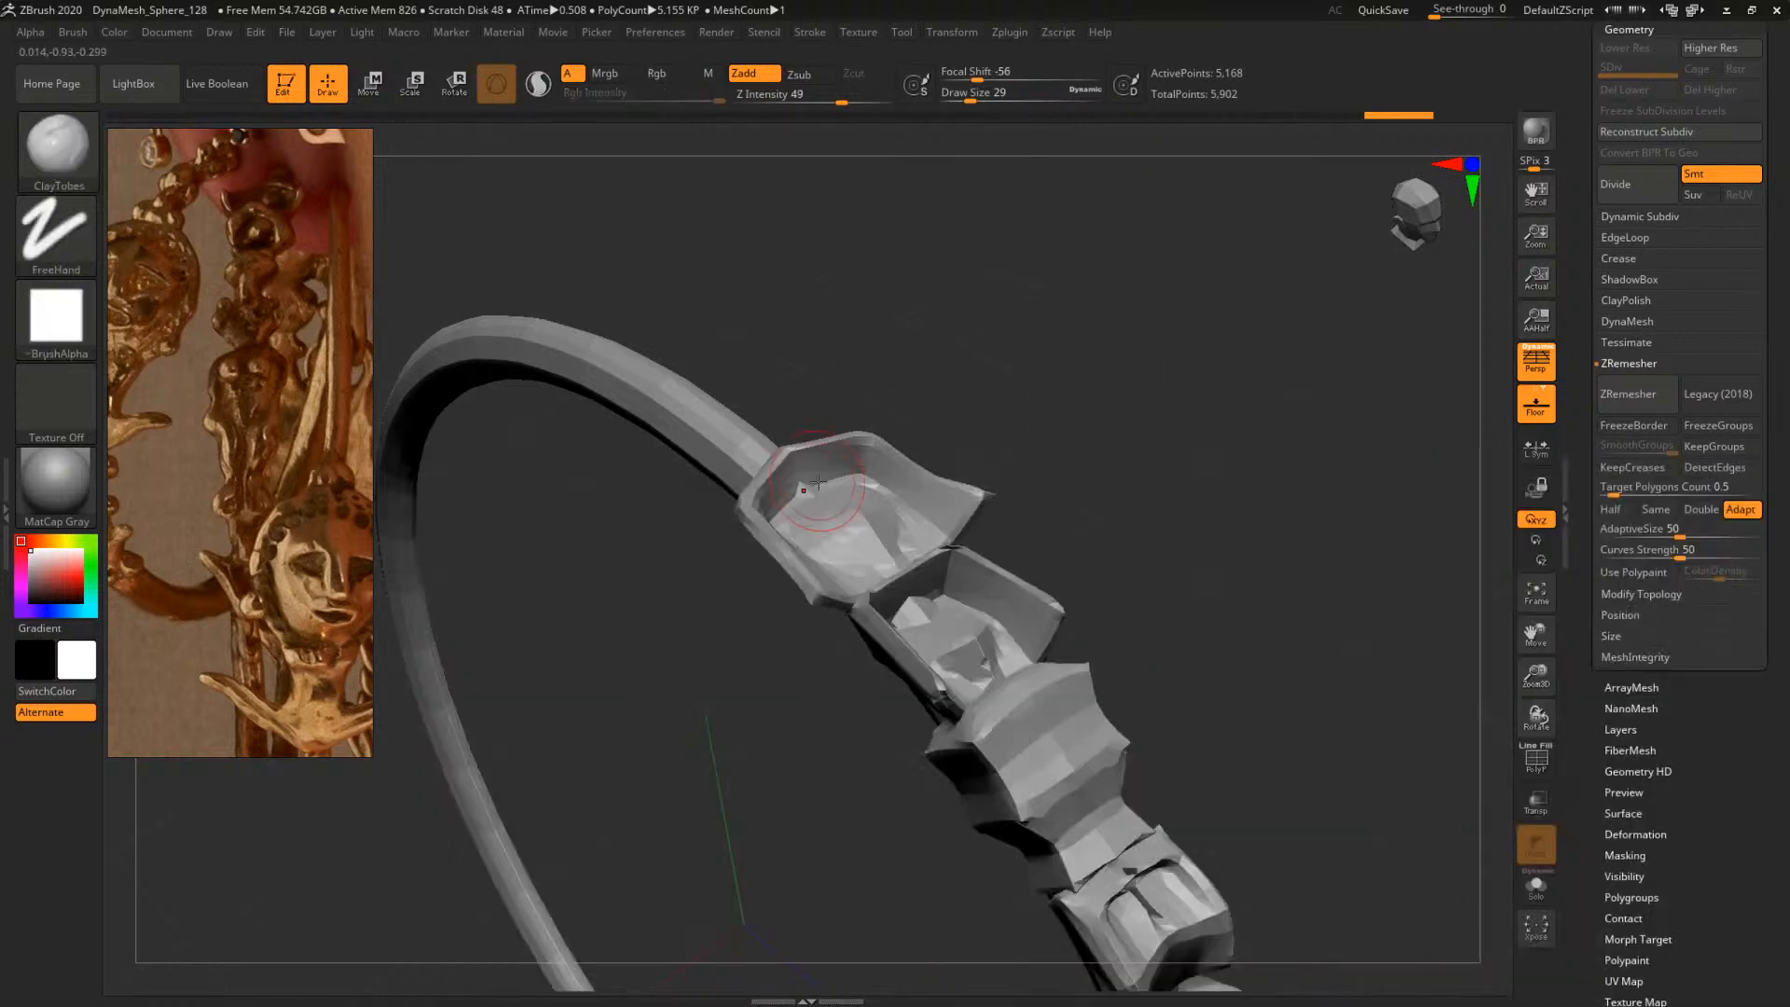
# Soften the ClayTubes alpha's edges with an Rf of 13 and set the ClayBuildup brush's alpha to Alpha 06
pyautogui.click(31, 34)
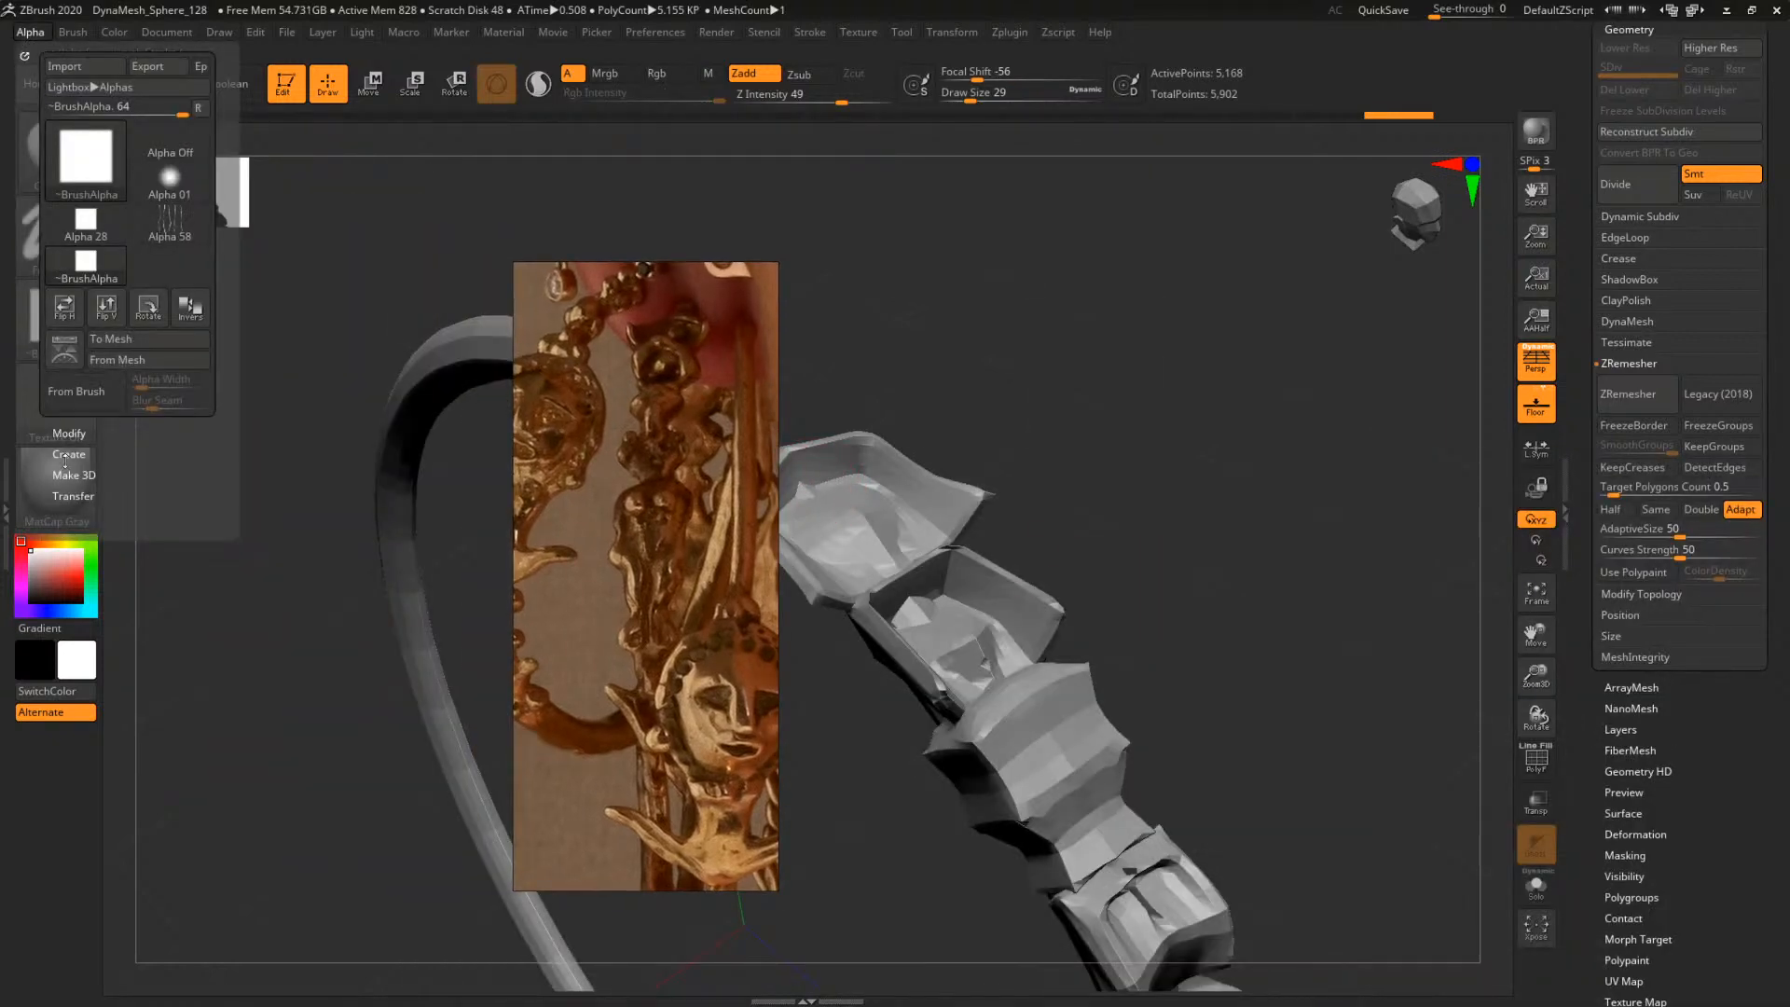
pyautogui.click(69, 433)
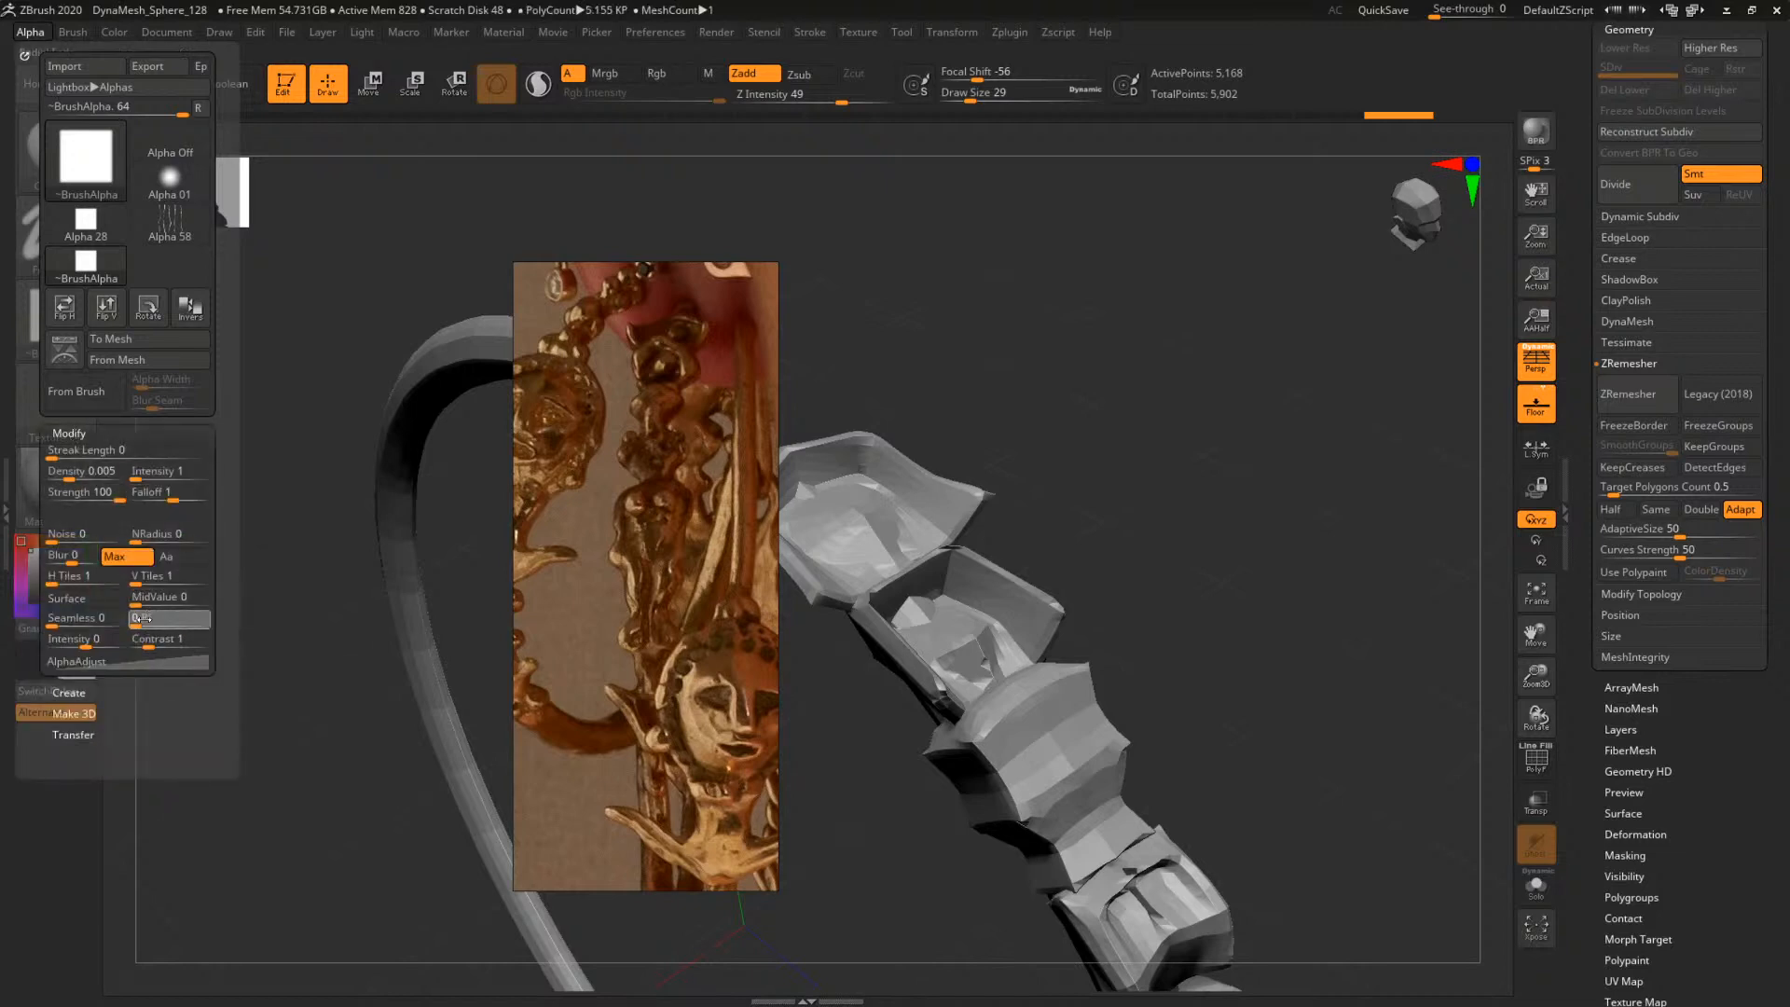
pyautogui.moveTo(160, 620); pyautogui.dragTo(166, 617)
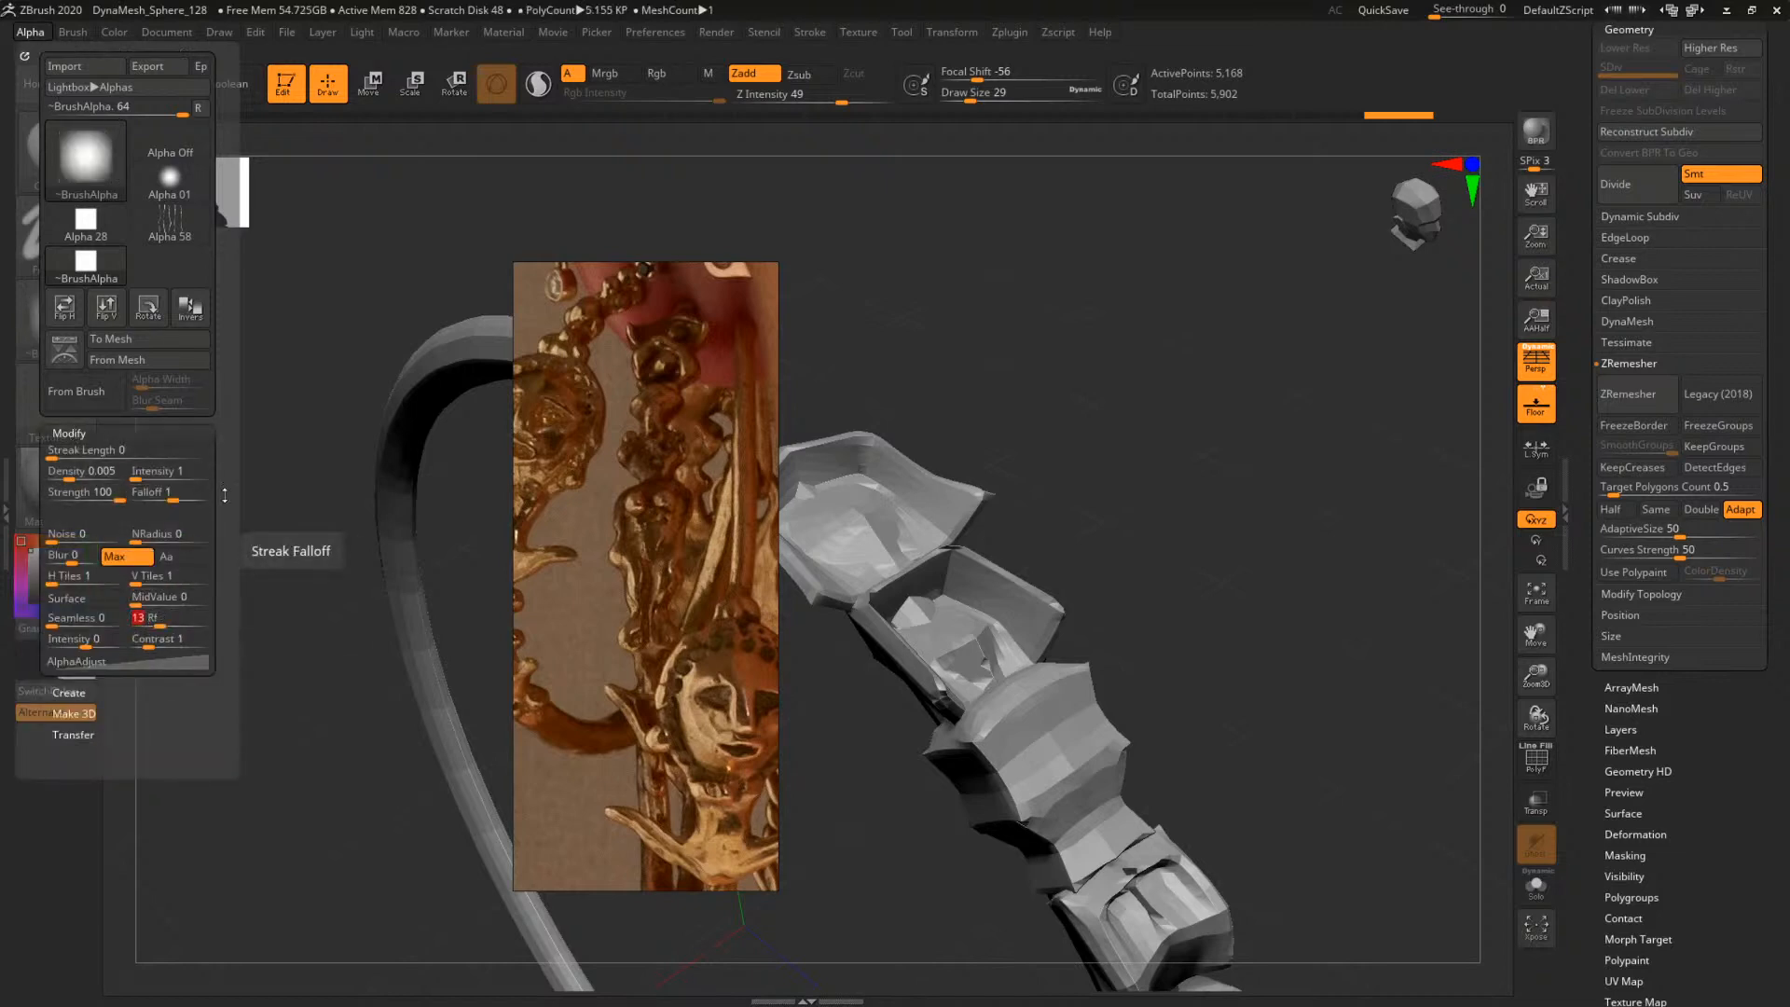
pyautogui.click(56, 317)
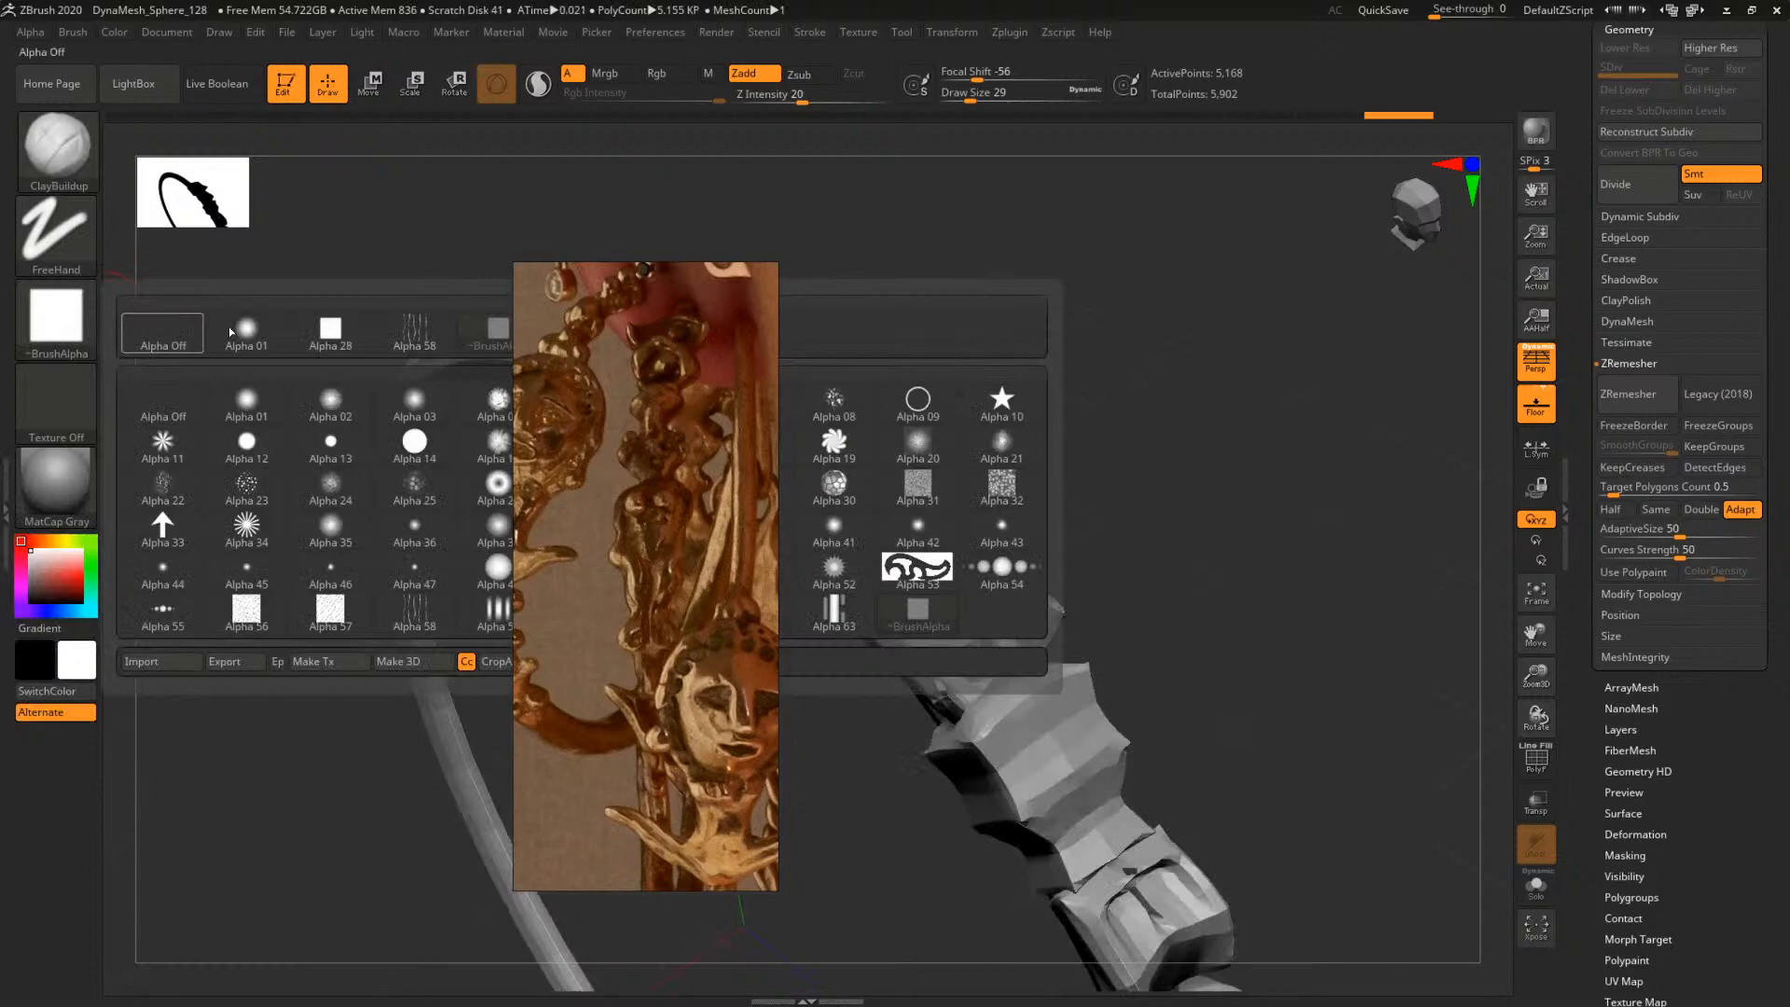
pyautogui.click(499, 401)
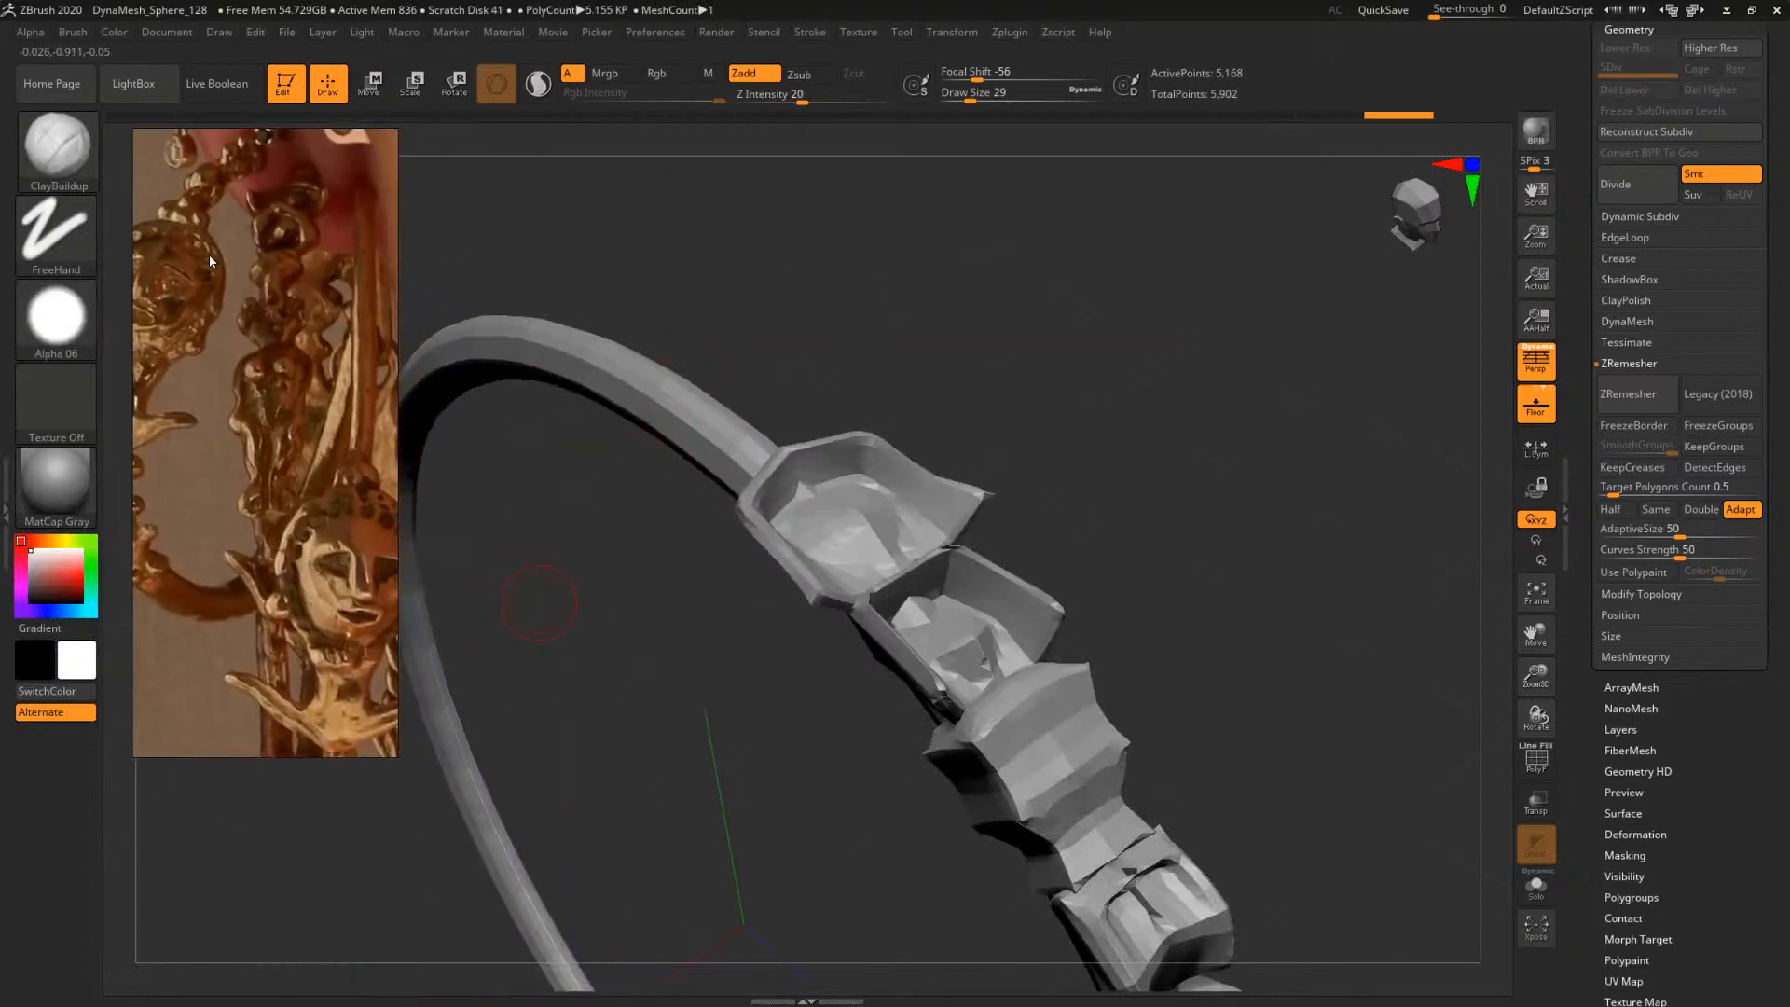
# Build up a round bump inside the hoop's upper cup with the ClayTubes brush at a draw size of 20
pyautogui.moveTo(1142, 400)
pyautogui.mouseDown()
pyautogui.moveTo(1147, 379)
pyautogui.moveTo(1189, 424)
pyautogui.moveTo(1176, 451)
pyautogui.mouseUp()
pyautogui.press('b')
pyautogui.press('c')
pyautogui.press('t')
pyautogui.keyDown('alt'); pyautogui.moveTo(1106, 271); pyautogui.dragTo(1123, 397); pyautogui.keyUp('alt')
pyautogui.press('space')
pyautogui.press('space')
pyautogui.click(827, 512)
pyautogui.moveTo(827, 511); pyautogui.dragTo(823, 532)
pyautogui.press('space')
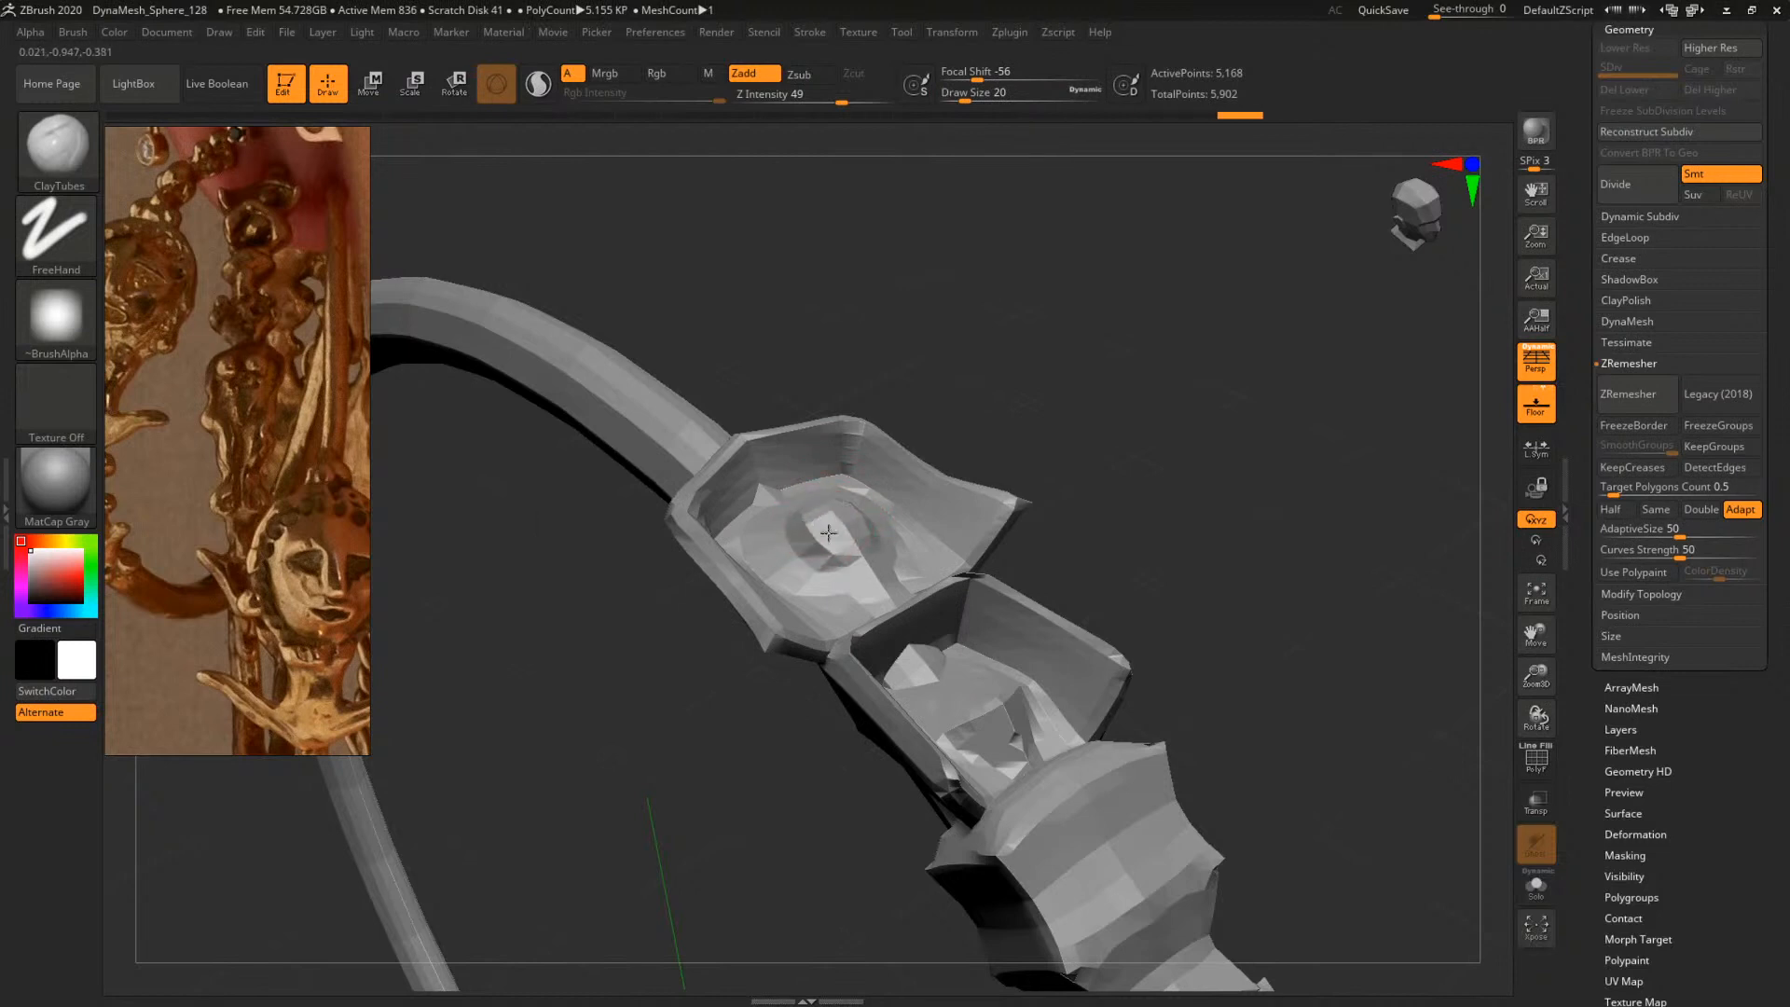
# Try further ClayTubes strokes on the upper cup at a draw size of 16 and undo them
pyautogui.moveTo(998, 458)
pyautogui.mouseDown()
pyautogui.moveTo(1107, 400)
pyautogui.moveTo(999, 484)
pyautogui.moveTo(981, 521)
pyautogui.moveTo(980, 505)
pyautogui.mouseUp()
pyautogui.press('space')
pyautogui.hotkey('ctrl', 'z')
pyautogui.hotkey('ctrl', 'z')
pyautogui.hotkey('ctrl', 'z')
pyautogui.hotkey('ctrl', 'z')
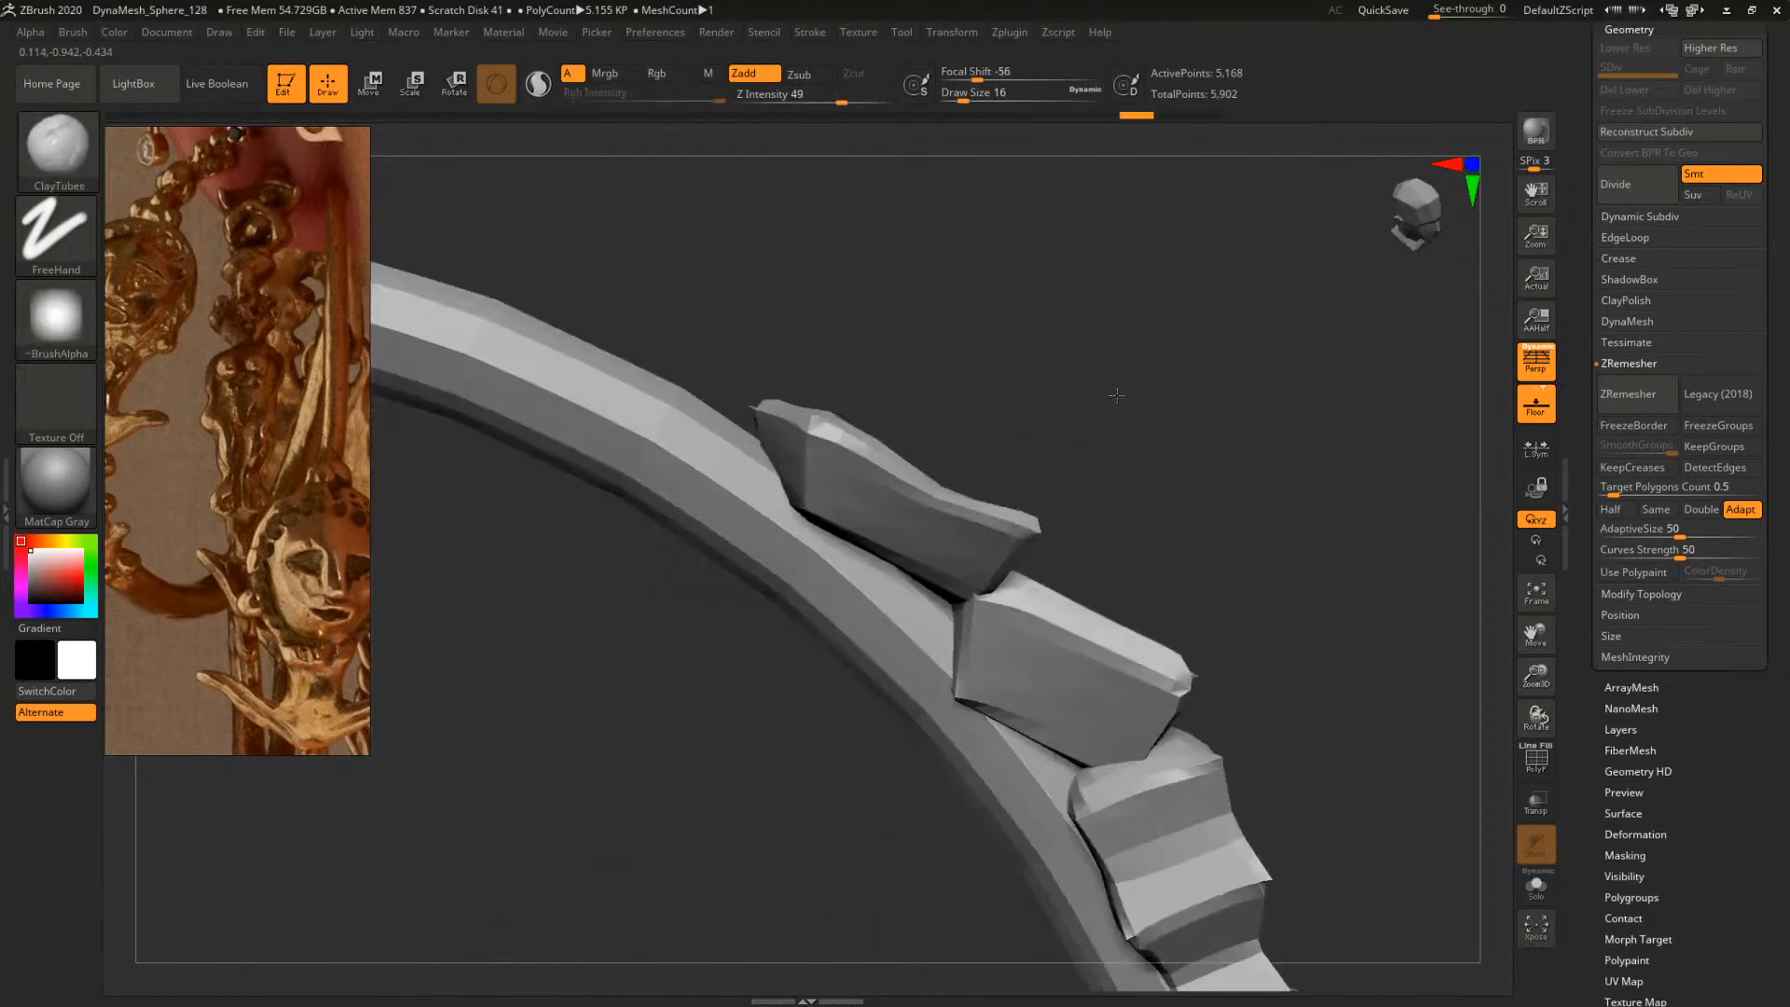
# Thicken the upper cup's rim with the Standard brush at a draw size of 9
pyautogui.press('b')
pyautogui.press('s')
pyautogui.press('t')
pyautogui.moveTo(1057, 443); pyautogui.dragTo(947, 555)
pyautogui.press('space')
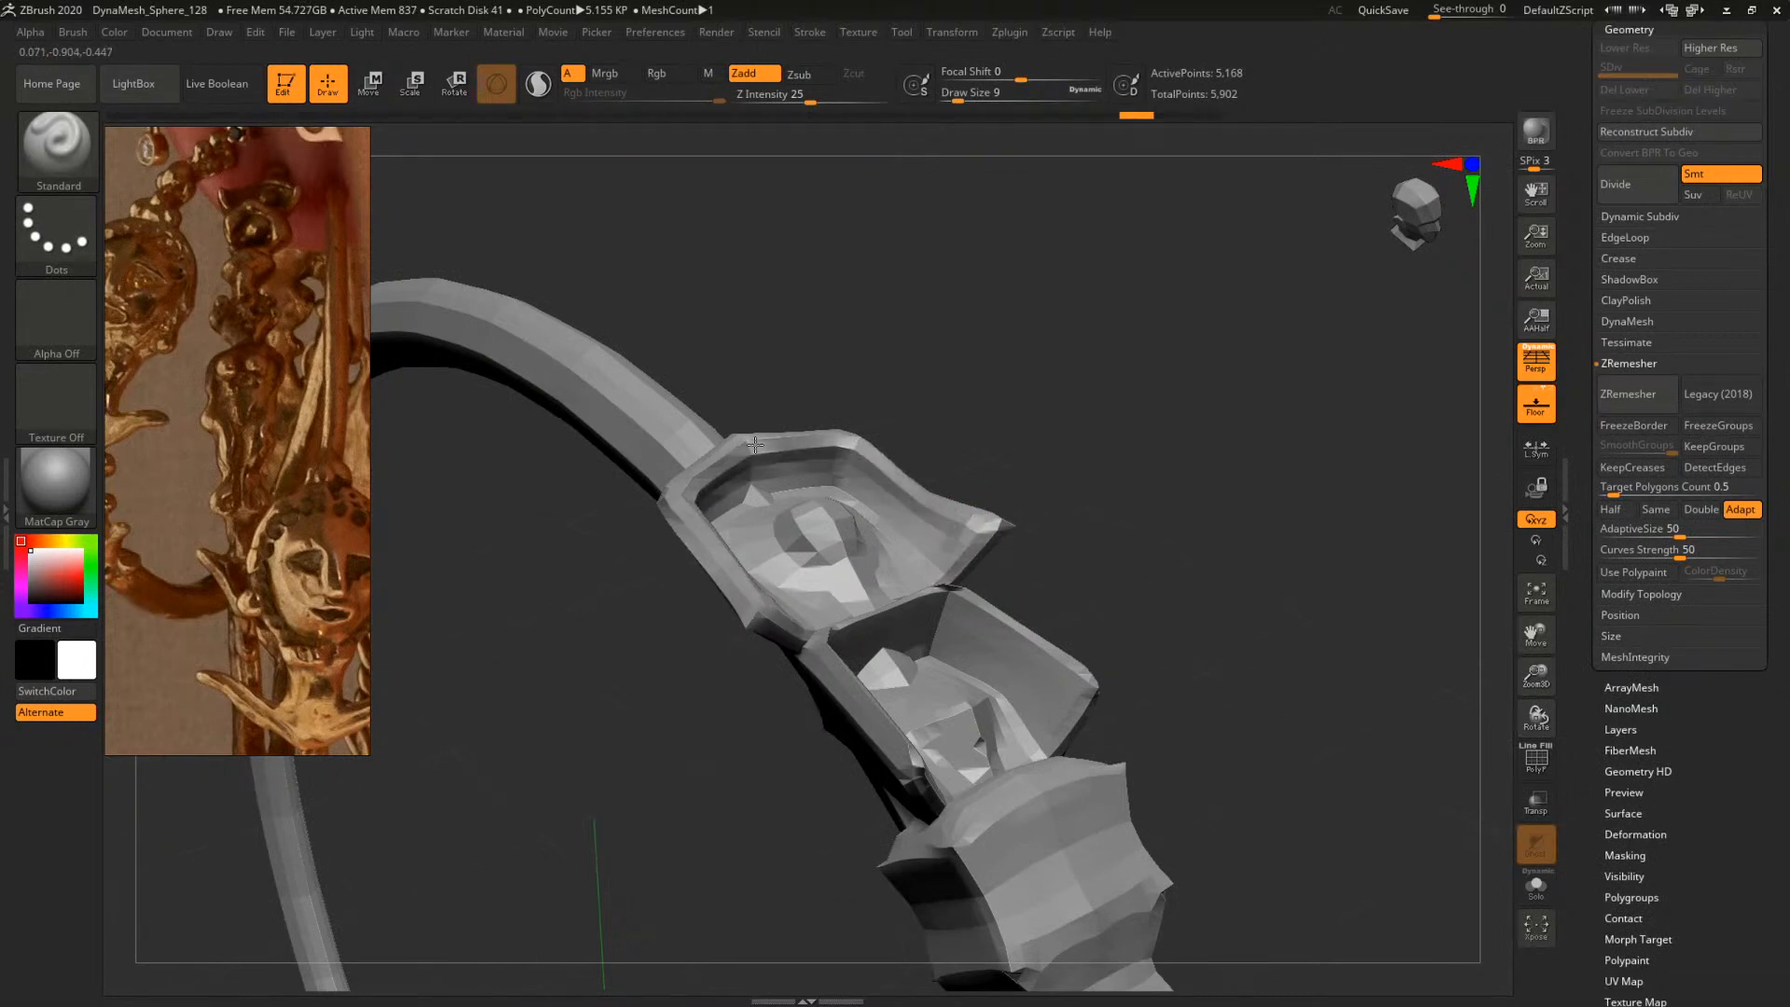
pyautogui.moveTo(972, 420); pyautogui.dragTo(887, 438)
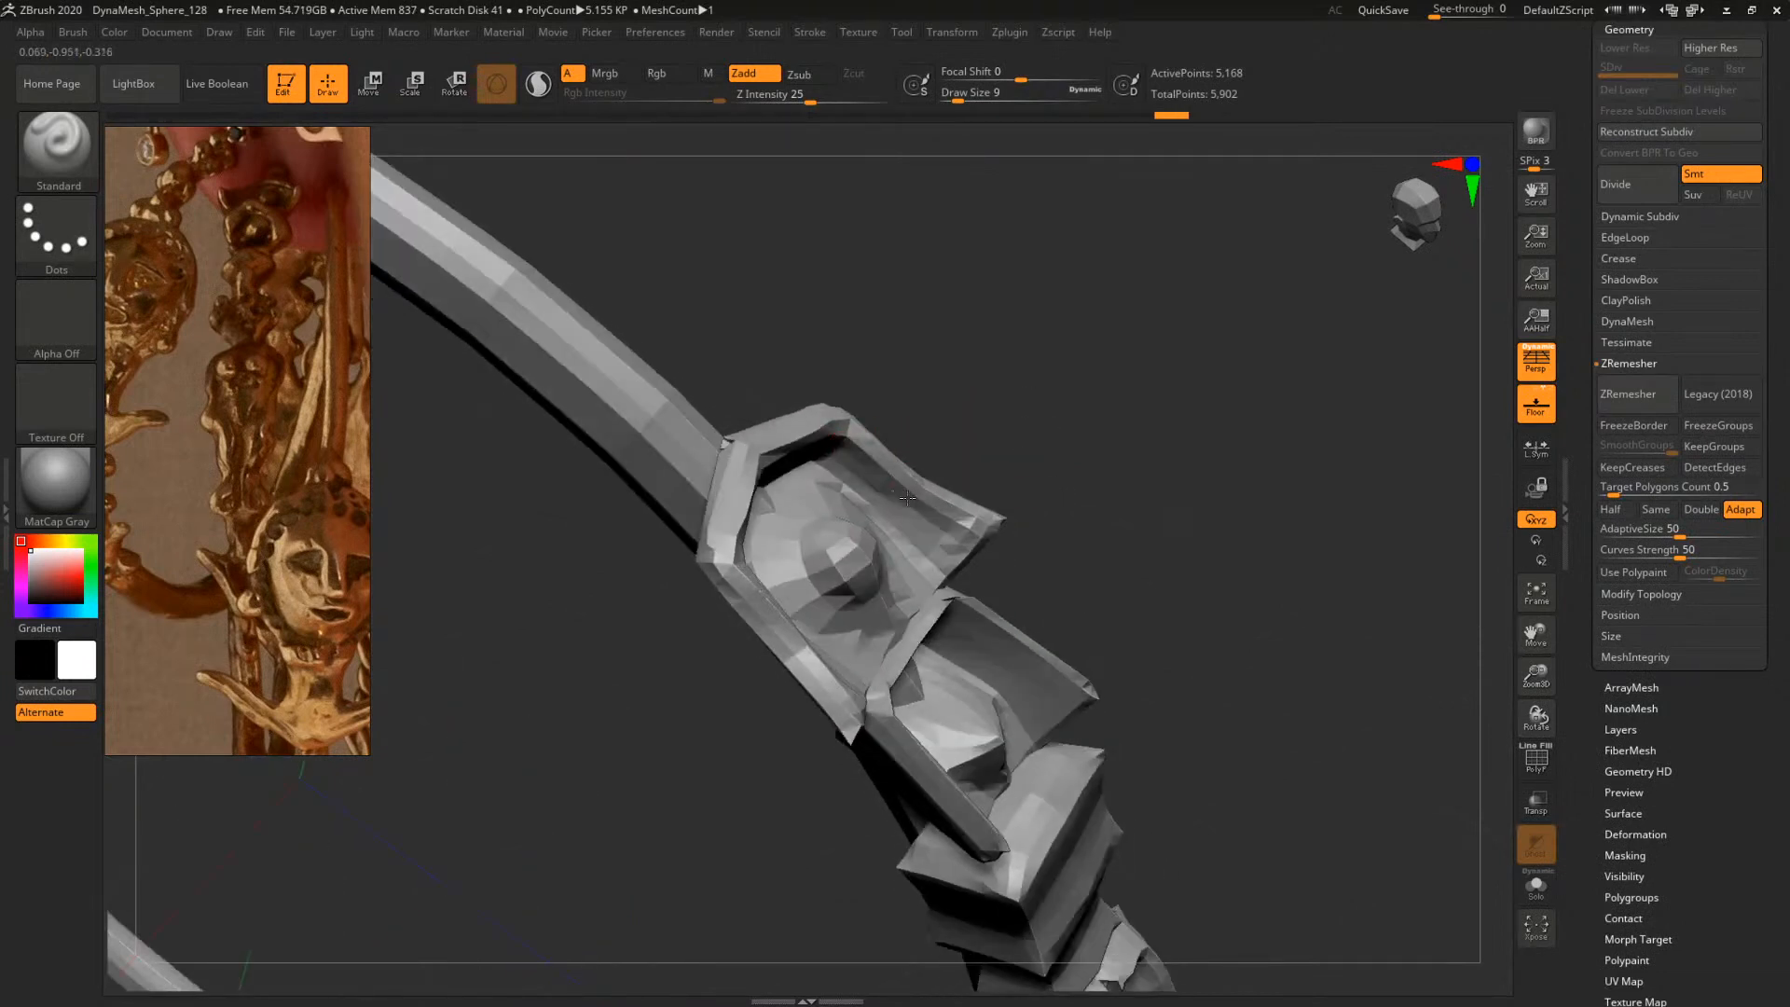
# Try to reshape the upper cup's rim with the Move brush at a draw size of 33 and undo it
pyautogui.moveTo(1134, 503)
pyautogui.mouseDown()
pyautogui.moveTo(1143, 395)
pyautogui.moveTo(1087, 463)
pyautogui.moveTo(975, 523)
pyautogui.mouseUp()
pyautogui.press('b')
pyautogui.press('m')
pyautogui.press('v')
pyautogui.press('s')
pyautogui.moveTo(862, 522); pyautogui.dragTo(918, 519)
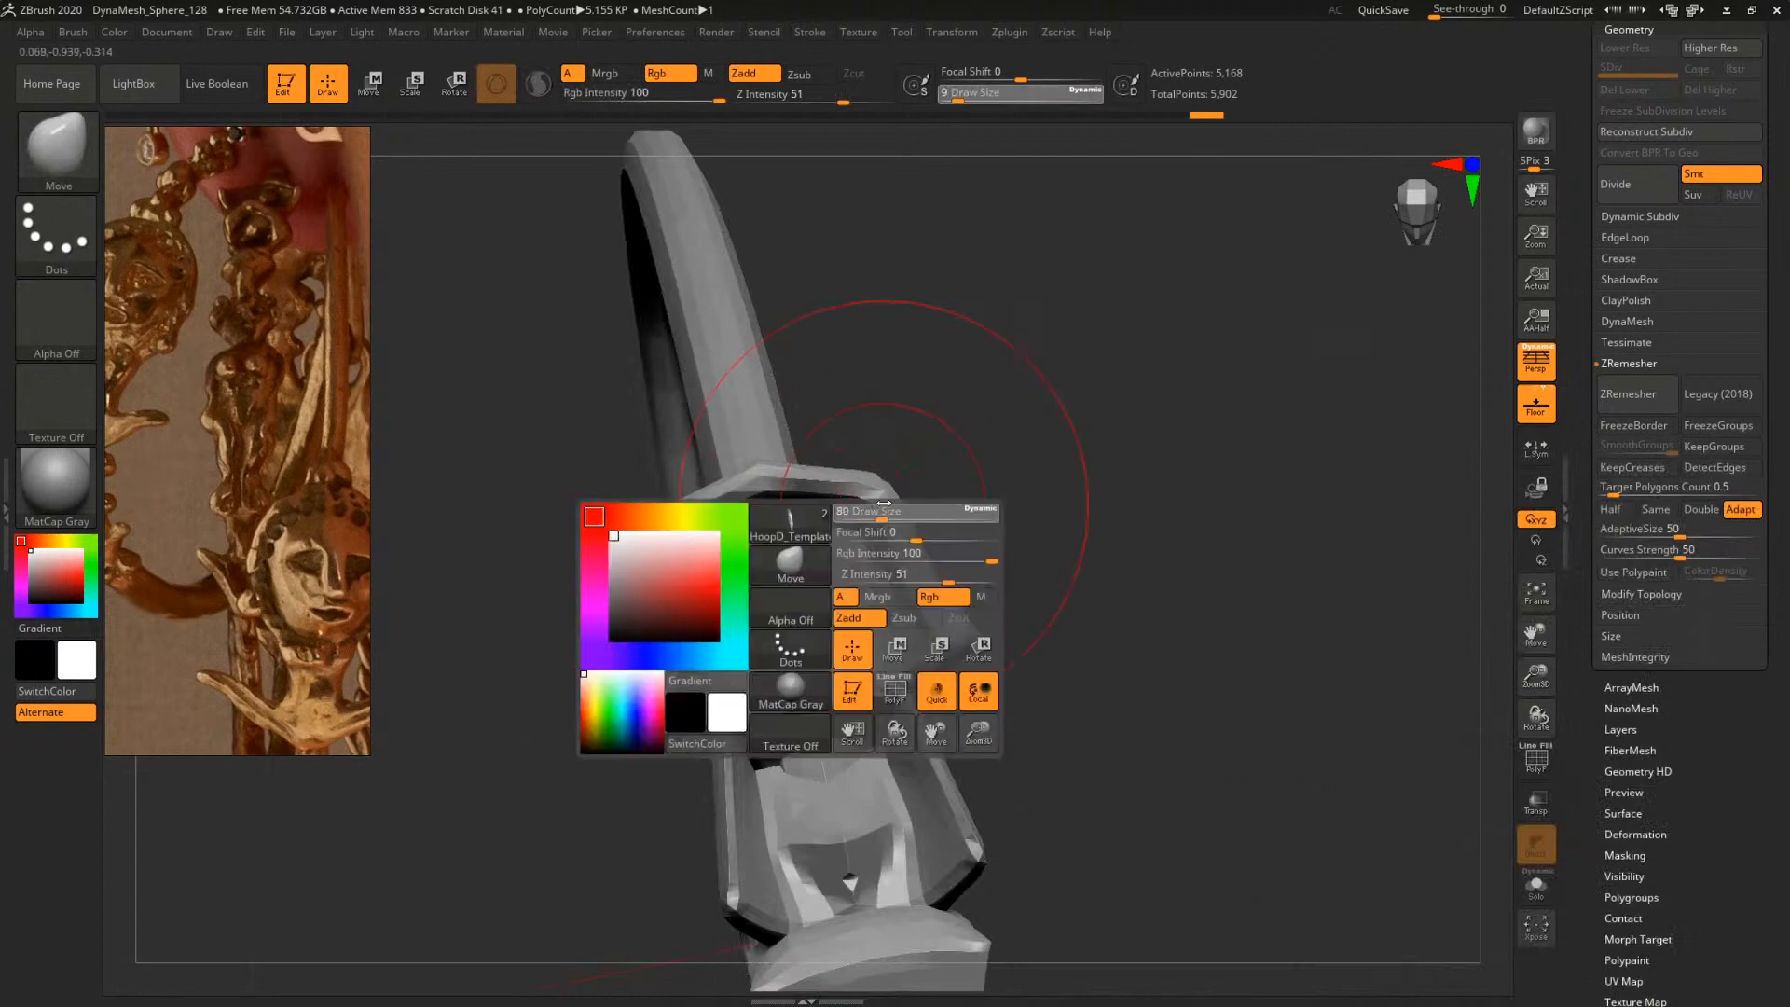
pyautogui.moveTo(1054, 494); pyautogui.dragTo(1002, 513)
pyautogui.press('s')
pyautogui.moveTo(879, 508)
pyautogui.mouseDown()
pyautogui.moveTo(844, 506)
pyautogui.moveTo(877, 508)
pyautogui.moveTo(865, 495)
pyautogui.mouseUp()
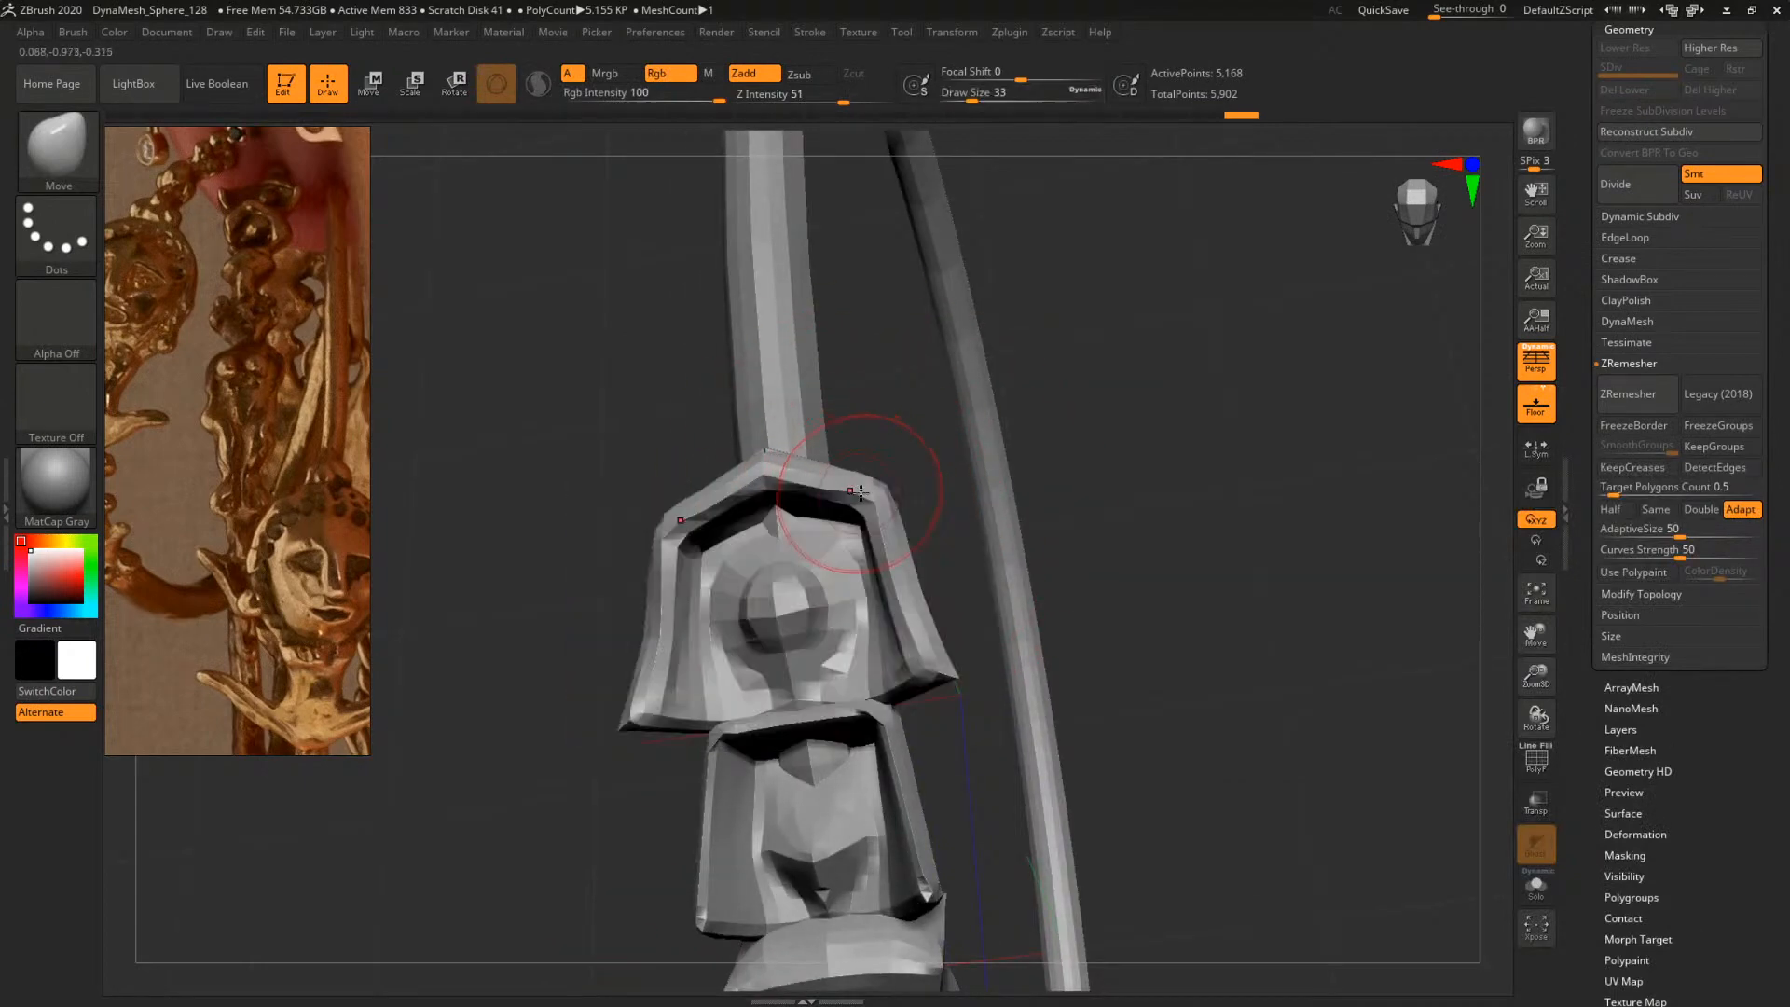
pyautogui.hotkey('ctrl', 'z')
# Round the upper cup's rim into a smooth arch with the Move Topological brush
pyautogui.press('b')
pyautogui.press('m')
pyautogui.press('t')
pyautogui.press('space')
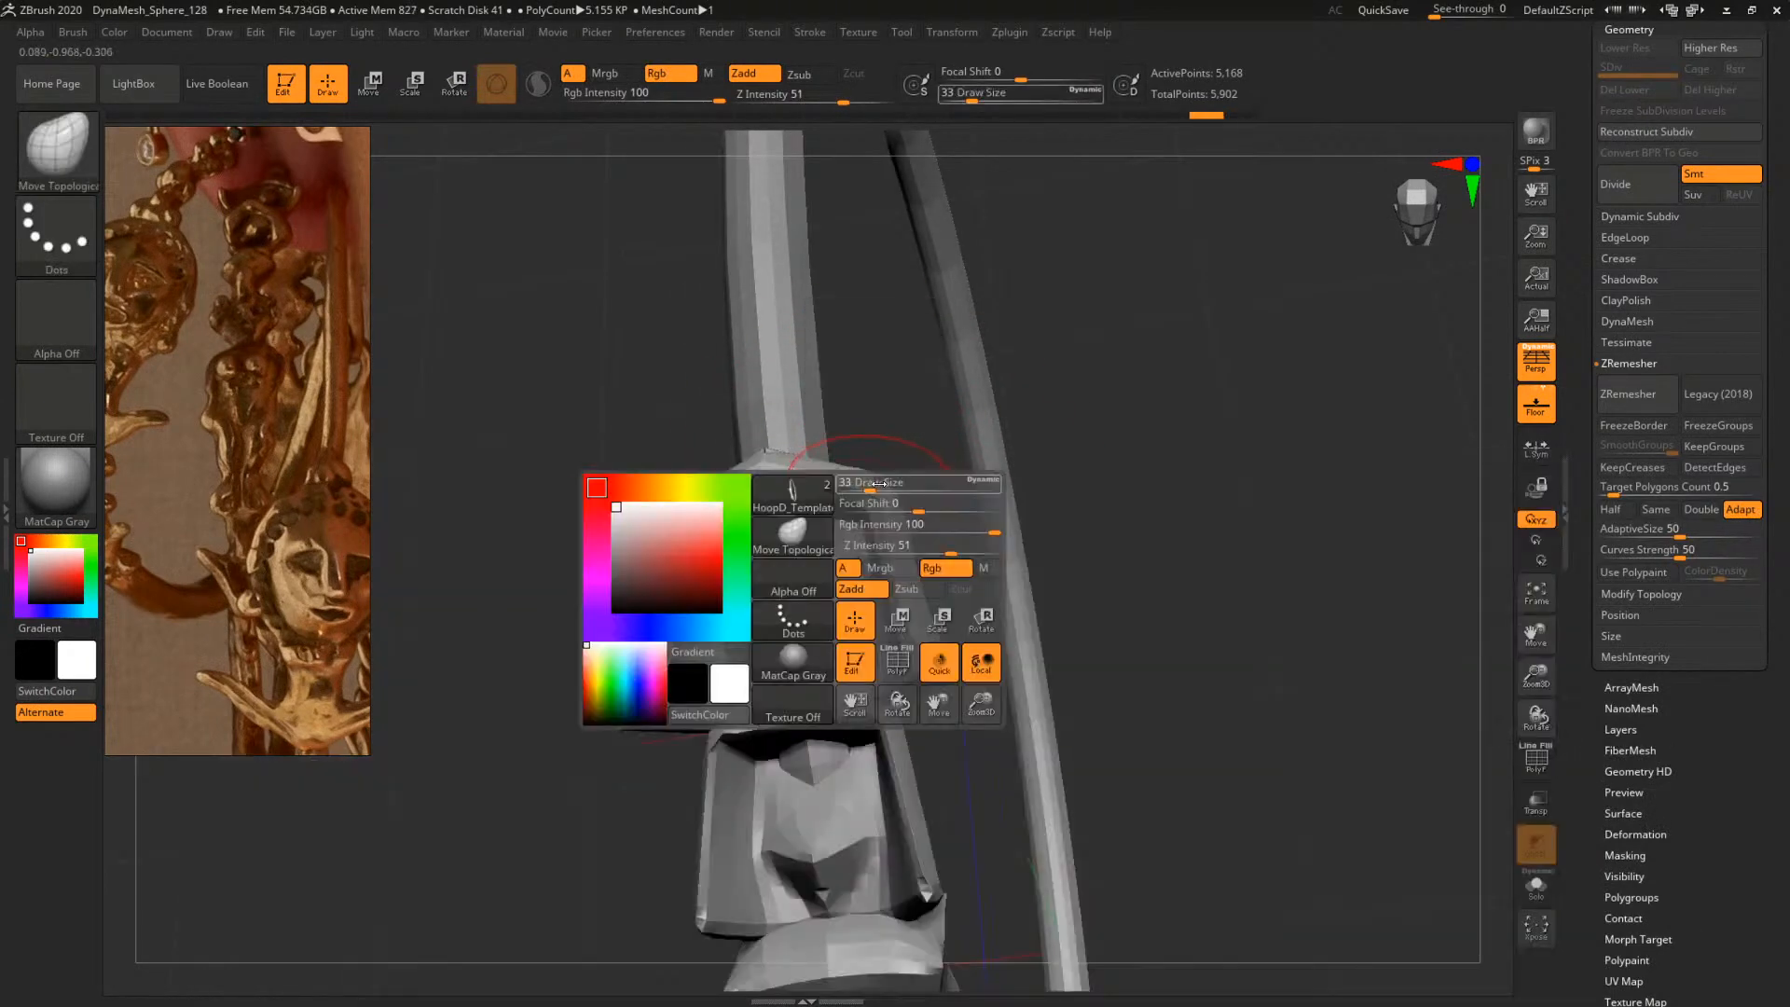
pyautogui.press('space')
pyautogui.moveTo(877, 491); pyautogui.dragTo(823, 469)
pyautogui.press('space')
# Flare the upper cup's lower corners outward with the Move Topological brush at a draw size of 31
pyautogui.moveTo(1221, 466)
pyautogui.mouseDown()
pyautogui.moveTo(1163, 423)
pyautogui.moveTo(819, 444)
pyautogui.moveTo(998, 428)
pyautogui.moveTo(1106, 540)
pyautogui.moveTo(1021, 494)
pyautogui.mouseUp()
pyautogui.moveTo(825, 589); pyautogui.dragTo(832, 585)
pyautogui.moveTo(1166, 499)
pyautogui.mouseDown()
pyautogui.moveTo(1190, 488)
pyautogui.moveTo(1158, 495)
pyautogui.mouseUp()
pyautogui.keyDown('alt'); pyautogui.moveTo(1293, 782); pyautogui.dragTo(1151, 540); pyautogui.keyUp('alt')
pyautogui.moveTo(1151, 541); pyautogui.dragTo(792, 365)
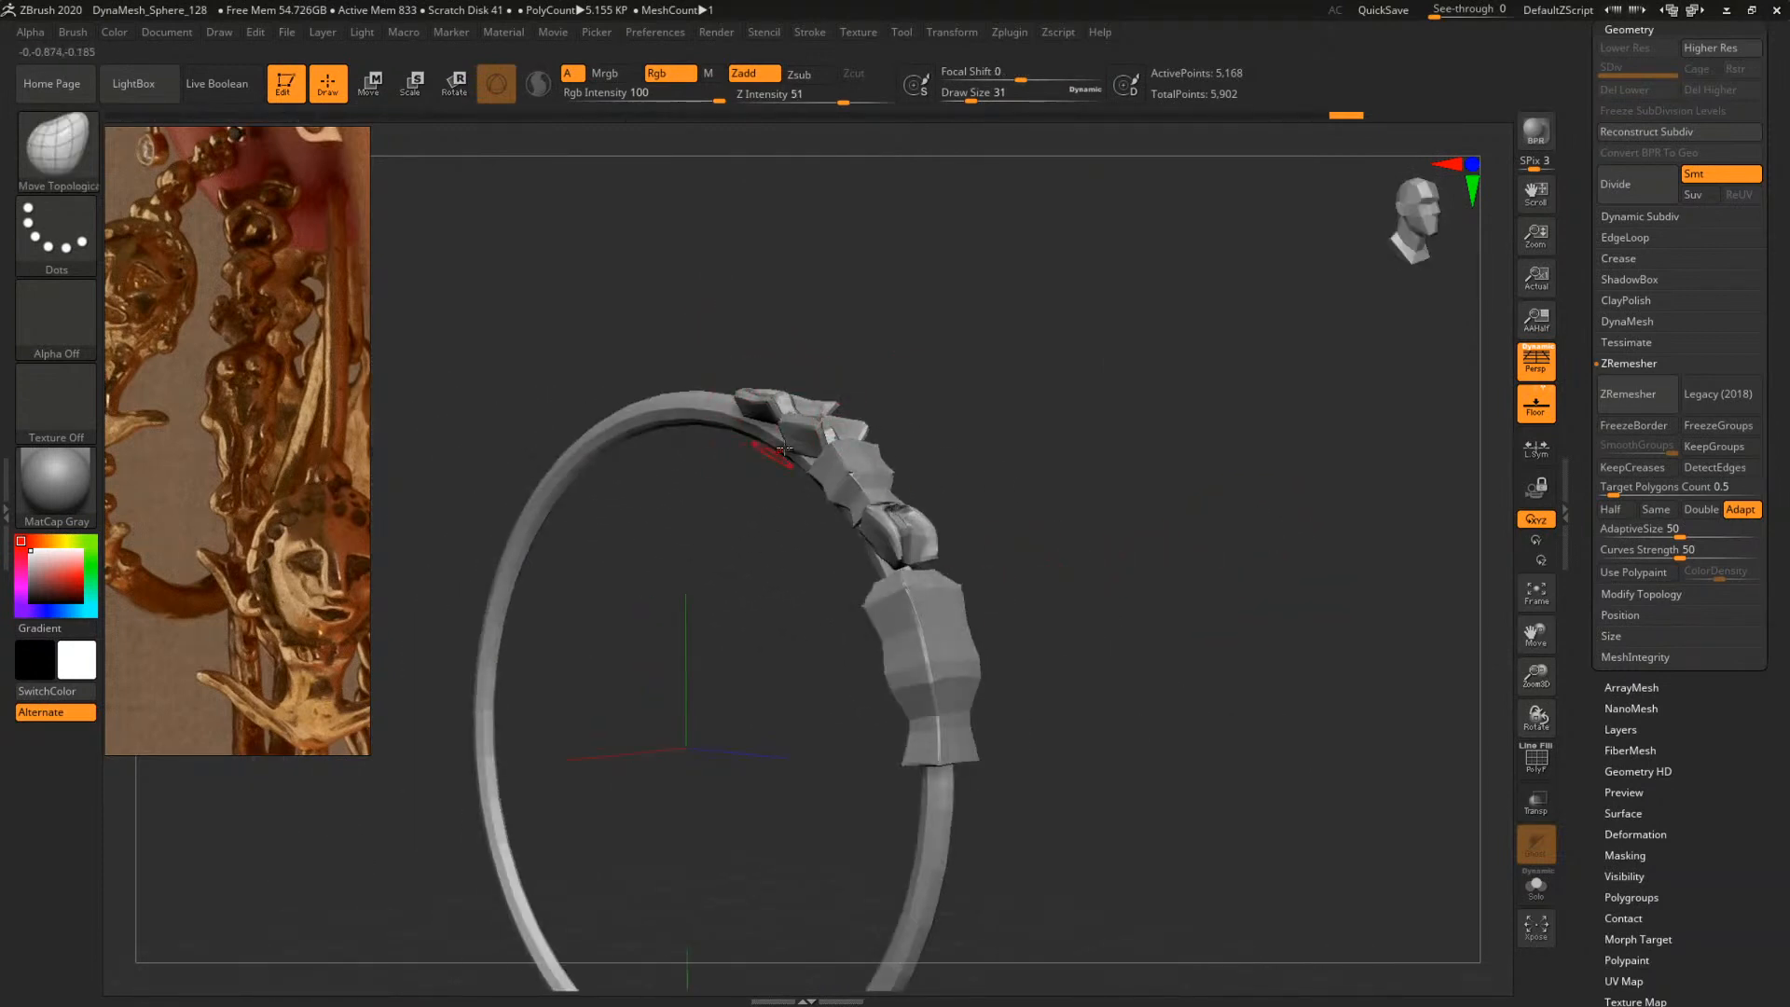
pyautogui.keyDown('shift'); pyautogui.moveTo(969, 431); pyautogui.dragTo(1130, 518); pyautogui.keyUp('shift')
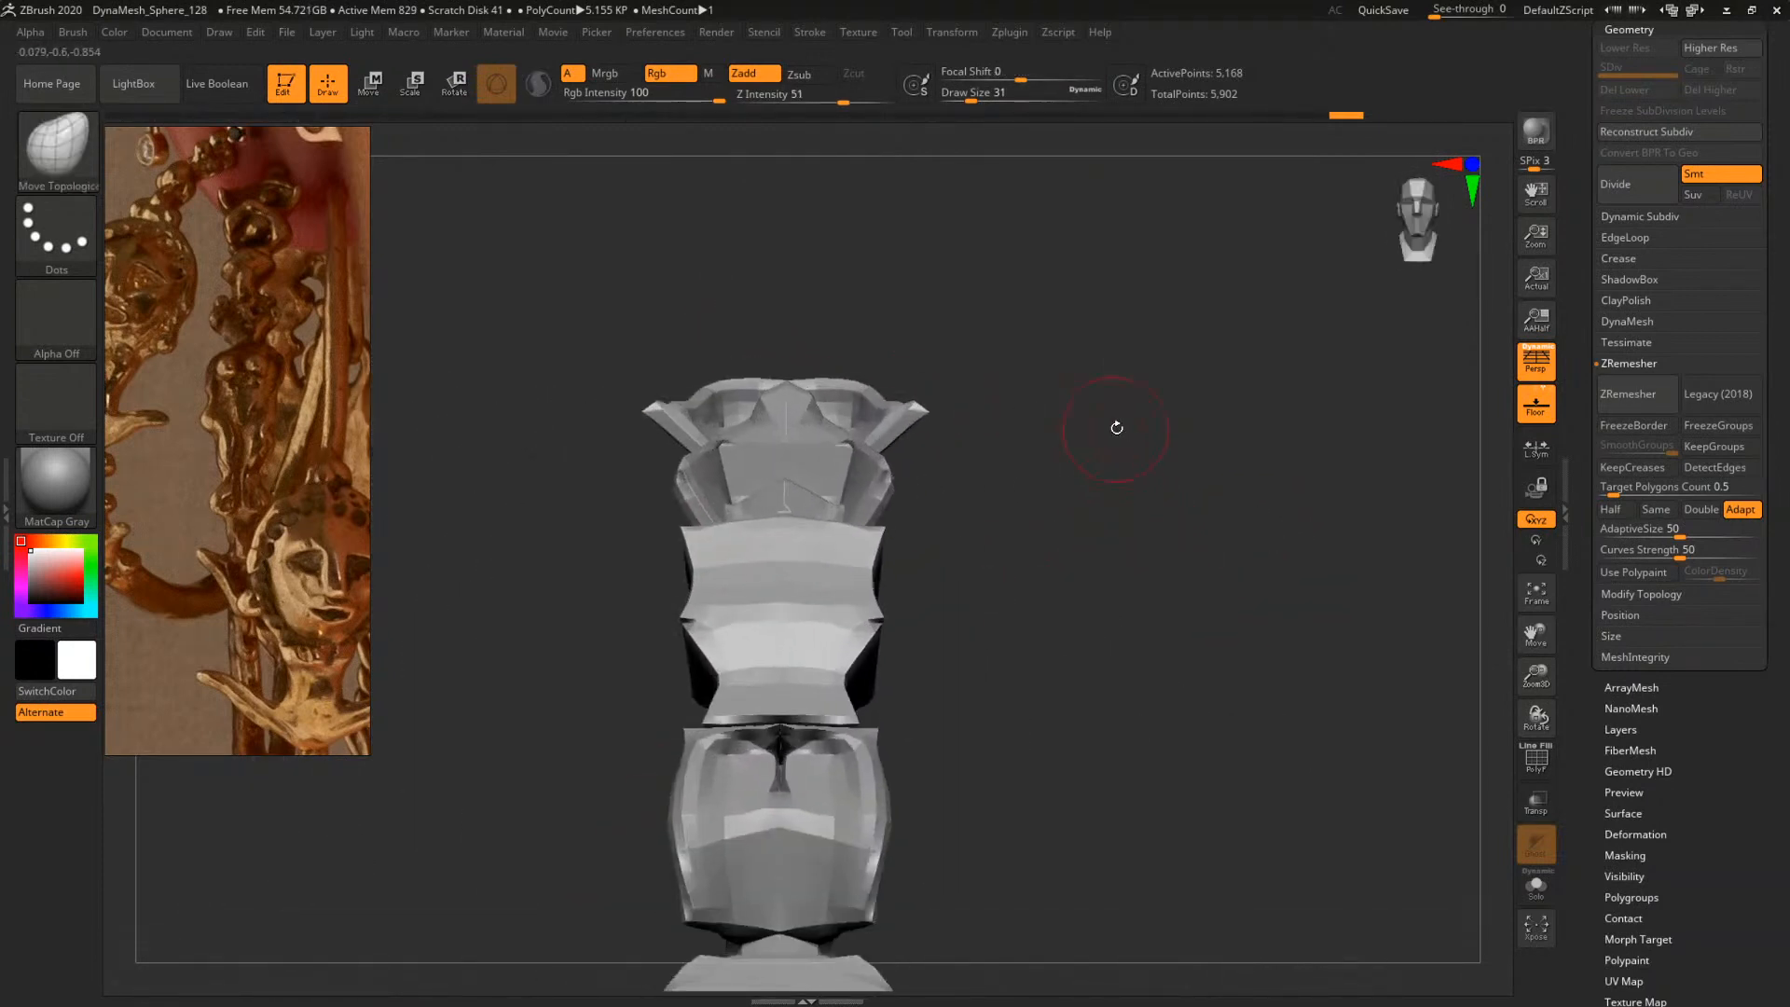
pyautogui.moveTo(1116, 427)
pyautogui.keyDown('alt'); pyautogui.mouseDown()
pyautogui.moveTo(1124, 401)
pyautogui.moveTo(1122, 460)
pyautogui.moveTo(1155, 456)
pyautogui.moveTo(1130, 477)
pyautogui.moveTo(1133, 437)
pyautogui.mouseUp(); pyautogui.keyUp('alt')
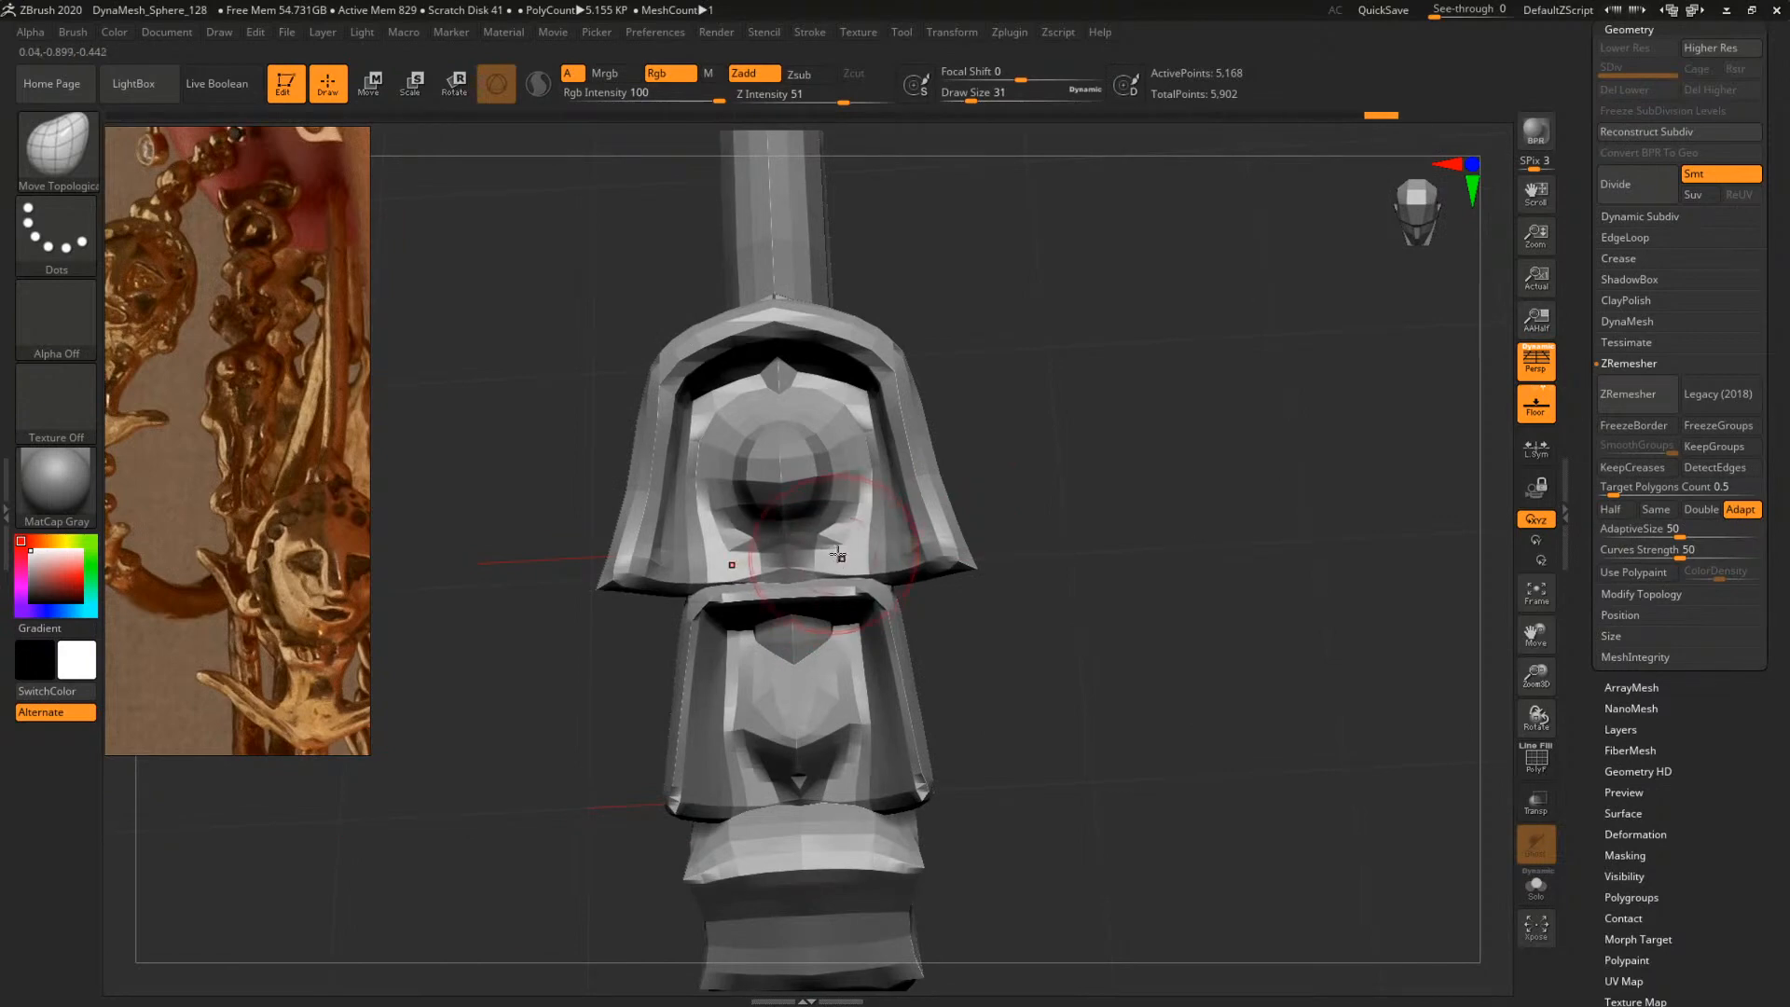
pyautogui.moveTo(1059, 627); pyautogui.dragTo(1050, 487)
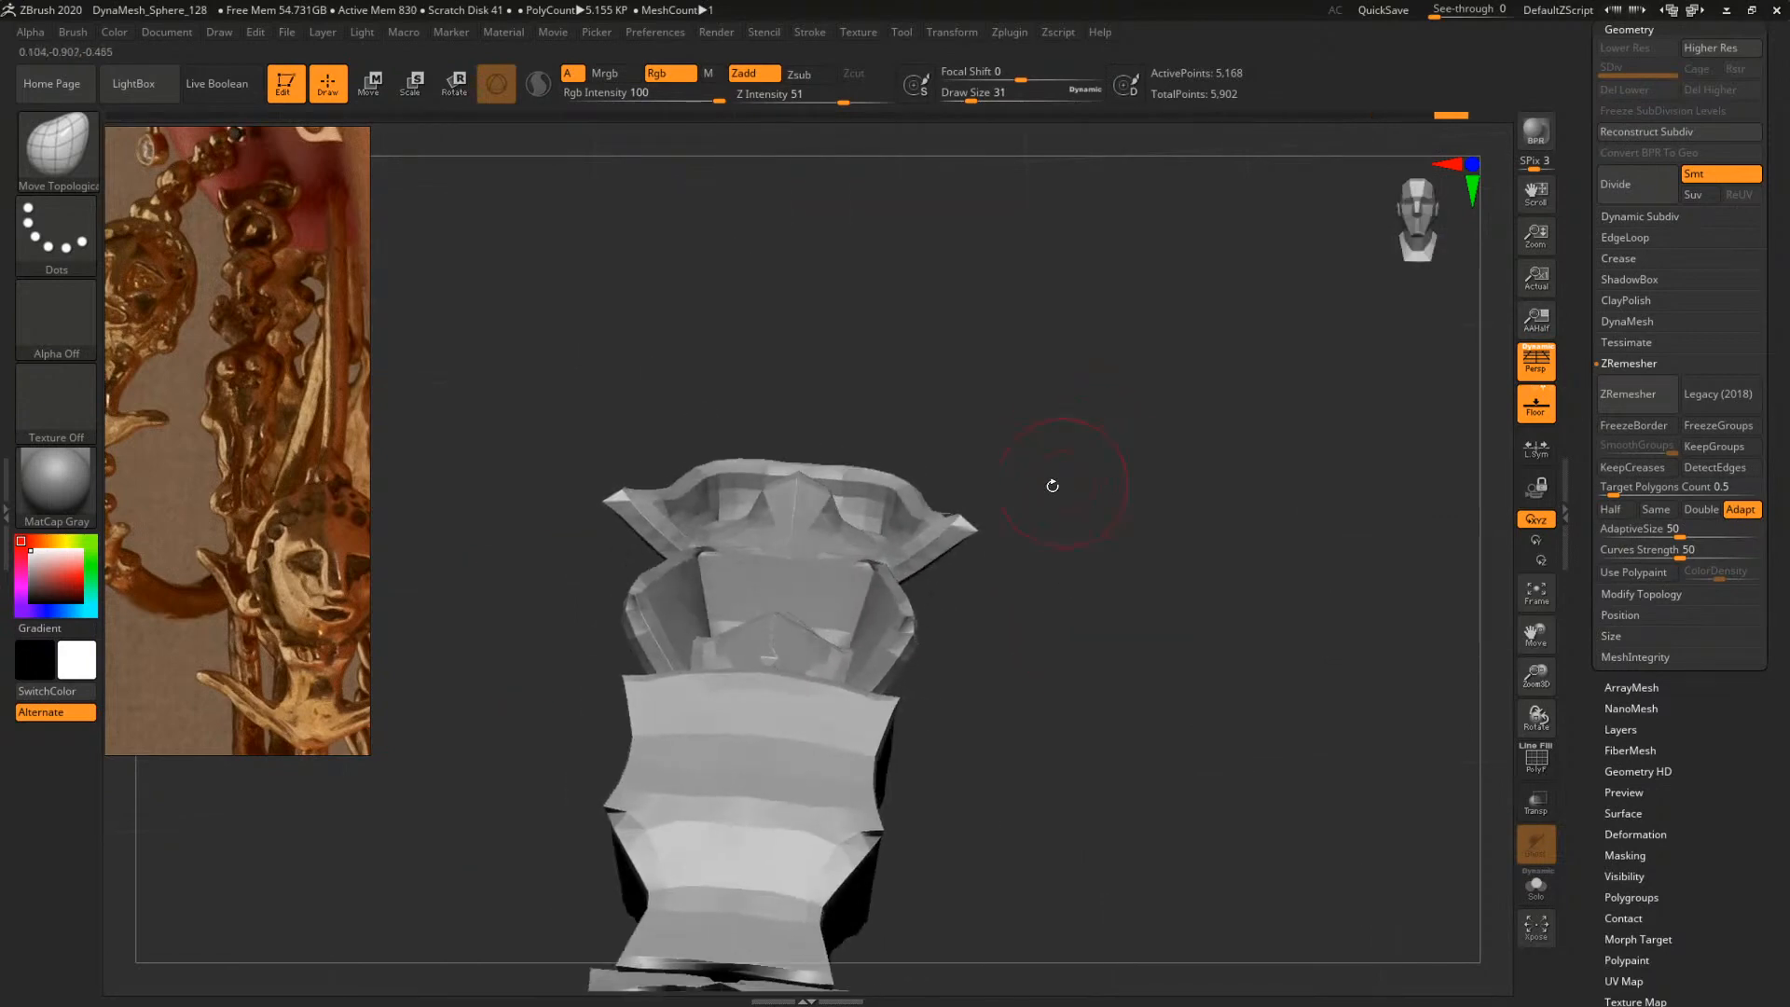
# Reshape the lower cup's walls with the Move Topological brush at draw sizes of 49 and 35
pyautogui.press('s')
pyautogui.moveTo(812, 572); pyautogui.dragTo(836, 549)
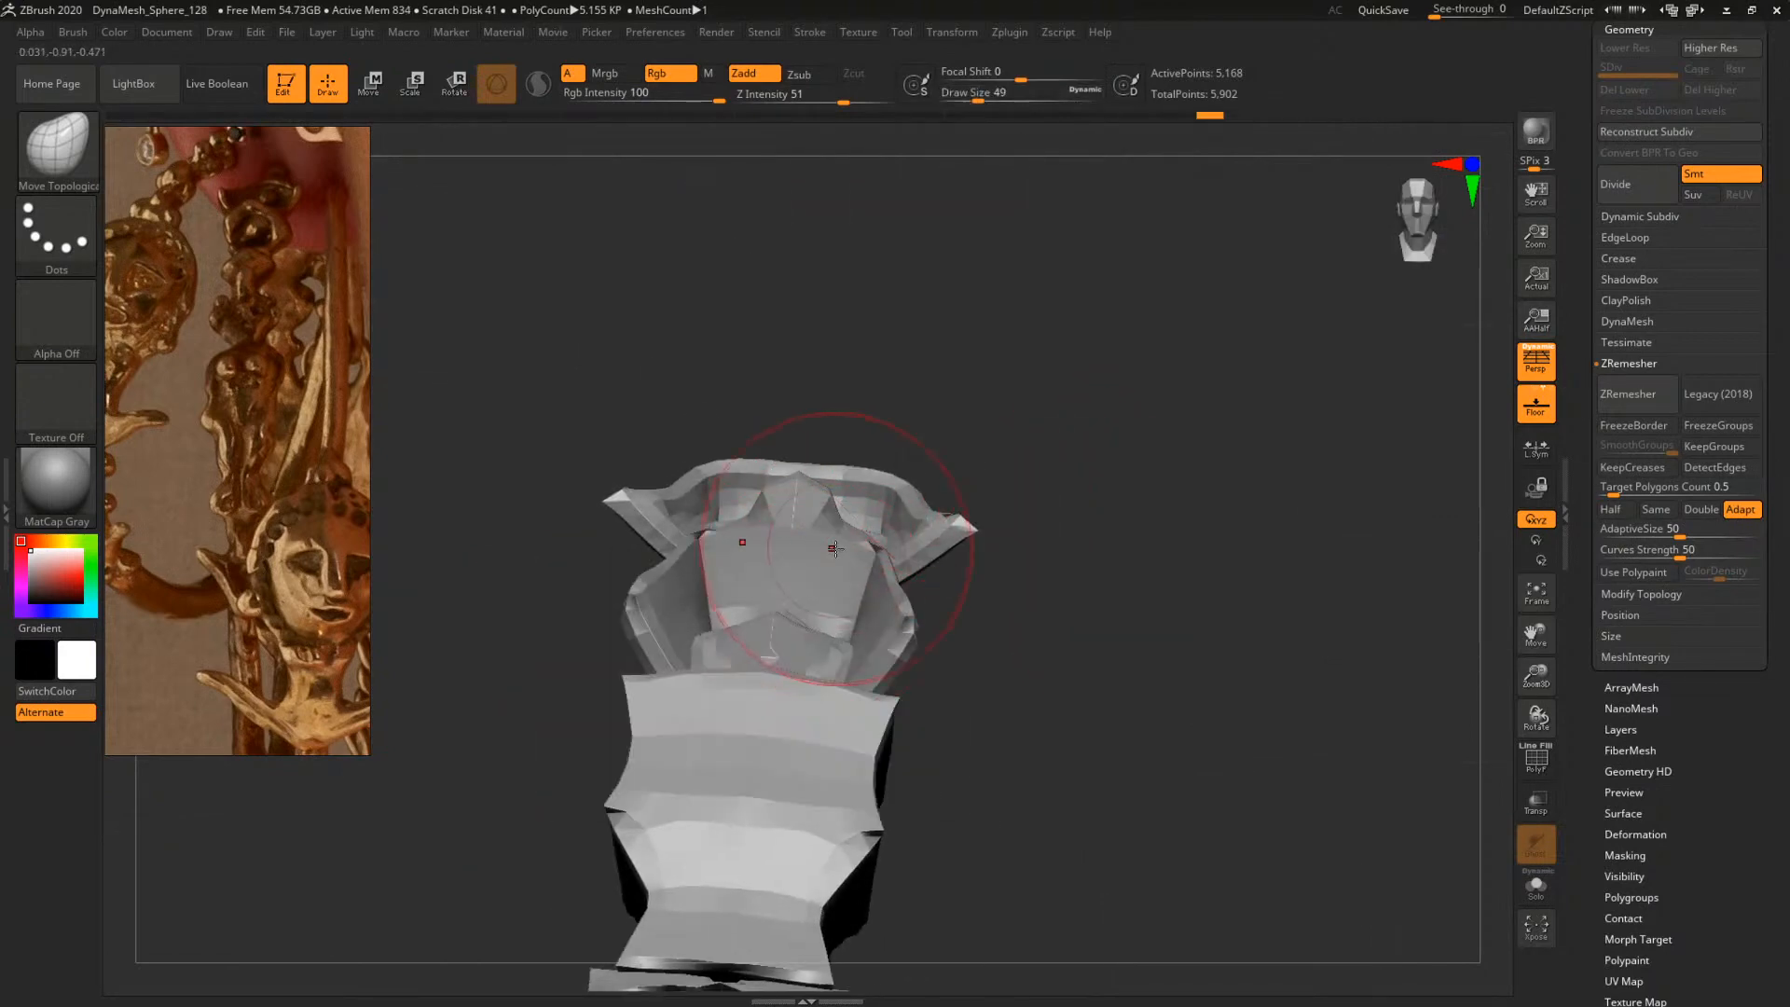
pyautogui.moveTo(1069, 637); pyautogui.dragTo(1198, 627)
pyautogui.press('space')
pyautogui.moveTo(932, 571); pyautogui.dragTo(925, 552)
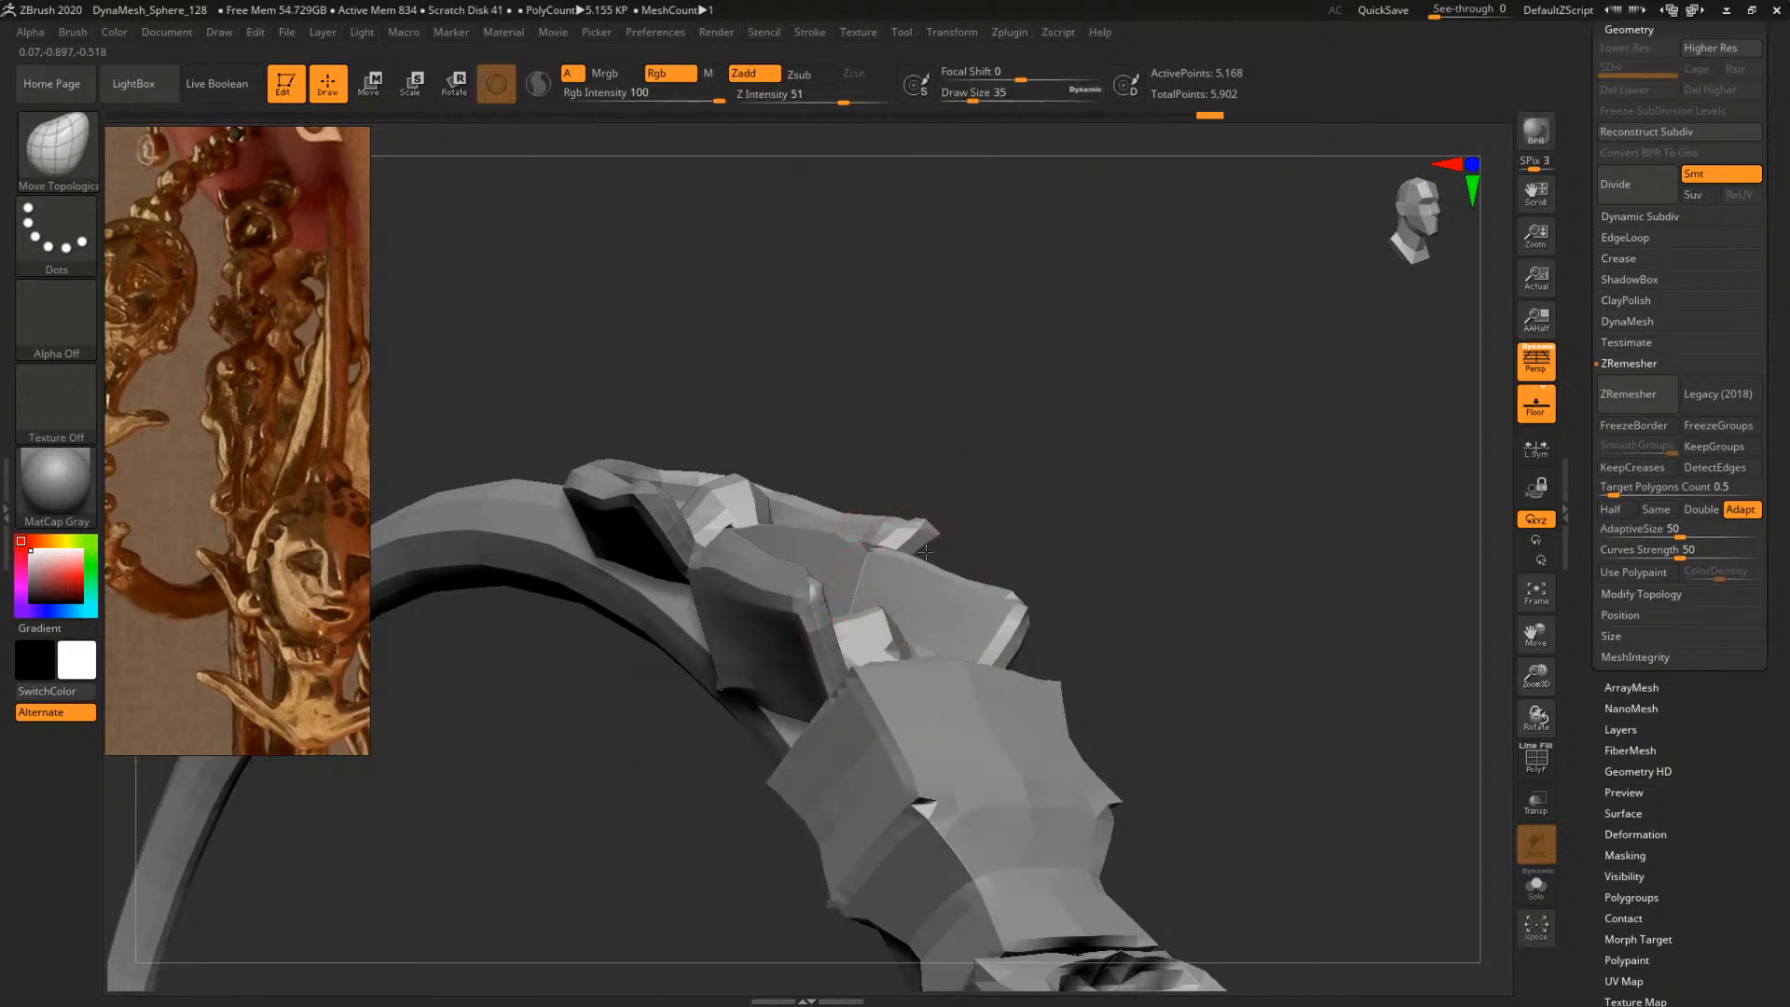
# Thicken the lower cup's rim with the Inflat brush at a draw size of 35
pyautogui.press('b')
pyautogui.moveTo(1072, 550); pyautogui.dragTo(950, 602)
pyautogui.press('i')
pyautogui.press('n')
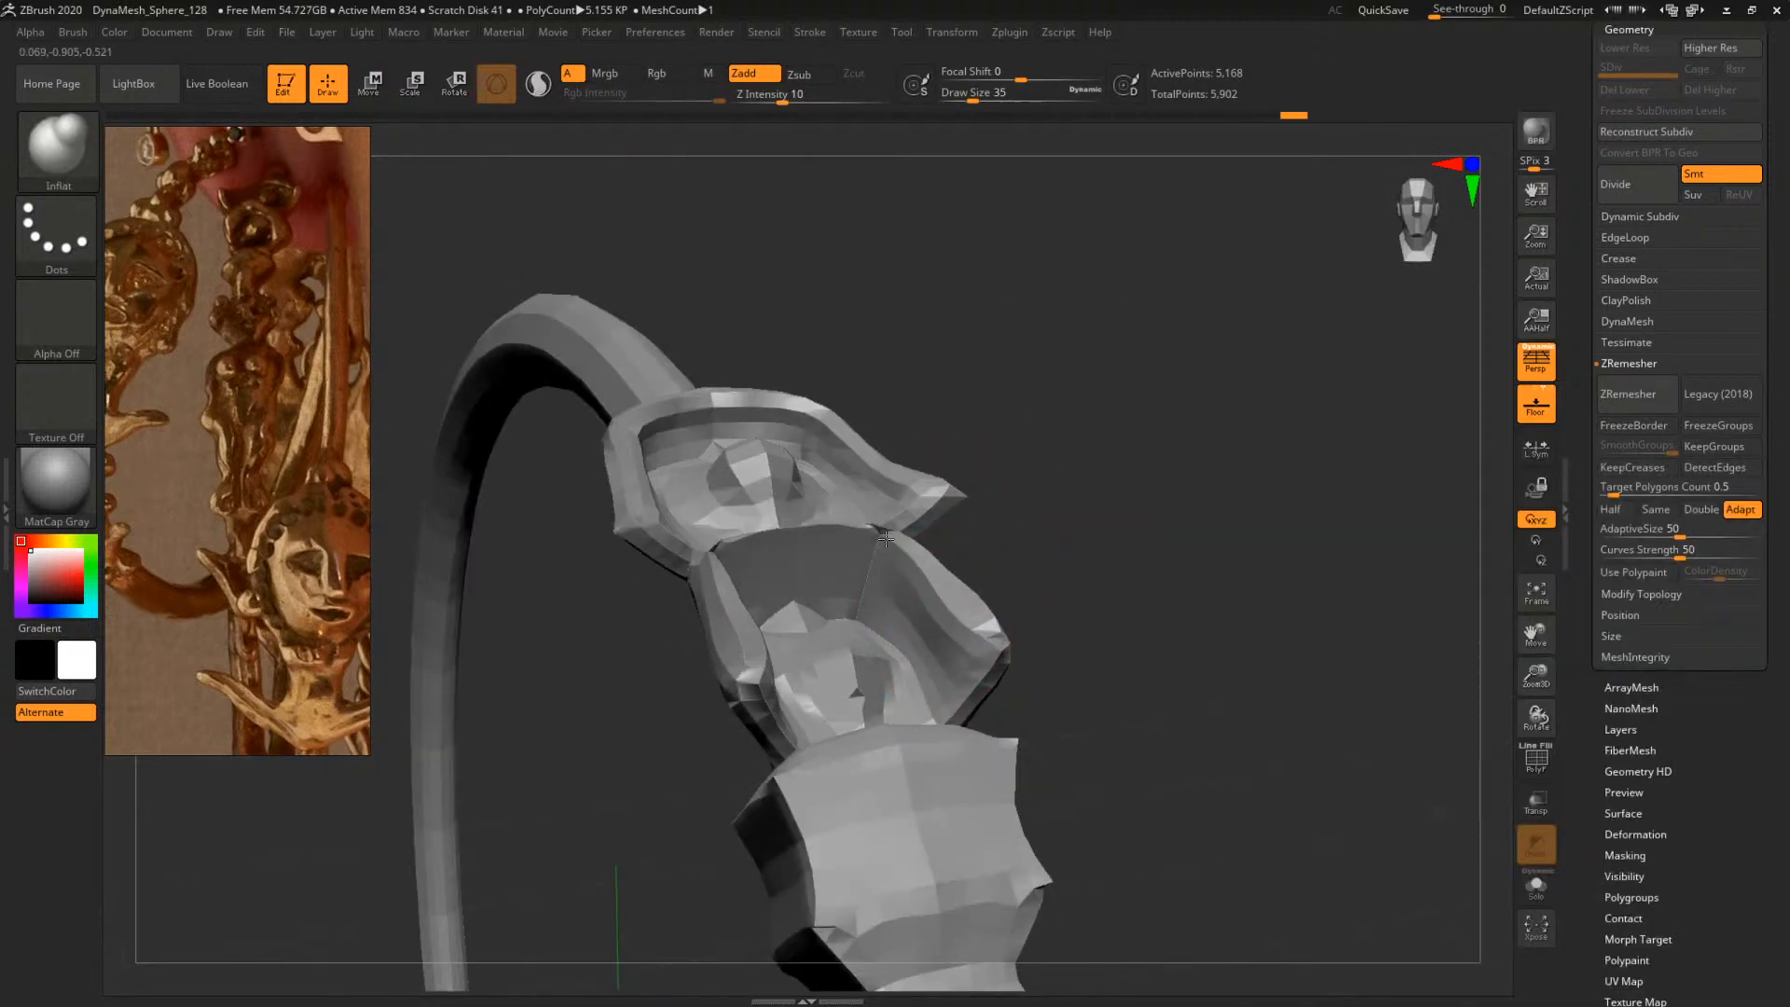
pyautogui.moveTo(885, 539)
pyautogui.mouseDown()
pyautogui.moveTo(765, 539)
pyautogui.moveTo(732, 558)
pyautogui.moveTo(914, 545)
pyautogui.mouseUp()
pyautogui.moveTo(1044, 531)
pyautogui.mouseDown()
pyautogui.moveTo(1071, 633)
pyautogui.moveTo(1087, 563)
pyautogui.mouseUp()
# Try to bend the lower cup's rim with the Move brush and undo it
pyautogui.press('b')
pyautogui.press('m')
pyautogui.press('v')
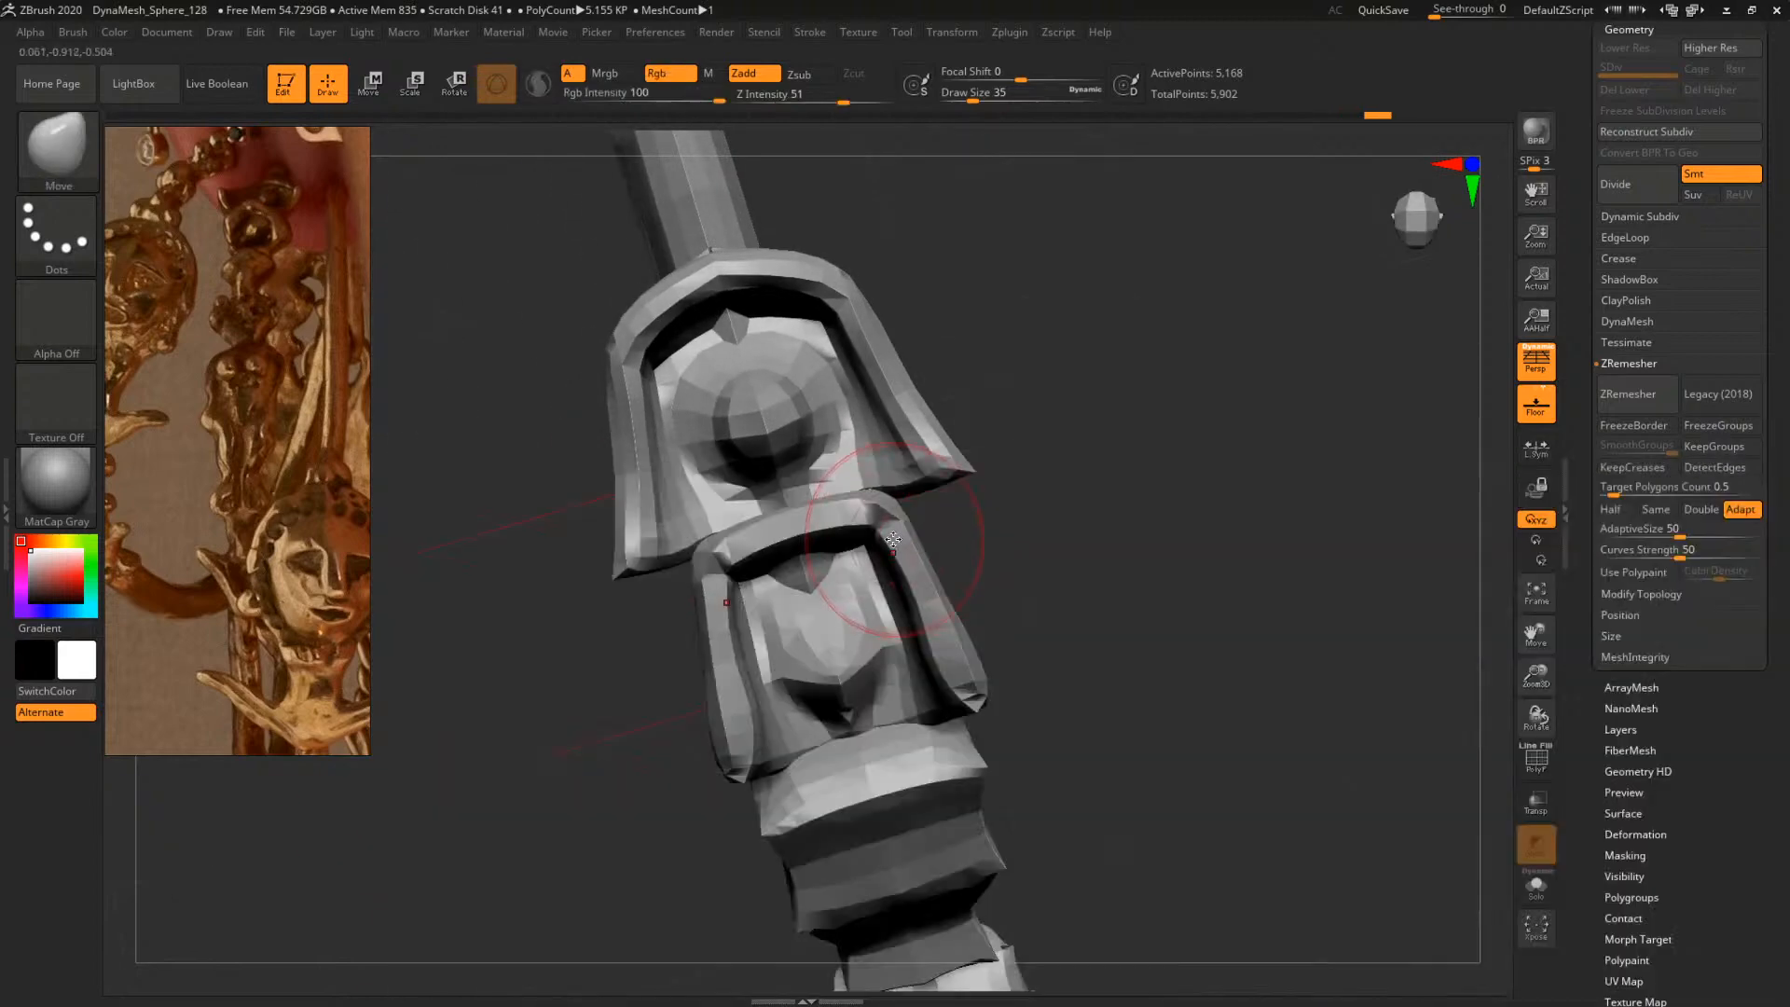
pyautogui.press('s')
pyautogui.moveTo(911, 570)
pyautogui.mouseDown()
pyautogui.moveTo(928, 564)
pyautogui.moveTo(874, 522)
pyautogui.mouseUp()
pyautogui.hotkey('ctrl', 'z')
# Curve the lower cup's rim into a rounded arch with the Move Topological brush at draw sizes of 29 and 31
pyautogui.press('b')
pyautogui.press('m')
pyautogui.press('t')
pyautogui.press('space')
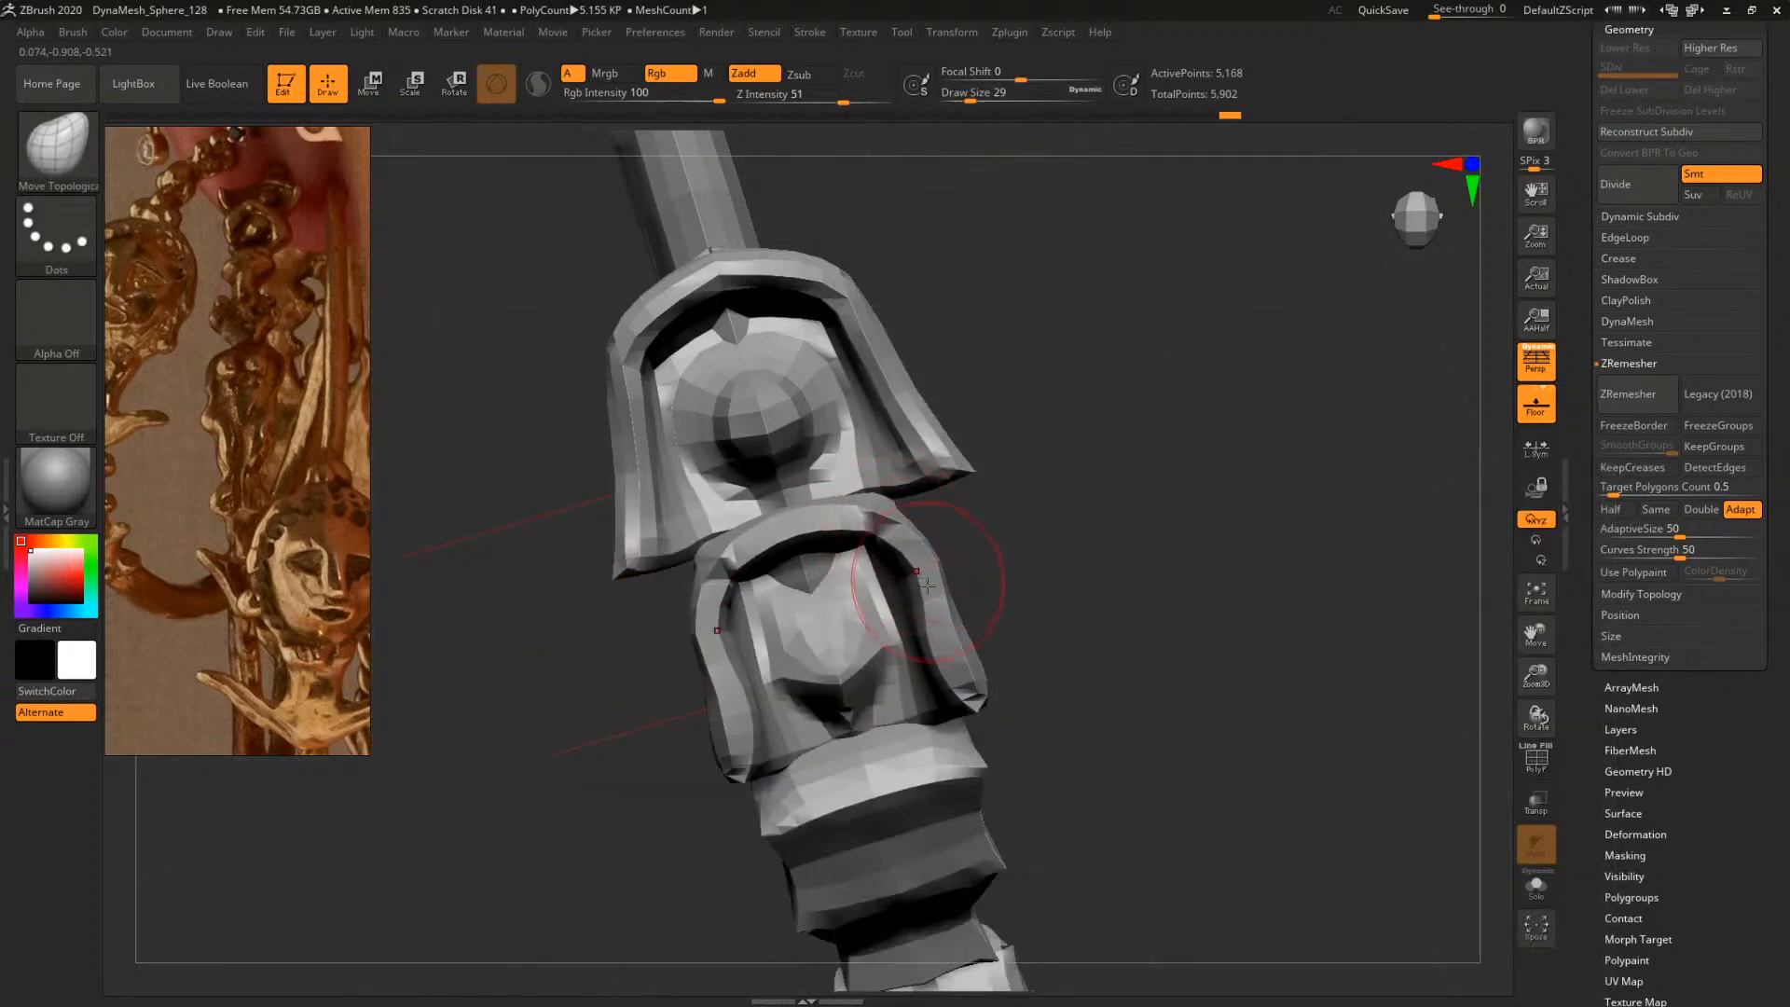
pyautogui.moveTo(987, 571); pyautogui.dragTo(1039, 503)
pyautogui.moveTo(909, 598); pyautogui.dragTo(891, 595)
pyautogui.moveTo(1023, 559)
pyautogui.mouseDown()
pyautogui.moveTo(847, 613)
pyautogui.moveTo(888, 617)
pyautogui.mouseUp()
pyautogui.press('space')
pyautogui.moveTo(1011, 508)
pyautogui.mouseDown()
pyautogui.moveTo(1178, 467)
pyautogui.moveTo(1223, 478)
pyautogui.moveTo(1143, 463)
pyautogui.mouseUp()
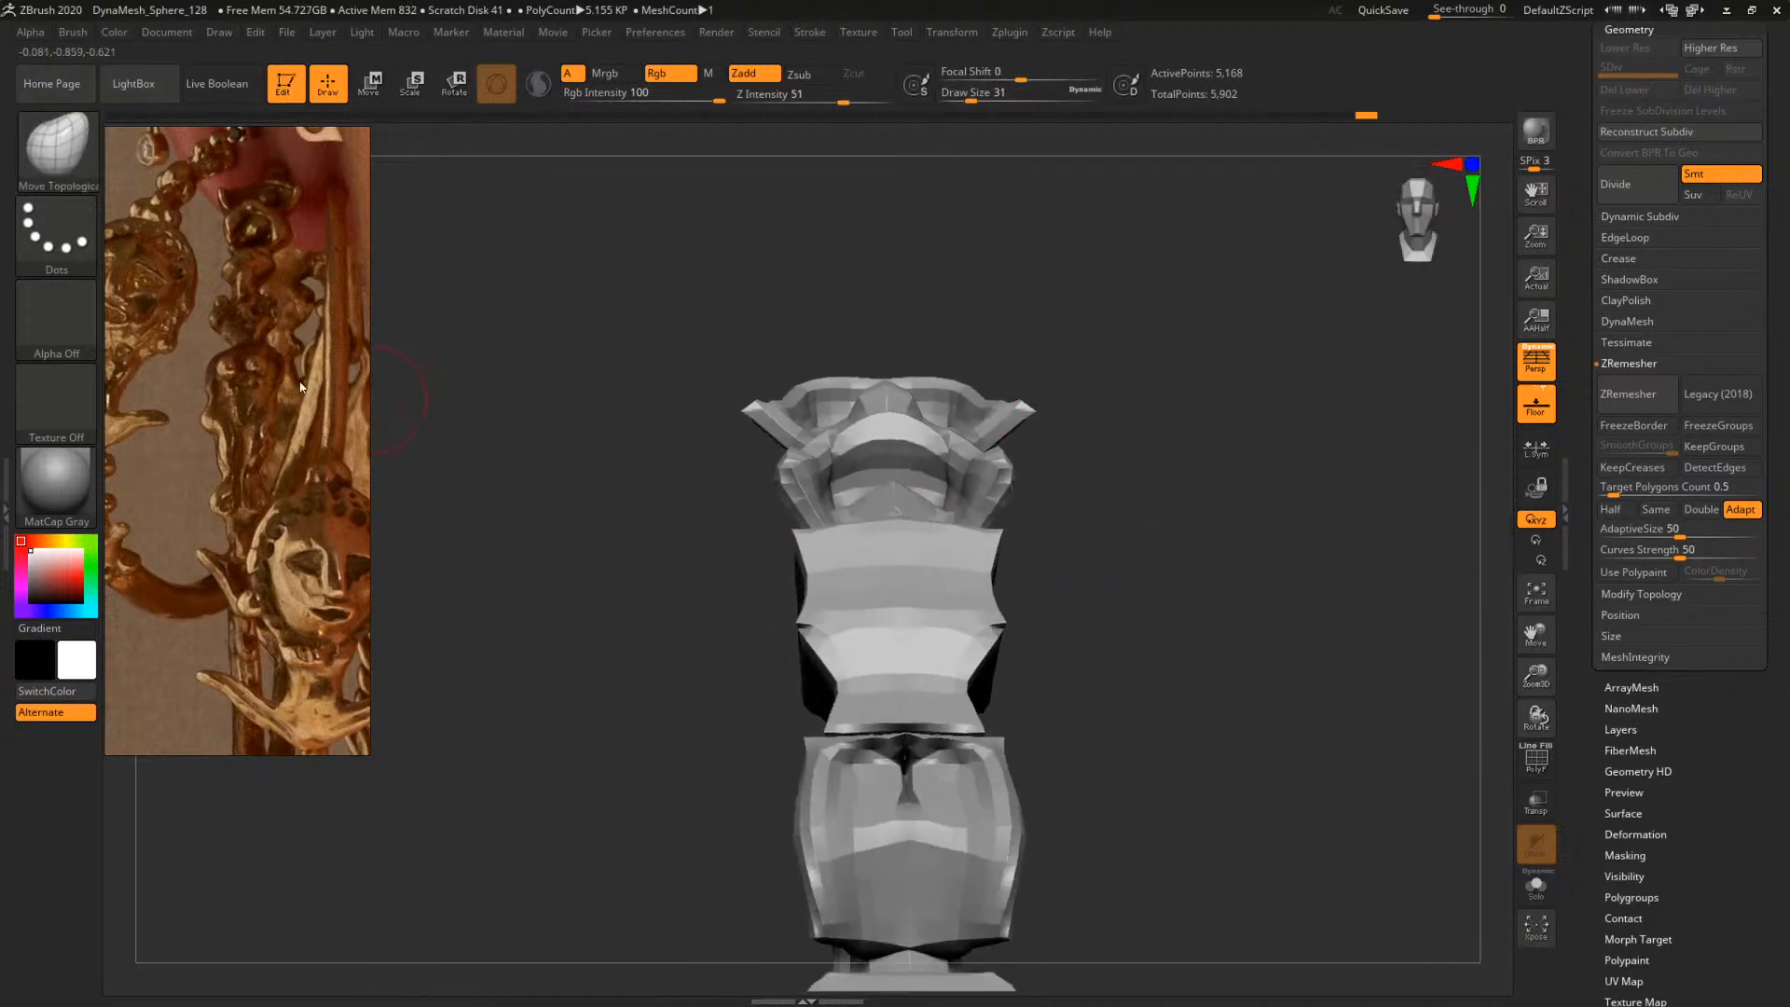
# Smooth the lower cup's inner surface and build up a small round bump on it with ClayBuildup at a draw size of 13
pyautogui.moveTo(1240, 517); pyautogui.dragTo(1340, 563)
pyautogui.keyDown('shift'); pyautogui.moveTo(822, 643); pyautogui.dragTo(821, 598); pyautogui.keyUp('shift')
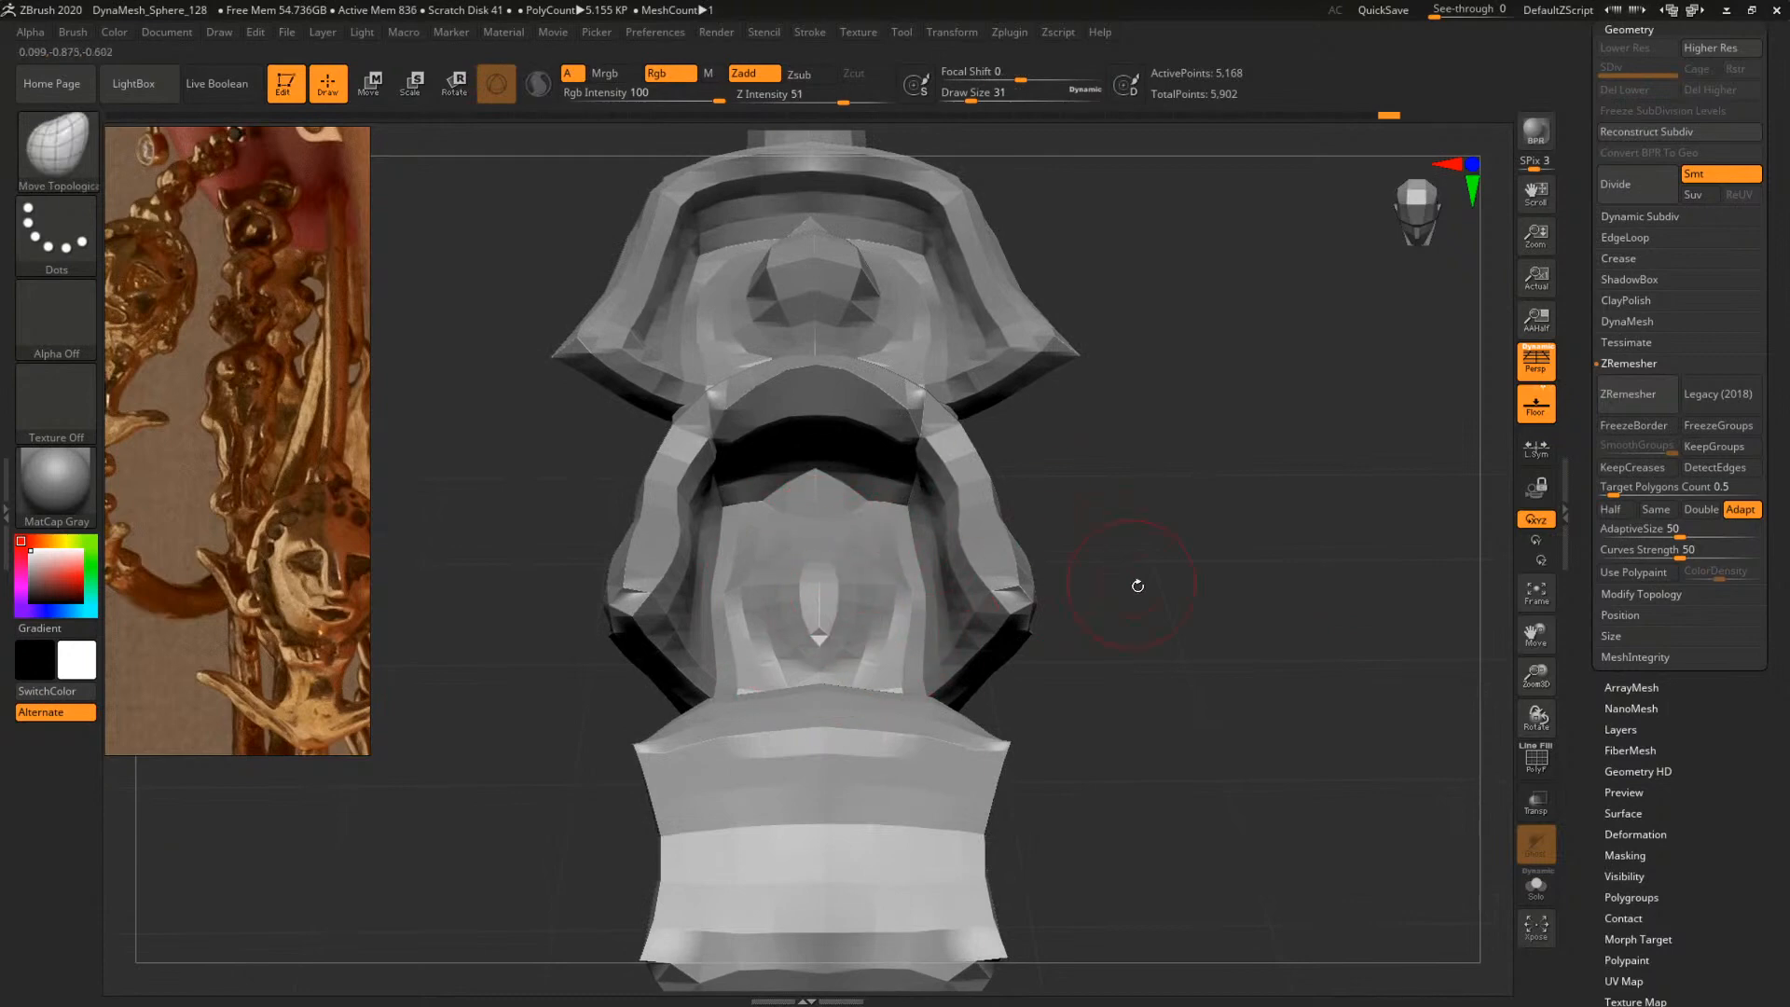
pyautogui.press('b')
pyautogui.press('c')
pyautogui.press('b')
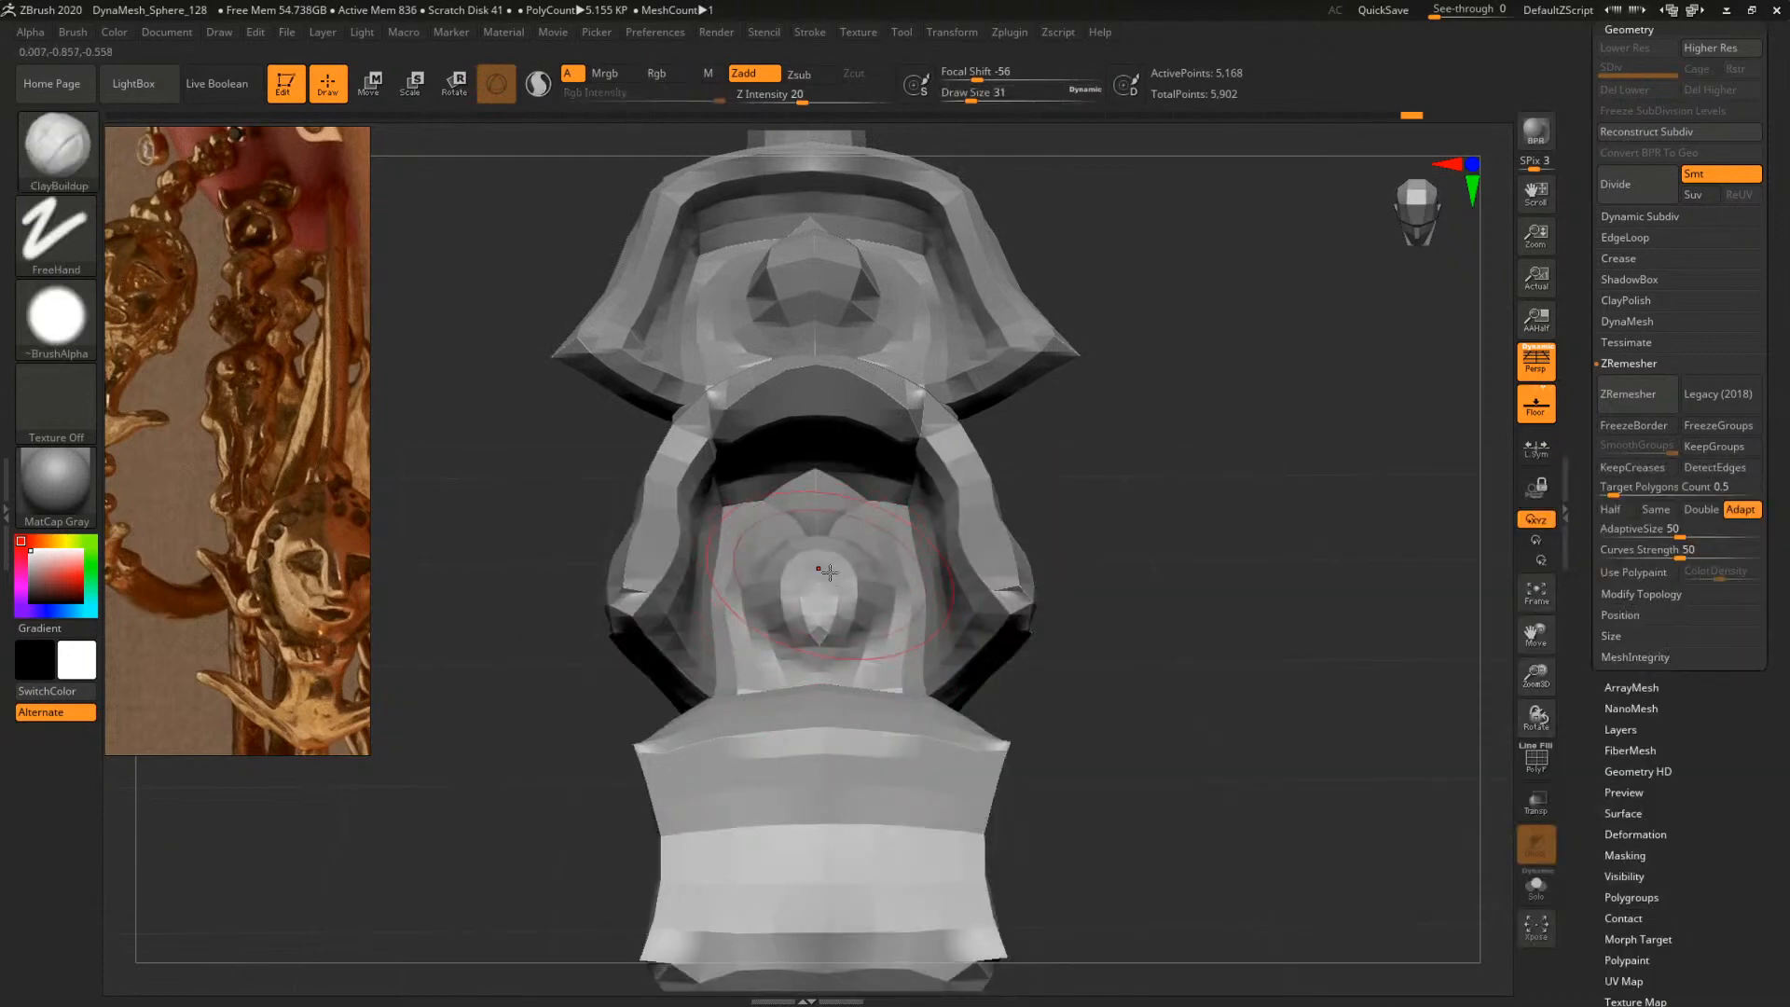
pyautogui.hotkey('ctrl', 'z')
pyautogui.press('space')
pyautogui.moveTo(828, 568); pyautogui.dragTo(816, 569)
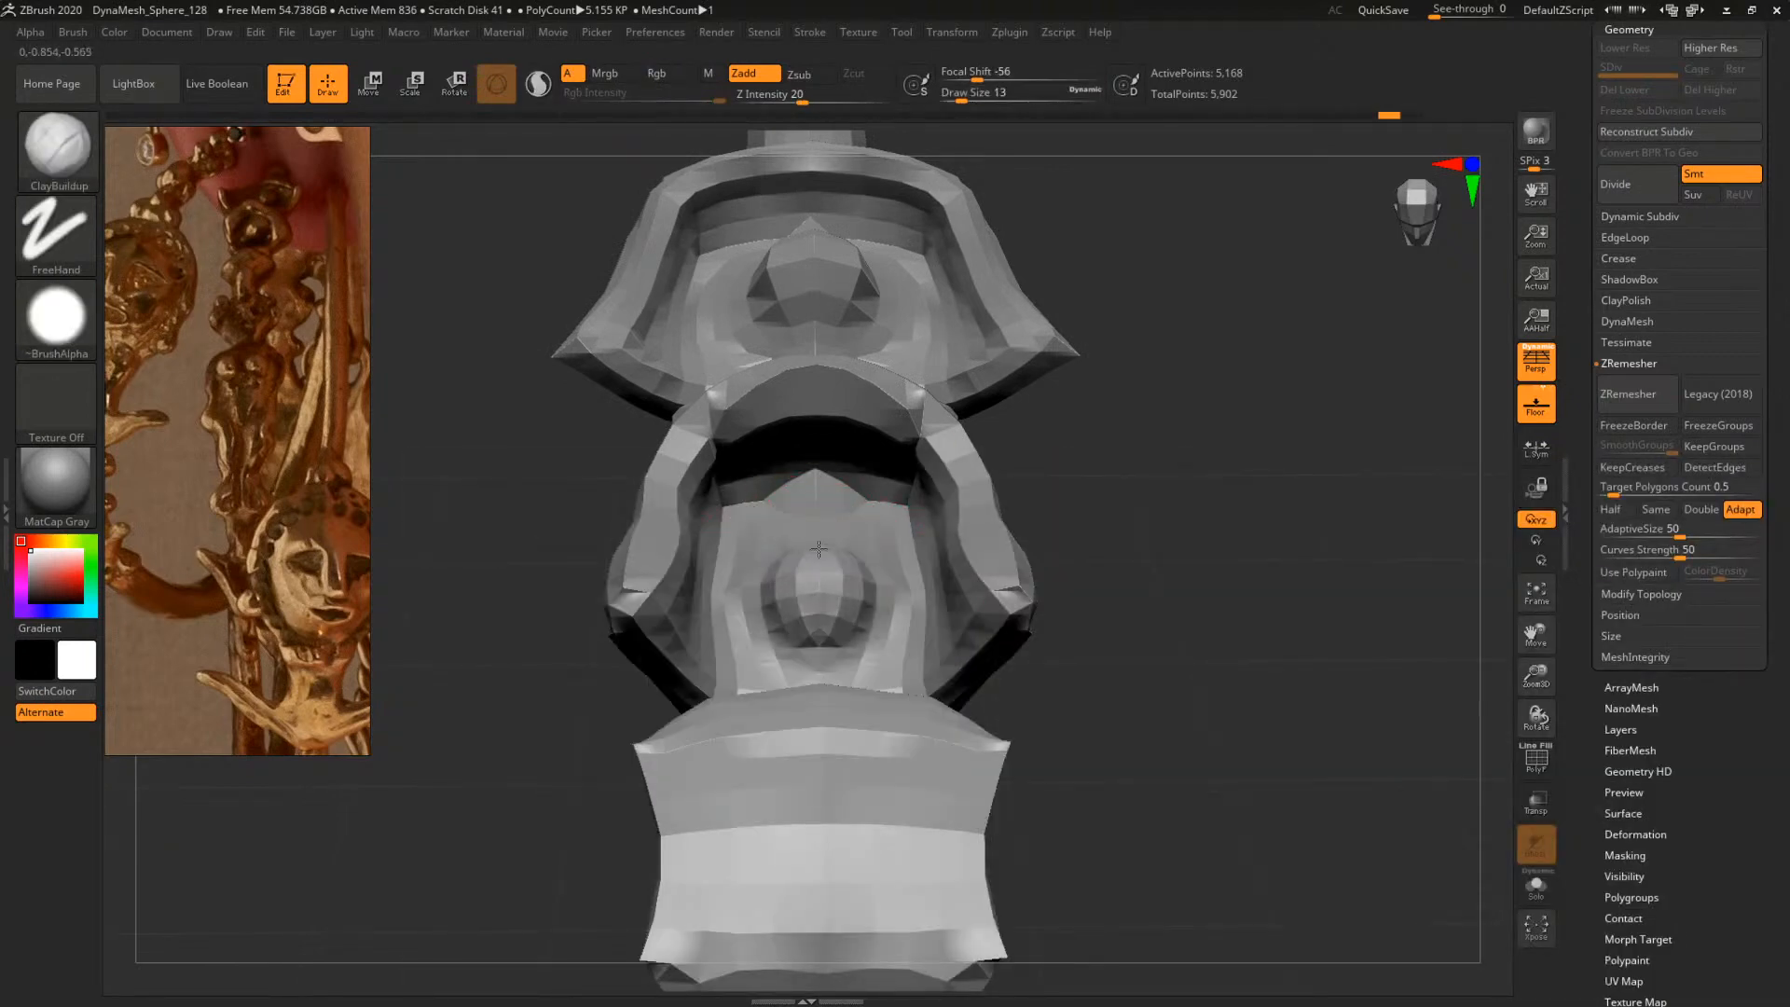
pyautogui.moveTo(1080, 508); pyautogui.dragTo(643, 551)
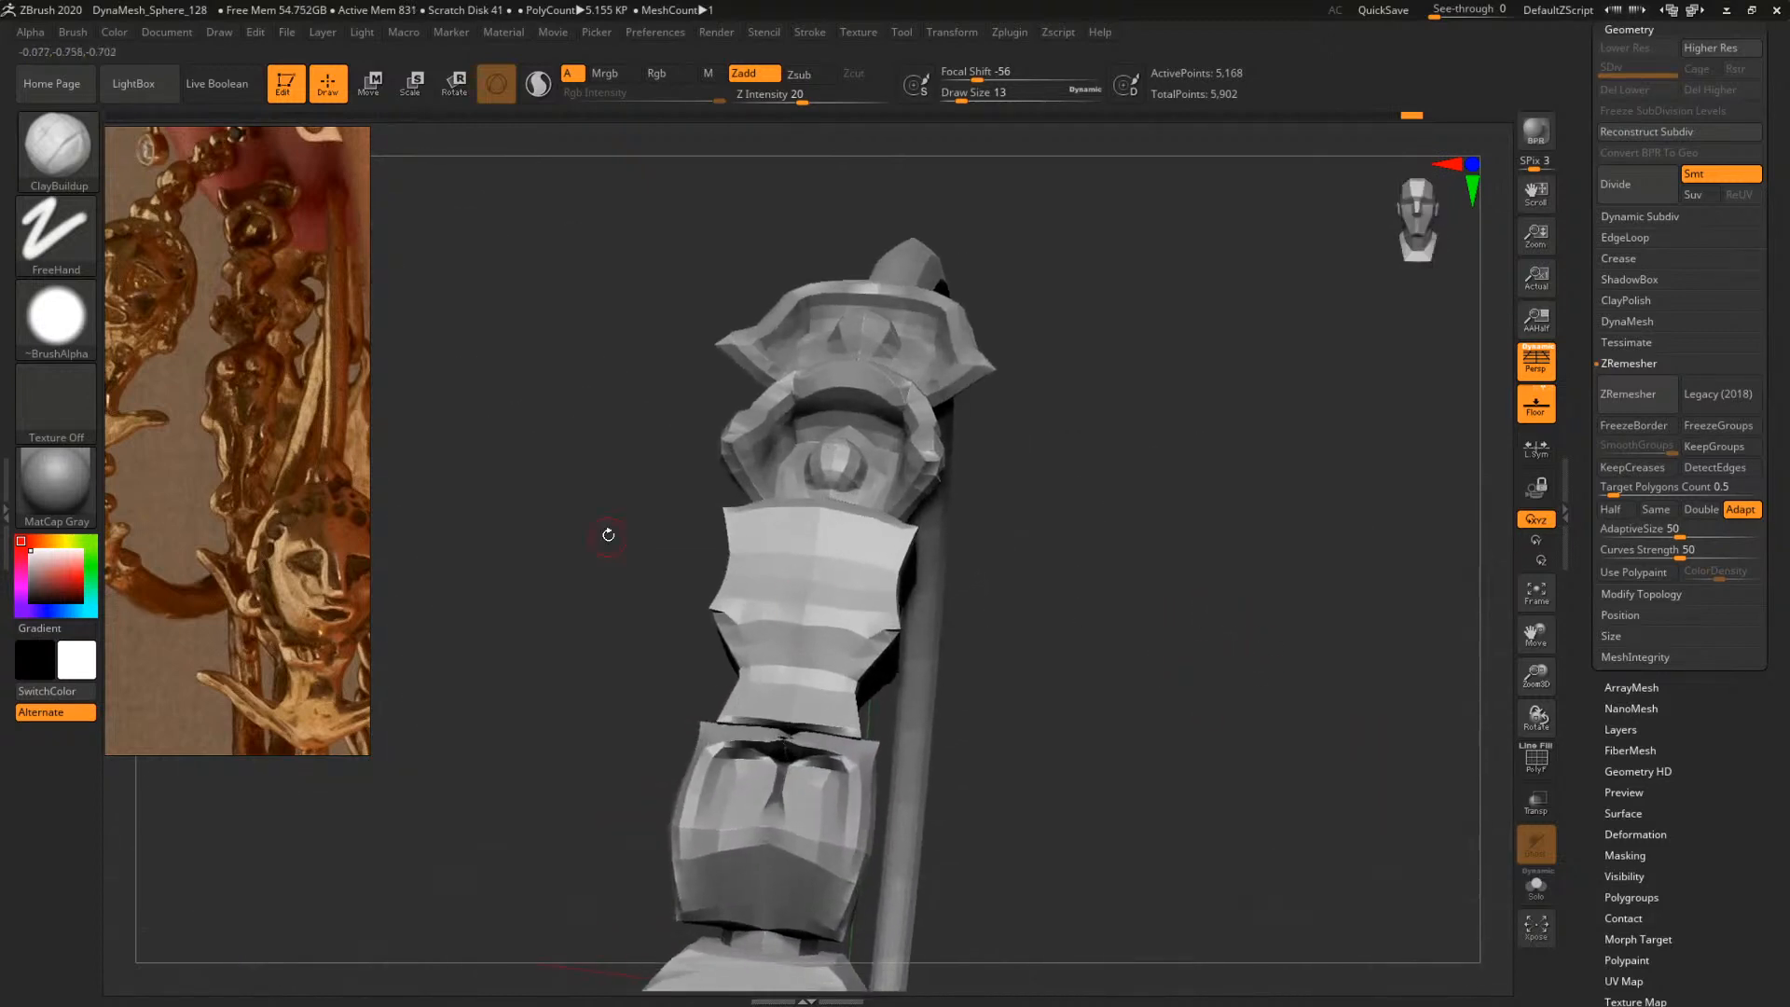
# Widen the reference window and examine the hoop's ornaments up close in the photos of both earrings
pyautogui.scroll(-4, 305, 393)
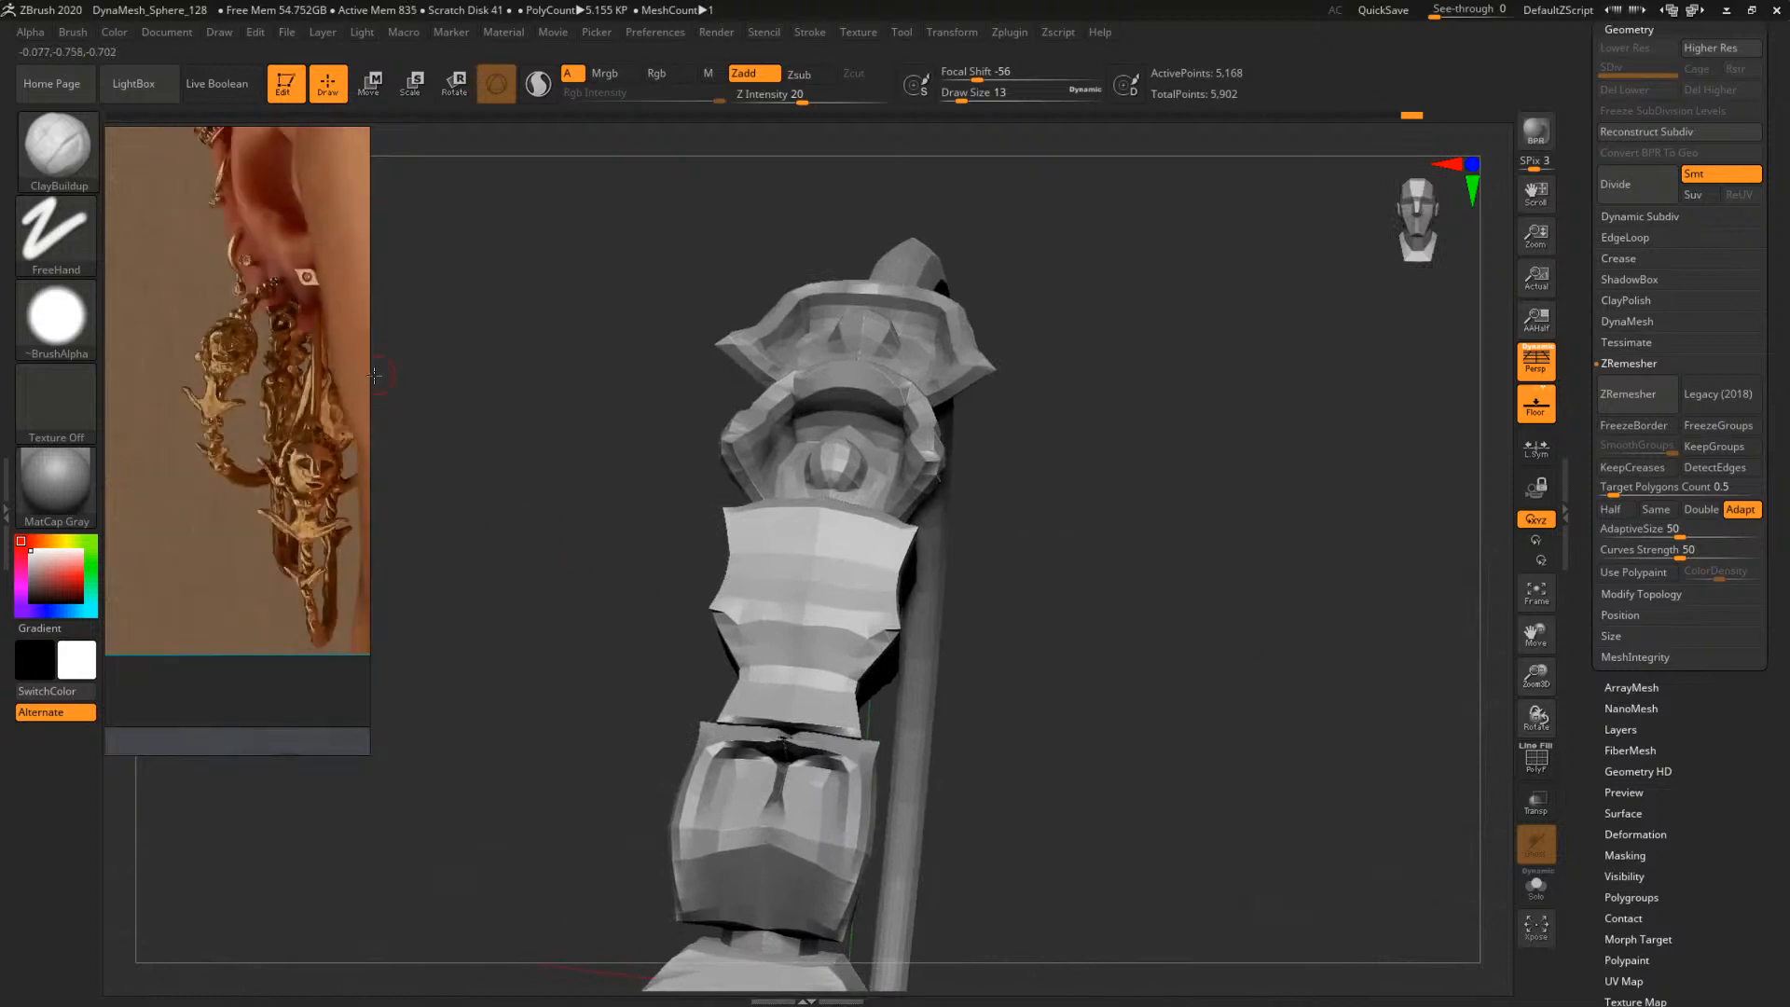
pyautogui.moveTo(369, 375); pyautogui.dragTo(513, 379)
pyautogui.moveTo(478, 382); pyautogui.dragTo(271, 387, button='middle')
pyautogui.moveTo(425, 389); pyautogui.dragTo(112, 395, button='middle')
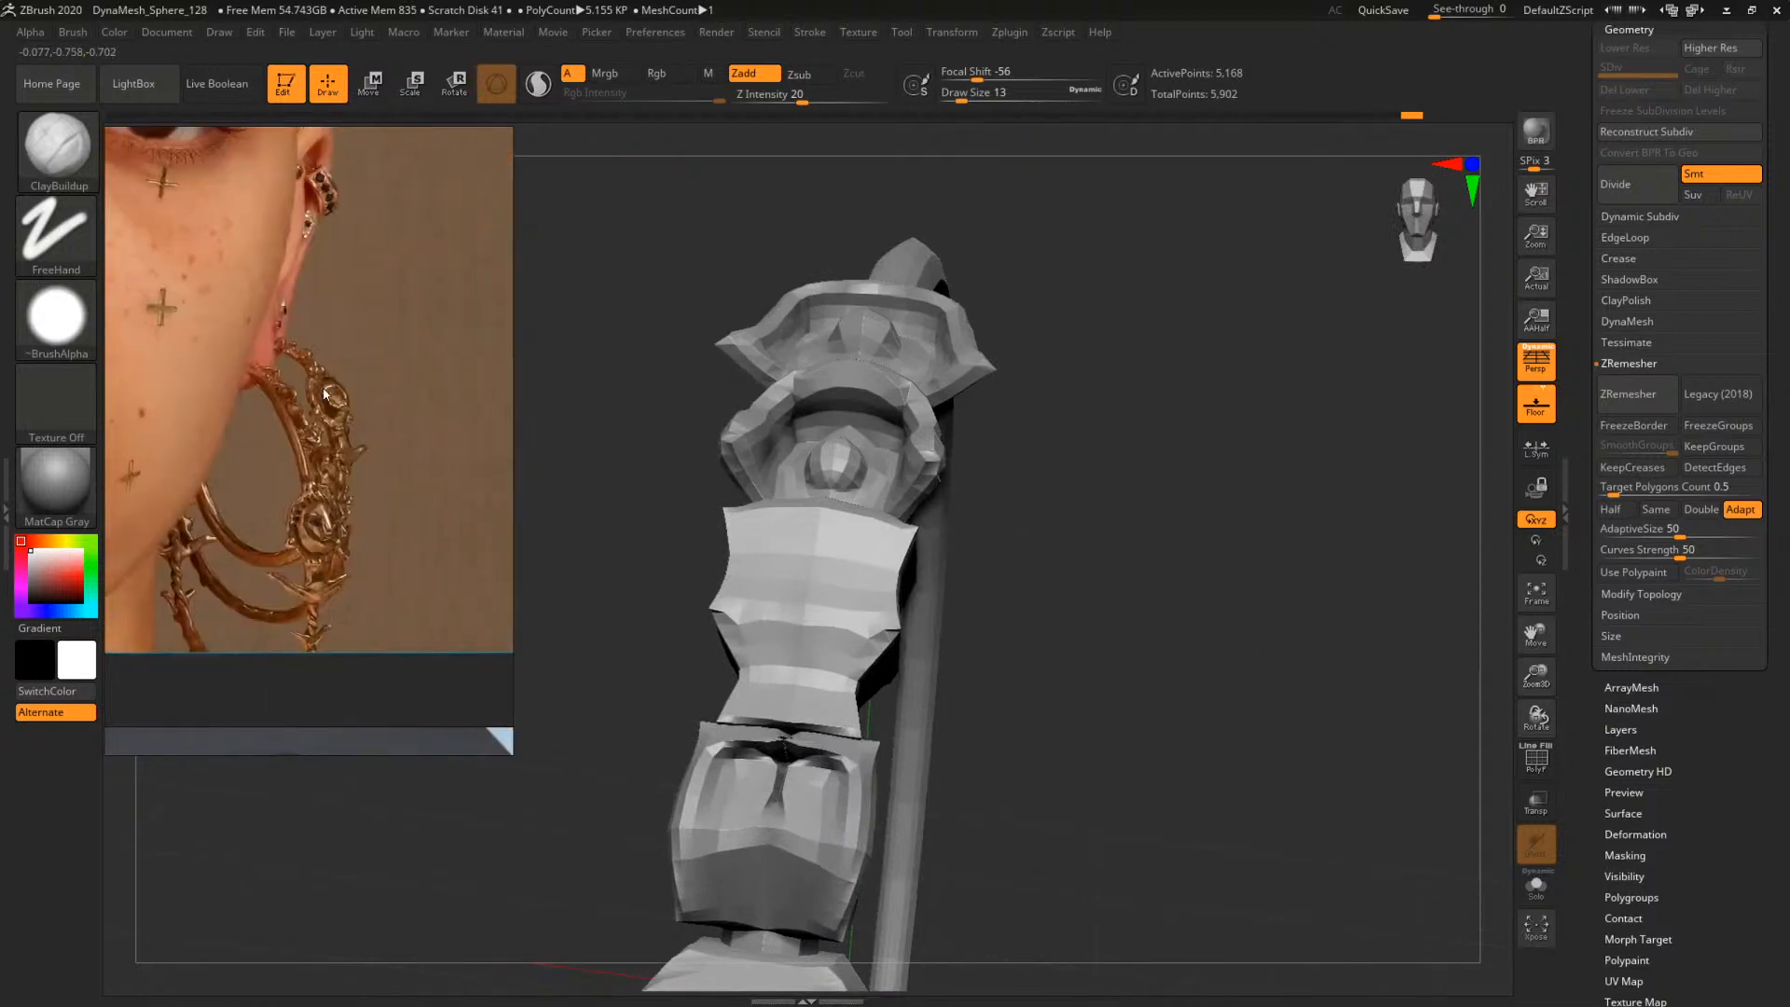
pyautogui.scroll(4, 289, 406)
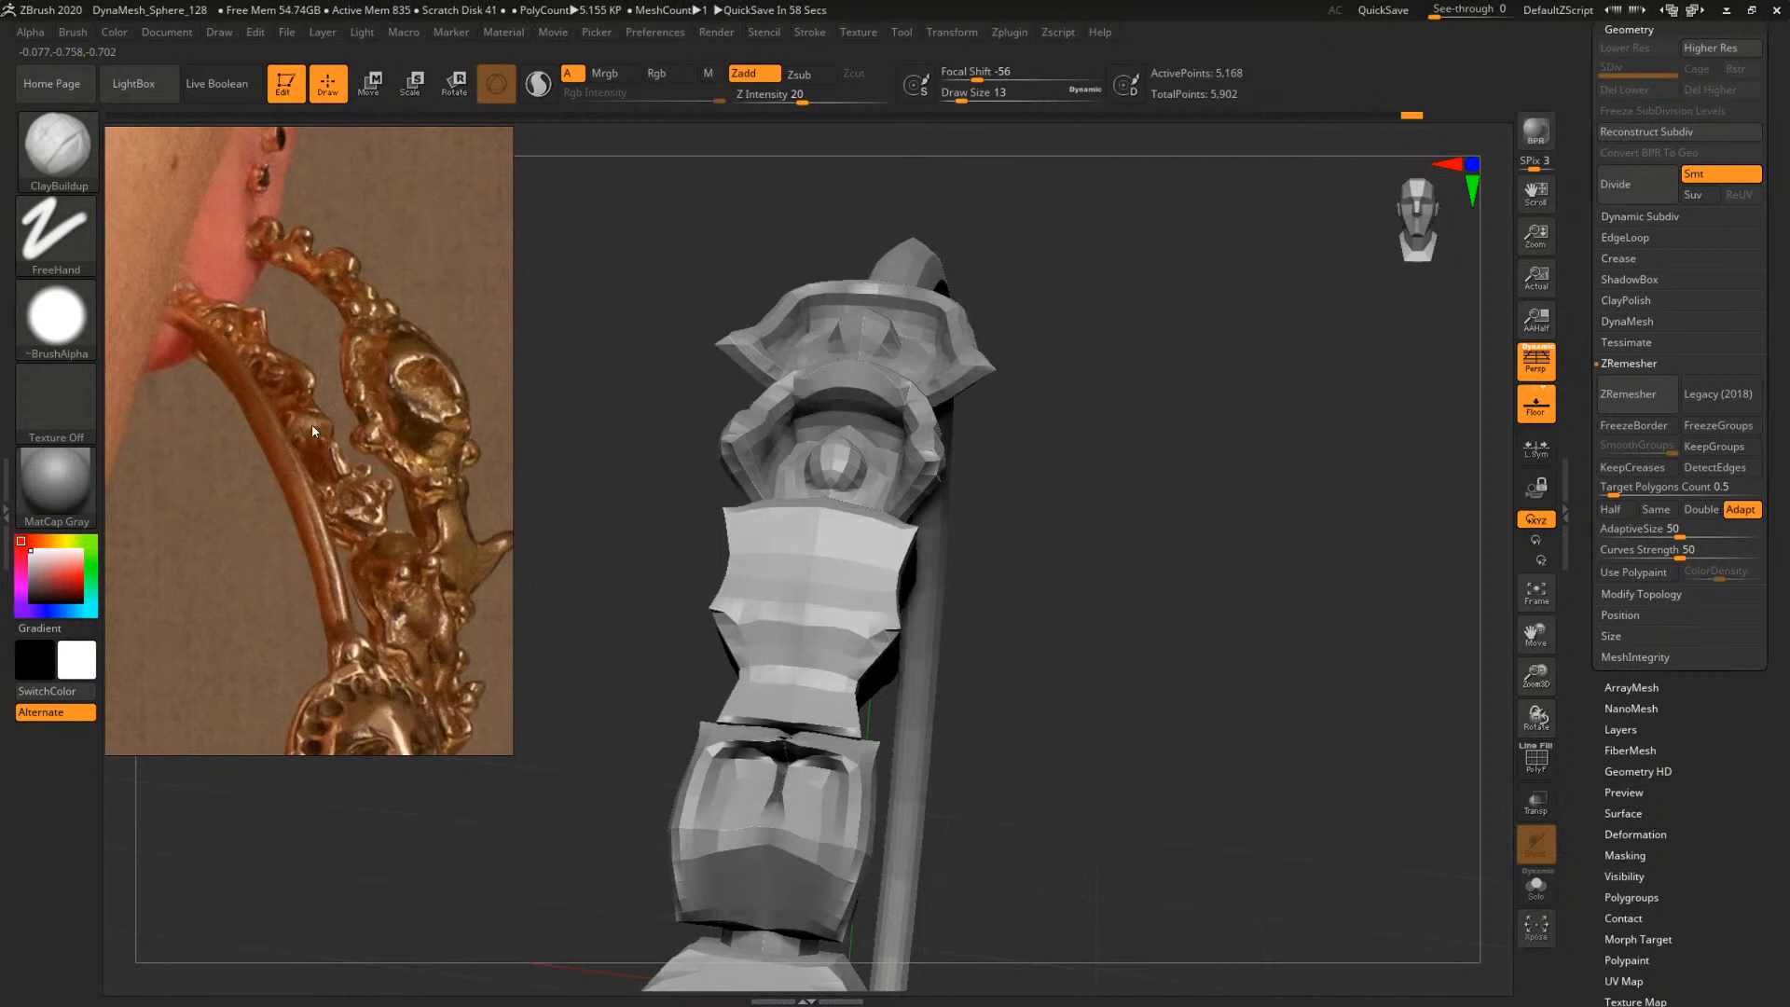
pyautogui.scroll(-4, 240, 438)
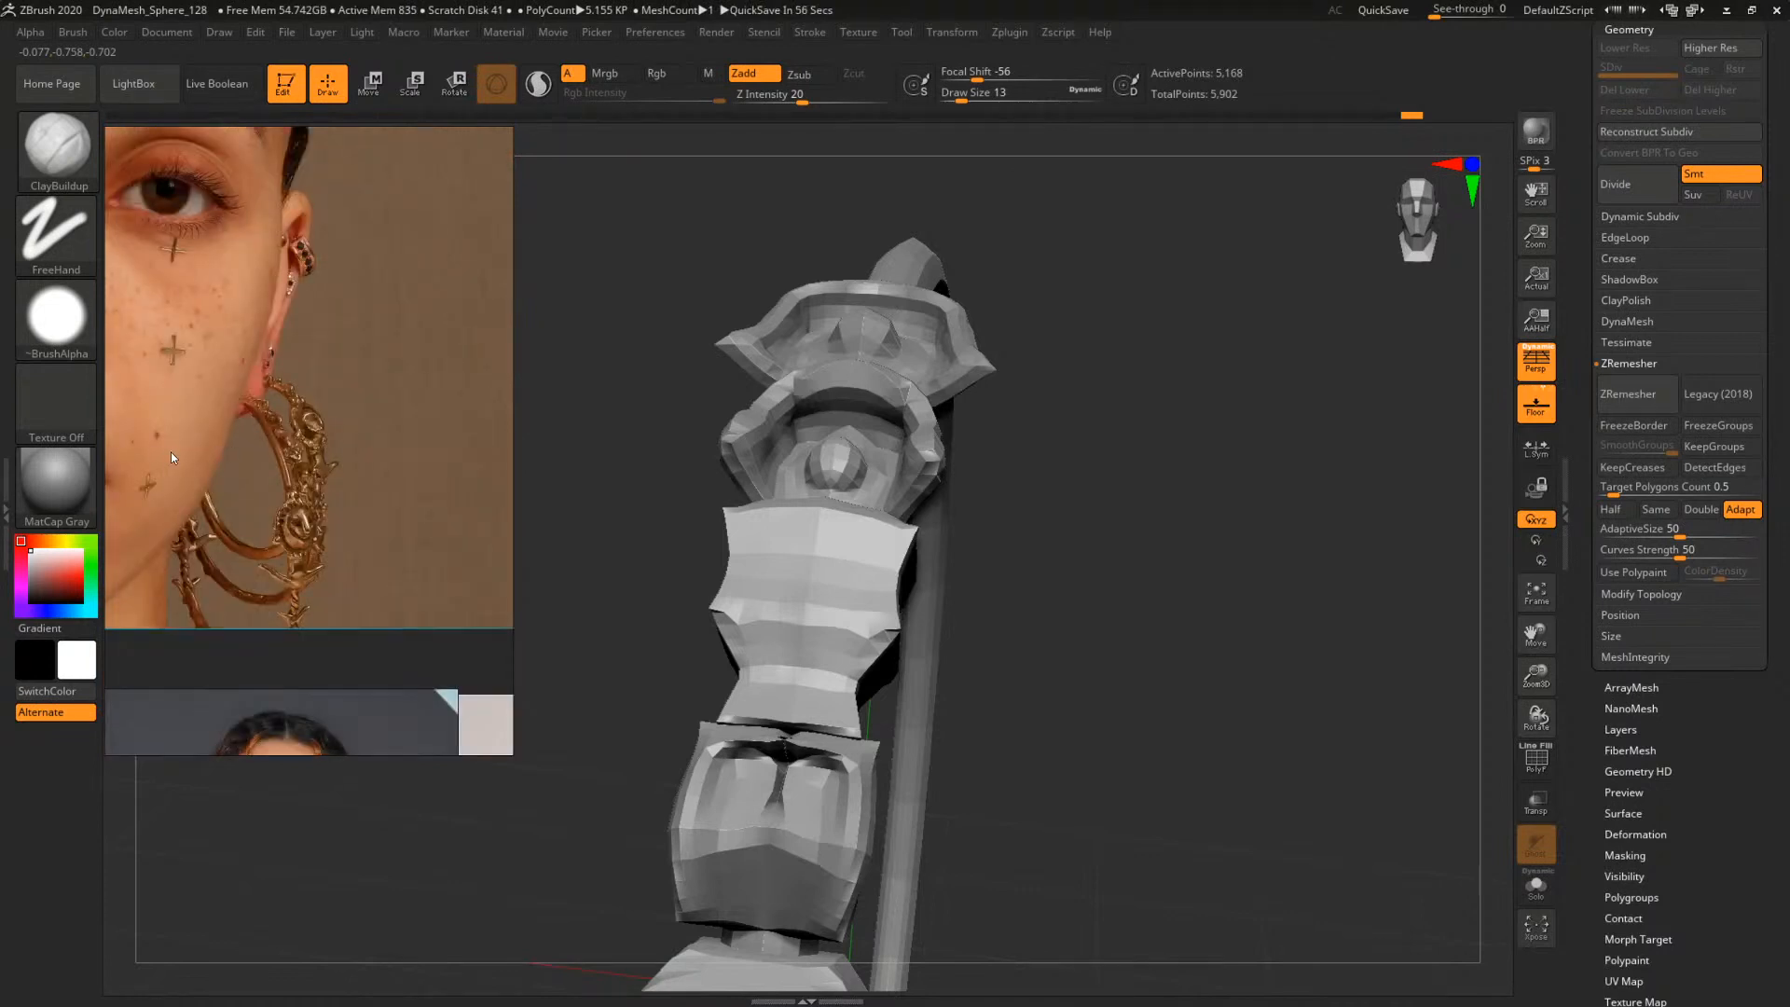
pyautogui.moveTo(170, 451); pyautogui.dragTo(448, 453, button='middle')
pyautogui.moveTo(140, 442); pyautogui.dragTo(475, 448, button='middle')
pyautogui.scroll(5, 216, 384)
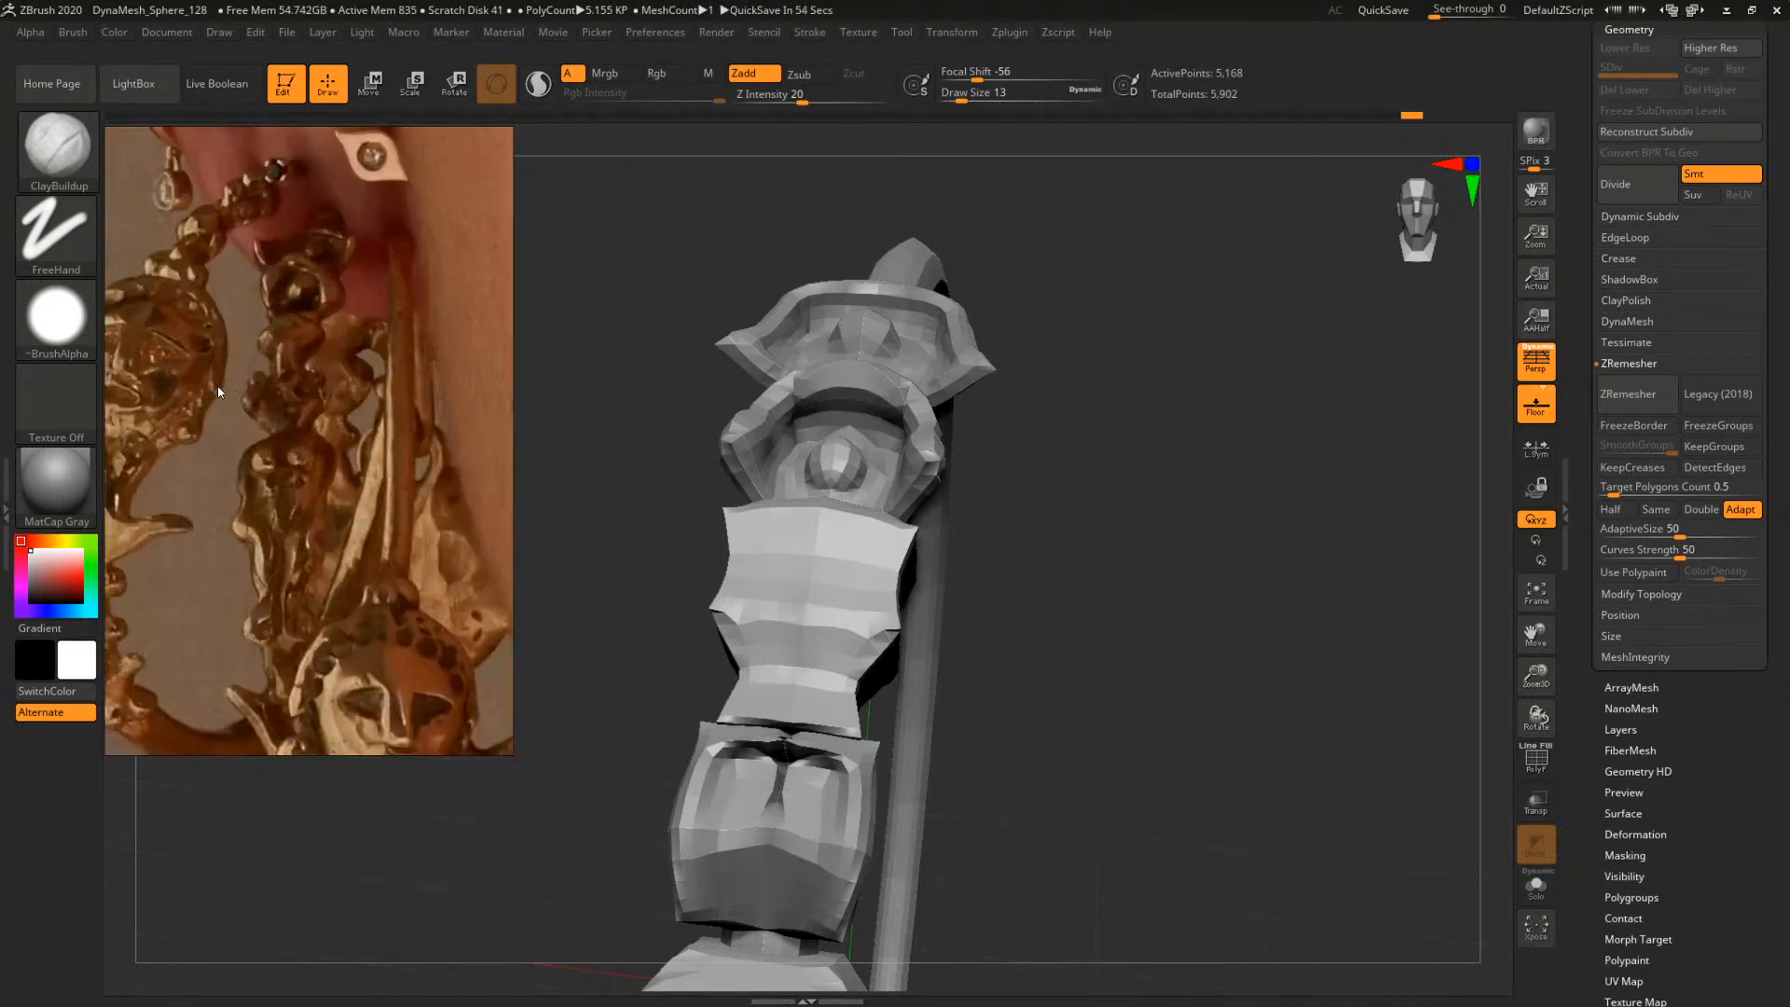
pyautogui.scroll(2, 294, 360)
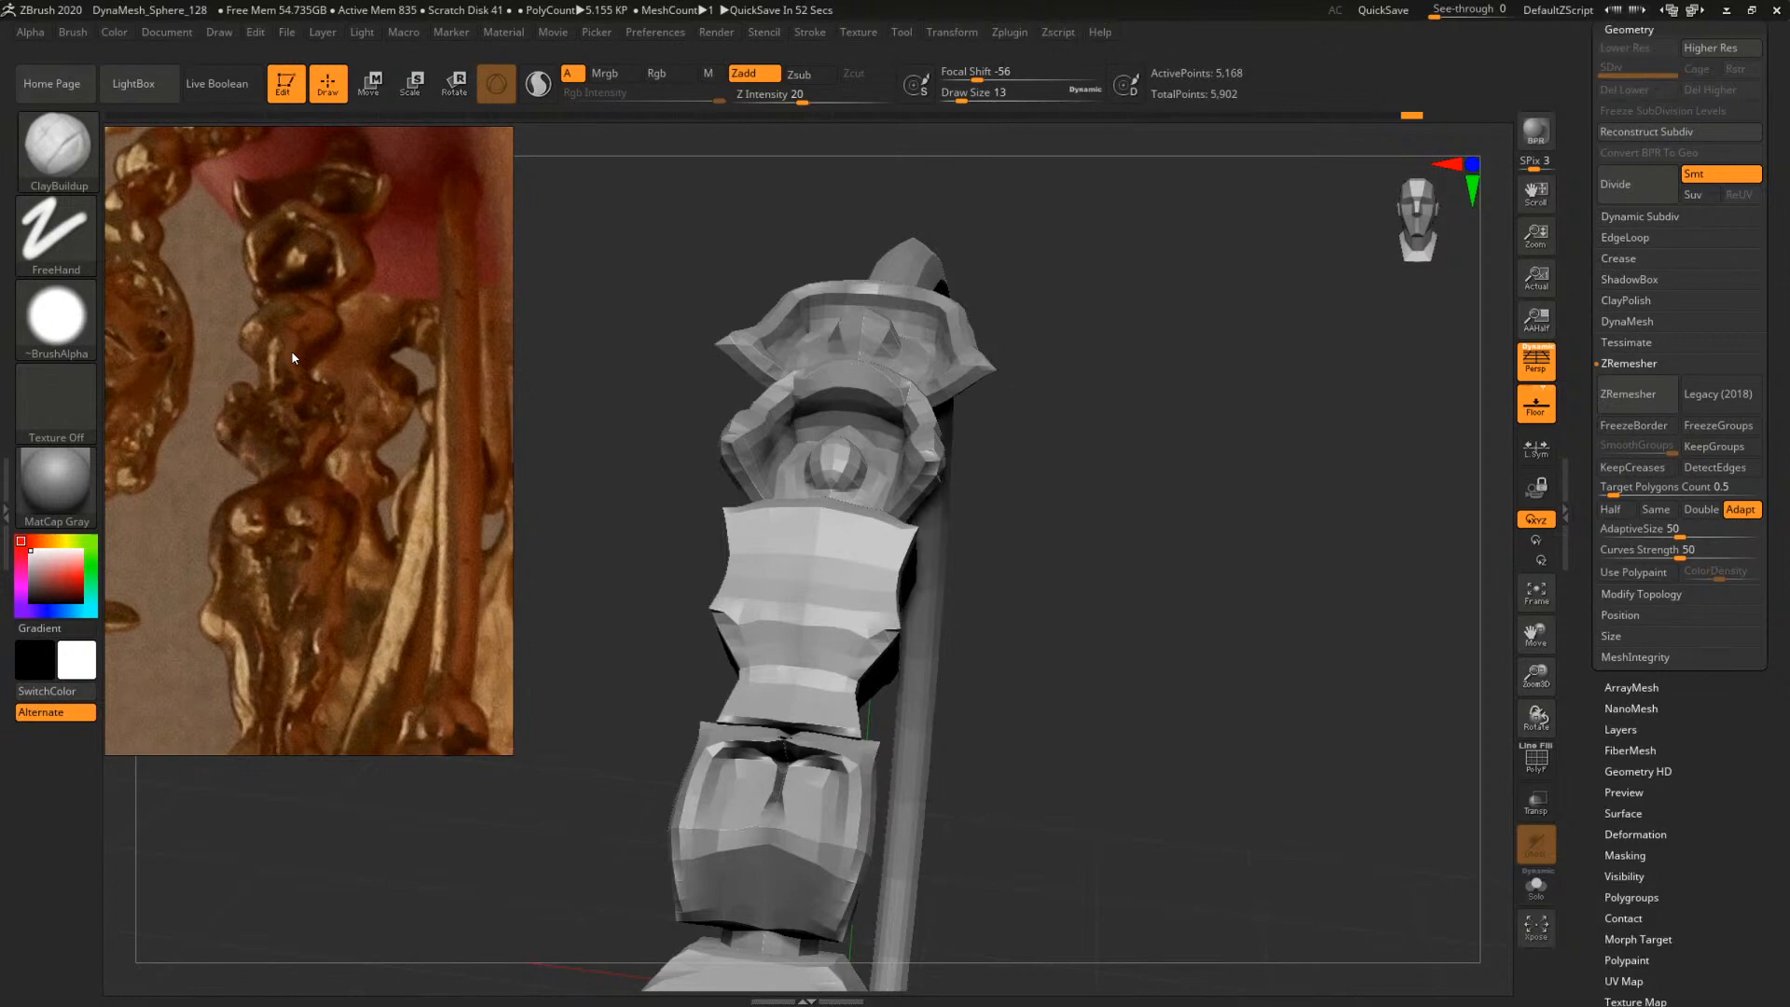
# Try a ClayBuildup stroke across the top of the large ornament at a draw size of 13 and undo it
pyautogui.keyDown('alt'); pyautogui.moveTo(1141, 633); pyautogui.dragTo(1109, 354); pyautogui.keyUp('alt')
pyautogui.press('b')
pyautogui.press('c')
pyautogui.press('b')
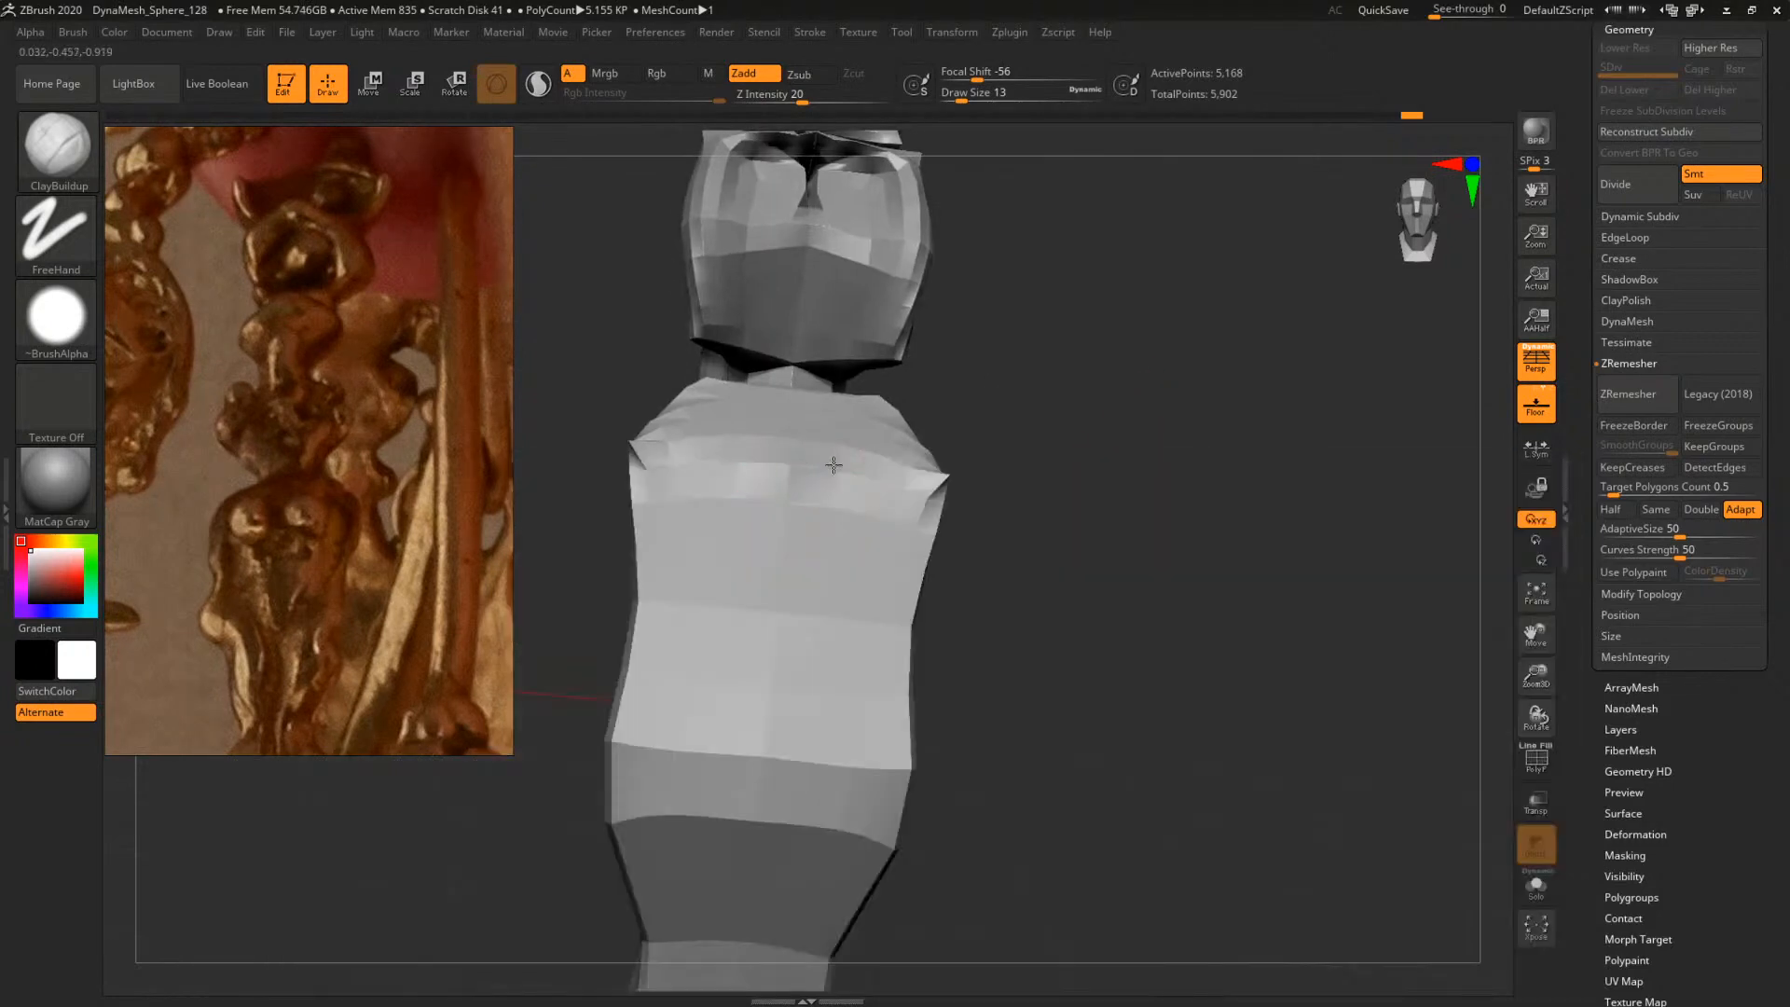
pyautogui.moveTo(829, 468); pyautogui.dragTo(897, 478)
pyautogui.hotkey('ctrl', 'z')
# Export the sculpted hoop mesh as HoopD_LowPoly_GEO in OBJ format to the HoopD folder
pyautogui.keyDown('alt'); pyautogui.moveTo(1198, 515); pyautogui.dragTo(1152, 467); pyautogui.keyUp('alt')
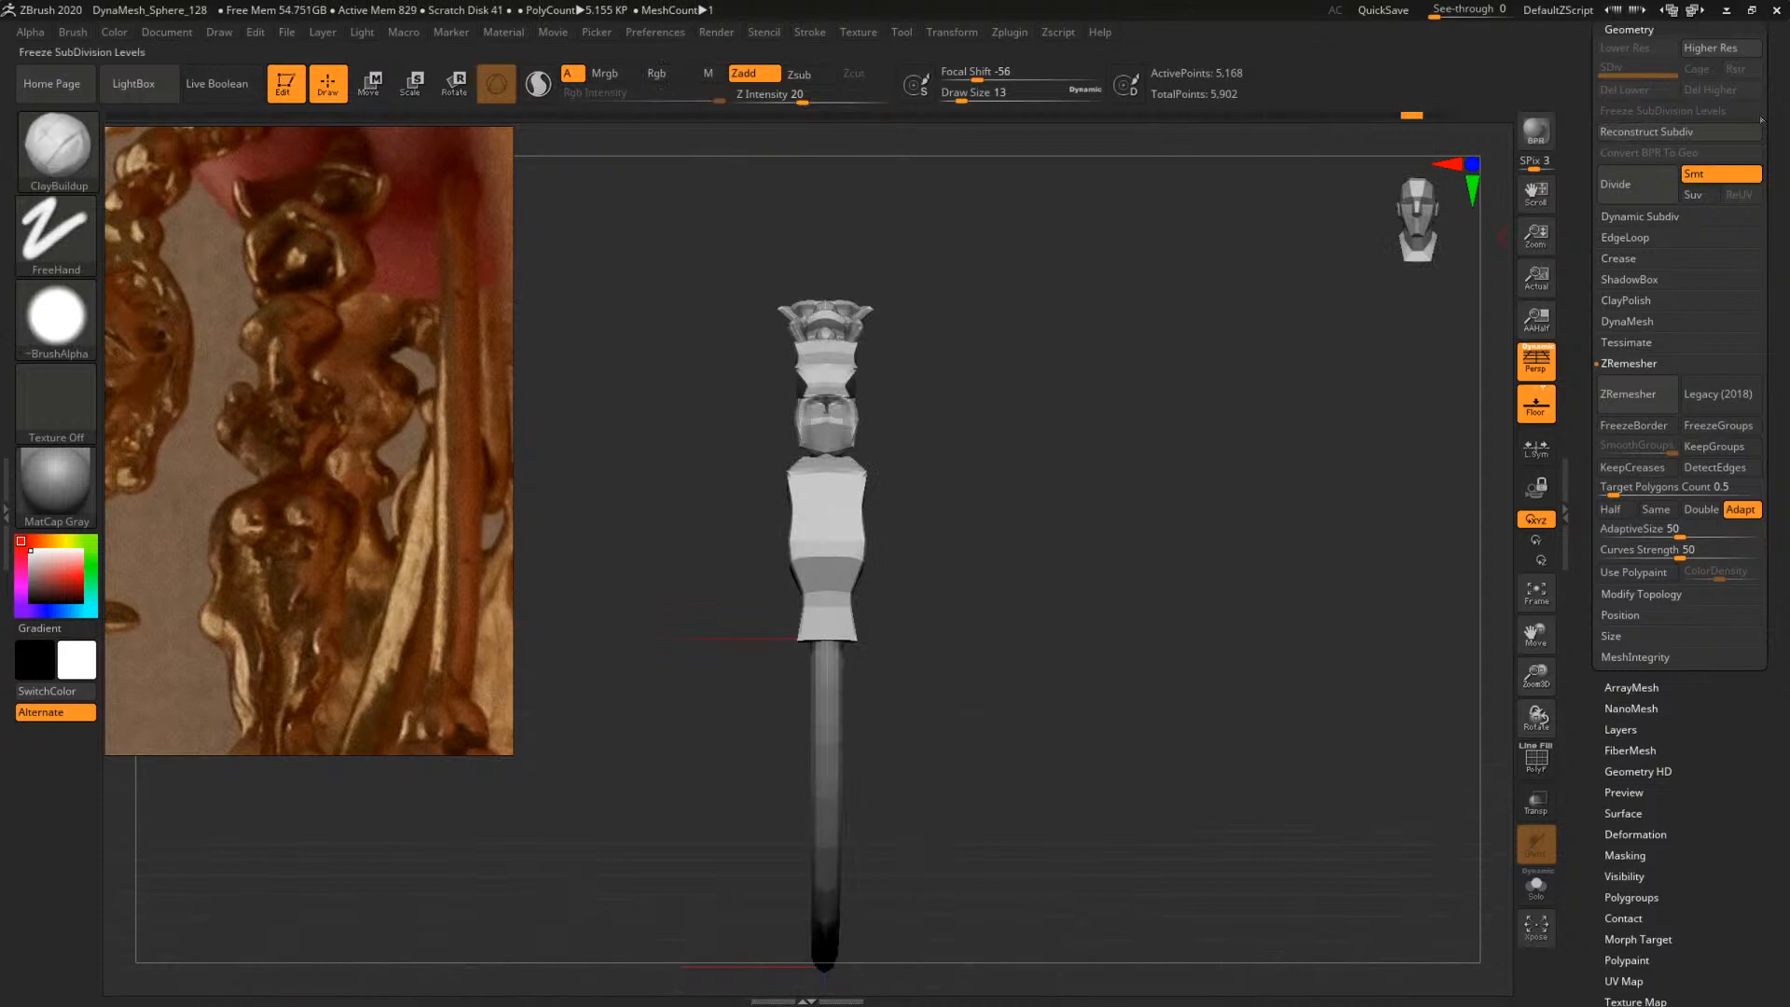
pyautogui.scroll(5, 1692, 182)
pyautogui.click(1700, 122)
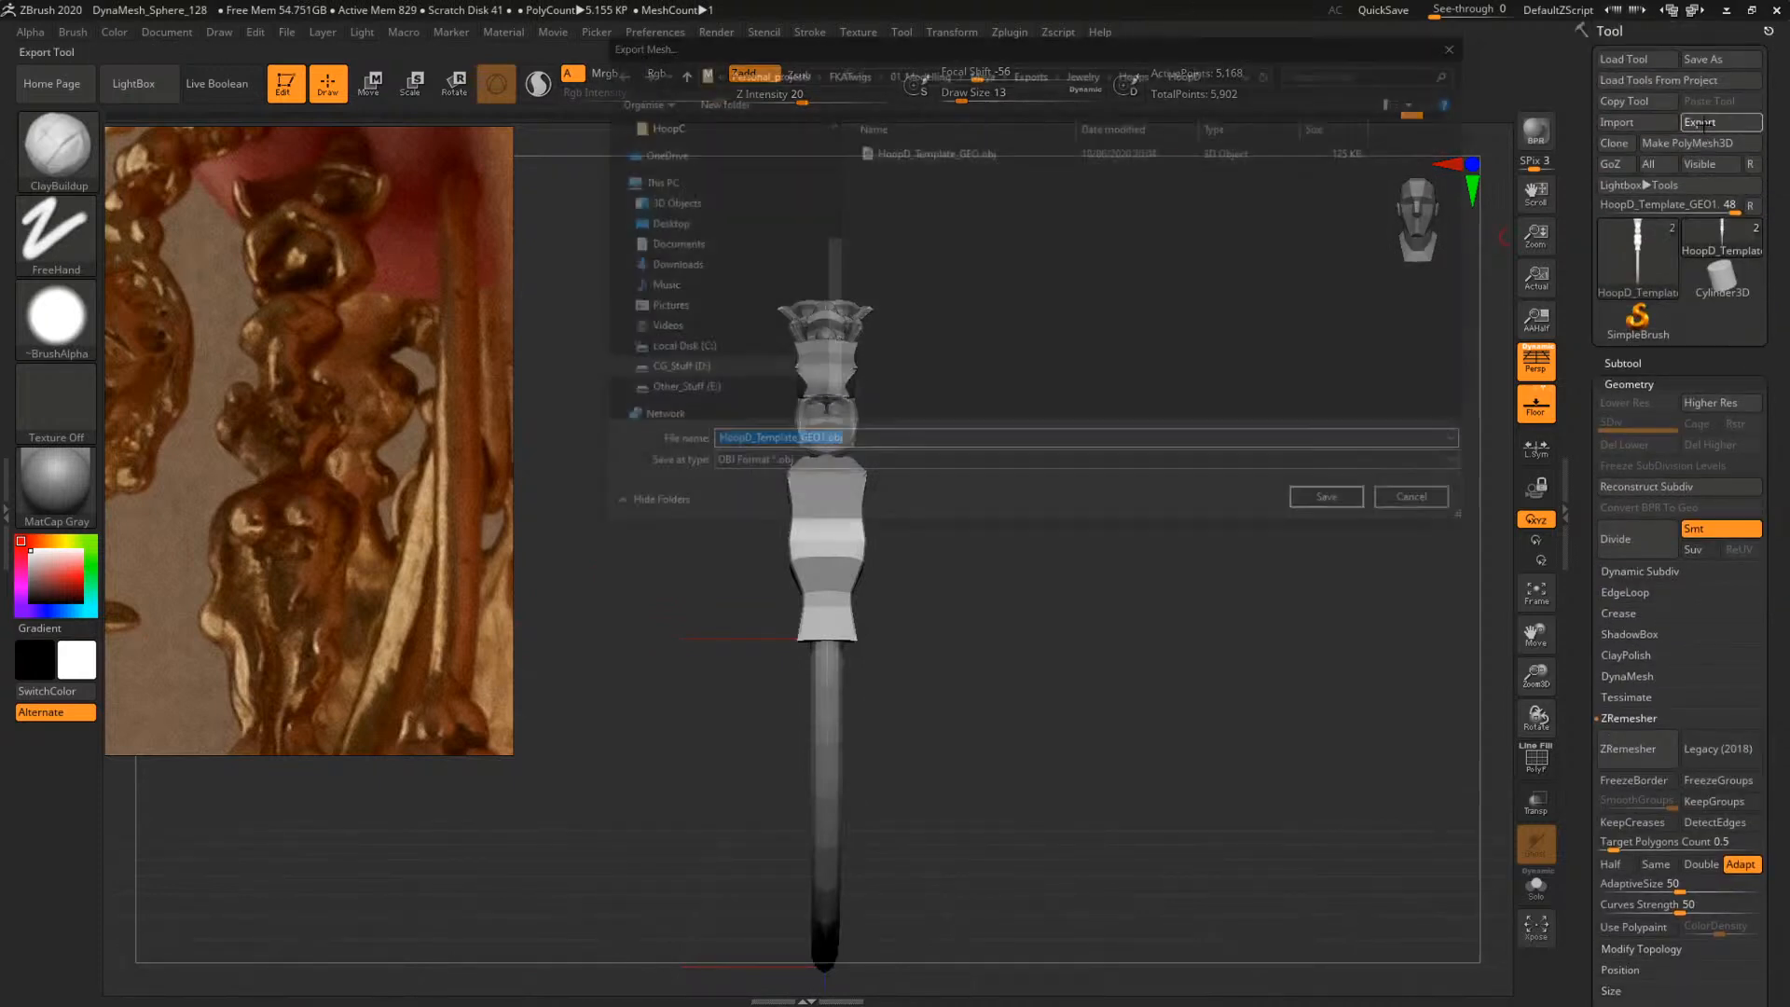
pyautogui.click(985, 151)
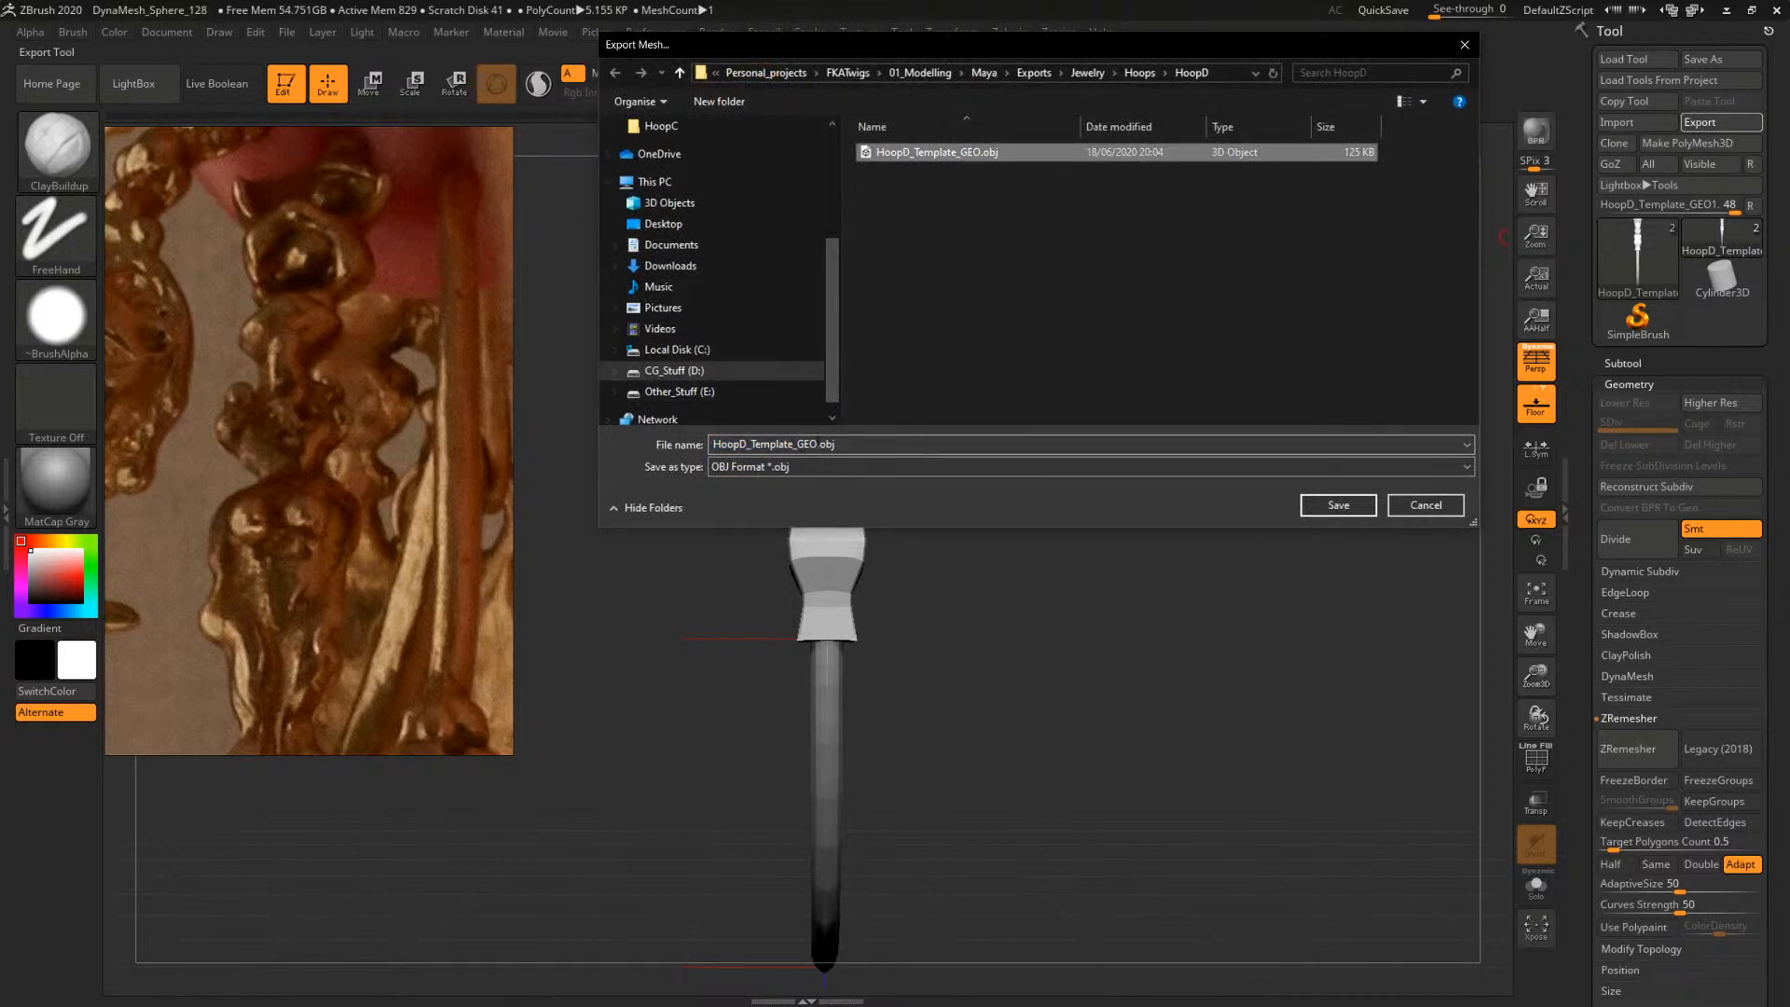
pyautogui.click(774, 444)
pyautogui.moveTo(793, 444); pyautogui.dragTo(757, 444)
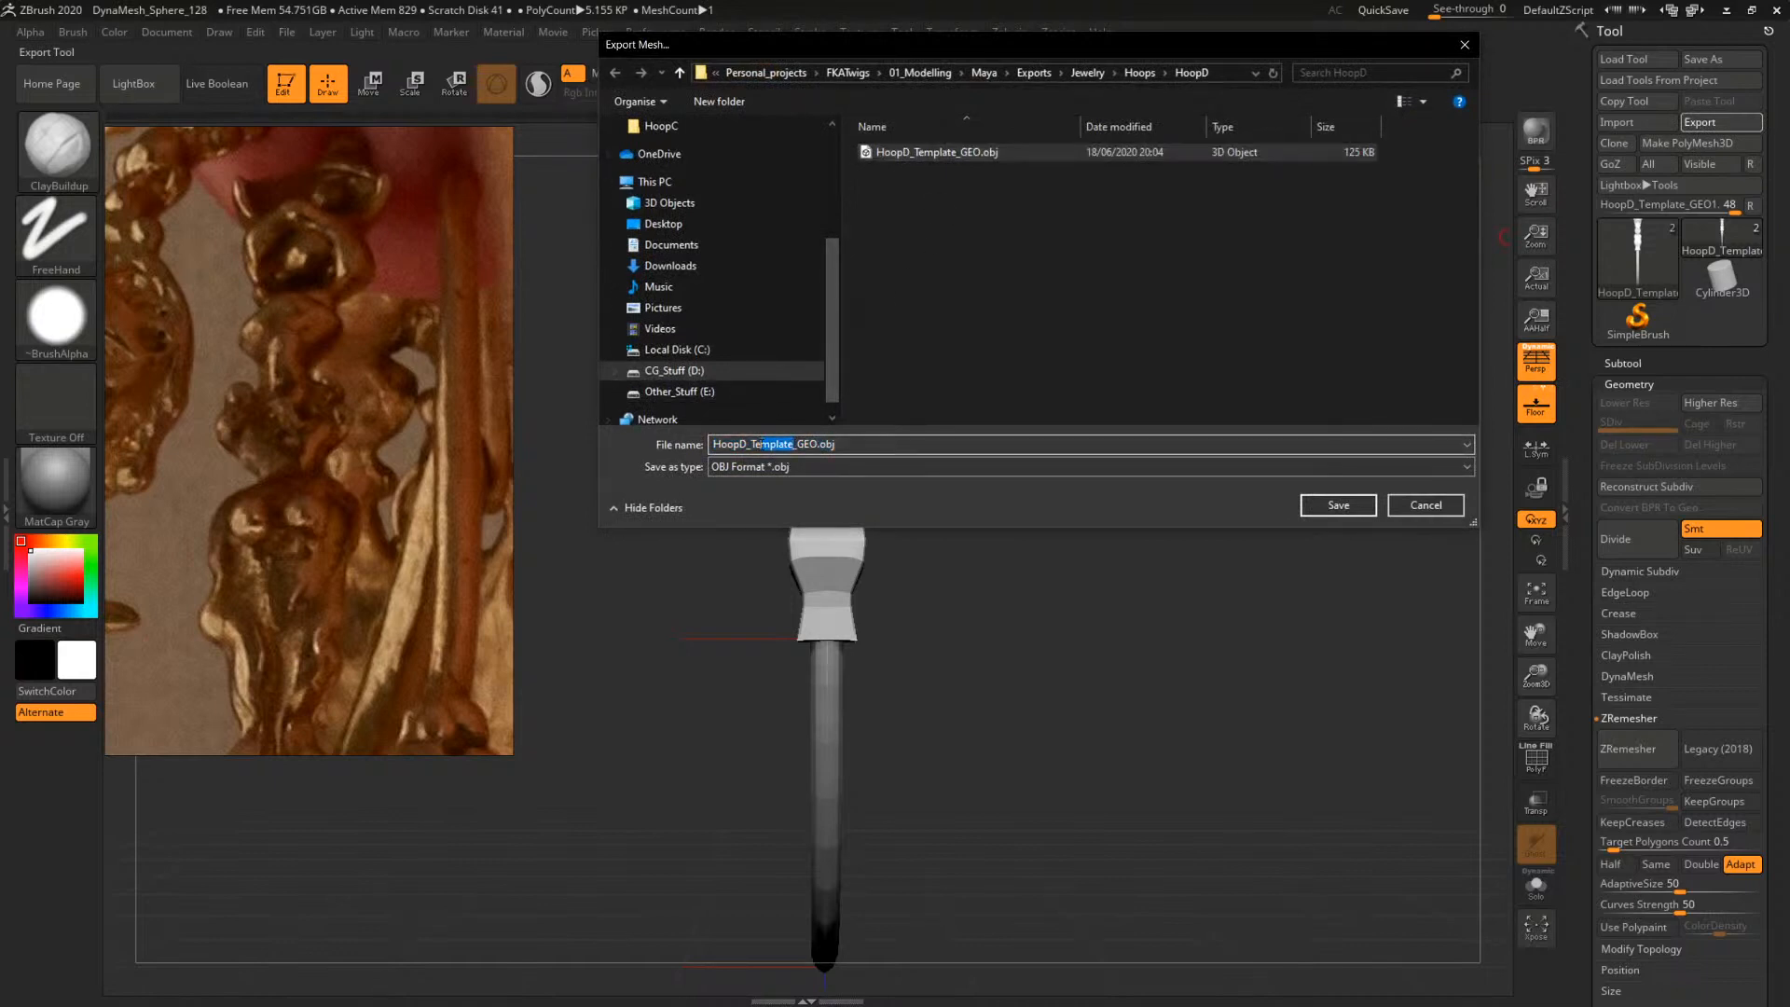
pyautogui.write('LowPoly')
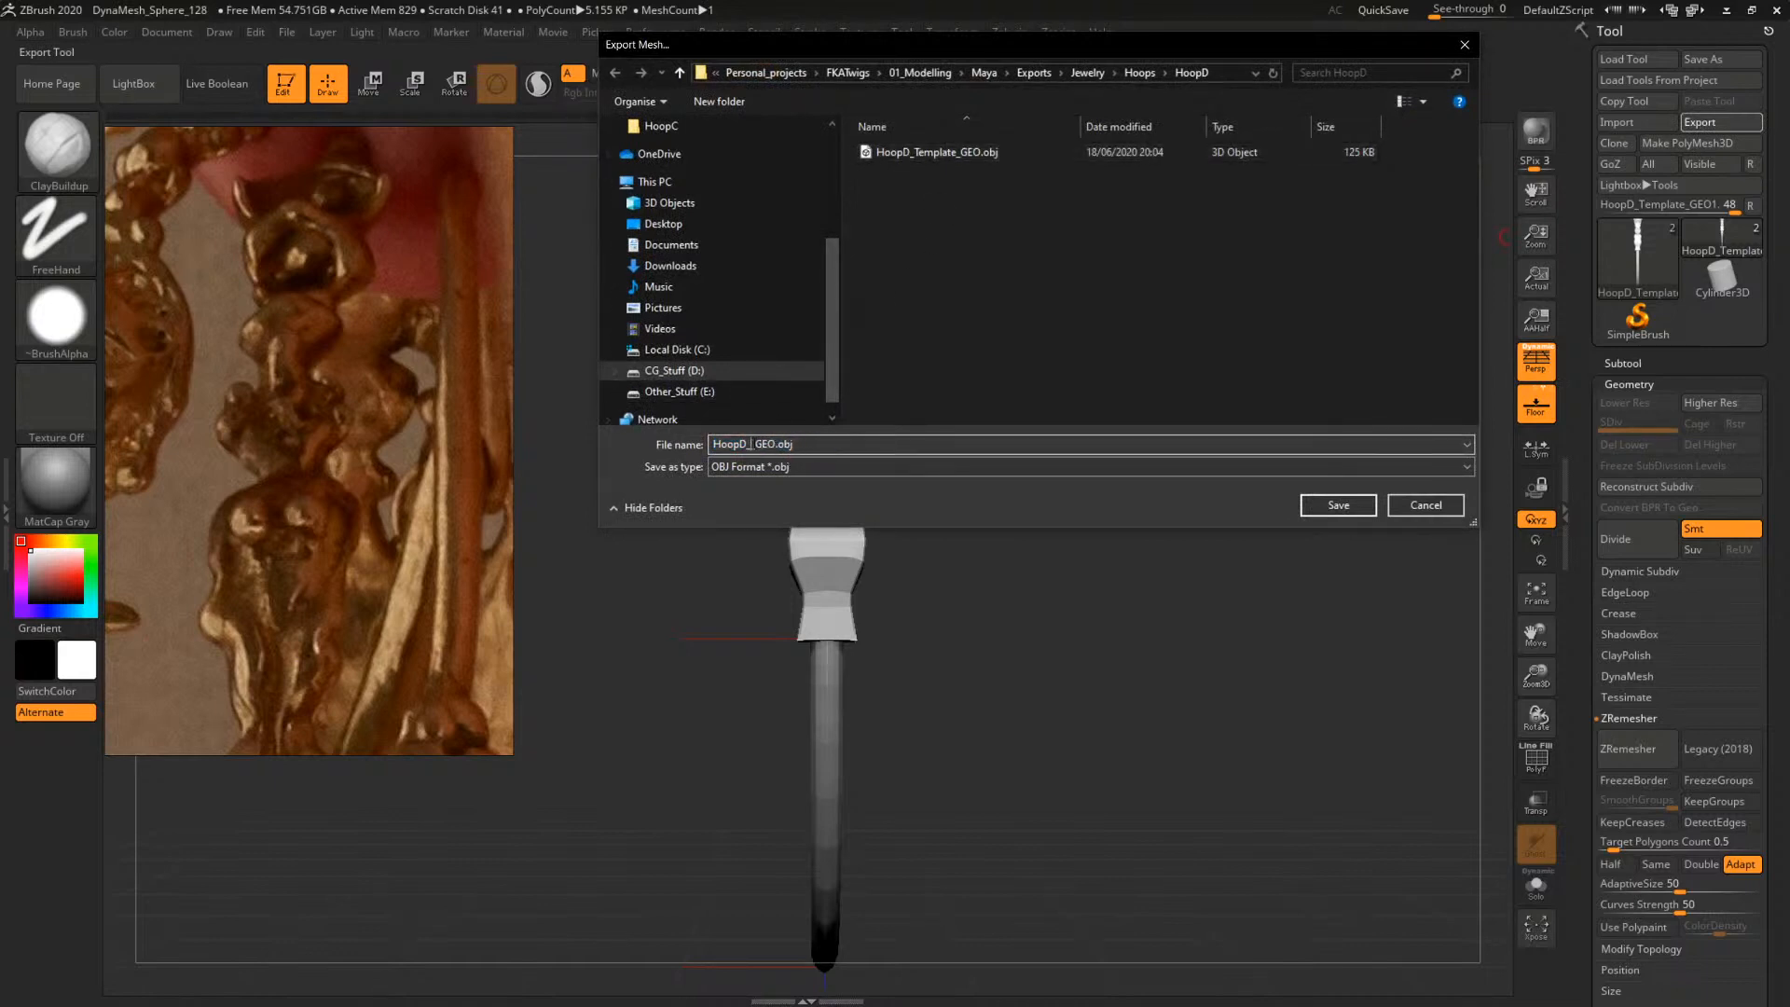
pyautogui.press('Return')
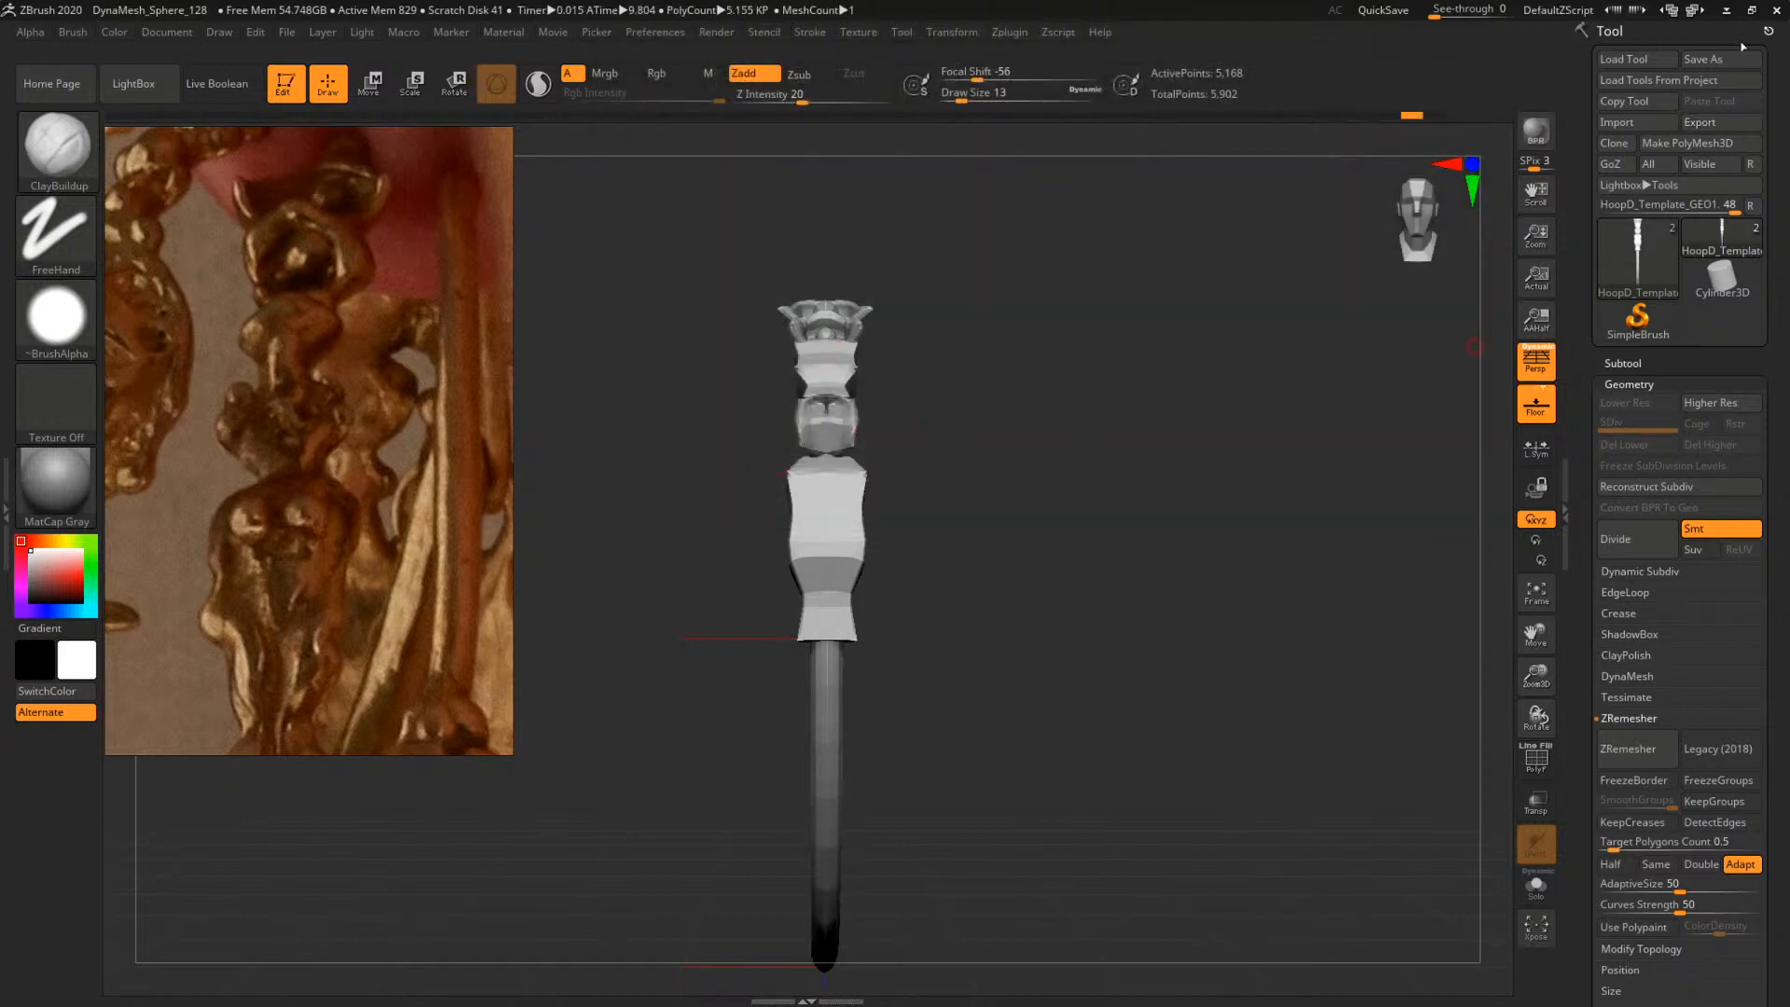
# Switch to Maya, clear the reference window from the workspace and enlarge the perspective view
pyautogui.click(1726, 11)
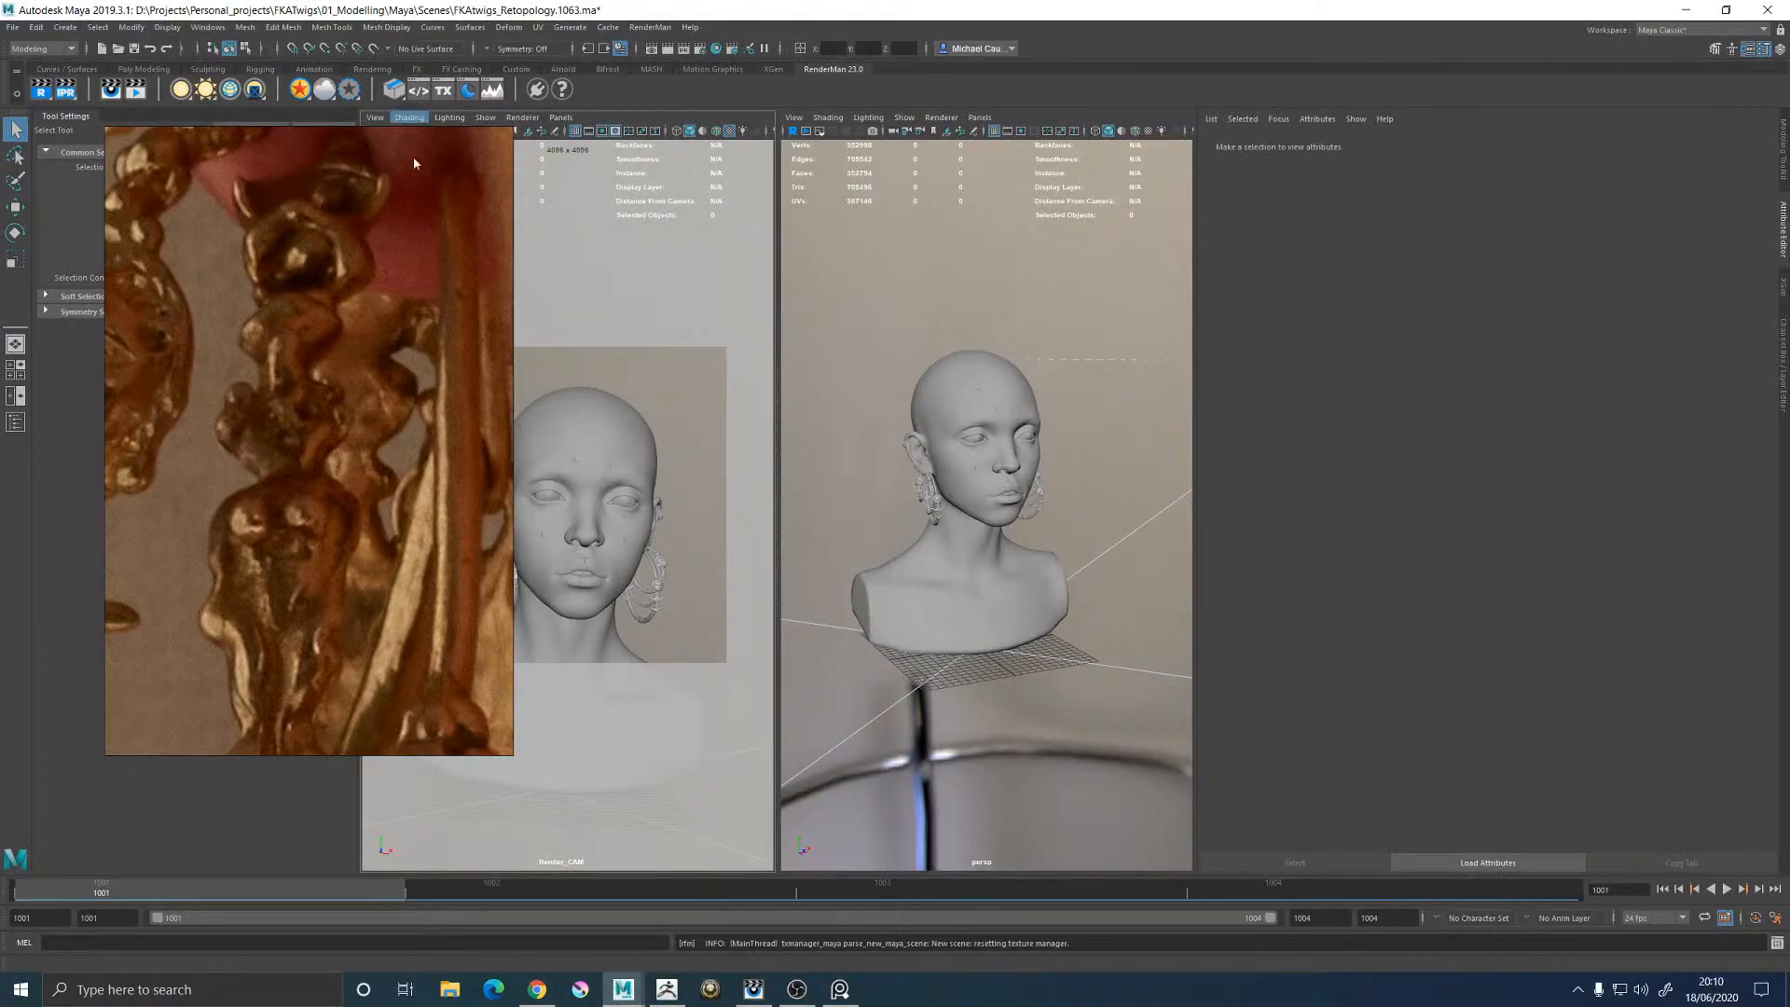
pyautogui.moveTo(412, 157); pyautogui.dragTo(0, 157, button='right')
pyautogui.click(1021, 394)
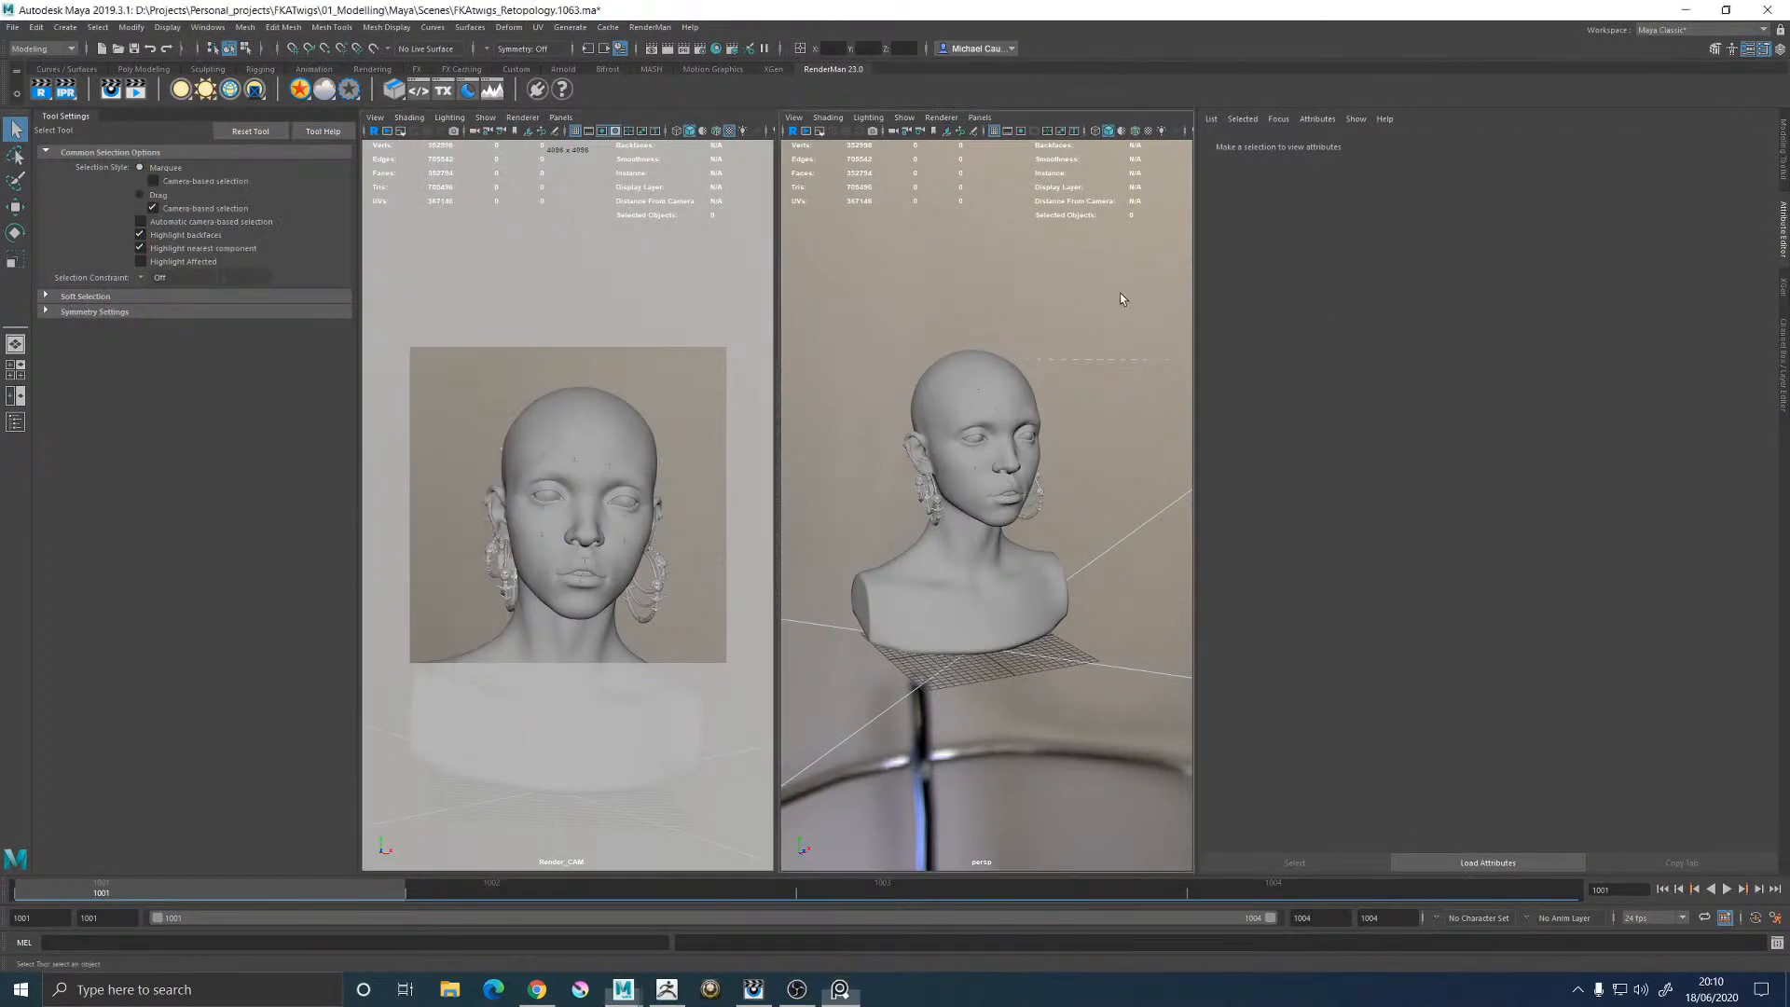
pyautogui.press('space')
pyautogui.click(12, 27)
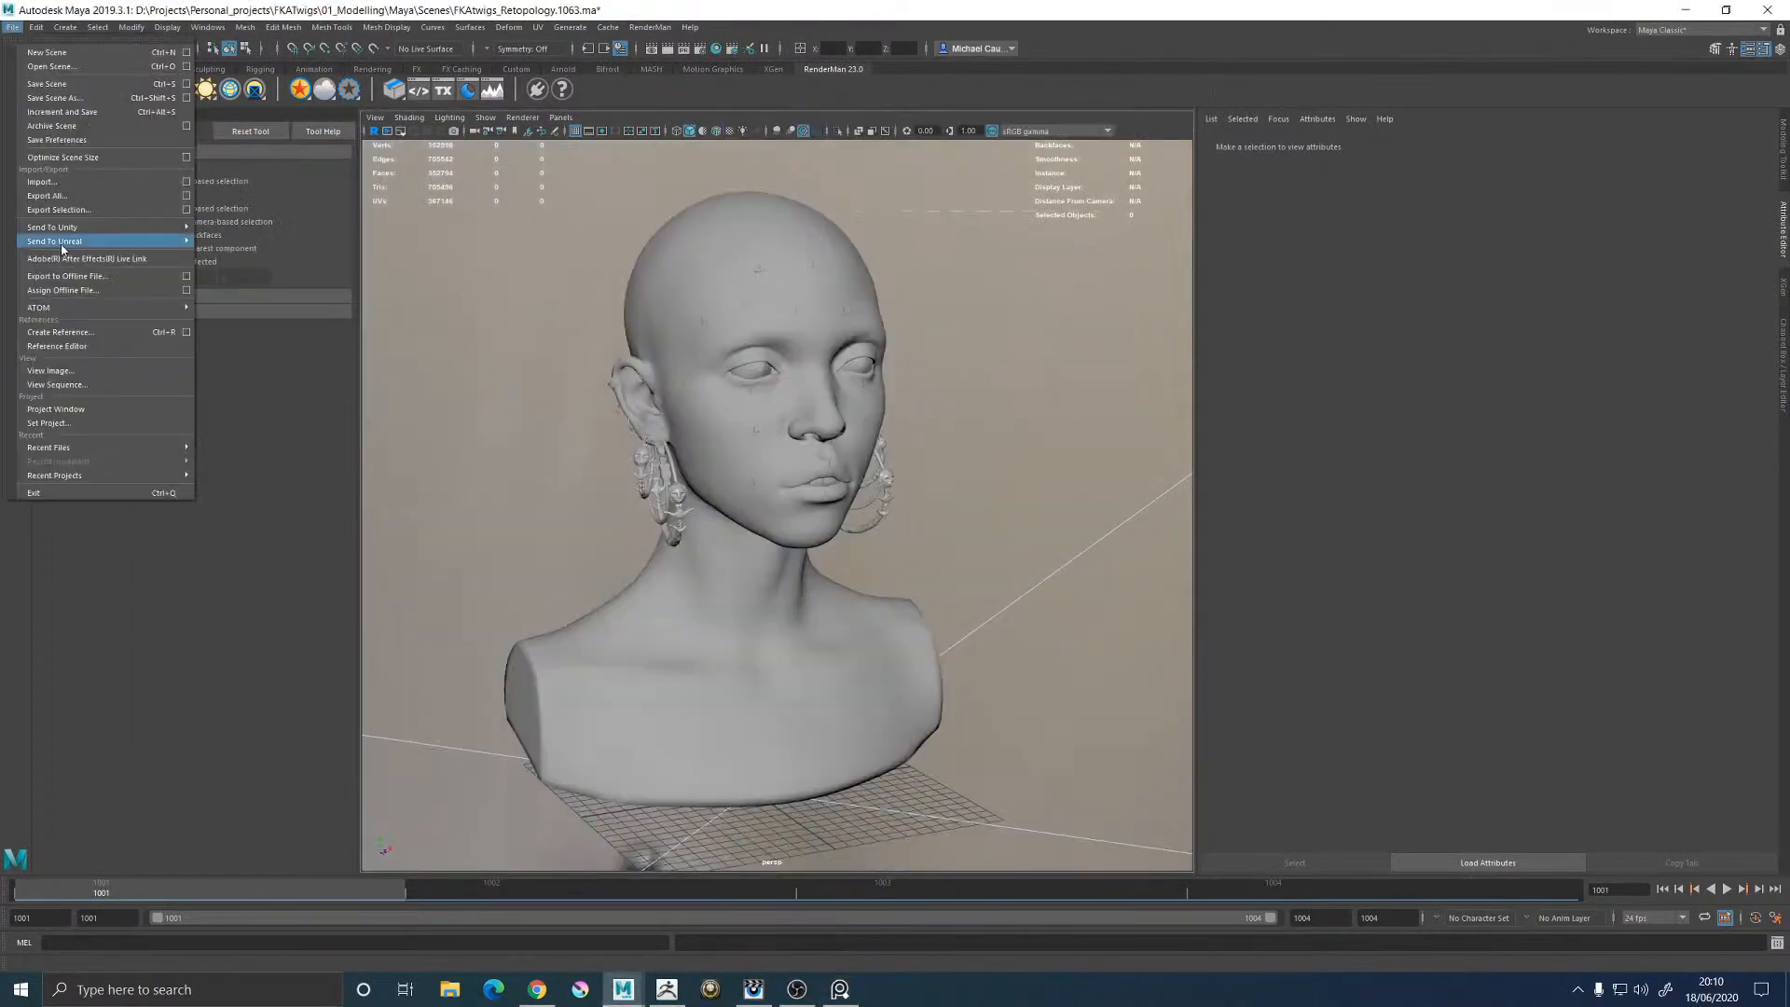
pyautogui.click(38, 189)
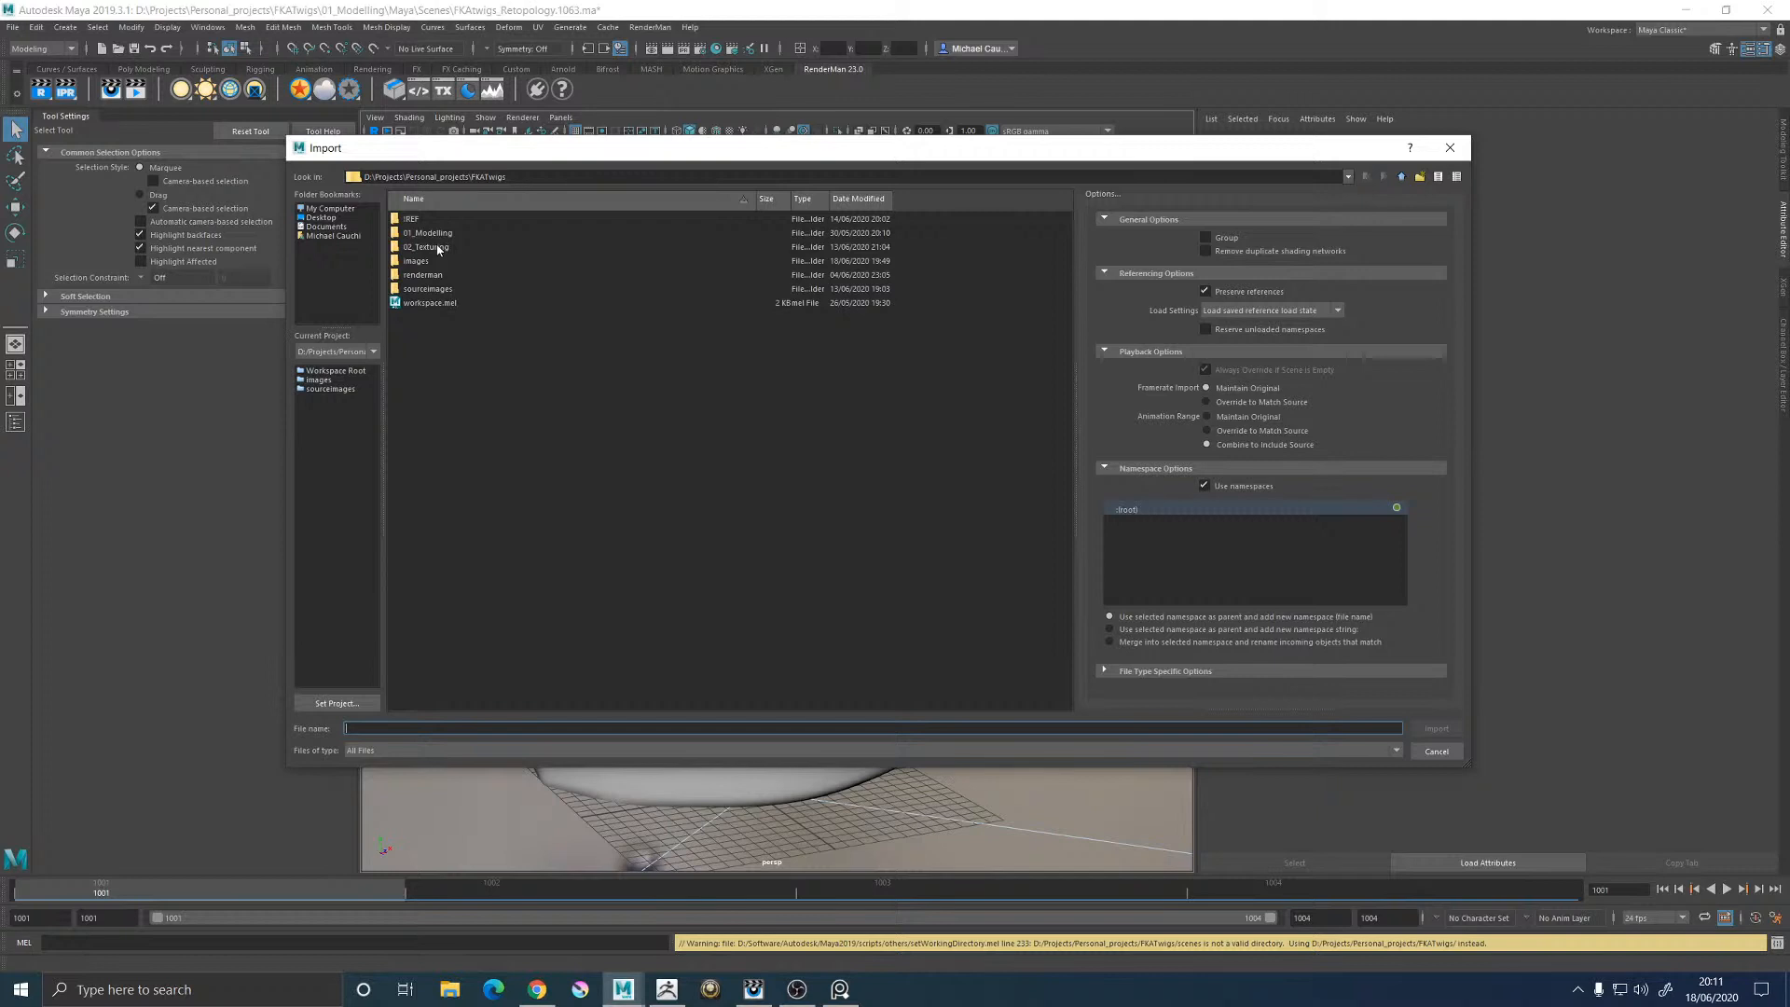
pyautogui.doubleClick(428, 234)
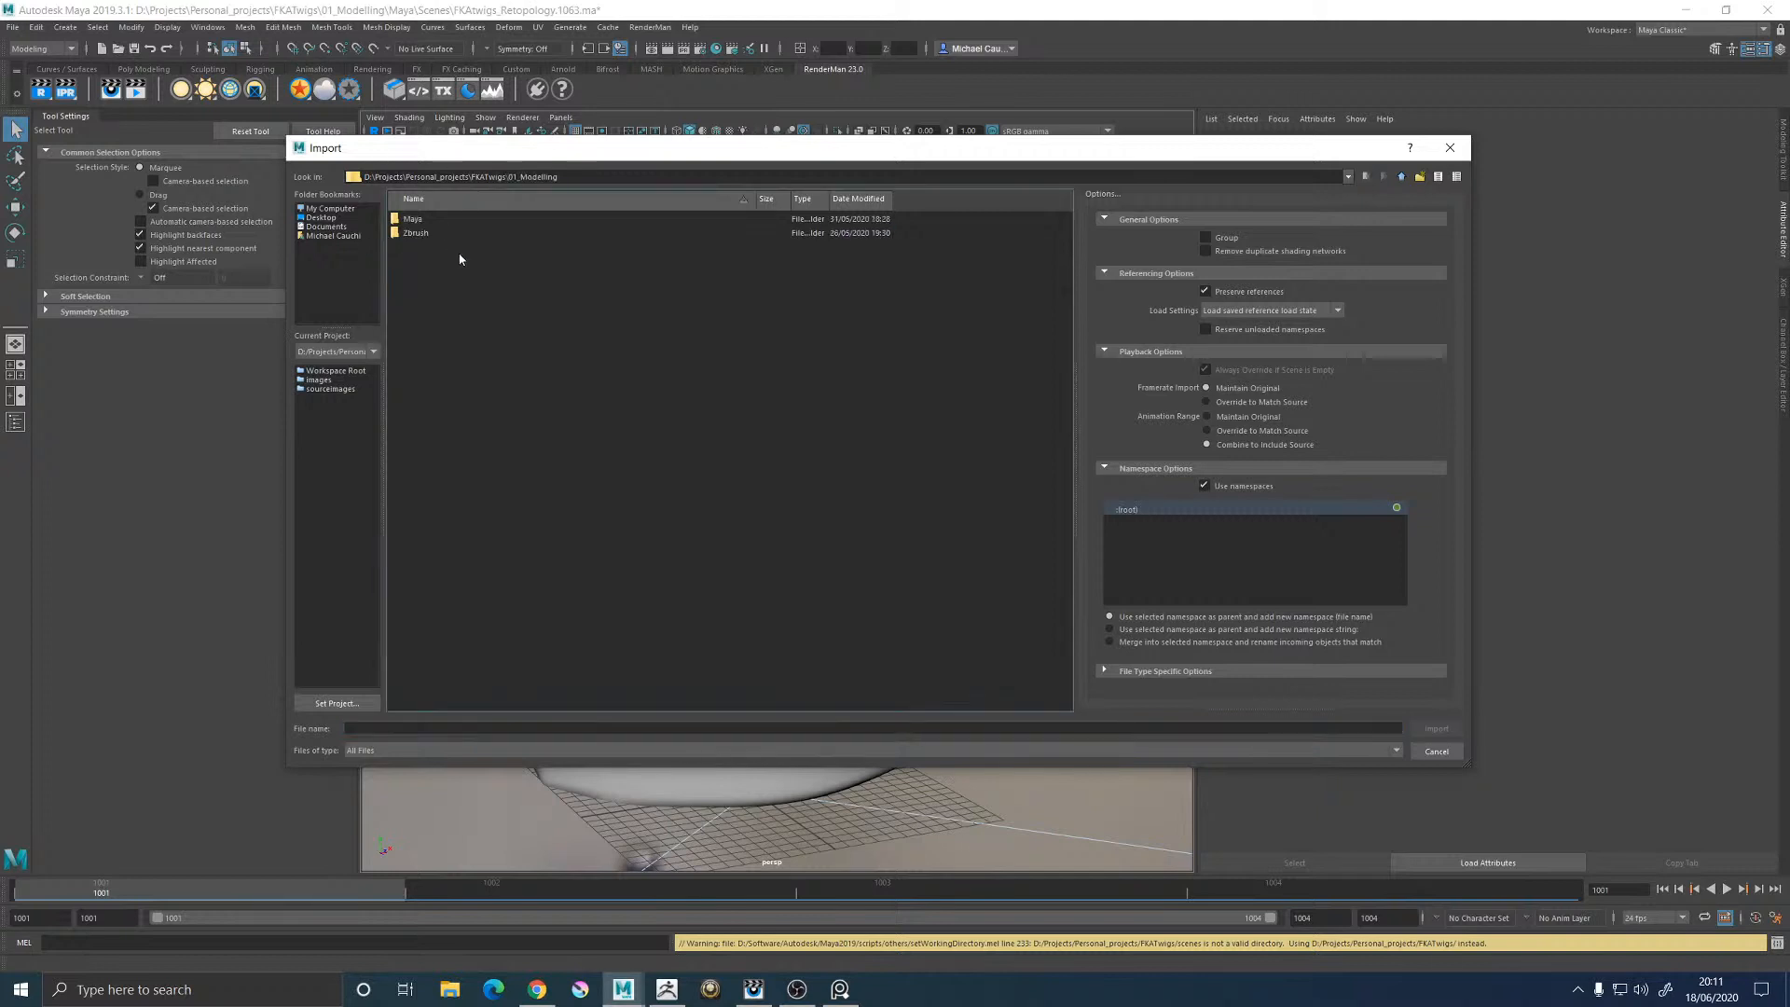
pyautogui.doubleClick(413, 218)
pyautogui.doubleClick(410, 234)
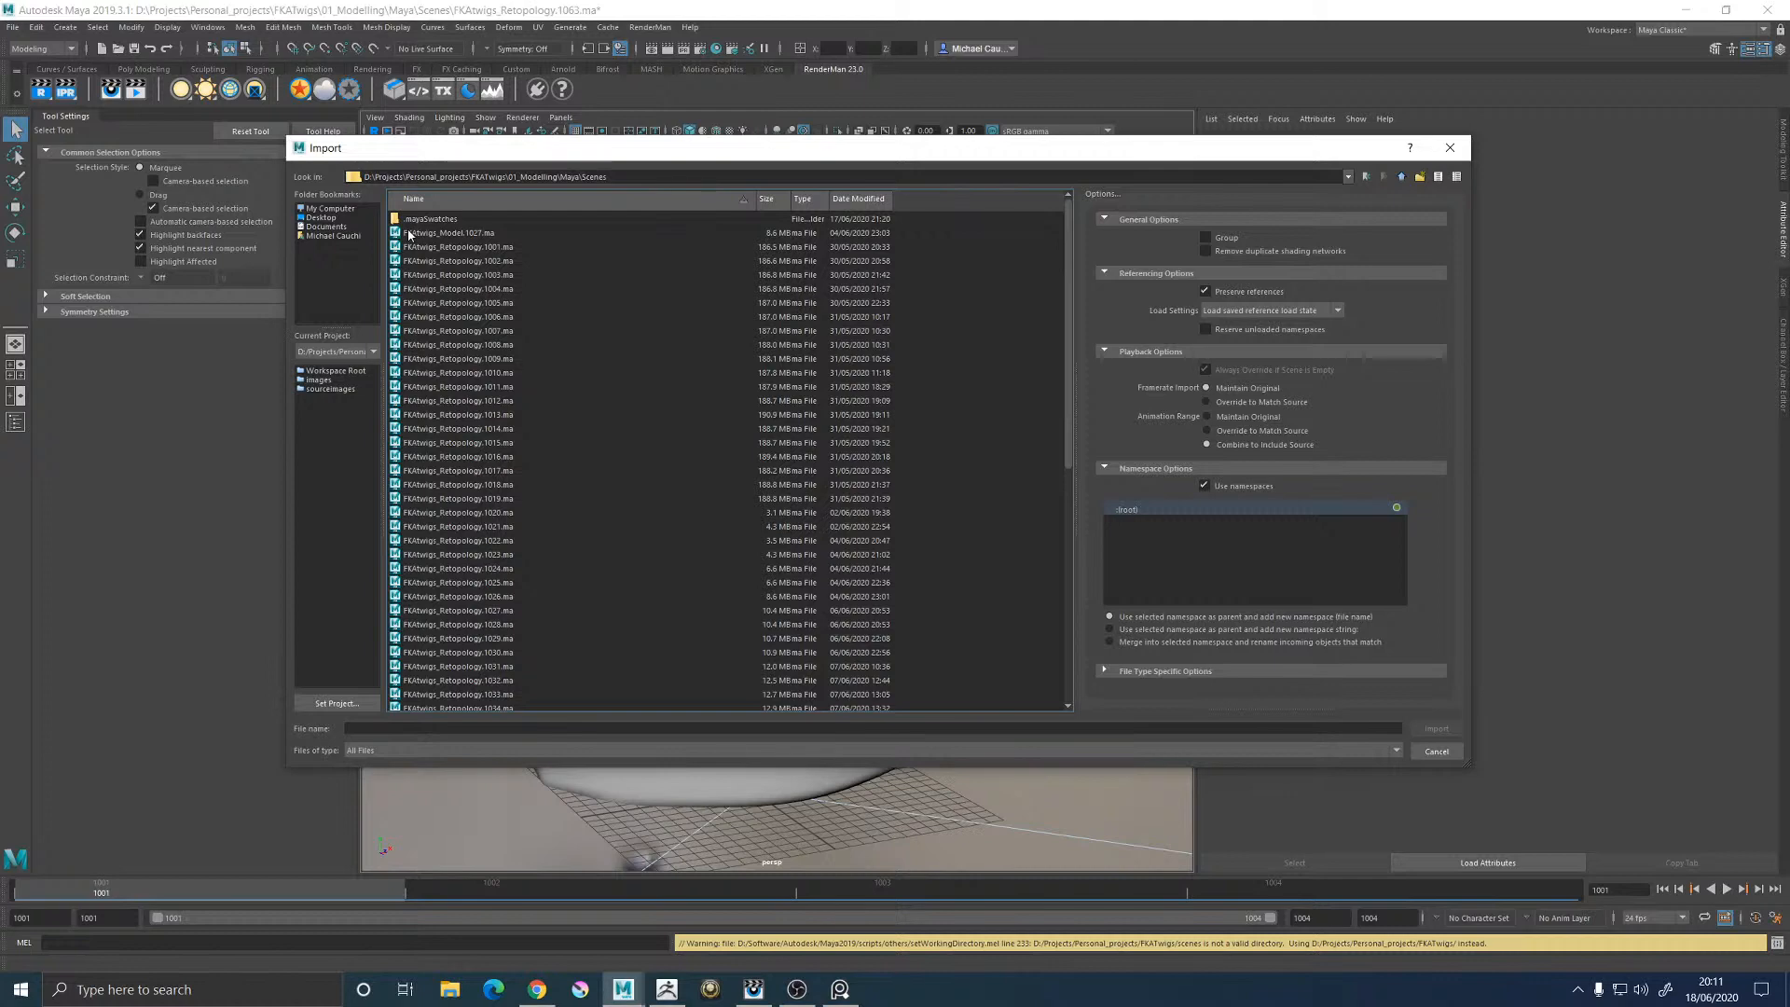
pyautogui.scroll(-10, 547, 449)
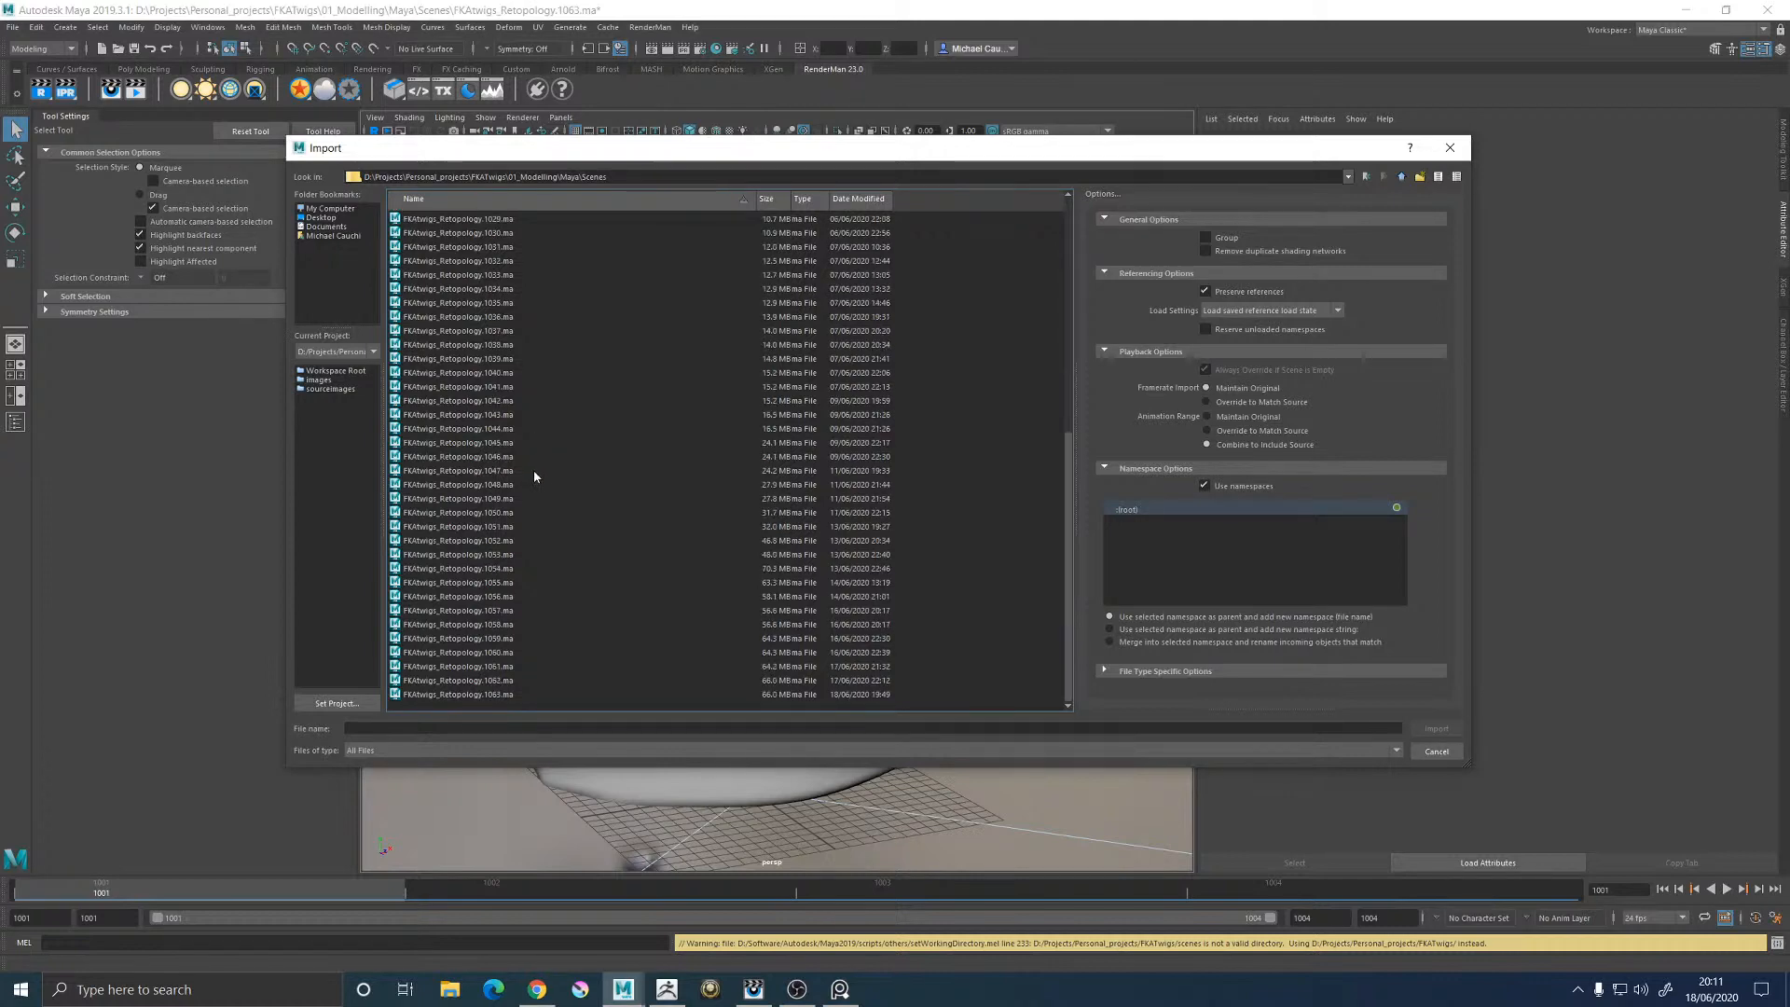
pyautogui.click(1449, 148)
# Import HoopD_LowPoly_GEO.OBJ from the 01_Modelling/Maya/Exports/Jewelry/Hoops/HoopD folder
pyautogui.click(12, 26)
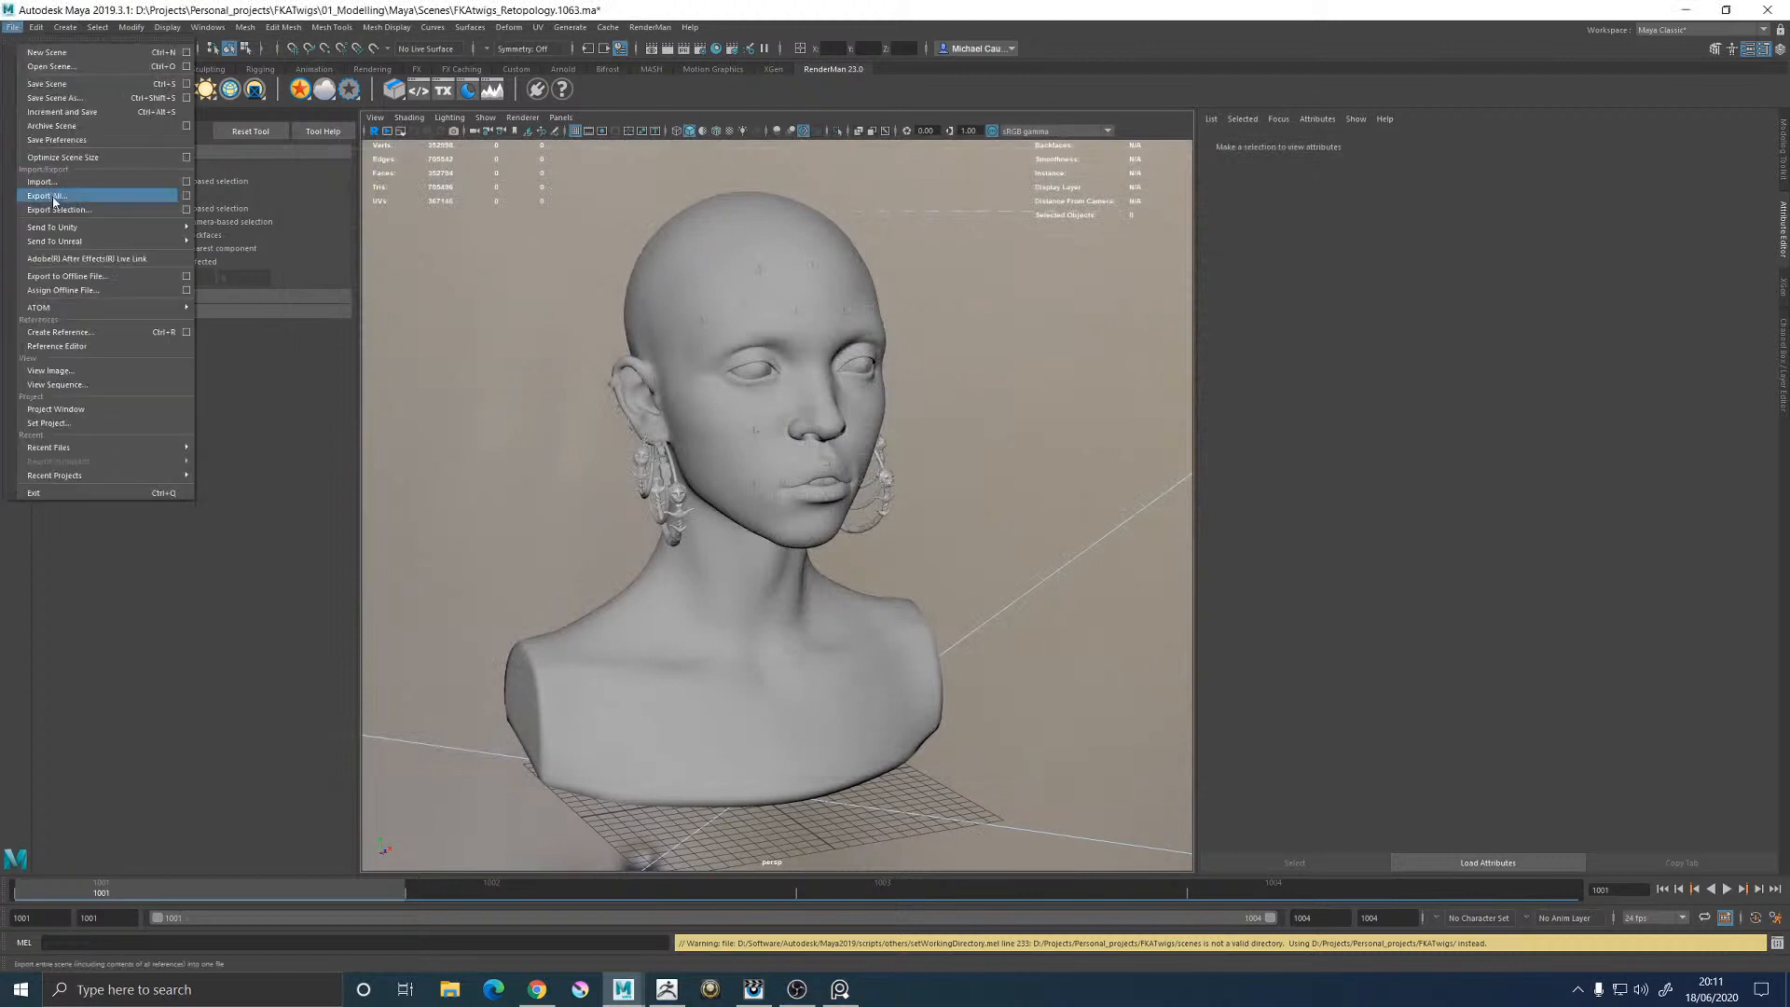
pyautogui.click(51, 183)
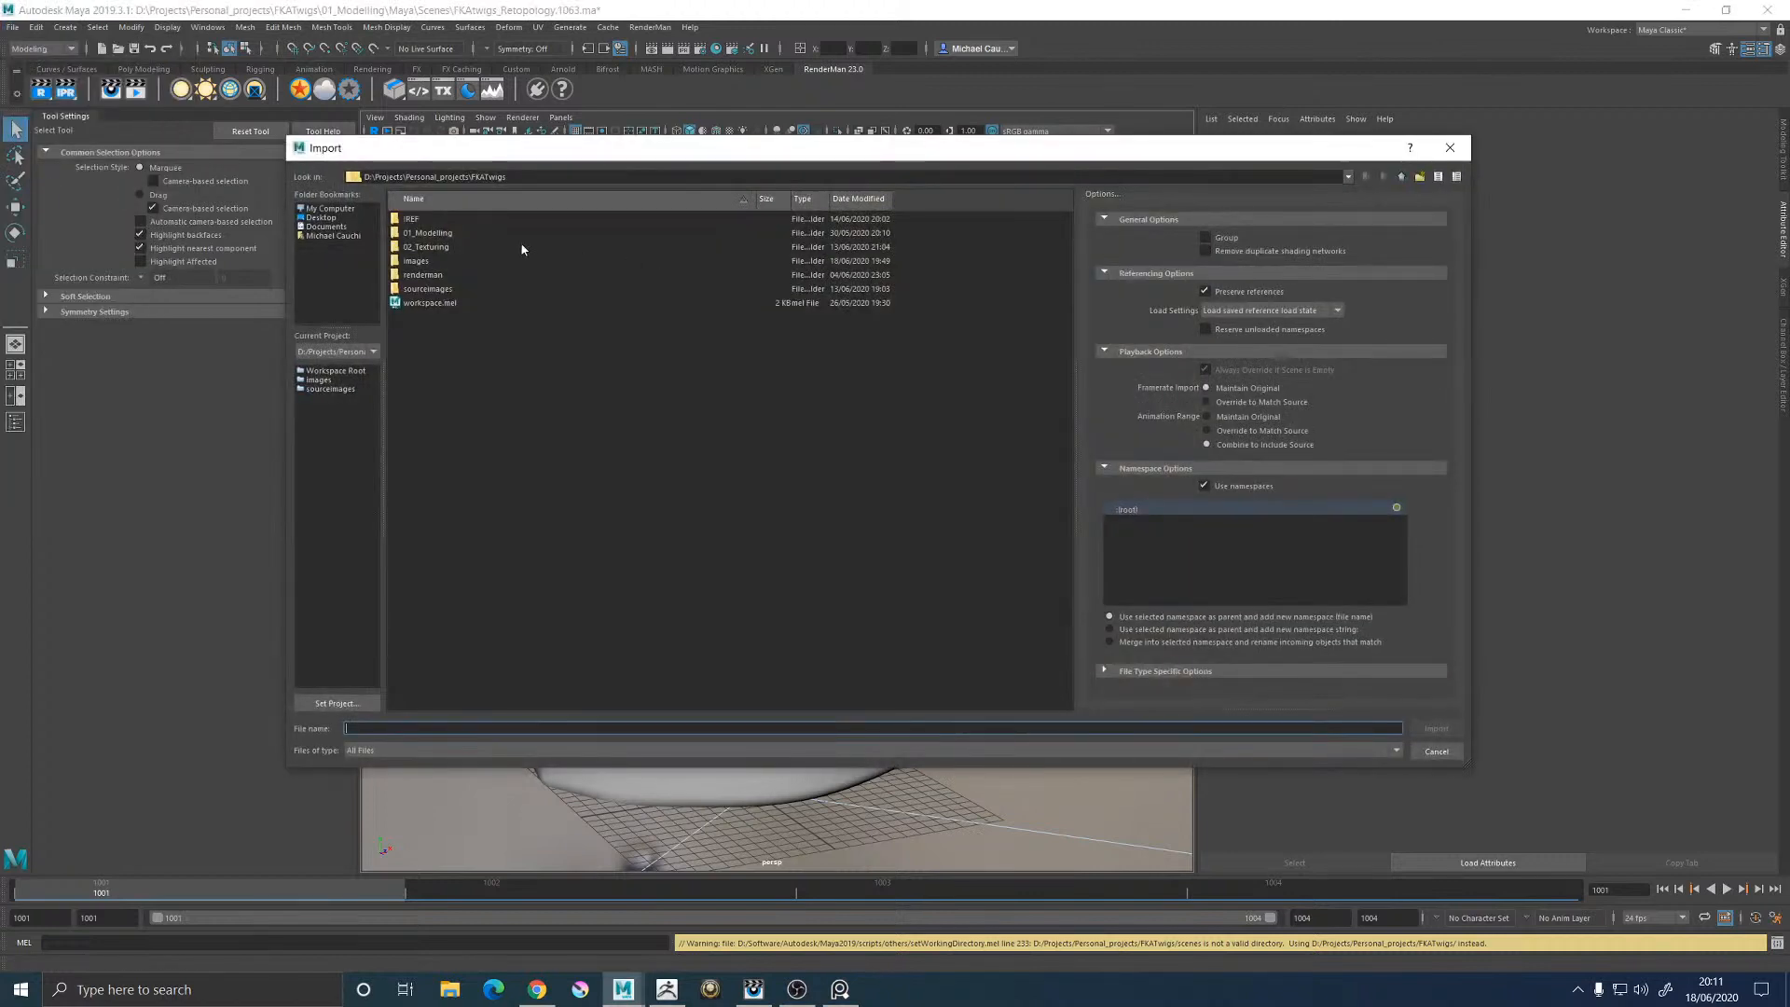
pyautogui.doubleClick(431, 234)
pyautogui.doubleClick(421, 220)
pyautogui.doubleClick(420, 220)
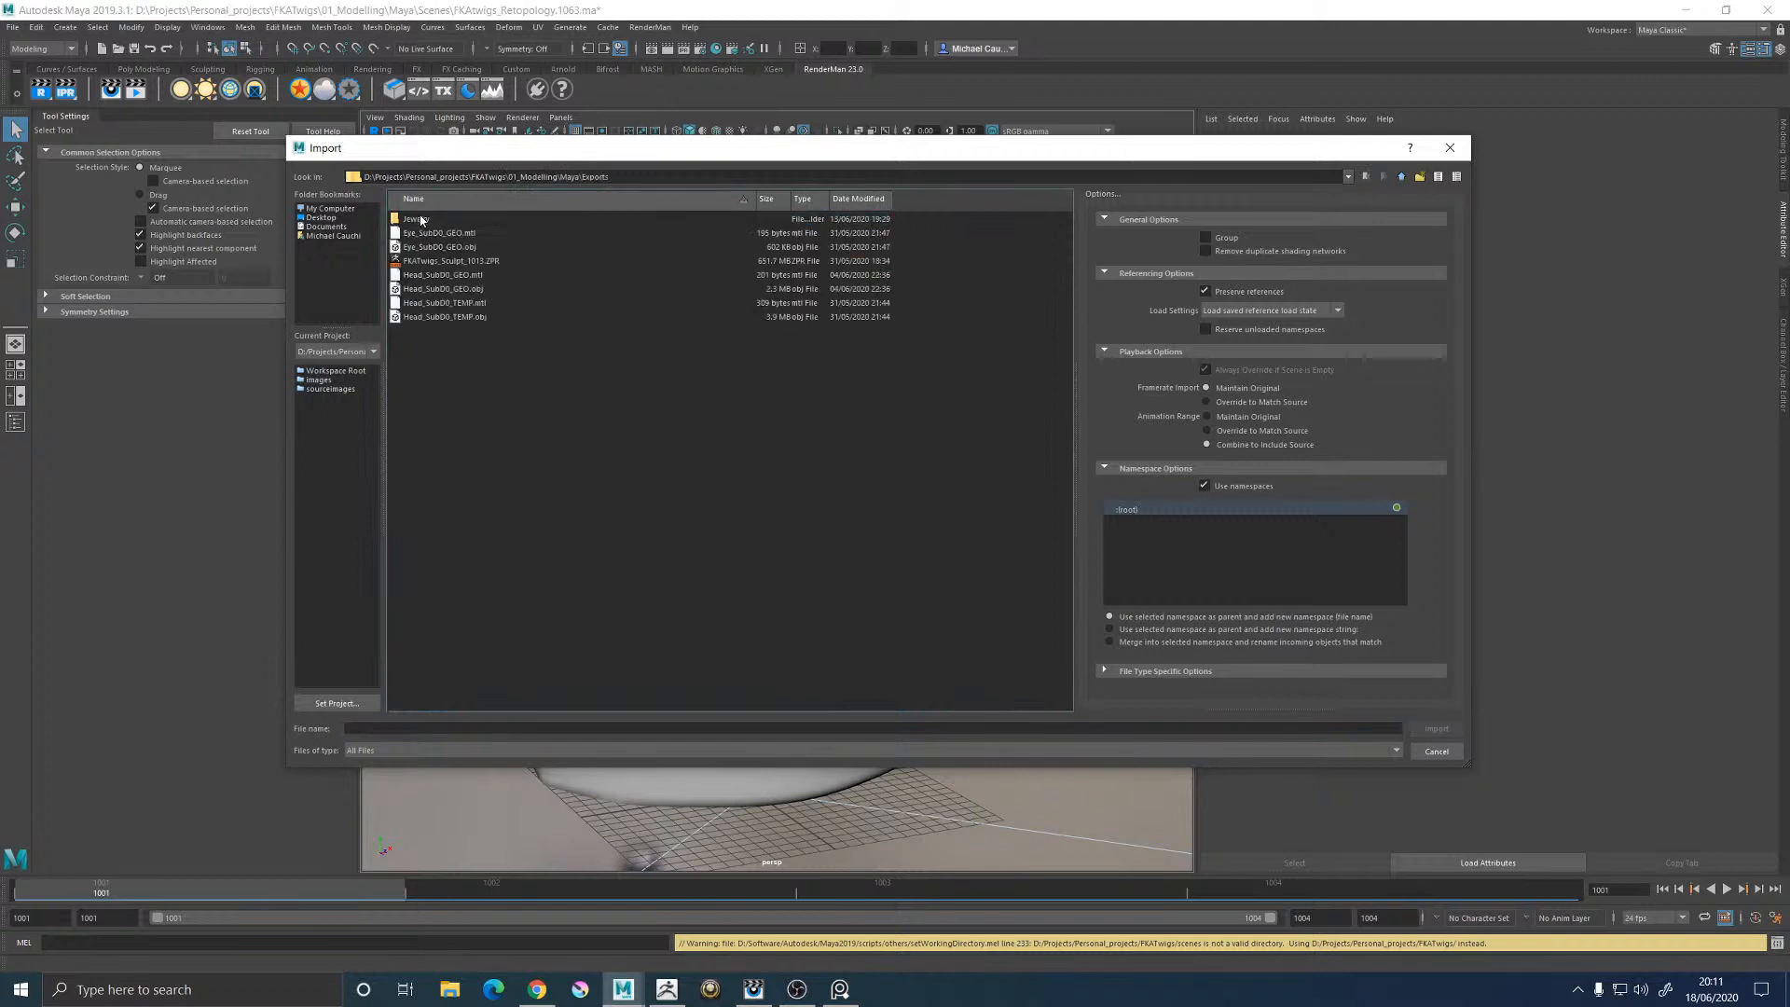
pyautogui.doubleClick(424, 218)
pyautogui.doubleClick(429, 221)
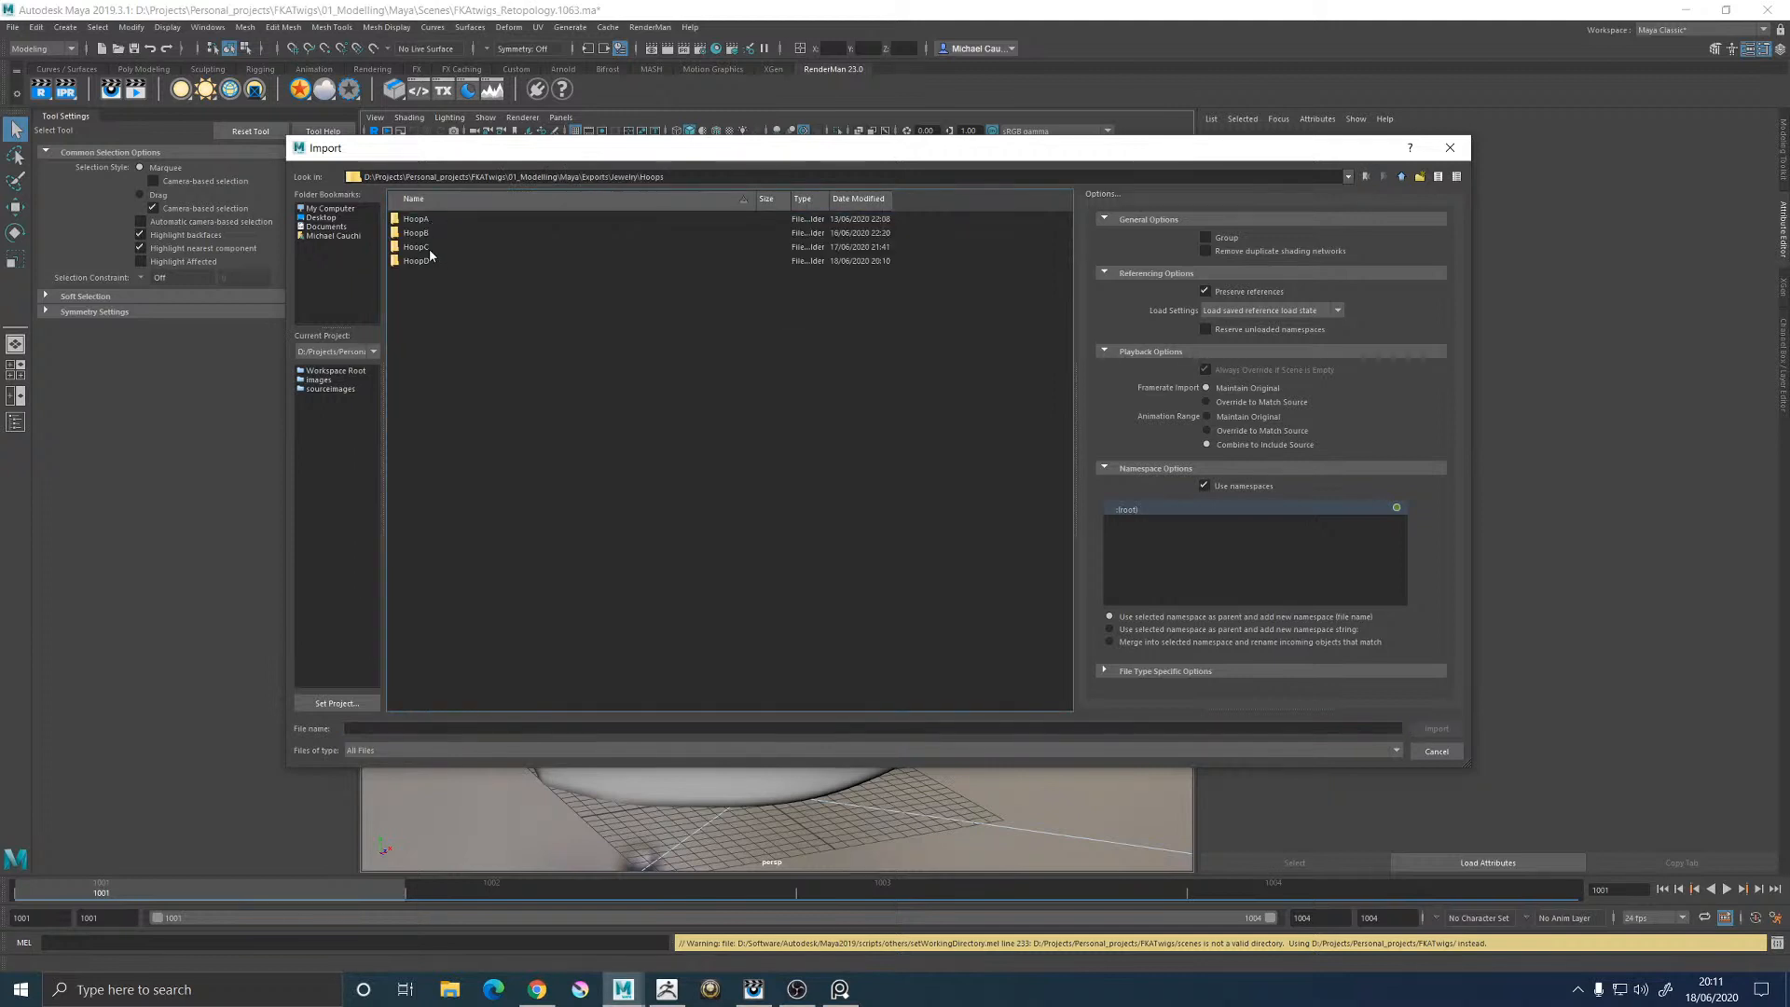
pyautogui.doubleClick(417, 262)
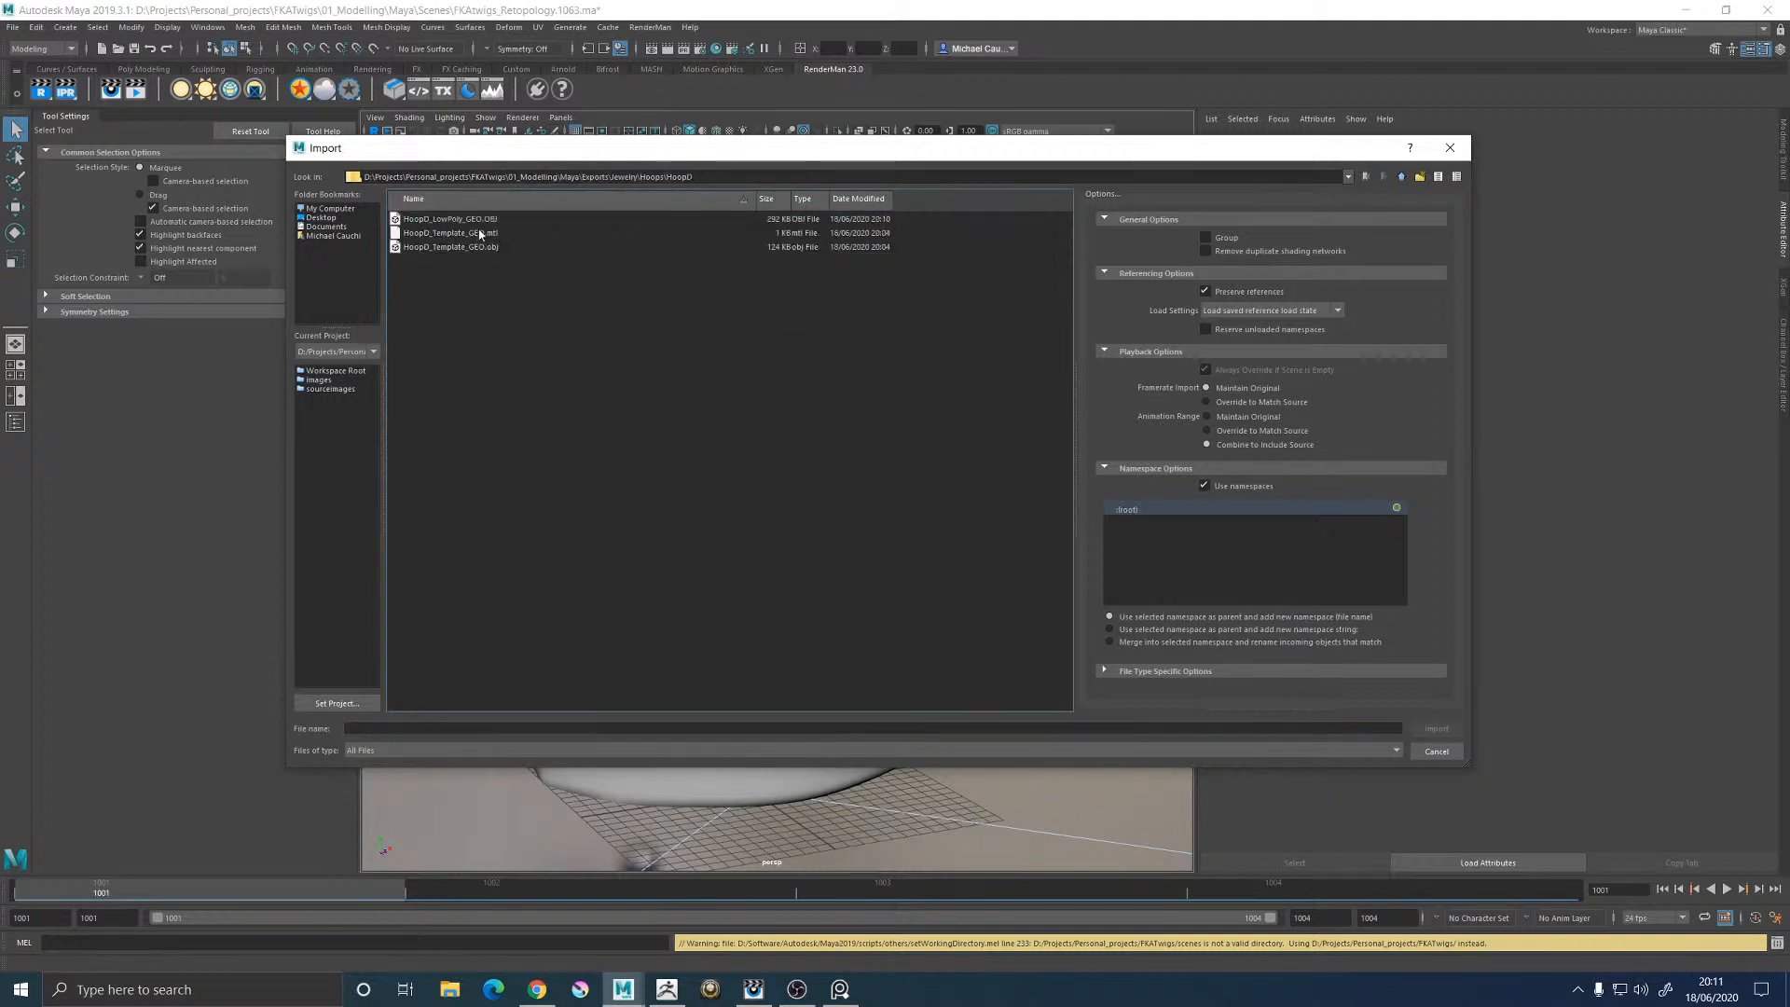
pyautogui.doubleClick(480, 219)
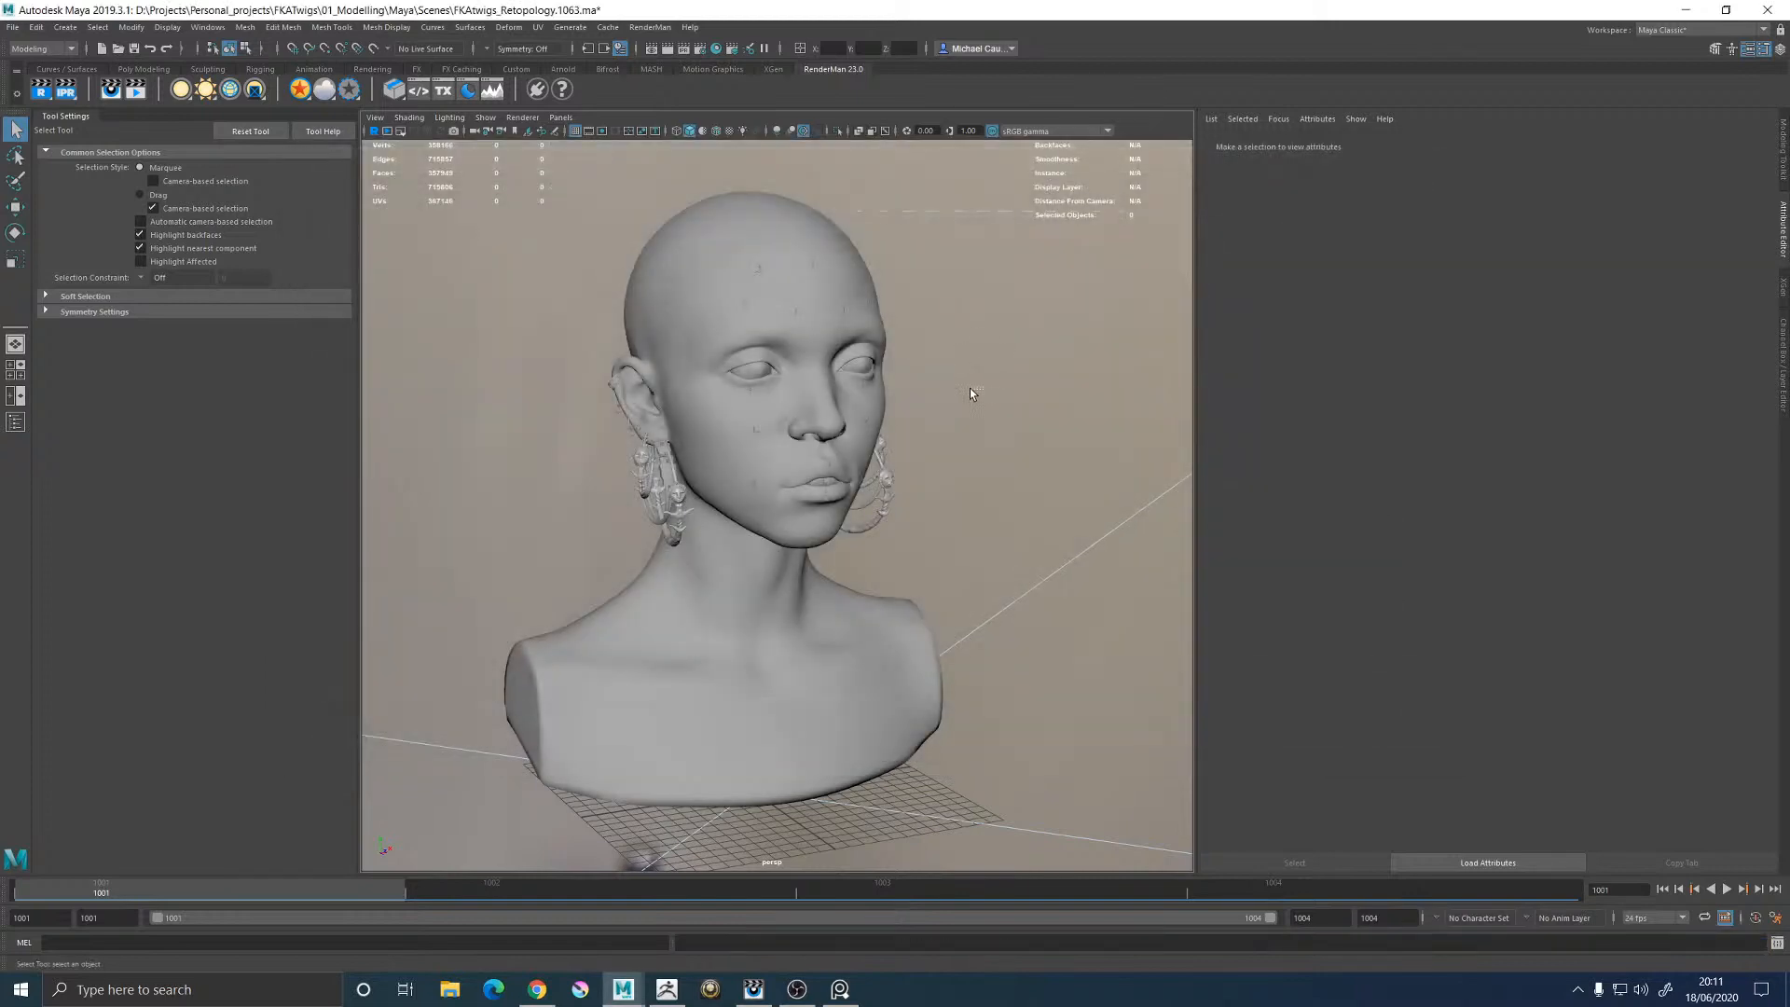
# Select the imported low-poly hoop at the bust's ear and isolate it in the perspective view
pyautogui.keyDown('alt'); pyautogui.moveTo(555, 447); pyautogui.dragTo(513, 431); pyautogui.keyUp('alt')
pyautogui.keyDown('alt'); pyautogui.moveTo(508, 429); pyautogui.dragTo(678, 420, button='right'); pyautogui.keyUp('alt')
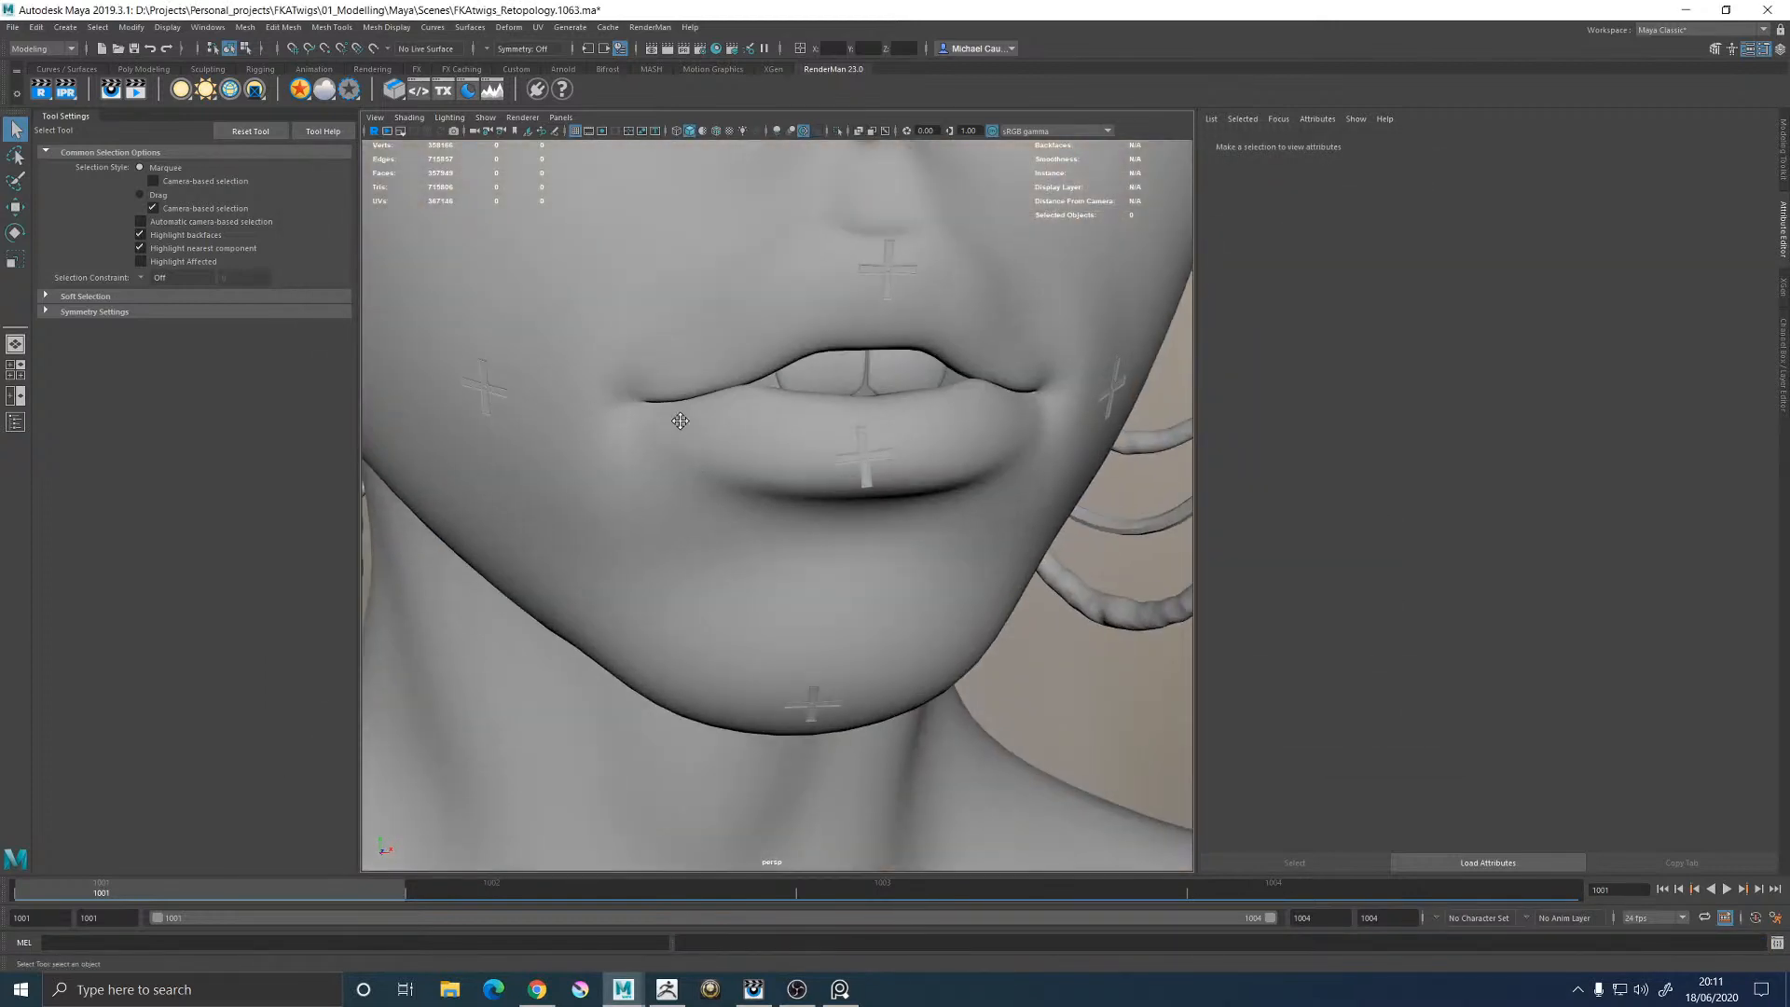
pyautogui.keyDown('alt'); pyautogui.moveTo(679, 419); pyautogui.dragTo(812, 432, button='middle'); pyautogui.keyUp('alt')
pyautogui.click(810, 432)
pyautogui.keyDown('alt'); pyautogui.moveTo(810, 324); pyautogui.dragTo(784, 424, button='middle'); pyautogui.keyUp('alt')
pyautogui.keyDown('alt'); pyautogui.moveTo(784, 429); pyautogui.dragTo(899, 507, button='right'); pyautogui.keyUp('alt')
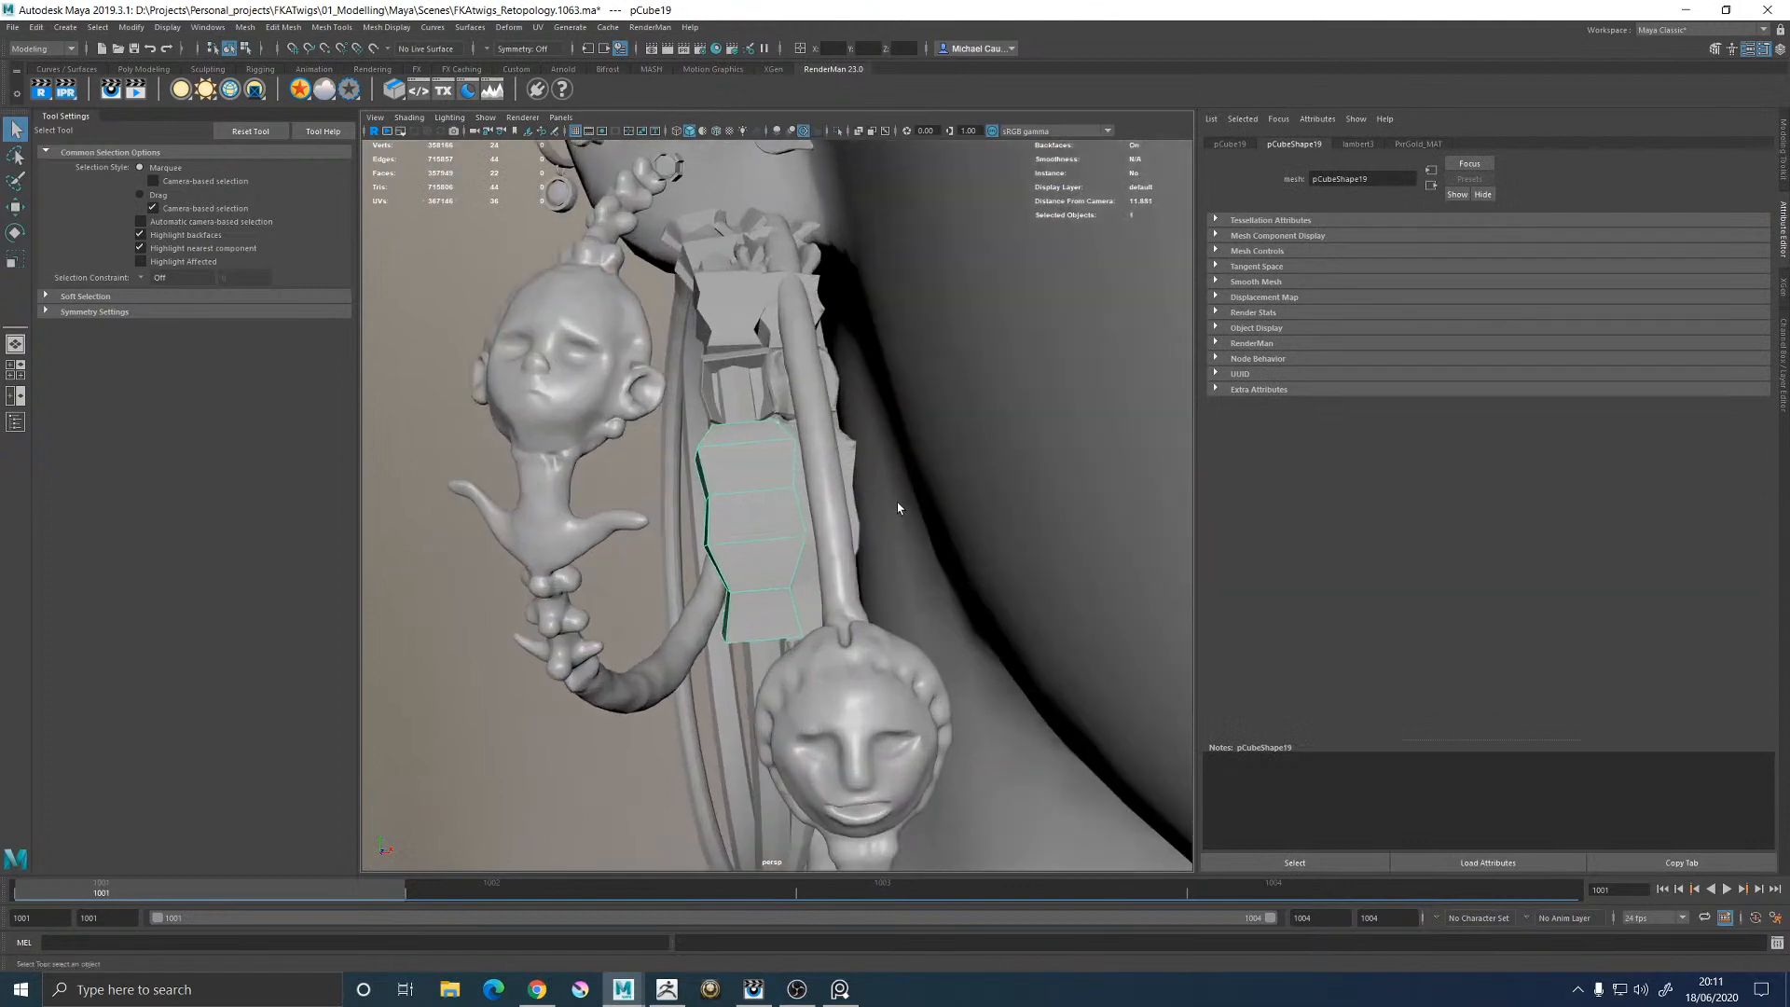
pyautogui.keyDown('alt'); pyautogui.moveTo(898, 507); pyautogui.dragTo(833, 454); pyautogui.keyUp('alt')
pyautogui.click(719, 322)
pyautogui.keyDown('alt'); pyautogui.moveTo(683, 347); pyautogui.dragTo(824, 517); pyautogui.keyUp('alt')
pyautogui.click(837, 132)
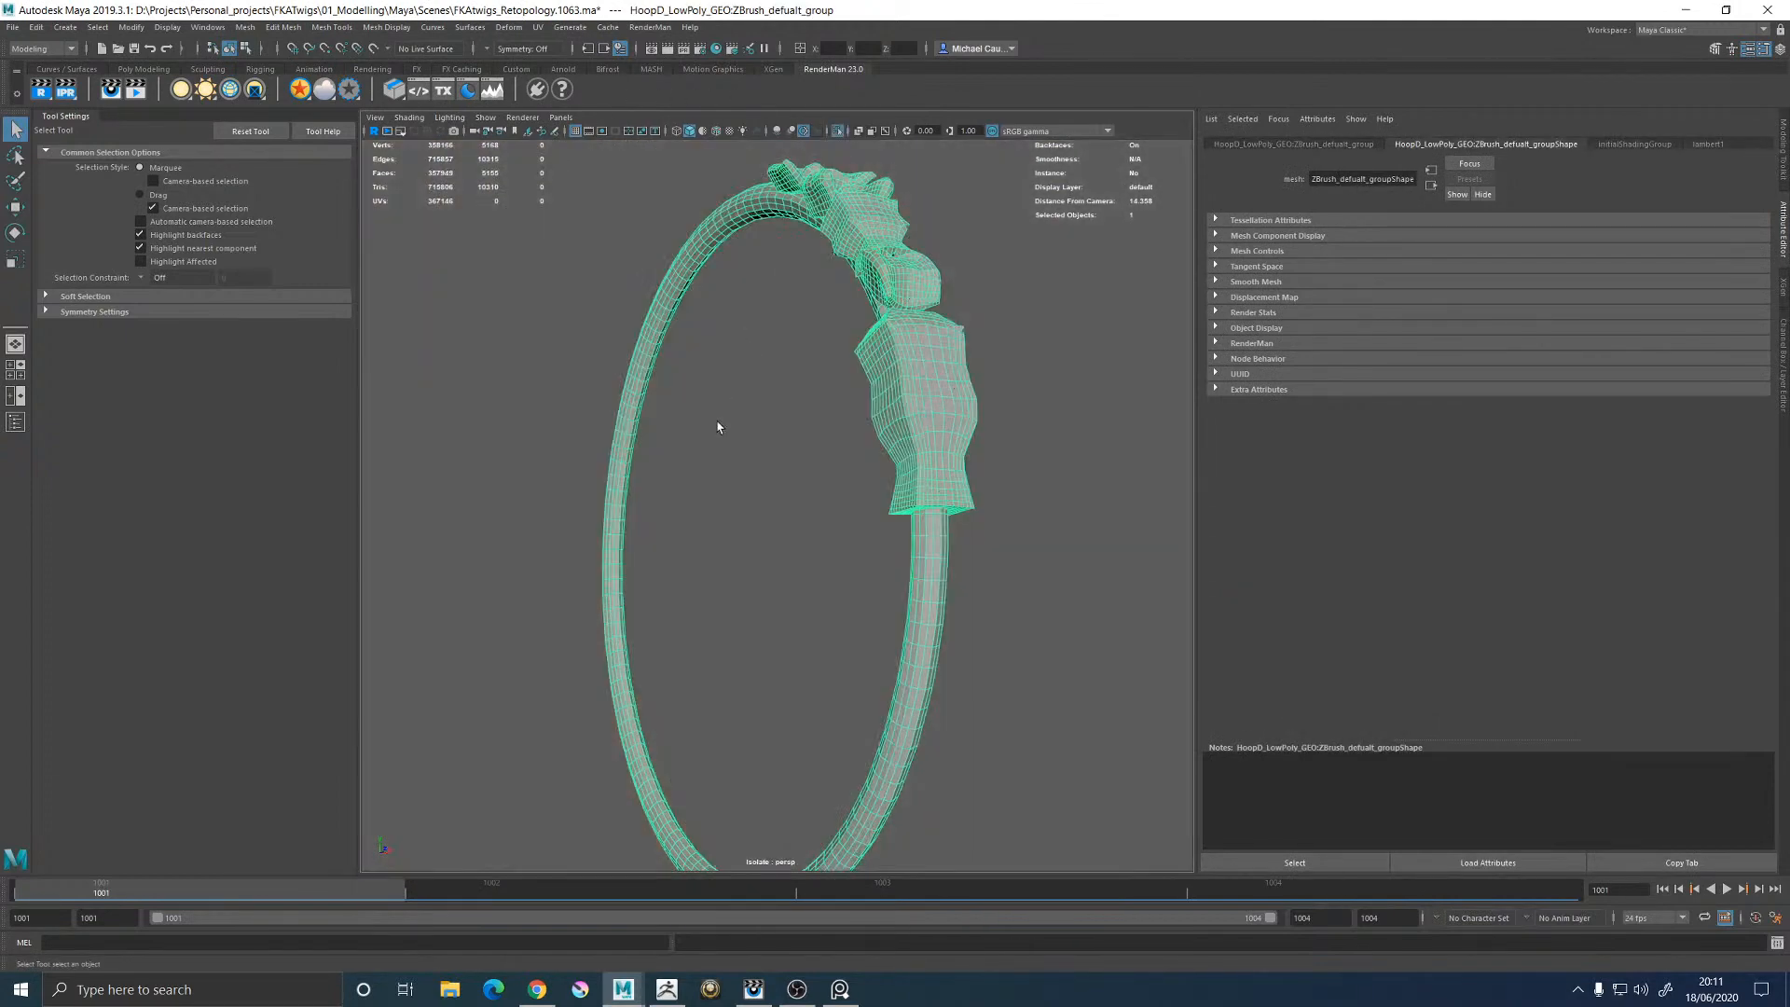
# Create a polygon torus and move it up from the grid to the isolated hoop
pyautogui.keyDown('alt'); pyautogui.moveTo(718, 427); pyautogui.dragTo(643, 374, button='right'); pyautogui.keyUp('alt')
pyautogui.click(998, 568)
pyautogui.keyDown('alt'); pyautogui.moveTo(998, 568); pyautogui.dragTo(988, 576); pyautogui.keyUp('alt')
pyautogui.keyDown('alt'); pyautogui.moveTo(988, 576); pyautogui.dragTo(898, 474, button='right'); pyautogui.keyUp('alt')
pyautogui.keyDown('shift'); pyautogui.rightClick(898, 474); pyautogui.keyUp('shift')
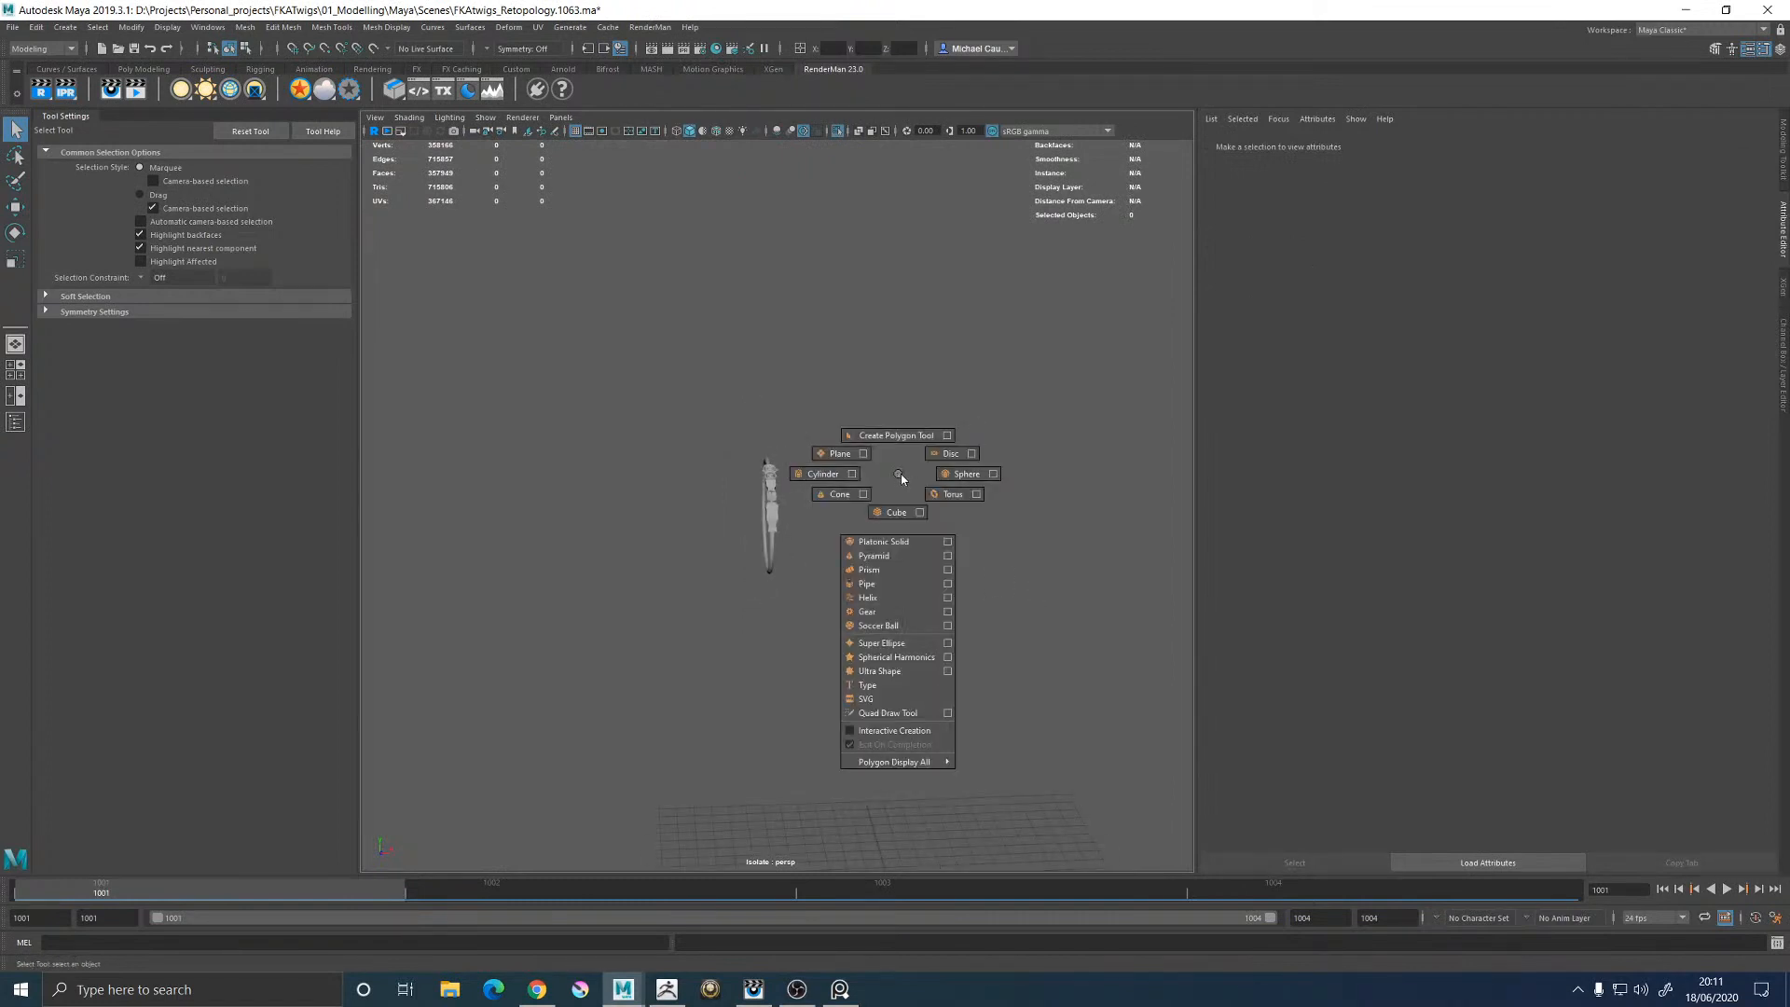
pyautogui.click(953, 494)
pyautogui.keyDown('alt'); pyautogui.moveTo(832, 540); pyautogui.dragTo(729, 557, button='right'); pyautogui.keyUp('alt')
pyautogui.press('w')
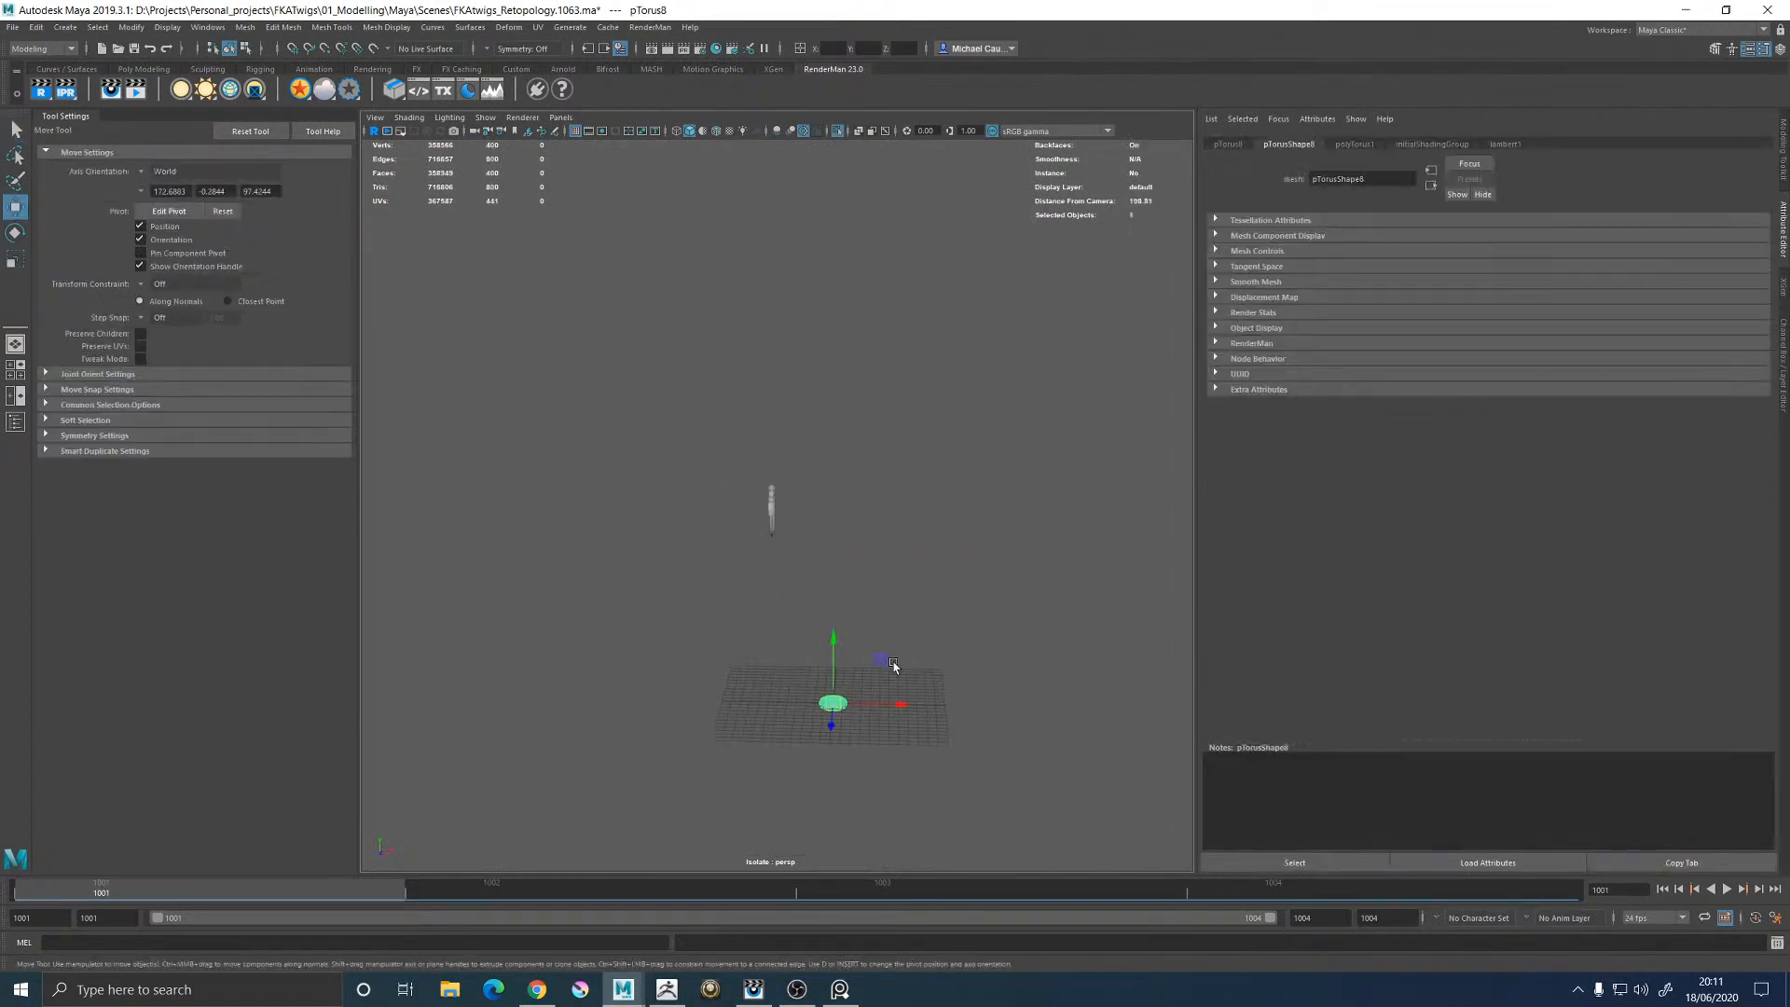
pyautogui.moveTo(893, 665); pyautogui.dragTo(820, 468)
pyautogui.press('f')
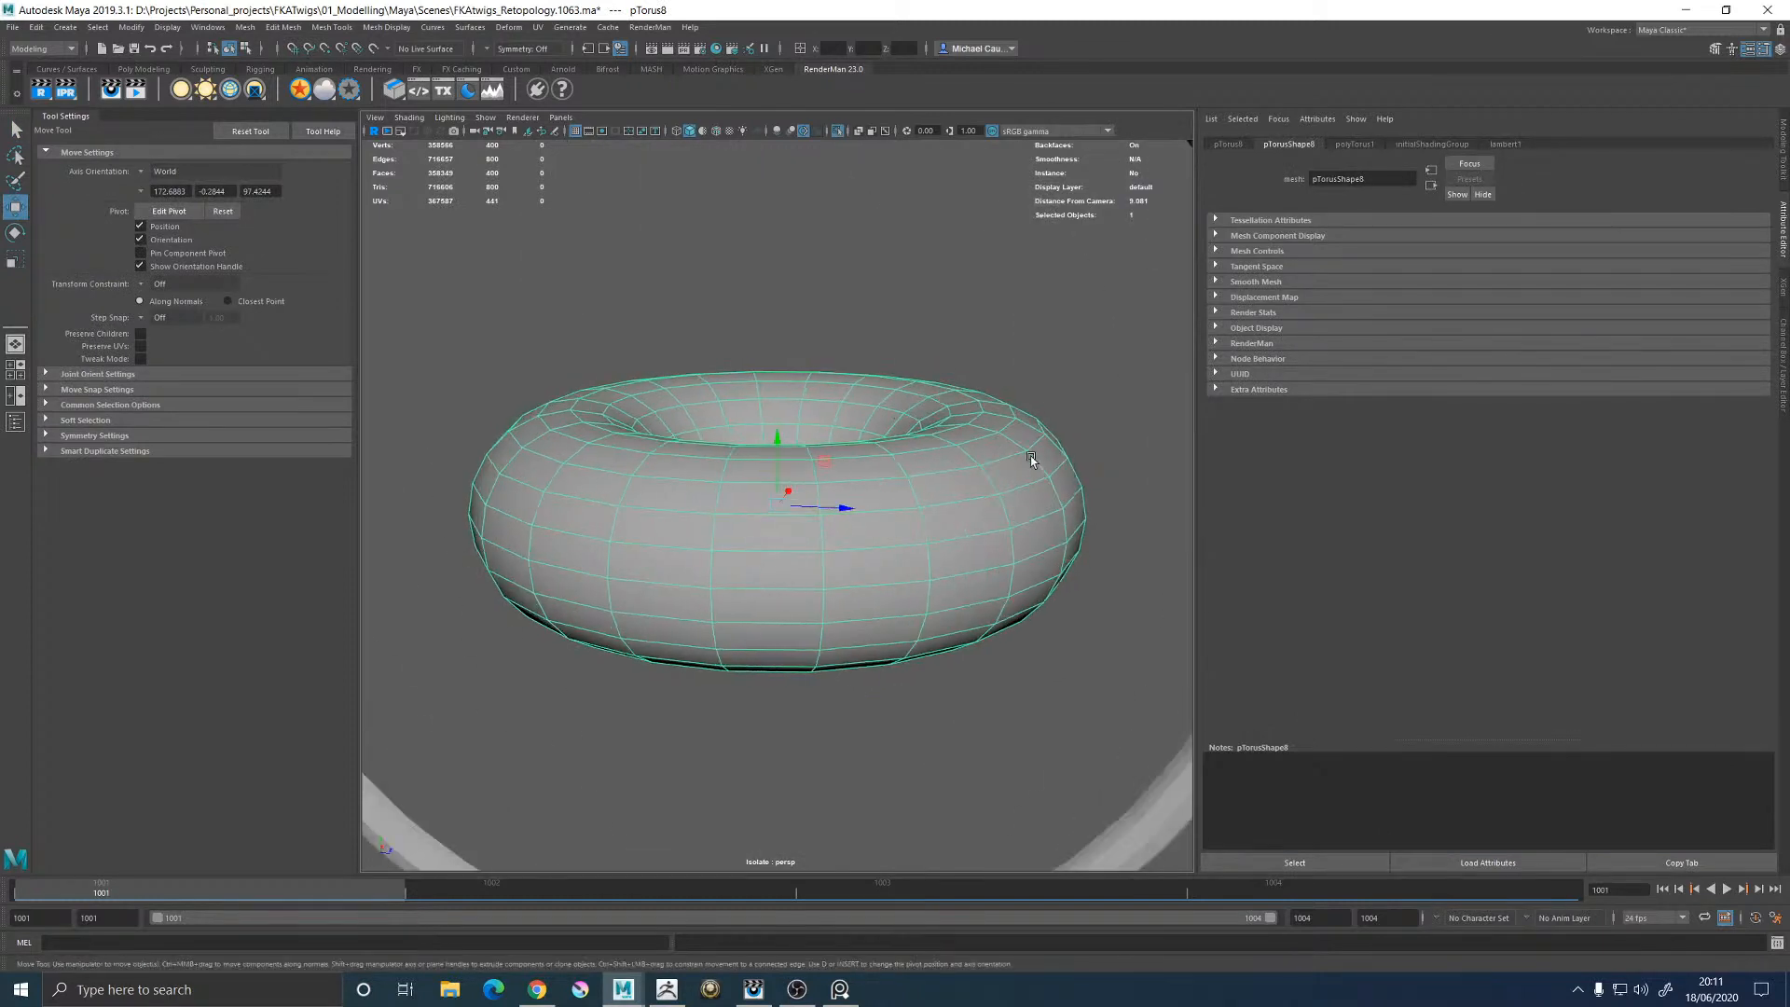
# Rotate the torus upright with snapped rotation so that it lies in the same plane as the hoop
pyautogui.keyDown('alt'); pyautogui.moveTo(1031, 457); pyautogui.dragTo(919, 471, button='right'); pyautogui.keyUp('alt')
pyautogui.press('e')
pyautogui.keyDown('alt'); pyautogui.moveTo(919, 471); pyautogui.dragTo(706, 517); pyautogui.keyUp('alt')
pyautogui.press('j')
pyautogui.moveTo(742, 459); pyautogui.dragTo(687, 536)
pyautogui.keyDown('alt'); pyautogui.moveTo(921, 467); pyautogui.dragTo(967, 501); pyautogui.keyUp('alt')
# Move the torus within the hoop's plane to the centre of the ring
pyautogui.press('w')
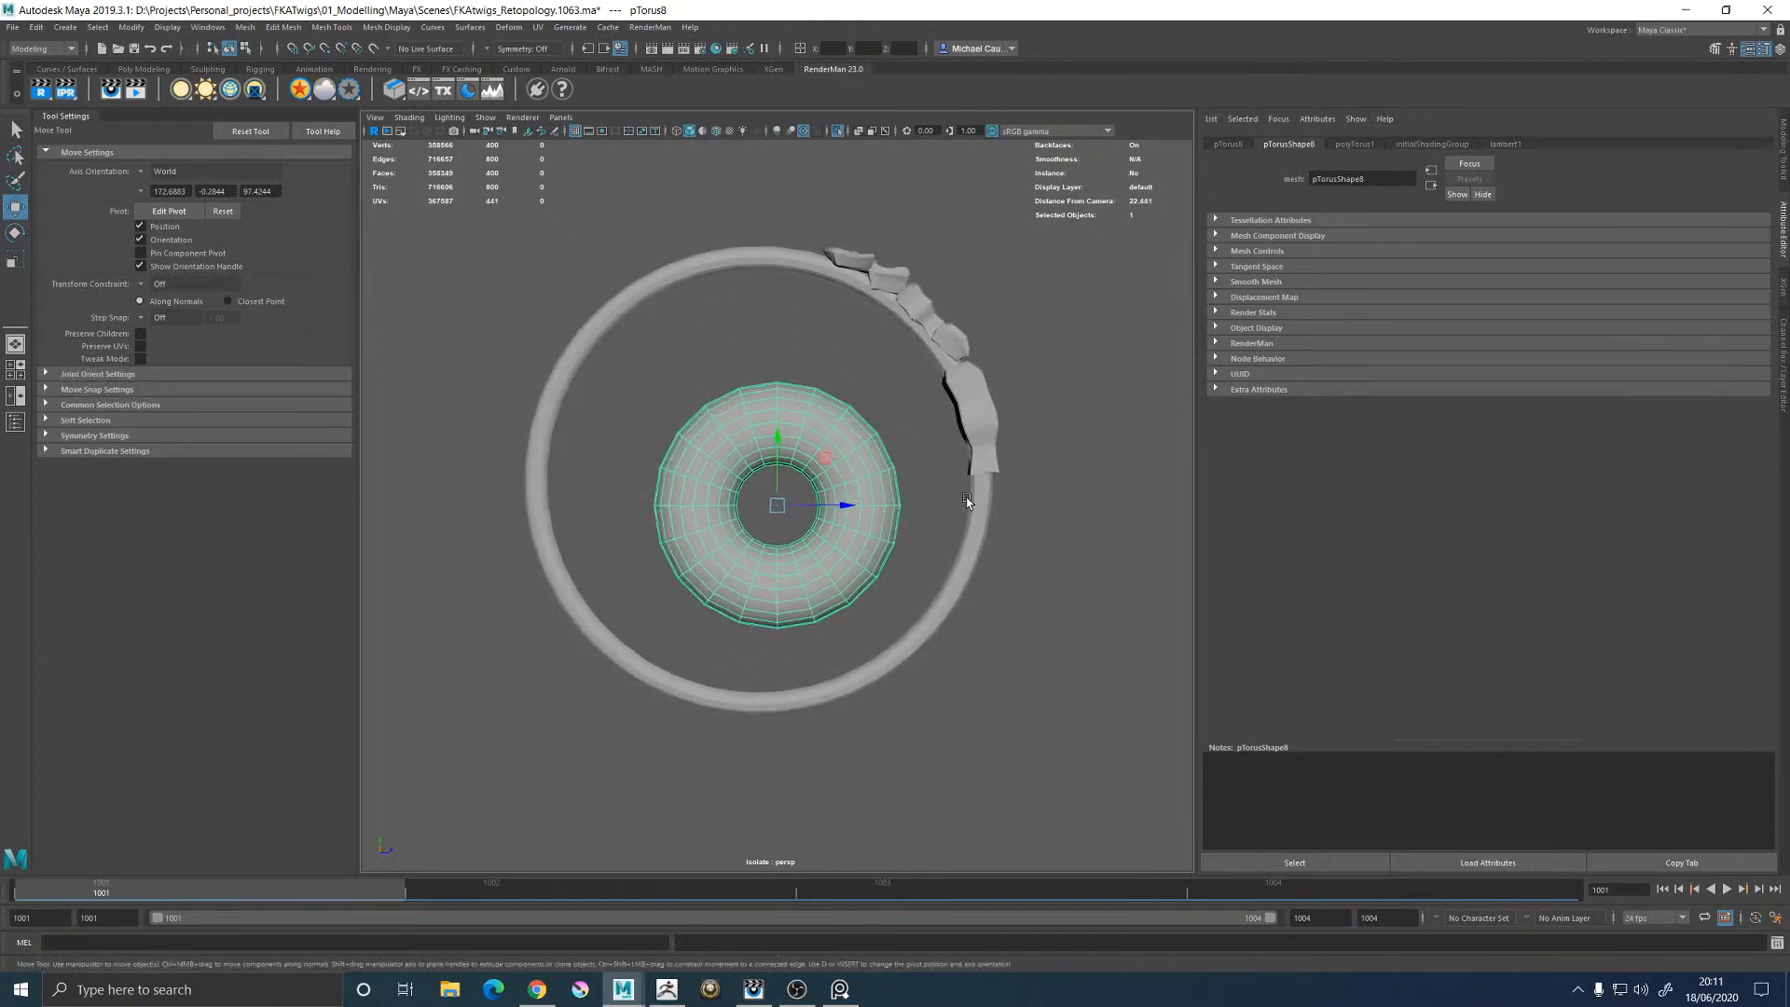
pyautogui.moveTo(824, 458); pyautogui.dragTo(807, 427)
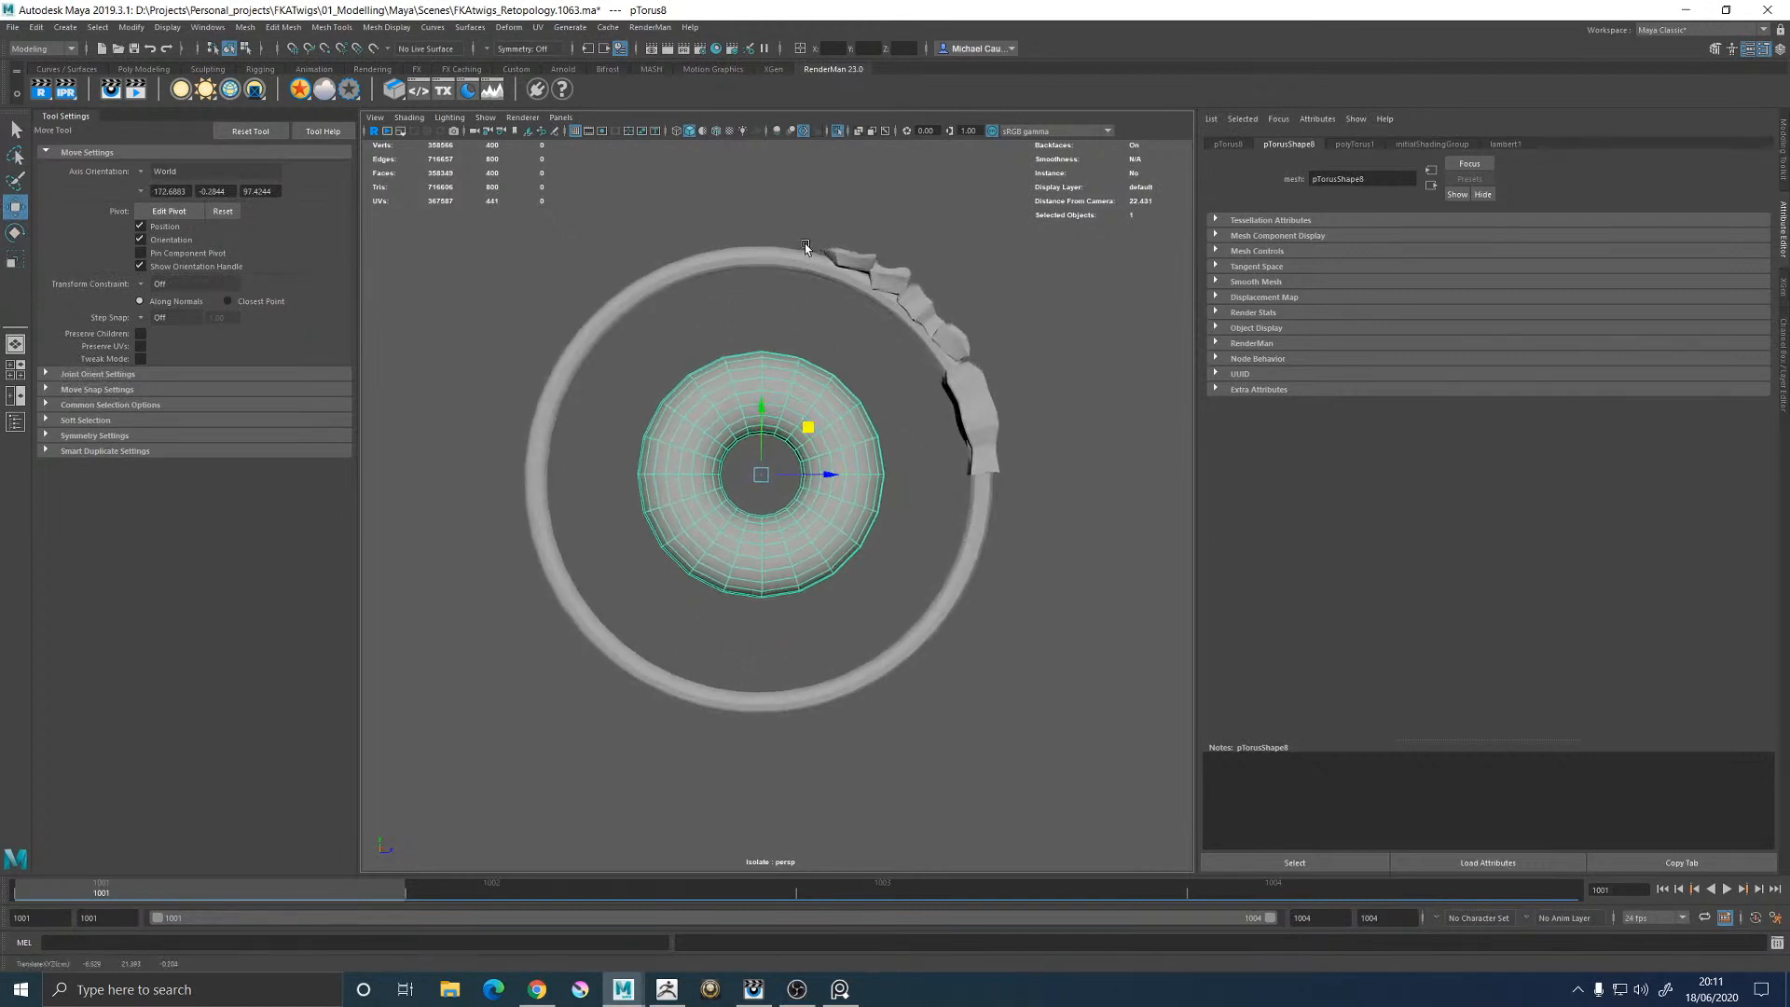
pyautogui.click(805, 248)
pyautogui.click(786, 428)
pyautogui.keyDown('alt'); pyautogui.moveTo(851, 373); pyautogui.dragTo(843, 384, button='middle'); pyautogui.keyUp('alt')
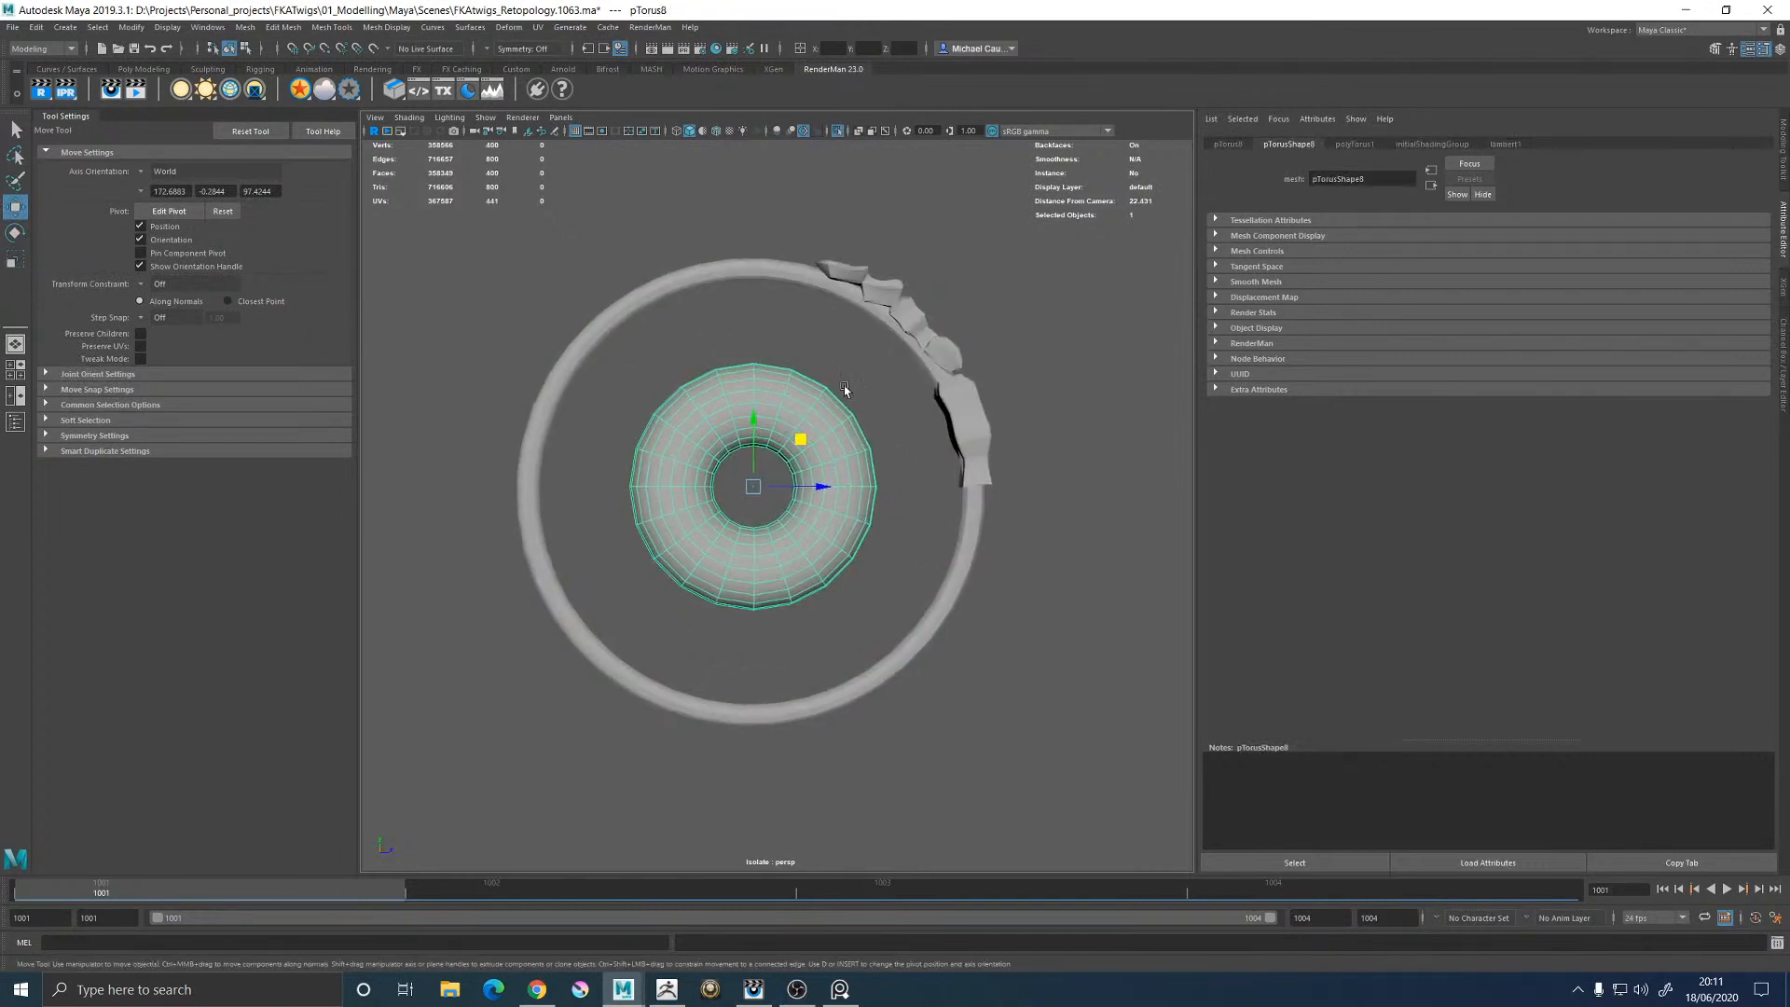
# Set the torus's radius to 3 and its section radius to 0.1 in its construction history
pyautogui.click(1353, 145)
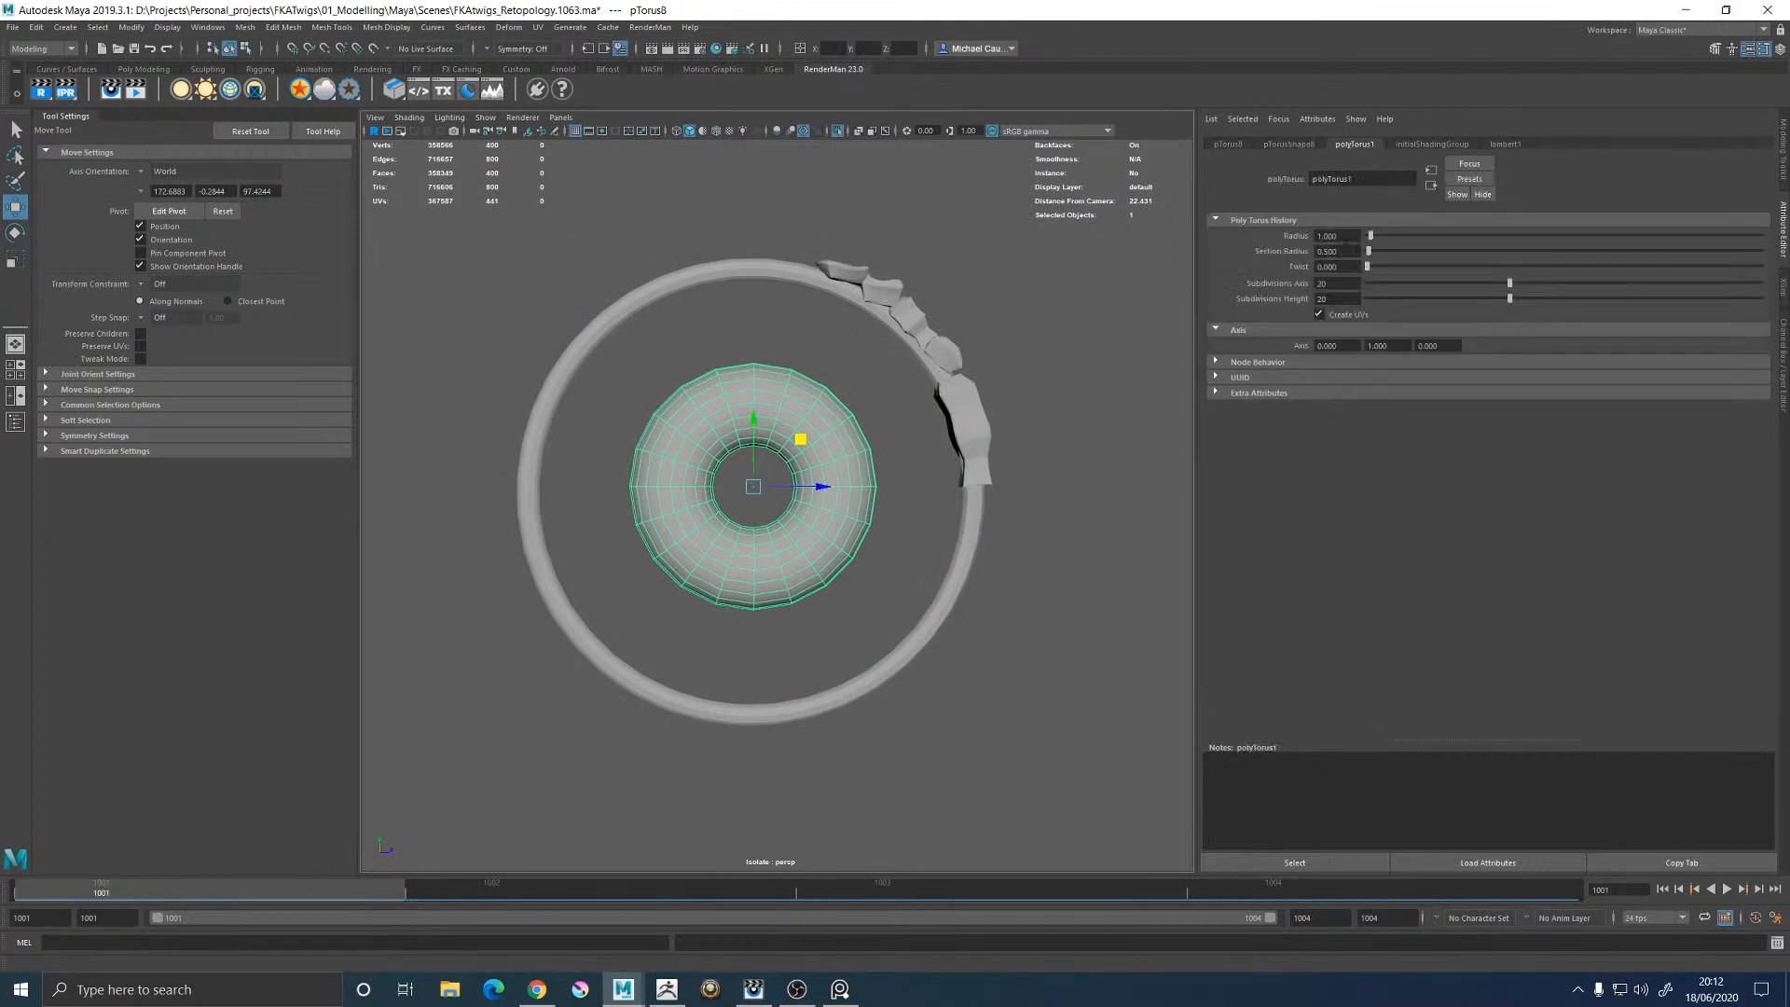
pyautogui.click(1342, 237)
pyautogui.press('Return')
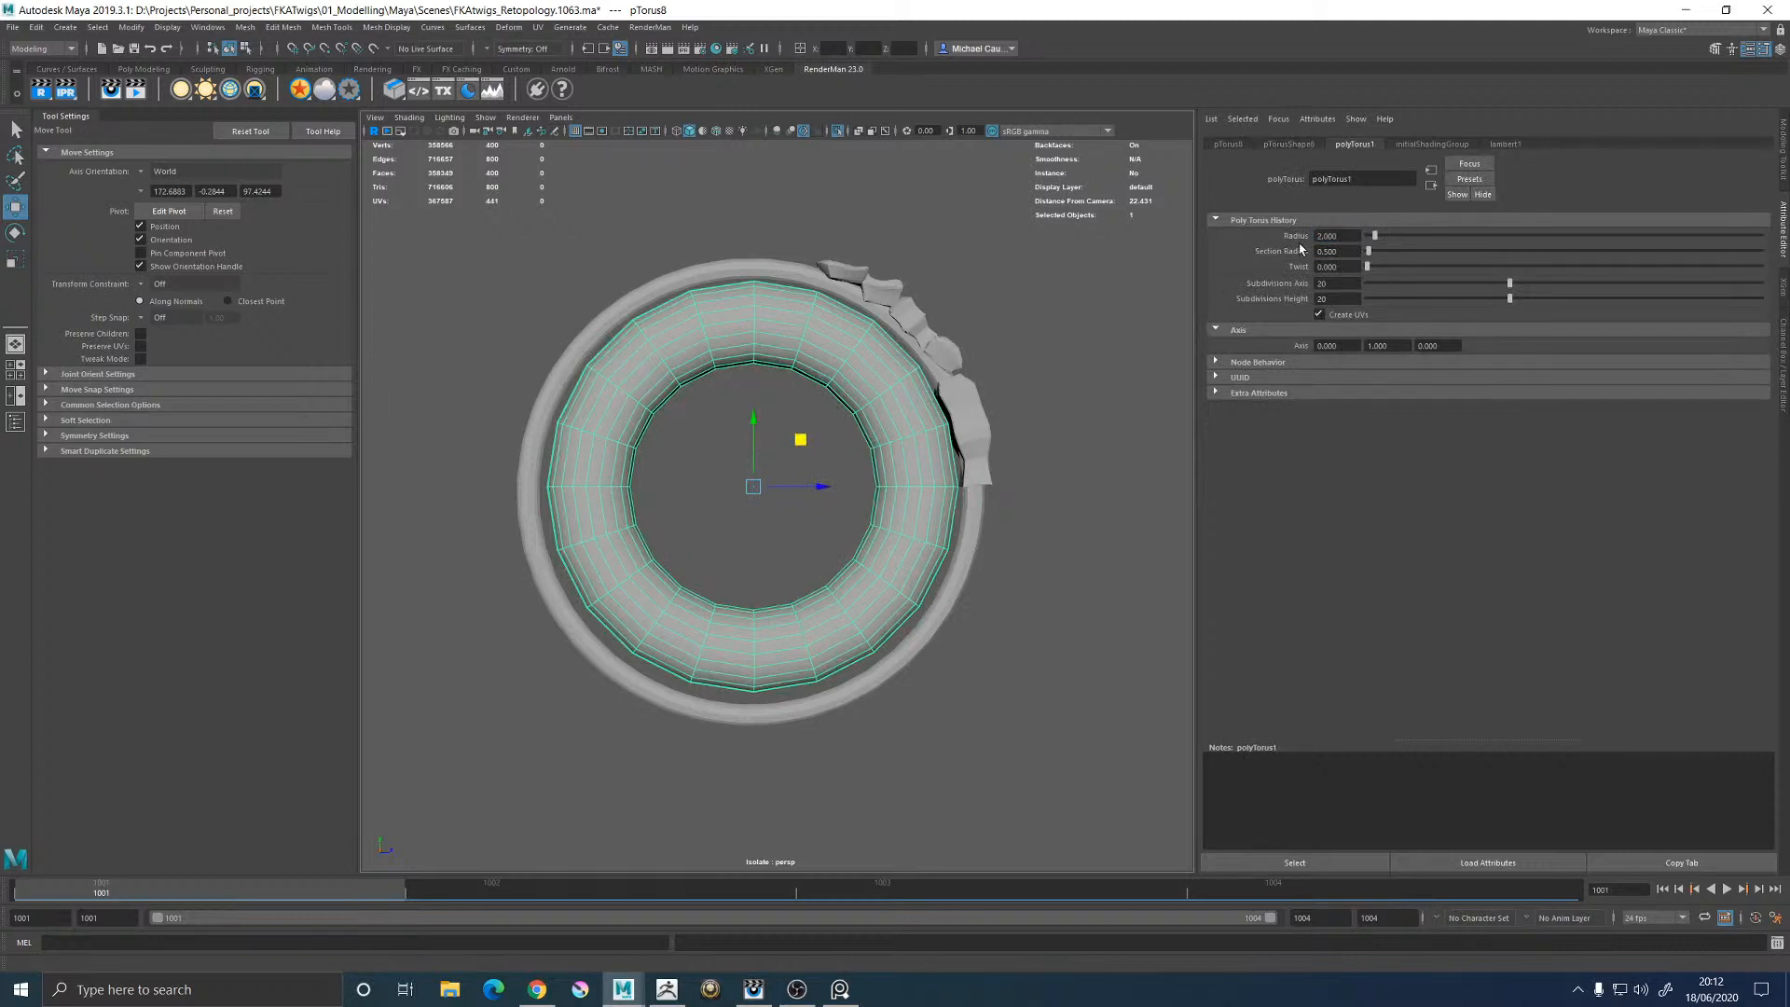
pyautogui.click(1336, 236)
pyautogui.press('Return')
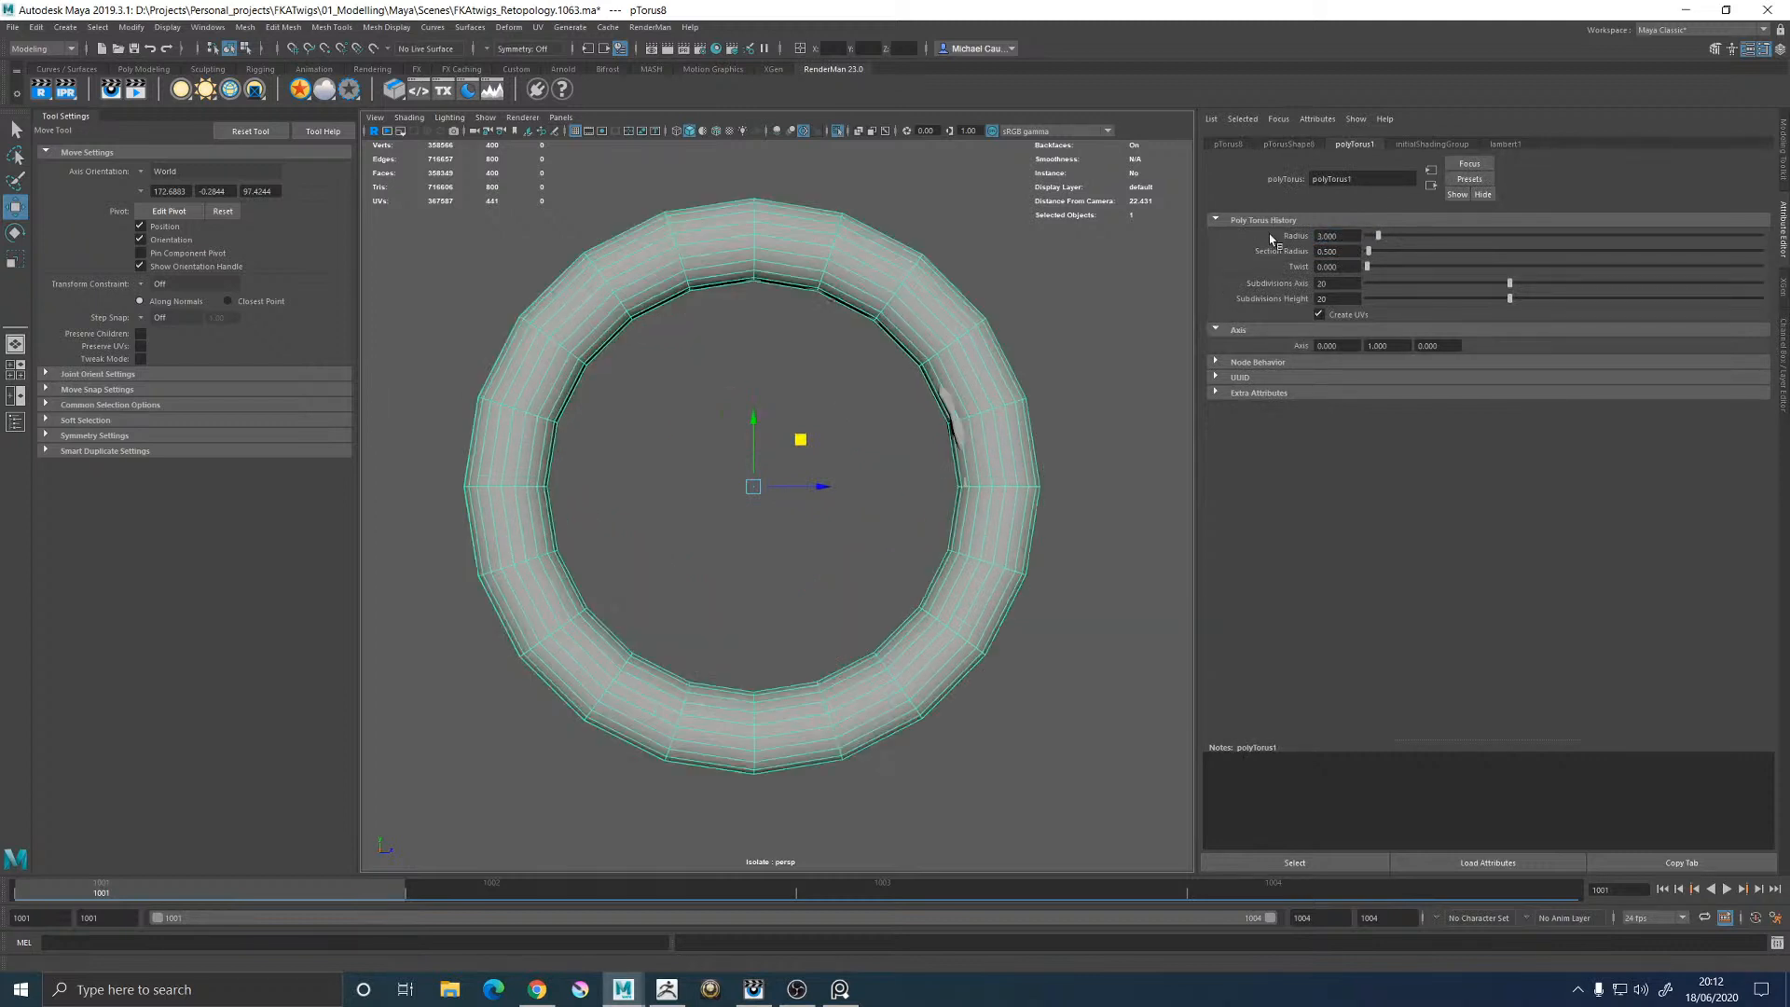
pyautogui.moveTo(1348, 252); pyautogui.dragTo(1322, 252)
pyautogui.write('3')
pyautogui.press('Return')
pyautogui.keyDown('alt'); pyautogui.moveTo(1106, 250); pyautogui.dragTo(883, 289); pyautogui.keyUp('alt')
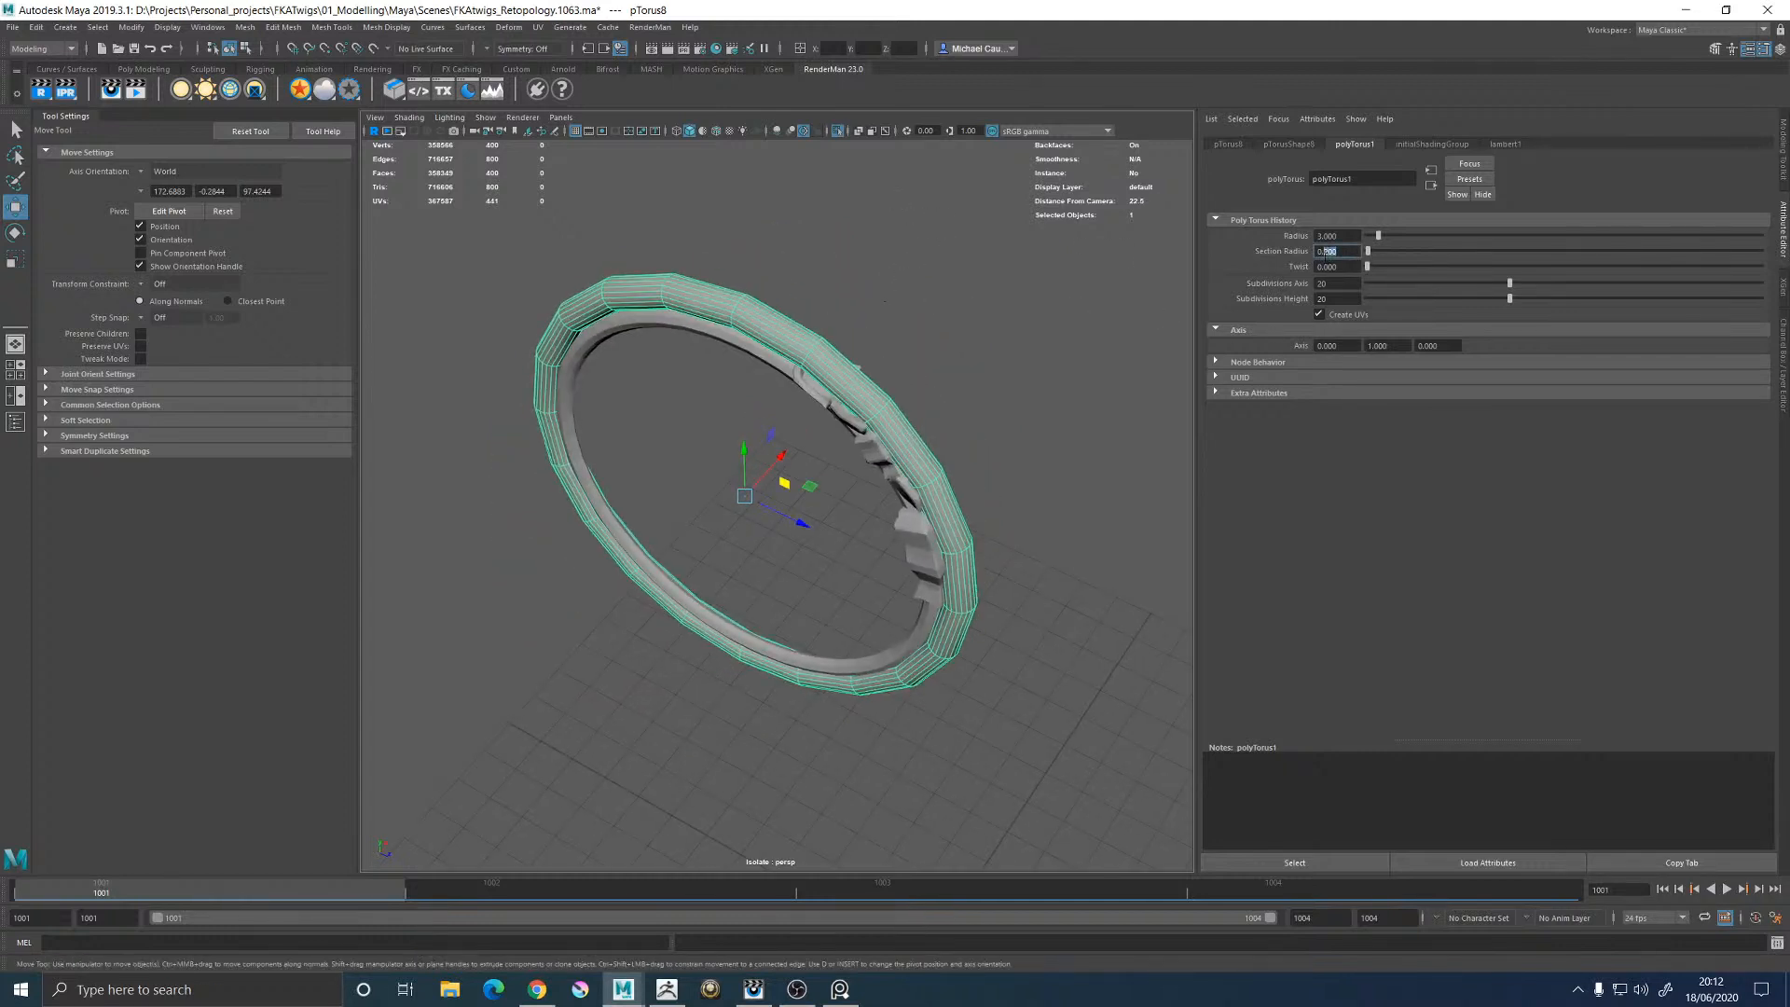
pyautogui.write('1')
pyautogui.press('Return')
pyautogui.keyDown('alt'); pyautogui.moveTo(709, 313); pyautogui.dragTo(786, 256); pyautogui.keyUp('alt')
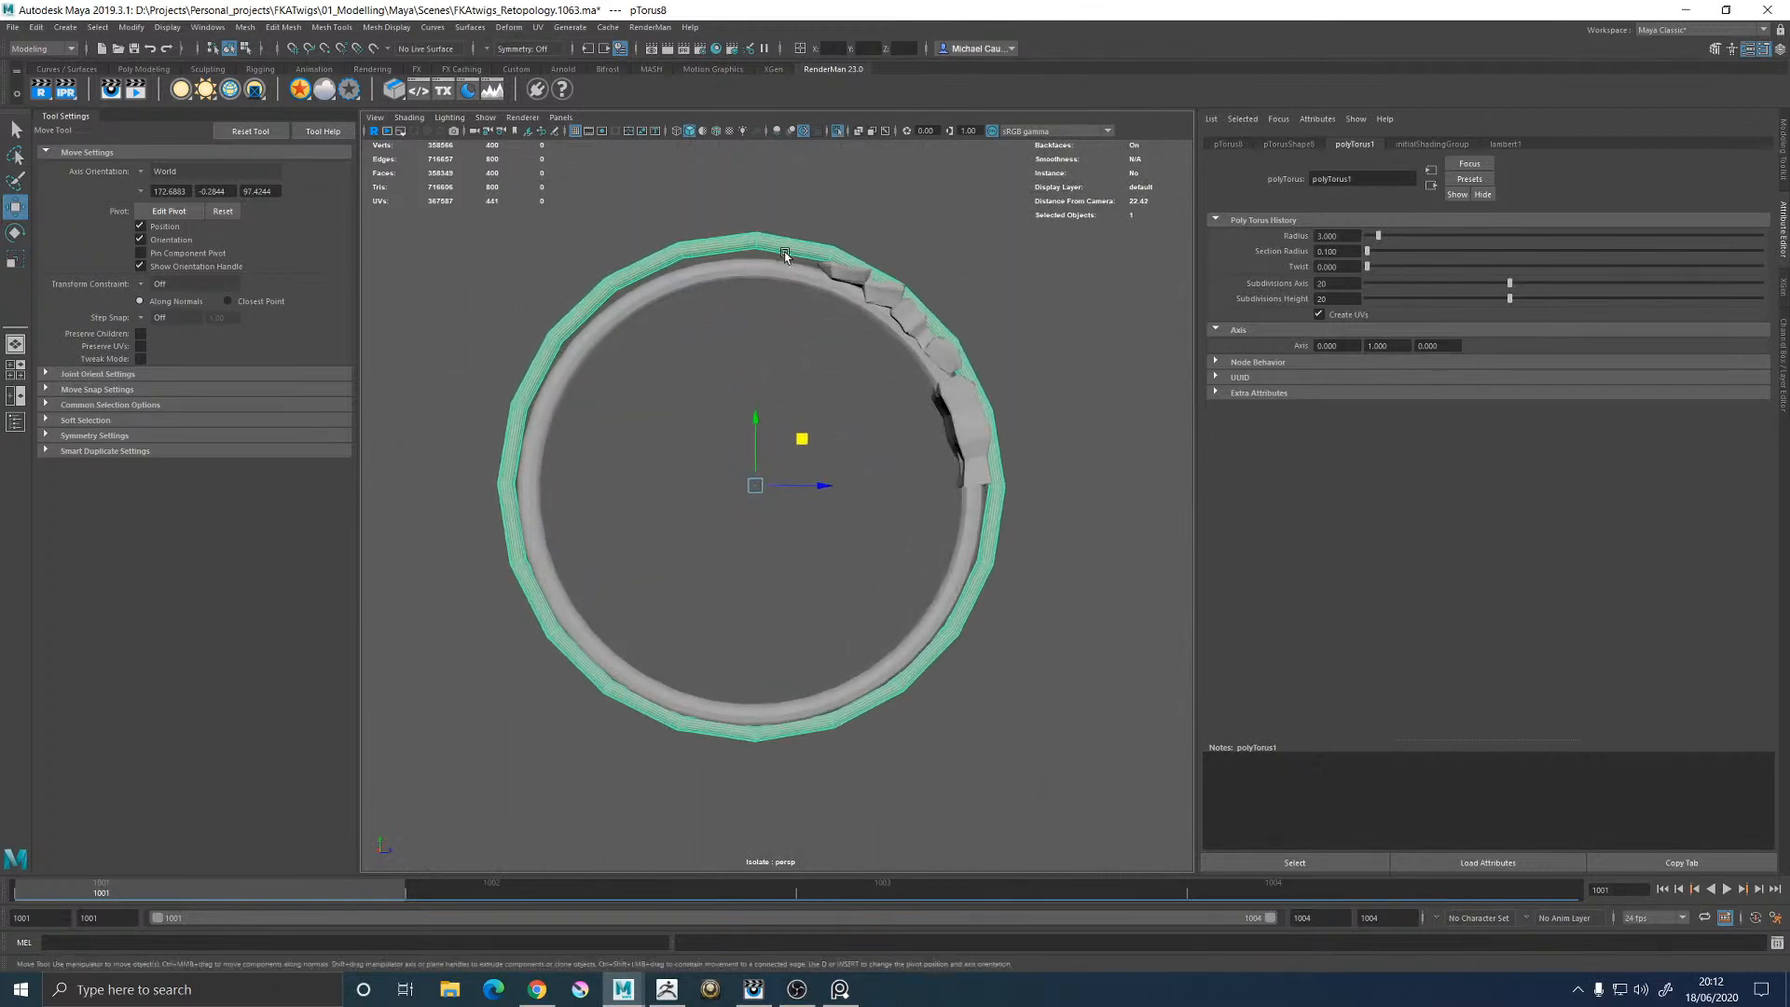
# Set the torus's radius to 2.8 to fit the hoop's ring
pyautogui.keyDown('alt'); pyautogui.moveTo(1043, 260); pyautogui.dragTo(1052, 259); pyautogui.keyUp('alt')
pyautogui.click(1343, 235)
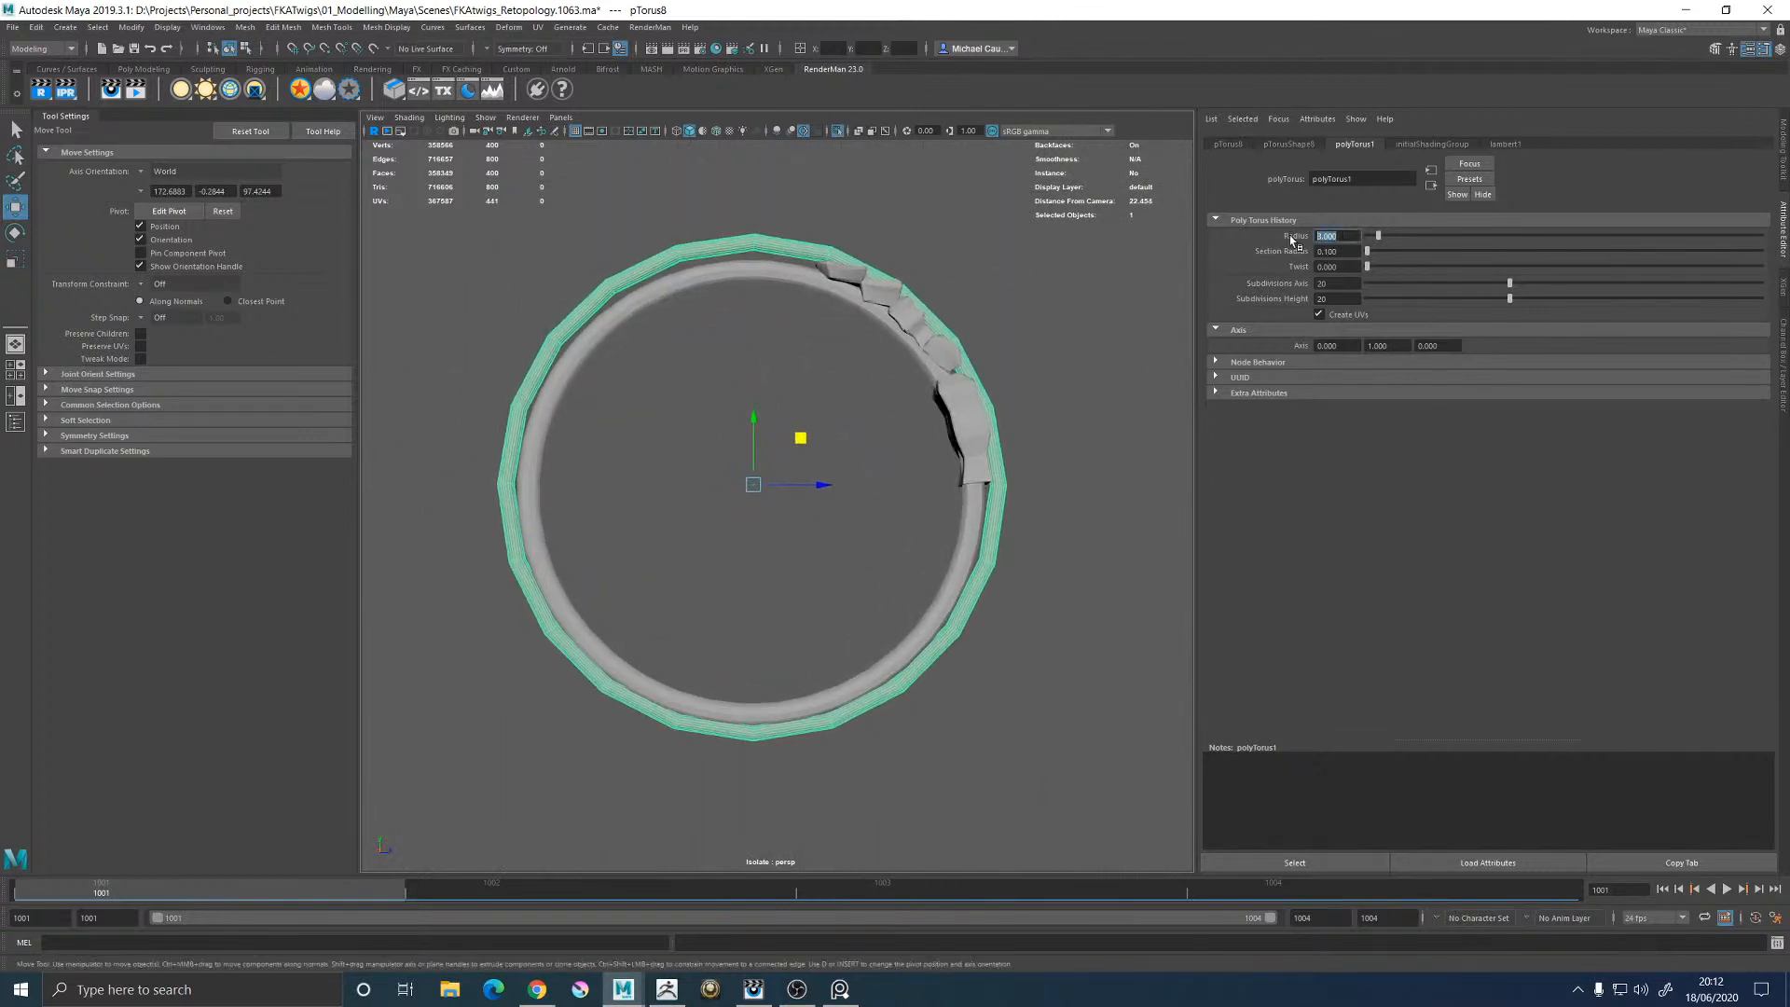
pyautogui.write('2.8')
pyautogui.press('Return')
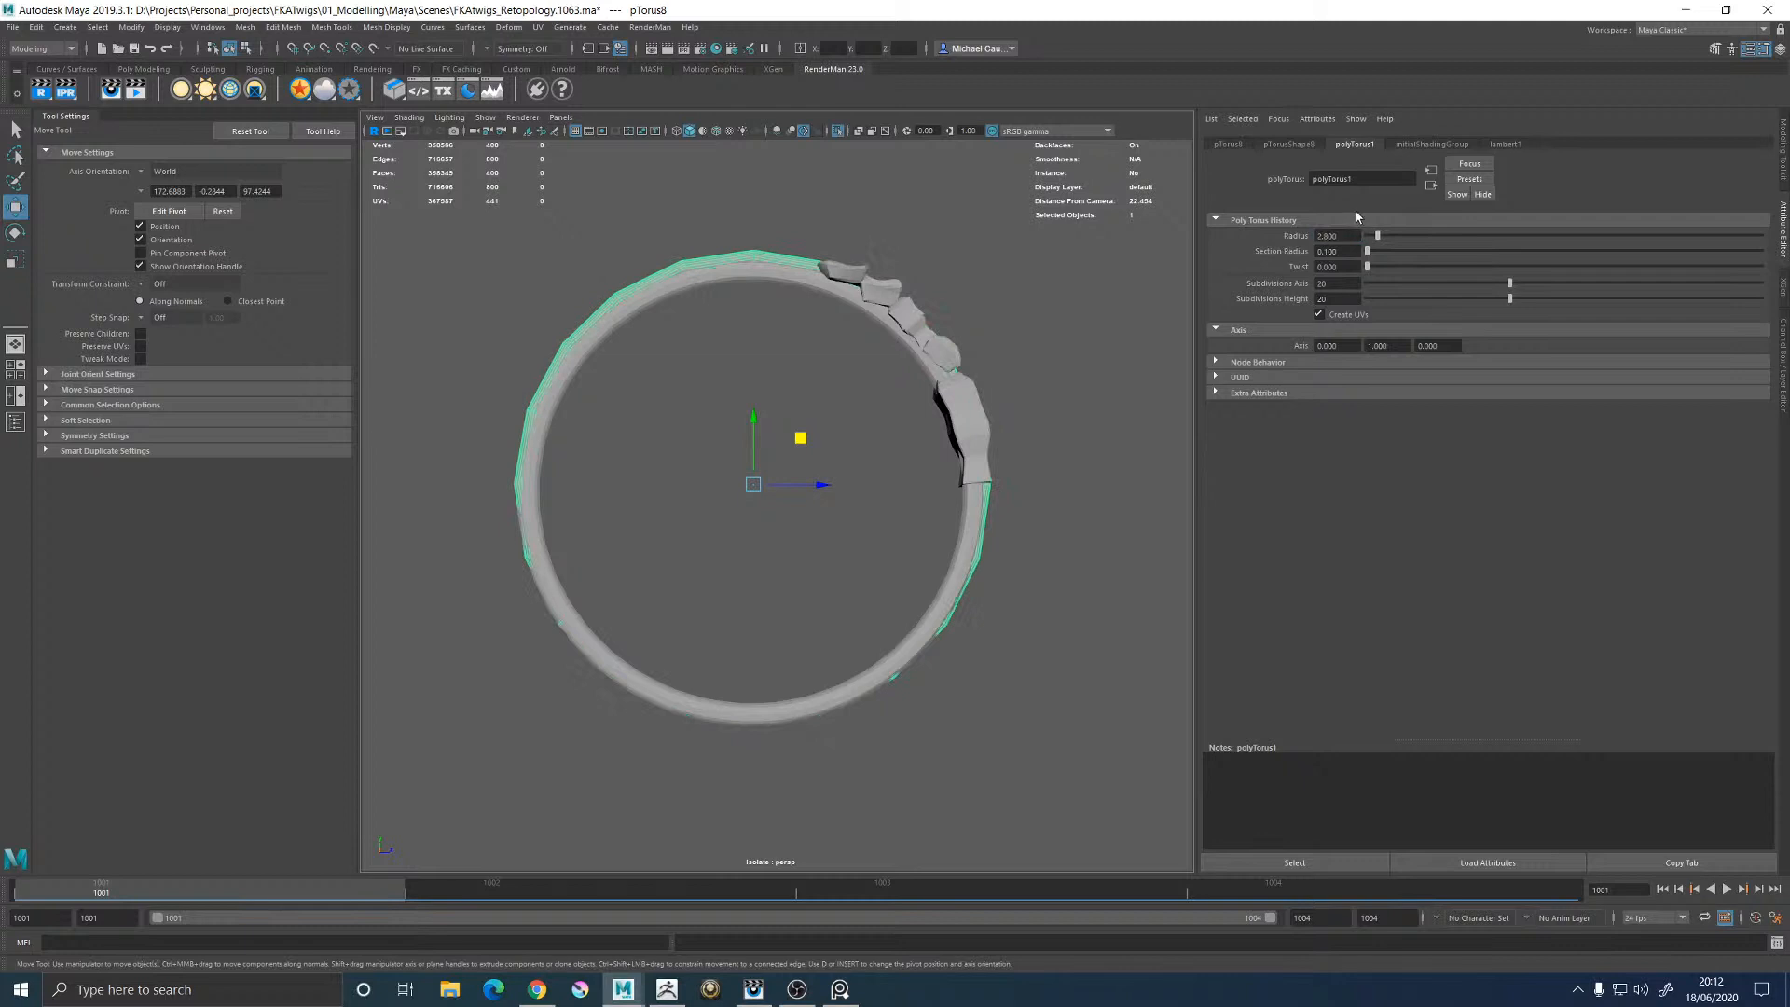
# Lower the torus slightly onto the hoop's ring and refine its radius, trying 2.7 before setting 2.75
pyautogui.moveTo(753, 416); pyautogui.dragTo(753, 418)
pyautogui.click(1342, 236)
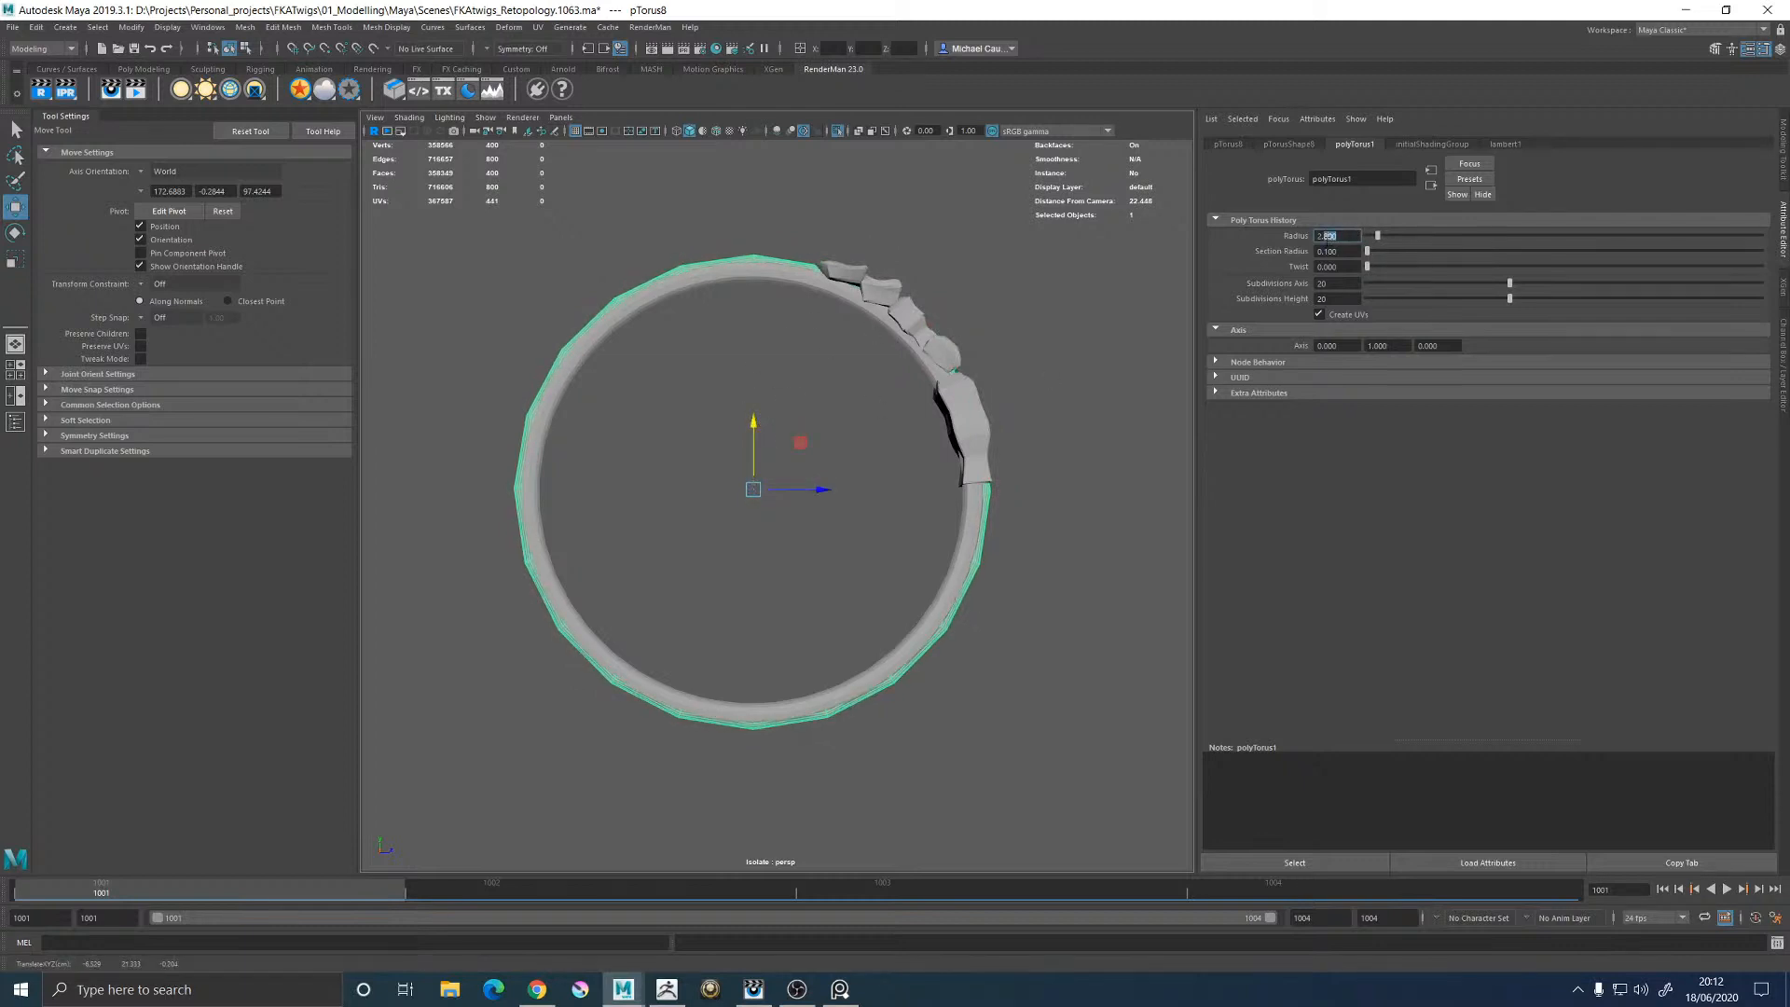
pyautogui.write('2.7')
pyautogui.press('Return')
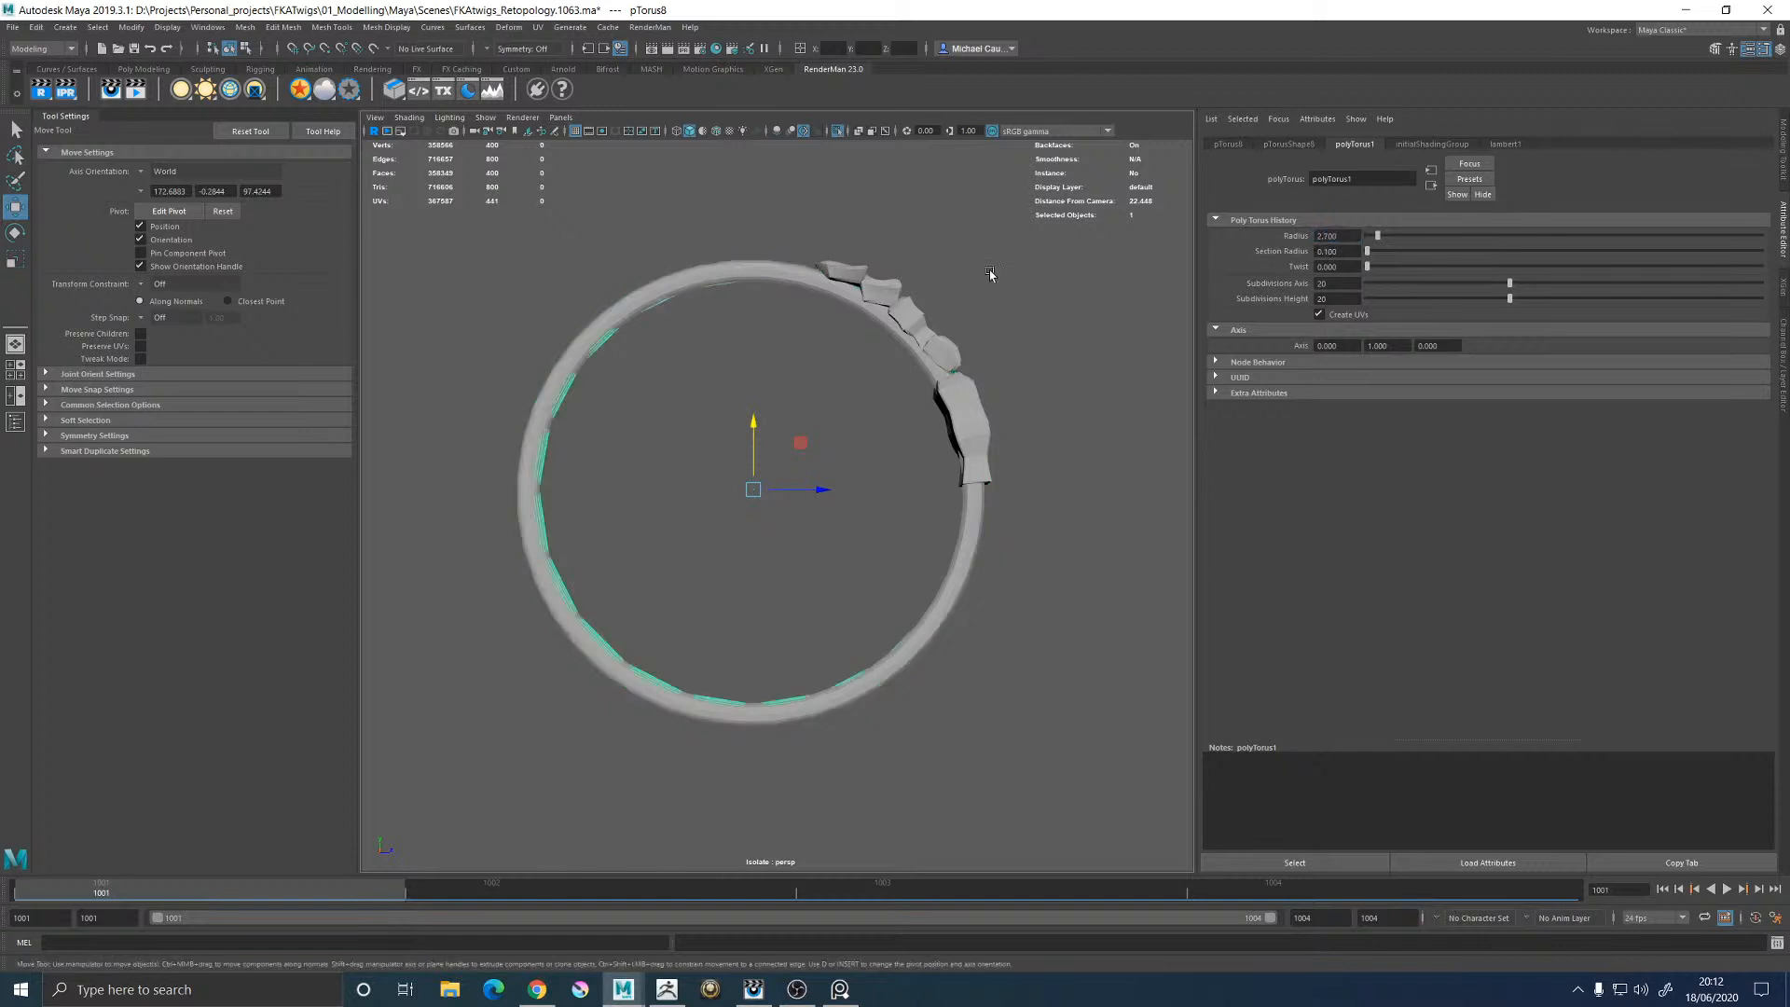
pyautogui.keyDown('alt'); pyautogui.moveTo(942, 426); pyautogui.dragTo(881, 421); pyautogui.keyUp('alt')
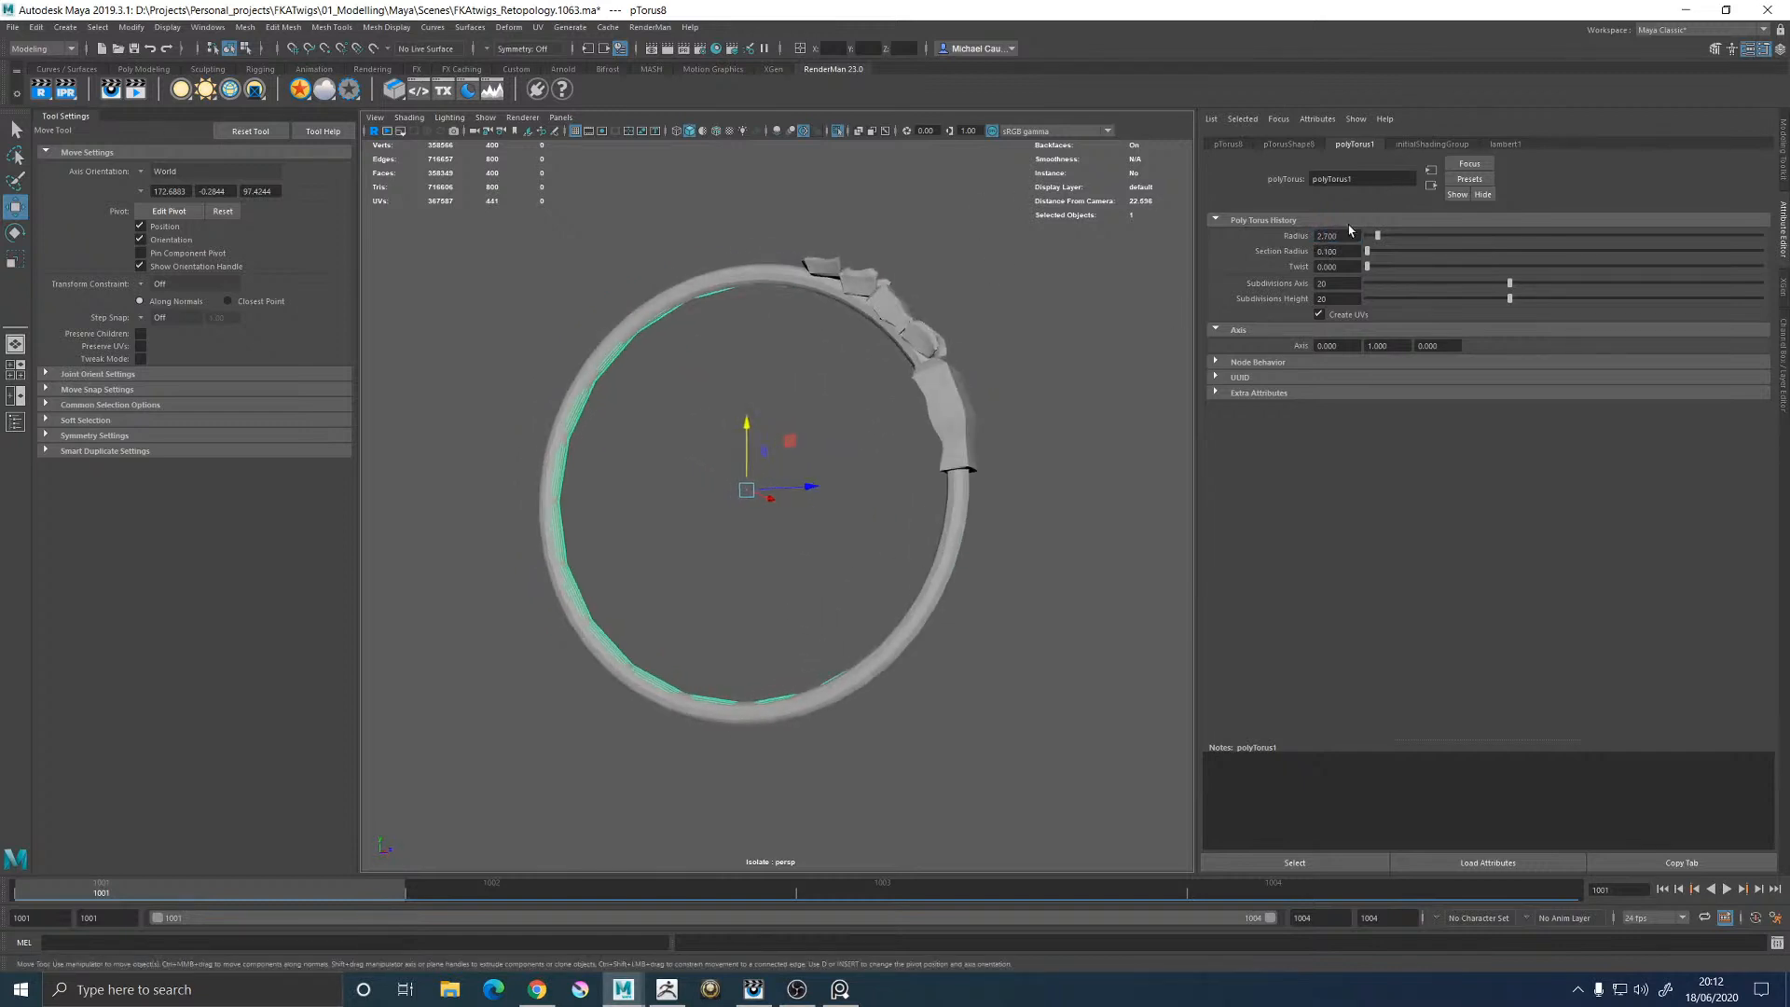
pyautogui.click(1330, 236)
pyautogui.write('2.75')
pyautogui.press('Return')
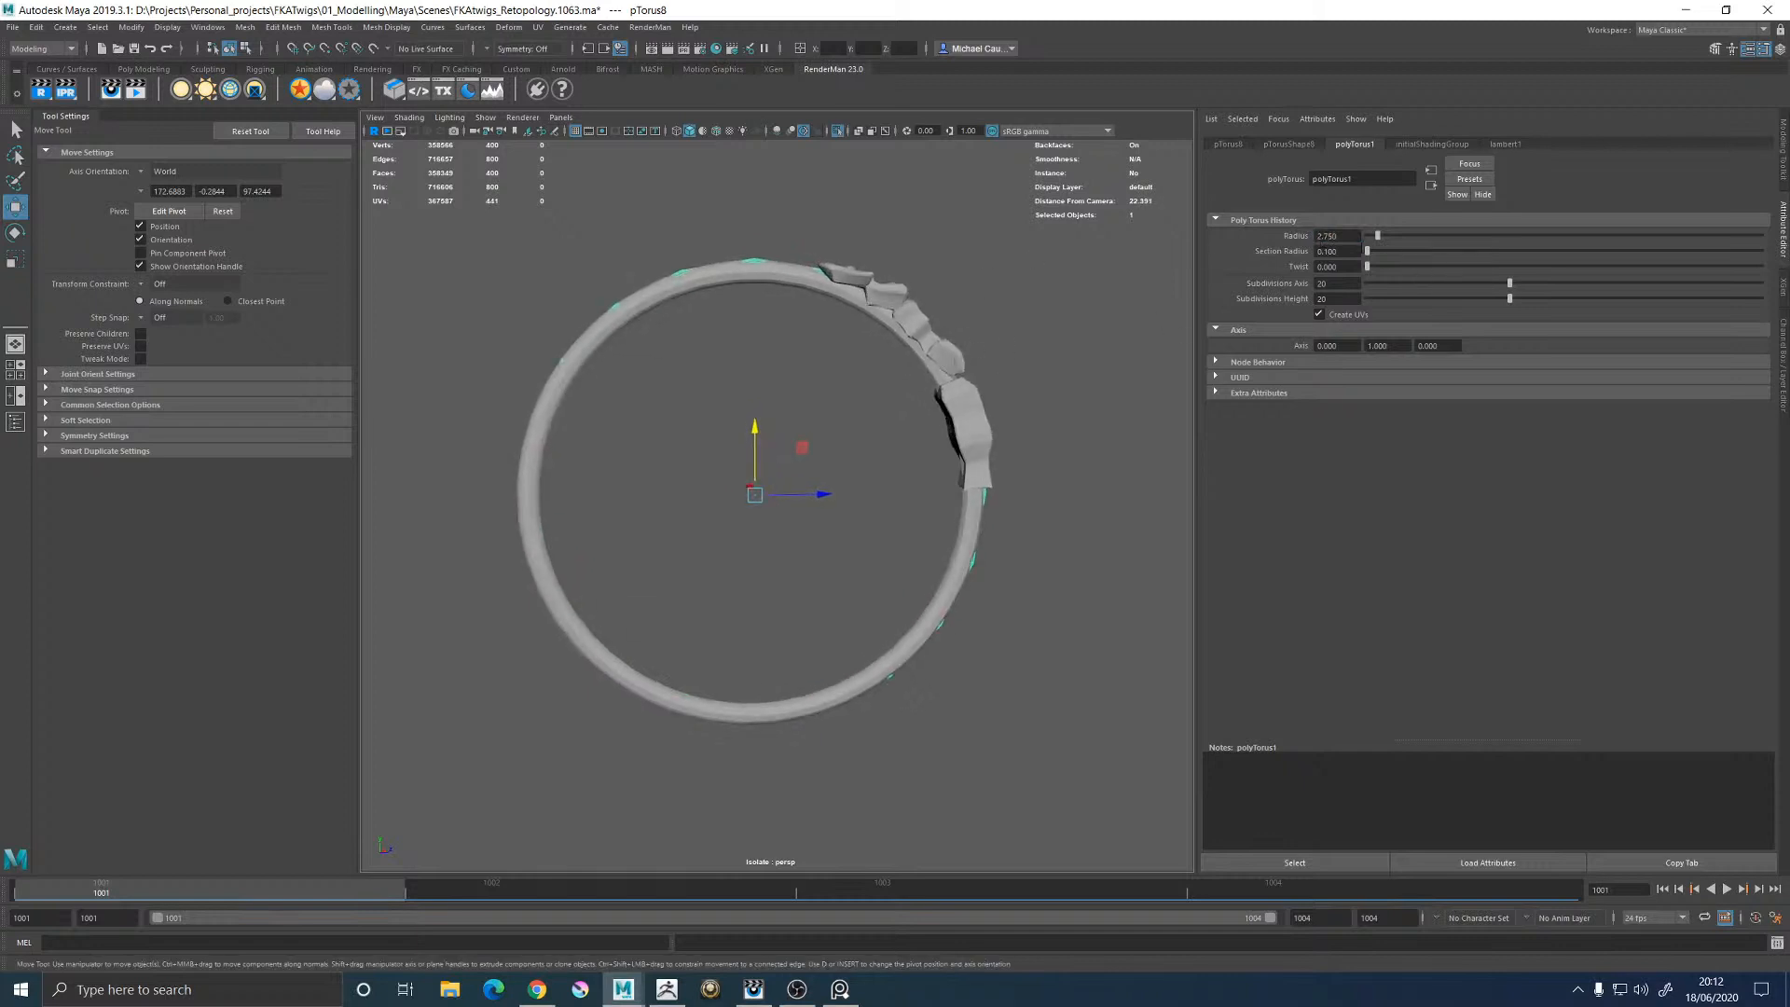
# Set the torus's subdivisions height to 8 and its subdivisions axis to 48, and display the model in wireframe
pyautogui.moveTo(1511, 283); pyautogui.dragTo(1719, 287)
pyautogui.moveTo(1506, 300); pyautogui.dragTo(1422, 300)
pyautogui.keyDown('alt'); pyautogui.moveTo(920, 328); pyautogui.dragTo(1334, 337); pyautogui.keyUp('alt')
pyautogui.click(1343, 299)
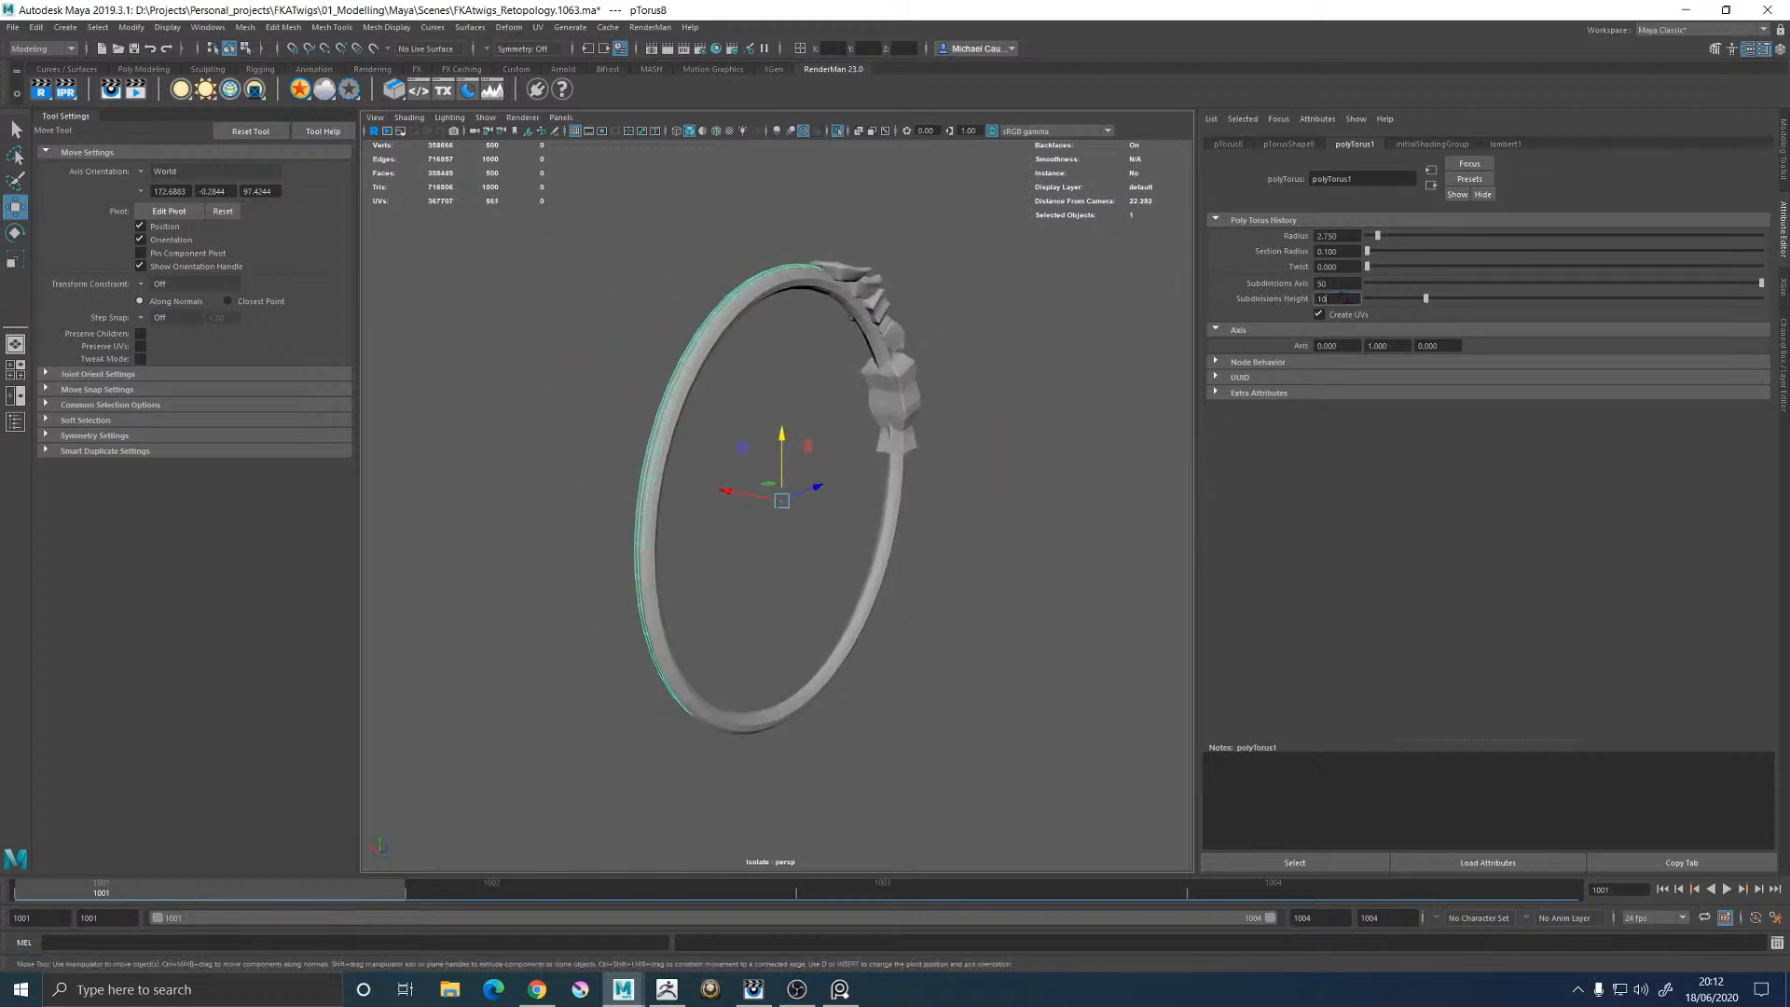
pyautogui.write('8')
pyautogui.press('Return')
pyautogui.doubleClick(1338, 284)
pyautogui.write('48')
pyautogui.press('Return')
pyautogui.keyDown('alt'); pyautogui.moveTo(779, 339); pyautogui.dragTo(712, 310); pyautogui.keyUp('alt')
pyautogui.press('4')
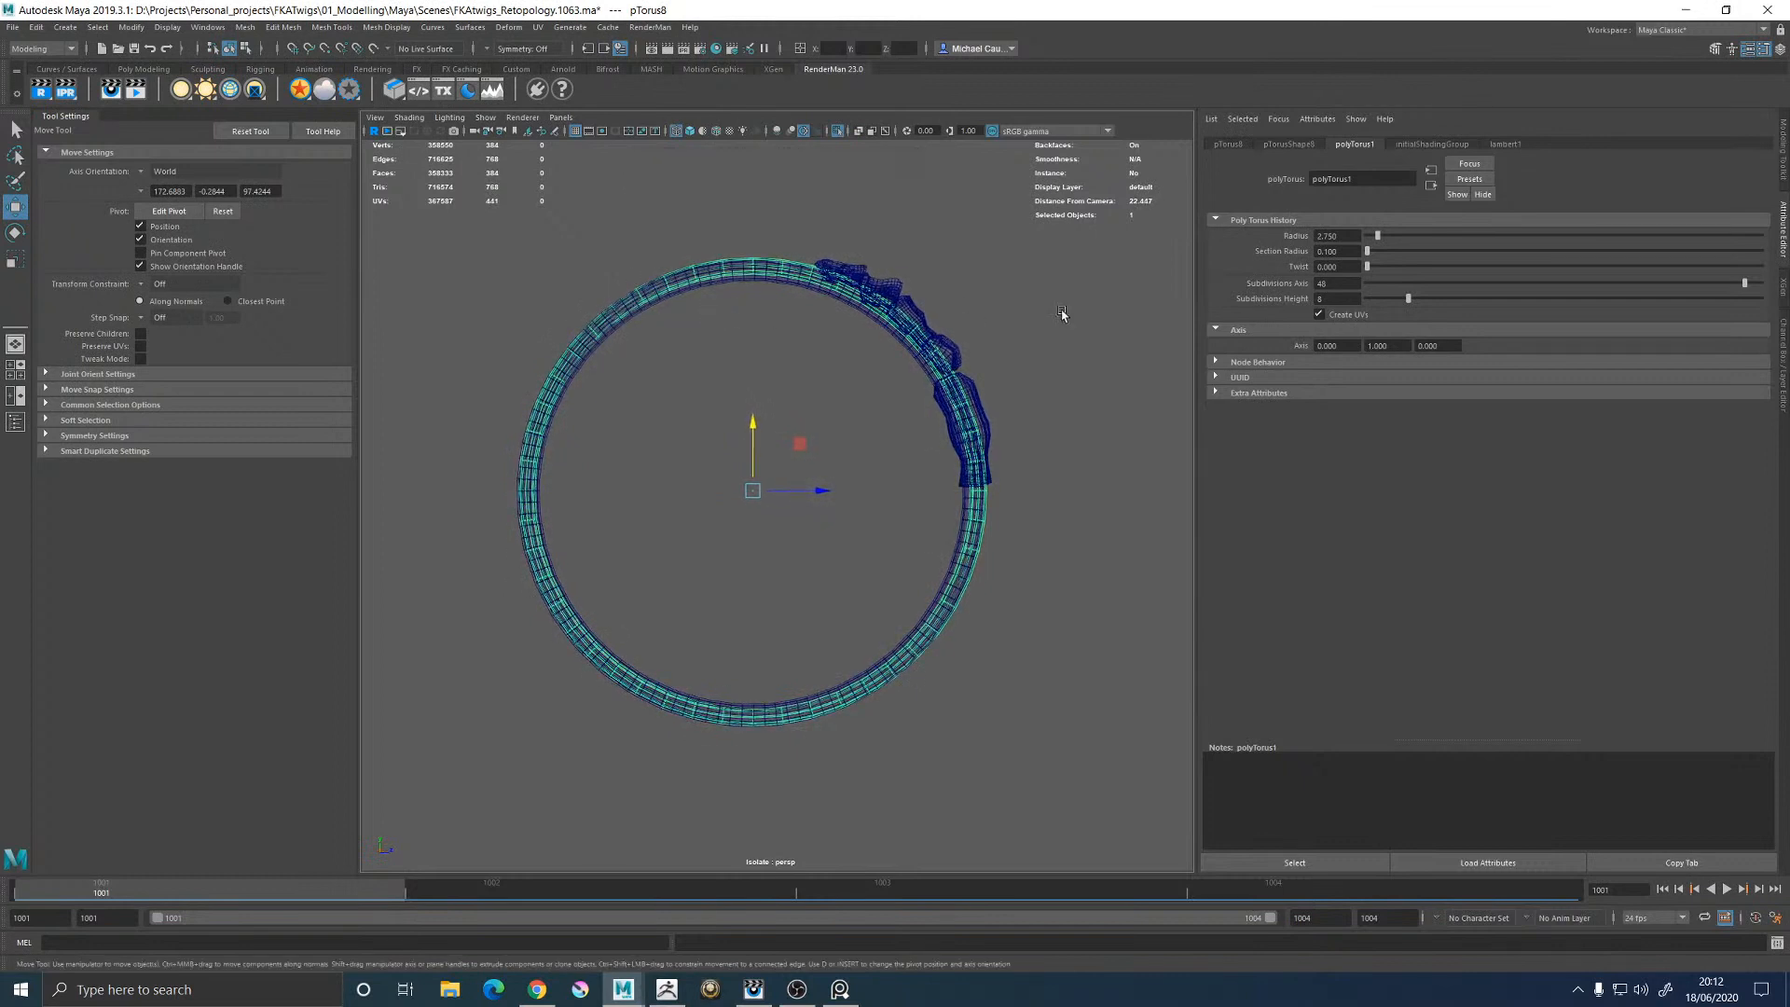
# Set the torus's radius to 2.7 and its section radius to 0.125, trying a section radius of 0.15 first
pyautogui.doubleClick(1327, 236)
pyautogui.write('0')
pyautogui.press('Return')
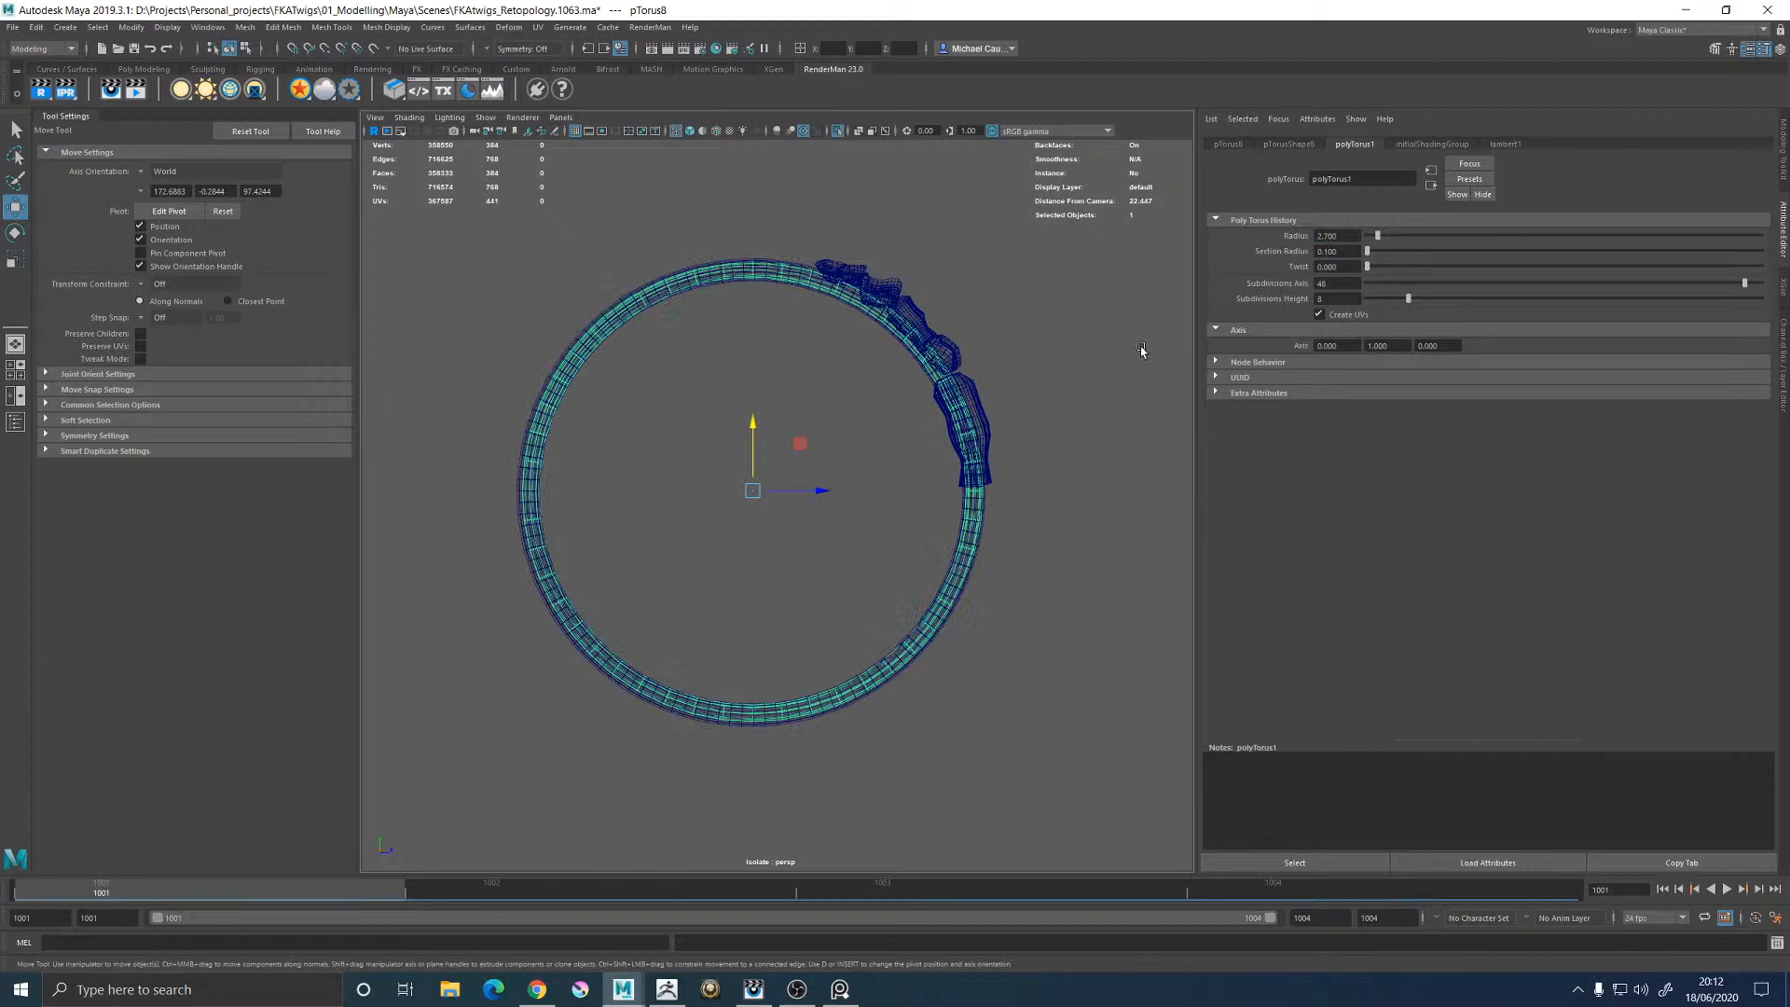
pyautogui.doubleClick(1330, 251)
pyautogui.write('150')
pyautogui.press('Return')
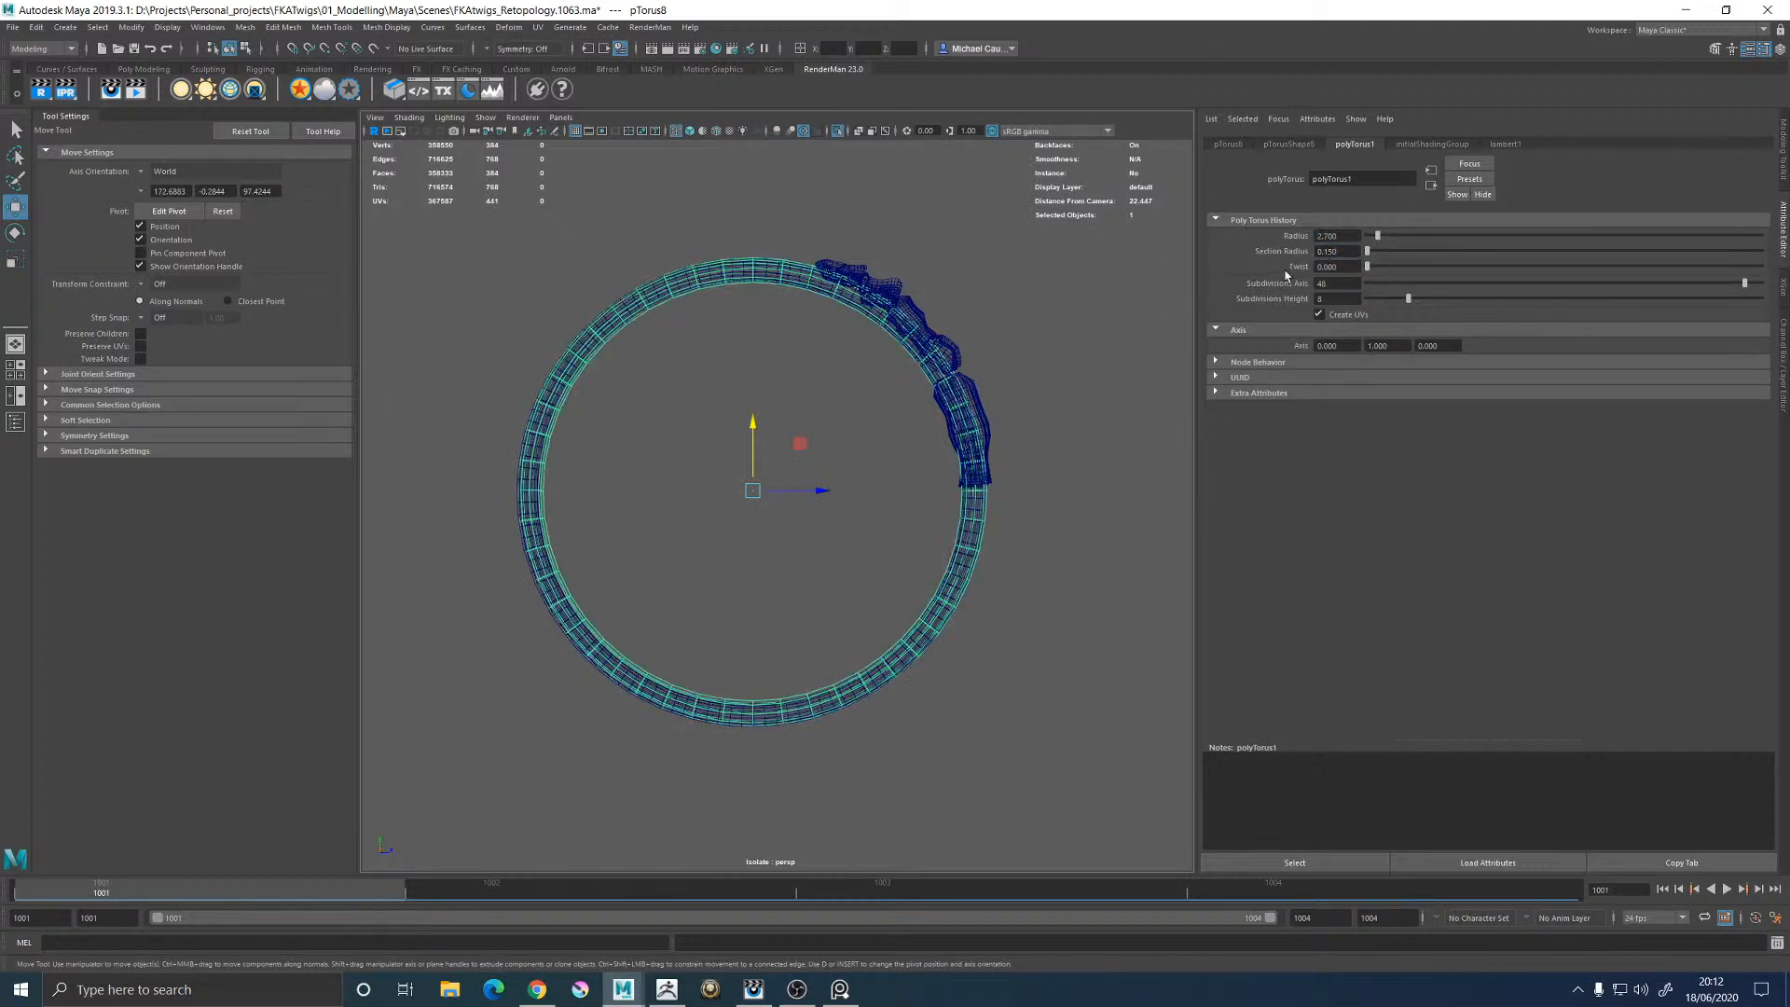
pyautogui.keyDown('alt'); pyautogui.moveTo(900, 367); pyautogui.dragTo(957, 377); pyautogui.keyUp('alt')
pyautogui.doubleClick(1330, 251)
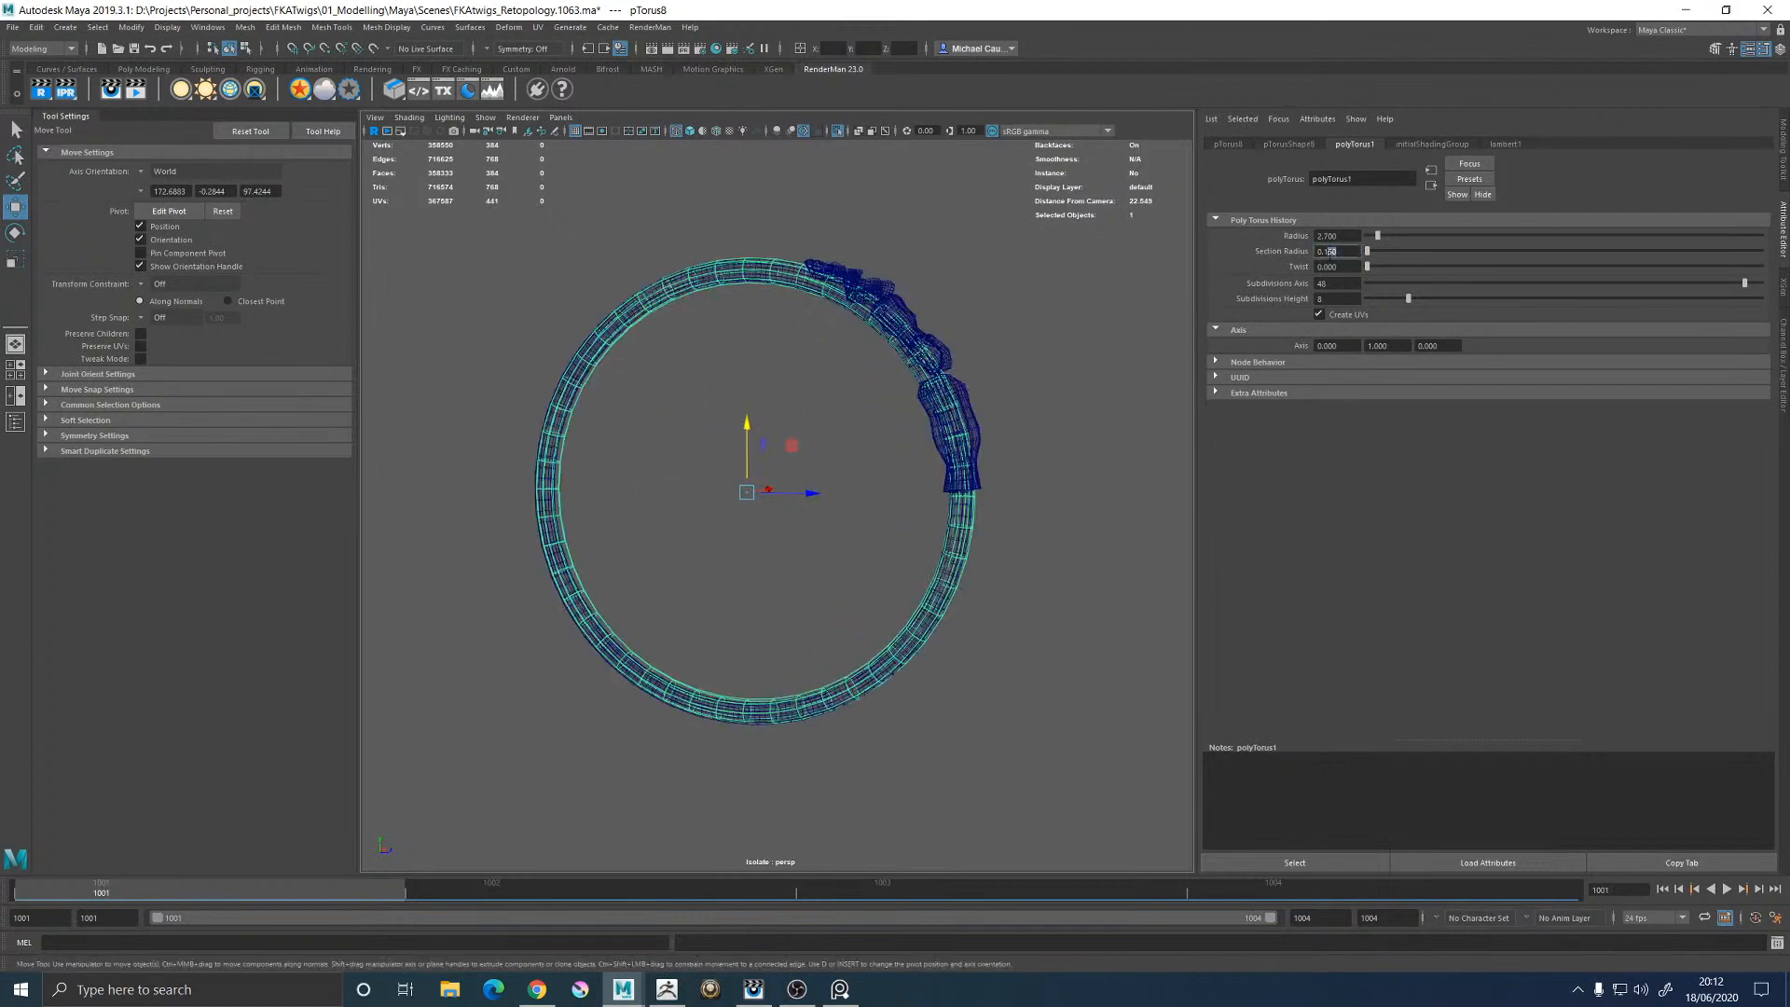
pyautogui.write('125')
pyautogui.press('Return')
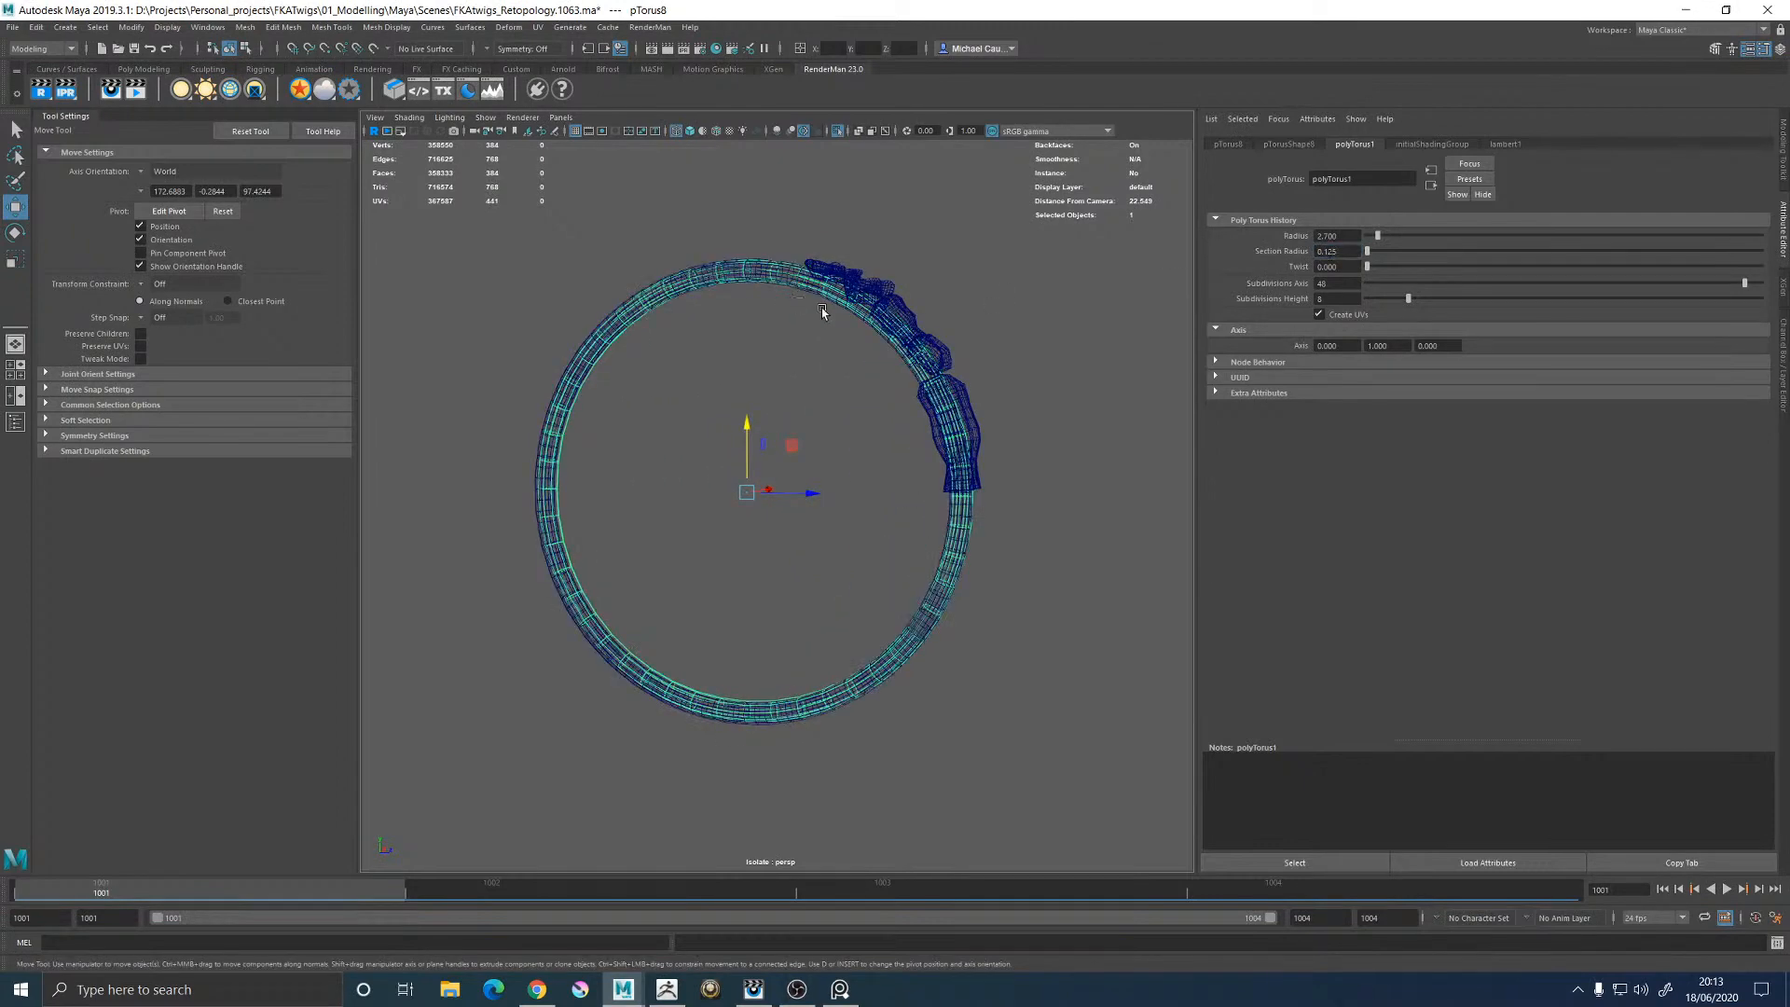
# Shift the torus sideways into line with the sculpted hoop and return to shaded display
pyautogui.keyDown('alt'); pyautogui.moveTo(822, 312); pyautogui.dragTo(742, 413); pyautogui.keyUp('alt')
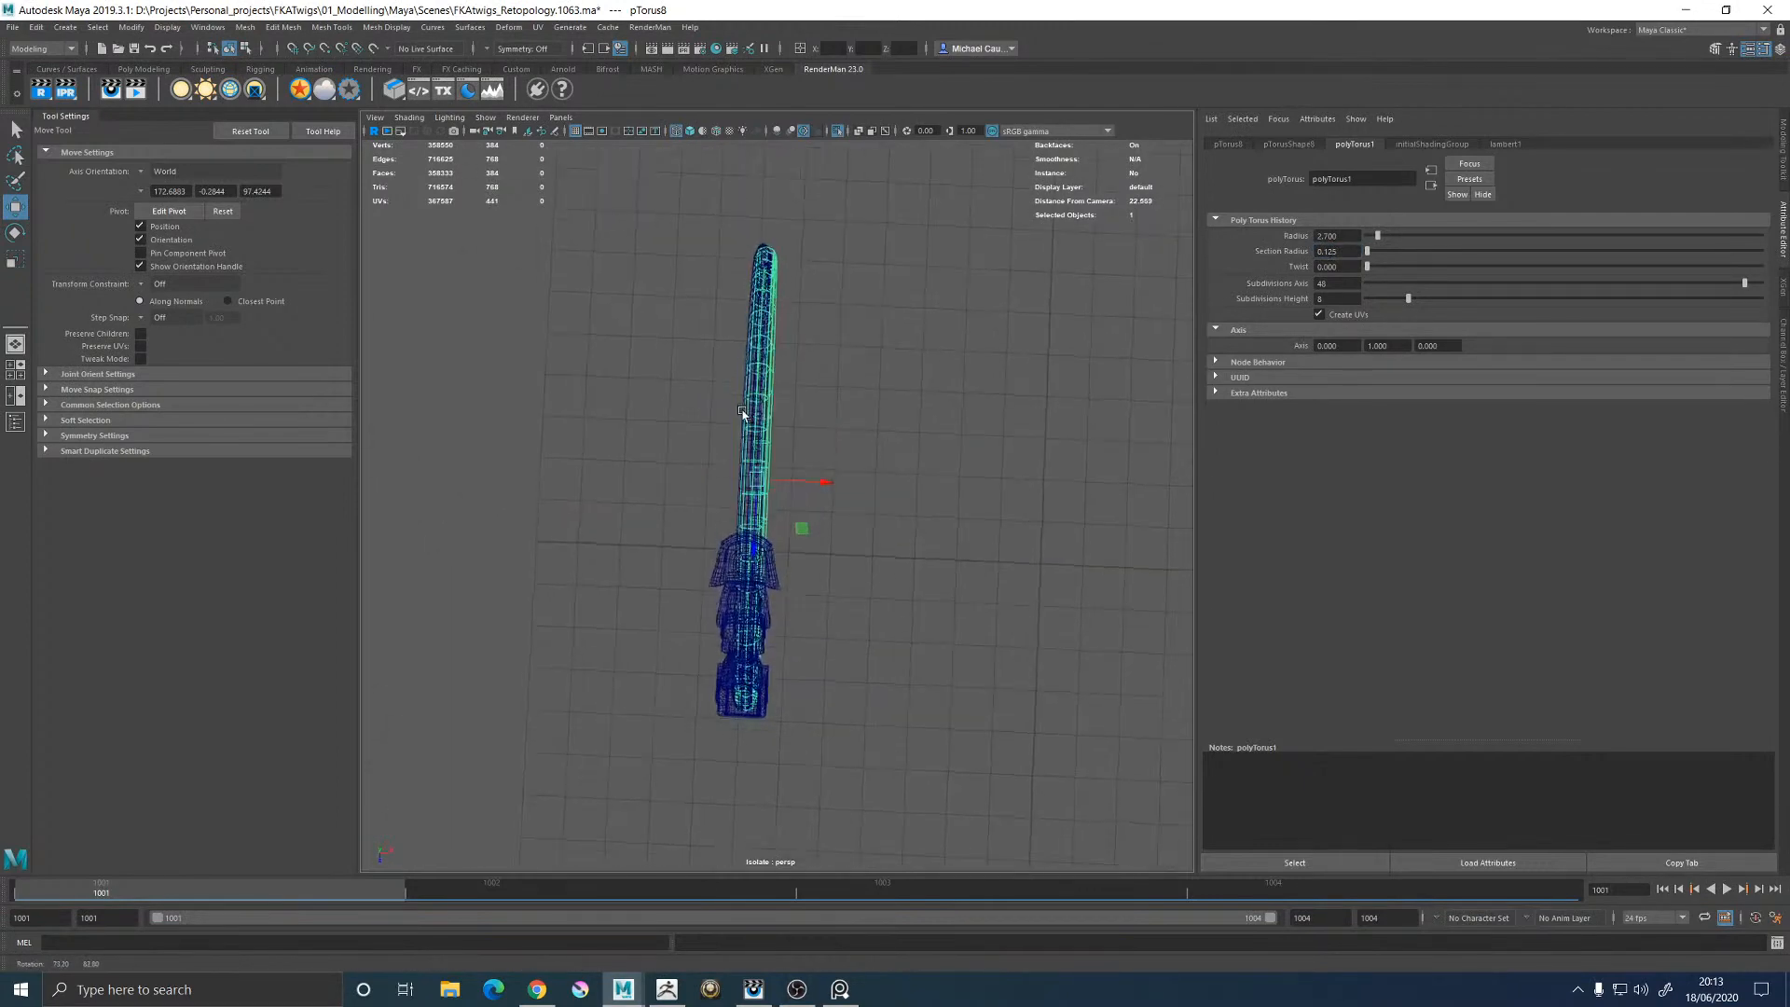
pyautogui.moveTo(841, 485)
pyautogui.mouseDown()
pyautogui.moveTo(811, 467)
pyautogui.moveTo(843, 400)
pyautogui.moveTo(749, 362)
pyautogui.moveTo(836, 392)
pyautogui.moveTo(712, 376)
pyautogui.mouseUp()
pyautogui.press('5')
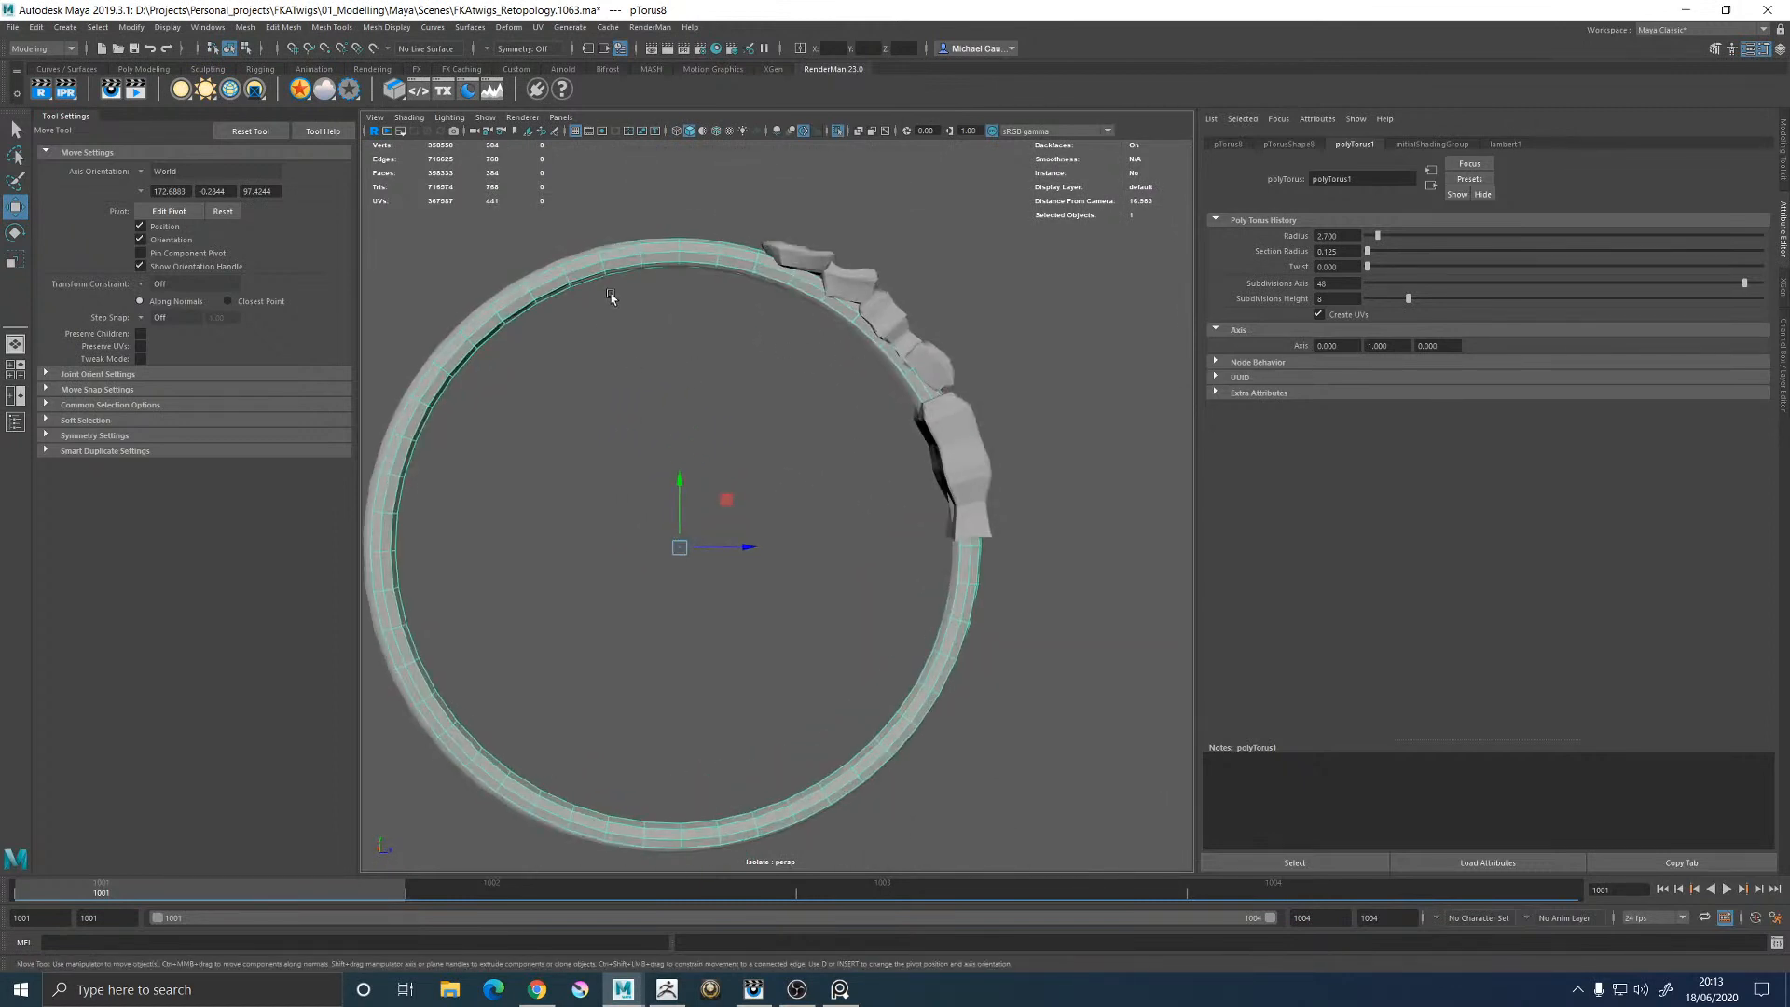
# Delete the original ring's faces from the sculpted hoop mesh, keeping its ornamental segments
pyautogui.click(810, 259)
pyautogui.moveTo(960, 207); pyautogui.dragTo(960, 244, button='right')
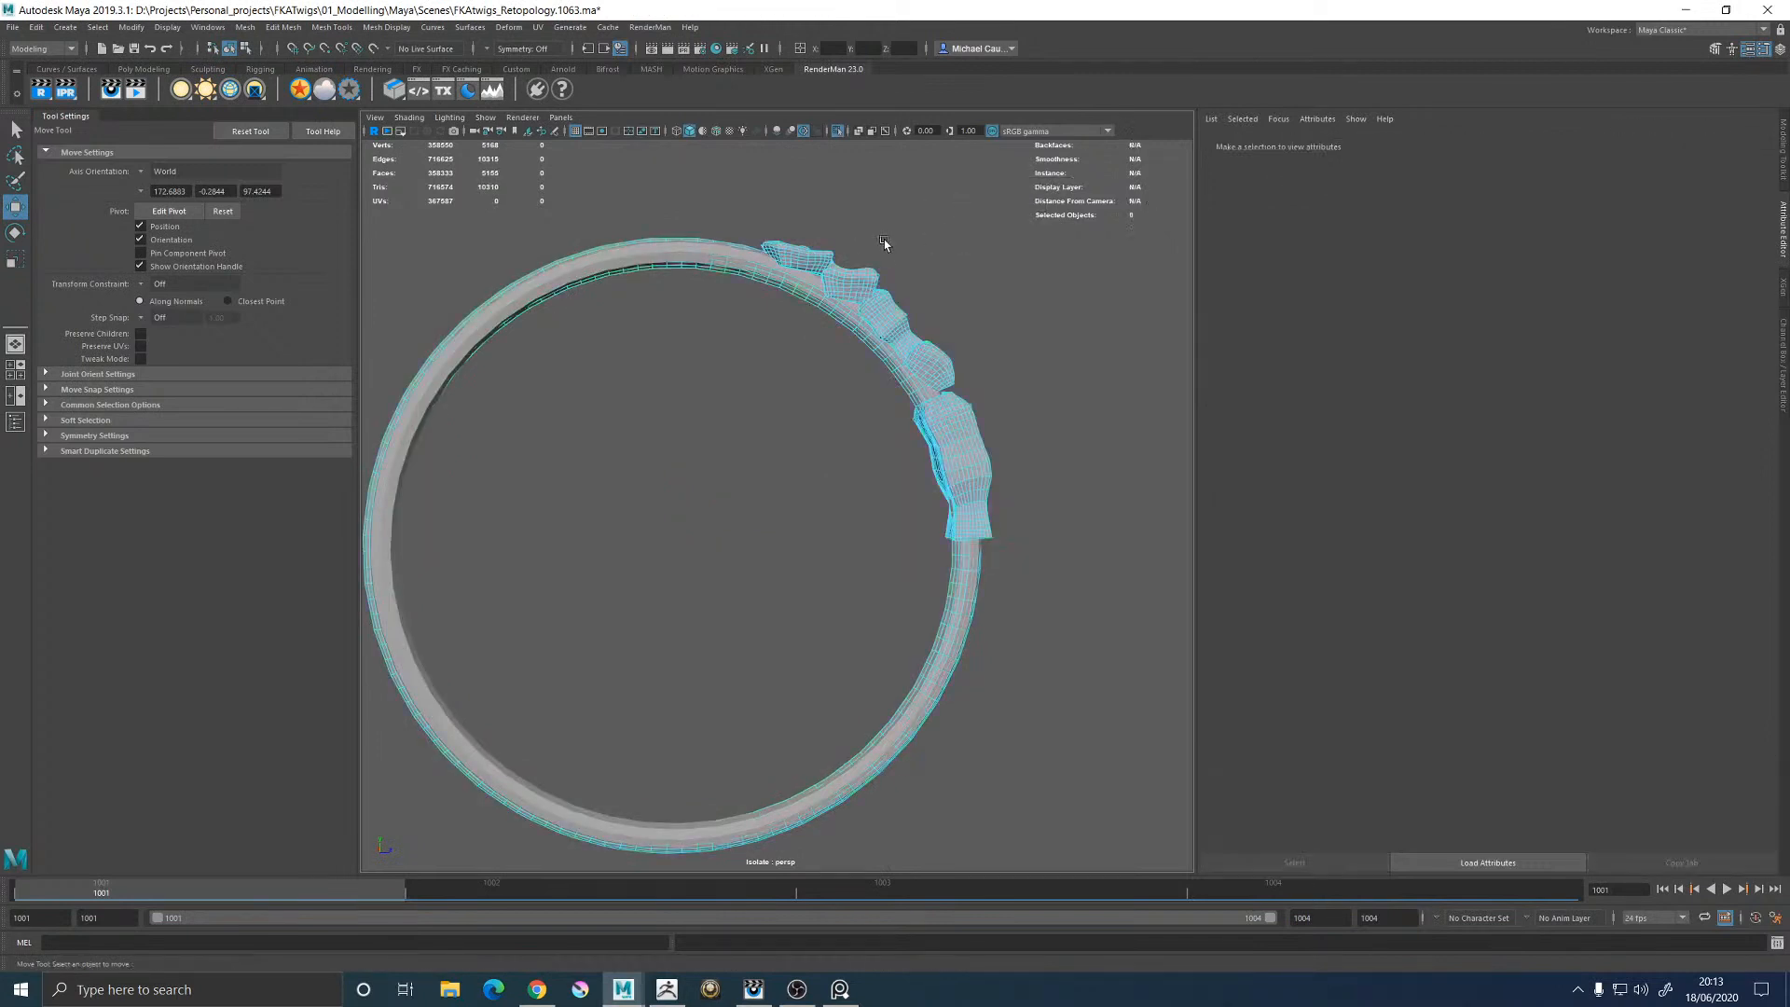
pyautogui.doubleClick(708, 265)
pyautogui.press('Delete')
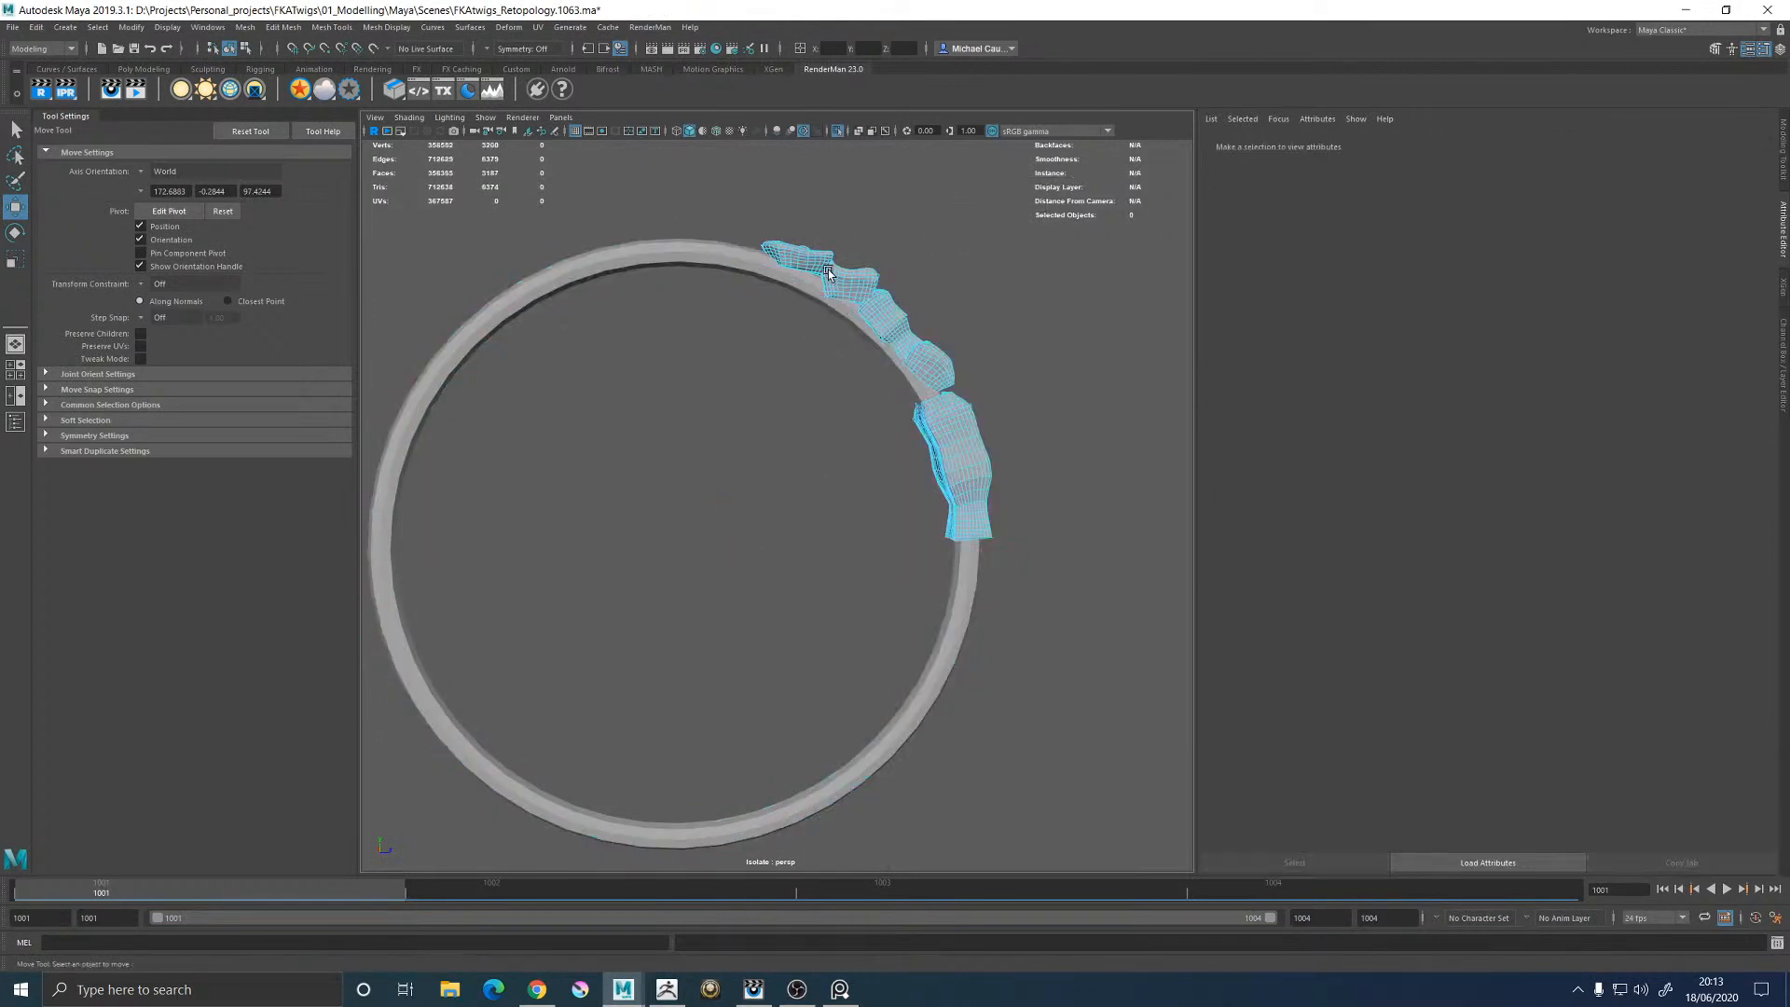
# Combine the ornamental segments and the torus into one mesh and select the combined hoop
pyautogui.moveTo(828, 270); pyautogui.dragTo(856, 257, button='right')
pyautogui.click(856, 257)
pyautogui.click(814, 263)
pyautogui.keyDown('shift'); pyautogui.click(749, 261); pyautogui.keyUp('shift')
pyautogui.keyDown('alt'); pyautogui.moveTo(988, 284); pyautogui.dragTo(746, 340); pyautogui.keyUp('alt')
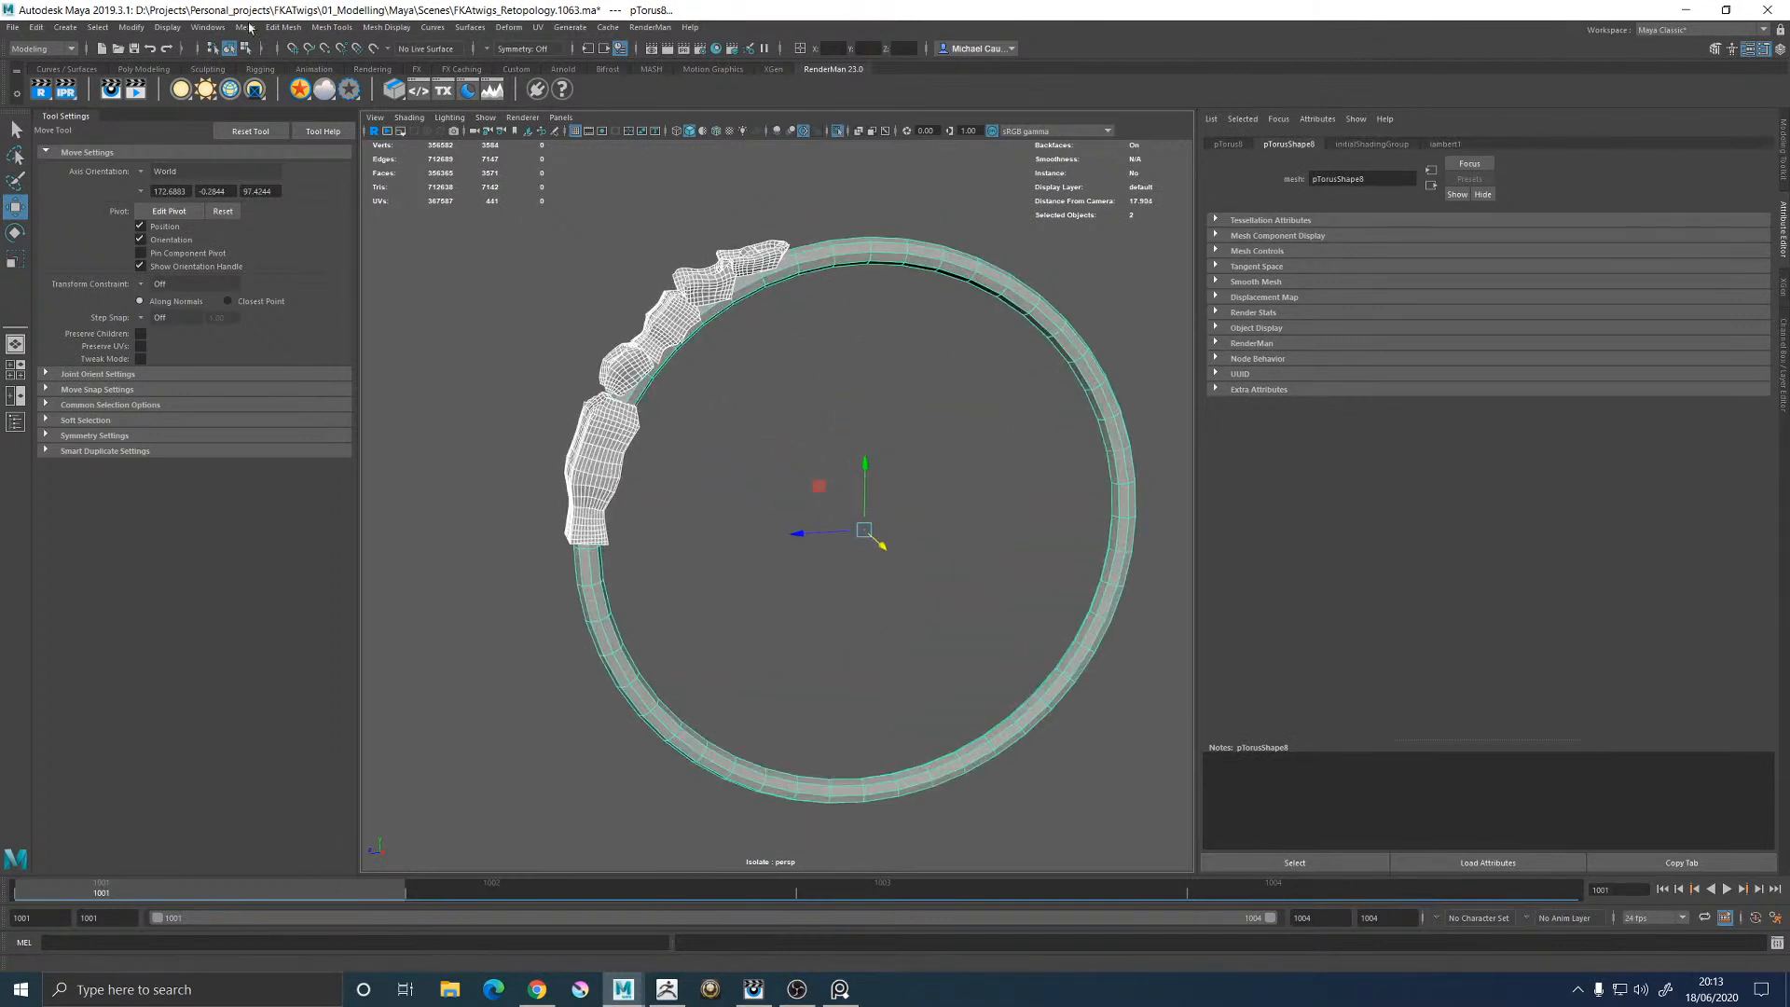
pyautogui.keyDown('shift'); pyautogui.moveTo(637, 364); pyautogui.dragTo(648, 620, button='right'); pyautogui.keyUp('shift')
pyautogui.keyDown('alt'); pyautogui.moveTo(785, 620); pyautogui.dragTo(937, 480); pyautogui.keyUp('alt')
pyautogui.click(945, 474)
pyautogui.click(671, 349)
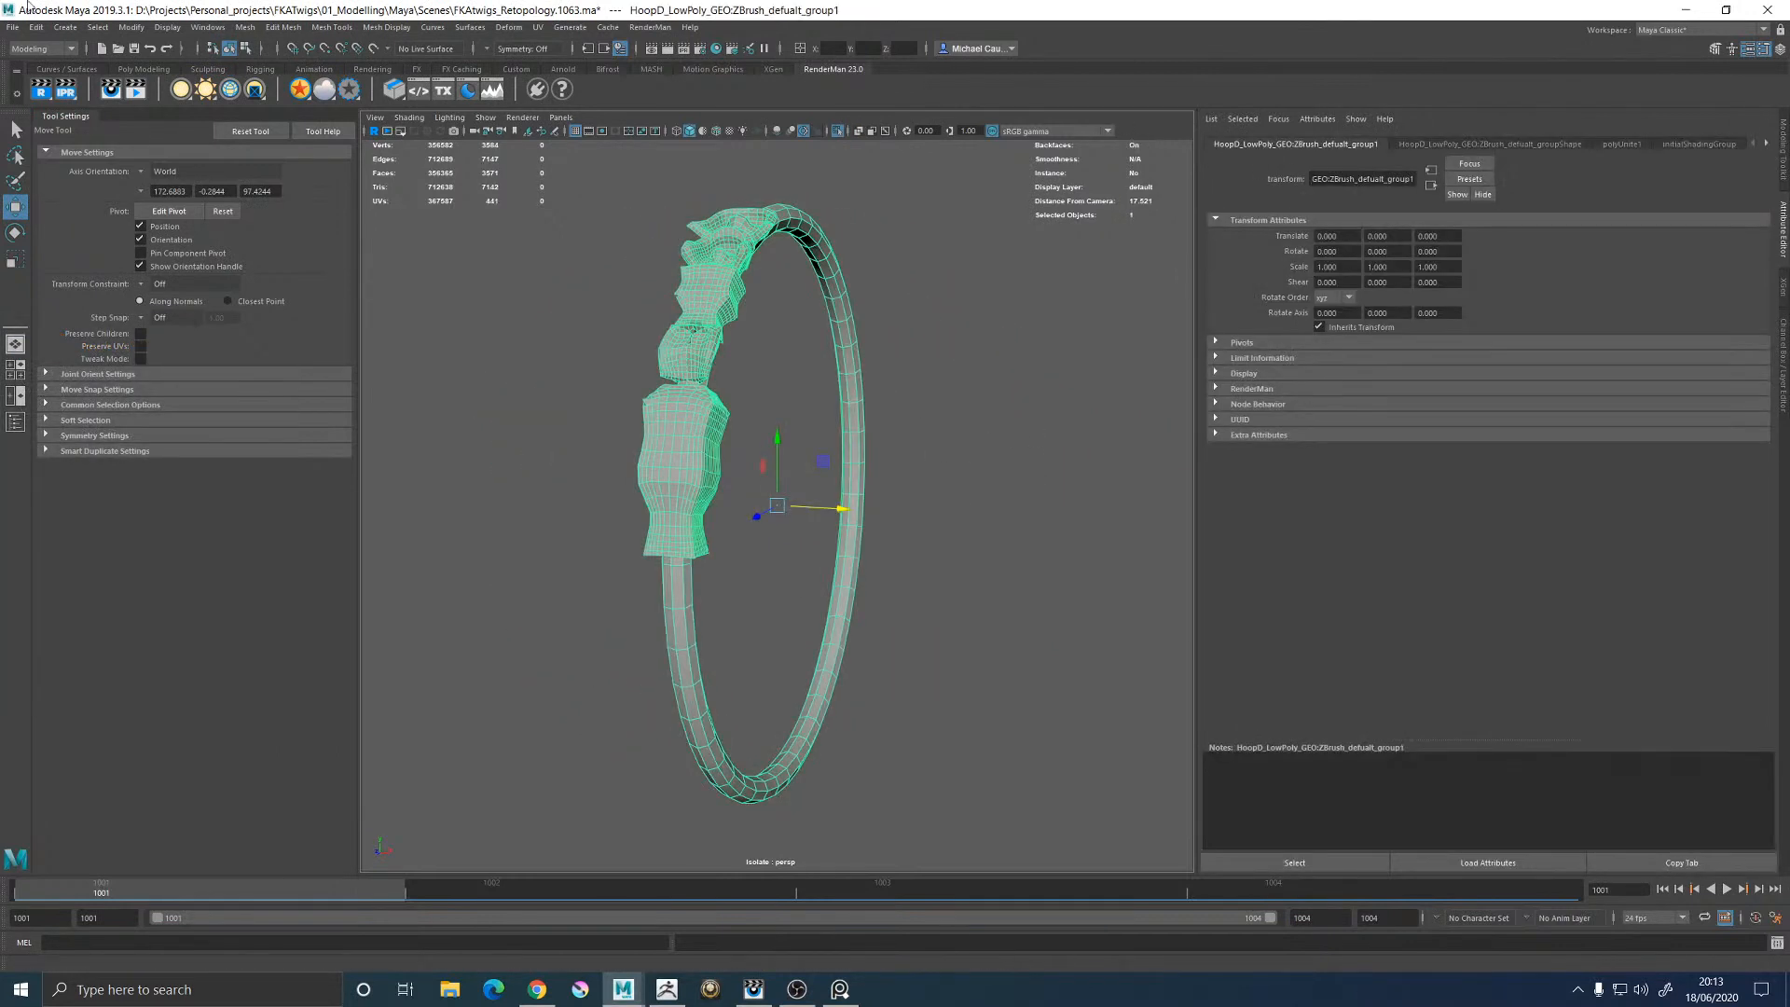
# Export the selected hoop as OBJ, overwriting HoopD_LowPoly_GEO.OBJ in the HoopD folder
pyautogui.click(11, 28)
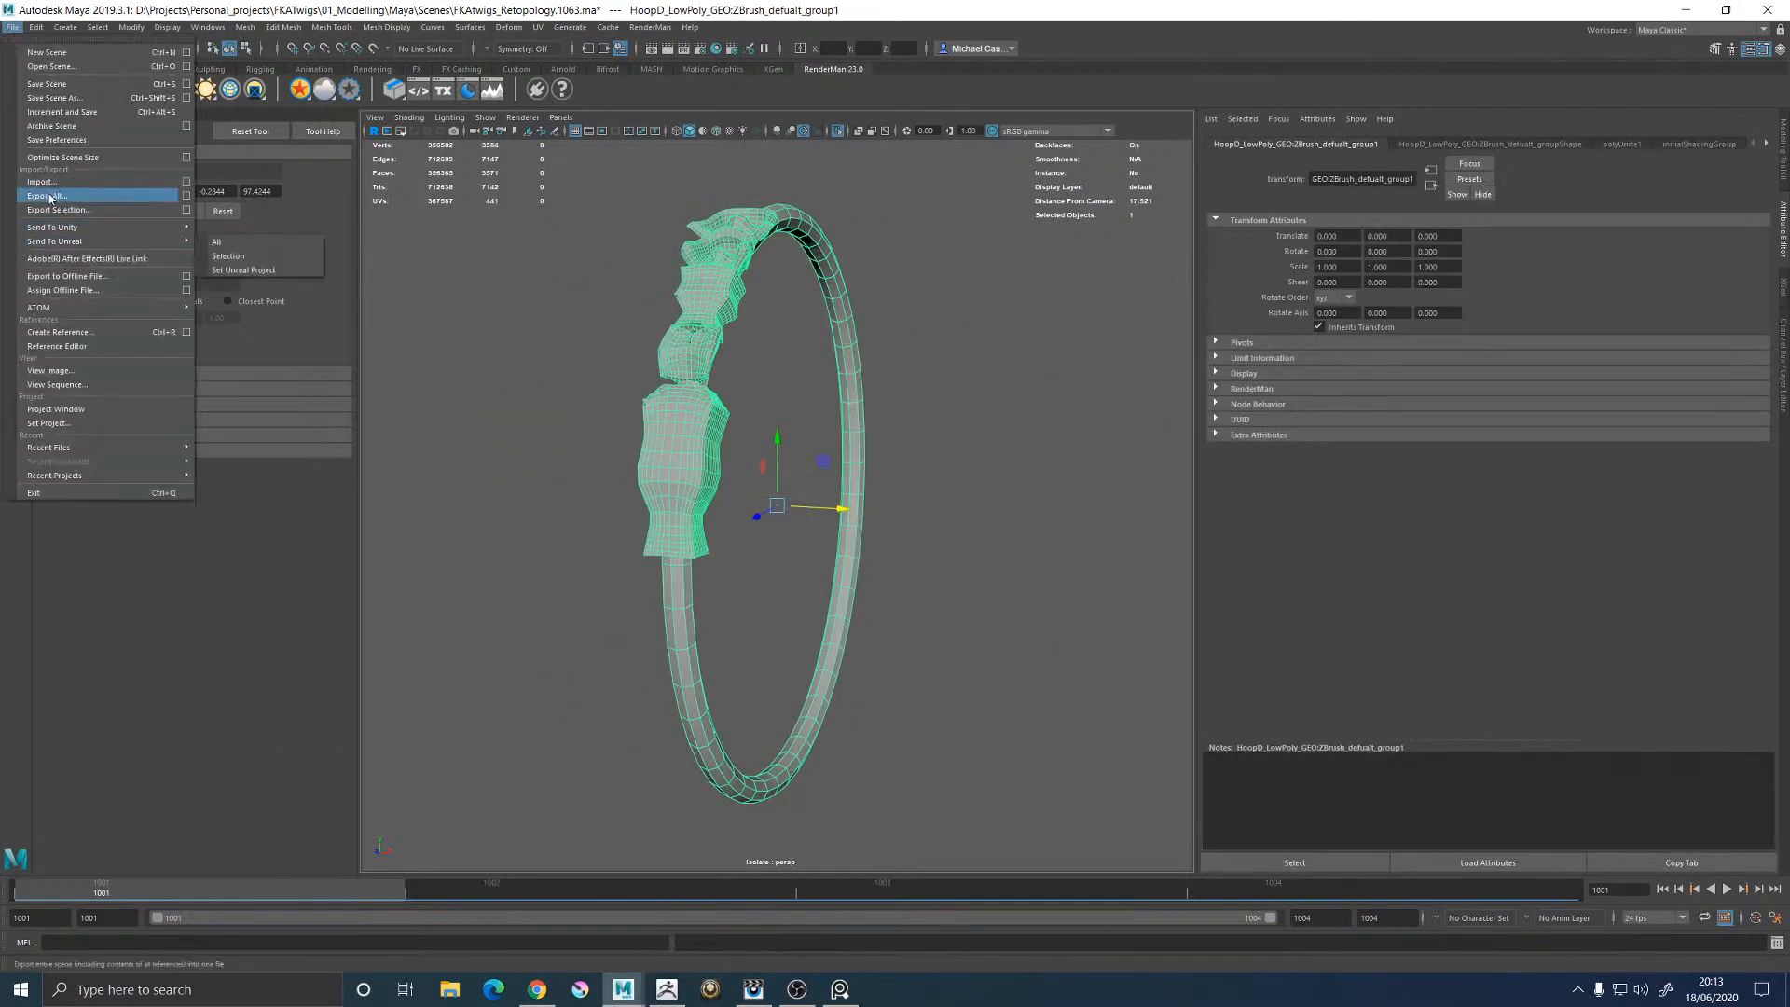
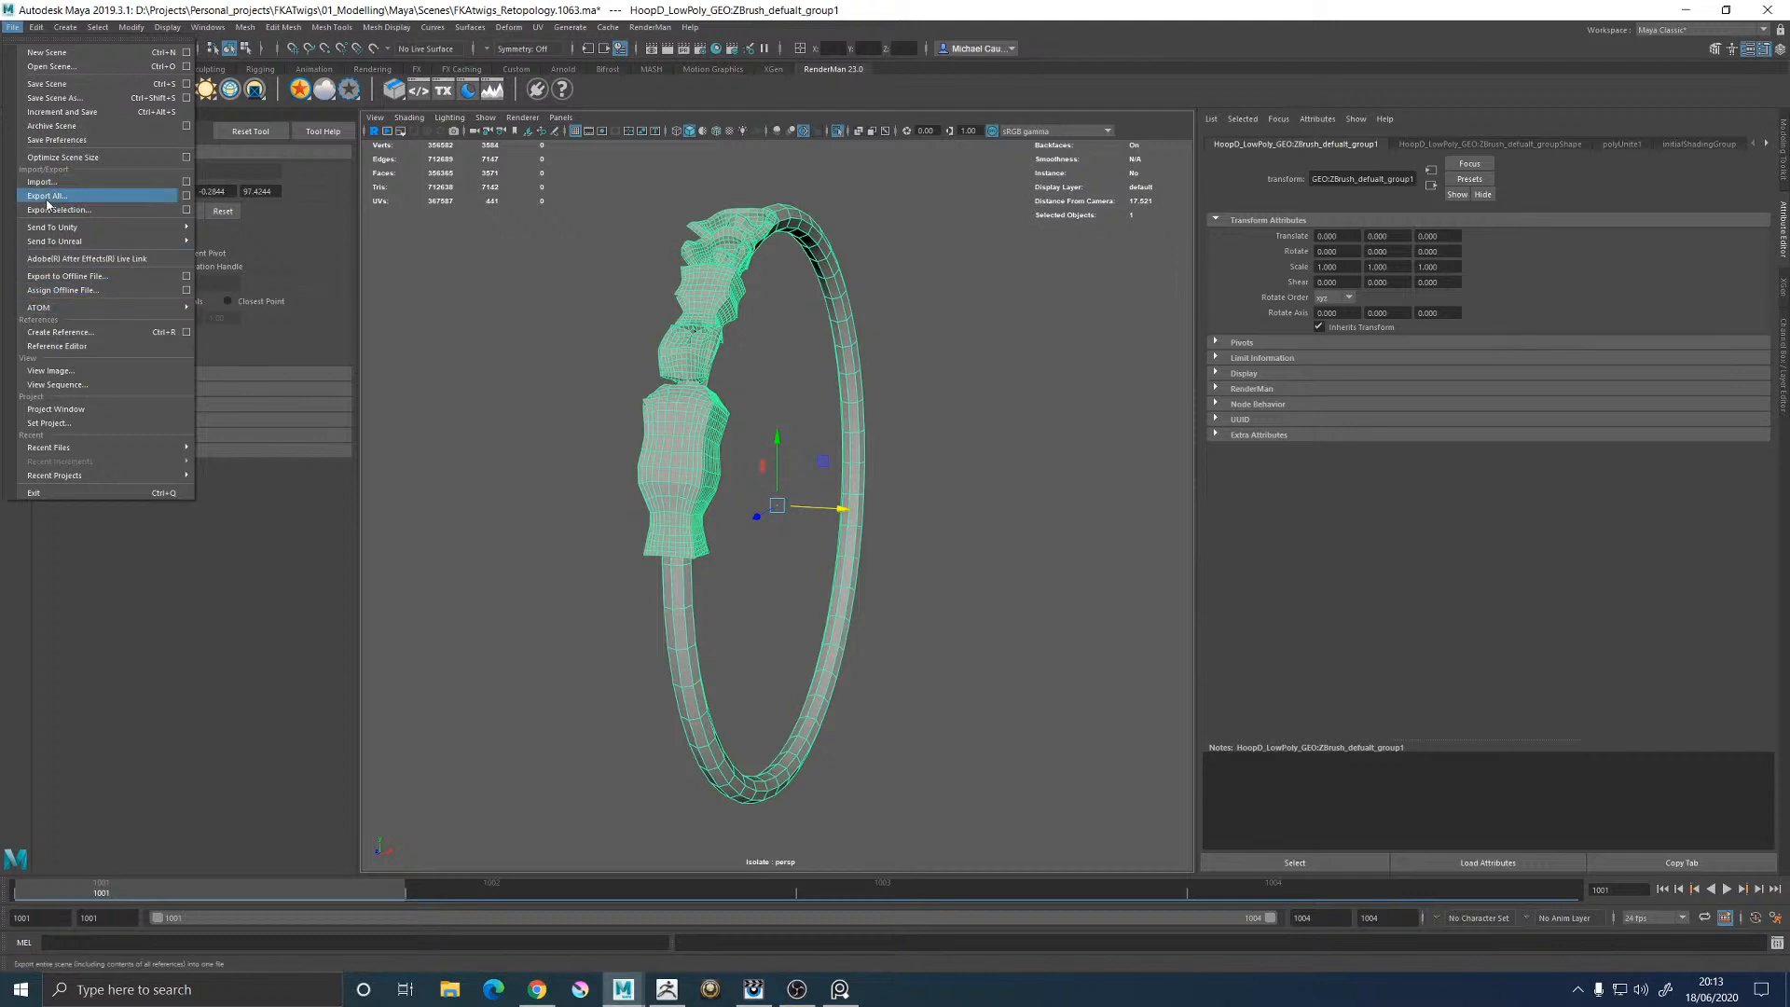
pyautogui.click(47, 200)
pyautogui.click(1444, 149)
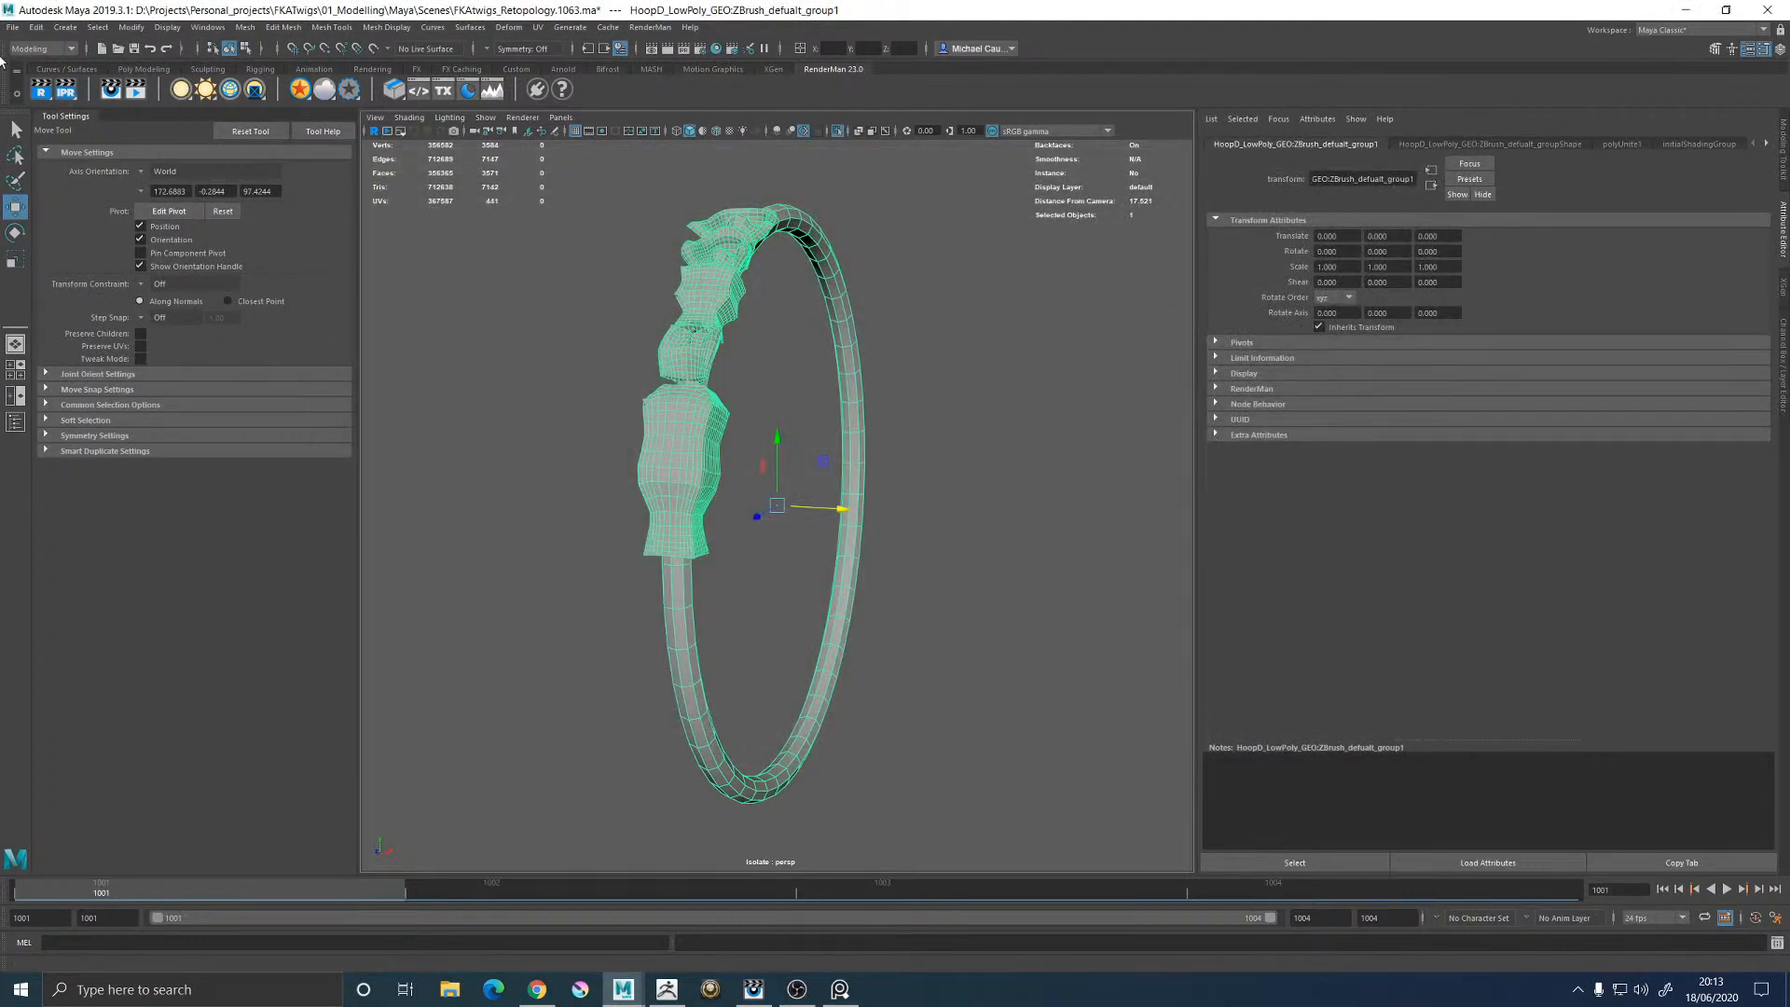
pyautogui.click(13, 27)
pyautogui.click(54, 210)
pyautogui.click(477, 220)
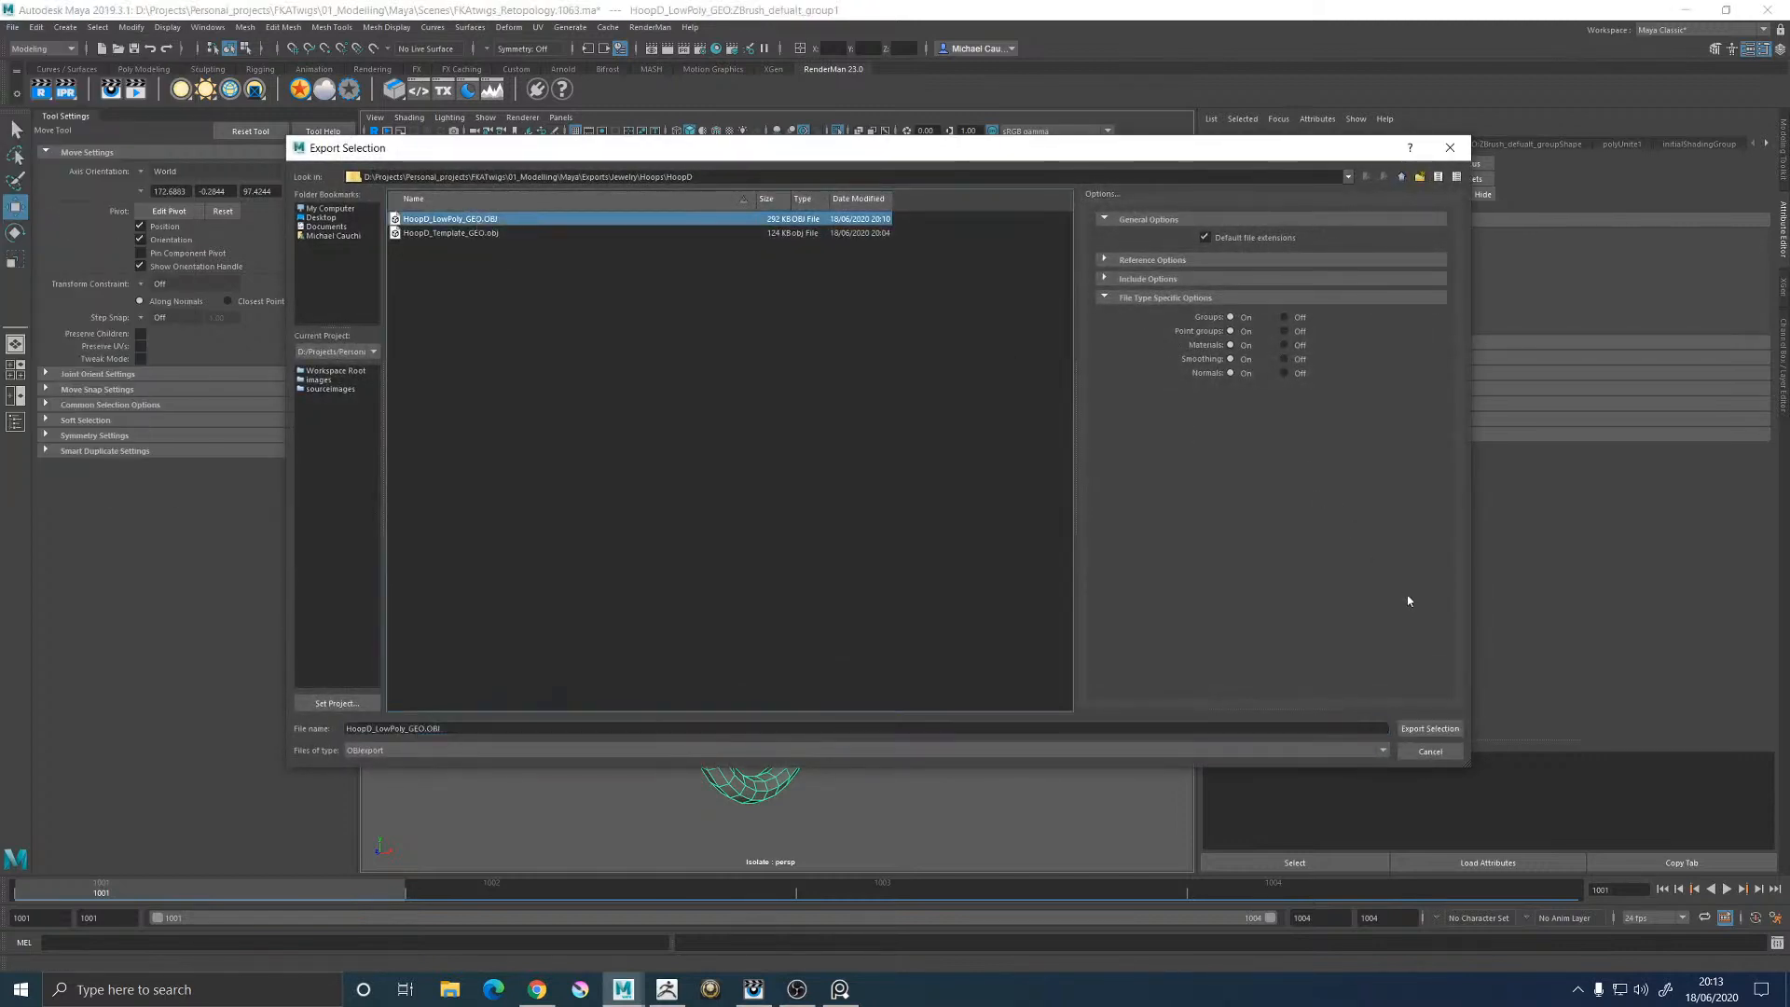
pyautogui.click(1424, 728)
pyautogui.click(849, 485)
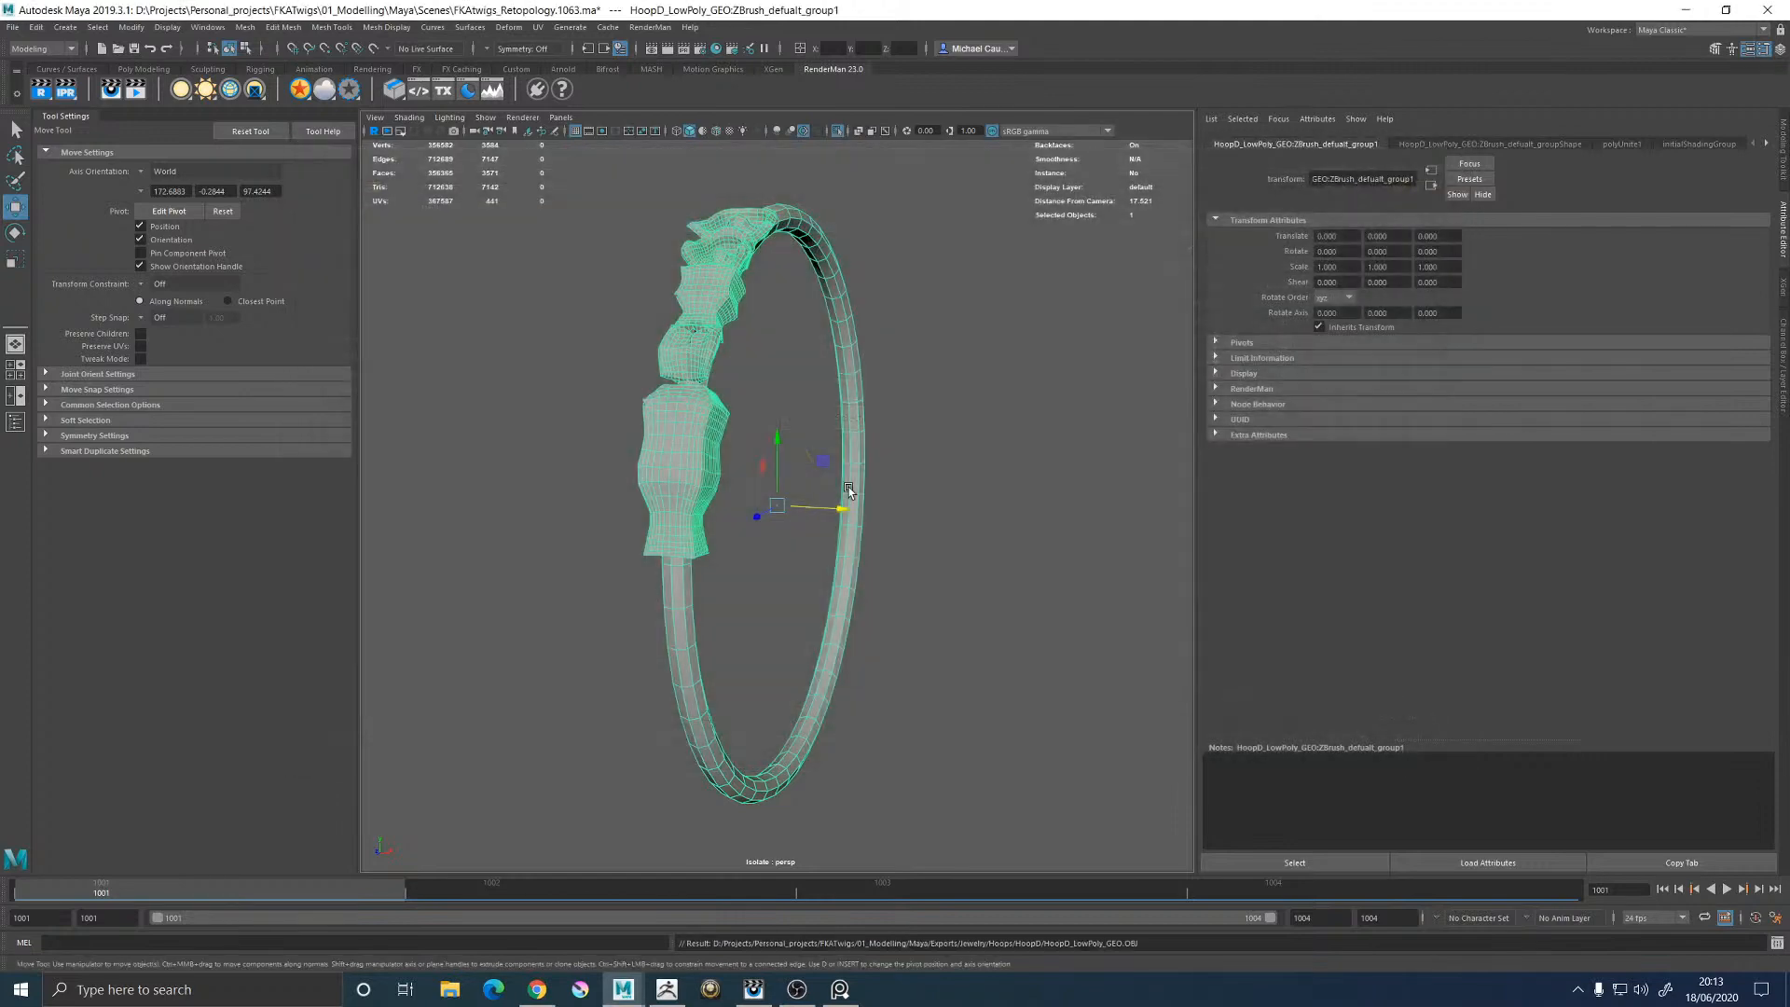
# Switch to ZBrush and import HoopD_LowPoly_GEO.OBJ in place of the current hoop mesh
pyautogui.click(1042, 493)
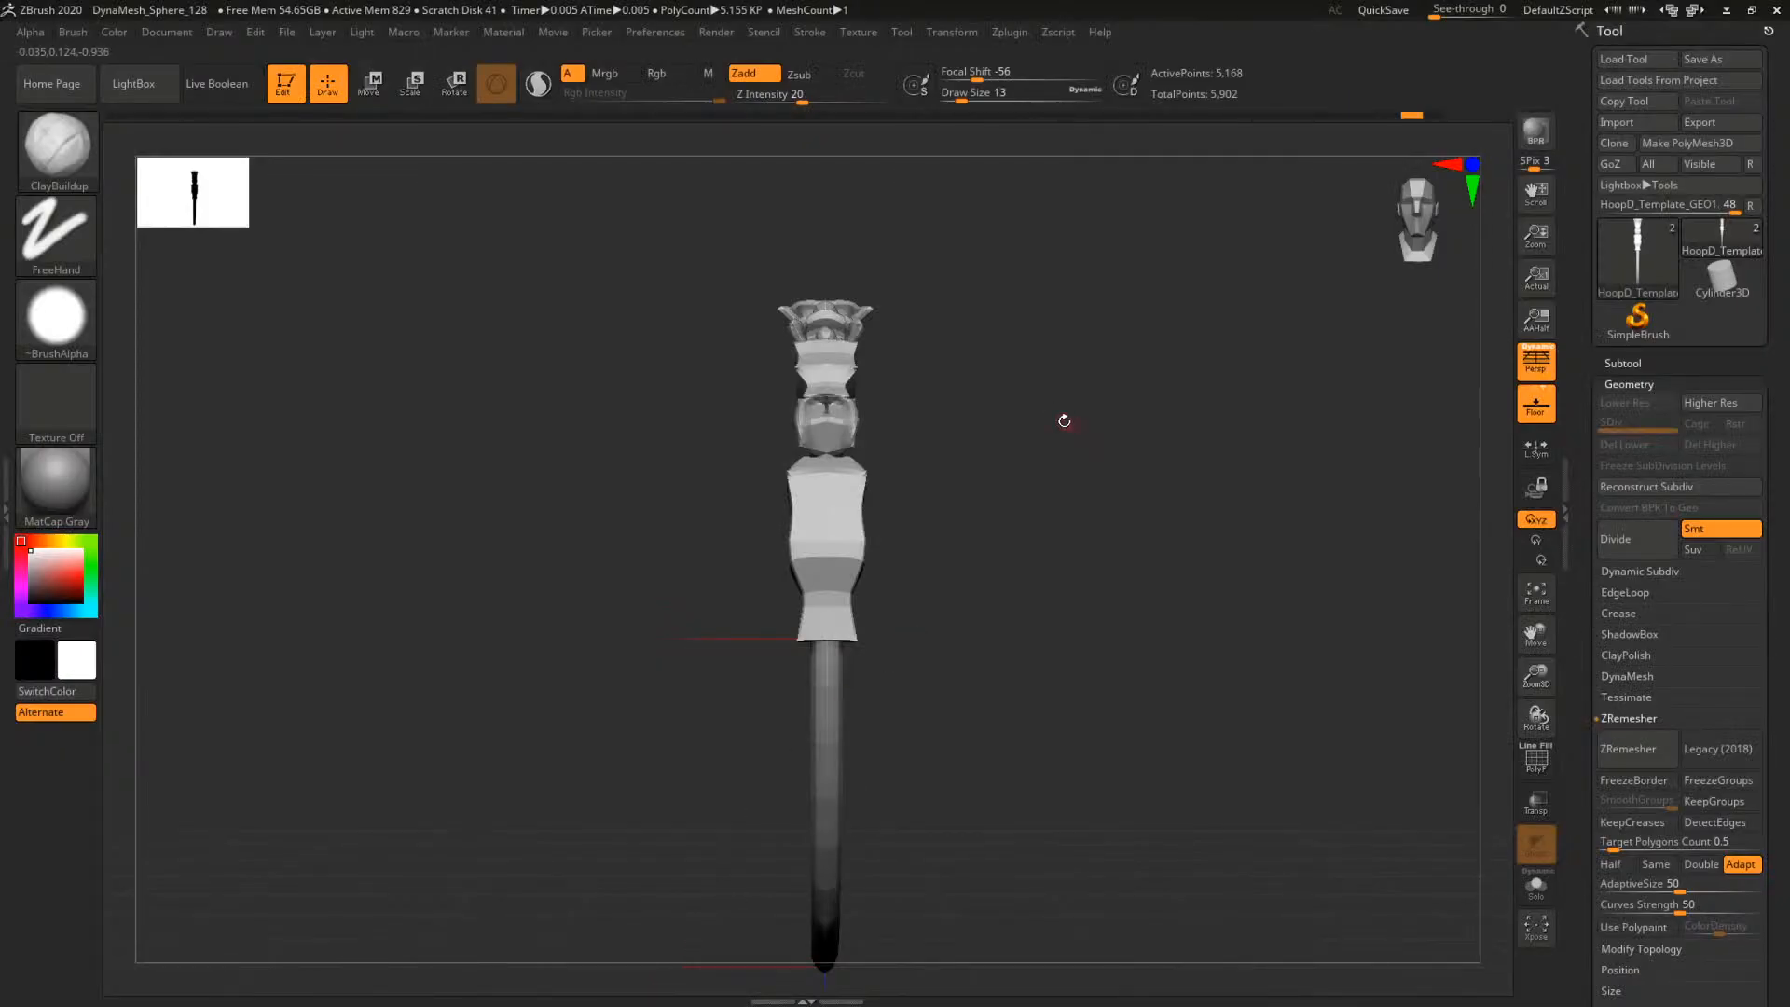
pyautogui.moveTo(1064, 420); pyautogui.dragTo(1162, 447)
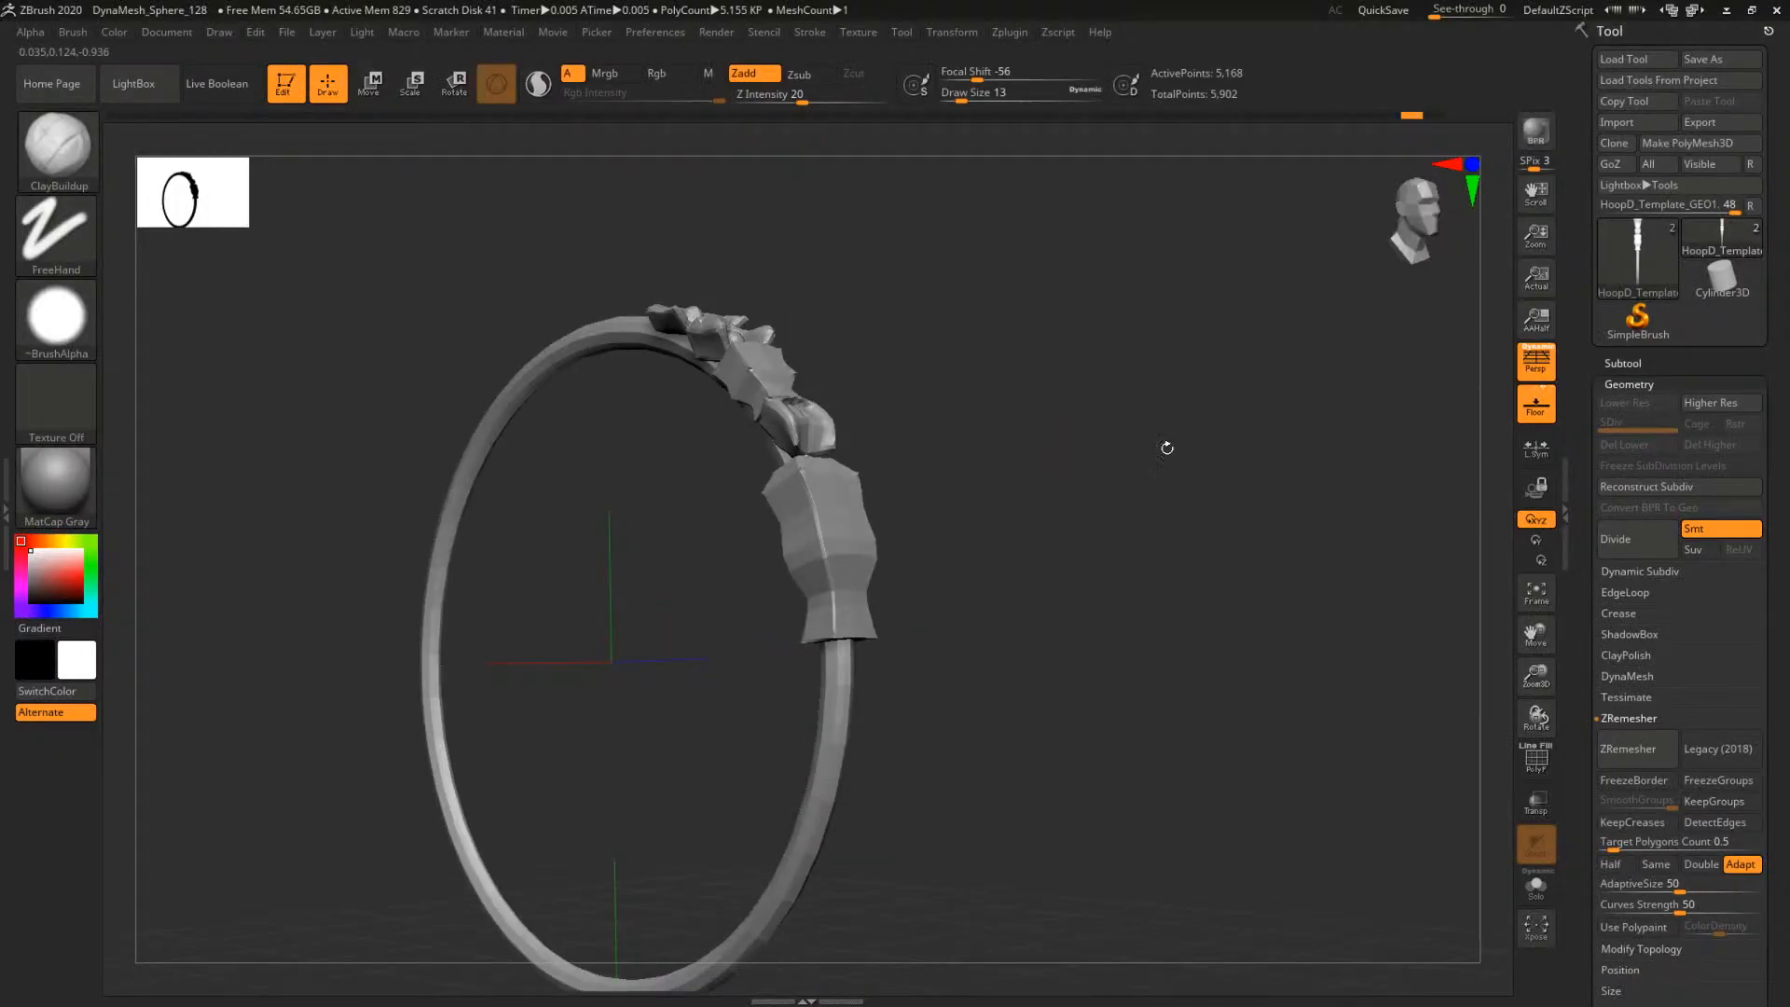
pyautogui.click(1618, 122)
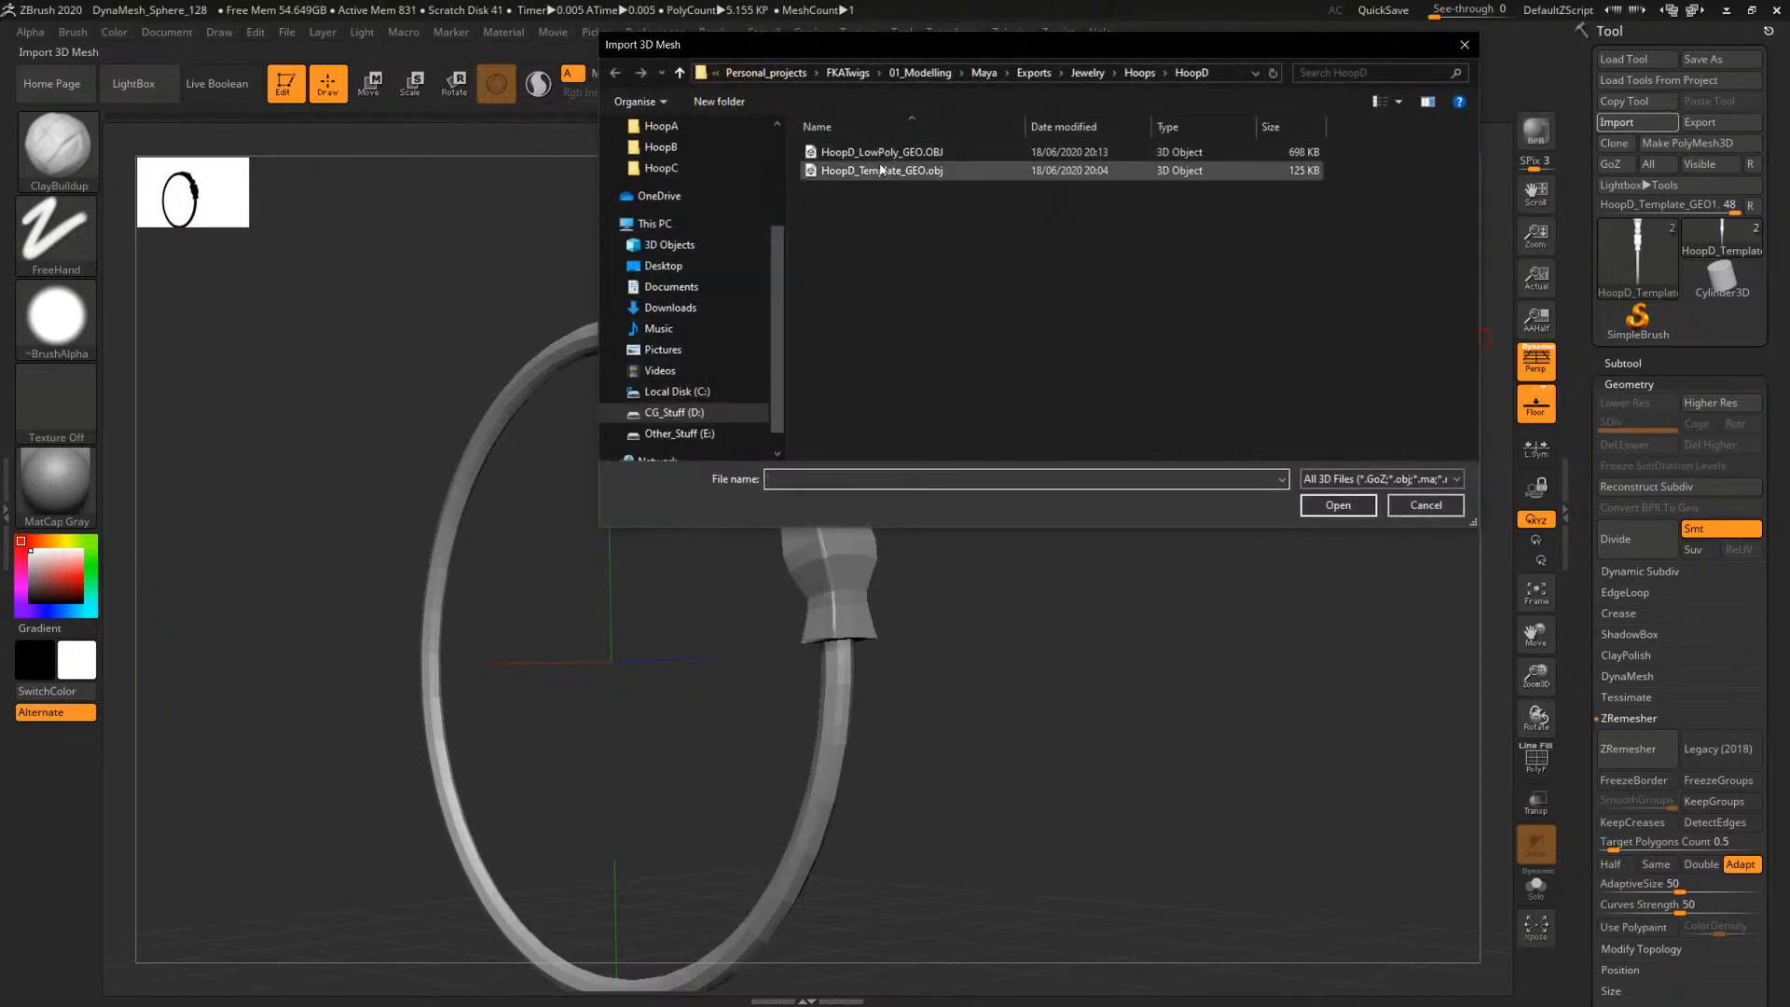
pyautogui.doubleClick(881, 152)
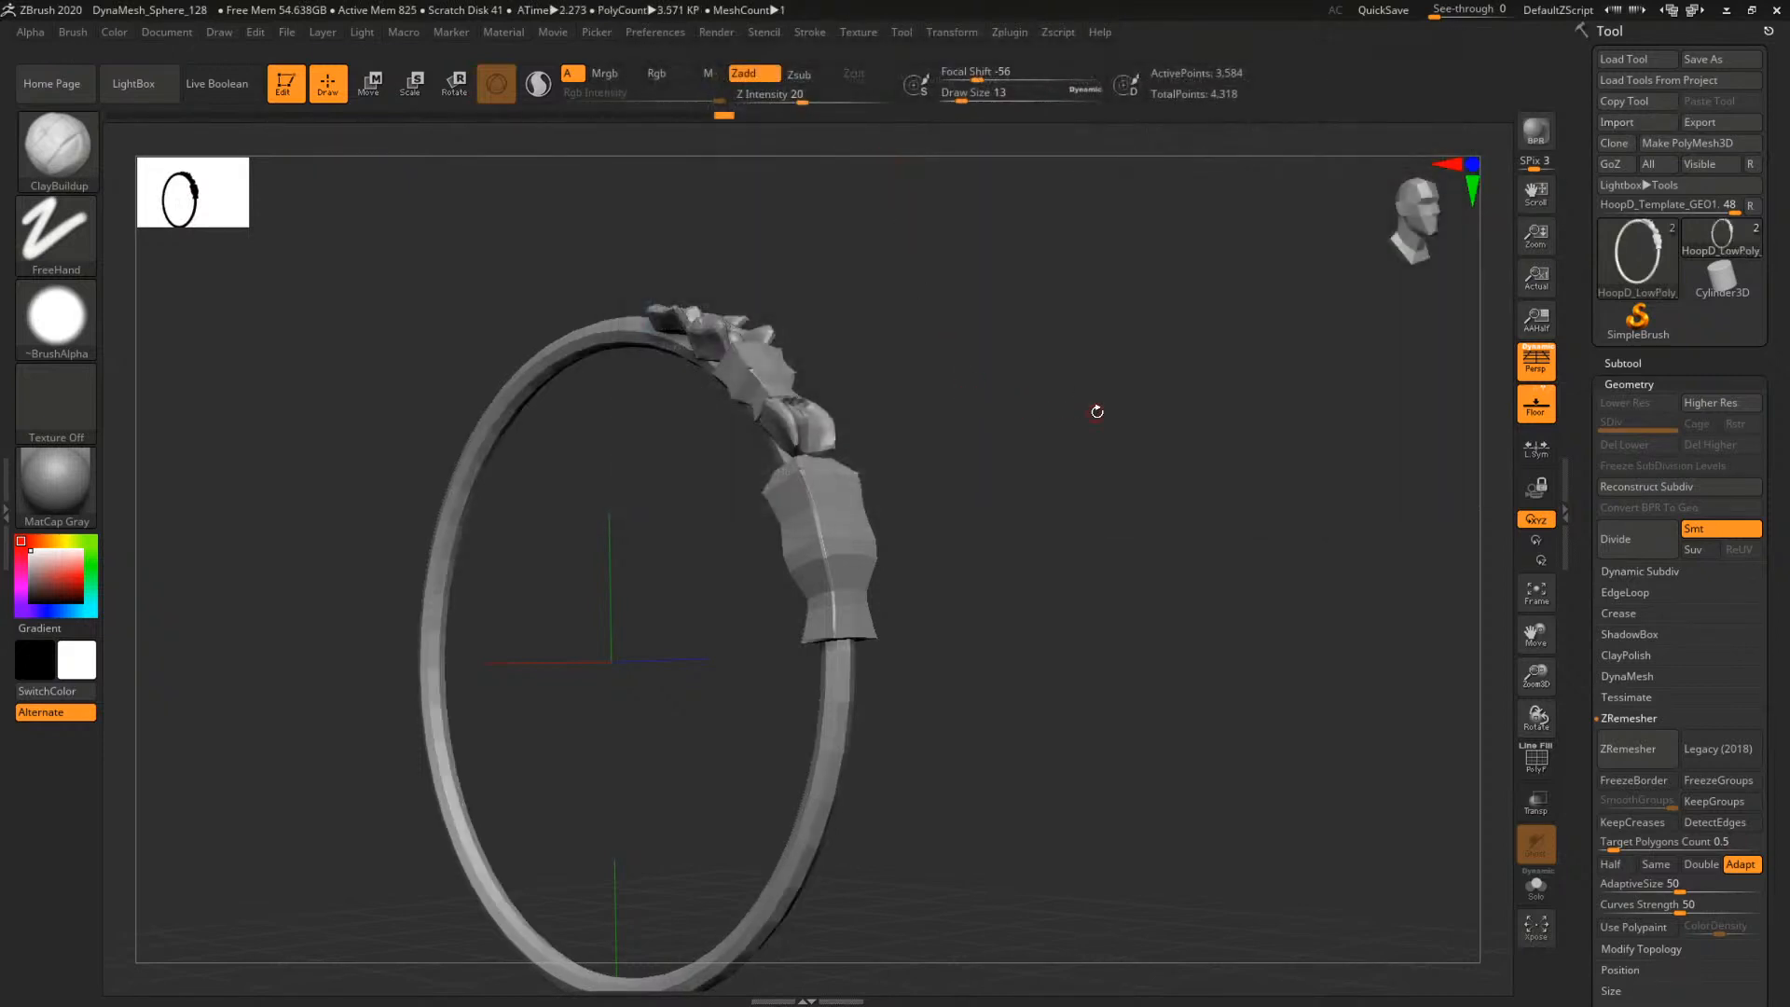
# Enable local symmetry for the hoop and set the ClayBuildup brush's draw size to 71
pyautogui.moveTo(1097, 411); pyautogui.dragTo(1064, 412)
pyautogui.keyDown('alt'); pyautogui.moveTo(1065, 412); pyautogui.dragTo(1076, 443); pyautogui.keyUp('alt')
pyautogui.moveTo(1076, 444); pyautogui.dragTo(1059, 443)
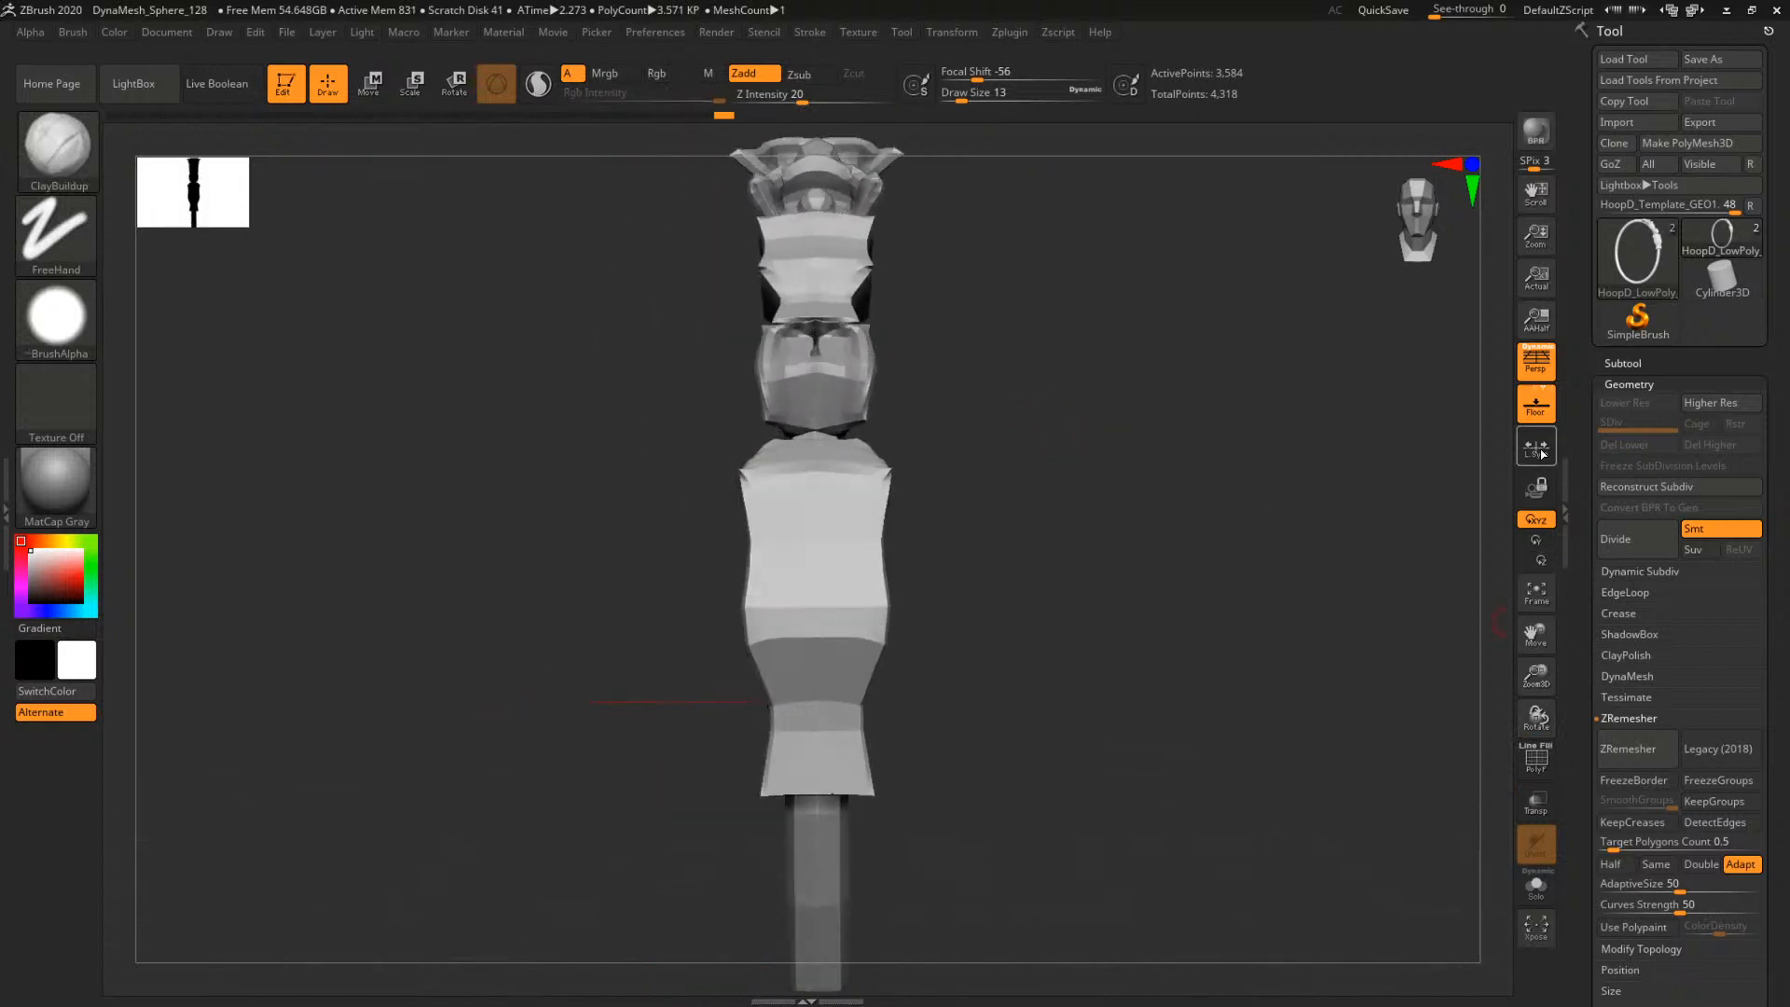
pyautogui.press('b')
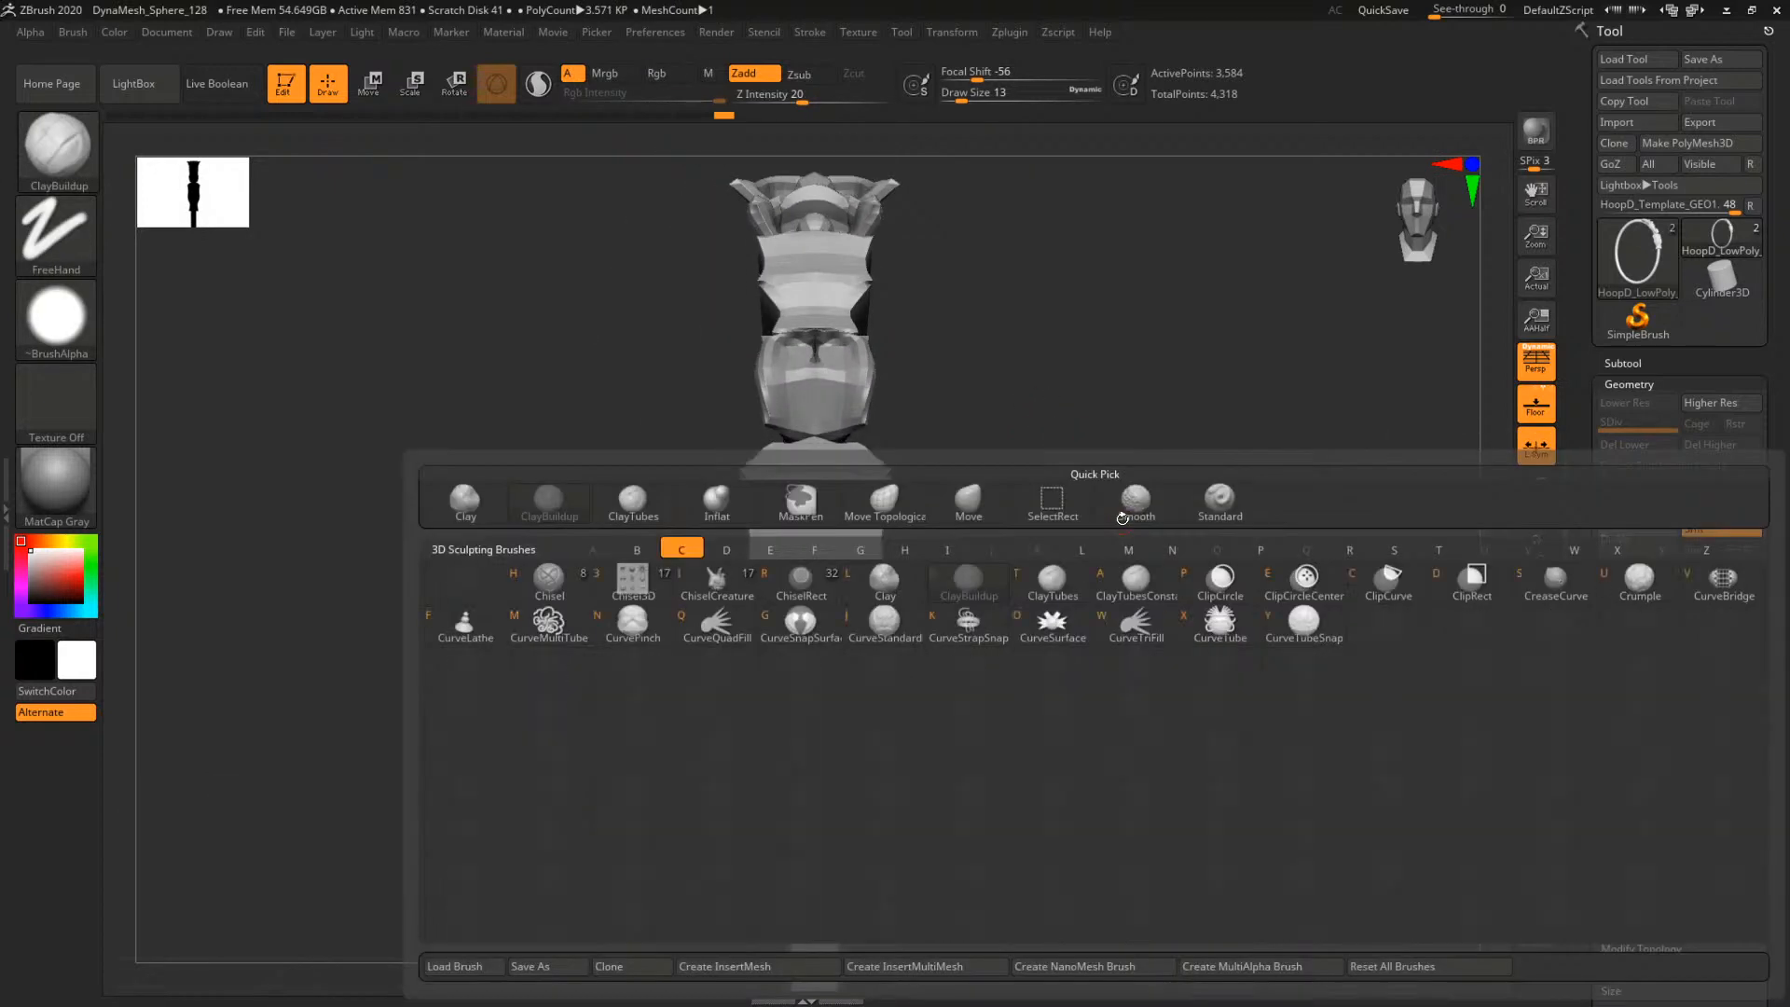
pyautogui.click(1121, 516)
pyautogui.keyDown('alt'); pyautogui.moveTo(1078, 755); pyautogui.dragTo(901, 553); pyautogui.keyUp('alt')
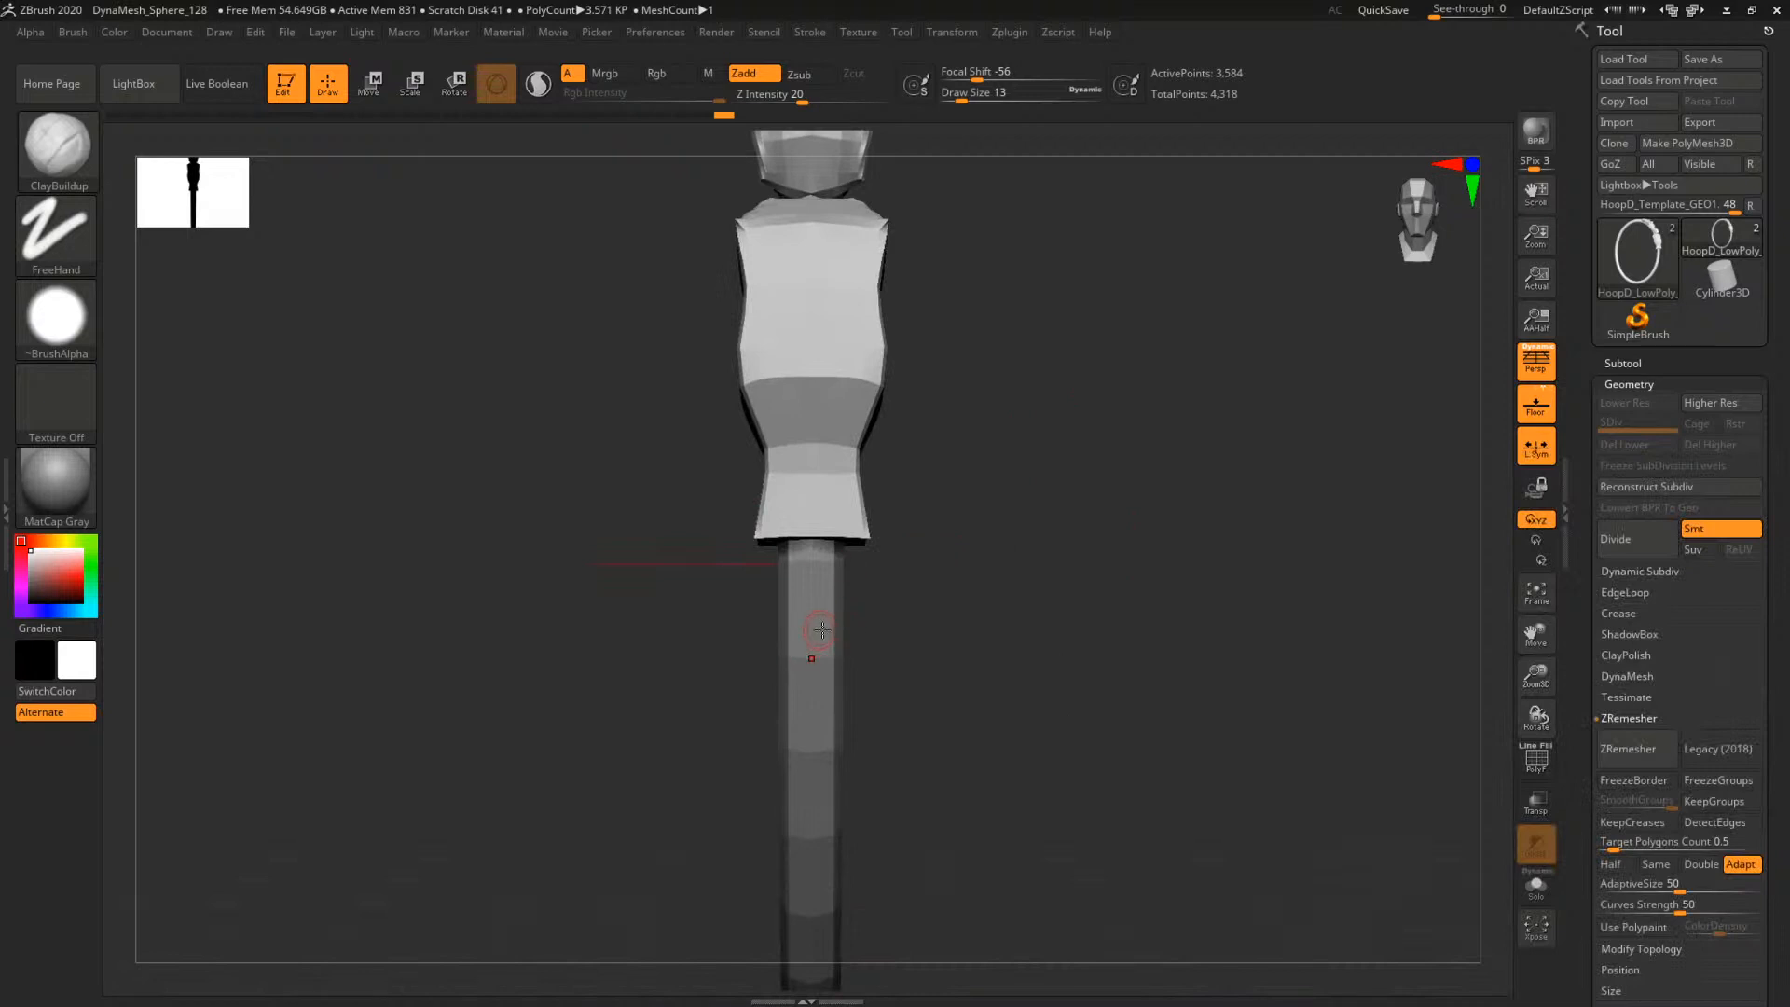
pyautogui.press('space')
pyautogui.click(836, 659)
# Duplicate the HoopD_LowPoly_GEO subtool
pyautogui.moveTo(1139, 559); pyautogui.dragTo(1082, 653)
pyautogui.click(1623, 362)
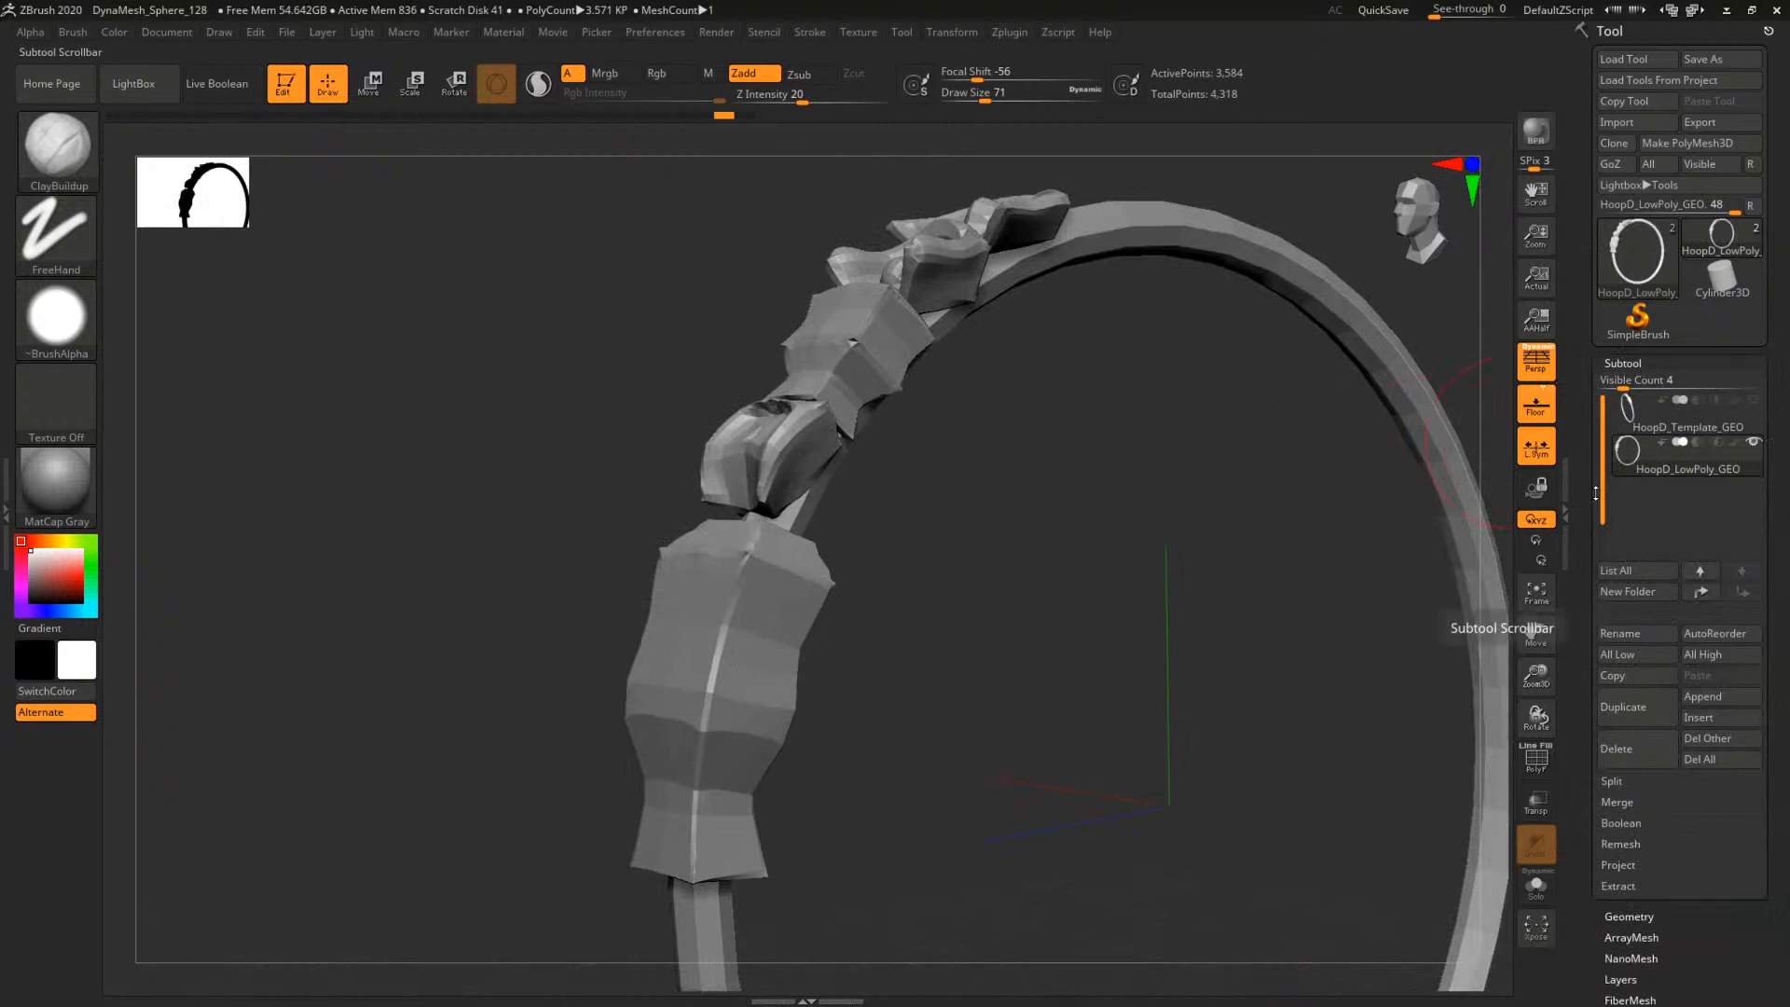
pyautogui.click(1623, 707)
# Delete the HoopD_Template_GEO subtool and make the duplicated HoopD_LowPoly_GEO1 subtool active
pyautogui.click(1643, 410)
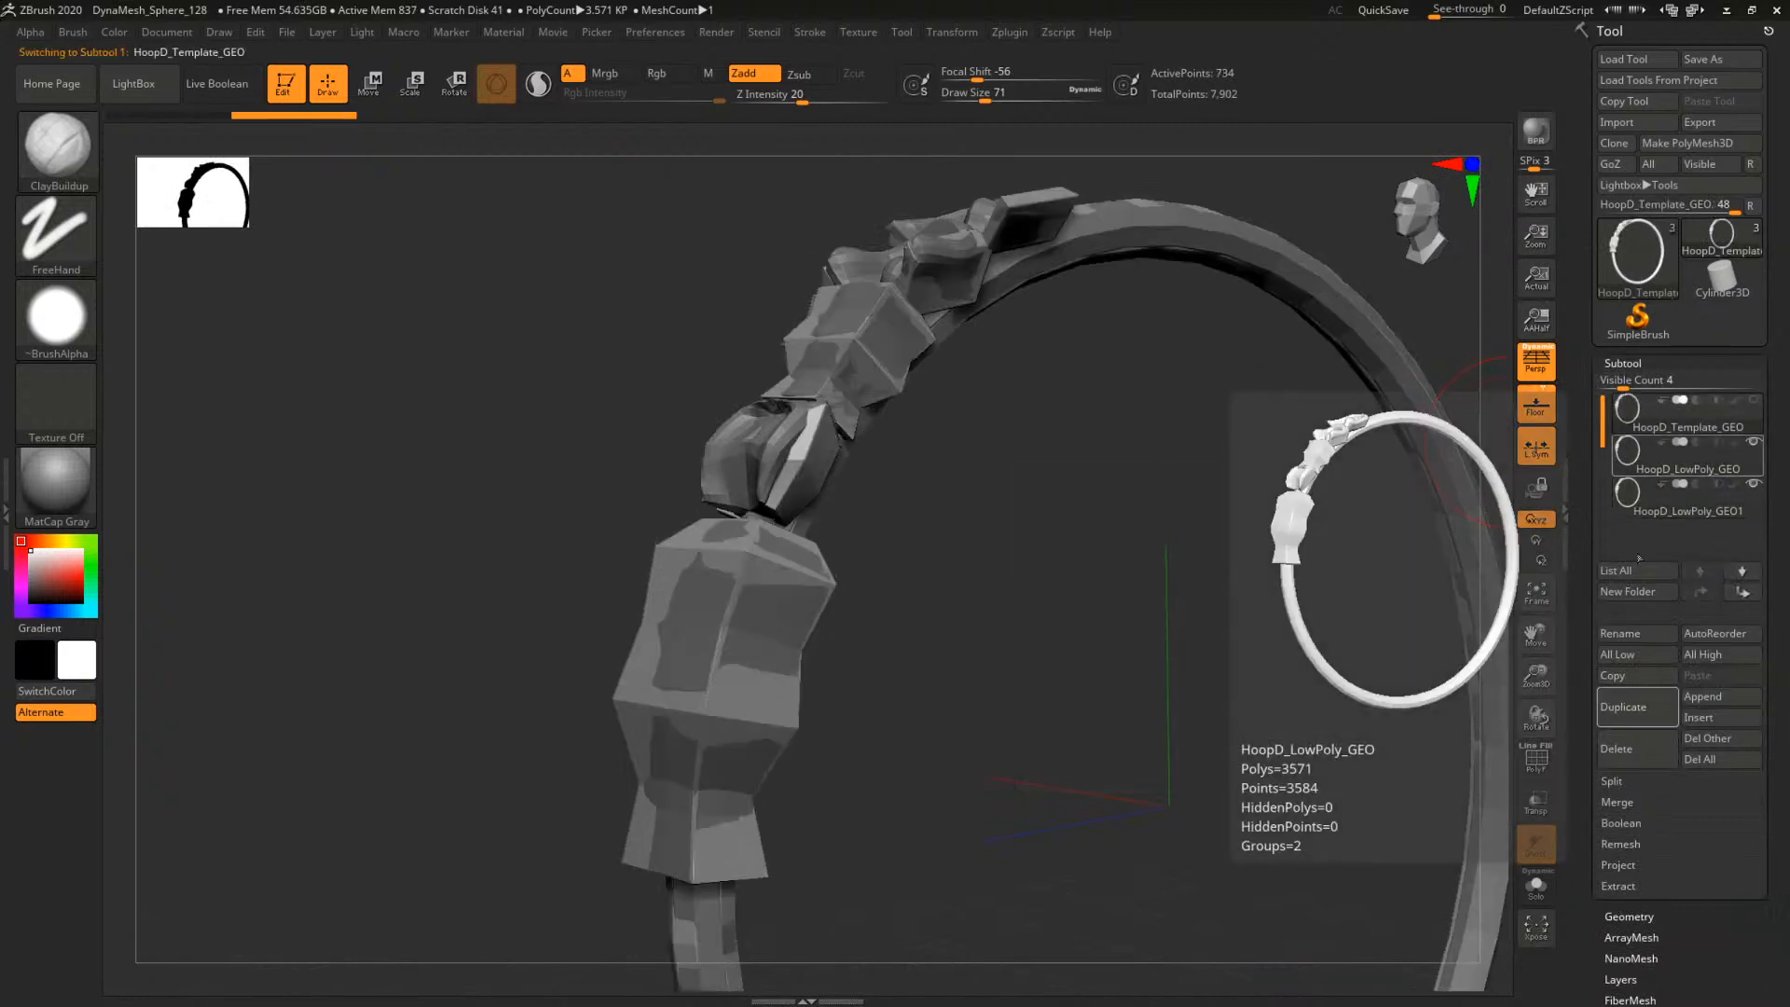
pyautogui.click(1618, 749)
pyautogui.click(1477, 784)
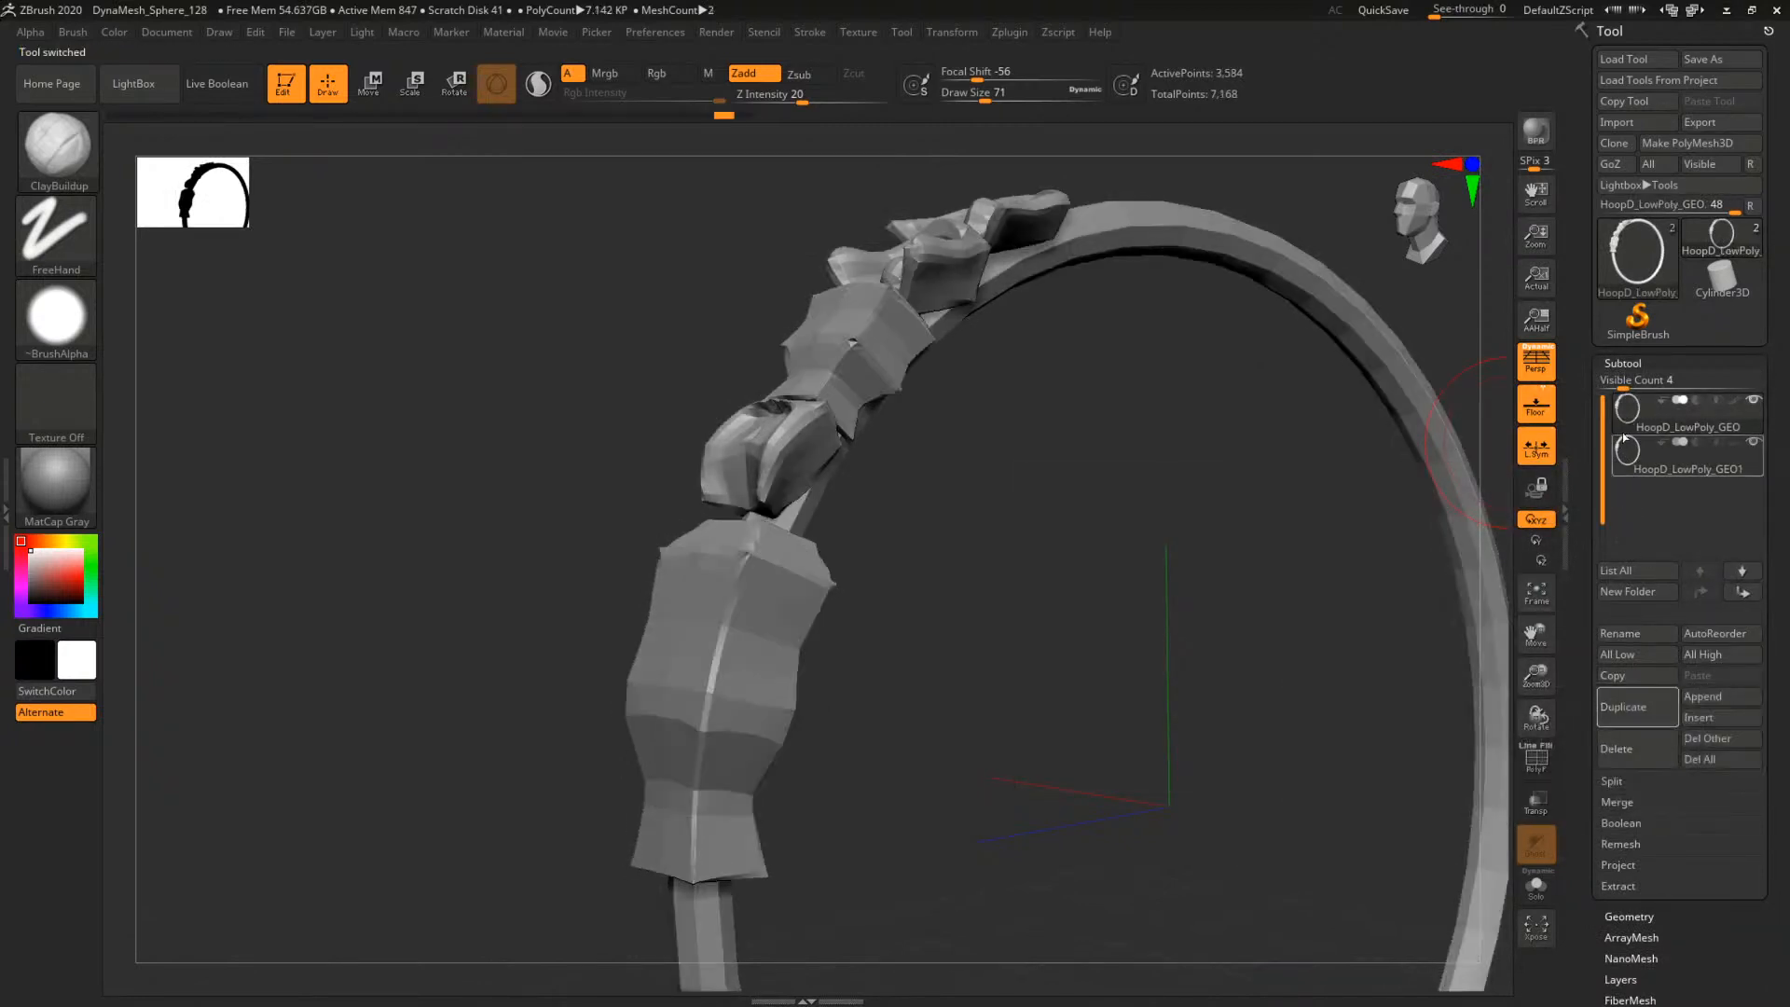
pyautogui.click(1624, 457)
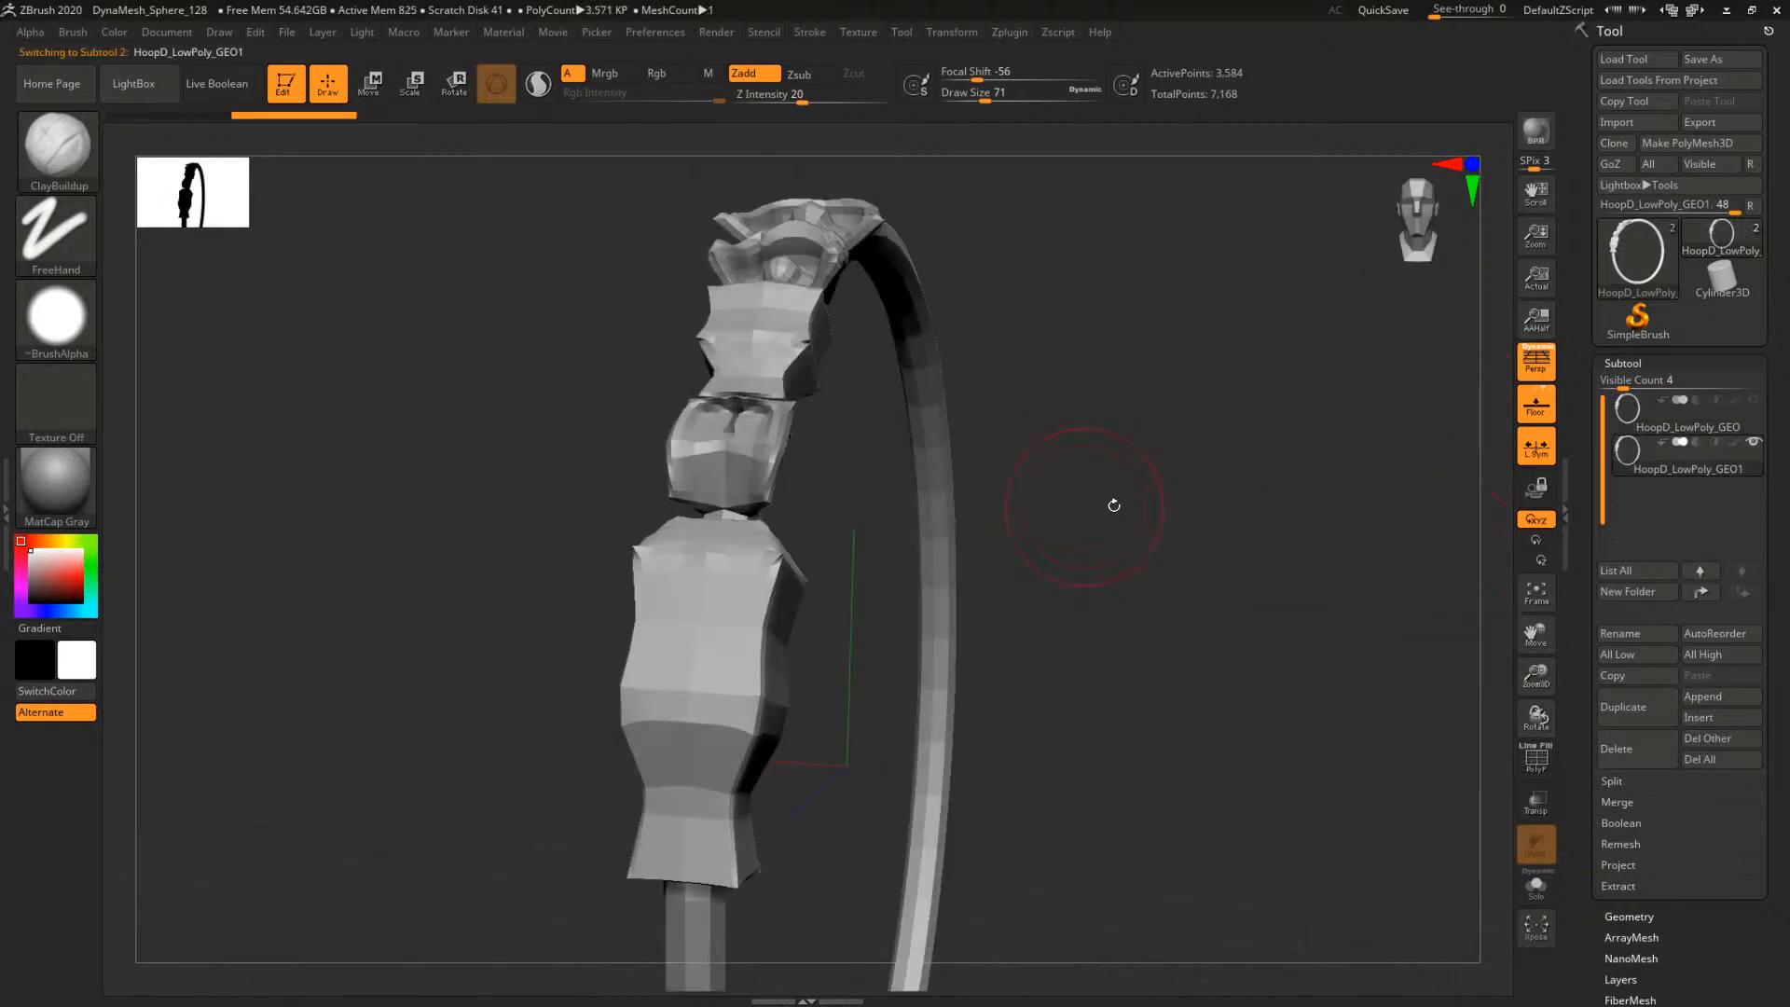
# Place the gold earring reference photo beside the model, face the ornament straight on and turn on the polyframe display
pyautogui.moveTo(1789, 326); pyautogui.dragTo(322, 346, button='right')
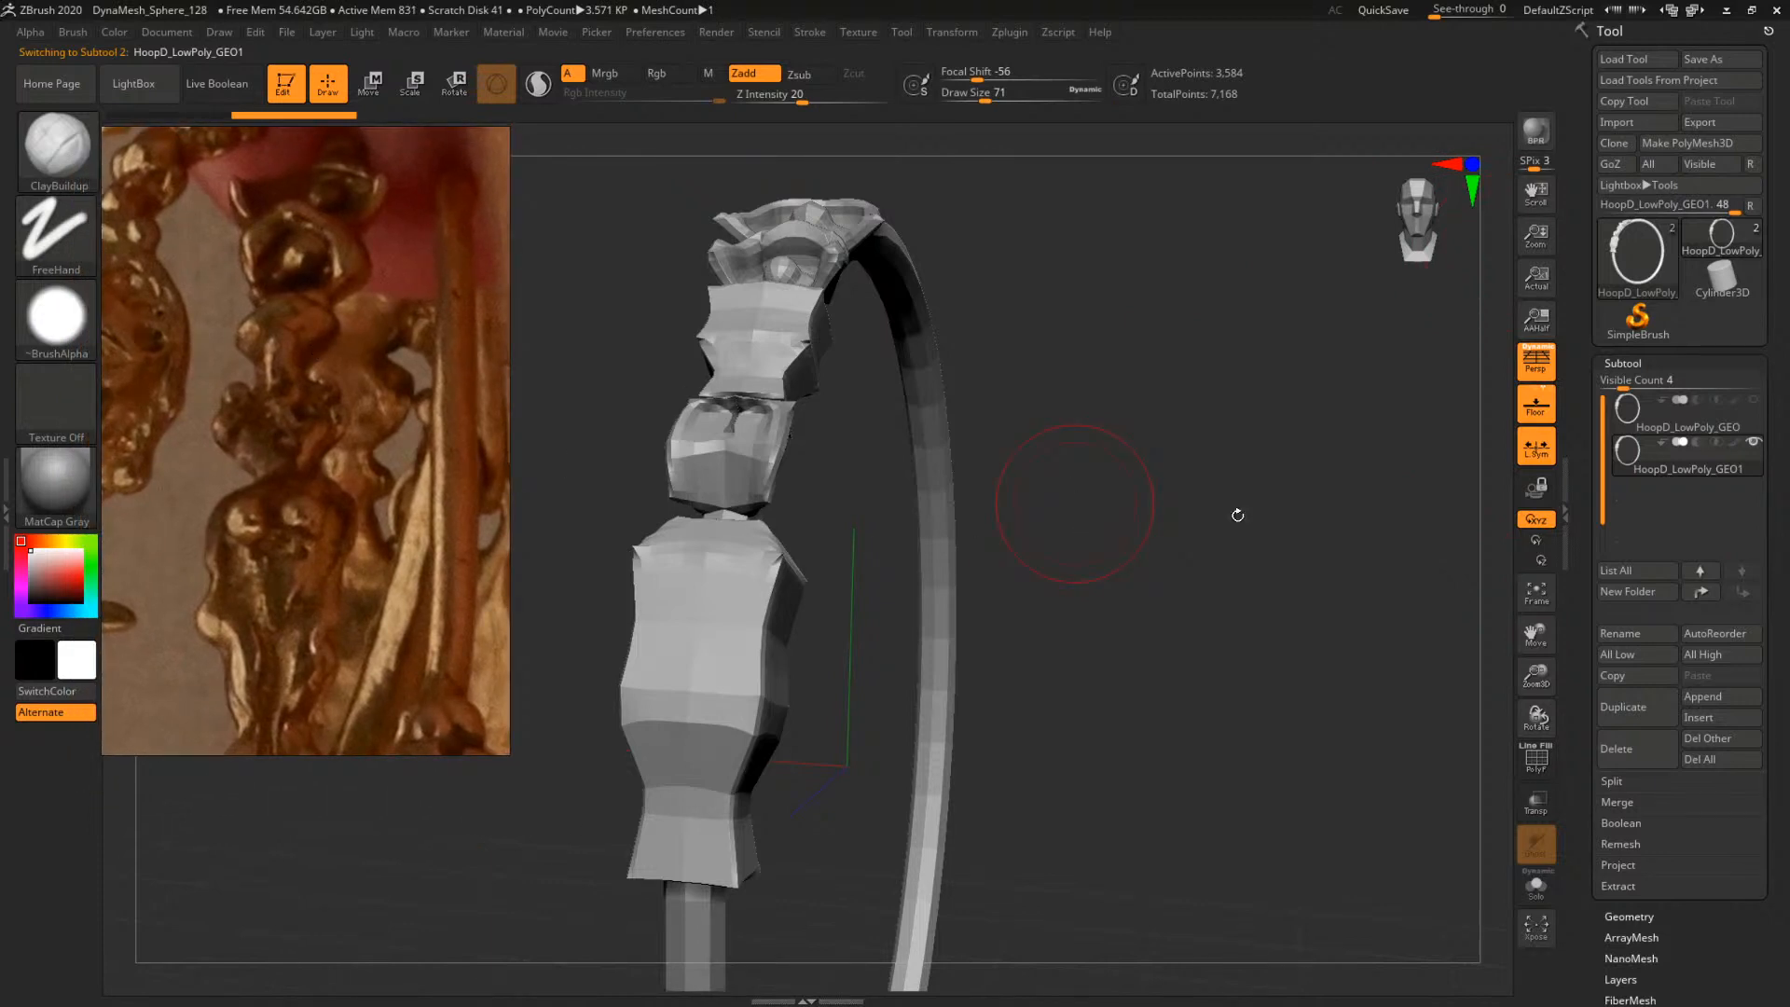
pyautogui.keyDown('shift'); pyautogui.moveTo(1237, 514); pyautogui.dragTo(1321, 595); pyautogui.keyUp('shift')
pyautogui.moveTo(1218, 563); pyautogui.dragTo(1256, 372)
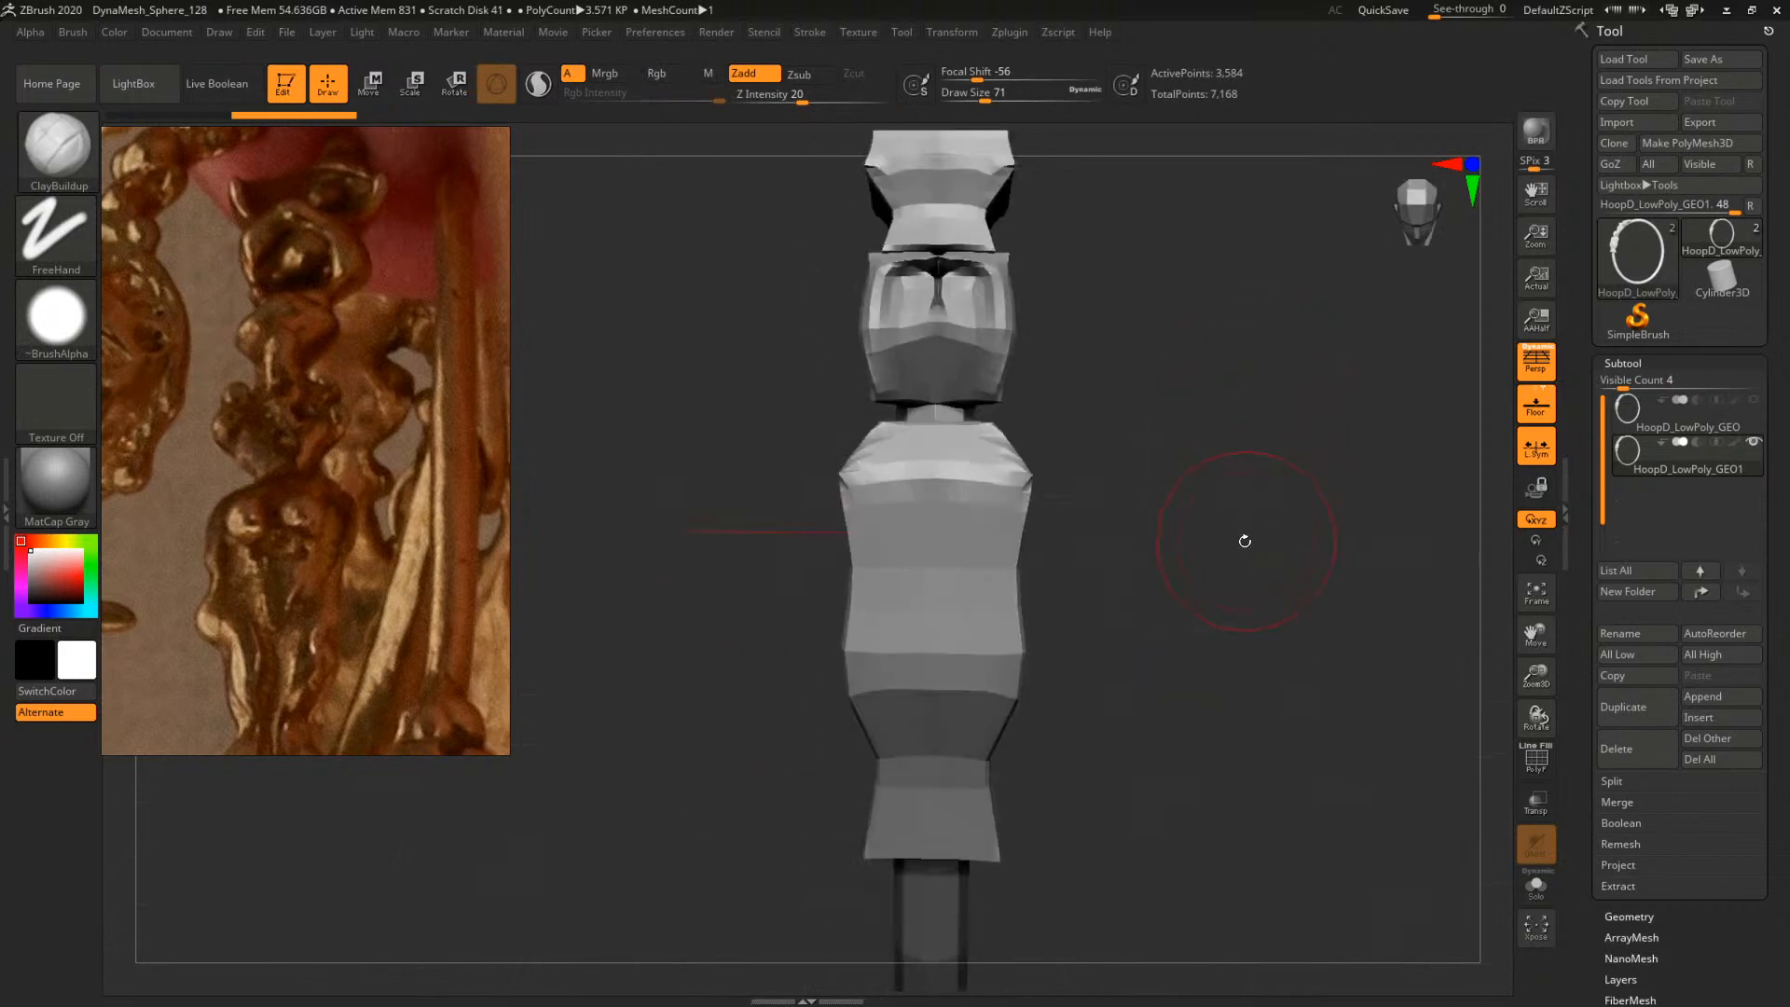
pyautogui.hotkey('shift', 'f')
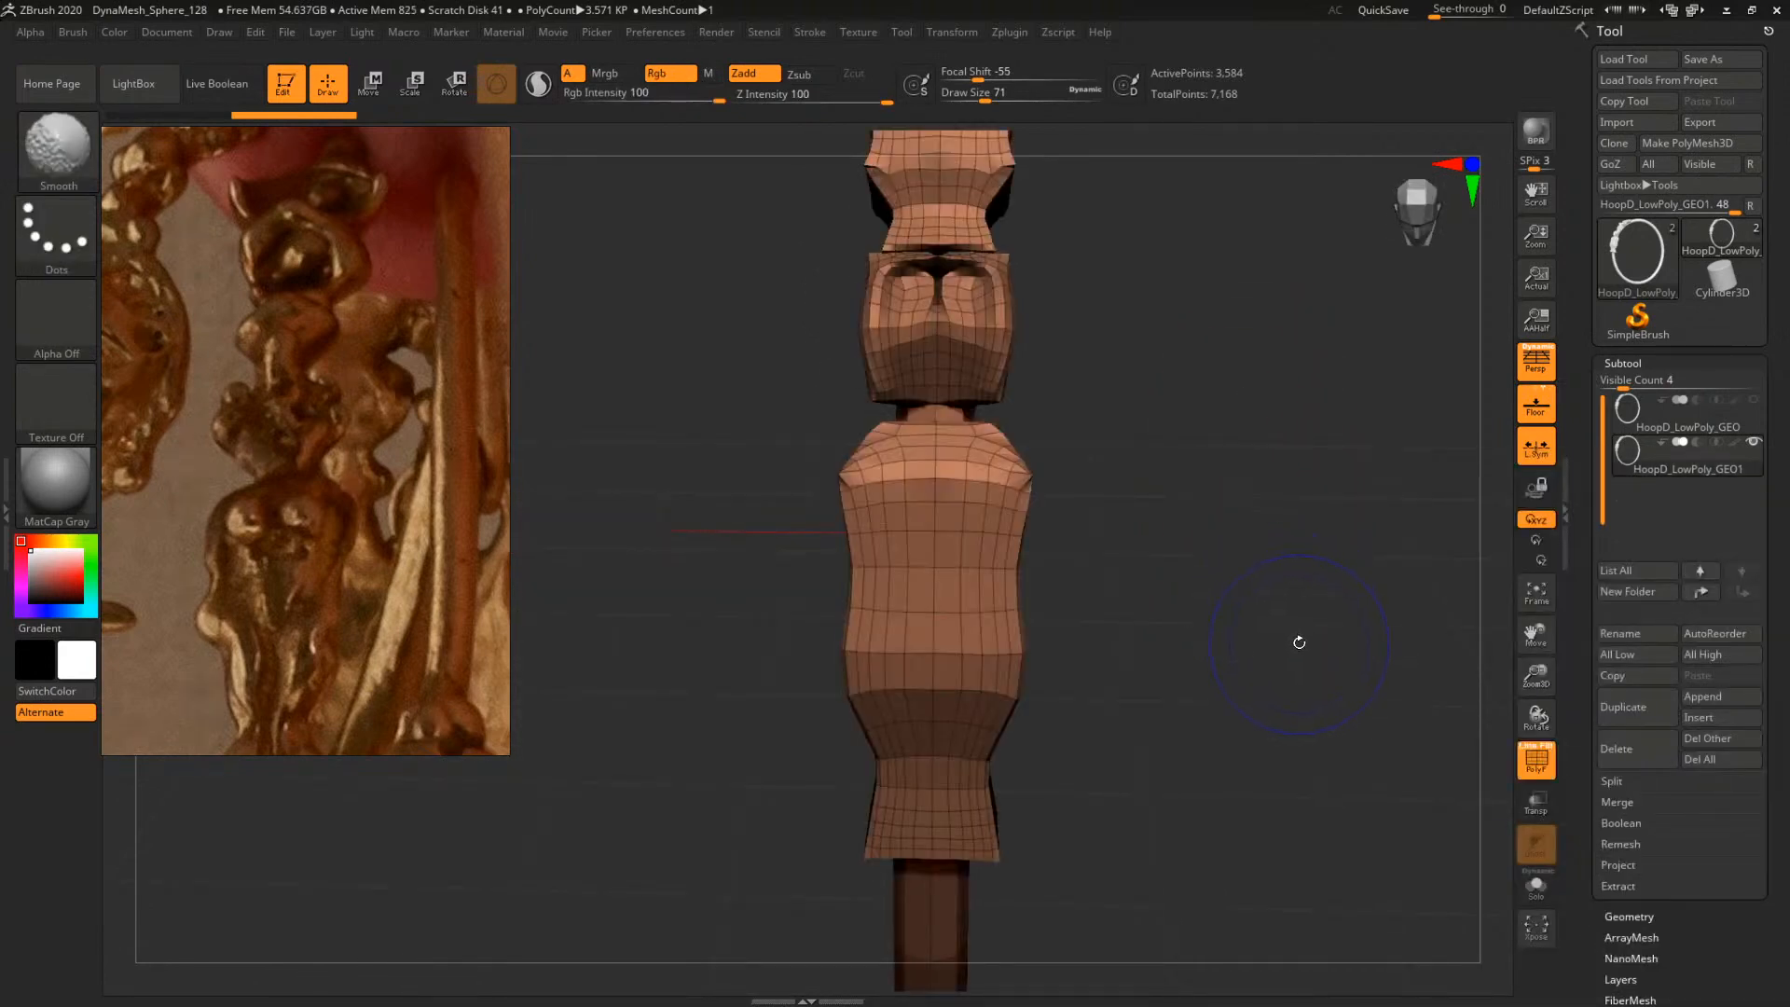
# Try ZRemesher on the hoop with a target polygons count of 2, and undo the remesh
pyautogui.hotkey('shift', 'f')
pyautogui.click(1637, 918)
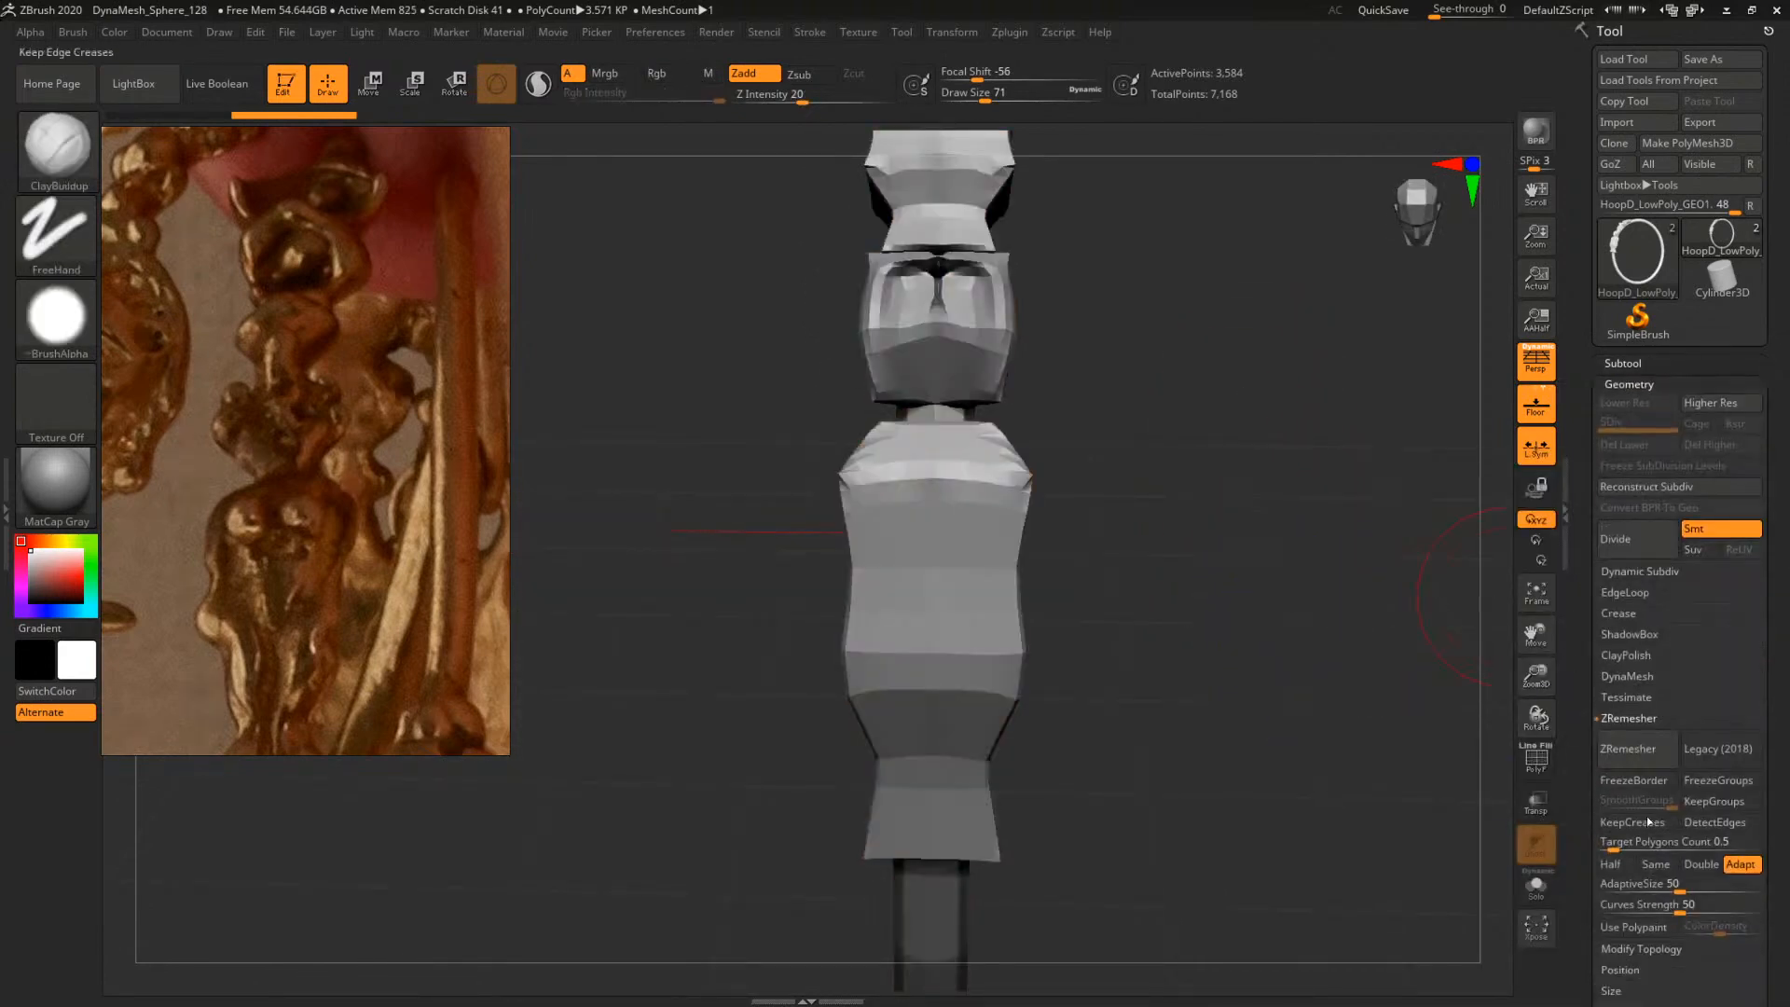
pyautogui.click(1630, 841)
pyautogui.write('2')
pyautogui.press('Return')
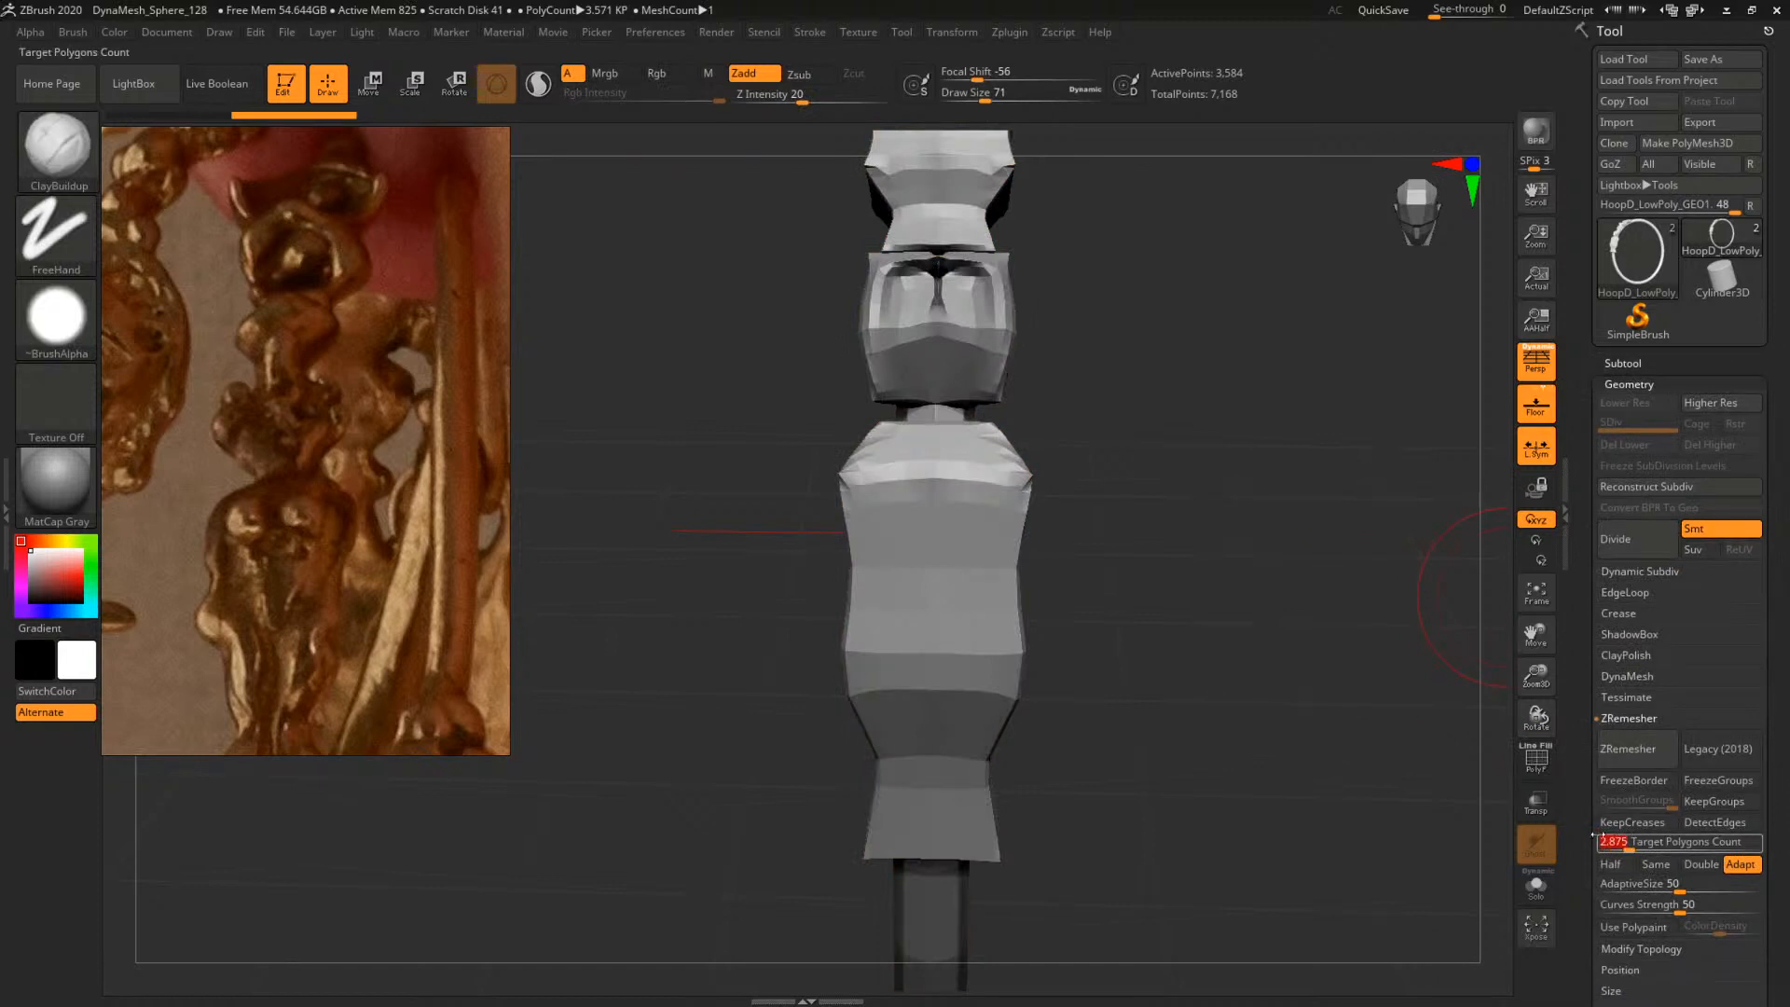
pyautogui.click(1631, 755)
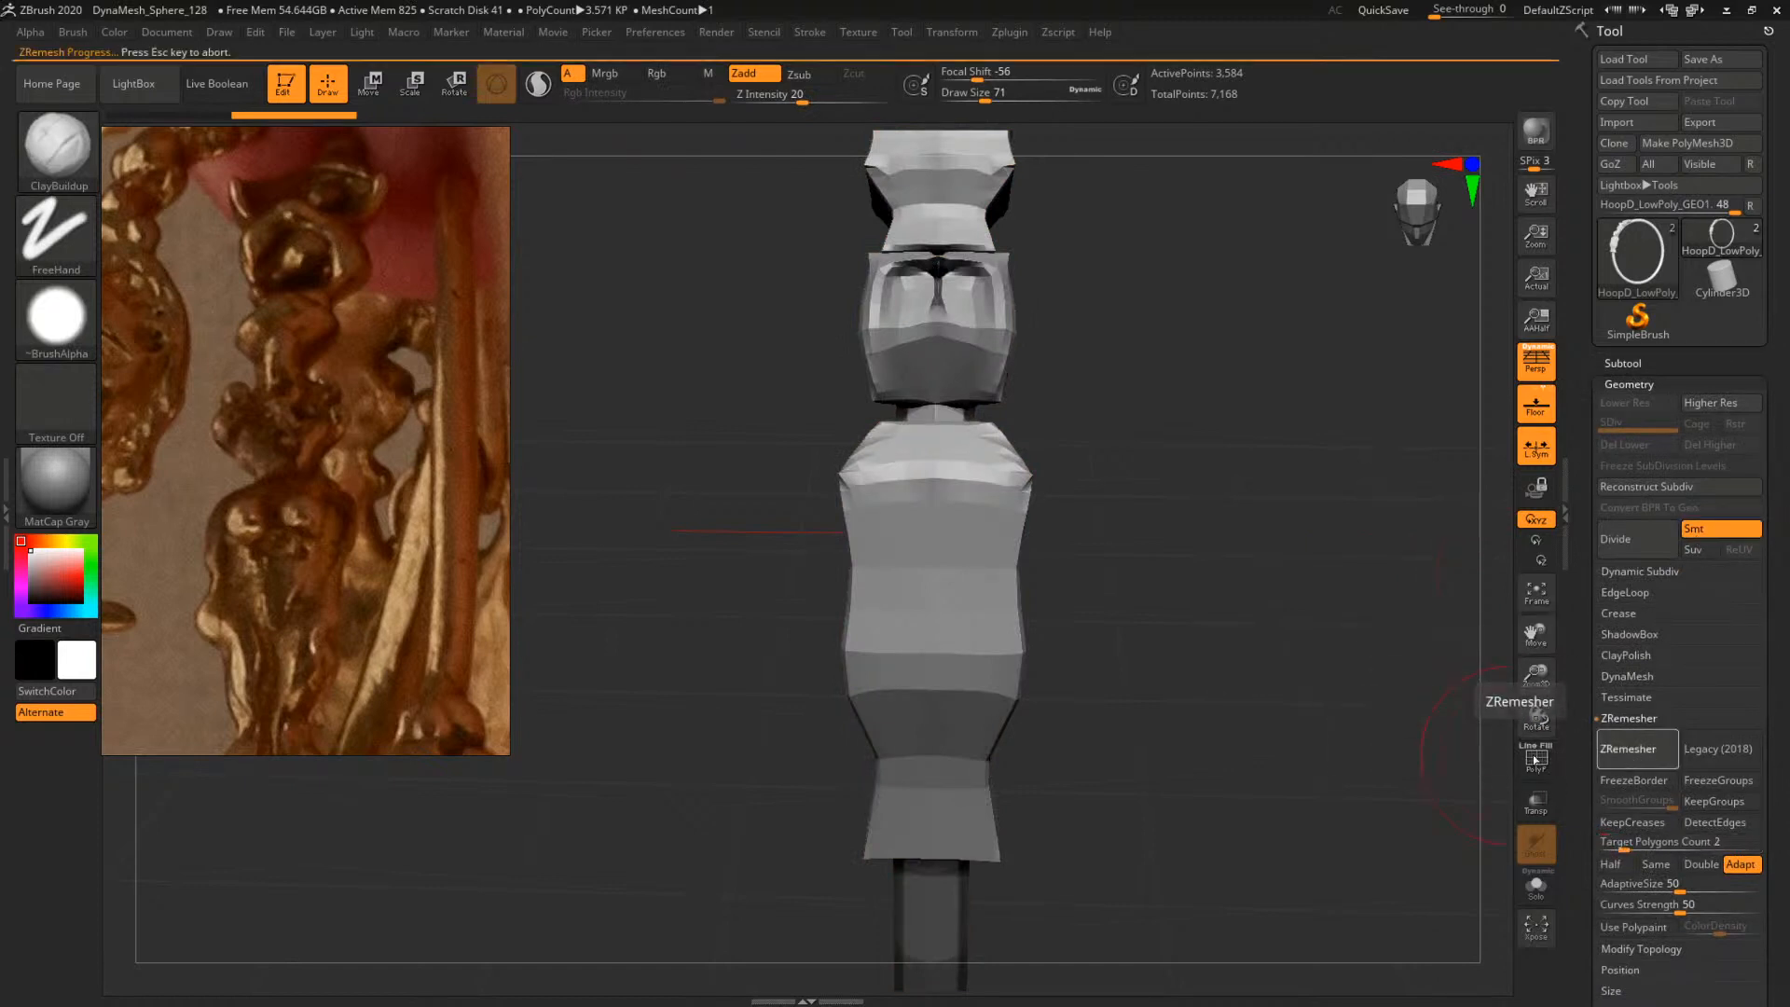
pyautogui.hotkey('shift', 'f')
pyautogui.moveTo(1219, 484); pyautogui.dragTo(1063, 559)
pyautogui.moveTo(1081, 561); pyautogui.dragTo(1275, 595)
pyautogui.hotkey('ctrl', 'z')
pyautogui.hotkey('ctrl', 'z')
# Subdivide the hoop twice to subdivision level 3 and turn off the polyframe display
pyautogui.hotkey('ctrl', 'd')
pyautogui.hotkey('ctrl', 'd')
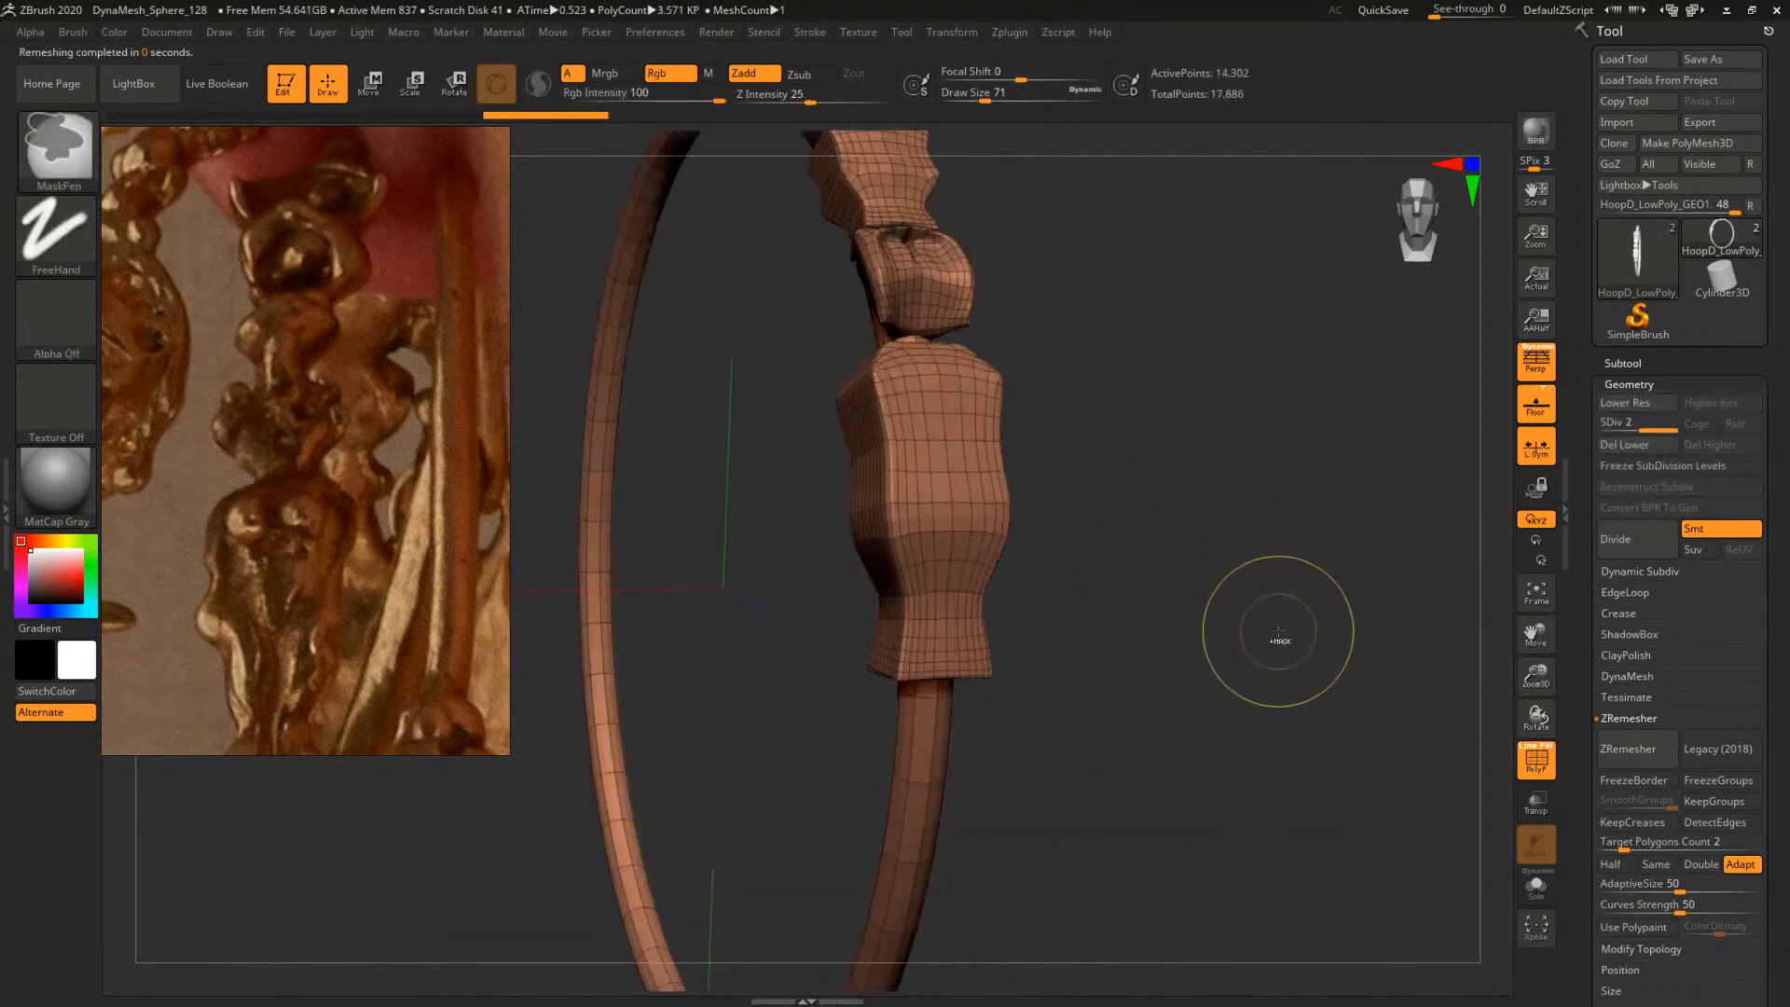
pyautogui.hotkey('shift', 'f')
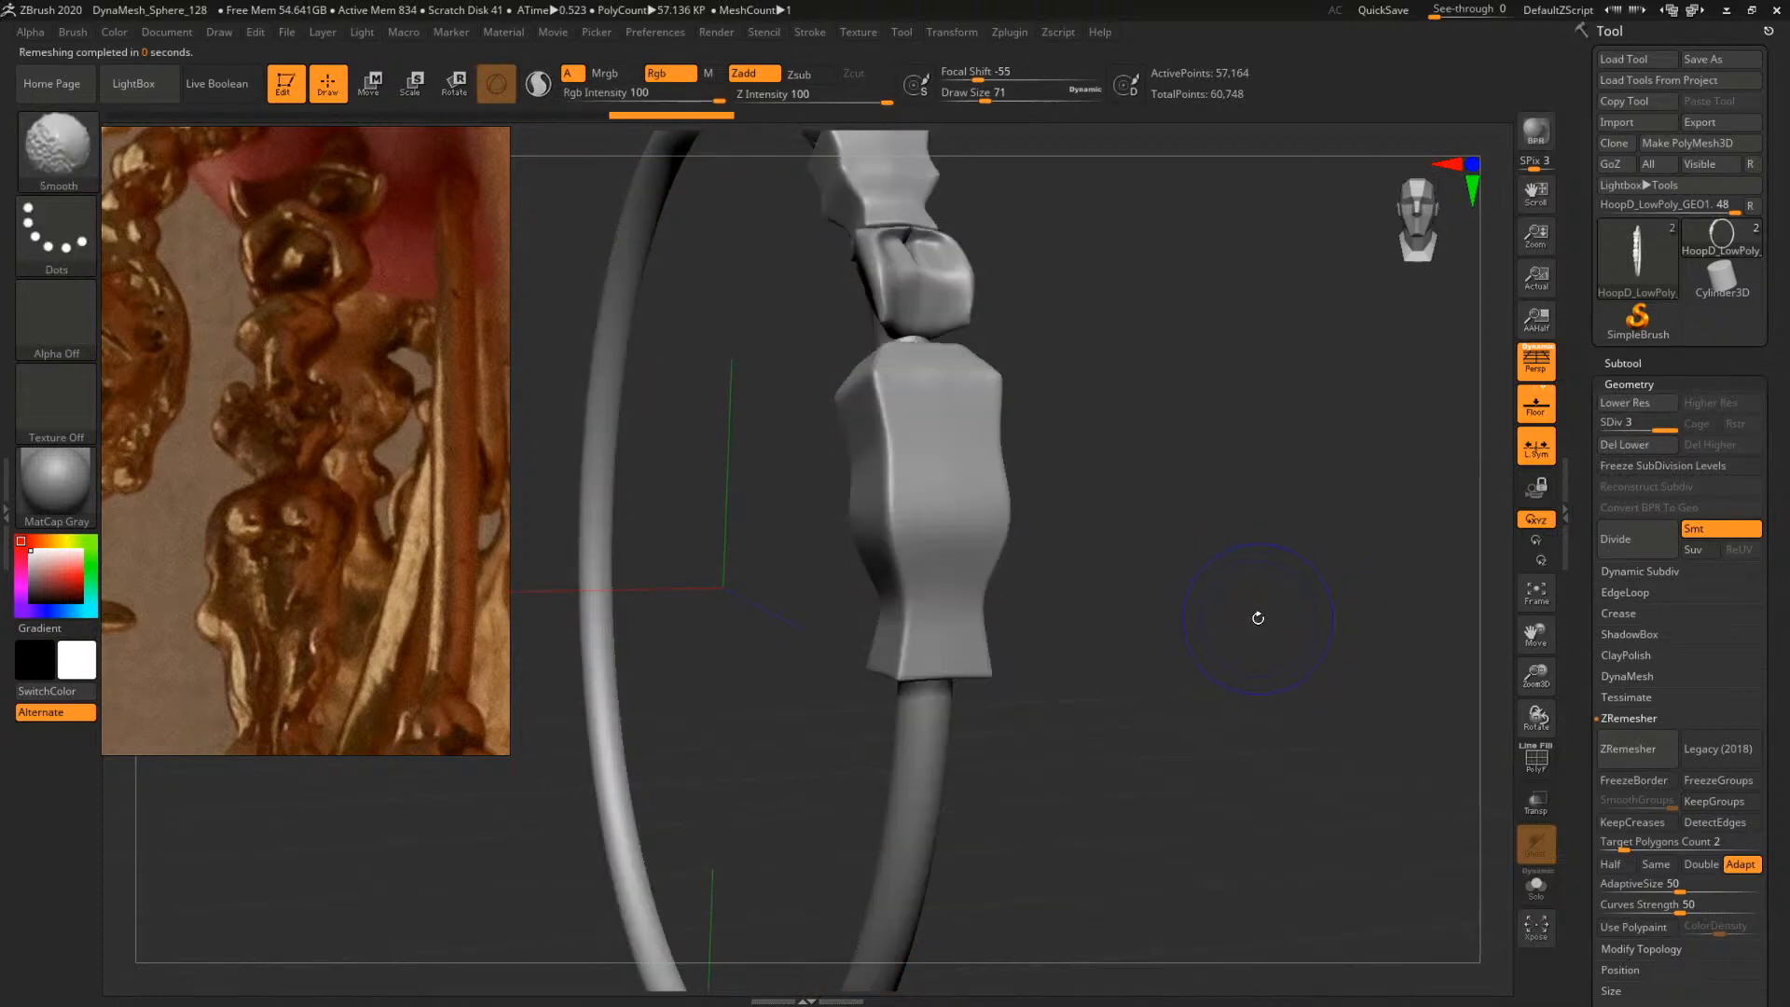
# Sculpt the chest and the curved upper arms onto the large lower ornament block with ClayBuildup at draw size 22
pyautogui.moveTo(1256, 616)
pyautogui.mouseDown()
pyautogui.moveTo(1247, 660)
pyautogui.moveTo(1240, 643)
pyautogui.mouseUp()
pyautogui.press('space')
pyautogui.moveTo(959, 531)
pyautogui.mouseDown()
pyautogui.moveTo(949, 483)
pyautogui.moveTo(1008, 486)
pyautogui.moveTo(975, 466)
pyautogui.moveTo(995, 455)
pyautogui.moveTo(981, 513)
pyautogui.moveTo(976, 433)
pyautogui.moveTo(994, 446)
pyautogui.mouseUp()
pyautogui.press('s')
pyautogui.moveTo(1156, 454); pyautogui.dragTo(1014, 465)
pyautogui.press('space')
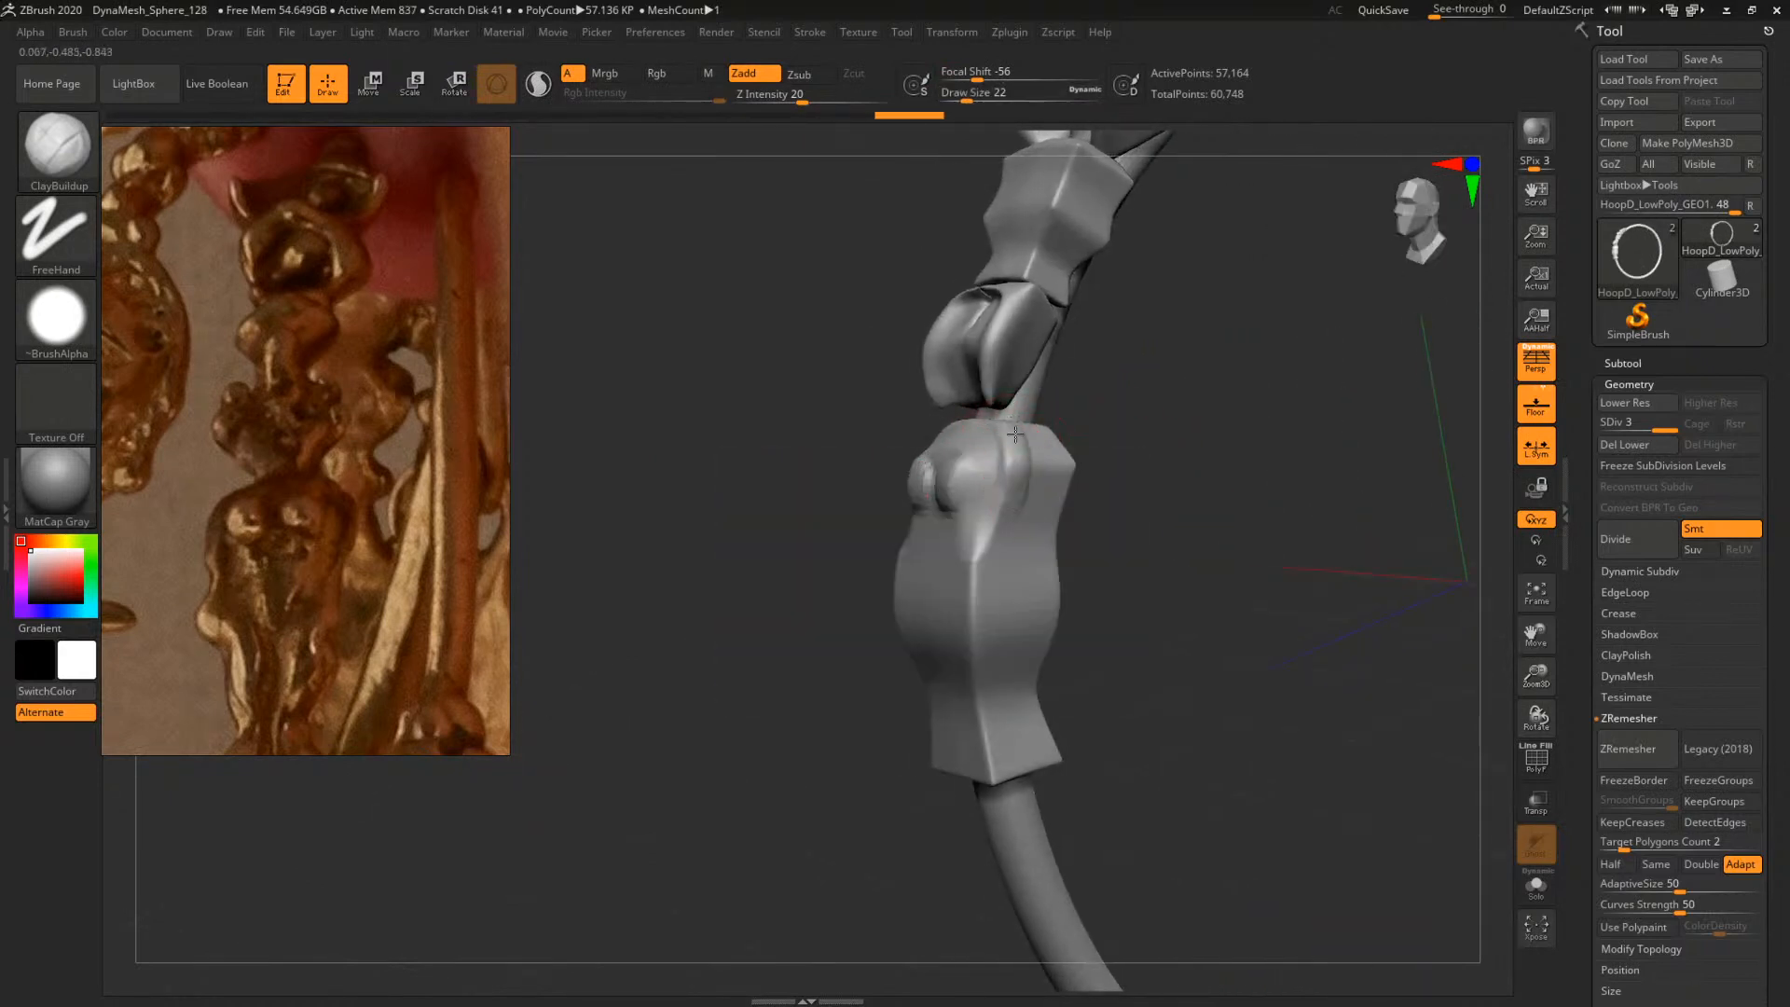
pyautogui.moveTo(993, 548); pyautogui.dragTo(978, 565)
pyautogui.moveTo(1197, 509); pyautogui.dragTo(1187, 491)
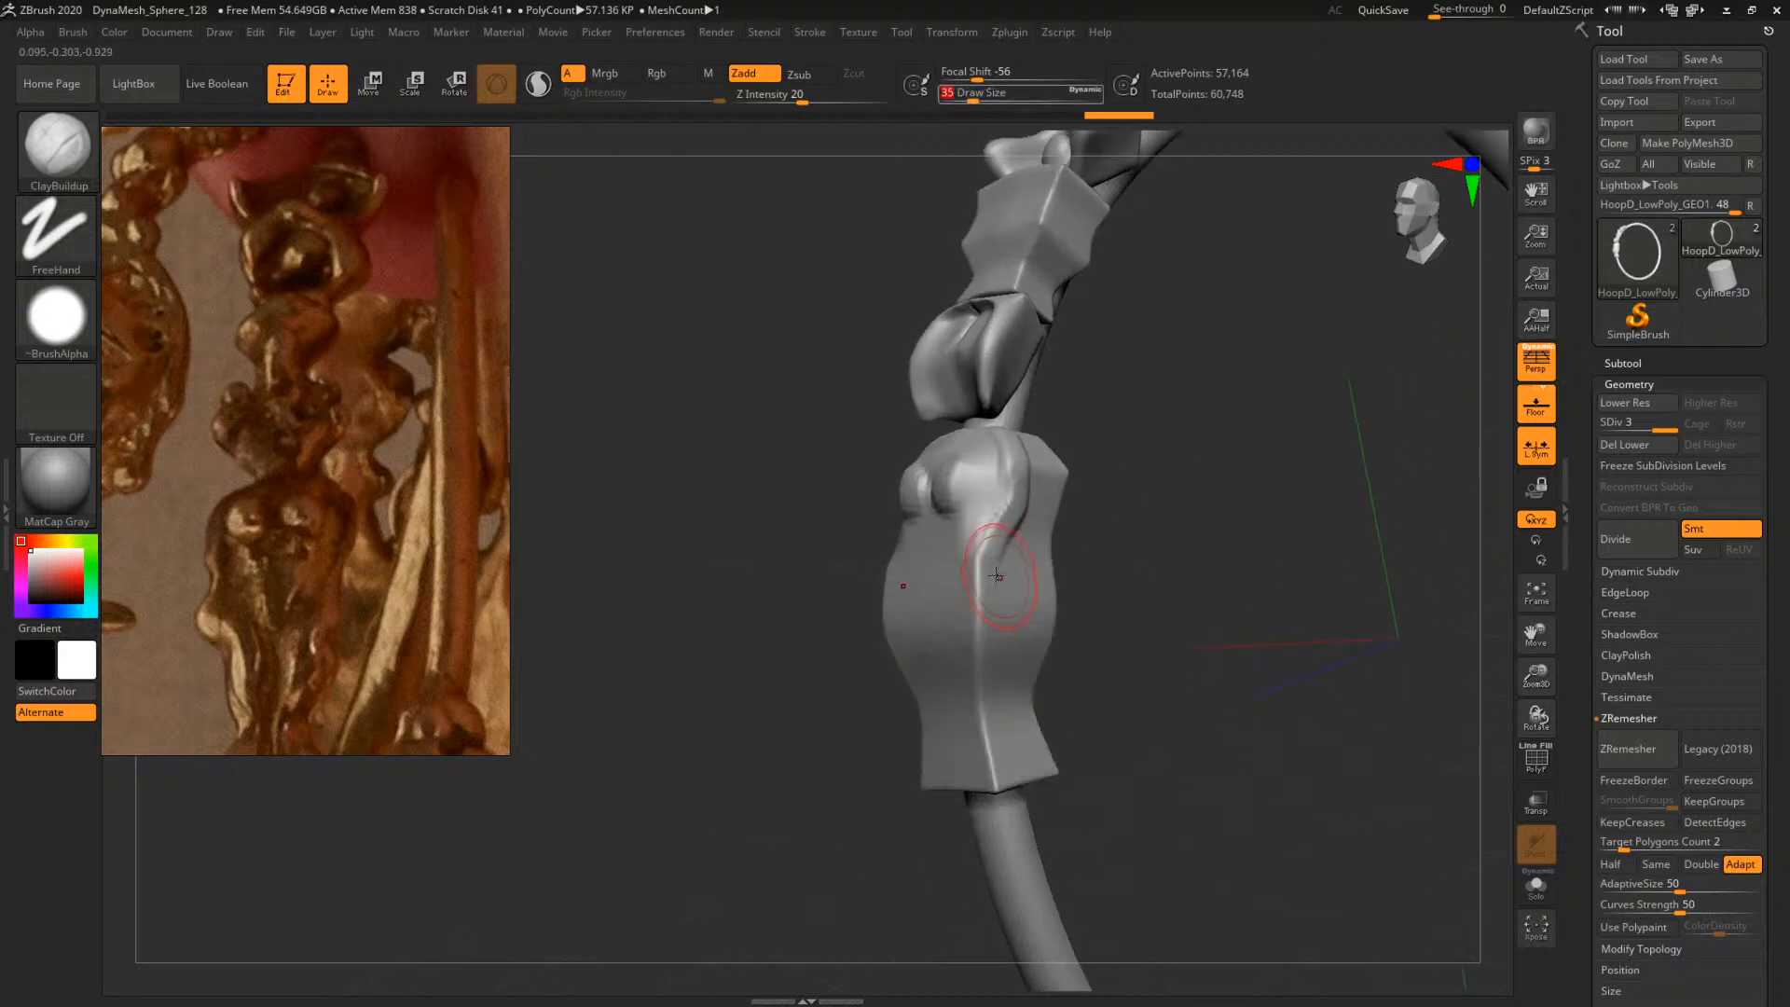
# Sculpt the forearms, hands, waist and thighs of the lower figure with ClayBuildup at draw sizes between 17 and 35
pyautogui.press('space')
pyautogui.moveTo(979, 558); pyautogui.dragTo(979, 623)
pyautogui.press('space')
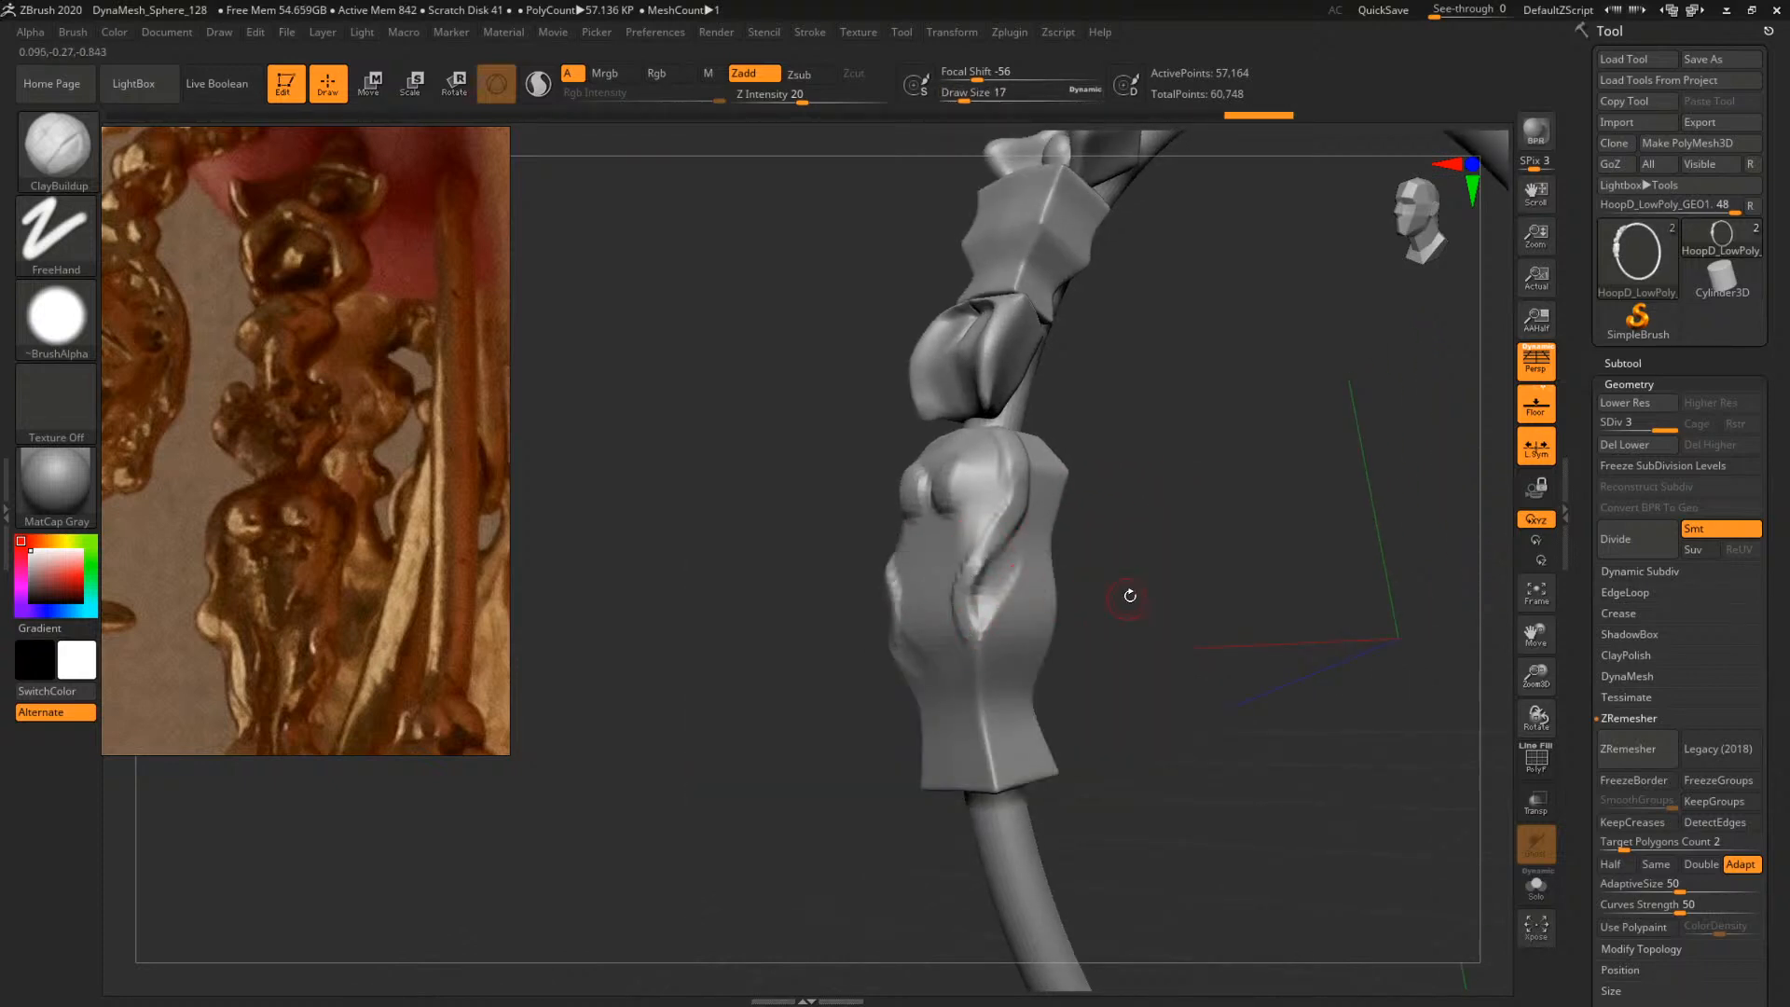
pyautogui.moveTo(1127, 591)
pyautogui.mouseDown()
pyautogui.moveTo(1183, 575)
pyautogui.moveTo(1148, 573)
pyautogui.mouseUp()
pyautogui.press('space')
pyautogui.moveTo(962, 618)
pyautogui.mouseDown()
pyautogui.moveTo(967, 692)
pyautogui.moveTo(976, 606)
pyautogui.moveTo(968, 686)
pyautogui.mouseUp()
pyautogui.moveTo(1087, 680)
pyautogui.mouseDown()
pyautogui.moveTo(1111, 627)
pyautogui.moveTo(1088, 547)
pyautogui.moveTo(1218, 683)
pyautogui.moveTo(1183, 583)
pyautogui.moveTo(1236, 580)
pyautogui.mouseUp()
pyautogui.moveTo(944, 539); pyautogui.dragTo(950, 514)
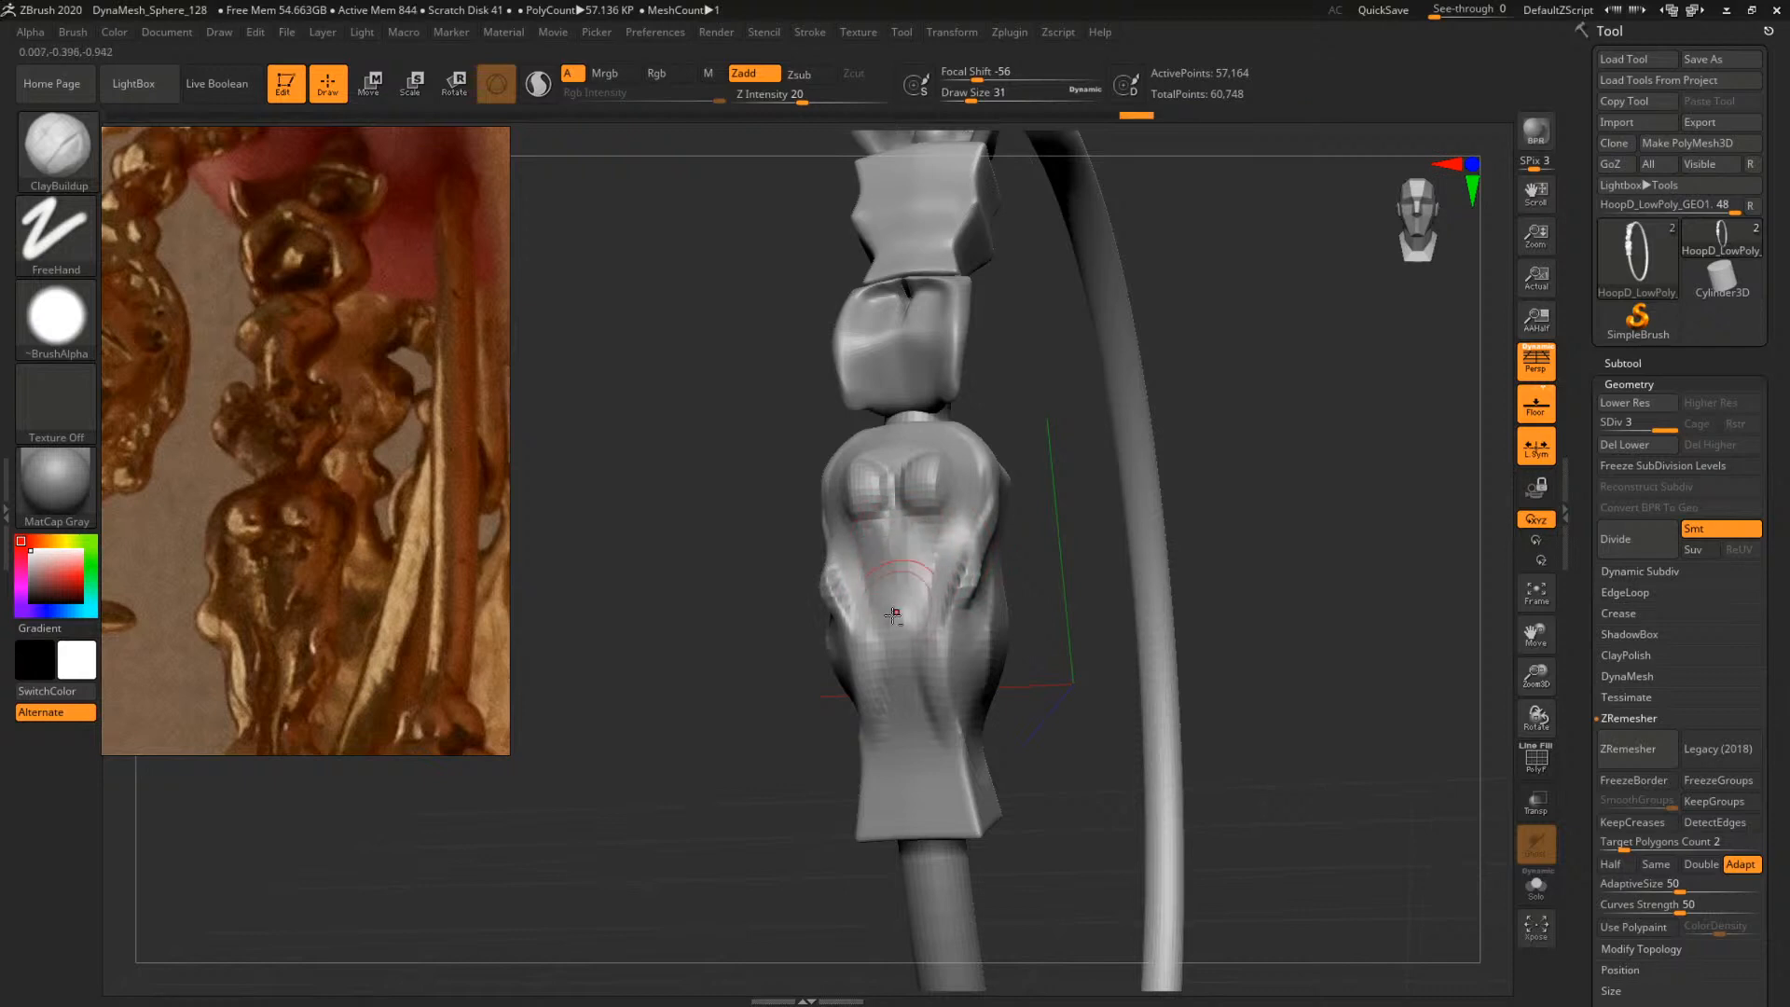
# Subdivide the hoop to level 4 and round out the lower figure's chest with ClayBuildup at draw size 23
pyautogui.moveTo(1221, 506)
pyautogui.mouseDown()
pyautogui.moveTo(1374, 519)
pyautogui.moveTo(1019, 516)
pyautogui.moveTo(1171, 523)
pyautogui.moveTo(1168, 504)
pyautogui.moveTo(1333, 564)
pyautogui.mouseUp()
pyautogui.press('s')
pyautogui.moveTo(939, 516); pyautogui.dragTo(933, 516)
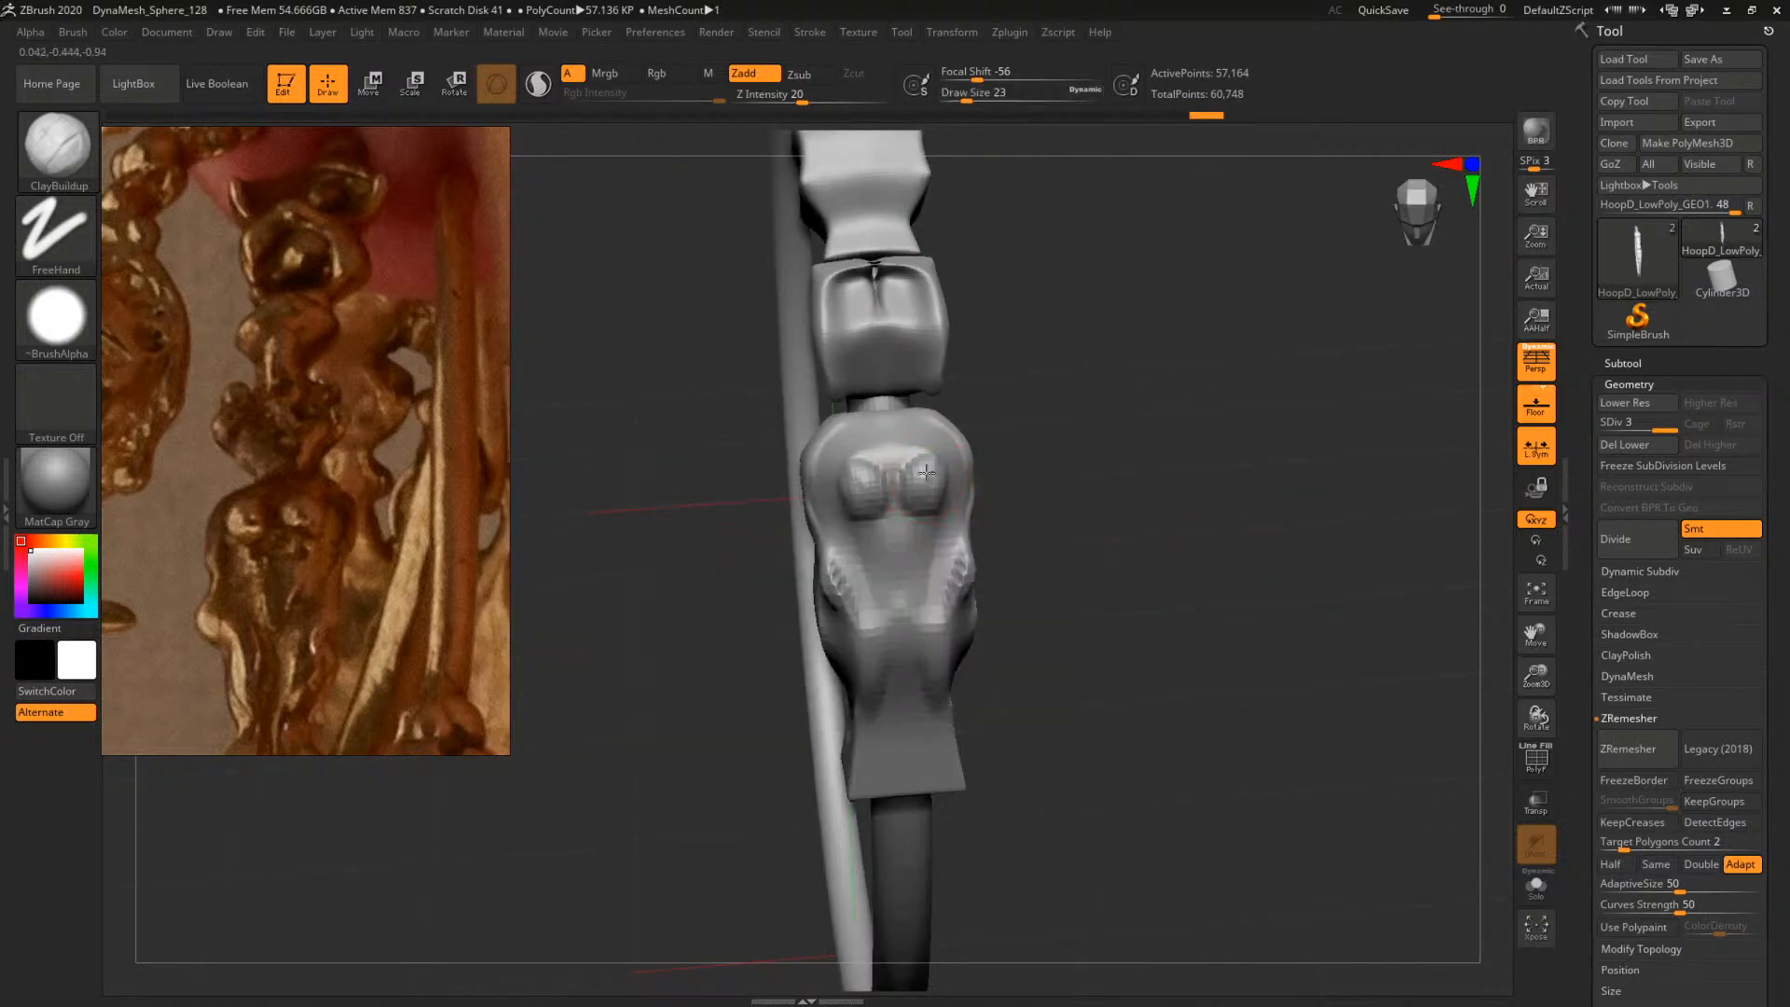
pyautogui.hotkey('ctrl', 'd')
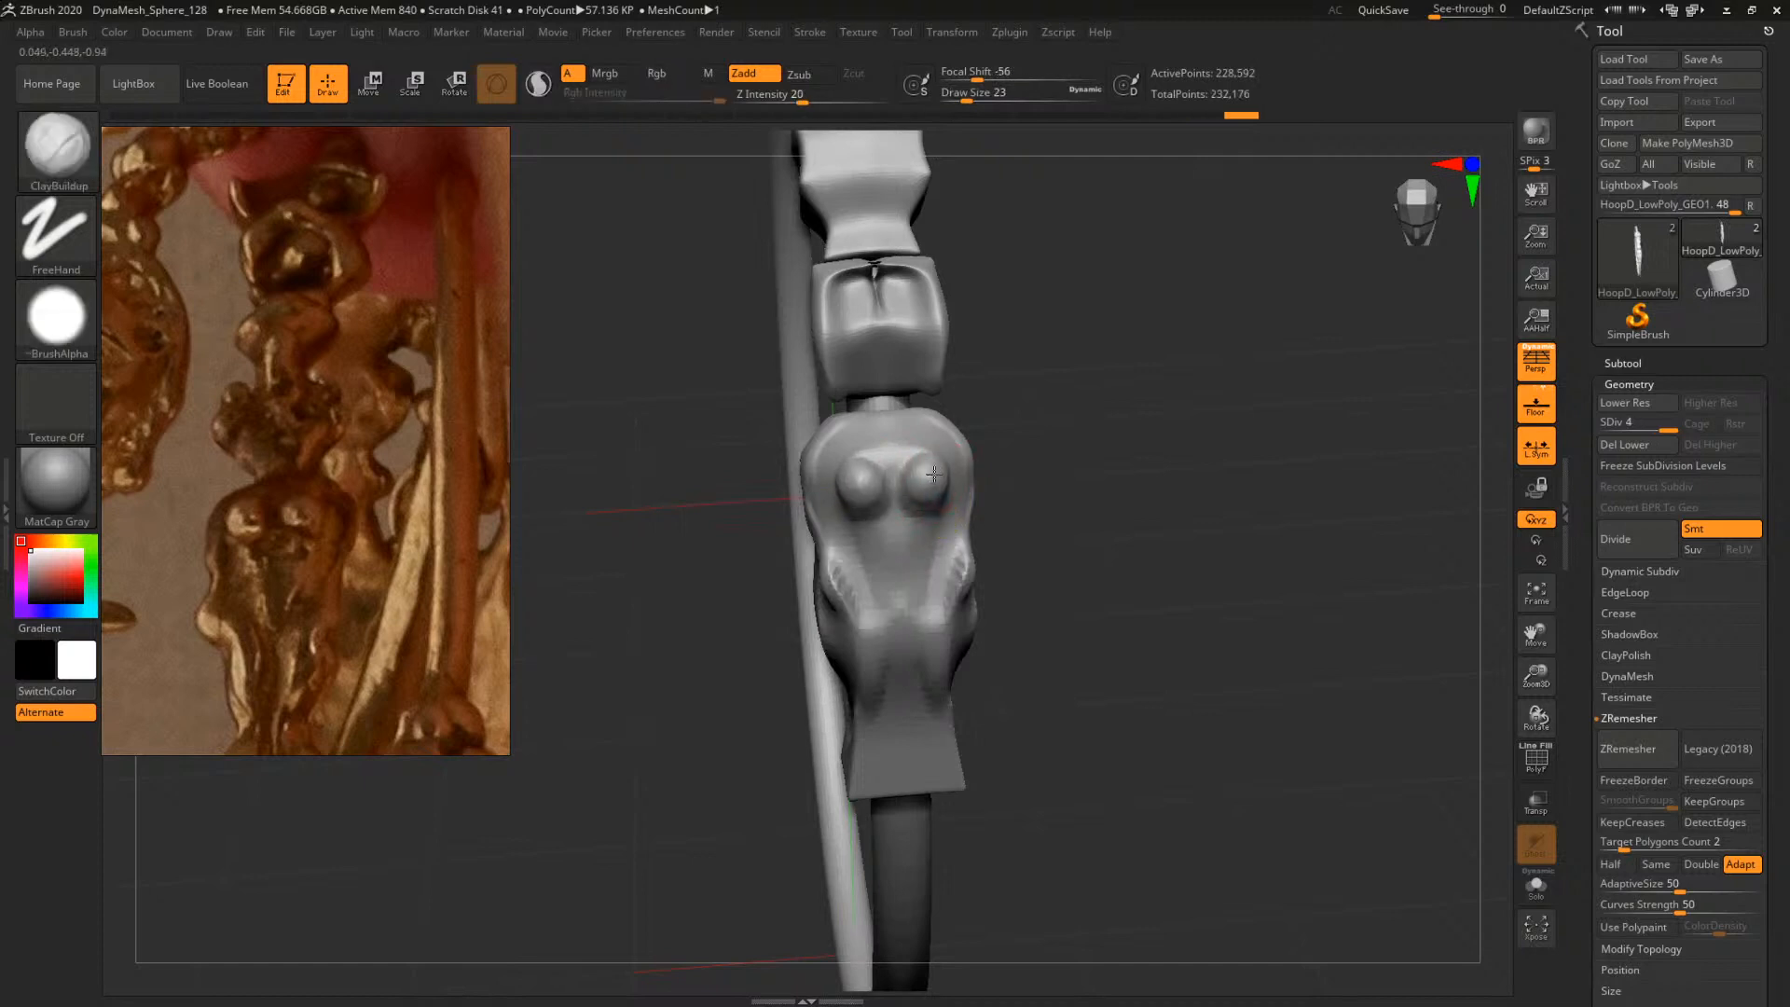
pyautogui.moveTo(933, 473)
pyautogui.mouseDown()
pyautogui.moveTo(1103, 423)
pyautogui.moveTo(1087, 495)
pyautogui.moveTo(901, 470)
pyautogui.mouseUp()
# Add a neckline ridge above the lower figure's chest and refine its shoulders and arms using draw sizes between 16 and 27
pyautogui.press('s')
pyautogui.press('space')
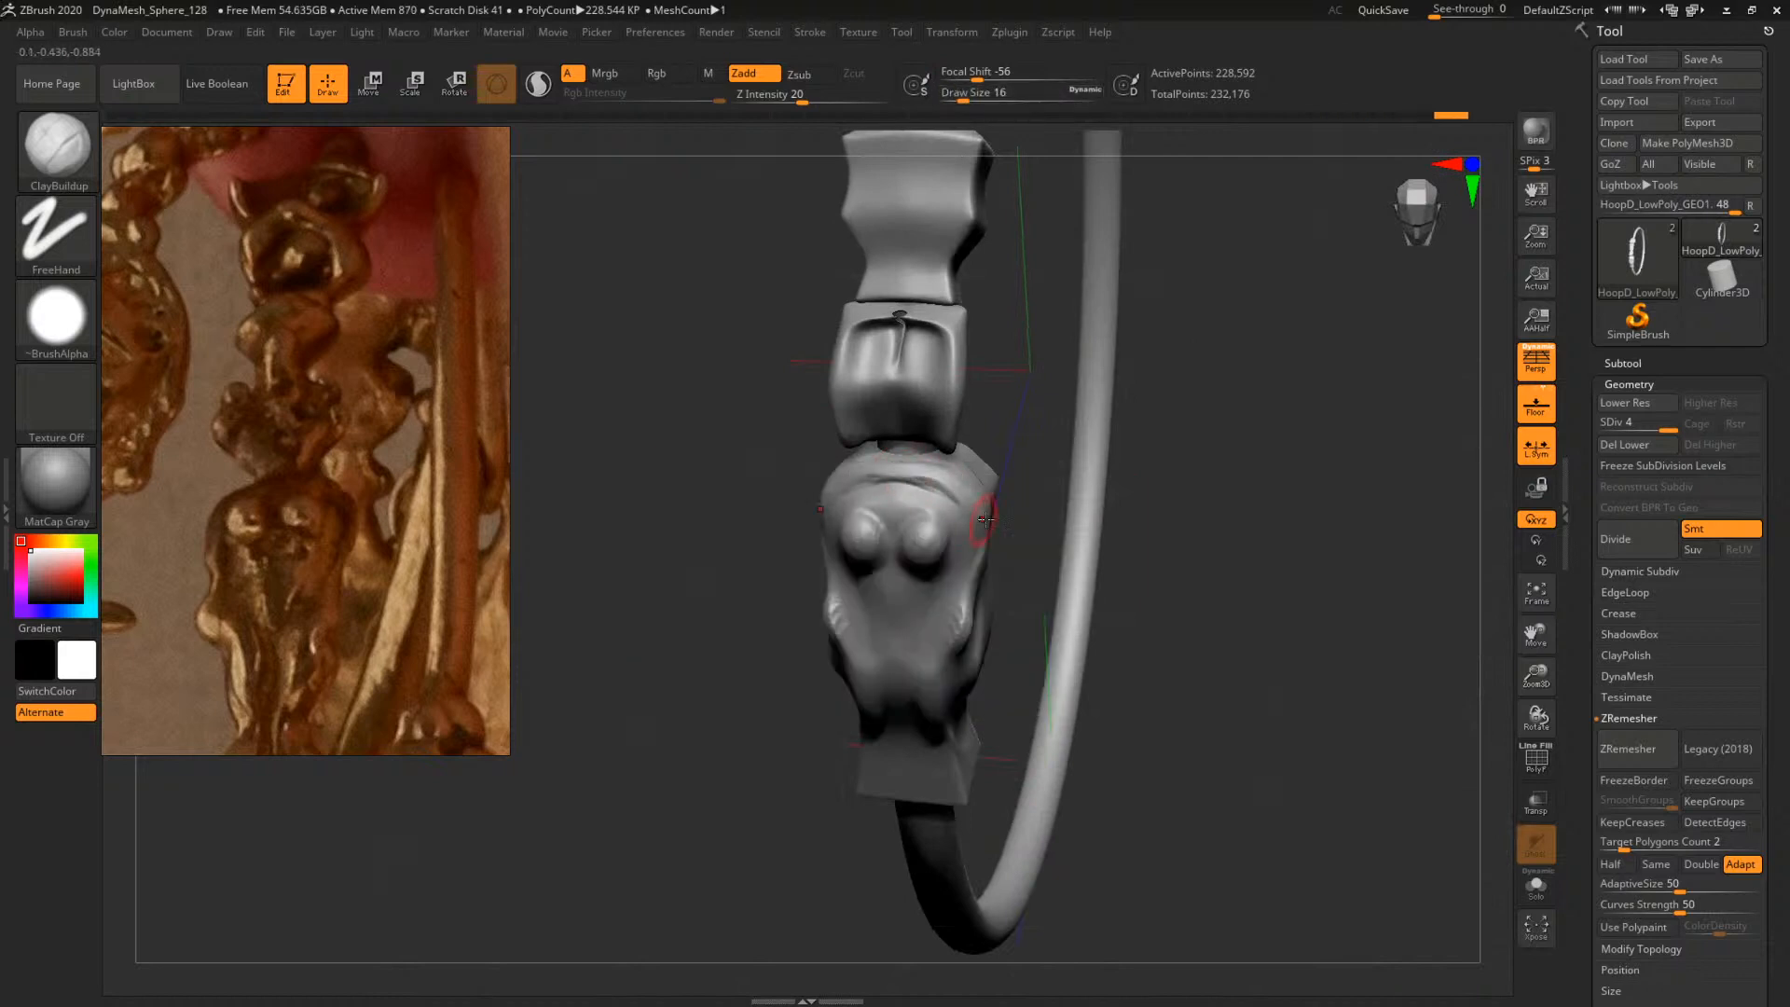
pyautogui.keyDown('shift'); pyautogui.moveTo(1276, 579); pyautogui.dragTo(1347, 471); pyautogui.keyUp('shift')
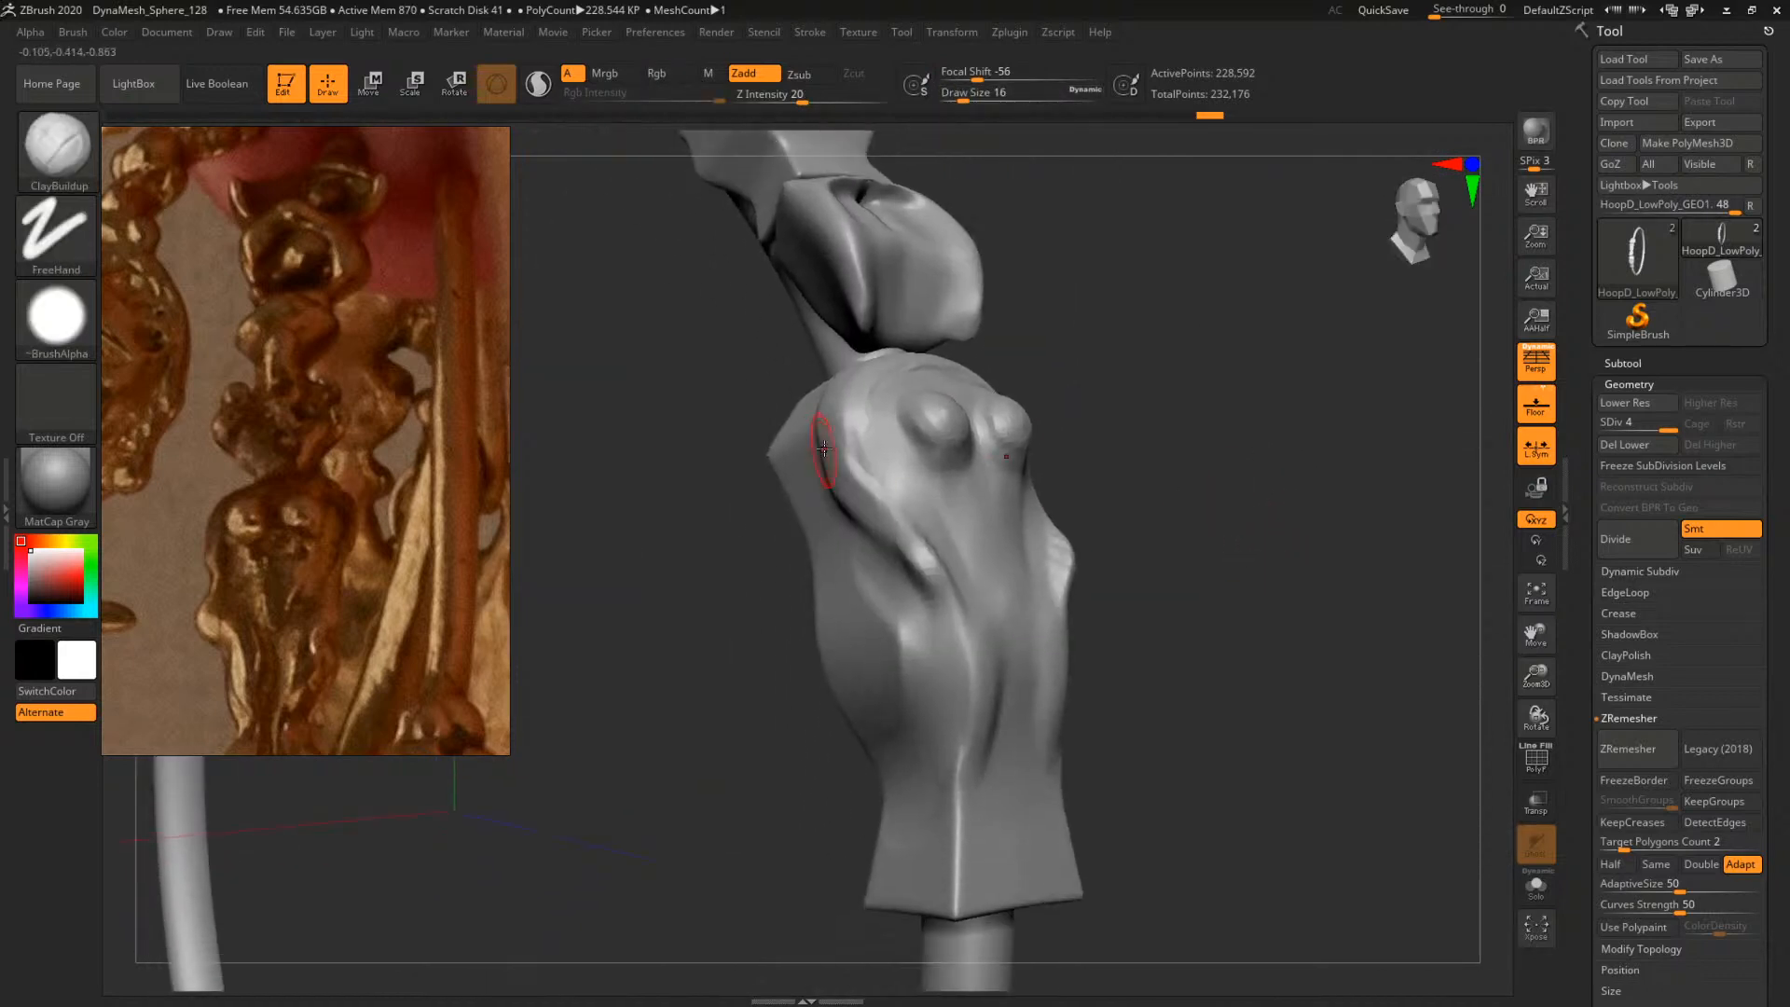
pyautogui.press('space')
pyautogui.moveTo(824, 449)
pyautogui.mouseDown()
pyautogui.moveTo(902, 479)
pyautogui.moveTo(891, 415)
pyautogui.mouseUp()
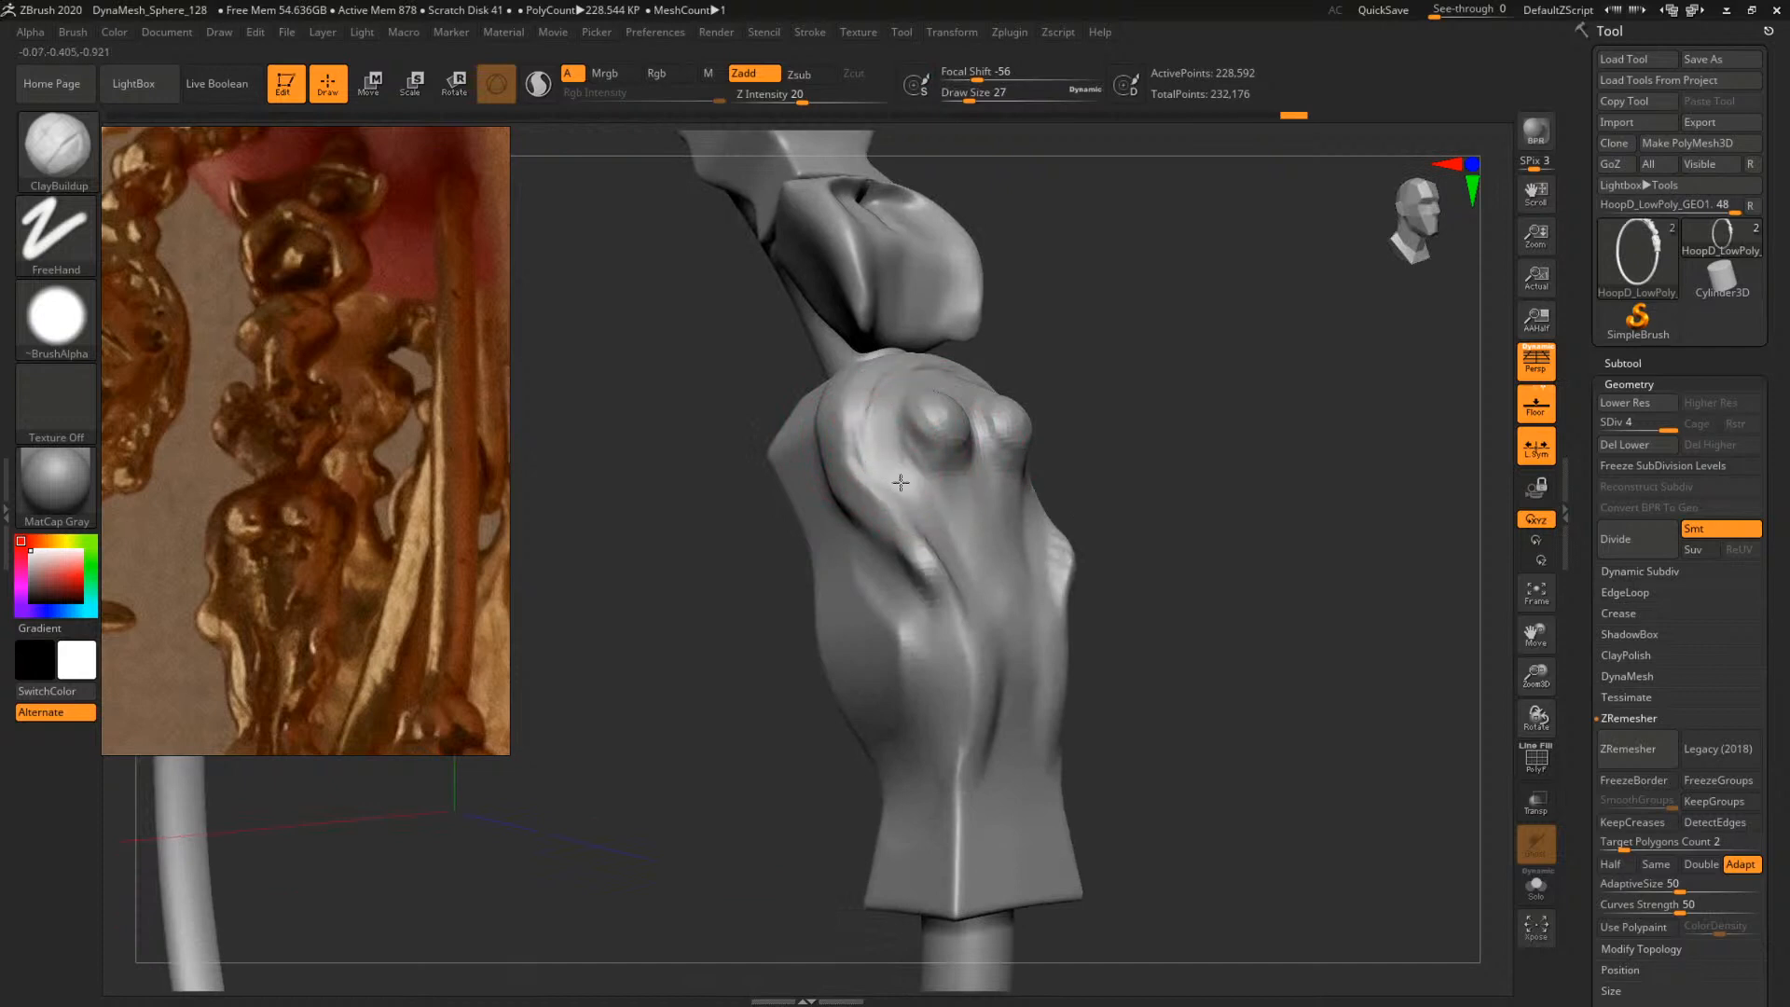
pyautogui.moveTo(900, 482); pyautogui.dragTo(892, 403)
pyautogui.moveTo(1123, 362)
pyautogui.mouseDown()
pyautogui.moveTo(1092, 372)
pyautogui.moveTo(1109, 445)
pyautogui.mouseUp()
pyautogui.press('space')
pyautogui.moveTo(903, 405); pyautogui.dragTo(895, 406)
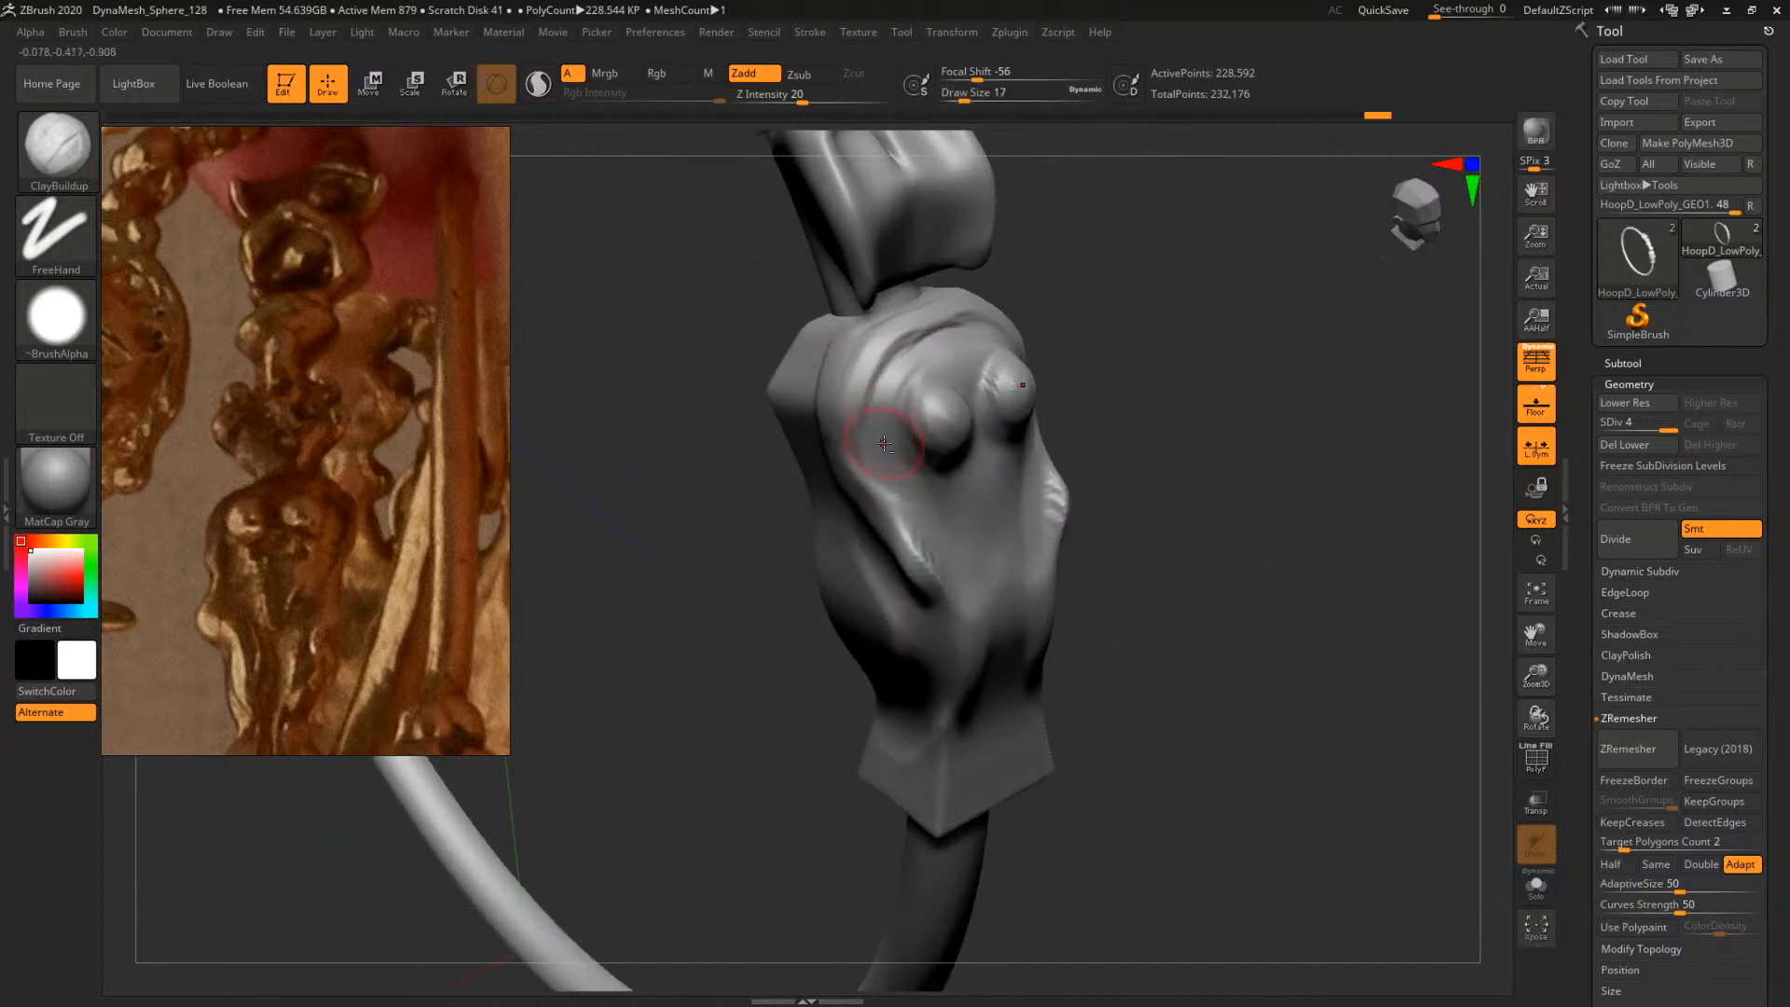
pyautogui.moveTo(1217, 358); pyautogui.dragTo(1184, 326)
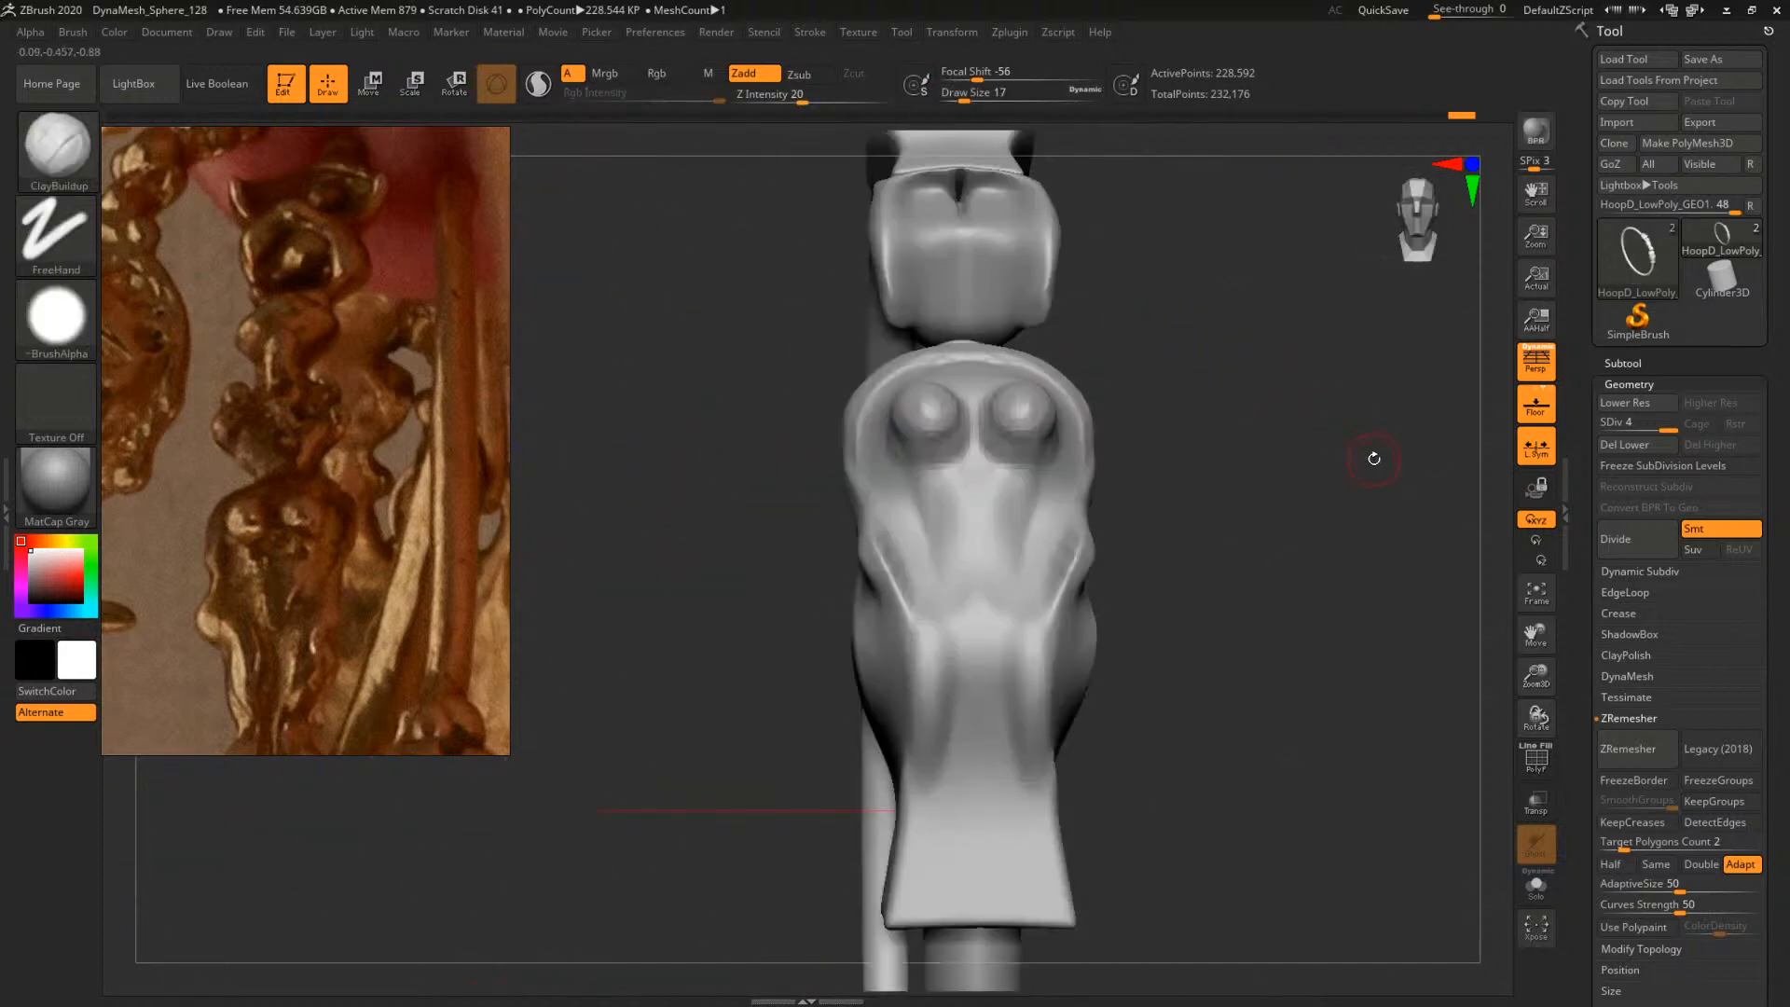
# Try an olive green tint on the hoop and switch the colour back to white
pyautogui.keyDown('alt'); pyautogui.moveTo(1374, 456); pyautogui.dragTo(1164, 484); pyautogui.keyUp('alt')
pyautogui.moveTo(56, 542); pyautogui.dragTo(37, 580)
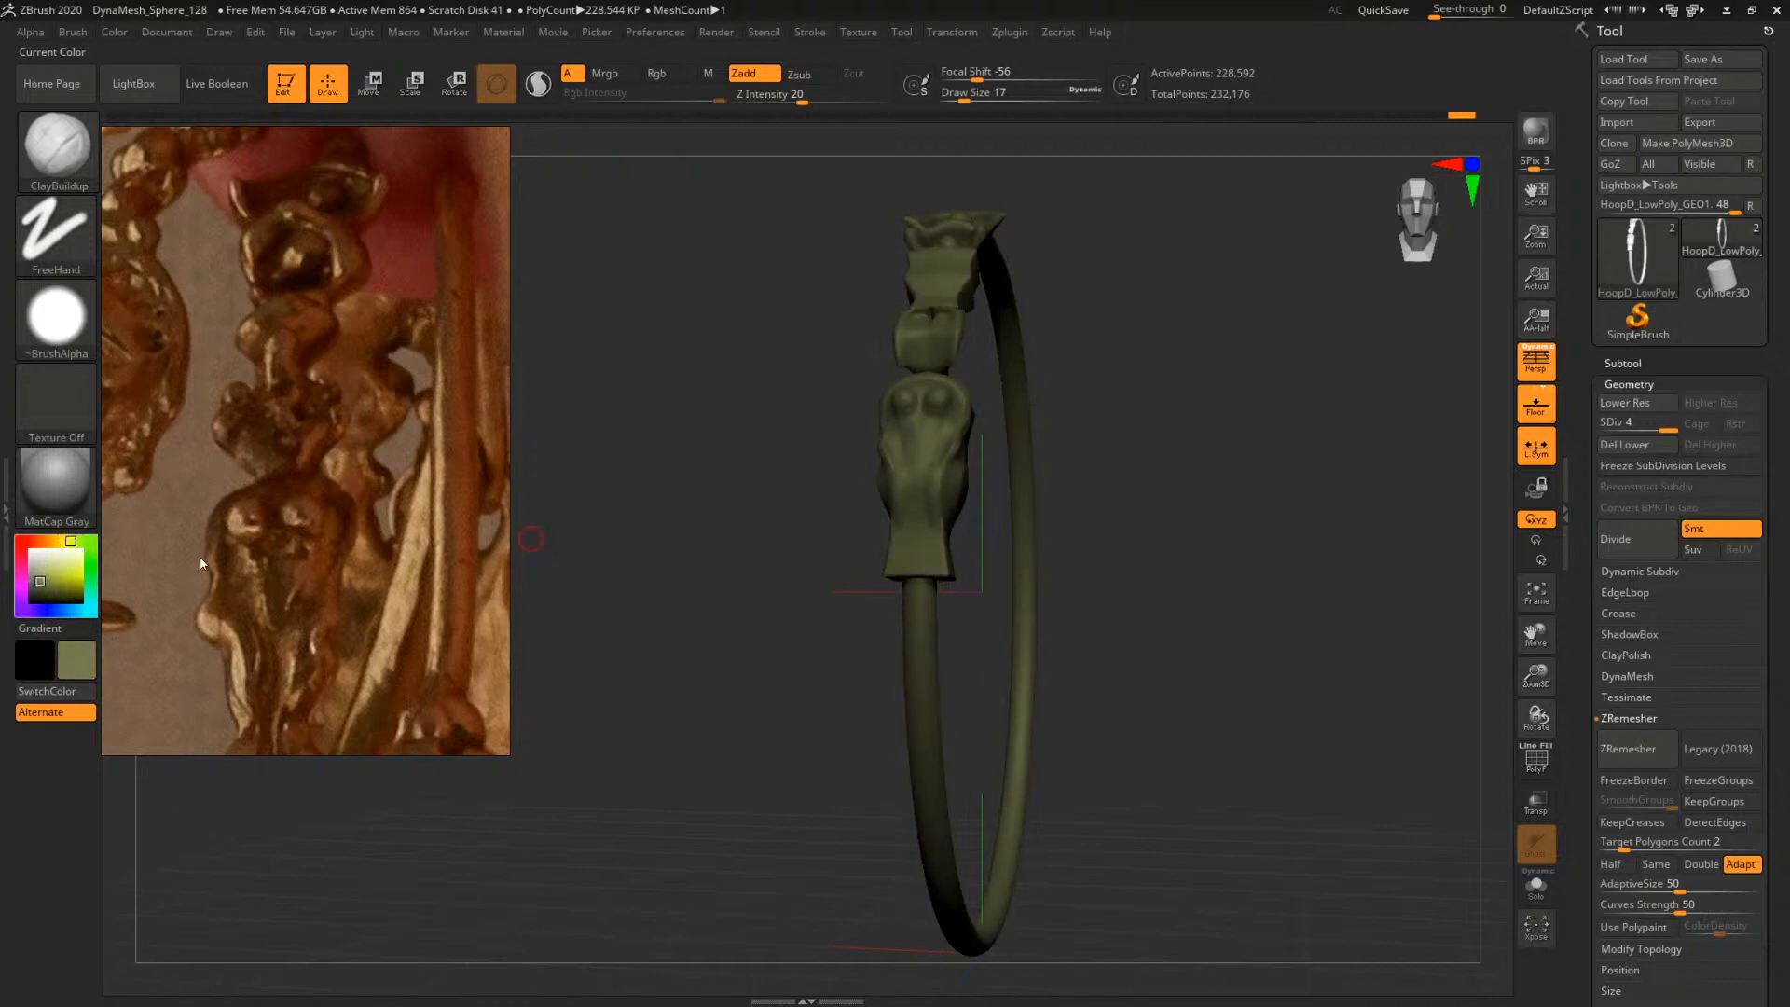
pyautogui.moveTo(1212, 396); pyautogui.dragTo(1300, 505)
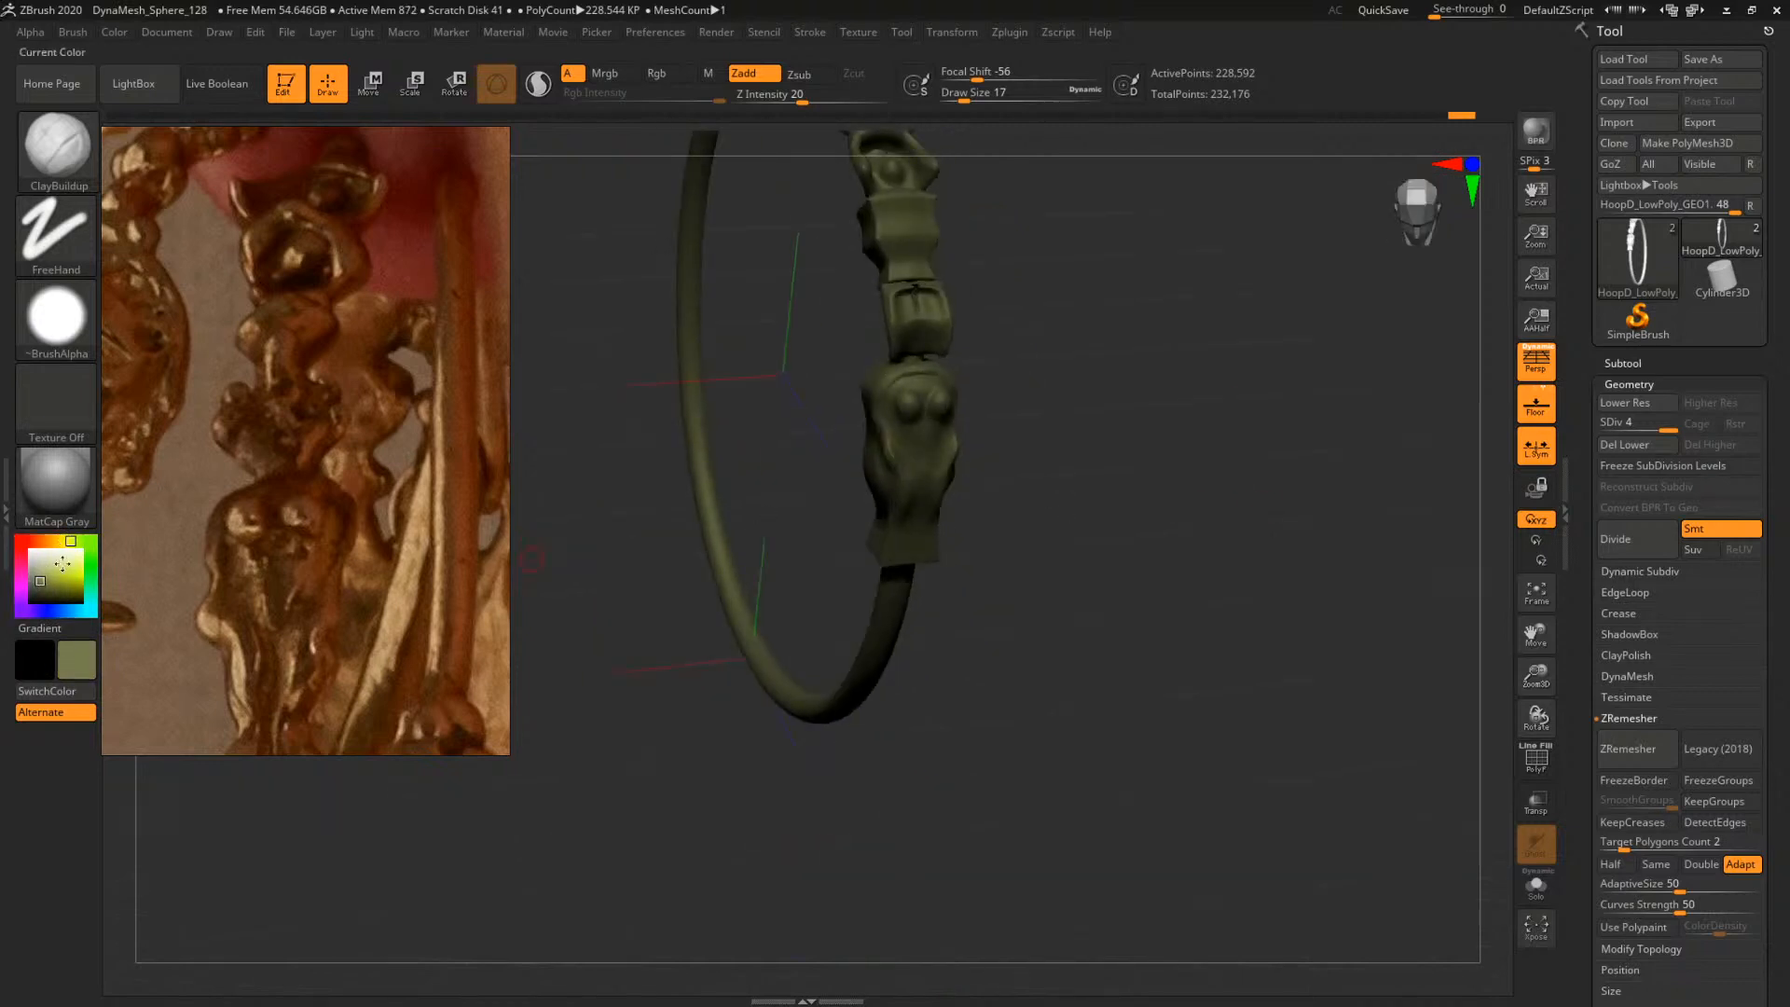
pyautogui.moveTo(62, 564); pyautogui.dragTo(24, 543)
pyautogui.moveTo(846, 479); pyautogui.dragTo(991, 407)
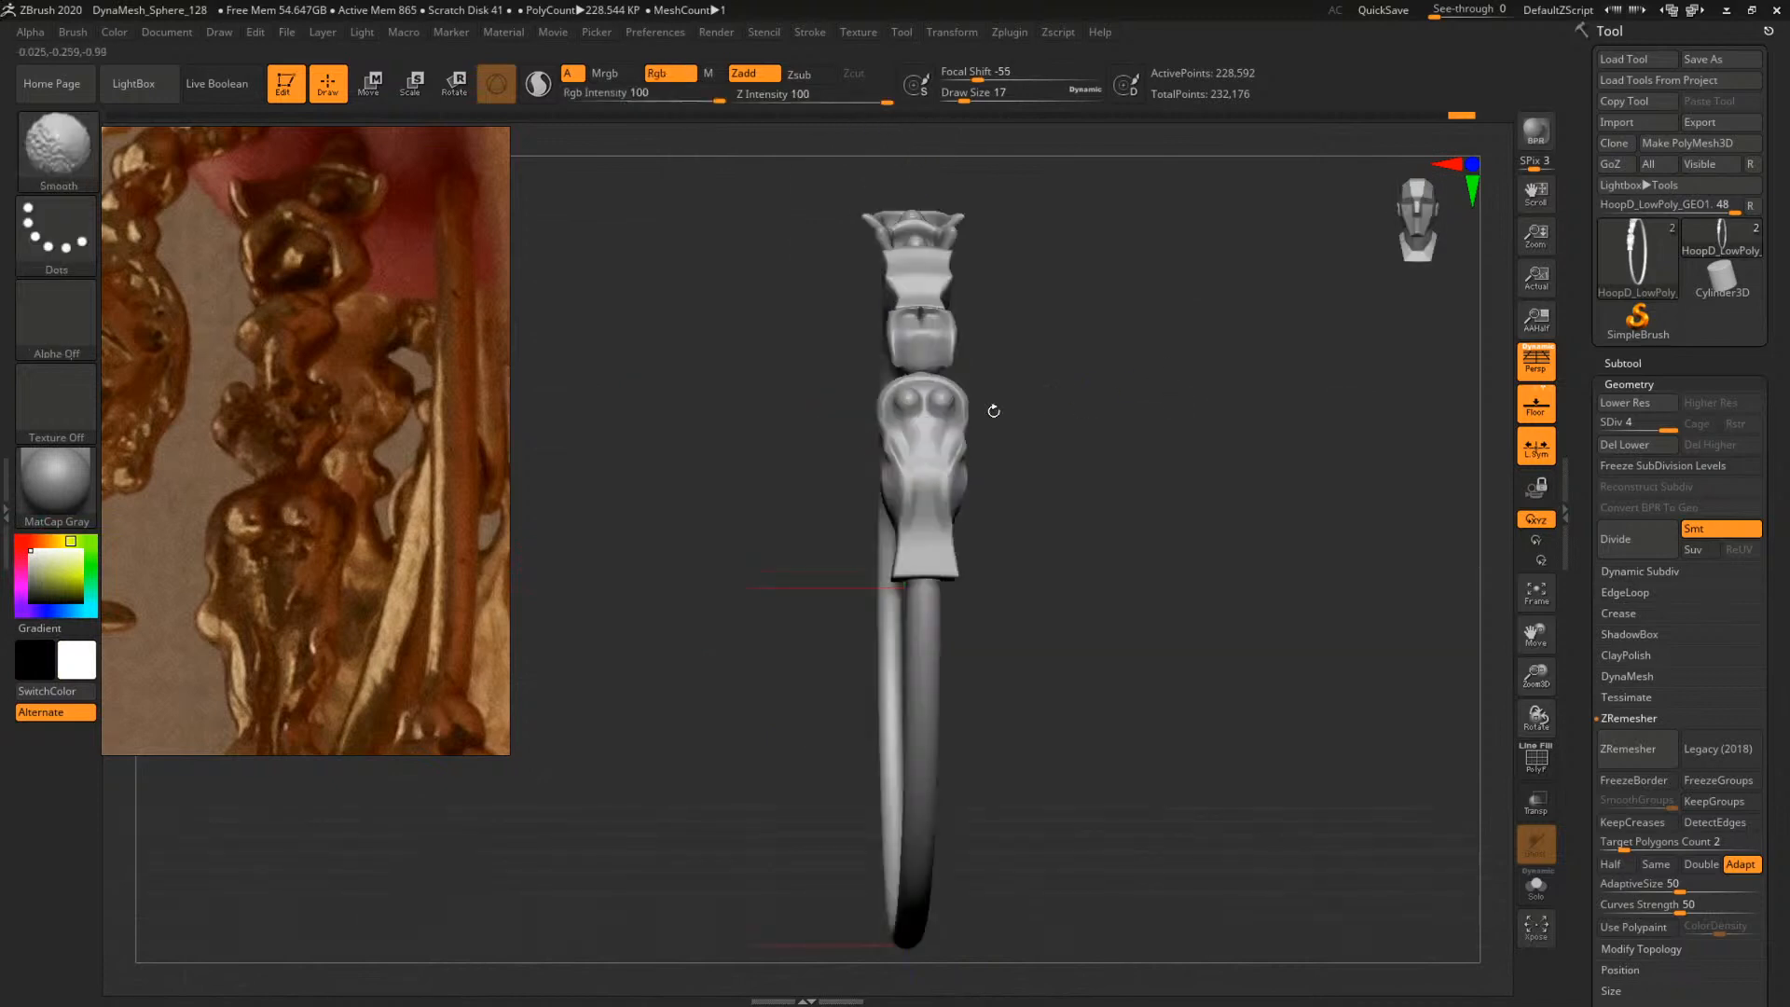
# Set the current colour to a light grey so the hoop displays in a darker neutral tone
pyautogui.click(20, 563)
pyautogui.click(81, 576)
pyautogui.moveTo(38, 572); pyautogui.dragTo(33, 563)
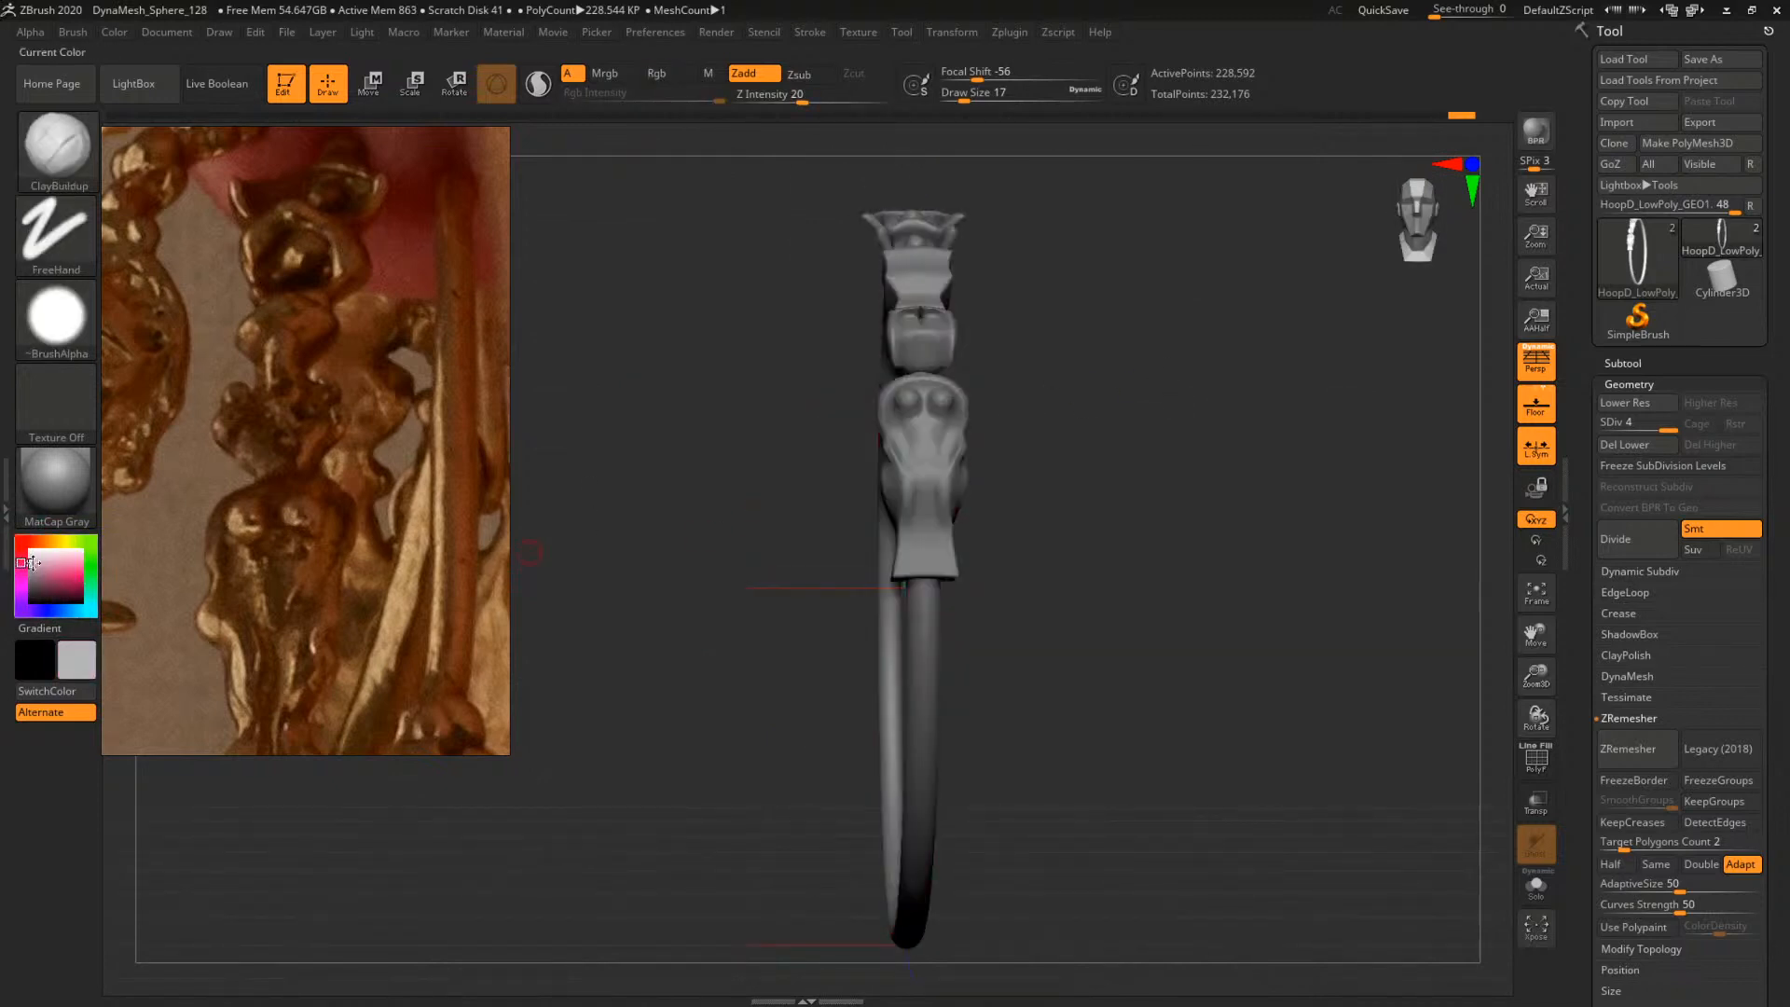
# Build up the lower figure's hands against its thighs with ClayBuildup at draw size 25
pyautogui.keyDown('alt'); pyautogui.moveTo(1264, 425); pyautogui.dragTo(1354, 629); pyautogui.keyUp('alt')
pyautogui.keyDown('alt'); pyautogui.moveTo(1254, 561); pyautogui.dragTo(1232, 429); pyautogui.keyUp('alt')
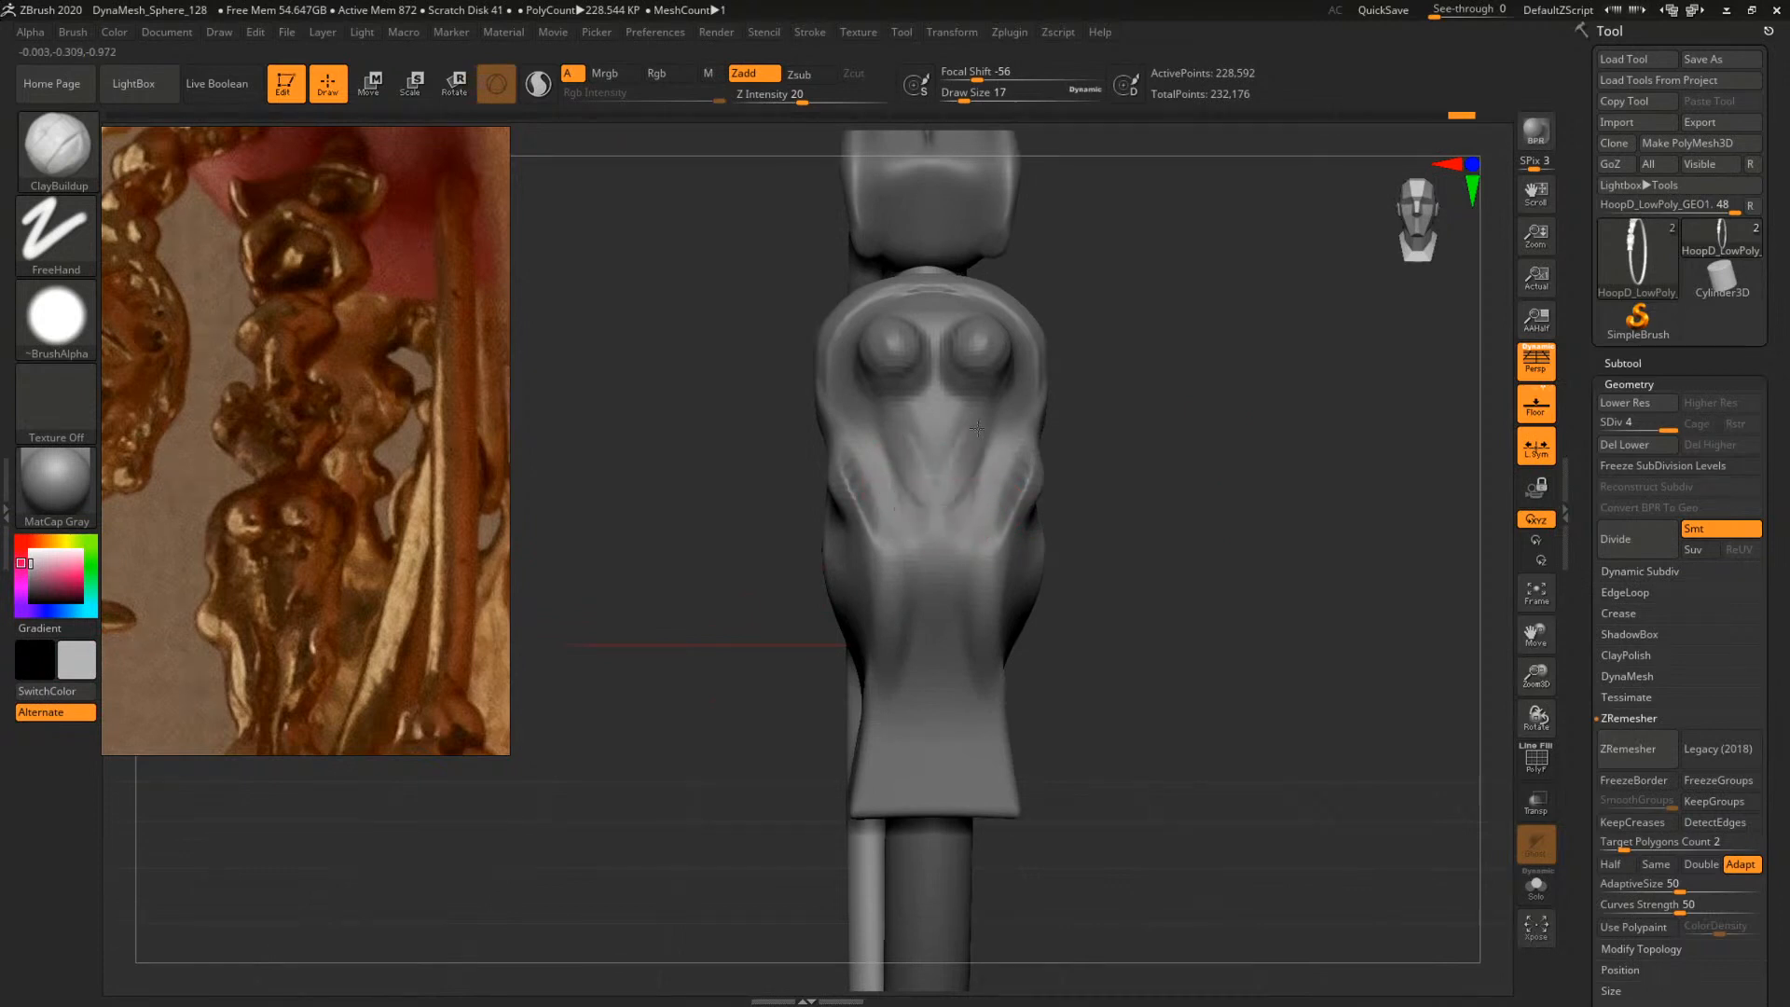
pyautogui.moveTo(1218, 488)
pyautogui.mouseDown()
pyautogui.moveTo(1186, 525)
pyautogui.moveTo(1138, 538)
pyautogui.mouseUp()
pyautogui.press(']')
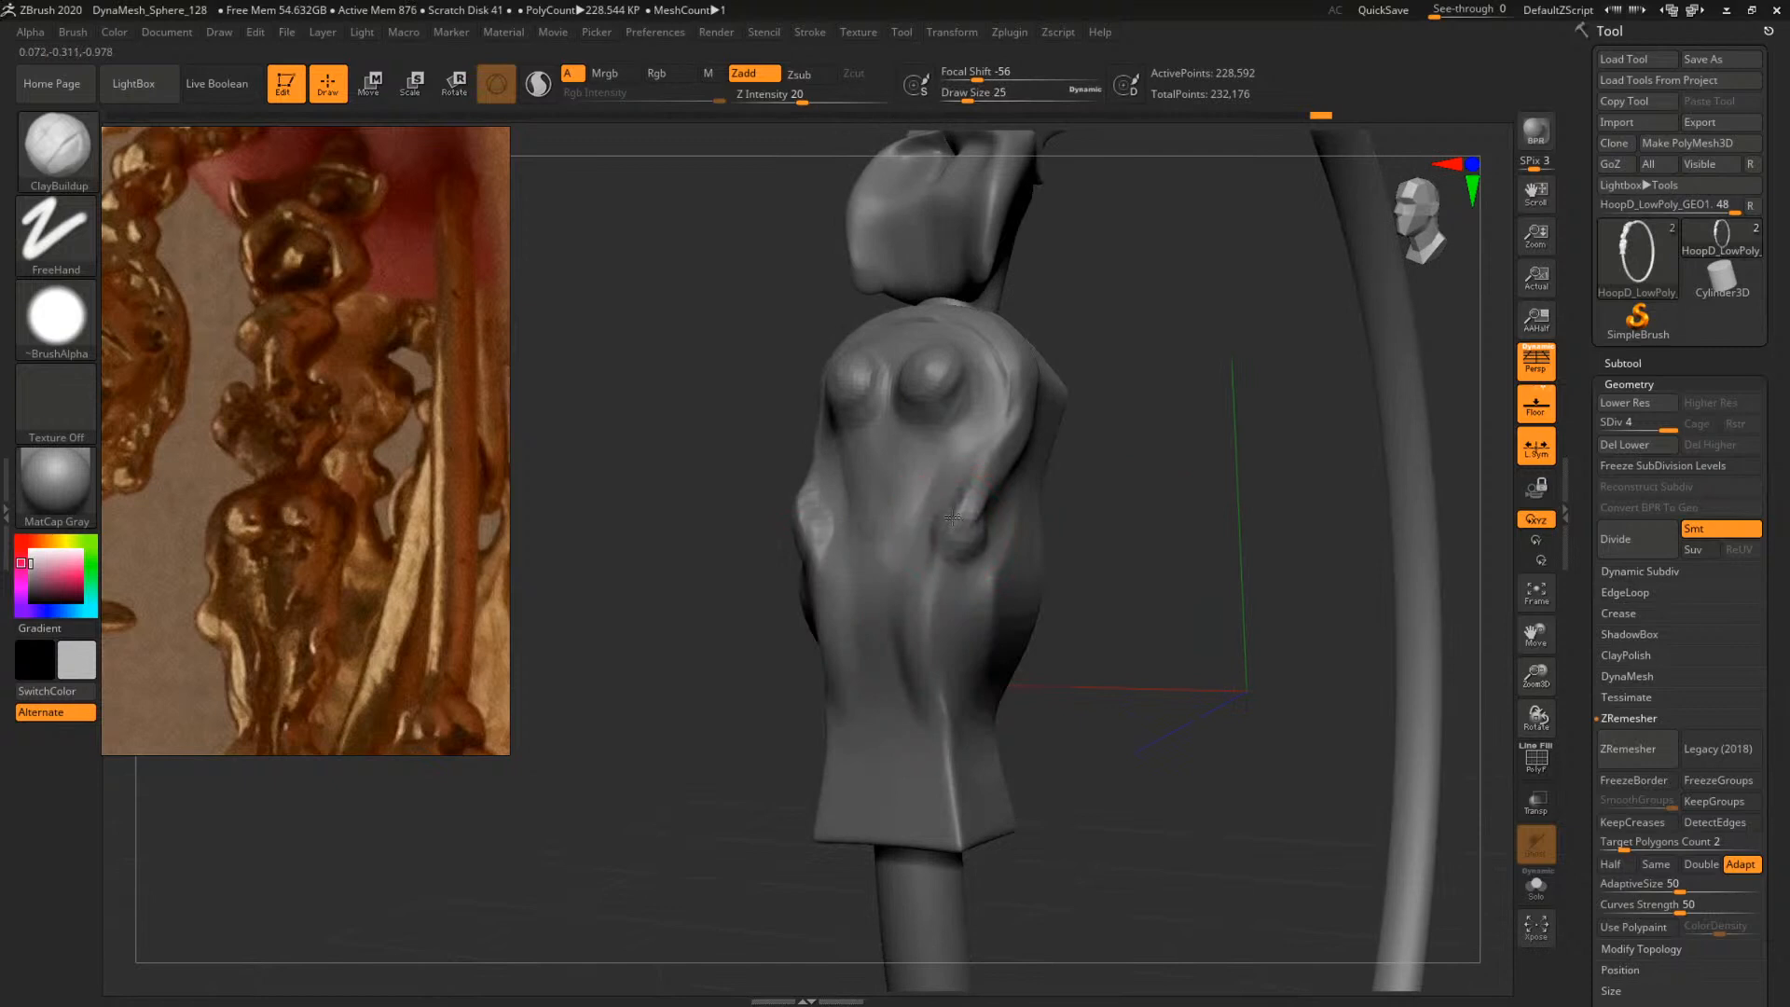
pyautogui.moveTo(974, 507); pyautogui.dragTo(984, 522)
# Build up shoulders along the upper edge of the waisted block beneath the raised-arm figure at draw size 25
pyautogui.moveTo(1079, 484)
pyautogui.mouseDown()
pyautogui.moveTo(1339, 472)
pyautogui.moveTo(1138, 495)
pyautogui.moveTo(1154, 460)
pyautogui.moveTo(1299, 512)
pyautogui.moveTo(1215, 503)
pyautogui.moveTo(1203, 479)
pyautogui.moveTo(1258, 624)
pyautogui.mouseUp()
pyautogui.moveTo(1069, 523)
pyautogui.mouseDown()
pyautogui.moveTo(1102, 476)
pyautogui.moveTo(1074, 496)
pyautogui.mouseUp()
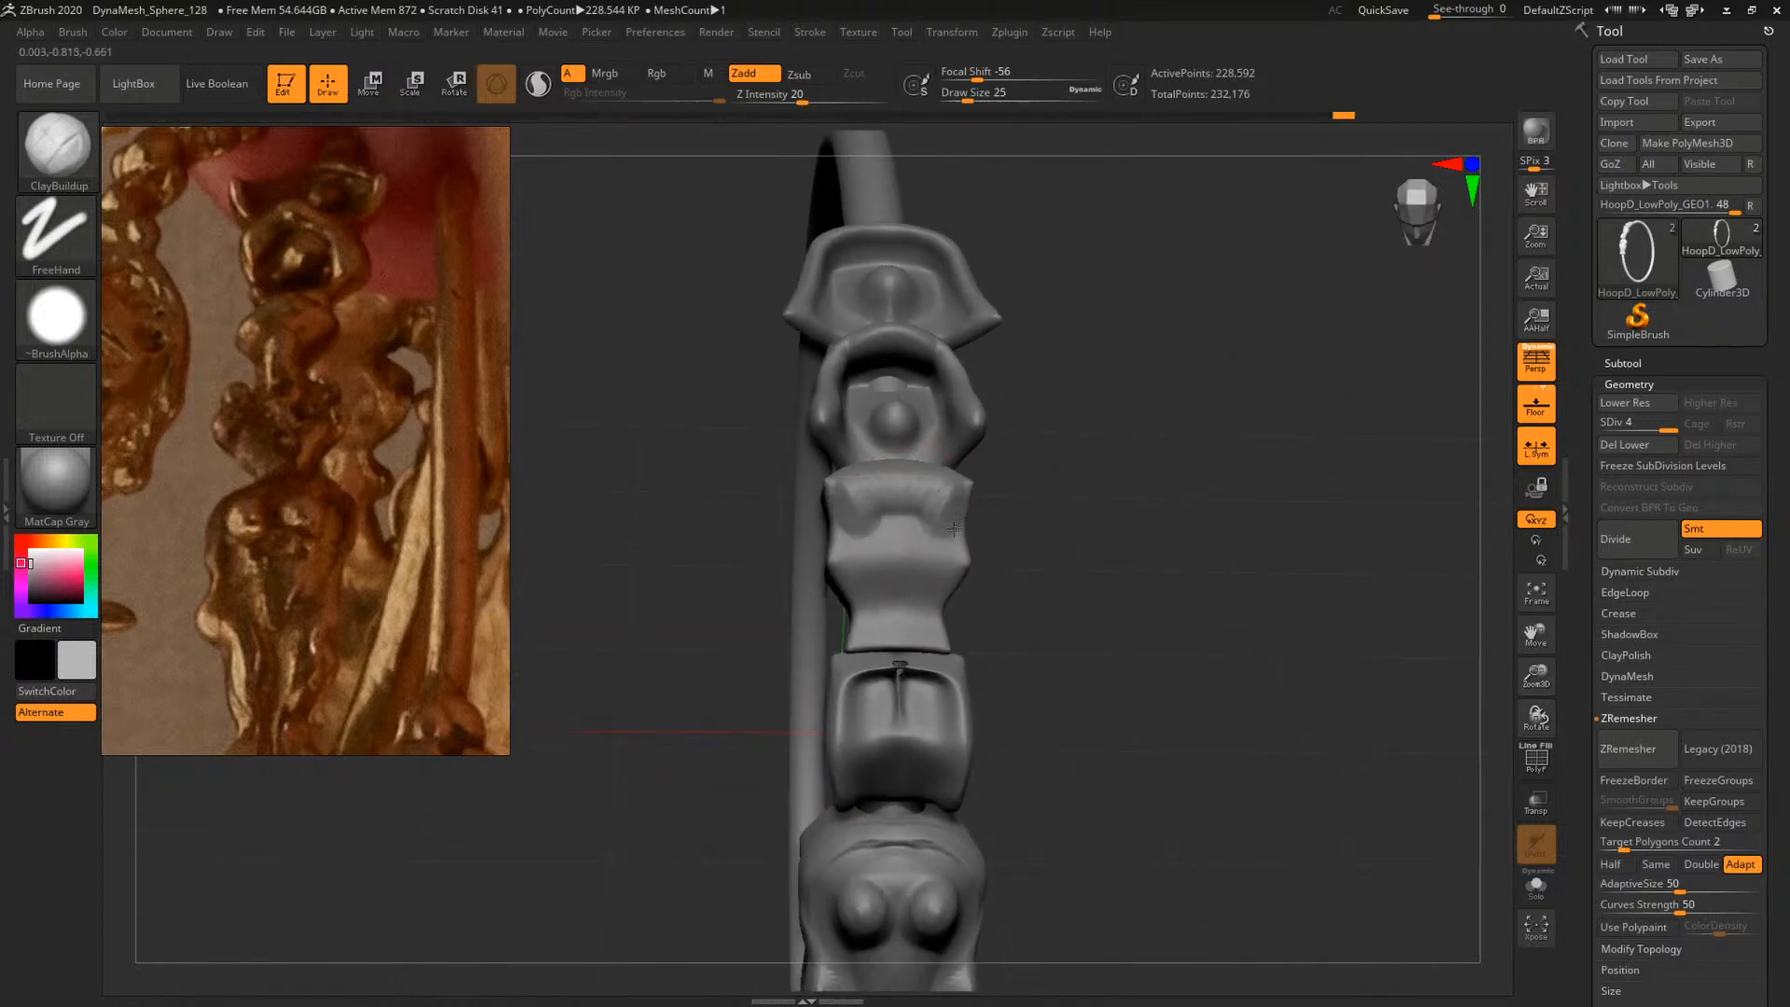
pyautogui.moveTo(953, 528); pyautogui.dragTo(946, 536)
pyautogui.moveTo(1044, 528)
pyautogui.mouseDown()
pyautogui.moveTo(993, 524)
pyautogui.moveTo(958, 556)
pyautogui.mouseUp()
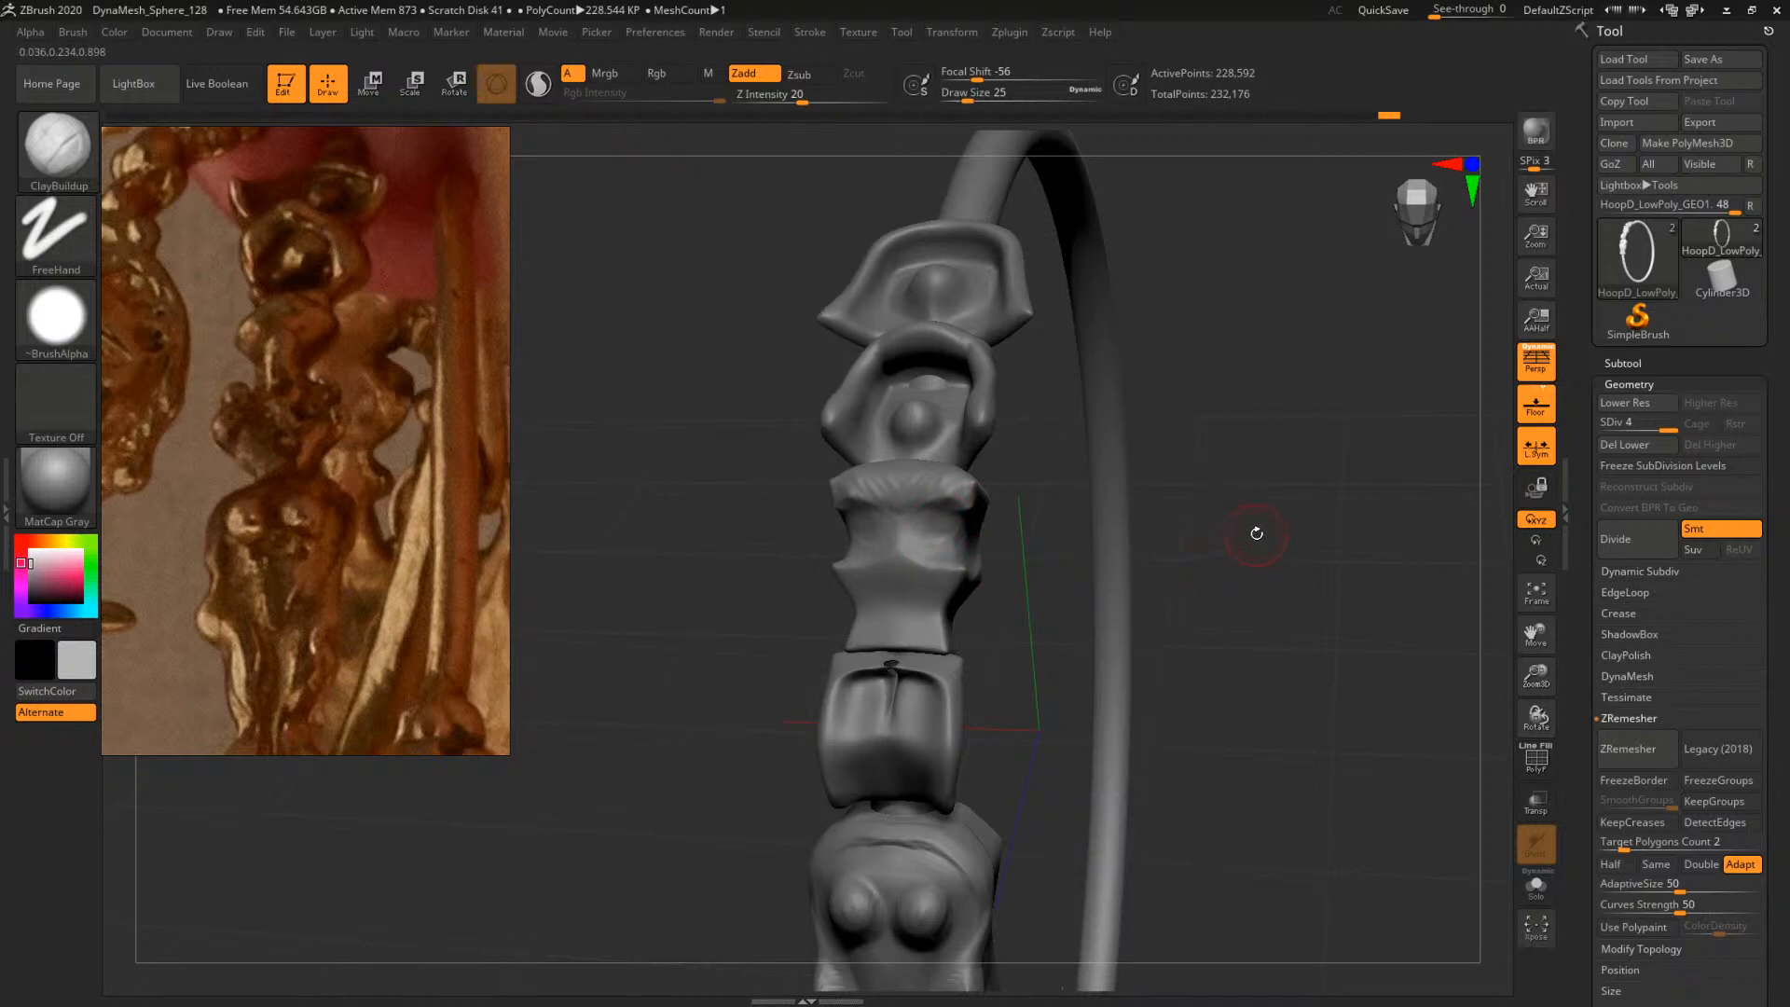
# Try to sculpt a torso and bent arms onto the waisted block with ClayBuildup at draw sizes 17 and 27
pyautogui.moveTo(1266, 483); pyautogui.dragTo(1177, 517)
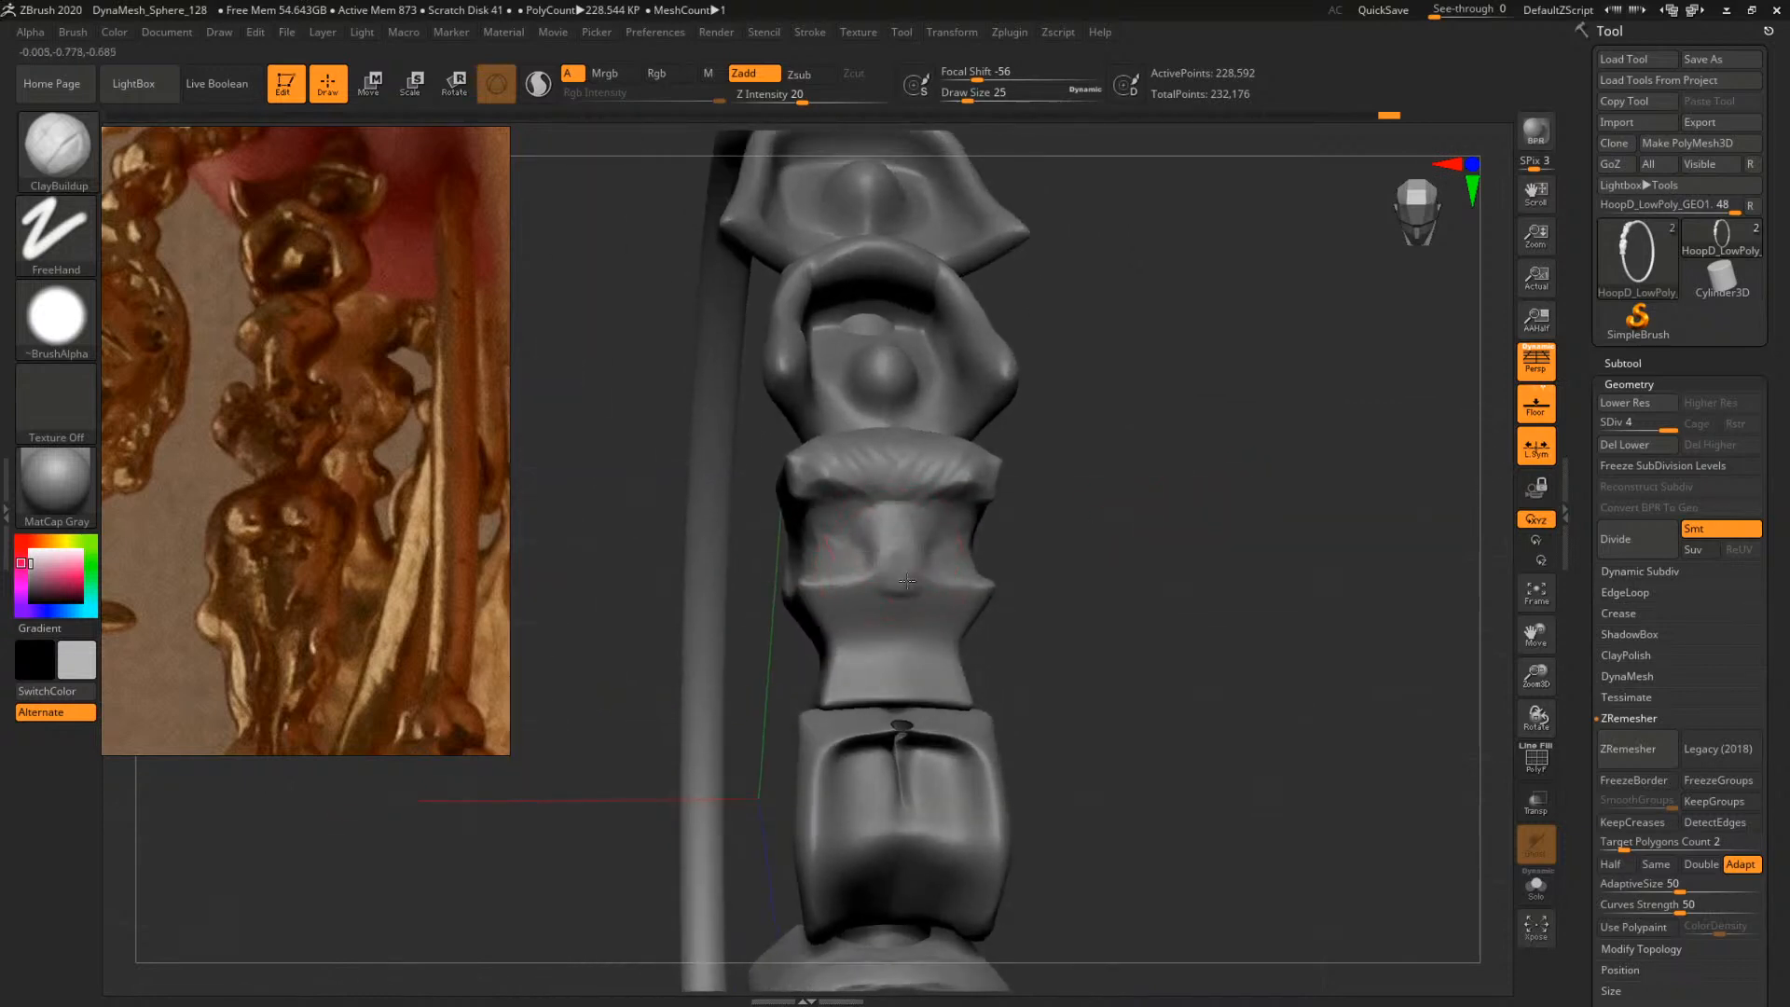
pyautogui.press('[')
pyautogui.moveTo(941, 614); pyautogui.dragTo(924, 632)
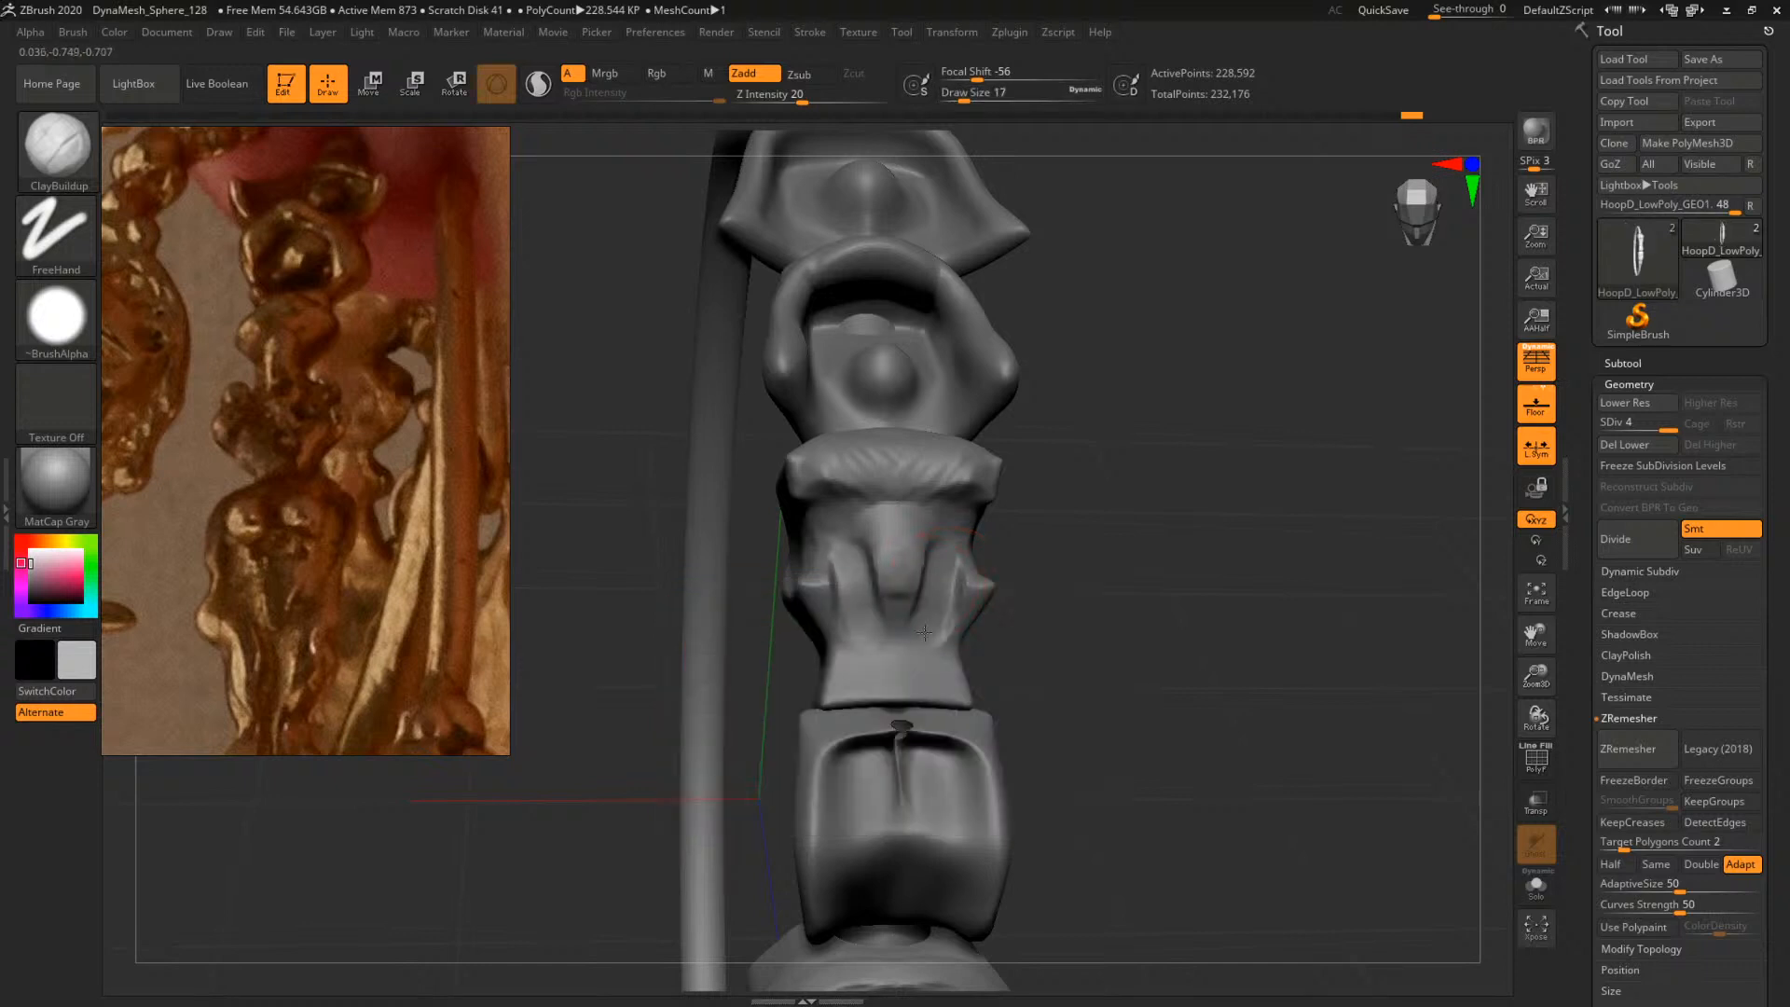
pyautogui.moveTo(1049, 553)
pyautogui.mouseDown()
pyautogui.moveTo(971, 574)
pyautogui.moveTo(982, 559)
pyautogui.moveTo(966, 623)
pyautogui.moveTo(1163, 523)
pyautogui.moveTo(1179, 607)
pyautogui.moveTo(950, 664)
pyautogui.mouseUp()
pyautogui.press('space')
pyautogui.moveTo(1054, 718)
pyautogui.keyDown('alt'); pyautogui.mouseDown()
pyautogui.moveTo(1016, 615)
pyautogui.moveTo(1222, 563)
pyautogui.moveTo(1152, 461)
pyautogui.mouseUp(); pyautogui.keyUp('alt')
pyautogui.moveTo(1153, 462); pyautogui.dragTo(1149, 537)
pyautogui.keyDown('alt'); pyautogui.moveTo(1030, 495); pyautogui.dragTo(952, 560); pyautogui.keyUp('alt')
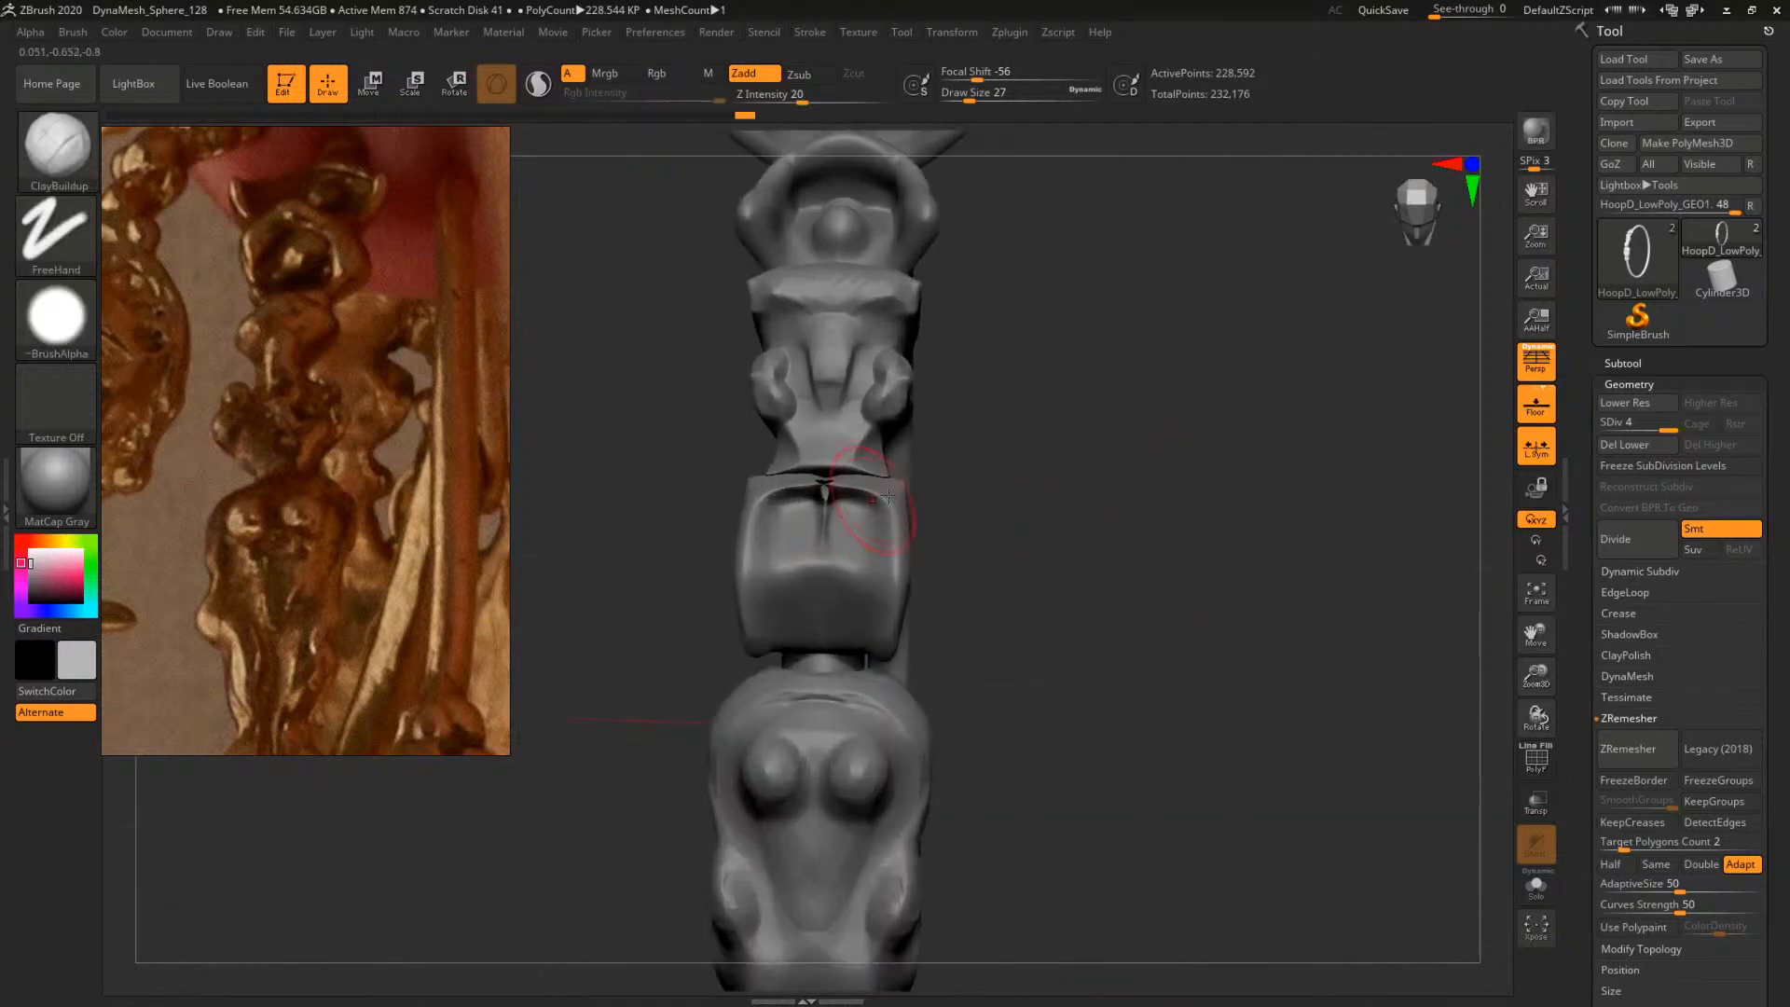
# Undo the latest torso and arm strokes on the waisted block
pyautogui.hotkey('ctrl', 'z')
pyautogui.hotkey('ctrl', 'z')
pyautogui.hotkey('ctrl', 'z')
pyautogui.hotkey('ctrl', 'z')
pyautogui.hotkey('ctrl', 'z')
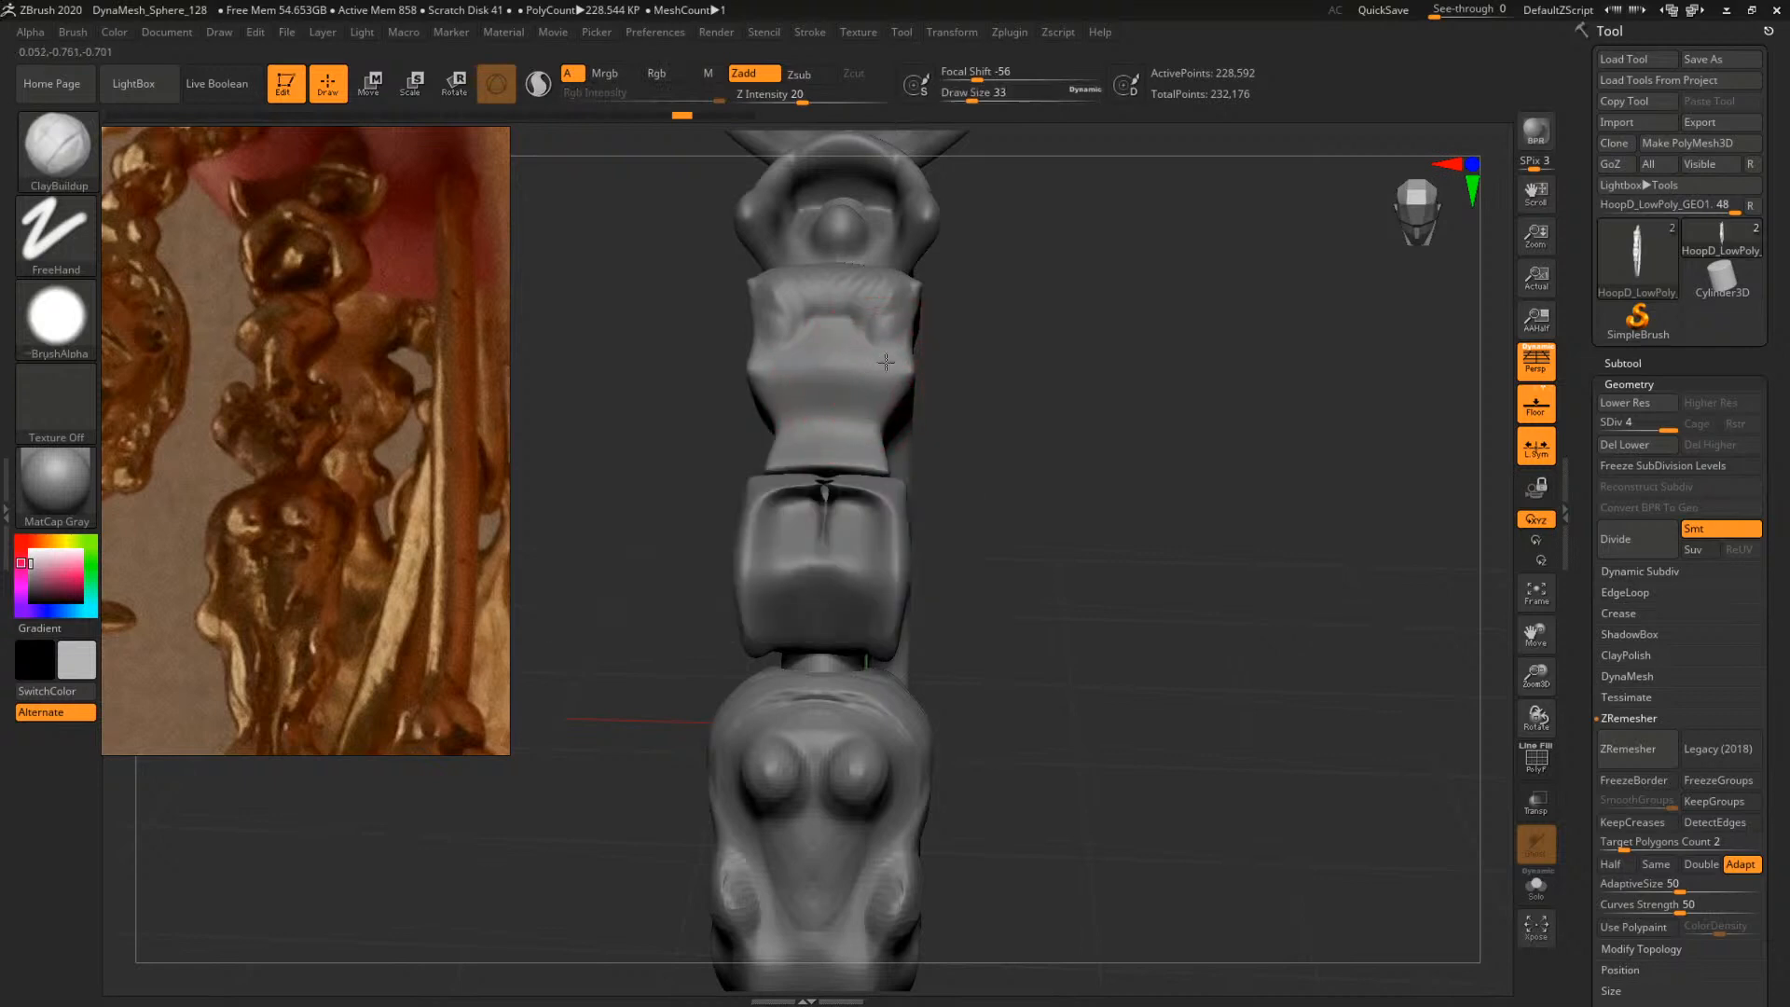
# Carve the waisted block's front and sides into a slimmer, tapered torso with ClayBuildup at draw size 33
pyautogui.moveTo(886, 361)
pyautogui.mouseDown()
pyautogui.moveTo(895, 378)
pyautogui.moveTo(872, 387)
pyautogui.mouseUp()
pyautogui.moveTo(1073, 401); pyautogui.dragTo(912, 387)
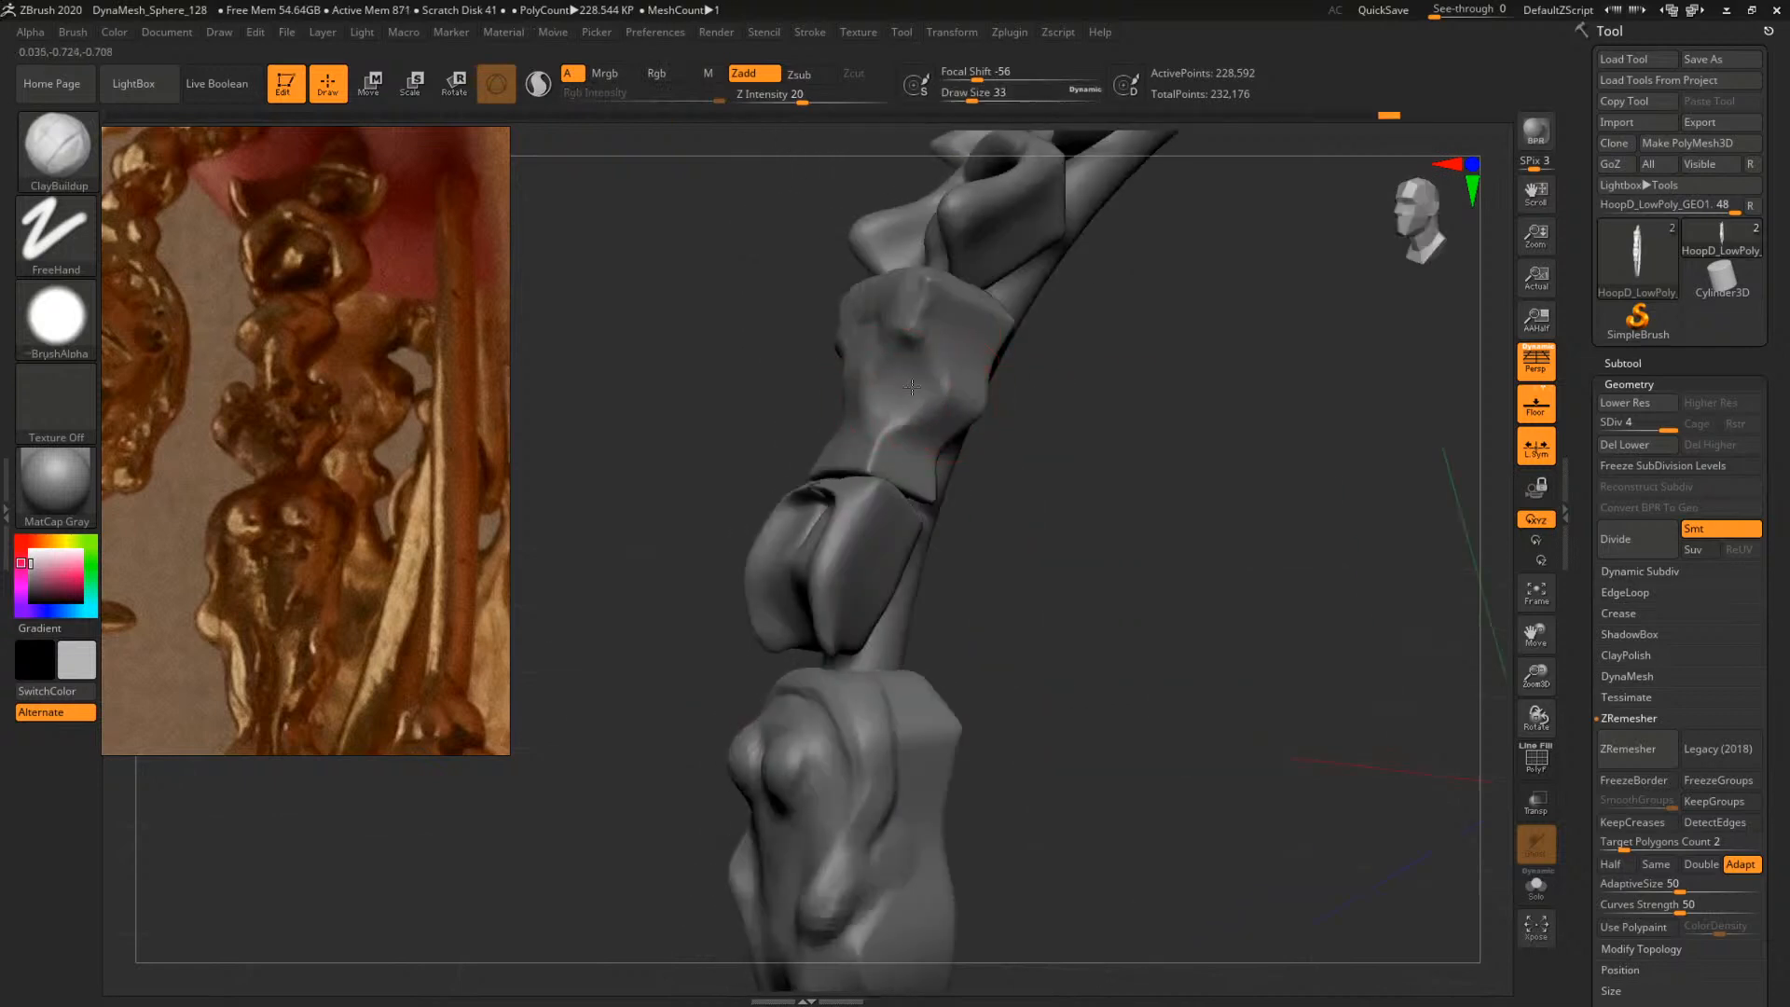
pyautogui.moveTo(1066, 427)
pyautogui.mouseDown()
pyautogui.moveTo(1115, 424)
pyautogui.moveTo(916, 433)
pyautogui.mouseUp()
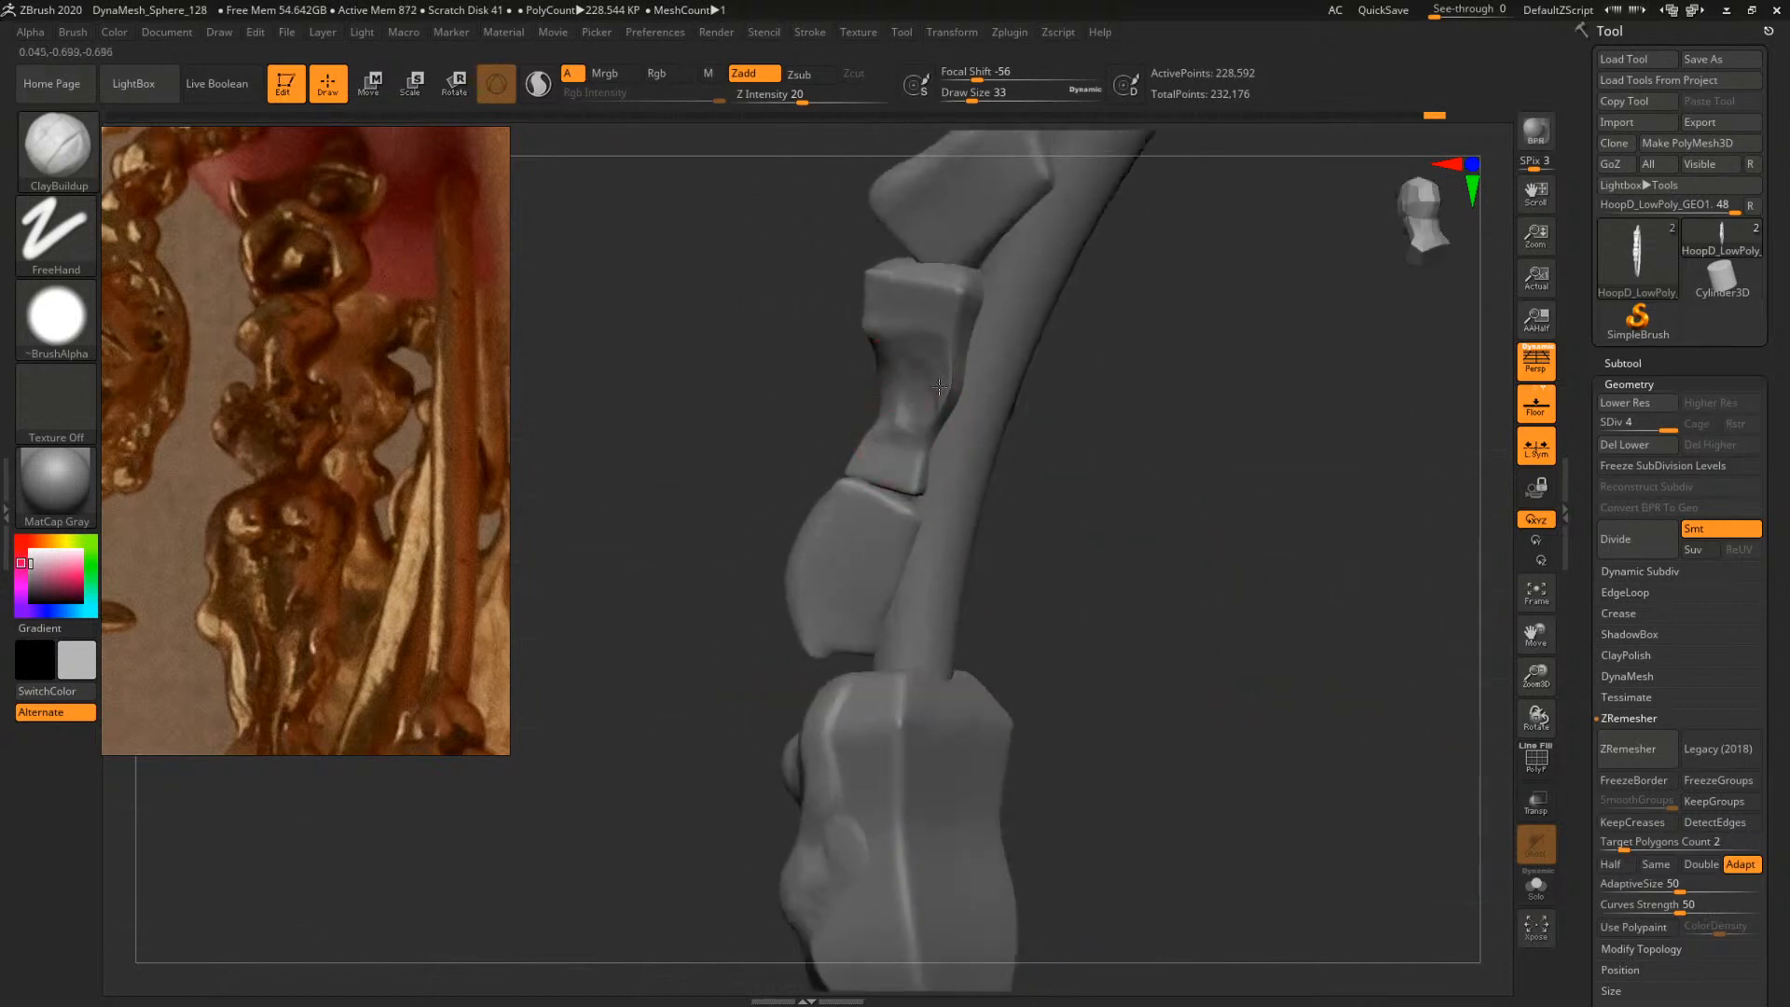
pyautogui.moveTo(1069, 392); pyautogui.dragTo(985, 526)
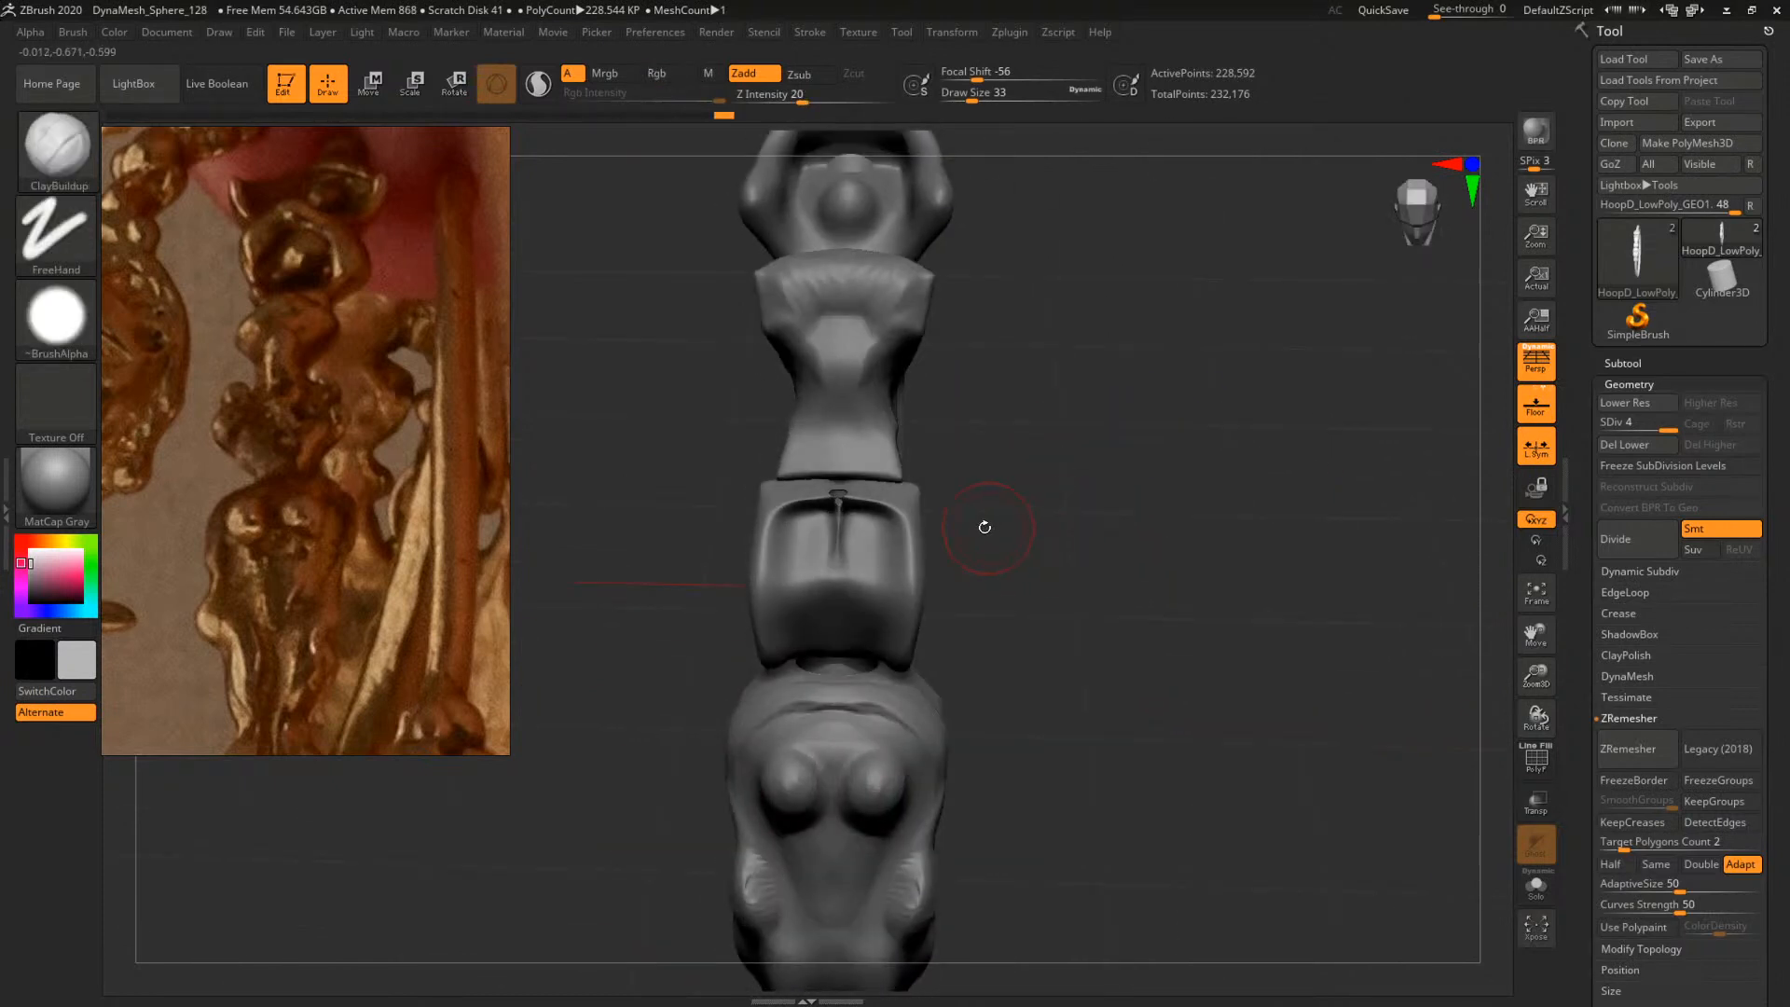
# Build up clay over the joint between the tapered torso and the grooved block below, using draw sizes 22 and 39
pyautogui.press('[')
pyautogui.press('[')
pyautogui.click(837, 492)
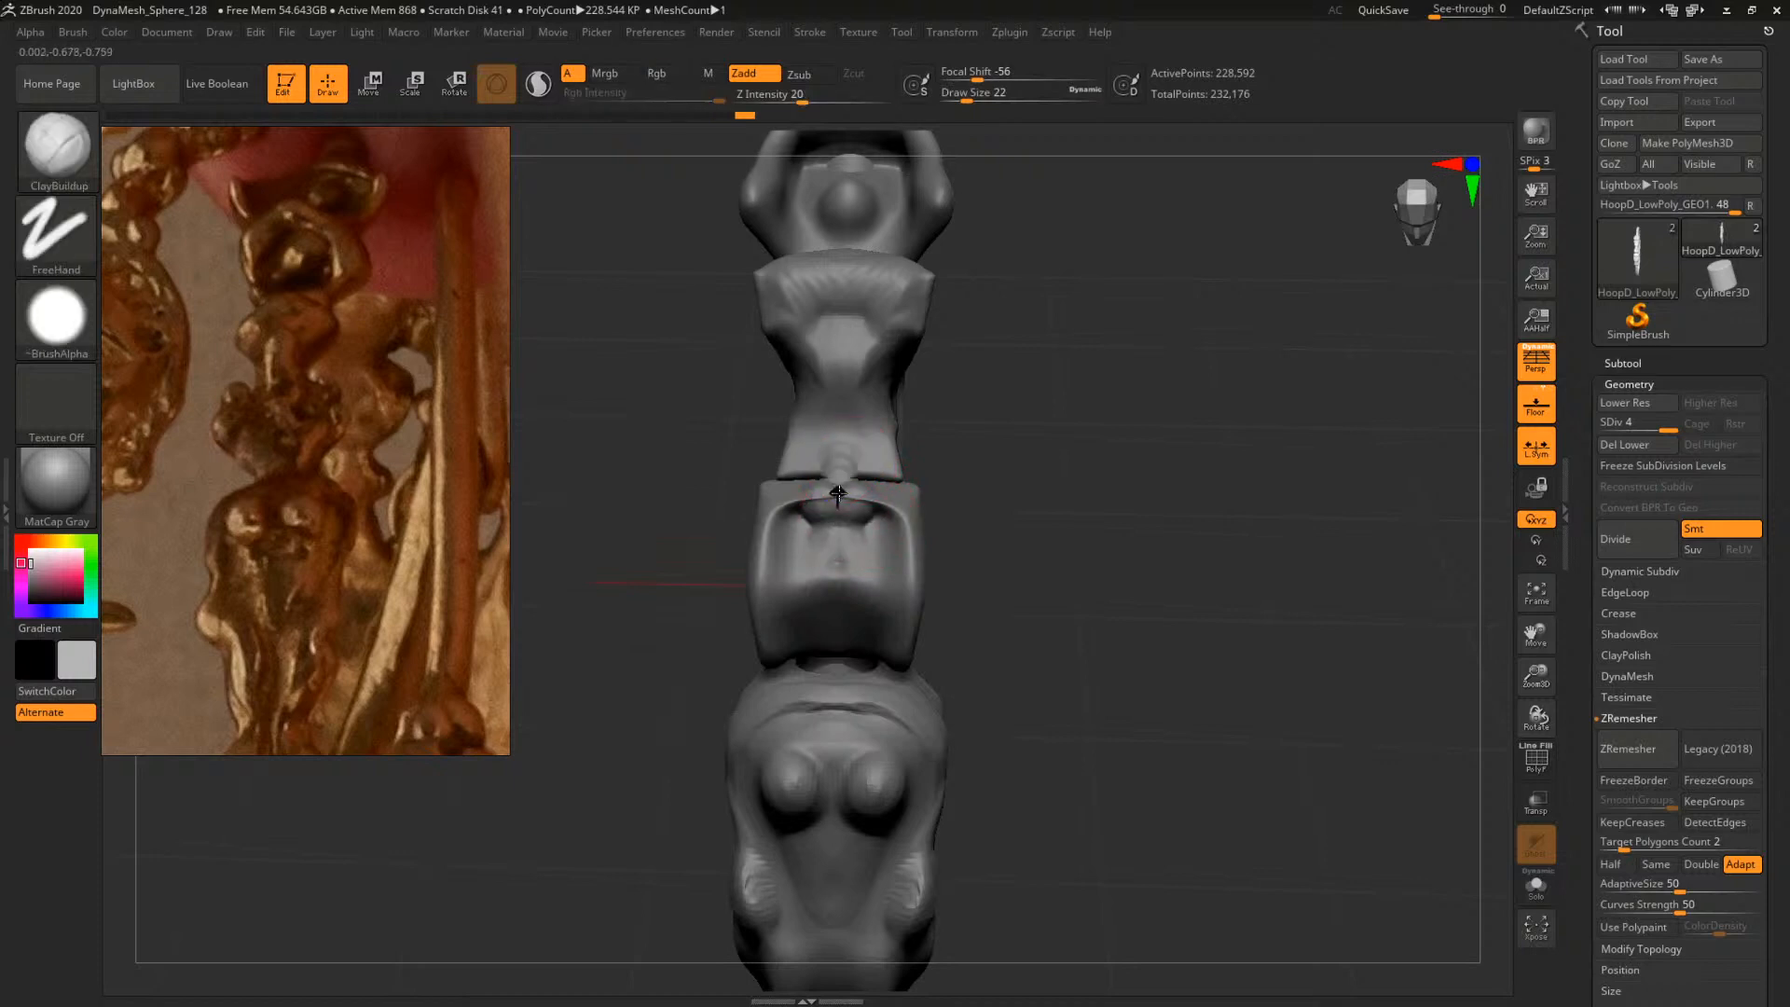
pyautogui.press(']')
pyautogui.press(']')
pyautogui.press(']')
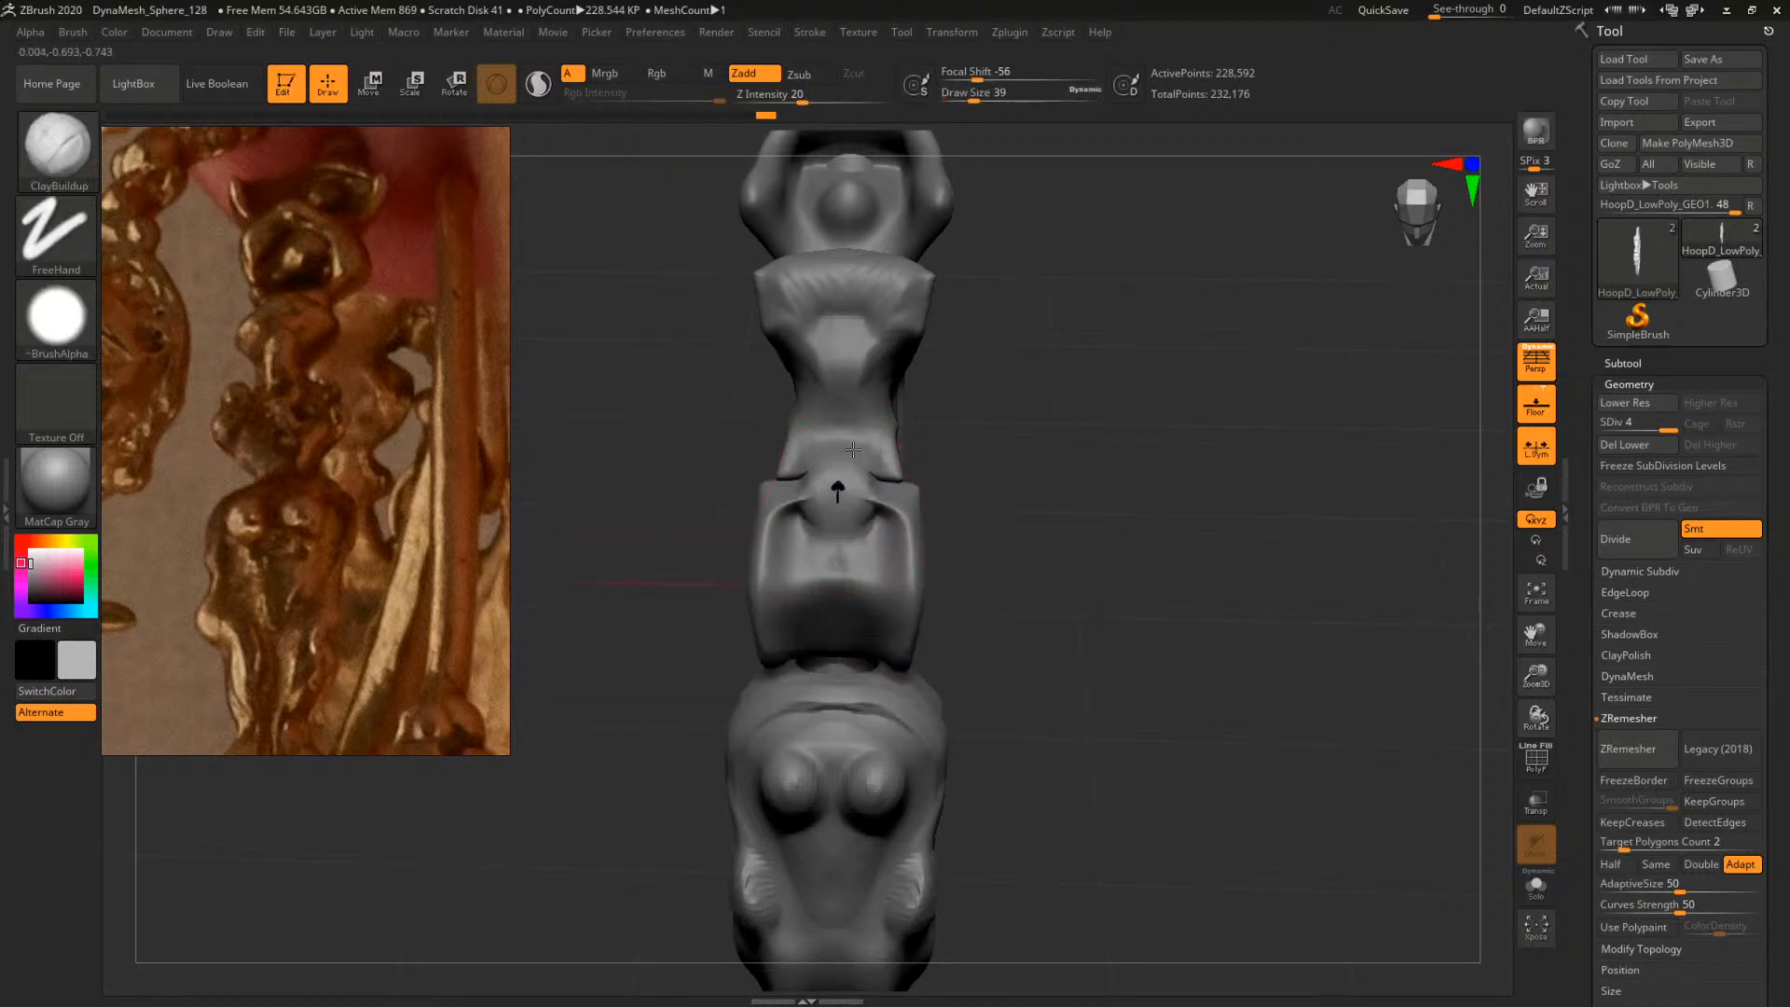
# Fill the seam and central groove at the joint at draw size 22 and check the wireframe there up close
pyautogui.moveTo(1044, 436)
pyautogui.mouseDown()
pyautogui.moveTo(1091, 416)
pyautogui.moveTo(1122, 431)
pyautogui.moveTo(947, 428)
pyautogui.moveTo(1039, 425)
pyautogui.moveTo(1025, 415)
pyautogui.moveTo(1245, 580)
pyautogui.moveTo(1094, 507)
pyautogui.mouseUp()
pyautogui.press('space')
pyautogui.click(817, 518)
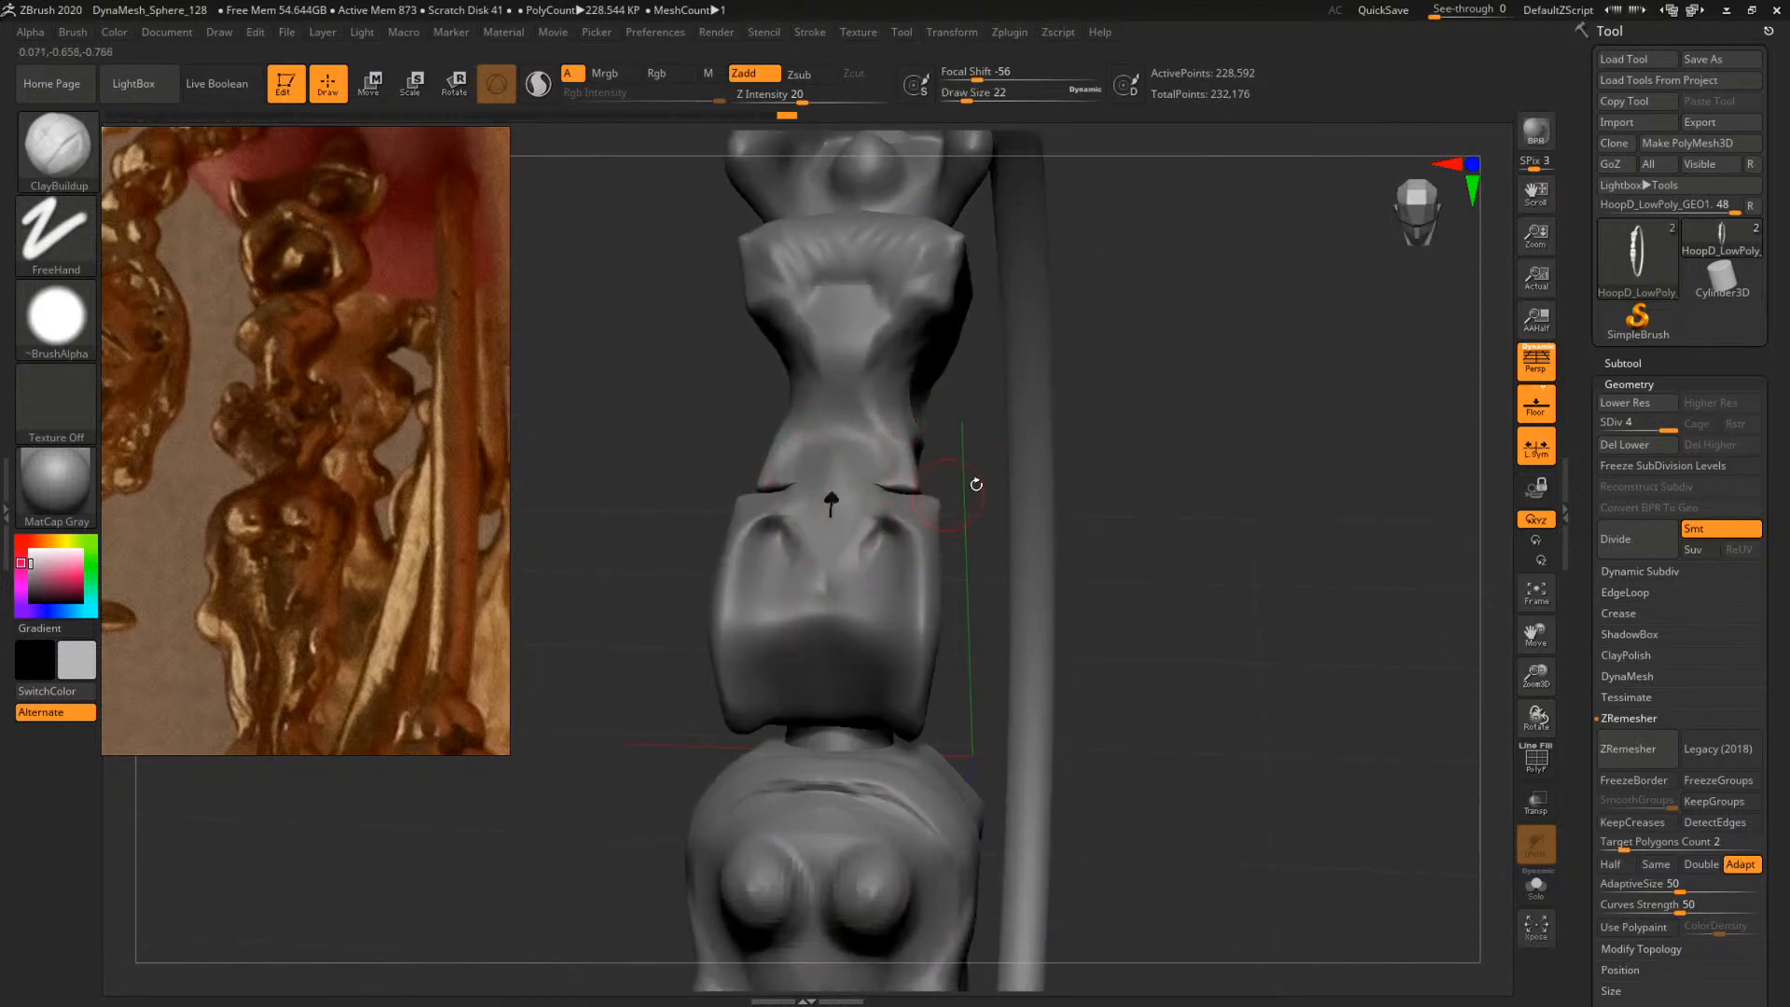
pyautogui.keyDown('alt'); pyautogui.moveTo(975, 484); pyautogui.dragTo(1308, 497); pyautogui.keyUp('alt')
pyautogui.moveTo(1121, 520)
pyautogui.mouseDown()
pyautogui.moveTo(1072, 565)
pyautogui.moveTo(1242, 563)
pyautogui.moveTo(1306, 364)
pyautogui.moveTo(1341, 384)
pyautogui.moveTo(1359, 572)
pyautogui.mouseUp()
pyautogui.hotkey('shift', 'f')
pyautogui.hotkey('shift', 'f')
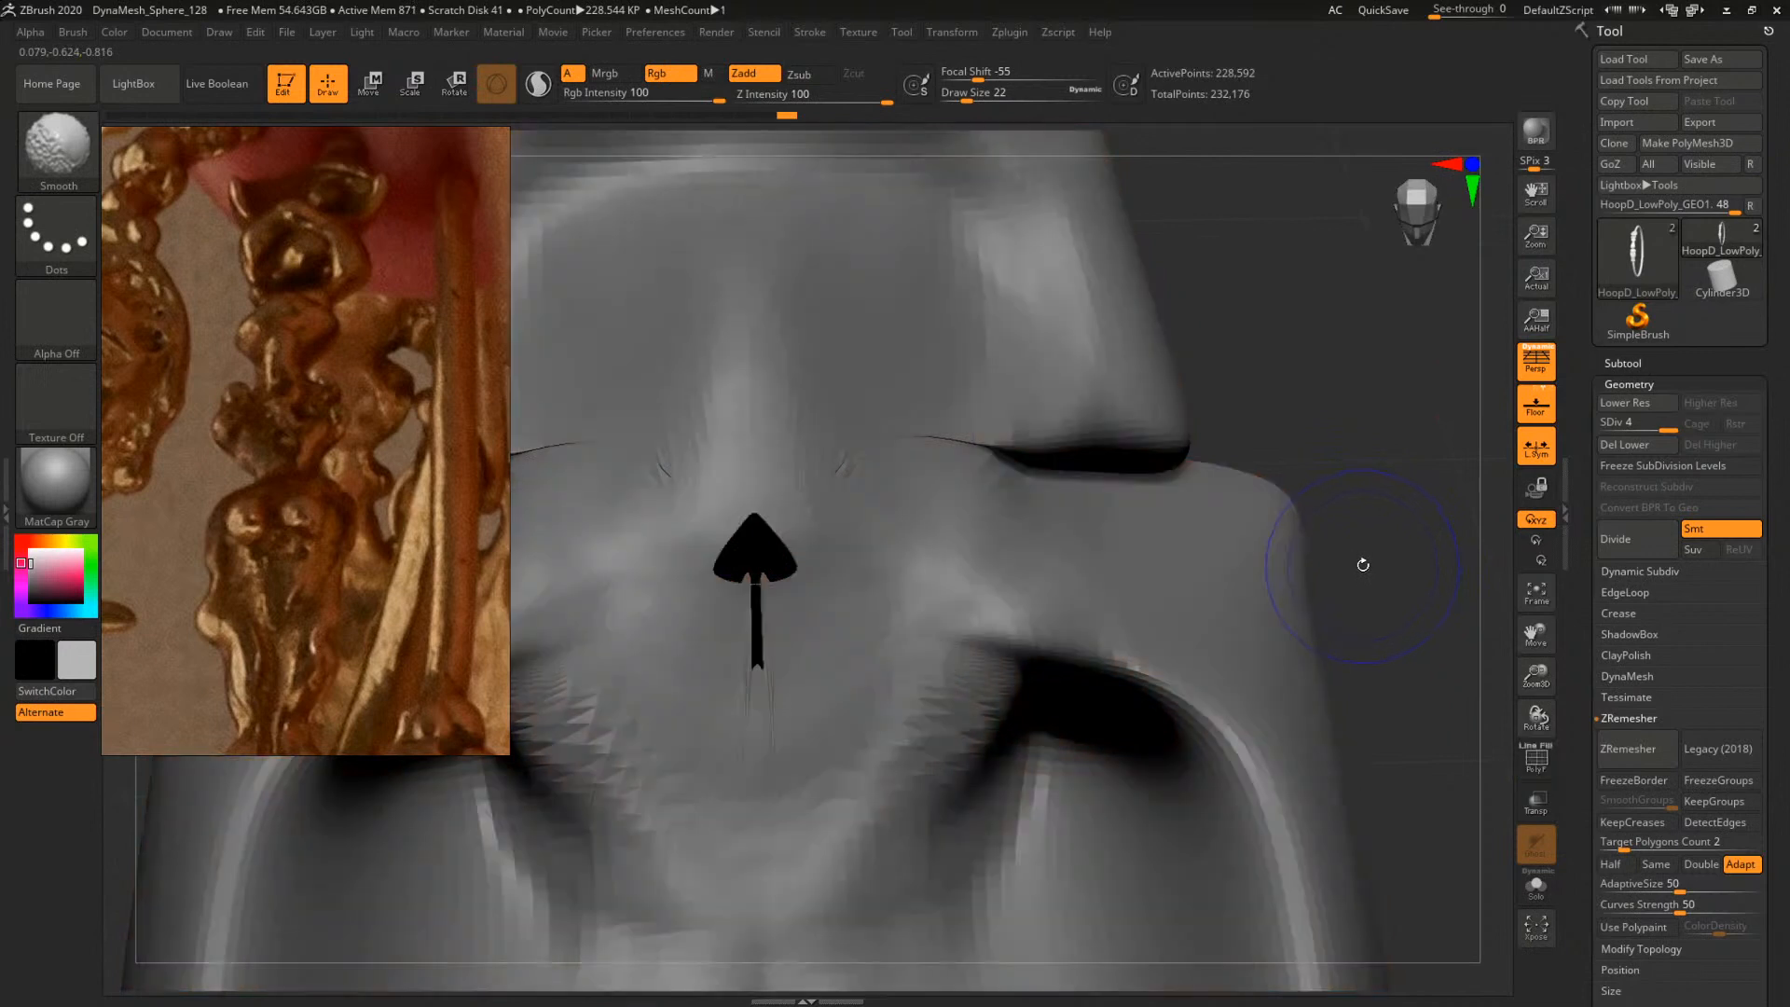
# Rework and smooth the surface around the arrow-shaped hole at the joint between the blocks at draw size 7
pyautogui.press('space')
pyautogui.moveTo(783, 597); pyautogui.dragTo(760, 606)
pyautogui.press('space')
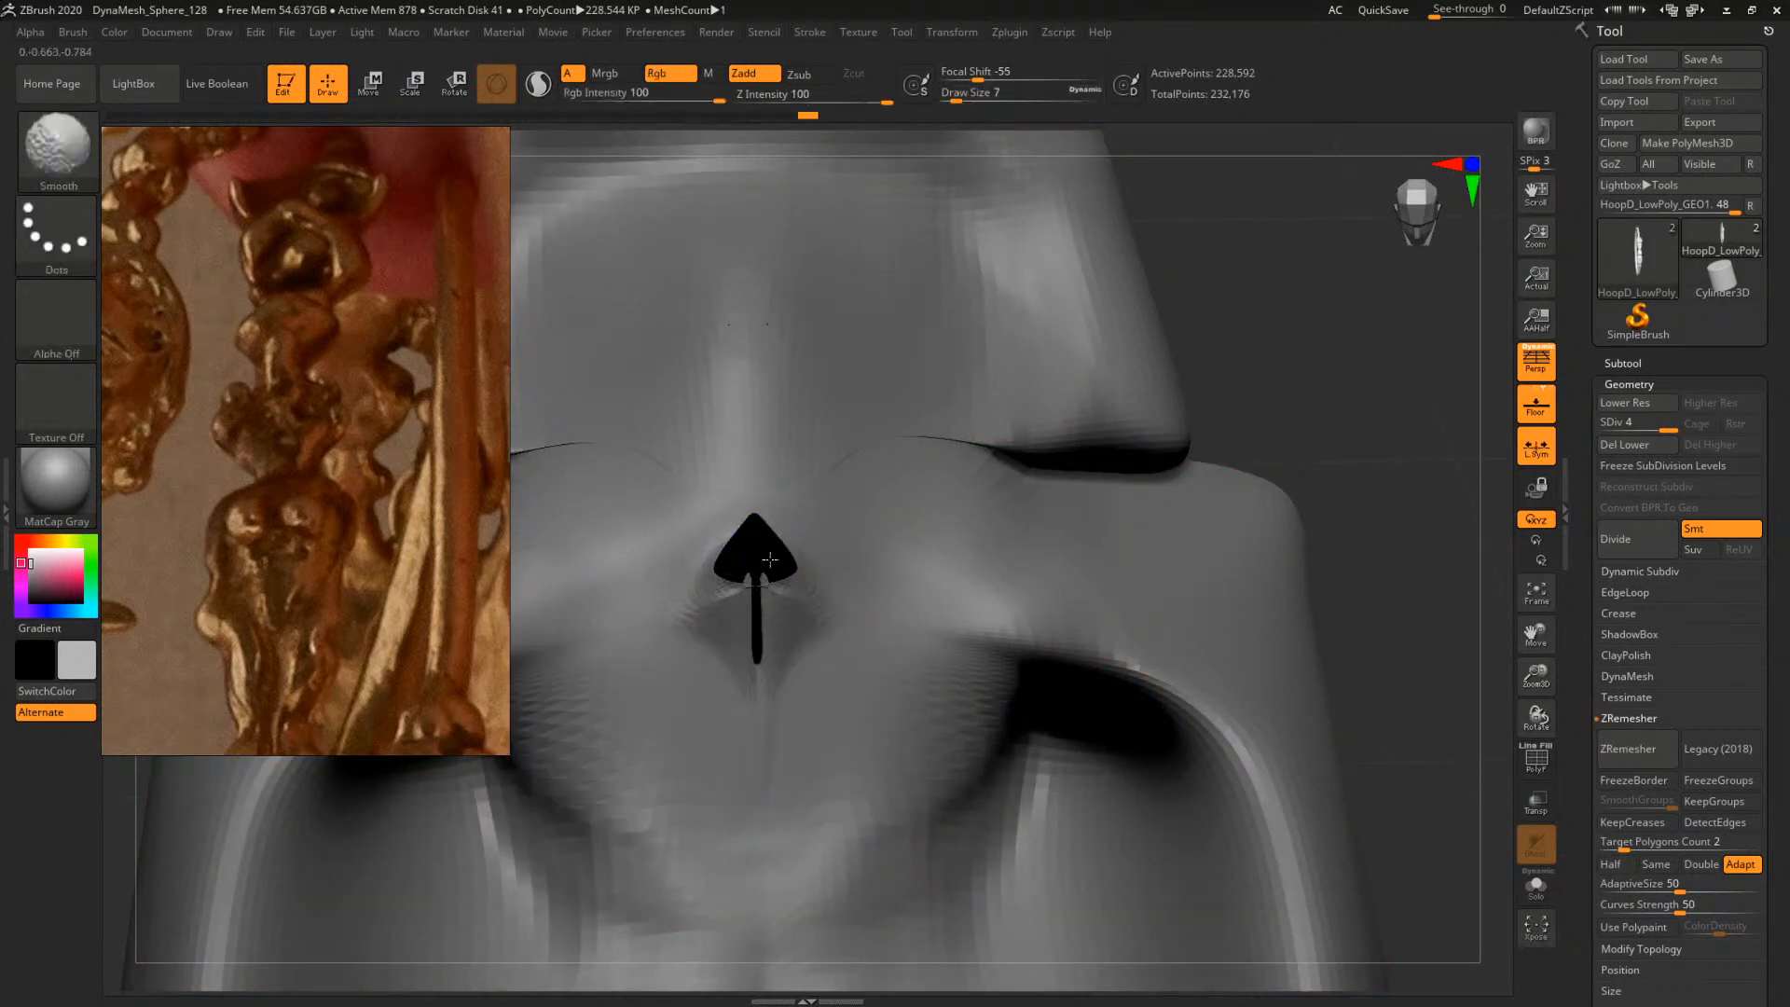
pyautogui.keyDown('alt'); pyautogui.moveTo(1328, 443); pyautogui.dragTo(1202, 508); pyautogui.keyUp('alt')
pyautogui.moveTo(1305, 454)
pyautogui.keyDown('alt'); pyautogui.mouseDown()
pyautogui.moveTo(1351, 472)
pyautogui.moveTo(1191, 500)
pyautogui.mouseUp(); pyautogui.keyUp('alt')
# Build rounded knobs on the lower block's upper corners and carve the creases beside them with ClayBuildup at draw size 20
pyautogui.press('space')
pyautogui.moveTo(990, 458)
pyautogui.mouseDown()
pyautogui.moveTo(1014, 456)
pyautogui.moveTo(1001, 438)
pyautogui.moveTo(1008, 459)
pyautogui.moveTo(977, 496)
pyautogui.mouseUp()
pyautogui.press('space')
pyautogui.moveTo(1240, 478)
pyautogui.mouseDown()
pyautogui.moveTo(1072, 469)
pyautogui.moveTo(1017, 439)
pyautogui.moveTo(1082, 439)
pyautogui.mouseUp()
pyautogui.press('space')
pyautogui.press('space')
pyautogui.moveTo(1091, 417)
pyautogui.mouseDown()
pyautogui.moveTo(1107, 464)
pyautogui.moveTo(1094, 448)
pyautogui.mouseUp()
pyautogui.moveTo(1287, 446); pyautogui.dragTo(1324, 460)
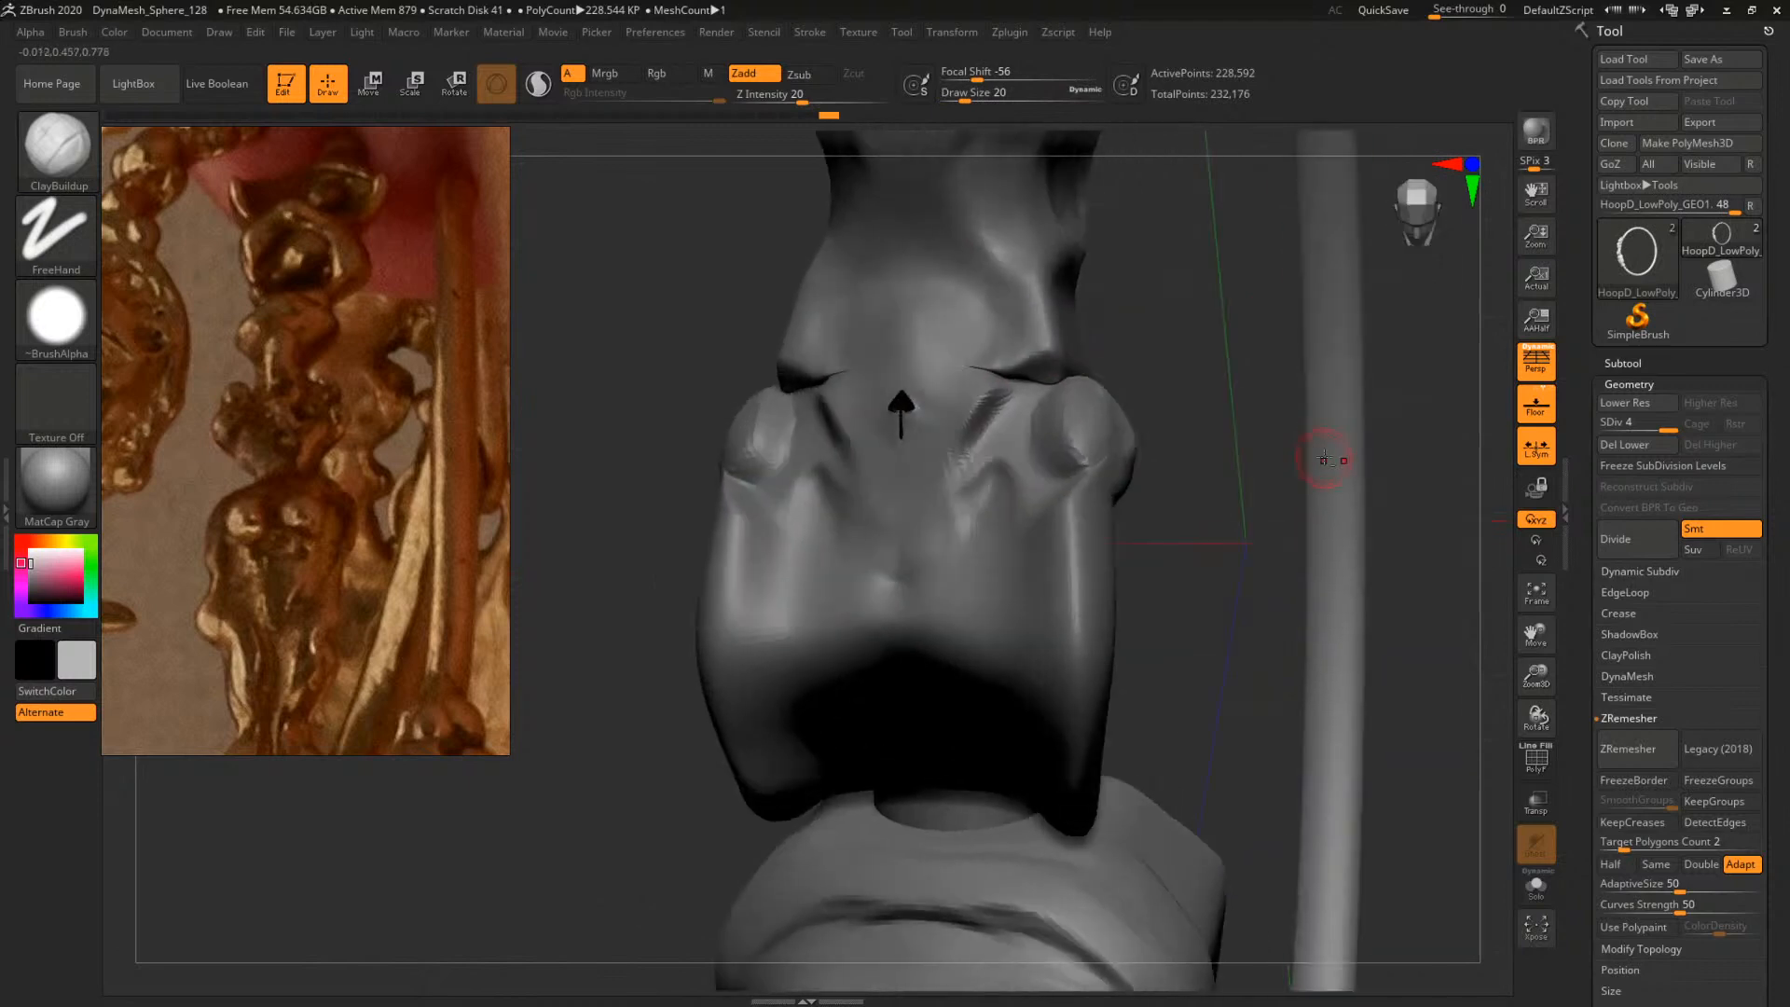
# Isolate the ornamental figures from a side view of the hoop, hiding the rest of the ring
pyautogui.moveTo(1242, 512)
pyautogui.keyDown('alt'); pyautogui.mouseDown()
pyautogui.moveTo(1159, 535)
pyautogui.moveTo(1140, 532)
pyautogui.moveTo(1178, 531)
pyautogui.moveTo(910, 504)
pyautogui.moveTo(971, 531)
pyautogui.moveTo(899, 519)
pyautogui.moveTo(795, 395)
pyautogui.mouseUp(); pyautogui.keyUp('alt')
pyautogui.hotkey('ctrl', 'shift')
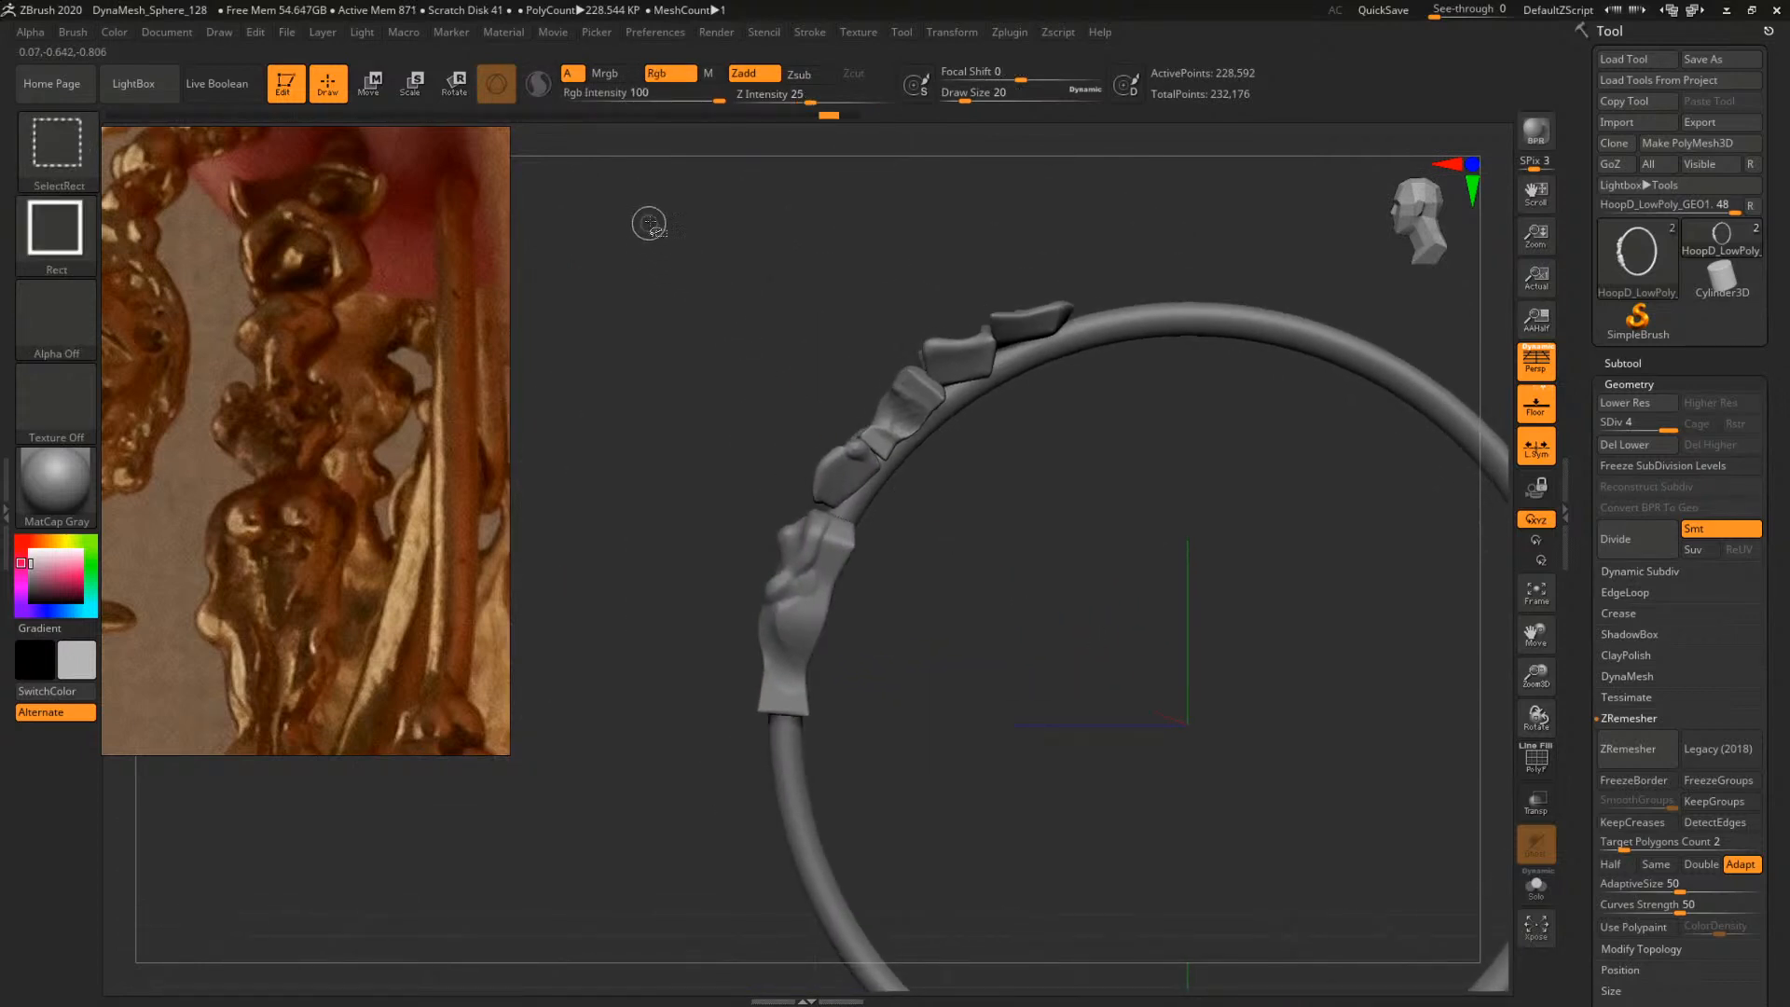
pyautogui.keyDown('ctrl'); pyautogui.keyDown('shift'); pyautogui.moveTo(652, 220); pyautogui.dragTo(1184, 815); pyautogui.keyUp('shift'); pyautogui.keyUp('ctrl')
# Sculpt the side edge below the tapered block's corner knob with ClayBuildup at draw size 9
pyautogui.moveTo(1103, 595); pyautogui.dragTo(1185, 599)
pyautogui.moveTo(1186, 599)
pyautogui.keyDown('alt'); pyautogui.mouseDown()
pyautogui.moveTo(1175, 624)
pyautogui.moveTo(1053, 467)
pyautogui.moveTo(1113, 625)
pyautogui.mouseUp(); pyautogui.keyUp('alt')
pyautogui.moveTo(901, 510)
pyautogui.keyDown('alt'); pyautogui.mouseDown()
pyautogui.moveTo(999, 619)
pyautogui.moveTo(1023, 612)
pyautogui.moveTo(1072, 736)
pyautogui.mouseUp(); pyautogui.keyUp('alt')
pyautogui.press('space')
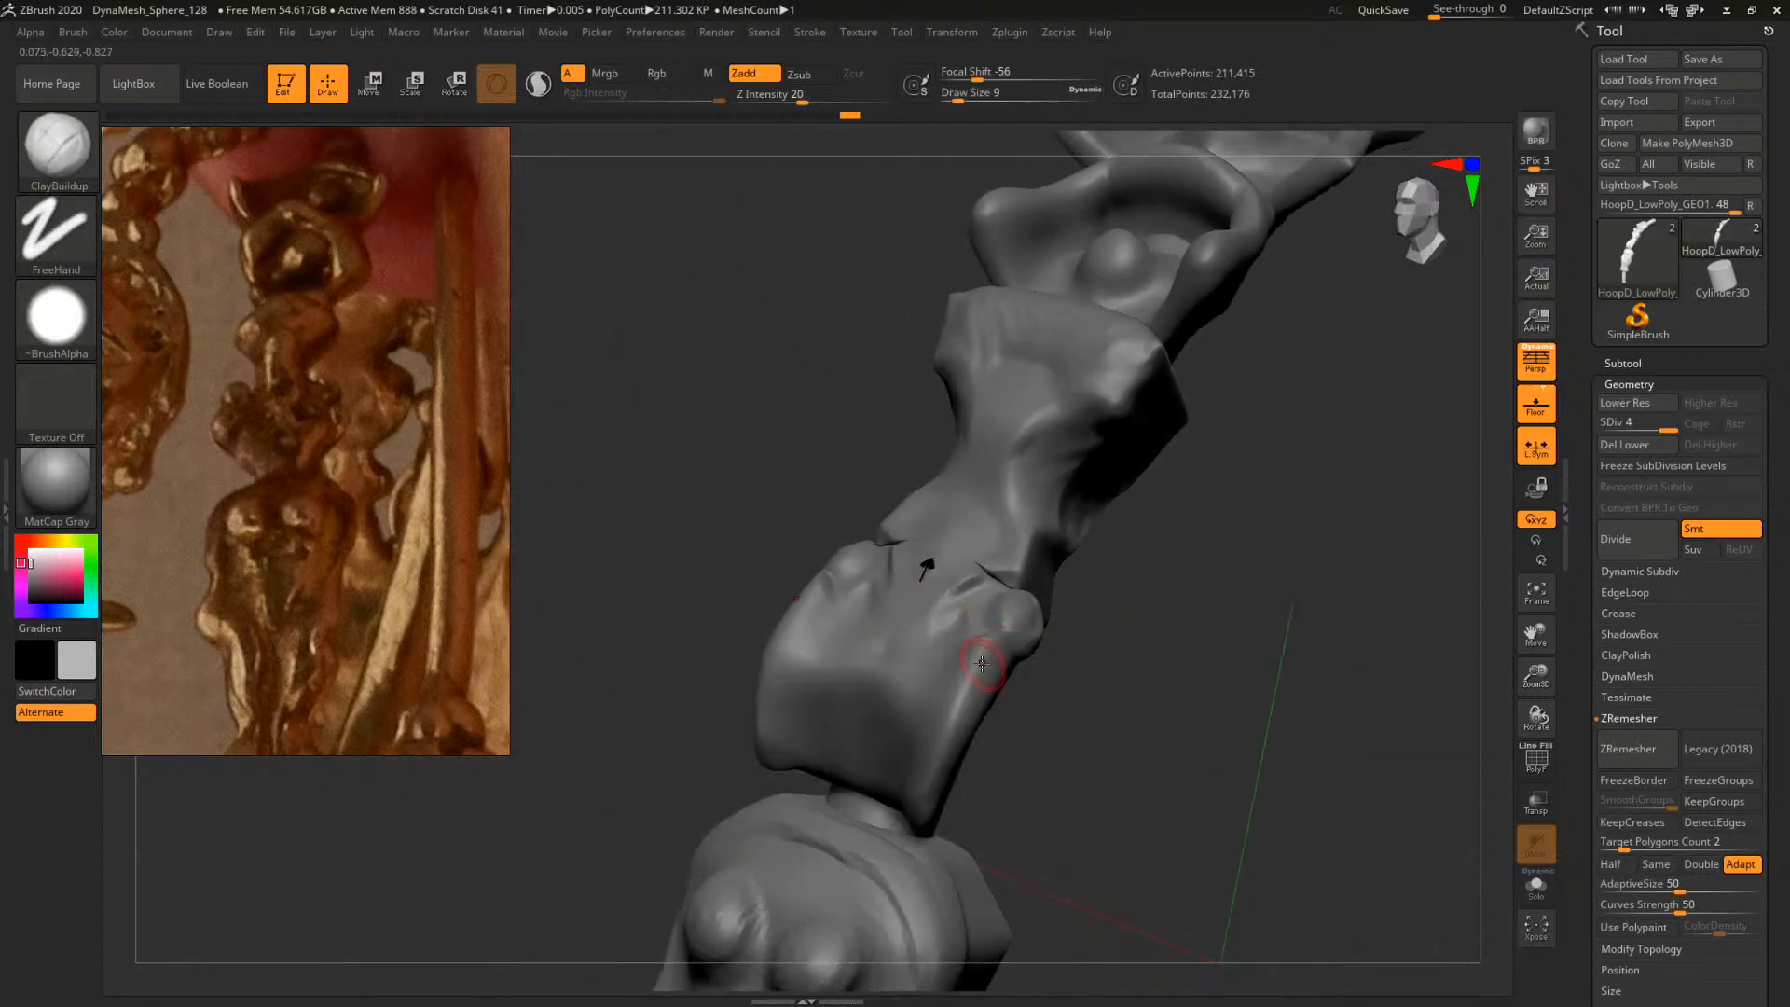
pyautogui.press('space')
pyautogui.press('space')
pyautogui.moveTo(965, 696); pyautogui.dragTo(935, 799)
pyautogui.press('space')
# Add a second small knob below the corner knob on the tapered block's side with ClayBuildup at draw size 12
pyautogui.moveTo(1046, 728); pyautogui.dragTo(987, 671)
pyautogui.press('space')
pyautogui.press('space')
pyautogui.click(1002, 663)
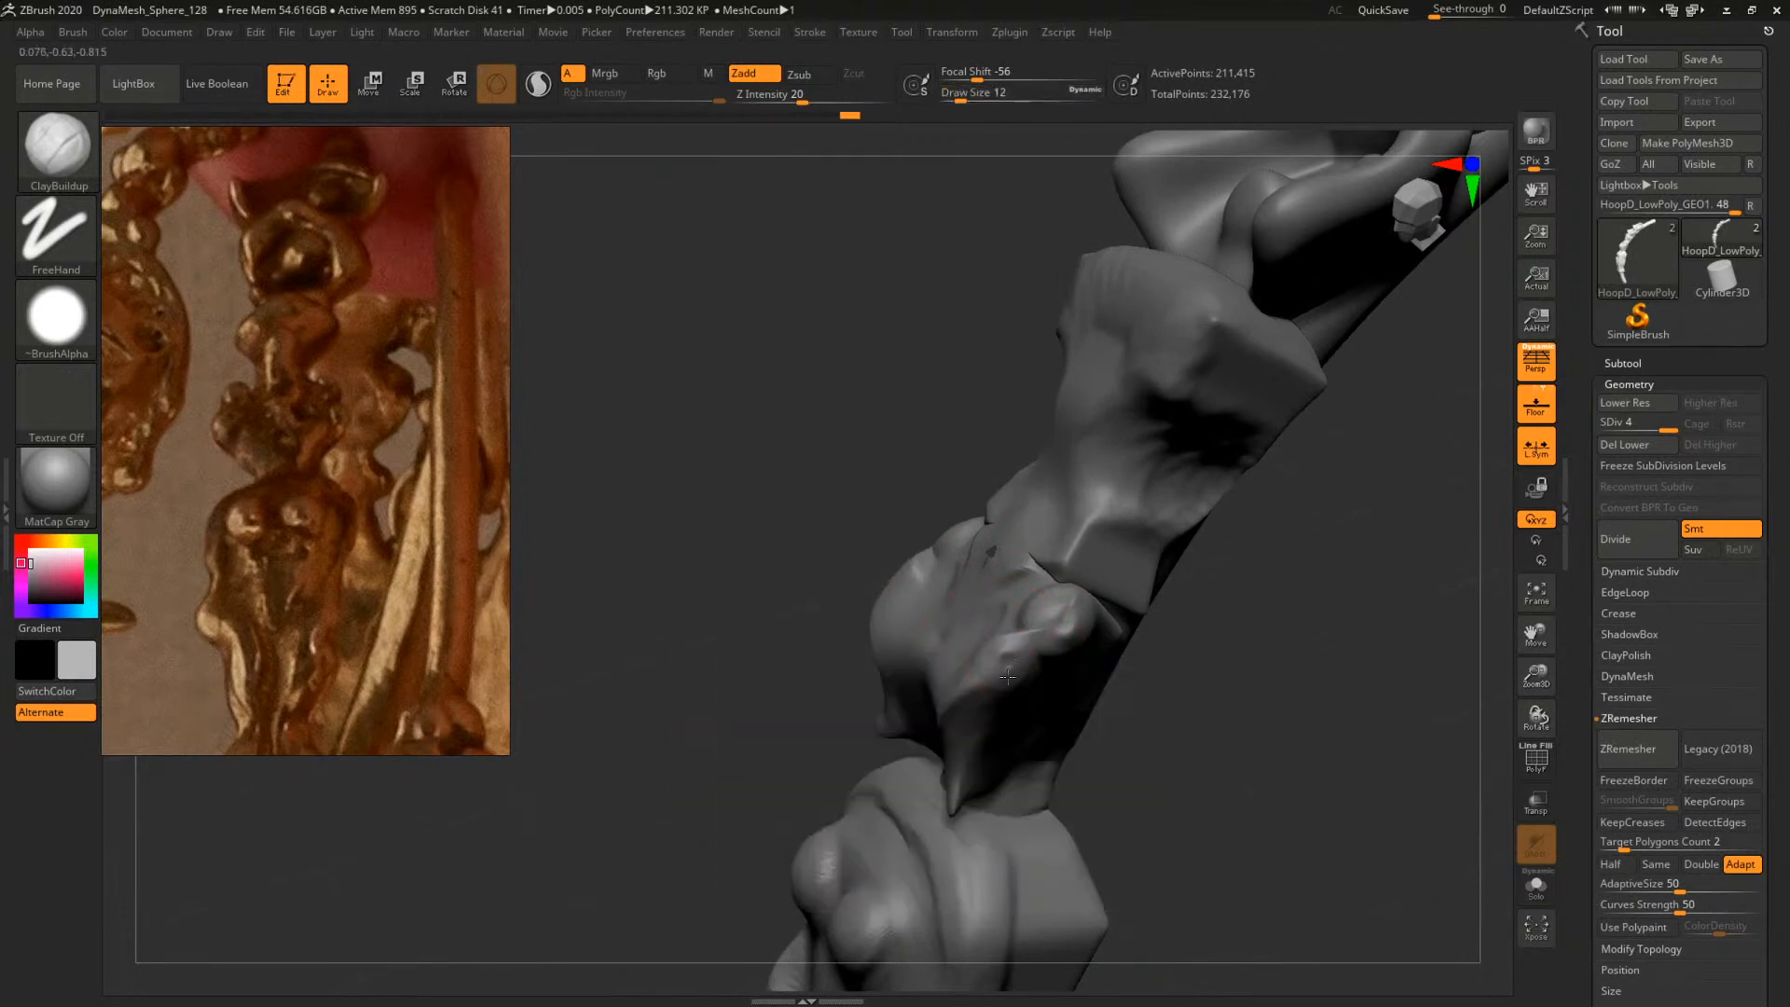
pyautogui.moveTo(1142, 746); pyautogui.dragTo(1080, 687)
pyautogui.moveTo(1005, 572)
pyautogui.keyDown('alt'); pyautogui.mouseDown()
pyautogui.moveTo(1081, 575)
pyautogui.moveTo(1110, 527)
pyautogui.mouseUp(); pyautogui.keyUp('alt')
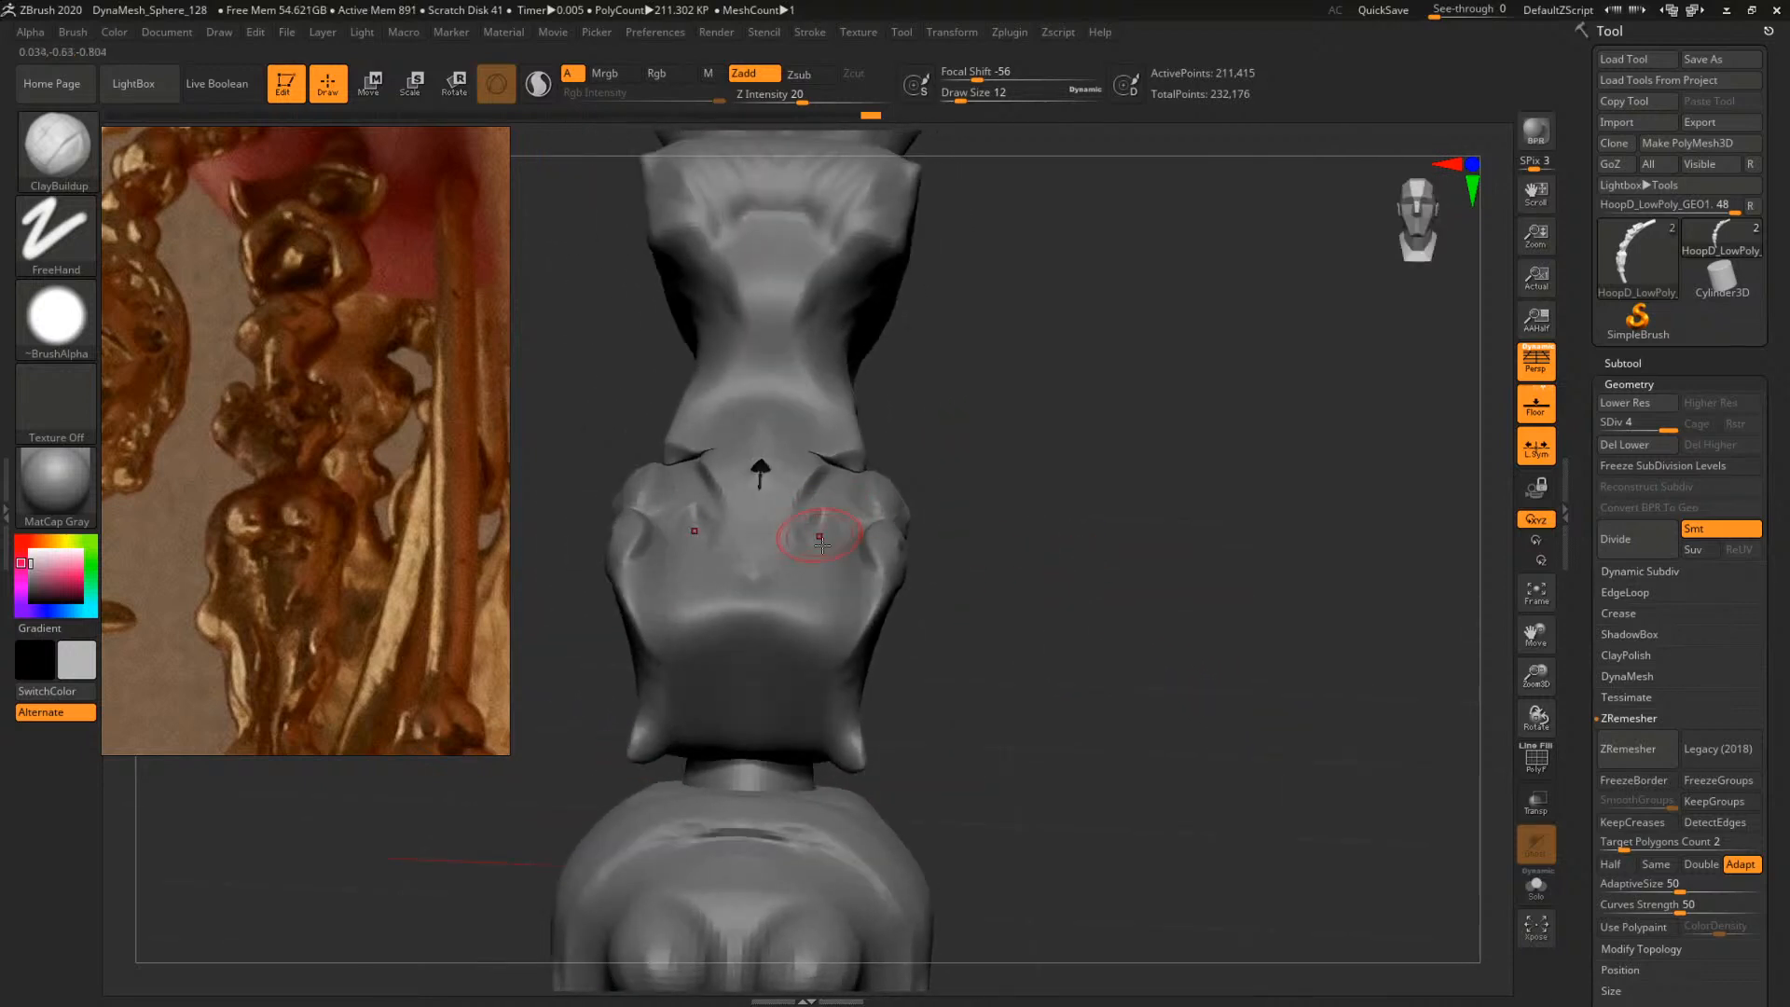
# Shape the tapered block's lower front and side edges with ClayBuildup at draw size 23
pyautogui.press('space')
pyautogui.moveTo(844, 545); pyautogui.dragTo(855, 547)
pyautogui.press('space')
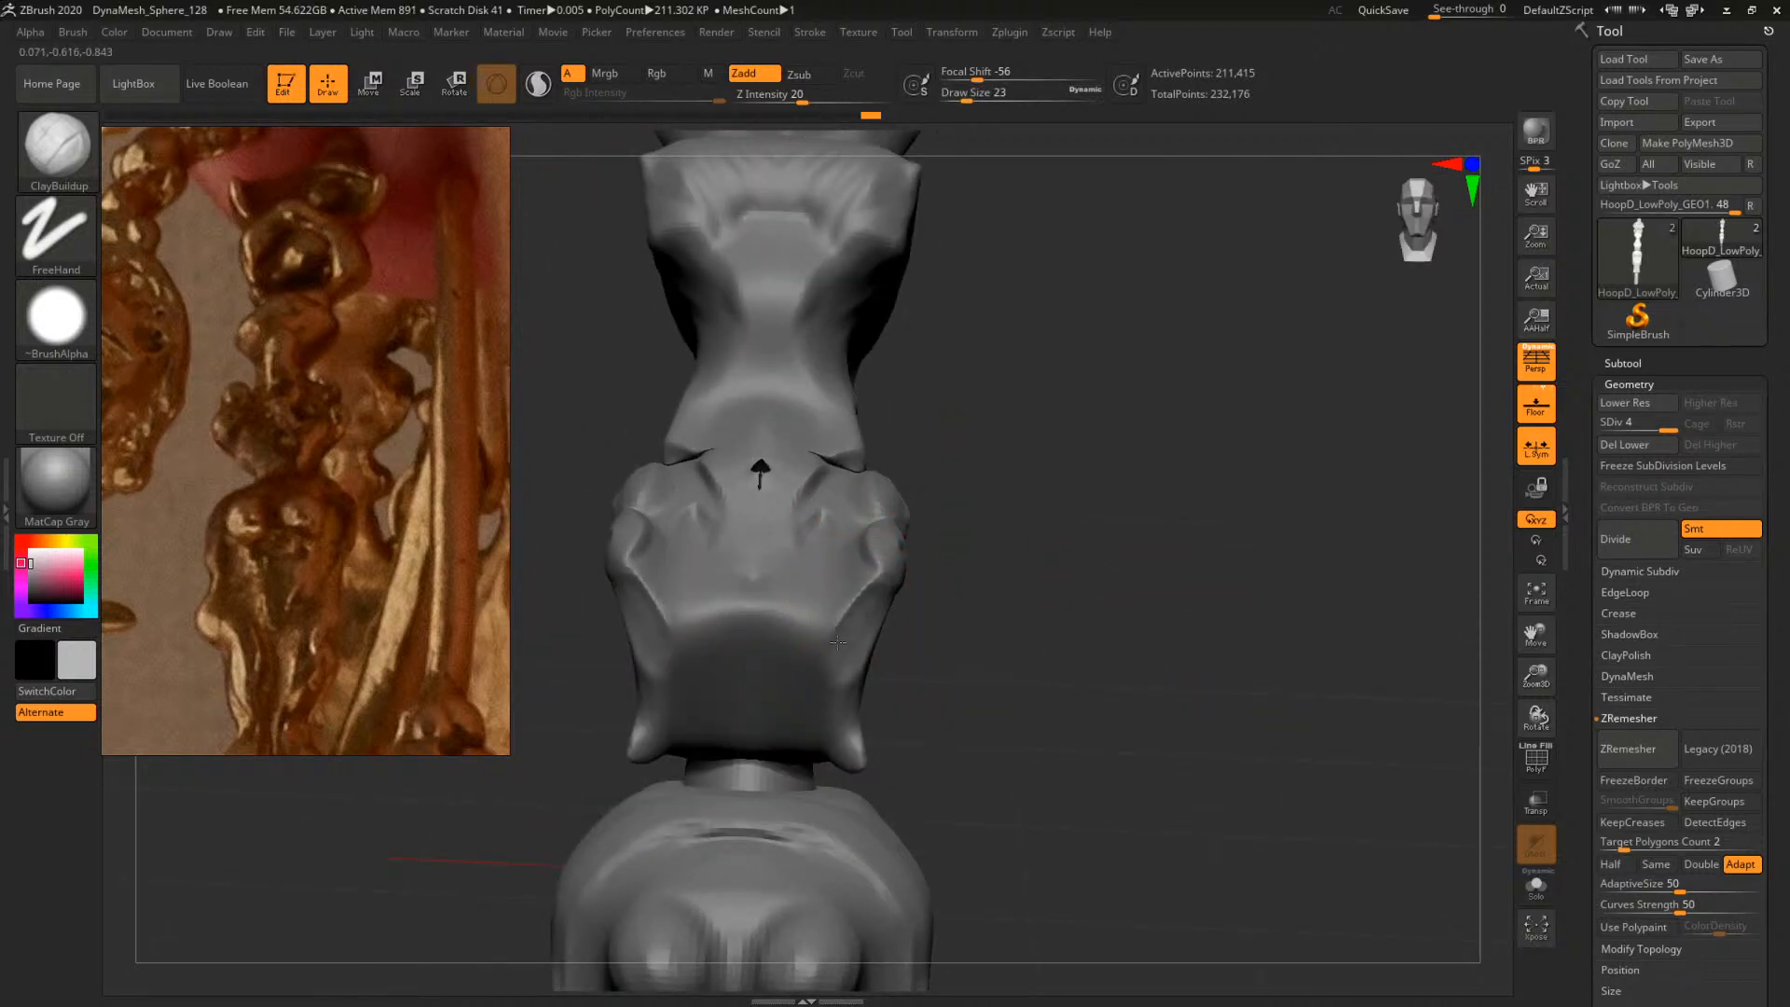
pyautogui.moveTo(821, 637)
pyautogui.mouseDown()
pyautogui.moveTo(1036, 590)
pyautogui.moveTo(1079, 619)
pyautogui.moveTo(1075, 665)
pyautogui.mouseUp()
# Shape the tapered block's front, side lobes and lower end with ClayBuildup at draw sizes 39, 27 and 16
pyautogui.press('space')
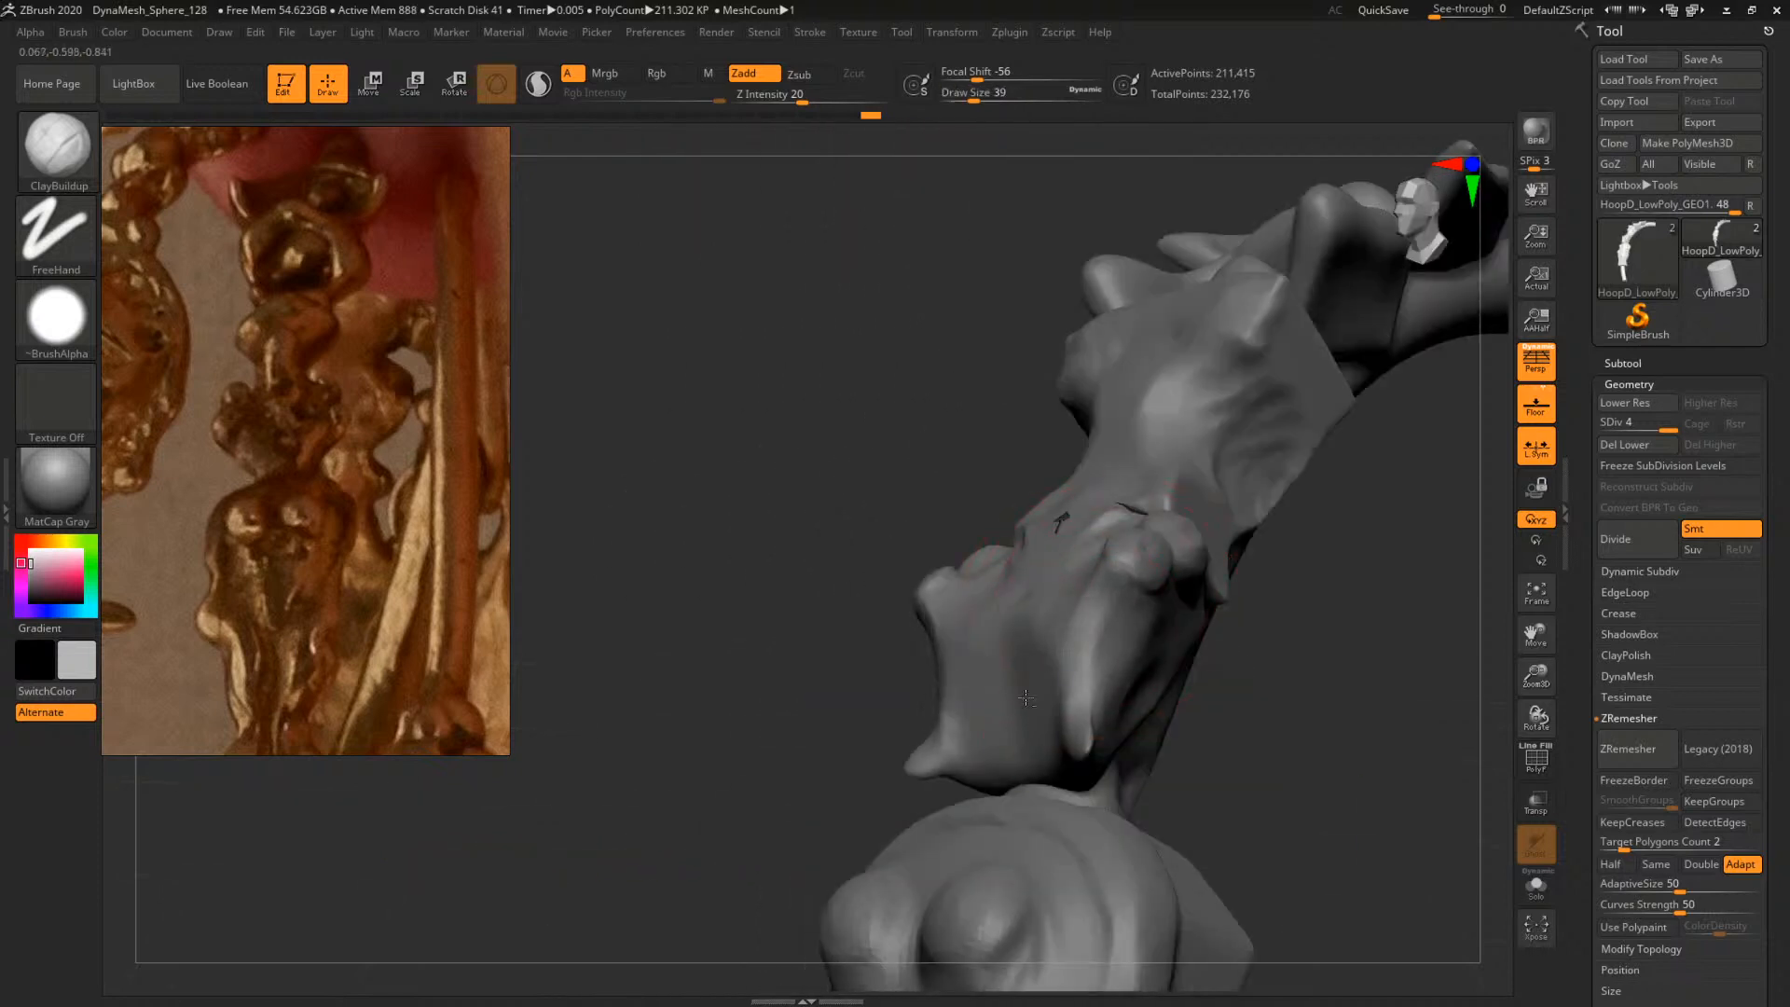
pyautogui.moveTo(1235, 641)
pyautogui.mouseDown()
pyautogui.moveTo(1258, 607)
pyautogui.moveTo(1075, 611)
pyautogui.moveTo(1087, 551)
pyautogui.moveTo(1175, 545)
pyautogui.mouseUp()
pyautogui.press('space')
pyautogui.moveTo(1020, 550); pyautogui.dragTo(1011, 550)
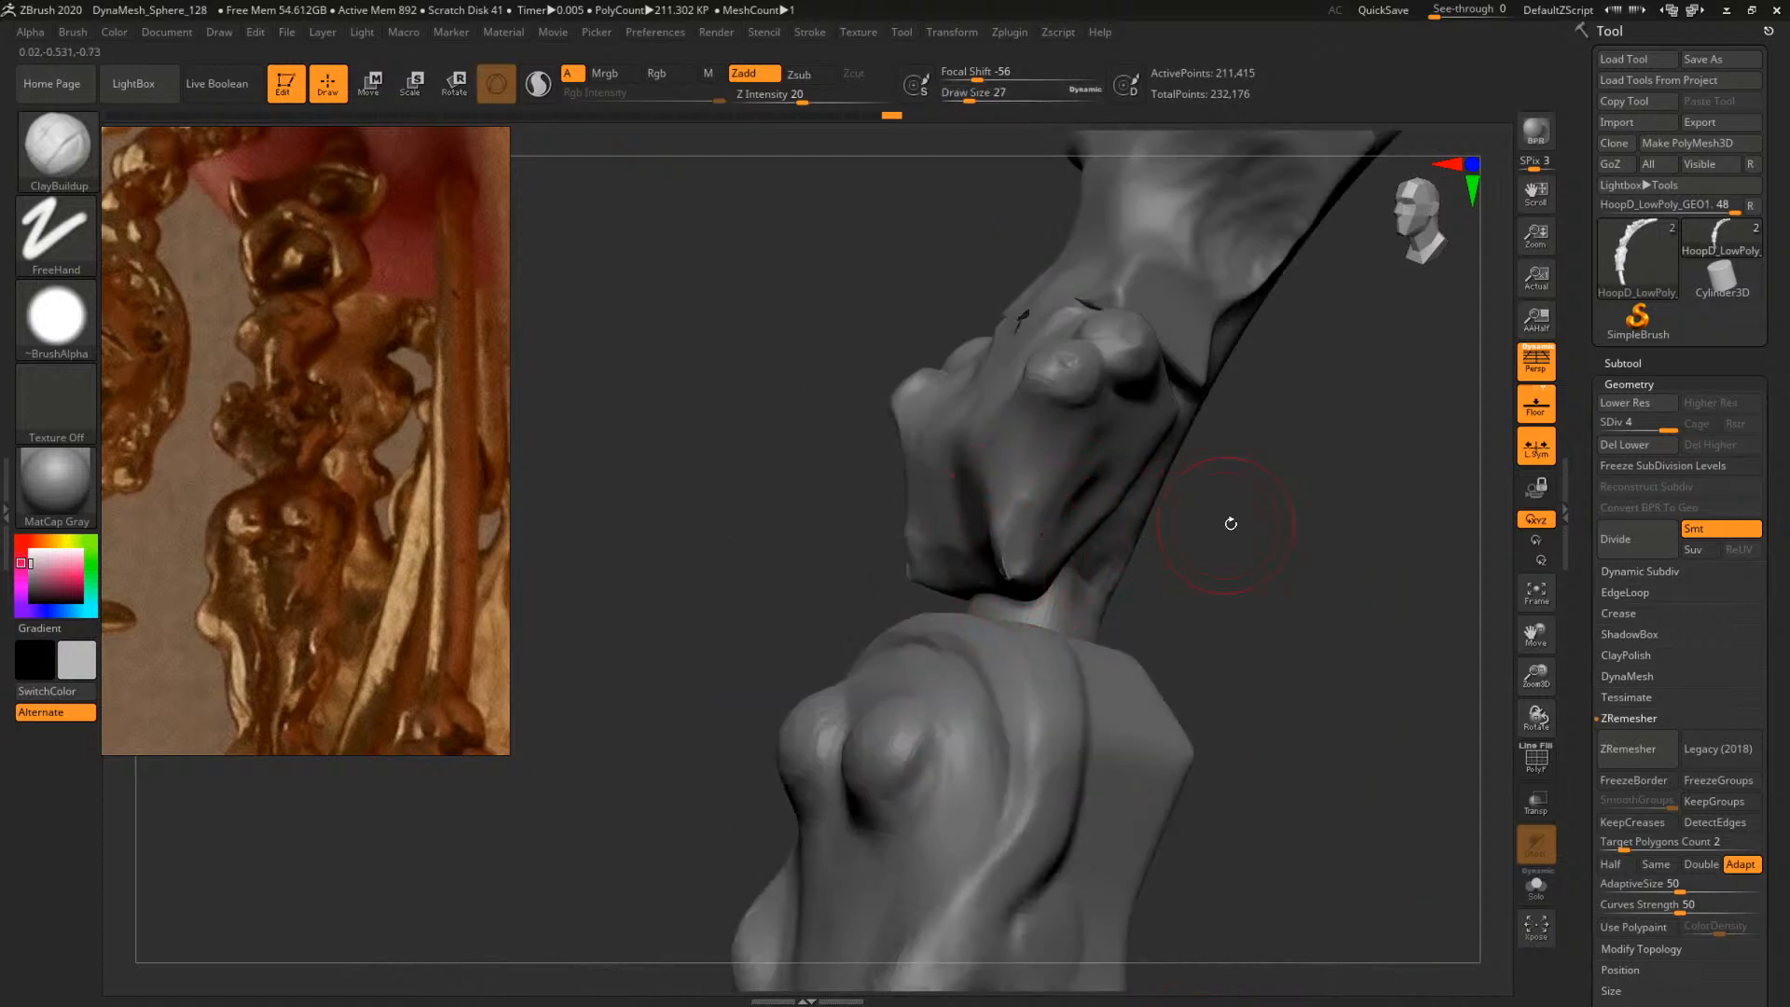
pyautogui.moveTo(1231, 523)
pyautogui.mouseDown()
pyautogui.moveTo(1109, 541)
pyautogui.moveTo(1156, 536)
pyautogui.mouseUp()
pyautogui.press('space')
pyautogui.moveTo(990, 553)
pyautogui.mouseDown()
pyautogui.moveTo(1099, 559)
pyautogui.moveTo(971, 622)
pyautogui.mouseUp()
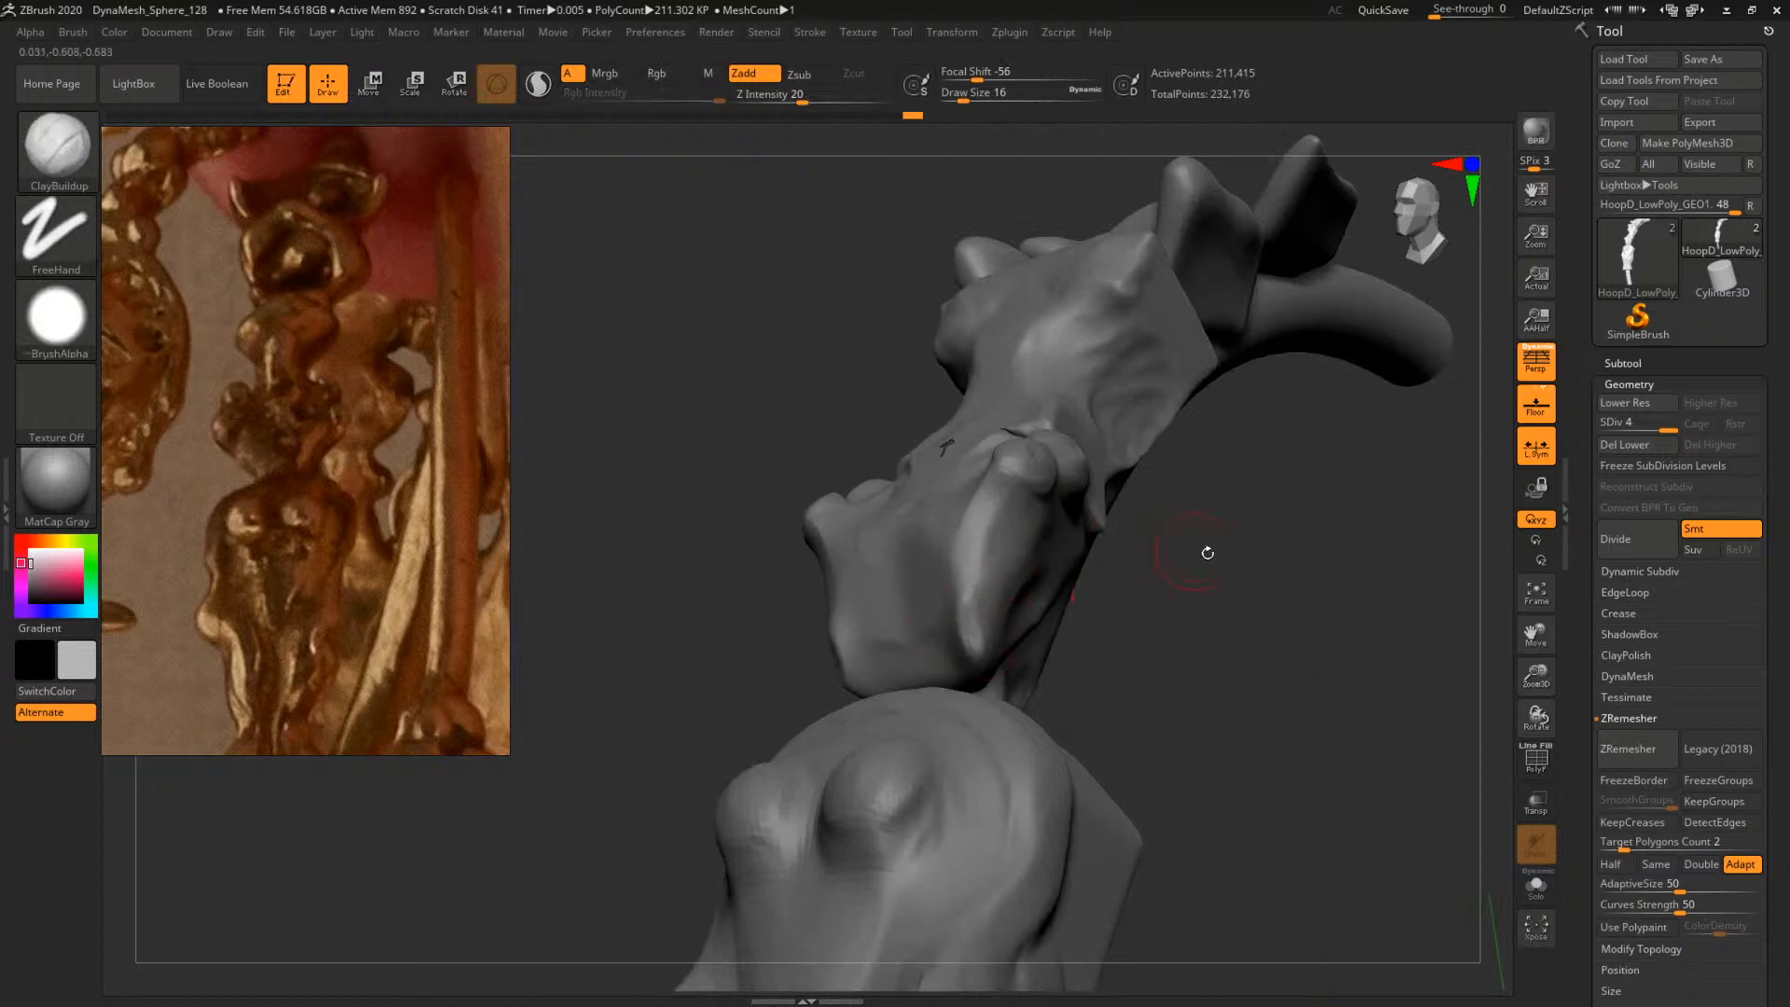
# Inflate and smooth the rim of the arrow-shaped hole at the joint with the Inflat brush at draw sizes 16 and 8
pyautogui.moveTo(1207, 553)
pyautogui.keyDown('shift'); pyautogui.mouseDown()
pyautogui.moveTo(1187, 523)
pyautogui.moveTo(1266, 441)
pyautogui.moveTo(860, 564)
pyautogui.mouseUp(); pyautogui.keyUp('shift')
pyautogui.press('b')
pyautogui.press('i')
pyautogui.press('n')
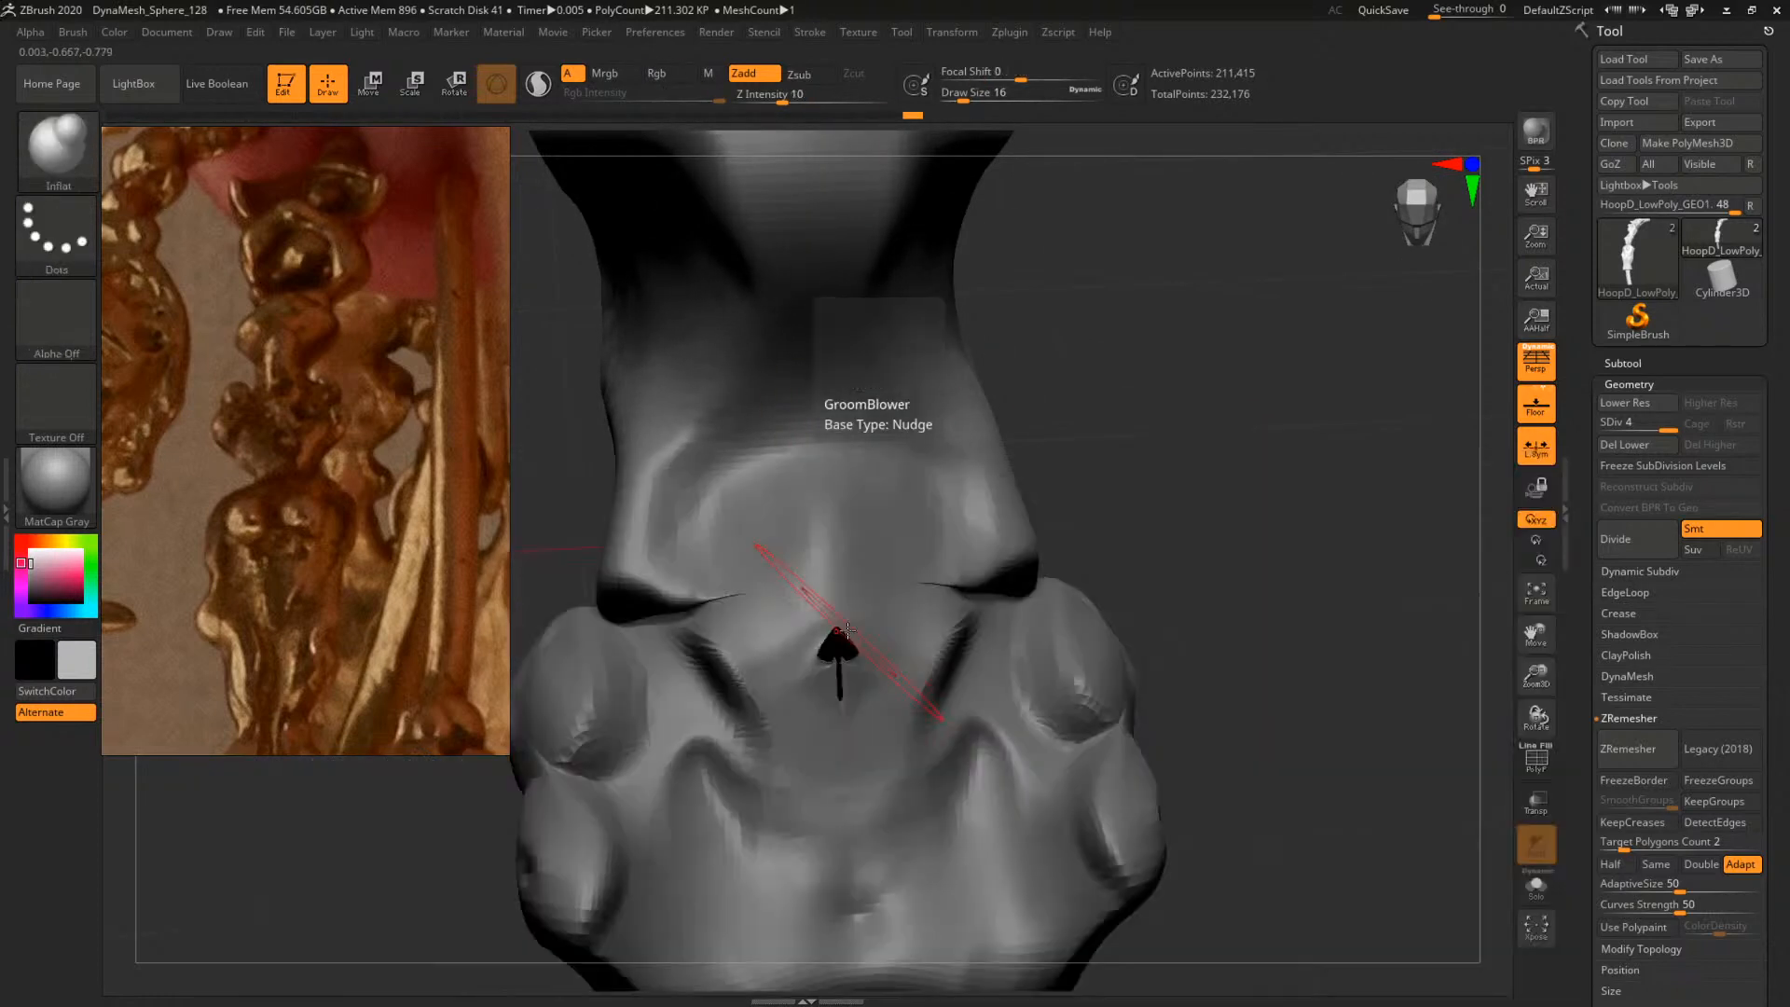
pyautogui.moveTo(853, 655); pyautogui.dragTo(850, 643)
pyautogui.moveTo(1297, 522)
pyautogui.mouseDown()
pyautogui.moveTo(1133, 508)
pyautogui.moveTo(1305, 522)
pyautogui.mouseUp()
pyautogui.keyDown('shift'); pyautogui.moveTo(864, 654); pyautogui.dragTo(852, 647); pyautogui.keyUp('shift')
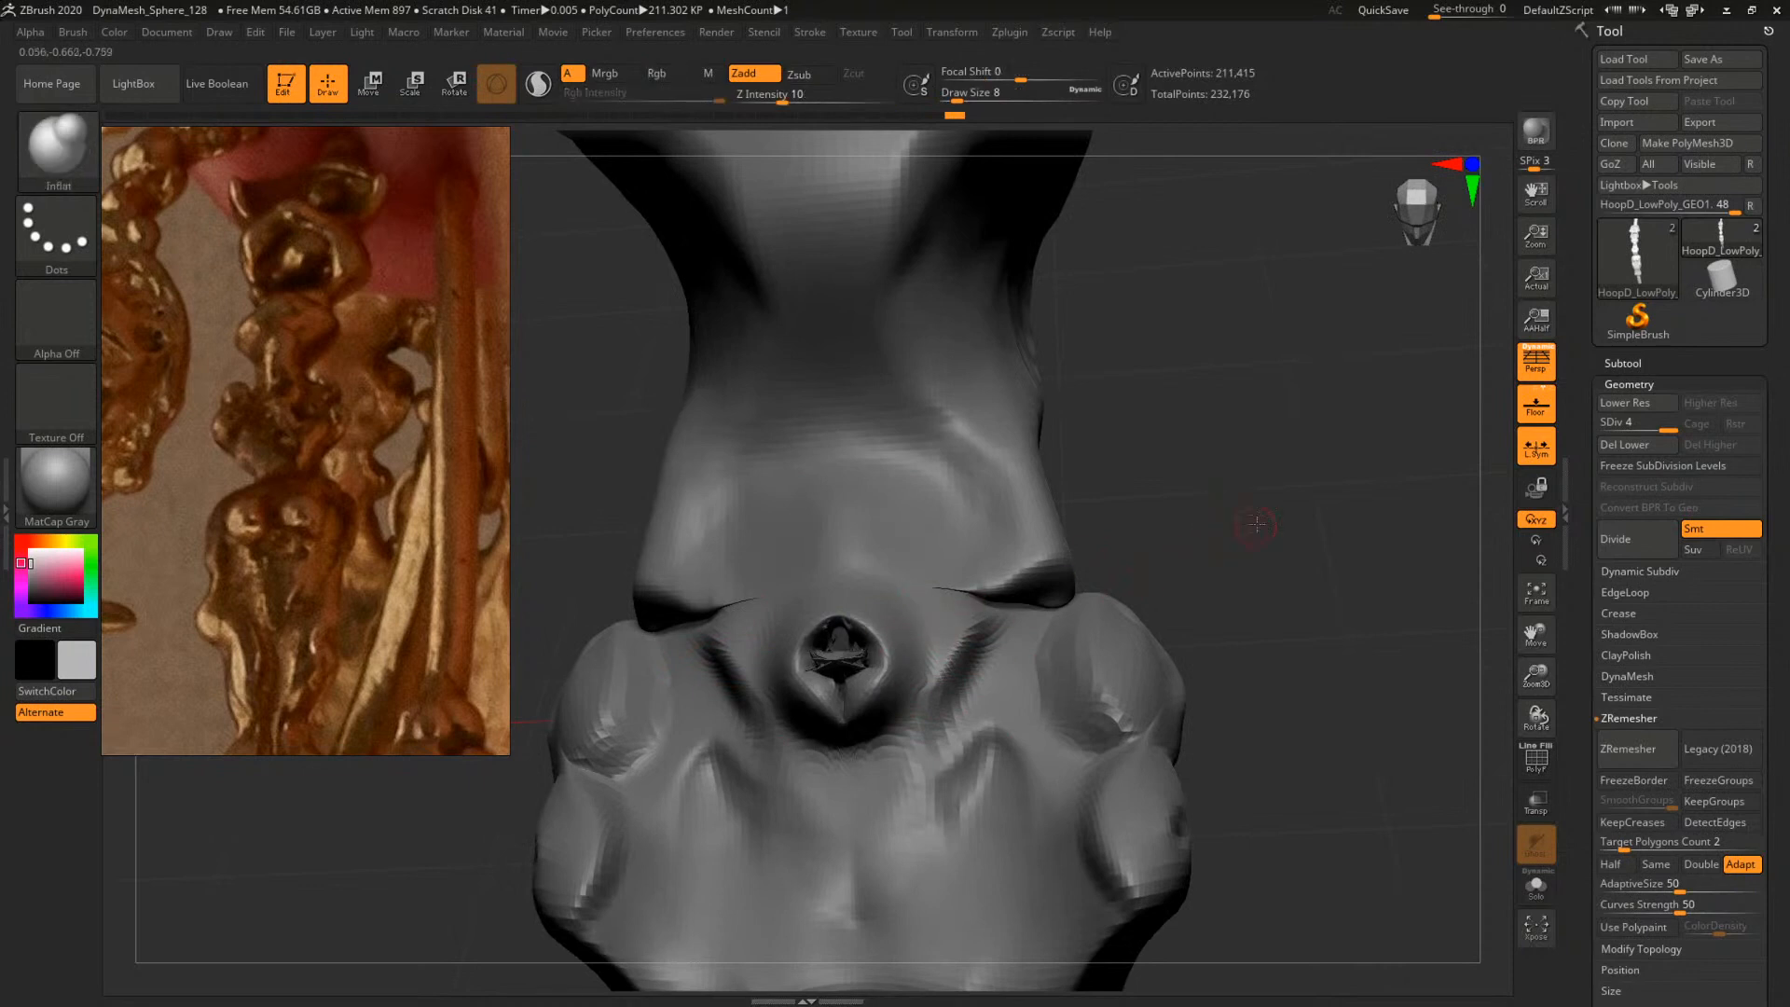
# Unhide the rest of the hoop and open the DynaMesh settings
pyautogui.moveTo(1250, 519)
pyautogui.mouseDown()
pyautogui.moveTo(1262, 535)
pyautogui.moveTo(1047, 591)
pyautogui.moveTo(1119, 495)
pyautogui.moveTo(1278, 591)
pyautogui.moveTo(1250, 566)
pyautogui.moveTo(939, 559)
pyautogui.moveTo(1475, 655)
pyautogui.mouseUp()
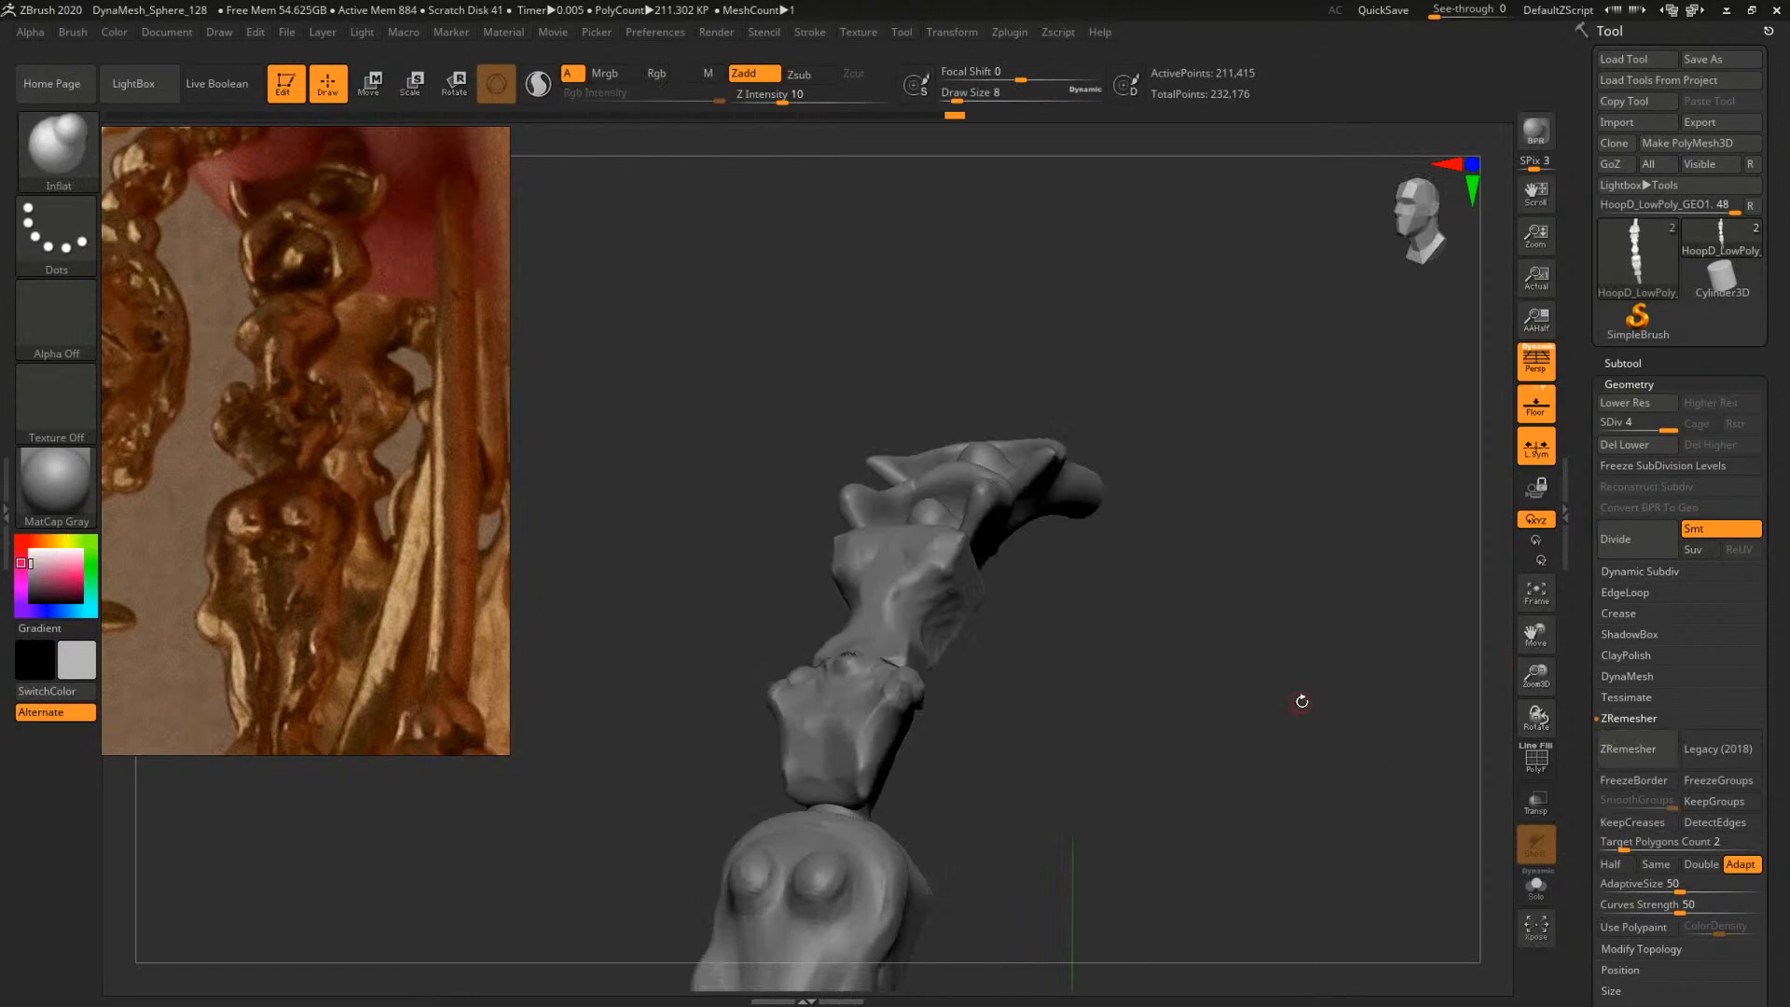
pyautogui.moveTo(1301, 701); pyautogui.dragTo(1181, 691)
pyautogui.keyDown('ctrl'); pyautogui.keyDown('shift'); pyautogui.click(1183, 651); pyautogui.keyUp('shift'); pyautogui.keyUp('ctrl')
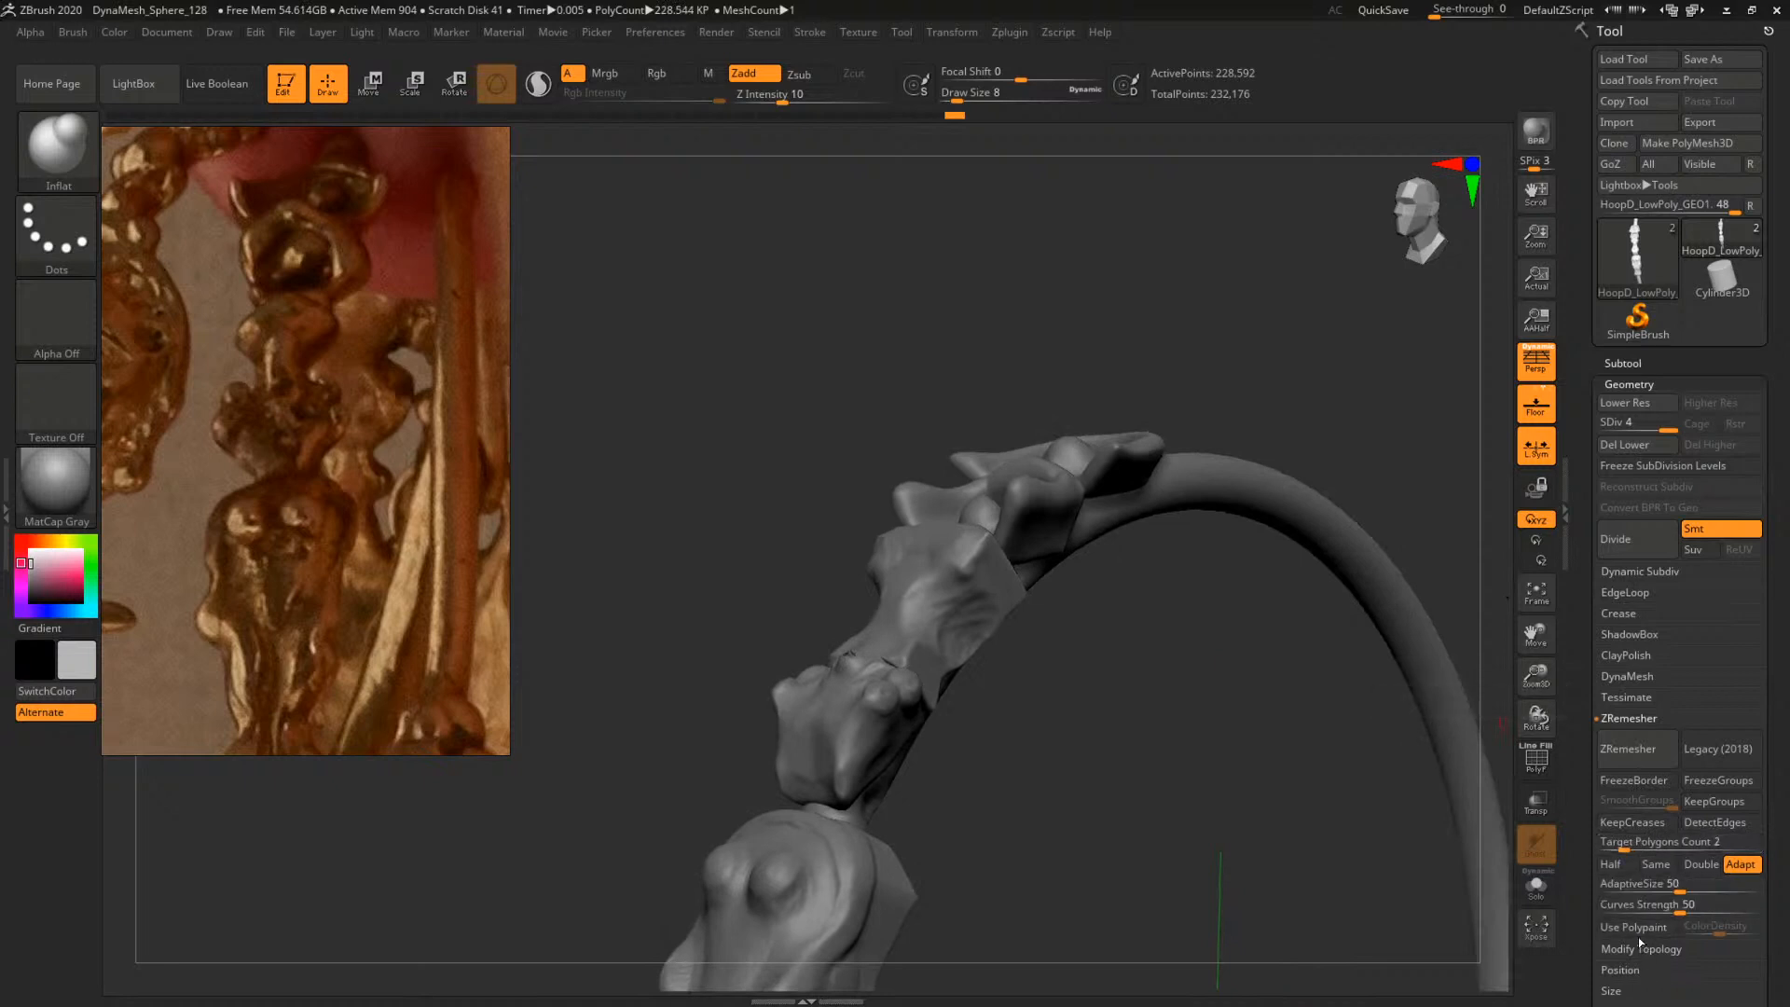
pyautogui.click(1636, 673)
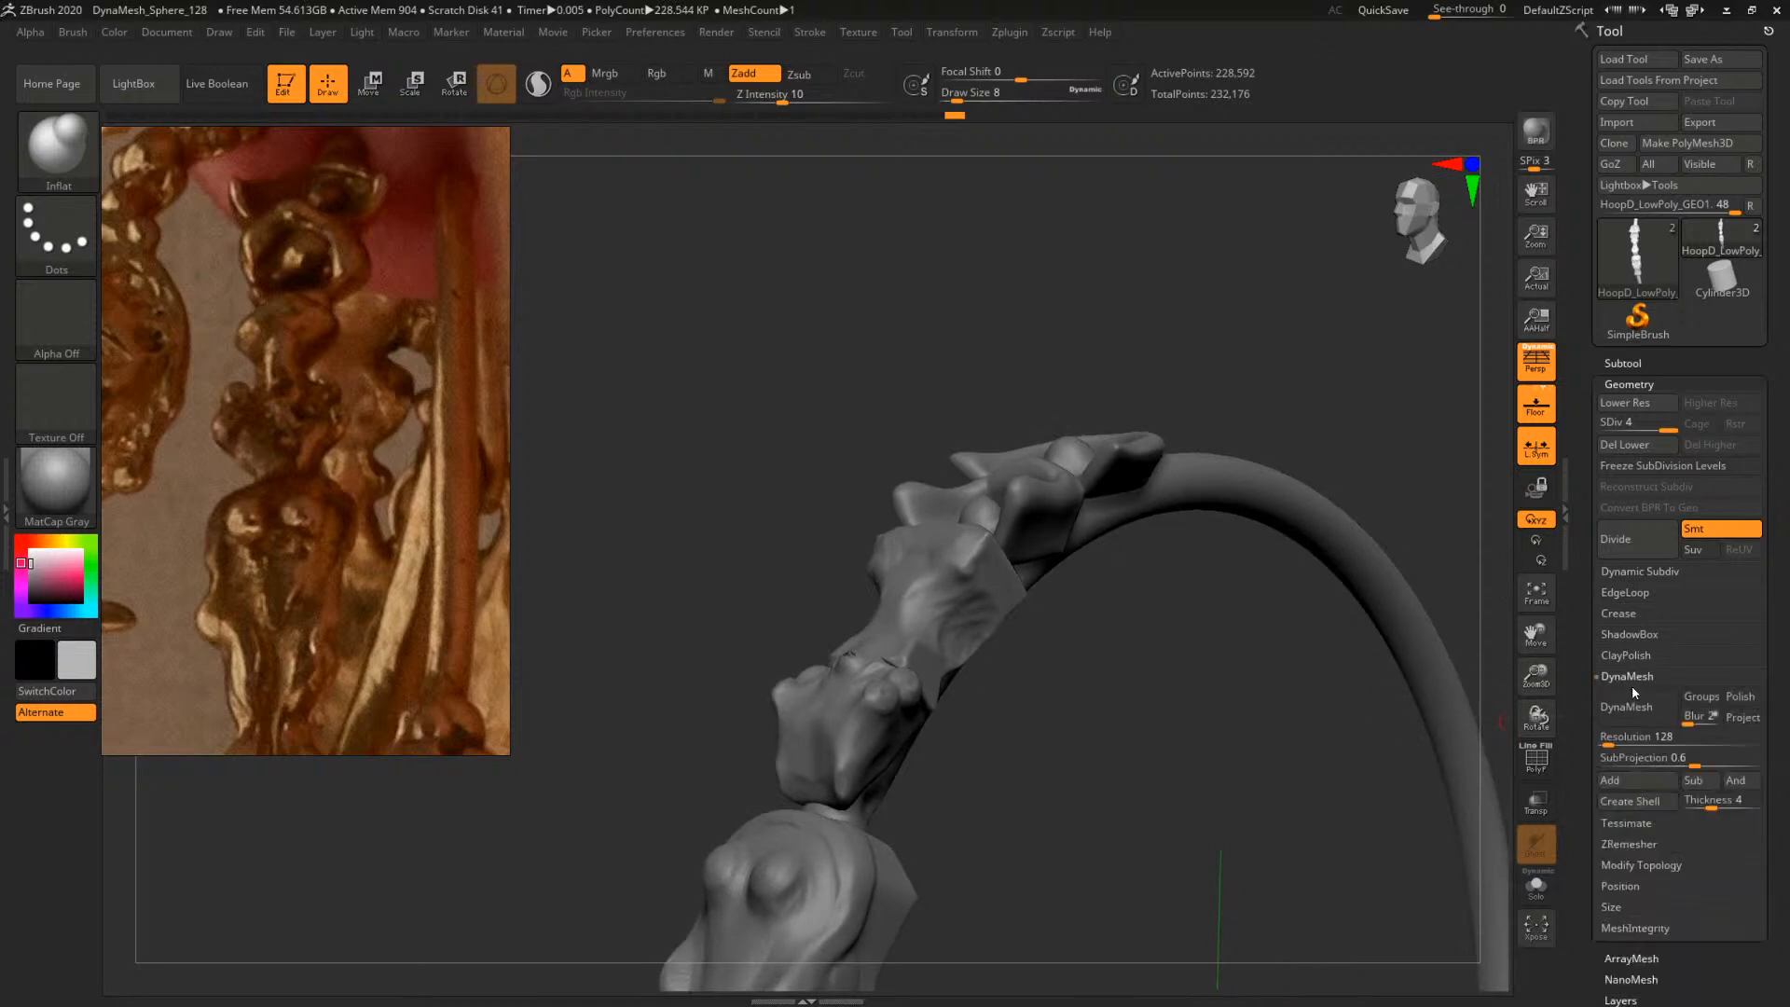
# Try to remesh the hoop with DynaMesh at resolution 128 without freezing the subdivision levels
pyautogui.click(1622, 705)
pyautogui.click(1465, 735)
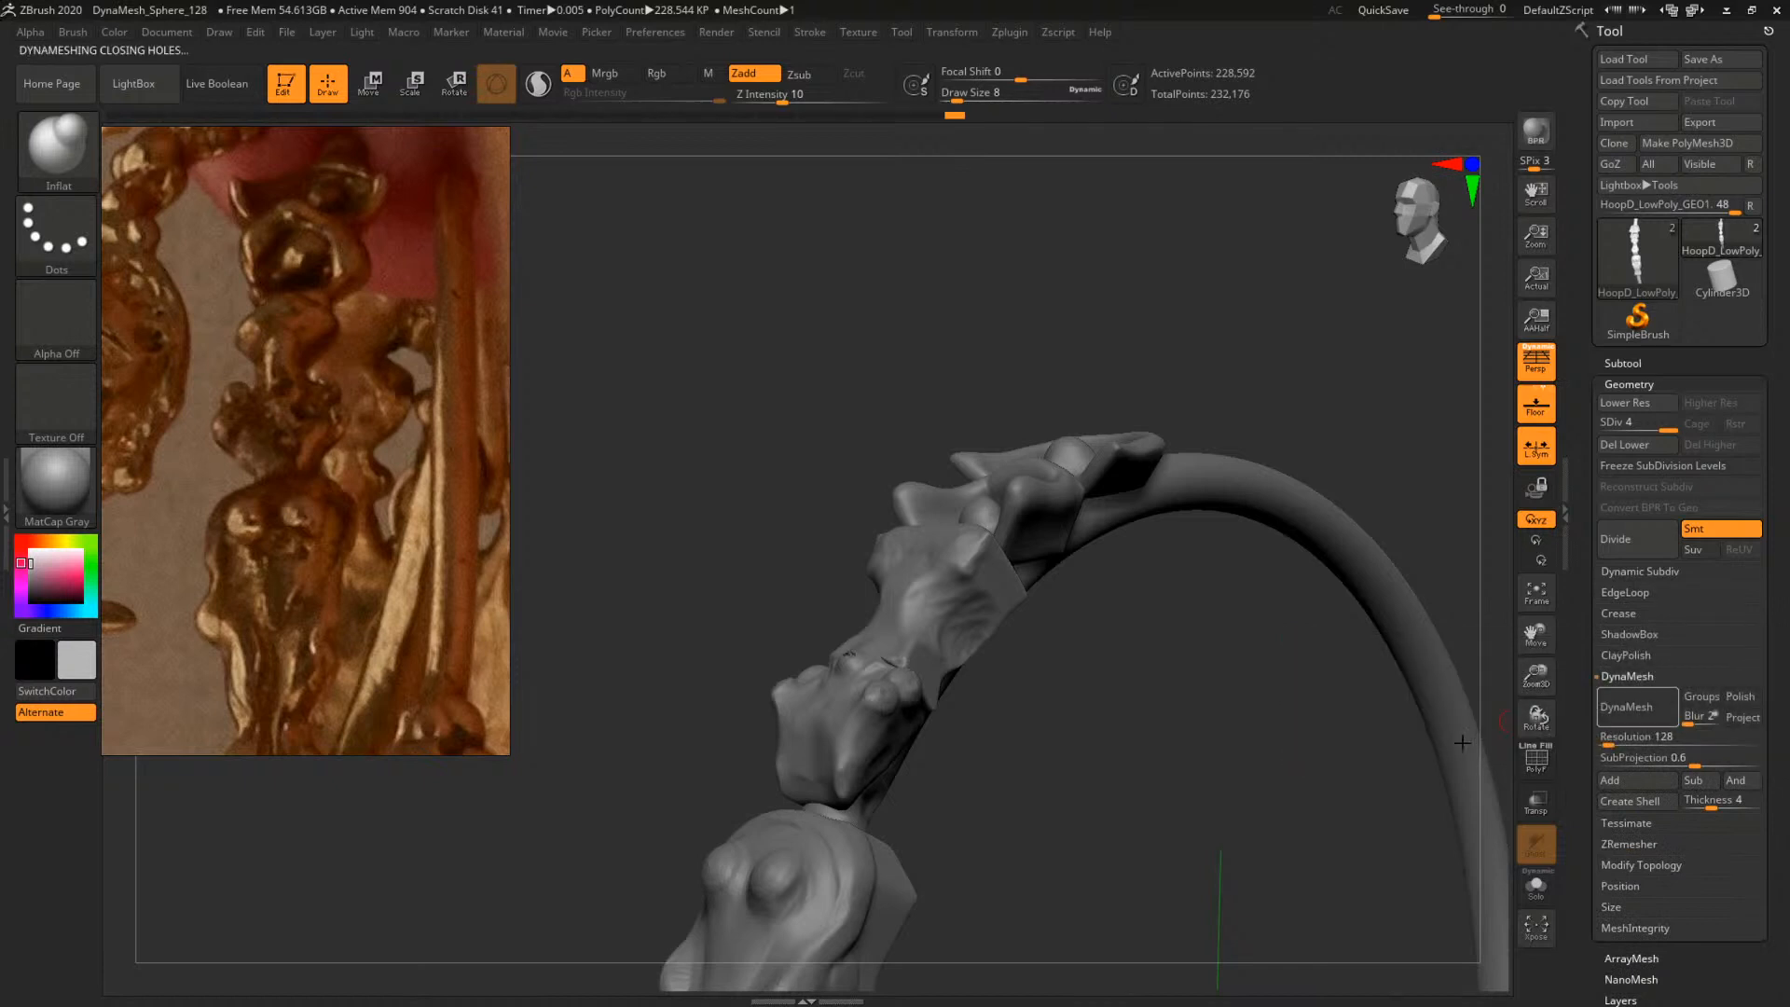
pyautogui.keyDown('shift'); pyautogui.moveTo(1327, 752); pyautogui.dragTo(1398, 751); pyautogui.keyUp('shift')
# Remesh the hoop with DynaMesh at resolution 1000 without freezing the subdivision levels
pyautogui.click(1633, 739)
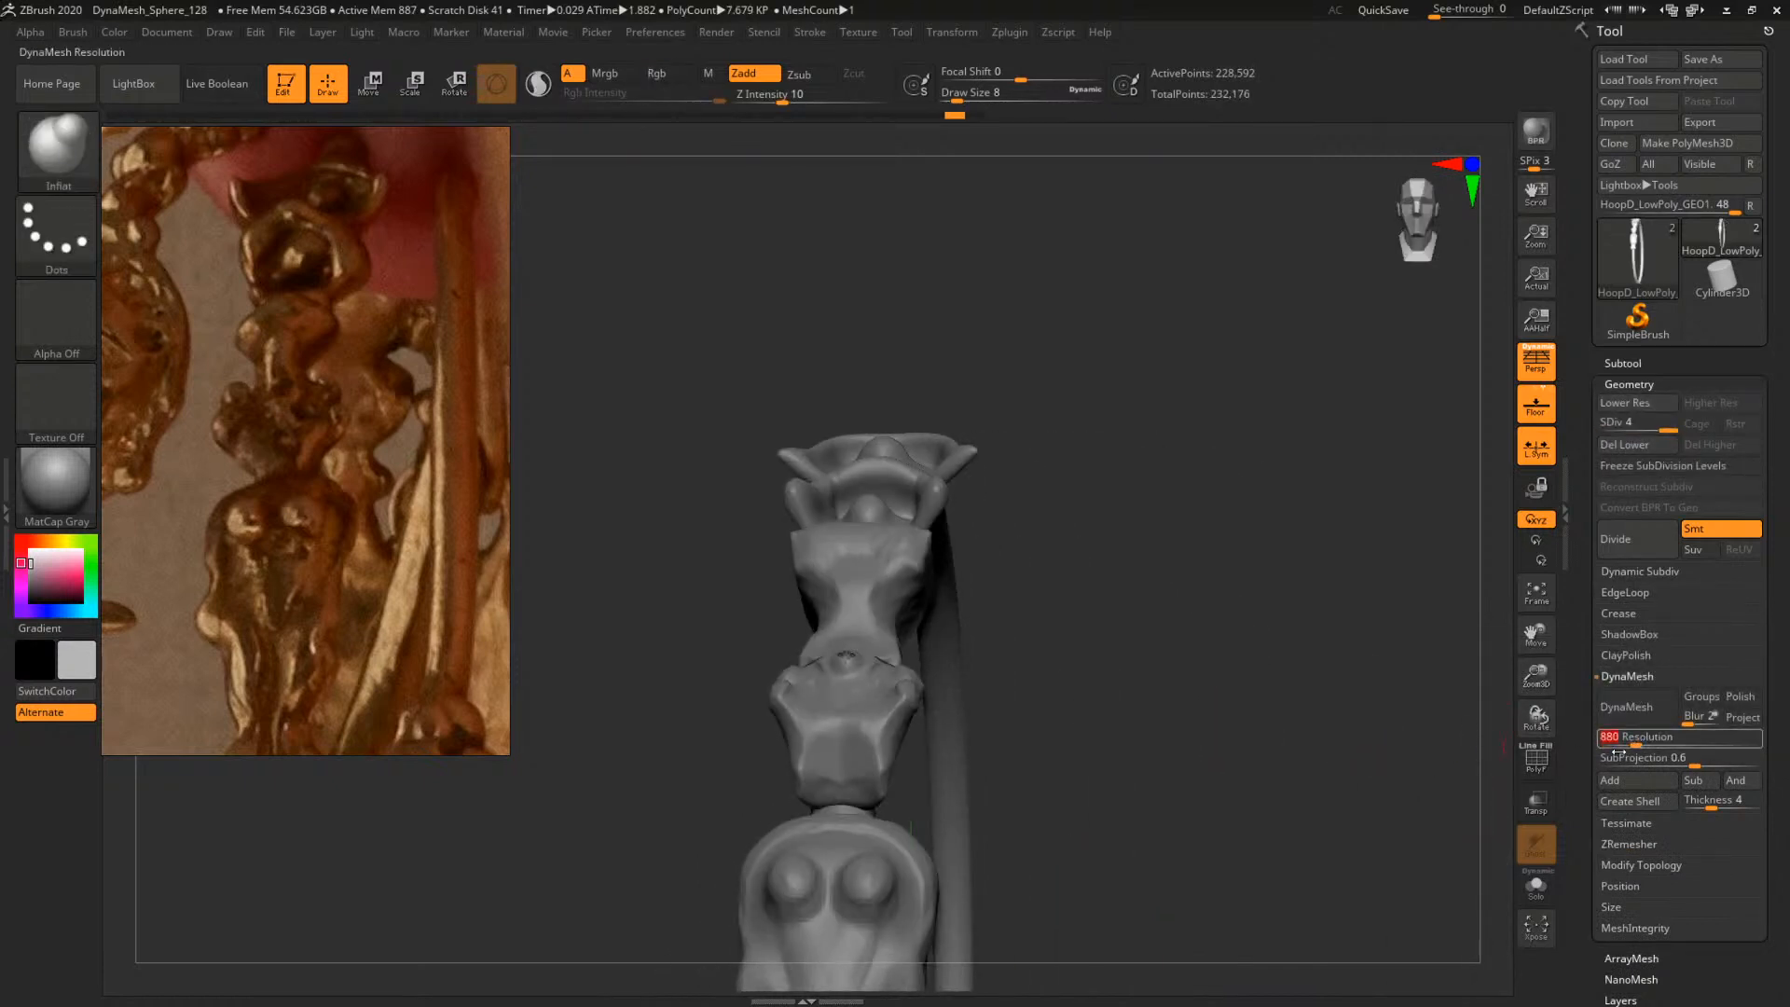
pyautogui.write('1000')
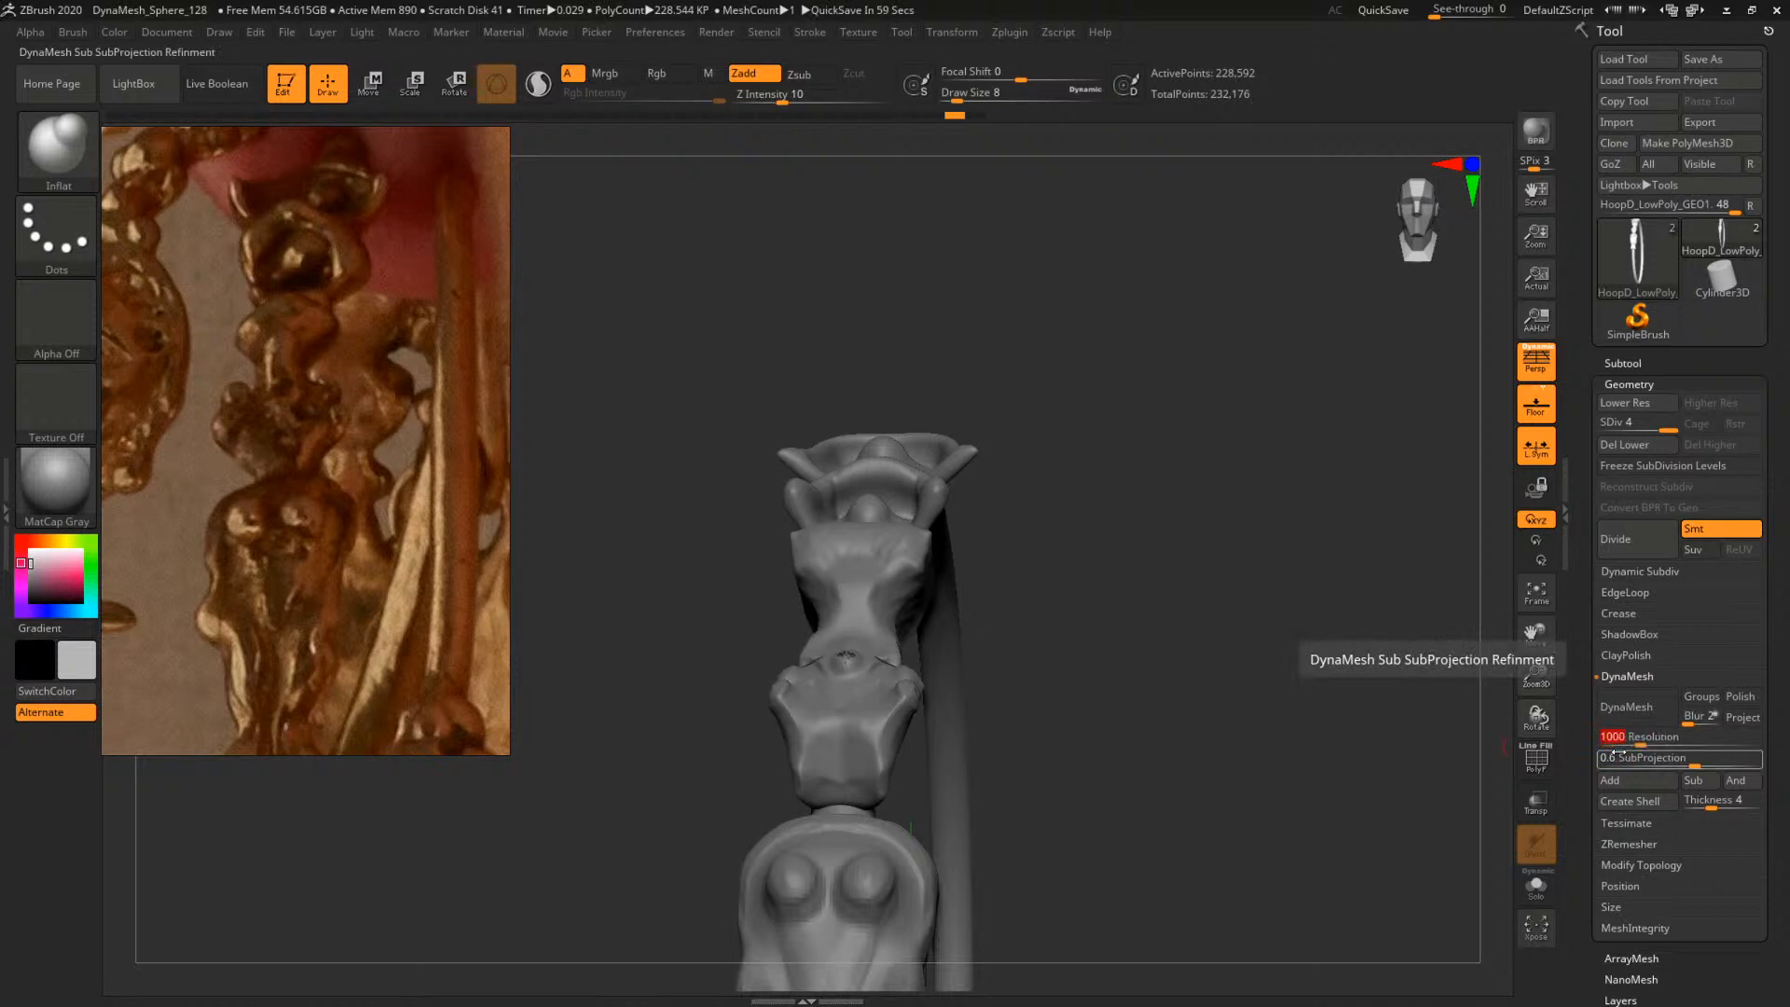
pyautogui.click(1650, 706)
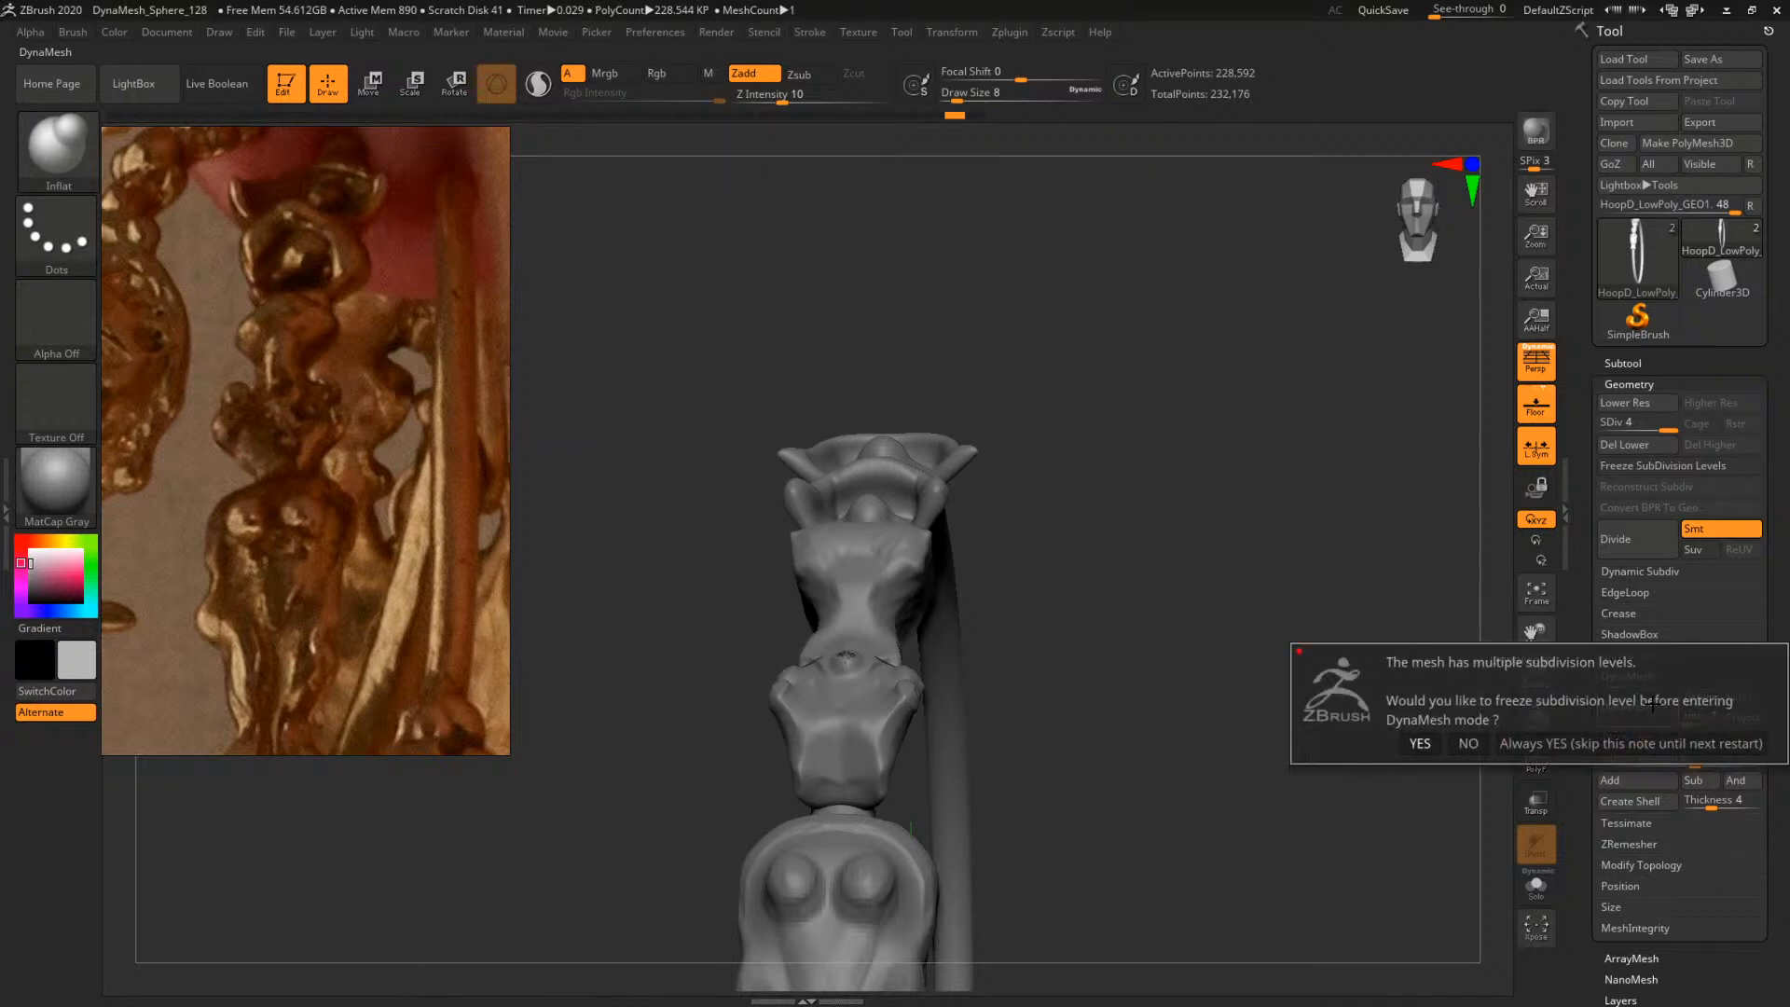
pyautogui.click(1467, 743)
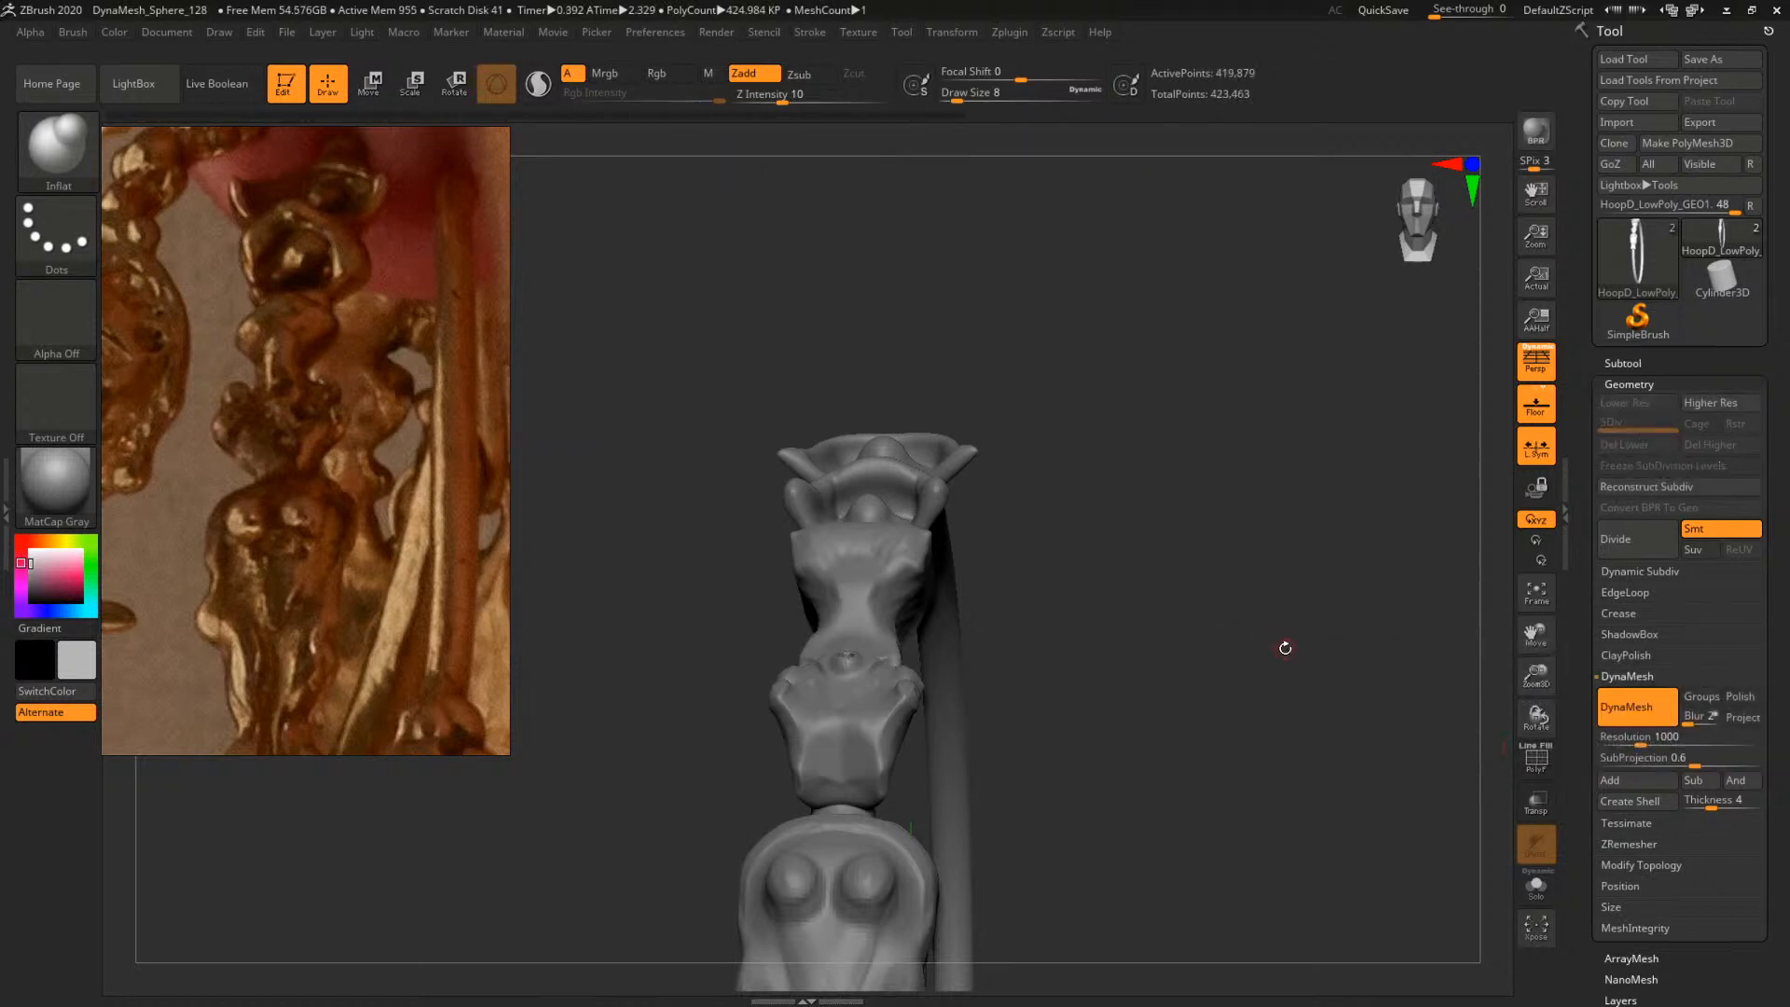
# Build up and smooth clay over the rounded bump at the joint above the knobbed block with ClayBuildup at draw size 8
pyautogui.keyDown('alt'); pyautogui.moveTo(1284, 645); pyautogui.dragTo(1189, 783); pyautogui.keyUp('alt')
pyautogui.hotkey('ctrl', 'z')
pyautogui.hotkey('ctrl', 'shift', 'z')
pyautogui.press('b')
pyautogui.press('c')
pyautogui.press('b')
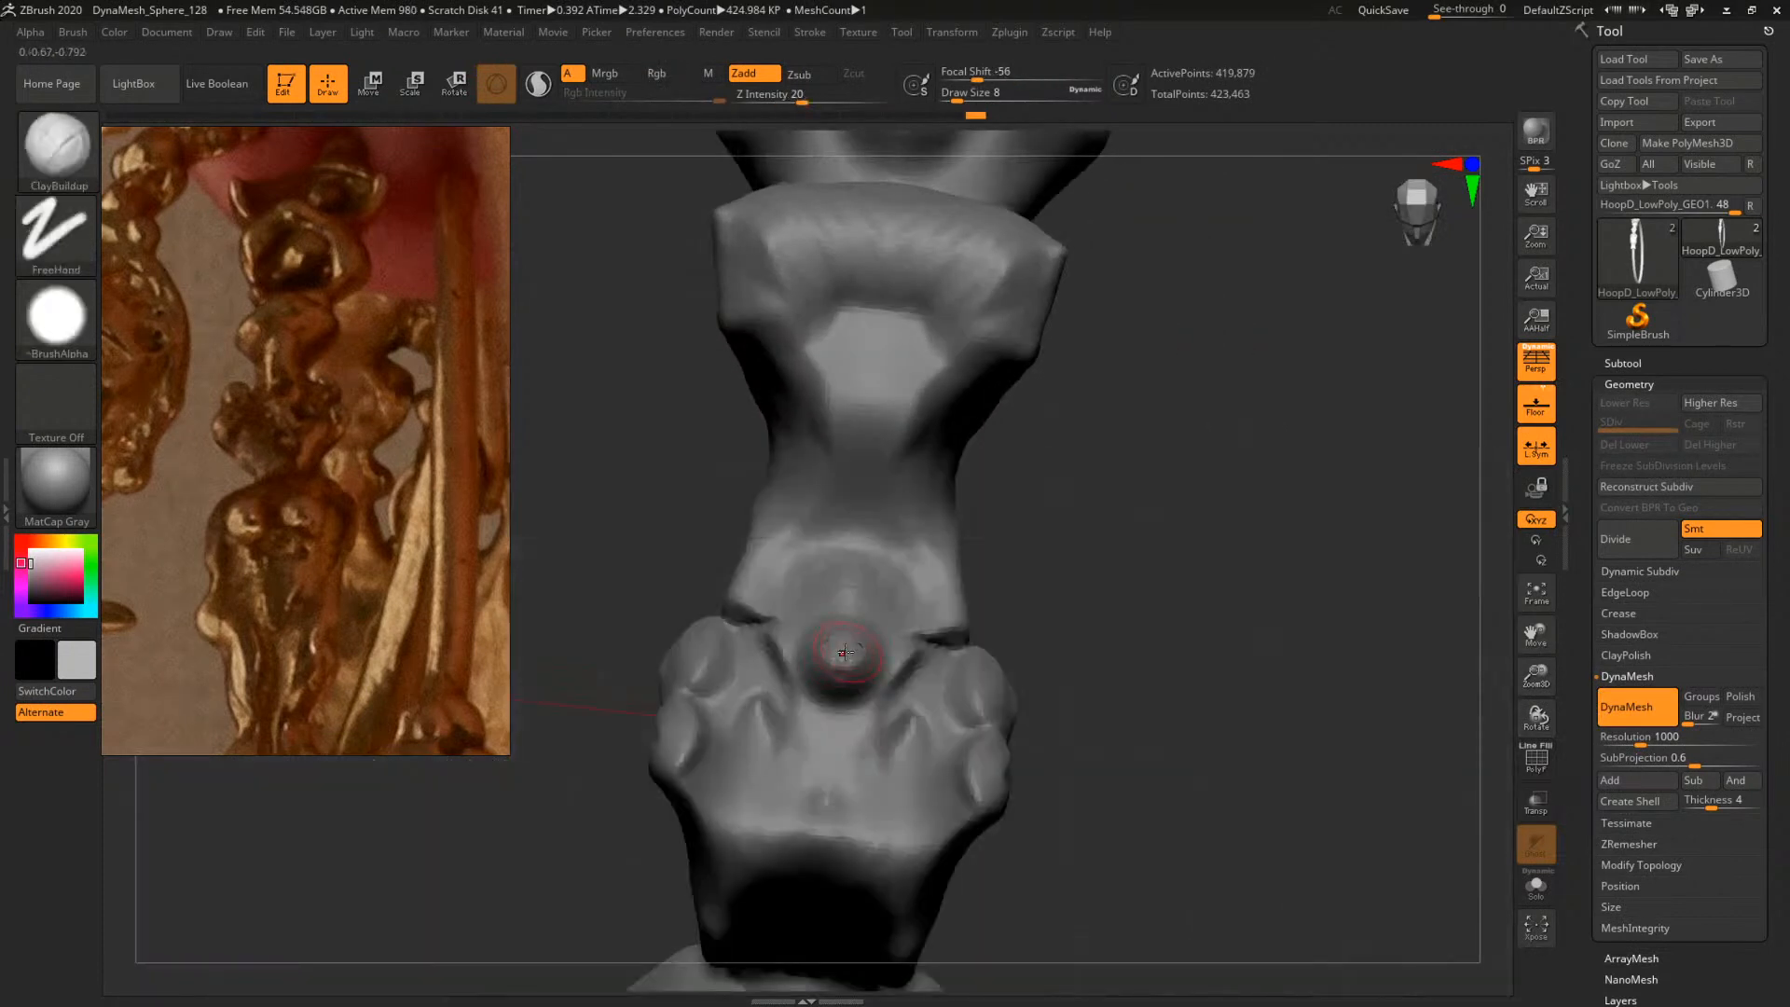
pyautogui.moveTo(836, 669); pyautogui.dragTo(869, 650)
pyautogui.keyDown('alt'); pyautogui.moveTo(1072, 685); pyautogui.dragTo(1086, 601); pyautogui.keyUp('alt')
pyautogui.moveTo(1100, 629)
pyautogui.keyDown('shift'); pyautogui.mouseDown()
pyautogui.moveTo(1138, 495)
pyautogui.moveTo(1167, 592)
pyautogui.moveTo(983, 432)
pyautogui.moveTo(891, 514)
pyautogui.moveTo(949, 584)
pyautogui.mouseUp(); pyautogui.keyUp('shift')
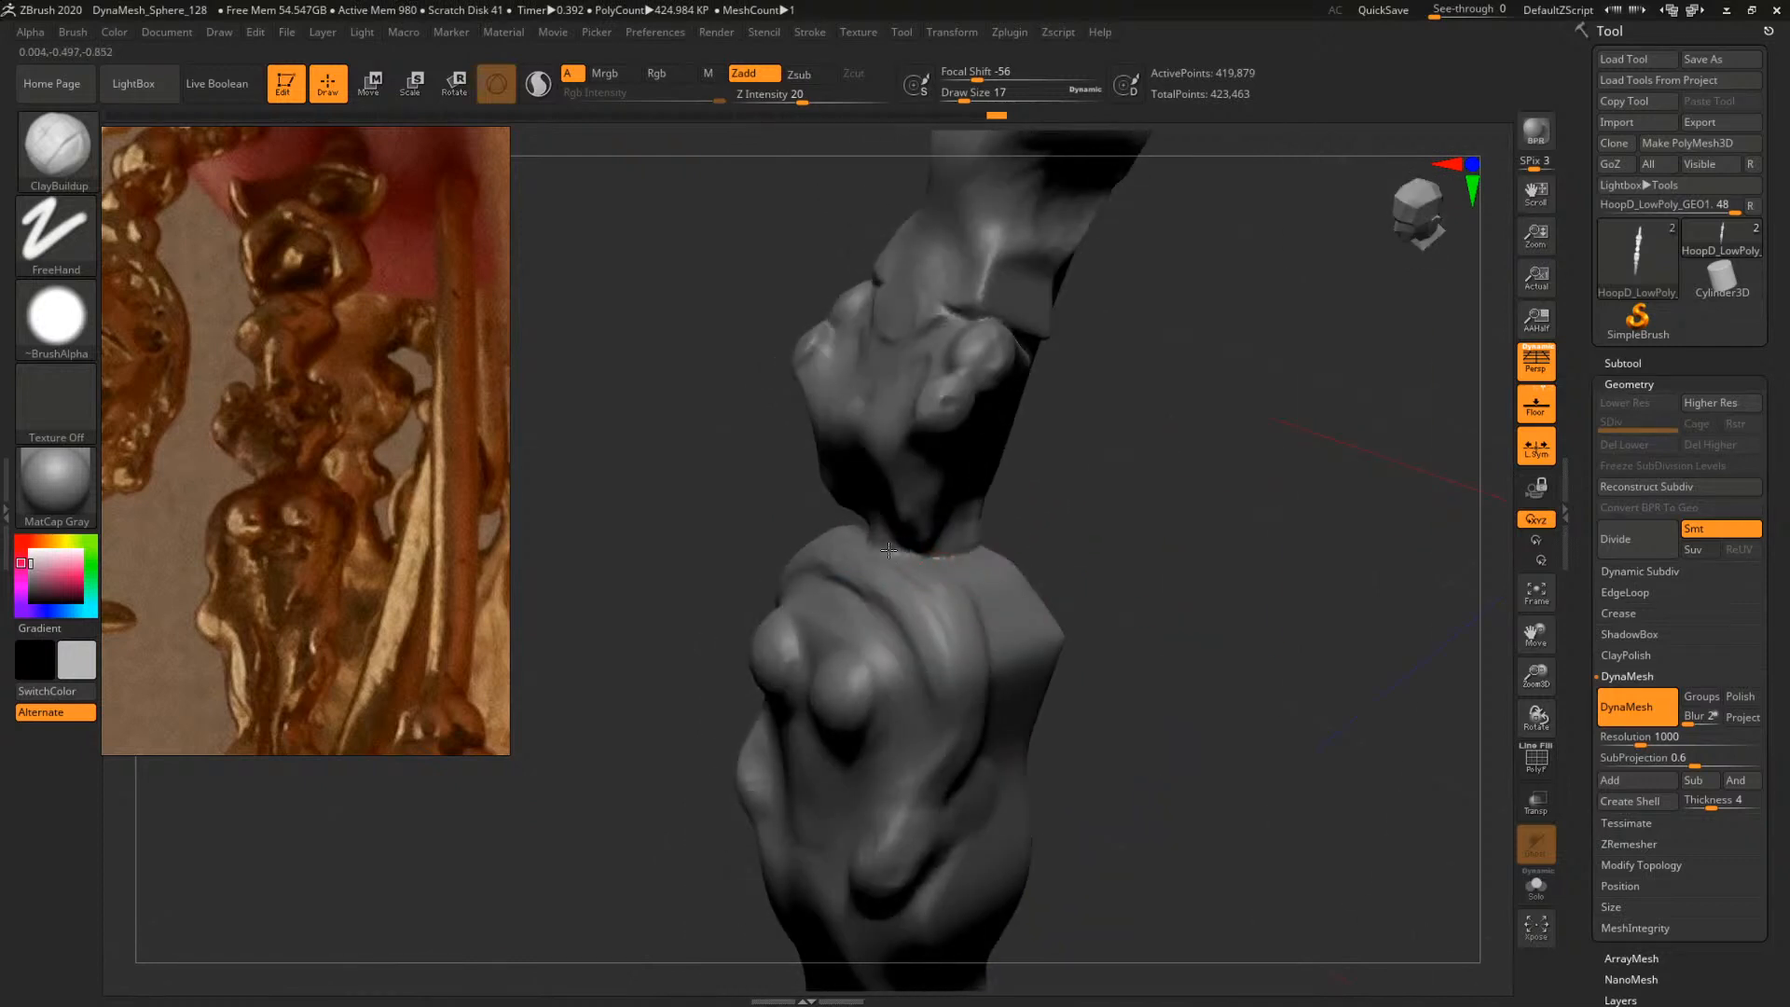
# Blend the neck between the knobbed block and the figure below with ClayBuildup at draw sizes 17 and 27
pyautogui.moveTo(1063, 522); pyautogui.dragTo(1105, 471)
pyautogui.press('space')
pyautogui.moveTo(880, 548)
pyautogui.mouseDown()
pyautogui.moveTo(895, 564)
pyautogui.moveTo(947, 529)
pyautogui.mouseUp()
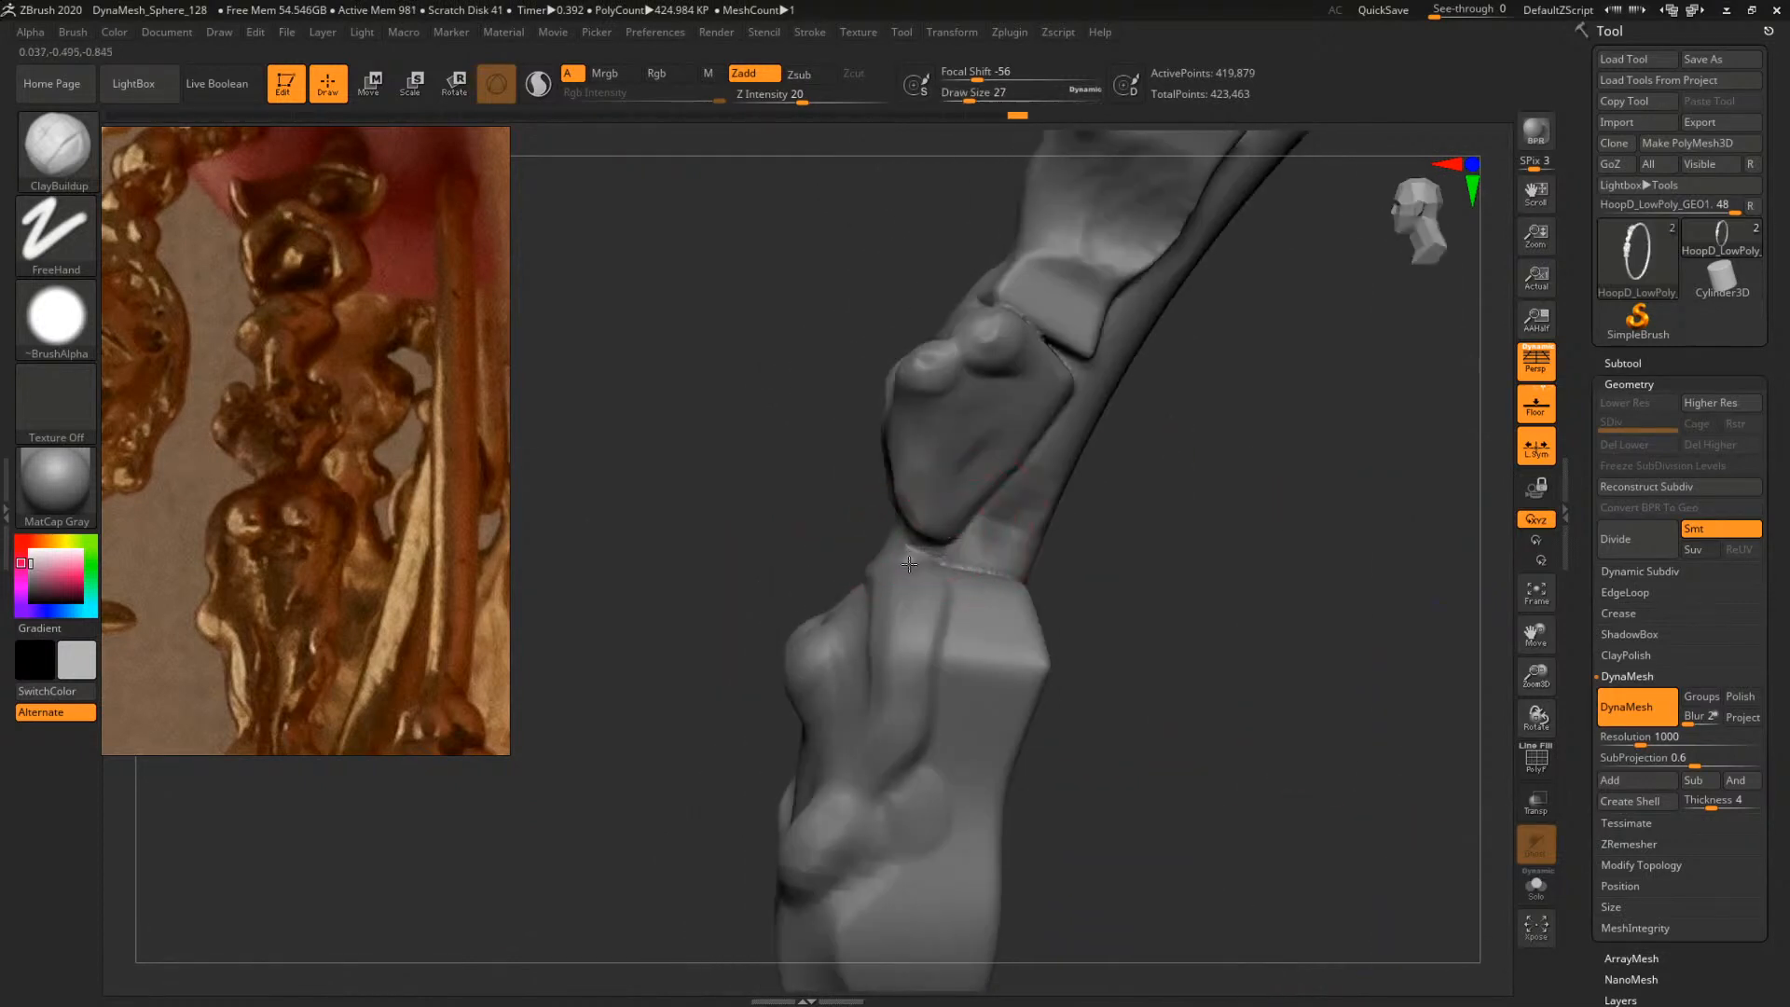
pyautogui.moveTo(1173, 530)
pyautogui.mouseDown()
pyautogui.moveTo(1162, 453)
pyautogui.moveTo(977, 566)
pyautogui.mouseUp()
pyautogui.press('space')
pyautogui.moveTo(990, 499); pyautogui.dragTo(995, 616)
pyautogui.moveTo(1118, 532); pyautogui.dragTo(1022, 532)
# Build up clay across the lower figure's side, from shoulder to hip, with ClayBuildup at draw size 46
pyautogui.press('space')
pyautogui.moveTo(1023, 536); pyautogui.dragTo(1015, 536)
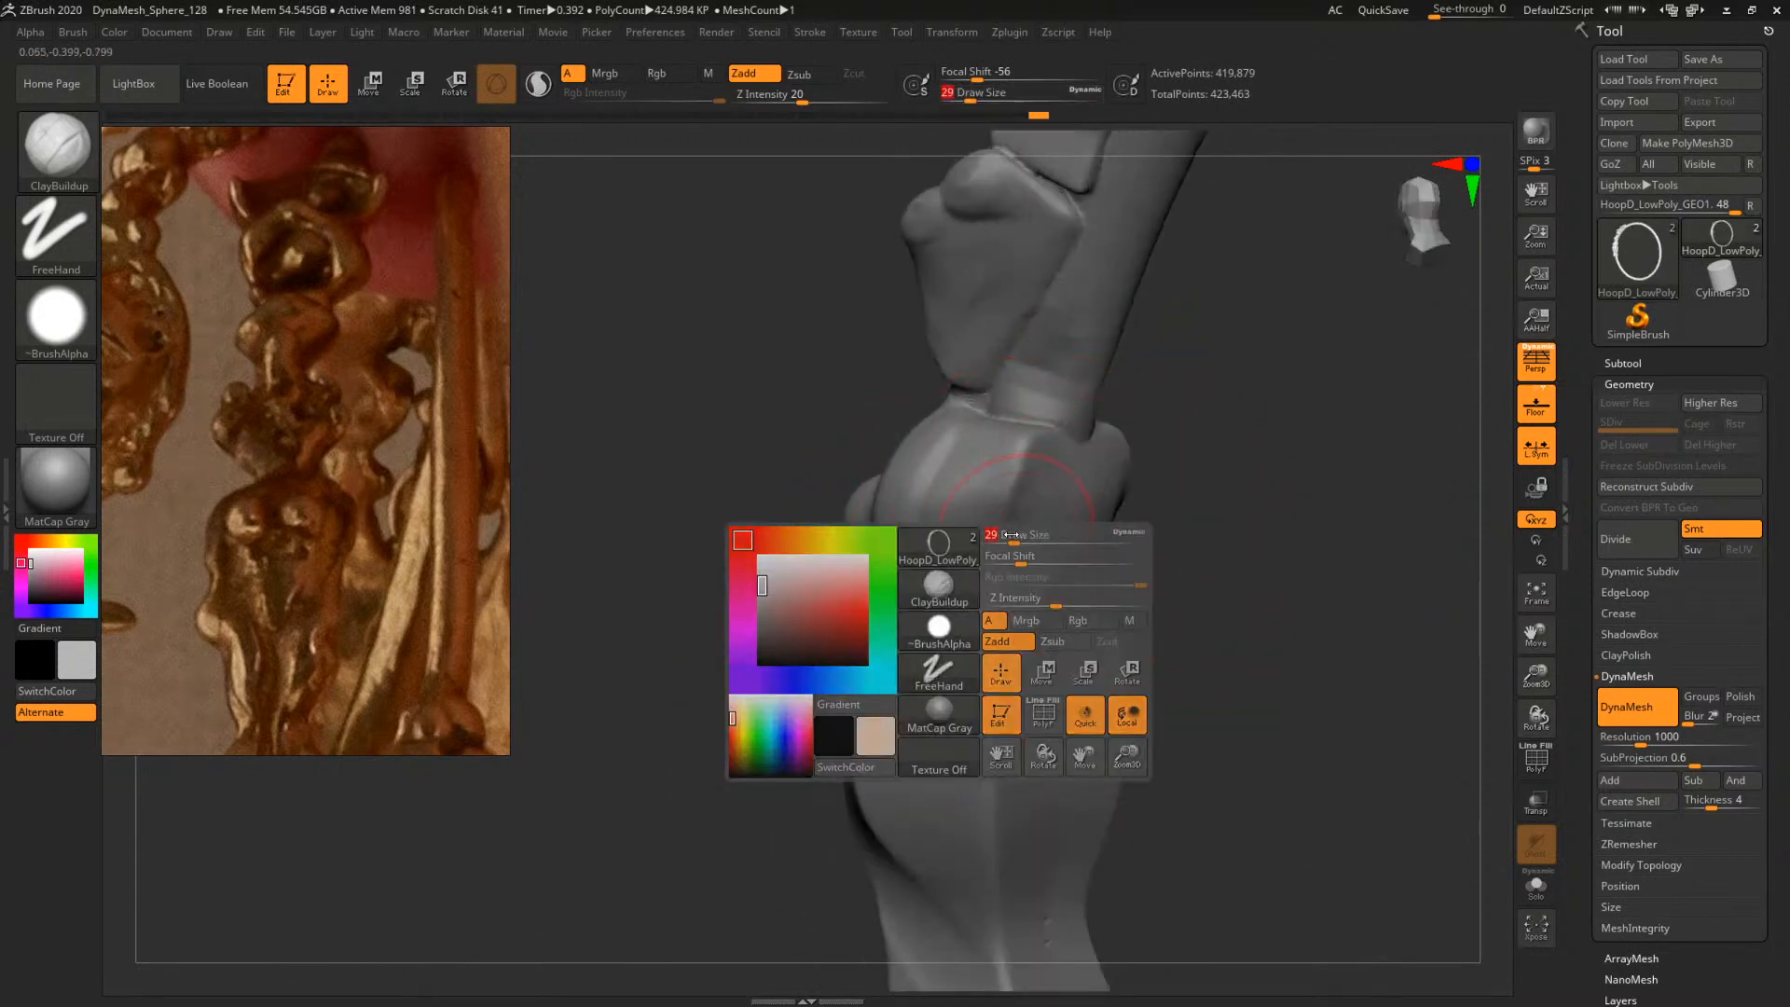
pyautogui.moveTo(1024, 458); pyautogui.dragTo(990, 527)
pyautogui.moveTo(979, 607); pyautogui.dragTo(1081, 493)
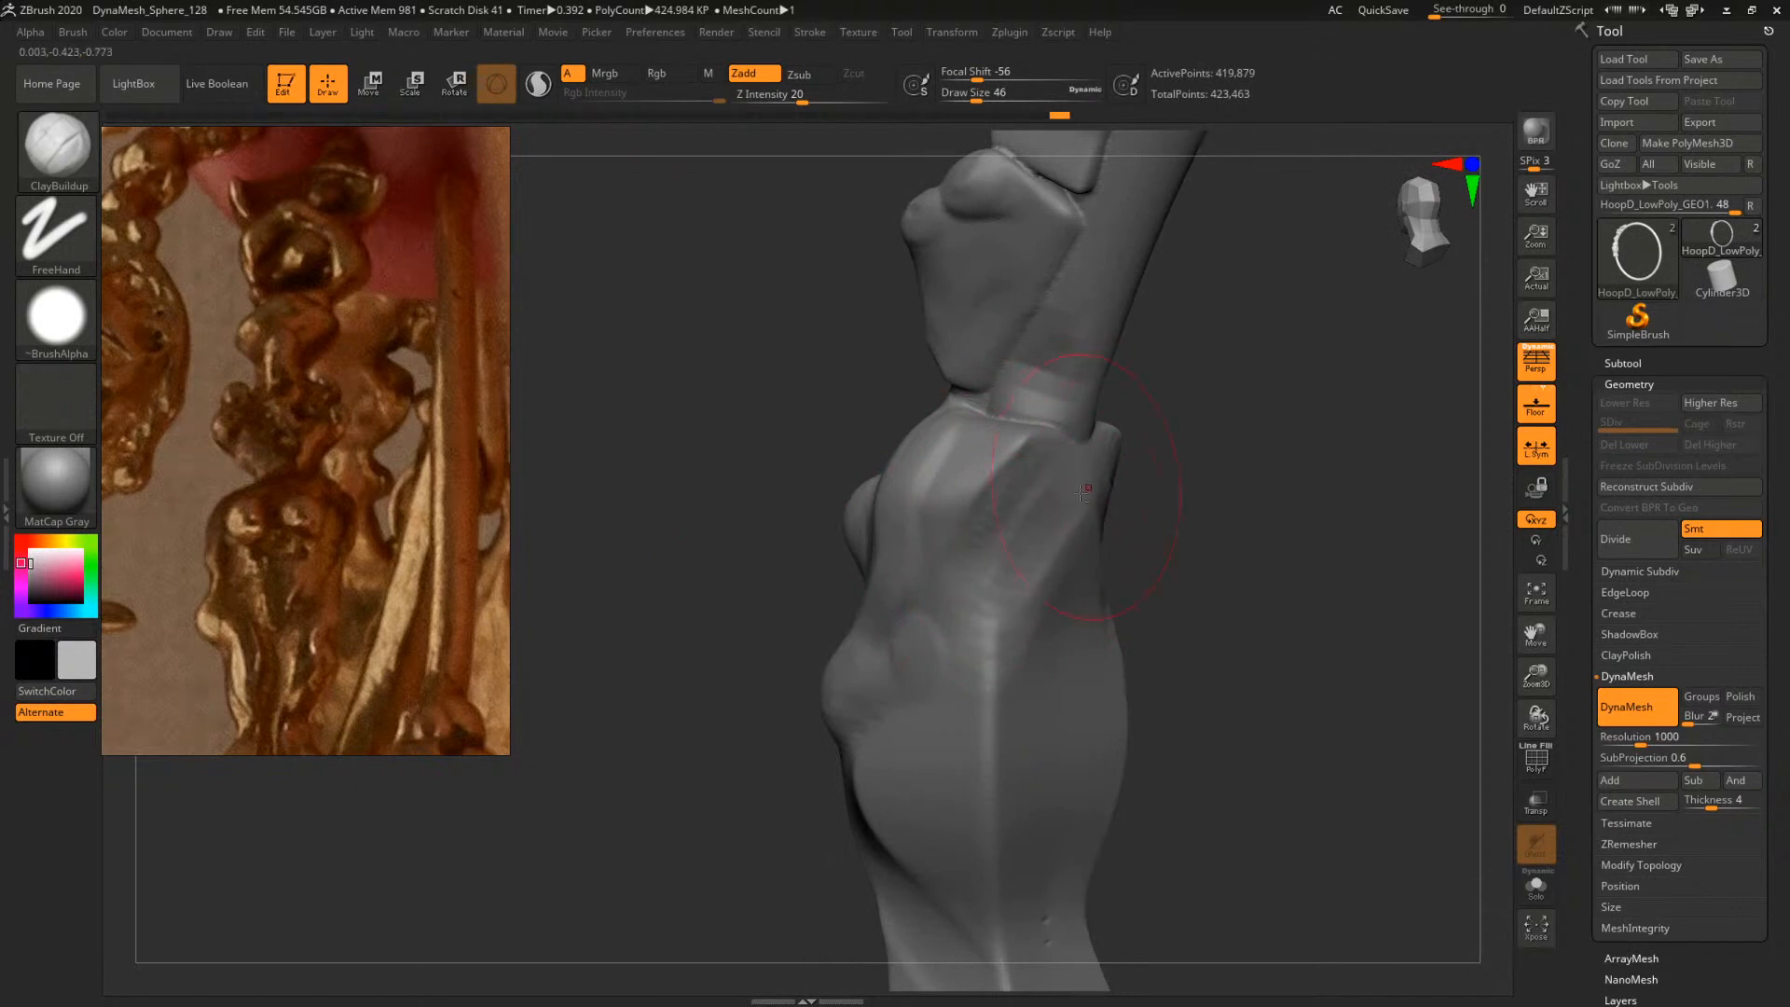
pyautogui.moveTo(1200, 592)
pyautogui.keyDown('alt'); pyautogui.mouseDown()
pyautogui.moveTo(1194, 519)
pyautogui.moveTo(1170, 583)
pyautogui.mouseUp(); pyautogui.keyUp('alt')
pyautogui.moveTo(944, 645)
pyautogui.mouseDown()
pyautogui.moveTo(897, 680)
pyautogui.moveTo(951, 672)
pyautogui.moveTo(979, 709)
pyautogui.moveTo(958, 722)
pyautogui.mouseUp()
pyautogui.moveTo(1216, 542)
pyautogui.mouseDown()
pyautogui.moveTo(1250, 567)
pyautogui.moveTo(1155, 579)
pyautogui.moveTo(1272, 738)
pyautogui.moveTo(1212, 690)
pyautogui.mouseUp()
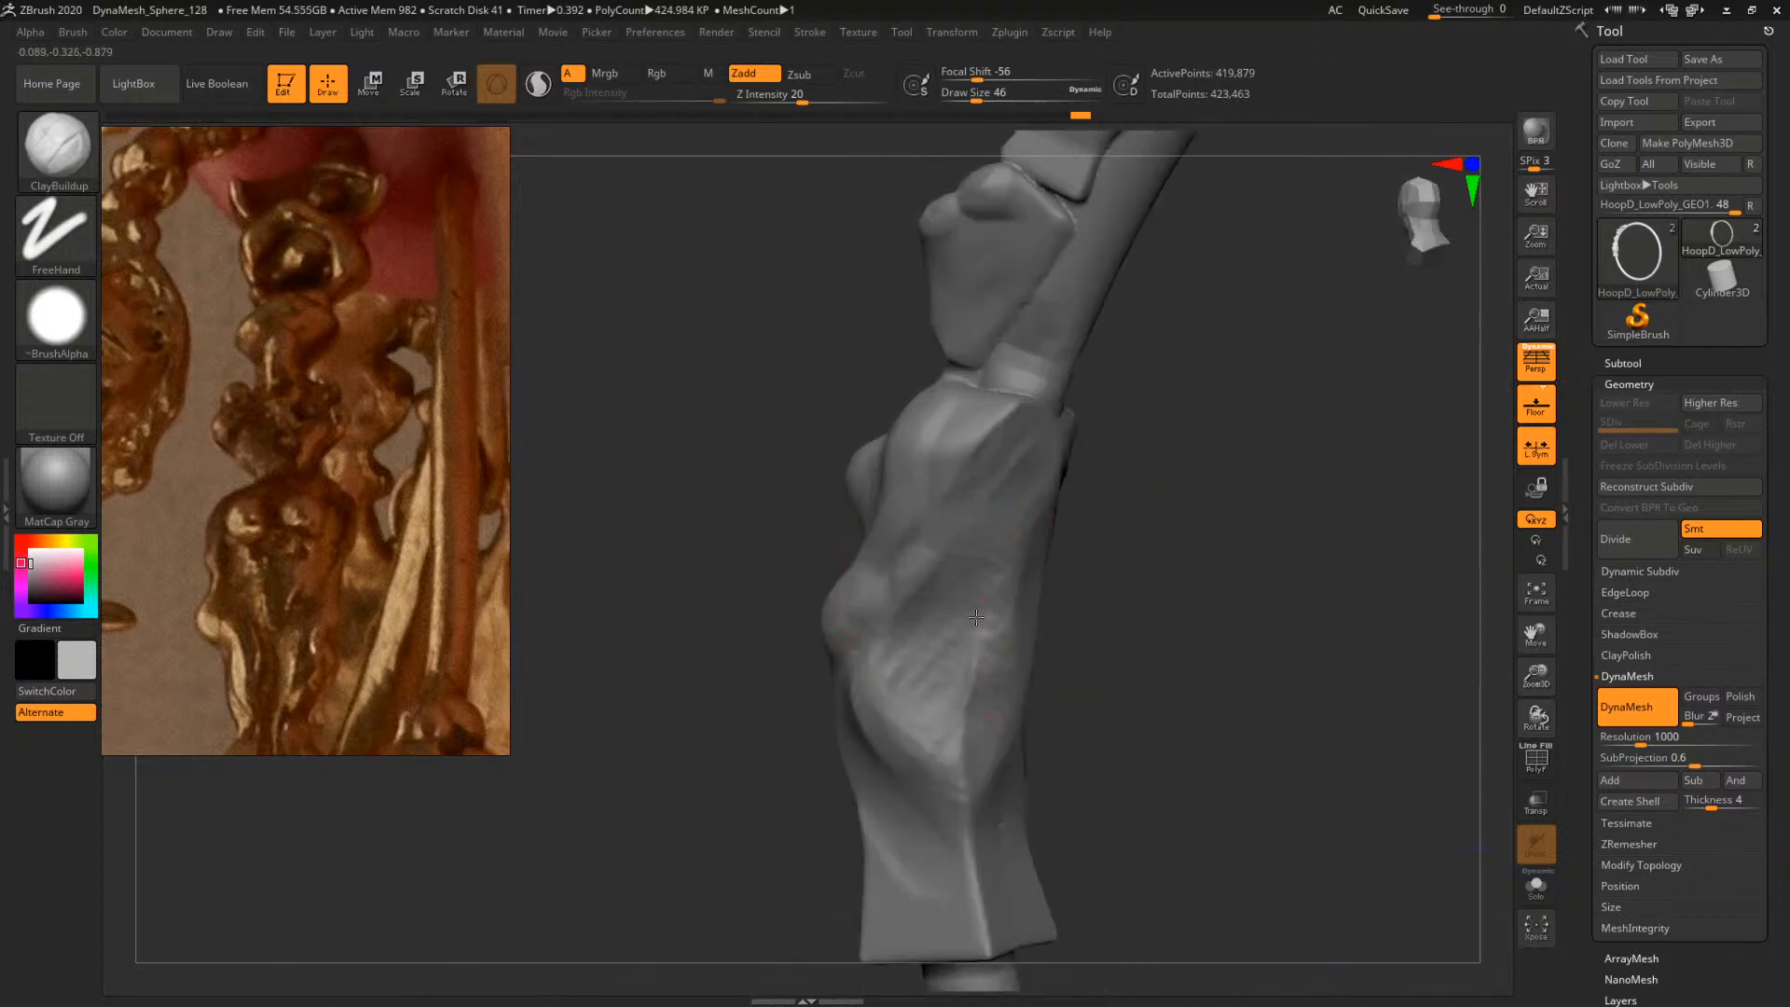
# Move the reference board to another close-up of the gold earring showing the lower figure's body
pyautogui.scroll(-10, 354, 593)
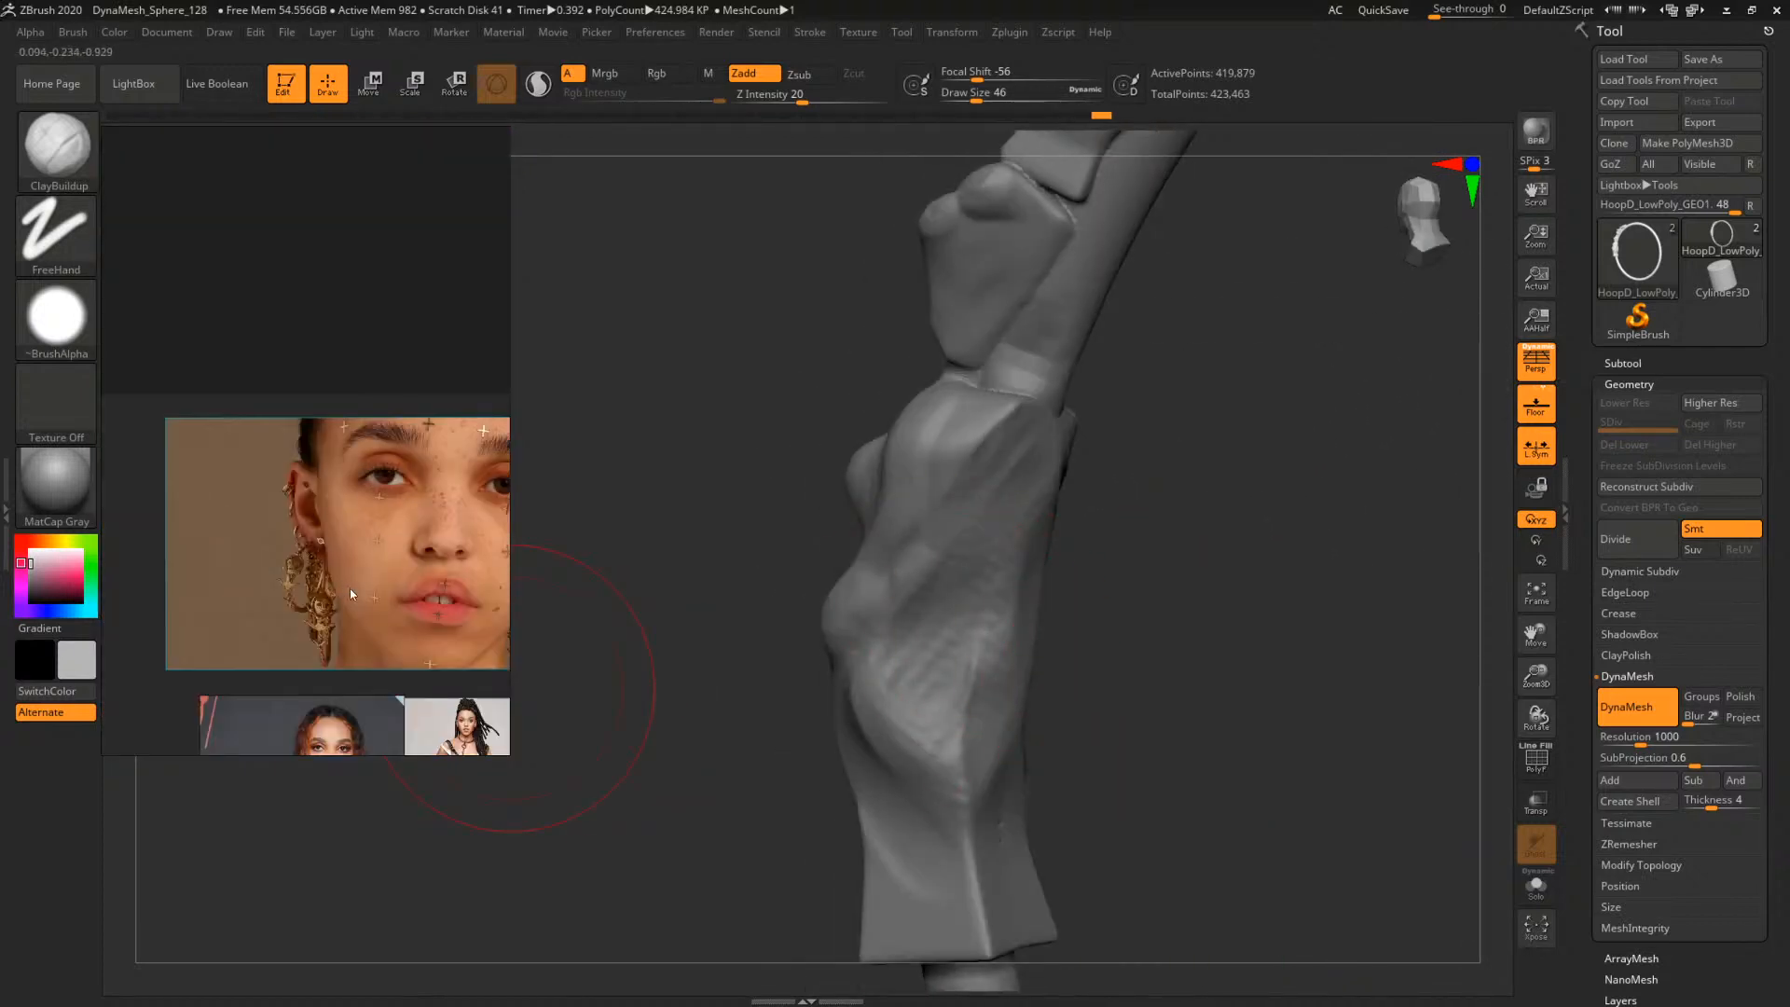
pyautogui.moveTo(396, 580); pyautogui.dragTo(261, 556, button='middle')
pyautogui.scroll(6, 350, 571)
pyautogui.scroll(8, 450, 579)
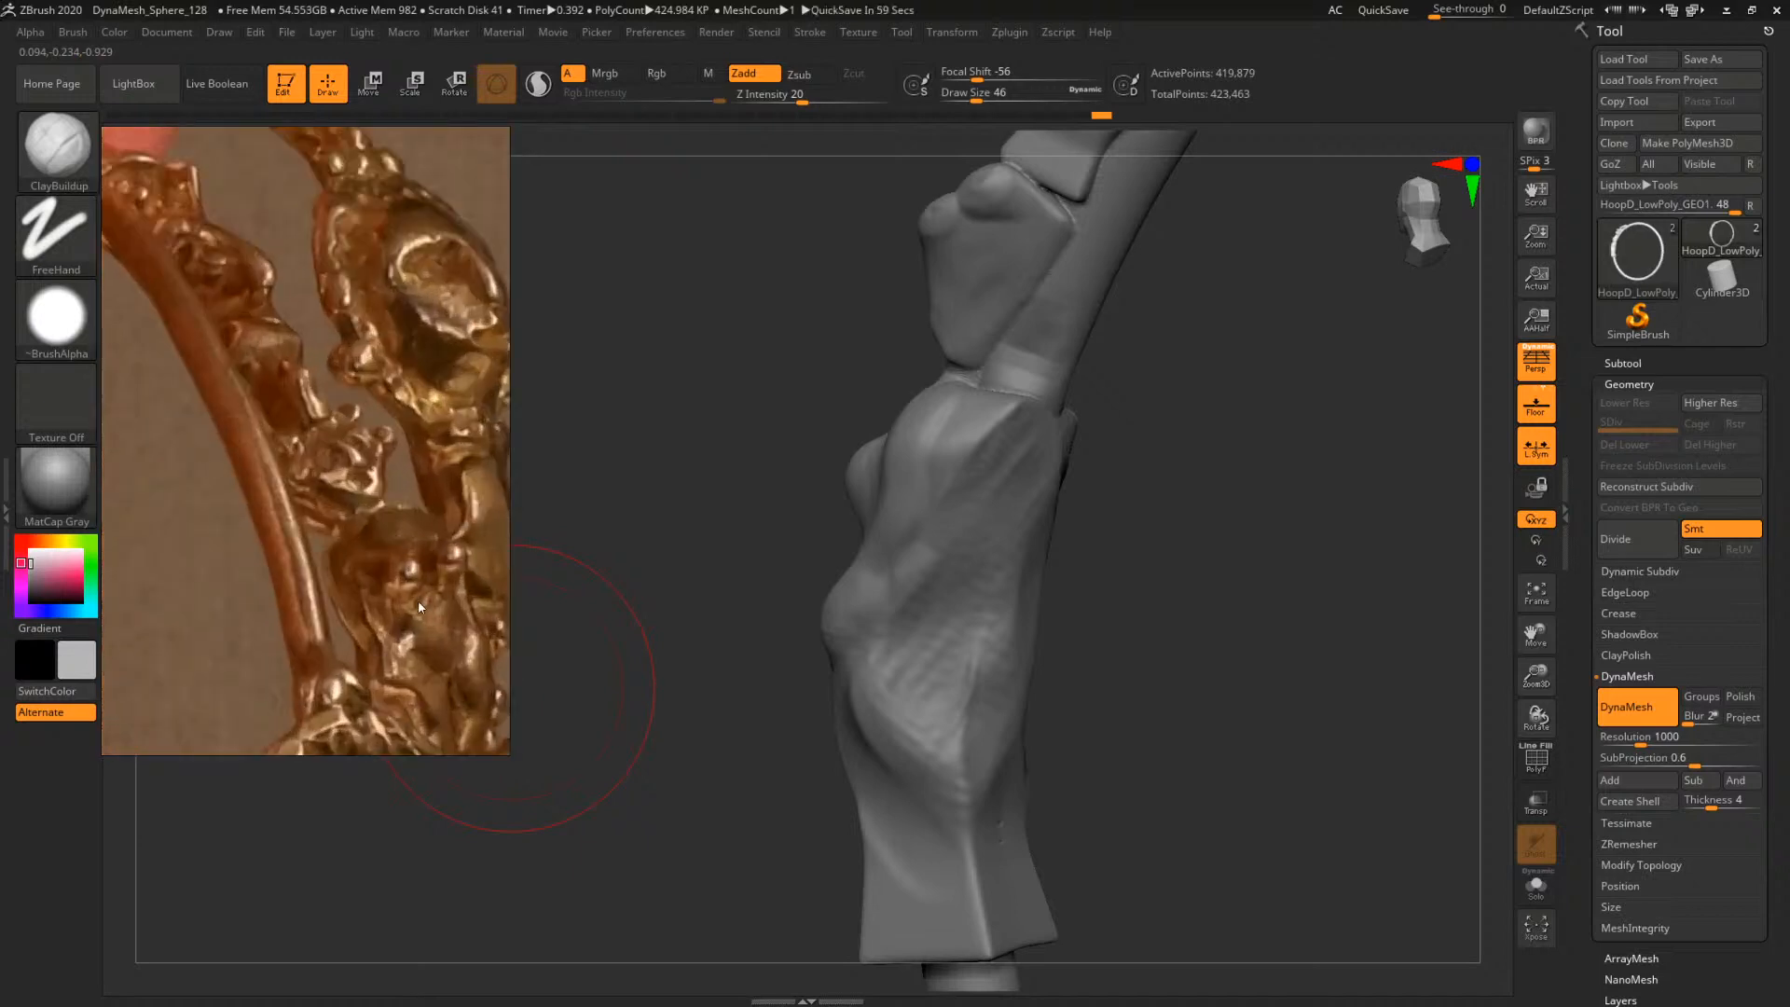
pyautogui.moveTo(636, 492); pyautogui.dragTo(659, 415)
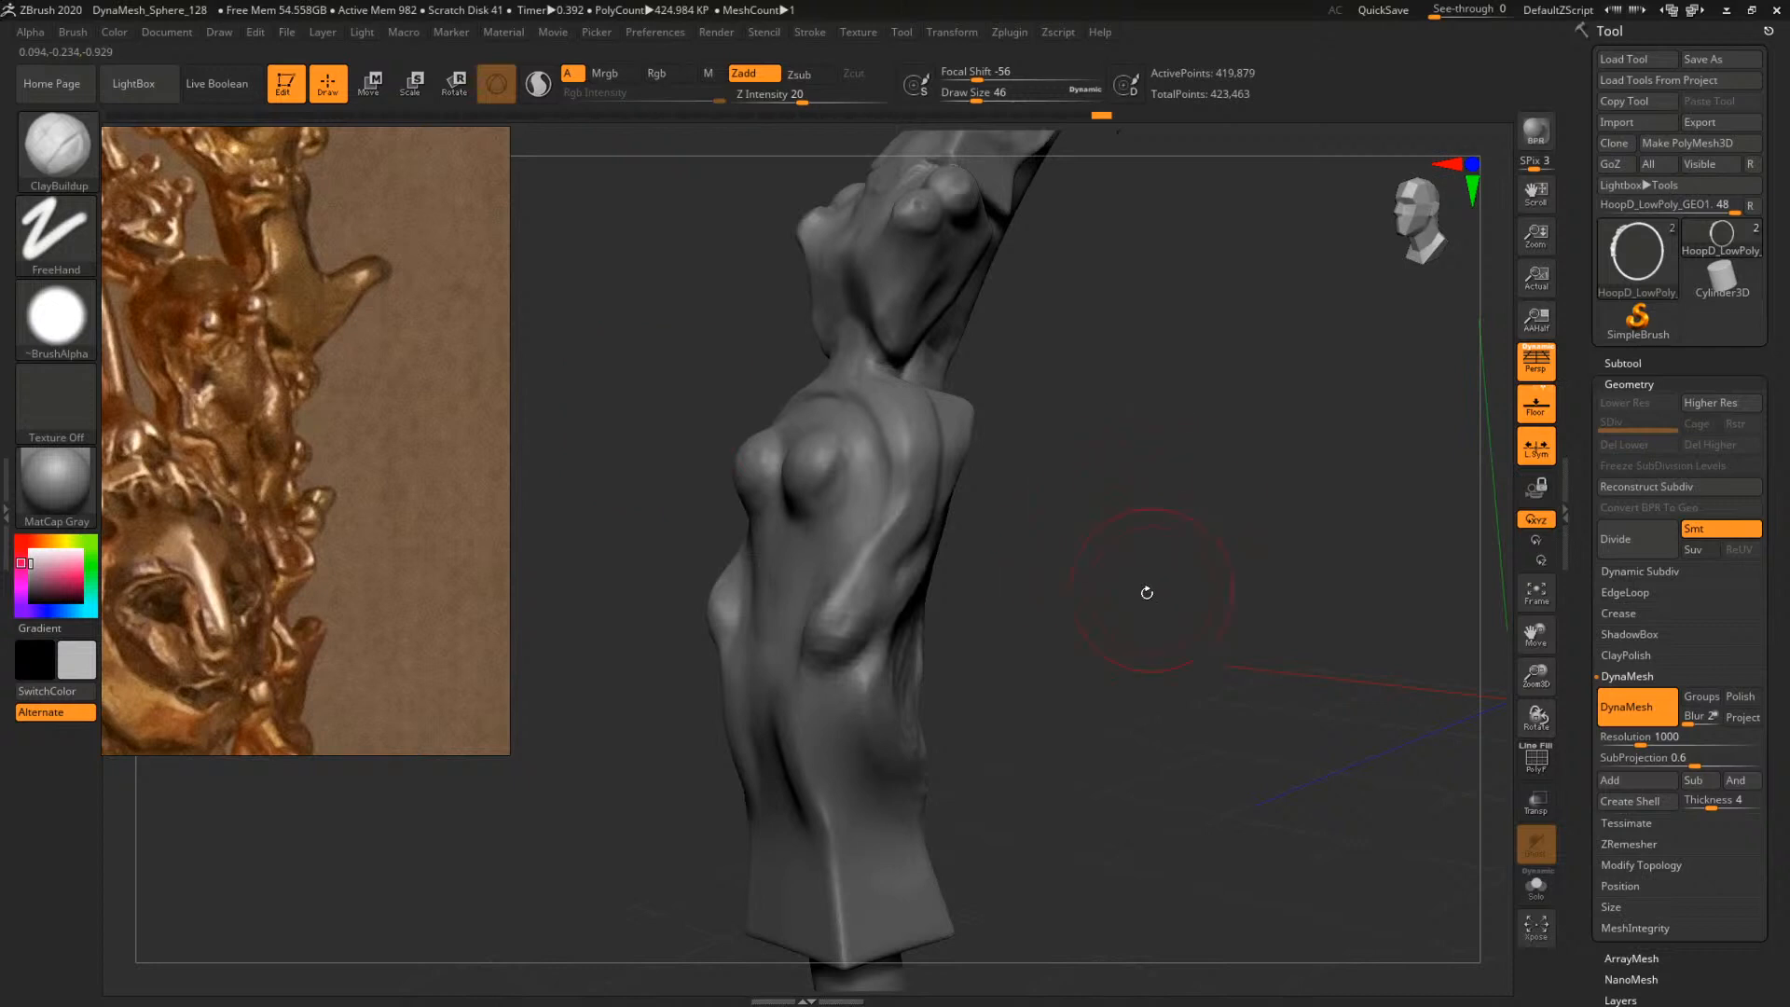
# Build up the lower figure's shoulder and upper arm with ClayBuildup at draw size 29
pyautogui.moveTo(1147, 593)
pyautogui.mouseDown()
pyautogui.moveTo(1199, 586)
pyautogui.moveTo(1176, 596)
pyautogui.mouseUp()
pyautogui.press('b')
pyautogui.press('c')
pyautogui.press('b')
pyautogui.press('space')
pyautogui.moveTo(909, 524); pyautogui.dragTo(895, 528)
pyautogui.moveTo(995, 442); pyautogui.dragTo(1033, 500)
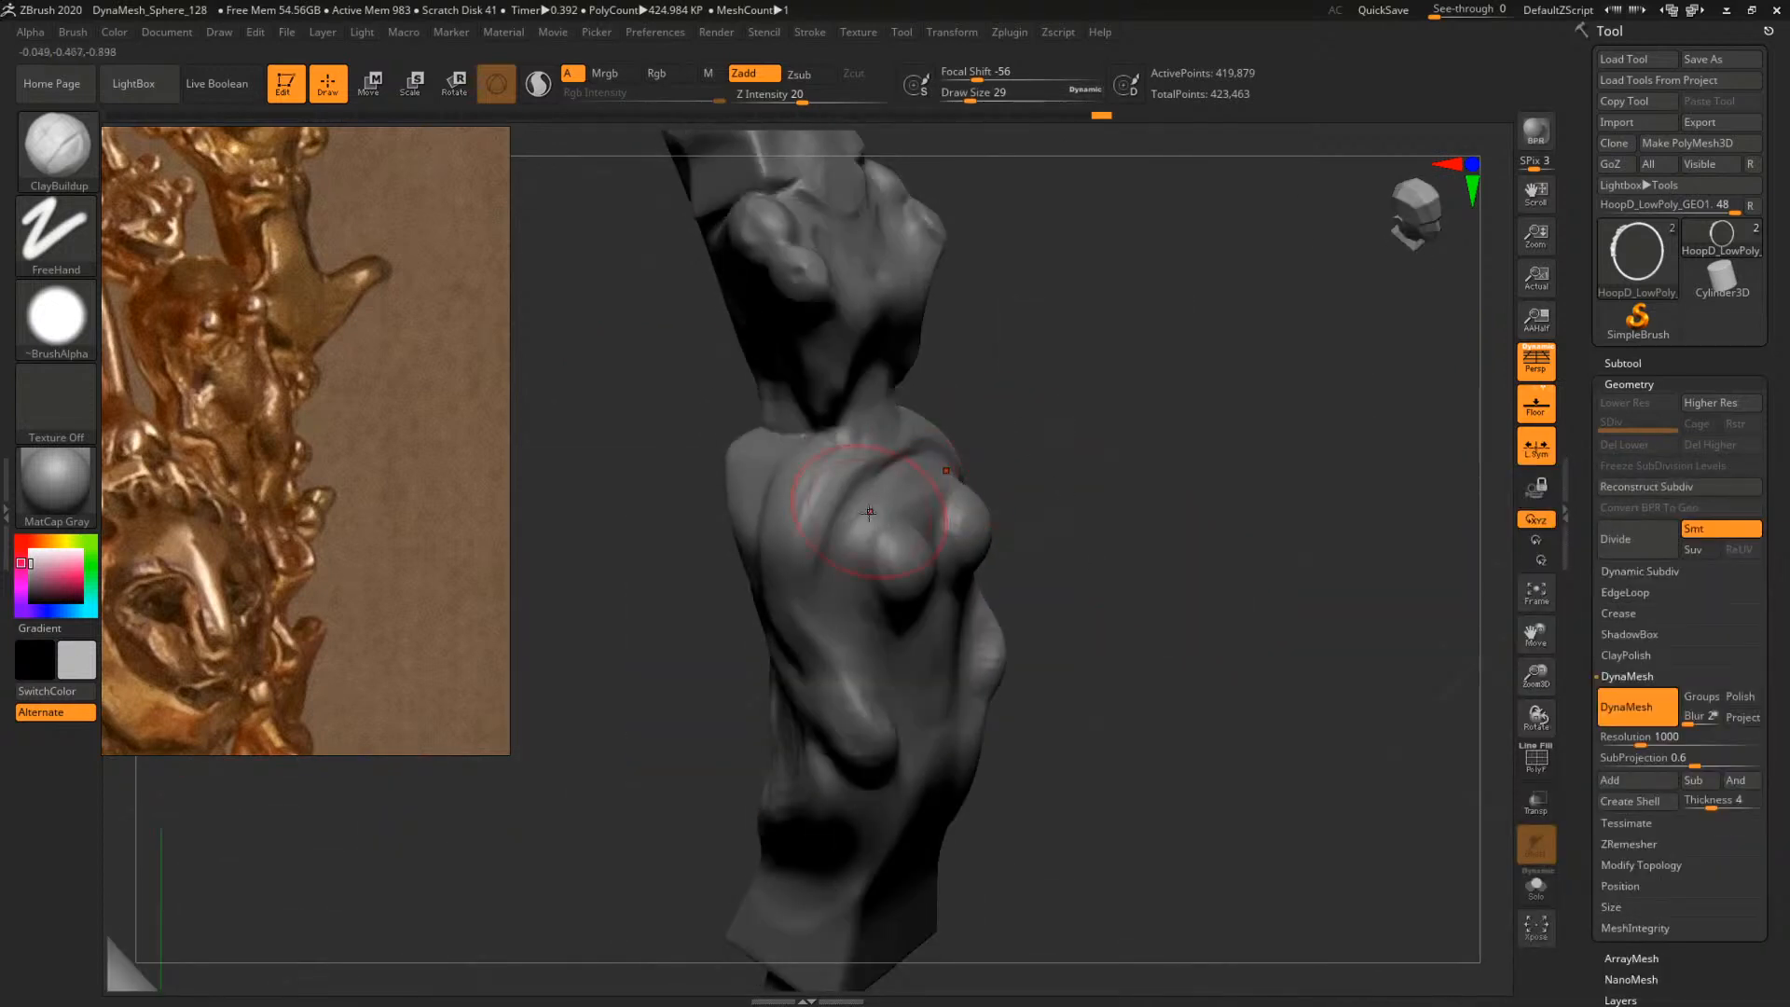
# Fill the grooves around the lower figure's chest and shoulders with ClayBuildup at draw sizes 35 and 27
pyautogui.press('space')
pyautogui.moveTo(803, 515); pyautogui.dragTo(843, 519)
pyautogui.press('space')
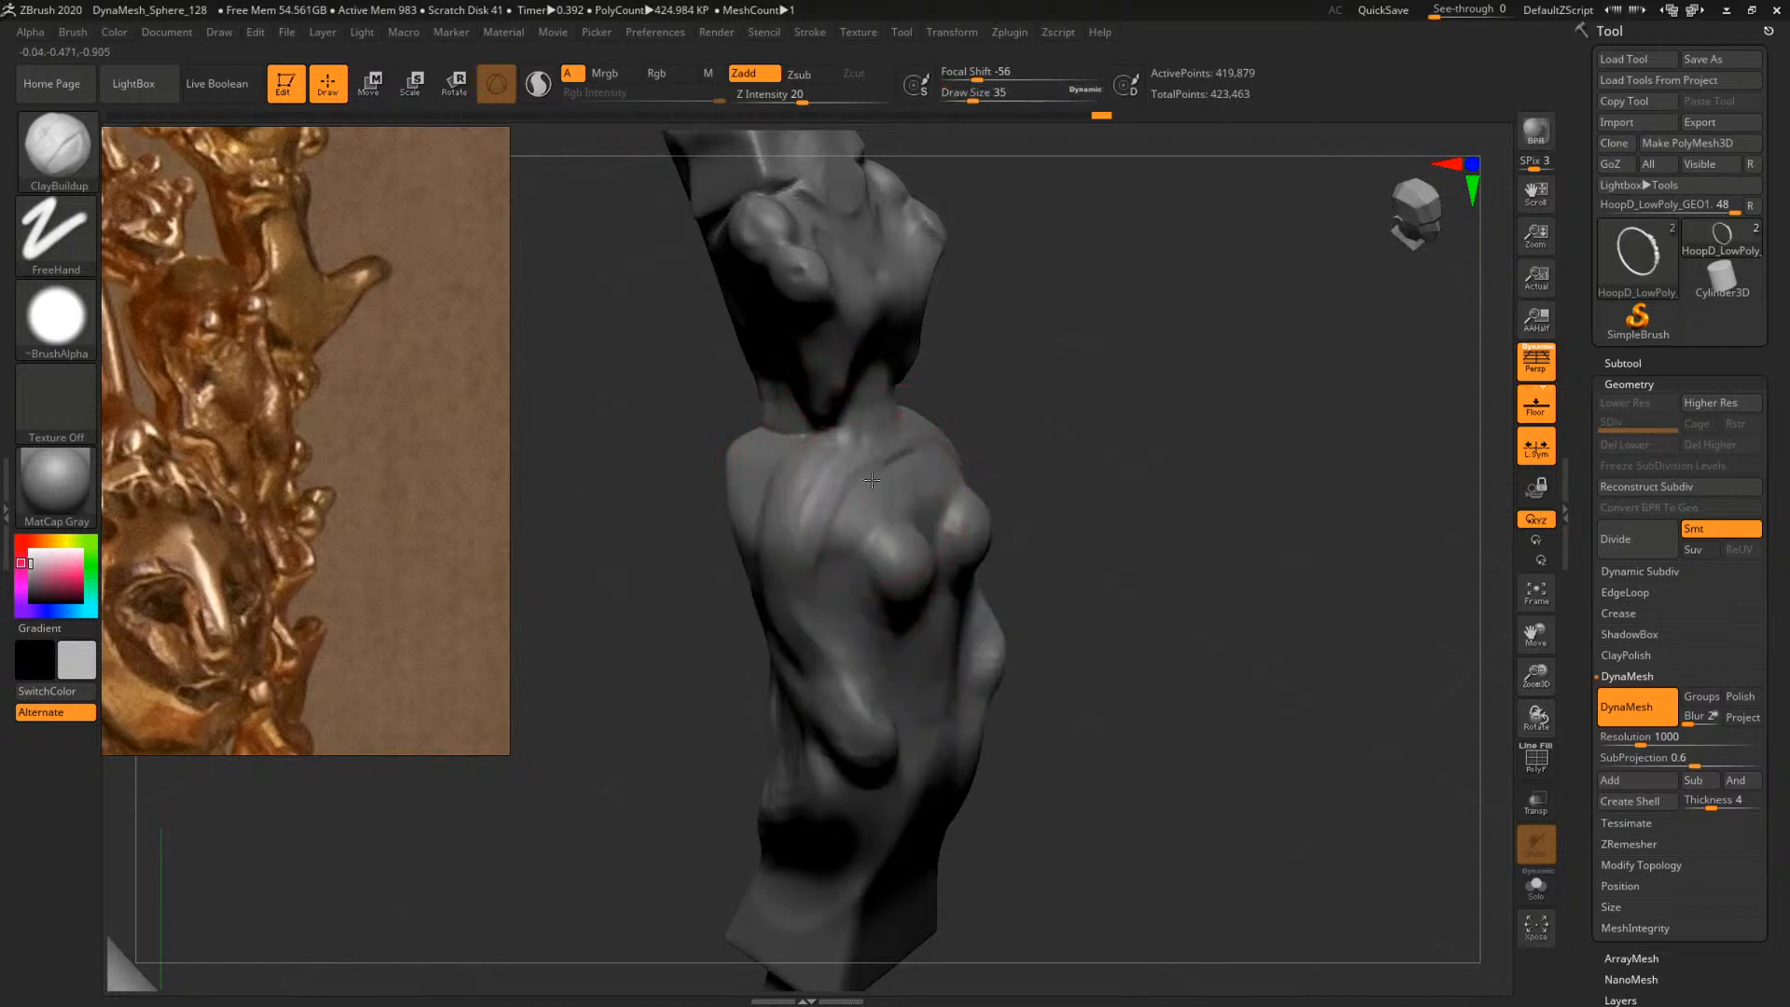
pyautogui.moveTo(1076, 506)
pyautogui.mouseDown()
pyautogui.moveTo(1167, 579)
pyautogui.moveTo(1152, 528)
pyautogui.moveTo(922, 557)
pyautogui.mouseUp()
pyautogui.press('space')
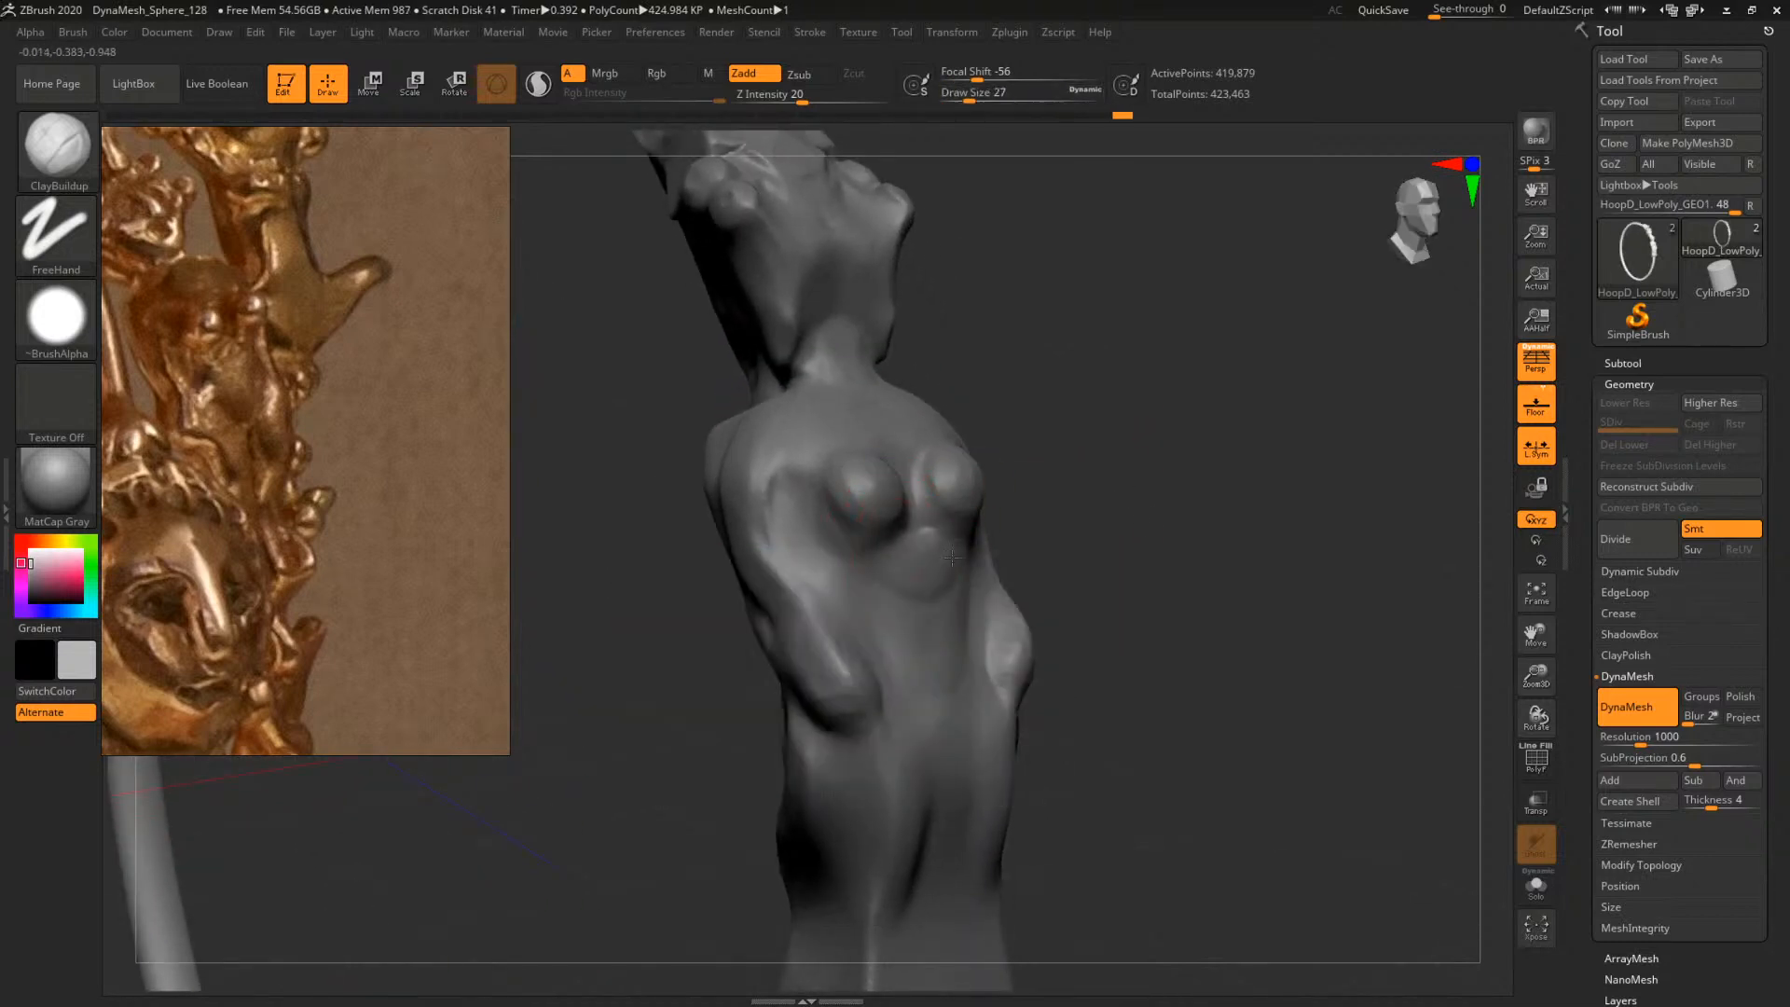
# Shape the lower figure's forearms, belly and hips with ClayBuildup at draw sizes 18 and 29
pyautogui.moveTo(1240, 585); pyautogui.dragTo(1044, 559)
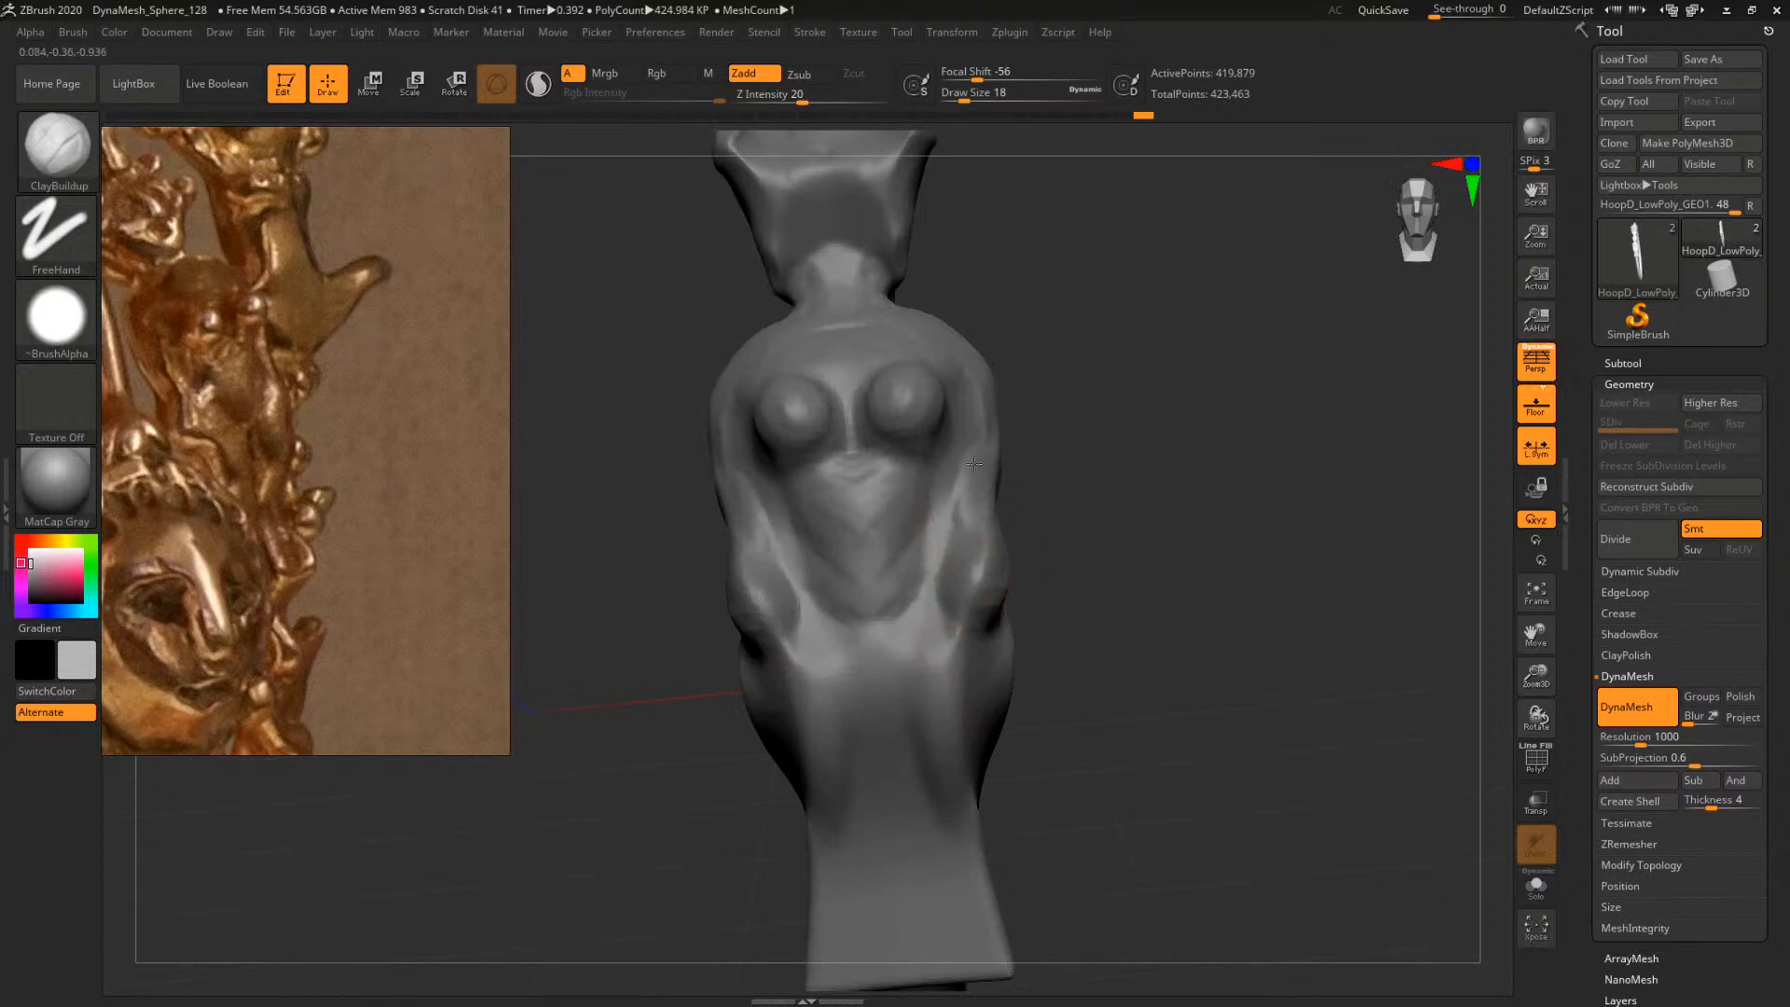
pyautogui.moveTo(1058, 435); pyautogui.dragTo(1085, 427)
pyautogui.press('s')
pyautogui.moveTo(946, 594); pyautogui.dragTo(977, 624)
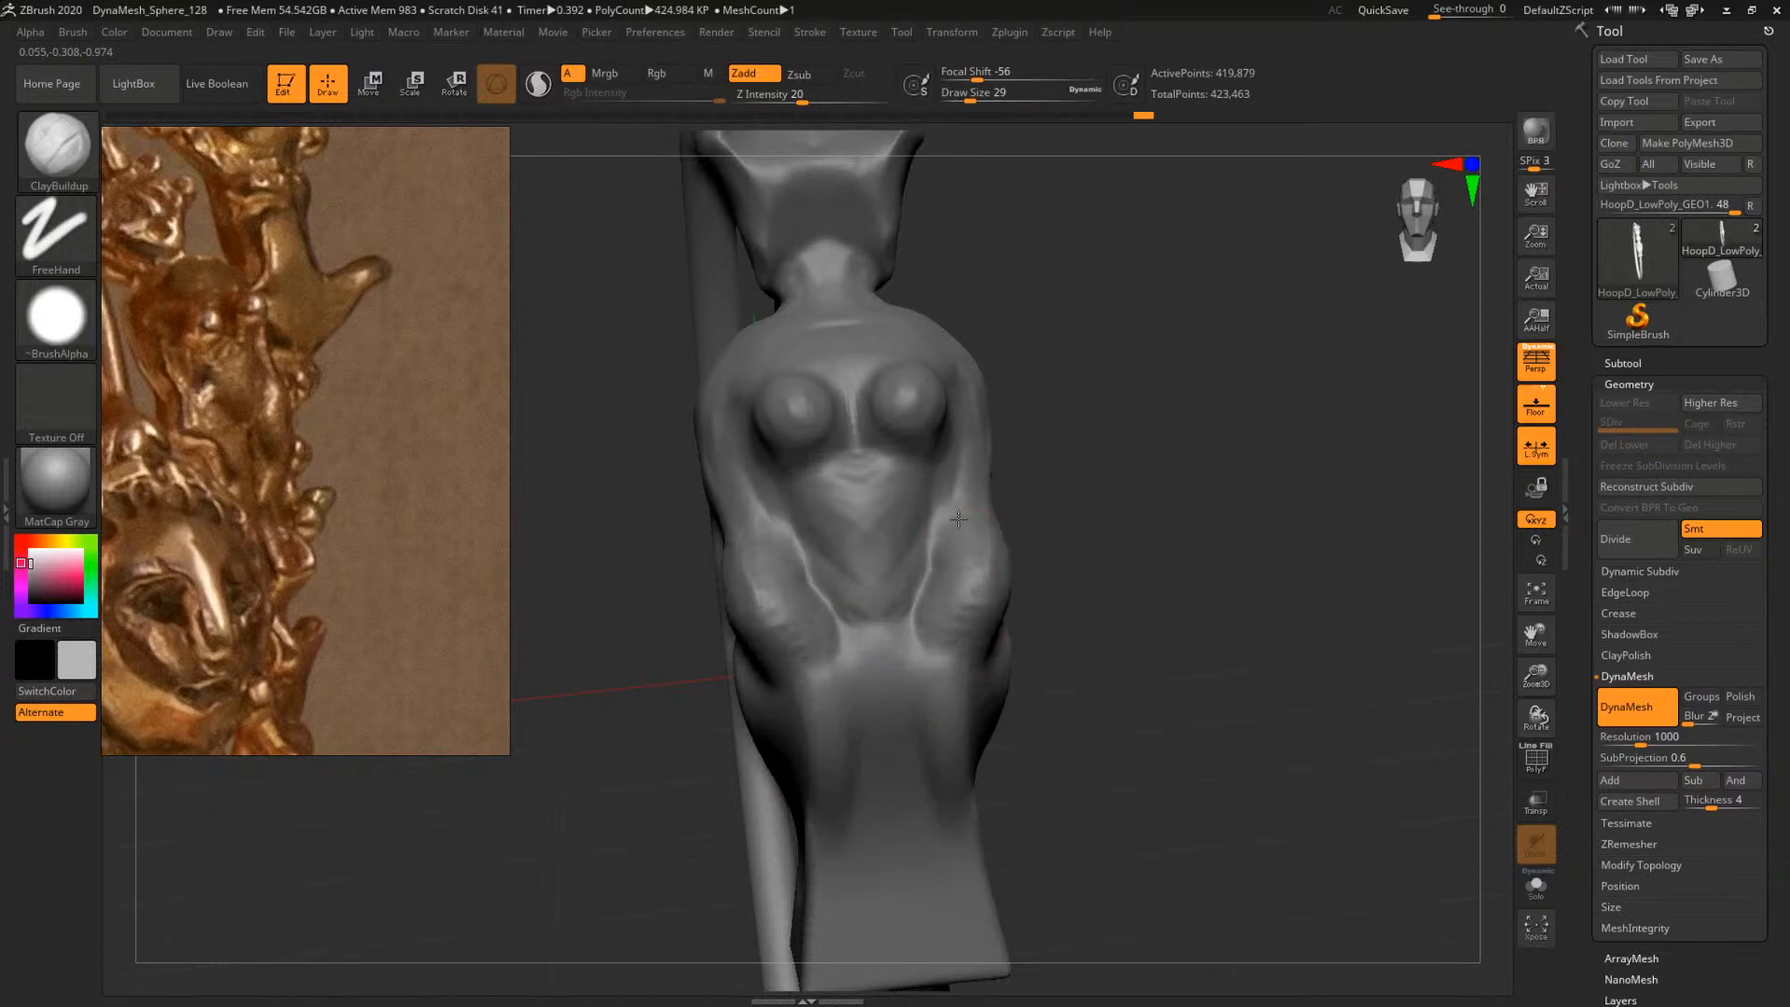
pyautogui.moveTo(958, 518); pyautogui.dragTo(942, 548)
pyautogui.moveTo(1072, 485)
pyautogui.mouseDown()
pyautogui.moveTo(1178, 463)
pyautogui.moveTo(1114, 523)
pyautogui.moveTo(990, 462)
pyautogui.moveTo(1036, 487)
pyautogui.mouseUp()
pyautogui.moveTo(1145, 512)
pyautogui.mouseDown()
pyautogui.moveTo(1299, 488)
pyautogui.moveTo(1262, 600)
pyautogui.moveTo(1040, 489)
pyautogui.mouseUp()
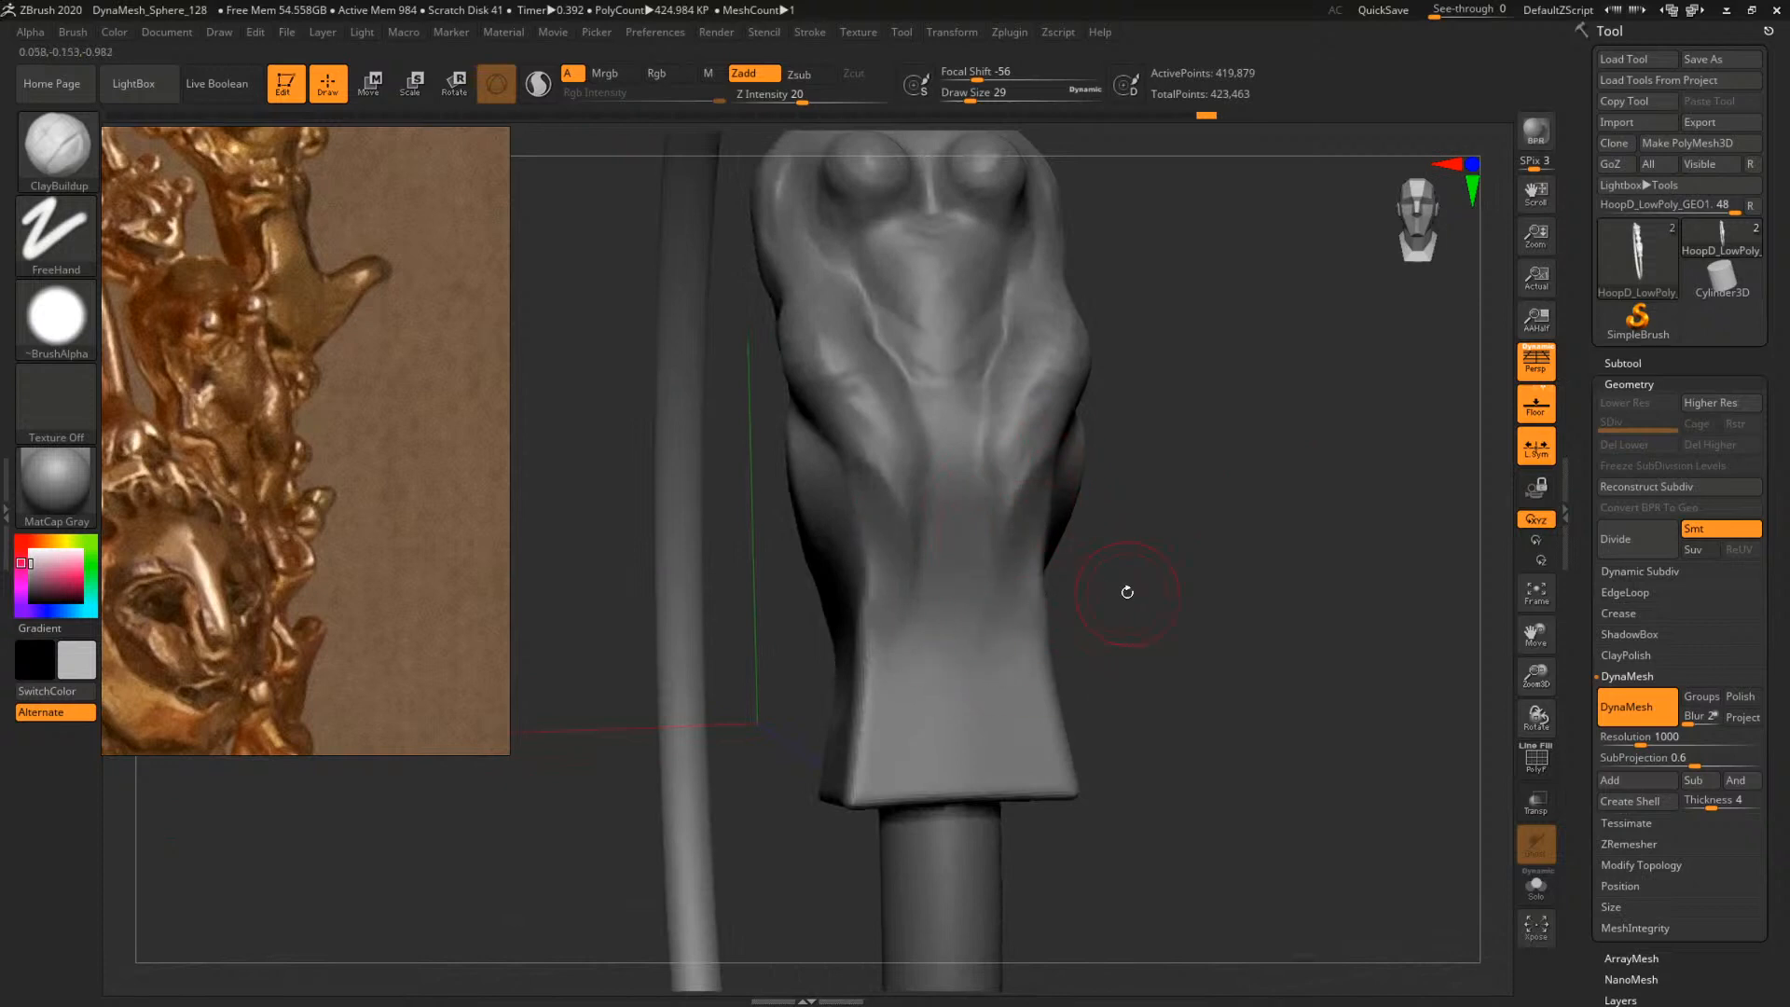
# Build up two rounded feet at the base of the lower figure with ClayBuildup at draw sizes 14 and 23
pyautogui.moveTo(1127, 592)
pyautogui.mouseDown()
pyautogui.moveTo(1179, 555)
pyautogui.moveTo(1079, 599)
pyautogui.mouseUp()
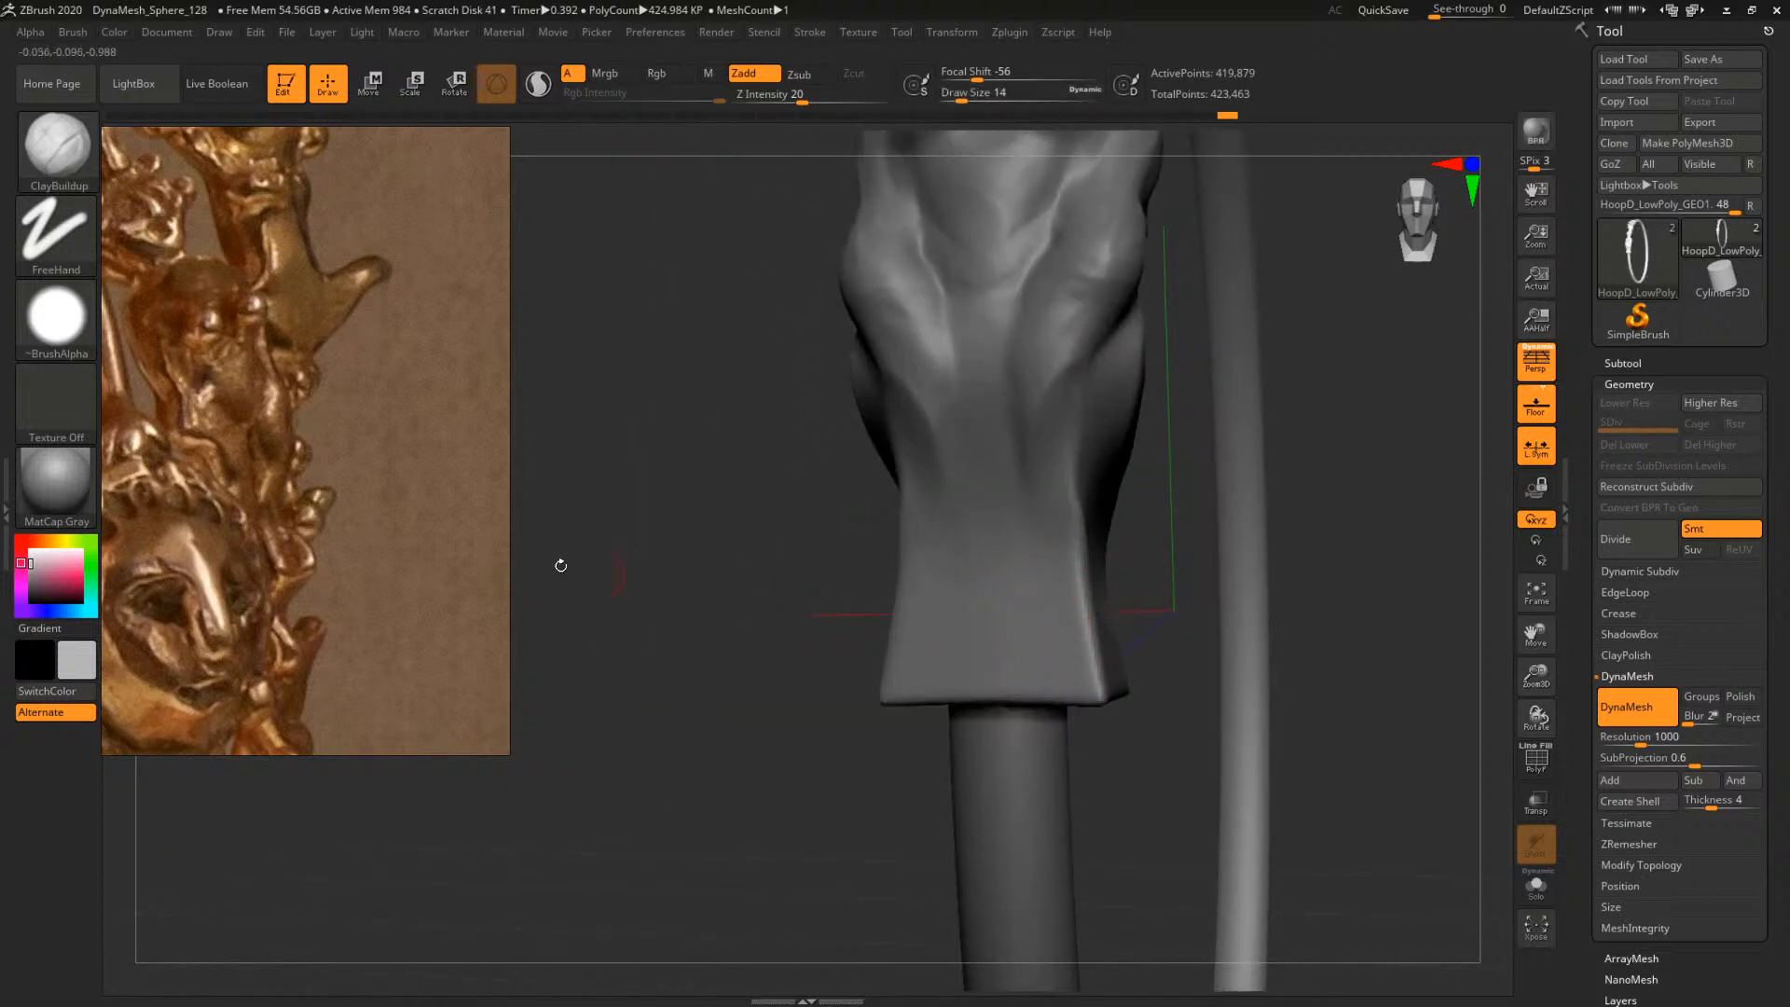
pyautogui.moveTo(1240, 479)
pyautogui.mouseDown()
pyautogui.moveTo(1334, 495)
pyautogui.moveTo(1047, 572)
pyautogui.moveTo(1074, 609)
pyautogui.moveTo(1203, 603)
pyautogui.moveTo(1155, 551)
pyautogui.mouseUp()
pyautogui.press('space')
pyautogui.moveTo(1062, 598); pyautogui.dragTo(1068, 634)
pyautogui.moveTo(1153, 589)
pyautogui.mouseDown()
pyautogui.moveTo(1203, 588)
pyautogui.moveTo(1188, 620)
pyautogui.moveTo(1075, 602)
pyautogui.mouseUp()
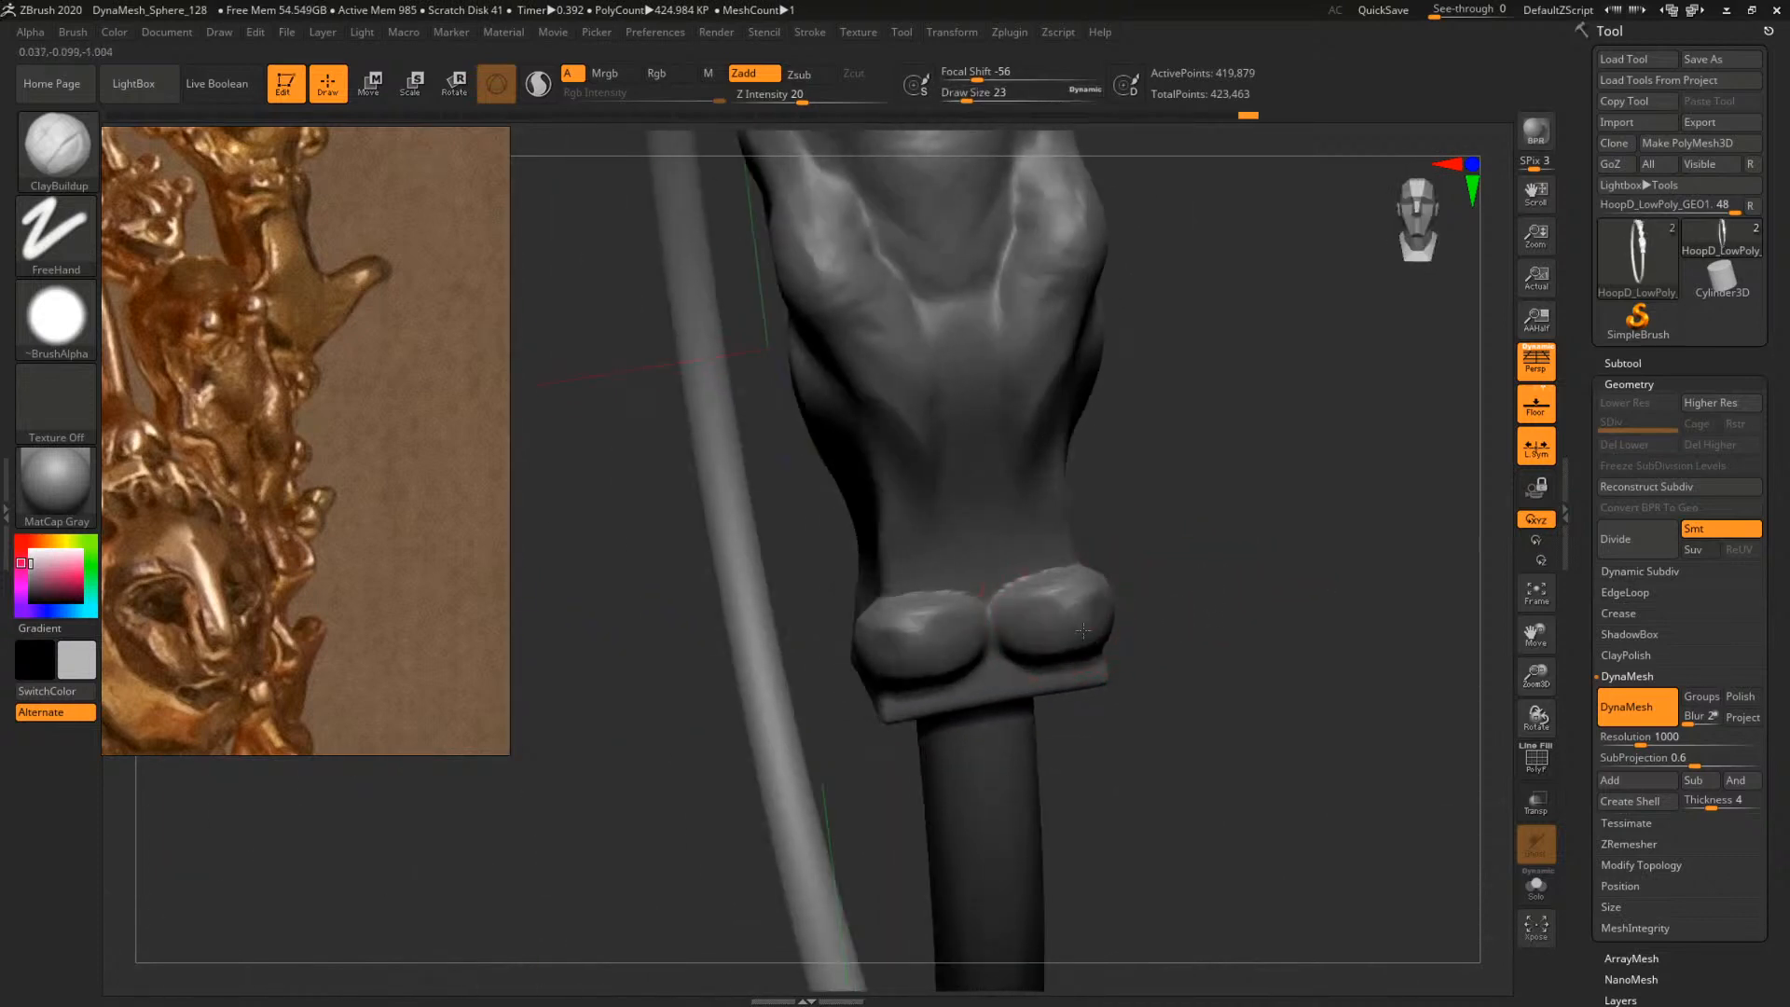
pyautogui.moveTo(1233, 597); pyautogui.dragTo(1031, 535)
pyautogui.moveTo(1305, 545); pyautogui.dragTo(1122, 560)
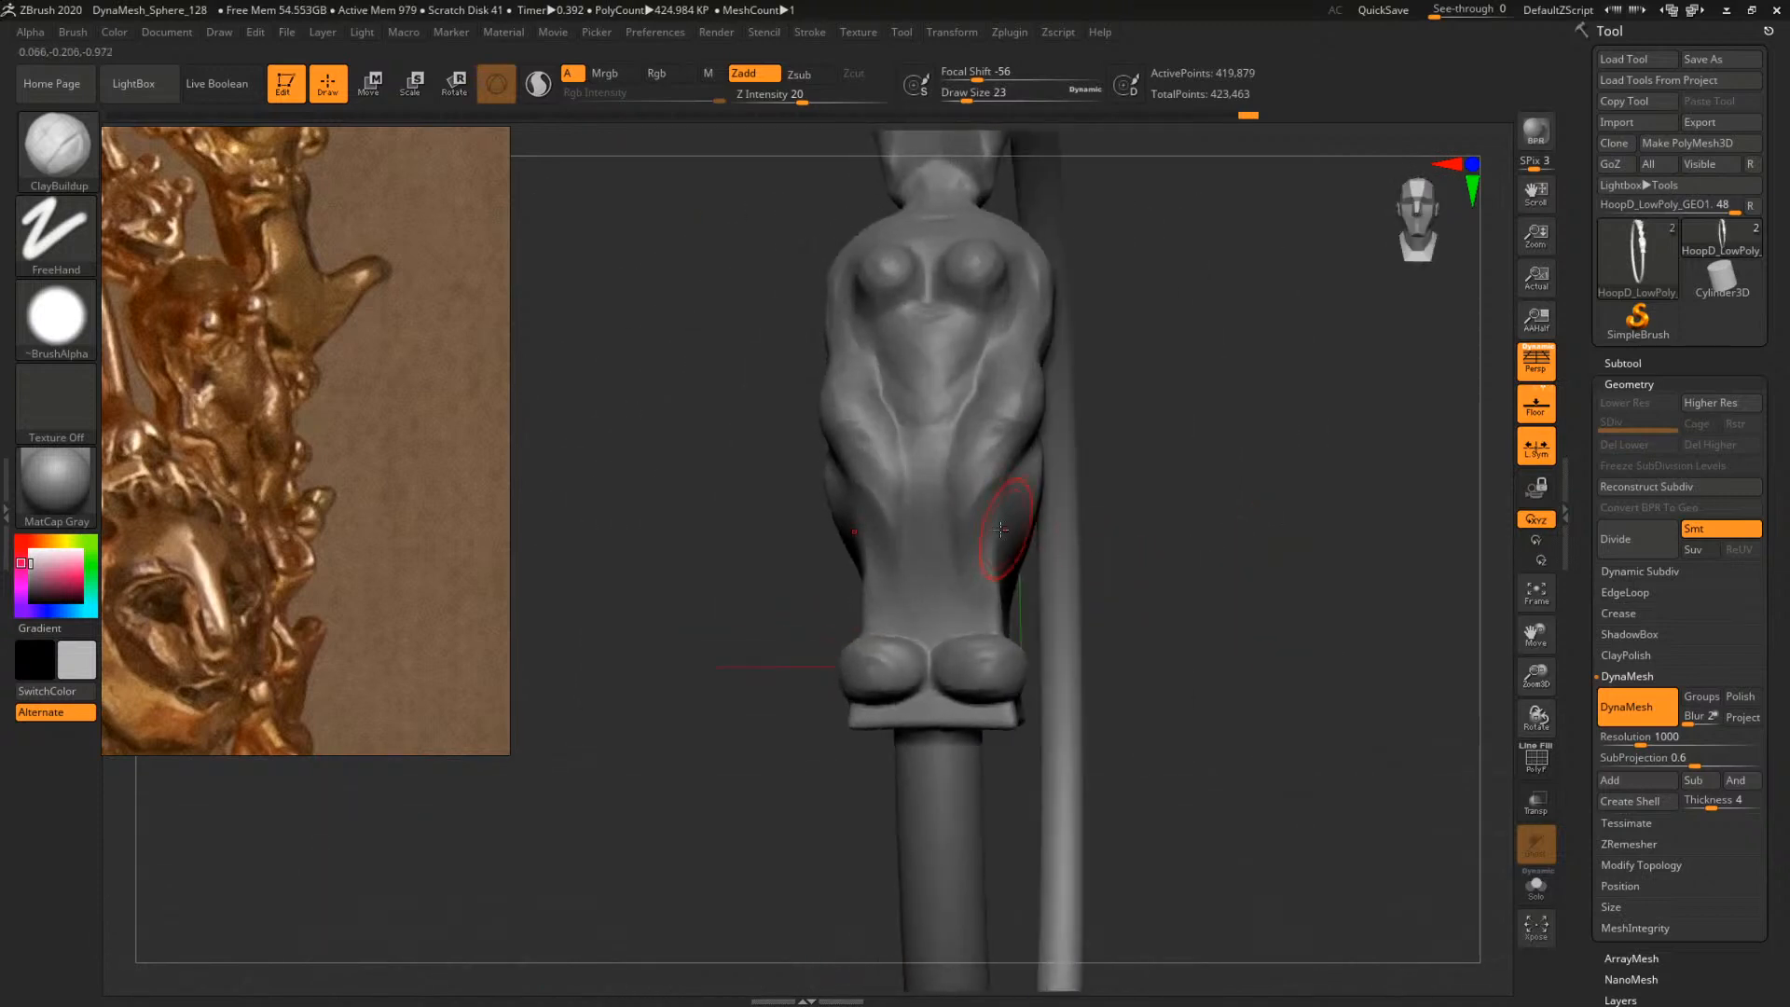
# Fill out the lower figure's hips and sides with ClayBuildup at draw sizes 46 and 41
pyautogui.press('space')
pyautogui.moveTo(1001, 530); pyautogui.dragTo(1023, 471)
pyautogui.moveTo(1207, 480); pyautogui.dragTo(1107, 474)
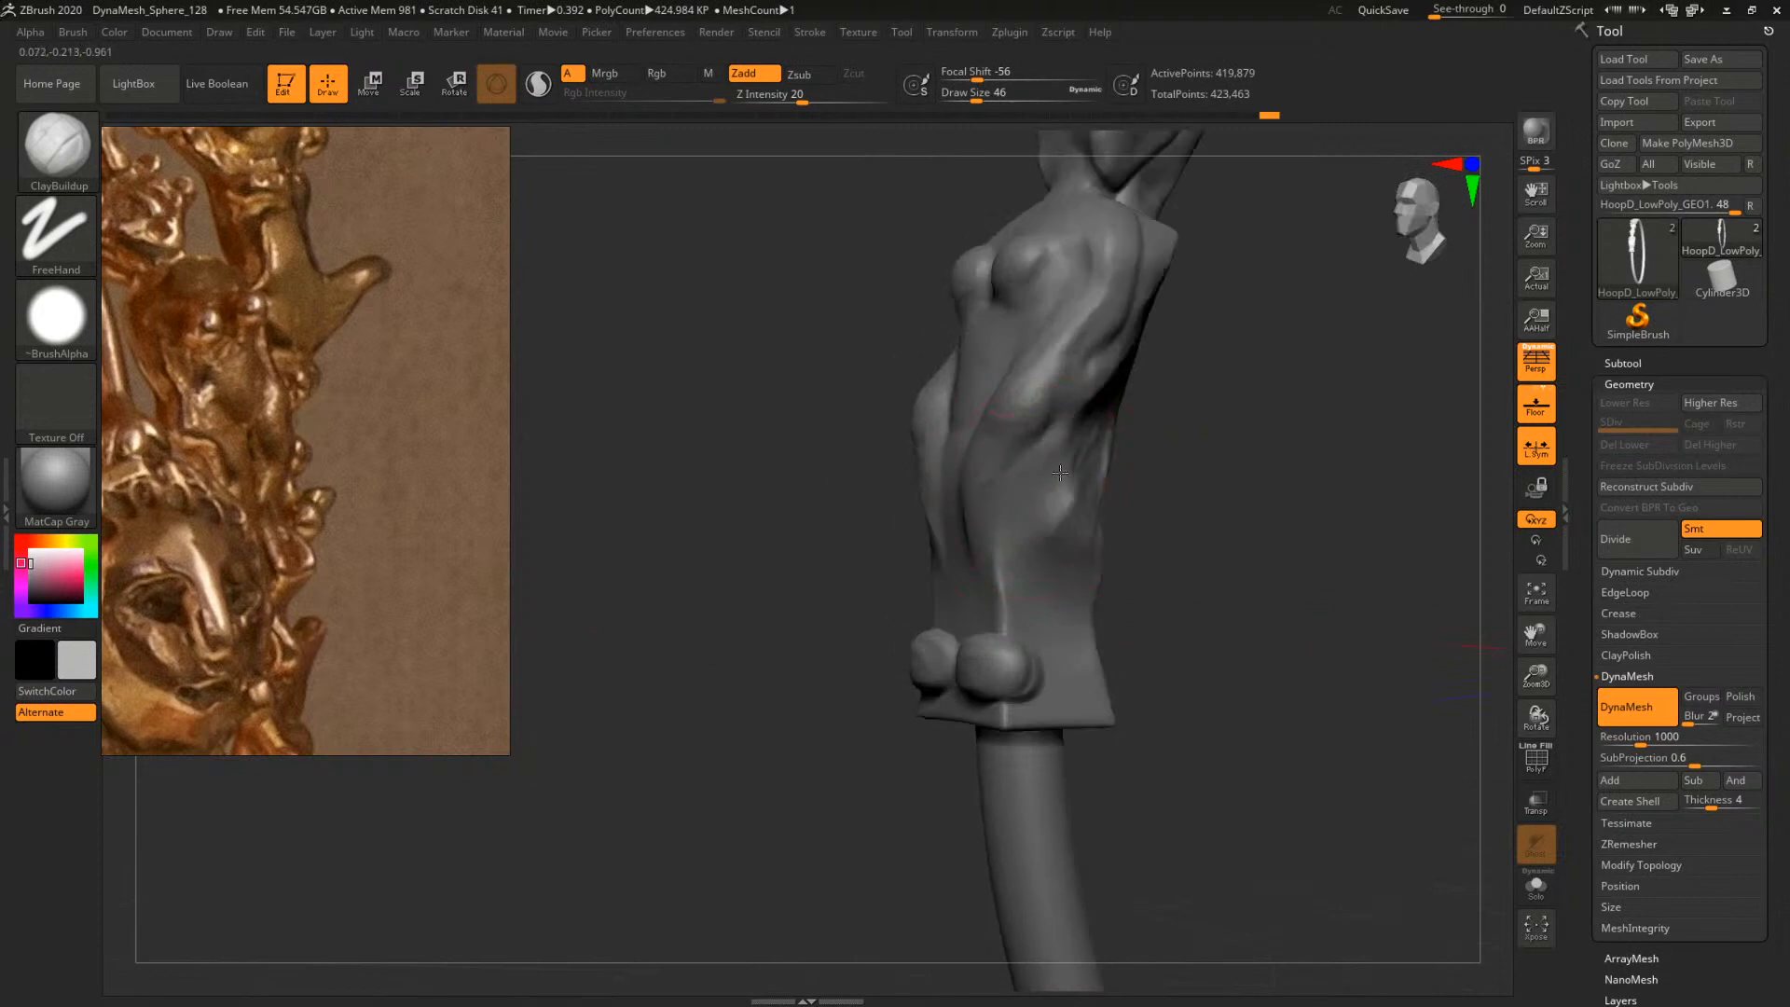
pyautogui.moveTo(1105, 540)
pyautogui.mouseDown()
pyautogui.moveTo(1111, 473)
pyautogui.moveTo(1230, 535)
pyautogui.moveTo(1078, 519)
pyautogui.mouseUp()
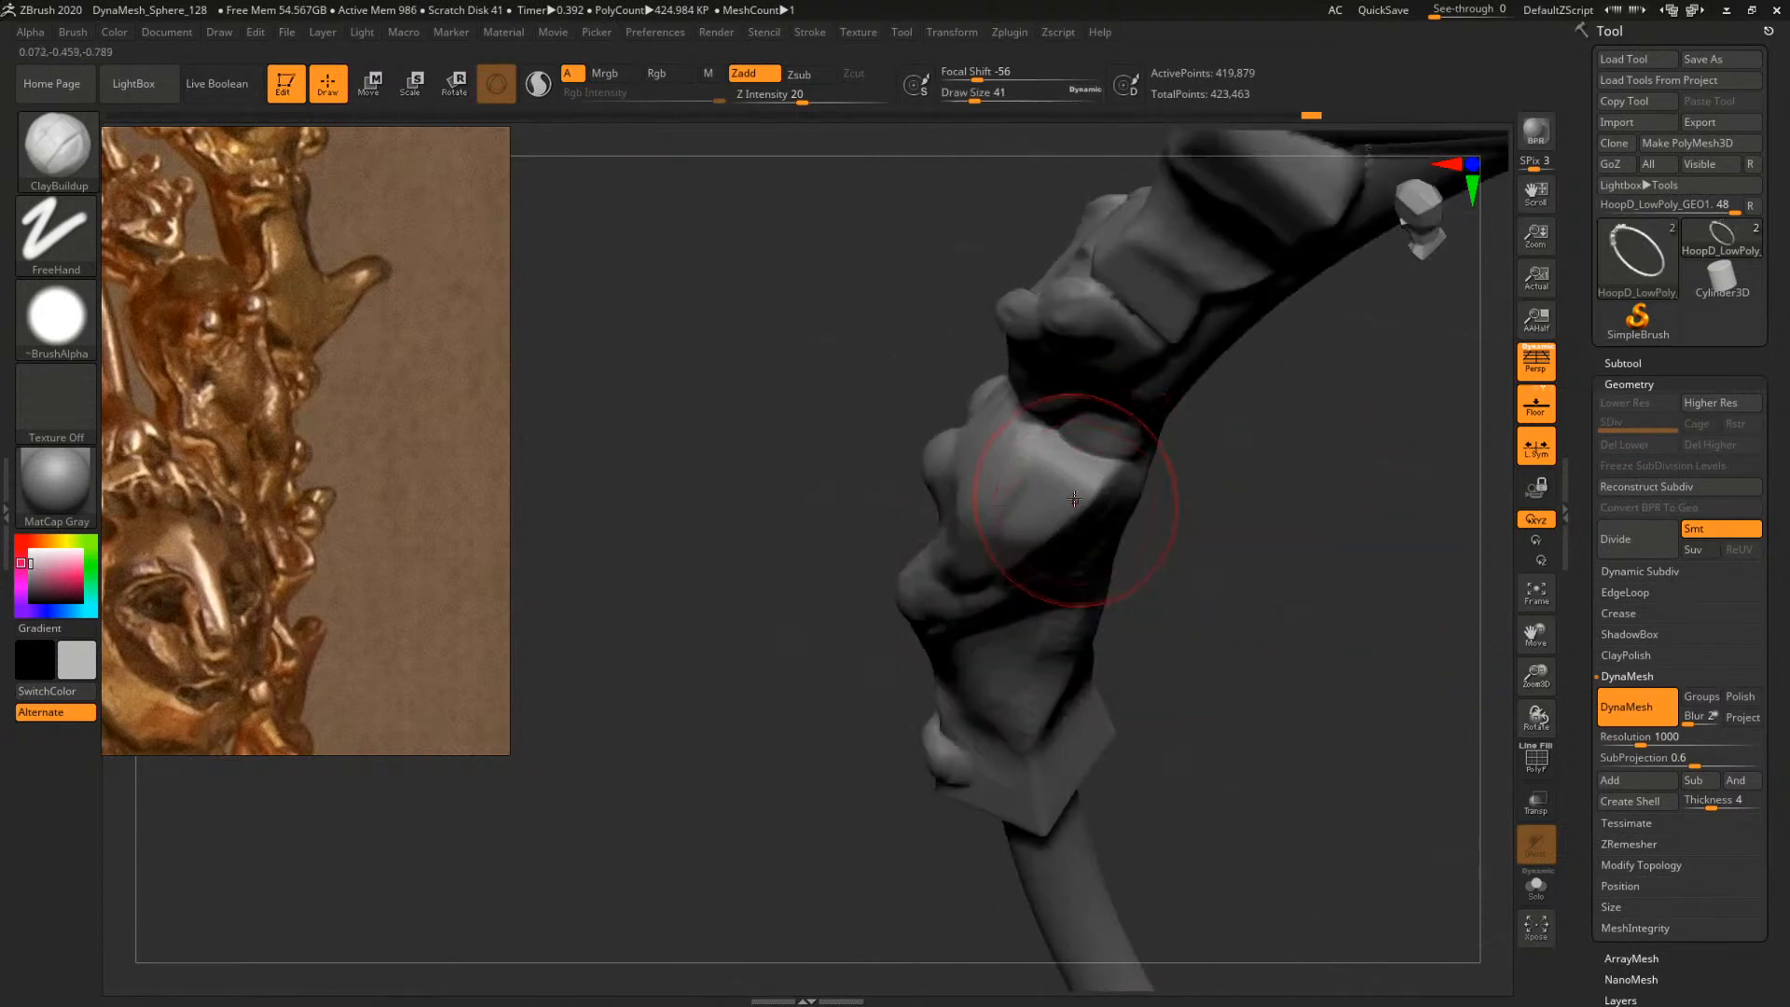
# Flatten the planes of the lower figure's shoulders and back with TrimDynamic at draw sizes 17 and 31
pyautogui.press('b')
pyautogui.press('t')
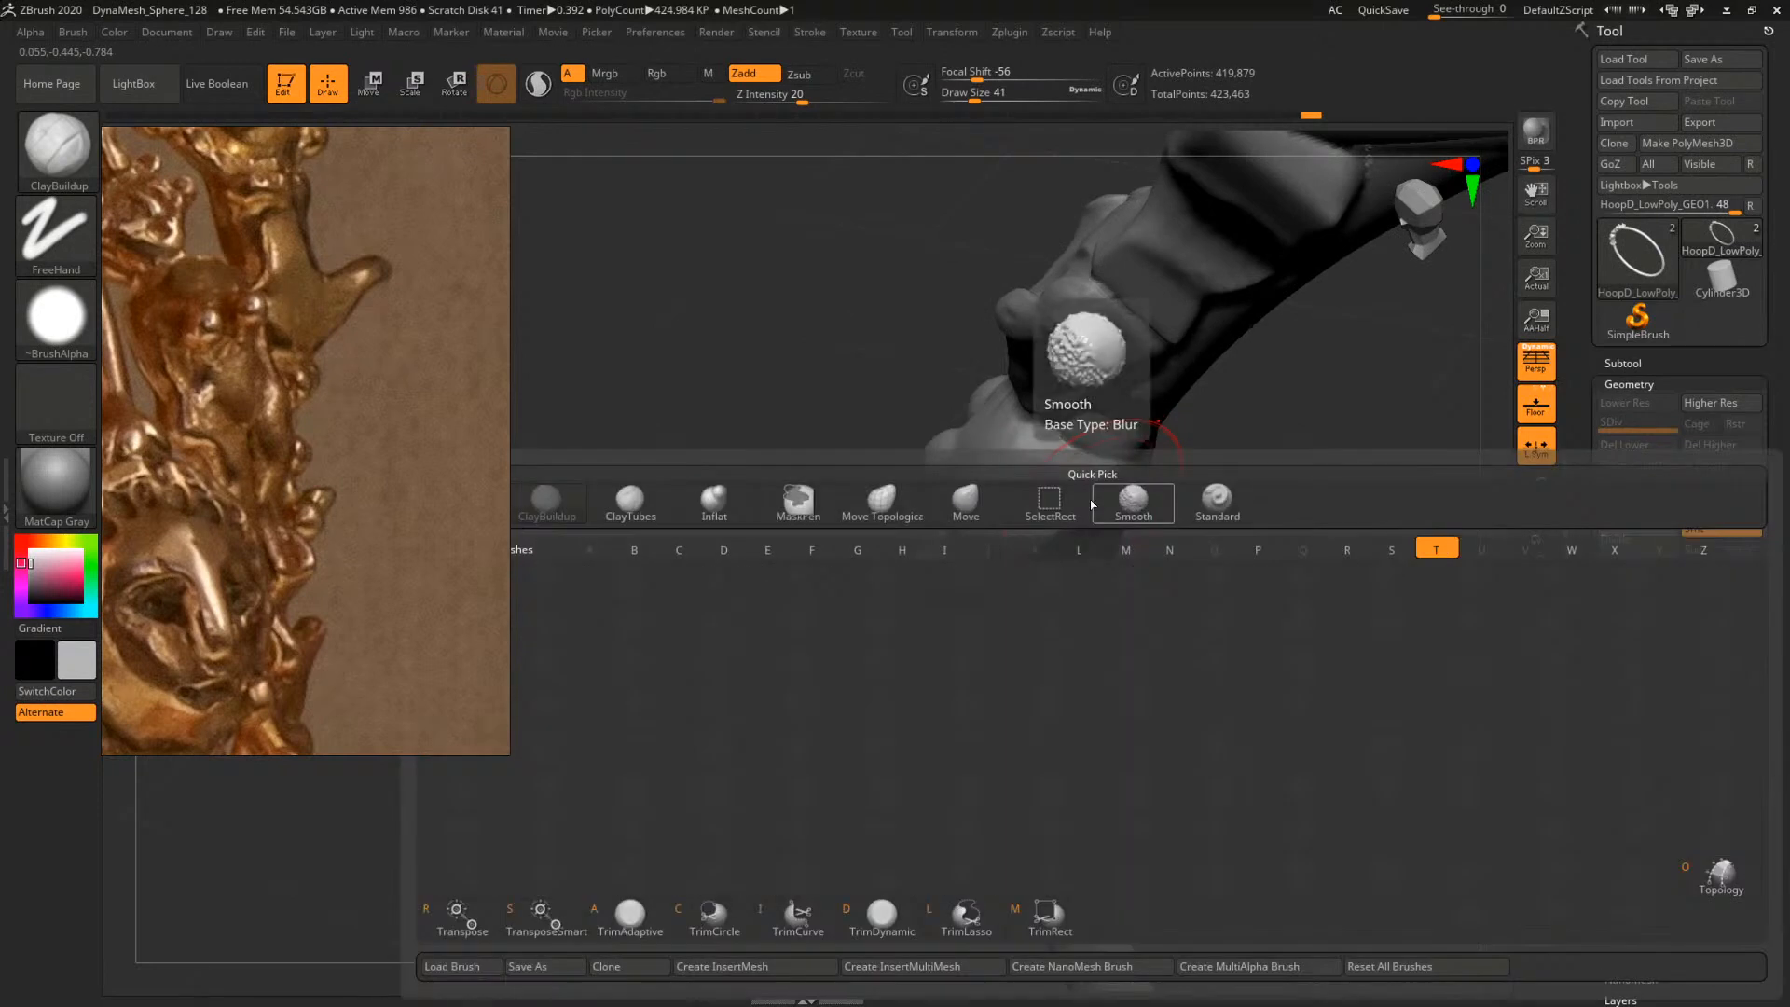
pyautogui.press('d')
pyautogui.press('space')
pyautogui.moveTo(1080, 494)
pyautogui.mouseDown()
pyautogui.moveTo(1060, 492)
pyautogui.moveTo(1067, 470)
pyautogui.mouseUp()
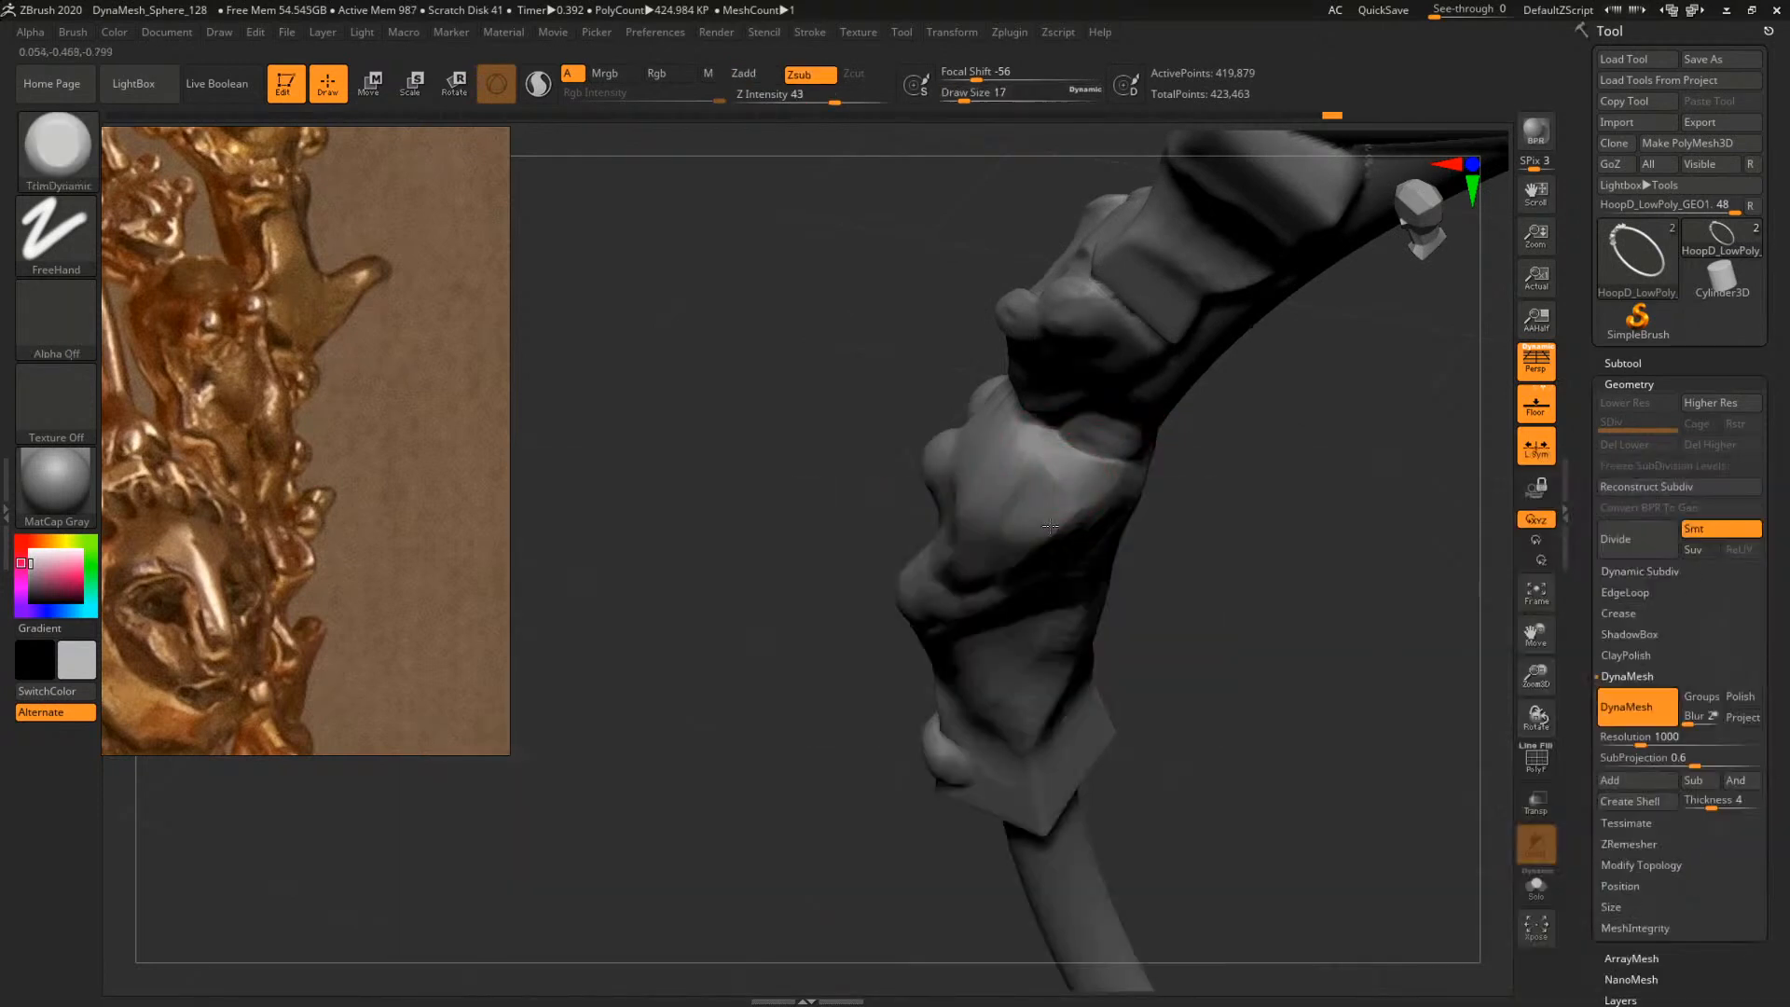
pyautogui.moveTo(1065, 504); pyautogui.dragTo(1111, 488, button='right')
pyautogui.press('space')
pyautogui.moveTo(1039, 506); pyautogui.dragTo(1087, 482)
pyautogui.moveTo(1127, 536); pyautogui.dragTo(1094, 576, button='right')
pyautogui.keyDown('ctrl'); pyautogui.moveTo(1093, 576); pyautogui.dragTo(1221, 677, button='right'); pyautogui.keyUp('ctrl')
pyautogui.moveTo(1162, 602); pyautogui.dragTo(1200, 615, button='right')
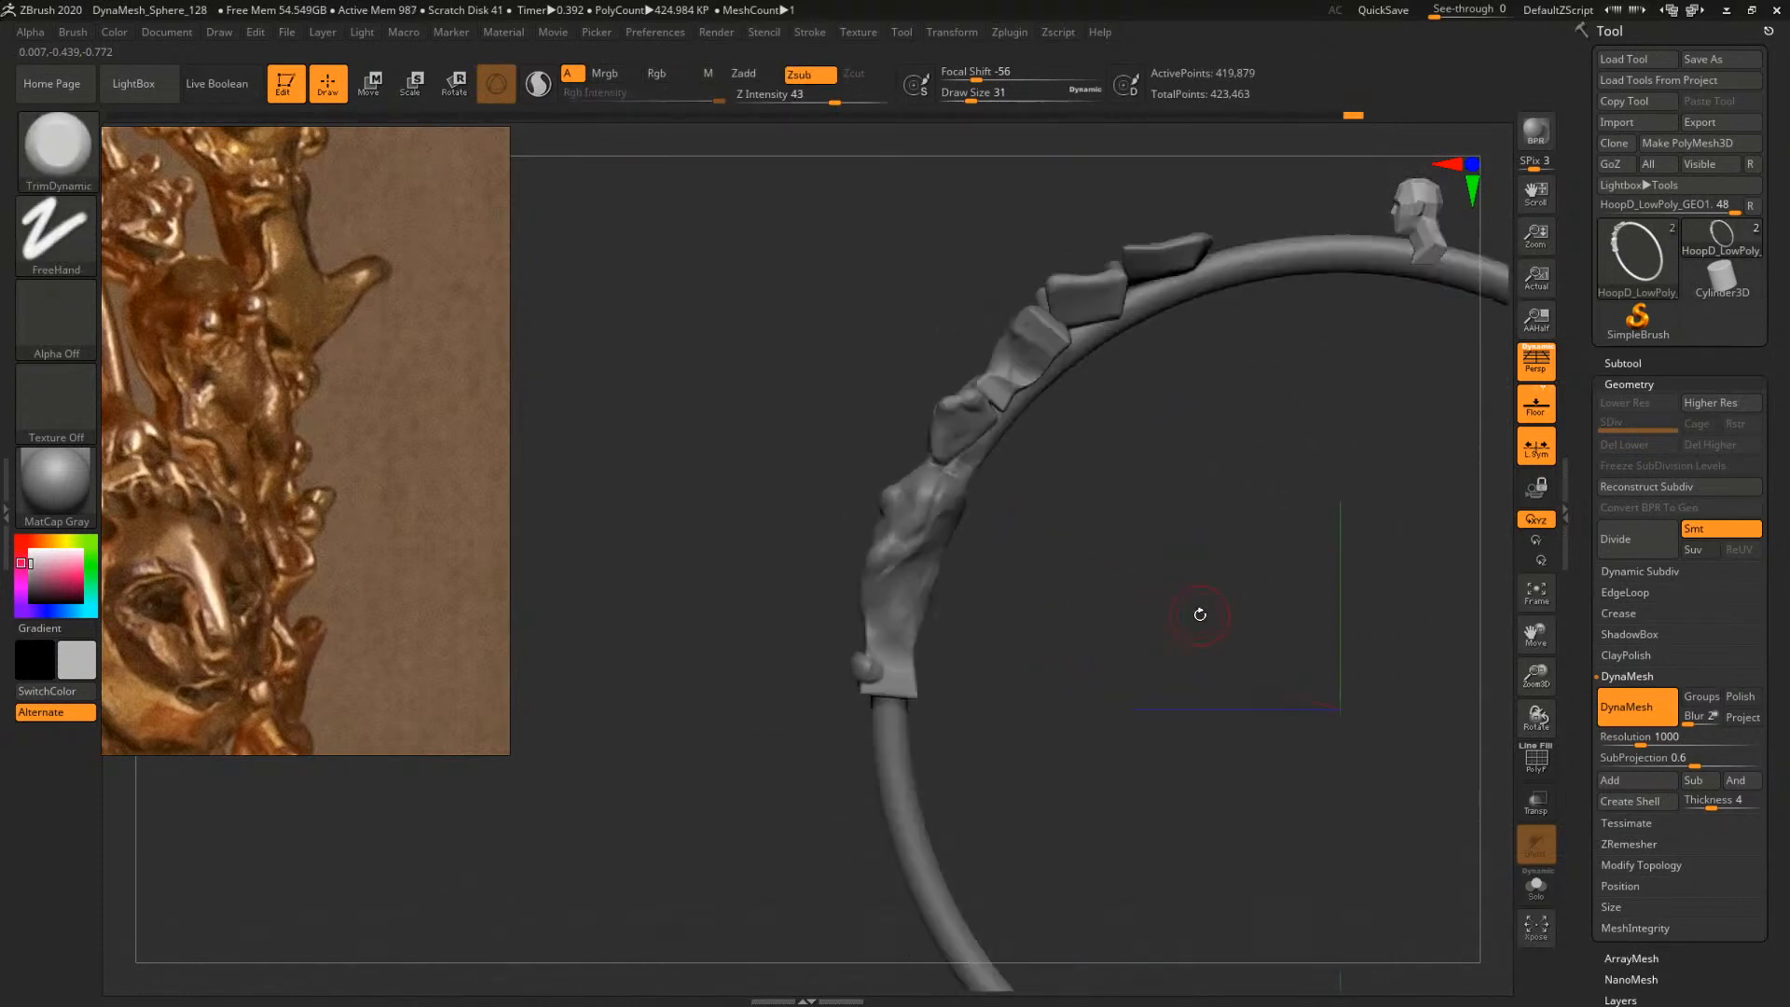
# Duplicate the sculpted HoopD_LowPoly_GEO1 subtool and make the original HoopD_LowPoly_GEO1 active again
pyautogui.click(1644, 361)
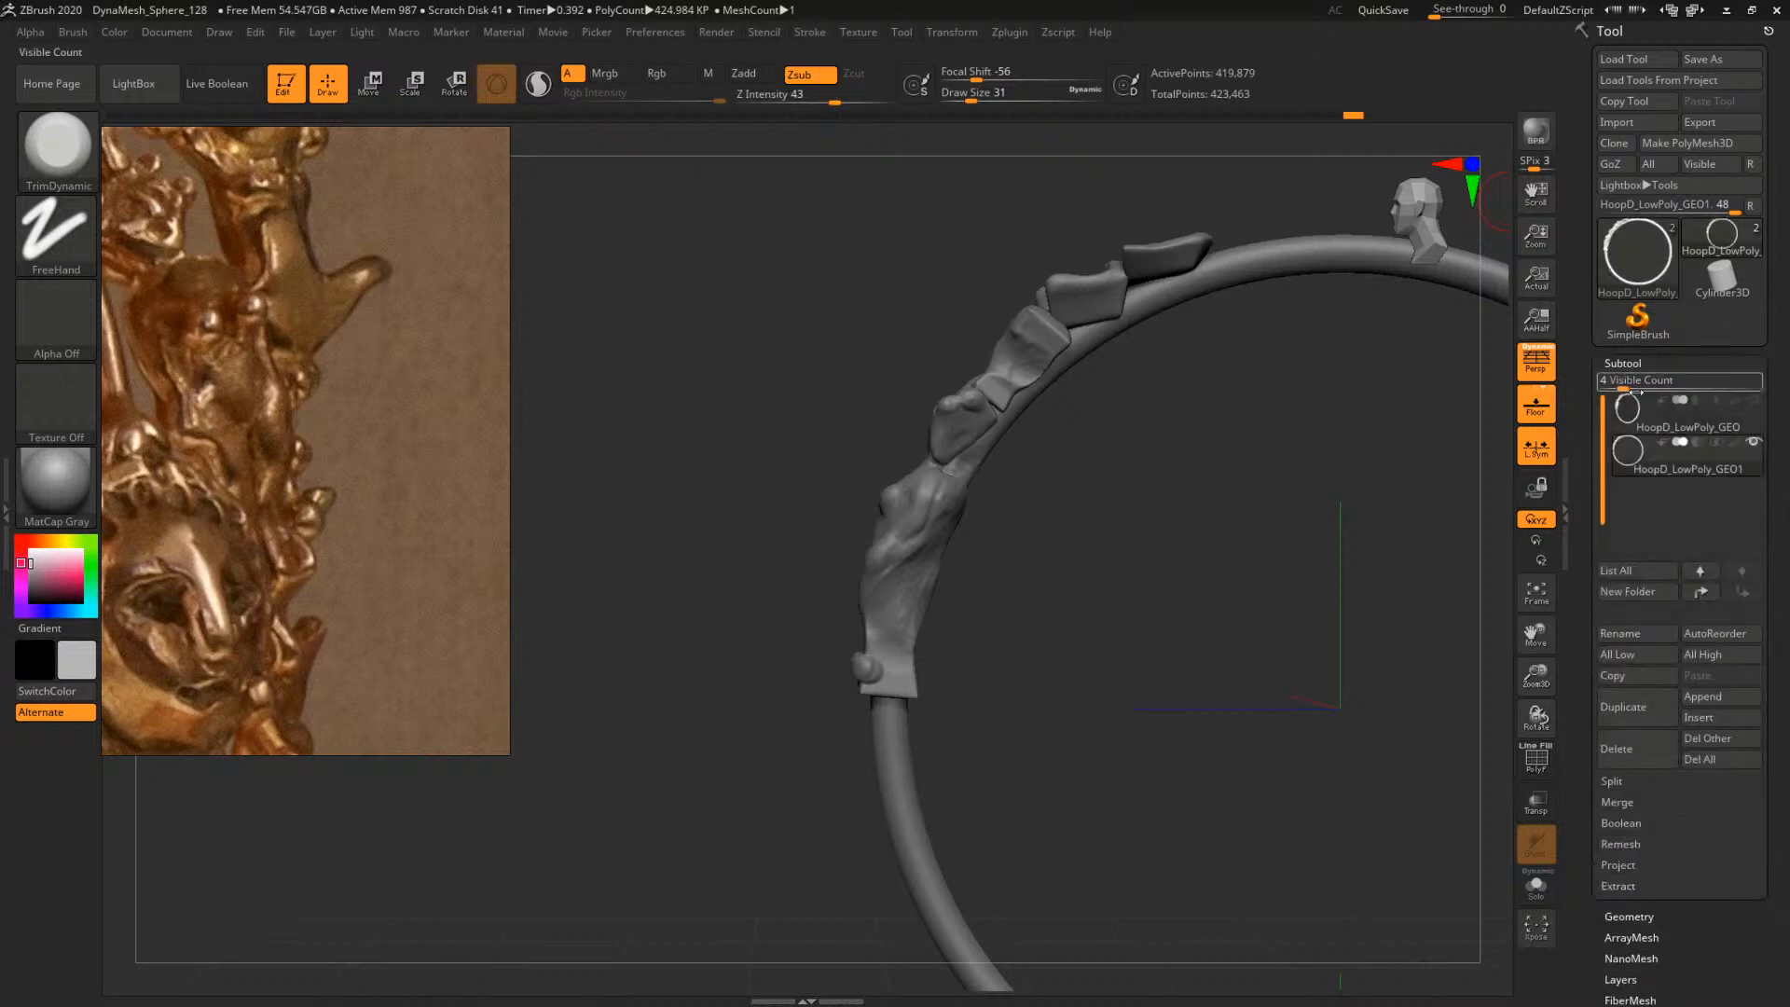
pyautogui.click(1673, 412)
pyautogui.moveTo(1318, 480); pyautogui.dragTo(1388, 490, button='right')
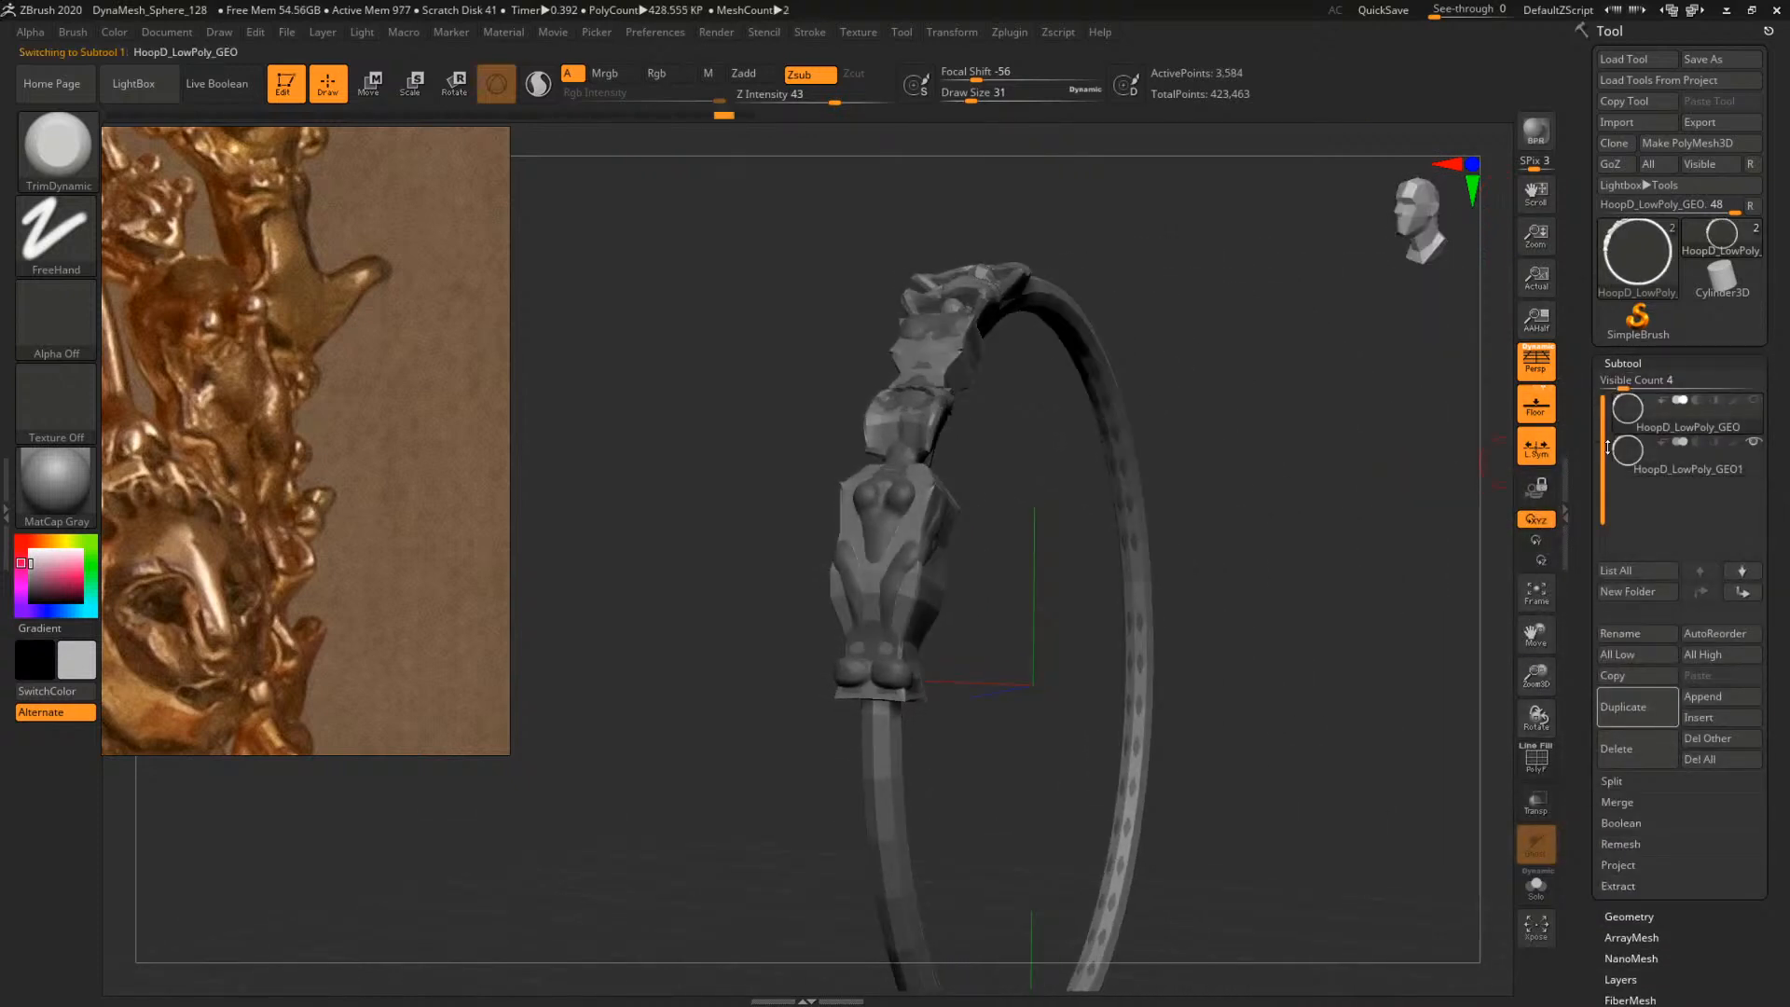
pyautogui.click(1643, 460)
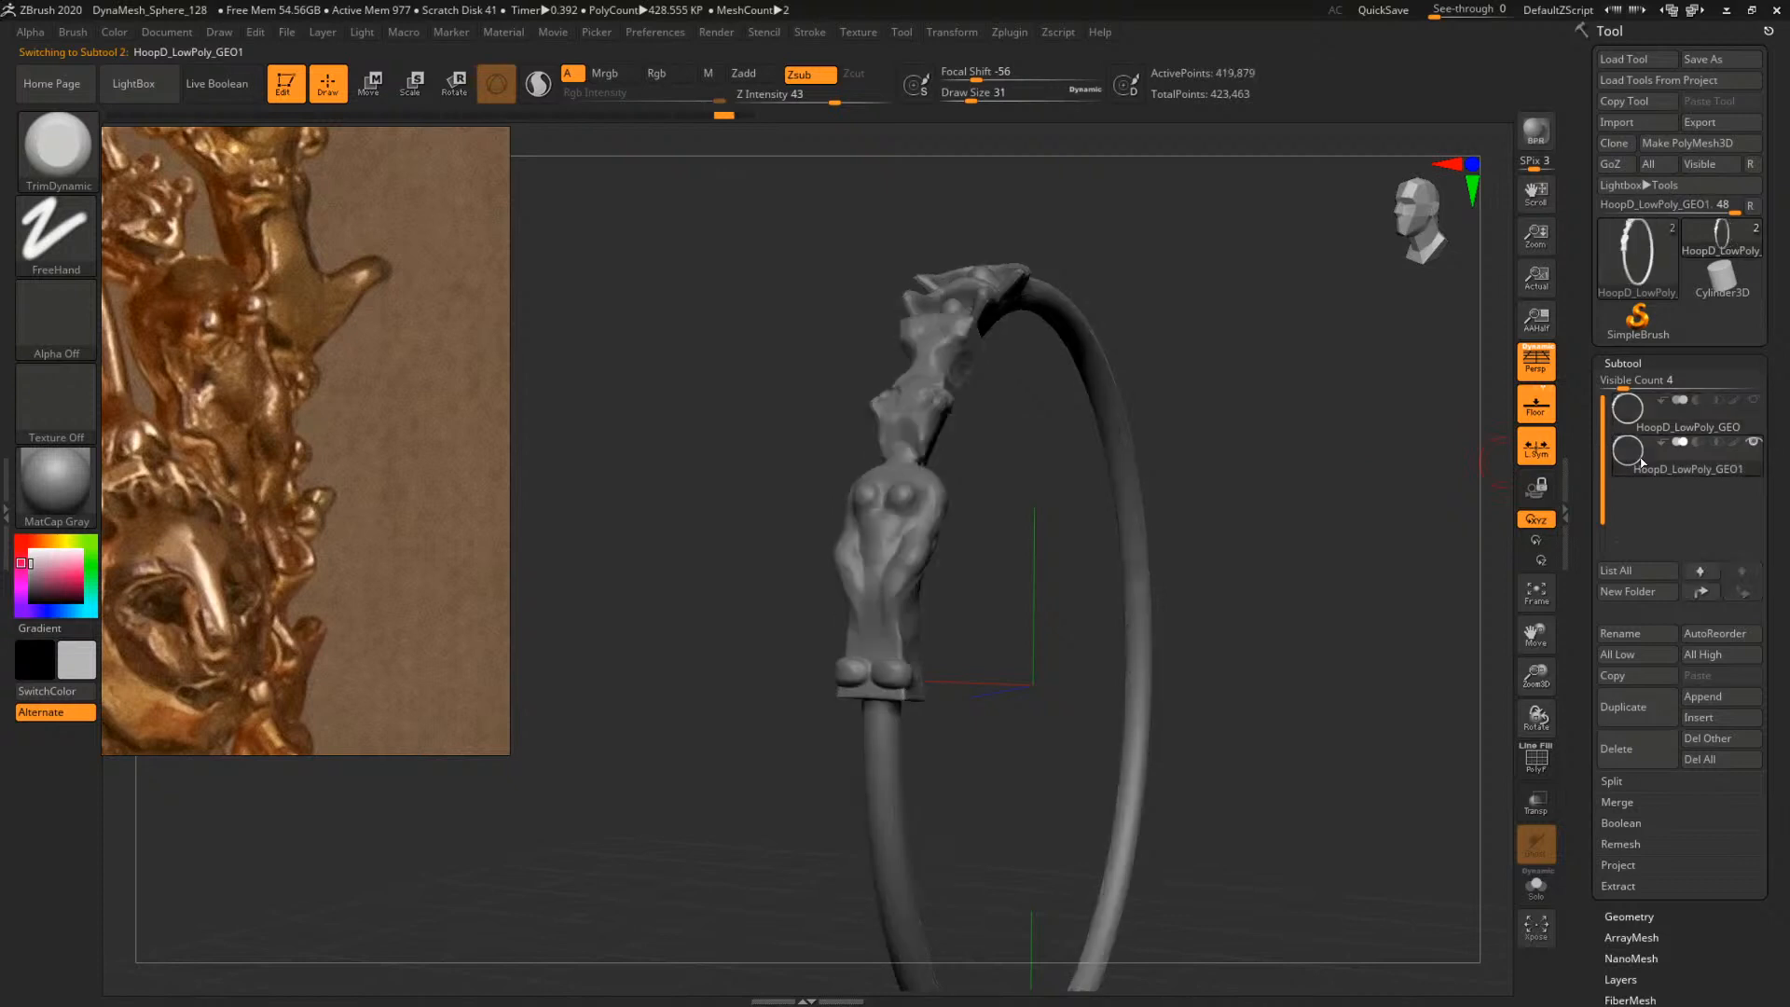
pyautogui.click(1633, 708)
pyautogui.click(1668, 456)
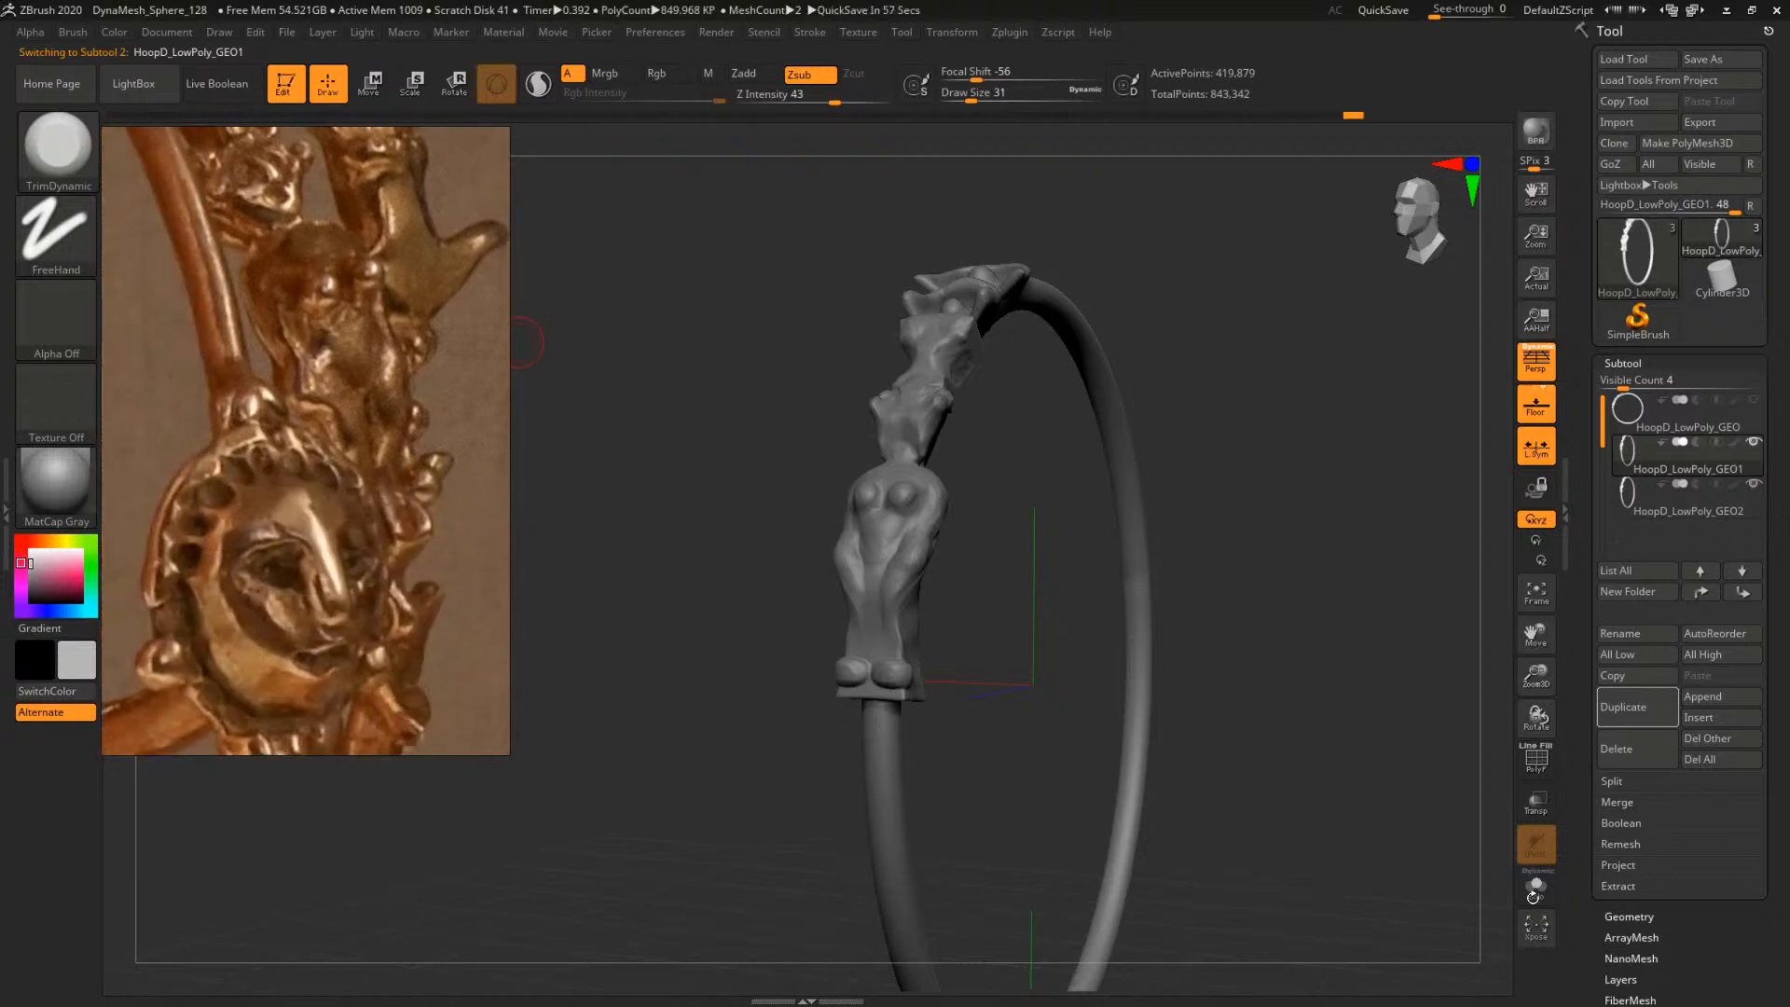
# Rewind the original subtool's undo history to its subdivided state before DynaMesh, with polyframe on and the whole mesh unhidden
pyautogui.moveTo(1332, 116)
pyautogui.mouseDown()
pyautogui.moveTo(1078, 97)
pyautogui.moveTo(897, 112)
pyautogui.mouseUp()
pyautogui.hotkey('shift', 'f')
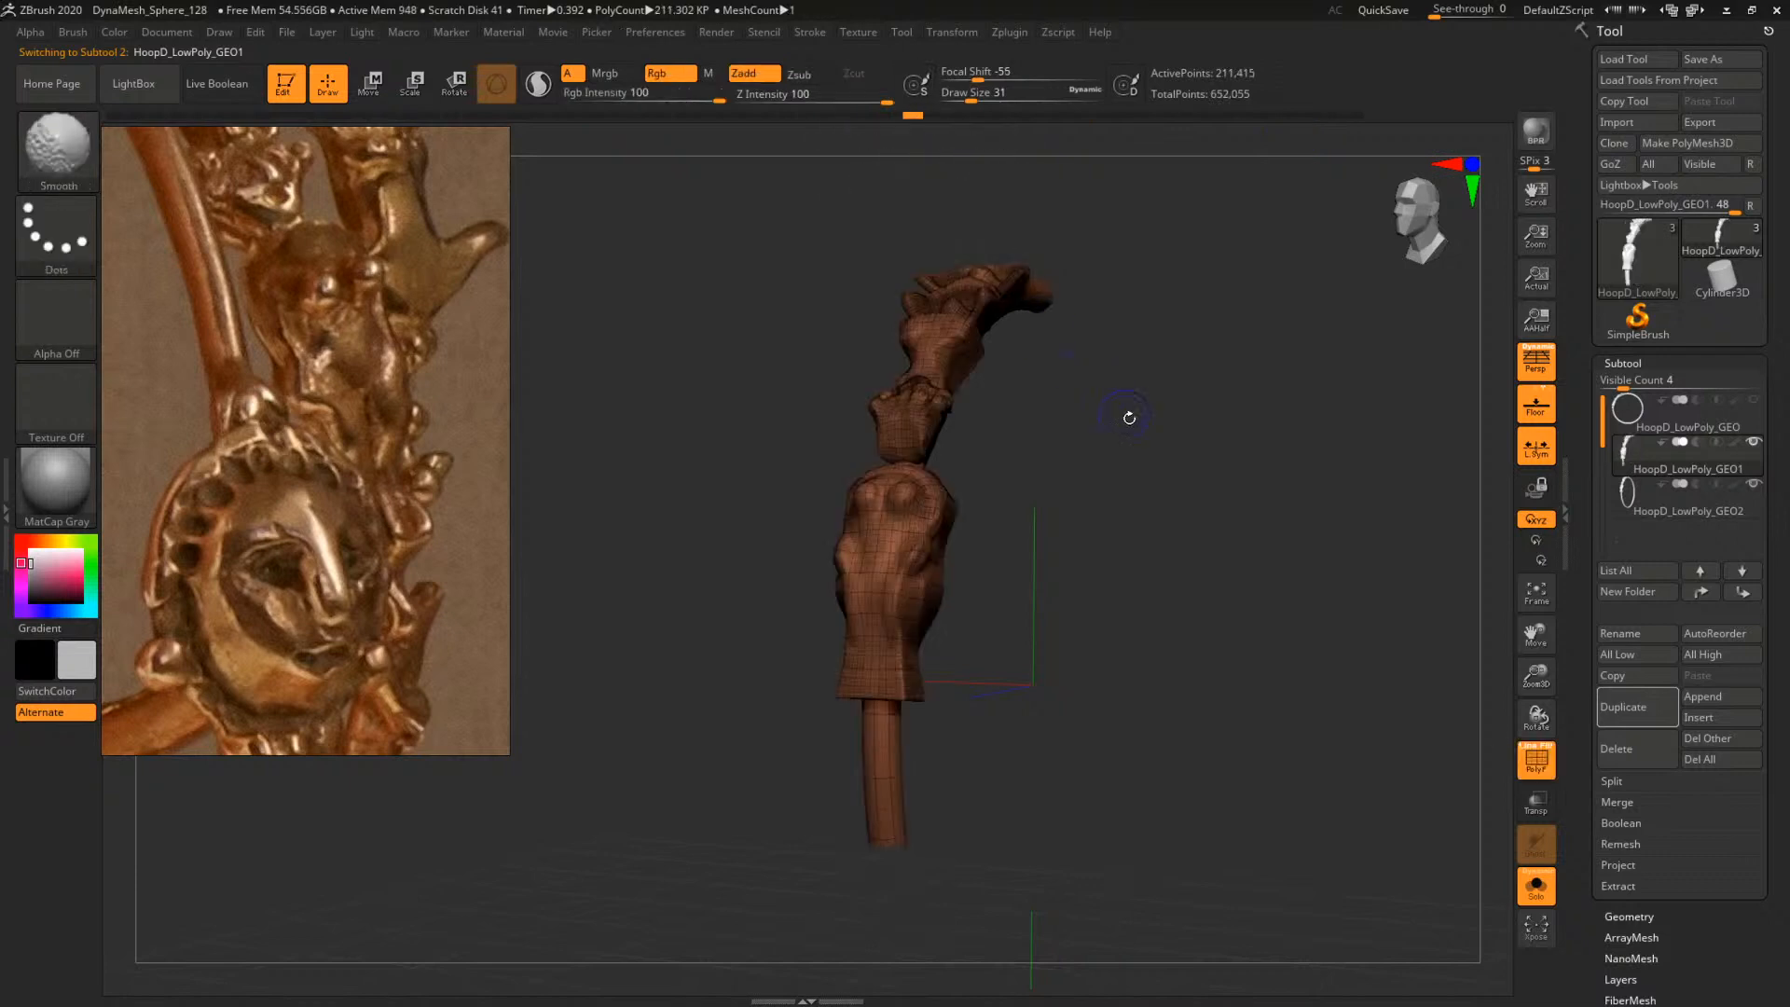
pyautogui.moveTo(1127, 416); pyautogui.dragTo(1107, 420)
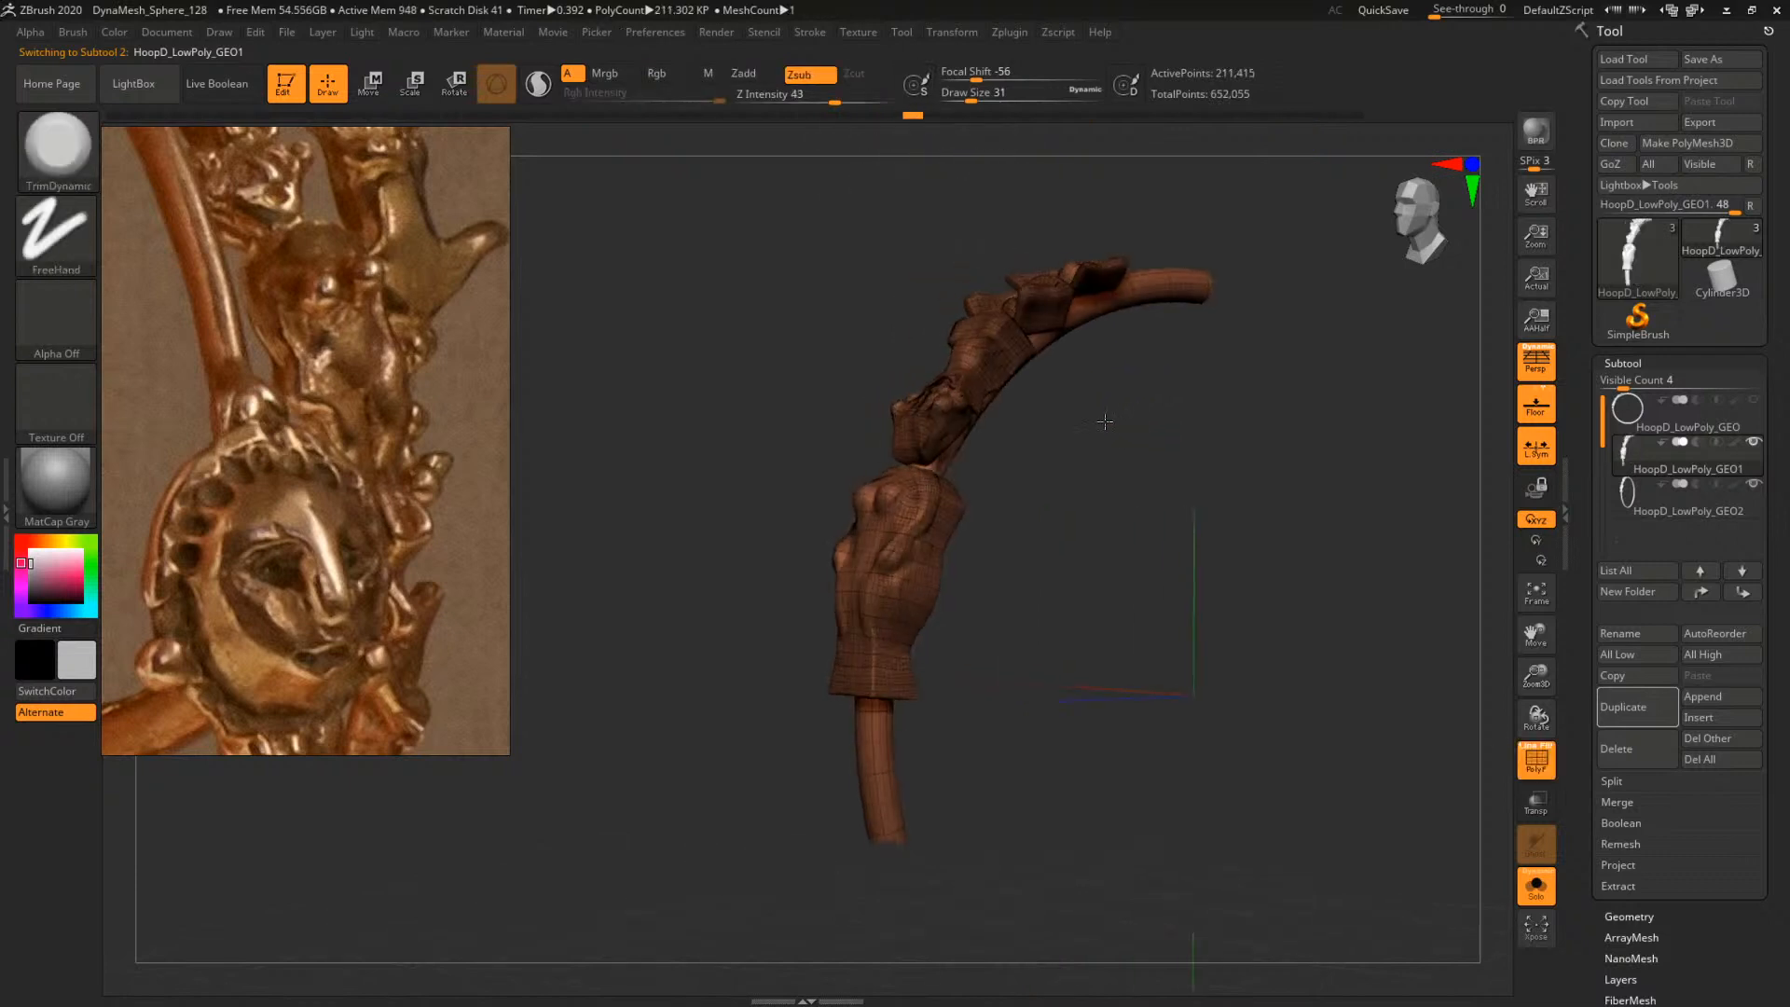
pyautogui.keyDown('ctrl'); pyautogui.keyDown('shift'); pyautogui.click(1075, 462); pyautogui.keyUp('shift'); pyautogui.keyUp('ctrl')
pyautogui.click(1082, 531)
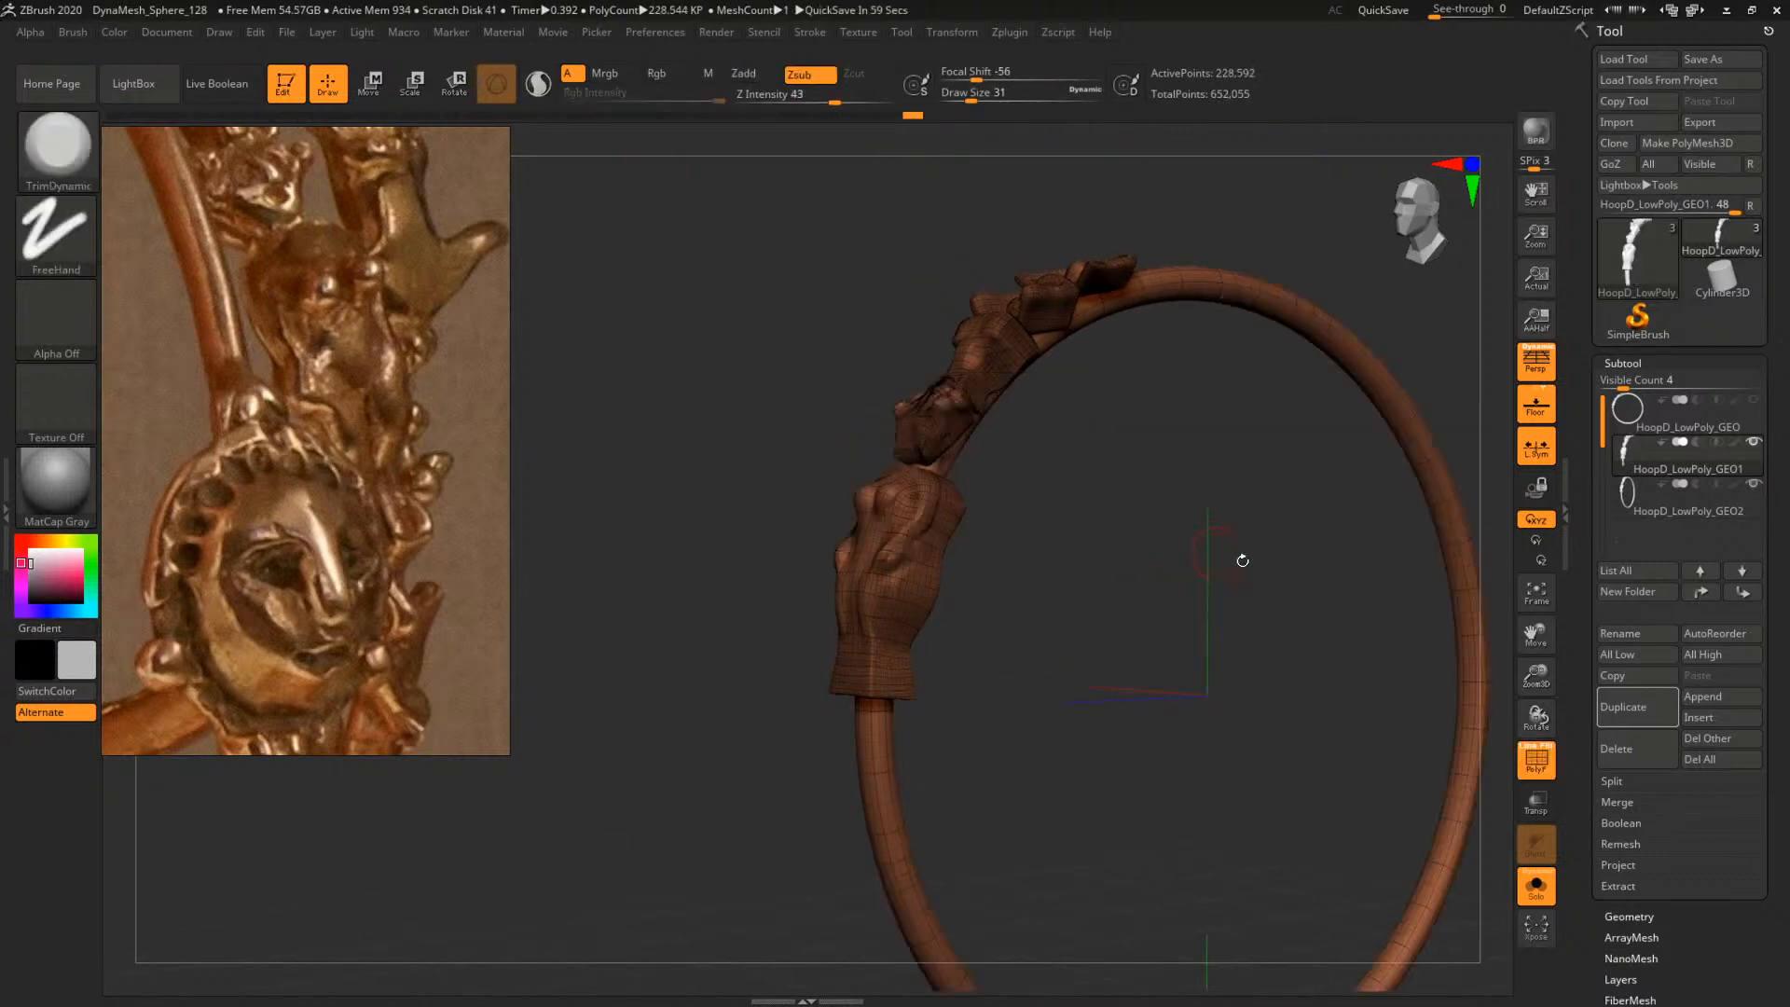
# Delete the old HoopD_LowPoly_GEO subtool and accept the non-undoable operation
pyautogui.scroll(-1, 1729, 971)
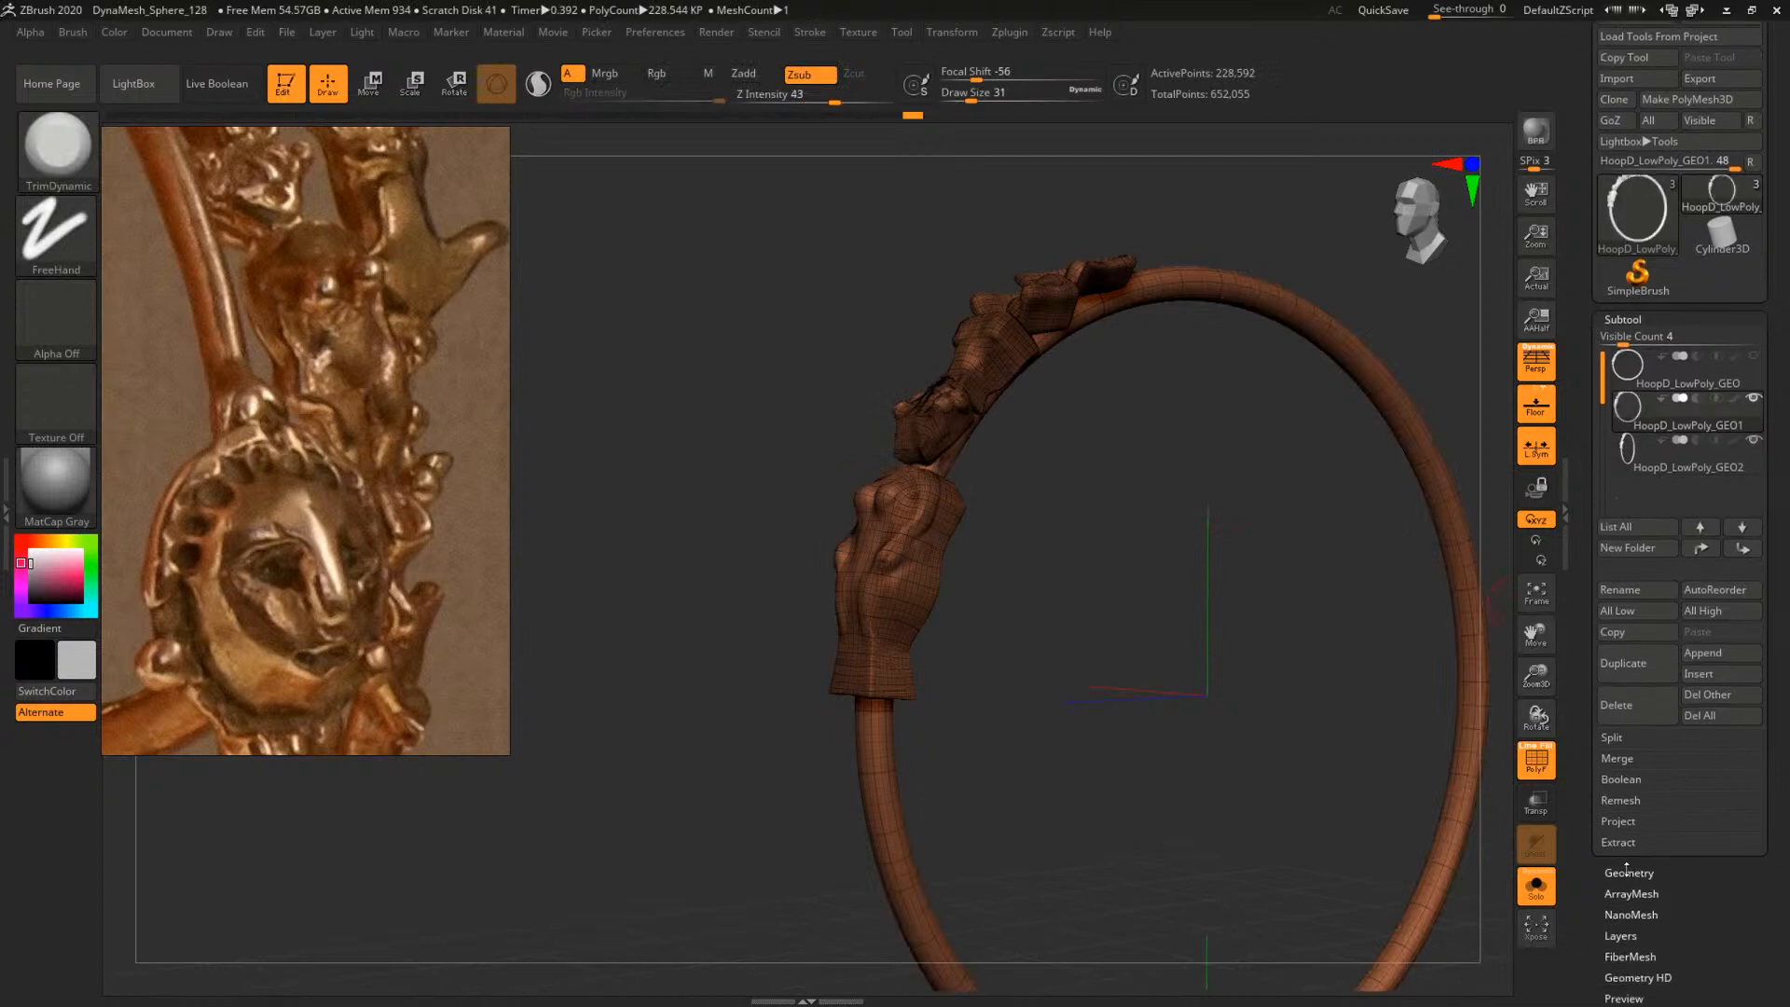
pyautogui.click(1628, 872)
pyautogui.click(1623, 319)
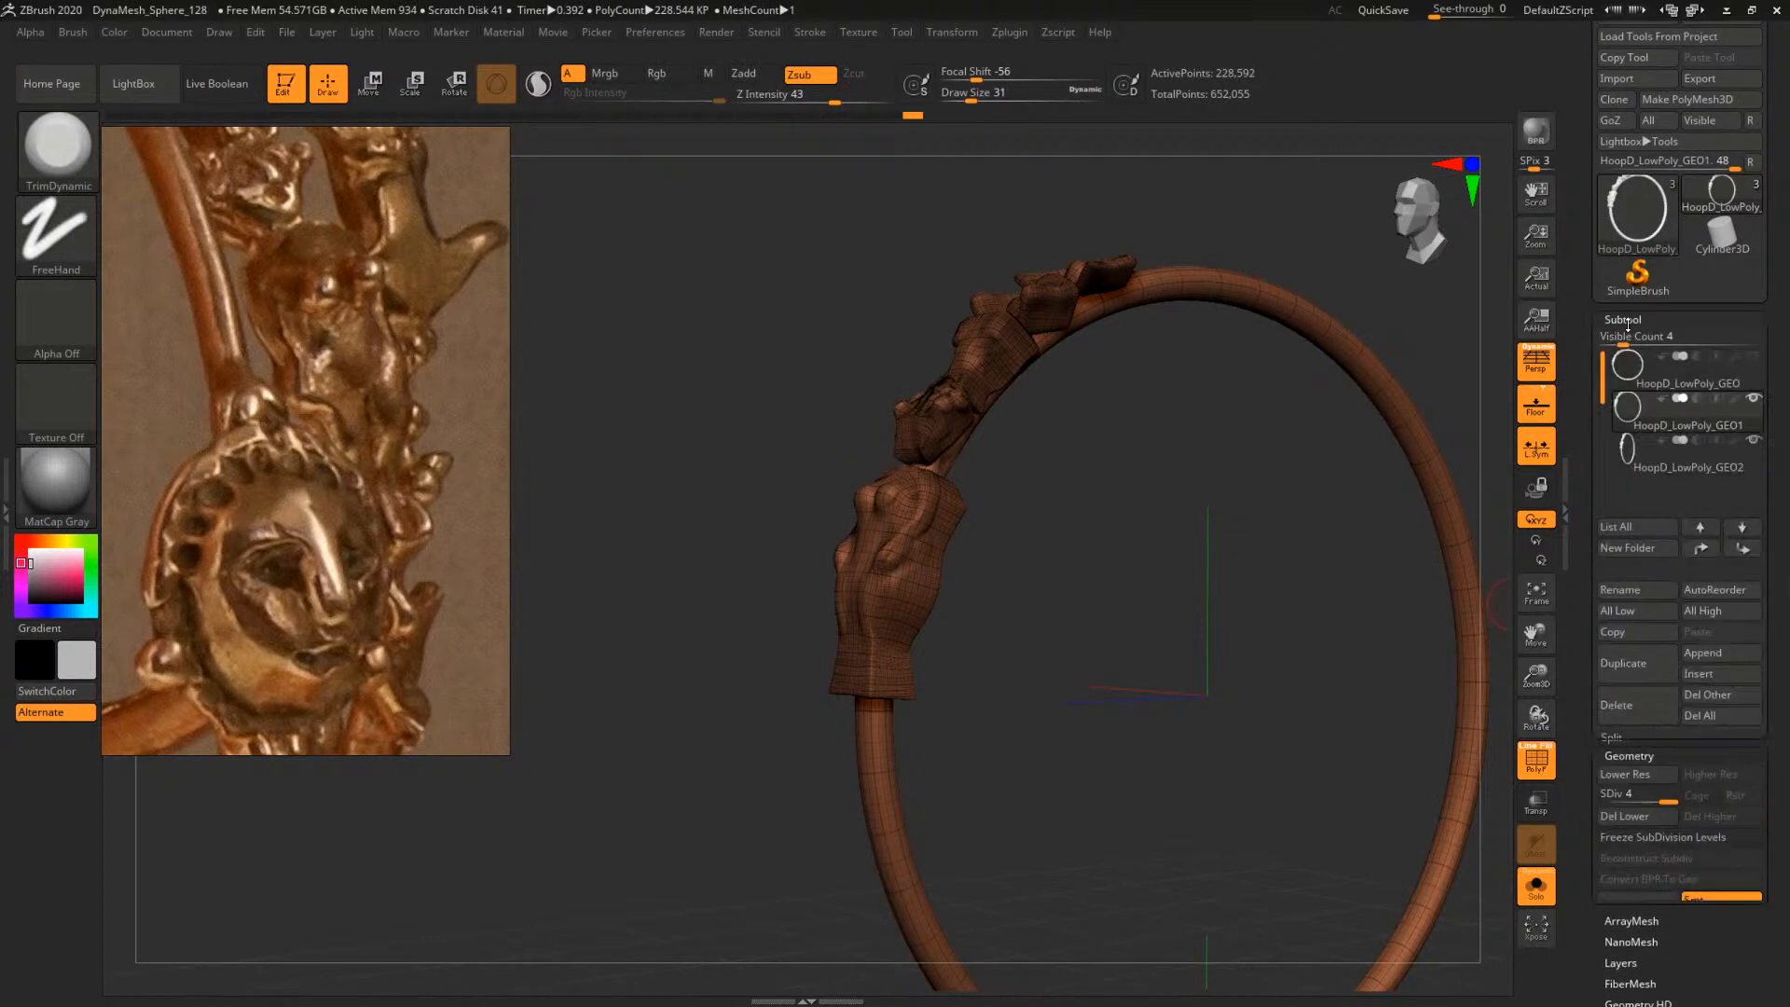
pyautogui.click(1668, 368)
pyautogui.click(1645, 704)
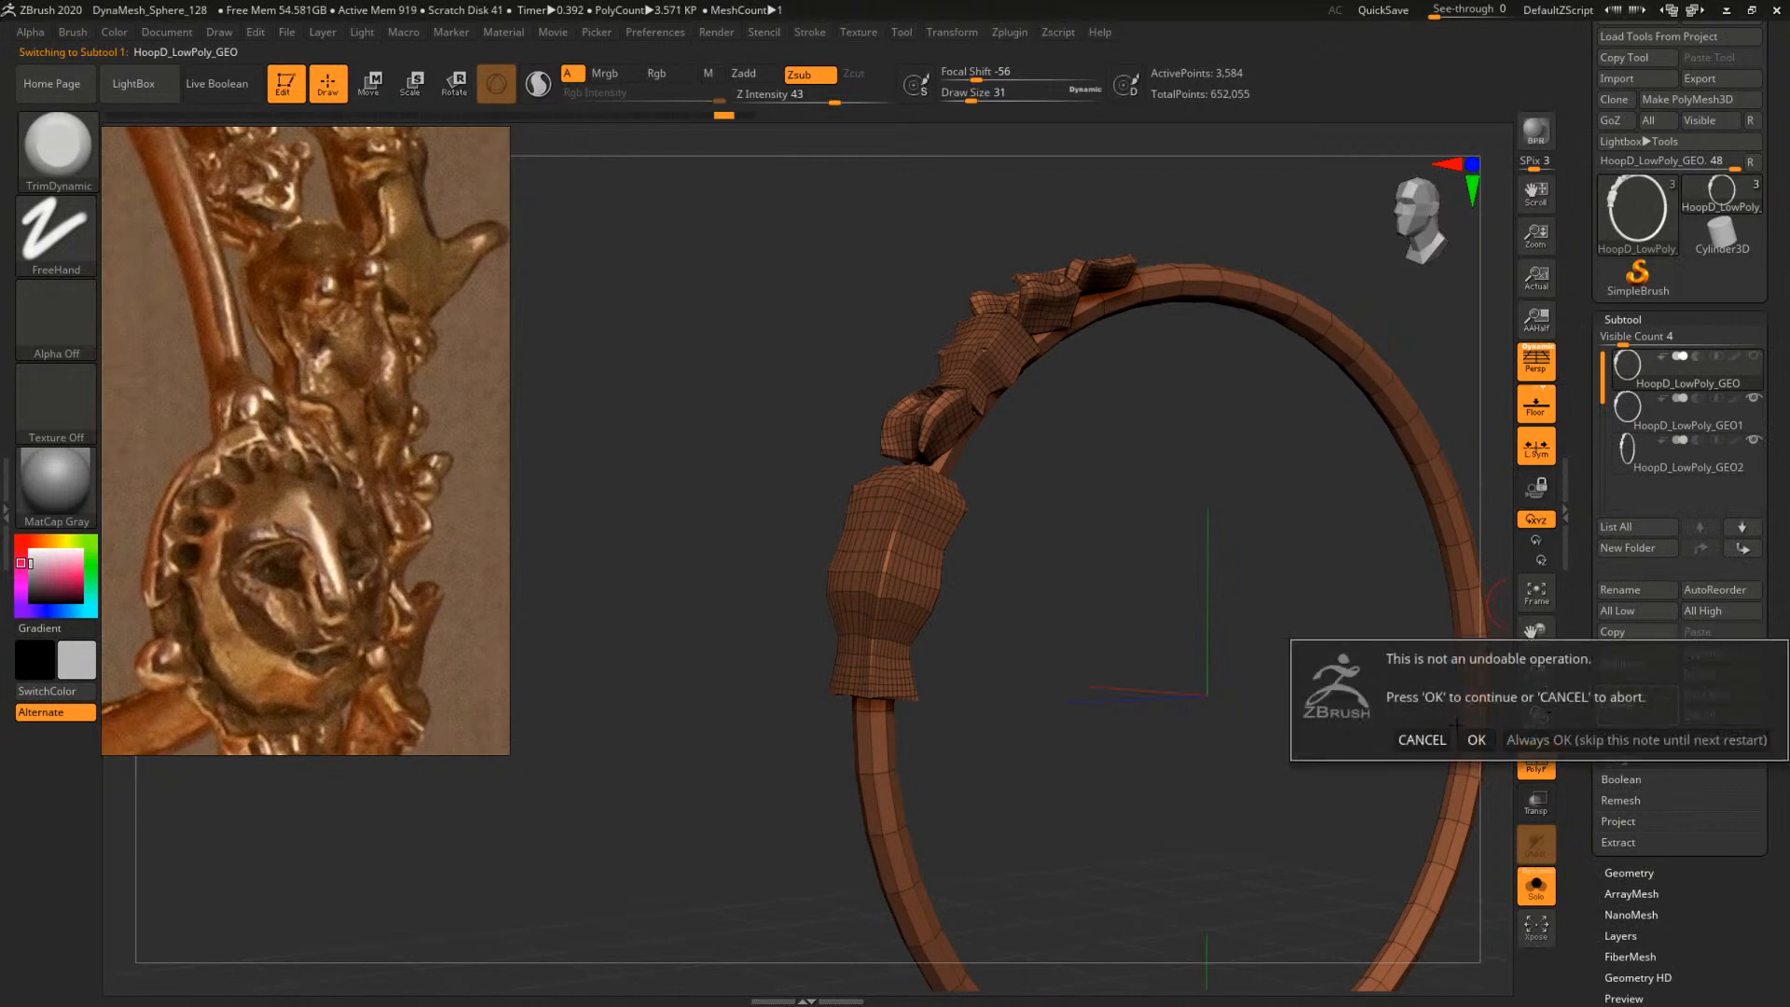
pyautogui.click(1472, 736)
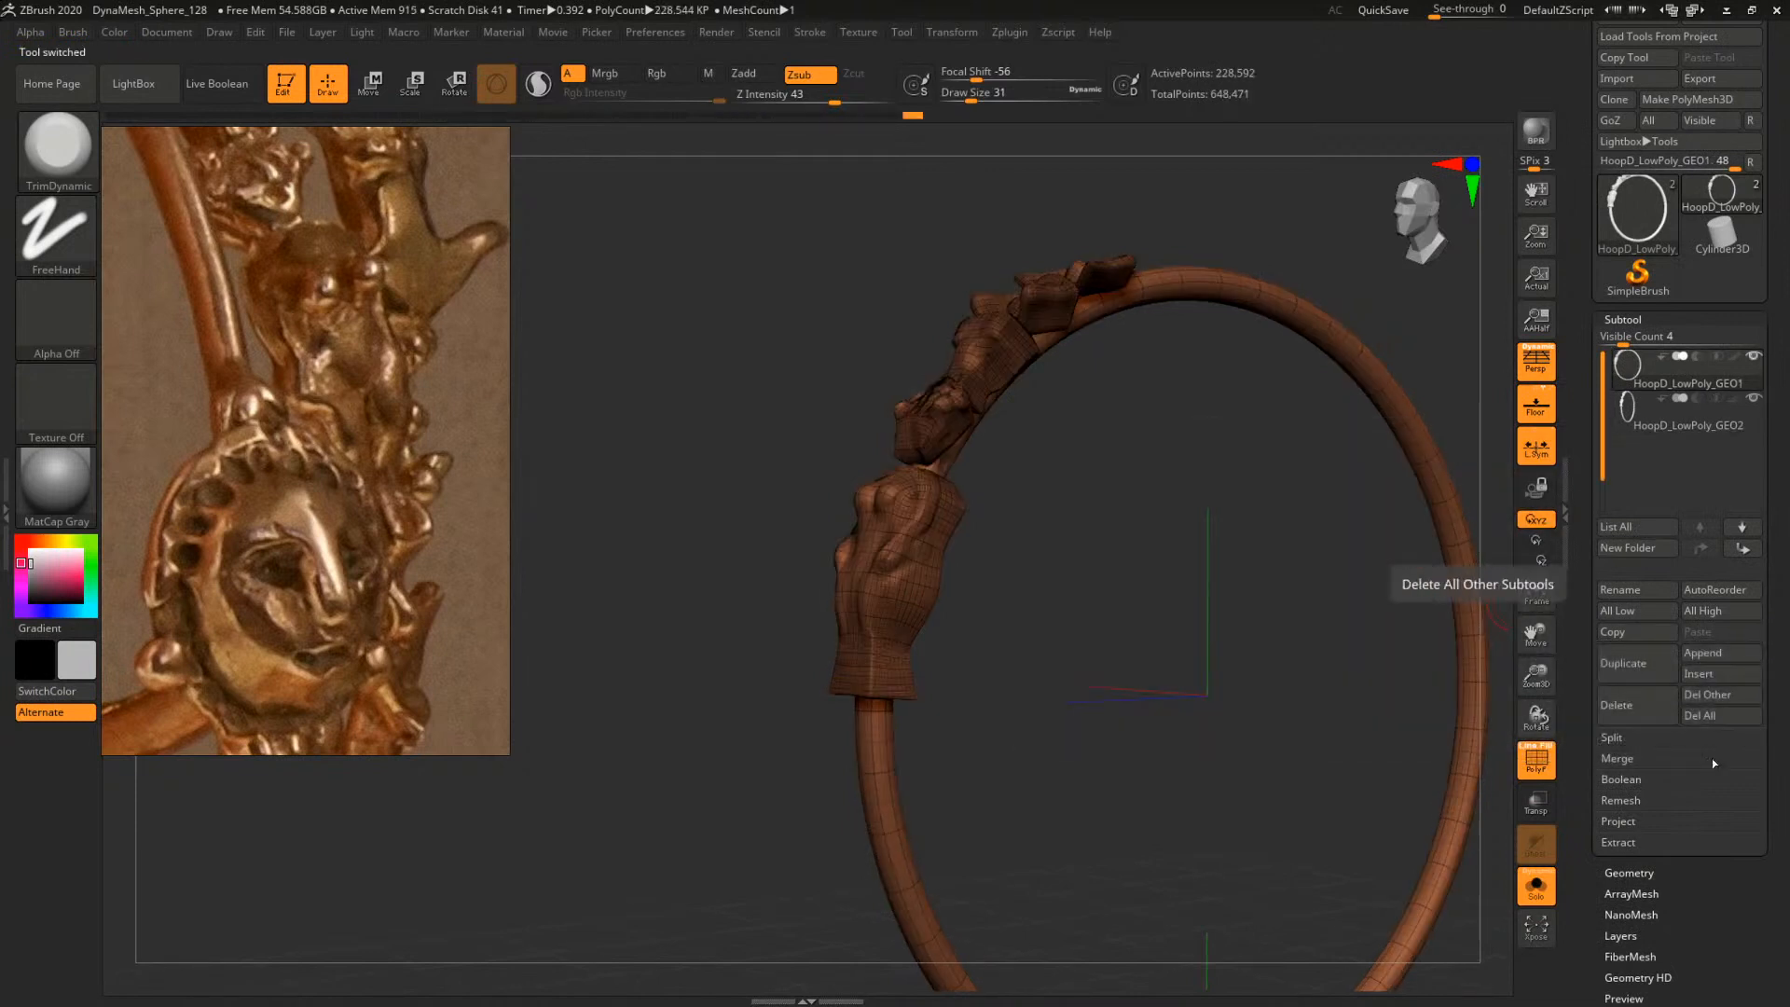
# Assign automatic polygroups to the separate pieces of HoopD_LowPoly_GEO1
pyautogui.moveTo(1651, 935); pyautogui.dragTo(1659, 853)
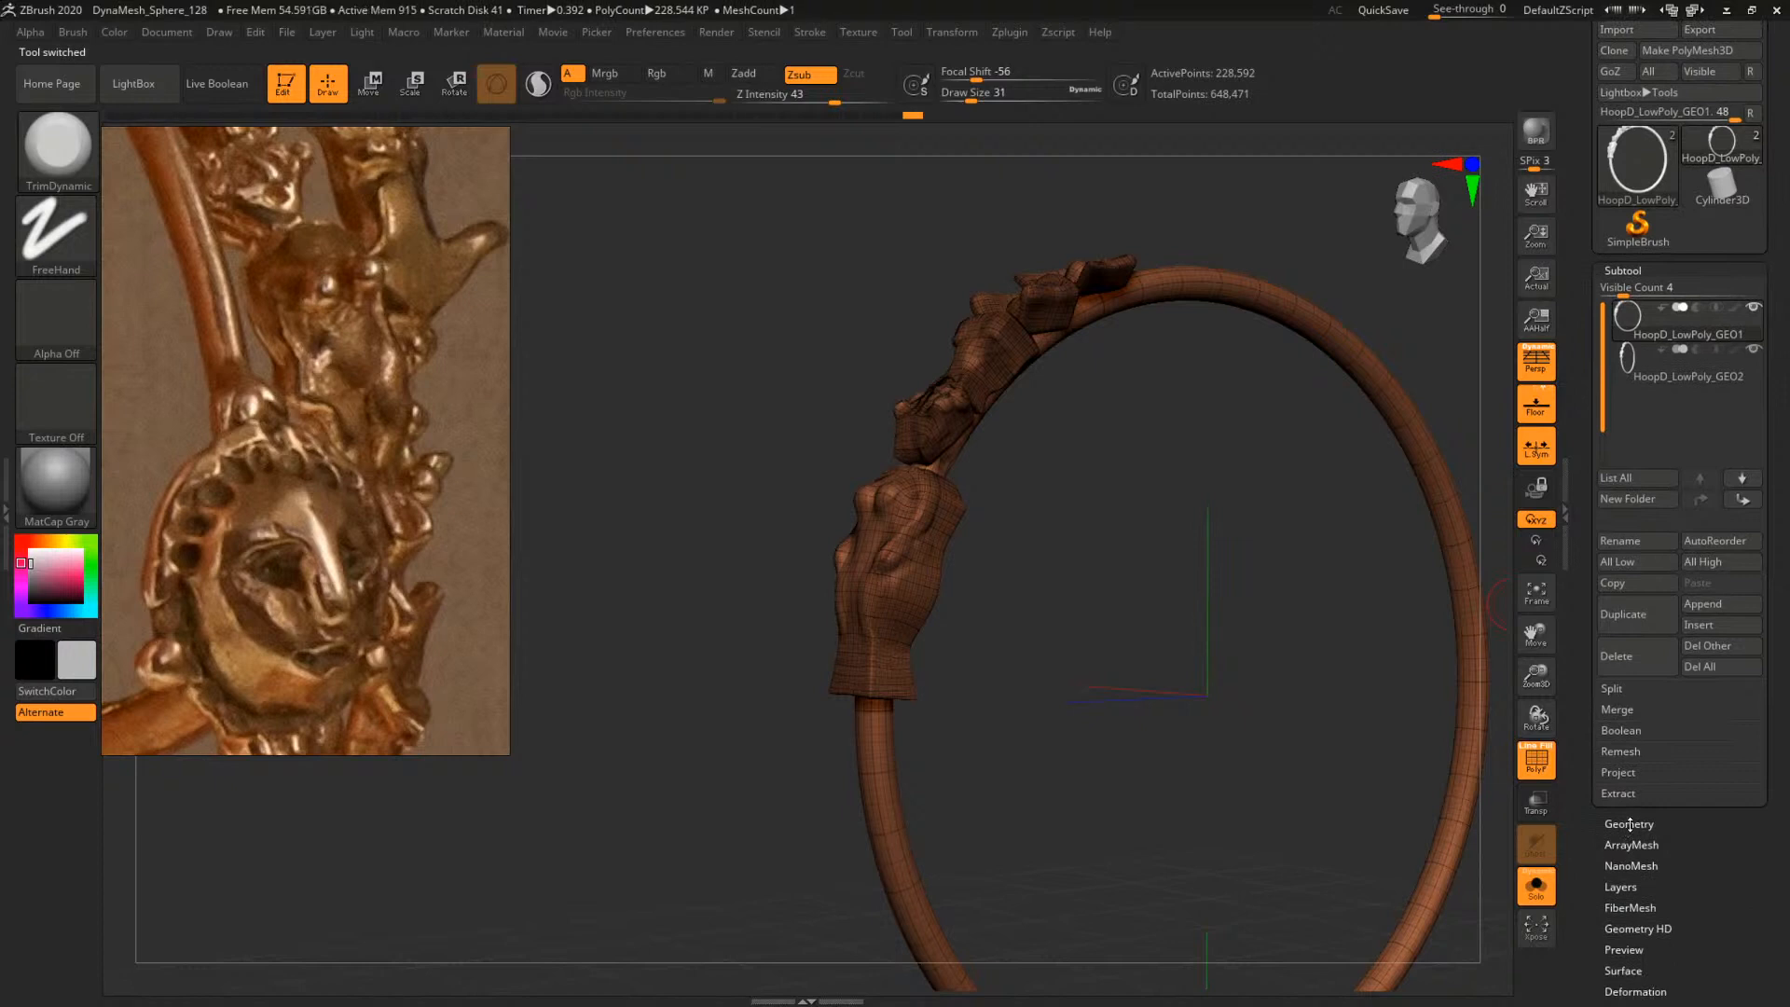
pyautogui.click(1629, 825)
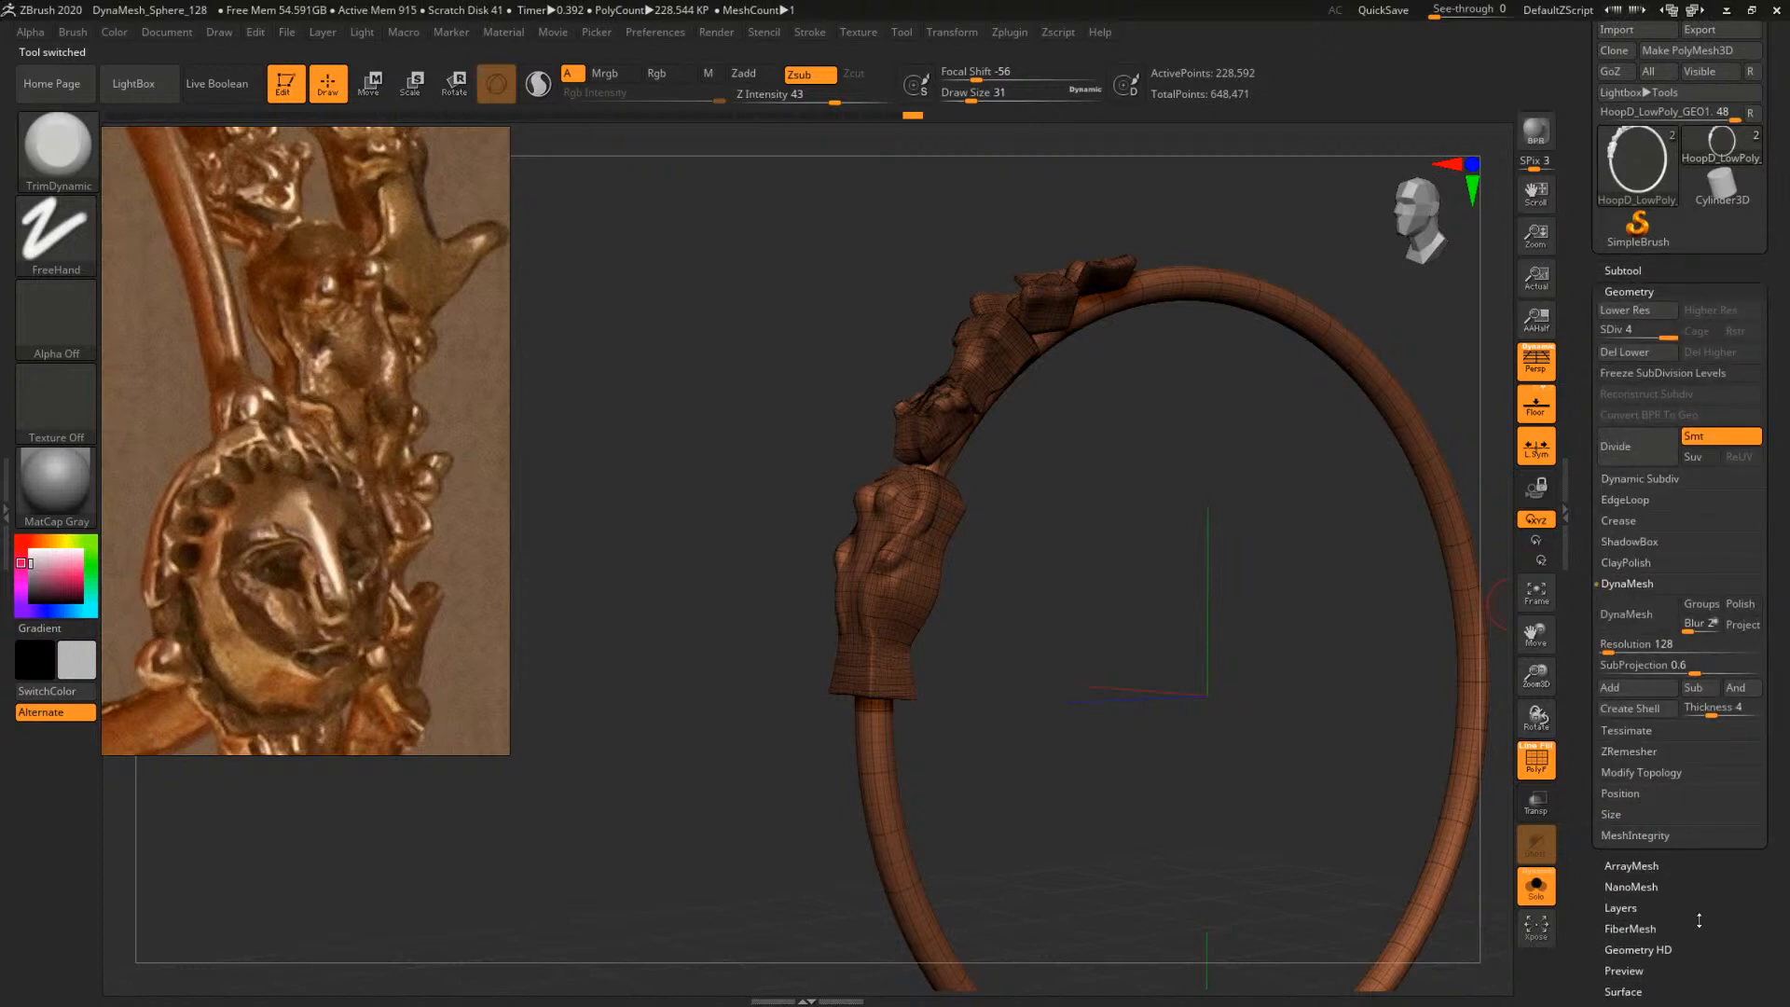
pyautogui.moveTo(1699, 920); pyautogui.dragTo(1664, 795)
pyautogui.click(1629, 806)
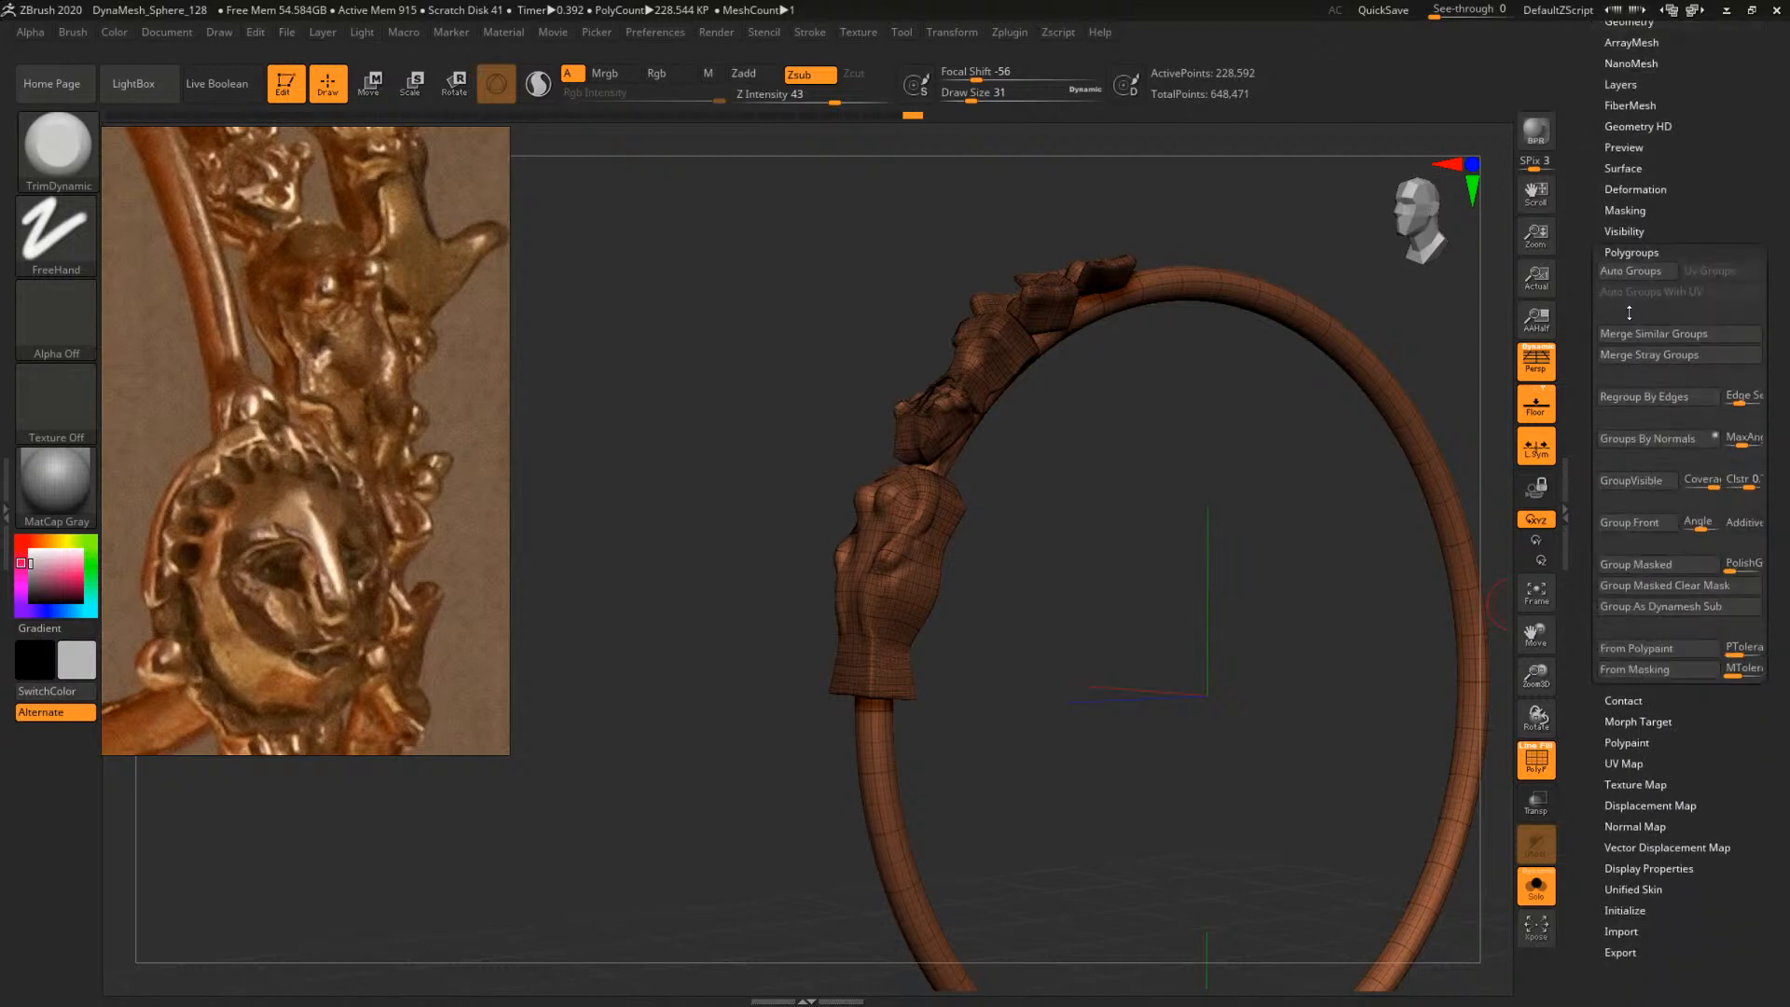
pyautogui.click(1635, 278)
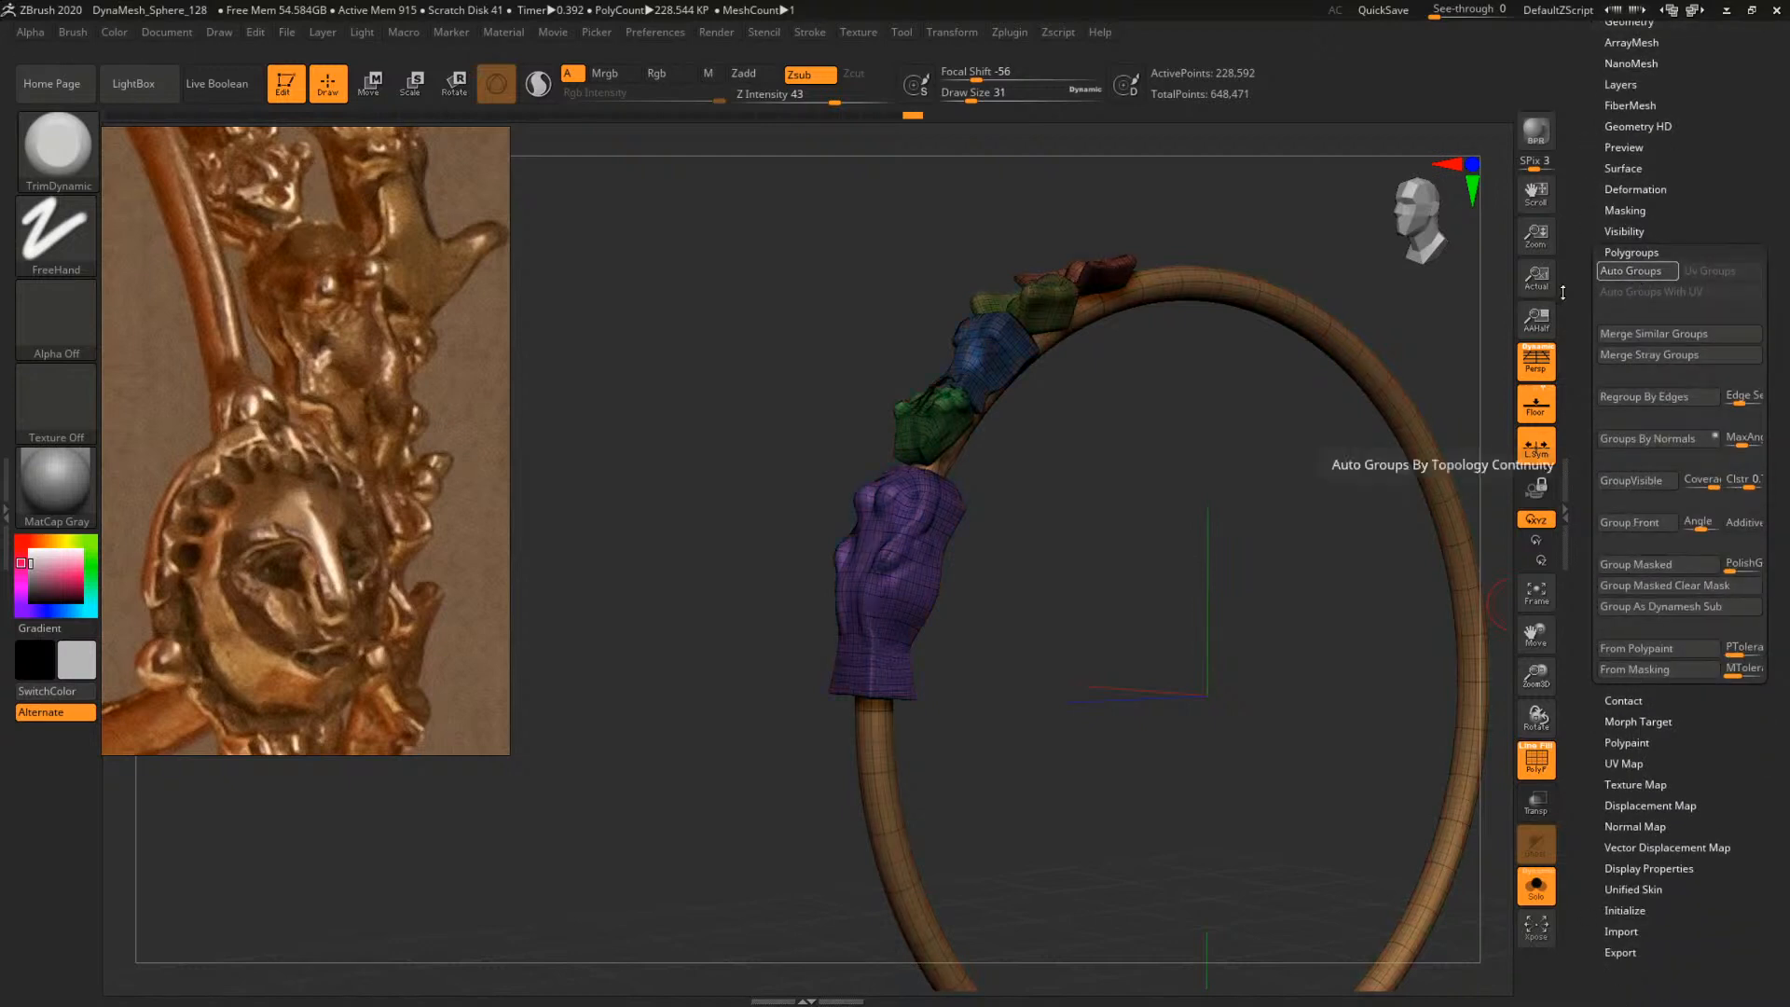
# Isolate the ring's polygroup and step down to its lowest subdivision level
pyautogui.keyDown('ctrl'); pyautogui.keyDown('shift'); pyautogui.click(1222, 271); pyautogui.keyUp('shift'); pyautogui.keyUp('ctrl')
pyautogui.moveTo(1265, 205); pyautogui.dragTo(1130, 347)
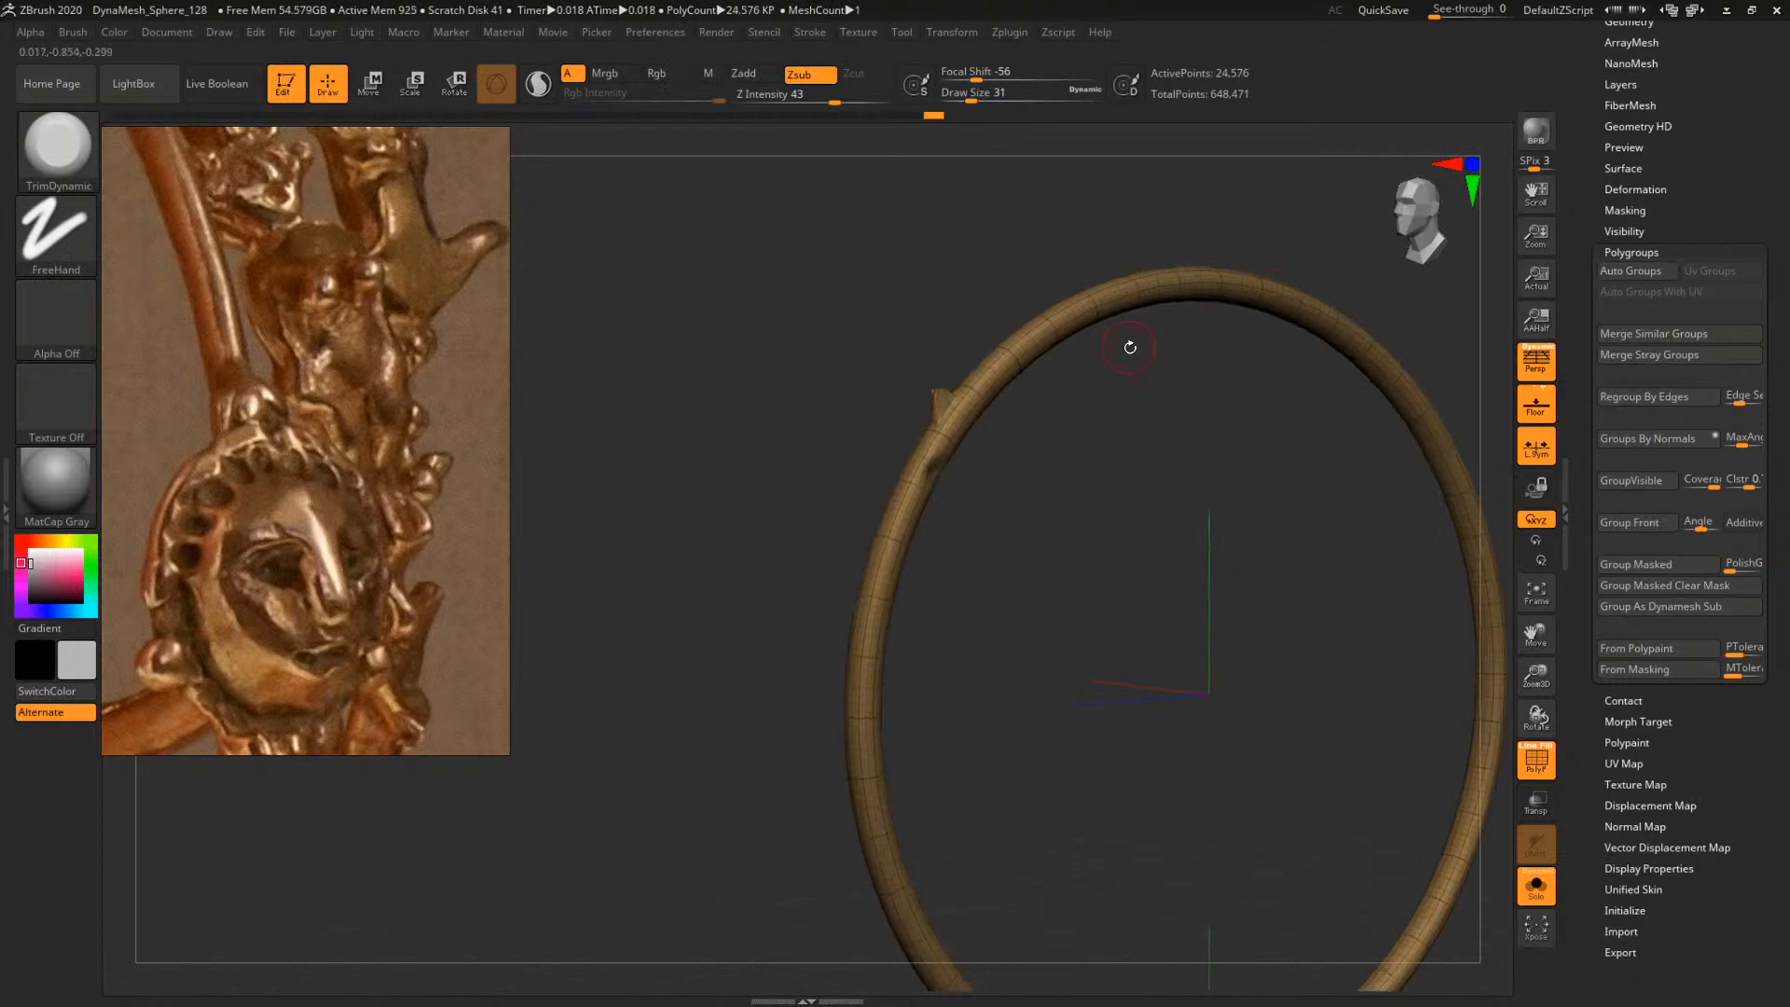
pyautogui.keyDown('alt'); pyautogui.moveTo(1149, 618); pyautogui.dragTo(1186, 644); pyautogui.keyUp('alt')
pyautogui.hotkey('shift', 'd')
pyautogui.hotkey('shift', 'd')
pyautogui.hotkey('shift', 'd')
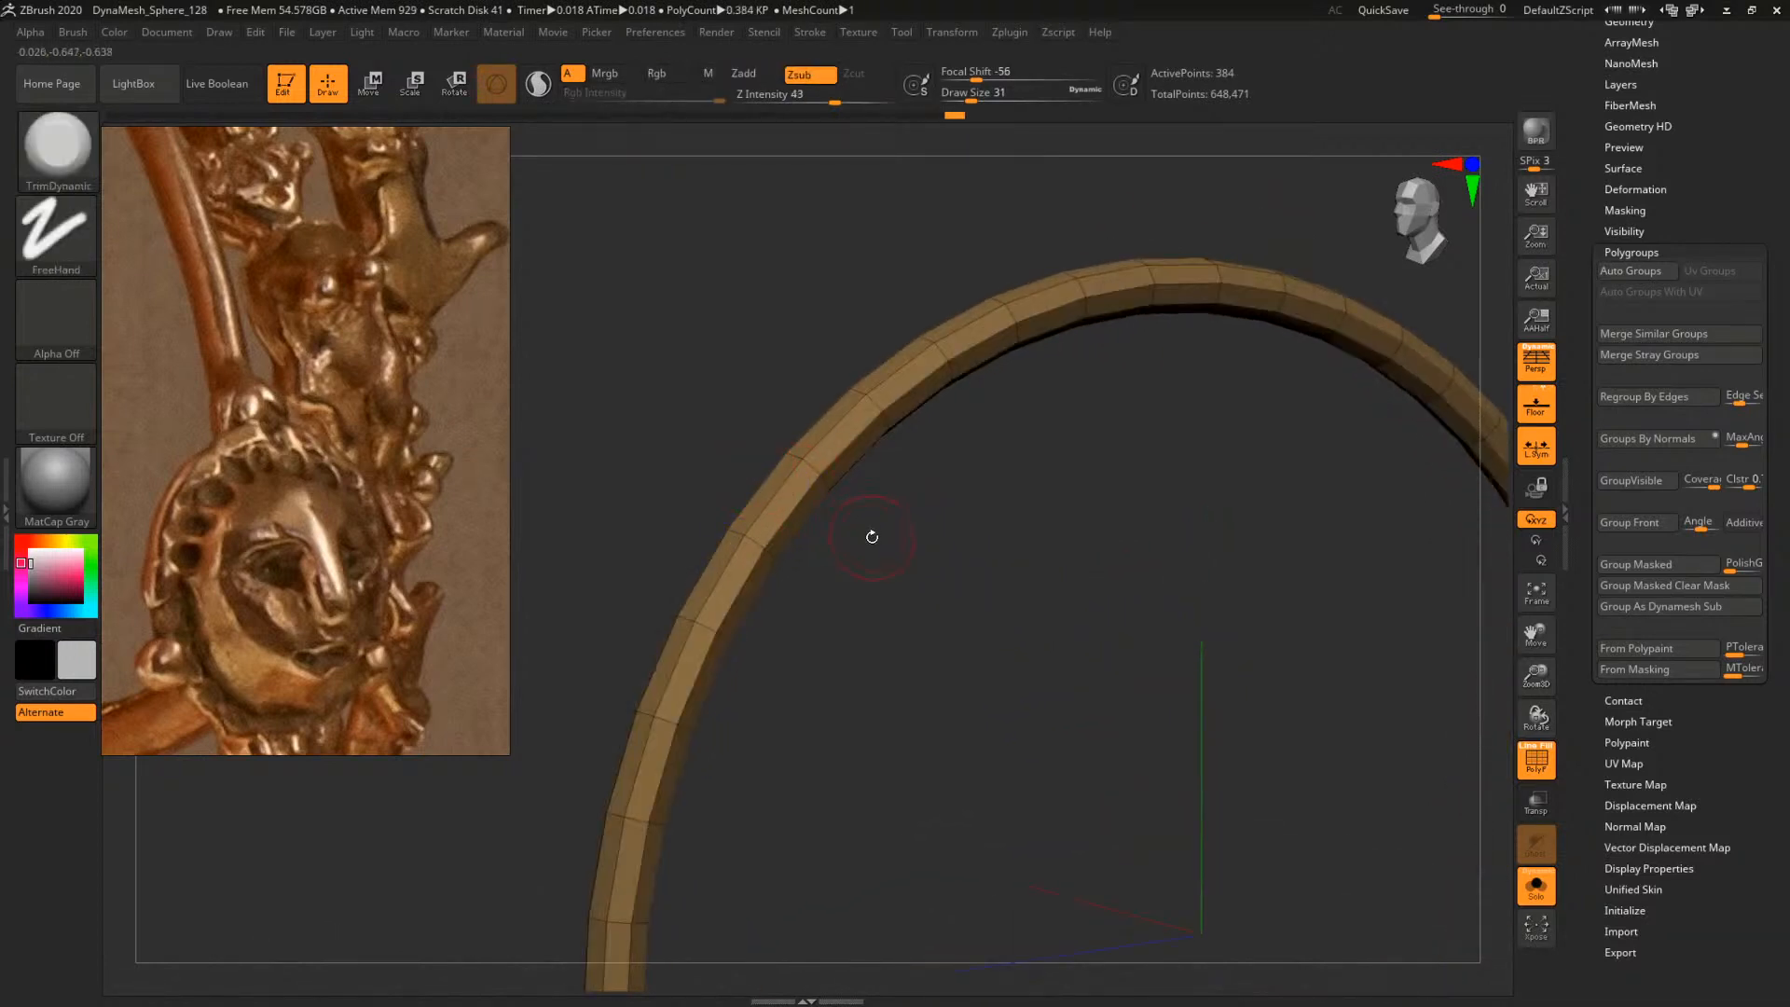
# Smooth out the bump on the ring while stepping back up through its subdivision levels to the highest
pyautogui.press('d')
pyautogui.moveTo(748, 508); pyautogui.dragTo(762, 452)
pyautogui.hotkey('ctrl', 'z')
pyautogui.moveTo(832, 546)
pyautogui.keyDown('alt'); pyautogui.mouseDown()
pyautogui.moveTo(844, 572)
pyautogui.moveTo(904, 587)
pyautogui.mouseUp(); pyautogui.keyUp('alt')
pyautogui.press('d')
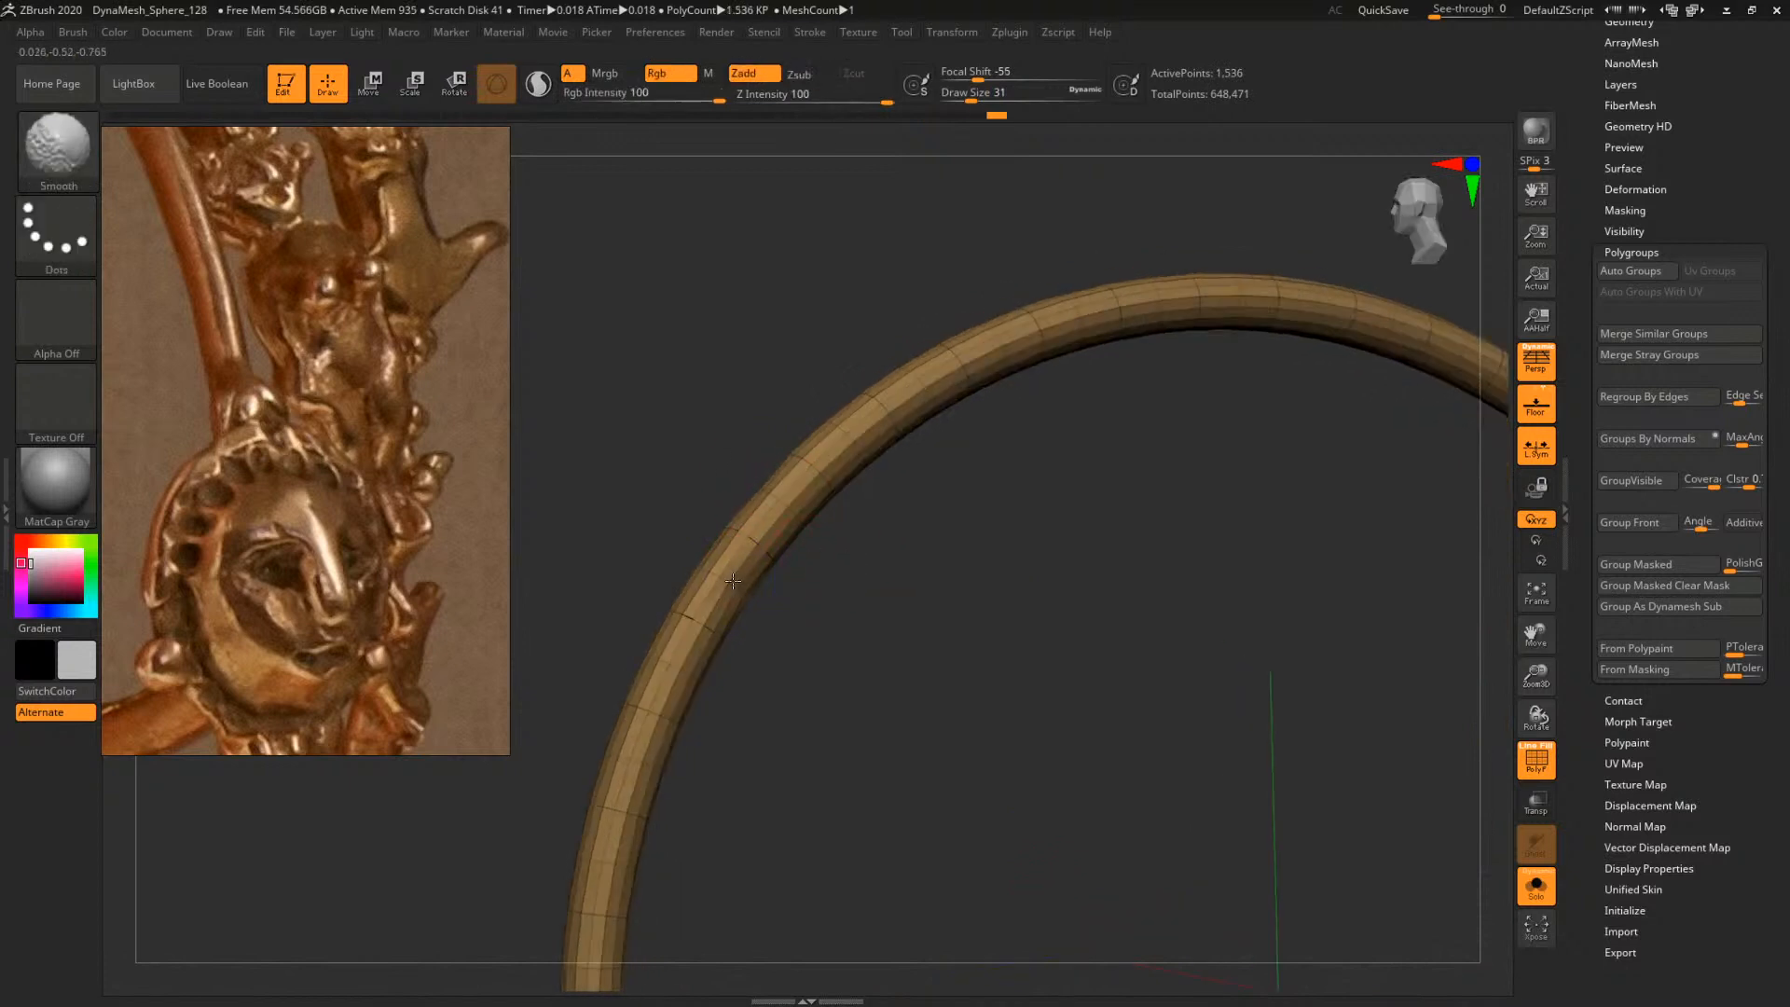
pyautogui.moveTo(743, 522)
pyautogui.mouseDown()
pyautogui.moveTo(774, 457)
pyautogui.moveTo(747, 492)
pyautogui.mouseUp()
pyautogui.moveTo(843, 580)
pyautogui.mouseDown()
pyautogui.moveTo(791, 588)
pyautogui.moveTo(862, 588)
pyautogui.mouseUp()
pyautogui.press('d')
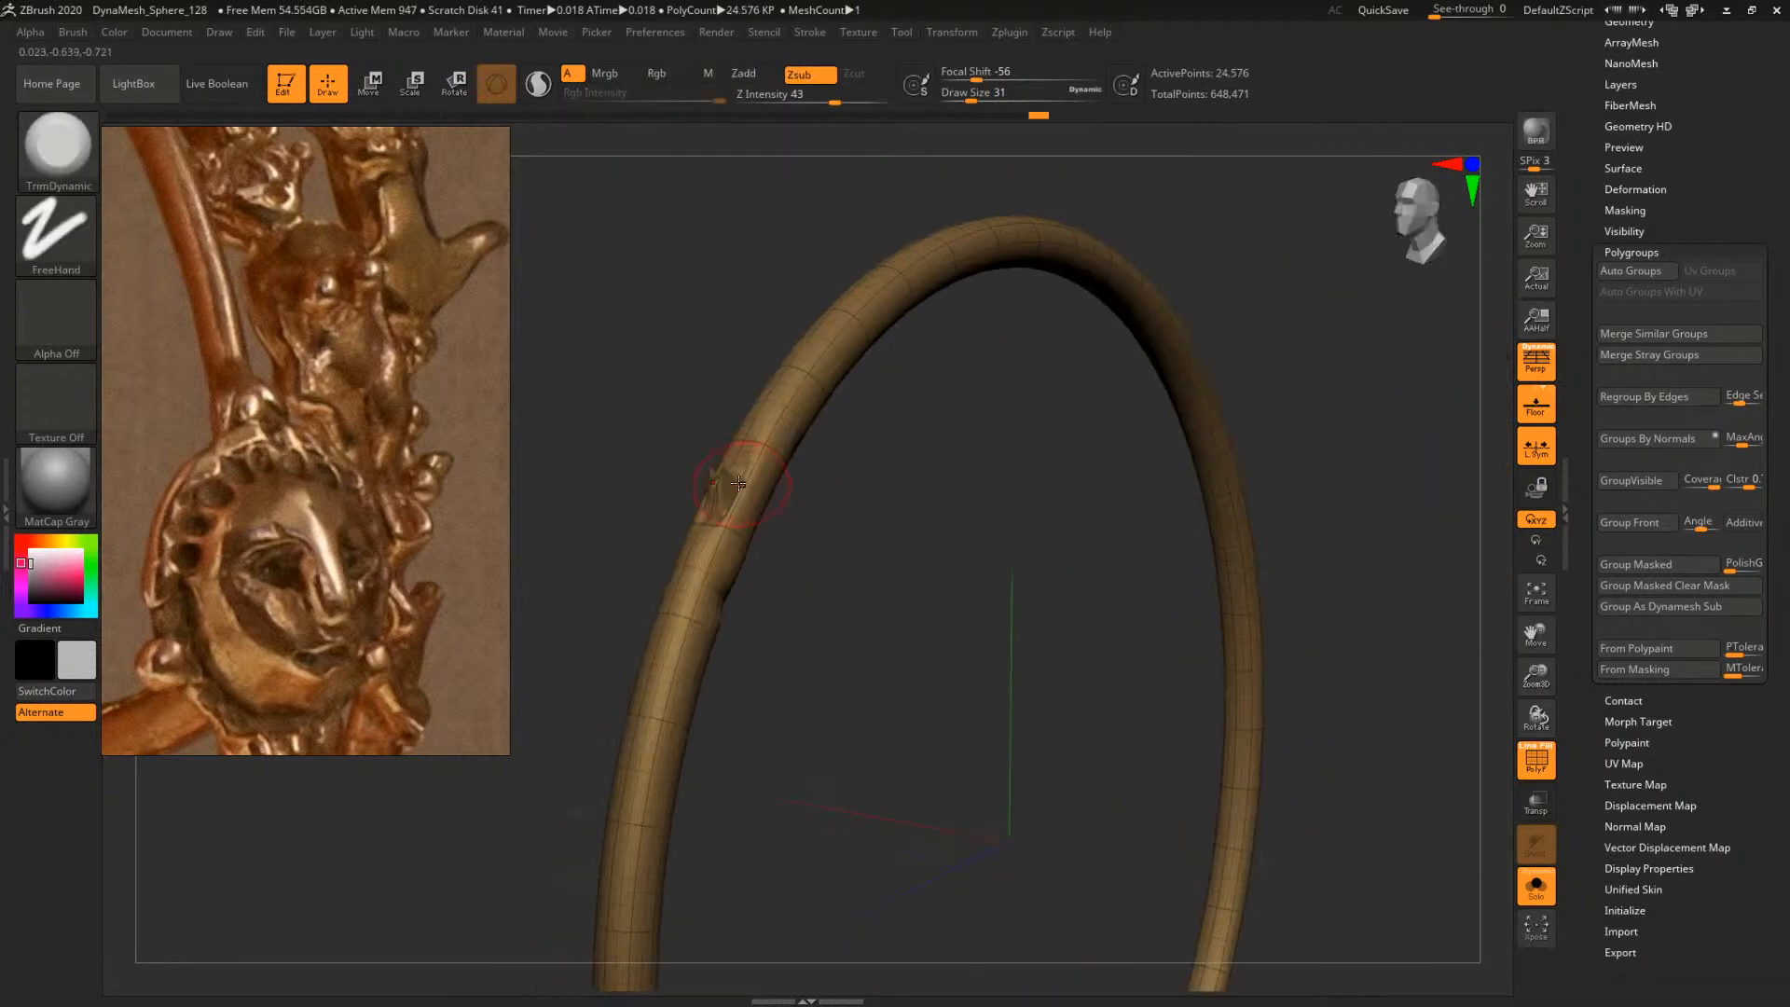
pyautogui.moveTo(731, 483)
pyautogui.keyDown('shift'); pyautogui.mouseDown()
pyautogui.moveTo(710, 524)
pyautogui.moveTo(741, 559)
pyautogui.moveTo(850, 584)
pyautogui.mouseUp(); pyautogui.keyUp('shift')
pyautogui.moveTo(826, 503); pyautogui.dragTo(1034, 549)
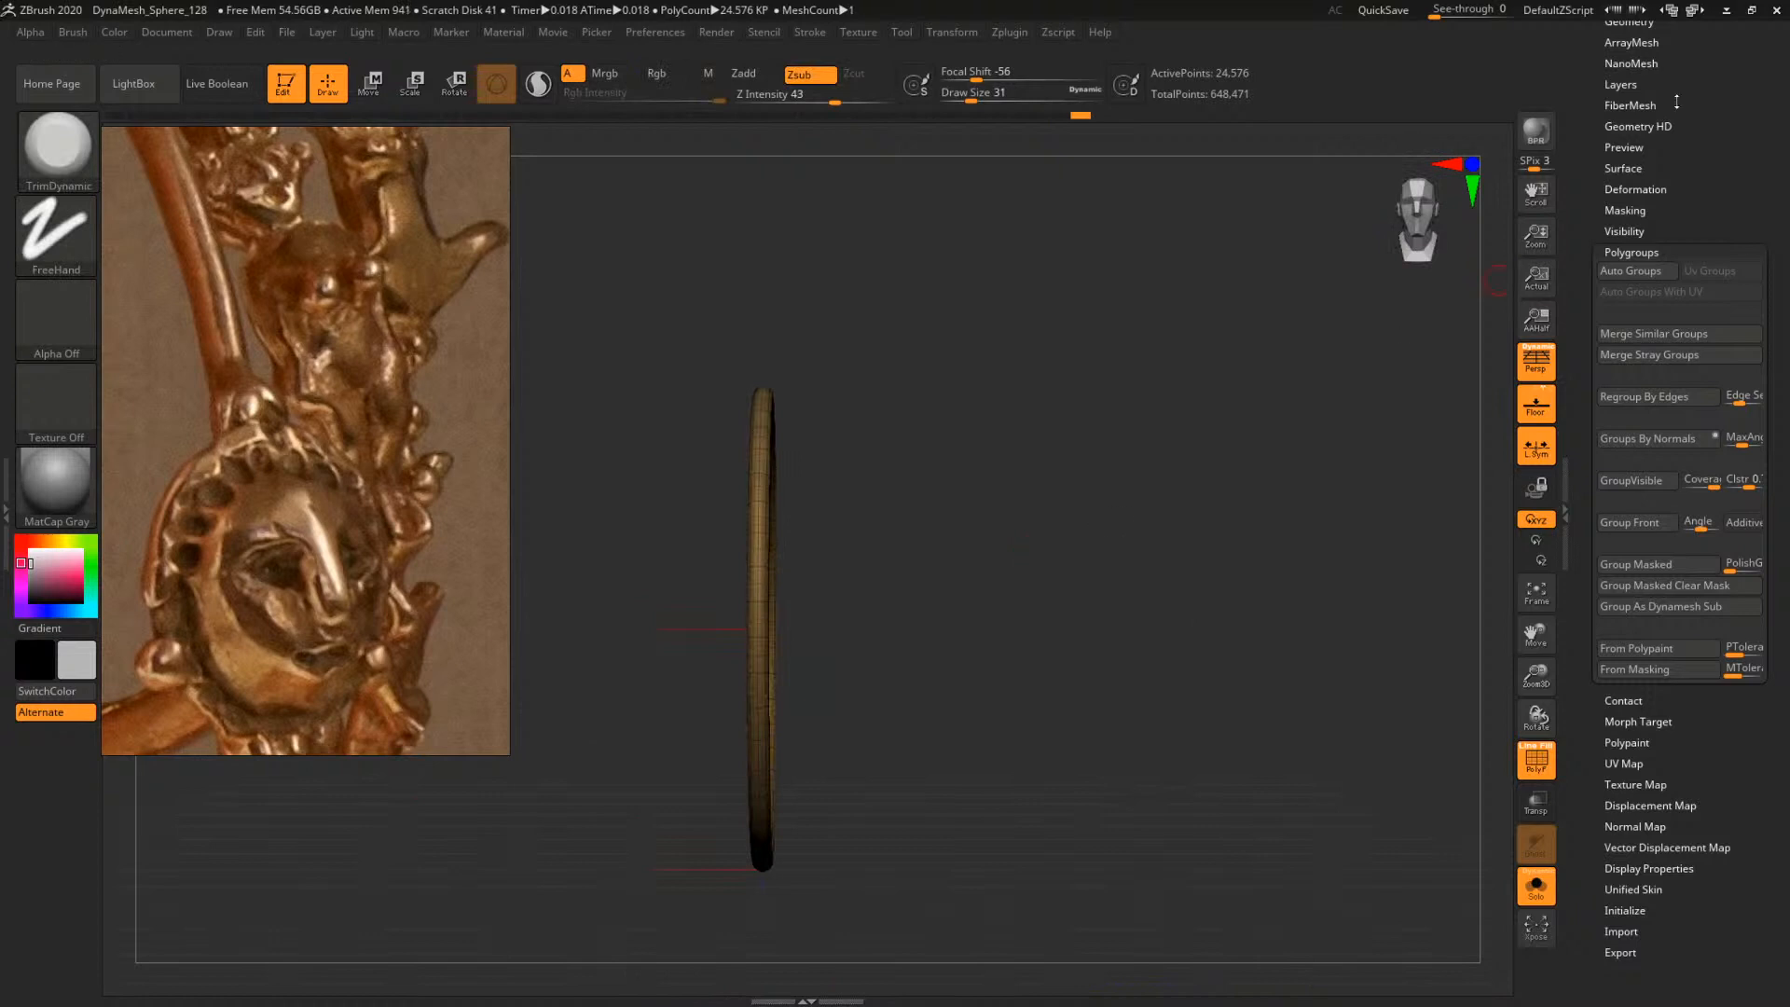
# Unhide all parts of HoopD_LowPoly_GEO1 and delete its lower subdivision levels
pyautogui.scroll(5, 1662, 226)
pyautogui.click(1618, 239)
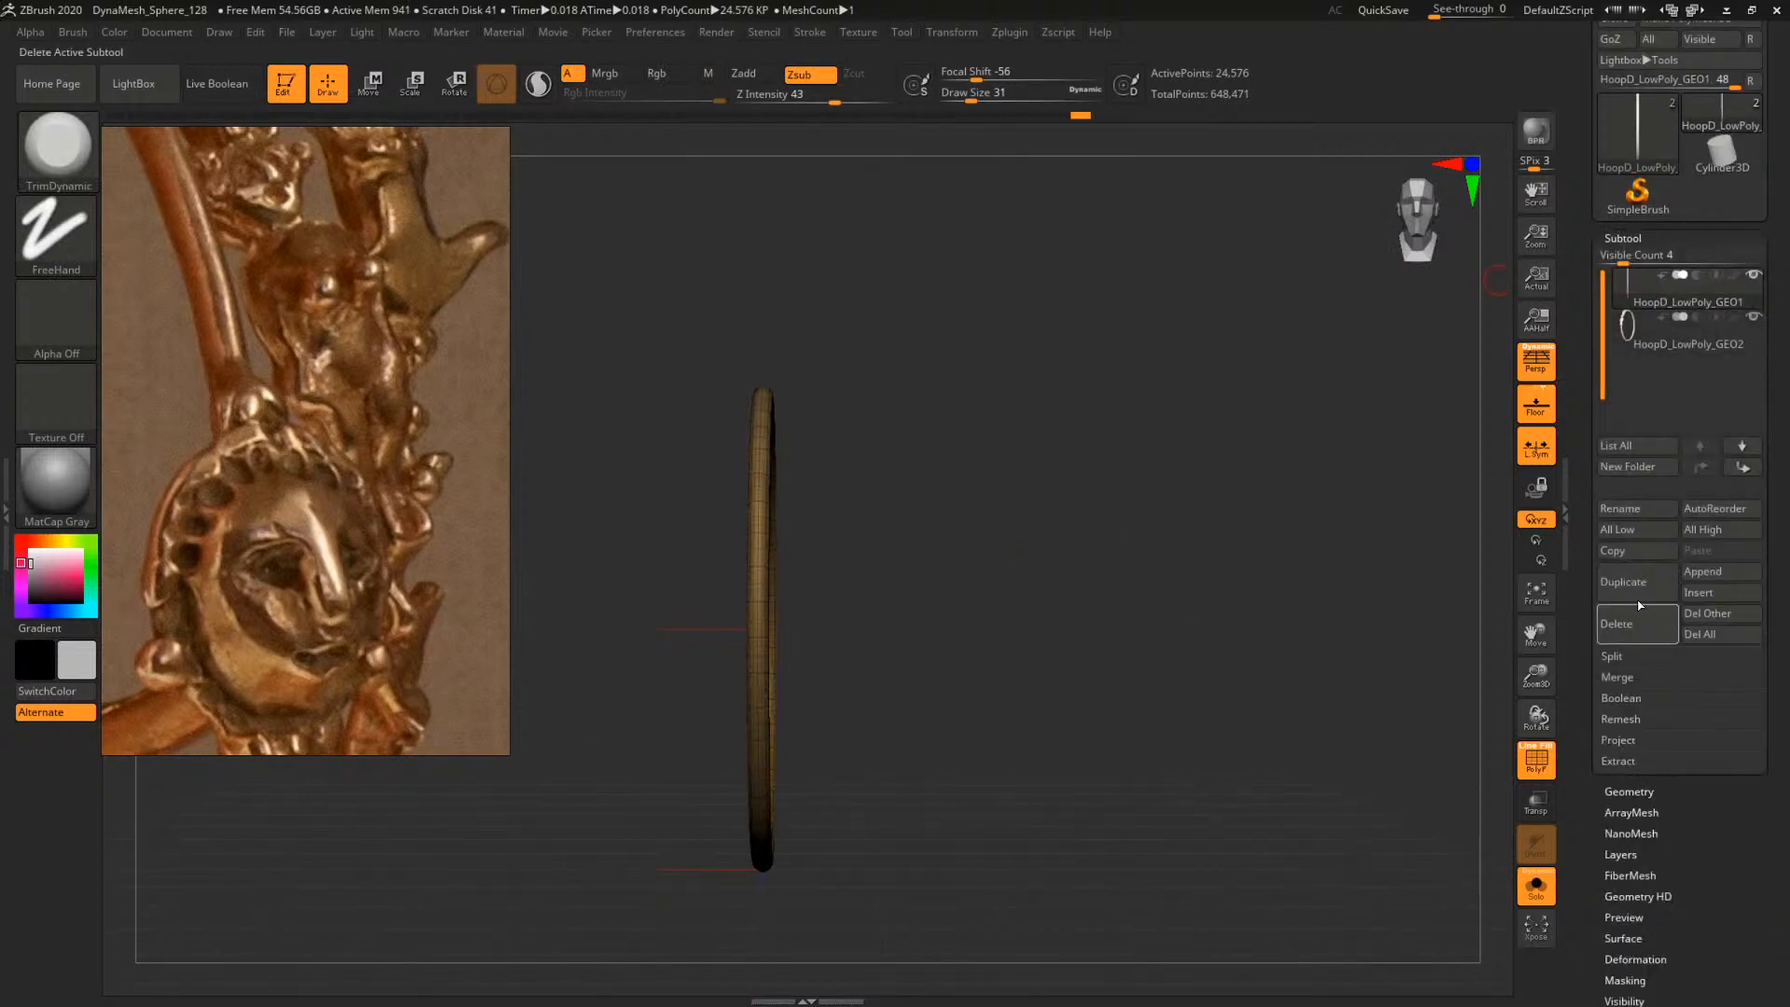
pyautogui.click(1613, 656)
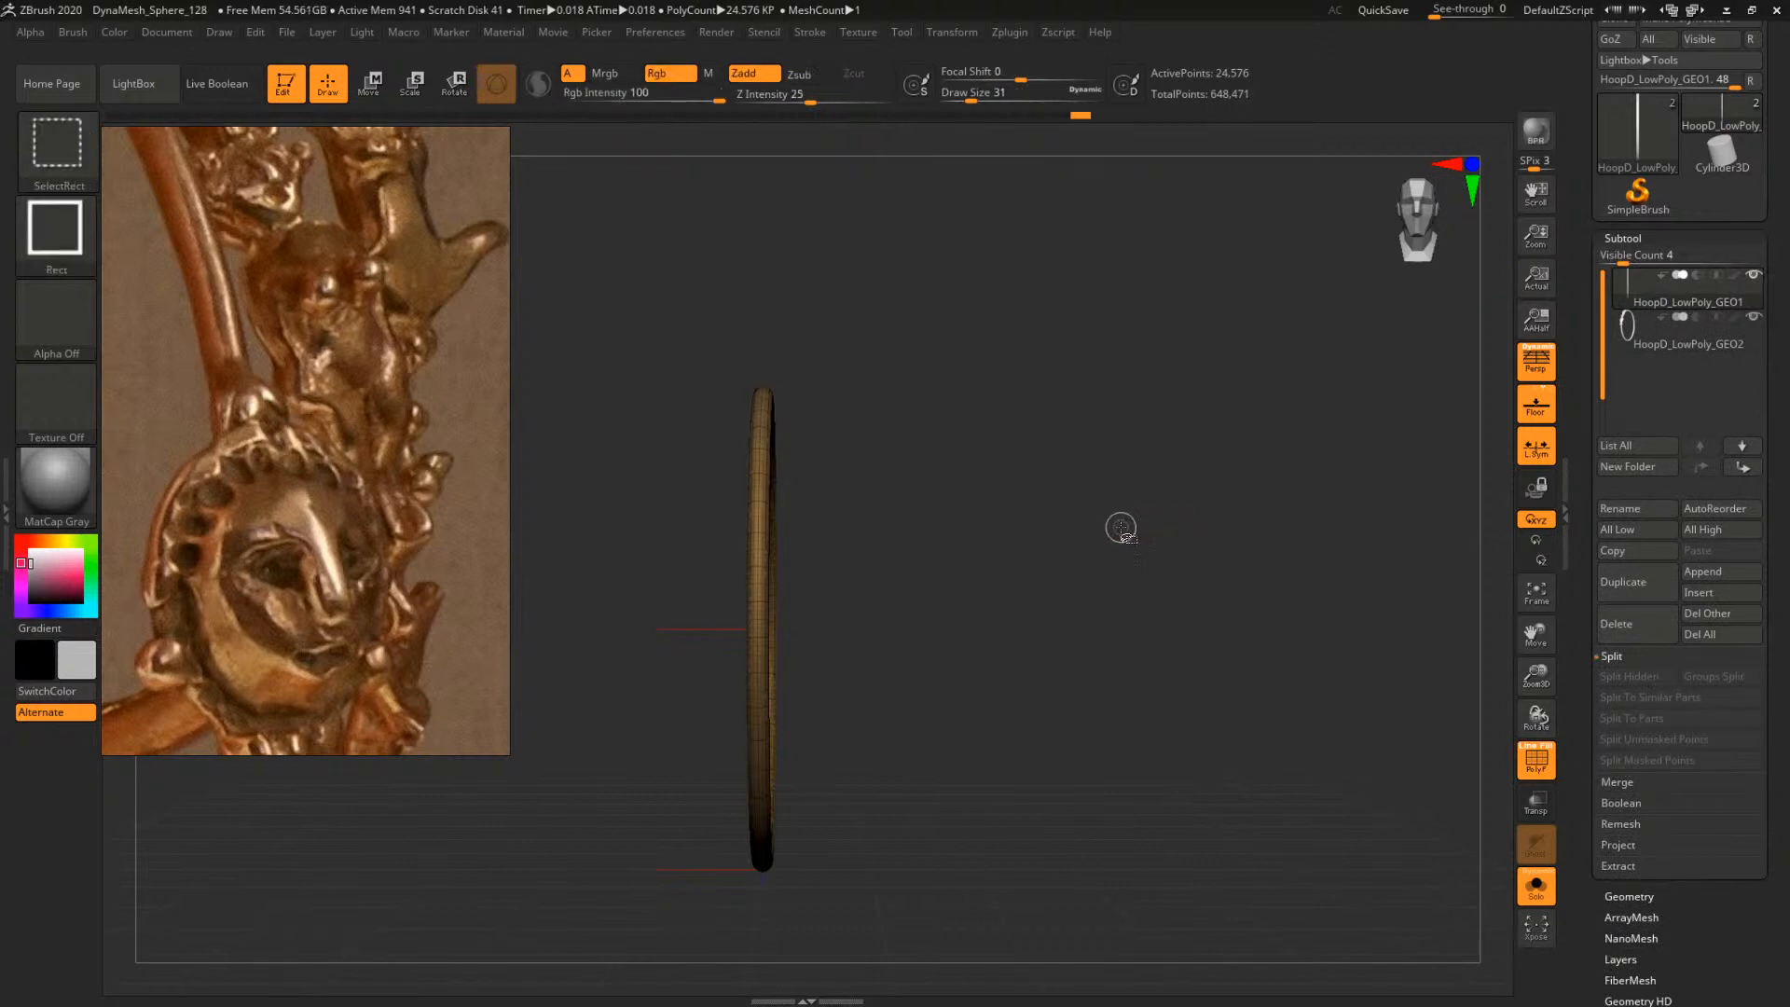
pyautogui.keyDown('ctrl'); pyautogui.keyDown('shift'); pyautogui.click(1123, 524); pyautogui.keyUp('shift'); pyautogui.keyUp('ctrl')
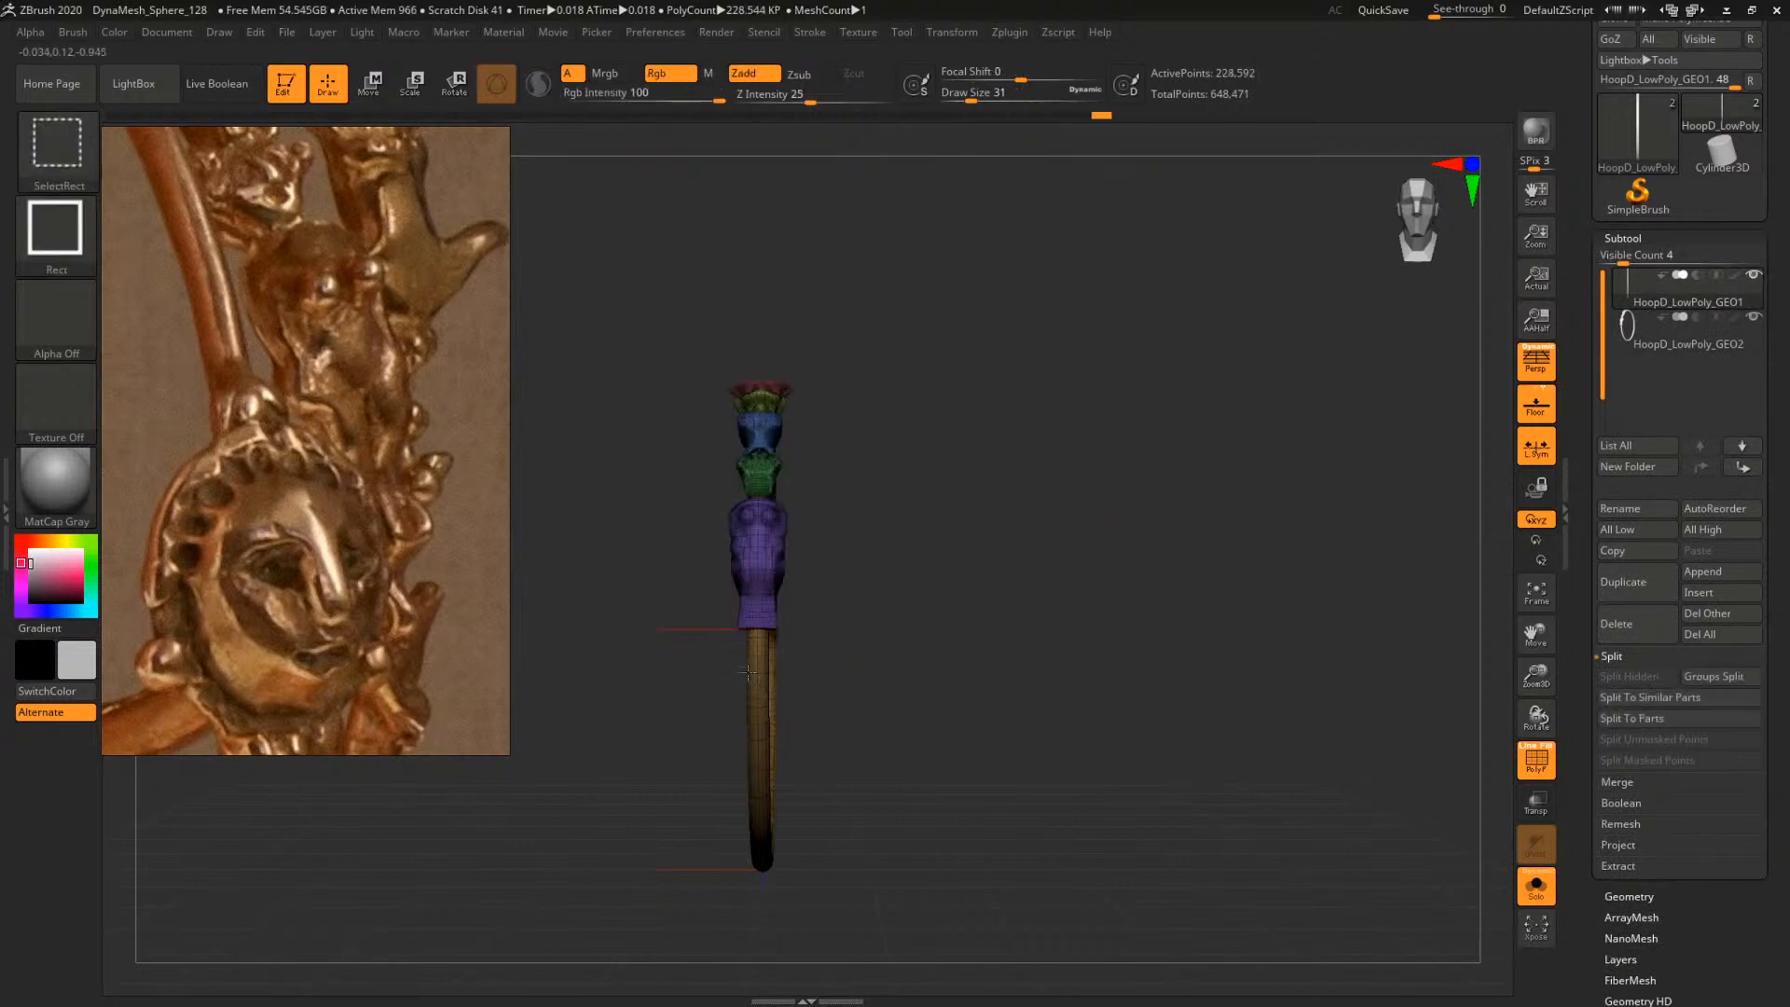
pyautogui.keyDown('ctrl'); pyautogui.keyDown('shift'); pyautogui.click(778, 685); pyautogui.keyUp('shift'); pyautogui.keyUp('ctrl')
pyautogui.keyDown('ctrl'); pyautogui.keyDown('shift'); pyautogui.click(993, 637); pyautogui.keyUp('shift'); pyautogui.keyUp('ctrl')
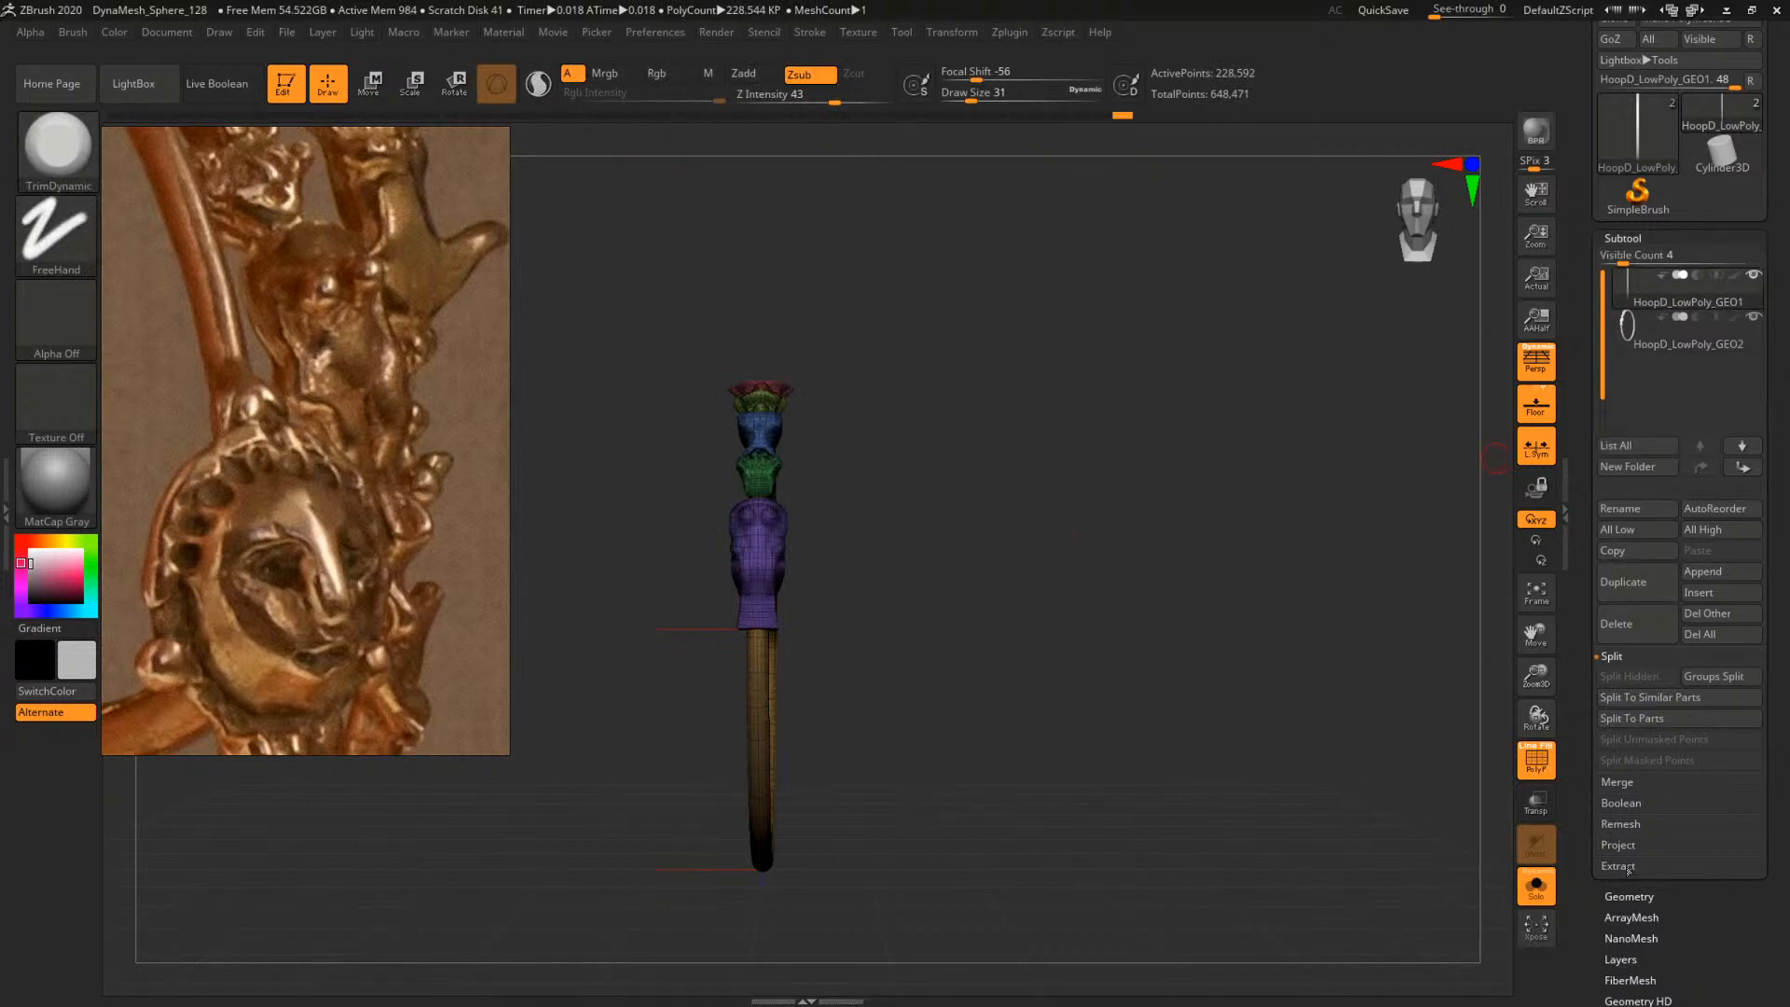
pyautogui.click(1629, 895)
pyautogui.click(1660, 324)
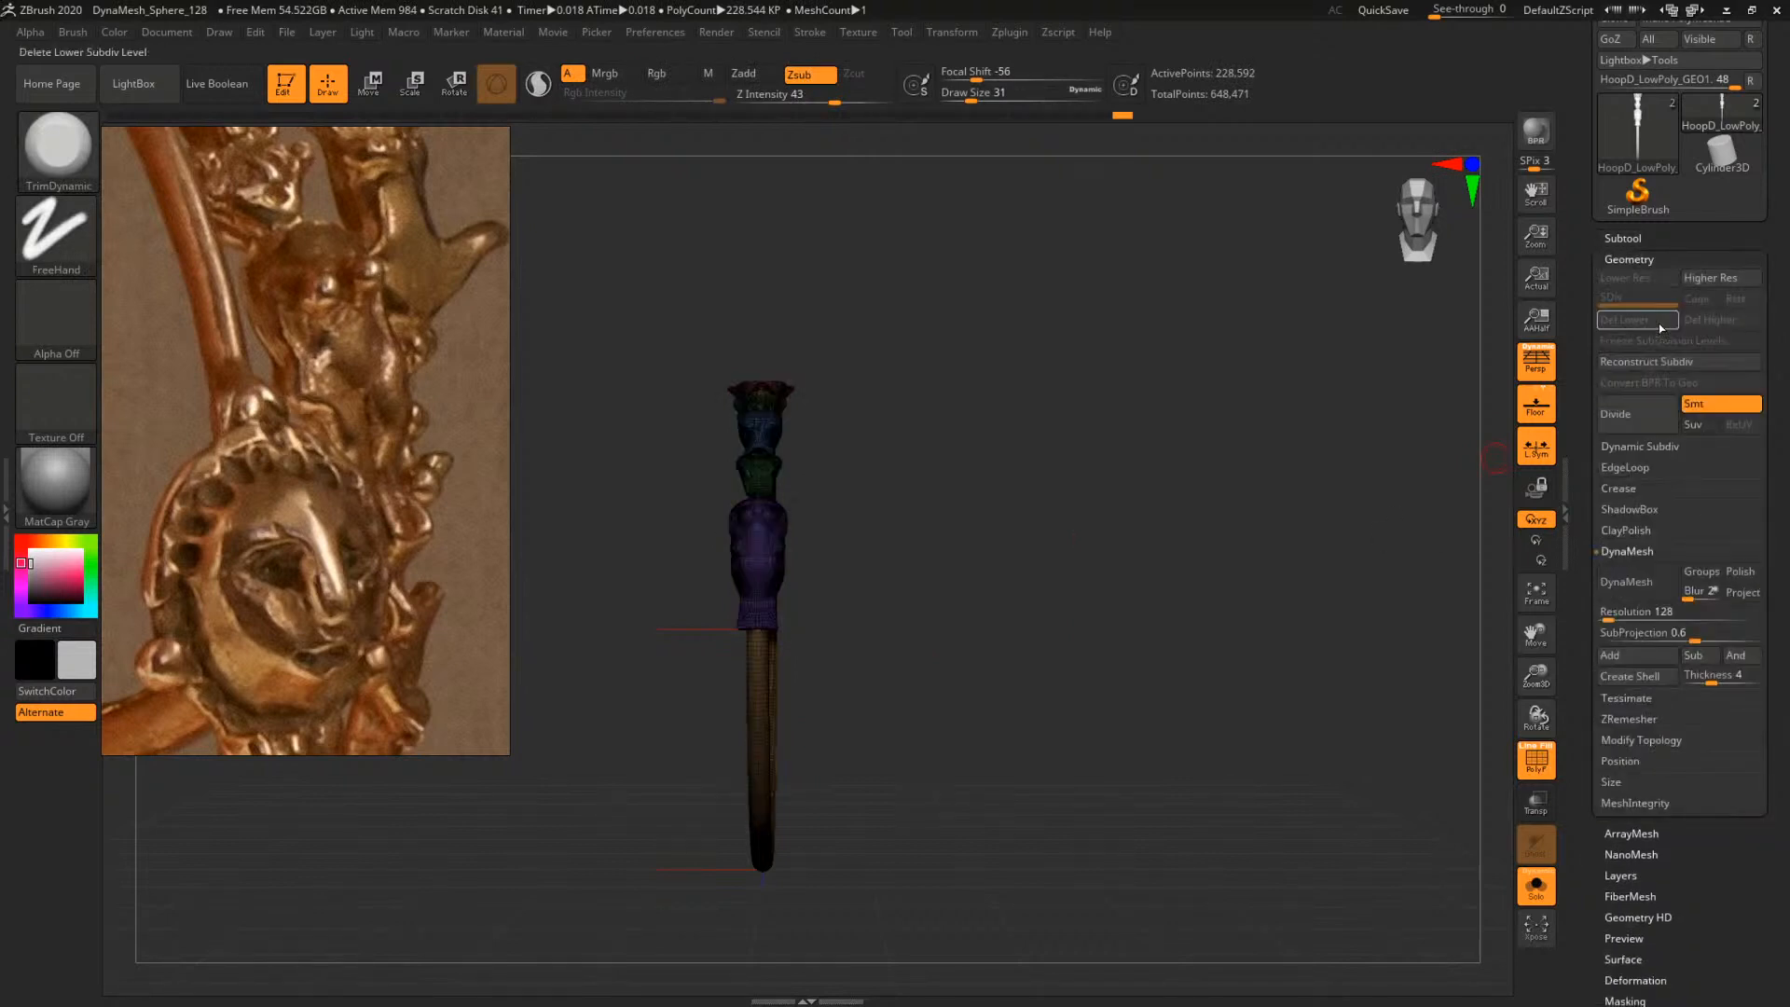
# Isolate the ring and split the hidden figures off into their own subtool
pyautogui.click(1626, 240)
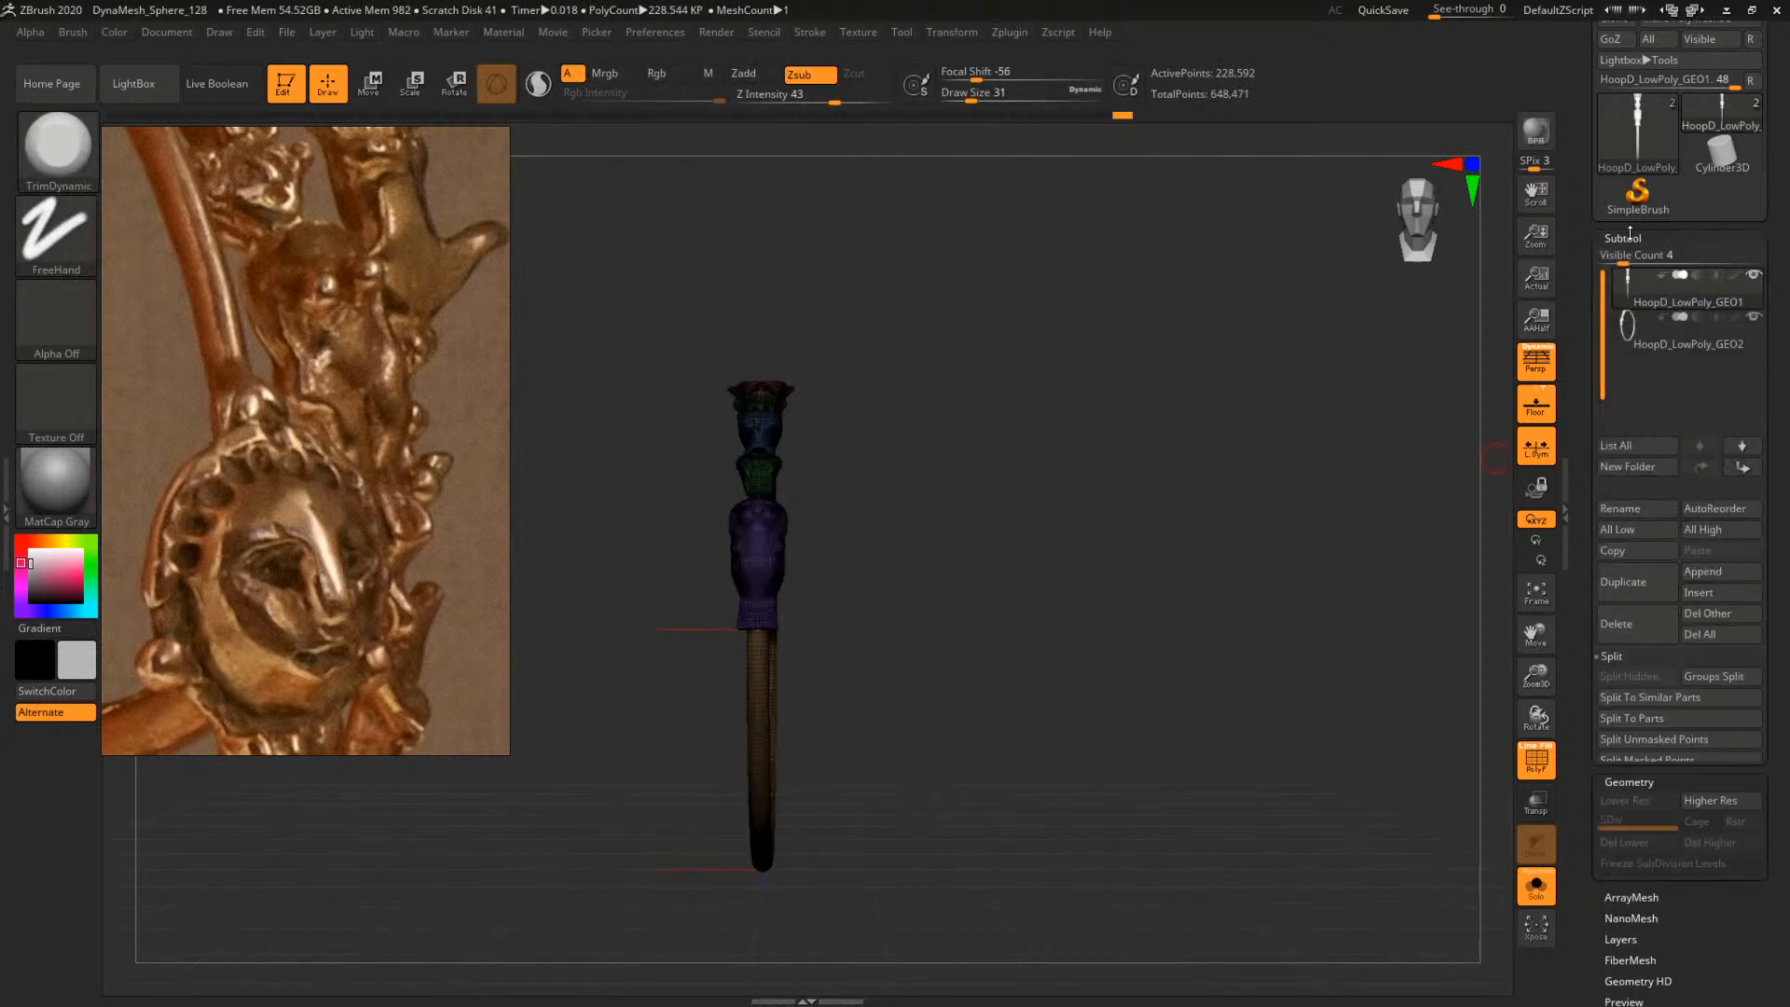
pyautogui.keyDown('ctrl'); pyautogui.keyDown('shift'); pyautogui.click(755, 679); pyautogui.keyUp('shift'); pyautogui.keyUp('ctrl')
pyautogui.click(1627, 681)
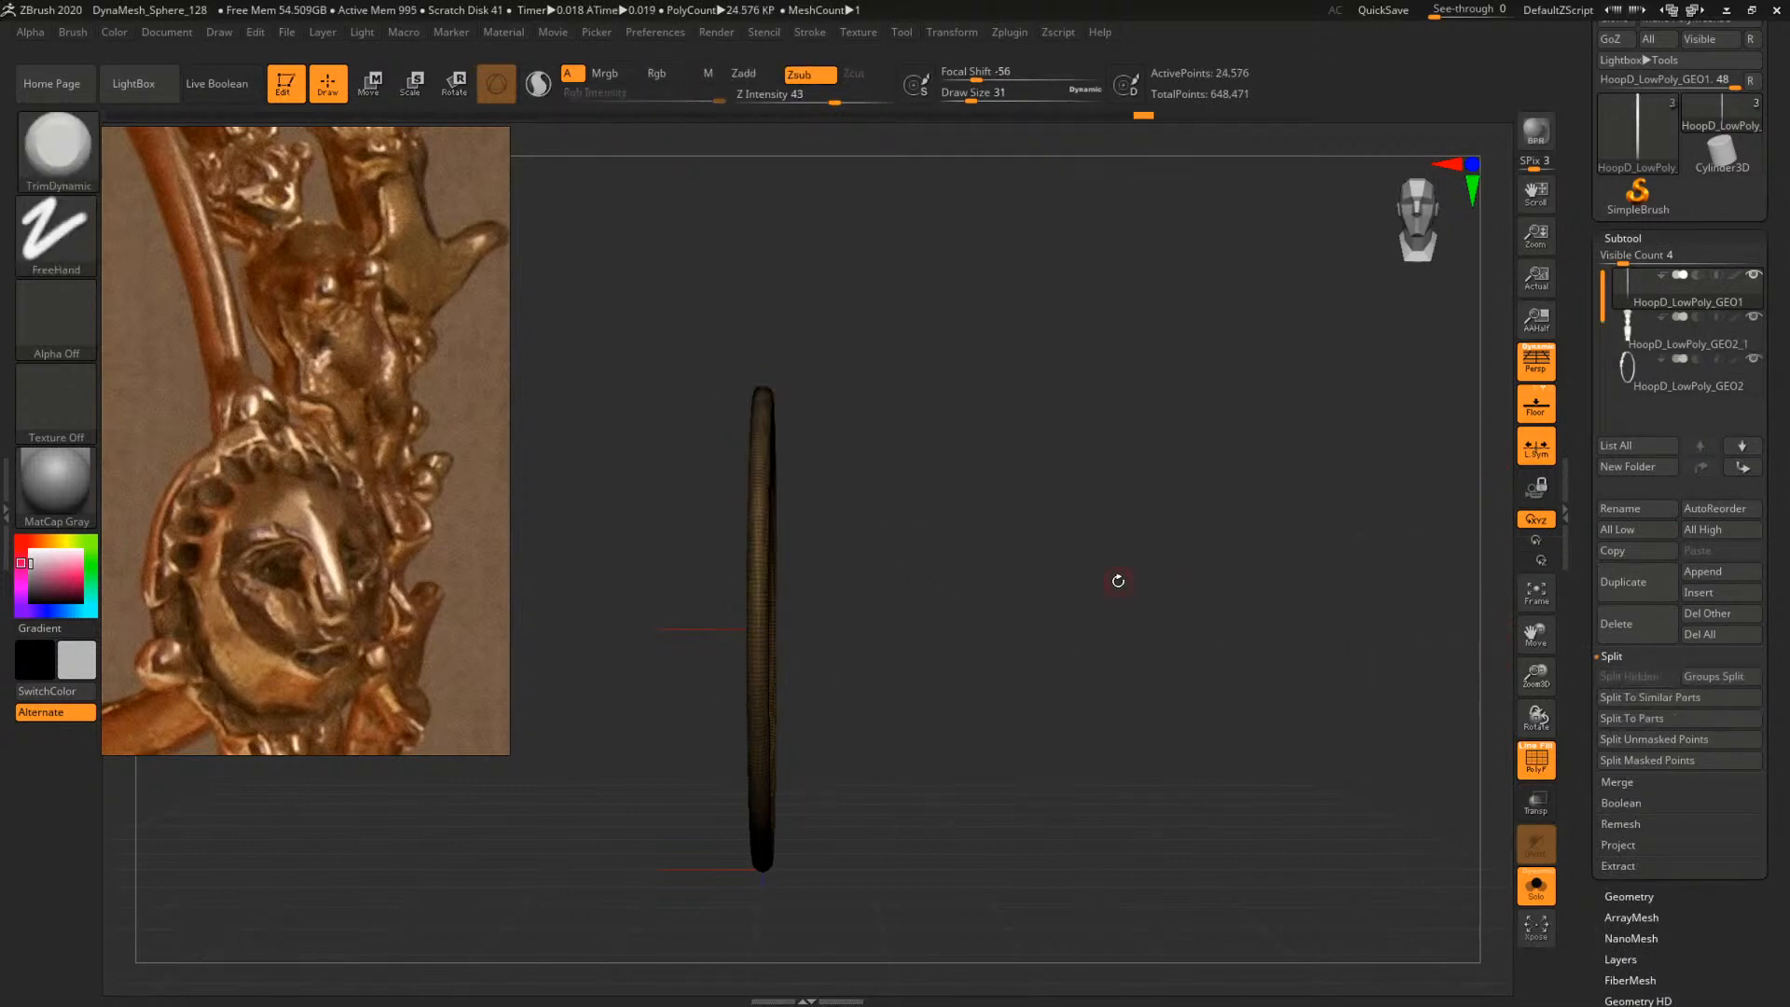
# Rename the isolated ring's subtool as Hoop
pyautogui.moveTo(1115, 579); pyautogui.dragTo(1212, 652)
pyautogui.click(1659, 348)
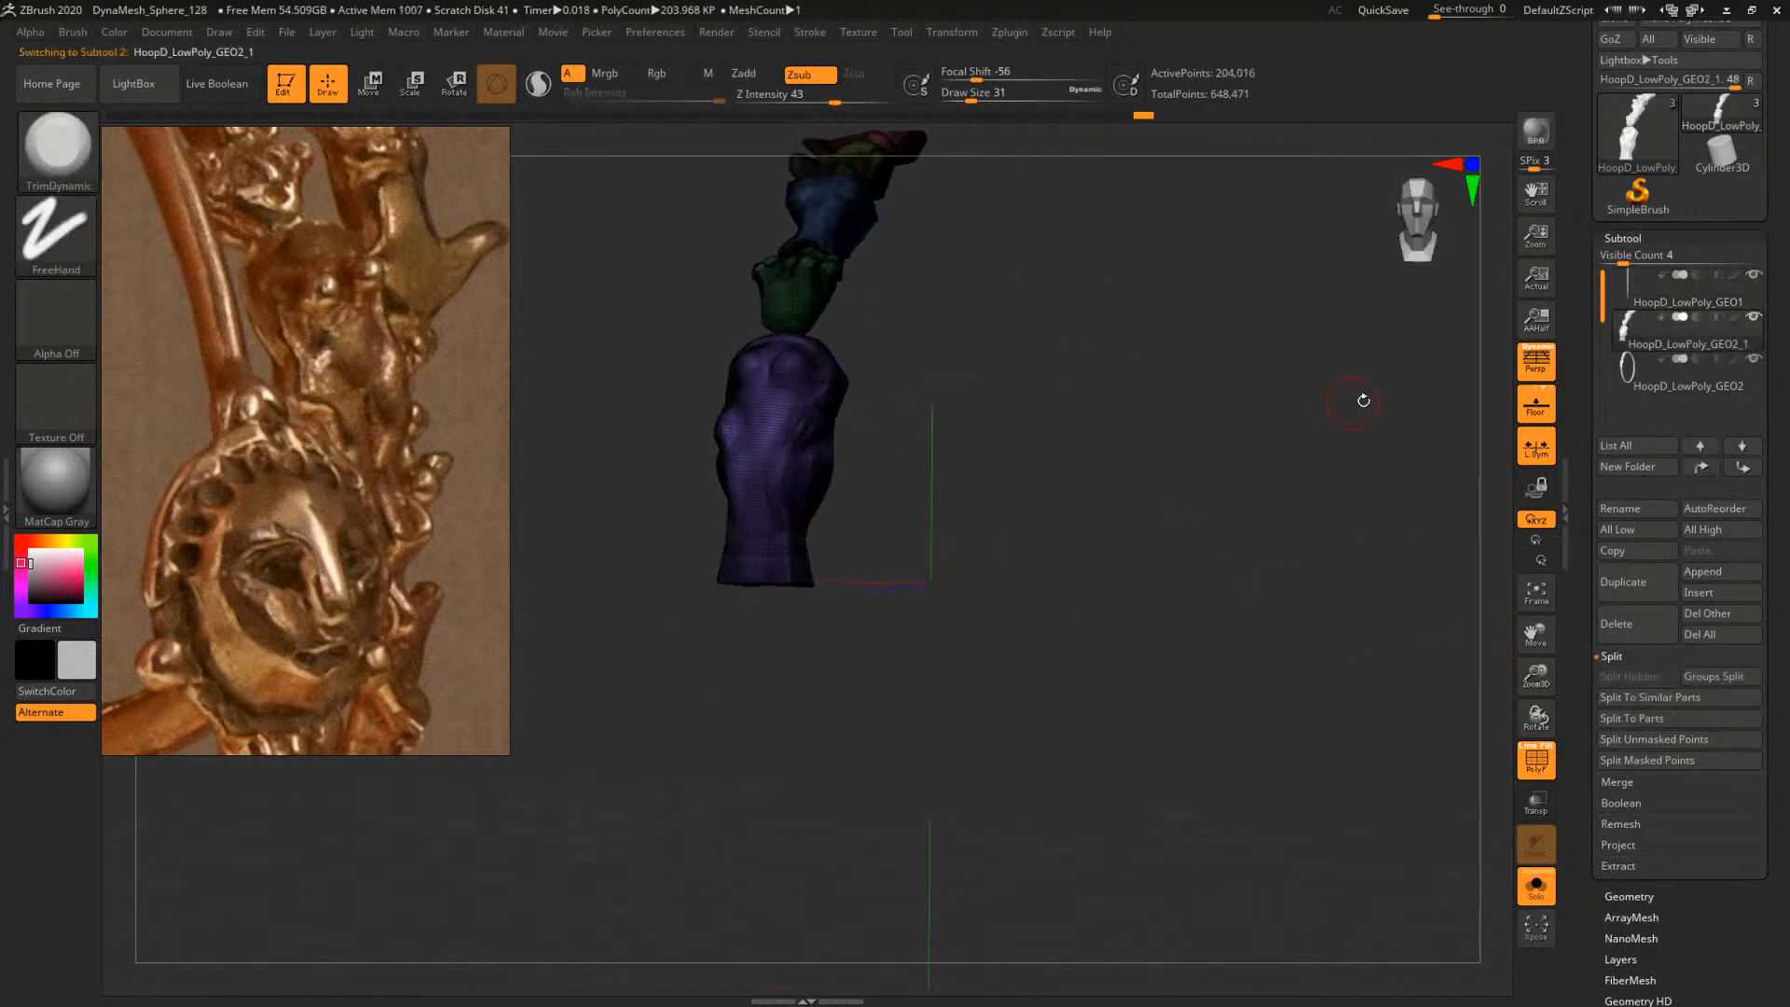
pyautogui.click(1678, 297)
pyautogui.click(1620, 508)
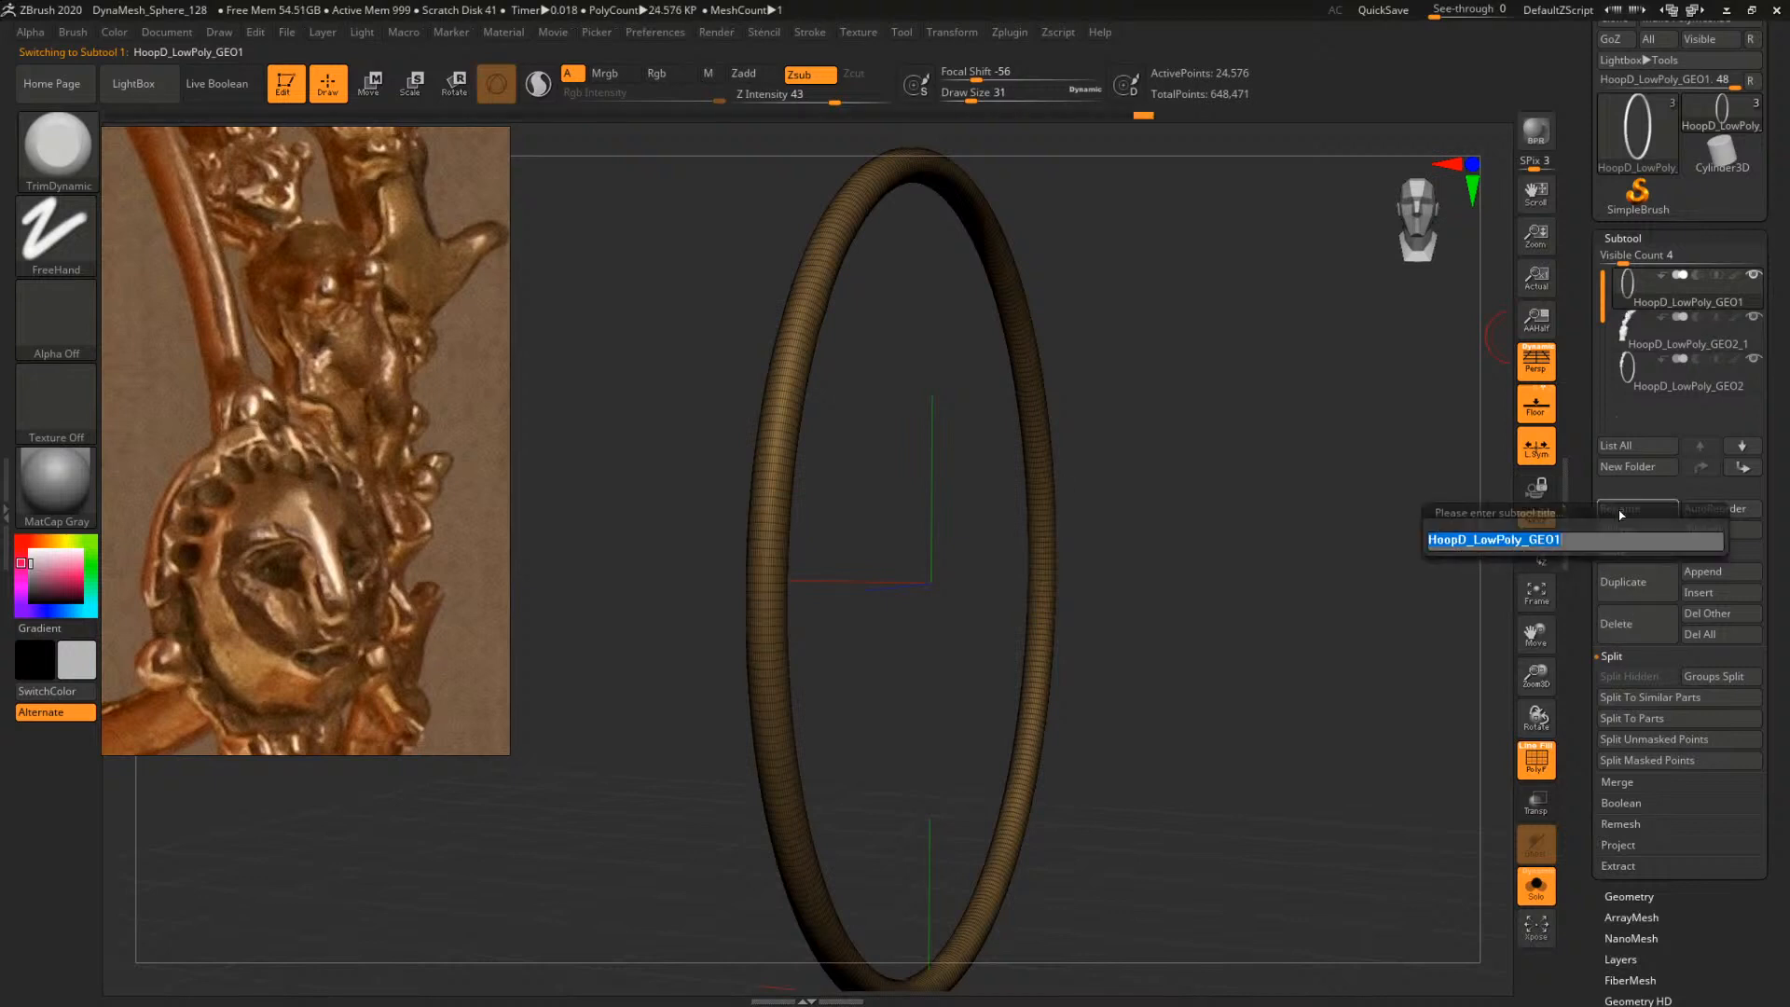
pyautogui.write('Hoops')
pyautogui.press('Return')
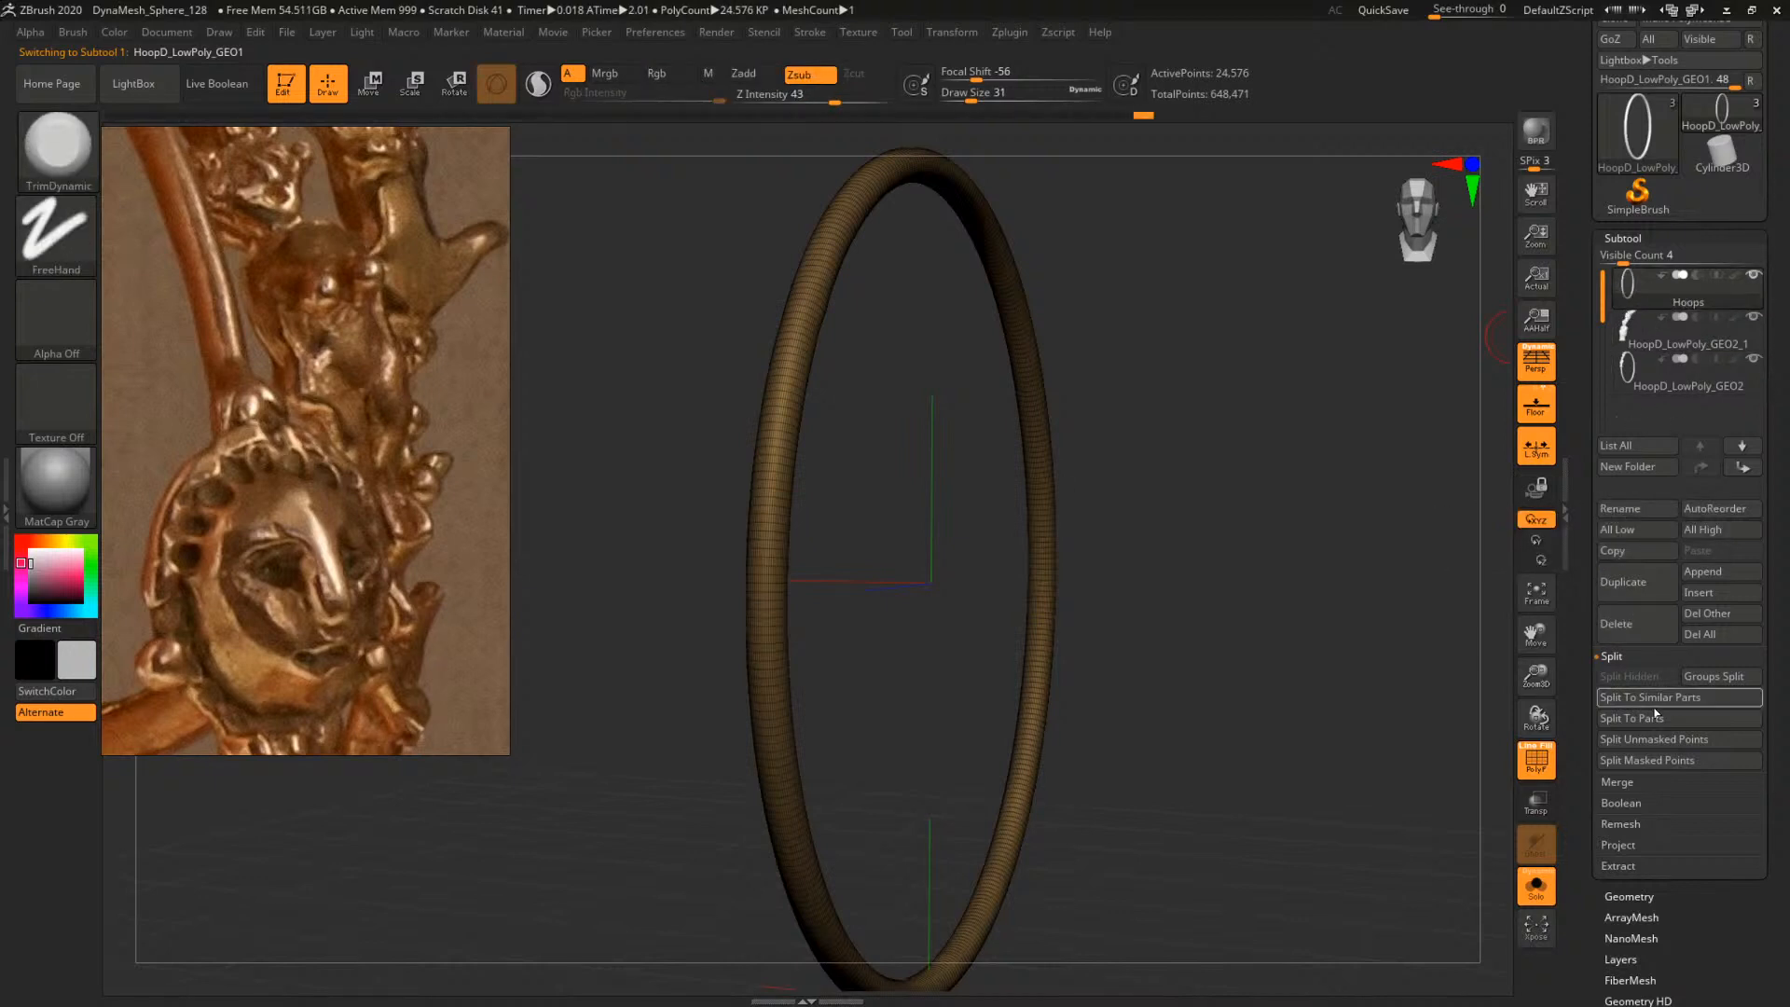
pyautogui.click(1633, 510)
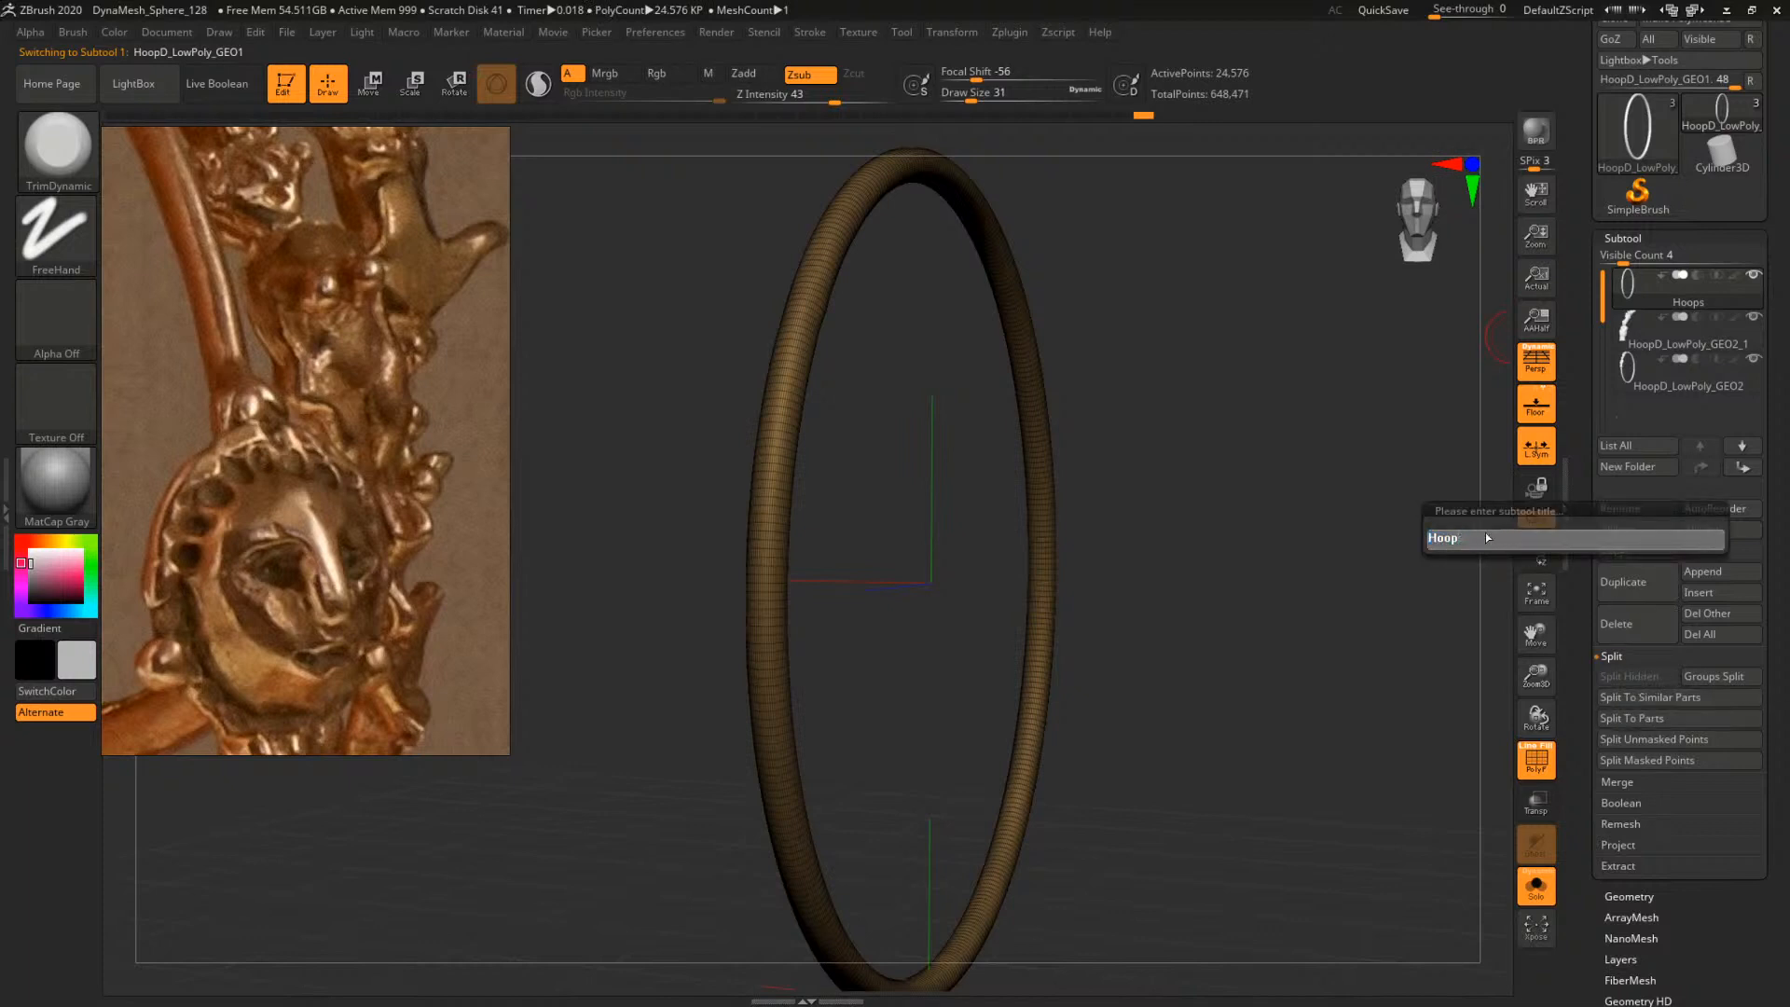
pyautogui.press('Return')
# DynaMesh the split-off figures subtool HoopD_LowPoly_GEO2_1 at resolution 1000 and turn off its polyframe display
pyautogui.click(1641, 328)
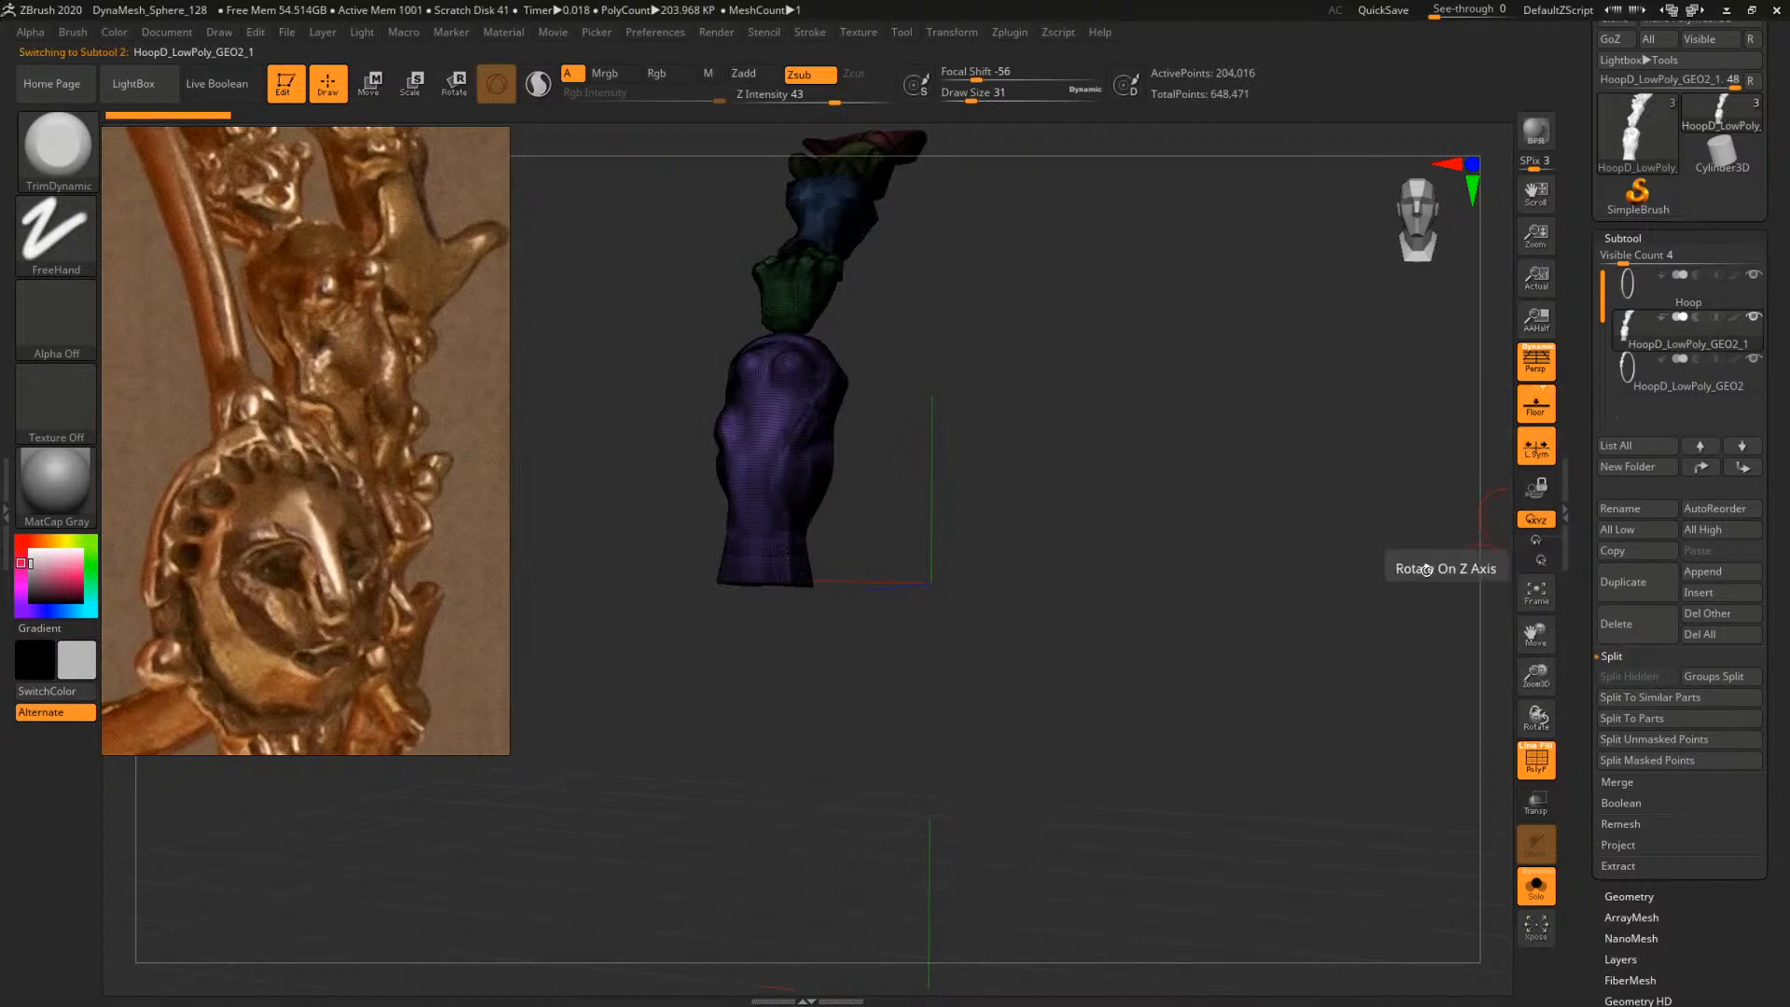
pyautogui.moveTo(966, 492)
pyautogui.keyDown('shift'); pyautogui.mouseDown()
pyautogui.moveTo(1022, 512)
pyautogui.moveTo(1071, 439)
pyautogui.moveTo(1020, 379)
pyautogui.moveTo(1190, 775)
pyautogui.moveTo(1171, 556)
pyautogui.mouseUp(); pyautogui.keyUp('shift')
pyautogui.moveTo(1368, 699)
pyautogui.mouseDown()
pyautogui.moveTo(1142, 660)
pyautogui.moveTo(1175, 612)
pyautogui.mouseUp()
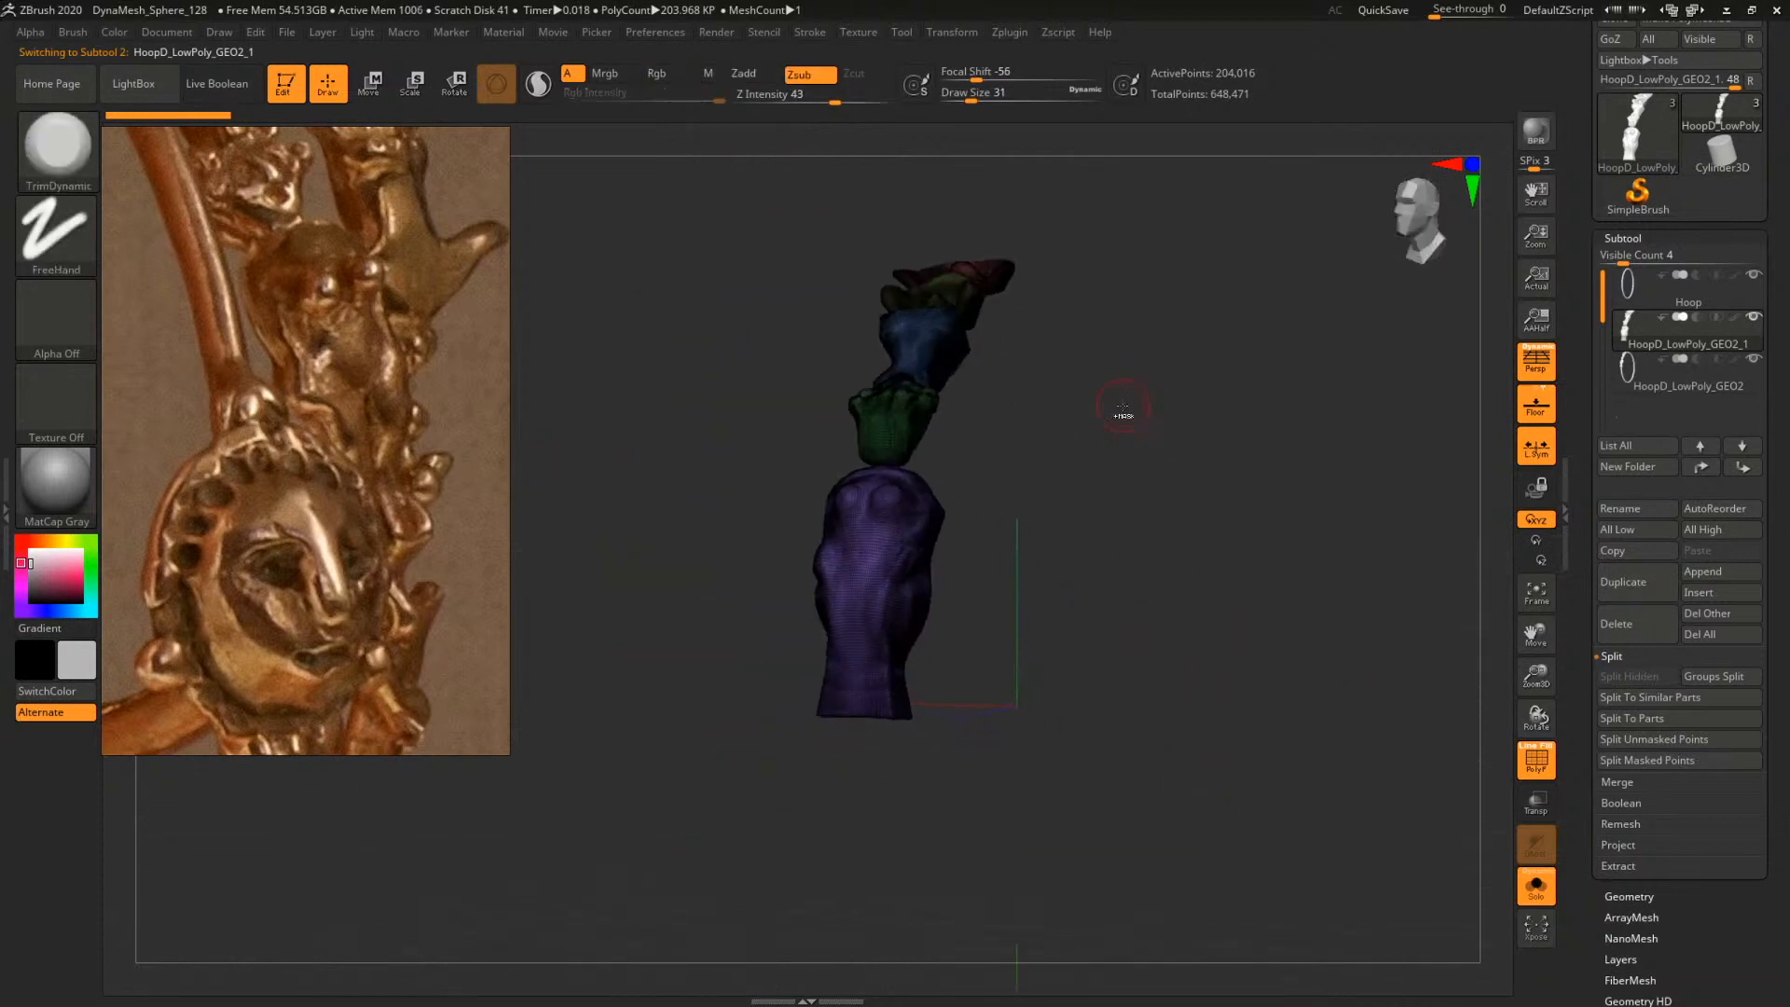
pyautogui.click(1721, 893)
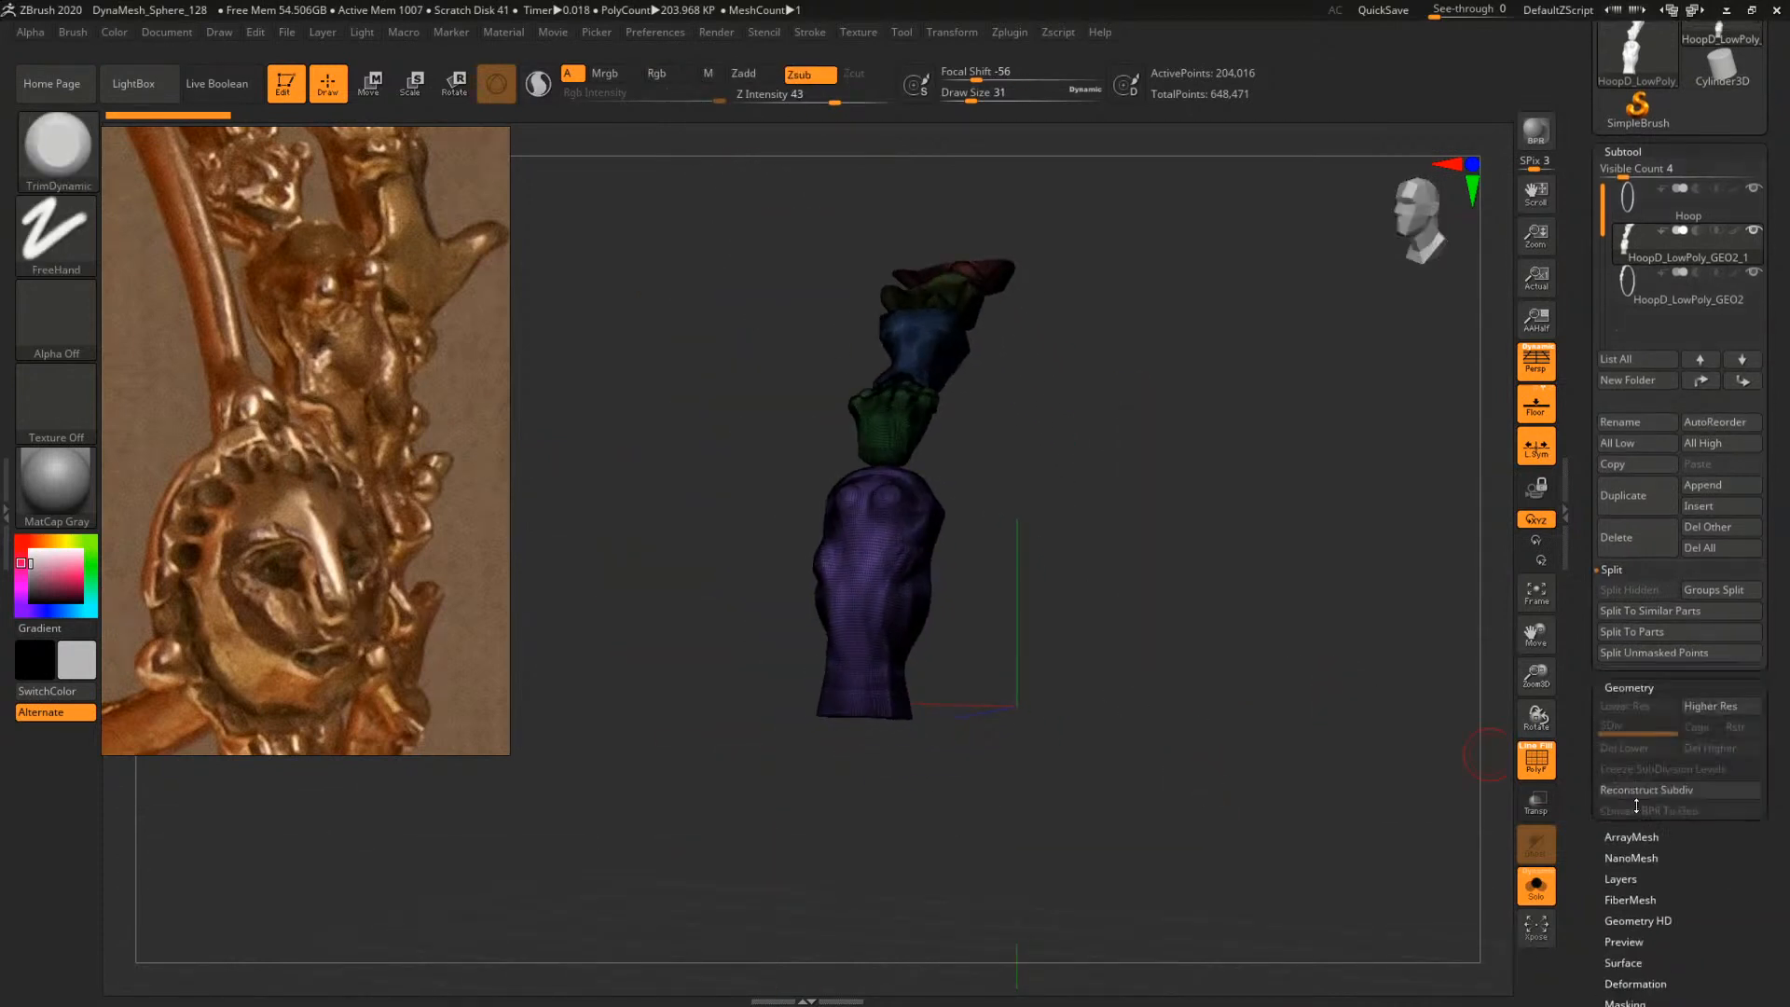
pyautogui.click(1627, 464)
pyautogui.click(1621, 521)
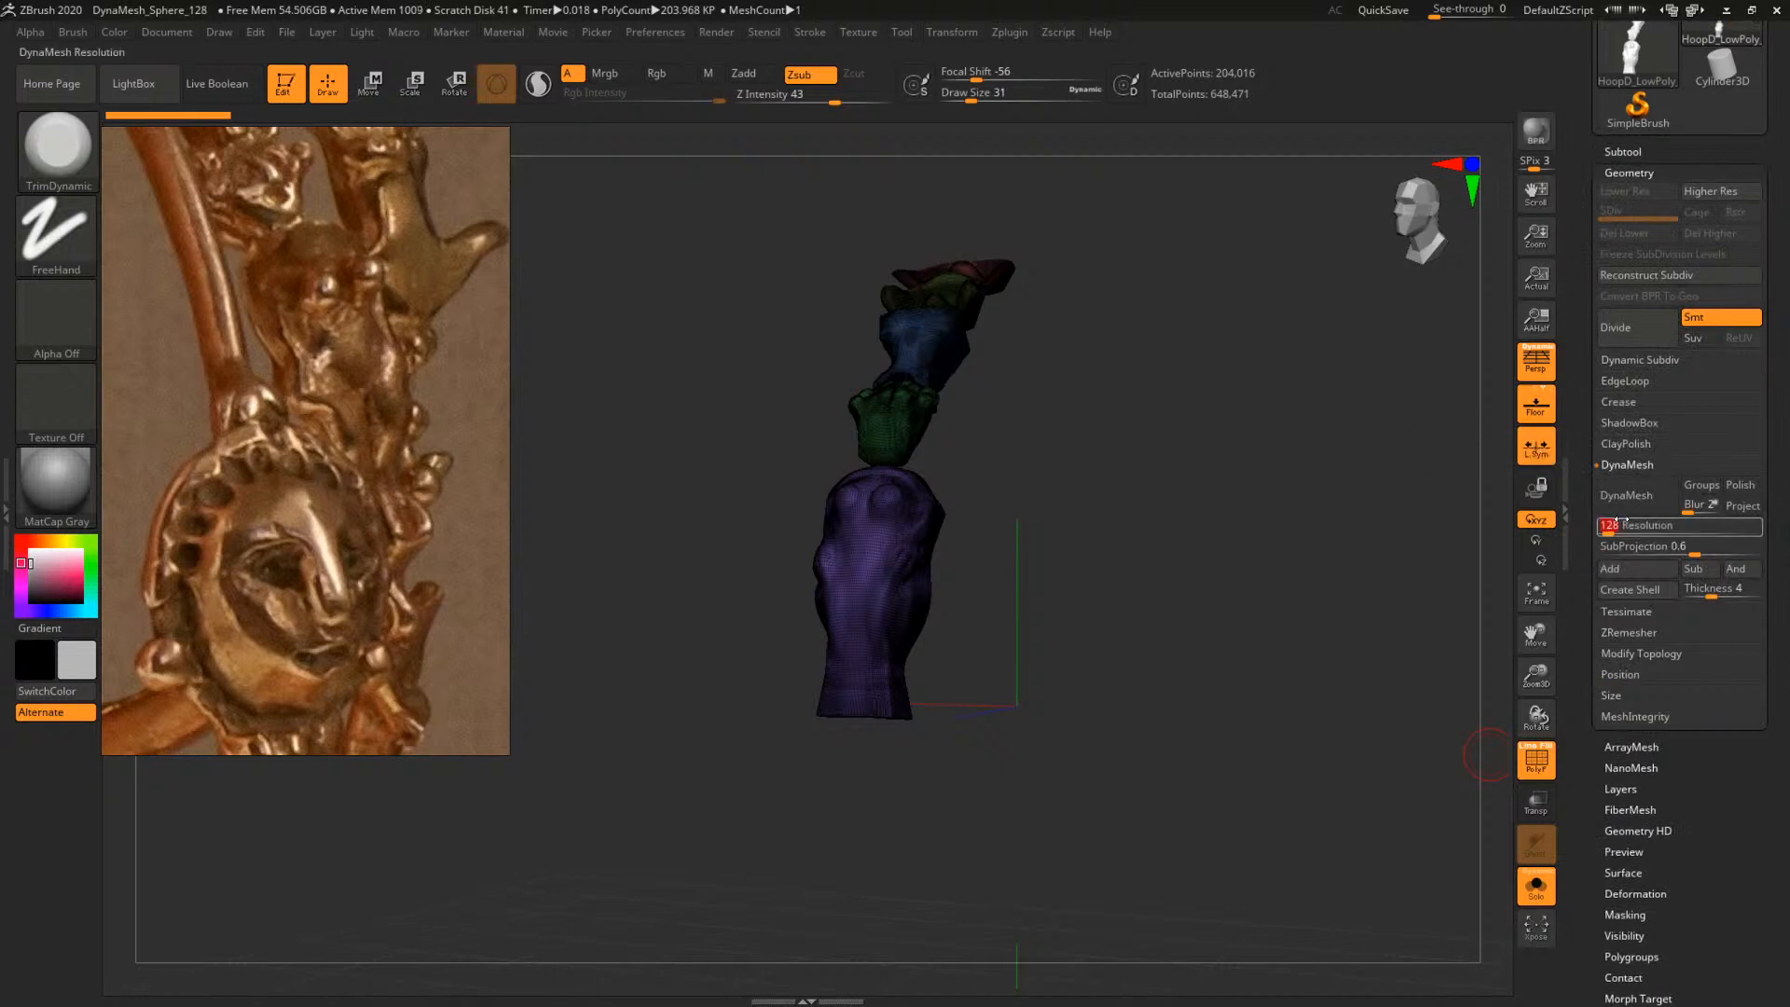
pyautogui.write('1000')
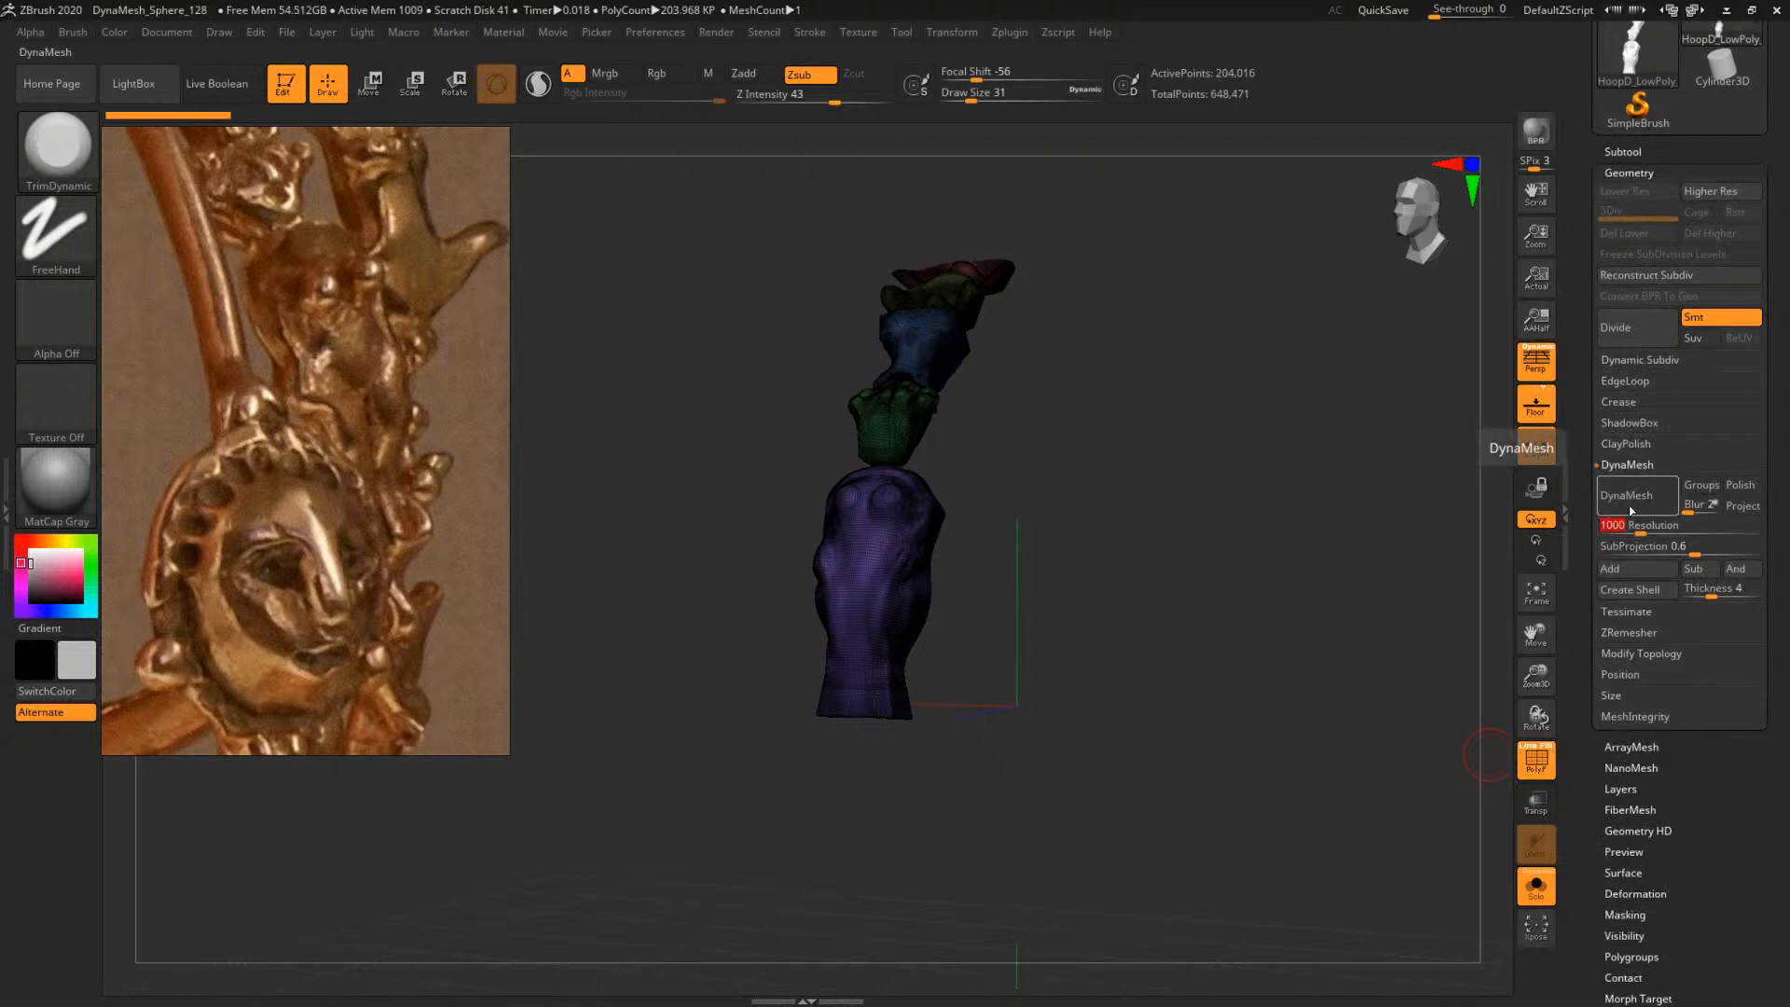
pyautogui.click(1625, 496)
pyautogui.hotkey('shift', 'f')
pyautogui.keyDown('shift'); pyautogui.moveTo(1258, 512); pyautogui.dragTo(1487, 569); pyautogui.keyUp('shift')
pyautogui.click(1636, 151)
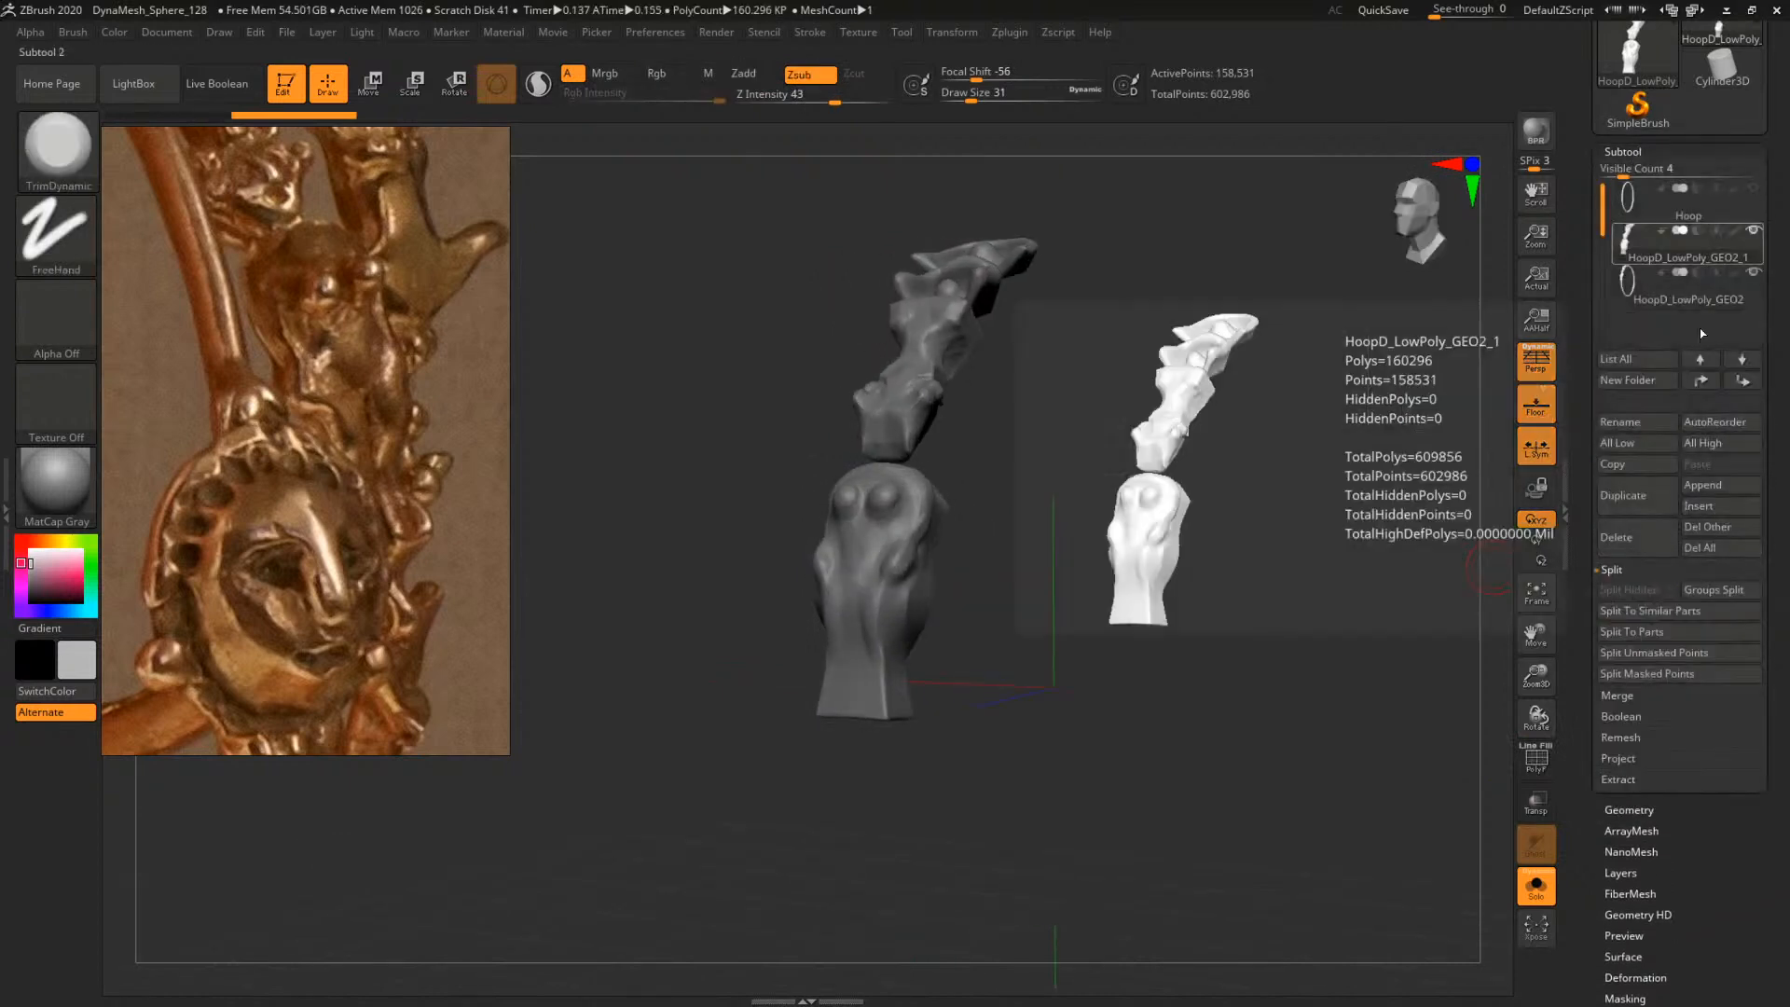
# Show the hoop and other subtools around the isolated ornament again and choose the ClayBuildup brush
pyautogui.click(1535, 885)
pyautogui.moveTo(1262, 672); pyautogui.dragTo(1071, 623)
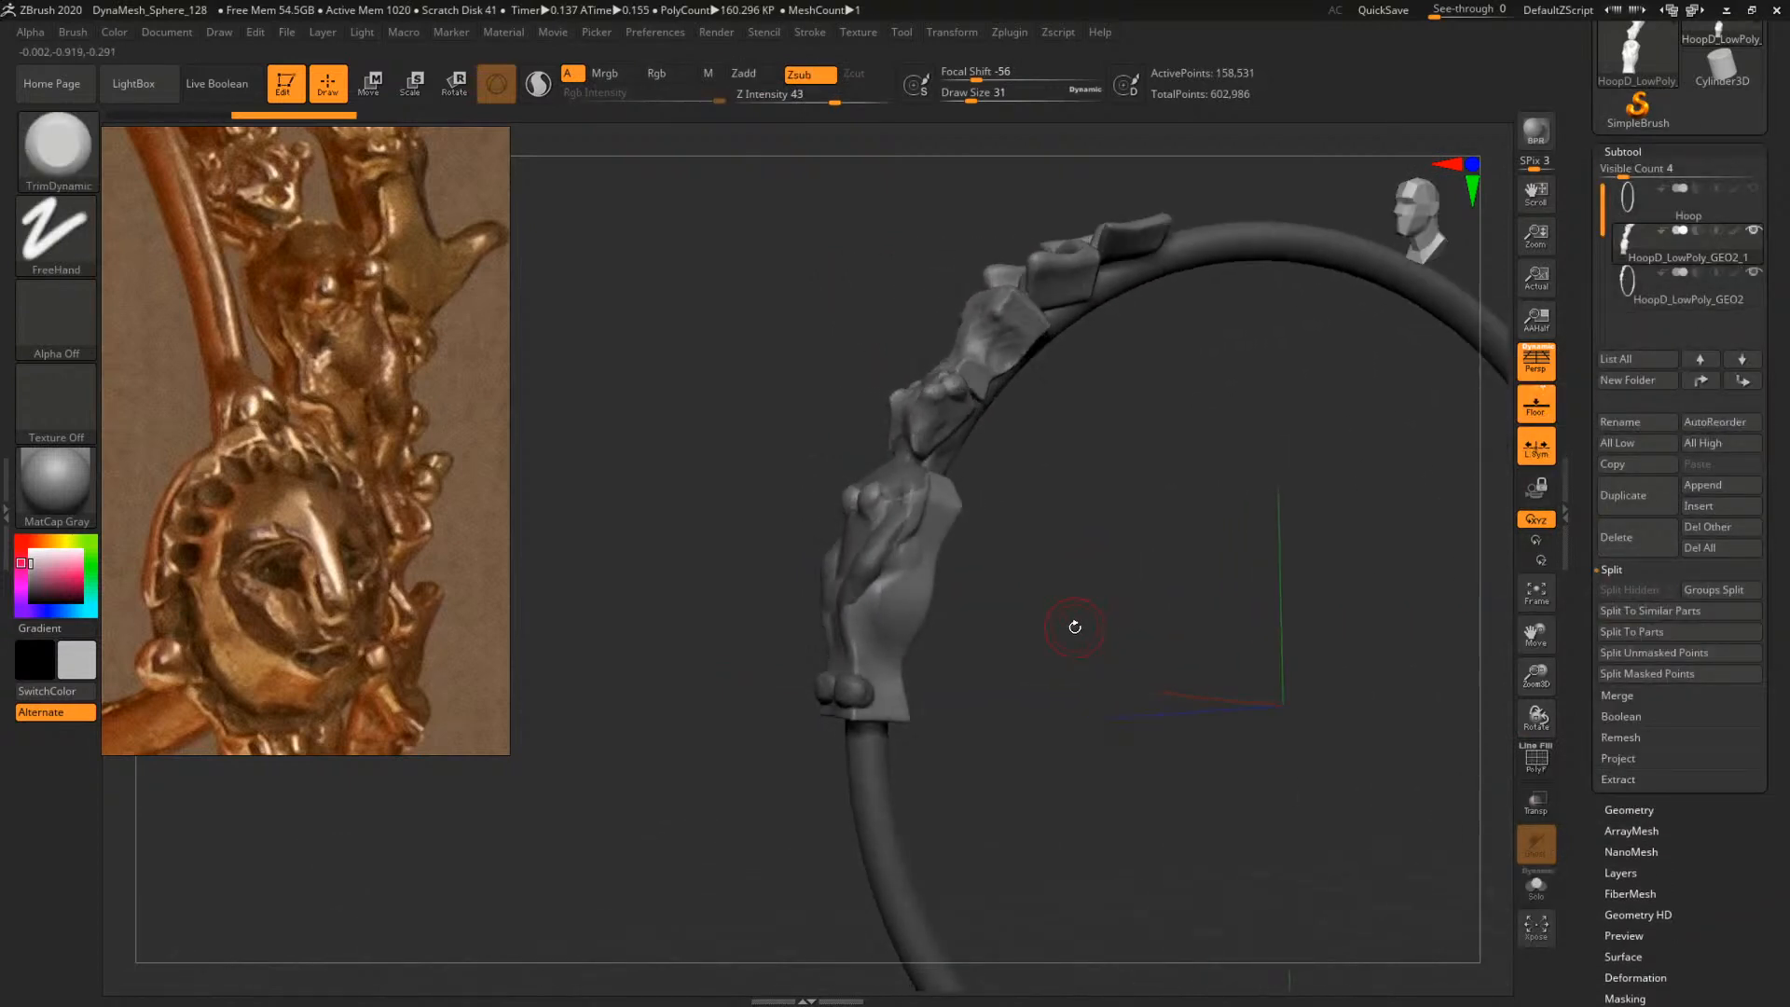
pyautogui.press('b')
pyautogui.press('c')
pyautogui.press('b')
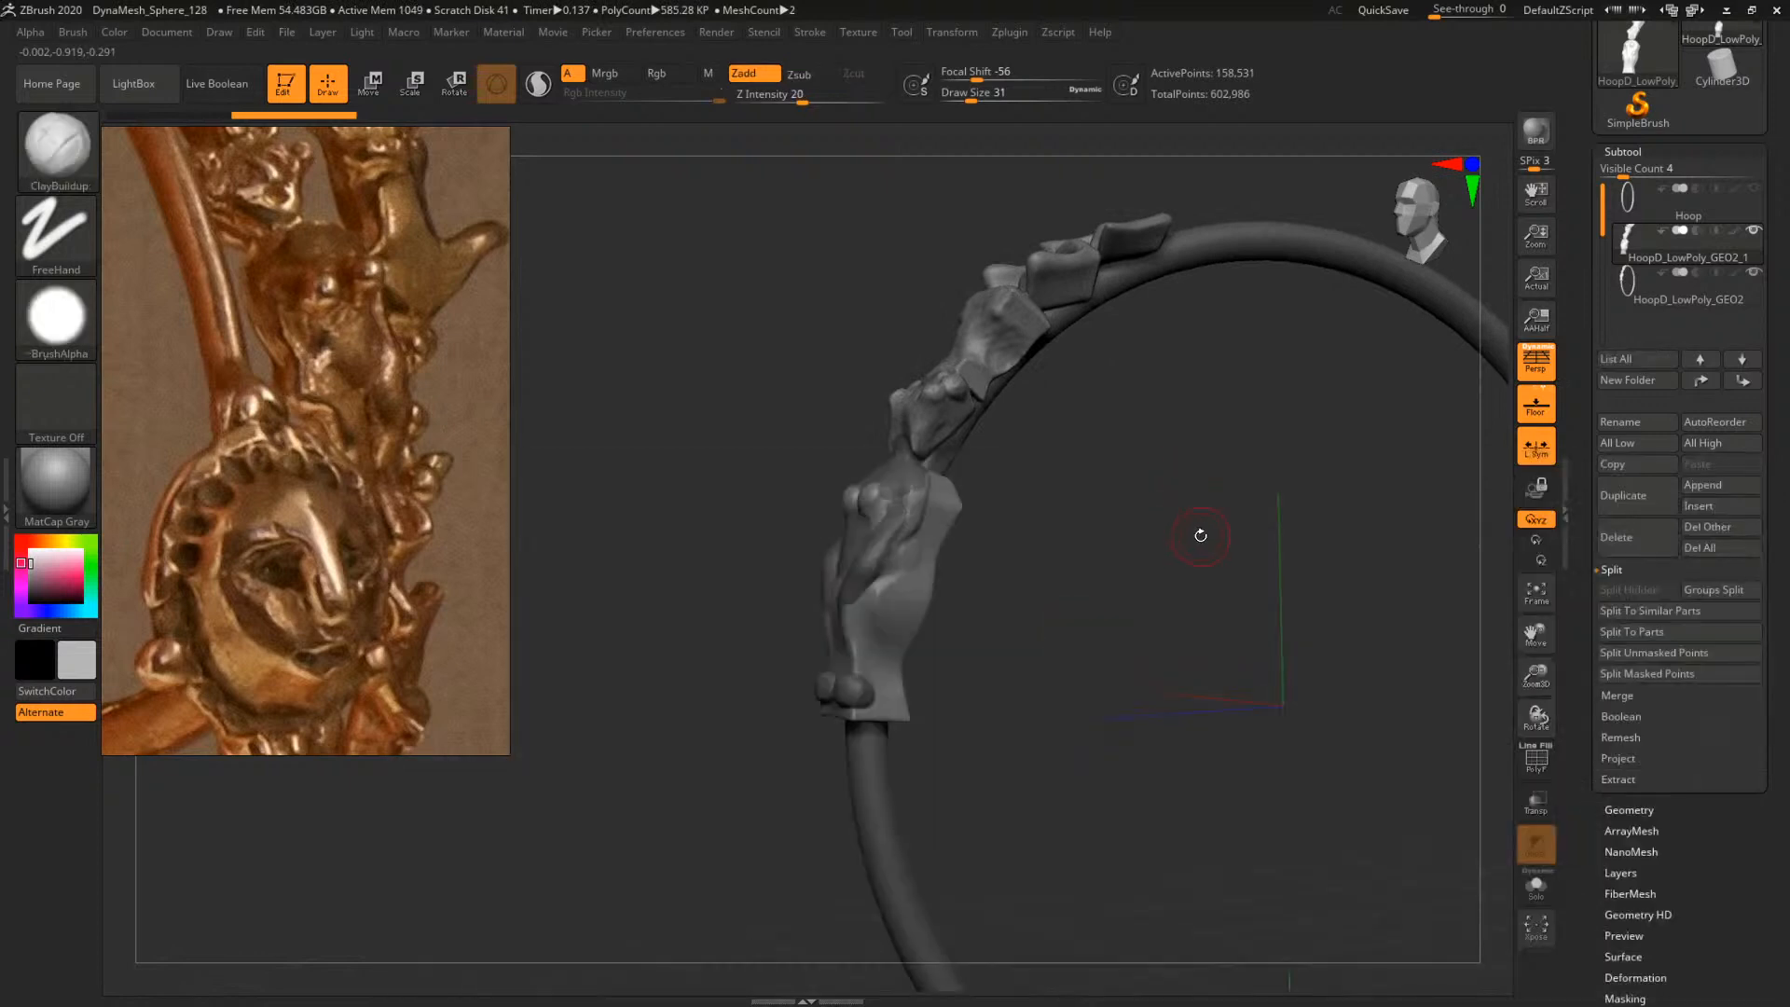
pyautogui.moveTo(1201, 535)
pyautogui.keyDown('alt'); pyautogui.mouseDown()
pyautogui.moveTo(1290, 522)
pyautogui.moveTo(1243, 495)
pyautogui.moveTo(1226, 786)
pyautogui.mouseUp(); pyautogui.keyUp('alt')
# Flatten and refine the side planes of the lowest ornament figure with the TrimDynamic brush, adjusting the draw size between strokes
pyautogui.press('b')
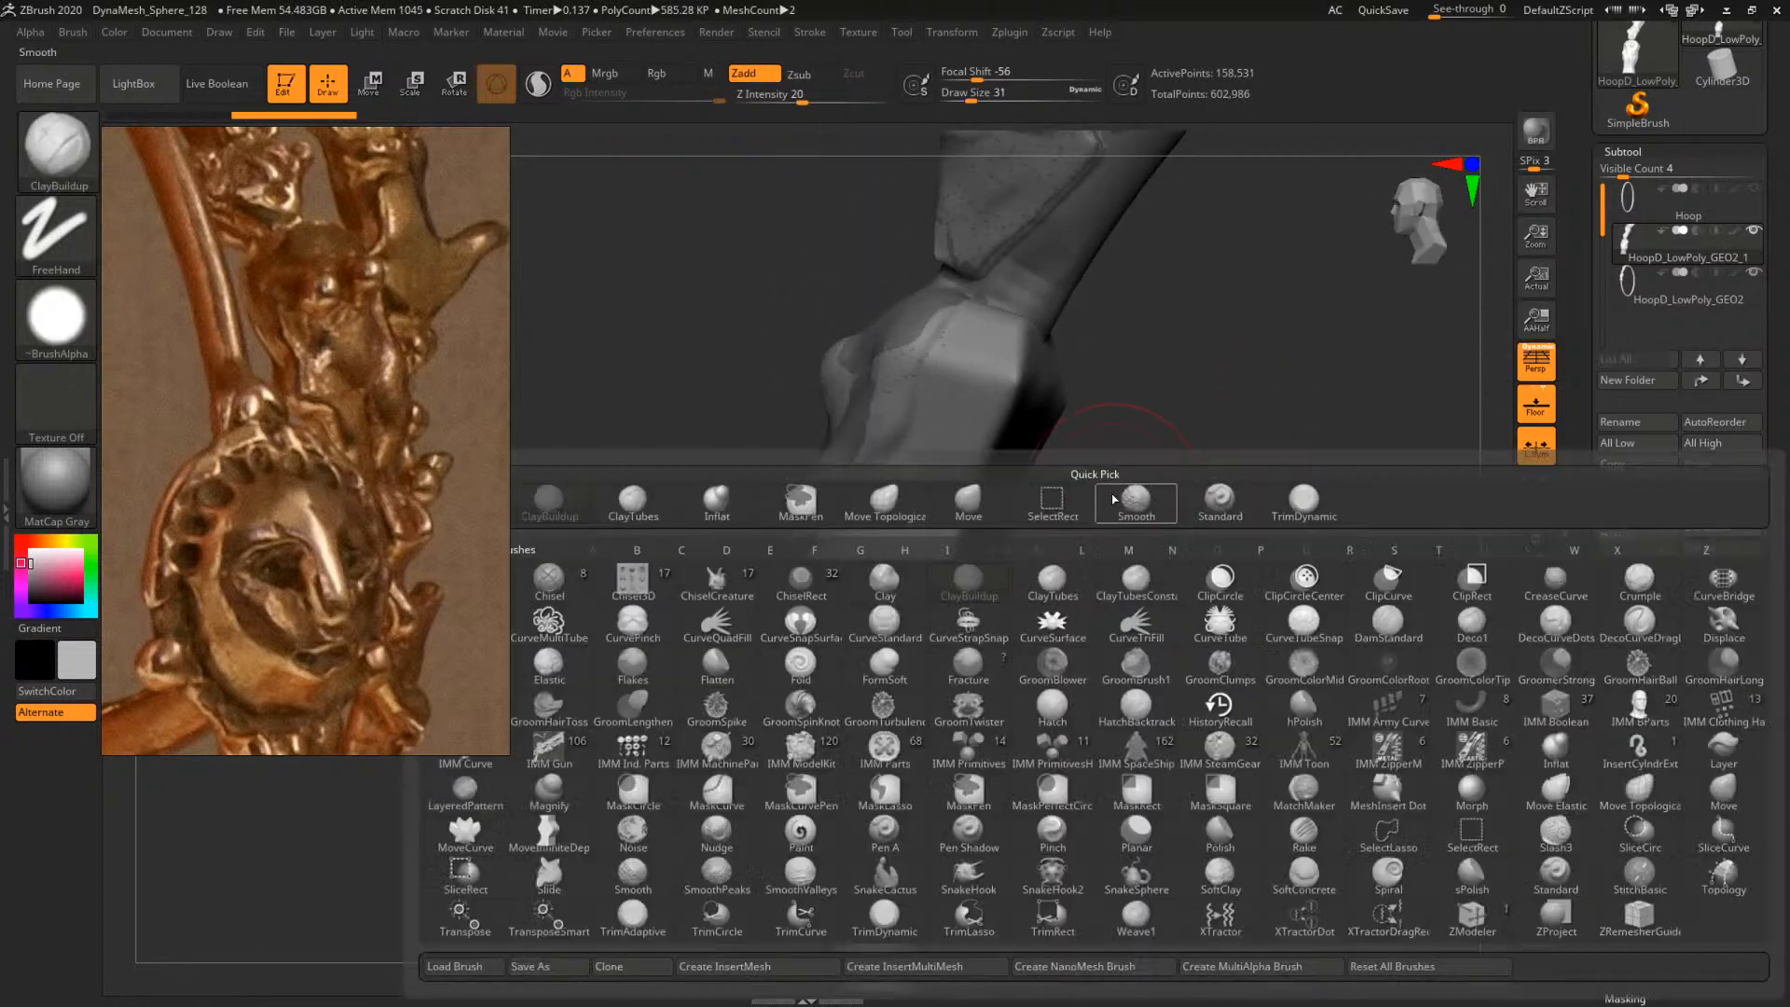
pyautogui.press('t')
pyautogui.press('d')
pyautogui.moveTo(1171, 491); pyautogui.dragTo(1124, 485)
pyautogui.press('space')
pyautogui.moveTo(966, 418); pyautogui.dragTo(975, 418)
pyautogui.moveTo(969, 362)
pyautogui.mouseDown()
pyautogui.moveTo(944, 448)
pyautogui.moveTo(939, 364)
pyautogui.moveTo(914, 369)
pyautogui.moveTo(981, 406)
pyautogui.moveTo(984, 373)
pyautogui.moveTo(928, 472)
pyautogui.moveTo(882, 644)
pyautogui.moveTo(824, 644)
pyautogui.mouseUp()
pyautogui.moveTo(832, 438); pyautogui.dragTo(813, 512)
pyautogui.press('space')
pyautogui.moveTo(882, 606)
pyautogui.mouseDown()
pyautogui.moveTo(910, 541)
pyautogui.moveTo(820, 667)
pyautogui.moveTo(844, 629)
pyautogui.mouseUp()
pyautogui.press('space')
pyautogui.press('space')
pyautogui.moveTo(844, 629)
pyautogui.mouseDown()
pyautogui.moveTo(820, 653)
pyautogui.moveTo(844, 722)
pyautogui.moveTo(932, 478)
pyautogui.moveTo(952, 536)
pyautogui.moveTo(941, 578)
pyautogui.moveTo(935, 504)
pyautogui.mouseUp()
# Build up the figure's back, shoulders and lower front with the ClayBuildup brush at draw size 33
pyautogui.press('b')
pyautogui.press('c')
pyautogui.press('b')
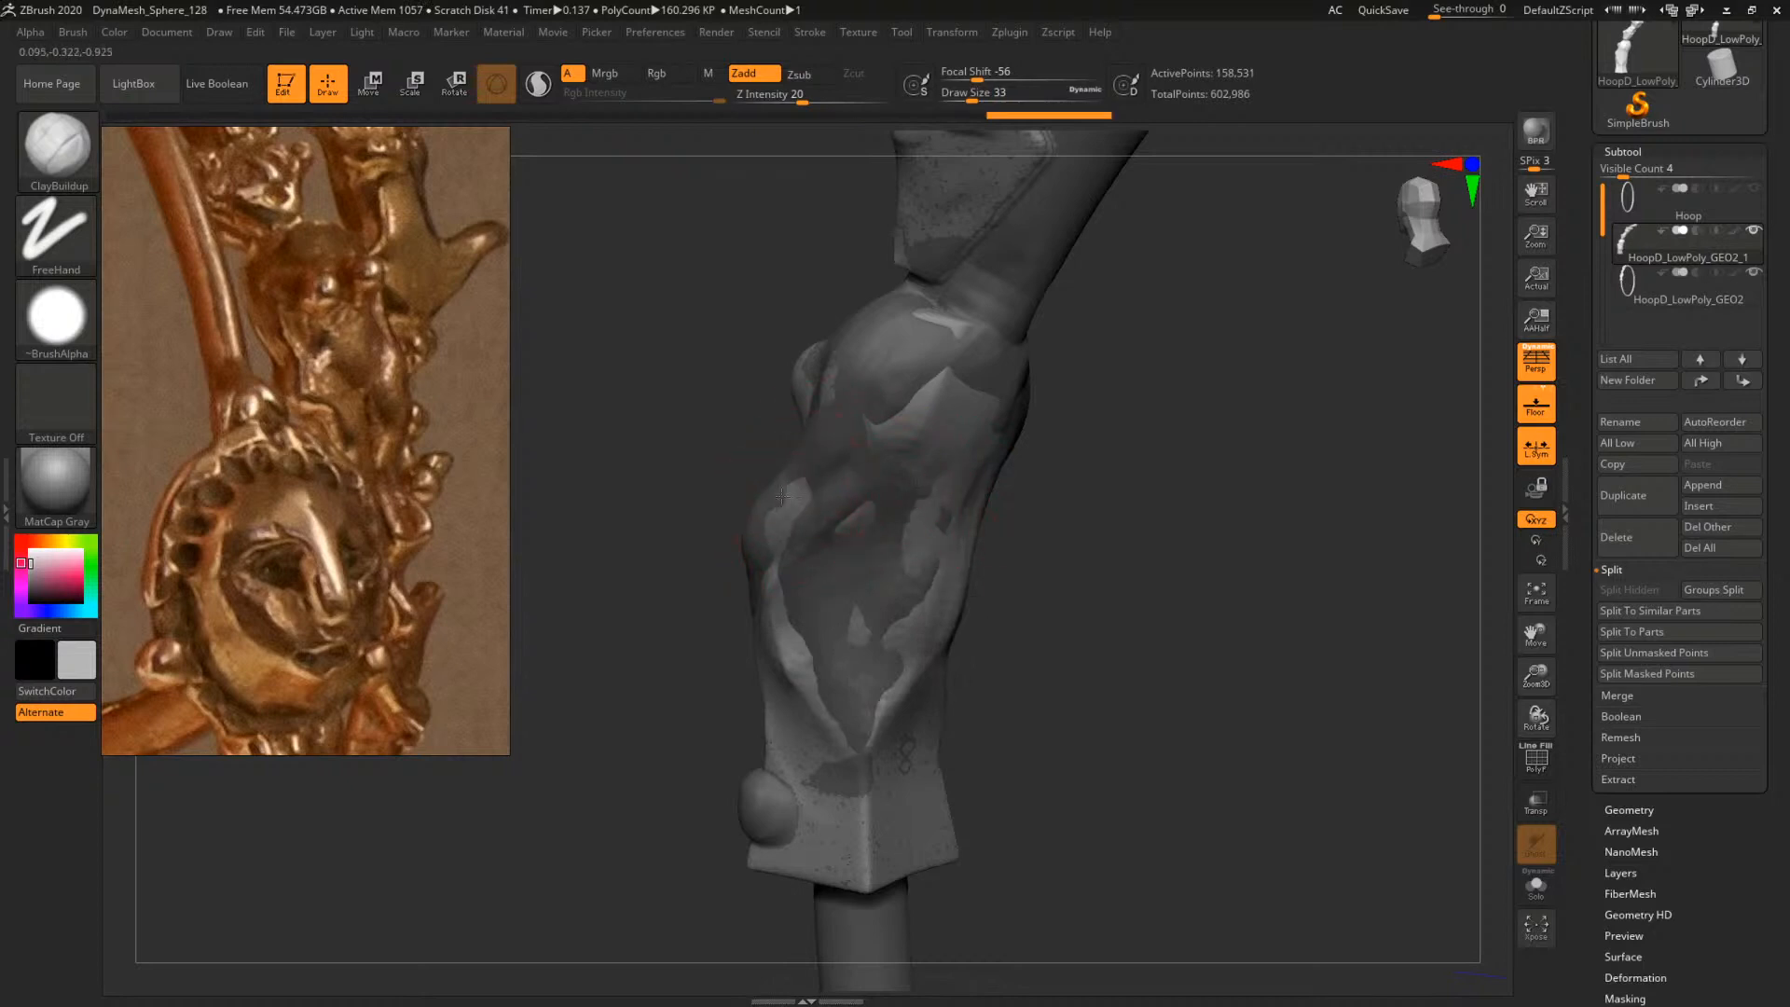
pyautogui.moveTo(781, 495); pyautogui.dragTo(878, 350)
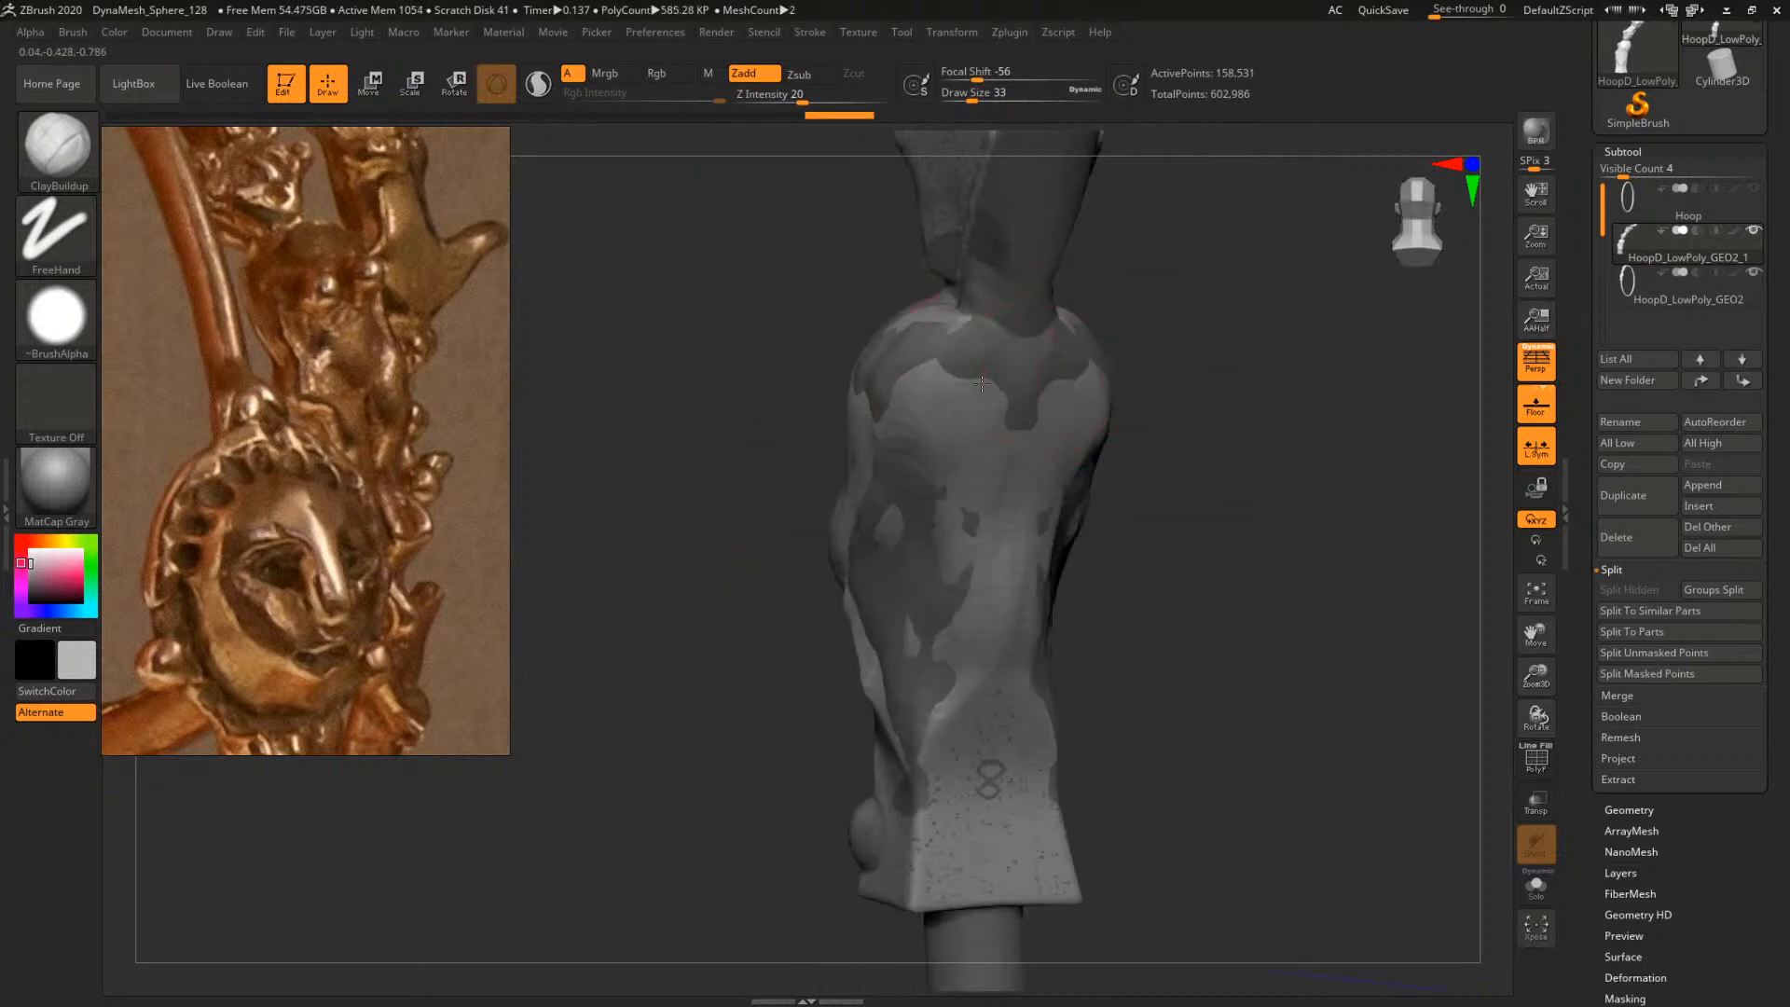
pyautogui.moveTo(1072, 372)
pyautogui.mouseDown()
pyautogui.moveTo(865, 381)
pyautogui.moveTo(1295, 369)
pyautogui.moveTo(1076, 452)
pyautogui.mouseUp()
pyautogui.moveTo(874, 325)
pyautogui.mouseDown()
pyautogui.moveTo(819, 335)
pyautogui.moveTo(762, 294)
pyautogui.moveTo(820, 368)
pyautogui.mouseUp()
pyautogui.moveTo(931, 420)
pyautogui.mouseDown()
pyautogui.moveTo(760, 456)
pyautogui.moveTo(701, 539)
pyautogui.moveTo(737, 451)
pyautogui.mouseUp()
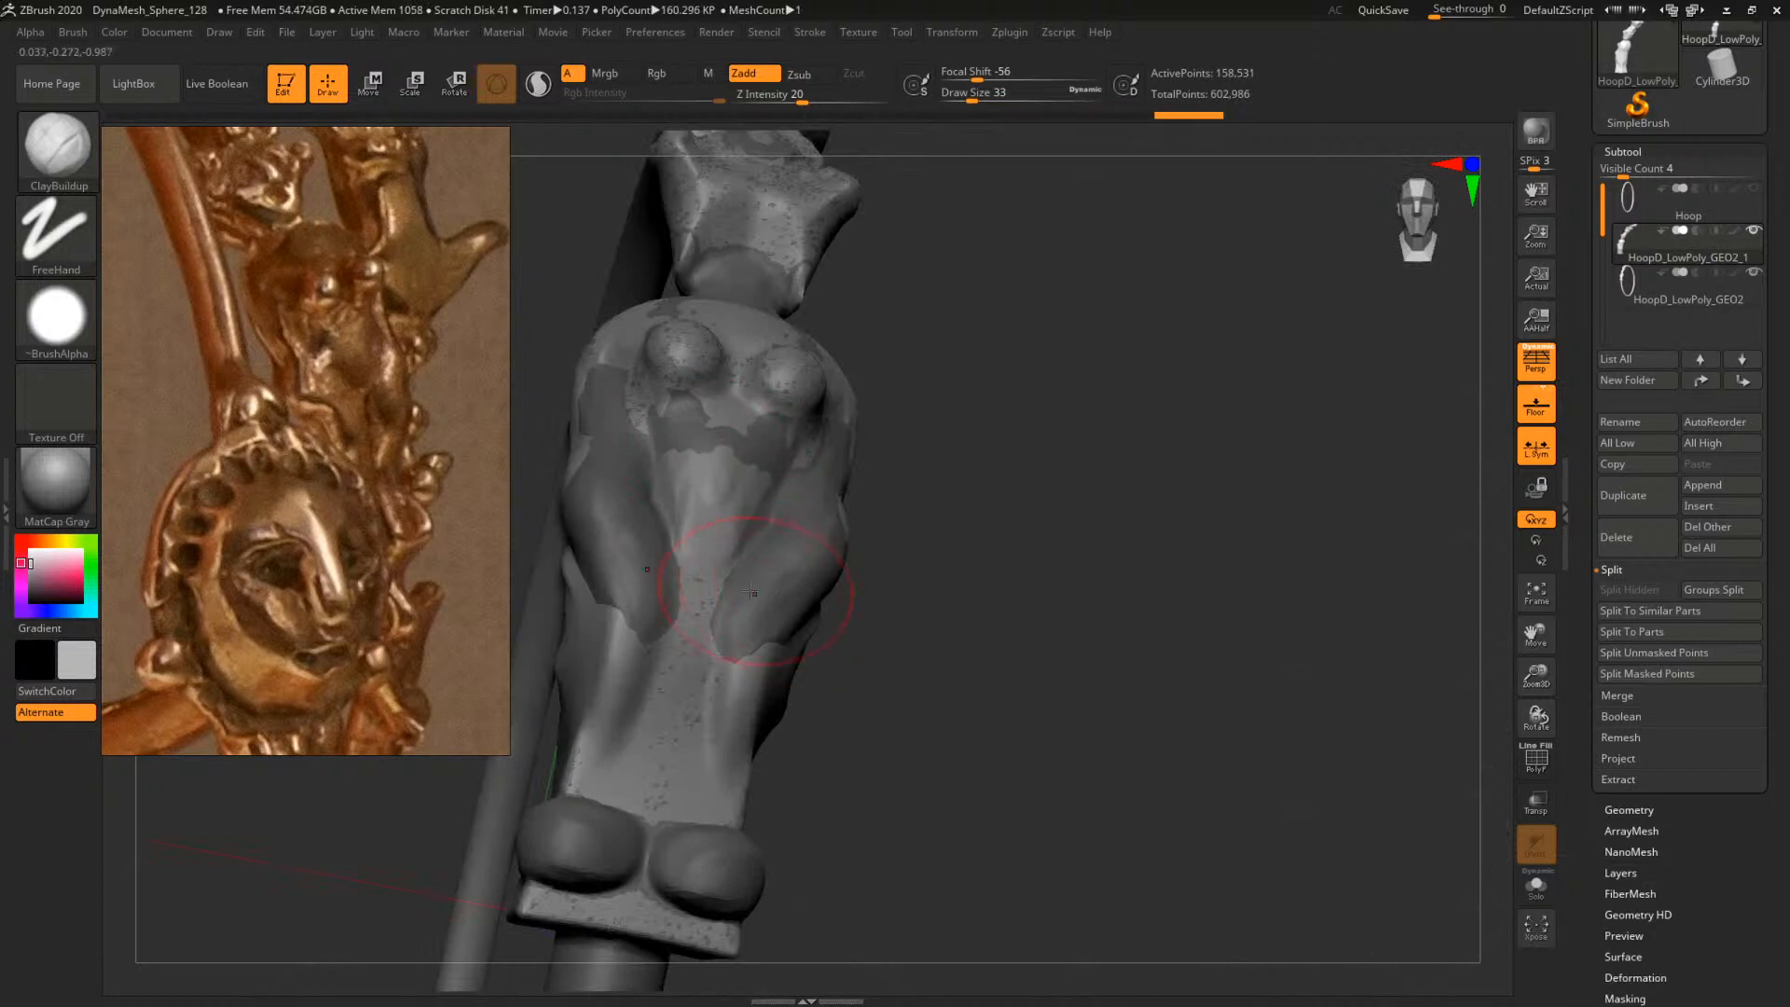
pyautogui.moveTo(949, 570)
pyautogui.mouseDown()
pyautogui.moveTo(959, 491)
pyautogui.moveTo(877, 503)
pyautogui.mouseUp()
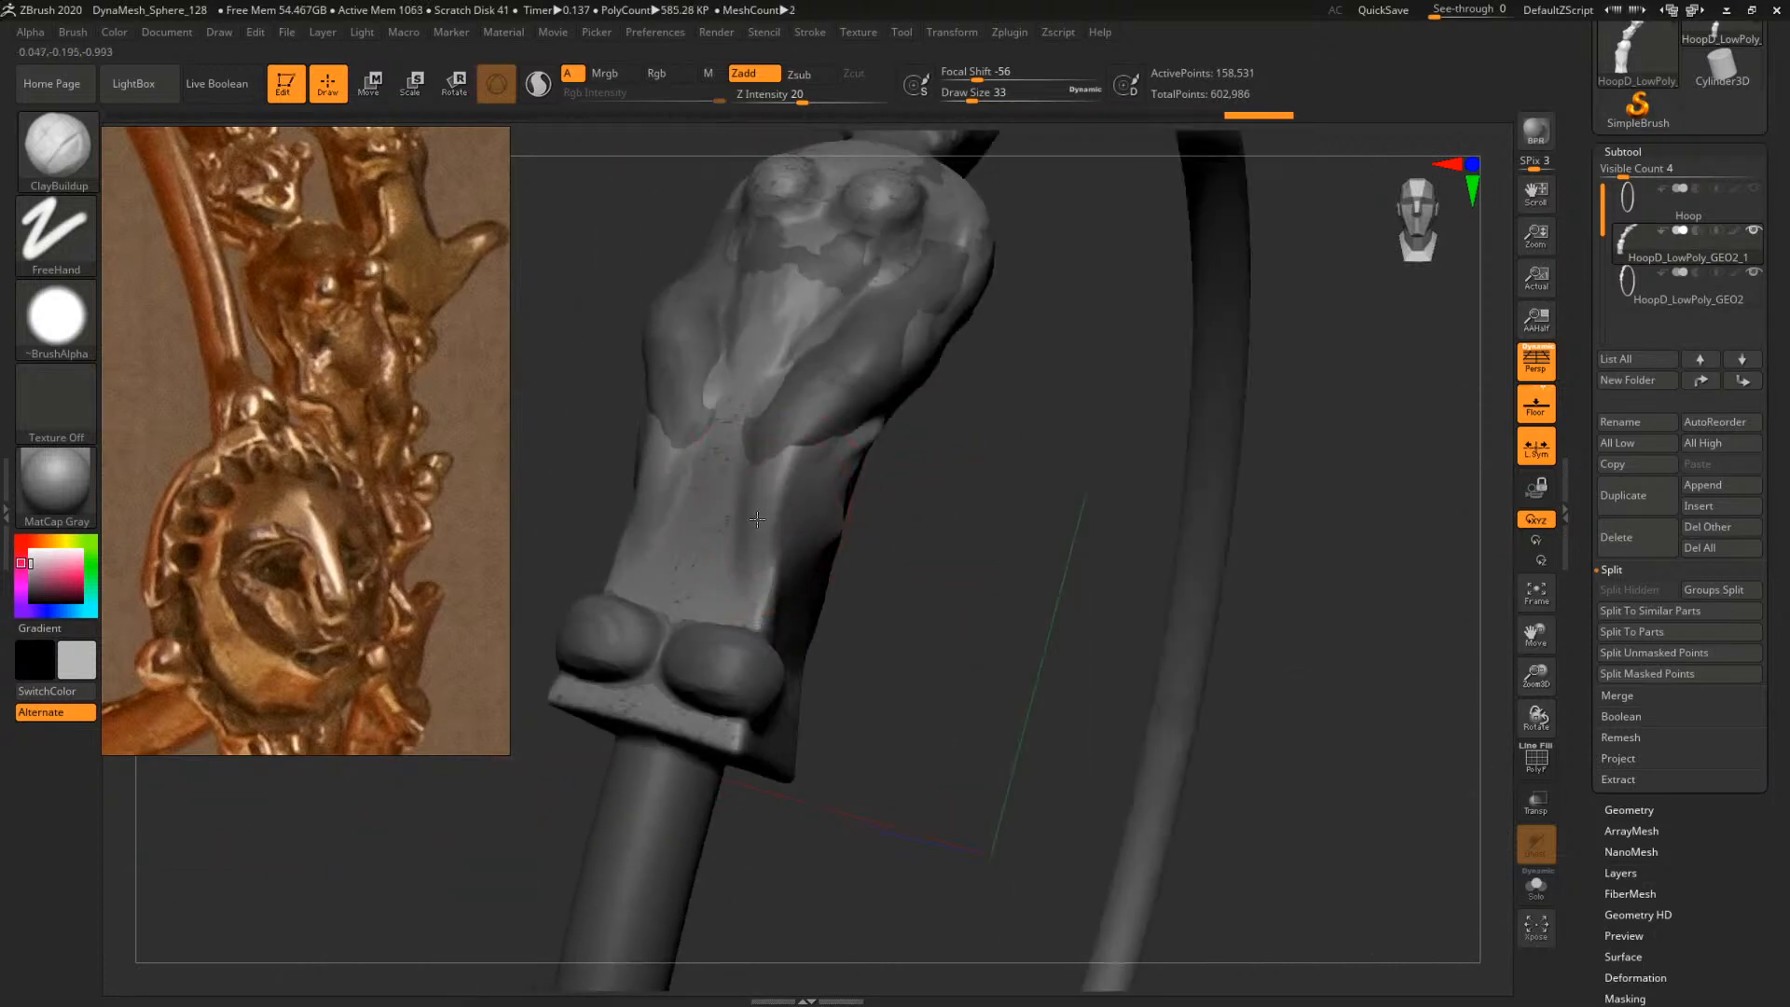
pyautogui.moveTo(783, 447)
pyautogui.mouseDown()
pyautogui.moveTo(771, 522)
pyautogui.moveTo(742, 524)
pyautogui.moveTo(733, 449)
pyautogui.mouseUp()
# Sculpt the figure's arms, legs and rounded feet with ClayBuildup at draw size 17
pyautogui.press('space')
pyautogui.click(727, 522)
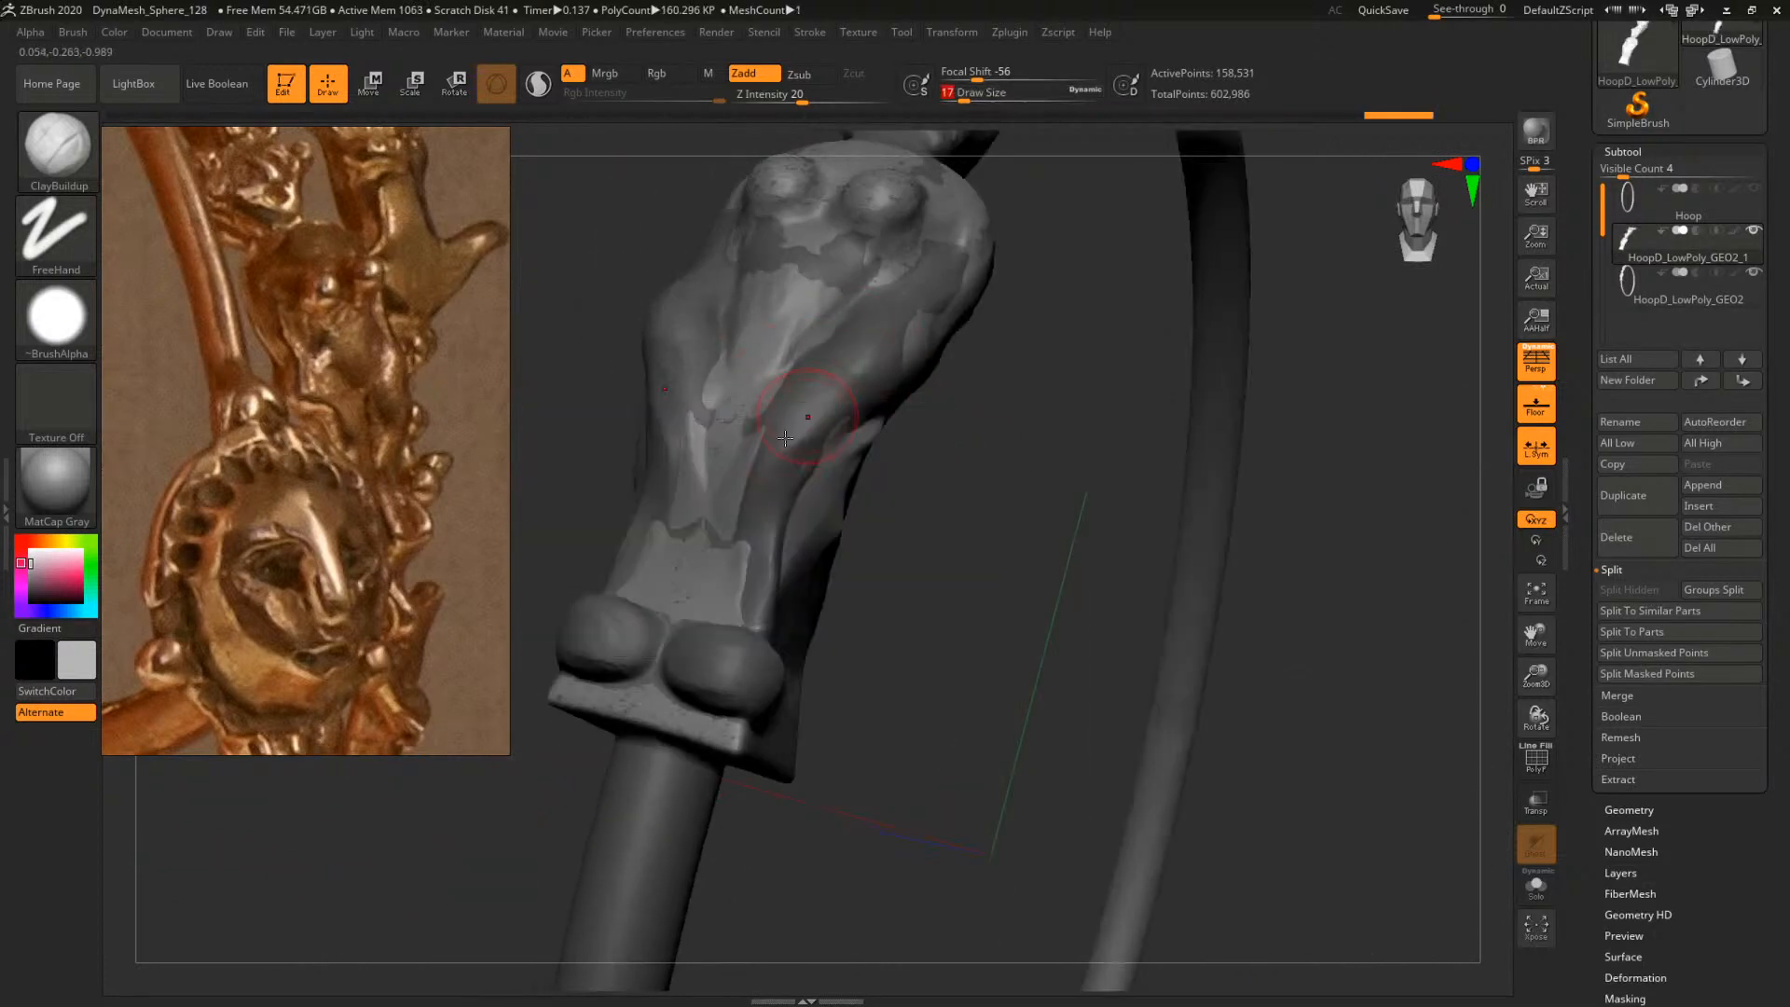
pyautogui.moveTo(866, 359); pyautogui.dragTo(877, 350)
pyautogui.moveTo(811, 399)
pyautogui.mouseDown()
pyautogui.moveTo(839, 361)
pyautogui.moveTo(783, 411)
pyautogui.mouseUp()
pyautogui.moveTo(959, 387); pyautogui.dragTo(1016, 401)
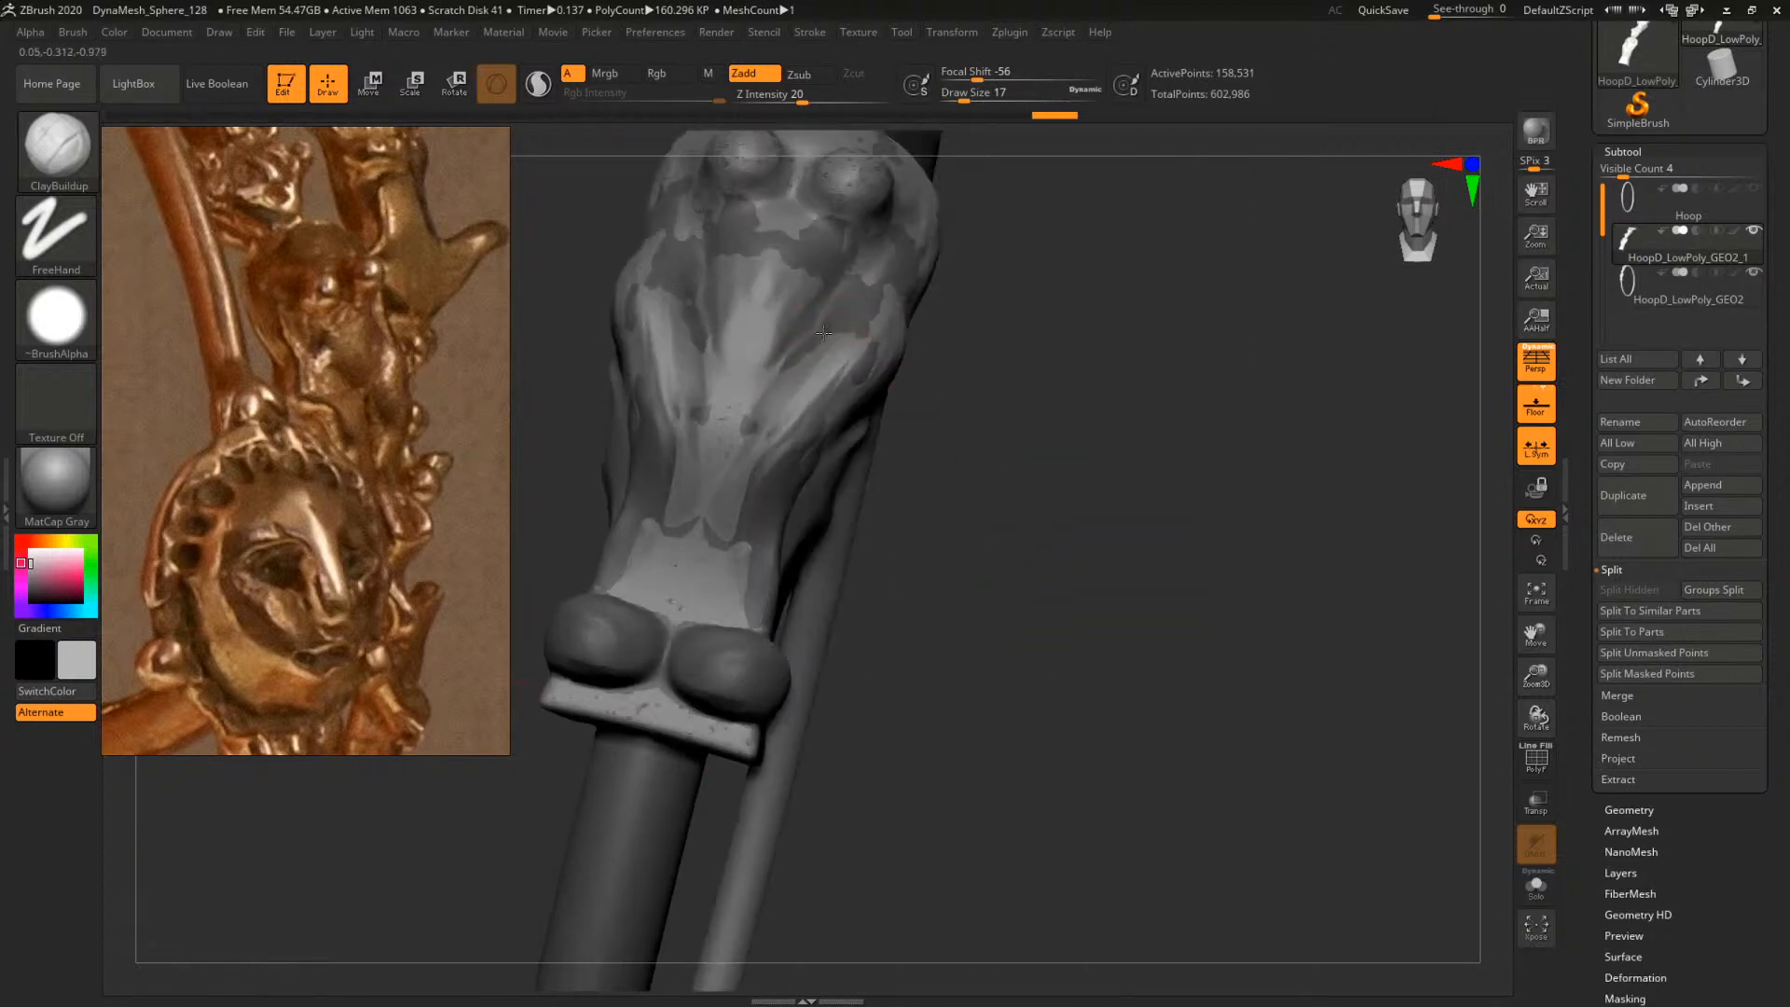
pyautogui.moveTo(823, 333); pyautogui.dragTo(835, 321)
pyautogui.moveTo(988, 503); pyautogui.dragTo(829, 524)
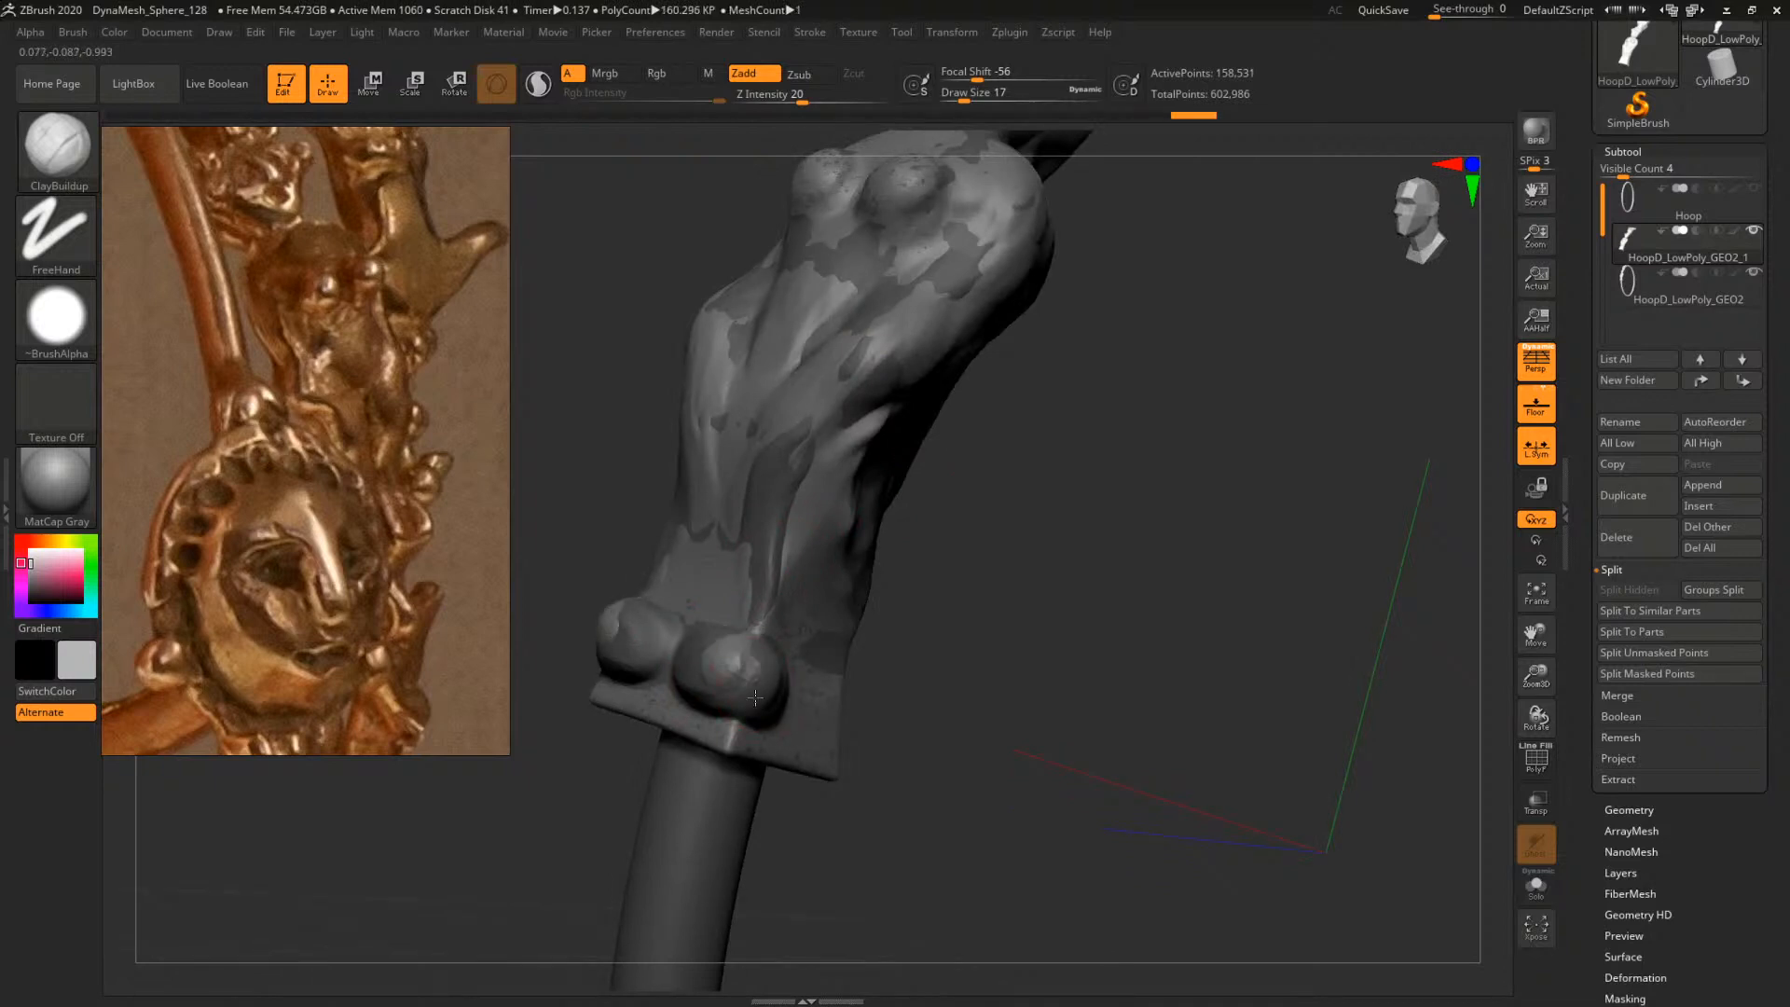
pyautogui.moveTo(693, 661); pyautogui.dragTo(688, 670)
pyautogui.moveTo(969, 653)
pyautogui.keyDown('shift'); pyautogui.mouseDown()
pyautogui.moveTo(1054, 639)
pyautogui.moveTo(1122, 596)
pyautogui.moveTo(1037, 576)
pyautogui.moveTo(1125, 670)
pyautogui.mouseUp(); pyautogui.keyUp('shift')
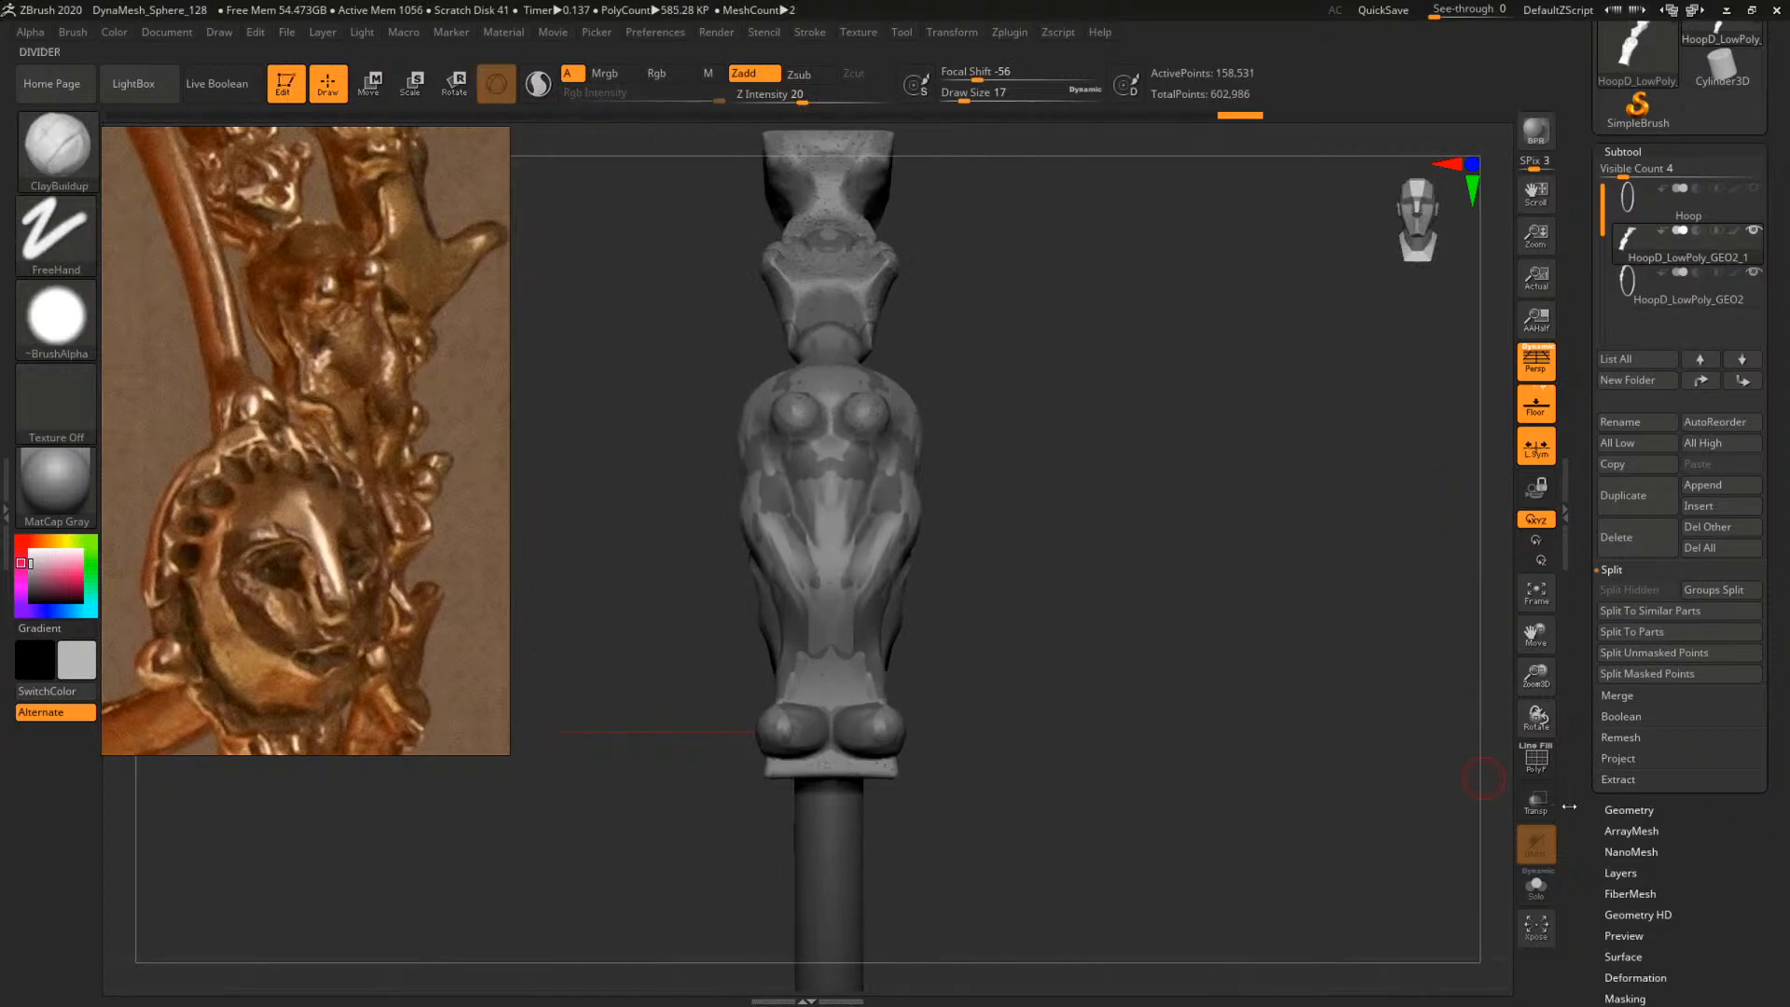
# Project all visible subtool detail onto HoopD_LowPoly_GEO2_1 and inspect the ornament in isolation
pyautogui.click(1619, 758)
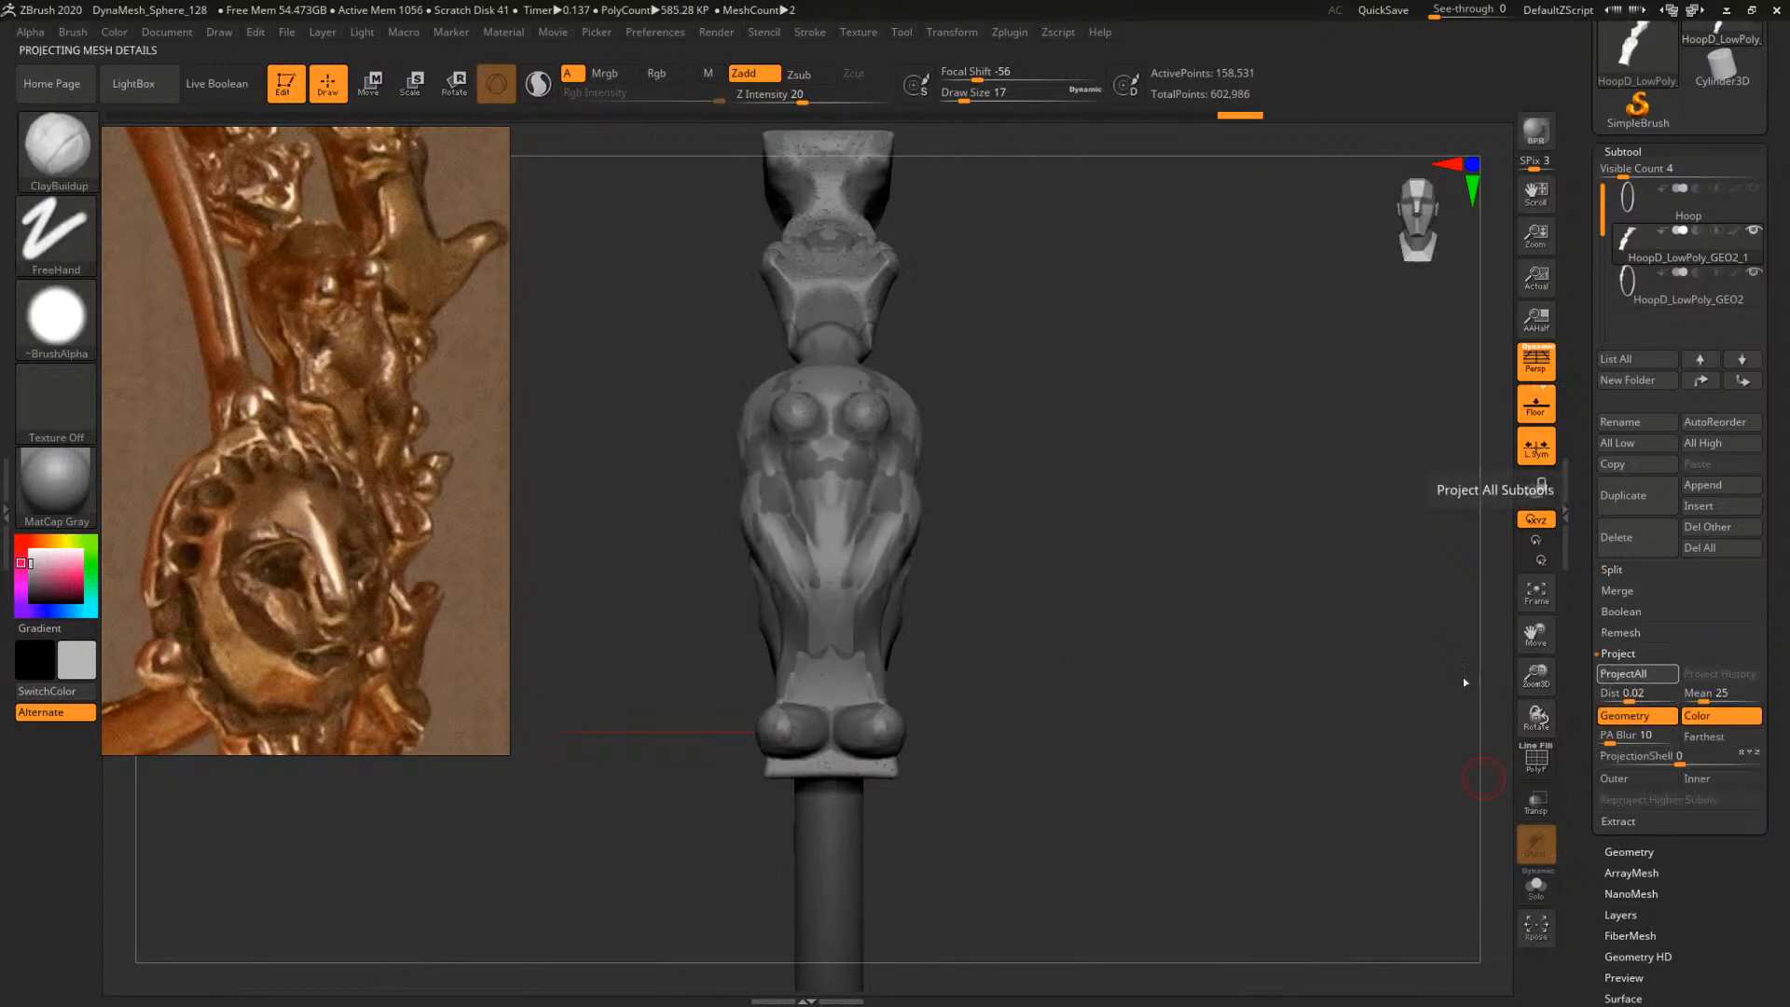
pyautogui.click(1624, 673)
pyautogui.moveTo(1245, 659); pyautogui.dragTo(1411, 825)
pyautogui.click(1536, 898)
pyautogui.moveTo(1212, 606); pyautogui.dragTo(1188, 731)
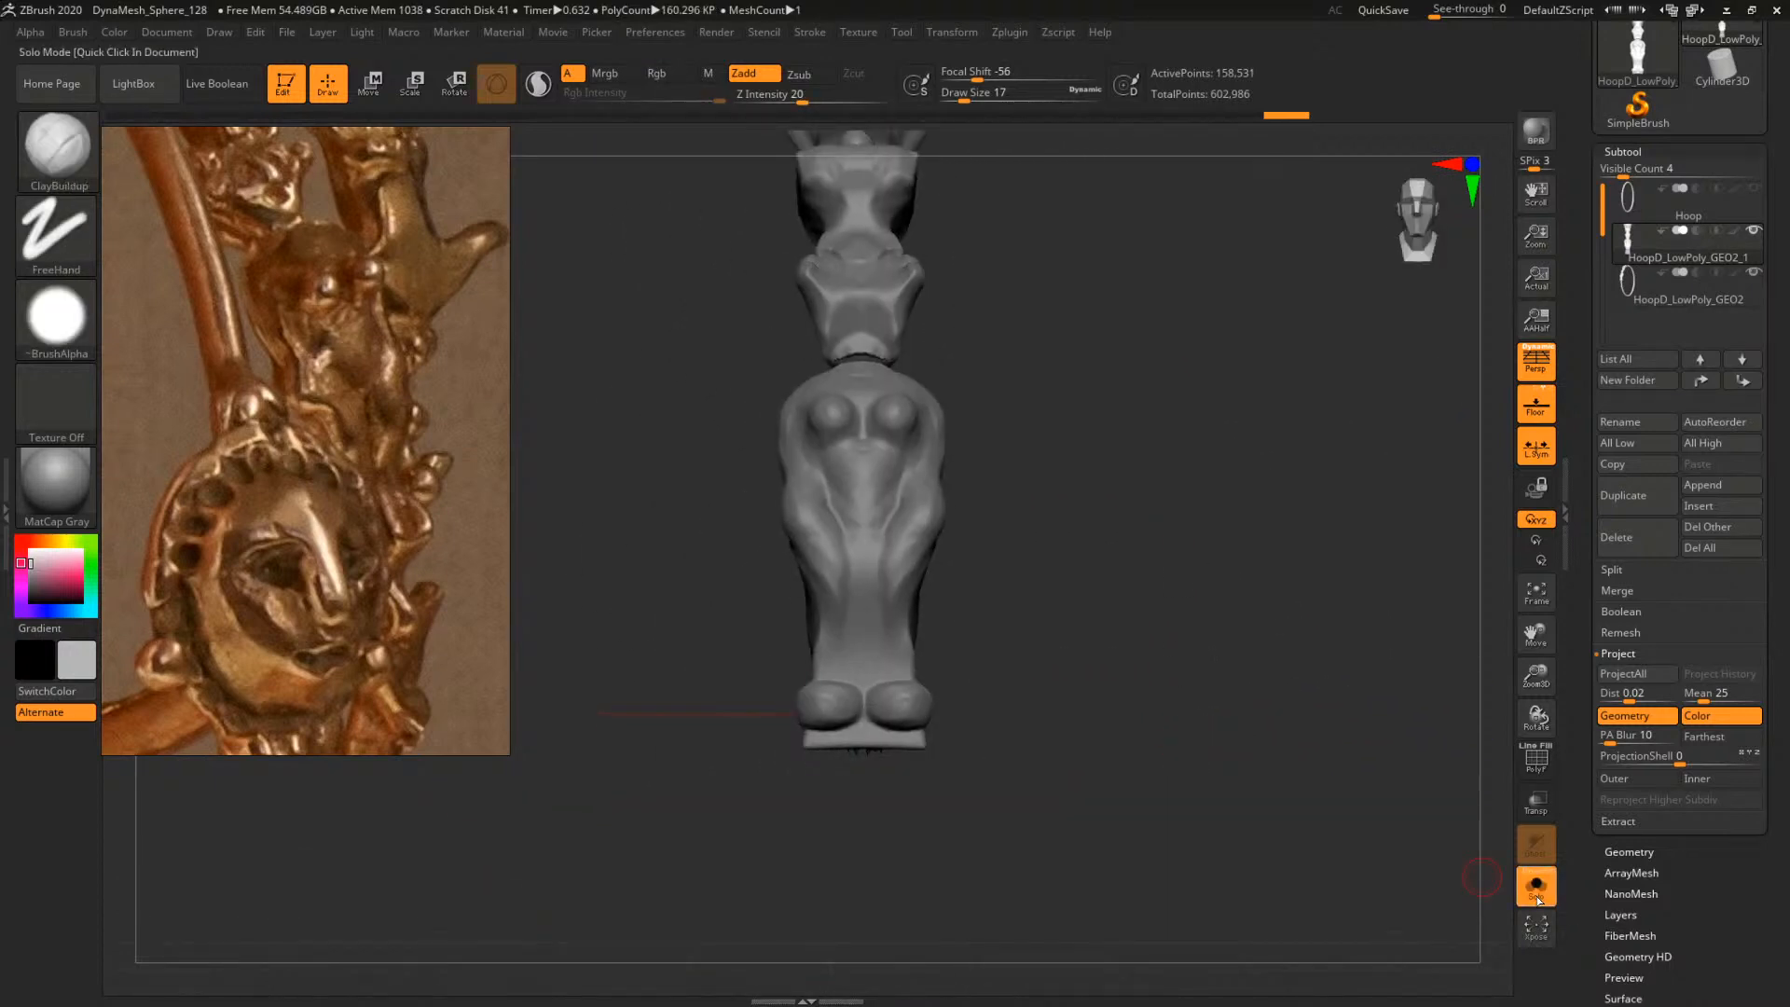
# Delete the HoopD_LowPoly_GEO2 subtool
pyautogui.click(1639, 291)
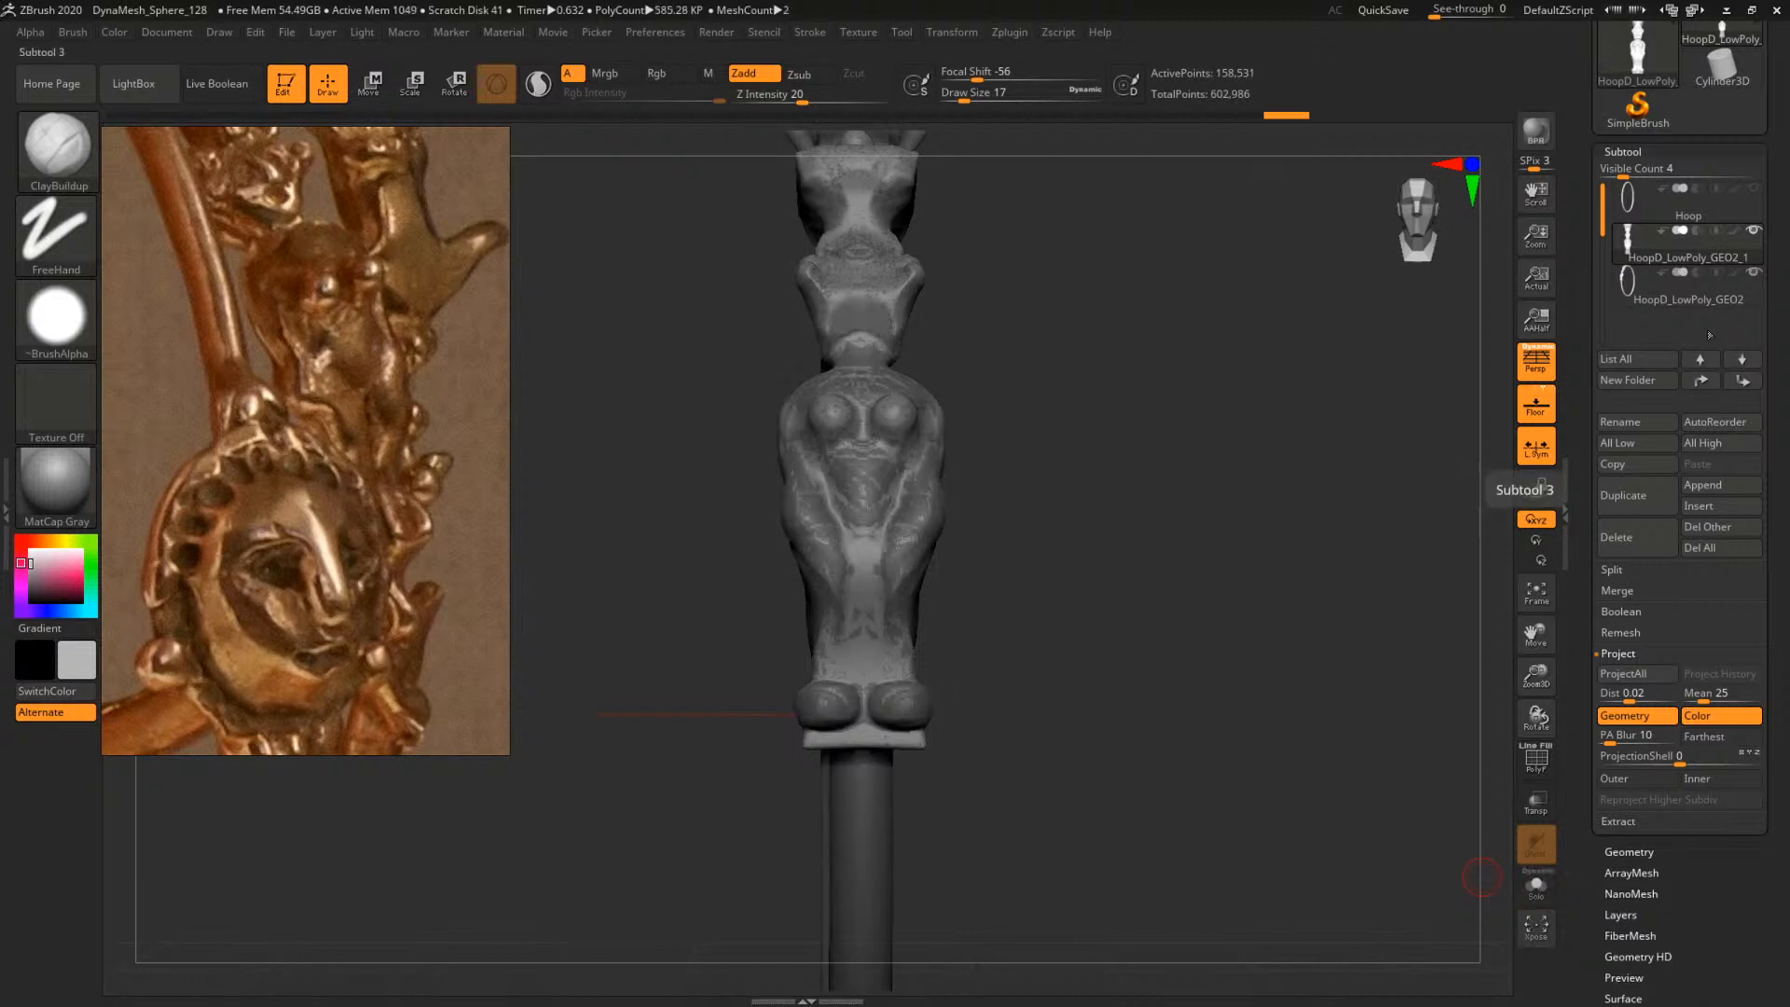
pyautogui.click(1623, 537)
pyautogui.click(1477, 583)
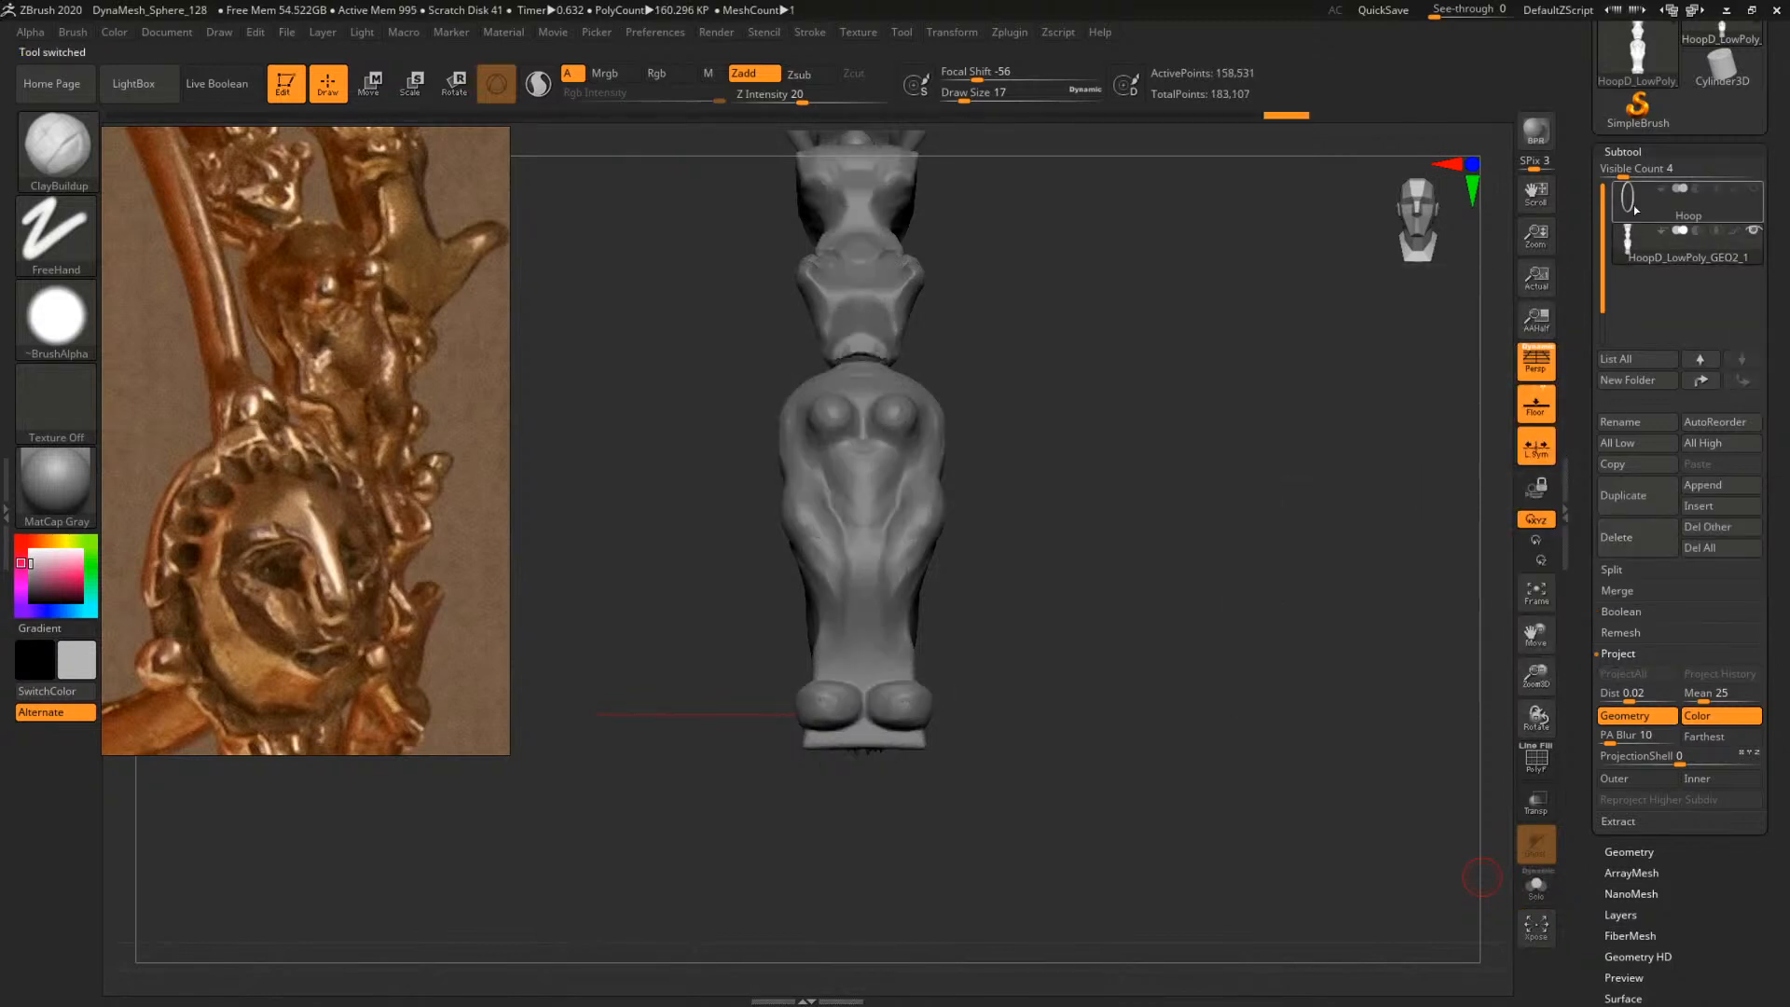
# Select the Hoop subtool and examine it in isolation and with its polygon wireframe displayed
pyautogui.click(1633, 205)
pyautogui.click(1538, 879)
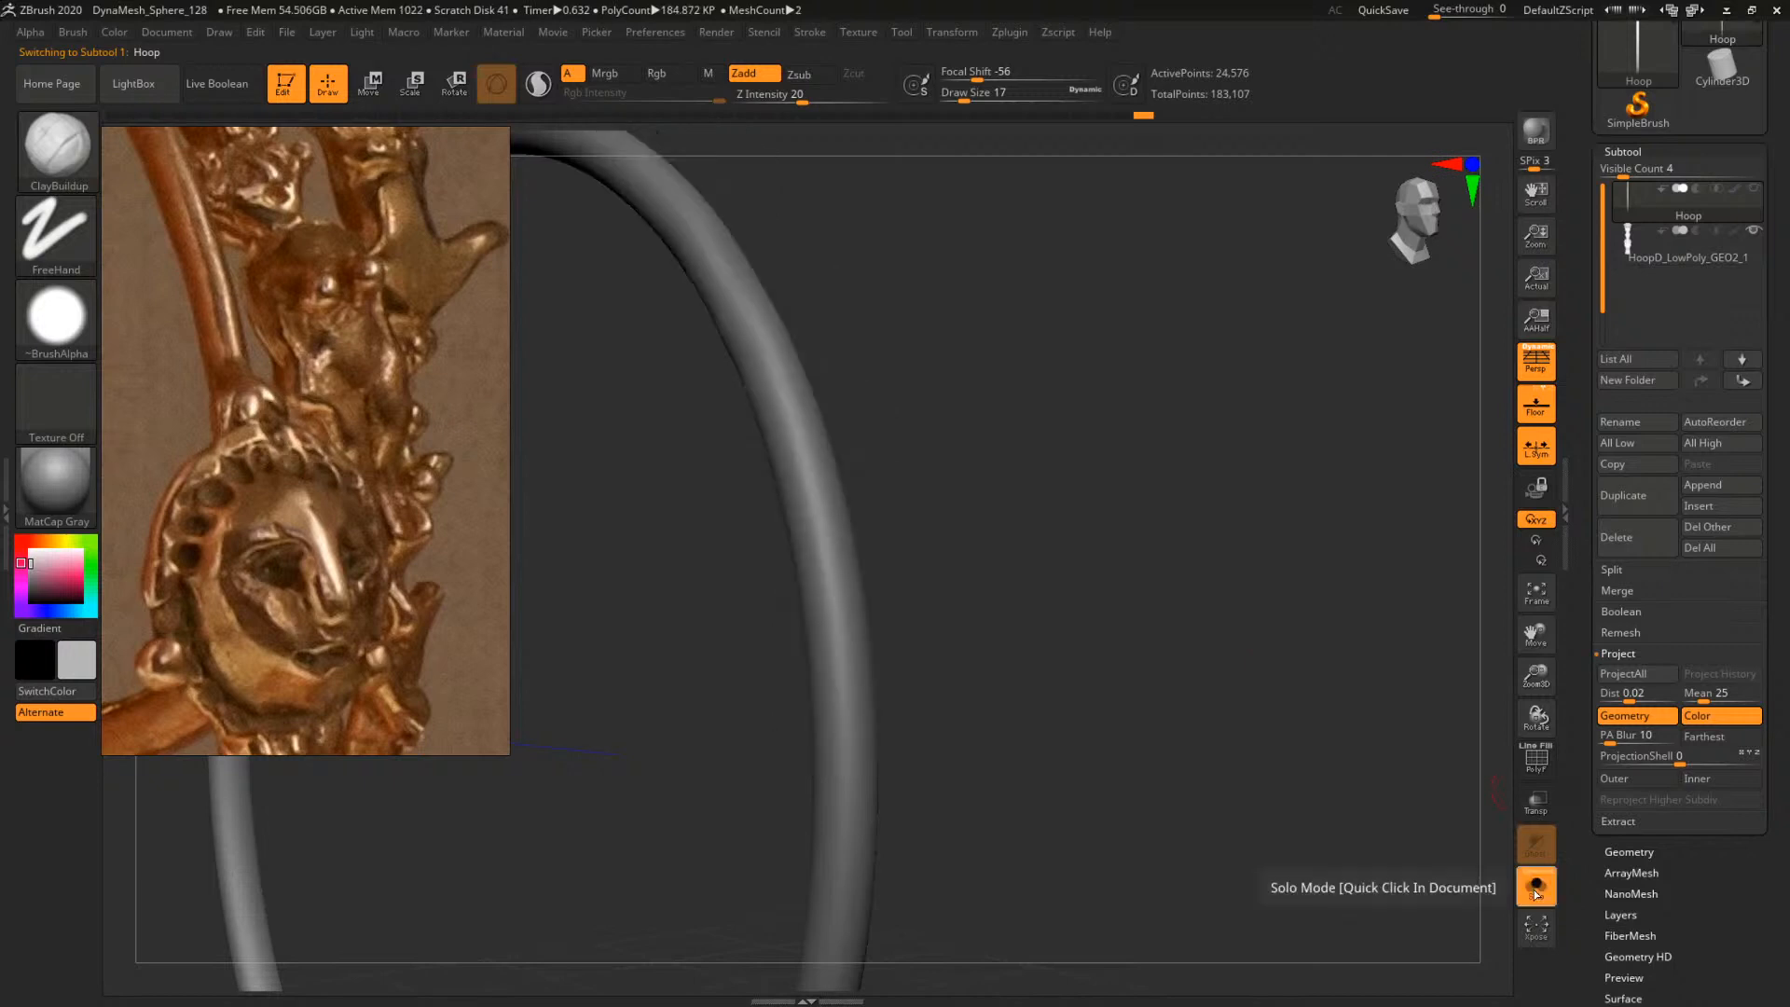
pyautogui.click(1538, 879)
pyautogui.moveTo(1184, 660); pyautogui.dragTo(1194, 535)
pyautogui.hotkey('shift', 'f')
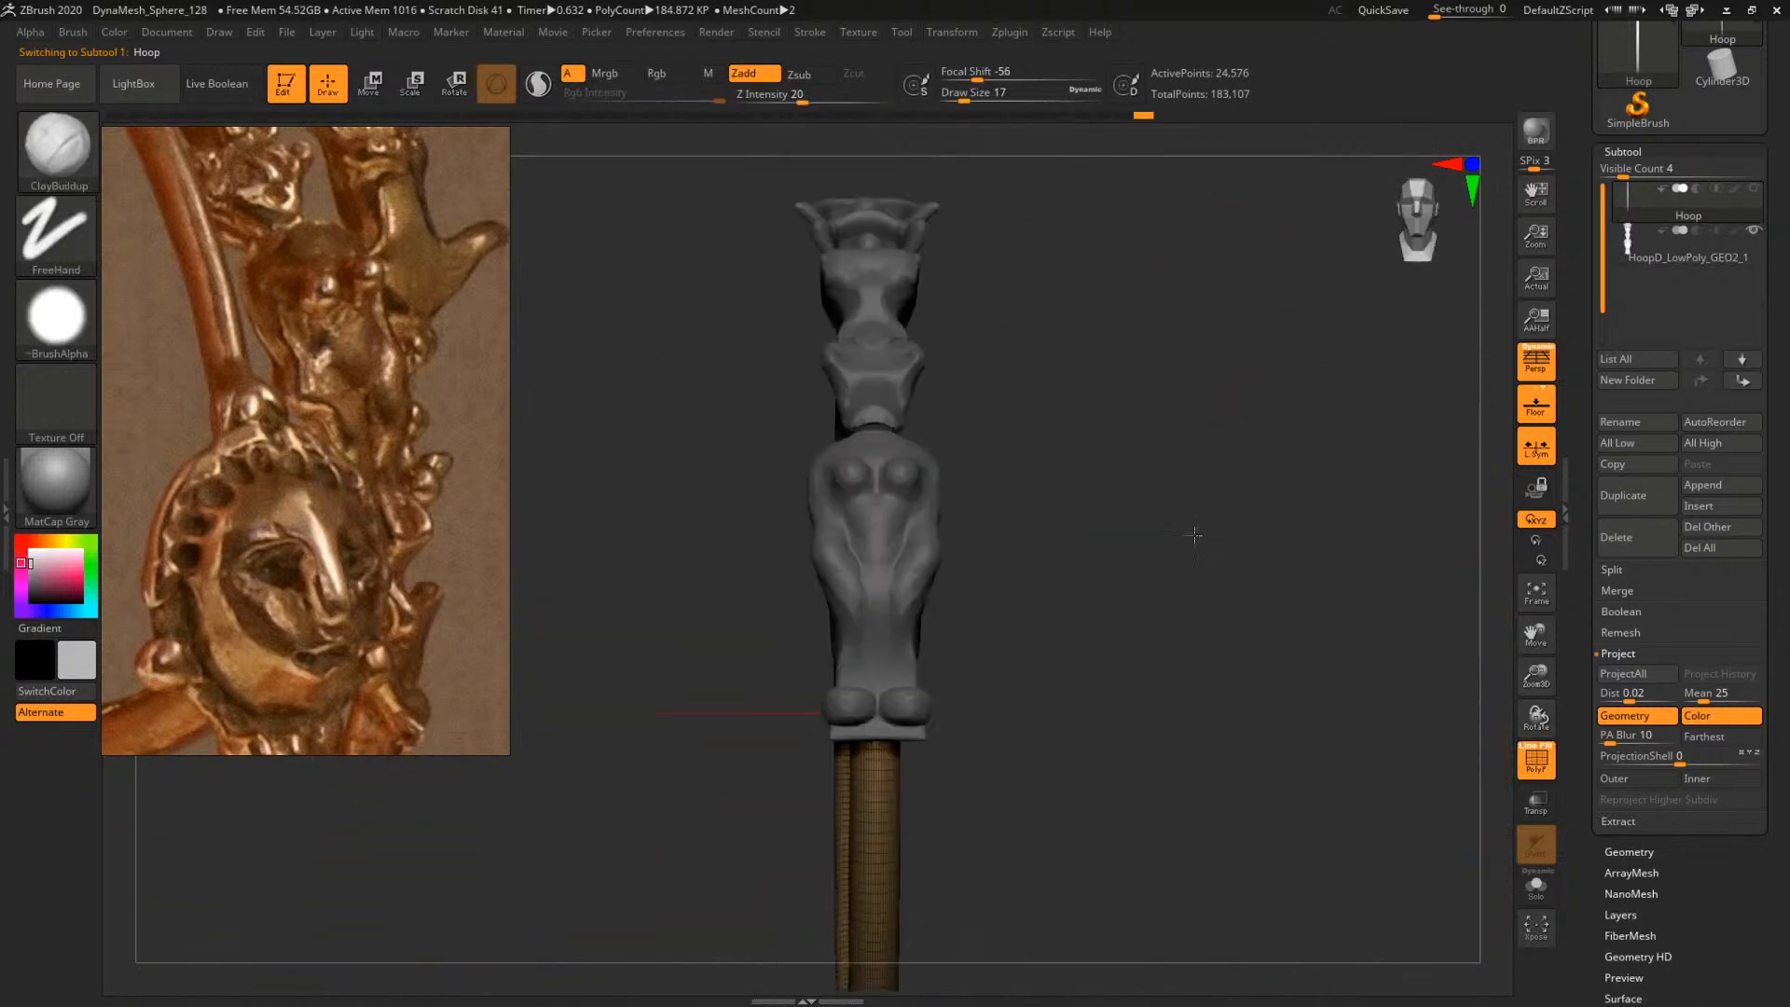
# Reselect the HoopD_LowPoly_GEO2_1 ornament, make the Hoop subtool visible and hide the wireframe
pyautogui.keyDown('alt'); pyautogui.click(874, 557); pyautogui.keyUp('alt')
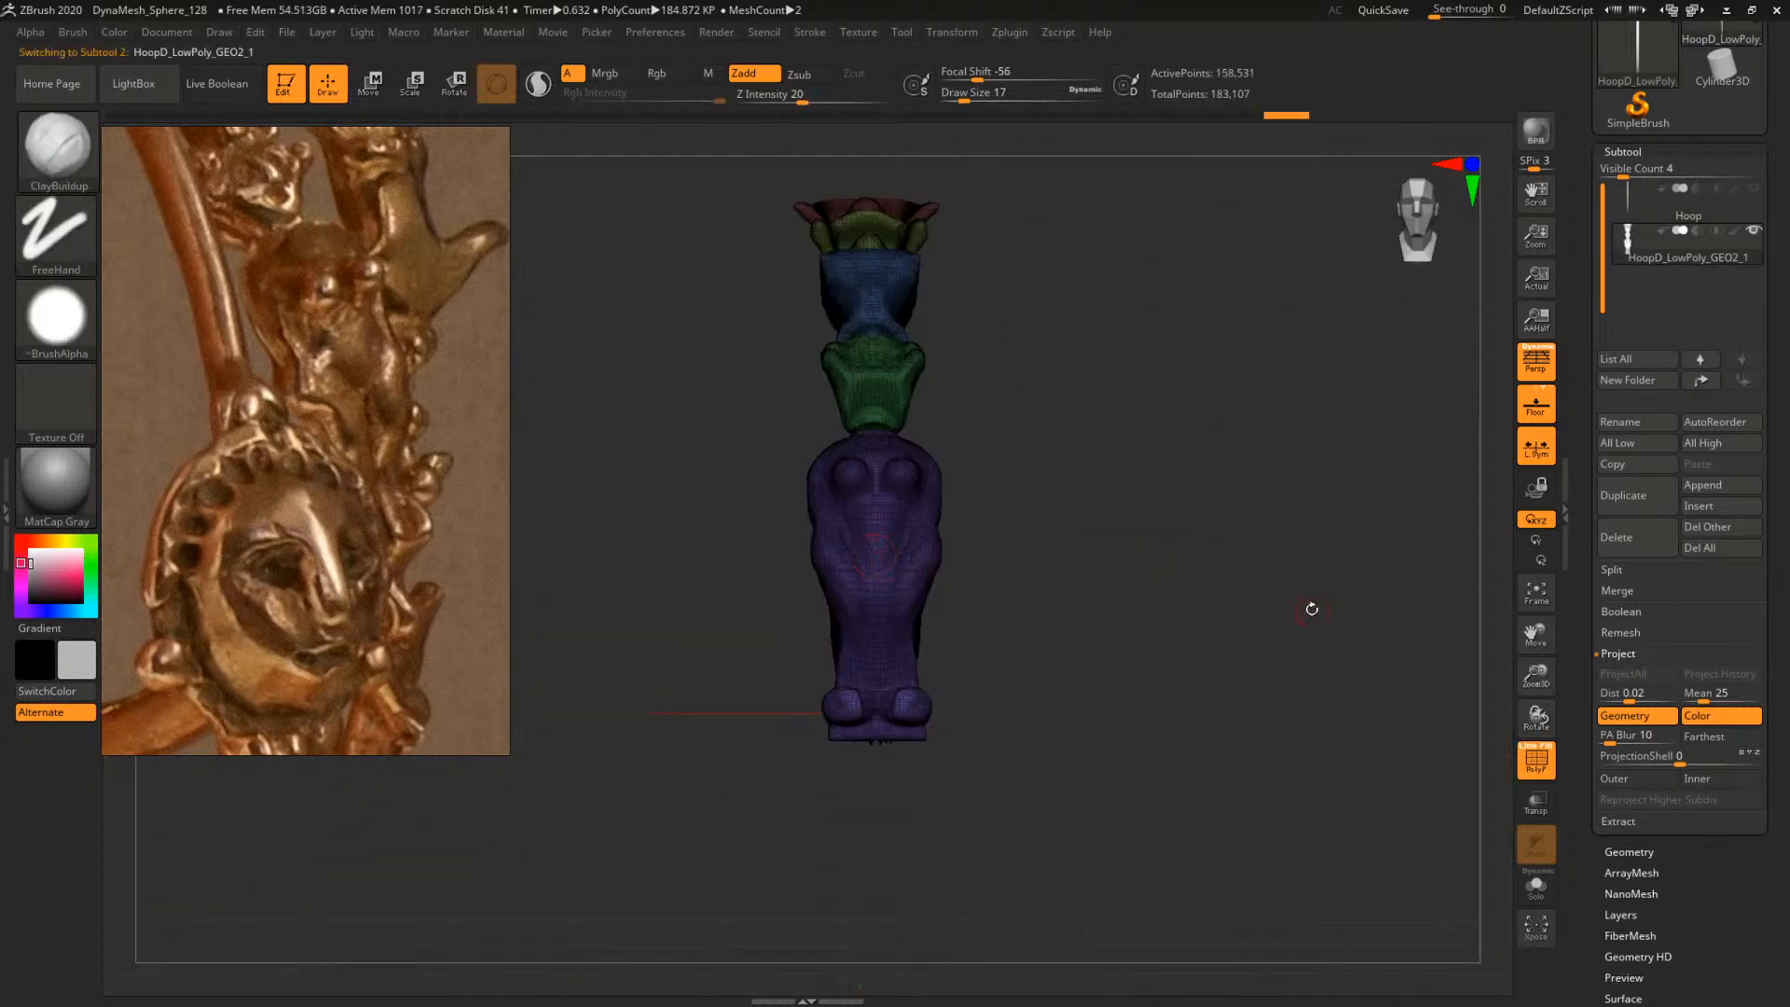
pyautogui.click(1758, 191)
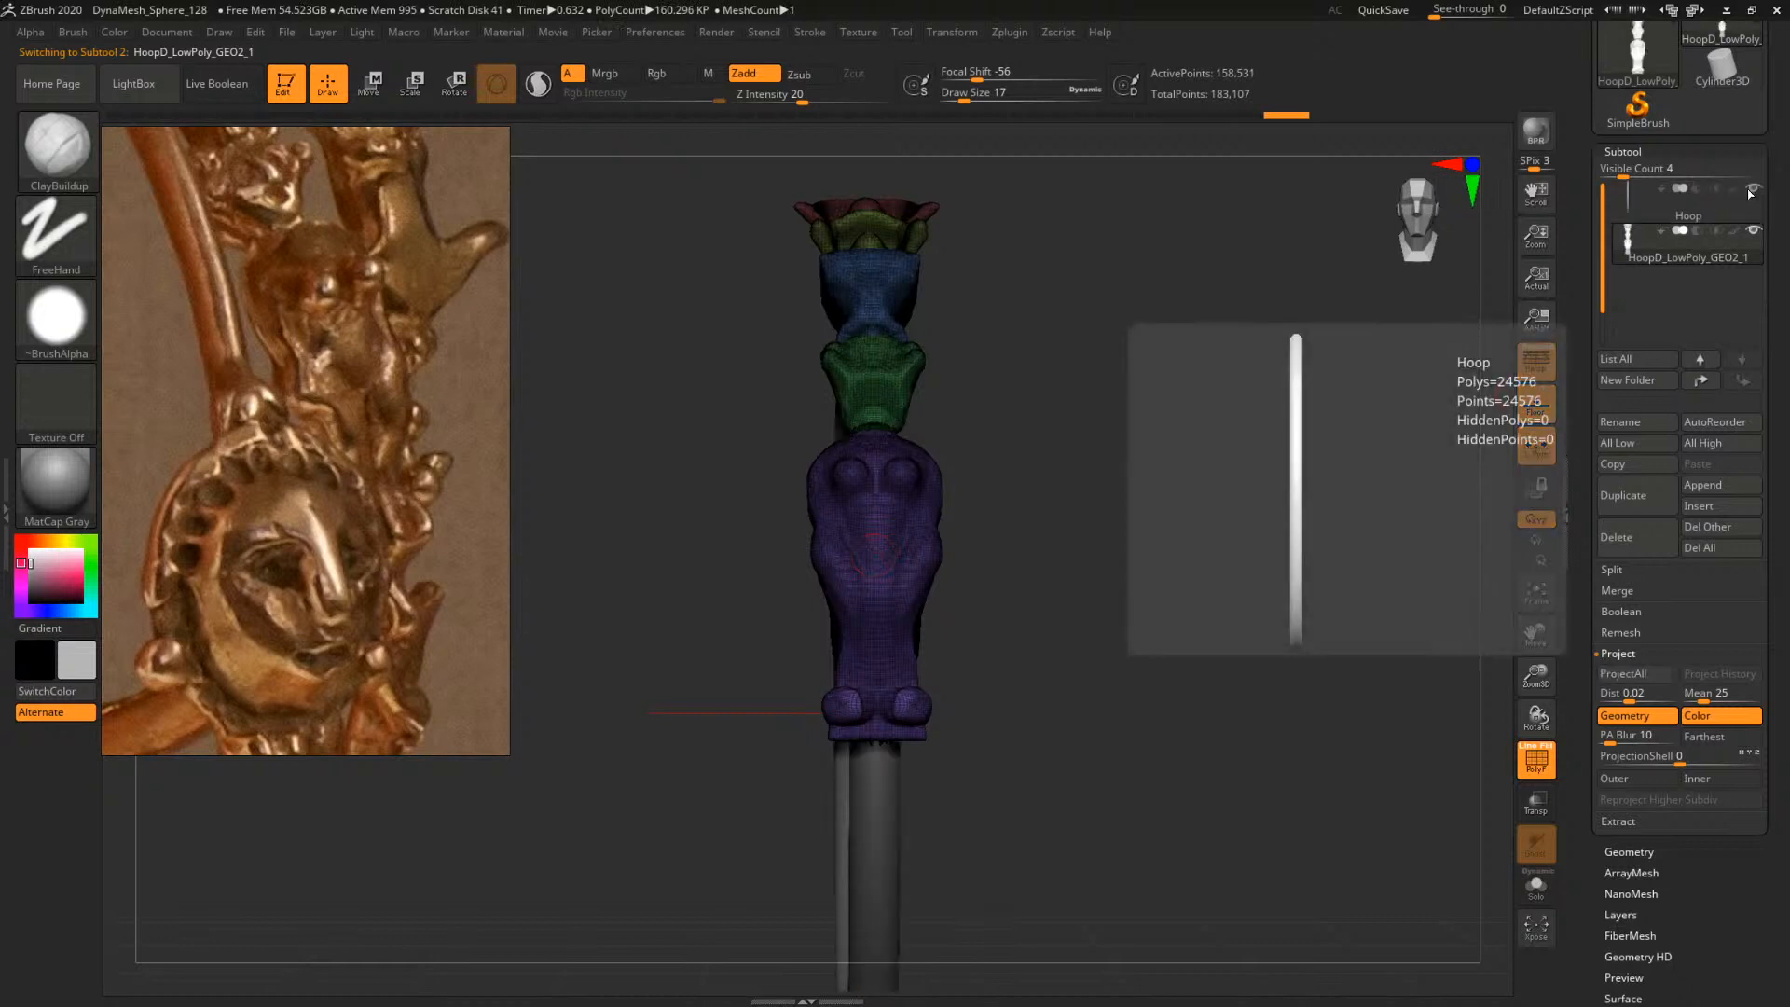
pyautogui.hotkey('shift', 'f')
# Trim down the edges of the square base beneath the figure's feet with TrimDynamic
pyautogui.moveTo(1123, 587)
pyautogui.mouseDown()
pyautogui.moveTo(1159, 640)
pyautogui.moveTo(1187, 547)
pyautogui.moveTo(1100, 466)
pyautogui.mouseUp()
pyautogui.press('b')
pyautogui.press('c')
pyautogui.press('b')
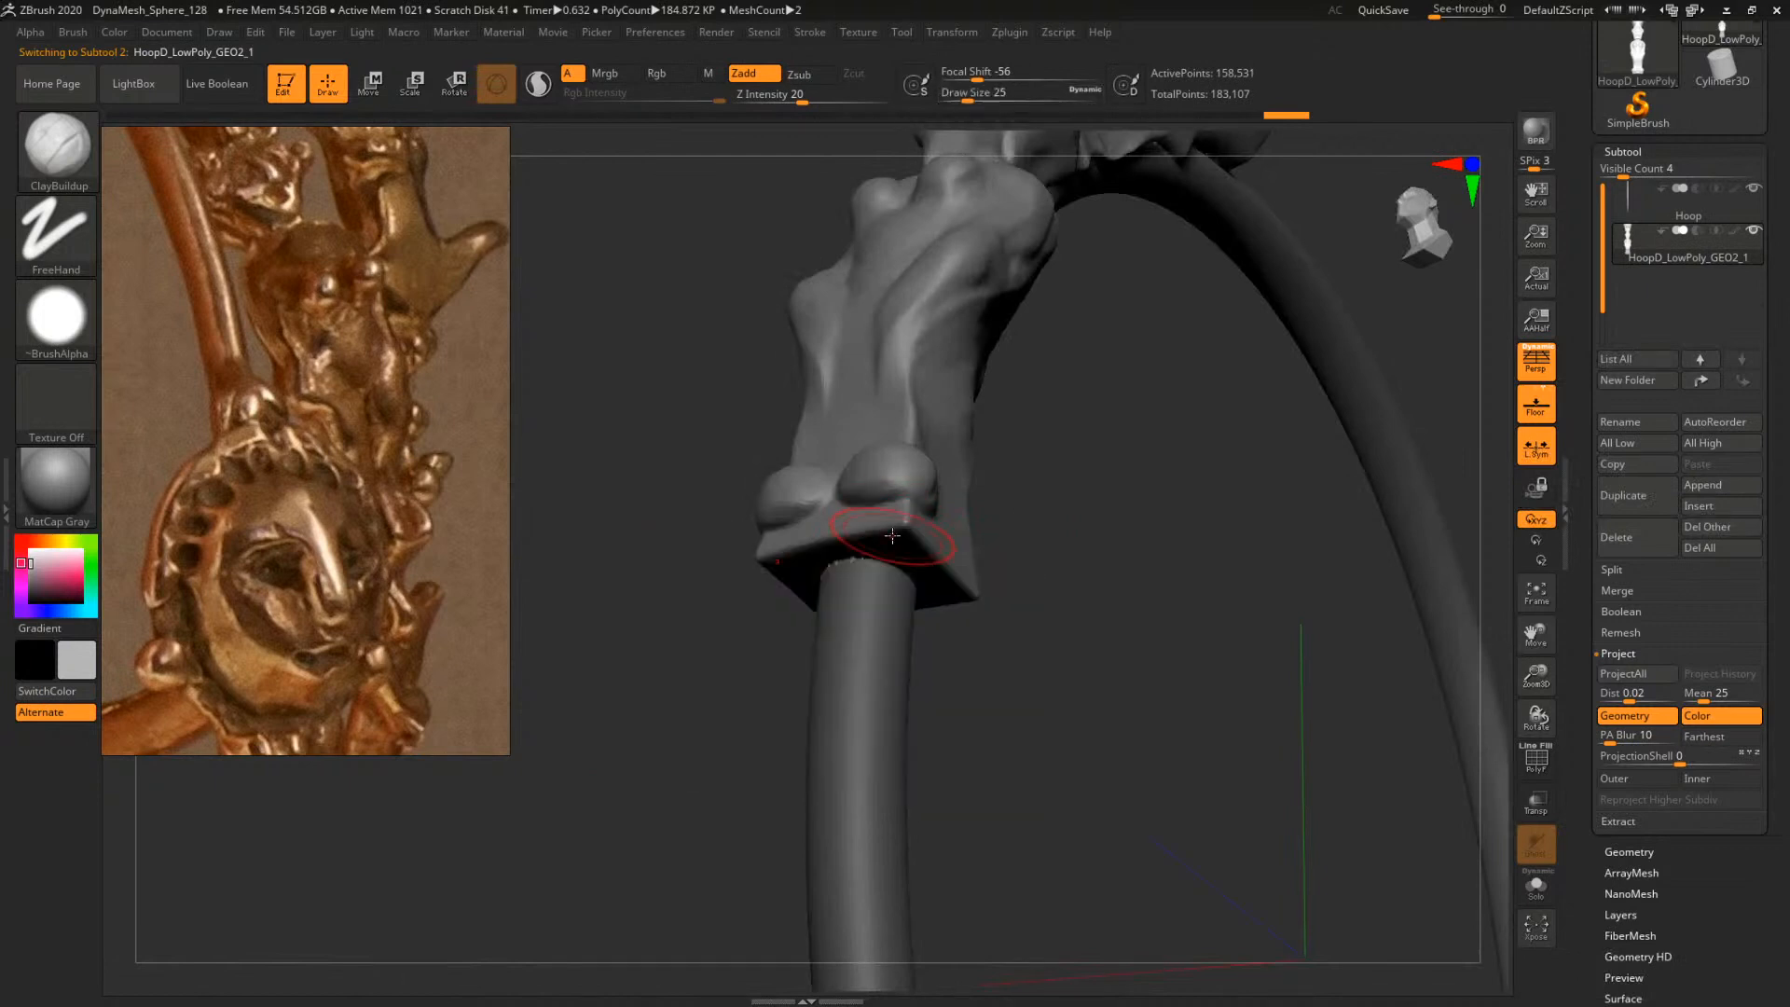
pyautogui.press('b')
pyautogui.press('t')
pyautogui.press('d')
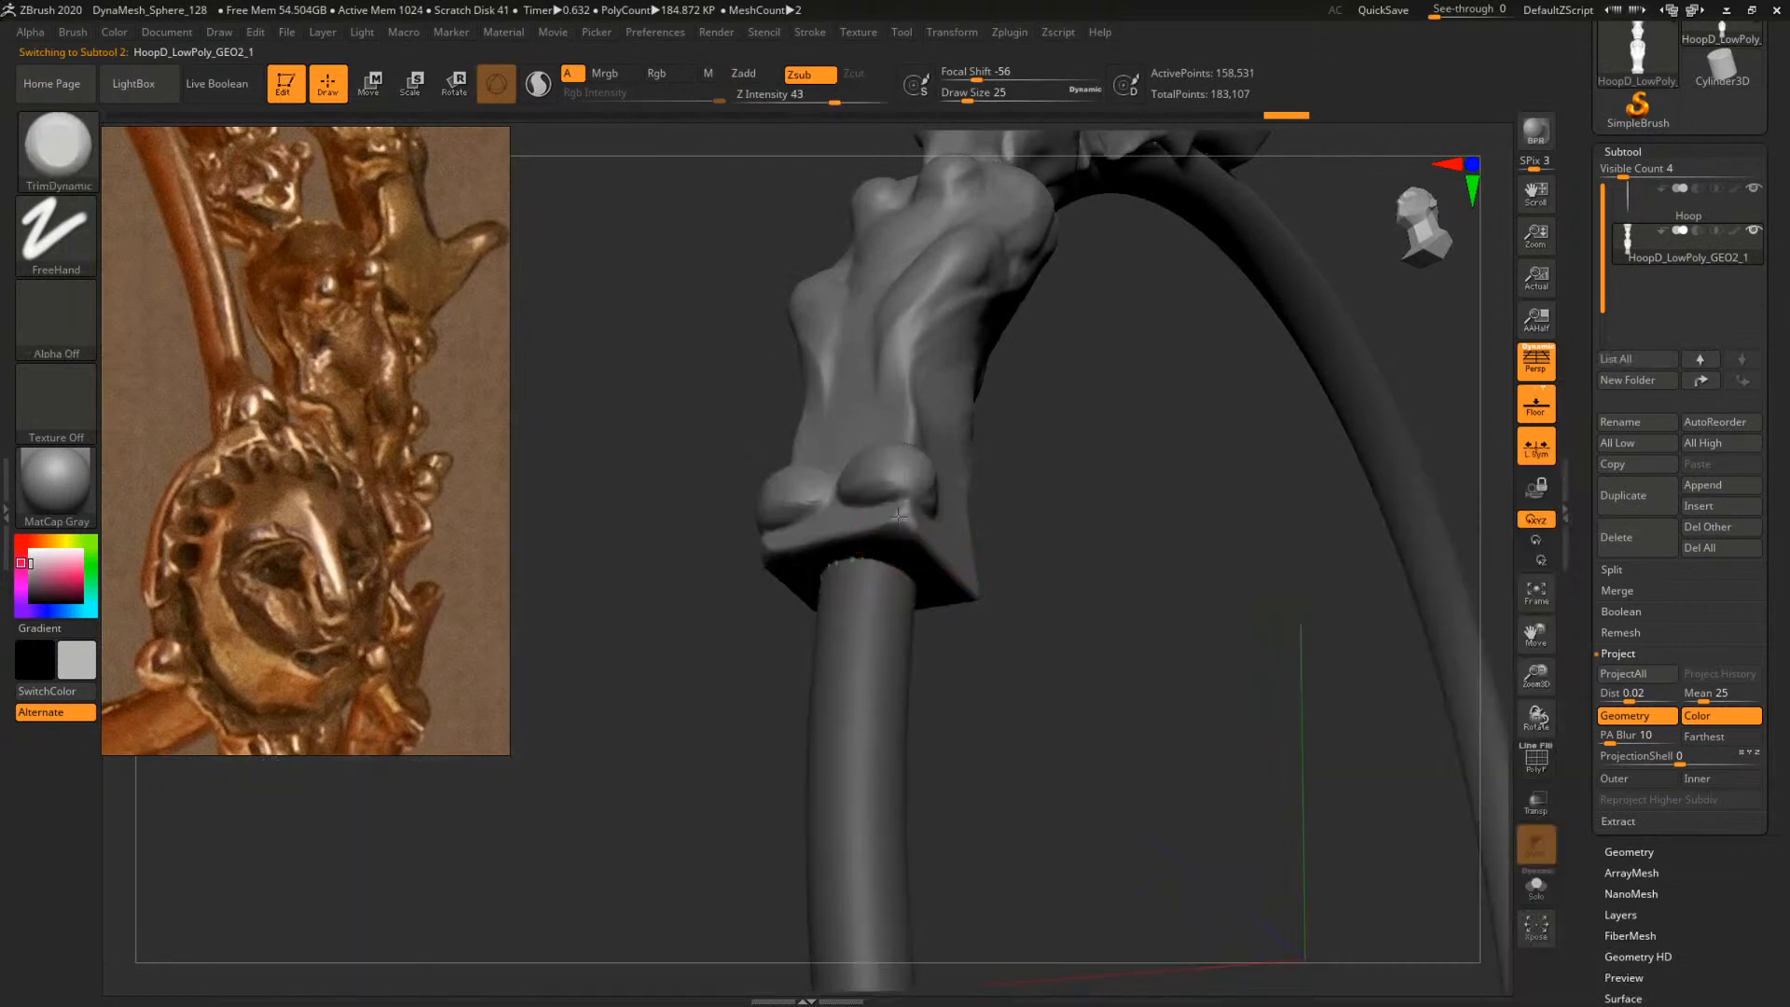
pyautogui.moveTo(898, 515)
pyautogui.mouseDown()
pyautogui.moveTo(792, 543)
pyautogui.moveTo(917, 554)
pyautogui.mouseUp()
pyautogui.moveTo(1063, 480)
pyautogui.mouseDown()
pyautogui.moveTo(923, 527)
pyautogui.moveTo(927, 545)
pyautogui.moveTo(966, 543)
pyautogui.mouseUp()
pyautogui.moveTo(1081, 536)
pyautogui.mouseDown()
pyautogui.moveTo(979, 550)
pyautogui.moveTo(998, 619)
pyautogui.moveTo(977, 559)
pyautogui.moveTo(1049, 499)
pyautogui.mouseUp()
# Flatten the lowest figure's side surface with TrimDynamic at draw sizes 46 and 37
pyautogui.click(976, 99)
pyautogui.moveTo(986, 552)
pyautogui.mouseDown()
pyautogui.moveTo(1049, 513)
pyautogui.moveTo(1030, 588)
pyautogui.moveTo(1004, 488)
pyautogui.mouseUp()
pyautogui.moveTo(1132, 623)
pyautogui.mouseDown()
pyautogui.moveTo(1211, 647)
pyautogui.moveTo(1139, 616)
pyautogui.moveTo(1153, 575)
pyautogui.moveTo(1100, 582)
pyautogui.mouseUp()
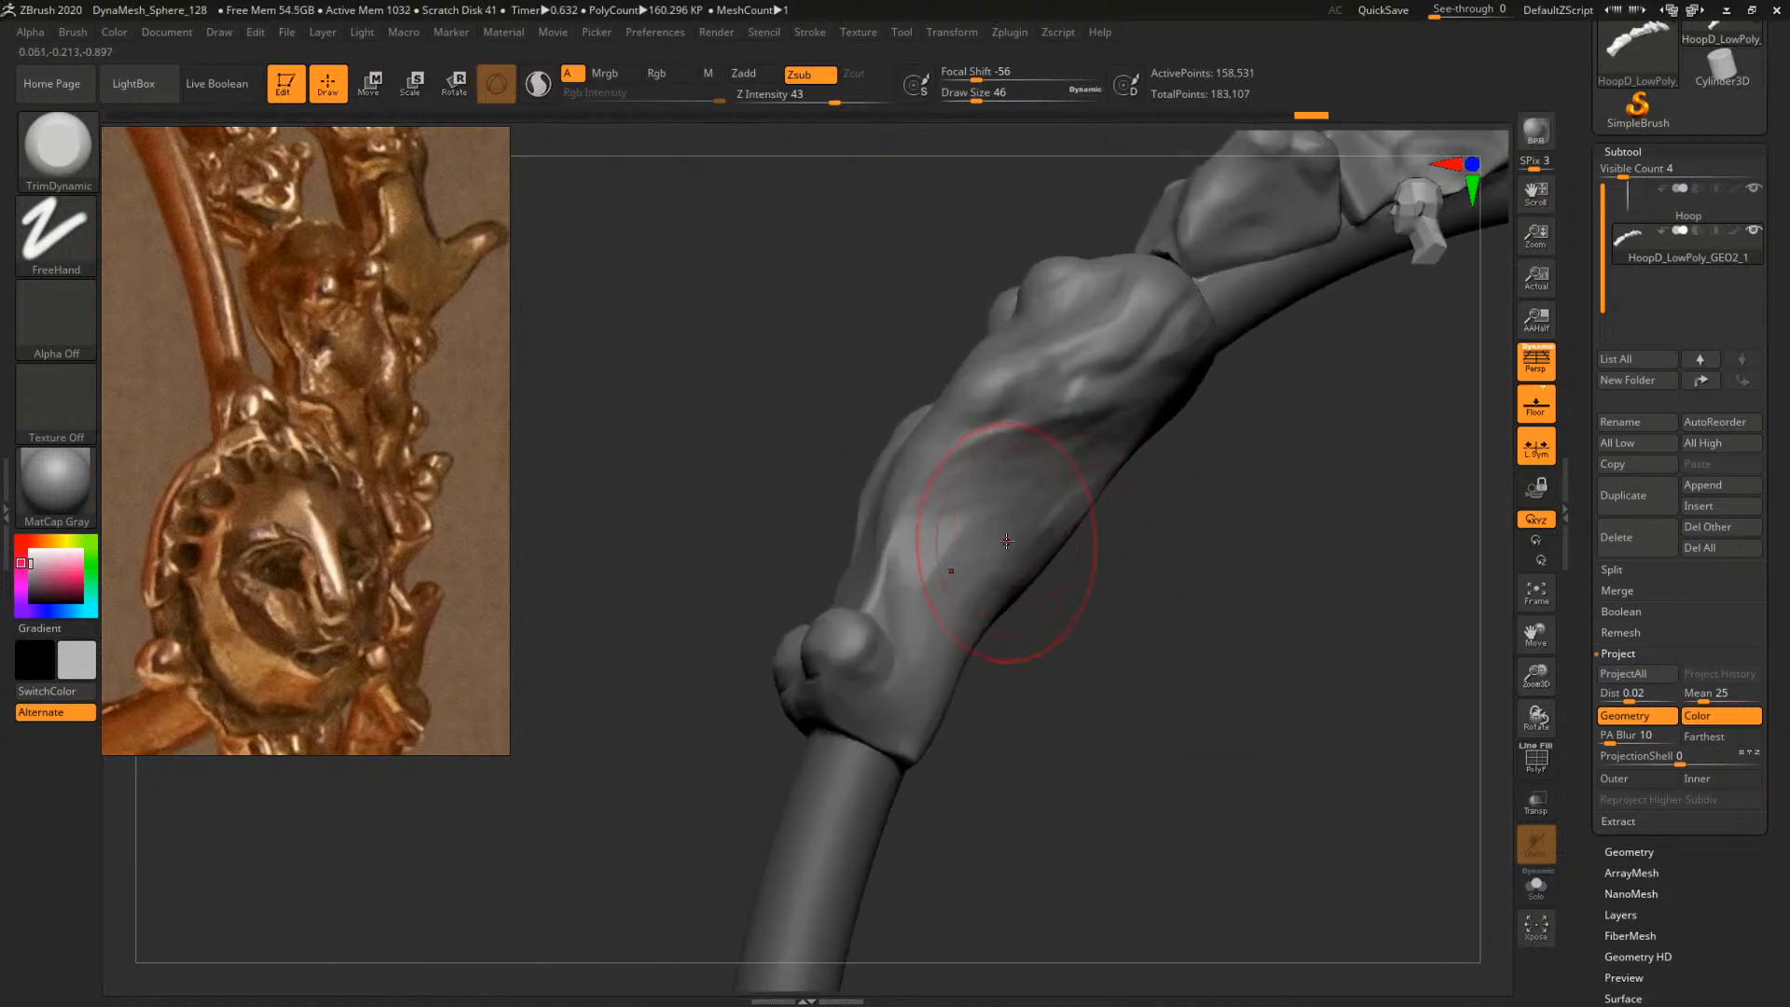
pyautogui.moveTo(939, 586); pyautogui.dragTo(954, 526)
pyautogui.moveTo(1198, 499)
pyautogui.mouseDown()
pyautogui.moveTo(1115, 511)
pyautogui.moveTo(1204, 418)
pyautogui.mouseUp()
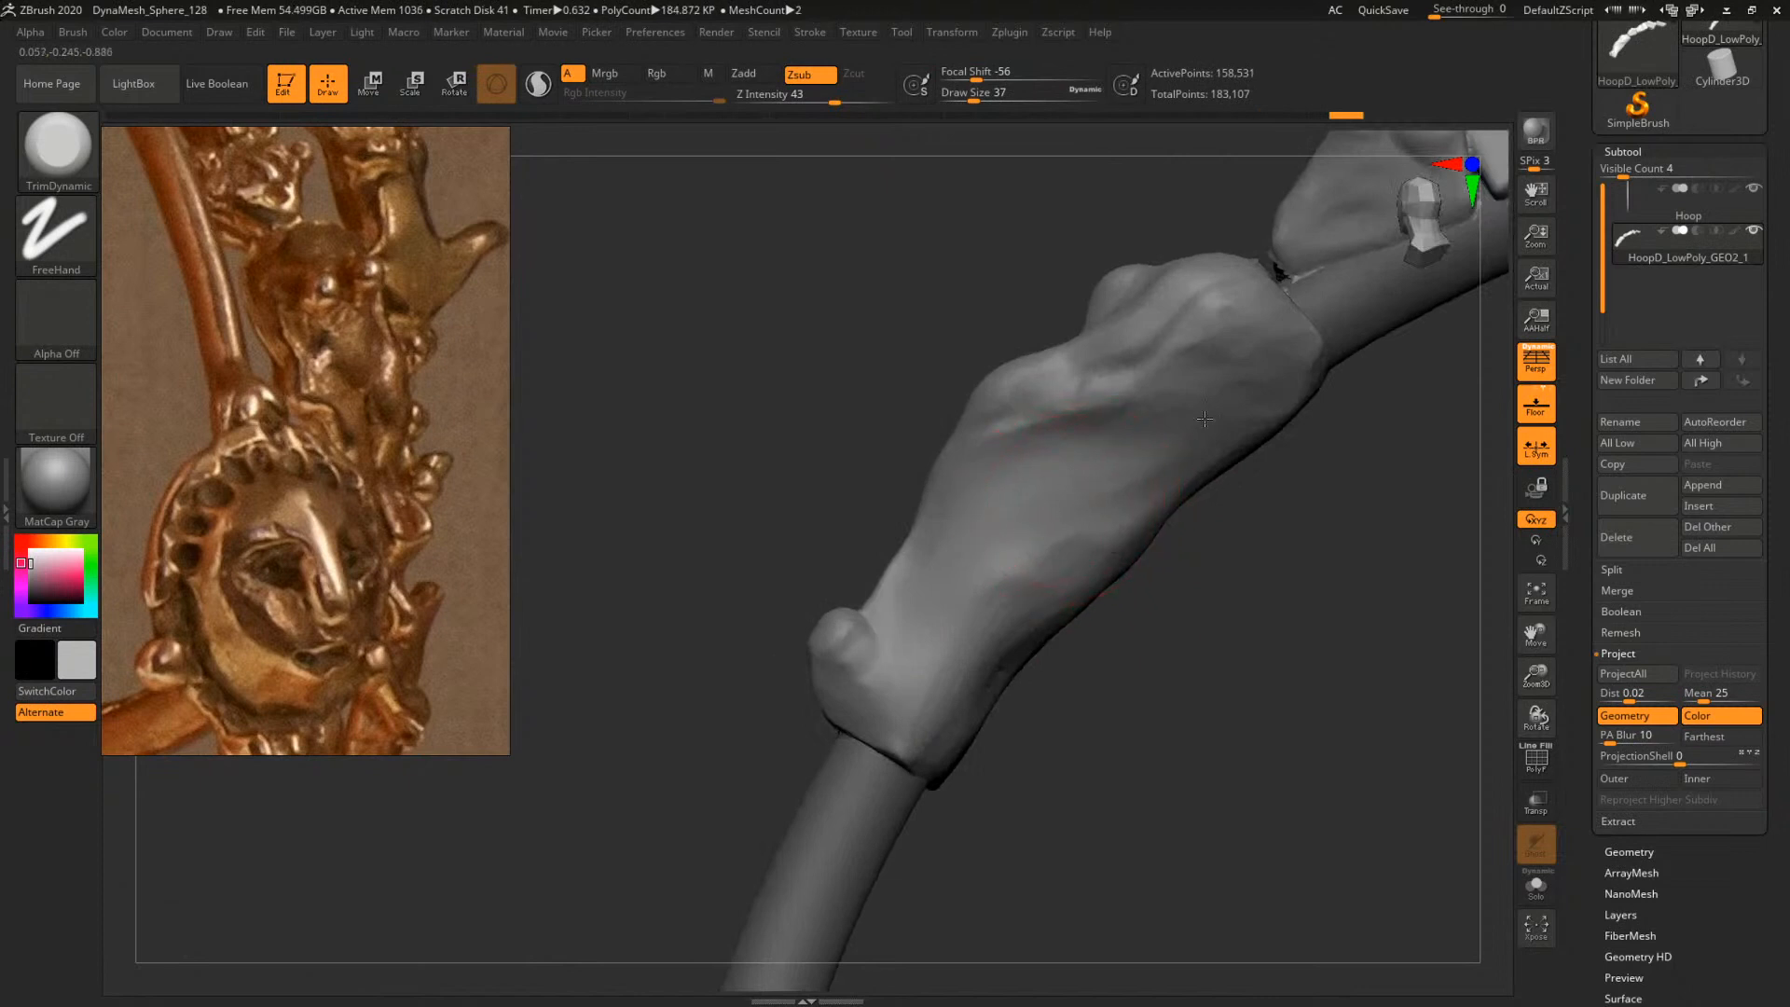
pyautogui.moveTo(1229, 551); pyautogui.dragTo(1271, 579)
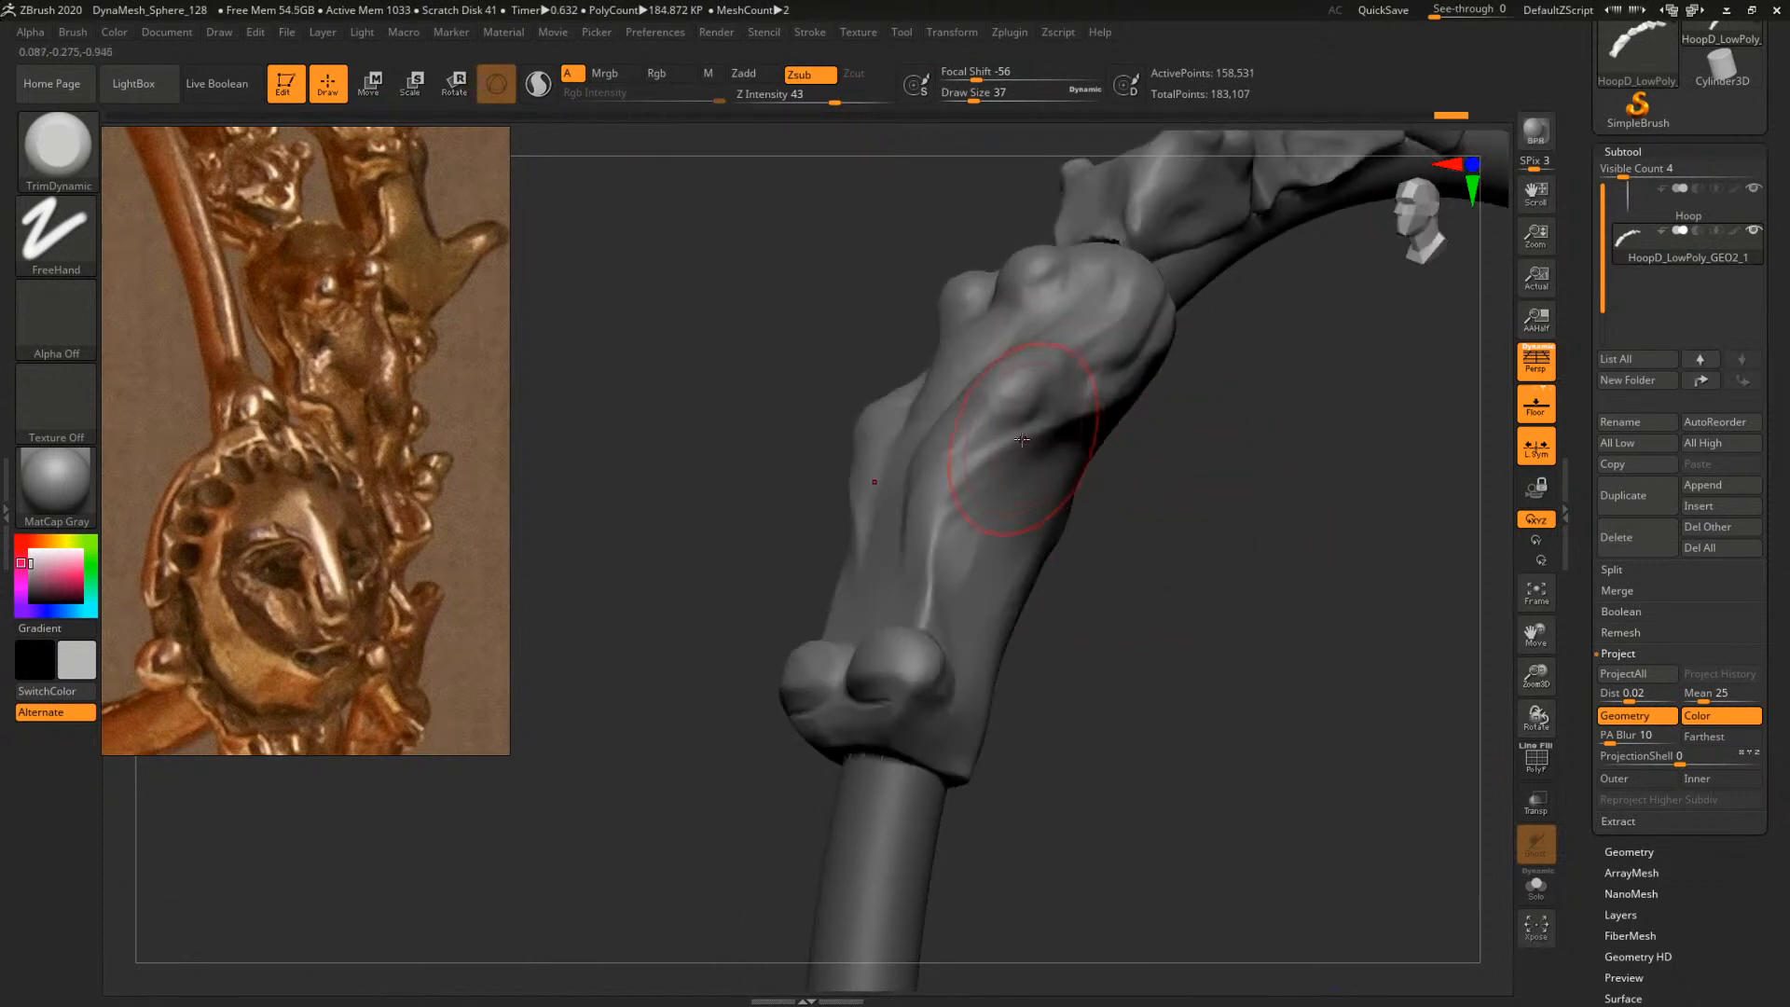
# Refine the elbow area and side contour of the figure with TrimDynamic, reducing the draw size to 25
pyautogui.moveTo(1029, 439)
pyautogui.mouseDown()
pyautogui.moveTo(1155, 366)
pyautogui.moveTo(1094, 399)
pyautogui.mouseUp()
pyautogui.press('space')
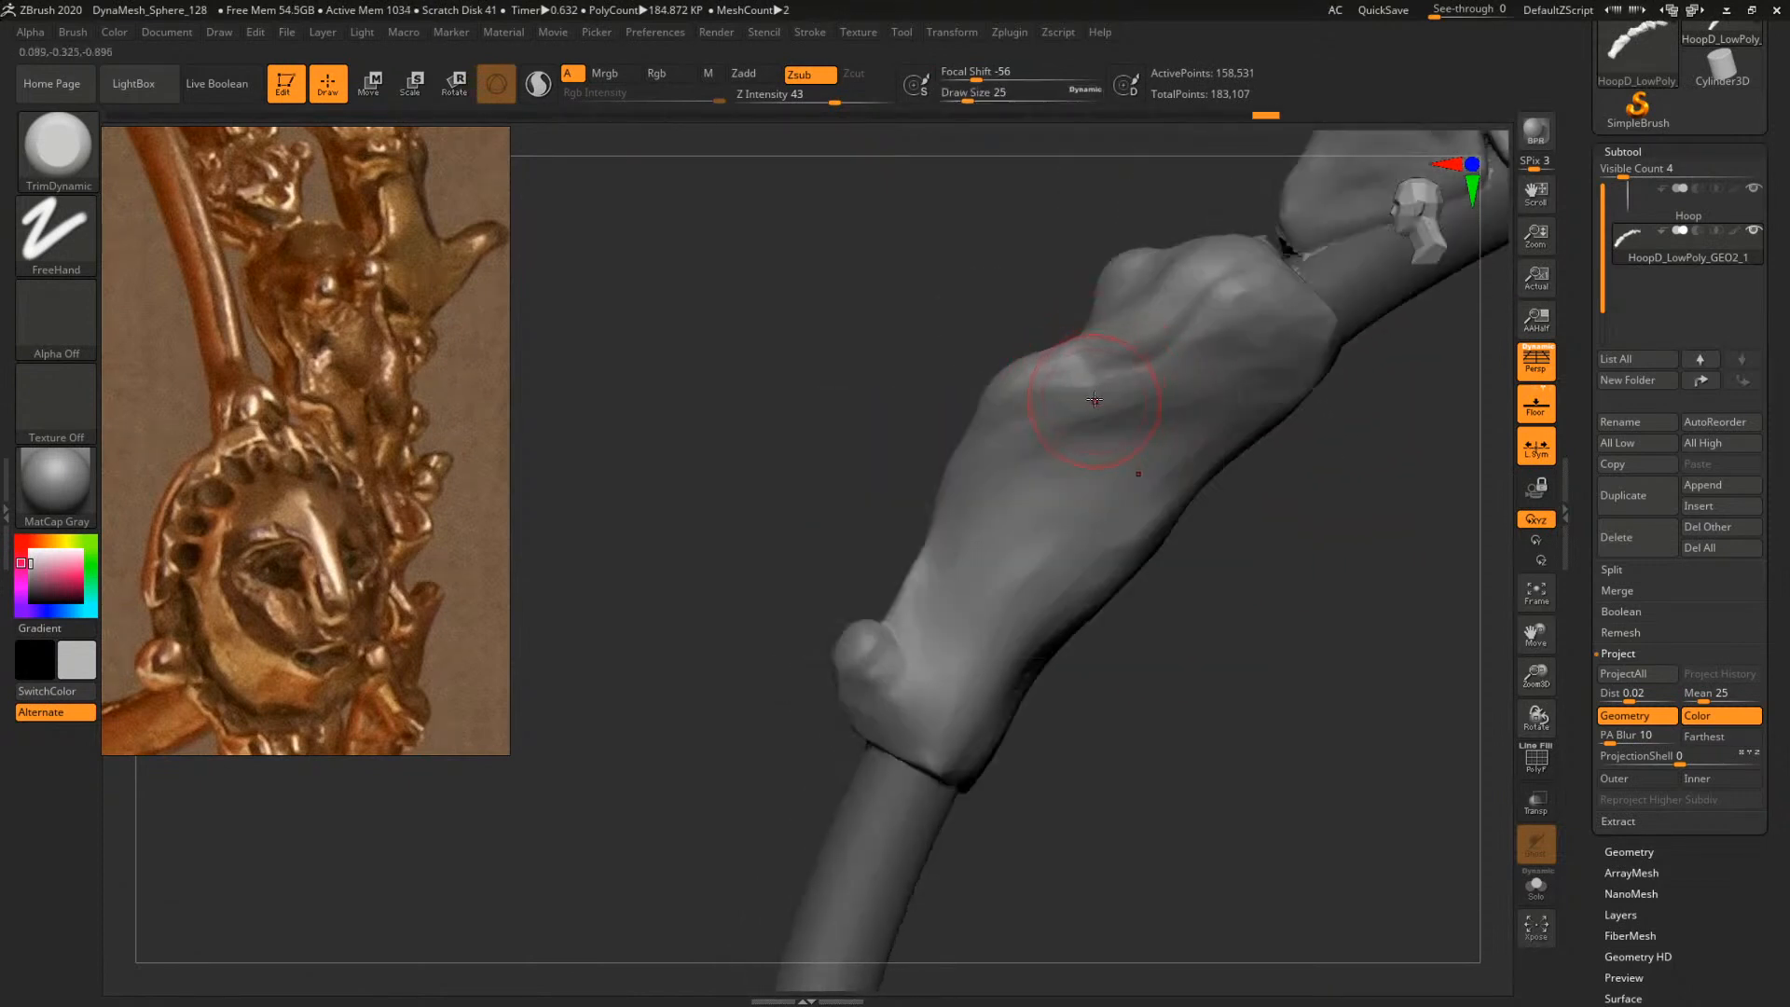
pyautogui.moveTo(1328, 477)
pyautogui.mouseDown()
pyautogui.moveTo(1351, 491)
pyautogui.moveTo(1209, 404)
pyautogui.moveTo(1241, 290)
pyautogui.mouseUp()
pyautogui.press('shift')
pyautogui.moveTo(1224, 364)
pyautogui.mouseDown()
pyautogui.moveTo(1287, 451)
pyautogui.moveTo(1268, 596)
pyautogui.moveTo(966, 591)
pyautogui.moveTo(1306, 512)
pyautogui.moveTo(1346, 651)
pyautogui.moveTo(1333, 611)
pyautogui.moveTo(1294, 619)
pyautogui.moveTo(1370, 627)
pyautogui.moveTo(1320, 538)
pyautogui.moveTo(1350, 528)
pyautogui.moveTo(1323, 524)
pyautogui.mouseUp()
# Add volume to the opposite side of the figure with a larger ClayBuildup brush
pyautogui.press('b')
pyautogui.press('c')
pyautogui.press('b')
pyautogui.press('space')
pyautogui.moveTo(1031, 473); pyautogui.dragTo(1060, 481)
pyautogui.press('space')
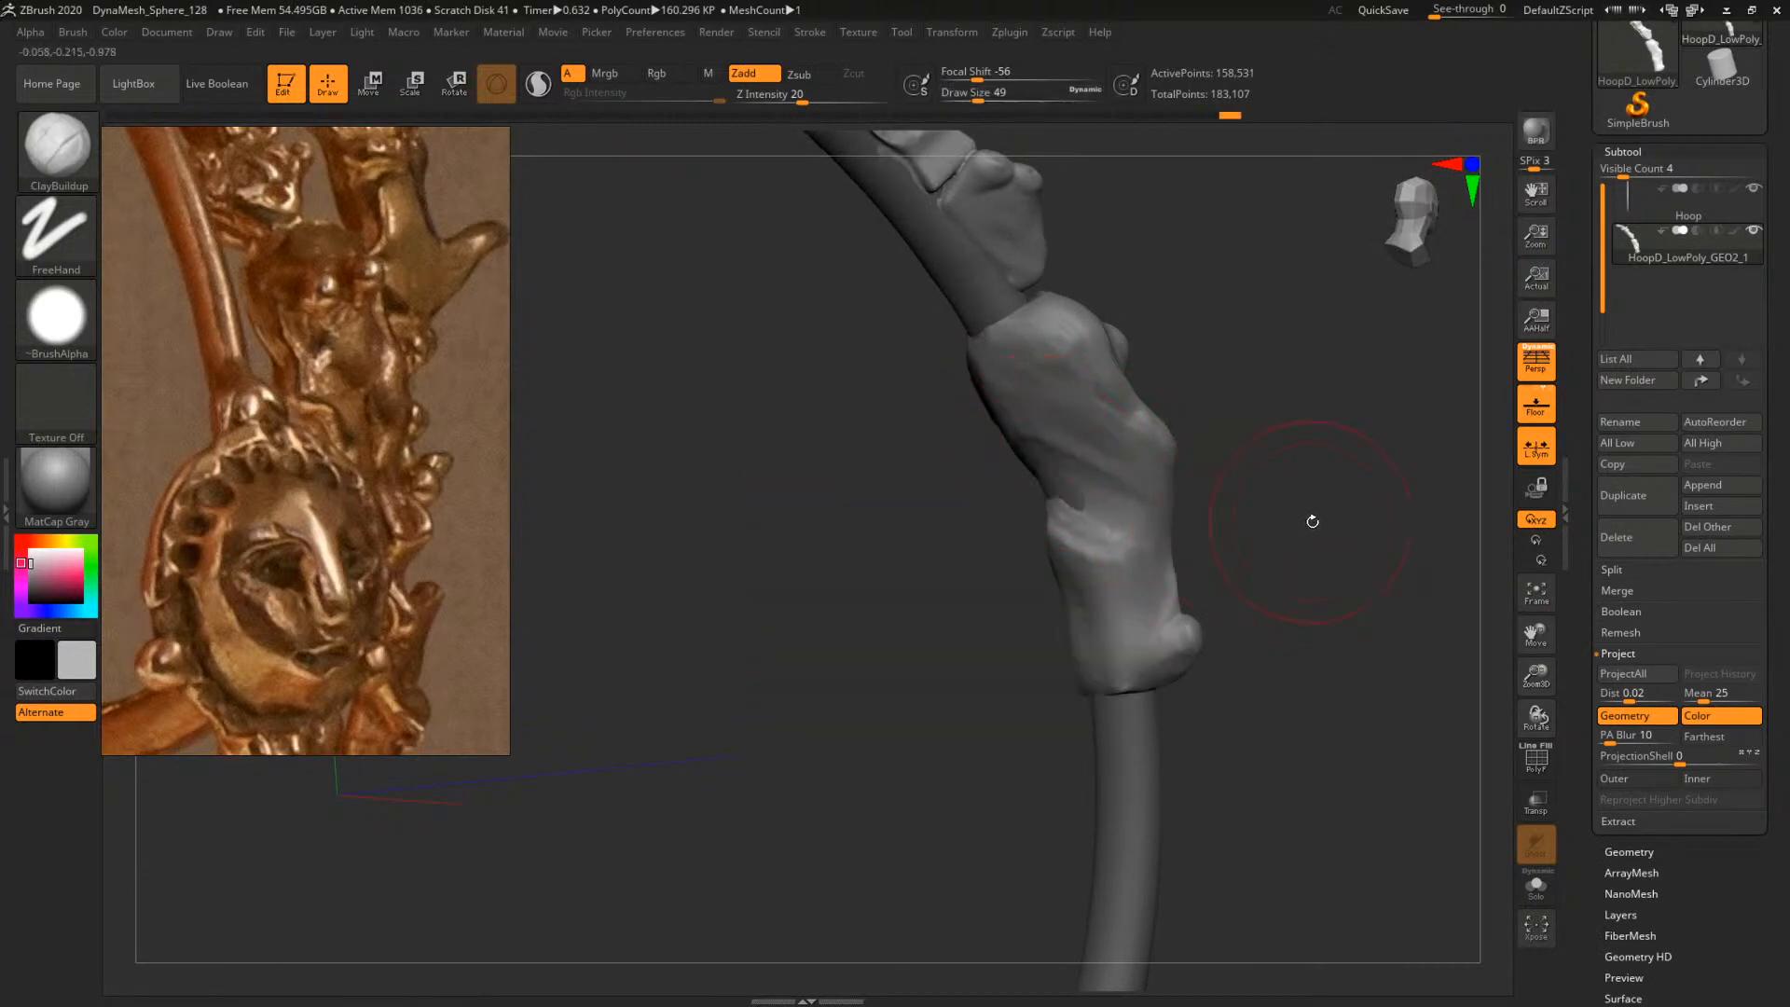
# Fill out the lower back and leg side where the figure meets the hoop, using ClayBuildup at draw size 44
pyautogui.moveTo(1312, 521)
pyautogui.mouseDown()
pyautogui.moveTo(1242, 519)
pyautogui.moveTo(1273, 524)
pyautogui.mouseUp()
pyautogui.press('space')
pyautogui.moveTo(1070, 562); pyautogui.dragTo(1072, 565)
pyautogui.moveTo(1002, 570)
pyautogui.mouseDown()
pyautogui.moveTo(1046, 579)
pyautogui.moveTo(1079, 538)
pyautogui.mouseUp()
pyautogui.press('space')
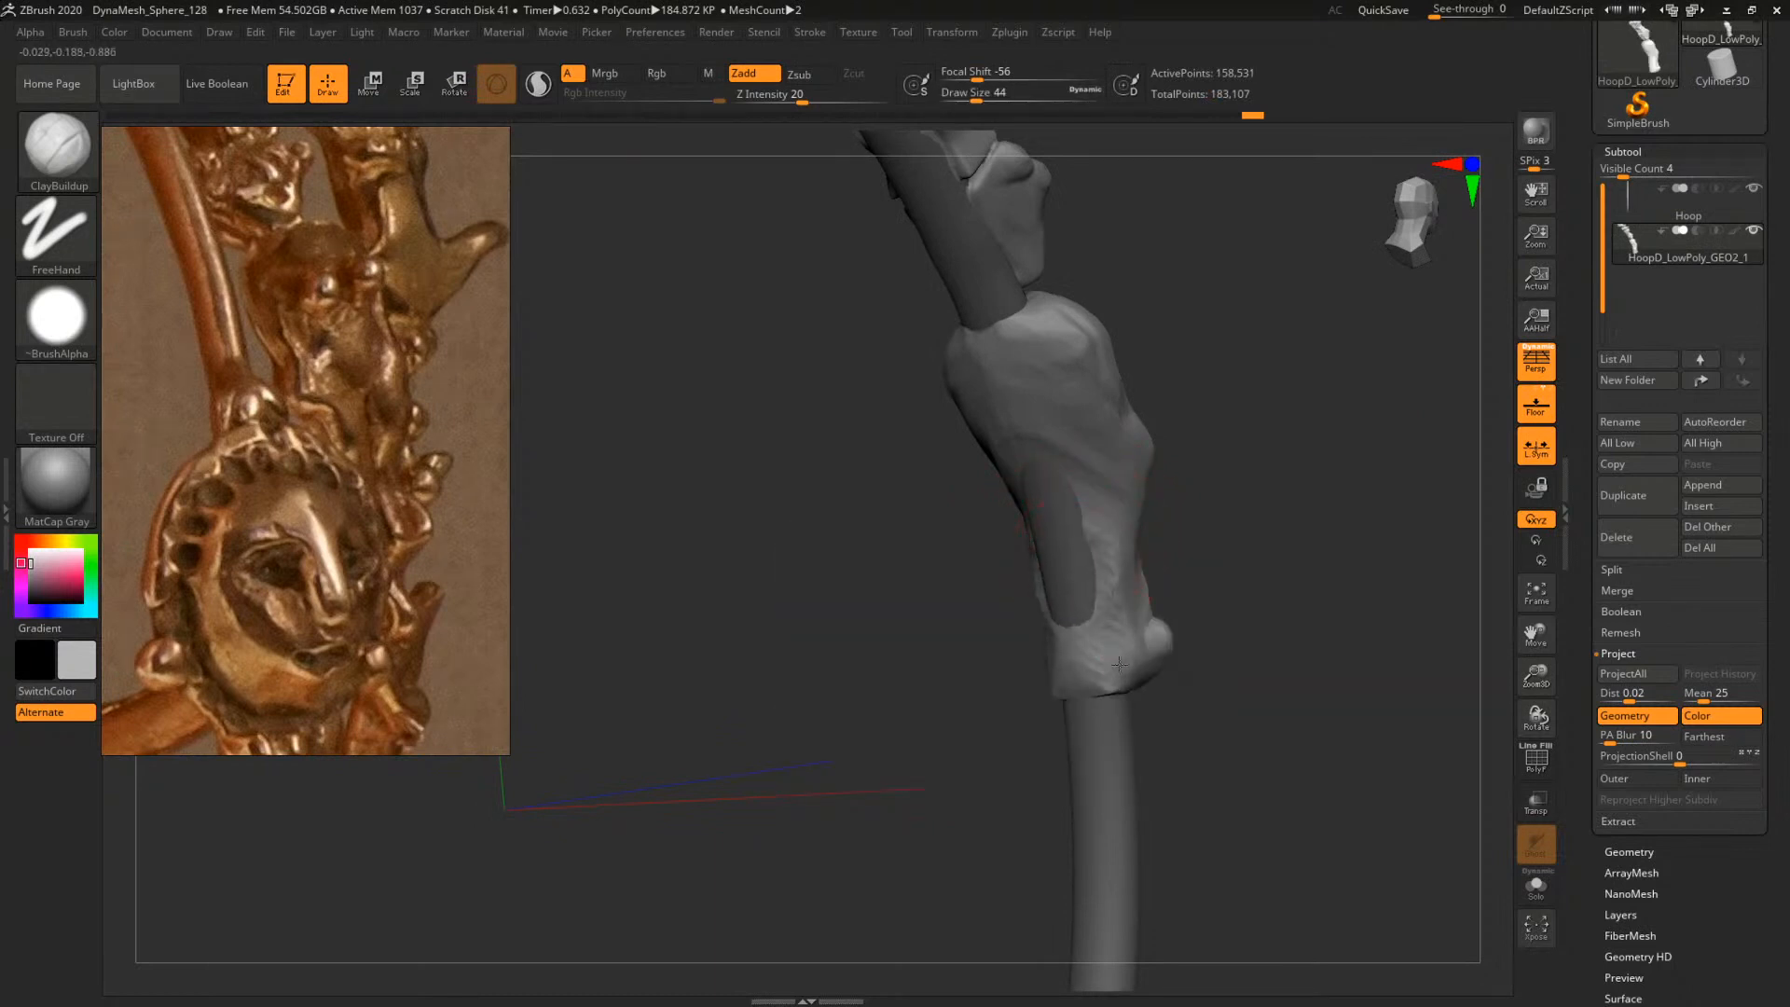
pyautogui.moveTo(1246, 598); pyautogui.dragTo(1282, 584)
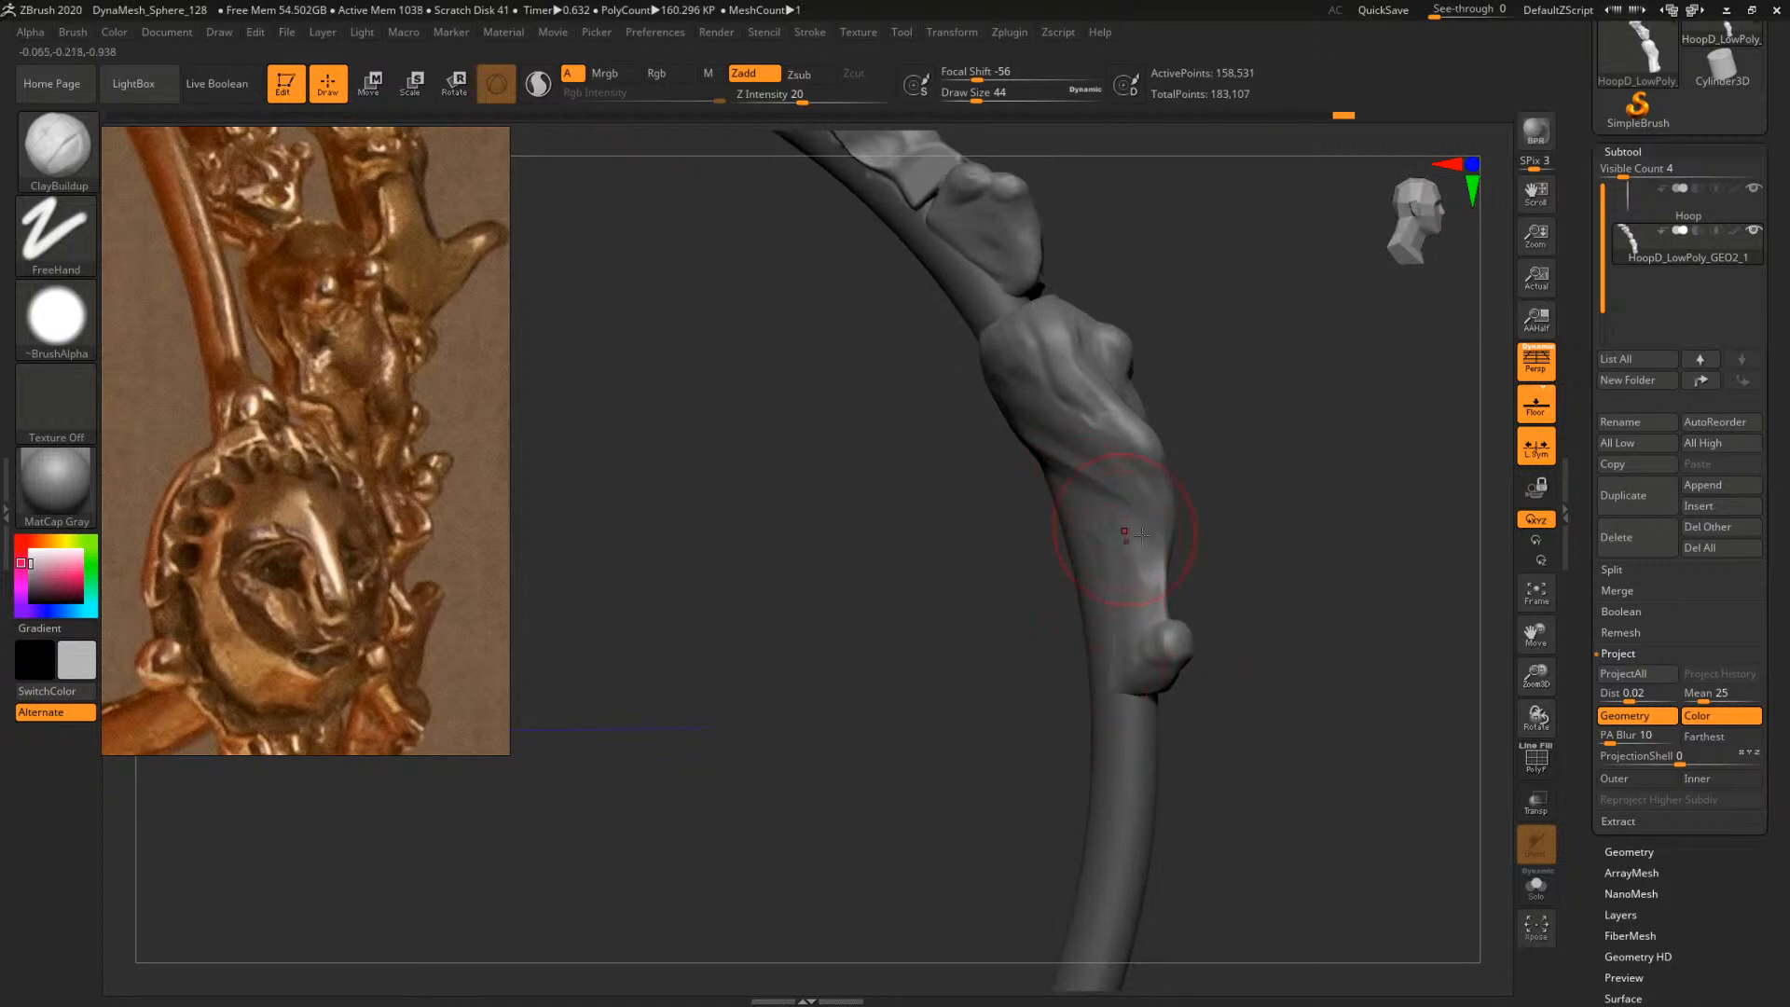
pyautogui.moveTo(1141, 534)
pyautogui.mouseDown()
pyautogui.moveTo(1303, 622)
pyautogui.moveTo(1311, 656)
pyautogui.moveTo(1267, 608)
pyautogui.moveTo(1108, 517)
pyautogui.mouseUp()
# Trim the lower legs just above the rounded feet with TrimDynamic at draw size 27
pyautogui.press('space')
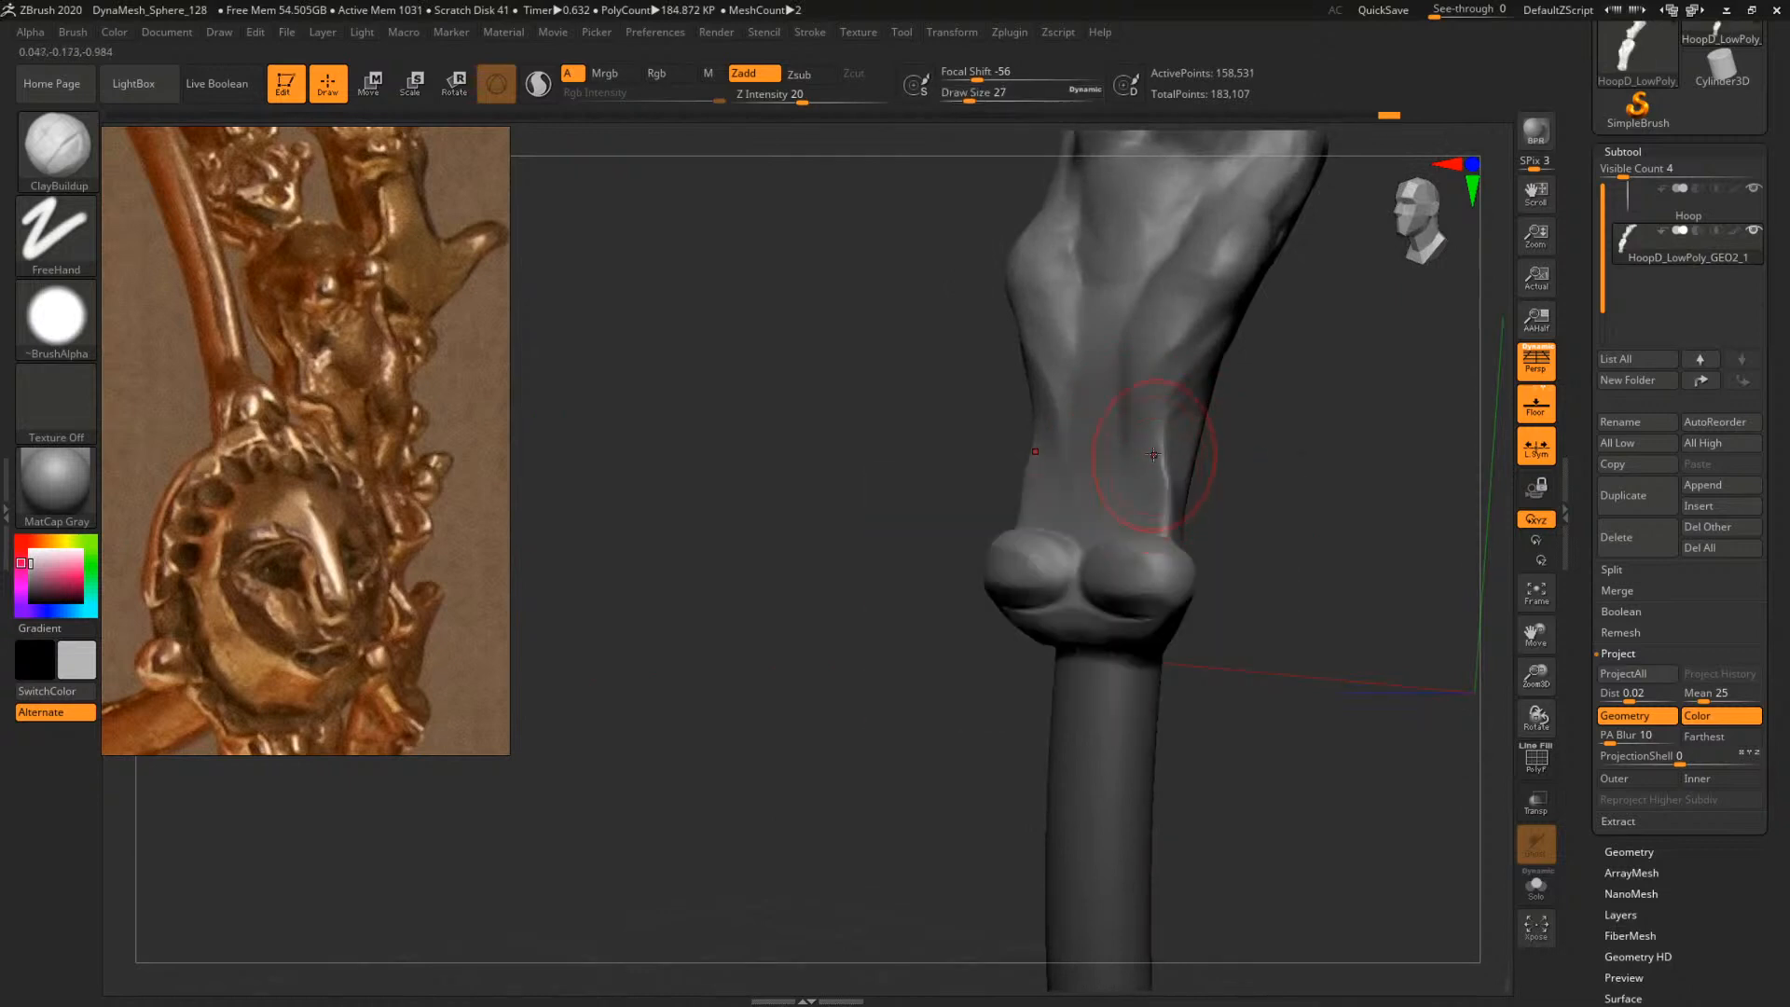
pyautogui.press('b')
pyautogui.press('t')
pyautogui.press('d')
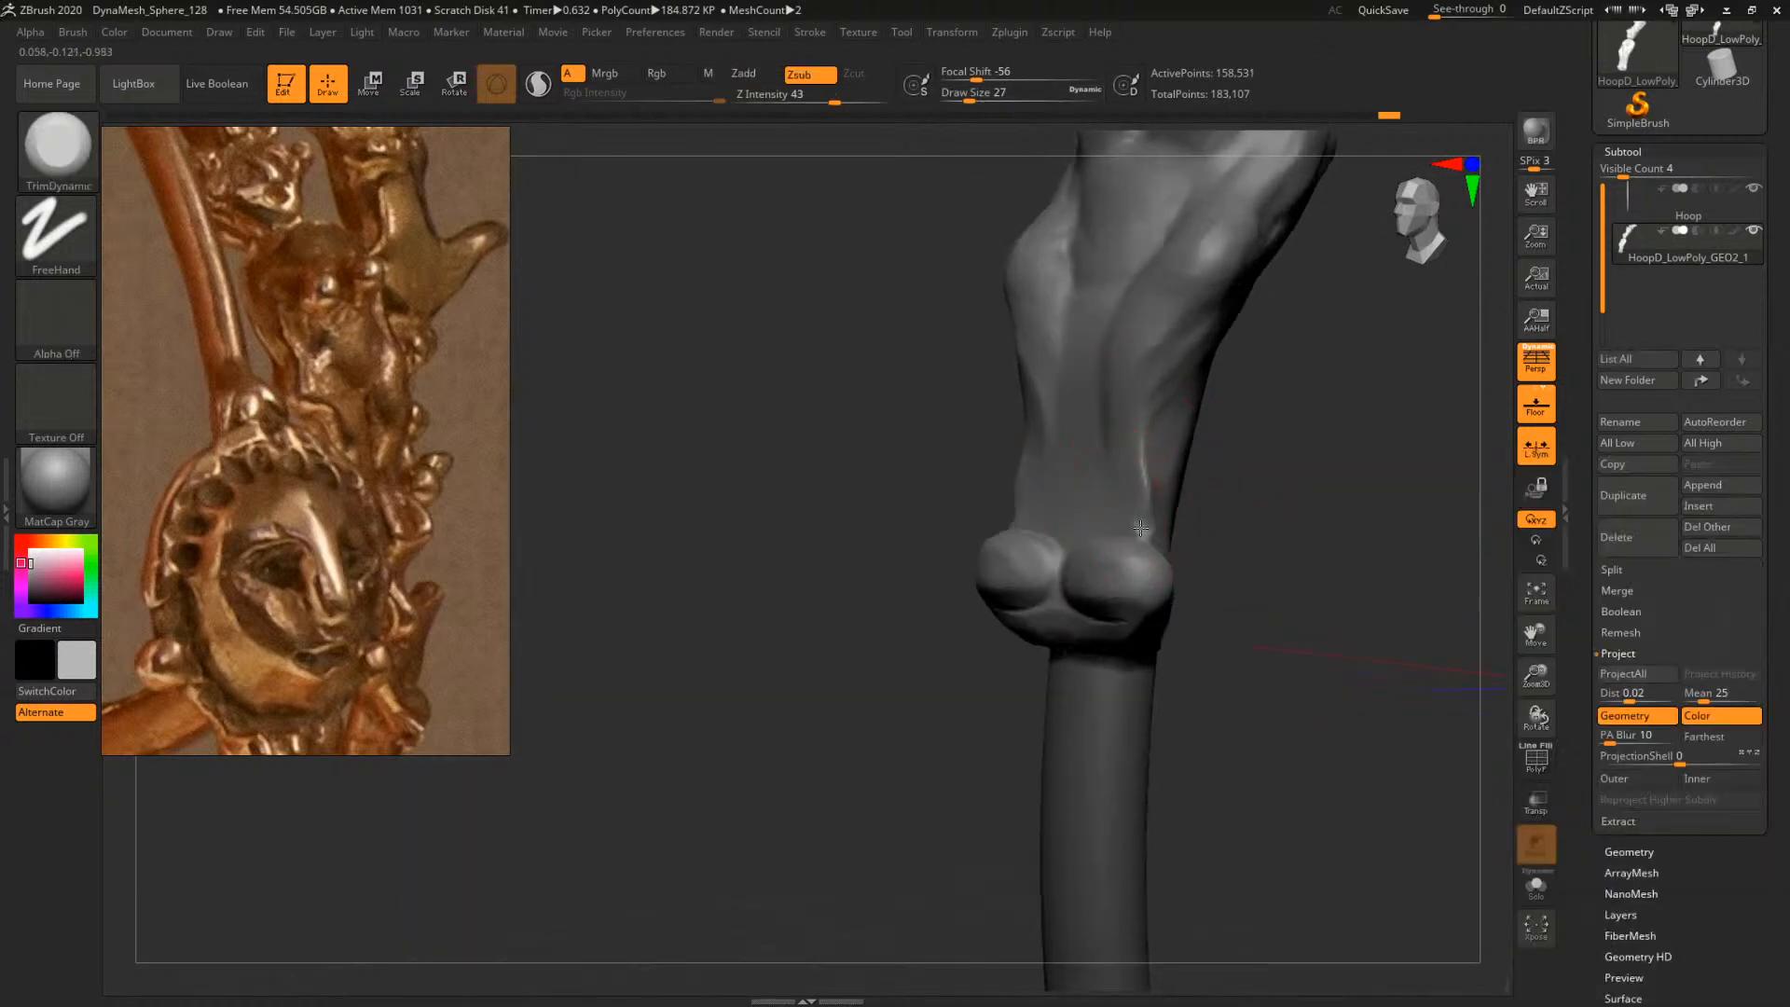
pyautogui.moveTo(1154, 536); pyautogui.dragTo(1160, 503)
pyautogui.moveTo(1245, 489)
pyautogui.mouseDown()
pyautogui.moveTo(1290, 484)
pyautogui.moveTo(1278, 460)
pyautogui.moveTo(1299, 416)
pyautogui.moveTo(1271, 418)
pyautogui.moveTo(1314, 428)
pyautogui.moveTo(1298, 518)
pyautogui.mouseUp()
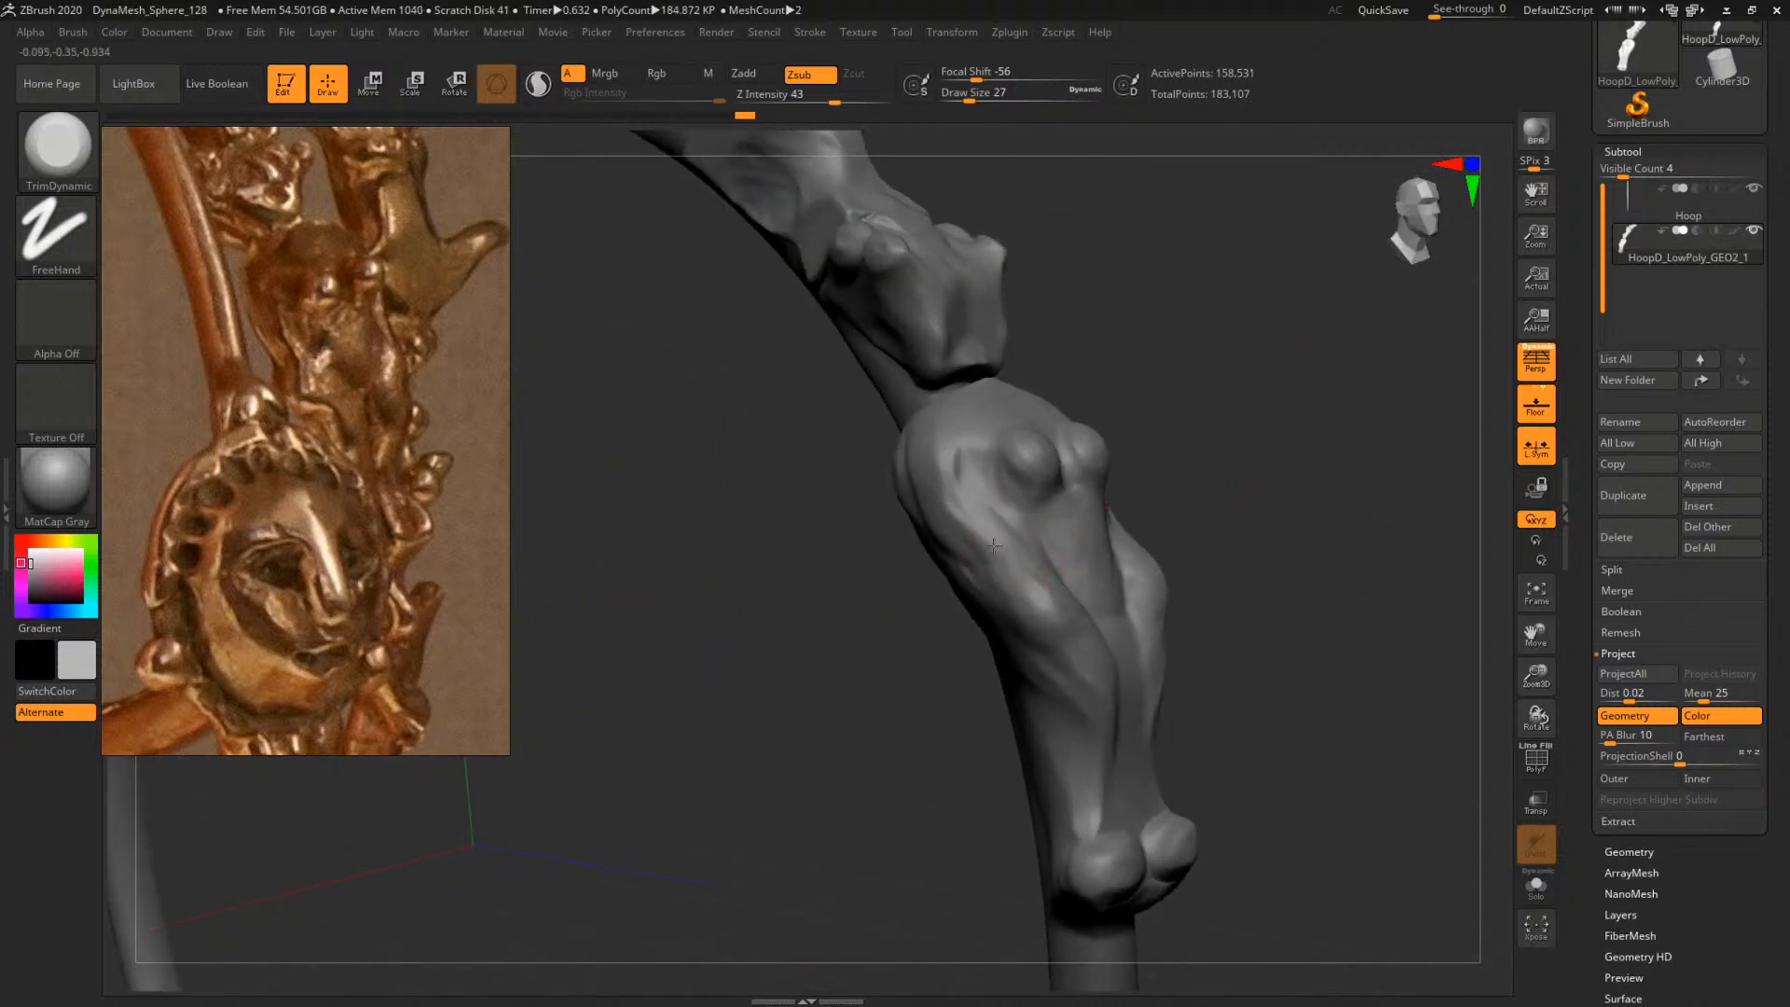
# Refine the planes of the figure's upper arm and waist with TrimDynamic, undoing an unwanted stroke
pyautogui.moveTo(994, 546); pyautogui.dragTo(988, 529)
pyautogui.moveTo(1303, 511)
pyautogui.mouseDown()
pyautogui.moveTo(1240, 512)
pyautogui.moveTo(1274, 551)
pyautogui.moveTo(1223, 585)
pyautogui.moveTo(1226, 546)
pyautogui.moveTo(1131, 491)
pyautogui.moveTo(1134, 457)
pyautogui.moveTo(1144, 553)
pyautogui.mouseUp()
pyautogui.hotkey('ctrl', 'z')
pyautogui.moveTo(1060, 596); pyautogui.dragTo(1073, 691)
pyautogui.moveTo(1198, 627); pyautogui.dragTo(1035, 753)
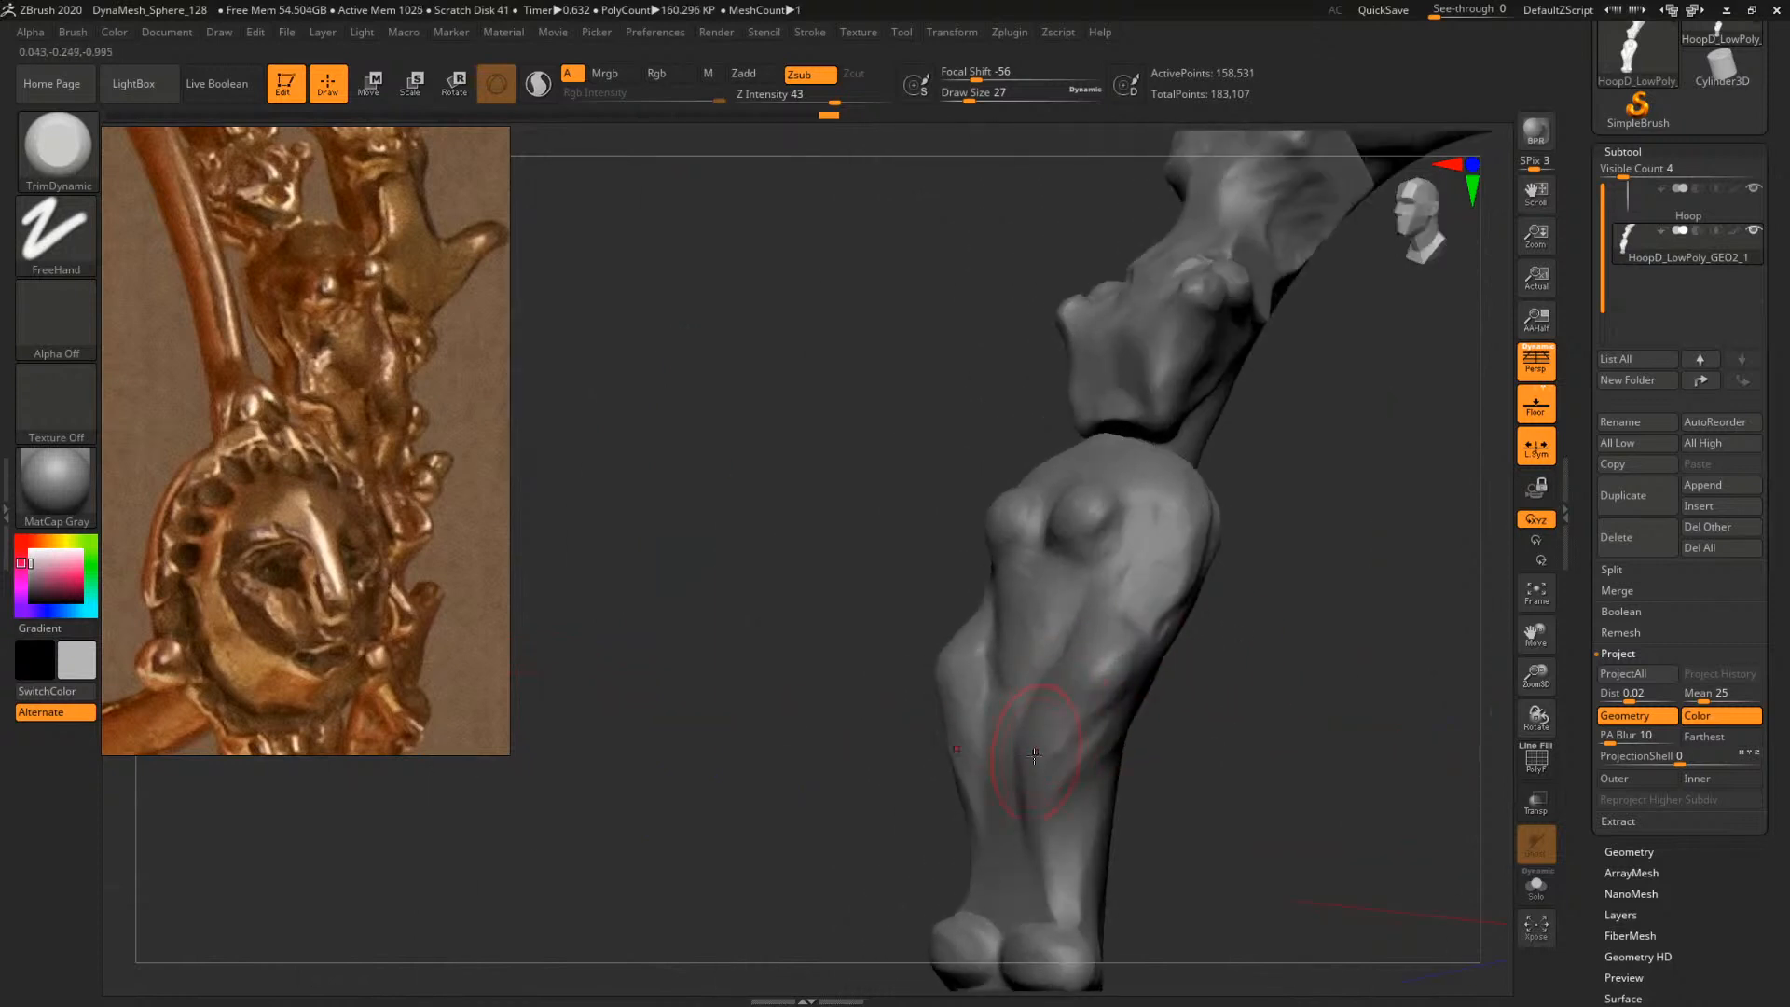
# Trim the forearm and thigh planes of the lowest figure with TrimDynamic and check its front
pyautogui.moveTo(1114, 682); pyautogui.dragTo(1136, 692)
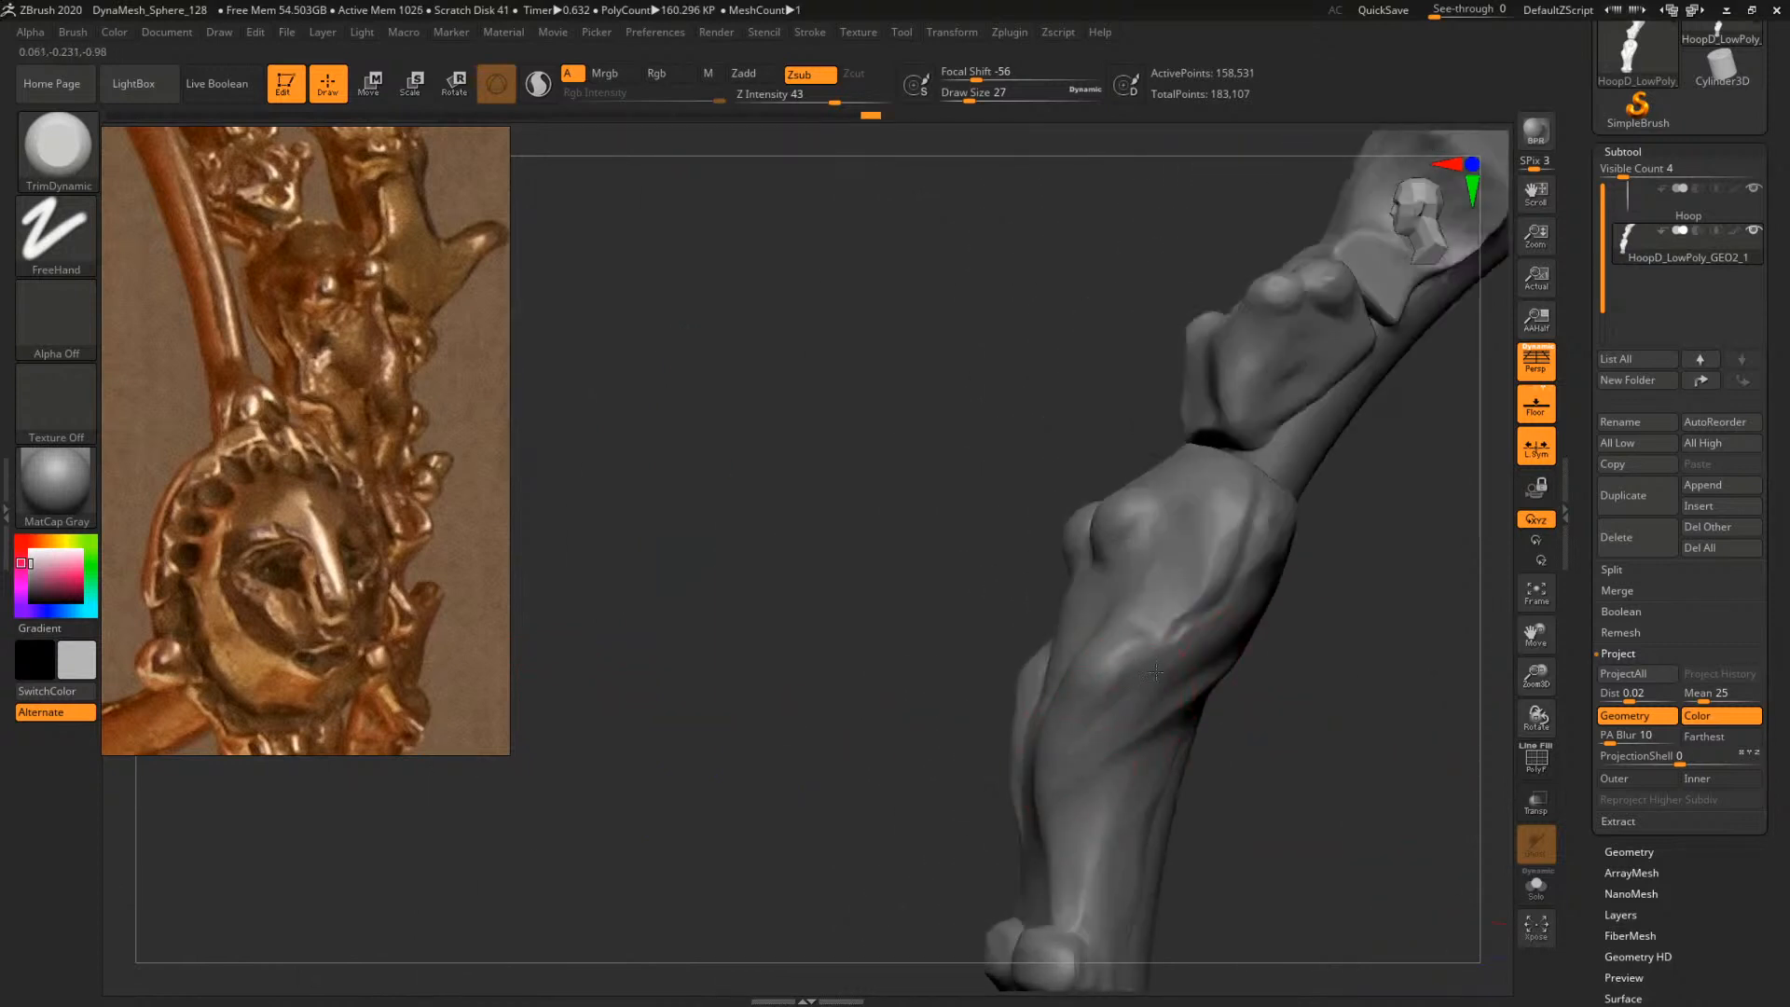
pyautogui.moveTo(1276, 708)
pyautogui.keyDown('shift'); pyautogui.mouseDown()
pyautogui.moveTo(1443, 683)
pyautogui.moveTo(1256, 559)
pyautogui.moveTo(1185, 535)
pyautogui.moveTo(1350, 694)
pyautogui.mouseUp(); pyautogui.keyUp('shift')
pyautogui.moveTo(1285, 639); pyautogui.dragTo(1110, 558)
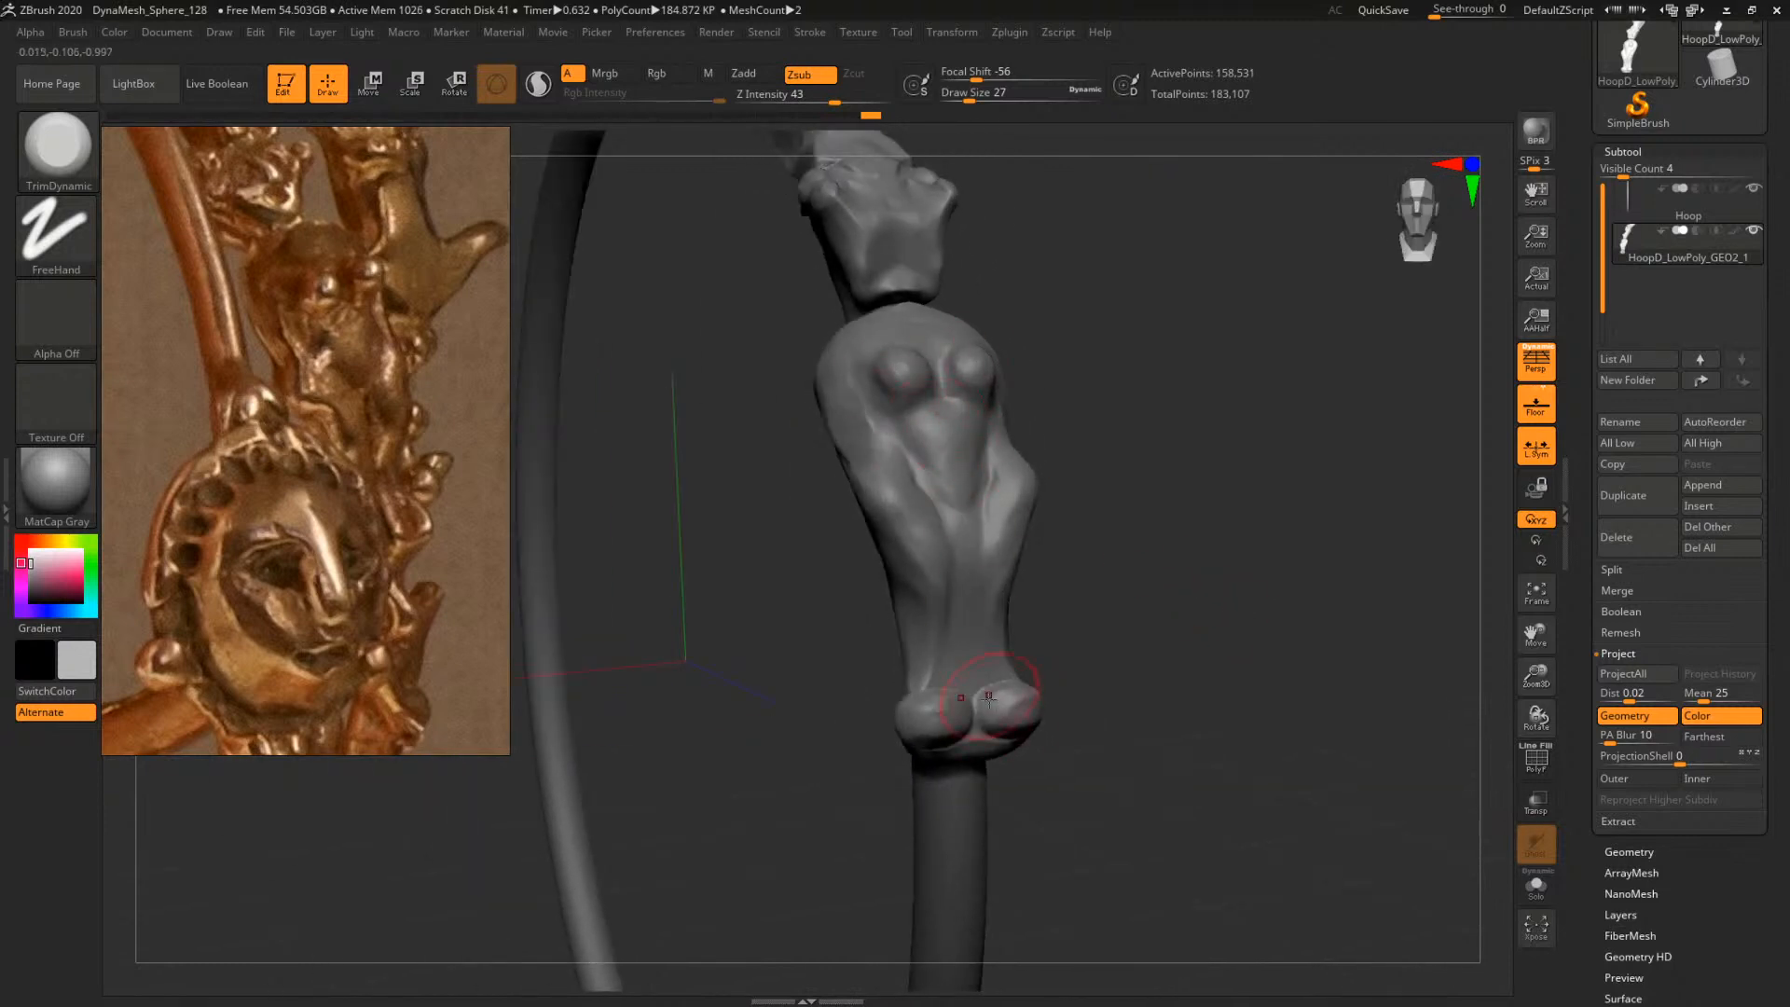
pyautogui.moveTo(1165, 631); pyautogui.dragTo(1130, 640)
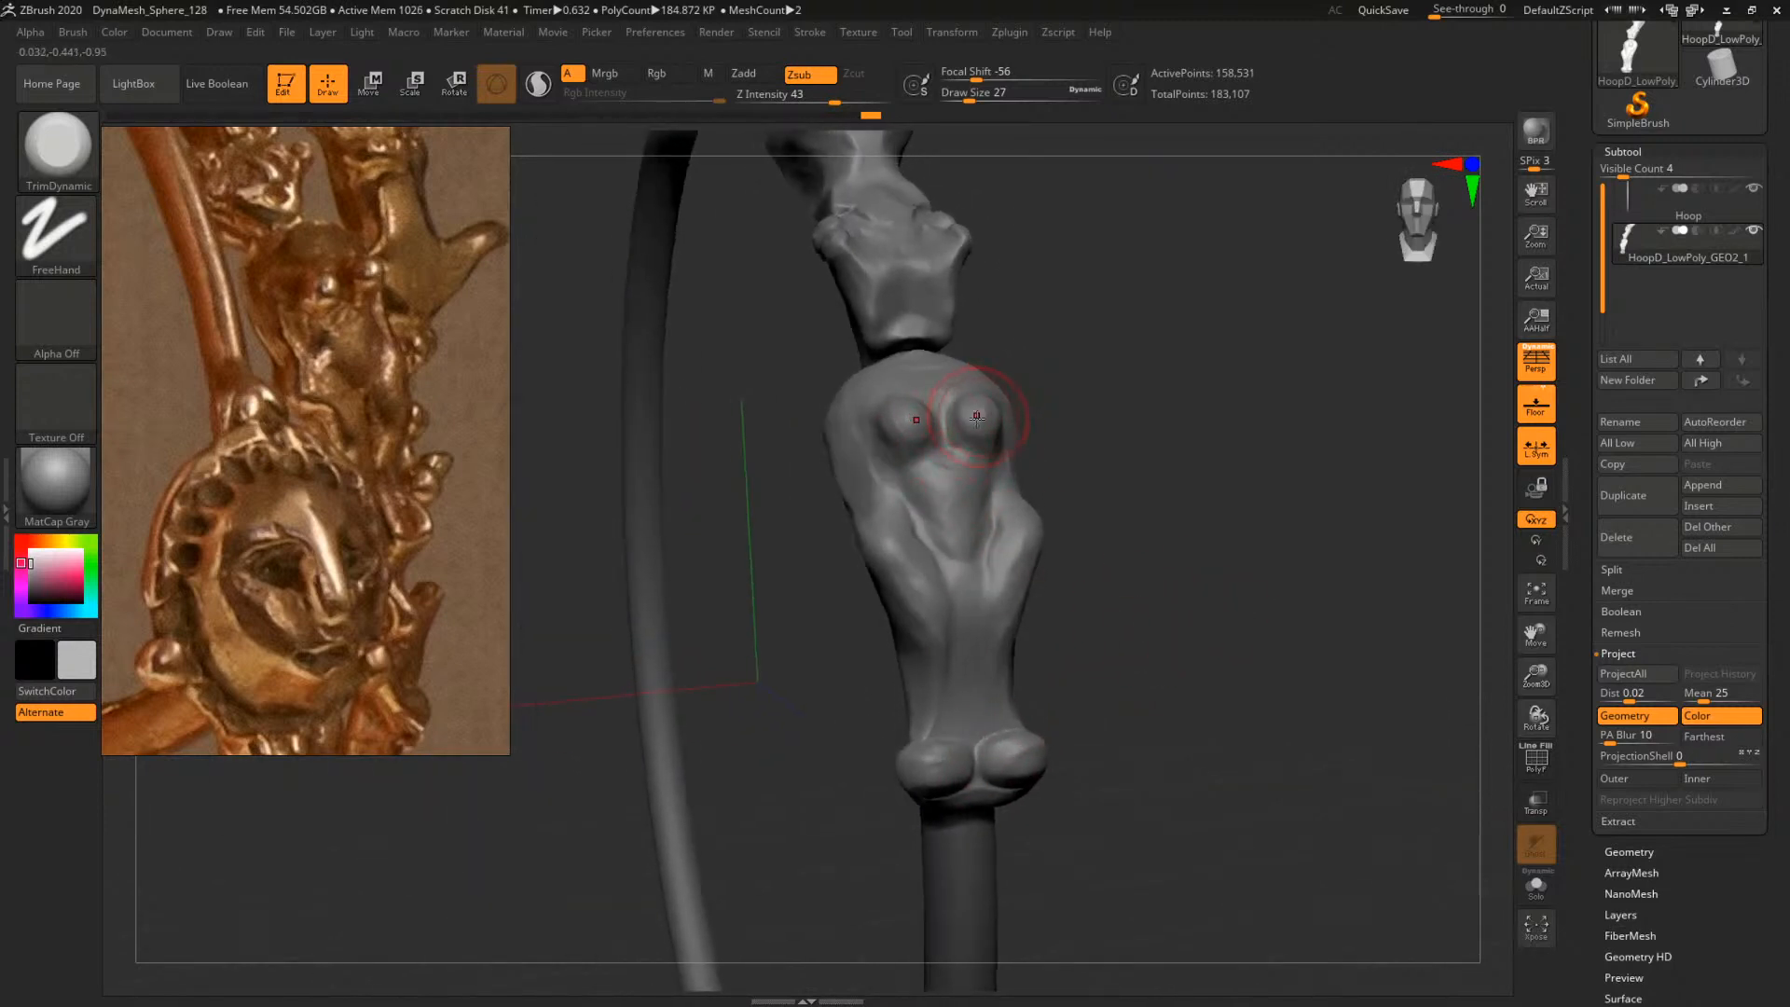
# Try sculpting small details on the figure's lower belly with ClayBuildup at draw size 9, undoing the strokes
pyautogui.moveTo(1076, 388); pyautogui.dragTo(1063, 384)
pyautogui.press('b')
pyautogui.press('c')
pyautogui.press('b')
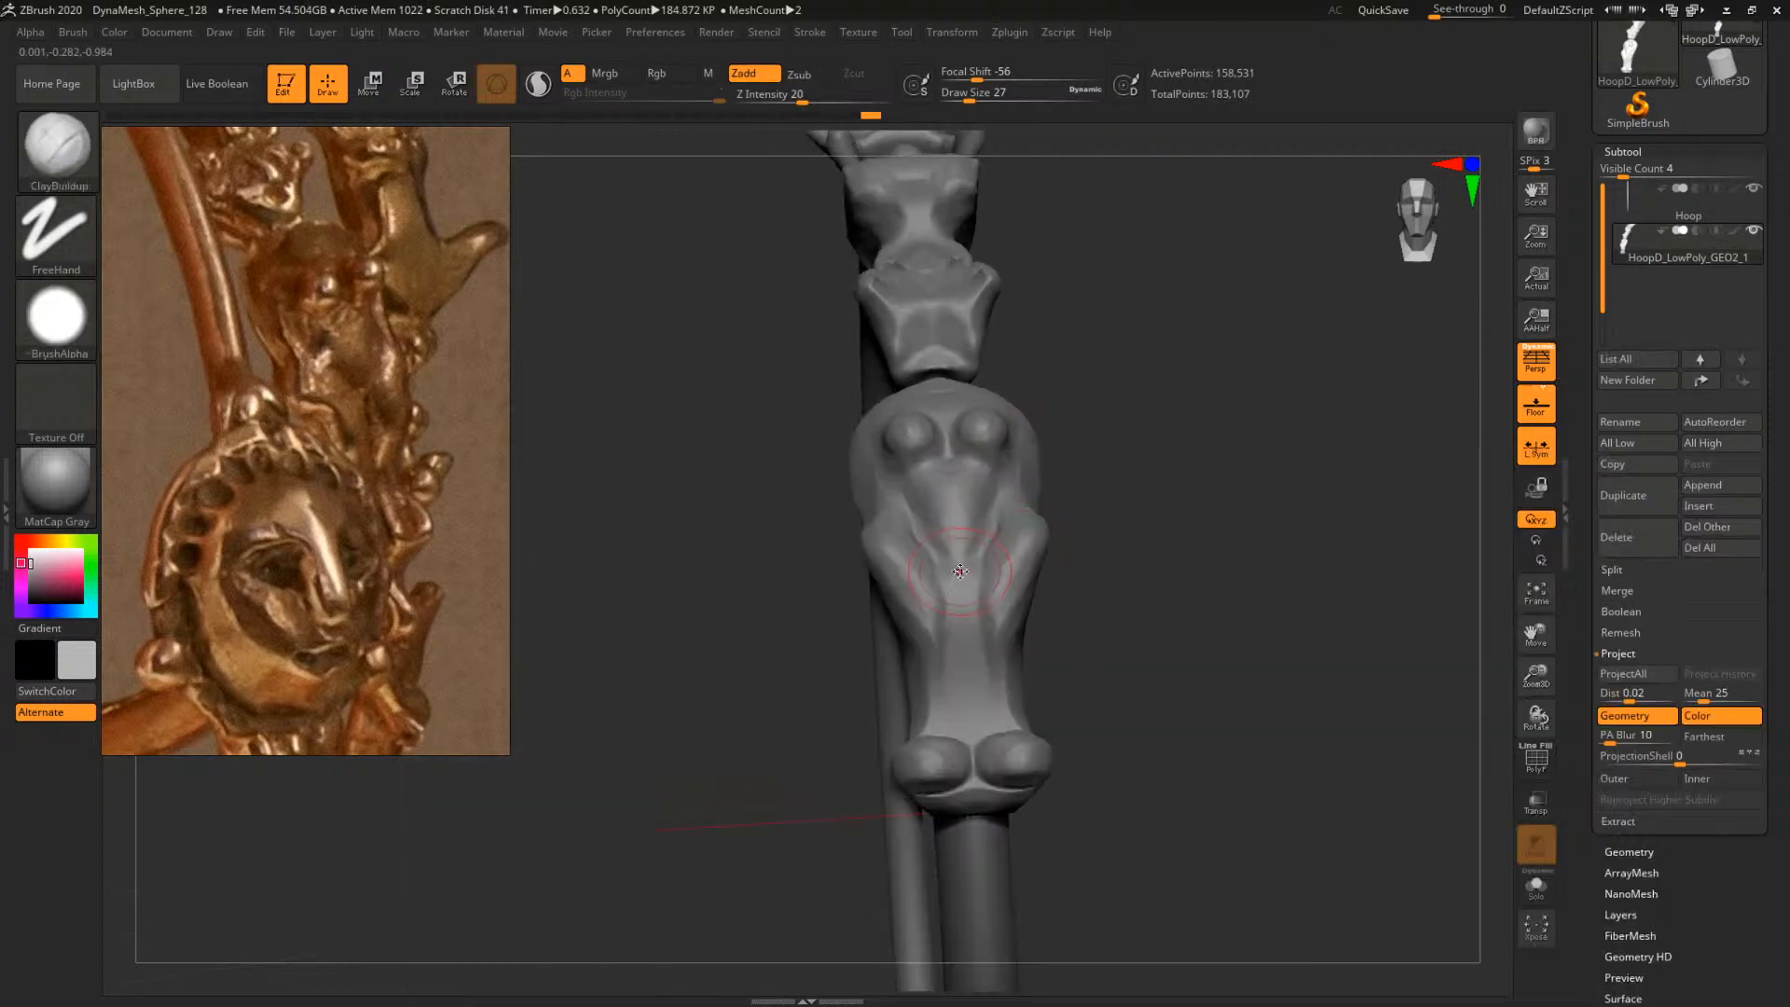
pyautogui.press('s')
pyautogui.moveTo(971, 571); pyautogui.dragTo(960, 572)
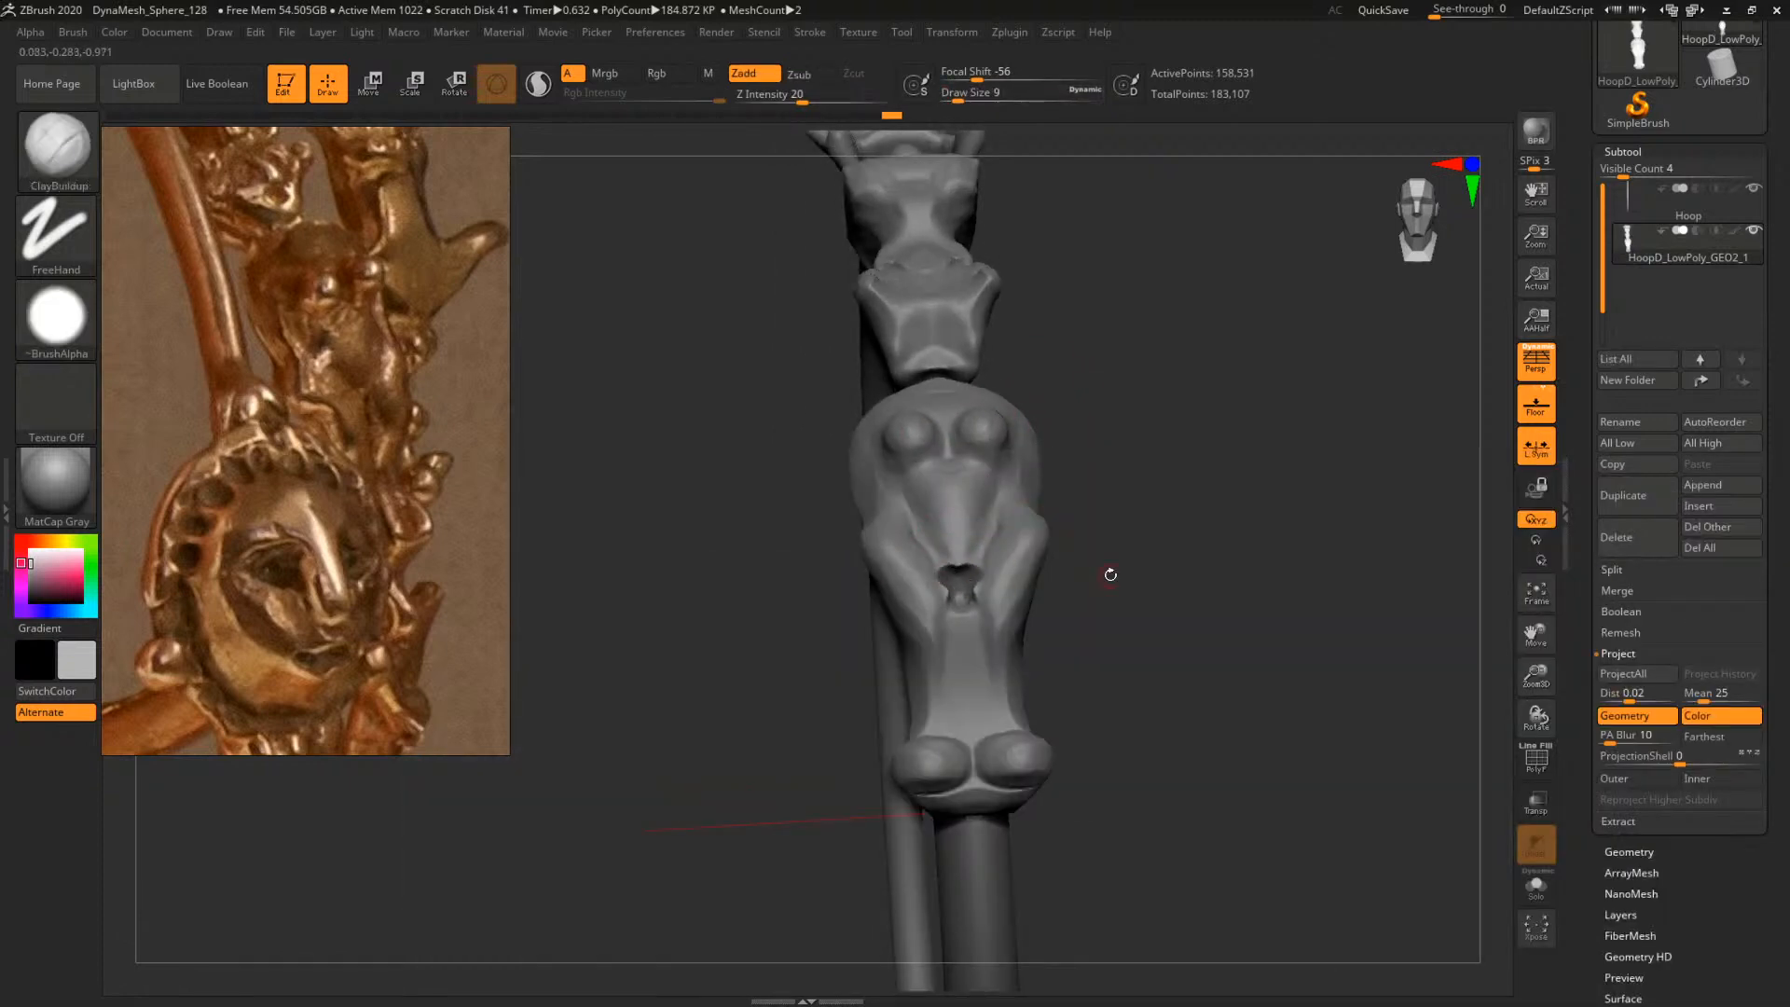
pyautogui.moveTo(1110, 575); pyautogui.dragTo(1064, 610)
pyautogui.moveTo(1245, 582); pyautogui.dragTo(1015, 651)
pyautogui.hotkey('ctrl', 'z')
pyautogui.hotkey('ctrl', 'z')
pyautogui.hotkey('ctrl', 'z')
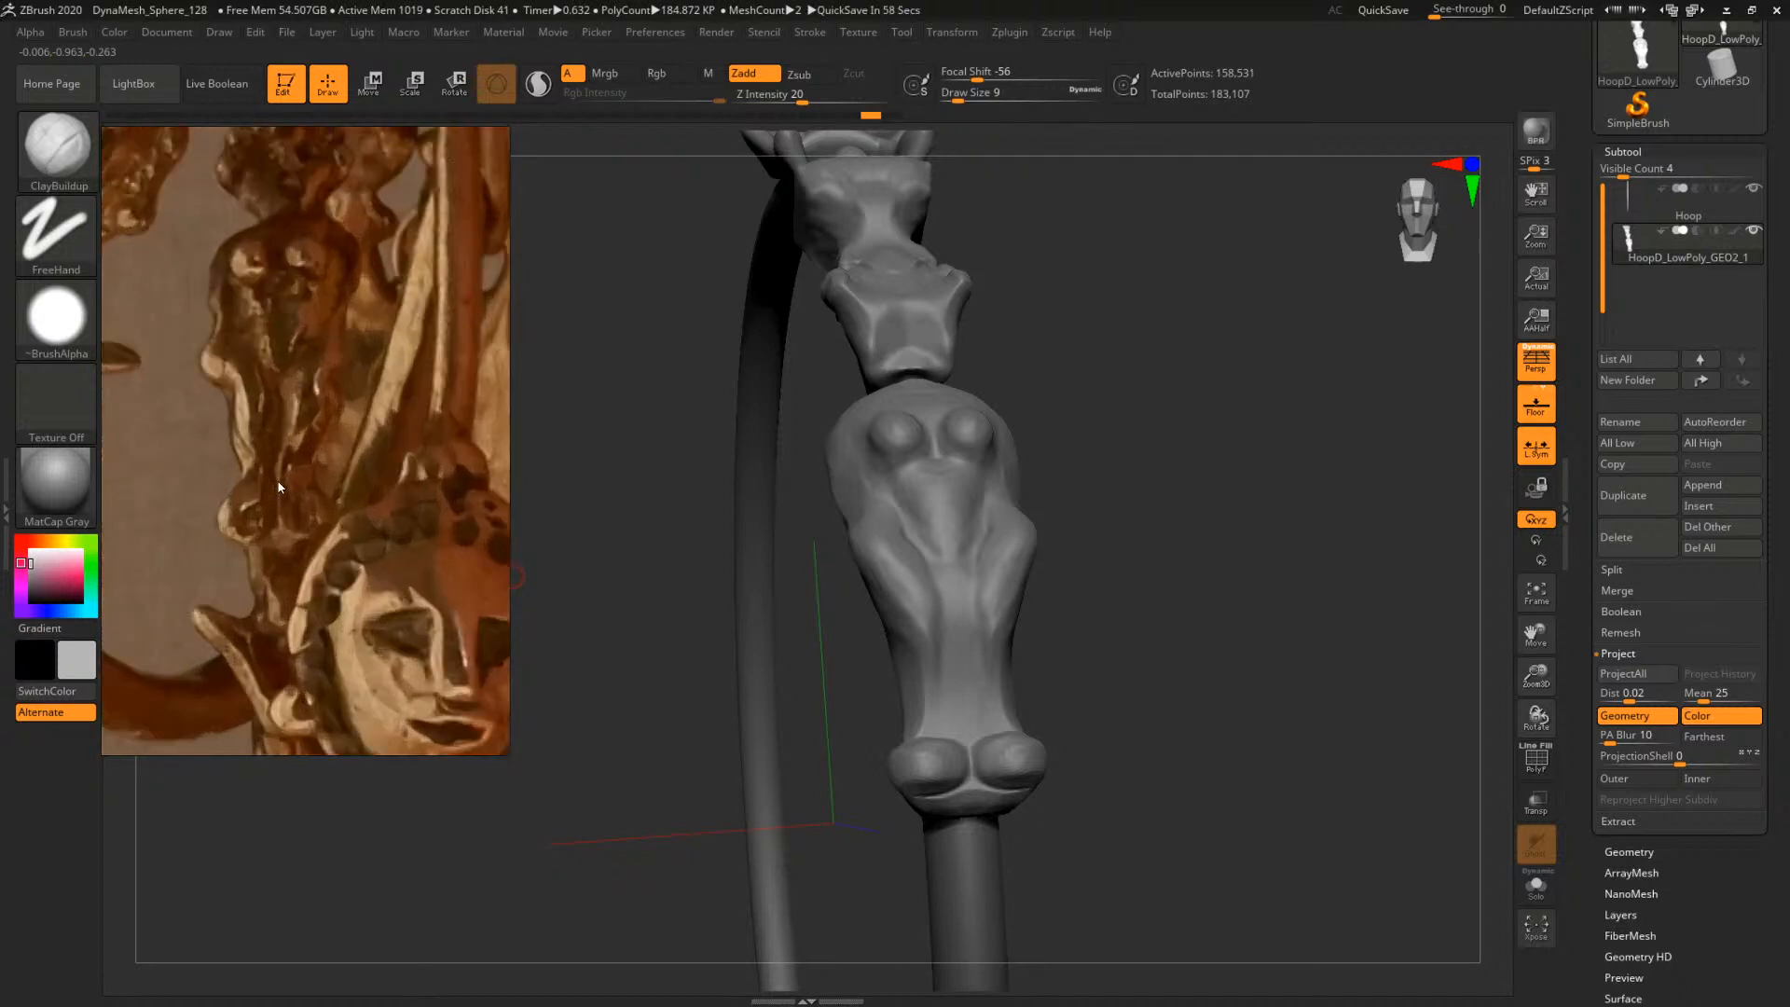
# Apply BasicMaterial to the model and pan the reference photo to show the horned ornament below the lowest figure
pyautogui.moveTo(1288, 616)
pyautogui.mouseDown()
pyautogui.moveTo(1262, 680)
pyautogui.moveTo(1255, 540)
pyautogui.moveTo(1239, 503)
pyautogui.moveTo(1202, 493)
pyautogui.moveTo(1204, 569)
pyautogui.mouseUp()
pyautogui.press('v')
pyautogui.press('c')
pyautogui.press('v')
pyautogui.click(77, 476)
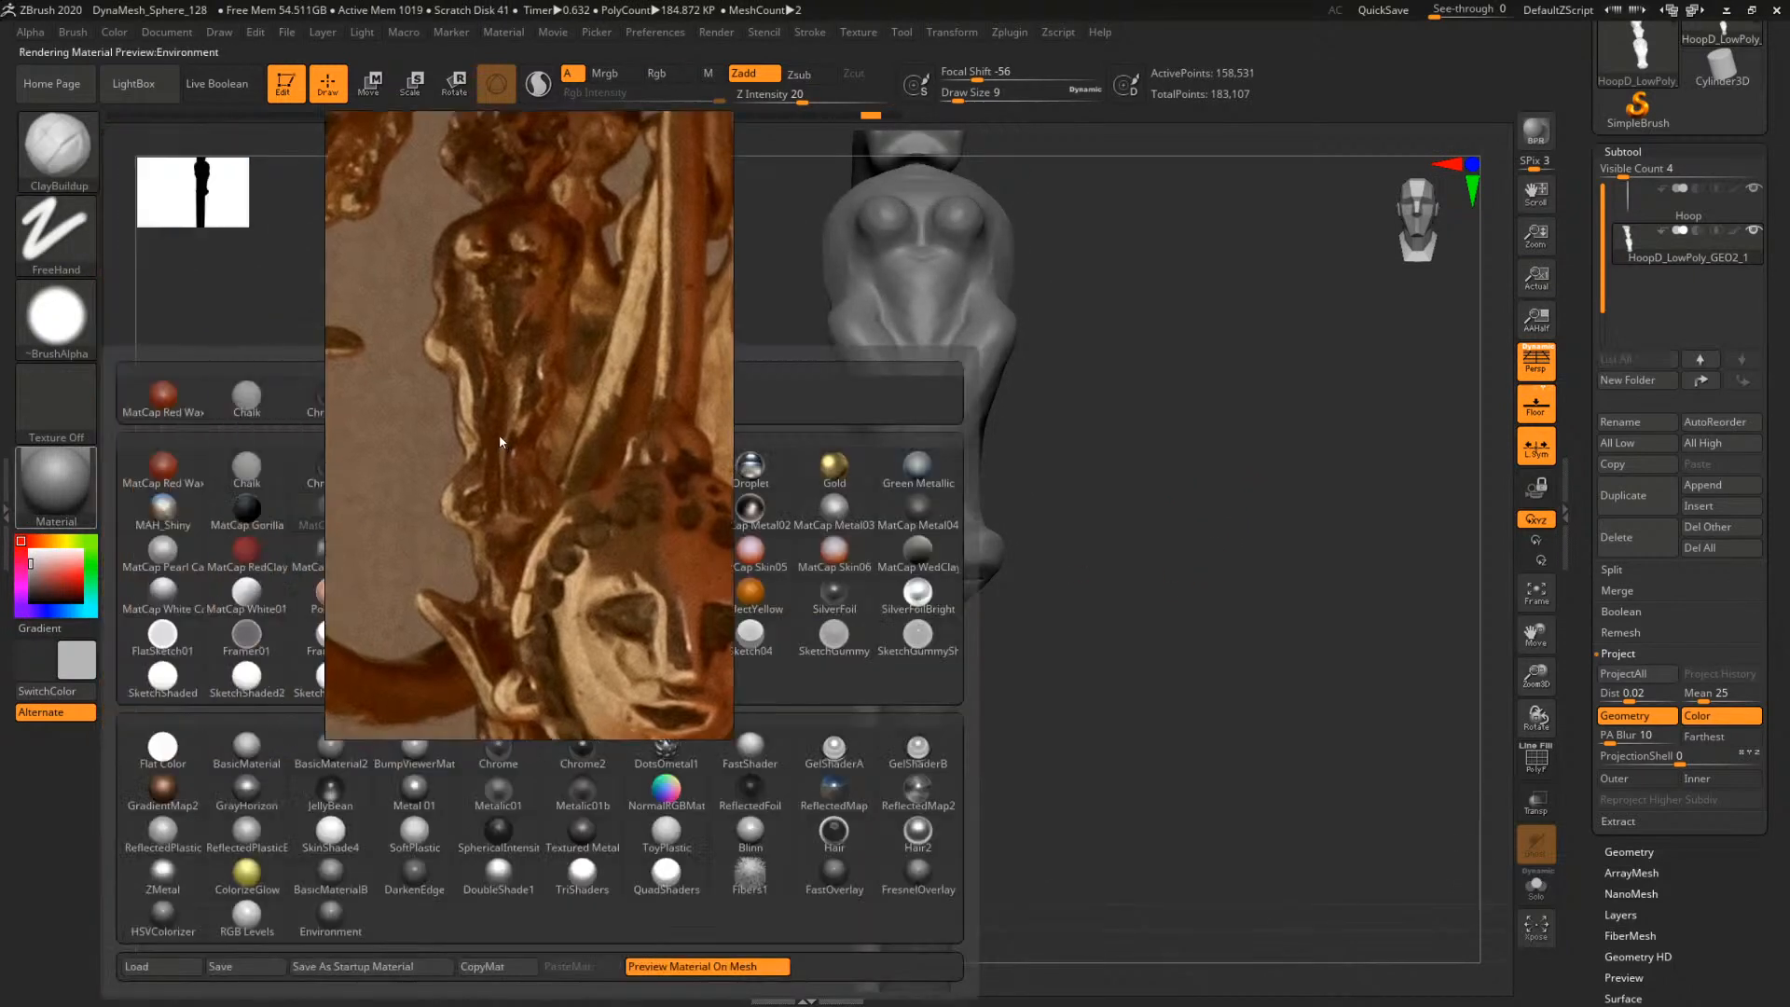
pyautogui.click(248, 757)
pyautogui.moveTo(695, 367); pyautogui.dragTo(341, 475)
pyautogui.moveTo(1314, 484); pyautogui.dragTo(1200, 631)
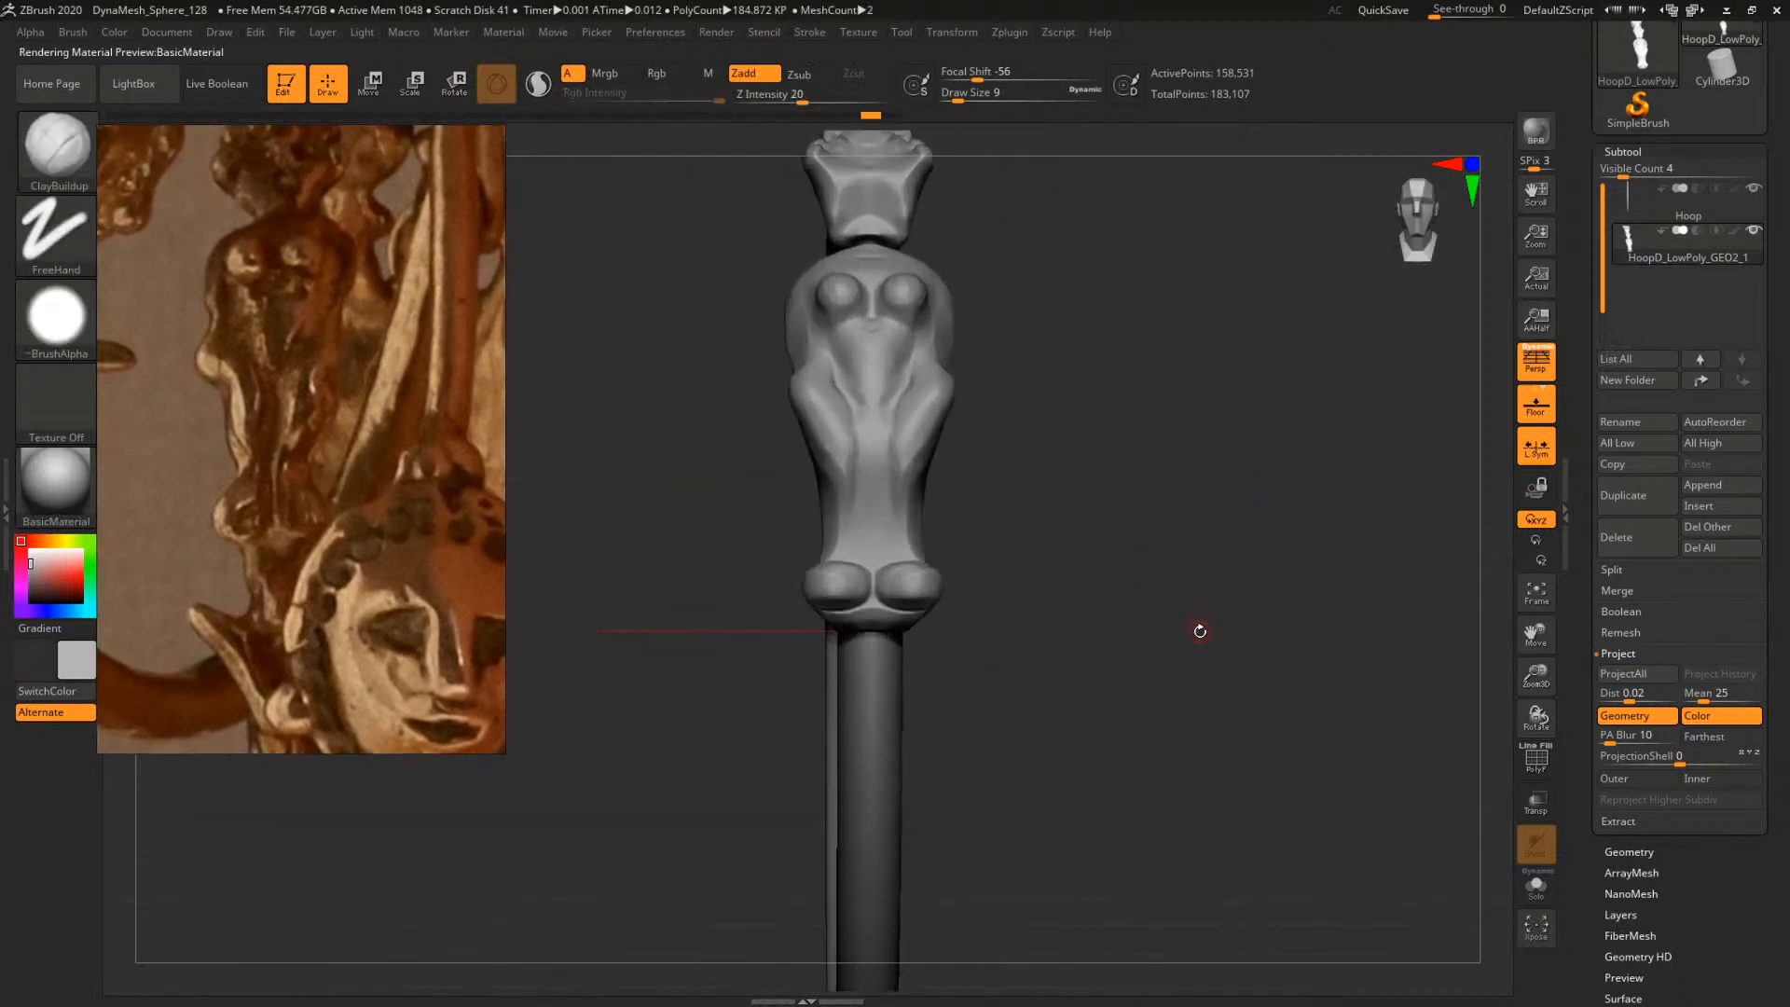
pyautogui.moveTo(178, 585); pyautogui.dragTo(184, 478, button='middle')
pyautogui.moveTo(1048, 593); pyautogui.dragTo(1049, 601)
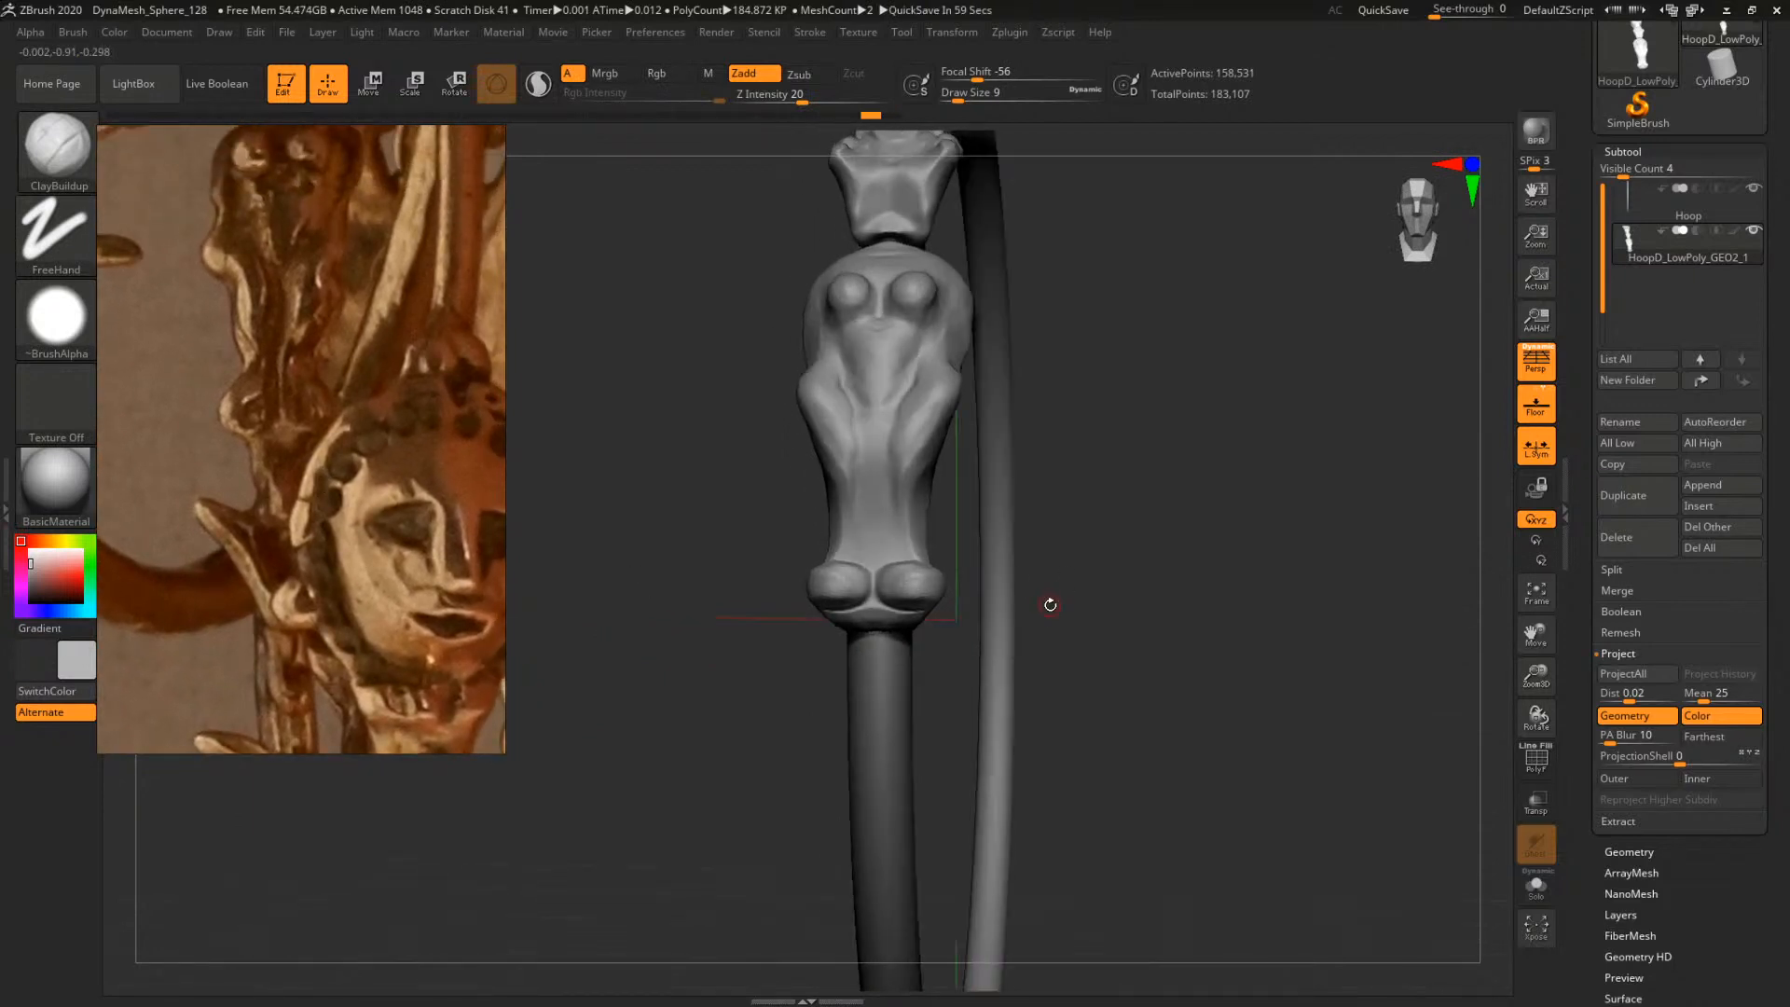
# Insert a PolySphere at the feet of the lowest figure with the IMM Primitives brush
pyautogui.press('b')
pyautogui.press('m')
pyautogui.press('v')
pyautogui.press('b')
pyautogui.press('i')
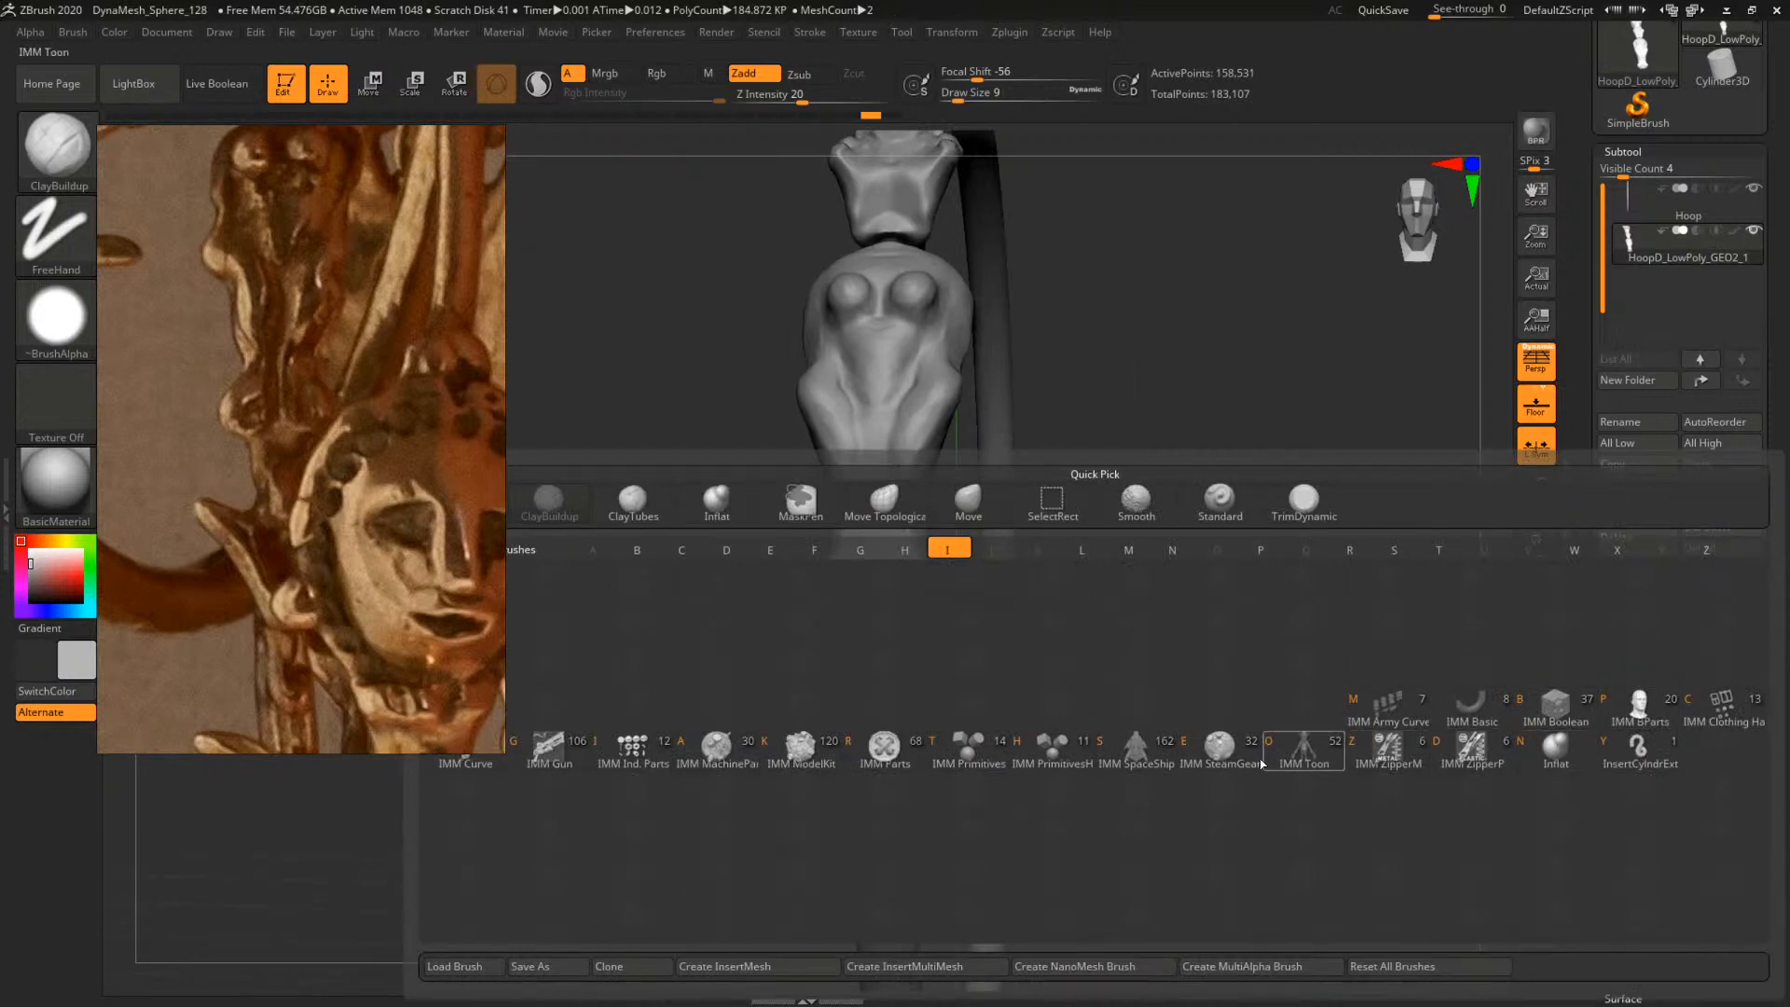
pyautogui.click(993, 748)
pyautogui.moveTo(408, 317); pyautogui.dragTo(397, 416)
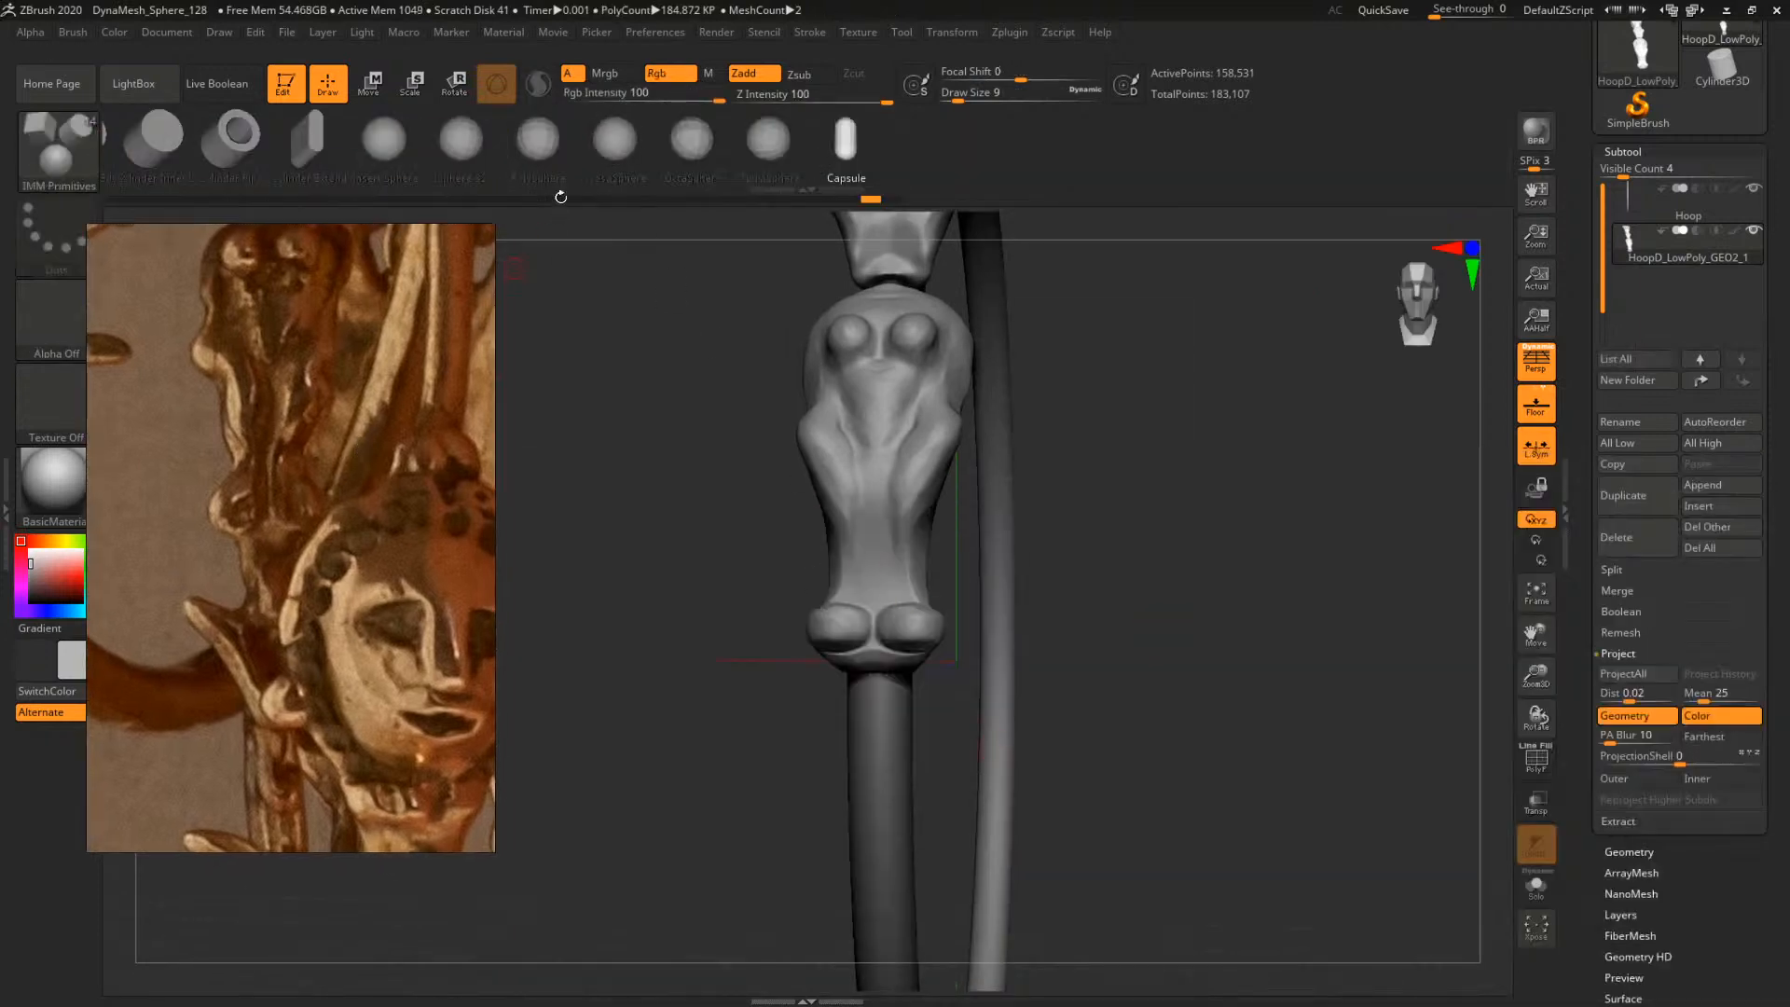
pyautogui.click(538, 149)
pyautogui.moveTo(878, 643); pyautogui.dragTo(918, 664)
pyautogui.moveTo(1138, 668); pyautogui.dragTo(1059, 613)
# Move the inserted sphere down onto the hoop just below the figure's feet with the Transpose line
pyautogui.press('w')
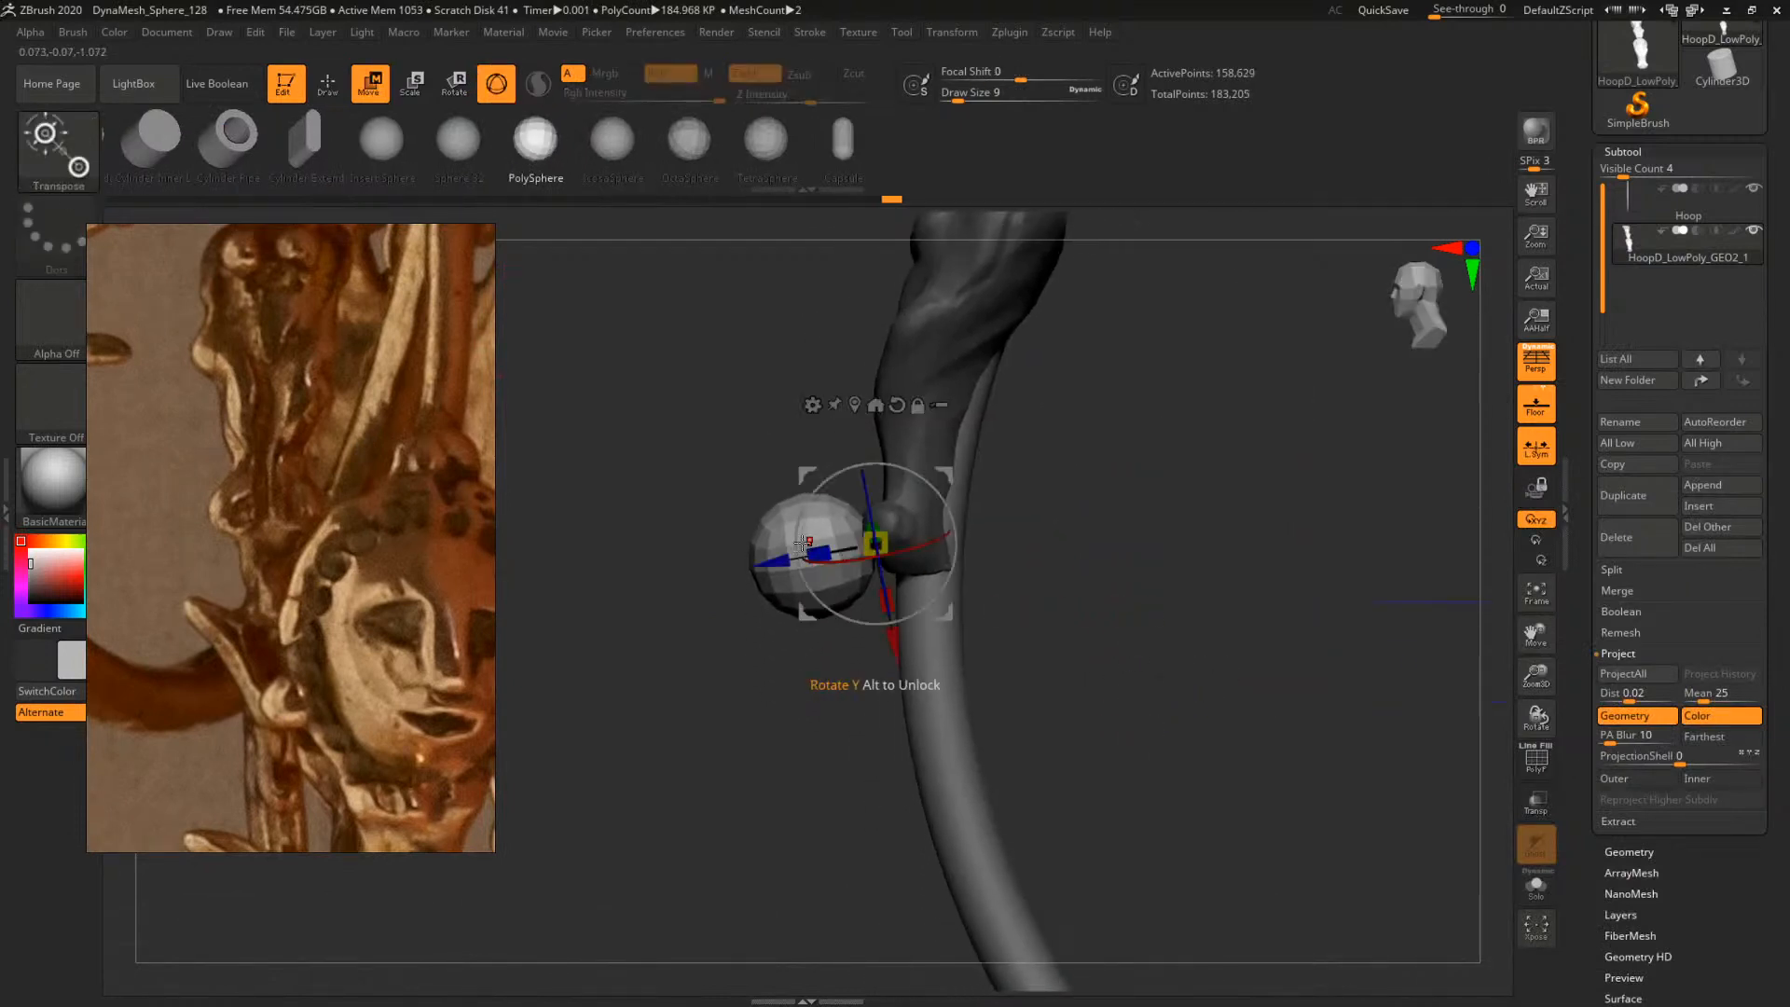
pyautogui.click(494, 84)
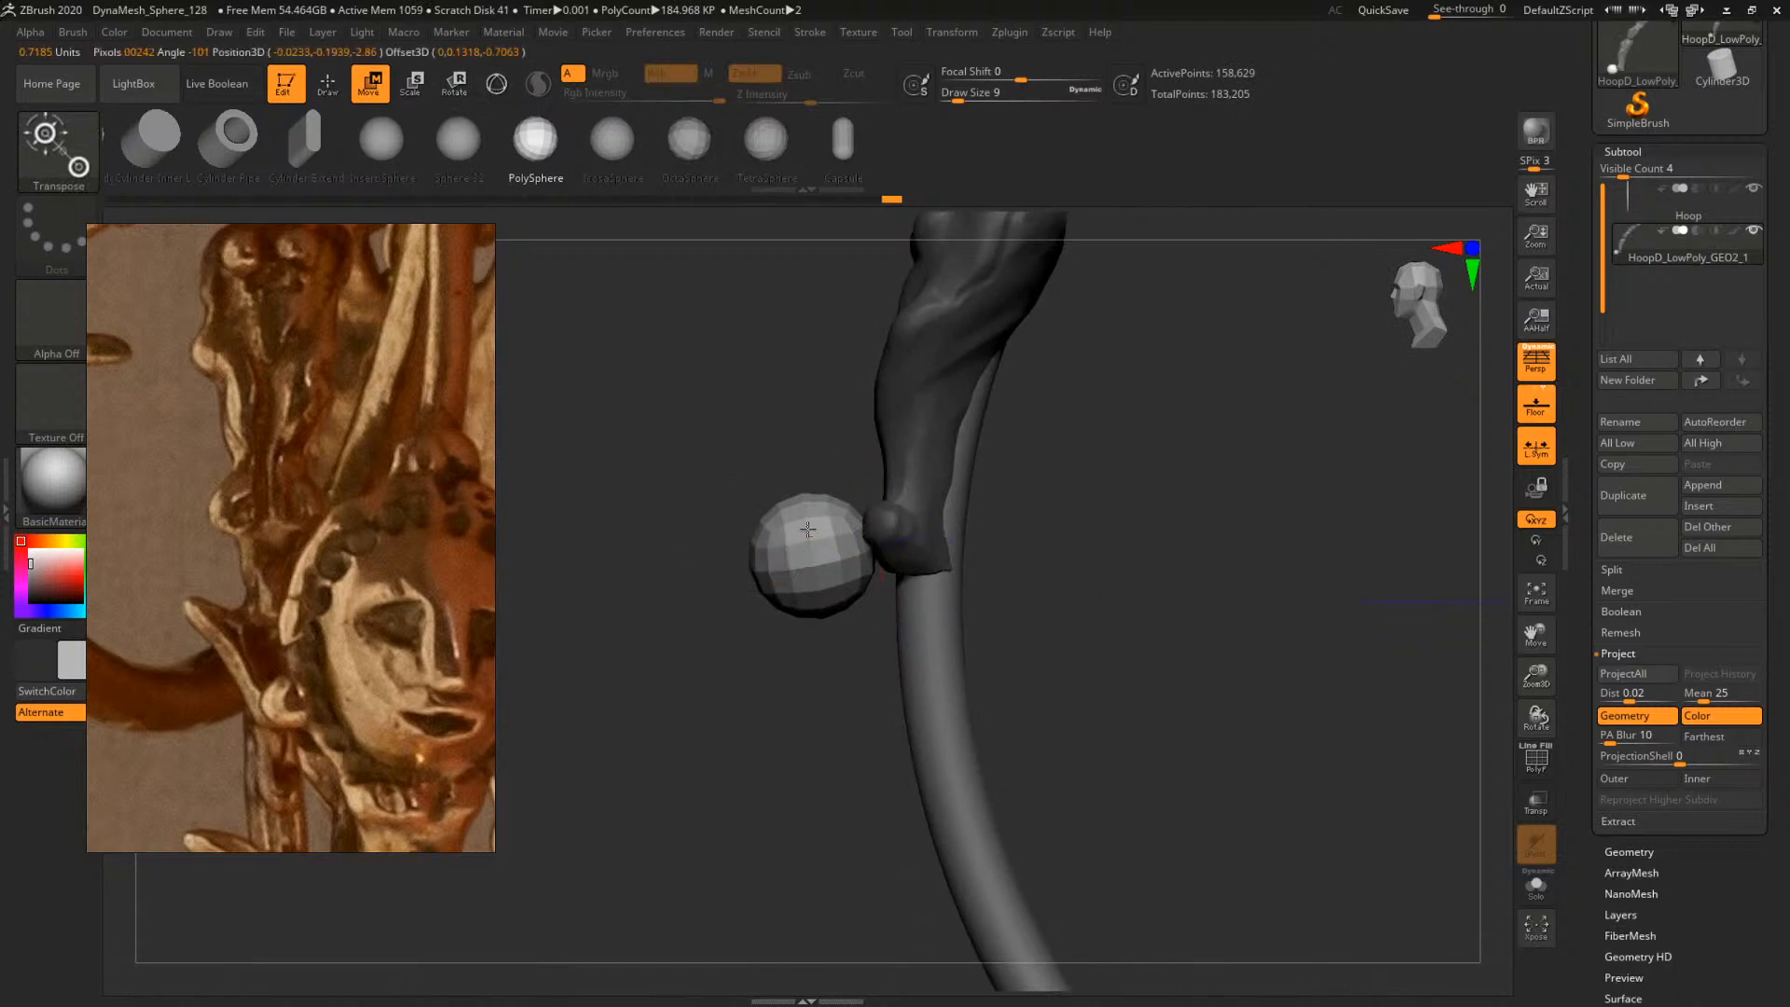
pyautogui.moveTo(810, 543); pyautogui.dragTo(823, 699)
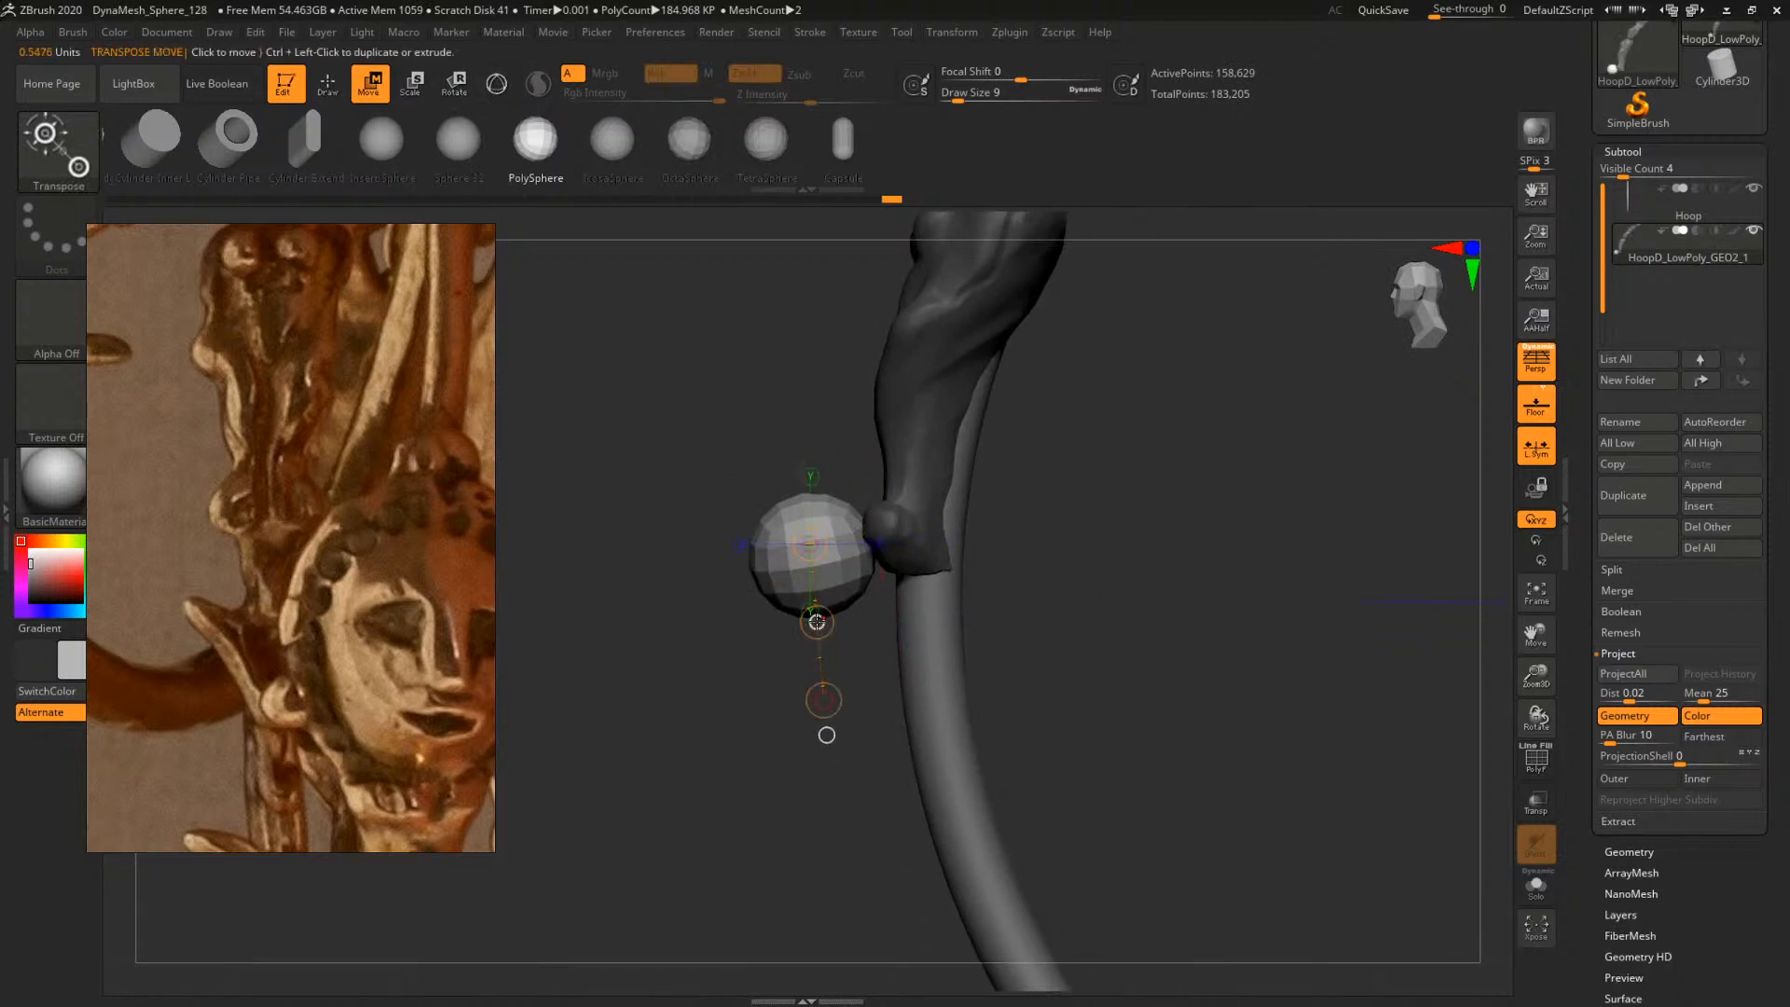
pyautogui.moveTo(817, 622); pyautogui.dragTo(919, 765)
pyautogui.moveTo(1068, 670); pyautogui.dragTo(890, 688)
pyautogui.press('f')
pyautogui.moveTo(1140, 639); pyautogui.dragTo(1194, 644)
pyautogui.moveTo(1234, 727)
pyautogui.keyDown('shift'); pyautogui.mouseDown()
pyautogui.moveTo(1256, 697)
pyautogui.moveTo(1191, 676)
pyautogui.moveTo(1243, 699)
pyautogui.moveTo(1229, 691)
pyautogui.mouseUp(); pyautogui.keyUp('shift')
# Make the sphere symmetrical across the hoop with Mirror And Weld
pyautogui.press('b')
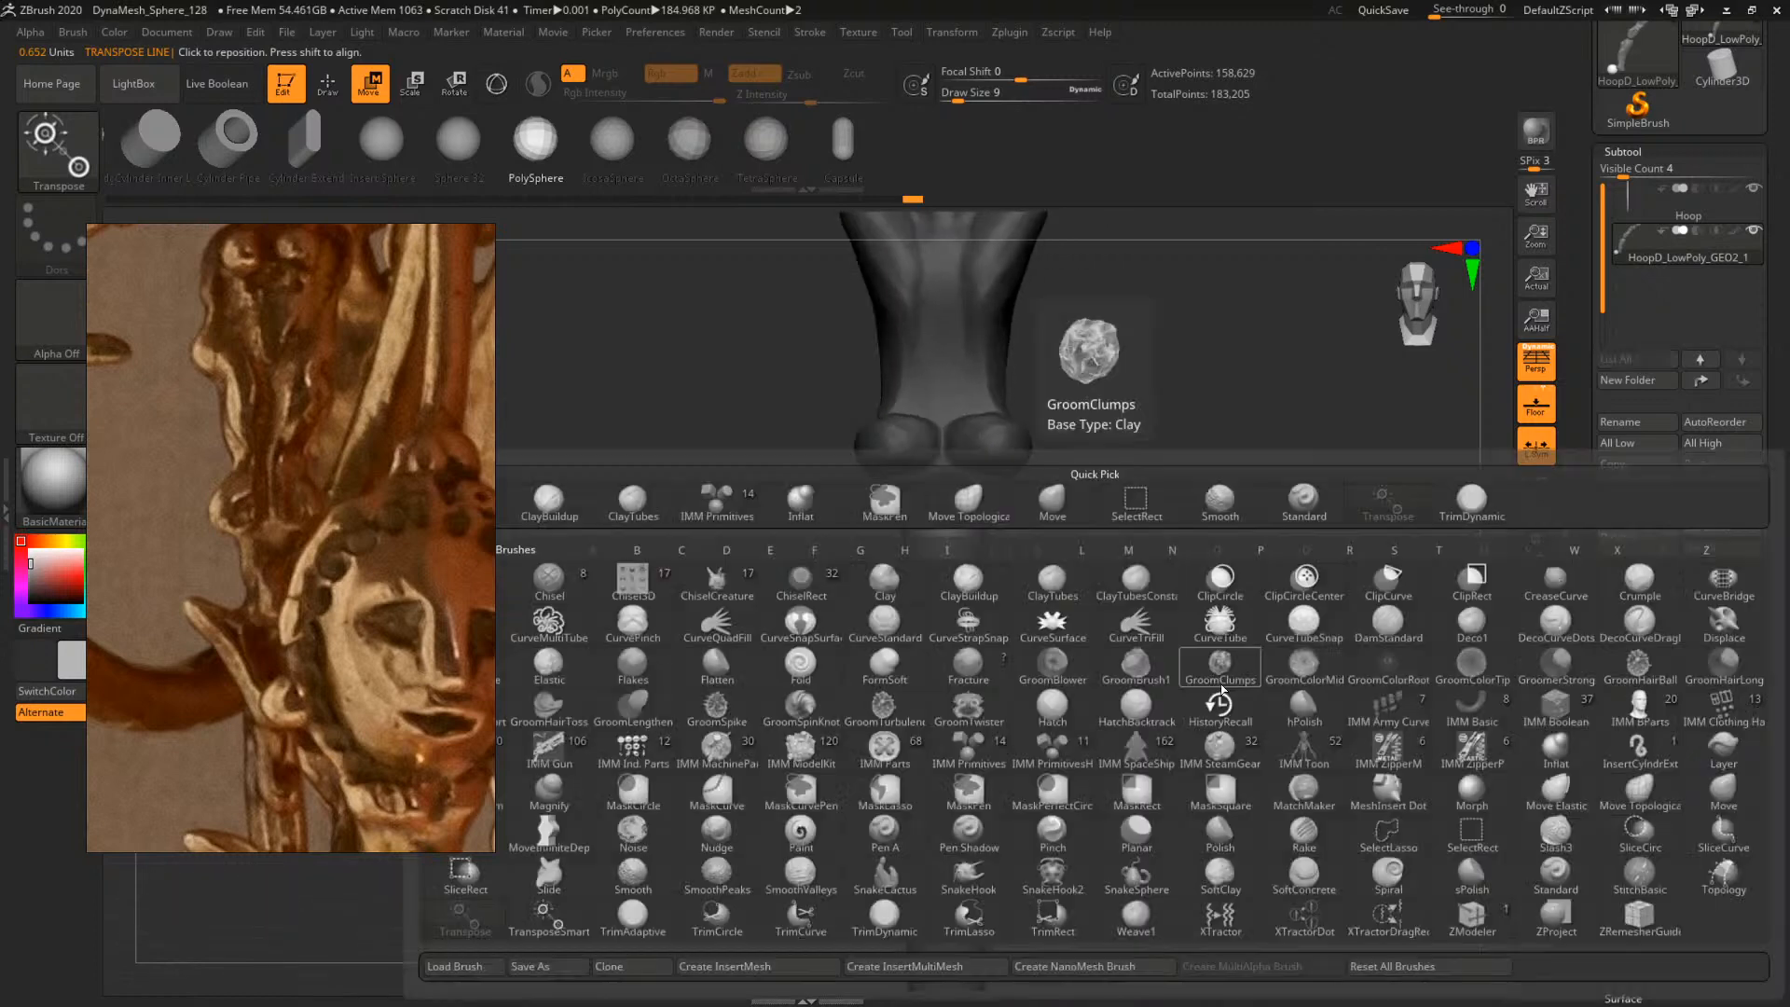
pyautogui.press('m')
pyautogui.press('v')
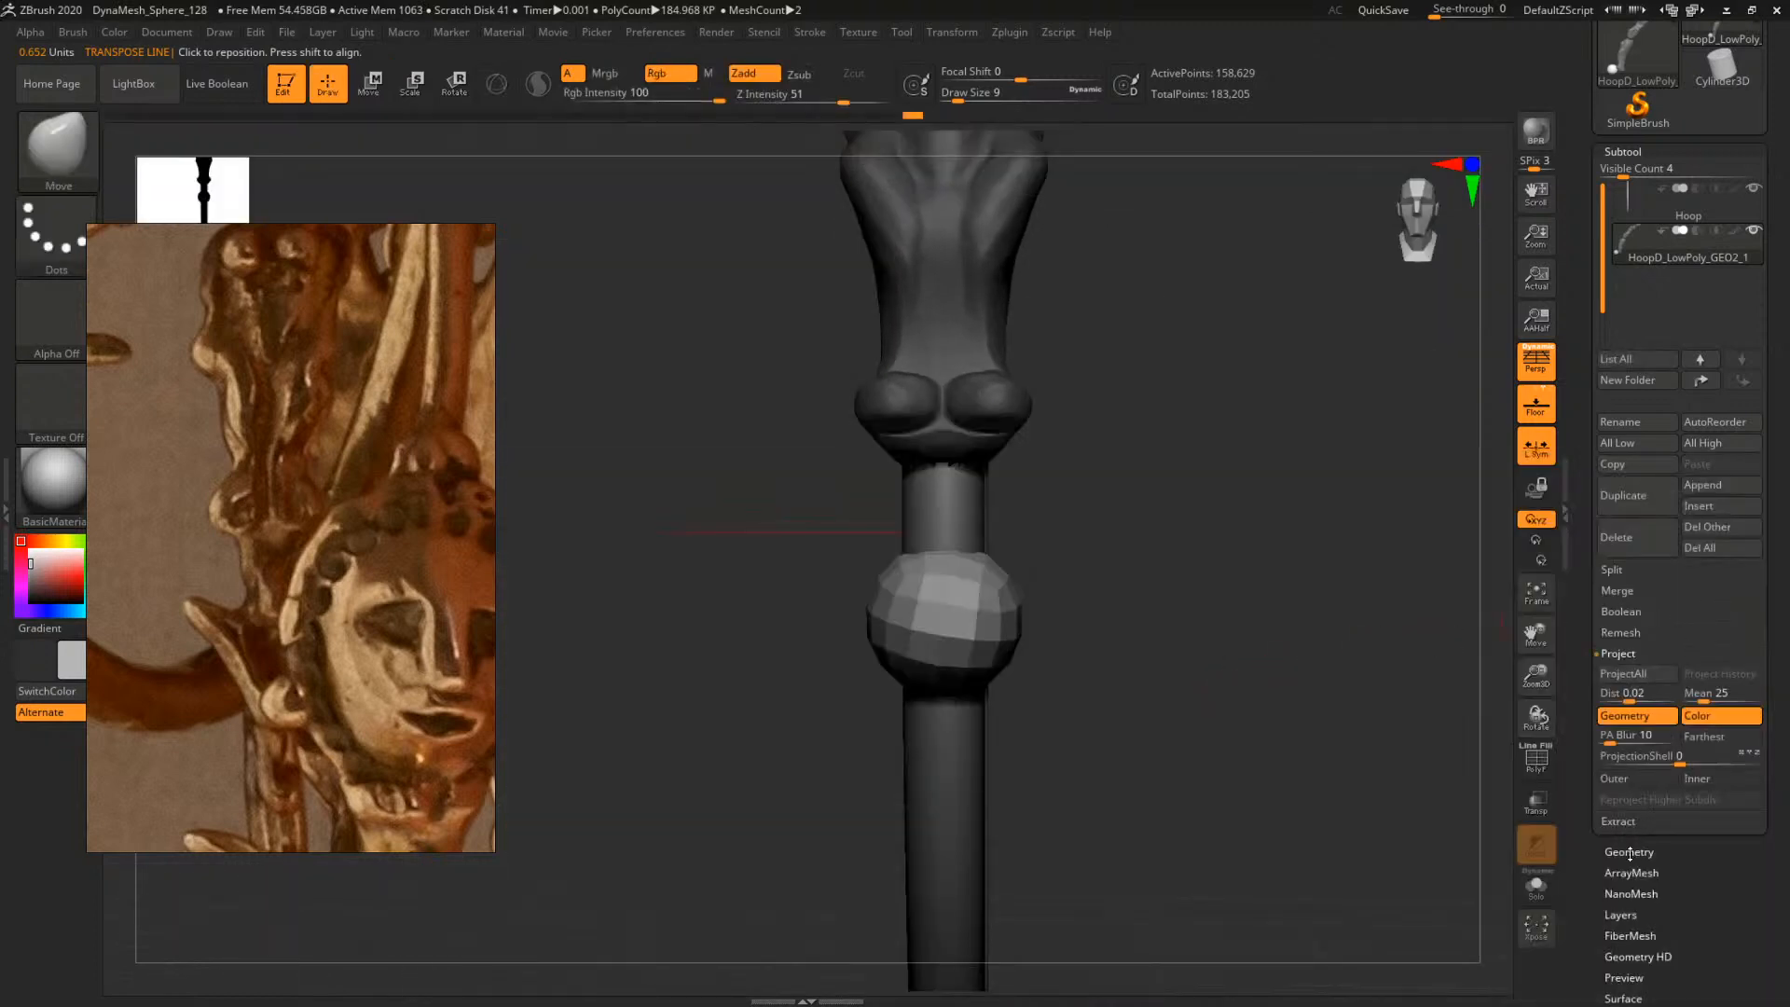
pyautogui.click(1629, 852)
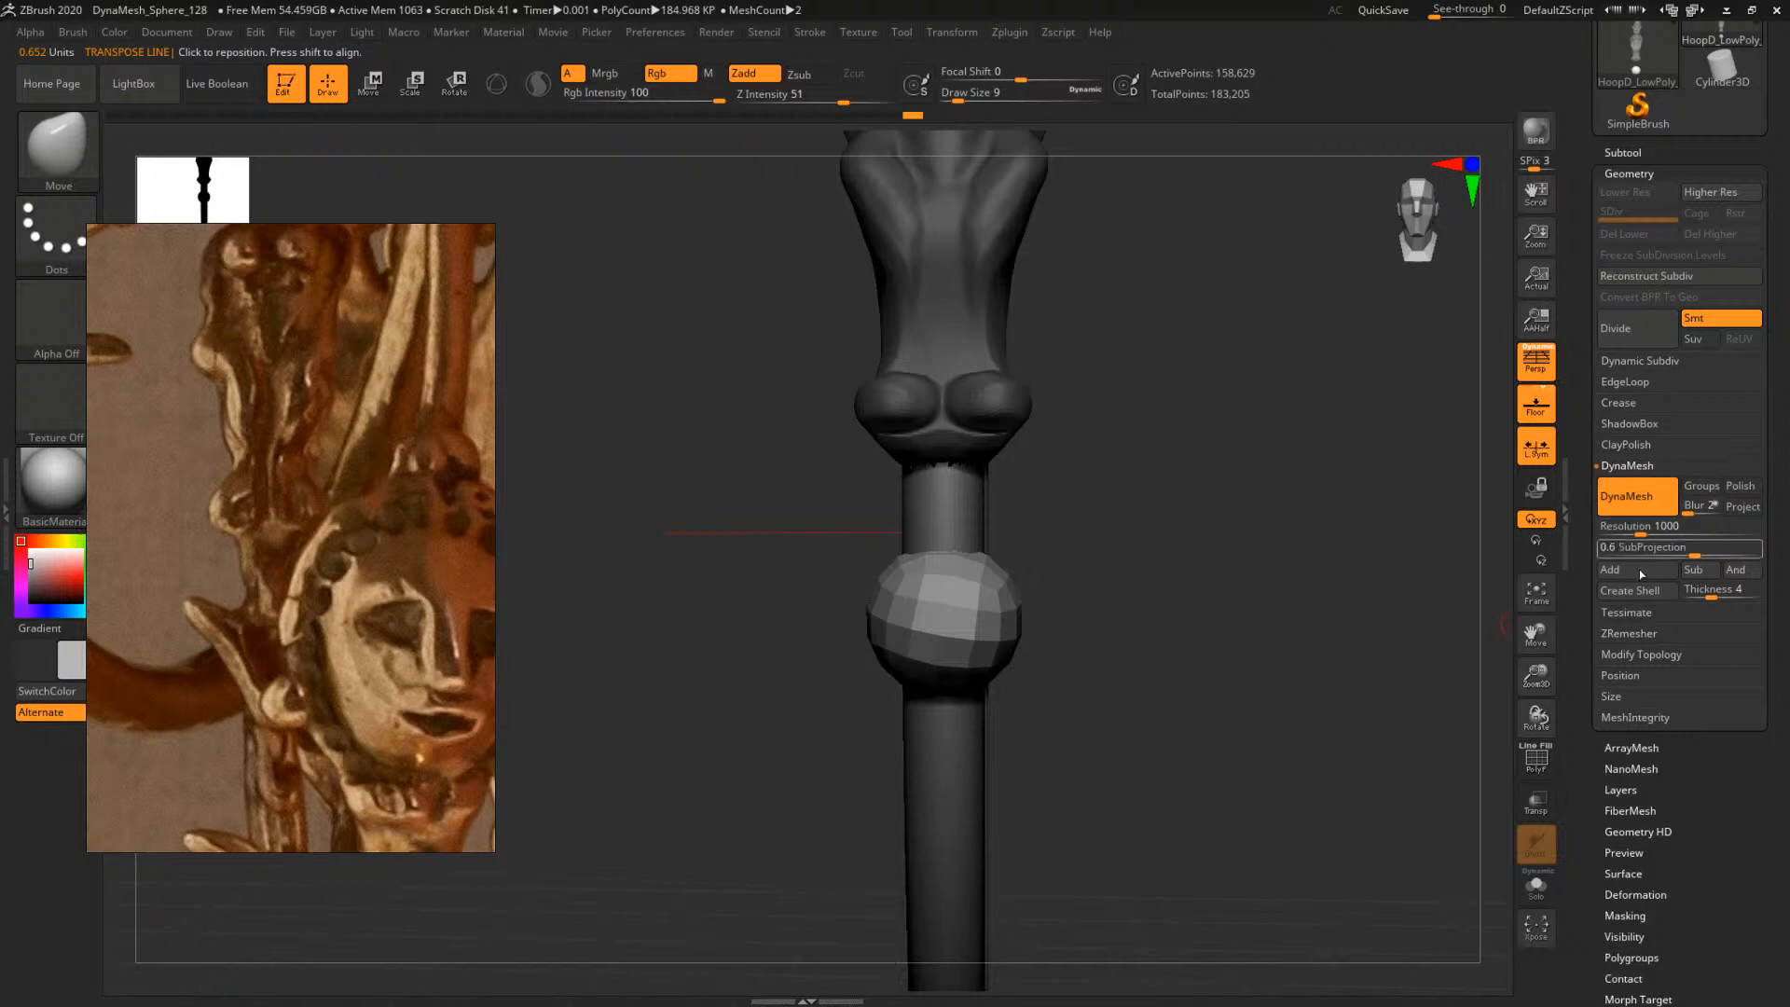
pyautogui.click(1634, 655)
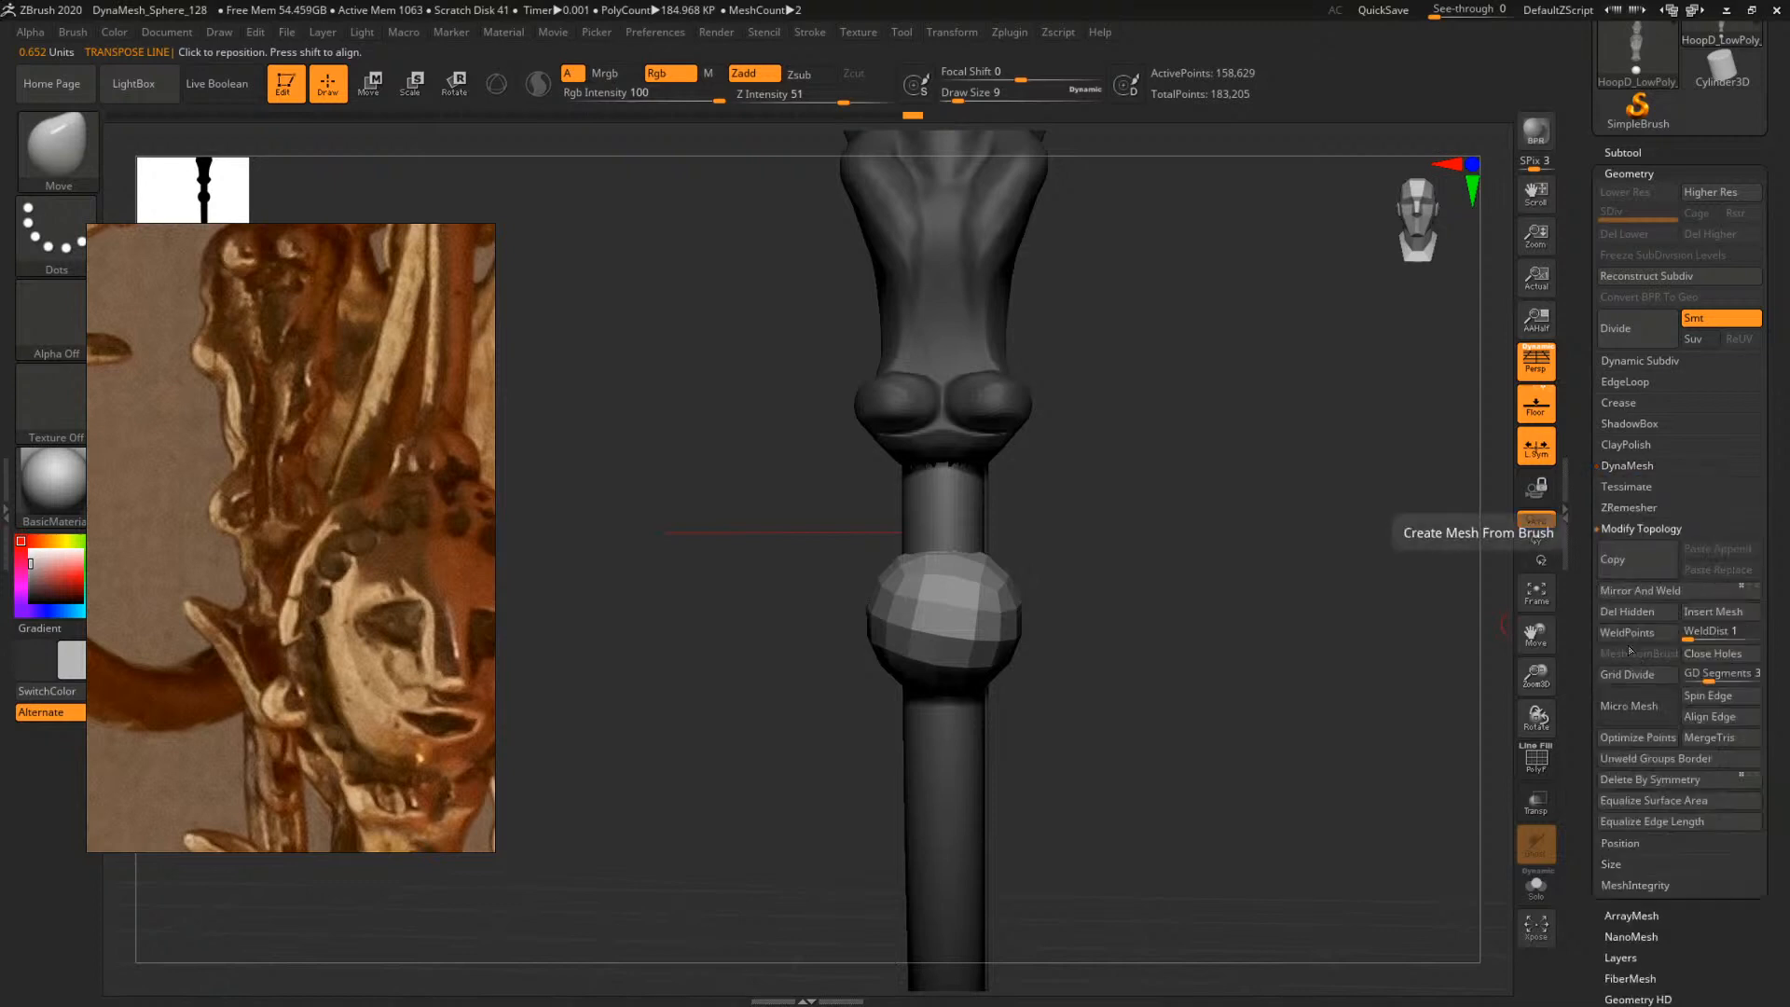
pyautogui.click(1635, 591)
pyautogui.moveTo(1180, 629); pyautogui.dragTo(1239, 675)
pyautogui.moveTo(1200, 559); pyautogui.dragTo(1044, 587)
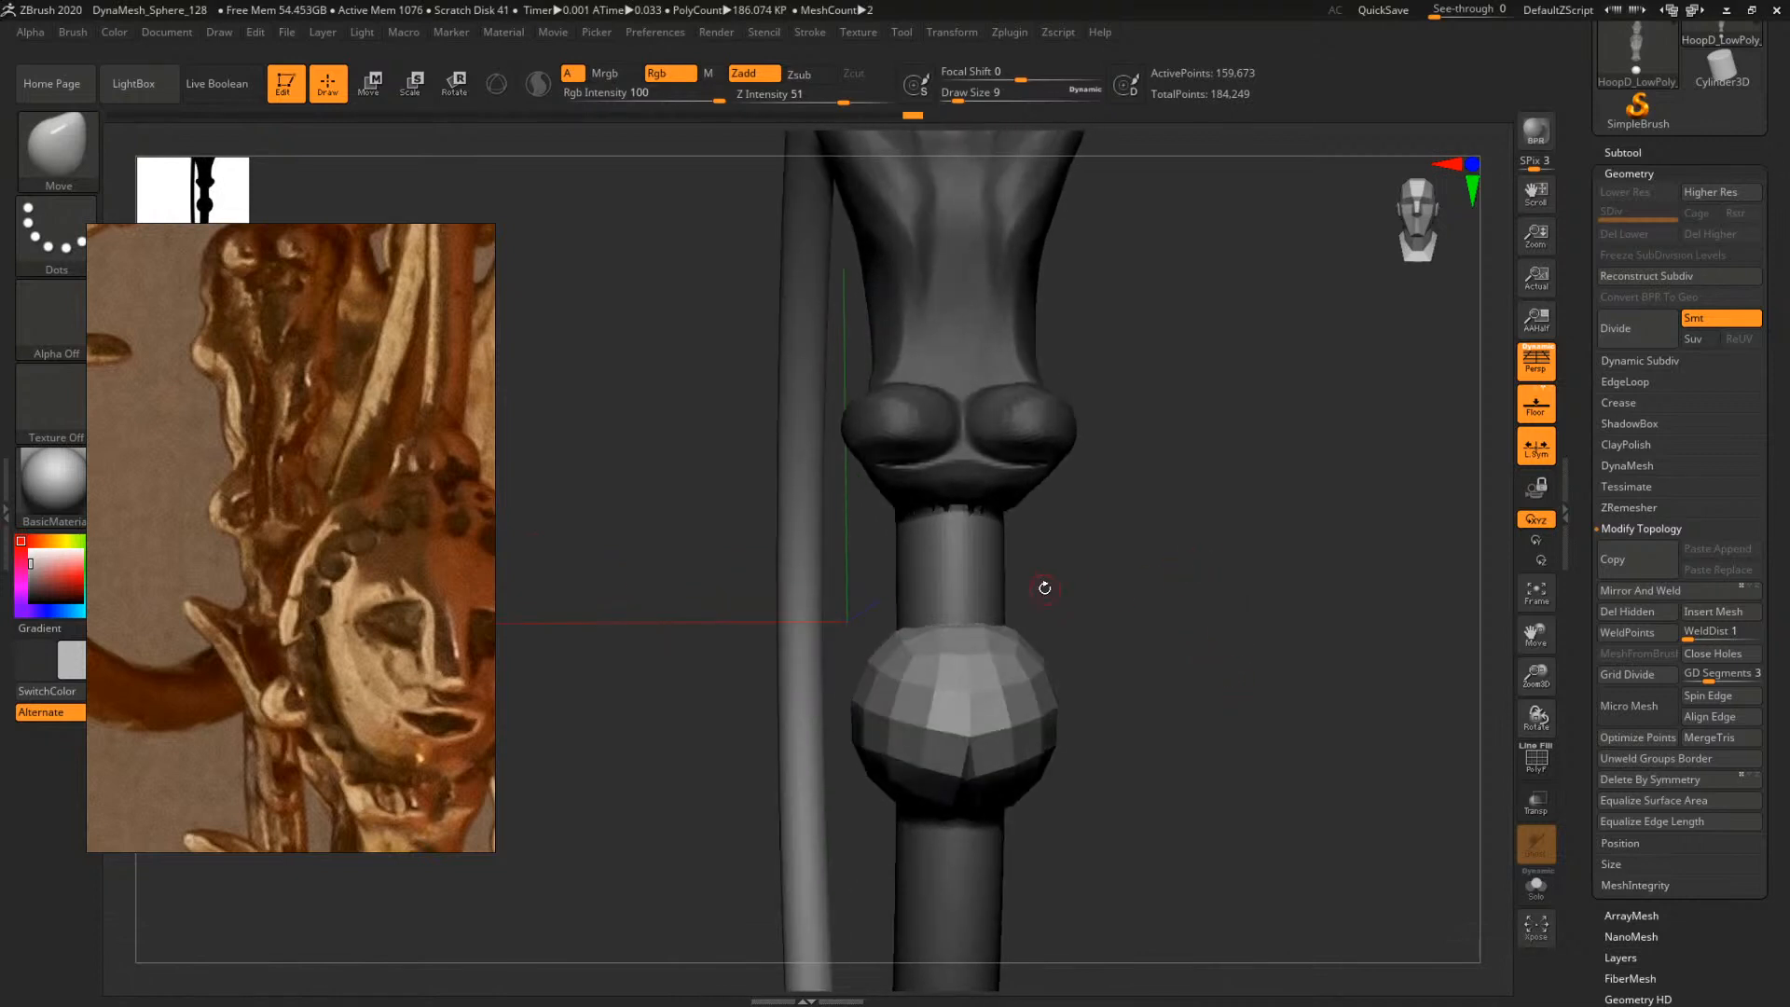
# Set the Move brush to draw size 33, clear the mask and update the DynaMesh with the inserted sphere
pyautogui.press('b')
pyautogui.press('m')
pyautogui.press('v')
pyautogui.press('s')
pyautogui.moveTo(1027, 652); pyautogui.dragTo(1230, 727)
pyautogui.keyDown('ctrl'); pyautogui.moveTo(1159, 604); pyautogui.dragTo(1250, 750); pyautogui.keyUp('ctrl')
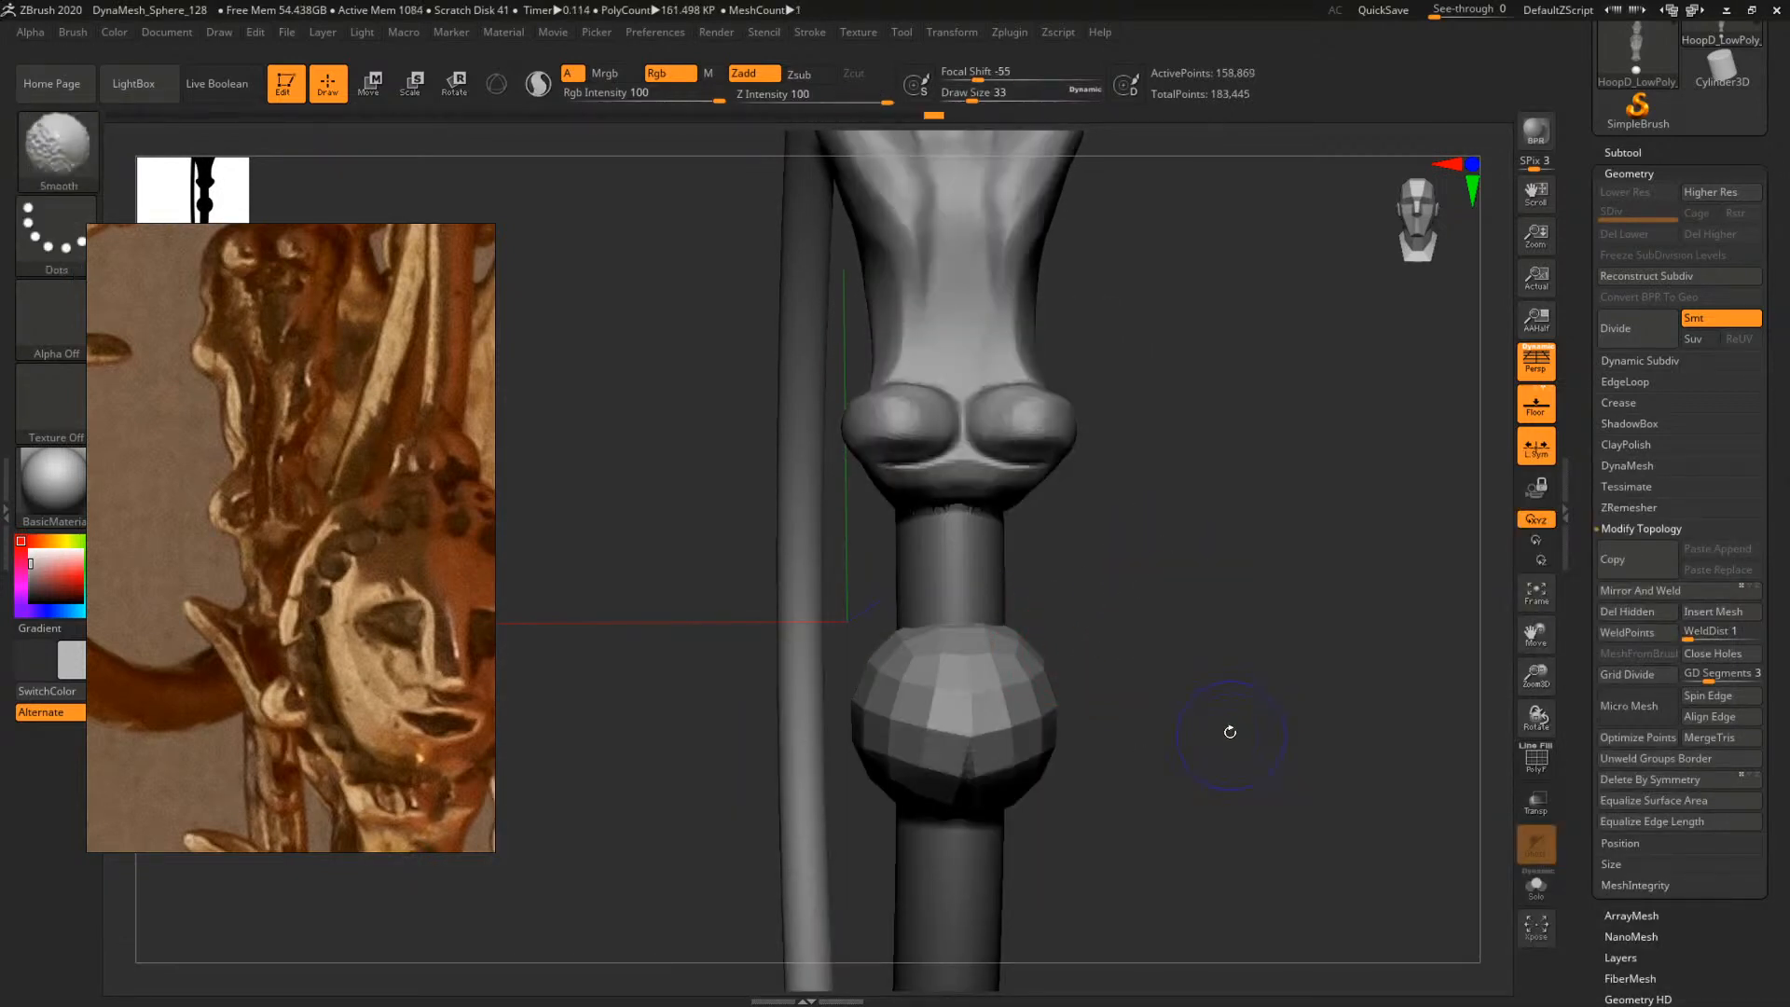
pyautogui.hotkey('shift', 'f')
pyautogui.hotkey('shift', 'f')
# Pull two upward-pointing horns out of the sphere's sides with SnakeHook at draw size 33, redoing the first pull
pyautogui.press('b')
pyautogui.press('s')
pyautogui.press('h')
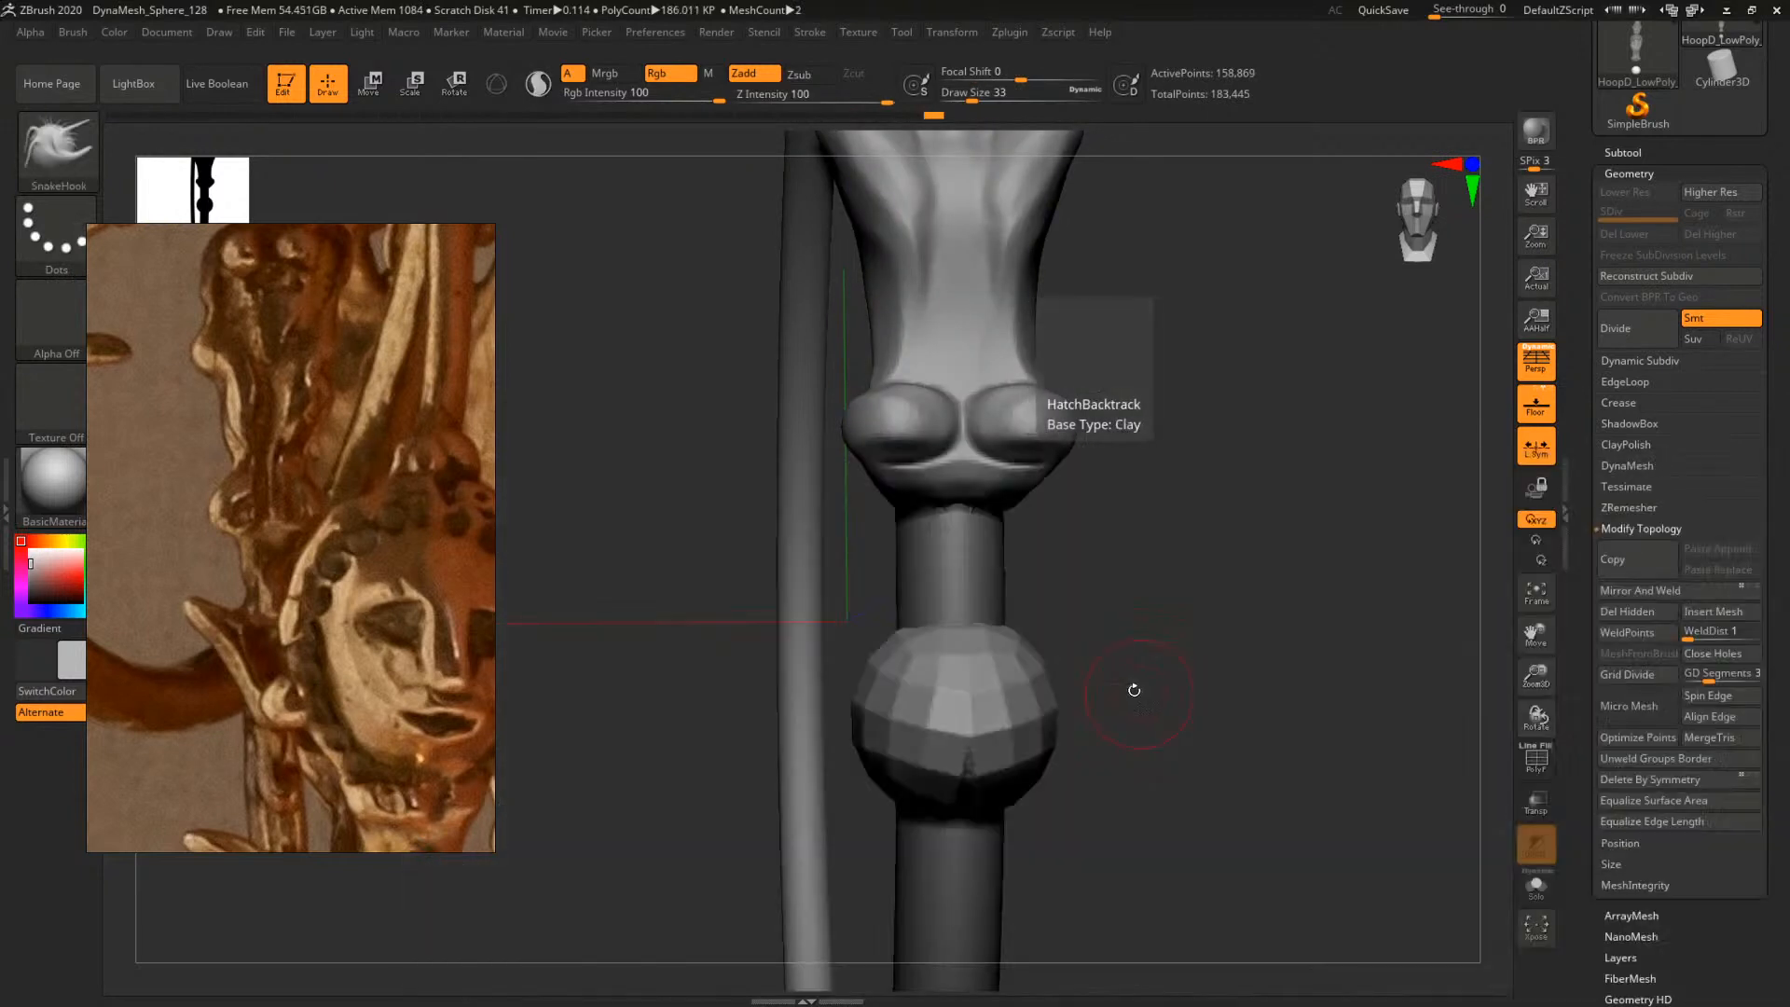
pyautogui.moveTo(1027, 668); pyautogui.dragTo(1161, 560)
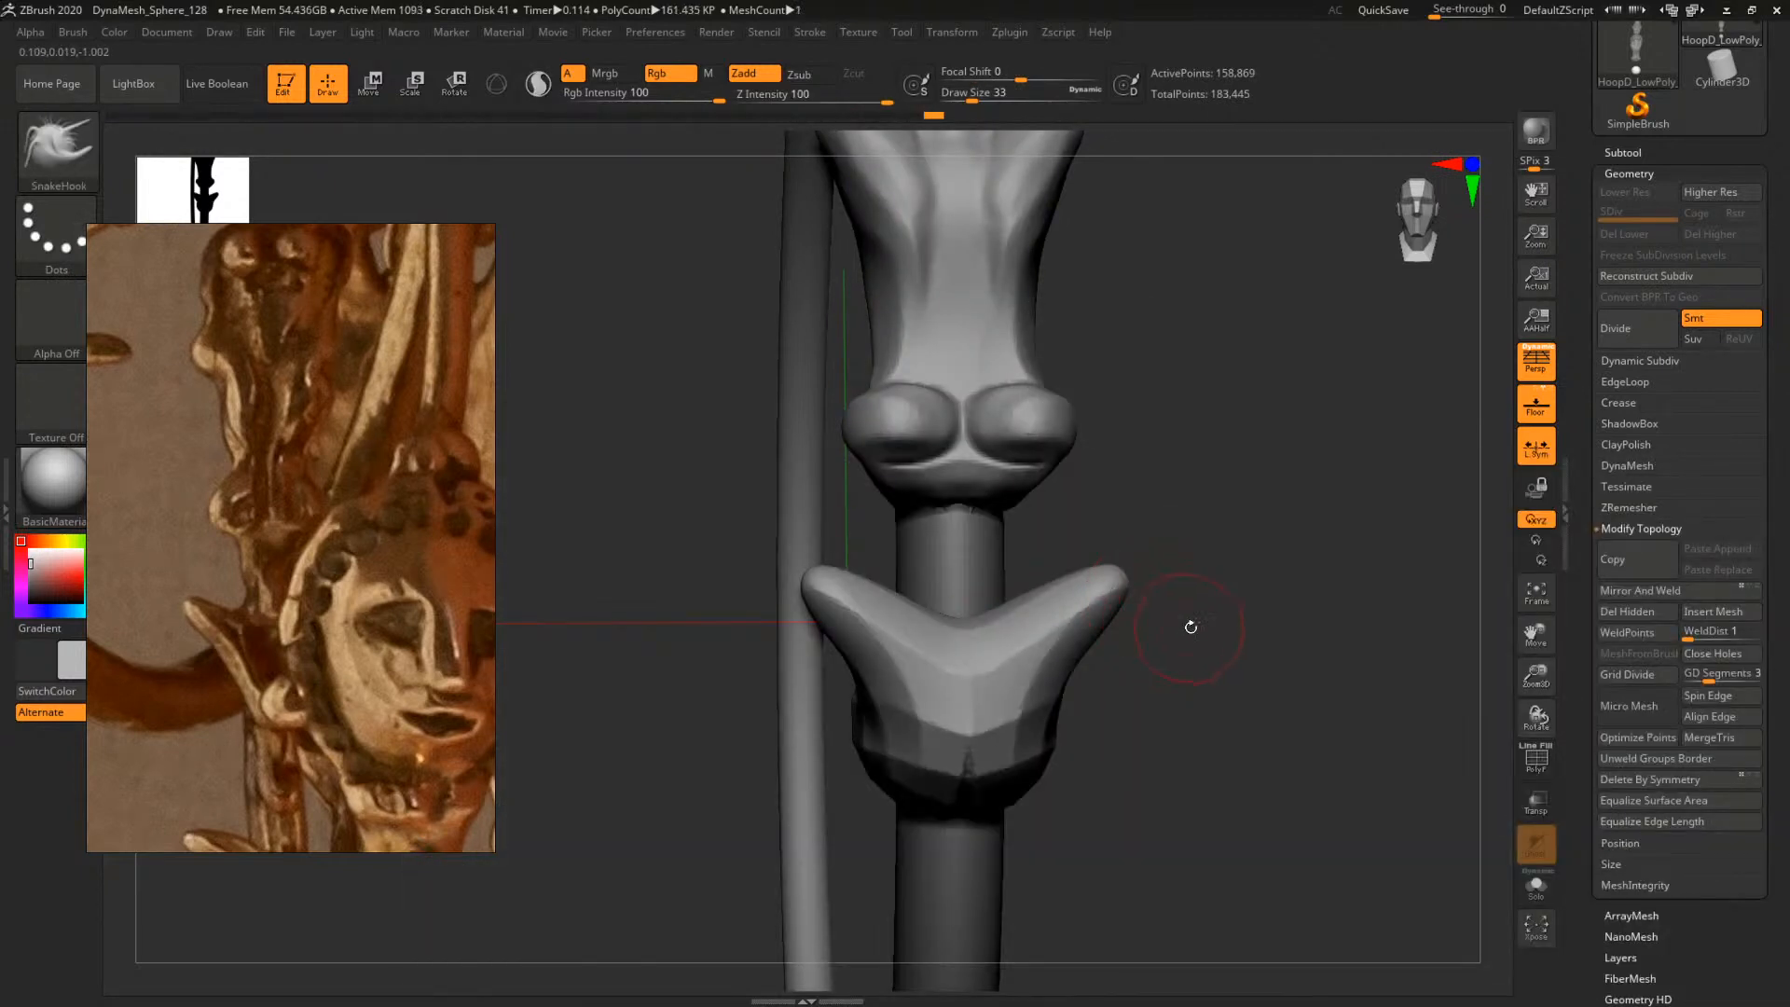
pyautogui.moveTo(1191, 628); pyautogui.dragTo(1142, 634)
pyautogui.hotkey('ctrl', 'z')
pyautogui.moveTo(1048, 674); pyautogui.dragTo(1130, 589)
# Carve a V-shaped crease along the inner edges of the horns with DamStandard at draw size 46
pyautogui.moveTo(1310, 613)
pyautogui.mouseDown()
pyautogui.moveTo(1240, 600)
pyautogui.moveTo(1314, 741)
pyautogui.mouseUp()
pyautogui.press('b')
pyautogui.press('d')
pyautogui.press('s')
pyautogui.press('space')
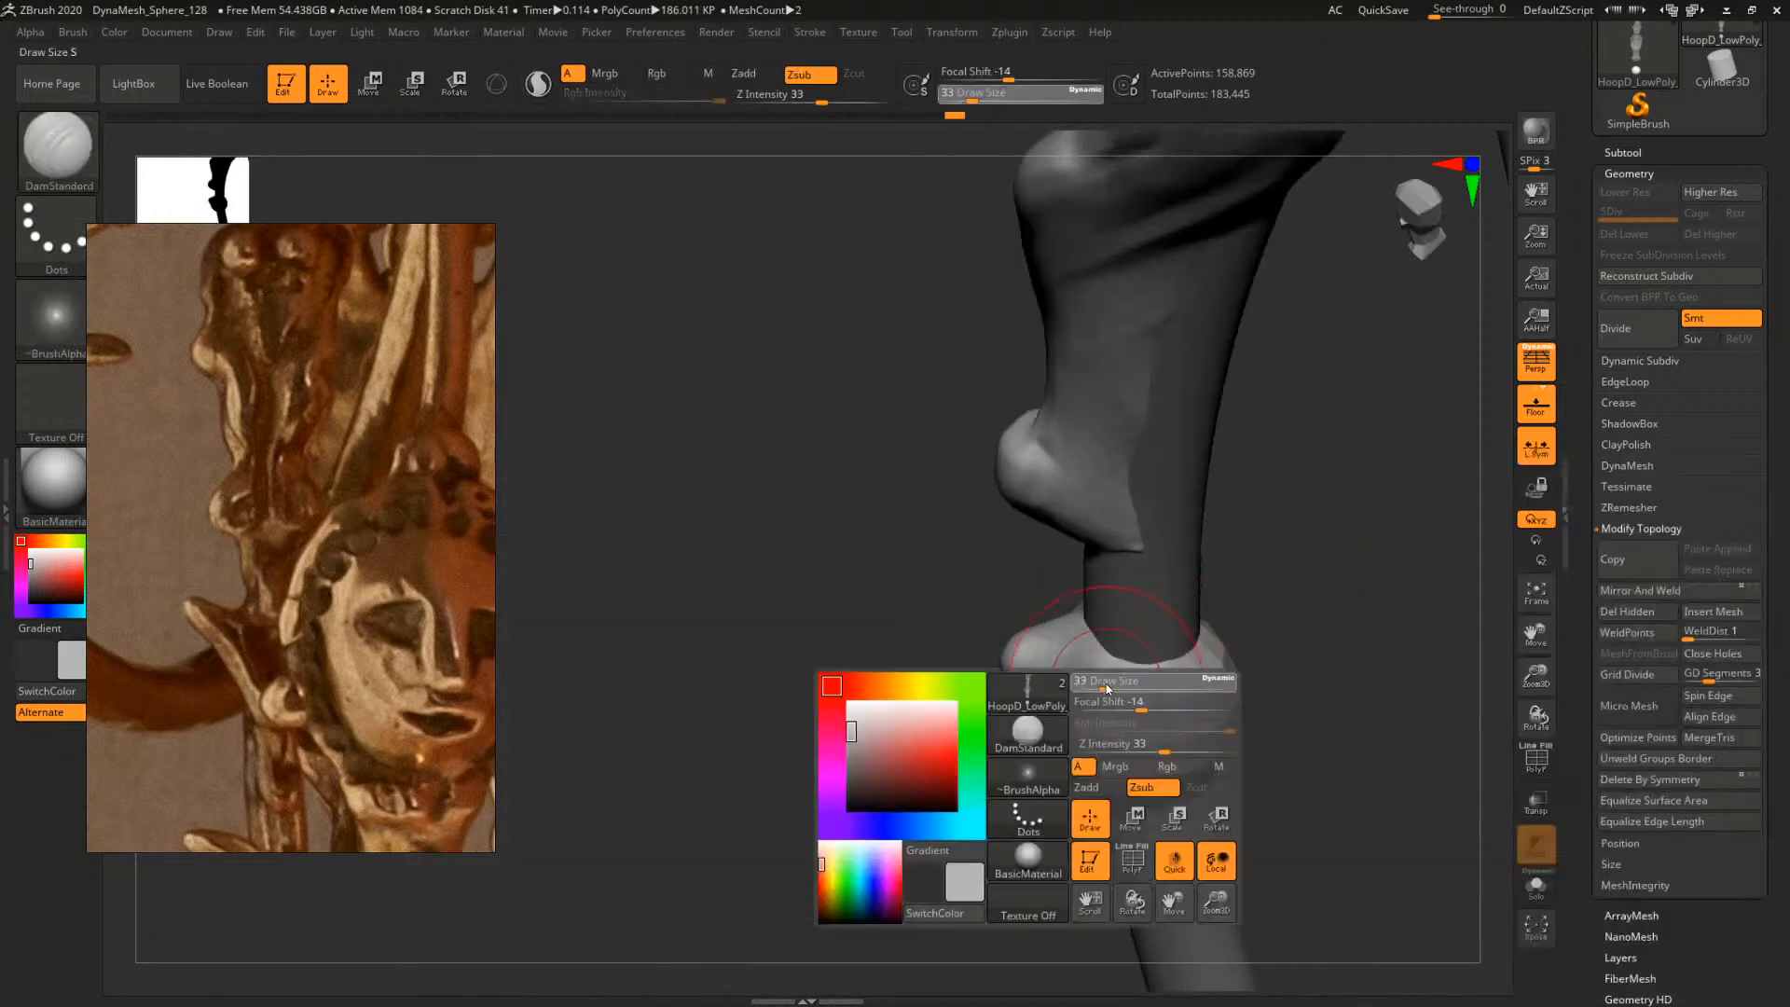
pyautogui.moveTo(1107, 688); pyautogui.dragTo(1115, 687)
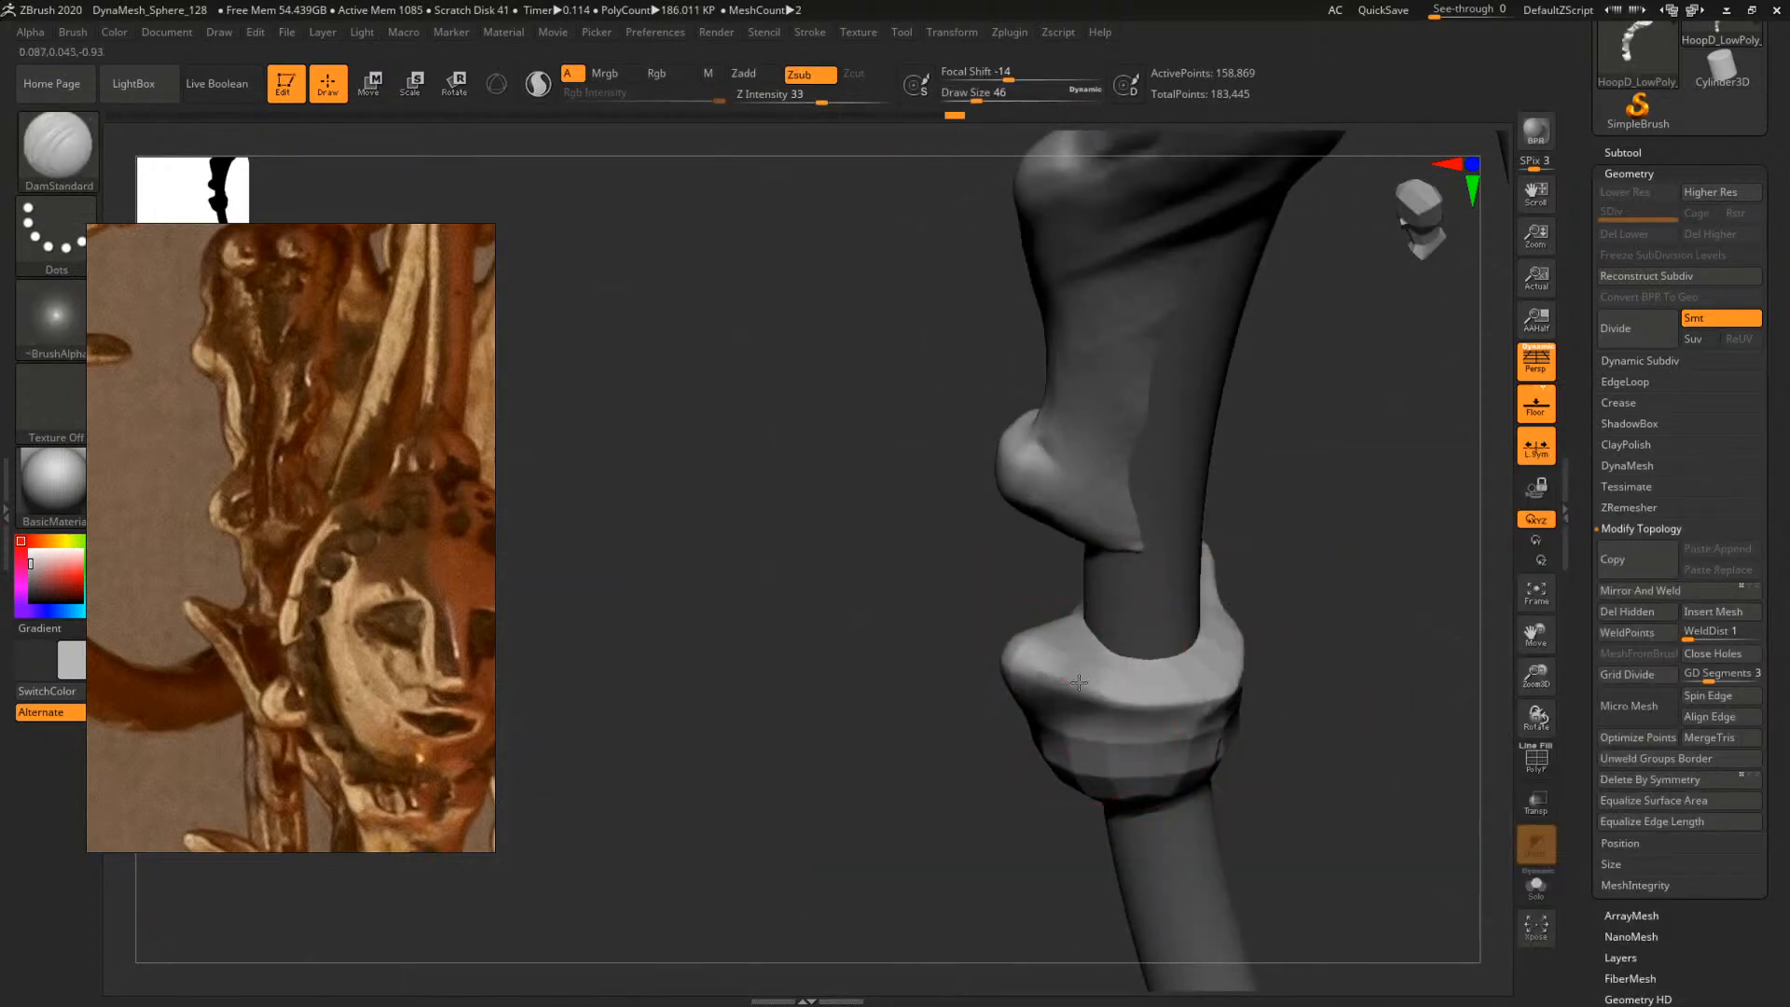
pyautogui.moveTo(1295, 696)
pyautogui.mouseDown()
pyautogui.moveTo(1342, 709)
pyautogui.moveTo(1259, 722)
pyautogui.moveTo(1270, 607)
pyautogui.moveTo(1271, 653)
pyautogui.mouseUp()
pyautogui.moveTo(1072, 462)
pyautogui.mouseDown()
pyautogui.moveTo(1016, 530)
pyautogui.moveTo(1035, 545)
pyautogui.mouseUp()
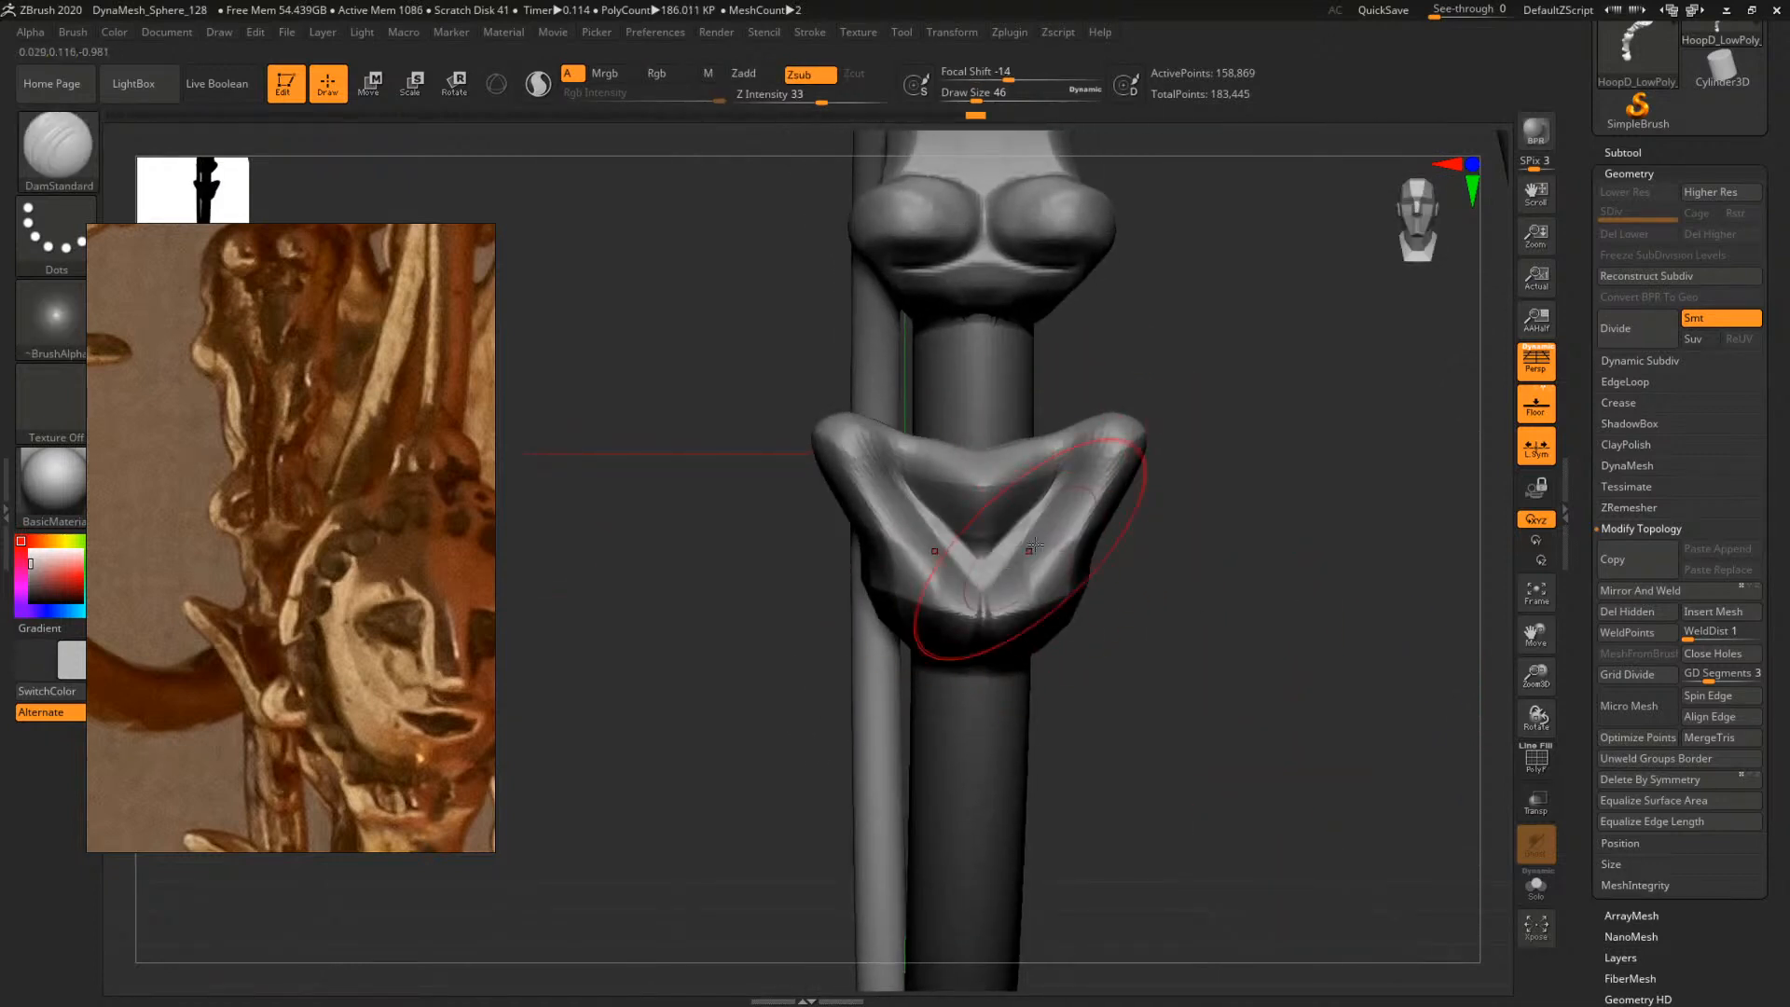
# Deepen the creases beneath the horn tips with DamStandard at draw size 35
pyautogui.moveTo(1244, 523)
pyautogui.mouseDown()
pyautogui.moveTo(1202, 528)
pyautogui.moveTo(1177, 685)
pyautogui.mouseUp()
pyautogui.press('space')
pyautogui.moveTo(1076, 445); pyautogui.dragTo(1069, 445)
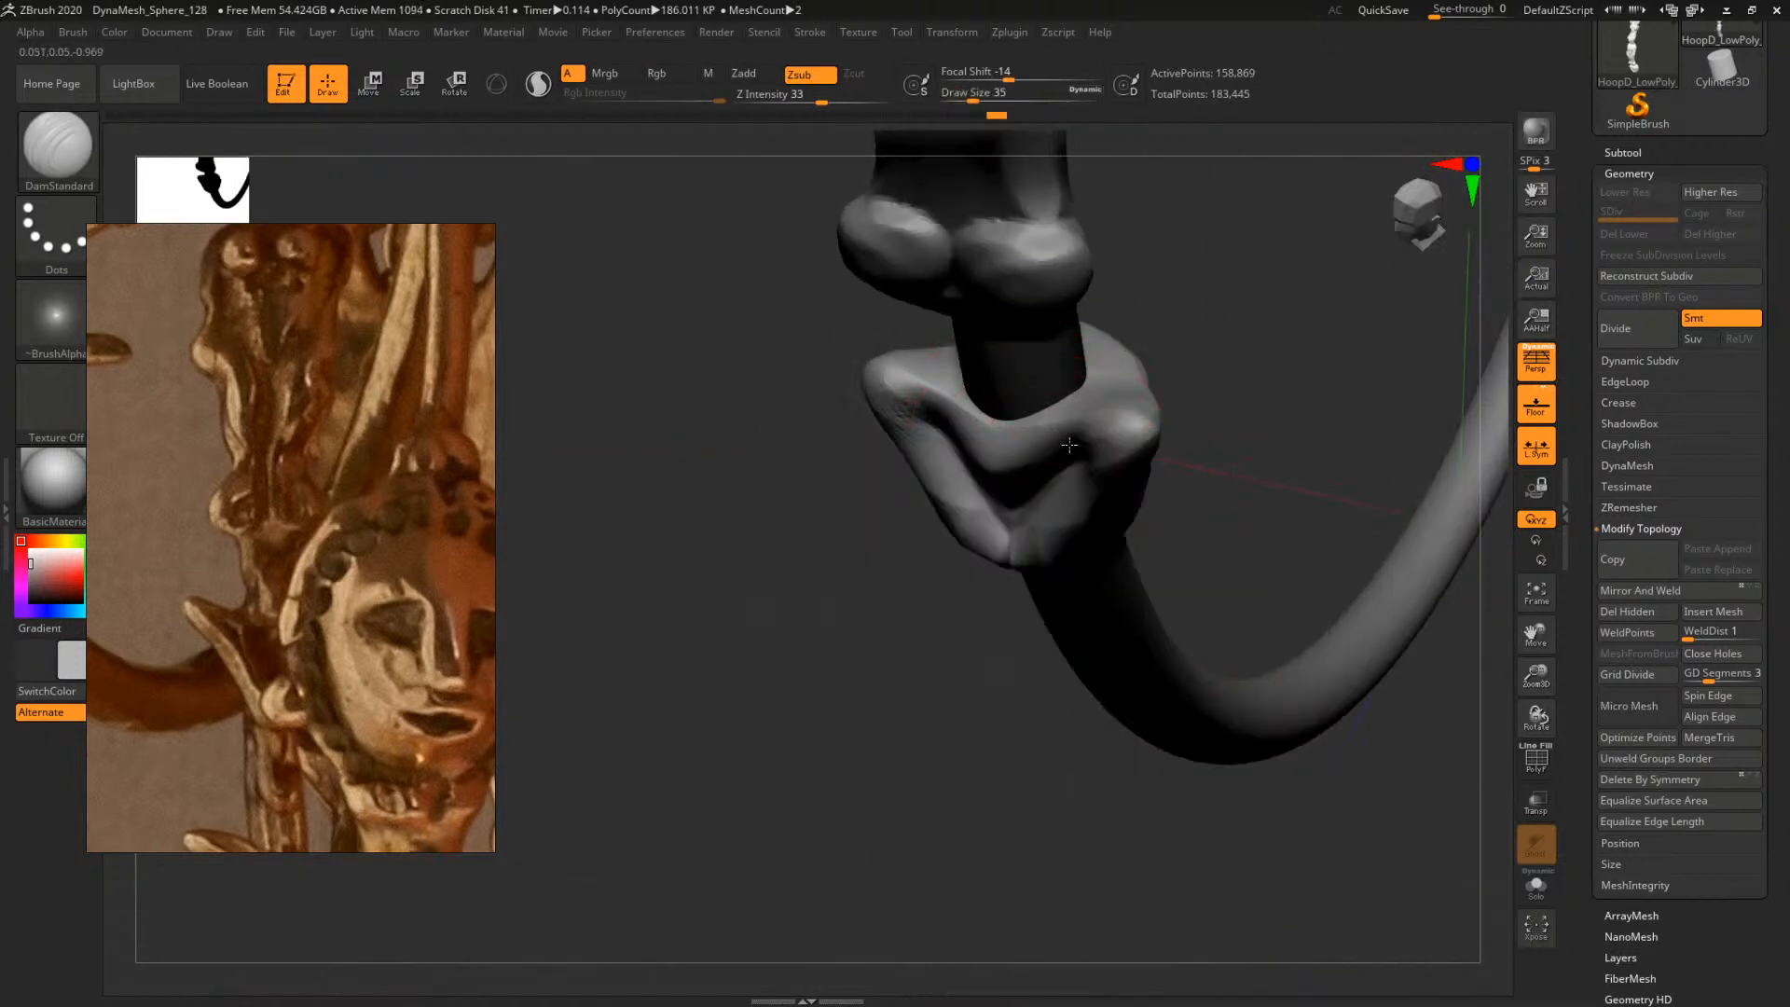
pyautogui.moveTo(1228, 497)
pyautogui.mouseDown()
pyautogui.moveTo(1266, 422)
pyautogui.moveTo(1378, 551)
pyautogui.moveTo(1226, 557)
pyautogui.moveTo(1271, 549)
pyautogui.moveTo(1295, 571)
pyautogui.moveTo(1286, 627)
pyautogui.moveTo(1230, 606)
pyautogui.moveTo(1346, 596)
pyautogui.moveTo(1250, 604)
pyautogui.mouseUp()
# Build up the front of the horns toward the point where they meet, using ClayBuildup at draw size 35
pyautogui.press('b')
pyautogui.press('c')
pyautogui.press('b')
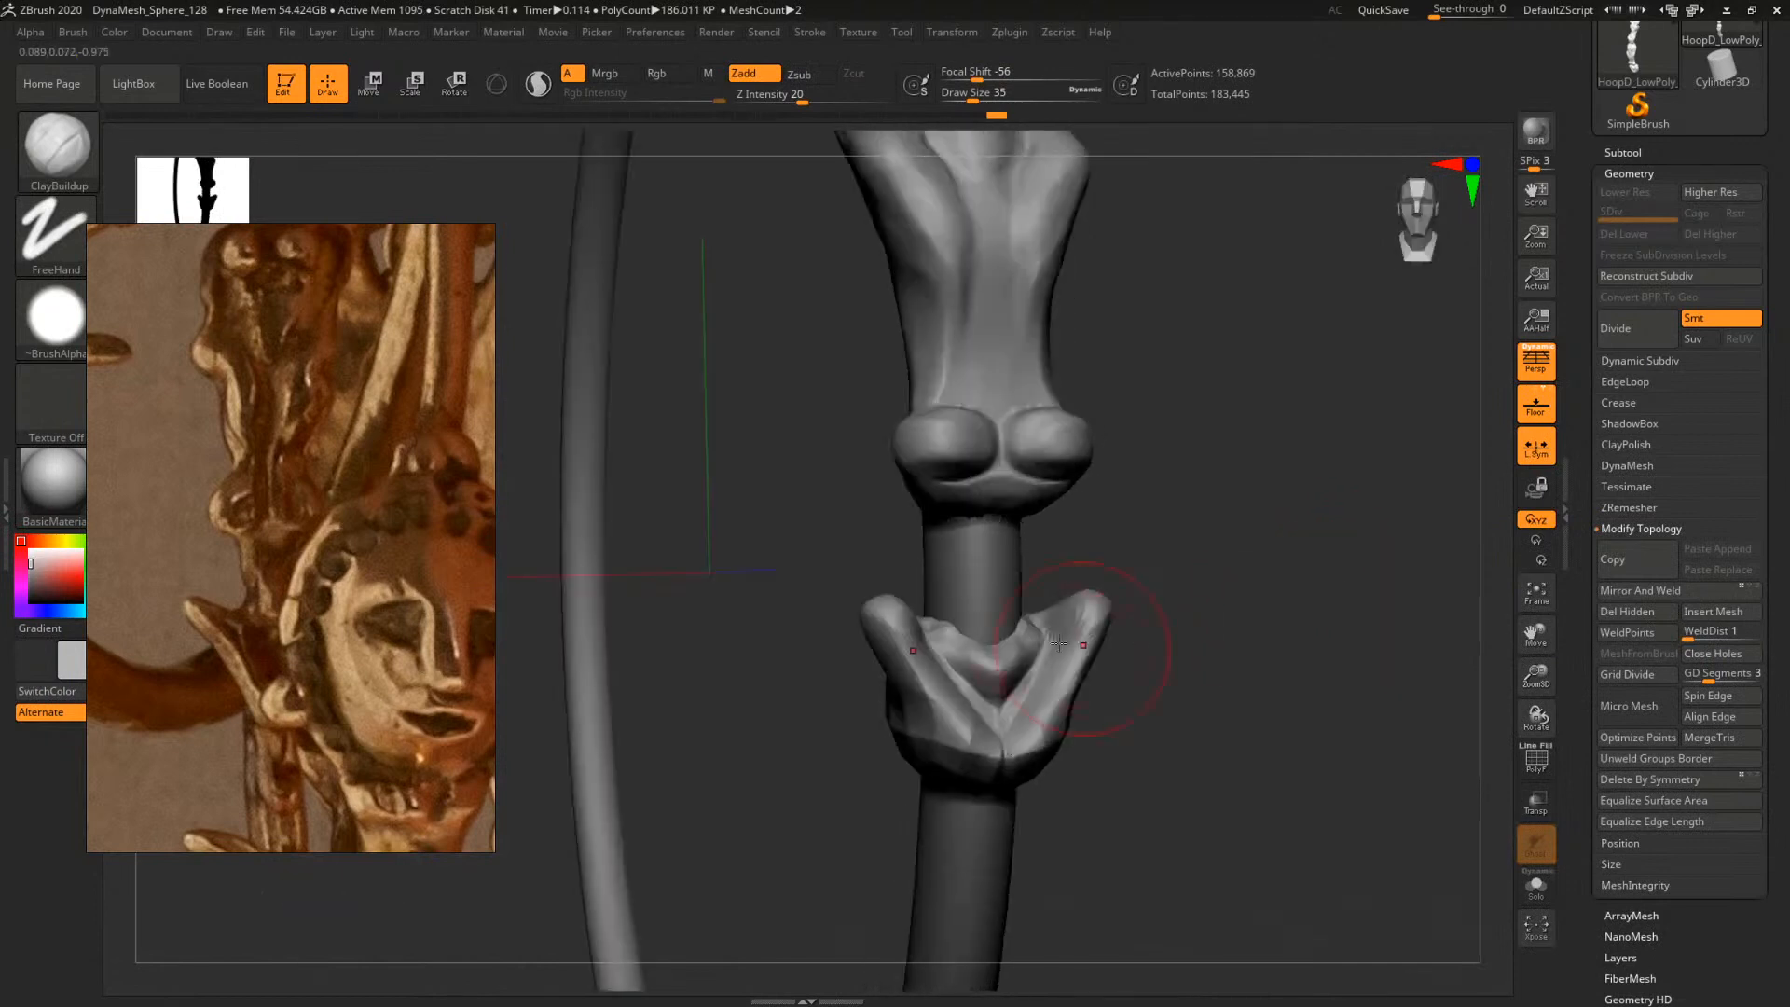
pyautogui.moveTo(1072, 634); pyautogui.dragTo(1015, 704)
pyautogui.moveTo(1177, 644)
pyautogui.mouseDown()
pyautogui.moveTo(1172, 603)
pyautogui.moveTo(1102, 584)
pyautogui.mouseUp()
pyautogui.press('space')
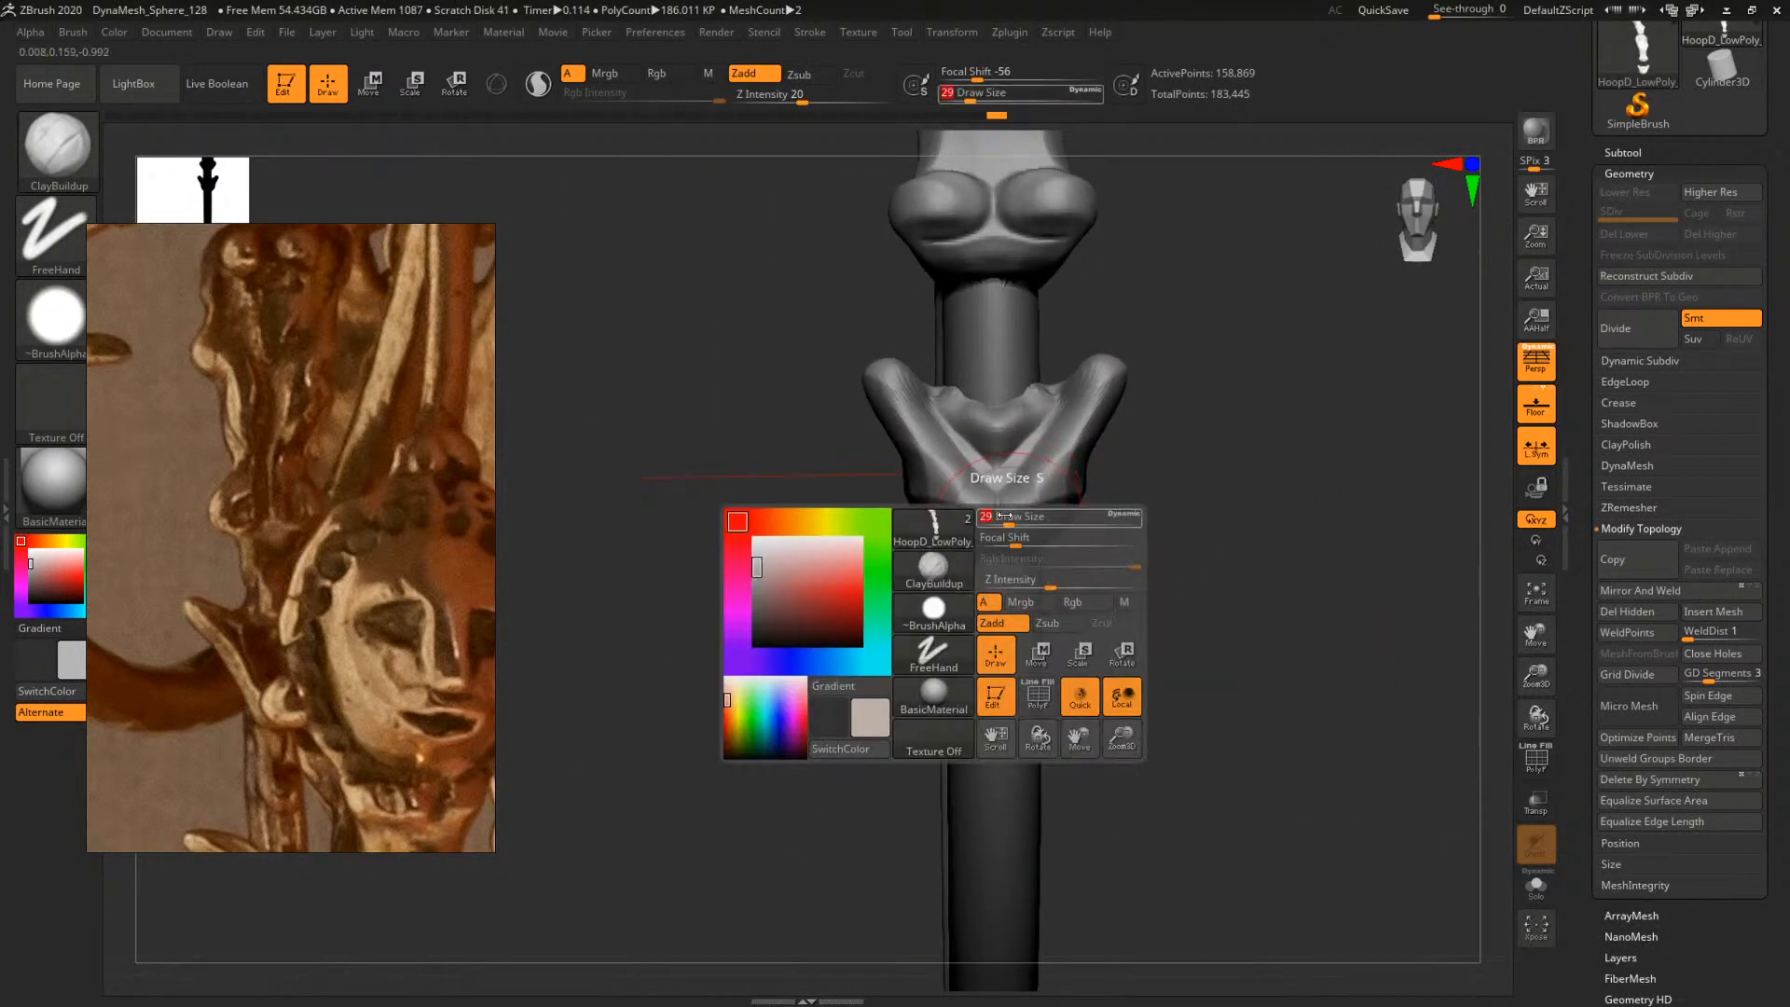
pyautogui.moveTo(1015, 515); pyautogui.dragTo(1010, 515)
pyautogui.moveTo(1137, 519)
pyautogui.mouseDown()
pyautogui.moveTo(1045, 531)
pyautogui.moveTo(1077, 473)
pyautogui.moveTo(1024, 510)
pyautogui.moveTo(1137, 503)
pyautogui.moveTo(1086, 515)
pyautogui.mouseUp()
# Reshape the lower front of the horned ornament in side view with the Move brush at draw size 65
pyautogui.press('space')
pyautogui.press('b')
pyautogui.press('m')
pyautogui.press('v')
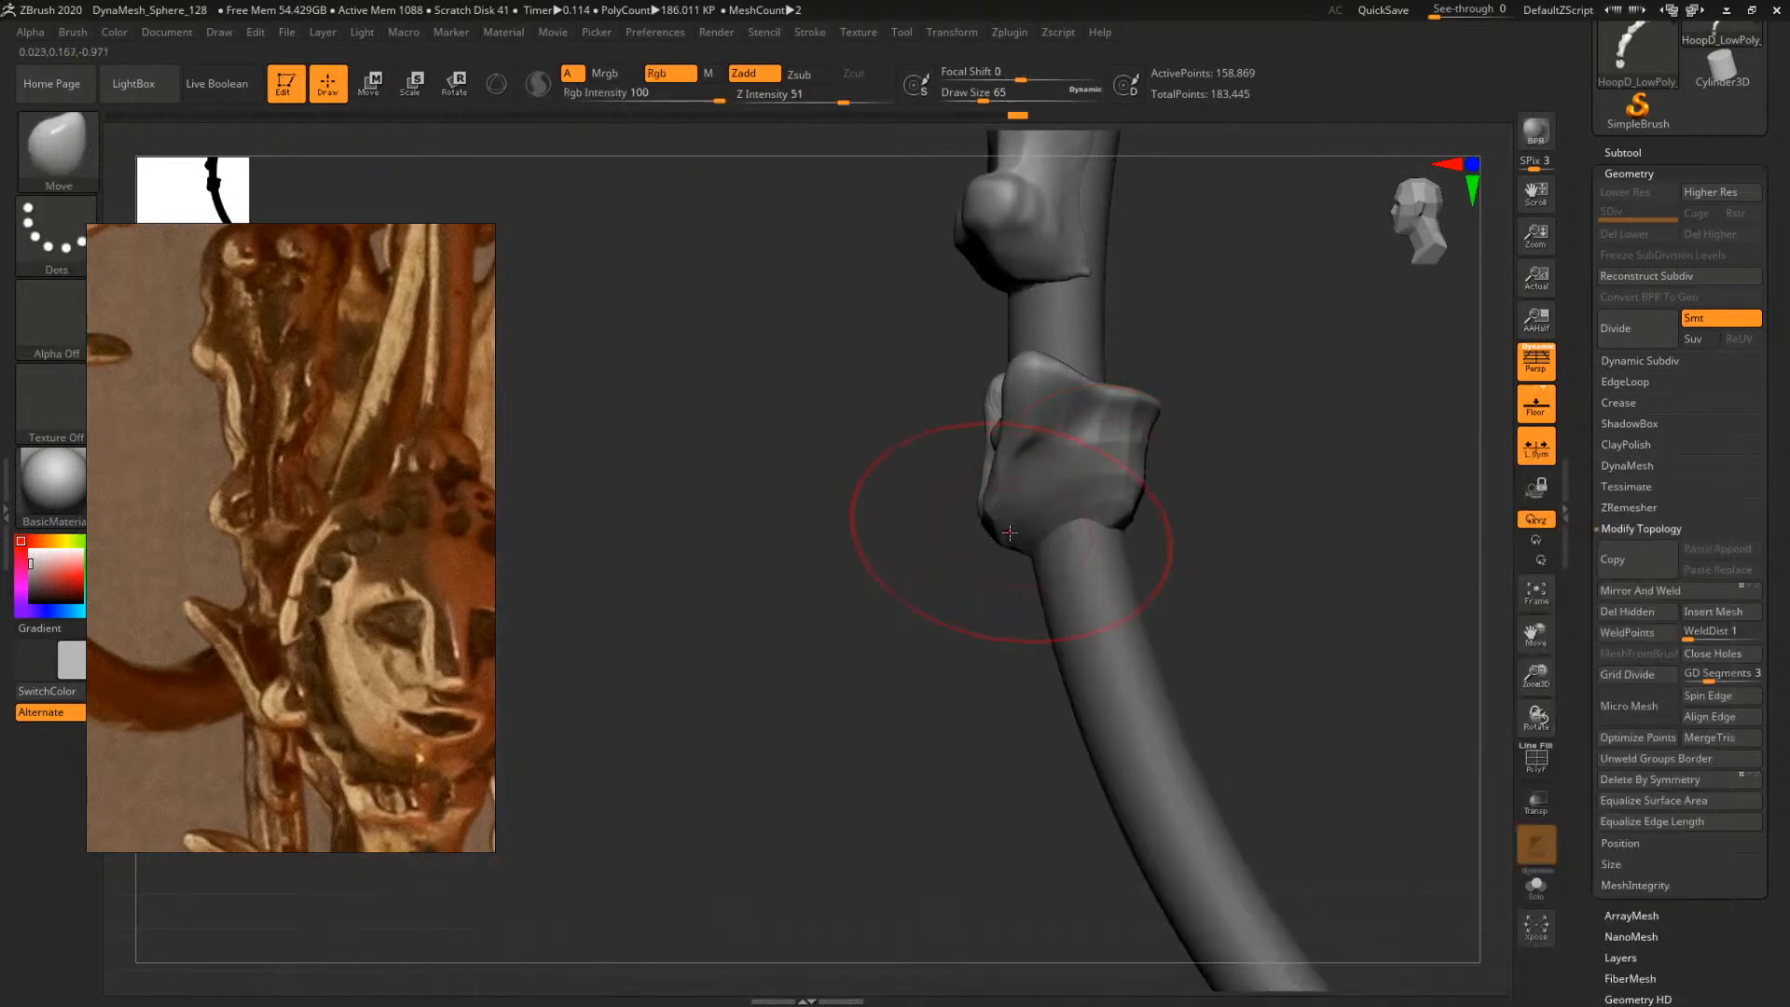
pyautogui.moveTo(979, 581); pyautogui.dragTo(1005, 505)
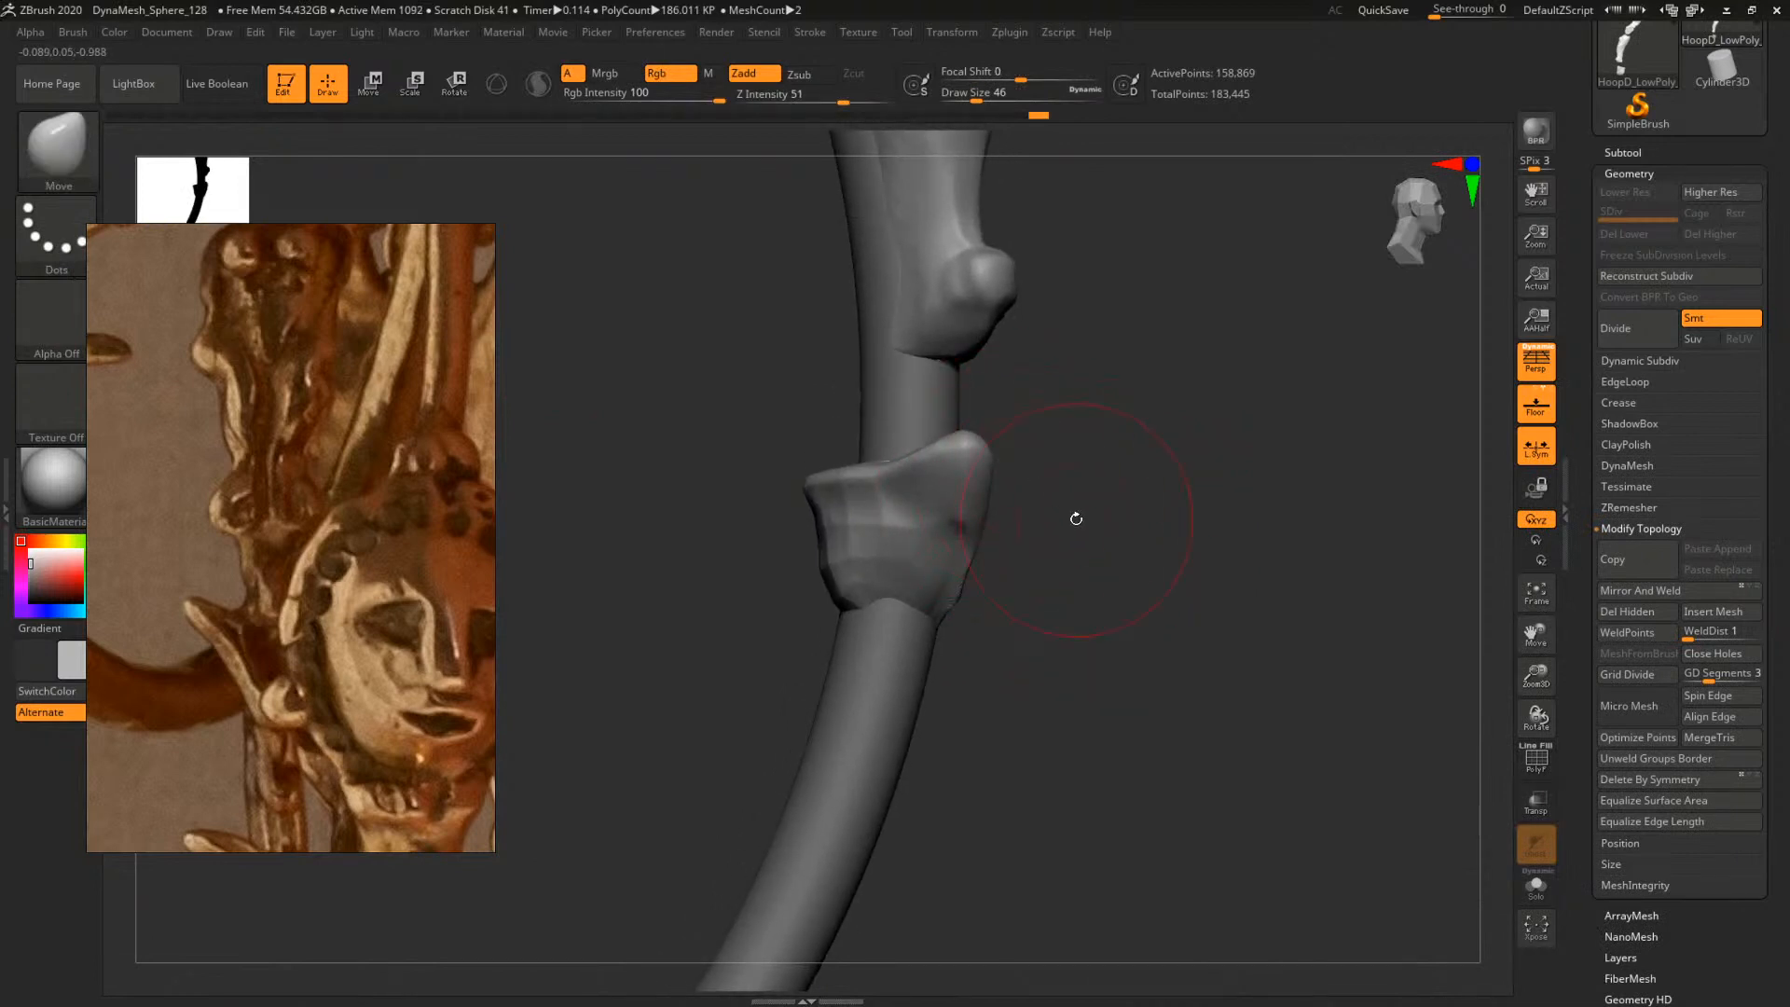
# Check the ornament in the reference photo and fill the gap between the horns with ClayBuildup at draw sizes 20 and 33, undoing one stroke
pyautogui.scroll(-12, 154, 604)
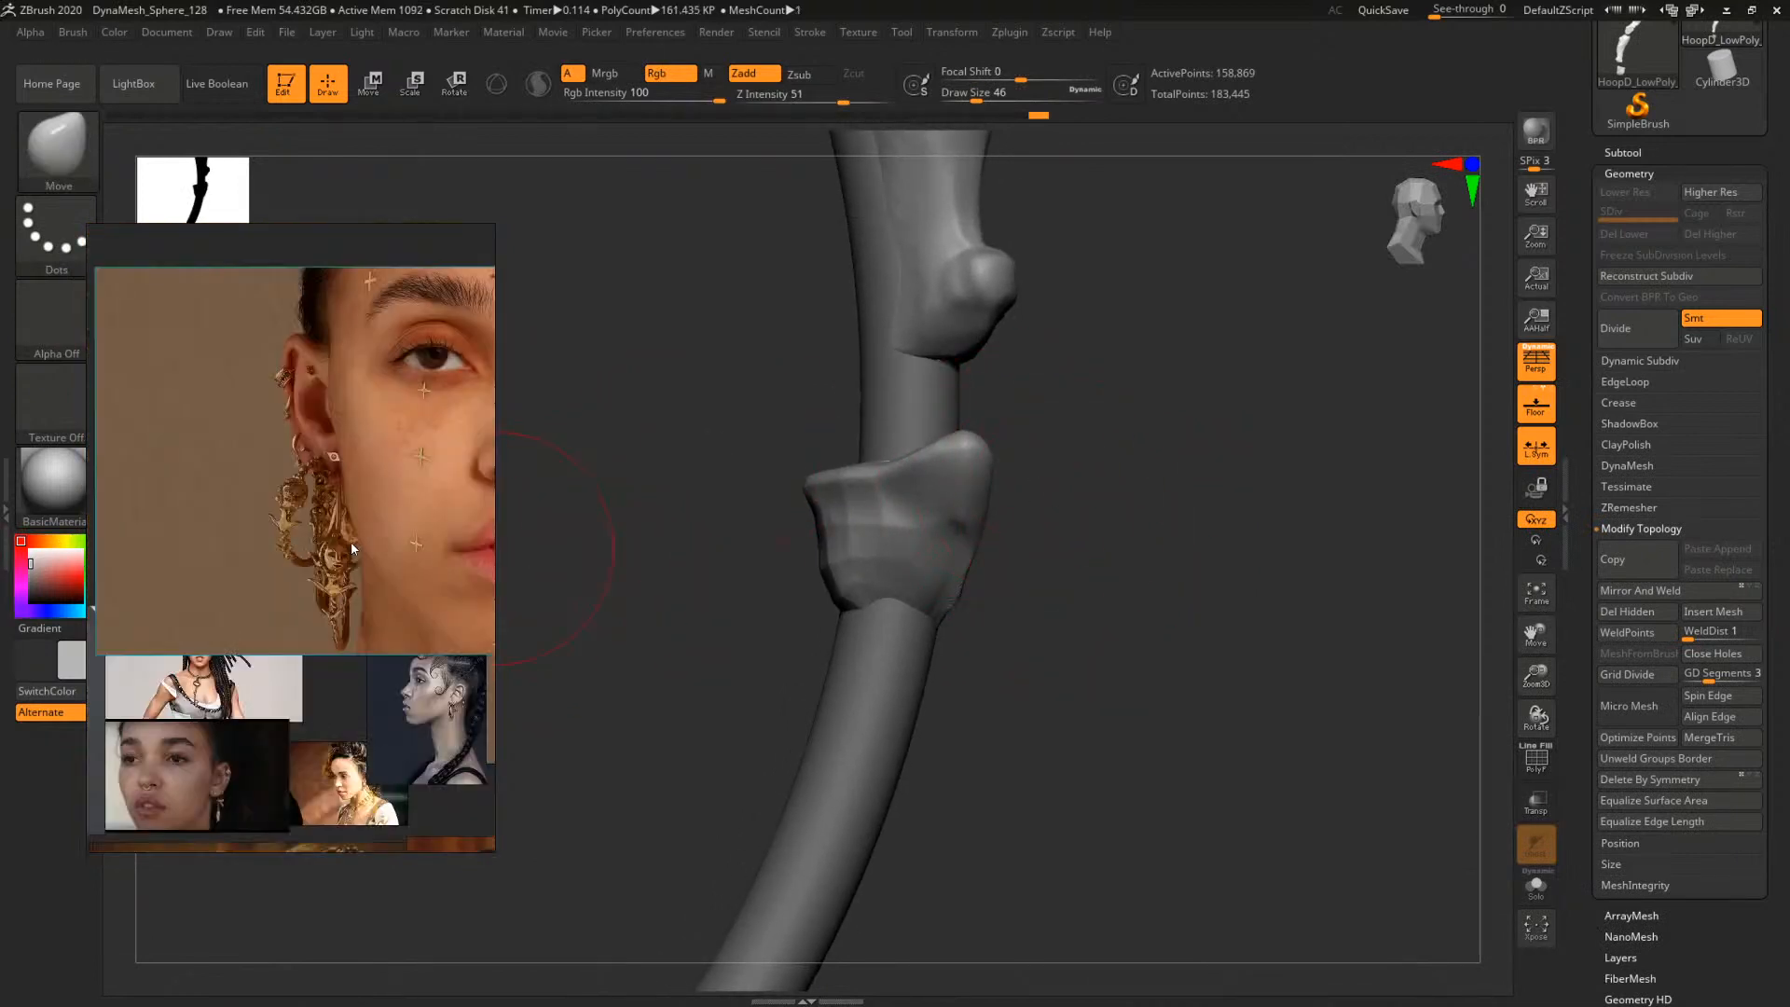
pyautogui.moveTo(414, 594); pyautogui.dragTo(375, 594, button='middle')
pyautogui.scroll(7, 375, 594)
pyautogui.scroll(5, 279, 561)
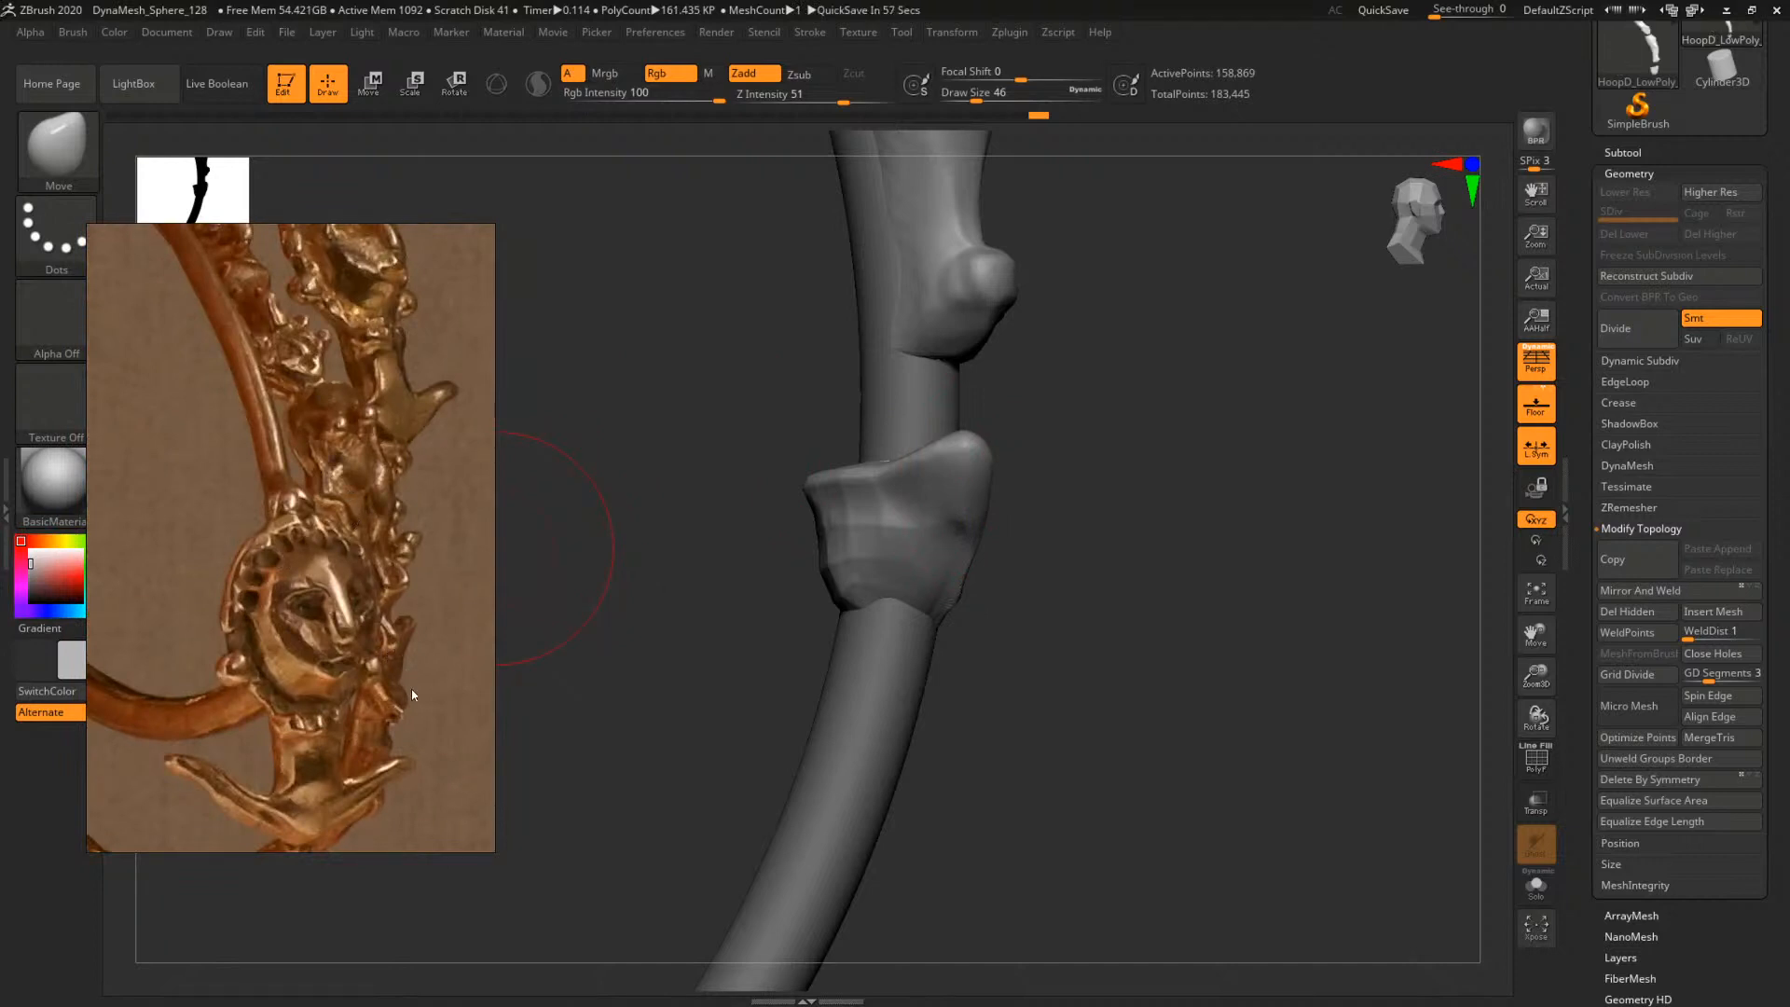
pyautogui.scroll(4, 387, 612)
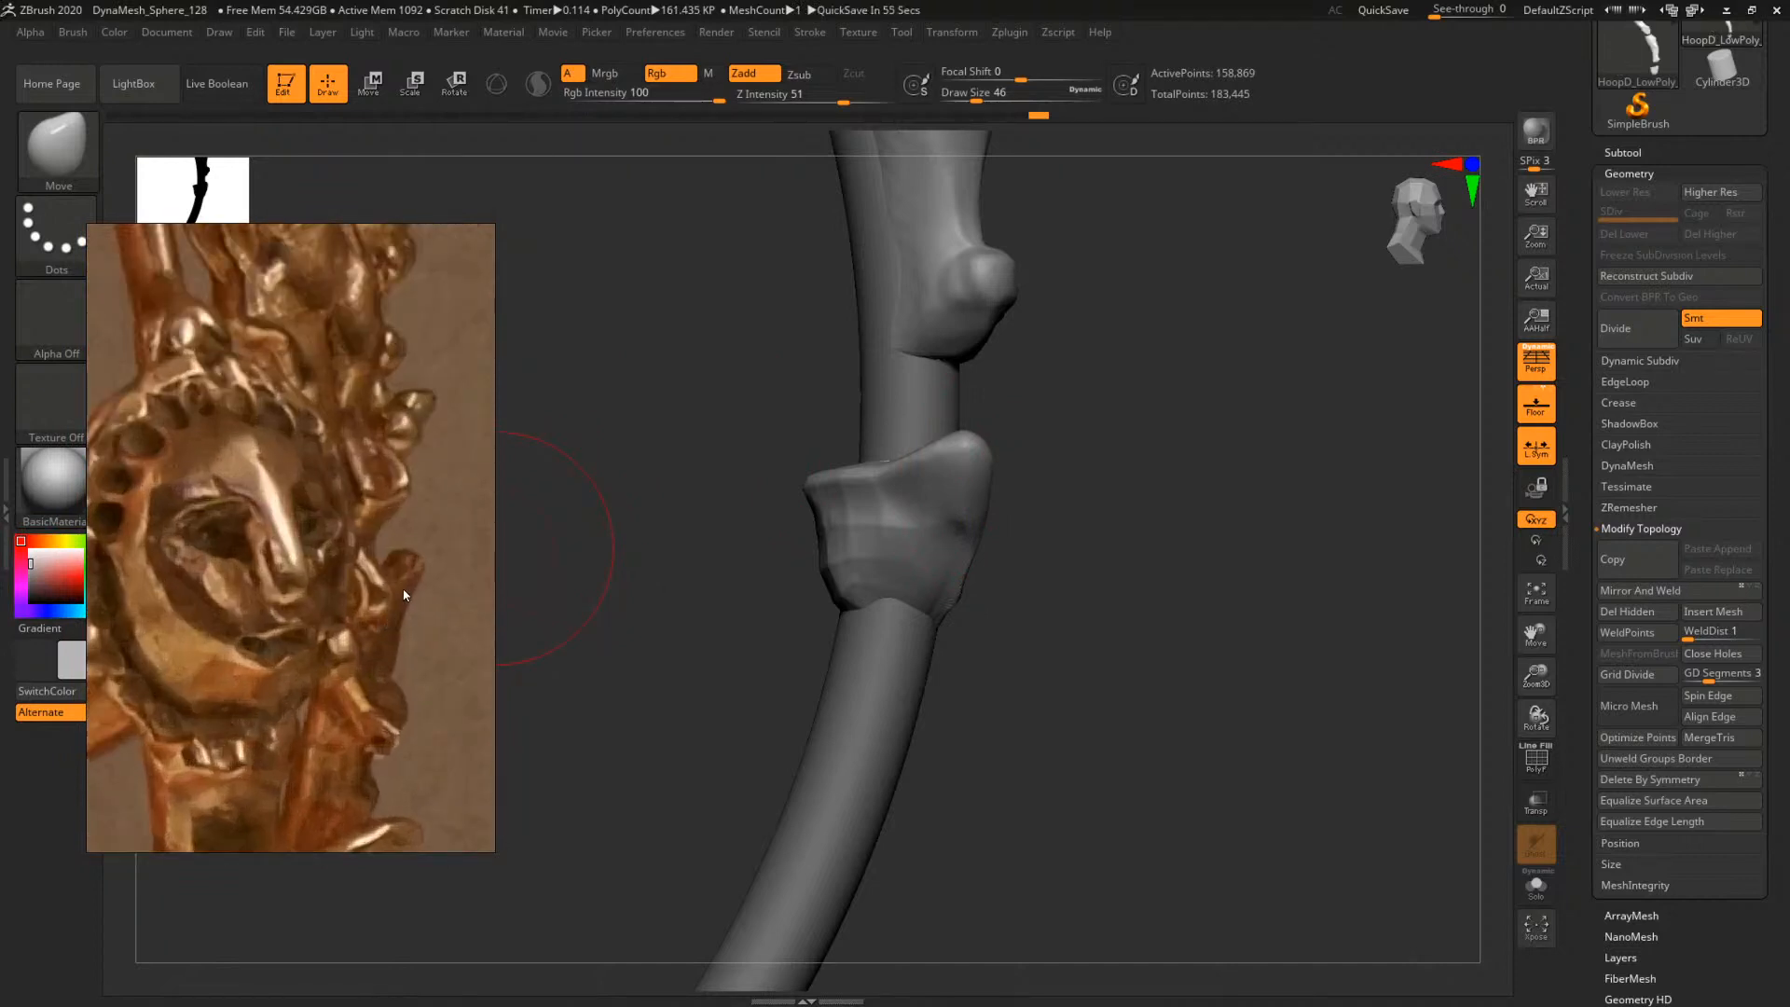
pyautogui.moveTo(1296, 578)
pyautogui.mouseDown()
pyautogui.moveTo(1246, 584)
pyautogui.moveTo(1247, 615)
pyautogui.moveTo(1206, 547)
pyautogui.moveTo(1222, 591)
pyautogui.moveTo(1202, 599)
pyautogui.mouseUp()
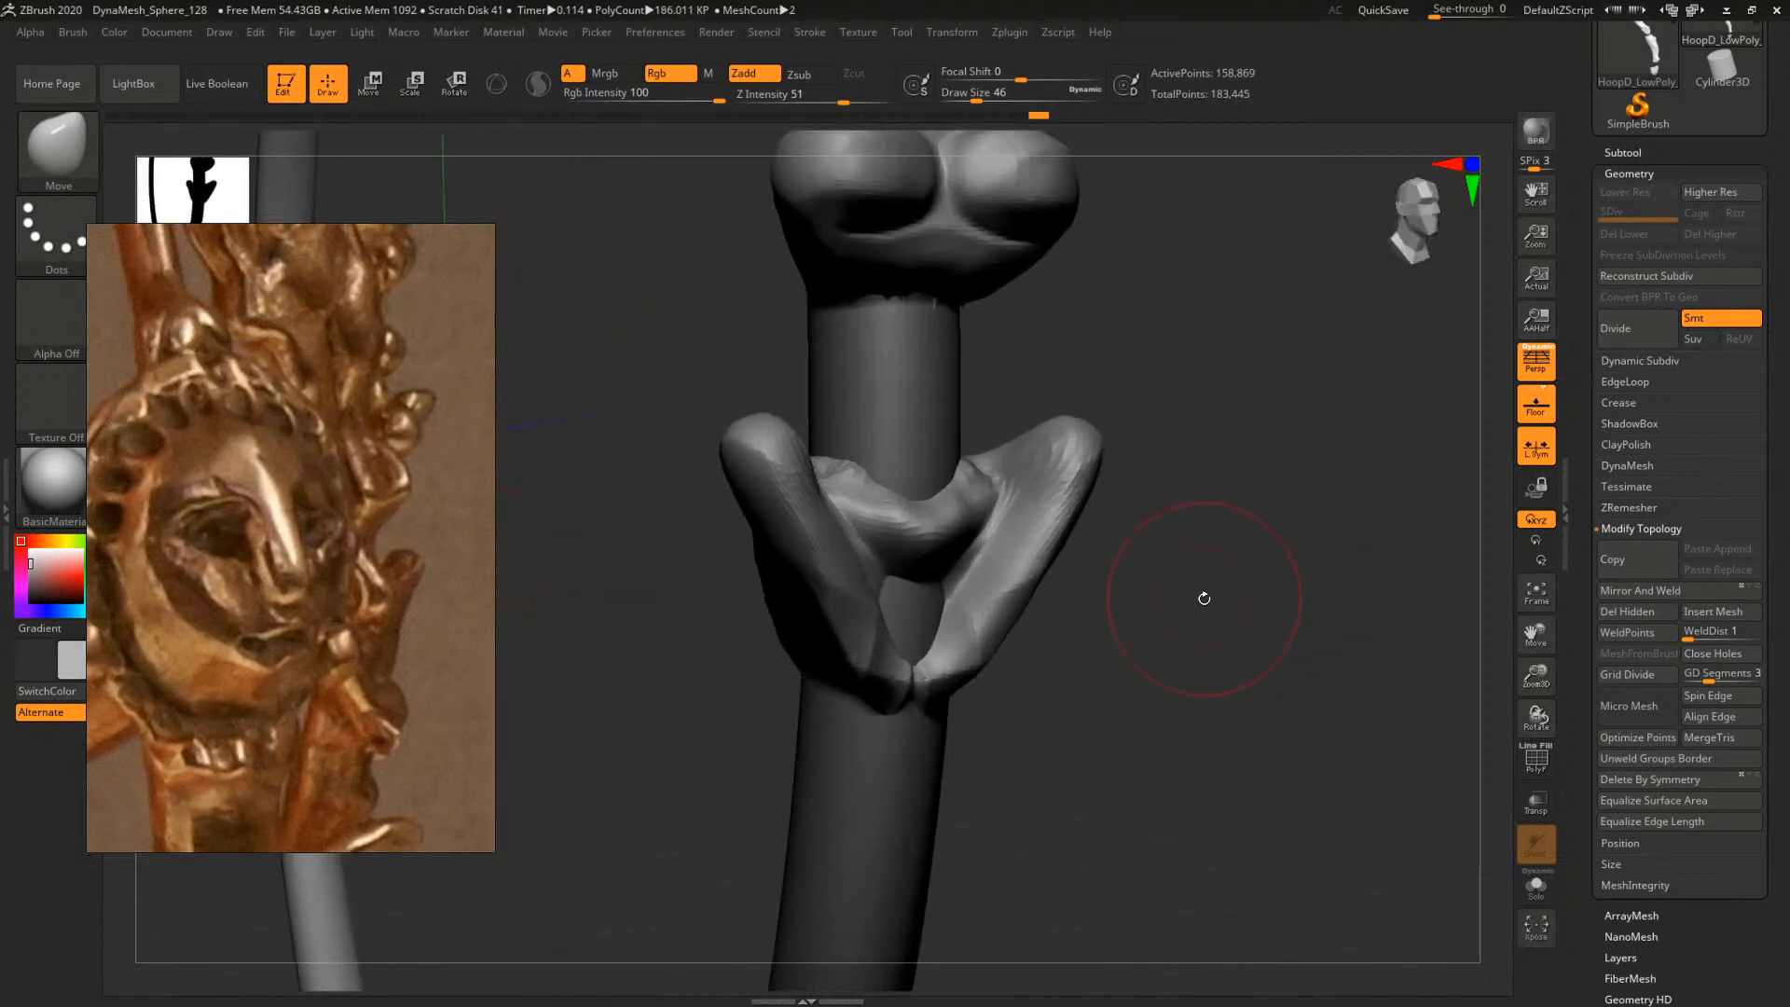
pyautogui.press('b')
pyautogui.press('c')
pyautogui.press('b')
pyautogui.press('s')
pyautogui.click(859, 595)
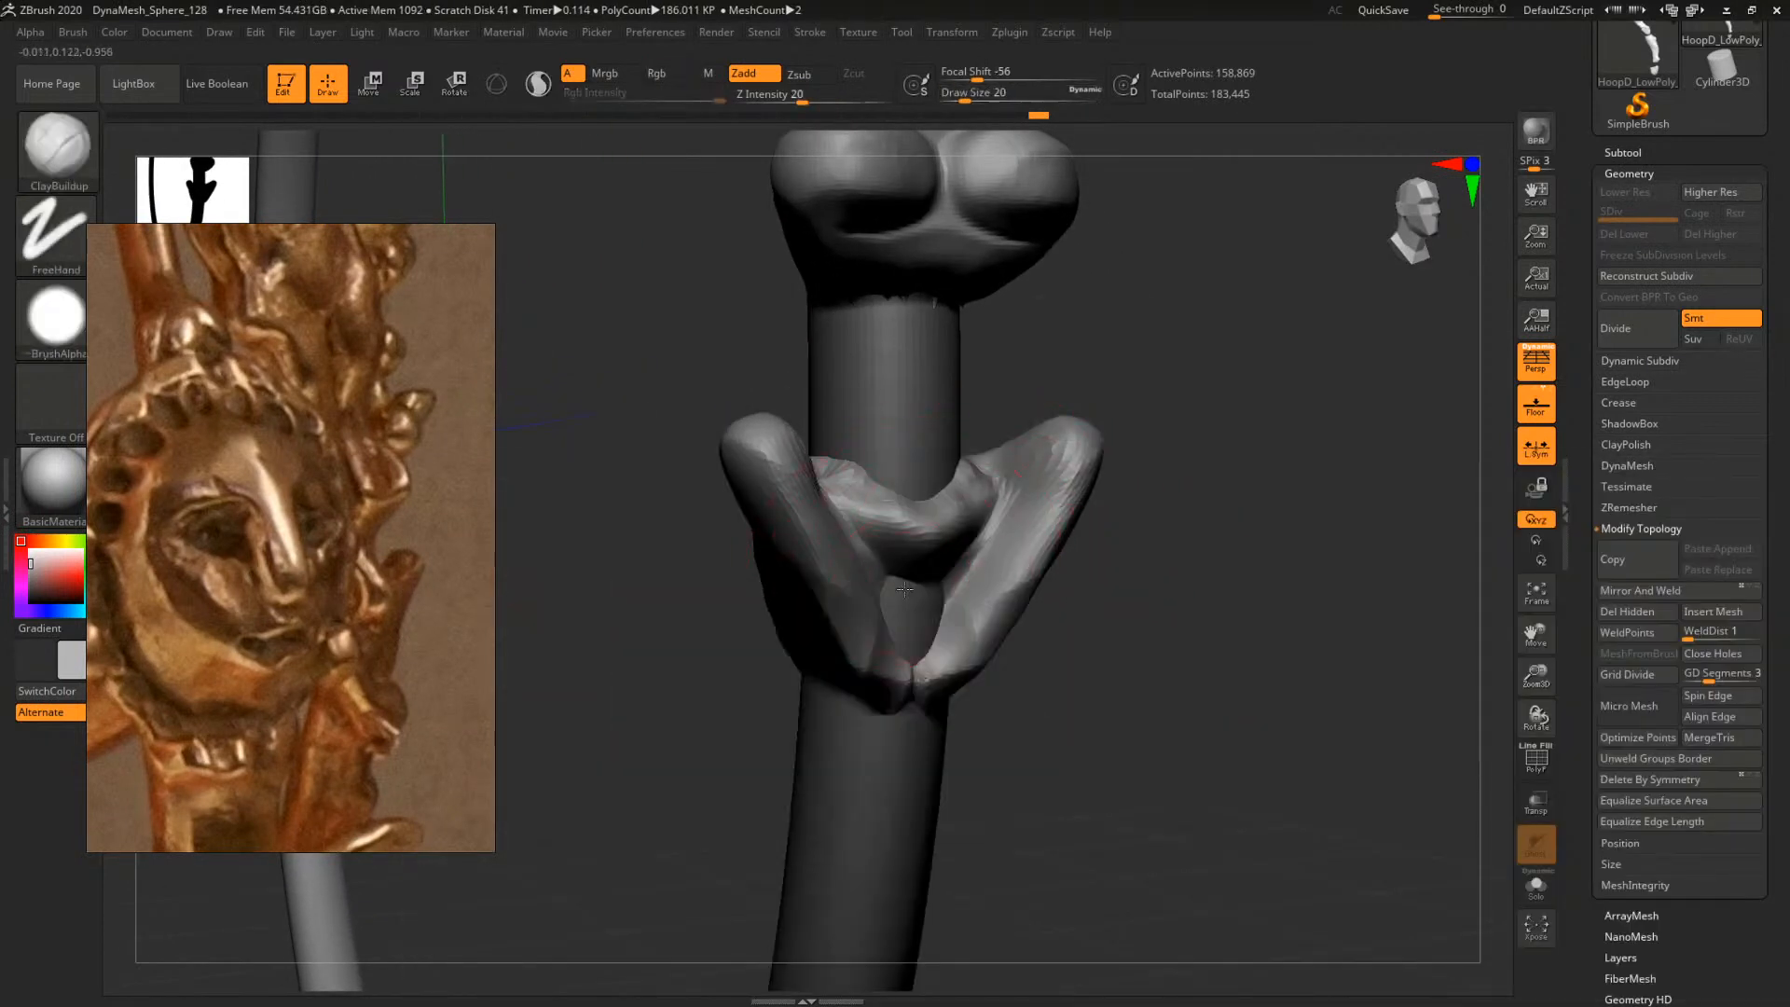
pyautogui.moveTo(911, 573)
pyautogui.mouseDown()
pyautogui.moveTo(918, 642)
pyautogui.moveTo(921, 515)
pyautogui.mouseUp()
pyautogui.hotkey('ctrl', 'z')
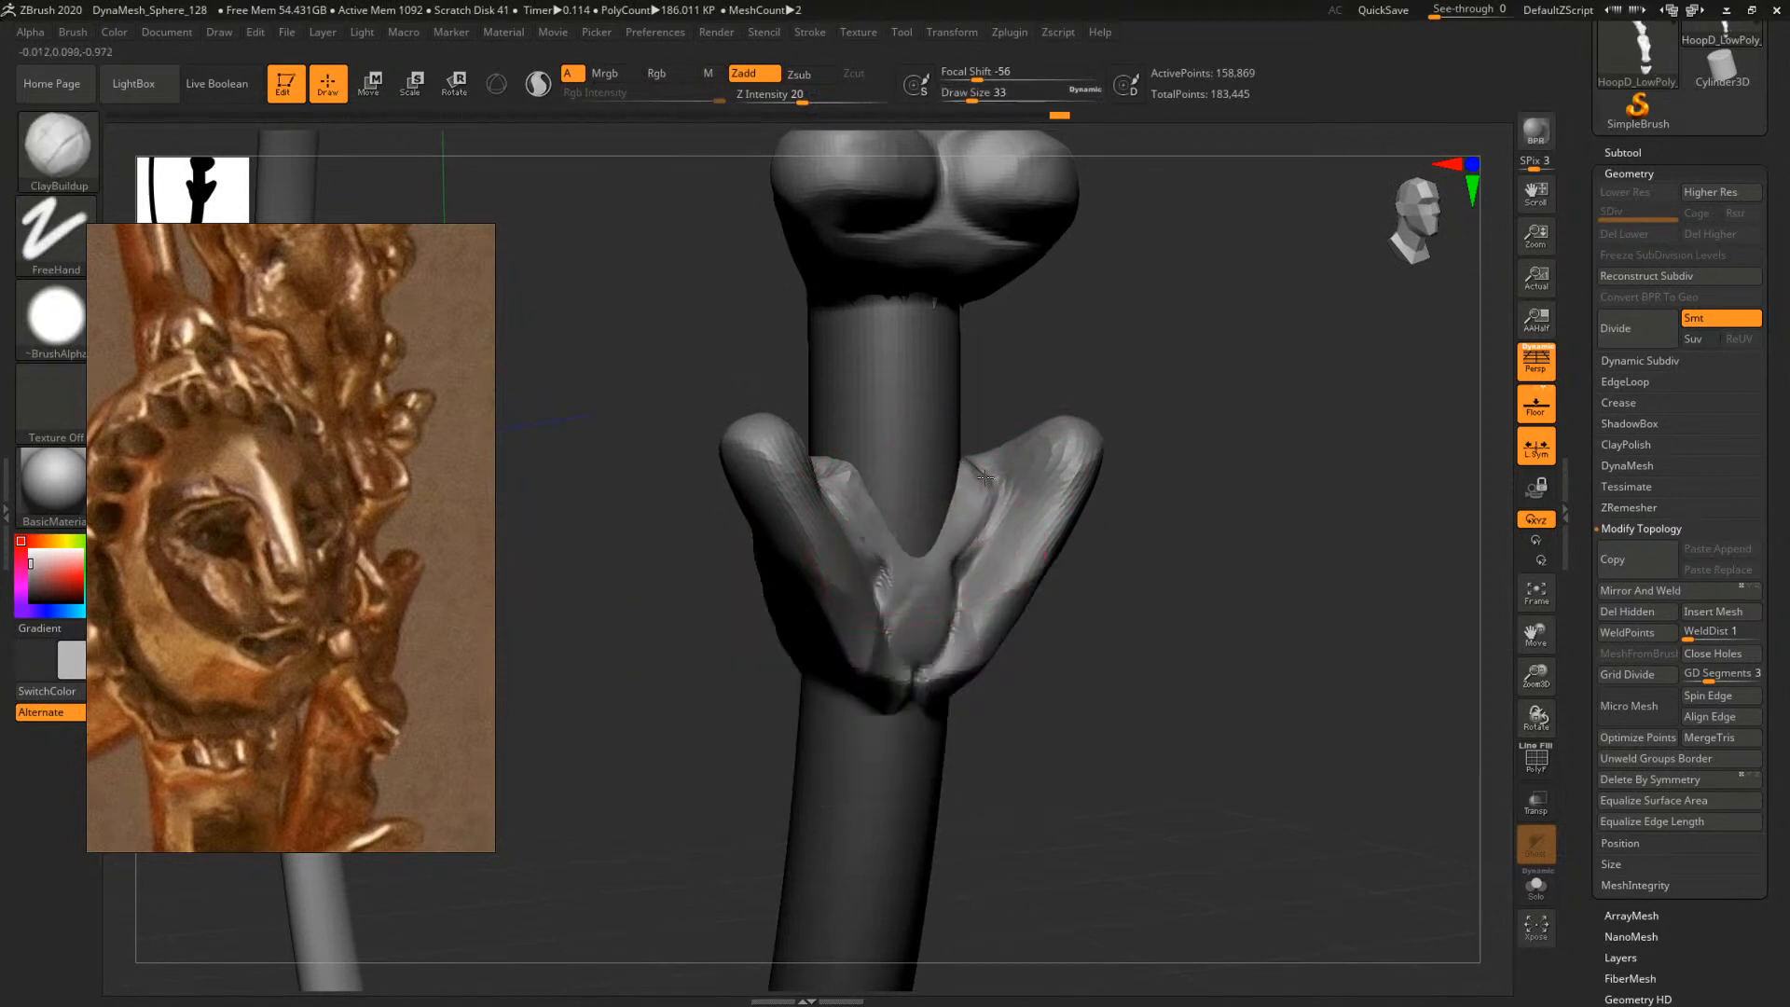
# Build up a rounded lower tip where the two horns meet, using ClayBuildup at draw sizes 12 and 16
pyautogui.keyDown('alt'); pyautogui.moveTo(1128, 641); pyautogui.dragTo(1122, 430); pyautogui.keyUp('alt')
pyautogui.moveTo(1075, 591); pyautogui.dragTo(1039, 589)
pyautogui.press('s')
pyautogui.click(919, 480)
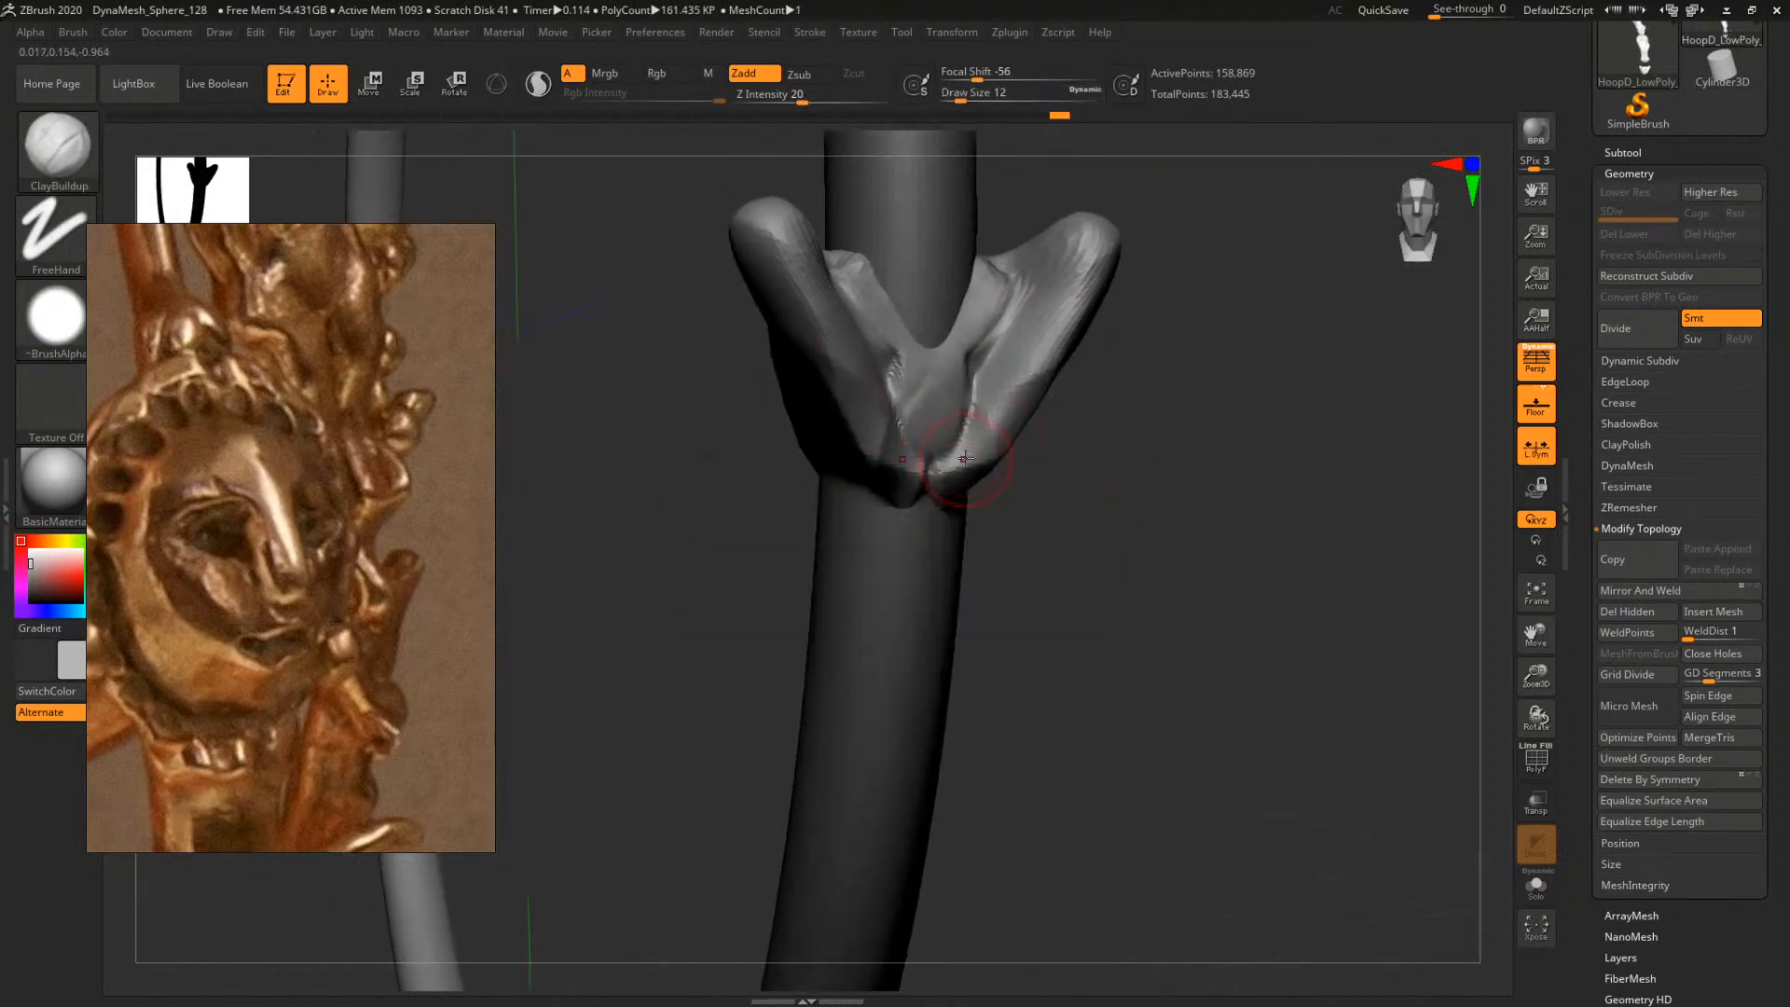
pyautogui.moveTo(937, 485)
pyautogui.mouseDown()
pyautogui.moveTo(989, 454)
pyautogui.moveTo(918, 527)
pyautogui.mouseUp()
pyautogui.press('space')
pyautogui.moveTo(1082, 491)
pyautogui.mouseDown()
pyautogui.moveTo(985, 508)
pyautogui.moveTo(995, 466)
pyautogui.moveTo(984, 485)
pyautogui.moveTo(946, 436)
pyautogui.mouseUp()
pyautogui.click(957, 482)
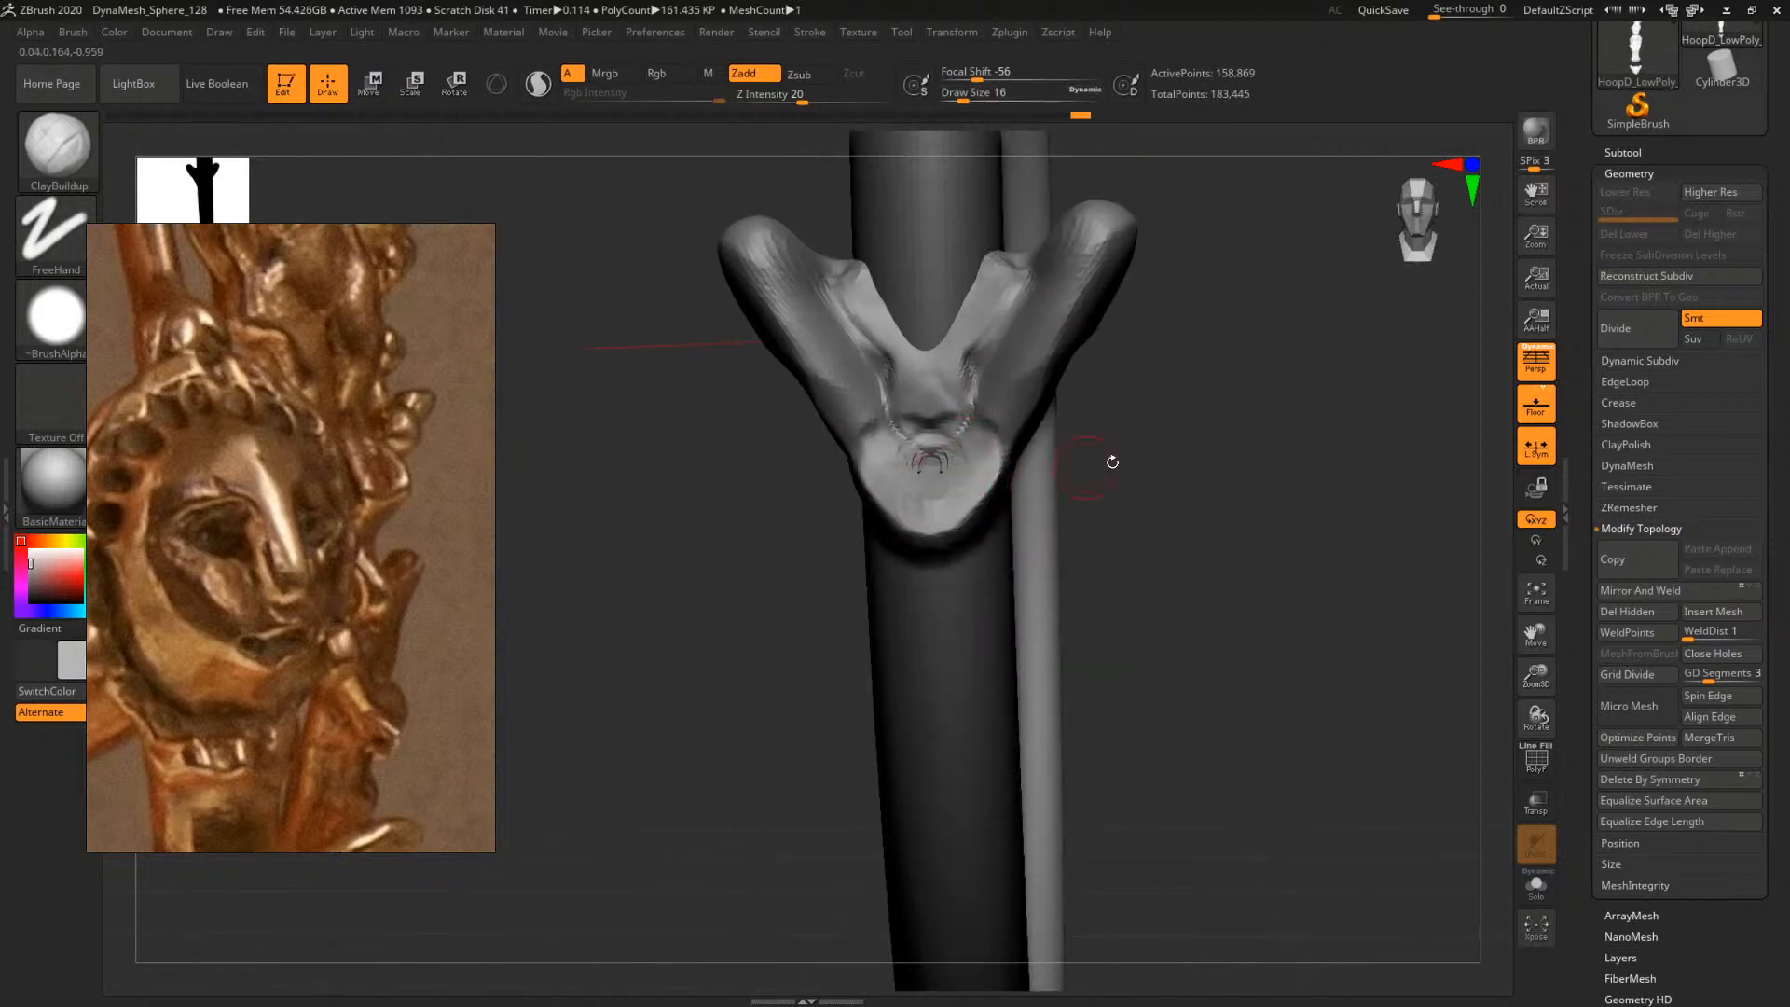
# Remesh the ornament with DynaMesh and refine the surface between the horns with ClayBuildup at draw sizes 29 and 16
pyautogui.moveTo(1112, 462)
pyautogui.mouseDown()
pyautogui.moveTo(1038, 512)
pyautogui.moveTo(1196, 433)
pyautogui.moveTo(1280, 606)
pyautogui.mouseUp()
pyautogui.keyDown('alt'); pyautogui.moveTo(1099, 519); pyautogui.dragTo(1097, 629); pyautogui.keyUp('alt')
pyautogui.moveTo(1096, 630); pyautogui.dragTo(1035, 606)
pyautogui.press('space')
pyautogui.click(926, 570)
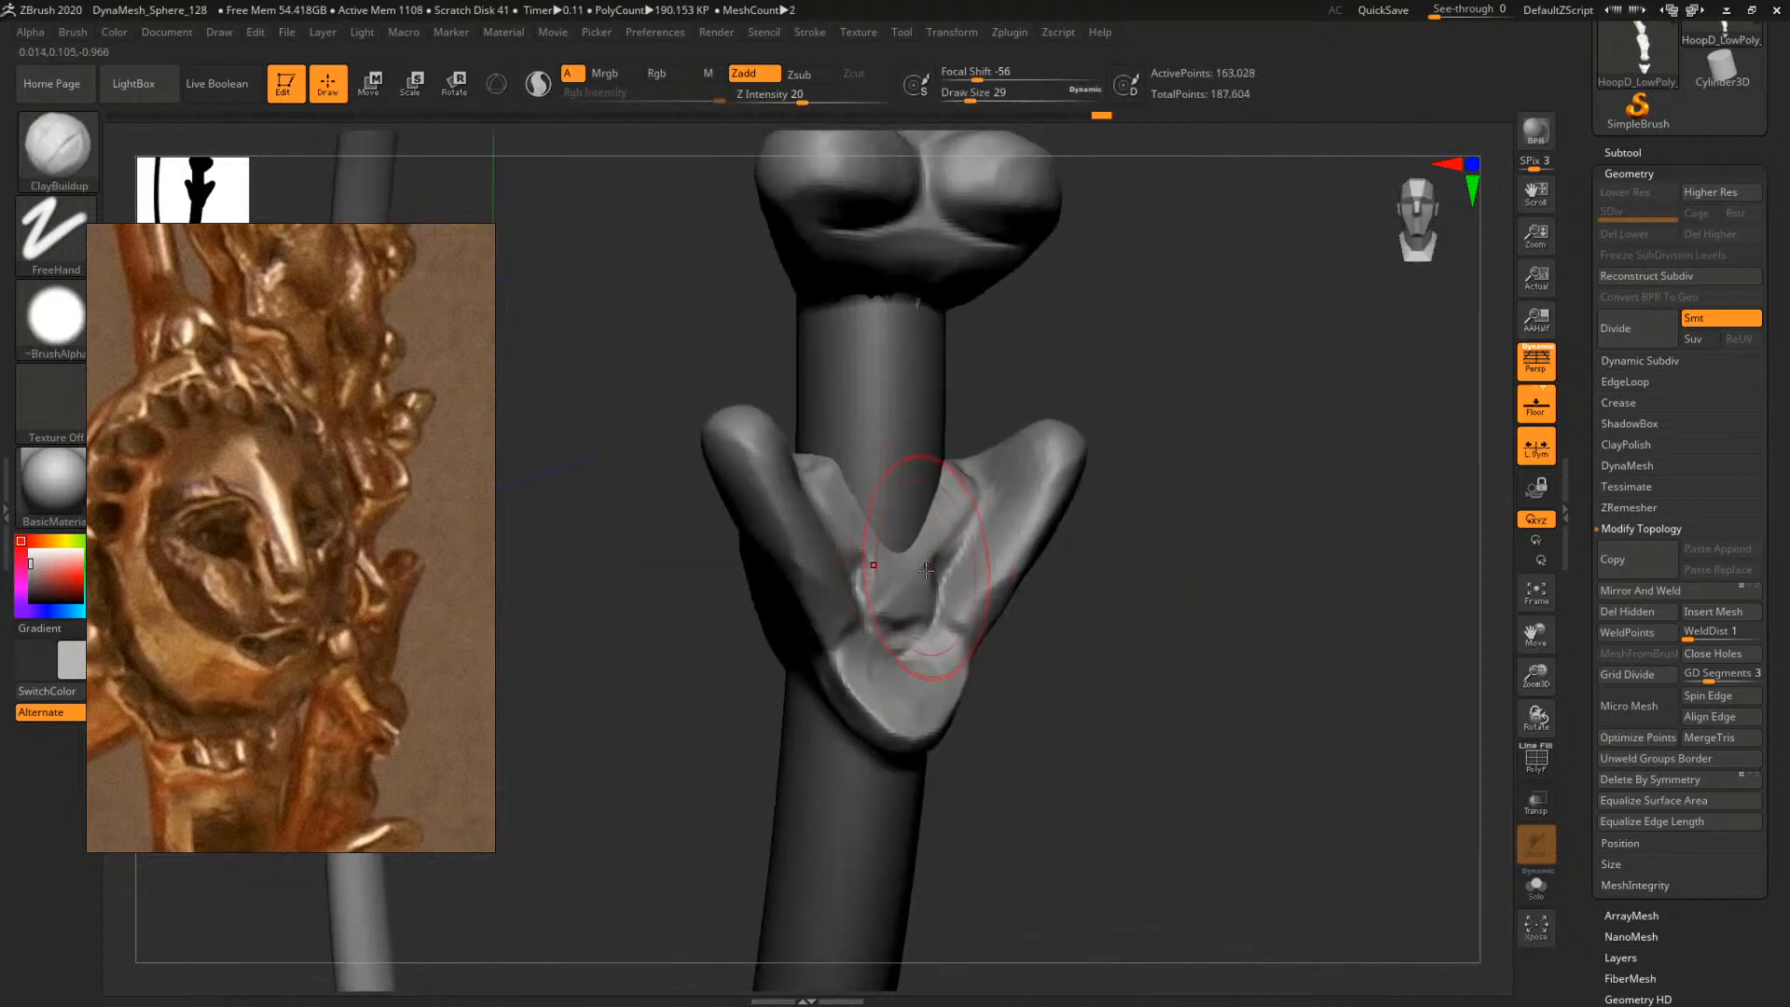
pyautogui.press('space')
pyautogui.click(935, 594)
pyautogui.moveTo(1112, 695)
pyautogui.keyDown('alt'); pyautogui.mouseDown()
pyautogui.moveTo(1162, 584)
pyautogui.moveTo(1187, 595)
pyautogui.mouseUp(); pyautogui.keyUp('alt')
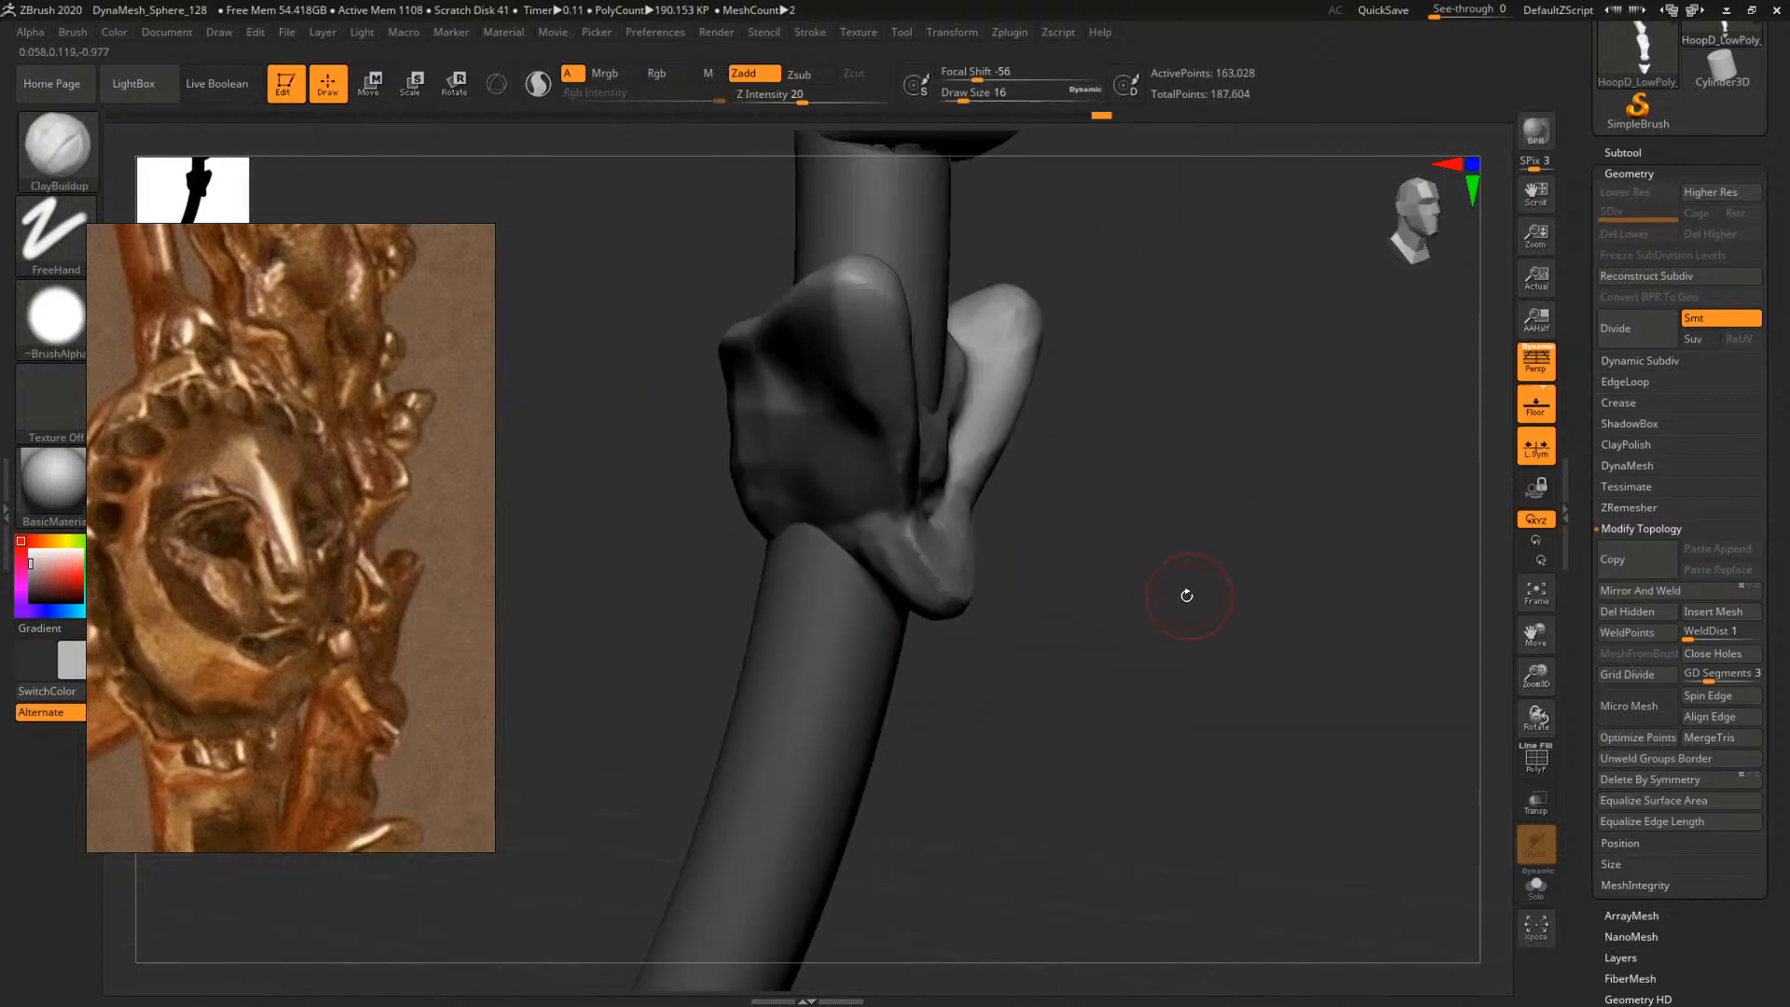
# Check the ornament beside the face in the reference photo and reshape the lower tip with the Move brush at draw sizes 23 and 37
pyautogui.press('space')
pyautogui.click(1063, 551)
pyautogui.moveTo(259, 571); pyautogui.dragTo(344, 528, button='middle')
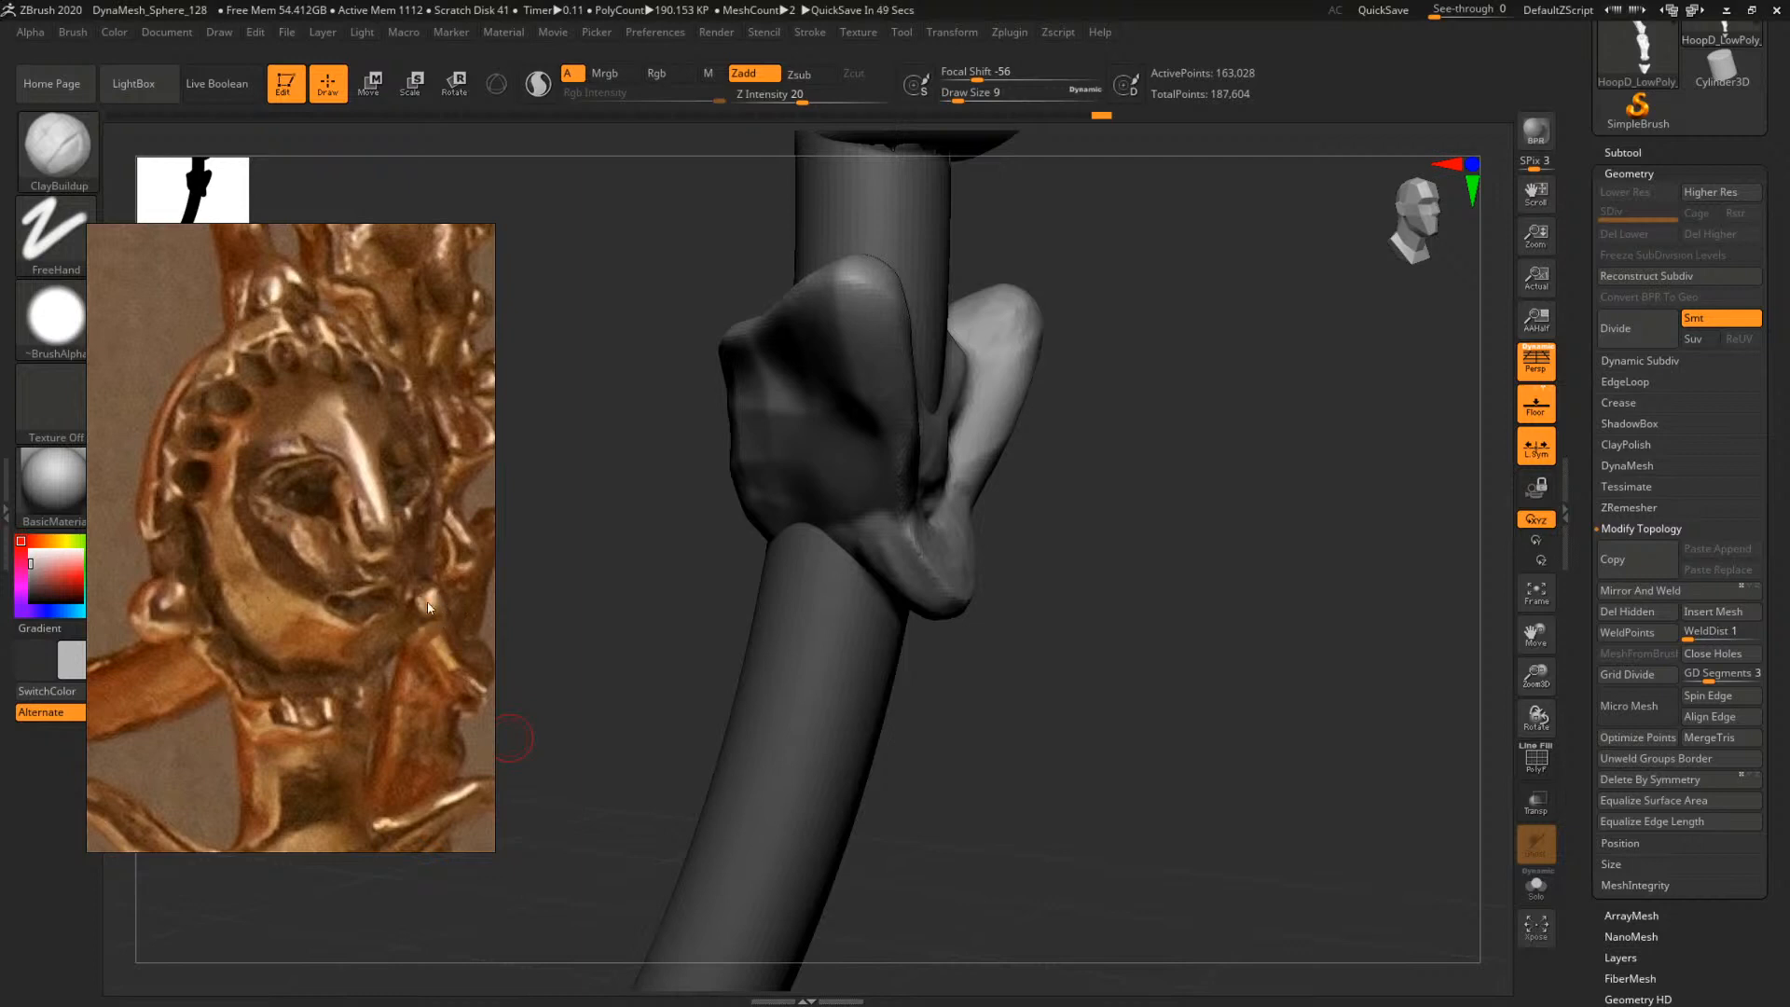
pyautogui.moveTo(441, 659); pyautogui.dragTo(245, 683, button='middle')
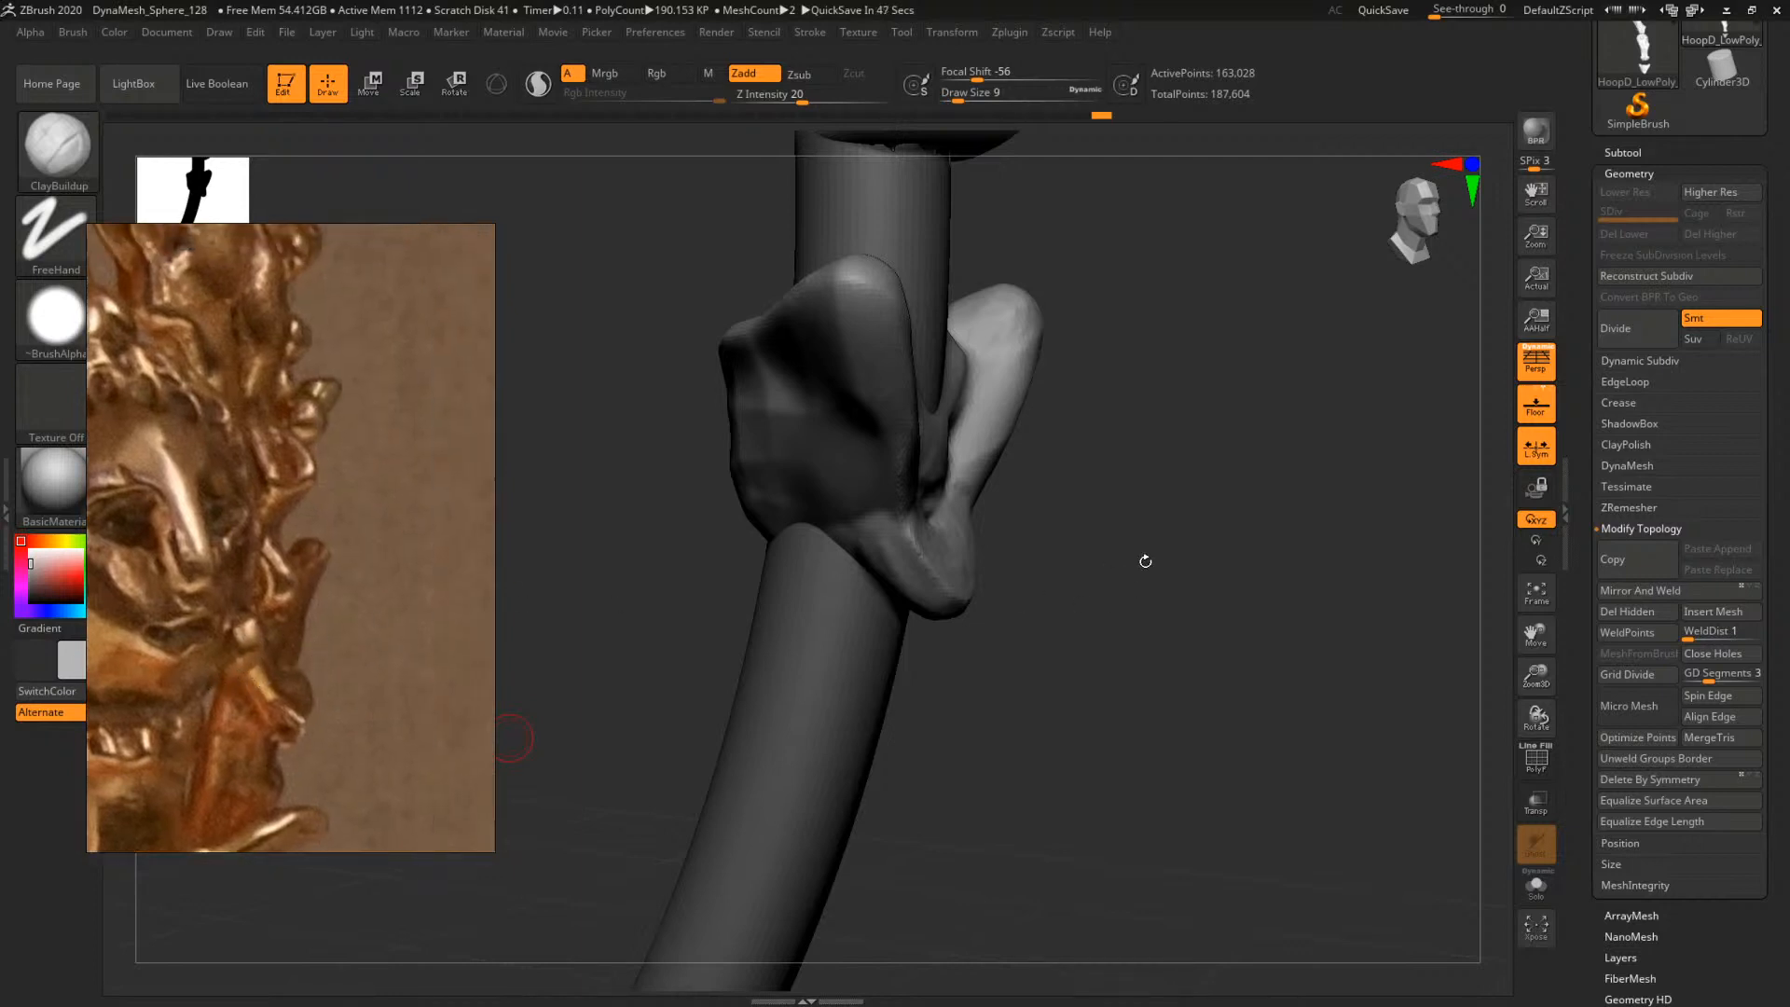
pyautogui.moveTo(1144, 560); pyautogui.dragTo(1030, 536)
pyautogui.press('b')
pyautogui.press('m')
pyautogui.press('v')
pyautogui.moveTo(1235, 571); pyautogui.dragTo(1203, 709)
pyautogui.press('space')
pyautogui.moveTo(1018, 563)
pyautogui.mouseDown()
pyautogui.moveTo(1031, 612)
pyautogui.moveTo(1010, 580)
pyautogui.moveTo(1171, 571)
pyautogui.moveTo(1211, 594)
pyautogui.mouseUp()
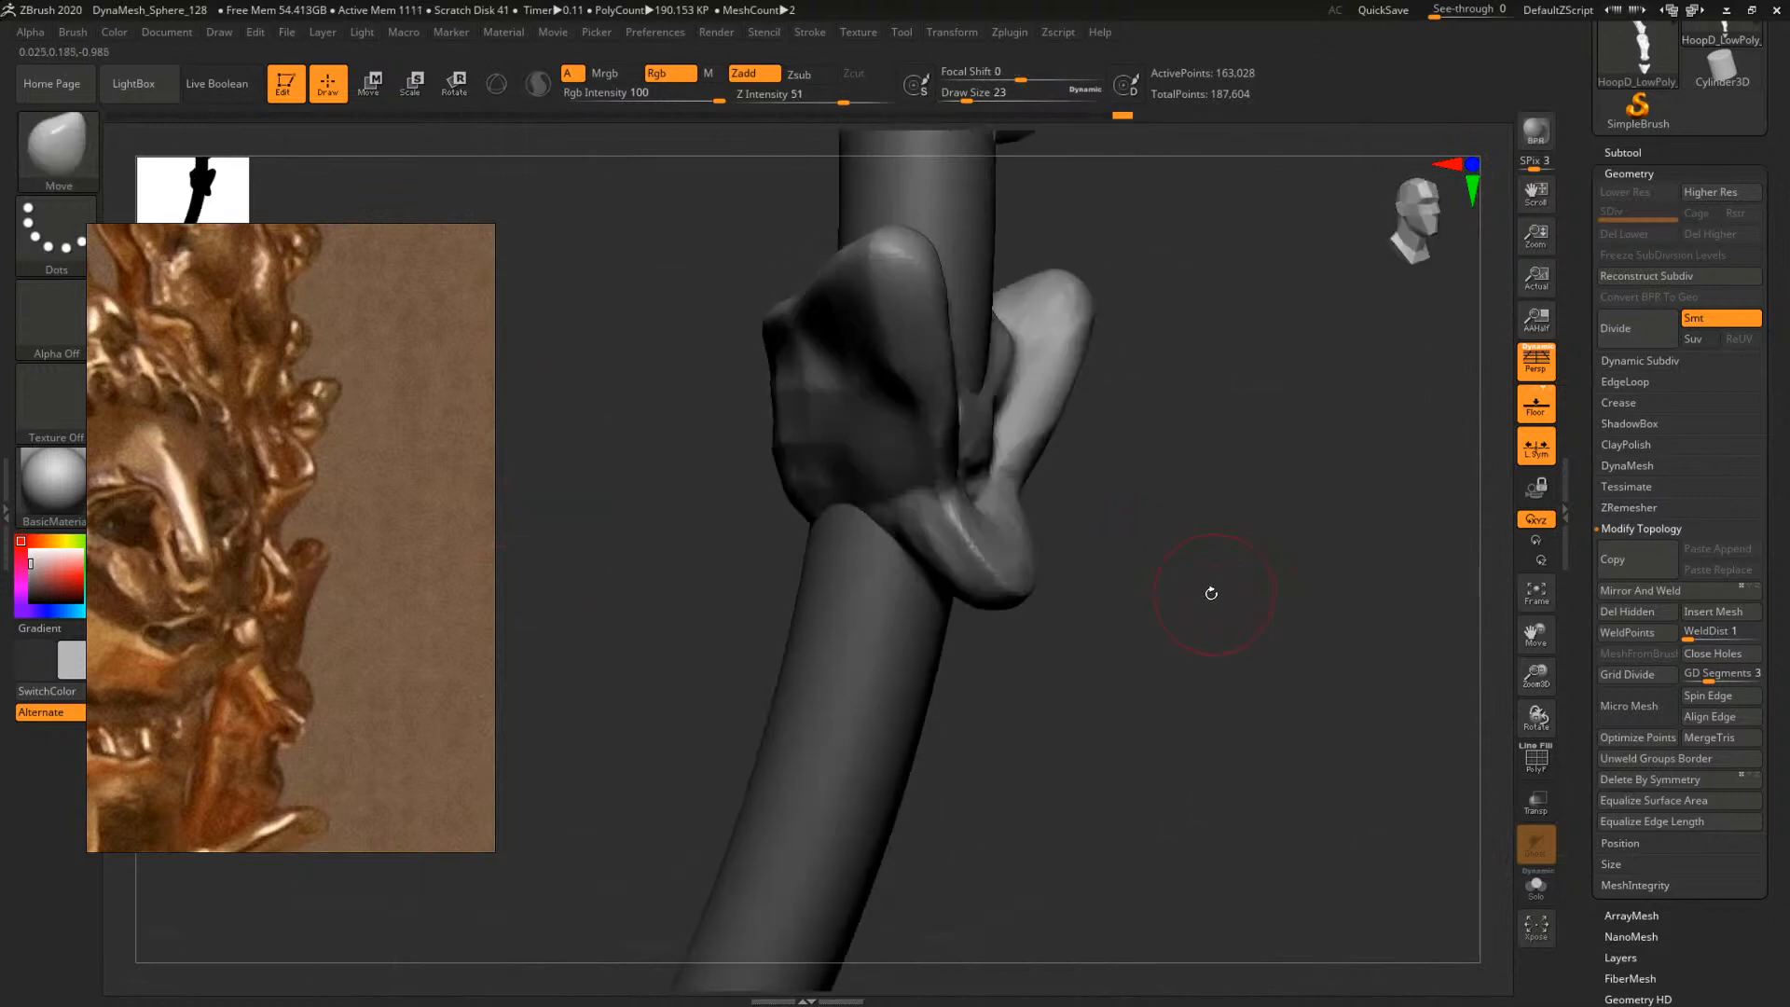
pyautogui.press('space')
pyautogui.moveTo(966, 565); pyautogui.dragTo(1009, 570)
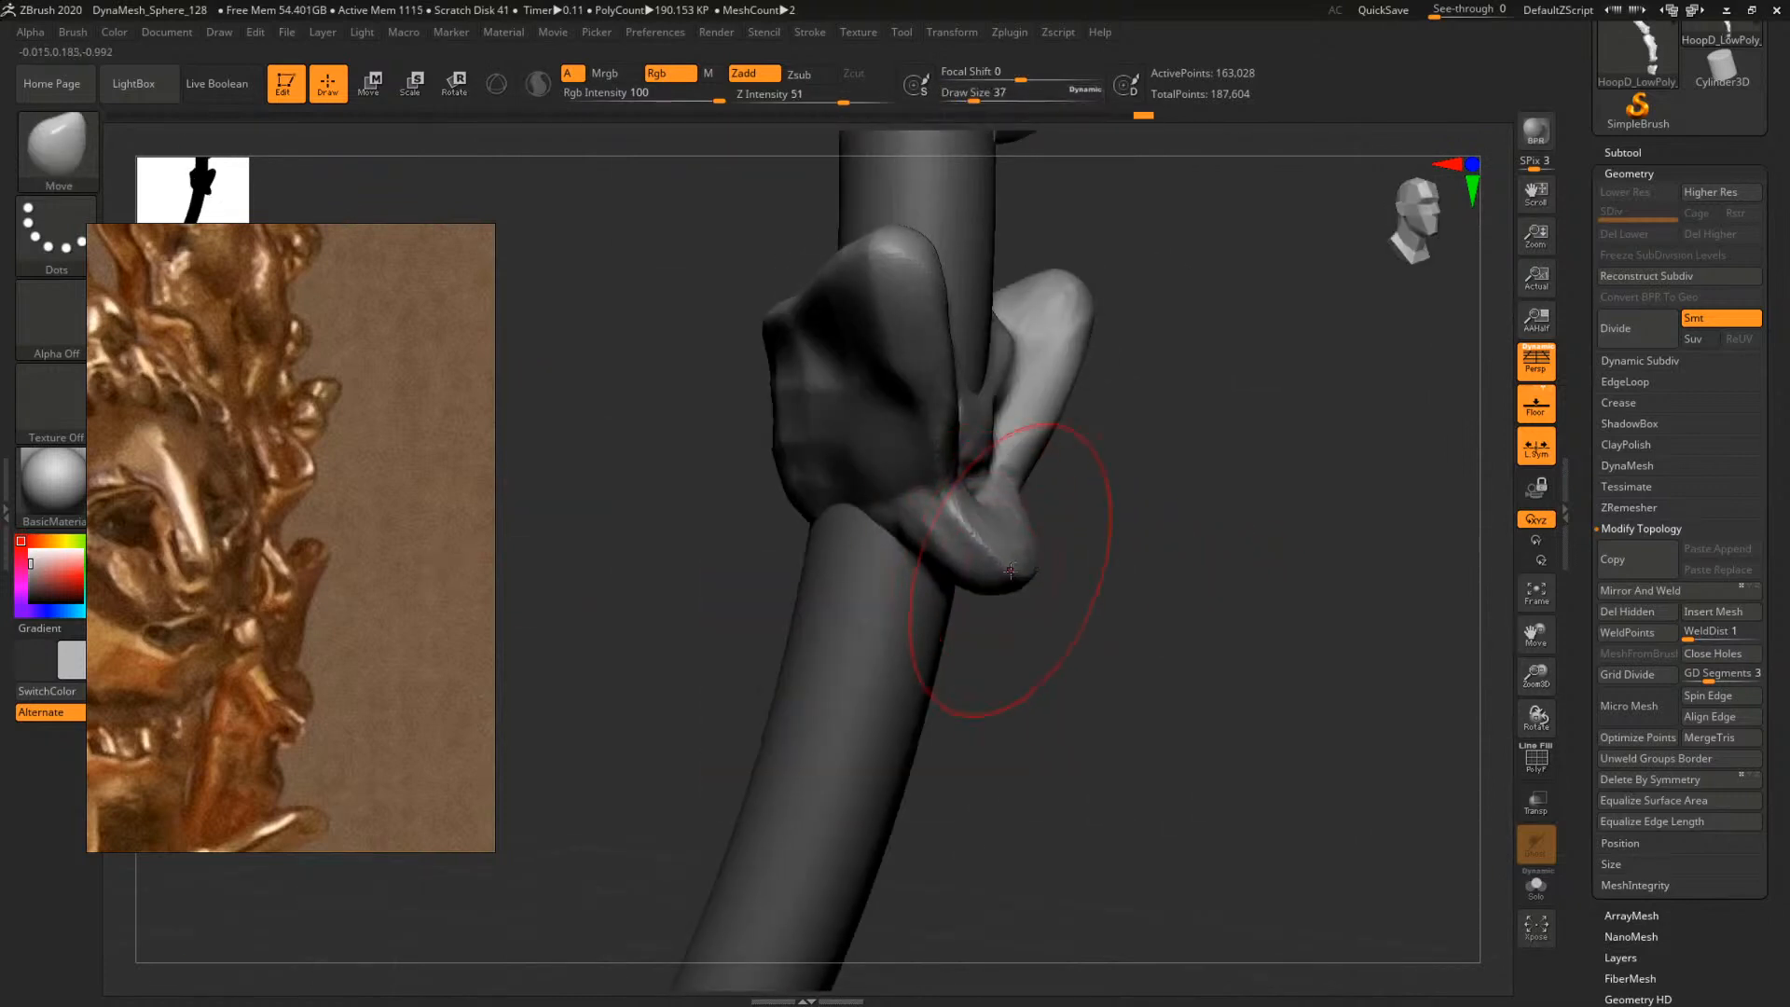
pyautogui.moveTo(1114, 595)
pyautogui.mouseDown()
pyautogui.moveTo(1206, 560)
pyautogui.moveTo(1182, 599)
pyautogui.moveTo(953, 584)
pyautogui.mouseUp()
# Deepen the V-shaped notch between the horns in front view with ClayBuildup at draw sizes 14 and 16
pyautogui.press('b')
pyautogui.press('c')
pyautogui.press('b')
pyautogui.press('space')
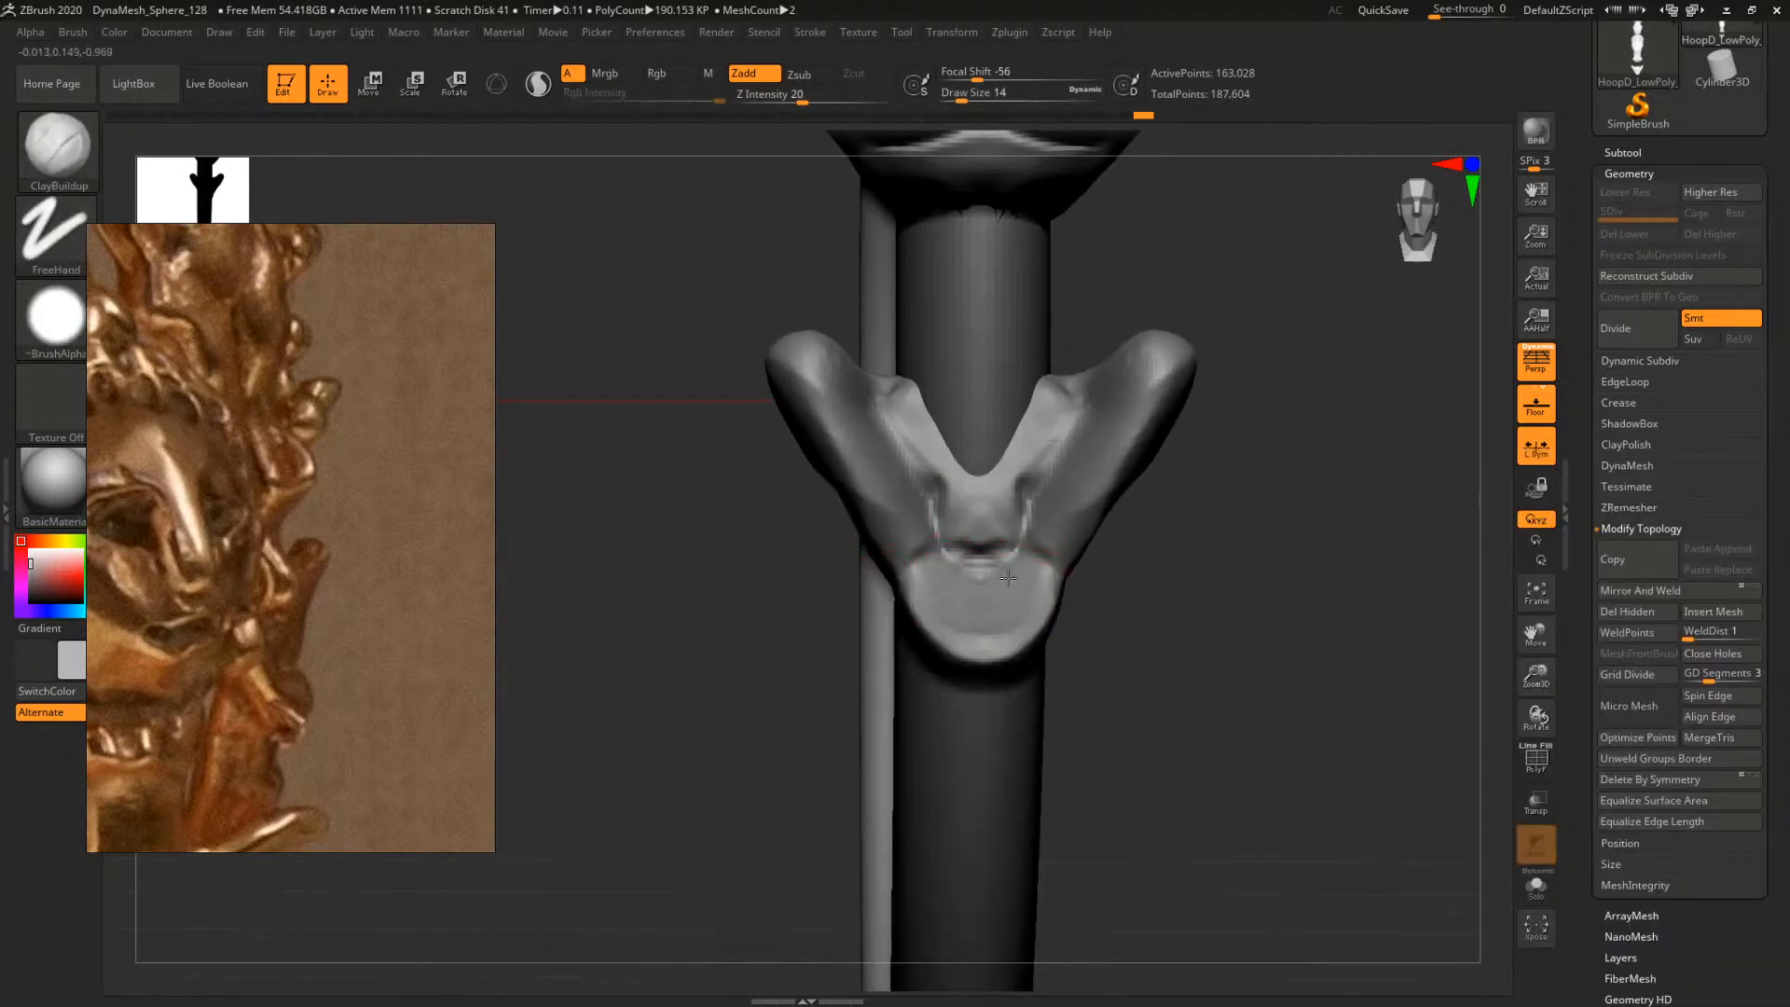
pyautogui.moveTo(1143, 547); pyautogui.dragTo(1242, 610)
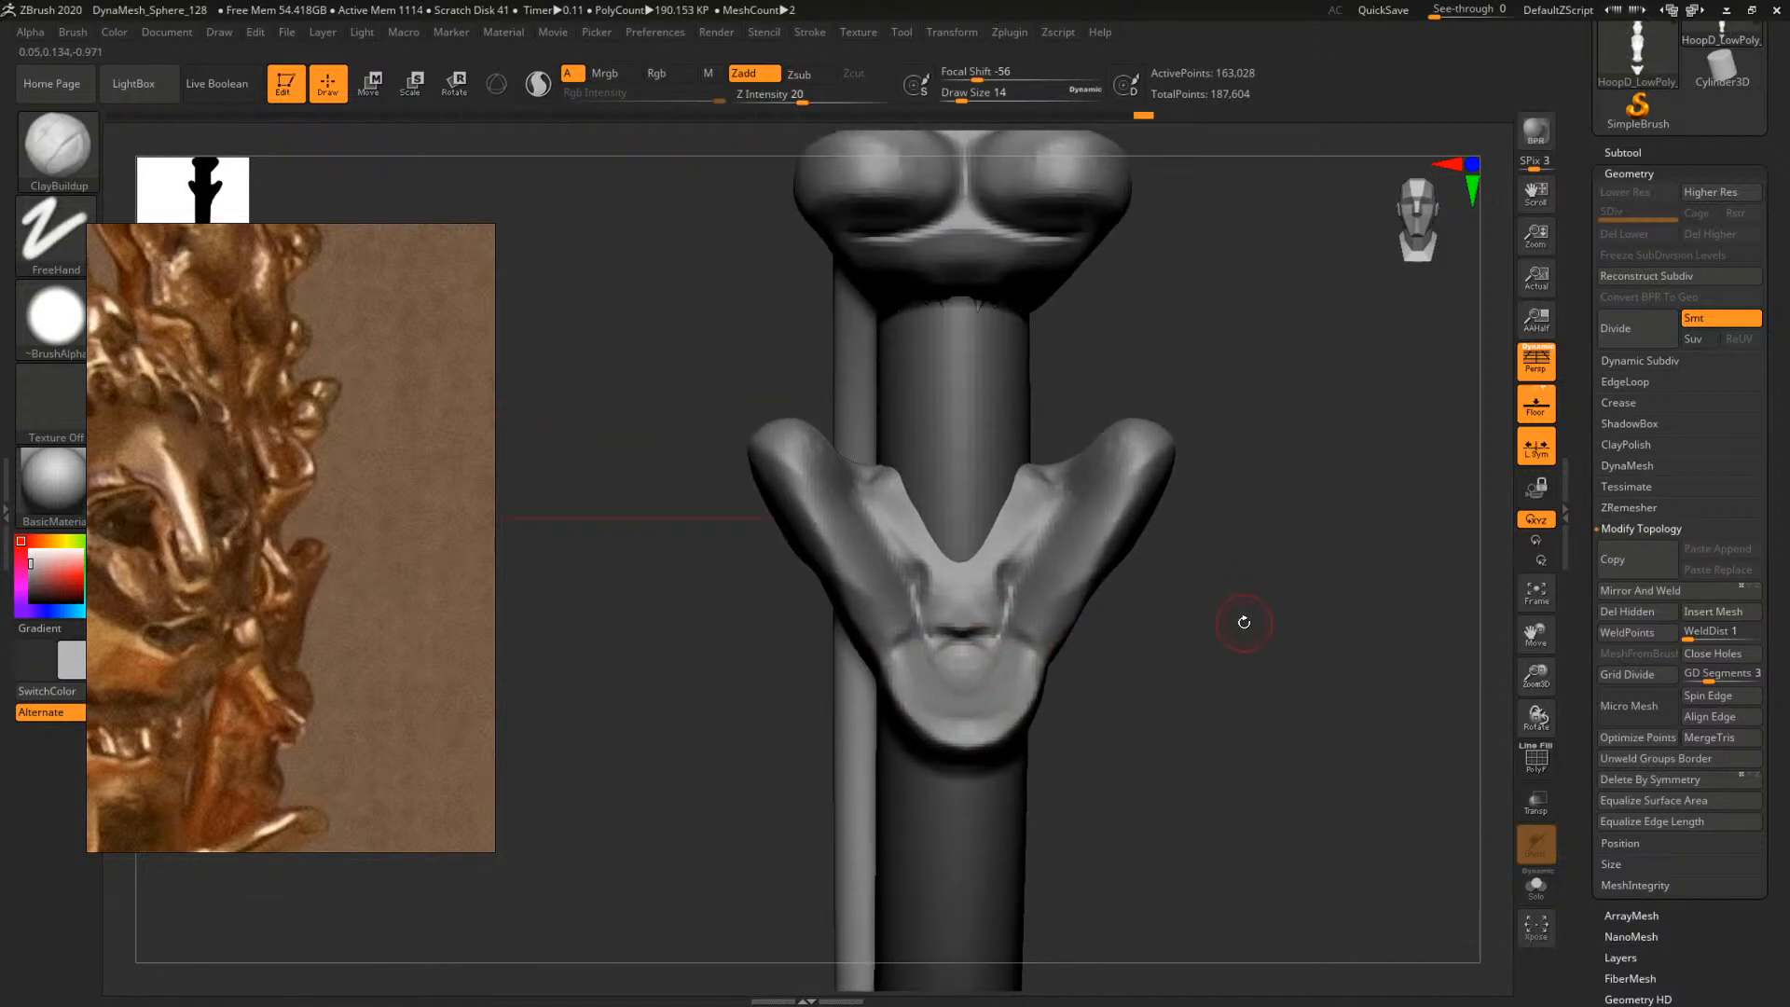
pyautogui.moveTo(1239, 622); pyautogui.dragTo(1235, 606)
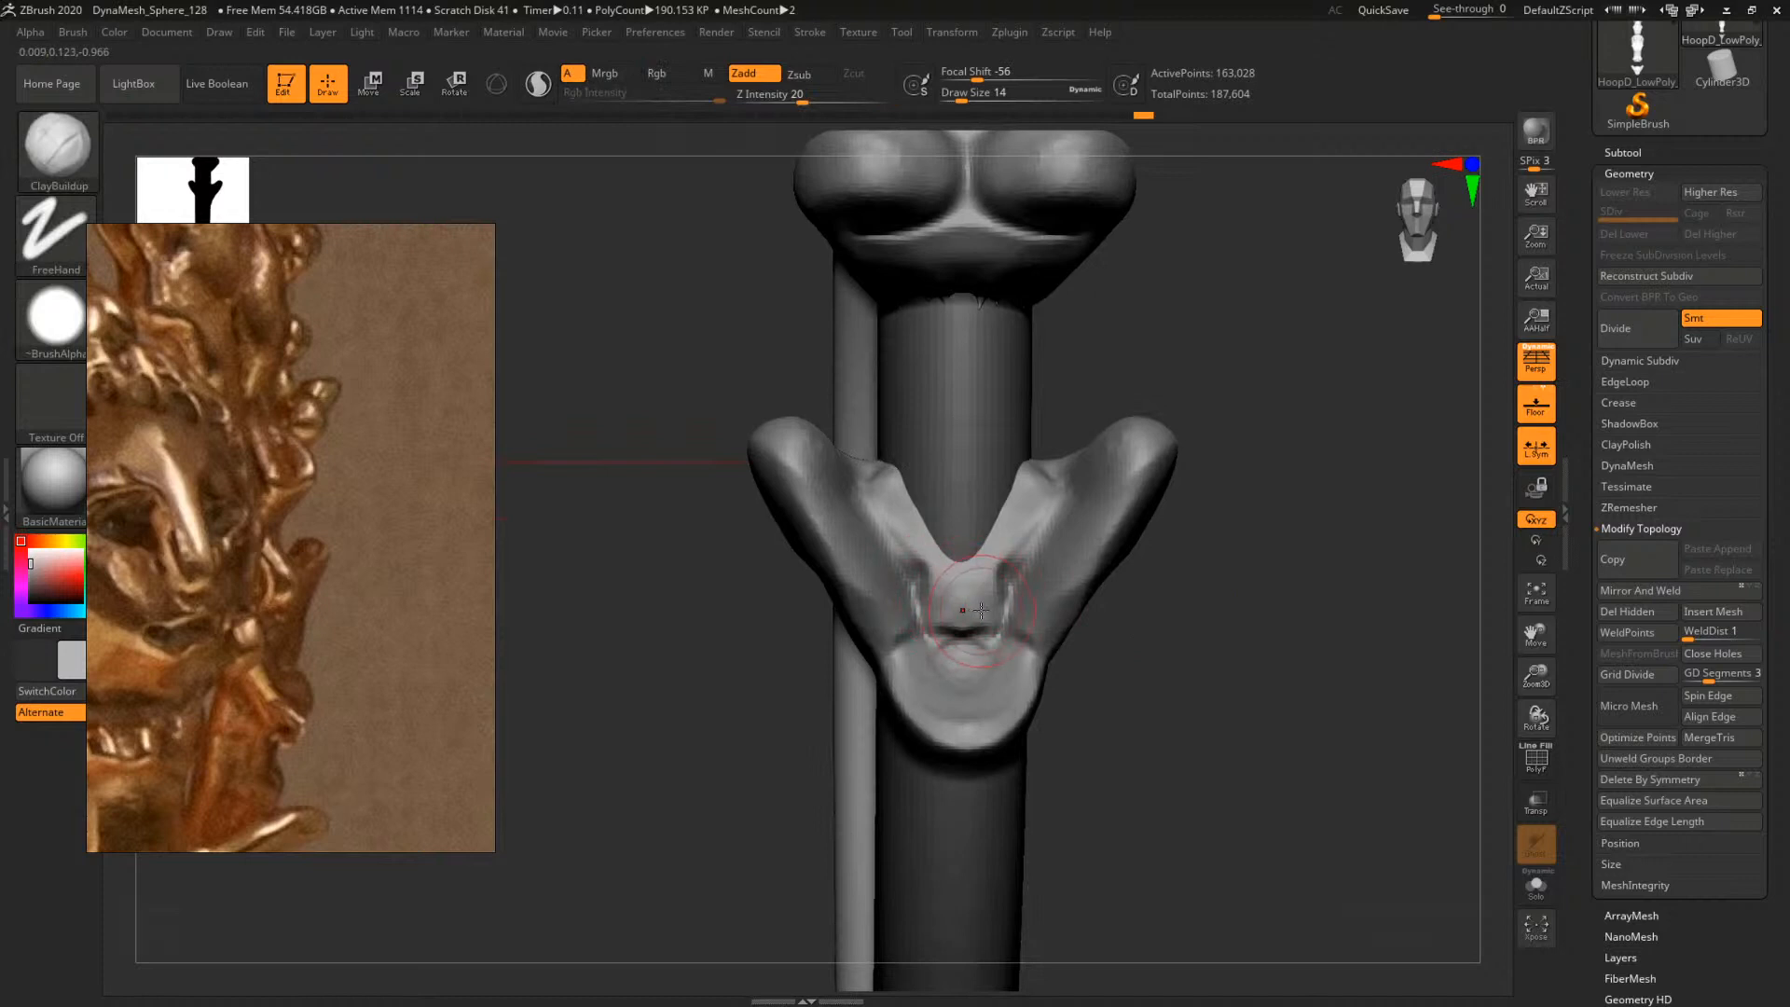
pyautogui.press(']')
pyautogui.moveTo(1006, 634)
pyautogui.keyDown('alt'); pyautogui.mouseDown()
pyautogui.moveTo(984, 578)
pyautogui.moveTo(962, 610)
pyautogui.mouseUp(); pyautogui.keyUp('alt')
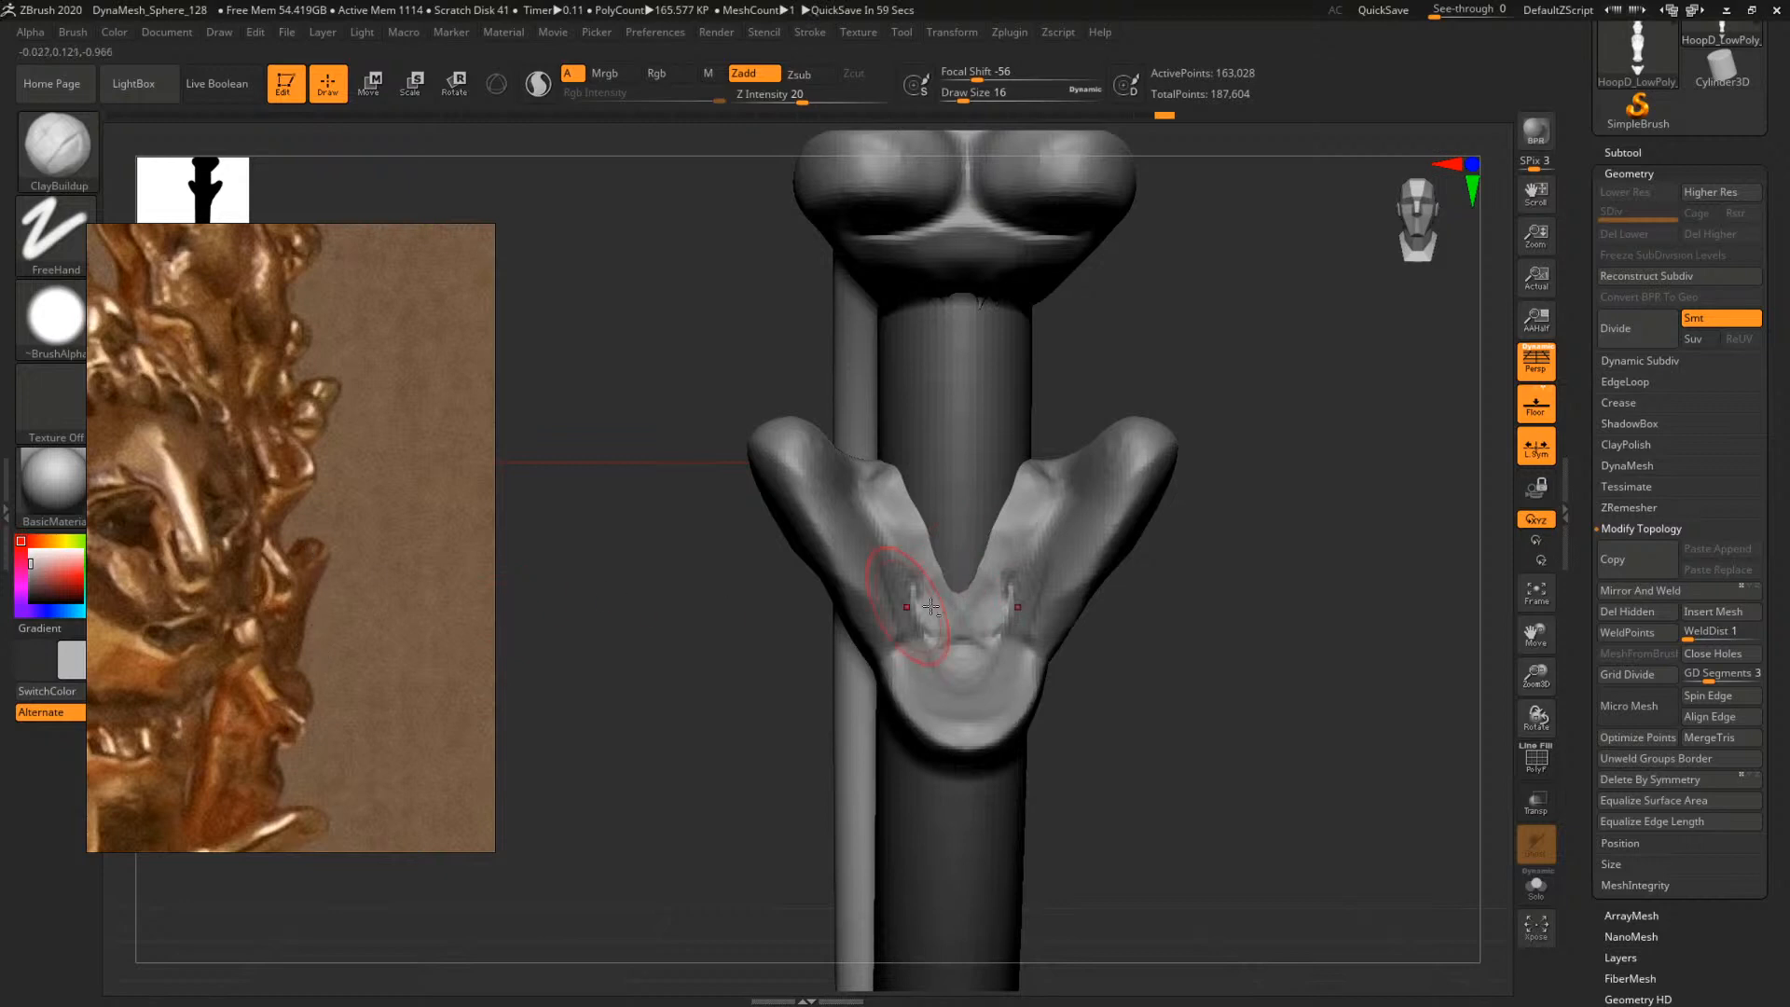
# Sculpt raised lobes above and on the two rounded knobs at the lowest figure's base with ClayBuildup at draw sizes 16, 20 and 12
pyautogui.moveTo(1249, 602); pyautogui.dragTo(1087, 507)
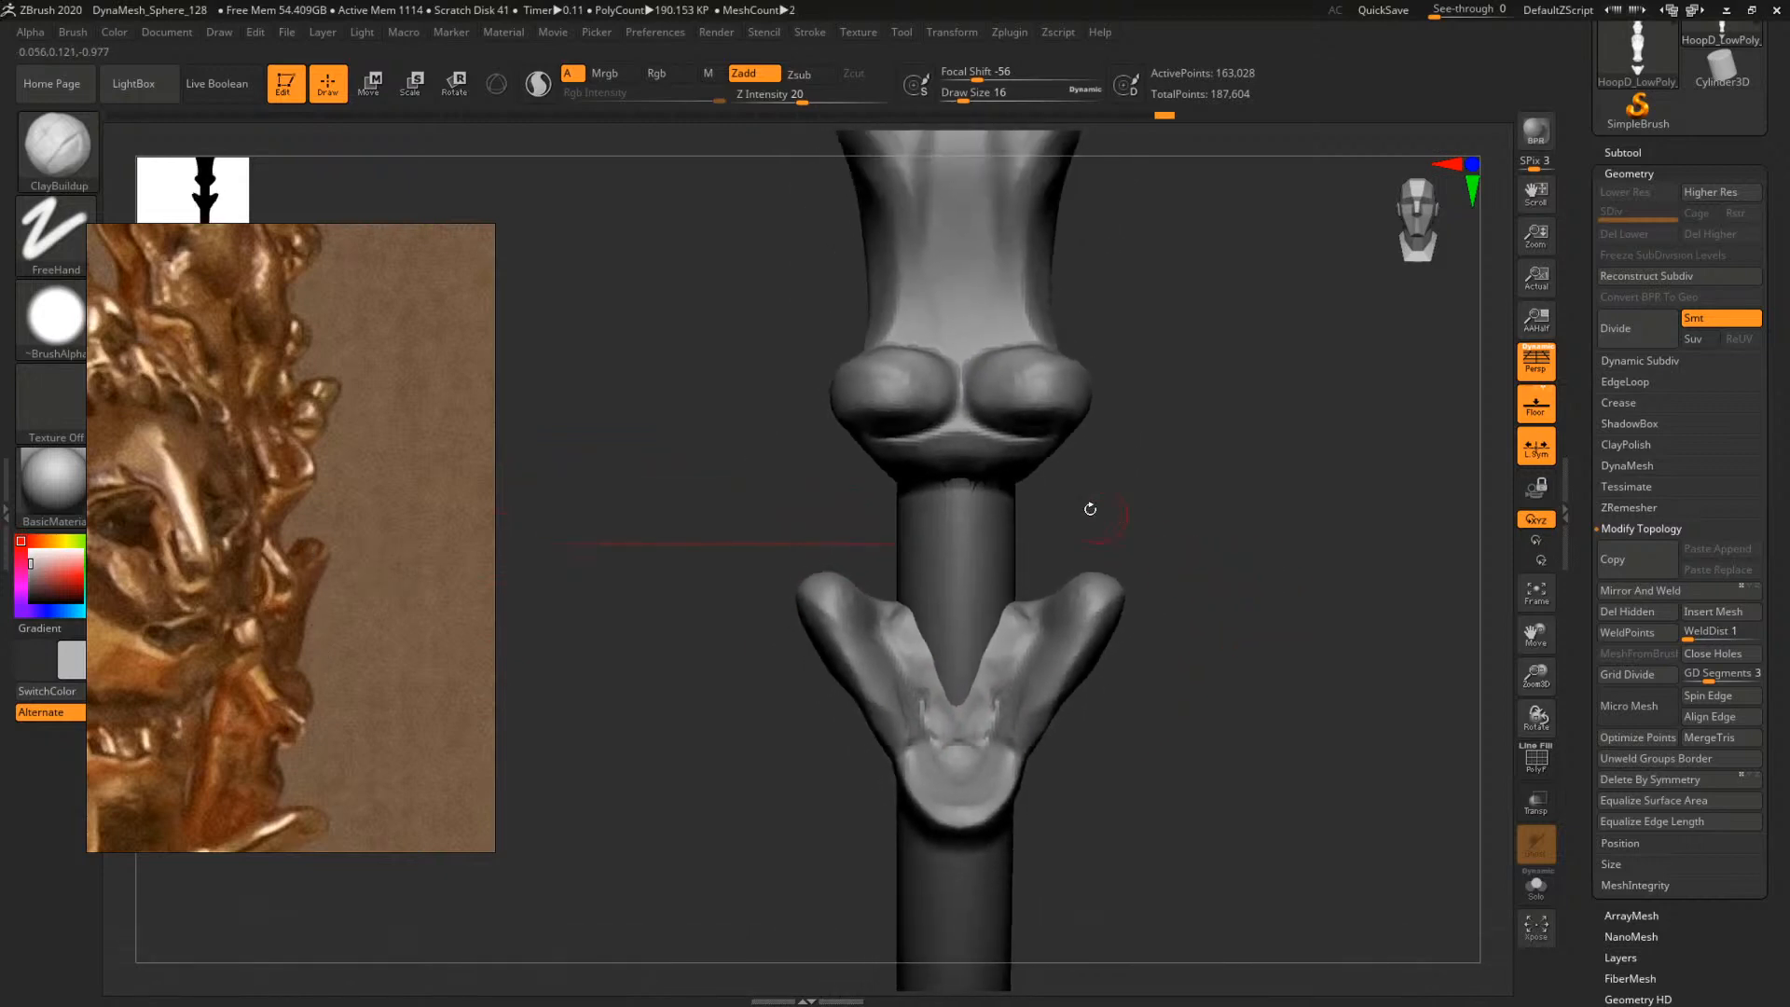
pyautogui.moveTo(1159, 403); pyautogui.dragTo(787, 510)
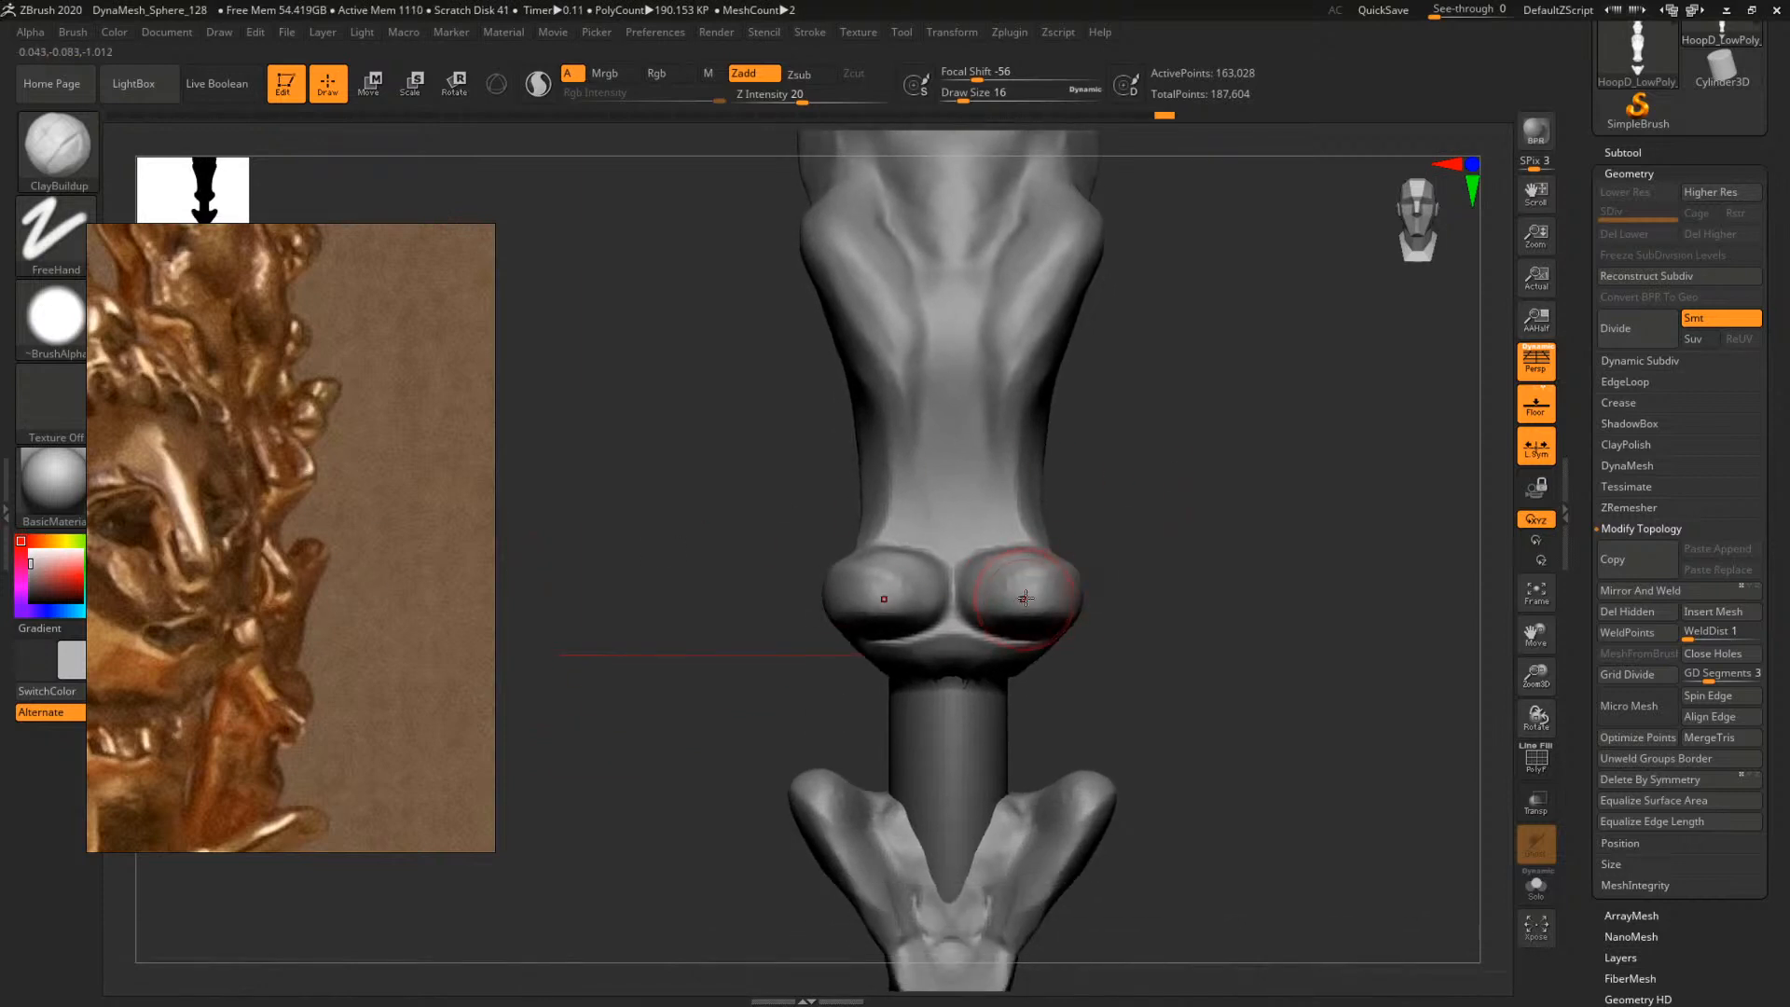
pyautogui.moveTo(1018, 551); pyautogui.dragTo(995, 531)
pyautogui.moveTo(1123, 587)
pyautogui.mouseDown()
pyautogui.moveTo(1106, 551)
pyautogui.moveTo(1126, 496)
pyautogui.moveTo(994, 511)
pyautogui.moveTo(1059, 565)
pyautogui.moveTo(969, 563)
pyautogui.moveTo(1042, 563)
pyautogui.mouseUp()
pyautogui.moveTo(1018, 535); pyautogui.dragTo(964, 569)
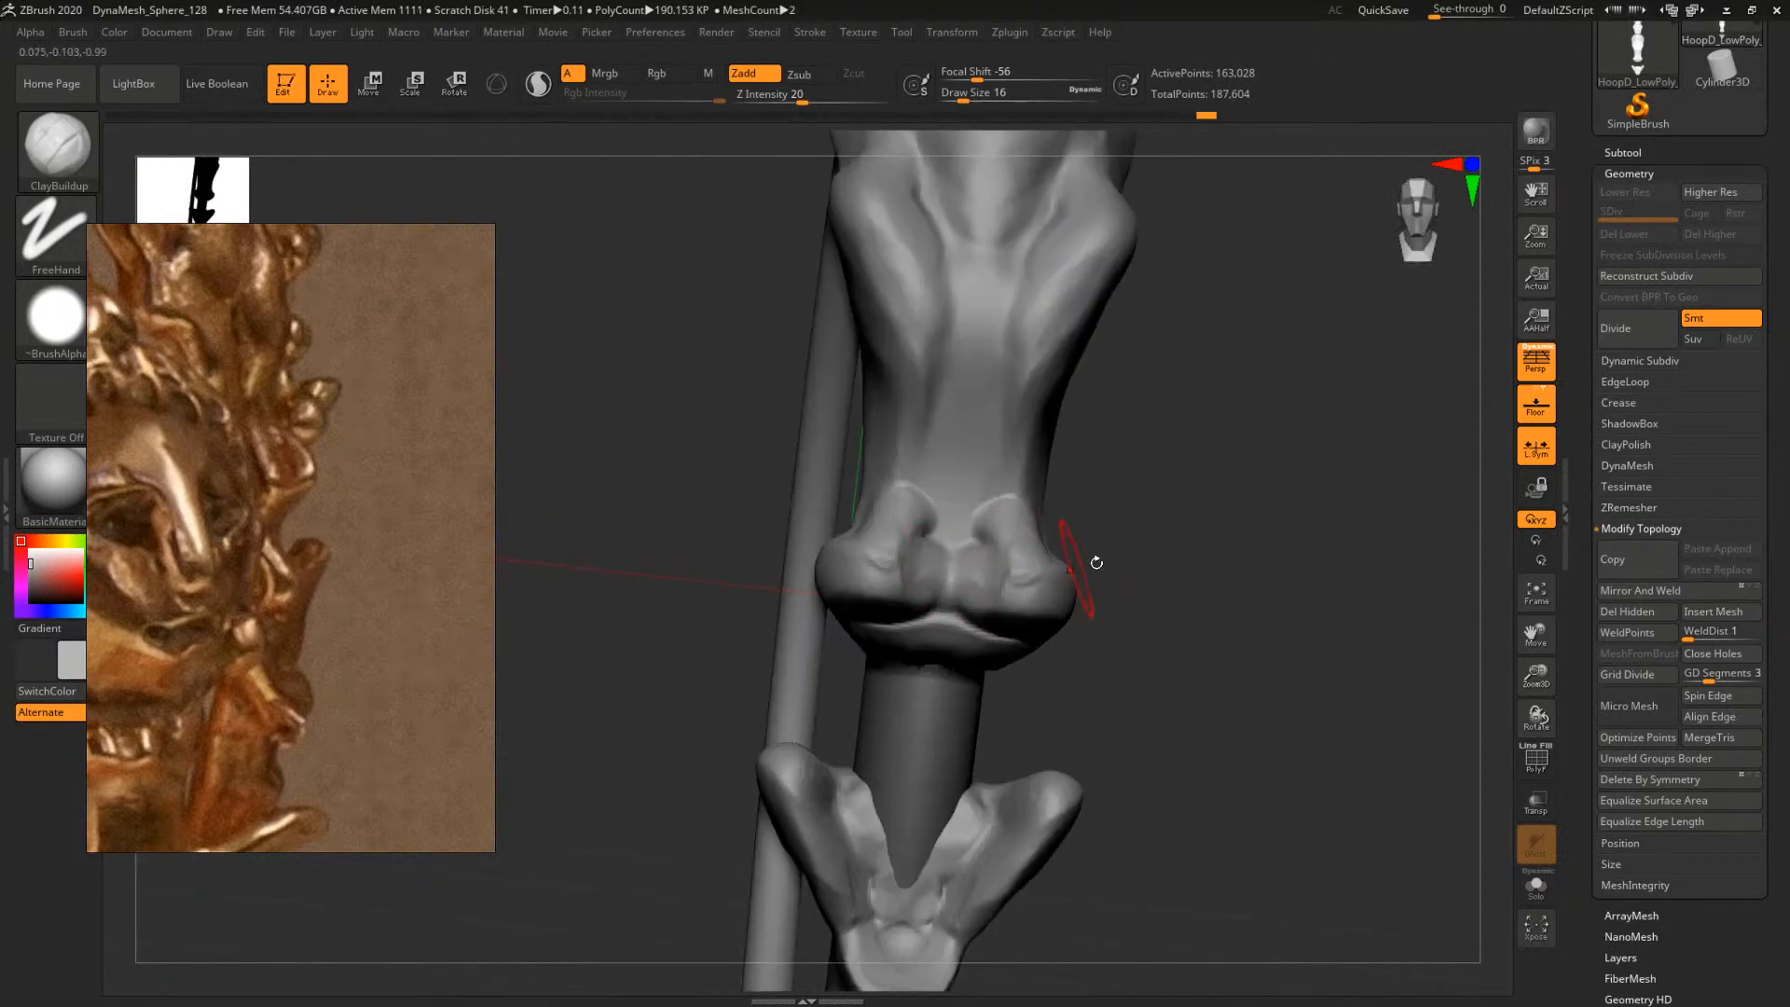
pyautogui.moveTo(1094, 563)
pyautogui.mouseDown()
pyautogui.moveTo(1016, 567)
pyautogui.moveTo(1036, 593)
pyautogui.mouseUp()
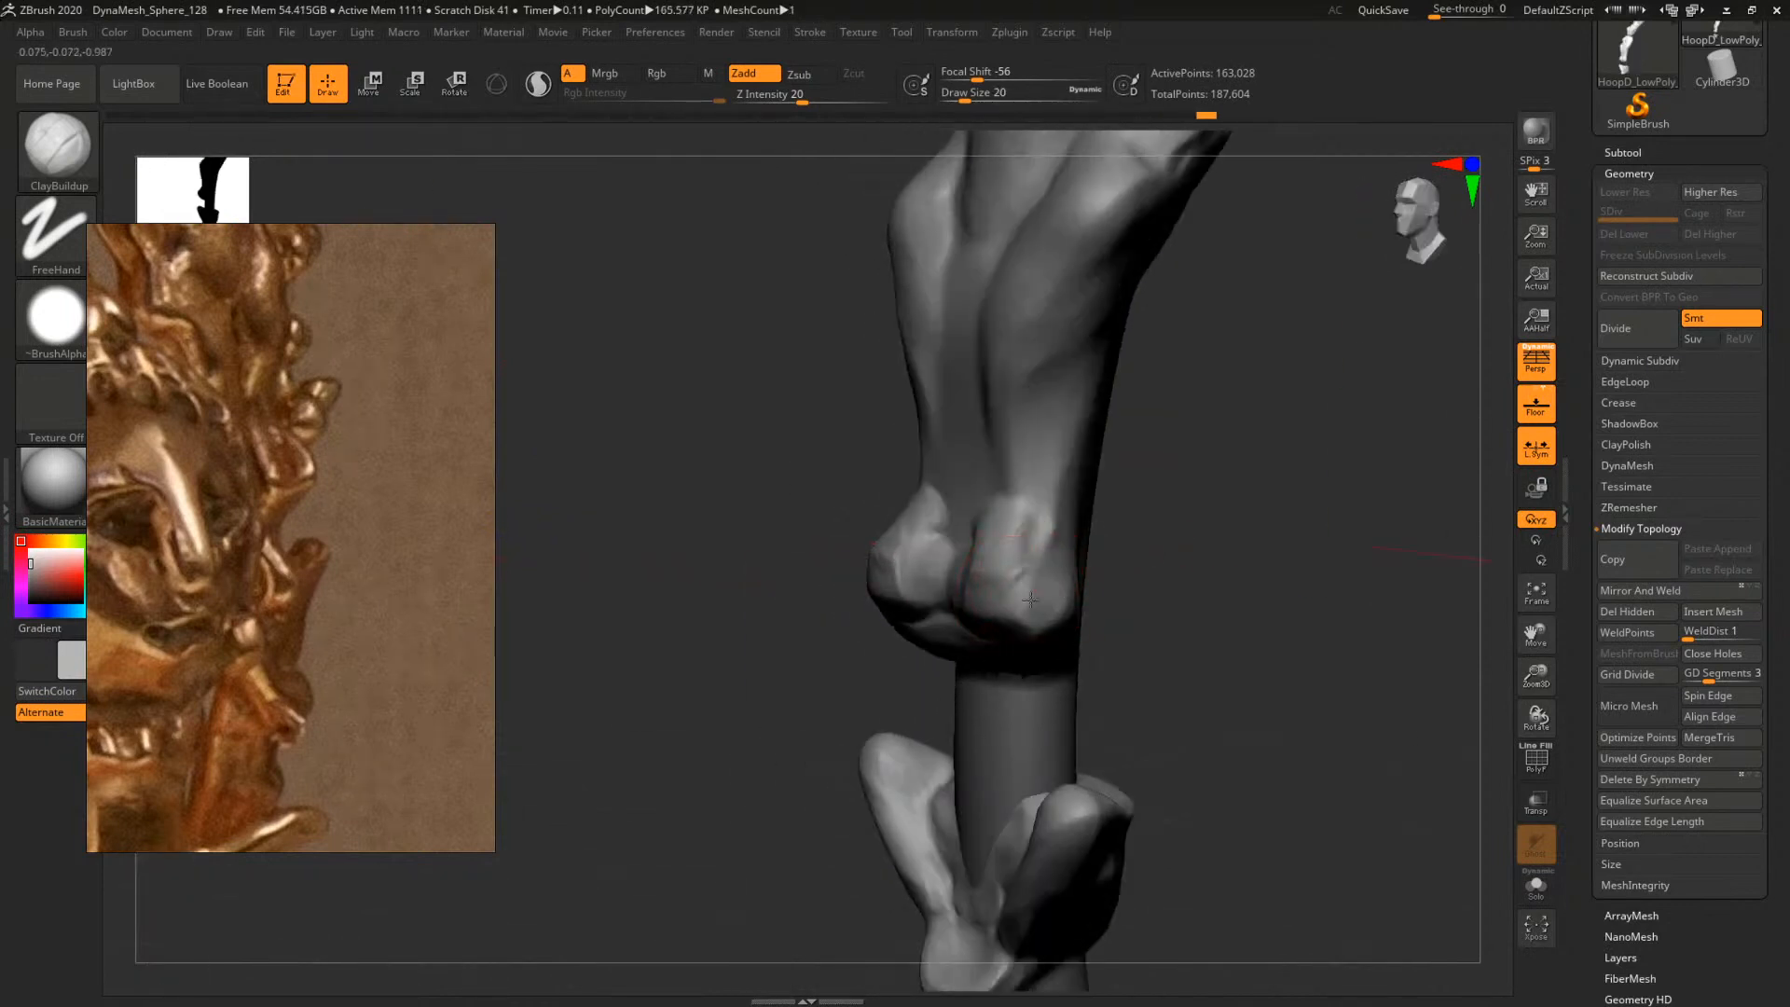
pyautogui.moveTo(1212, 566)
pyautogui.mouseDown()
pyautogui.moveTo(1227, 545)
pyautogui.moveTo(1152, 591)
pyautogui.moveTo(1189, 599)
pyautogui.mouseUp()
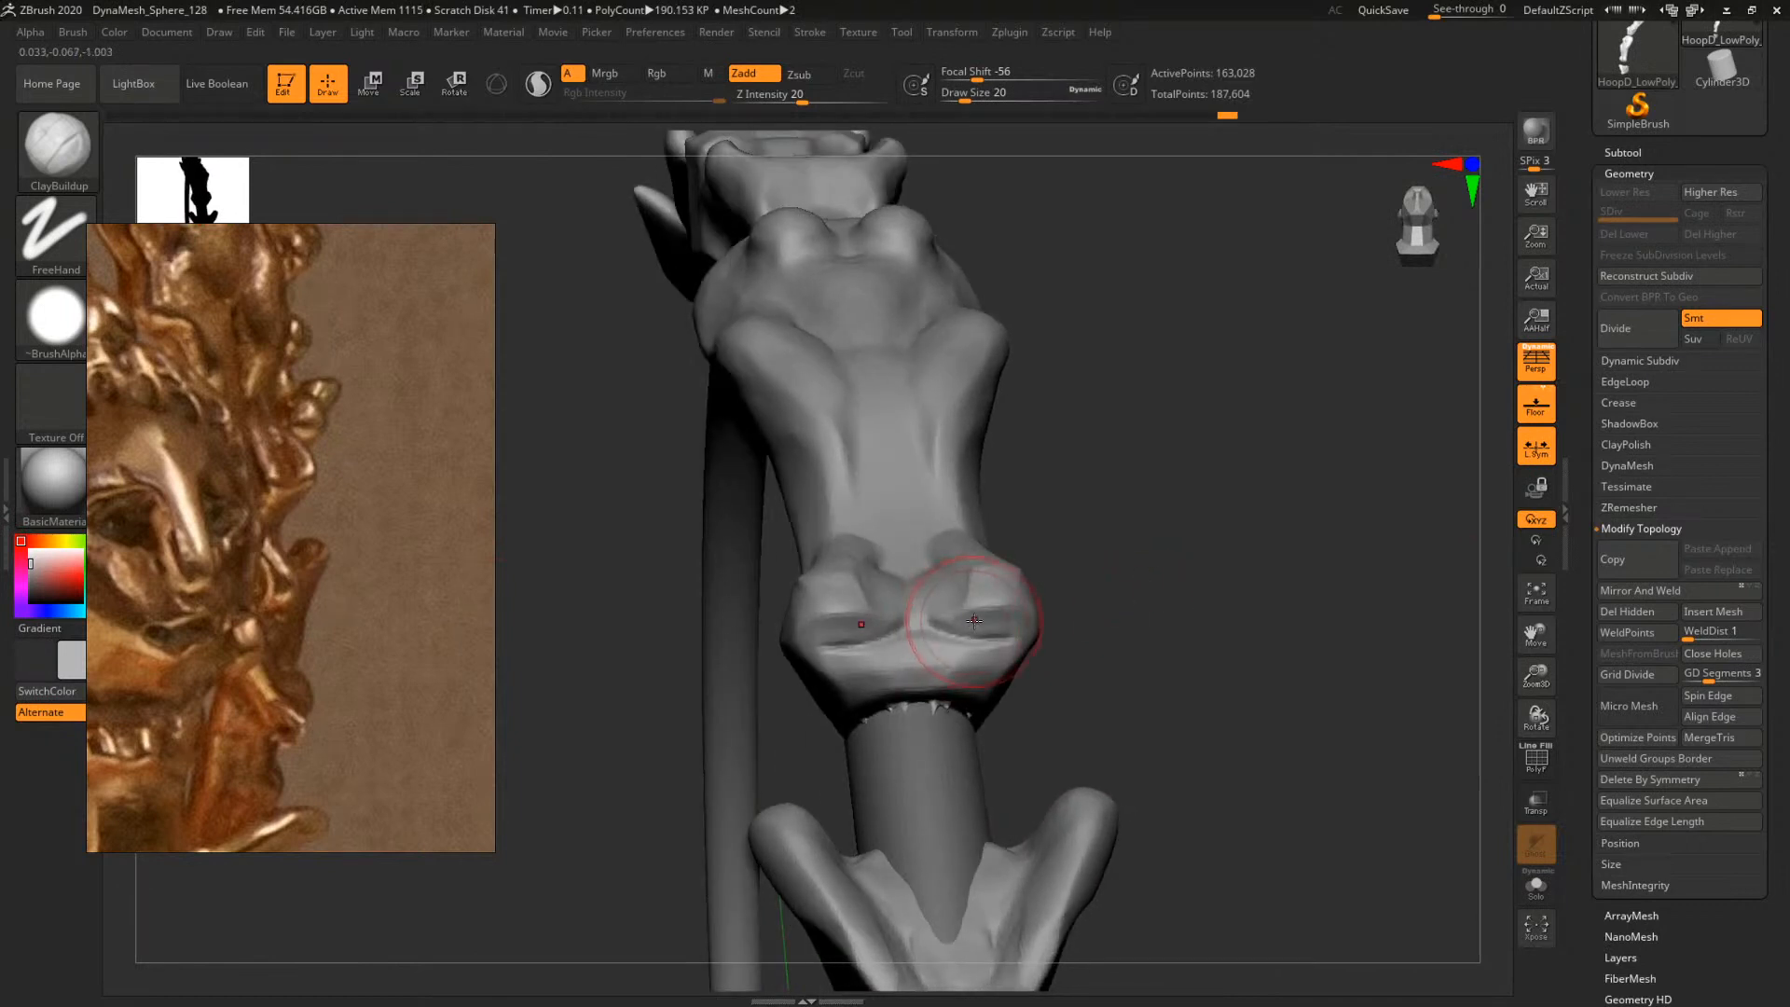
pyautogui.press('space')
pyautogui.click(975, 607)
pyautogui.moveTo(978, 629); pyautogui.dragTo(983, 679)
# Set the Move brush to focal shift -5 and draw size 22, and isolate the ornament in Solo mode viewed from below
pyautogui.moveTo(1137, 627)
pyautogui.mouseDown()
pyautogui.moveTo(1132, 667)
pyautogui.moveTo(1175, 560)
pyautogui.mouseUp()
pyautogui.press('b')
pyautogui.press('m')
pyautogui.press('v')
pyautogui.press('space')
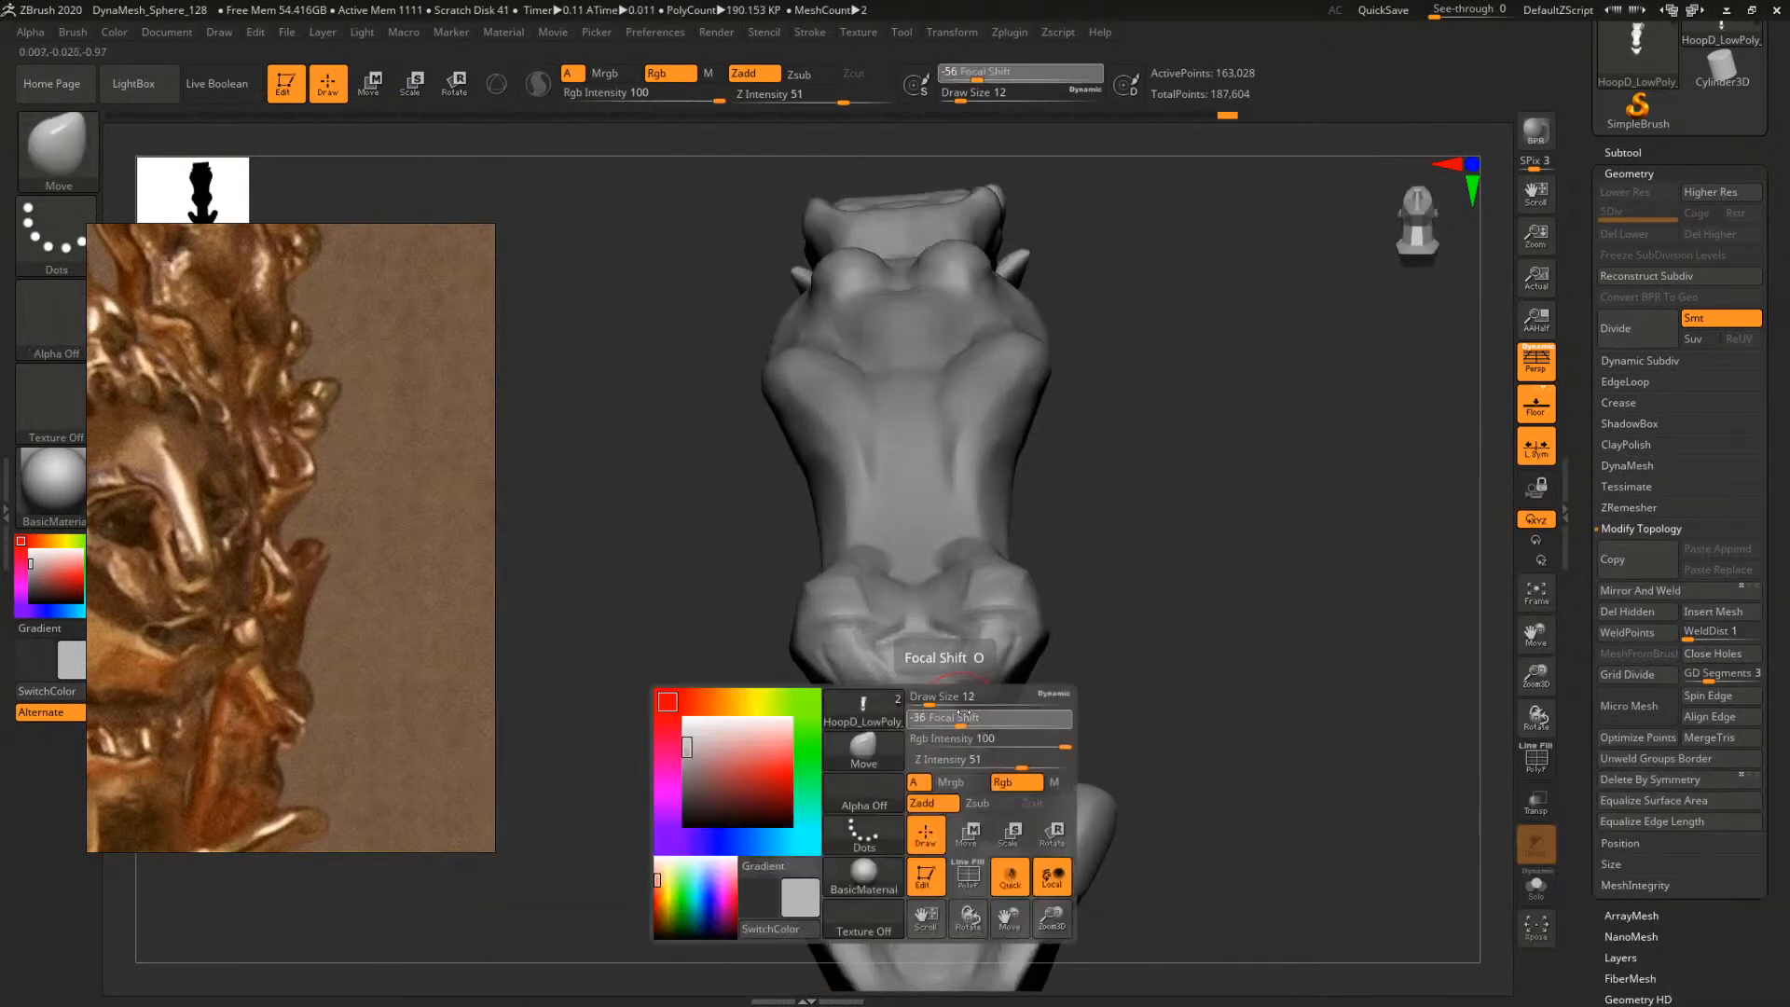
pyautogui.click(983, 724)
pyautogui.click(952, 705)
pyautogui.moveTo(952, 705); pyautogui.dragTo(931, 709)
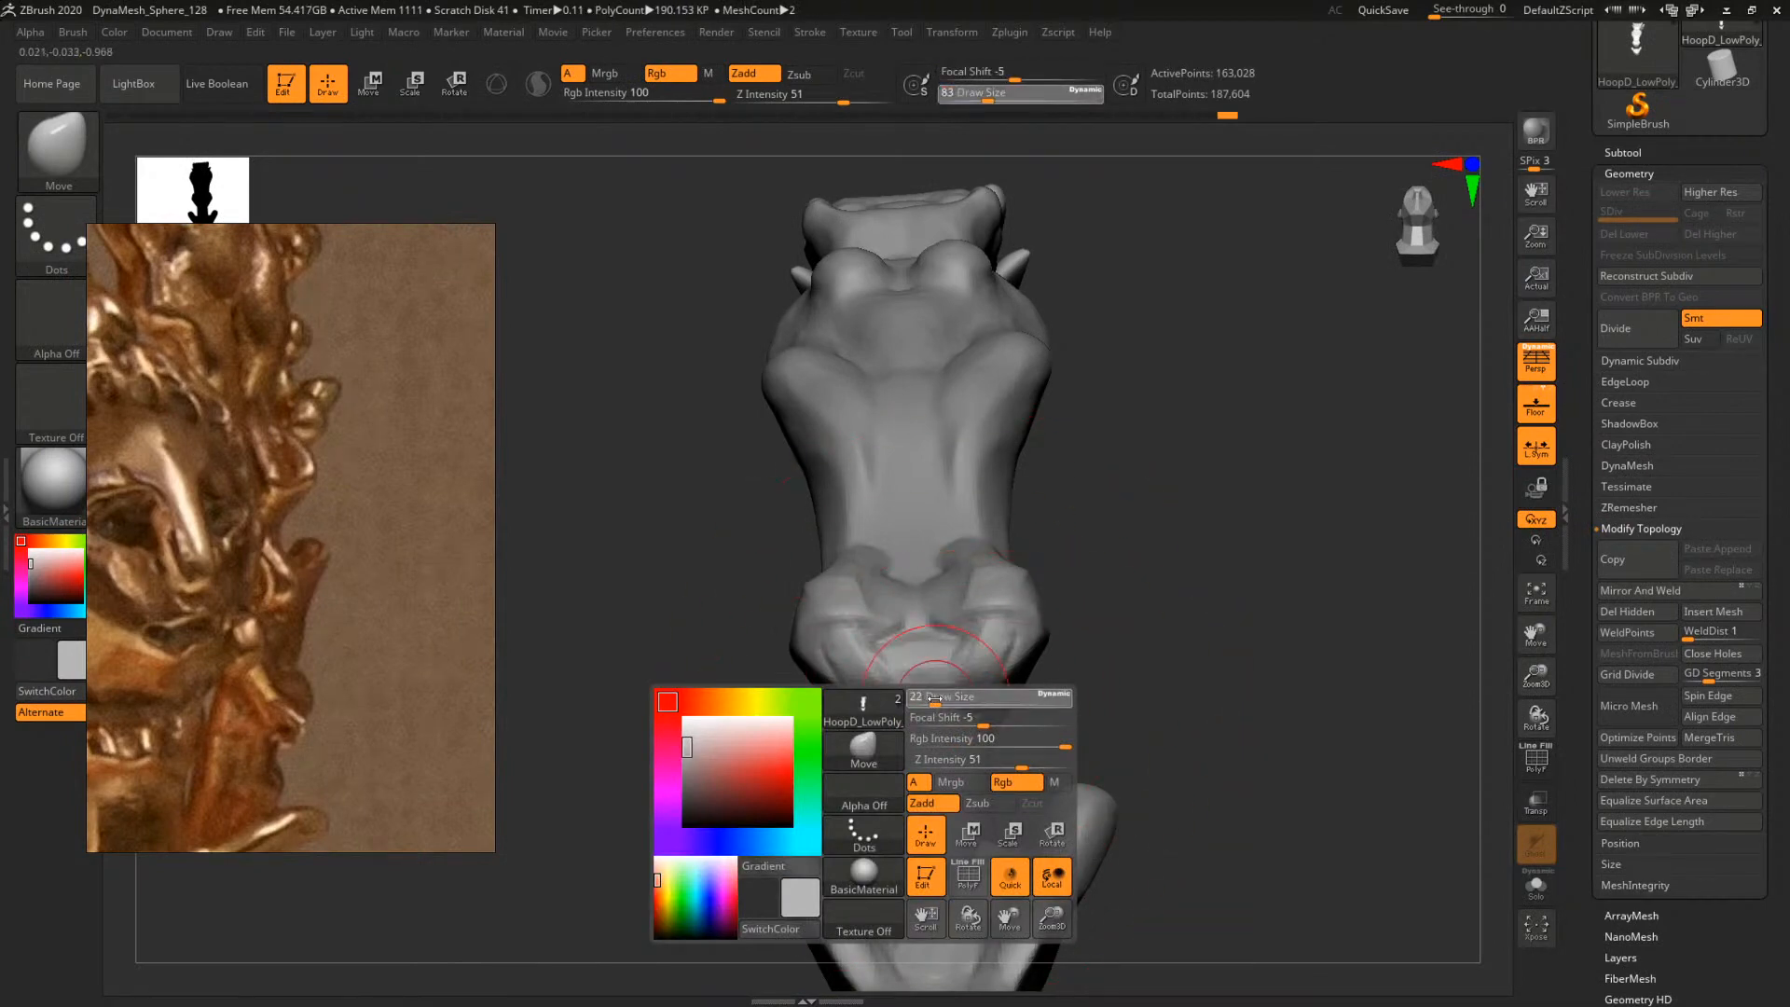
pyautogui.click(1535, 885)
pyautogui.moveTo(1407, 847)
pyautogui.mouseDown()
pyautogui.moveTo(1167, 637)
pyautogui.moveTo(1094, 643)
pyautogui.mouseUp()
# Build up a rounded stub under the figure's base with ClayBuildup at draw size 22, remesh it and turn Solo mode off
pyautogui.press('b')
pyautogui.press('c')
pyautogui.press('b')
pyautogui.press('space')
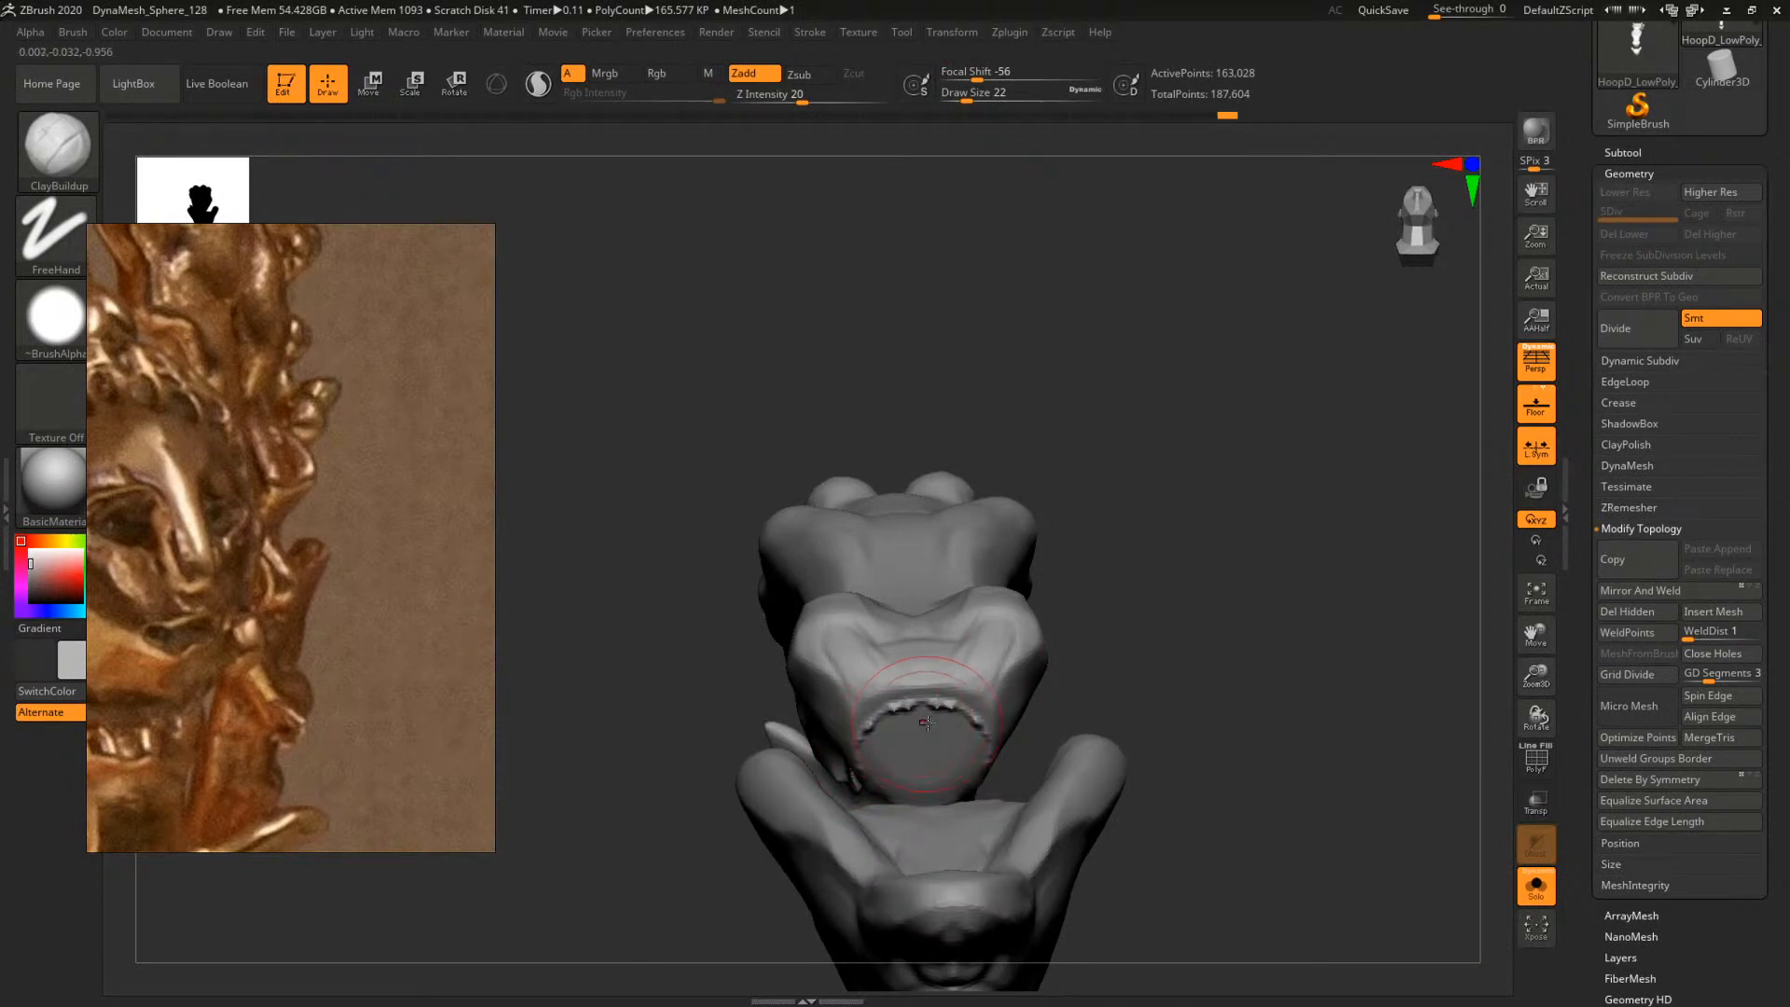
pyautogui.moveTo(970, 723); pyautogui.dragTo(962, 760)
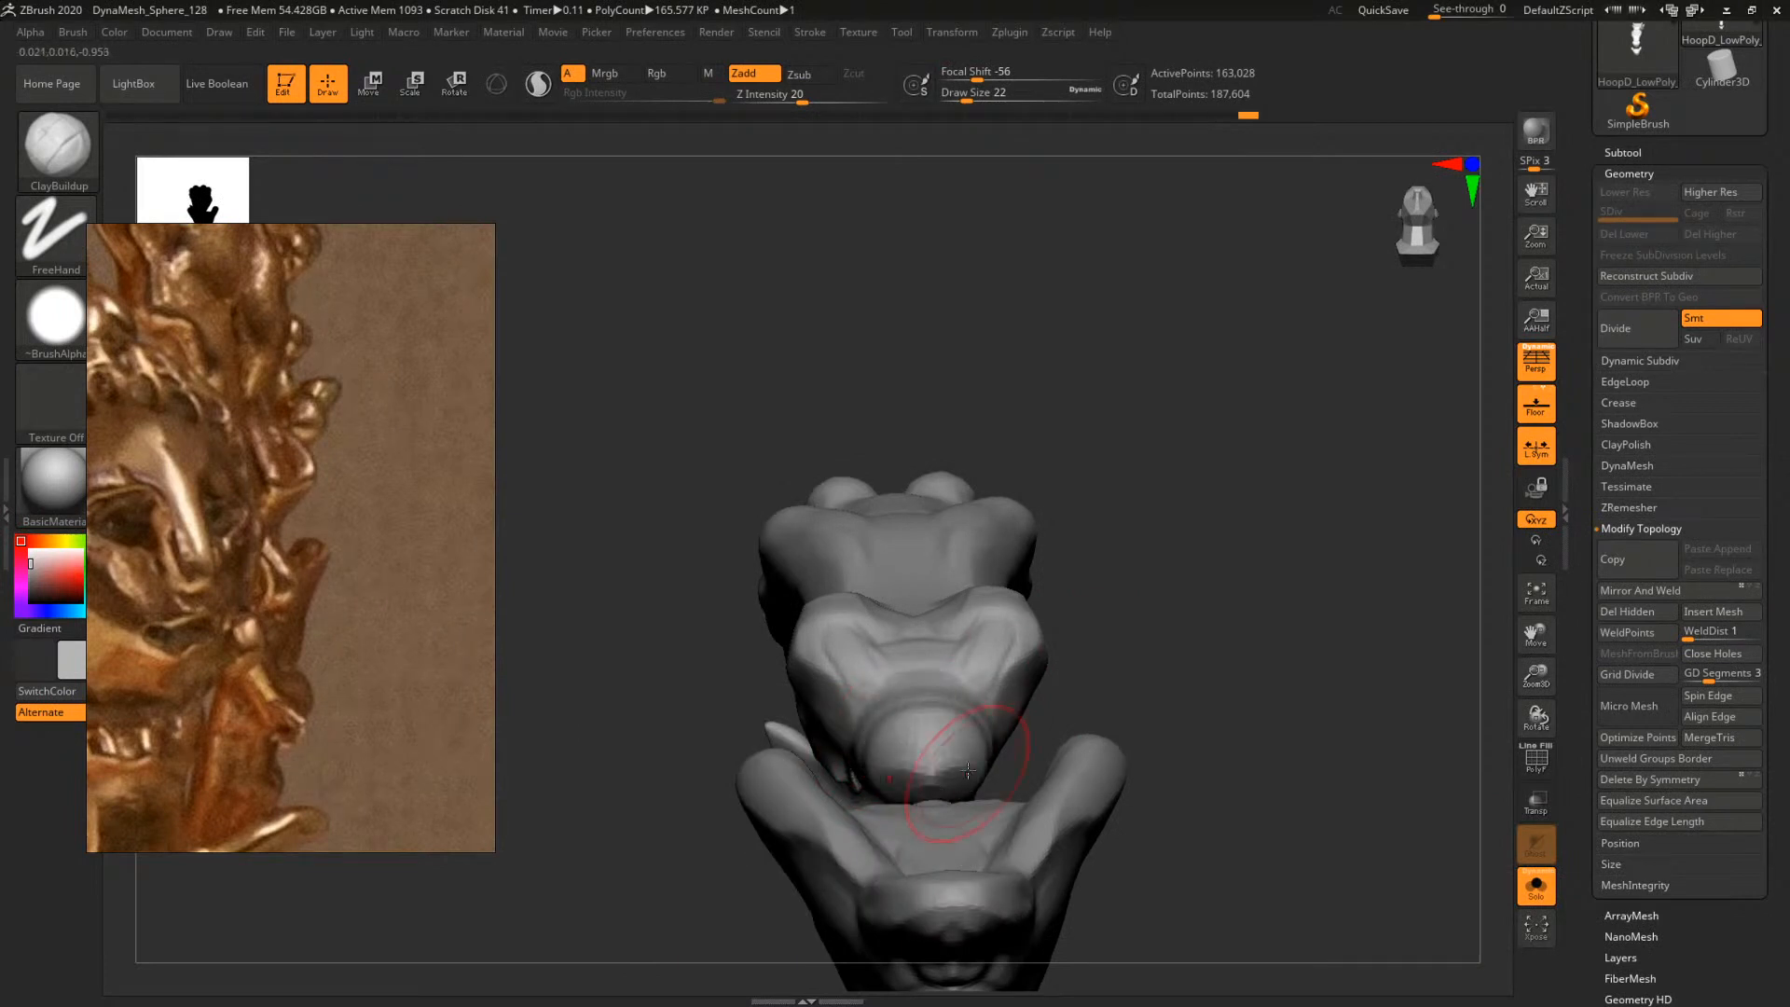
pyautogui.moveTo(1178, 626); pyautogui.dragTo(1233, 633)
pyautogui.moveTo(1183, 514)
pyautogui.keyDown('ctrl'); pyautogui.mouseDown()
pyautogui.moveTo(1265, 687)
pyautogui.moveTo(1259, 732)
pyautogui.mouseUp(); pyautogui.keyUp('ctrl')
pyautogui.click(1536, 894)
pyautogui.moveTo(1199, 627)
pyautogui.keyDown('alt'); pyautogui.mouseDown()
pyautogui.moveTo(1211, 654)
pyautogui.moveTo(1193, 652)
pyautogui.mouseUp(); pyautogui.keyUp('alt')
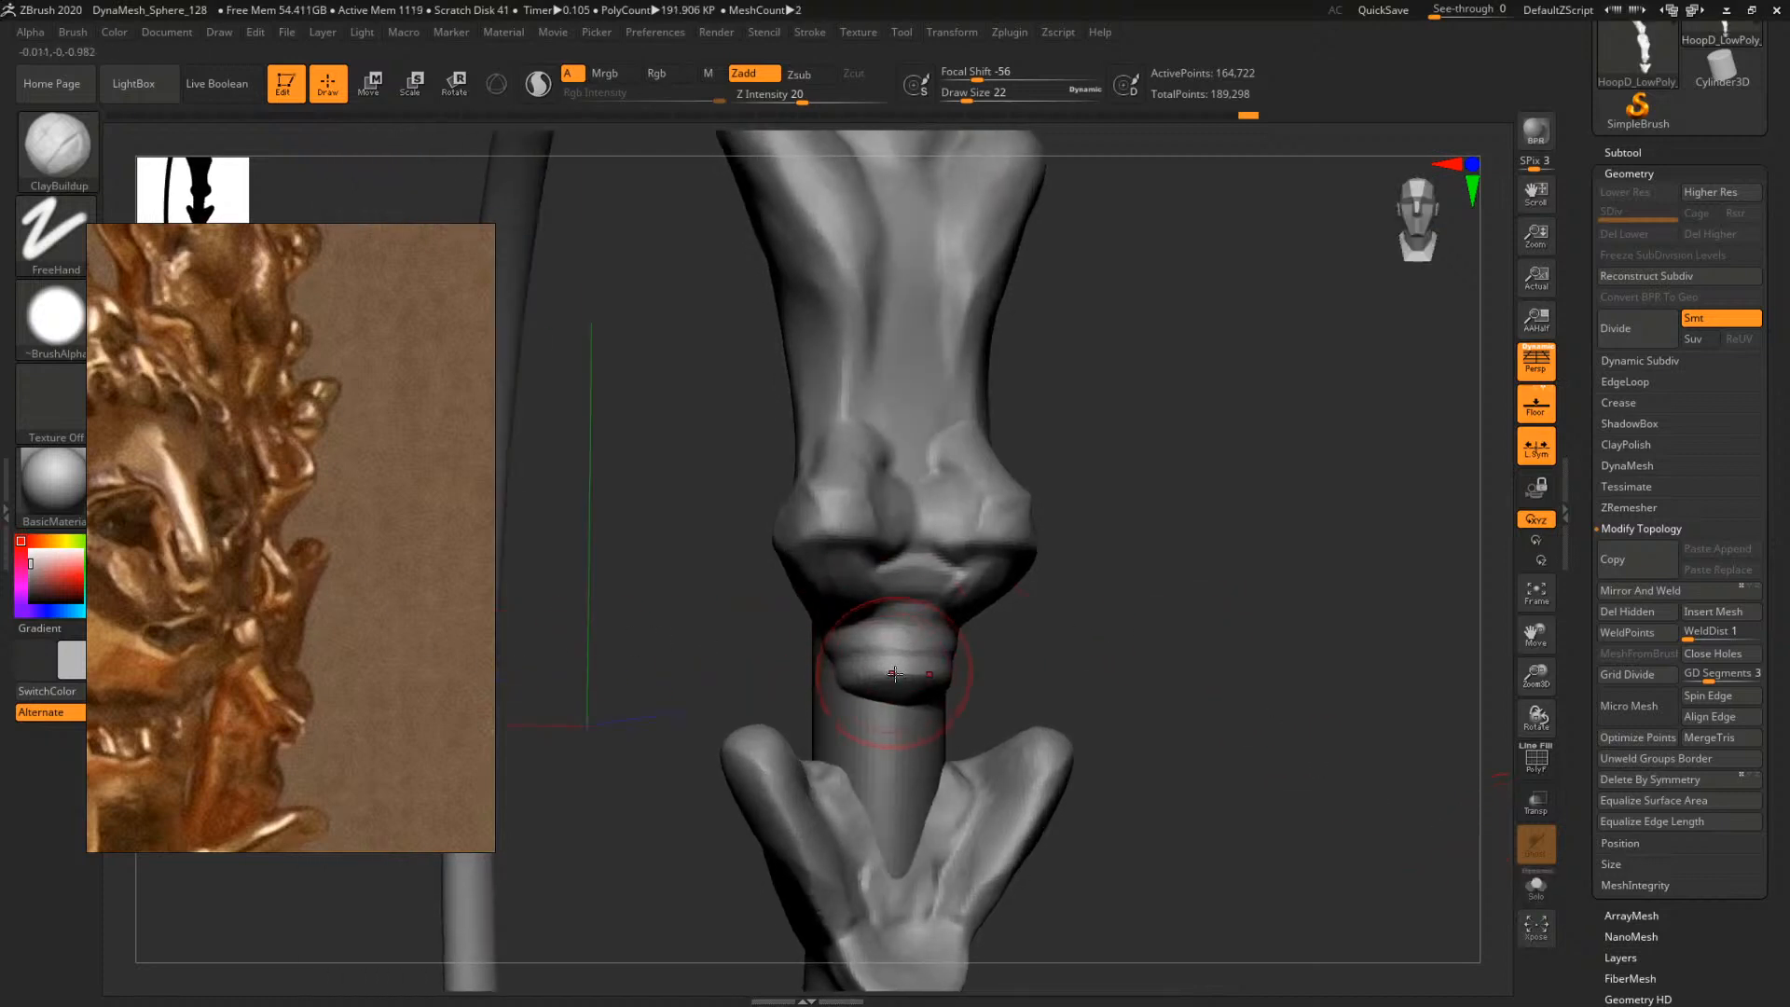
# Build up V-shaped ridges on the front of the stub below the knobs with ClayBuildup at draw size 9
pyautogui.press('b')
pyautogui.press('c')
pyautogui.press('b')
pyautogui.press('[')
pyautogui.press('[')
pyautogui.press('[')
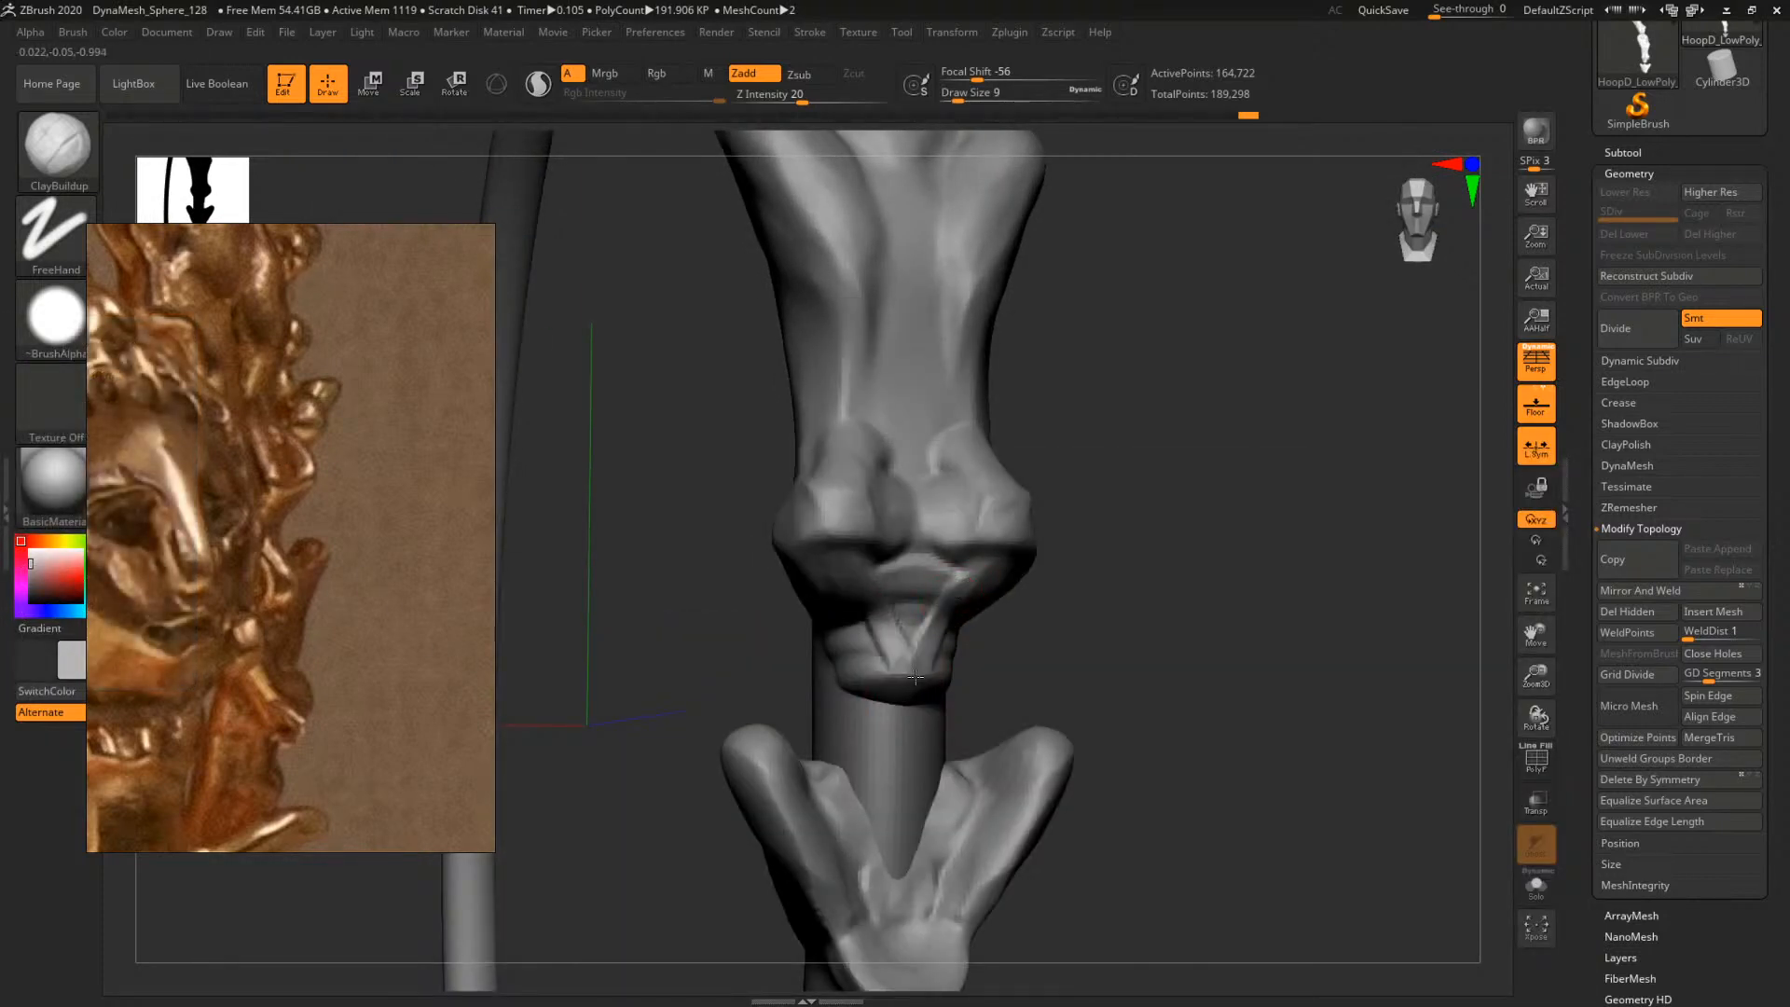
pyautogui.moveTo(914, 677); pyautogui.dragTo(921, 663)
# Pull the stub down into a long tongue reaching between the horns with the SnakeHook brush at draw size 33
pyautogui.press('b')
pyautogui.press('s')
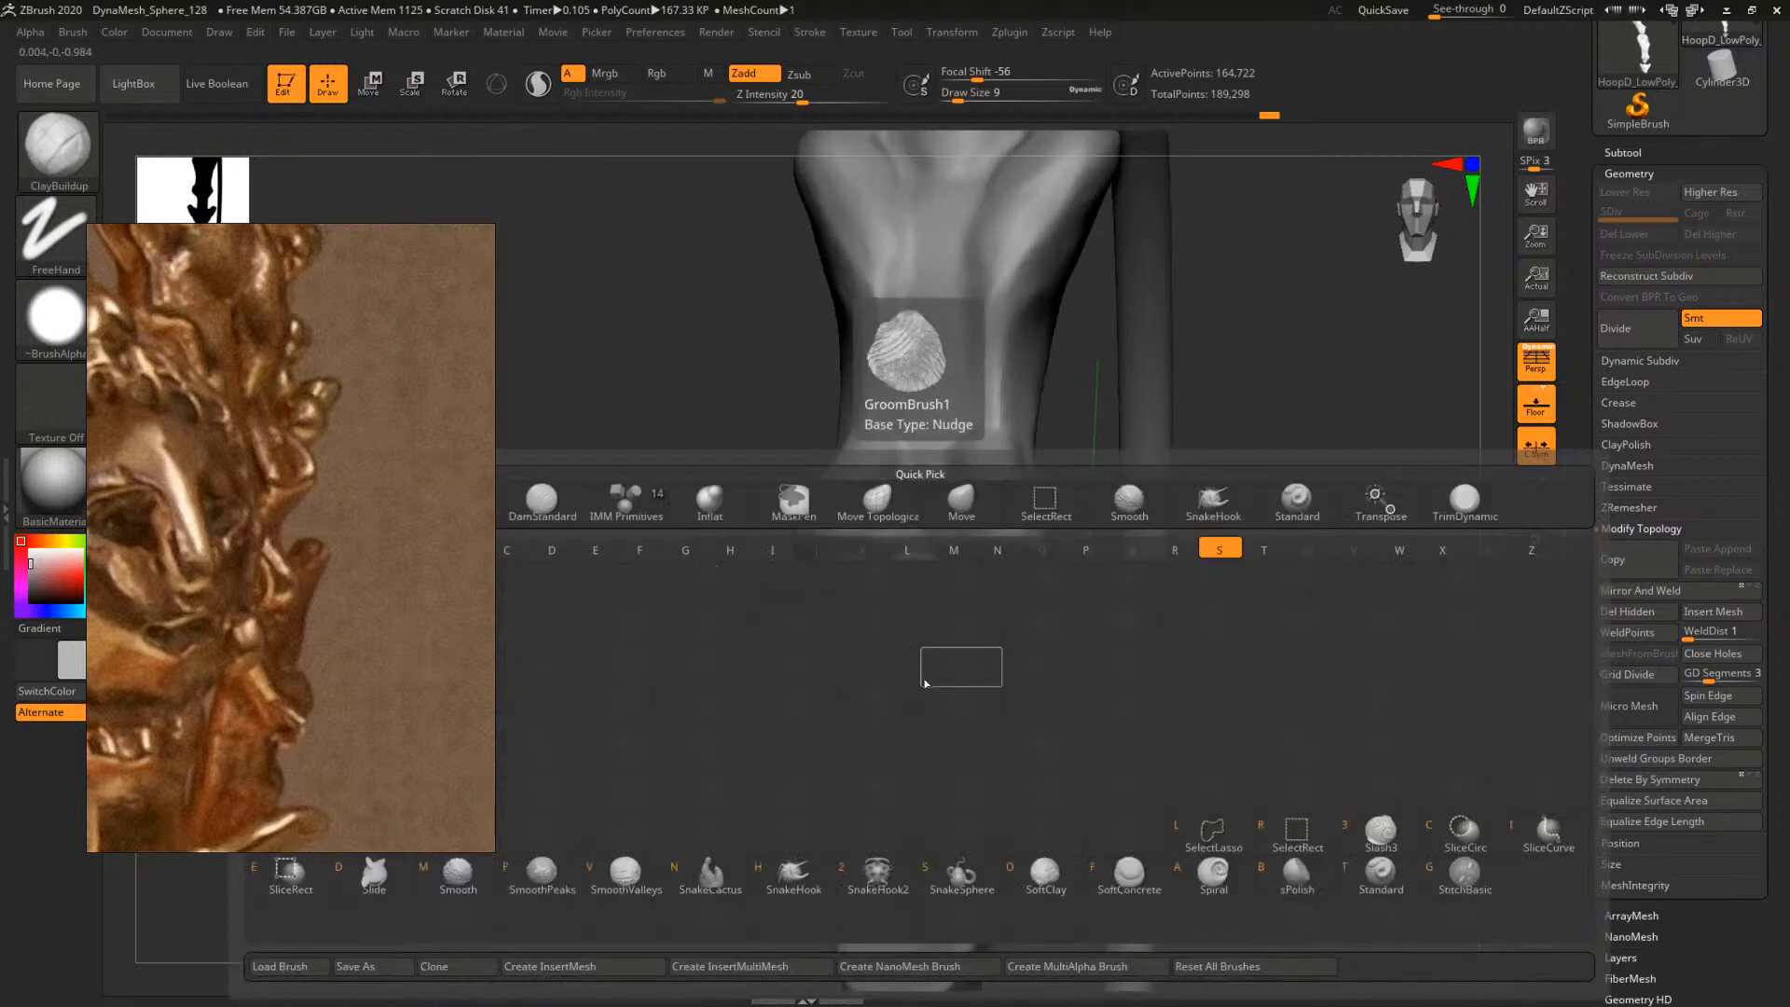
pyautogui.press('h')
pyautogui.moveTo(1142, 619); pyautogui.dragTo(1181, 615)
pyautogui.press('s')
pyautogui.moveTo(897, 688)
pyautogui.mouseDown()
pyautogui.moveTo(913, 688)
pyautogui.moveTo(912, 811)
pyautogui.mouseUp()
pyautogui.moveTo(1077, 637); pyautogui.dragTo(1088, 640)
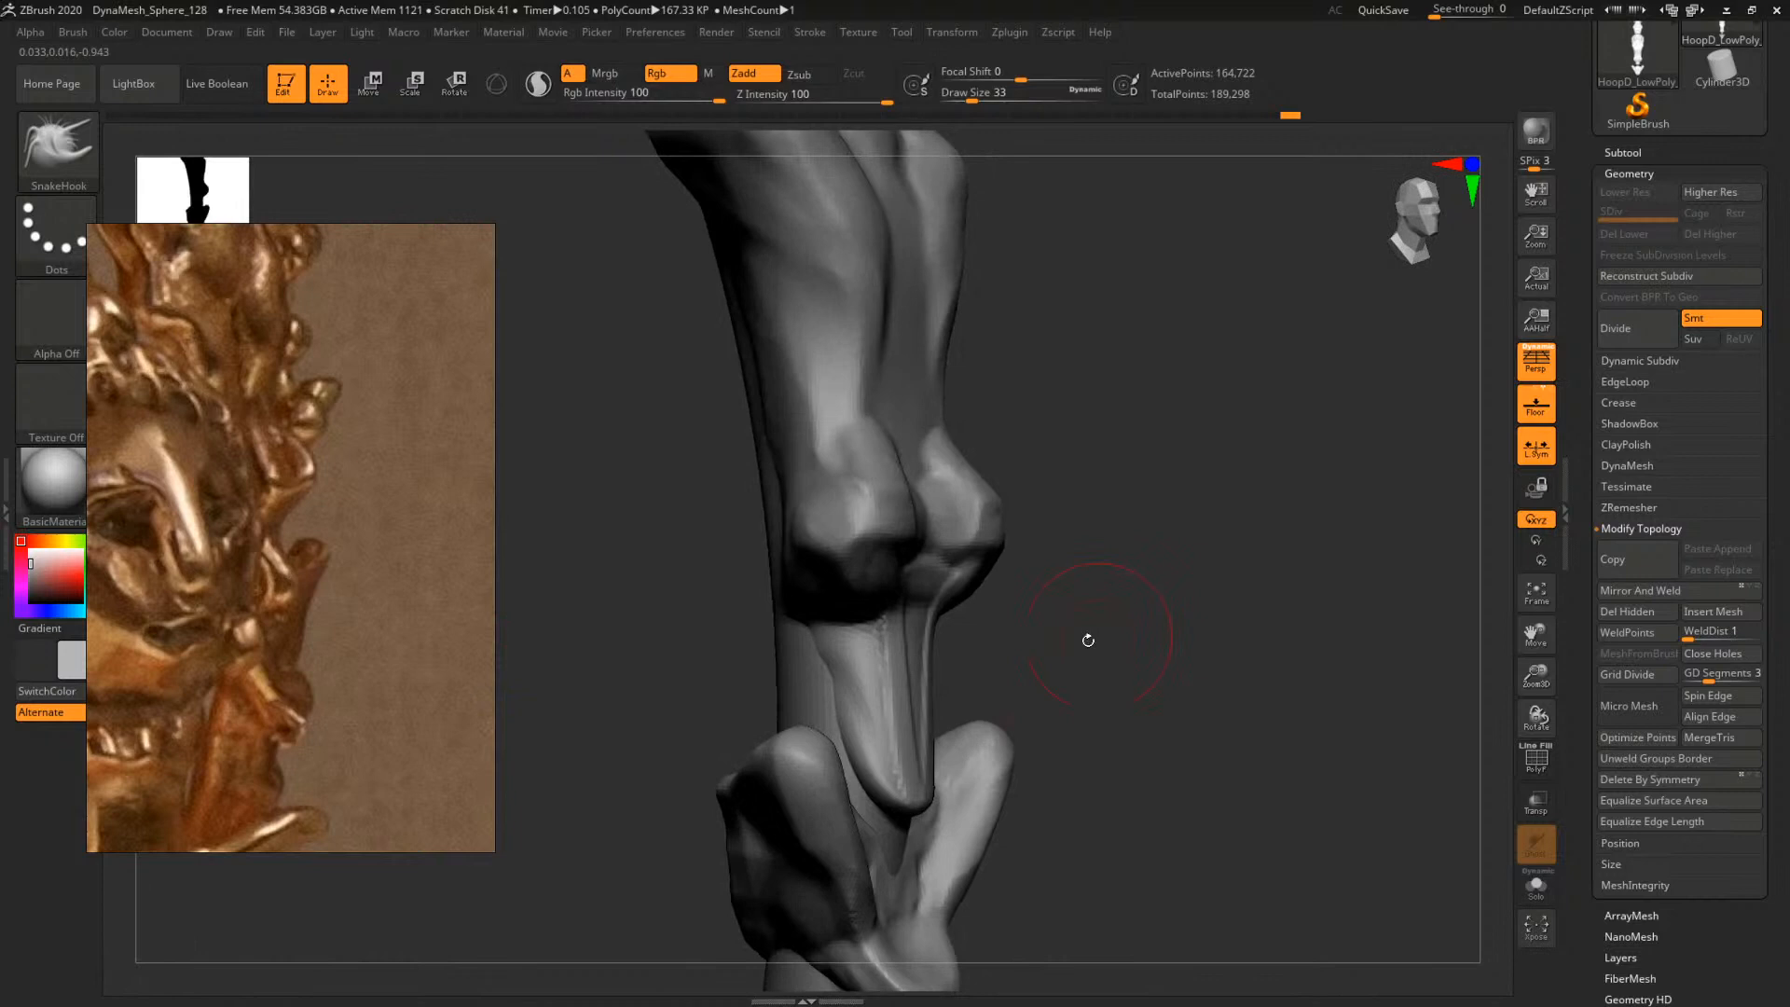
# Adjust the tongue's lower end in side view with SnakeHook at draw sizes 33 and 27, undoing one stroke
pyautogui.press('space')
pyautogui.click(905, 800)
pyautogui.press('space')
pyautogui.click(908, 800)
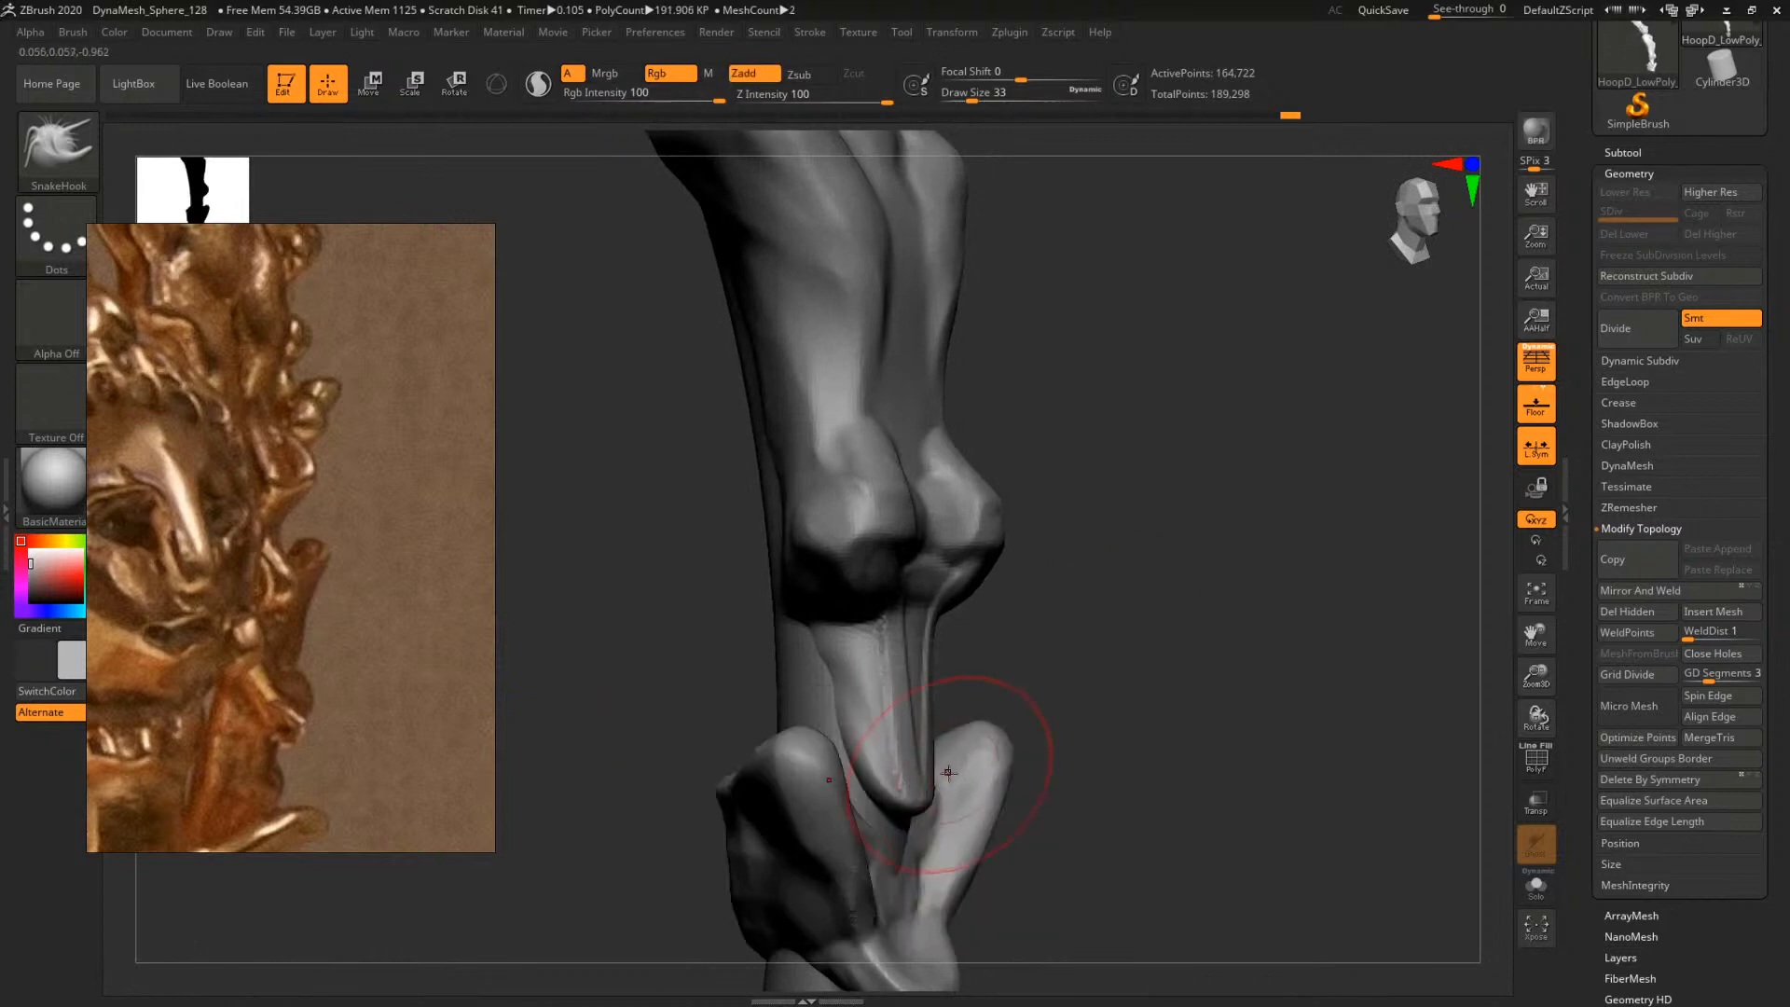
pyautogui.moveTo(910, 794); pyautogui.dragTo(905, 800)
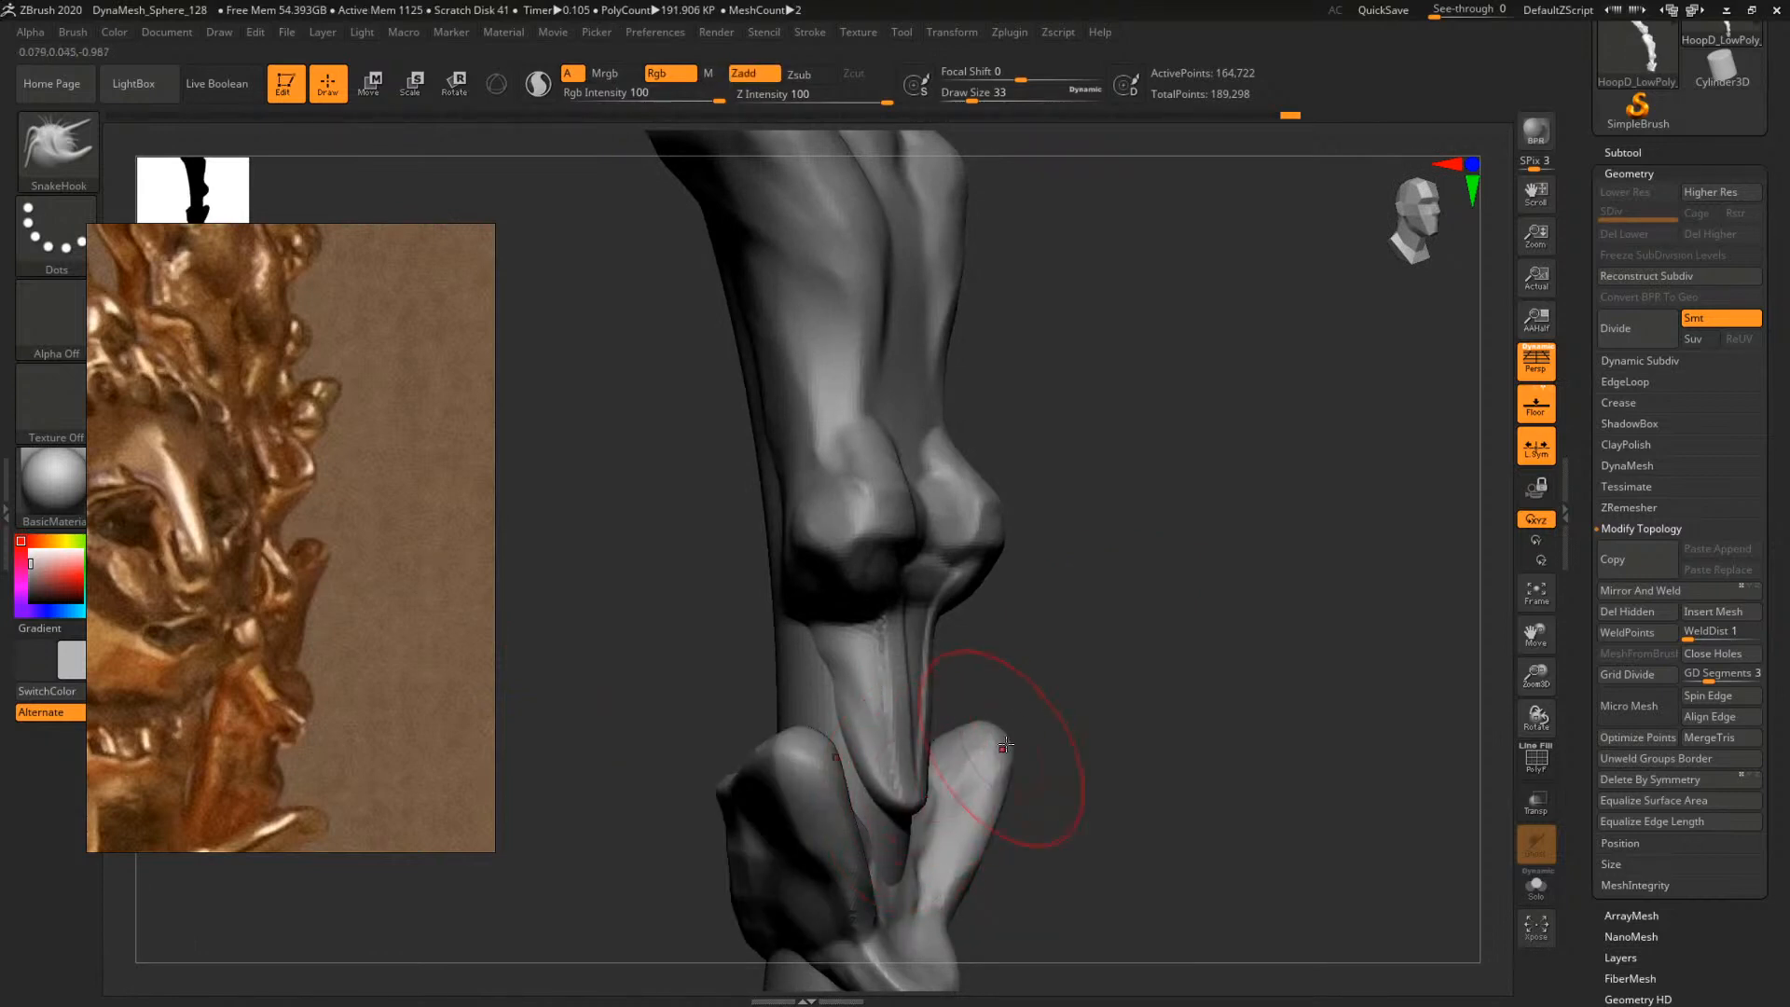
pyautogui.hotkey('ctrl', 'z')
pyautogui.moveTo(1044, 752)
pyautogui.mouseDown()
pyautogui.moveTo(1134, 752)
pyautogui.moveTo(968, 806)
pyautogui.mouseUp()
pyautogui.press('space')
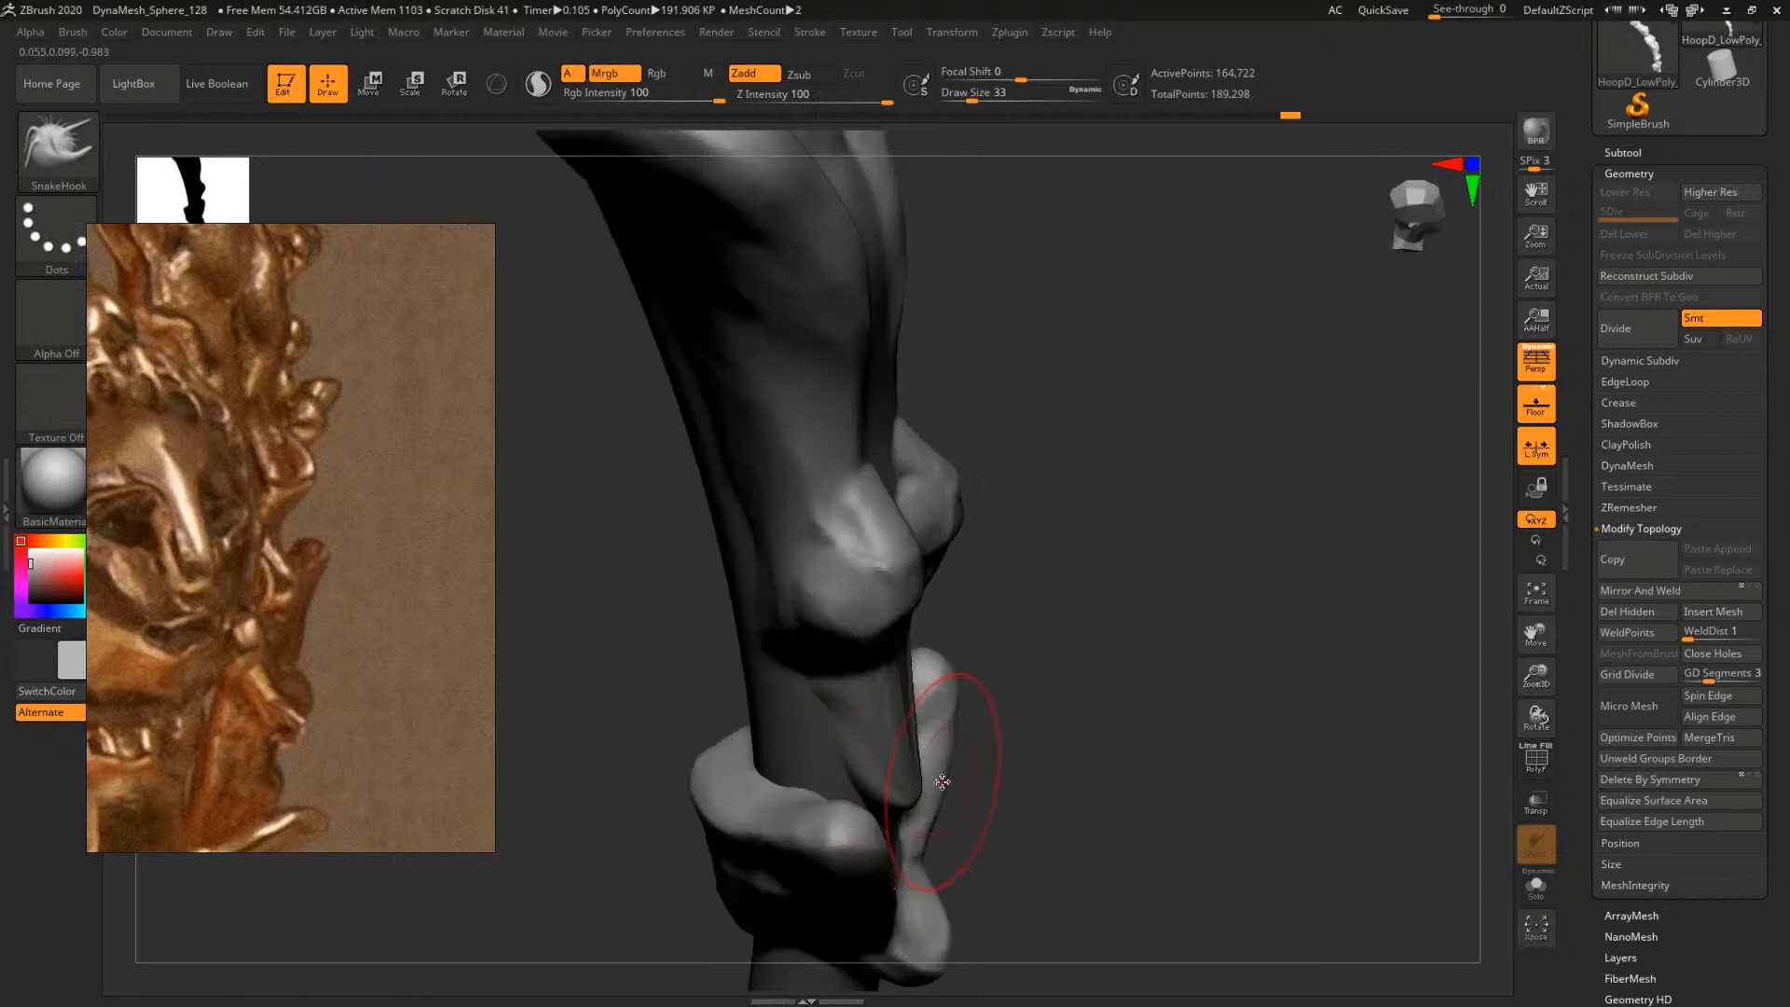
pyautogui.press('space')
pyautogui.click(1007, 786)
pyautogui.press('s')
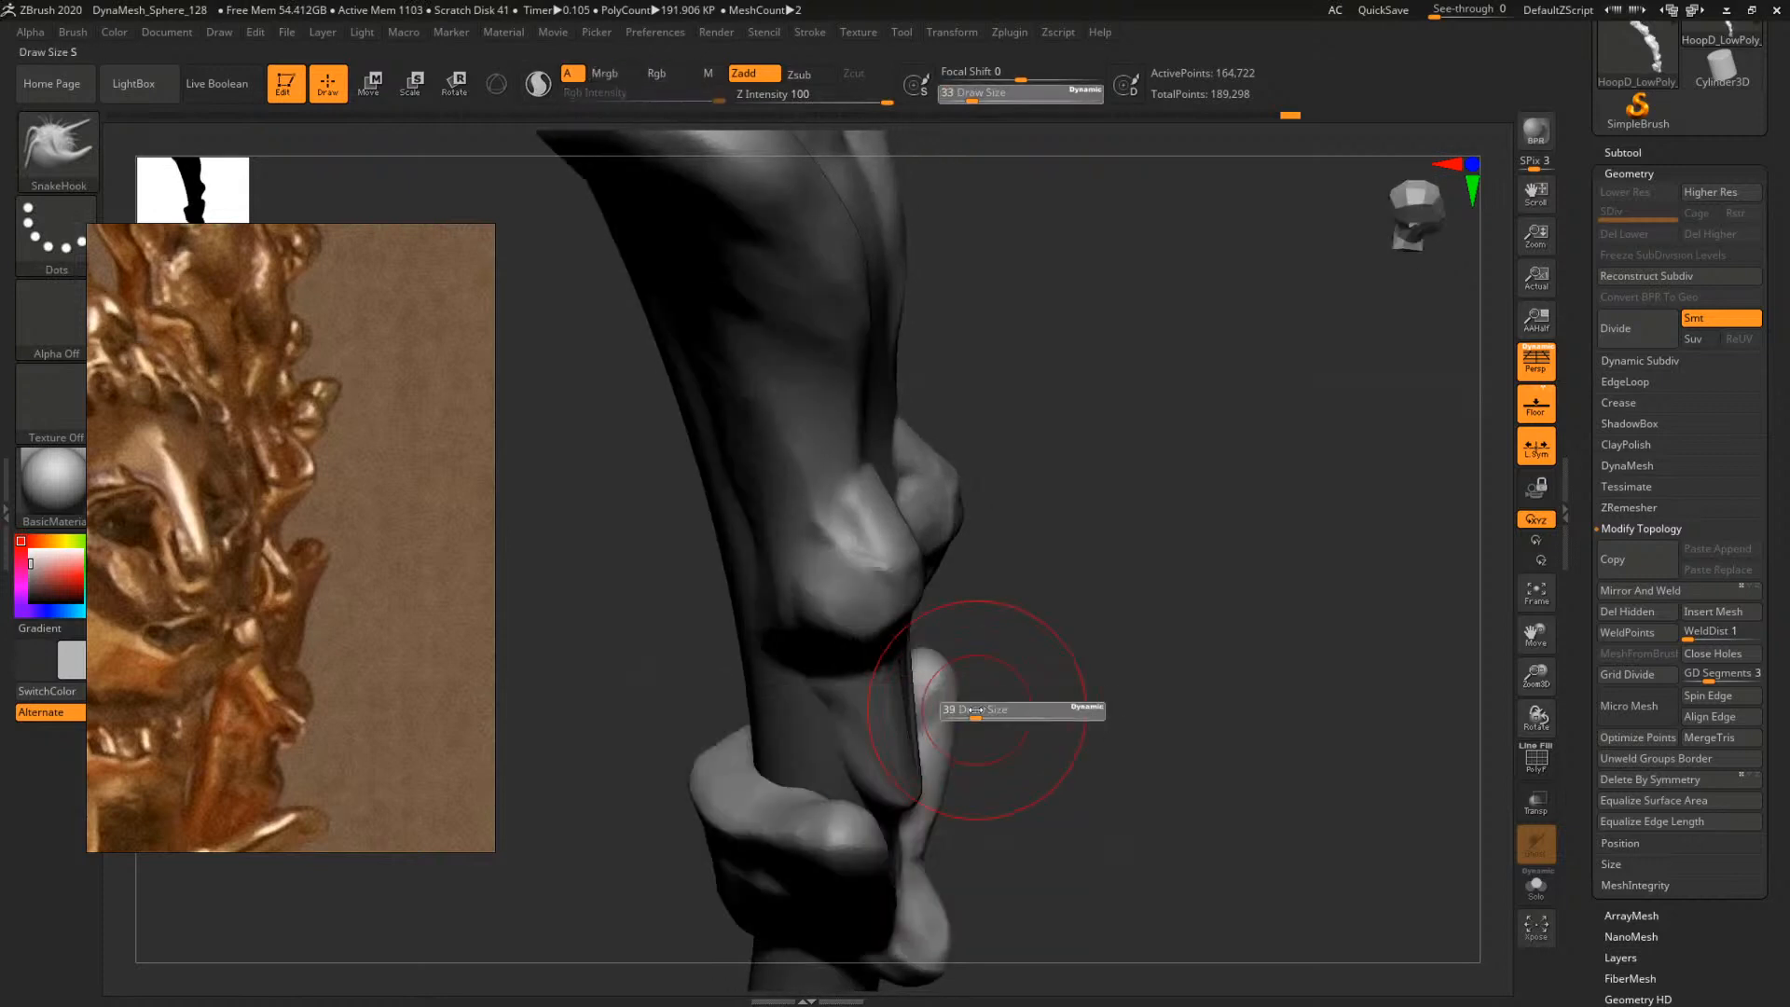
pyautogui.click(969, 716)
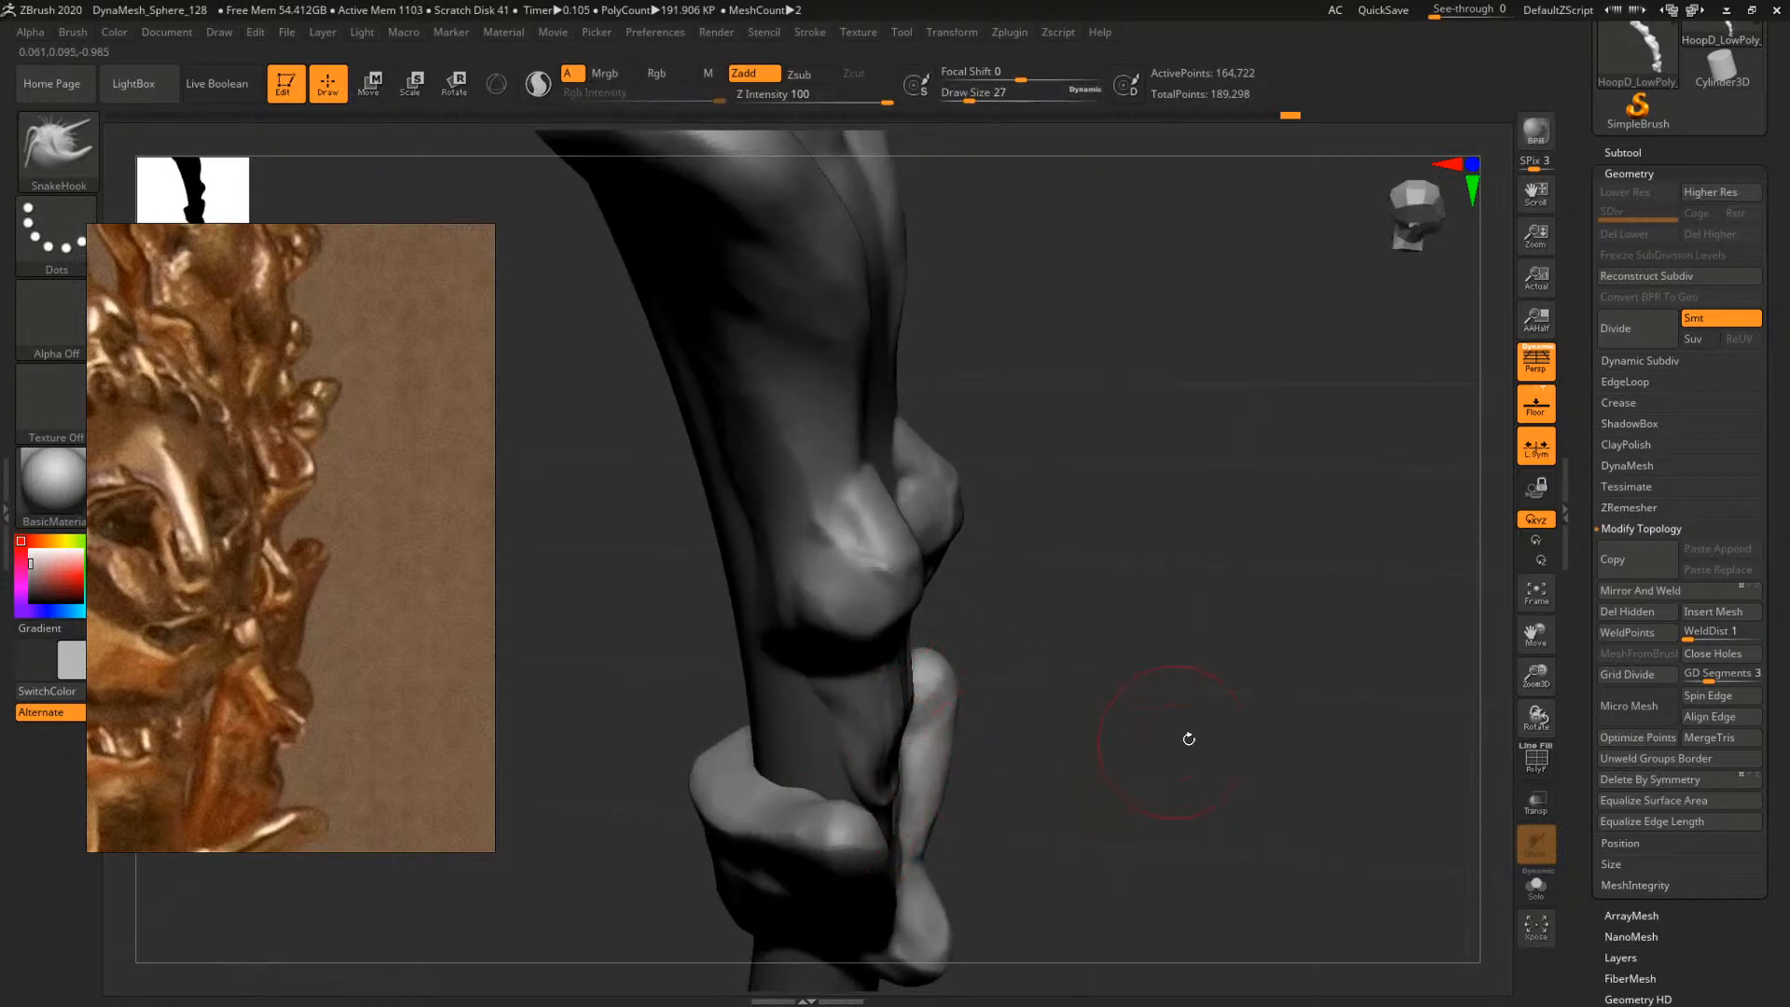
# Pull out a smaller lobe on the front of the tongue with SnakeHook and remesh the ornament
pyautogui.moveTo(1187, 736)
pyautogui.mouseDown()
pyautogui.moveTo(1262, 662)
pyautogui.moveTo(940, 669)
pyautogui.moveTo(952, 646)
pyautogui.moveTo(925, 679)
pyautogui.mouseUp()
pyautogui.moveTo(1193, 676); pyautogui.dragTo(1002, 686)
pyautogui.keyDown('alt'); pyautogui.moveTo(1438, 671); pyautogui.dragTo(1130, 624); pyautogui.keyUp('alt')
pyautogui.moveTo(1157, 557)
pyautogui.keyDown('ctrl'); pyautogui.mouseDown()
pyautogui.moveTo(1268, 711)
pyautogui.moveTo(1163, 615)
pyautogui.mouseUp(); pyautogui.keyUp('ctrl')
# Build up the sides of the tongue below the knobs with ClayBuildup at draw size 18
pyautogui.press('b')
pyautogui.press('c')
pyautogui.press('b')
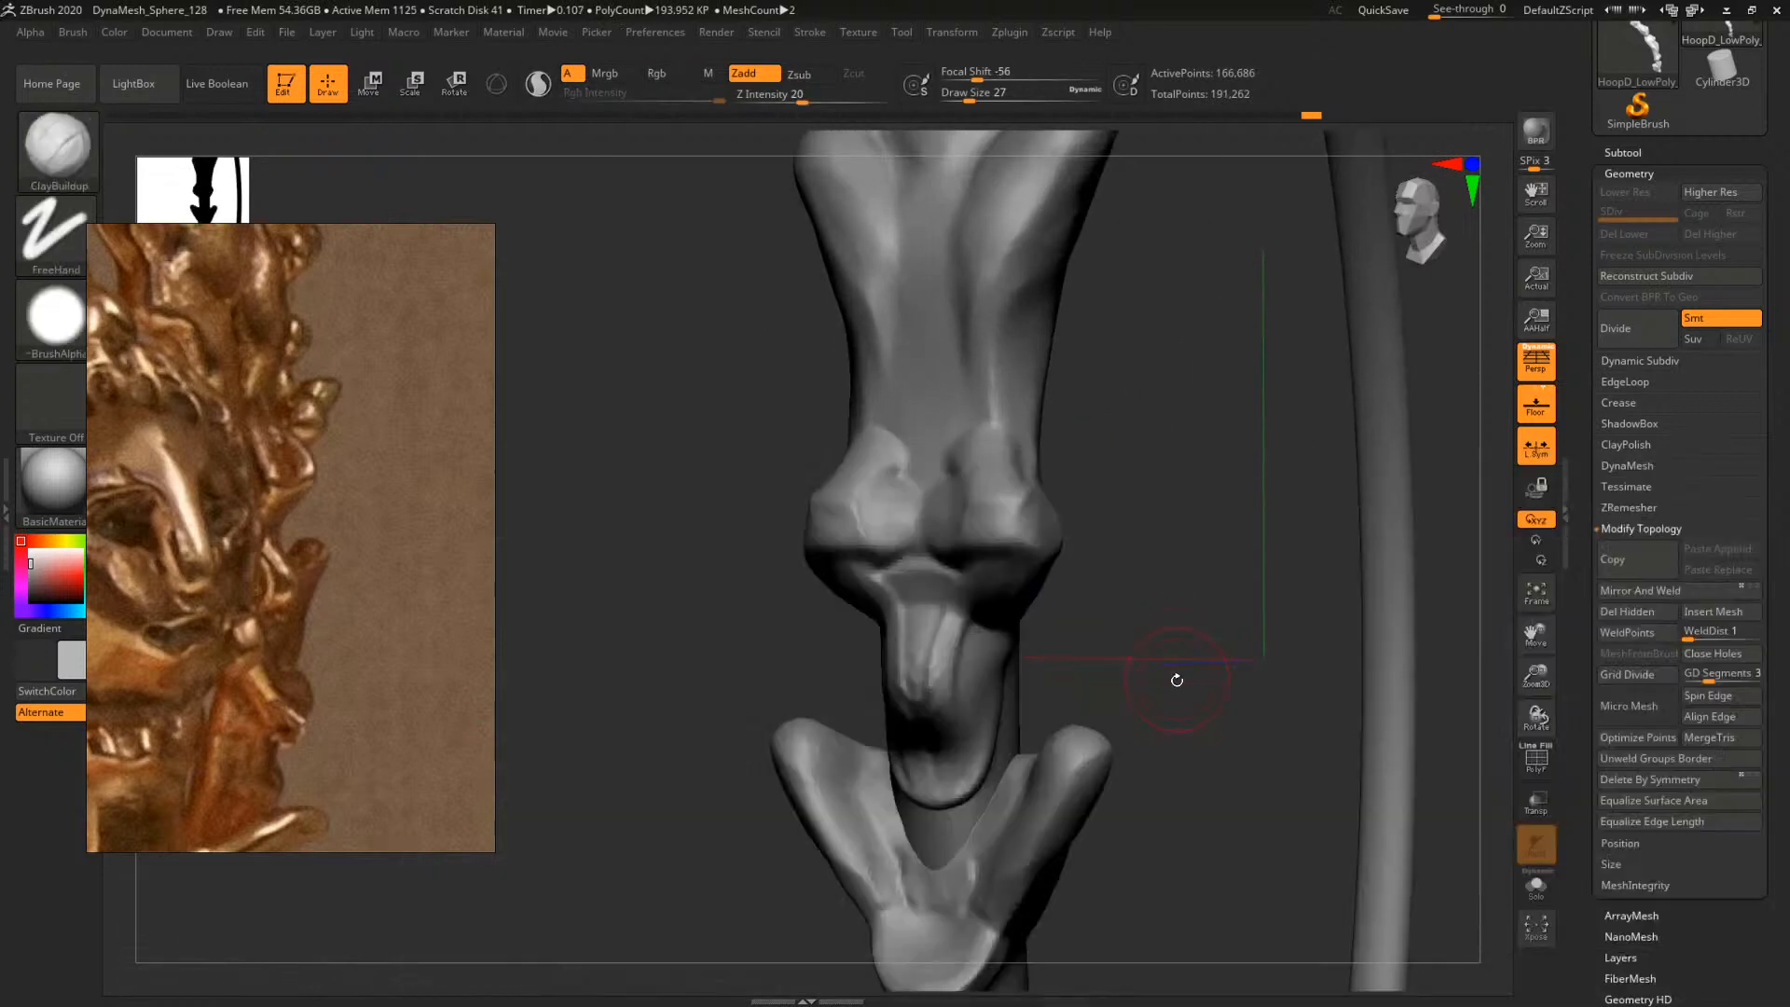
pyautogui.moveTo(1174, 685)
pyautogui.keyDown('alt'); pyautogui.mouseDown()
pyautogui.moveTo(1156, 597)
pyautogui.moveTo(1109, 593)
pyautogui.mouseUp(); pyautogui.keyUp('alt')
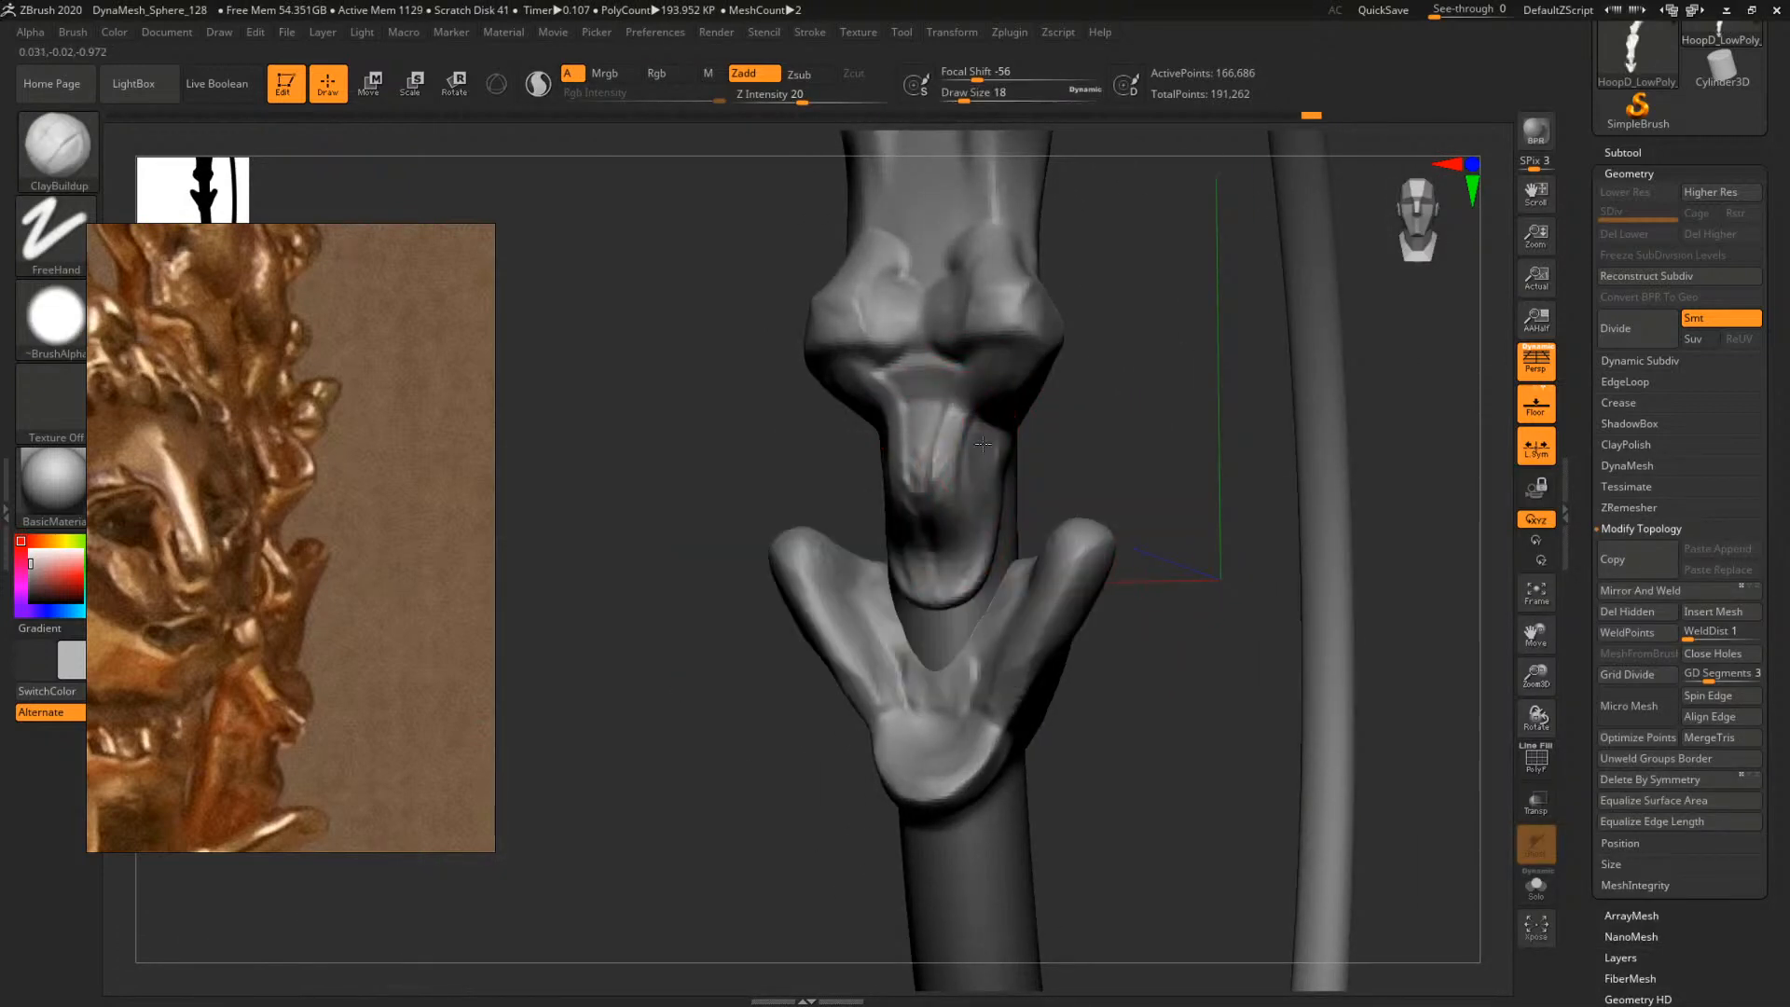
pyautogui.moveTo(983, 443)
pyautogui.mouseDown()
pyautogui.moveTo(999, 480)
pyautogui.moveTo(1036, 459)
pyautogui.mouseUp()
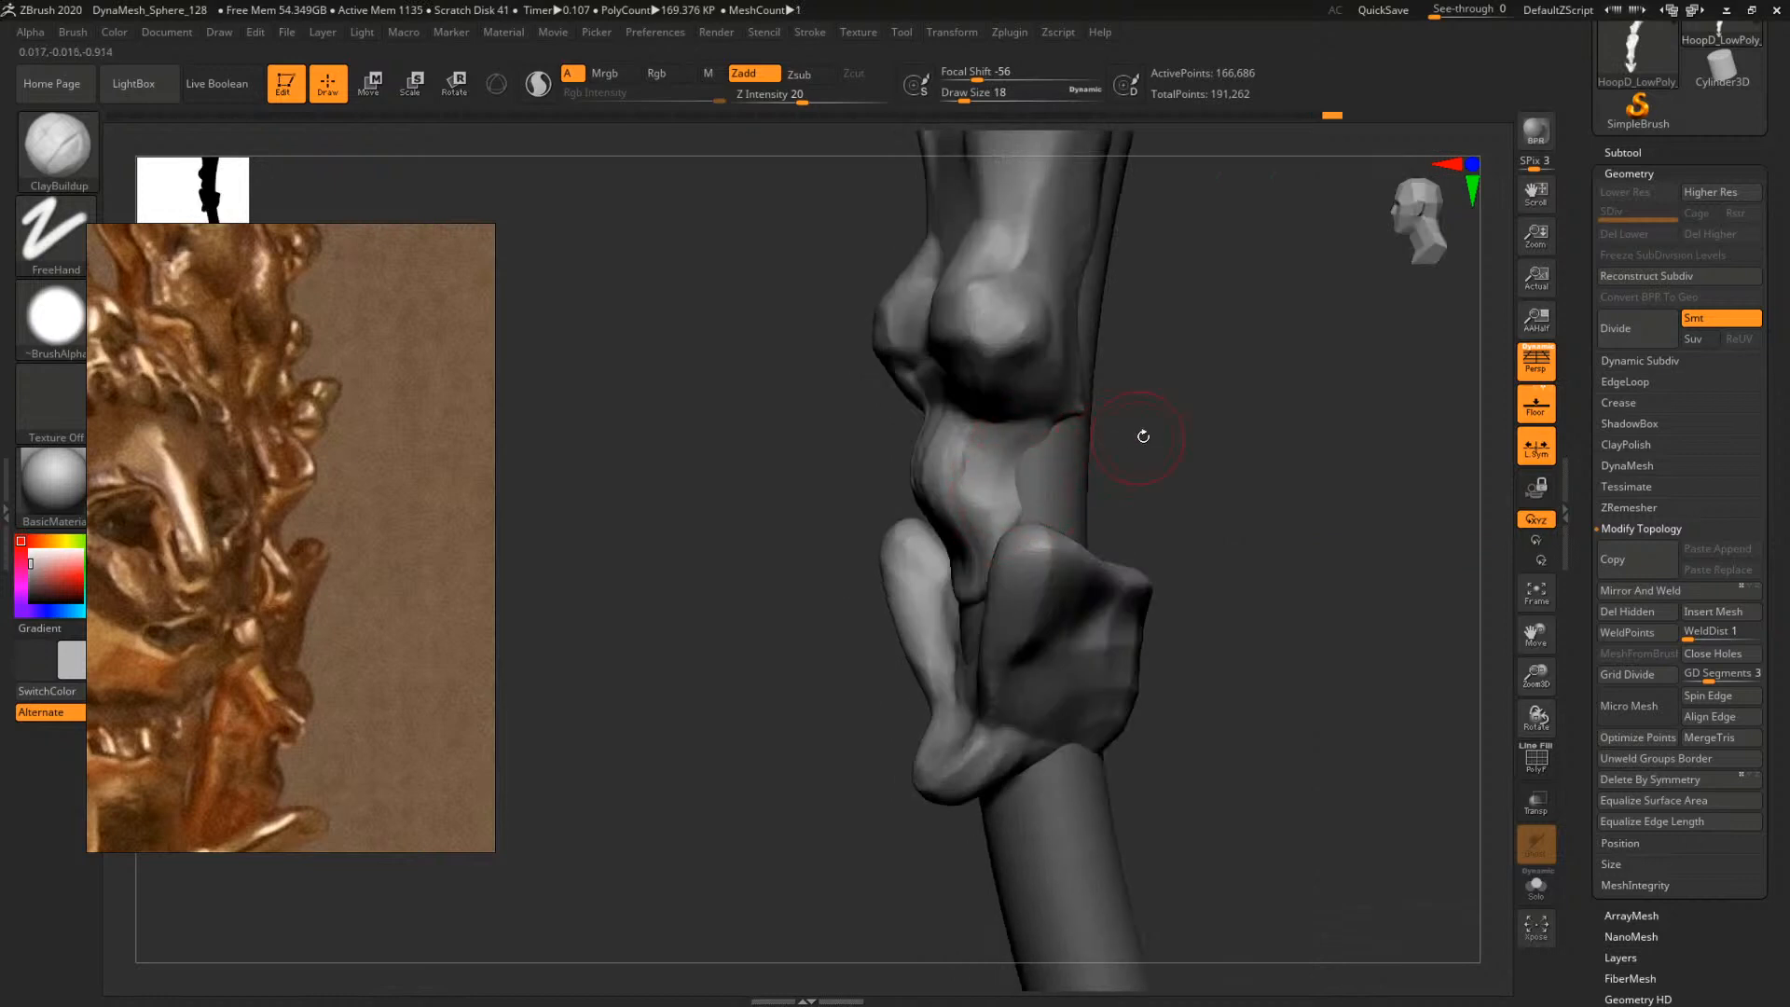
pyautogui.moveTo(1143, 436); pyautogui.dragTo(1114, 420)
# Refine the small central lobe and the tongue around it with ClayBuildup from several angles, reducing the draw size to 9
pyautogui.moveTo(1251, 373)
pyautogui.mouseDown()
pyautogui.moveTo(1231, 591)
pyautogui.moveTo(1235, 523)
pyautogui.moveTo(1185, 492)
pyautogui.moveTo(1174, 540)
pyautogui.moveTo(1193, 540)
pyautogui.mouseUp()
pyautogui.press('s')
pyautogui.click(1053, 574)
pyautogui.press('space')
pyautogui.moveTo(1052, 574); pyautogui.dragTo(1045, 642)
pyautogui.moveTo(1231, 596); pyautogui.dragTo(1176, 599)
pyautogui.press('s')
pyautogui.moveTo(1064, 601)
pyautogui.mouseDown()
pyautogui.moveTo(1077, 573)
pyautogui.moveTo(1086, 643)
pyautogui.mouseUp()
pyautogui.moveTo(1199, 596)
pyautogui.mouseDown()
pyautogui.moveTo(1364, 616)
pyautogui.moveTo(1206, 576)
pyautogui.moveTo(1254, 615)
pyautogui.mouseUp()
pyautogui.keyDown('alt'); pyautogui.moveTo(1253, 615); pyautogui.dragTo(1254, 718); pyautogui.keyUp('alt')
pyautogui.moveTo(1254, 690); pyautogui.dragTo(1203, 653)
pyautogui.moveTo(1056, 515)
pyautogui.mouseDown()
pyautogui.moveTo(1131, 472)
pyautogui.moveTo(1067, 597)
pyautogui.moveTo(1096, 485)
pyautogui.mouseUp()
pyautogui.moveTo(1218, 467)
pyautogui.mouseDown()
pyautogui.moveTo(1163, 508)
pyautogui.moveTo(1231, 474)
pyautogui.moveTo(1211, 484)
pyautogui.mouseUp()
pyautogui.moveTo(1088, 489); pyautogui.dragTo(994, 659)
pyautogui.moveTo(1155, 461)
pyautogui.mouseDown()
pyautogui.moveTo(1299, 587)
pyautogui.moveTo(1183, 567)
pyautogui.moveTo(1203, 587)
pyautogui.moveTo(1170, 605)
pyautogui.moveTo(1136, 540)
pyautogui.moveTo(1232, 560)
pyautogui.moveTo(1482, 833)
pyautogui.mouseUp()
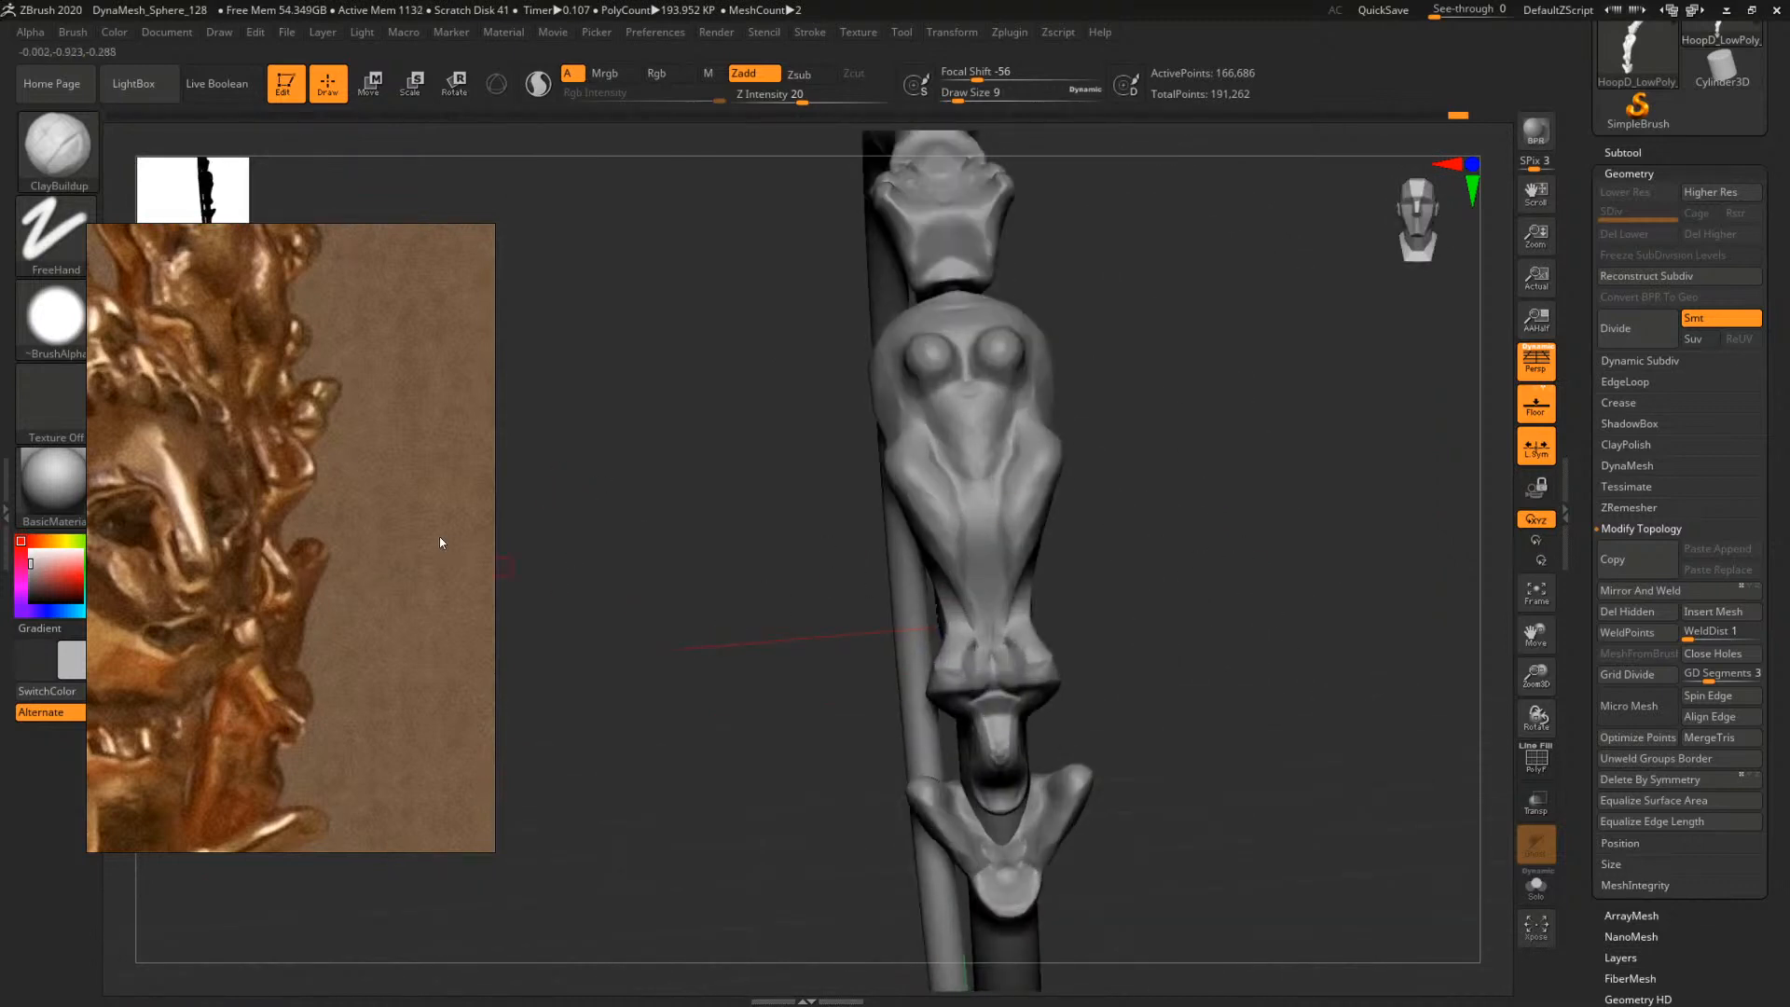
# Examine the figures, faces and horned elements along the hoop in the reference photo, both as a whole and in close-up
pyautogui.scroll(-7, 228, 512)
pyautogui.moveTo(226, 510); pyautogui.dragTo(643, 516, button='middle')
pyautogui.moveTo(289, 491); pyautogui.dragTo(40, 444, button='middle')
pyautogui.scroll(8, 274, 460)
pyautogui.scroll(-8, 267, 421)
pyautogui.scroll(7, 313, 368)
pyautogui.moveTo(323, 345); pyautogui.dragTo(294, 375, button='middle')
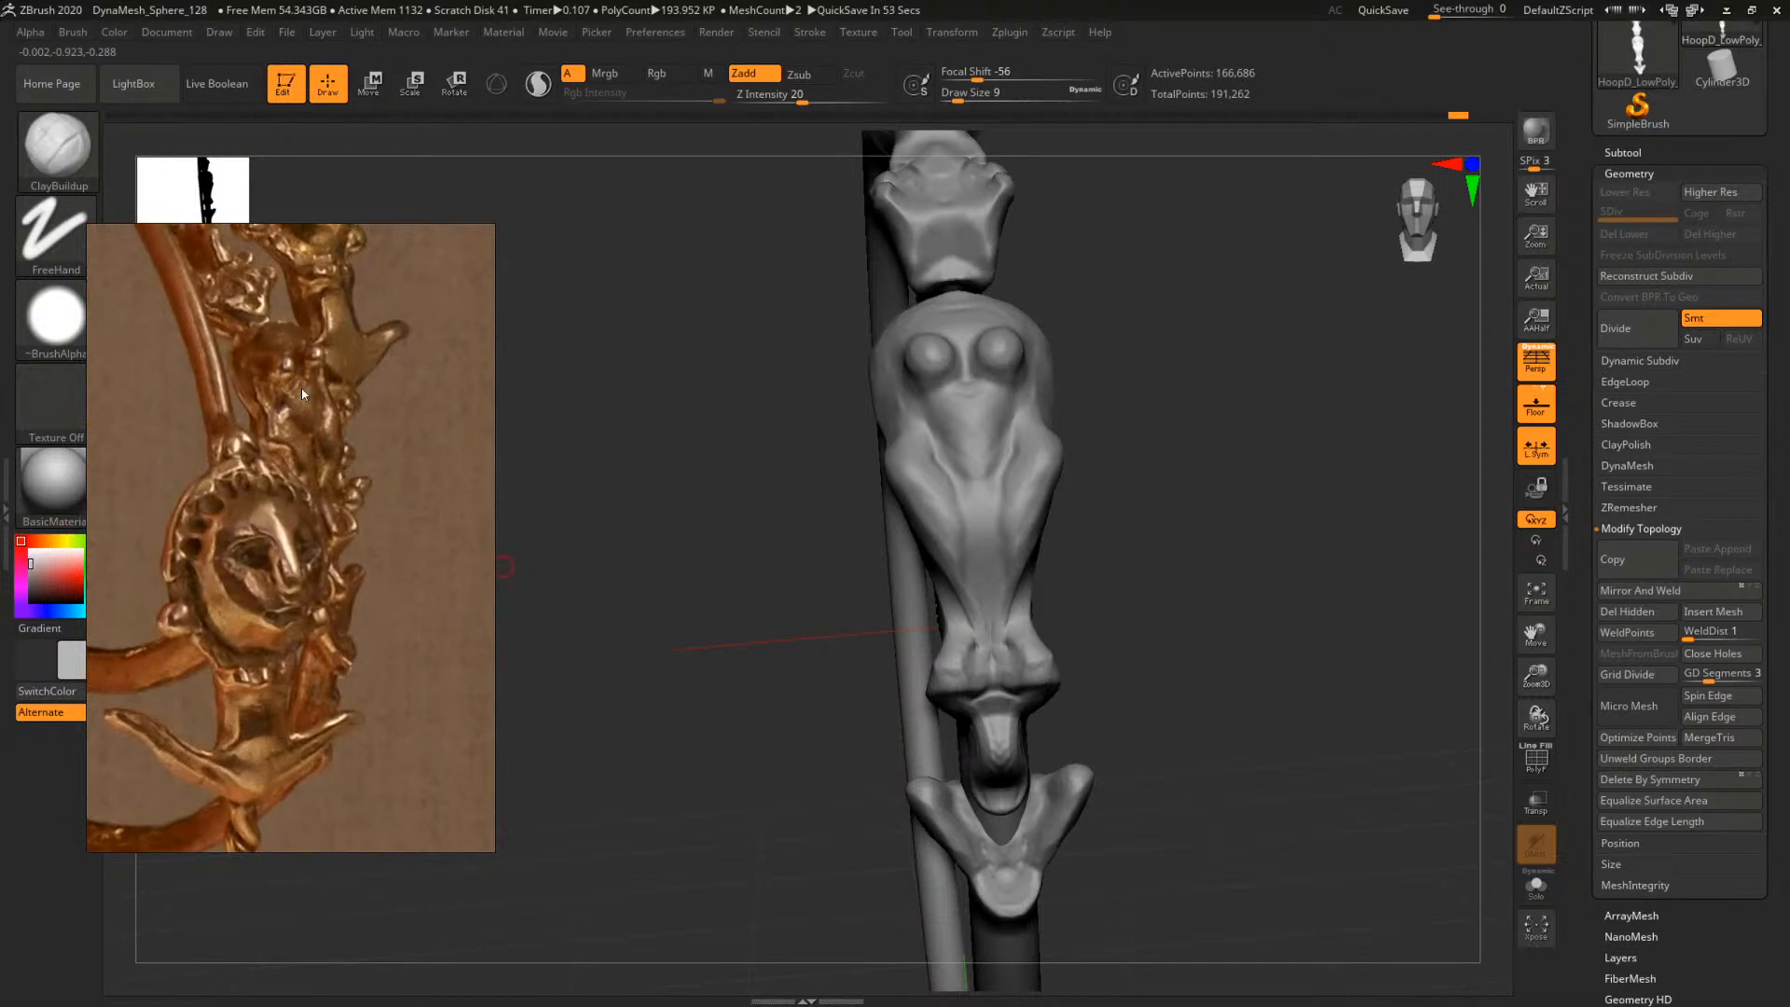
pyautogui.scroll(2, 283, 401)
pyautogui.scroll(-6, 337, 456)
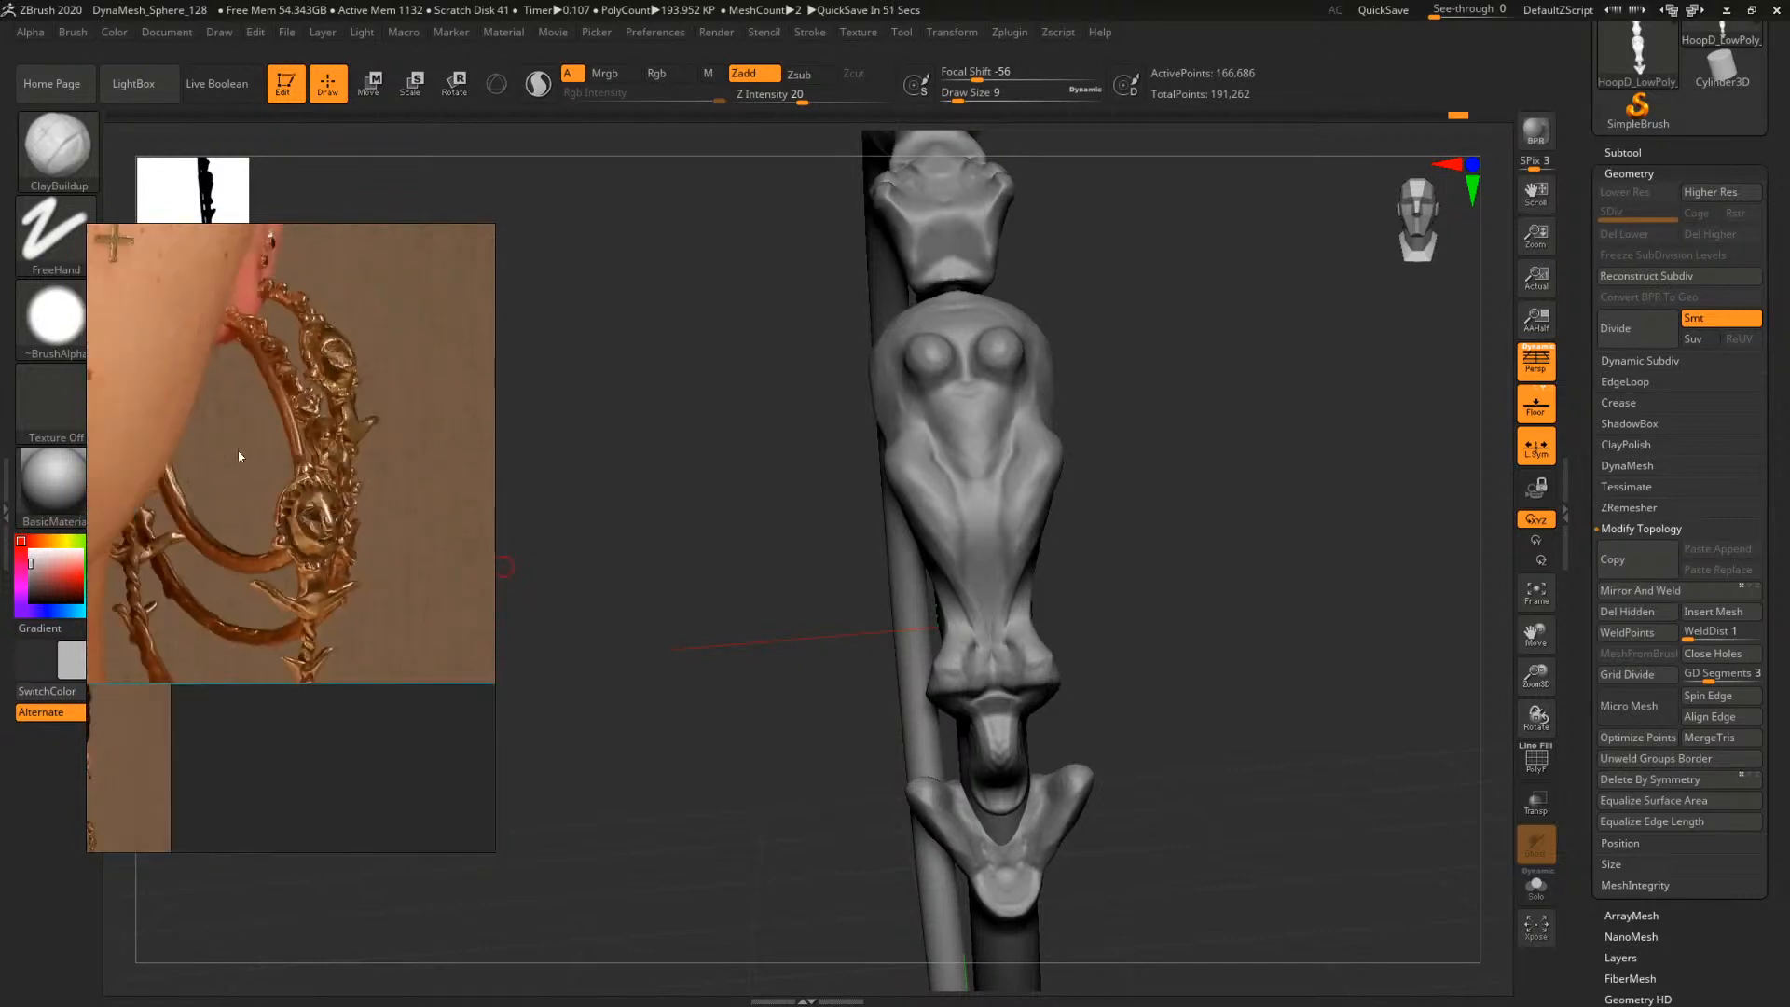
pyautogui.scroll(6, 316, 467)
pyautogui.scroll(4, 261, 476)
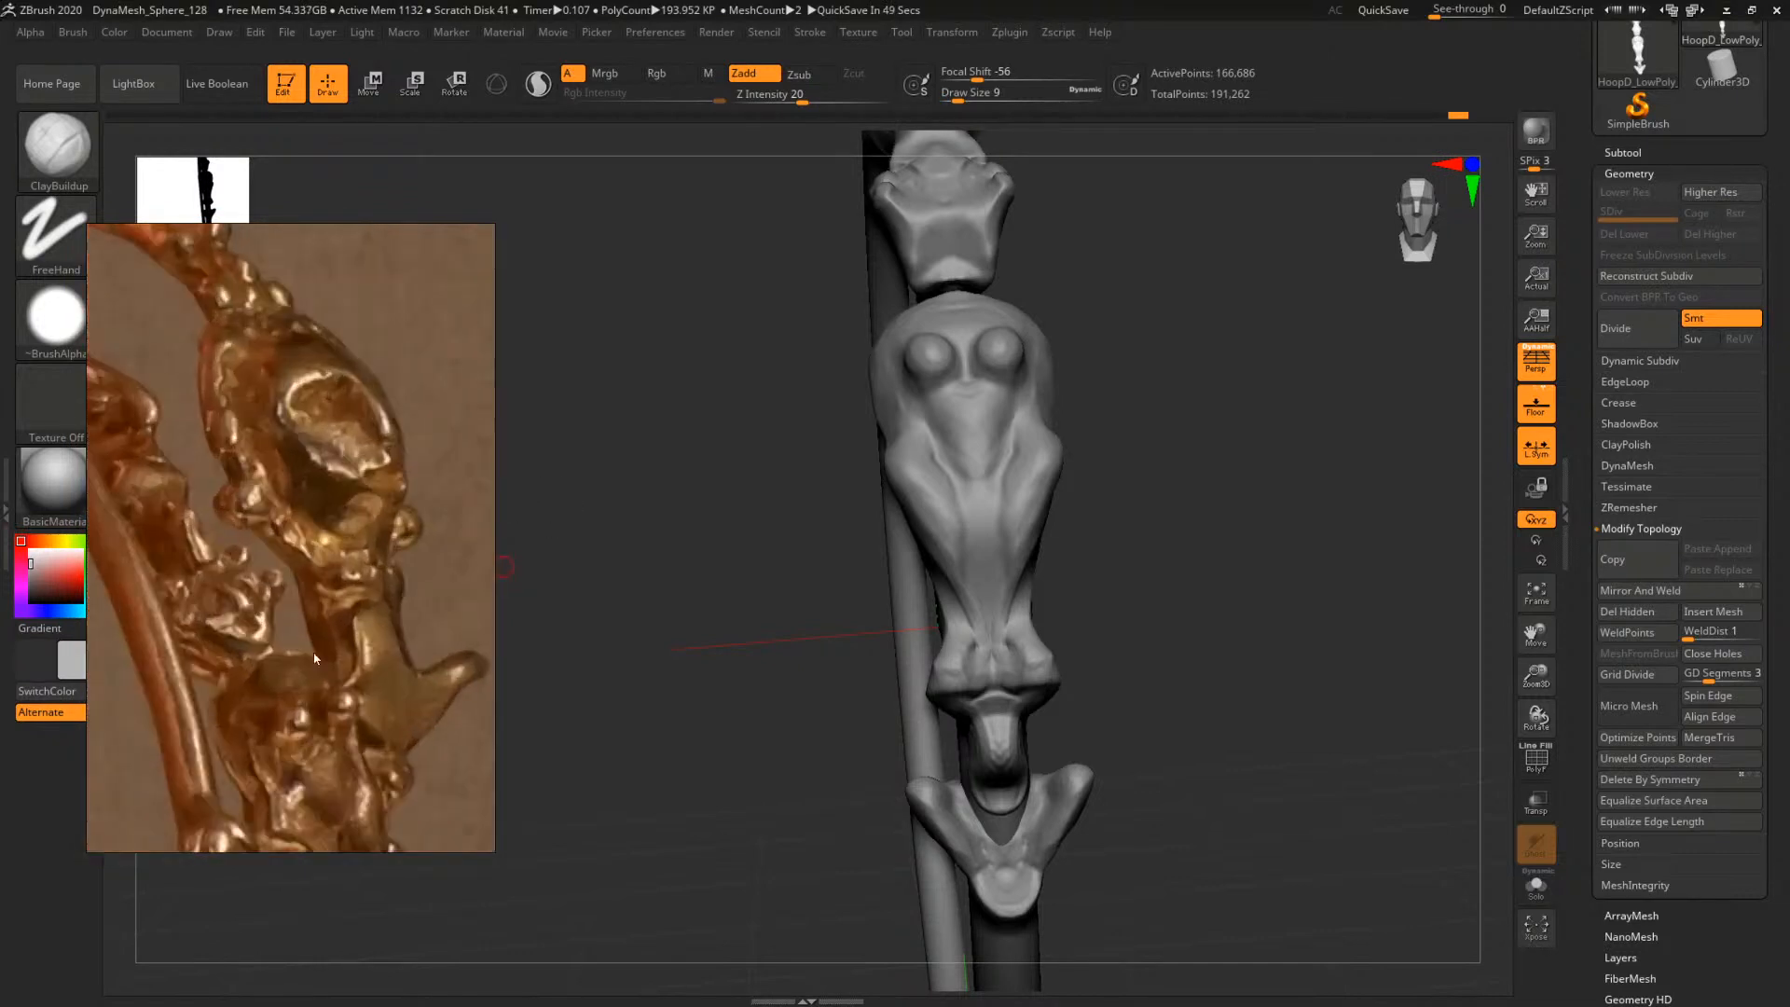
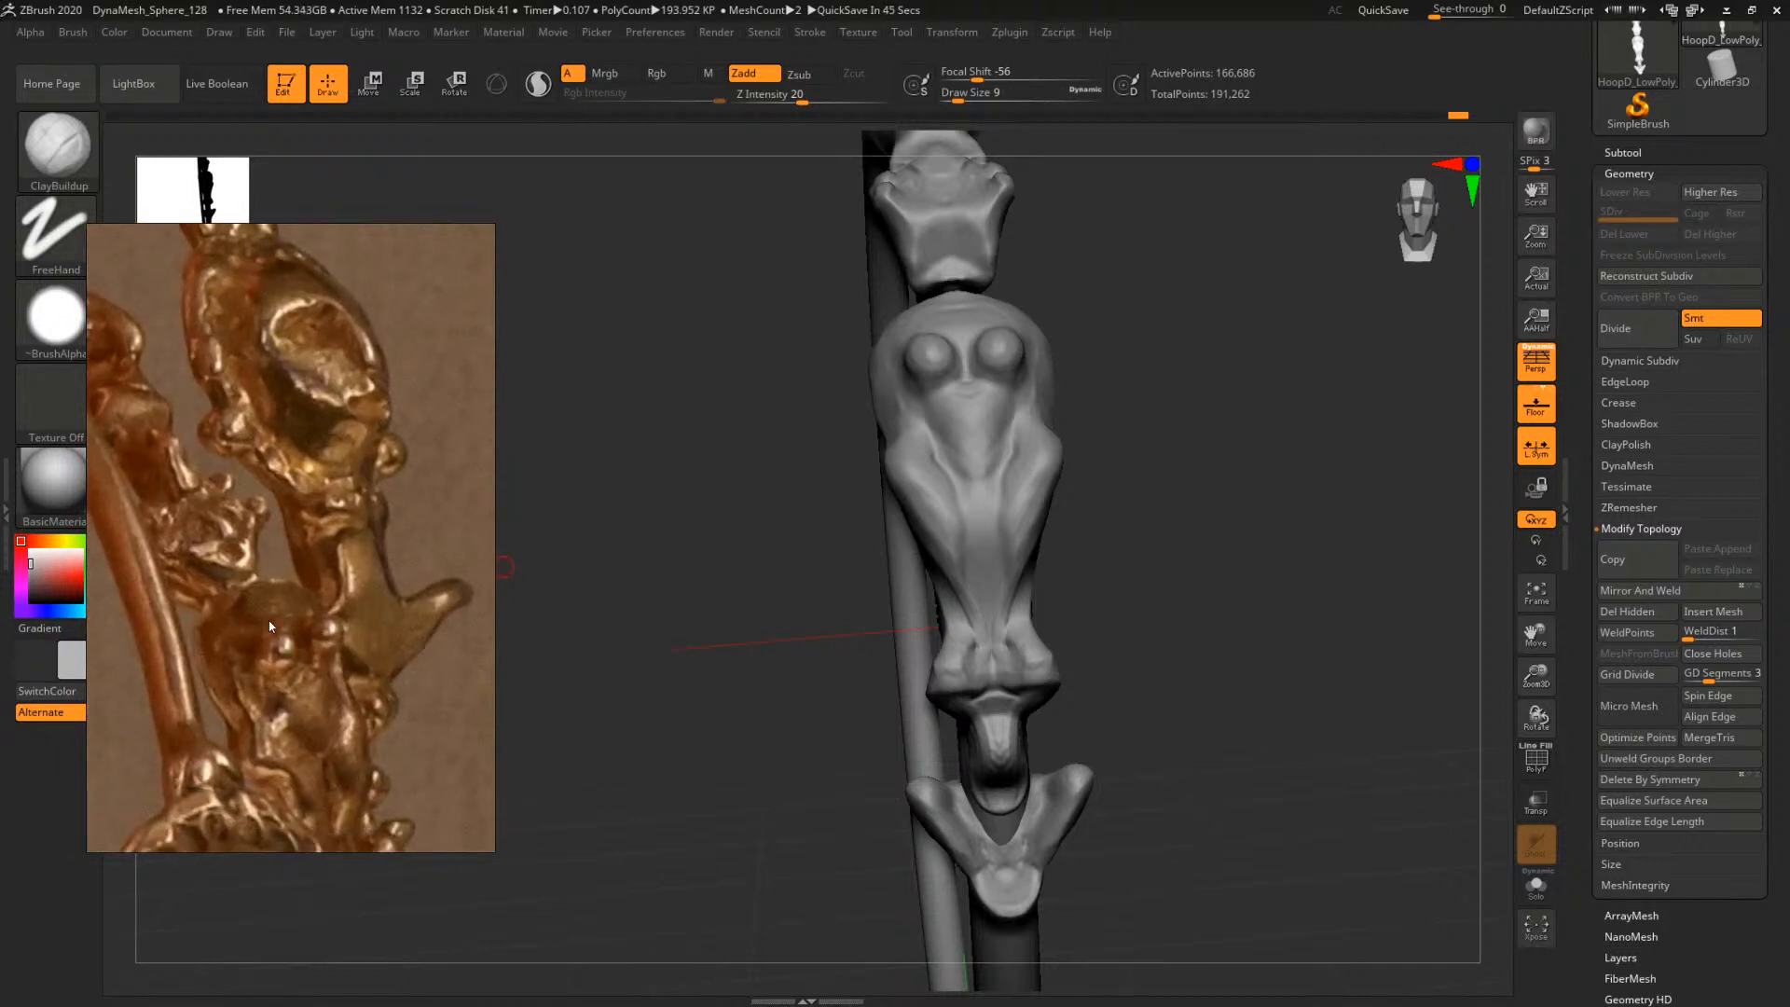
# Compare with the matching figure in the reference and build up the lowest figure's shoulder with ClayBuildup at draw size 29
pyautogui.scroll(-5, 245, 624)
pyautogui.moveTo(245, 623); pyautogui.dragTo(653, 606, button='middle')
pyautogui.moveTo(279, 602); pyautogui.dragTo(791, 607, button='middle')
pyautogui.moveTo(349, 566); pyautogui.dragTo(102, 580, button='middle')
pyautogui.scroll(5, 288, 581)
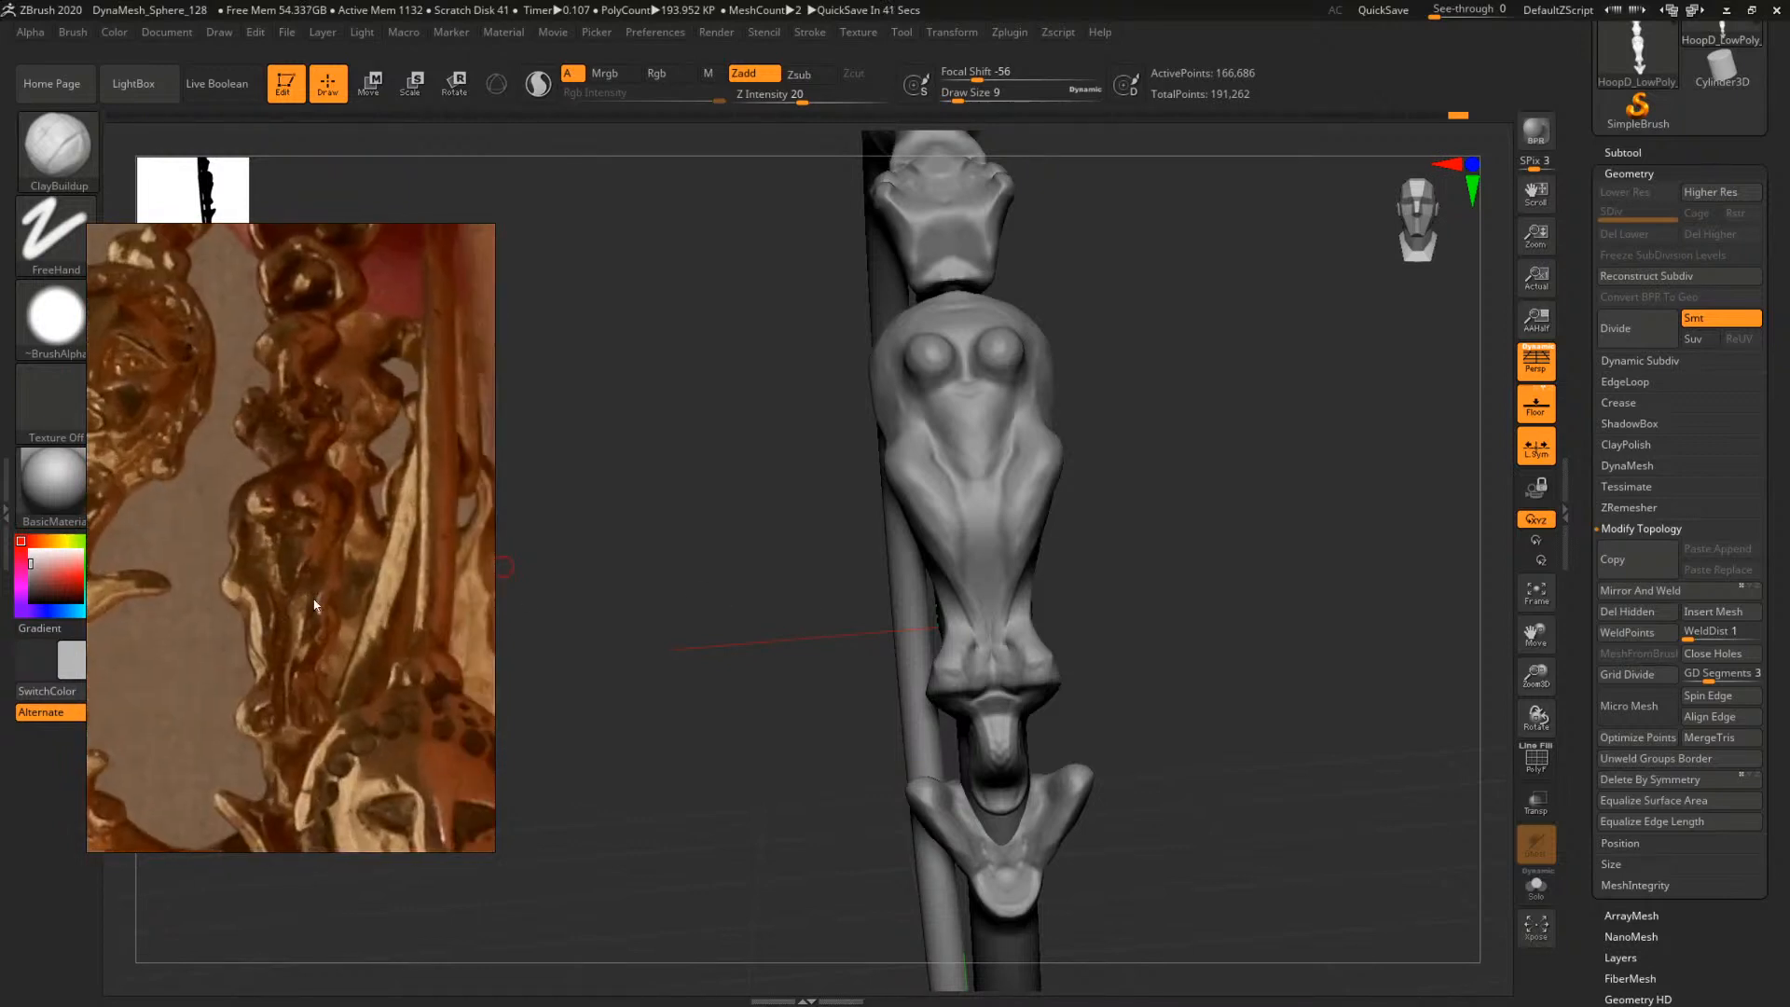
pyautogui.moveTo(1295, 520)
pyautogui.mouseDown()
pyautogui.moveTo(1247, 556)
pyautogui.moveTo(1271, 547)
pyautogui.mouseUp()
pyautogui.press('b')
pyautogui.press('c')
pyautogui.press('b')
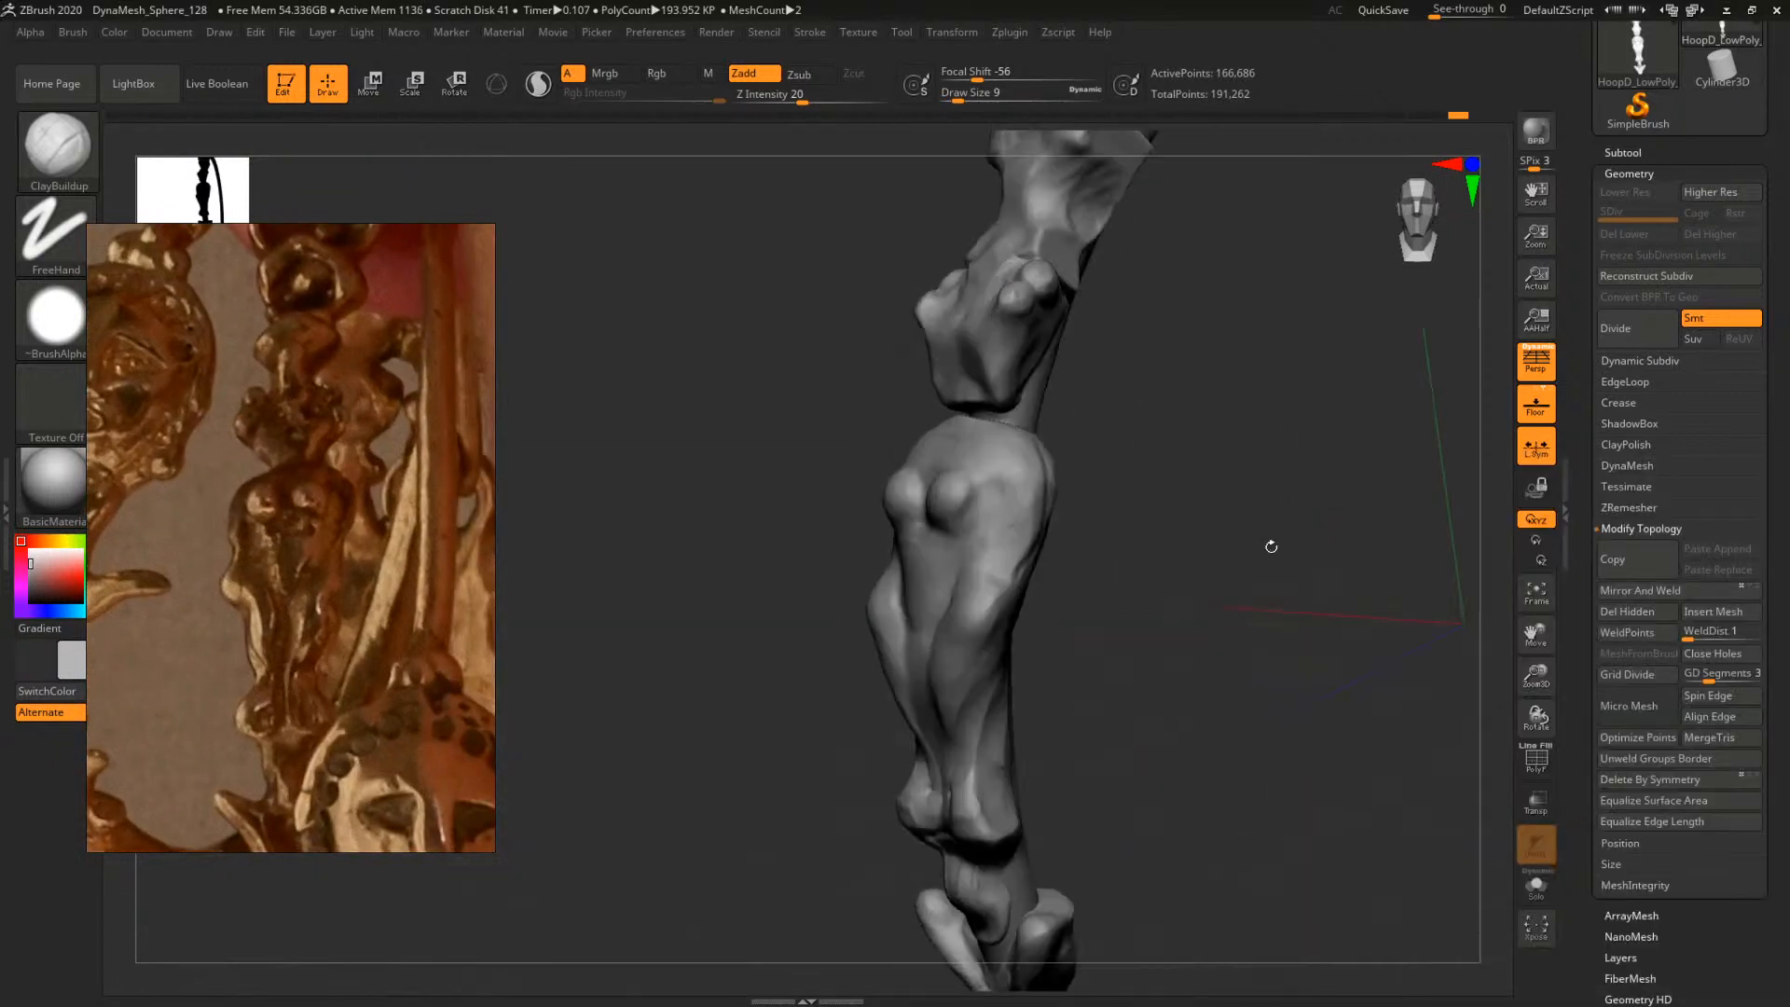
pyautogui.press('space')
pyautogui.click(999, 497)
pyautogui.press('space')
pyautogui.moveTo(989, 497)
pyautogui.mouseDown()
pyautogui.moveTo(1003, 480)
pyautogui.moveTo(1014, 502)
pyautogui.mouseUp()
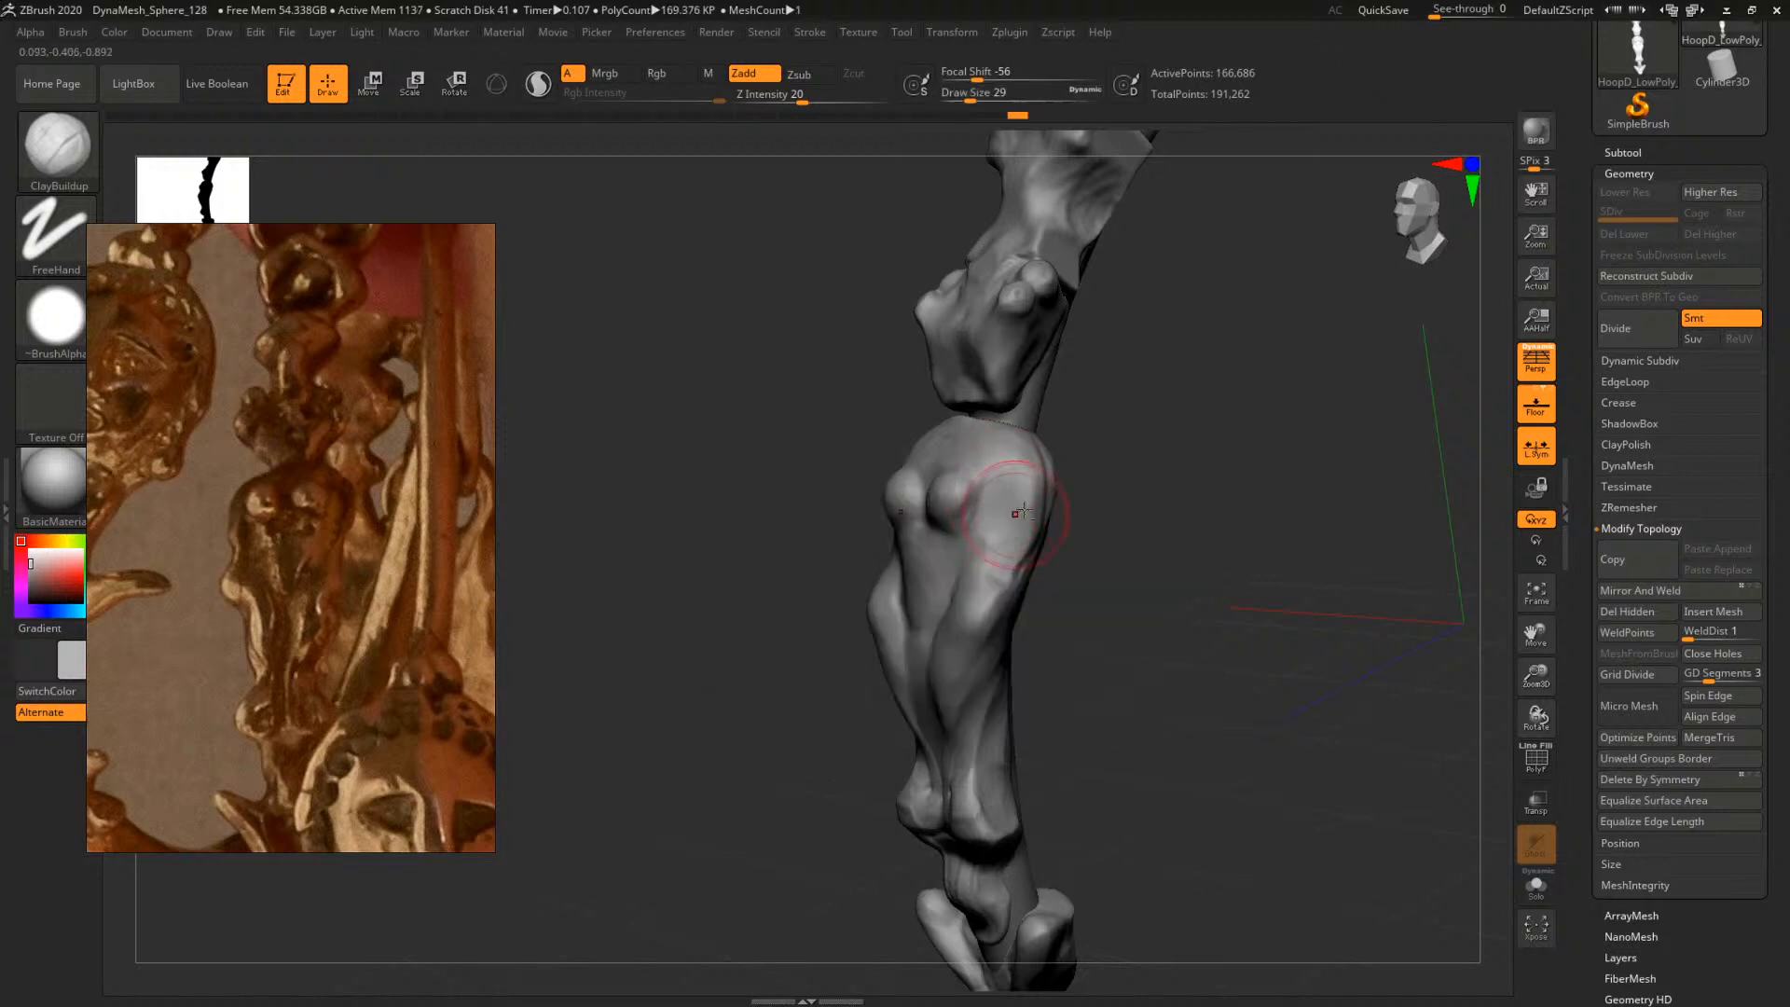
# Refine the arm running down beside the figure's chest with ClayBuildup at draw size 16
pyautogui.moveTo(1015, 509); pyautogui.dragTo(1039, 494, button='right')
pyautogui.press('space')
pyautogui.moveTo(1039, 493)
pyautogui.mouseDown()
pyautogui.moveTo(1028, 477)
pyautogui.moveTo(1036, 503)
pyautogui.mouseUp()
pyautogui.press('space')
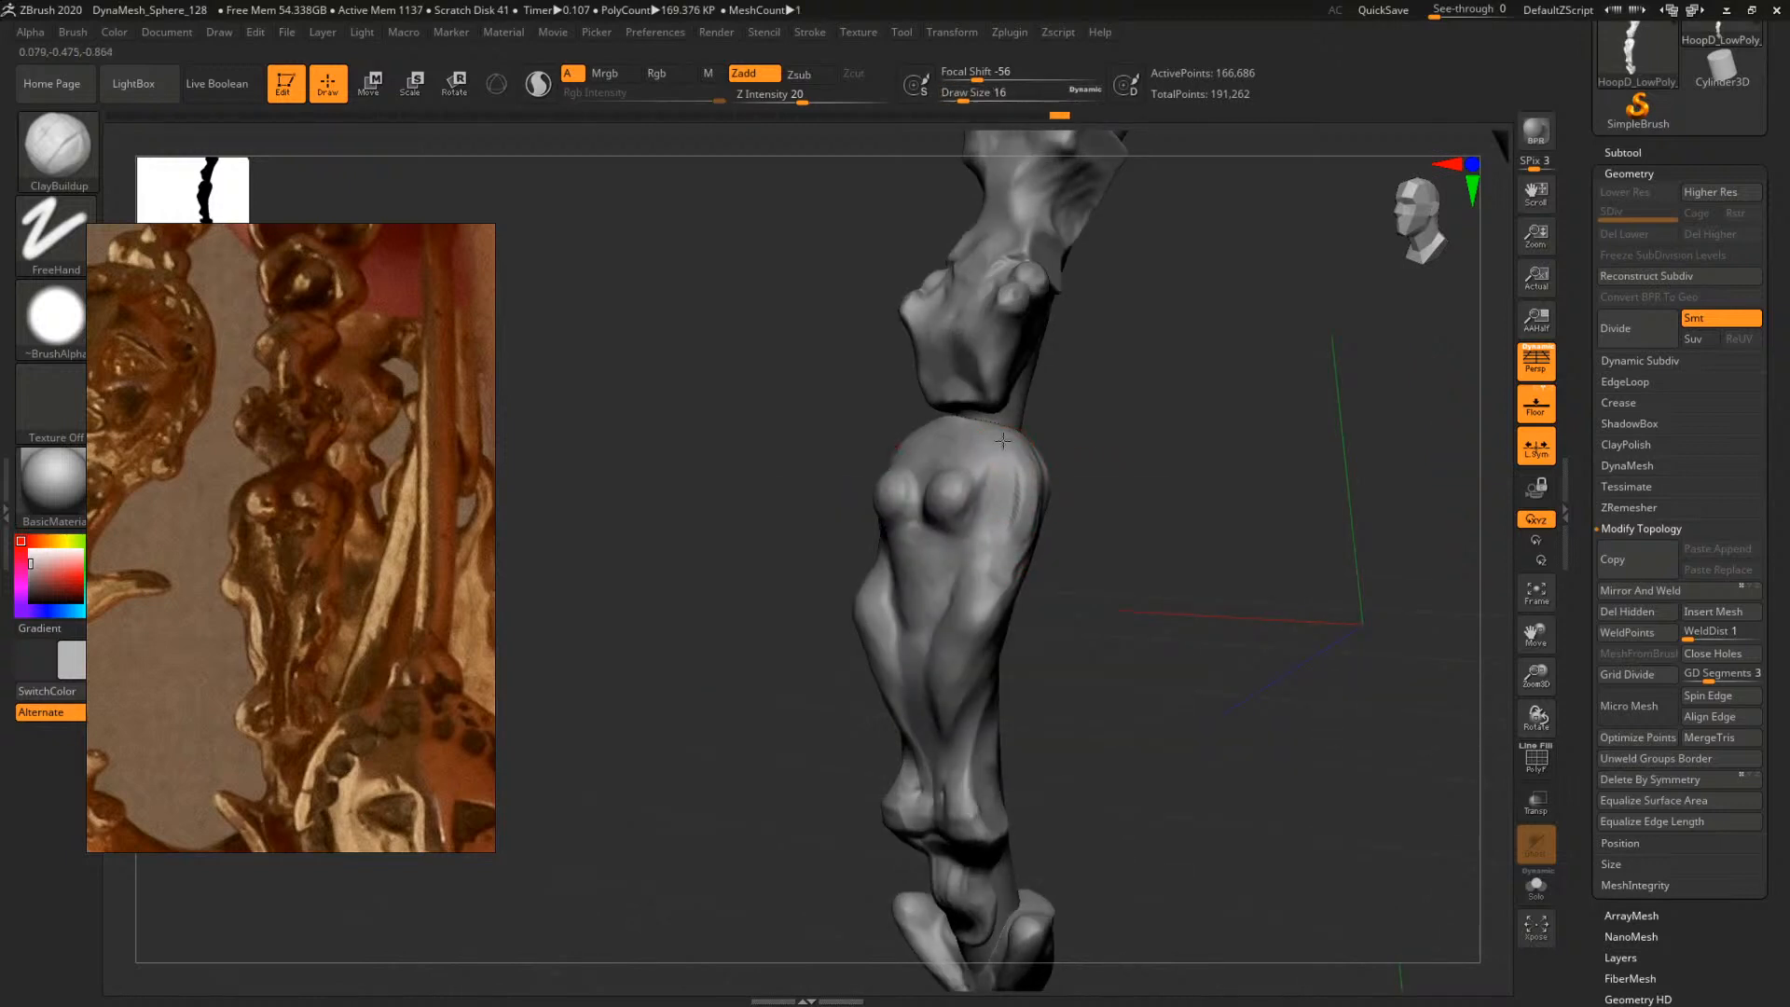
pyautogui.moveTo(1074, 448)
pyautogui.mouseDown()
pyautogui.moveTo(1175, 400)
pyautogui.moveTo(923, 426)
pyautogui.moveTo(944, 408)
pyautogui.mouseUp()
# Isolate the ornament and thicken the rear side of the lowest figure with the Inflat brush at draw size 49
pyautogui.press('b')
pyautogui.press('i')
pyautogui.press('n')
pyautogui.press('space')
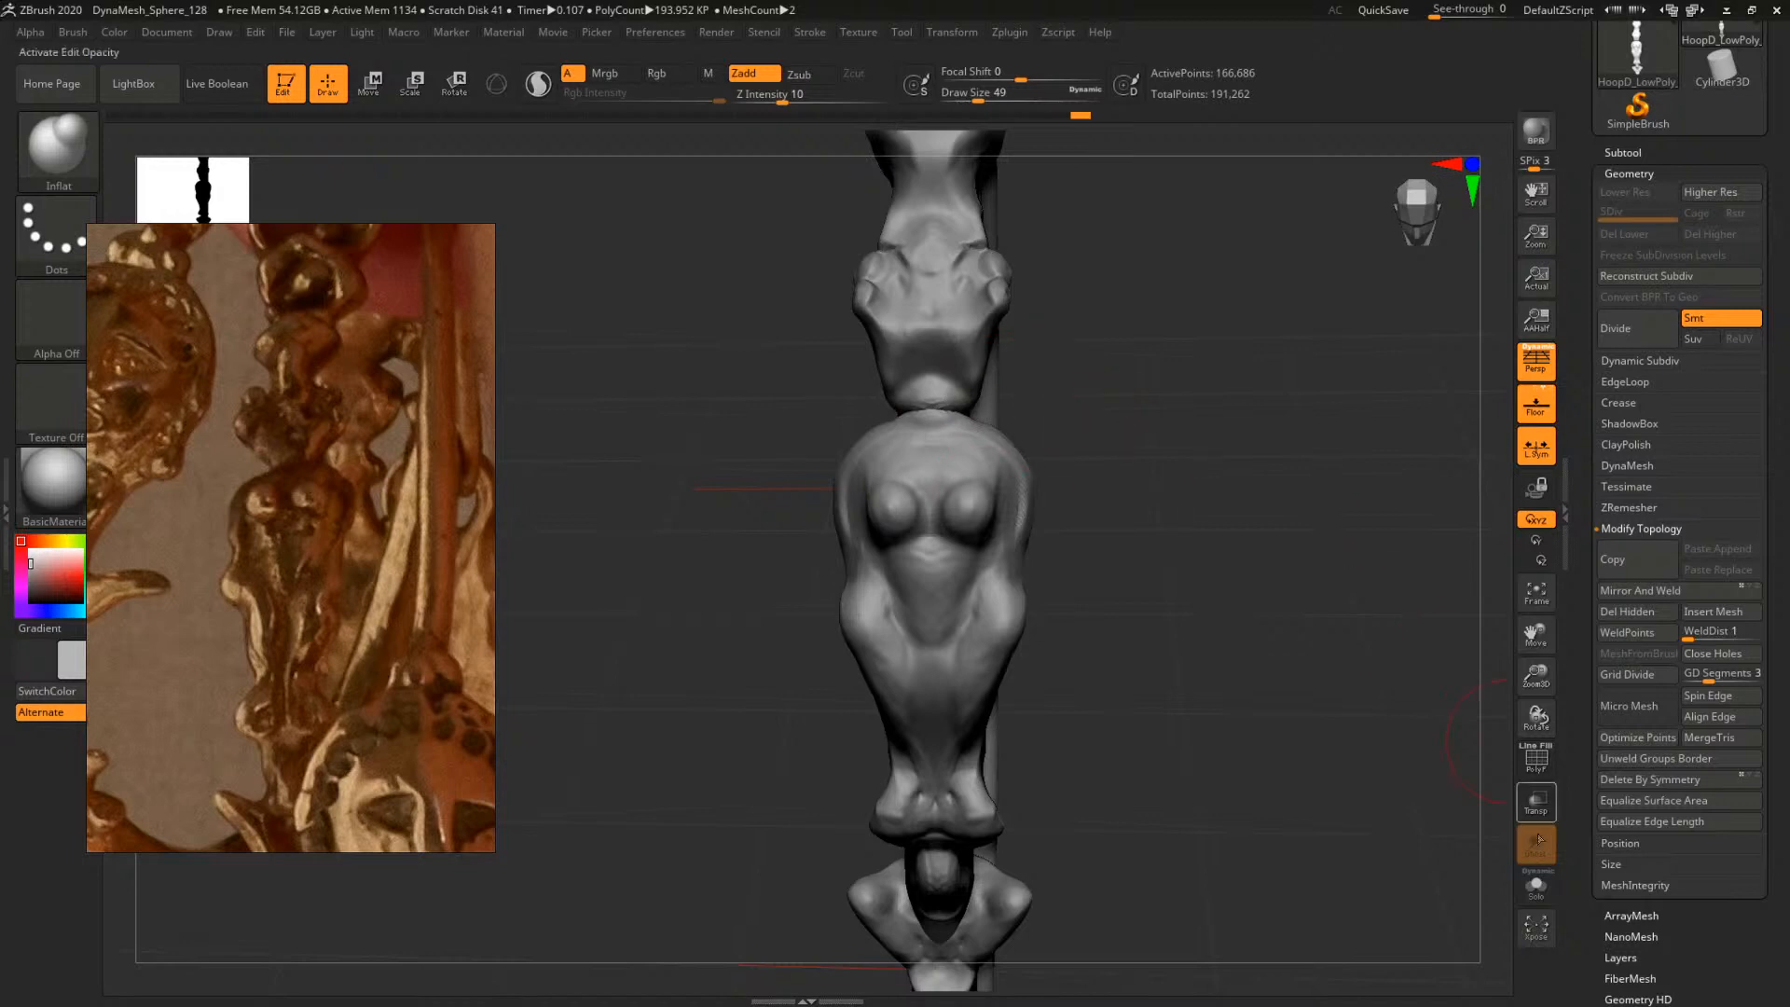
pyautogui.click(1537, 884)
pyautogui.moveTo(1398, 484); pyautogui.dragTo(1002, 408)
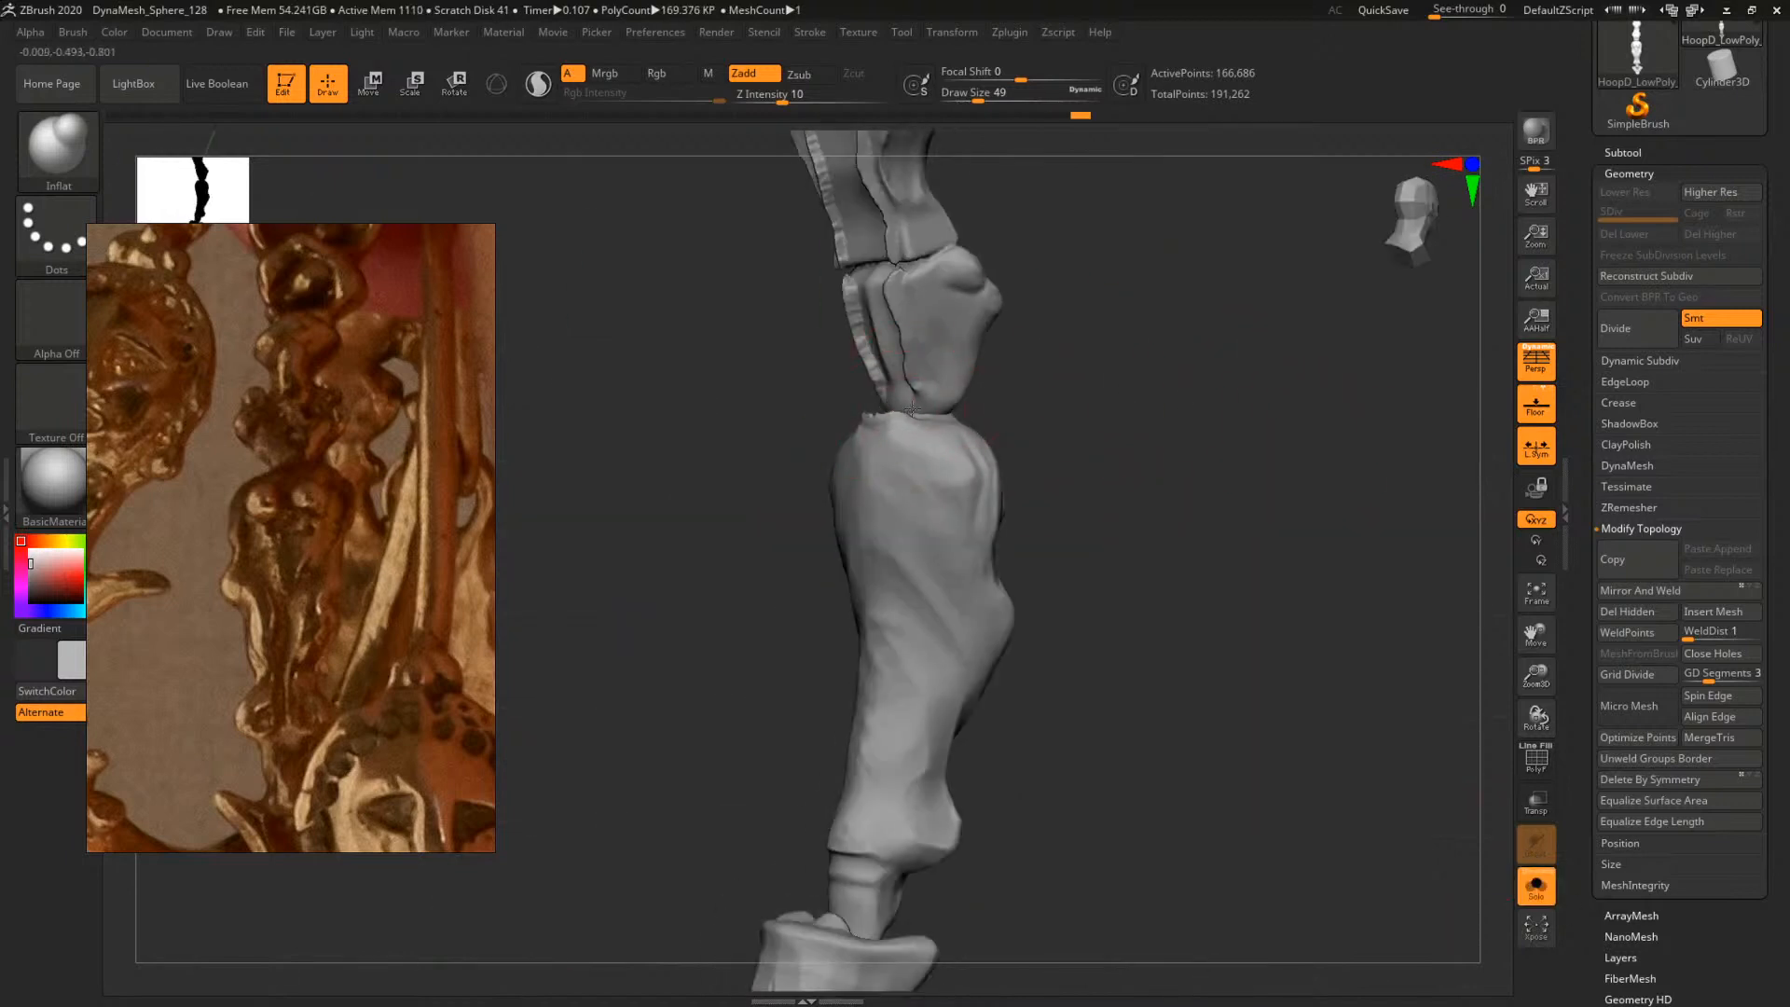
pyautogui.moveTo(1111, 439)
pyautogui.mouseDown()
pyautogui.moveTo(1275, 624)
pyautogui.moveTo(1211, 519)
pyautogui.moveTo(1054, 607)
pyautogui.moveTo(1051, 579)
pyautogui.moveTo(1311, 711)
pyautogui.moveTo(1203, 643)
pyautogui.mouseUp()
pyautogui.moveTo(867, 526); pyautogui.dragTo(874, 524)
pyautogui.moveTo(1119, 783)
pyautogui.mouseDown()
pyautogui.moveTo(1264, 602)
pyautogui.moveTo(1290, 456)
pyautogui.moveTo(1333, 480)
pyautogui.mouseUp()
pyautogui.moveTo(1216, 570); pyautogui.dragTo(1156, 578)
# Inflate the underside of the tongue at draw size 27, remesh the ornament with DynaMesh and show the whole earring again
pyautogui.press('space')
pyautogui.moveTo(912, 611); pyautogui.dragTo(903, 611)
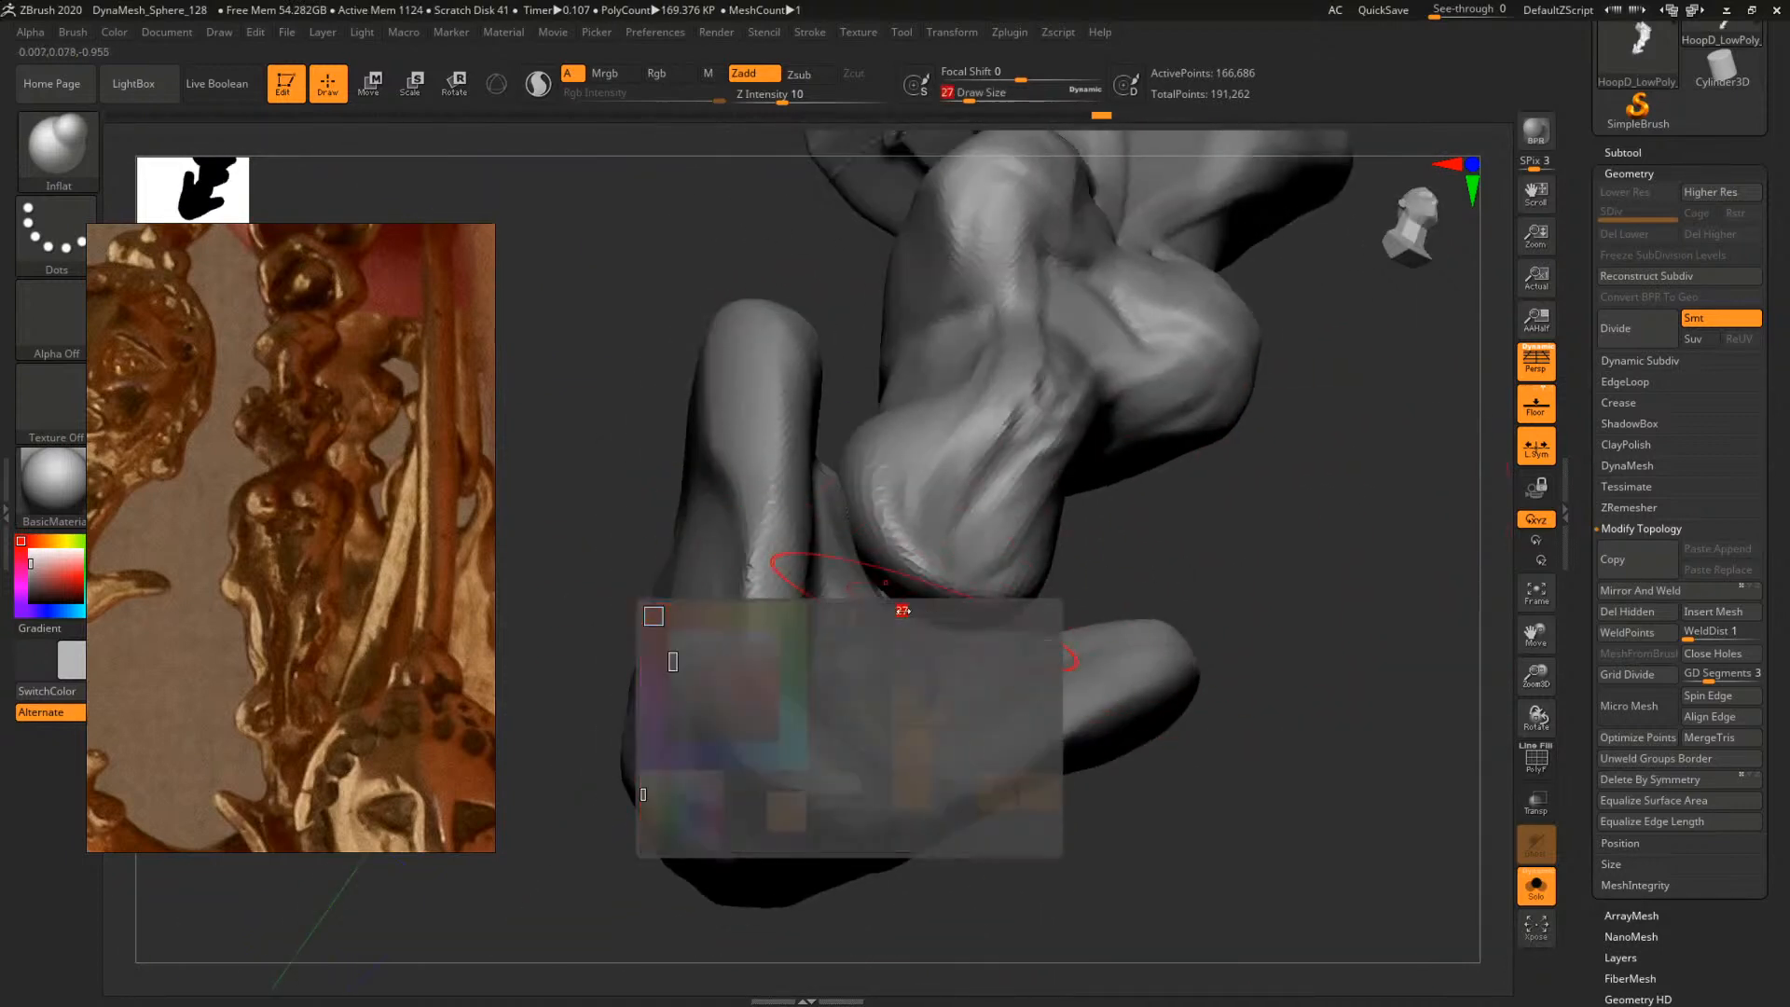
pyautogui.moveTo(1252, 618); pyautogui.dragTo(1203, 643)
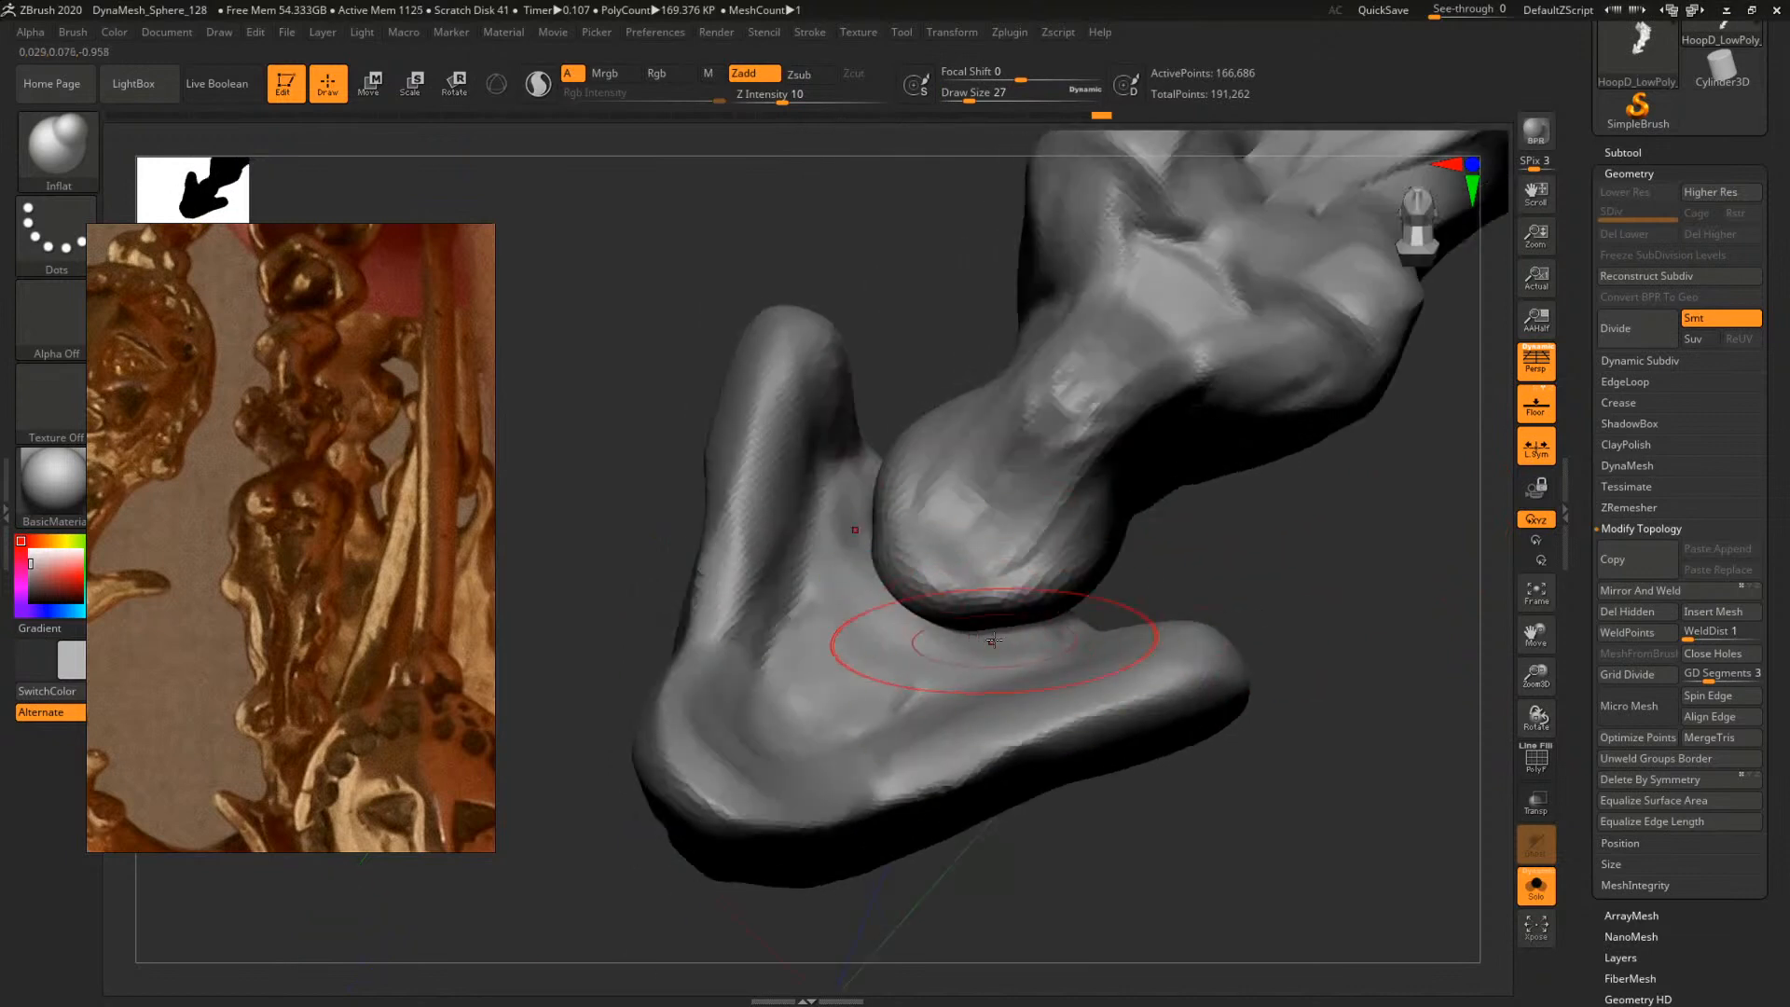
pyautogui.moveTo(992, 610); pyautogui.dragTo(1072, 559)
pyautogui.moveTo(1314, 616)
pyautogui.keyDown('shift'); pyautogui.mouseDown()
pyautogui.moveTo(1412, 667)
pyautogui.moveTo(1242, 662)
pyautogui.moveTo(1254, 564)
pyautogui.mouseUp(); pyautogui.keyUp('shift')
pyautogui.keyDown('ctrl'); pyautogui.moveTo(1234, 572); pyautogui.dragTo(1209, 774); pyautogui.keyUp('ctrl')
pyautogui.moveTo(1220, 682); pyautogui.dragTo(1251, 640)
pyautogui.click(1538, 892)
pyautogui.keyDown('alt'); pyautogui.moveTo(1260, 789); pyautogui.dragTo(1240, 572); pyautogui.keyUp('alt')
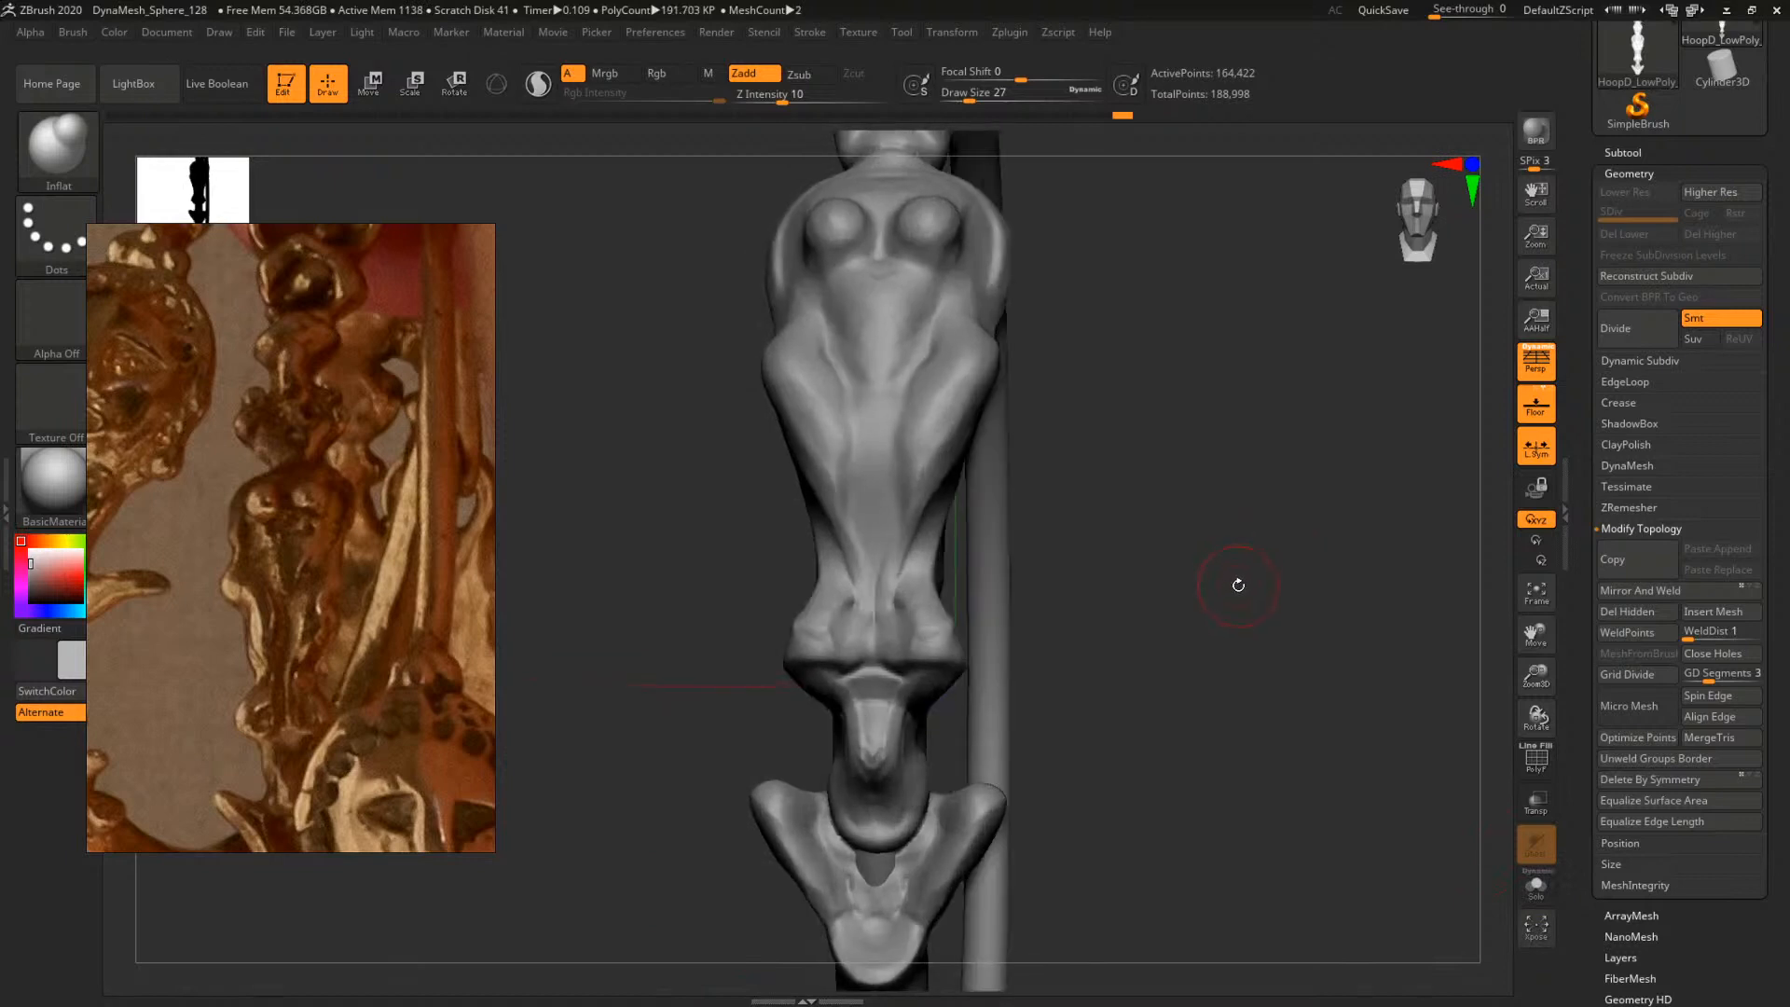
# Build up the figure's torso and legs down to the knobs with ClayBuildup at draw size 25
pyautogui.press('b')
pyautogui.press('c')
pyautogui.press('b')
pyautogui.keyDown('alt'); pyautogui.moveTo(1179, 716); pyautogui.dragTo(1268, 449); pyautogui.keyUp('alt')
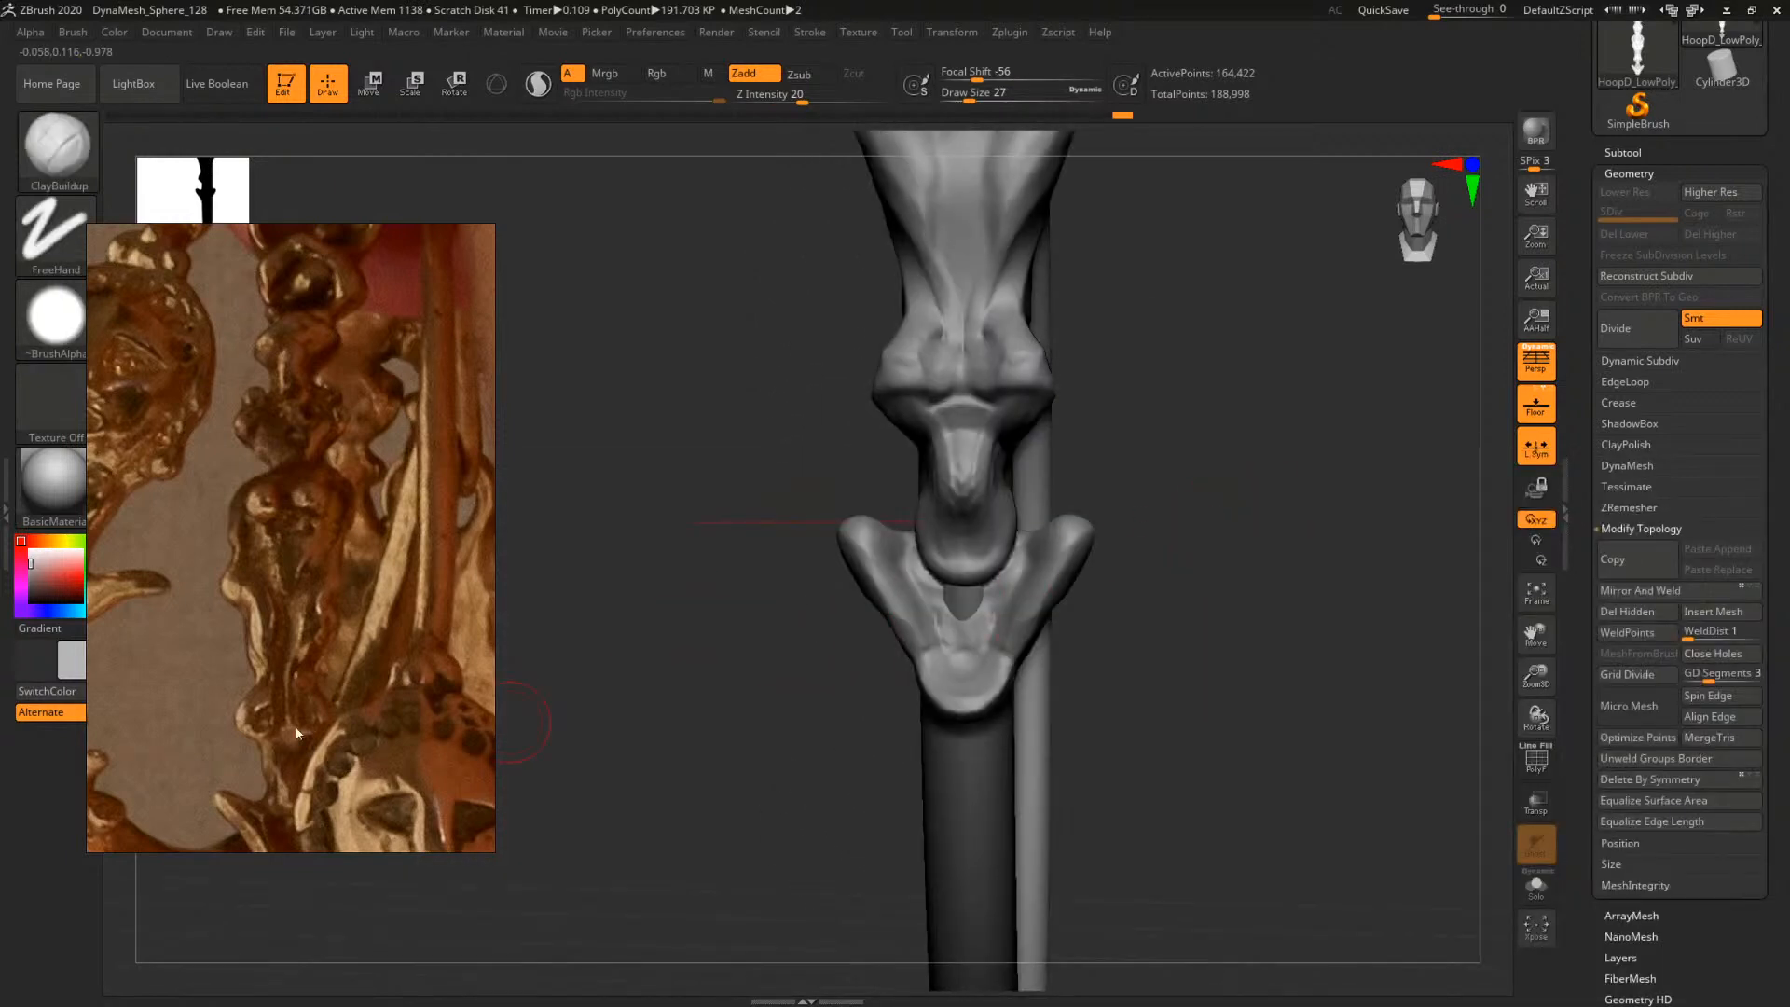
pyautogui.keyDown('alt'); pyautogui.moveTo(1175, 517); pyautogui.dragTo(1210, 687); pyautogui.keyUp('alt')
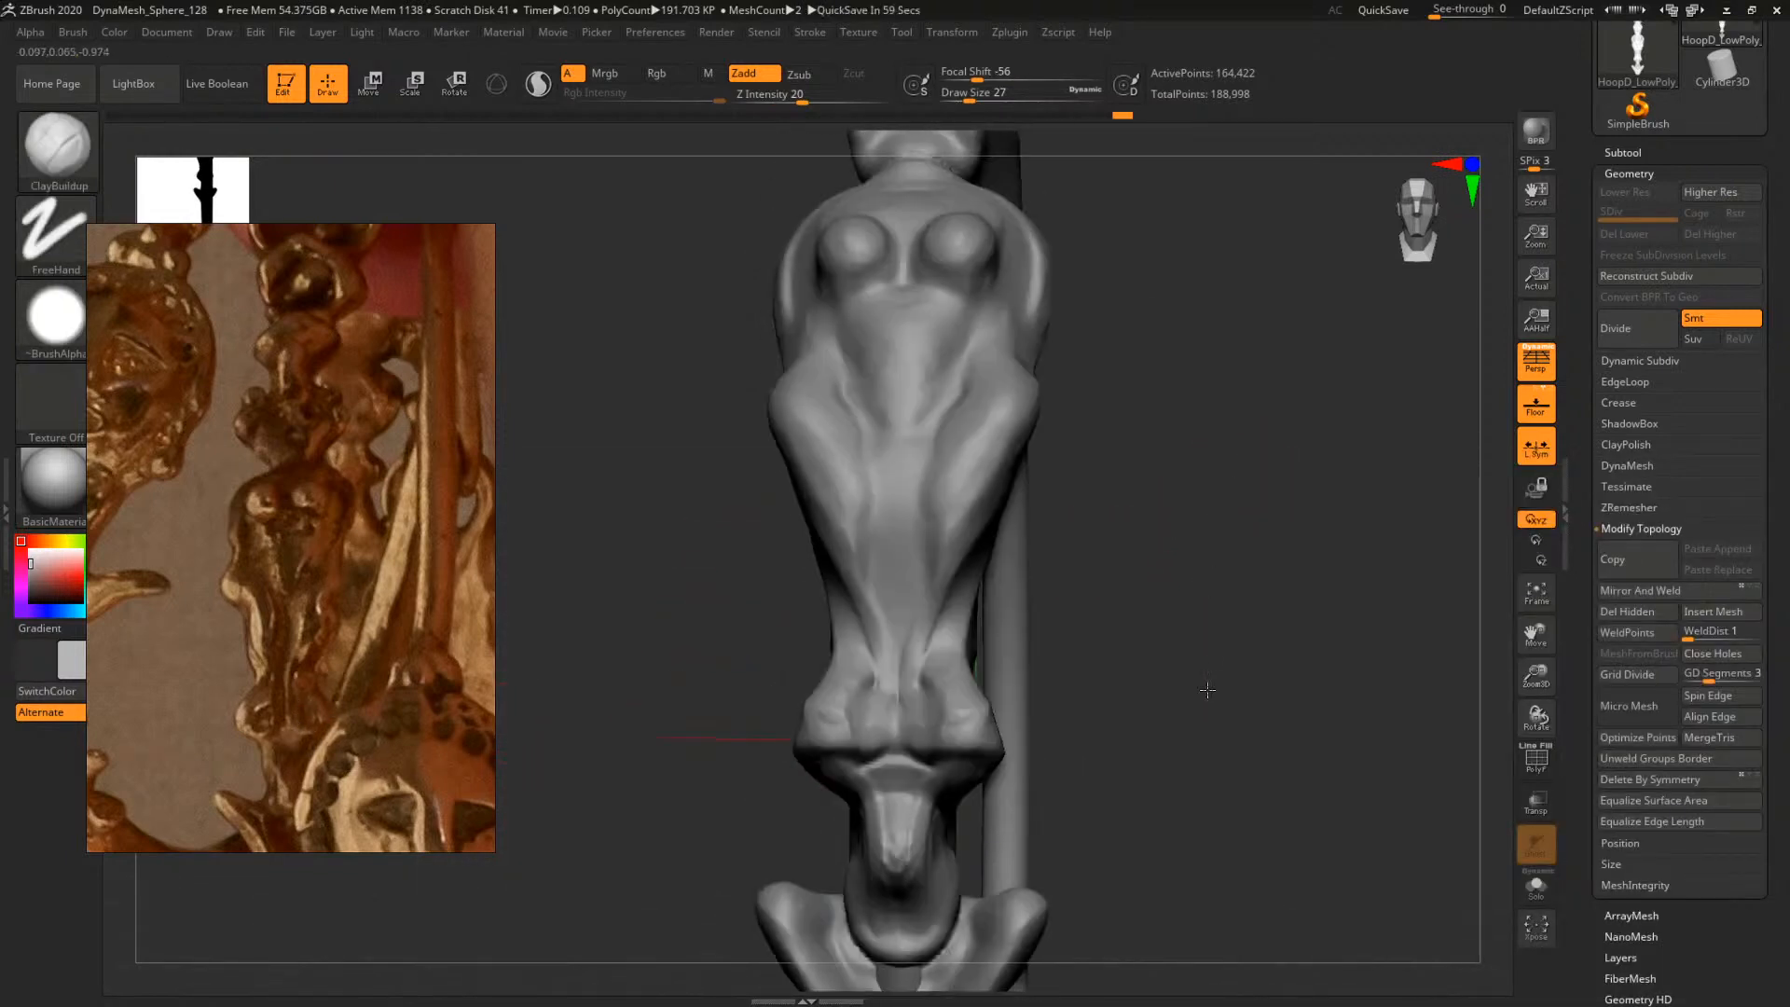
pyautogui.keyDown('alt'); pyautogui.moveTo(1130, 612); pyautogui.dragTo(1163, 568); pyautogui.keyUp('alt')
pyautogui.press('[')
pyautogui.press('[')
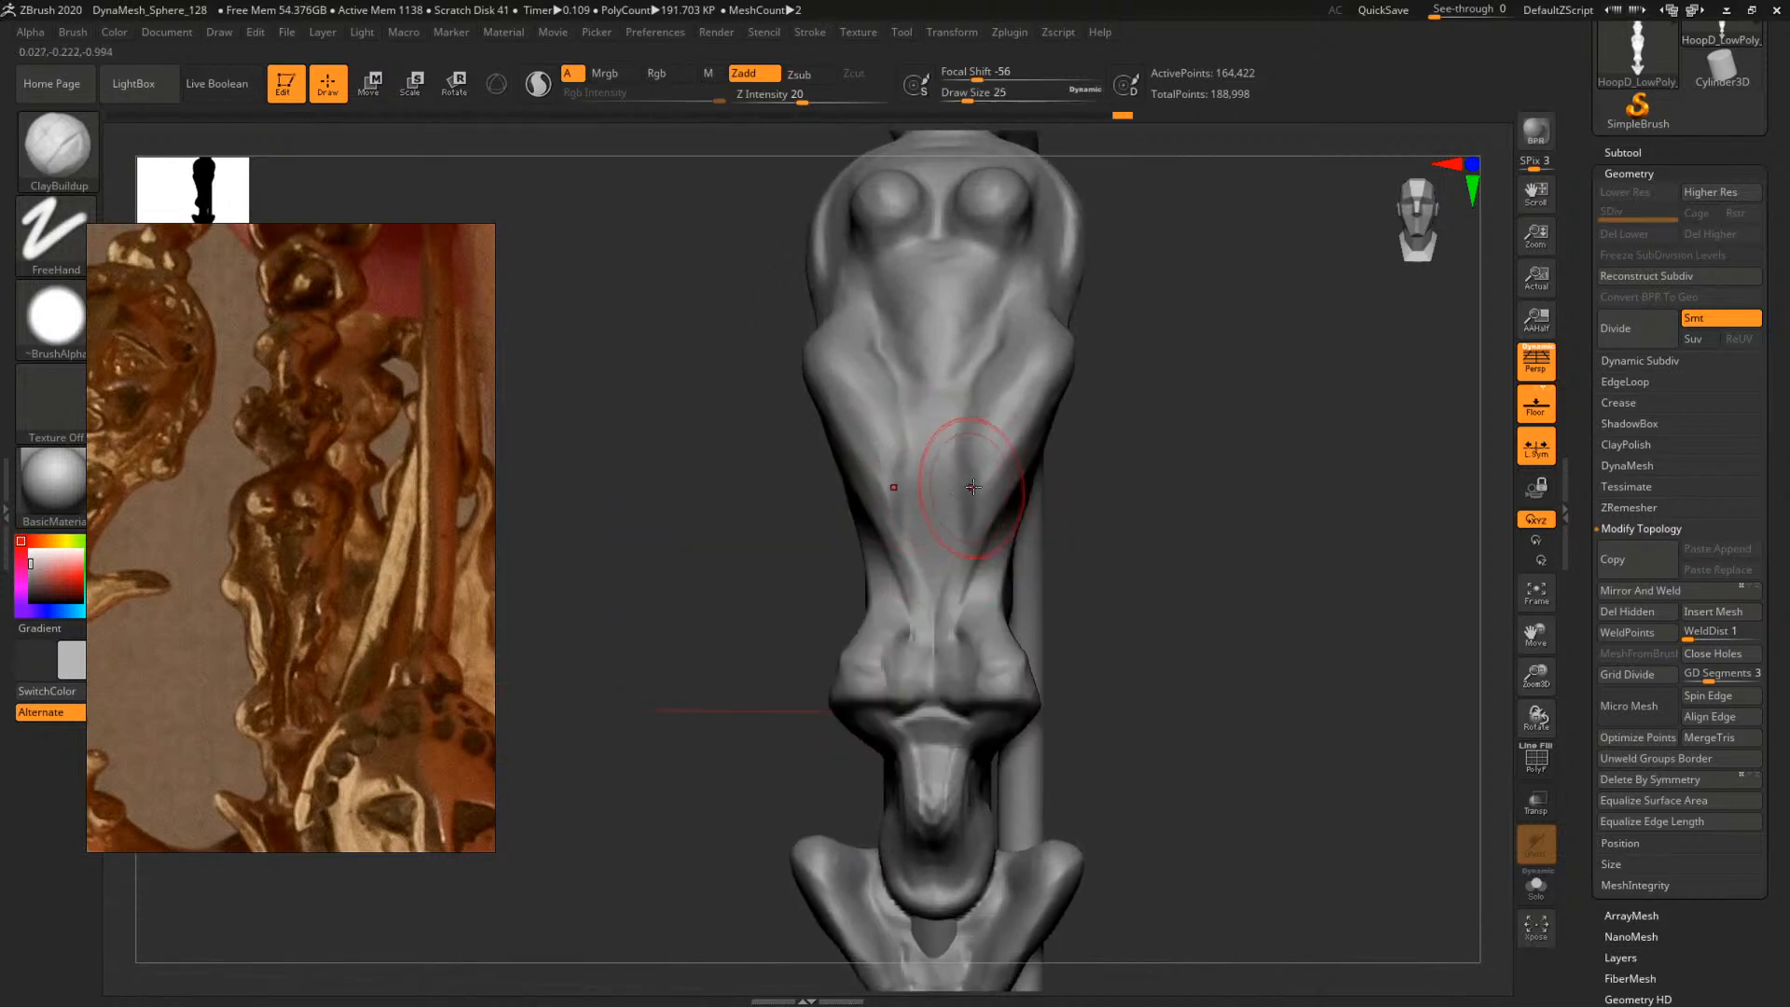
pyautogui.keyDown('alt'); pyautogui.moveTo(1175, 595); pyautogui.dragTo(1172, 526); pyautogui.keyUp('alt')
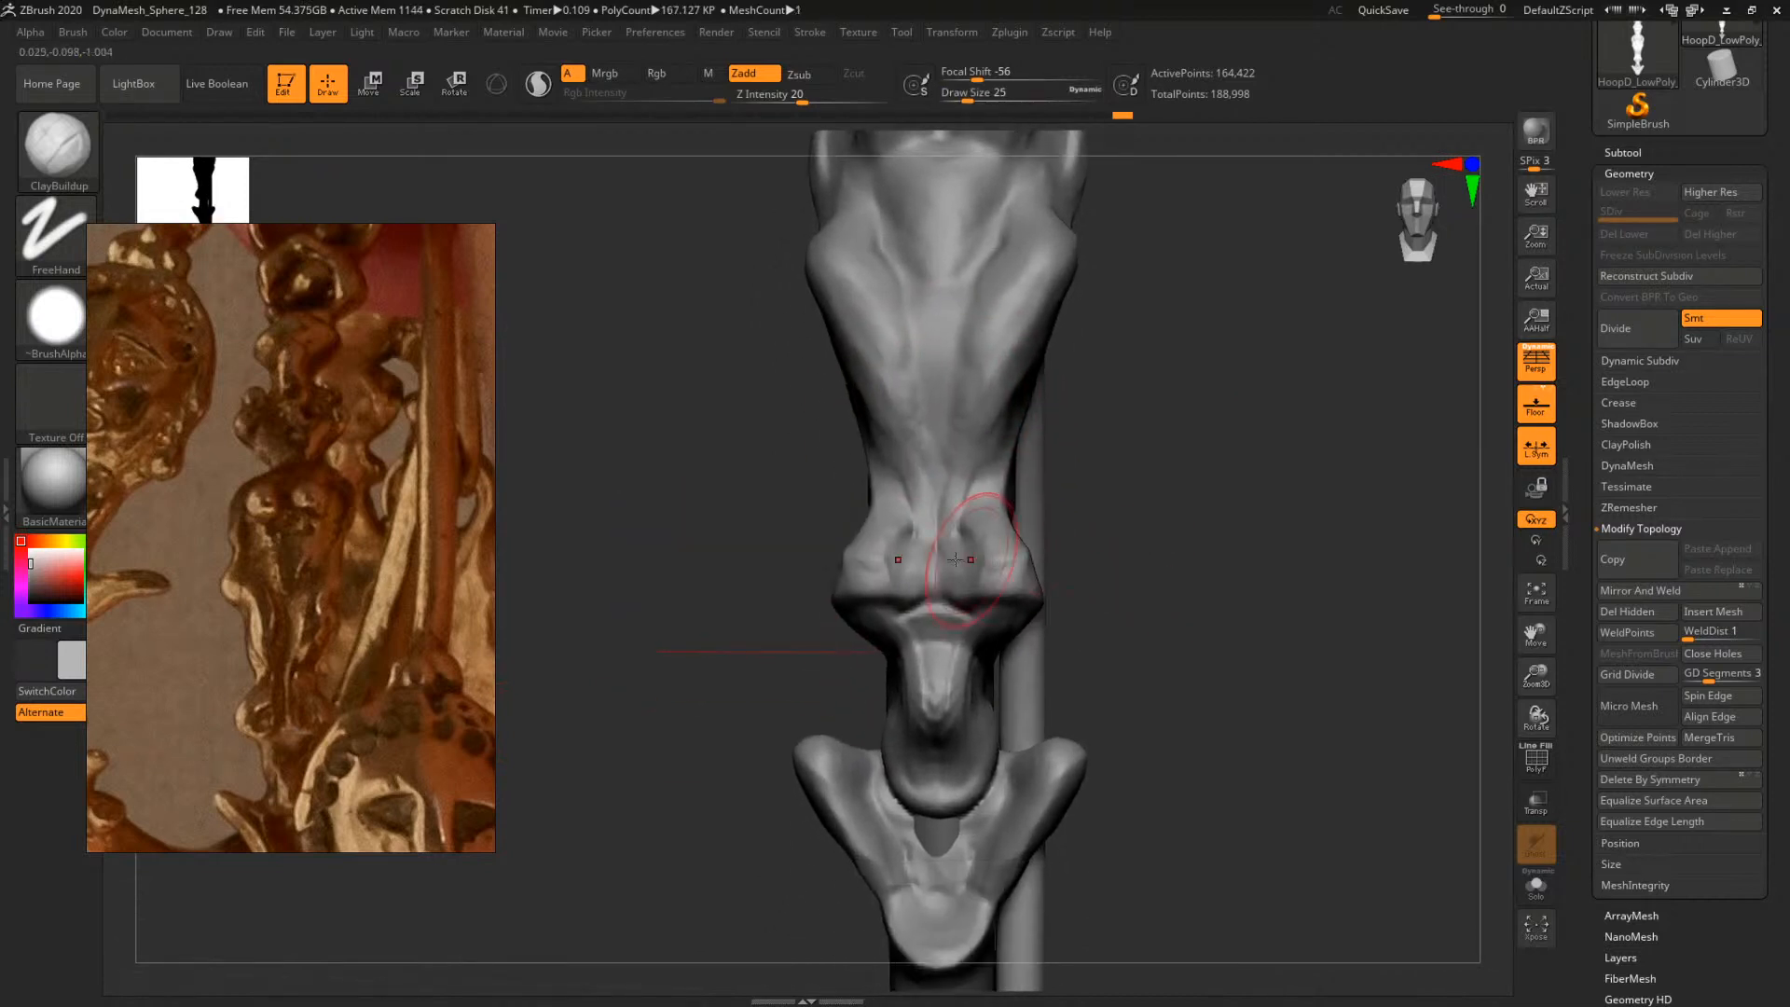
# Build up the two knobs below the figure's legs into rounder forms with ClayBuildup at draw size 20
pyautogui.press('space')
pyautogui.moveTo(1012, 558); pyautogui.dragTo(1008, 558)
pyautogui.moveTo(1259, 550); pyautogui.dragTo(1088, 591)
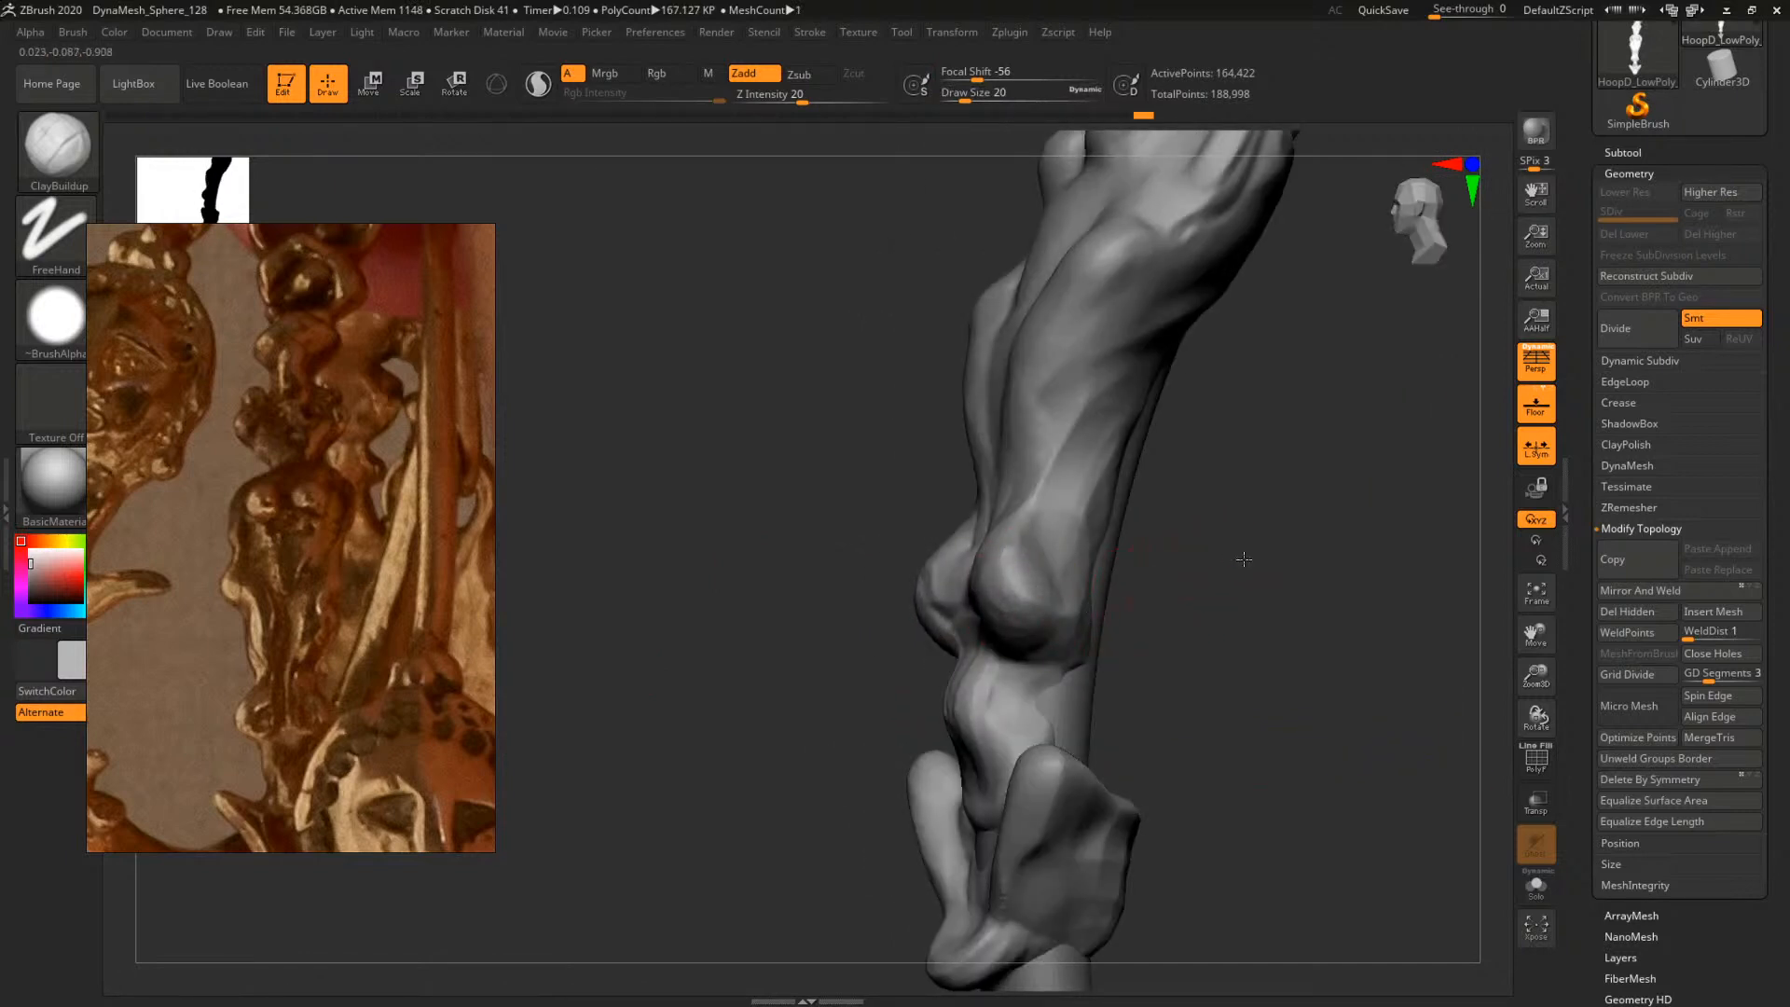
pyautogui.moveTo(1244, 560); pyautogui.dragTo(1201, 573)
pyautogui.moveTo(1016, 597); pyautogui.dragTo(1041, 589)
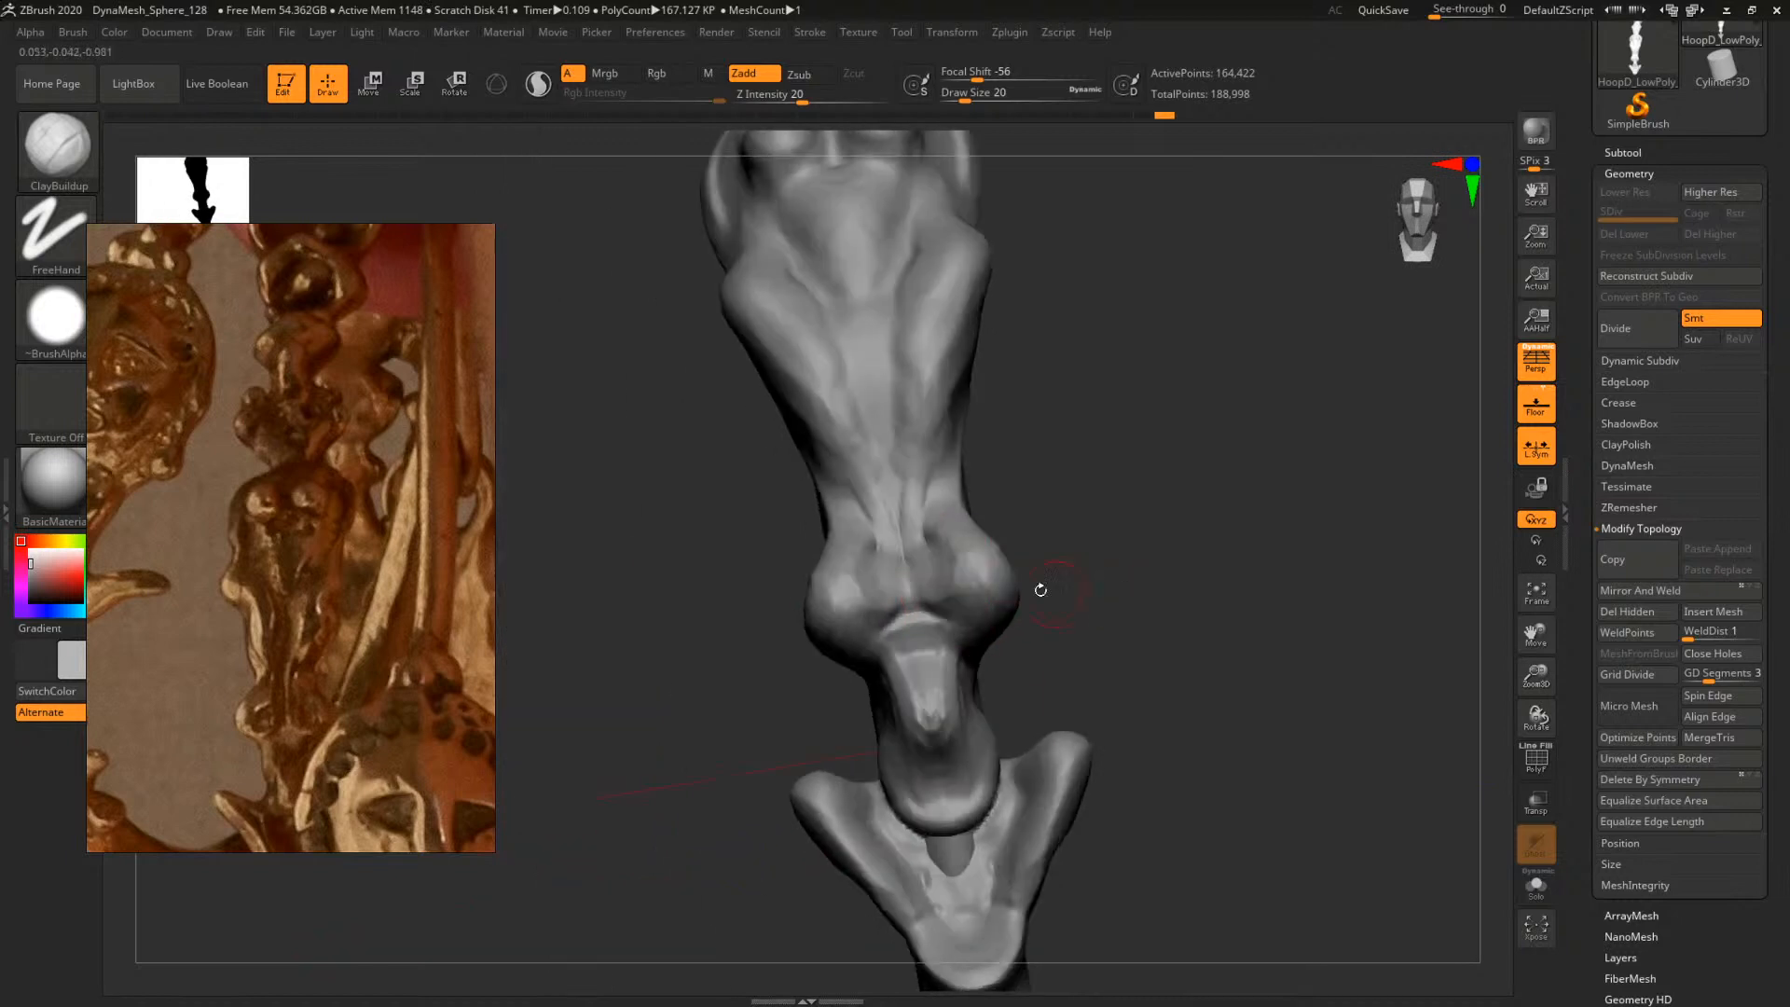
# Shape the outer sides of the knobs and their transition into the tongue from several angles at draw size 20
pyautogui.moveTo(1061, 483)
pyautogui.mouseDown()
pyautogui.moveTo(1055, 514)
pyautogui.moveTo(1283, 515)
pyautogui.moveTo(1279, 466)
pyautogui.moveTo(1159, 568)
pyautogui.moveTo(1213, 536)
pyautogui.moveTo(1240, 643)
pyautogui.moveTo(1274, 531)
pyautogui.moveTo(1263, 507)
pyautogui.moveTo(1173, 441)
pyautogui.moveTo(958, 399)
pyautogui.moveTo(961, 435)
pyautogui.moveTo(1099, 519)
pyautogui.moveTo(946, 571)
pyautogui.moveTo(949, 621)
pyautogui.moveTo(974, 623)
pyautogui.moveTo(932, 614)
pyautogui.mouseUp()
pyautogui.press('space')
pyautogui.press('space')
pyautogui.press('space')
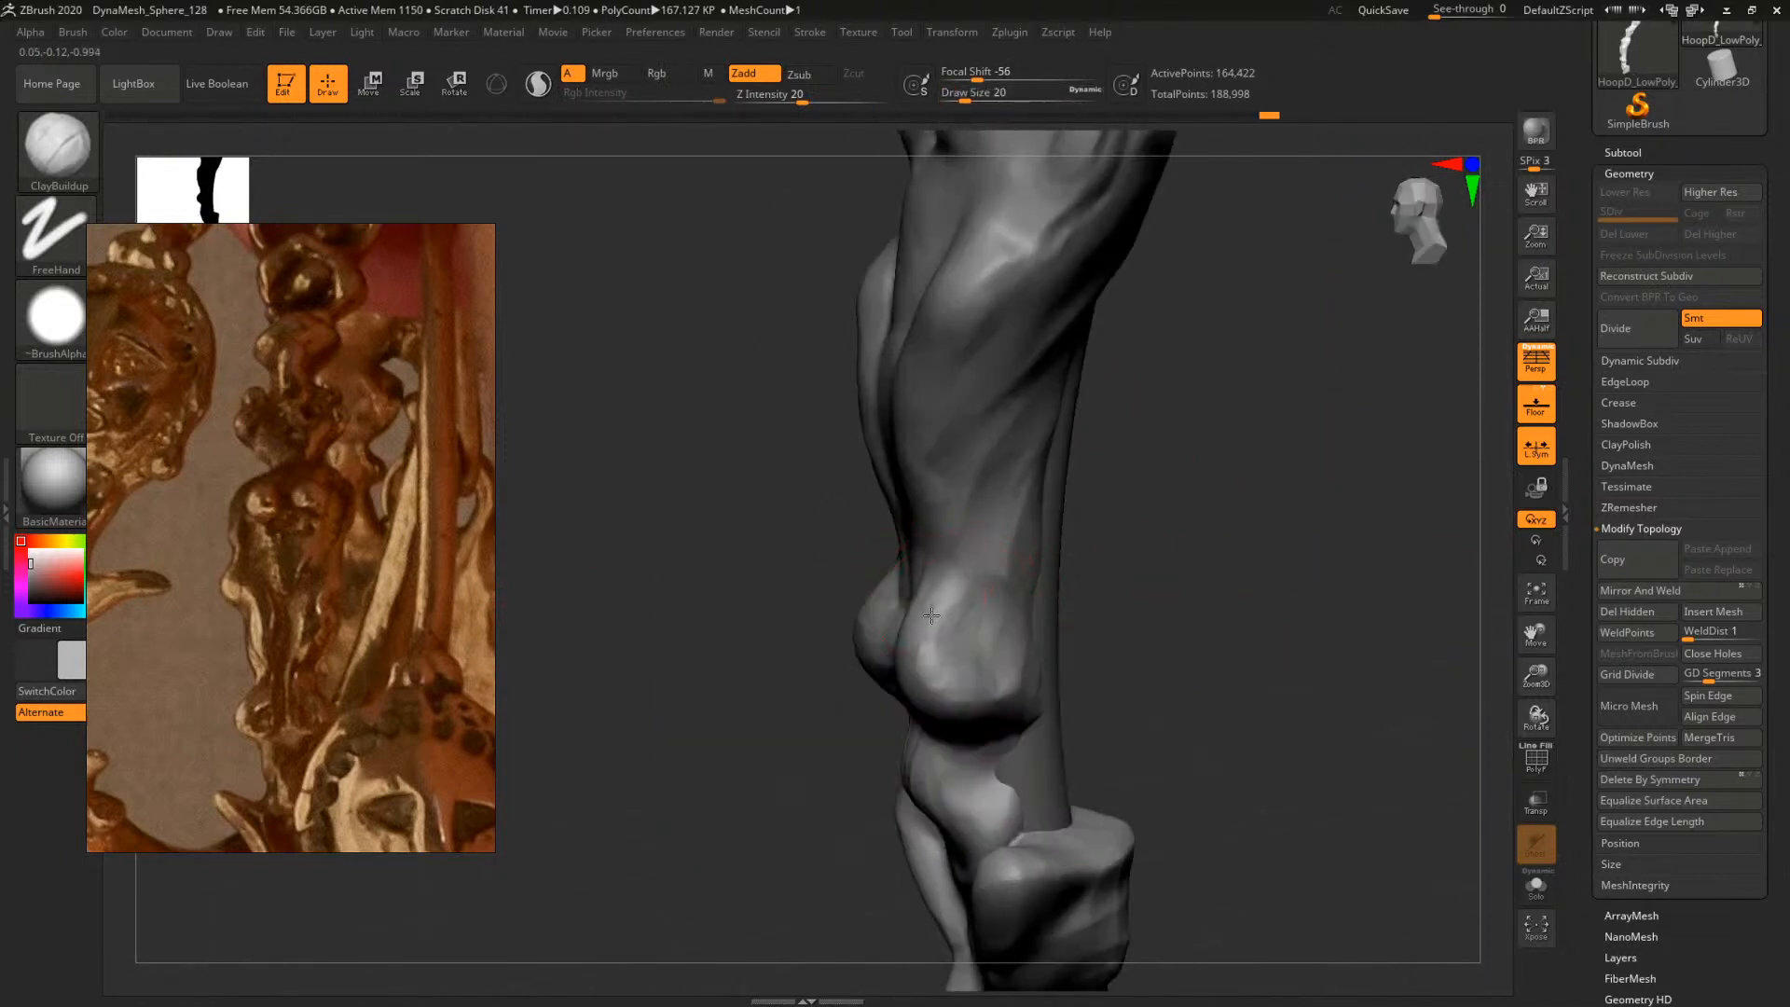
pyautogui.moveTo(1202, 605)
pyautogui.mouseDown()
pyautogui.moveTo(1175, 551)
pyautogui.moveTo(1306, 691)
pyautogui.moveTo(1203, 571)
pyautogui.mouseUp()
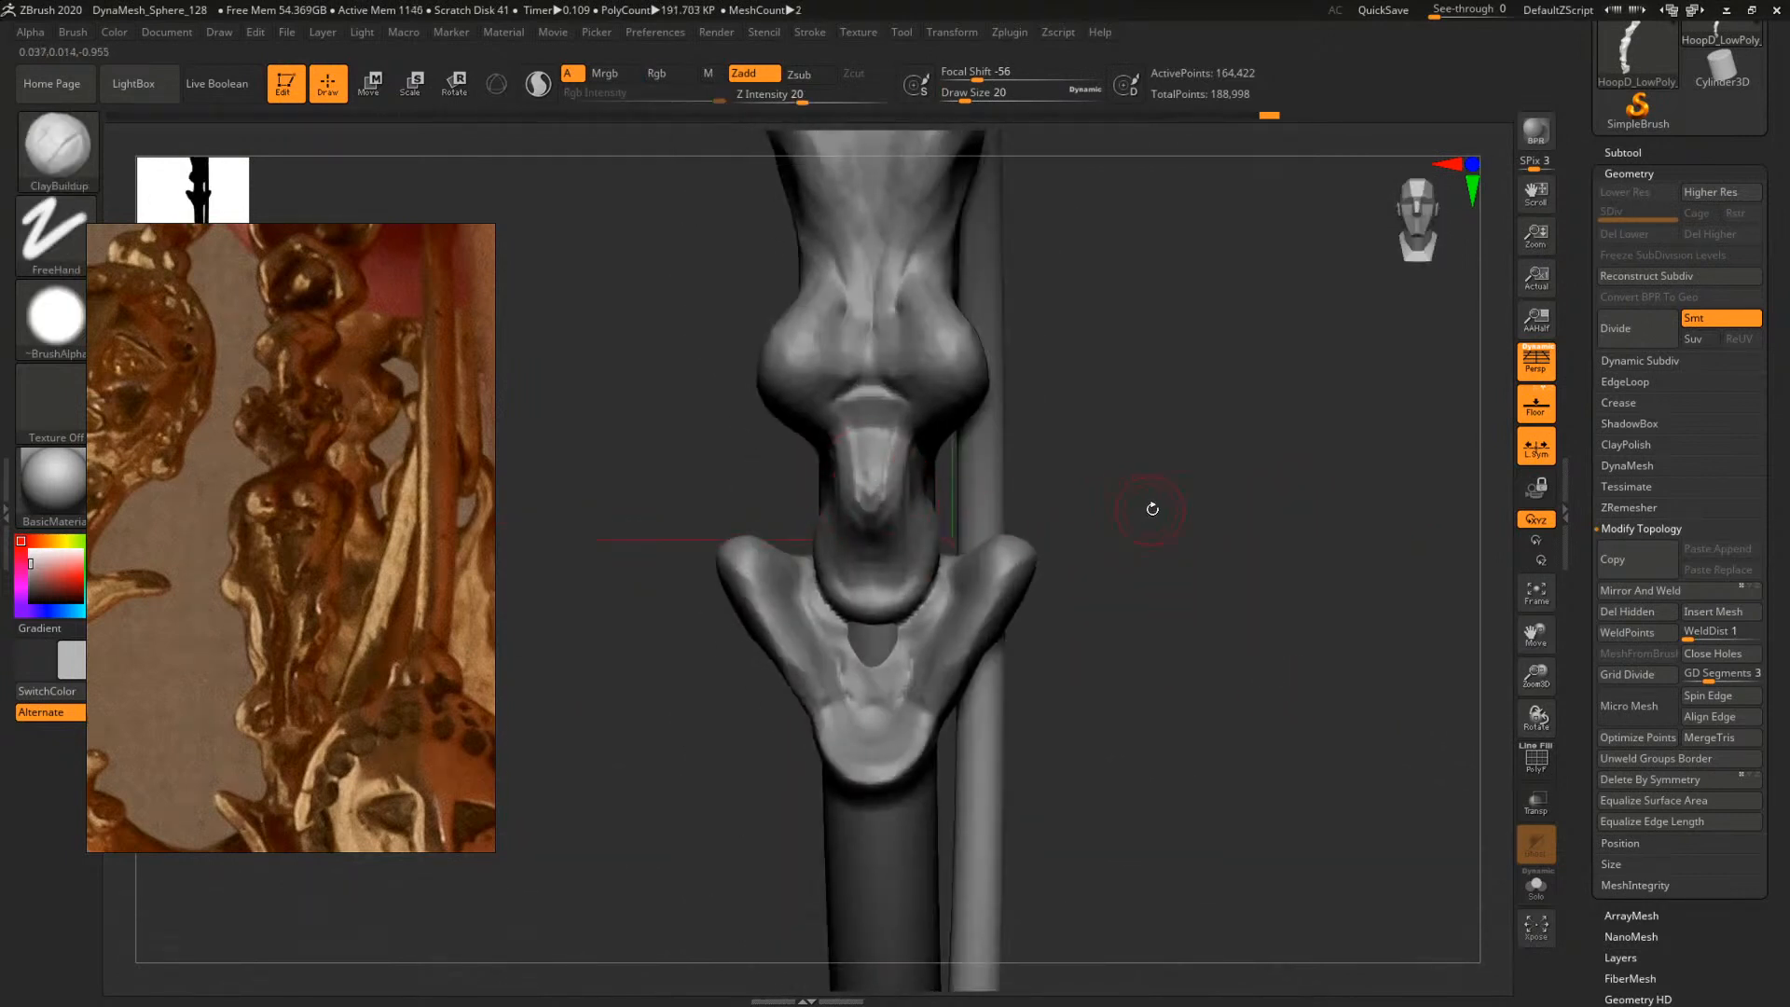
pyautogui.moveTo(1152, 509); pyautogui.dragTo(1119, 522)
pyautogui.moveTo(896, 550); pyautogui.dragTo(986, 419)
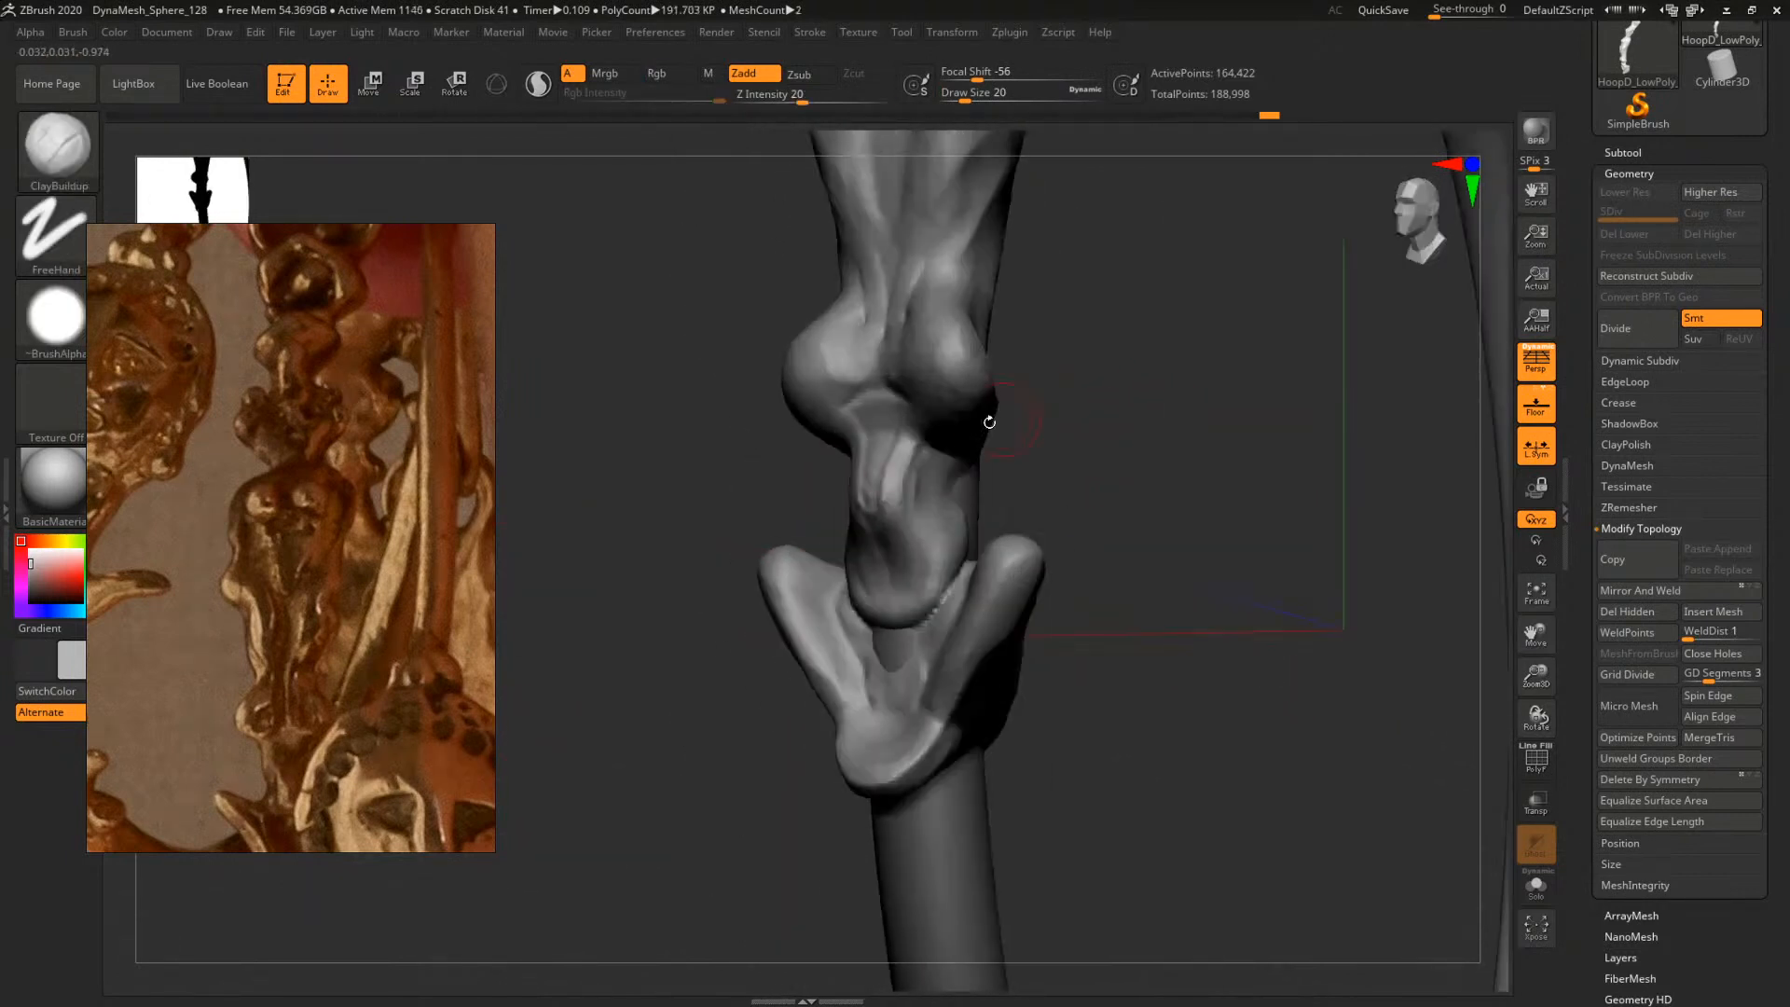
pyautogui.click(818, 31)
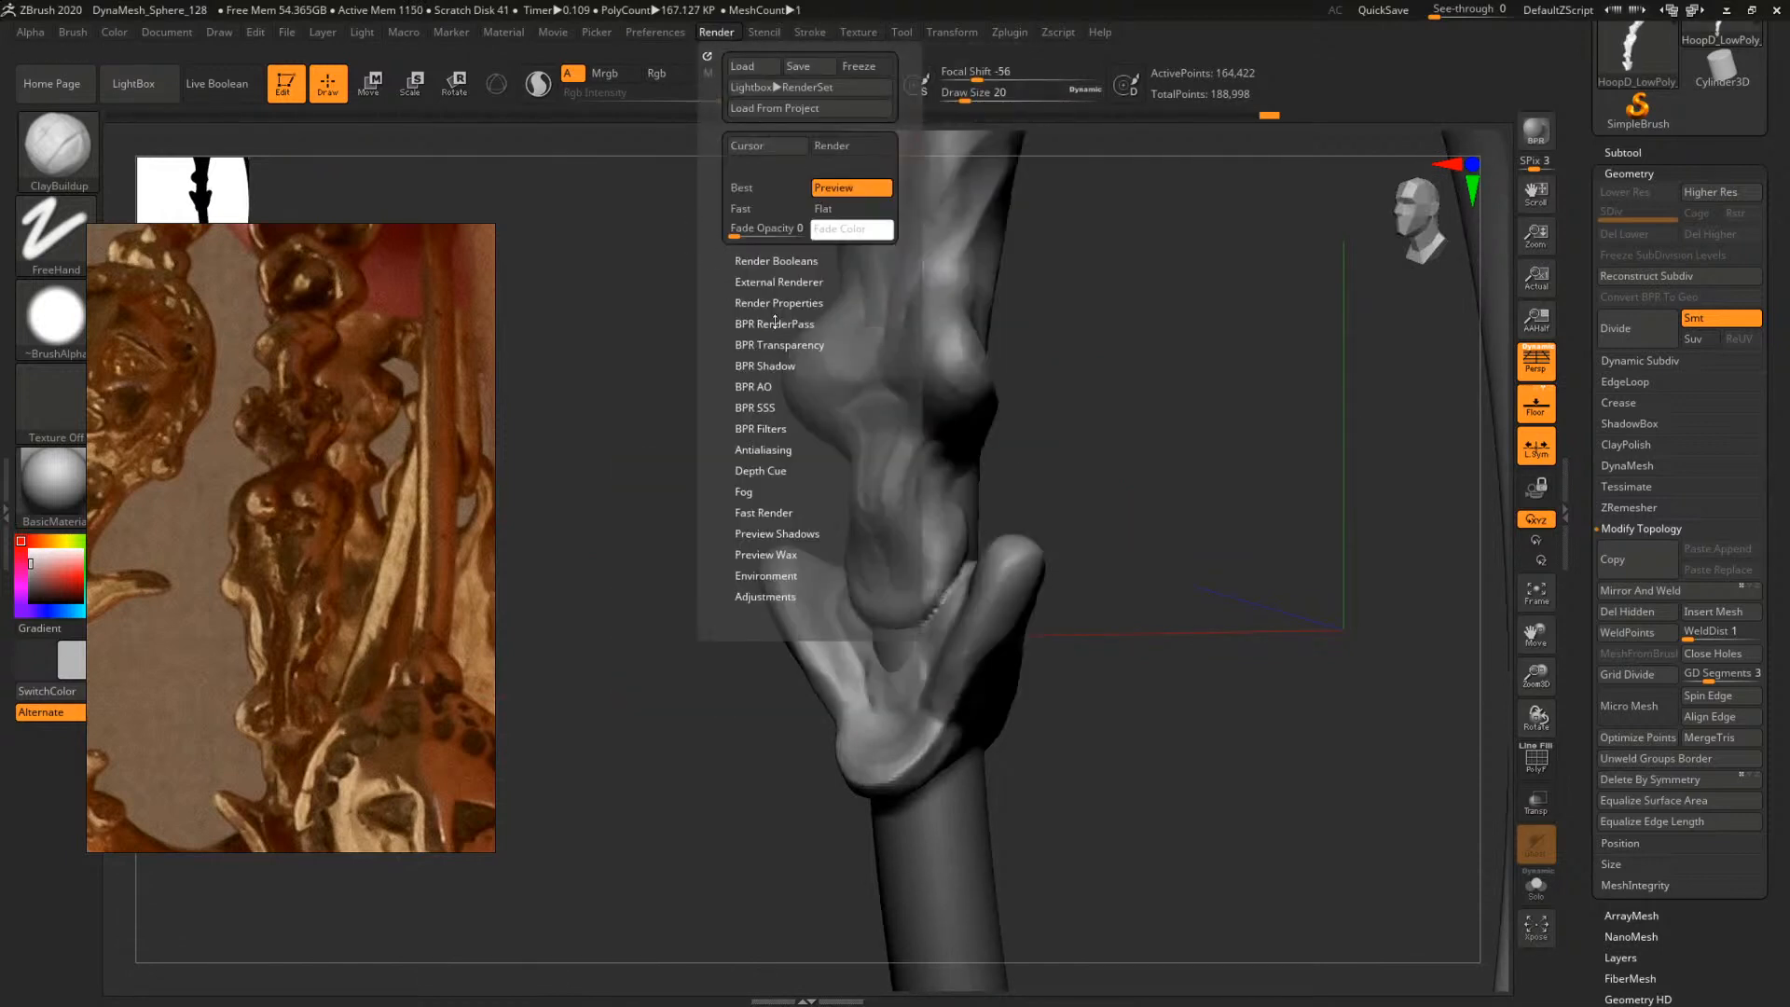
pyautogui.click(784, 304)
pyautogui.click(758, 468)
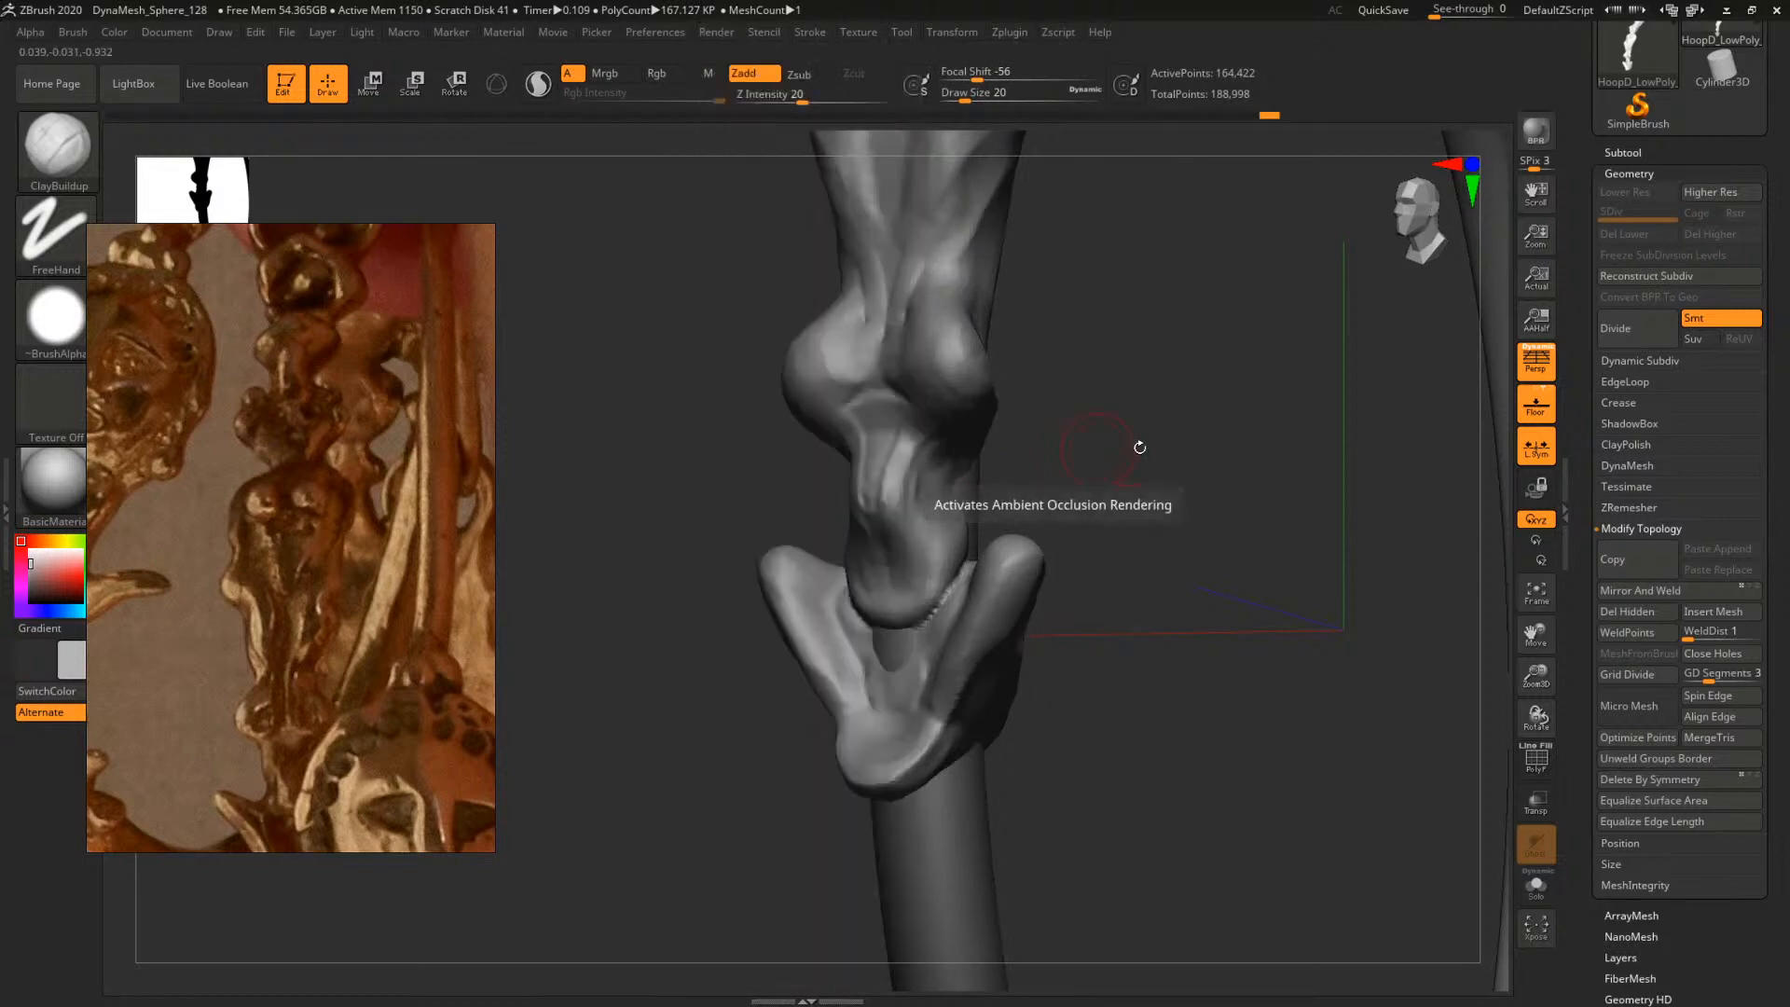
pyautogui.moveTo(1138, 447); pyautogui.dragTo(1199, 439)
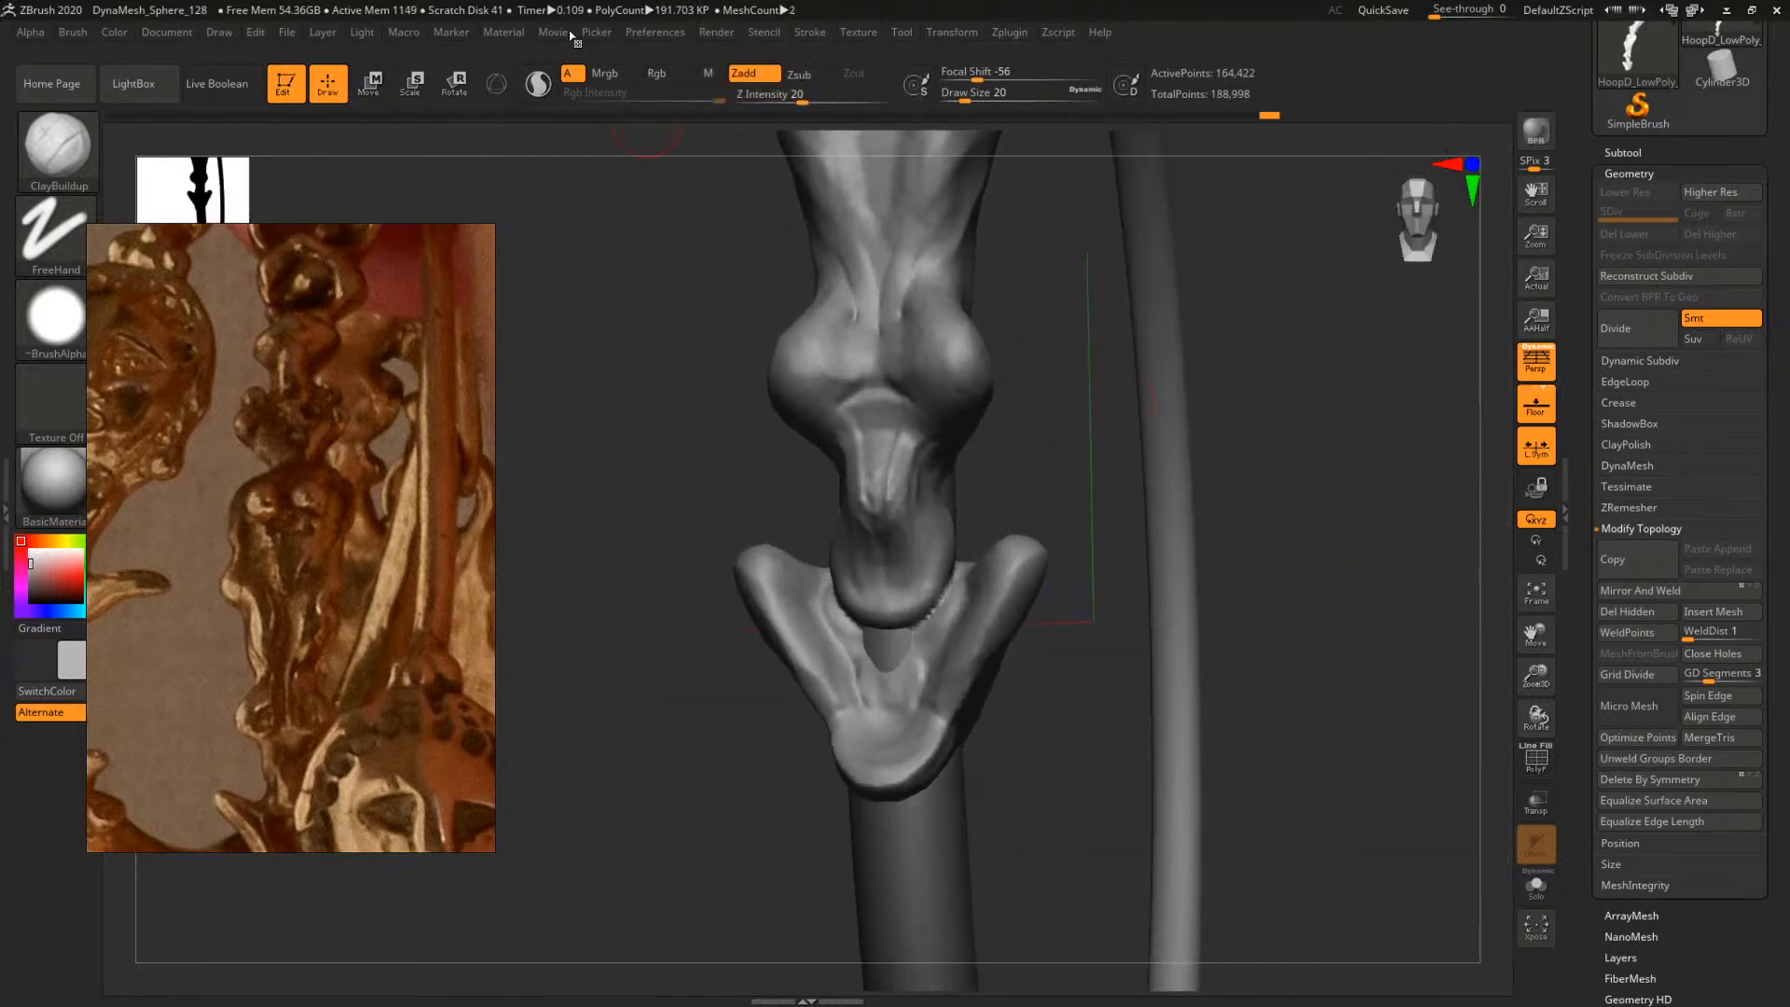
# Switch on a second light, aim it from below and lower its intensity
pyautogui.click(363, 33)
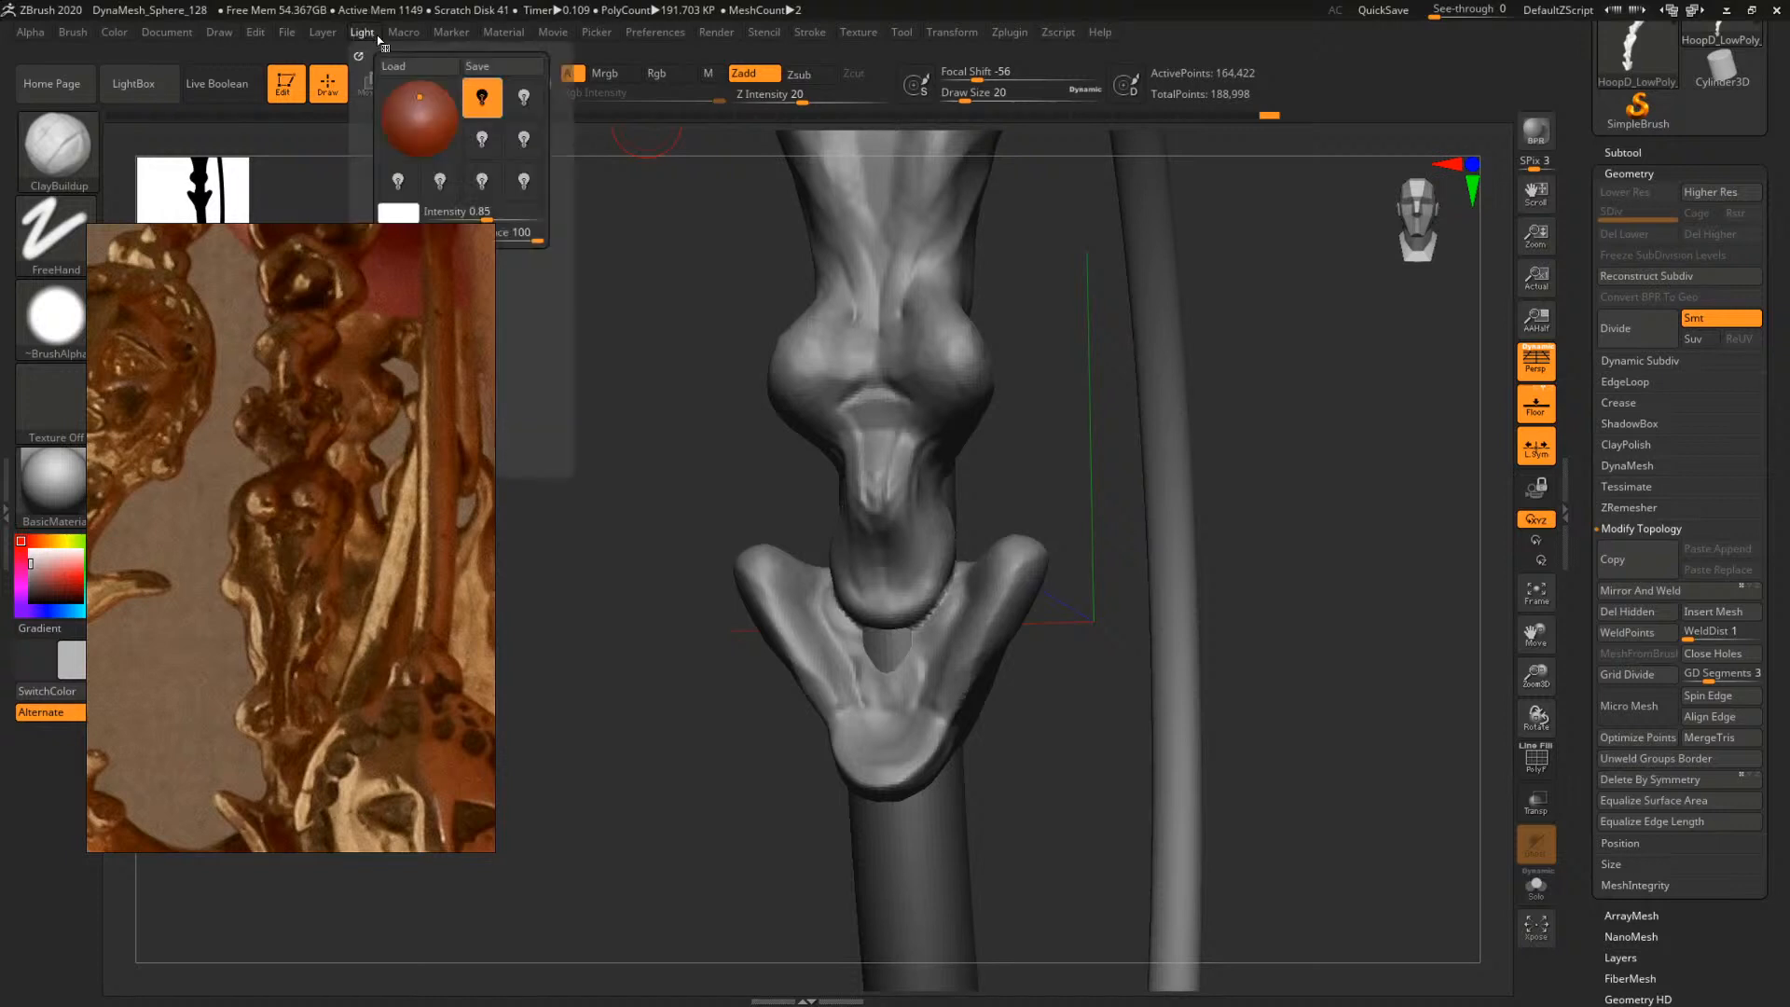
pyautogui.click(524, 98)
pyautogui.moveTo(429, 128); pyautogui.dragTo(420, 152)
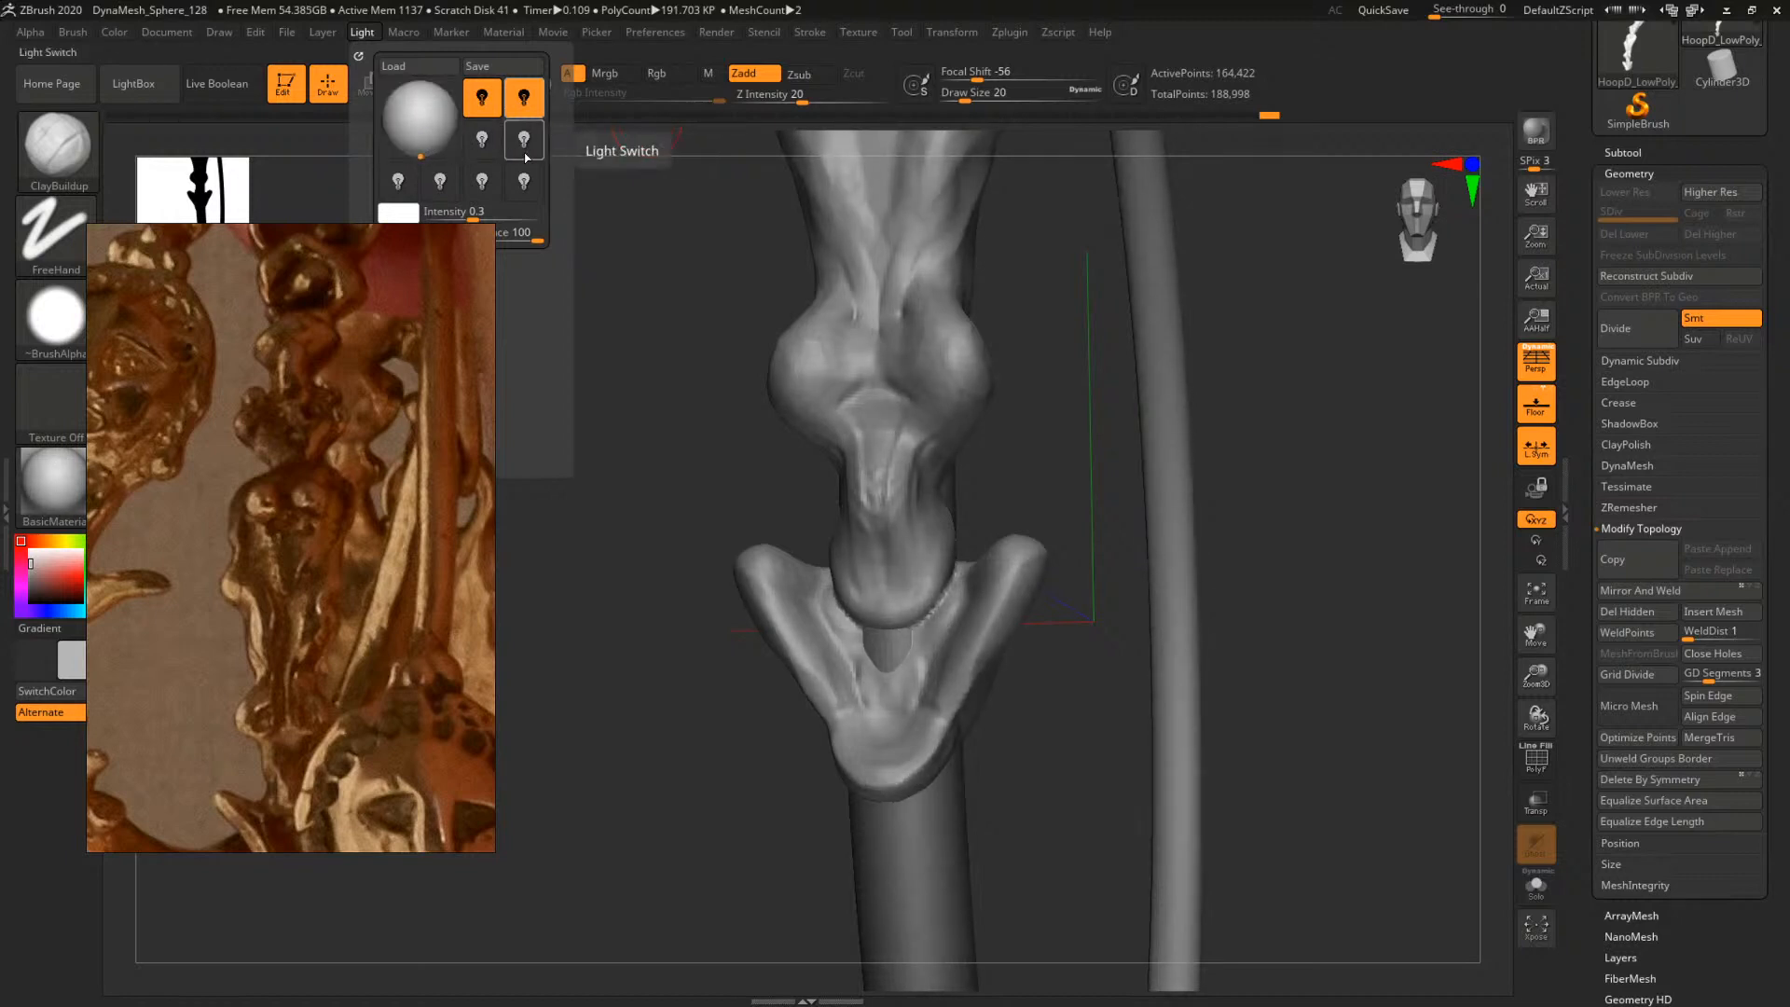
pyautogui.moveTo(474, 211); pyautogui.dragTo(462, 211)
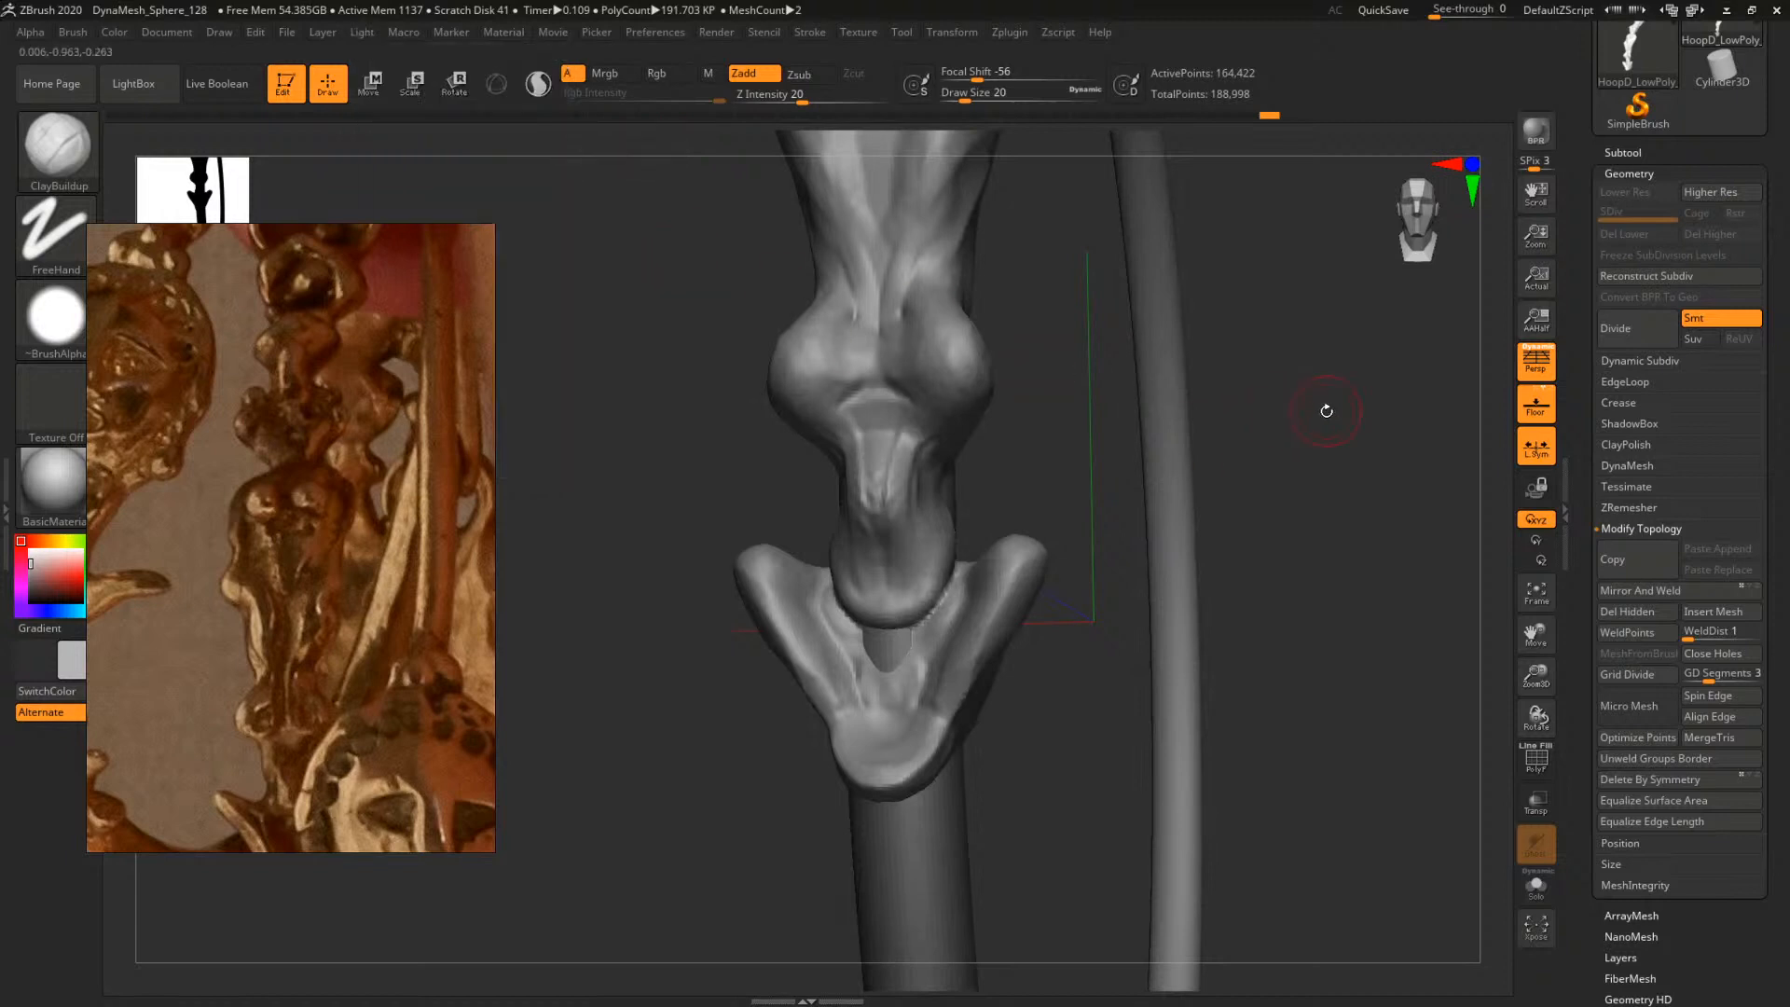
# Refine the area where the knobs meet the top of the tongue with ClayBuildup at draw size 12
pyautogui.moveTo(1323, 403); pyautogui.dragTo(1338, 463)
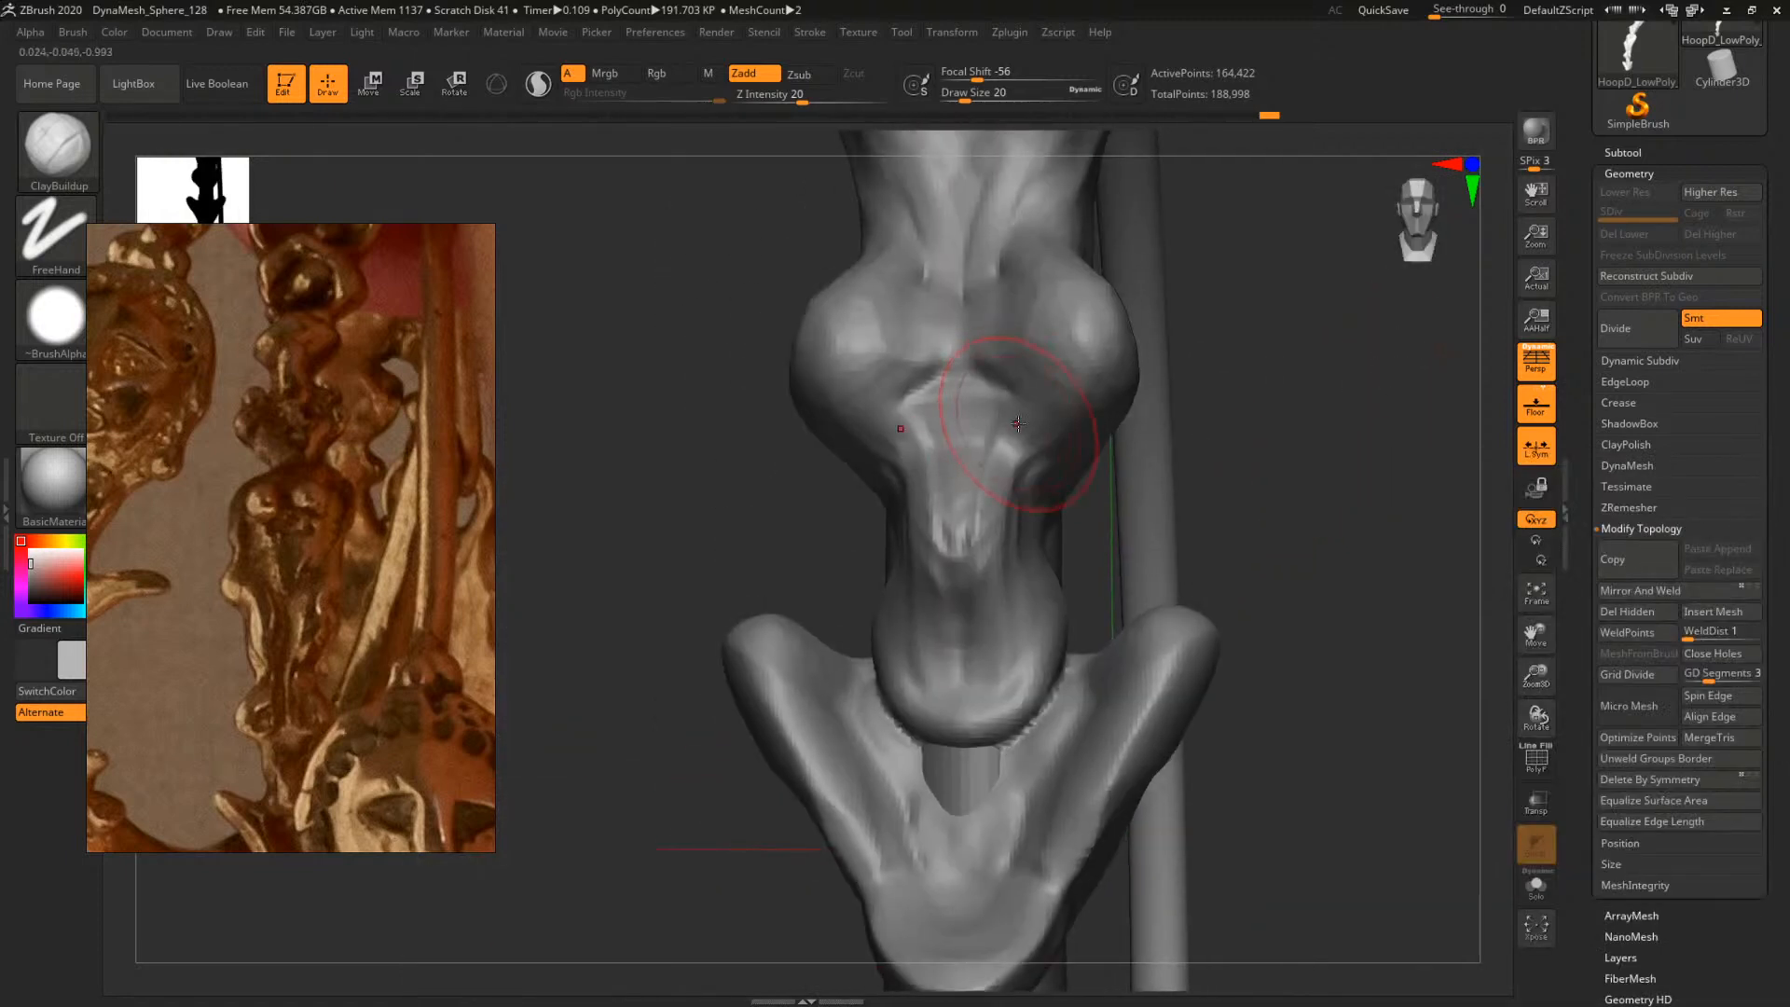
pyautogui.press('space')
pyautogui.moveTo(1017, 424); pyautogui.dragTo(1017, 438)
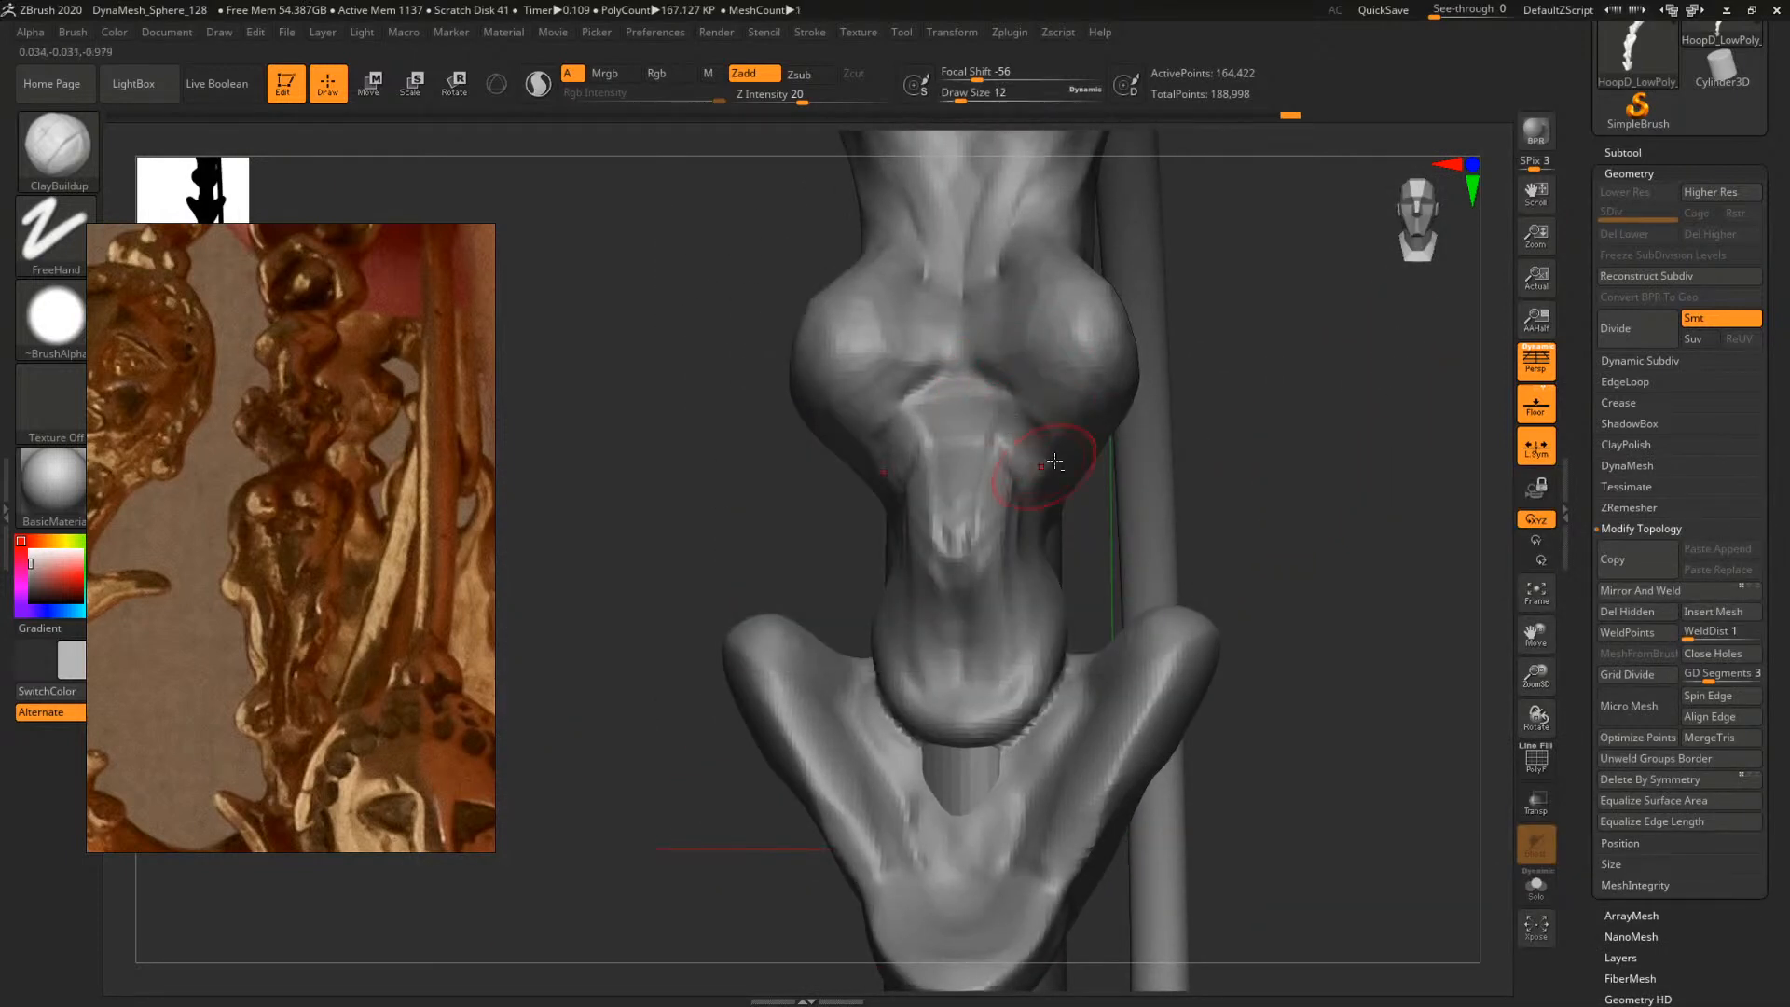
pyautogui.moveTo(1327, 442); pyautogui.dragTo(1174, 358)
# Fill the notch between the horns below the tongue with ClayBuildup at draw size 18 and smooth it
pyautogui.press('space')
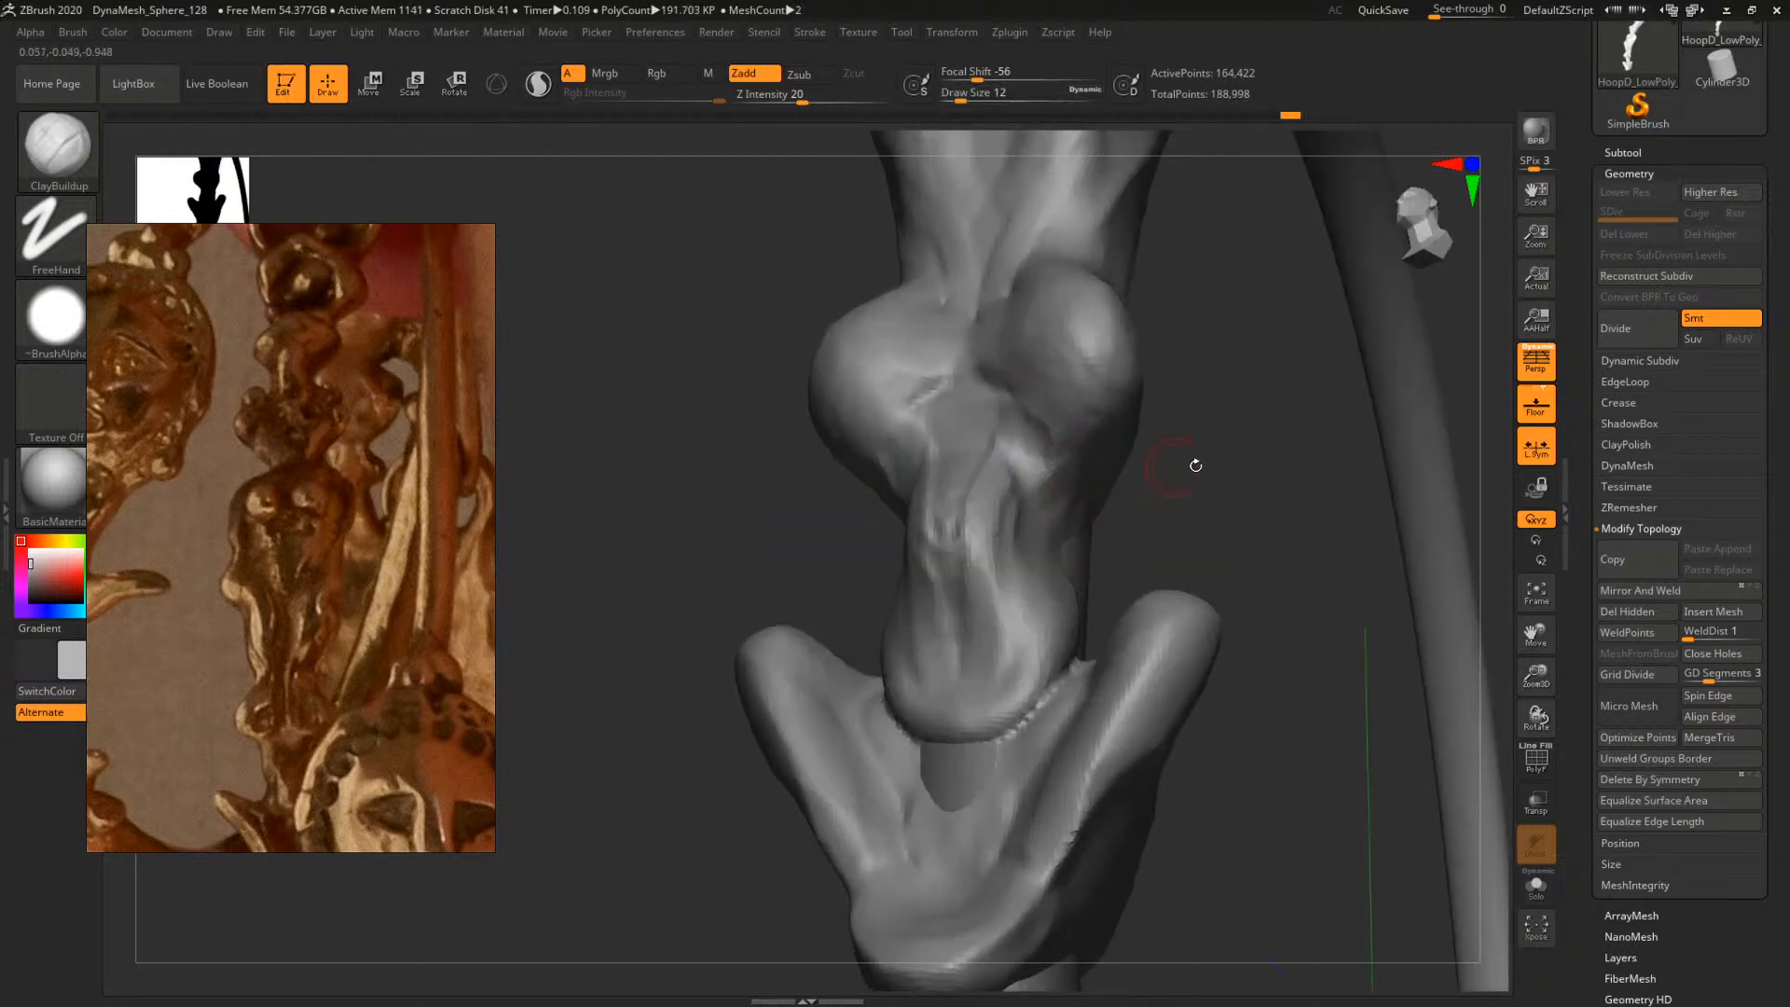
pyautogui.moveTo(1301, 501)
pyautogui.mouseDown()
pyautogui.moveTo(1270, 523)
pyautogui.moveTo(1330, 540)
pyautogui.moveTo(1284, 225)
pyautogui.mouseUp()
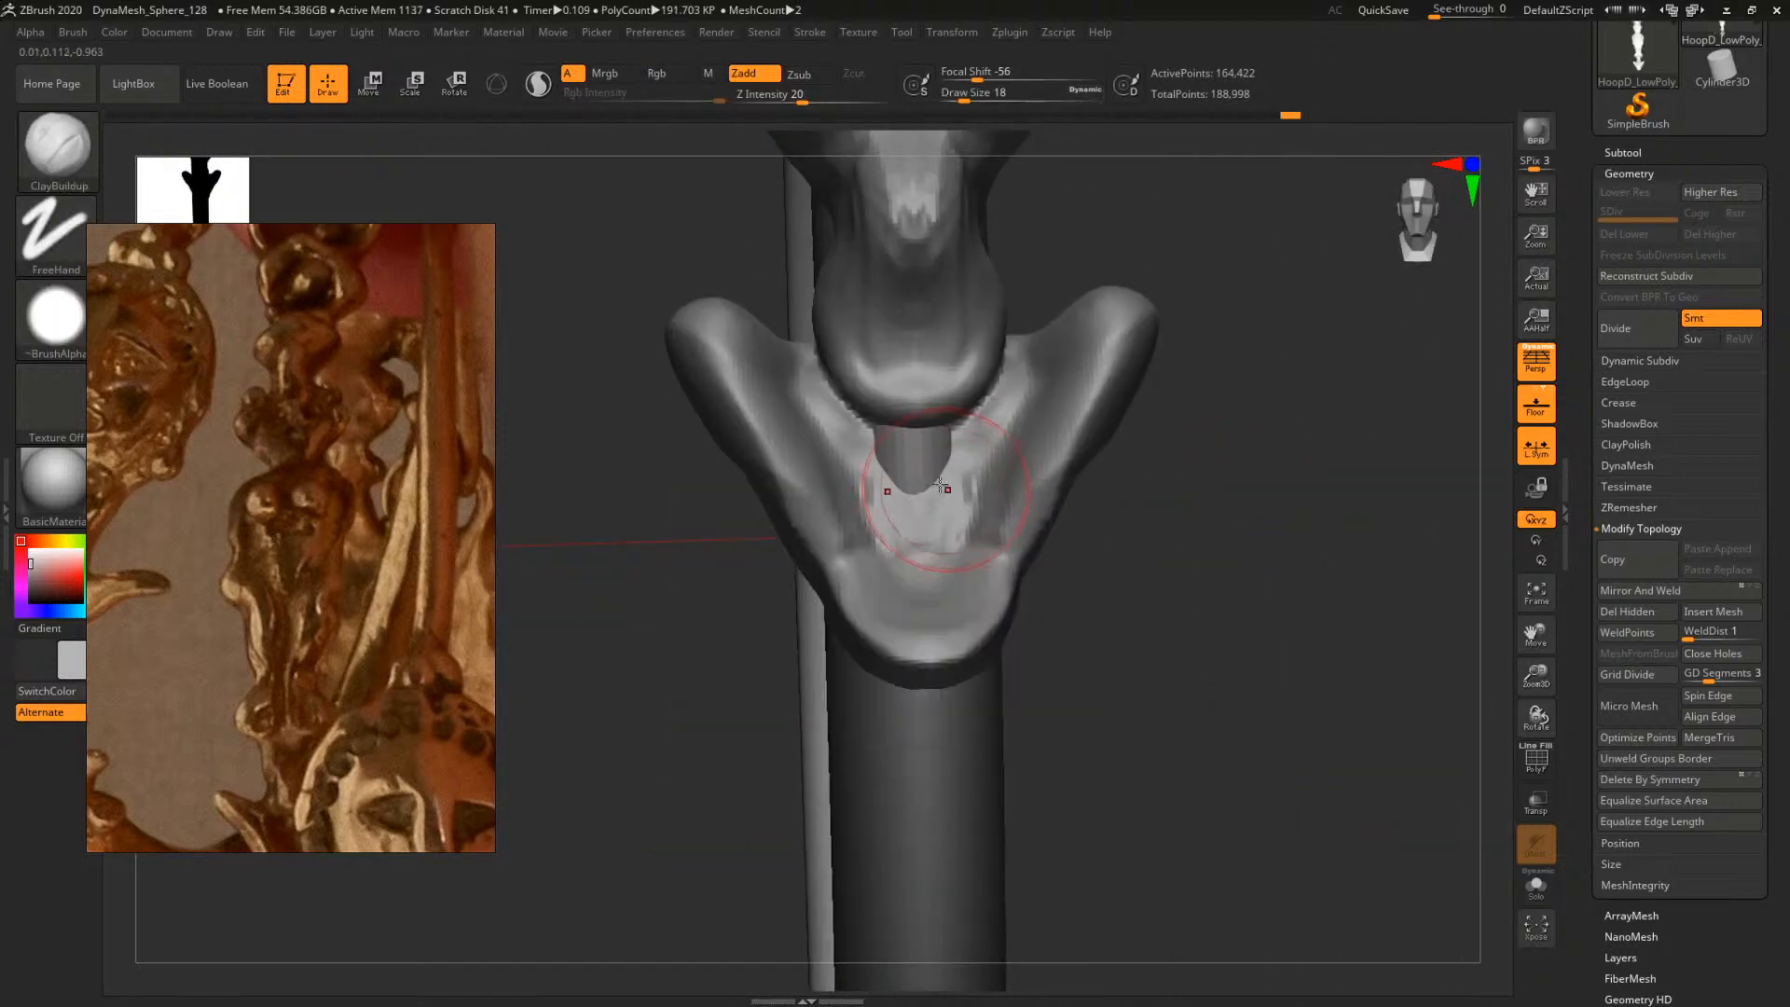
pyautogui.moveTo(942, 484)
pyautogui.keyDown('shift'); pyautogui.mouseDown()
pyautogui.moveTo(919, 438)
pyautogui.moveTo(931, 464)
pyautogui.mouseUp(); pyautogui.keyUp('shift')
pyautogui.moveTo(1242, 383)
pyautogui.mouseDown()
pyautogui.moveTo(1262, 484)
pyautogui.moveTo(1183, 512)
pyautogui.moveTo(1201, 518)
pyautogui.moveTo(990, 520)
pyautogui.mouseUp()
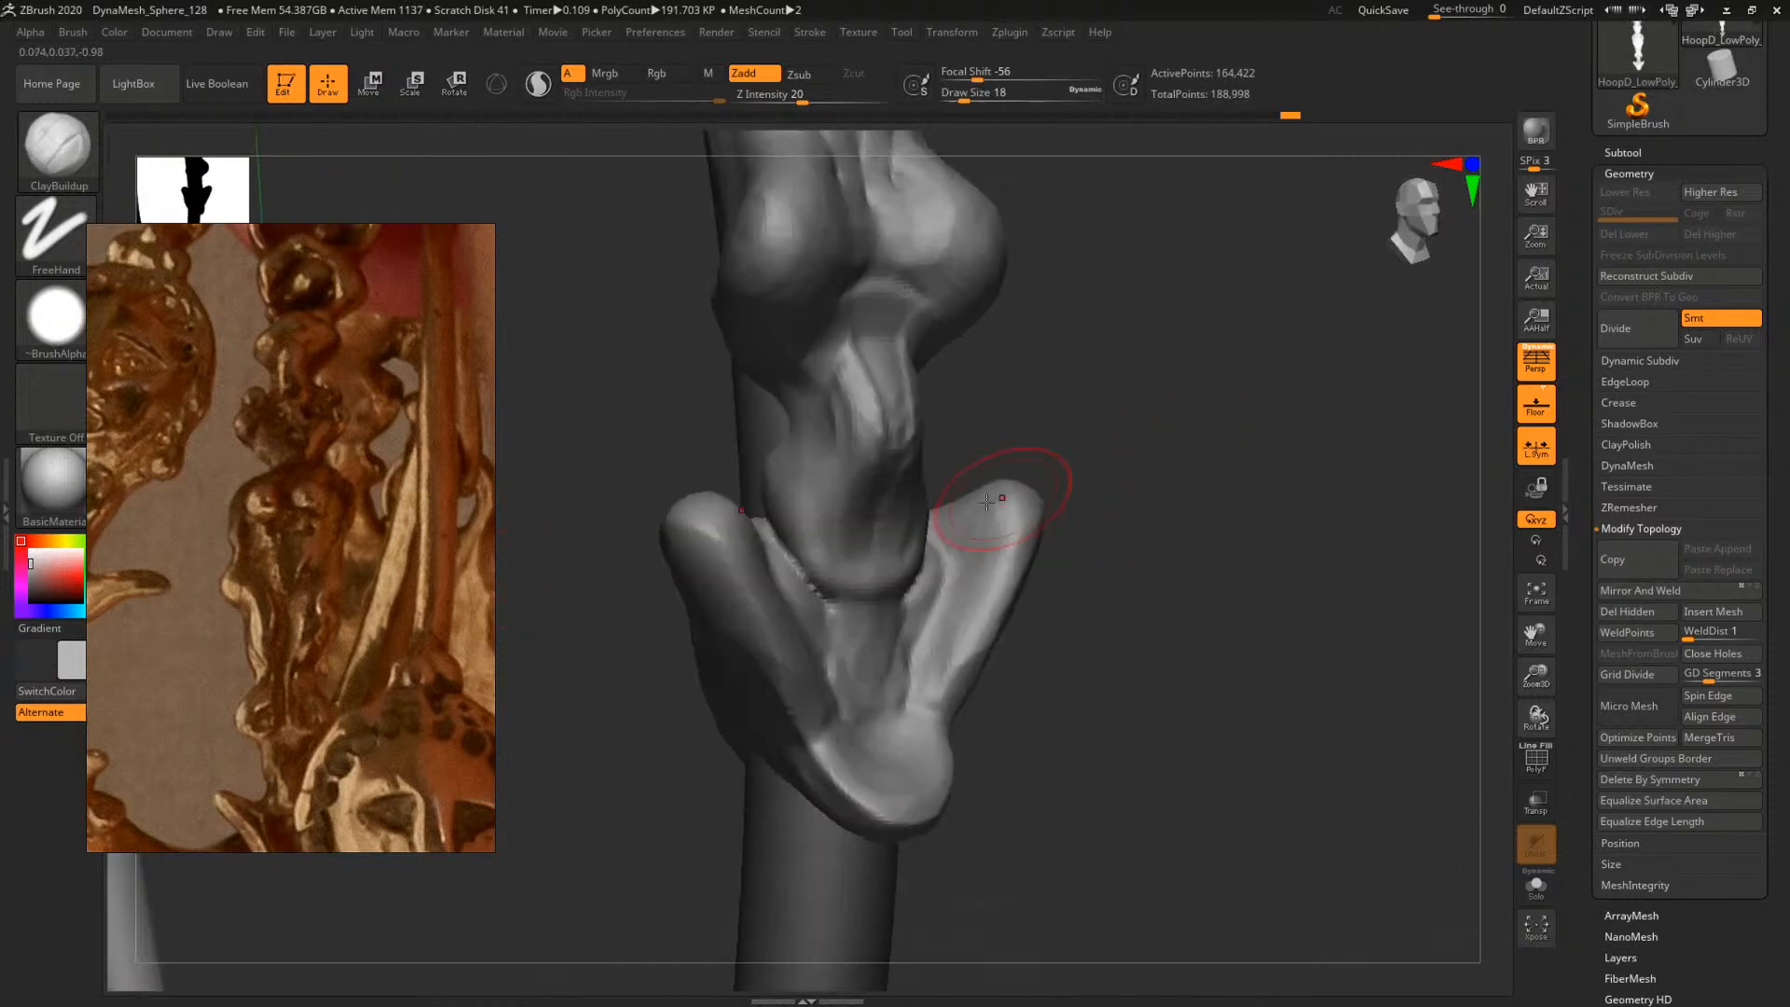
# Reshape the two horns of the forked element below the tongue with the Move brush
pyautogui.press('b')
pyautogui.press('m')
pyautogui.press('v')
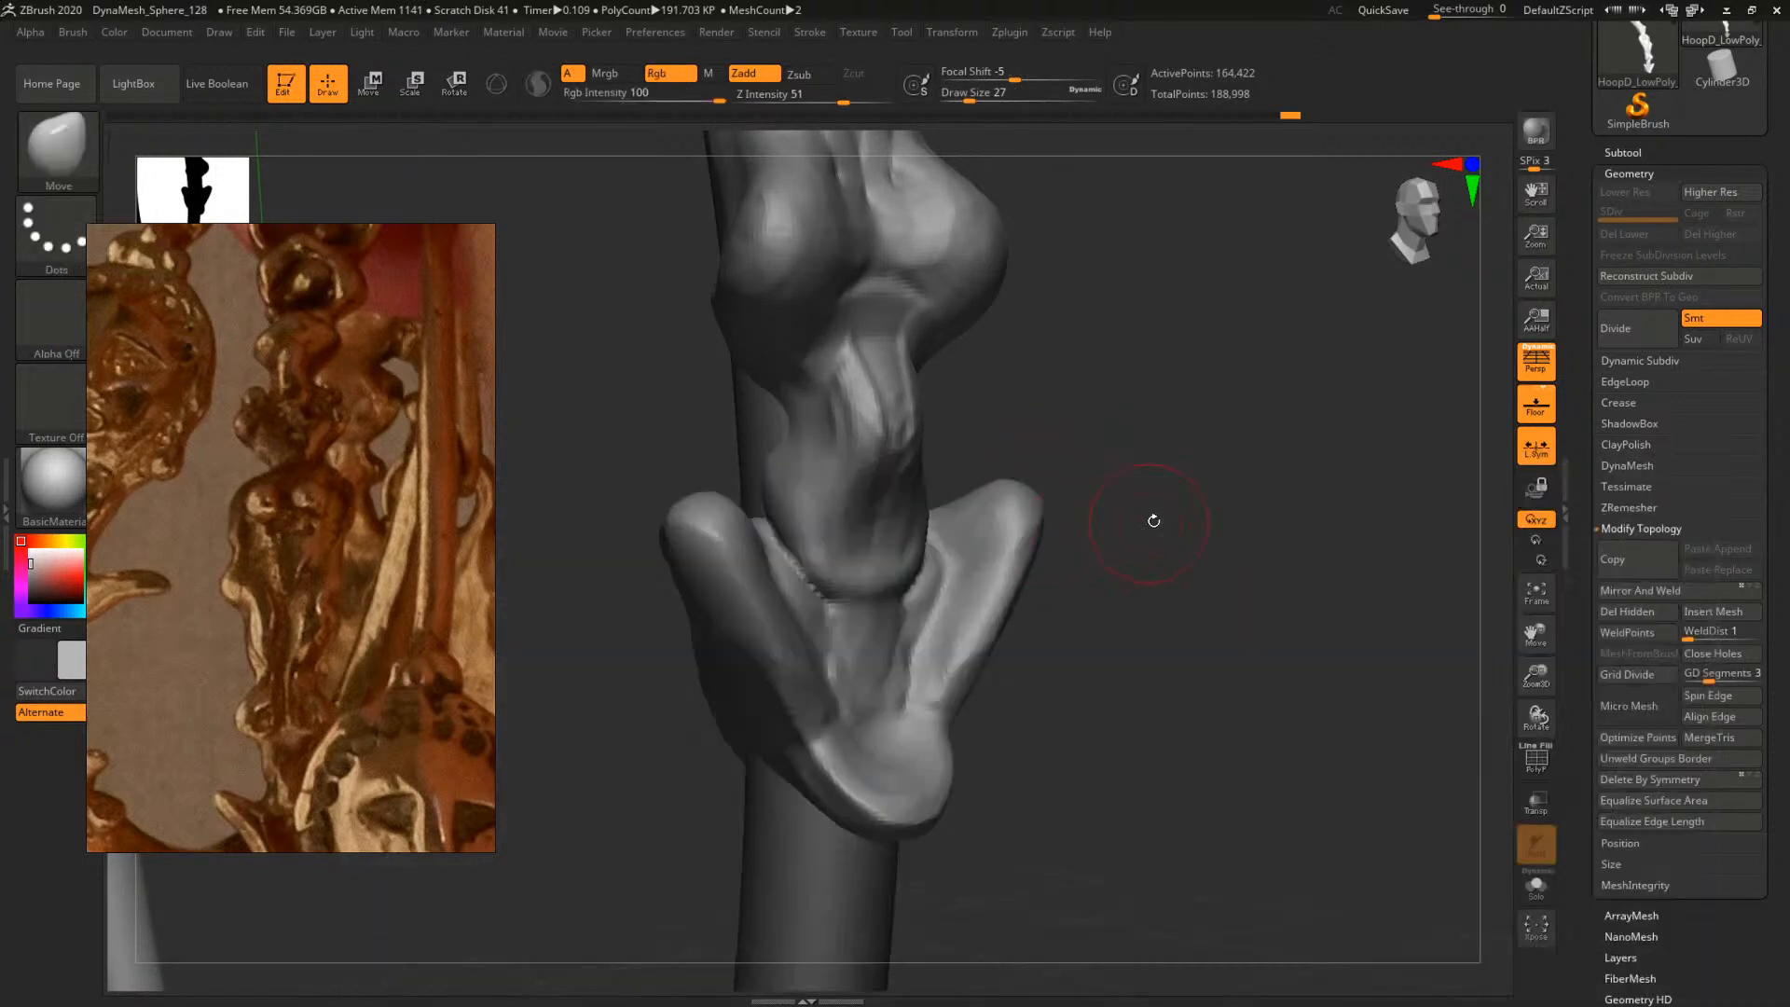
pyautogui.press('space')
pyautogui.moveTo(1154, 520)
pyautogui.mouseDown()
pyautogui.moveTo(1049, 514)
pyautogui.moveTo(1069, 485)
pyautogui.moveTo(1109, 485)
pyautogui.moveTo(1148, 543)
pyautogui.moveTo(1226, 523)
pyautogui.moveTo(936, 520)
pyautogui.moveTo(980, 565)
pyautogui.moveTo(1089, 401)
pyautogui.moveTo(1031, 410)
pyautogui.mouseUp()
pyautogui.press('space')
pyautogui.press('space')
pyautogui.press('space')
# Build up the junction between the tongue and the horned element with ClayBuildup at draw size 22
pyautogui.press('b')
pyautogui.press('c')
pyautogui.press('b')
pyautogui.press('space')
pyautogui.click(995, 509)
pyautogui.moveTo(1011, 503); pyautogui.dragTo(1002, 466)
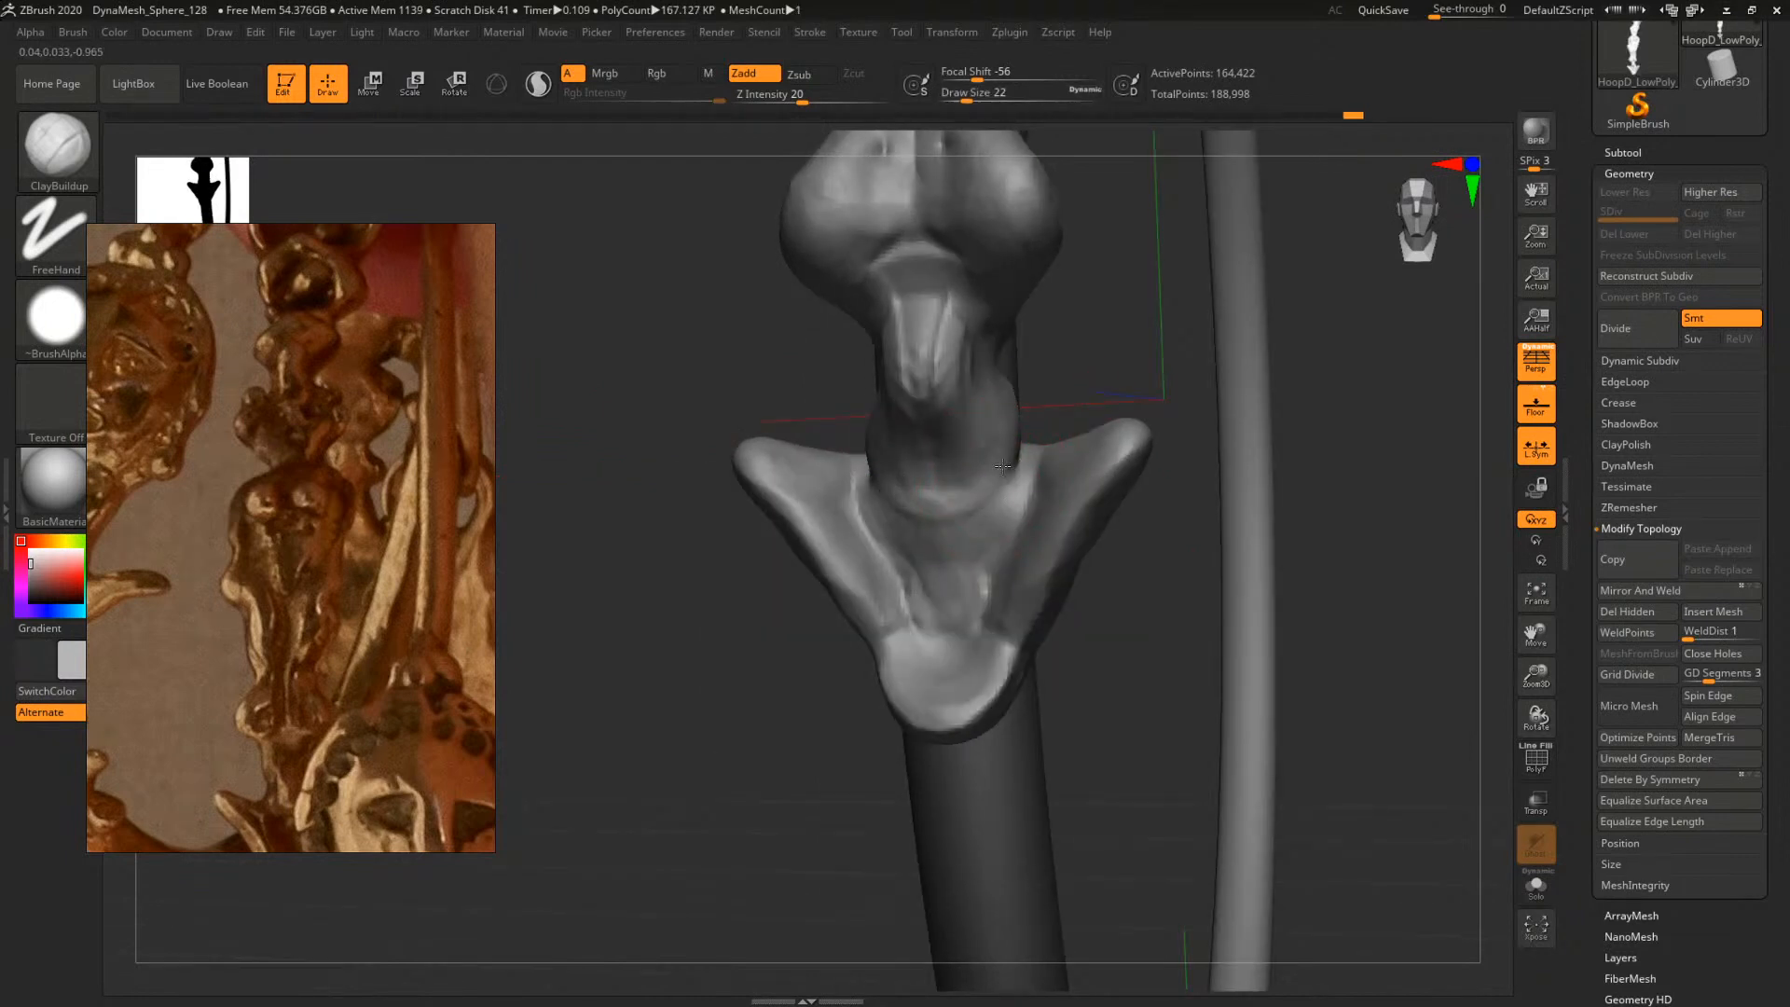
# Refine the transition between the lowest figure's legs and the knobs with ClayBuildup at draw size 22
pyautogui.moveTo(1138, 352); pyautogui.dragTo(1231, 615)
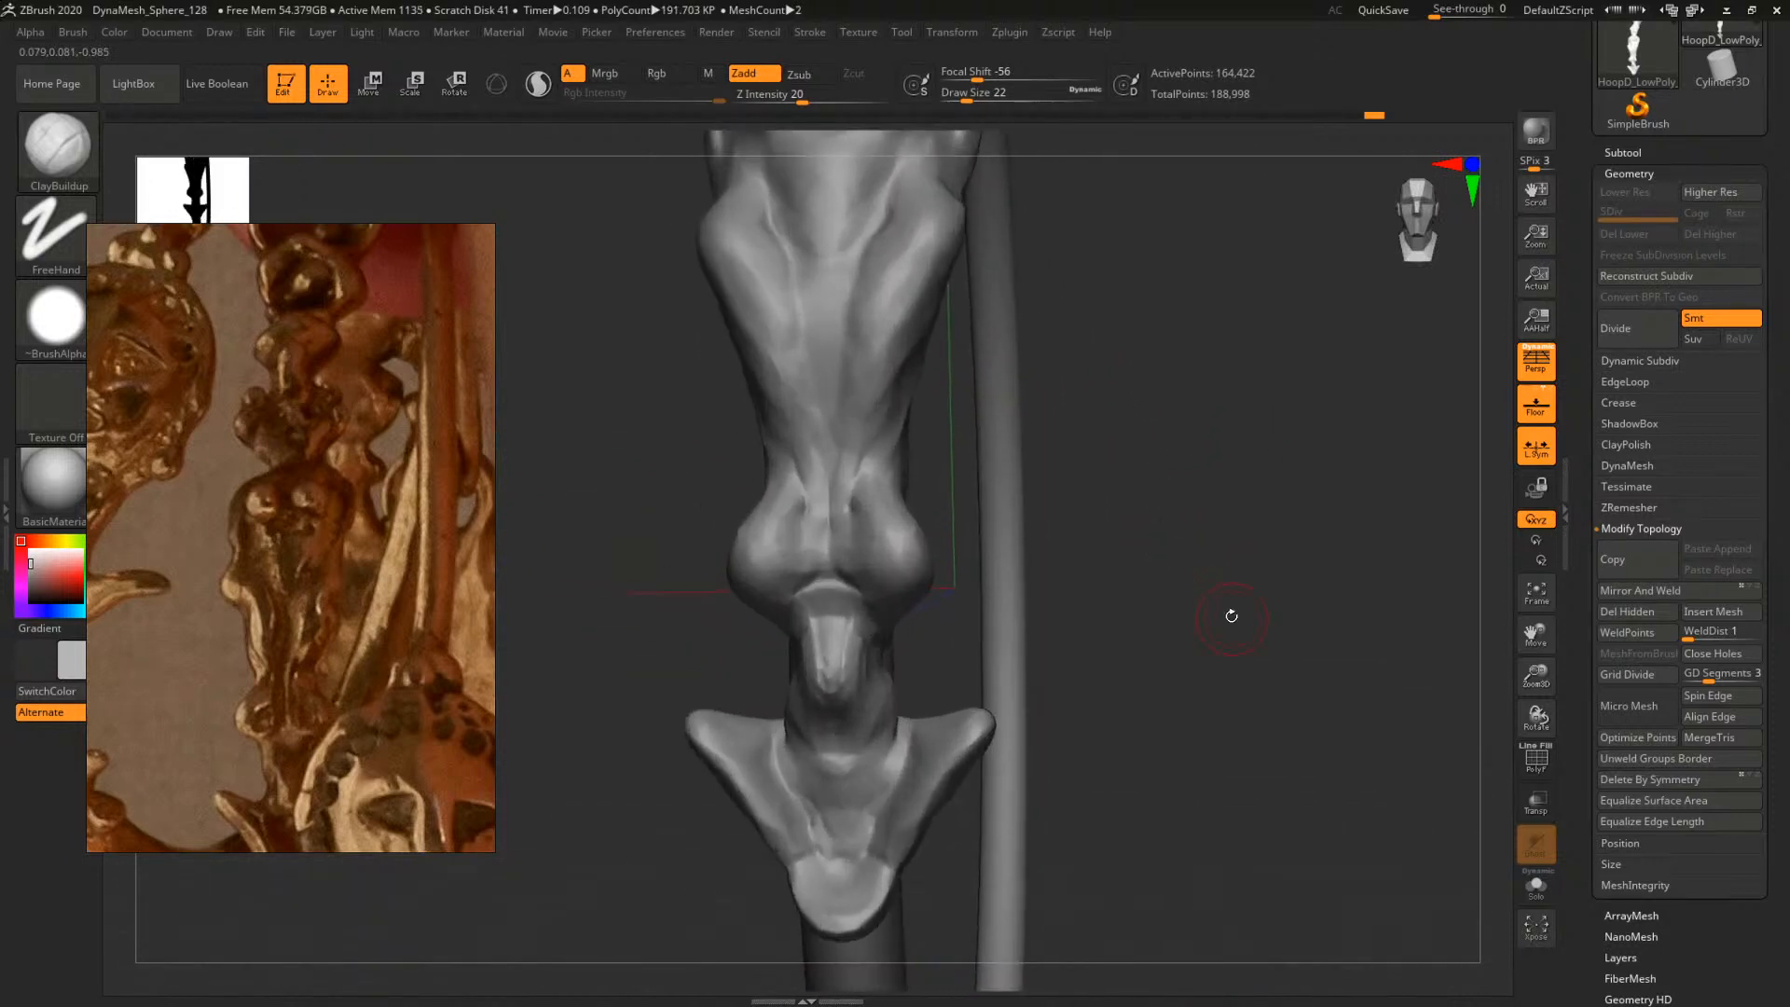
pyautogui.keyDown('alt'); pyautogui.moveTo(1230, 420); pyautogui.dragTo(1201, 548); pyautogui.keyUp('alt')
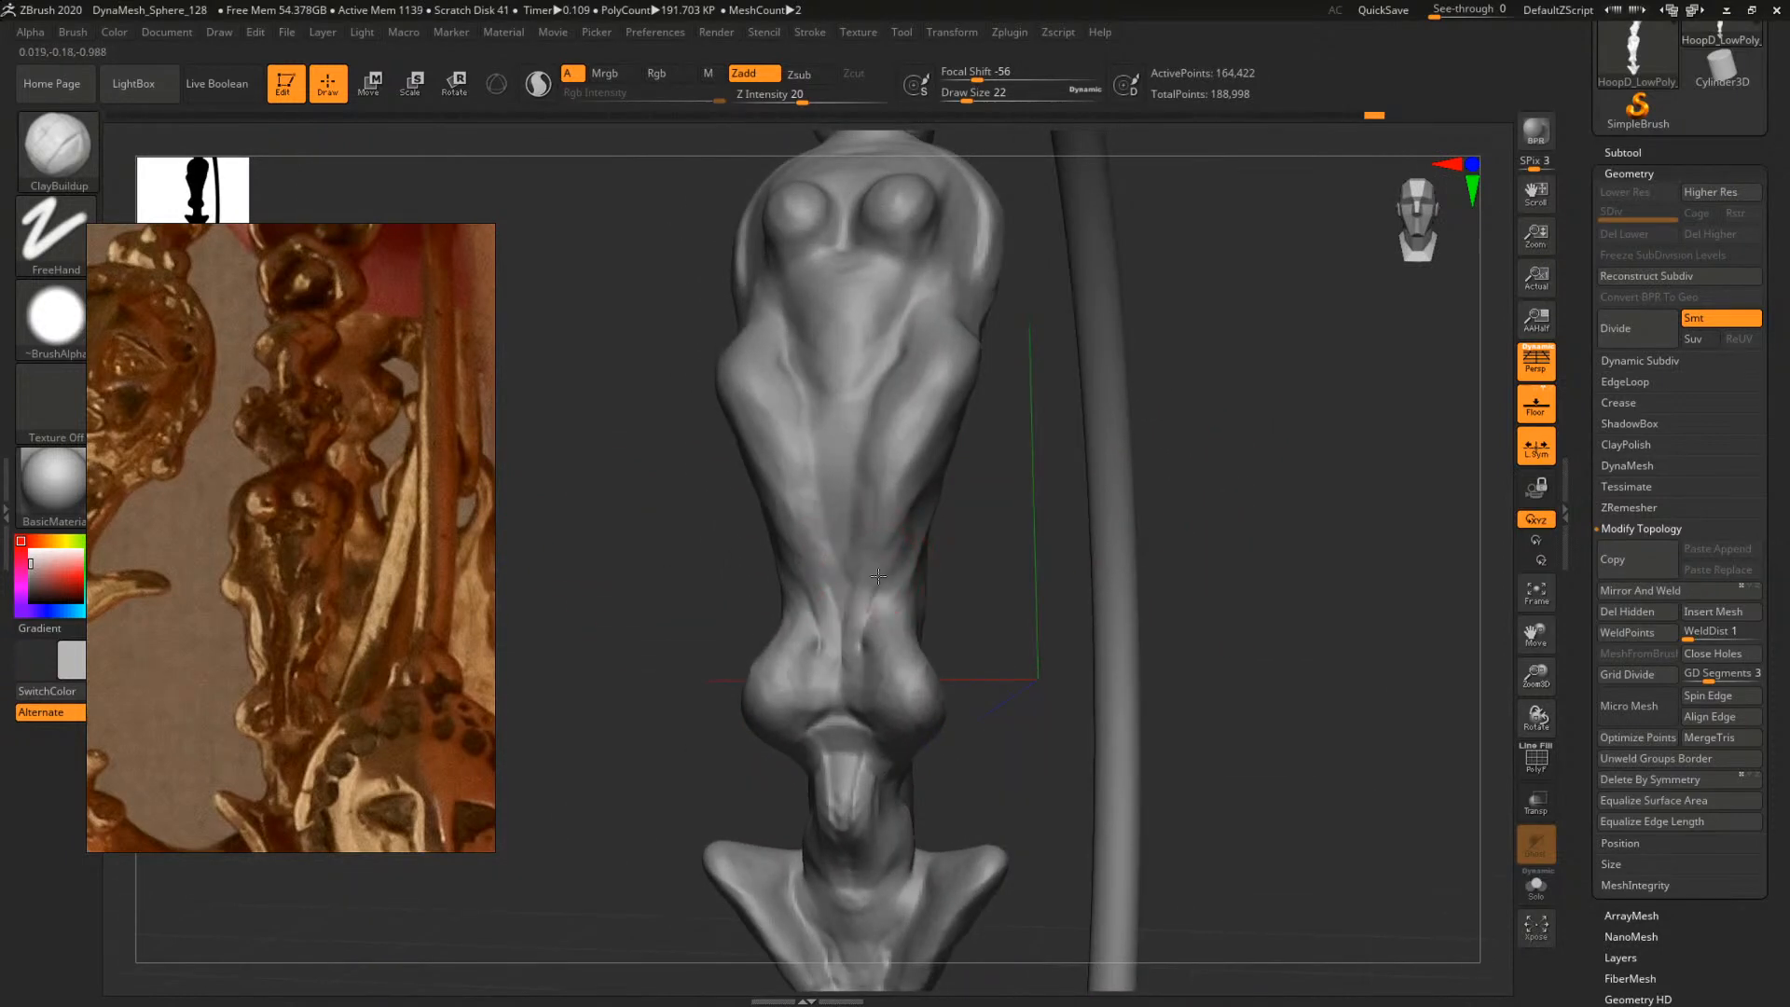
pyautogui.moveTo(975, 544); pyautogui.dragTo(885, 604)
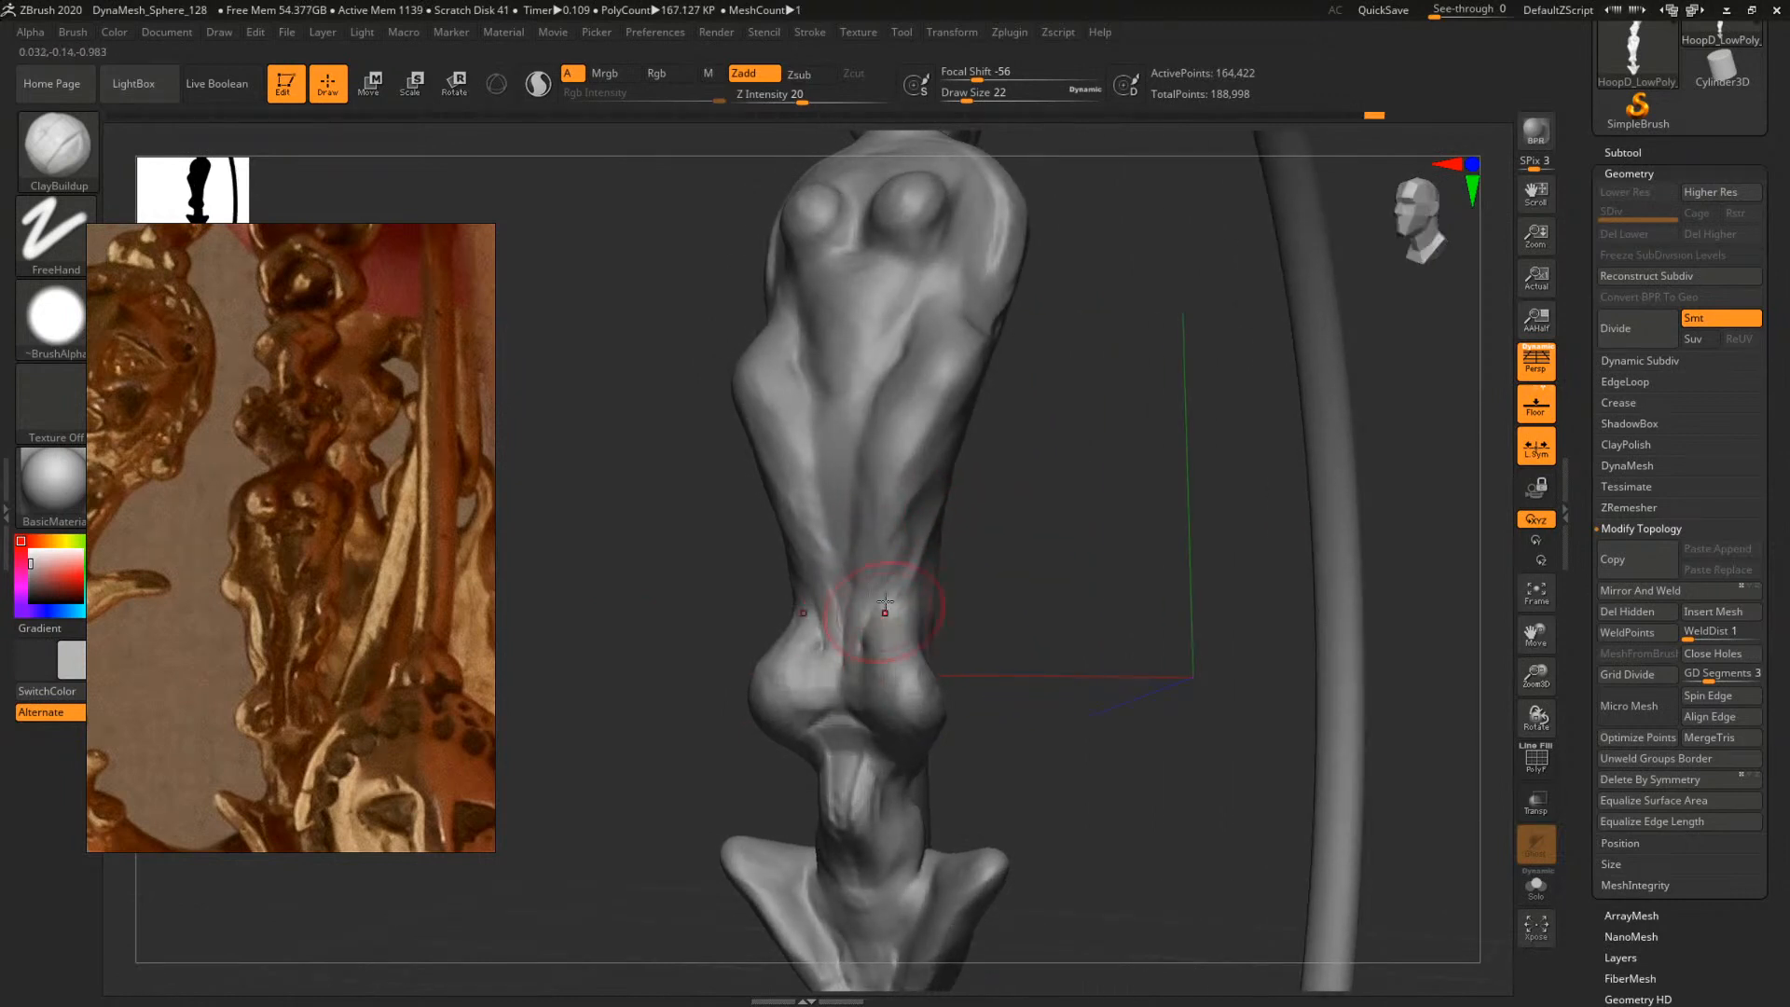
pyautogui.moveTo(1030, 566); pyautogui.dragTo(877, 515)
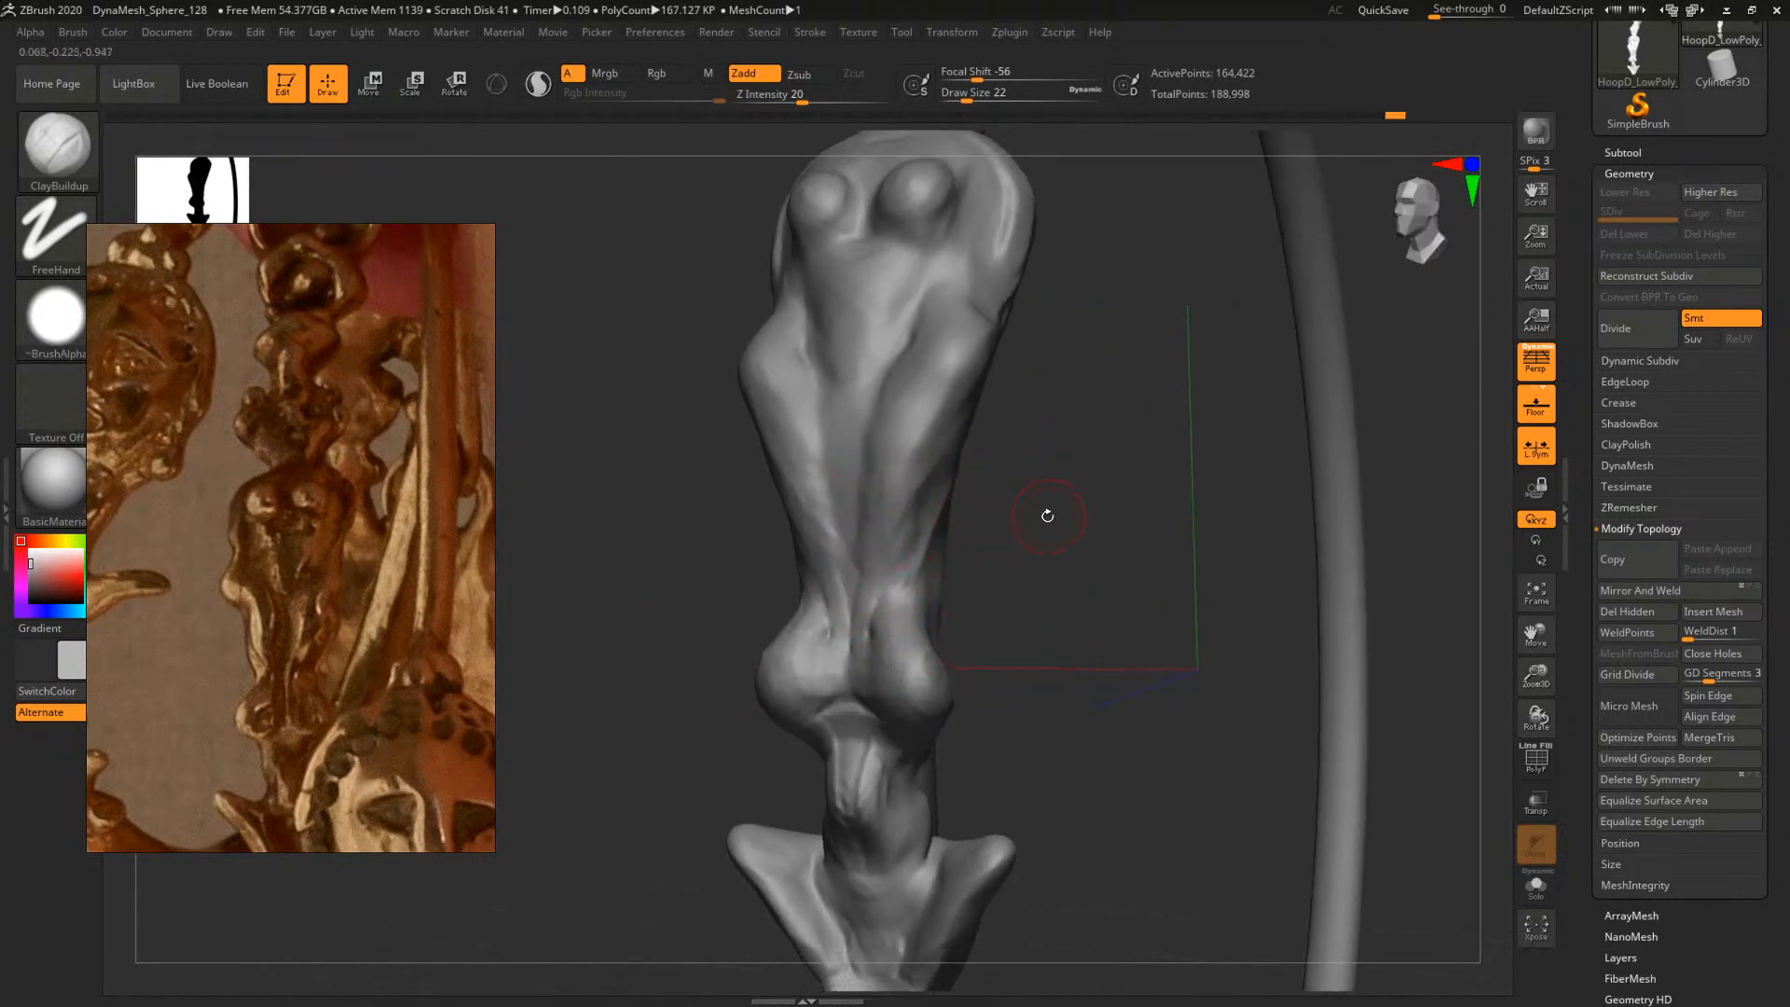
# Adjust the shape of the two knobs below the figure's legs with the Move brush at draw size 68
pyautogui.press('b')
pyautogui.press('m')
pyautogui.press('v')
pyautogui.press('s')
pyautogui.moveTo(983, 560)
pyautogui.mouseDown()
pyautogui.moveTo(999, 561)
pyautogui.moveTo(1014, 475)
pyautogui.mouseUp()
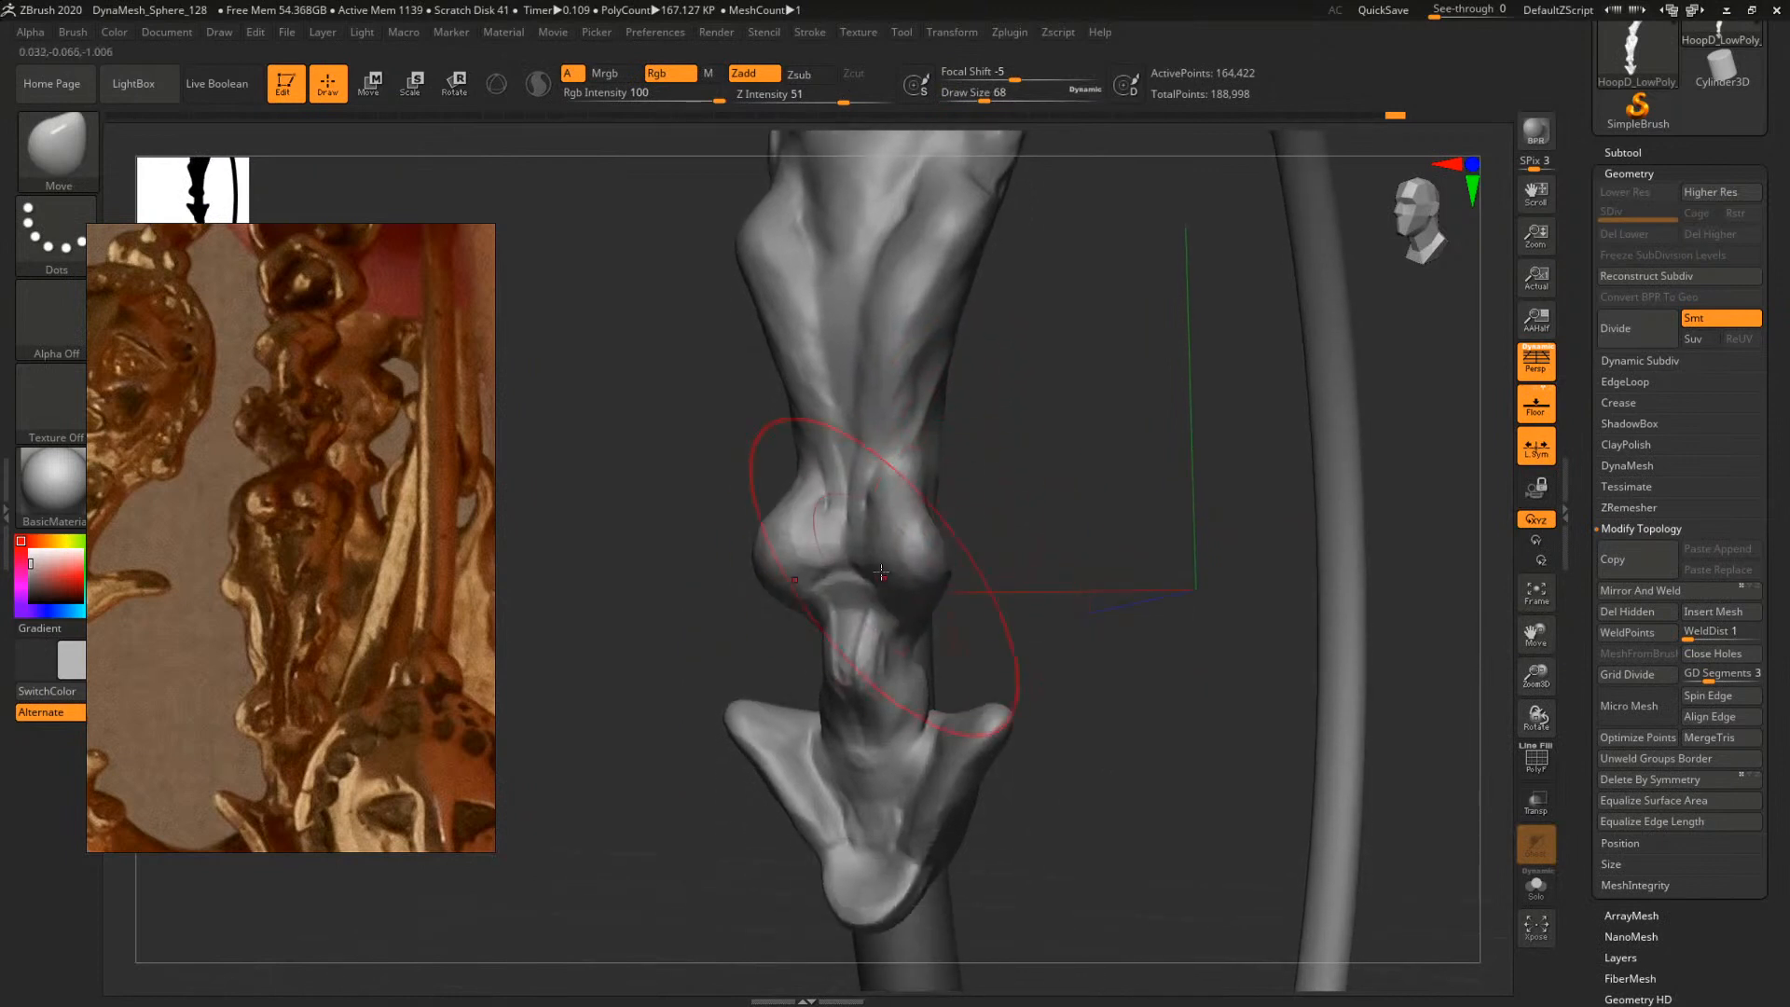
pyautogui.press('space')
pyautogui.press('space')
pyautogui.click(909, 545)
pyautogui.moveTo(914, 530); pyautogui.dragTo(913, 528)
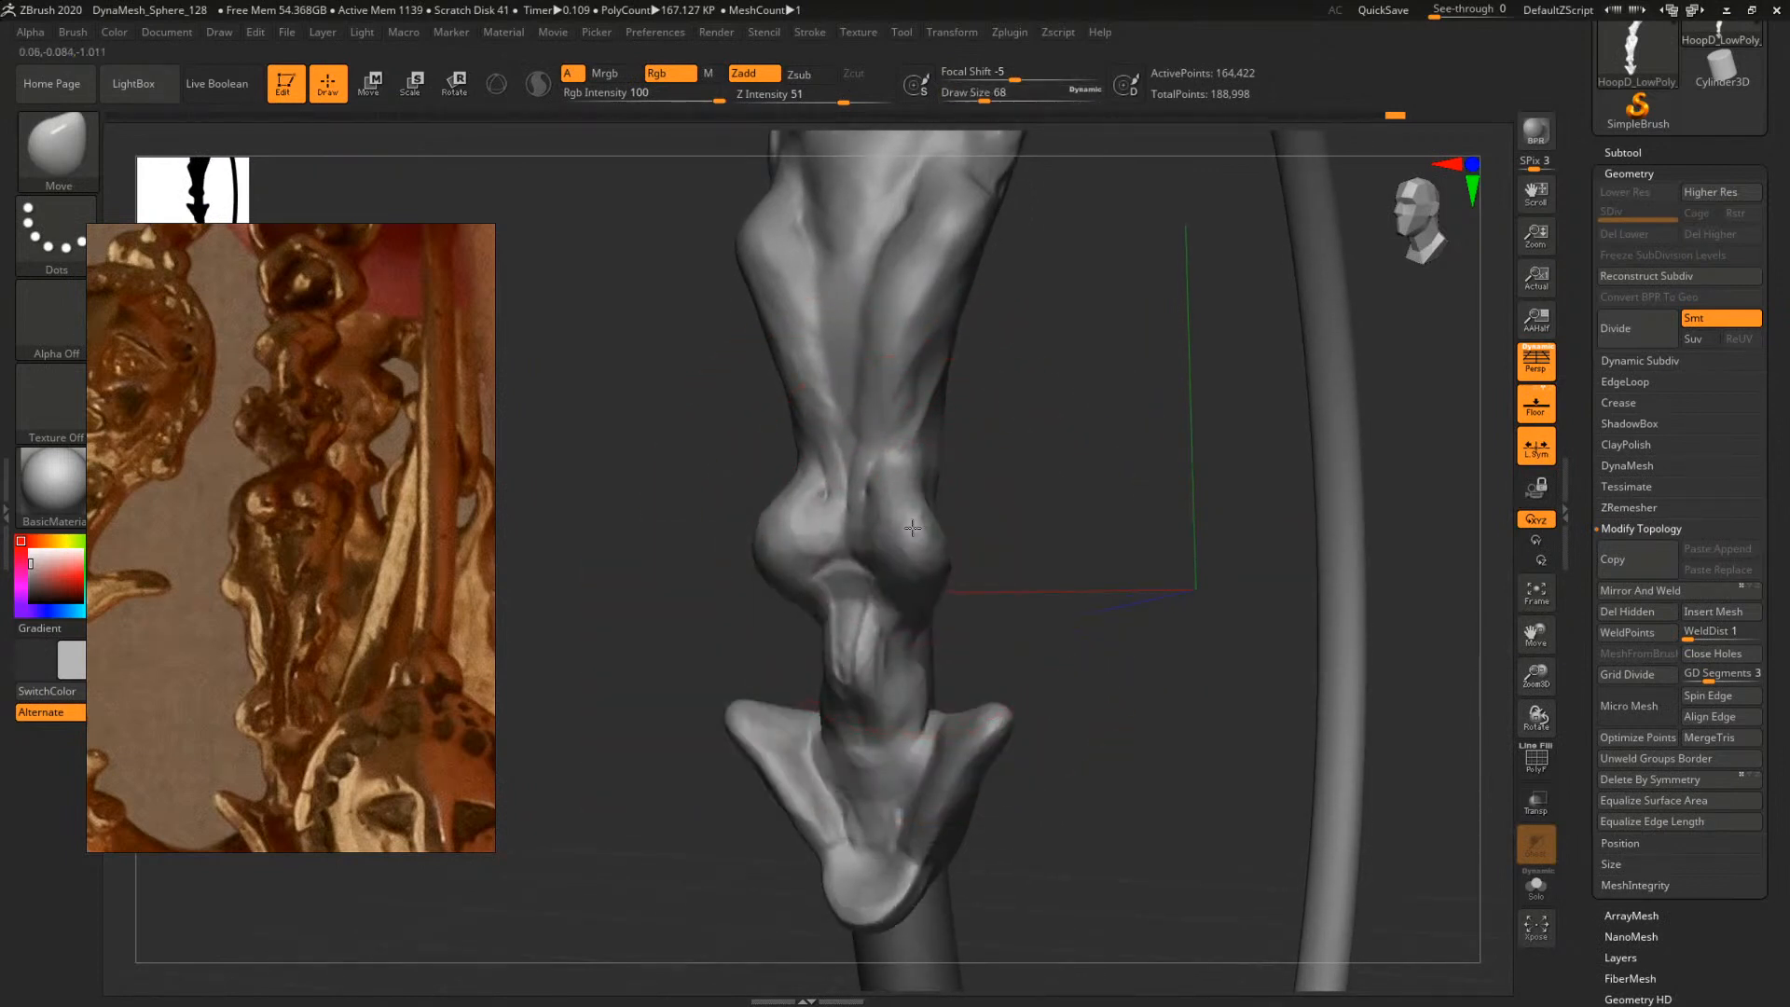
pyautogui.moveTo(1026, 519)
pyautogui.keyDown('shift'); pyautogui.mouseDown()
pyautogui.moveTo(1098, 512)
pyautogui.moveTo(970, 512)
pyautogui.moveTo(1049, 488)
pyautogui.moveTo(1064, 542)
pyautogui.mouseUp(); pyautogui.keyUp('shift')
pyautogui.press('b')
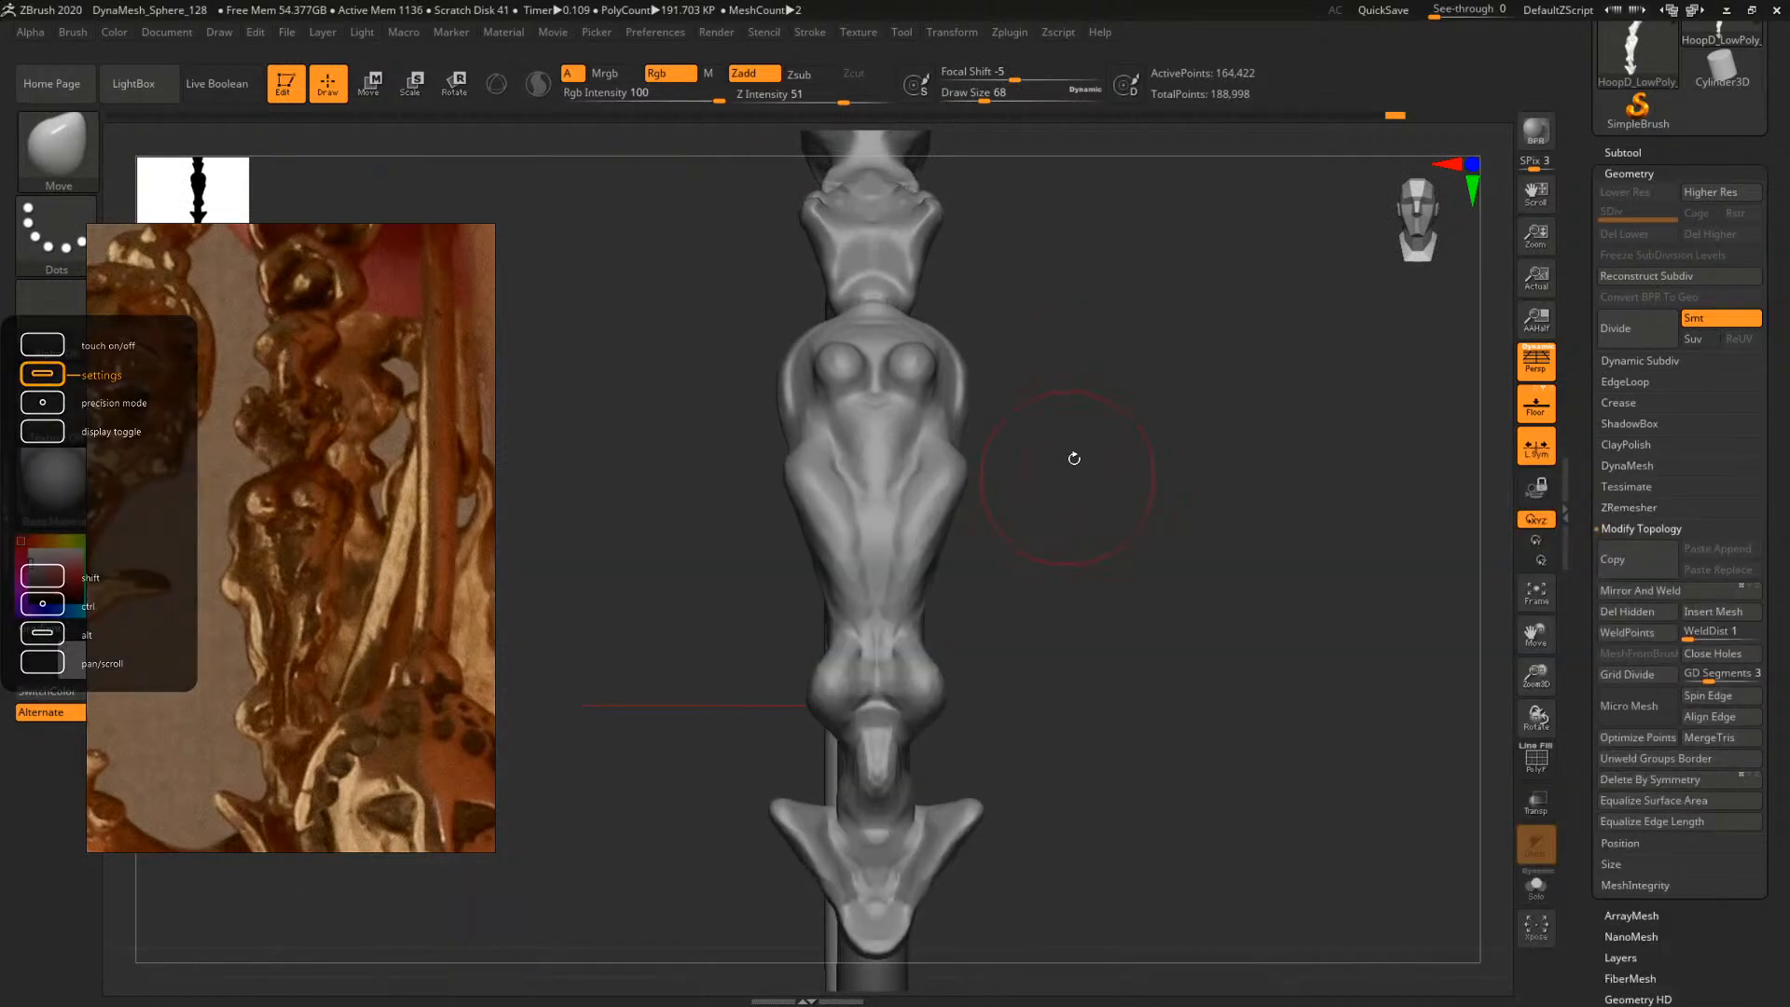
# Try to enlarge the two round chest forms of the lowest figure with the Inflat brush at draw size 68
pyautogui.keyDown('alt'); pyautogui.moveTo(1071, 456); pyautogui.dragTo(1087, 509); pyautogui.keyUp('alt')
pyautogui.press('b')
pyautogui.press('i')
pyautogui.press('n')
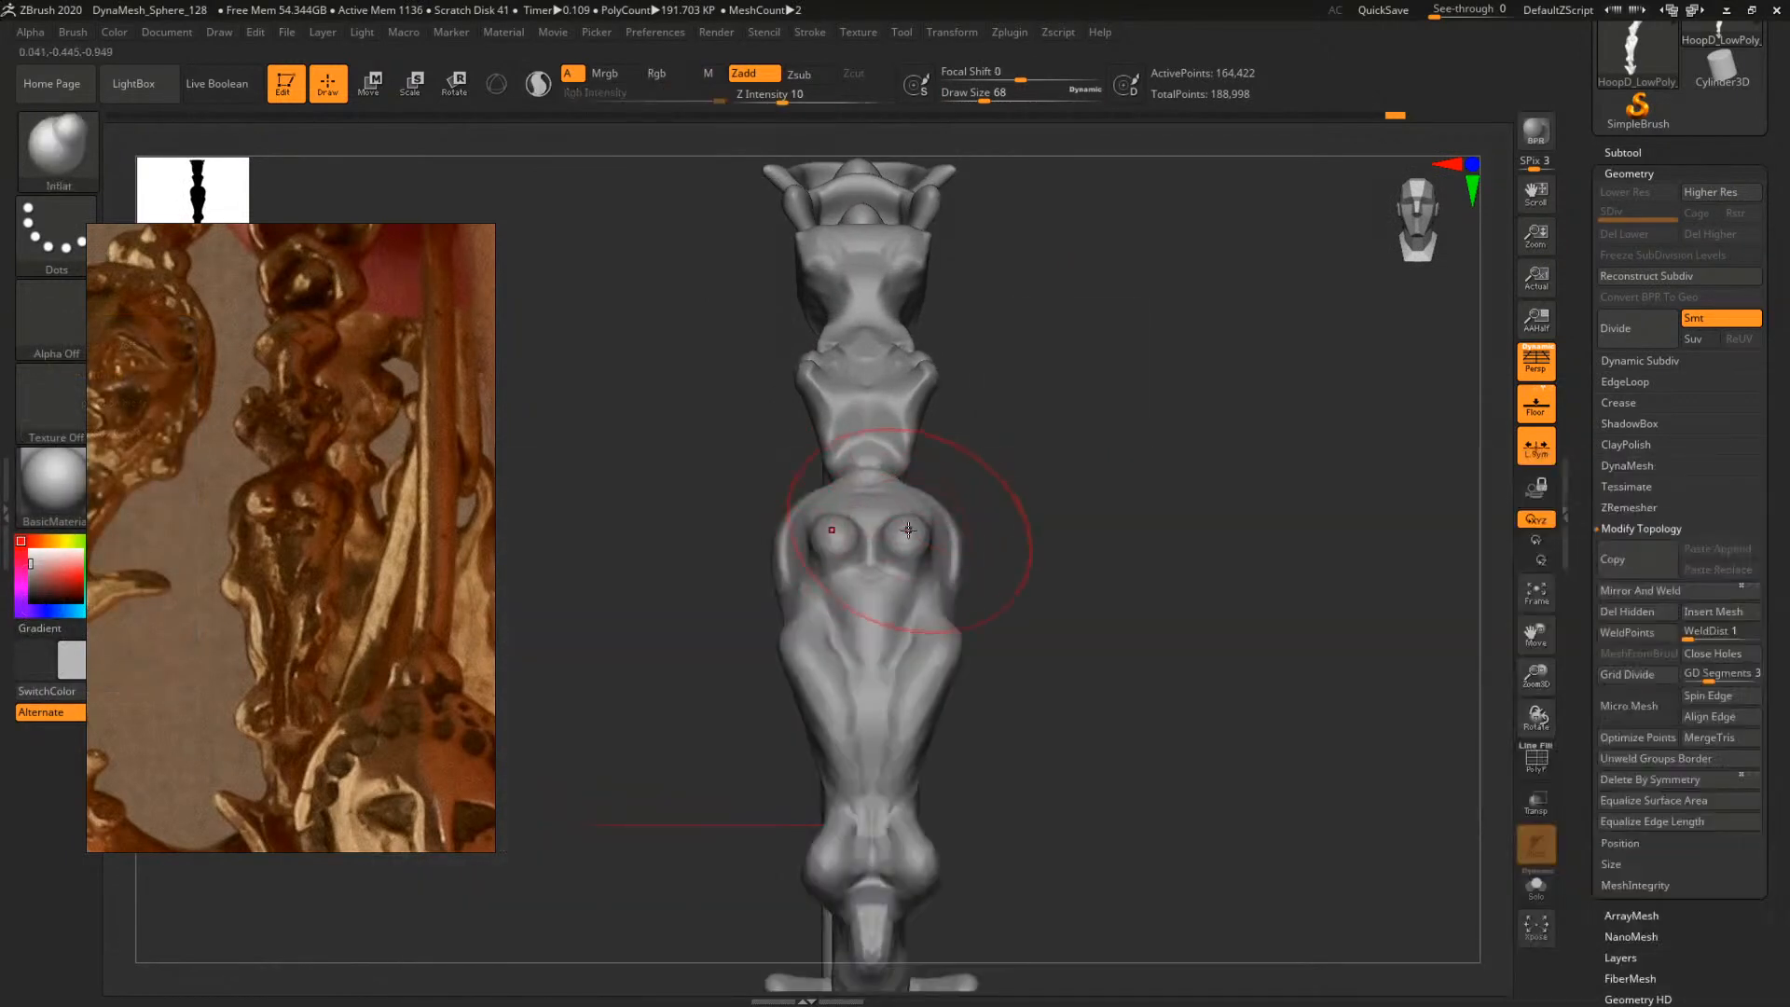
pyautogui.hotkey('ctrl', 'z')
pyautogui.moveTo(909, 531)
pyautogui.mouseDown()
pyautogui.moveTo(1110, 512)
pyautogui.moveTo(1087, 508)
pyautogui.moveTo(1121, 587)
pyautogui.mouseUp()
# Build up the two round chest forms of the lowest figure with ClayBuildup at draw size 11
pyautogui.press('b')
pyautogui.press('c')
pyautogui.press('b')
pyautogui.press('space')
pyautogui.click(947, 596)
pyautogui.press('space')
pyautogui.click(900, 551)
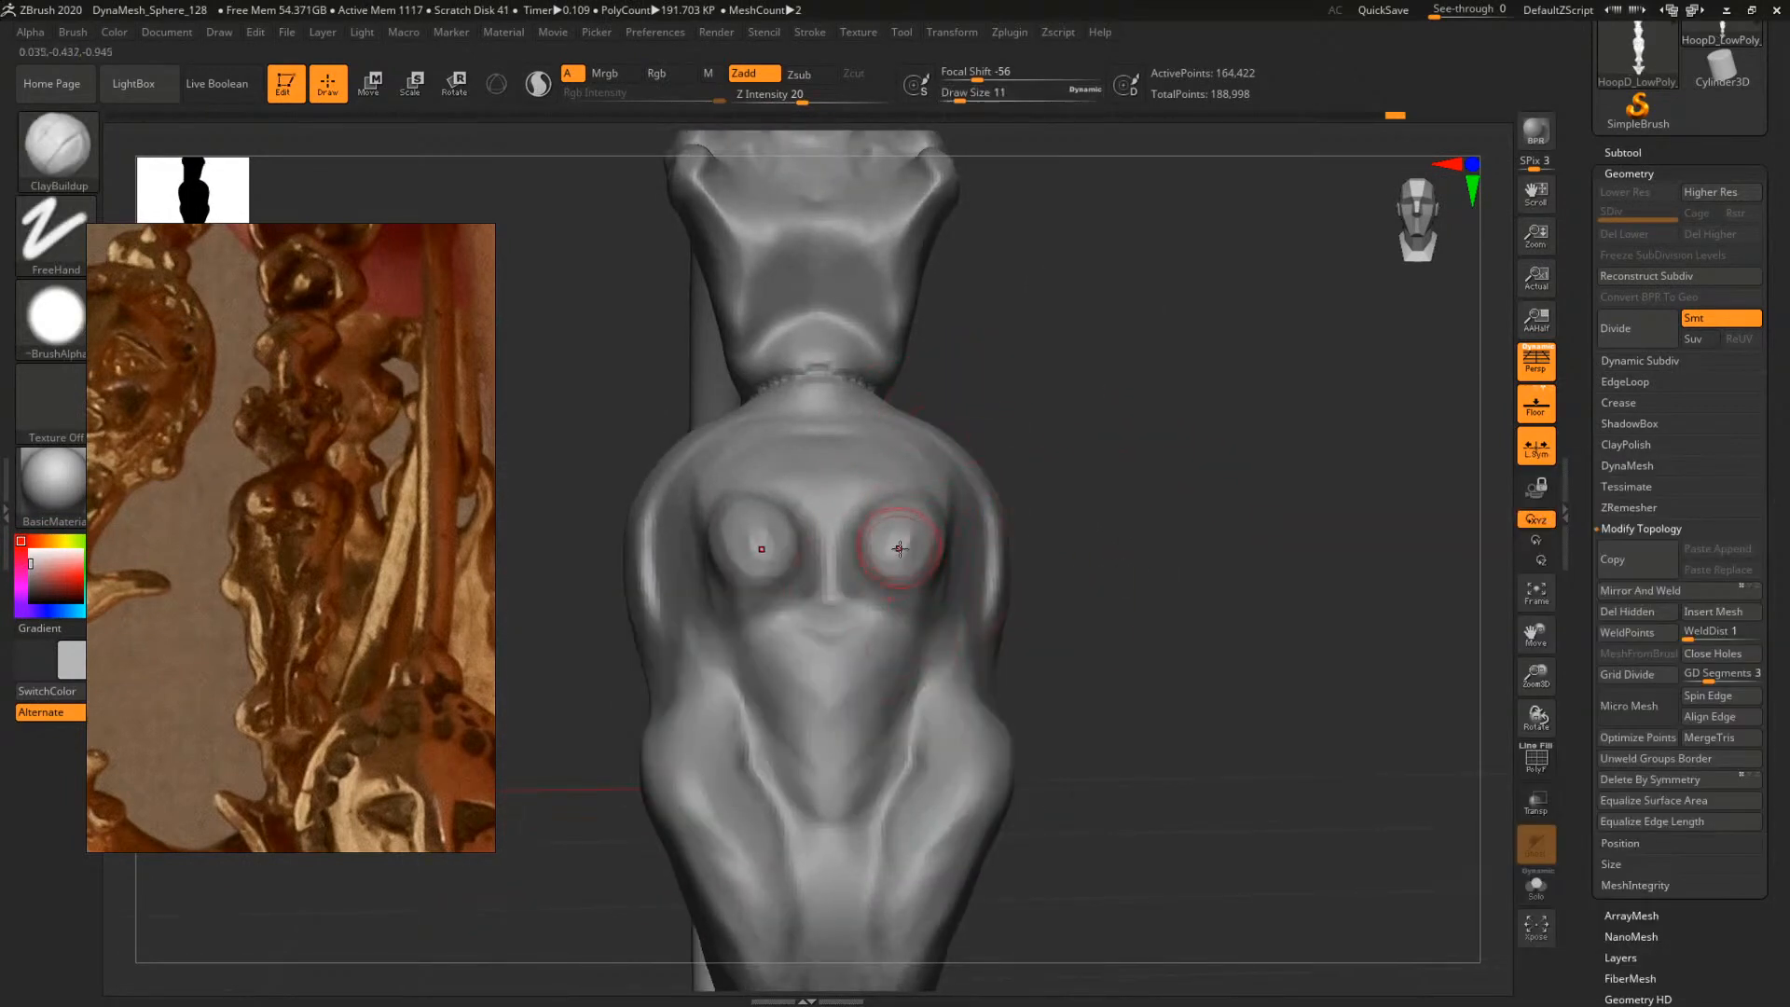
pyautogui.press('space')
pyautogui.click(915, 540)
pyautogui.moveTo(902, 538); pyautogui.dragTo(911, 541)
# Round out the chest forms with ClayBuildup at draw size 51 and refine the side of the torso at draw size 35
pyautogui.press('space')
pyautogui.press('space')
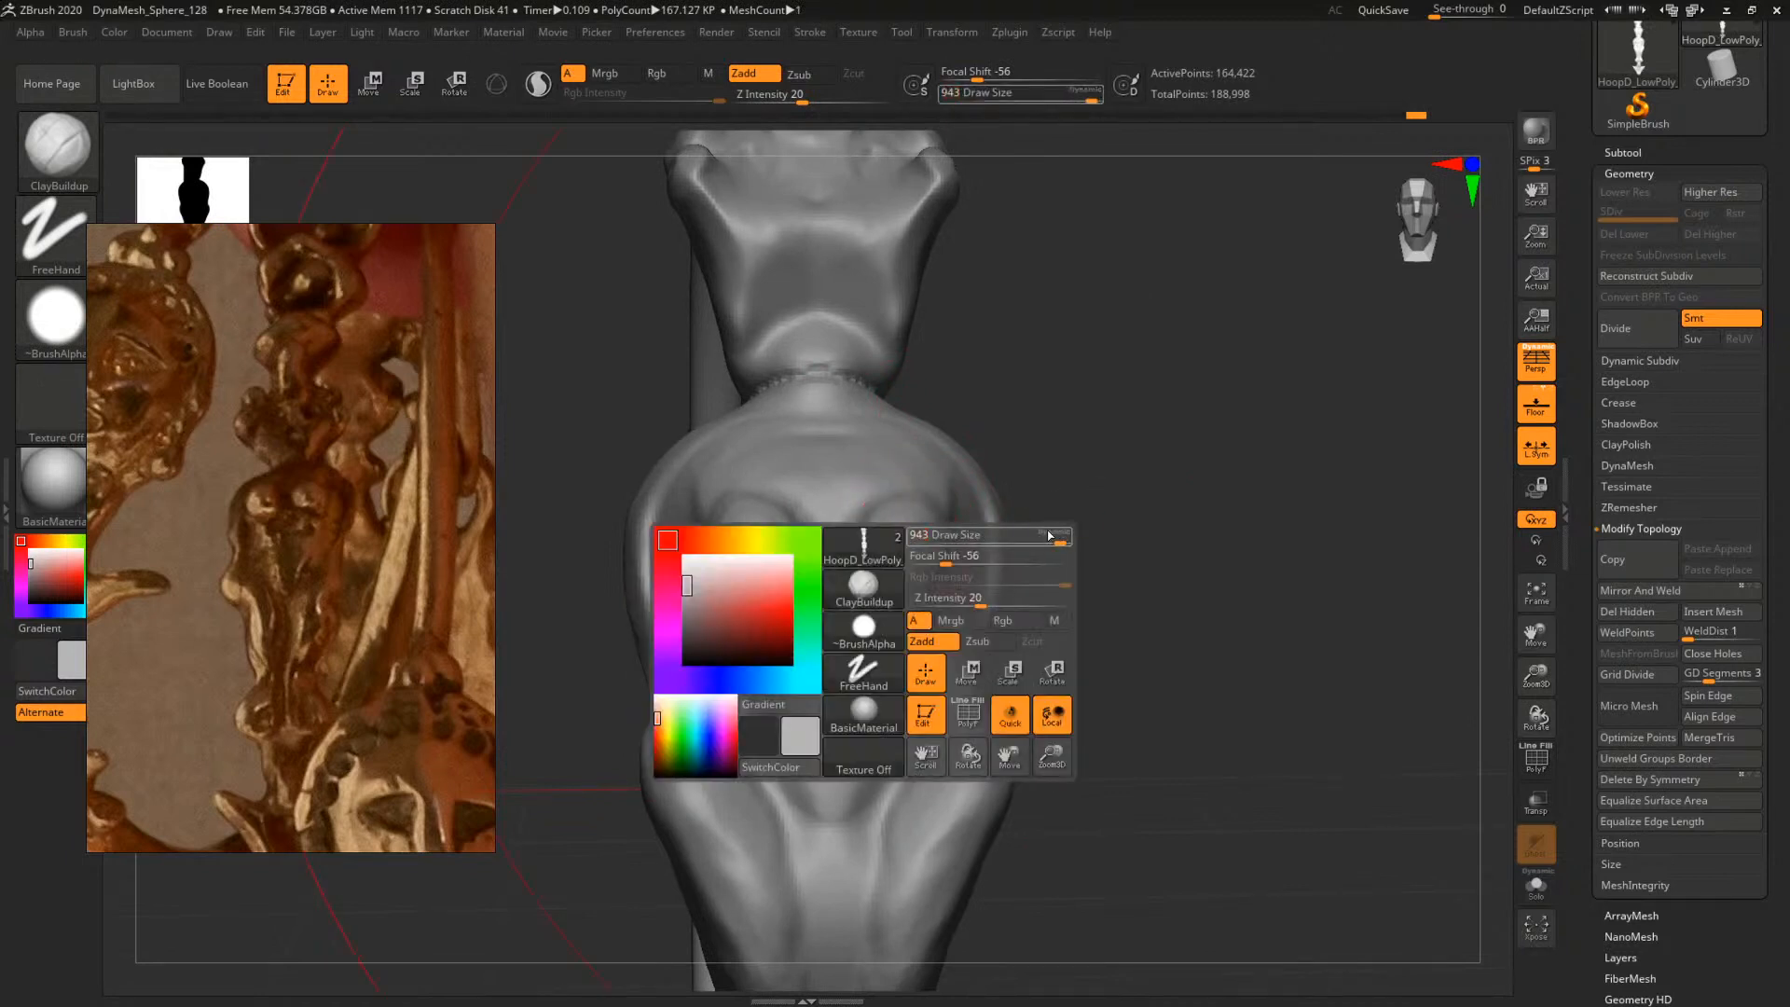
pyautogui.moveTo(1057, 538)
pyautogui.mouseDown()
pyautogui.moveTo(942, 541)
pyautogui.moveTo(947, 578)
pyautogui.mouseUp()
pyautogui.moveTo(1110, 467)
pyautogui.mouseDown()
pyautogui.moveTo(965, 494)
pyautogui.moveTo(938, 547)
pyautogui.moveTo(922, 535)
pyautogui.mouseUp()
pyautogui.press('s')
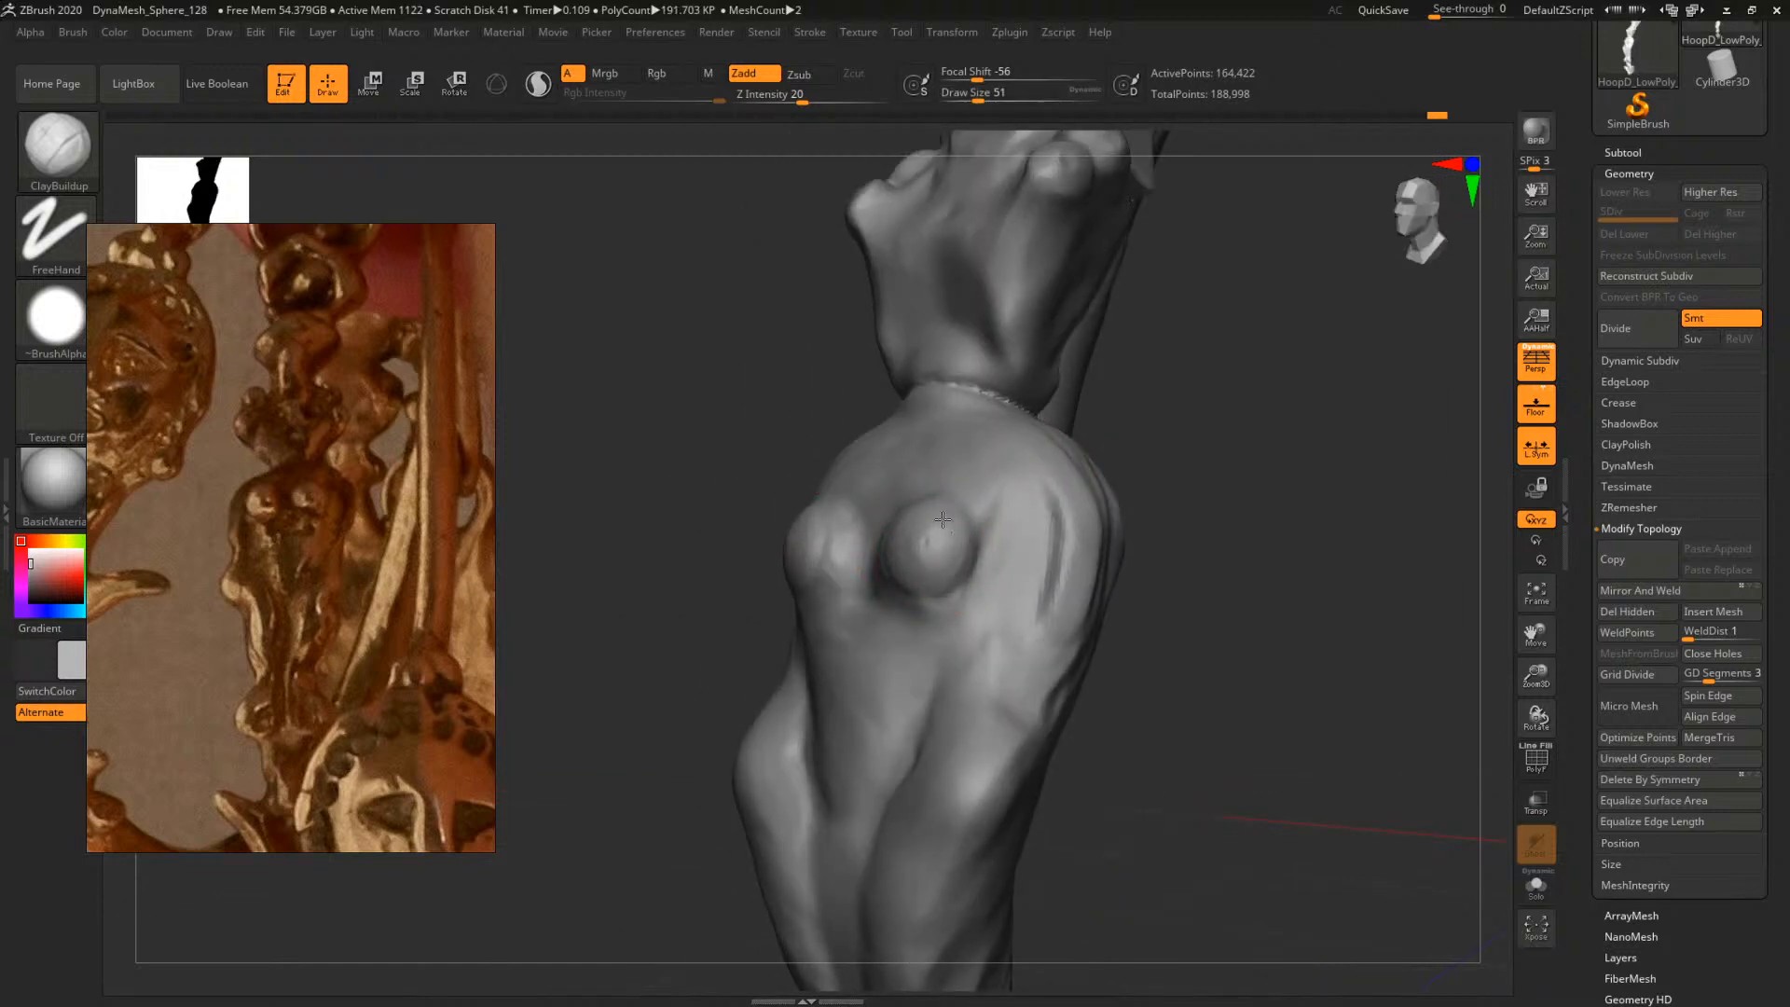
pyautogui.moveTo(1174, 508); pyautogui.dragTo(1143, 545)
pyautogui.moveTo(1063, 586); pyautogui.dragTo(1081, 587)
pyautogui.press('s')
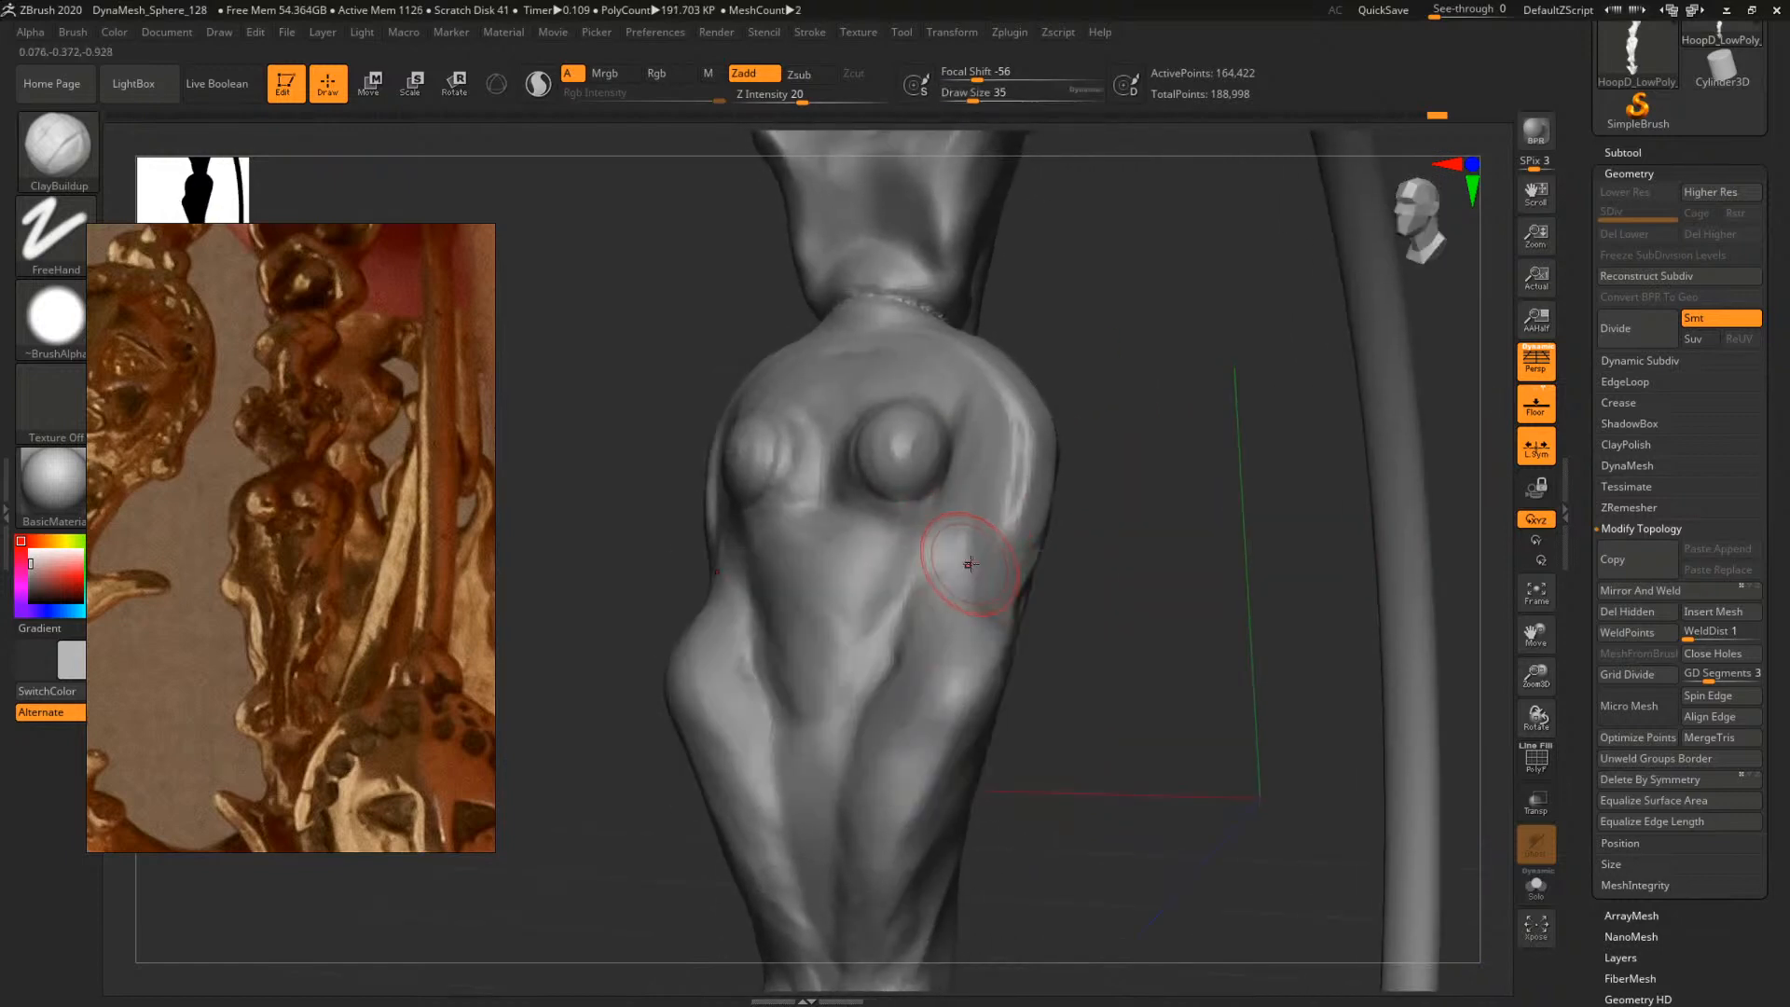
pyautogui.moveTo(967, 563); pyautogui.dragTo(972, 524)
pyautogui.moveTo(1107, 596)
pyautogui.mouseDown()
pyautogui.moveTo(1108, 571)
pyautogui.moveTo(1050, 568)
pyautogui.moveTo(1067, 548)
pyautogui.moveTo(1115, 579)
pyautogui.moveTo(282, 600)
pyautogui.mouseUp()
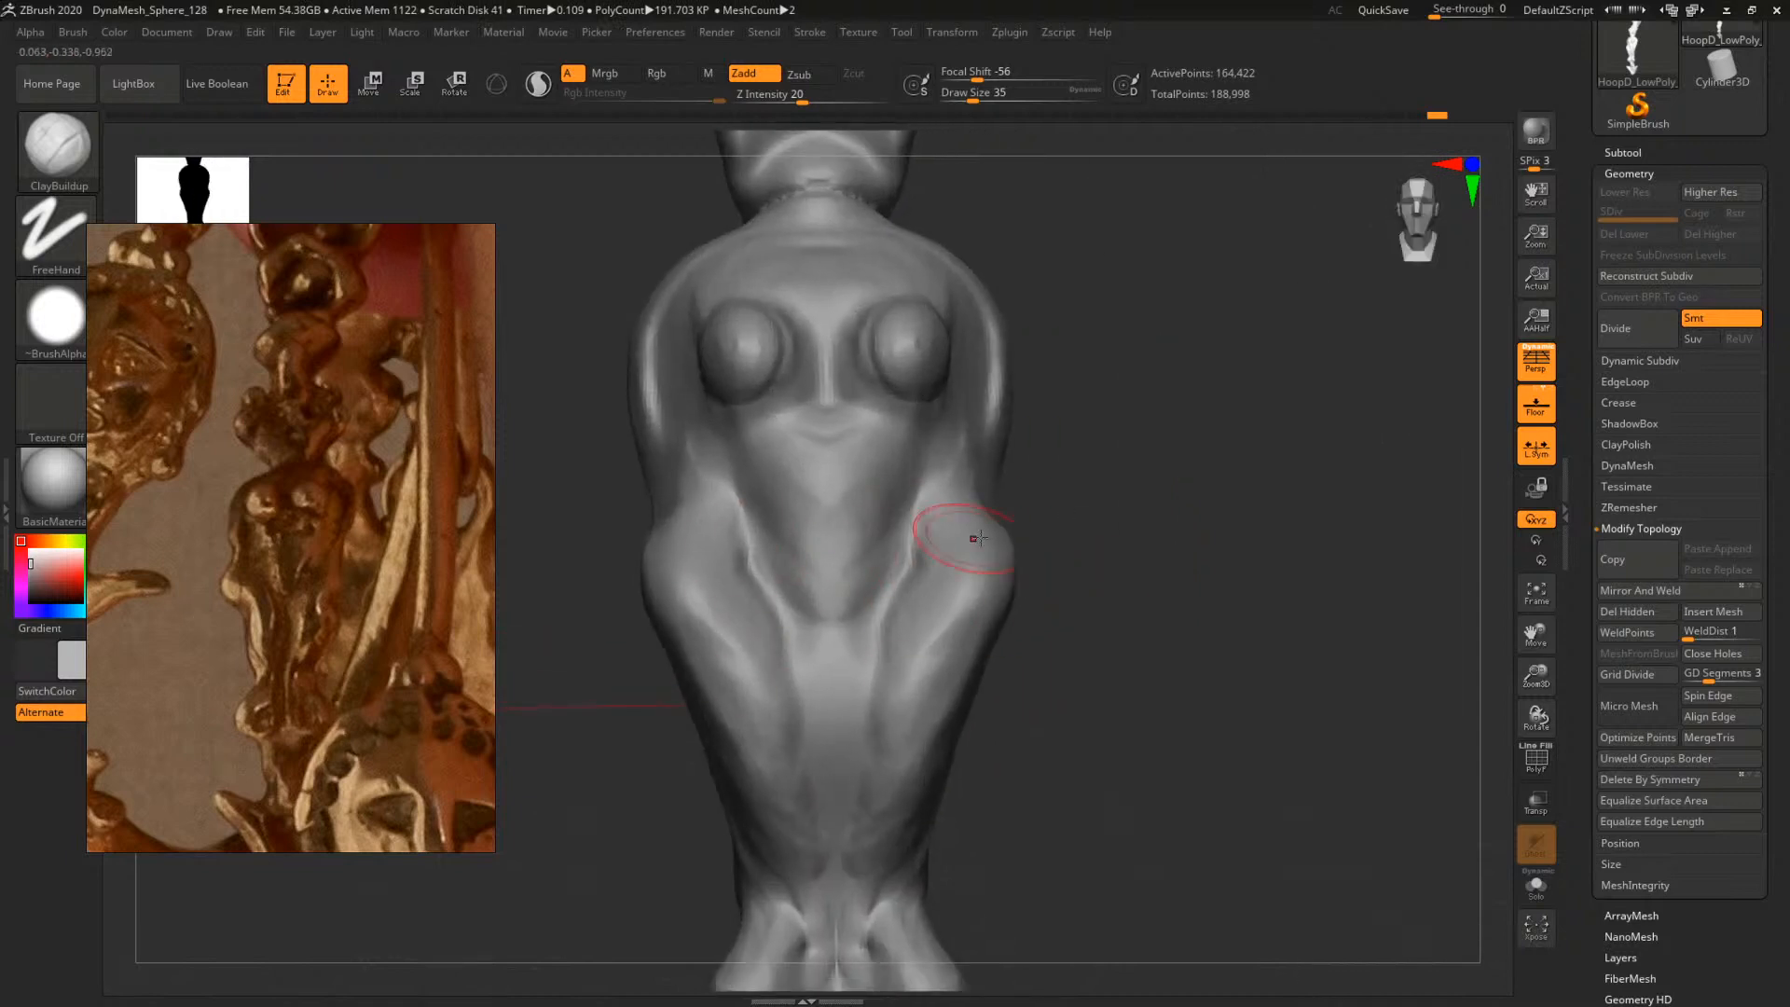
# Examine the gold earrings in the reference photos, comparing the figure's arms, torso and hips from several views
pyautogui.scroll(-6, 396, 559)
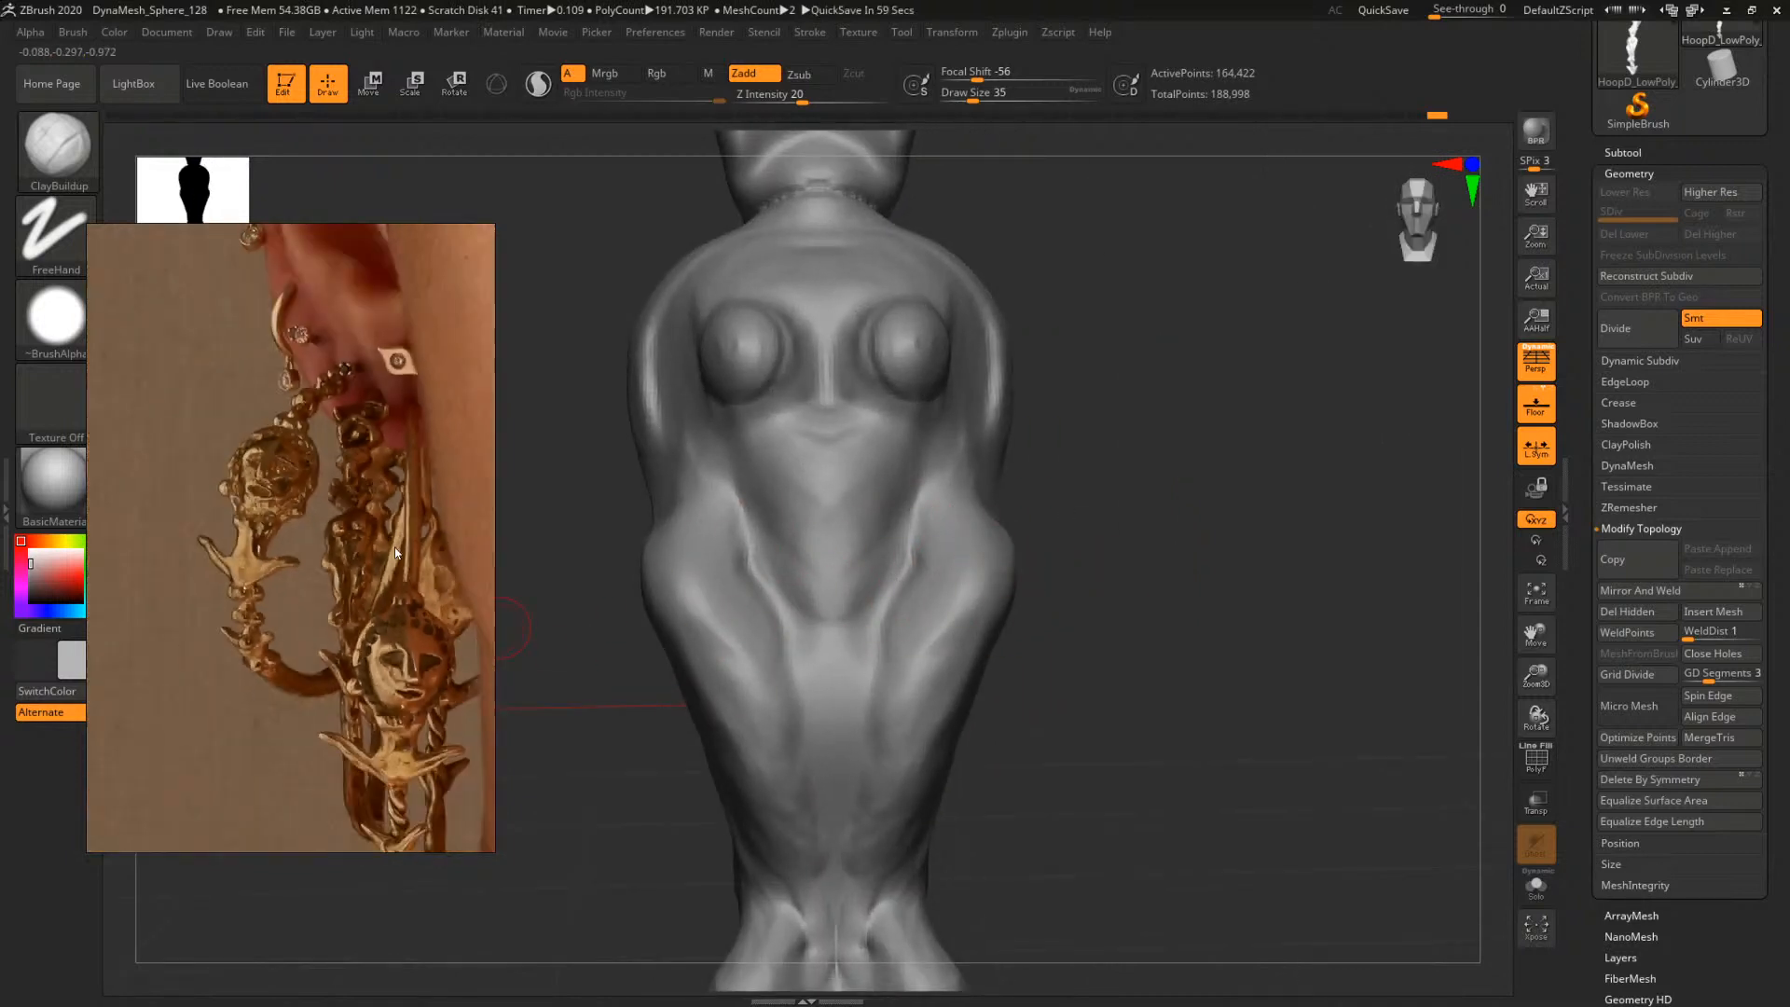
pyautogui.moveTo(397, 559); pyautogui.dragTo(58, 509, button='middle')
pyautogui.moveTo(480, 566); pyautogui.dragTo(261, 529, button='middle')
pyautogui.scroll(5, 261, 529)
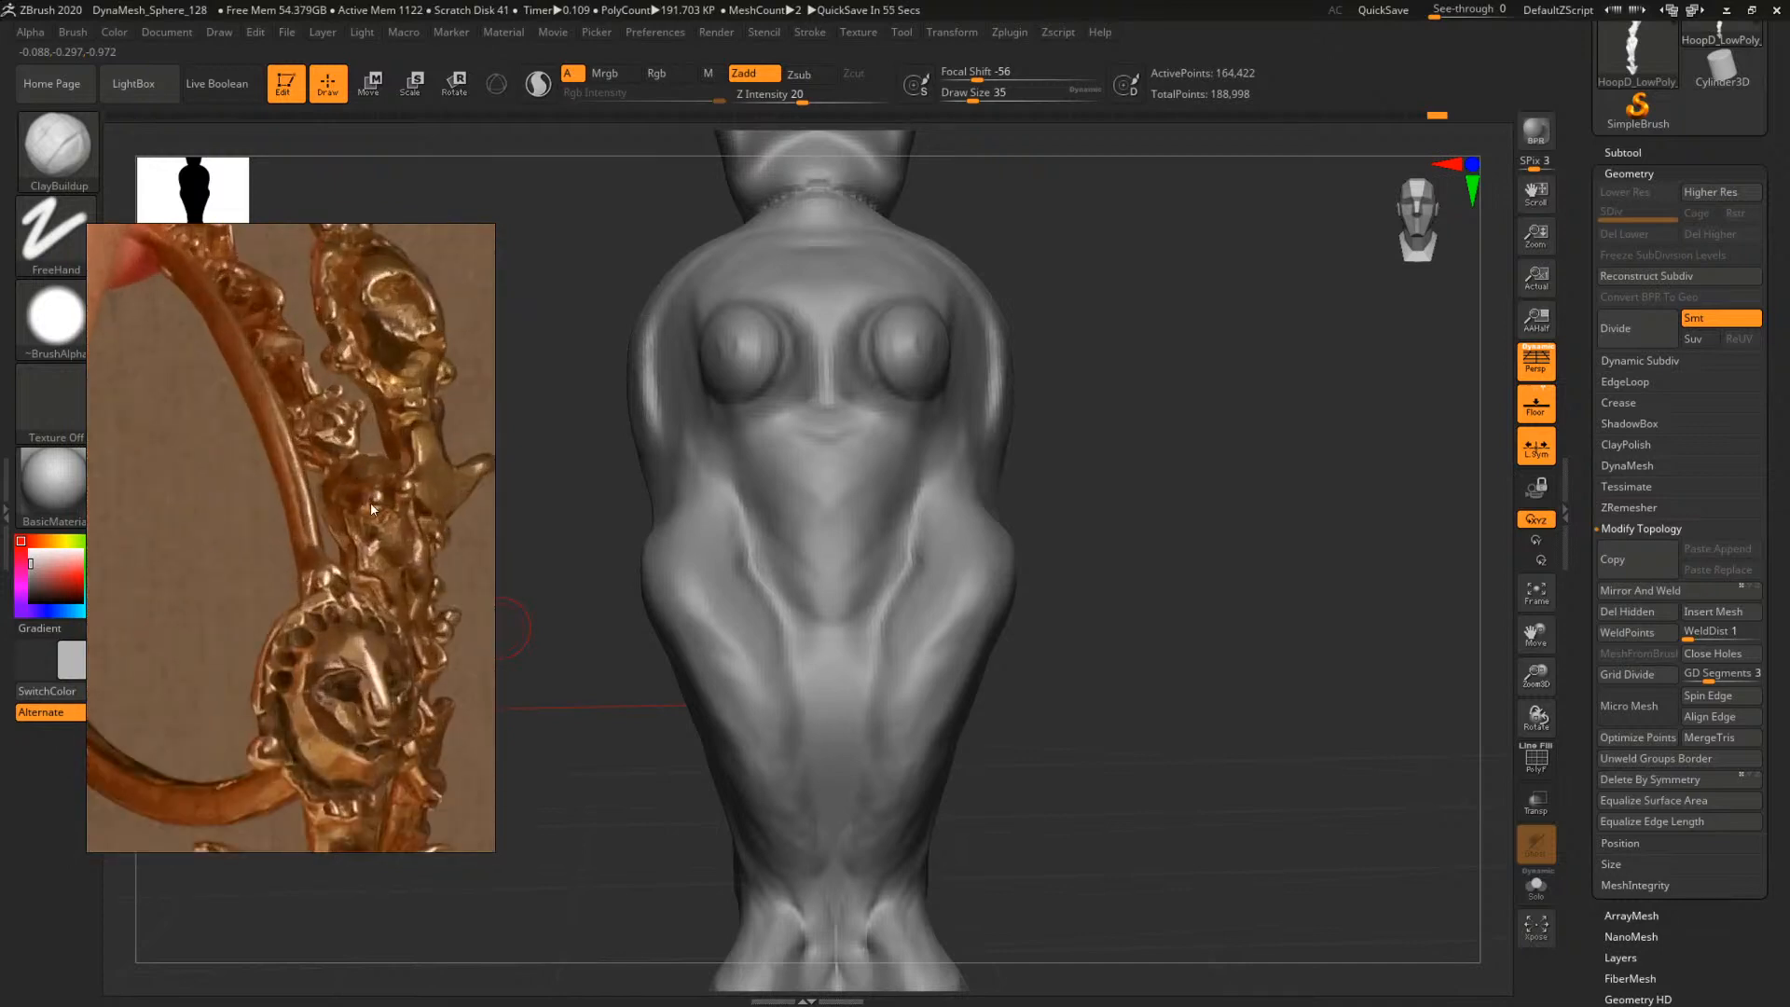
pyautogui.scroll(-5, 372, 511)
pyautogui.moveTo(140, 513); pyautogui.dragTo(333, 567, button='middle')
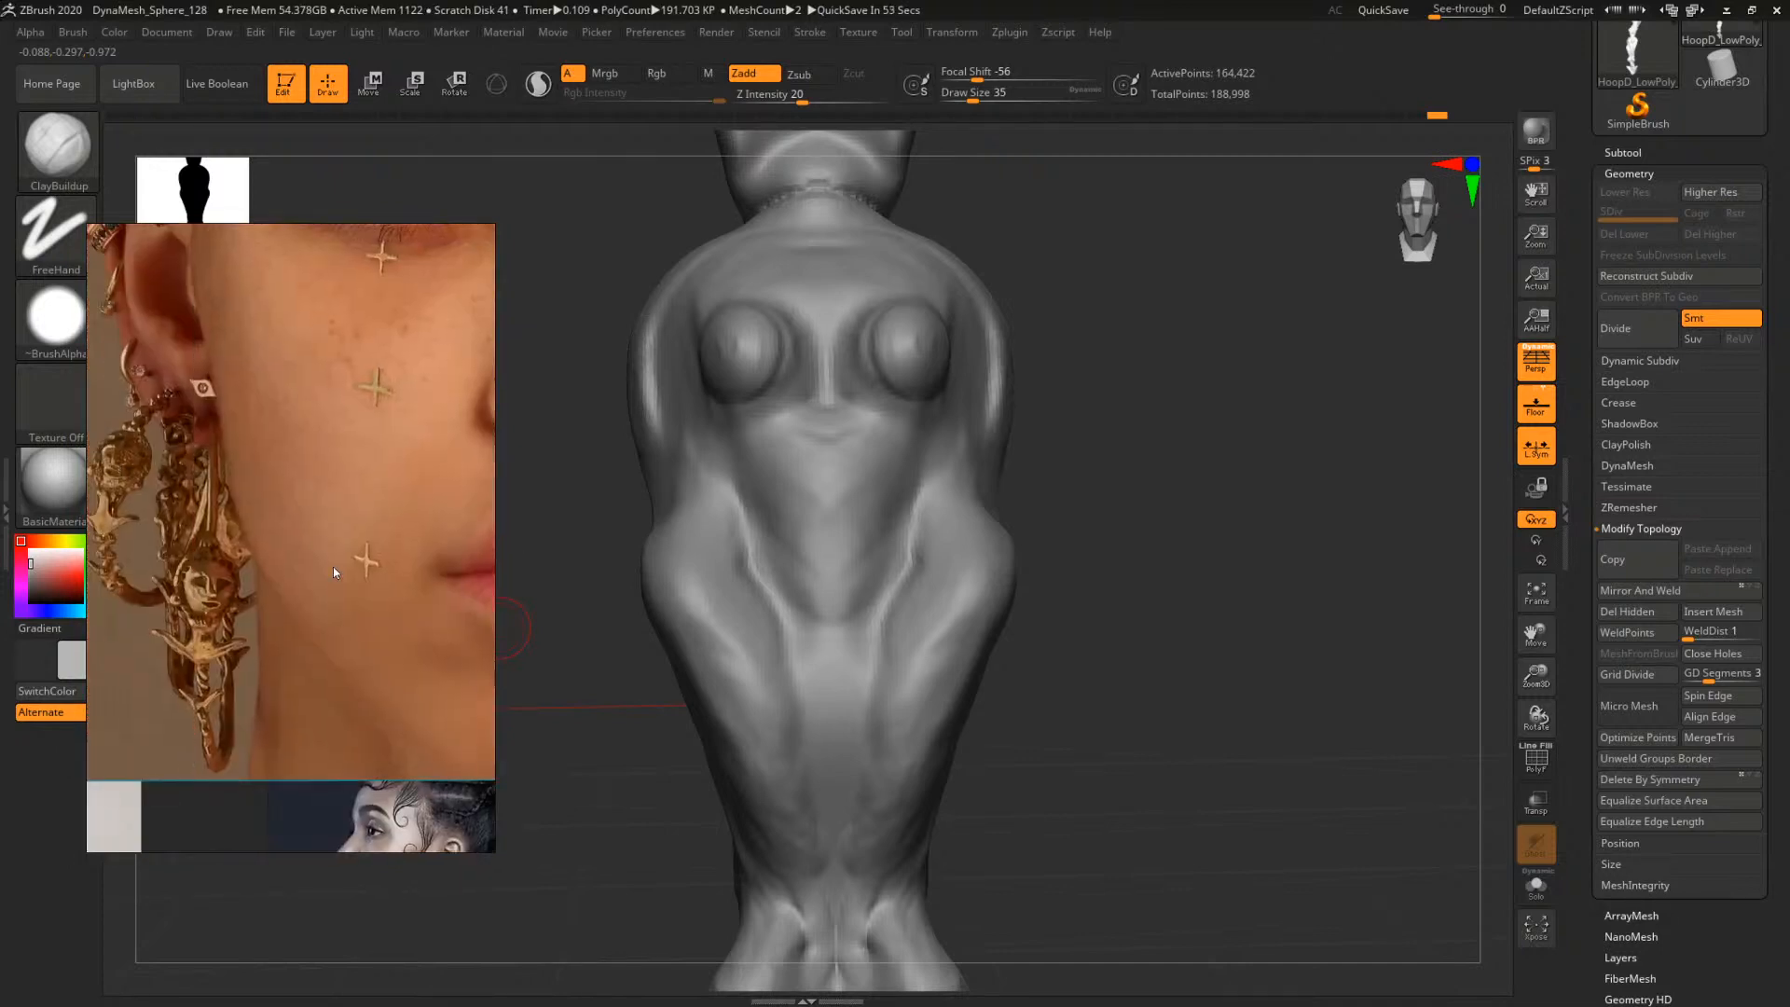
pyautogui.moveTo(233, 539); pyautogui.dragTo(317, 538, button='middle')
pyautogui.scroll(5, 317, 539)
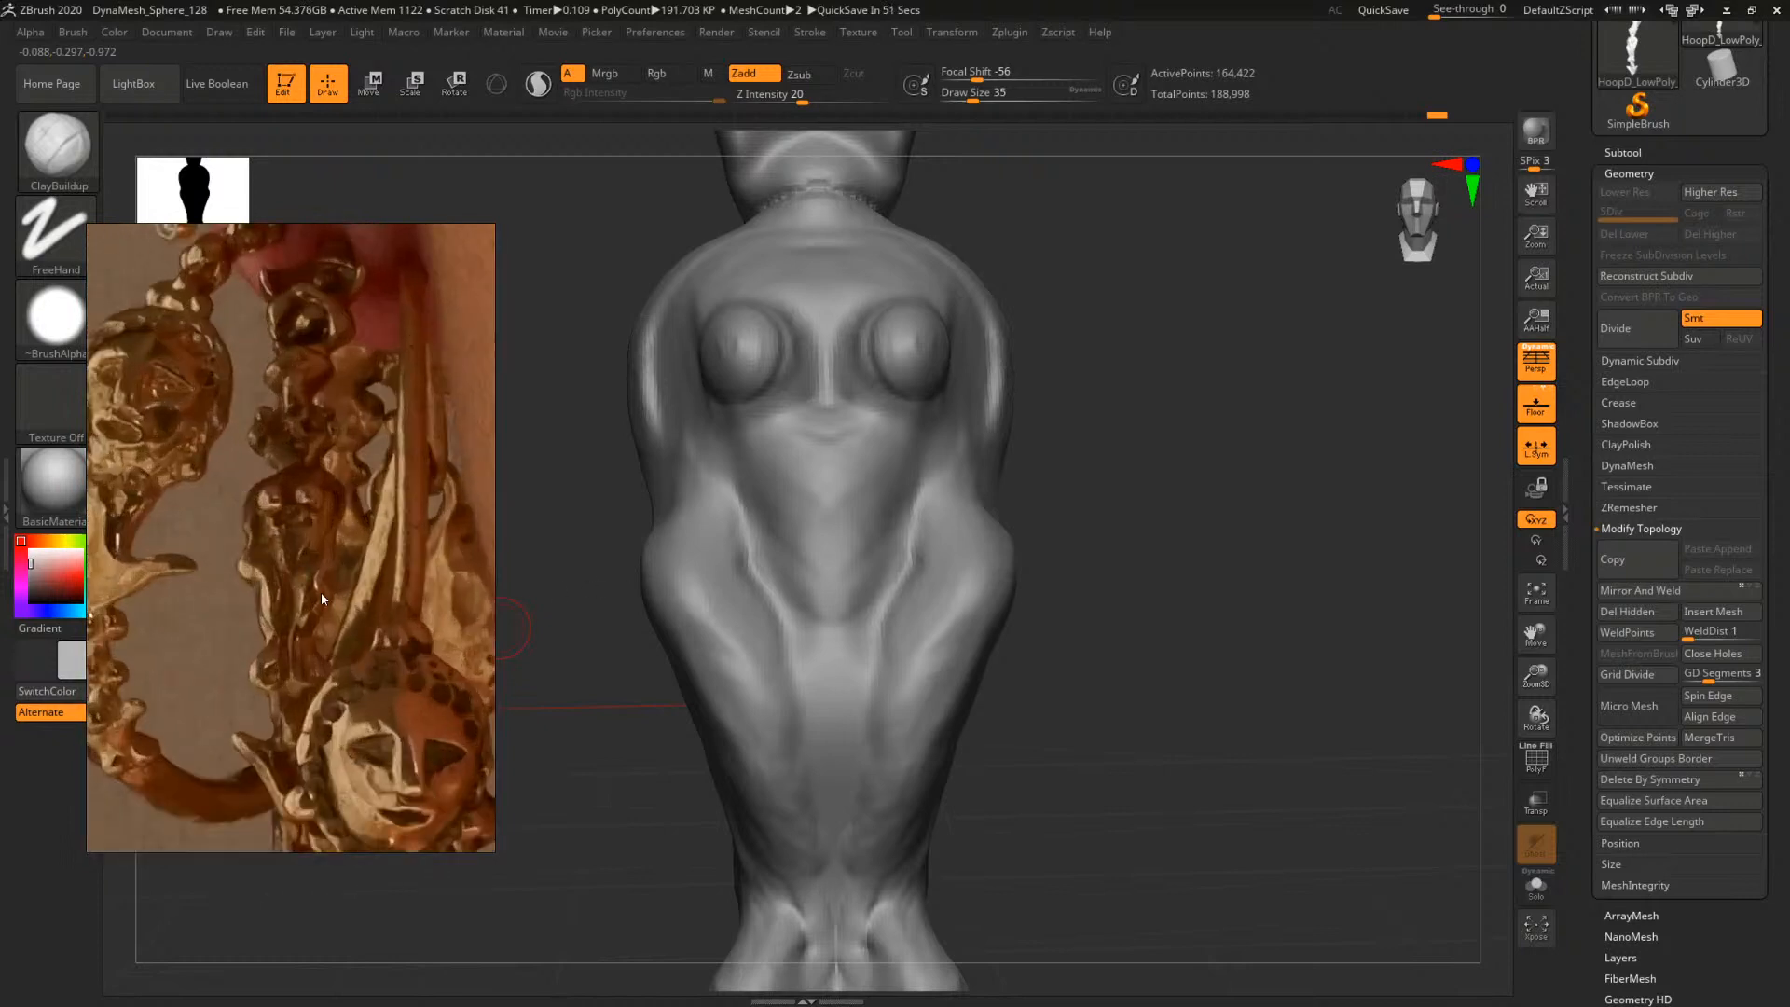
pyautogui.scroll(2, 321, 598)
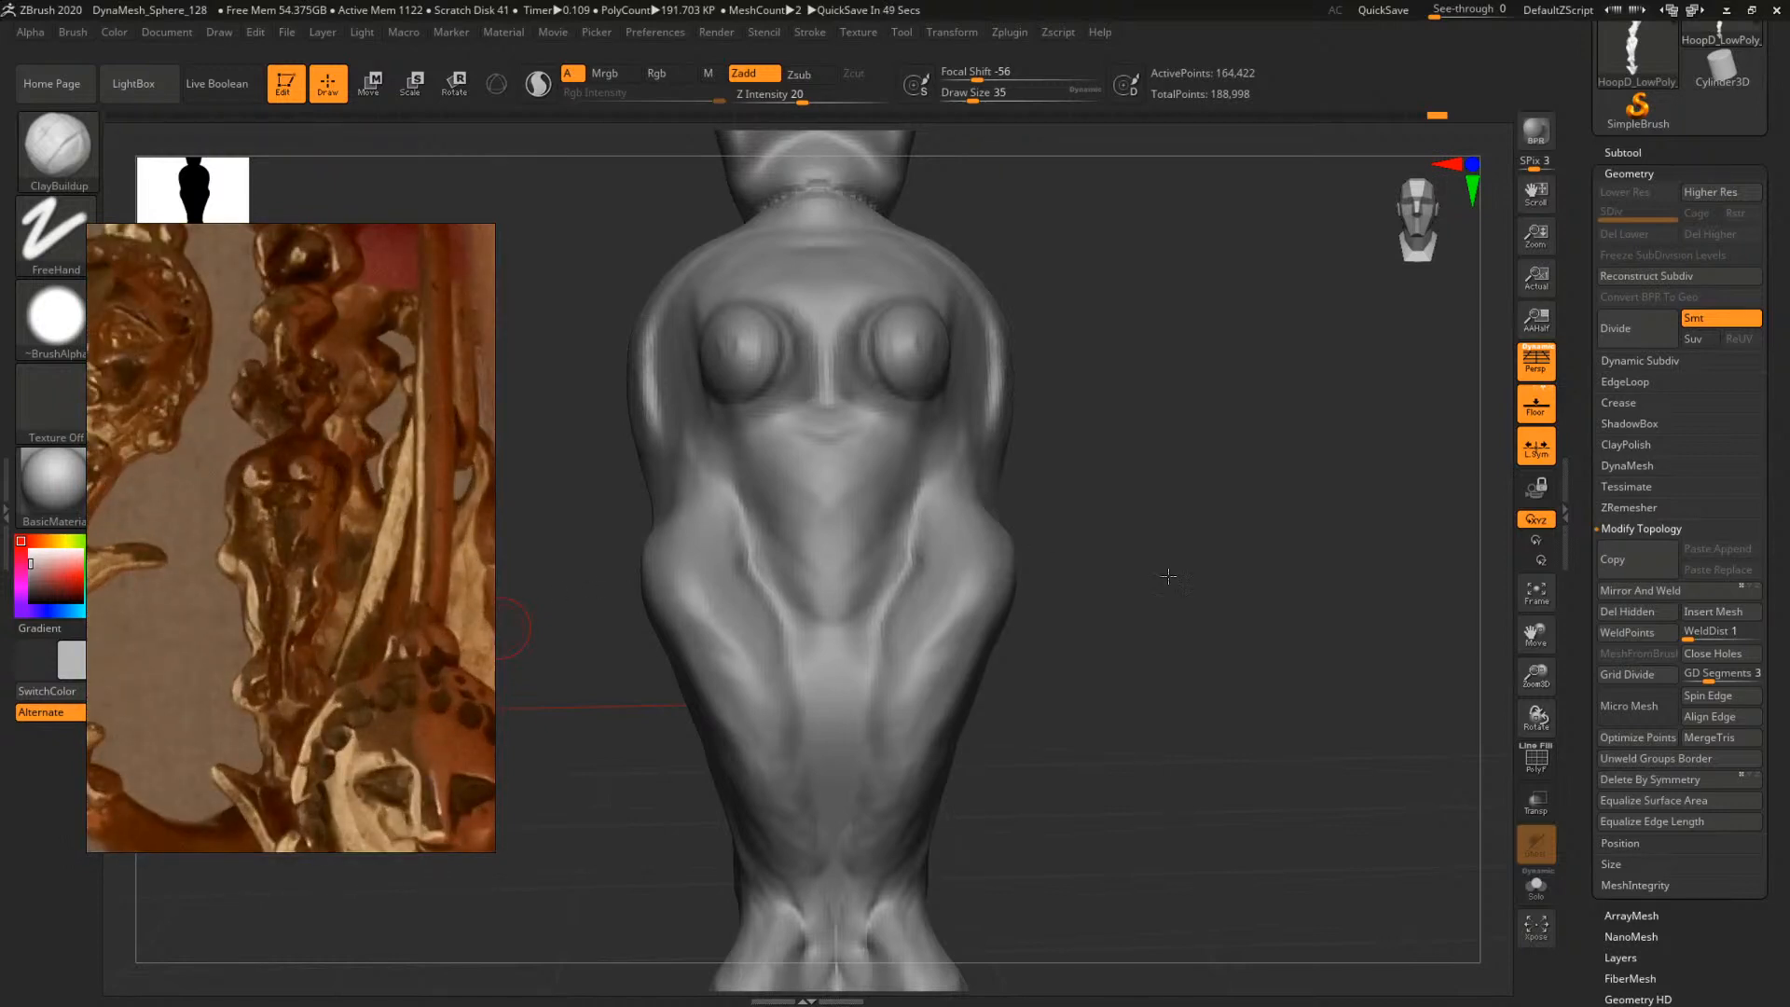
pyautogui.moveTo(1168, 576); pyautogui.dragTo(1046, 511)
pyautogui.press('b')
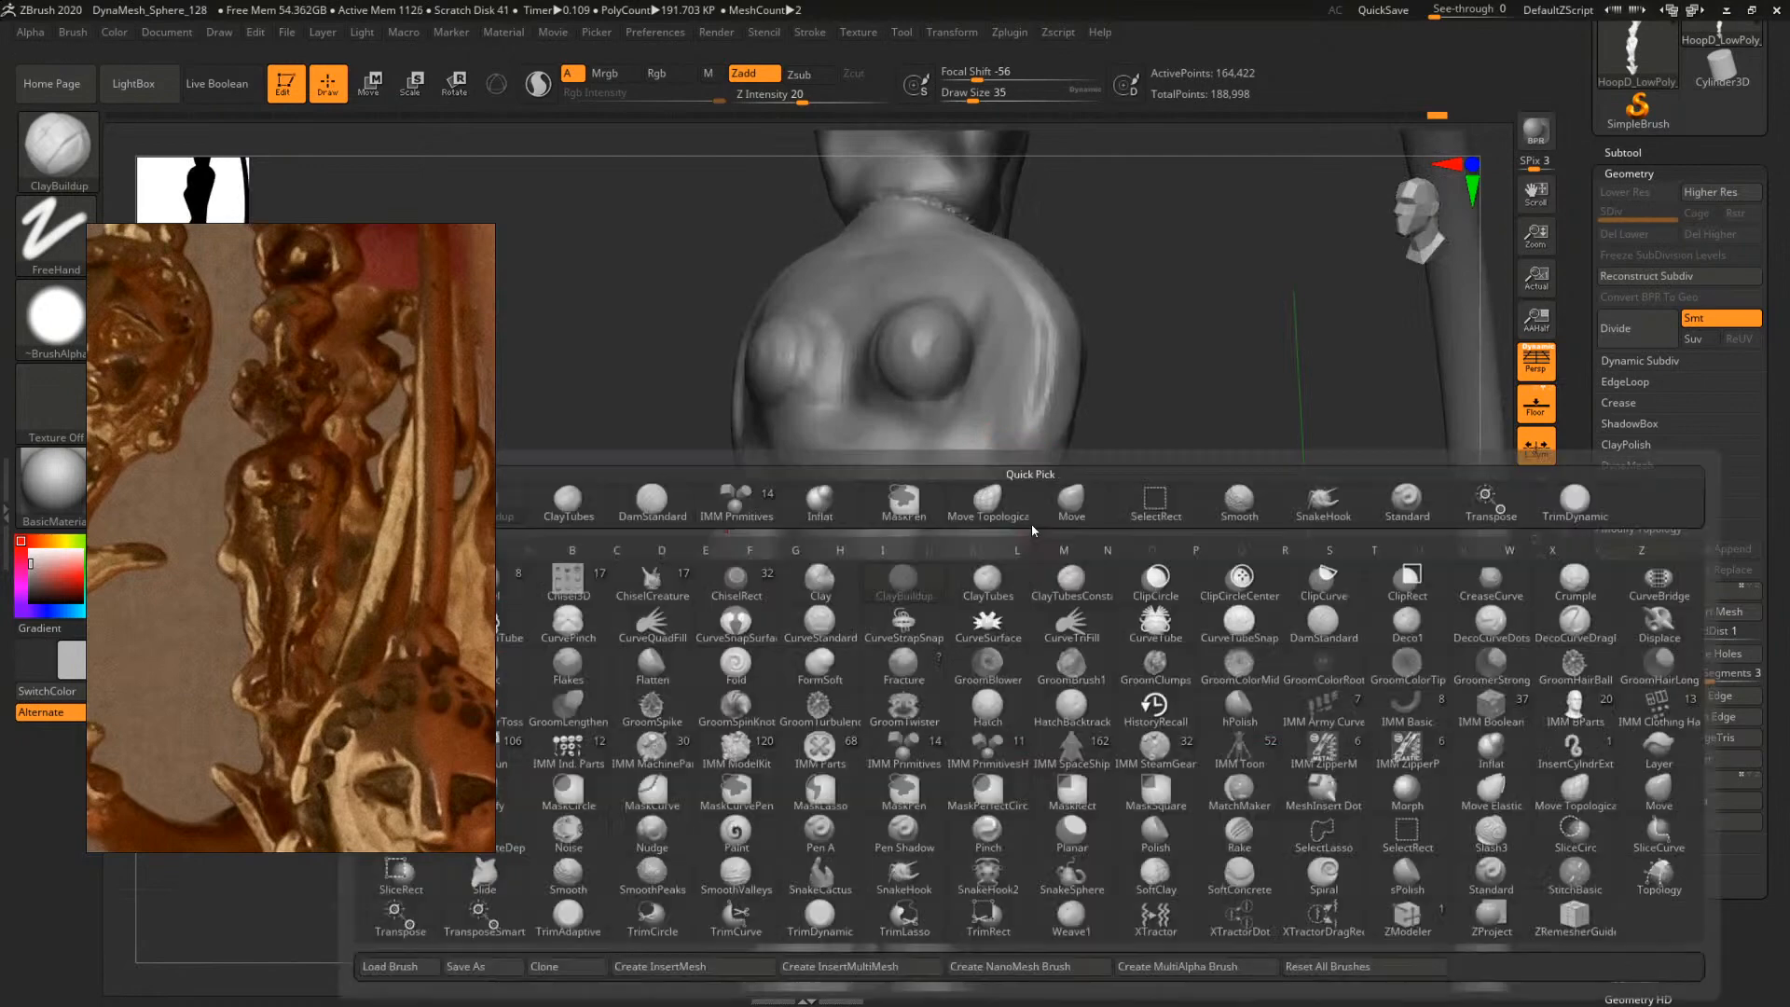
pyautogui.press('s')
pyautogui.press('t')
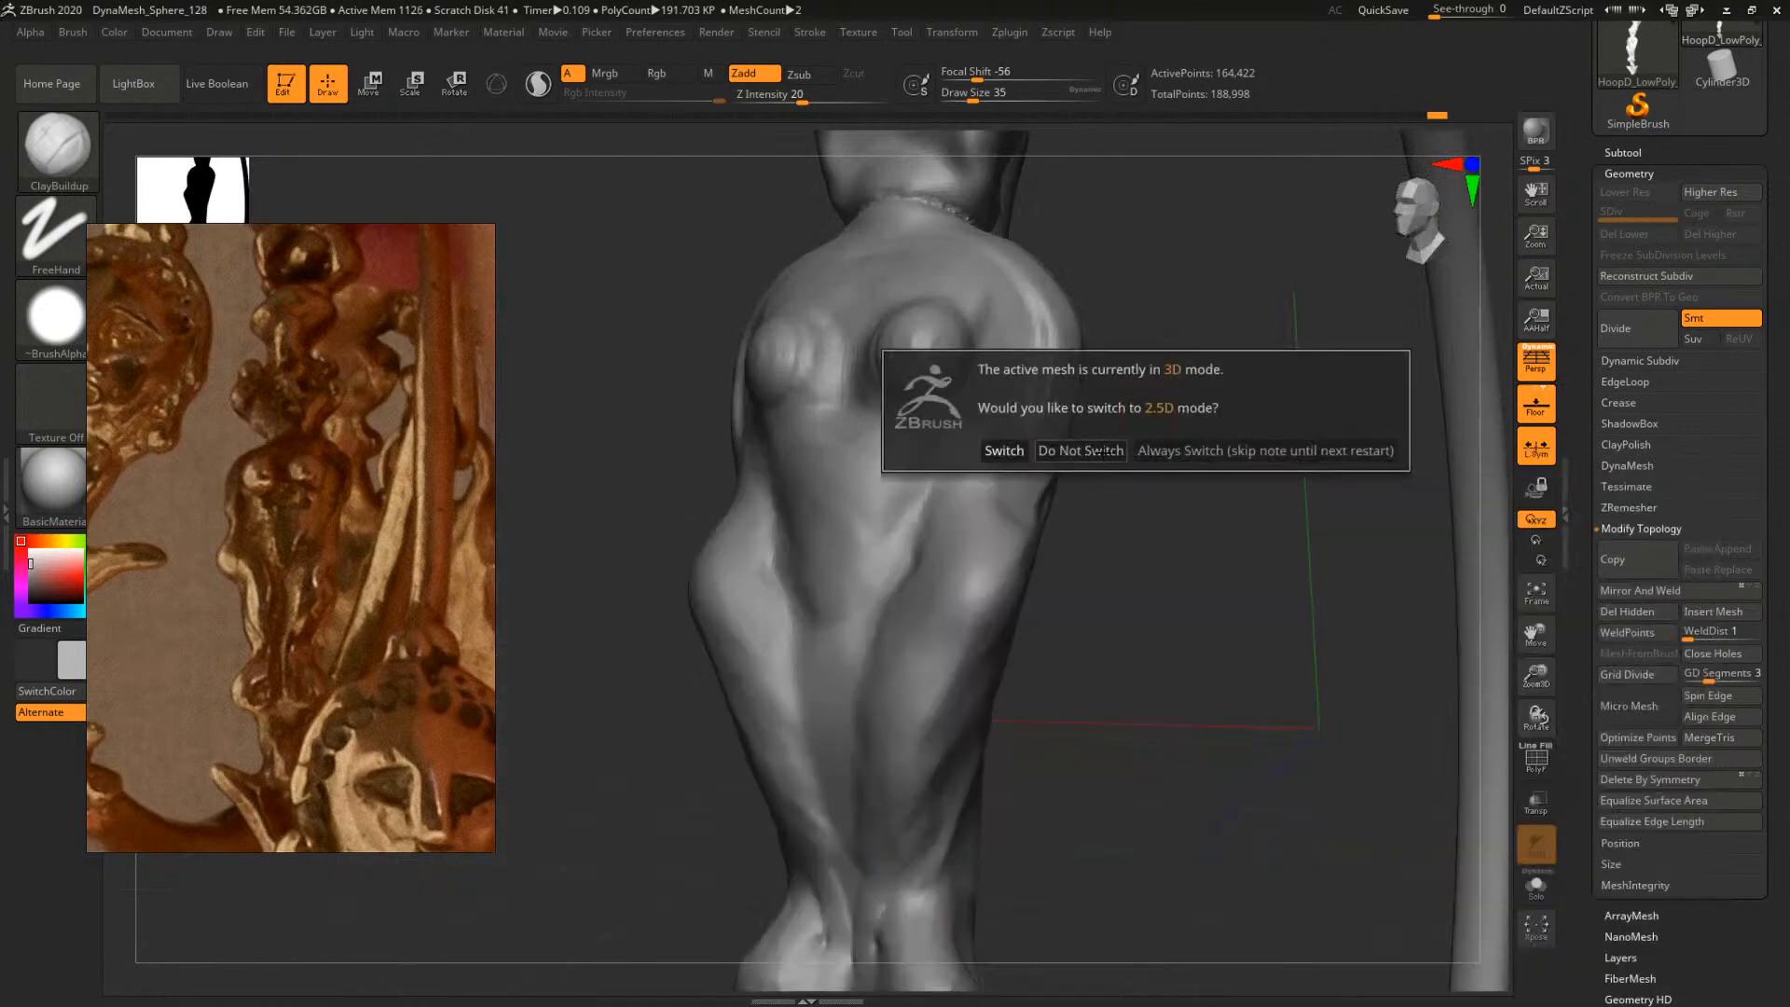
pyautogui.click(1105, 451)
# Sculpt the lowest figure's arms running down to the hips with ClayBuildup at draw size 27
pyautogui.moveTo(1110, 512)
pyautogui.mouseDown()
pyautogui.moveTo(1005, 526)
pyautogui.moveTo(1010, 544)
pyautogui.moveTo(1079, 427)
pyautogui.moveTo(1189, 417)
pyautogui.mouseUp()
pyautogui.press('b')
pyautogui.press('c')
pyautogui.press('b')
pyautogui.press('space')
pyautogui.press(']')
pyautogui.moveTo(1061, 410)
pyautogui.mouseDown()
pyautogui.moveTo(1055, 431)
pyautogui.moveTo(1199, 436)
pyautogui.moveTo(1182, 435)
pyautogui.mouseUp()
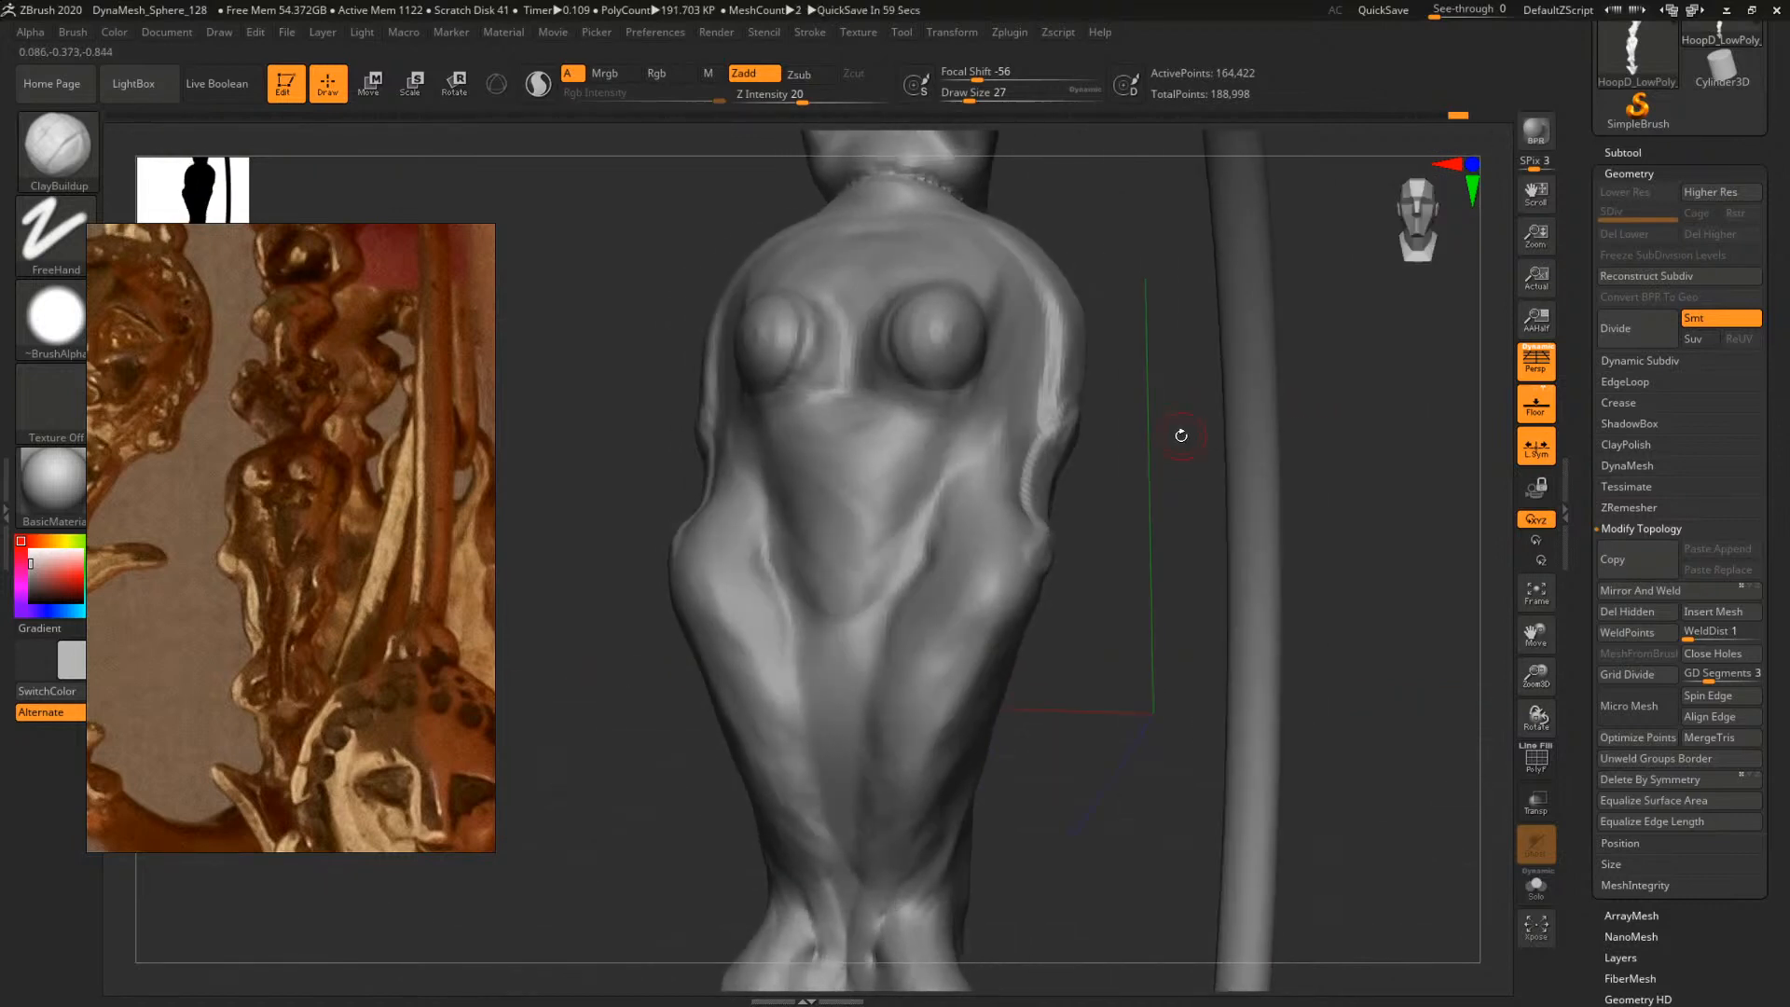
pyautogui.moveTo(694, 399)
pyautogui.mouseDown()
pyautogui.moveTo(639, 423)
pyautogui.moveTo(1130, 387)
pyautogui.mouseUp()
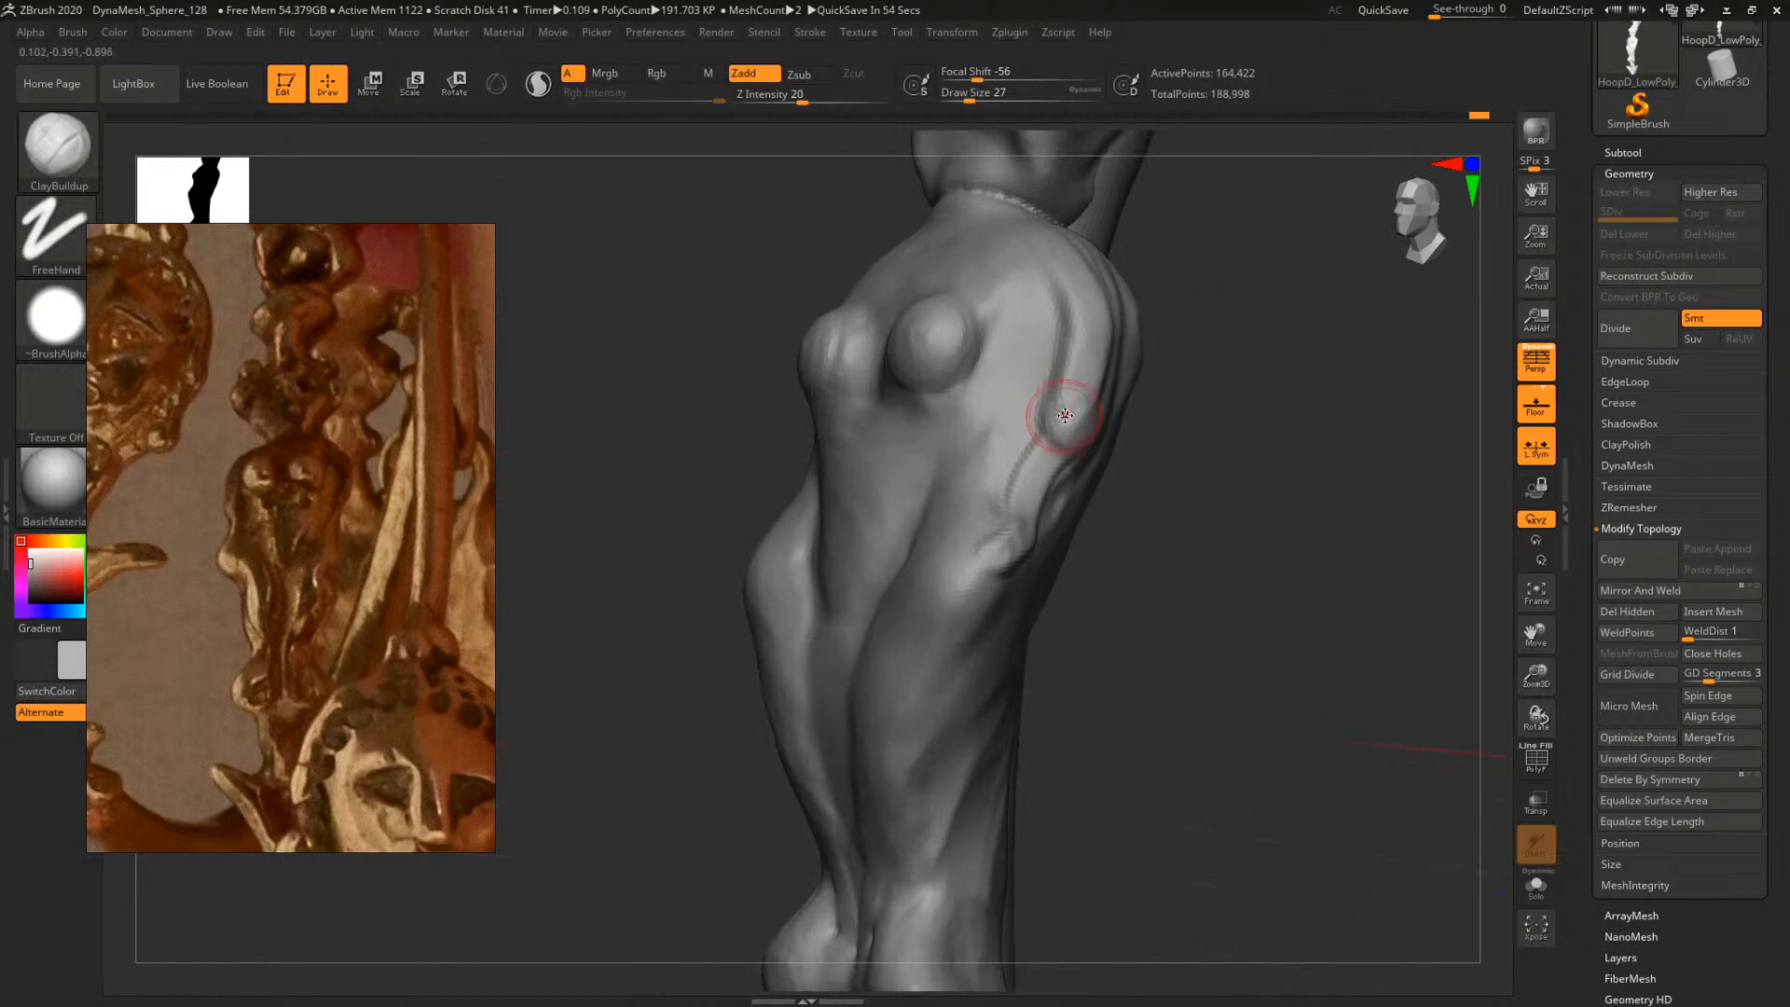
# Build up the elbow with ClayBuildup at draw size 33 and the upper arm and shoulder at draw size 56
pyautogui.press(']')
pyautogui.moveTo(1077, 395); pyautogui.dragTo(1100, 370)
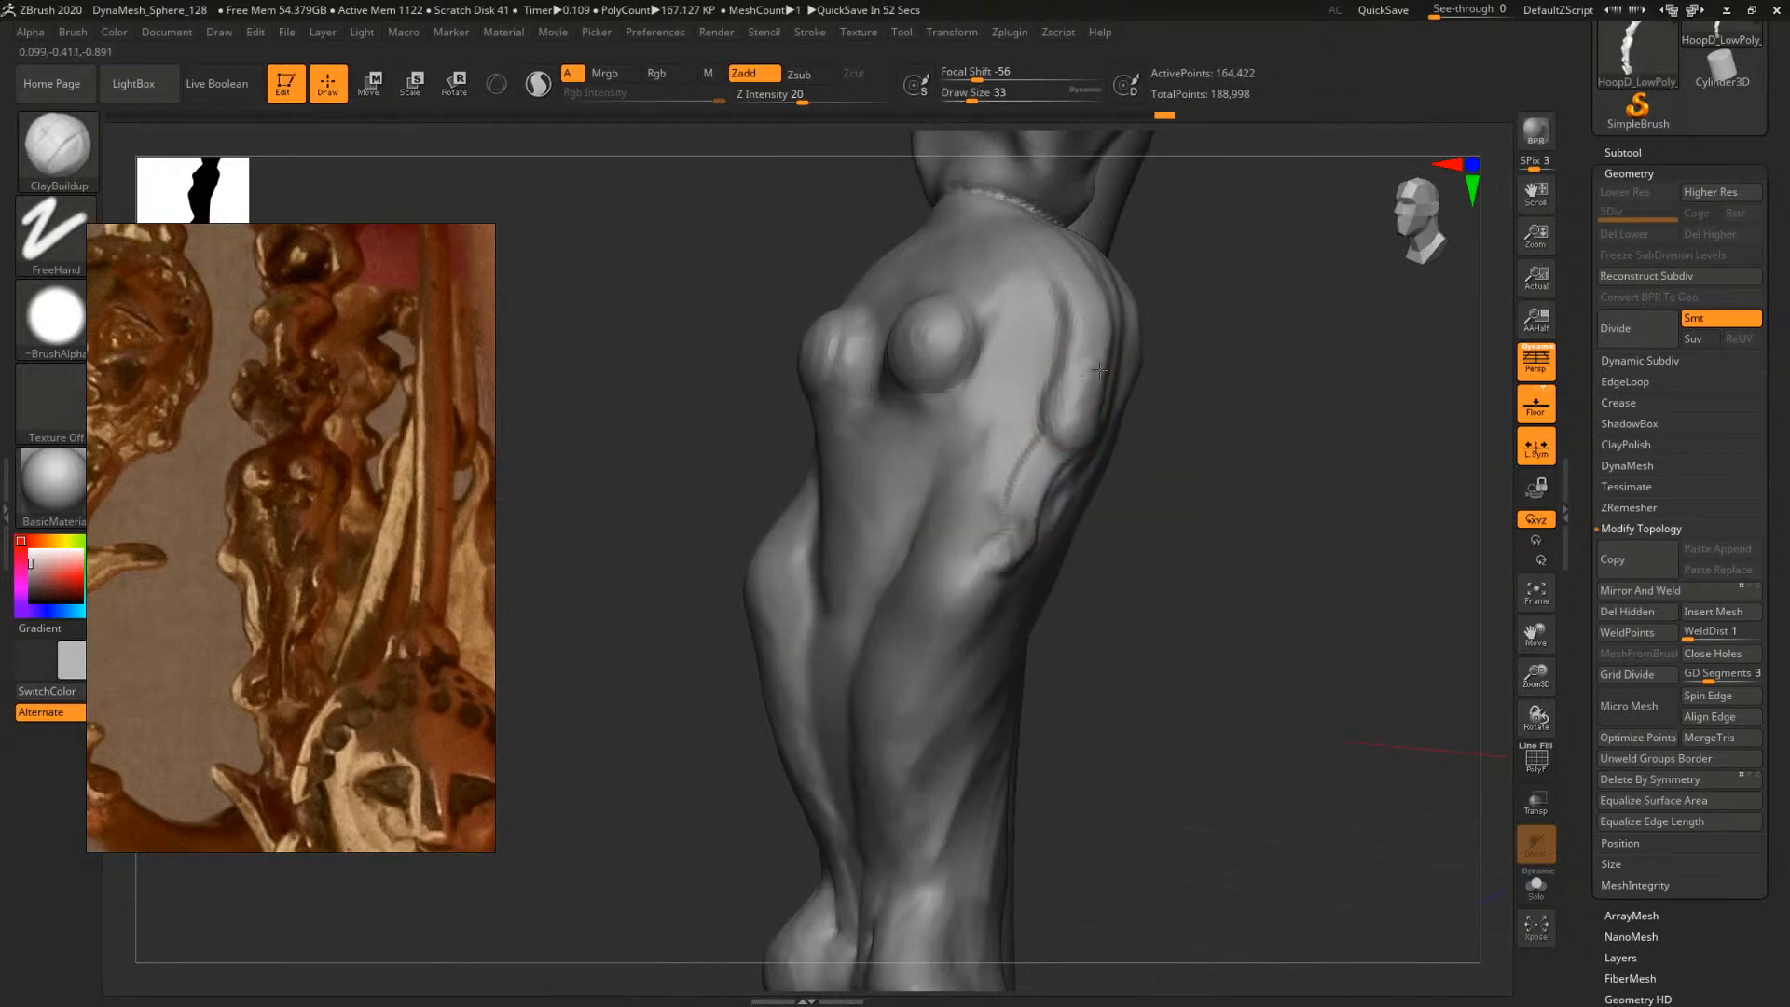
pyautogui.moveTo(1212, 377)
pyautogui.mouseDown()
pyautogui.moveTo(1100, 380)
pyautogui.moveTo(1079, 416)
pyautogui.moveTo(1129, 364)
pyautogui.mouseUp()
pyautogui.press('space')
pyautogui.press('space')
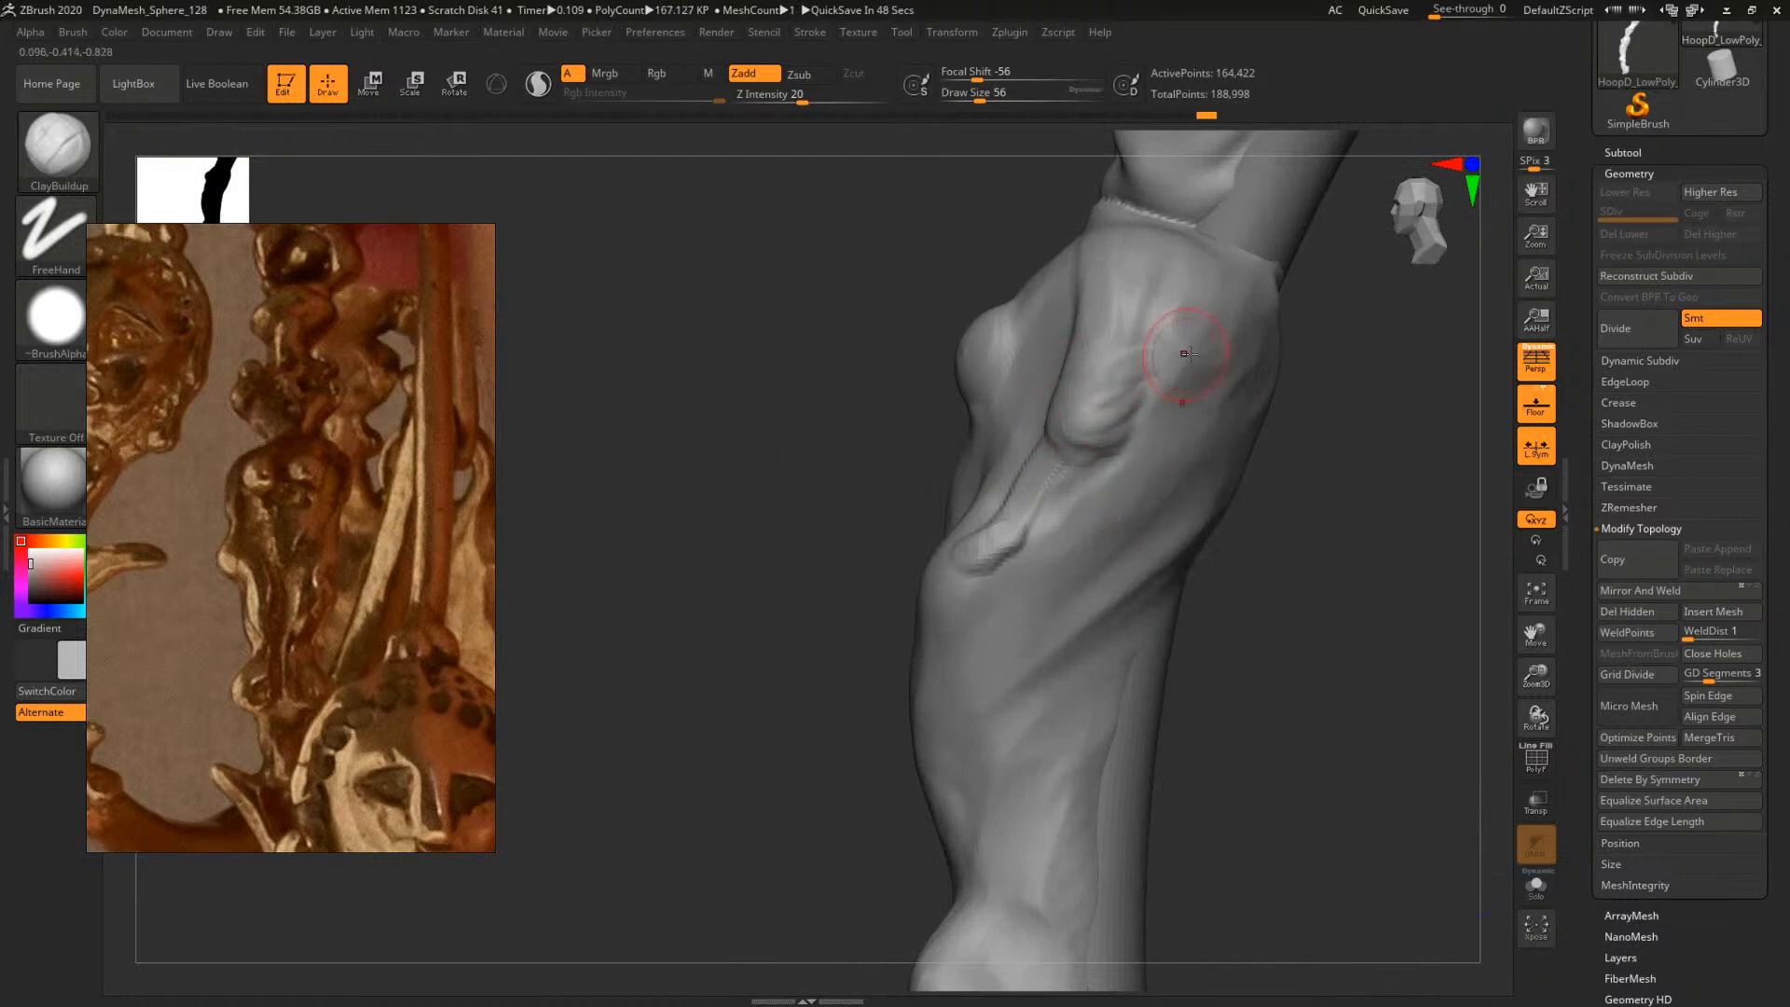
pyautogui.moveTo(1328, 450)
pyautogui.mouseDown()
pyautogui.moveTo(1190, 467)
pyautogui.moveTo(1074, 436)
pyautogui.mouseUp()
# Define the elbow and the forearm's edge against the torso with ClayBuildup at draw size 35
pyautogui.press('space')
pyautogui.moveTo(1046, 503)
pyautogui.mouseDown()
pyautogui.moveTo(1044, 399)
pyautogui.moveTo(960, 400)
pyautogui.mouseUp()
pyautogui.moveTo(1124, 446); pyautogui.dragTo(1054, 419)
pyautogui.press('space')
pyautogui.moveTo(1053, 412)
pyautogui.mouseDown()
pyautogui.moveTo(1143, 439)
pyautogui.moveTo(1035, 456)
pyautogui.moveTo(1061, 406)
pyautogui.mouseUp()
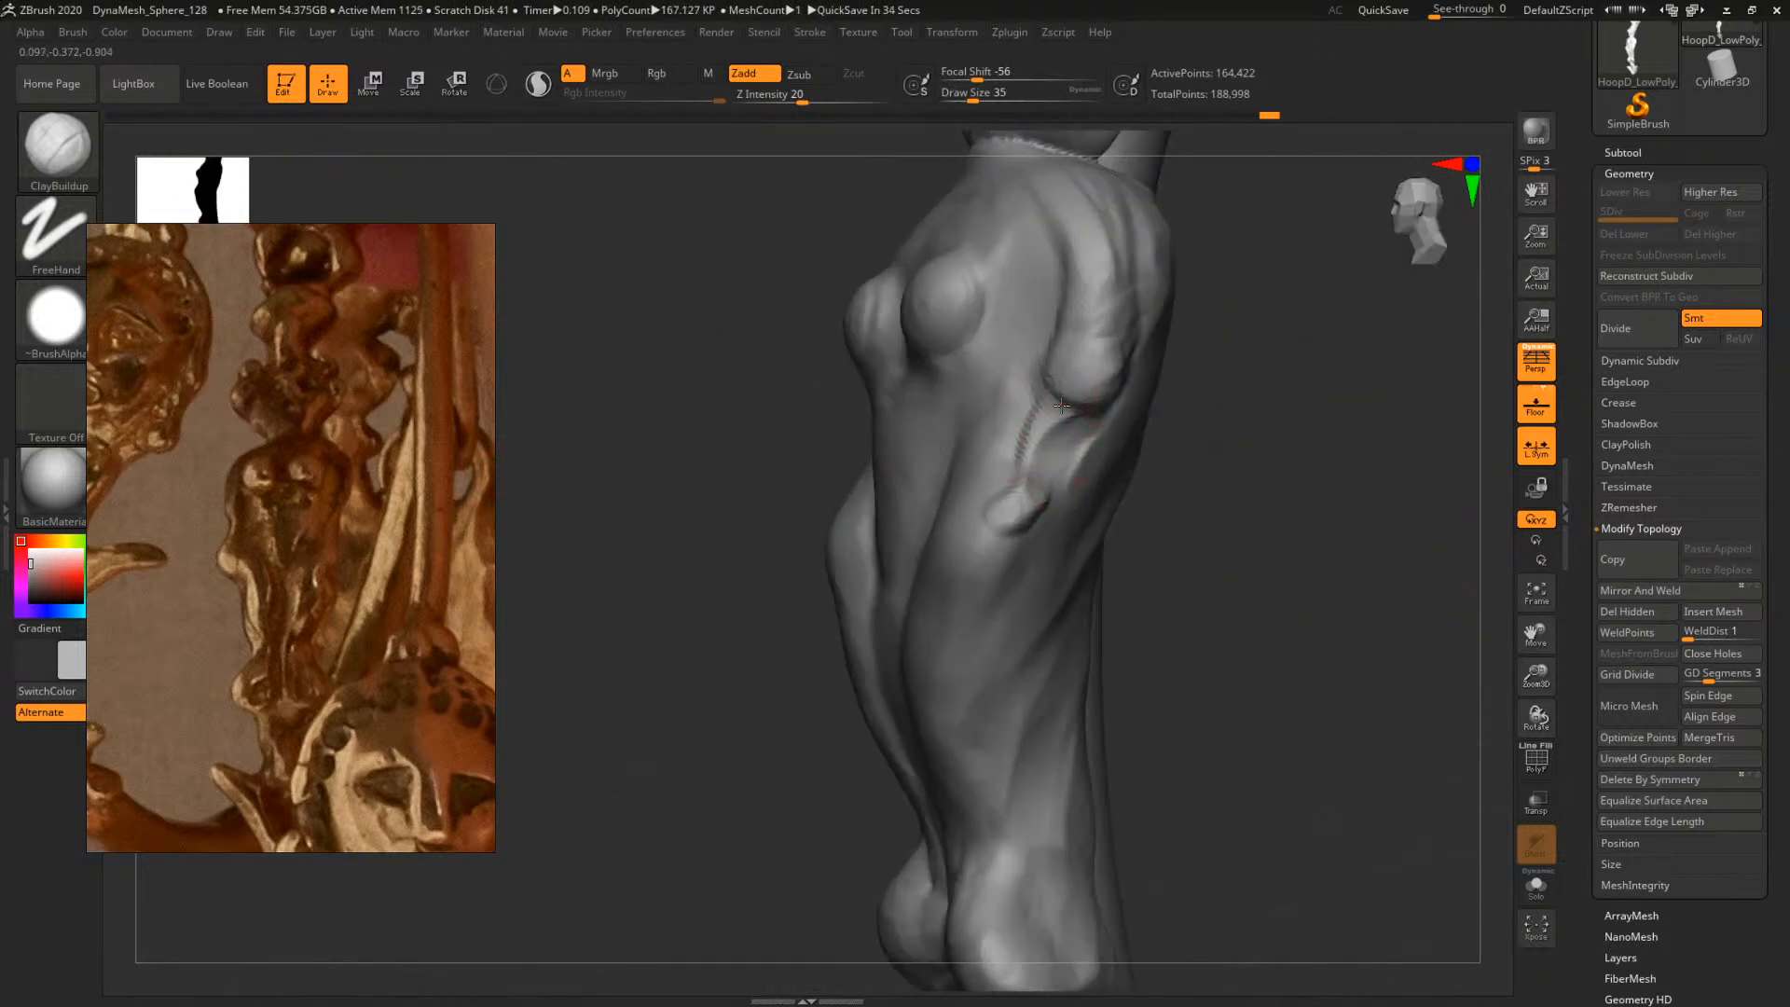
pyautogui.moveTo(1107, 472)
pyautogui.mouseDown()
pyautogui.moveTo(1266, 439)
pyautogui.moveTo(1024, 425)
pyautogui.moveTo(1032, 405)
pyautogui.mouseUp()
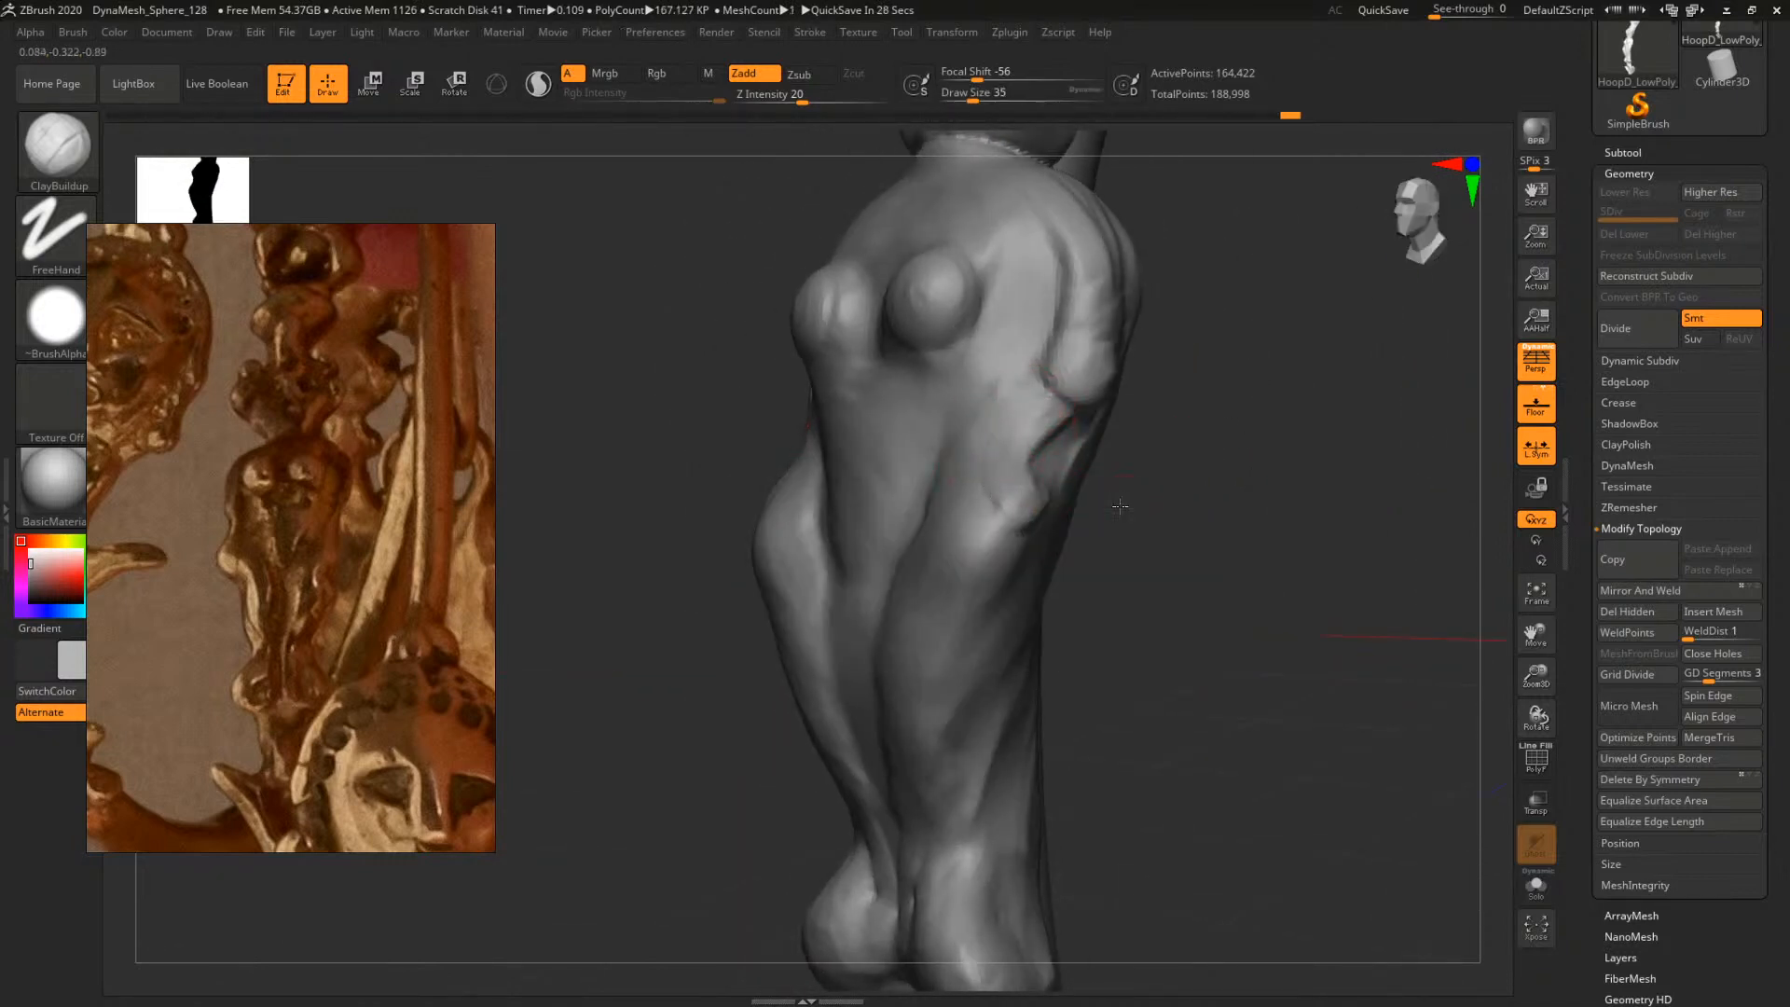
# Extend the hand down over the figure's hip with ClayBuildup at draw size 25
pyautogui.moveTo(1118, 503)
pyautogui.mouseDown()
pyautogui.moveTo(1008, 508)
pyautogui.moveTo(991, 573)
pyautogui.mouseUp()
pyautogui.press('space')
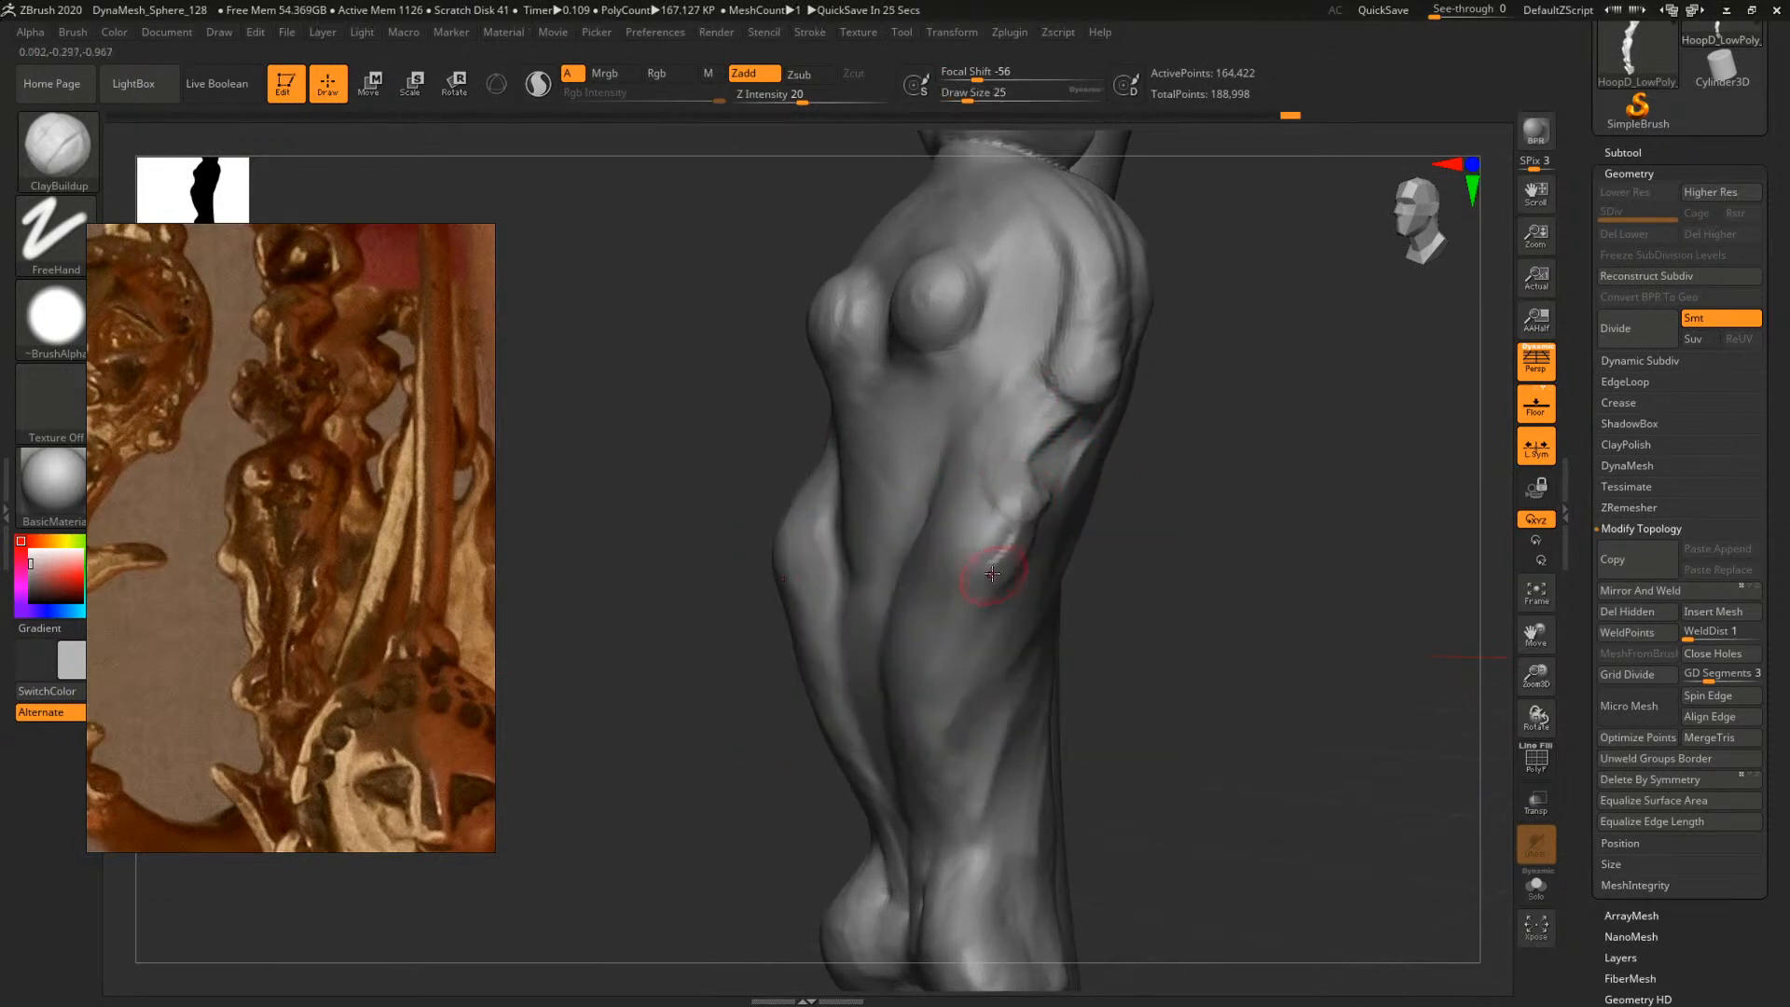
pyautogui.moveTo(1127, 491); pyautogui.dragTo(1097, 401)
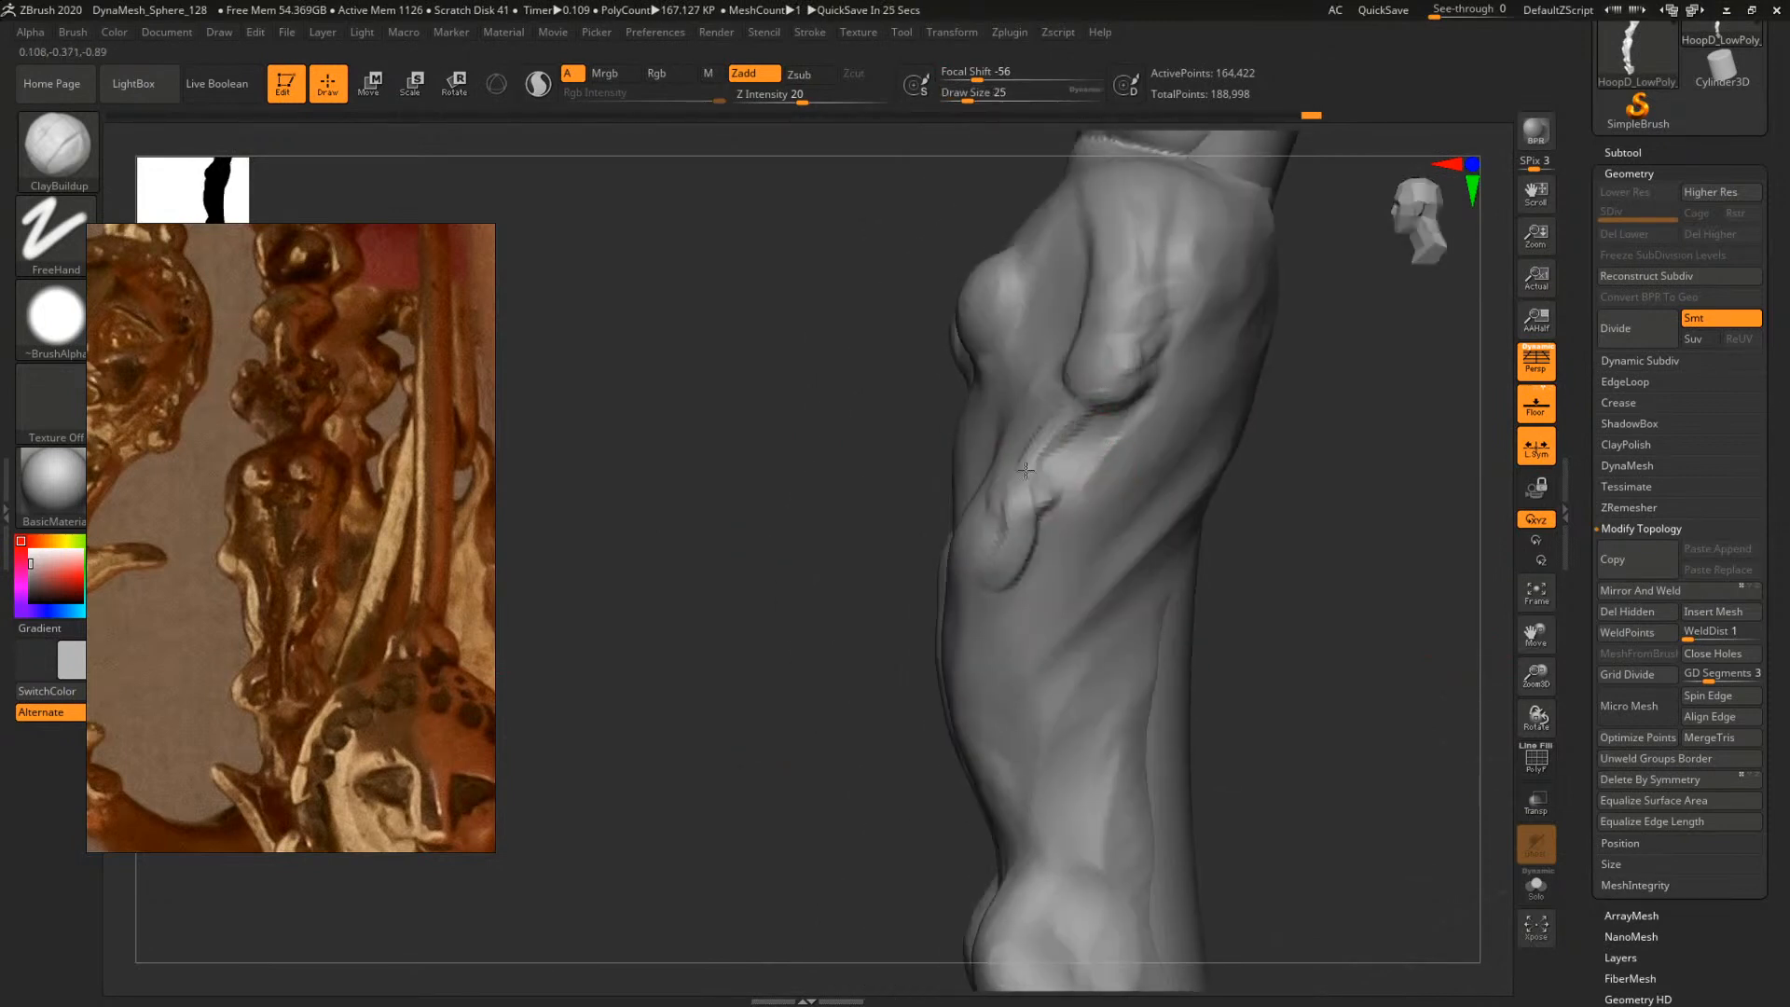
# Flatten the two round chest forms into the lowest figure's torso with ClayBuildup at draw size 51
pyautogui.moveTo(1372, 529); pyautogui.dragTo(1433, 534)
pyautogui.keyDown('ctrl'); pyautogui.moveTo(1390, 559); pyautogui.dragTo(1287, 472, button='right'); pyautogui.keyUp('ctrl')
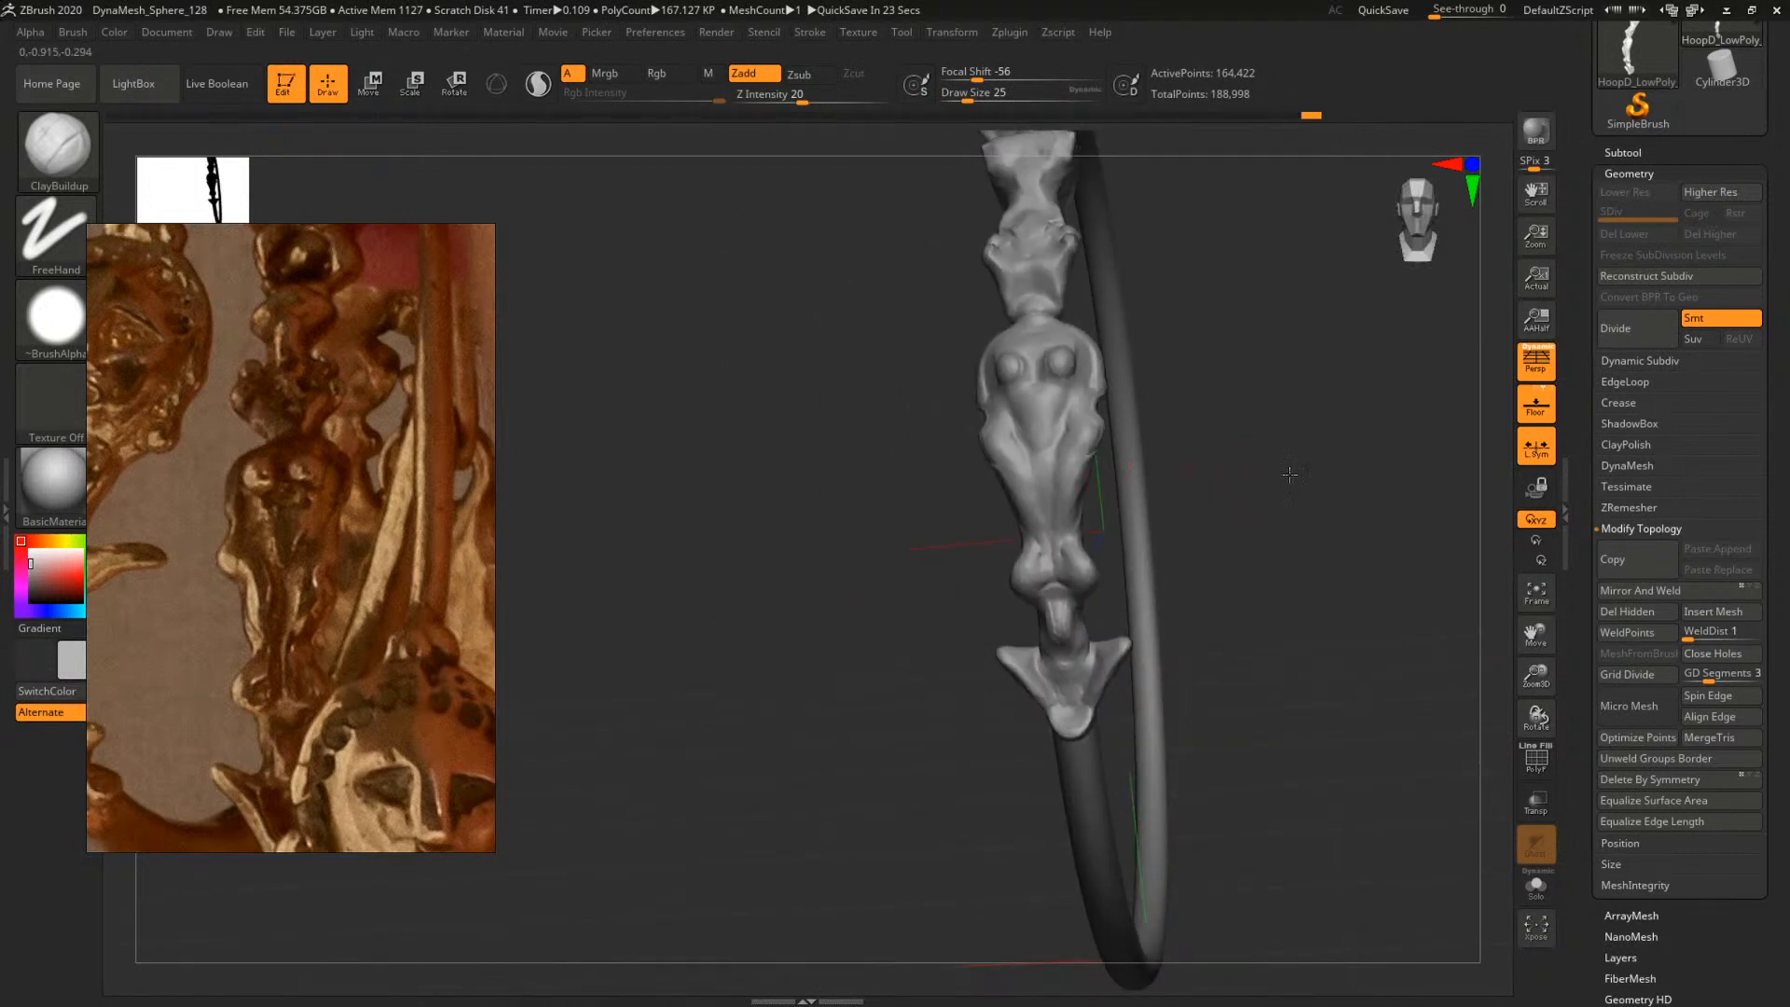
pyautogui.moveTo(1286, 472); pyautogui.dragTo(1211, 542)
pyautogui.keyDown('ctrl'); pyautogui.moveTo(1210, 543); pyautogui.dragTo(1358, 612, button='right'); pyautogui.keyUp('ctrl')
pyautogui.keyDown('alt'); pyautogui.moveTo(1212, 462); pyautogui.dragTo(1235, 546); pyautogui.keyUp('alt')
pyautogui.press(']')
pyautogui.moveTo(1011, 576); pyautogui.dragTo(1014, 559)
pyautogui.moveTo(1210, 485); pyautogui.dragTo(1130, 498)
pyautogui.press('space')
pyautogui.moveTo(999, 570)
pyautogui.mouseDown()
pyautogui.moveTo(997, 604)
pyautogui.moveTo(1044, 593)
pyautogui.moveTo(1076, 550)
pyautogui.moveTo(1040, 610)
pyautogui.moveTo(977, 578)
pyautogui.moveTo(997, 634)
pyautogui.mouseUp()
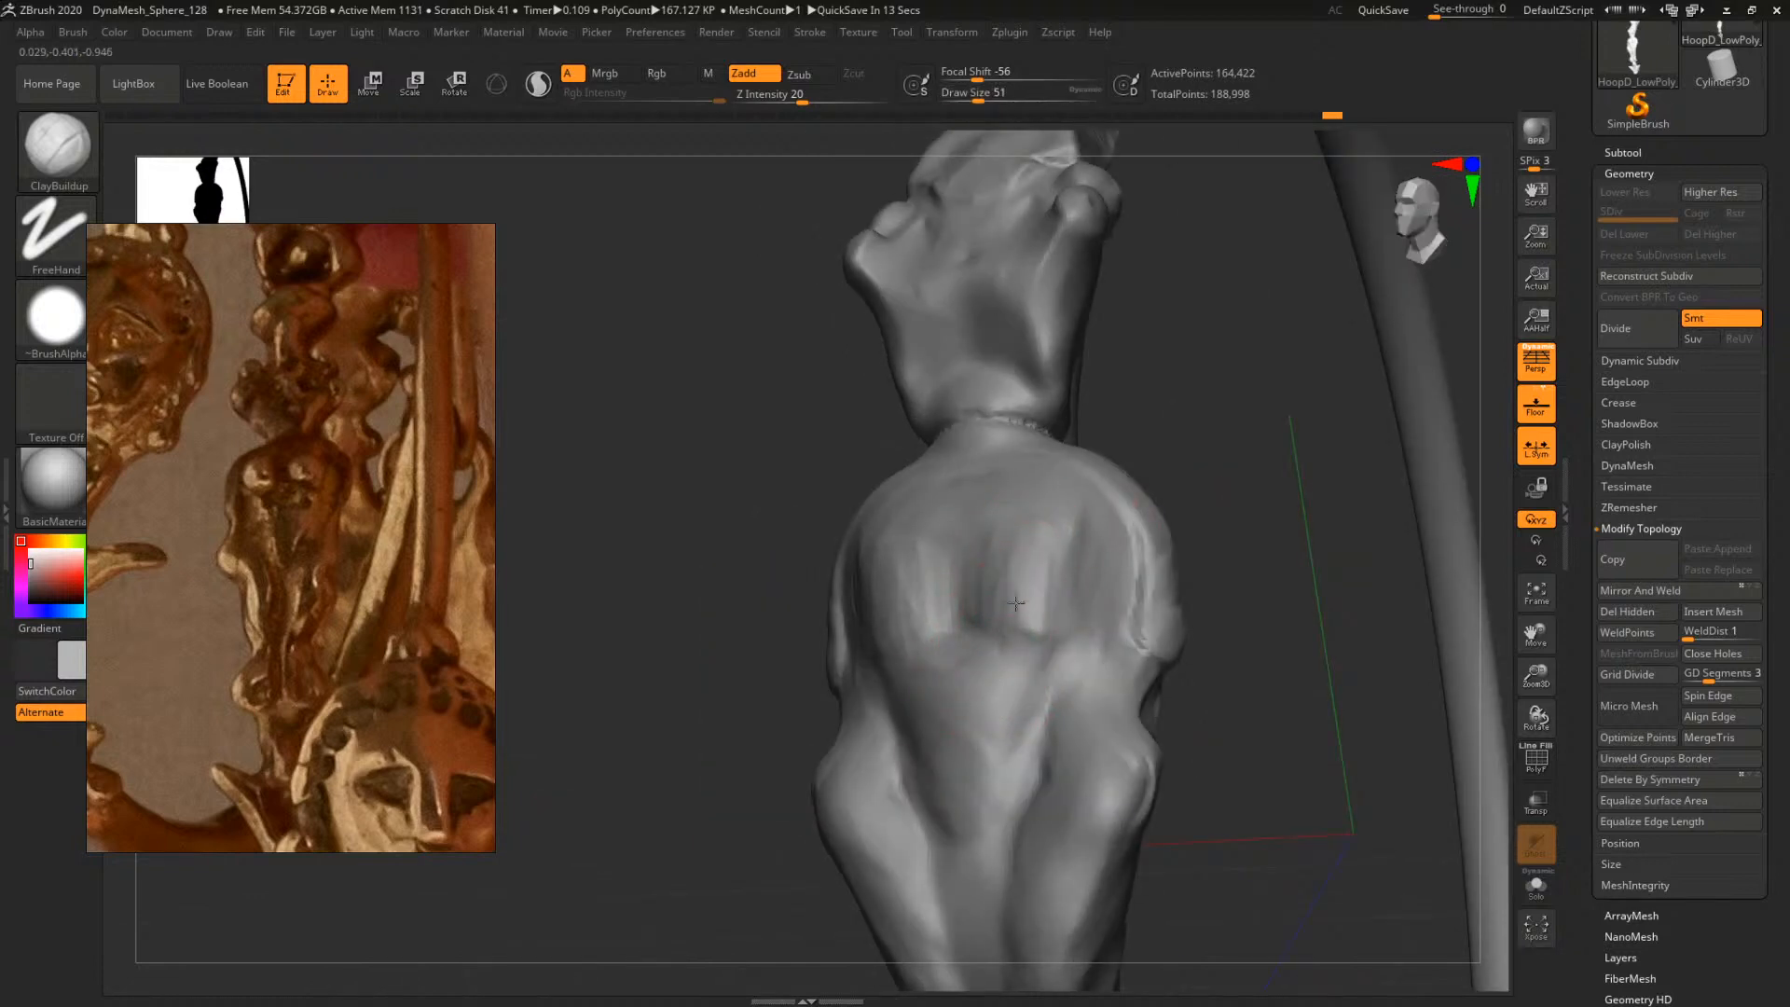
# Even out the figure's chest and upper torso with ClayBuildup at draw sizes 44 and 56
pyautogui.moveTo(1283, 550)
pyautogui.keyDown('alt'); pyautogui.mouseDown()
pyautogui.moveTo(1314, 464)
pyautogui.moveTo(1275, 415)
pyautogui.moveTo(1282, 507)
pyautogui.mouseUp(); pyautogui.keyUp('alt')
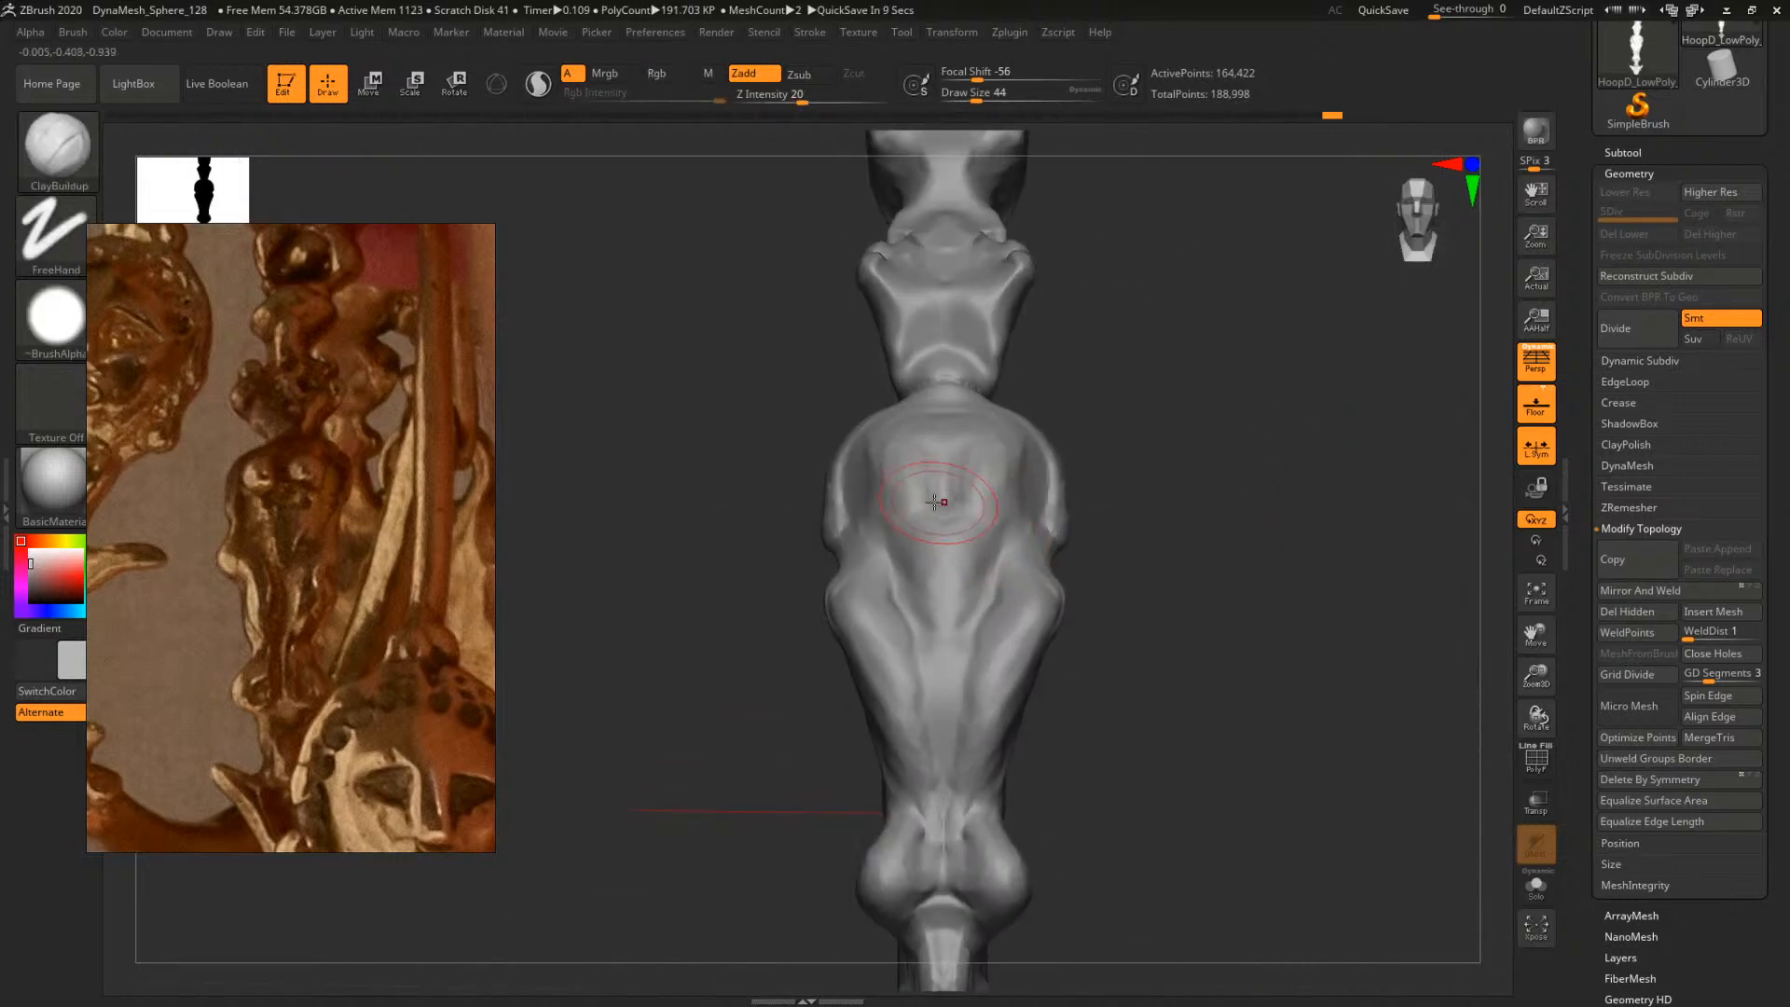
pyautogui.press('space')
pyautogui.moveTo(927, 478); pyautogui.dragTo(947, 481, button='right')
pyautogui.press('space')
pyautogui.moveTo(947, 481); pyautogui.dragTo(973, 501)
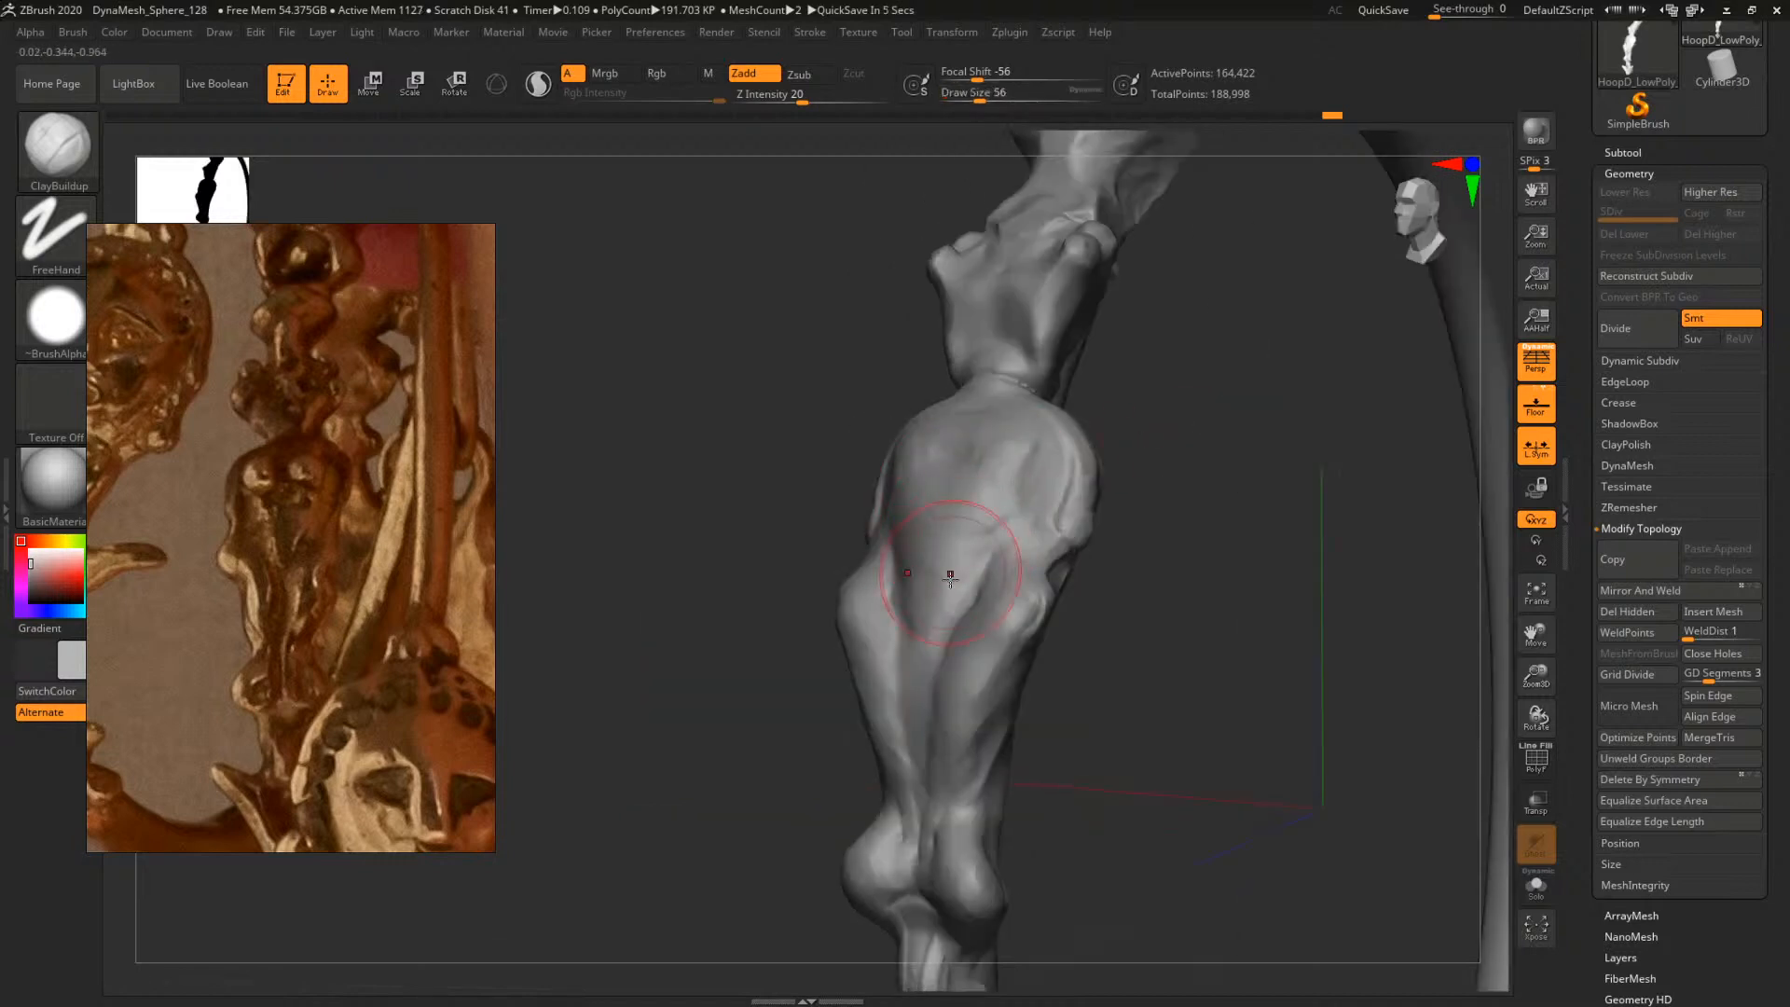
# Sharpen the V-shaped lower edge of the belly between the thighs with ClayBuildup at draw size 25
pyautogui.keyDown('shift'); pyautogui.moveTo(1179, 626); pyautogui.dragTo(1081, 634); pyautogui.keyUp('shift')
pyautogui.press('space')
pyautogui.moveTo(941, 651); pyautogui.dragTo(936, 653)
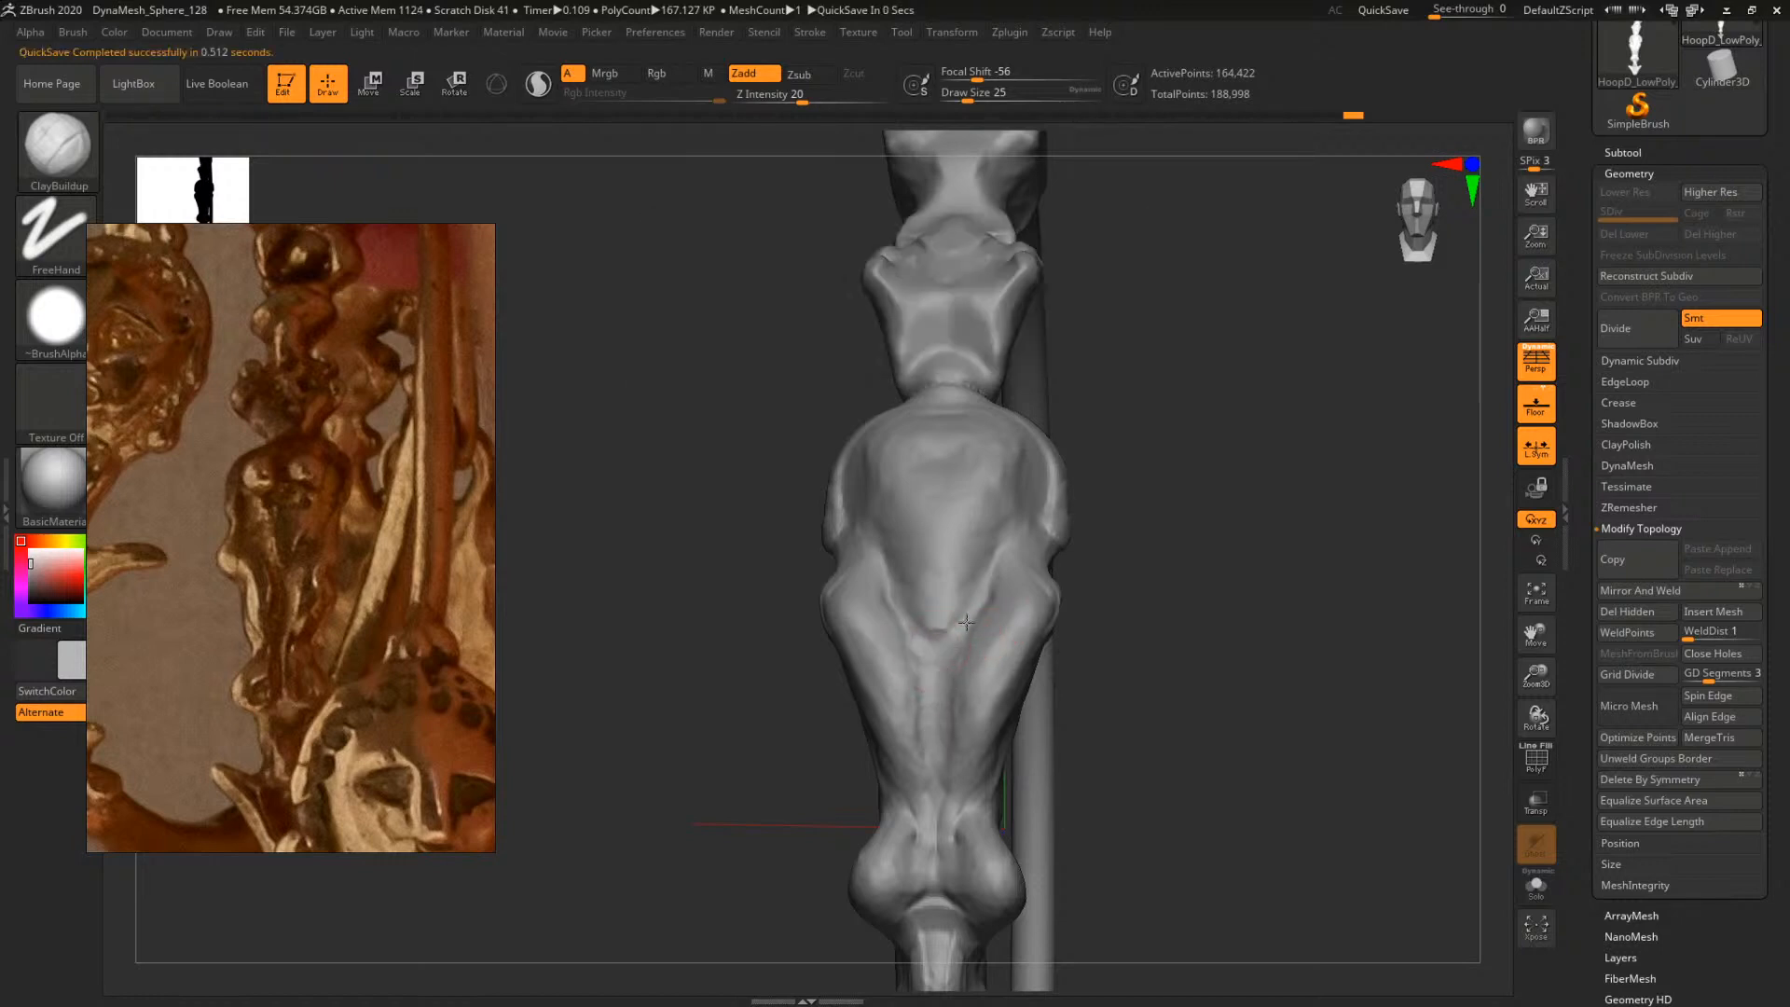
pyautogui.moveTo(918, 636); pyautogui.dragTo(960, 633)
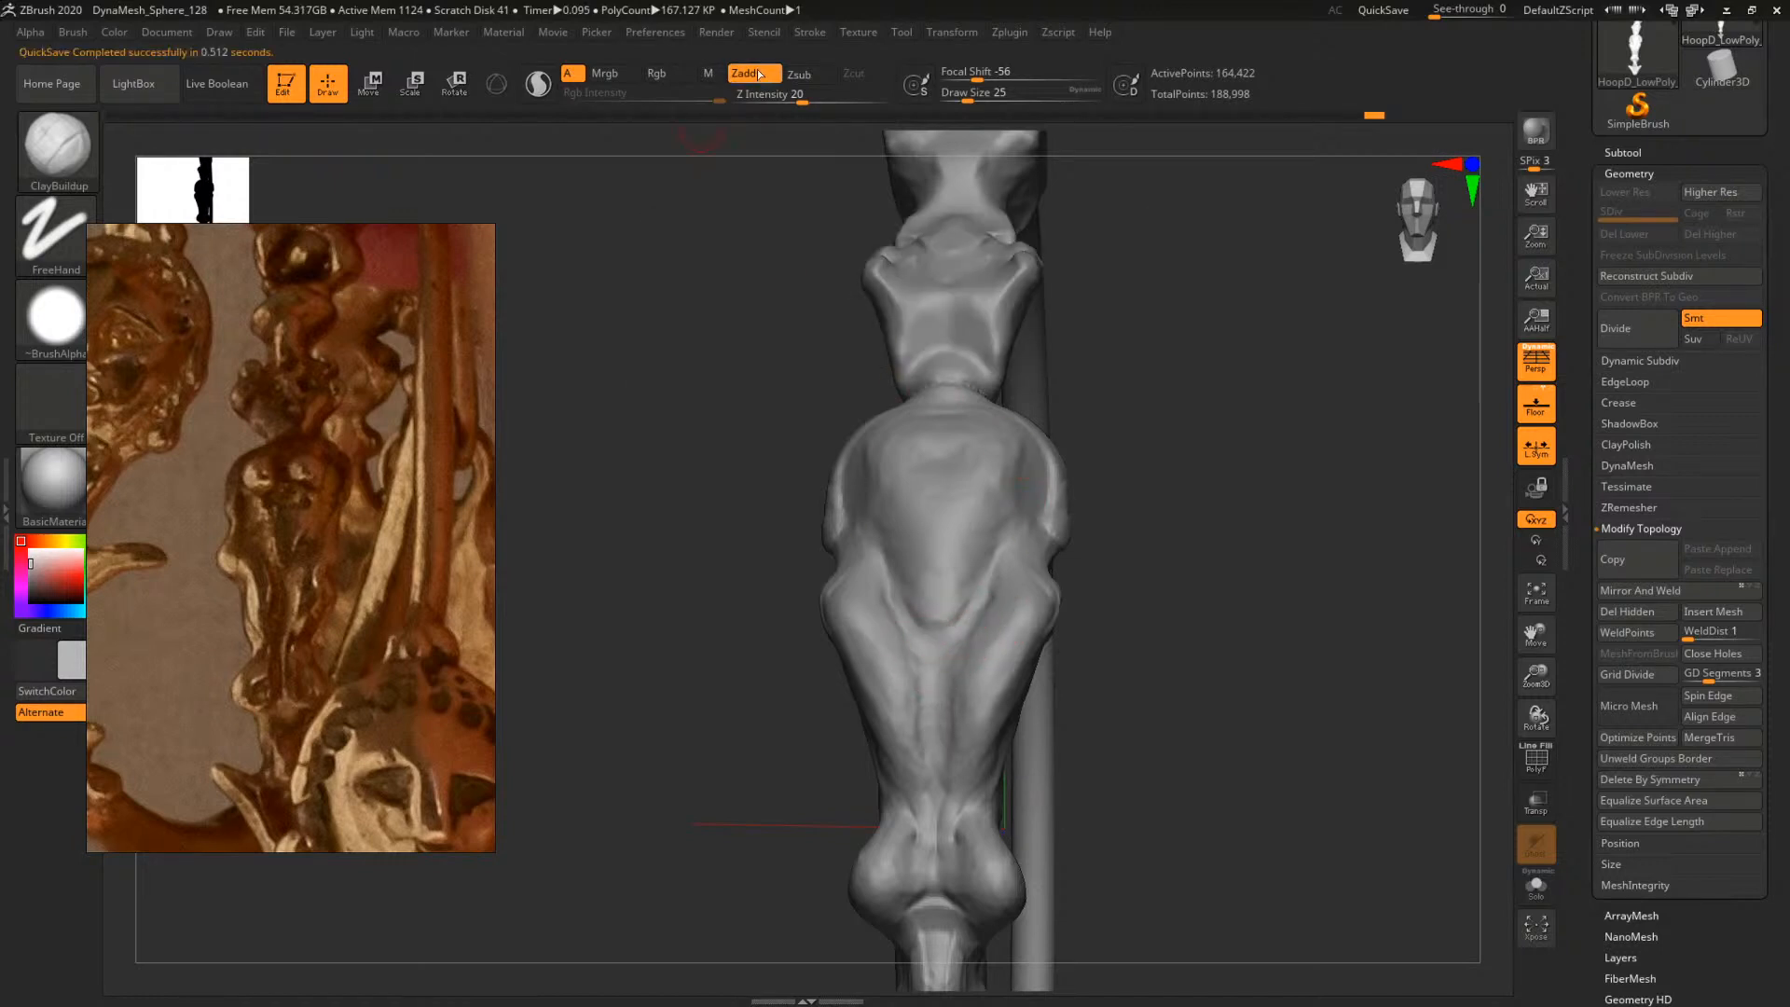
# Turn off saving of the undo history in the Undo History preferences
pyautogui.click(647, 36)
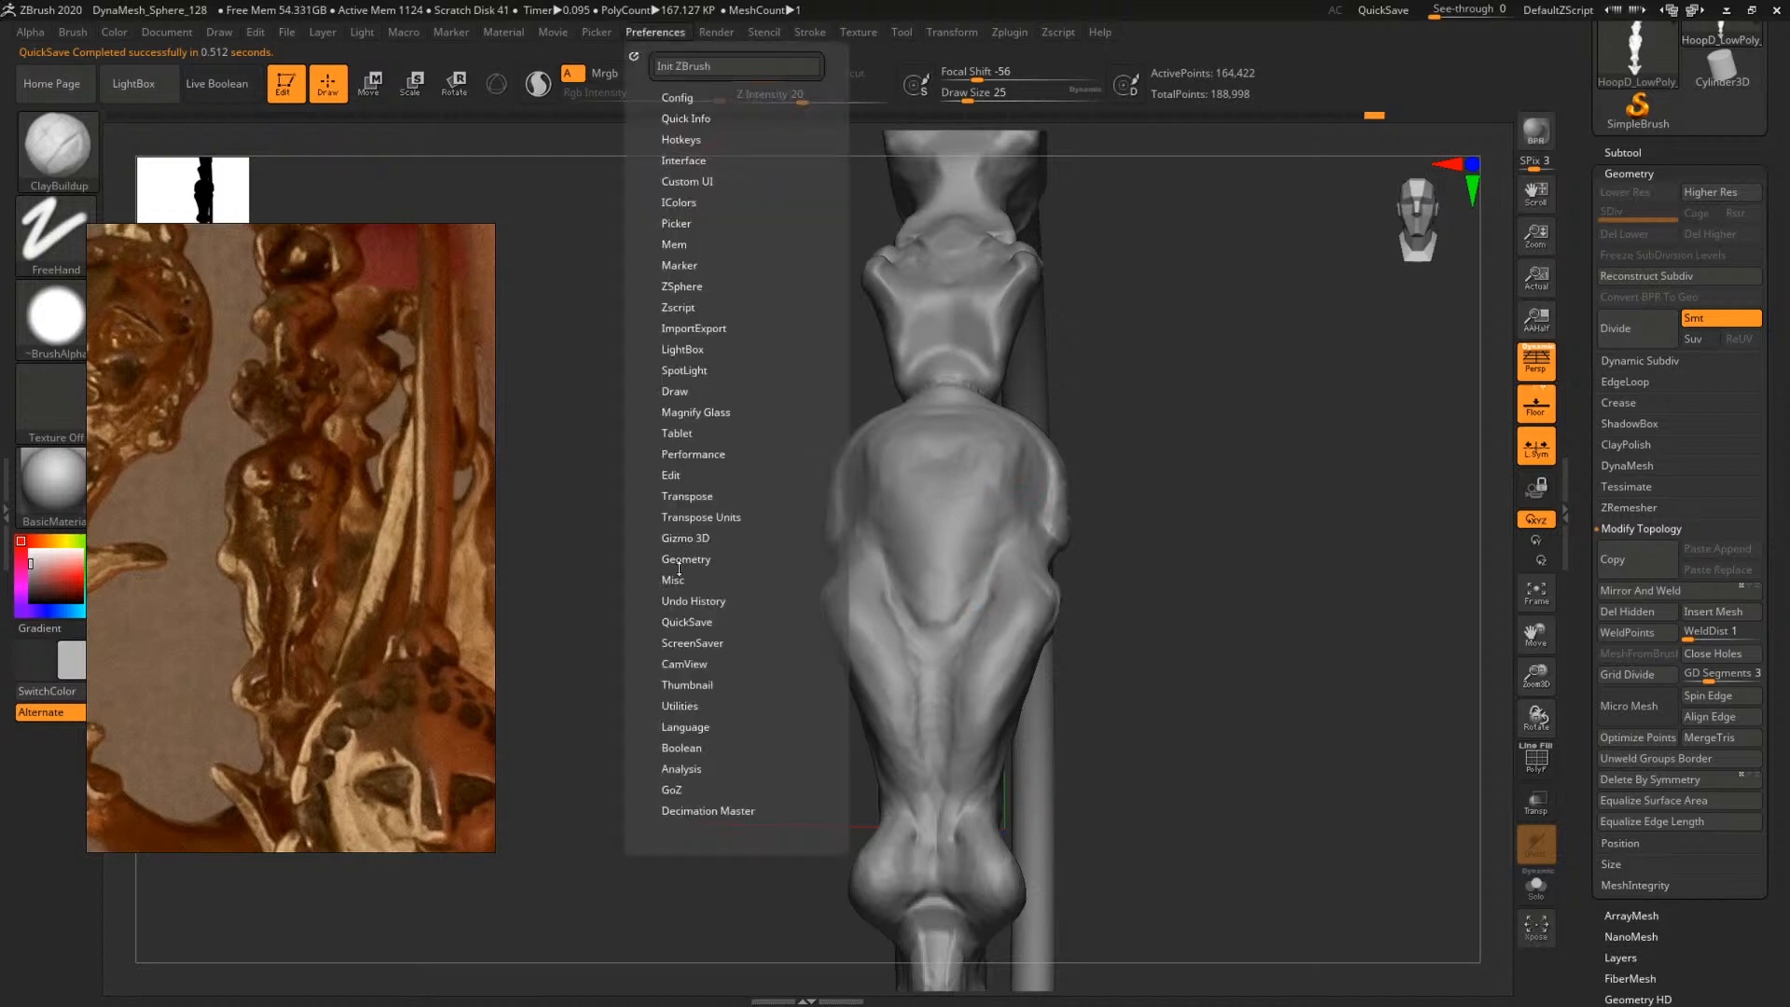
pyautogui.click(677, 601)
pyautogui.click(693, 726)
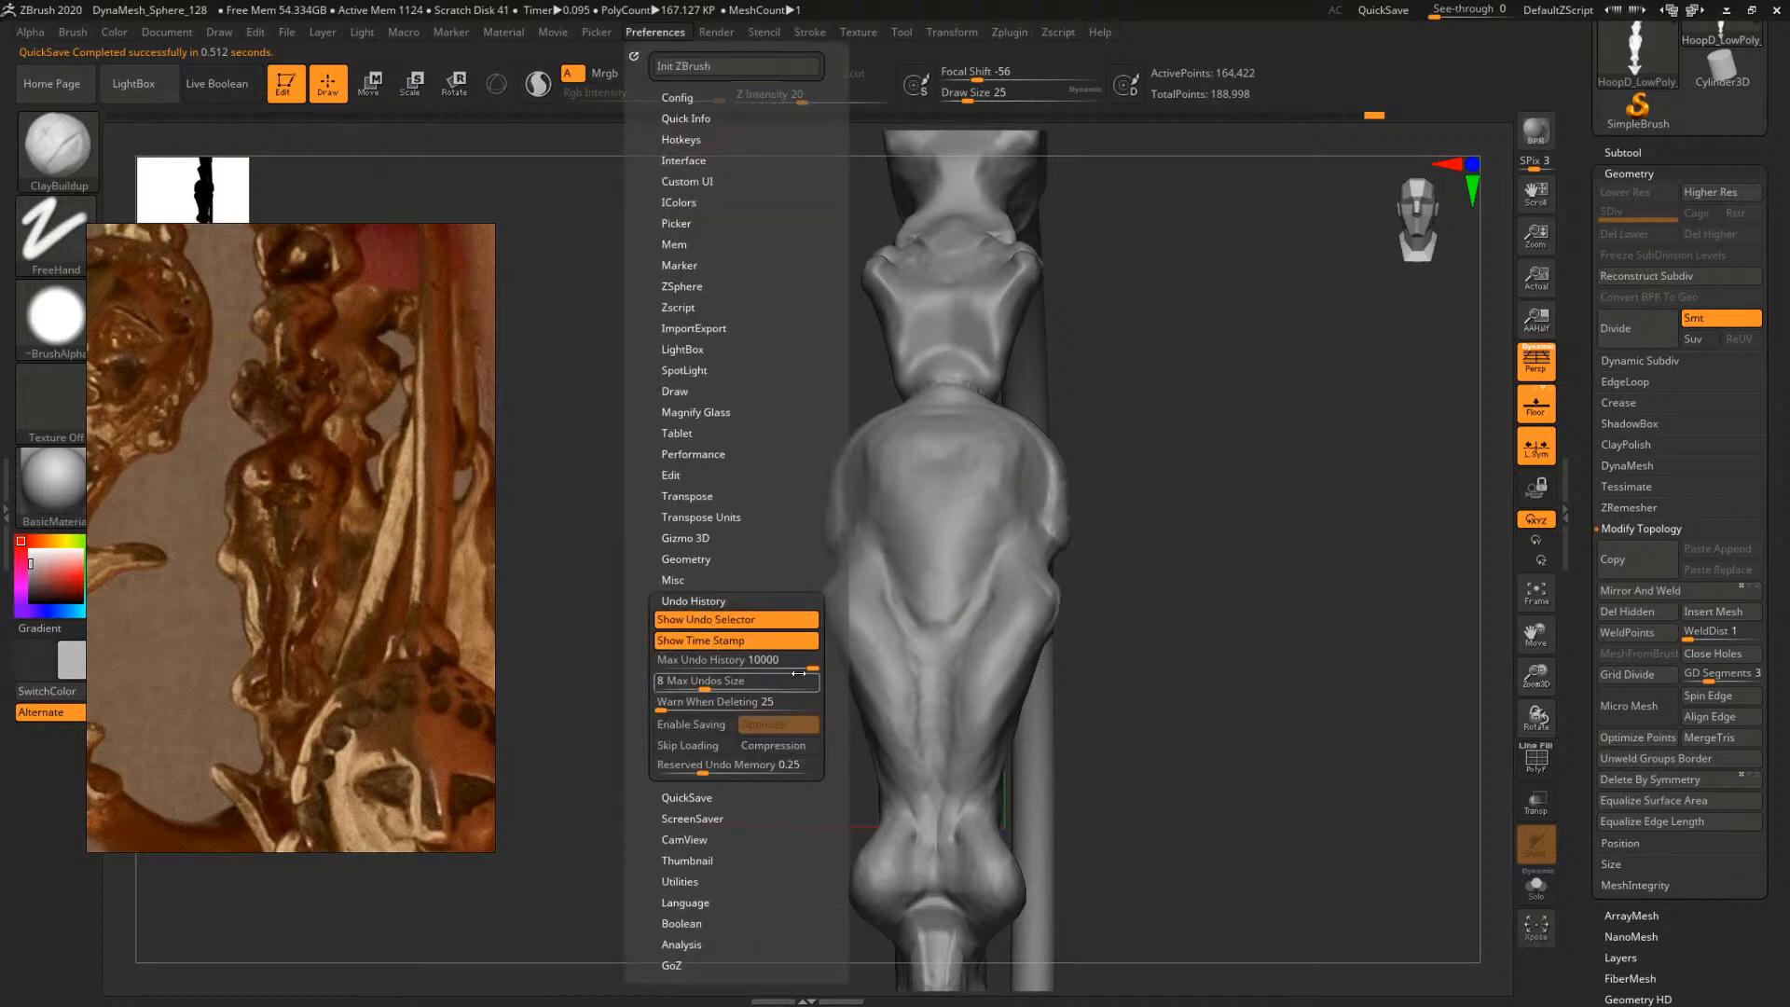
# Adjust the outer contour of the lowest figure's thighs with the Move brush at draw size 54
pyautogui.moveTo(1249, 551); pyautogui.dragTo(1211, 547)
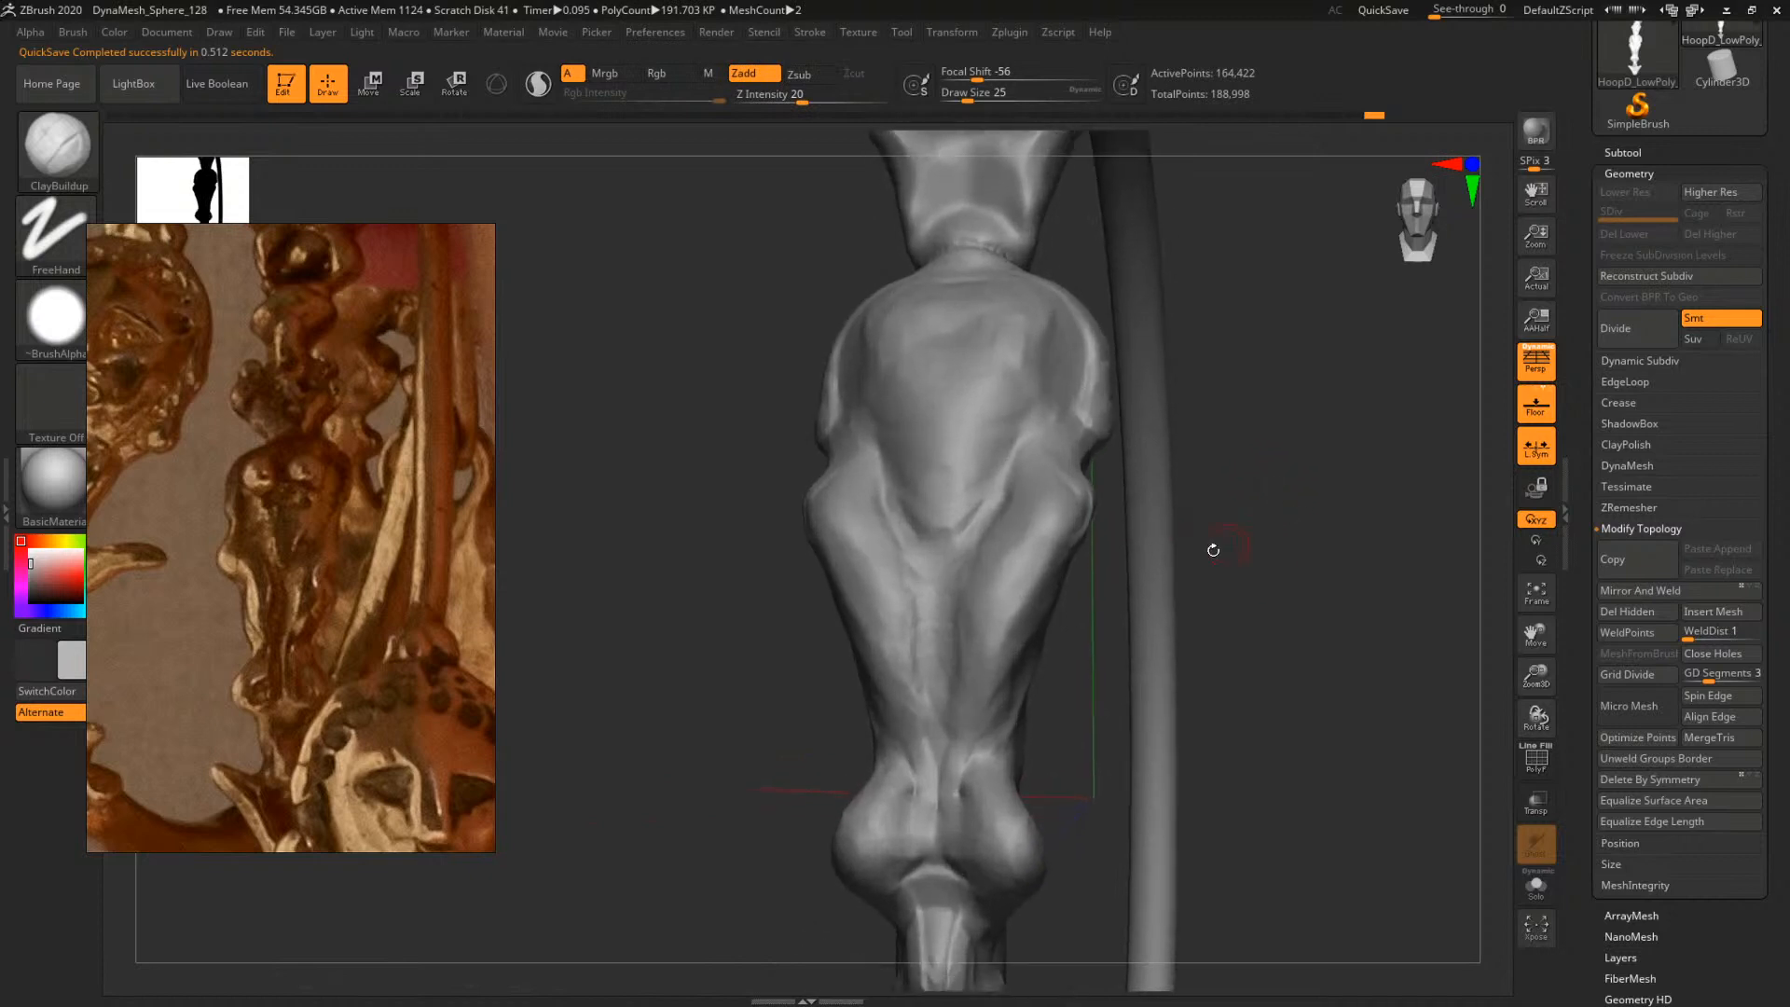
pyautogui.press('s')
pyautogui.moveTo(985, 634); pyautogui.dragTo(994, 635)
pyautogui.moveTo(1282, 591); pyautogui.dragTo(1274, 588)
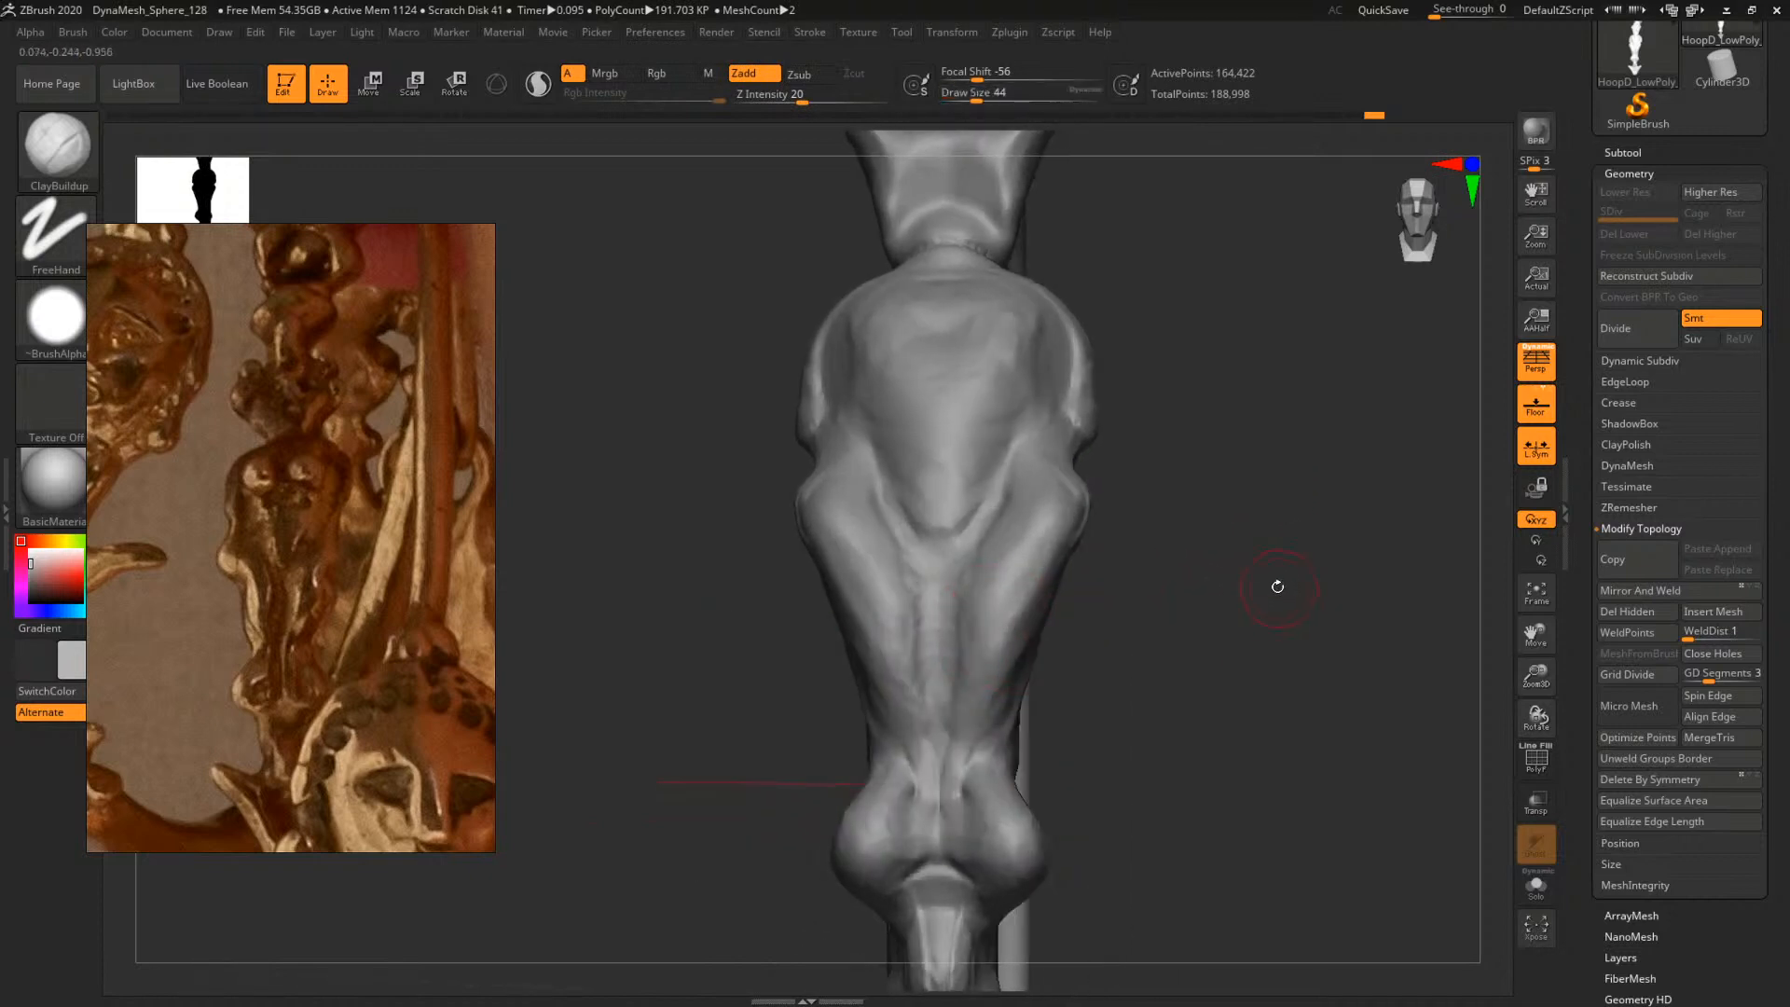
pyautogui.press('b')
pyautogui.press('m')
pyautogui.press('v')
pyautogui.press('space')
pyautogui.moveTo(1026, 544)
pyautogui.mouseDown()
pyautogui.moveTo(1041, 583)
pyautogui.moveTo(1039, 564)
pyautogui.moveTo(1066, 571)
pyautogui.mouseUp()
pyautogui.press('space')
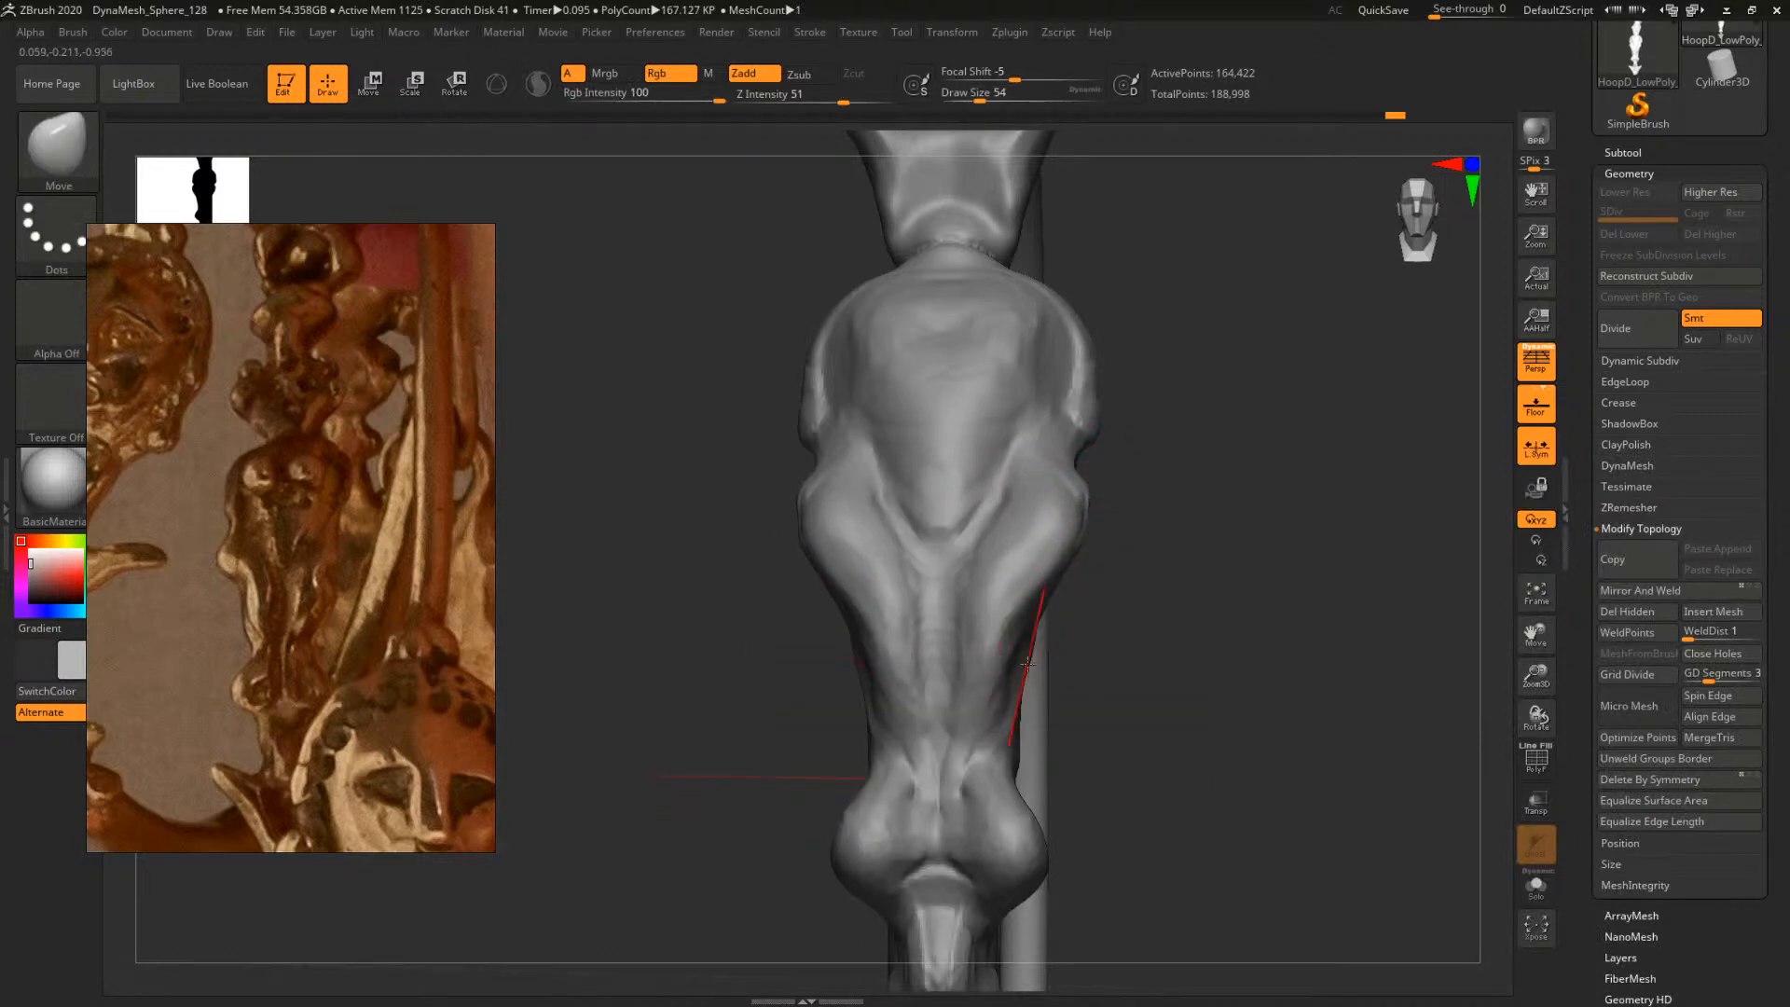
pyautogui.moveTo(1117, 651)
pyautogui.mouseDown()
pyautogui.moveTo(1122, 618)
pyautogui.moveTo(1098, 717)
pyautogui.moveTo(1113, 704)
pyautogui.moveTo(1039, 709)
pyautogui.moveTo(1090, 725)
pyautogui.mouseUp()
# Adjust the rounded forms at the lower end of the figure's legs from the side with a larger Move brush
pyautogui.press('space')
pyautogui.press('space')
pyautogui.press('s')
pyautogui.moveTo(1090, 725); pyautogui.dragTo(1079, 736, button='right')
pyautogui.press('s')
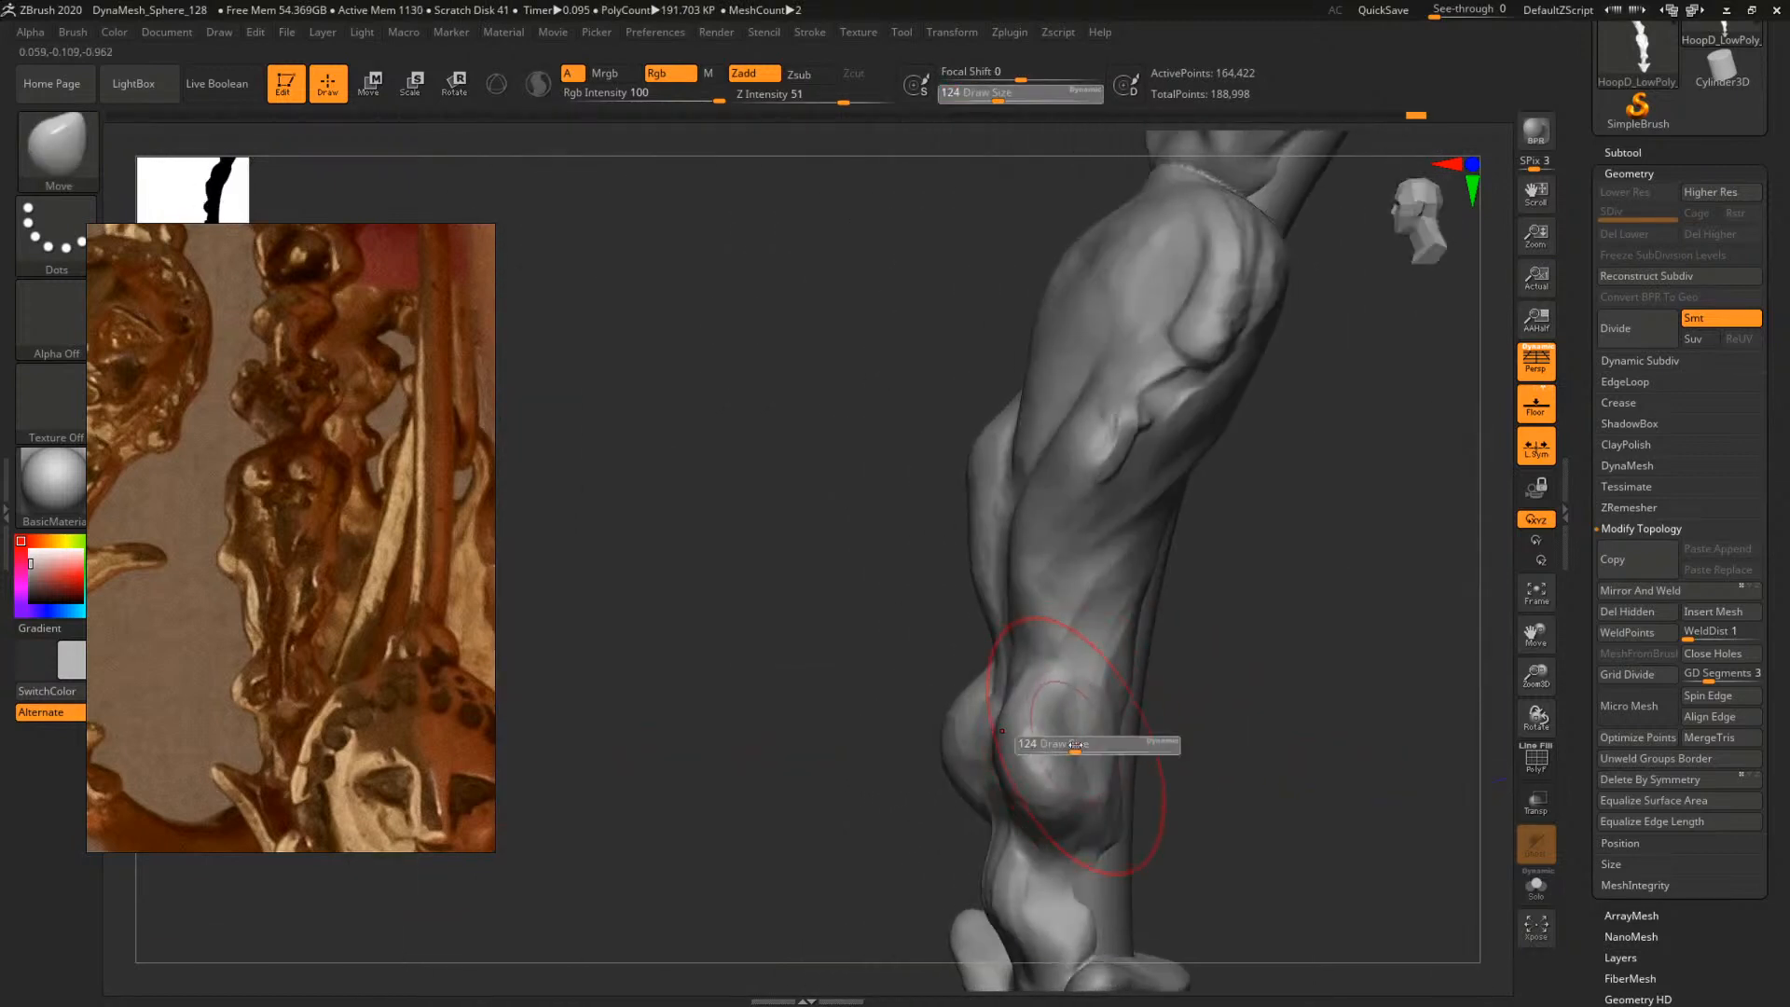
pyautogui.moveTo(1079, 746); pyautogui.dragTo(1070, 748)
pyautogui.moveTo(1216, 697)
pyautogui.mouseDown()
pyautogui.moveTo(1274, 678)
pyautogui.moveTo(1249, 611)
pyautogui.moveTo(1200, 607)
pyautogui.moveTo(1236, 592)
pyautogui.moveTo(1298, 671)
pyautogui.moveTo(1246, 548)
pyautogui.mouseUp()
# Build up the narrow element between the rounded leg ends and the leaf-shaped tip with ClayBuildup at draw size 49
pyautogui.press('b')
pyautogui.press('c')
pyautogui.press('b')
pyautogui.press('space')
pyautogui.moveTo(979, 580)
pyautogui.mouseDown()
pyautogui.moveTo(995, 525)
pyautogui.moveTo(1024, 515)
pyautogui.moveTo(1049, 549)
pyautogui.mouseUp()
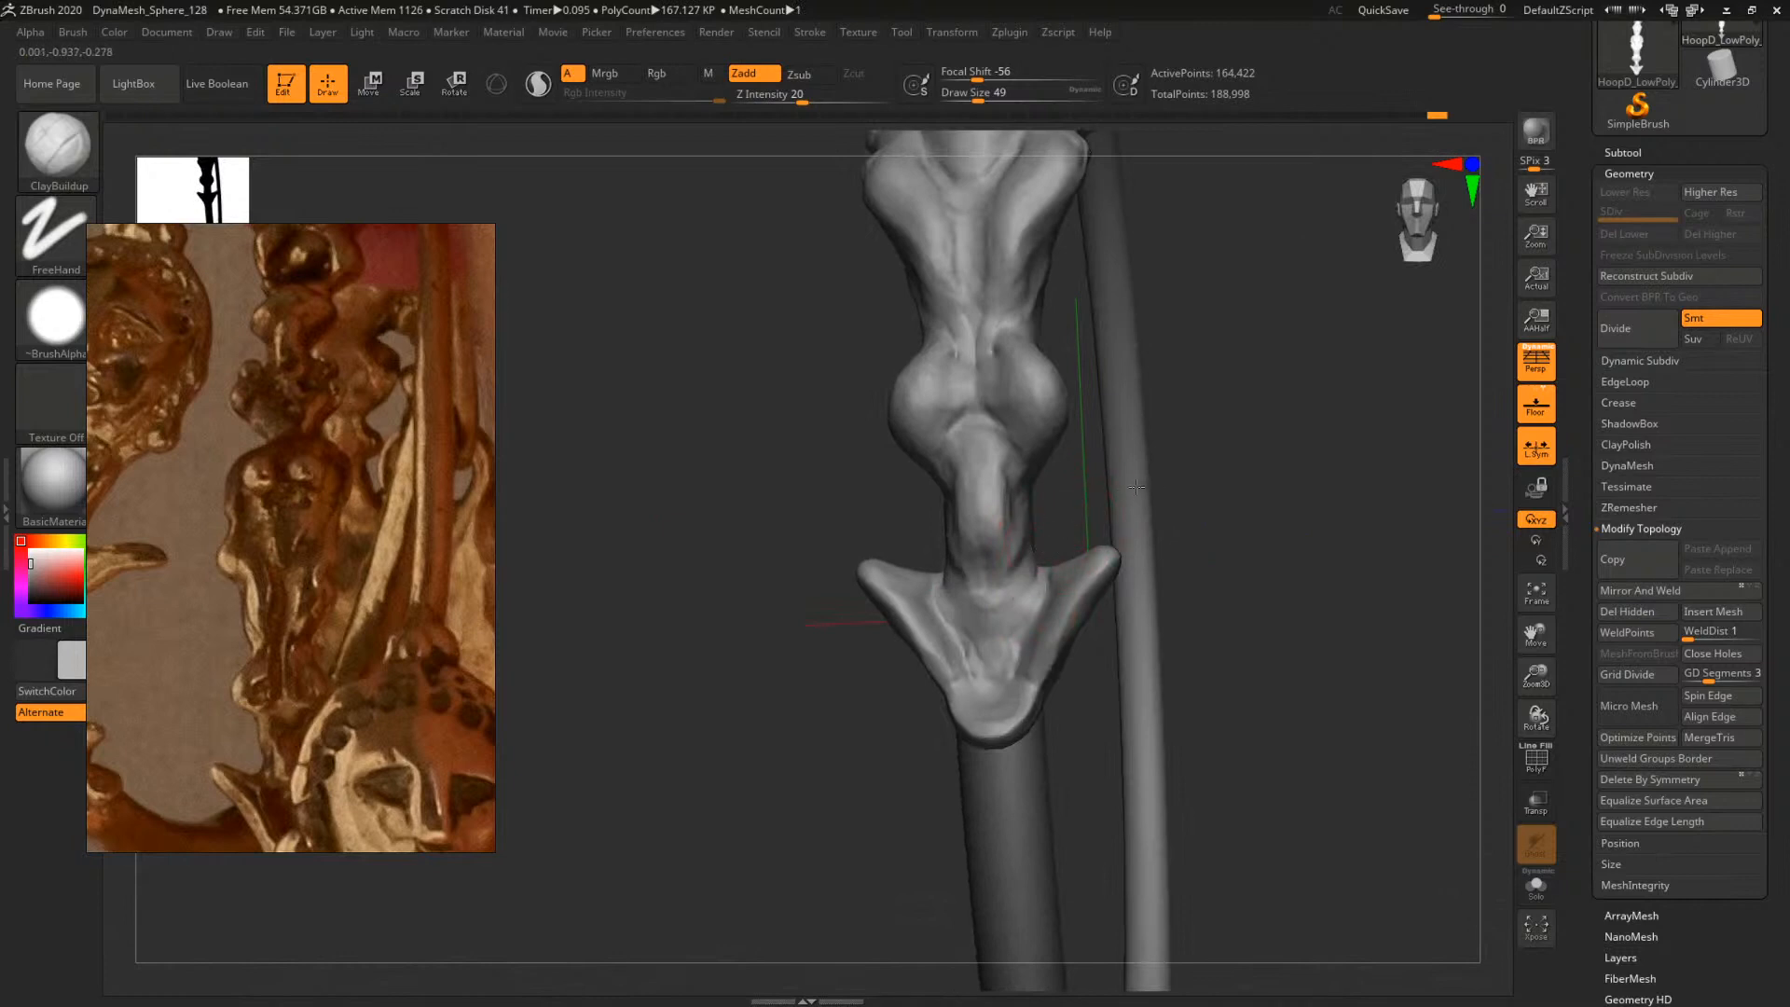
pyautogui.moveTo(1230, 507)
pyautogui.mouseDown()
pyautogui.moveTo(1307, 497)
pyautogui.moveTo(1190, 534)
pyautogui.moveTo(1283, 532)
pyautogui.moveTo(991, 512)
pyautogui.moveTo(1111, 559)
pyautogui.moveTo(1134, 644)
pyautogui.moveTo(1165, 663)
pyautogui.mouseUp()
pyautogui.moveTo(1138, 579)
pyautogui.keyDown('alt'); pyautogui.mouseDown()
pyautogui.moveTo(1187, 627)
pyautogui.moveTo(1076, 618)
pyautogui.mouseUp(); pyautogui.keyUp('alt')
# Hollow the spot where the lowest figure's arm meets the chest with ClayBuildup at draw size 29
pyautogui.press('space')
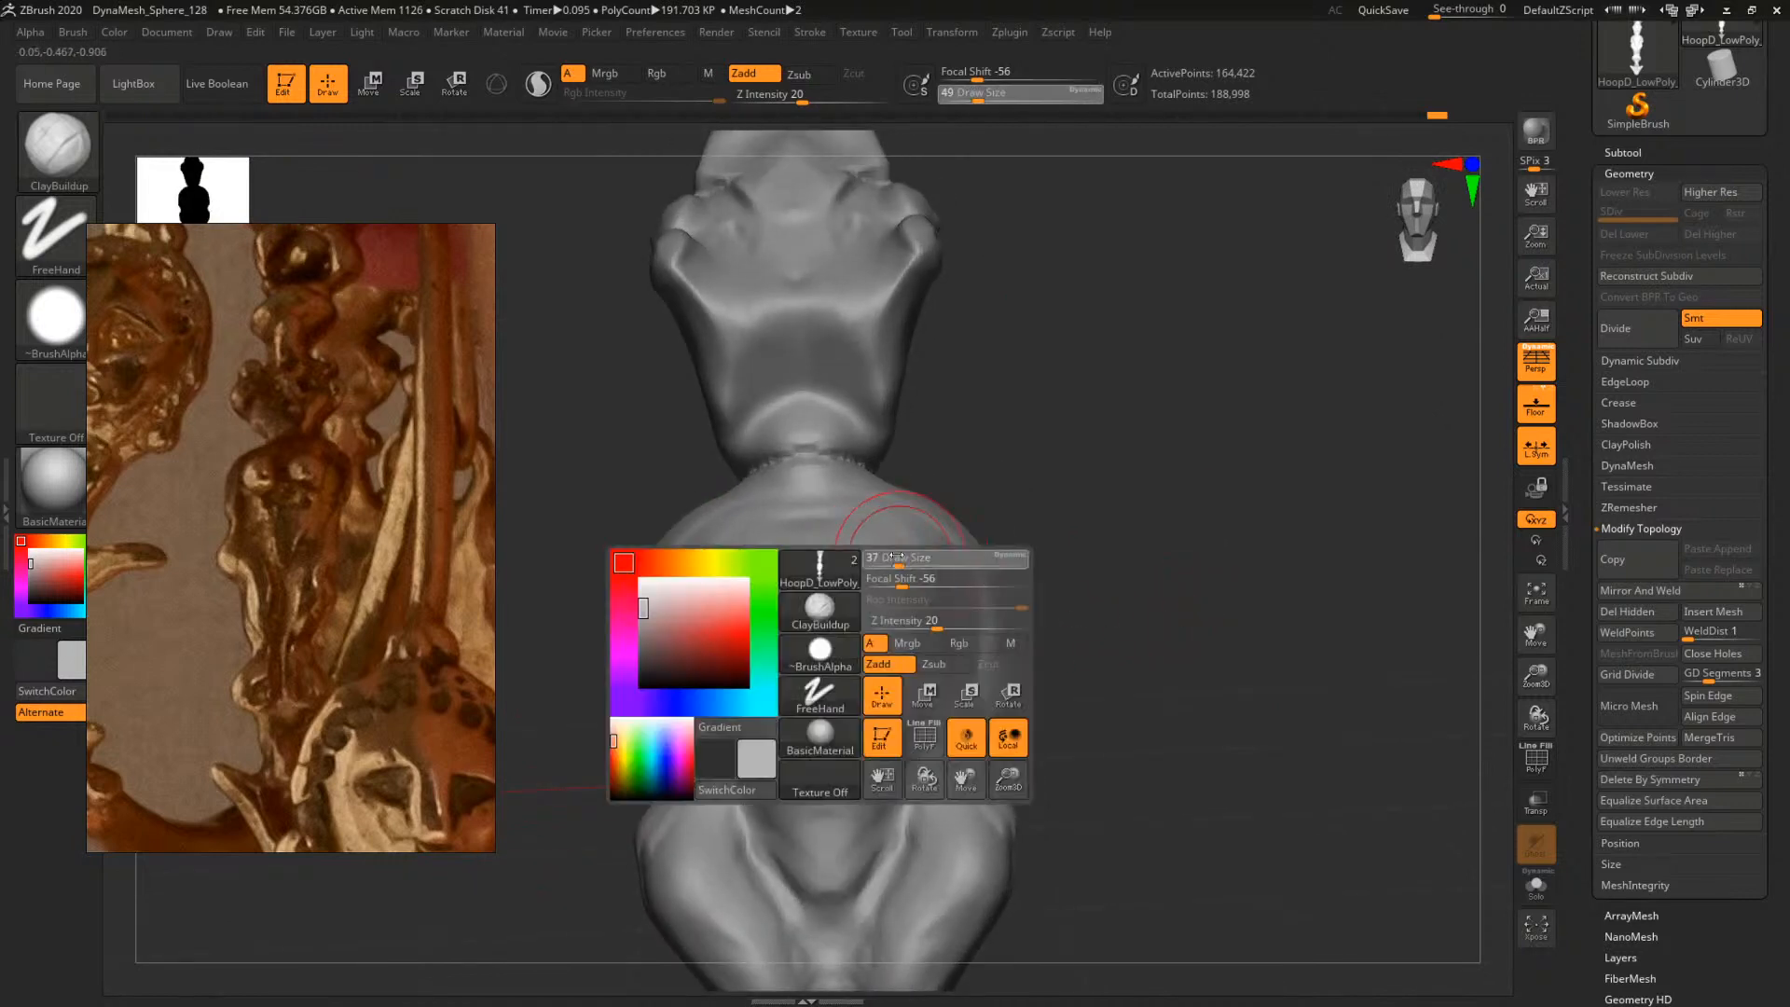
pyautogui.click(890, 559)
pyautogui.moveTo(958, 606)
pyautogui.mouseDown()
pyautogui.moveTo(972, 667)
pyautogui.moveTo(940, 580)
pyautogui.moveTo(1016, 549)
pyautogui.mouseUp()
pyautogui.press('space')
pyautogui.click(942, 553)
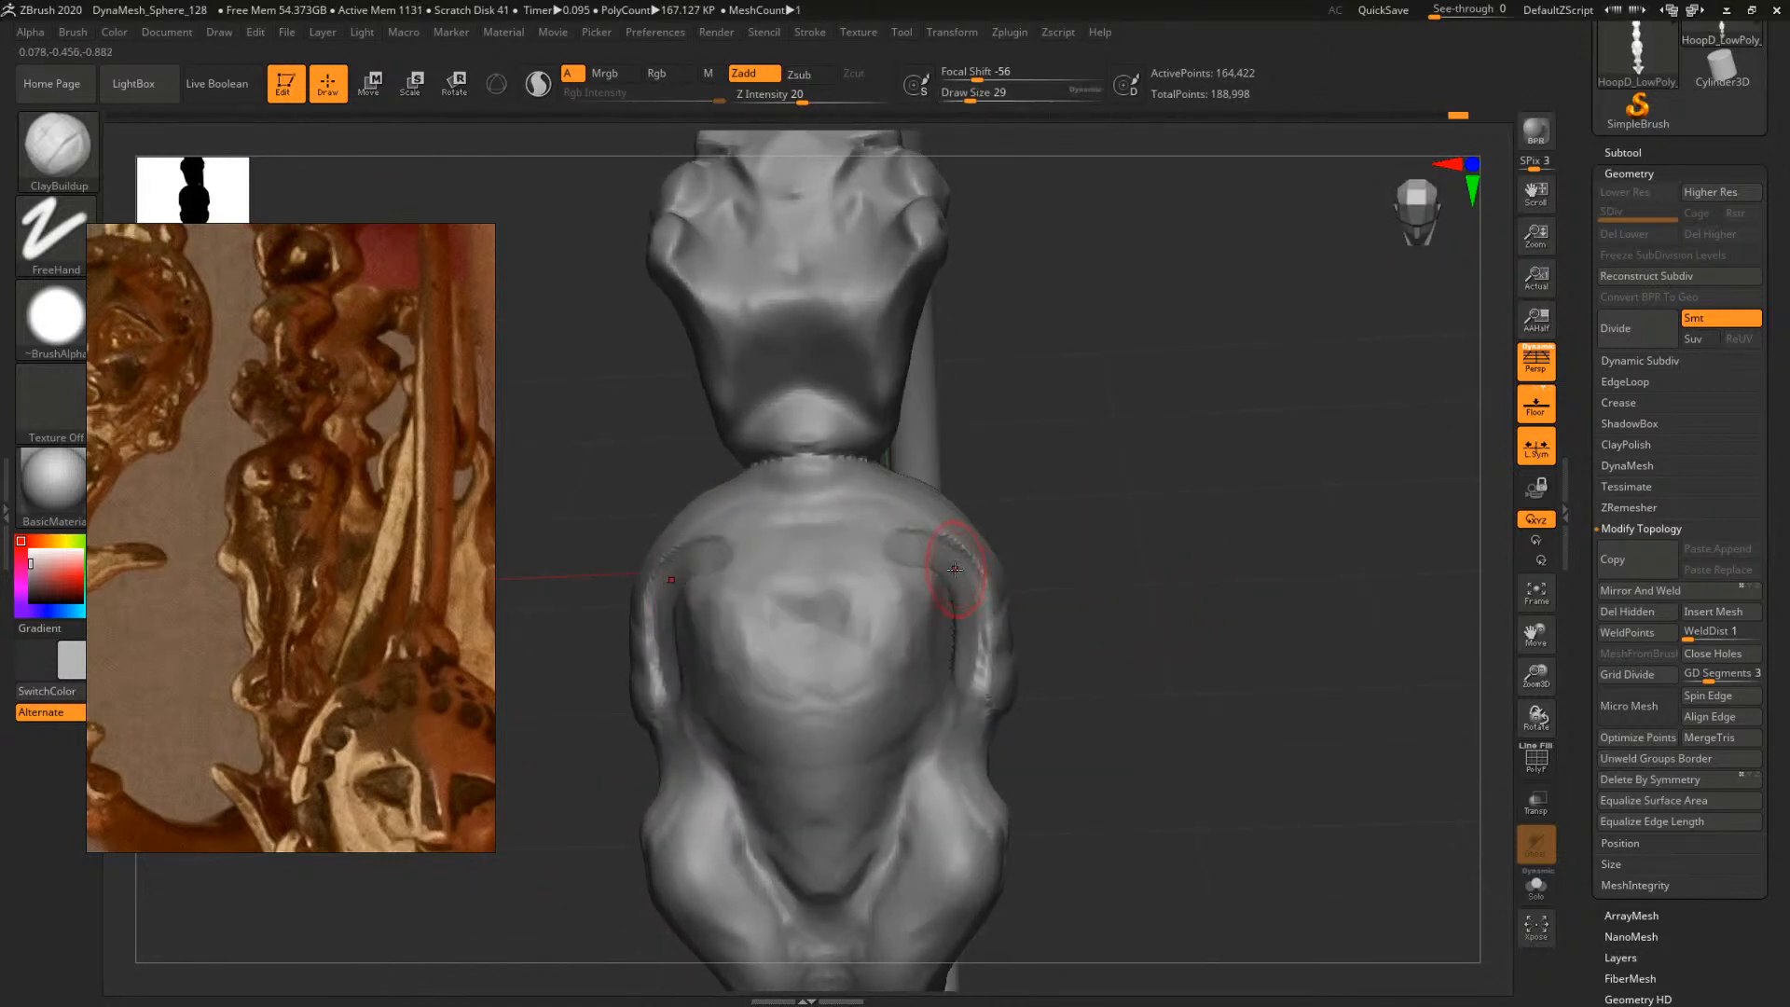
# Carve a curved groove along the arm's inner edge up to the shoulder with DamStandard at draw size 39 and smooth it
pyautogui.press('b')
pyautogui.press('d')
pyautogui.press('s')
pyautogui.press('space')
pyautogui.click(958, 567)
pyautogui.moveTo(953, 570)
pyautogui.mouseDown()
pyautogui.moveTo(969, 652)
pyautogui.moveTo(922, 539)
pyautogui.mouseUp()
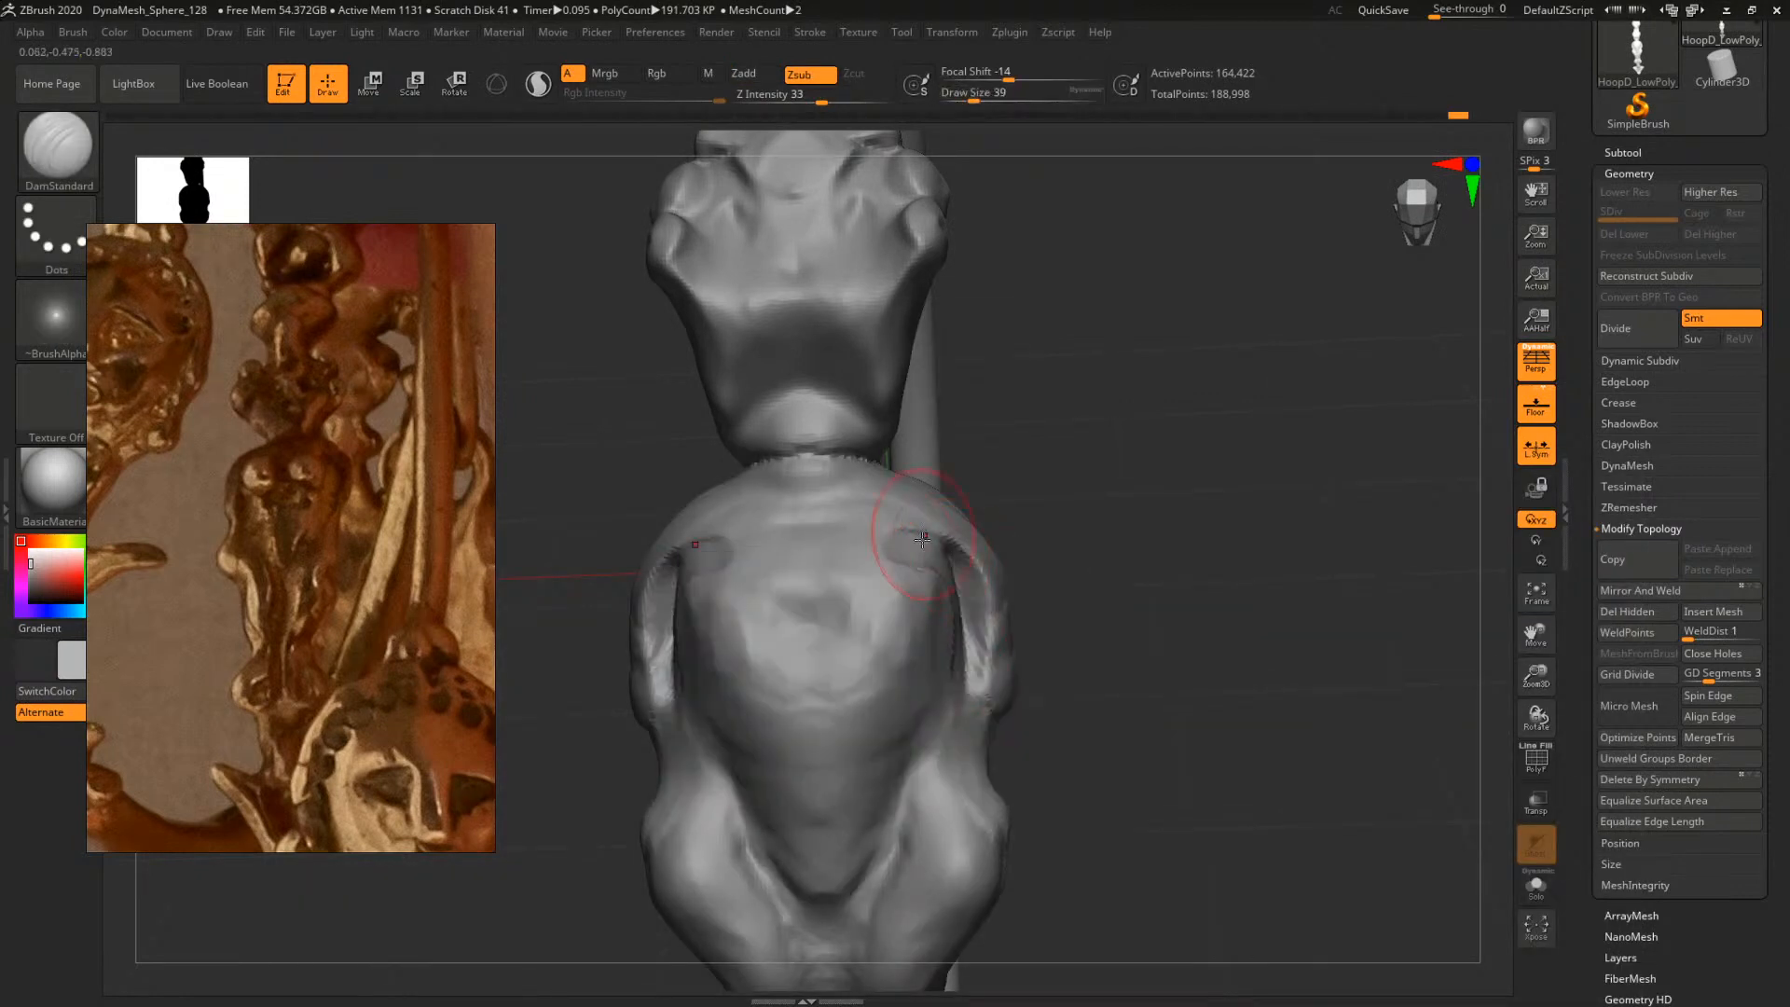
pyautogui.moveTo(985, 700)
pyautogui.mouseDown()
pyautogui.moveTo(996, 676)
pyautogui.moveTo(938, 527)
pyautogui.mouseUp()
pyautogui.moveTo(1082, 499)
pyautogui.mouseDown()
pyautogui.moveTo(1060, 471)
pyautogui.moveTo(1080, 491)
pyautogui.mouseUp()
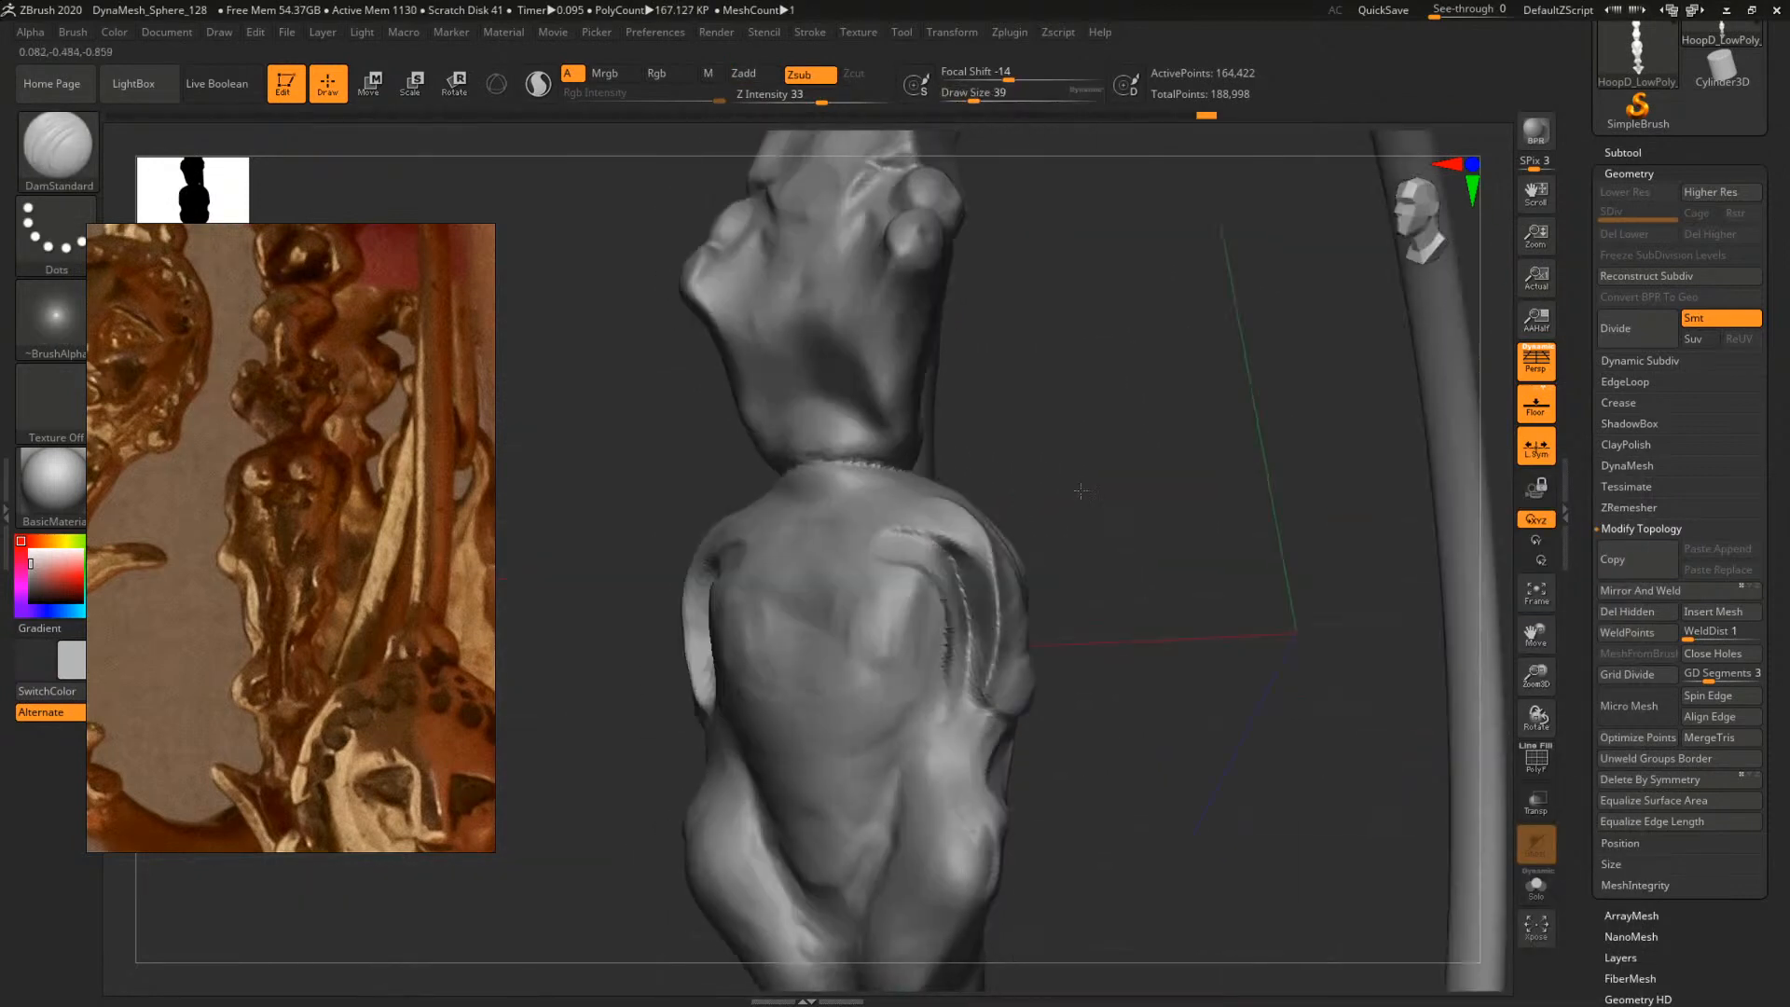
pyautogui.hotkey('ctrl', 'z')
pyautogui.moveTo(988, 697); pyautogui.dragTo(916, 509)
pyautogui.moveTo(1082, 504); pyautogui.dragTo(1124, 511)
pyautogui.keyDown('shift'); pyautogui.moveTo(979, 673); pyautogui.dragTo(968, 587); pyautogui.keyUp('shift')
pyautogui.moveTo(1201, 540); pyautogui.dragTo(1212, 578)
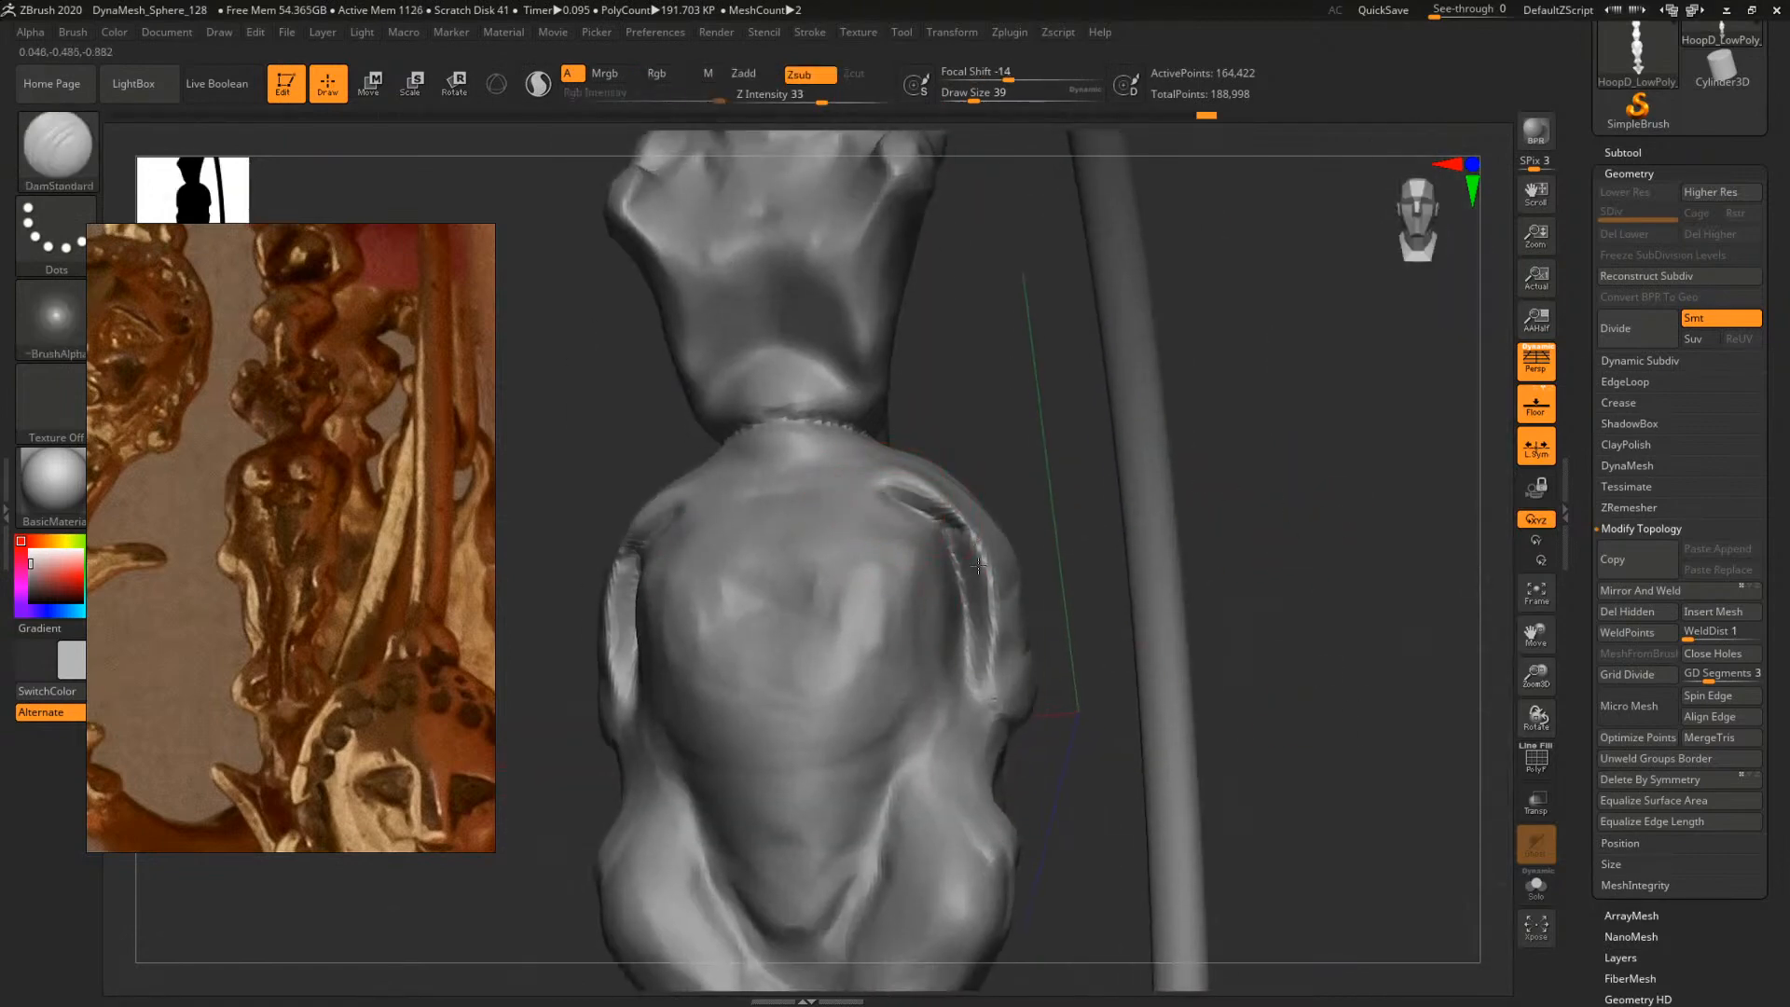
# Build up the arm along the carved groove with ClayBuildup at draw size 29 and remesh the figure with DynaMesh
pyautogui.press('b')
pyautogui.press('c')
pyautogui.press('b')
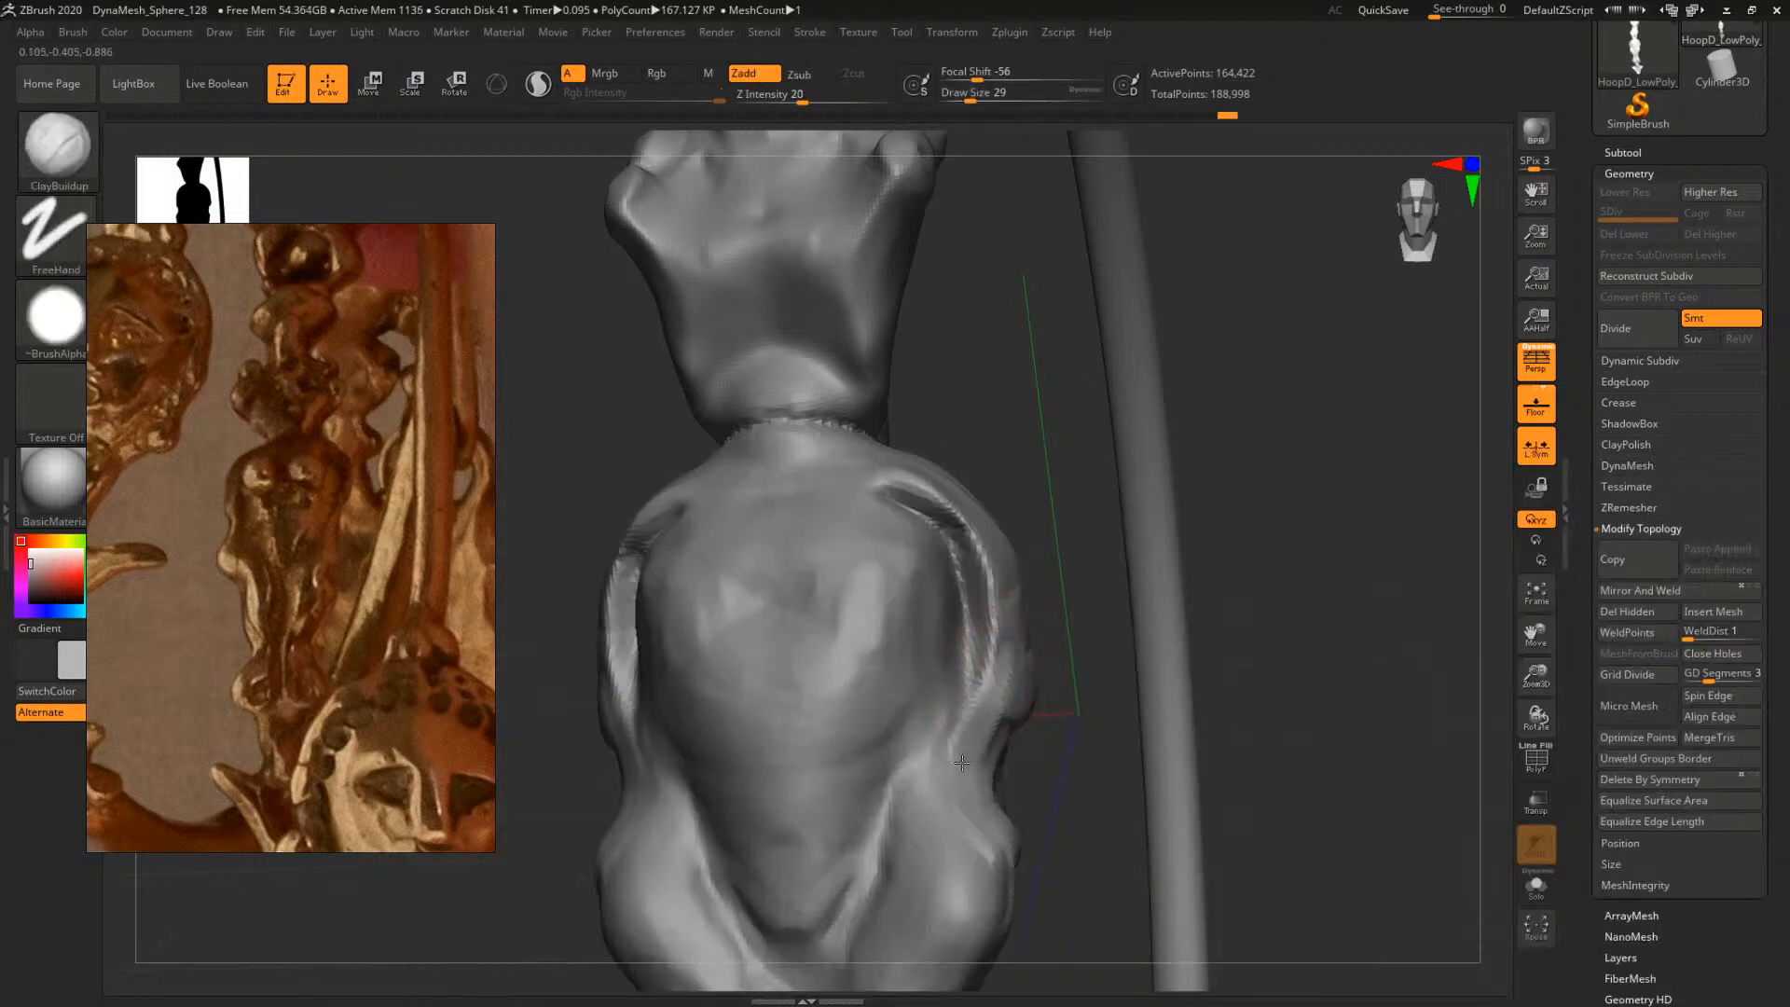
pyautogui.moveTo(1245, 572); pyautogui.dragTo(1150, 585)
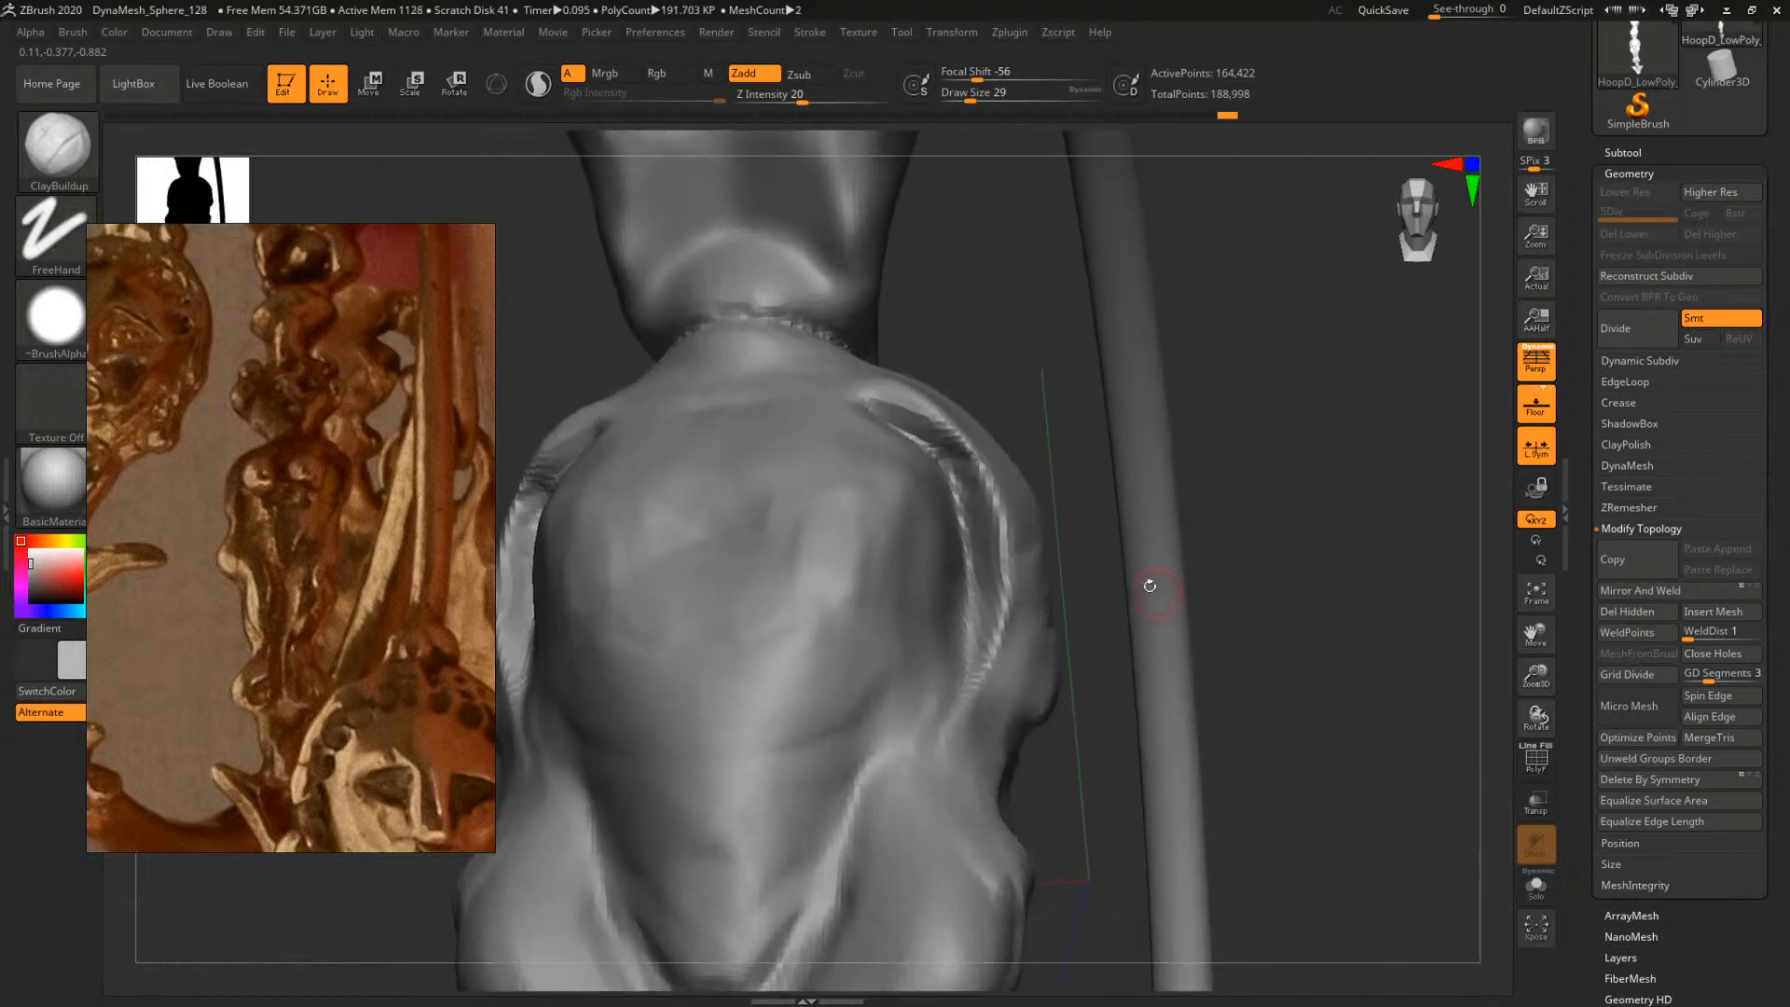
pyautogui.moveTo(1032, 397); pyautogui.dragTo(979, 402)
pyautogui.keyDown('ctrl'); pyautogui.moveTo(1196, 325); pyautogui.dragTo(1244, 410); pyautogui.keyUp('ctrl')
# Refine the recess between the arm and upper chest with ClayBuildup at draw sizes 39 and 31
pyautogui.moveTo(1139, 528); pyautogui.dragTo(1240, 634)
pyautogui.moveTo(1109, 597); pyautogui.dragTo(1046, 593)
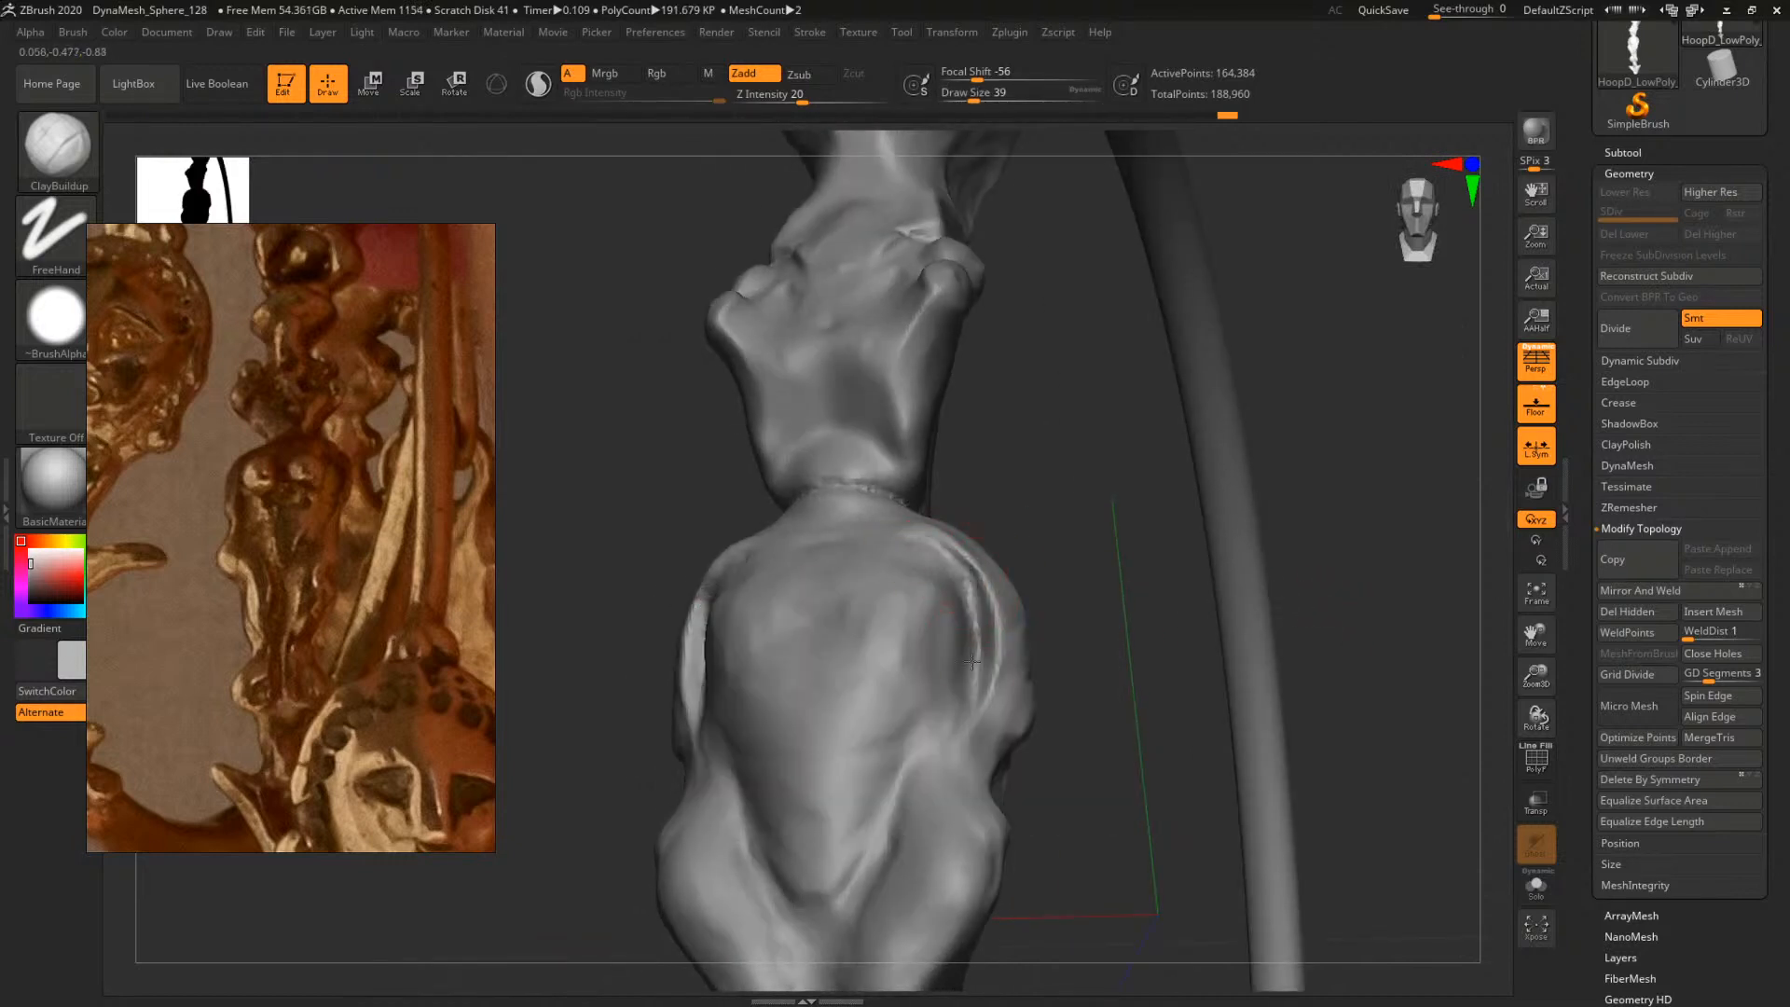
pyautogui.moveTo(972, 662); pyautogui.dragTo(972, 701)
pyautogui.moveTo(904, 564)
pyautogui.mouseDown()
pyautogui.moveTo(922, 581)
pyautogui.moveTo(904, 568)
pyautogui.mouseUp()
pyautogui.press('space')
pyautogui.press('space')
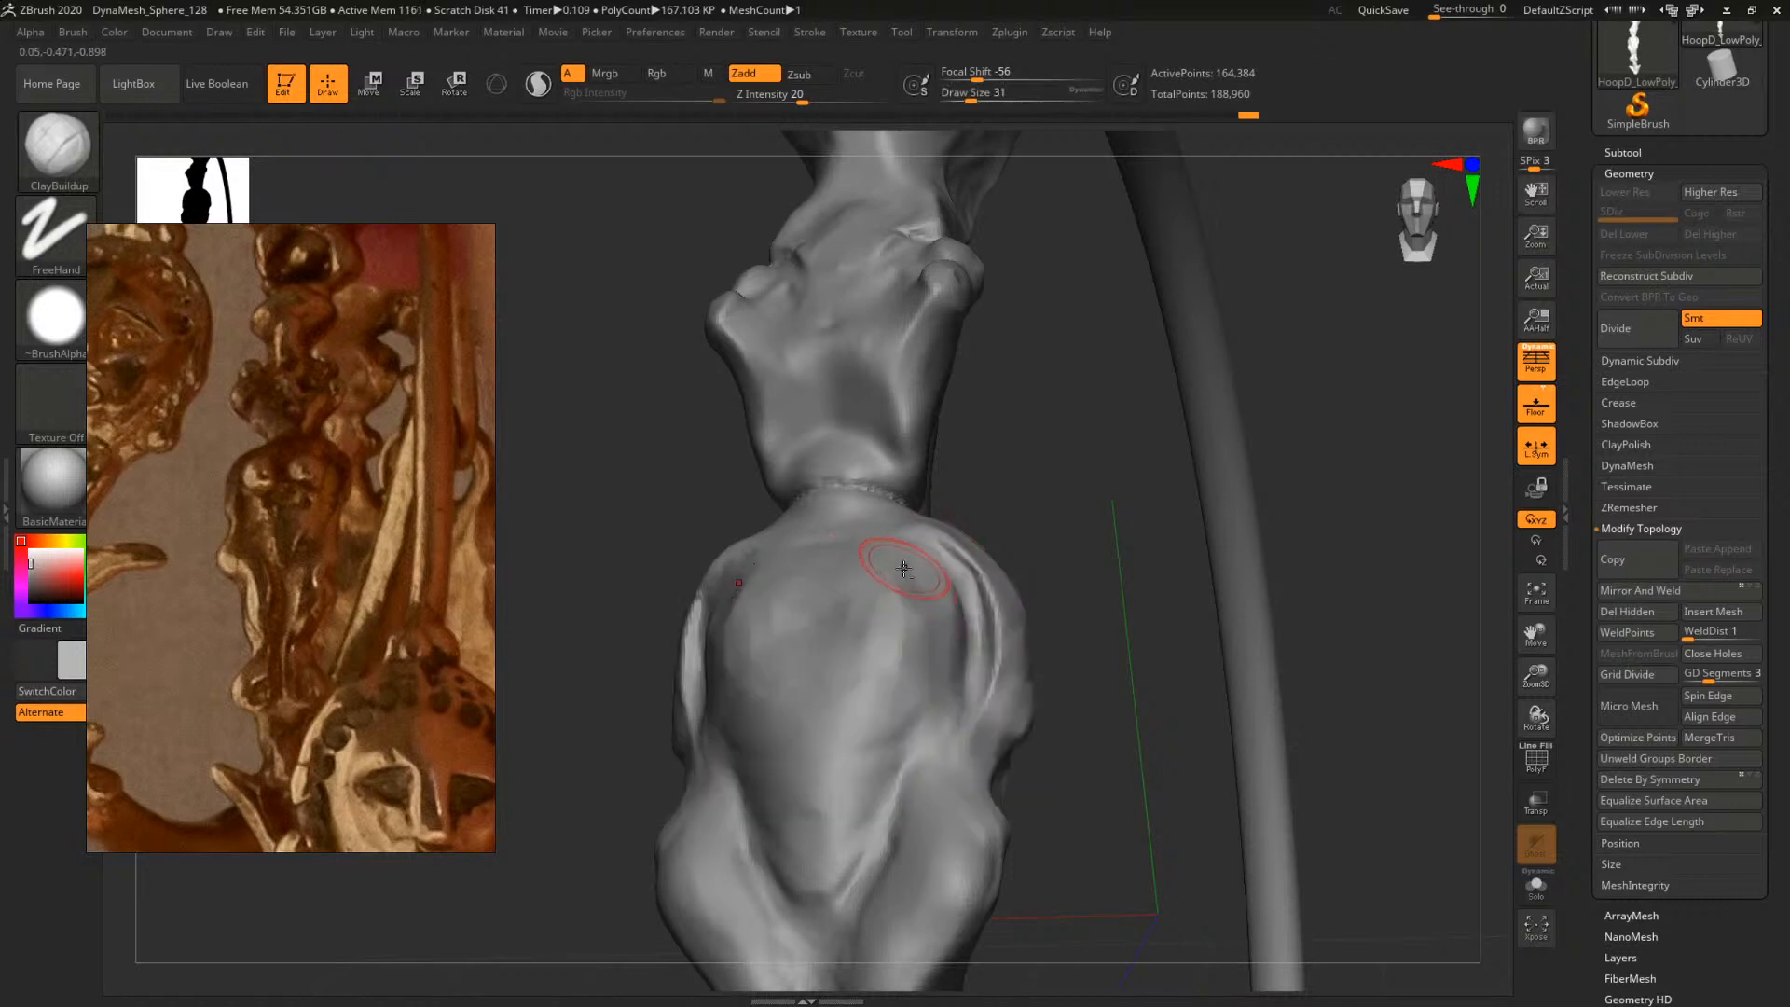
# Insert a mirrored pair of Sphere 32 meshes on the figure's chest with the IMM Primitives brush
pyautogui.moveTo(1033, 485); pyautogui.dragTo(1206, 475)
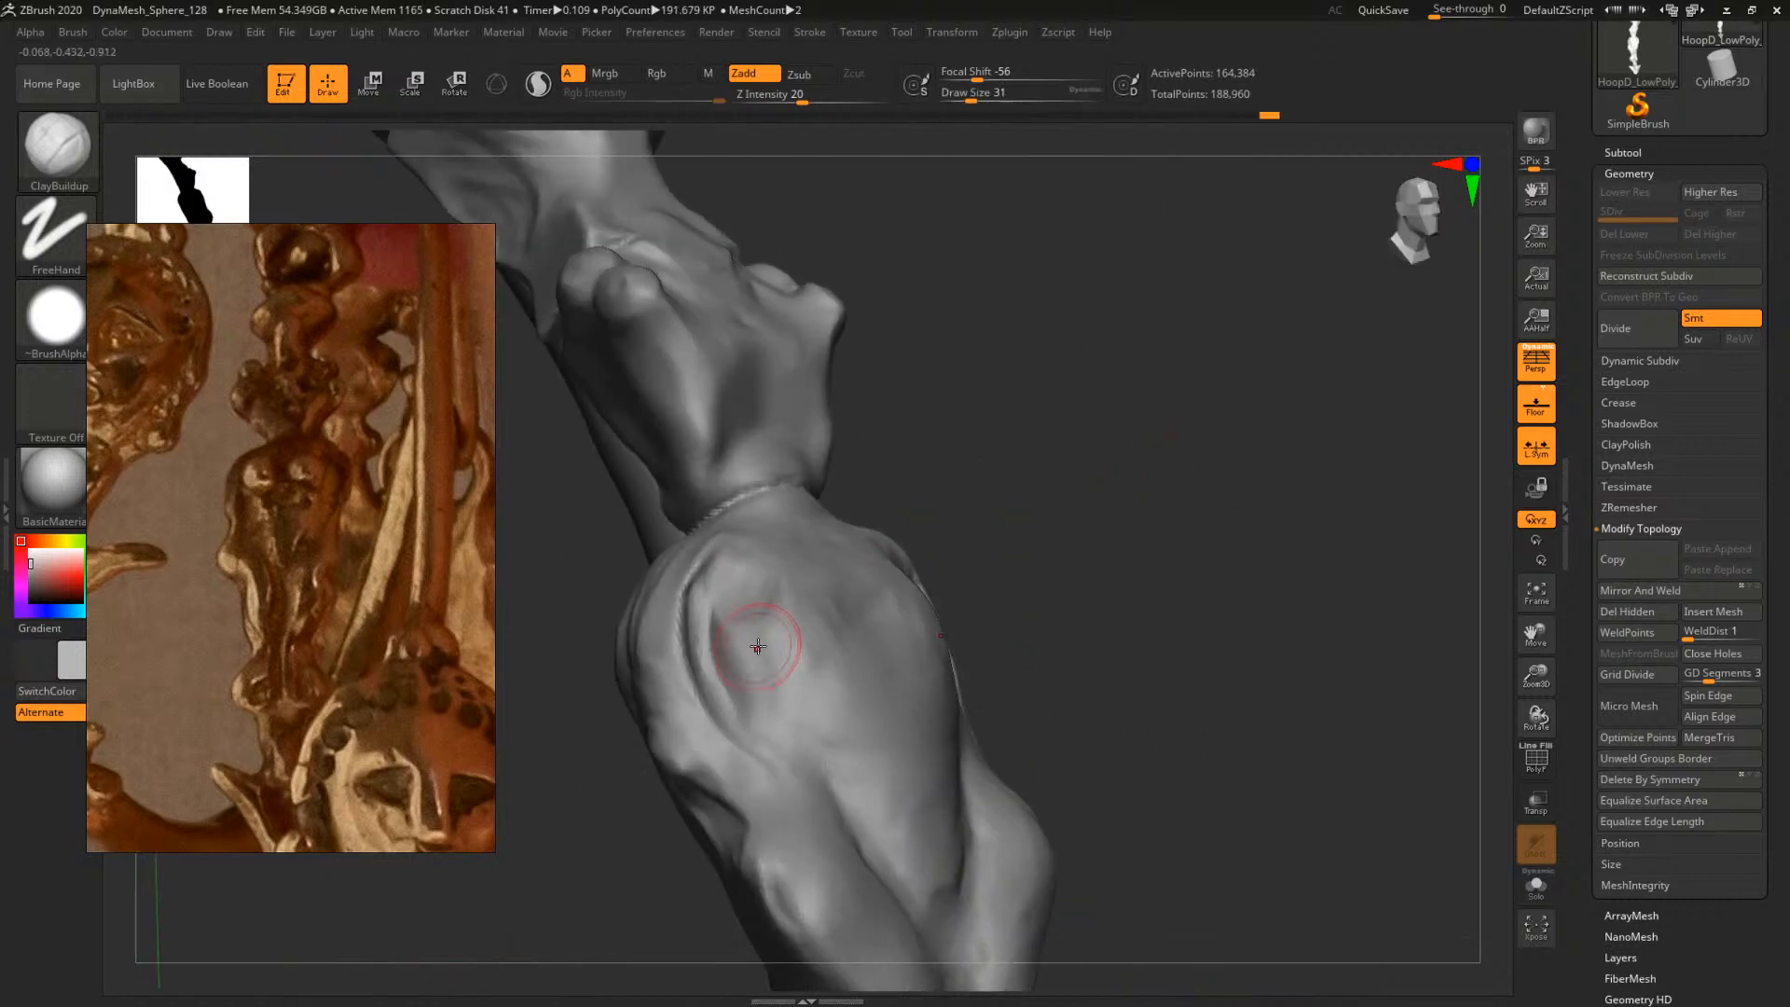
pyautogui.press('b')
pyautogui.press('i')
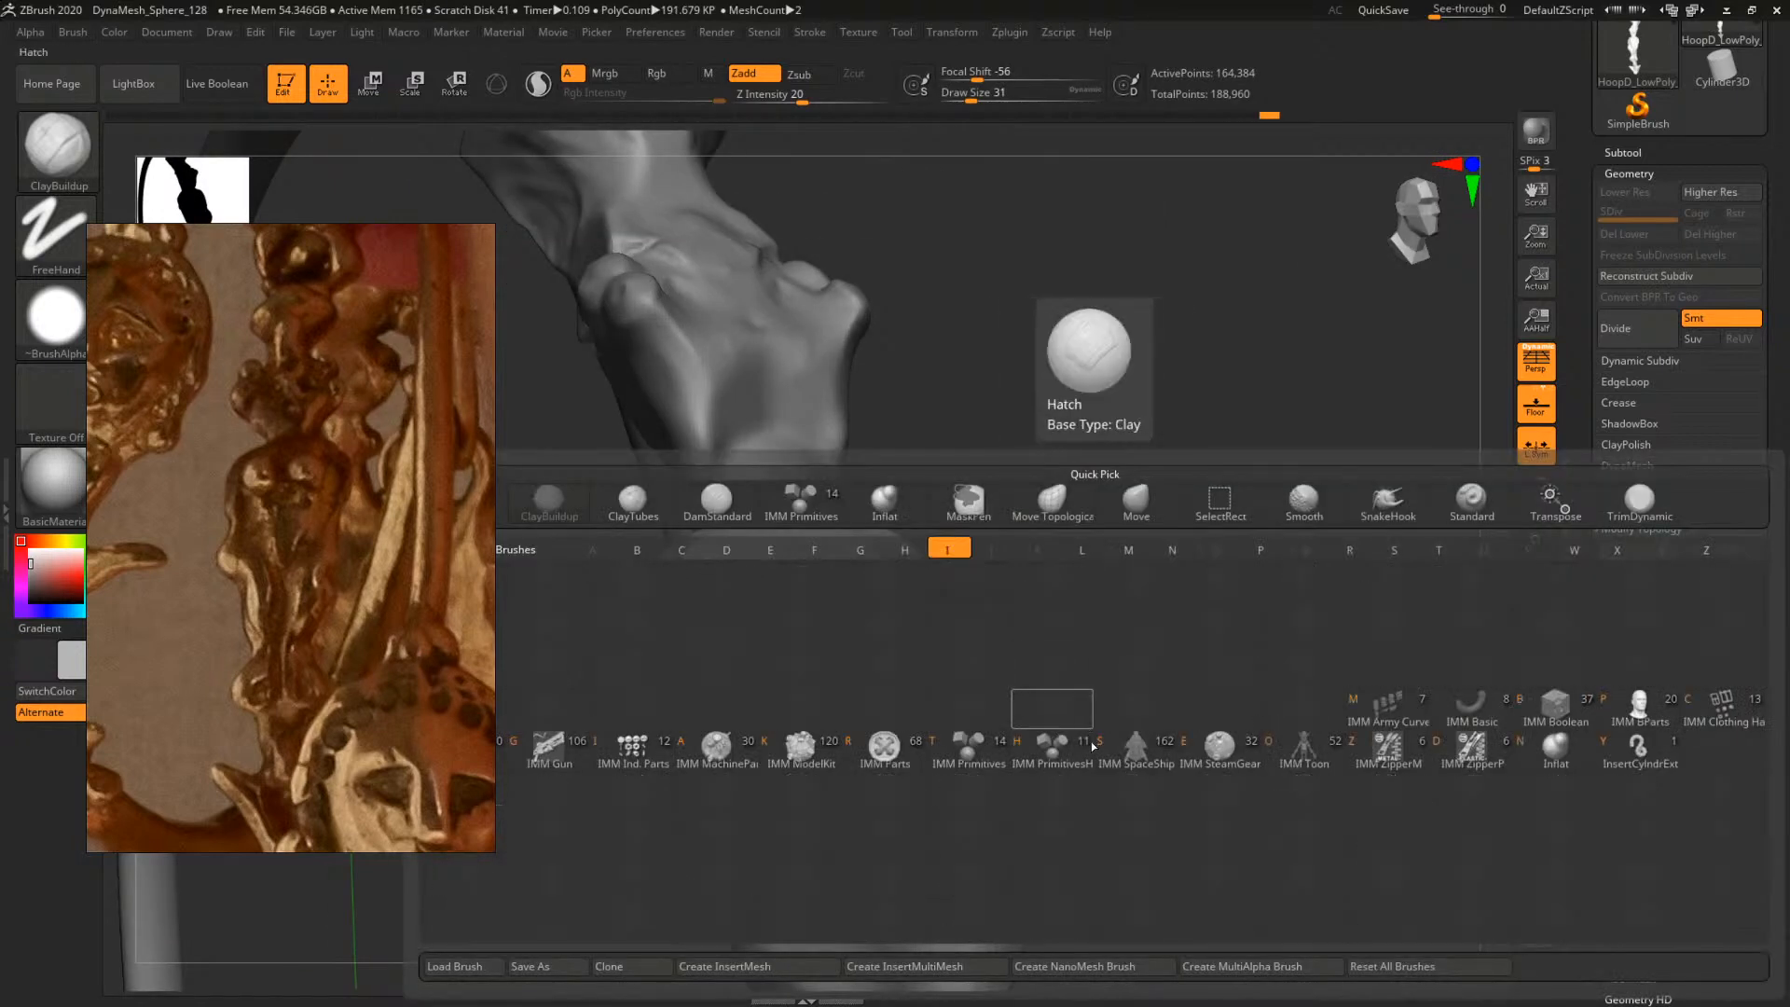
pyautogui.click(969, 746)
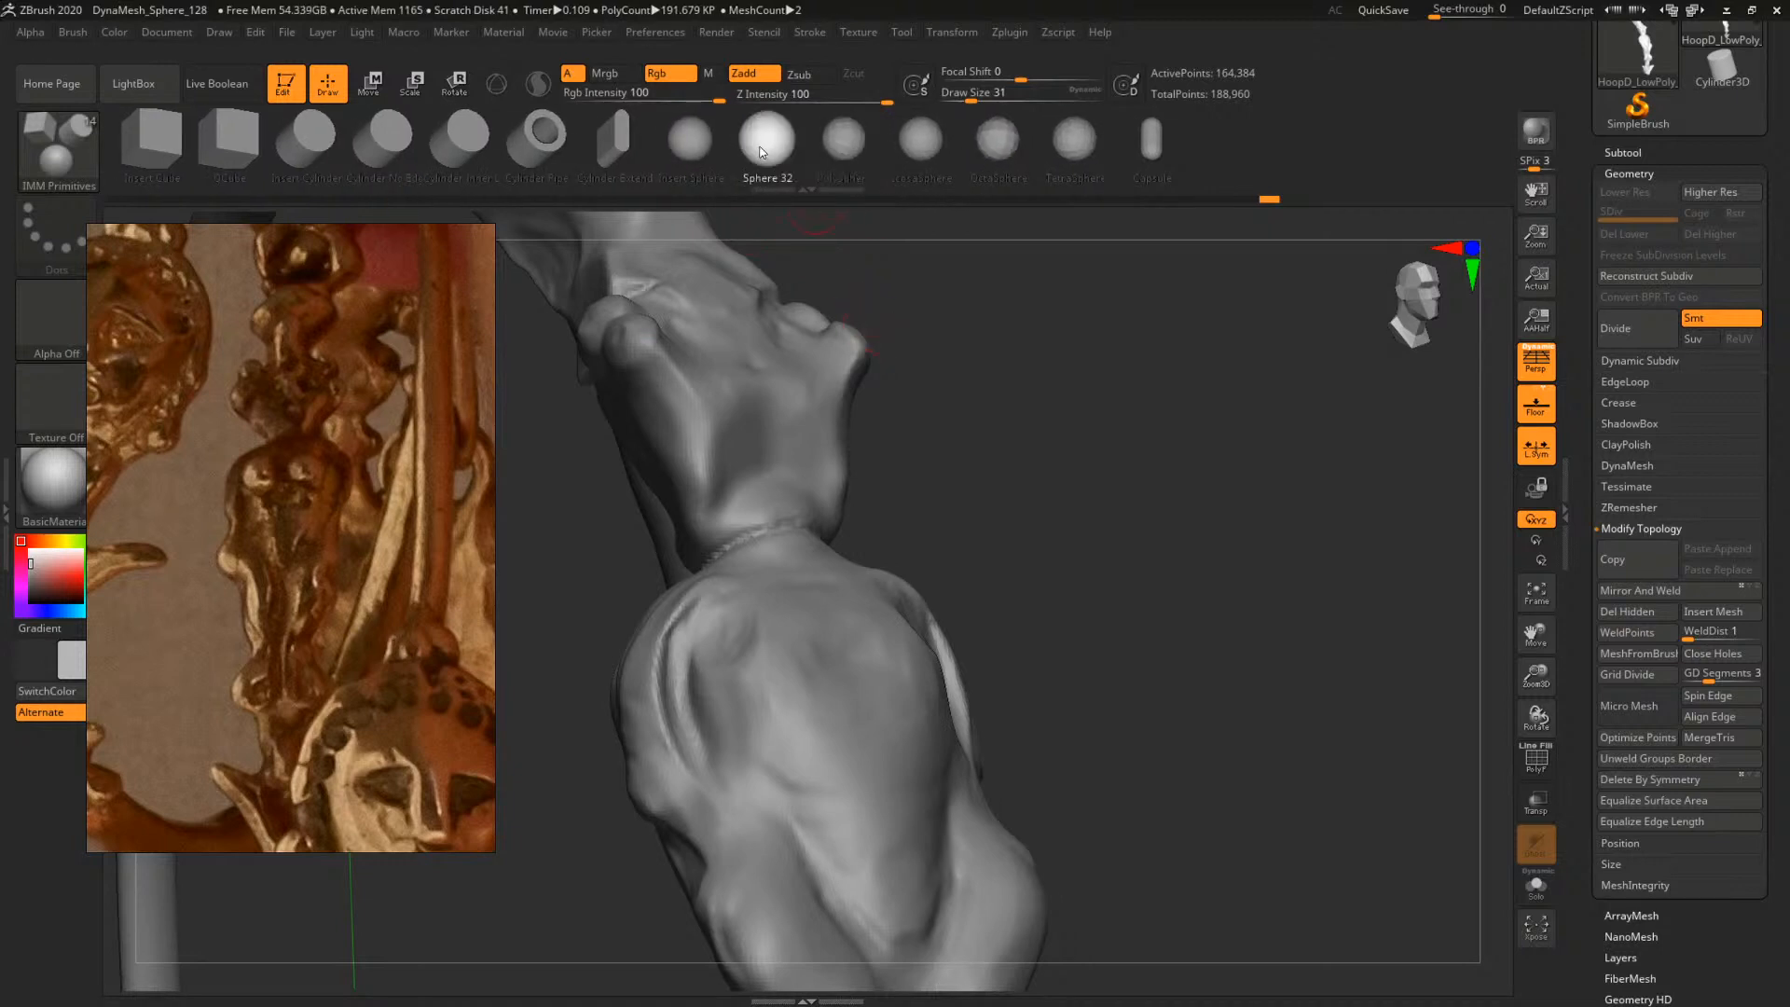
pyautogui.moveTo(1068, 573)
pyautogui.mouseDown()
pyautogui.moveTo(820, 512)
pyautogui.moveTo(864, 526)
pyautogui.mouseUp()
pyautogui.moveTo(1159, 485); pyautogui.dragTo(1230, 477)
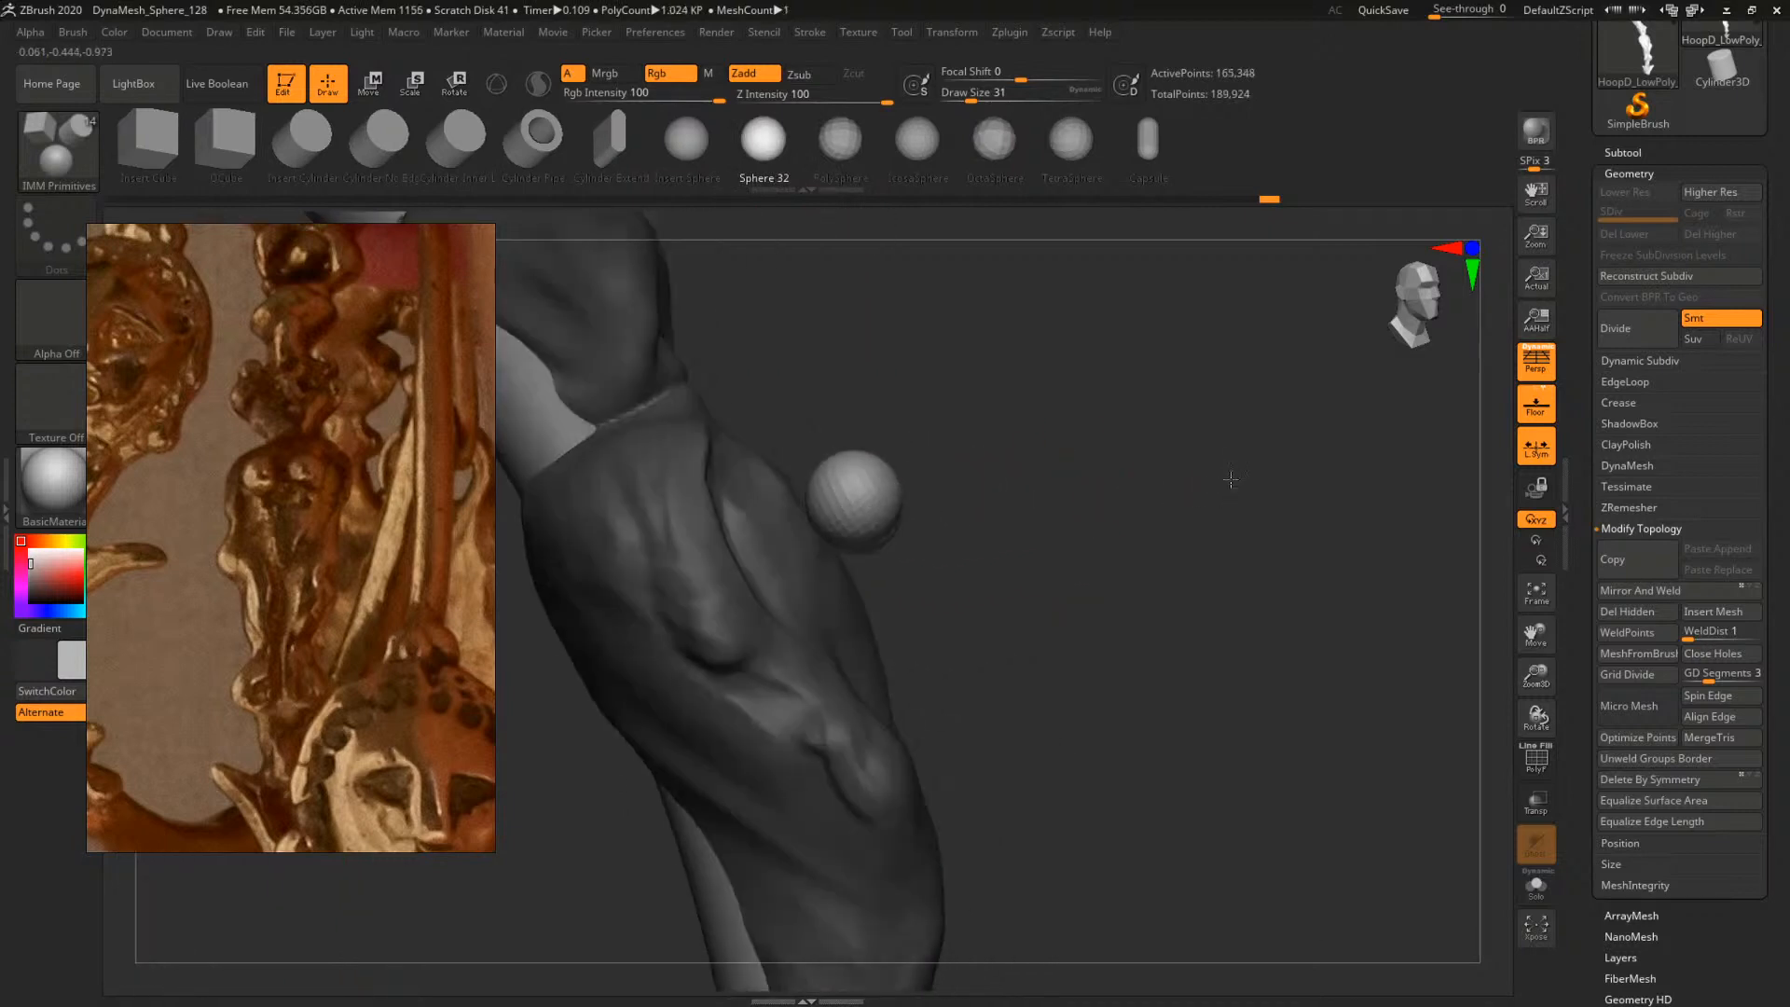
# Try to reposition the two chest spheres with the Move brush at draw size 154
pyautogui.press('b')
pyautogui.press('m')
pyautogui.click(1170, 520)
pyautogui.press('space')
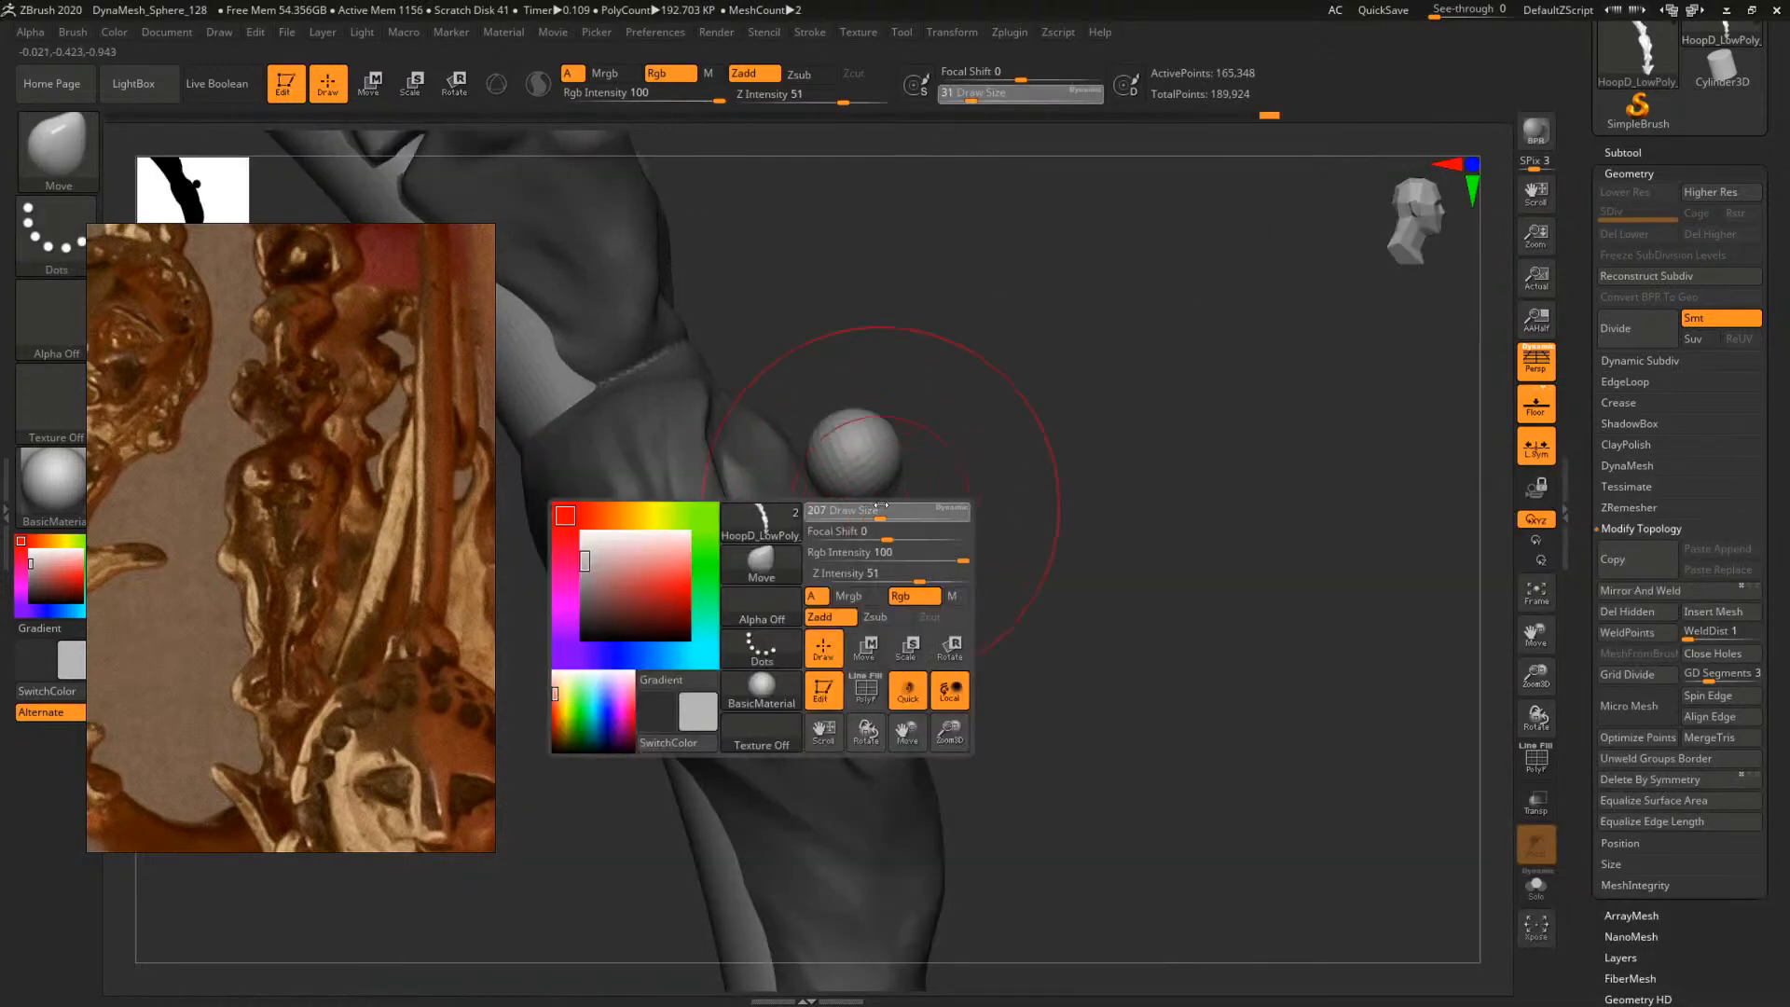
pyautogui.moveTo(1095, 483)
pyautogui.mouseDown()
pyautogui.moveTo(889, 489)
pyautogui.moveTo(966, 484)
pyautogui.mouseUp()
pyautogui.press('space')
pyautogui.click(915, 475)
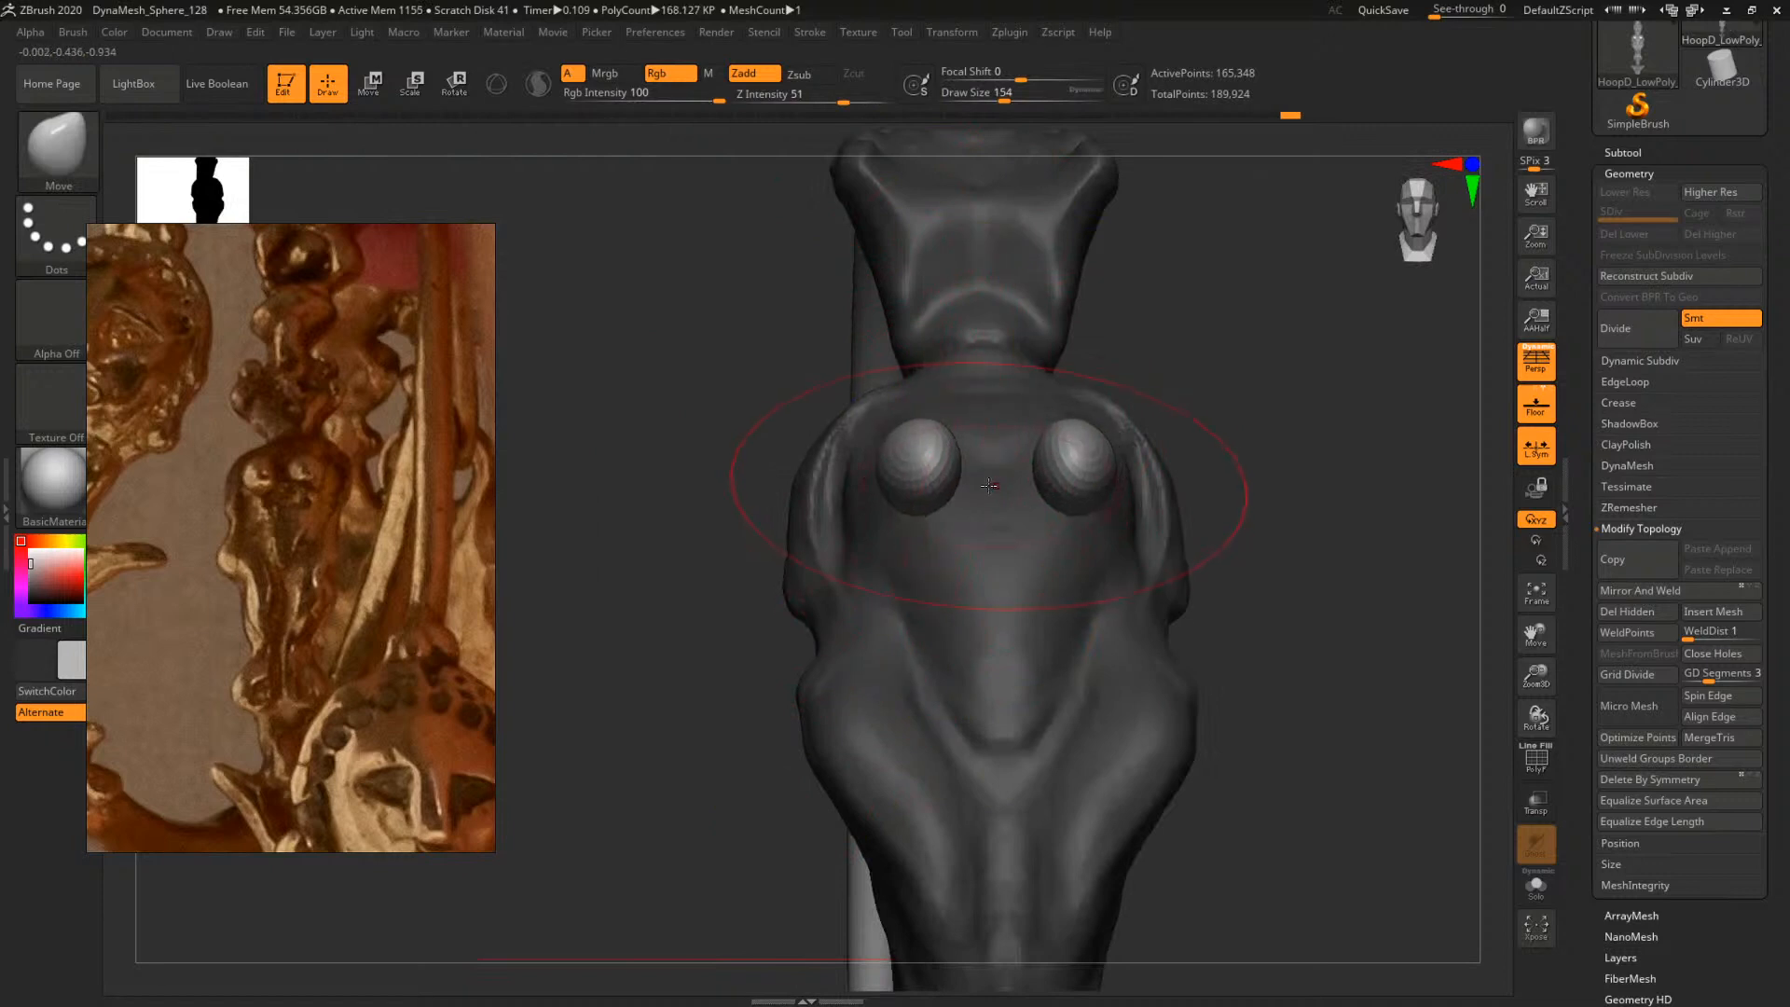
# Undo the Move brush changes to the two spheres, stepping through the history to their round inserted shape
pyautogui.hotkey('ctrl', 'z')
pyautogui.hotkey('ctrl', 'z')
pyautogui.hotkey('ctrl', 'z')
pyautogui.hotkey('ctrl', 'z')
pyautogui.hotkey('ctrl', 'z')
pyautogui.hotkey('ctrl', 'z')
pyautogui.hotkey('ctrl', 'z')
pyautogui.hotkey('ctrl', 'z')
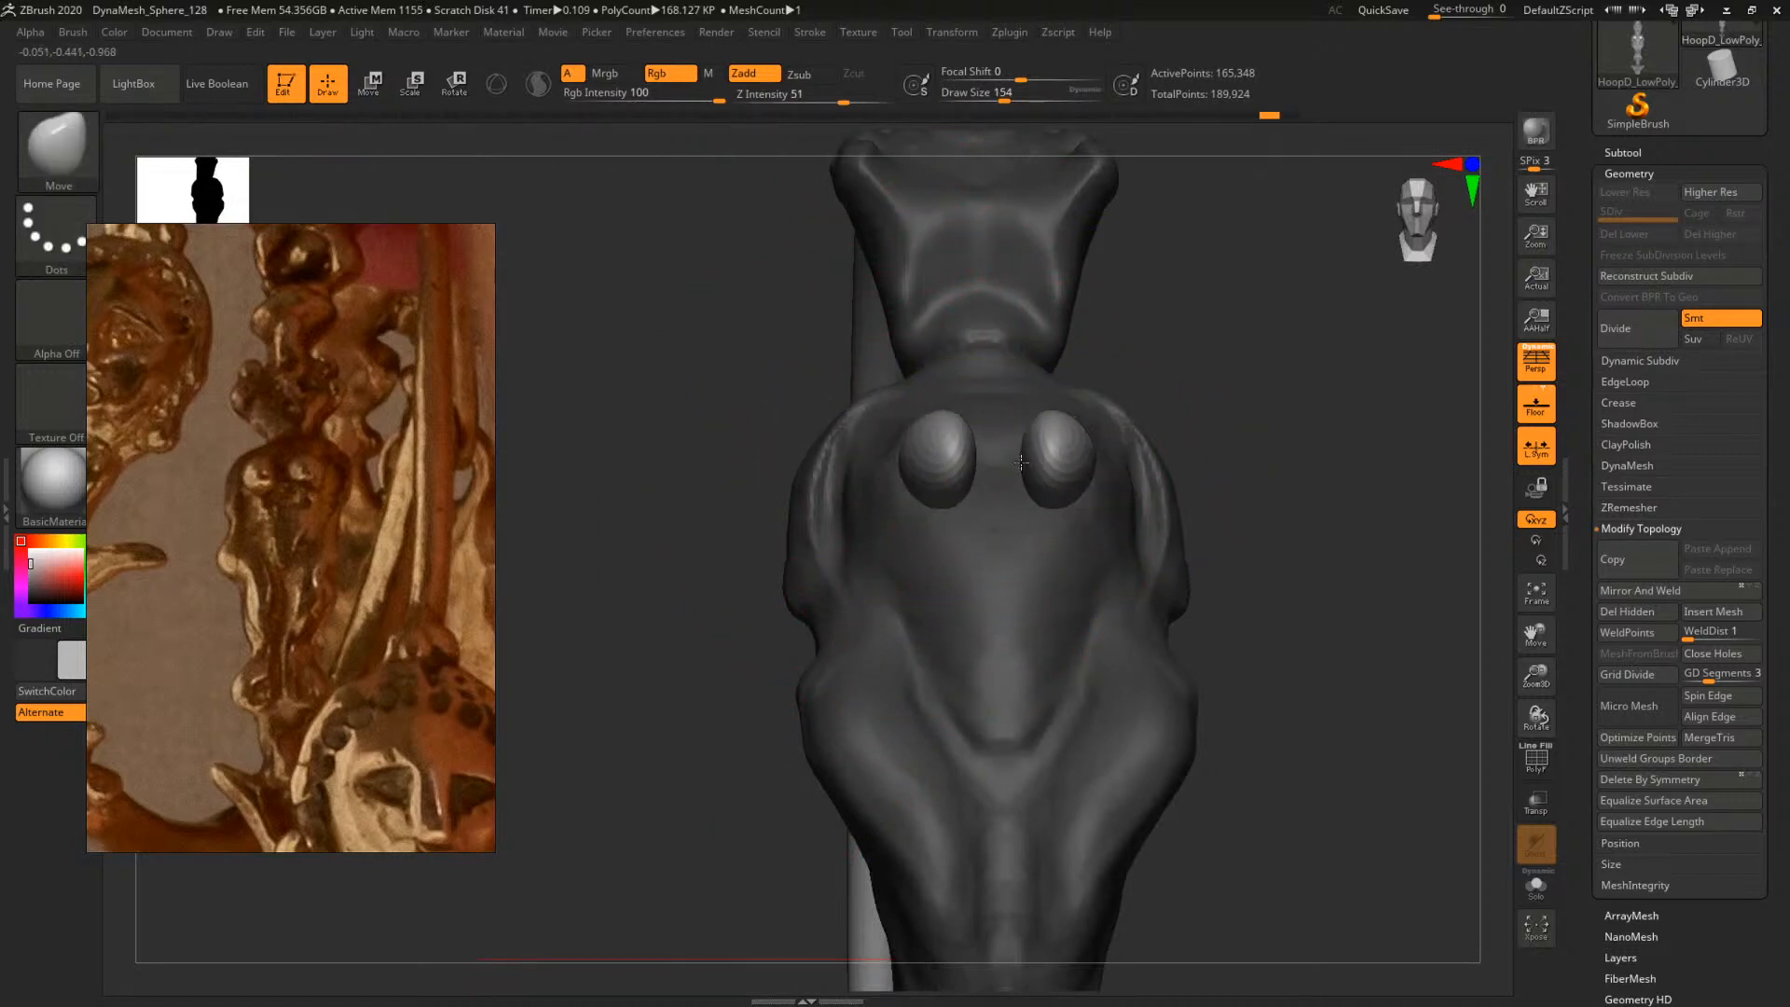
pyautogui.hotkey('ctrl', 'shift', 'z')
pyautogui.hotkey('ctrl', 'shift', 'z')
pyautogui.hotkey('ctrl', 'shift', 'z')
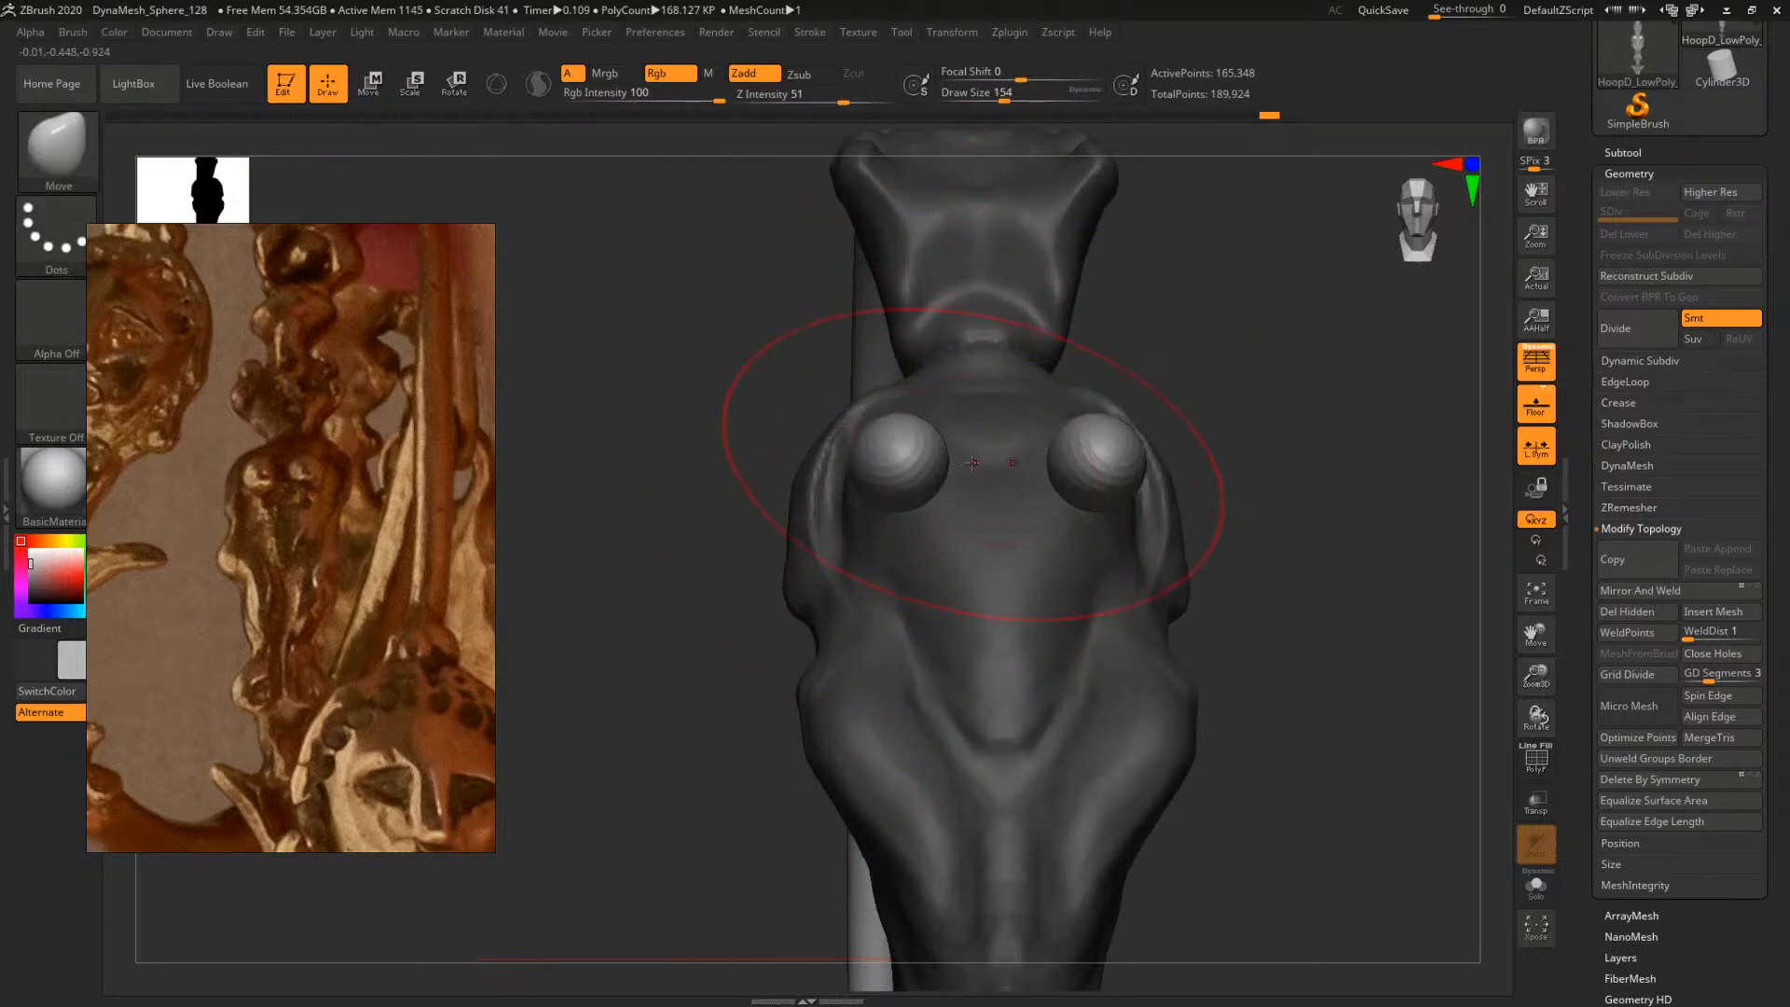
pyautogui.hotkey('ctrl', 'shift', 'z')
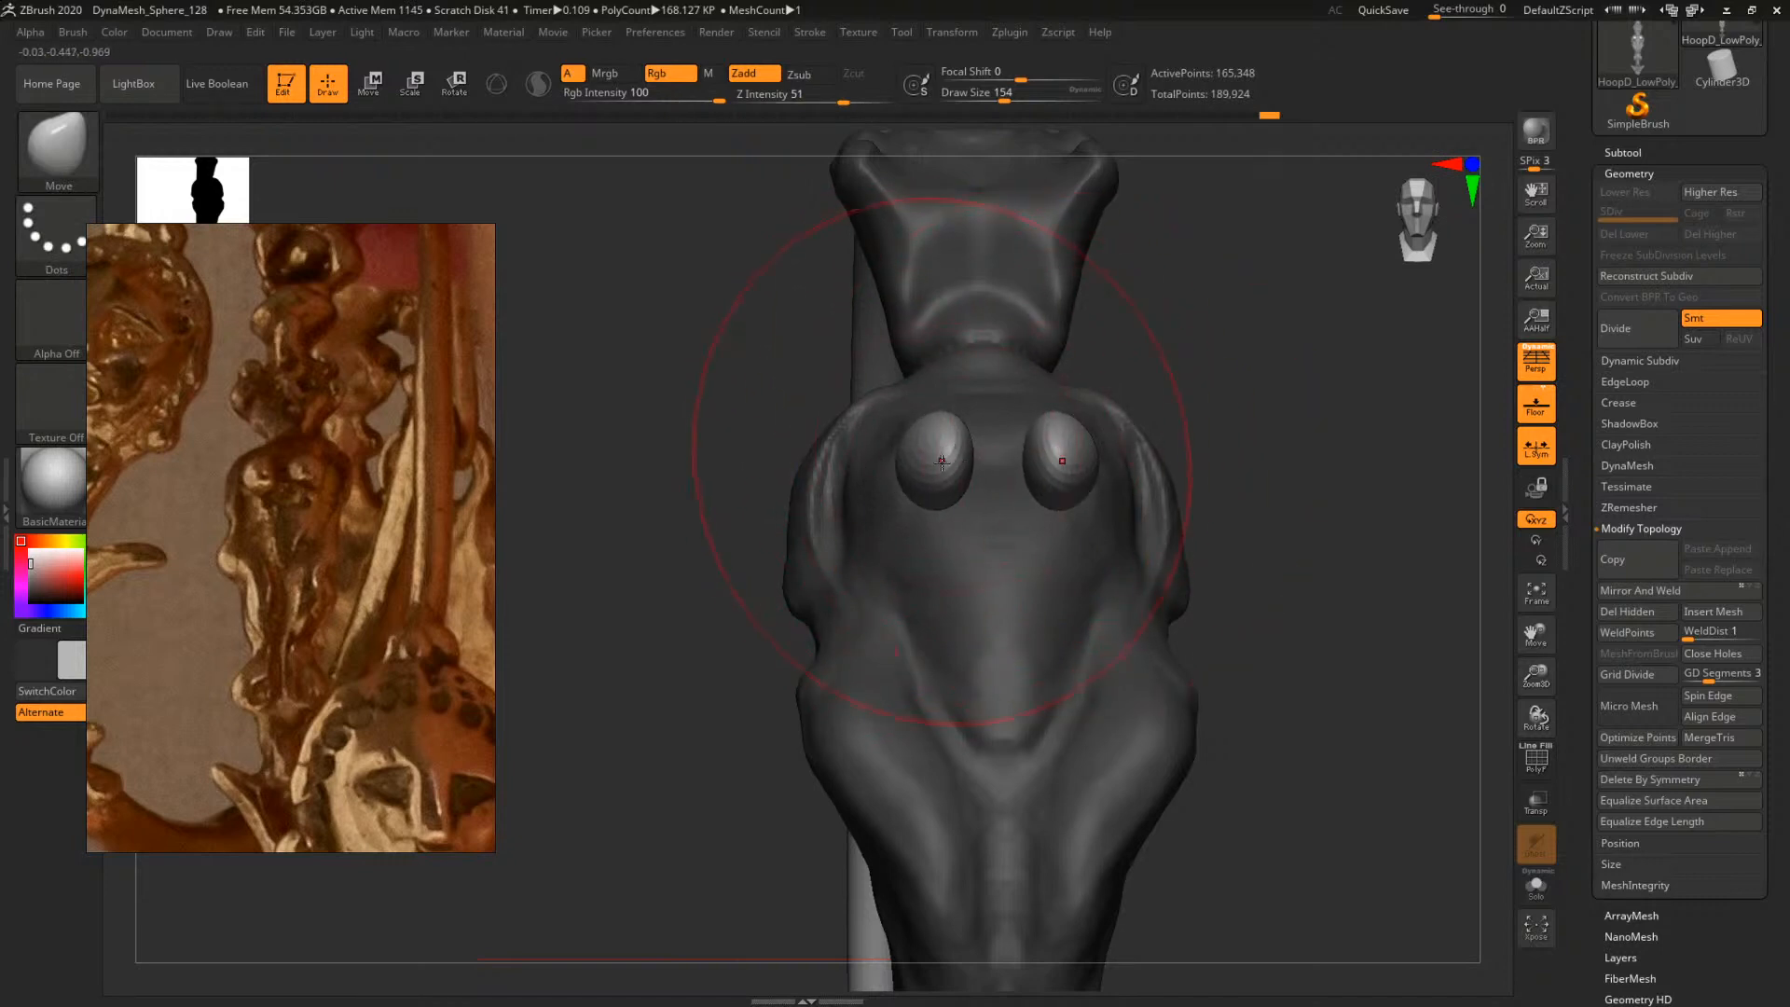
pyautogui.hotkey('ctrl', 'z')
pyautogui.hotkey('ctrl', 'z')
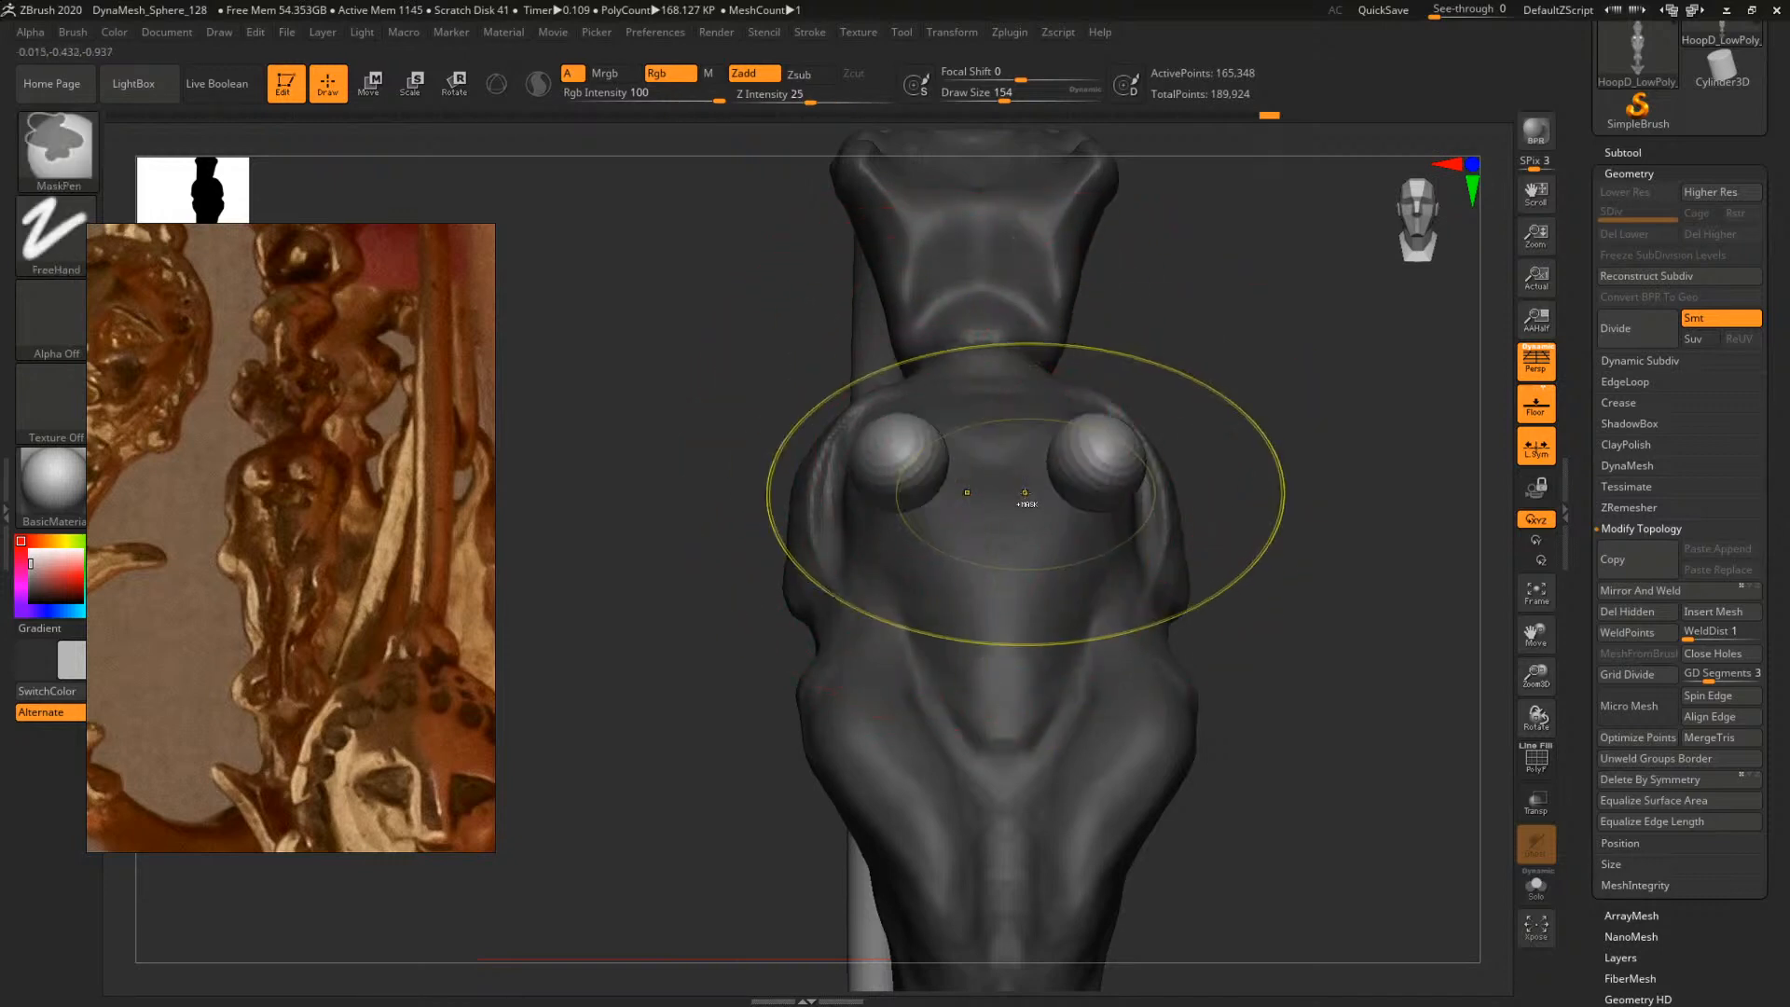
# Move the two spheres closer together on the chest with the transpose line and scale them up uniformly
pyautogui.press('w')
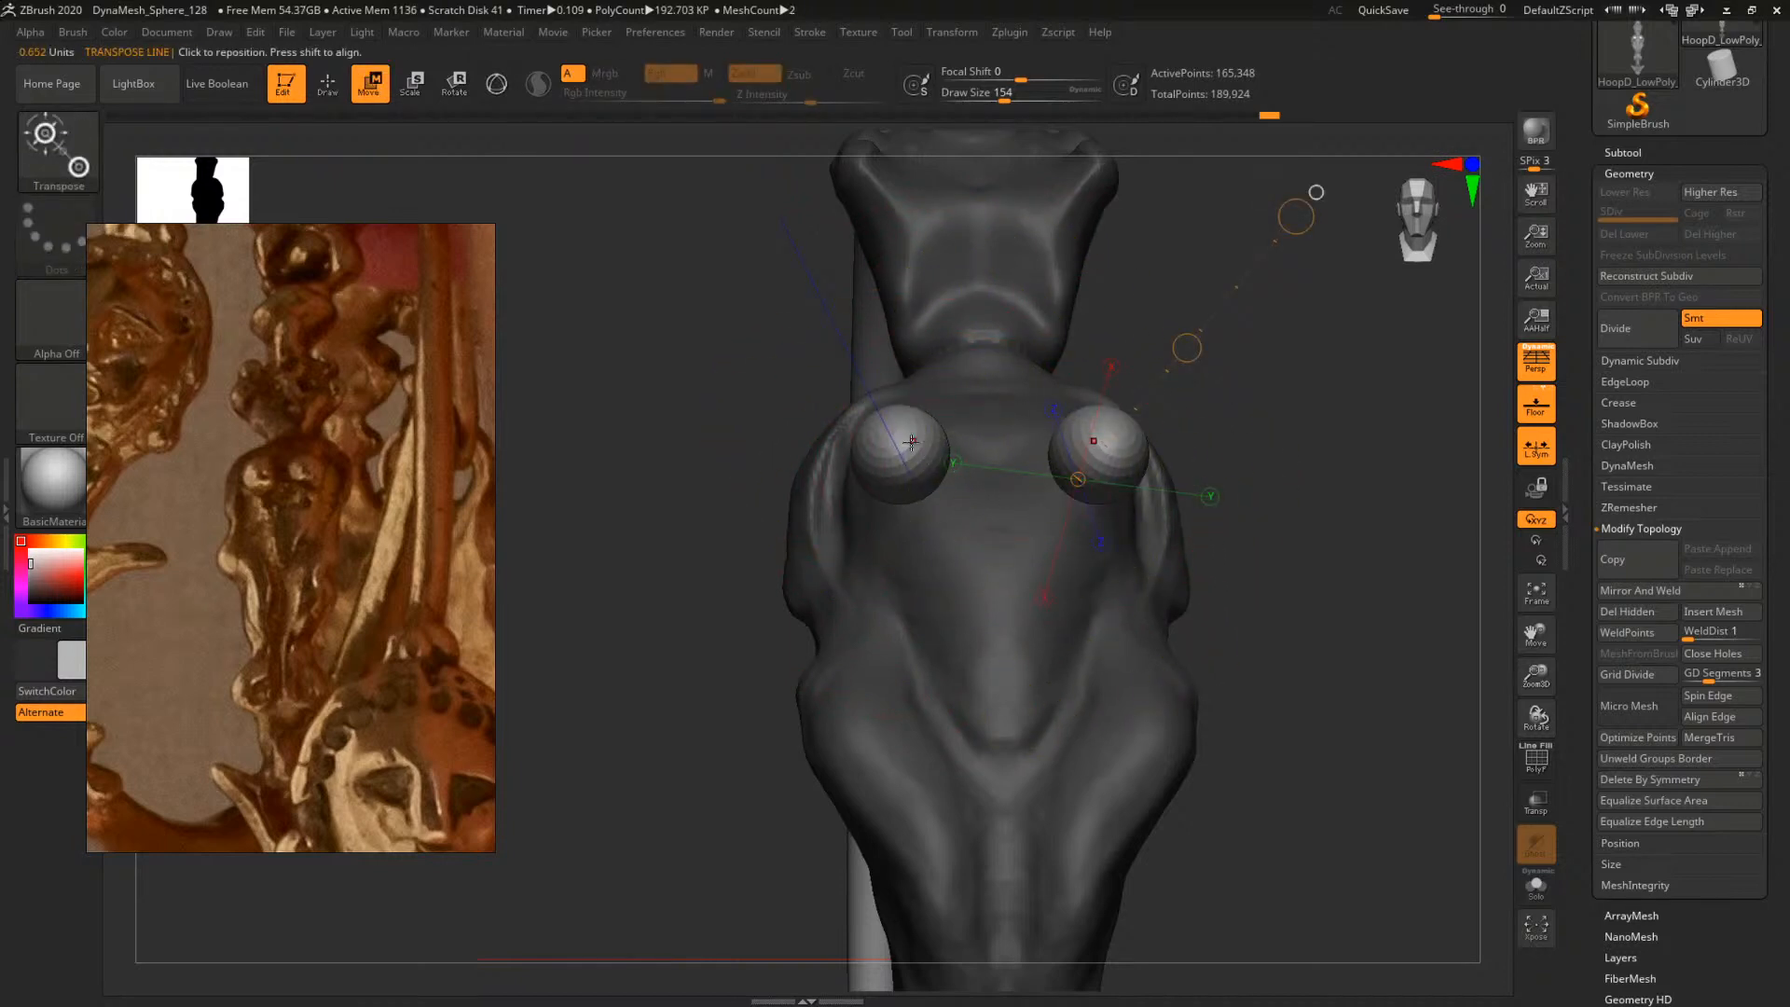
pyautogui.moveTo(910, 446)
pyautogui.mouseDown()
pyautogui.moveTo(1081, 431)
pyautogui.moveTo(1017, 462)
pyautogui.mouseUp()
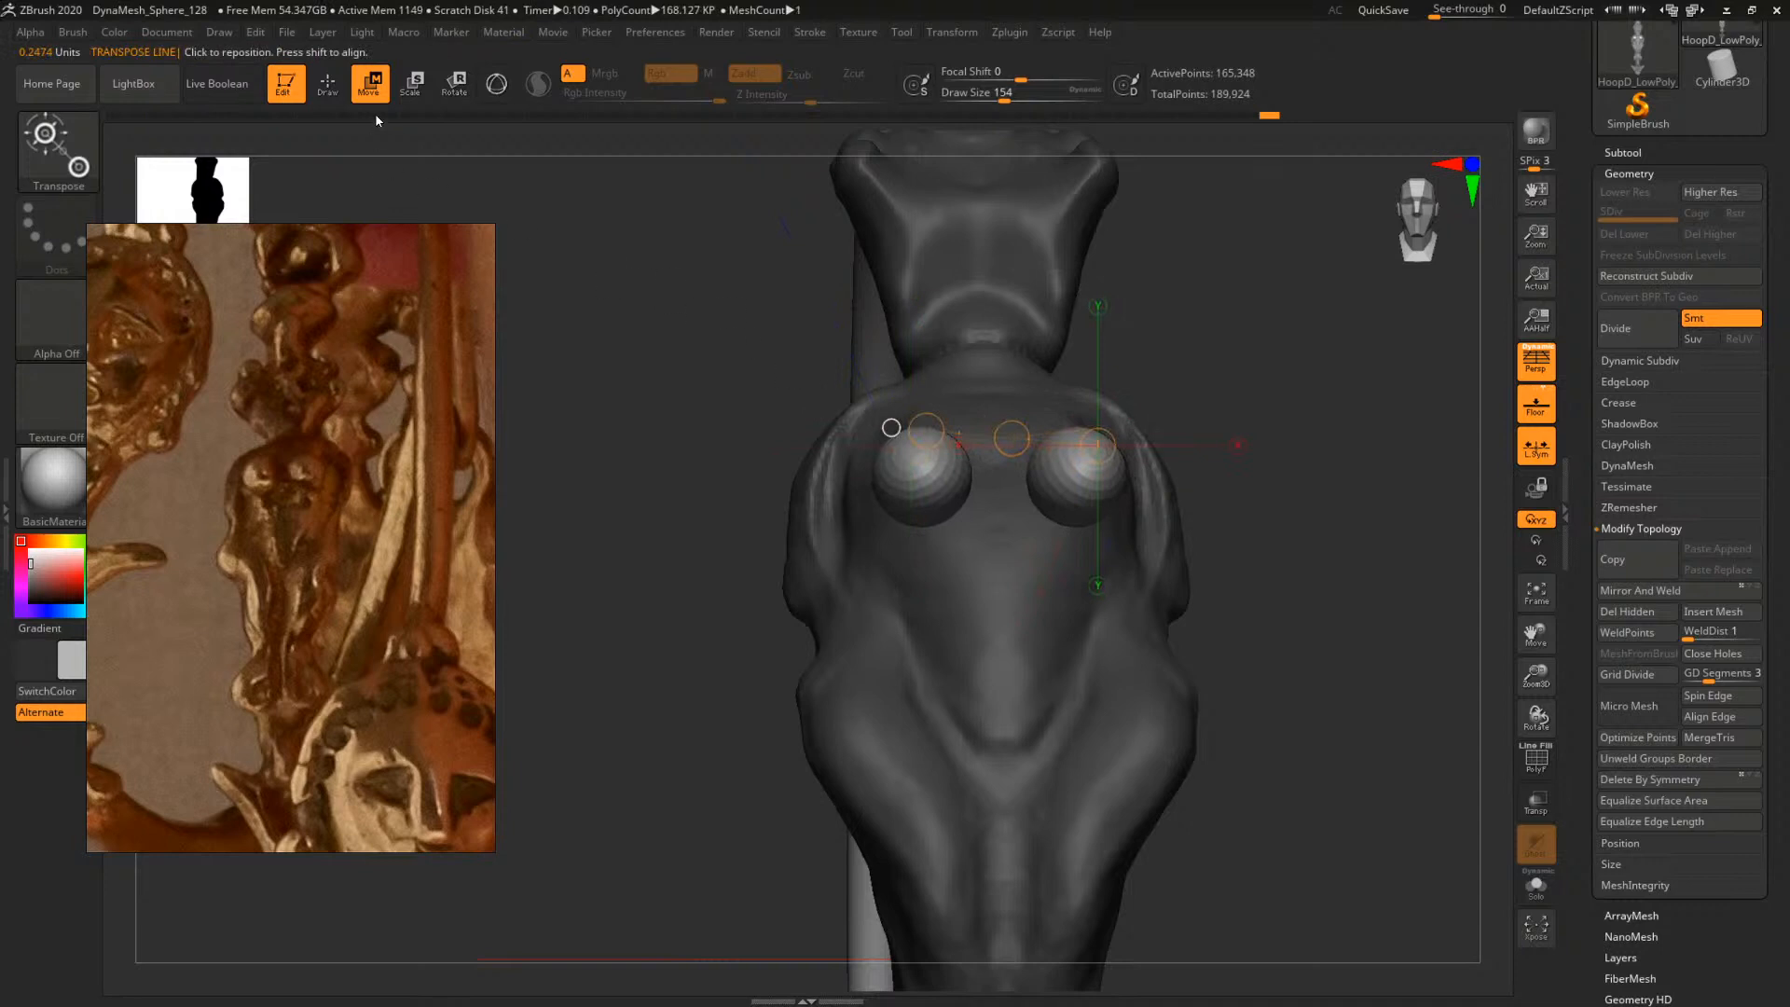
pyautogui.click(420, 86)
pyautogui.click(487, 88)
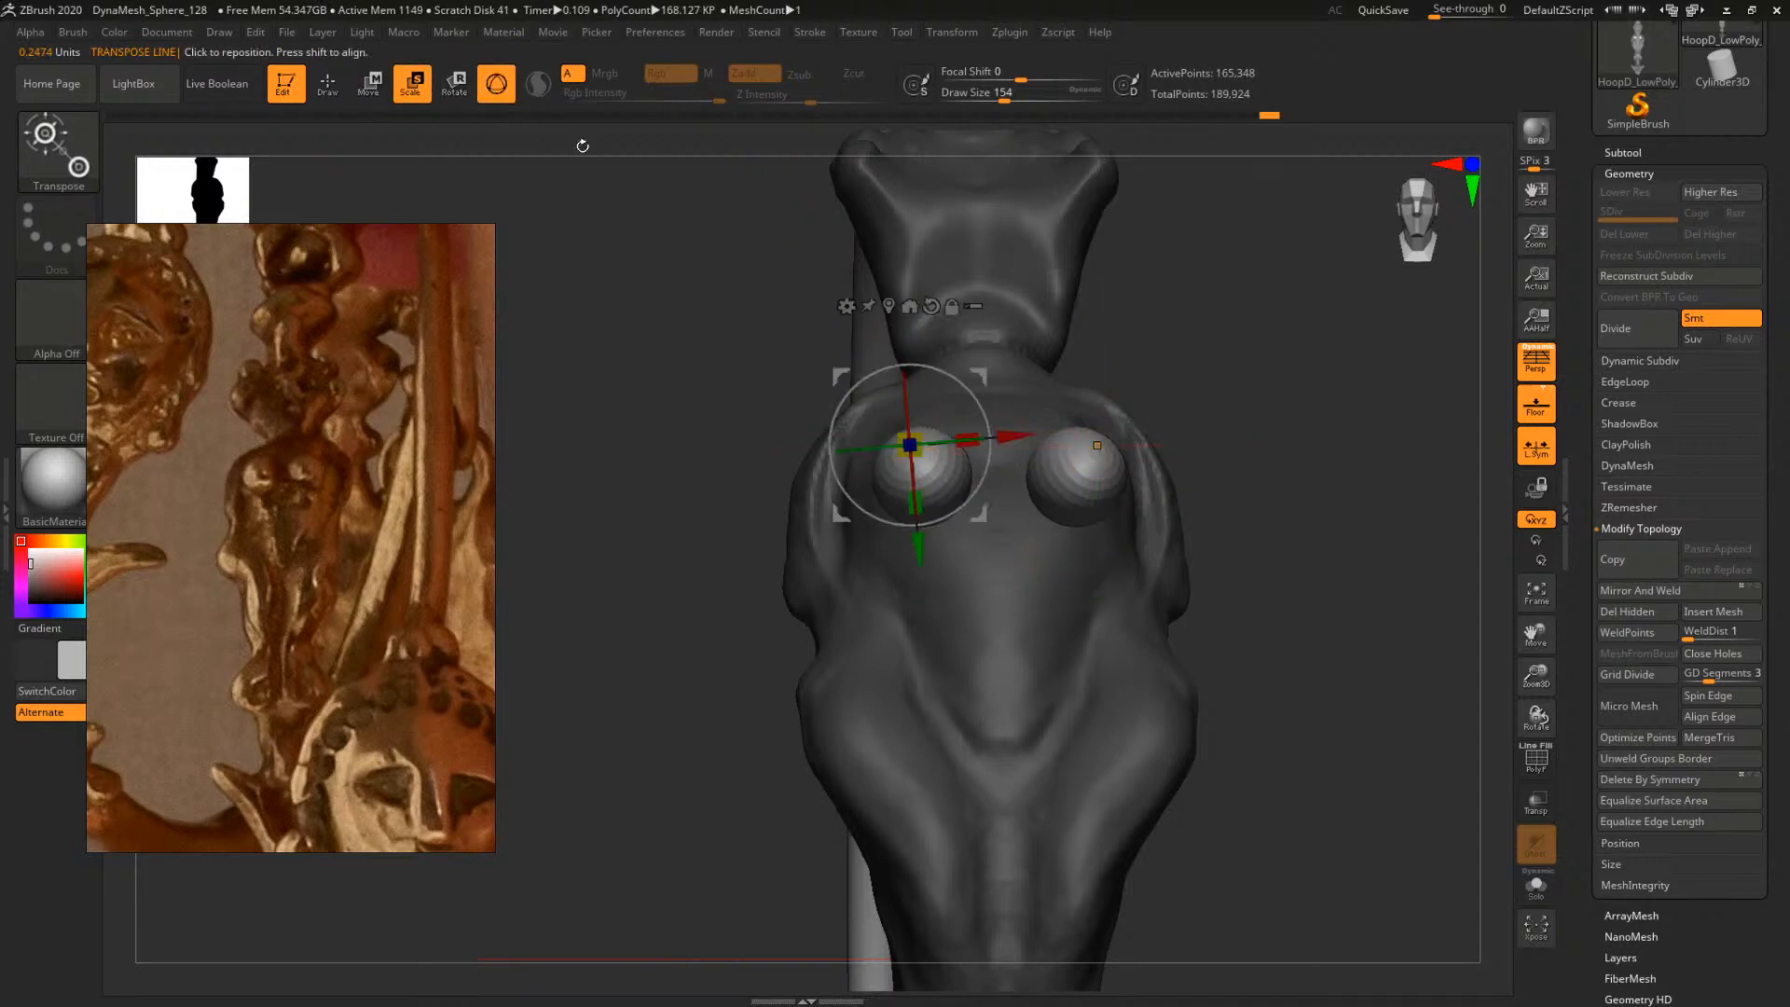
pyautogui.moveTo(919, 437); pyautogui.dragTo(919, 429)
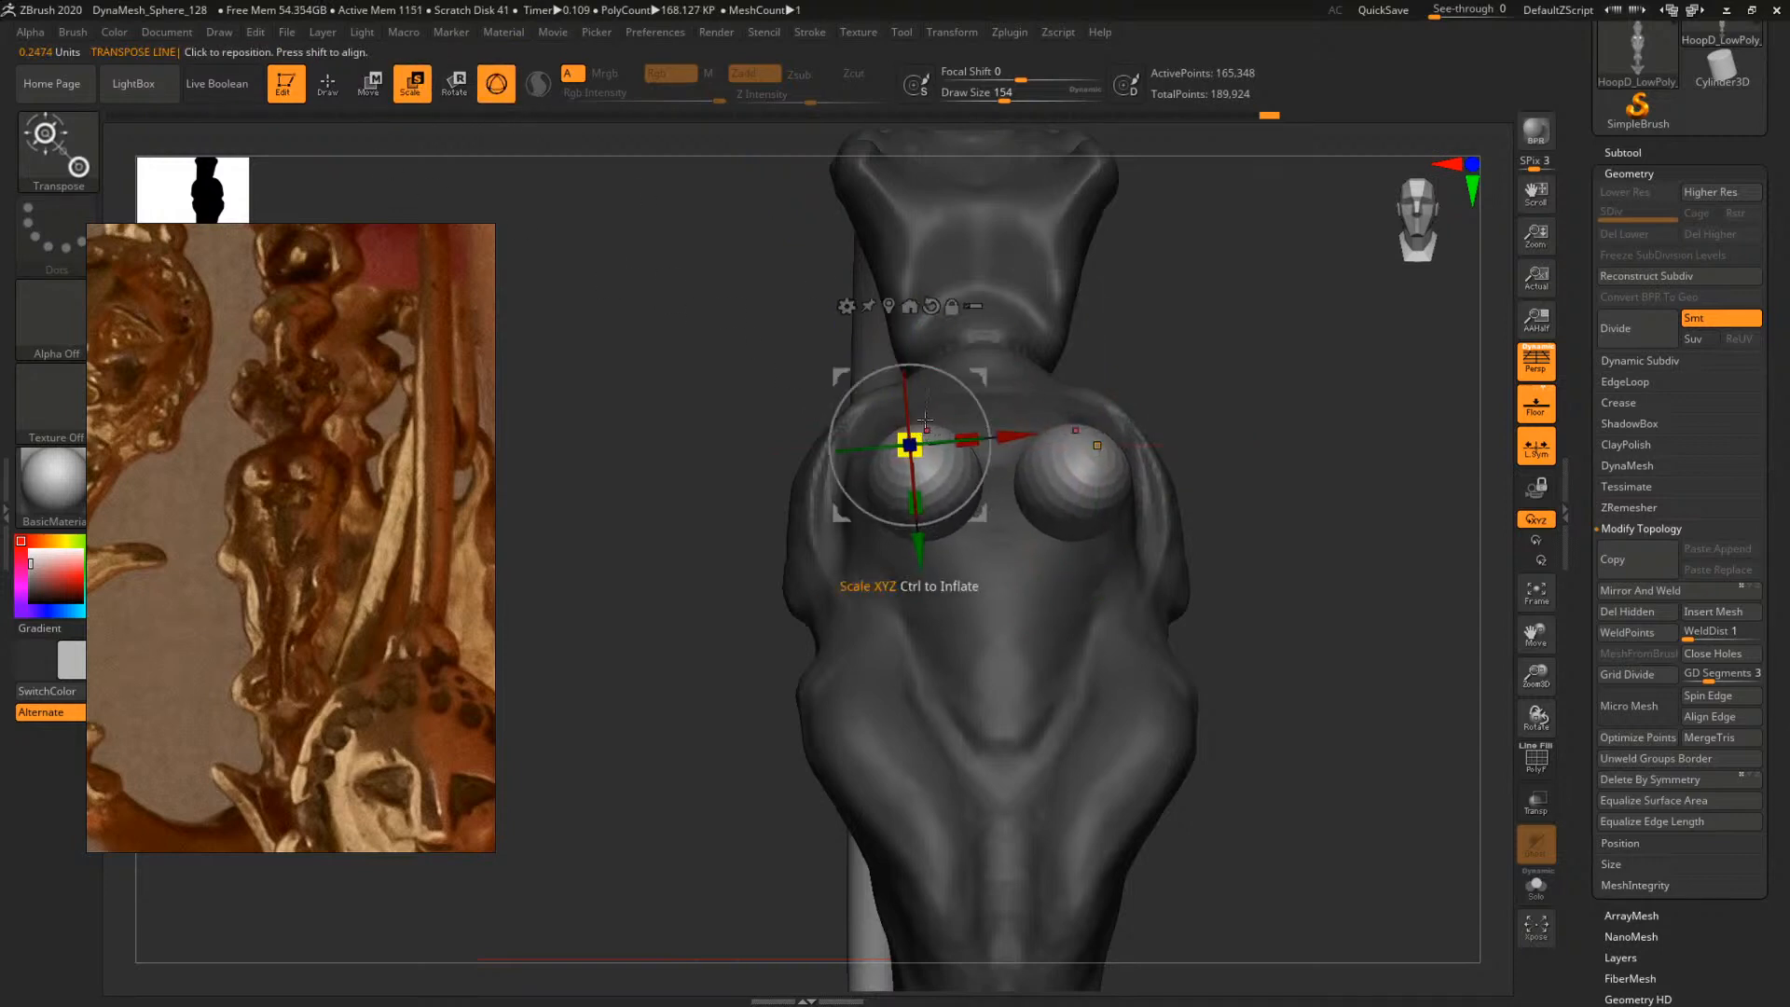
pyautogui.click(910, 307)
pyautogui.hotkey('ctrl', 'z')
pyautogui.moveTo(912, 445); pyautogui.dragTo(918, 438)
# Reposition the spheres against the figure's chest from the side with the transpose line
pyautogui.moveTo(1165, 337); pyautogui.dragTo(1305, 345)
pyautogui.press('w')
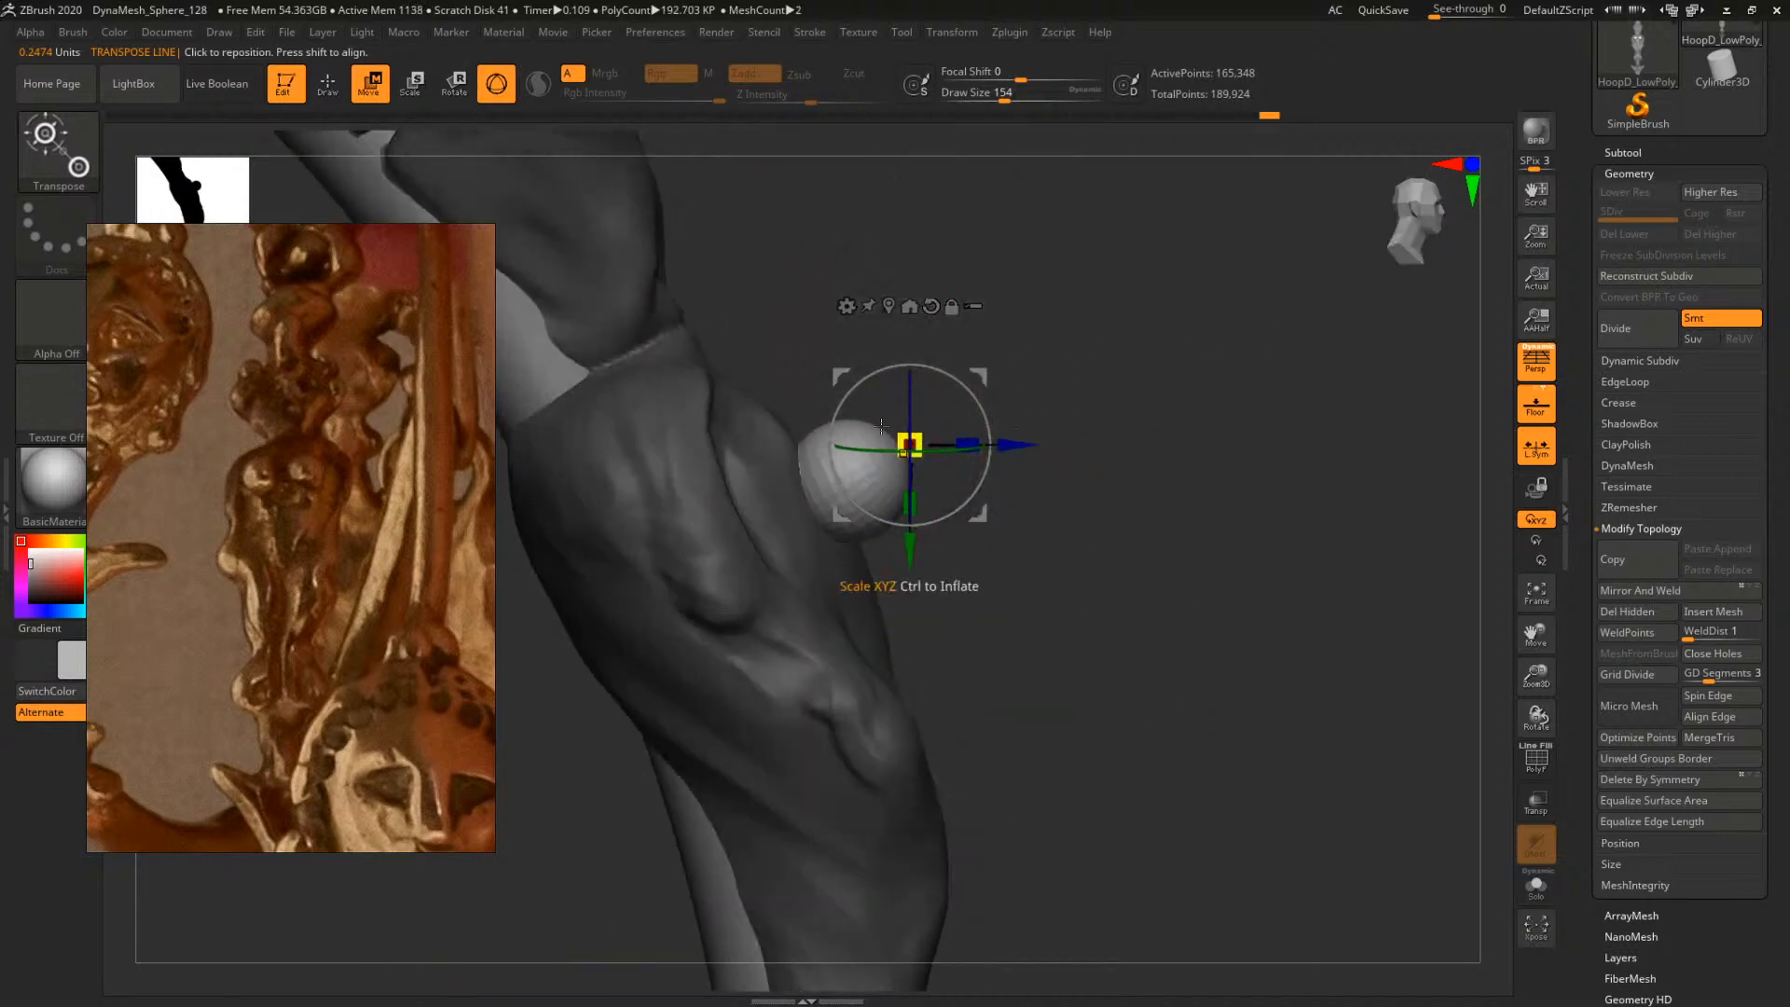
pyautogui.click(496, 84)
pyautogui.moveTo(853, 471); pyautogui.dragTo(921, 464)
pyautogui.keyDown('shift'); pyautogui.moveTo(1072, 555); pyautogui.dragTo(1138, 467); pyautogui.keyUp('shift')
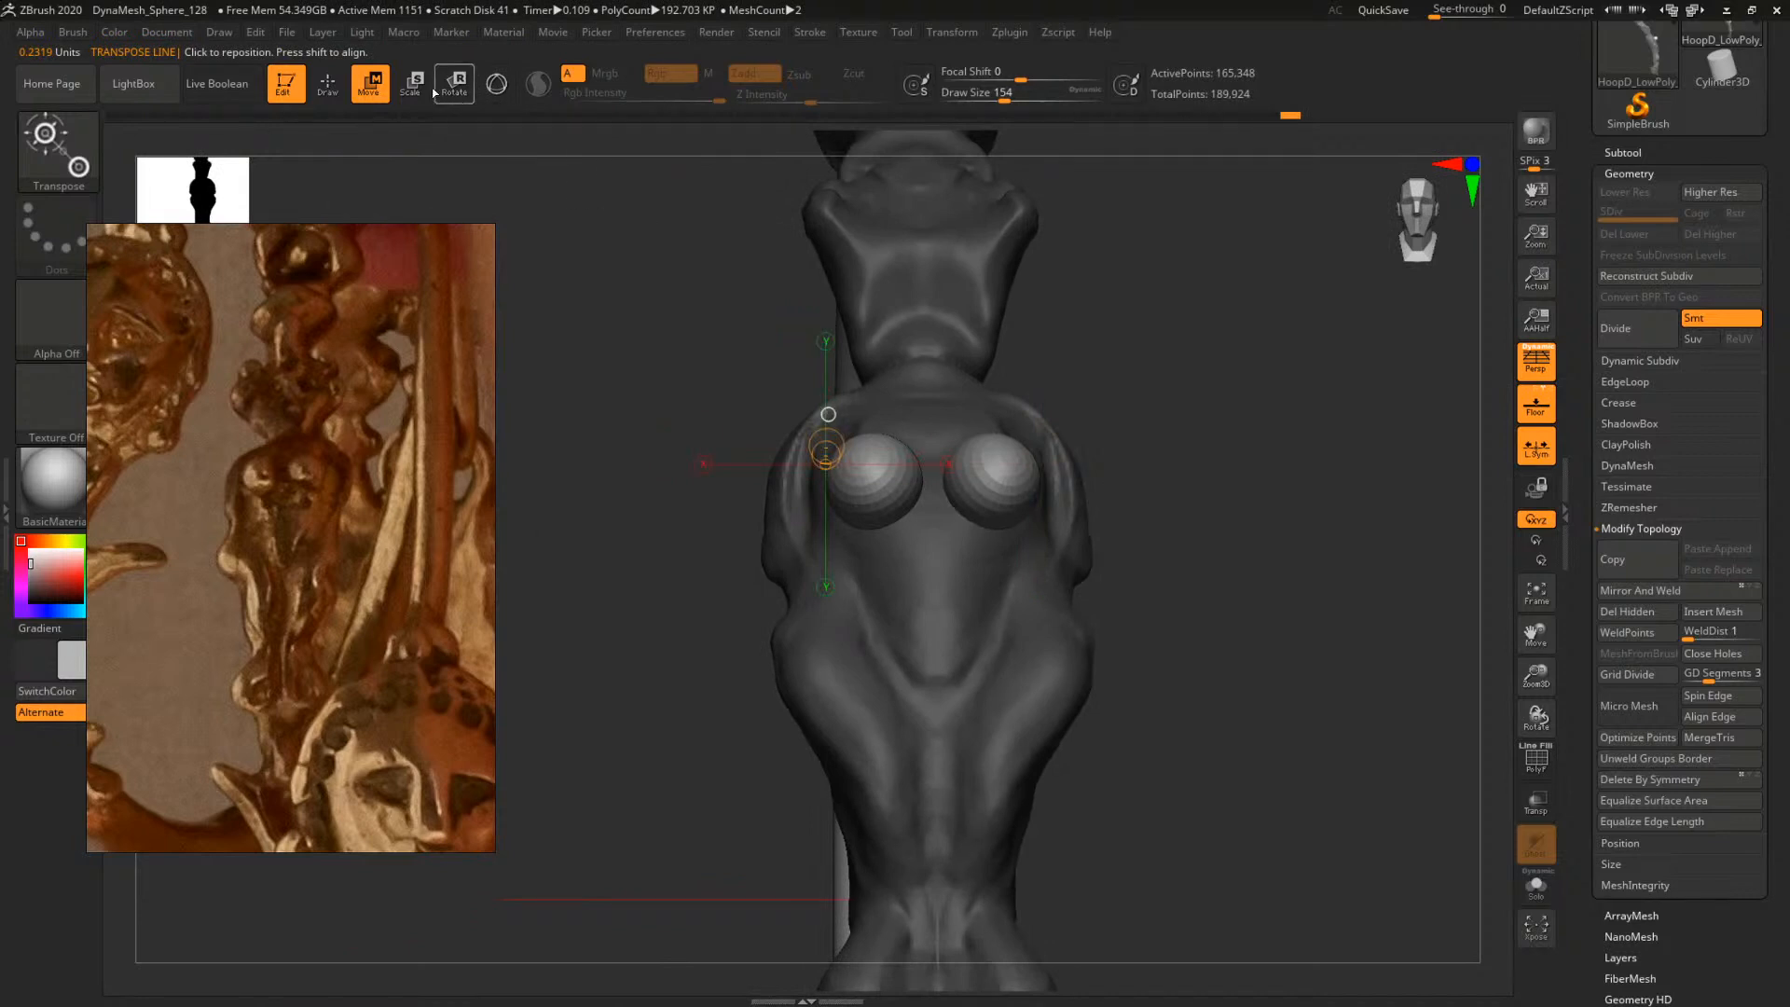
# Scale the two spheres down slightly with the transpose line and adjust their position on the chest
pyautogui.press('e')
pyautogui.moveTo(828, 414); pyautogui.dragTo(876, 432)
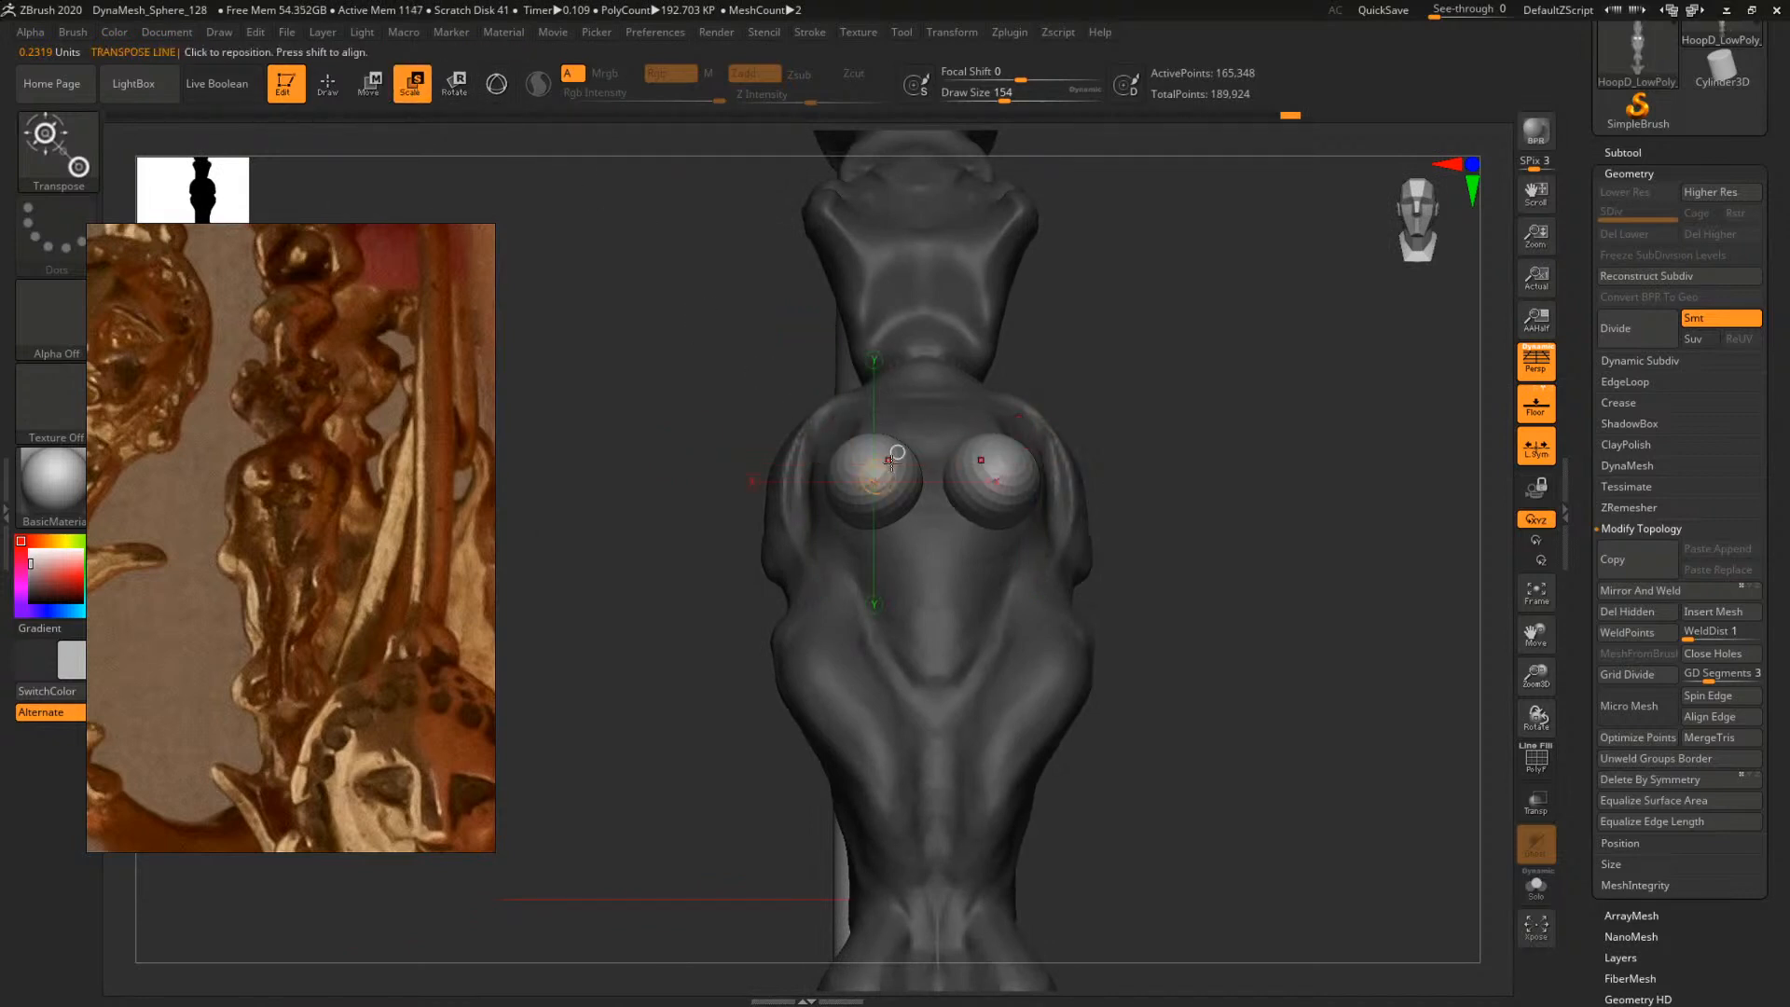
pyautogui.moveTo(870, 362); pyautogui.dragTo(874, 371)
pyautogui.moveTo(1254, 442); pyautogui.dragTo(1230, 504)
pyautogui.press('w')
pyautogui.moveTo(876, 424); pyautogui.dragTo(881, 407)
pyautogui.moveTo(1222, 545)
pyautogui.keyDown('shift'); pyautogui.mouseDown()
pyautogui.moveTo(1301, 575)
pyautogui.moveTo(1155, 511)
pyautogui.moveTo(1203, 602)
pyautogui.mouseUp(); pyautogui.keyUp('shift')
# Clear the mask and deepen the V-shaped edge between the belly and thighs with ClayBuildup at draw size 31
pyautogui.press('b')
pyautogui.press('c')
pyautogui.press('b')
pyautogui.press('s')
pyautogui.moveTo(950, 550); pyautogui.dragTo(920, 541)
pyautogui.keyDown('ctrl'); pyautogui.moveTo(1186, 463); pyautogui.dragTo(1098, 519); pyautogui.keyUp('ctrl')
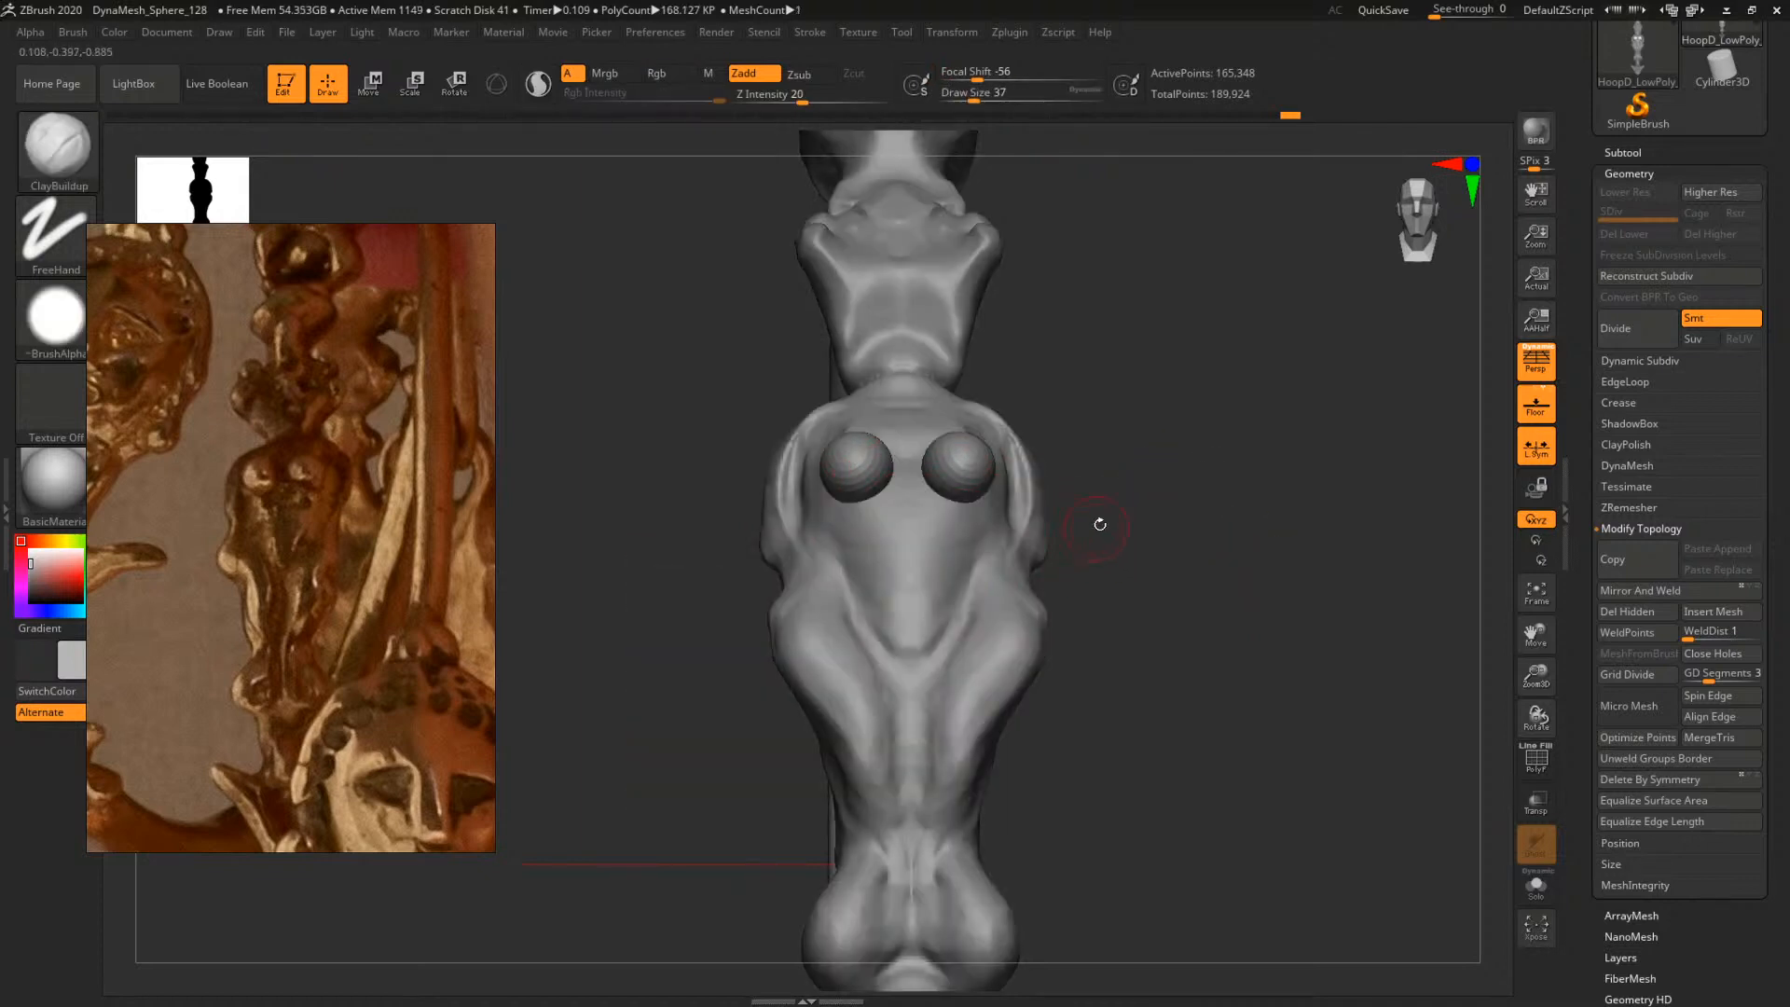
pyautogui.press('[')
pyautogui.keyDown('alt'); pyautogui.moveTo(964, 577); pyautogui.dragTo(934, 650); pyautogui.keyUp('alt')
pyautogui.moveTo(1098, 473); pyautogui.dragTo(1119, 471)
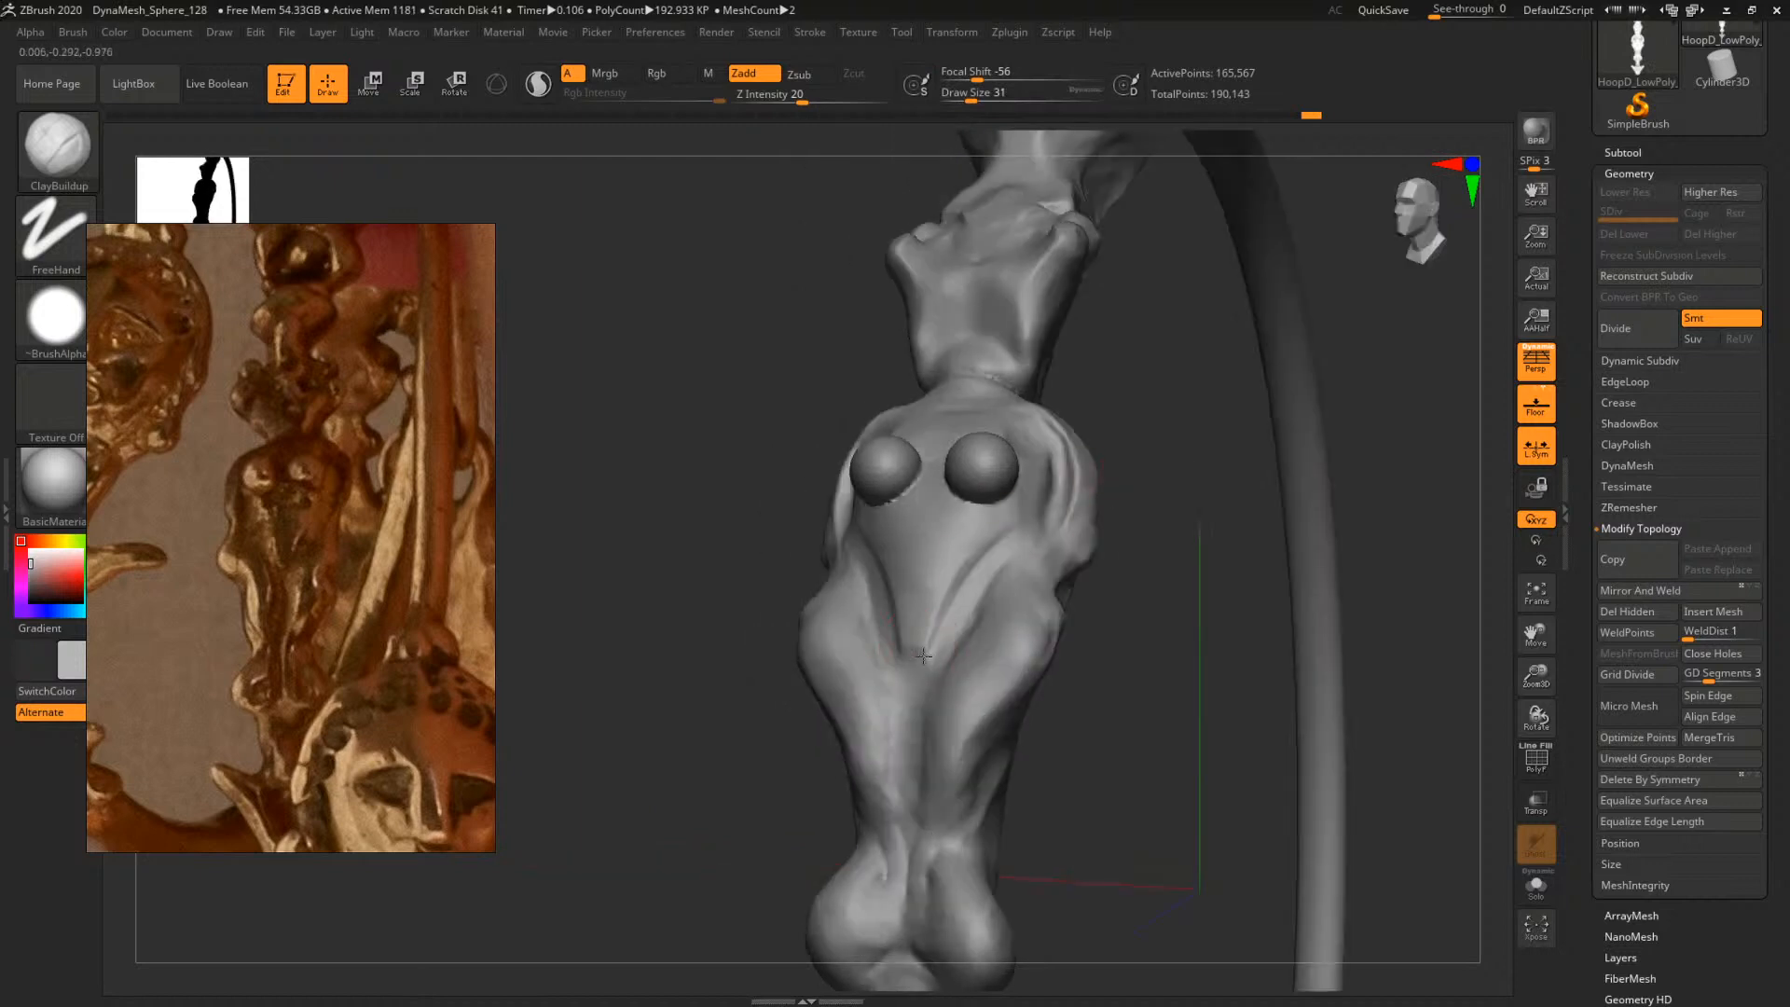
# Refine the crease between the lowest figure's belly and thighs with ClayBuildup, using draw sizes 46 and 31
pyautogui.press('space')
pyautogui.keyDown('alt'); pyautogui.moveTo(948, 585); pyautogui.dragTo(930, 652); pyautogui.keyUp('alt')
pyautogui.moveTo(1172, 621); pyautogui.dragTo(1053, 600)
pyautogui.moveTo(1053, 599)
pyautogui.mouseDown()
pyautogui.moveTo(1131, 600)
pyautogui.moveTo(1175, 636)
pyautogui.moveTo(1109, 698)
pyautogui.moveTo(1176, 783)
pyautogui.moveTo(1170, 731)
pyautogui.moveTo(1212, 709)
pyautogui.moveTo(1223, 675)
pyautogui.moveTo(1162, 633)
pyautogui.moveTo(1266, 803)
pyautogui.moveTo(1215, 635)
pyautogui.mouseUp()
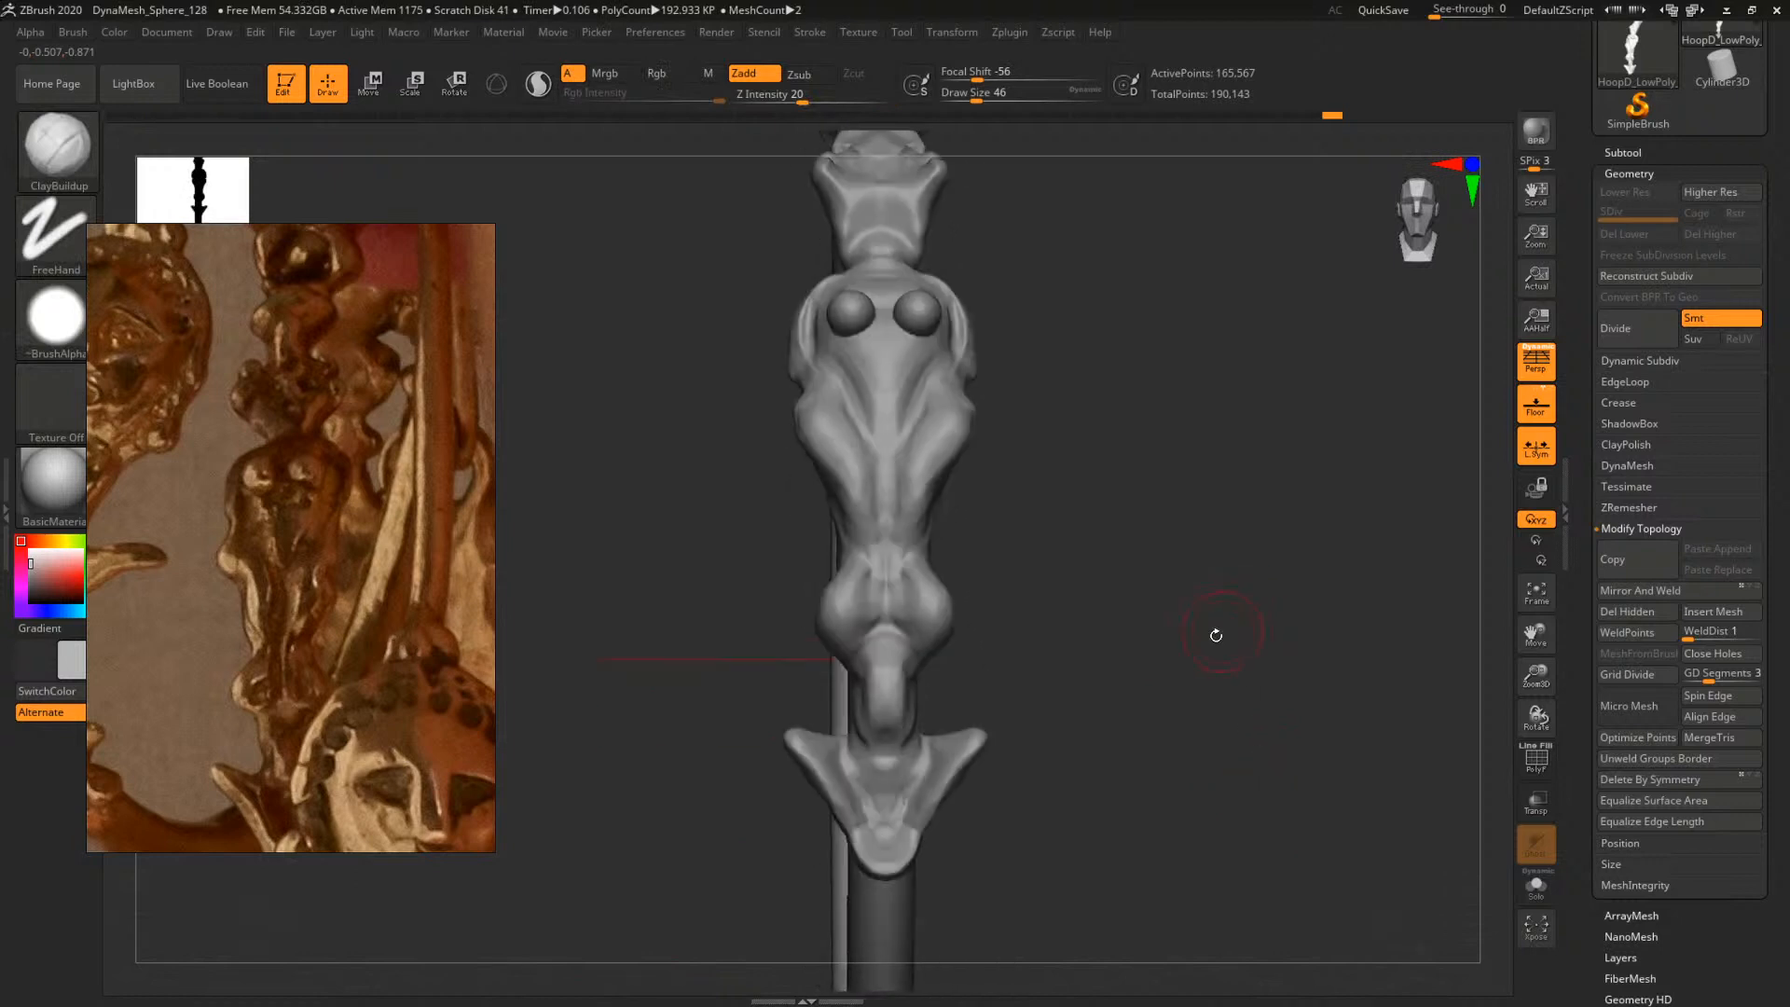
pyautogui.moveTo(1082, 464)
pyautogui.keyDown('alt'); pyautogui.mouseDown()
pyautogui.moveTo(1113, 582)
pyautogui.moveTo(1106, 556)
pyautogui.moveTo(1156, 580)
pyautogui.moveTo(1156, 547)
pyautogui.moveTo(995, 491)
pyautogui.moveTo(997, 471)
pyautogui.moveTo(1131, 511)
pyautogui.moveTo(1050, 501)
pyautogui.mouseUp(); pyautogui.keyUp('alt')
pyautogui.press('space')
pyautogui.press('space')
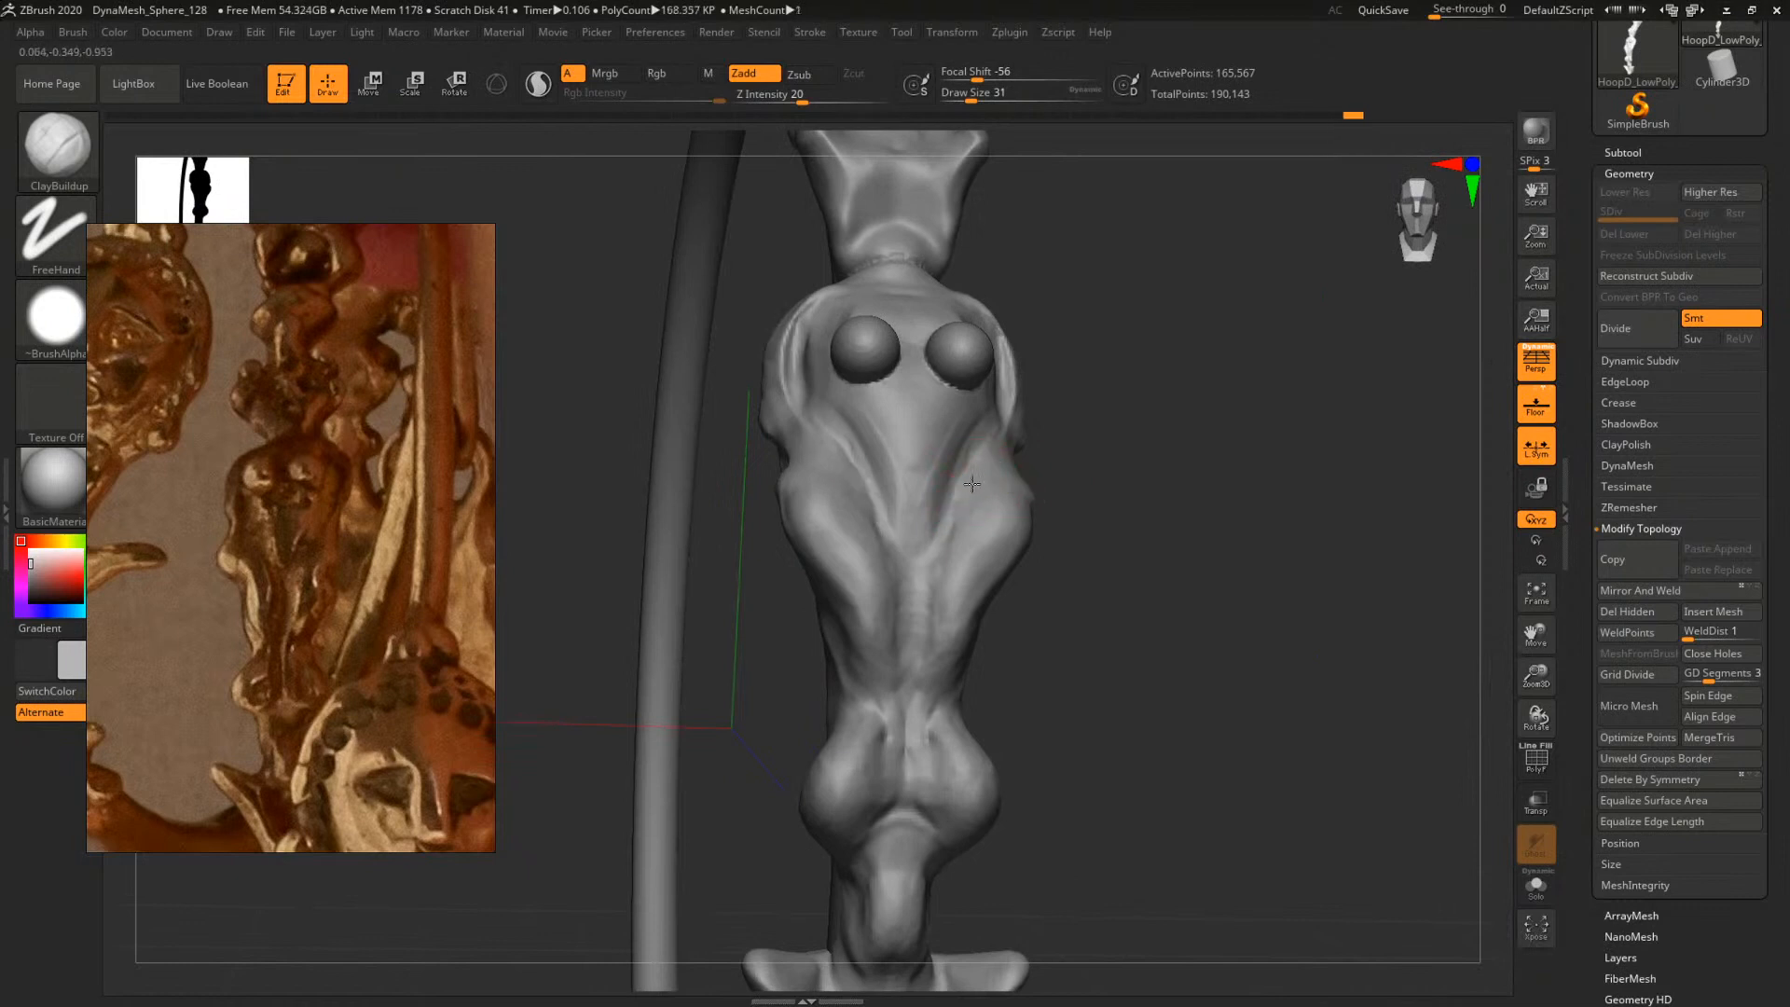
# Build up the outer thigh and hip of the lowest figure with ClayBuildup at draw sizes 62 and 120
pyautogui.moveTo(1126, 479)
pyautogui.mouseDown()
pyautogui.moveTo(1106, 519)
pyautogui.moveTo(1171, 512)
pyautogui.moveTo(1127, 500)
pyautogui.moveTo(1148, 489)
pyautogui.moveTo(1222, 627)
pyautogui.moveTo(1226, 539)
pyautogui.moveTo(1178, 562)
pyautogui.moveTo(990, 500)
pyautogui.mouseUp()
pyautogui.press('space')
pyautogui.press('space')
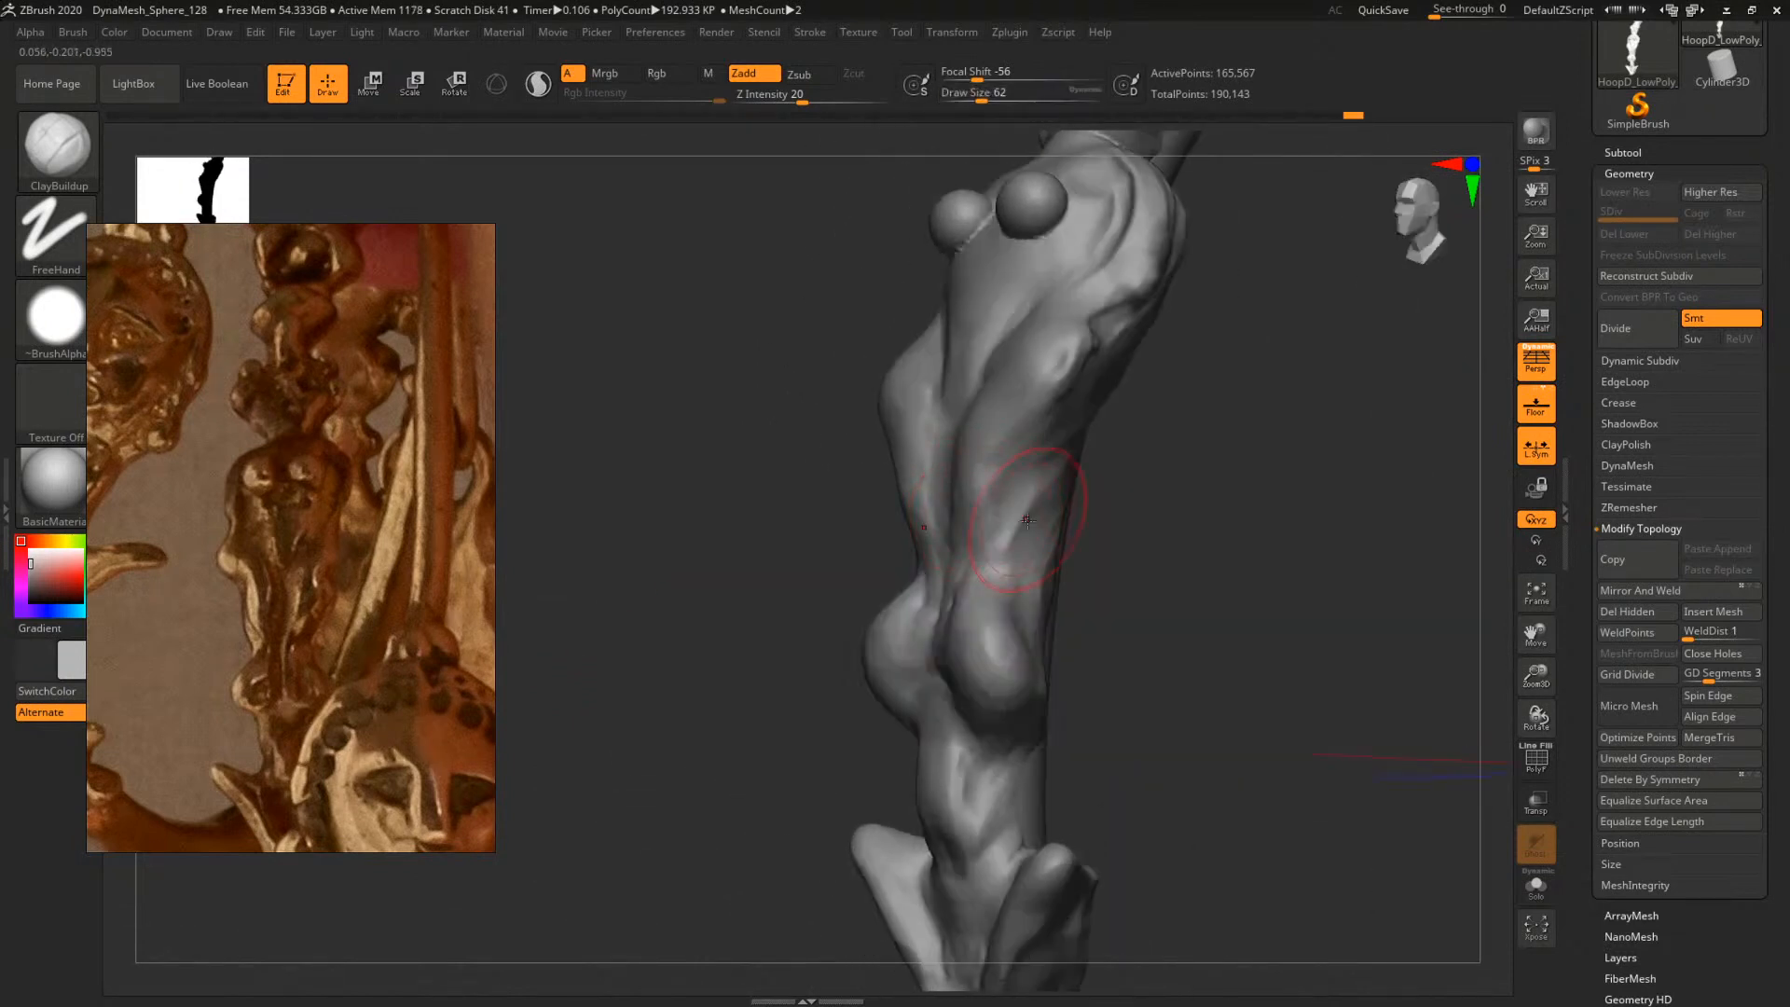
pyautogui.moveTo(1160, 508)
pyautogui.mouseDown()
pyautogui.moveTo(1091, 485)
pyautogui.moveTo(1056, 505)
pyautogui.moveTo(1123, 455)
pyautogui.moveTo(1058, 522)
pyautogui.mouseUp()
pyautogui.press('space')
pyautogui.press(']')
pyautogui.press(']')
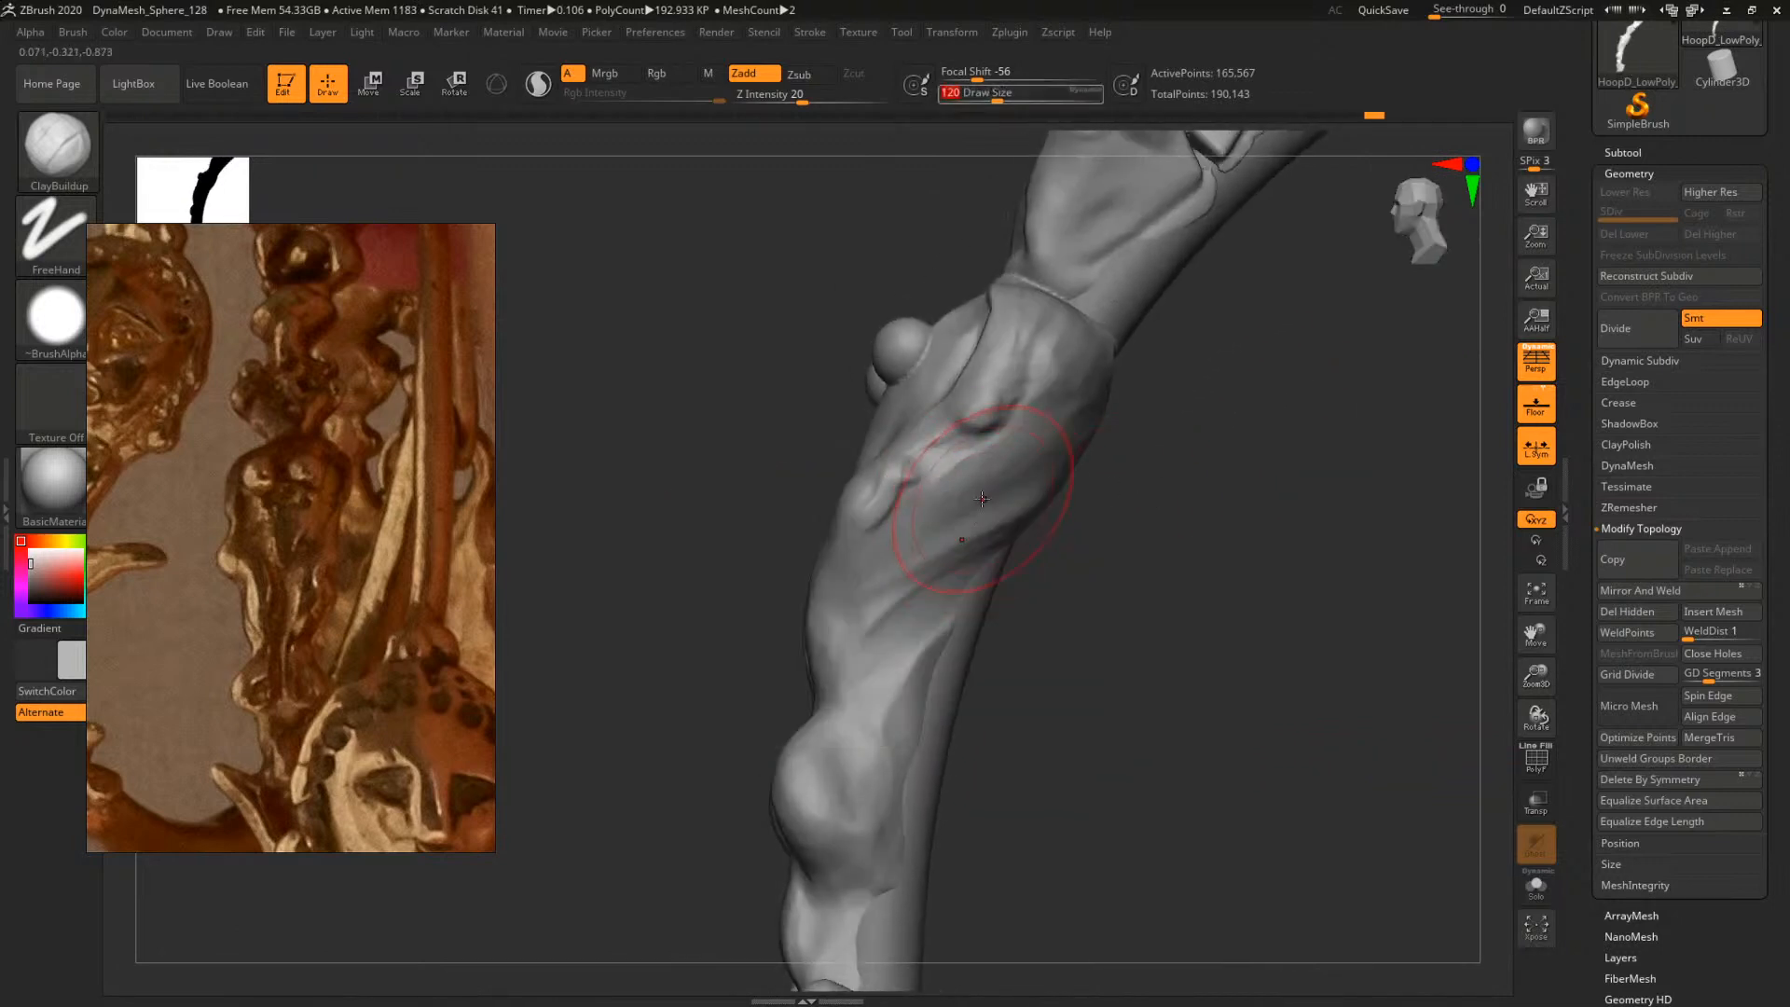
pyautogui.moveTo(986, 499)
pyautogui.mouseDown()
pyautogui.moveTo(1054, 461)
pyautogui.moveTo(969, 508)
pyautogui.mouseUp()
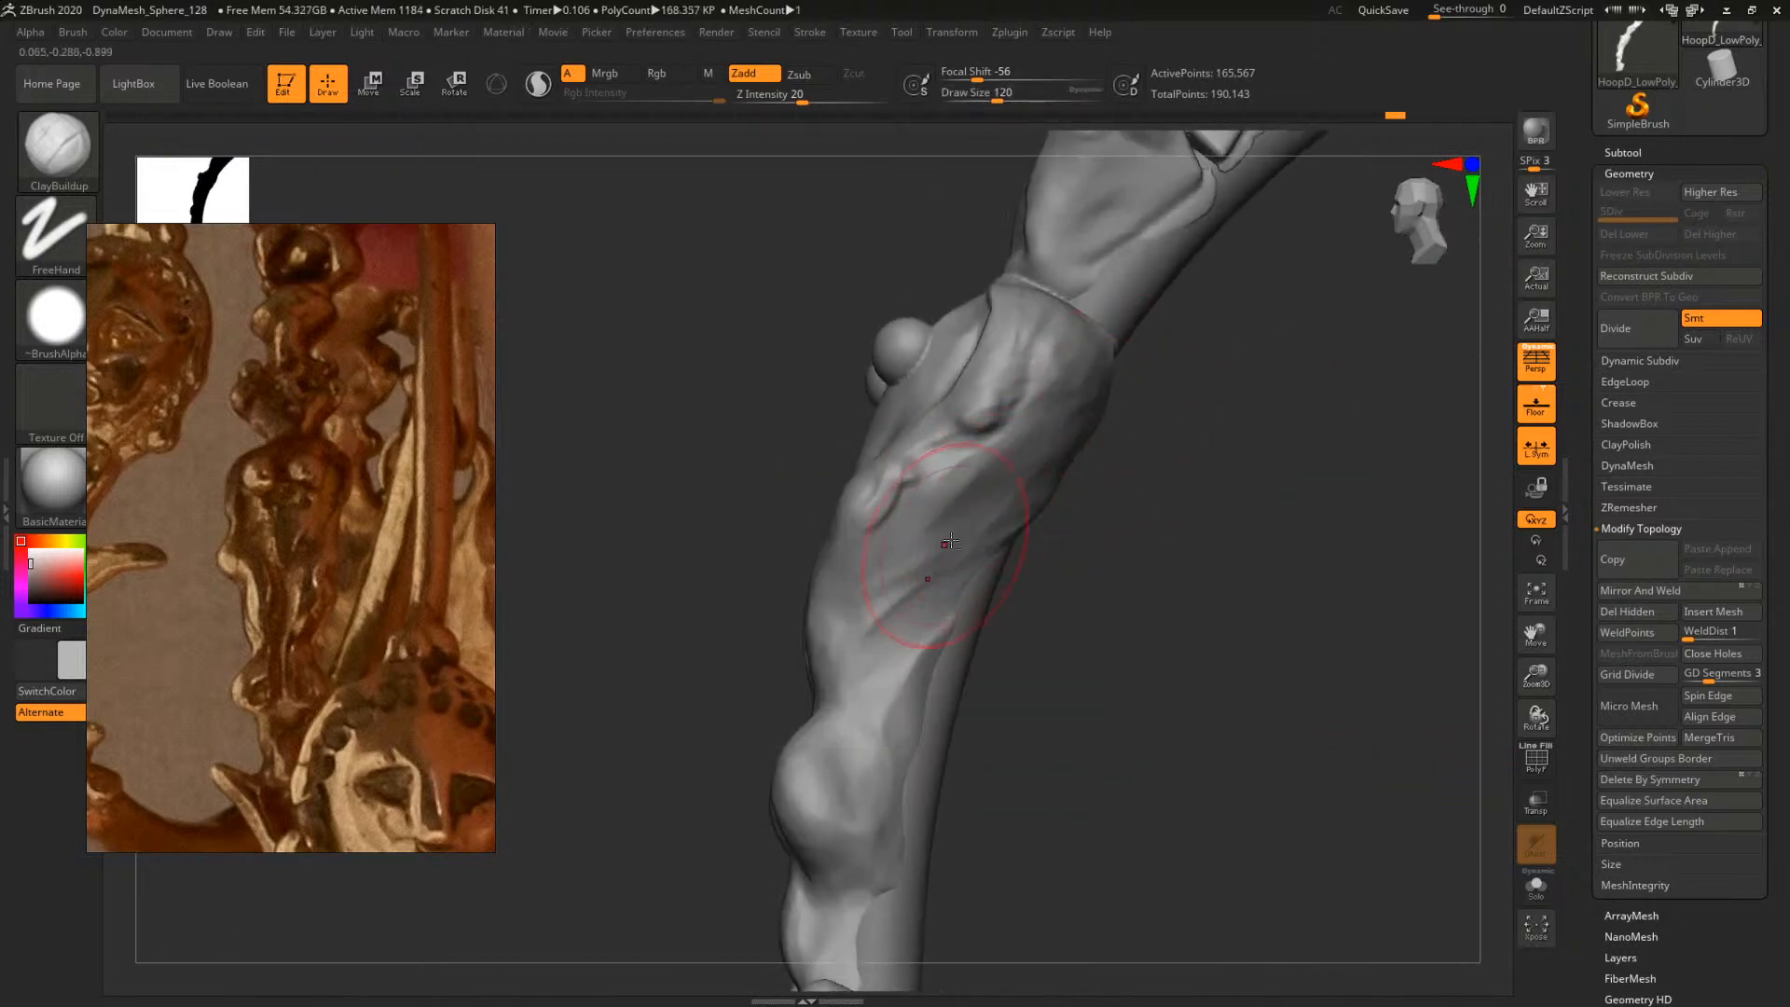
# Sculpt a raised rim around the hoop at the back of the lowest figure's shoulders with ClayBuildup at draw size 44
pyautogui.moveTo(1221, 513)
pyautogui.mouseDown()
pyautogui.moveTo(1072, 476)
pyautogui.moveTo(1126, 458)
pyautogui.mouseUp()
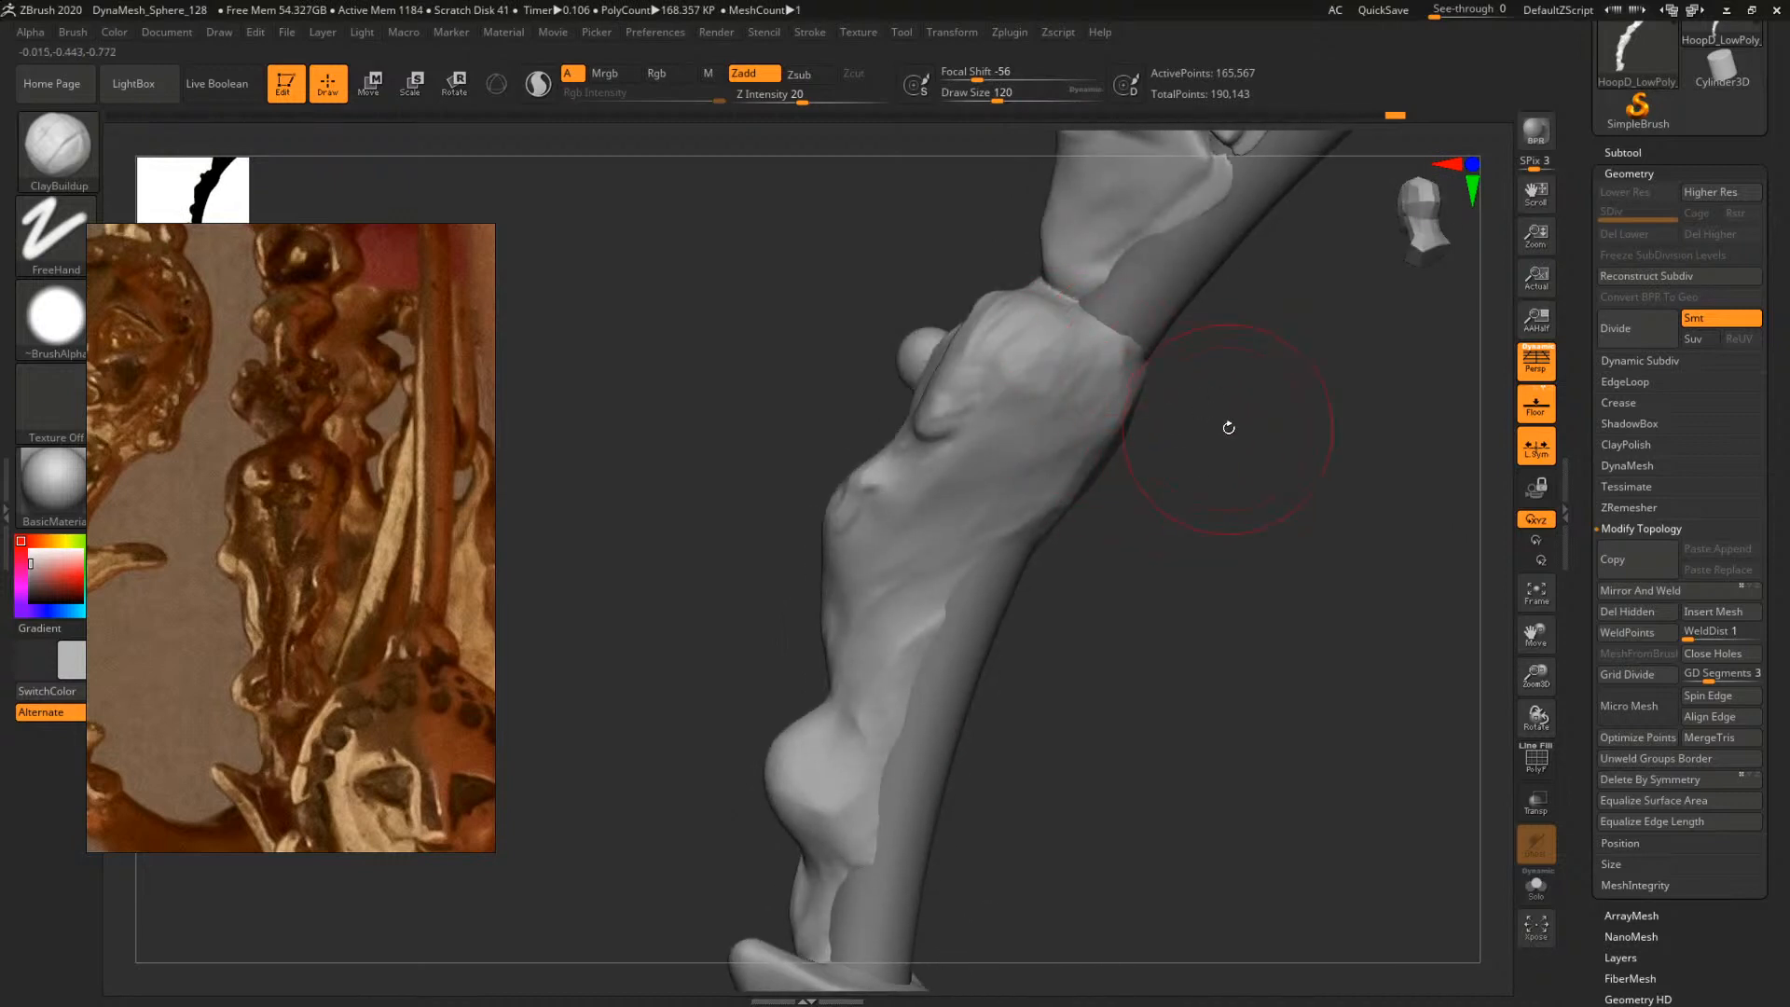
pyautogui.moveTo(1228, 428); pyautogui.dragTo(1186, 424)
pyautogui.press('space')
pyautogui.moveTo(1131, 354); pyautogui.dragTo(1109, 354)
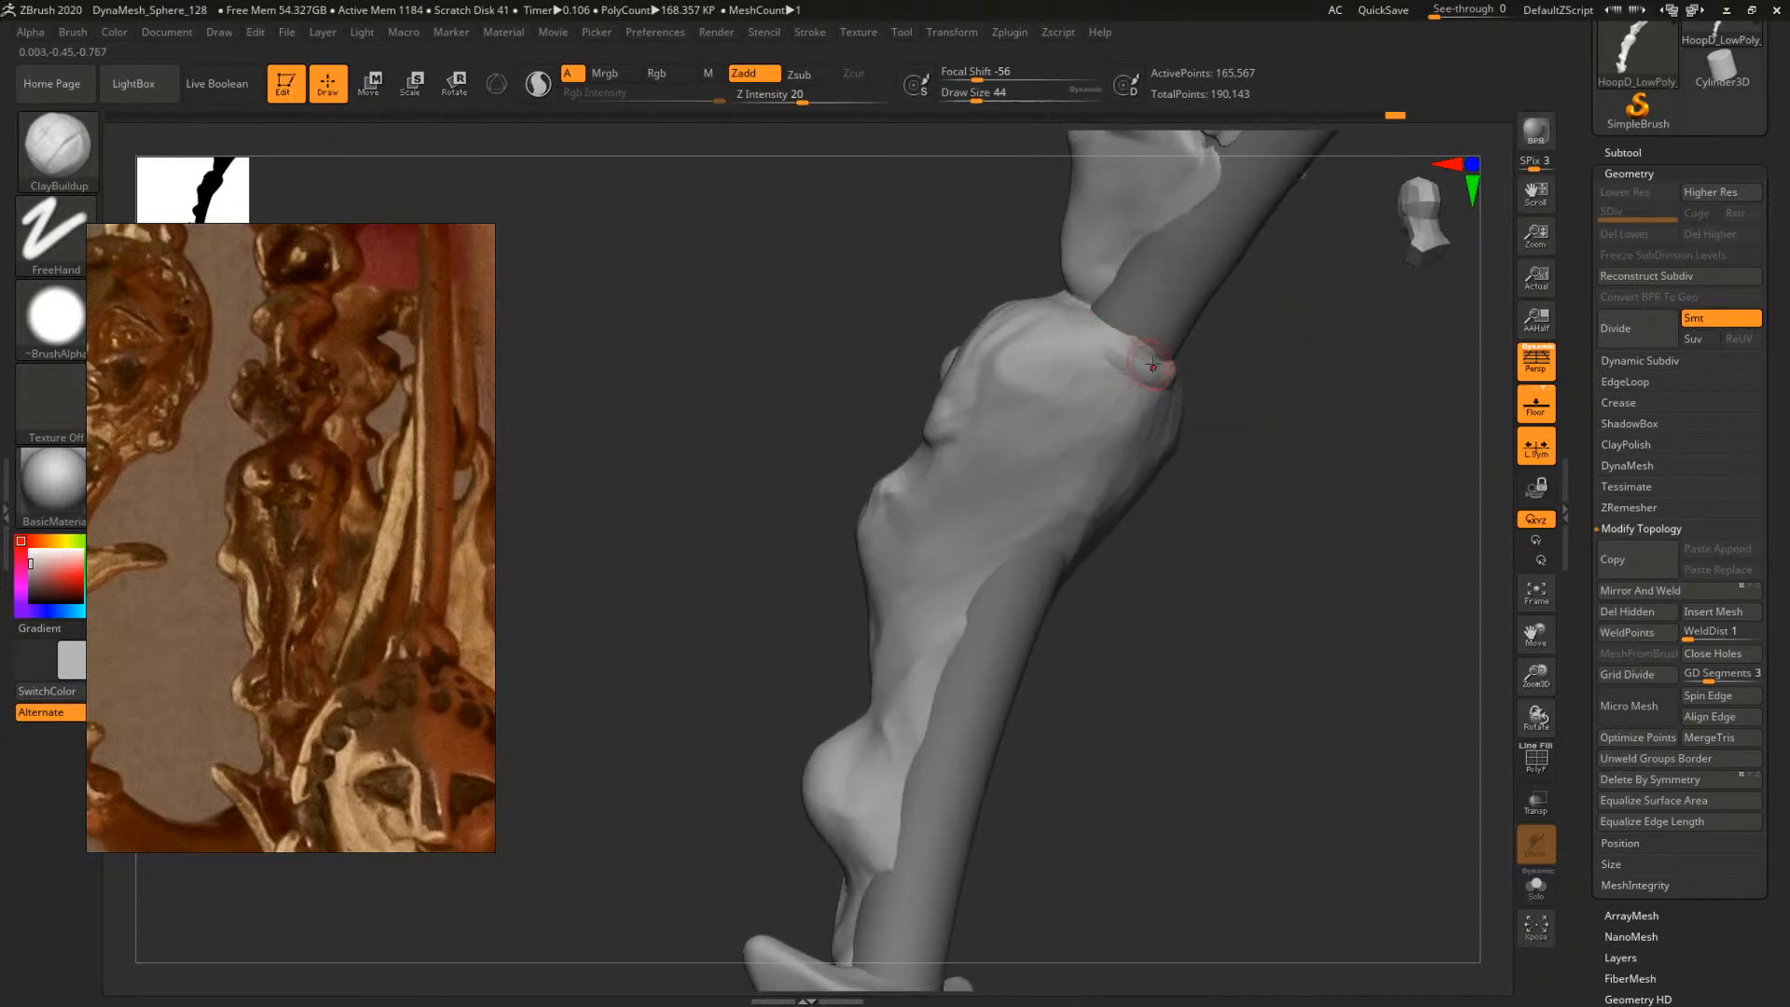
pyautogui.moveTo(1229, 503); pyautogui.dragTo(1133, 504)
pyautogui.moveTo(1159, 371); pyautogui.dragTo(1137, 366)
pyautogui.moveTo(1370, 335); pyautogui.dragTo(1291, 326)
pyautogui.moveTo(1115, 345)
pyautogui.mouseDown()
pyautogui.moveTo(1164, 364)
pyautogui.moveTo(1225, 321)
pyautogui.mouseUp()
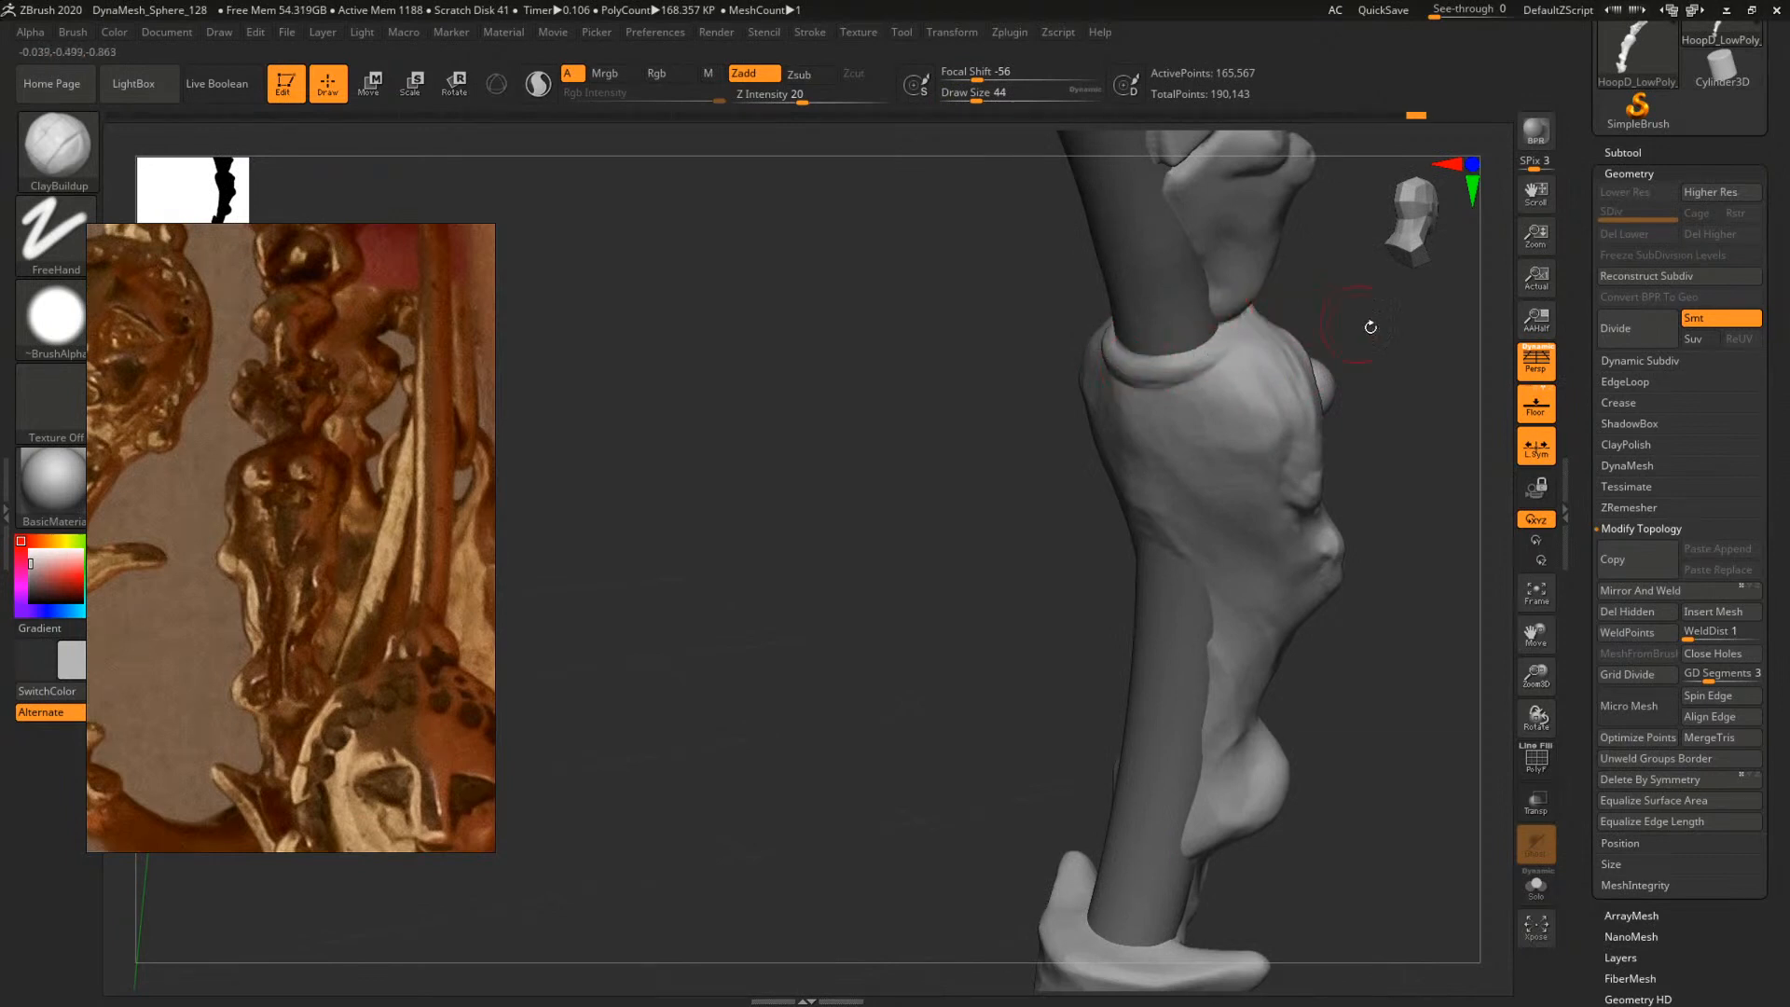
pyautogui.moveTo(1370, 326); pyautogui.dragTo(1359, 371)
# Flatten the upper back and shoulder below the rim with TrimDynamic at draw sizes 68 and 94
pyautogui.press('b')
pyautogui.press('t')
pyautogui.press('d')
pyautogui.press('space')
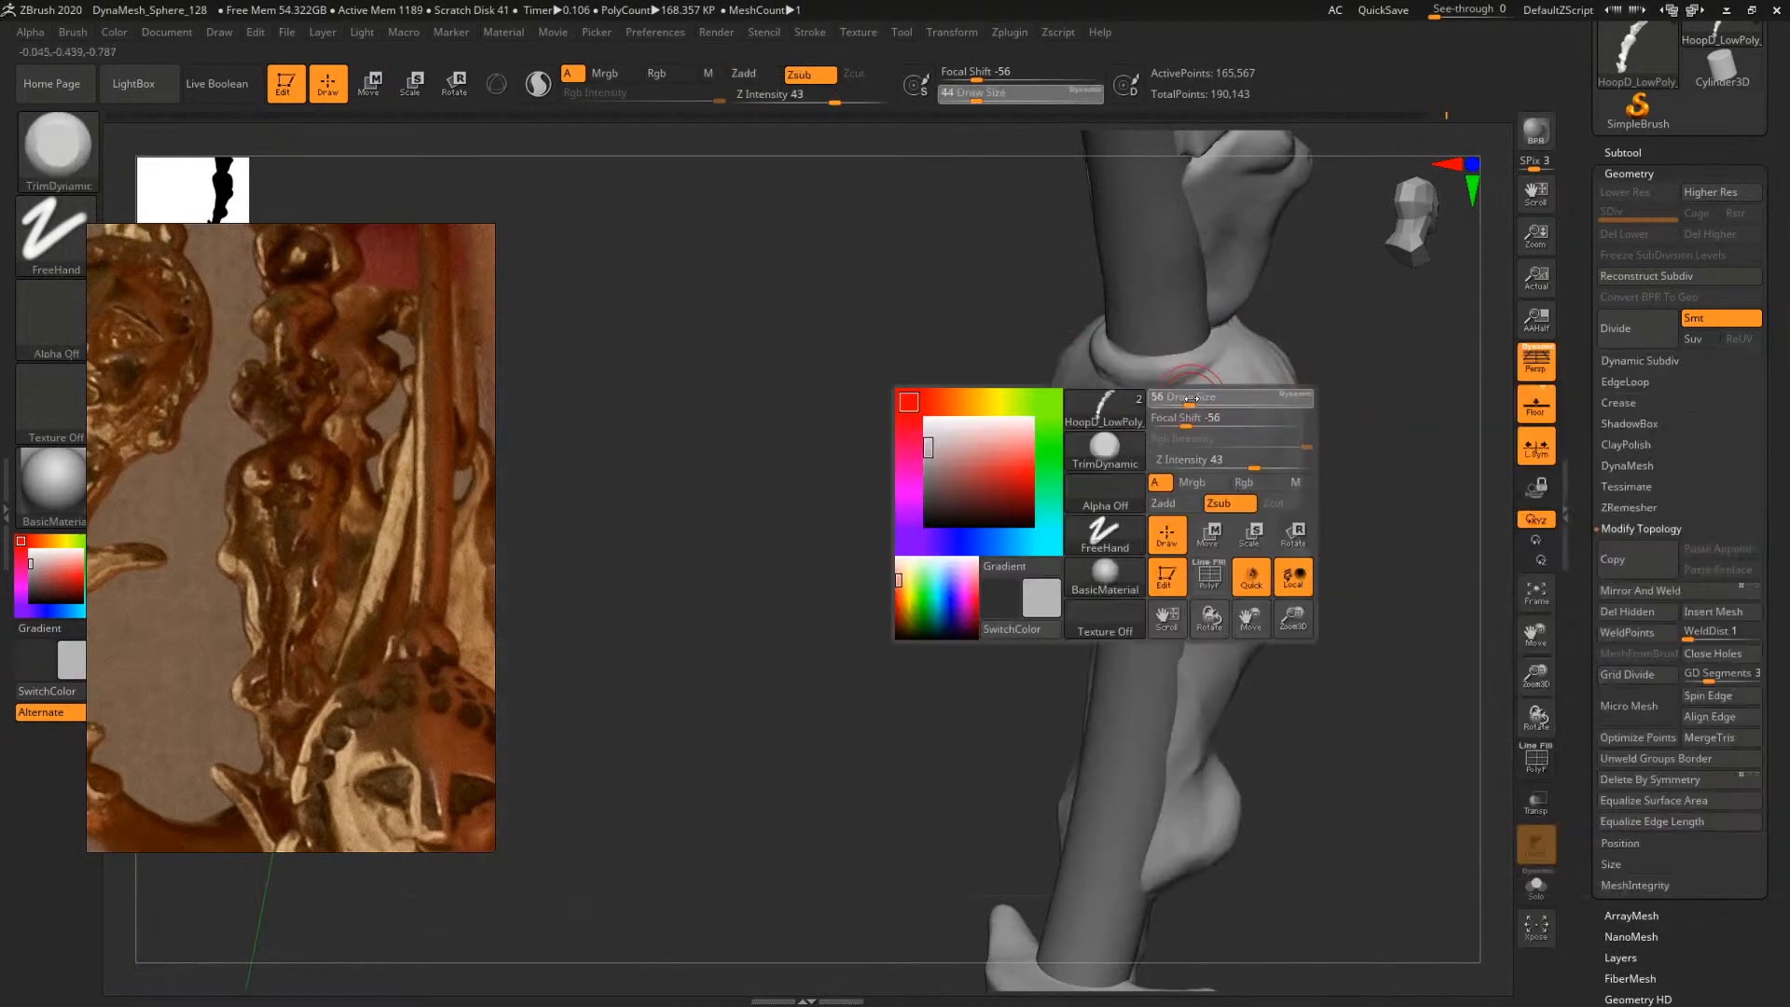
pyautogui.moveTo(1190, 399); pyautogui.dragTo(1220, 372)
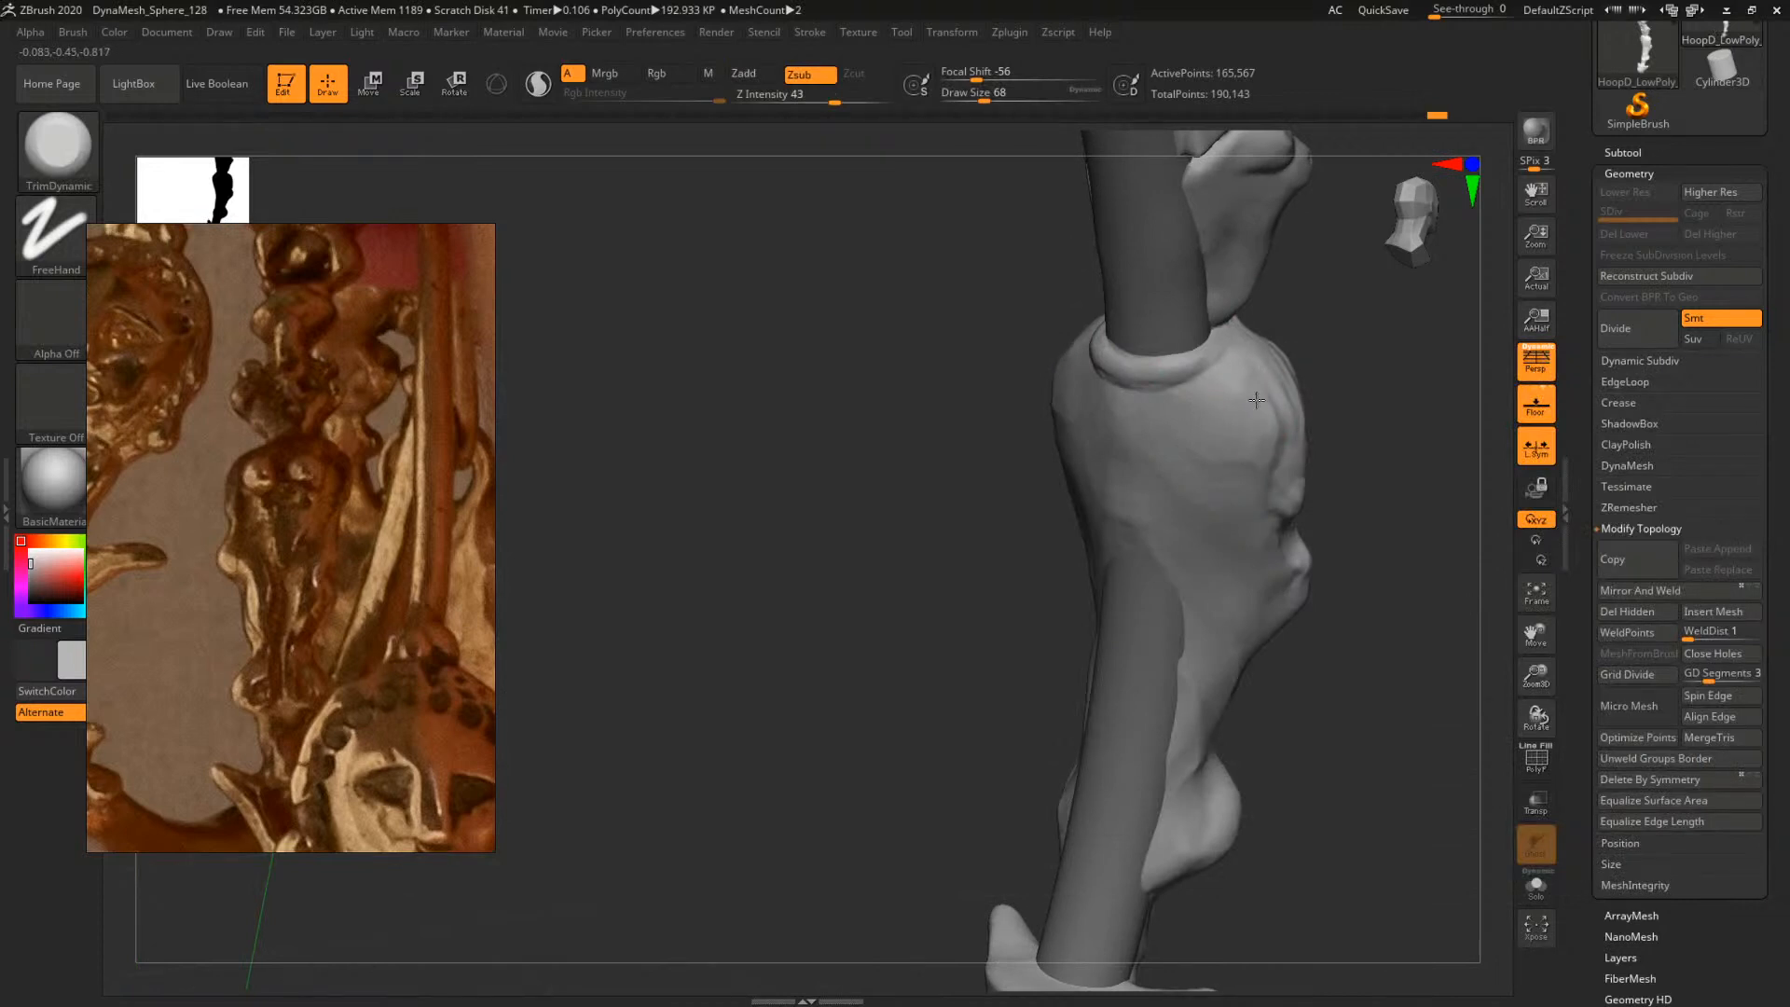
pyautogui.press('space')
pyautogui.click(1248, 381)
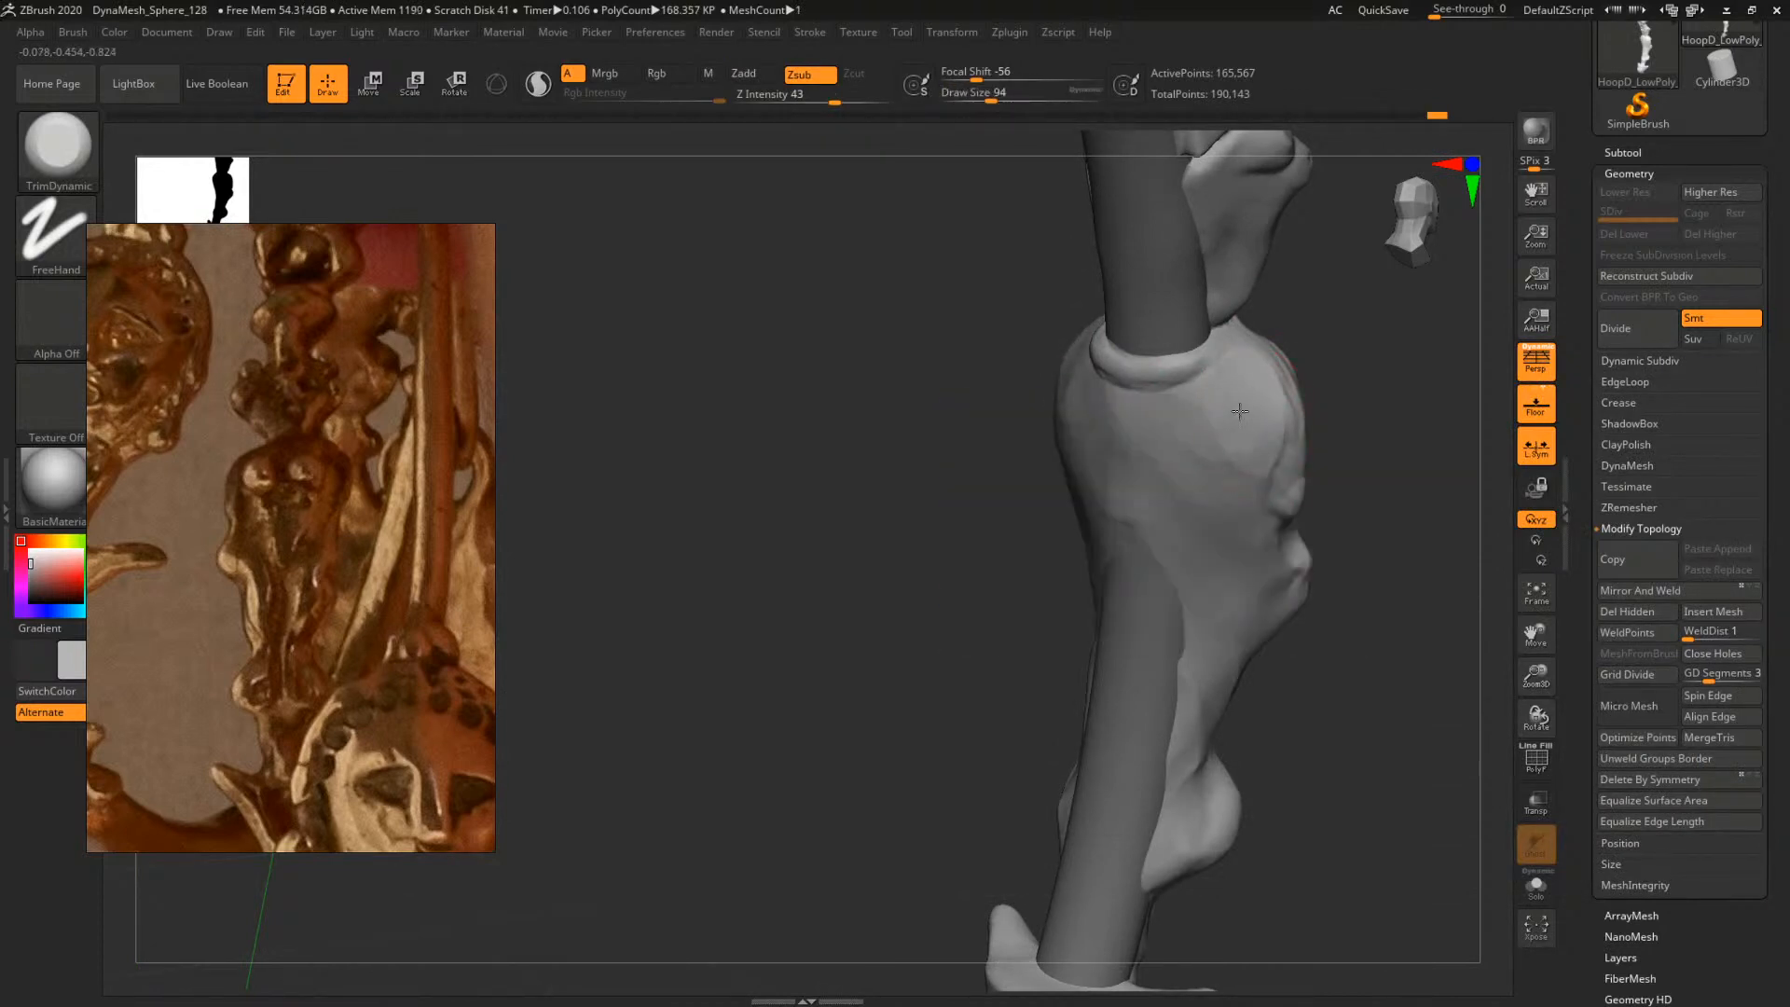
# Plane the outer shoulder and flank of the lowest figure with TrimDynamic at draw sizes 71 and 108
pyautogui.moveTo(1377, 366); pyautogui.dragTo(1238, 359)
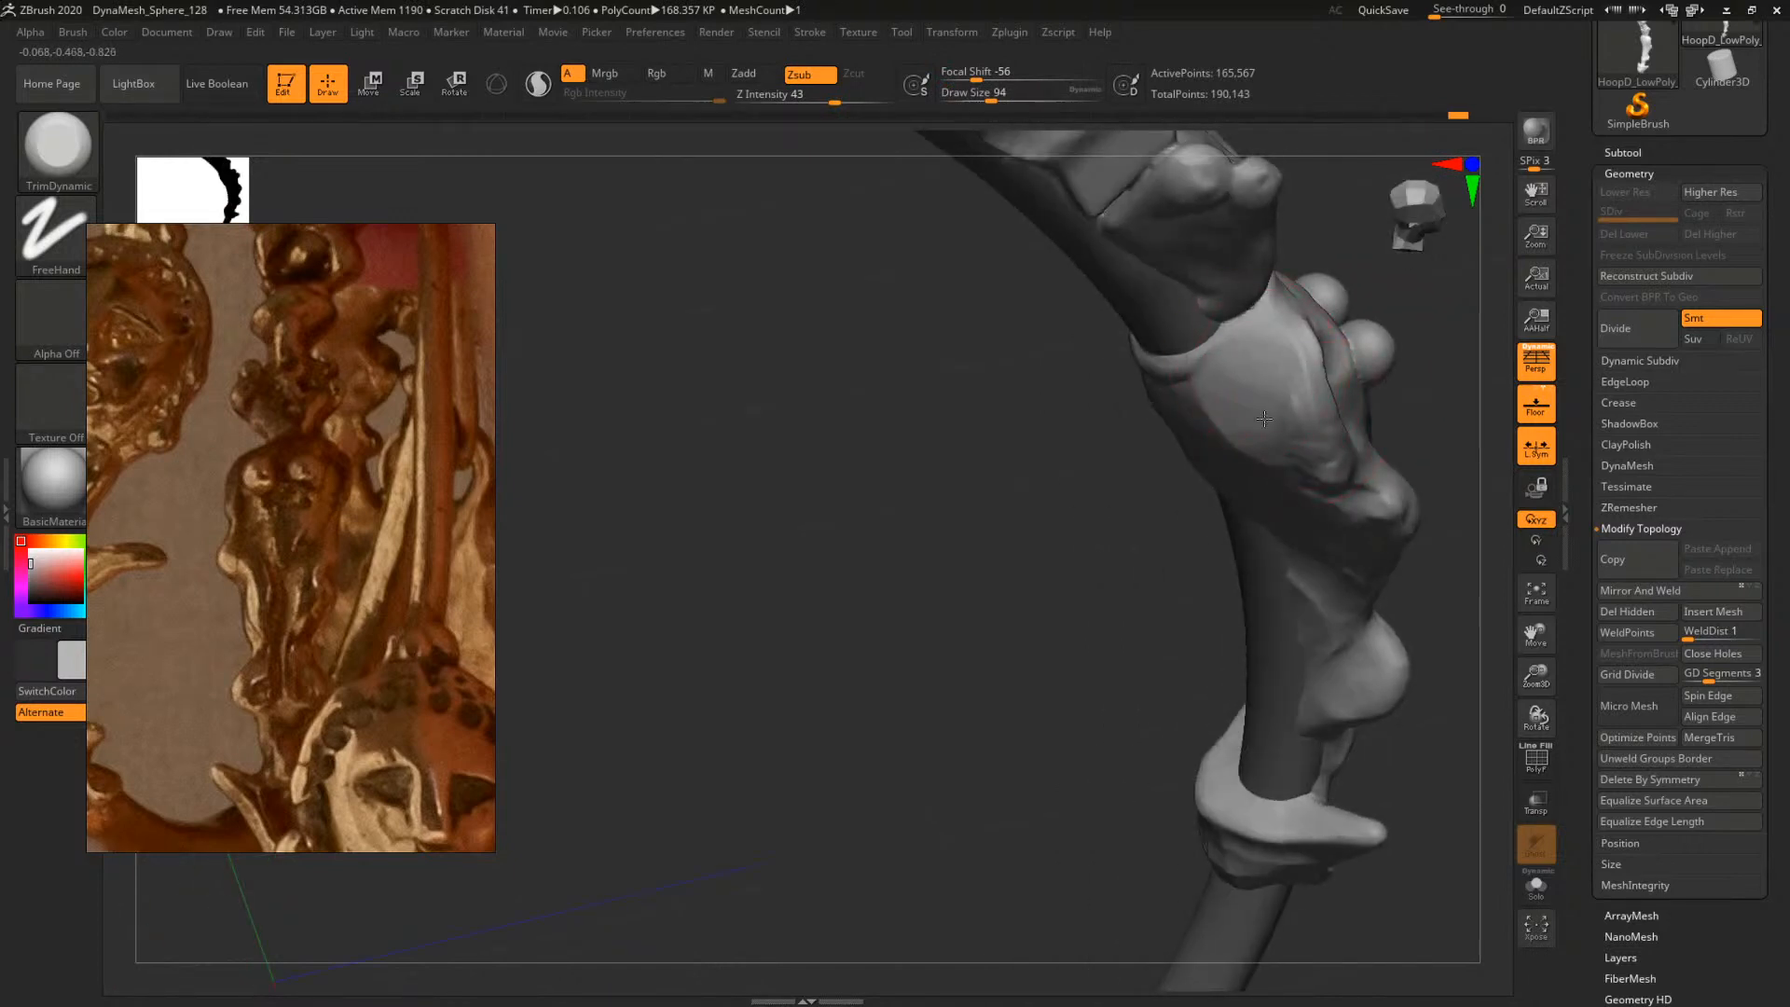
pyautogui.moveTo(1131, 539)
pyautogui.mouseDown()
pyautogui.moveTo(1089, 633)
pyautogui.moveTo(1159, 399)
pyautogui.moveTo(1199, 352)
pyautogui.moveTo(1234, 379)
pyautogui.mouseUp()
pyautogui.press('c')
pyautogui.press('[')
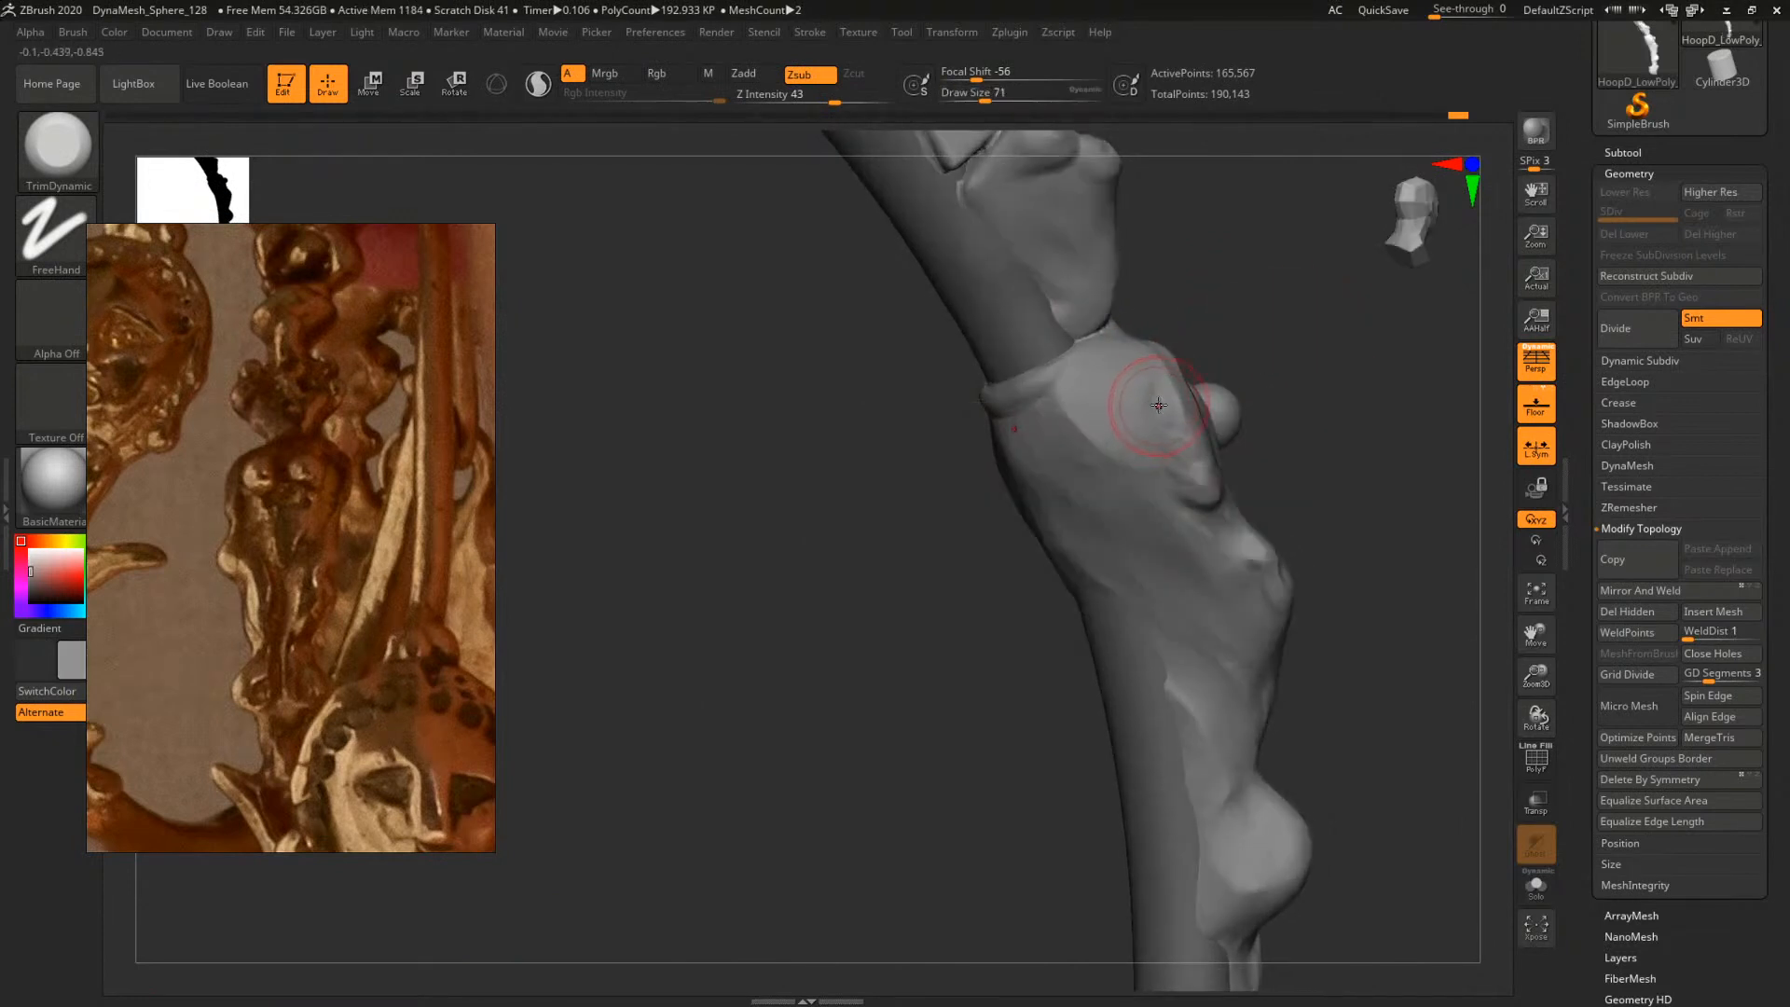
pyautogui.click(31, 568)
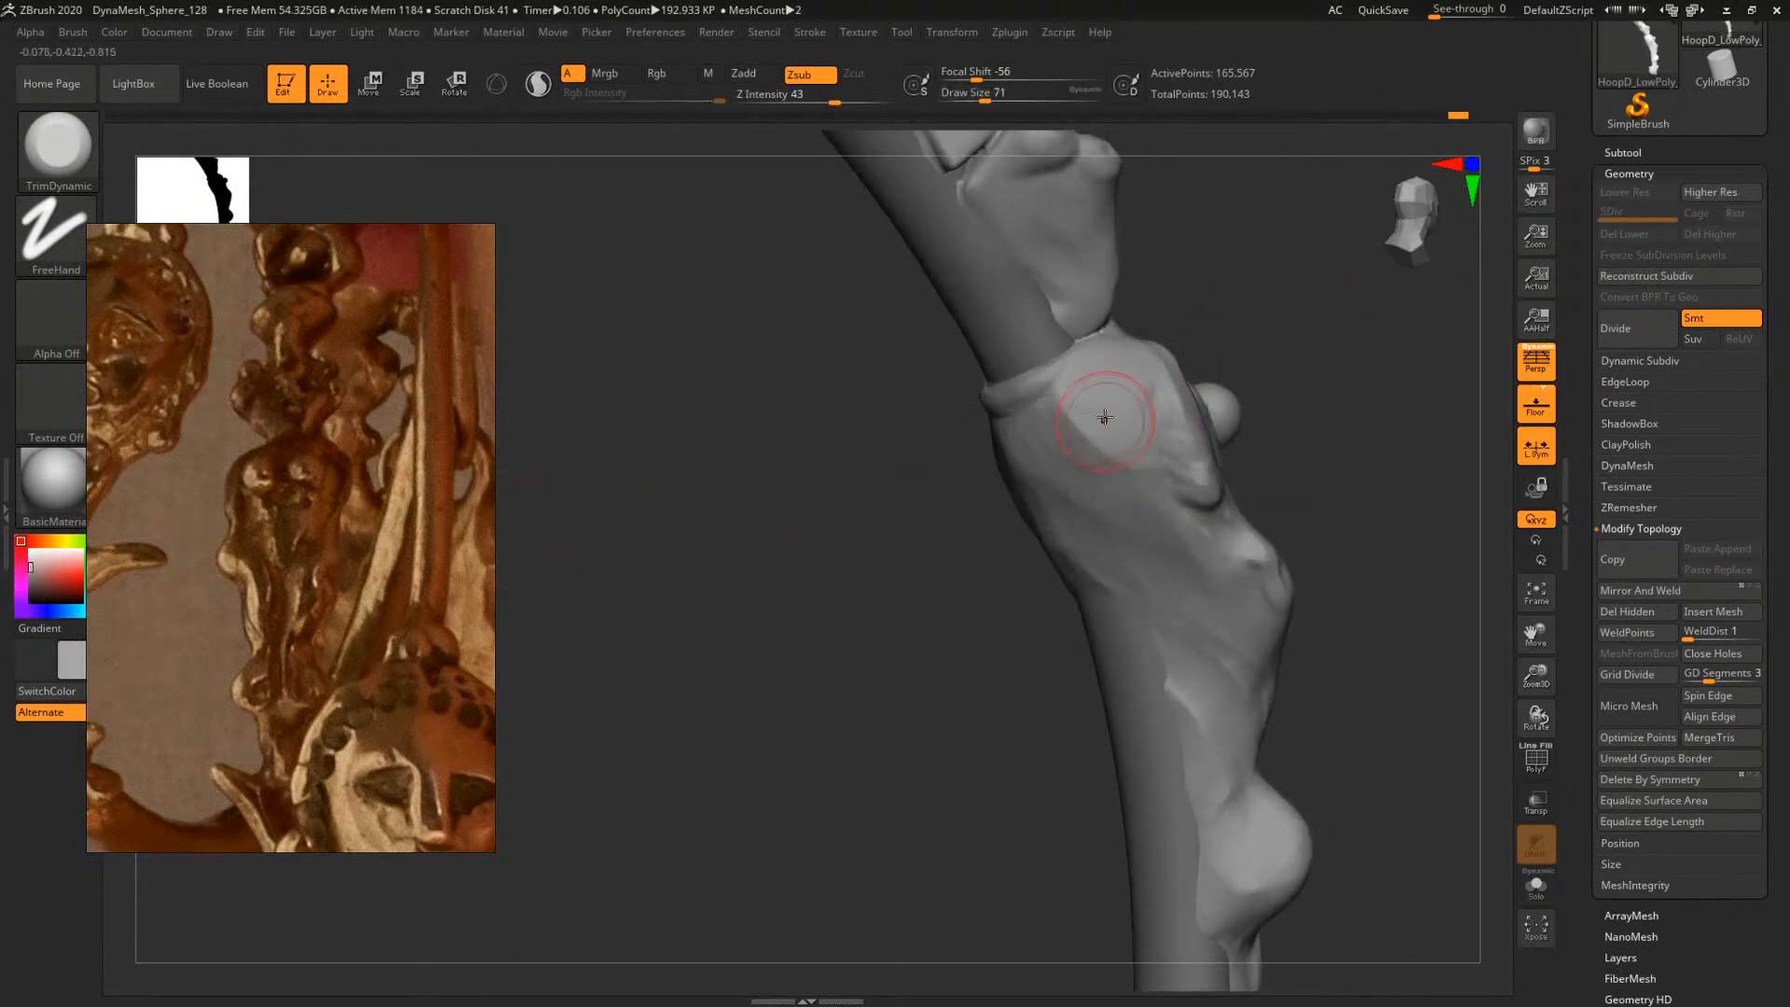
pyautogui.moveTo(1215, 366); pyautogui.dragTo(1117, 509)
pyautogui.press(']')
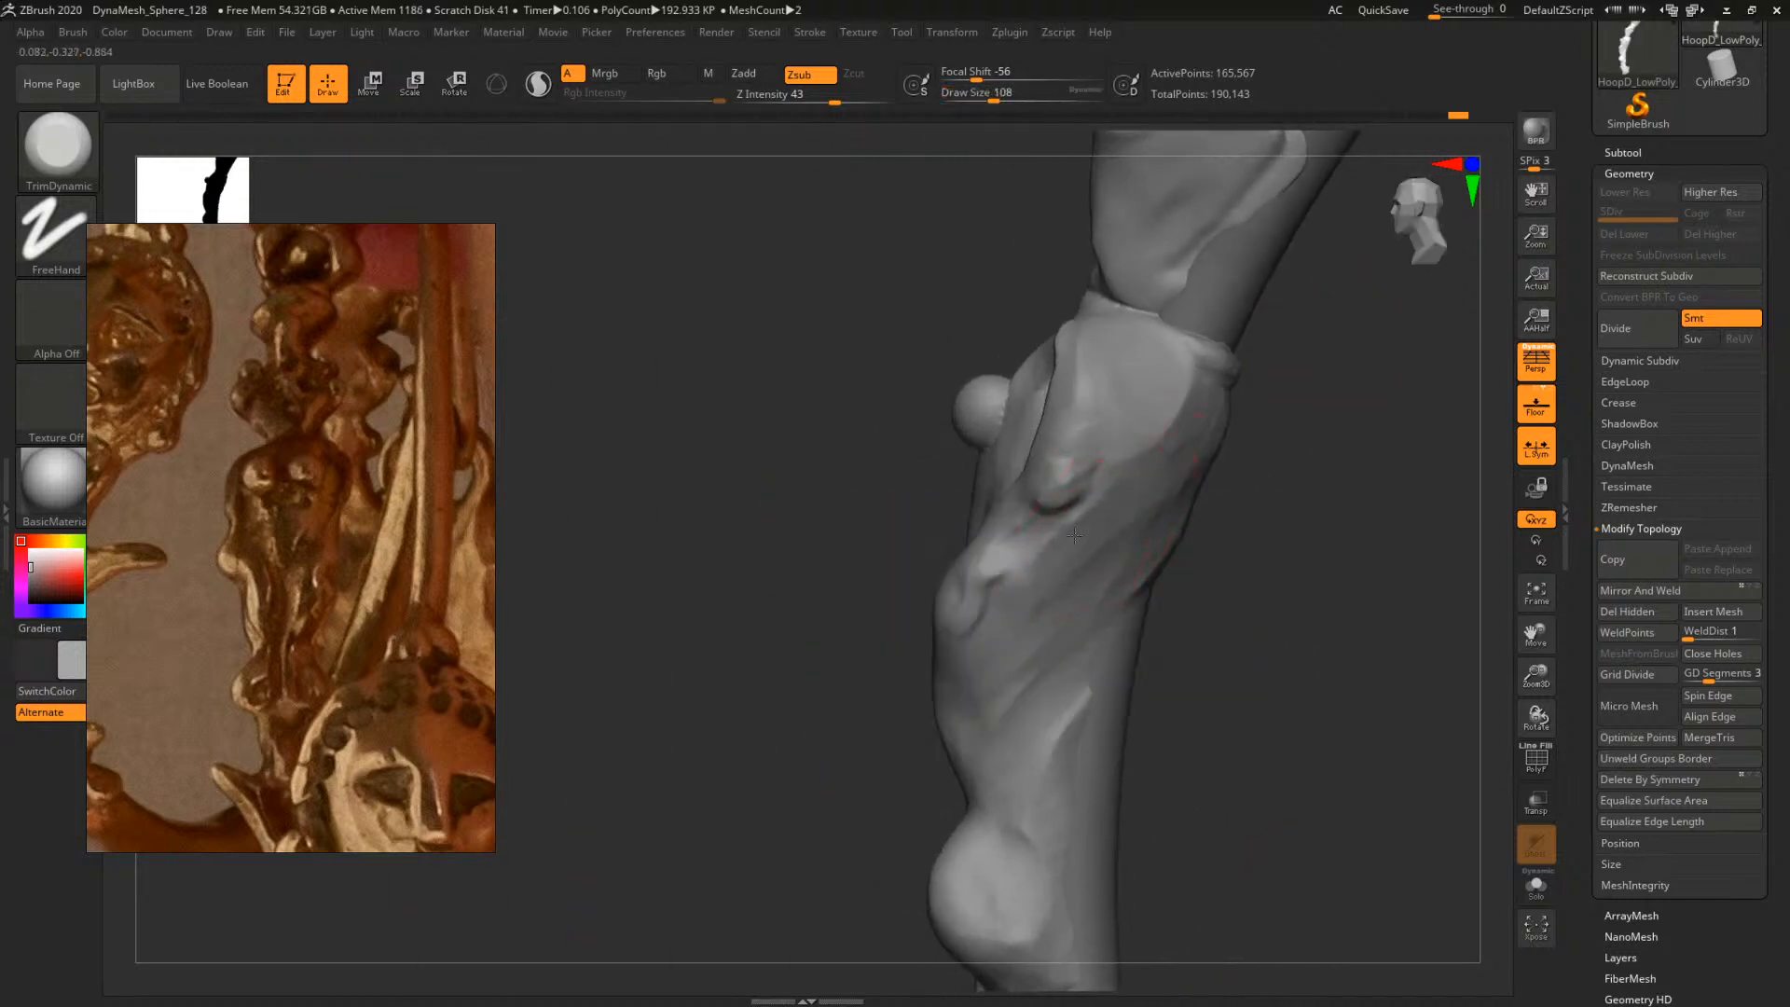
pyautogui.moveTo(1231, 529); pyautogui.dragTo(1238, 522)
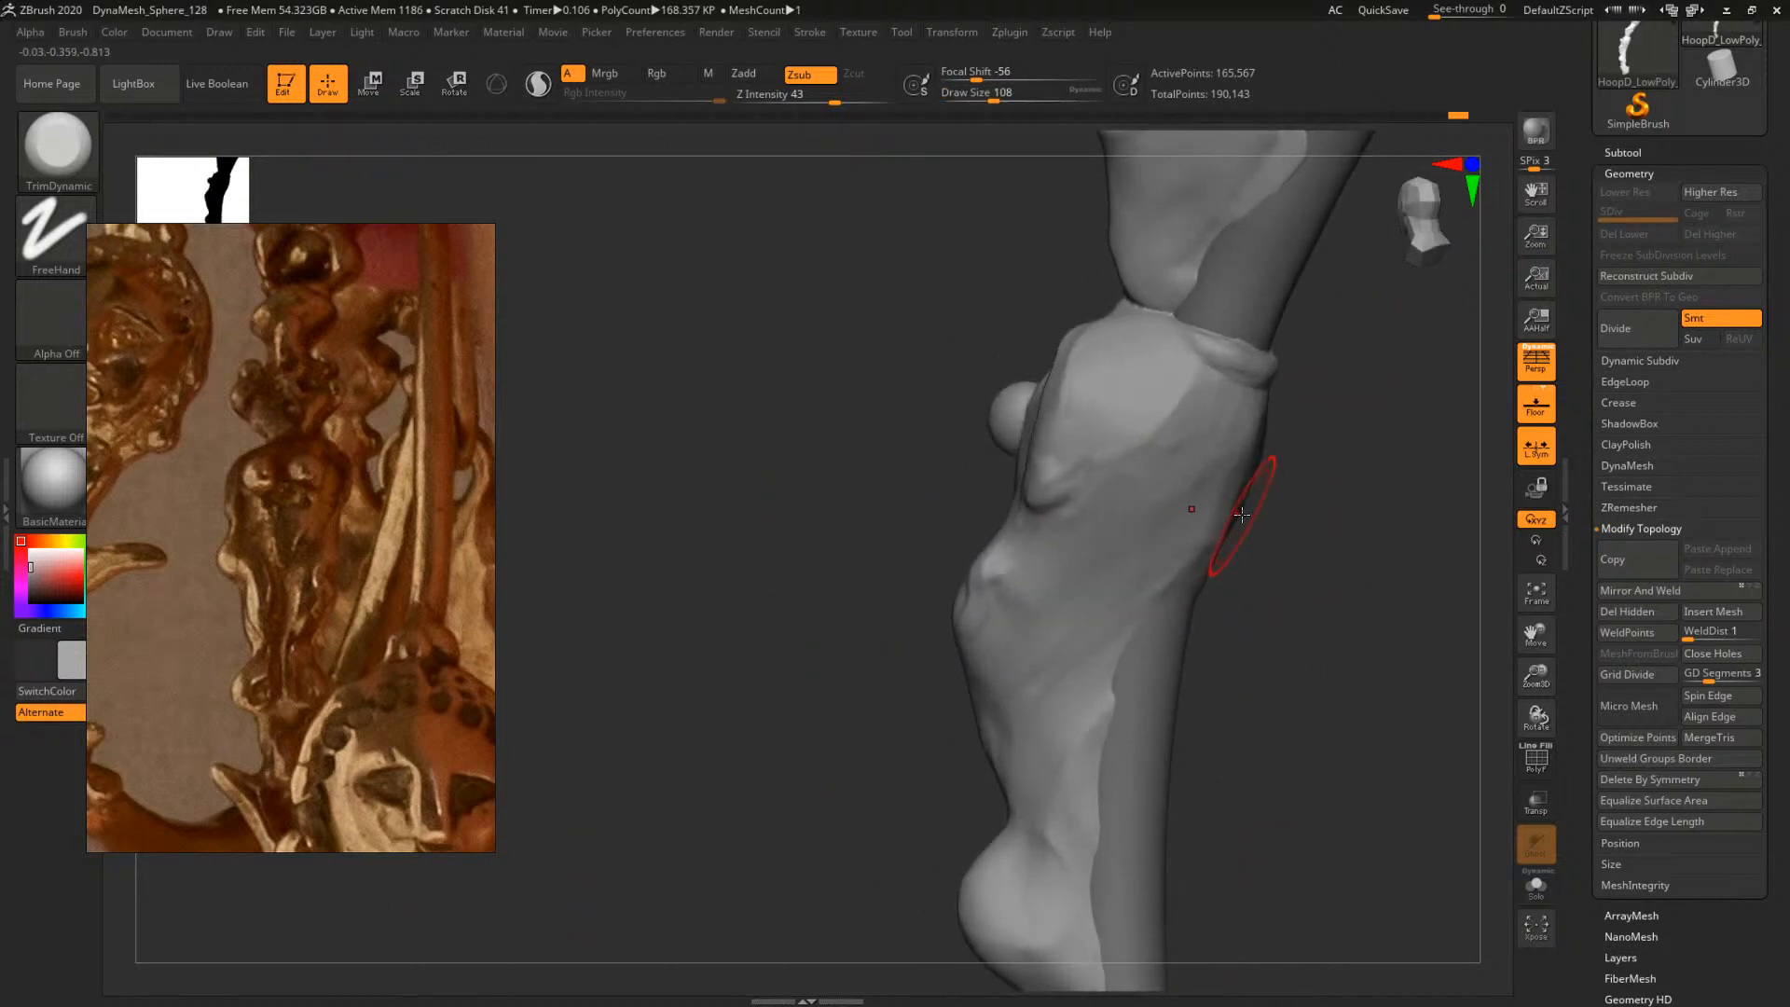
# Build up the side of the lowest figure's hip and leg with ClayTubes at draw size 108
pyautogui.press('b')
pyautogui.press('d')
pyautogui.press('b')
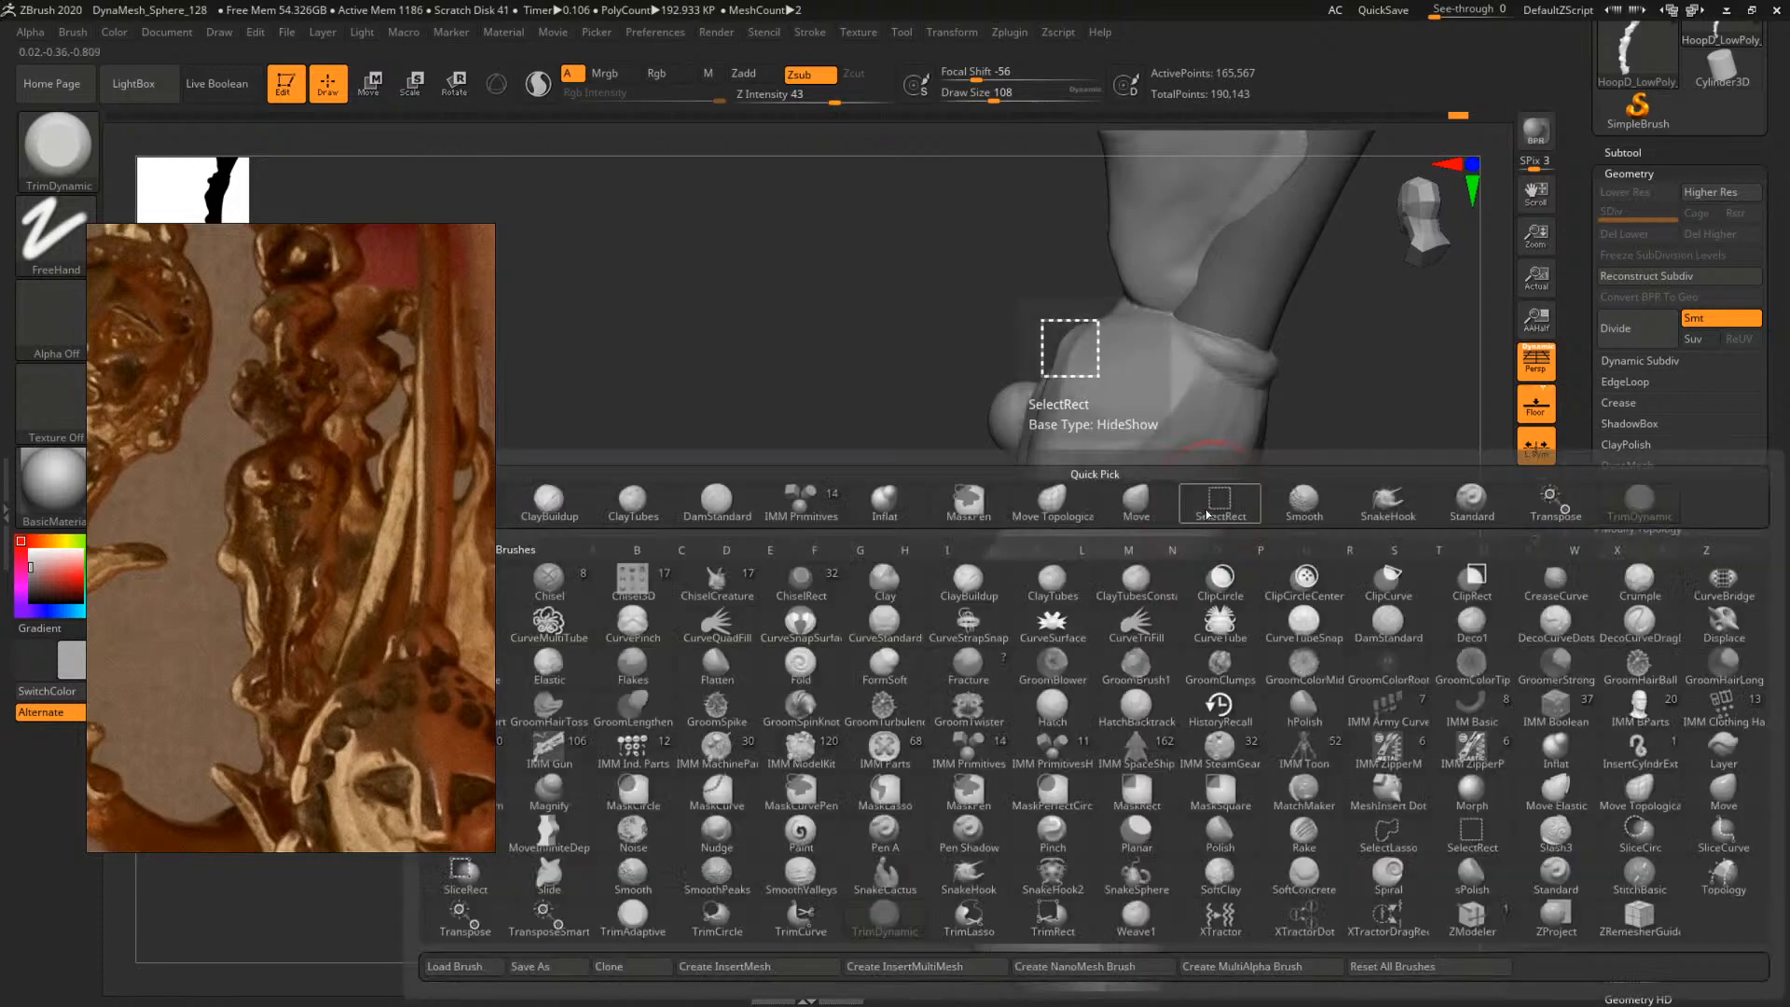
pyautogui.press('c')
pyautogui.press('t')
pyautogui.moveTo(1177, 556); pyautogui.dragTo(1171, 580)
pyautogui.moveTo(1270, 558); pyautogui.dragTo(1324, 574)
pyautogui.moveTo(1214, 647); pyautogui.dragTo(1291, 576)
pyautogui.press('space')
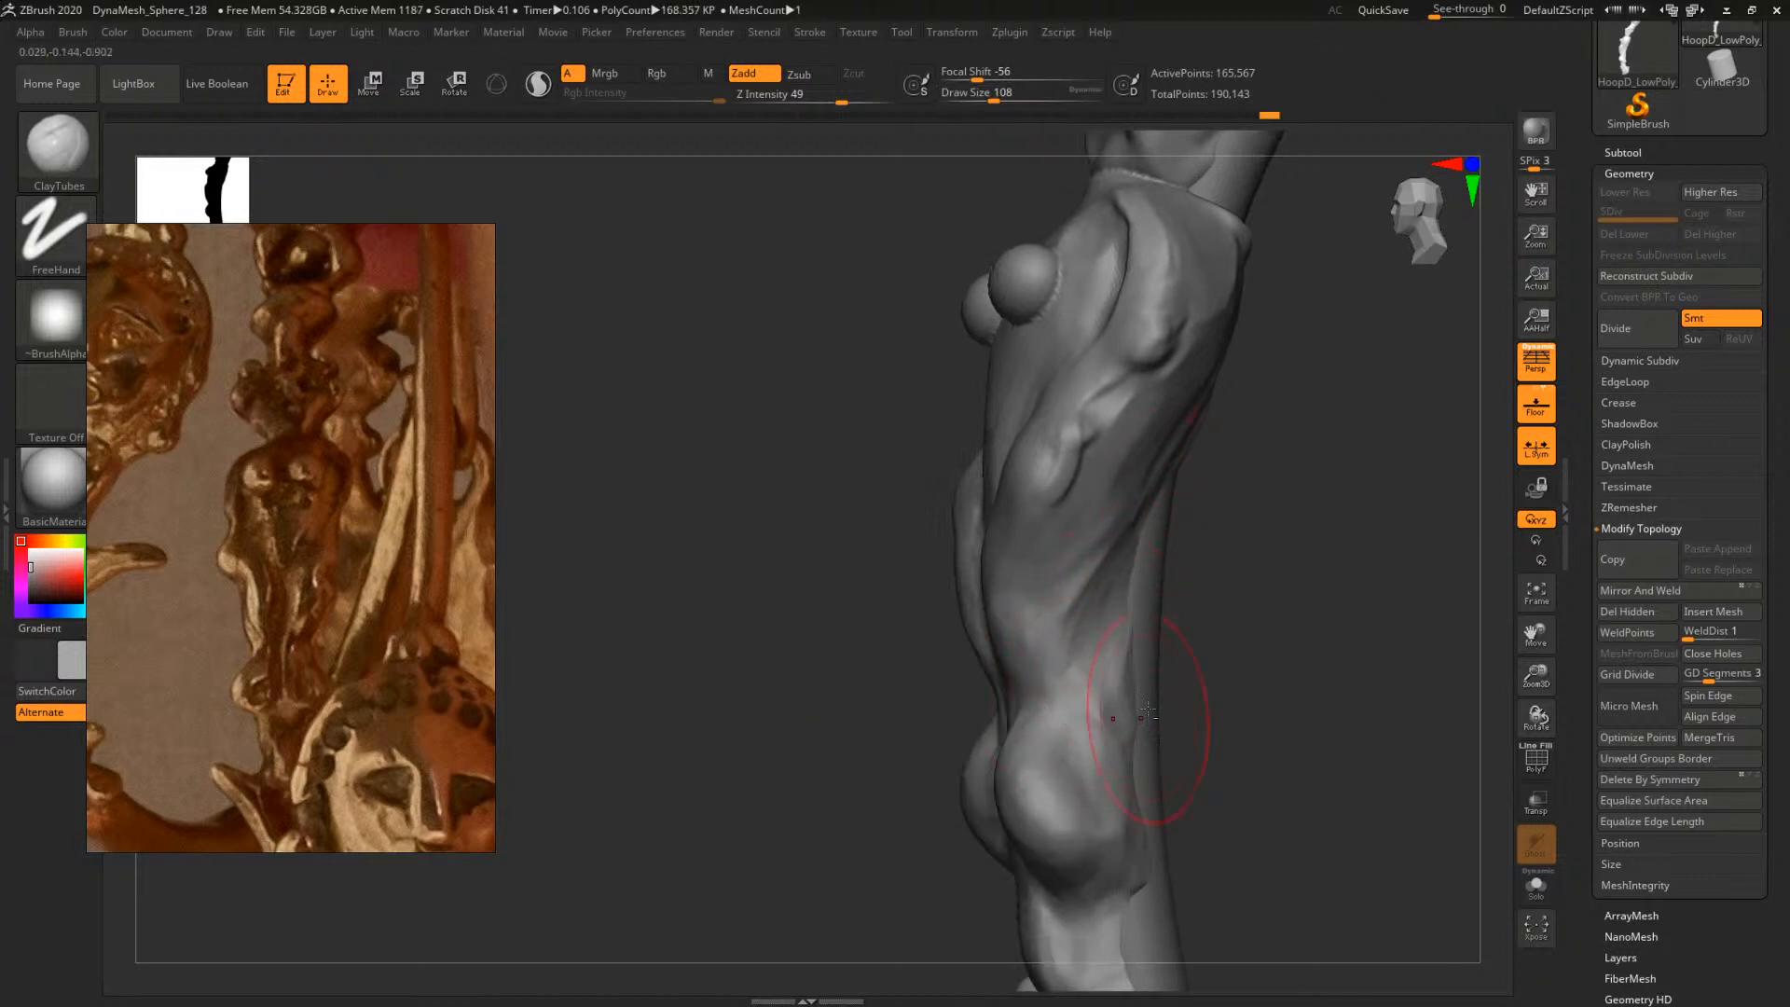
pyautogui.moveTo(1258, 539); pyautogui.dragTo(1181, 602)
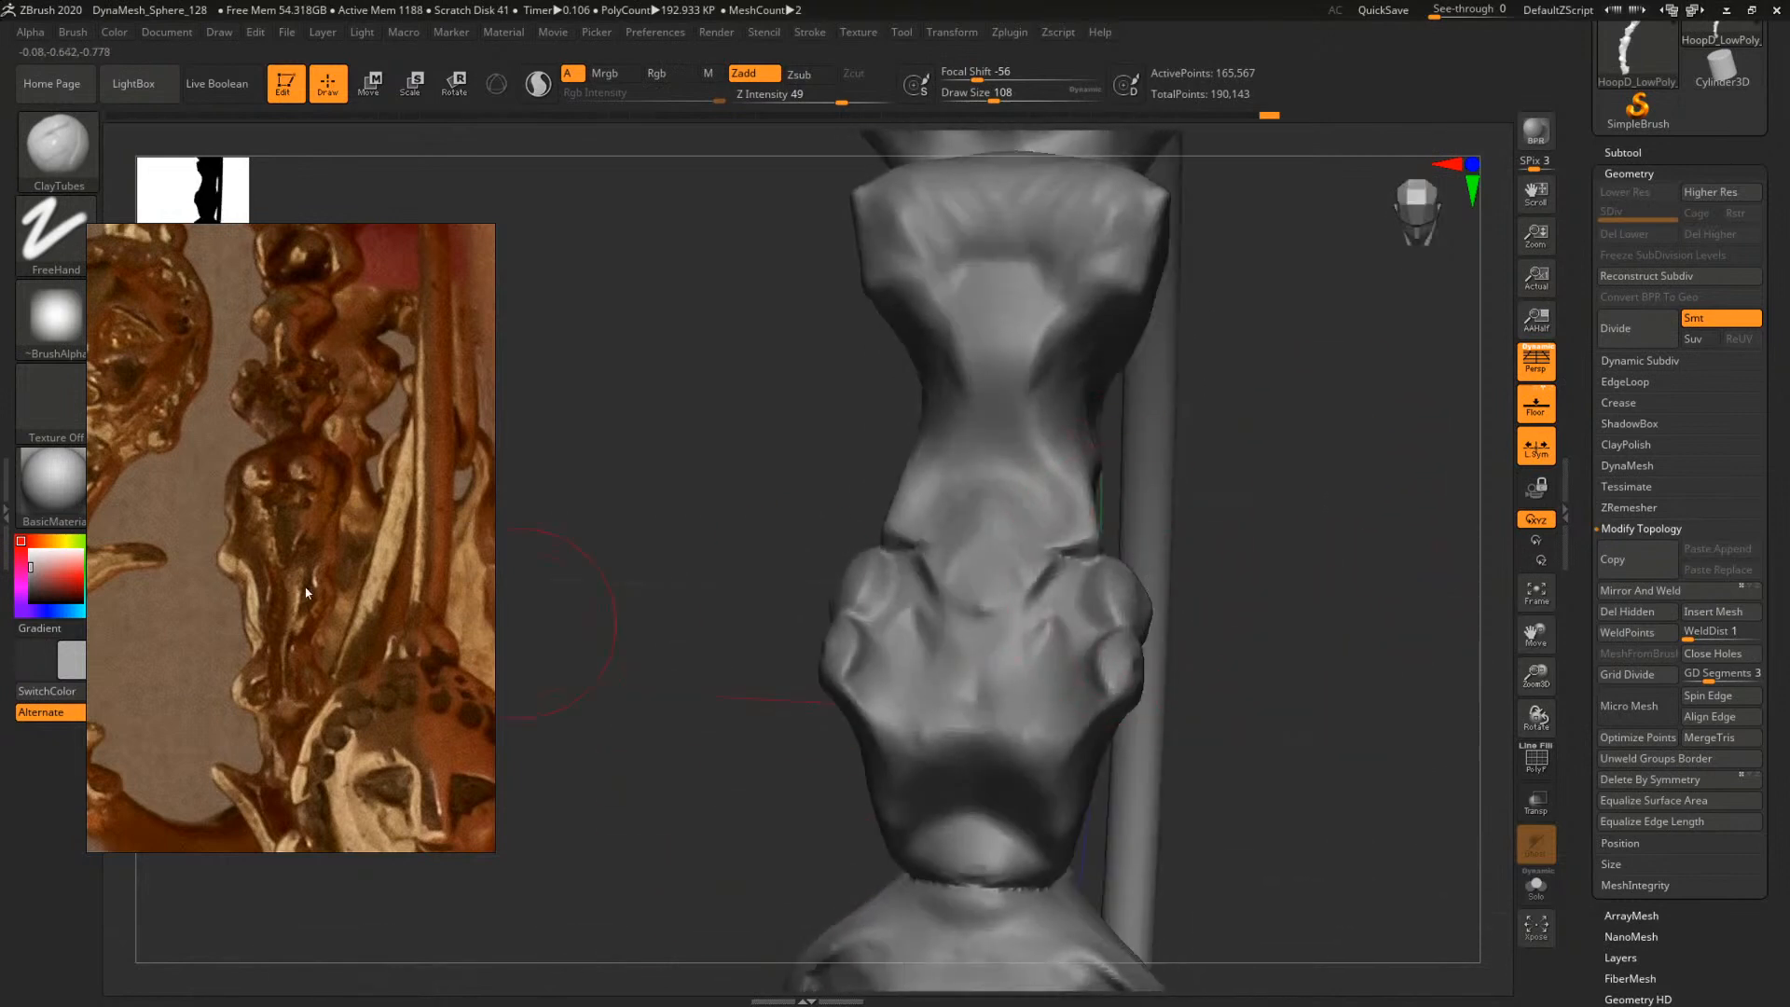
# Try lighter grey tones as the model's display colour
pyautogui.click(22, 550)
pyautogui.click(31, 551)
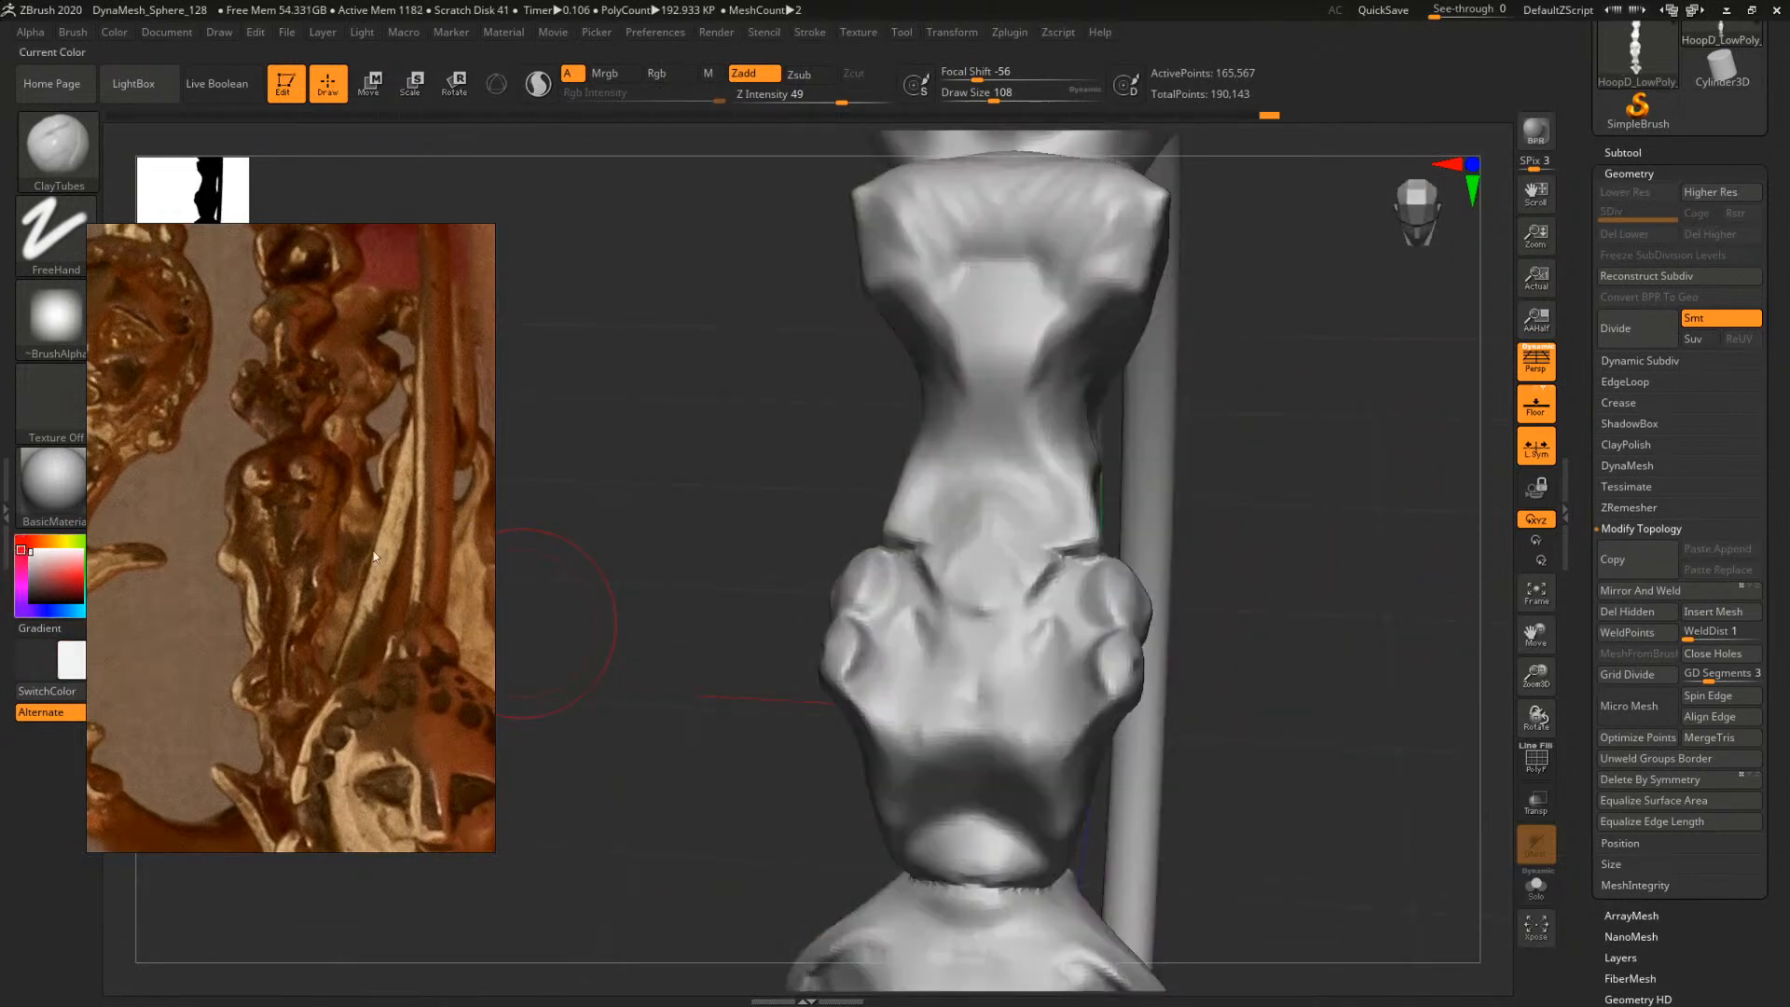
pyautogui.click(31, 560)
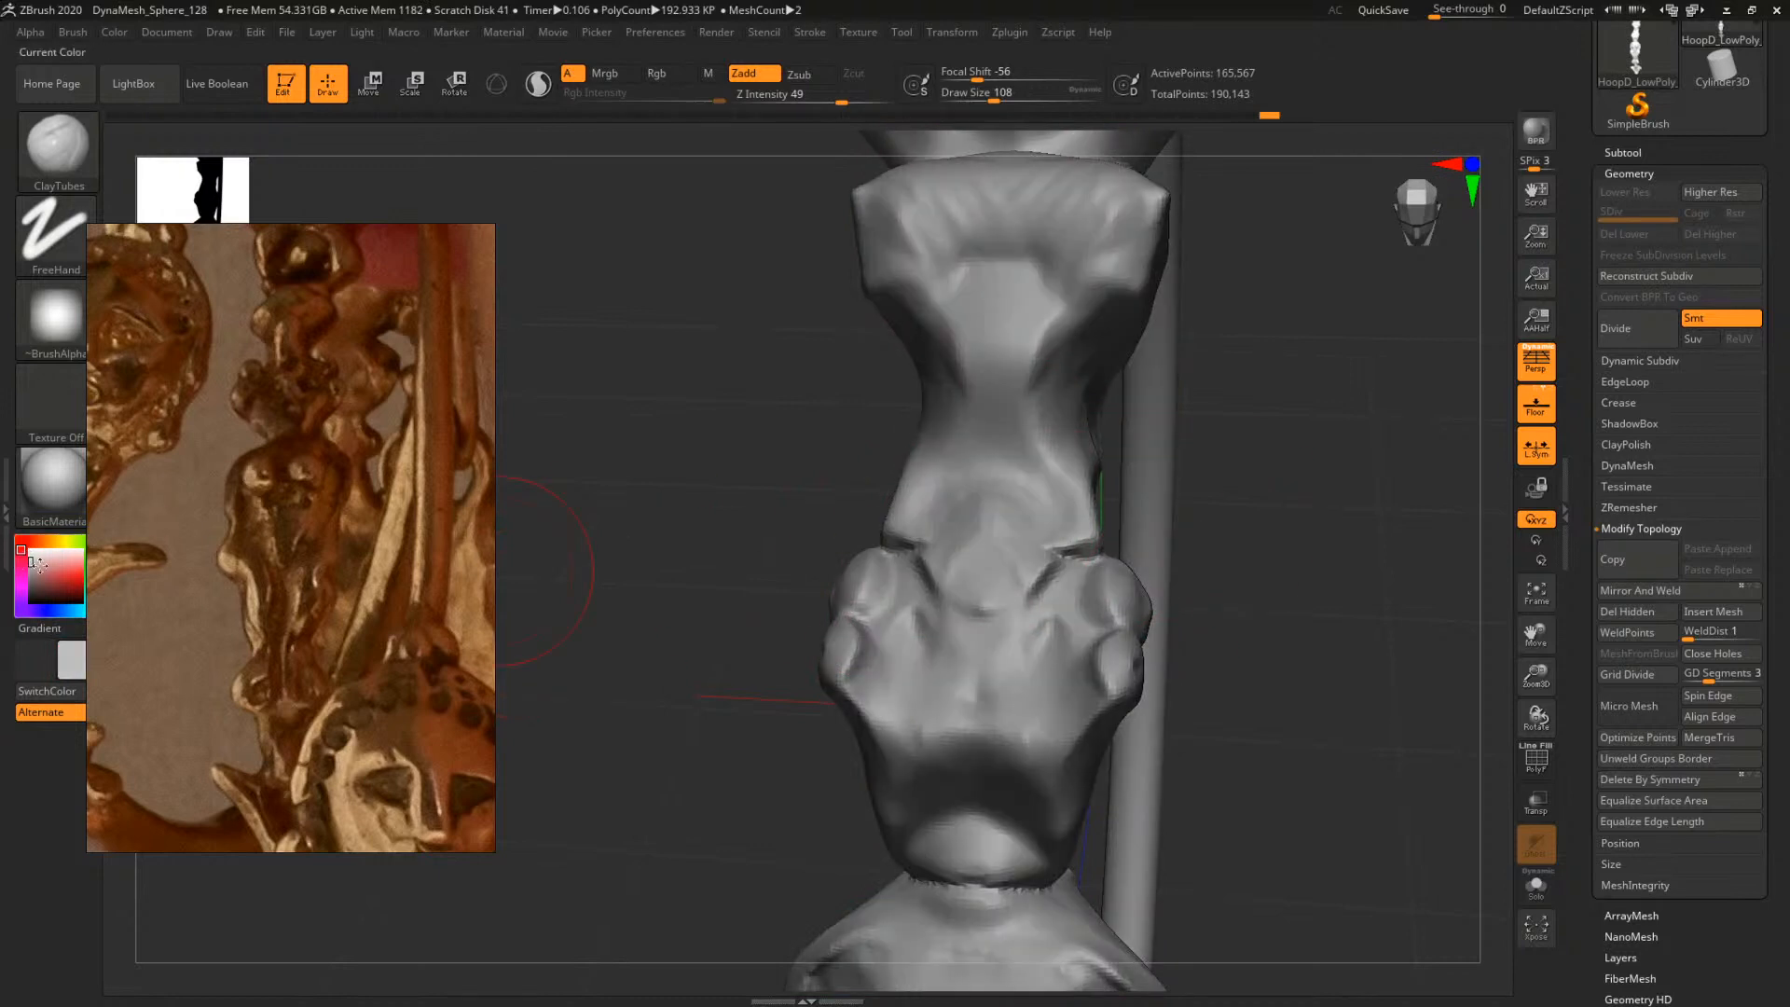
# Move the jewellery reference image closer to the model and frame the ornament's front for comparison
pyautogui.moveTo(1292, 535); pyautogui.dragTo(1310, 737)
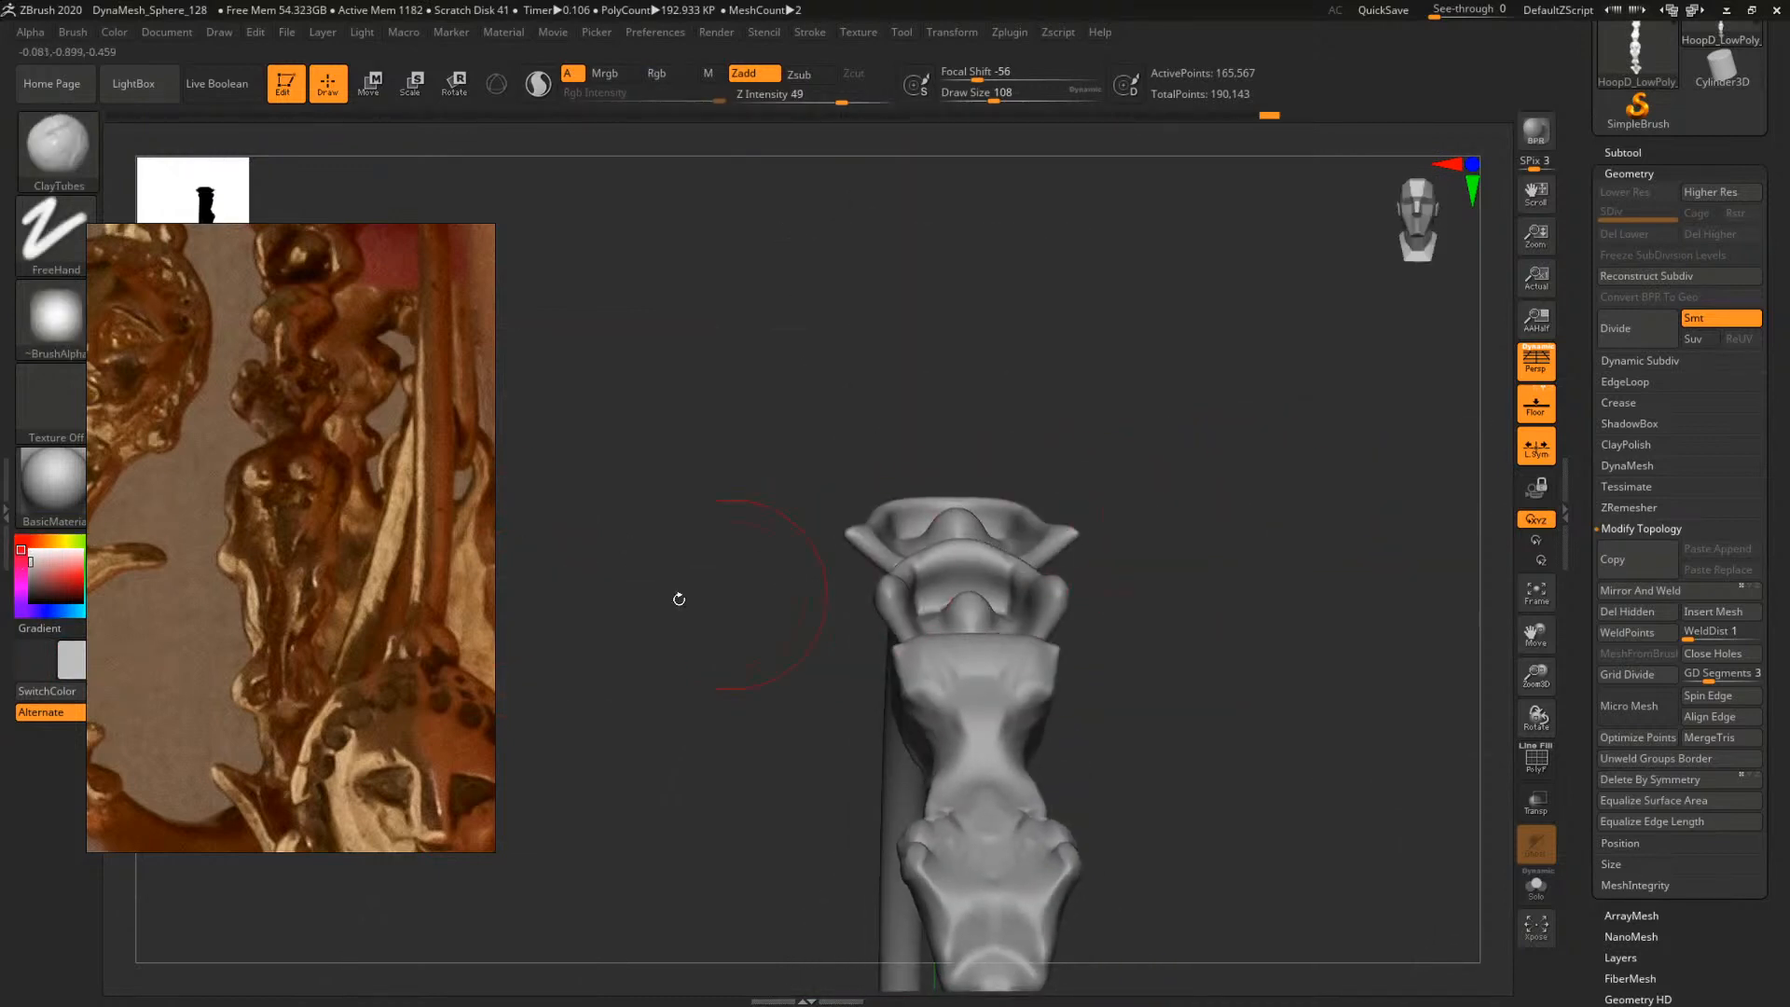
pyautogui.moveTo(296, 527); pyautogui.dragTo(502, 514)
pyautogui.moveTo(1180, 644); pyautogui.dragTo(1230, 451)
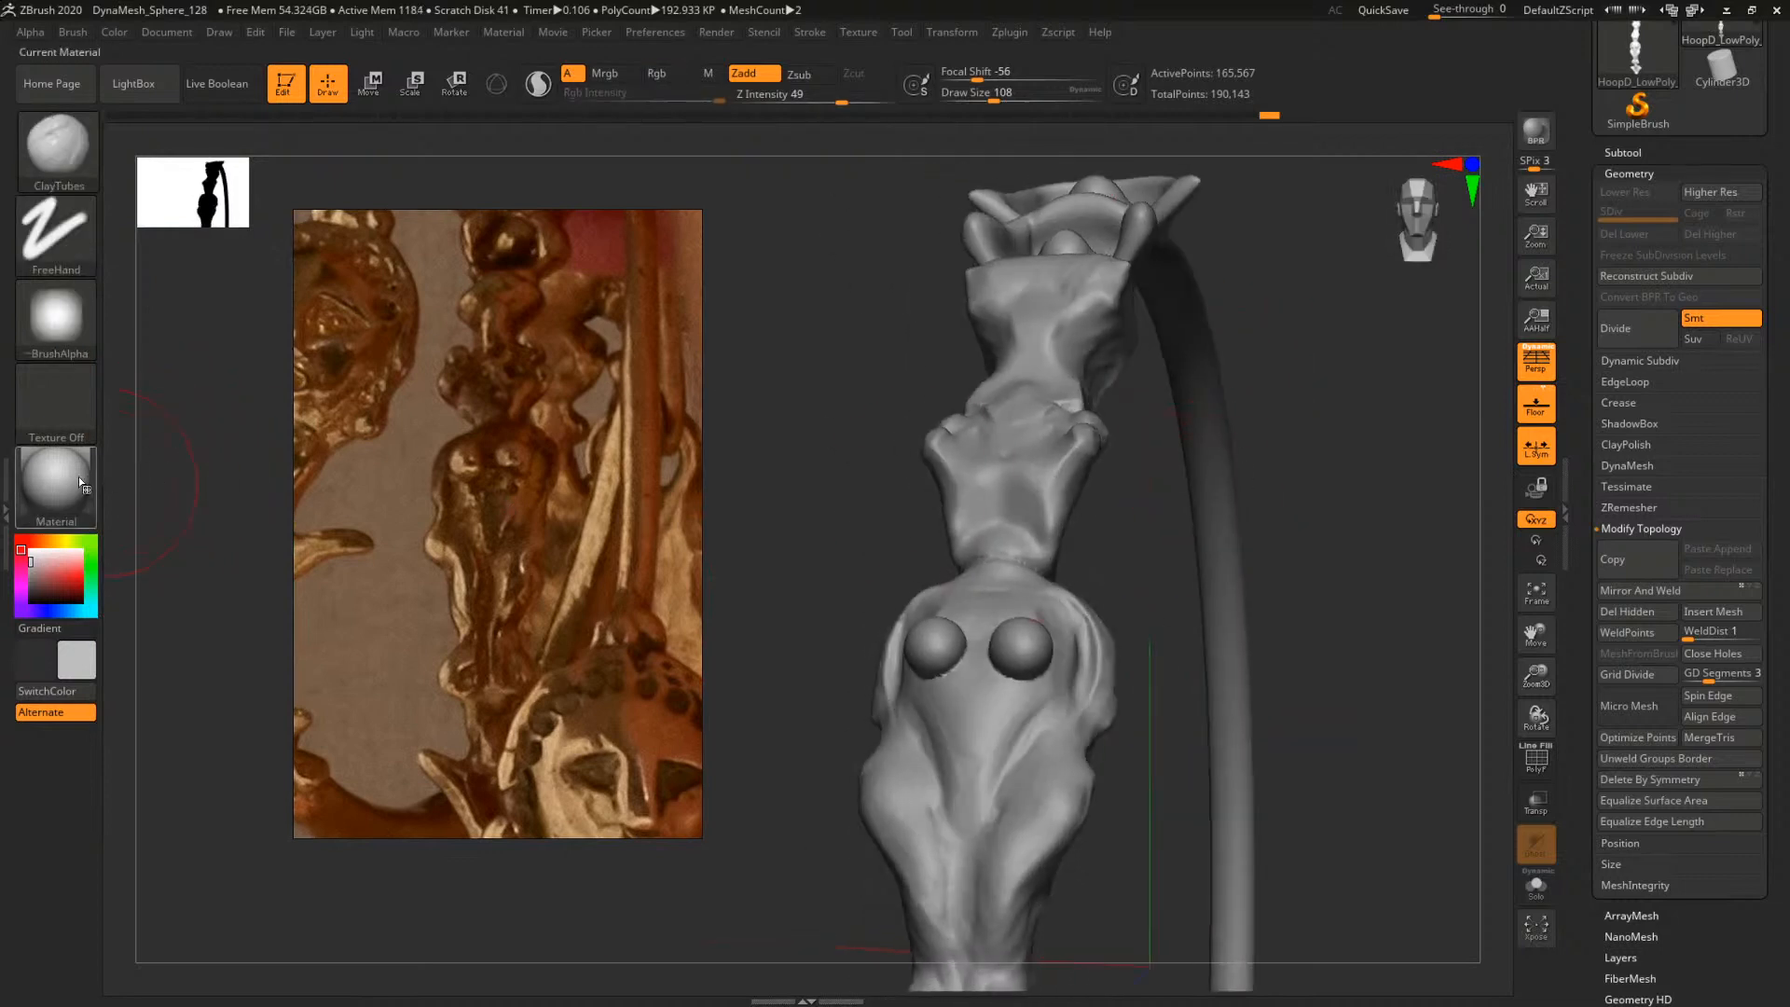
# Change the model's display colour to a dark olive green with RGB 99, 106, 80
pyautogui.click(79, 477)
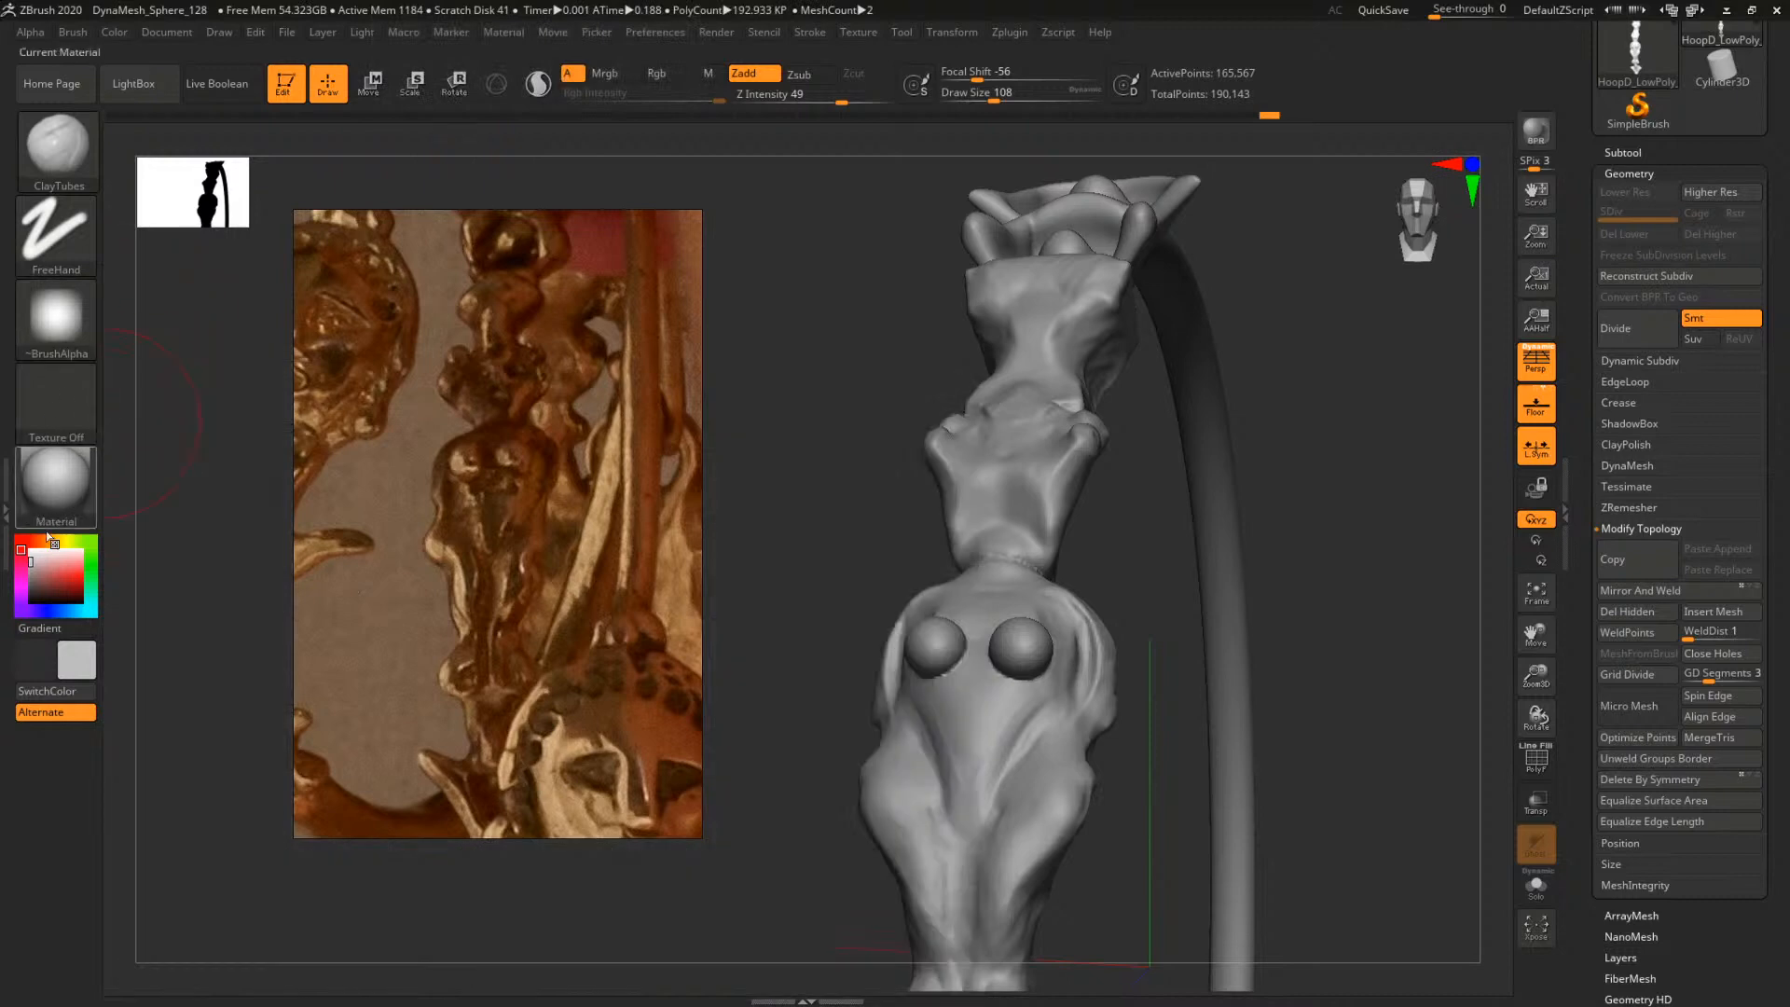
pyautogui.click(22, 562)
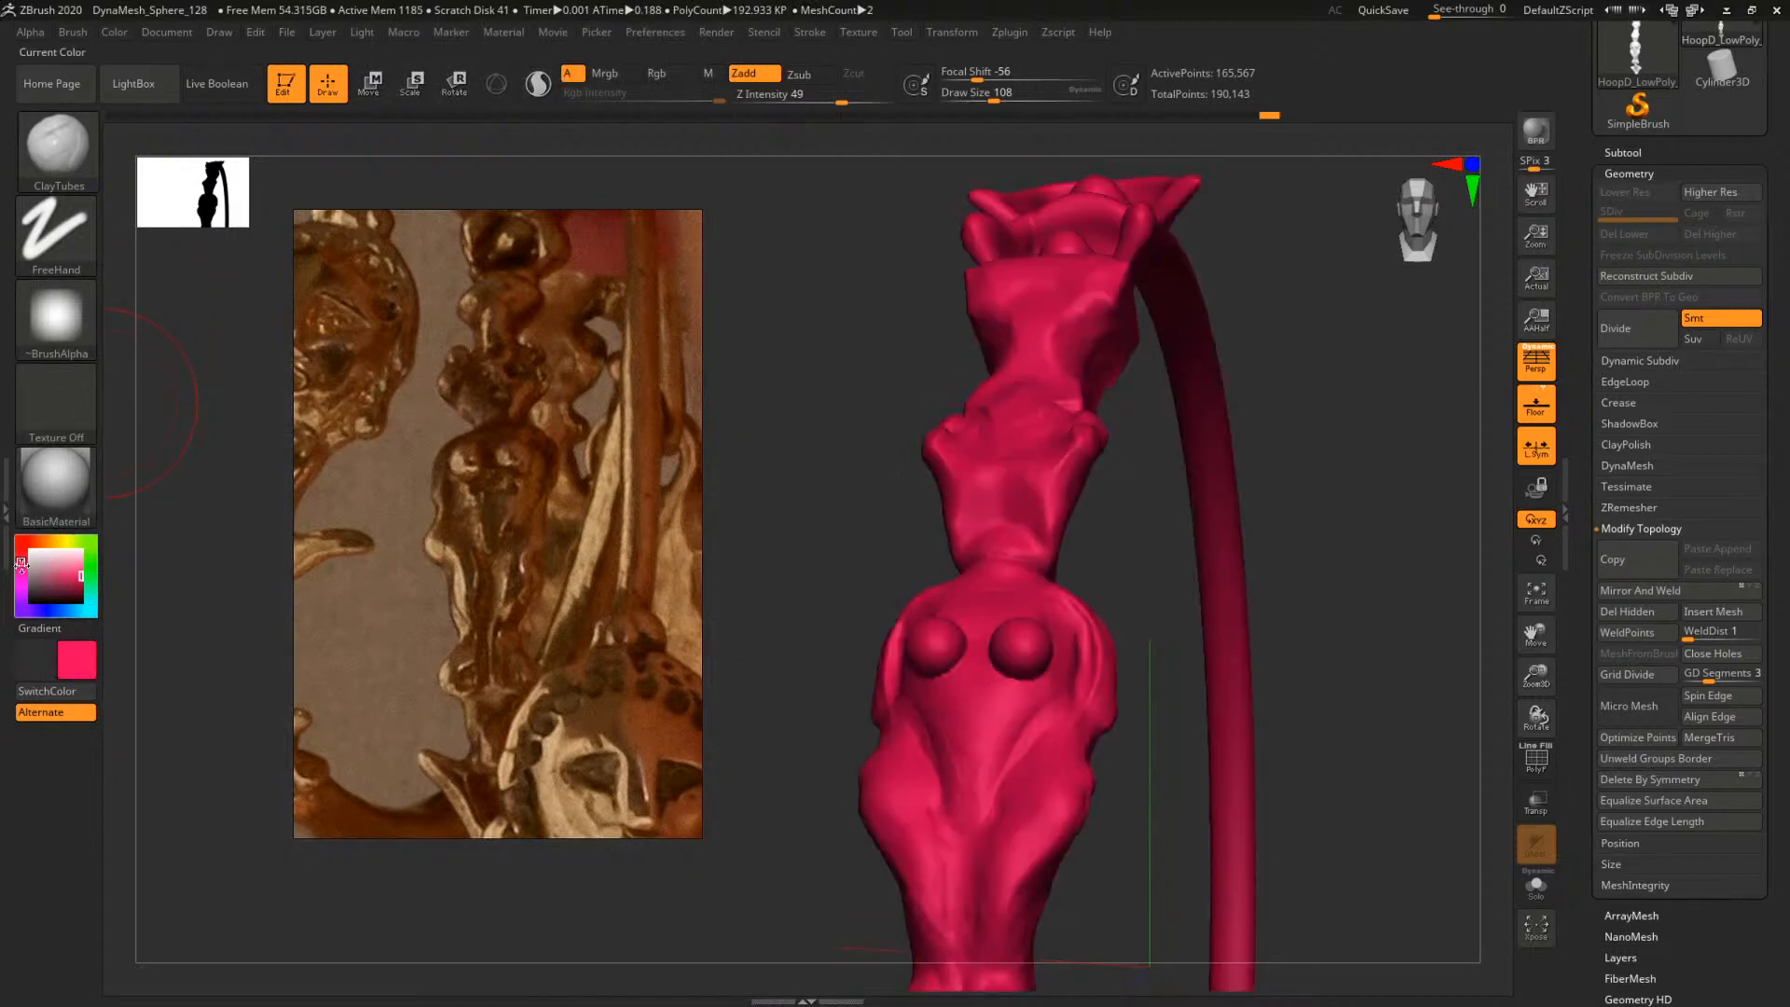
pyautogui.click(71, 540)
pyautogui.click(36, 571)
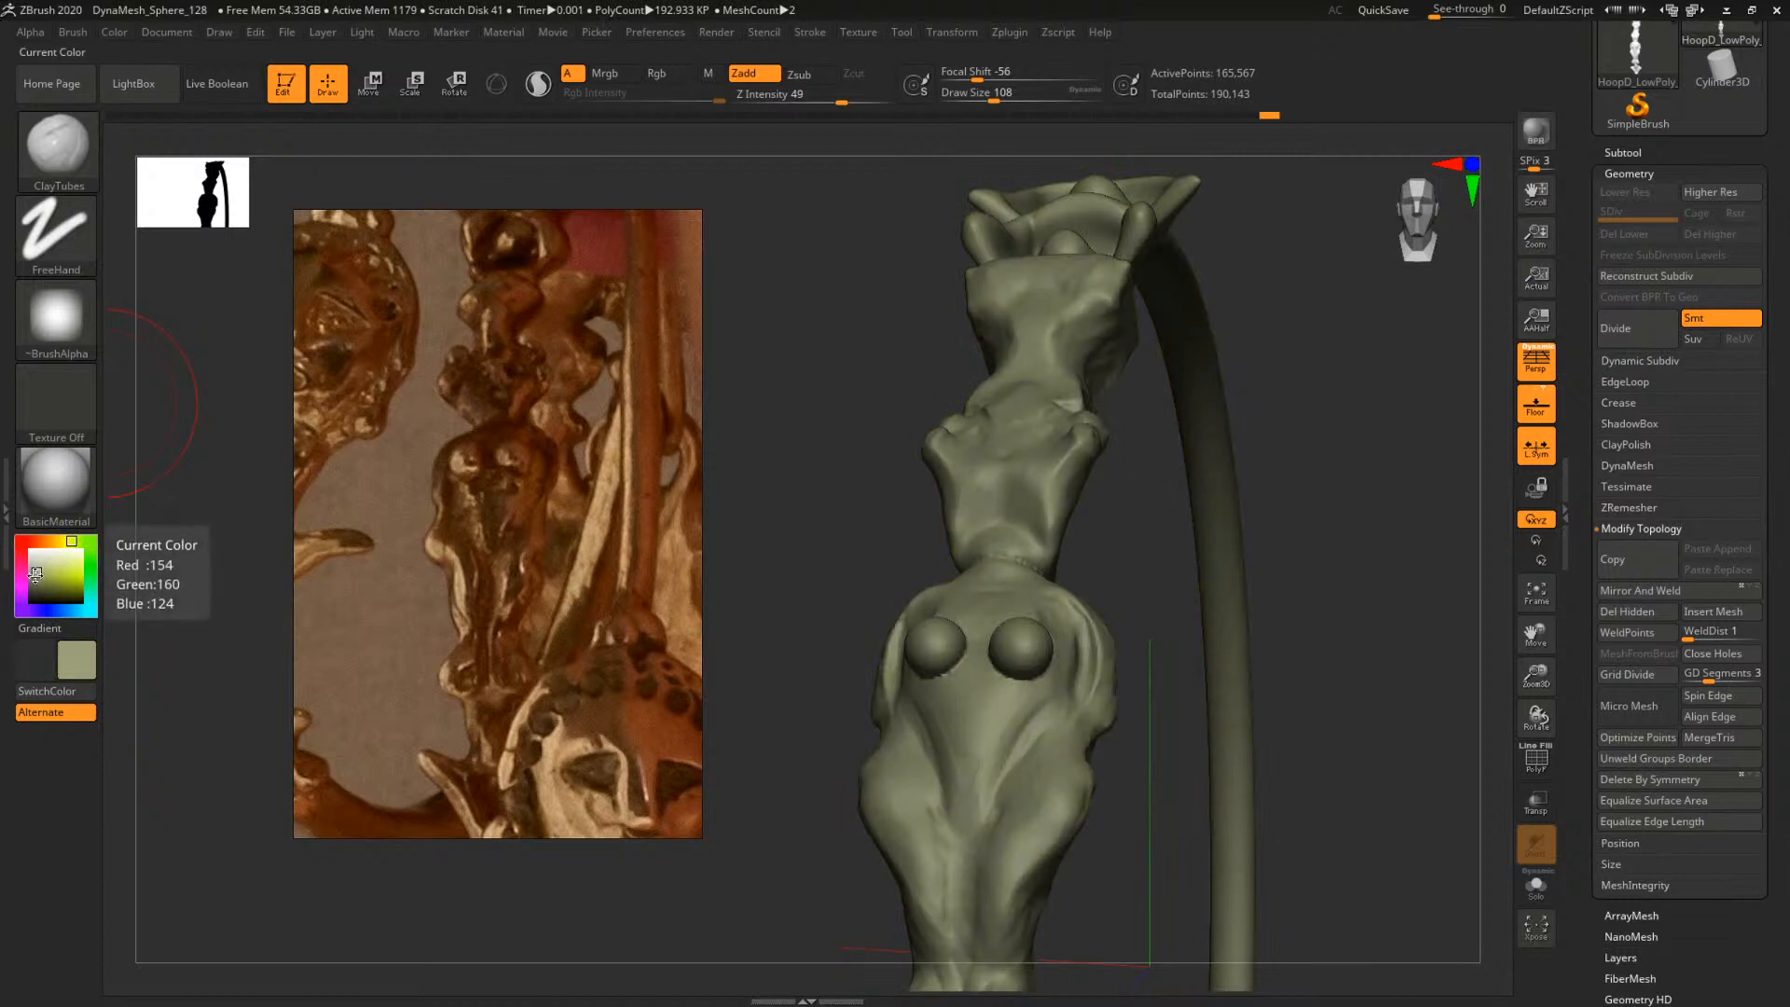
pyautogui.moveTo(36, 572); pyautogui.dragTo(34, 581)
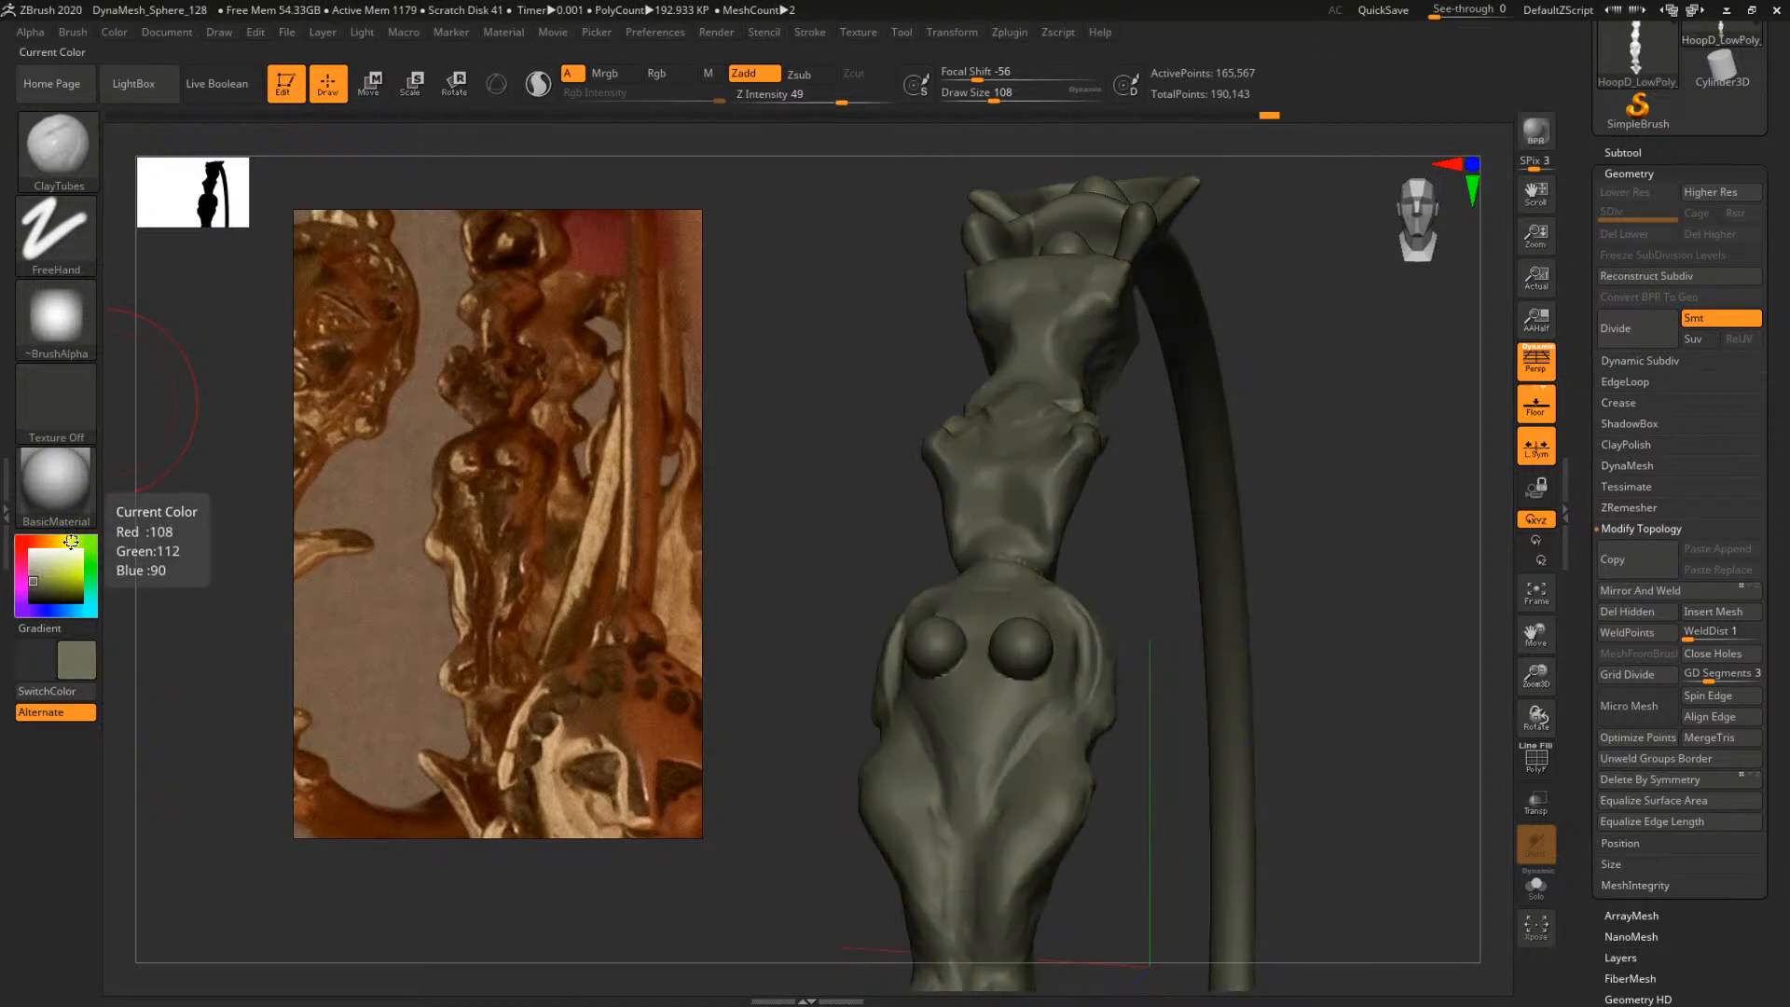
pyautogui.click(71, 542)
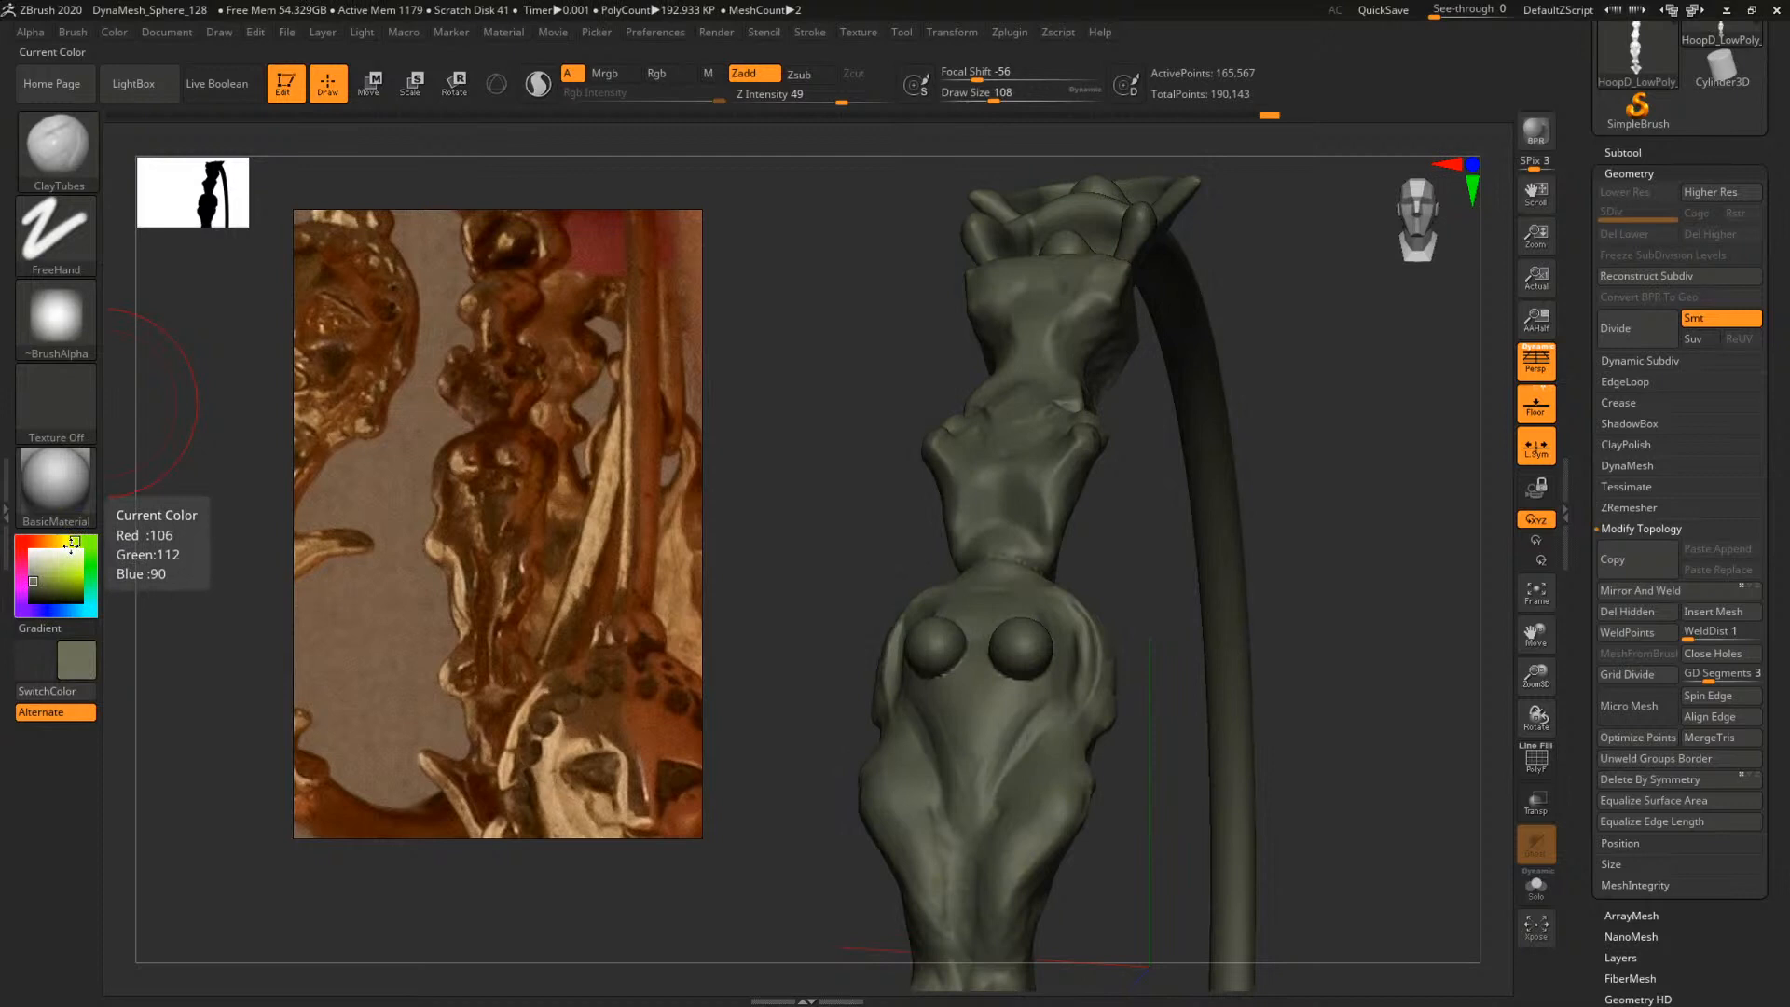
pyautogui.click(35, 583)
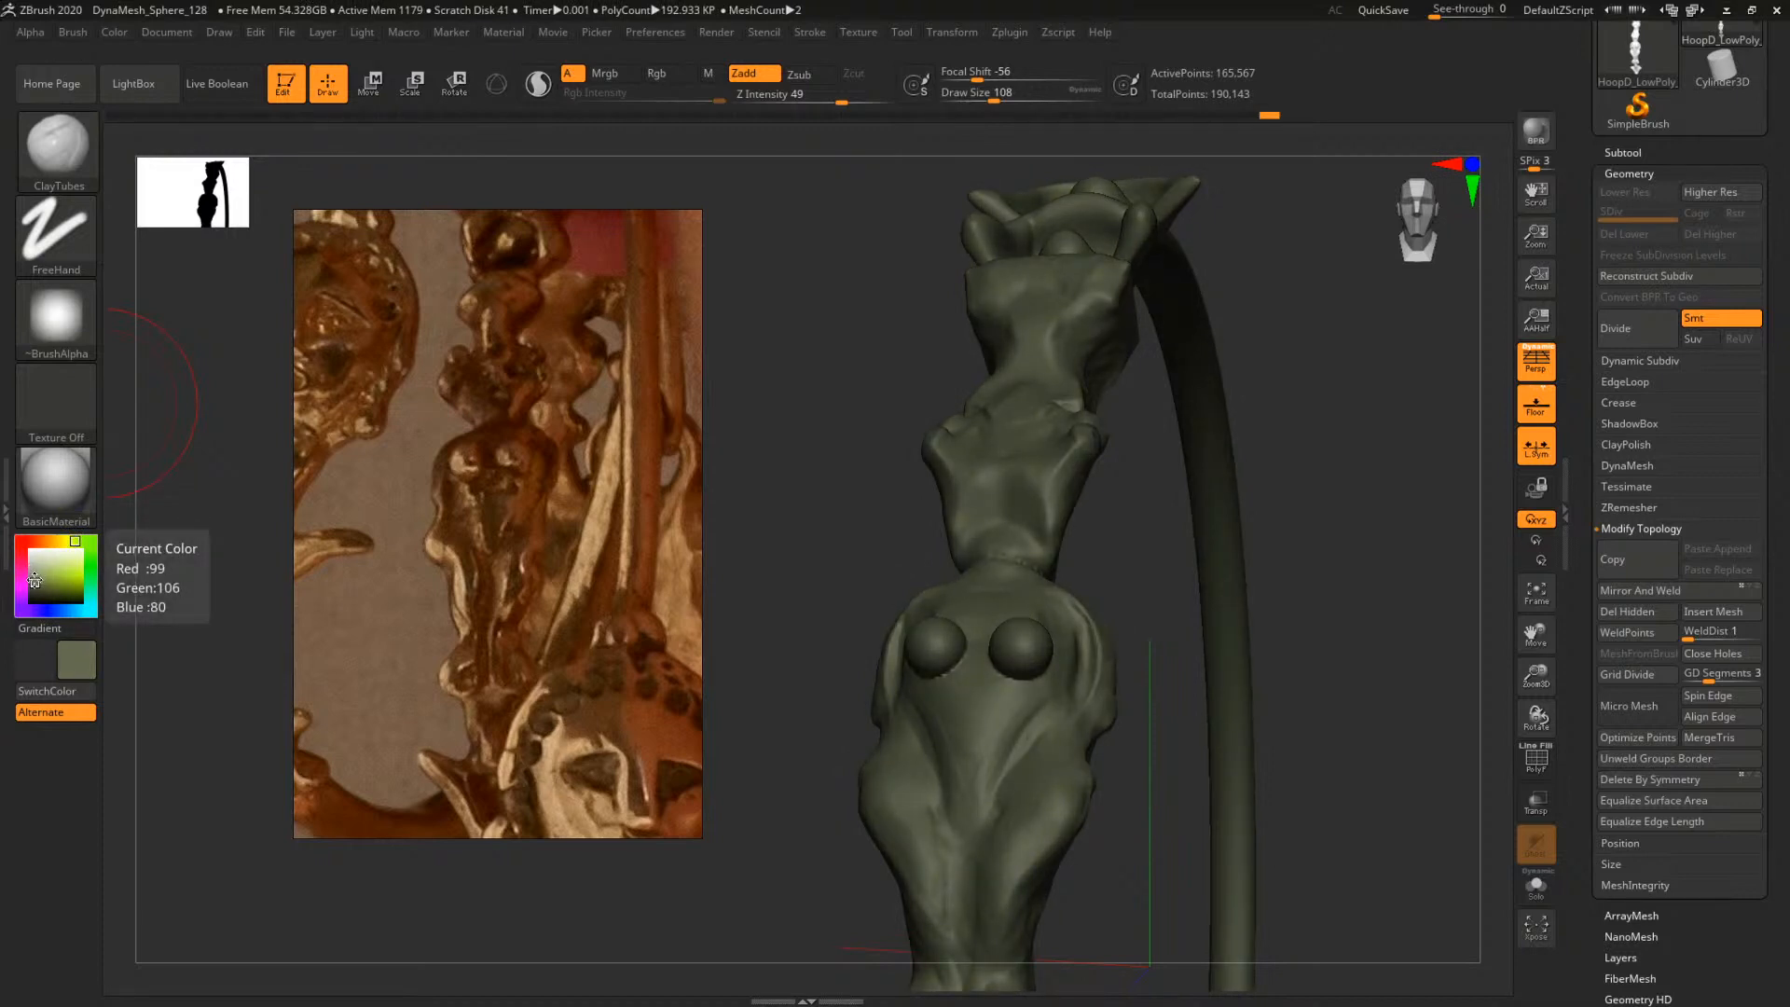
# Build up the neck joint between the middle and lowest figures with ClayBuildup at draw sizes 44 and 59
pyautogui.moveTo(1350, 520)
pyautogui.mouseDown()
pyautogui.moveTo(1360, 537)
pyautogui.moveTo(1198, 628)
pyautogui.moveTo(1231, 671)
pyautogui.moveTo(1279, 629)
pyautogui.mouseUp()
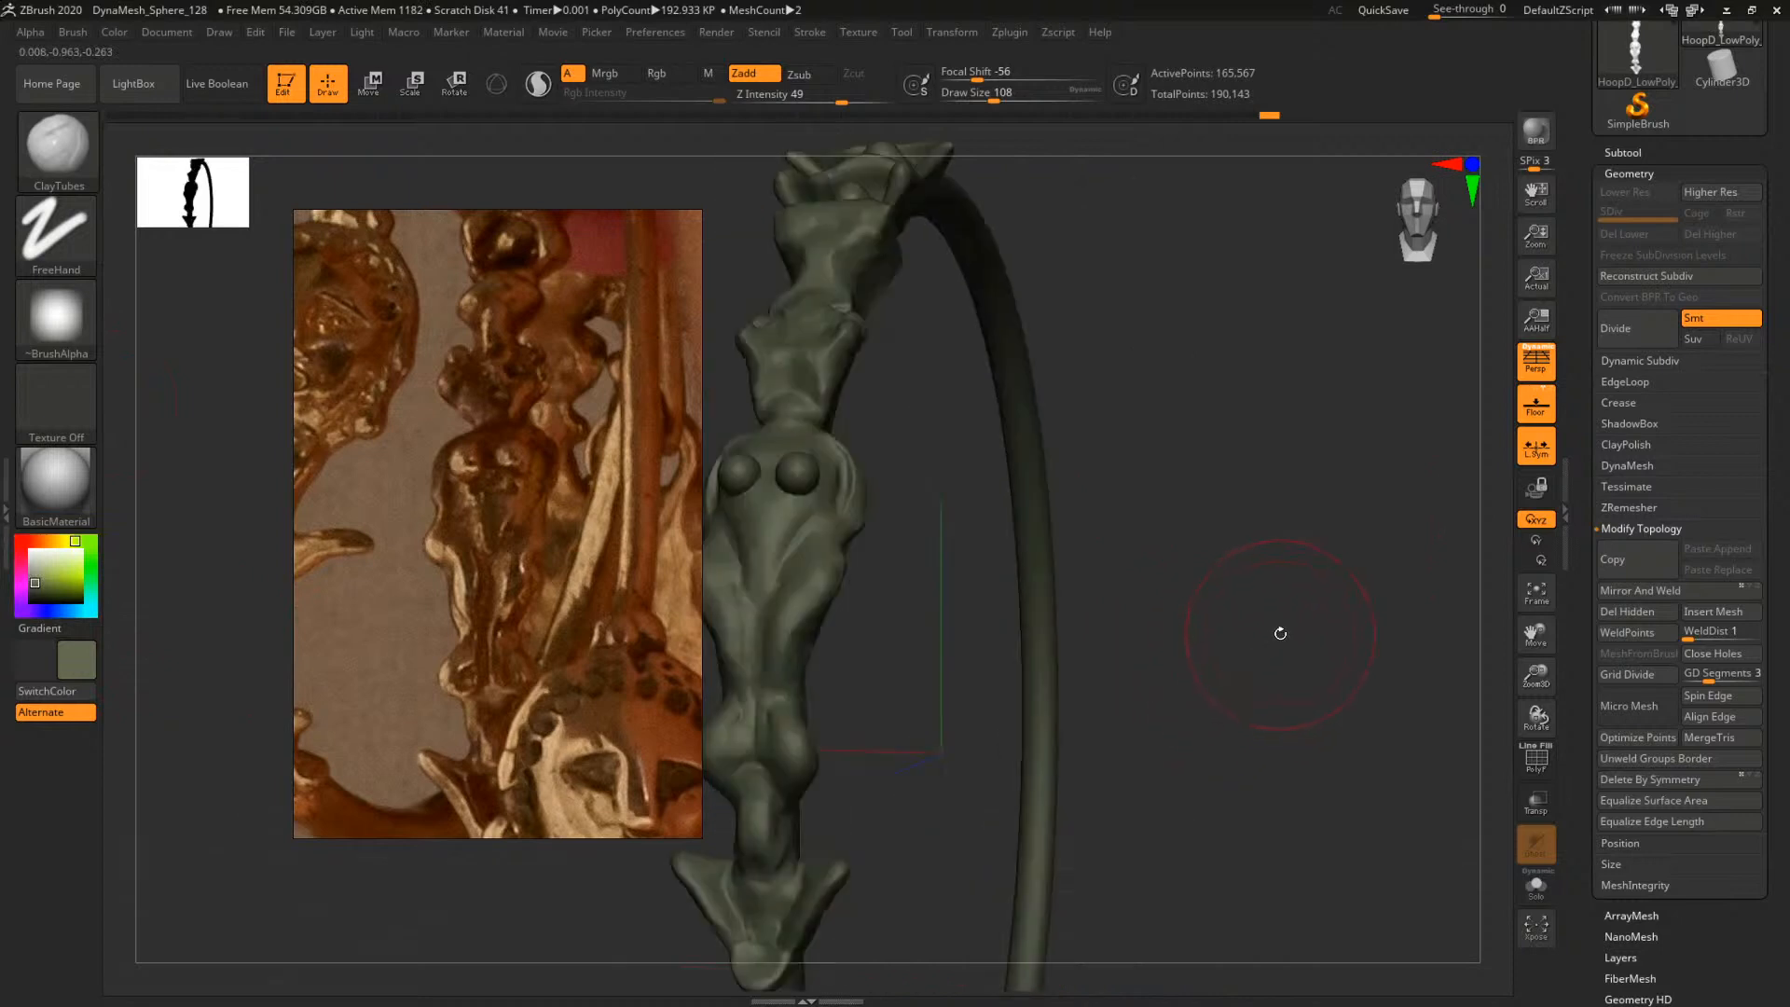
pyautogui.press('b')
pyautogui.press('c')
pyautogui.press('b')
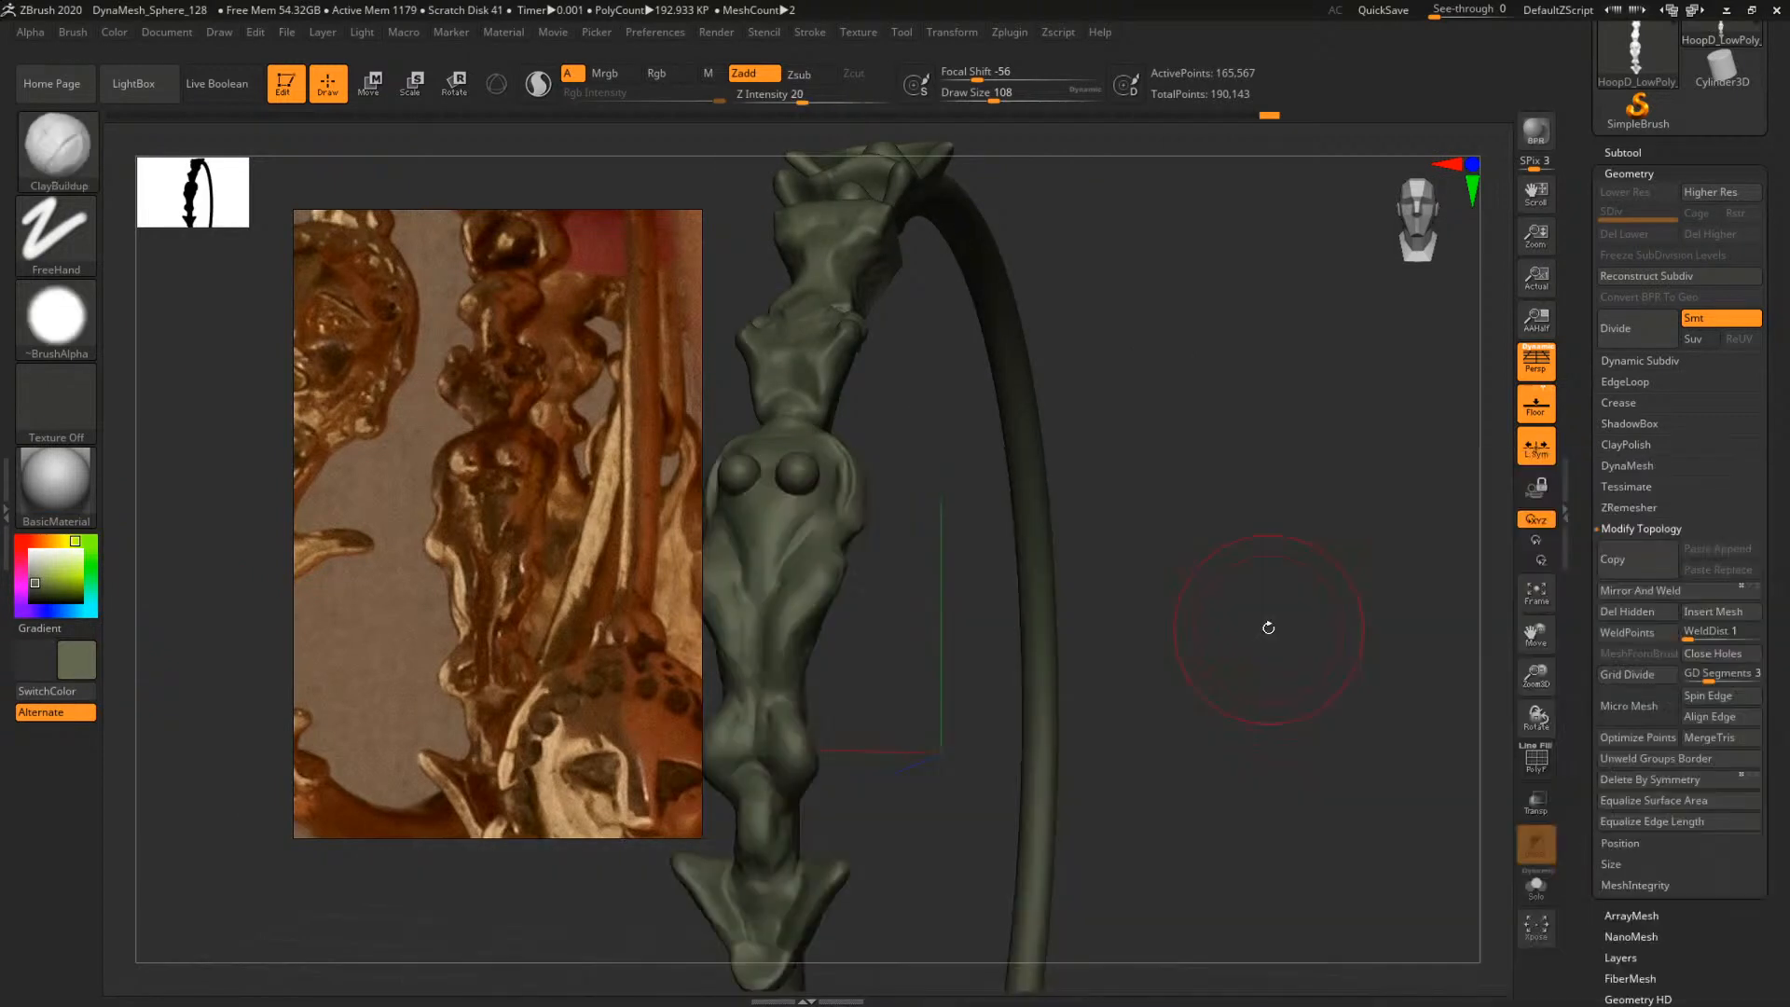
pyautogui.moveTo(1267, 627)
pyautogui.mouseDown()
pyautogui.moveTo(1215, 591)
pyautogui.moveTo(1227, 640)
pyautogui.moveTo(1242, 558)
pyautogui.moveTo(1160, 673)
pyautogui.mouseUp()
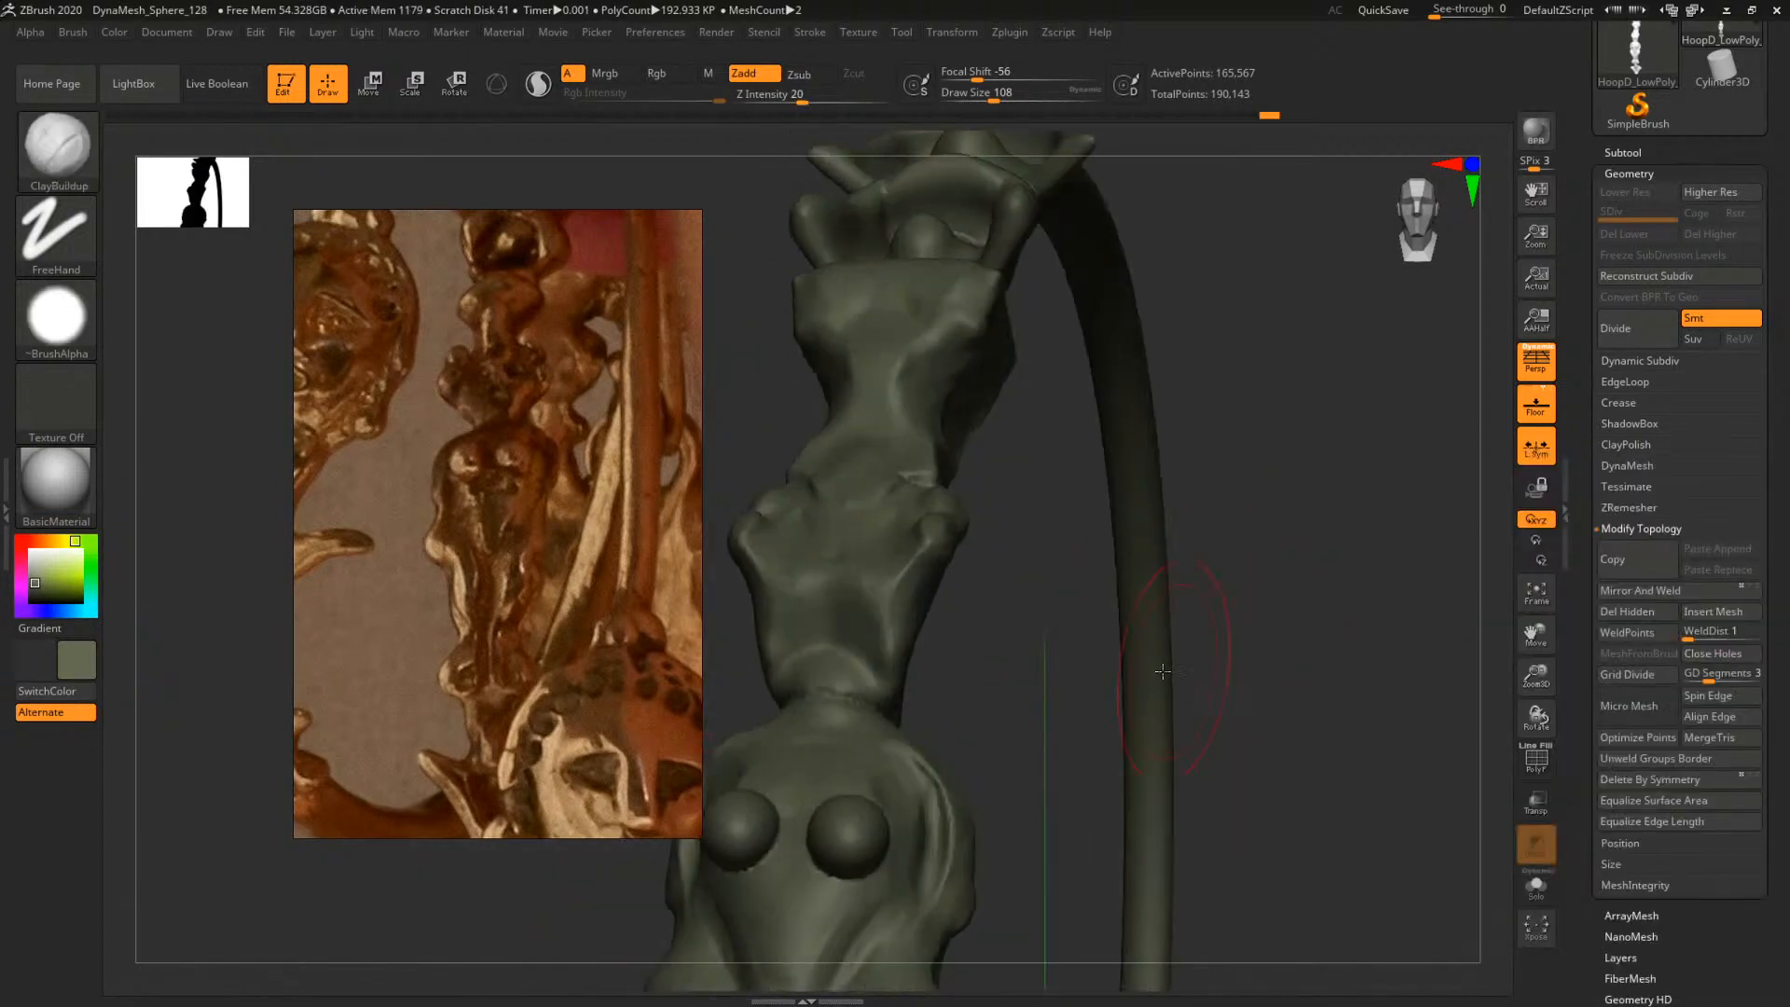
pyautogui.moveTo(1055, 629)
pyautogui.mouseDown()
pyautogui.moveTo(1009, 579)
pyautogui.moveTo(952, 559)
pyautogui.moveTo(964, 579)
pyautogui.mouseUp()
pyautogui.press('space')
pyautogui.press('space')
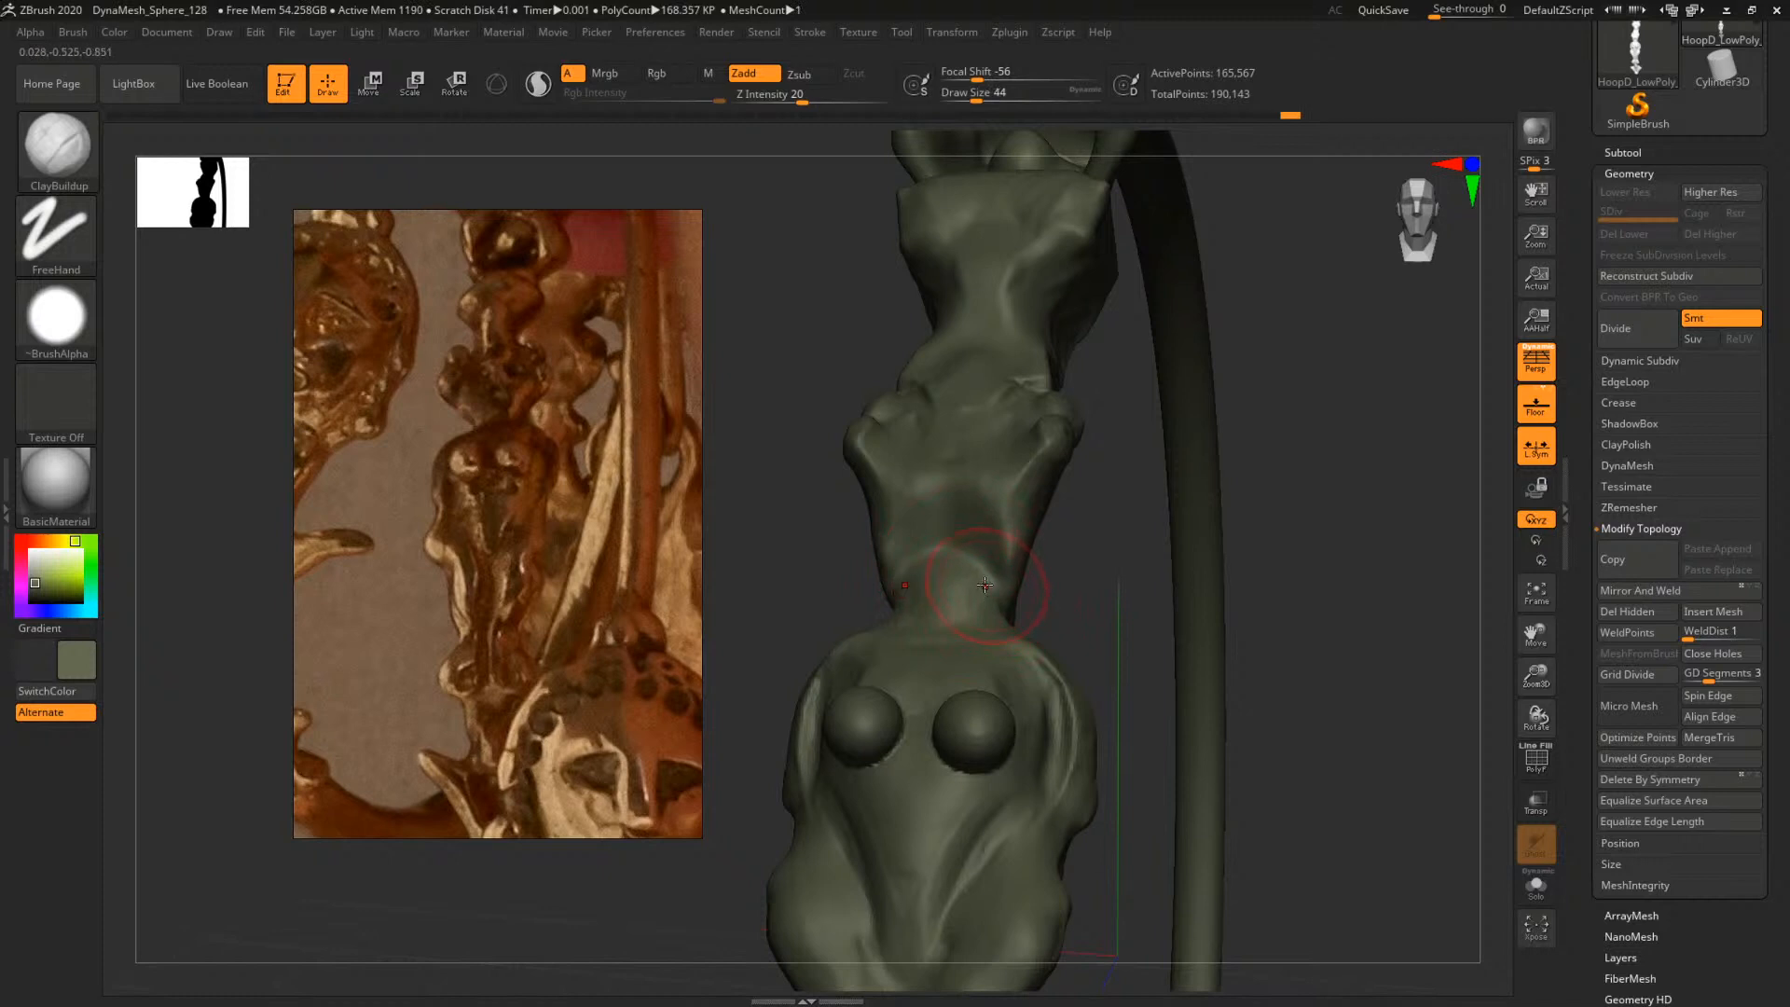
pyautogui.press('space')
pyautogui.moveTo(965, 579); pyautogui.dragTo(972, 579)
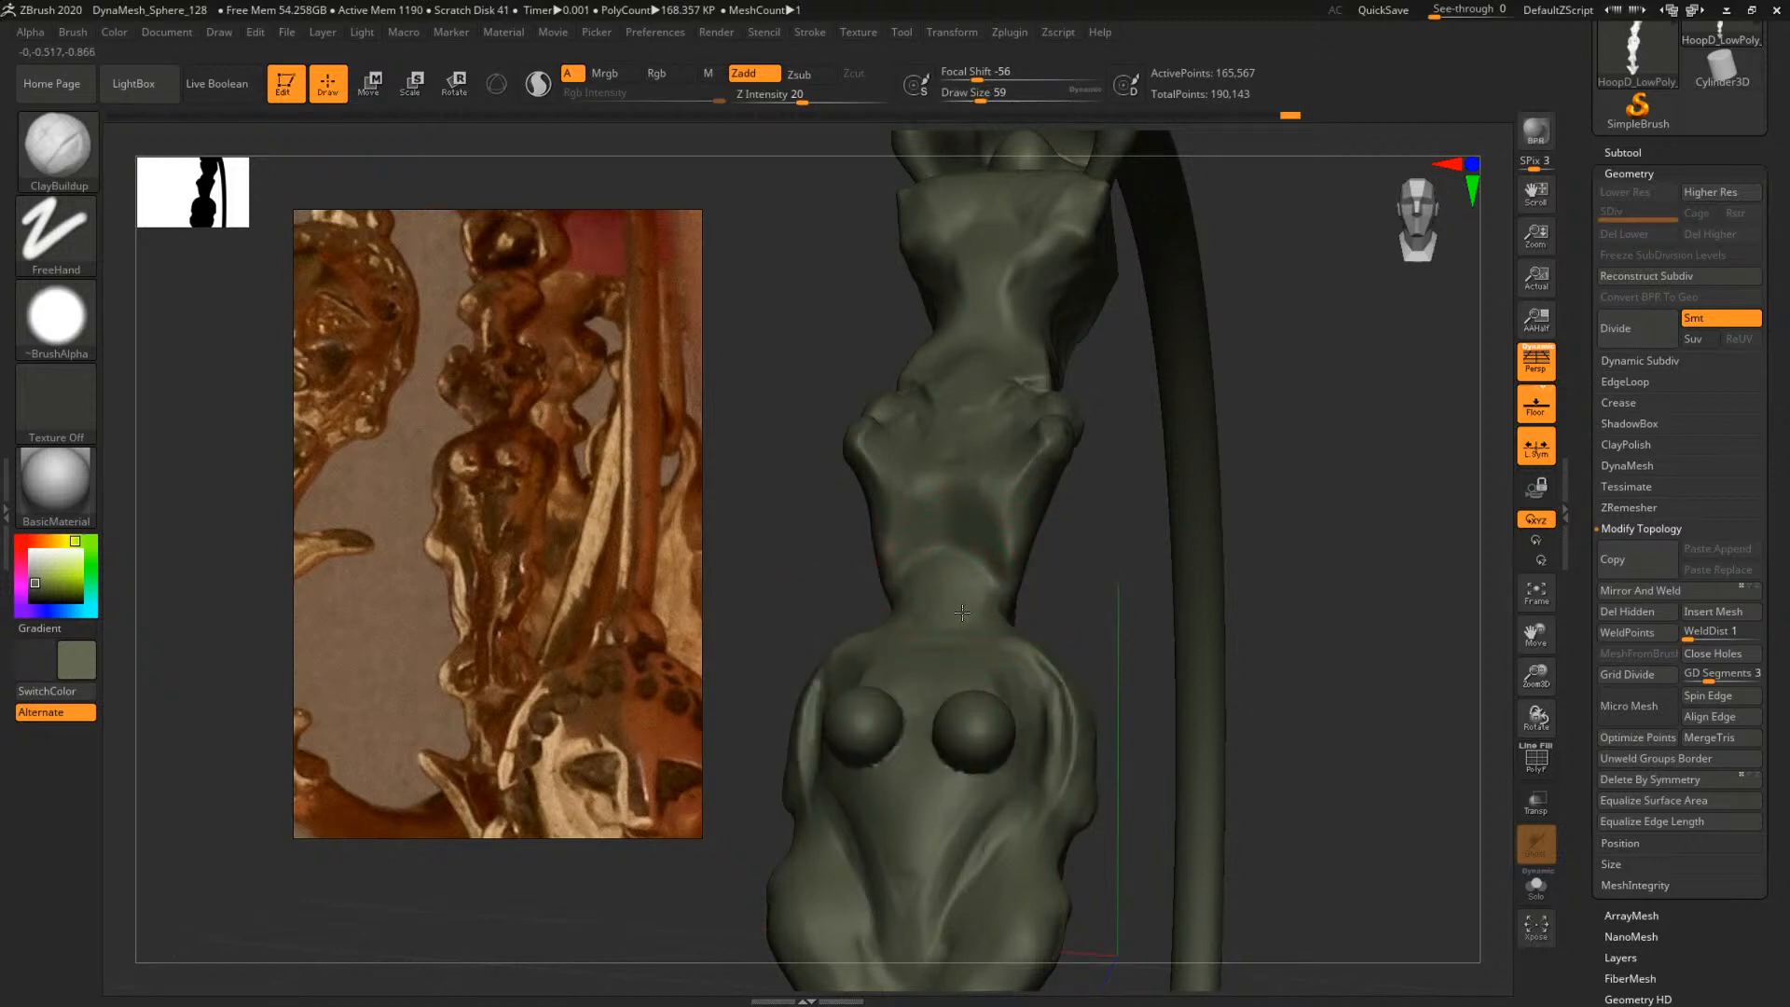
# Build up the front of the middle figure's torso with ClayBuildup at draw size 71
pyautogui.press('space')
pyautogui.moveTo(995, 541); pyautogui.dragTo(1009, 523)
pyautogui.press('space')
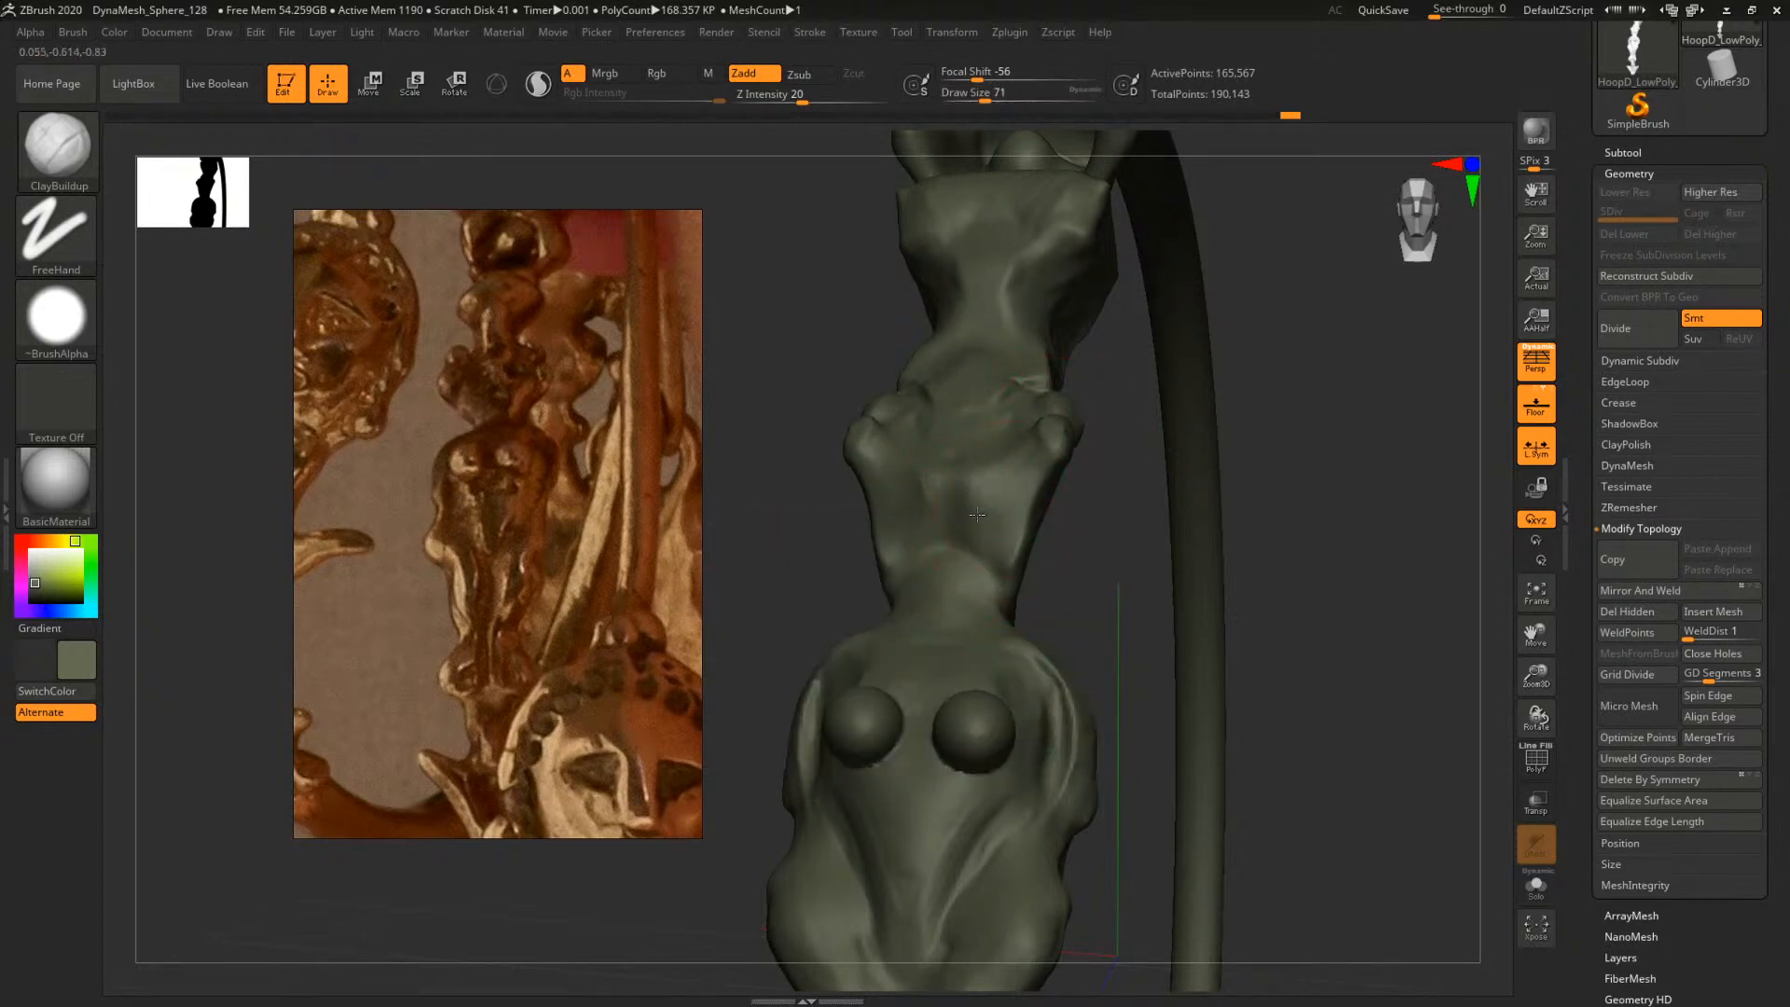
pyautogui.moveTo(1310, 459)
pyautogui.mouseDown()
pyautogui.moveTo(1251, 534)
pyautogui.moveTo(1252, 563)
pyautogui.mouseUp()
pyautogui.moveTo(944, 492)
pyautogui.mouseDown()
pyautogui.moveTo(975, 544)
pyautogui.moveTo(981, 527)
pyautogui.mouseUp()
pyautogui.moveTo(1142, 378); pyautogui.dragTo(1215, 372)
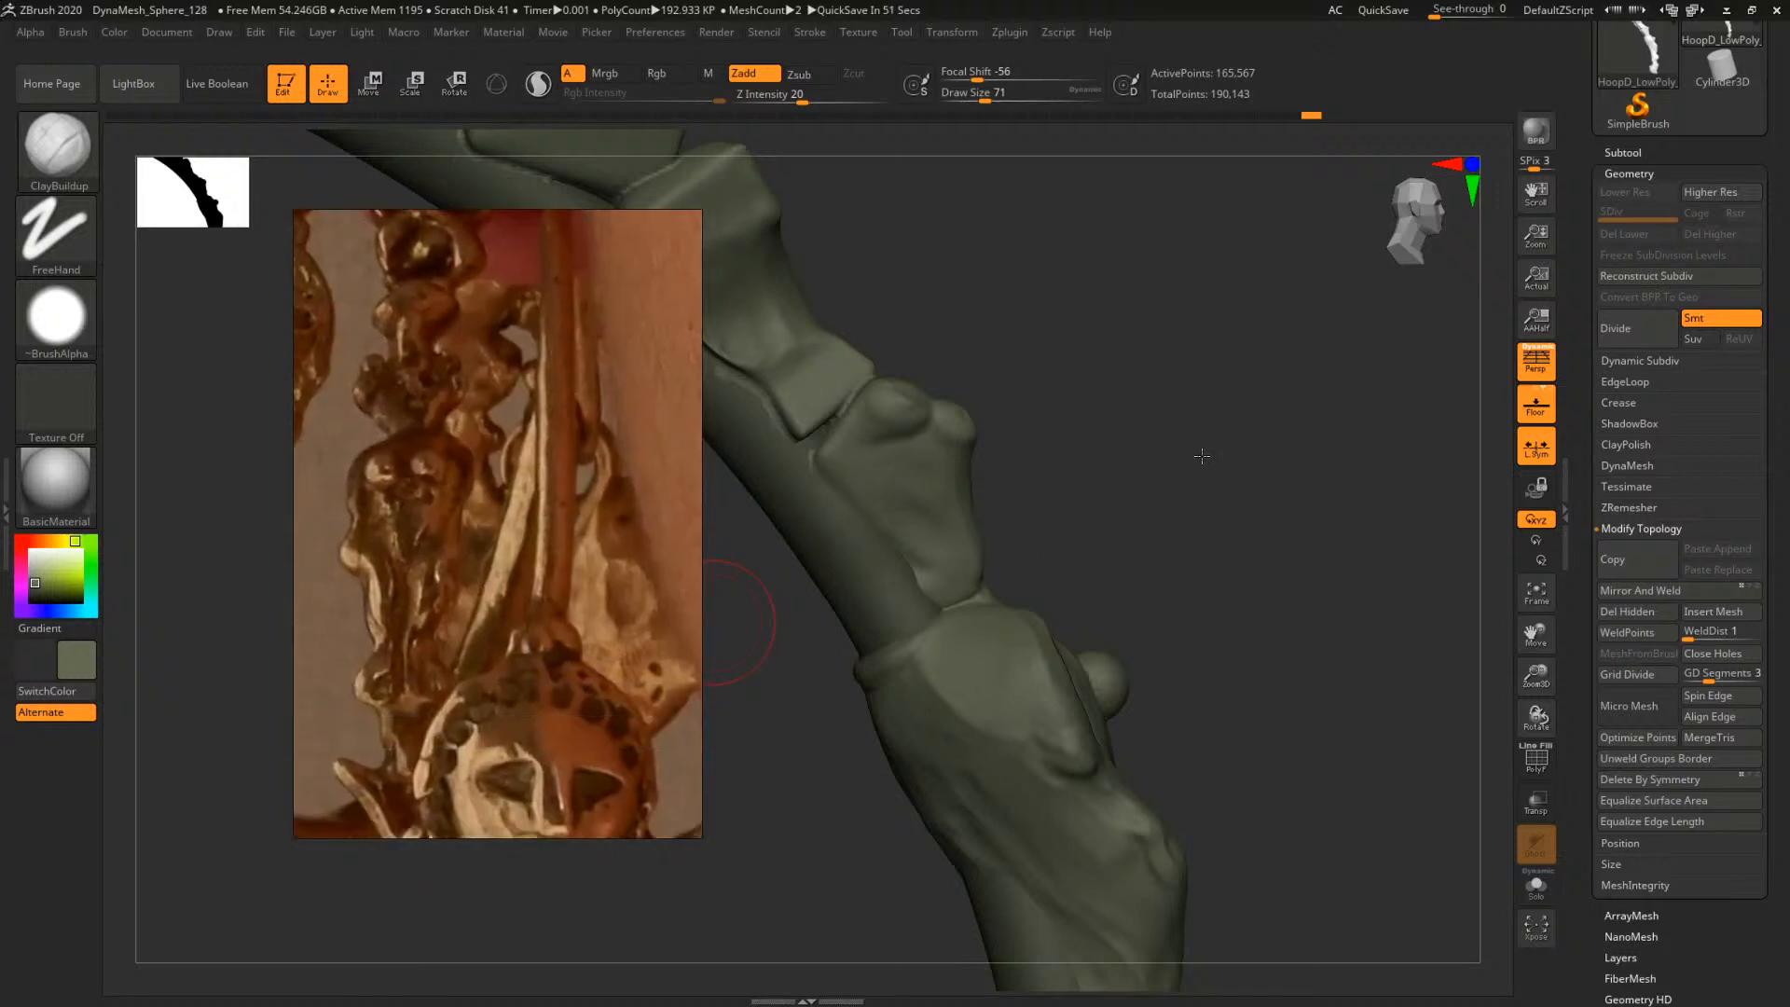
# Pull the middle figure's sides back around the hoop with Move Topological at draw size 167
pyautogui.press('b')
pyautogui.press('m')
pyautogui.press('t')
pyautogui.press('space')
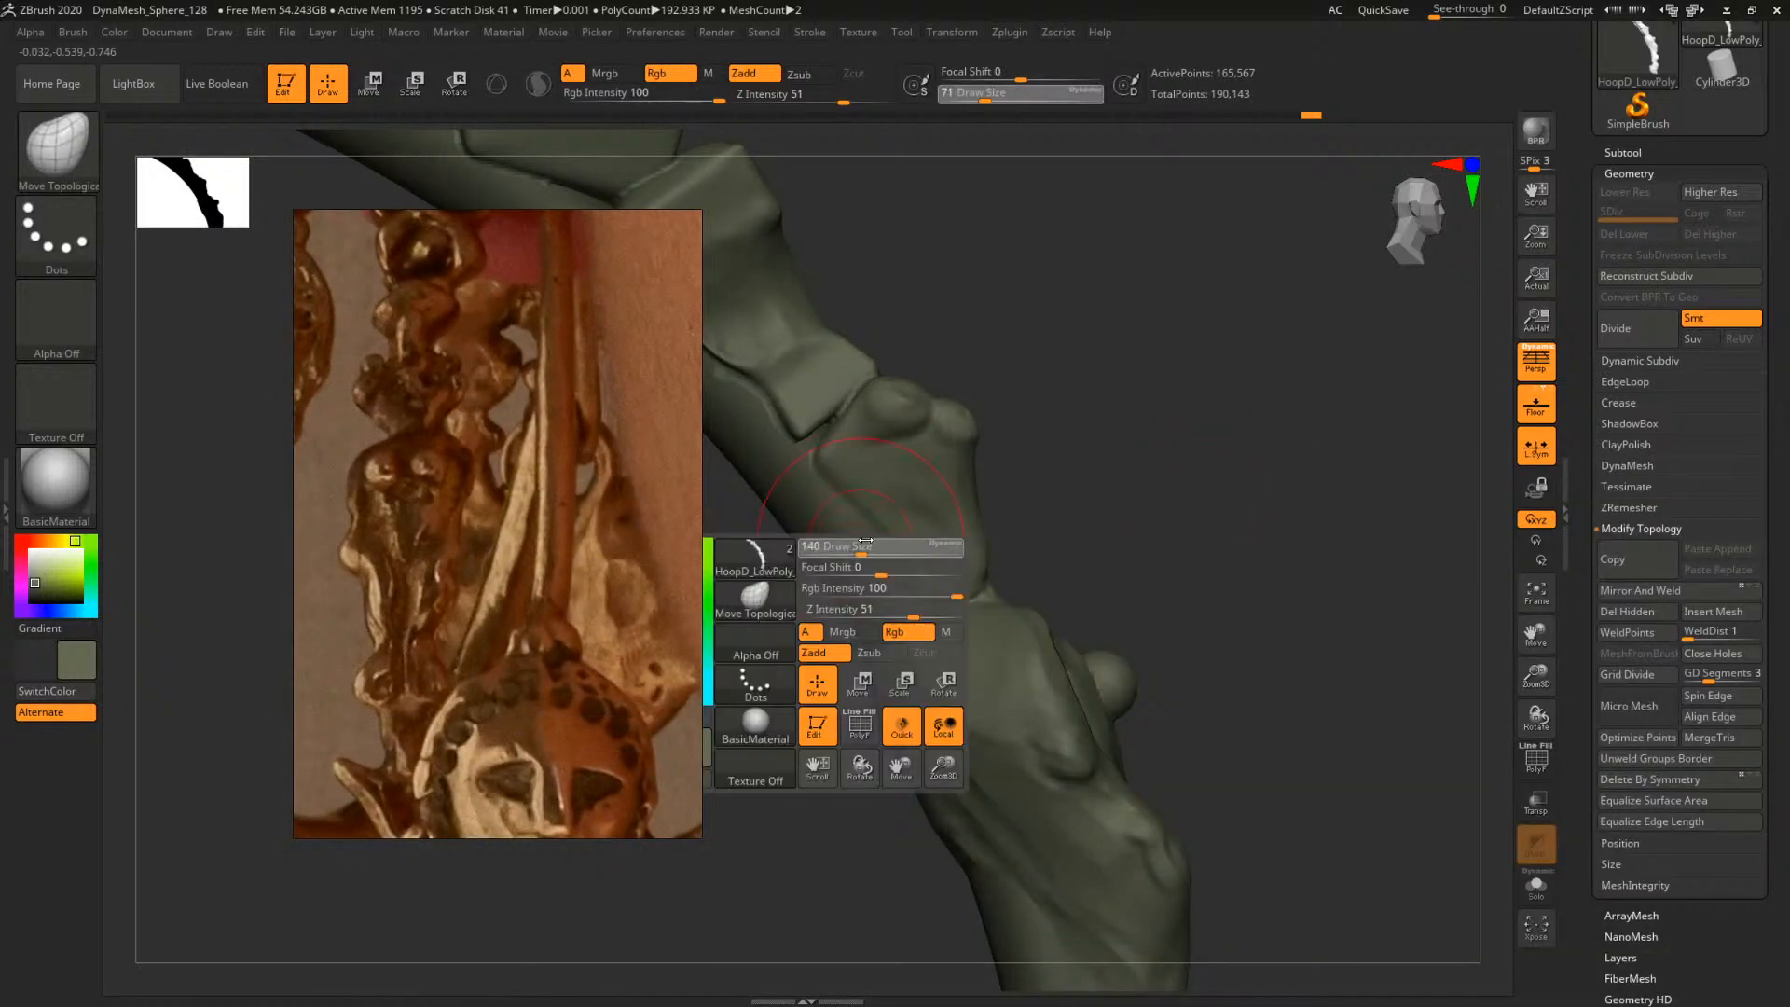
pyautogui.moveTo(865, 539); pyautogui.dragTo(829, 570)
pyautogui.moveTo(1004, 525)
pyautogui.mouseDown(button='right')
pyautogui.moveTo(1054, 500)
pyautogui.moveTo(1016, 492)
pyautogui.mouseUp(button='right')
pyautogui.moveTo(900, 527); pyautogui.dragTo(904, 521, button='right')
pyautogui.keyDown('ctrl'); pyautogui.moveTo(1079, 492); pyautogui.dragTo(1058, 495, button='right'); pyautogui.keyUp('ctrl')
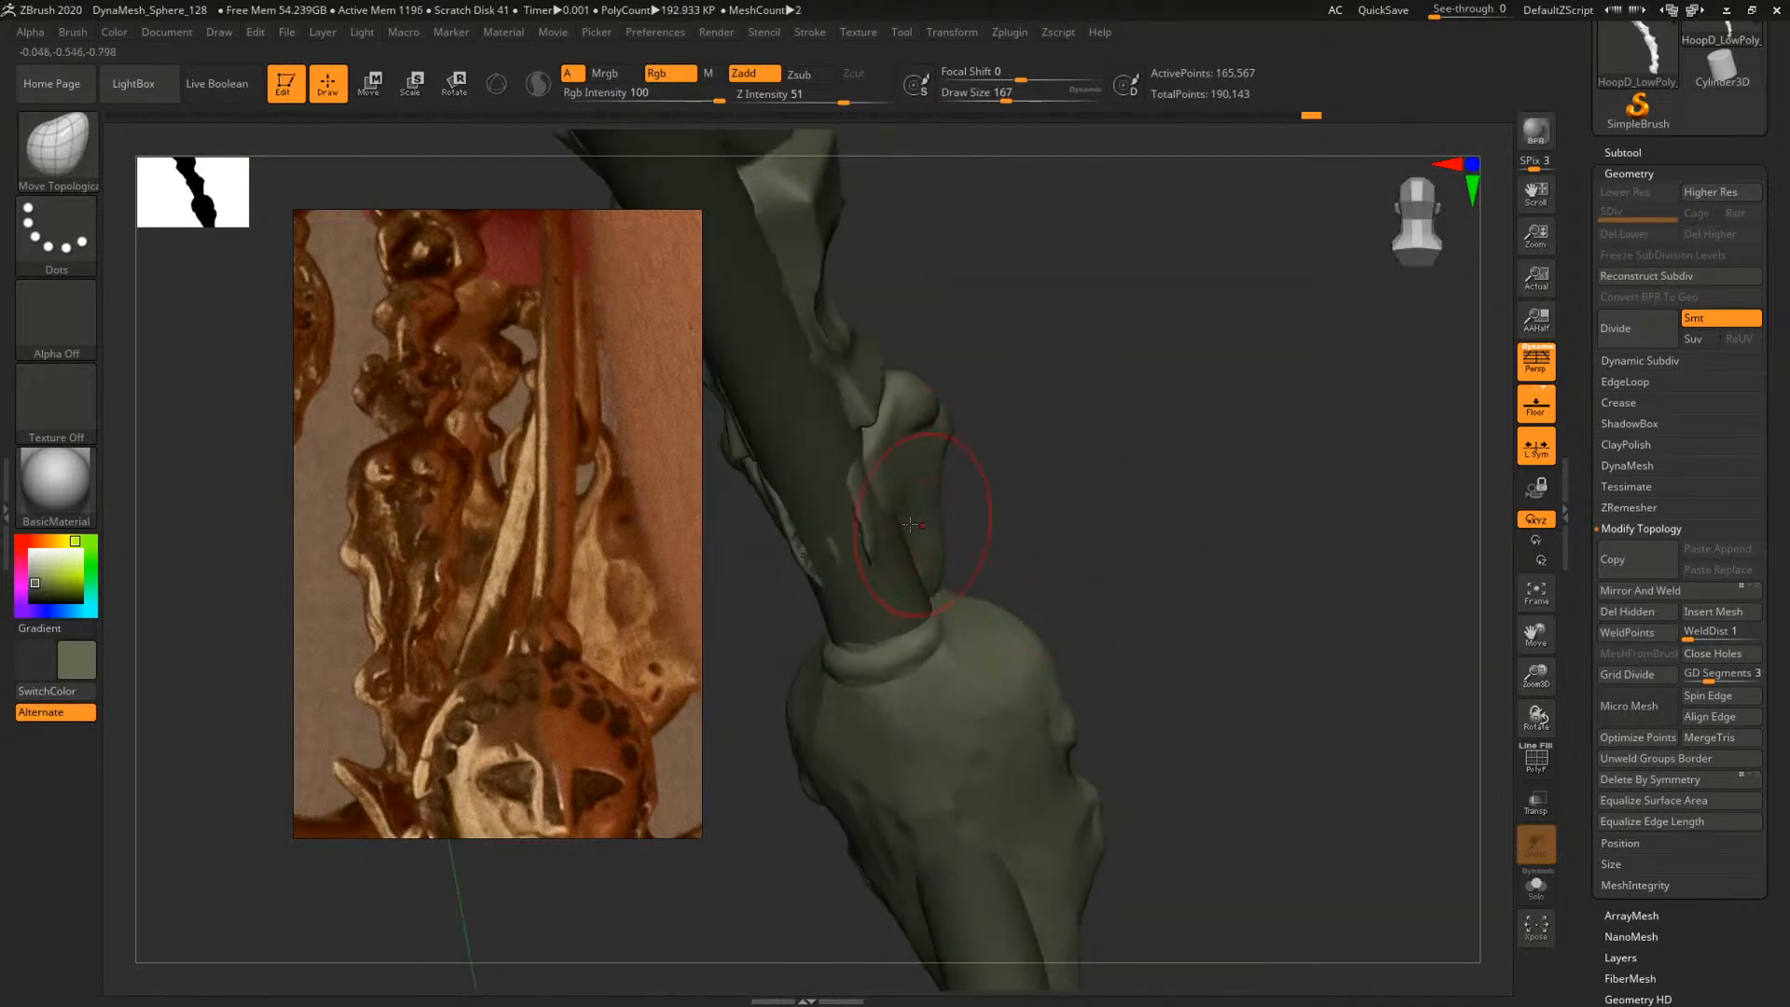
pyautogui.press('space')
pyautogui.moveTo(893, 524)
pyautogui.mouseDown()
pyautogui.moveTo(921, 530)
pyautogui.moveTo(921, 583)
pyautogui.mouseUp()
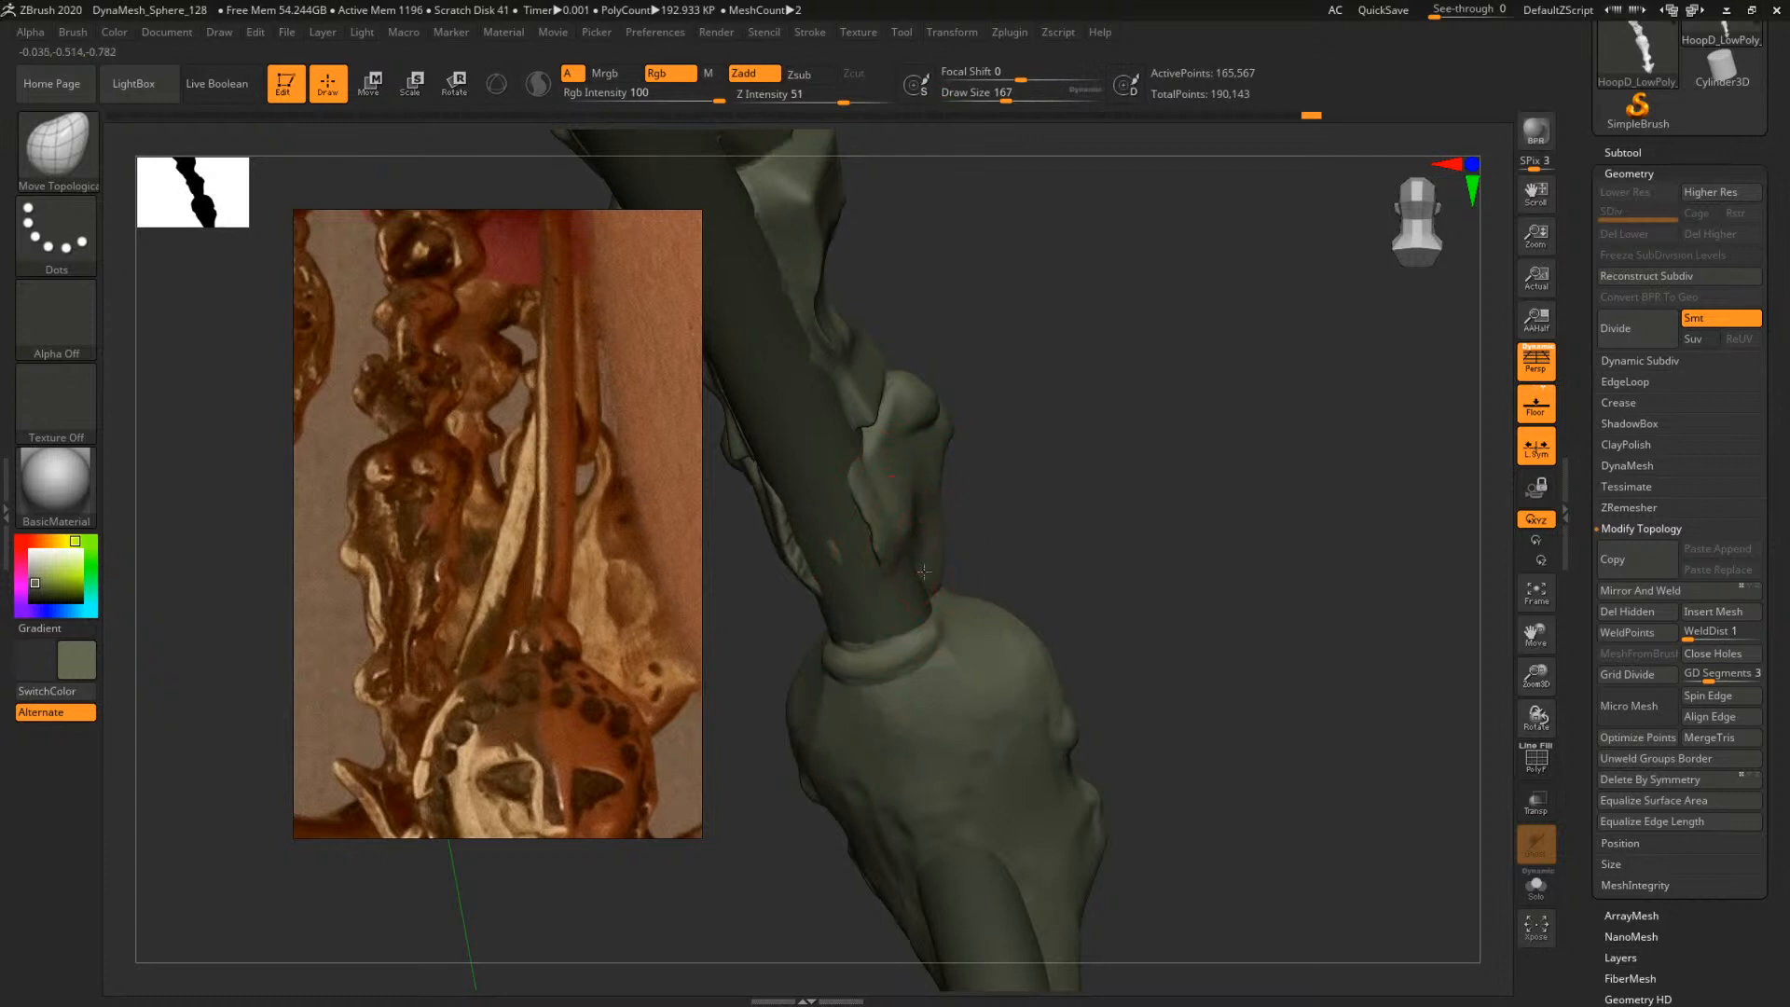
# Fill the middle figure's back with ClayBuildup at draw size 167 and isolate the ornament from the hoop
pyautogui.press('b')
pyautogui.press('c')
pyautogui.press('b')
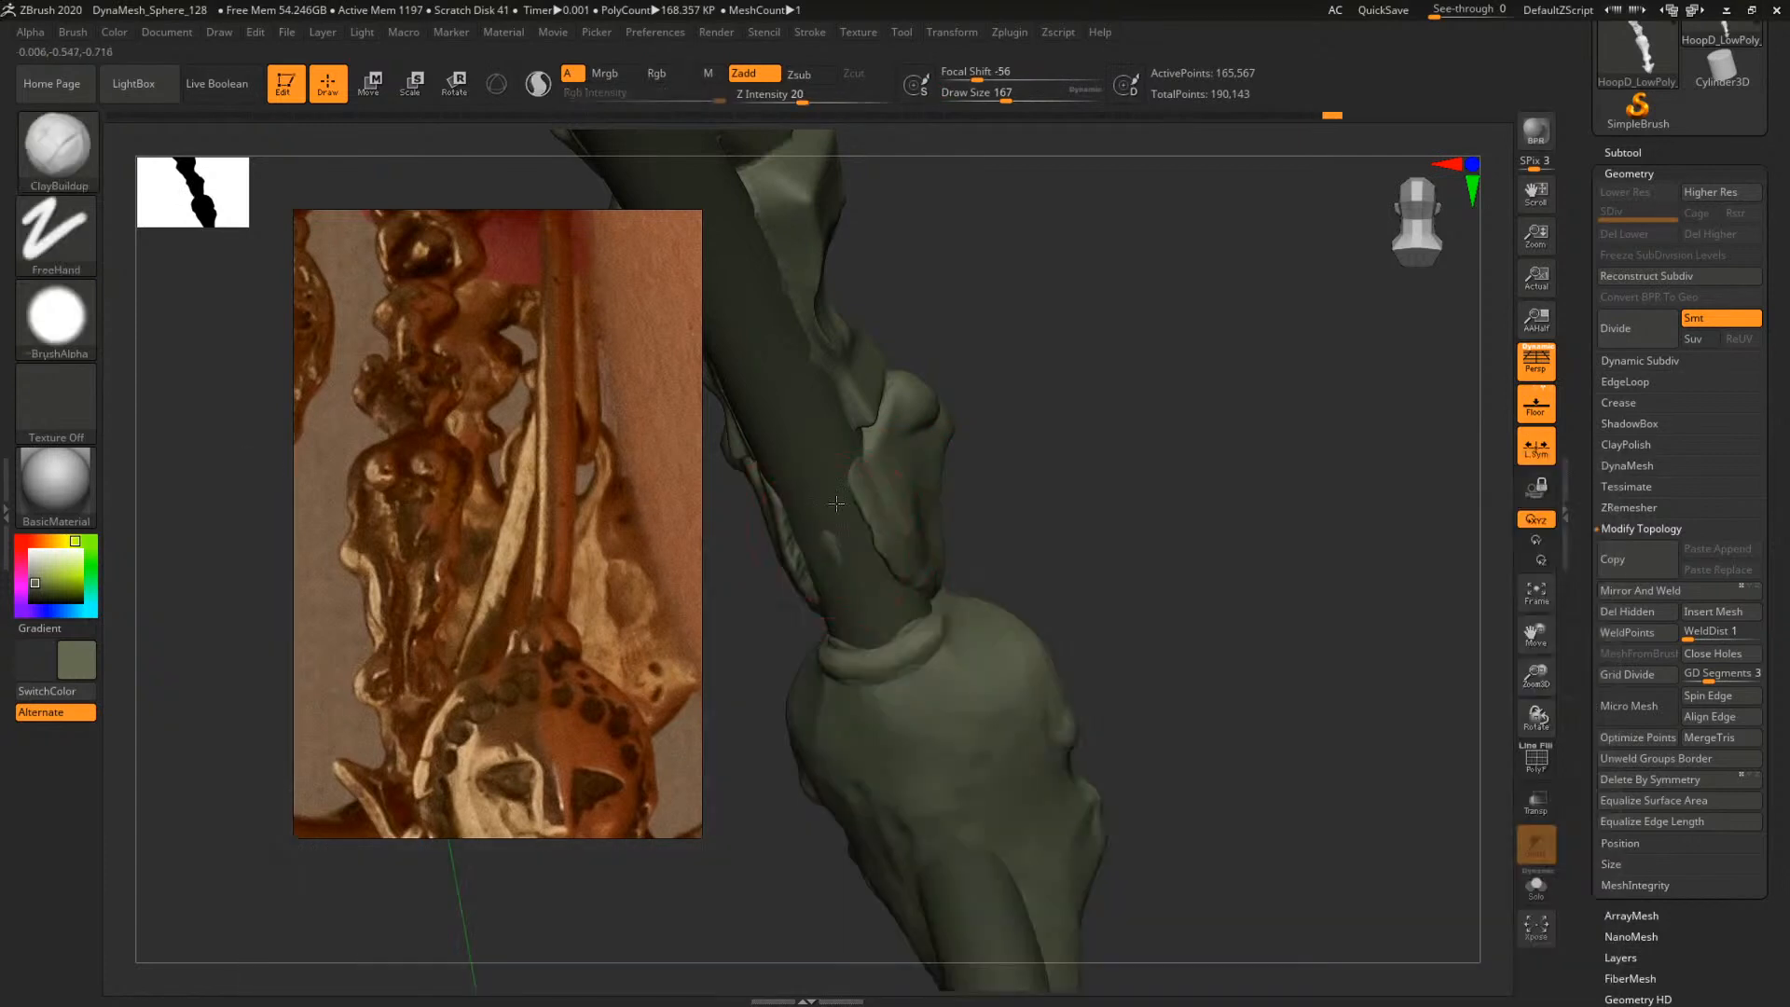
pyautogui.moveTo(836, 503)
pyautogui.mouseDown()
pyautogui.moveTo(839, 545)
pyautogui.moveTo(879, 566)
pyautogui.mouseUp()
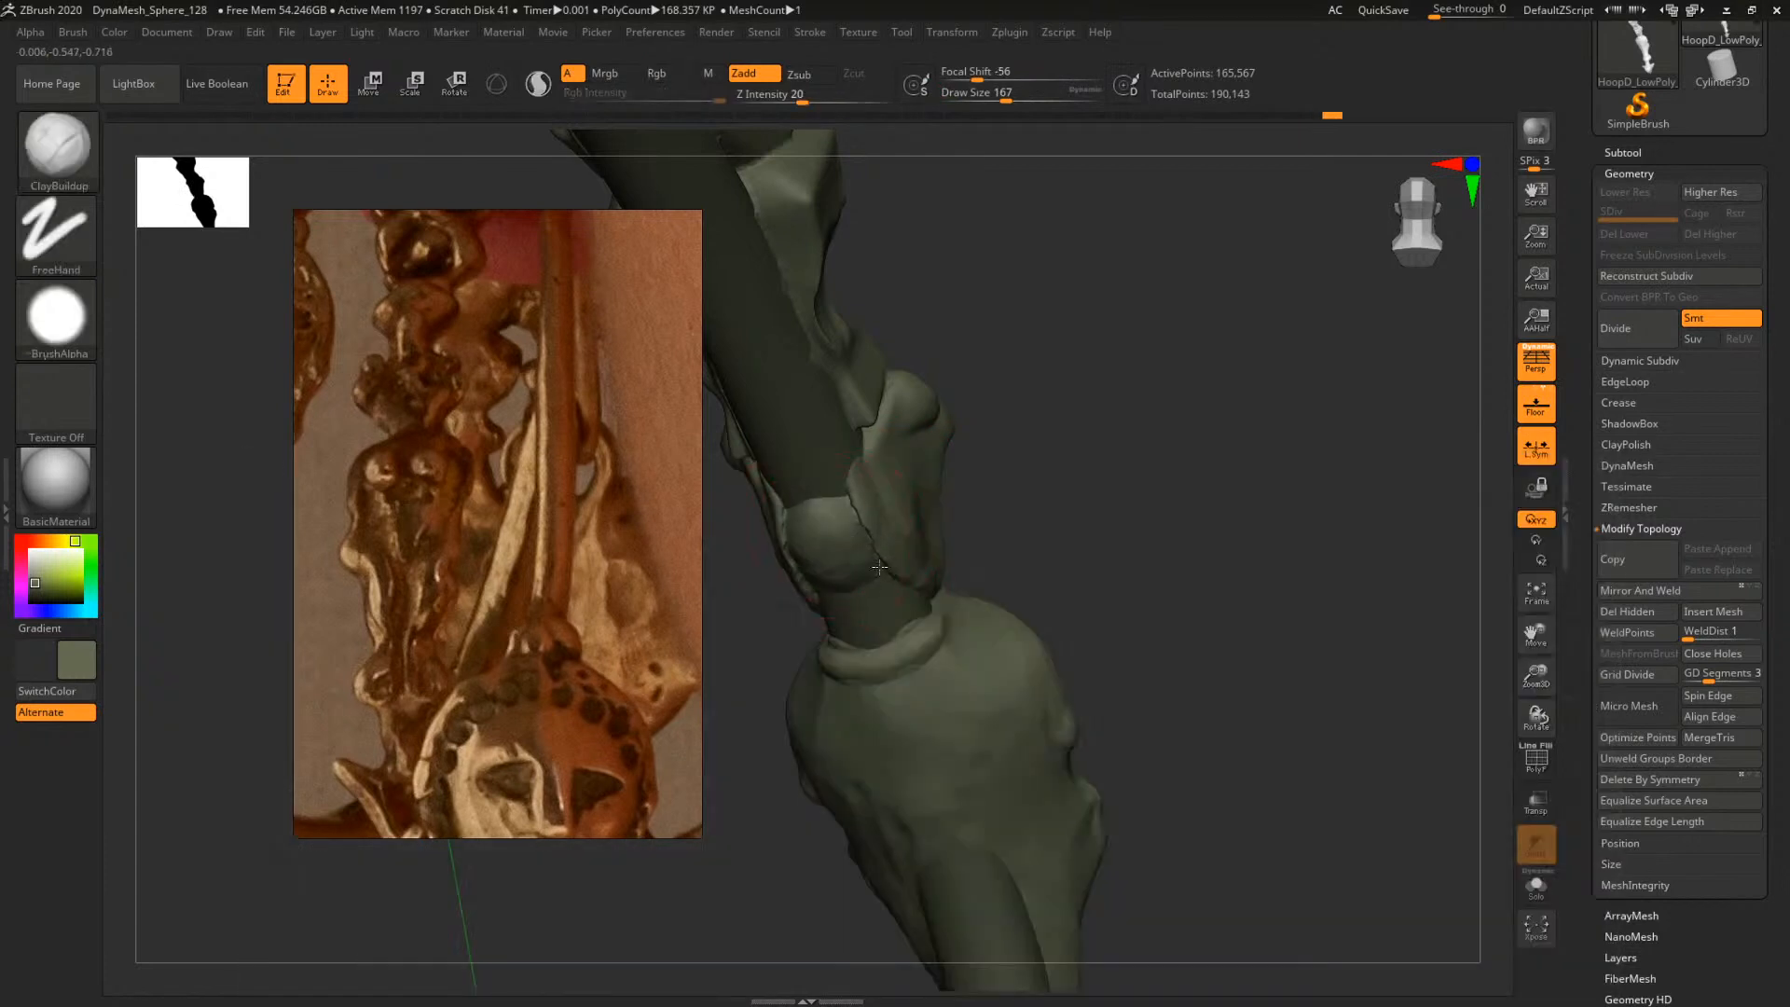
pyautogui.click(1534, 886)
pyautogui.moveTo(960, 401); pyautogui.dragTo(1014, 383)
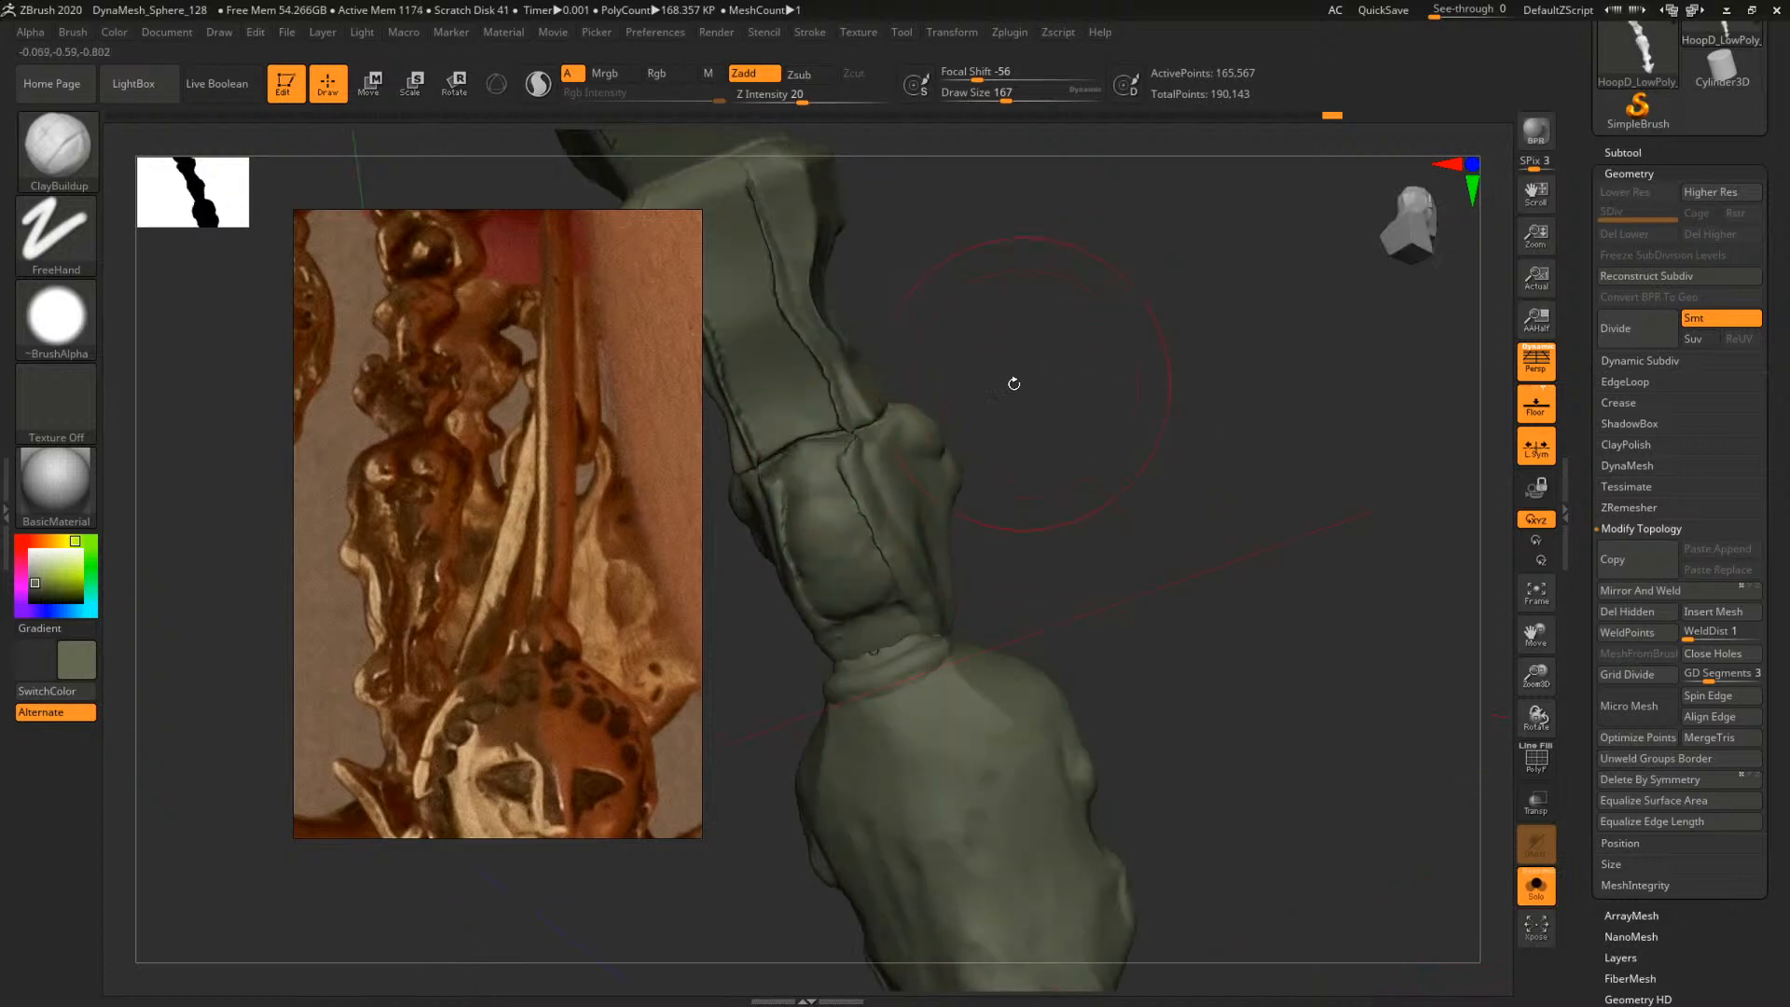
pyautogui.press('b')
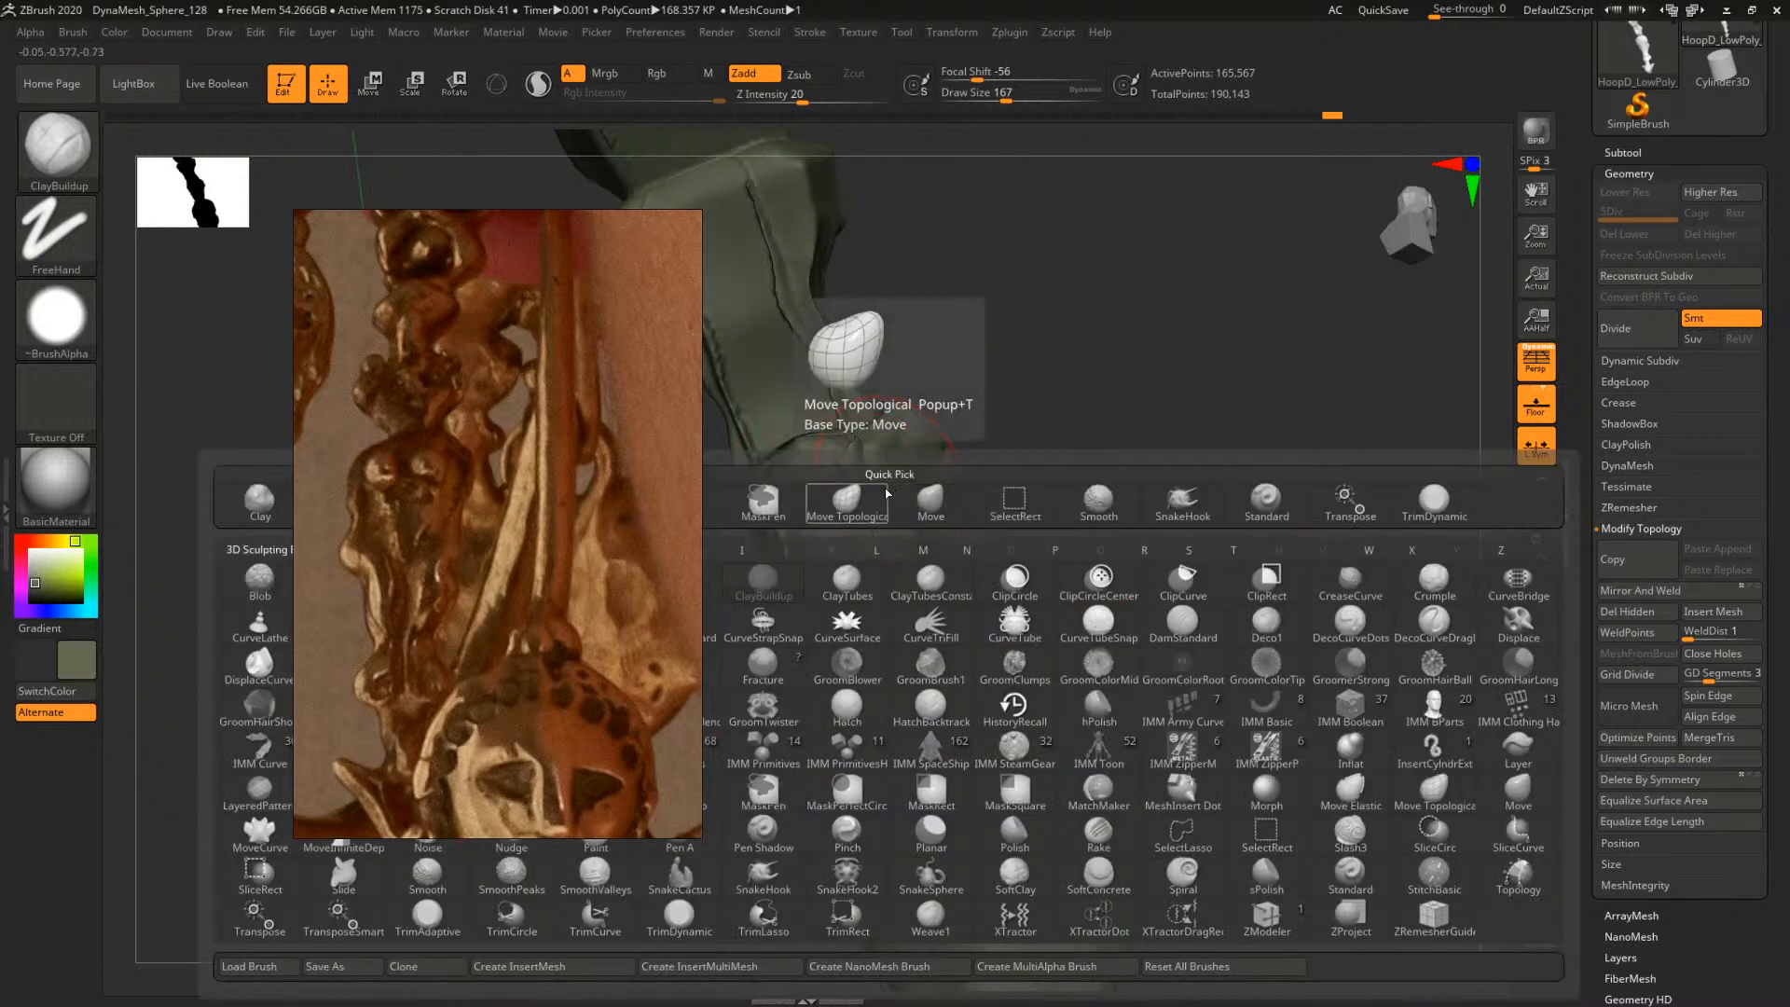
pyautogui.press('c')
pyautogui.press('b')
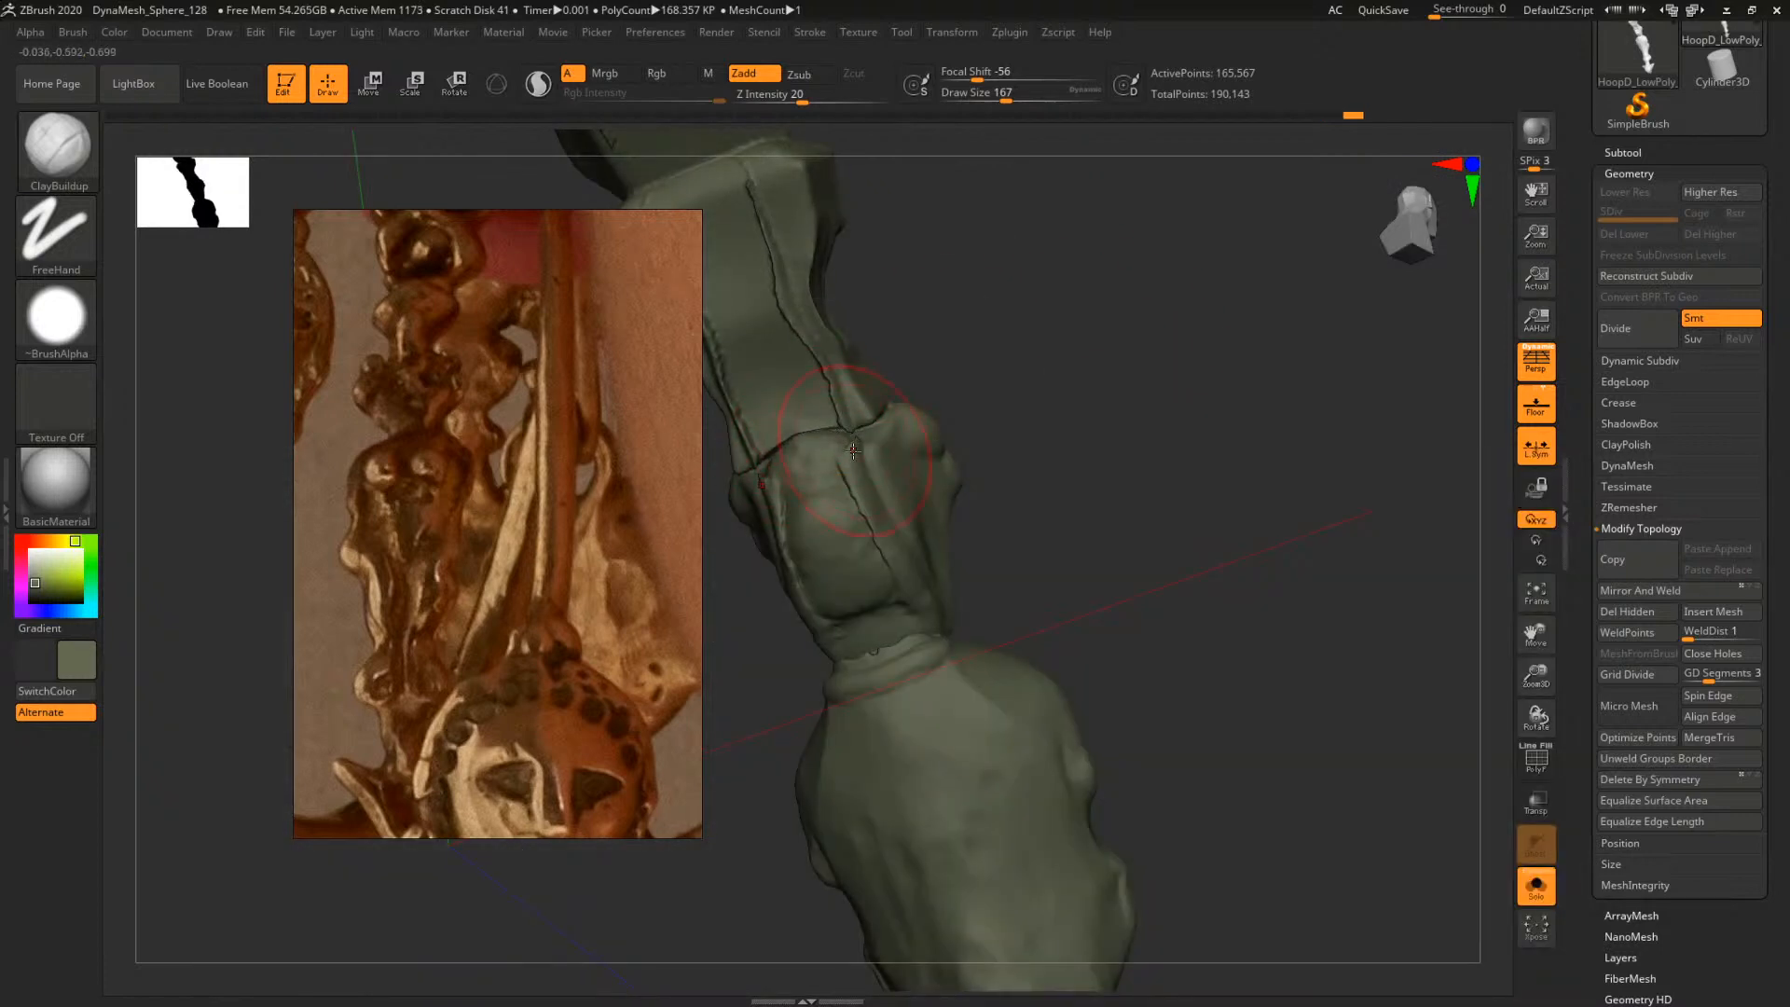
# Swell the seams on the middle figure's back with the Inflat brush at draw size 140, then remesh the ornament with DynaMesh
pyautogui.press('b')
pyautogui.press('i')
pyautogui.press('n')
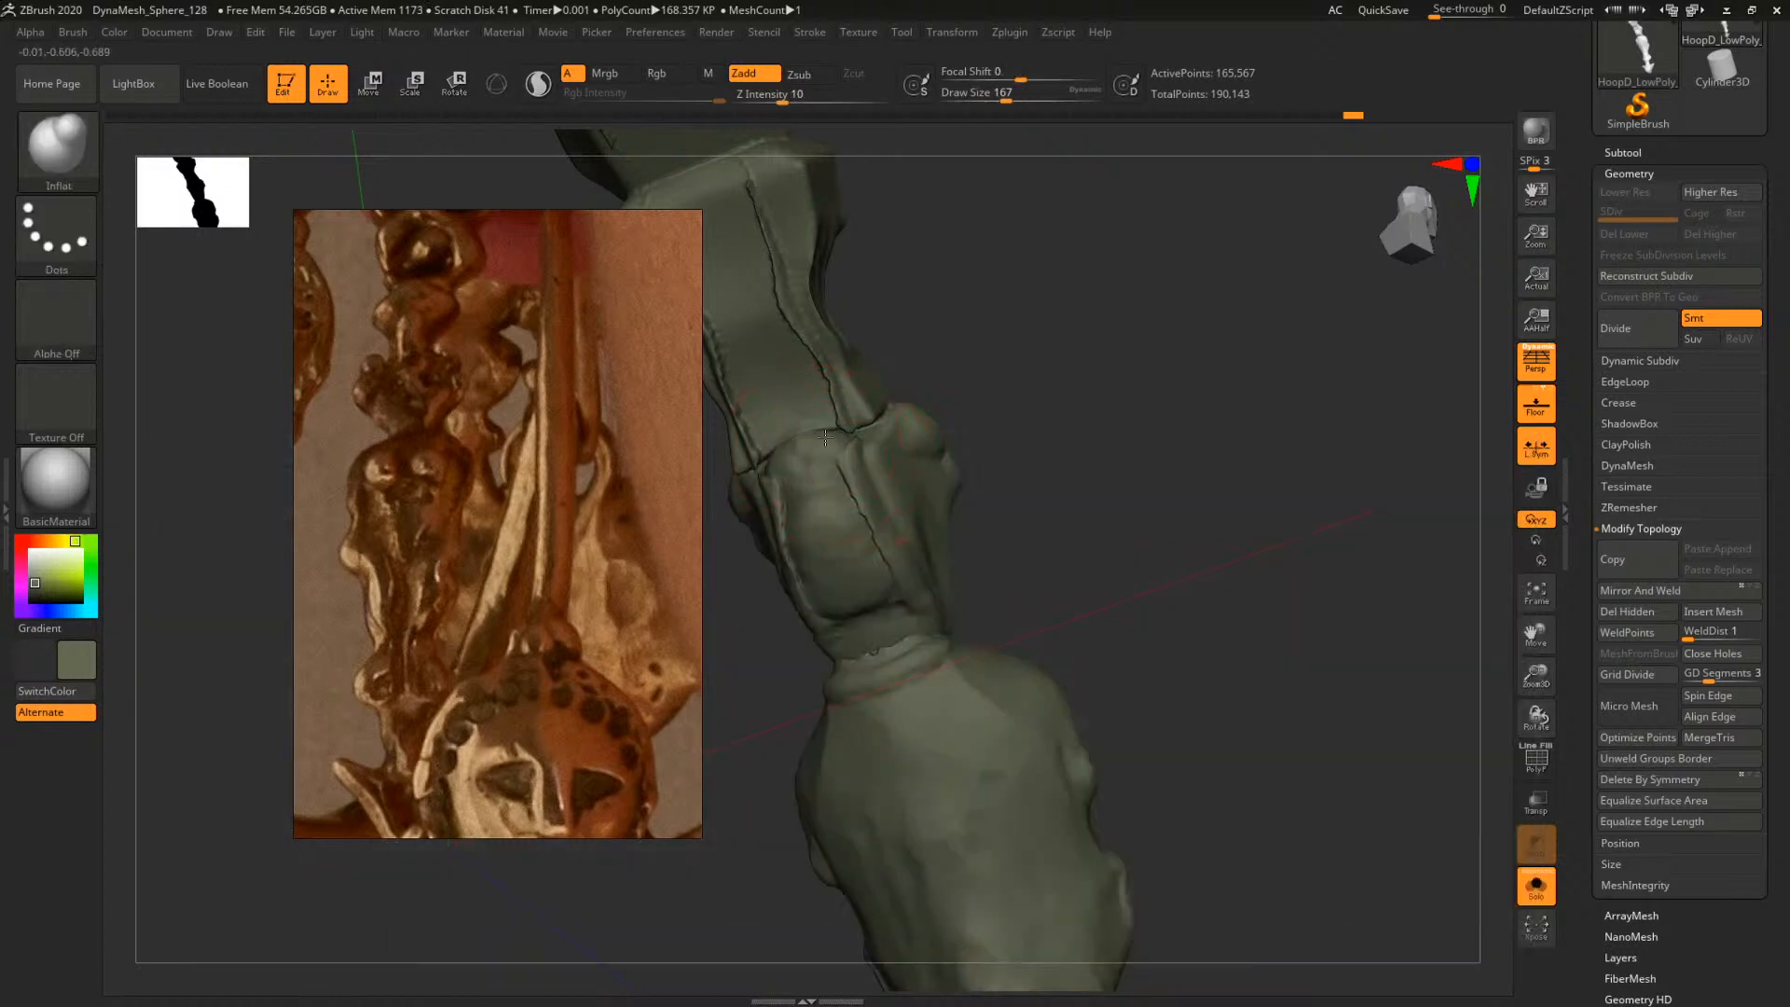
pyautogui.moveTo(1021, 399)
pyautogui.mouseDown()
pyautogui.moveTo(876, 418)
pyautogui.moveTo(1142, 321)
pyautogui.mouseUp()
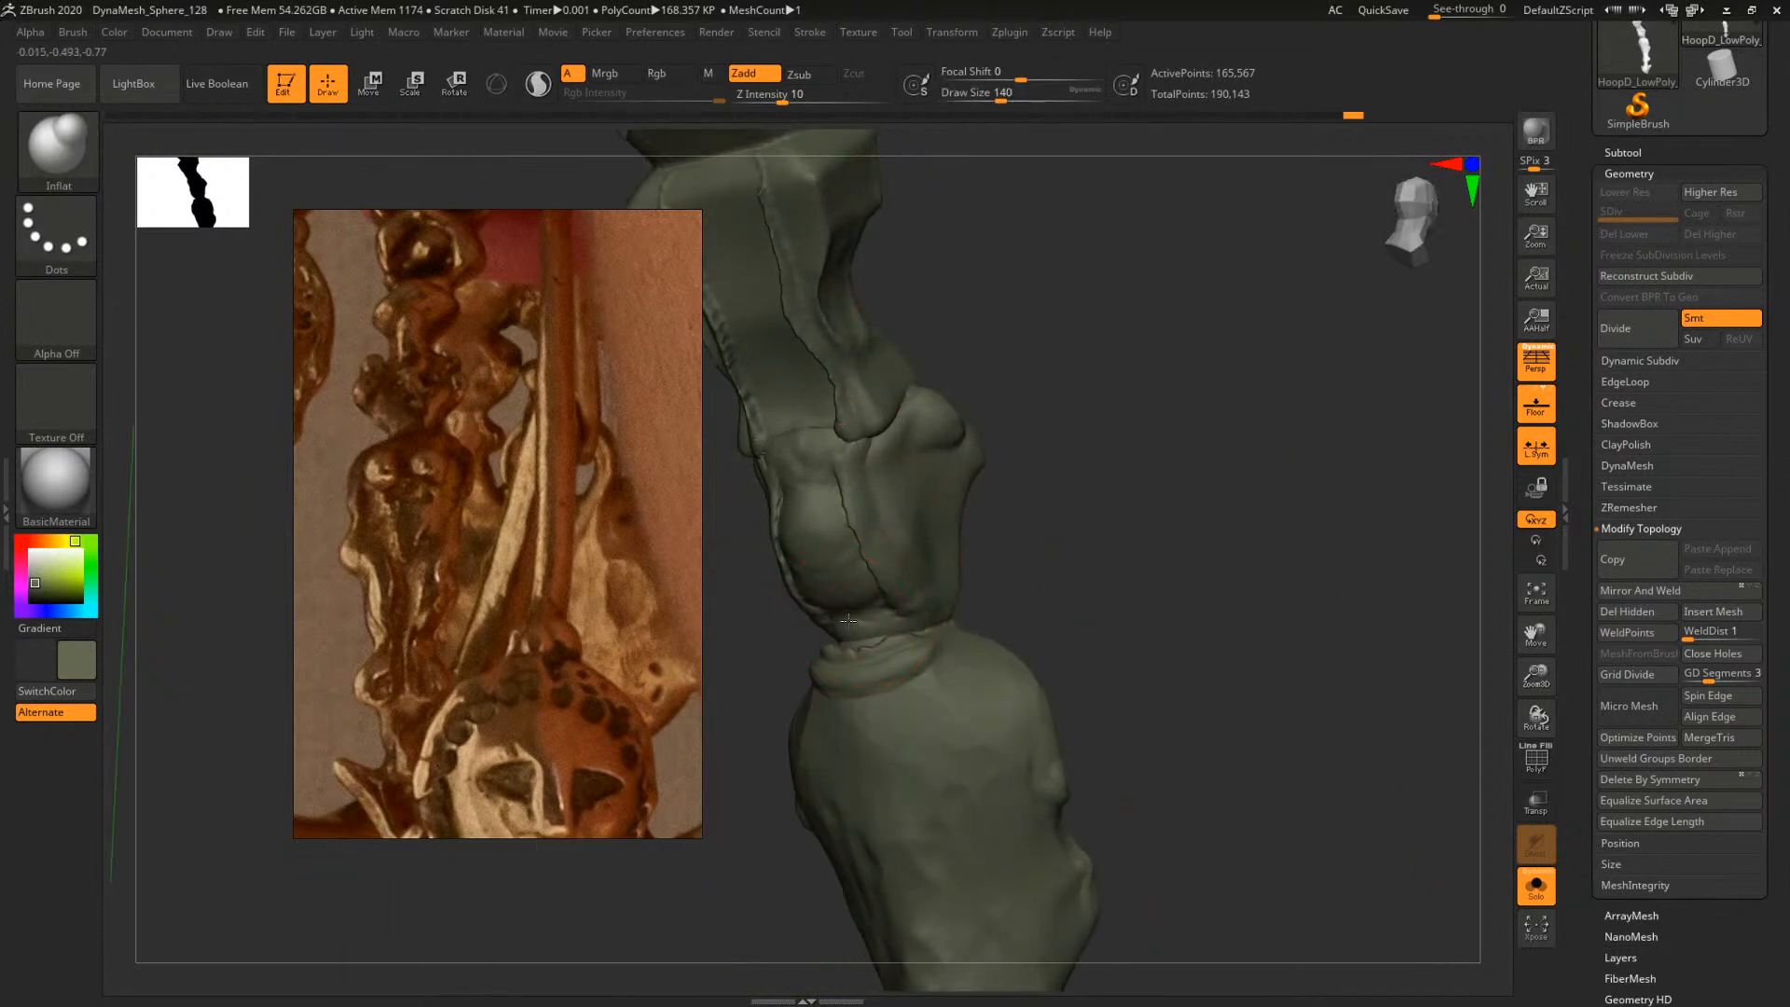
pyautogui.moveTo(847, 620); pyautogui.dragTo(854, 629)
pyautogui.moveTo(1127, 463)
pyautogui.keyDown('ctrl'); pyautogui.mouseDown()
pyautogui.moveTo(1202, 552)
pyautogui.moveTo(1172, 513)
pyautogui.mouseUp(); pyautogui.keyUp('ctrl')
# Build up the grooves on the middle figure's upper back with ClayBuildup at draw size 140
pyautogui.press('b')
pyautogui.press('c')
pyautogui.press('b')
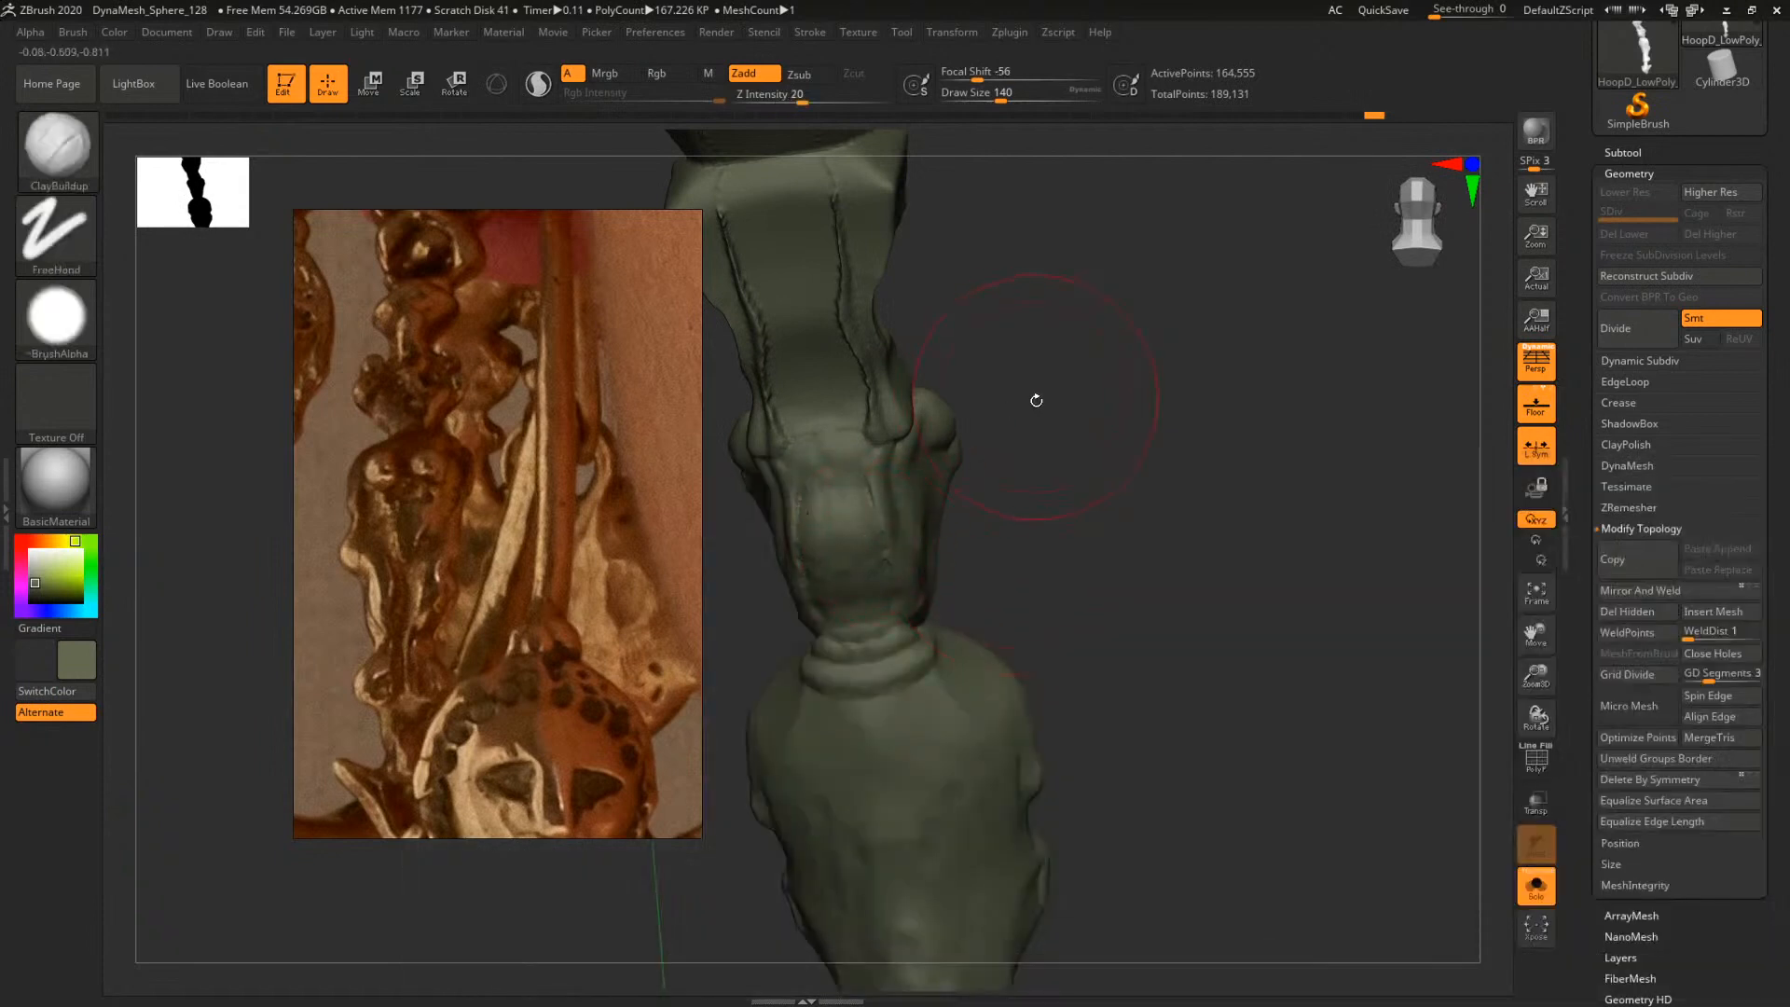
pyautogui.moveTo(1035, 399); pyautogui.dragTo(1033, 440)
pyautogui.press('space')
pyautogui.moveTo(876, 437); pyautogui.dragTo(862, 374)
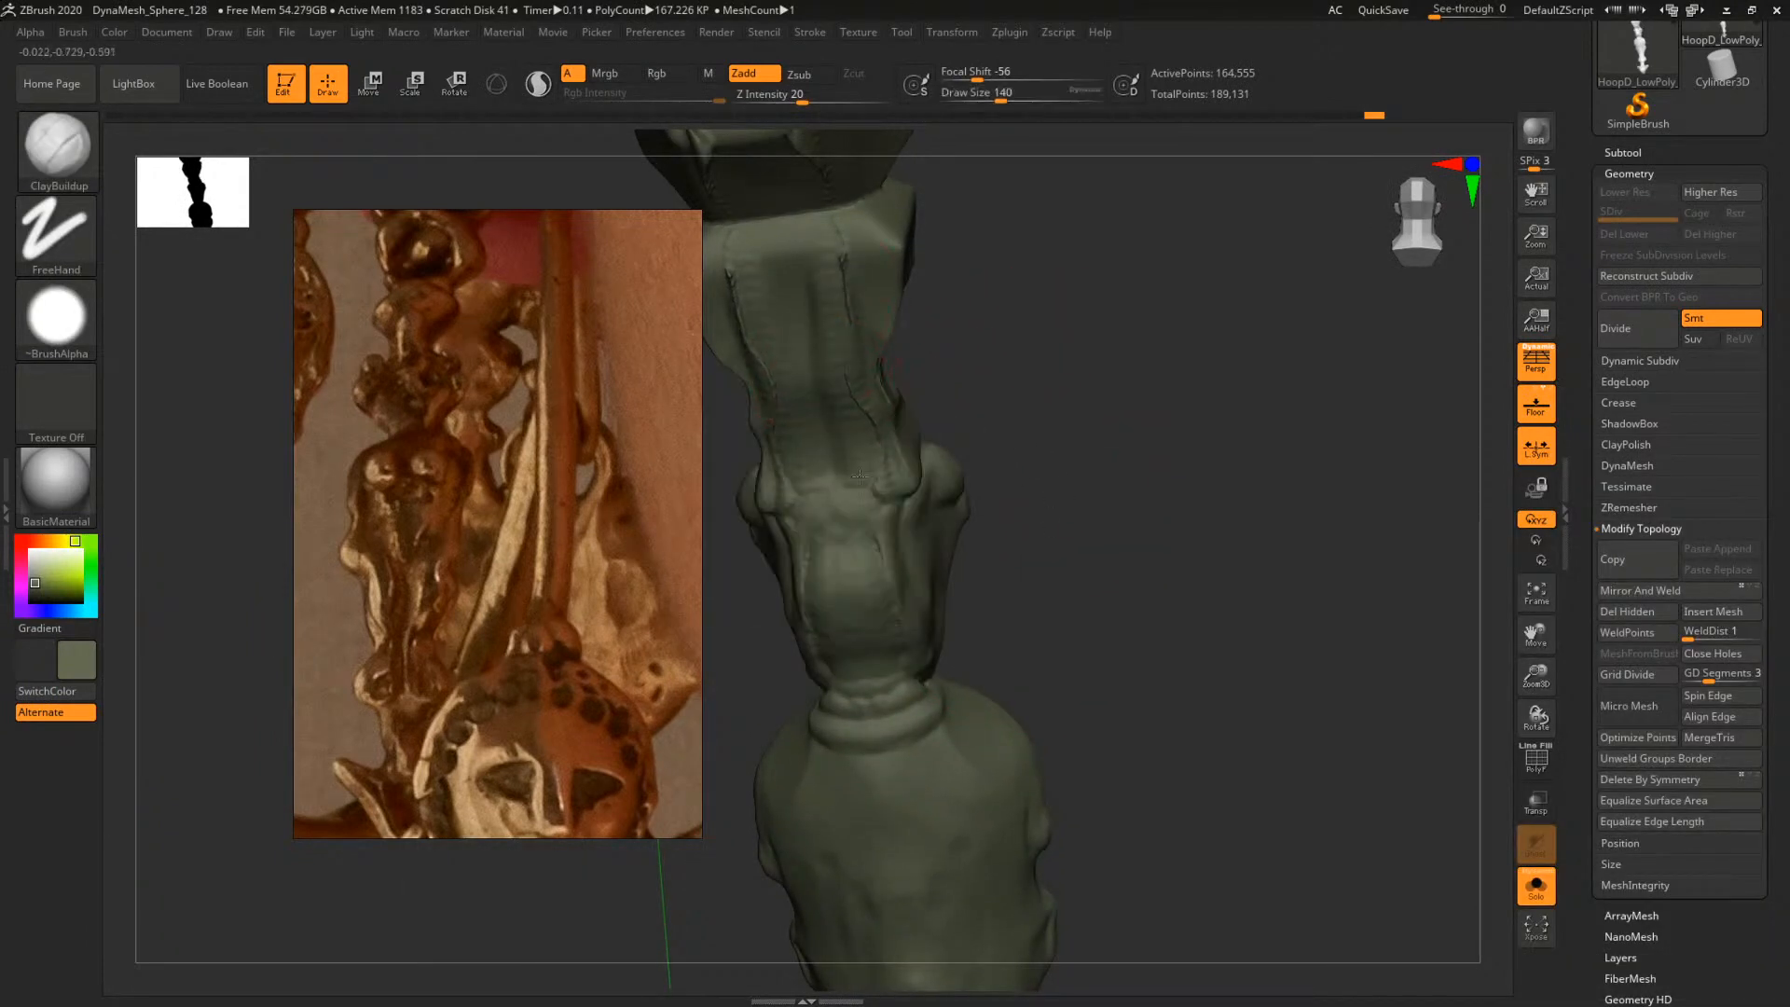
# Fill the back grooves of the segment above the middle figure with ClayTubes at draw size 187 and remesh the ornament
pyautogui.press('b')
pyautogui.press('c')
pyautogui.press('t')
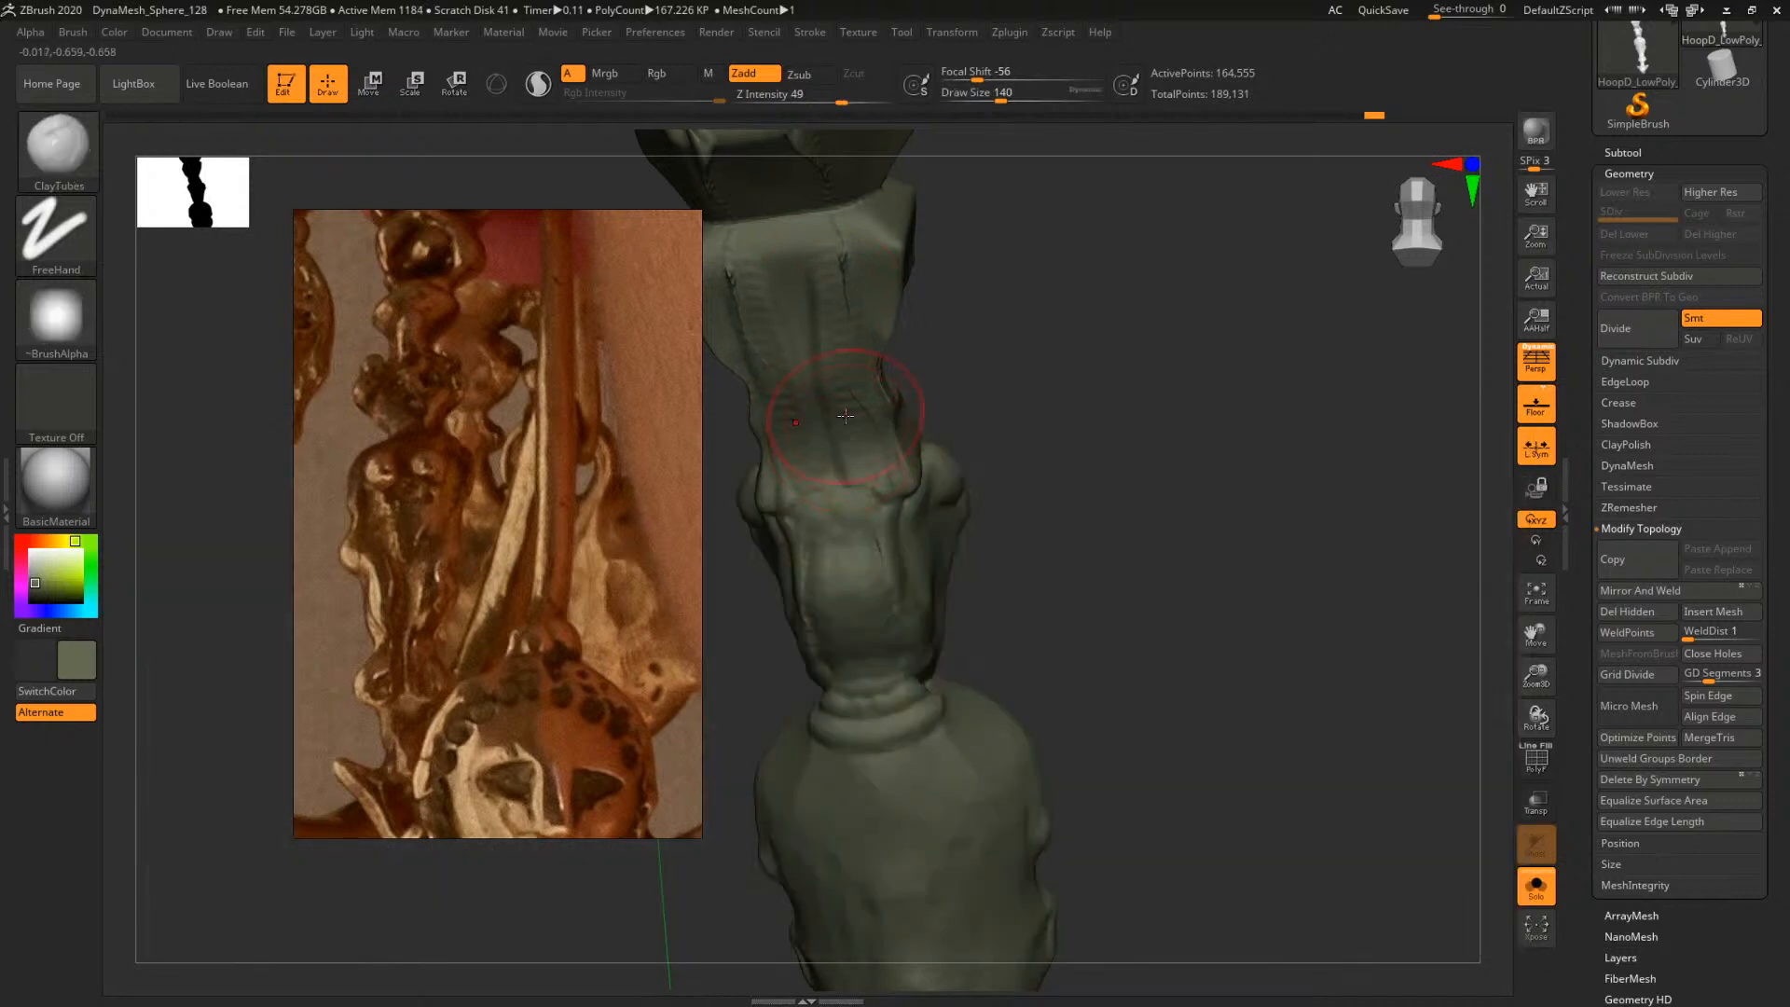
pyautogui.press('space')
pyautogui.moveTo(845, 427); pyautogui.dragTo(852, 422)
pyautogui.moveTo(849, 314); pyautogui.dragTo(847, 289)
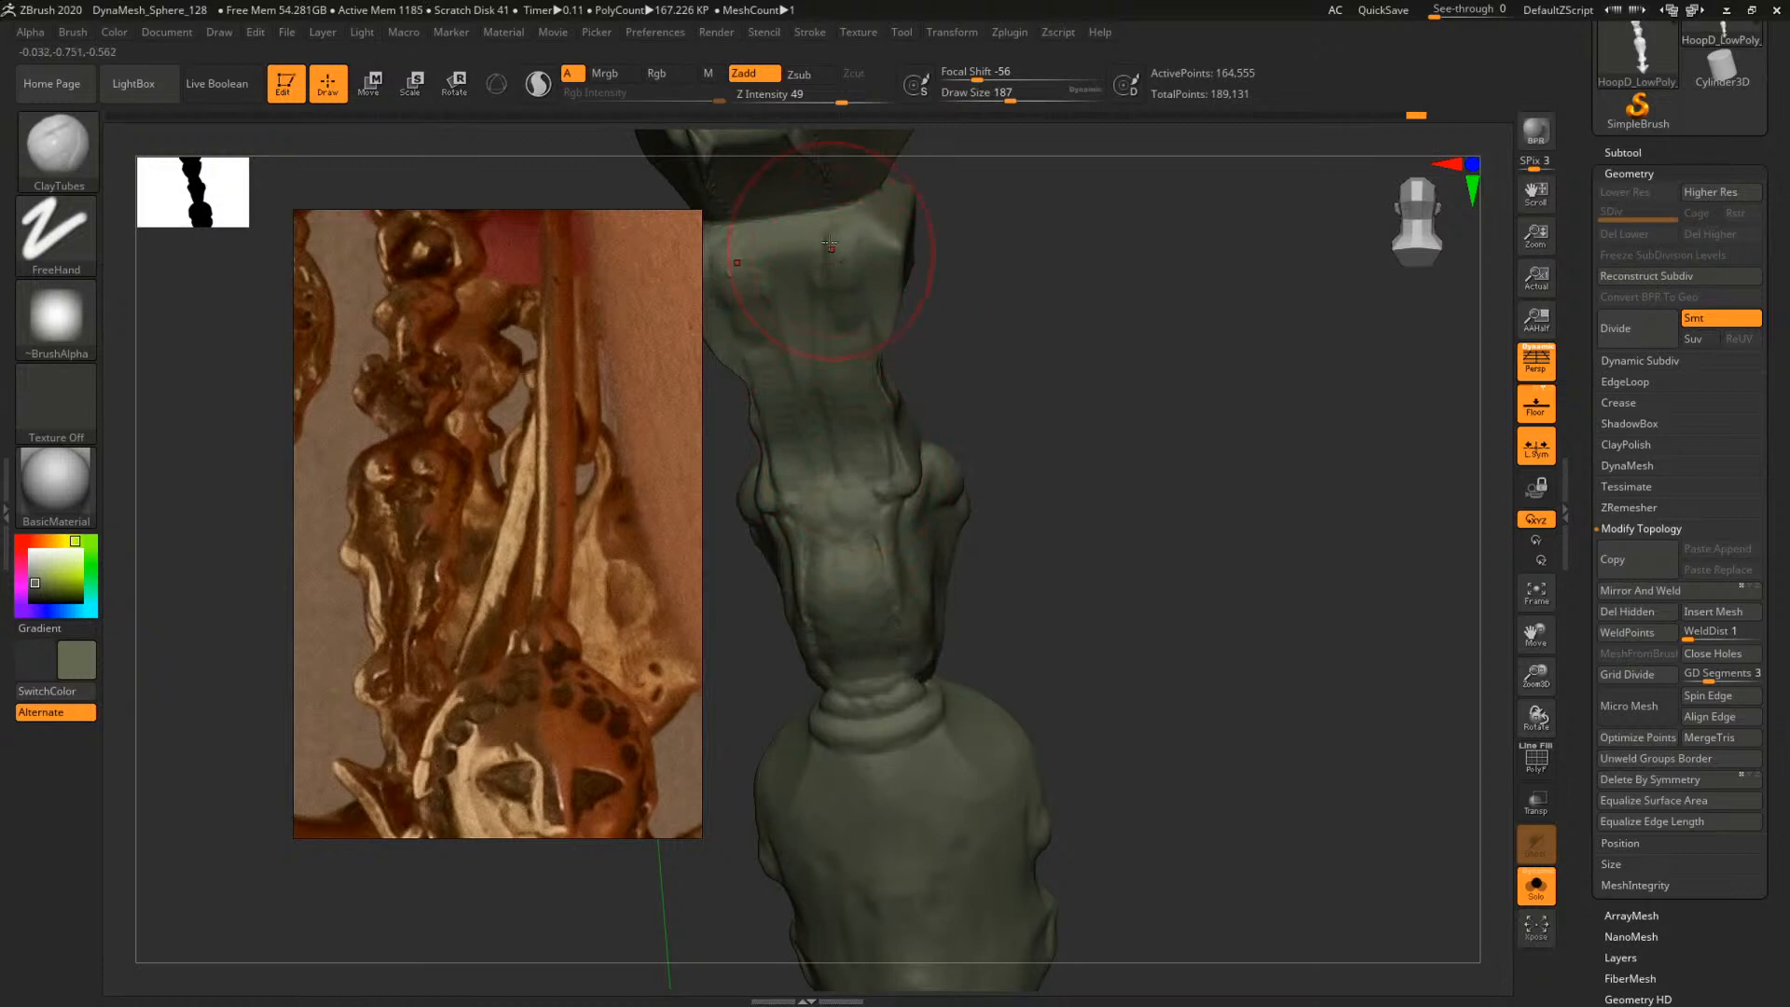
pyautogui.moveTo(935, 332); pyautogui.dragTo(1091, 312)
pyautogui.moveTo(1163, 249)
pyautogui.keyDown('ctrl'); pyautogui.mouseDown()
pyautogui.moveTo(1304, 422)
pyautogui.moveTo(847, 372)
pyautogui.moveTo(1107, 416)
pyautogui.moveTo(1106, 500)
pyautogui.moveTo(1139, 494)
pyautogui.mouseUp(); pyautogui.keyUp('ctrl')
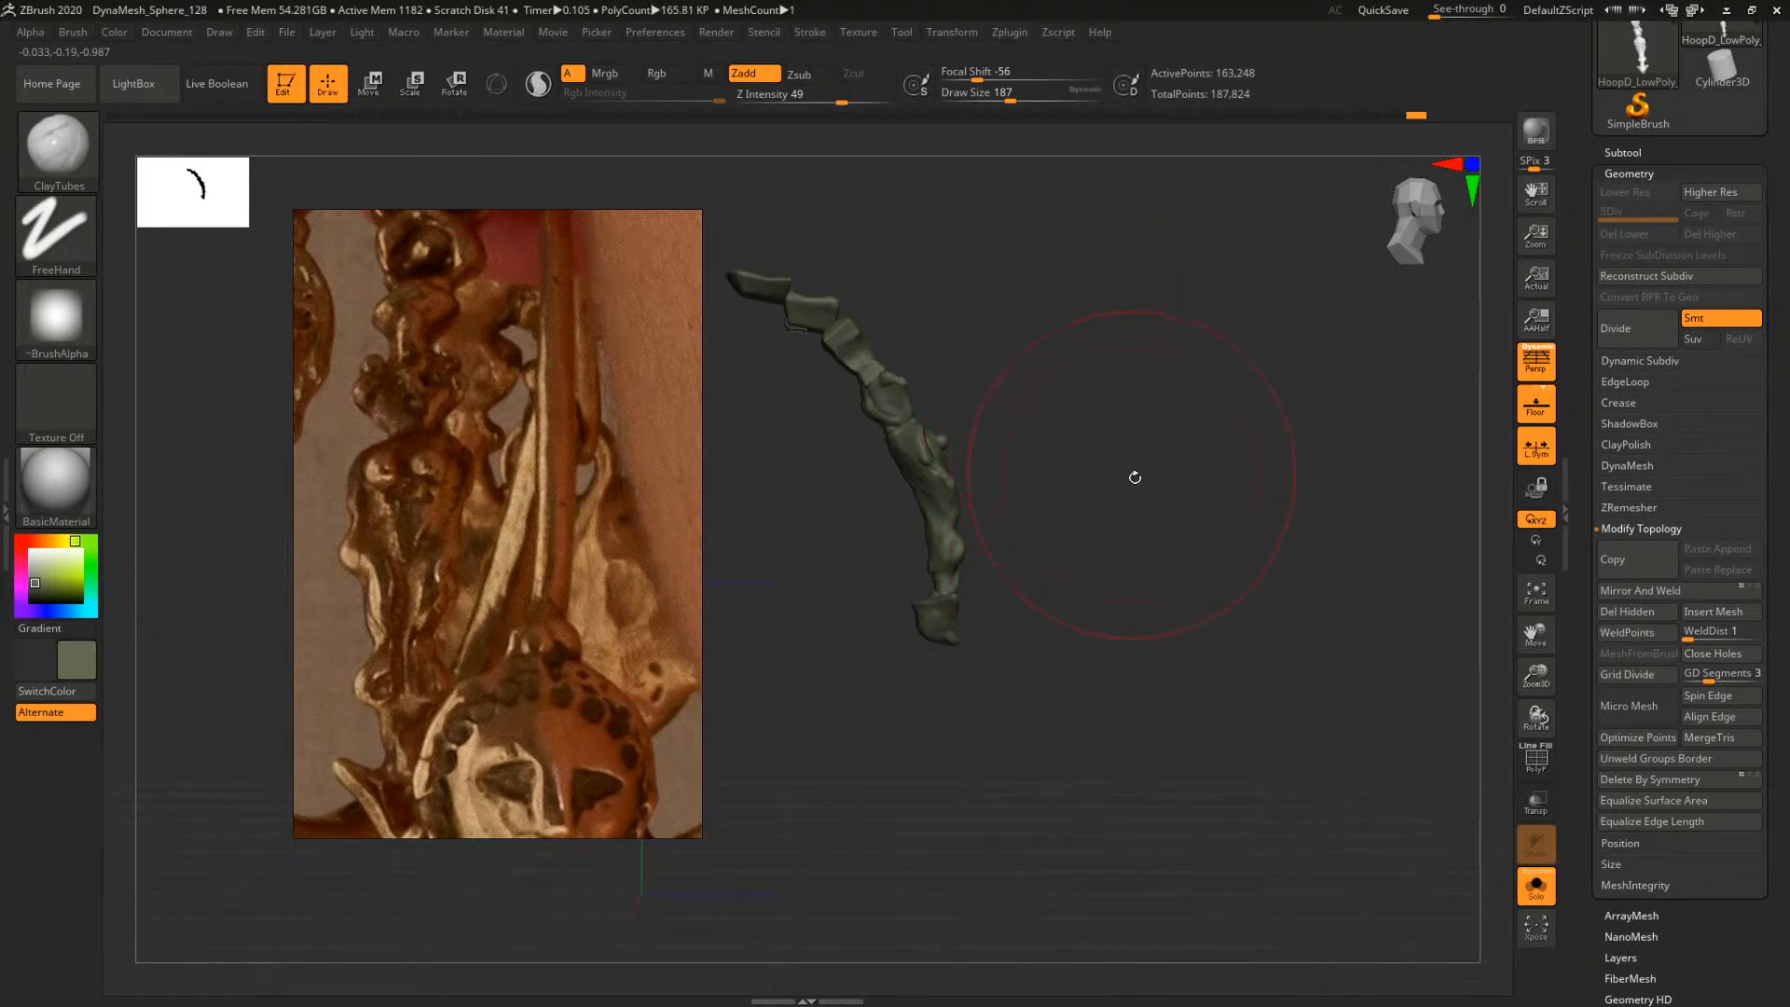
# Show the hoop again and set up ClayBuildup at draw size 101 on the front of the segment above the middle figure
pyautogui.keyDown('alt'); pyautogui.moveTo(1176, 437); pyautogui.dragTo(1343, 684); pyautogui.keyUp('alt')
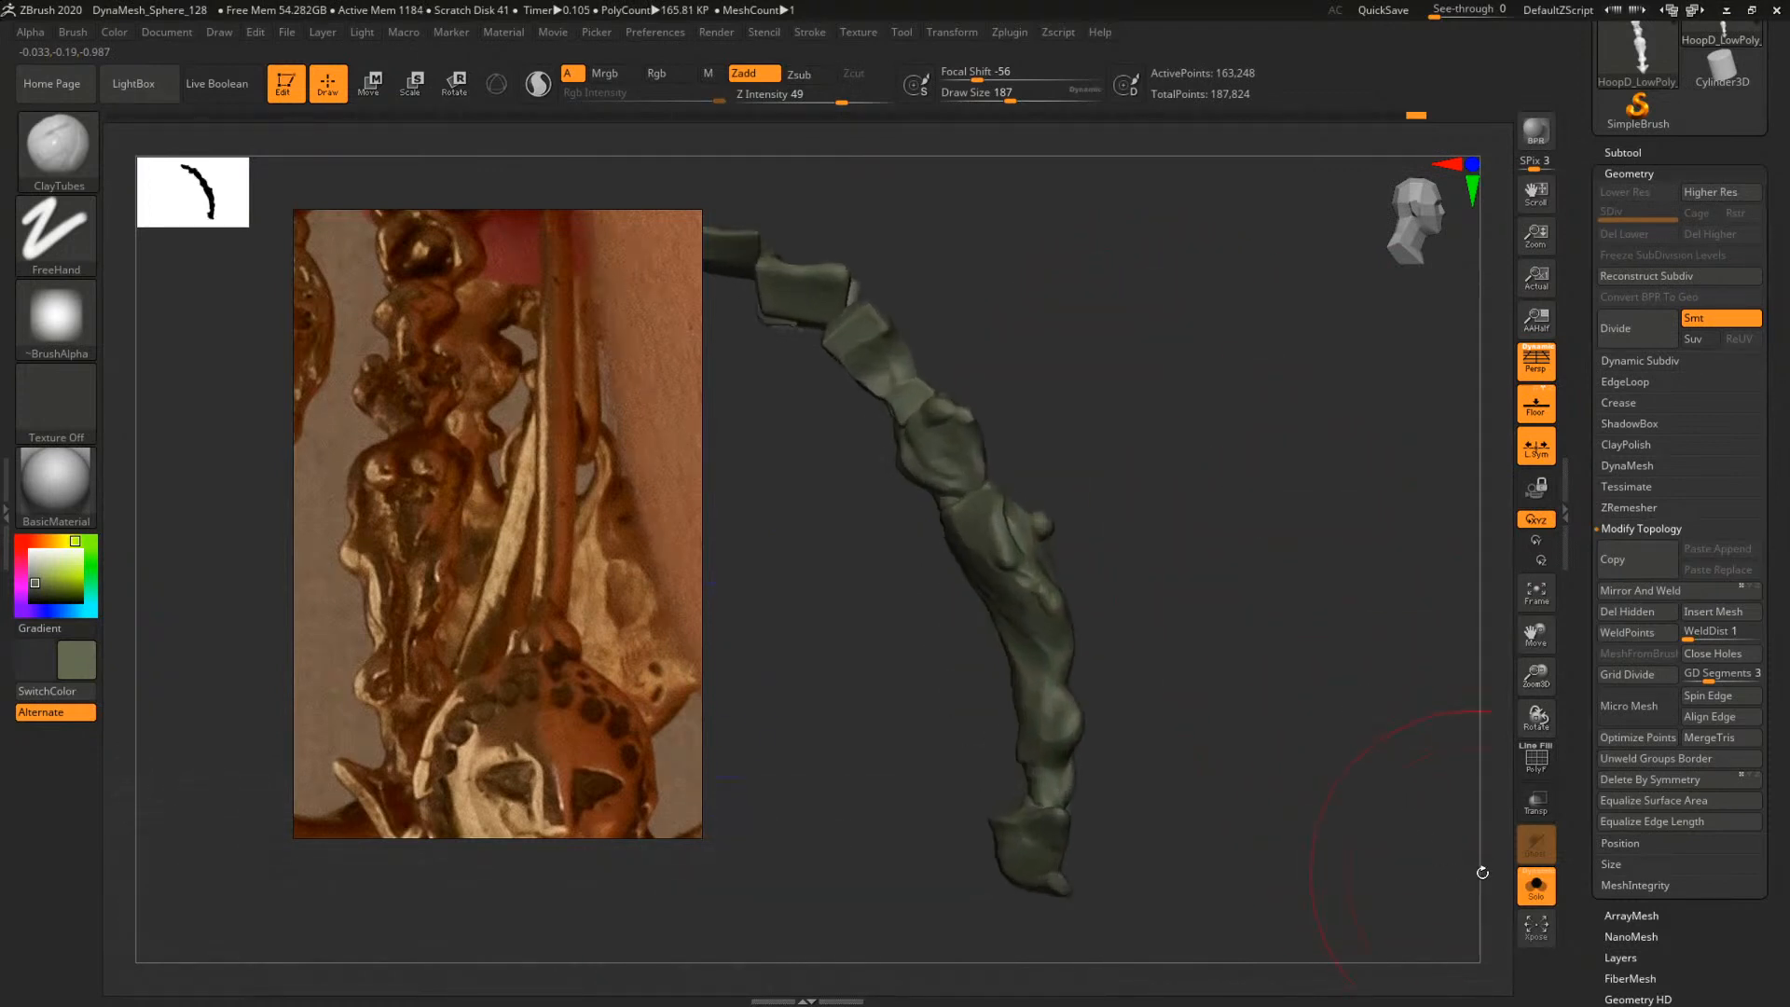
pyautogui.click(1534, 883)
pyautogui.moveTo(1273, 558)
pyautogui.keyDown('alt'); pyautogui.mouseDown()
pyautogui.moveTo(1266, 540)
pyautogui.moveTo(1294, 552)
pyautogui.mouseUp(); pyautogui.keyUp('alt')
pyautogui.press('b')
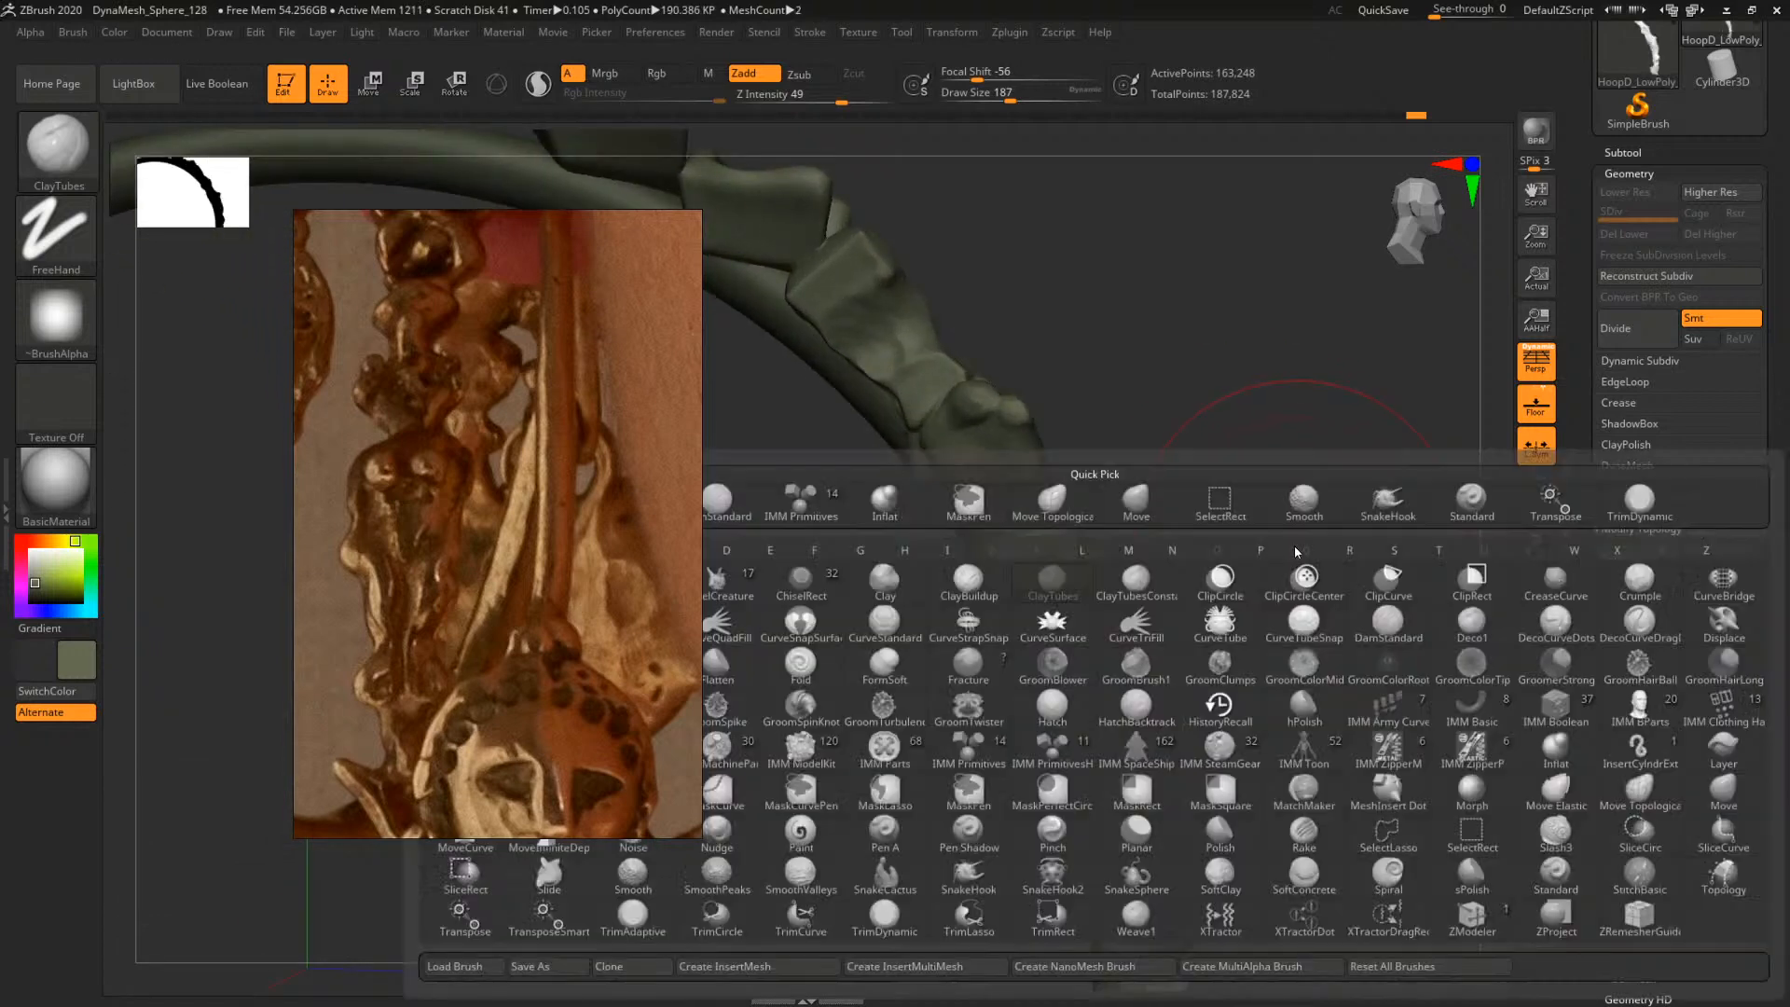
pyautogui.press('c')
pyautogui.press('b')
pyautogui.moveTo(1158, 505); pyautogui.dragTo(959, 523)
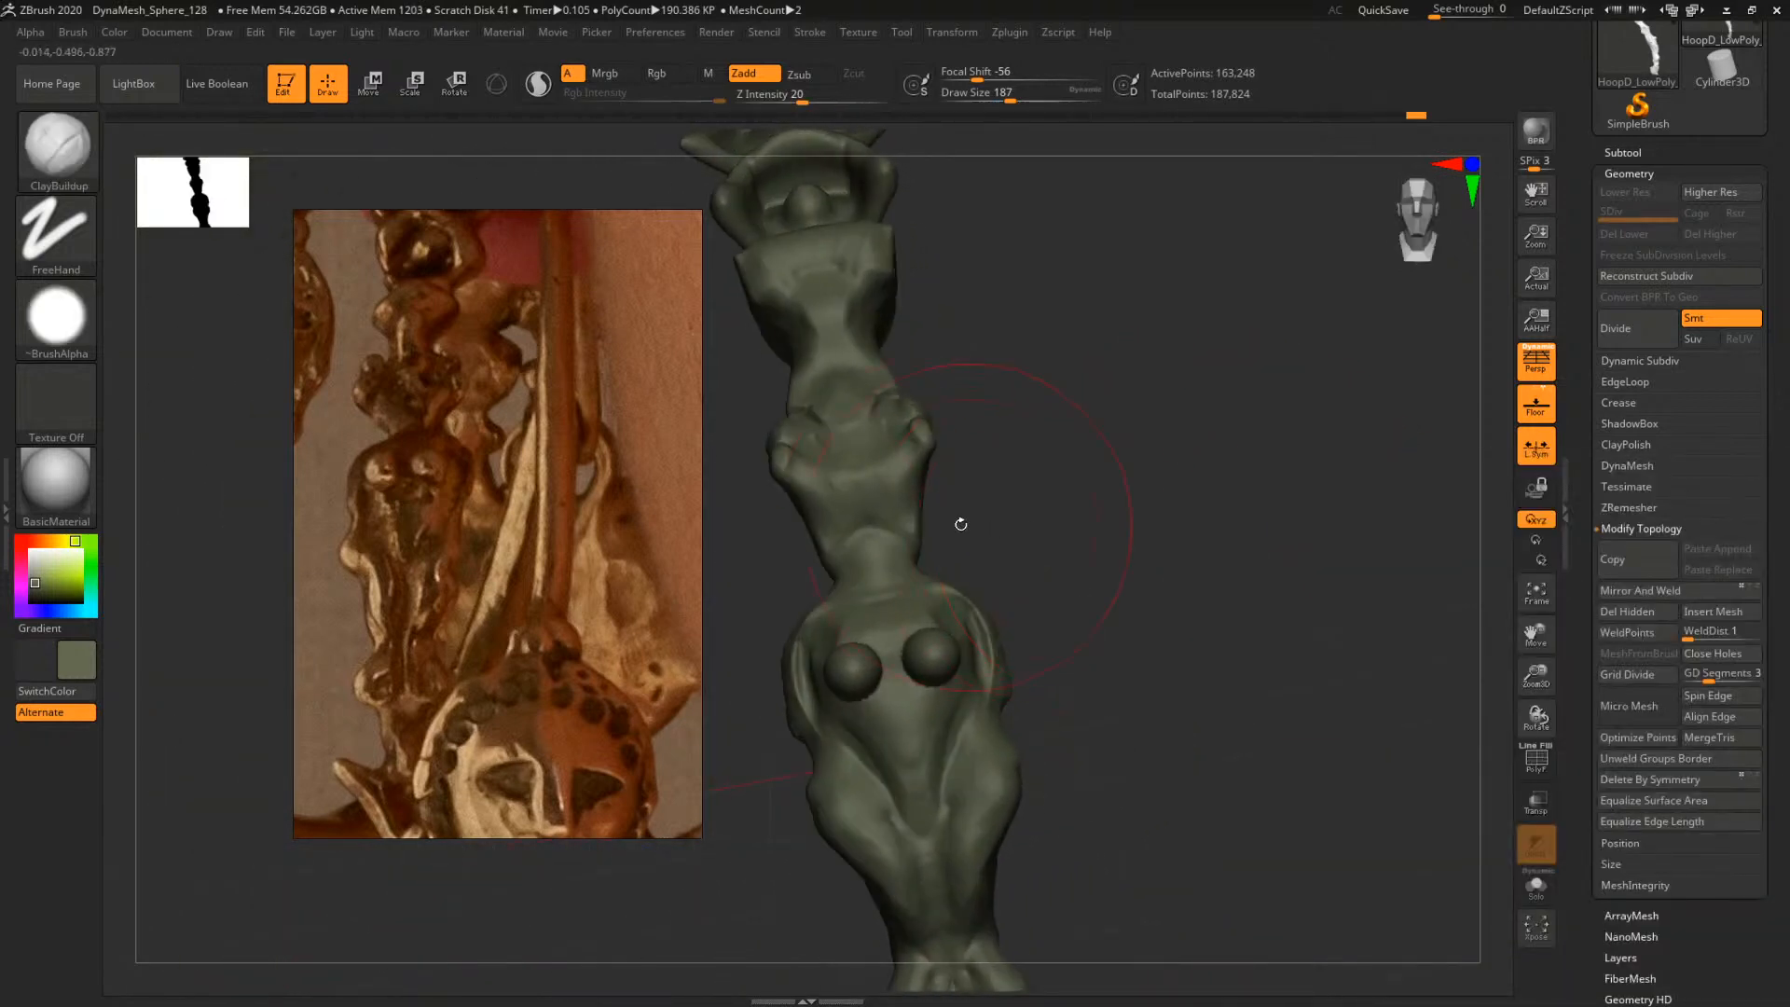
pyautogui.press('space')
pyautogui.moveTo(860, 460); pyautogui.dragTo(831, 459)
pyautogui.moveTo(1115, 392)
pyautogui.mouseDown()
pyautogui.moveTo(1123, 426)
pyautogui.moveTo(1166, 459)
pyautogui.moveTo(1121, 444)
pyautogui.mouseUp()
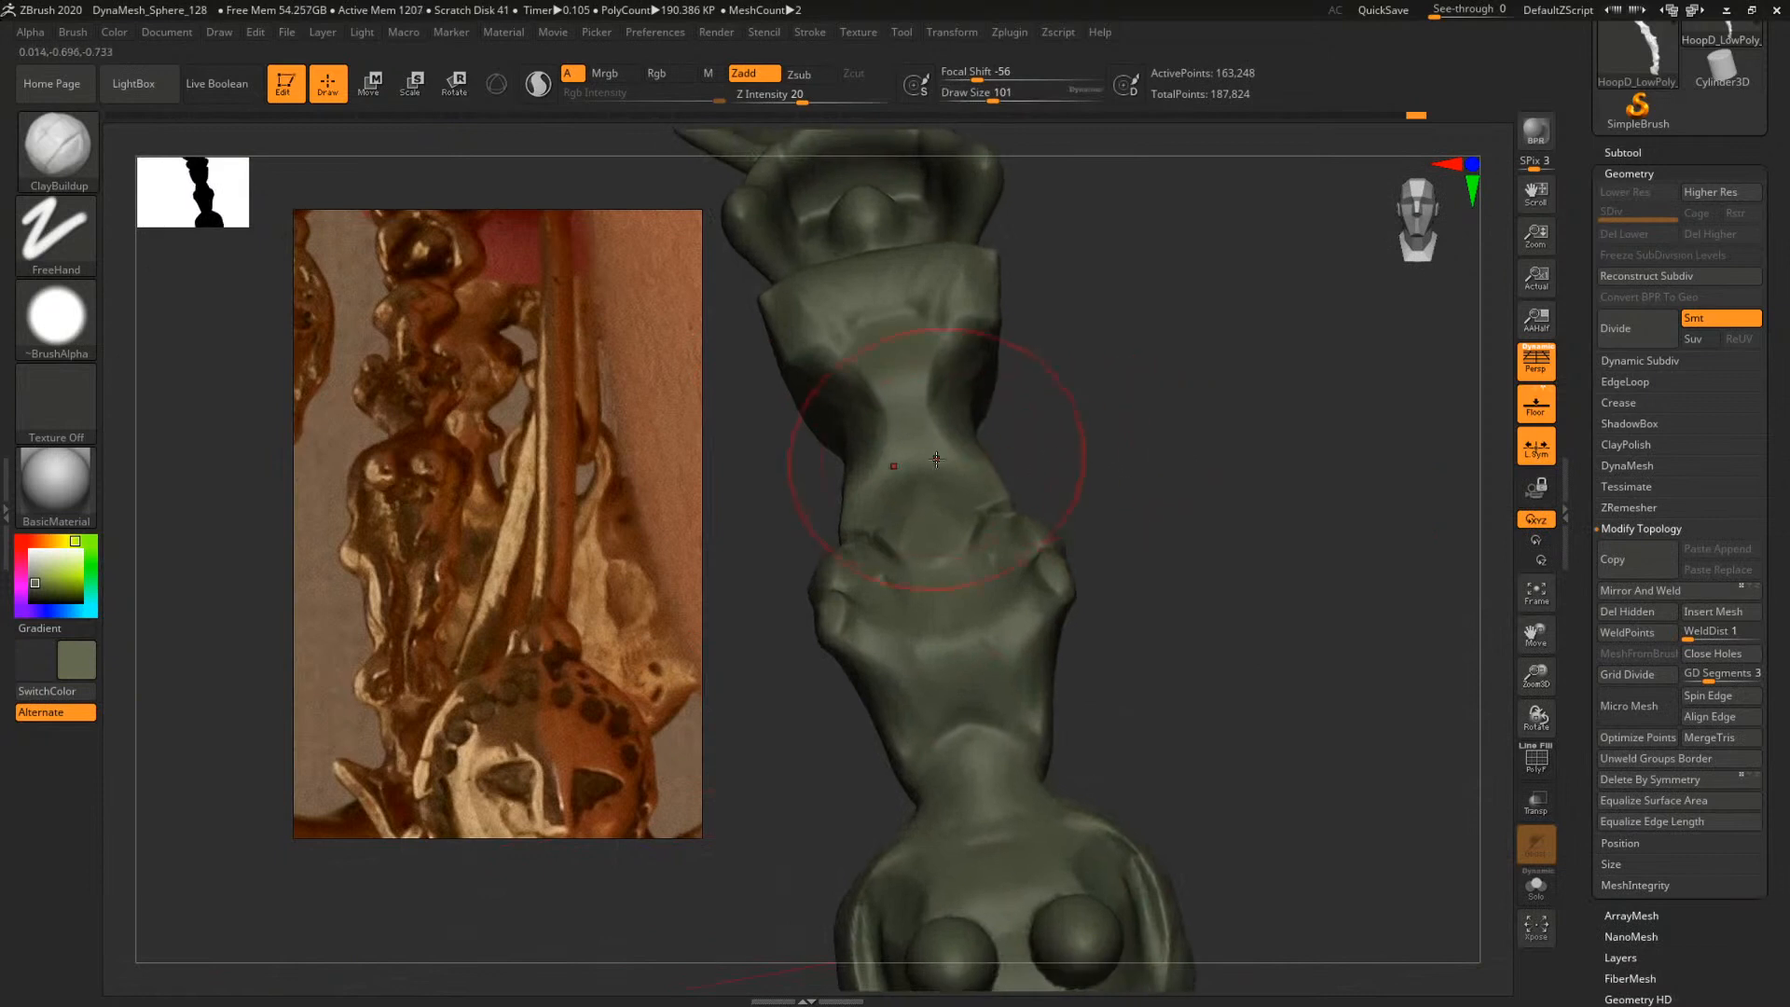
# Build up the waist and chest of the segment above the middle figure with ClayBuildup at draw size 74
pyautogui.press('space')
pyautogui.moveTo(935, 456); pyautogui.dragTo(917, 456)
pyautogui.press('space')
pyautogui.moveTo(911, 390)
pyautogui.mouseDown()
pyautogui.moveTo(907, 366)
pyautogui.moveTo(912, 443)
pyautogui.mouseUp()
pyautogui.press('space')
pyautogui.moveTo(1198, 359); pyautogui.dragTo(1114, 355)
pyautogui.moveTo(960, 321); pyautogui.dragTo(993, 317)
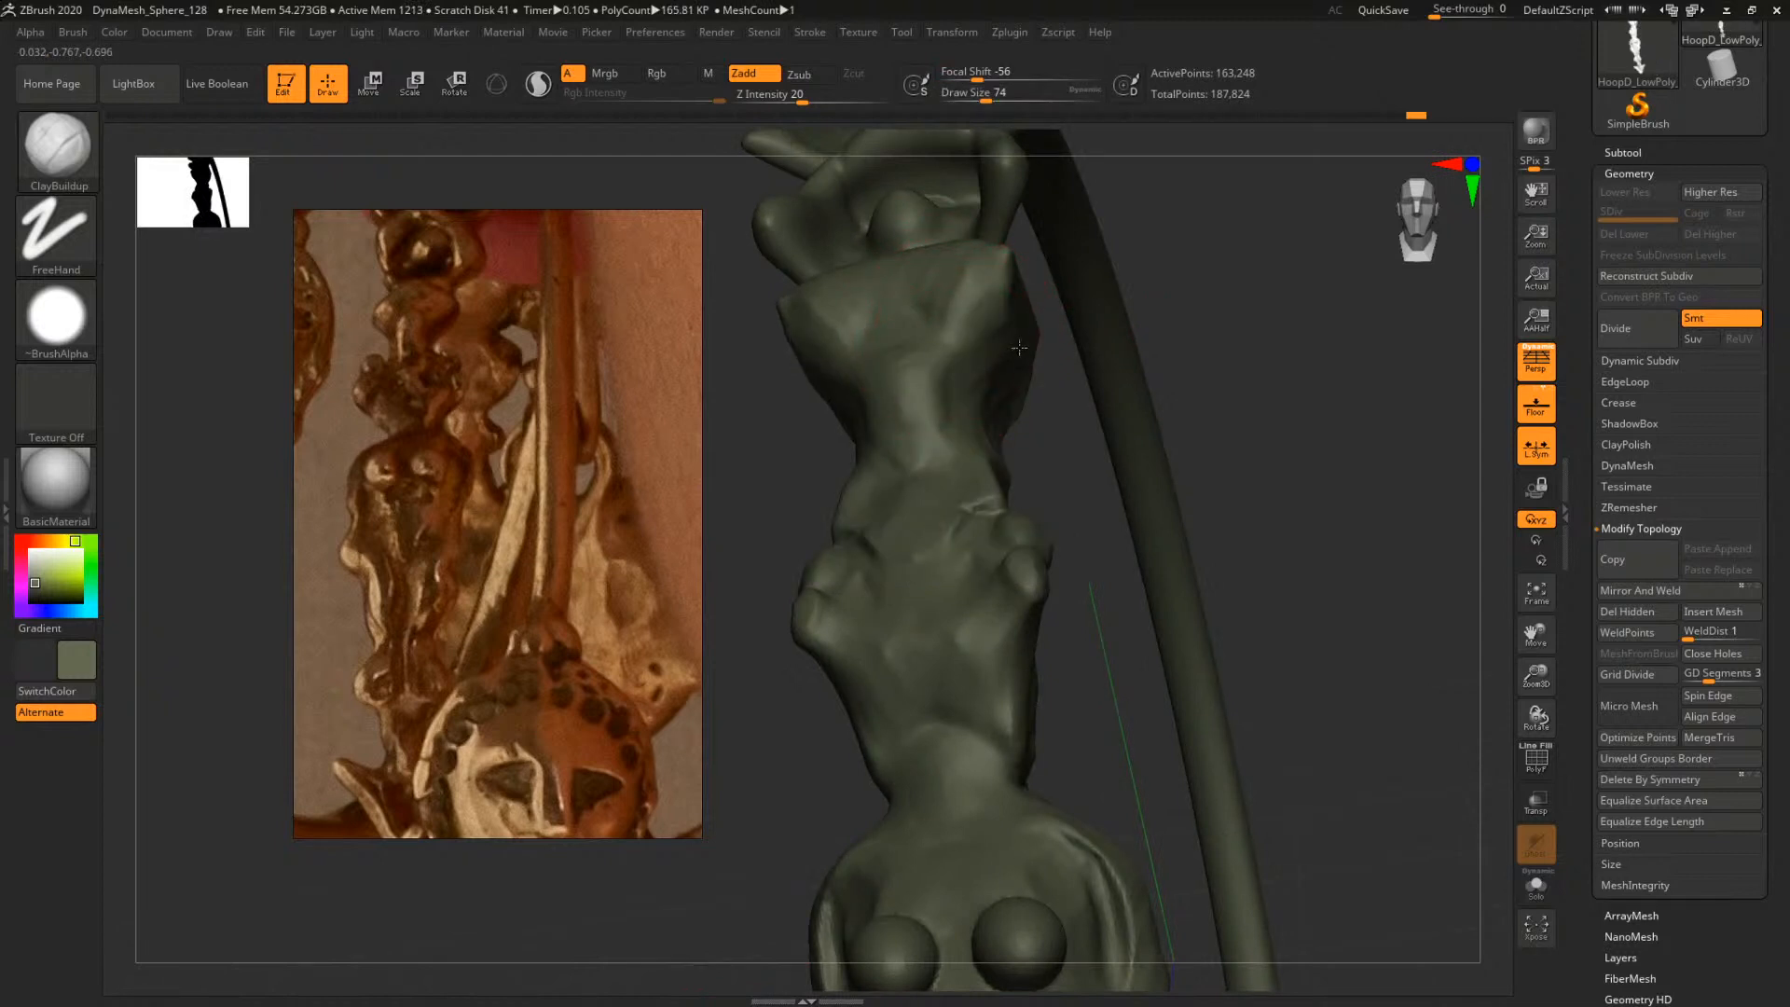
# Smooth the sharp shoulder corners at the top of the segment above the middle figure
pyautogui.moveTo(1291, 280); pyautogui.dragTo(1070, 292)
pyautogui.moveTo(1052, 222)
pyautogui.mouseDown()
pyautogui.moveTo(1011, 261)
pyautogui.moveTo(1062, 229)
pyautogui.moveTo(1150, 404)
pyautogui.mouseUp()
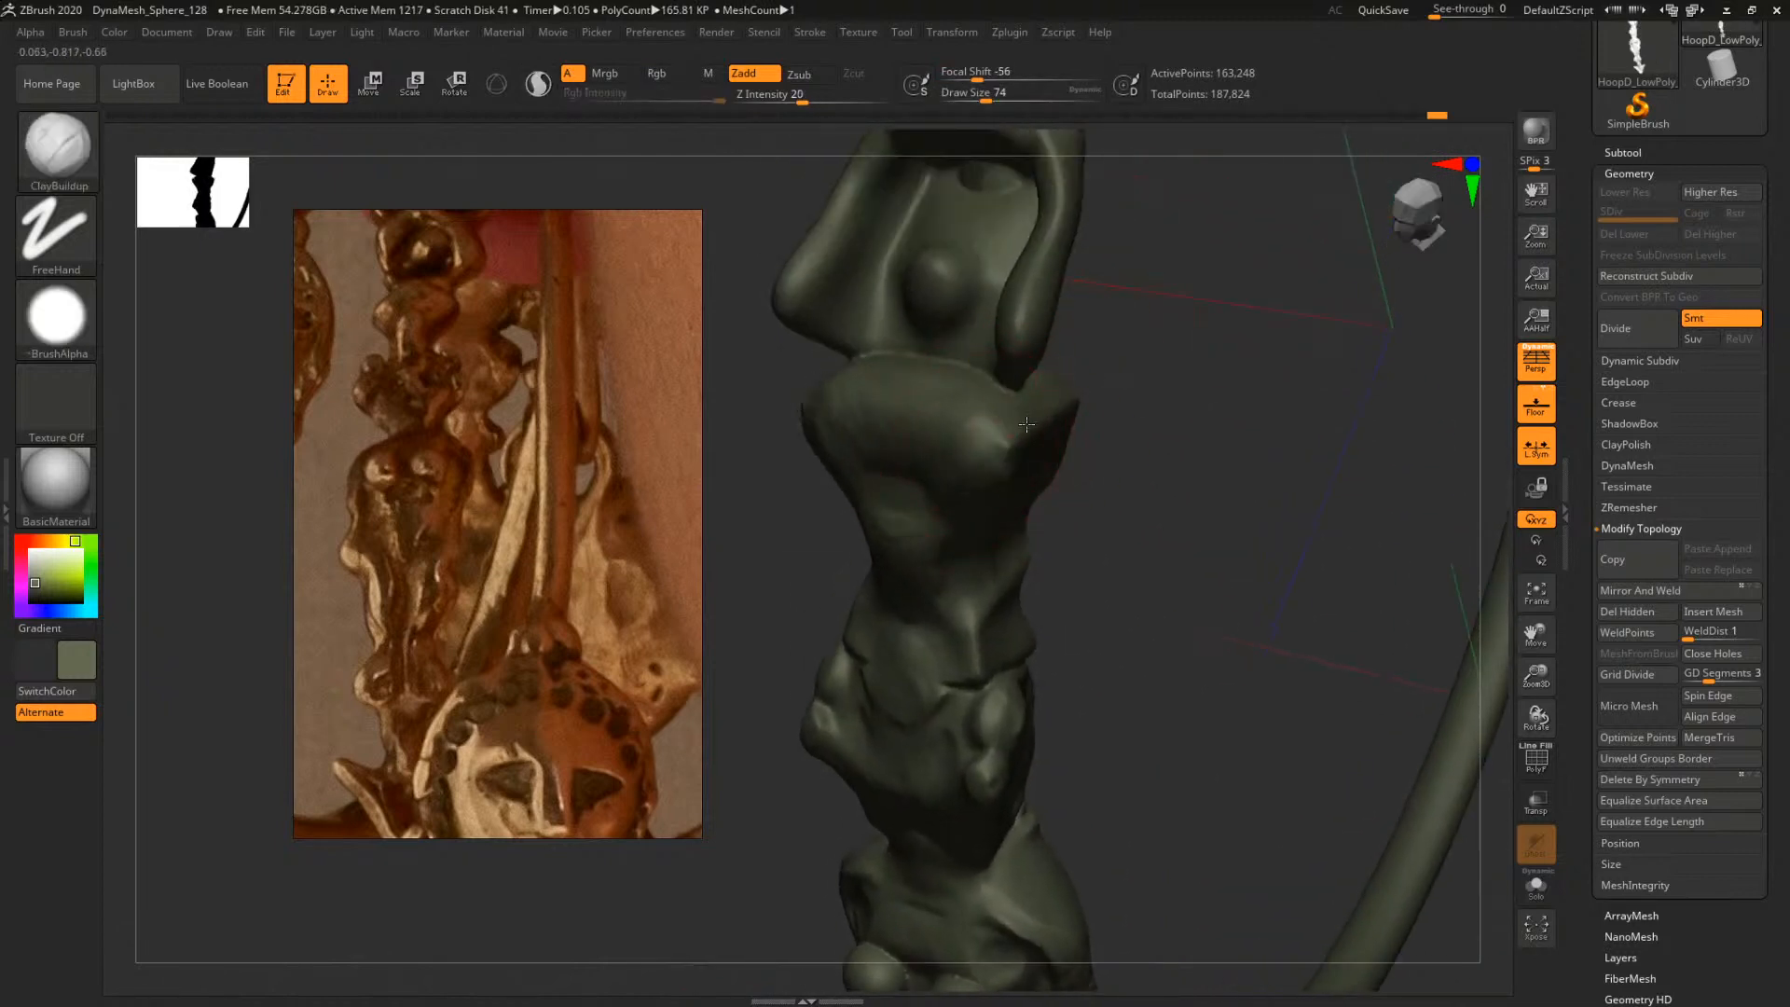
pyautogui.keyDown('shift'); pyautogui.moveTo(1027, 424); pyautogui.dragTo(1033, 415); pyautogui.keyUp('shift')
pyautogui.keyDown('shift'); pyautogui.moveTo(1145, 442); pyautogui.dragTo(1027, 443); pyautogui.keyUp('shift')
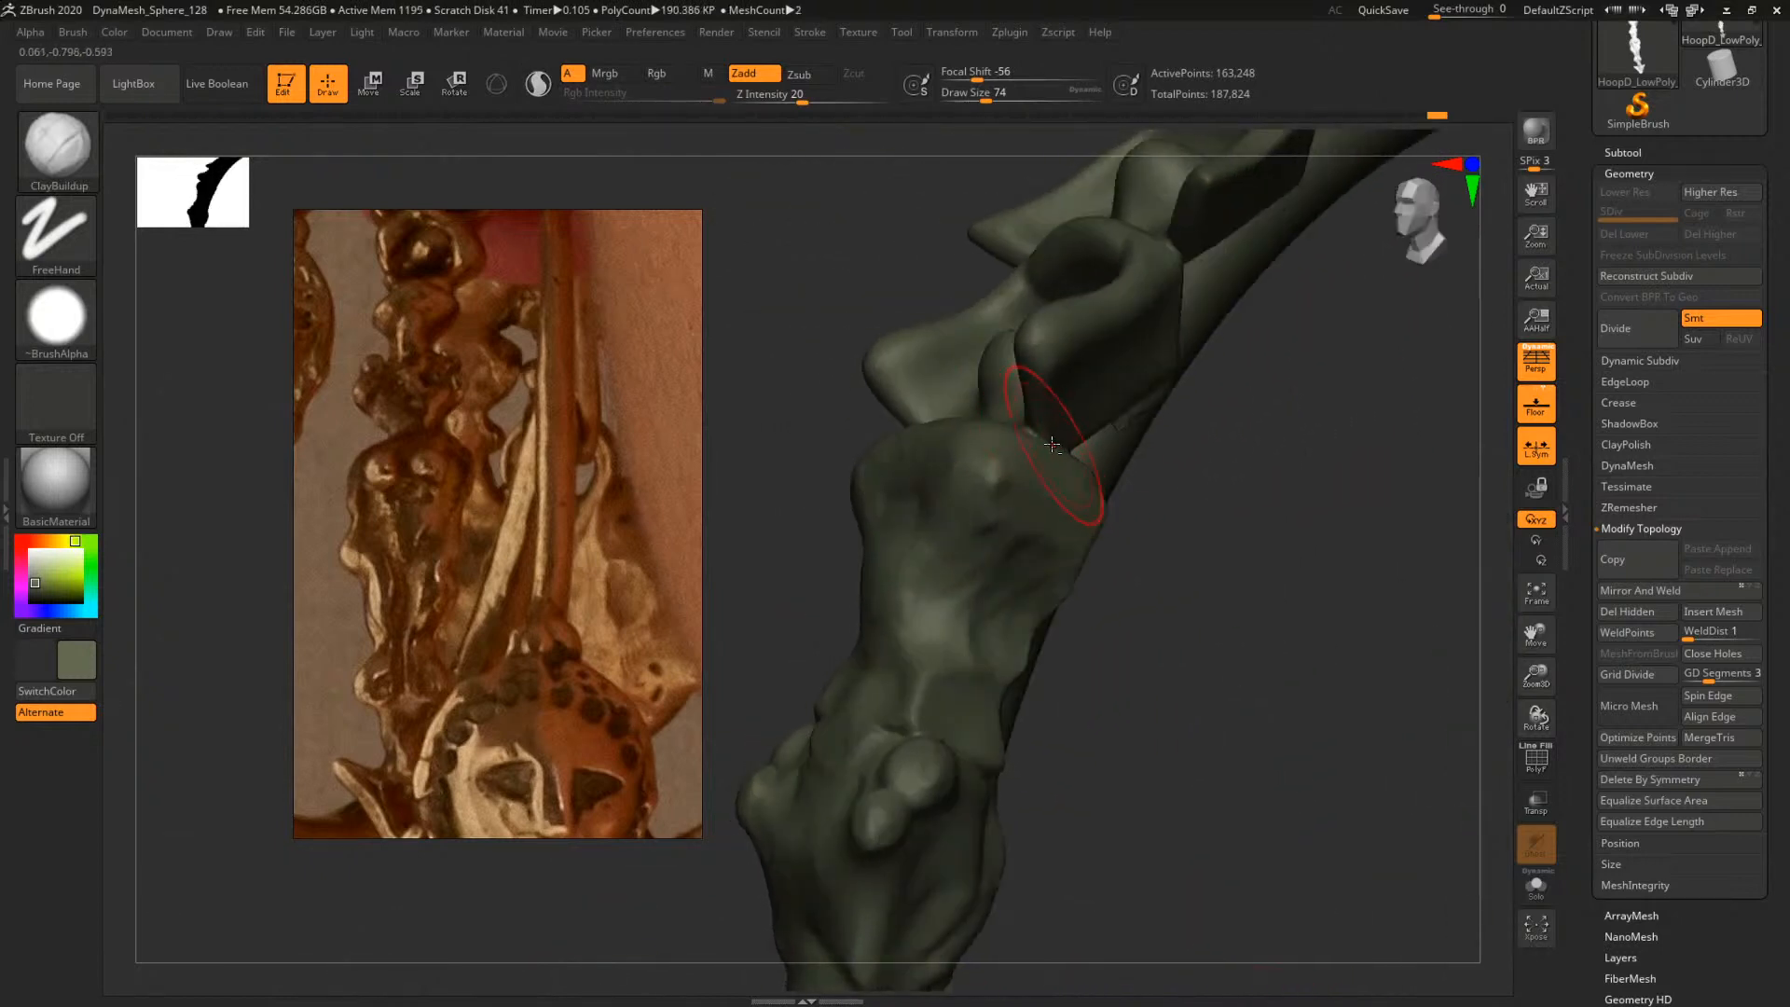
# Isolate the ornament and plane the back, sides and shoulders of the segment above the middle figure with TrimDynamic at draw size 108
pyautogui.moveTo(1099, 501)
pyautogui.mouseDown()
pyautogui.moveTo(1146, 544)
pyautogui.moveTo(1082, 576)
pyautogui.moveTo(1166, 640)
pyautogui.moveTo(1108, 536)
pyautogui.moveTo(1189, 546)
pyautogui.mouseUp()
pyautogui.press('b')
pyautogui.press('t')
pyautogui.press('d')
pyautogui.press('s')
pyautogui.click(1535, 886)
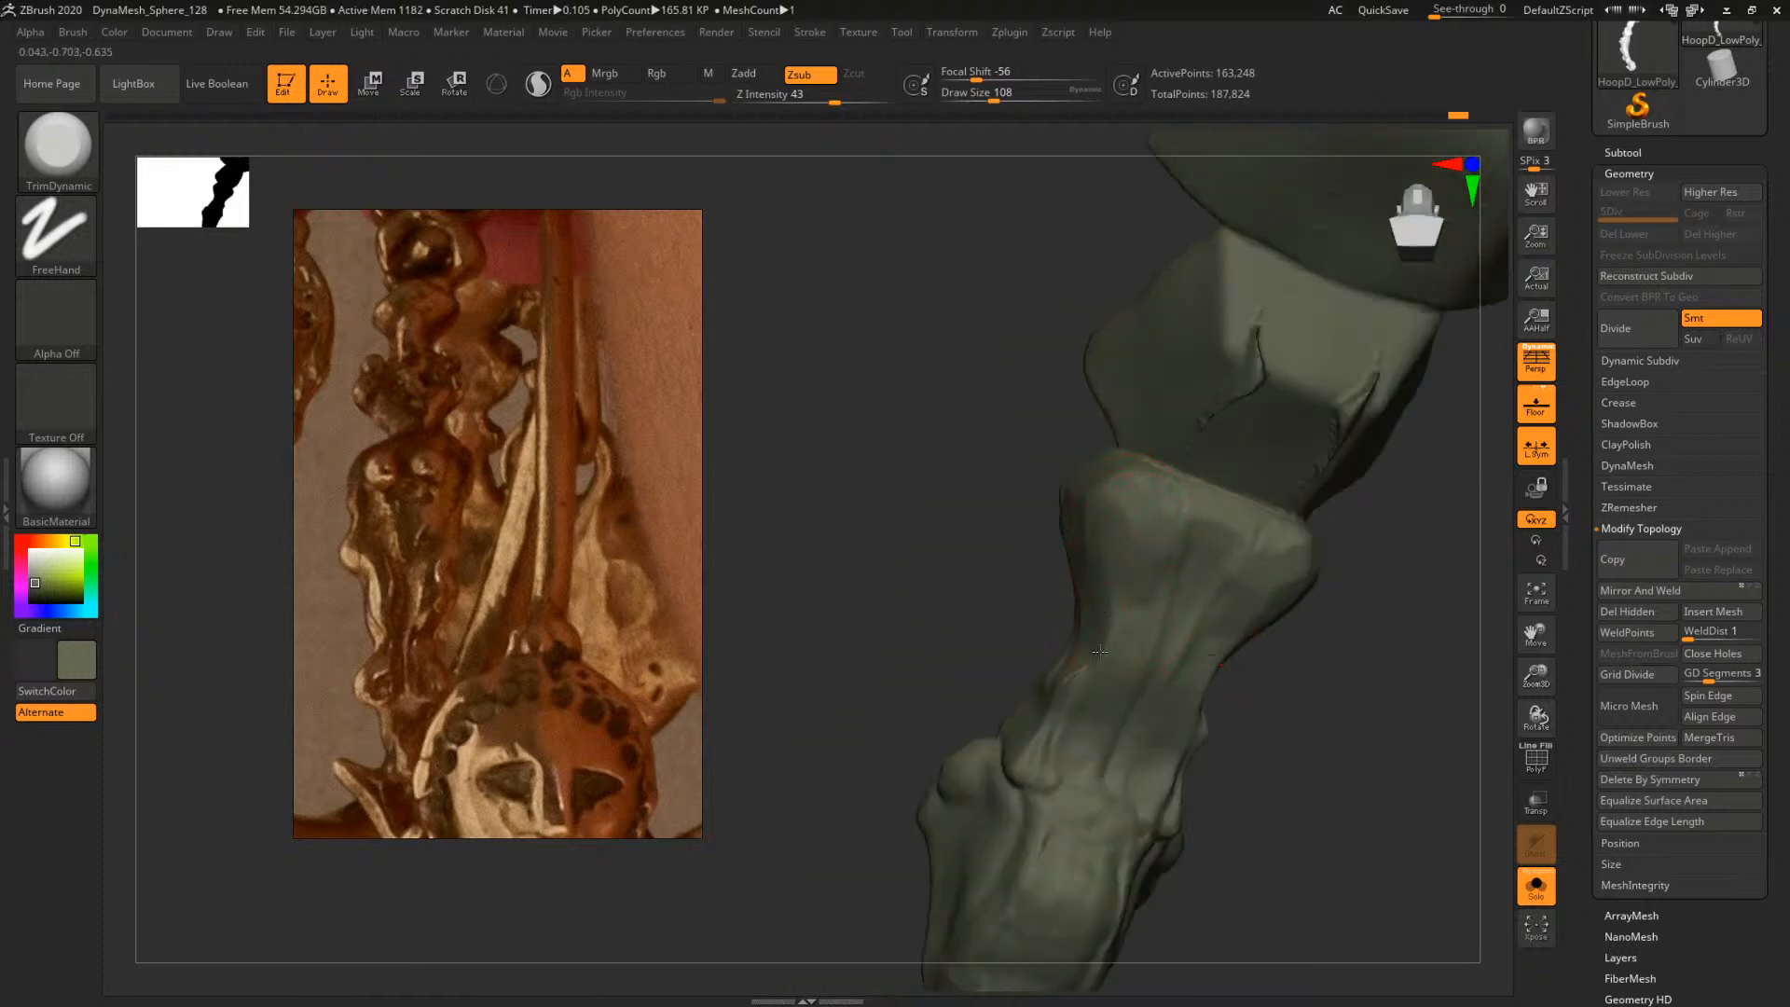
pyautogui.moveTo(944, 595)
pyautogui.mouseDown()
pyautogui.moveTo(1012, 573)
pyautogui.moveTo(1042, 511)
pyautogui.moveTo(1018, 531)
pyautogui.mouseUp()
pyautogui.moveTo(1171, 489)
pyautogui.mouseDown()
pyautogui.moveTo(1118, 542)
pyautogui.moveTo(1161, 524)
pyautogui.mouseUp()
pyautogui.moveTo(1053, 570); pyautogui.dragTo(1016, 530)
pyautogui.moveTo(1165, 506); pyautogui.dragTo(1100, 511)
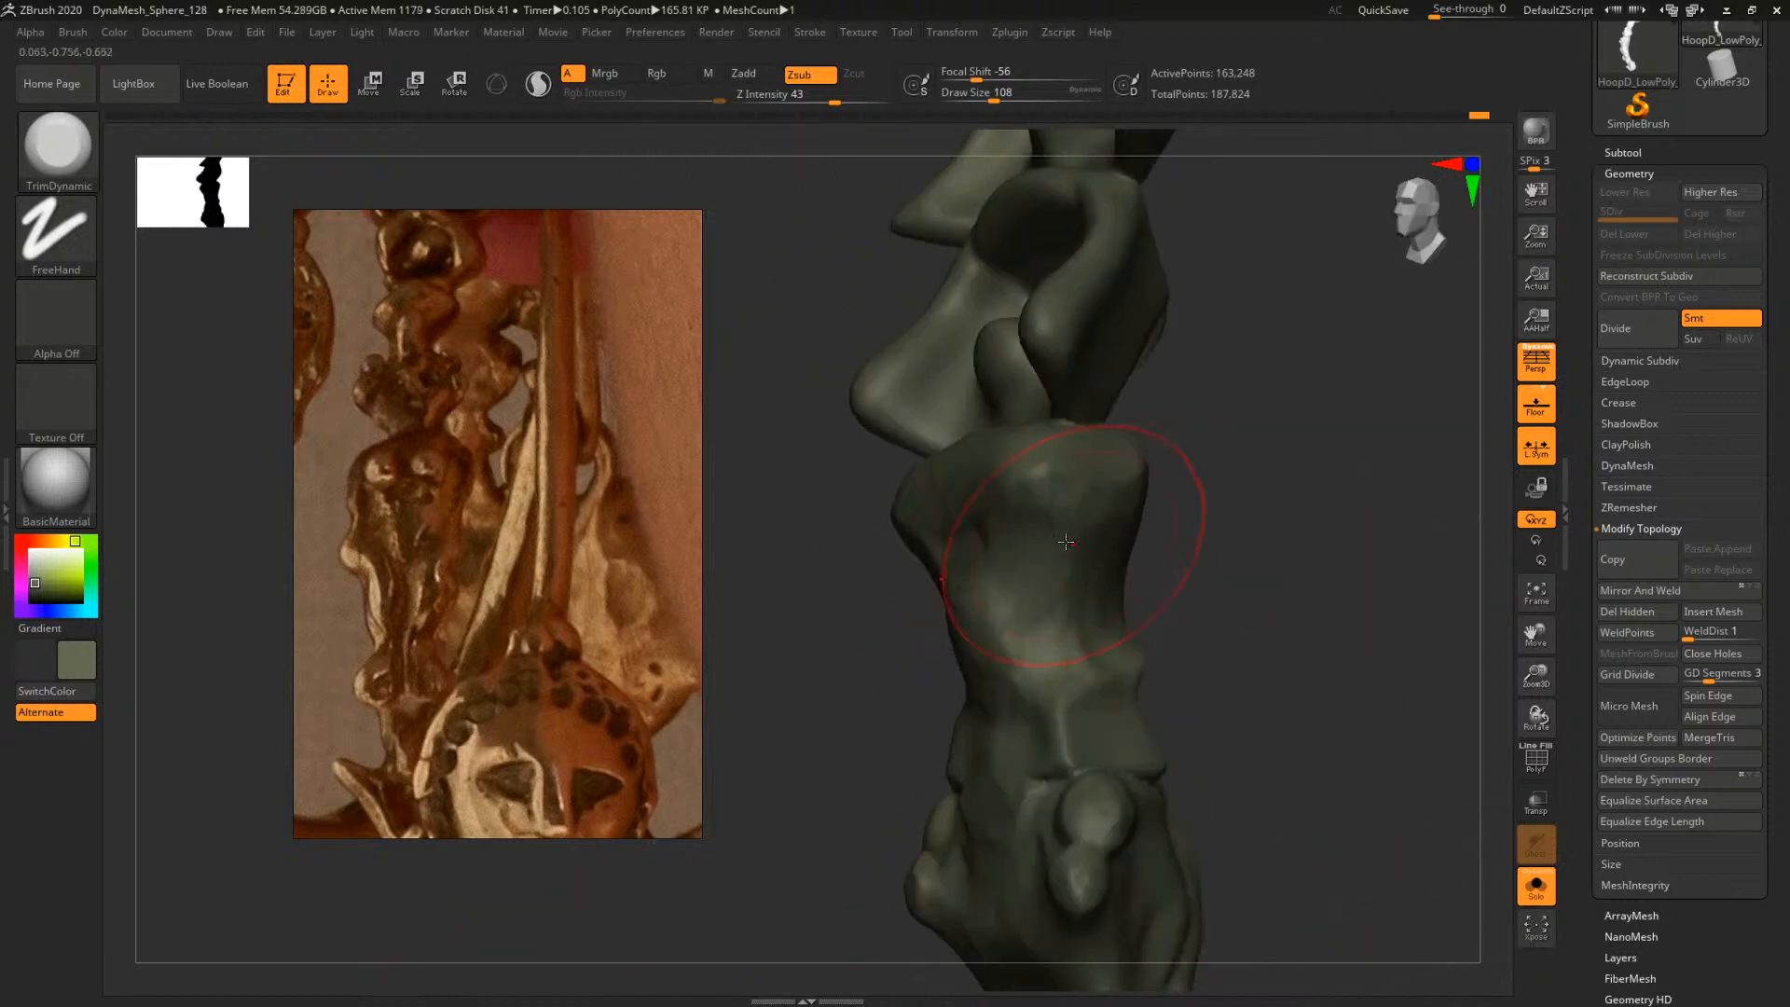
pyautogui.moveTo(1009, 470); pyautogui.dragTo(1103, 449)
pyautogui.moveTo(1227, 441); pyautogui.dragTo(1035, 452)
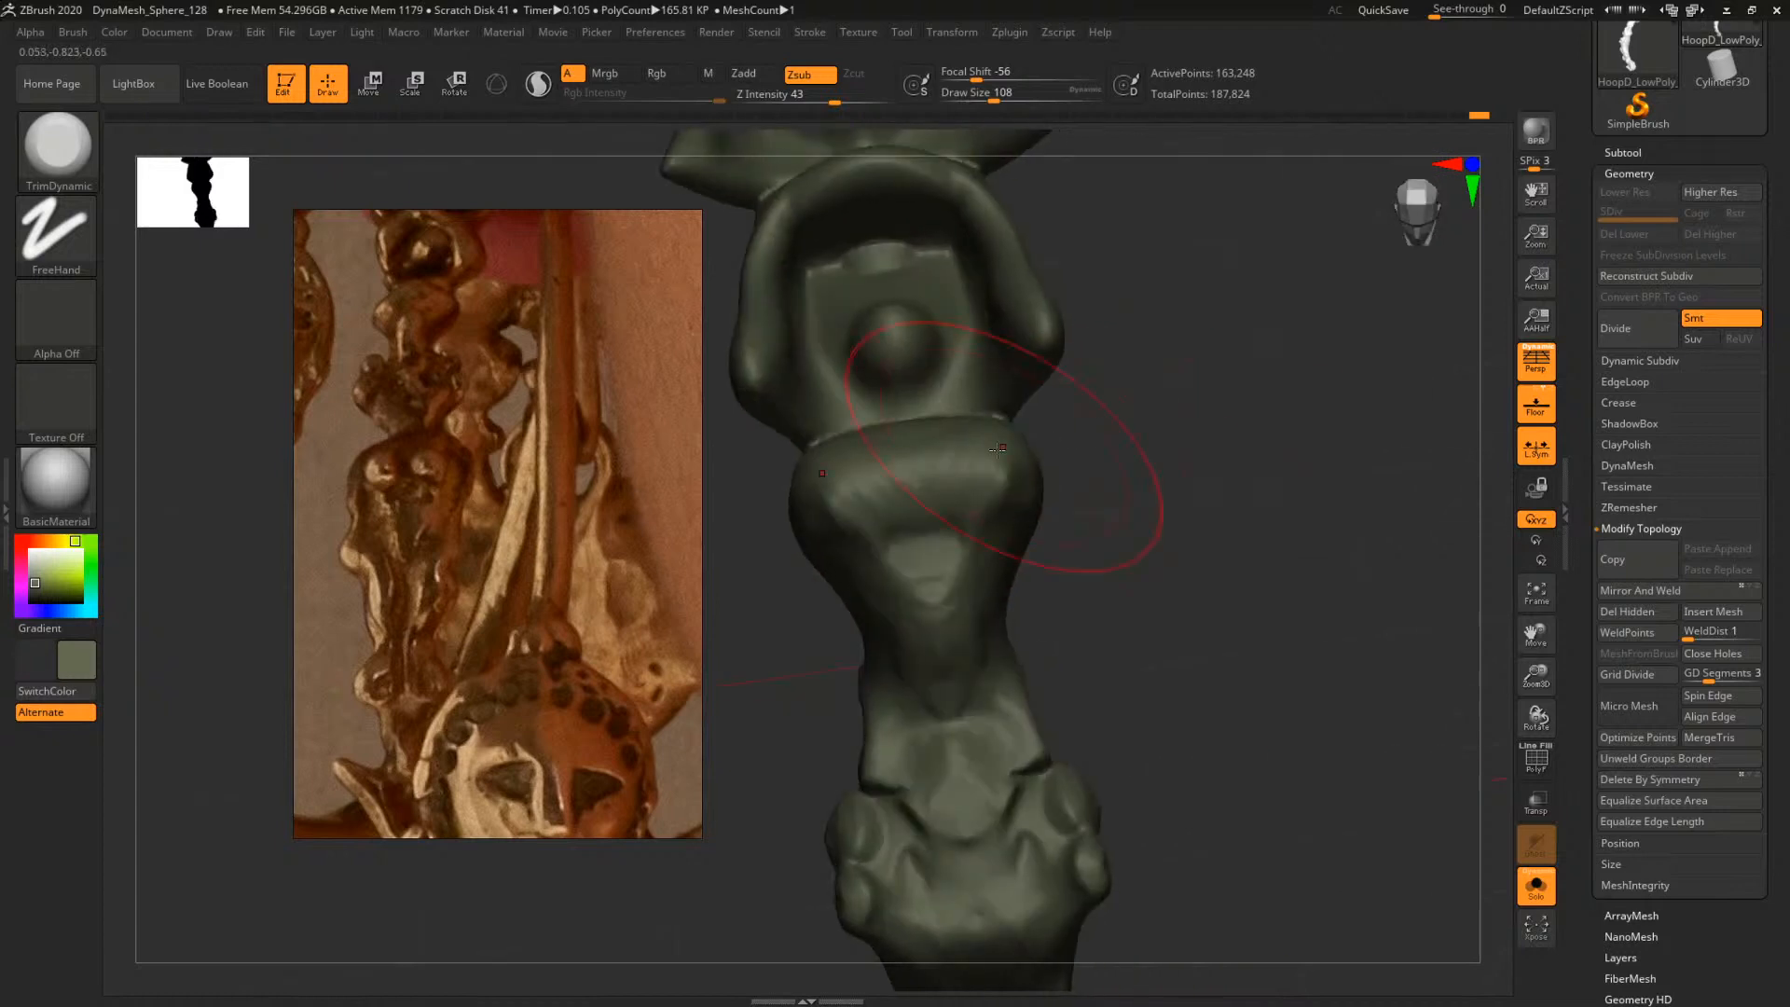
# Carve the ribcage arch and waist creases into the segment above the middle figure with DamStandard at draw sizes 51 and 44
pyautogui.moveTo(1212, 474)
pyautogui.mouseDown()
pyautogui.moveTo(1287, 503)
pyautogui.moveTo(1090, 488)
pyautogui.moveTo(1240, 522)
pyautogui.moveTo(1308, 596)
pyautogui.moveTo(1279, 620)
pyautogui.moveTo(1274, 591)
pyautogui.mouseUp()
pyautogui.press('b')
pyautogui.press('d')
pyautogui.press('s')
pyautogui.press('space')
pyautogui.click(955, 463)
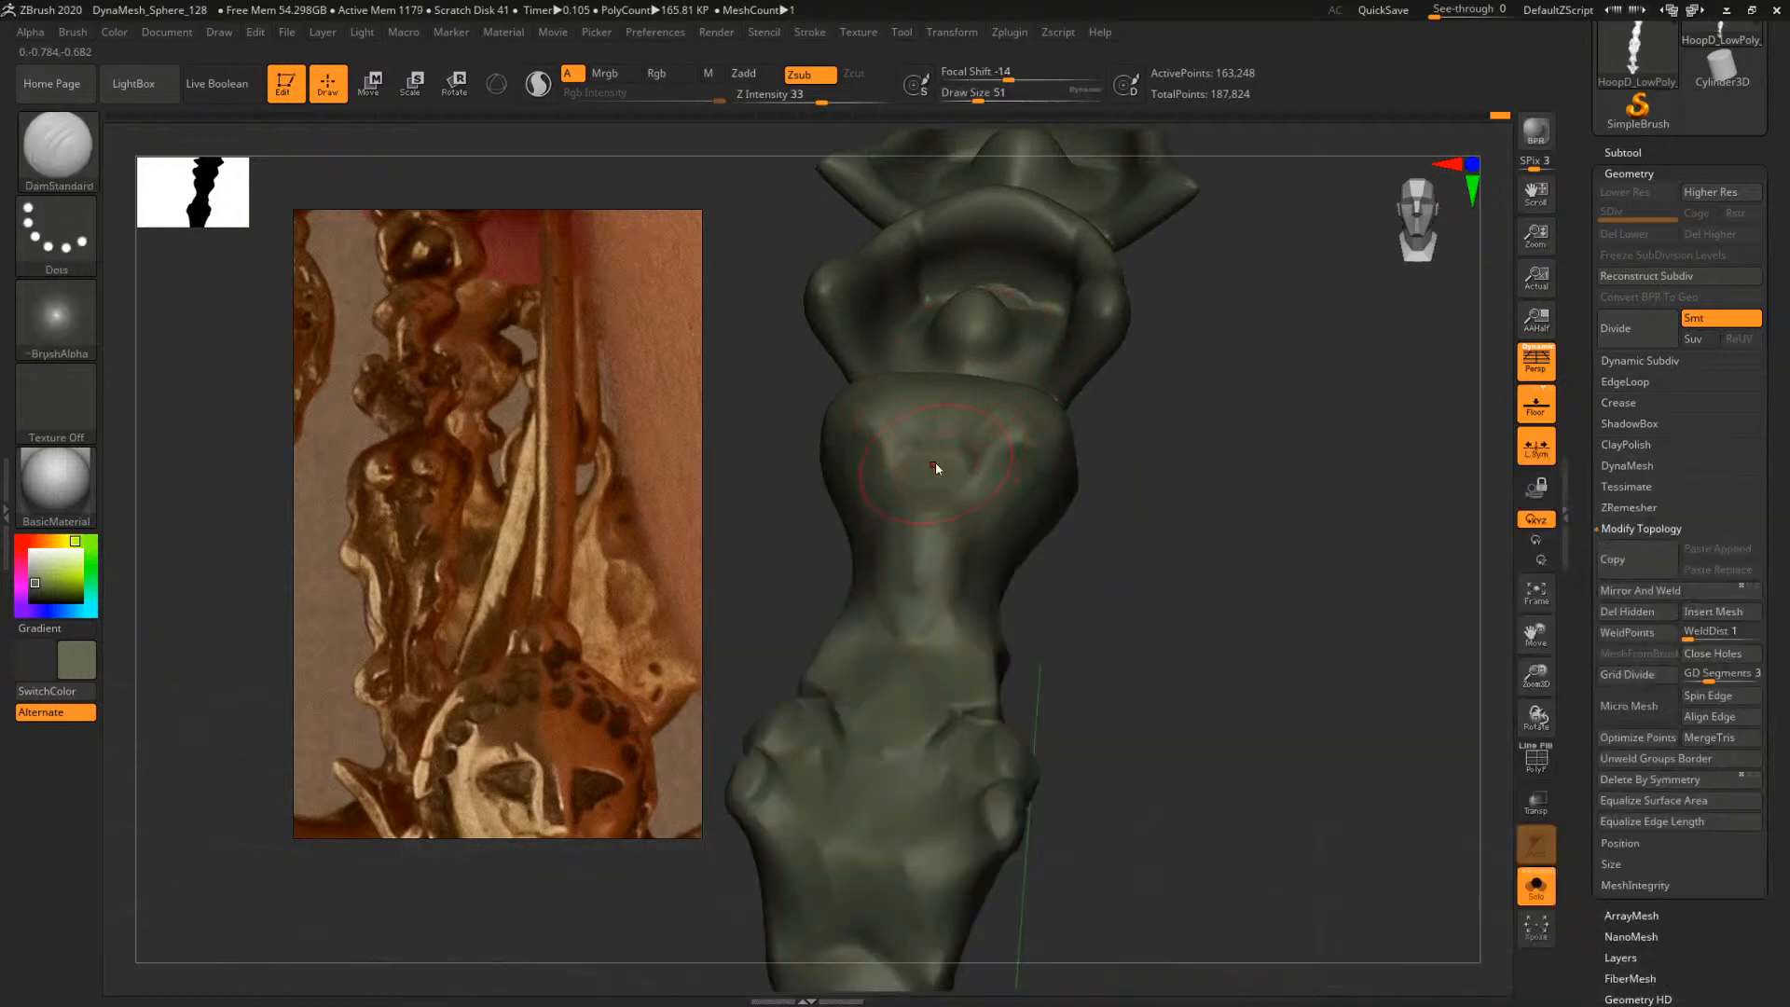
pyautogui.press('space')
pyautogui.click(937, 465)
pyautogui.moveTo(935, 456); pyautogui.dragTo(952, 476)
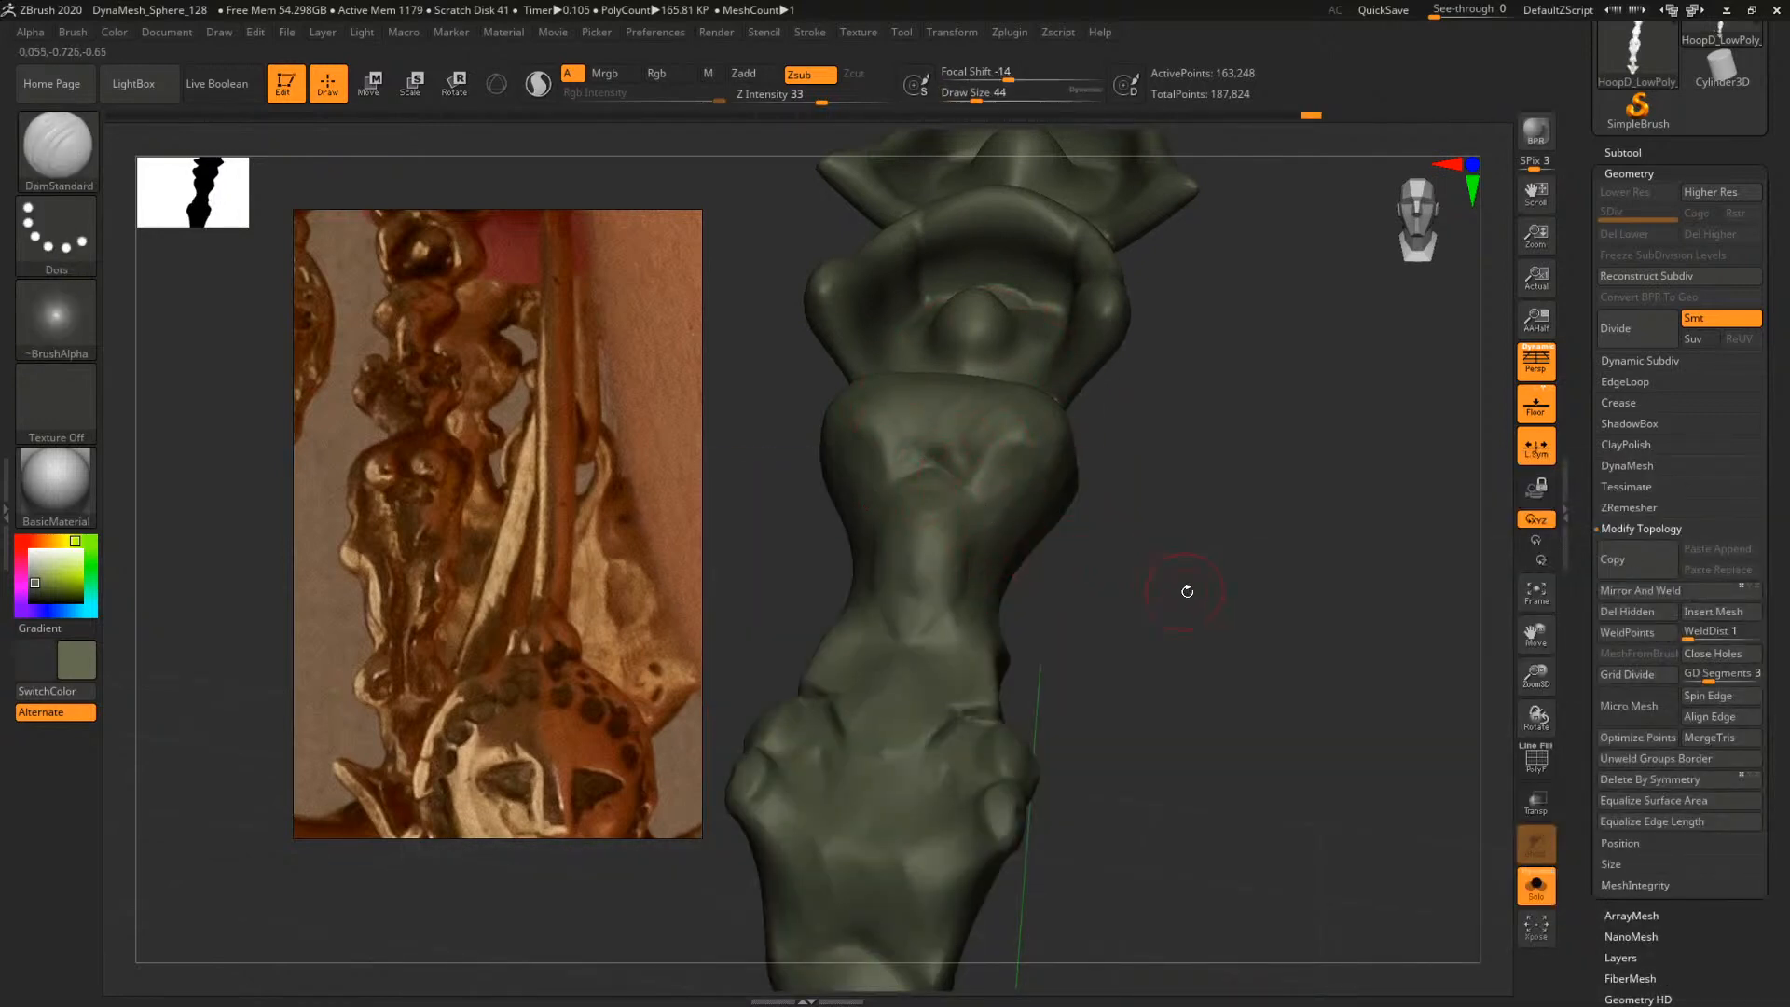
pyautogui.moveTo(1186, 591); pyautogui.dragTo(1022, 490)
pyautogui.moveTo(978, 408); pyautogui.dragTo(935, 617)
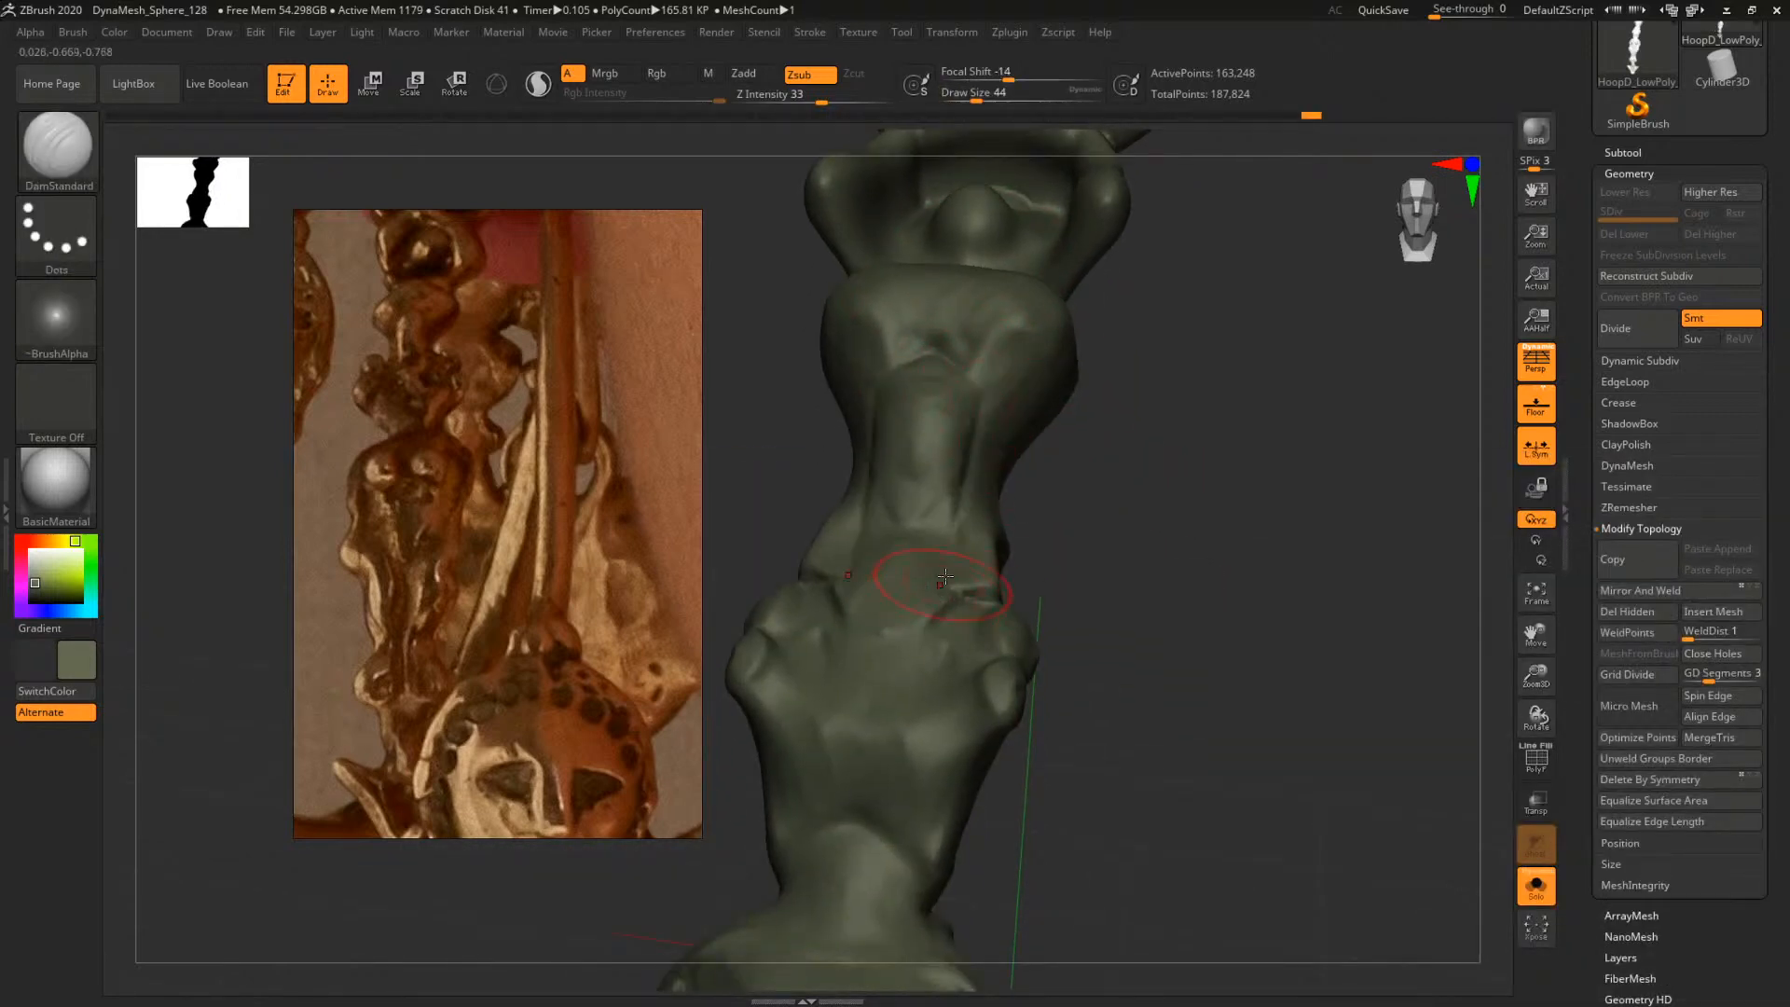
pyautogui.moveTo(1063, 444)
pyautogui.mouseDown()
pyautogui.moveTo(1159, 500)
pyautogui.moveTo(1071, 471)
pyautogui.moveTo(1195, 572)
pyautogui.moveTo(860, 499)
pyautogui.mouseUp()
# Build up rounded volumes on the segment above the middle figure with ClayBuildup and remesh the ornament
pyautogui.press('b')
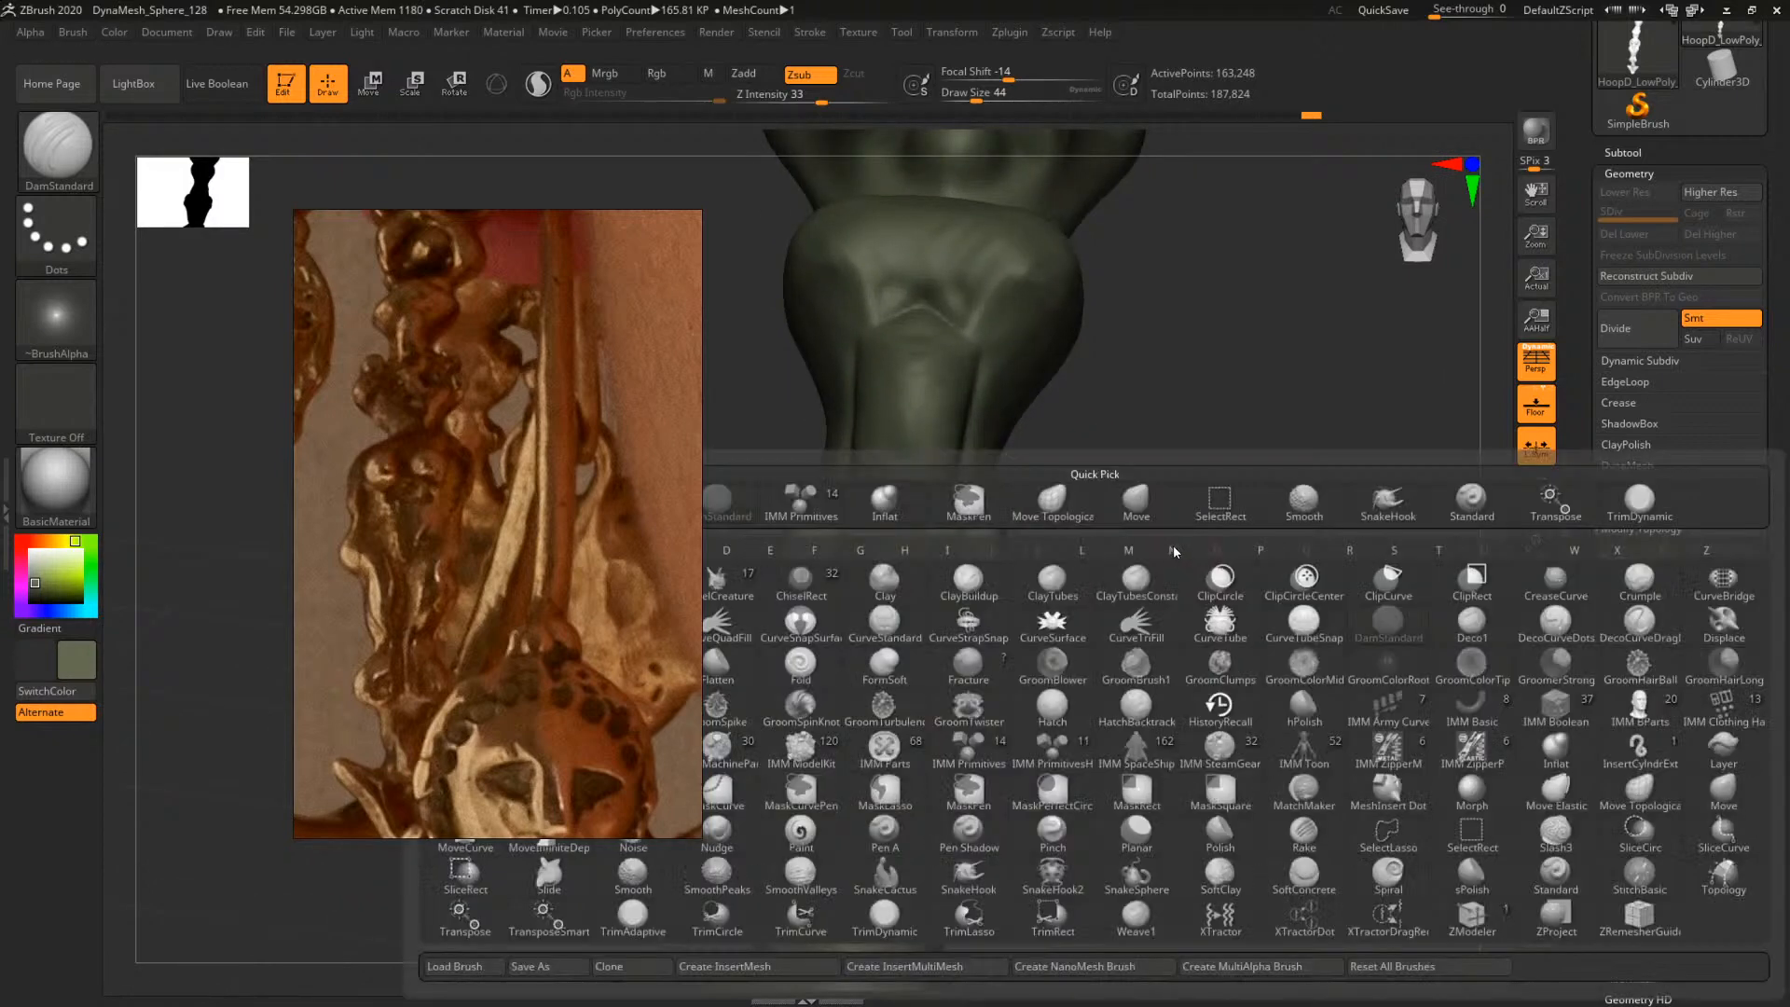
pyautogui.press('c')
pyautogui.press('b')
pyautogui.press('s')
pyautogui.moveTo(886, 580); pyautogui.dragTo(892, 580)
pyautogui.press('s')
pyautogui.moveTo(921, 429); pyautogui.dragTo(920, 430)
pyautogui.moveTo(1092, 448)
pyautogui.mouseDown()
pyautogui.moveTo(1012, 438)
pyautogui.moveTo(1036, 405)
pyautogui.moveTo(1064, 423)
pyautogui.mouseUp()
pyautogui.moveTo(1178, 437)
pyautogui.mouseDown()
pyautogui.moveTo(1046, 465)
pyautogui.moveTo(1181, 452)
pyautogui.moveTo(1144, 469)
pyautogui.moveTo(1197, 506)
pyautogui.moveTo(1154, 496)
pyautogui.moveTo(1086, 542)
pyautogui.moveTo(1202, 536)
pyautogui.moveTo(1185, 510)
pyautogui.moveTo(1136, 515)
pyautogui.mouseUp()
pyautogui.press('space')
pyautogui.press('space')
pyautogui.keyDown('ctrl'); pyautogui.moveTo(1367, 516); pyautogui.dragTo(1322, 583); pyautogui.keyUp('ctrl')
# Fill and smooth the creases behind the middle figure's shoulder and neck with ClayBuildup and Smooth at draw size 116
pyautogui.moveTo(1071, 531); pyautogui.dragTo(1193, 546)
pyautogui.moveTo(1334, 563); pyautogui.dragTo(1336, 562)
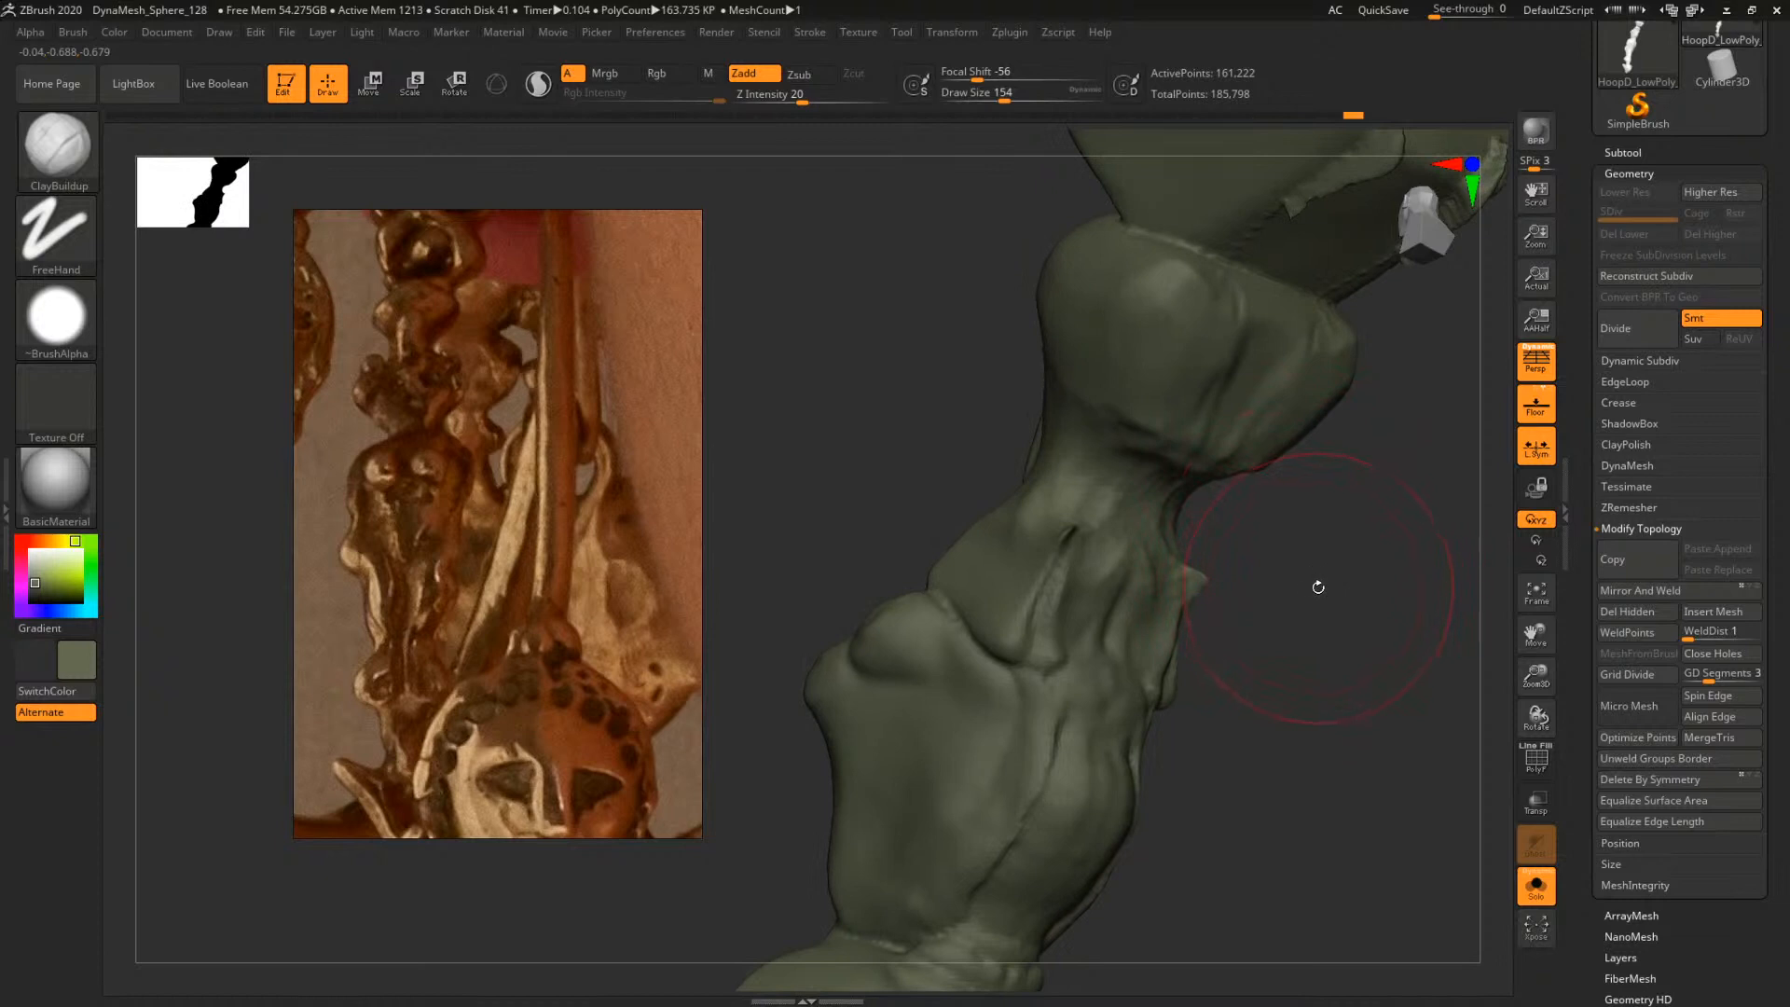
pyautogui.moveTo(1320, 593); pyautogui.dragTo(1230, 568)
pyautogui.press('[')
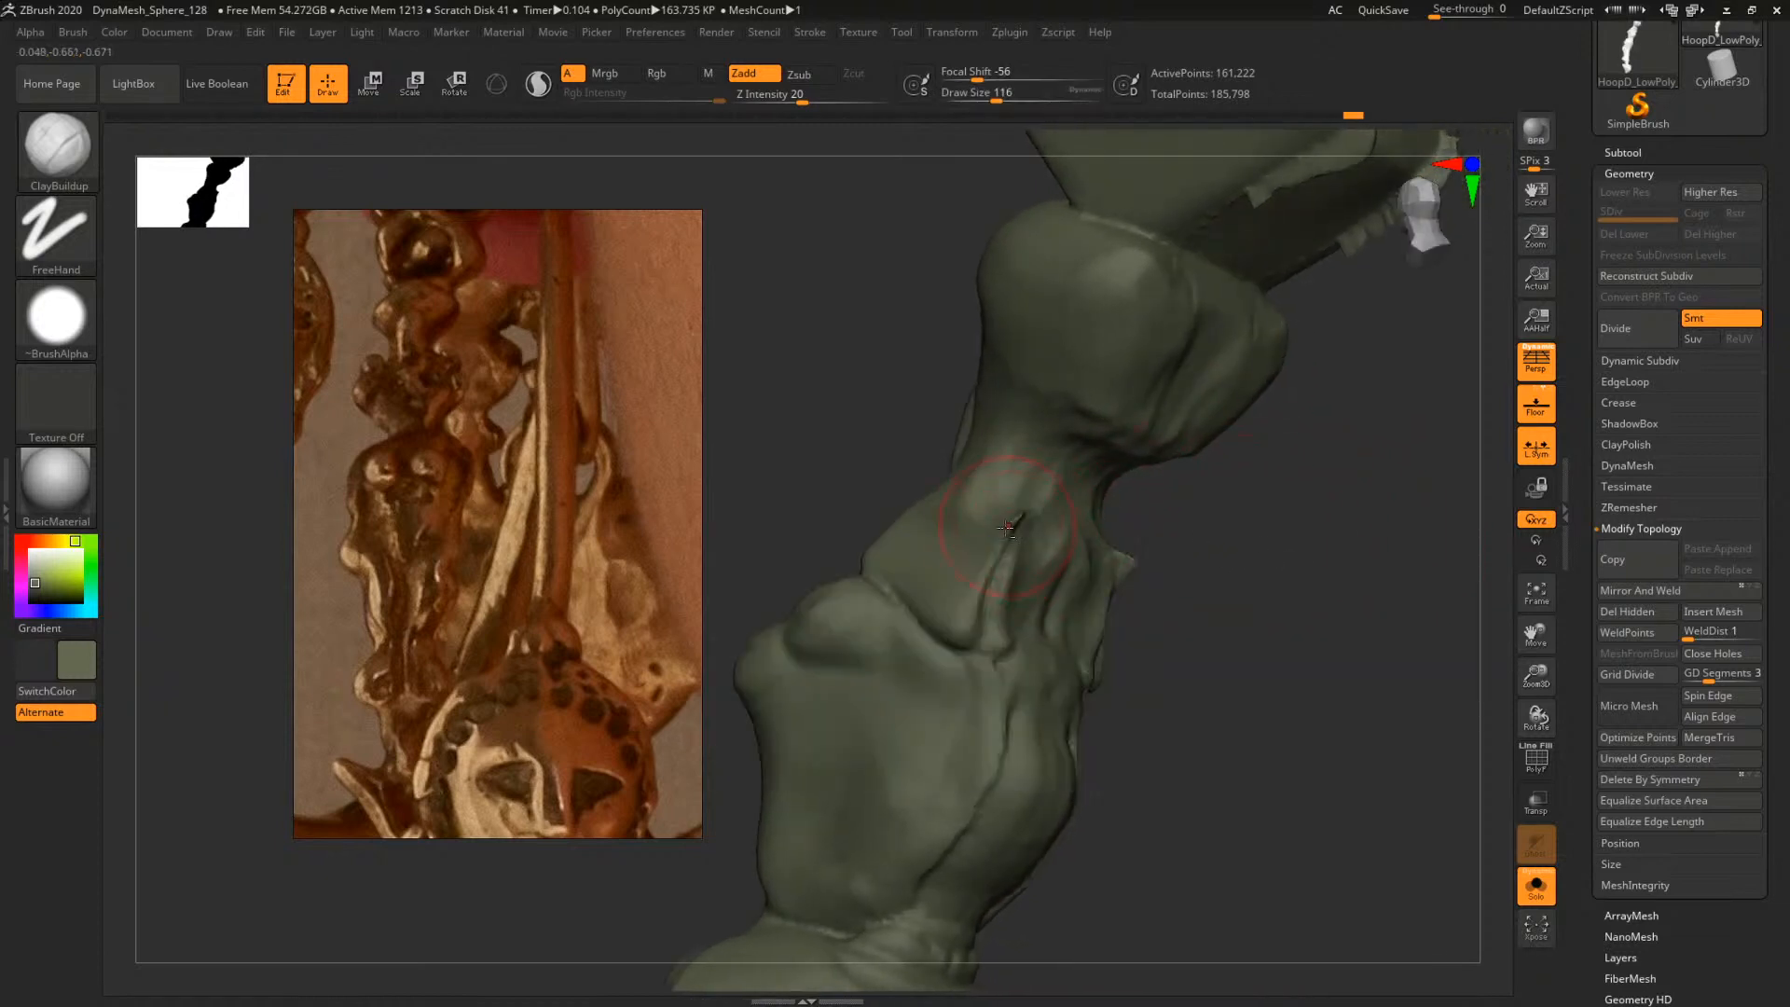
pyautogui.moveTo(1020, 519); pyautogui.dragTo(995, 530)
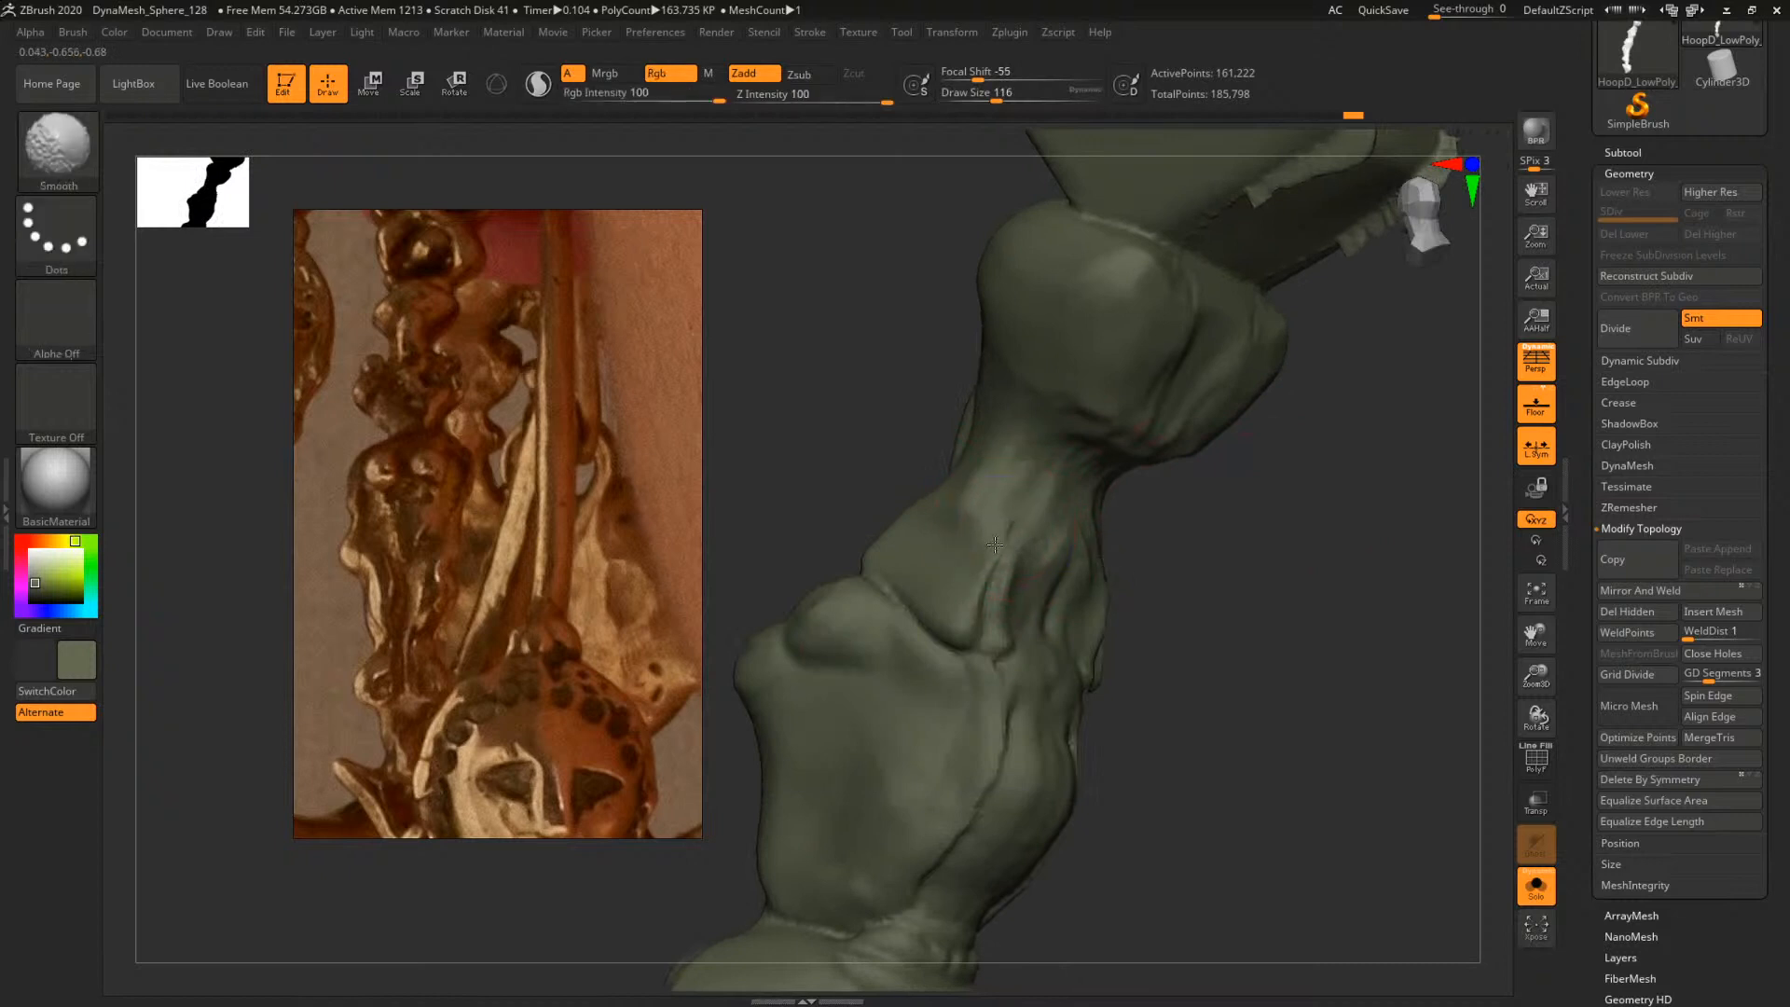
pyautogui.moveTo(1183, 555); pyautogui.dragTo(1279, 578)
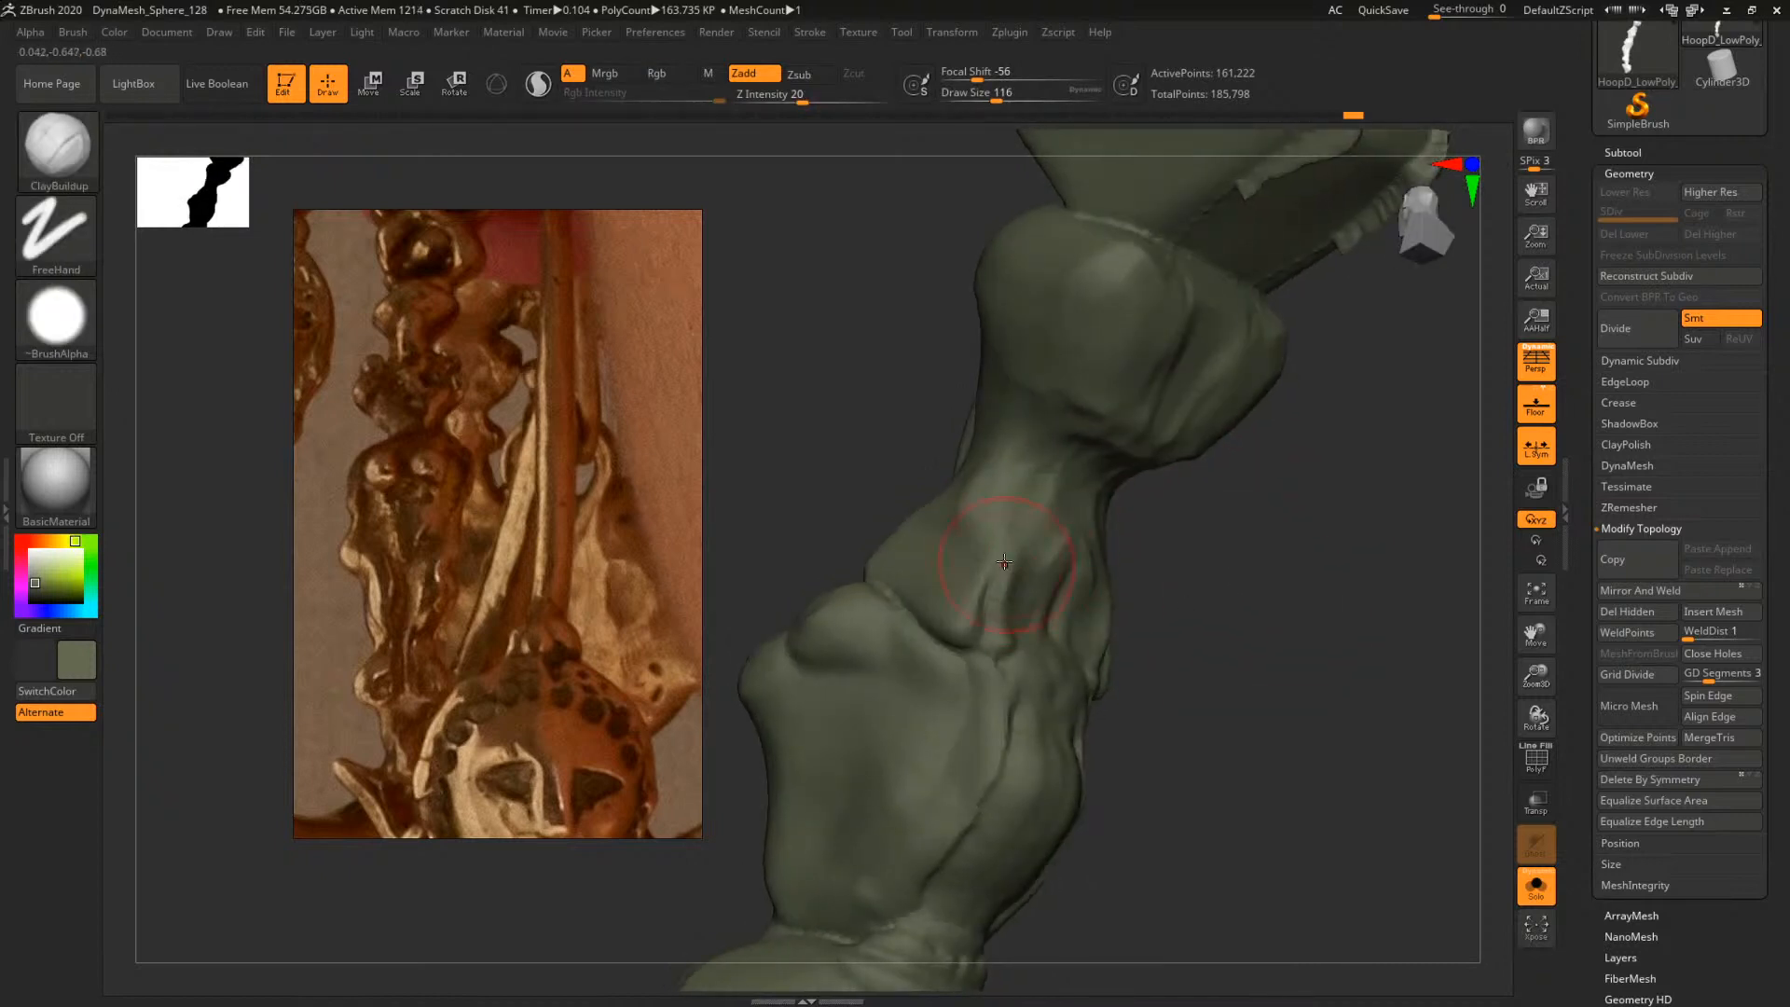
# Build up the side of the neck below the rounded bulb with ClayBuildup at draw size 158
pyautogui.press(']')
pyautogui.moveTo(961, 609)
pyautogui.mouseDown()
pyautogui.moveTo(987, 584)
pyautogui.moveTo(1012, 597)
pyautogui.mouseUp()
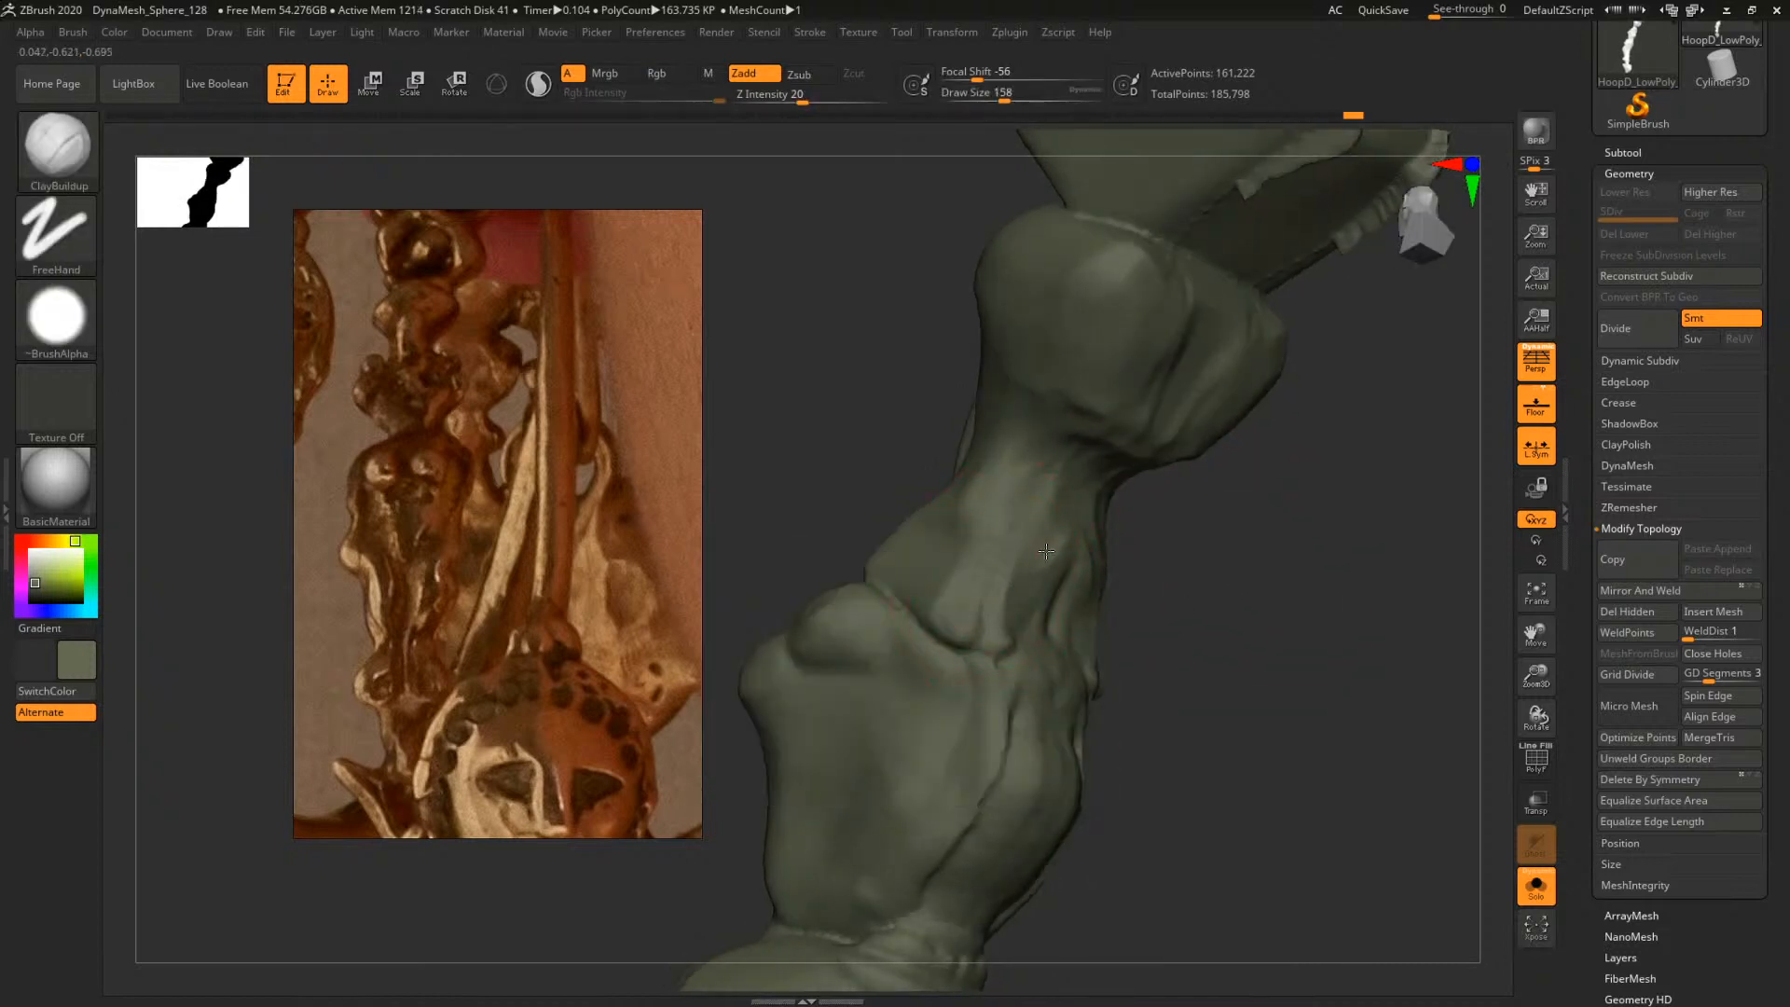
pyautogui.moveTo(1182, 580)
pyautogui.mouseDown()
pyautogui.moveTo(1249, 576)
pyautogui.moveTo(1206, 619)
pyautogui.moveTo(1211, 599)
pyautogui.mouseUp()
# Plane the lower side of the rounded bulb above the neck with TrimDynamic at draw size 163
pyautogui.press('b')
pyautogui.press('t')
pyautogui.press('d')
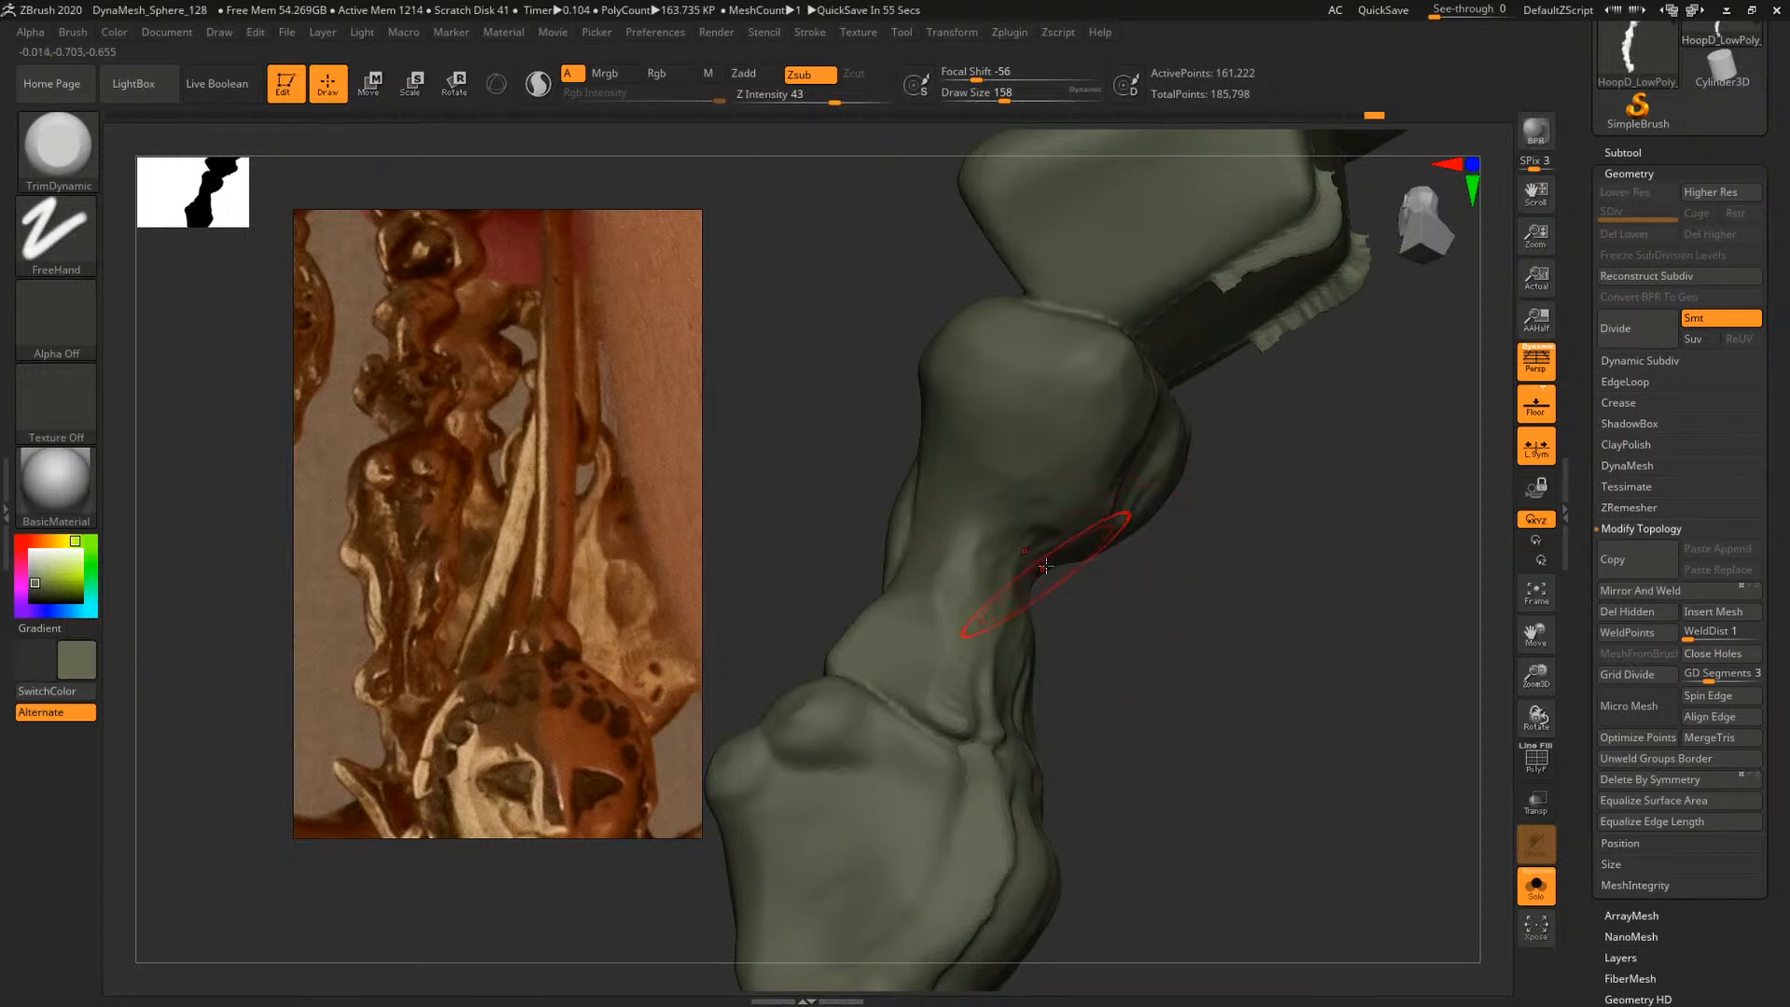
pyautogui.moveTo(1182, 591)
pyautogui.keyDown('alt'); pyautogui.mouseDown()
pyautogui.moveTo(1199, 611)
pyautogui.moveTo(1159, 583)
pyautogui.mouseUp(); pyautogui.keyUp('alt')
pyautogui.press('b')
pyautogui.press('t')
pyautogui.press('d')
pyautogui.press('space')
pyautogui.moveTo(1078, 500); pyautogui.dragTo(1083, 502)
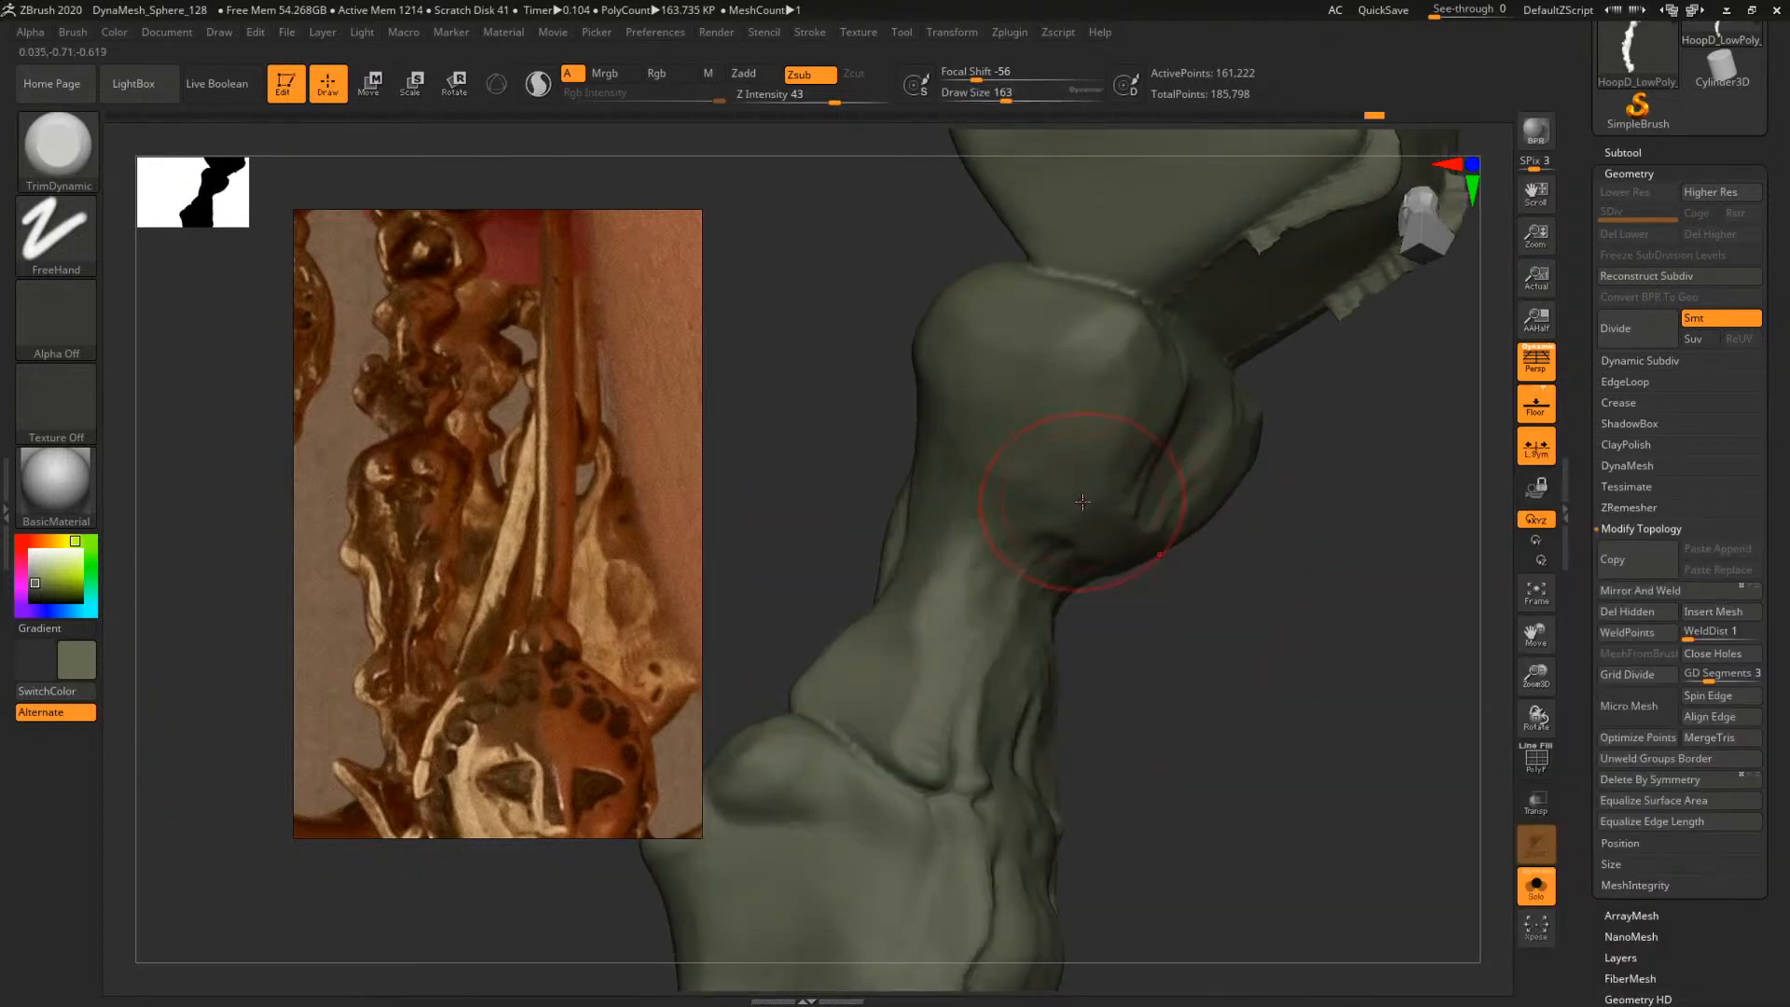
pyautogui.moveTo(1186, 602); pyautogui.dragTo(1125, 597)
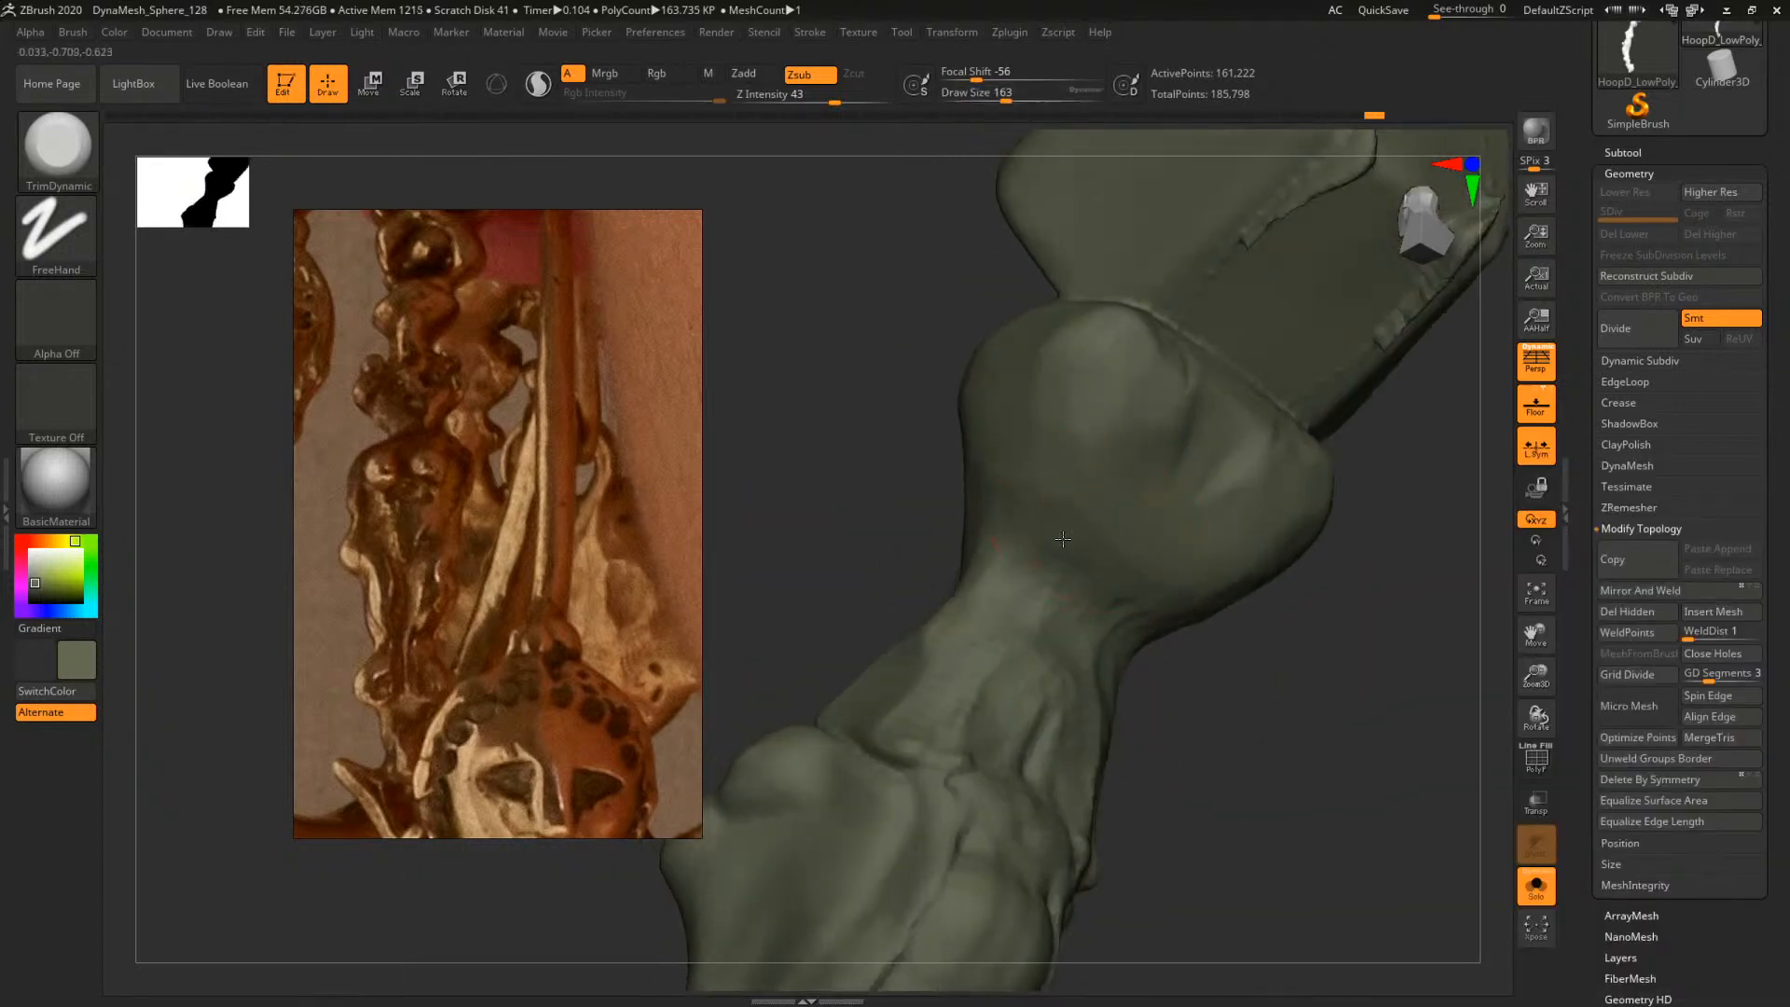
# Flatten the bulb's broad side faces with TrimDynamic at draw size 192
pyautogui.press('space')
pyautogui.moveTo(1066, 520); pyautogui.dragTo(1061, 518)
pyautogui.press('space')
pyautogui.moveTo(1050, 440); pyautogui.dragTo(1061, 439)
pyautogui.moveTo(1250, 627); pyautogui.dragTo(1115, 509)
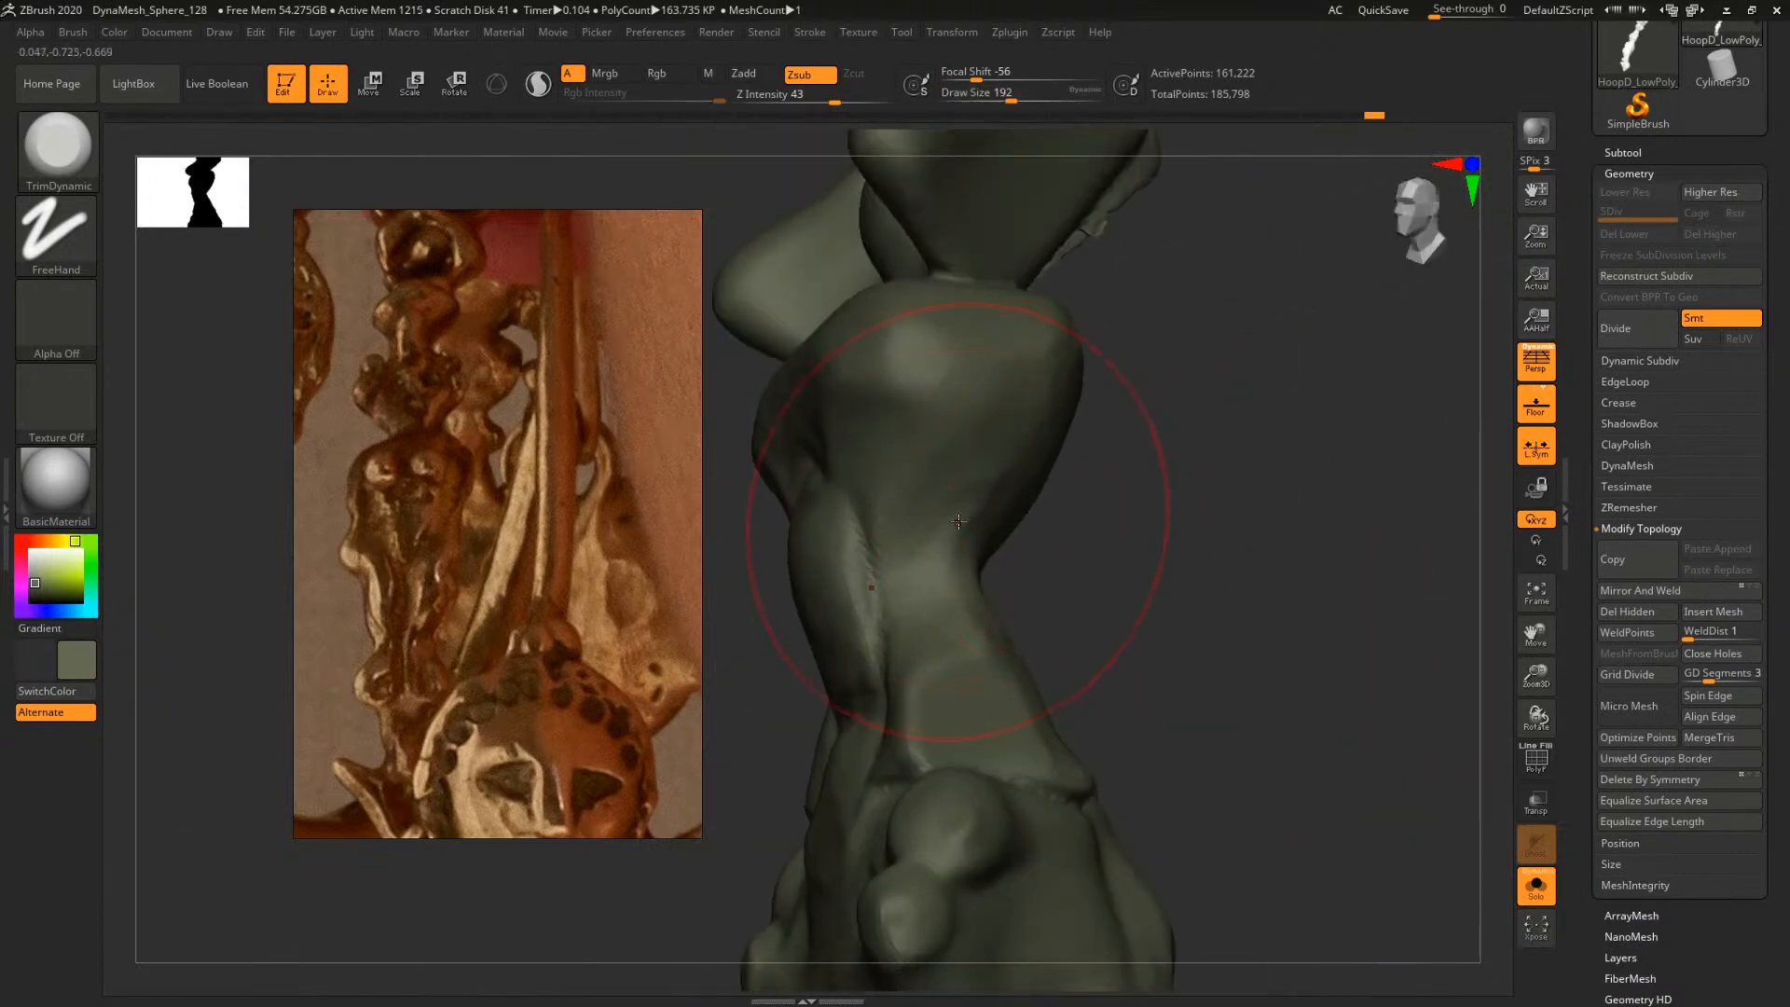
# Build up the front of the neck where it meets the rounded bulb with ClayBuildup at draw size 83
pyautogui.press('b')
pyautogui.press('c')
pyautogui.press('b')
pyautogui.press('space')
pyautogui.moveTo(970, 550); pyautogui.dragTo(954, 558)
pyautogui.press('space')
pyautogui.moveTo(1098, 565)
pyautogui.mouseDown()
pyautogui.moveTo(1211, 607)
pyautogui.moveTo(1239, 591)
pyautogui.moveTo(1063, 556)
pyautogui.moveTo(1159, 574)
pyautogui.moveTo(1278, 676)
pyautogui.mouseUp()
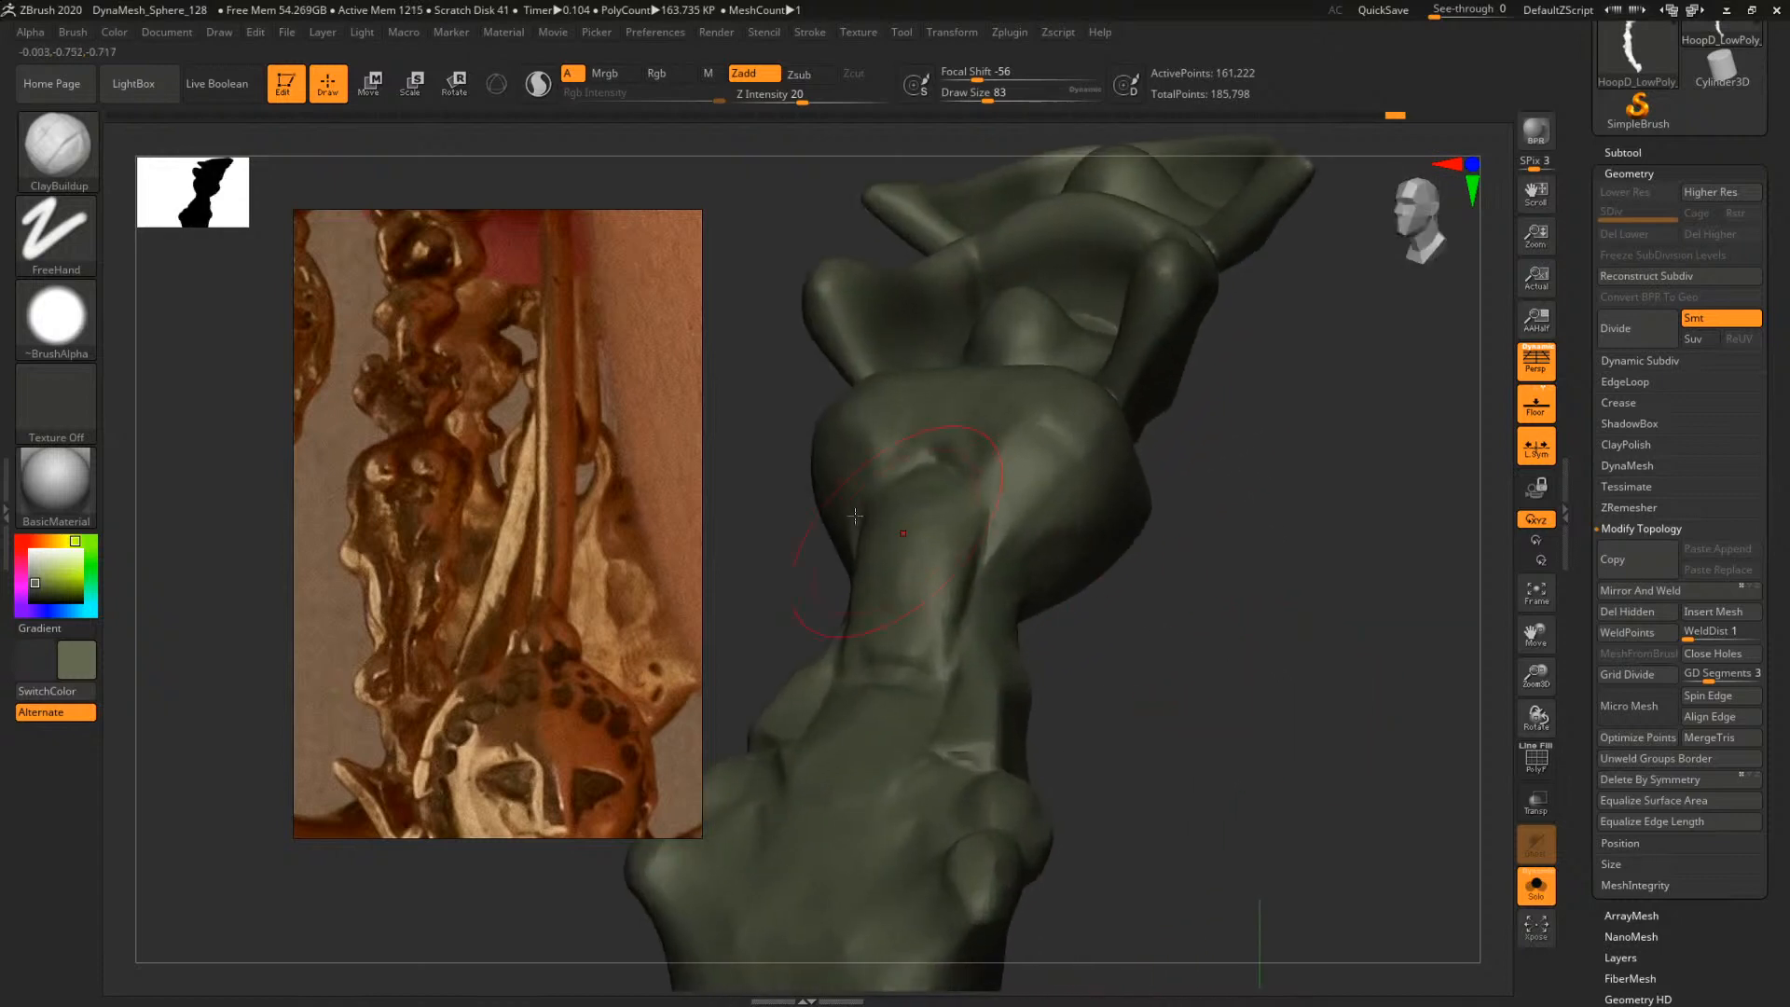
pyautogui.moveTo(1249, 578)
pyautogui.mouseDown()
pyautogui.moveTo(1199, 619)
pyautogui.moveTo(1074, 608)
pyautogui.mouseUp()
pyautogui.press('space')
pyautogui.moveTo(1109, 672); pyautogui.dragTo(1068, 650)
# Plane the side and underside of the rounded bulb with TrimDynamic at draw sizes 104 and 112
pyautogui.press('b')
pyautogui.press('t')
pyautogui.press('d')
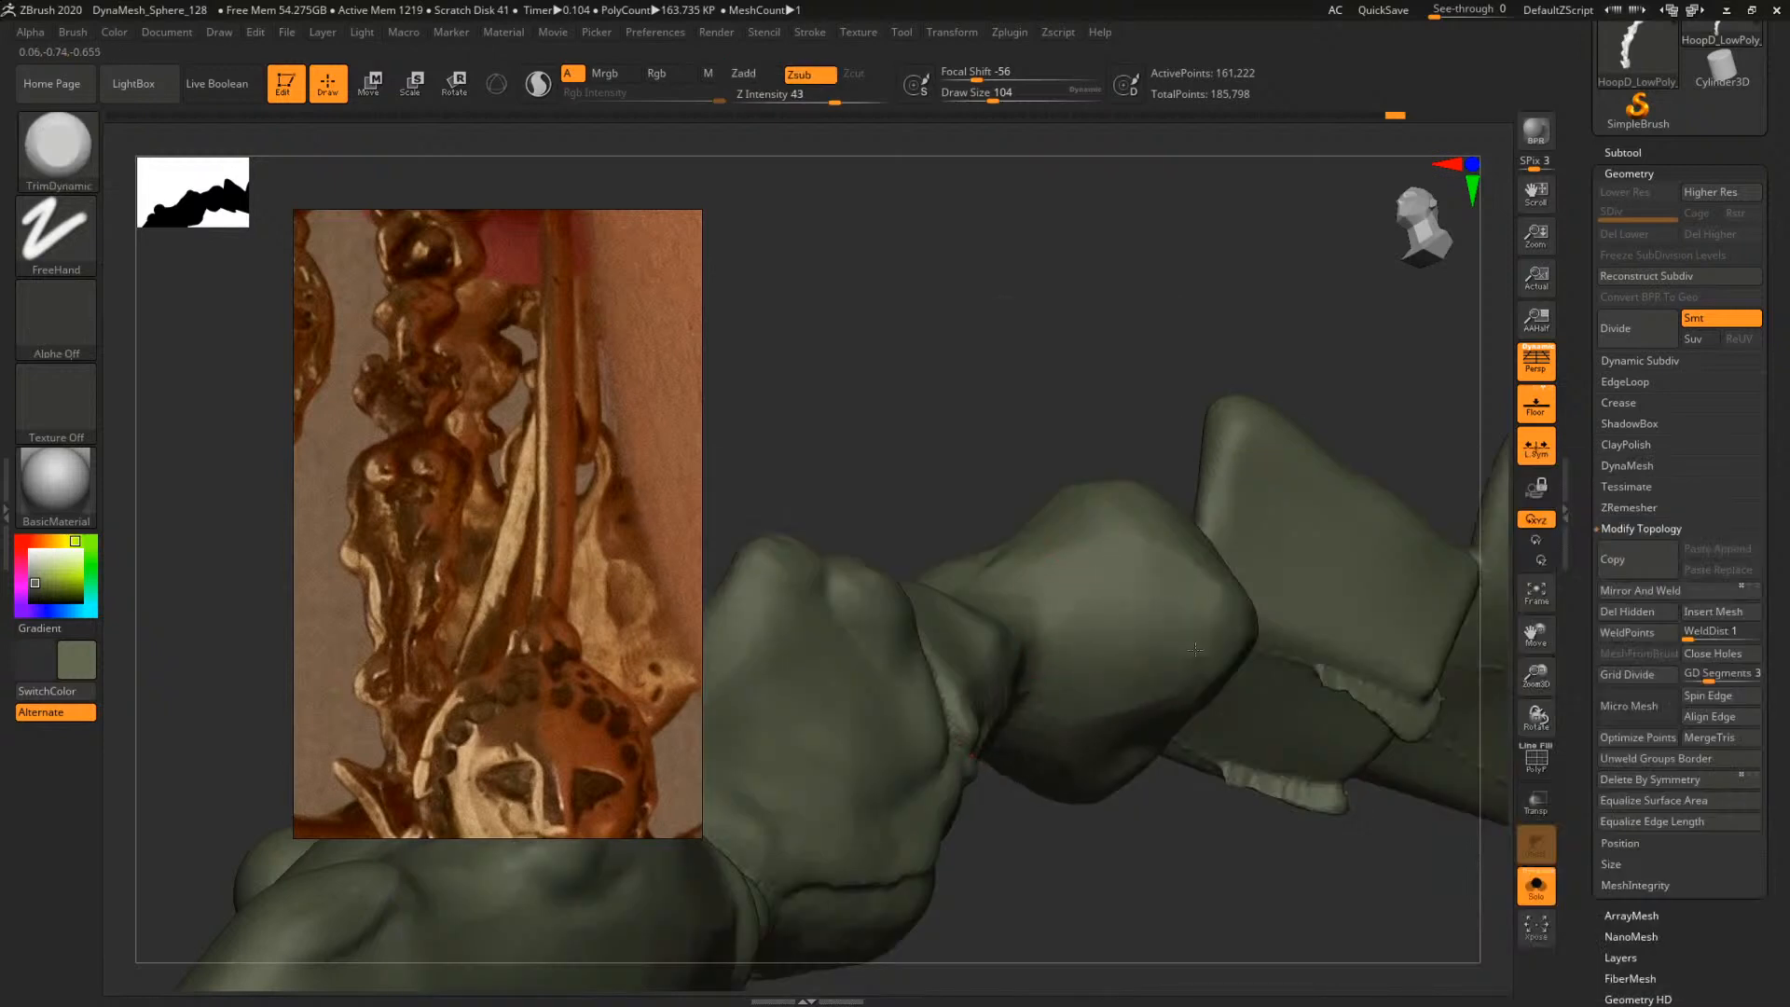
pyautogui.moveTo(1195, 650); pyautogui.dragTo(1210, 596)
pyautogui.moveTo(1195, 783); pyautogui.dragTo(1178, 867)
pyautogui.press('space')
pyautogui.moveTo(1035, 681); pyautogui.dragTo(1038, 681)
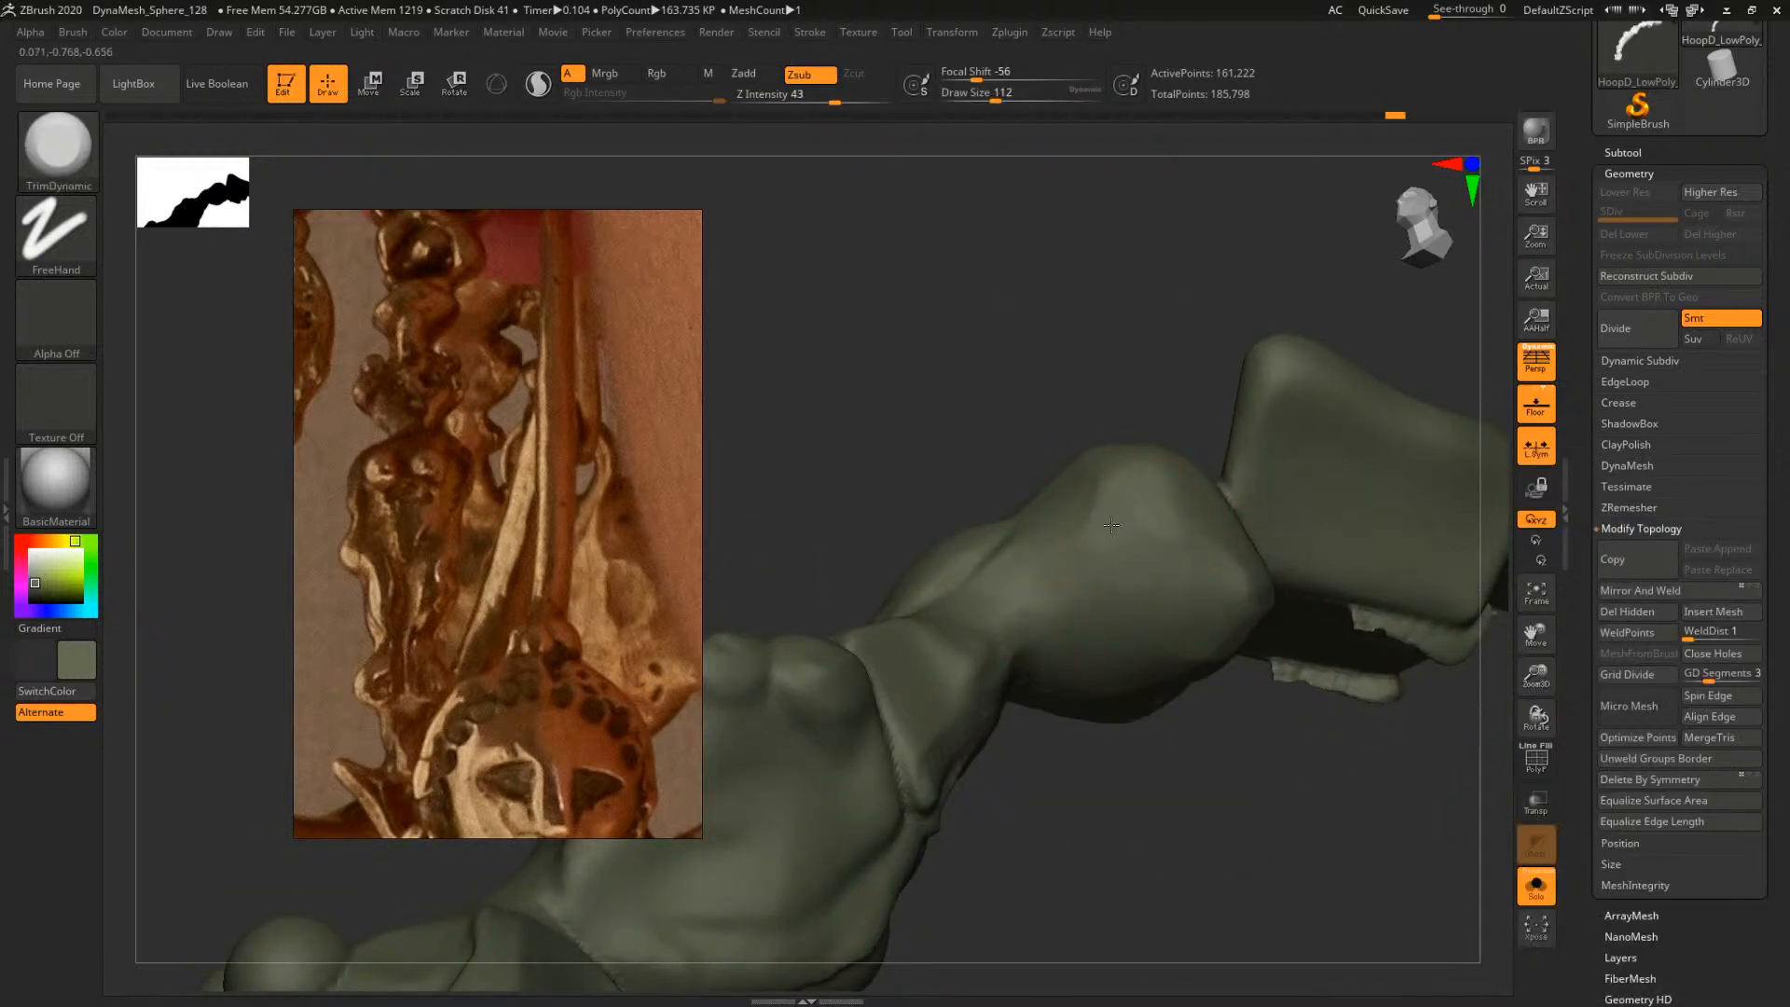
pyautogui.keyDown('shift'); pyautogui.moveTo(1253, 649); pyautogui.dragTo(1211, 609); pyautogui.keyUp('shift')
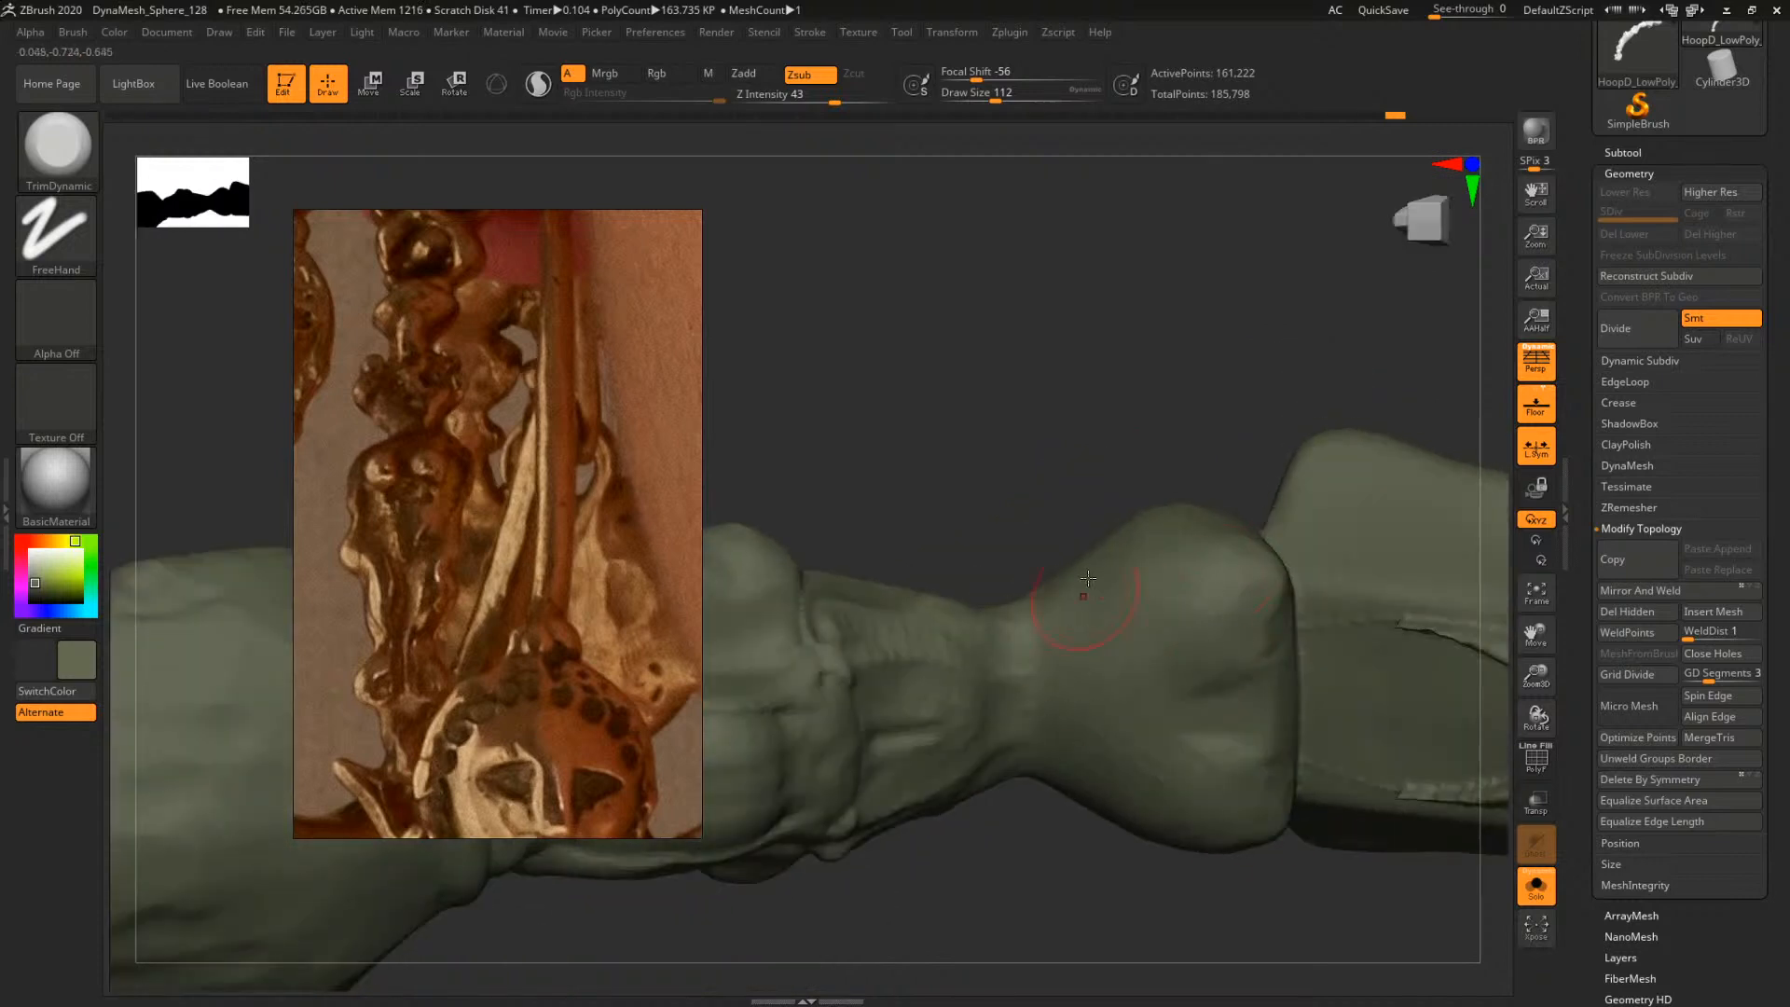
# Trim the side of the neck just below the bulb with TrimDynamic at draw size 97
pyautogui.moveTo(1088, 578)
pyautogui.mouseDown(button='right')
pyautogui.moveTo(1190, 719)
pyautogui.moveTo(1255, 701)
pyautogui.moveTo(1283, 754)
pyautogui.mouseUp(button='right')
pyautogui.press('b')
pyautogui.press('b')
pyautogui.press('l')
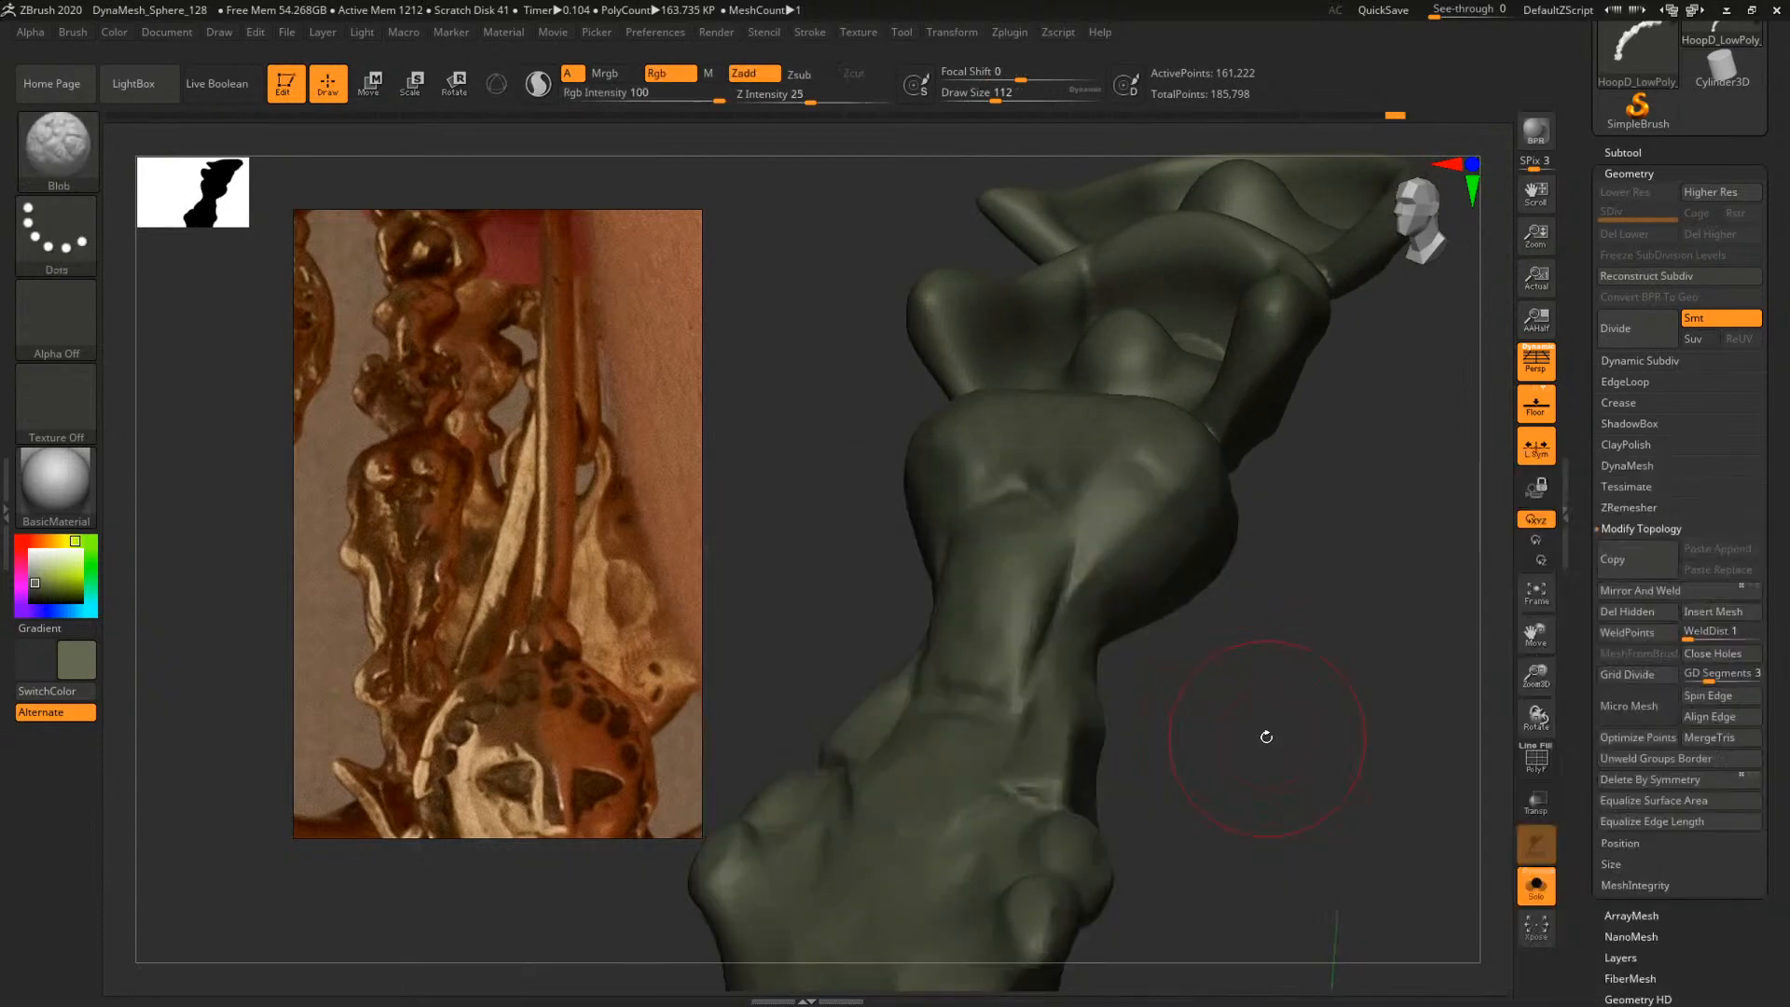
pyautogui.press('b')
pyautogui.press('t')
pyautogui.press('d')
pyautogui.moveTo(1269, 744); pyautogui.dragTo(1030, 638, button='right')
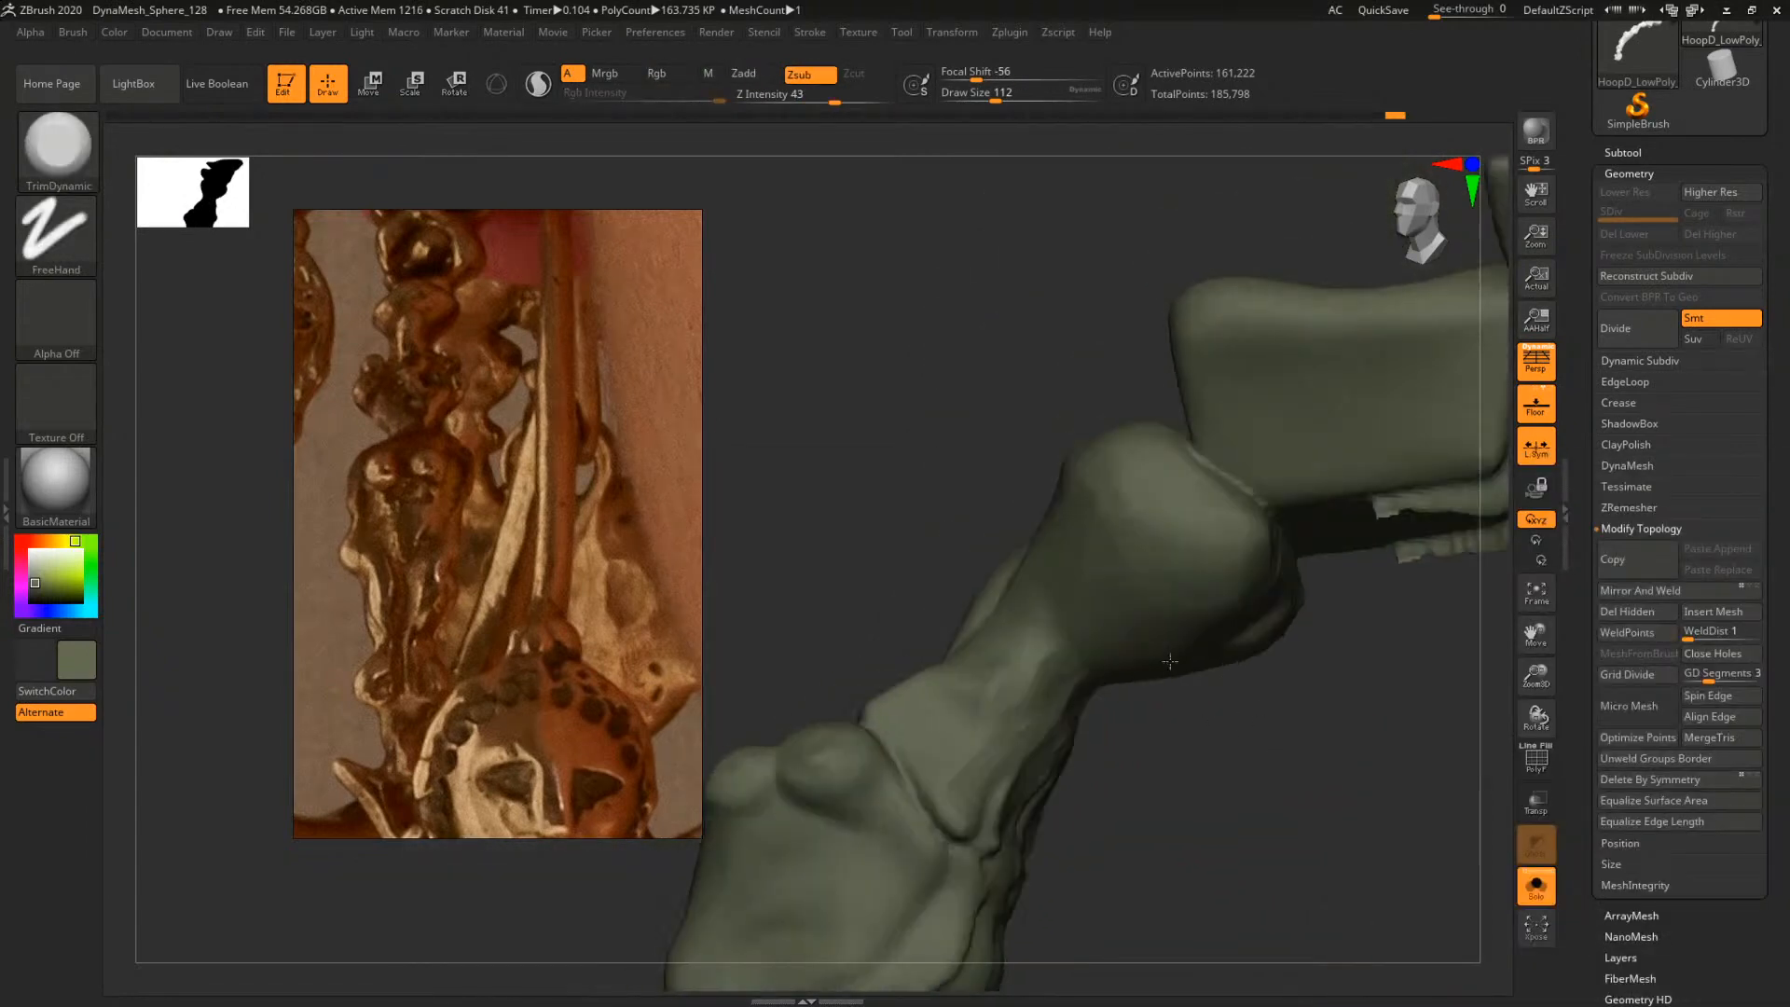
pyautogui.moveTo(1031, 638)
pyautogui.mouseDown()
pyautogui.moveTo(1061, 664)
pyautogui.moveTo(1011, 624)
pyautogui.mouseUp()
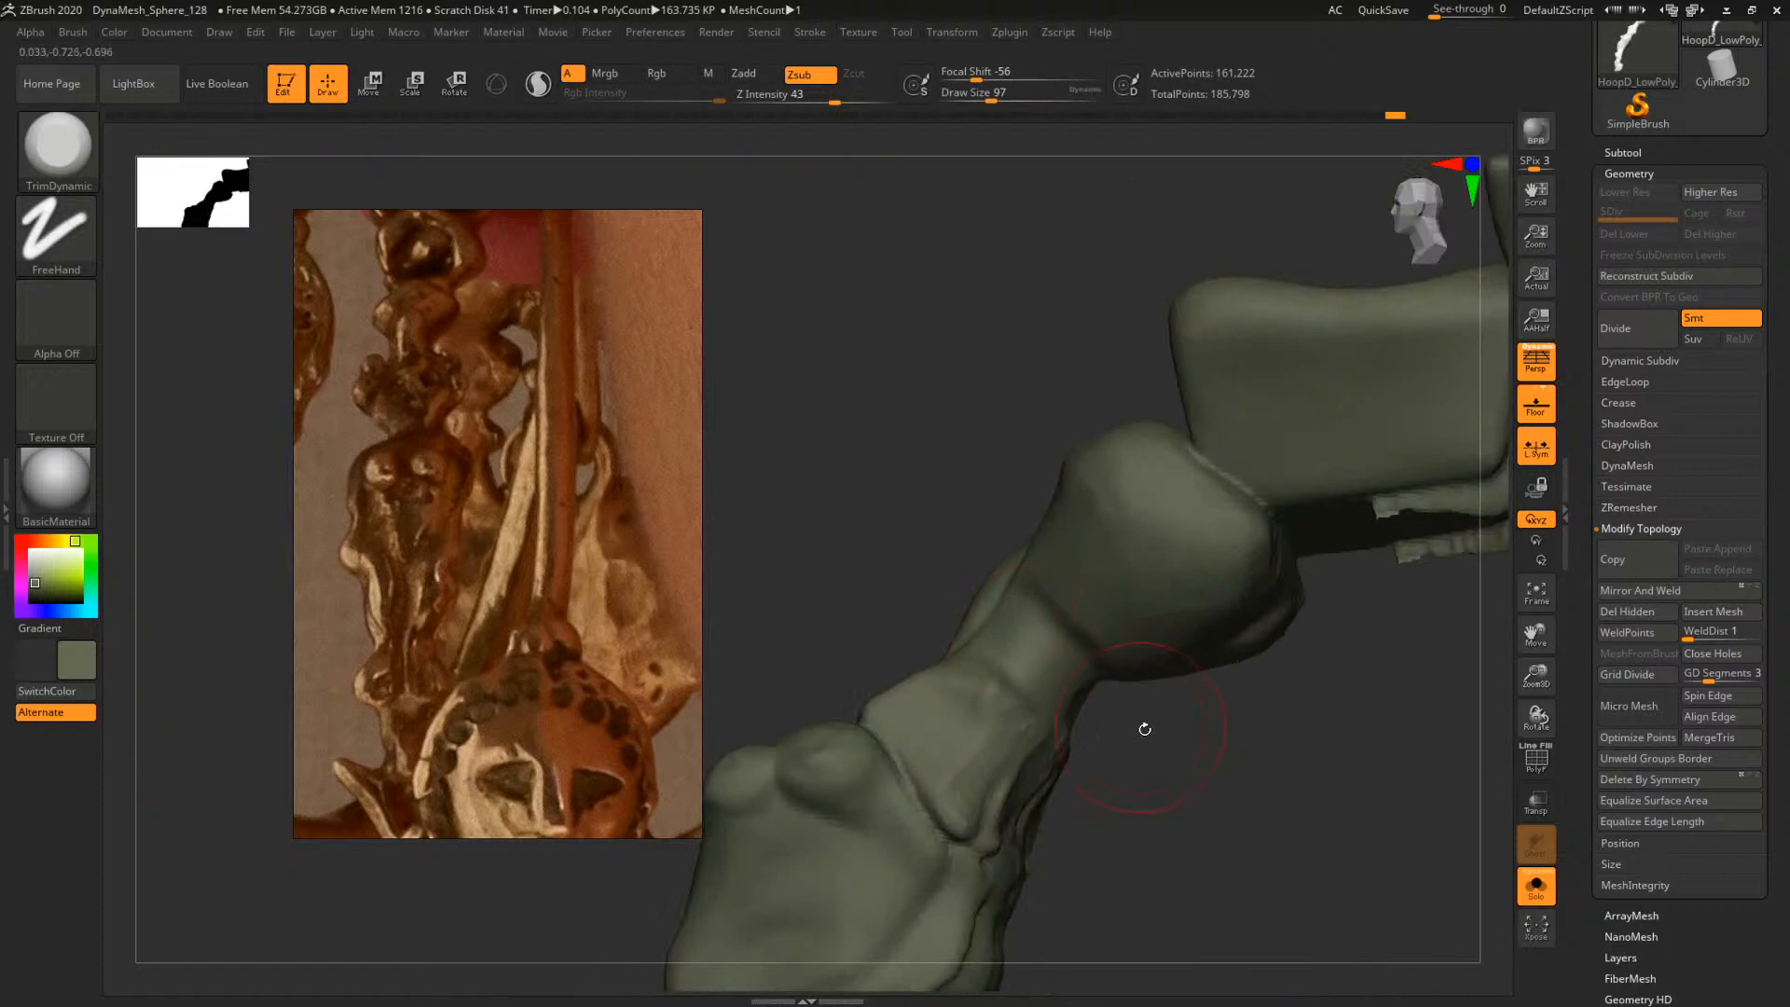
pyautogui.moveTo(1145, 728); pyautogui.dragTo(1251, 740, button='right')
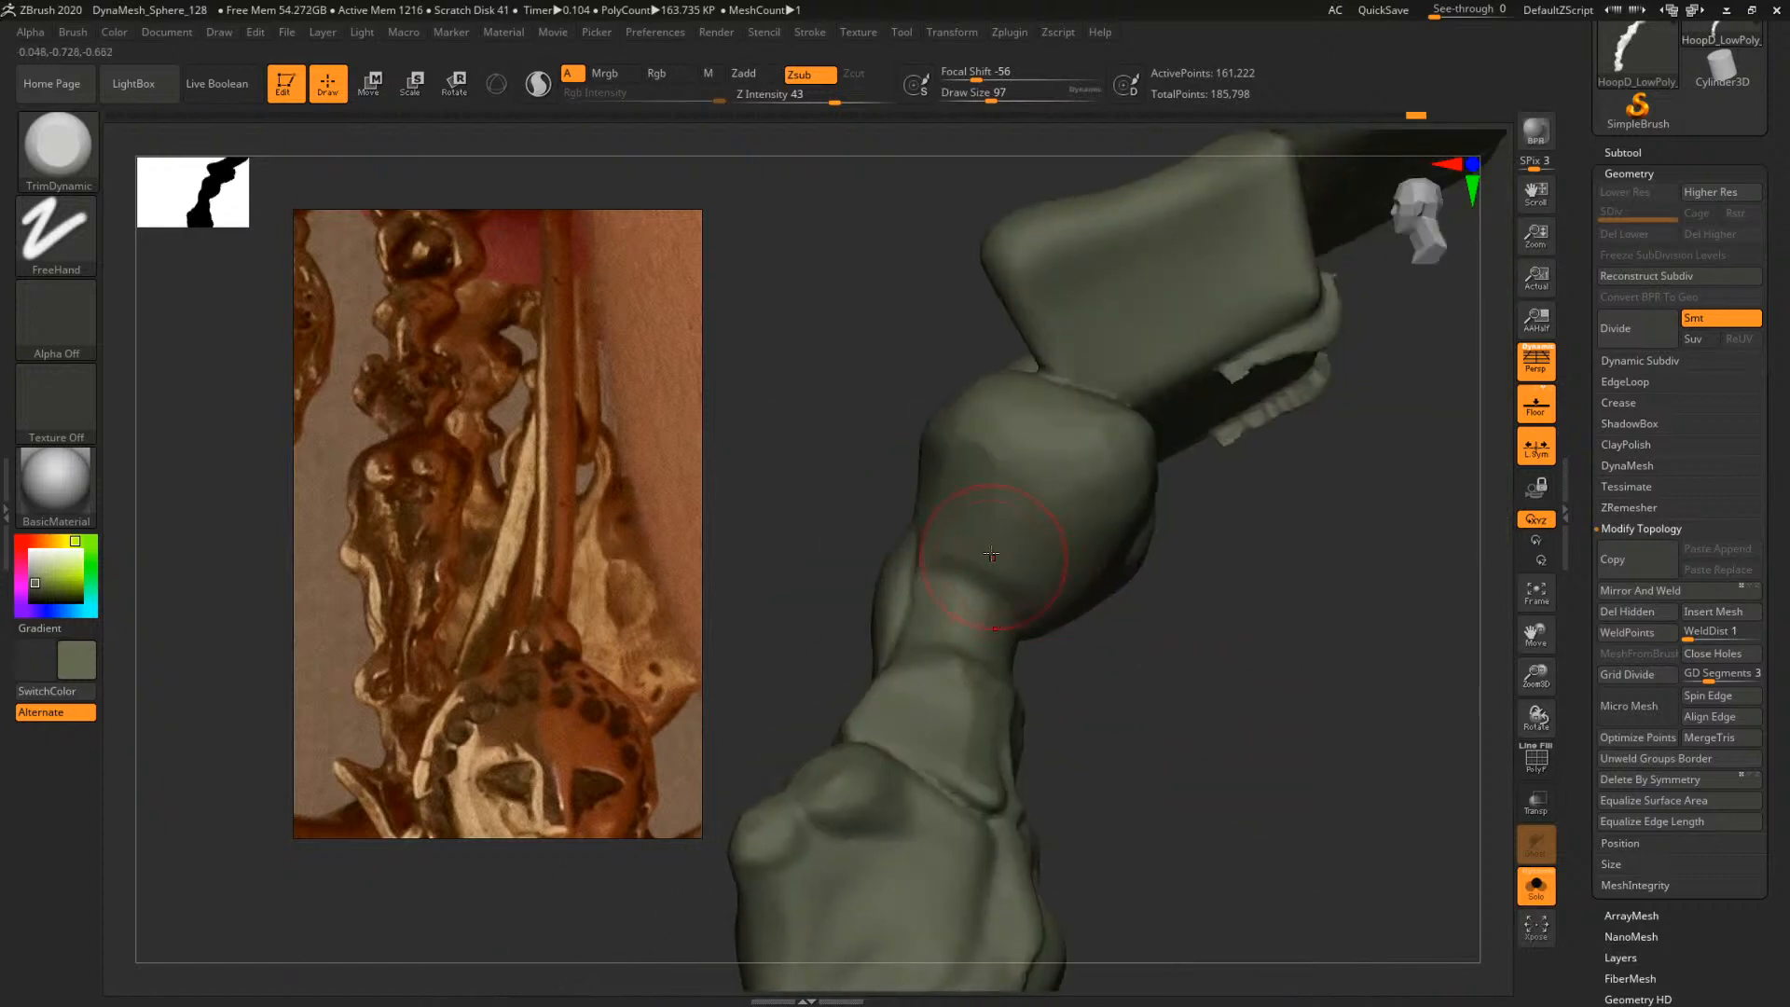
# Thicken the side and back of the neck with ClayBuildup at draw sizes 59 and 80, and smooth the strokes
pyautogui.moveTo(1191, 598); pyautogui.dragTo(993, 588, button='right')
pyautogui.press('b')
pyautogui.press('c')
pyautogui.press('b')
pyautogui.press('space')
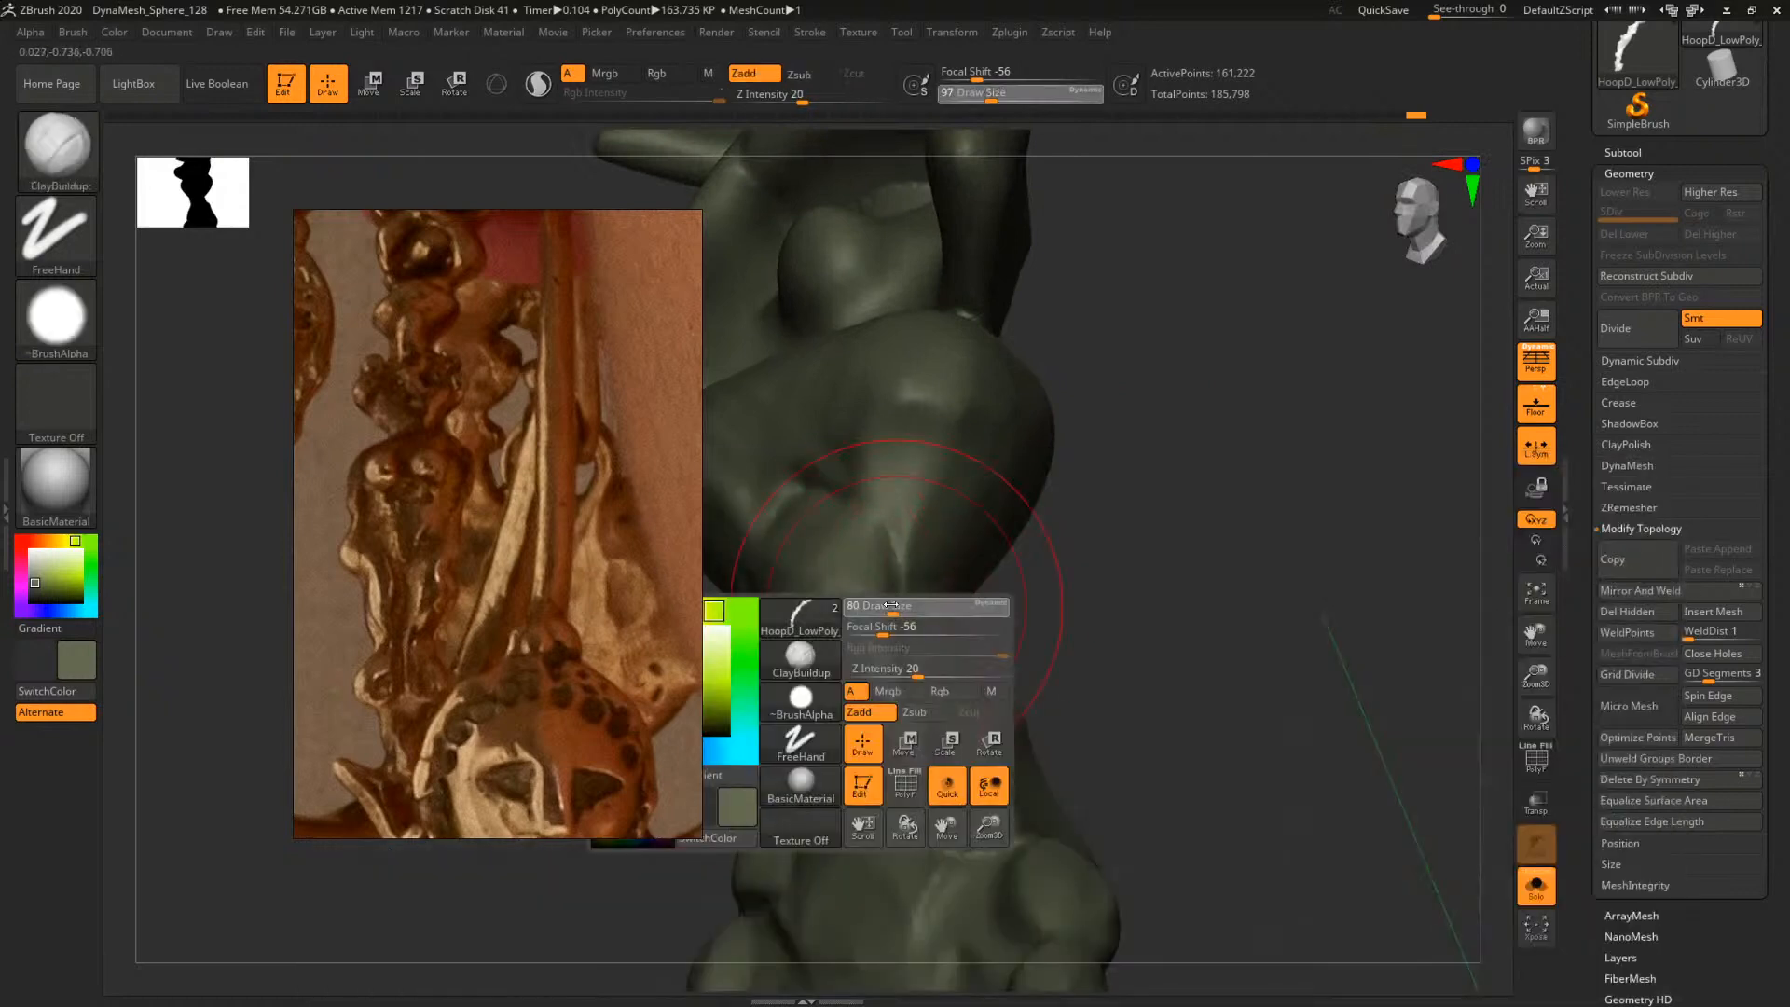
pyautogui.moveTo(925, 608)
pyautogui.mouseDown()
pyautogui.moveTo(910, 608)
pyautogui.moveTo(904, 691)
pyautogui.mouseUp()
pyautogui.moveTo(1072, 666); pyautogui.dragTo(967, 628, button='right')
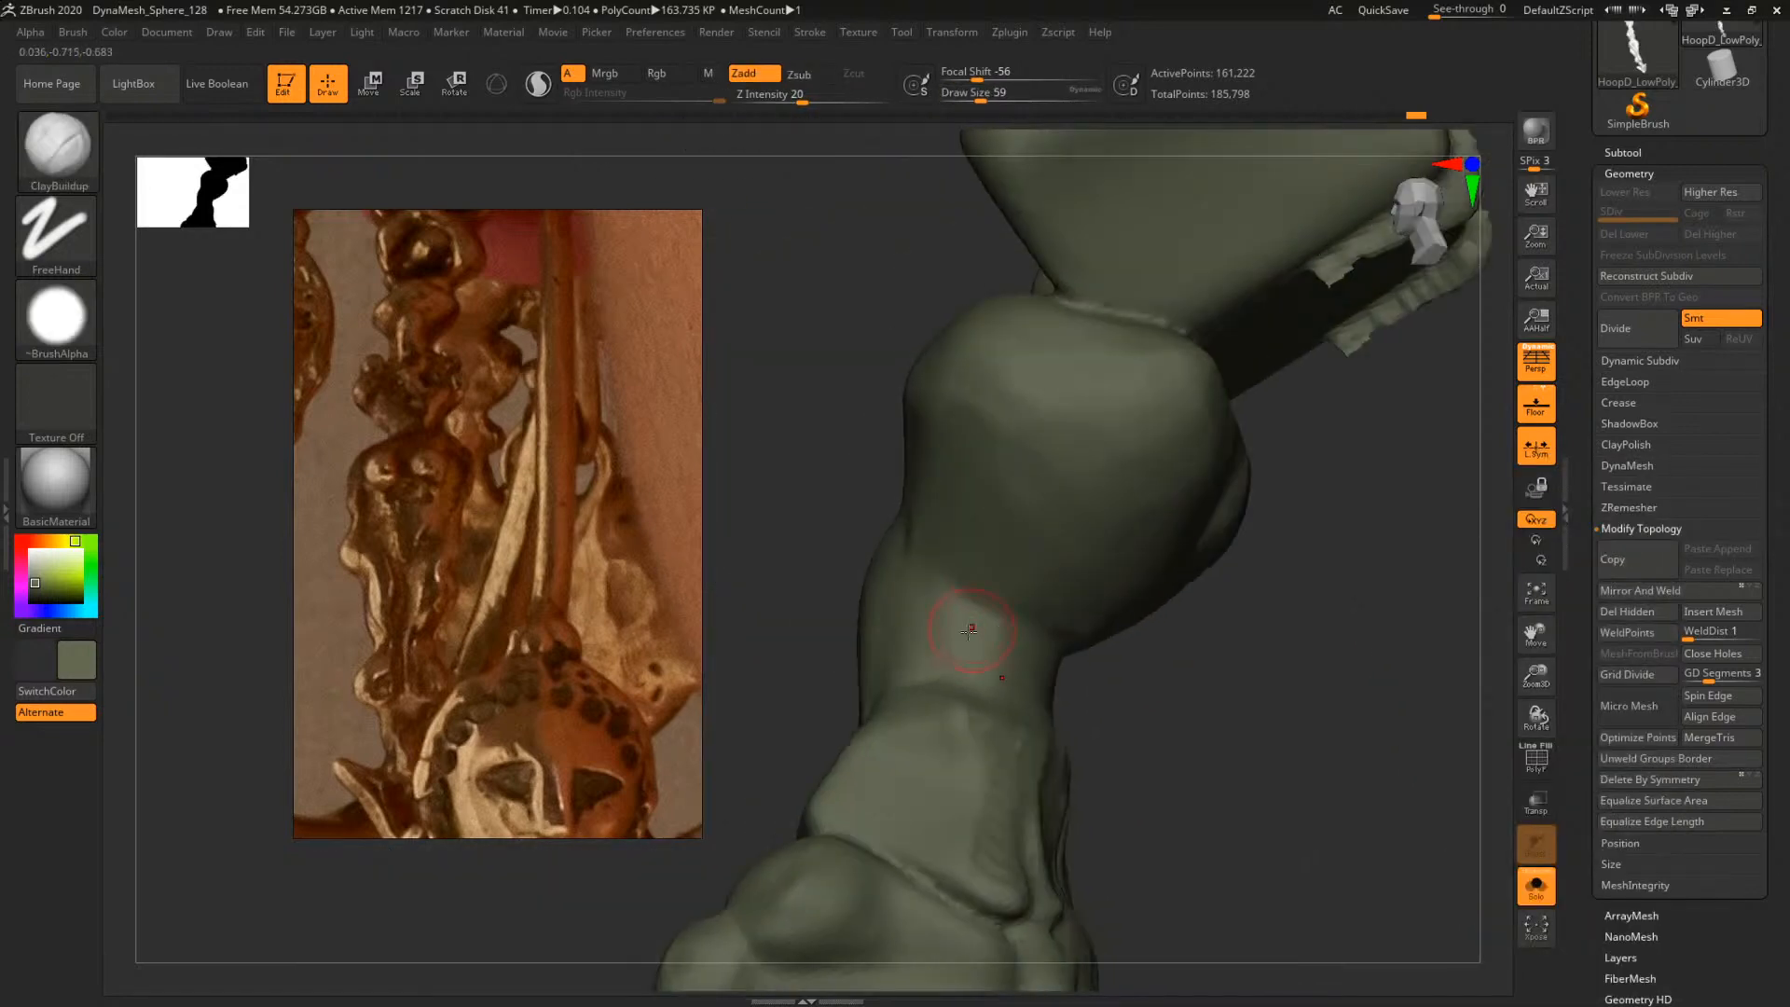
pyautogui.moveTo(971, 637)
pyautogui.mouseDown()
pyautogui.moveTo(1024, 647)
pyautogui.moveTo(1042, 683)
pyautogui.mouseUp()
pyautogui.press('space')
pyautogui.moveTo(1119, 679); pyautogui.dragTo(1040, 670, button='right')
pyautogui.moveTo(1044, 672); pyautogui.dragTo(1056, 695)
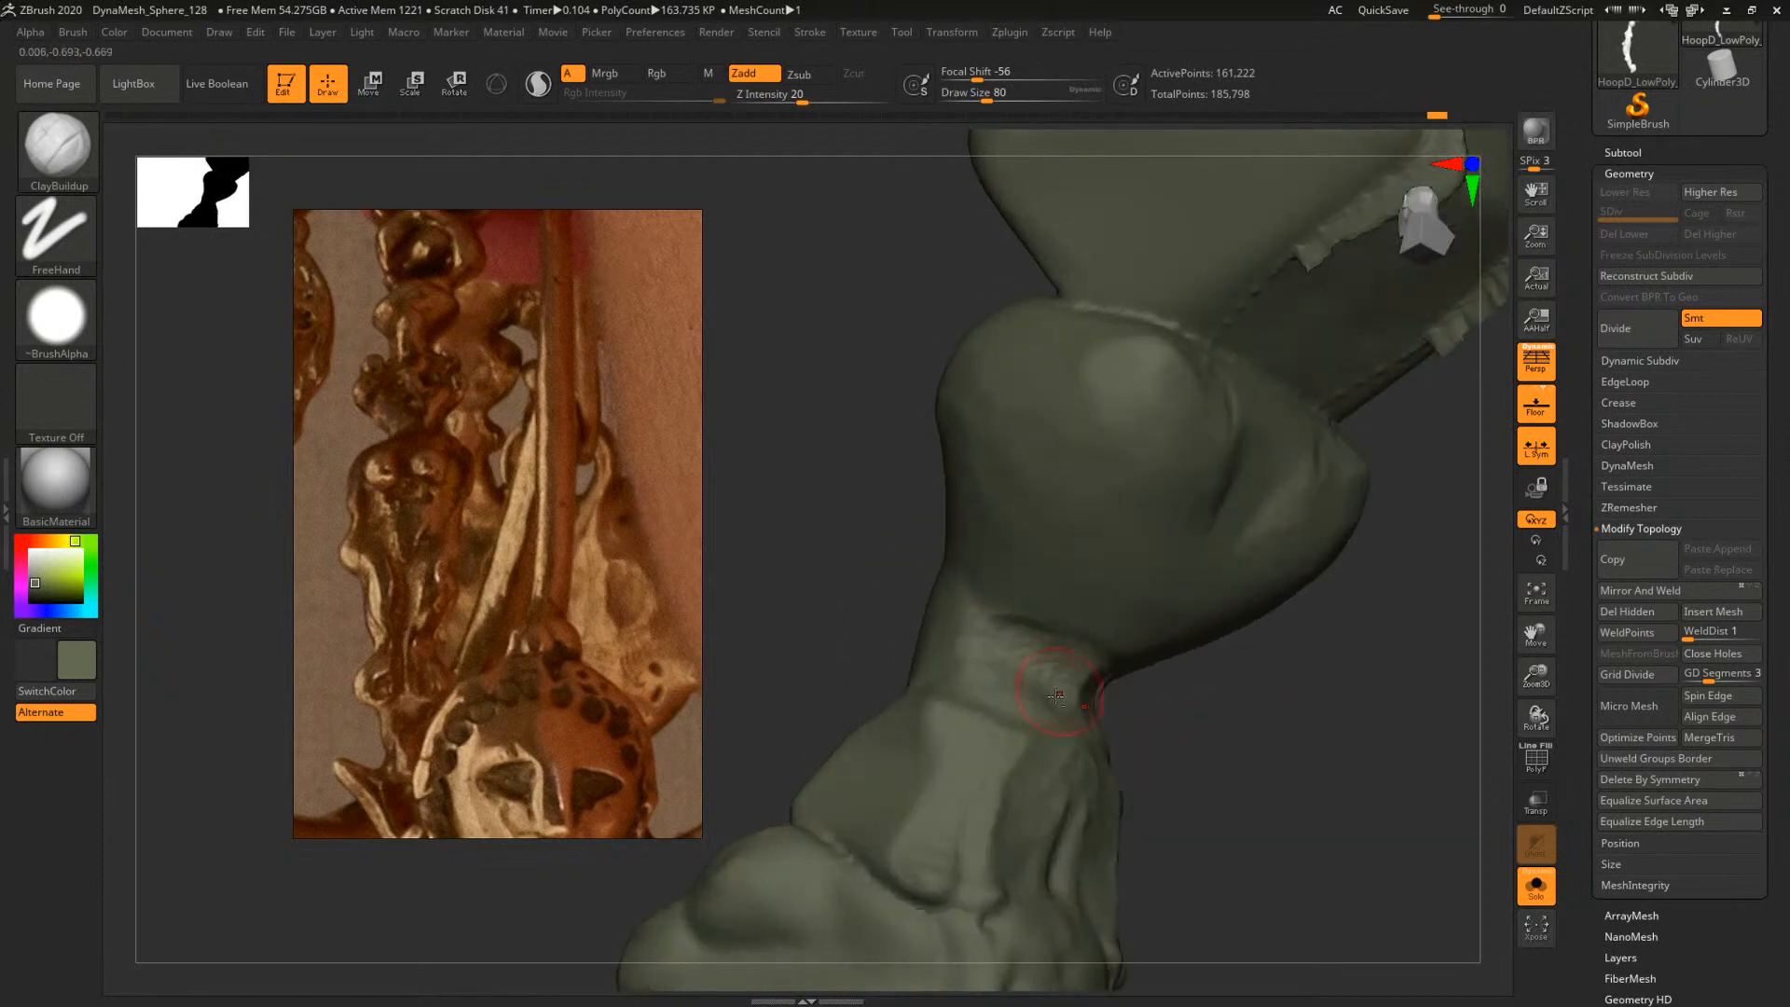
pyautogui.press('shift')
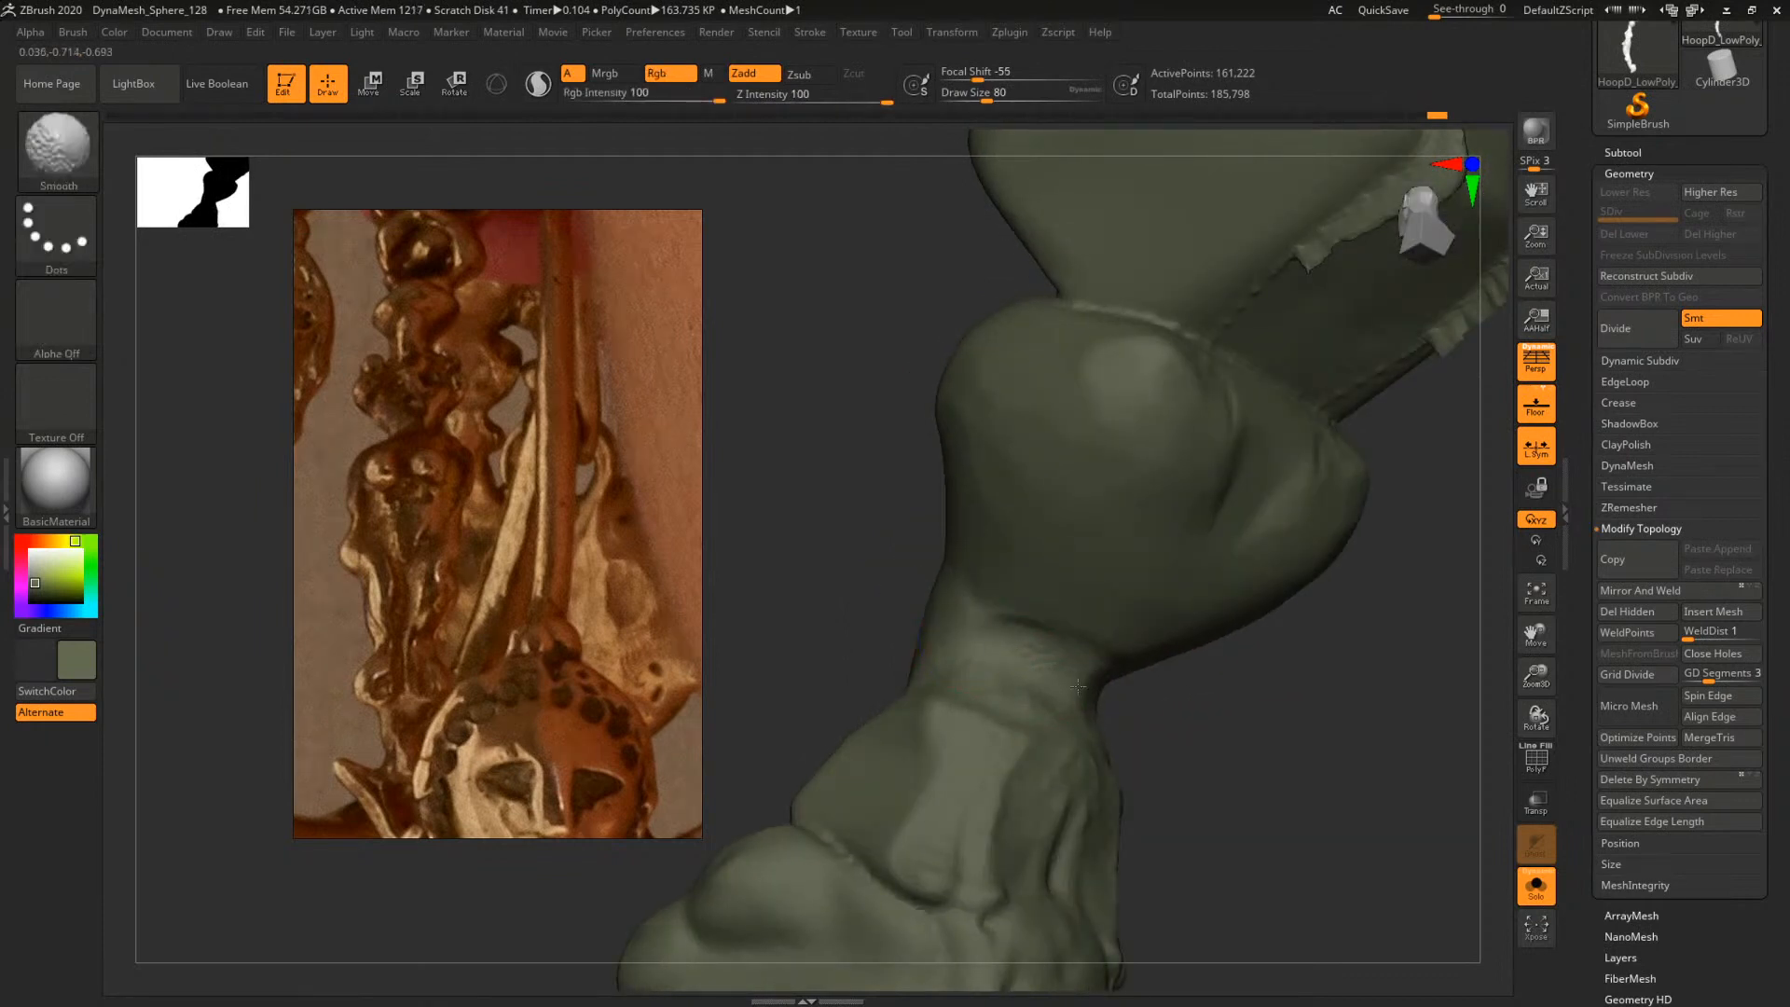
# Remesh the ornament and carve the crease between the rounded bulb and the neck with DamStandard at draw size 80
pyautogui.moveTo(1121, 688)
pyautogui.mouseDown(button='right')
pyautogui.moveTo(1275, 716)
pyautogui.moveTo(1087, 667)
pyautogui.moveTo(1096, 645)
pyautogui.moveTo(1173, 706)
pyautogui.mouseUp(button='right')
pyautogui.press('b')
pyautogui.press('d')
pyautogui.press('s')
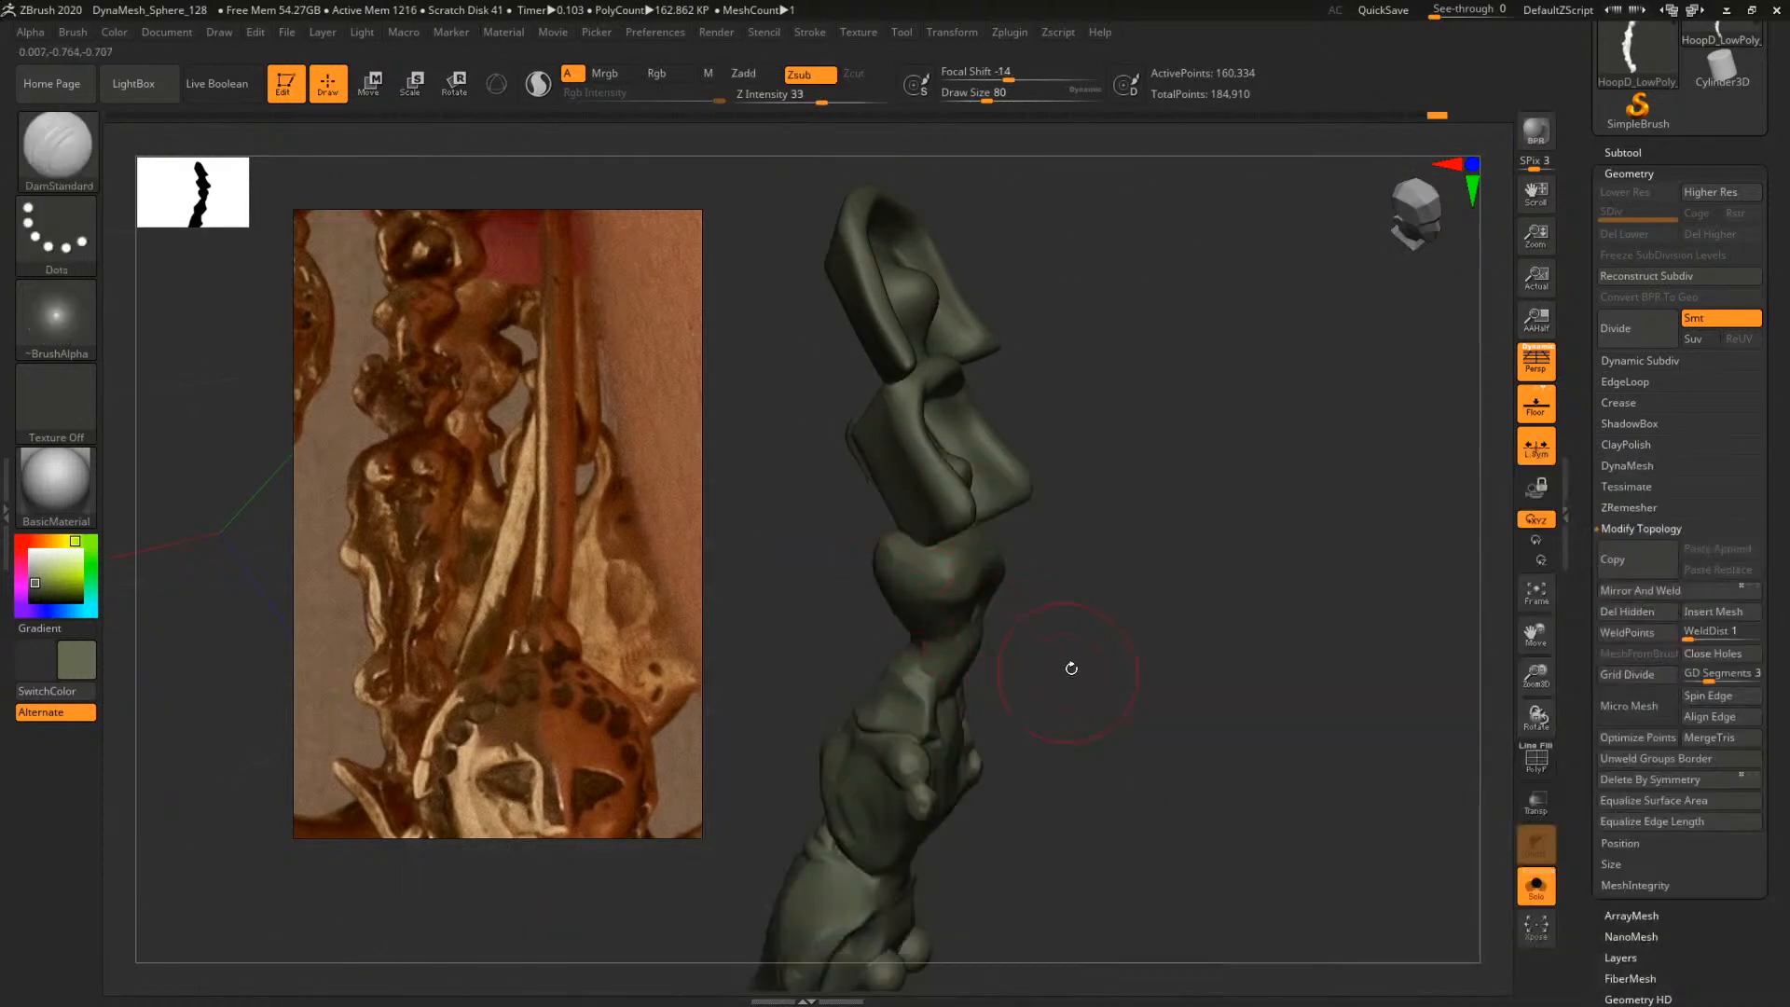
pyautogui.moveTo(1071, 669)
pyautogui.mouseDown(button='right')
pyautogui.moveTo(1083, 587)
pyautogui.moveTo(1235, 688)
pyautogui.mouseUp(button='right')
pyautogui.moveTo(1107, 523); pyautogui.dragTo(842, 564, button='right')
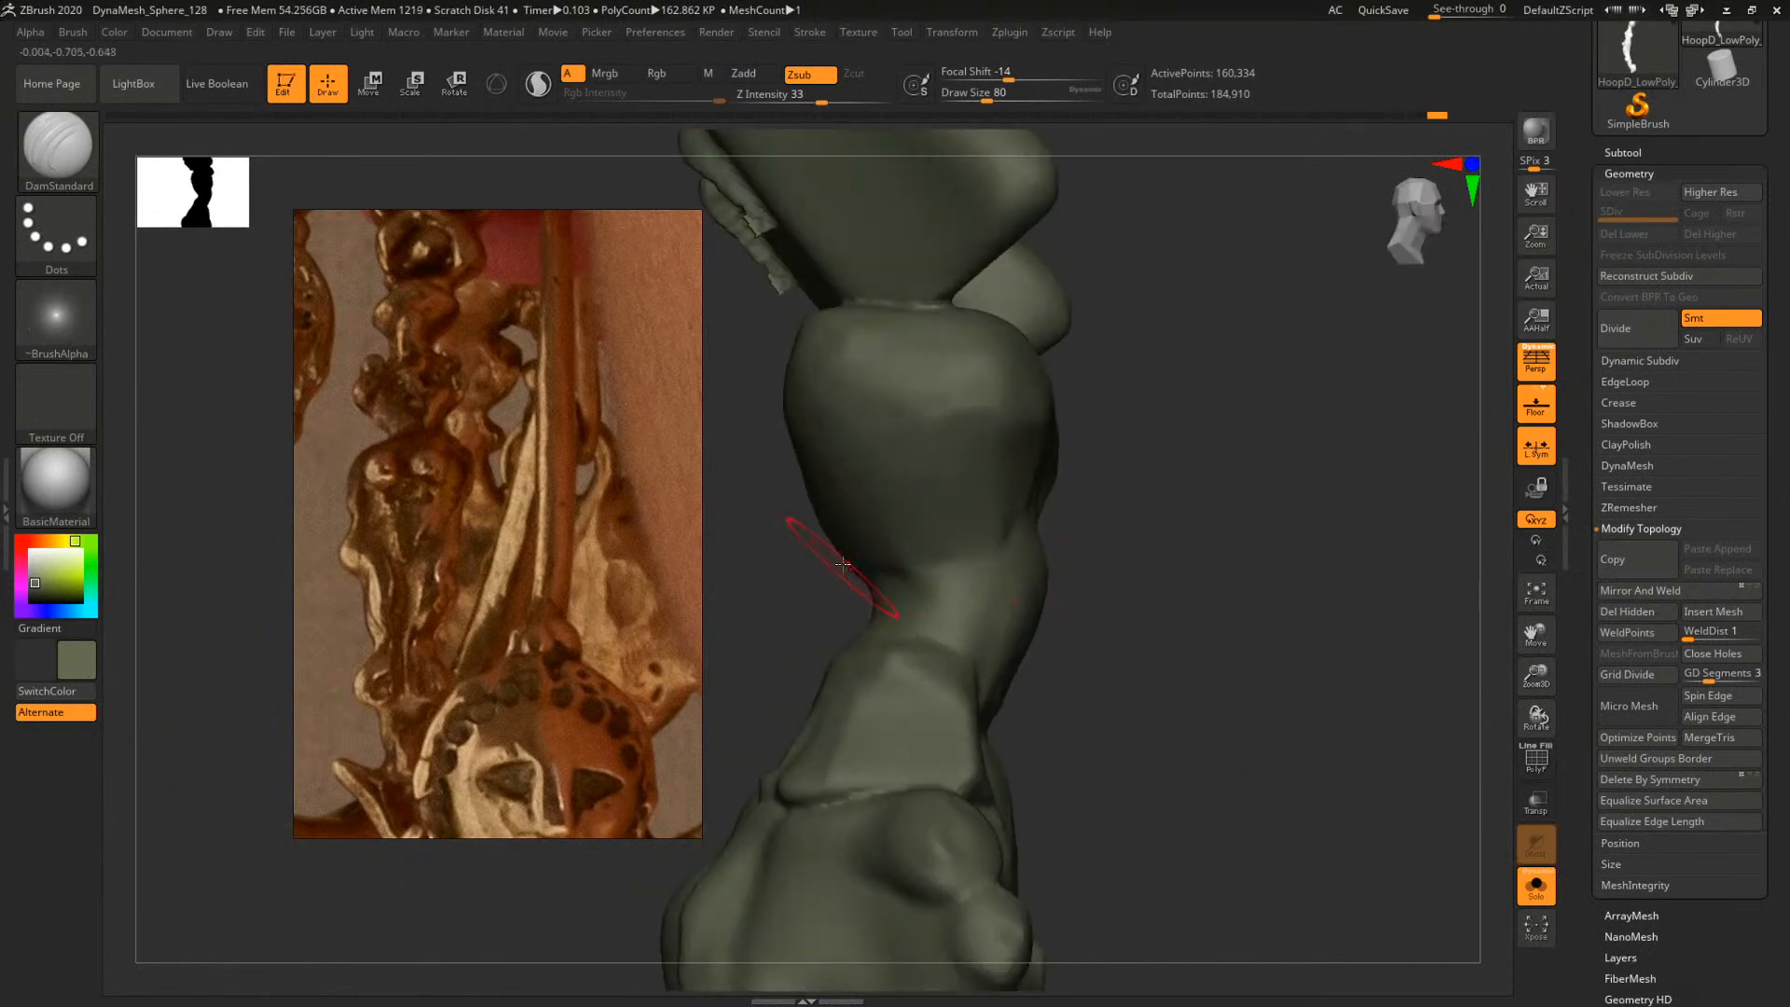
pyautogui.moveTo(1030, 532)
pyautogui.mouseDown(button='right')
pyautogui.moveTo(992, 550)
pyautogui.moveTo(1088, 501)
pyautogui.mouseUp(button='right')
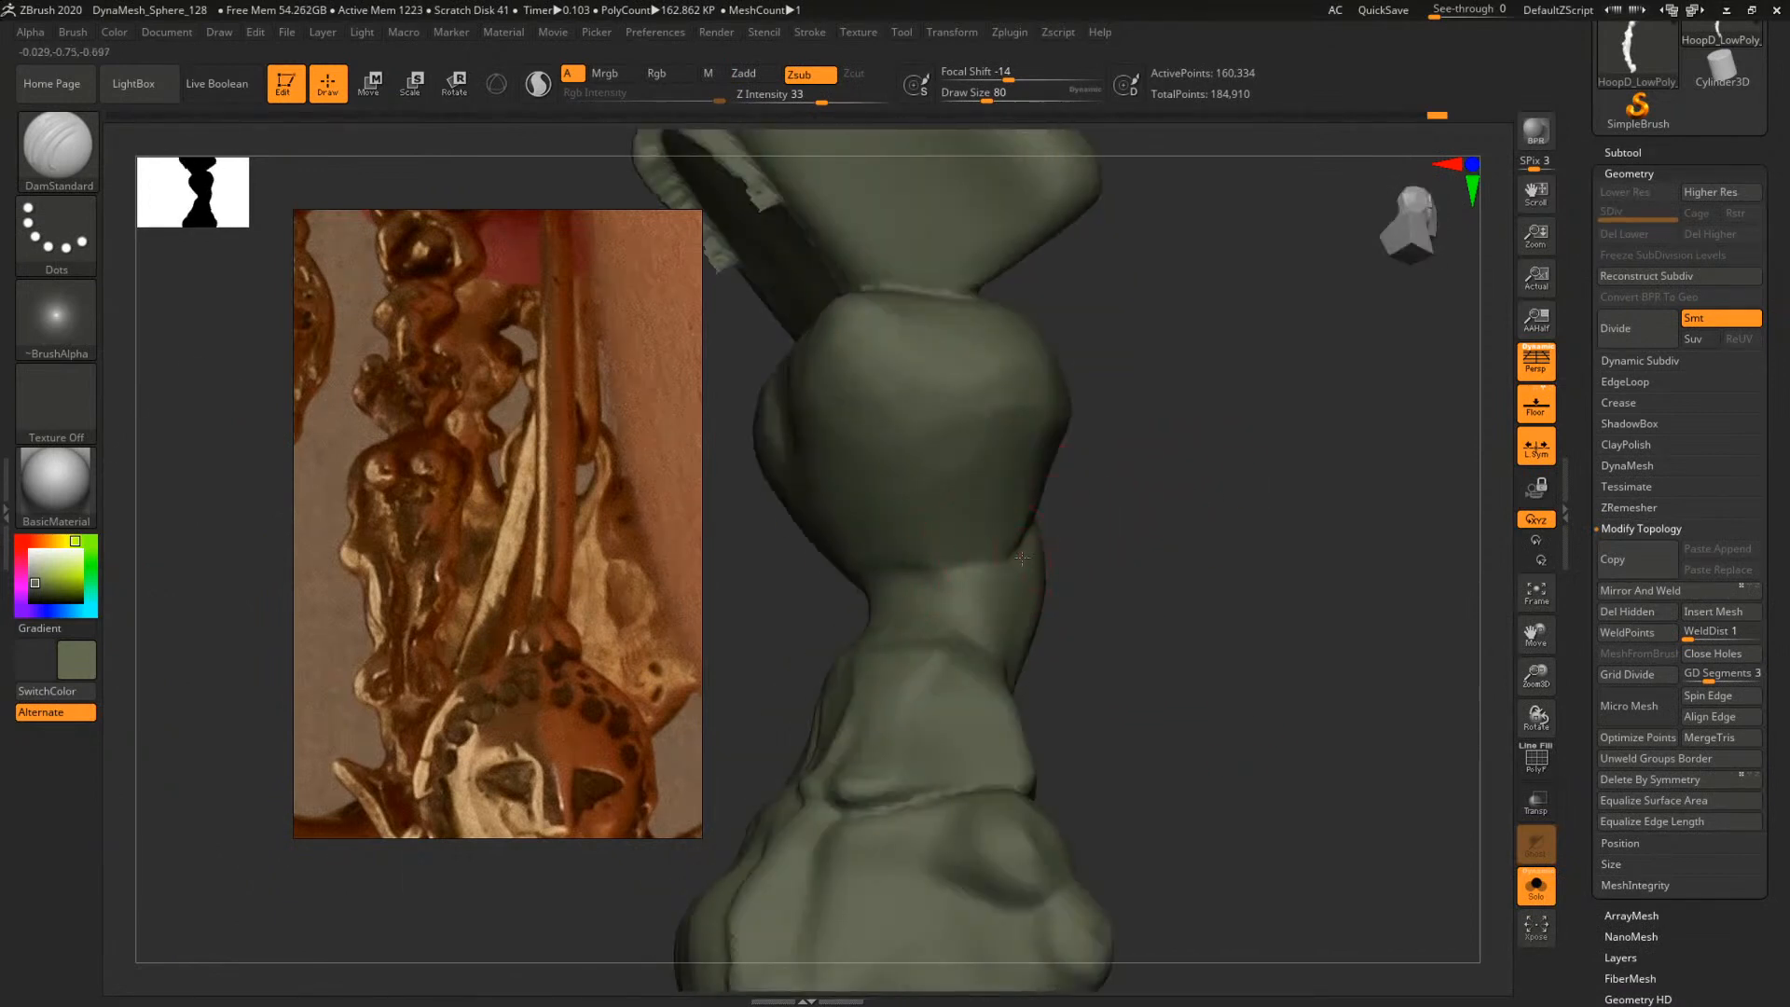
pyautogui.moveTo(985, 533)
pyautogui.mouseDown(button='right')
pyautogui.moveTo(997, 559)
pyautogui.moveTo(1303, 495)
pyautogui.moveTo(1059, 507)
pyautogui.moveTo(1136, 479)
pyautogui.moveTo(1139, 512)
pyautogui.mouseUp(button='right')
pyautogui.moveTo(1139, 513)
pyautogui.keyDown('ctrl'); pyautogui.mouseDown(button='right')
pyautogui.moveTo(1199, 579)
pyautogui.moveTo(1254, 531)
pyautogui.moveTo(1186, 554)
pyautogui.moveTo(899, 553)
pyautogui.mouseUp(button='right'); pyautogui.keyUp('ctrl')
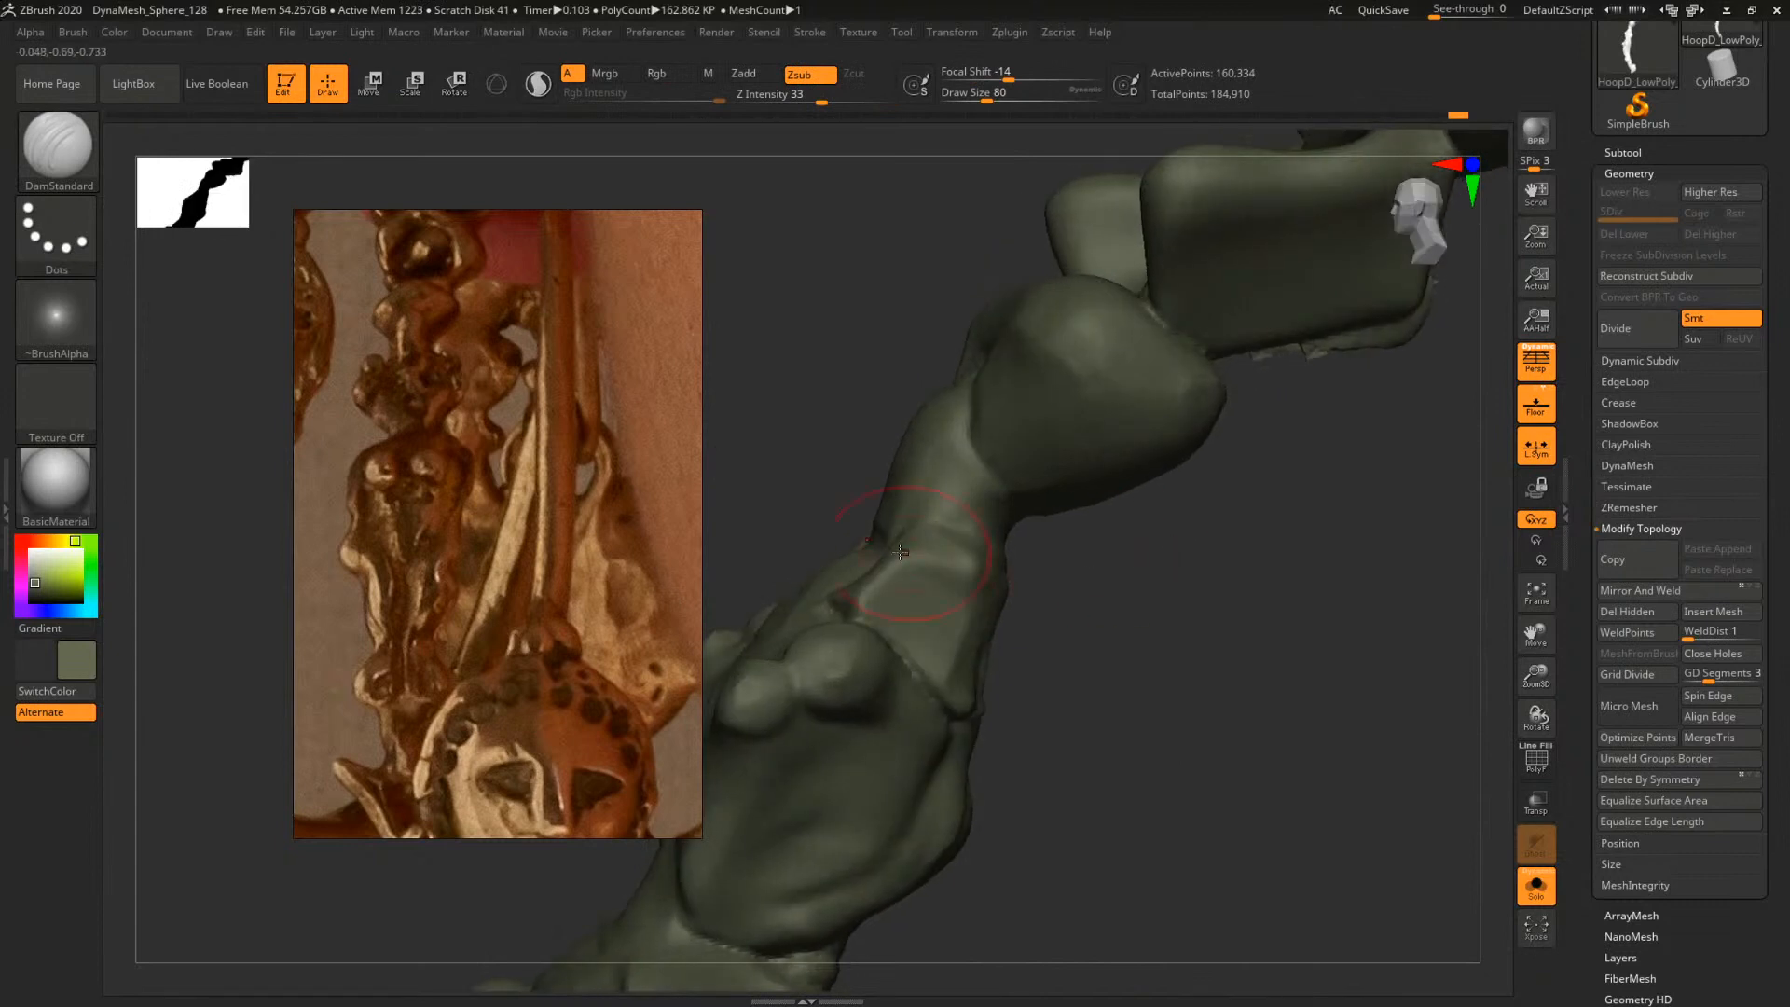
pyautogui.moveTo(1054, 562)
pyautogui.mouseDown(button='right')
pyautogui.moveTo(1155, 563)
pyautogui.moveTo(1155, 528)
pyautogui.moveTo(1090, 511)
pyautogui.mouseUp(button='right')
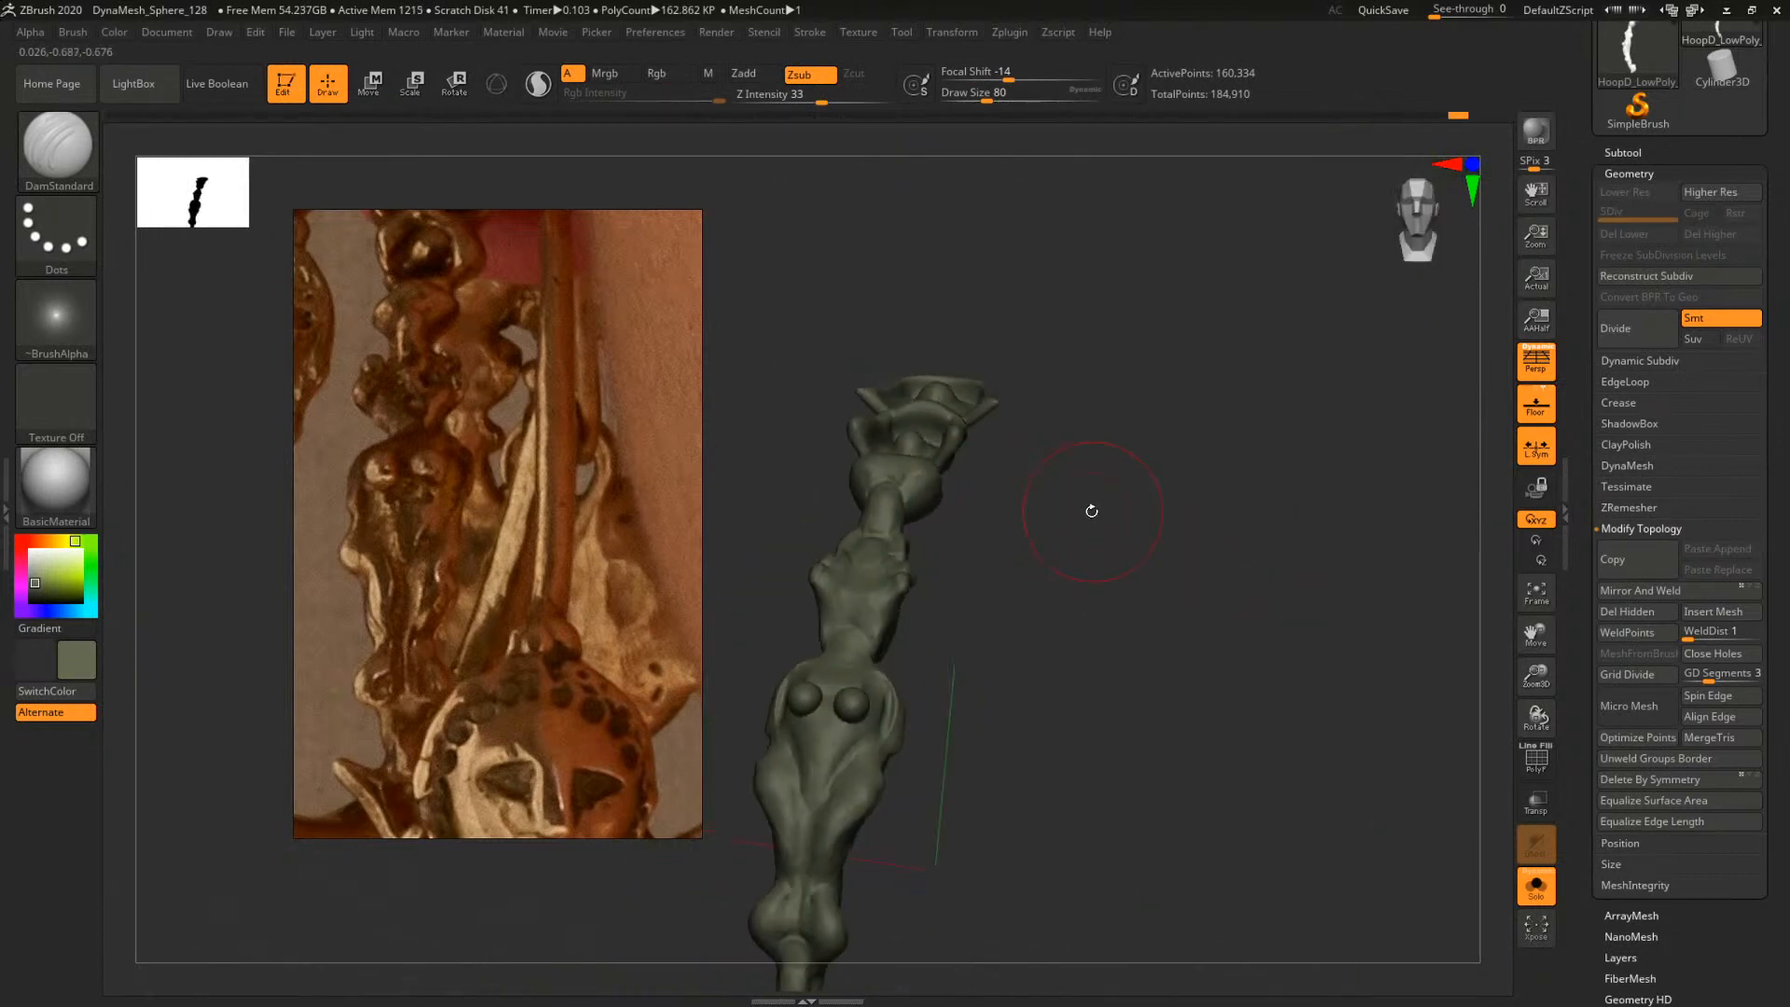
# Build up the rounded side lobes of the segment above the middle figure with ClayBuildup at draw size 44
pyautogui.press('b')
pyautogui.press('c')
pyautogui.press('b')
pyautogui.keyDown('alt'); pyautogui.moveTo(1093, 607); pyautogui.dragTo(1151, 555, button='right'); pyautogui.keyUp('alt')
pyautogui.moveTo(1151, 556)
pyautogui.mouseDown(button='right')
pyautogui.moveTo(1211, 568)
pyautogui.moveTo(1112, 521)
pyautogui.moveTo(1234, 672)
pyautogui.moveTo(1240, 655)
pyautogui.moveTo(1242, 682)
pyautogui.moveTo(1199, 628)
pyautogui.moveTo(1146, 646)
pyautogui.moveTo(1081, 629)
pyautogui.mouseUp(button='right')
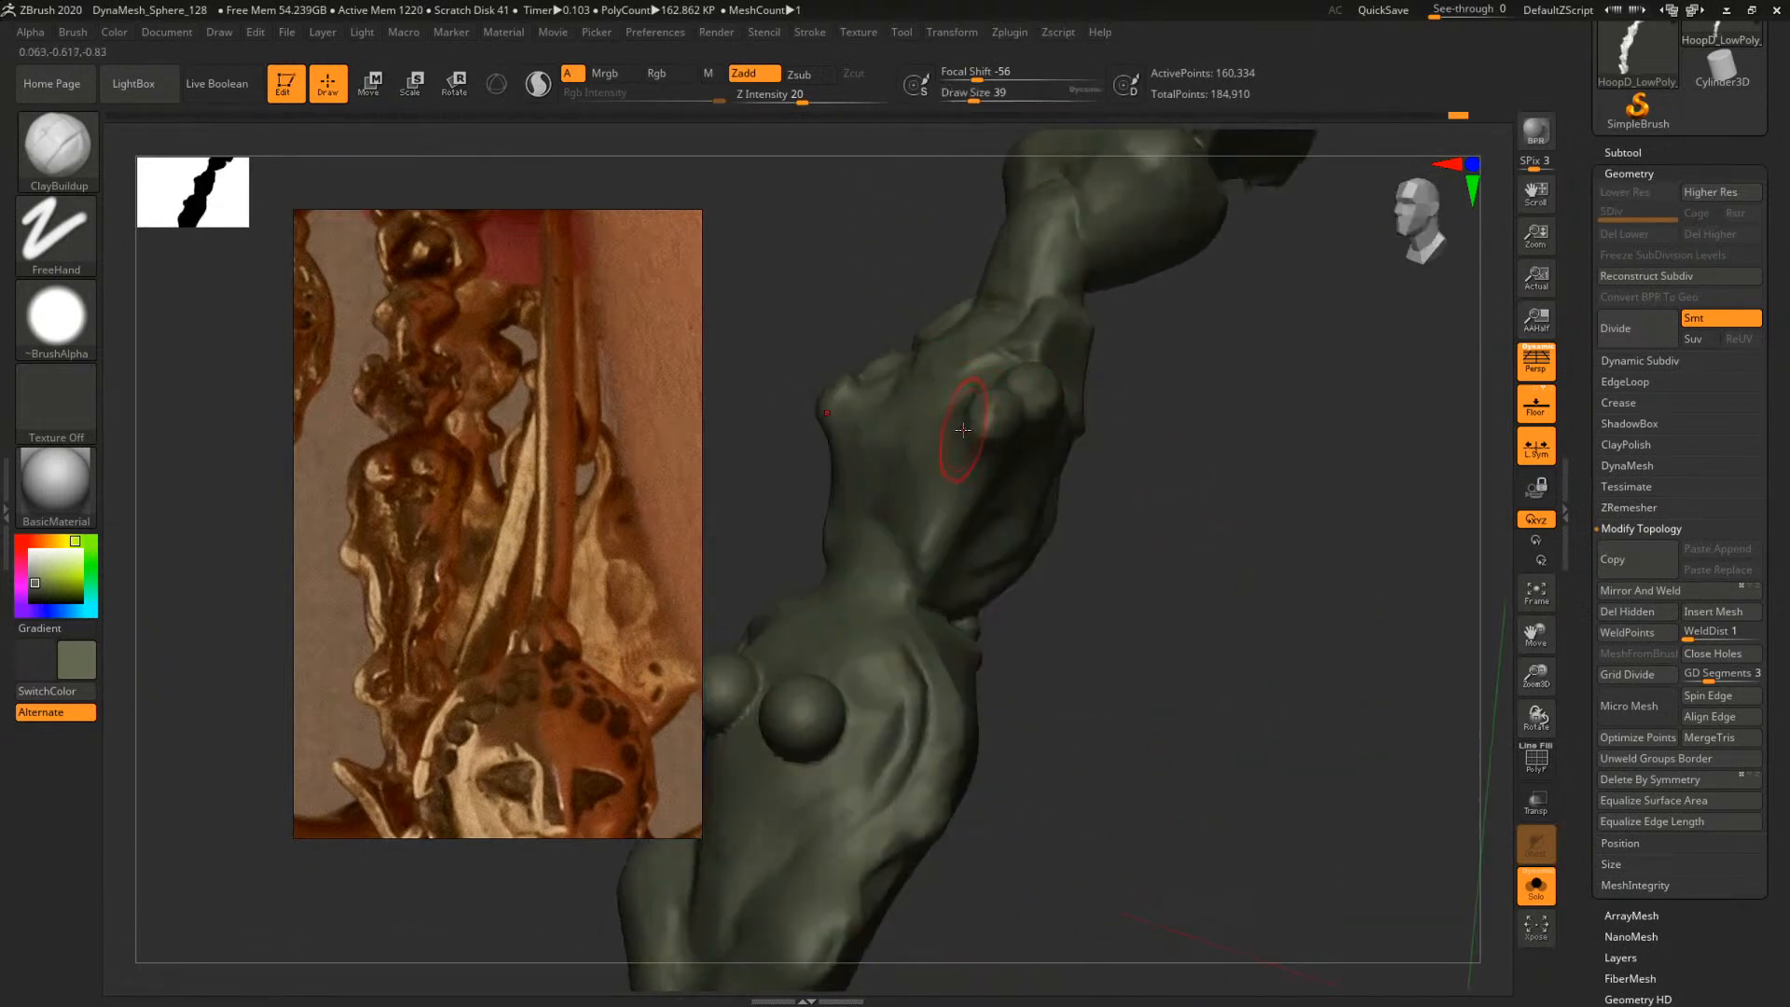
pyautogui.press('space')
pyautogui.moveTo(979, 451); pyautogui.dragTo(986, 445)
pyautogui.press('space')
pyautogui.moveTo(1144, 425); pyautogui.dragTo(1155, 480, button='right')
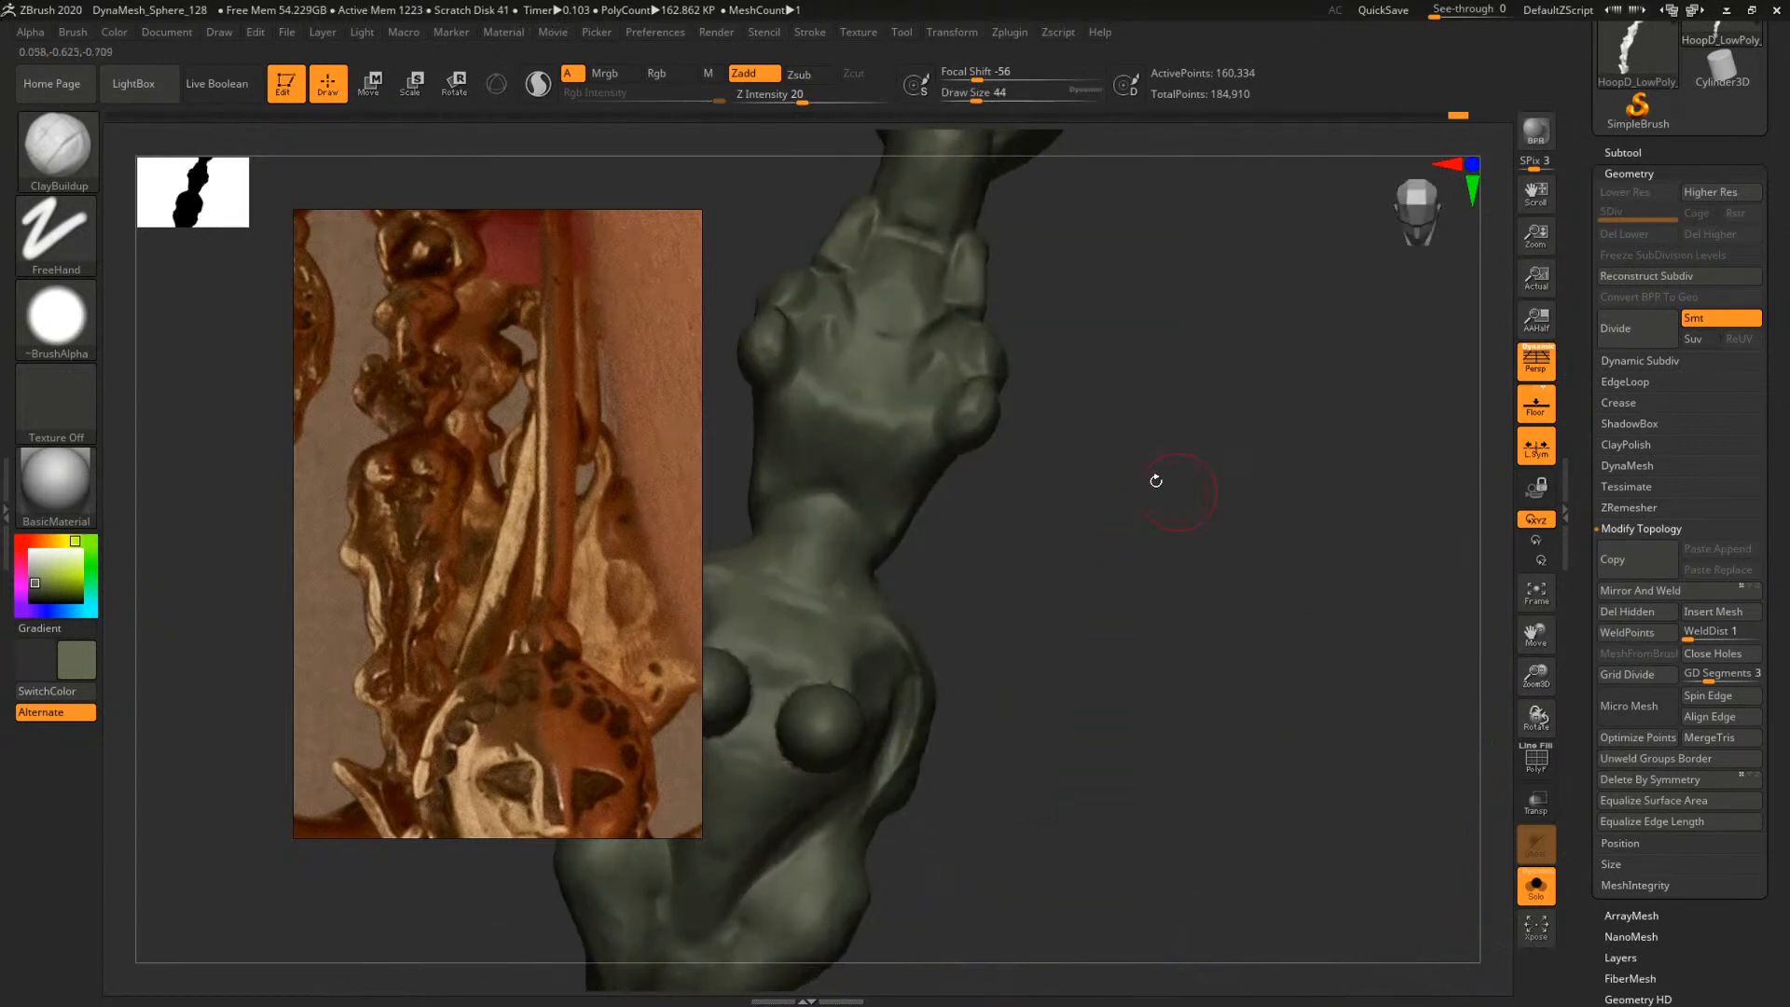
pyautogui.moveTo(960, 386); pyautogui.dragTo(931, 421)
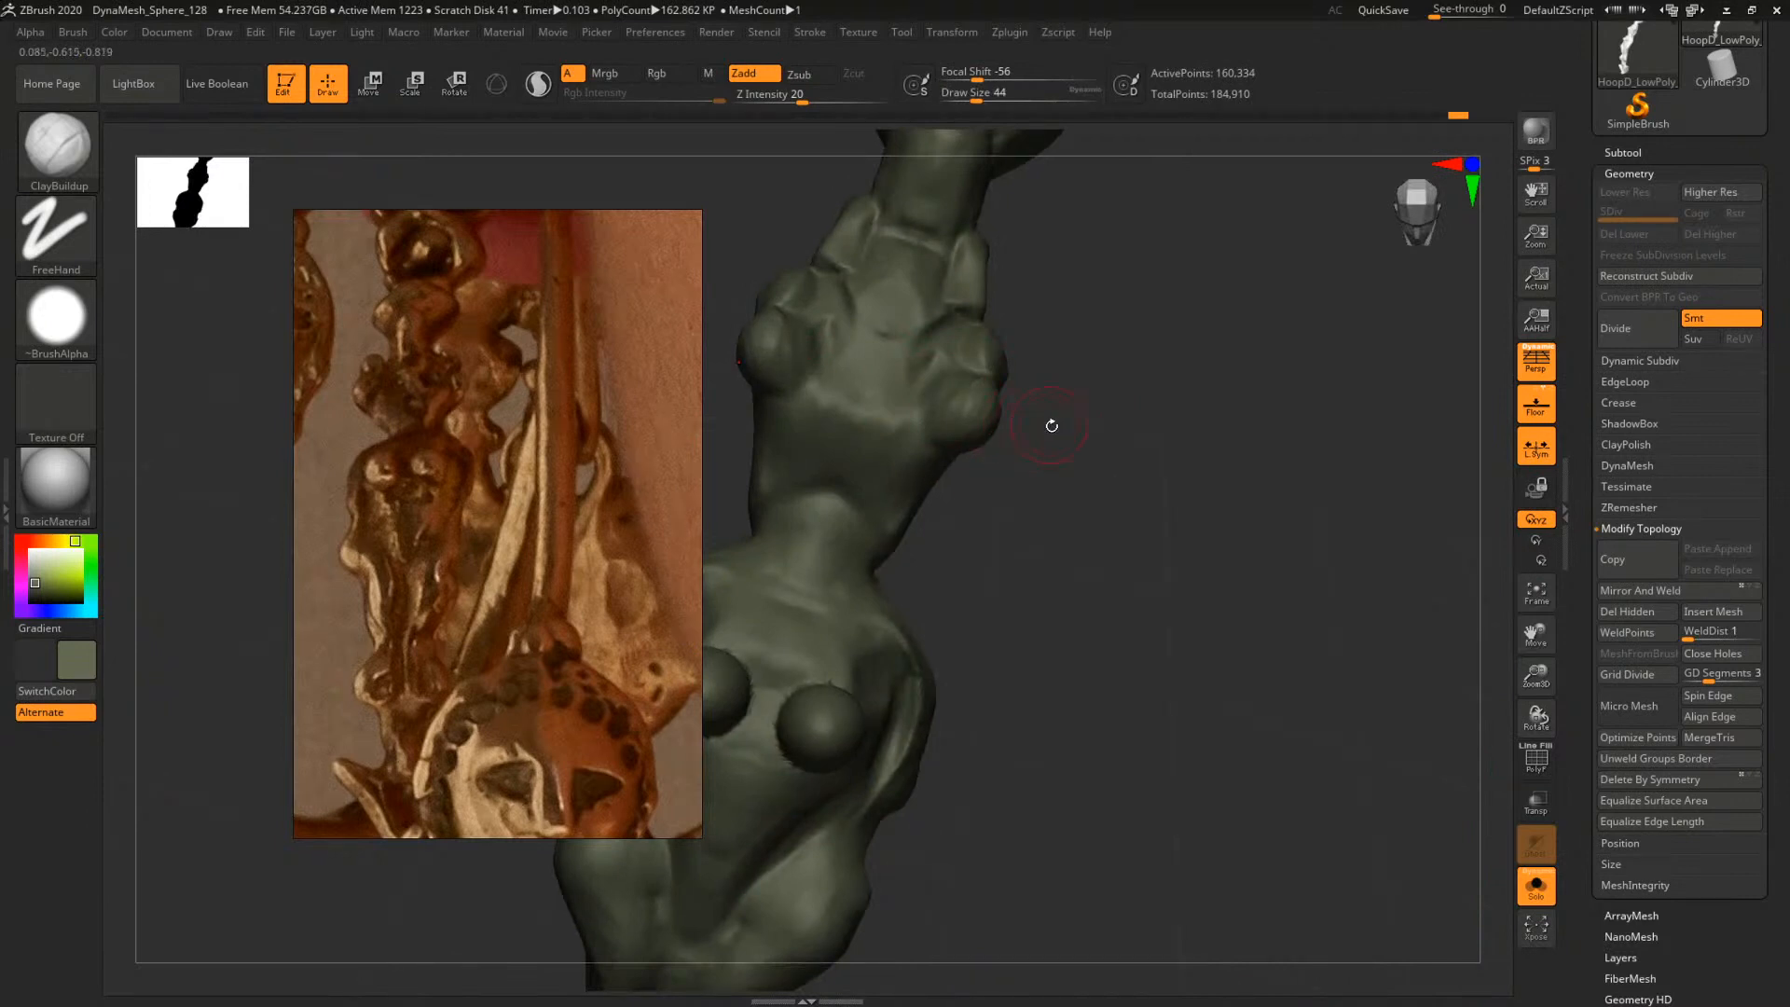
pyautogui.moveTo(1051, 425)
pyautogui.mouseDown(button='right')
pyautogui.moveTo(962, 428)
pyautogui.moveTo(1199, 519)
pyautogui.moveTo(1099, 488)
pyautogui.moveTo(979, 519)
pyautogui.mouseUp(button='right')
pyautogui.moveTo(955, 456); pyautogui.dragTo(954, 485)
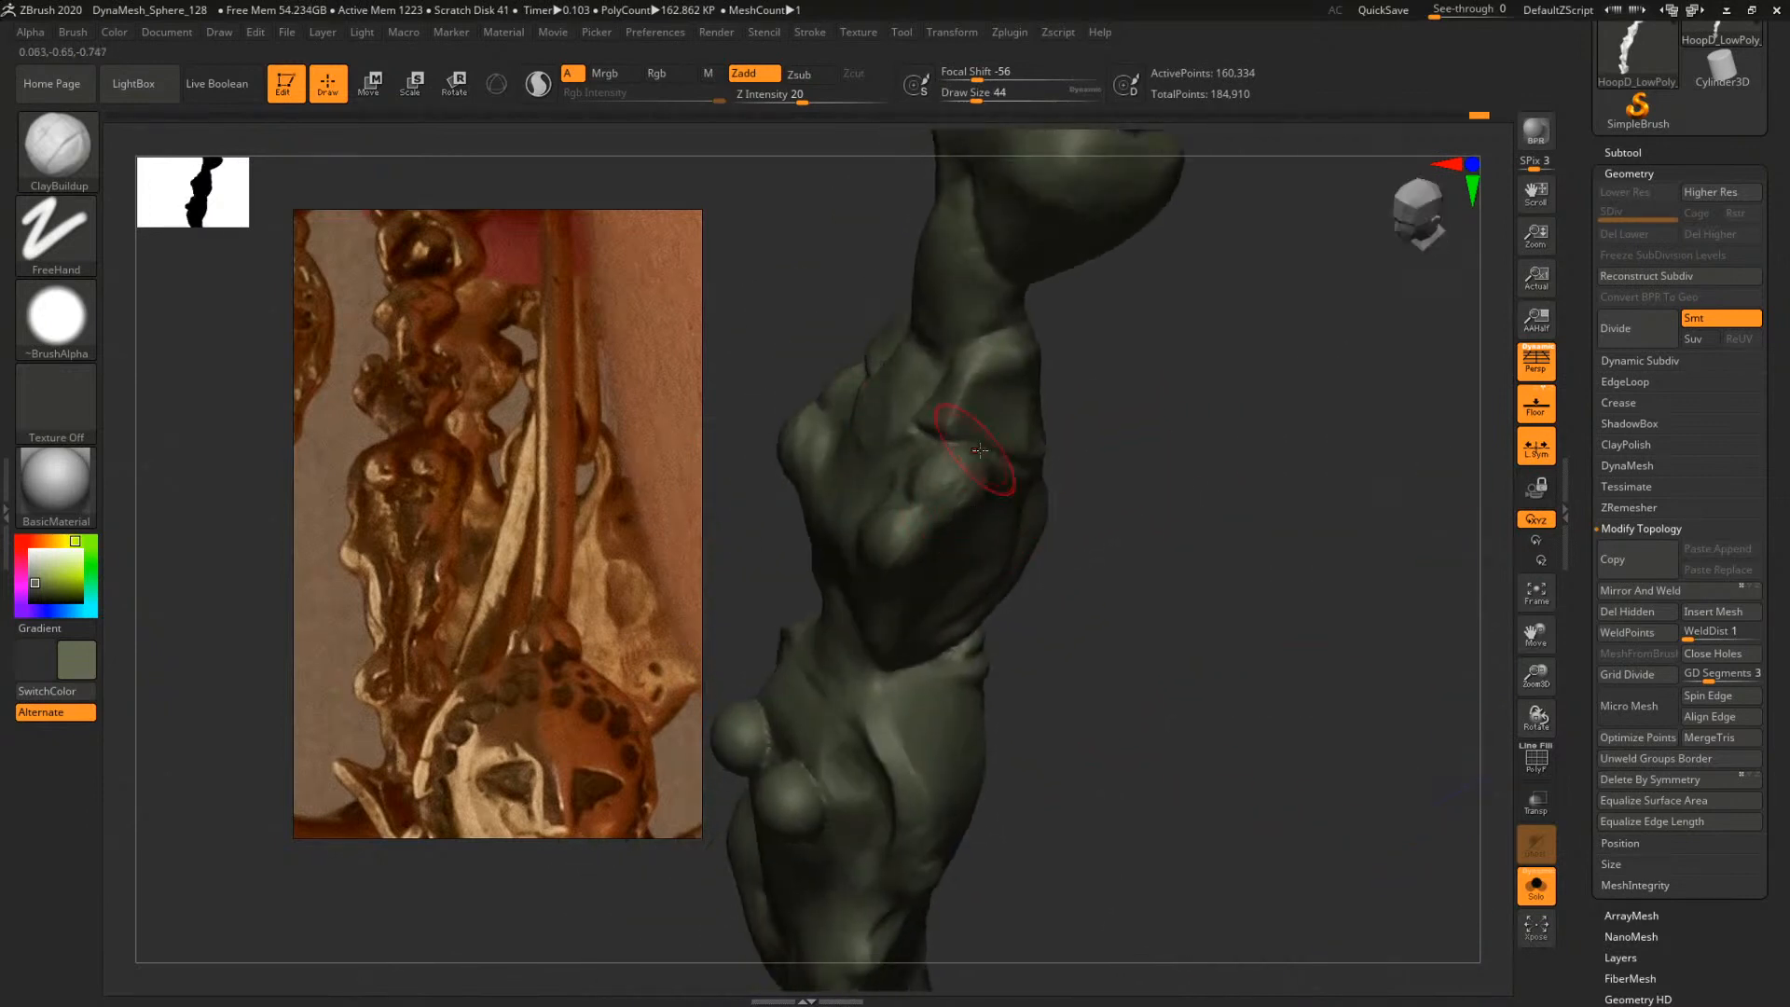
# Add volume to the chest centre of the segment above the middle figure with ClayBuildup at draw size 37
pyautogui.moveTo(977, 452)
pyautogui.mouseDown(button='right')
pyautogui.moveTo(953, 463)
pyautogui.moveTo(1080, 436)
pyautogui.mouseUp(button='right')
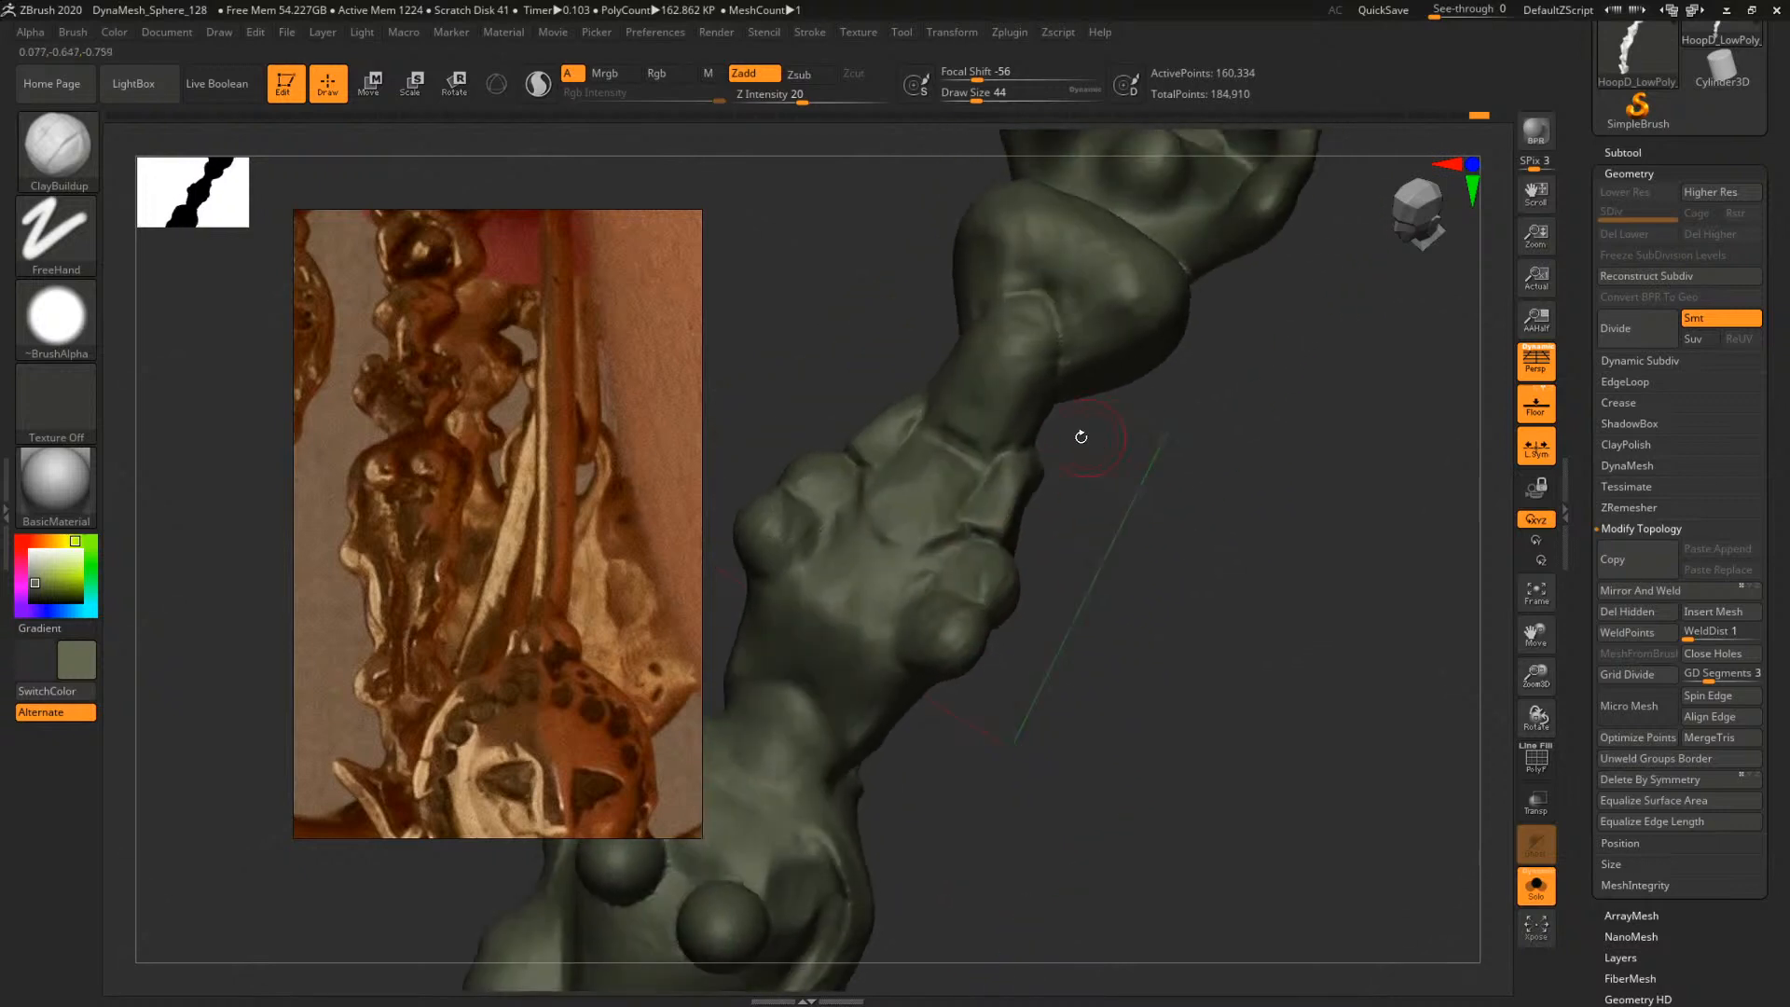
pyautogui.press('space')
pyautogui.moveTo(933, 507); pyautogui.dragTo(946, 546)
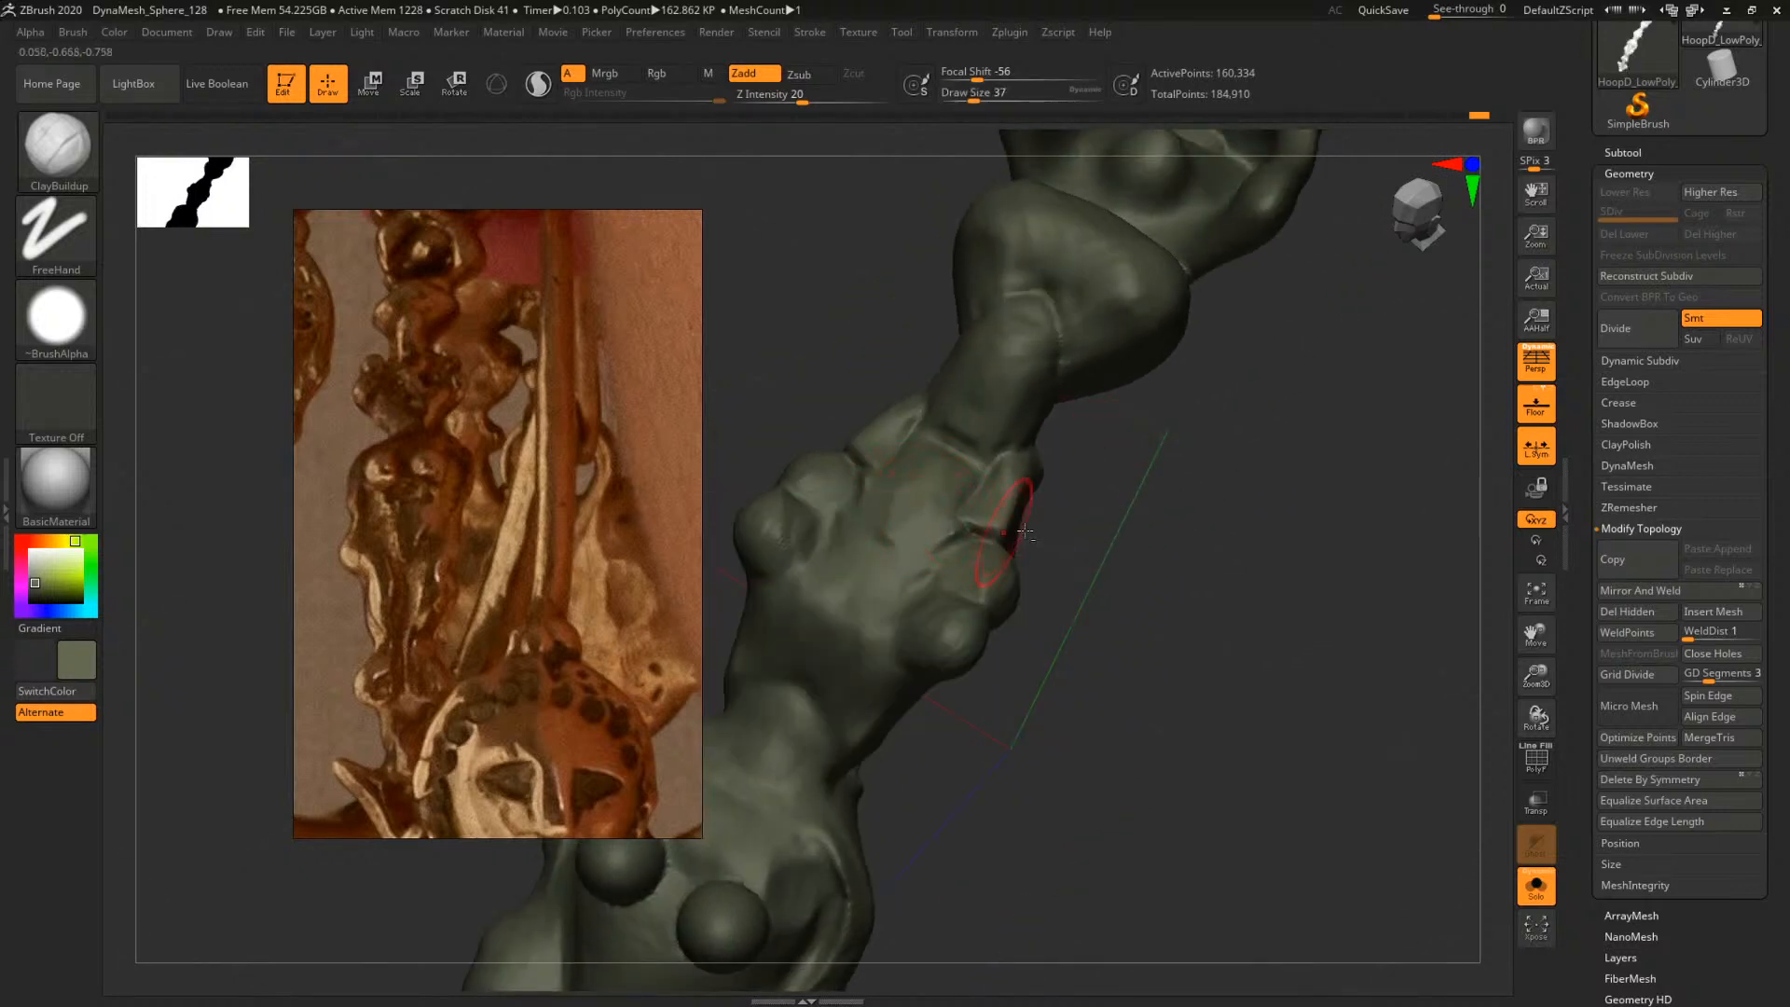
pyautogui.keyDown('alt'); pyautogui.moveTo(1018, 575); pyautogui.dragTo(1126, 537, button='right'); pyautogui.keyUp('alt')
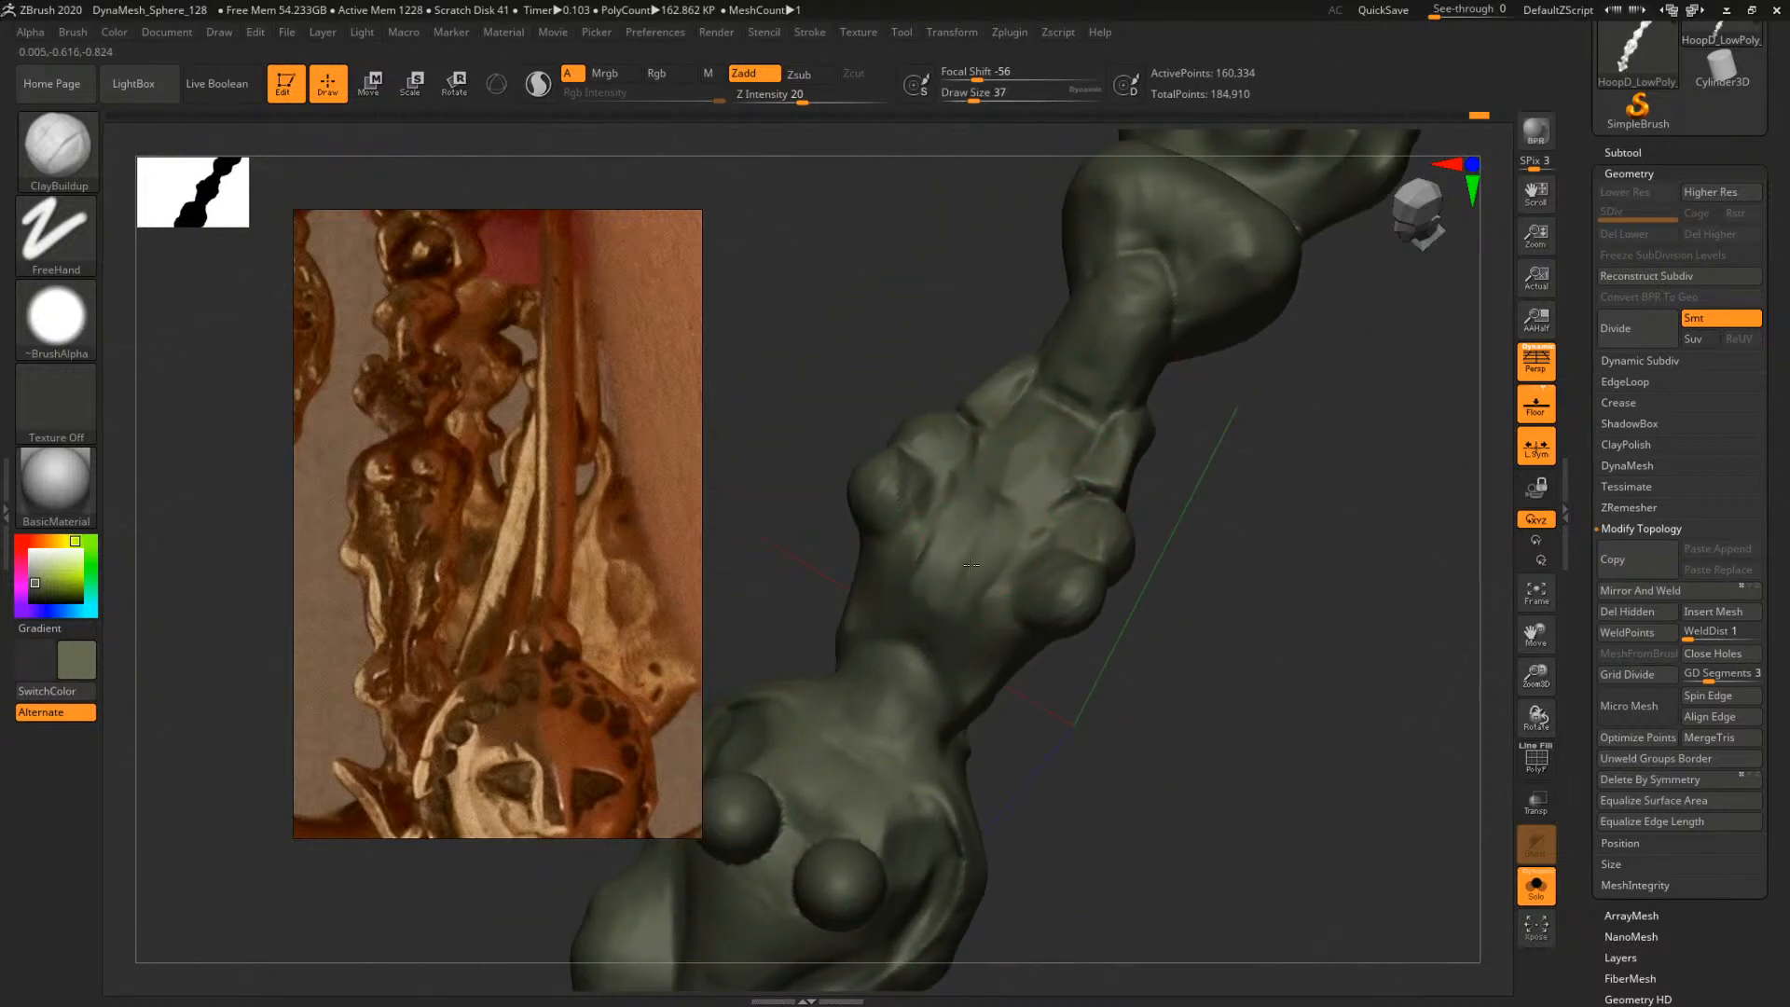
# Fill out the belly below the chest of the segment above the middle figure with ClayBuildup at draw sizes 49 and 59
pyautogui.moveTo(964, 562); pyautogui.dragTo(1139, 619, button='right')
pyautogui.press('space')
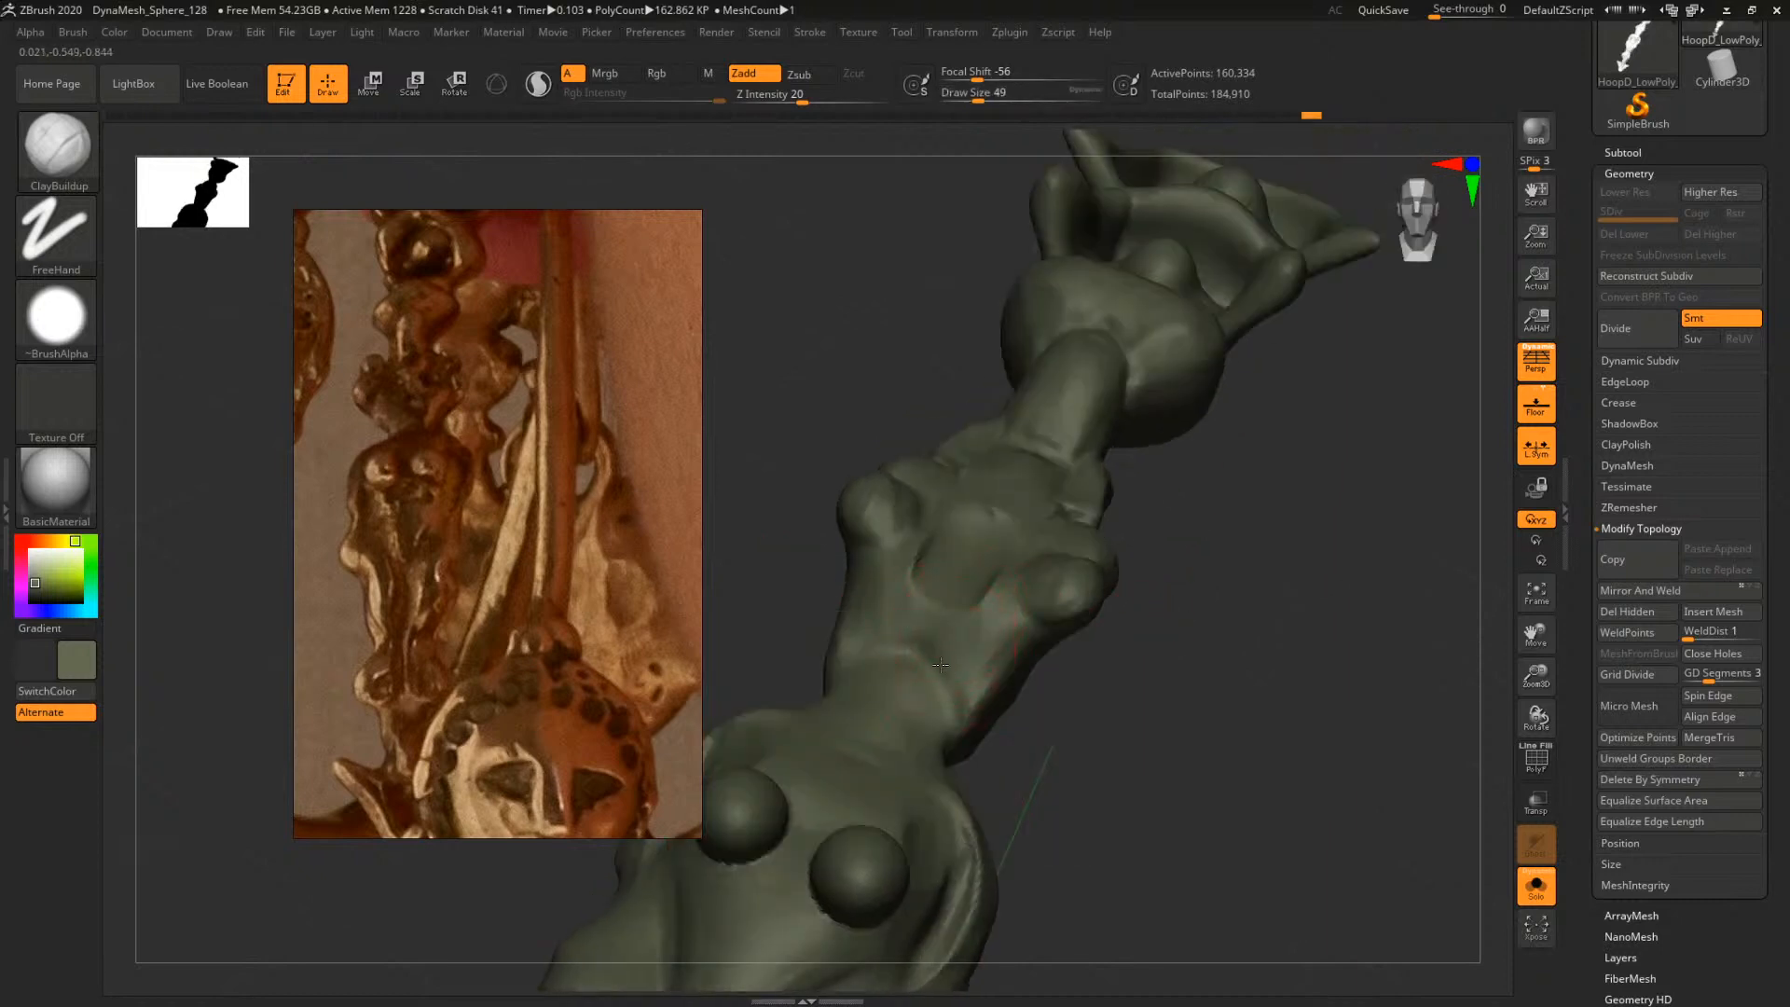
pyautogui.press('space')
pyautogui.moveTo(960, 688)
pyautogui.mouseDown()
pyautogui.moveTo(909, 695)
pyautogui.moveTo(934, 664)
pyautogui.mouseUp()
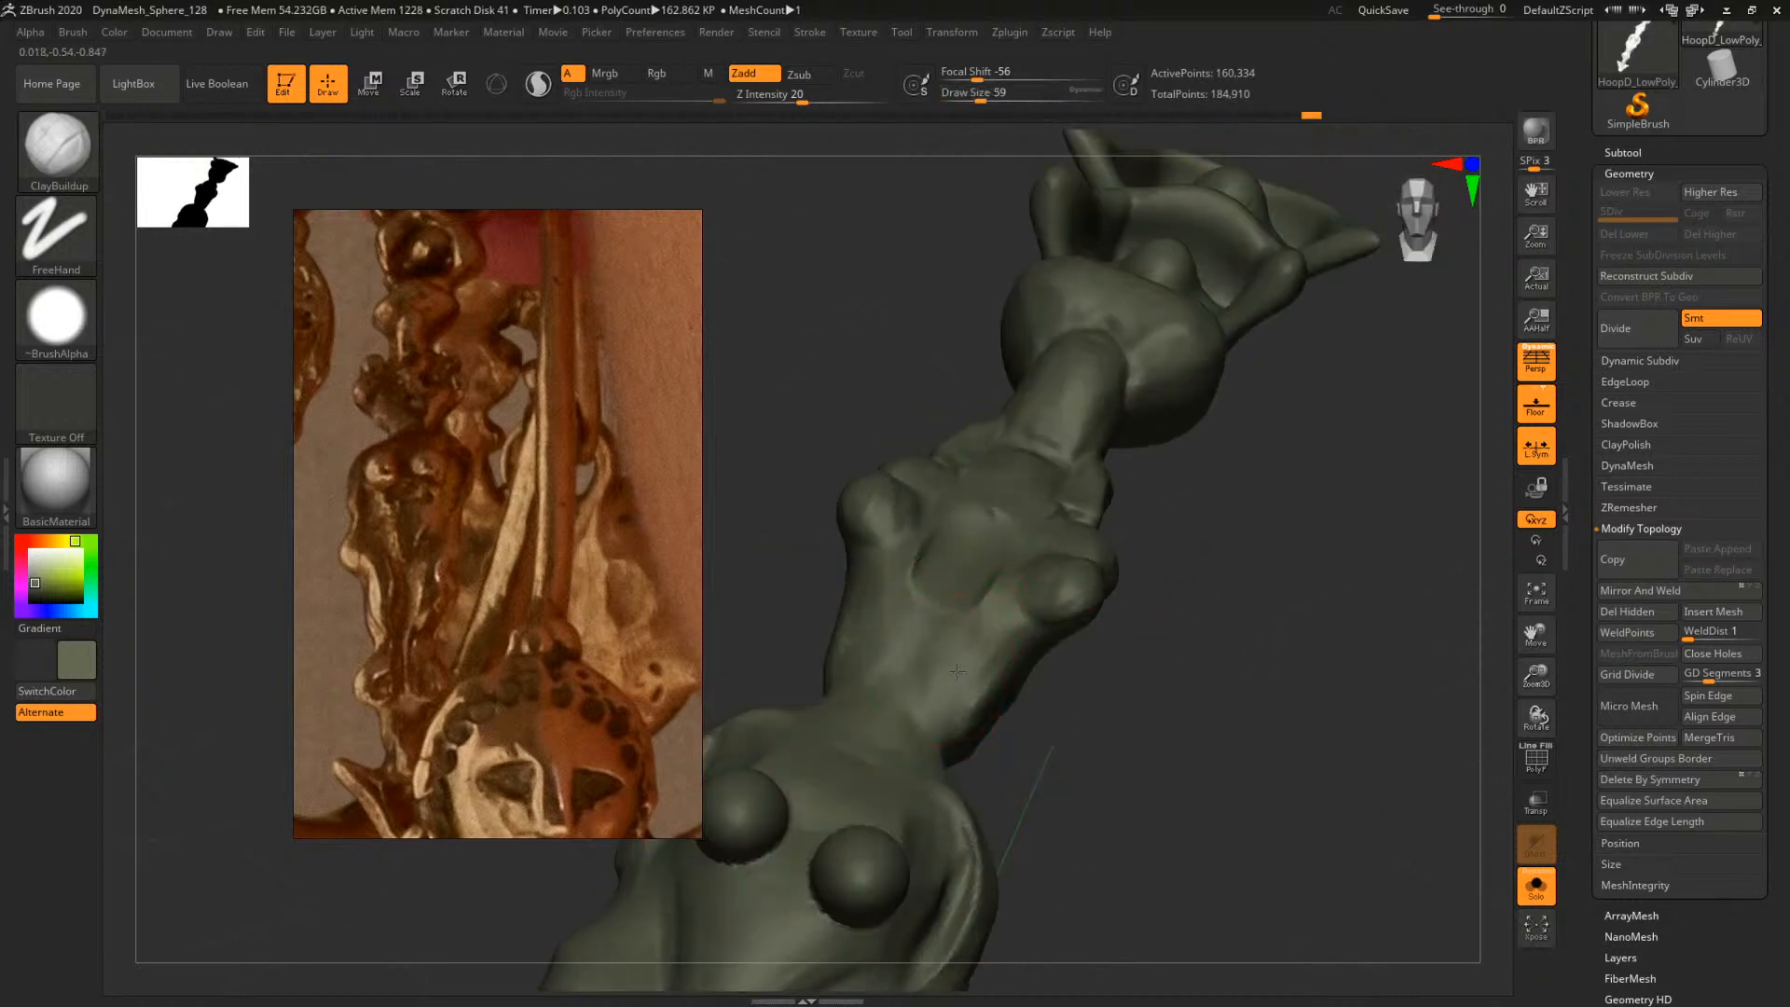
# Refine the abdomen between the side lobes and the middle figure's shoulders with ClayBuildup at draw size 46
pyautogui.moveTo(881, 588); pyautogui.dragTo(1025, 667, button='right')
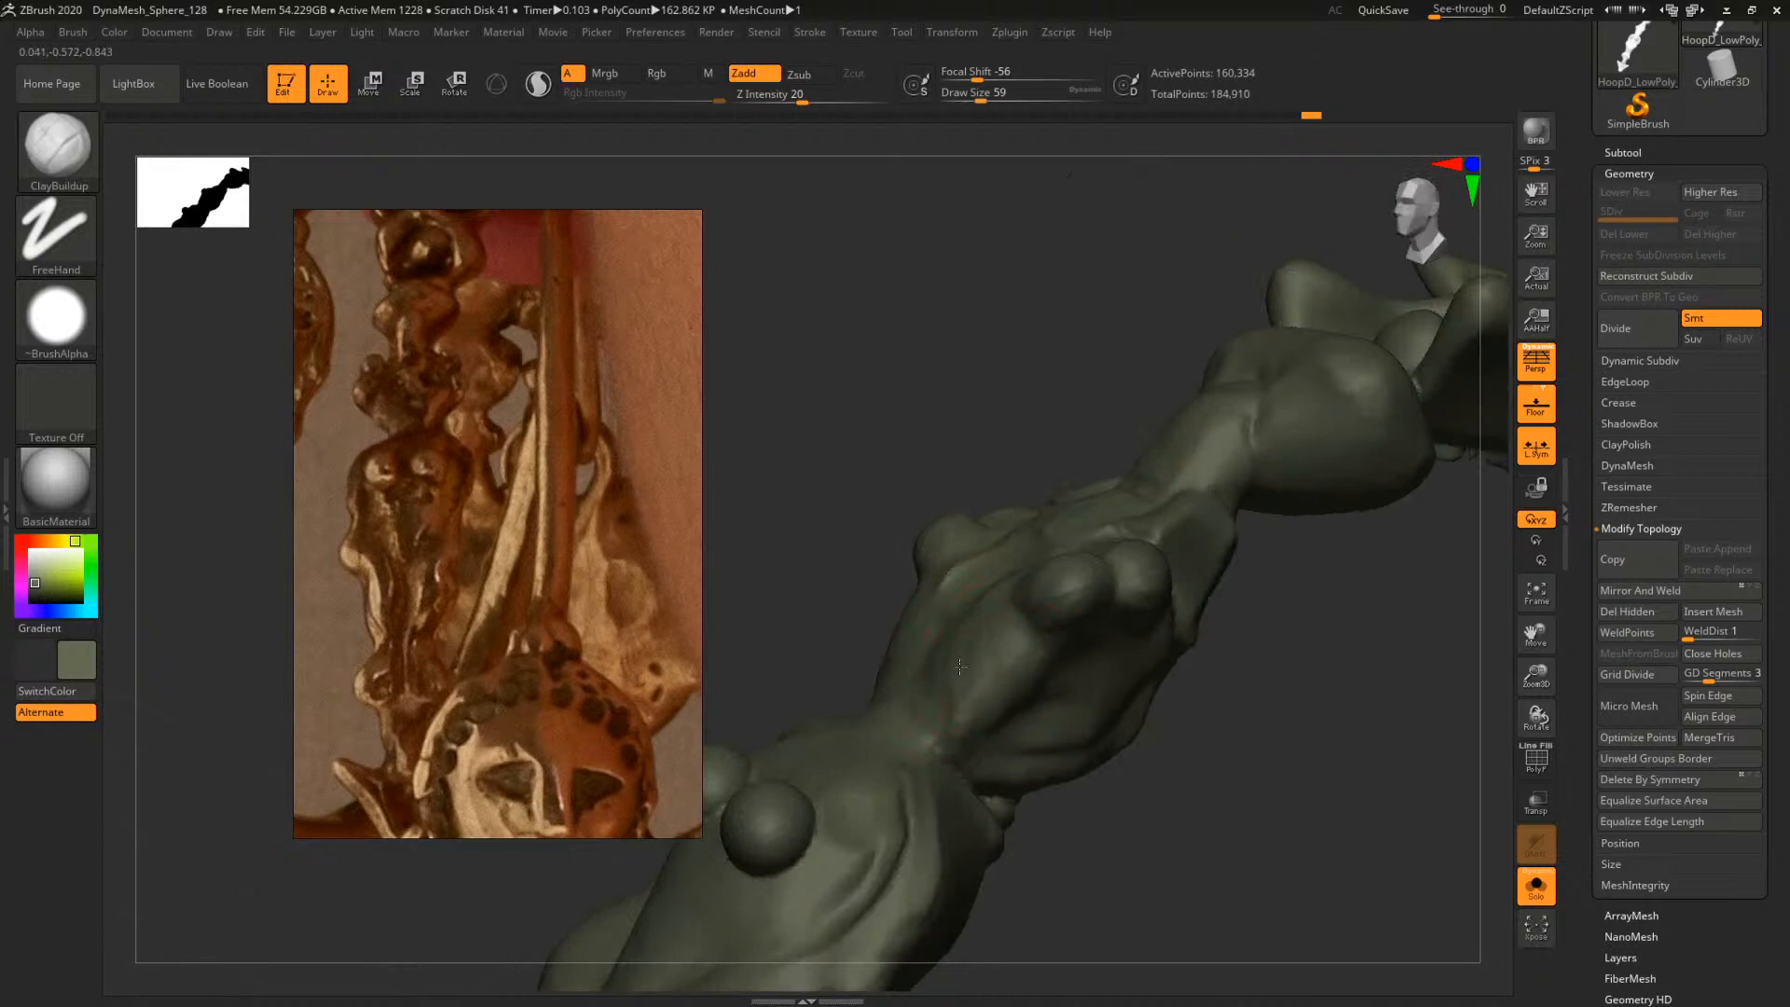
pyautogui.moveTo(1204, 724)
pyautogui.mouseDown()
pyautogui.moveTo(1282, 743)
pyautogui.moveTo(1246, 755)
pyautogui.mouseUp()
pyautogui.press('space')
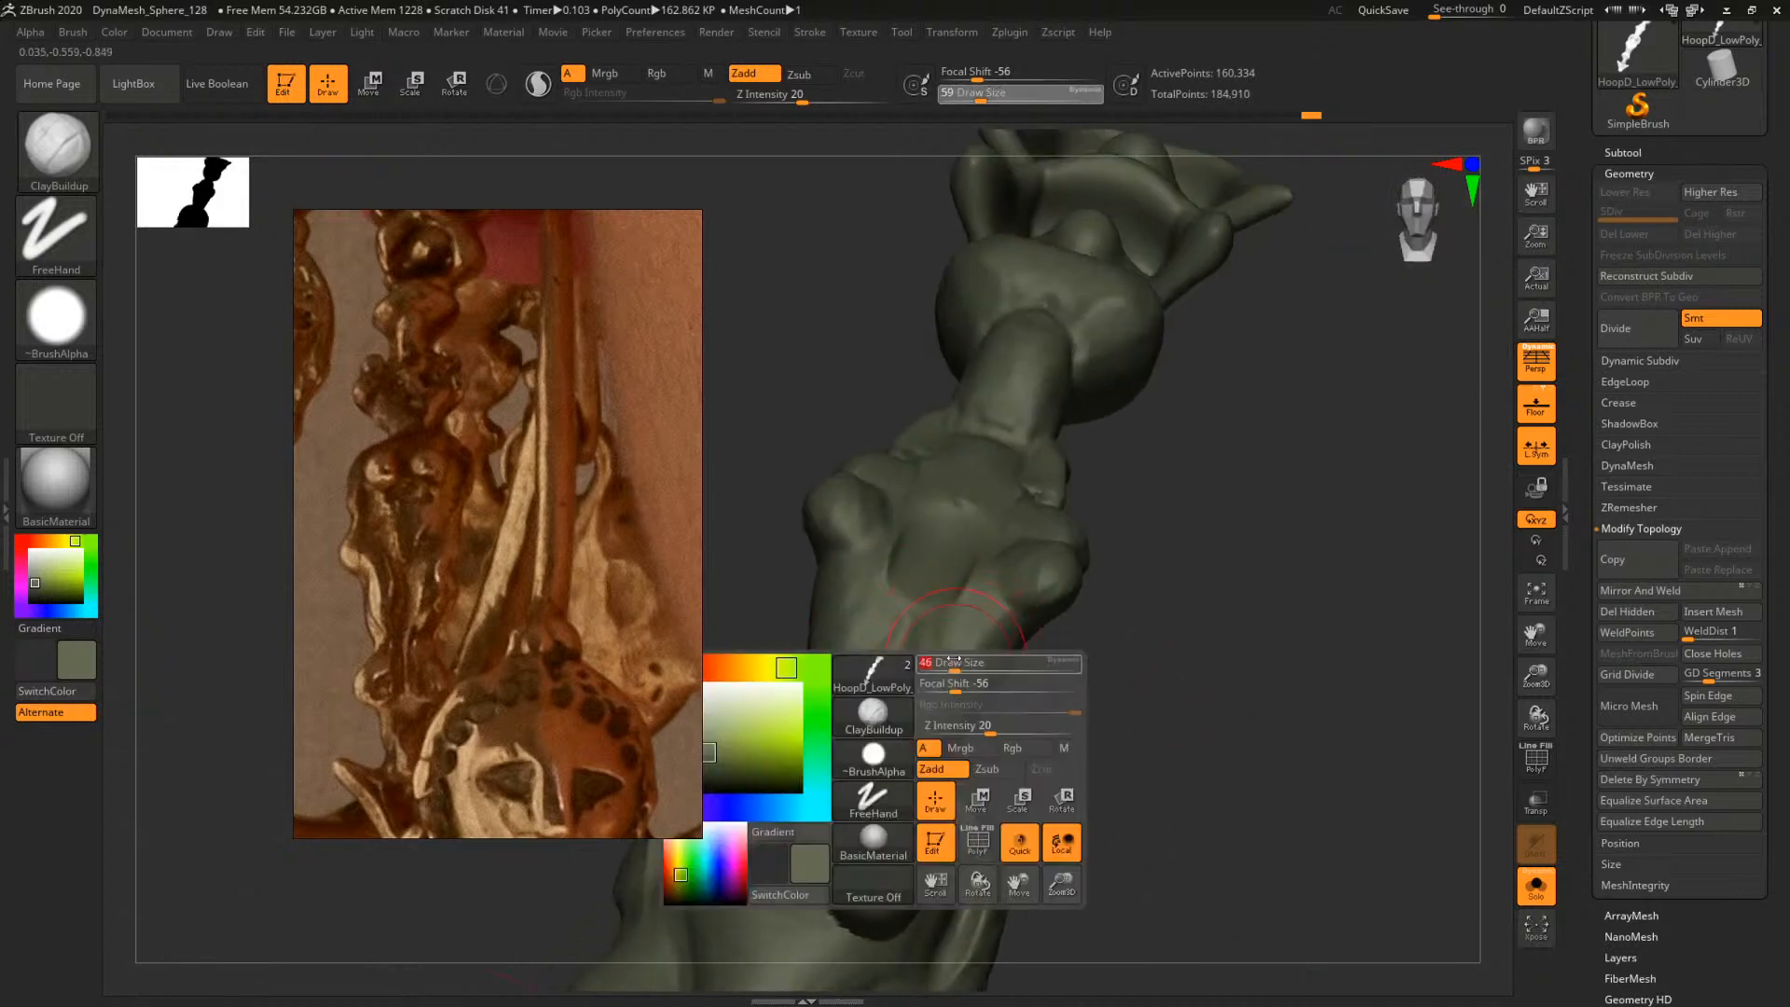
pyautogui.moveTo(929, 663); pyautogui.dragTo(924, 664)
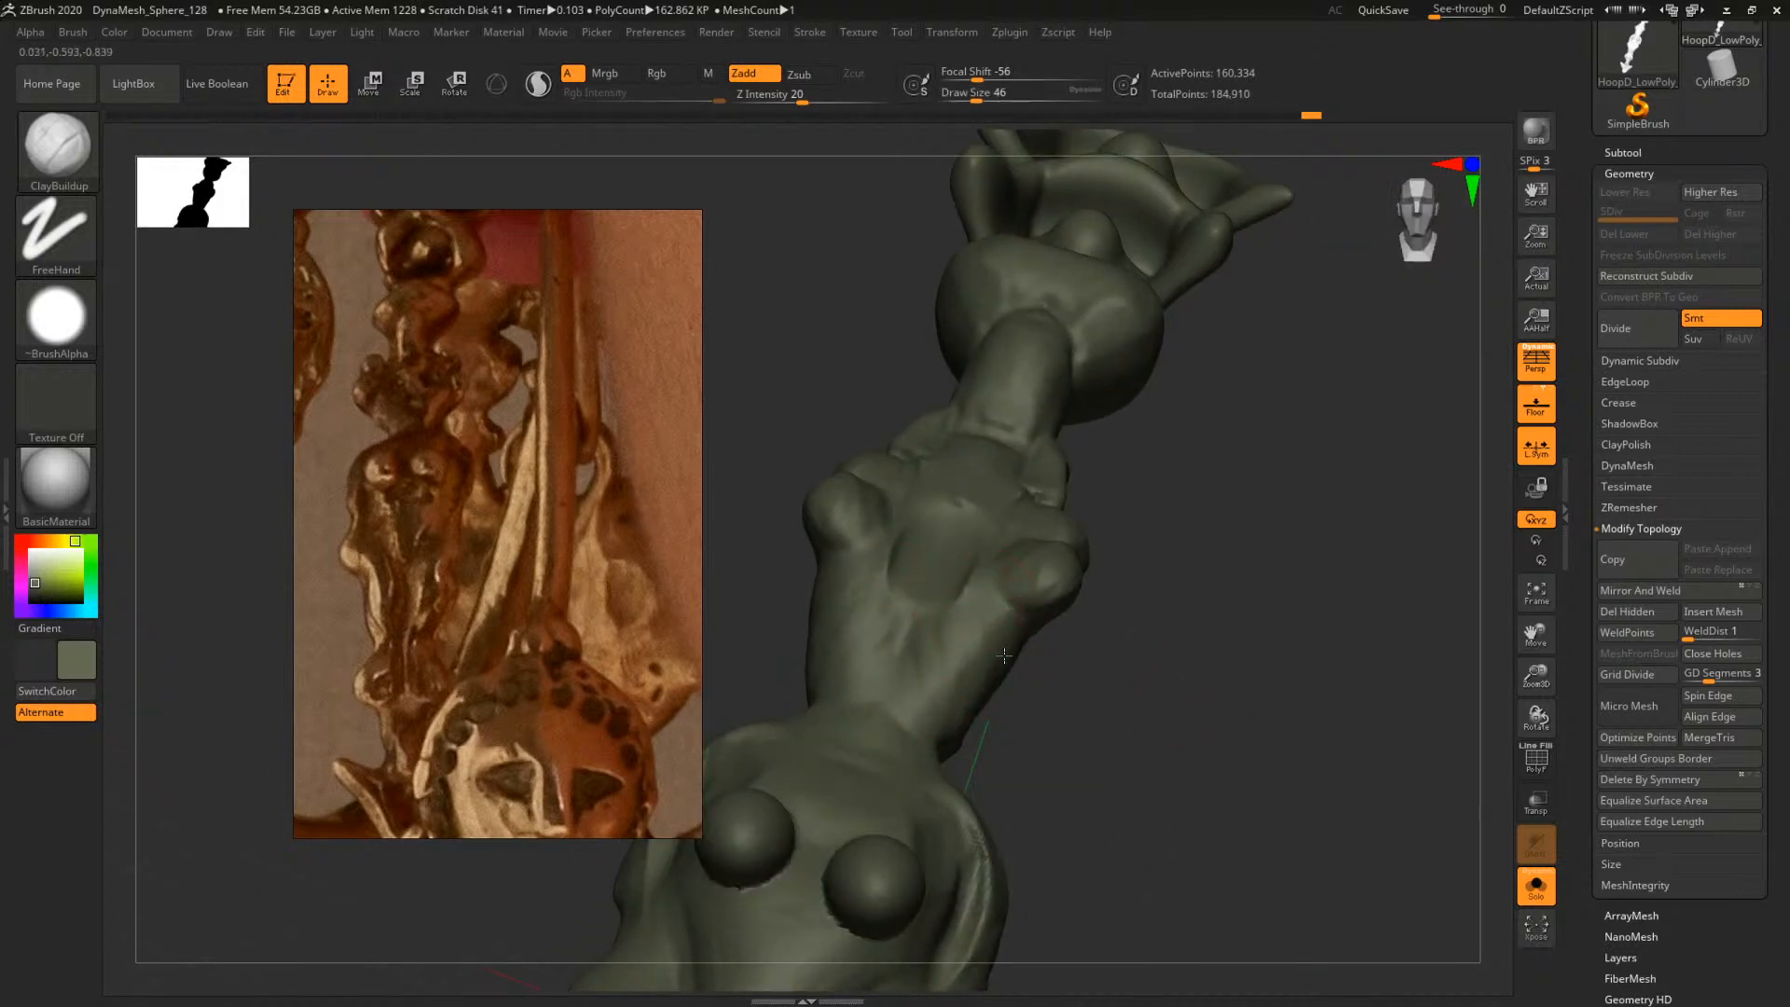
pyautogui.keyDown('shift'); pyautogui.moveTo(1251, 694); pyautogui.dragTo(1174, 679); pyautogui.keyUp('shift')
pyautogui.keyDown('alt'); pyautogui.moveTo(1277, 559); pyautogui.dragTo(1321, 649); pyautogui.keyUp('alt')
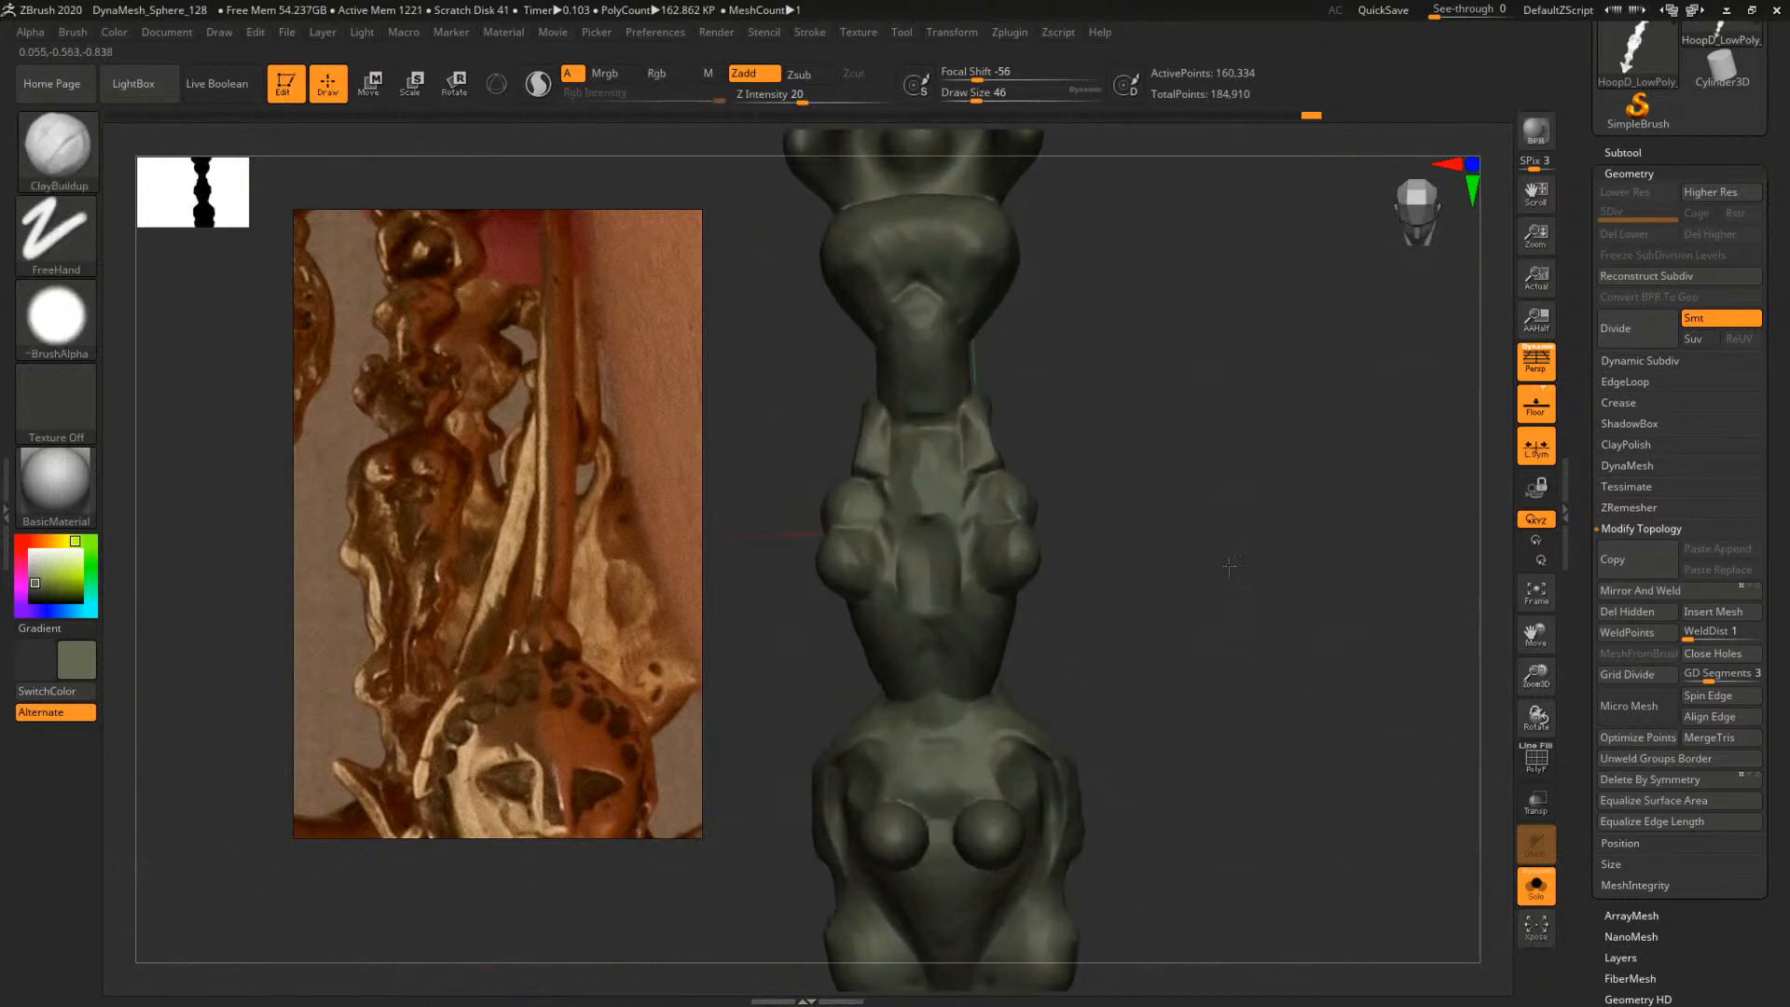
# Carve into the small knob inside the lower hooded segment and add clay to its back with ClayBuildup at draw size 46
pyautogui.keyDown('alt'); pyautogui.moveTo(1207, 373); pyautogui.dragTo(1266, 858); pyautogui.keyUp('alt')
pyautogui.keyDown('alt'); pyautogui.moveTo(1205, 541); pyautogui.dragTo(1254, 723); pyautogui.keyUp('alt')
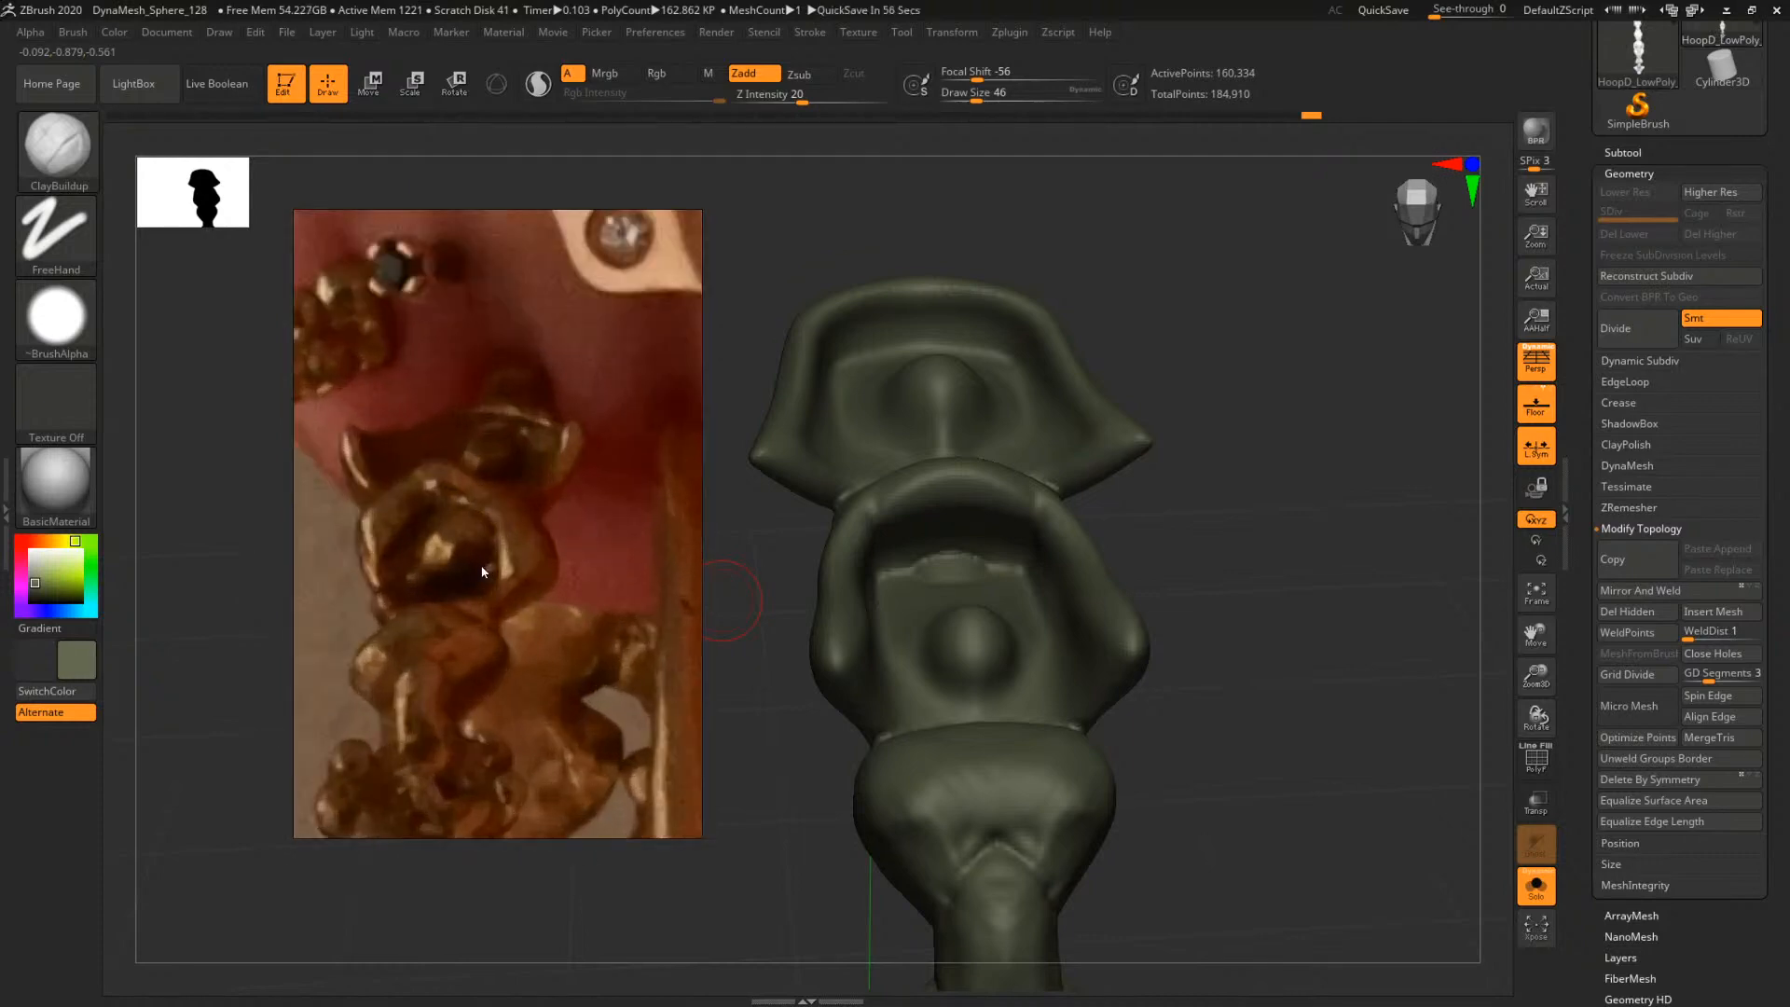
pyautogui.moveTo(1312, 521); pyautogui.dragTo(1253, 538)
pyautogui.press('b')
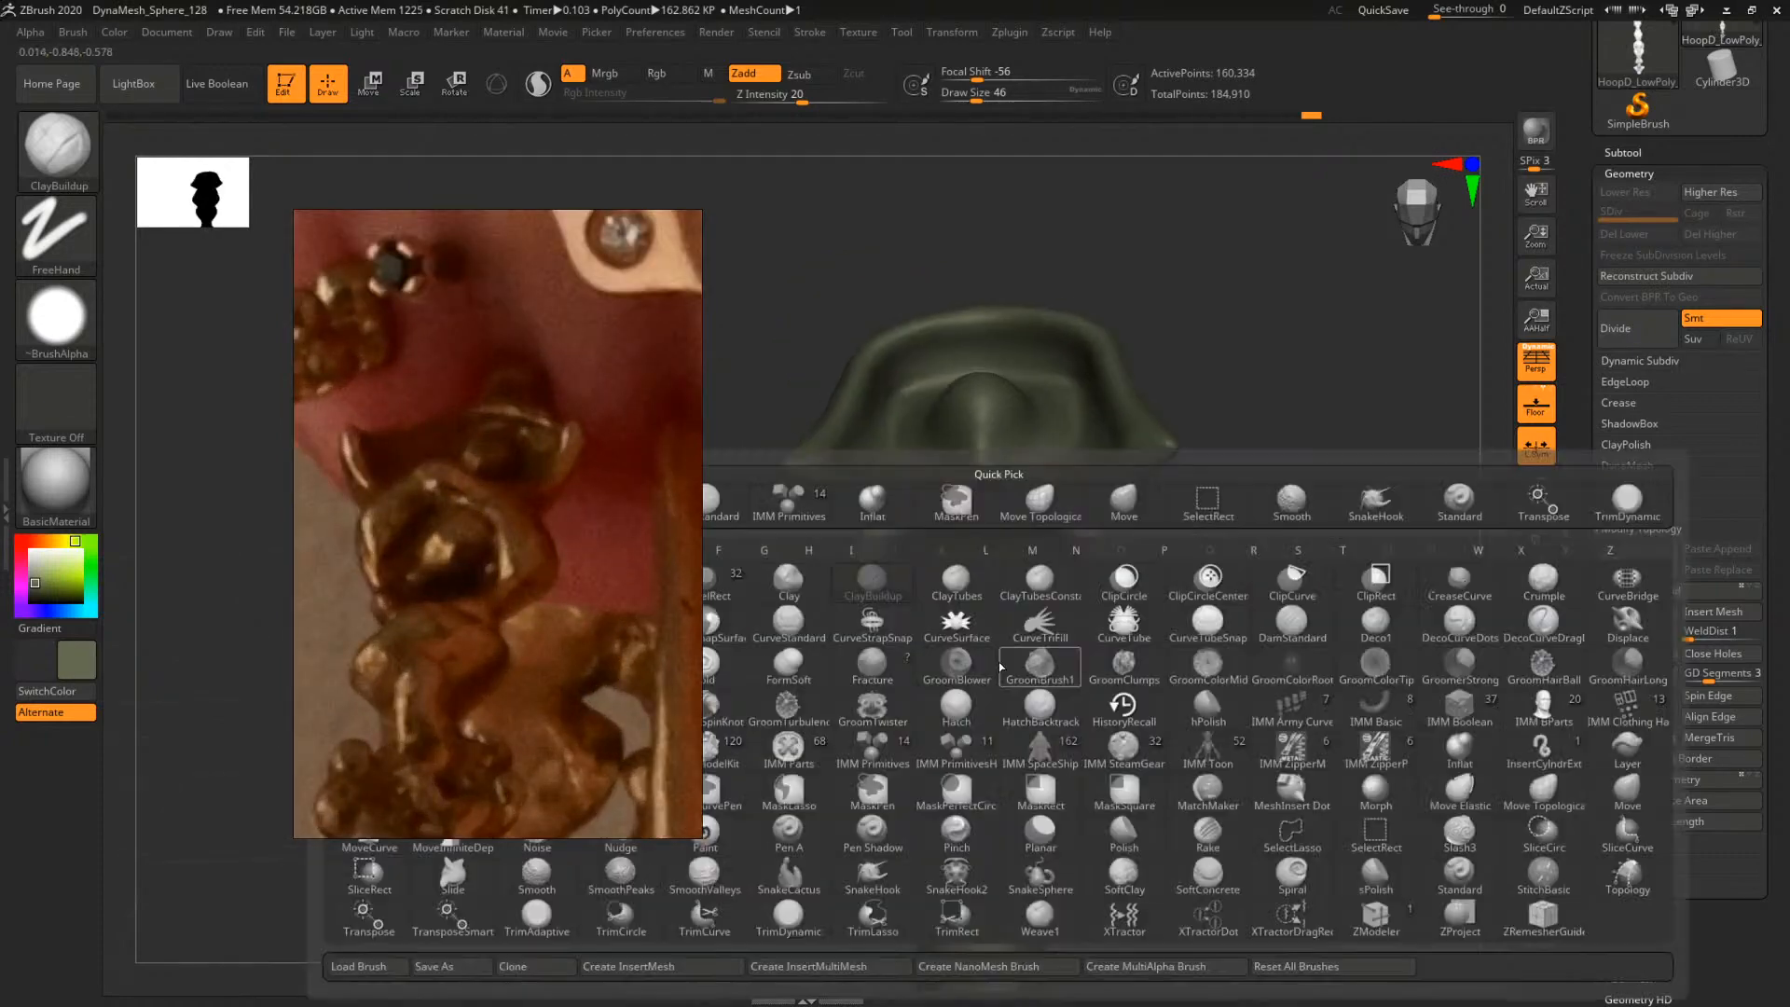
pyautogui.press('c')
pyautogui.press('b')
pyautogui.moveTo(553, 513); pyautogui.dragTo(599, 489, button='middle')
pyautogui.moveTo(569, 470); pyautogui.dragTo(378, 384, button='right')
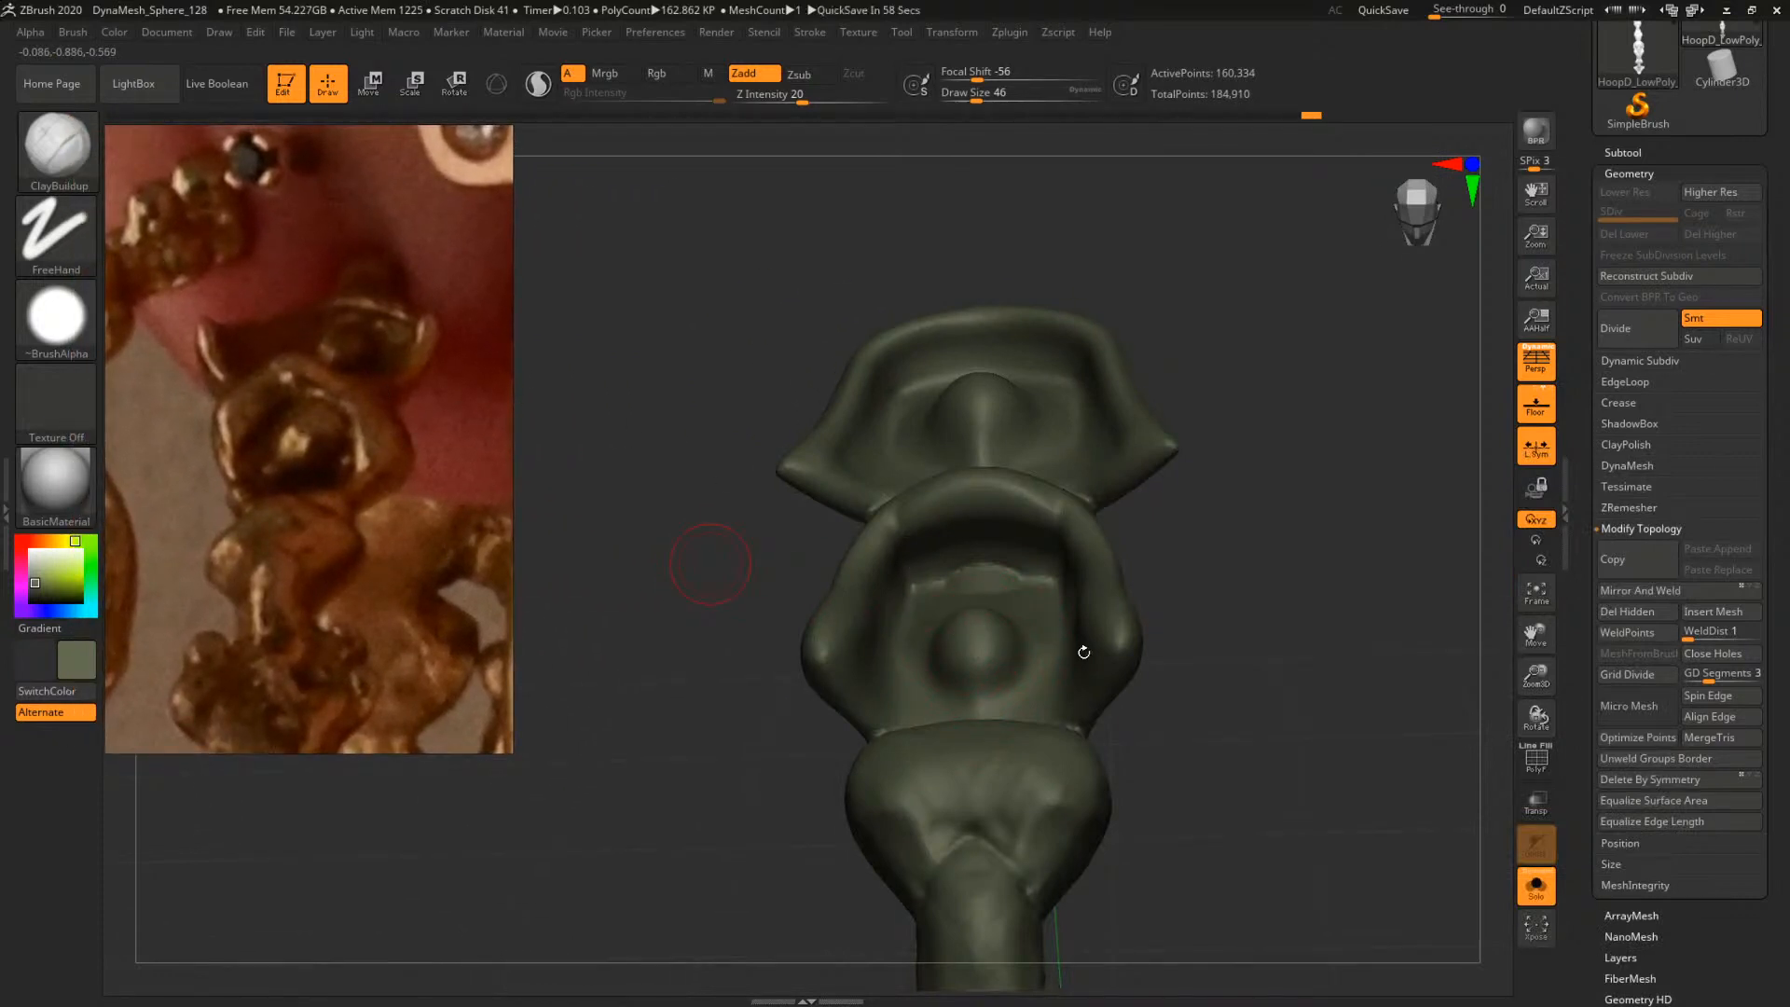
pyautogui.moveTo(1131, 627); pyautogui.dragTo(1200, 597)
pyautogui.keyDown('alt'); pyautogui.moveTo(979, 646); pyautogui.dragTo(1005, 673); pyautogui.keyUp('alt')
pyautogui.moveTo(1198, 601)
pyautogui.mouseDown()
pyautogui.moveTo(1231, 544)
pyautogui.moveTo(1123, 655)
pyautogui.mouseUp()
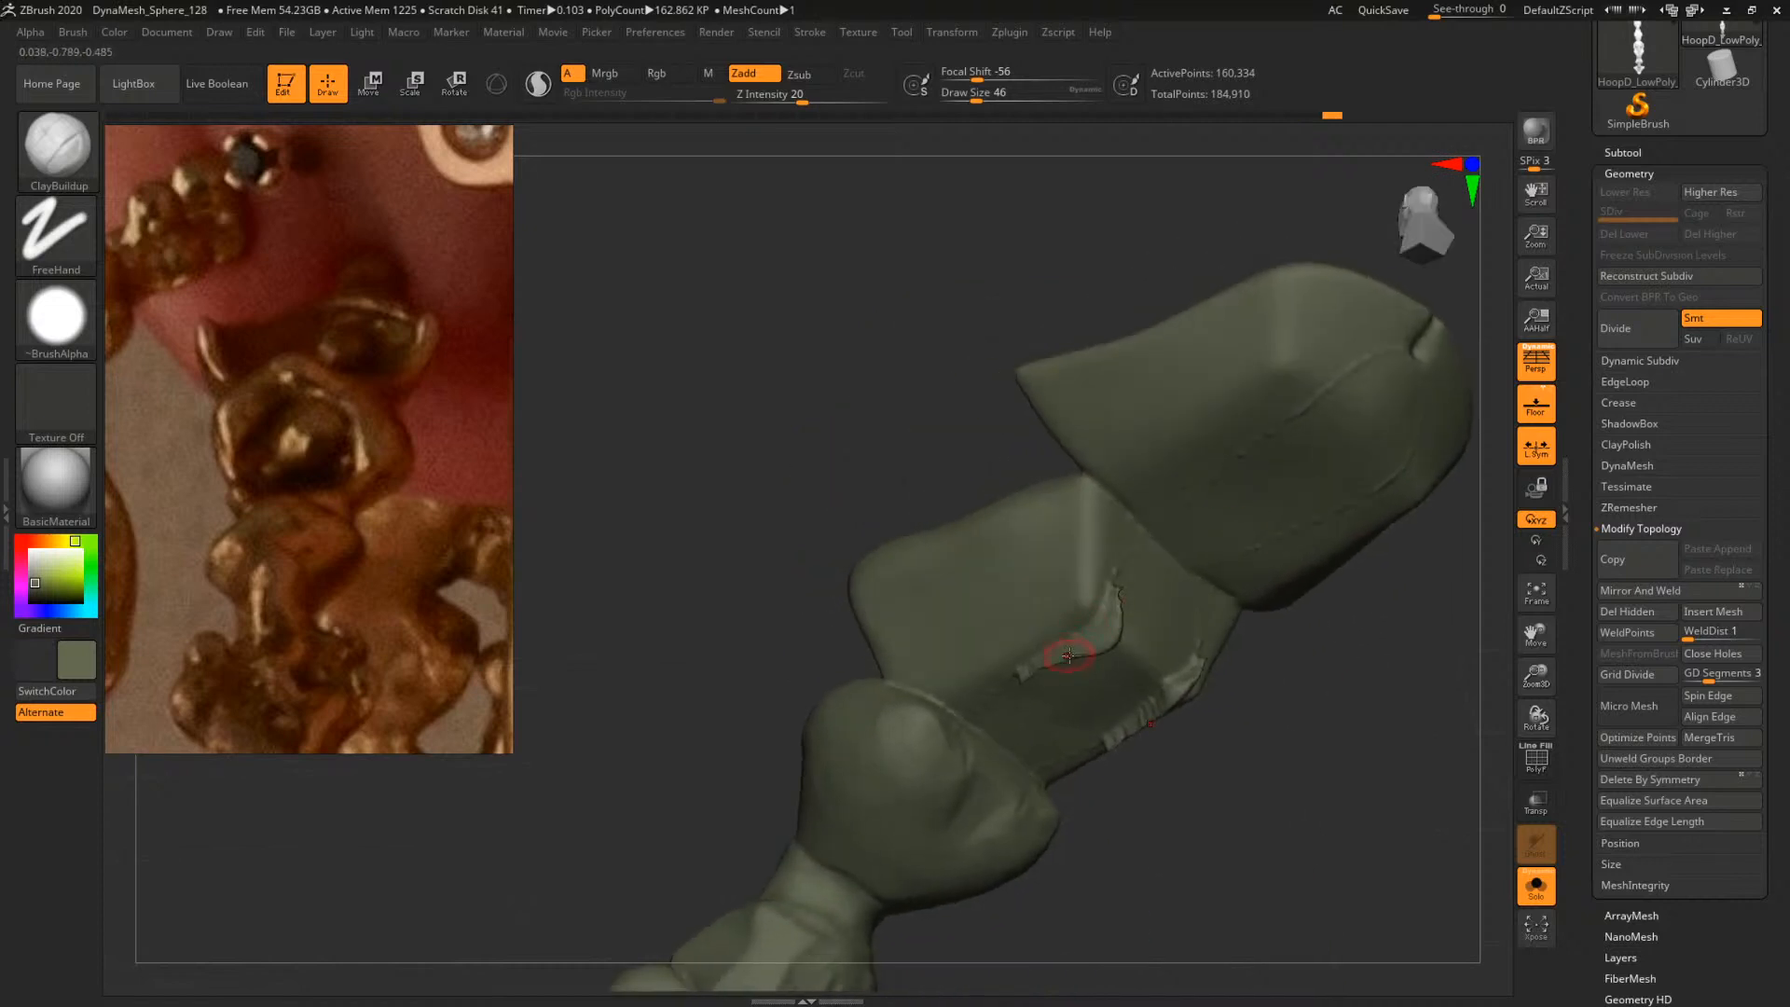
# Flatten the back of the lower hooded segment with TrimDynamic at draw size 80
pyautogui.press('b')
pyautogui.press('t')
pyautogui.press('d')
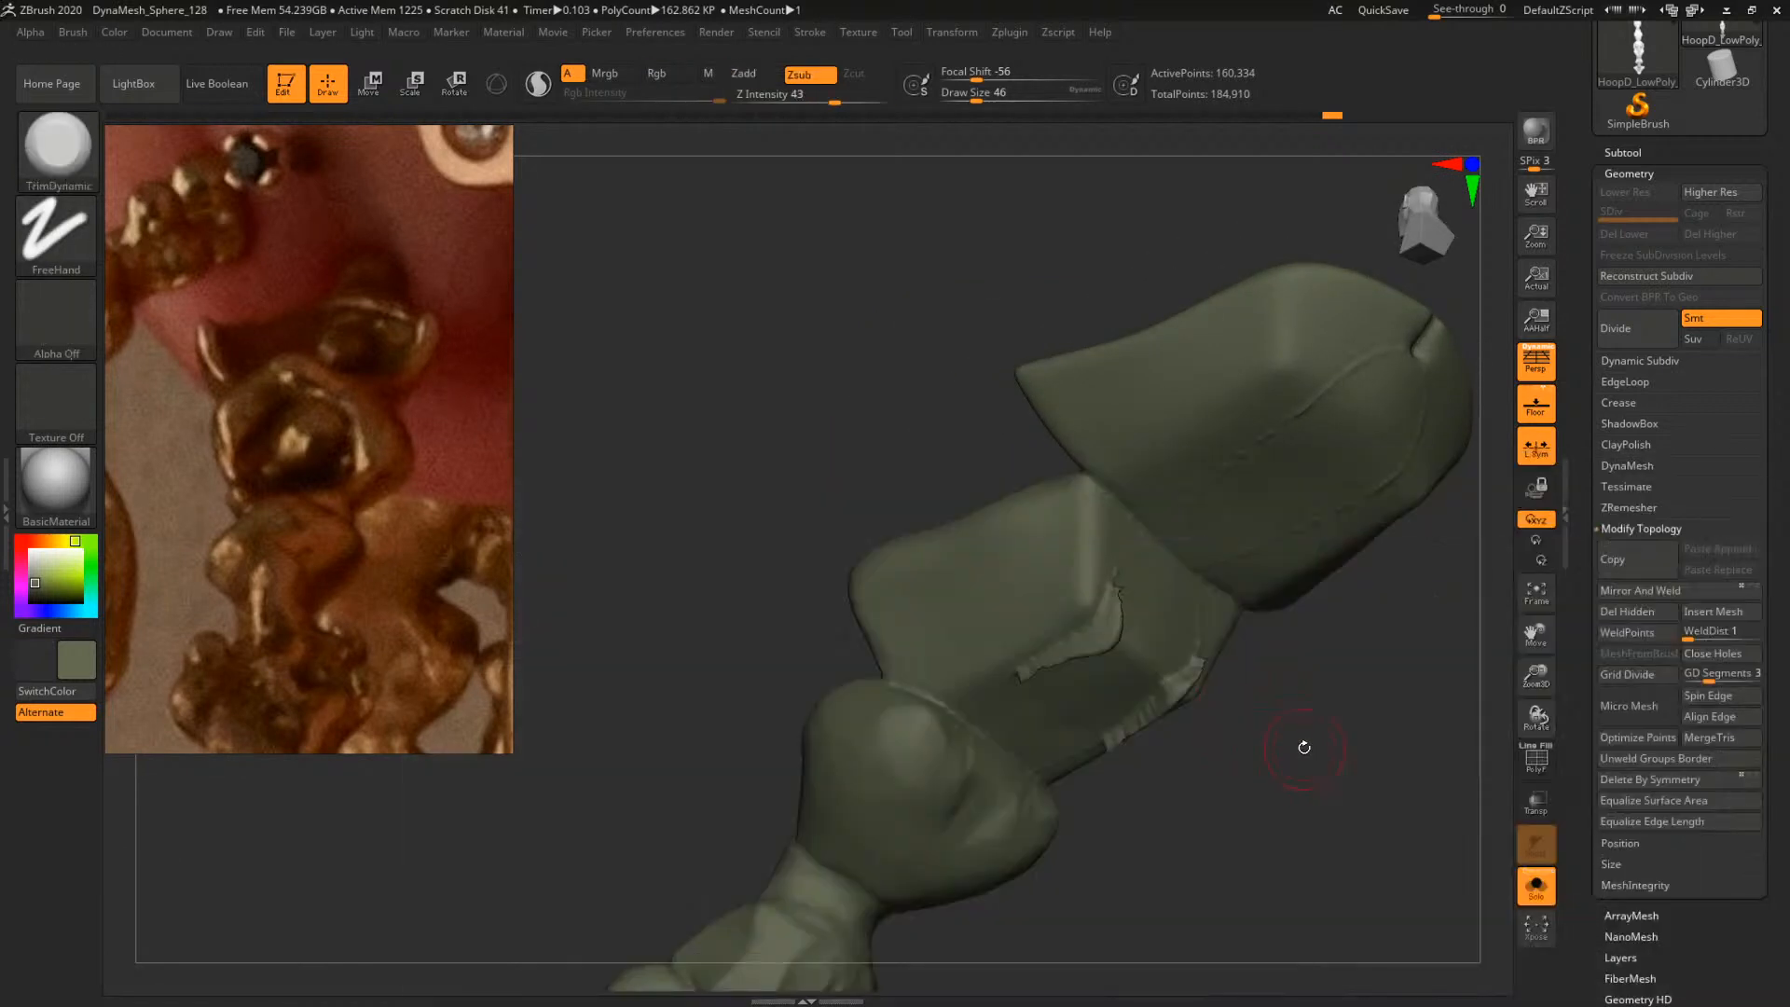
pyautogui.moveTo(1298, 740)
pyautogui.mouseDown()
pyautogui.moveTo(1025, 559)
pyautogui.moveTo(1037, 546)
pyautogui.mouseUp()
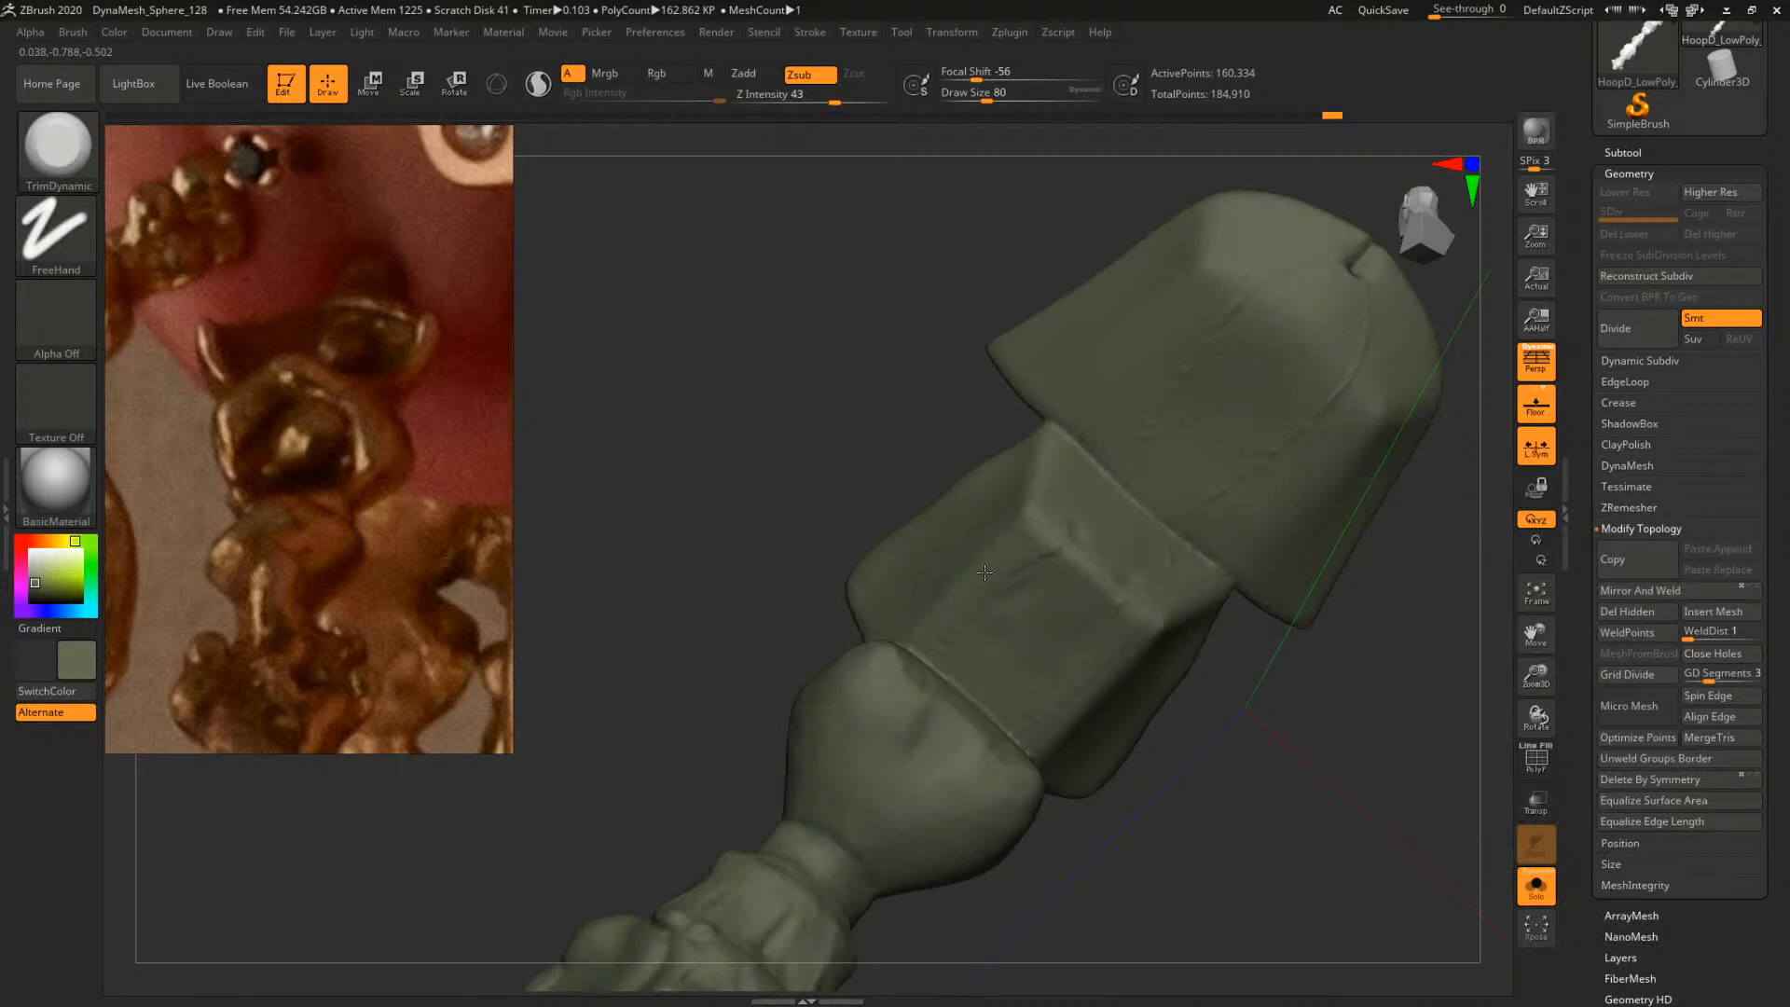
# Level the small knob inside the lower hood with TrimDynamic at draw size 80 and ClayBuildup at draw sizes 49 and 33
pyautogui.moveTo(816, 430); pyautogui.dragTo(1240, 473)
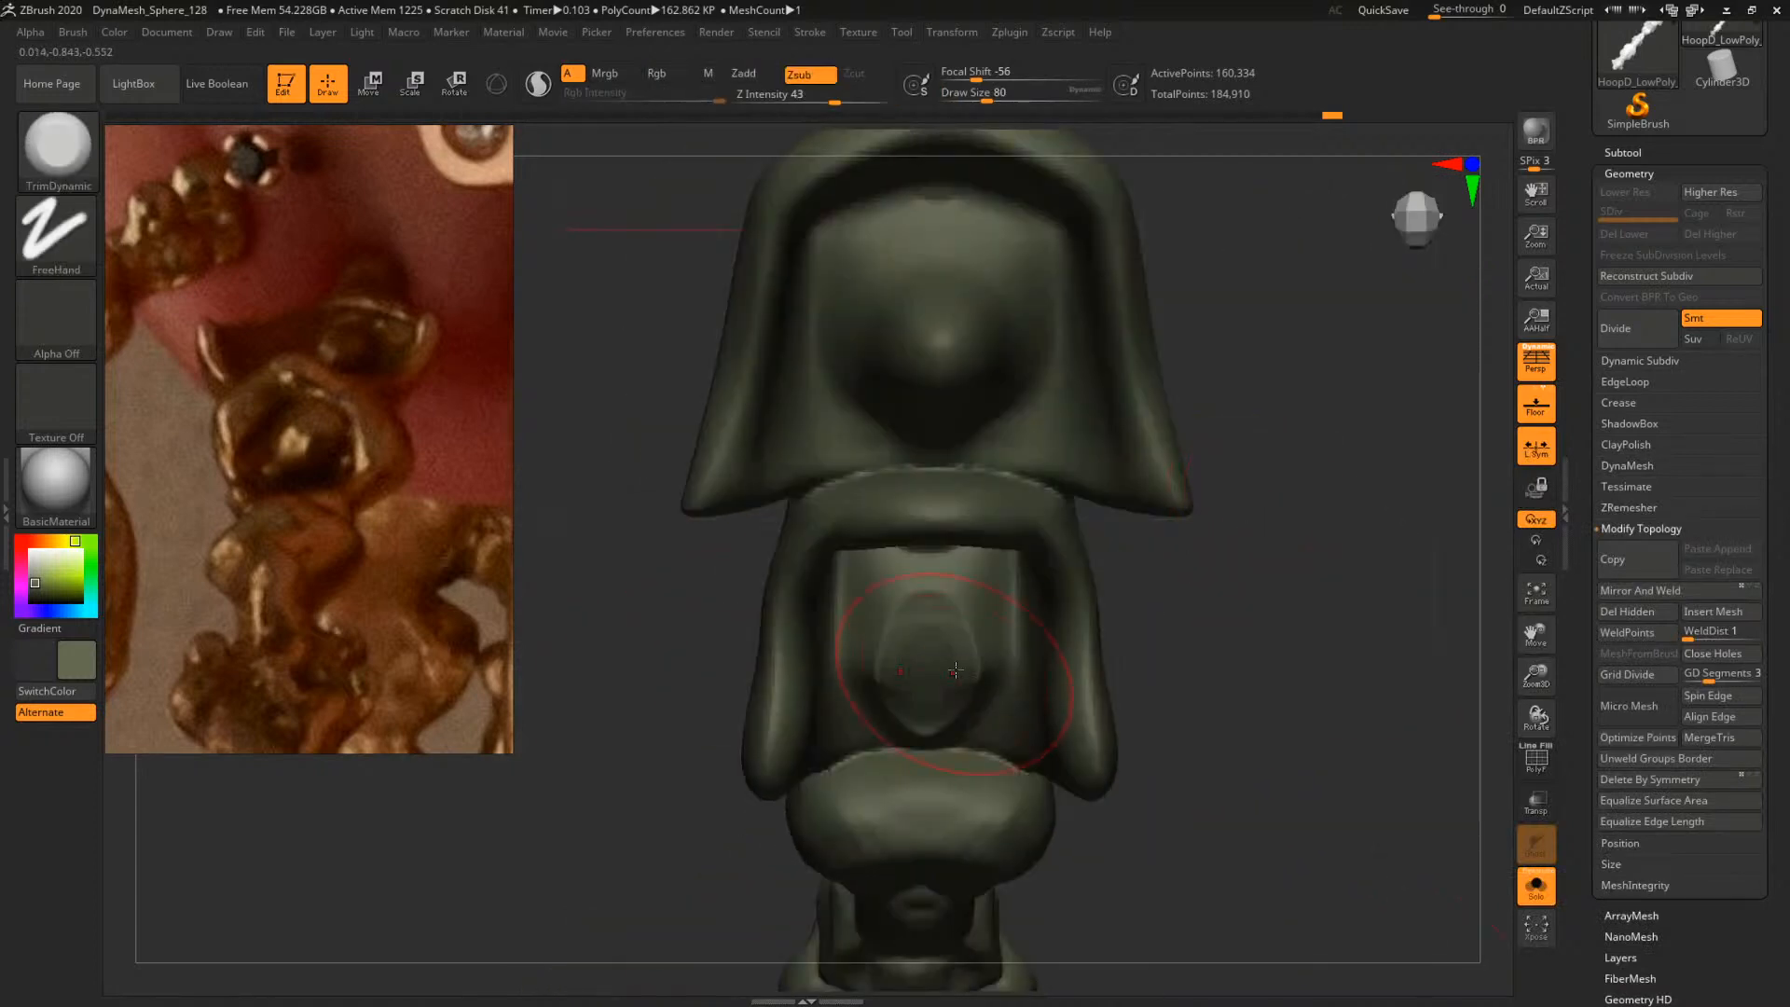
pyautogui.moveTo(1063, 642)
pyautogui.mouseDown()
pyautogui.moveTo(1305, 559)
pyautogui.moveTo(1328, 610)
pyautogui.moveTo(1318, 639)
pyautogui.mouseUp()
pyautogui.press('b')
pyautogui.press('c')
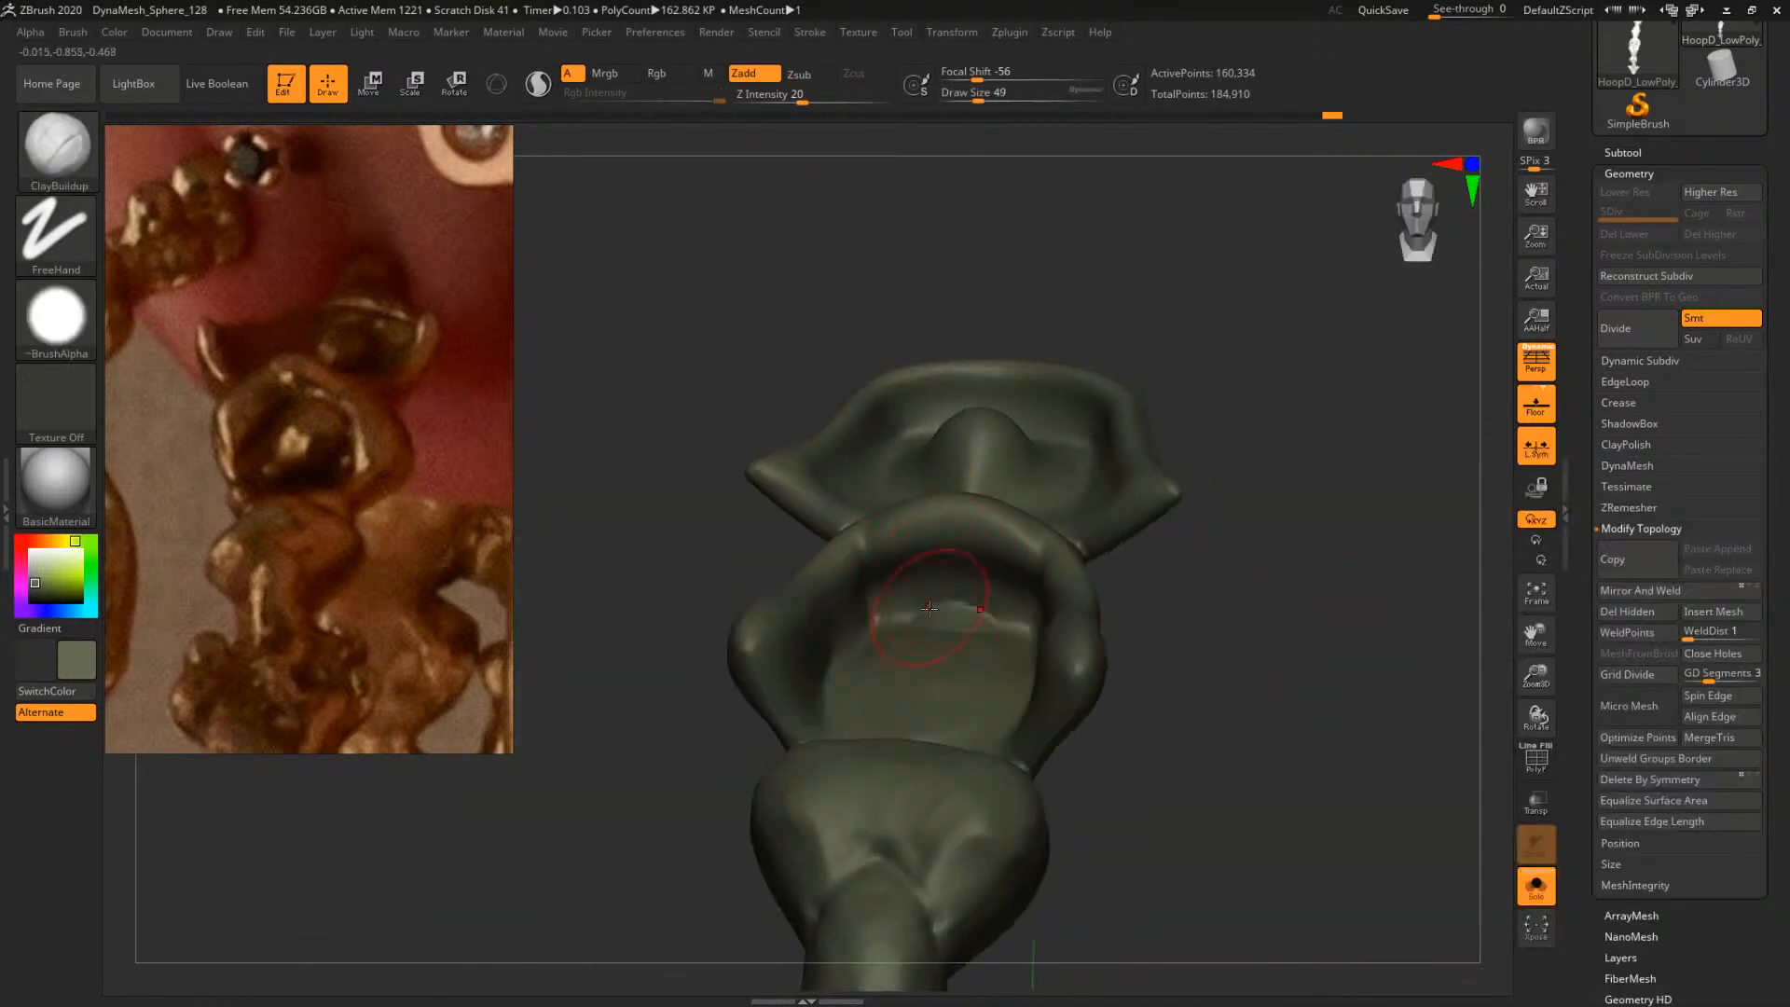
pyautogui.moveTo(1211, 566); pyautogui.dragTo(1227, 628)
pyautogui.press('space')
pyautogui.moveTo(951, 637)
pyautogui.mouseDown()
pyautogui.moveTo(949, 654)
pyautogui.moveTo(932, 620)
pyautogui.moveTo(966, 578)
pyautogui.mouseUp()
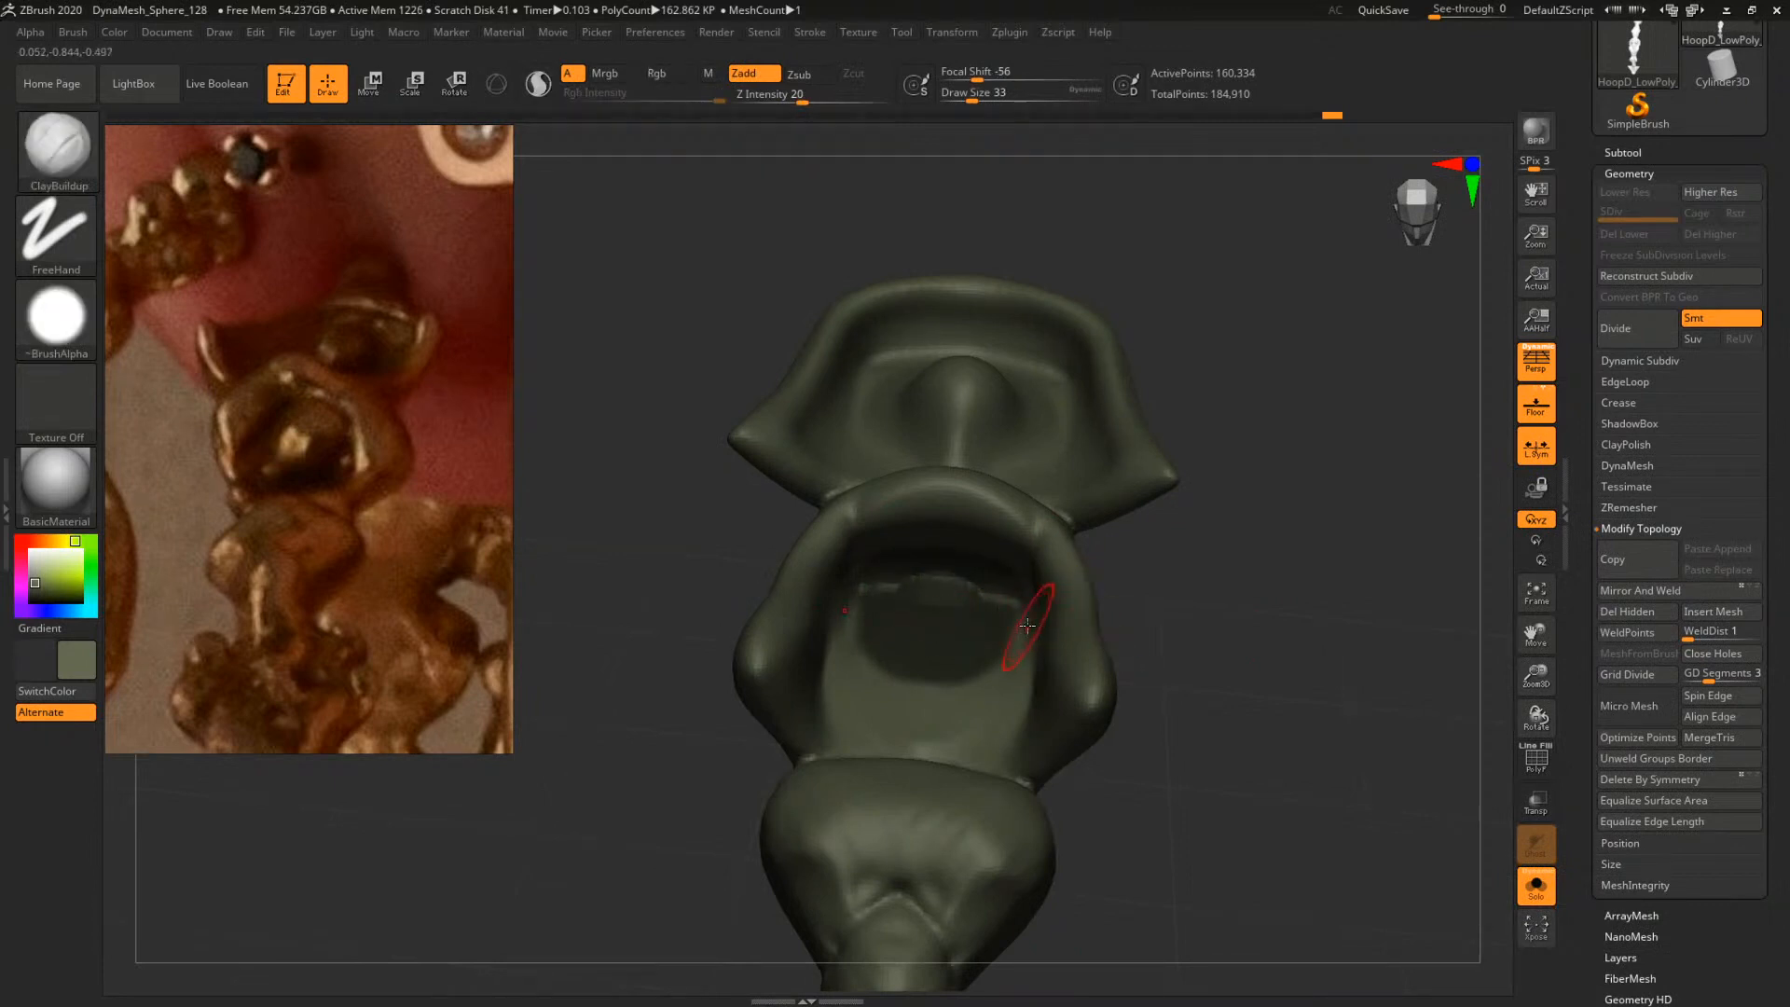
# Mask a rounded area on the lower hood's inner wall with MaskPen at draw size 17 and invert the mask
pyautogui.press('space')
pyautogui.moveTo(984, 664); pyautogui.dragTo(1018, 613)
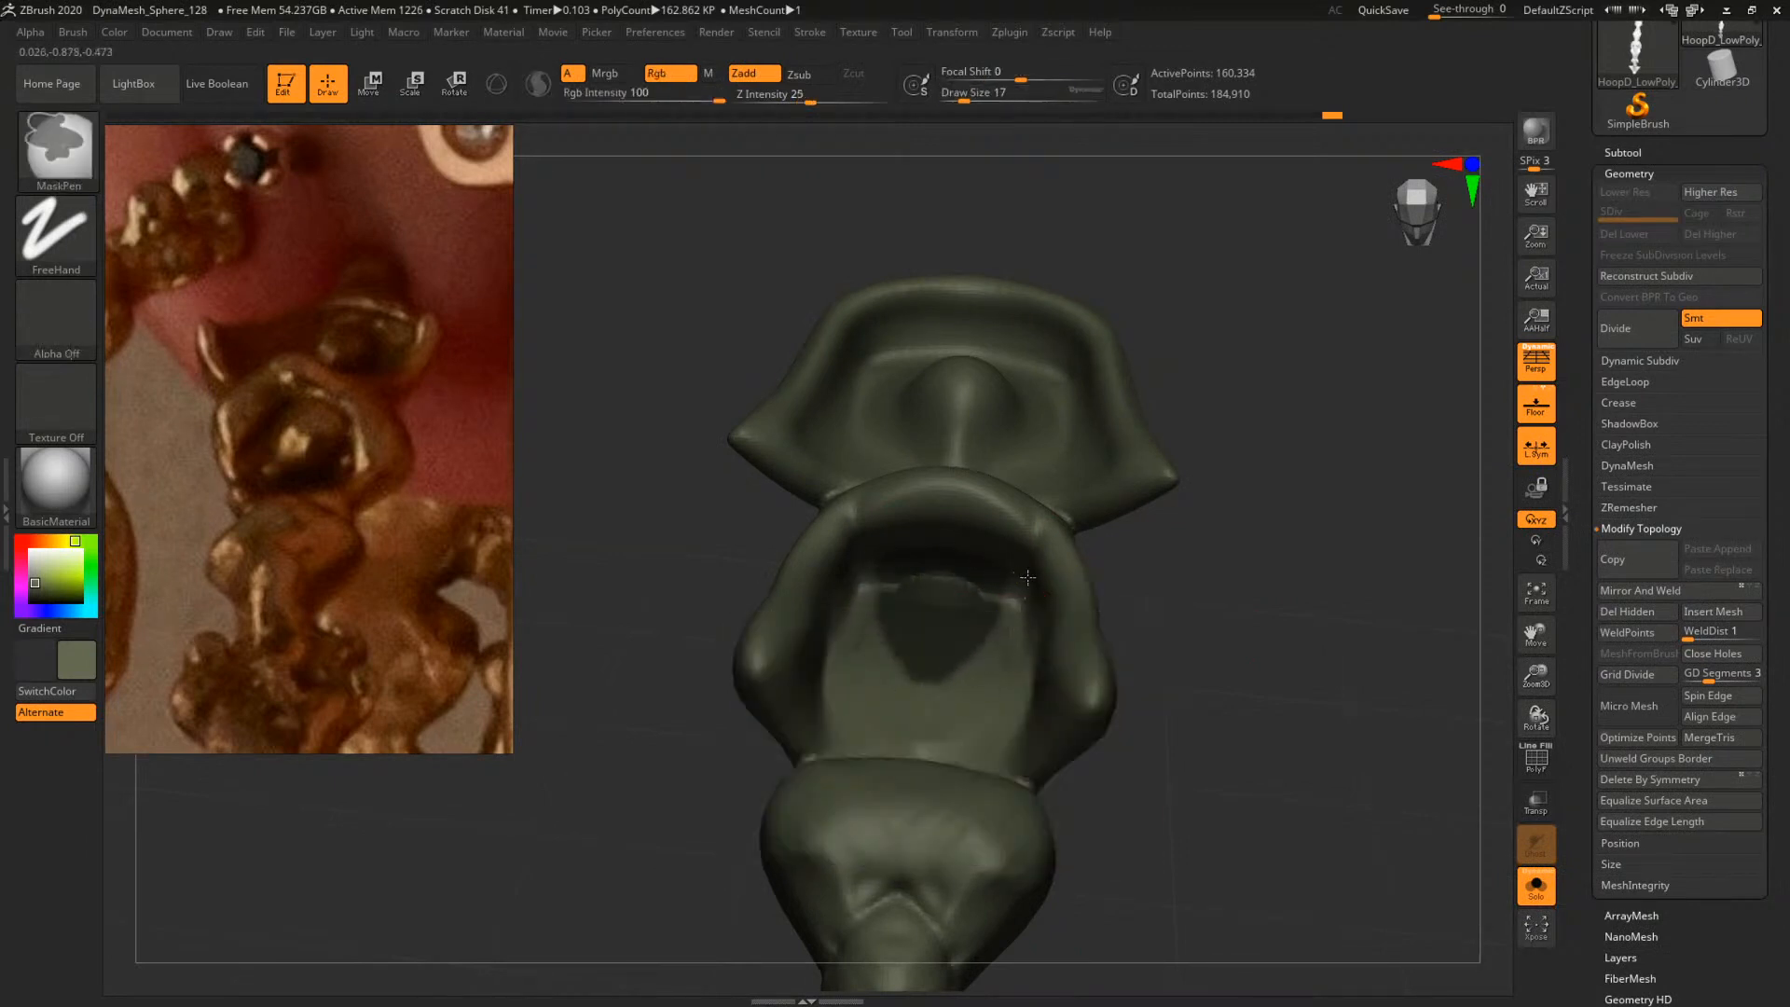
pyautogui.moveTo(912, 571)
pyautogui.keyDown('ctrl'); pyautogui.mouseDown()
pyautogui.moveTo(955, 584)
pyautogui.moveTo(931, 576)
pyautogui.mouseUp(); pyautogui.keyUp('ctrl')
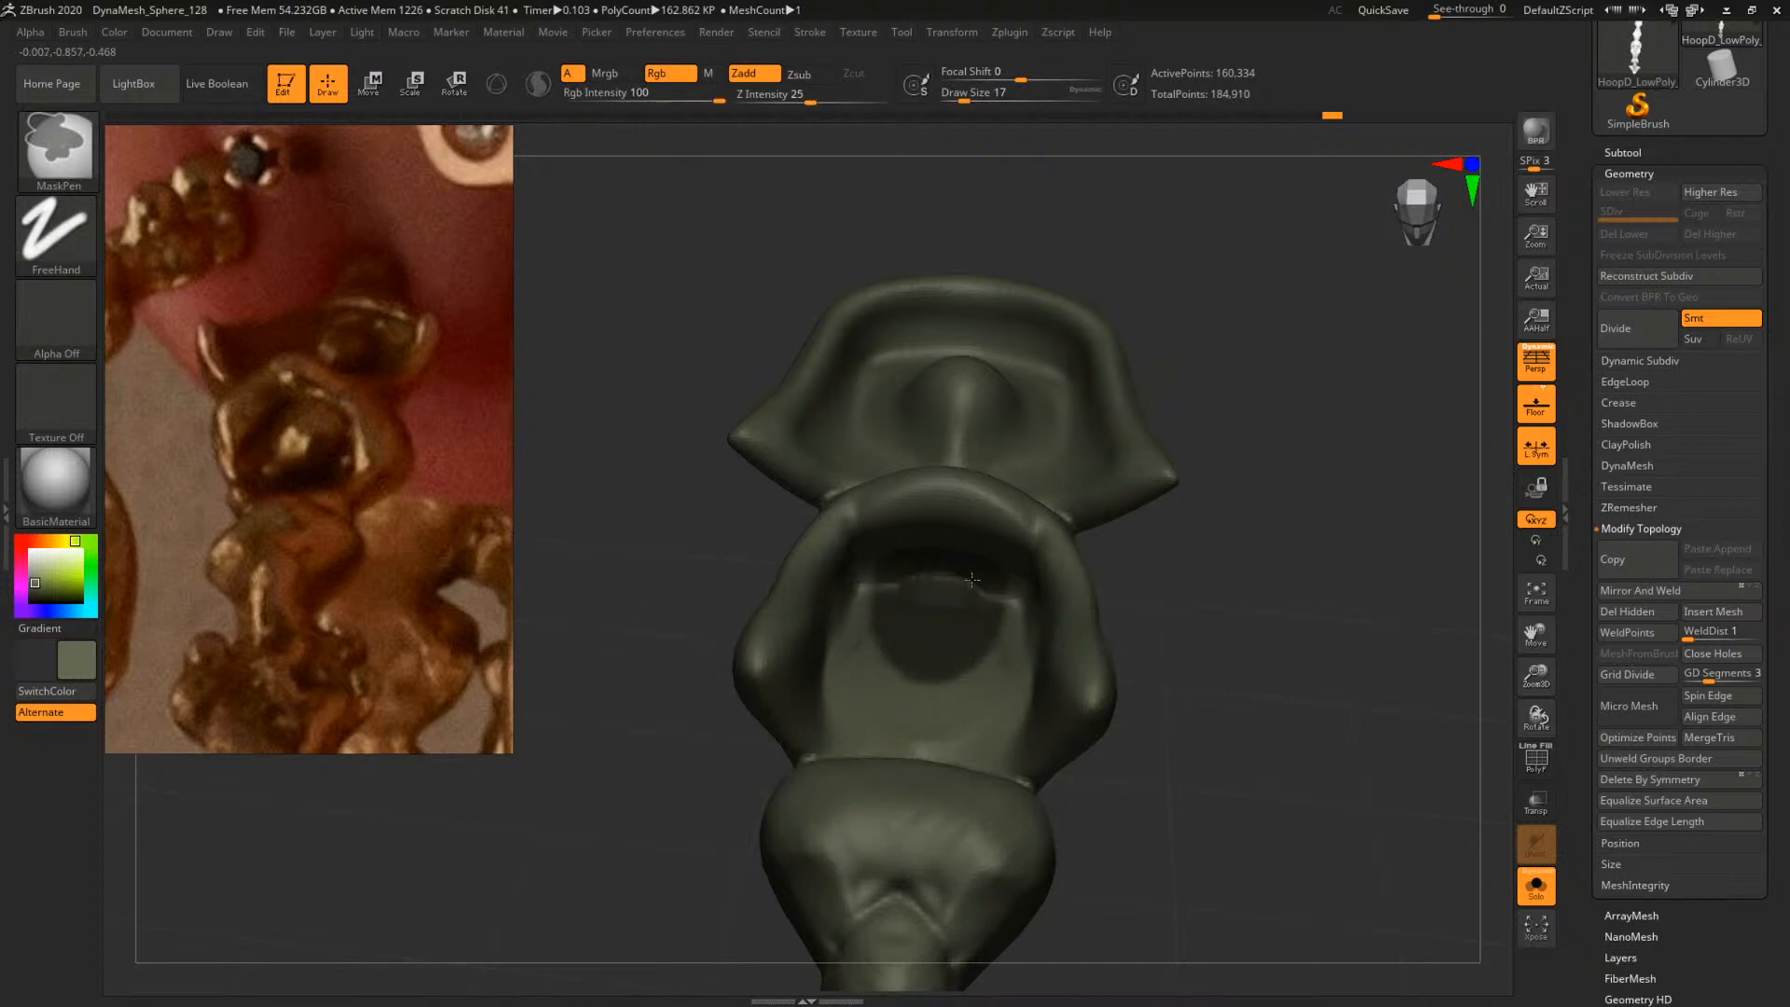
pyautogui.moveTo(1302, 596); pyautogui.dragTo(1131, 568)
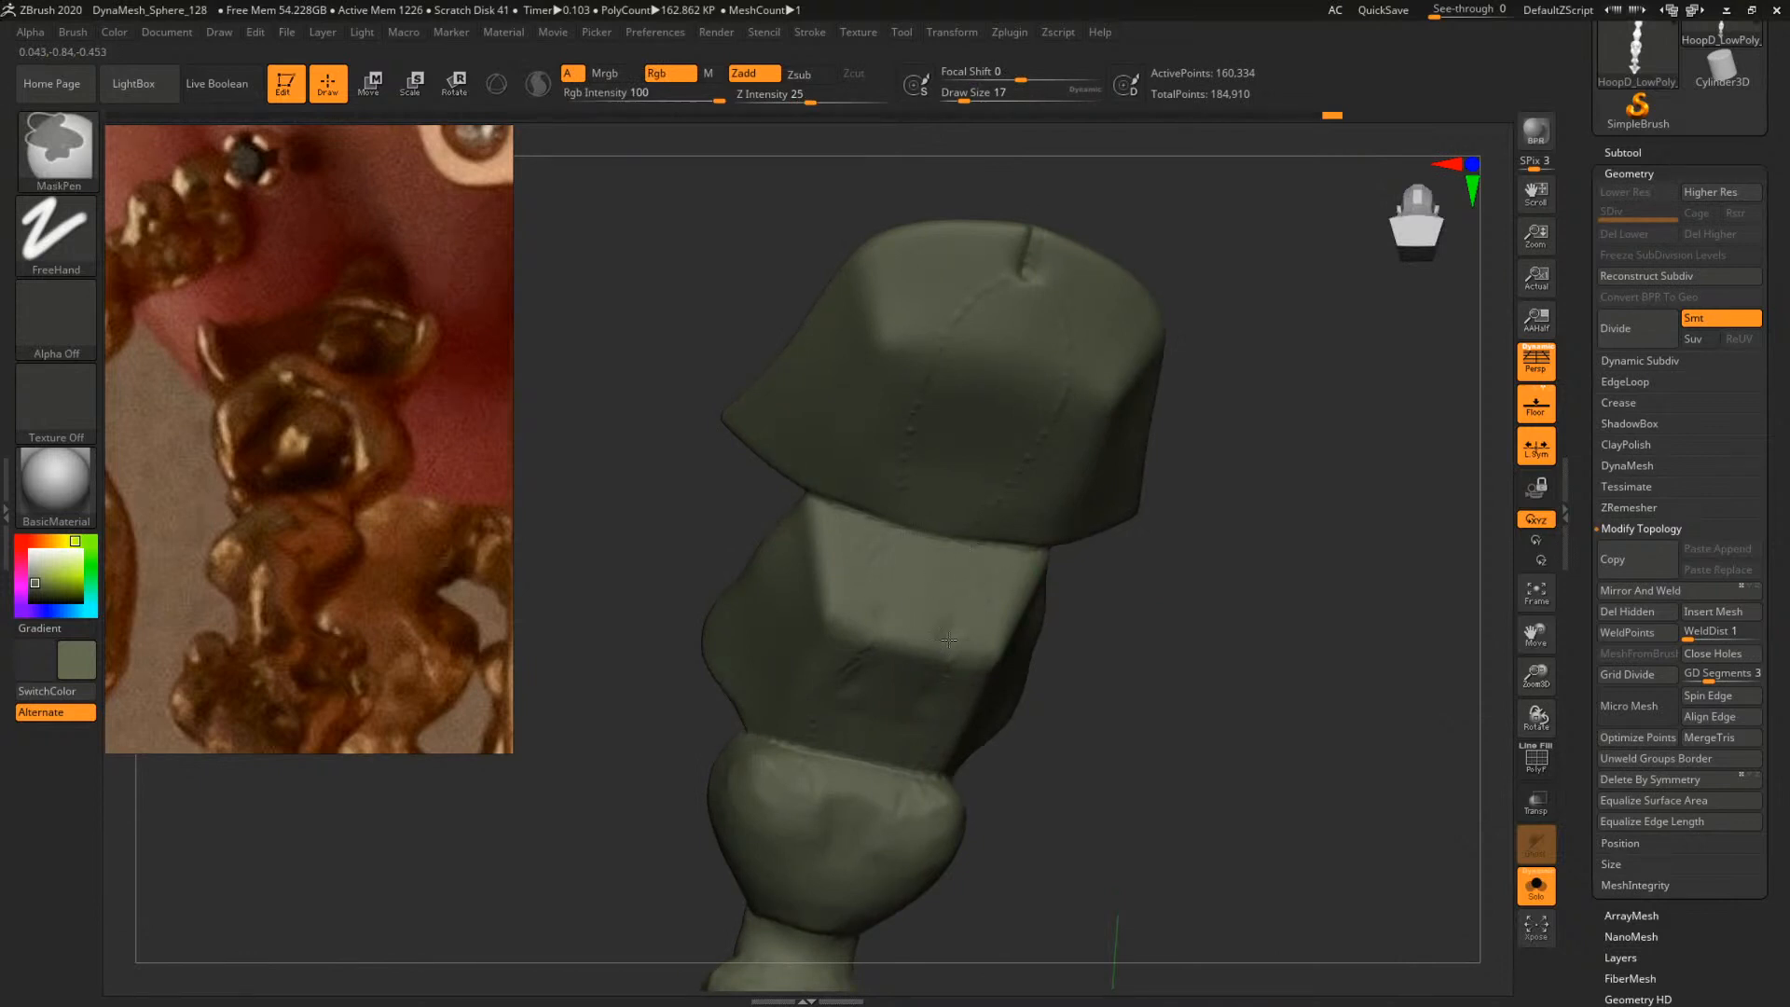
pyautogui.moveTo(1352, 634); pyautogui.dragTo(1164, 646)
pyautogui.keyDown('ctrl'); pyautogui.click(1167, 646); pyautogui.keyUp('ctrl')
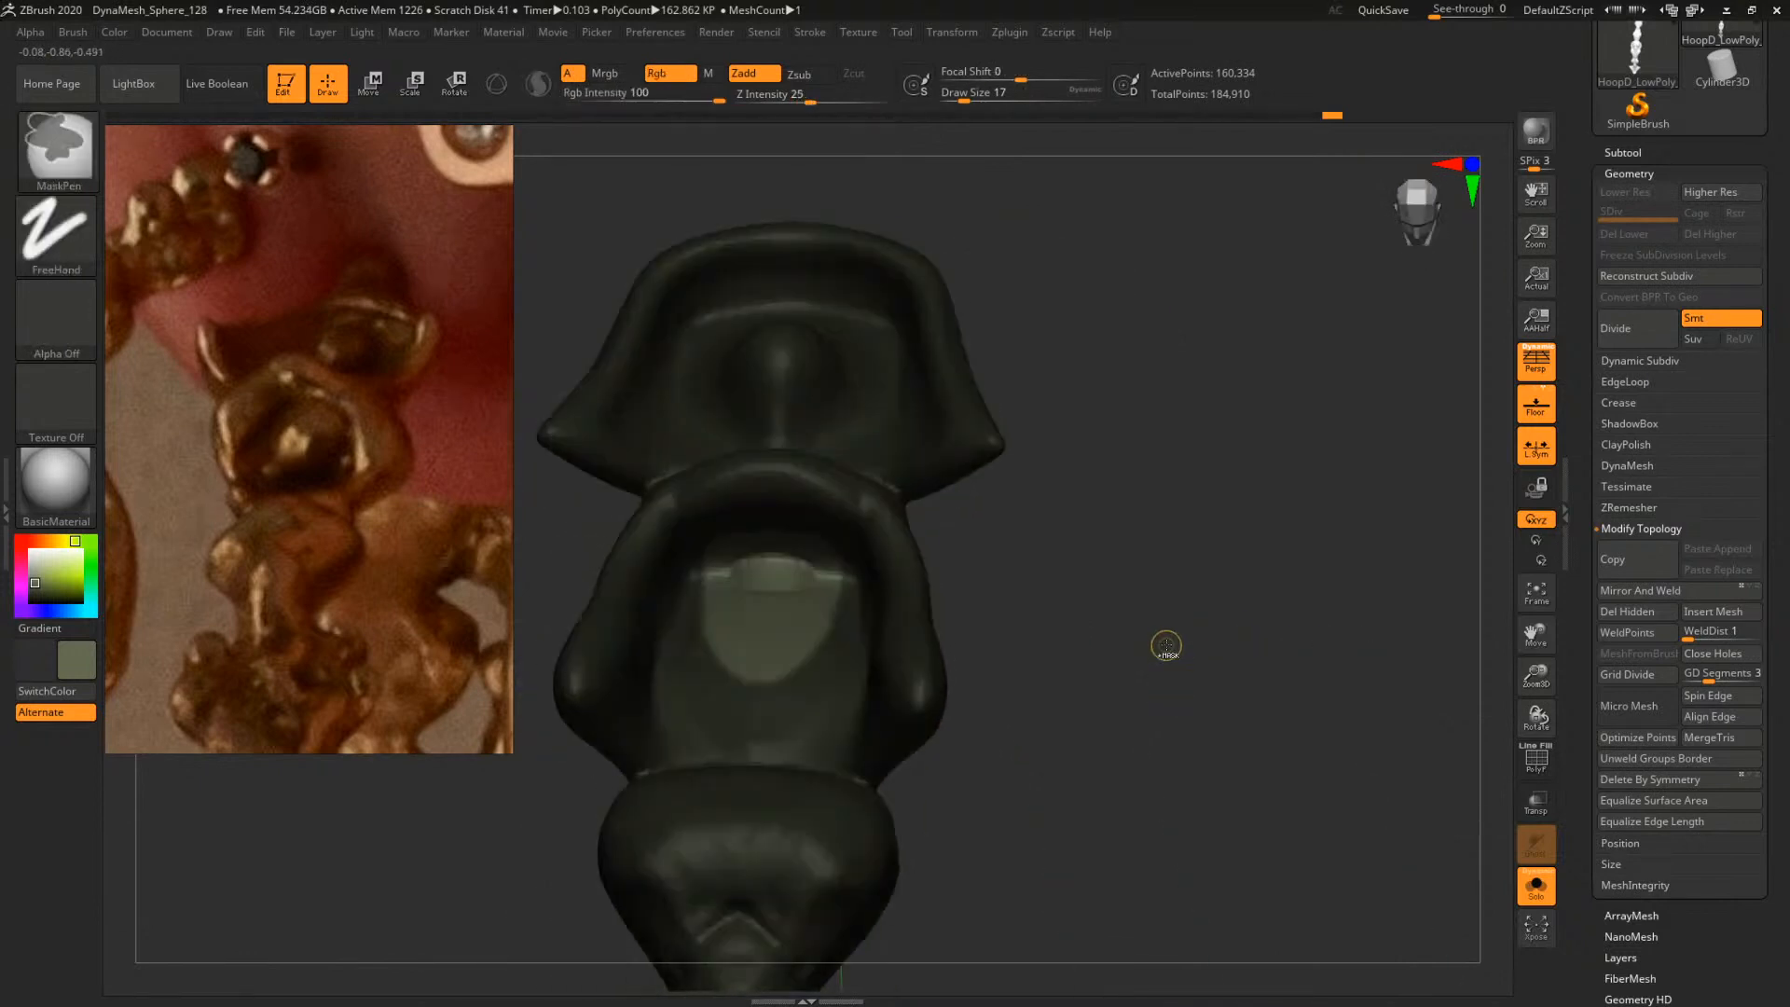
# Inflate the unmasked area inside the lower hood into a large rounded knob with Inflat at draw size 140
pyautogui.press('b')
pyautogui.press('i')
pyautogui.press('n')
pyautogui.press('space')
pyautogui.moveTo(775, 586)
pyautogui.mouseDown()
pyautogui.moveTo(799, 580)
pyautogui.moveTo(765, 633)
pyautogui.moveTo(774, 559)
pyautogui.mouseUp()
pyautogui.moveTo(1070, 607)
pyautogui.mouseDown()
pyautogui.moveTo(1090, 554)
pyautogui.moveTo(1100, 569)
pyautogui.moveTo(1026, 597)
pyautogui.moveTo(923, 615)
pyautogui.mouseUp()
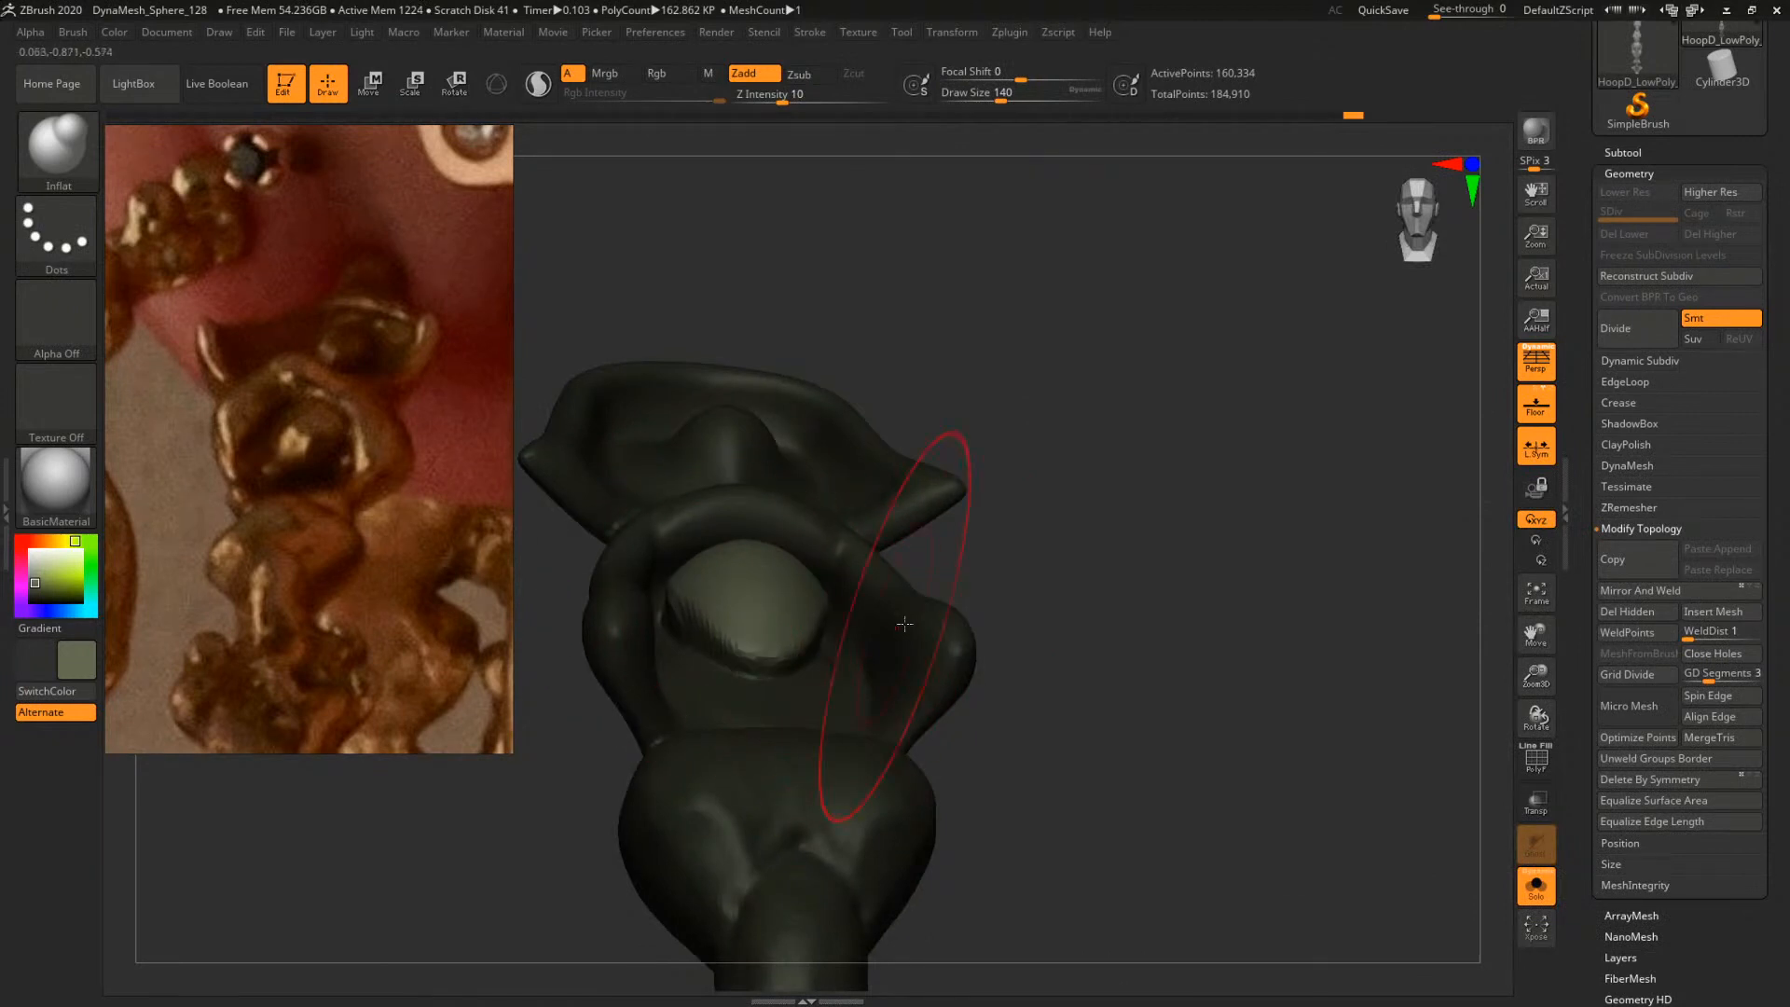
pyautogui.moveTo(1178, 643); pyautogui.dragTo(1130, 664)
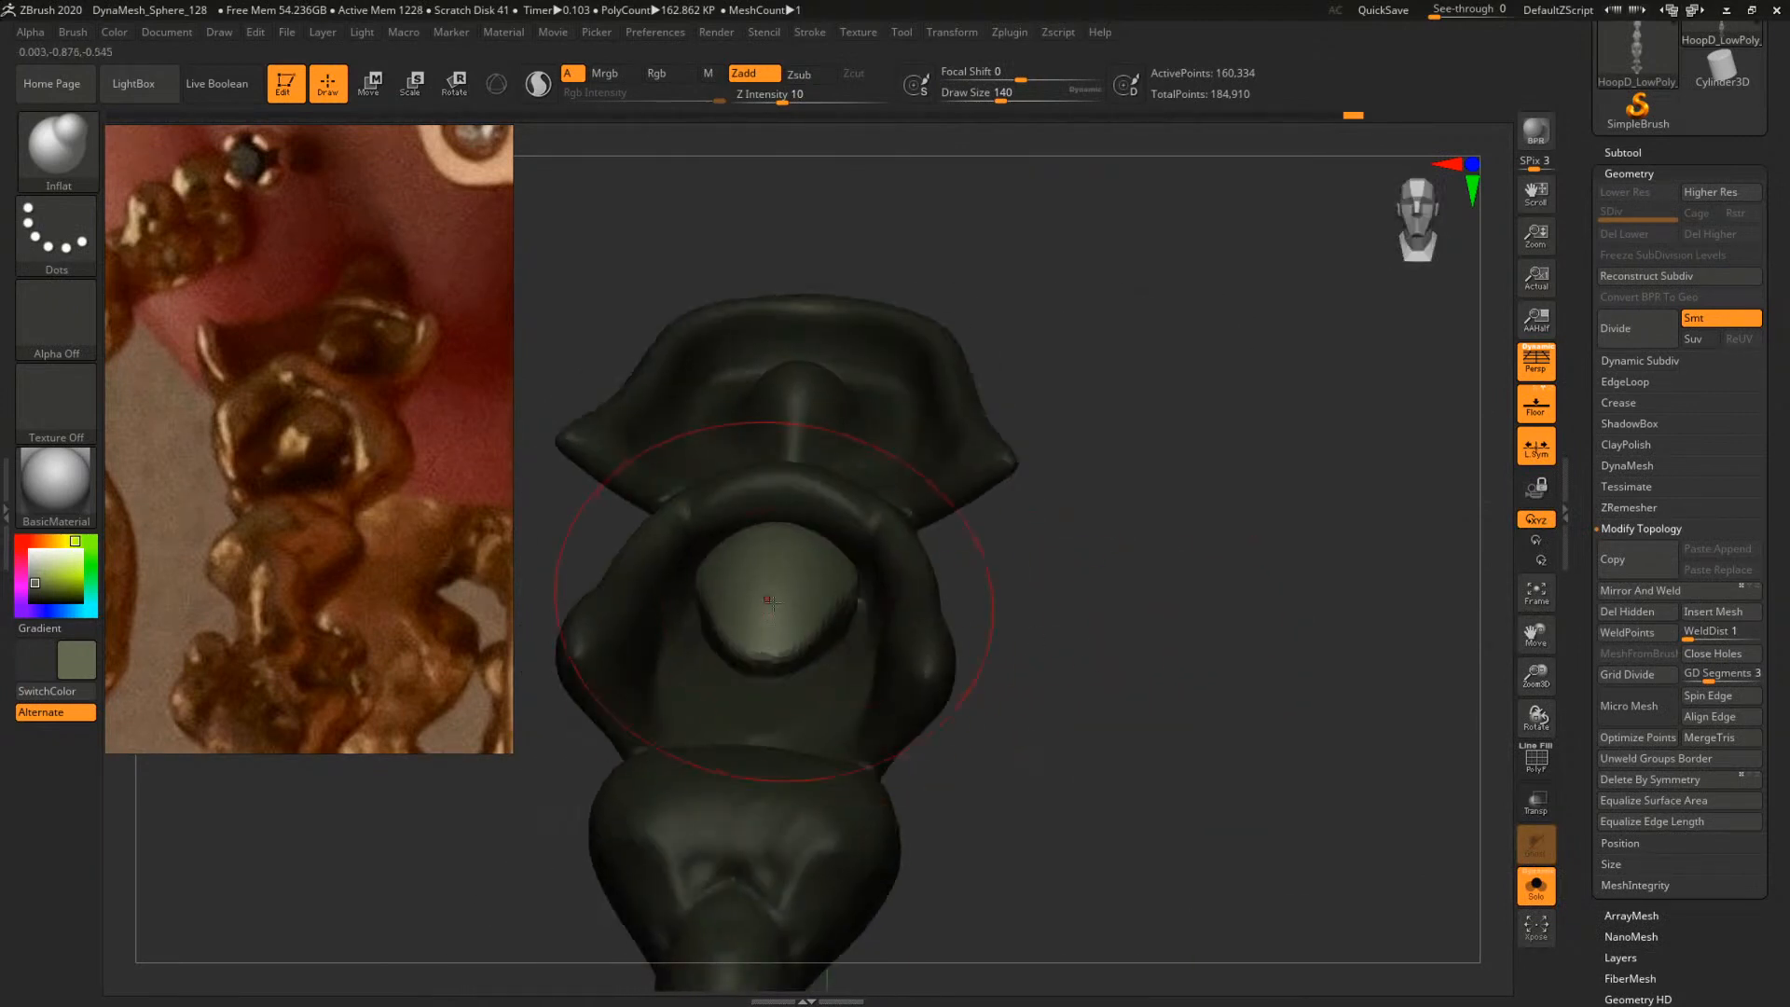
pyautogui.moveTo(1053, 606)
pyautogui.mouseDown()
pyautogui.moveTo(1190, 731)
pyautogui.moveTo(1146, 671)
pyautogui.moveTo(1059, 667)
pyautogui.mouseUp()
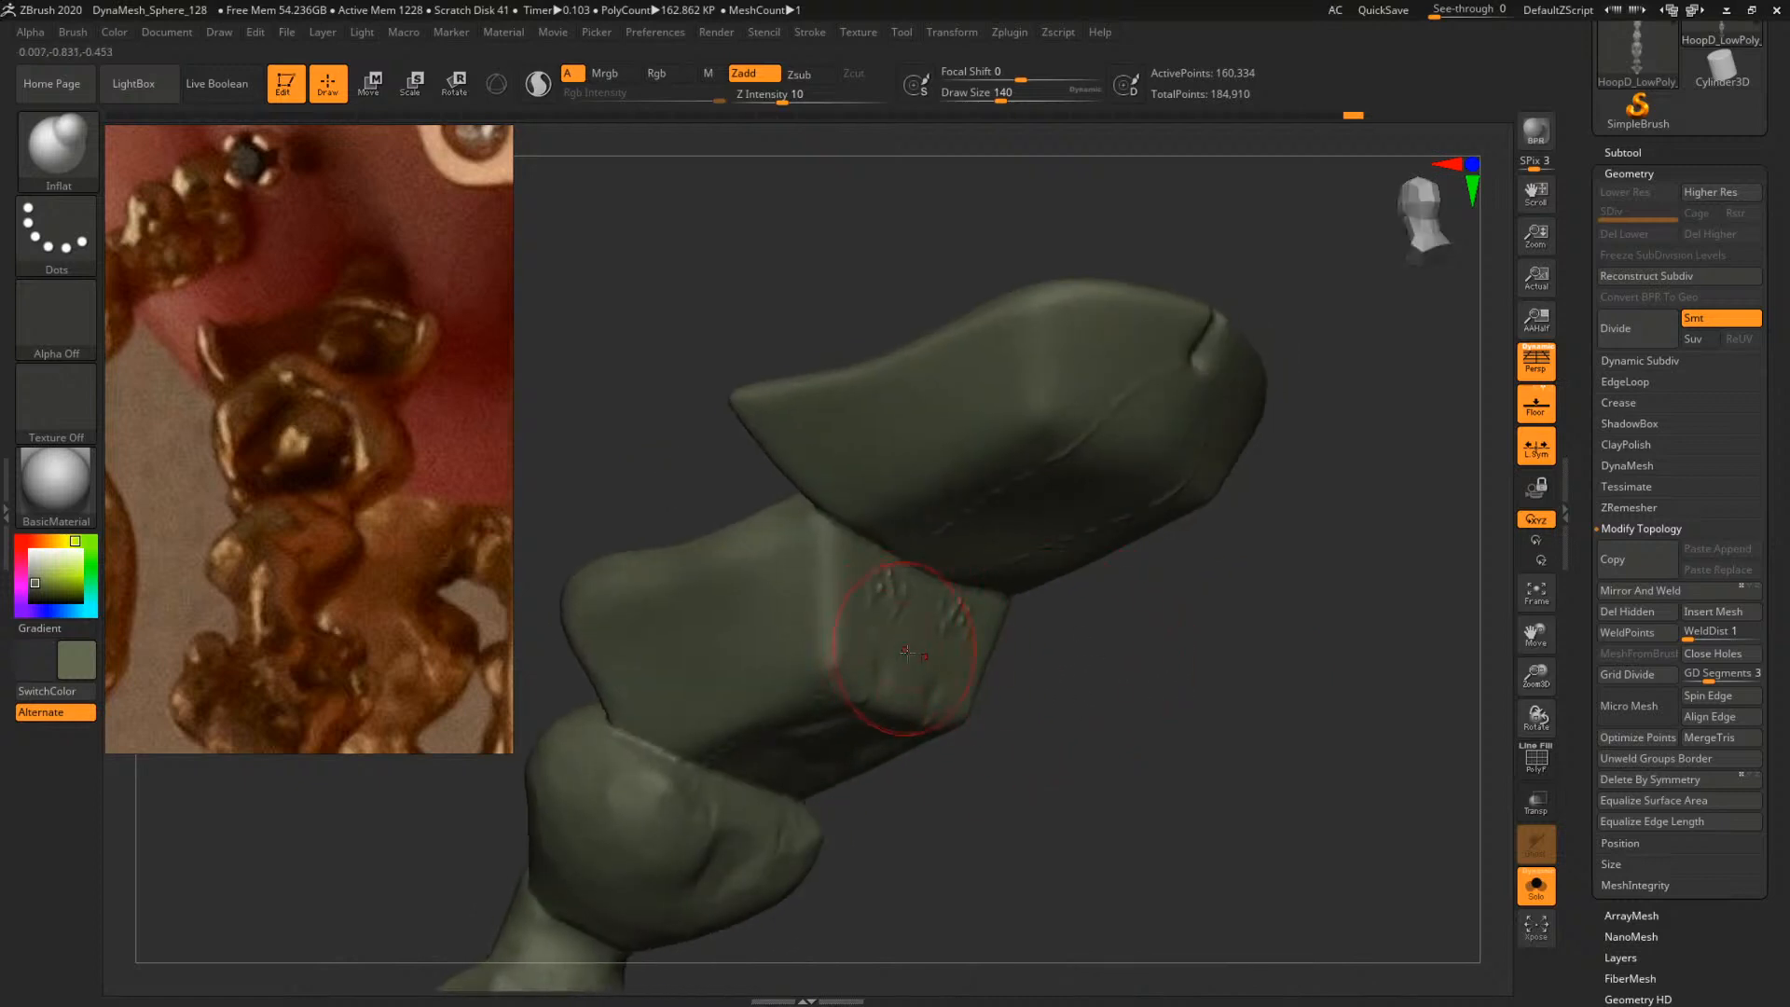
# Flatten the dented back of the lower hood with TrimDynamic at draw size 94 and remesh the model with DynaMesh
pyautogui.press('b')
pyautogui.press('t')
pyautogui.press('d')
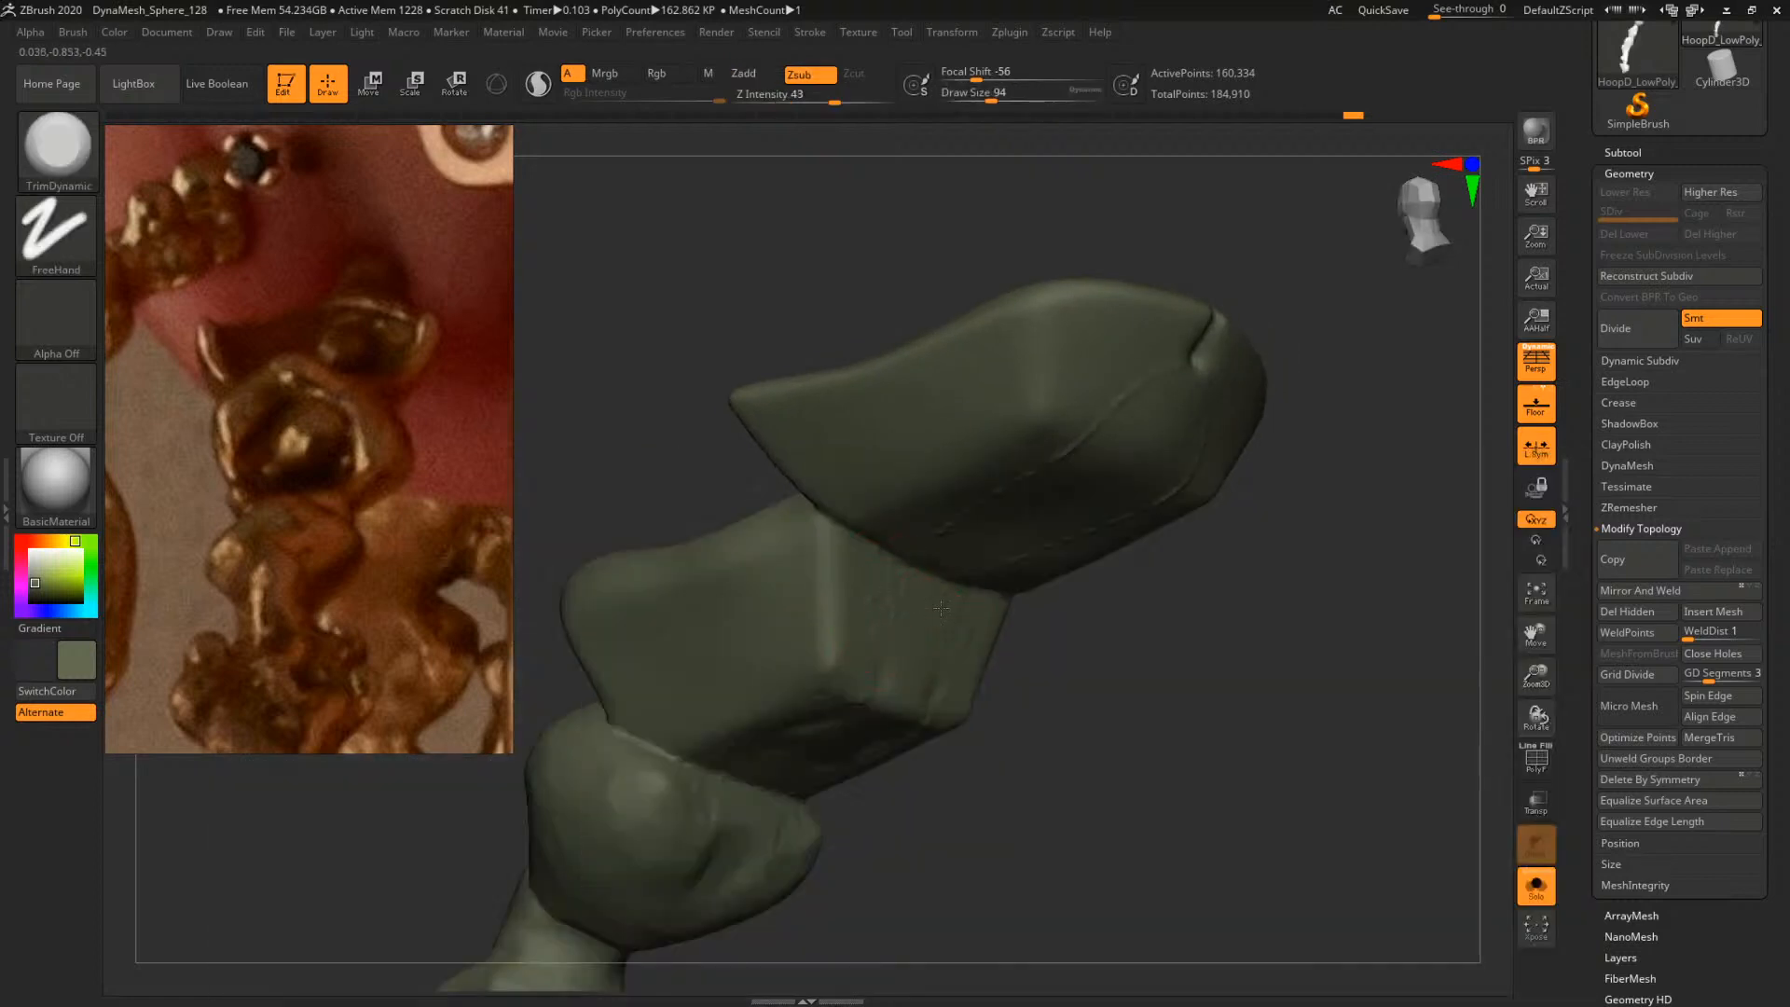
pyautogui.moveTo(1061, 561); pyautogui.dragTo(1024, 468)
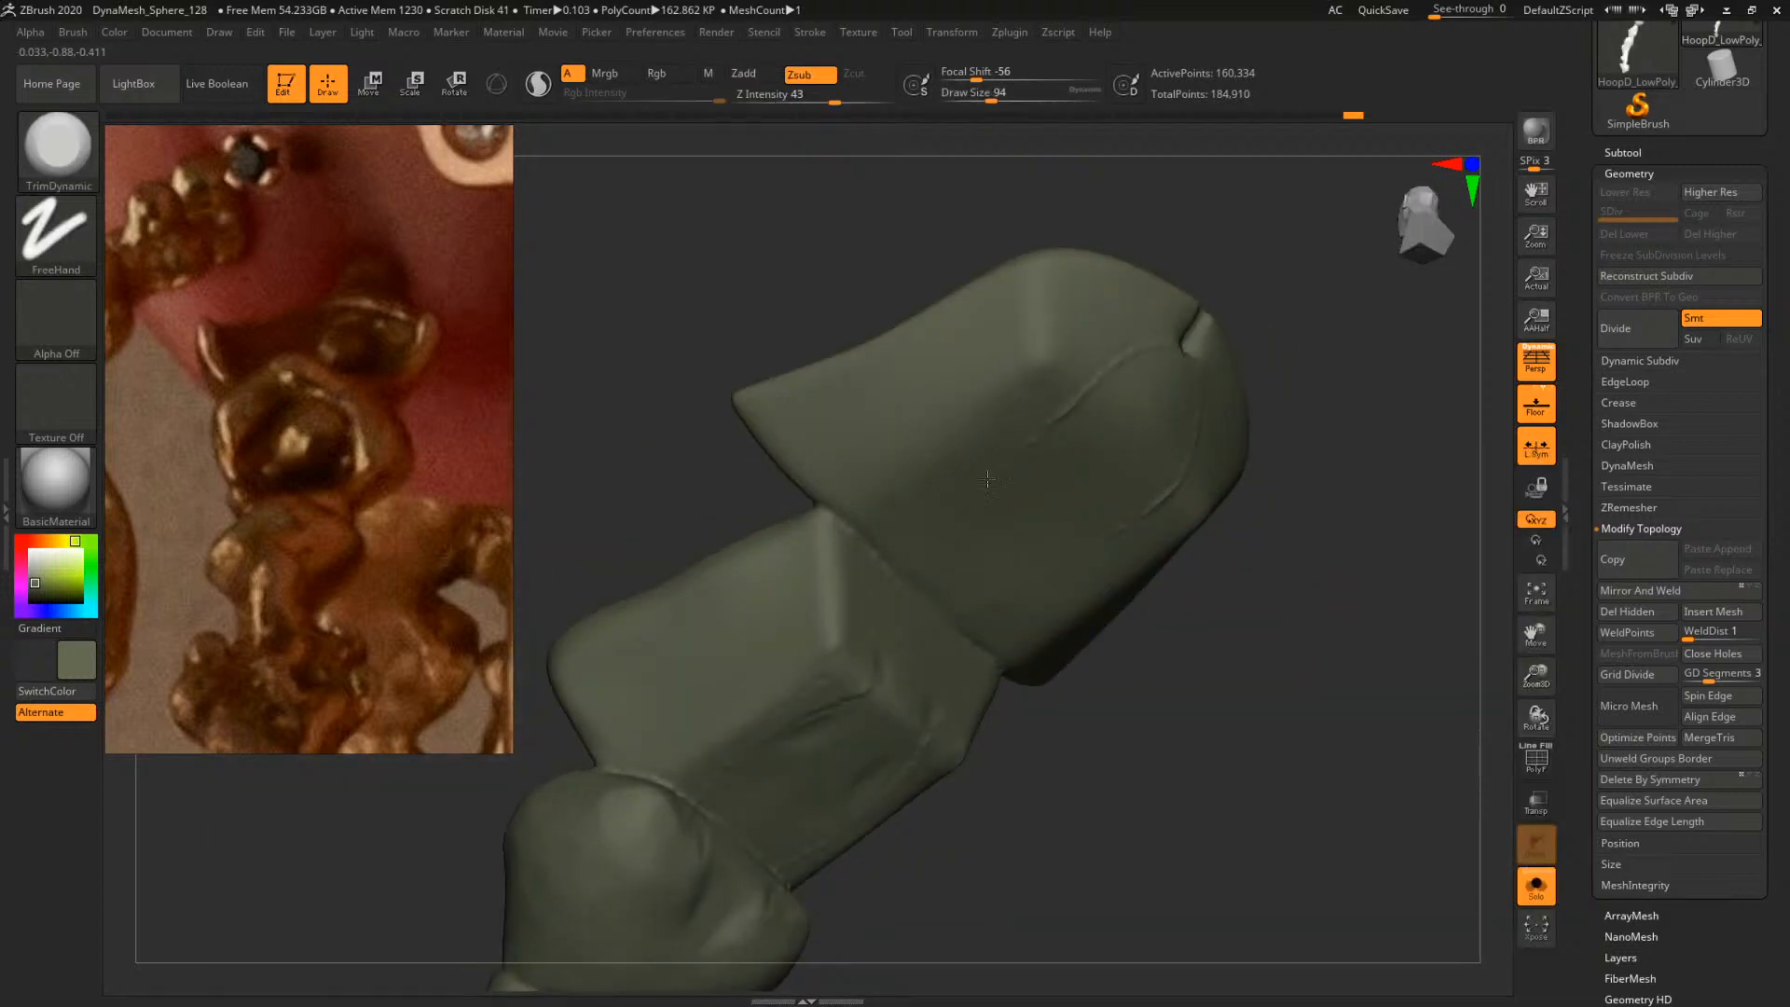
pyautogui.moveTo(1291, 538); pyautogui.dragTo(1111, 471)
pyautogui.keyDown('ctrl'); pyautogui.moveTo(1299, 490); pyautogui.dragTo(1369, 653); pyautogui.keyUp('ctrl')
# Plane the front and sides of the large knob inside the lower hood with TrimDynamic at draw sizes 56, 97 and 35
pyautogui.keyDown('alt'); pyautogui.moveTo(1266, 463); pyautogui.dragTo(1311, 631); pyautogui.keyUp('alt')
pyautogui.moveTo(1194, 596); pyautogui.dragTo(1160, 590)
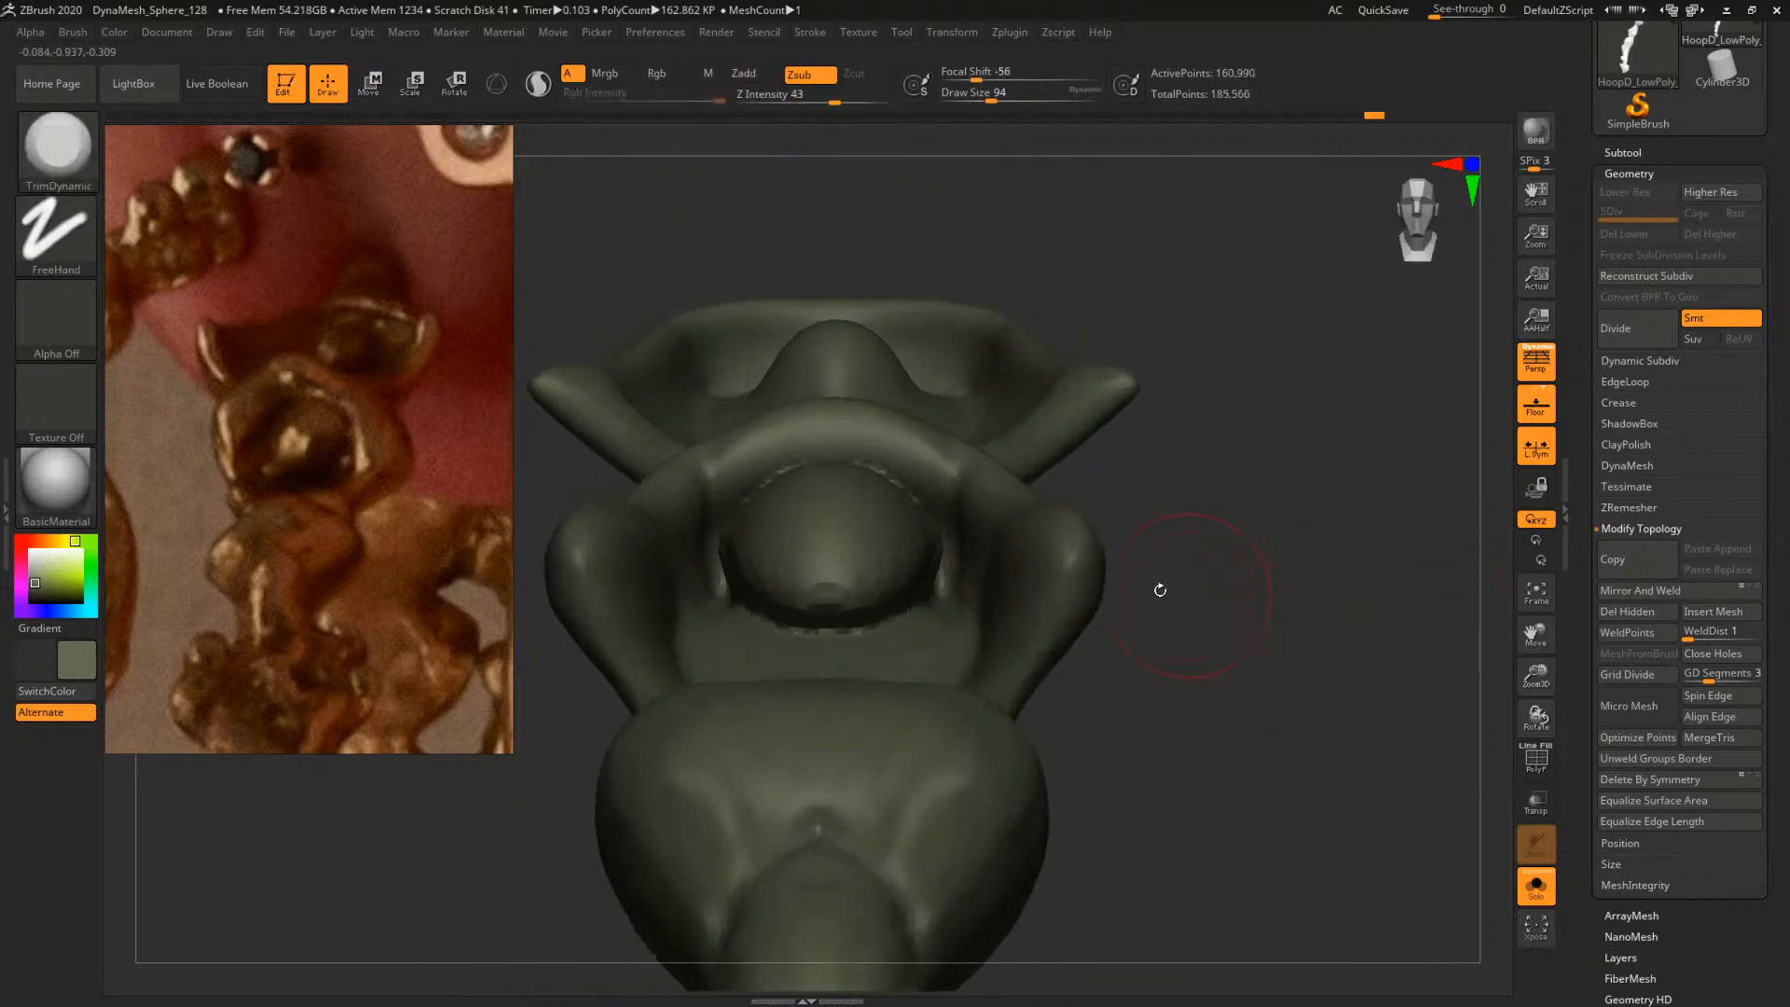
pyautogui.press('space')
pyautogui.moveTo(827, 597); pyautogui.dragTo(799, 592)
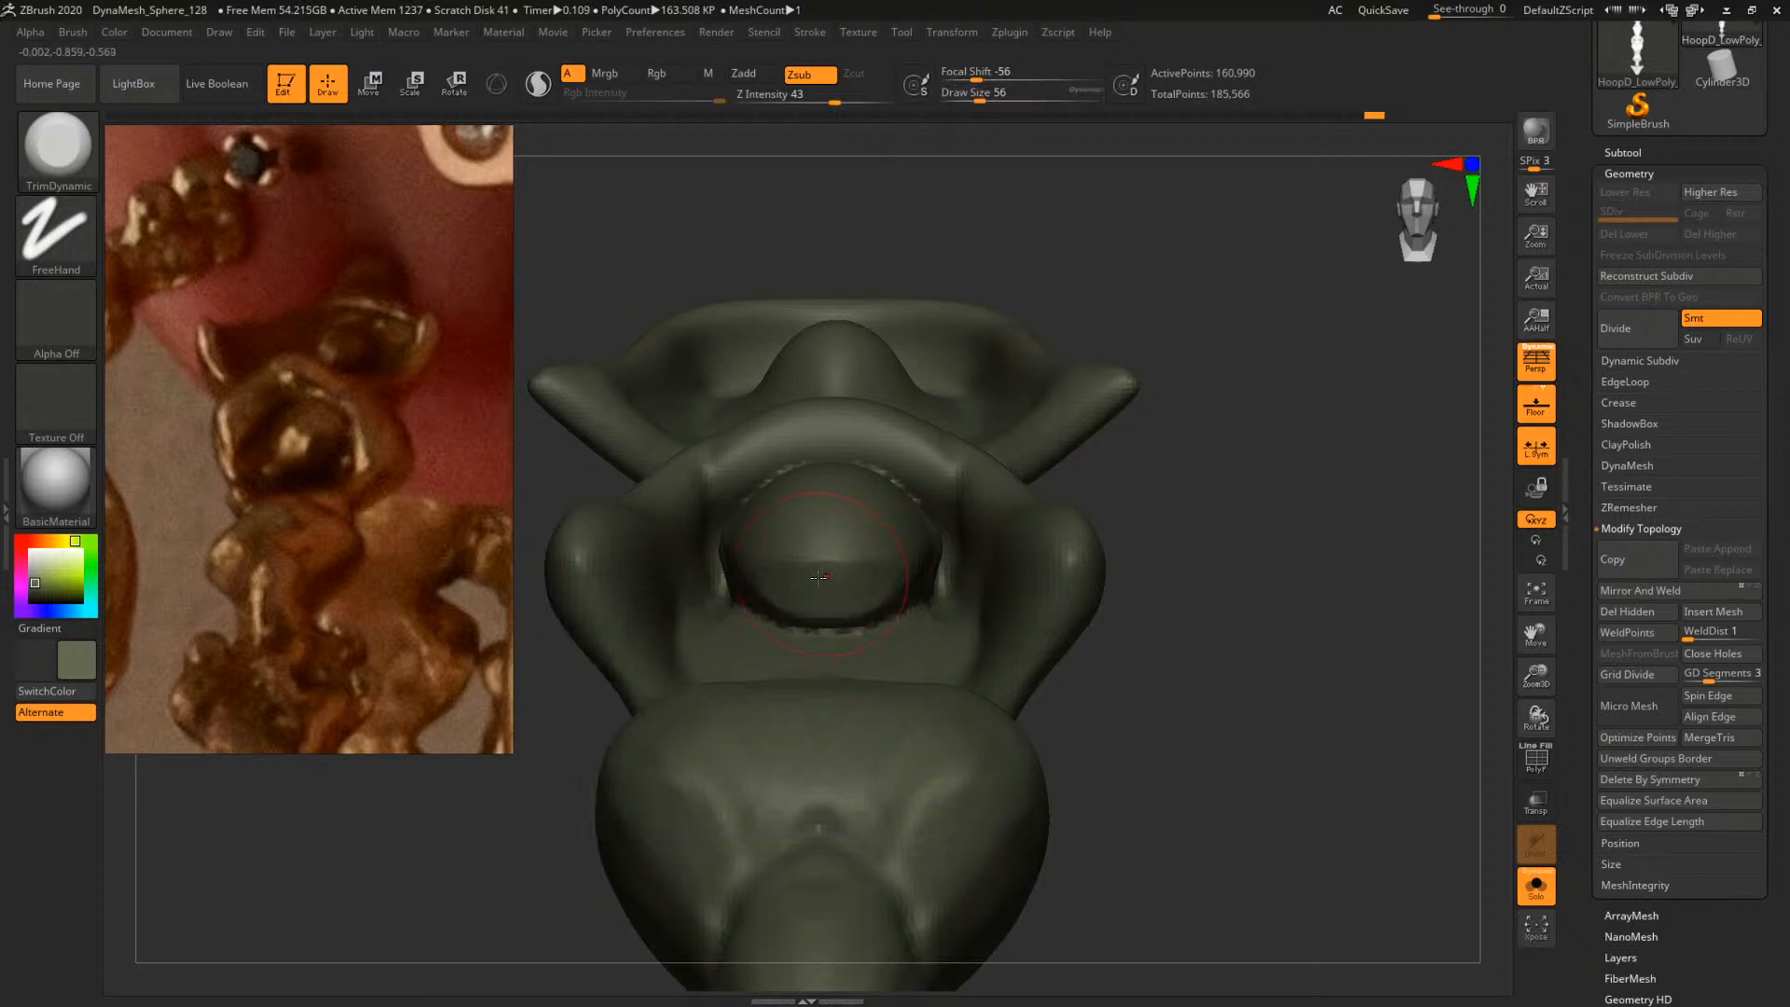
pyautogui.moveTo(1161, 558); pyautogui.dragTo(1152, 628)
pyautogui.moveTo(840, 516)
pyautogui.mouseDown()
pyautogui.moveTo(838, 471)
pyautogui.moveTo(846, 537)
pyautogui.mouseUp()
pyautogui.press('space')
pyautogui.moveTo(1178, 498); pyautogui.dragTo(941, 424)
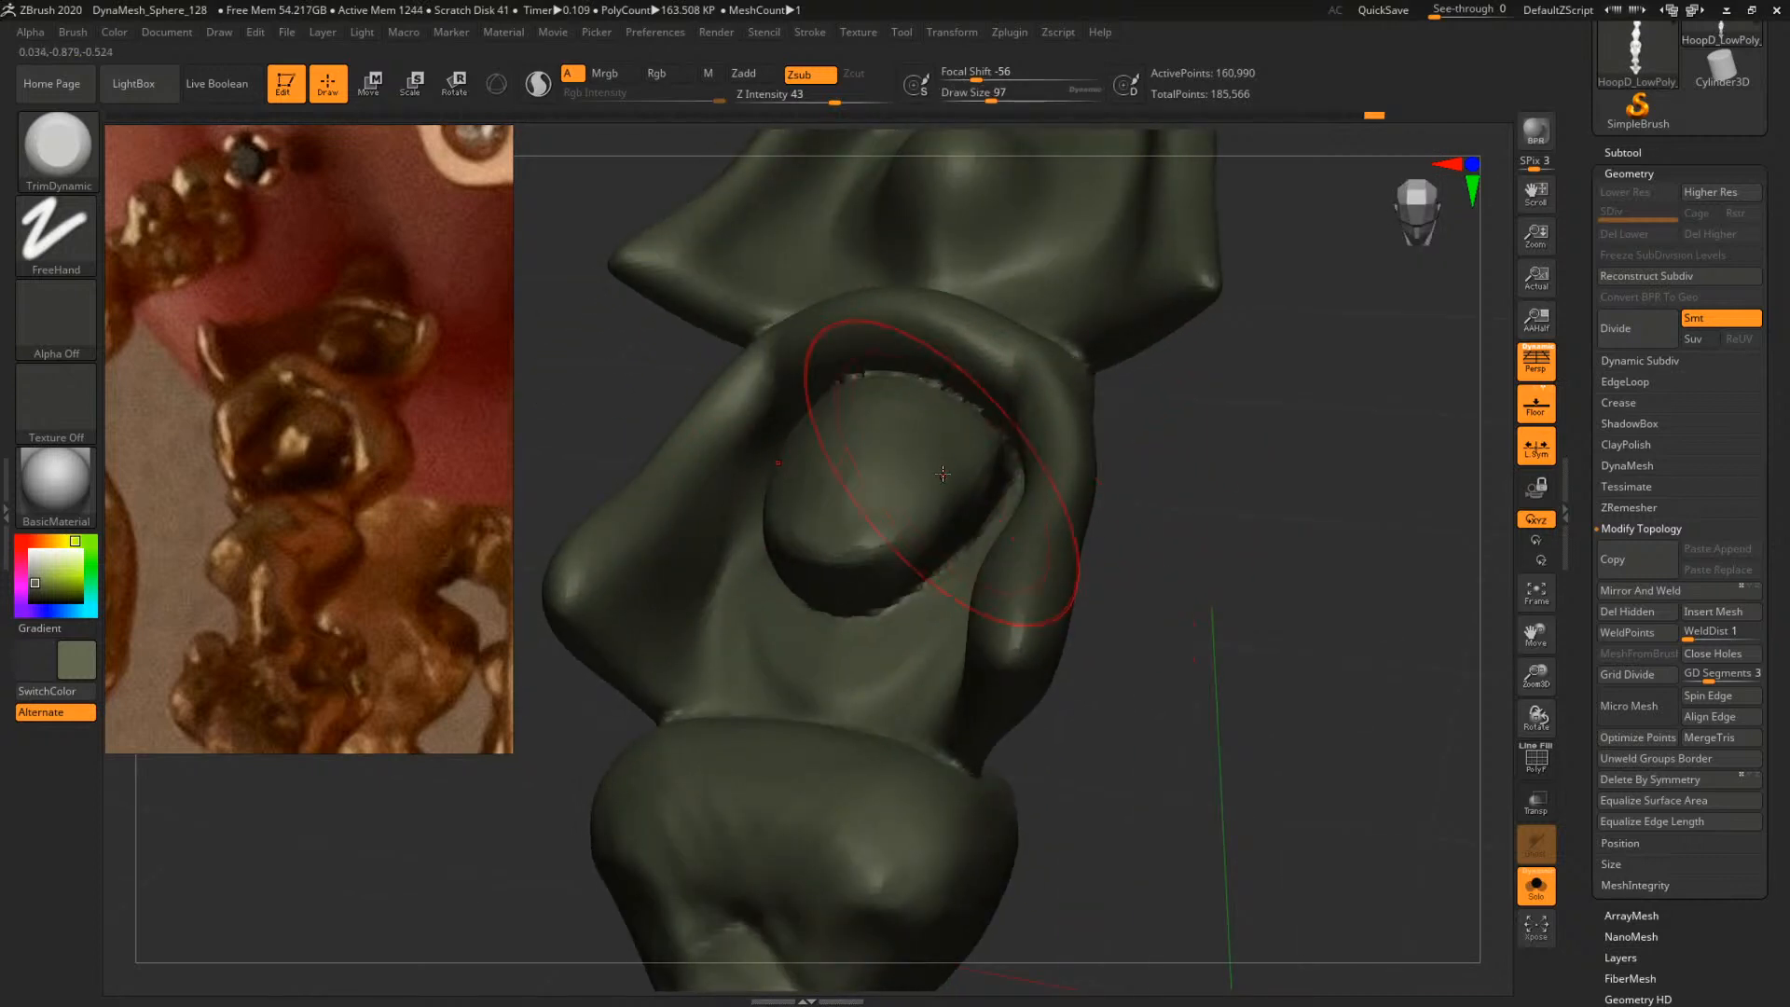
pyautogui.press('space')
pyautogui.moveTo(1198, 484); pyautogui.dragTo(1271, 582)
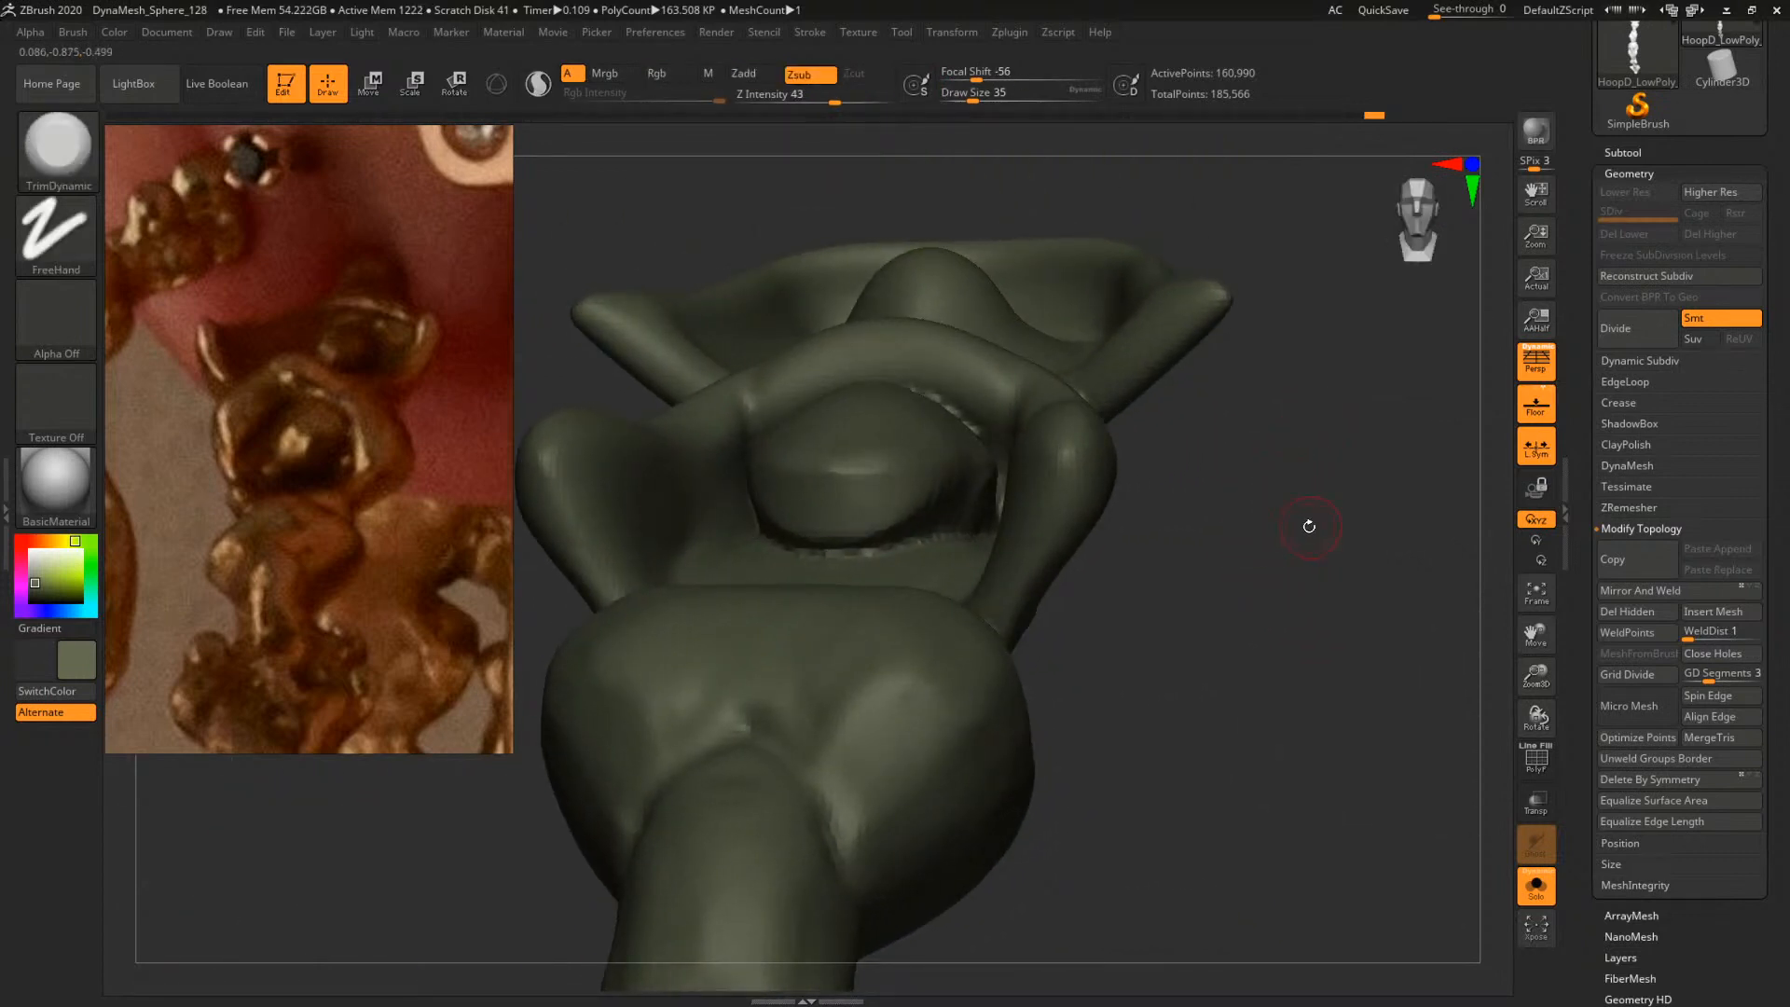
# Build up the surface below the large knob in the lower hood with ClayBuildup at draw size 44
pyautogui.press('b')
pyautogui.press('c')
pyautogui.press('b')
pyautogui.moveTo(1230, 594); pyautogui.dragTo(1203, 550)
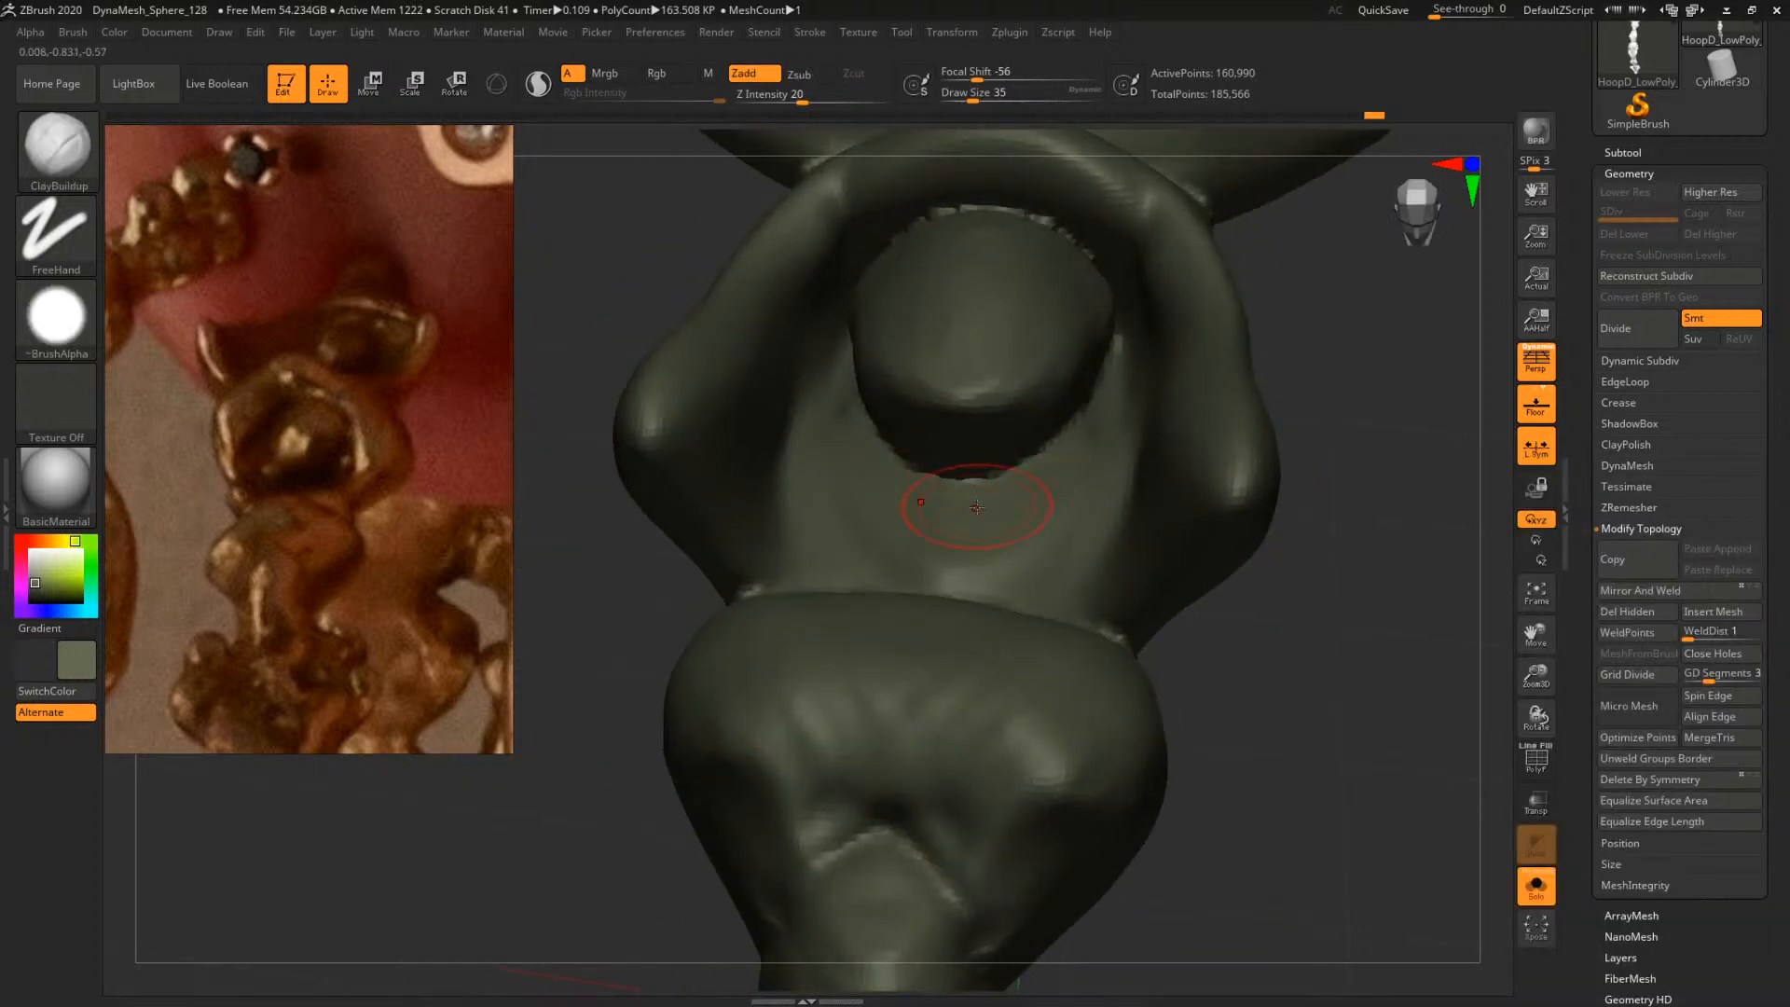
pyautogui.press('space')
pyautogui.moveTo(976, 508); pyautogui.dragTo(984, 509)
pyautogui.moveTo(1228, 597)
pyautogui.mouseDown()
pyautogui.moveTo(1138, 582)
pyautogui.moveTo(1250, 611)
pyautogui.moveTo(1237, 641)
pyautogui.mouseUp()
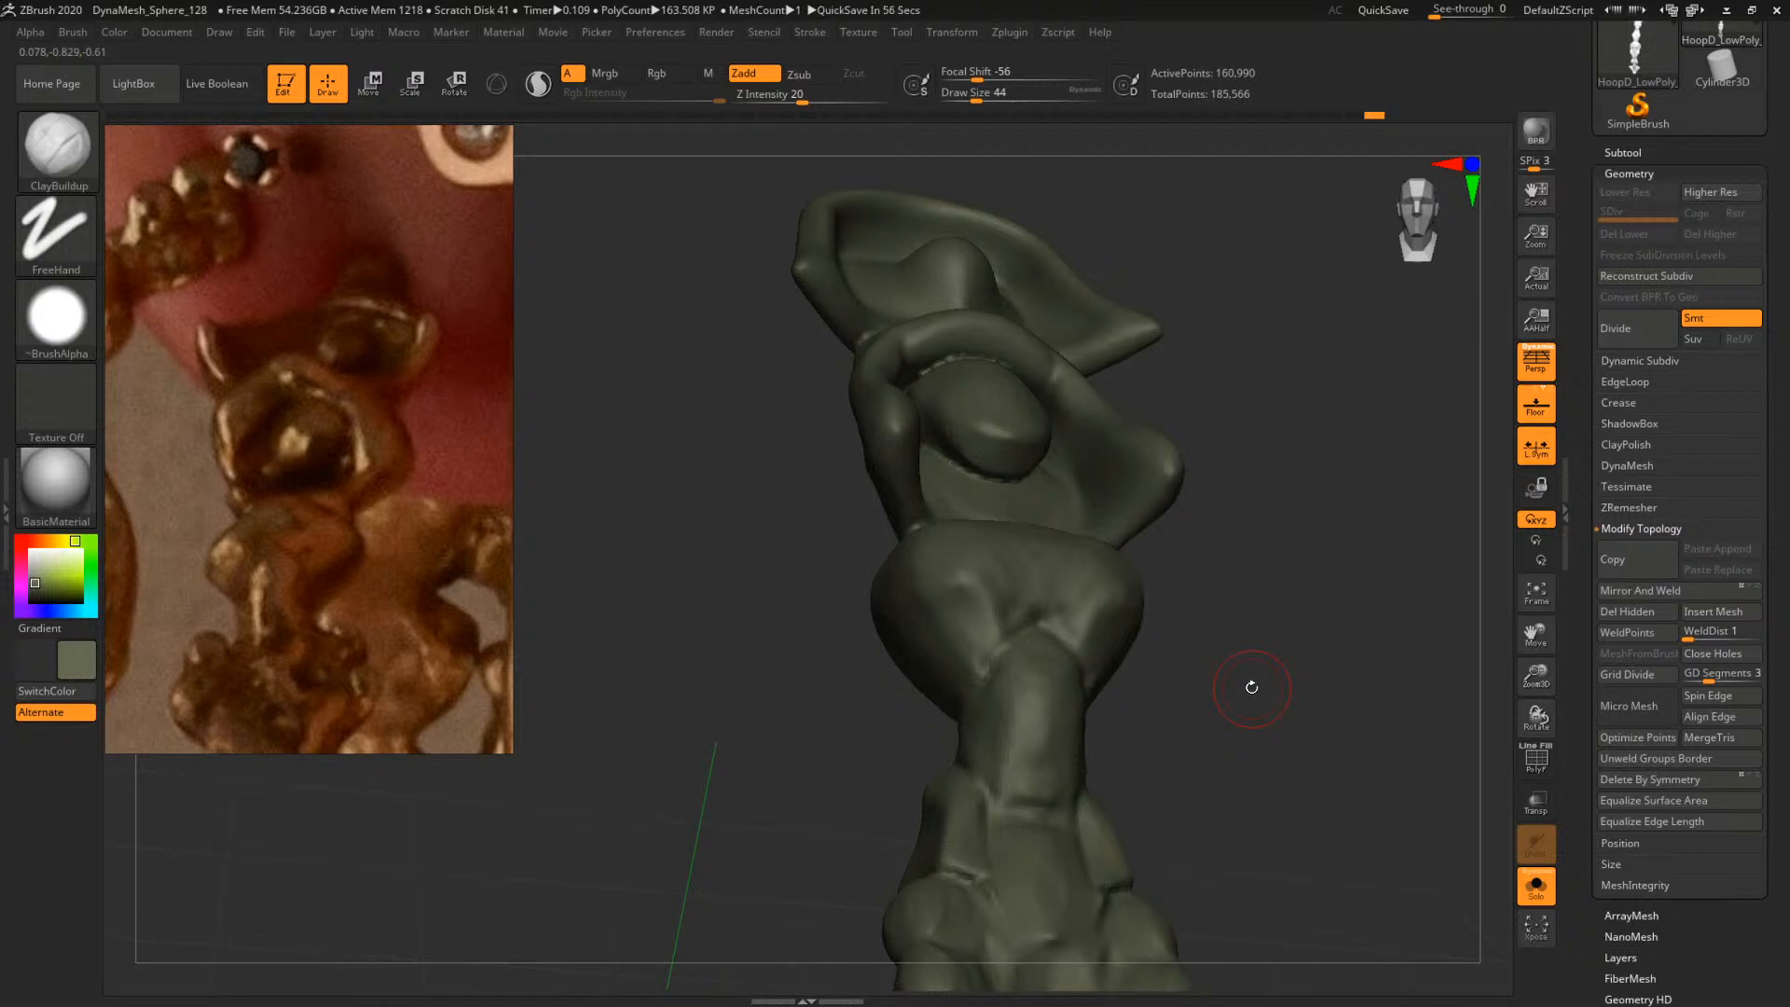
# Fill the junctions between the lower hood's side flaps and the bulb beneath with ClayBuildup at draw size 39
pyautogui.moveTo(1264, 579); pyautogui.dragTo(1307, 619)
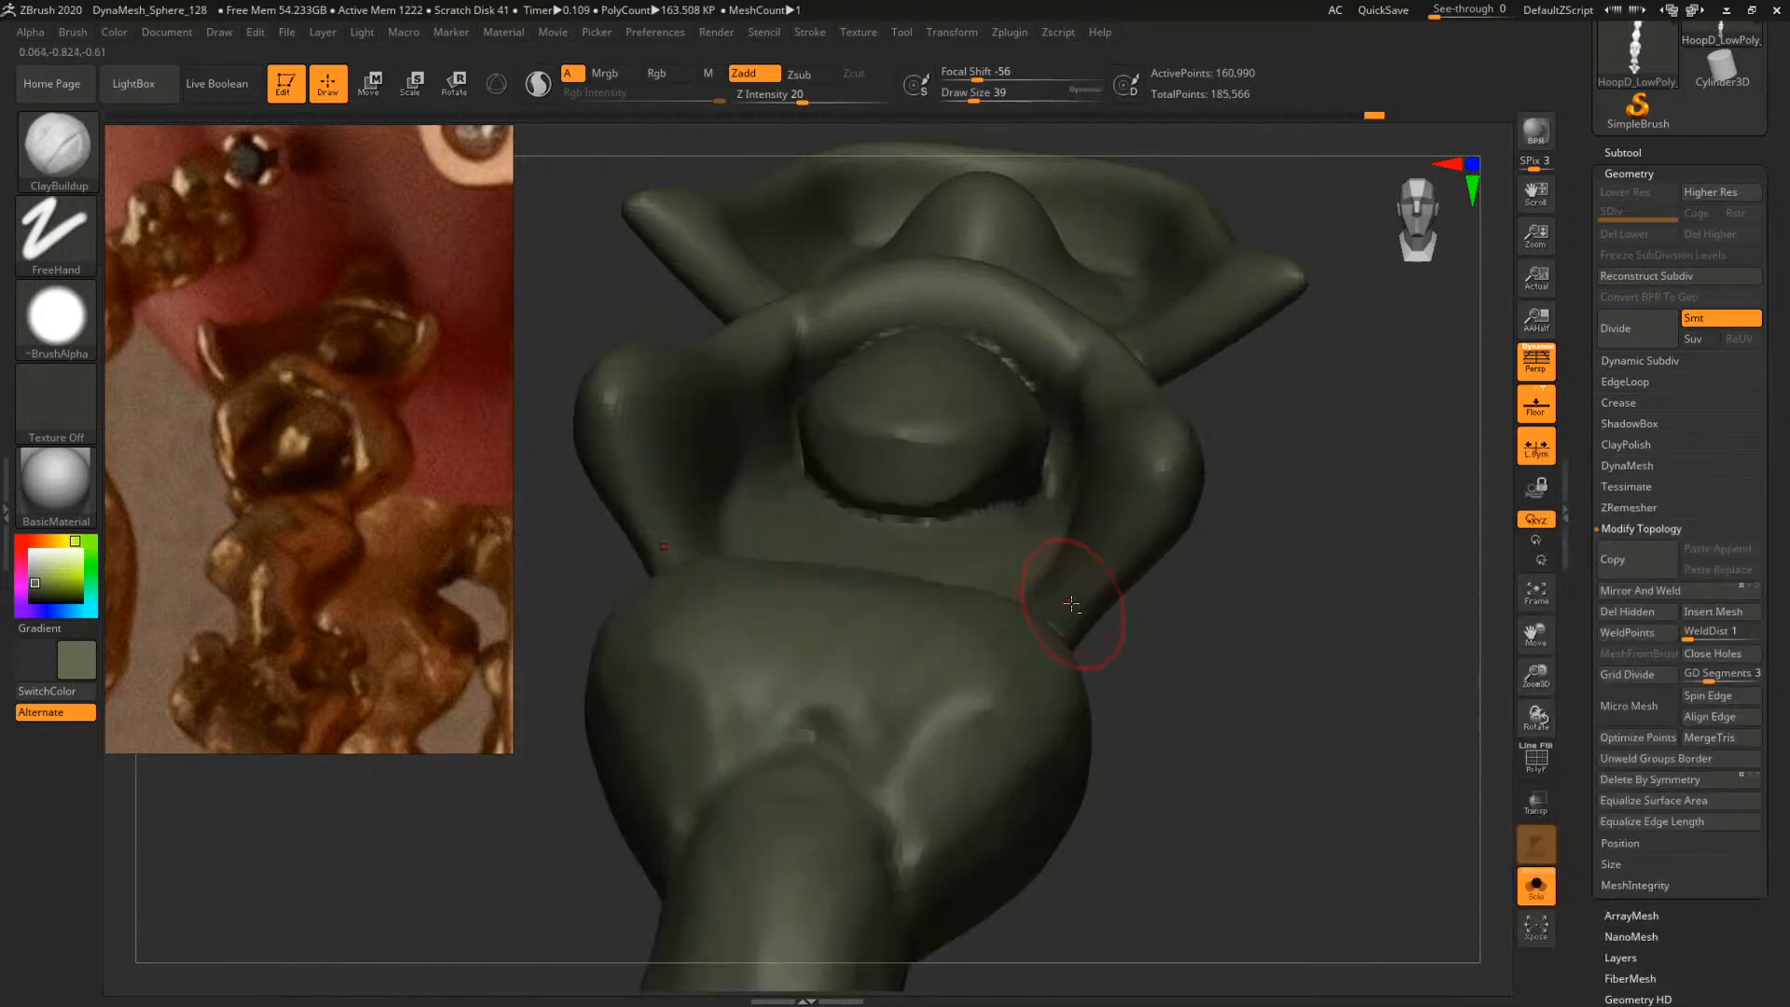
pyautogui.moveTo(1155, 622); pyautogui.dragTo(1067, 612)
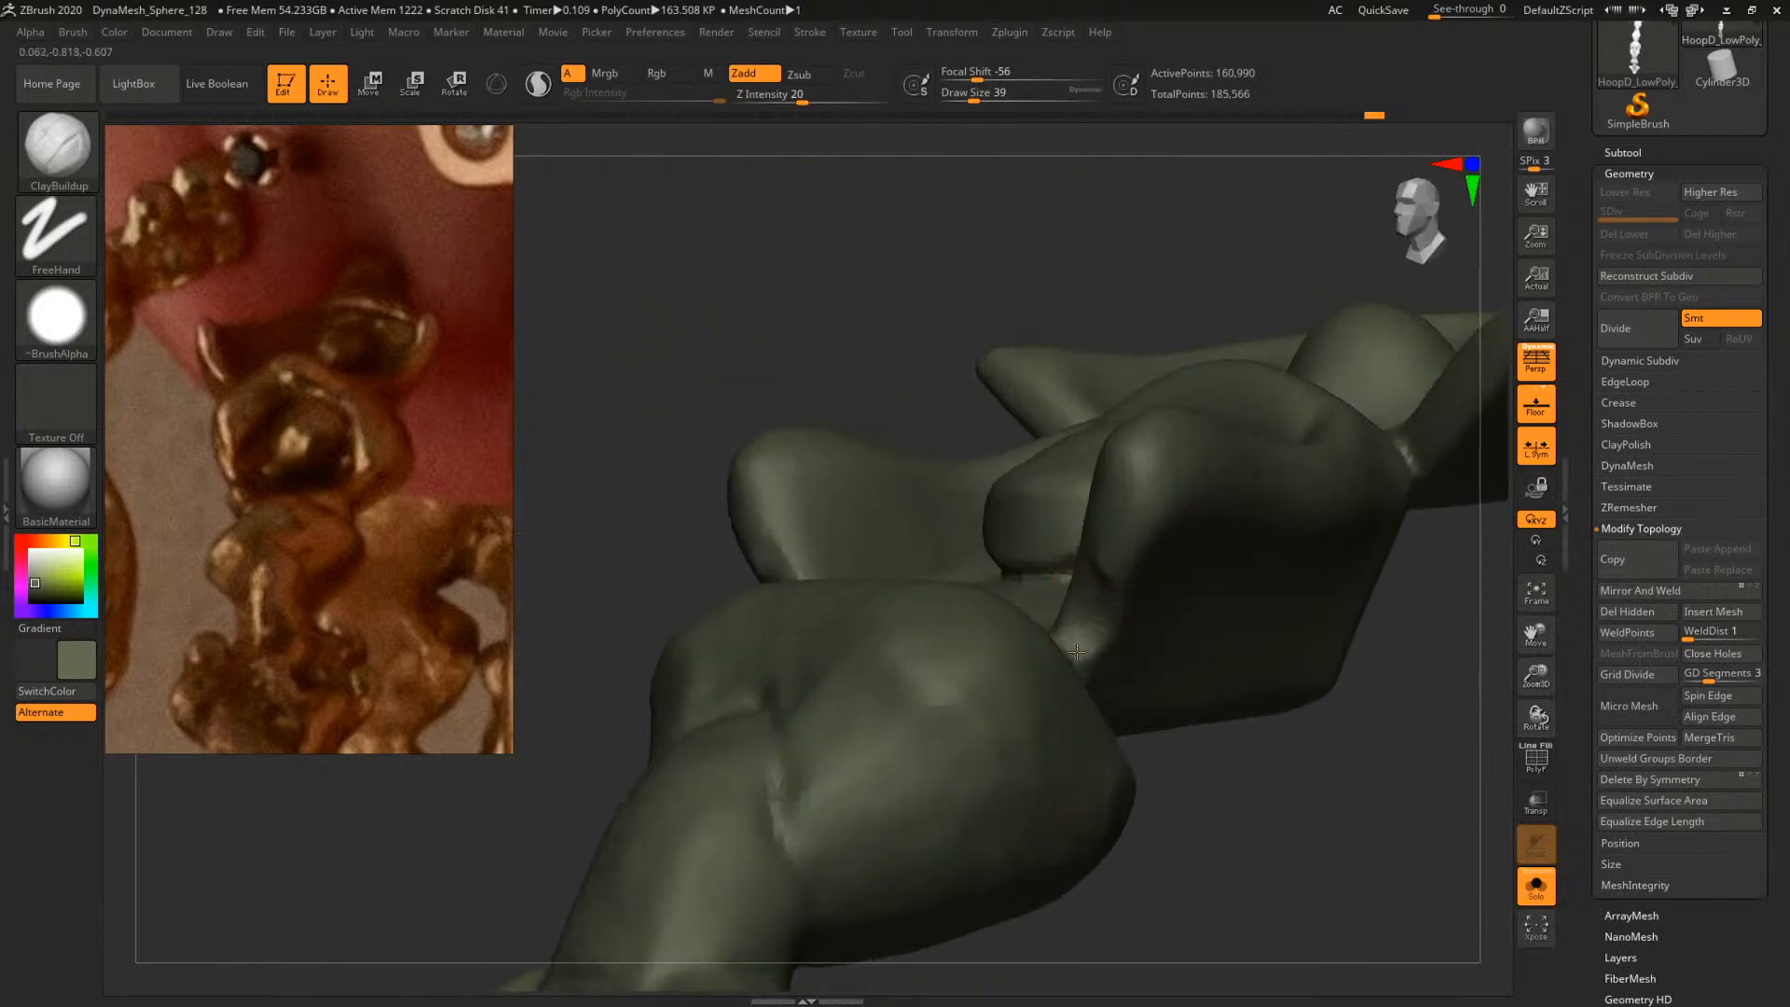
pyautogui.moveTo(847, 383)
pyautogui.mouseDown()
pyautogui.moveTo(1058, 624)
pyautogui.moveTo(1067, 585)
pyautogui.mouseUp()
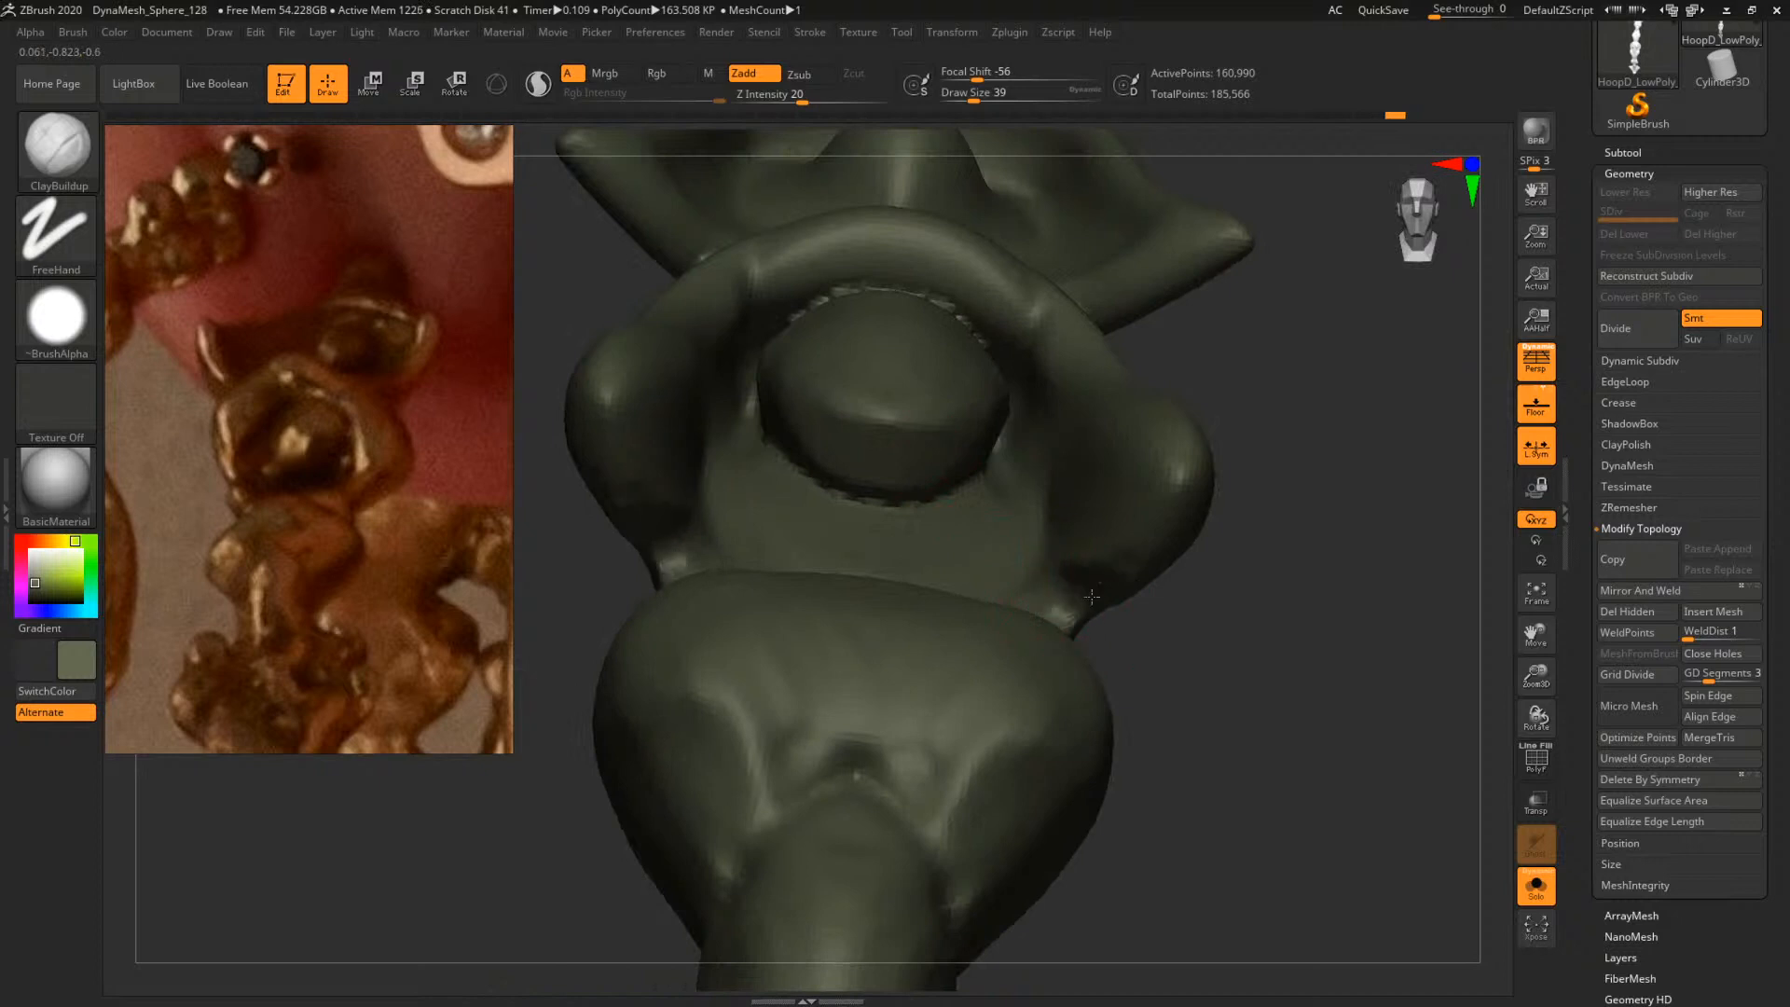
pyautogui.moveTo(1116, 585)
pyautogui.mouseDown()
pyautogui.moveTo(1134, 537)
pyautogui.moveTo(1295, 667)
pyautogui.moveTo(1298, 628)
pyautogui.moveTo(1274, 616)
pyautogui.moveTo(1210, 637)
pyautogui.mouseUp()
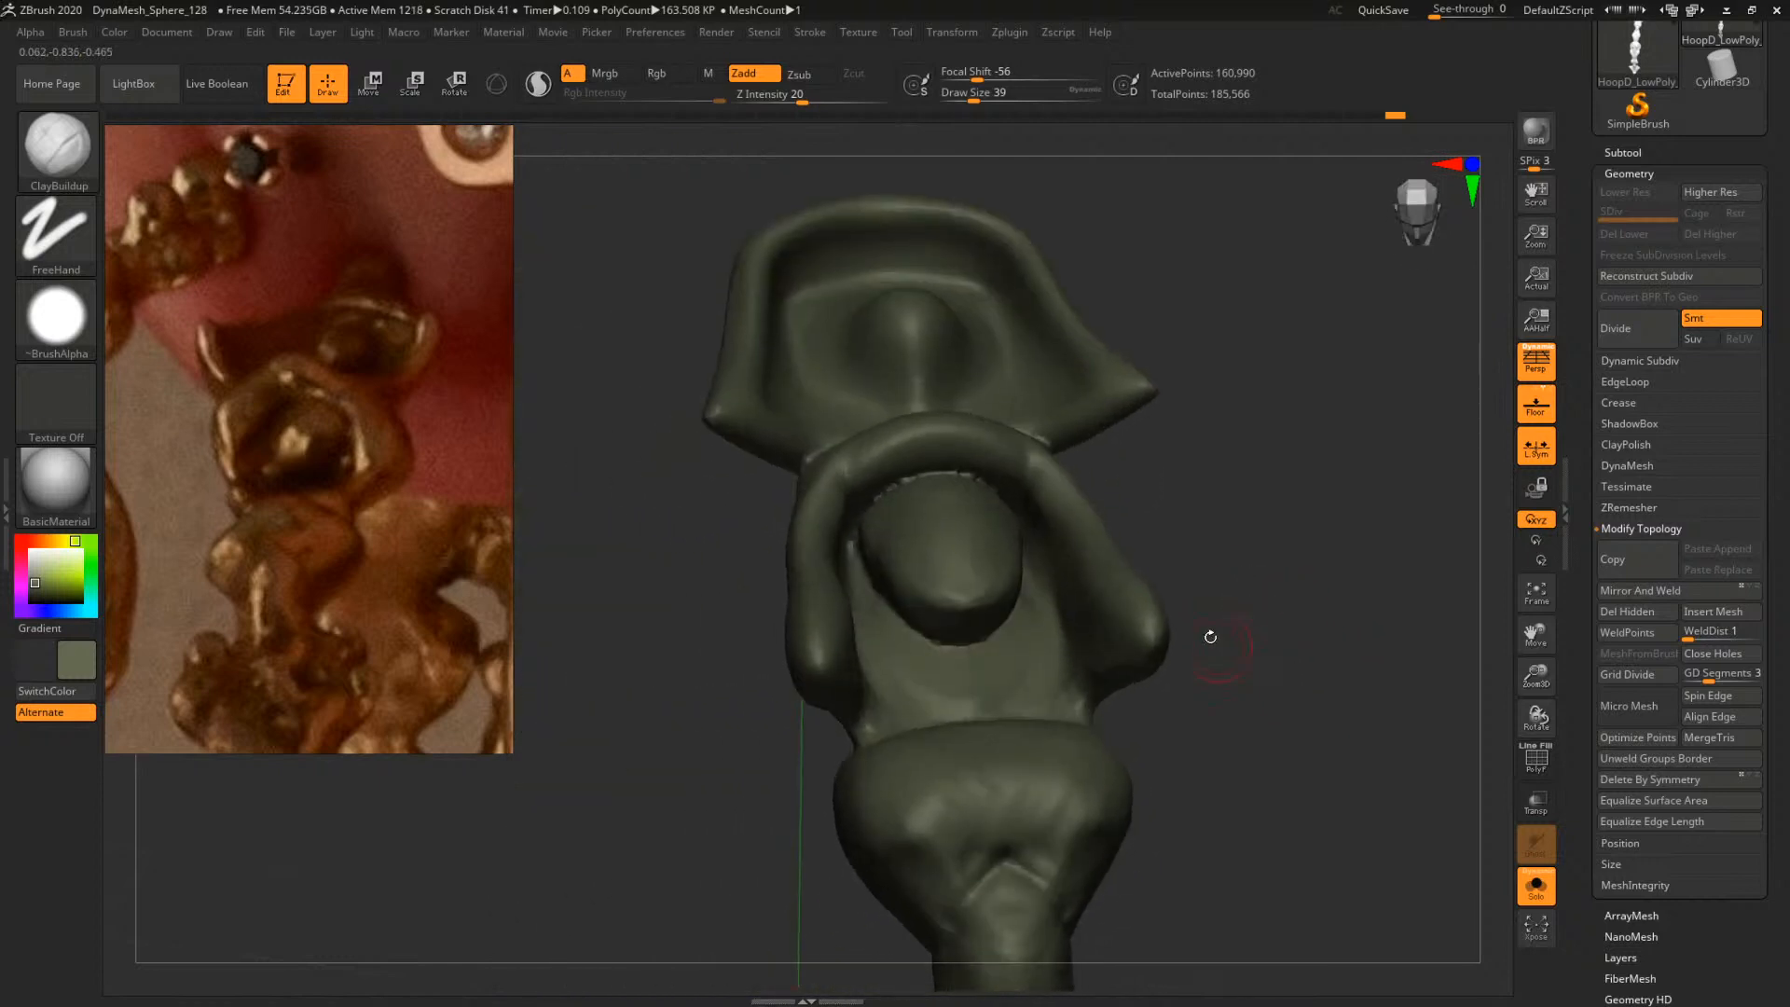
# Thicken the lower hood's rim and side flaps around the knob with ClayBuildup at draw size 41
pyautogui.moveTo(1198, 522); pyautogui.dragTo(1177, 595)
pyautogui.press('space')
pyautogui.moveTo(1072, 522); pyautogui.dragTo(1044, 464)
pyautogui.press('space')
pyautogui.press('space')
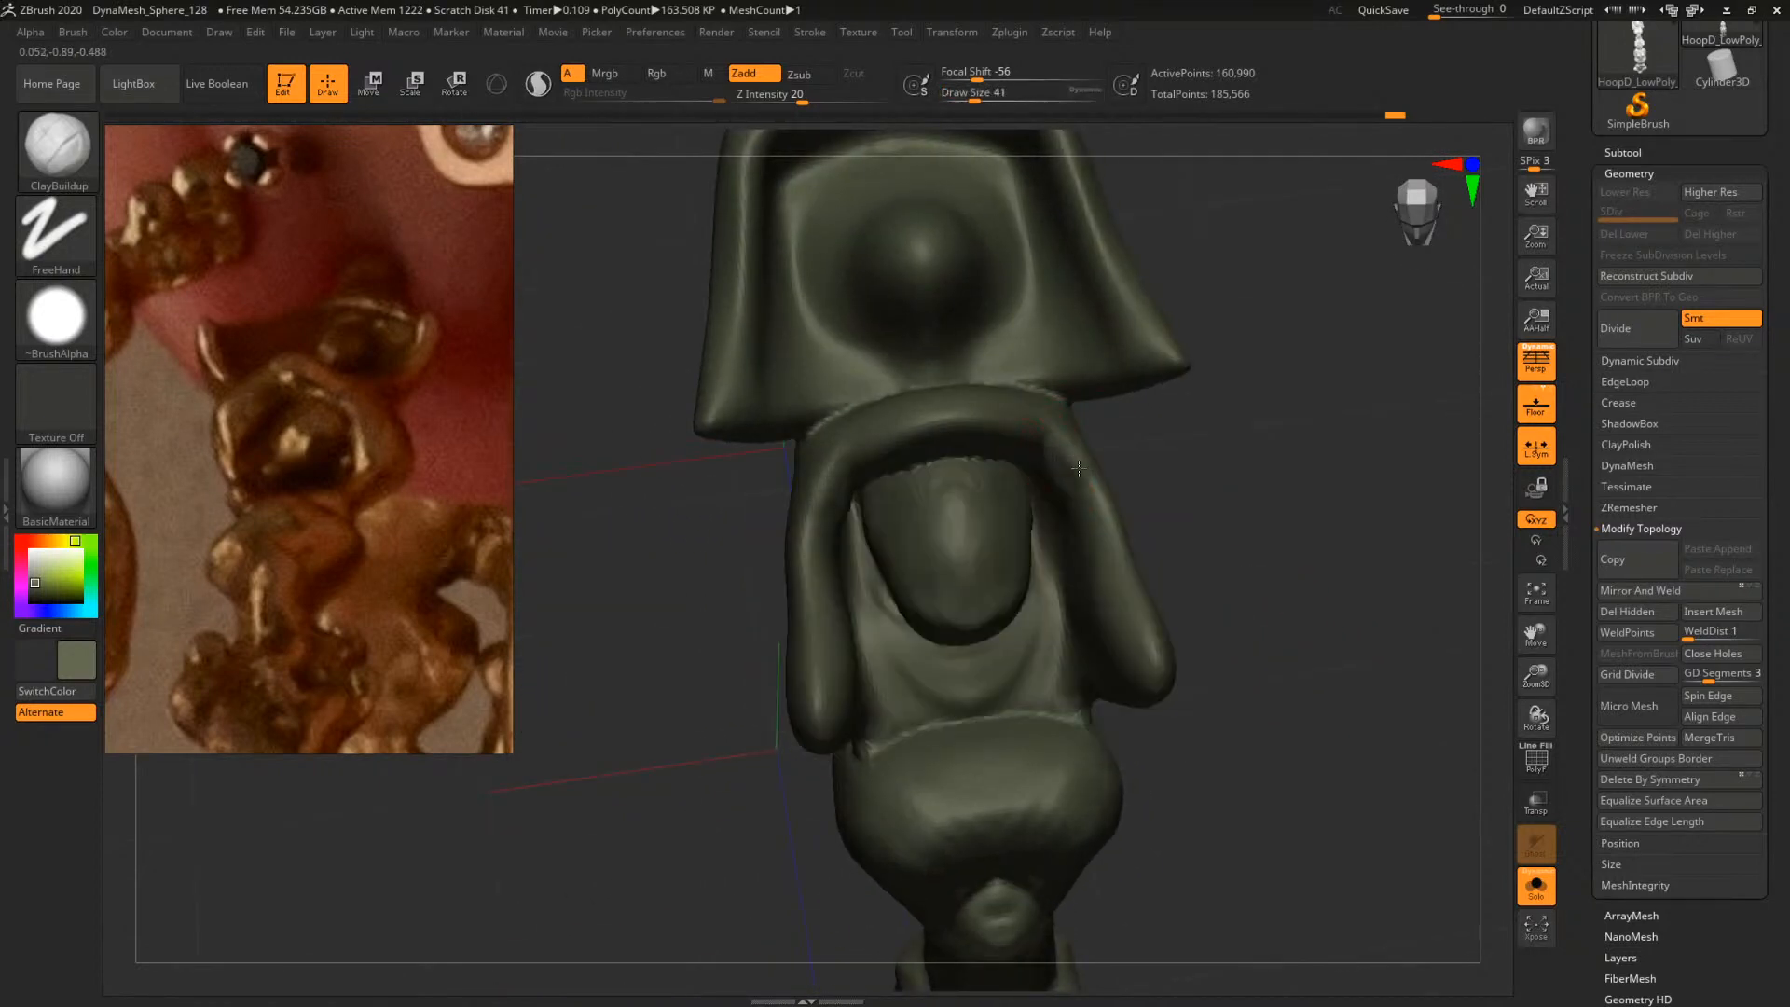
pyautogui.moveTo(1093, 537); pyautogui.dragTo(1098, 563)
pyautogui.moveTo(1223, 533)
pyautogui.mouseDown()
pyautogui.moveTo(1086, 522)
pyautogui.moveTo(1190, 519)
pyautogui.moveTo(1126, 556)
pyautogui.mouseUp()
pyautogui.moveTo(1203, 530); pyautogui.dragTo(1235, 551)
# Choose the Inflat brush and mask the knob inside the lower hood with MaskPen at draw size 94
pyautogui.press('b')
pyautogui.press('i')
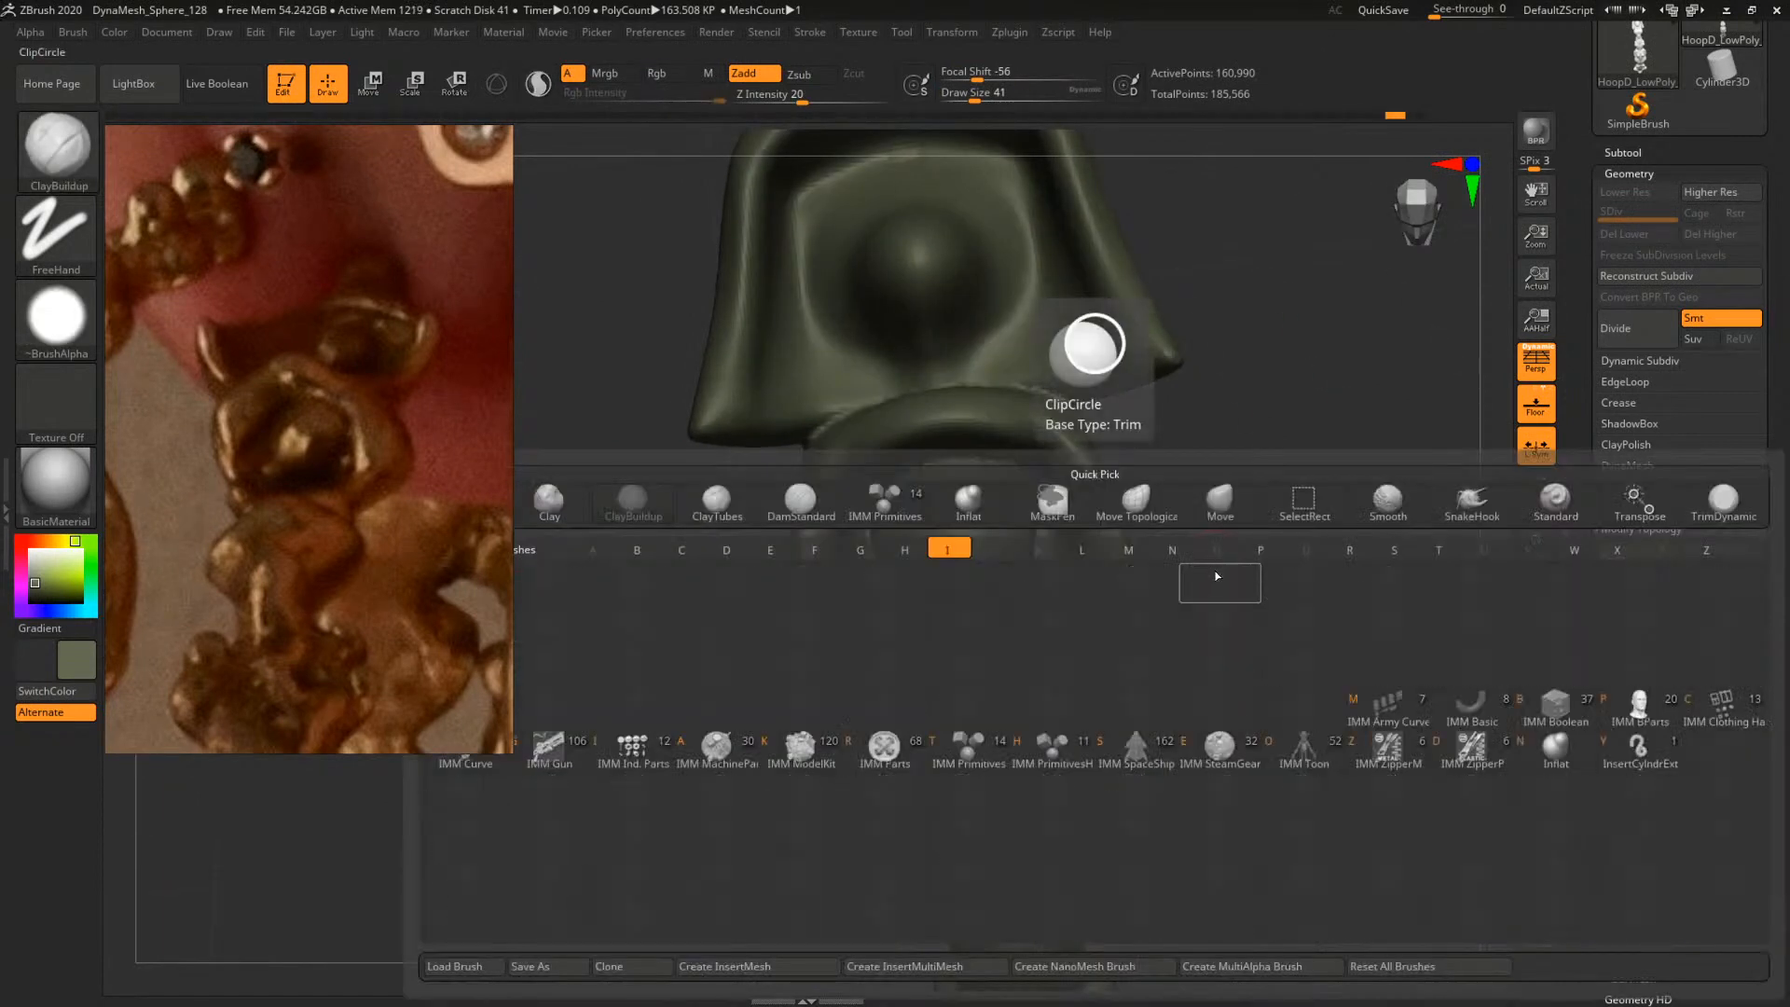
pyautogui.press('n')
pyautogui.press('space')
pyautogui.moveTo(1036, 534)
pyautogui.mouseDown()
pyautogui.moveTo(1102, 580)
pyautogui.moveTo(1068, 472)
pyautogui.mouseUp()
pyautogui.keyDown('ctrl'); pyautogui.moveTo(942, 539); pyautogui.dragTo(951, 527); pyautogui.keyUp('ctrl')
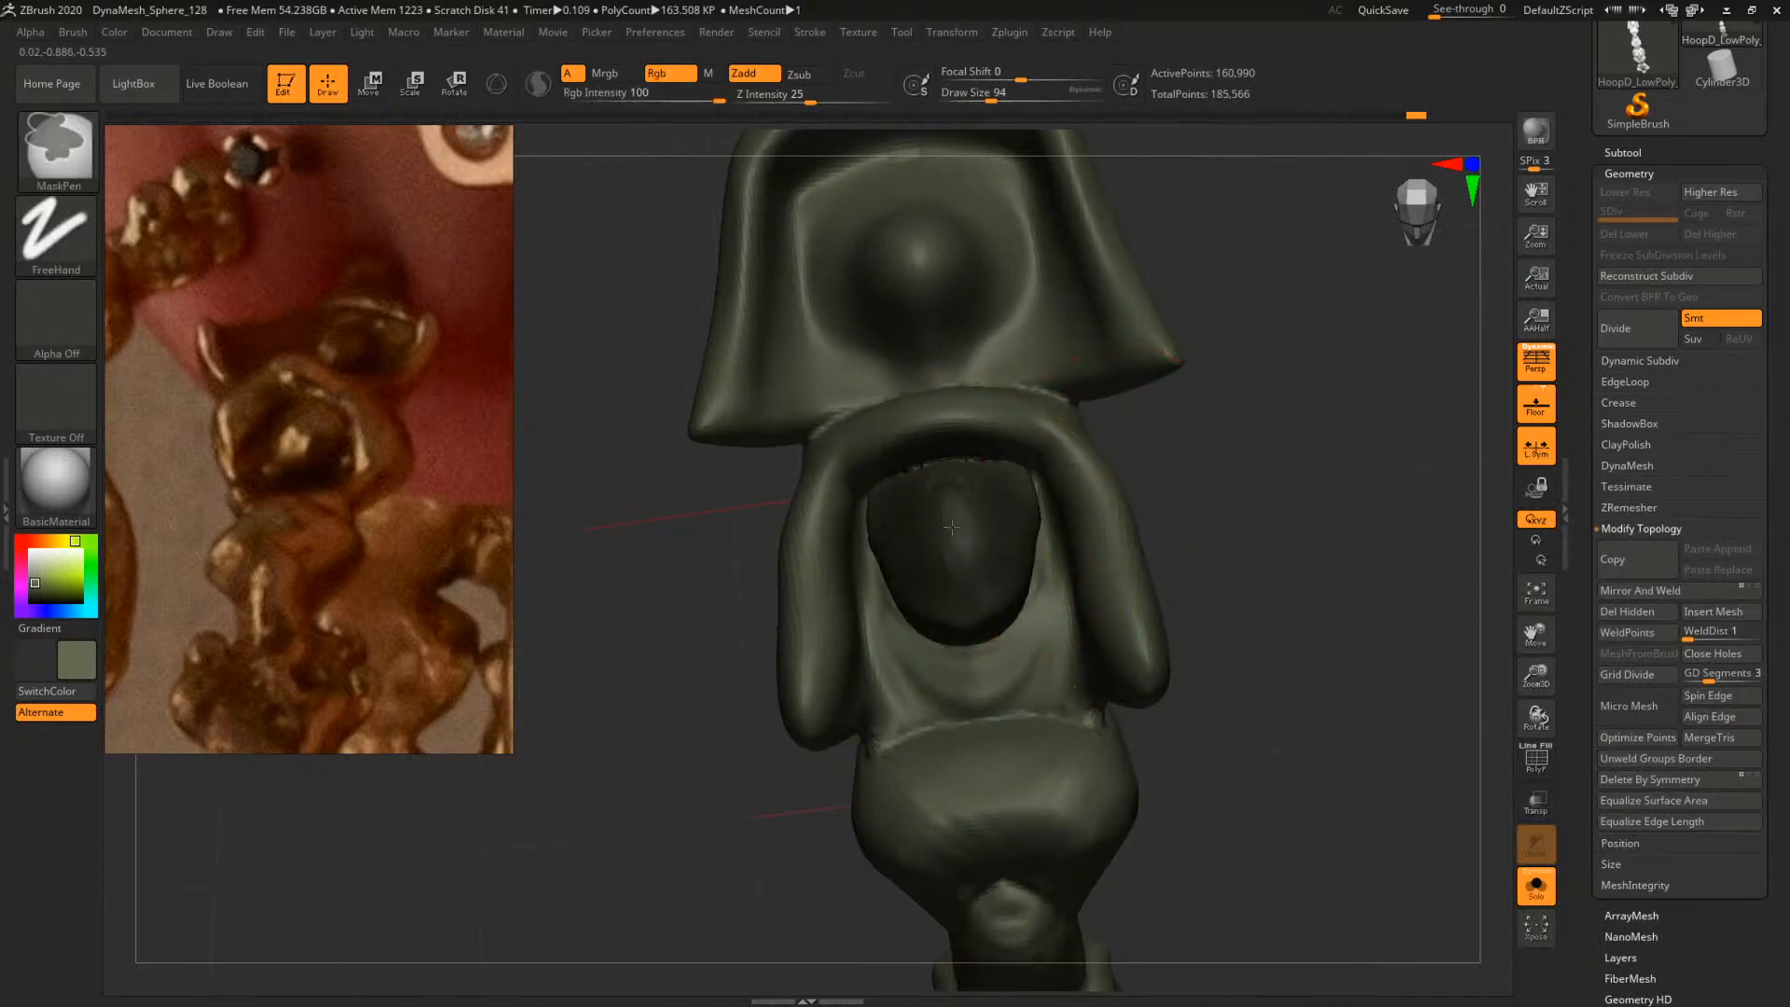
# Inflate the lower hood's side flaps into fuller arm-like forms around the masked knob with Inflat at draw size 80
pyautogui.press('space')
pyautogui.moveTo(1115, 529)
pyautogui.mouseDown()
pyautogui.moveTo(1099, 528)
pyautogui.moveTo(1124, 563)
pyautogui.moveTo(1105, 531)
pyautogui.moveTo(936, 460)
pyautogui.mouseUp()
pyautogui.press('space')
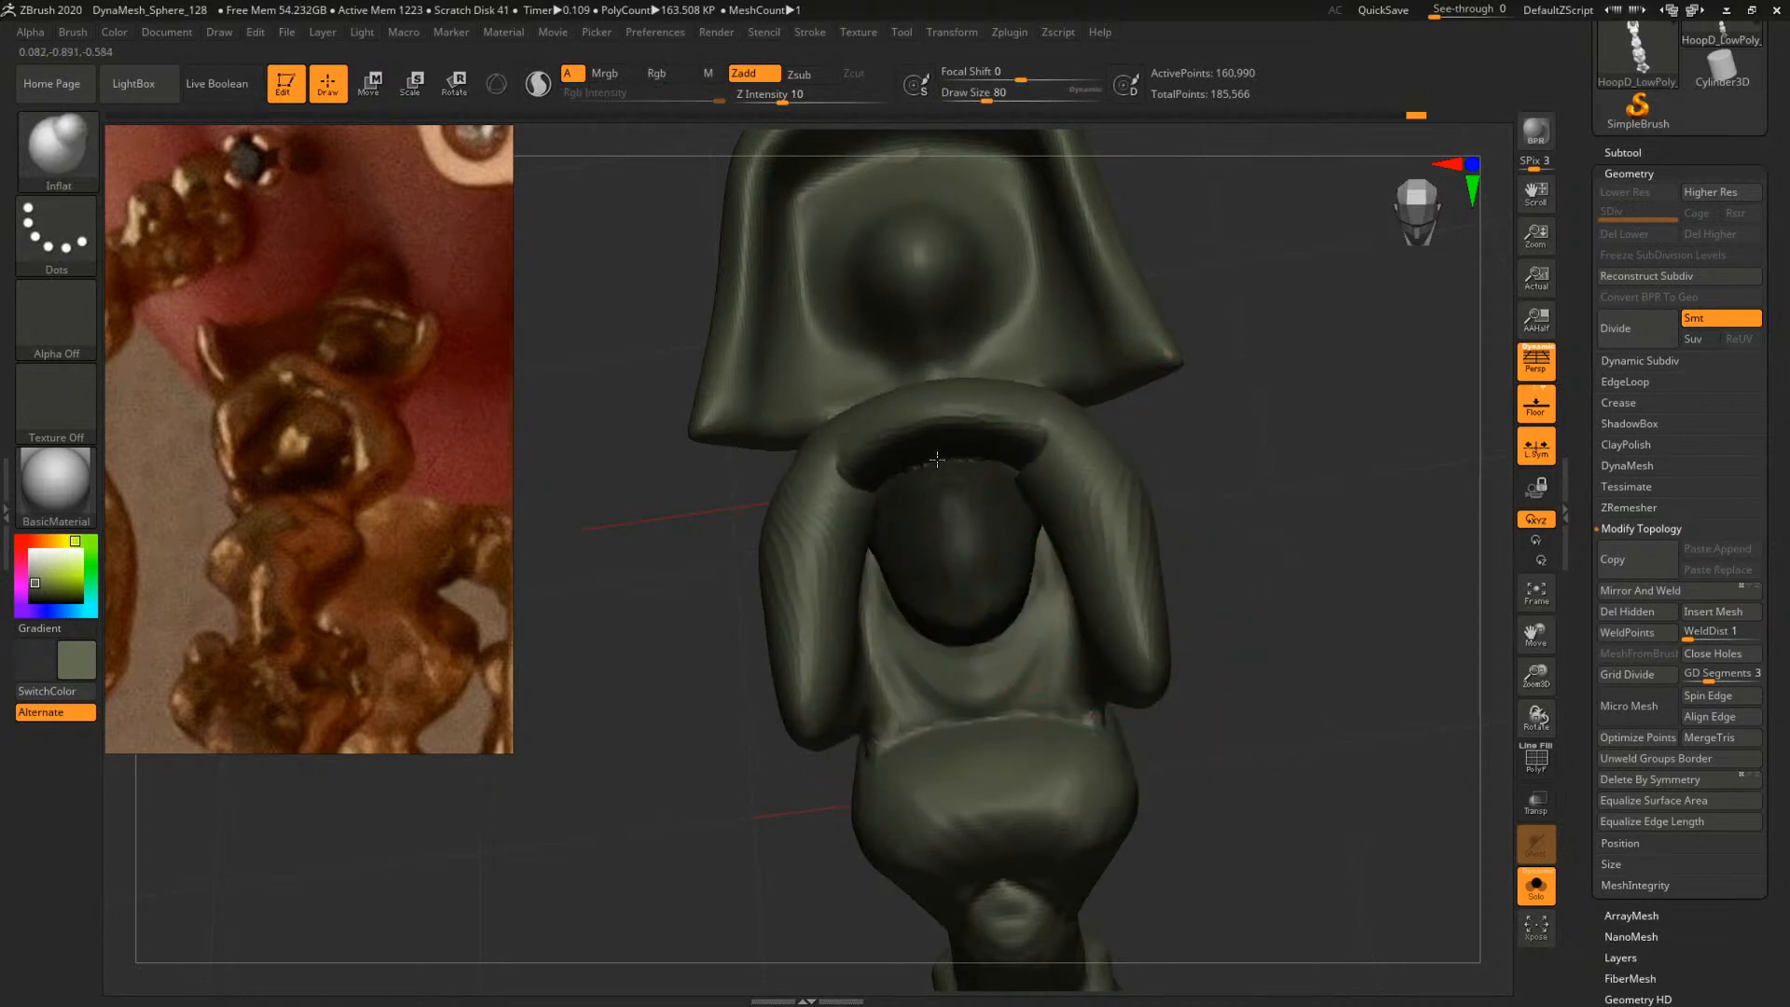
pyautogui.moveTo(1189, 478)
pyautogui.mouseDown()
pyautogui.moveTo(1240, 467)
pyautogui.moveTo(1183, 368)
pyautogui.moveTo(1202, 372)
pyautogui.moveTo(1204, 507)
pyautogui.moveTo(1322, 416)
pyautogui.moveTo(1358, 479)
pyautogui.moveTo(1343, 662)
pyautogui.mouseUp()
pyautogui.moveTo(1279, 582); pyautogui.dragTo(1270, 573)
# Reshape the inner corners where the arm forms meet the lower hood's arch with Move Topological at draw size 46
pyautogui.press('b')
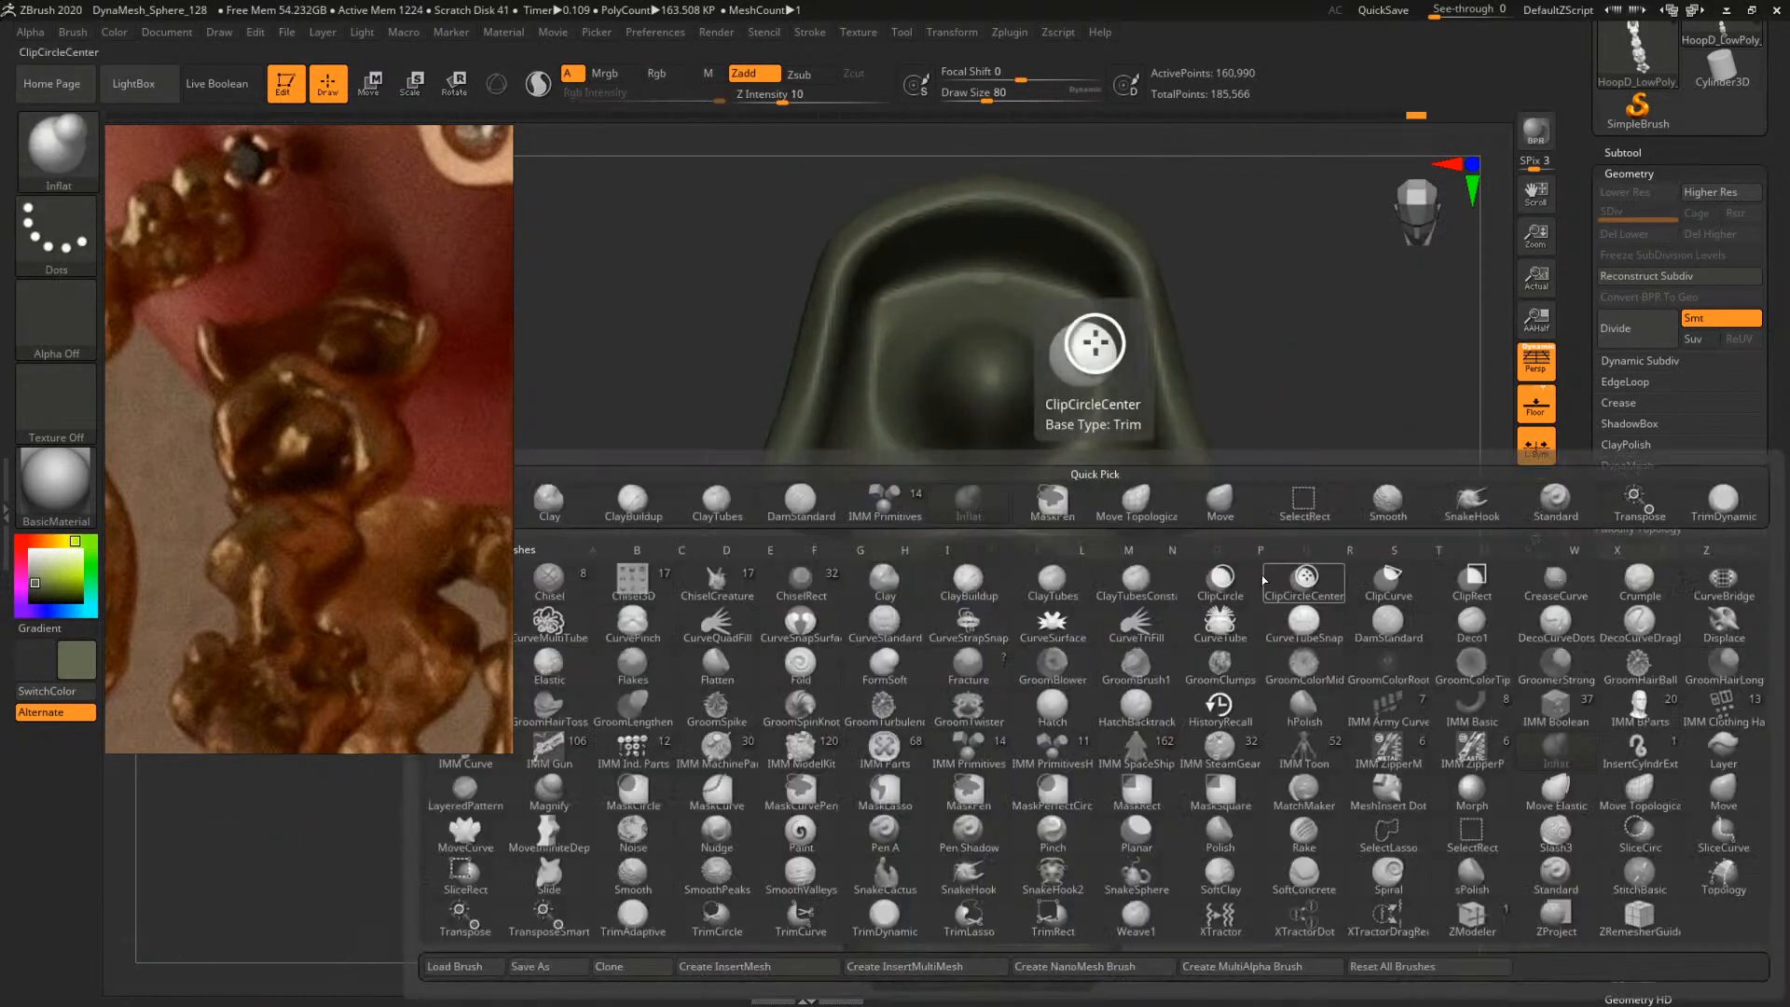
pyautogui.press('m')
pyautogui.press('t')
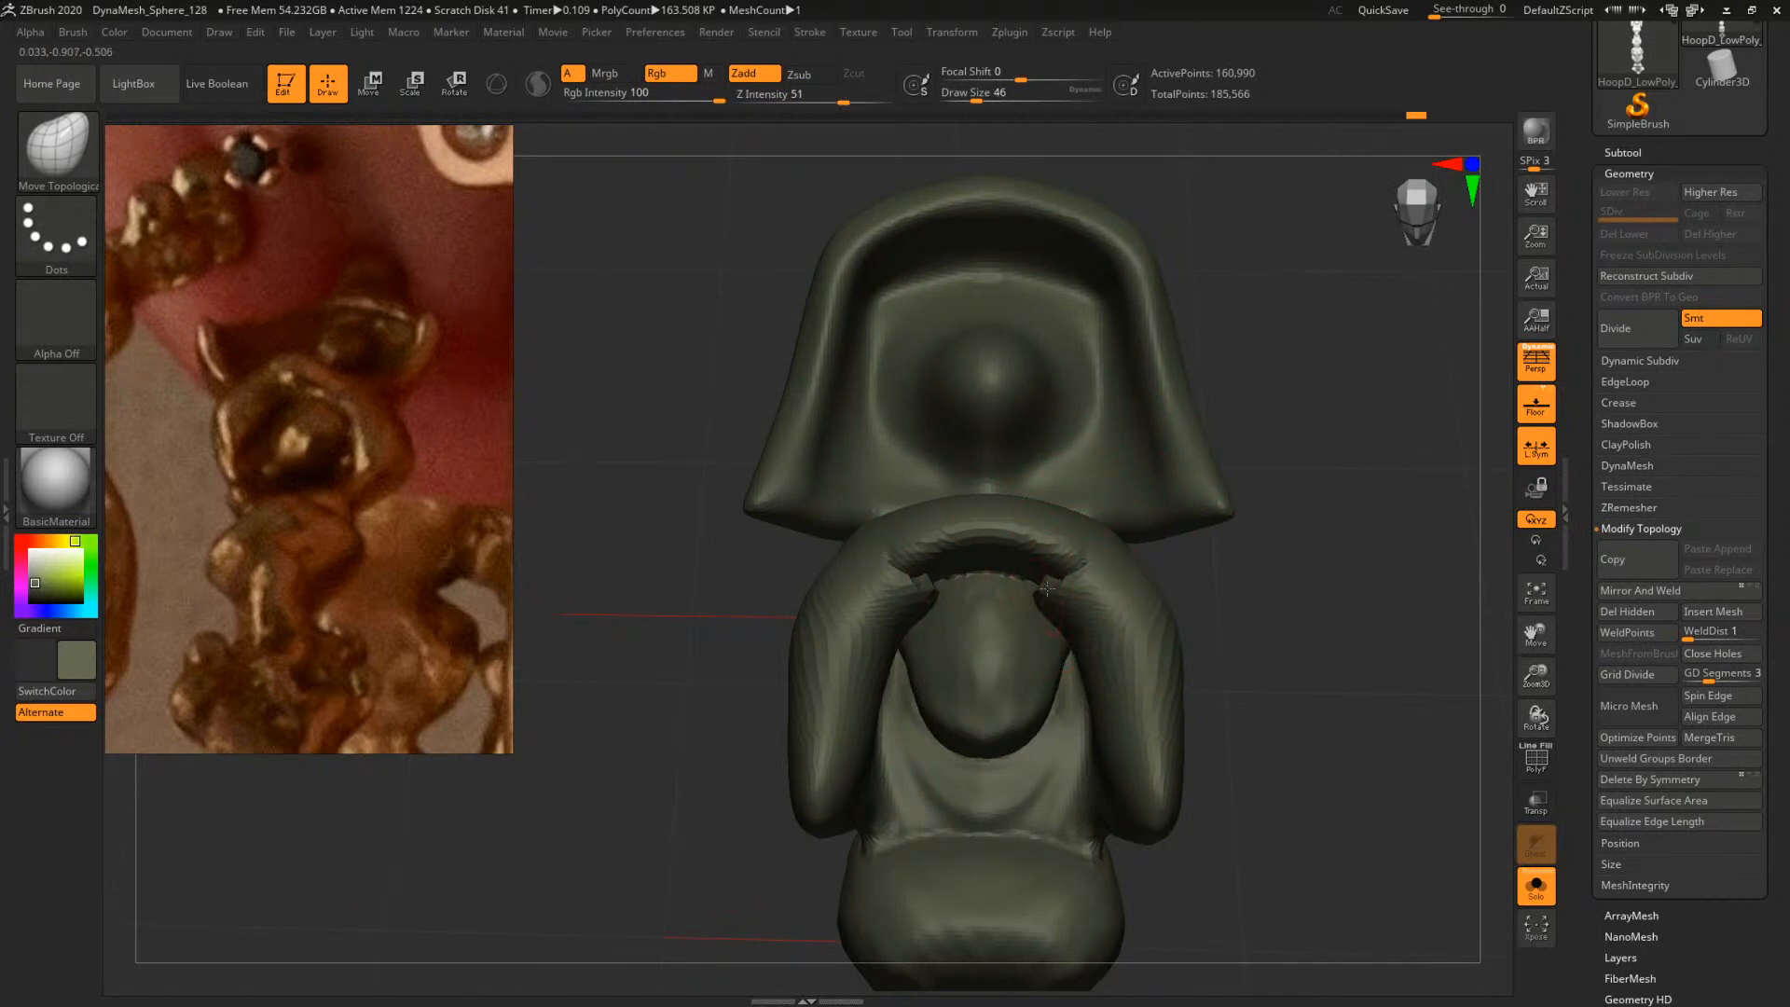
pyautogui.moveTo(1048, 588); pyautogui.dragTo(1075, 597)
pyautogui.moveTo(1283, 583)
pyautogui.mouseDown()
pyautogui.moveTo(1299, 445)
pyautogui.moveTo(1330, 500)
pyautogui.moveTo(1308, 500)
pyautogui.mouseUp()
pyautogui.press('b')
pyautogui.press('i')
pyautogui.press('n')
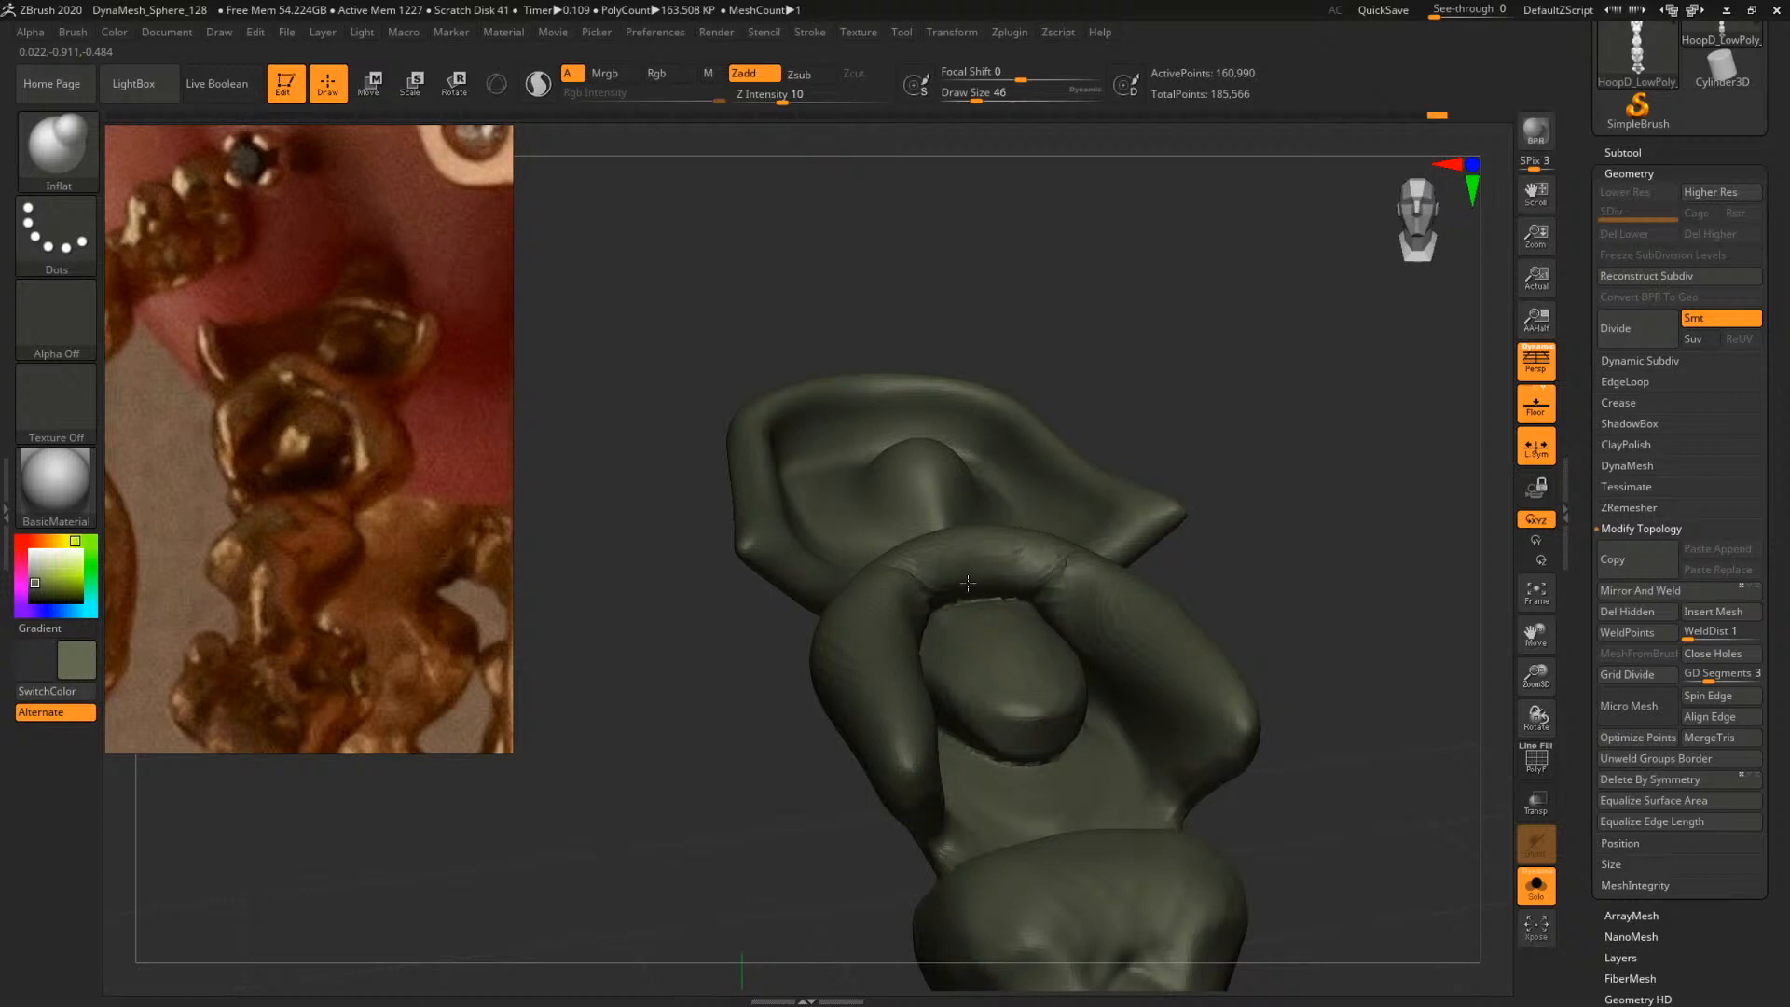
pyautogui.moveTo(1287, 528)
pyautogui.mouseDown()
pyautogui.moveTo(1339, 643)
pyautogui.moveTo(1325, 524)
pyautogui.moveTo(1247, 554)
pyautogui.moveTo(1254, 530)
pyautogui.moveTo(1246, 560)
pyautogui.mouseUp()
pyautogui.press('b')
pyautogui.press('c')
pyautogui.press('b')
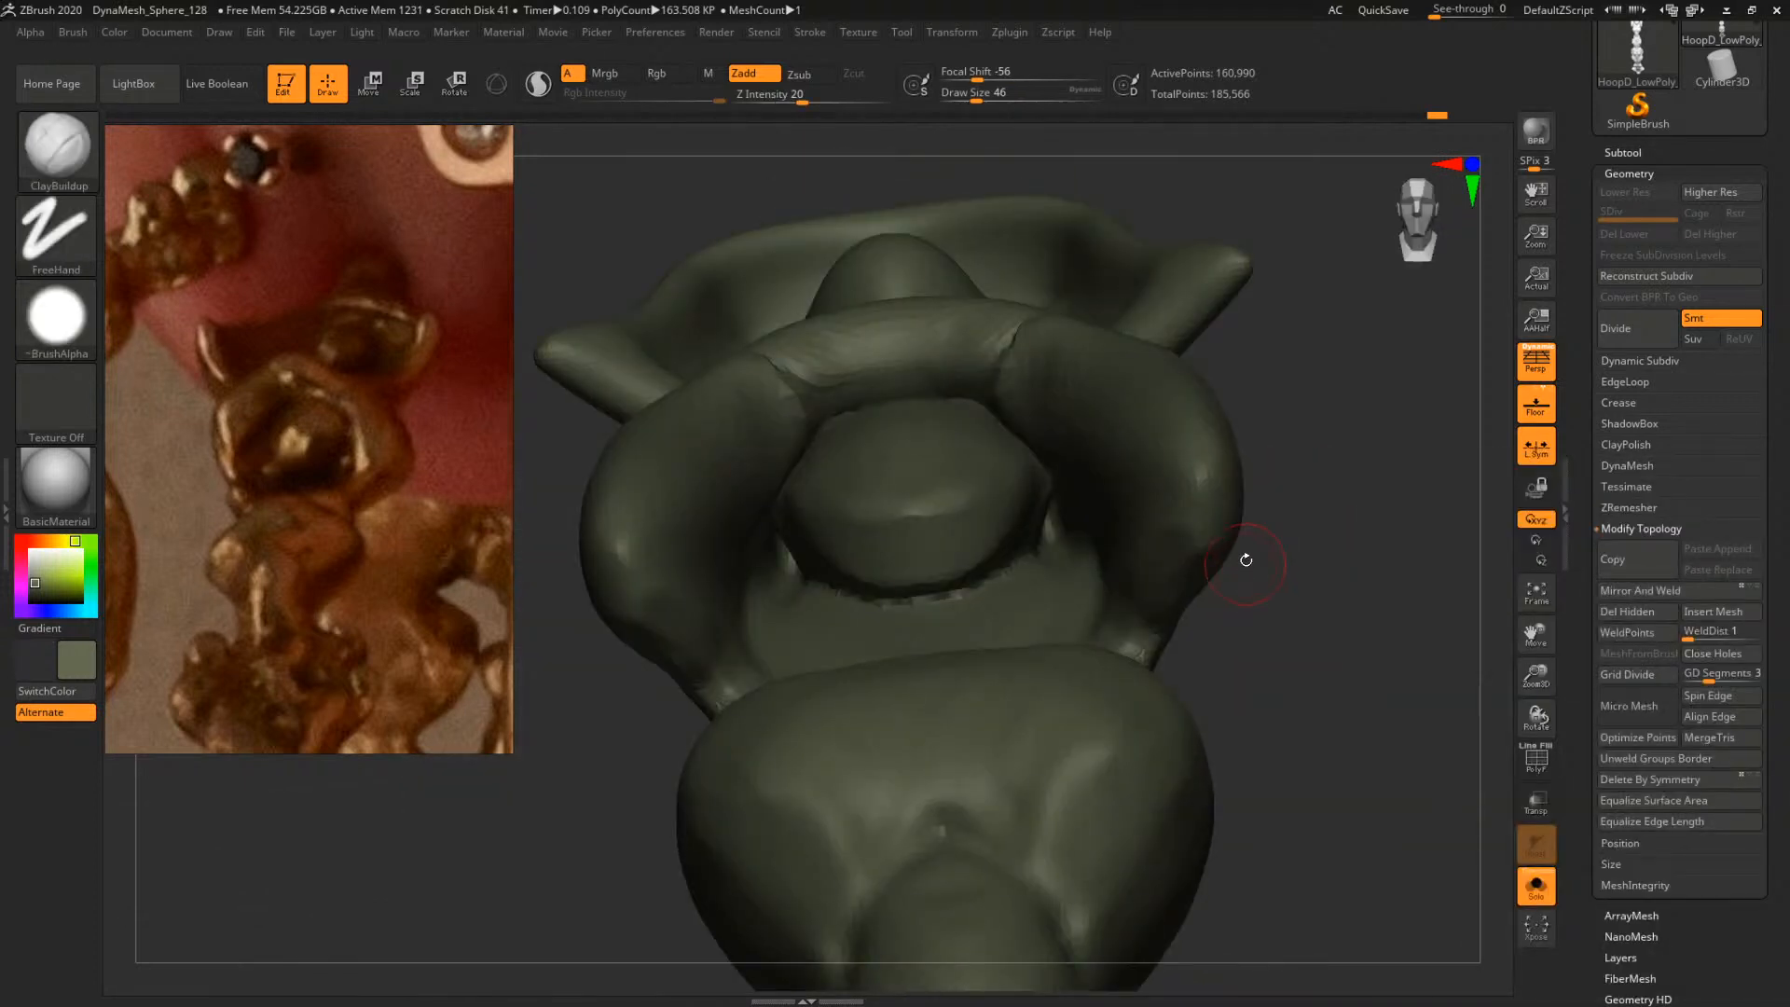
# Remesh the hooded ornament with DynaMesh and choose the ClayTubes brush at draw size 46
pyautogui.moveTo(1319, 501)
pyautogui.keyDown('ctrl'); pyautogui.mouseDown()
pyautogui.moveTo(1338, 586)
pyautogui.moveTo(1139, 551)
pyautogui.mouseUp(); pyautogui.keyUp('ctrl')
pyautogui.press('b')
pyautogui.press('c')
pyautogui.press('t')
pyautogui.moveTo(1267, 527); pyautogui.dragTo(1051, 524)
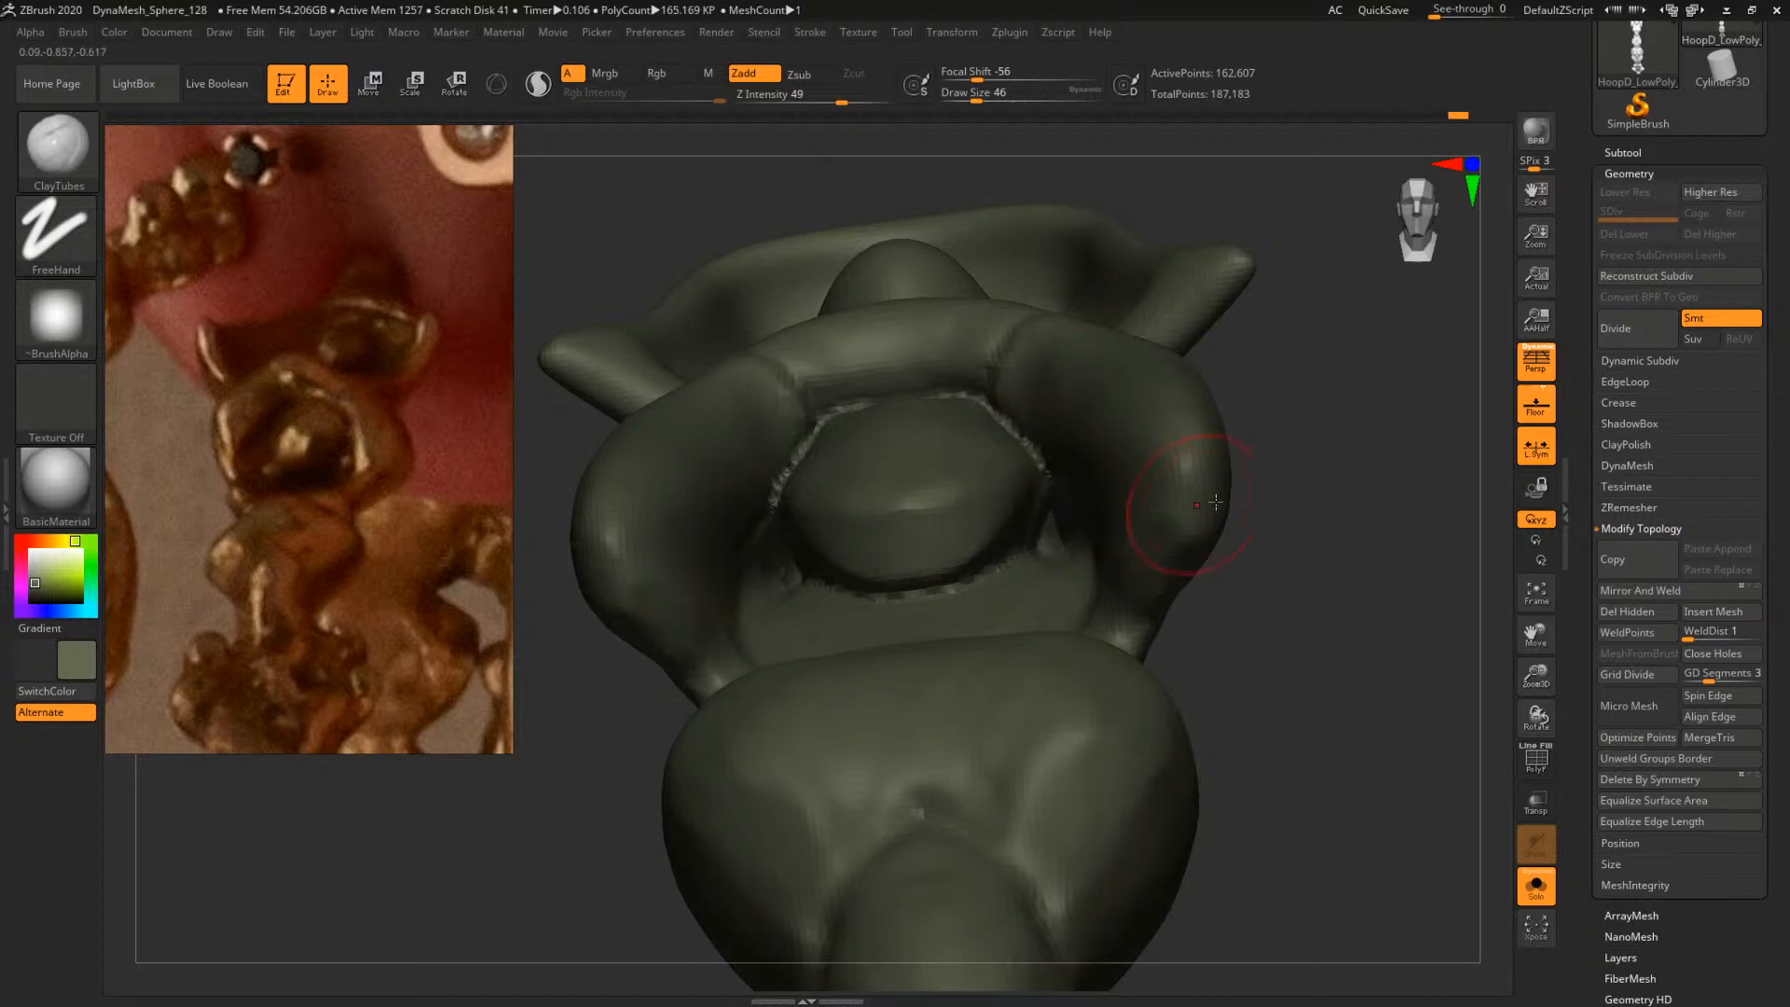
pyautogui.keyDown('ctrl'); pyautogui.moveTo(1301, 507); pyautogui.dragTo(1316, 552); pyautogui.keyUp('ctrl')
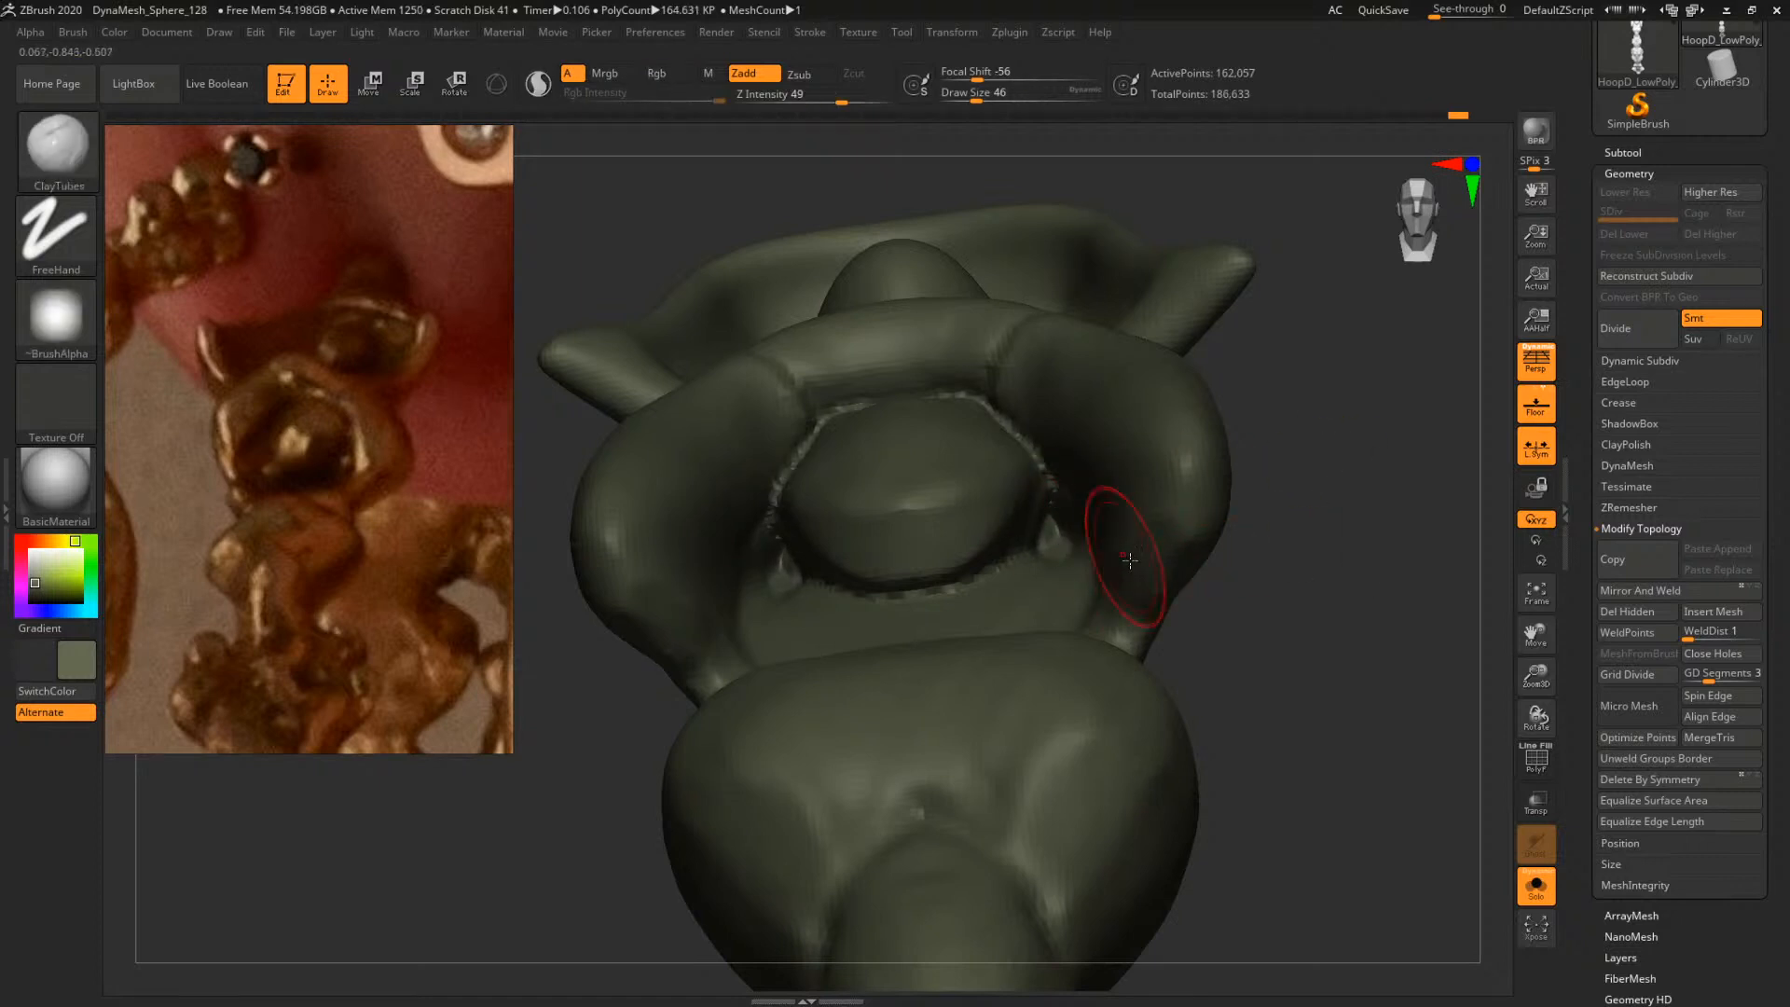
# Fill the recesses beside the lower hood's knob with ClayTubes at draw size 56 and remesh the sculpt with DynaMesh
pyautogui.moveTo(1345, 596)
pyautogui.mouseDown()
pyautogui.moveTo(1243, 583)
pyautogui.moveTo(1344, 588)
pyautogui.moveTo(1316, 587)
pyautogui.mouseUp()
pyautogui.press('space')
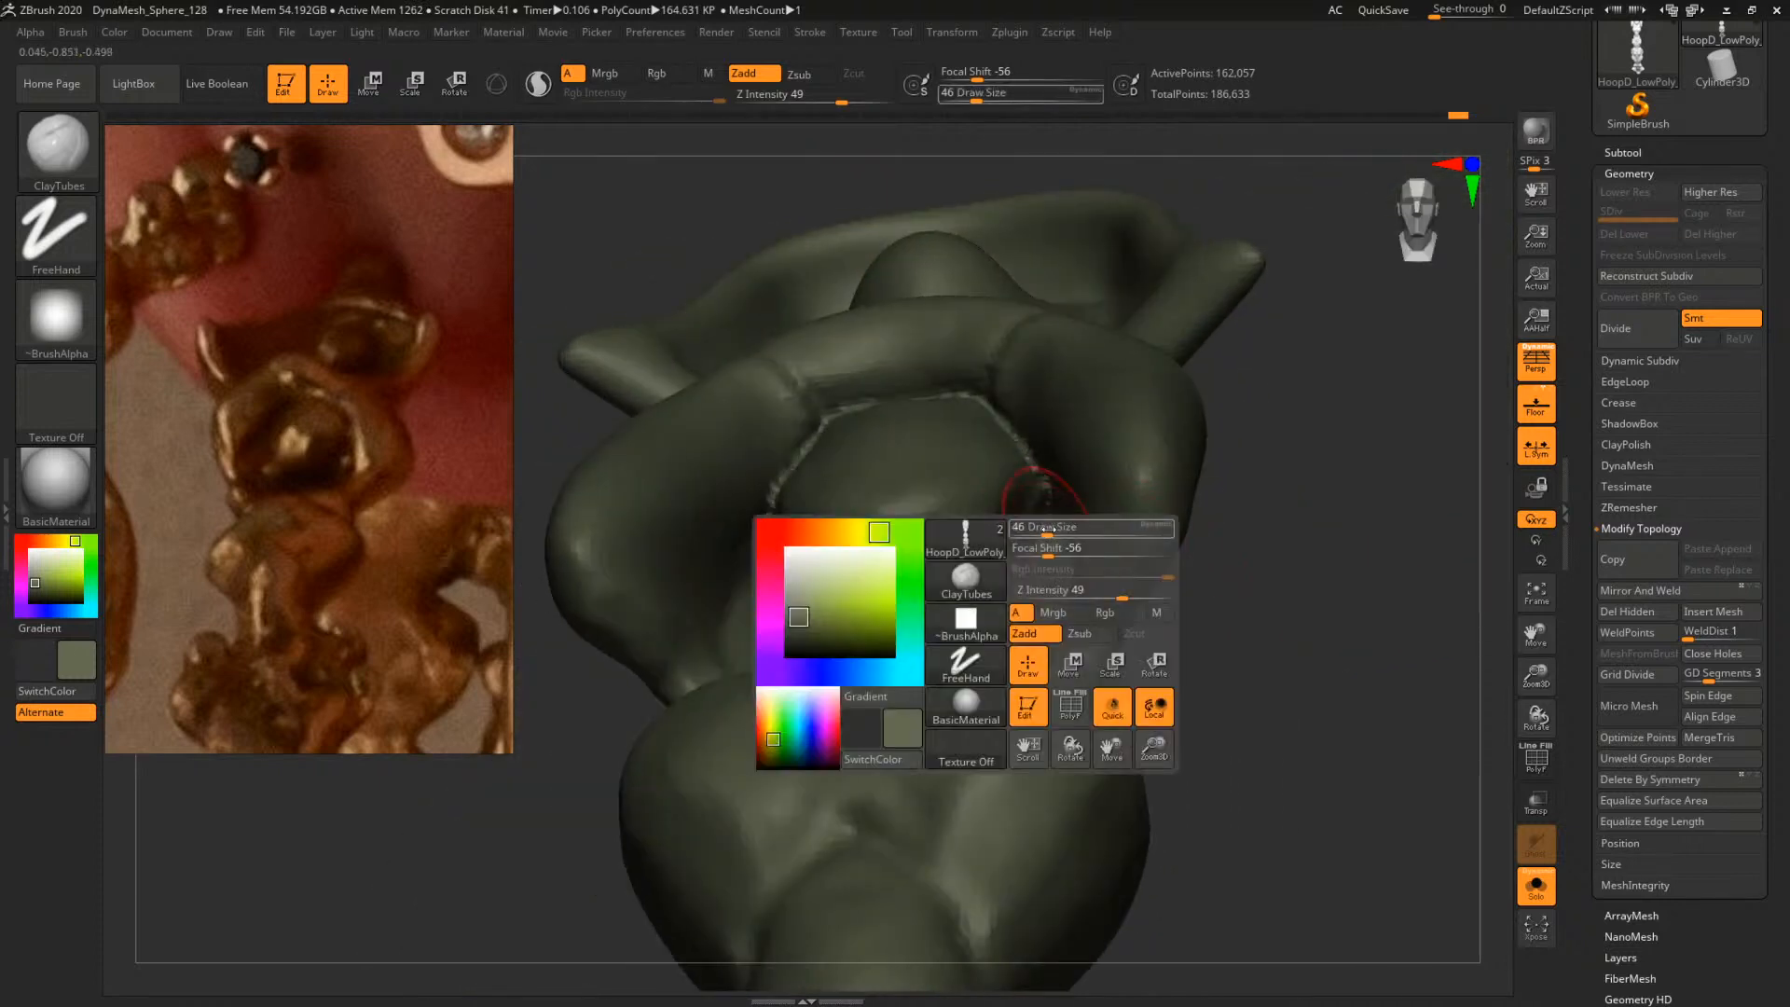
pyautogui.moveTo(1045, 550); pyautogui.dragTo(1046, 496)
pyautogui.keyDown('ctrl'); pyautogui.moveTo(1311, 471); pyautogui.dragTo(1380, 559); pyautogui.keyUp('ctrl')
pyautogui.moveTo(1352, 545); pyautogui.dragTo(1380, 559)
pyautogui.moveTo(1070, 511); pyautogui.dragTo(1068, 548)
pyautogui.moveTo(1380, 523)
pyautogui.mouseDown()
pyautogui.moveTo(1381, 540)
pyautogui.moveTo(1182, 507)
pyautogui.moveTo(1278, 495)
pyautogui.moveTo(1305, 597)
pyautogui.mouseUp()
pyautogui.moveTo(1065, 563); pyautogui.dragTo(1060, 515)
pyautogui.moveTo(1341, 466); pyautogui.dragTo(1328, 354)
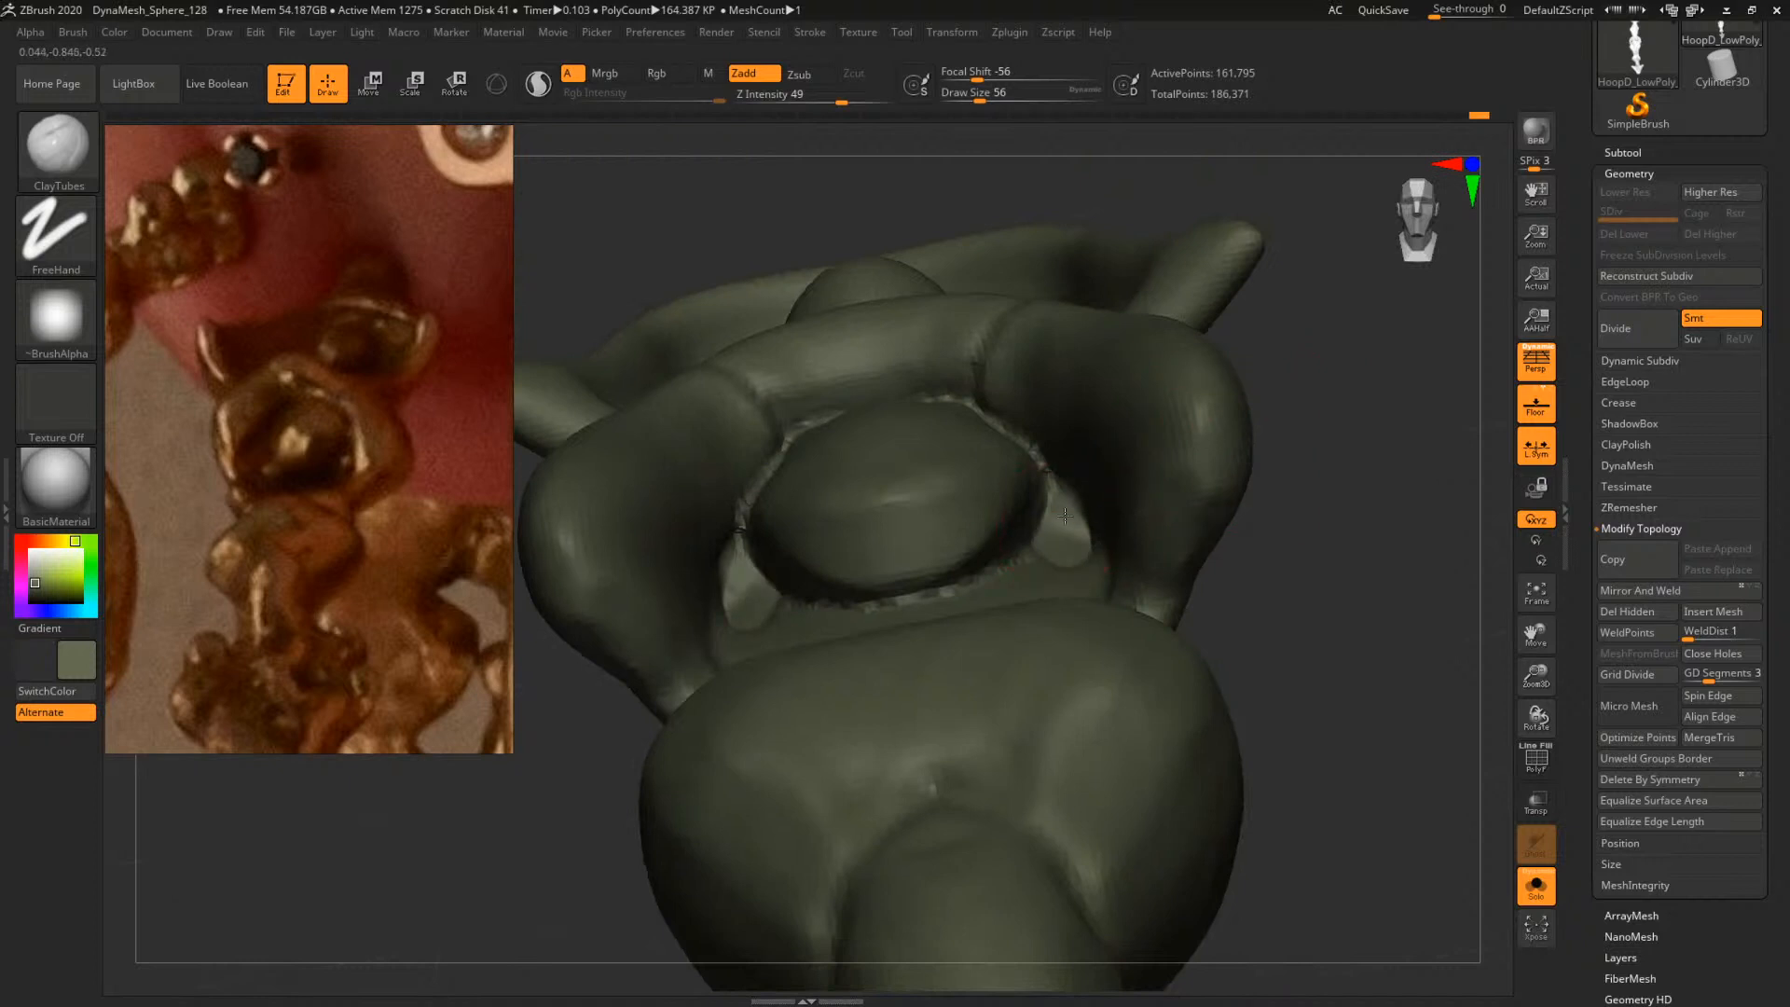
pyautogui.keyDown('ctrl'); pyautogui.moveTo(1333, 489); pyautogui.dragTo(1389, 541); pyautogui.keyUp('ctrl')
pyautogui.moveTo(1365, 476); pyautogui.dragTo(1380, 597)
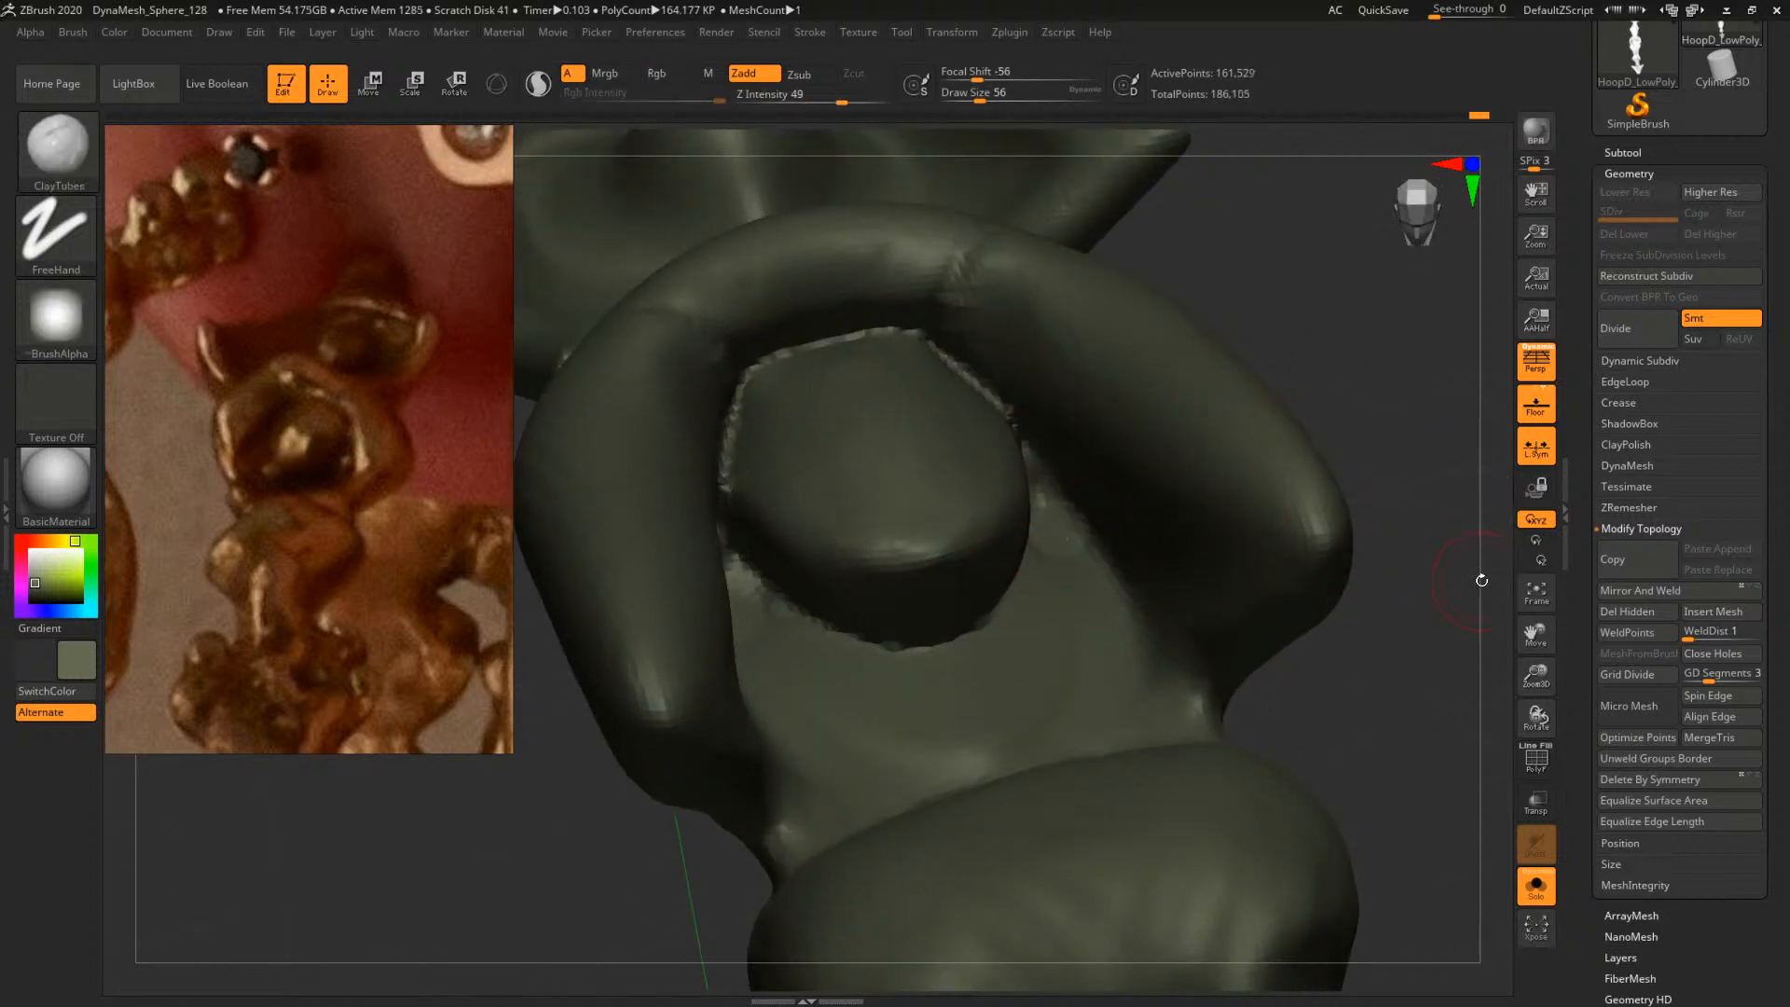
# Pull the paired side bumps on the middle segment below the narrow neck slightly downward with Move at draw size 54
pyautogui.click(1536, 591)
pyautogui.keyDown('shift'); pyautogui.moveTo(1199, 483); pyautogui.dragTo(1290, 526); pyautogui.keyUp('shift')
pyautogui.keyDown('alt'); pyautogui.moveTo(1292, 464); pyautogui.dragTo(1327, 540); pyautogui.keyUp('alt')
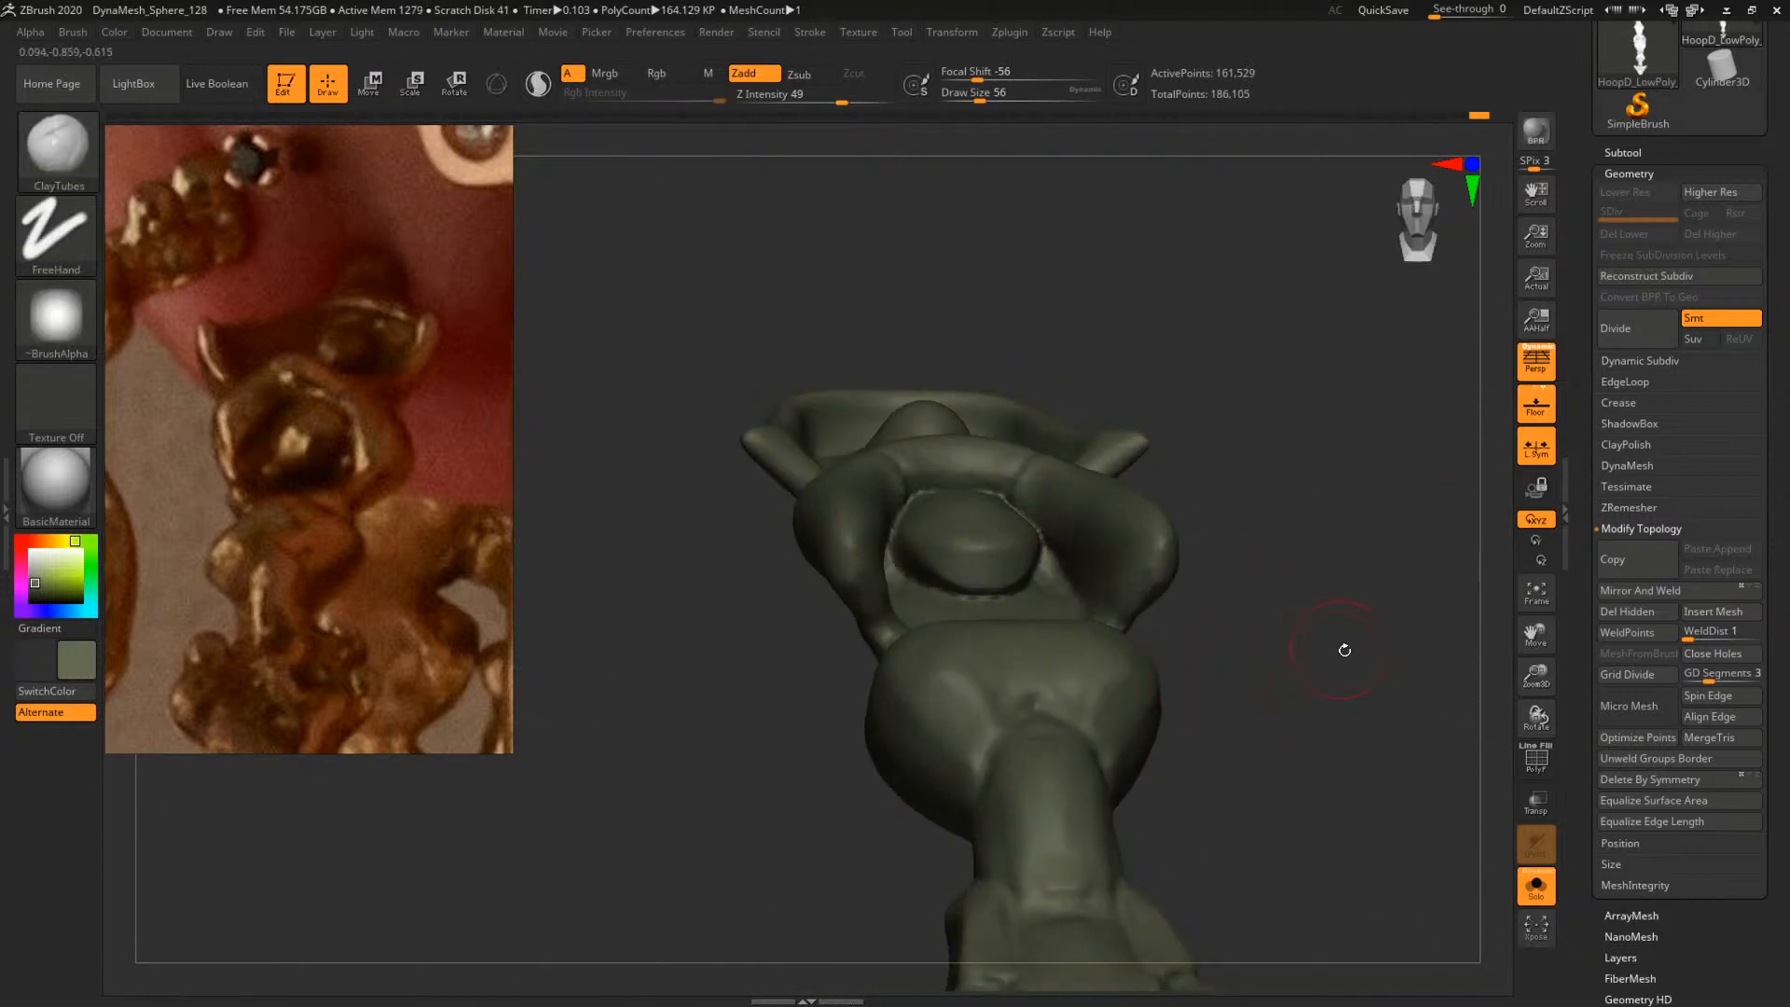
pyautogui.moveTo(1344, 649); pyautogui.dragTo(1215, 589)
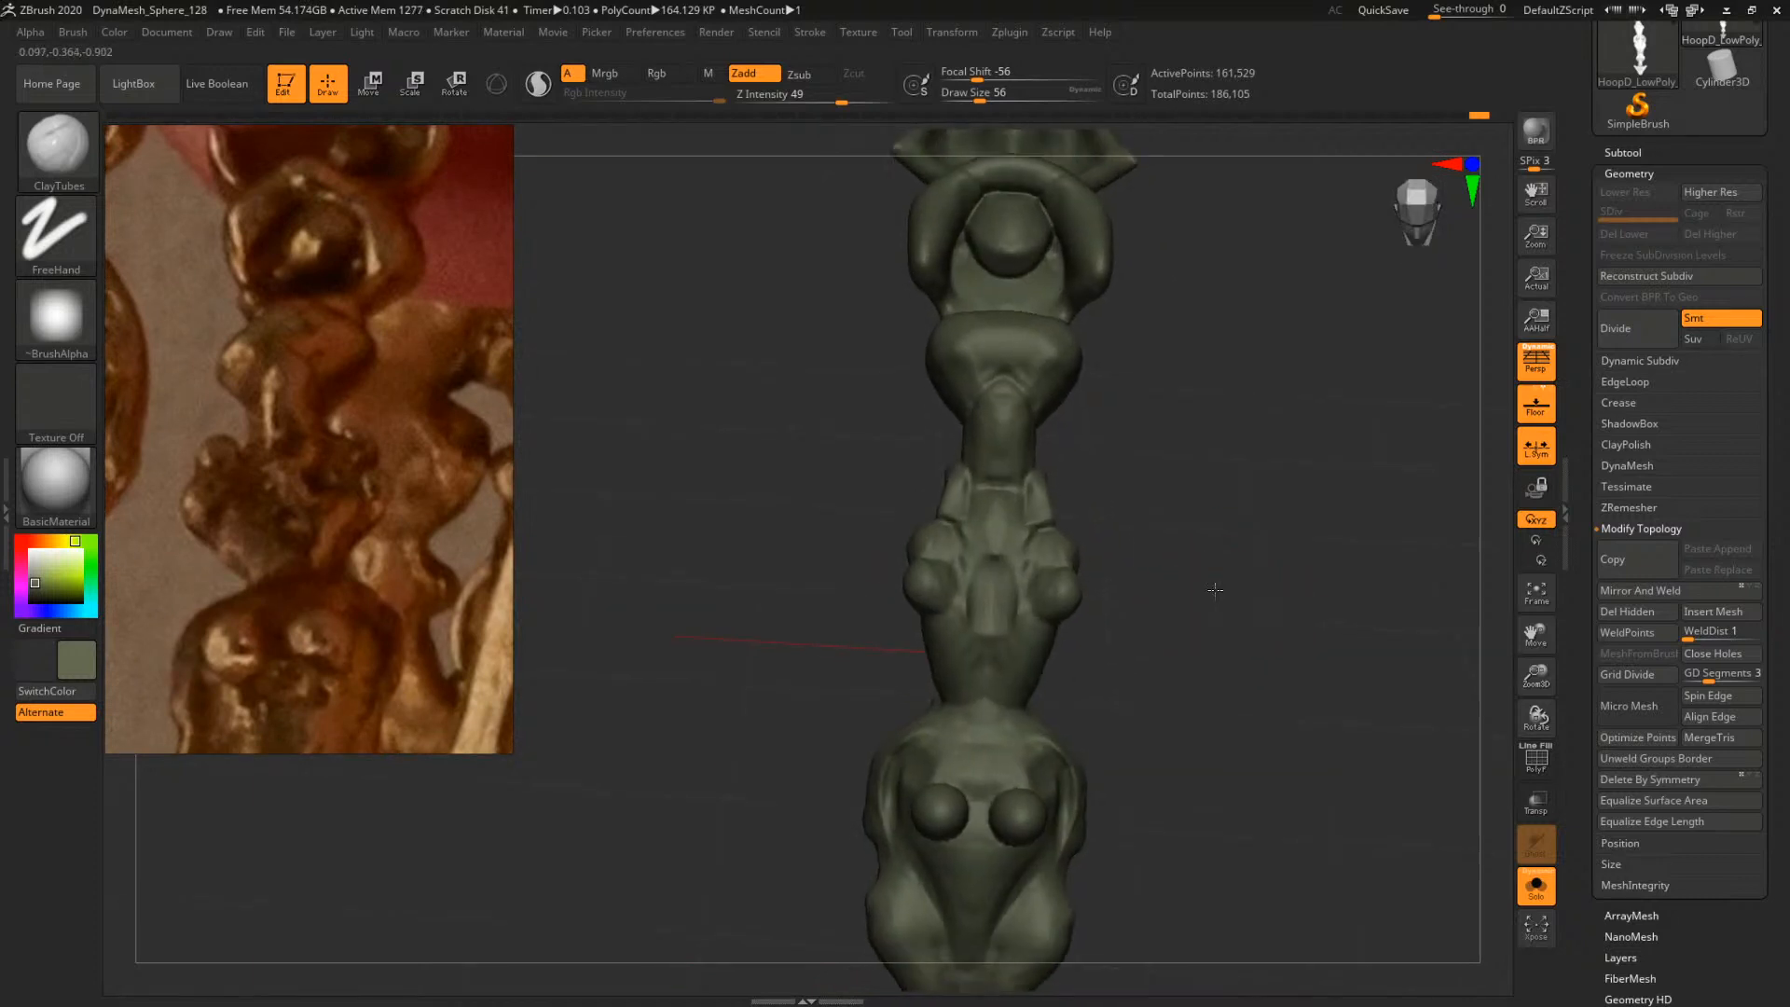
pyautogui.press('b')
pyautogui.press('m')
pyautogui.press('v')
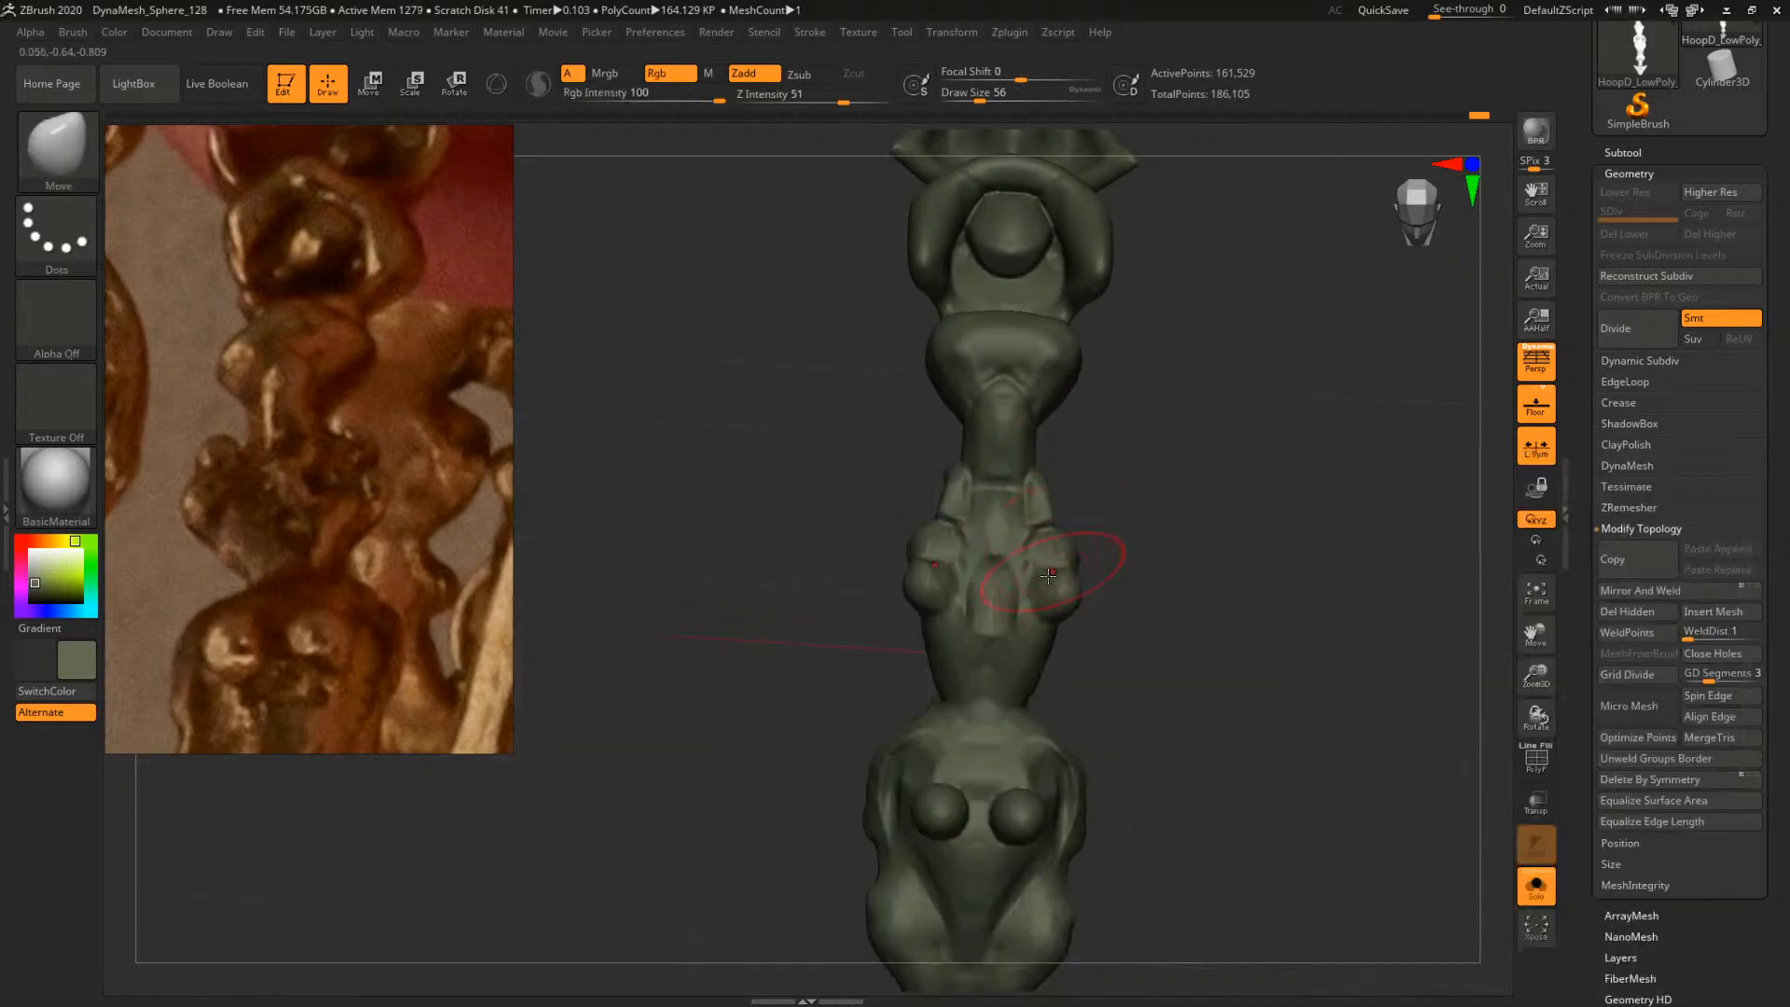
pyautogui.press('space')
pyautogui.press('space')
pyautogui.click(1014, 617)
pyautogui.moveTo(1061, 598); pyautogui.dragTo(1058, 611)
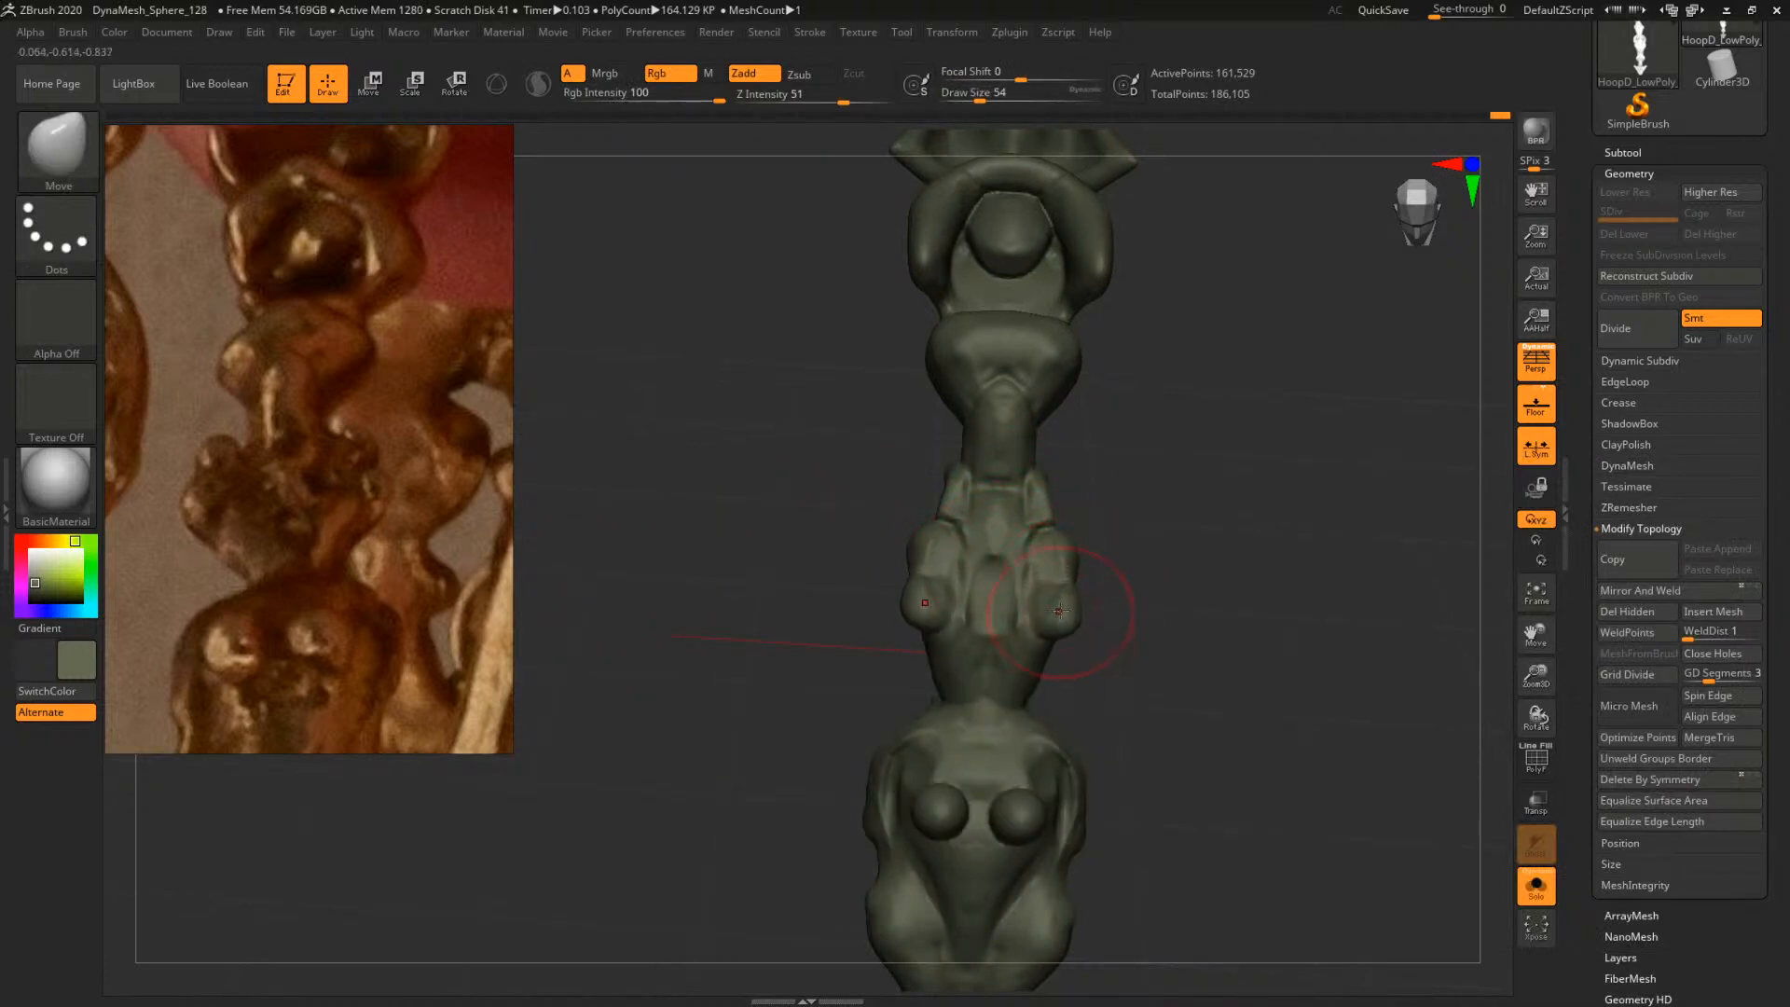
# Nudge the paired side lobes and the narrowing beneath them into shape with the Move brush at draw sizes 27 and 74
pyautogui.press('space')
pyautogui.click(1046, 612)
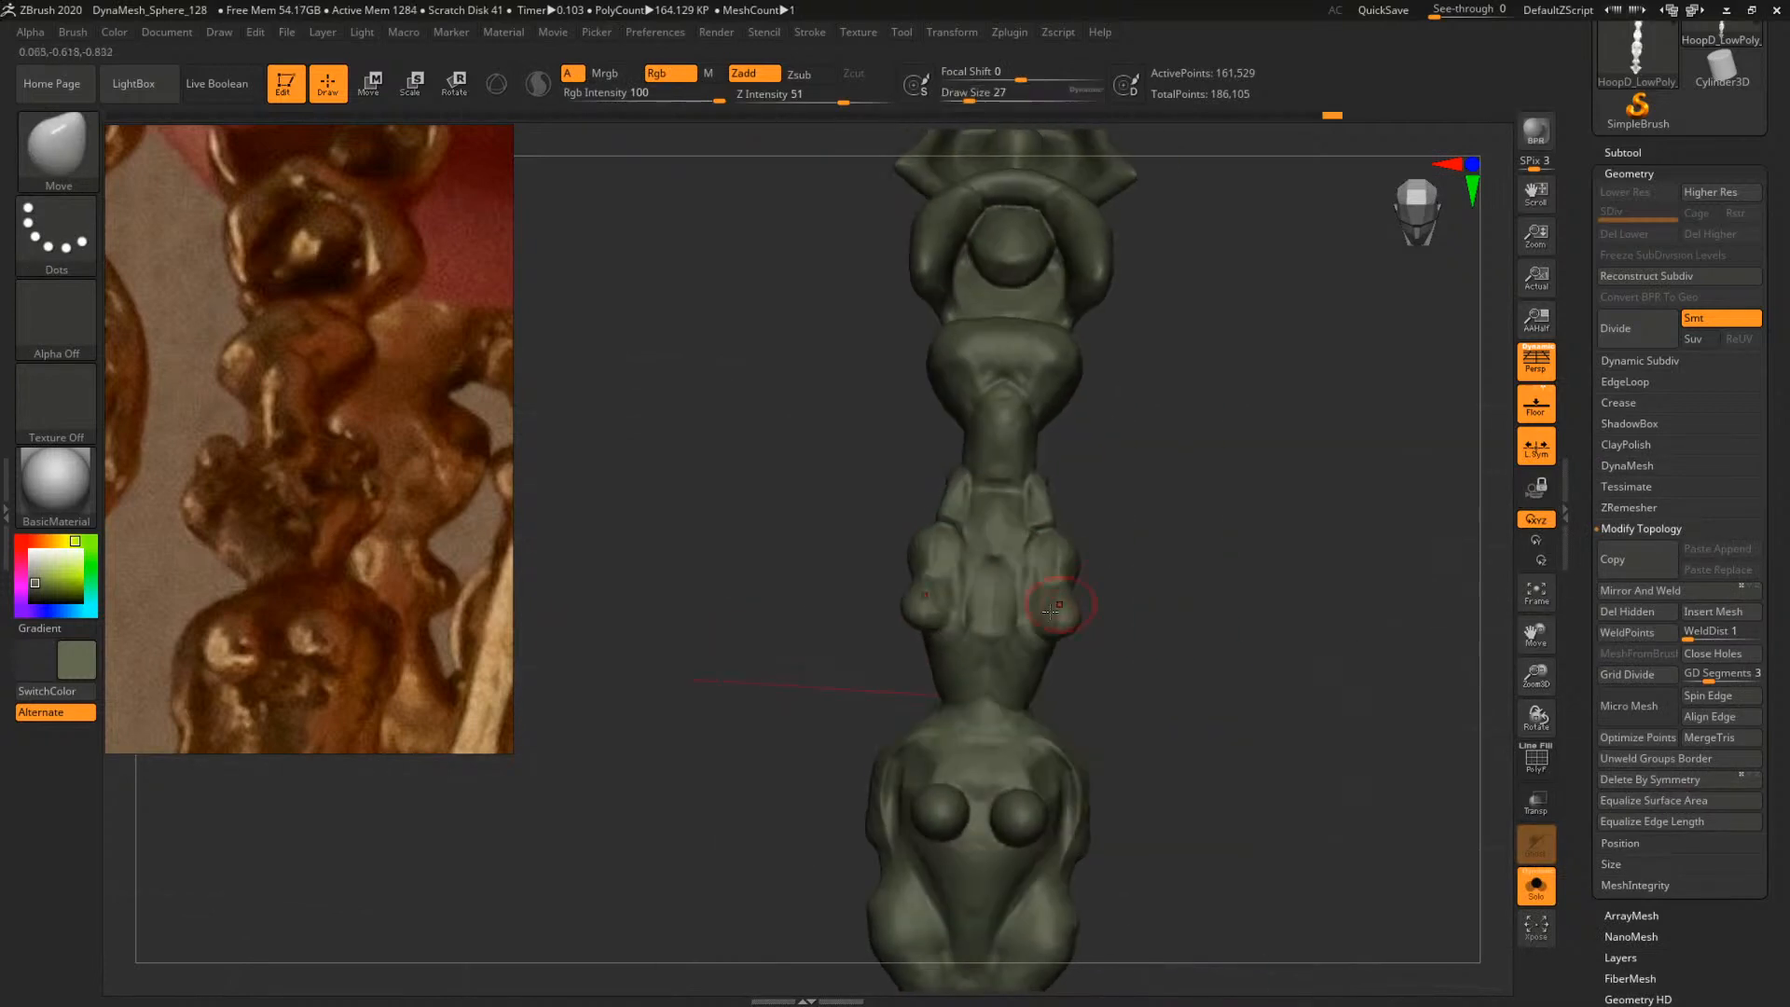
pyautogui.press('space')
pyautogui.click(1020, 712)
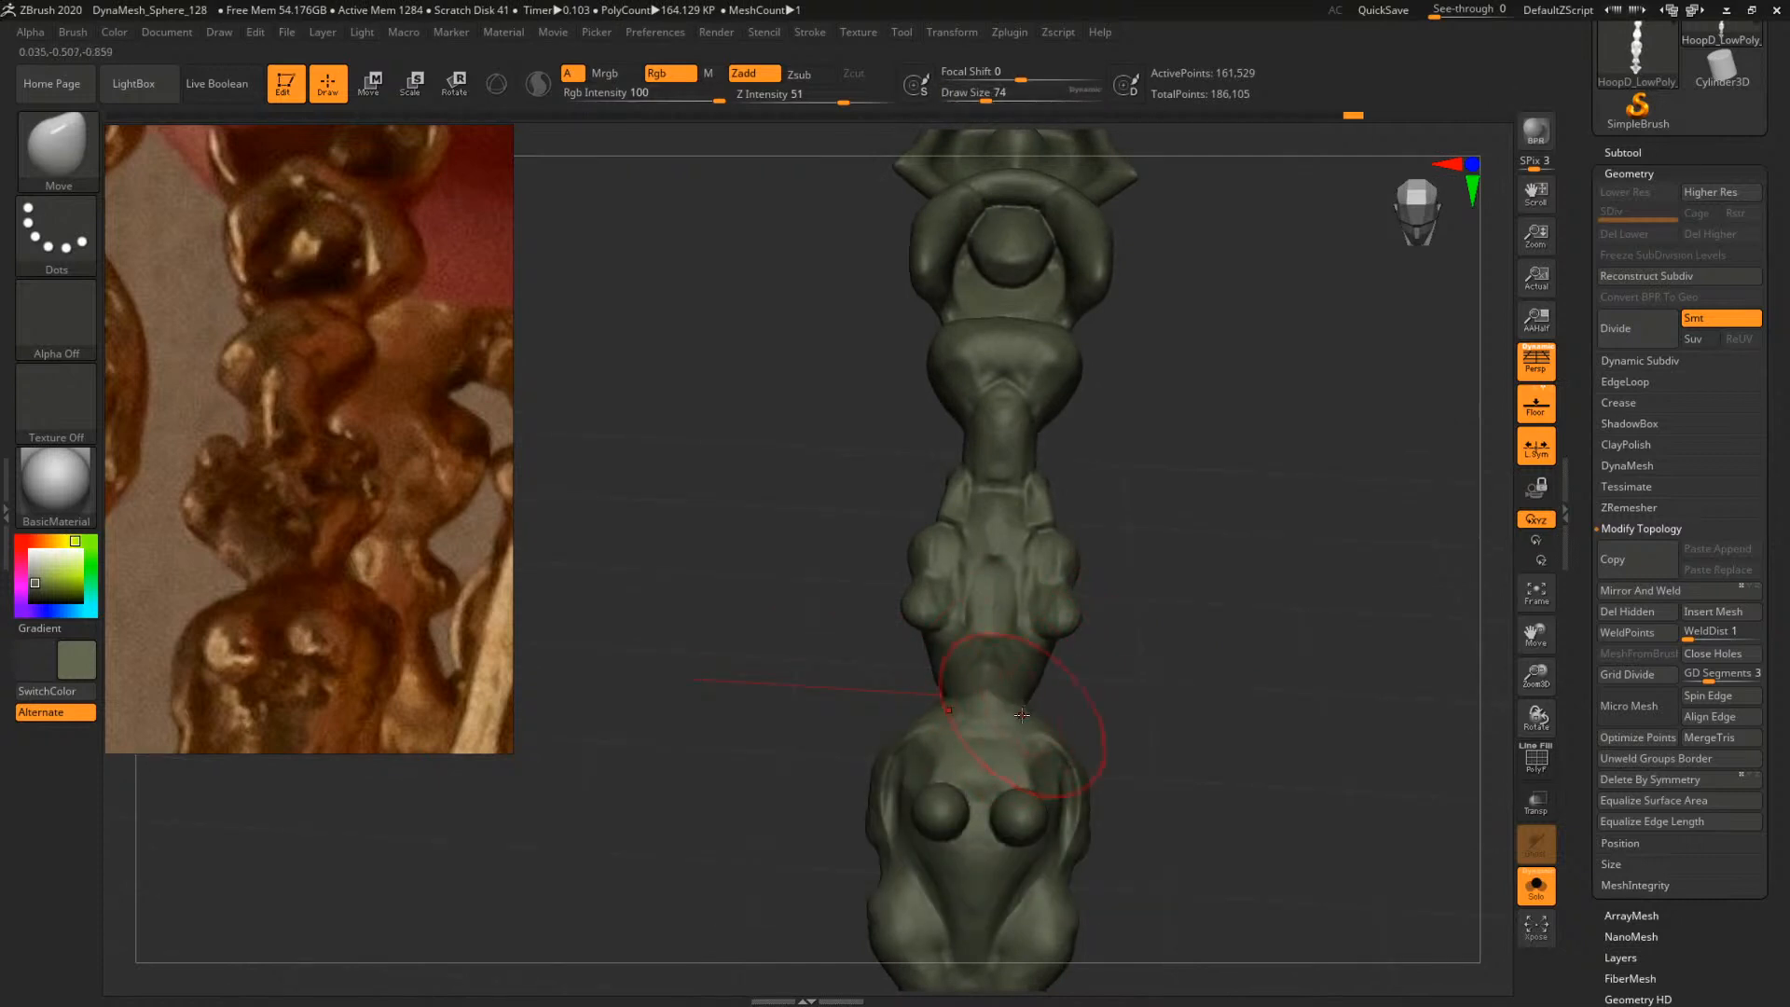
pyautogui.moveTo(1141, 671)
pyautogui.mouseDown()
pyautogui.moveTo(1150, 623)
pyautogui.moveTo(1144, 647)
pyautogui.mouseUp()
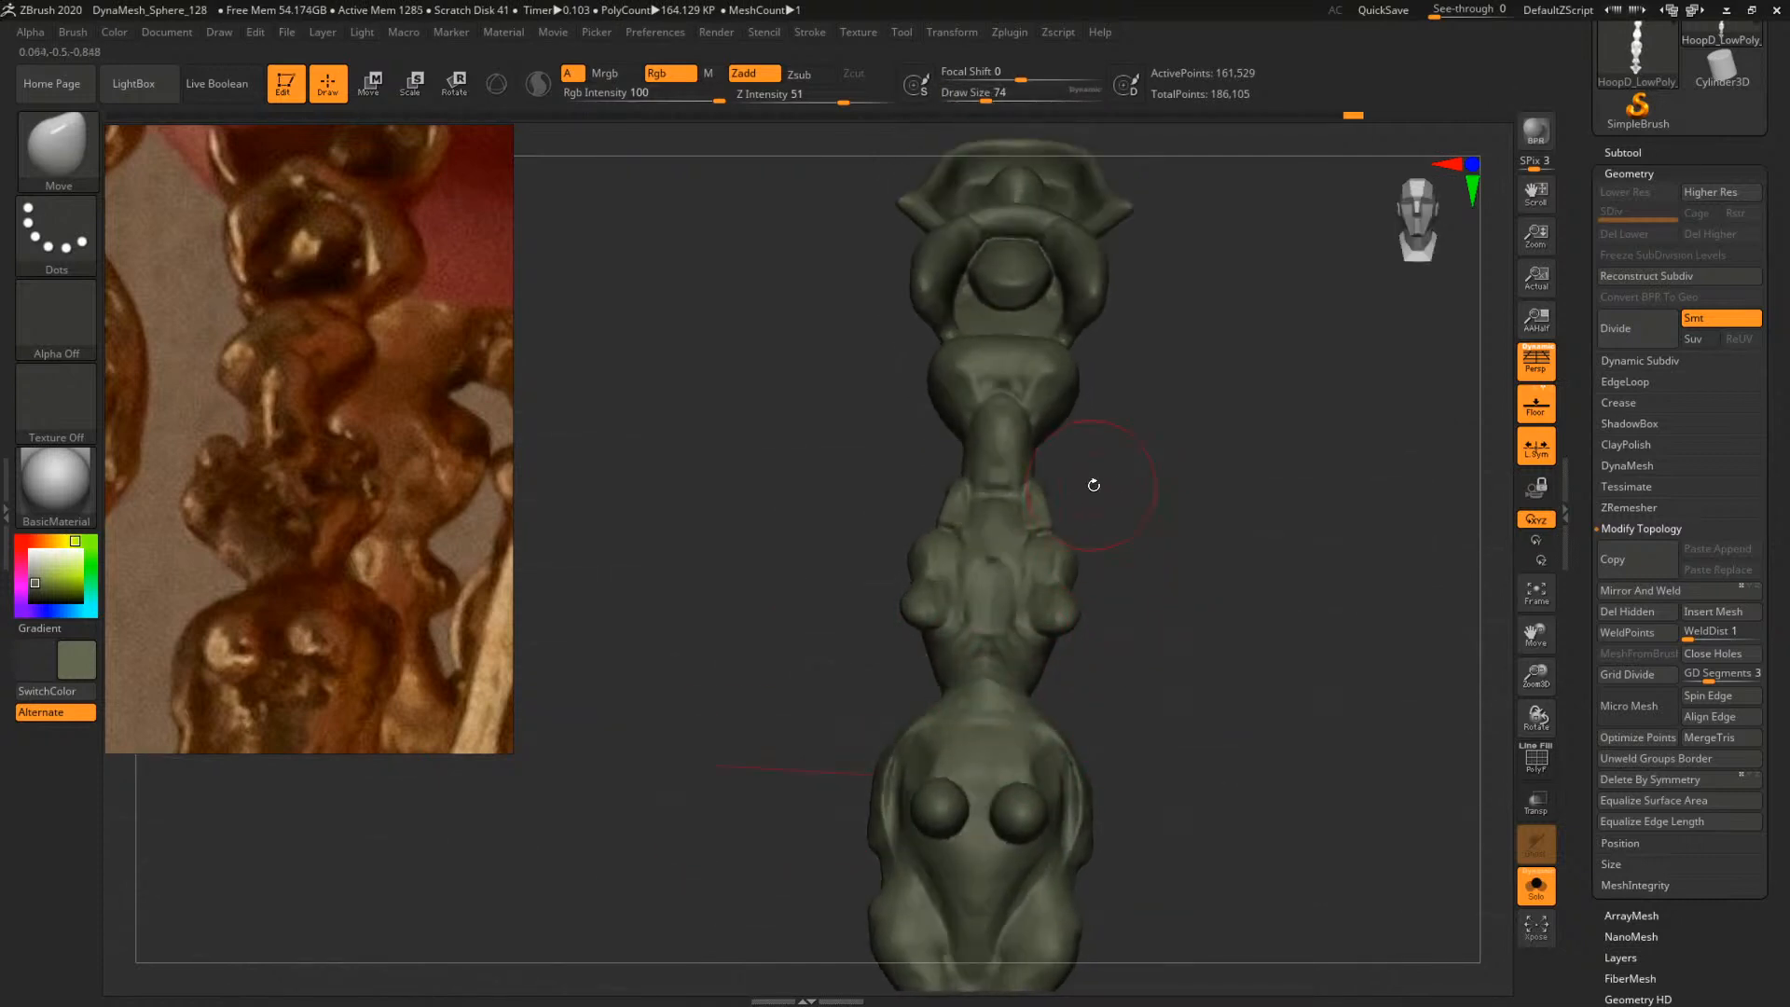
# Adjust the side profile of the narrow neck above the lobed segment with the Move brush, enlarging the draw size to 167
pyautogui.moveTo(1094, 483)
pyautogui.mouseDown()
pyautogui.moveTo(1087, 514)
pyautogui.moveTo(1042, 474)
pyautogui.mouseUp()
pyautogui.press('space')
pyautogui.click(1033, 499)
pyautogui.press('space')
pyautogui.click(1042, 484)
pyautogui.press('space')
pyautogui.click(1070, 472)
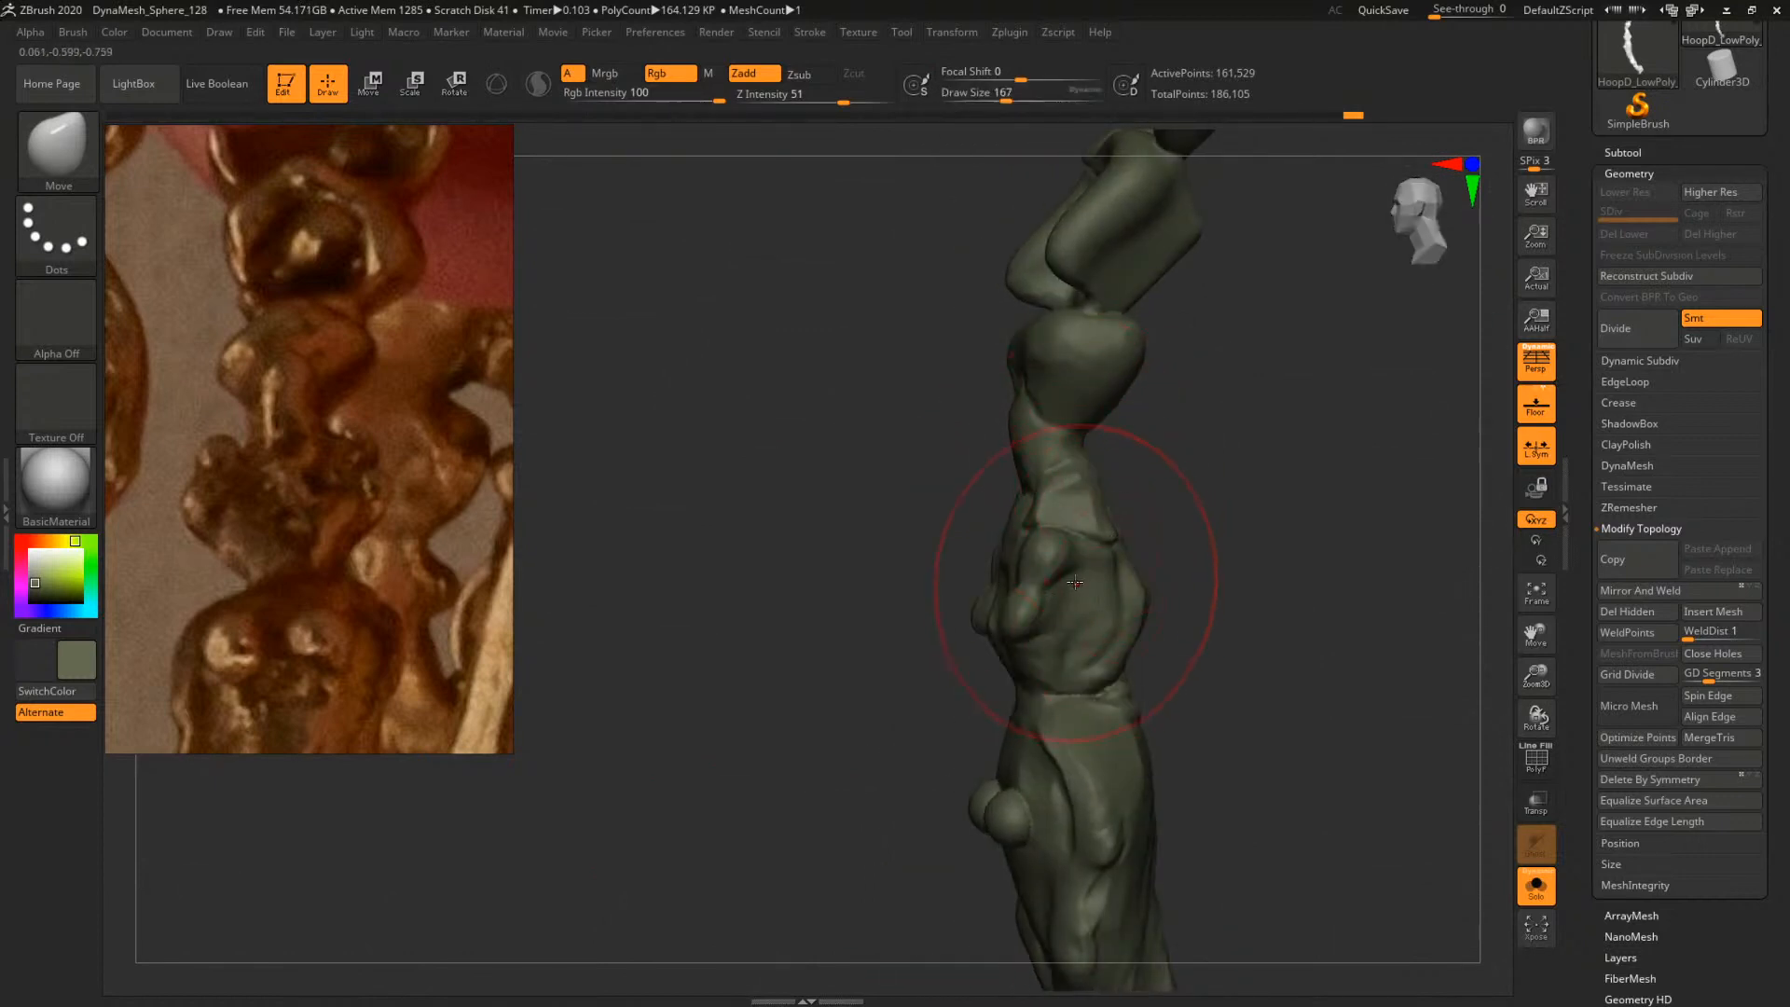
# Refine the lobed segment's side silhouette and its junction with the neck using the Move brush at draw sizes 182 and 132
pyautogui.press('space')
pyautogui.click(1091, 593)
pyautogui.press('space')
pyautogui.click(1069, 479)
pyautogui.press('space')
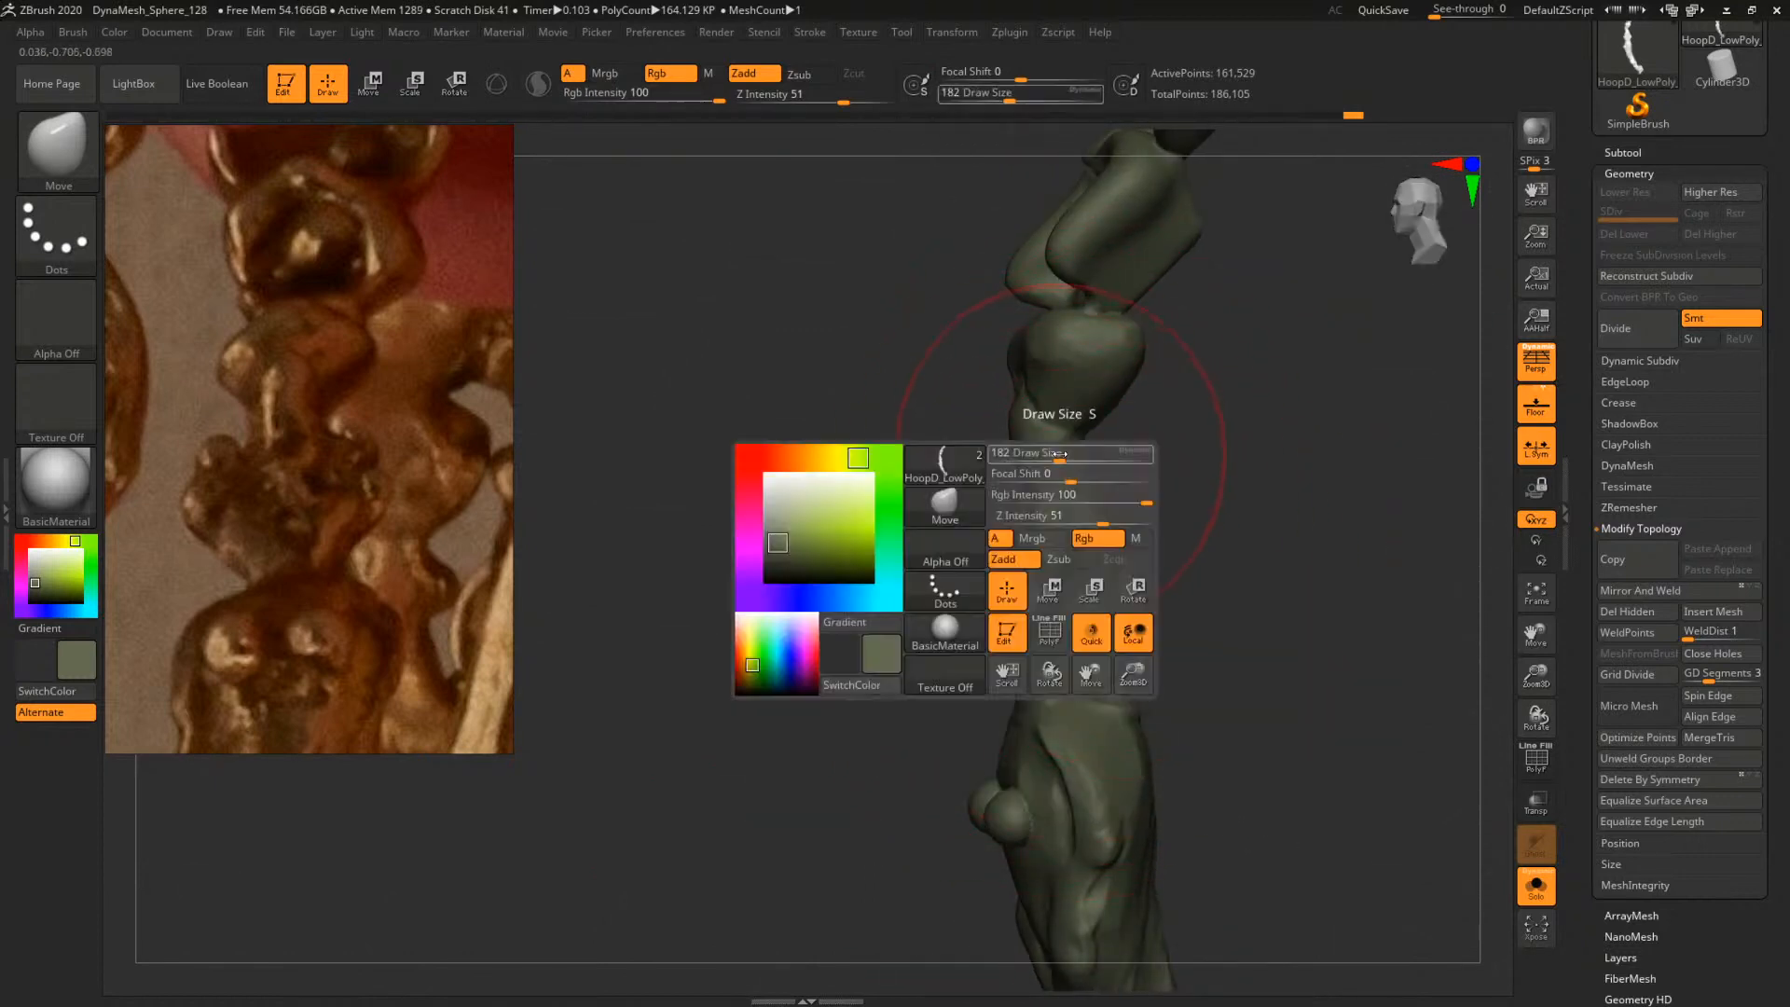
pyautogui.click(1055, 449)
pyautogui.moveTo(1054, 443); pyautogui.dragTo(1062, 443)
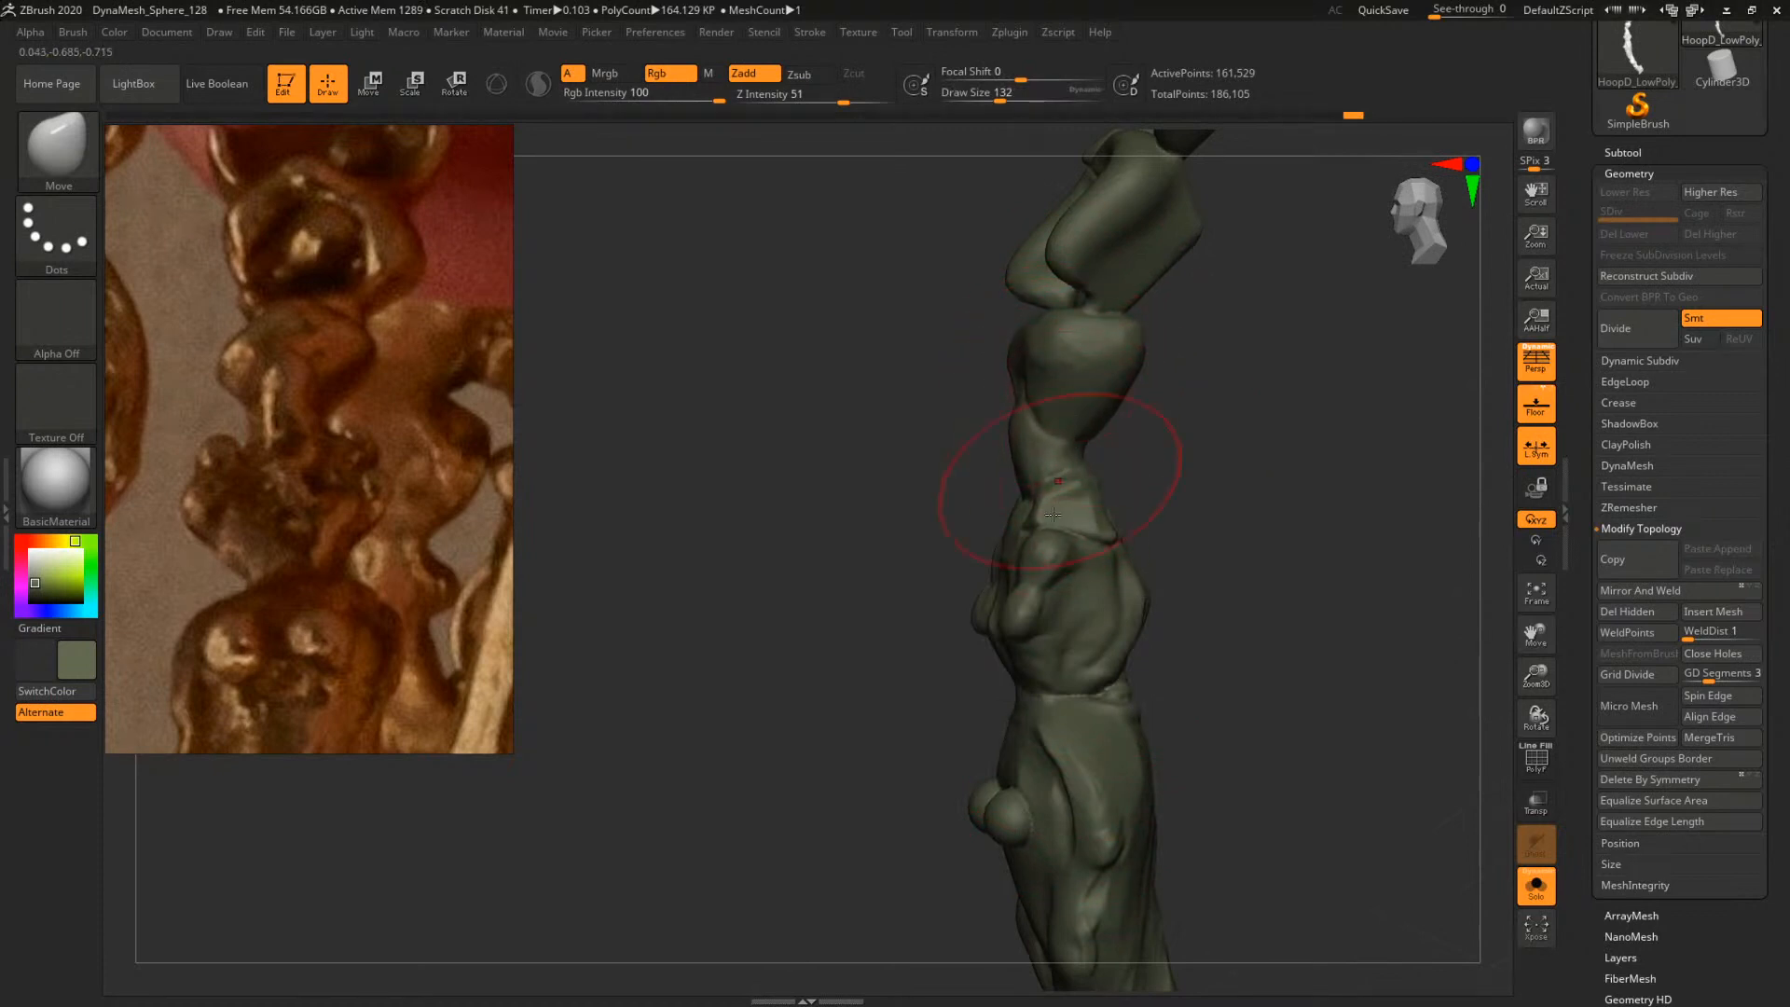
pyautogui.press('space')
pyautogui.click(1068, 589)
# Build up volume on the rounded side lobes using the ClayBuildup brush at draw size 54
pyautogui.moveTo(1189, 627)
pyautogui.keyDown('alt'); pyautogui.mouseDown()
pyautogui.moveTo(1140, 529)
pyautogui.moveTo(1271, 556)
pyautogui.moveTo(1162, 523)
pyautogui.moveTo(1094, 535)
pyautogui.moveTo(1163, 528)
pyautogui.moveTo(1250, 603)
pyautogui.moveTo(1236, 578)
pyautogui.moveTo(1243, 605)
pyautogui.moveTo(1238, 584)
pyautogui.moveTo(1086, 536)
pyautogui.mouseUp(); pyautogui.keyUp('alt')
pyautogui.press('b')
pyautogui.press('c')
pyautogui.press('b')
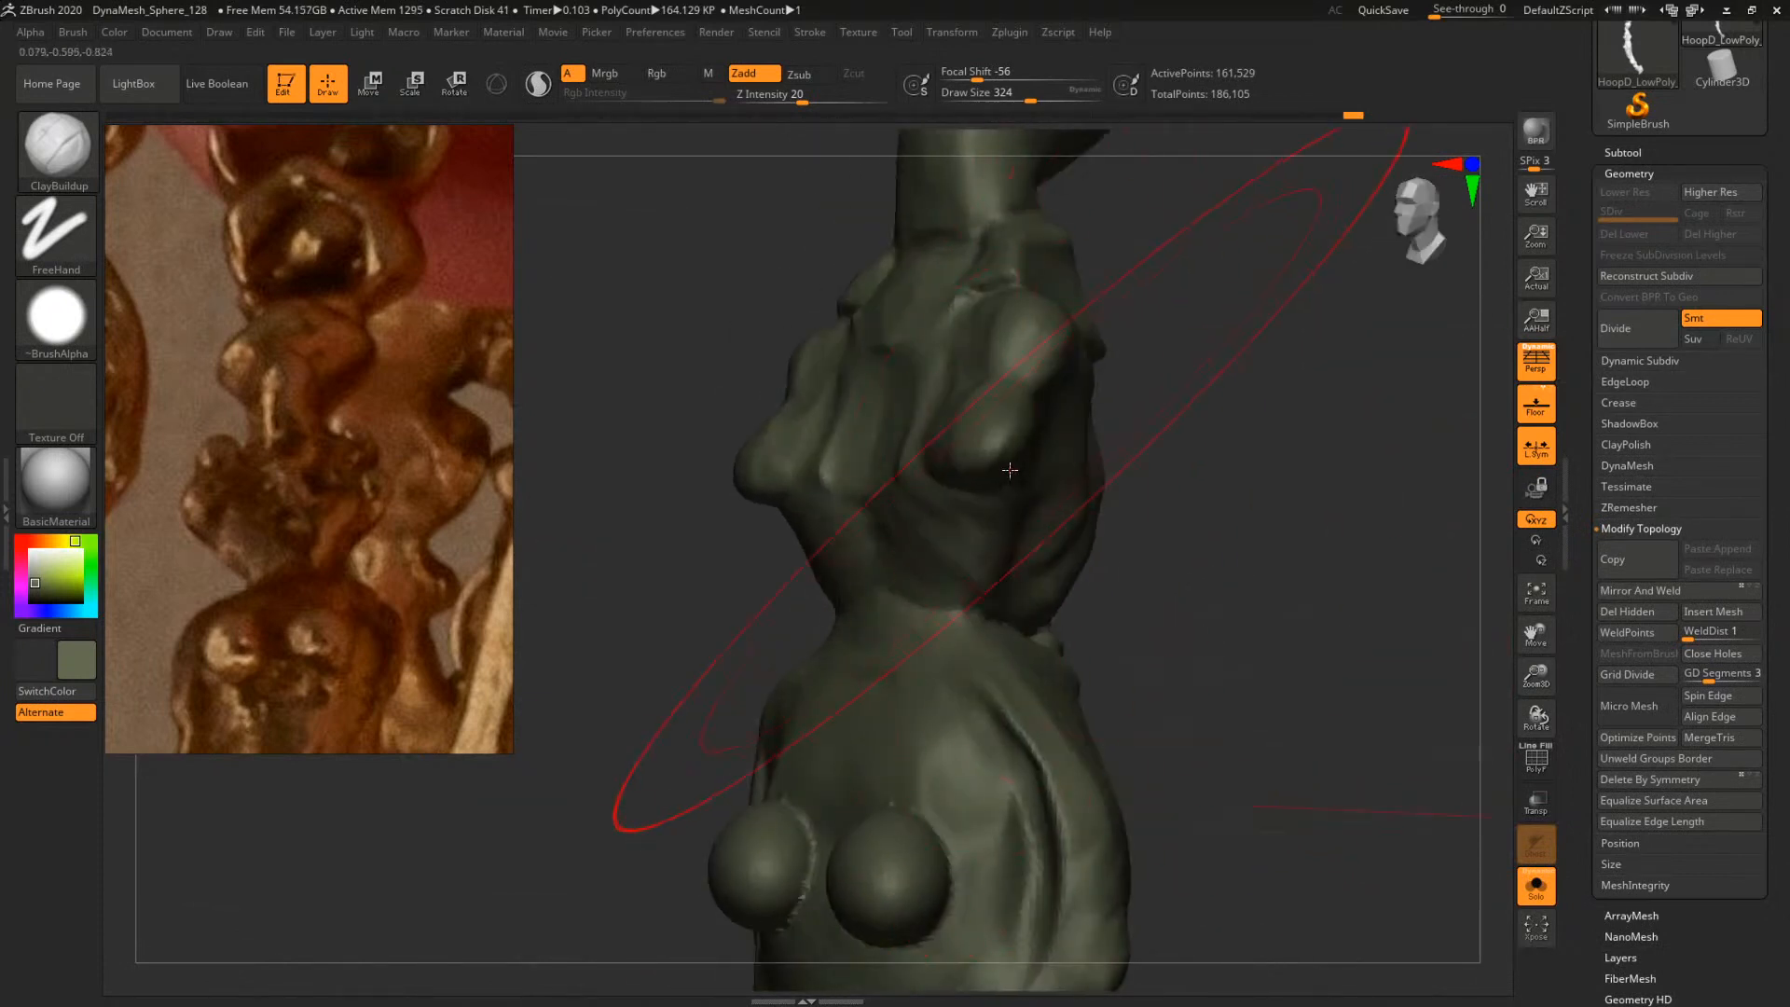
pyautogui.press('space')
pyautogui.moveTo(1007, 467); pyautogui.dragTo(969, 466)
pyautogui.moveTo(1184, 470); pyautogui.dragTo(977, 442)
# Sculpt rounded bumps and folds across the front of the lobed segment with ClayBuildup at draw size 44
pyautogui.press('space')
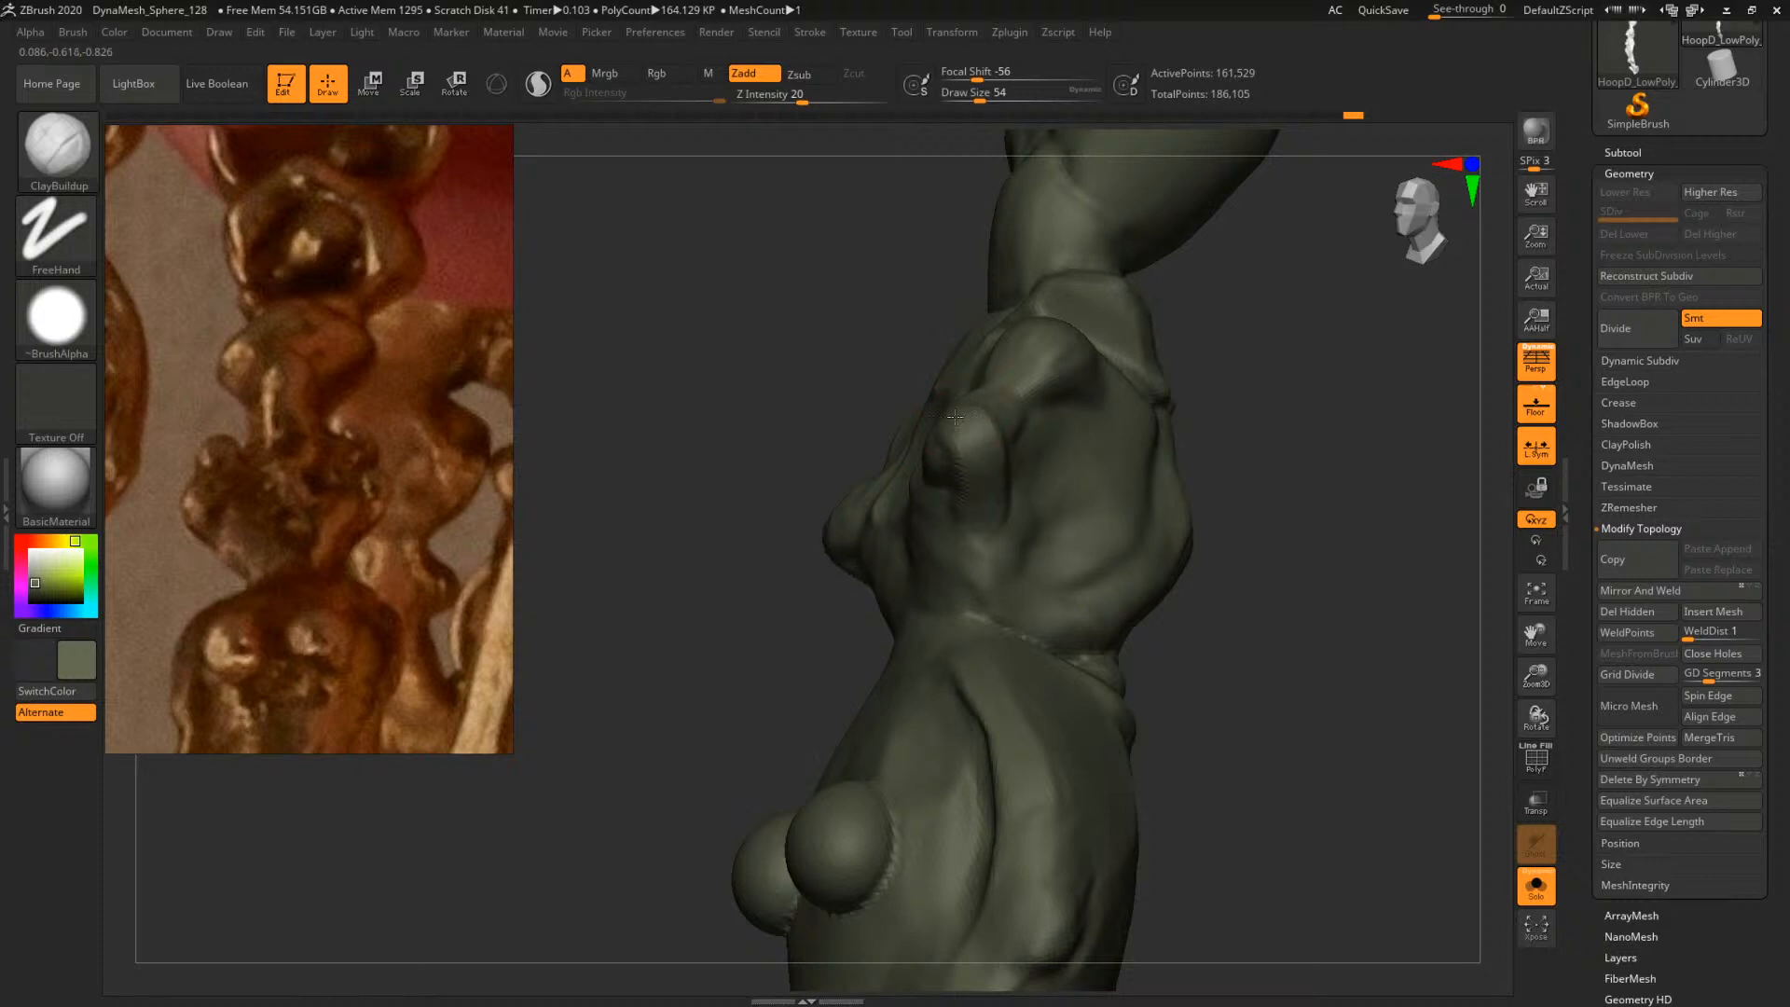
pyautogui.moveTo(1237, 380)
pyautogui.mouseDown()
pyautogui.moveTo(959, 448)
pyautogui.moveTo(949, 425)
pyautogui.moveTo(932, 499)
pyautogui.mouseUp()
pyautogui.moveTo(1138, 495); pyautogui.dragTo(1231, 499)
pyautogui.press('space')
pyautogui.moveTo(912, 500); pyautogui.dragTo(903, 498)
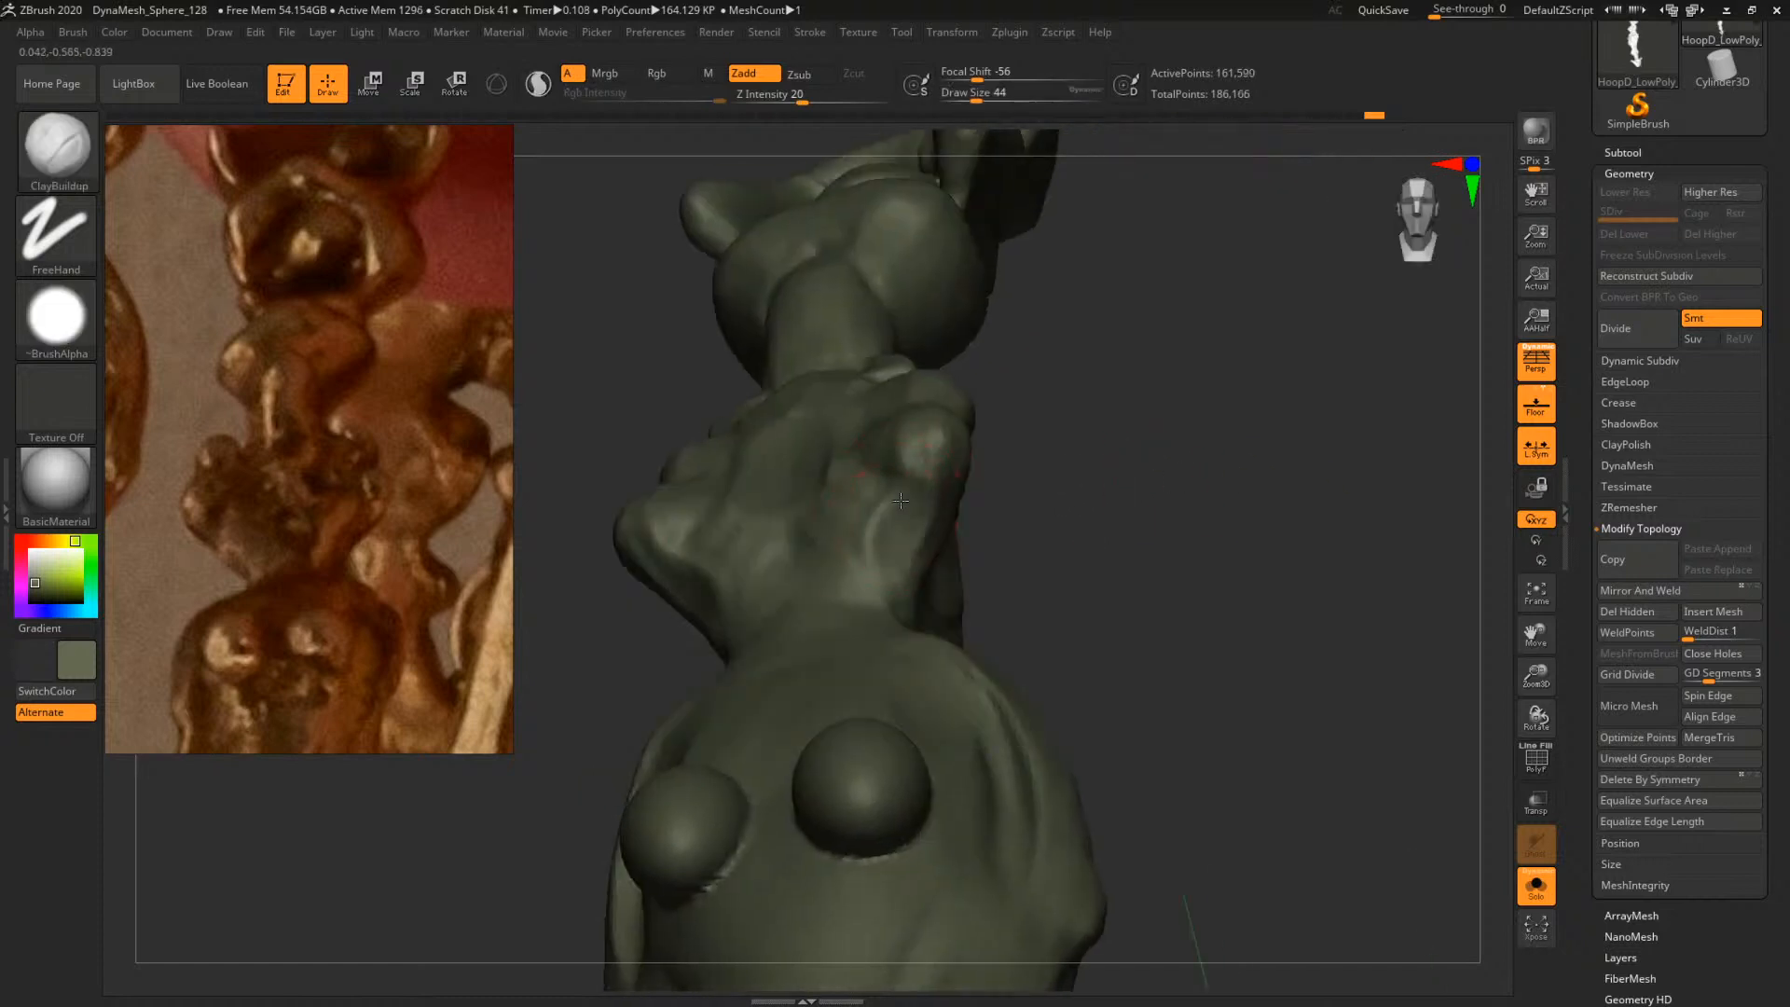
pyautogui.moveTo(1165, 508); pyautogui.dragTo(1100, 522)
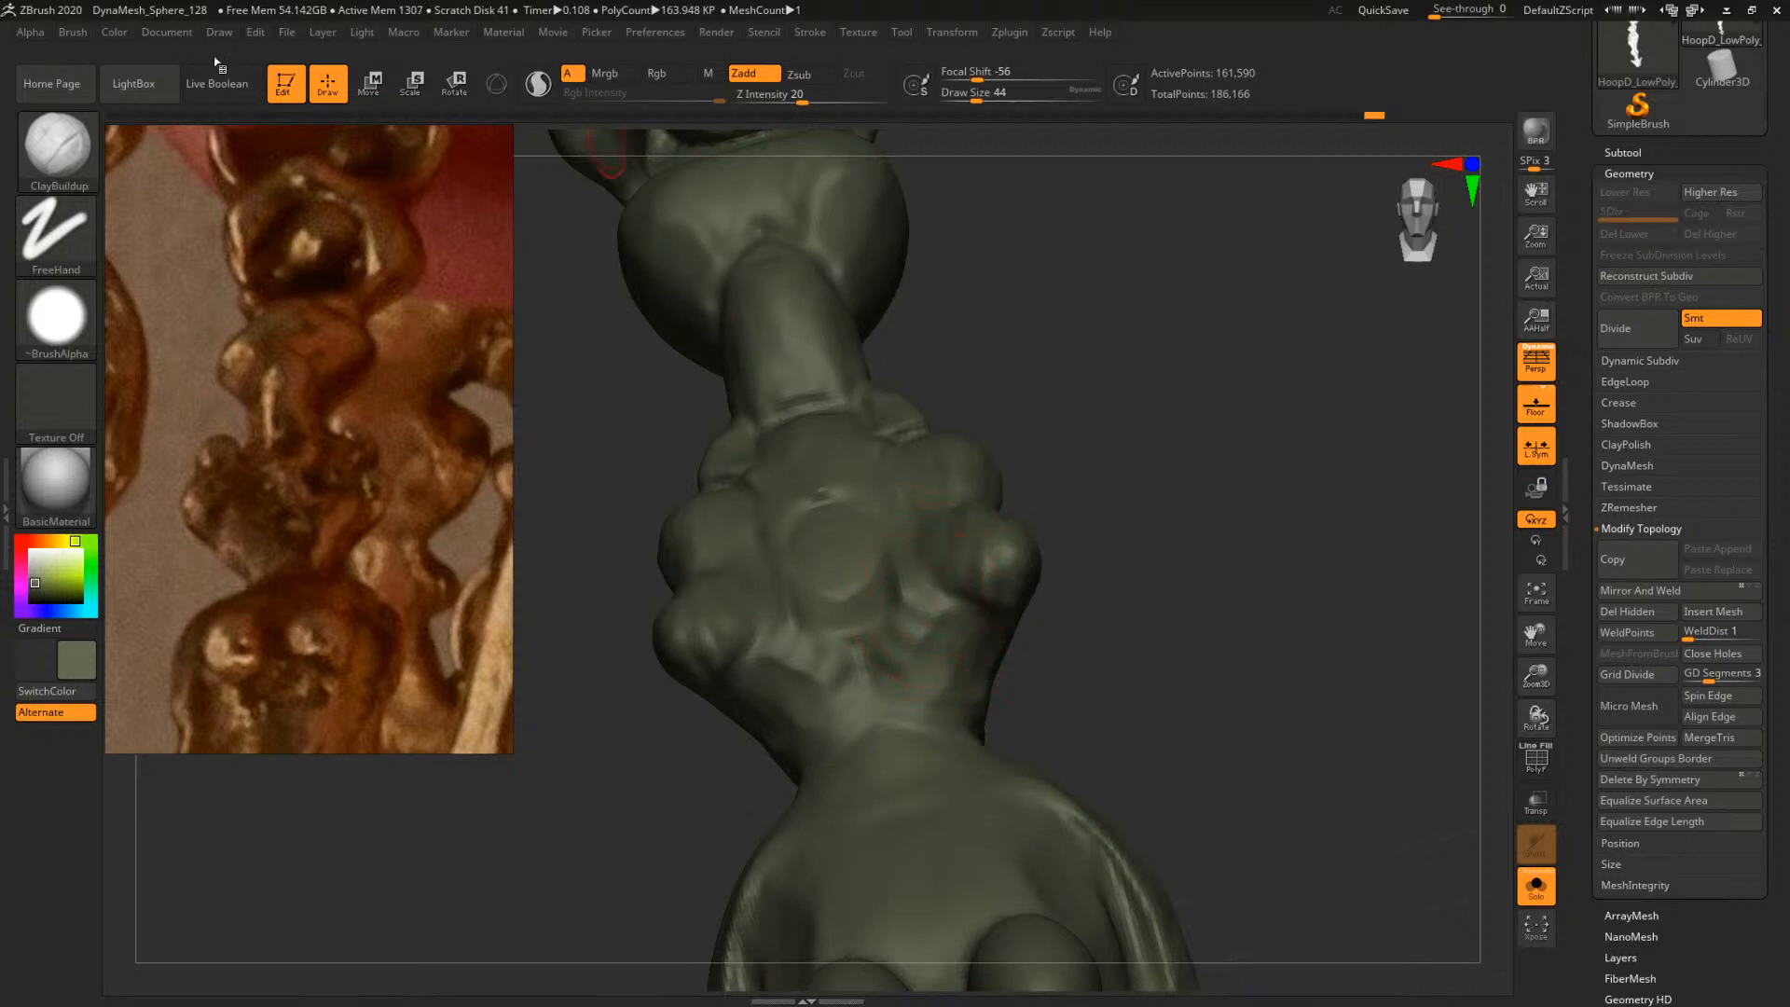
# Examine the ornament along the curved hoop in the reference image and compare it with the sculpt from an angle
pyautogui.scroll(-10, 411, 408)
pyautogui.scroll(10, 411, 407)
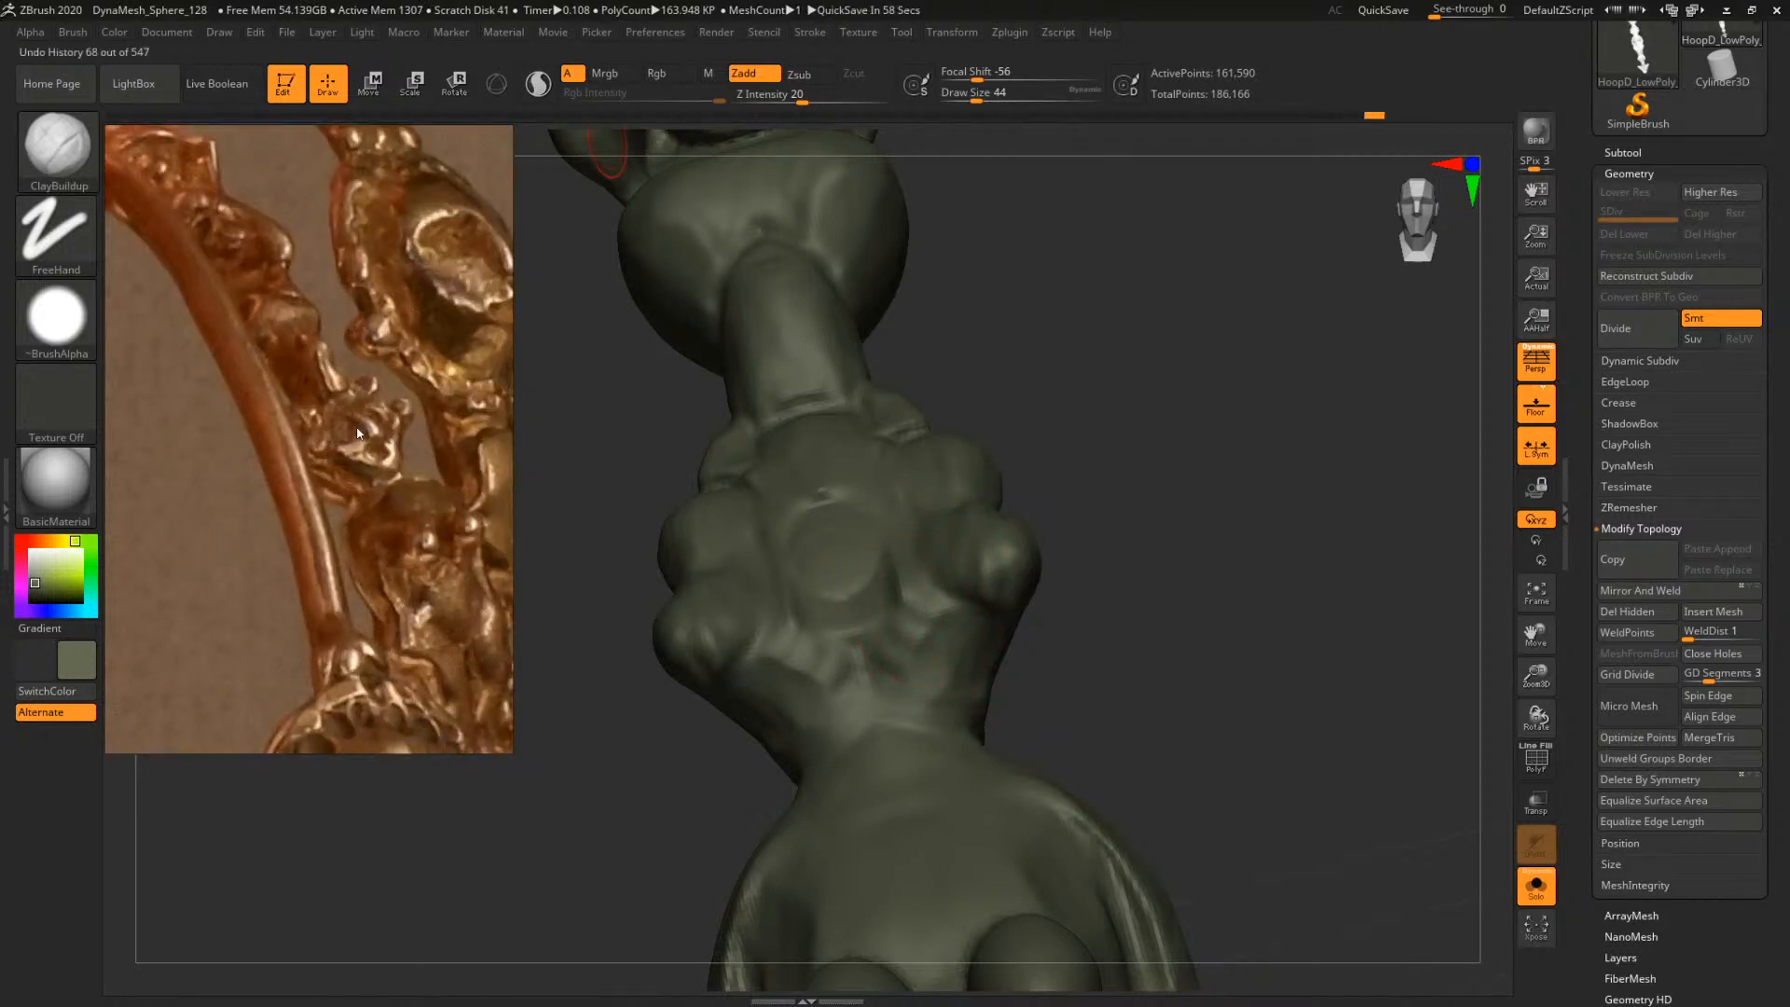
pyautogui.moveTo(1222, 480)
pyautogui.mouseDown()
pyautogui.moveTo(1202, 428)
pyautogui.moveTo(1262, 476)
pyautogui.mouseUp()
pyautogui.keyDown('alt'); pyautogui.moveTo(1070, 392); pyautogui.dragTo(1143, 420); pyautogui.keyUp('alt')
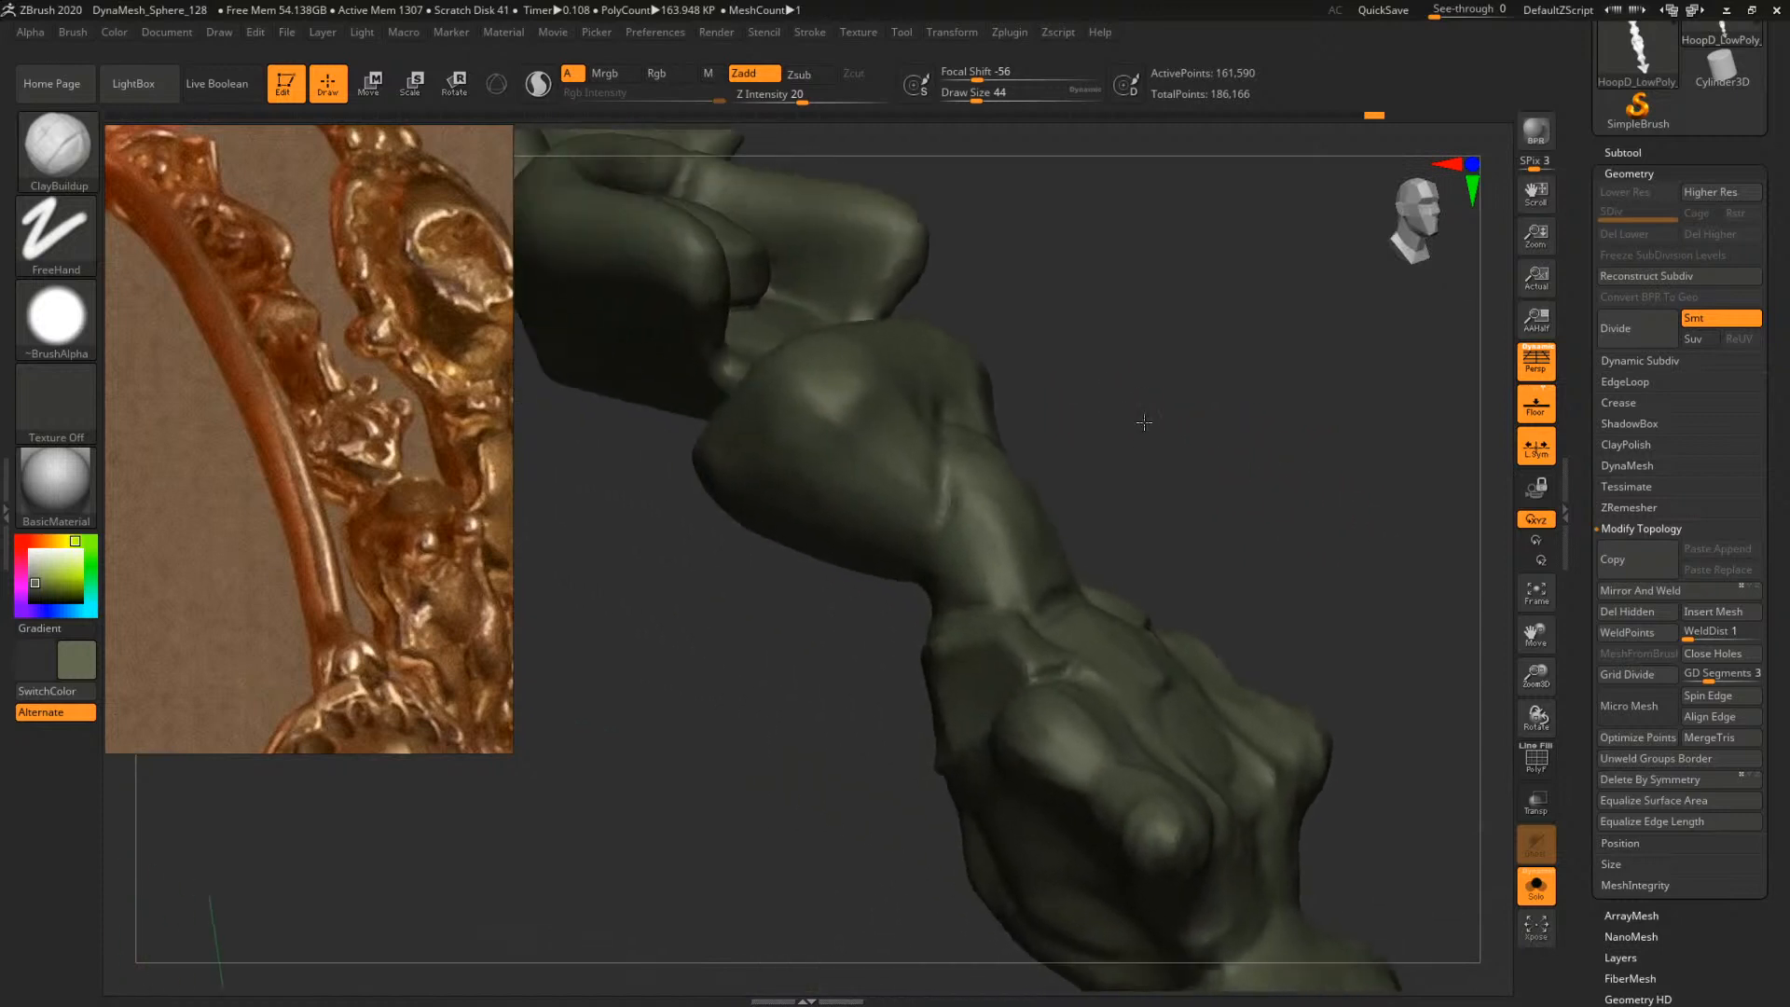
pyautogui.press('b')
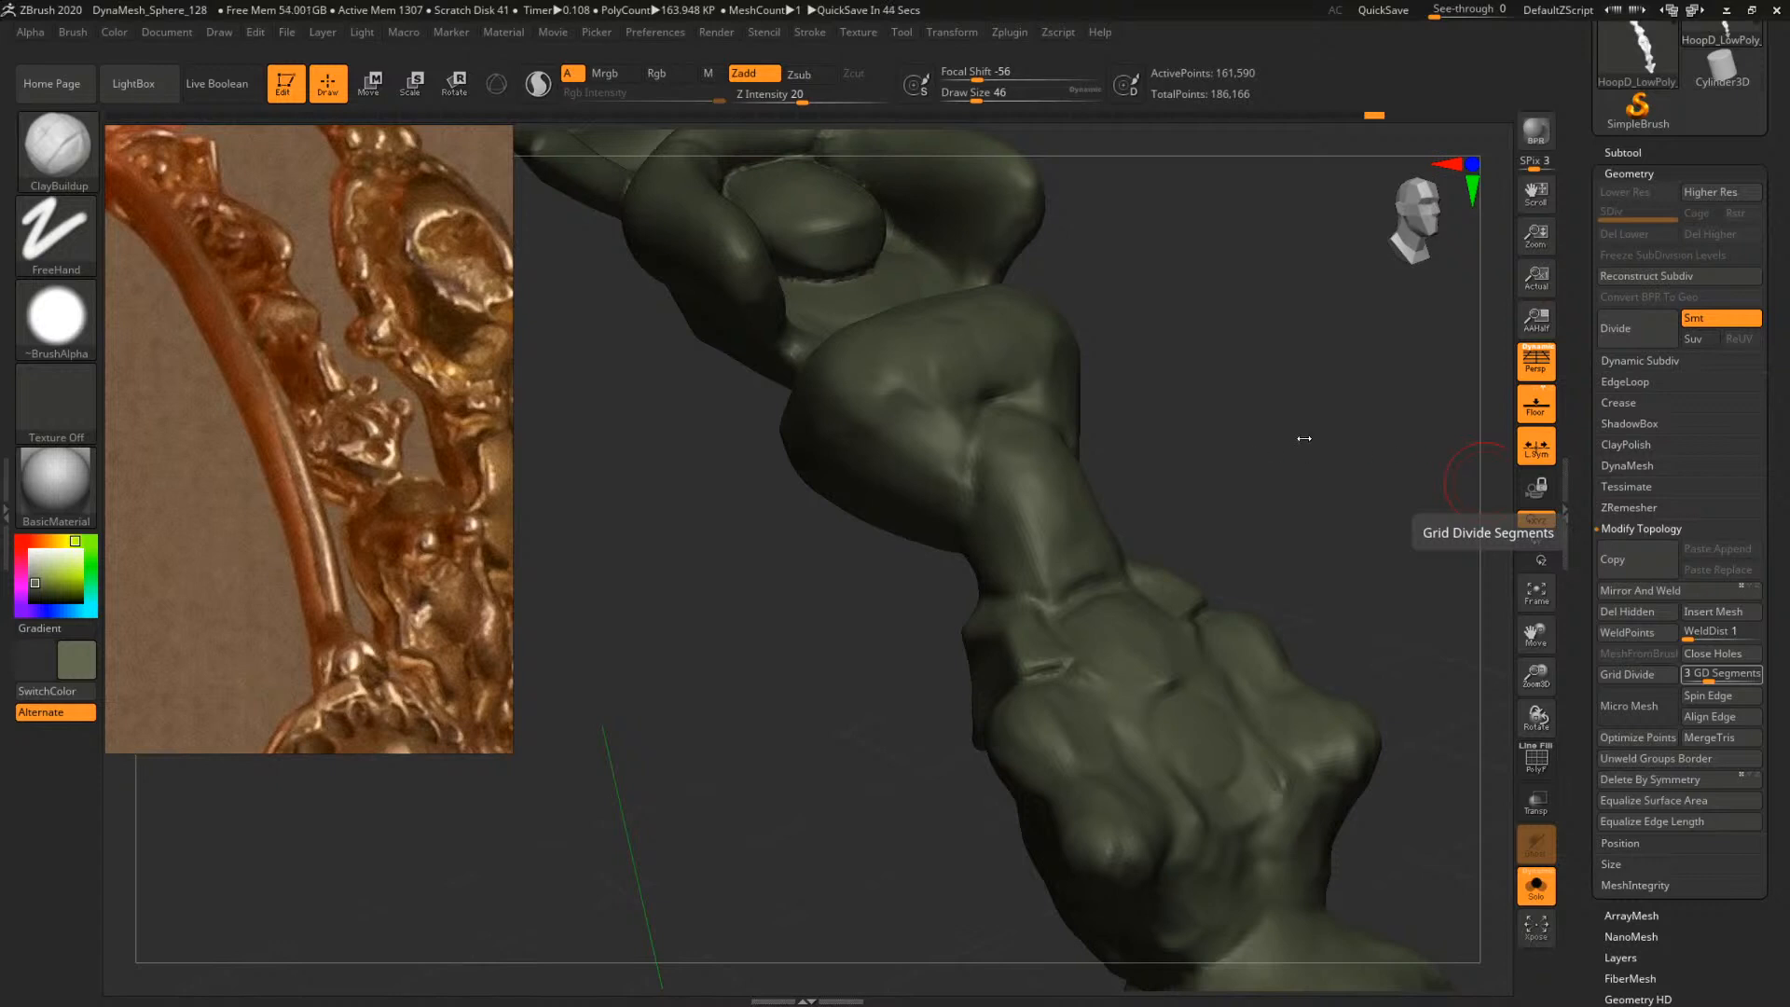
# Build up the front of the heart-shaped bulb around the cleft above the neck, using ClayBuildup at draw sizes 62 and 51
pyautogui.moveTo(1302, 439); pyautogui.dragTo(1148, 447)
pyautogui.press('space')
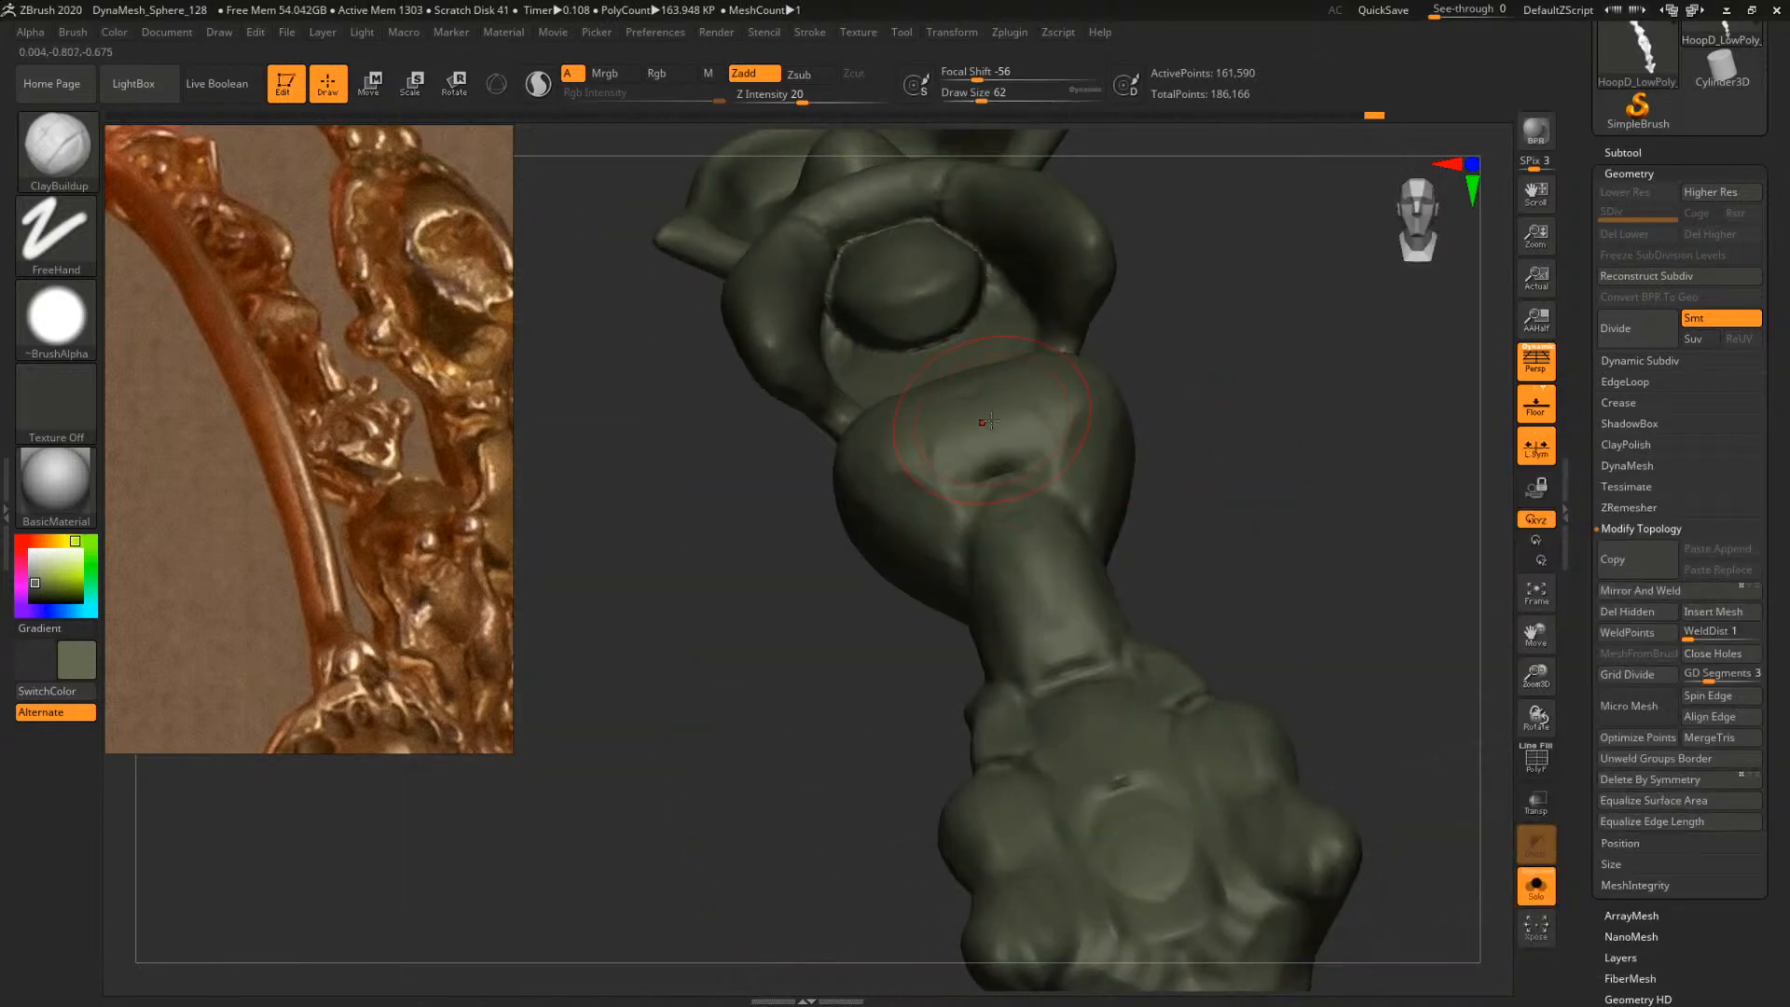
pyautogui.press('space')
pyautogui.moveTo(982, 414)
pyautogui.mouseDown()
pyautogui.moveTo(994, 438)
pyautogui.moveTo(1064, 454)
pyautogui.mouseUp()
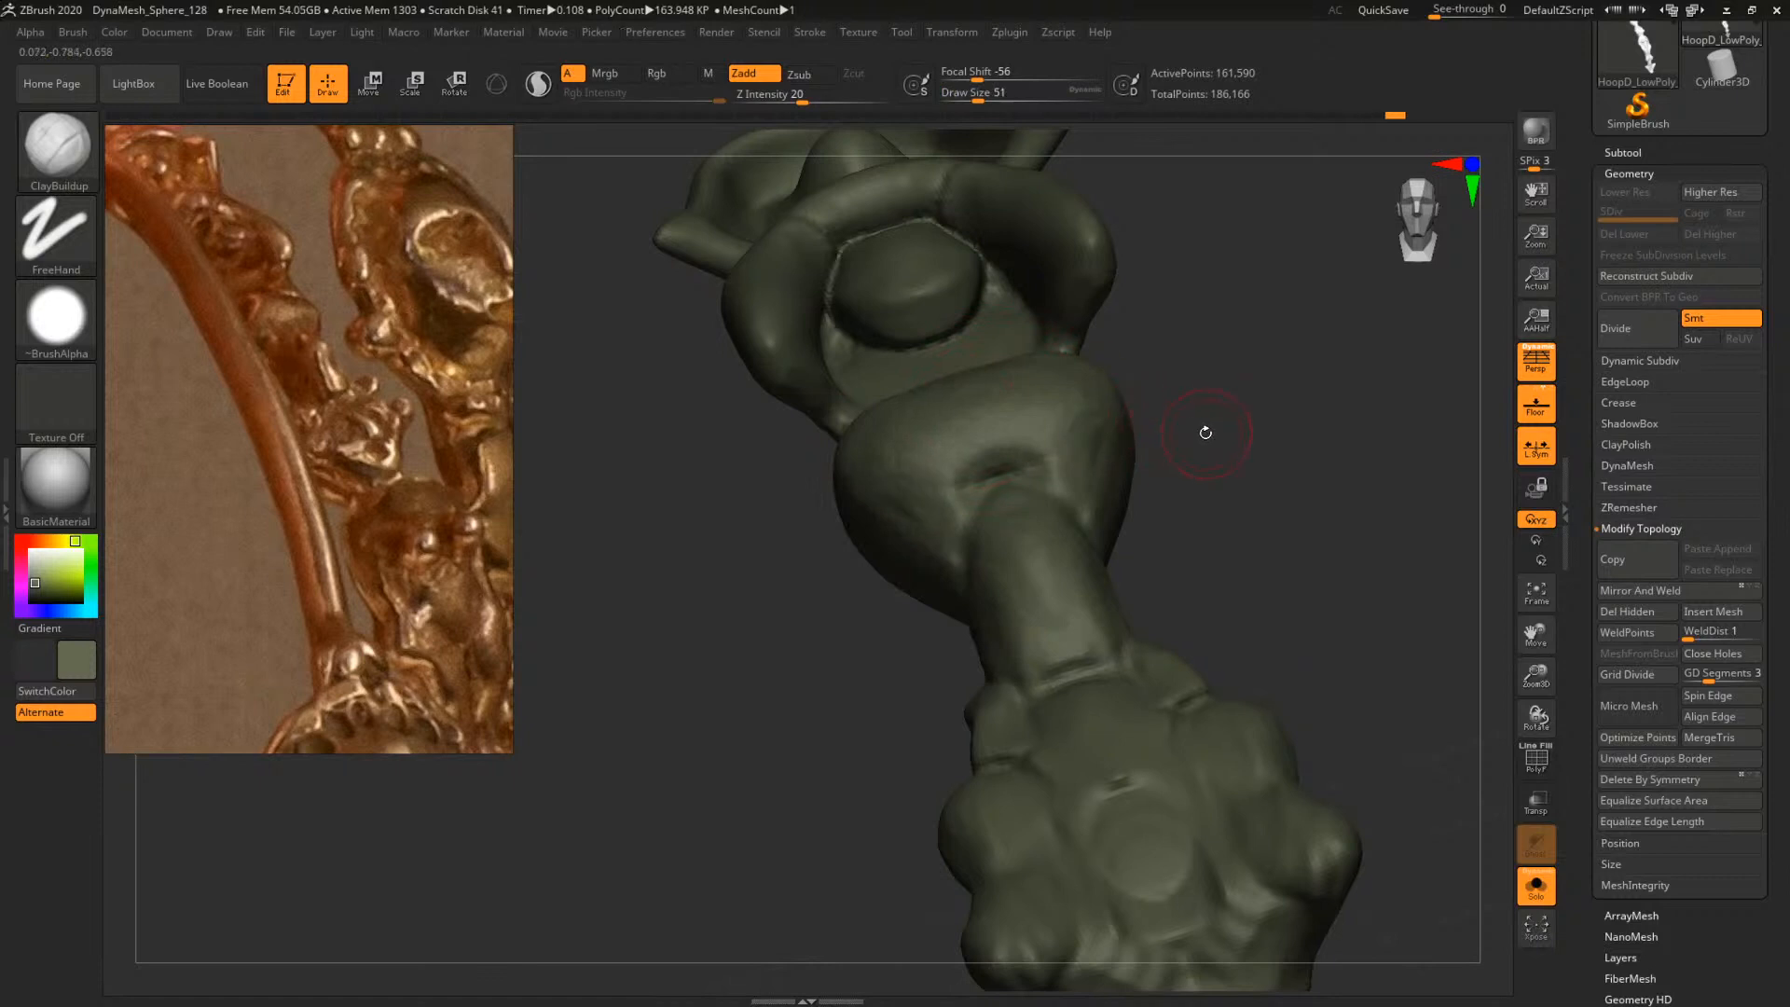
pyautogui.moveTo(1202, 431)
pyautogui.mouseDown()
pyautogui.moveTo(1147, 431)
pyautogui.moveTo(1242, 431)
pyautogui.mouseUp()
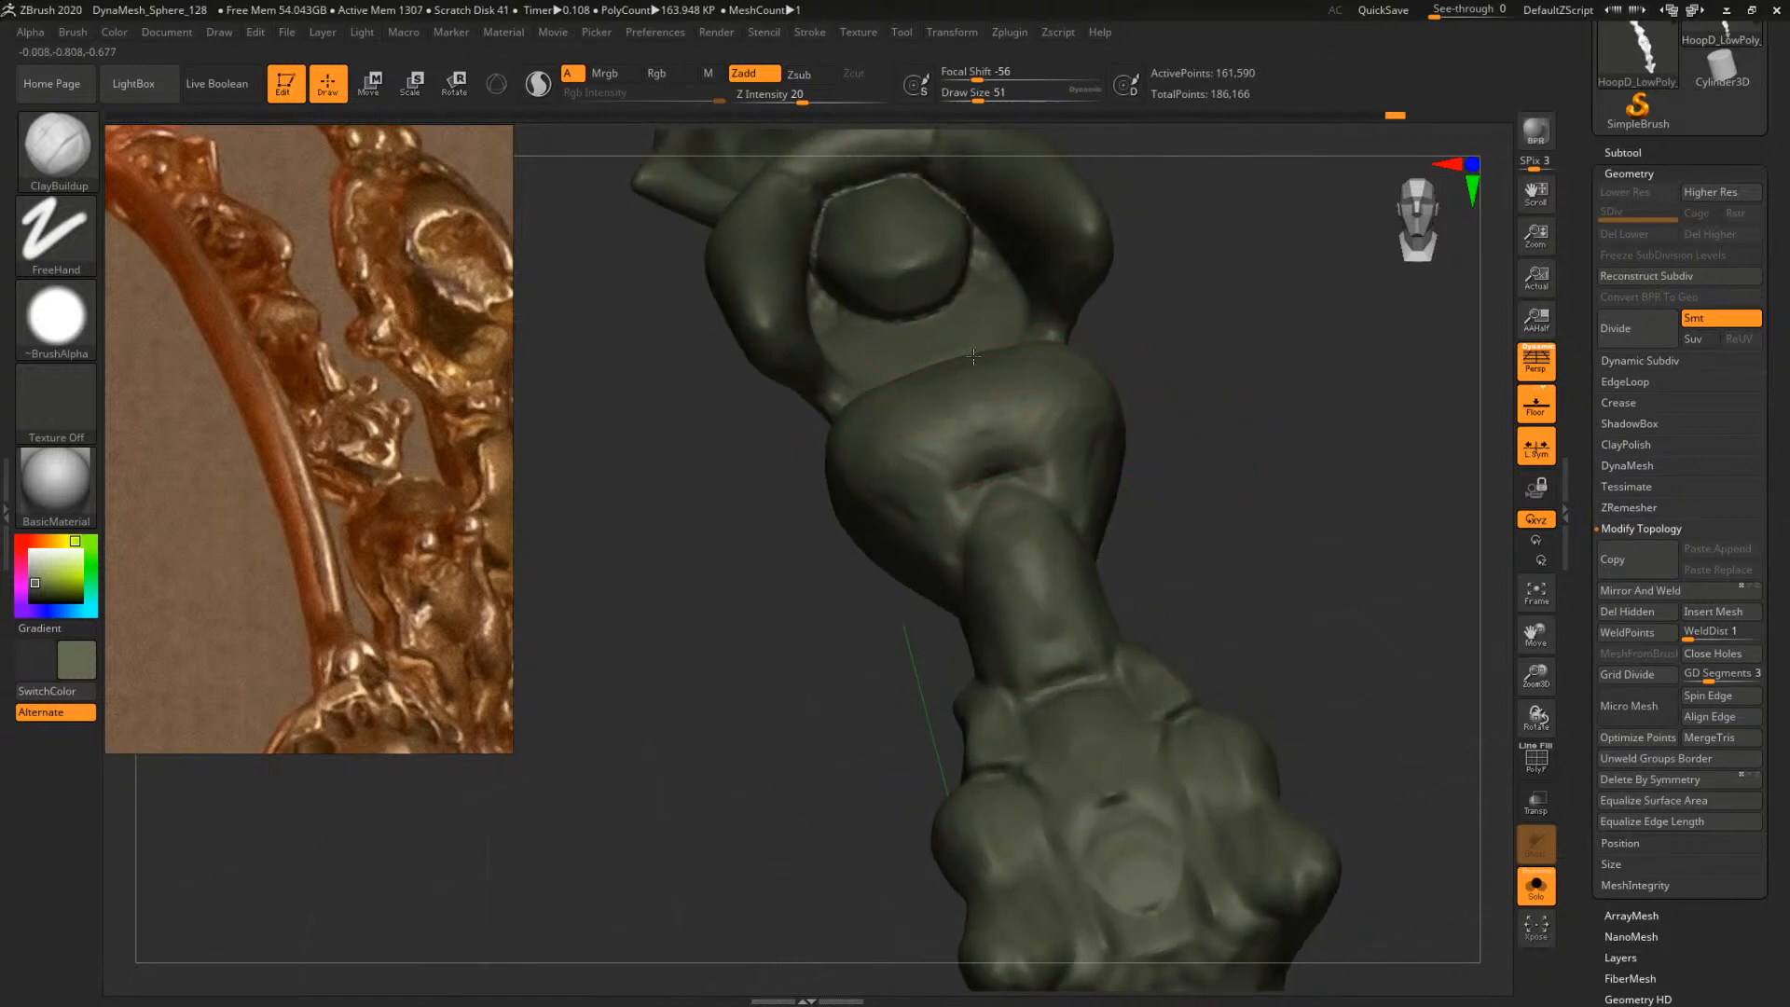
pyautogui.moveTo(978, 419); pyautogui.dragTo(1045, 425)
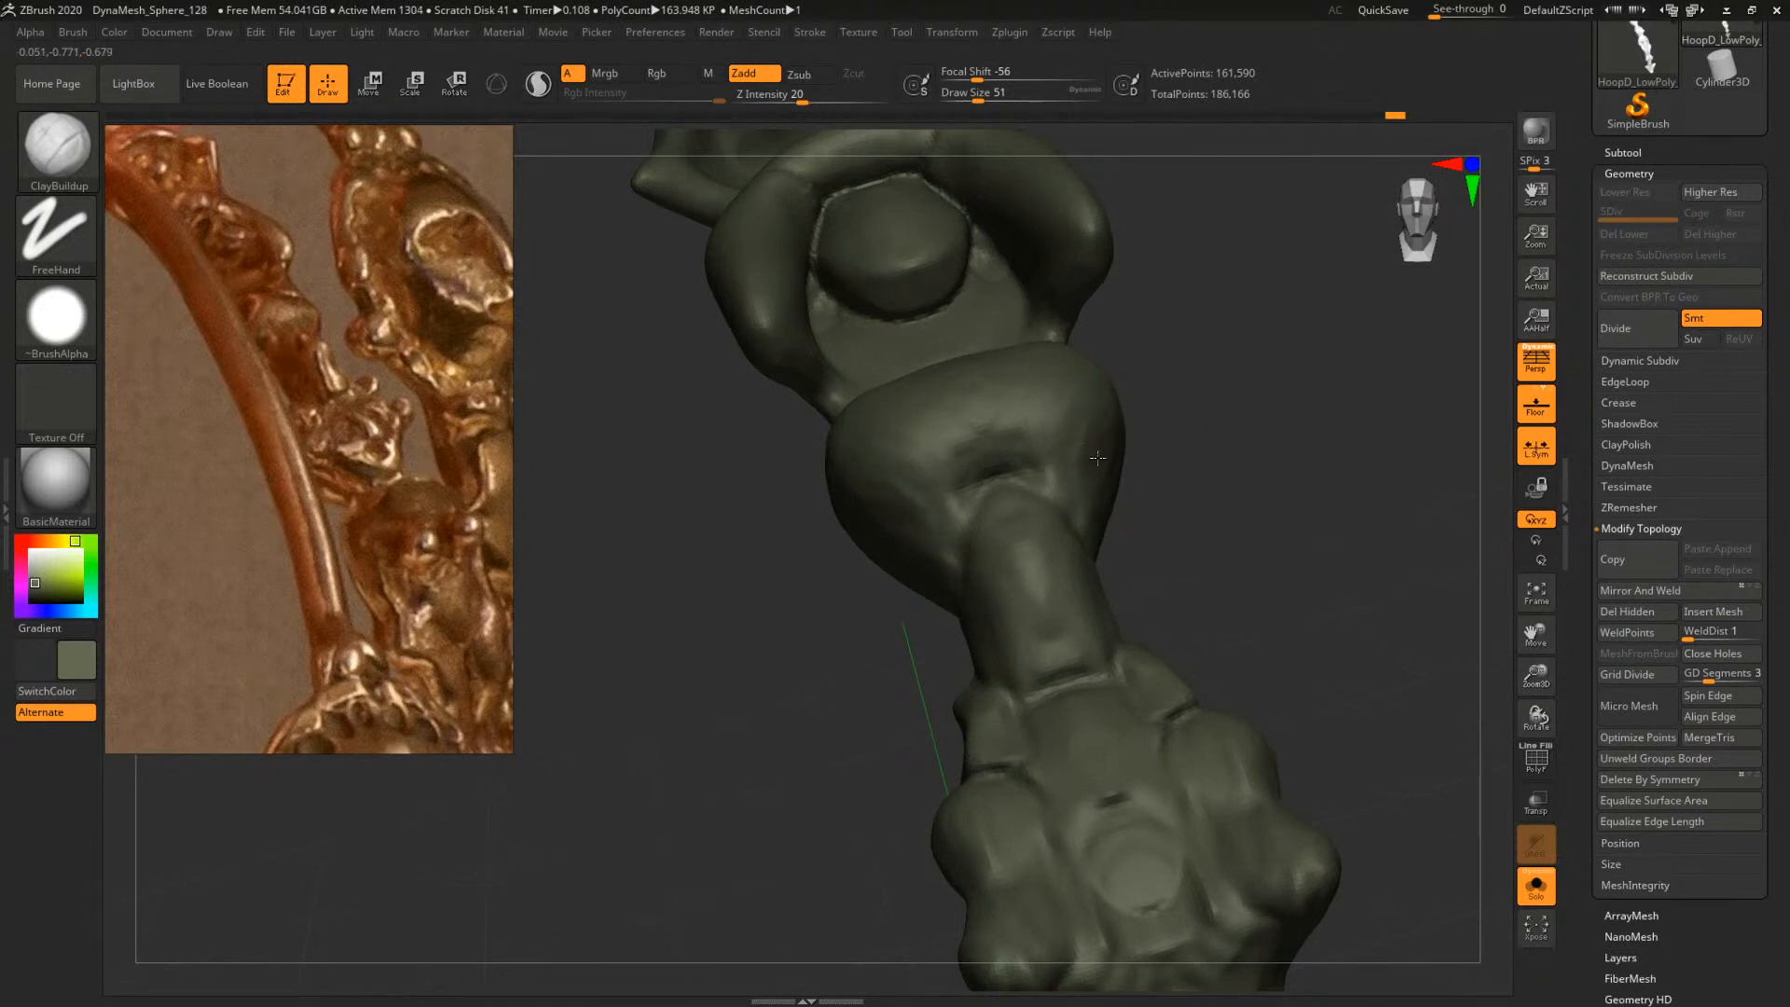
# Fill out the side and back of the heart-shaped bulb with broad ClayBuildup strokes at draw sizes 101 and 132
pyautogui.moveTo(1248, 414); pyautogui.dragTo(1156, 431)
pyautogui.press('space')
pyautogui.moveTo(1128, 361)
pyautogui.mouseDown()
pyautogui.moveTo(1197, 364)
pyautogui.moveTo(1118, 361)
pyautogui.moveTo(1149, 393)
pyautogui.moveTo(1100, 334)
pyautogui.moveTo(1100, 353)
pyautogui.mouseUp()
pyautogui.press('space')
pyautogui.moveTo(1317, 457)
pyautogui.mouseDown()
pyautogui.moveTo(1383, 467)
pyautogui.moveTo(1190, 423)
pyautogui.moveTo(1247, 386)
pyautogui.moveTo(1318, 512)
pyautogui.moveTo(1287, 496)
pyautogui.moveTo(1256, 402)
pyautogui.moveTo(1352, 394)
pyautogui.moveTo(1329, 419)
pyautogui.mouseUp()
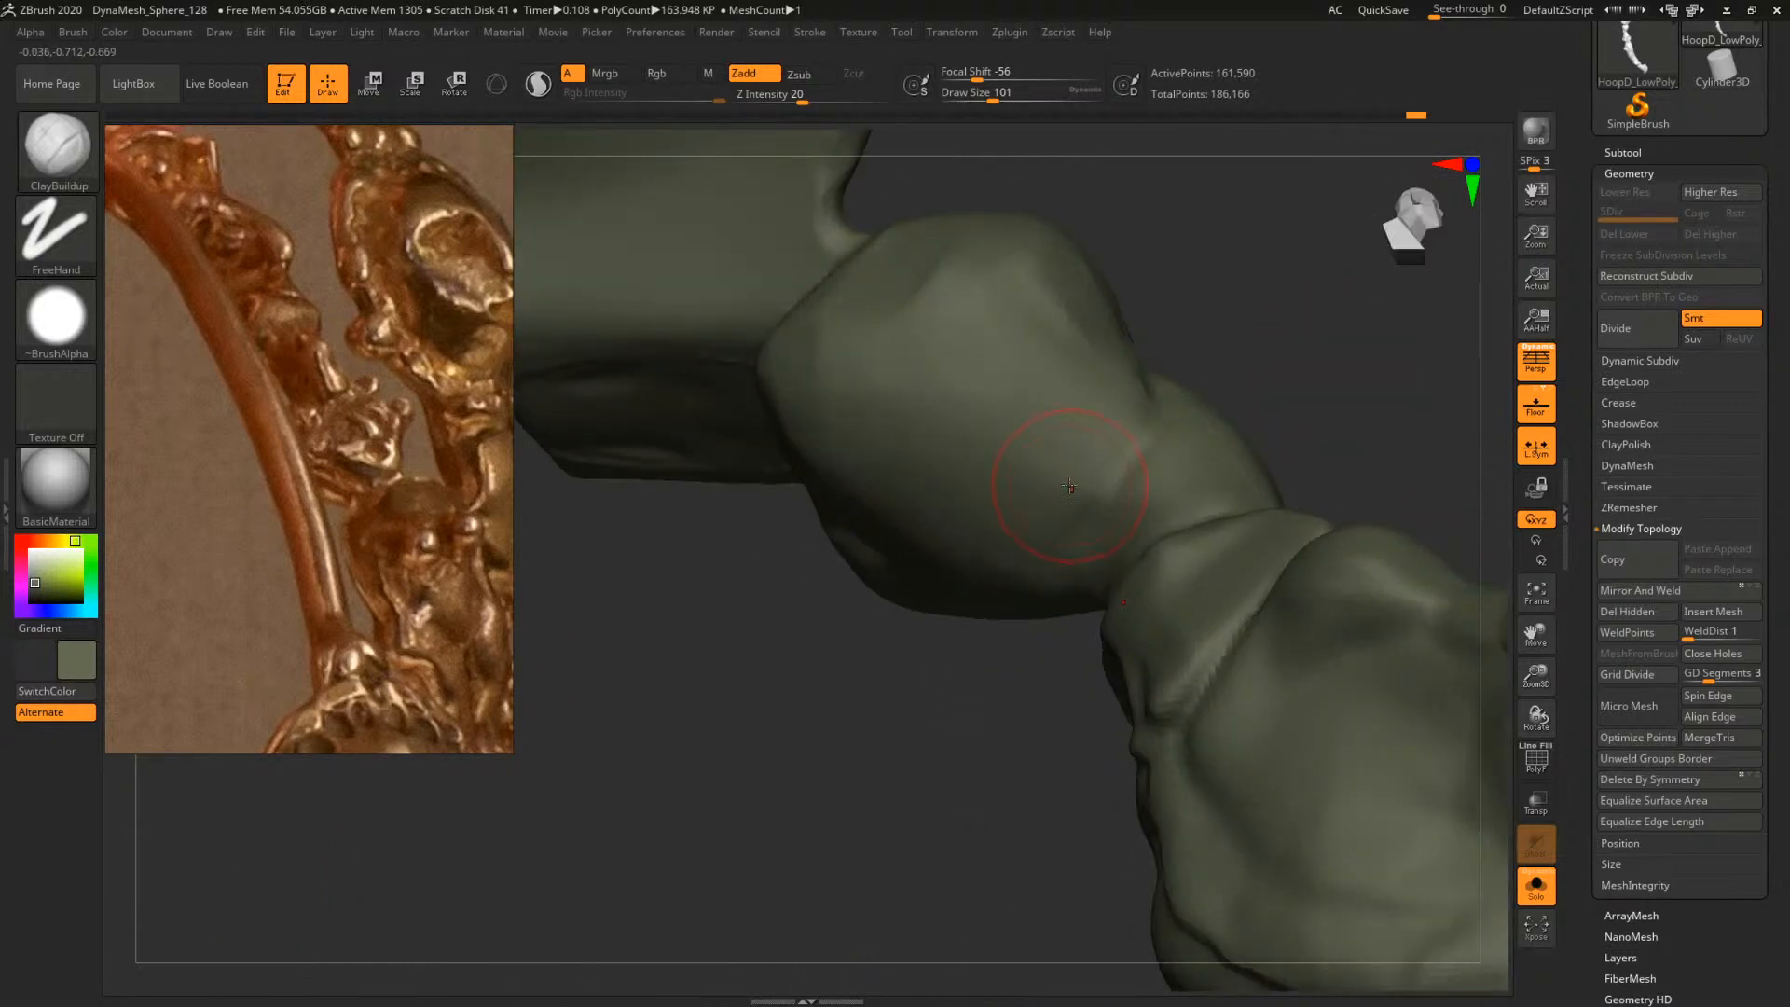
pyautogui.moveTo(1075, 486)
pyautogui.mouseDown()
pyautogui.moveTo(1139, 430)
pyautogui.moveTo(1093, 408)
pyautogui.moveTo(1043, 448)
pyautogui.mouseUp()
pyautogui.press('space')
pyautogui.moveTo(998, 505)
pyautogui.mouseDown()
pyautogui.moveTo(1059, 440)
pyautogui.moveTo(1053, 344)
pyautogui.mouseUp()
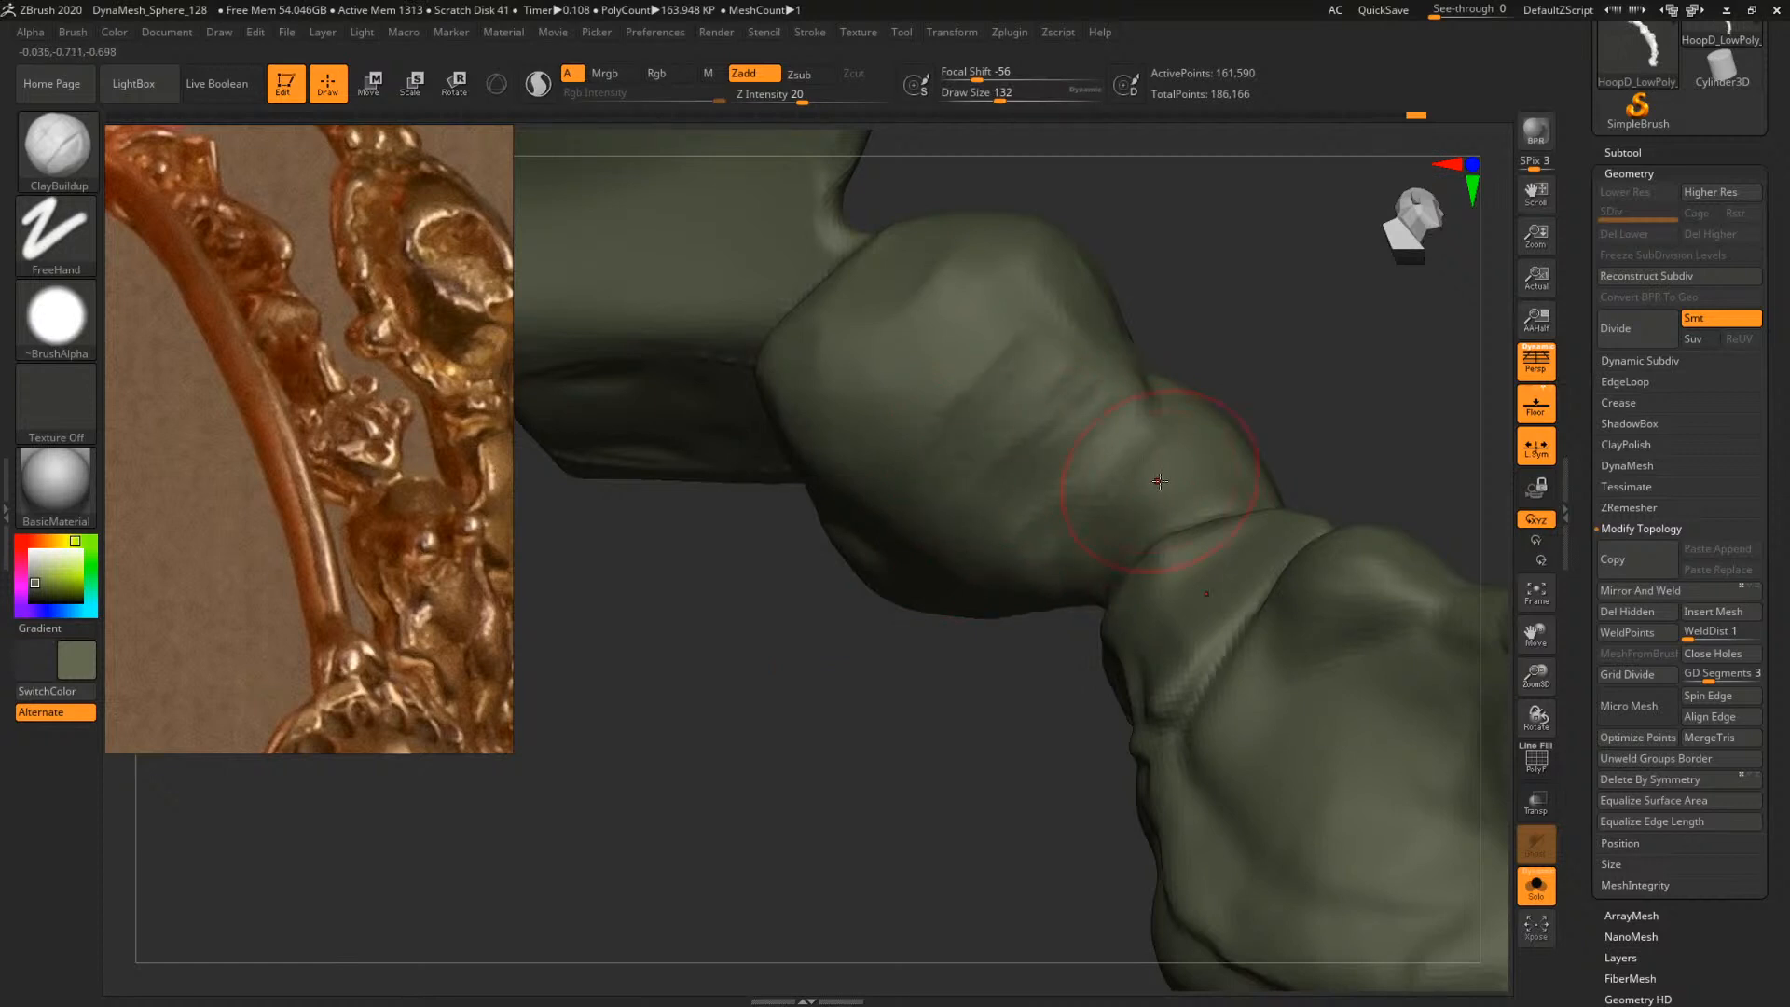
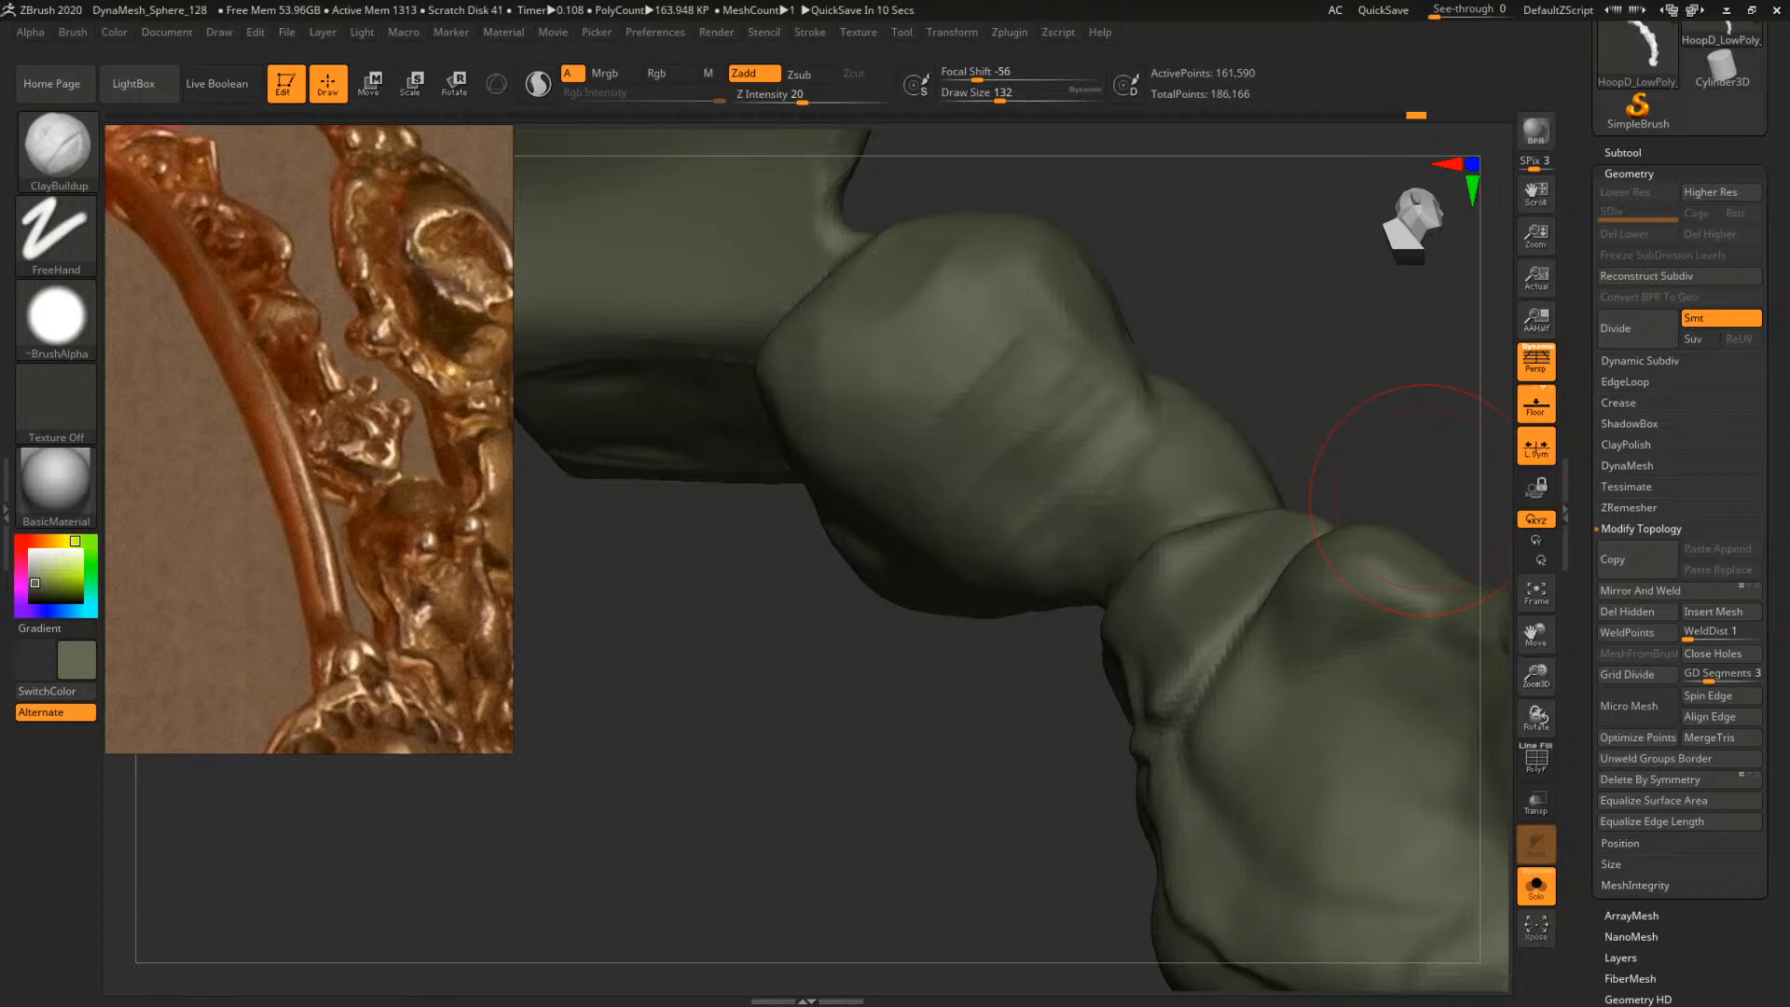
# Switch to the Chrome browser, view the boxed compass image on Imgur, and close its tab
pyautogui.hotkey('alt', 'Tab')
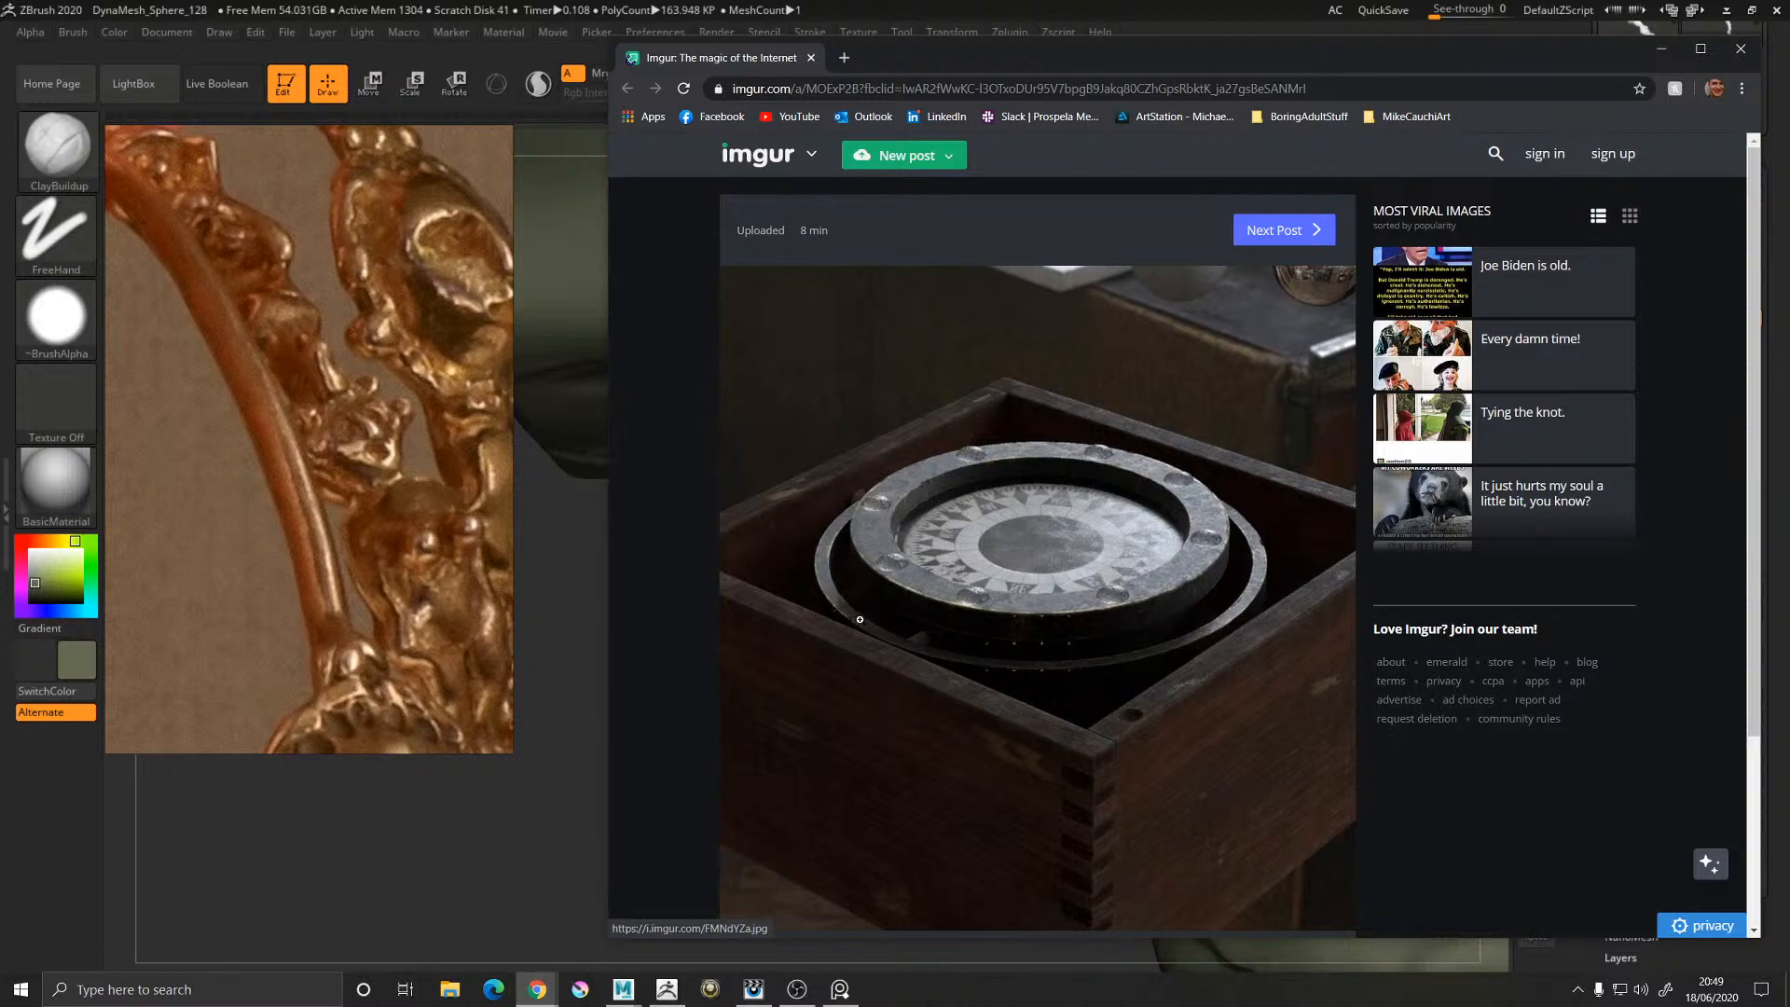
pyautogui.scroll(-2, 1016, 606)
pyautogui.scroll(2, 1025, 602)
pyautogui.click(811, 58)
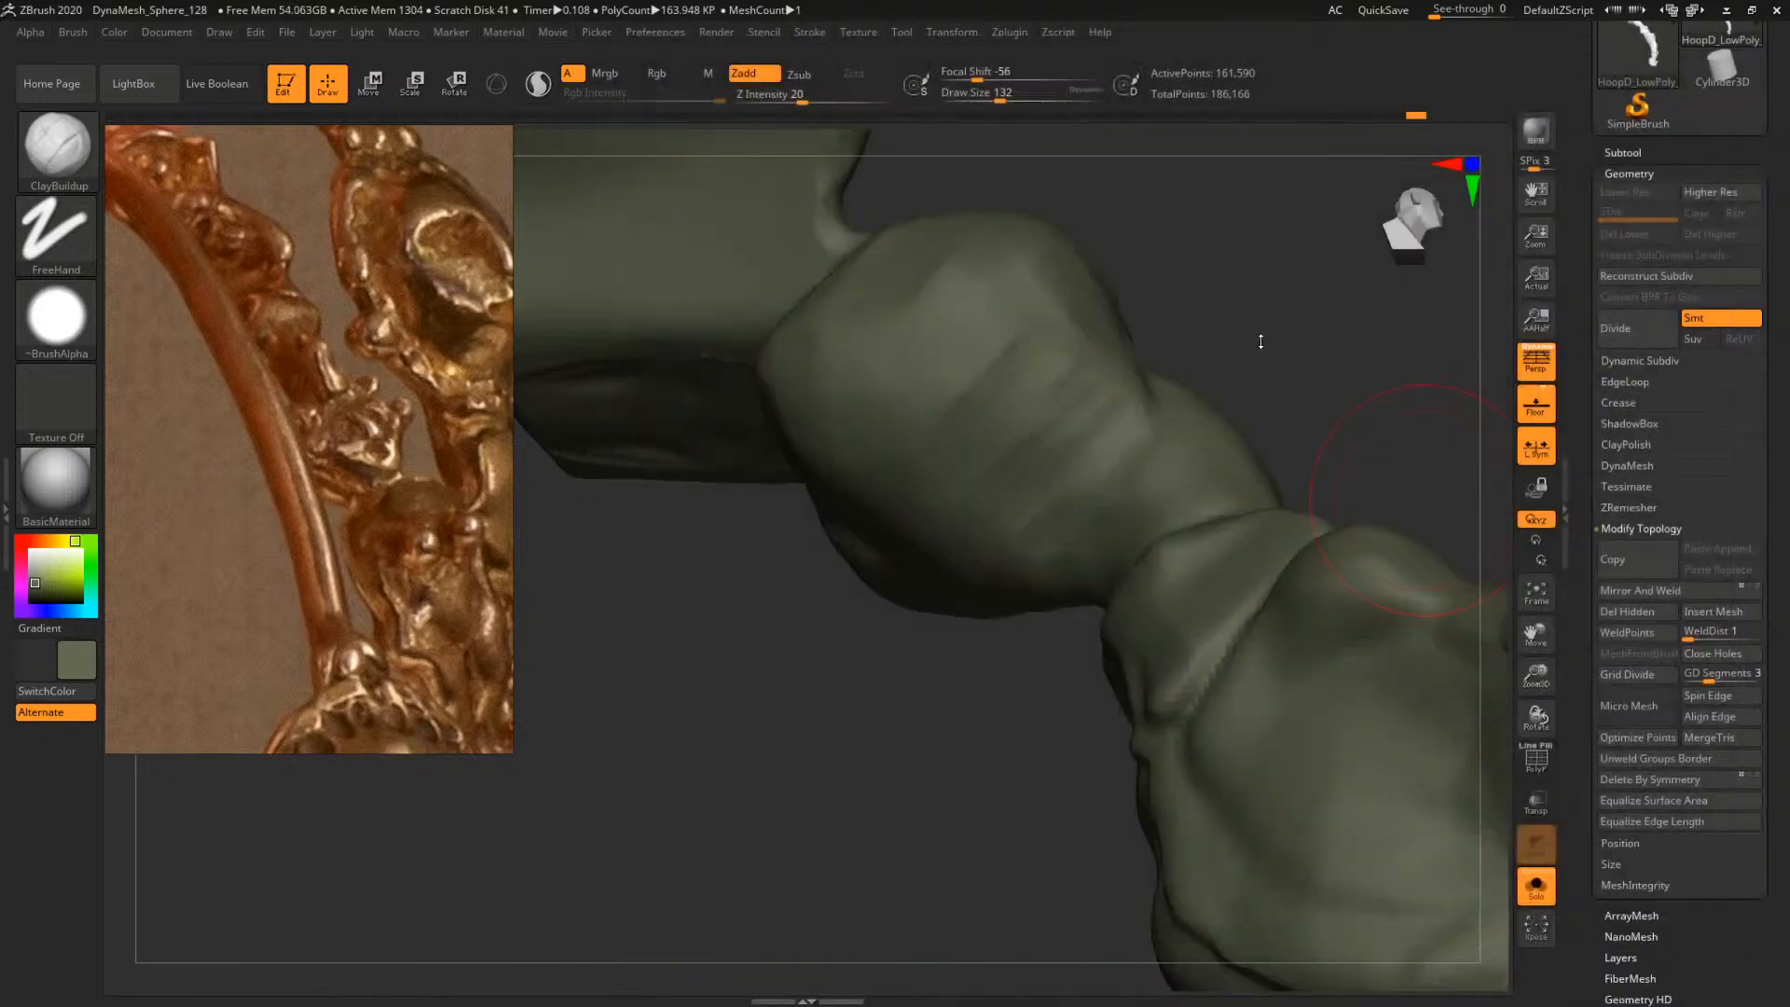
# Add clay strokes to the side of the bulb near the neck with the ClayBuildup brush at draw size 87
pyautogui.moveTo(1290, 479)
pyautogui.mouseDown()
pyautogui.moveTo(1310, 448)
pyautogui.moveTo(1255, 488)
pyautogui.moveTo(1287, 513)
pyautogui.mouseUp()
pyautogui.press('b')
pyautogui.press('c')
pyautogui.press('b')
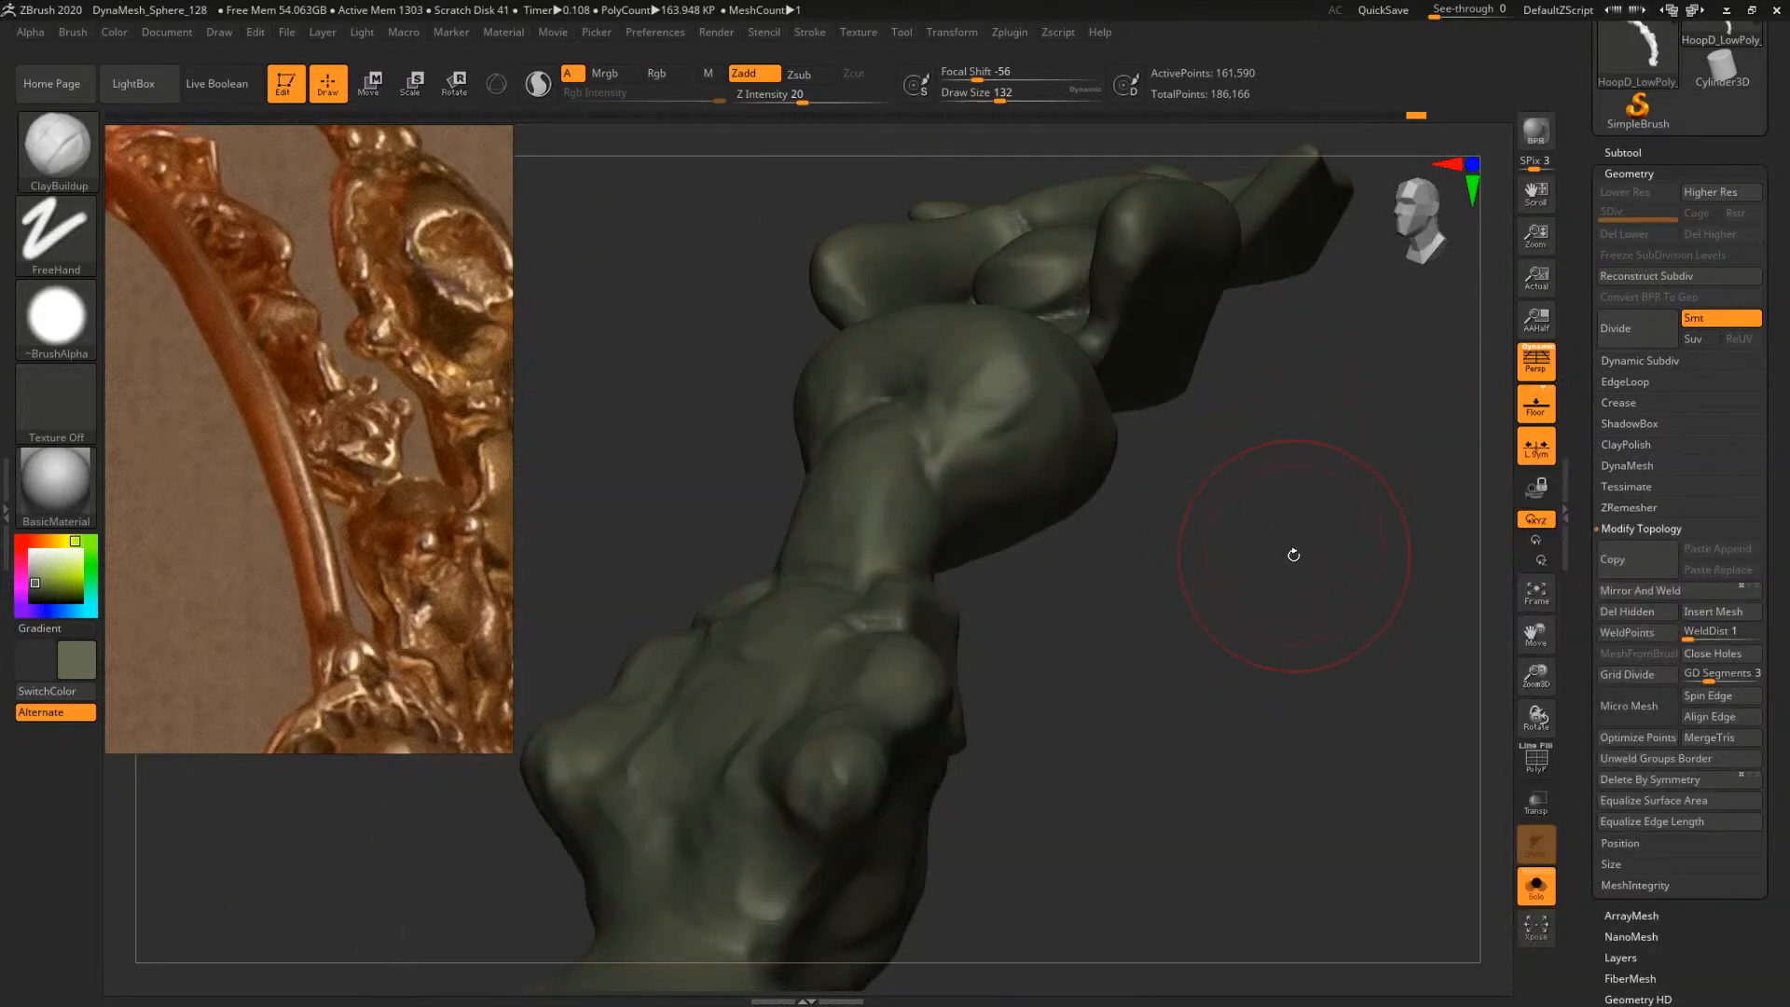
pyautogui.moveTo(1292, 556)
pyautogui.mouseDown()
pyautogui.moveTo(1239, 599)
pyautogui.moveTo(1207, 519)
pyautogui.mouseUp()
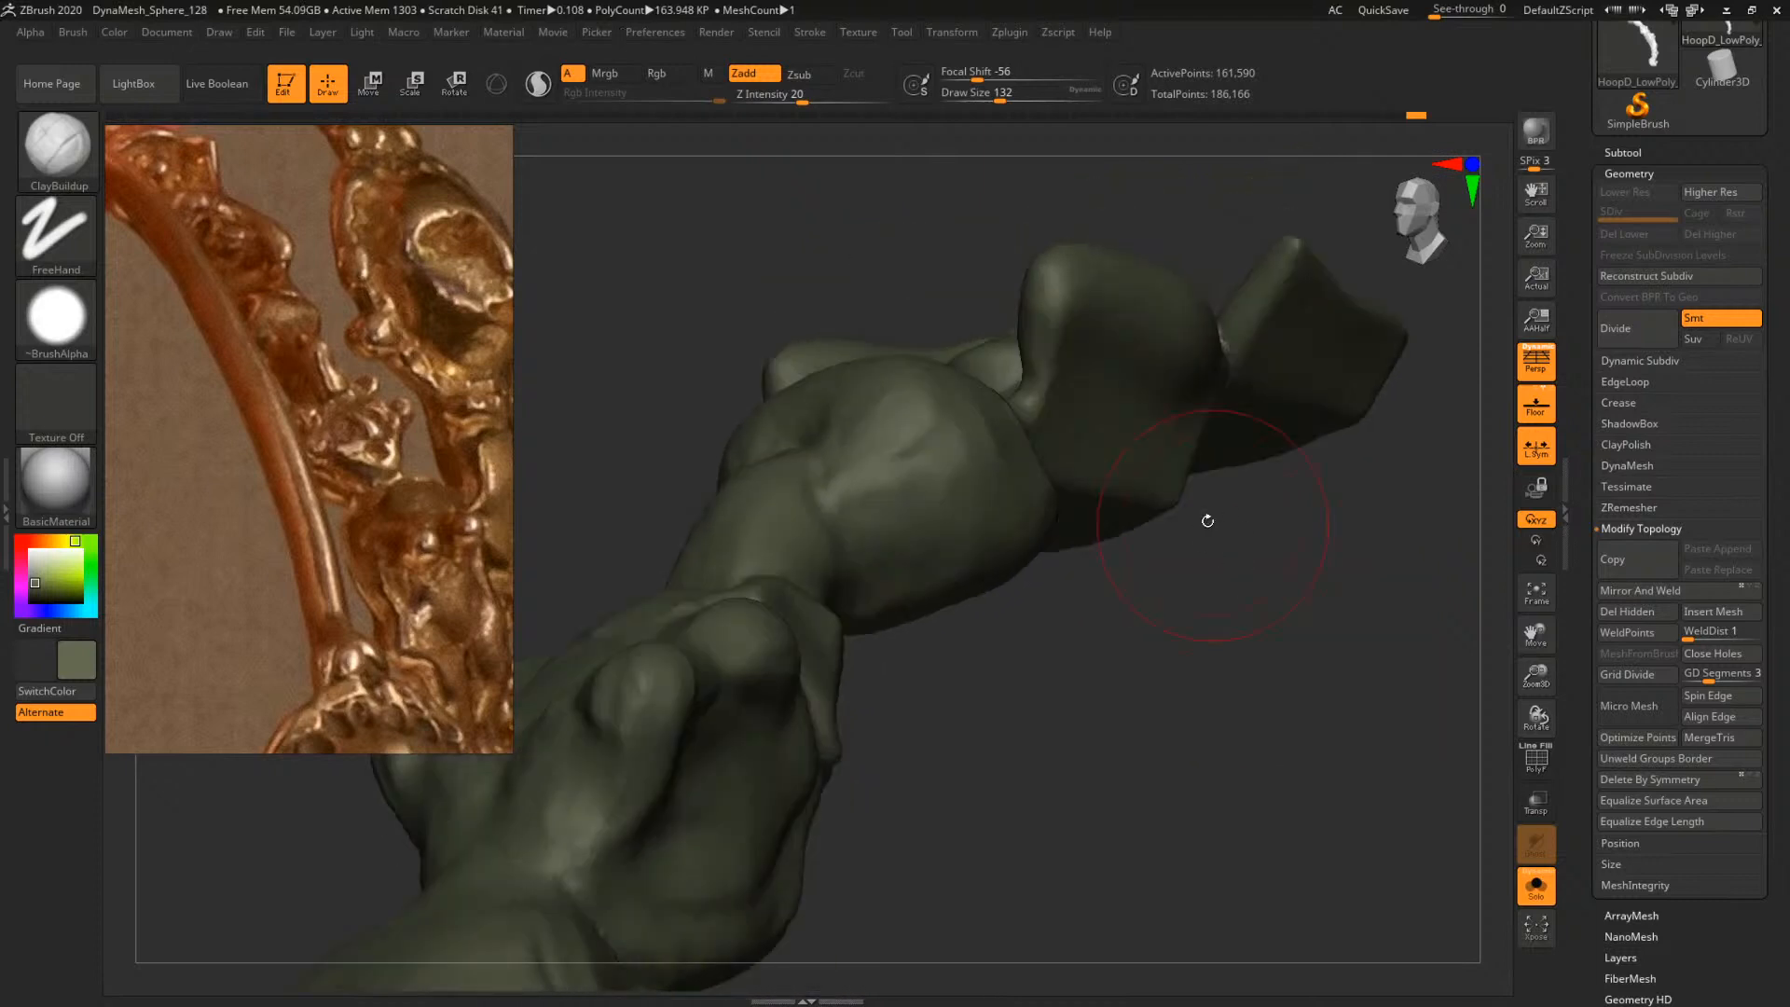
pyautogui.press('space')
pyautogui.moveTo(898, 573); pyautogui.dragTo(885, 572)
pyautogui.moveTo(832, 485); pyautogui.dragTo(893, 481)
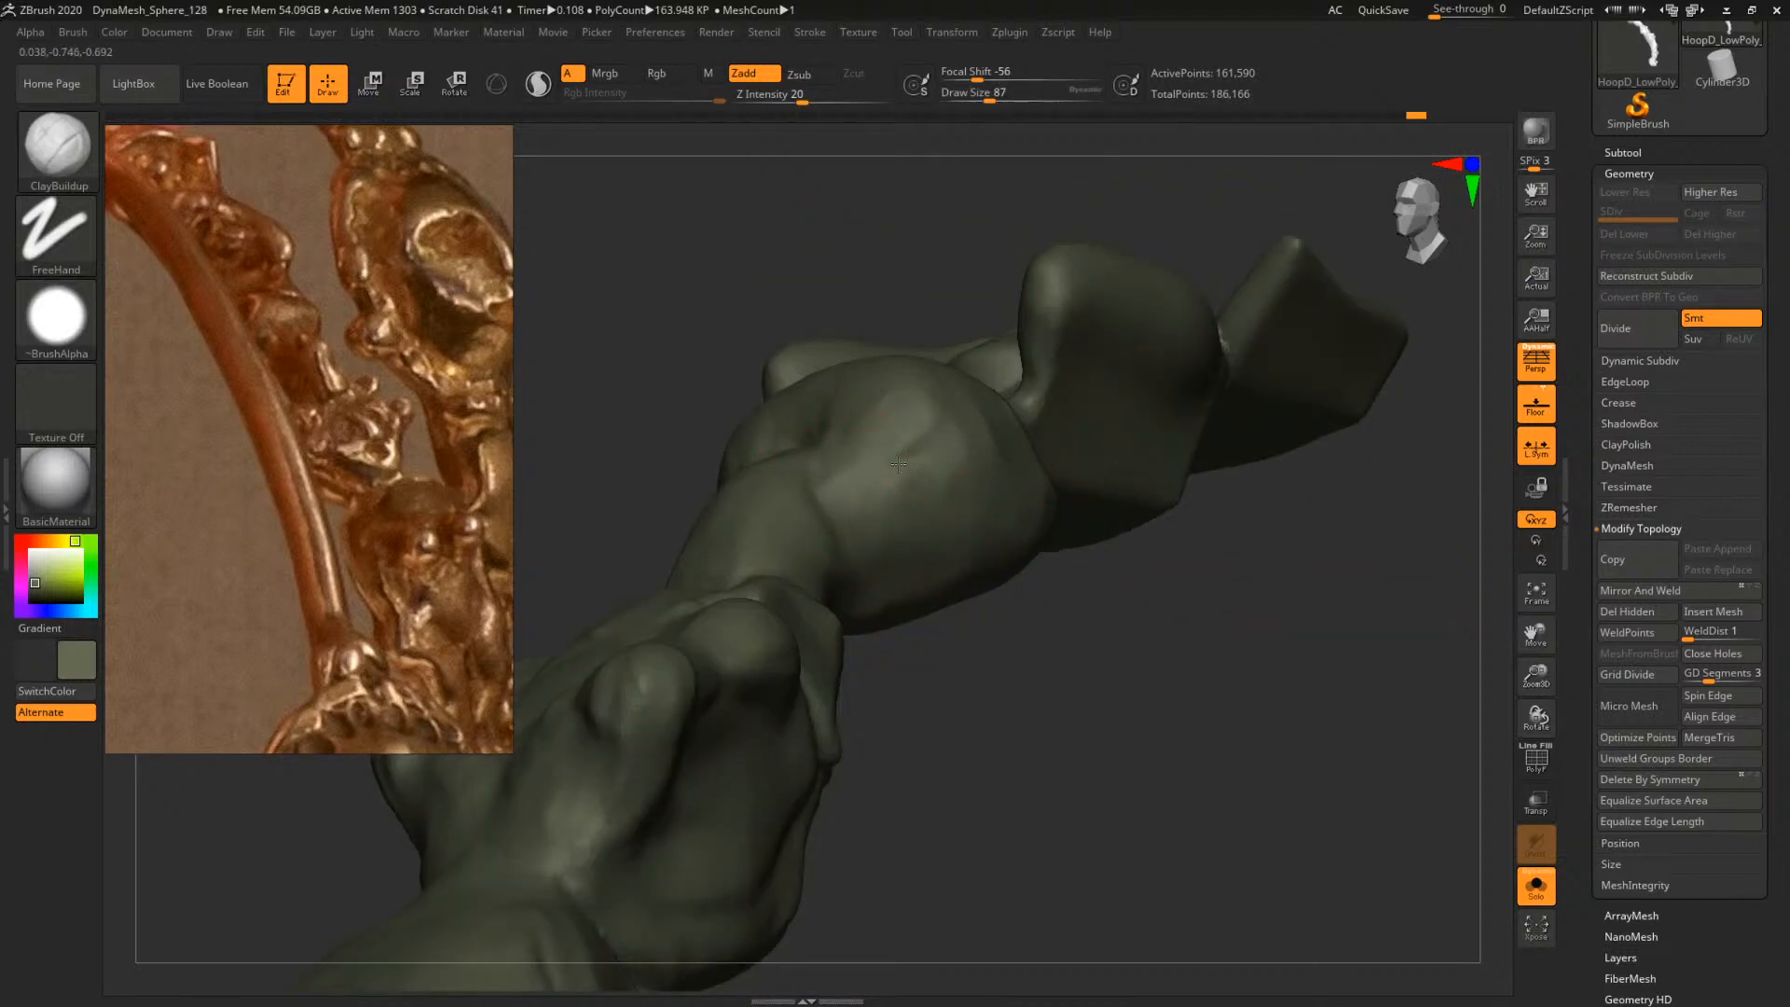
# Round out the lower side of the bulb with ClayBuildup at draw size 128
pyautogui.moveTo(1100, 694); pyautogui.dragTo(1082, 606)
pyautogui.press('space')
pyautogui.moveTo(941, 576)
pyautogui.mouseDown()
pyautogui.moveTo(972, 505)
pyautogui.moveTo(982, 573)
pyautogui.moveTo(926, 604)
pyautogui.mouseUp()
pyautogui.press('s')
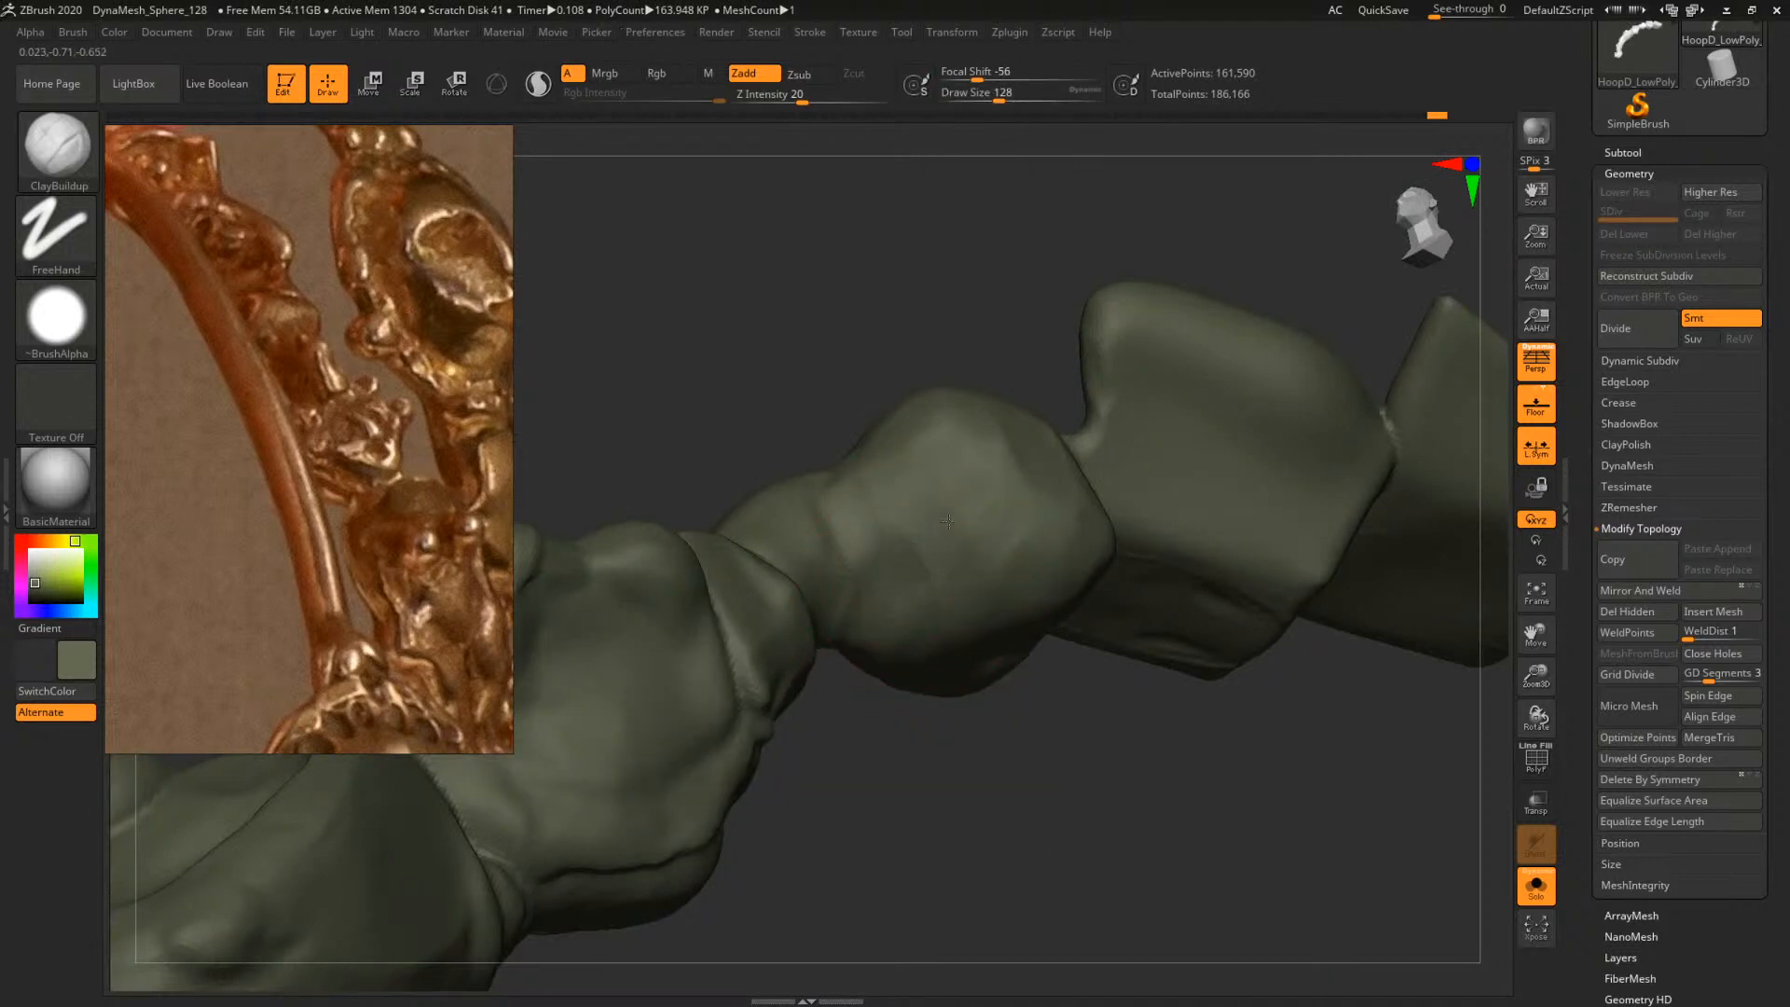
# Shape the front cheeks of the bulb beside the central cleft with ClayBuildup at draw size 65
pyautogui.moveTo(1035, 723)
pyautogui.mouseDown()
pyautogui.moveTo(1124, 762)
pyautogui.moveTo(1097, 730)
pyautogui.moveTo(1166, 756)
pyautogui.moveTo(1034, 637)
pyautogui.mouseUp()
pyautogui.press('space')
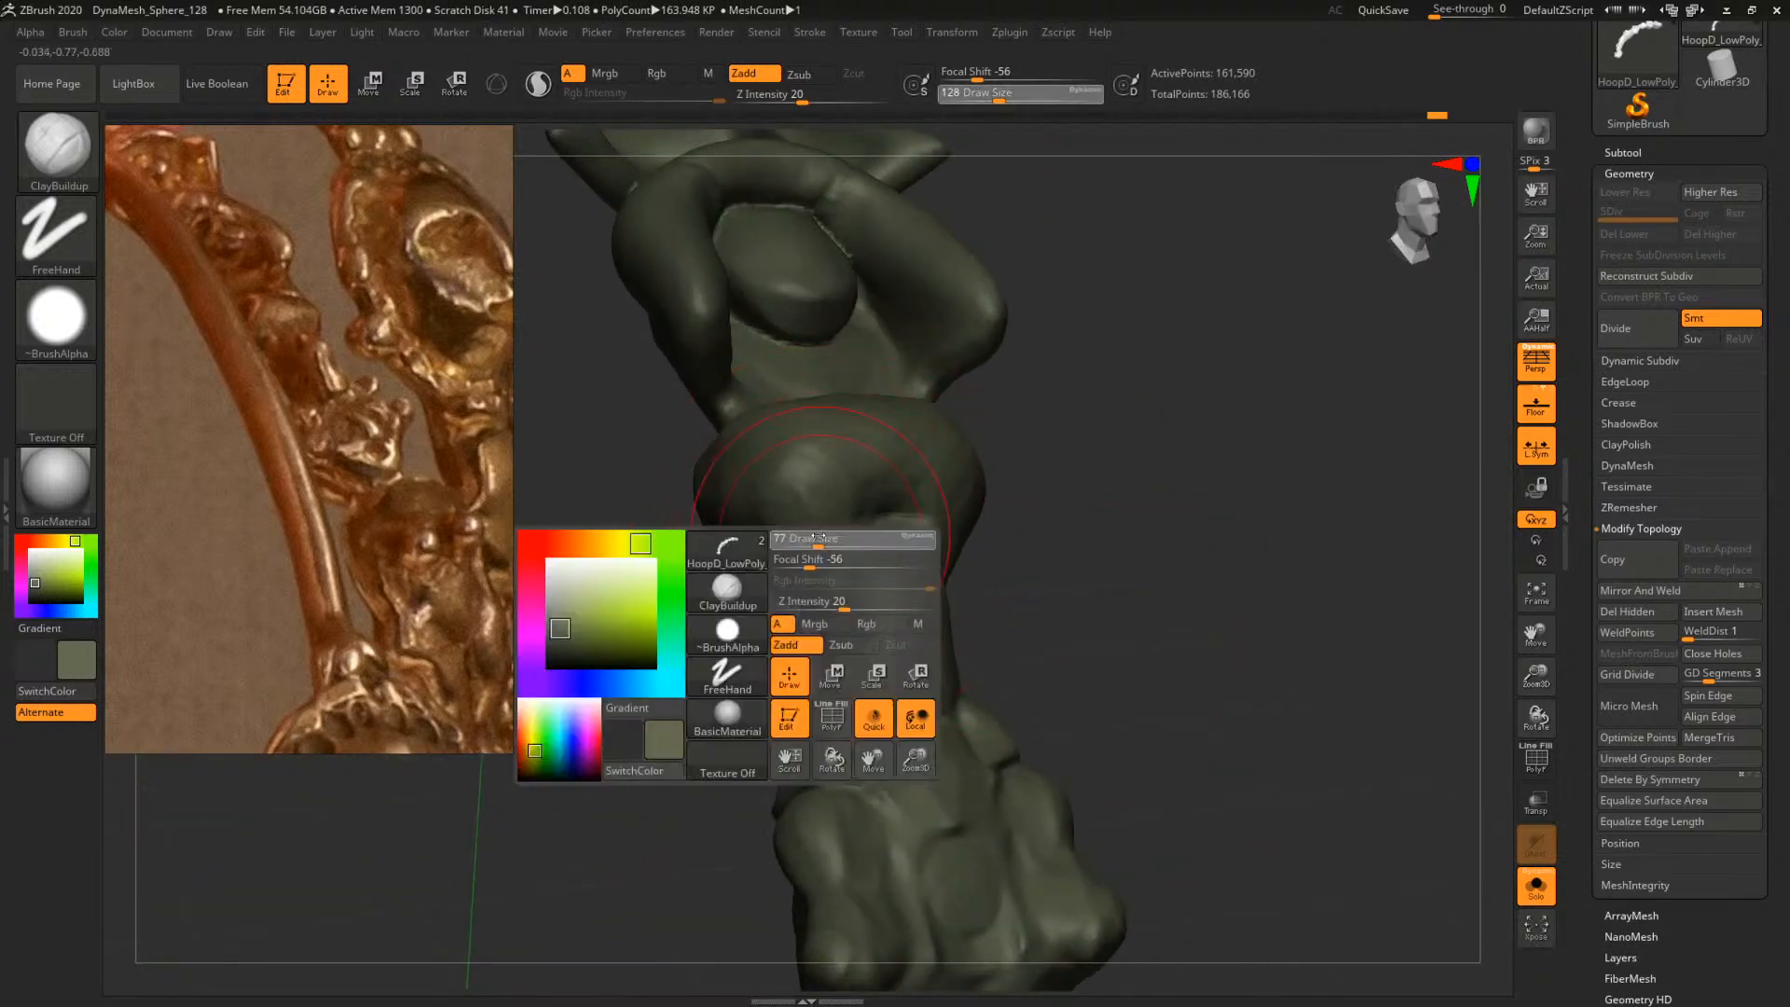
pyautogui.moveTo(822, 538); pyautogui.dragTo(809, 516)
pyautogui.press('space')
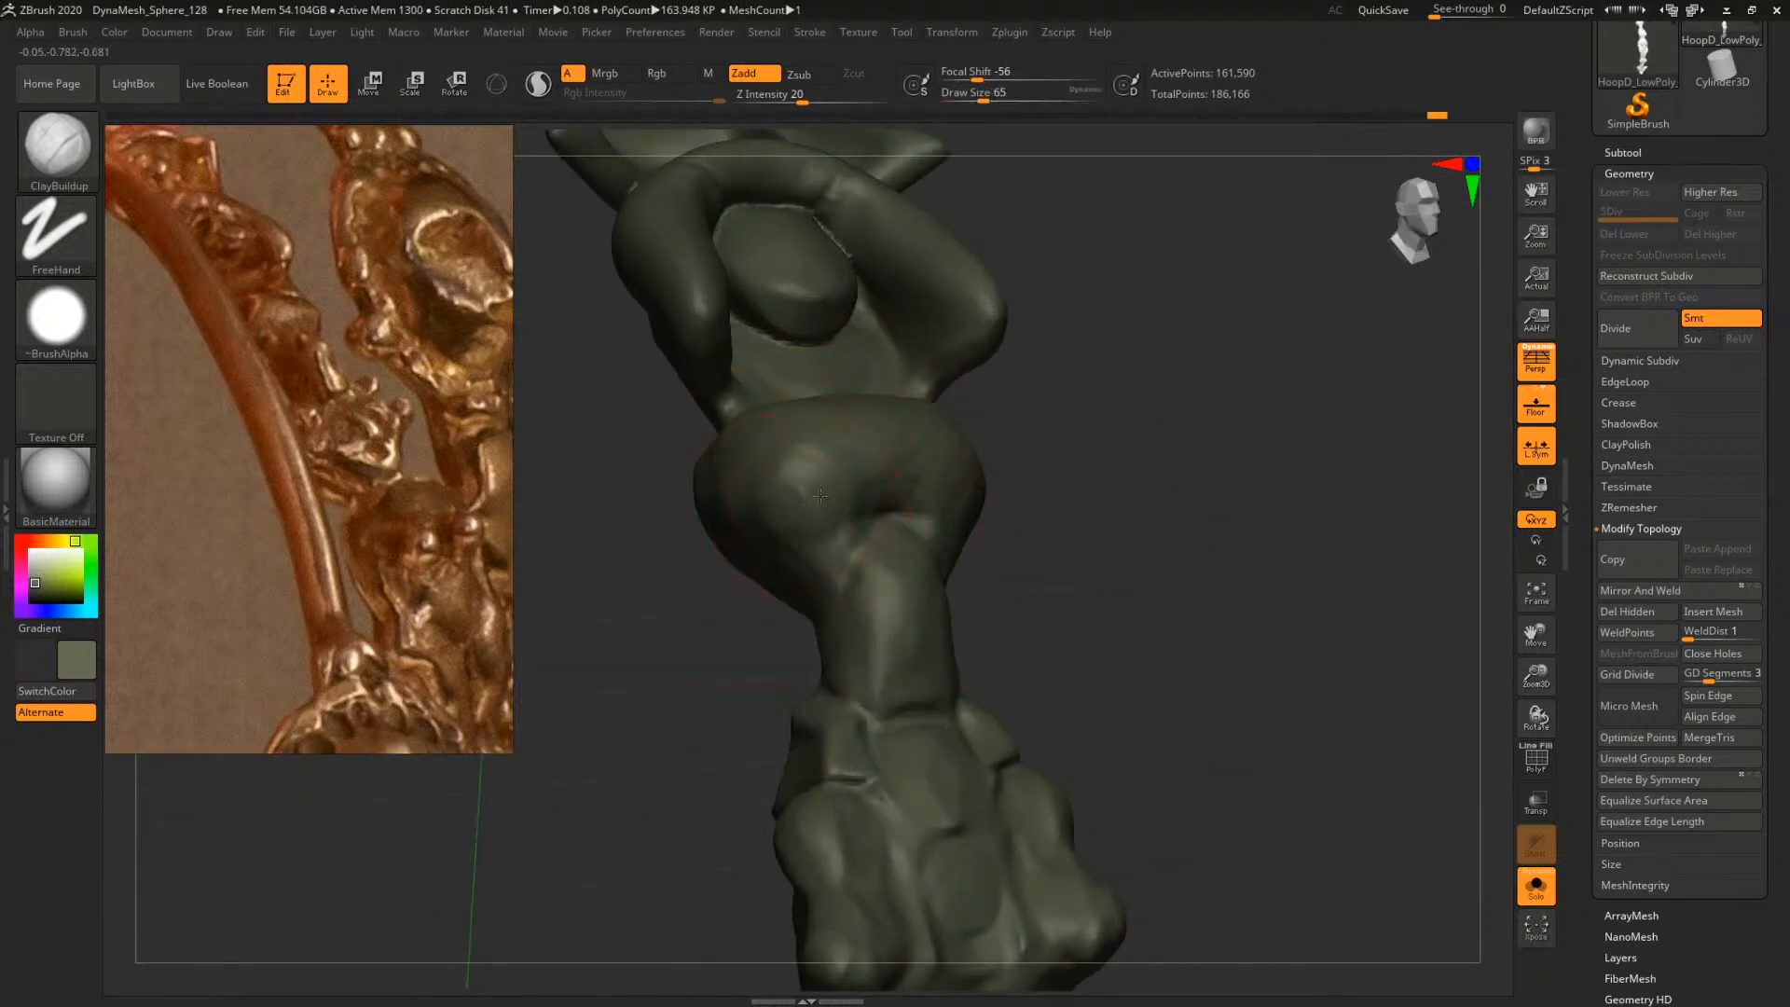
pyautogui.moveTo(1070, 505)
pyautogui.mouseDown()
pyautogui.moveTo(1171, 484)
pyautogui.moveTo(1050, 501)
pyautogui.moveTo(1130, 471)
pyautogui.moveTo(997, 496)
pyautogui.mouseUp()
pyautogui.press('space')
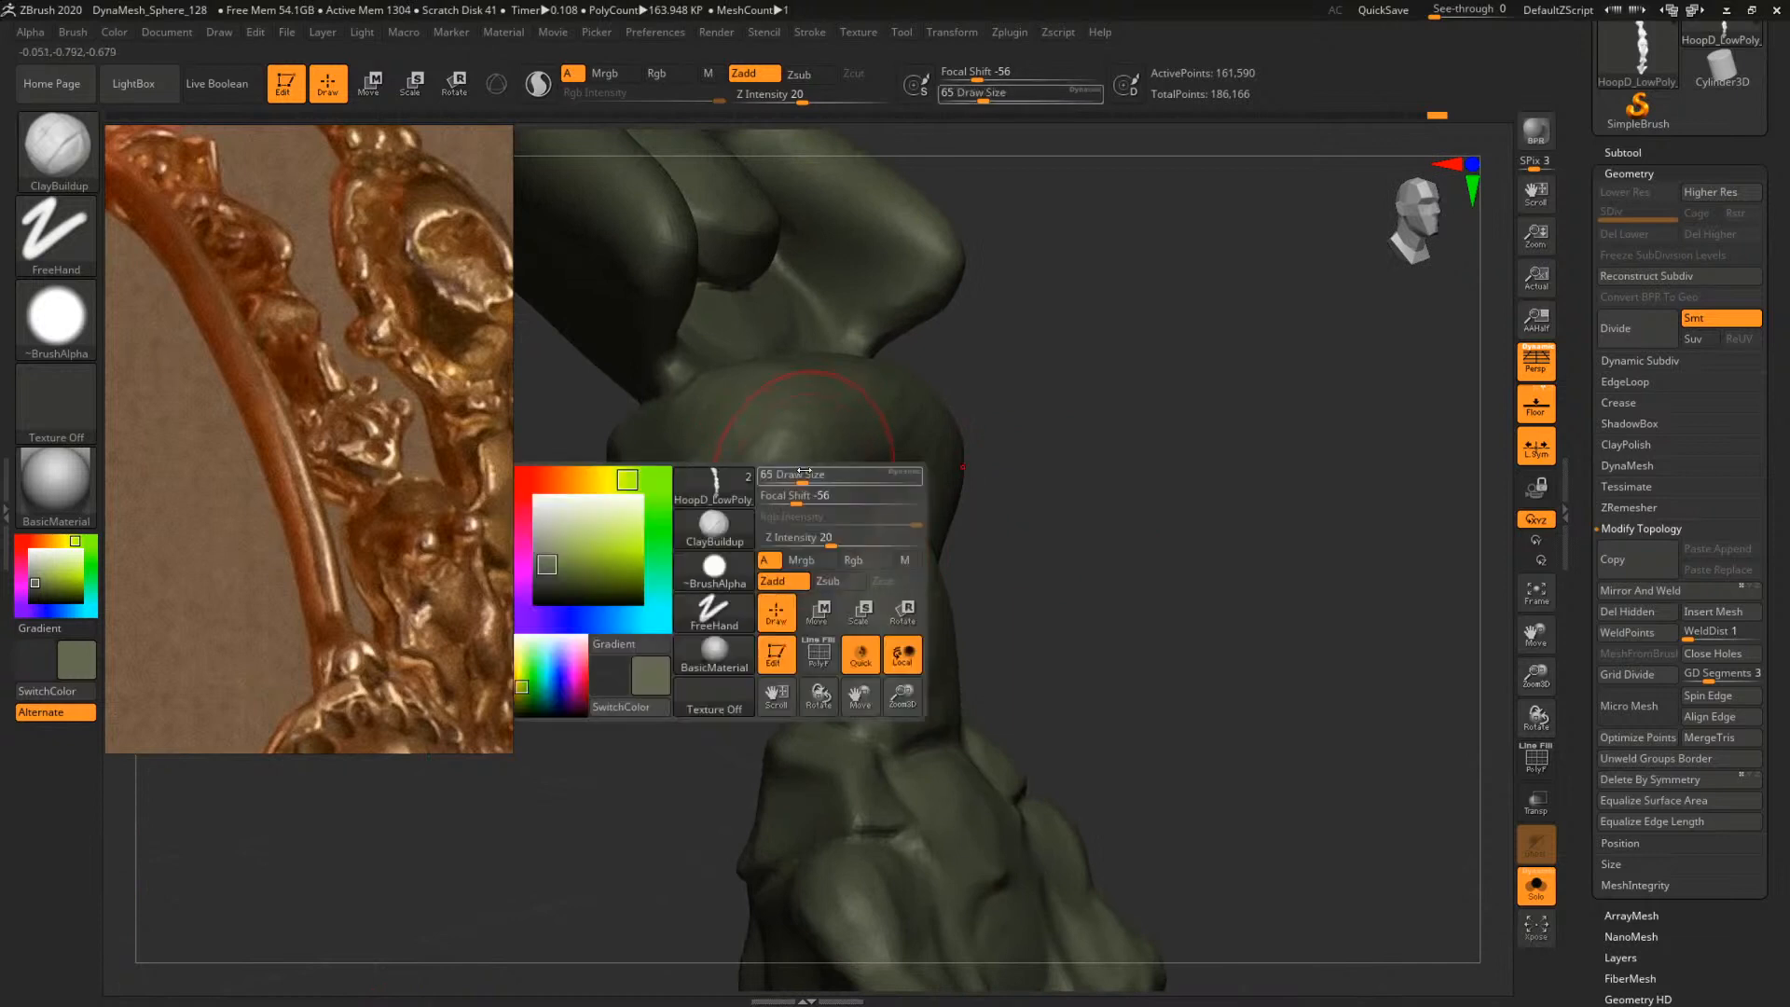
pyautogui.moveTo(813, 480); pyautogui.dragTo(804, 480)
pyautogui.moveTo(1109, 455)
pyautogui.mouseDown()
pyautogui.moveTo(997, 553)
pyautogui.moveTo(1050, 580)
pyautogui.moveTo(1072, 565)
pyautogui.mouseUp()
pyautogui.moveTo(745, 516); pyautogui.dragTo(736, 573)
pyautogui.moveTo(1122, 509)
pyautogui.mouseDown()
pyautogui.moveTo(1059, 500)
pyautogui.moveTo(1002, 533)
pyautogui.mouseUp()
# Thicken the thin connection between the raised arm's elbow and the bulb with the ClayTubes brush at draw size 41
pyautogui.press('b')
pyautogui.press('c')
pyautogui.press('t')
pyautogui.press('space')
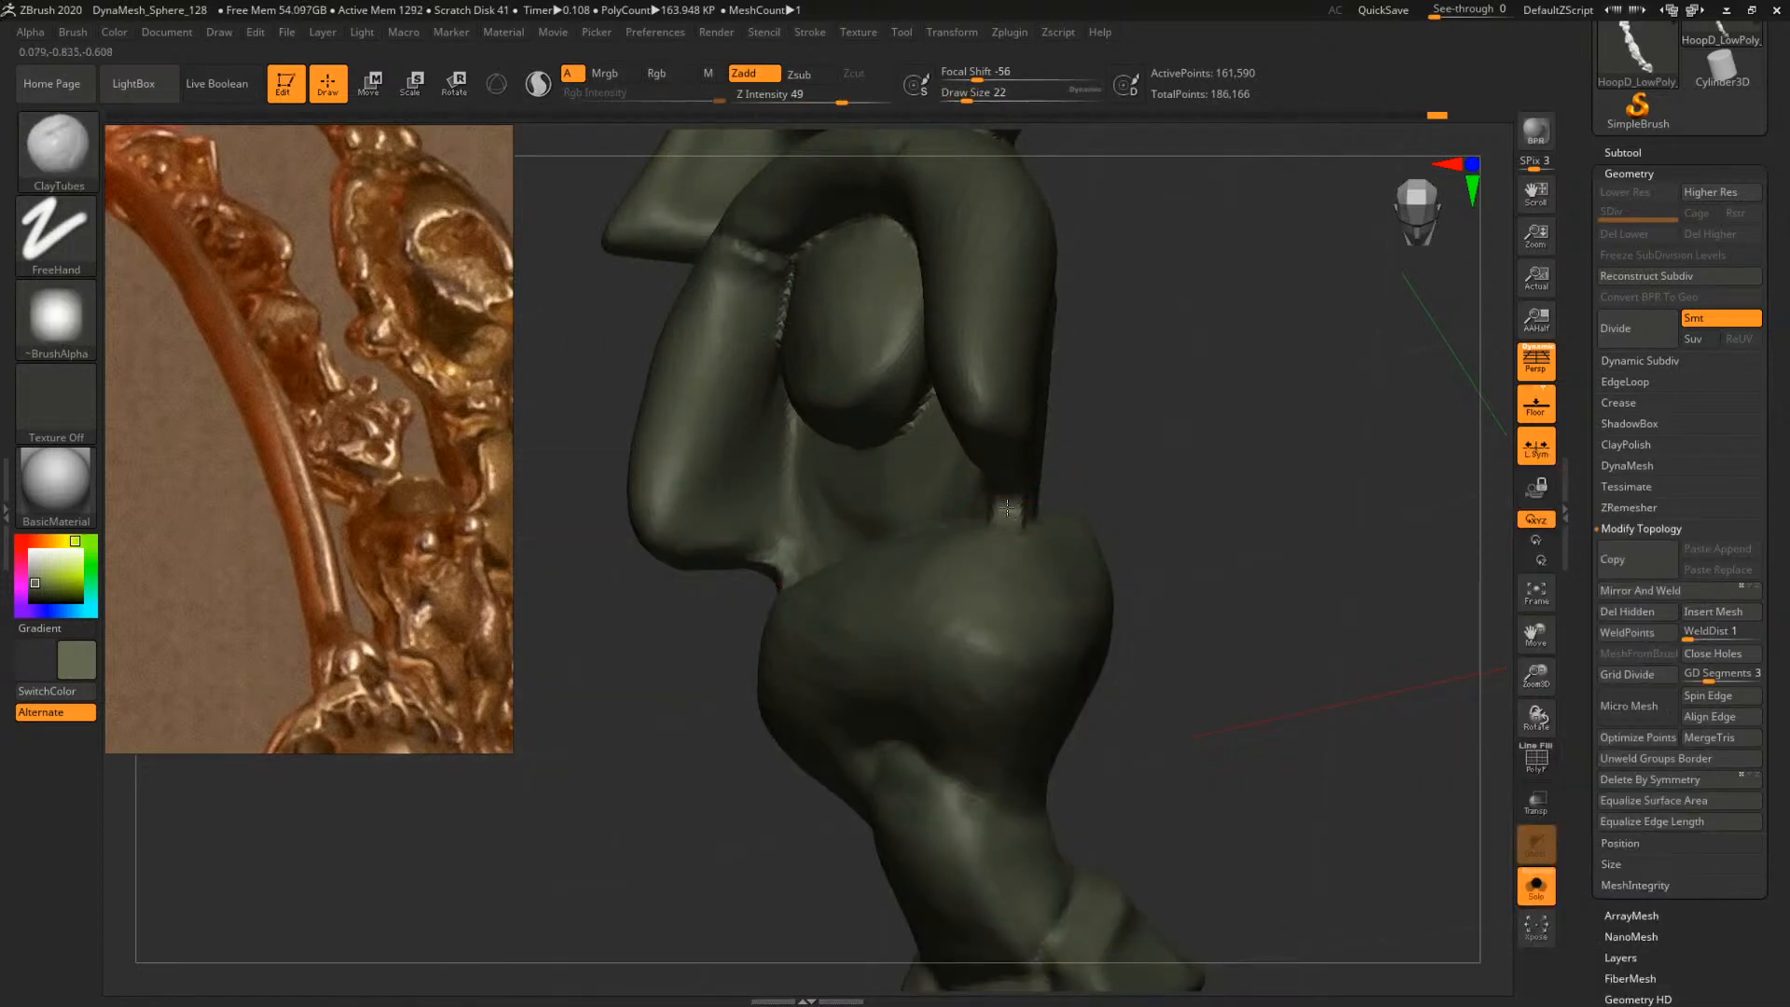
pyautogui.press('space')
pyautogui.moveTo(1007, 512); pyautogui.dragTo(1015, 486)
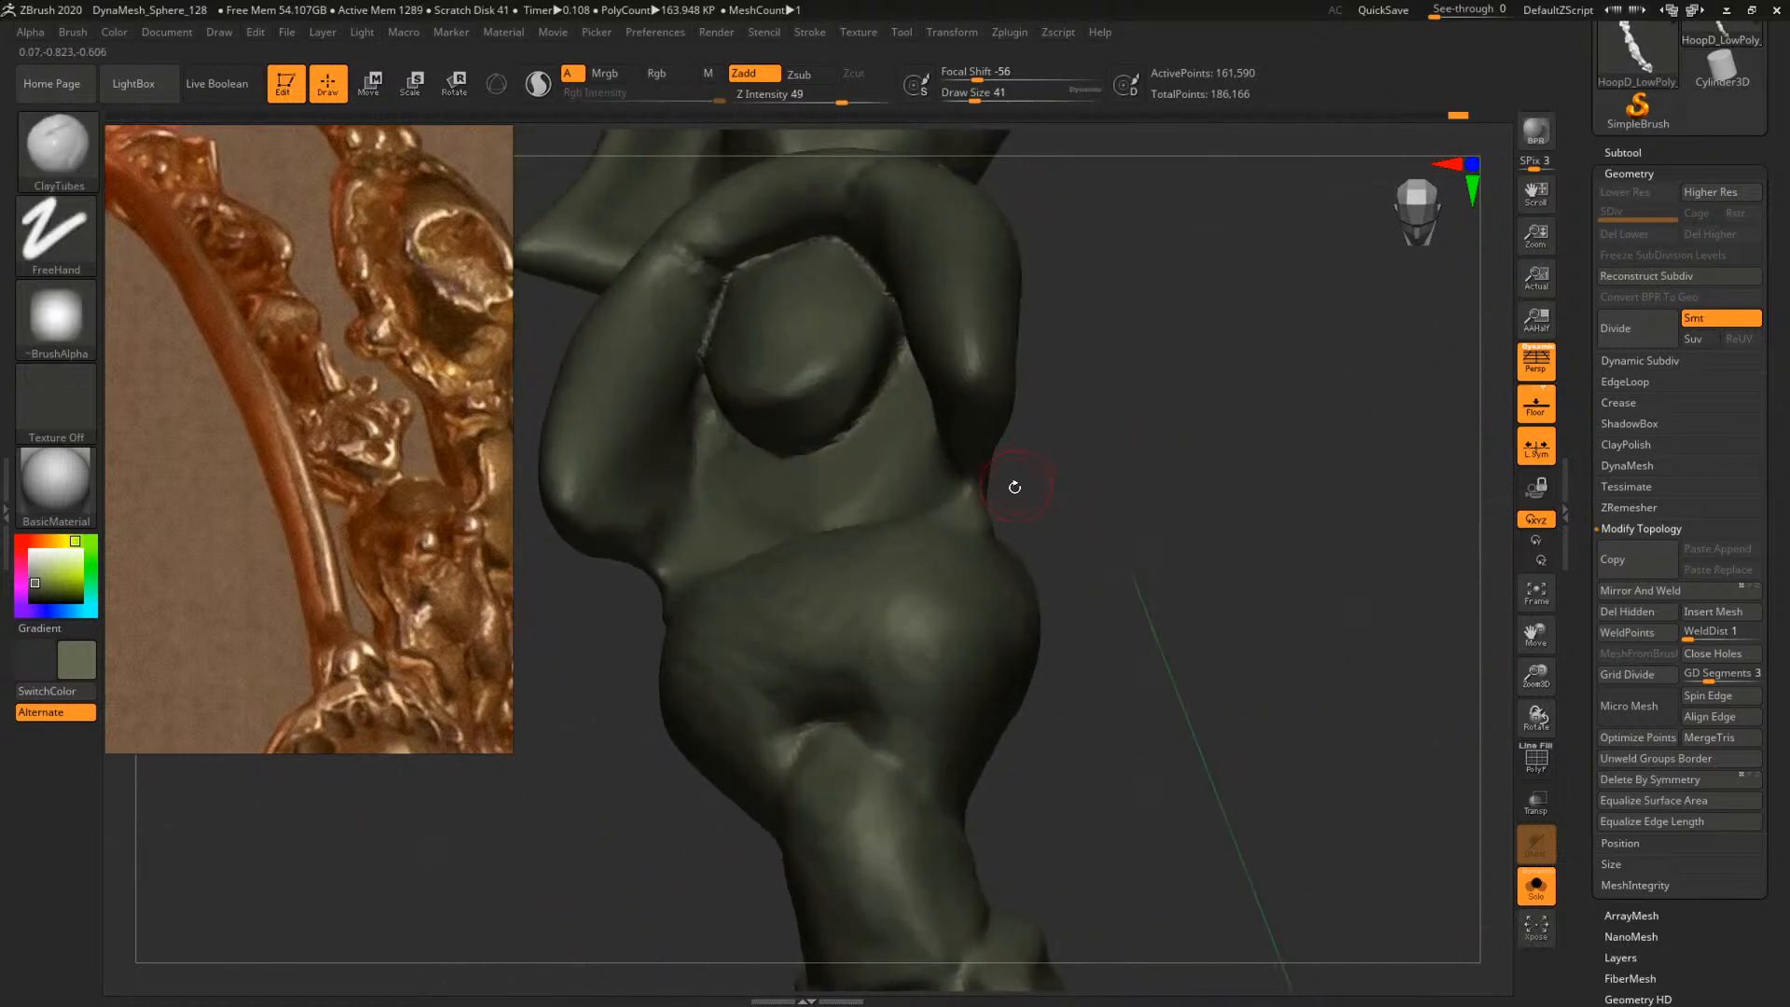
# Swell the joint between the elbow and the bulb with the Inflat brush at draw size 41
pyautogui.press('b')
pyautogui.press('i')
pyautogui.press('n')
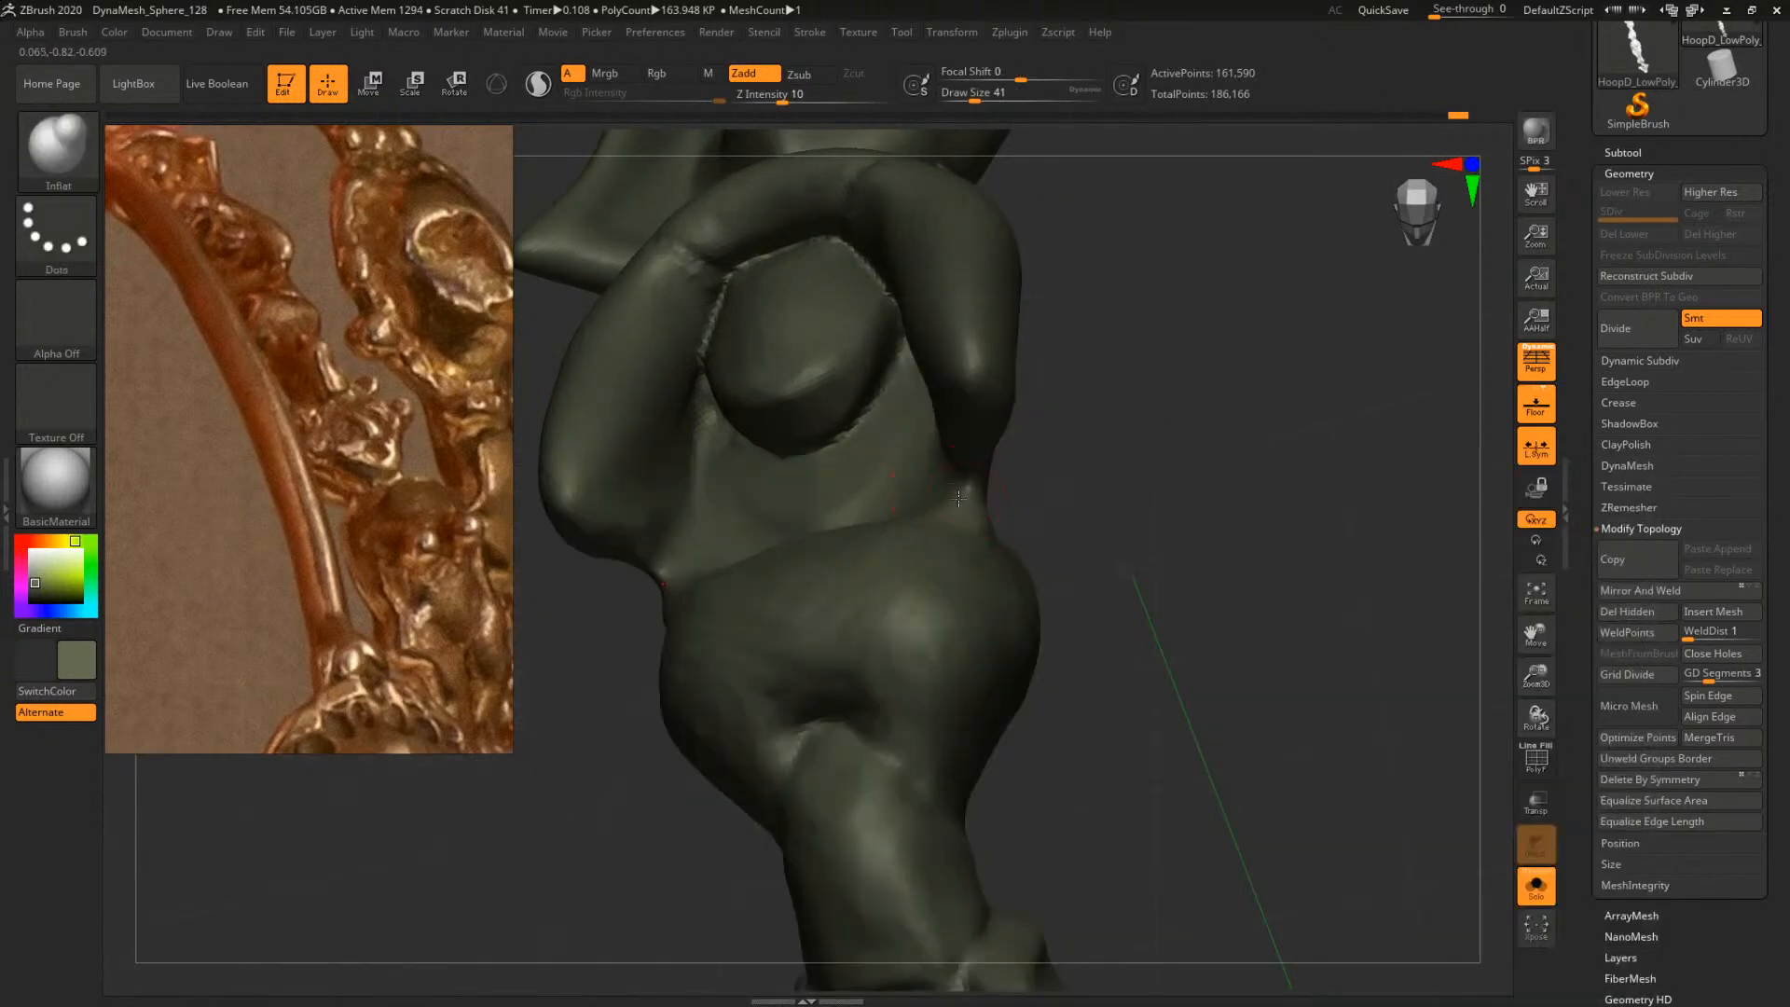
pyautogui.moveTo(1041, 461)
pyautogui.mouseDown()
pyautogui.moveTo(1111, 464)
pyautogui.moveTo(1087, 463)
pyautogui.mouseUp()
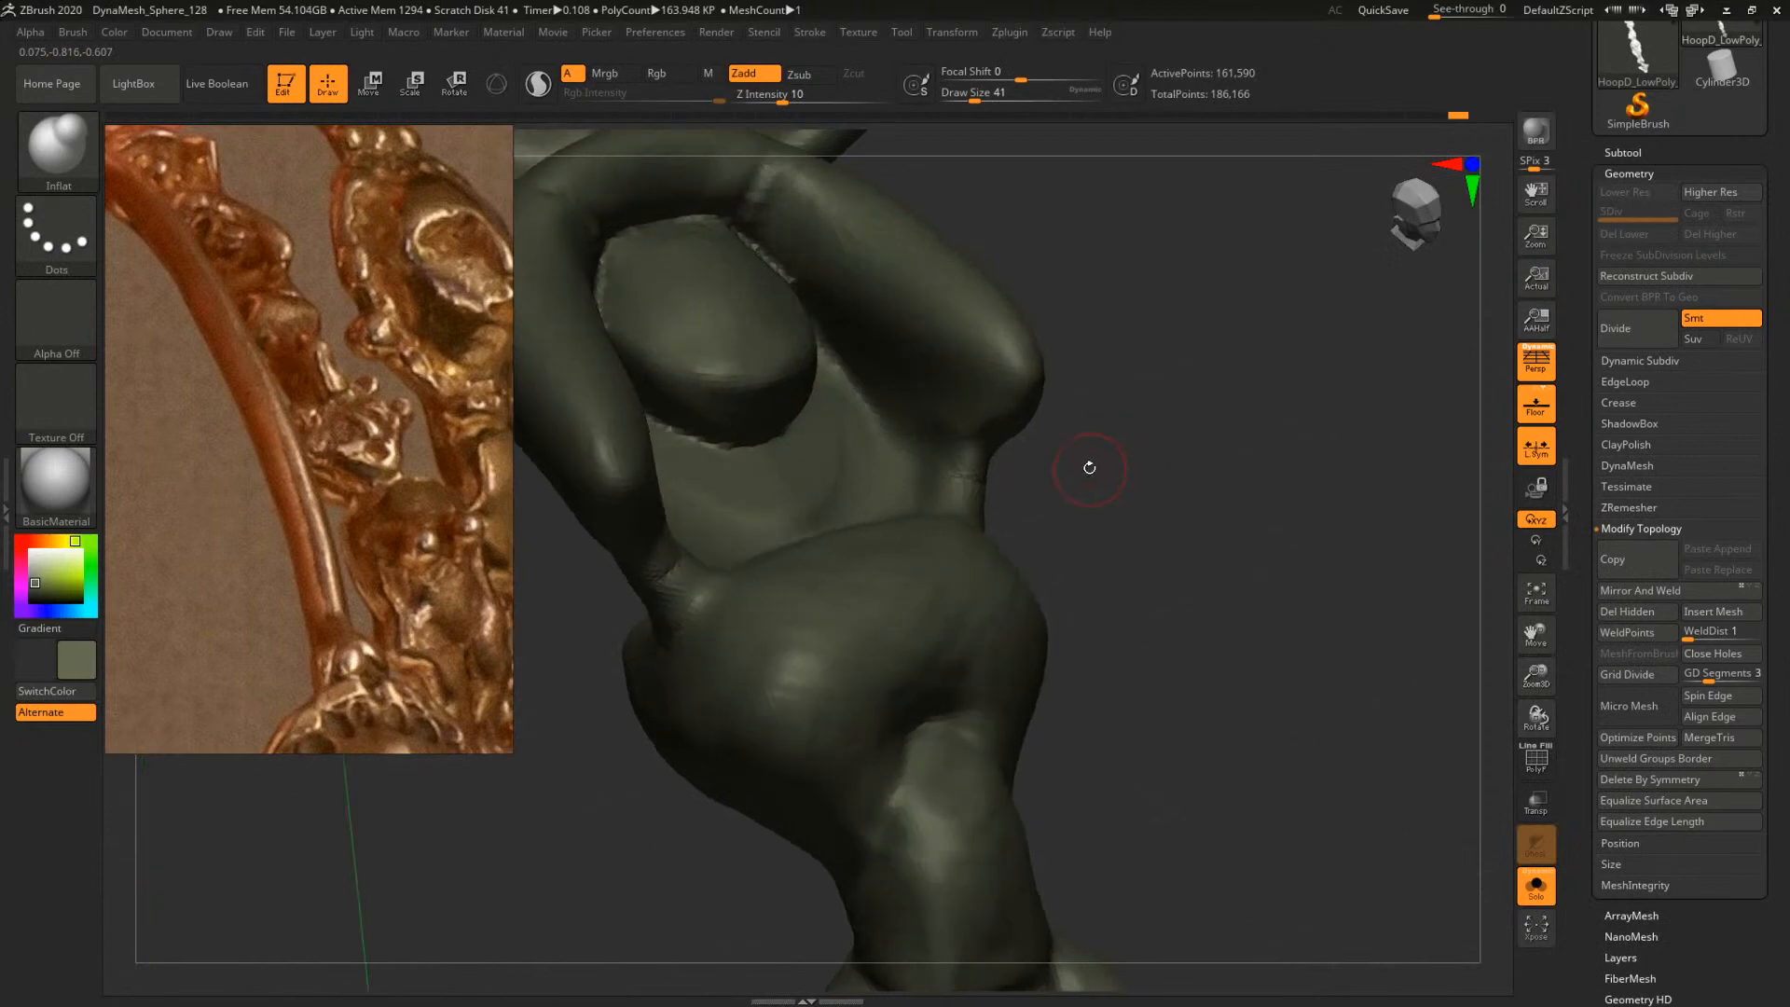
# Blend the area under the elbow into the torso with ClayBuildup strokes at draw size 35
pyautogui.press('b')
pyautogui.press('c')
pyautogui.press('b')
pyautogui.press('space')
pyautogui.moveTo(920, 500); pyautogui.dragTo(914, 500)
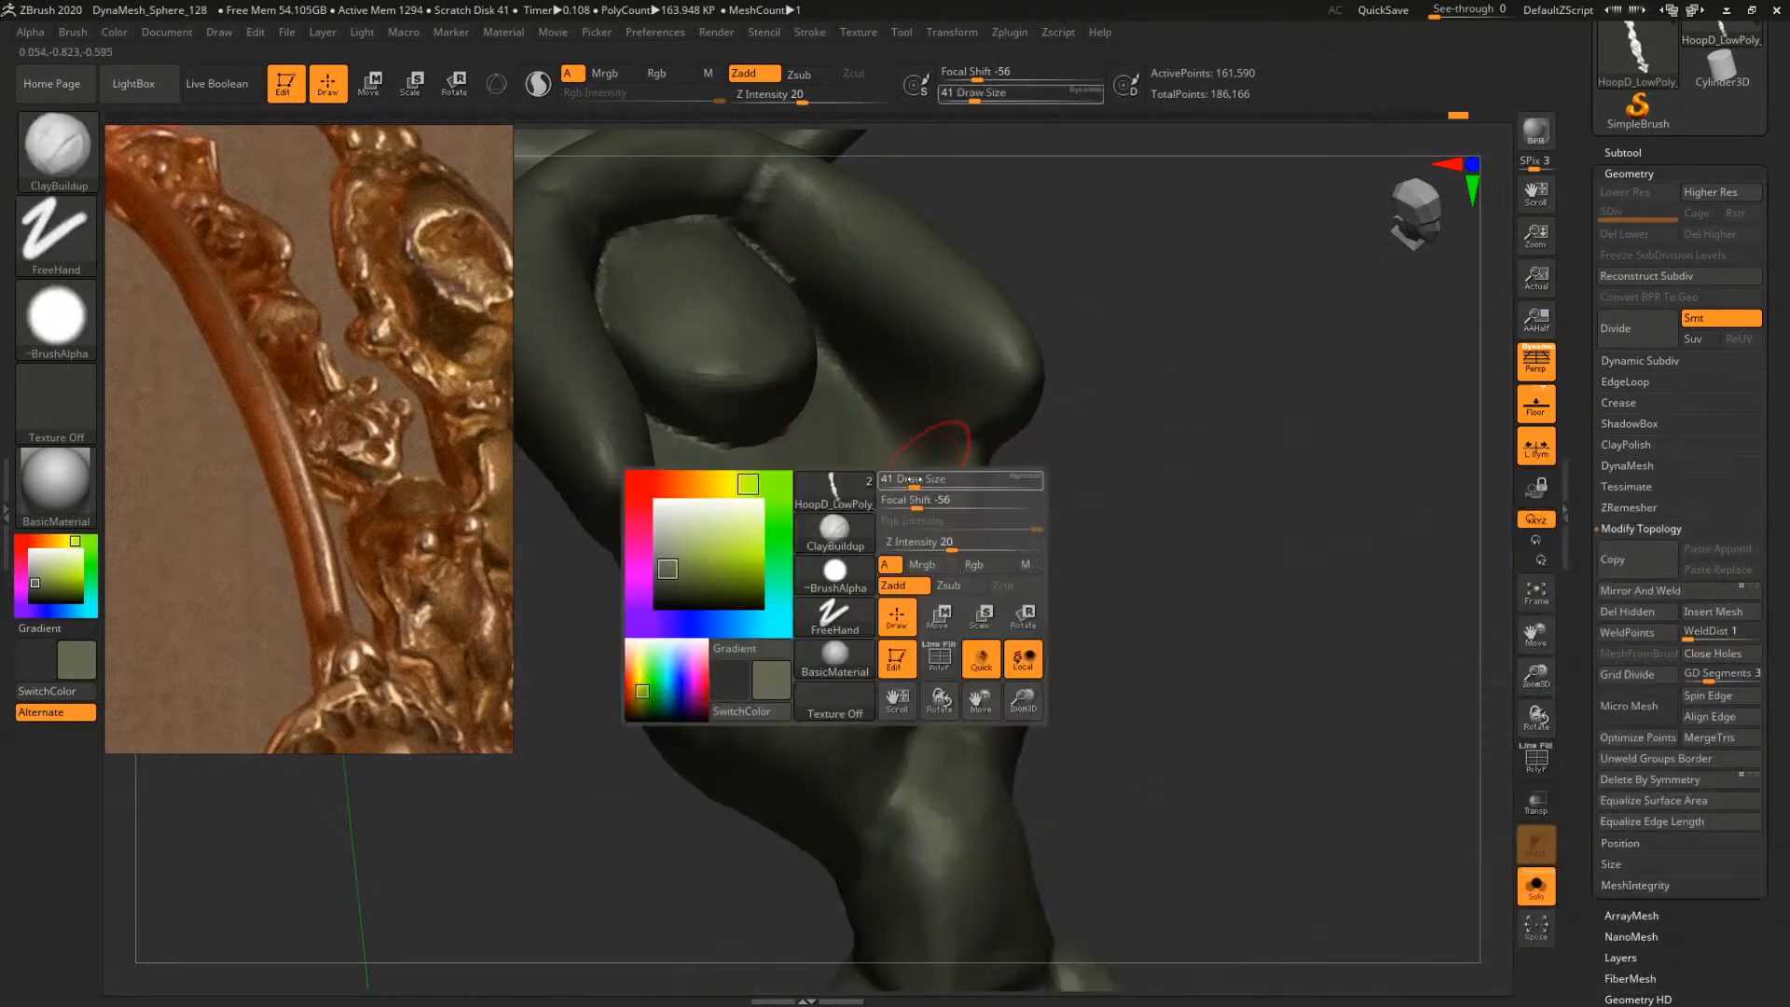
pyautogui.moveTo(902, 424); pyautogui.dragTo(934, 486)
pyautogui.moveTo(1092, 465); pyautogui.dragTo(921, 463)
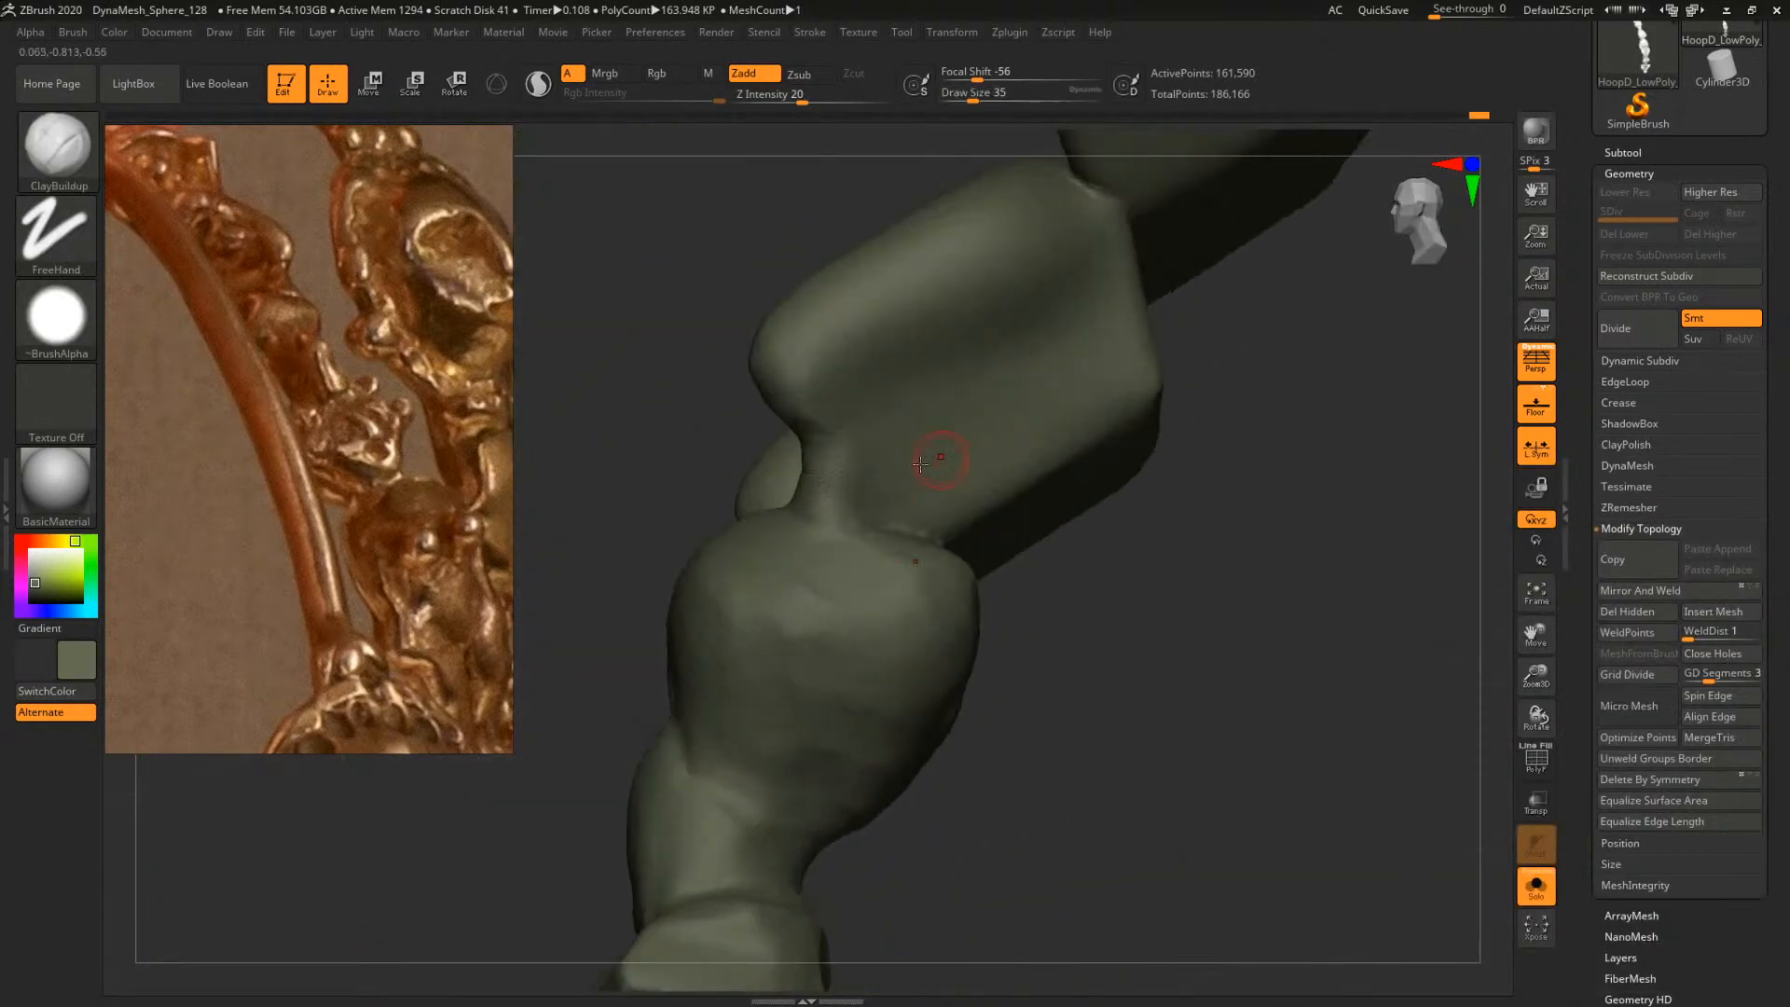
# Try building up the joint between the elbow and the bulb with ClayTubes strokes at draw size 90
pyautogui.moveTo(871, 519); pyautogui.dragTo(1052, 654)
pyautogui.press('b')
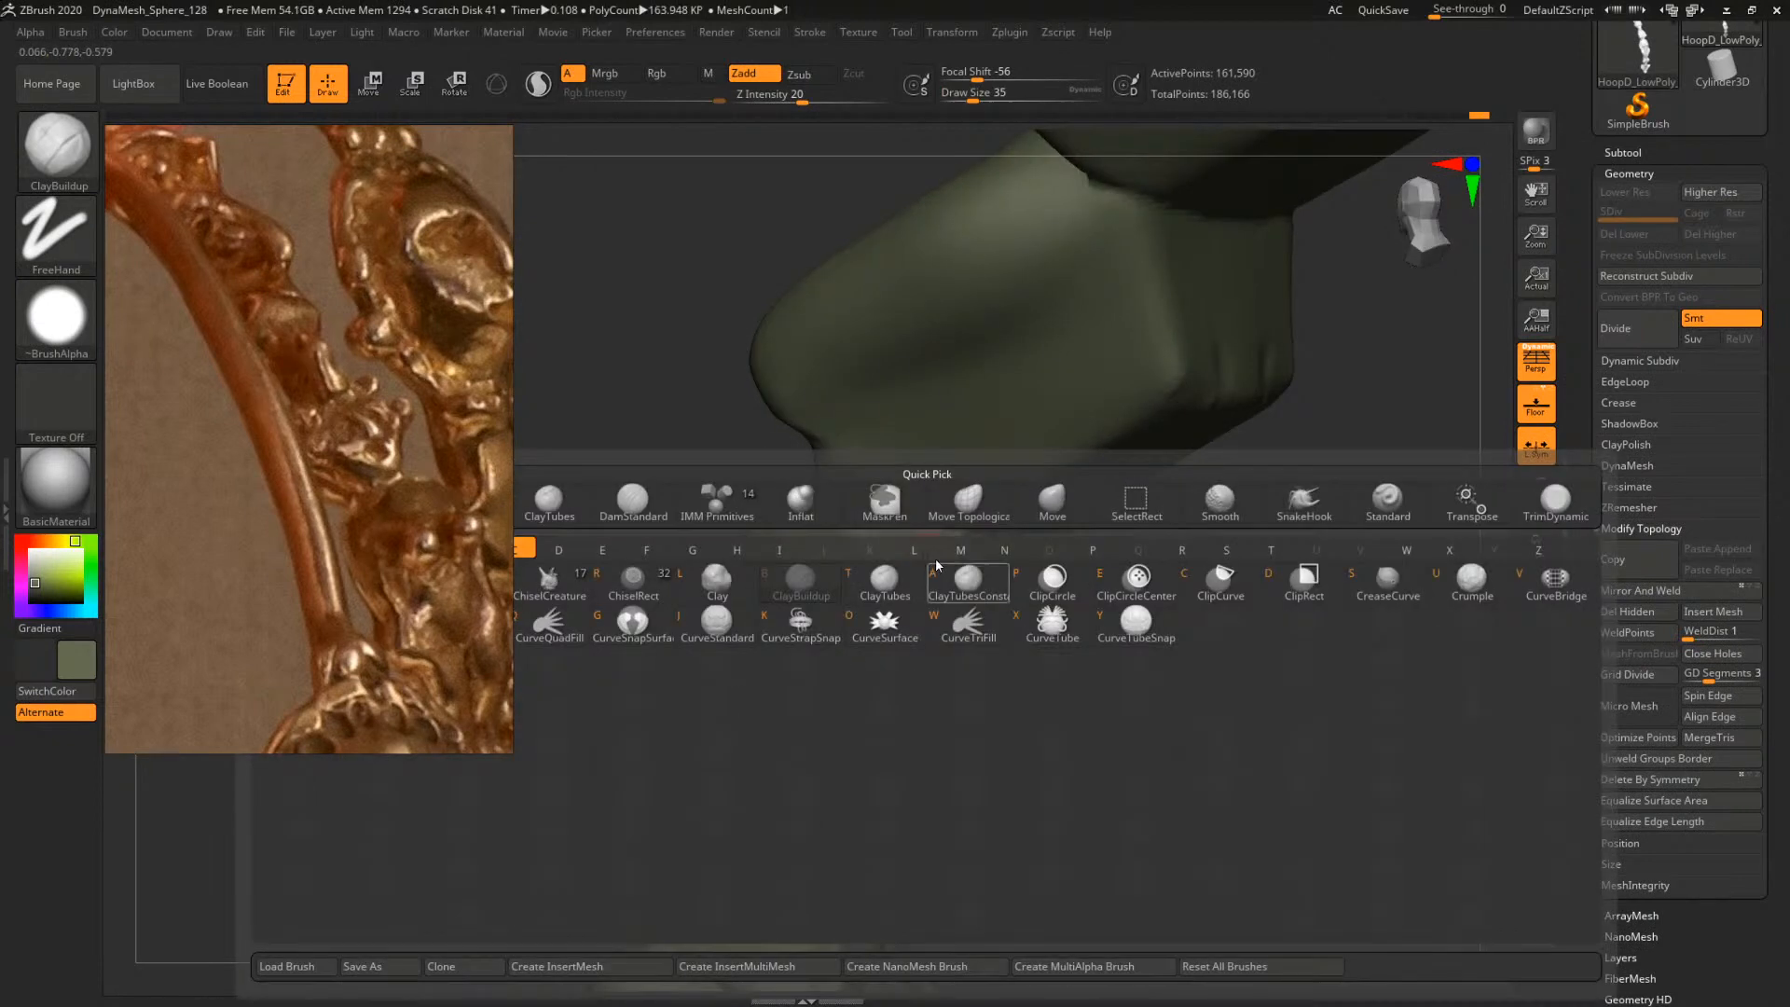
pyautogui.press('c')
pyautogui.press('t')
pyautogui.press('space')
pyautogui.moveTo(907, 515); pyautogui.dragTo(944, 531)
pyautogui.keyDown('ctrl'); pyautogui.moveTo(1230, 536); pyautogui.dragTo(1322, 660); pyautogui.keyUp('ctrl')
pyautogui.moveTo(901, 501)
pyautogui.mouseDown()
pyautogui.moveTo(922, 539)
pyautogui.moveTo(1000, 534)
pyautogui.mouseUp()
pyautogui.press('s')
pyautogui.moveTo(994, 519); pyautogui.dragTo(1001, 558)
pyautogui.moveTo(1196, 591); pyautogui.dragTo(1100, 580)
pyautogui.moveTo(1157, 541); pyautogui.dragTo(1151, 580)
pyautogui.moveTo(1112, 536); pyautogui.dragTo(1109, 570)
pyautogui.moveTo(1063, 533)
pyautogui.mouseDown()
pyautogui.moveTo(1061, 567)
pyautogui.moveTo(1083, 567)
pyautogui.mouseUp()
# Undo the last ClayTubes strokes around the elbow joint
pyautogui.hotkey('ctrl', 'z')
pyautogui.hotkey('ctrl', 'z')
pyautogui.hotkey('ctrl', 'z')
pyautogui.hotkey('ctrl', 'z')
pyautogui.hotkey('ctrl', 'z')
pyautogui.hotkey('ctrl', 'z')
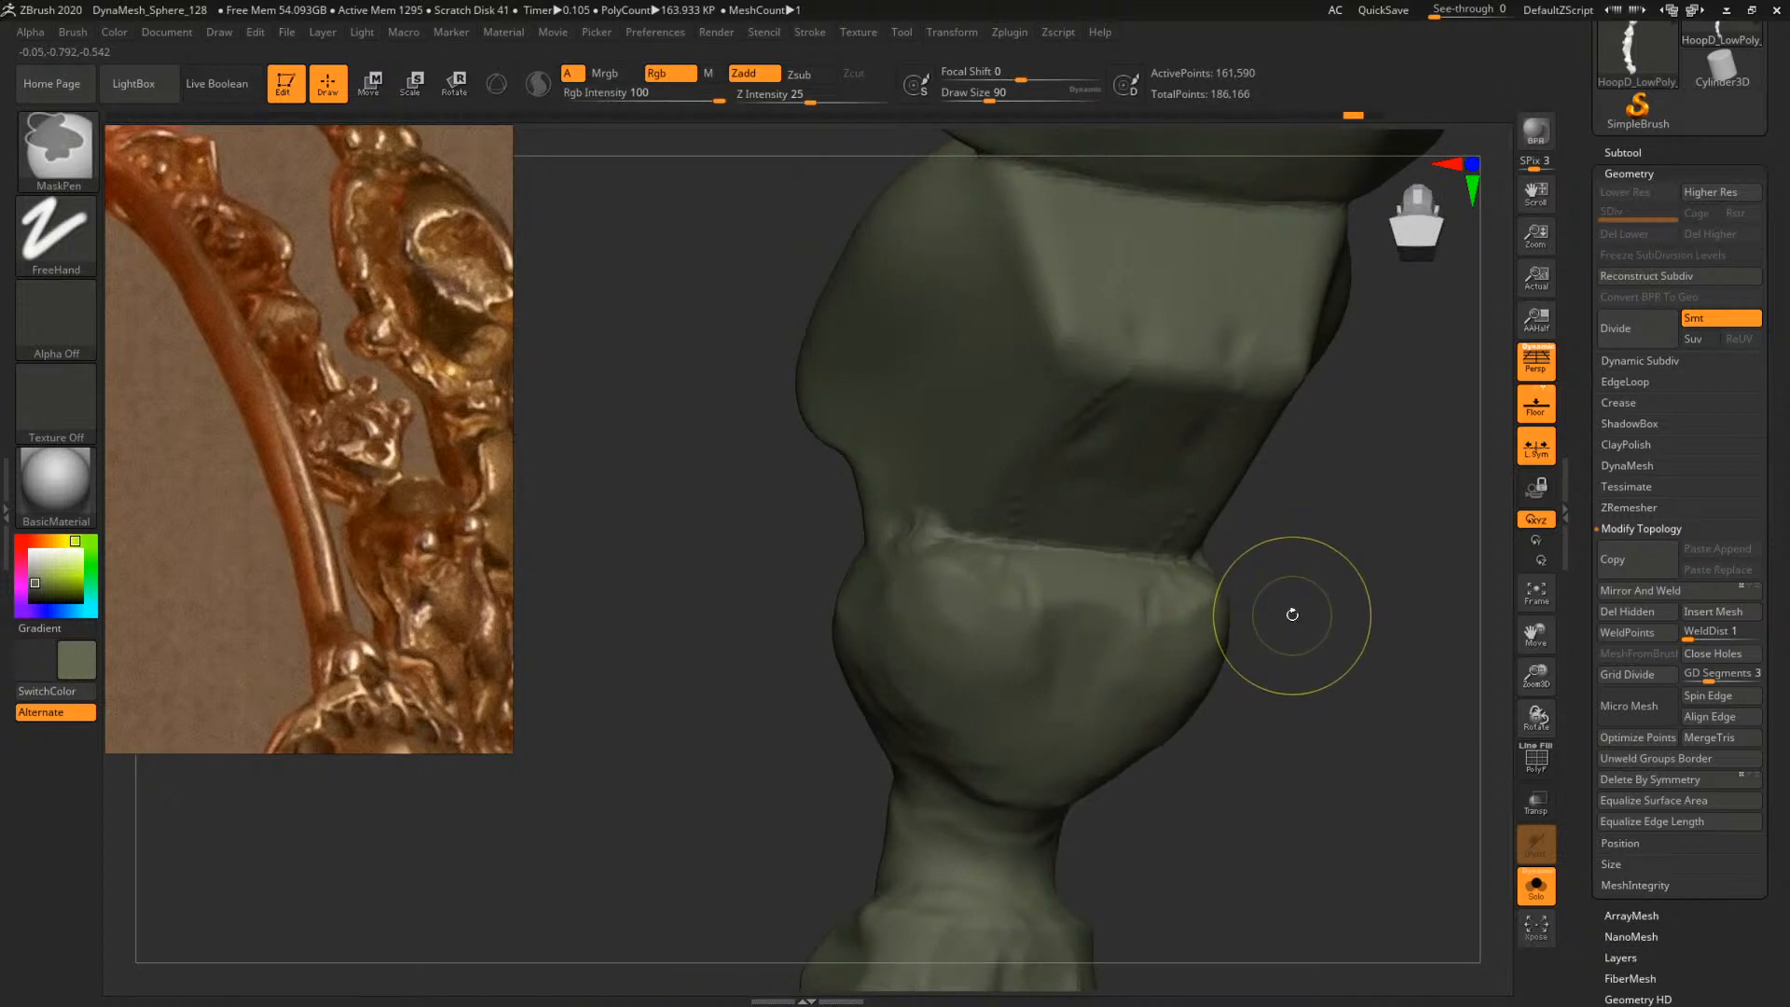
# Rough in the lower centre of the head block above the chest with ClayTubes at draw size 35
pyautogui.moveTo(1265, 626)
pyautogui.keyDown('shift'); pyautogui.mouseDown()
pyautogui.moveTo(1358, 612)
pyautogui.moveTo(1149, 616)
pyautogui.moveTo(1211, 640)
pyautogui.moveTo(1134, 643)
pyautogui.moveTo(1163, 532)
pyautogui.moveTo(1281, 703)
pyautogui.moveTo(1231, 534)
pyautogui.moveTo(1191, 520)
pyautogui.moveTo(1184, 587)
pyautogui.mouseUp(); pyautogui.keyUp('shift')
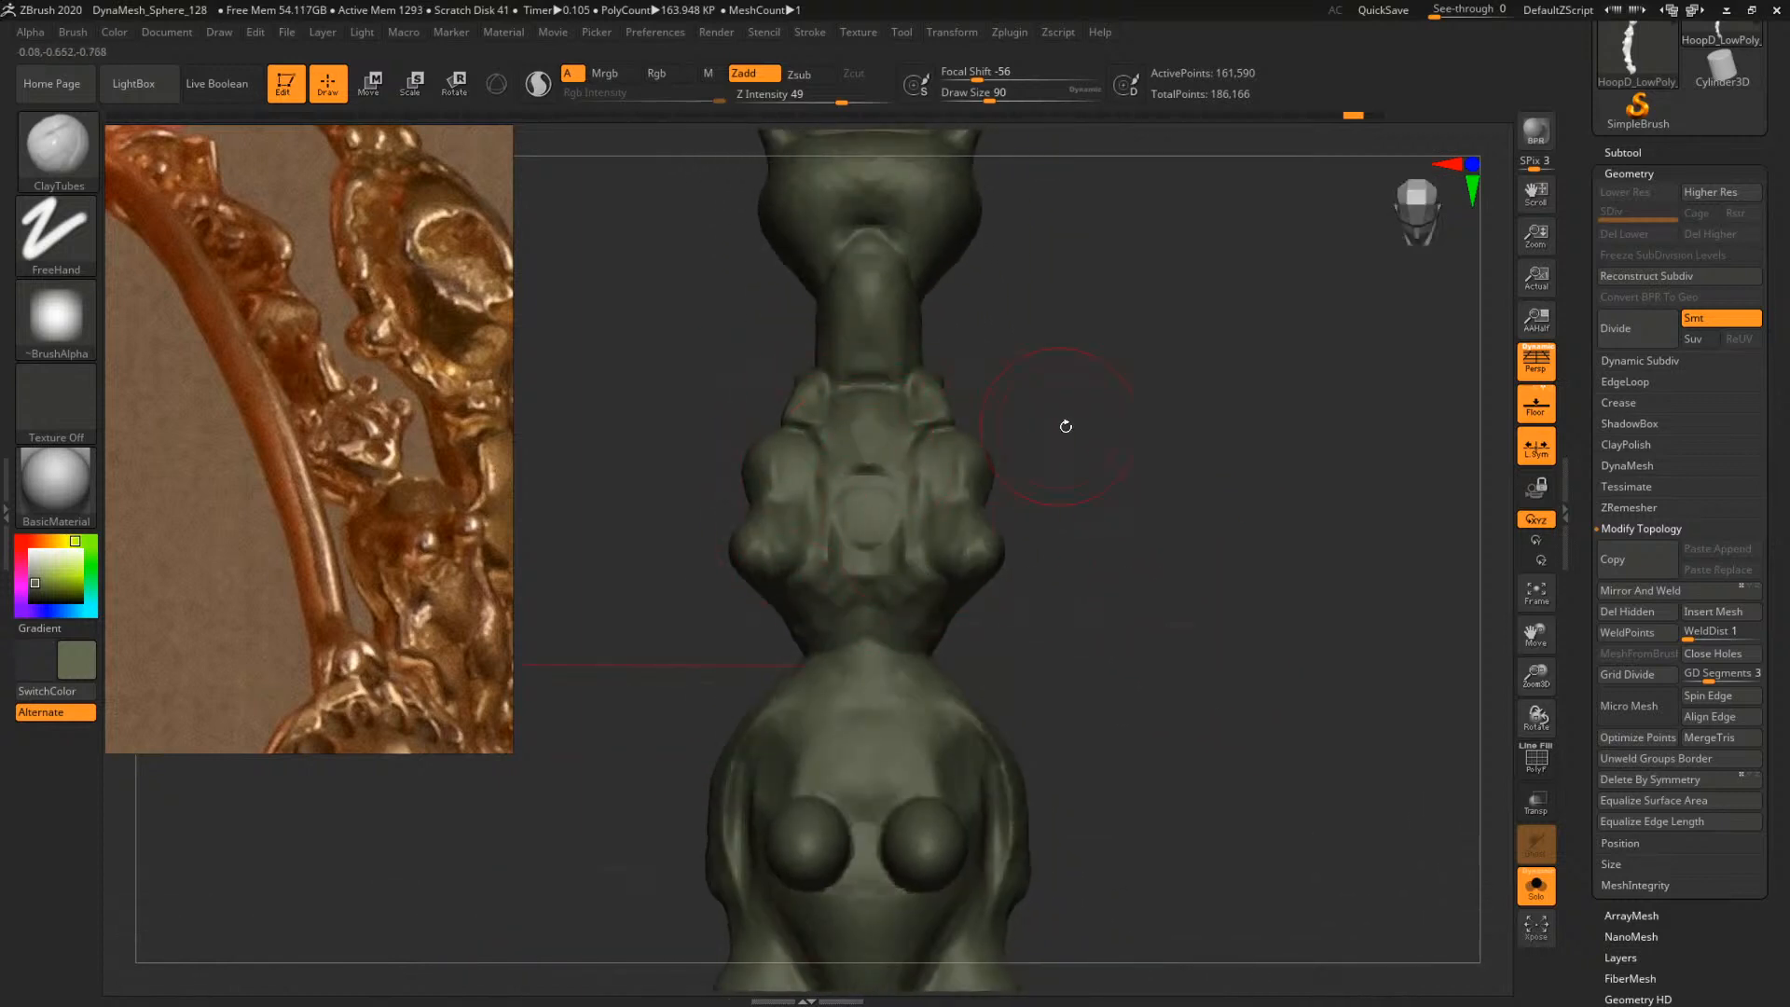
pyautogui.keyDown('alt'); pyautogui.moveTo(1066, 426); pyautogui.dragTo(1156, 506); pyautogui.keyUp('alt')
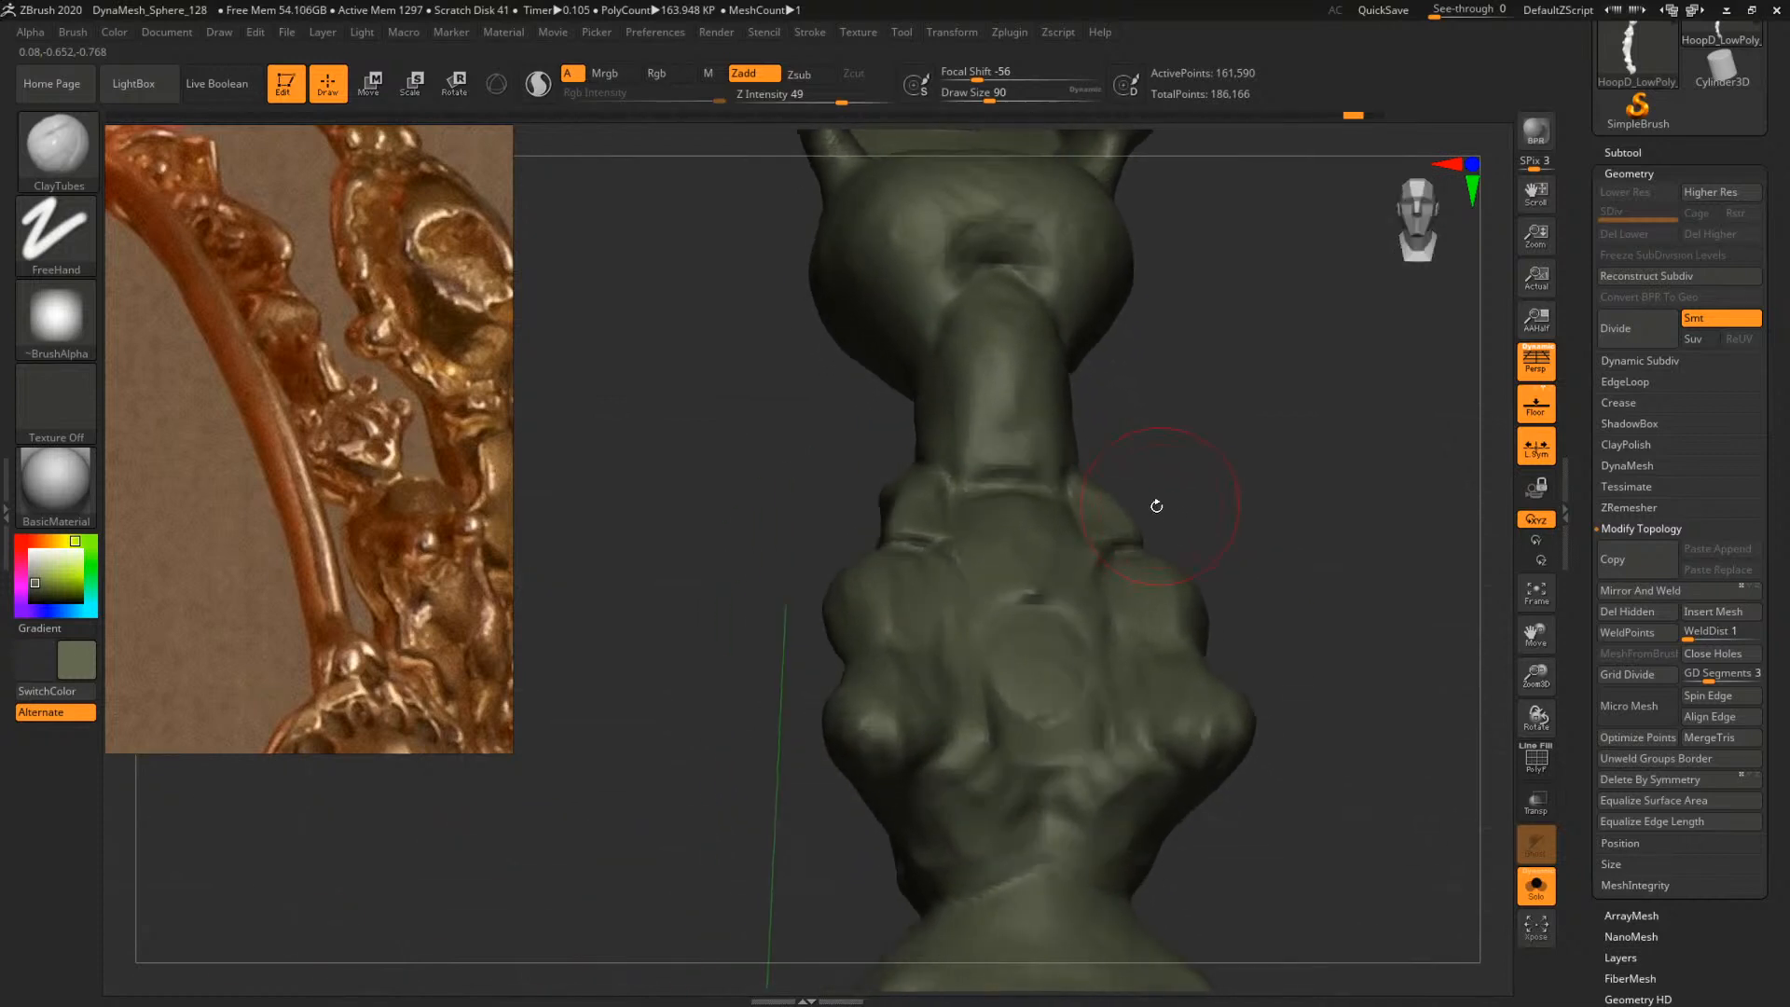
pyautogui.press('space')
pyautogui.moveTo(1057, 619); pyautogui.dragTo(1034, 619)
pyautogui.press('space')
pyautogui.moveTo(1038, 690); pyautogui.dragTo(1049, 689)
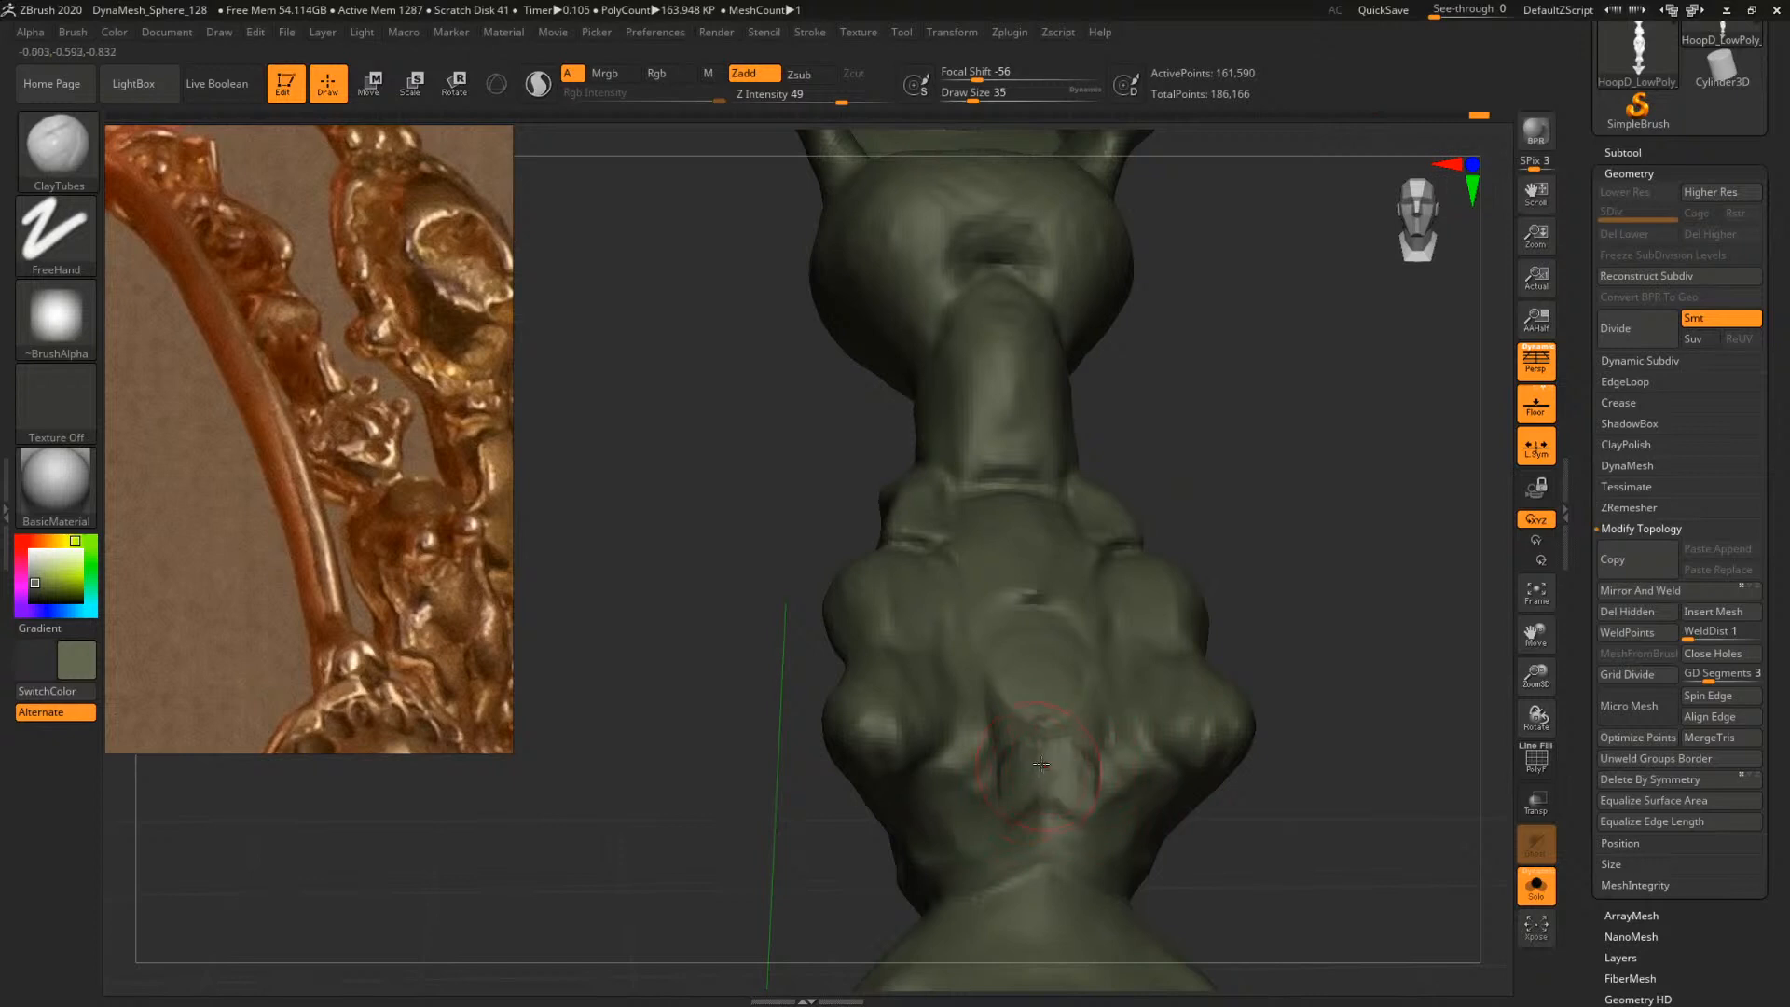
# Build up a rounded chin at the base of the head with the ClayBuildup brush at draw size 35
pyautogui.press('b')
pyautogui.press('c')
pyautogui.press('b')
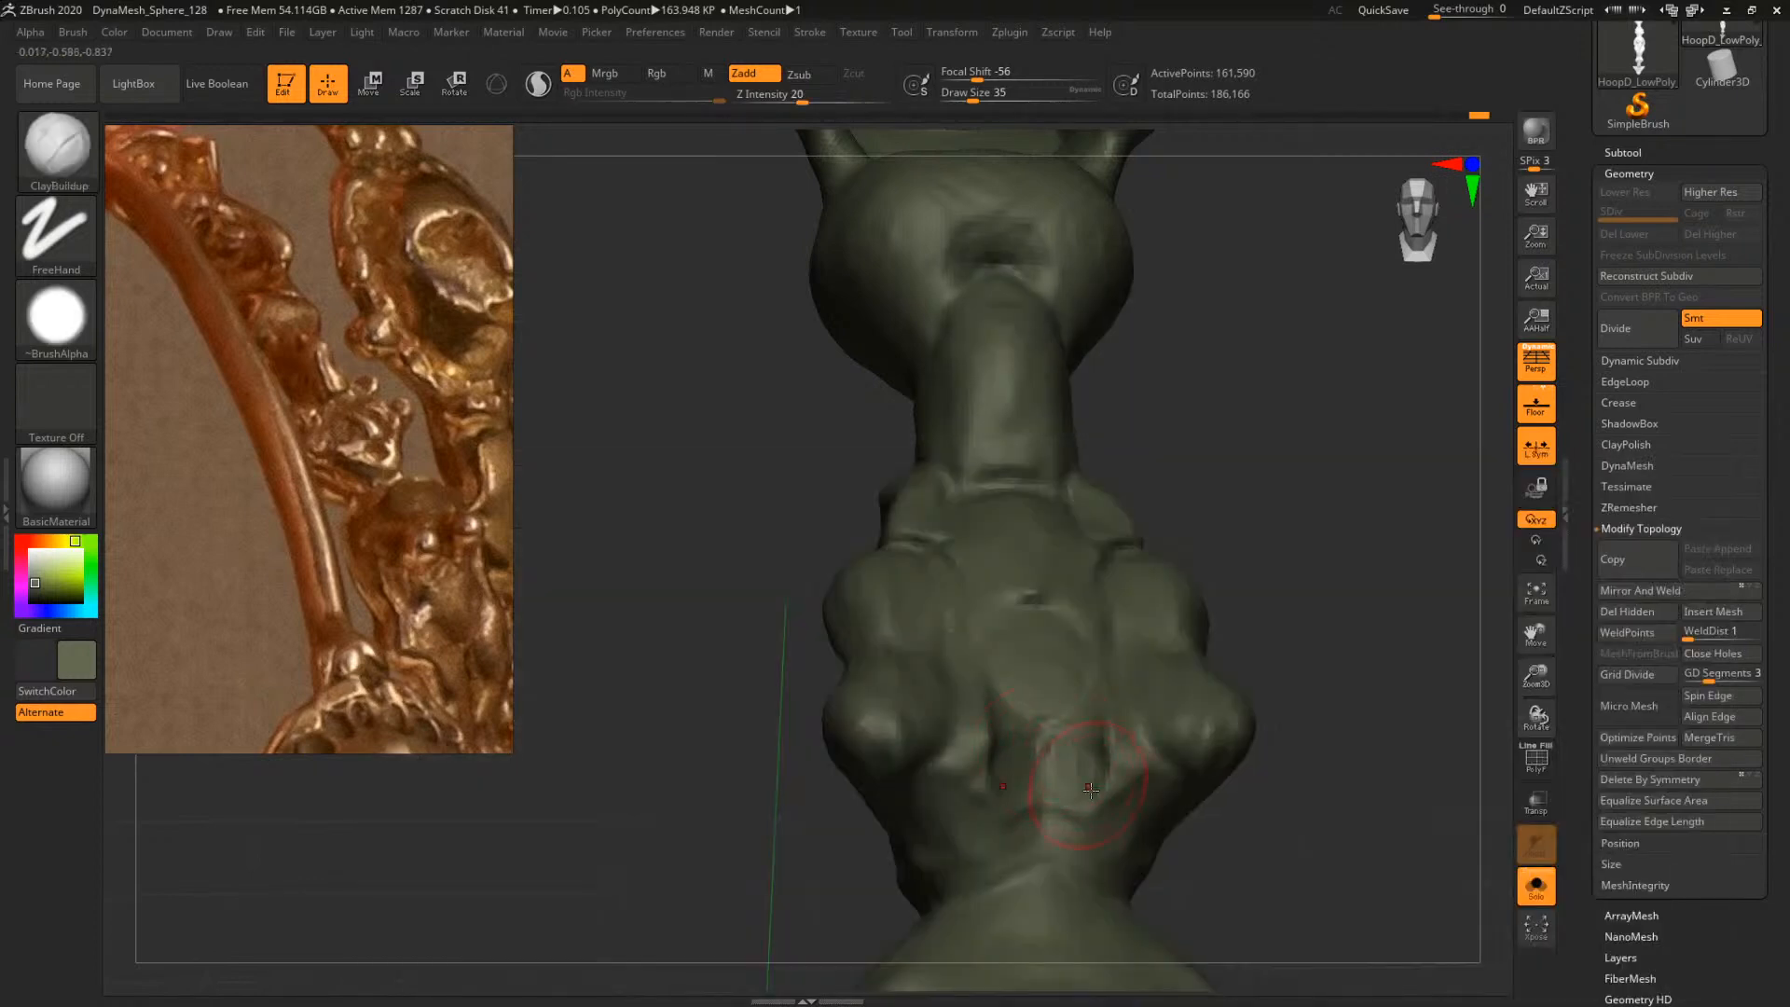
pyautogui.moveTo(1091, 791); pyautogui.dragTo(1182, 671)
pyautogui.press('space')
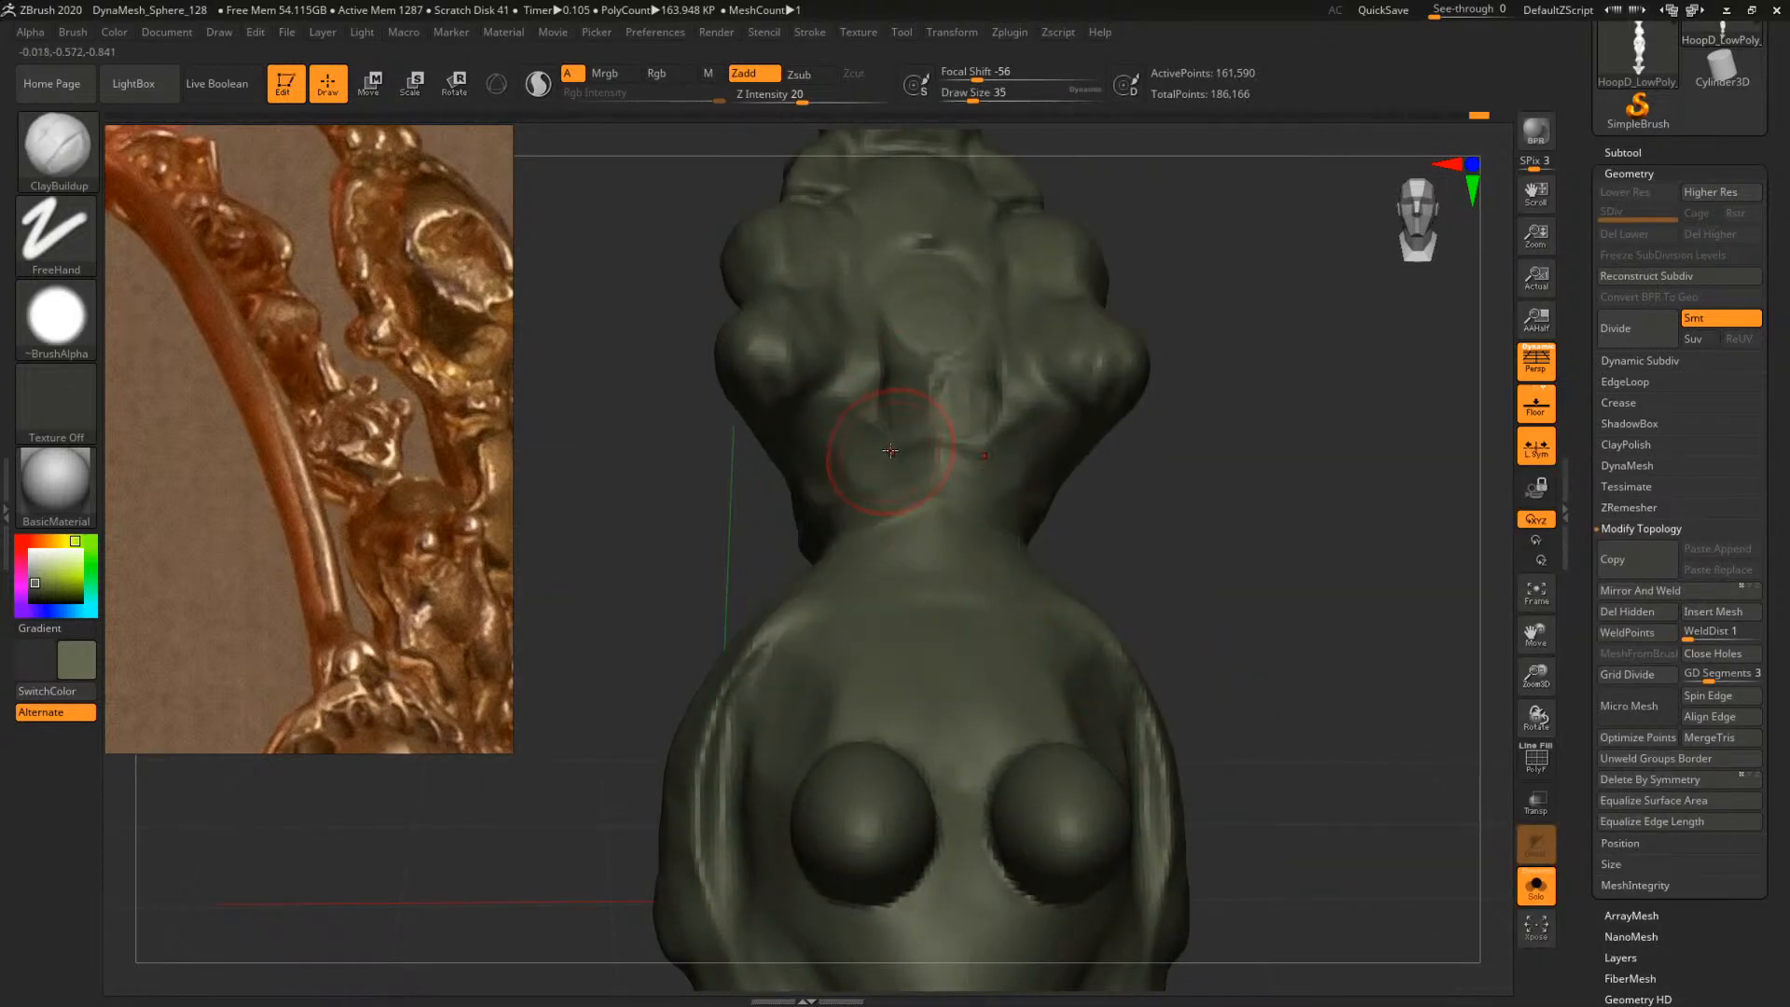
pyautogui.moveTo(895, 451)
pyautogui.mouseDown()
pyautogui.moveTo(878, 452)
pyautogui.moveTo(981, 435)
pyautogui.mouseUp()
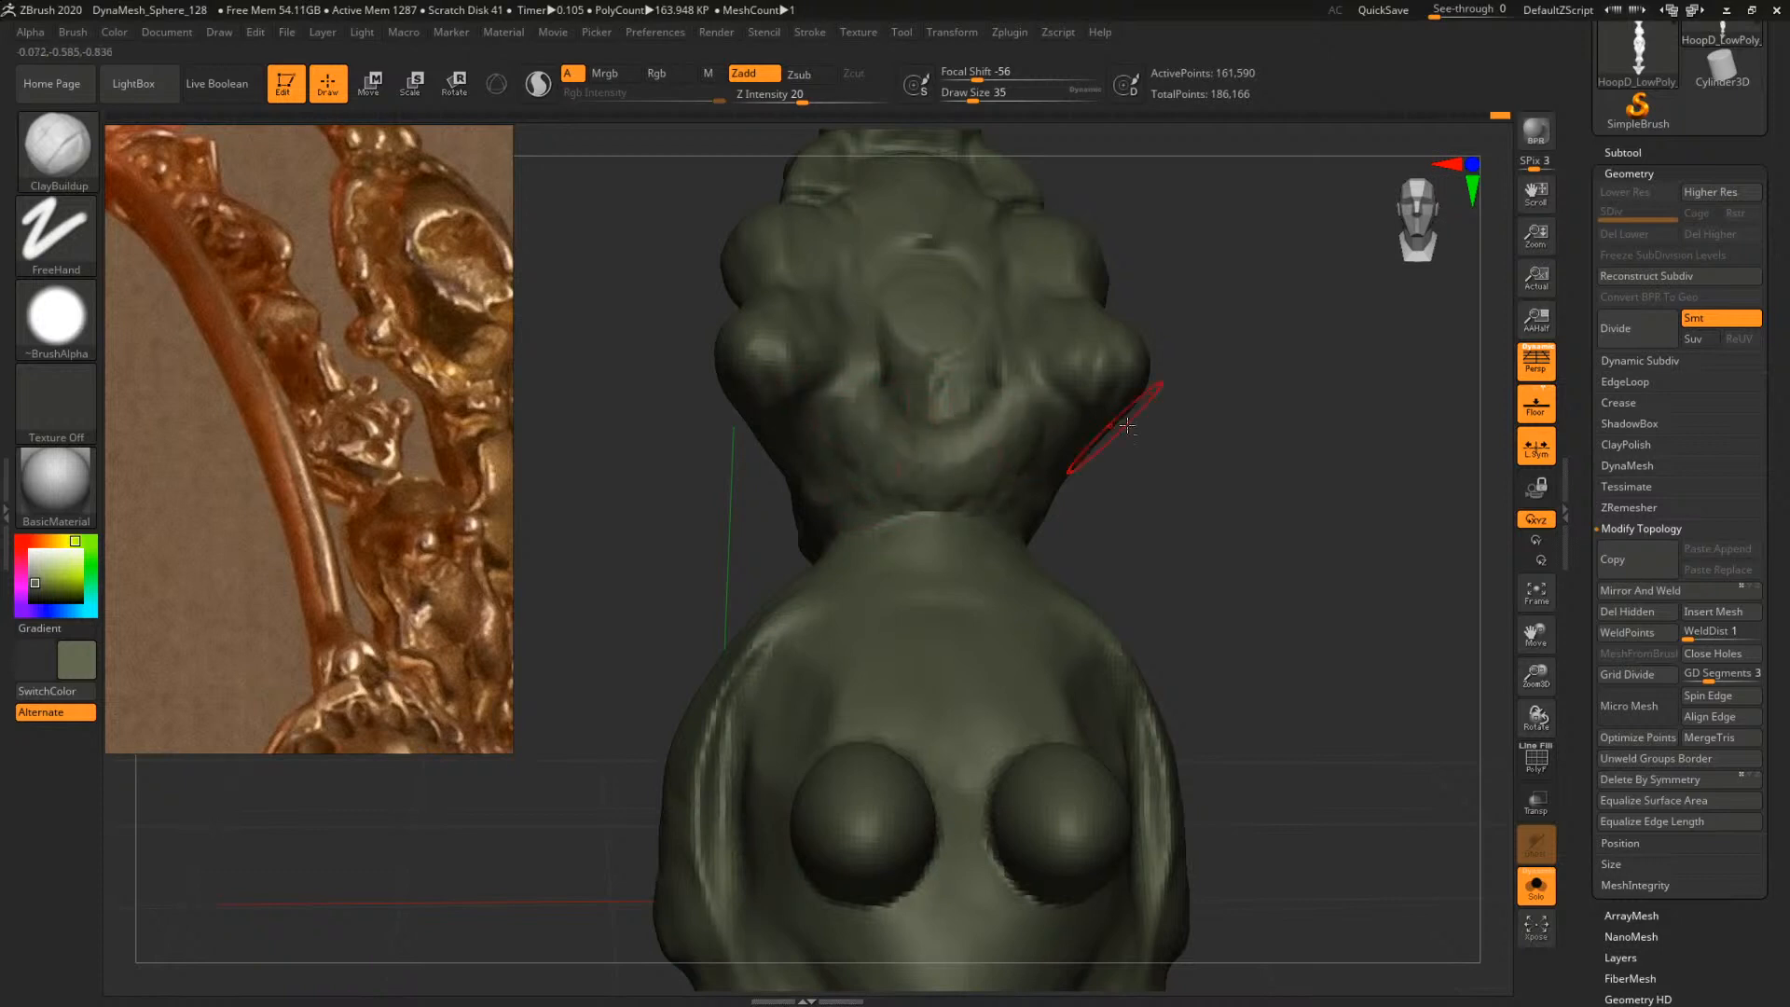
# Form a raised nose in the centre of the face with ClayBuildup at draw sizes 29 and 22
pyautogui.moveTo(1090, 419)
pyautogui.mouseDown()
pyautogui.moveTo(1218, 479)
pyautogui.moveTo(1212, 518)
pyautogui.mouseUp()
pyautogui.press('space')
pyautogui.moveTo(987, 496)
pyautogui.mouseDown()
pyautogui.moveTo(927, 524)
pyautogui.moveTo(929, 484)
pyautogui.moveTo(924, 502)
pyautogui.mouseUp()
pyautogui.press('space')
pyautogui.moveTo(1276, 360); pyautogui.dragTo(1125, 404)
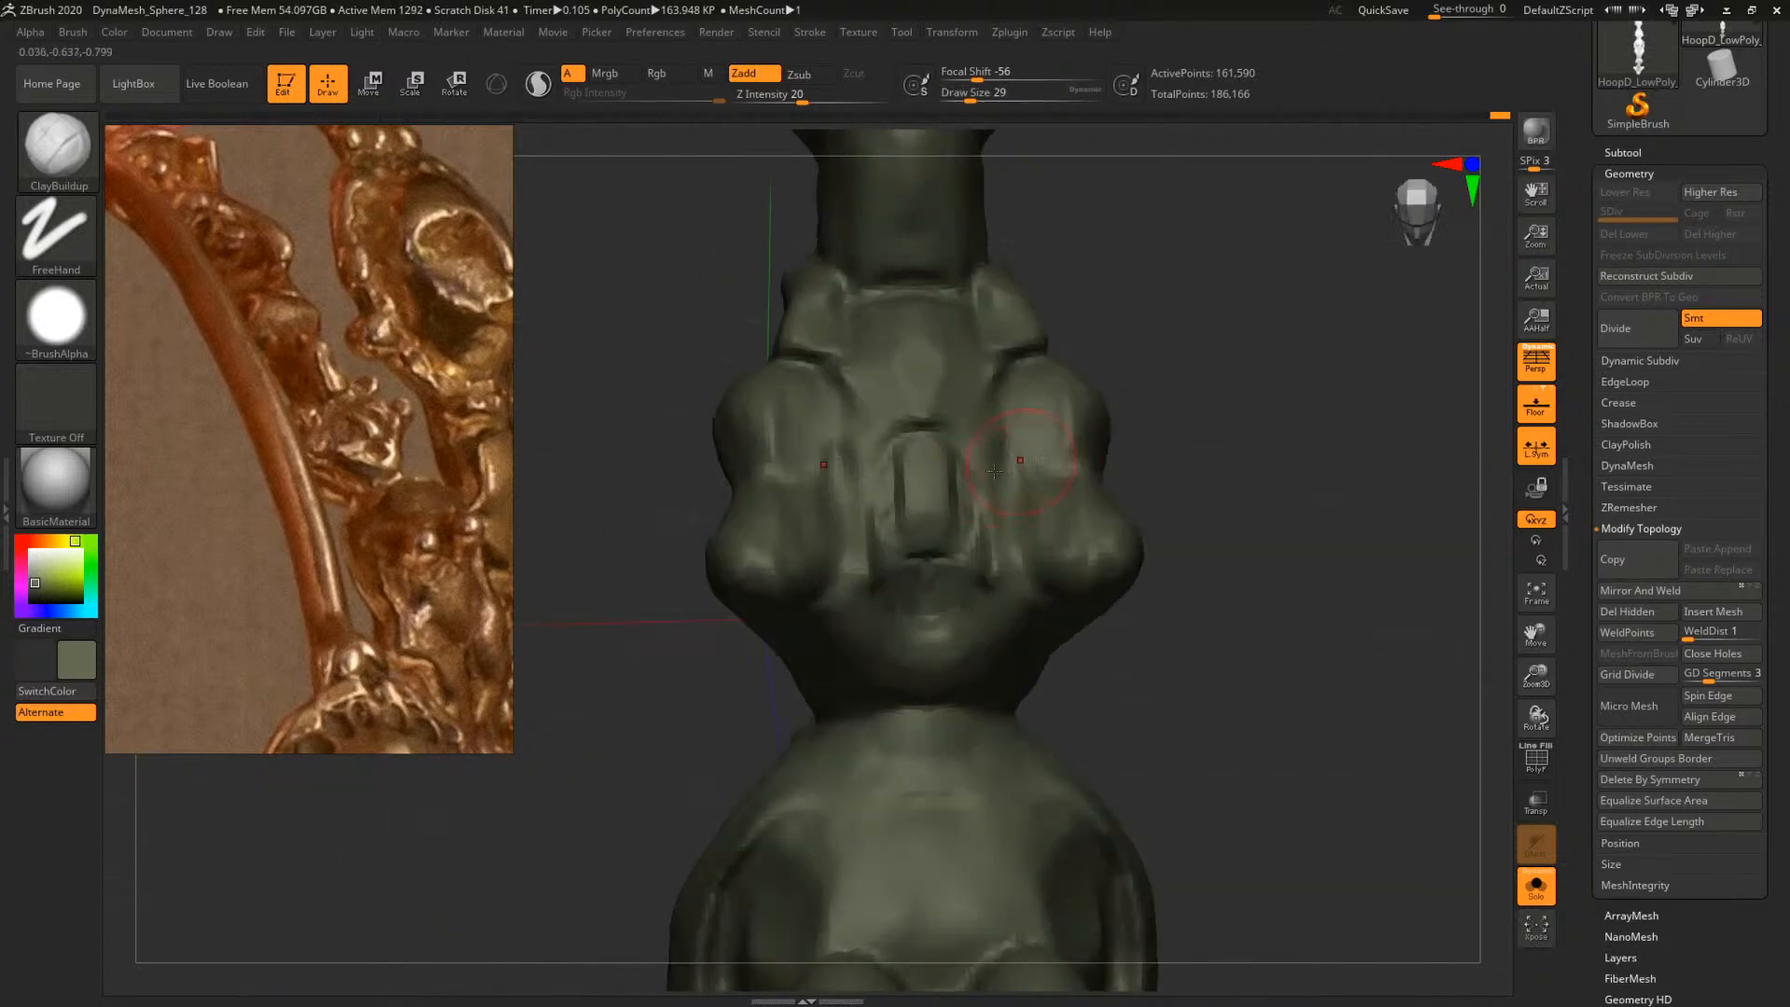
pyautogui.press('space')
pyautogui.moveTo(925, 530); pyautogui.dragTo(908, 530)
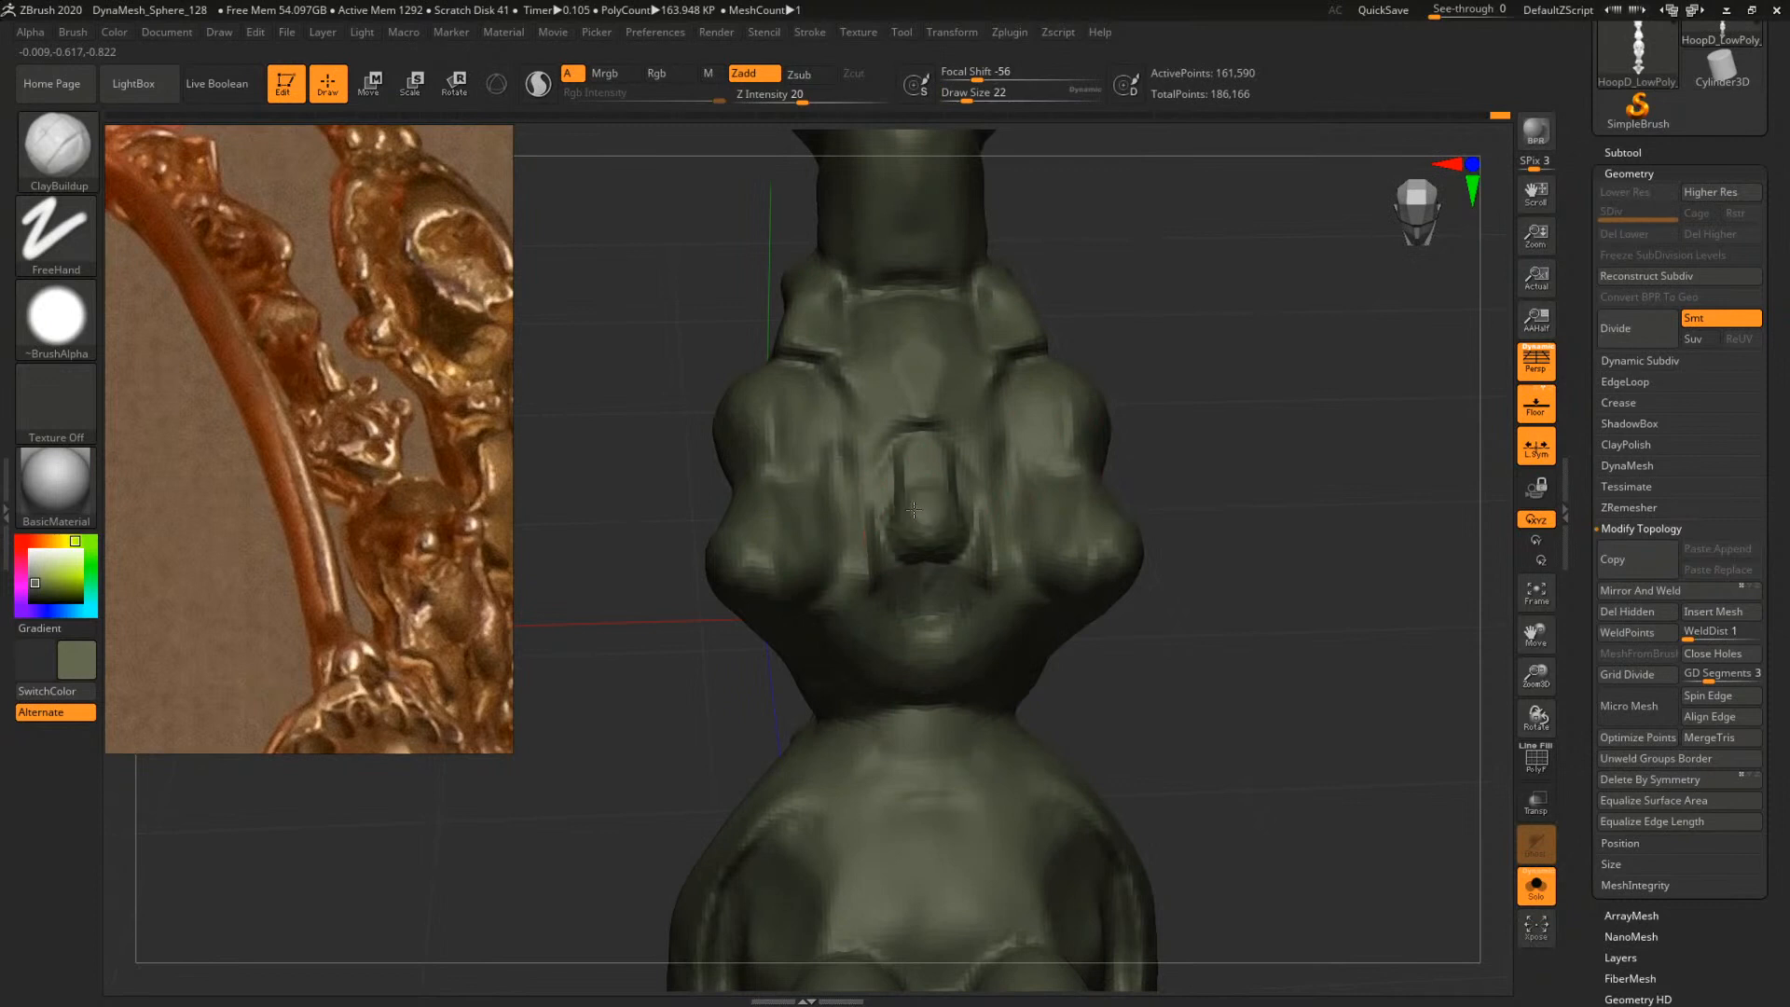
# Reshape the upper side lobes of the head into flared hair forms with ClayBuildup at draw sizes 54 and 62
pyautogui.moveTo(1196, 380)
pyautogui.mouseDown()
pyautogui.moveTo(1249, 370)
pyautogui.moveTo(1037, 441)
pyautogui.mouseUp()
pyautogui.press('space')
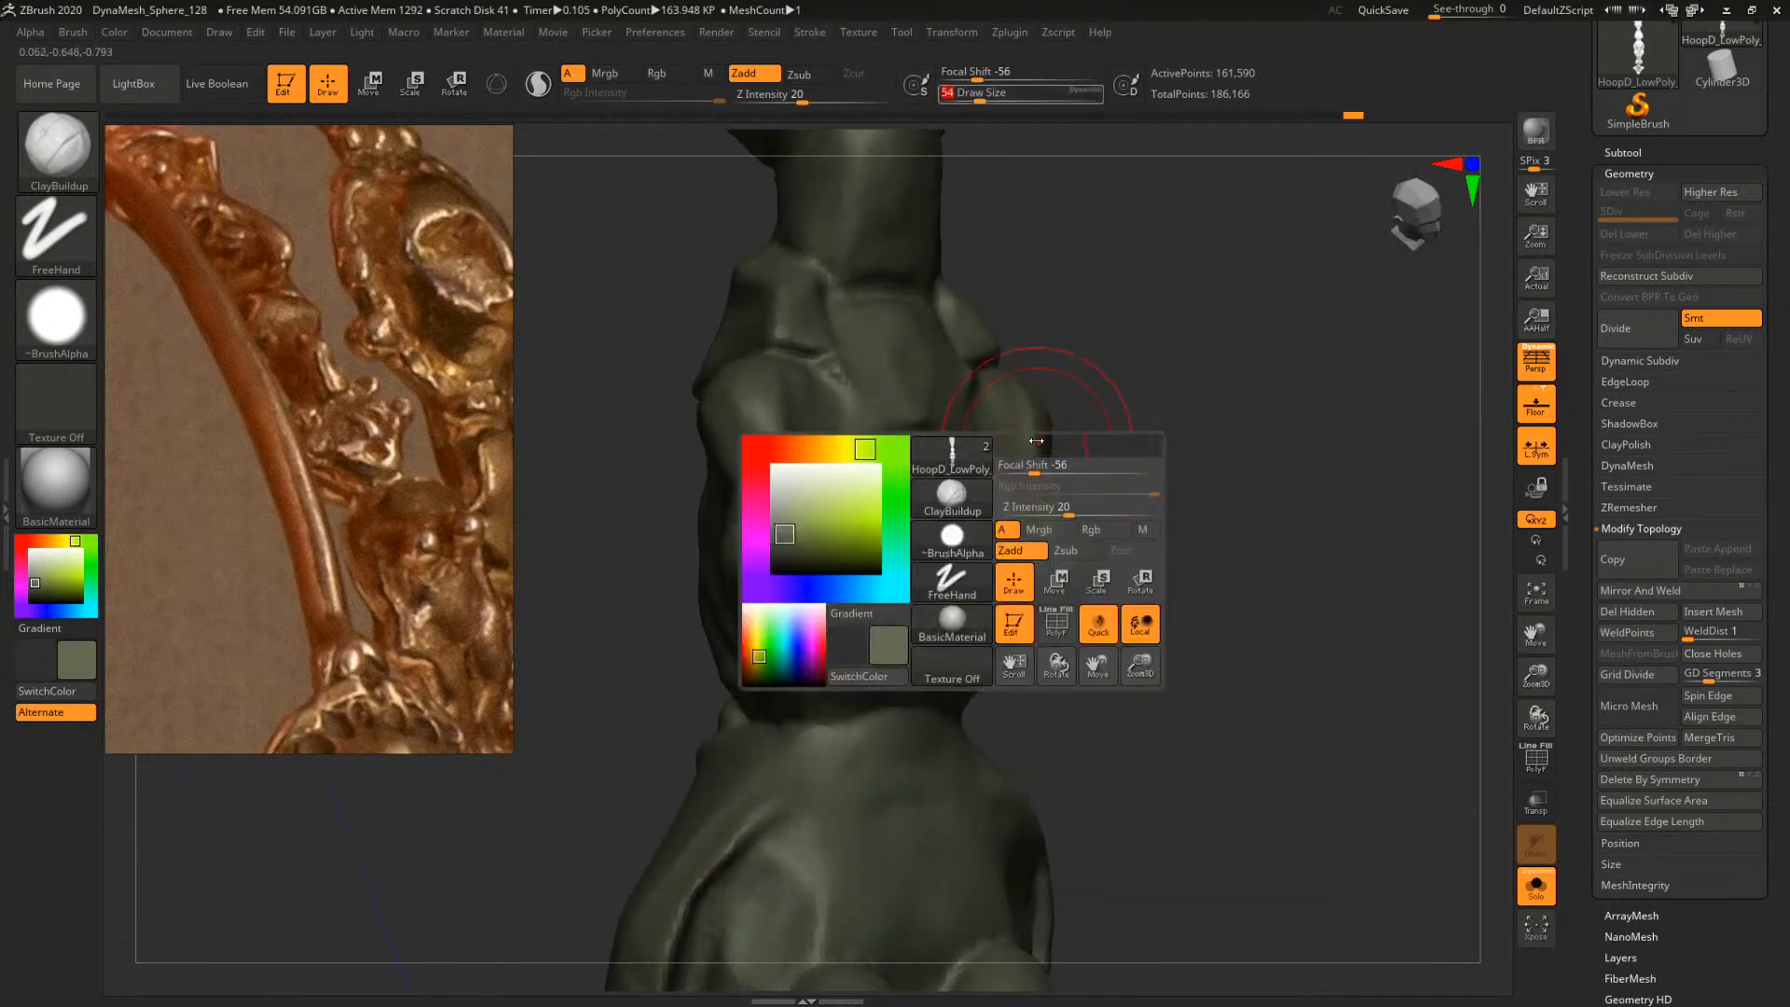
pyautogui.moveTo(1212, 431)
pyautogui.mouseDown()
pyautogui.moveTo(1055, 412)
pyautogui.moveTo(1096, 425)
pyautogui.moveTo(1089, 474)
pyautogui.moveTo(1096, 374)
pyautogui.moveTo(1061, 368)
pyautogui.moveTo(1094, 309)
pyautogui.mouseUp()
pyautogui.press('space')
pyautogui.press('space')
pyautogui.moveTo(1237, 339)
pyautogui.mouseDown()
pyautogui.moveTo(1254, 300)
pyautogui.moveTo(1219, 355)
pyautogui.moveTo(1165, 361)
pyautogui.mouseUp()
pyautogui.press('space')
pyautogui.moveTo(1046, 410); pyautogui.dragTo(1049, 410)
pyautogui.moveTo(1068, 472)
pyautogui.mouseDown()
pyautogui.moveTo(1061, 439)
pyautogui.moveTo(1065, 494)
pyautogui.mouseUp()
pyautogui.moveTo(1163, 406)
pyautogui.mouseDown()
pyautogui.moveTo(1212, 423)
pyautogui.moveTo(1152, 469)
pyautogui.mouseUp()
pyautogui.press('space')
pyautogui.moveTo(1075, 522); pyautogui.dragTo(1081, 520)
pyautogui.moveTo(1104, 528)
pyautogui.keyDown('alt'); pyautogui.mouseDown()
pyautogui.moveTo(1100, 565)
pyautogui.moveTo(1262, 479)
pyautogui.moveTo(1217, 495)
pyautogui.mouseUp(); pyautogui.keyUp('alt')
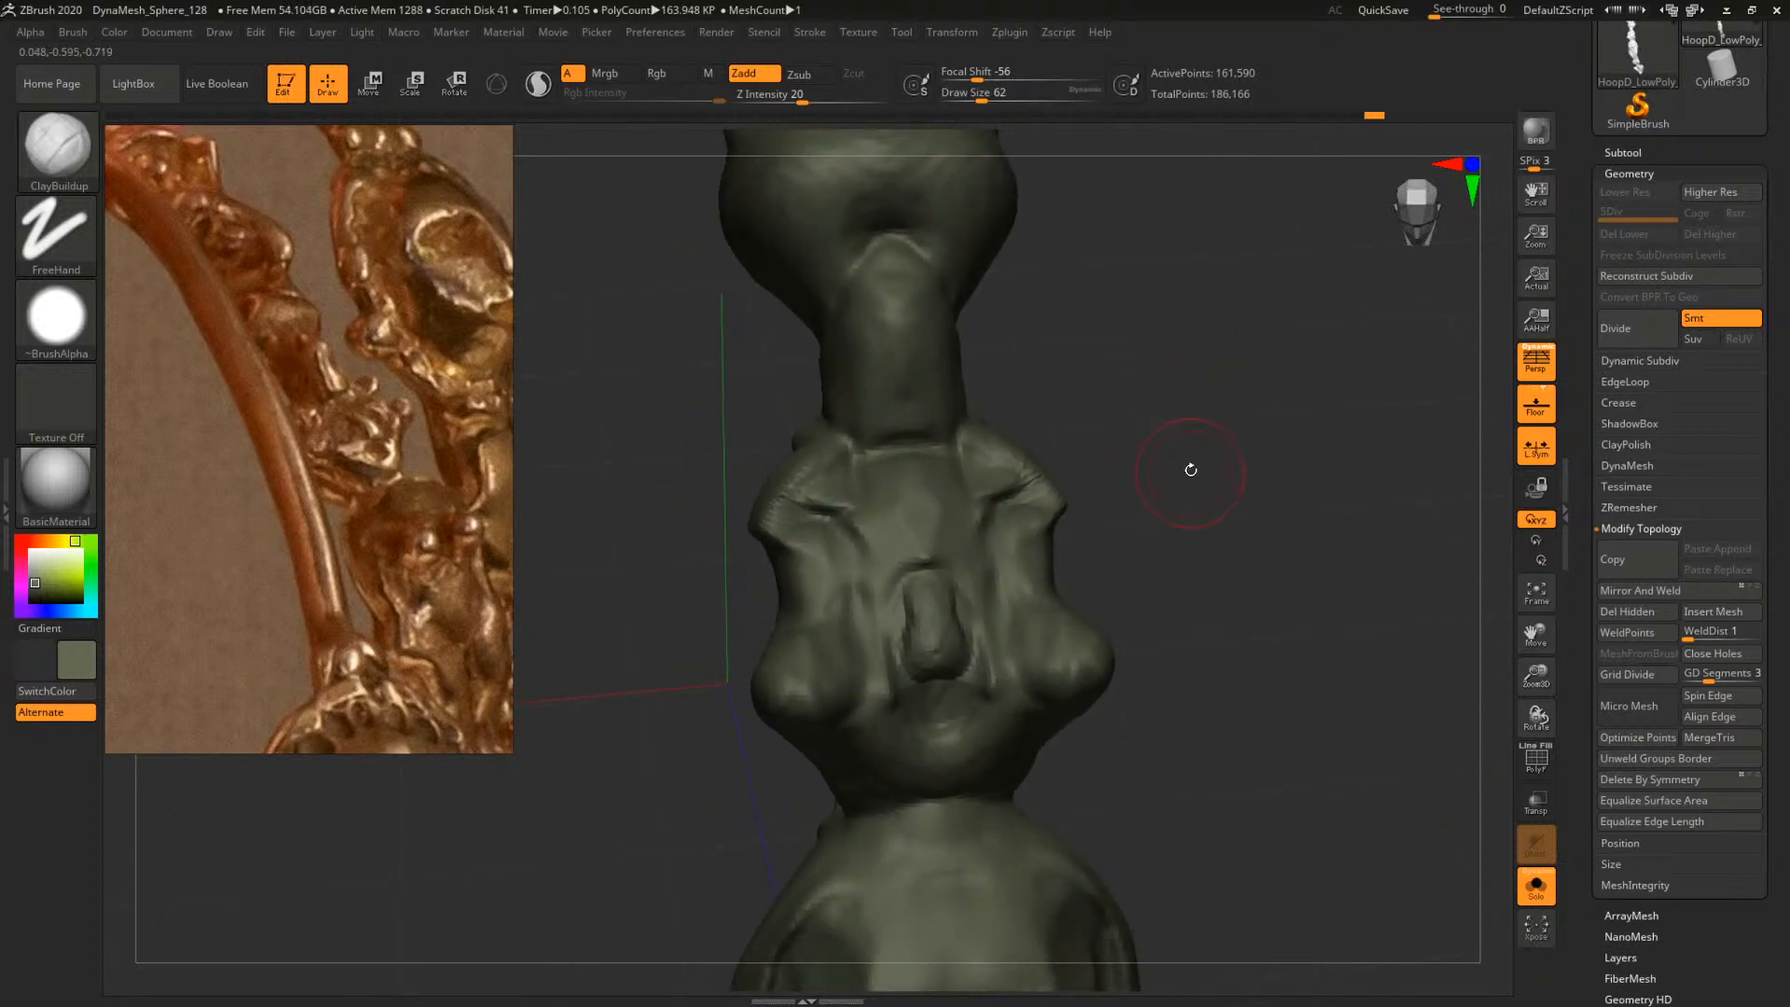
# Form the eyes and cheeks on both sides of the nose with ClayBuildup at draw sizes 51 and 31
pyautogui.moveTo(1156, 480)
pyautogui.mouseDown()
pyautogui.moveTo(1179, 472)
pyautogui.moveTo(1071, 424)
pyautogui.moveTo(1158, 402)
pyautogui.moveTo(1195, 479)
pyautogui.moveTo(1346, 591)
pyautogui.moveTo(1324, 588)
pyautogui.mouseUp()
pyautogui.press('space')
pyautogui.moveTo(1004, 551)
pyautogui.mouseDown()
pyautogui.moveTo(952, 547)
pyautogui.moveTo(964, 582)
pyautogui.moveTo(951, 558)
pyautogui.moveTo(976, 545)
pyautogui.mouseUp()
pyautogui.press('space')
pyautogui.moveTo(1133, 531)
pyautogui.mouseDown()
pyautogui.moveTo(1230, 528)
pyautogui.moveTo(1235, 453)
pyautogui.mouseUp()
pyautogui.press('space')
pyautogui.moveTo(977, 539); pyautogui.dragTo(999, 537)
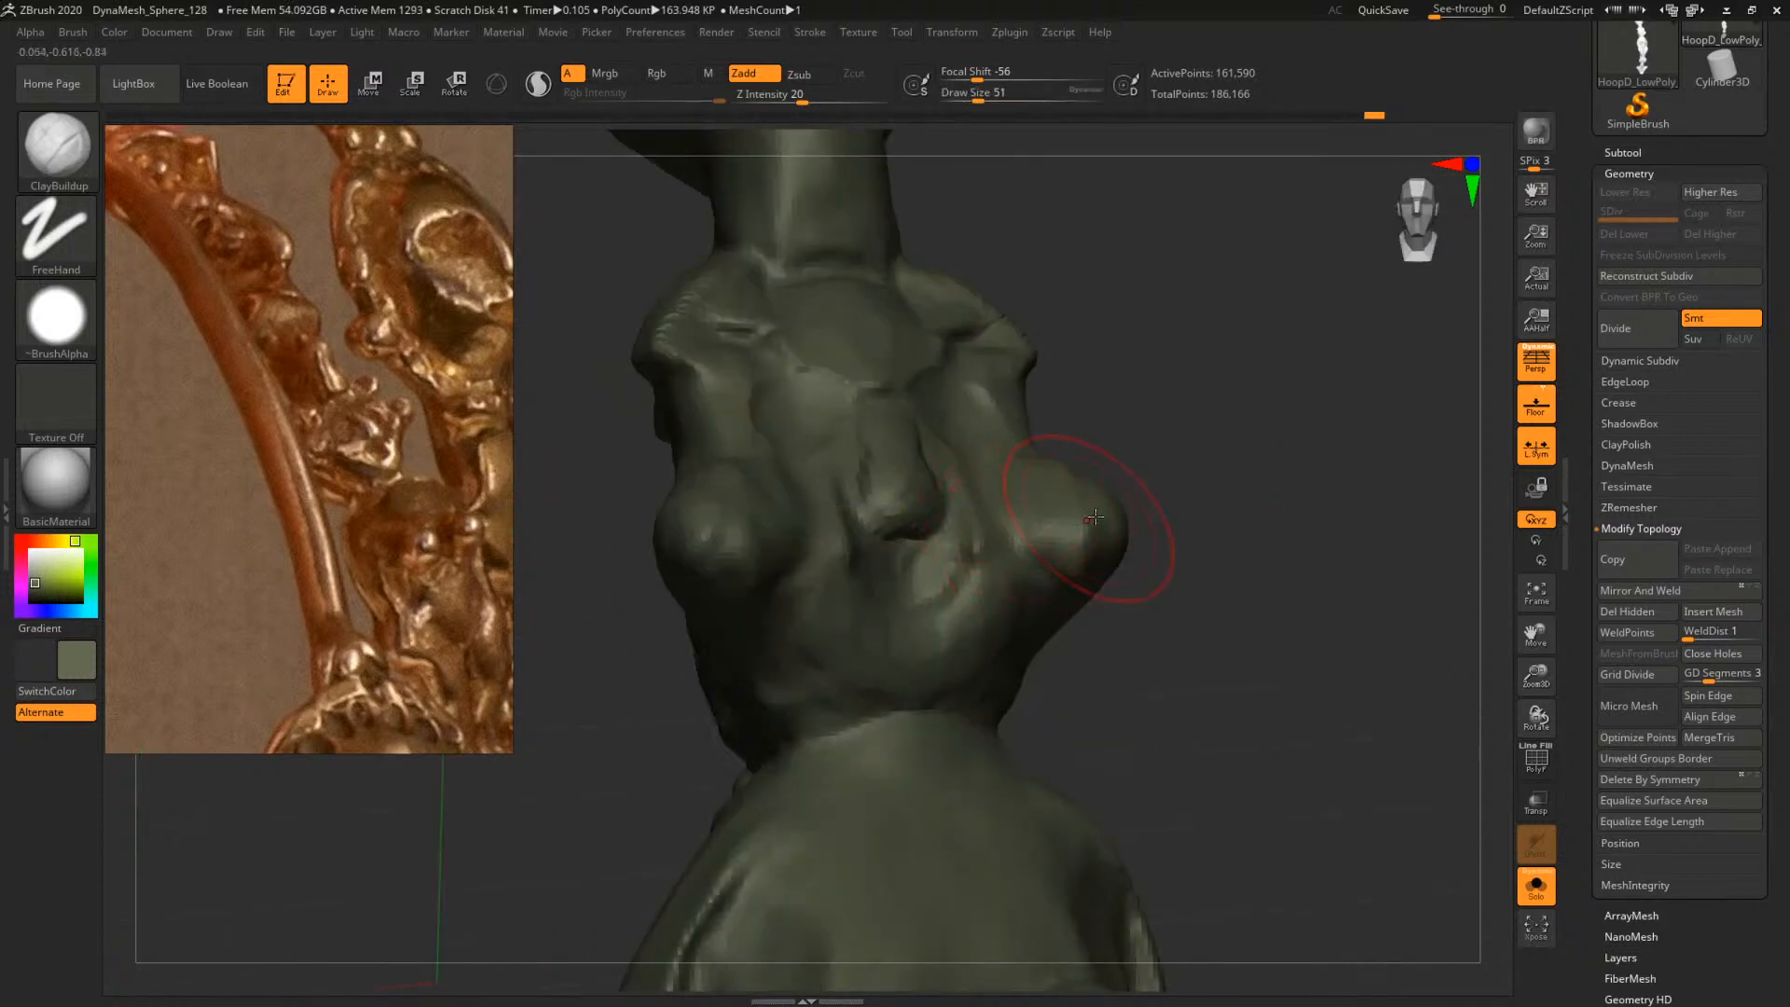
pyautogui.press('space')
pyautogui.moveTo(1099, 497); pyautogui.dragTo(1040, 470)
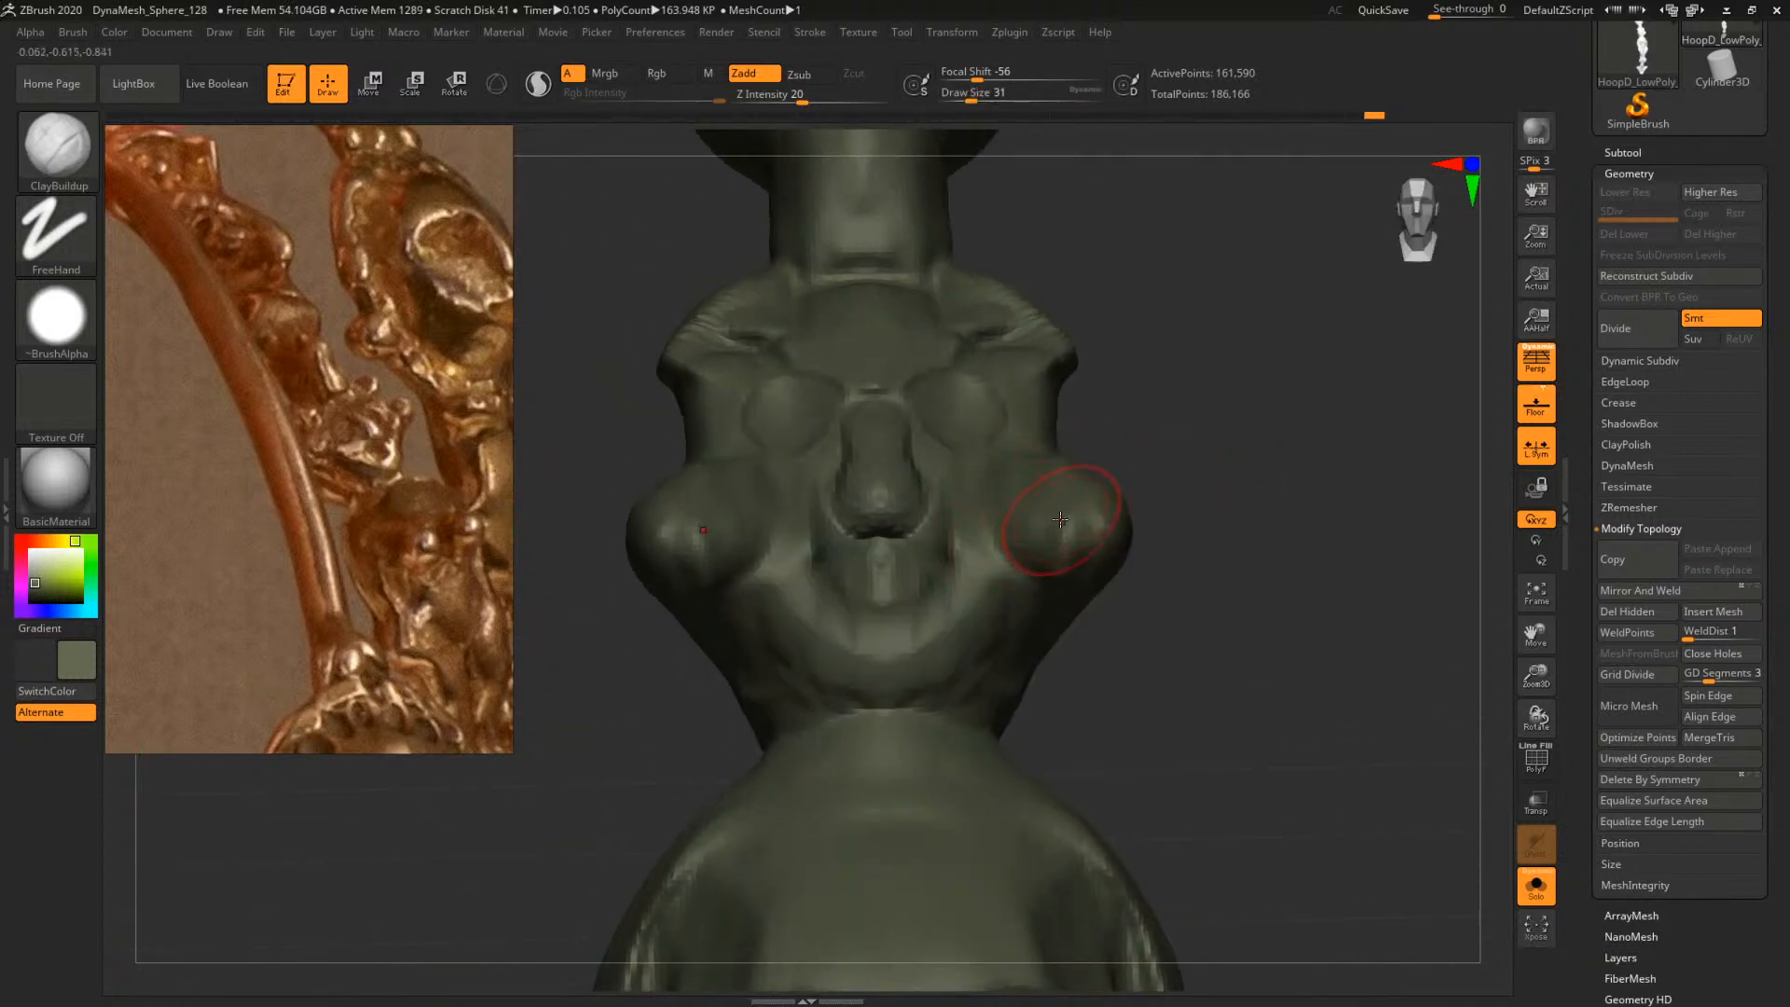
# Carve a groove between the face and the side lobes with the DamStandard brush at draw size 51
pyautogui.press('b')
pyautogui.press('d')
pyautogui.press('s')
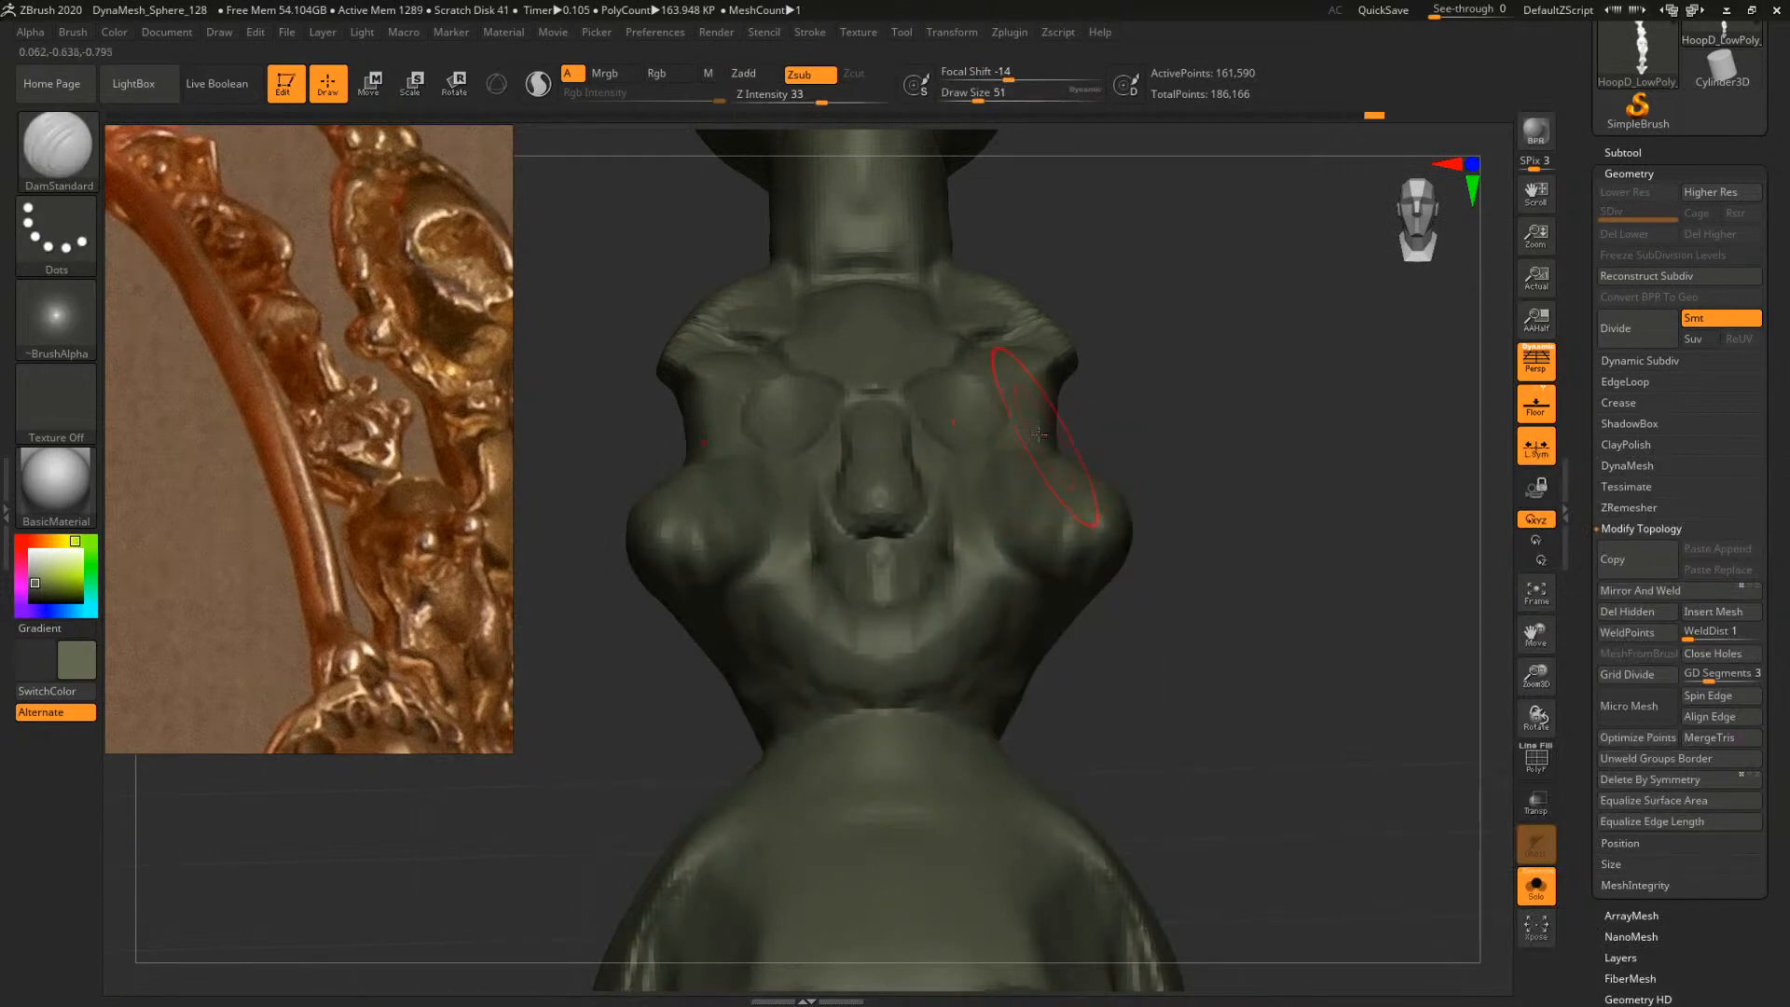
pyautogui.moveTo(1037, 436)
pyautogui.mouseDown()
pyautogui.moveTo(1048, 486)
pyautogui.moveTo(1018, 578)
pyautogui.mouseUp()
pyautogui.moveTo(1145, 418); pyautogui.dragTo(1082, 381)
pyautogui.moveTo(1292, 385); pyautogui.dragTo(1208, 403)
# Compare the whole sculpted column with a close-up of the earring's head and torso in the reference photo
pyautogui.keyDown('alt'); pyautogui.moveTo(1208, 402); pyautogui.dragTo(1316, 618); pyautogui.keyUp('alt')
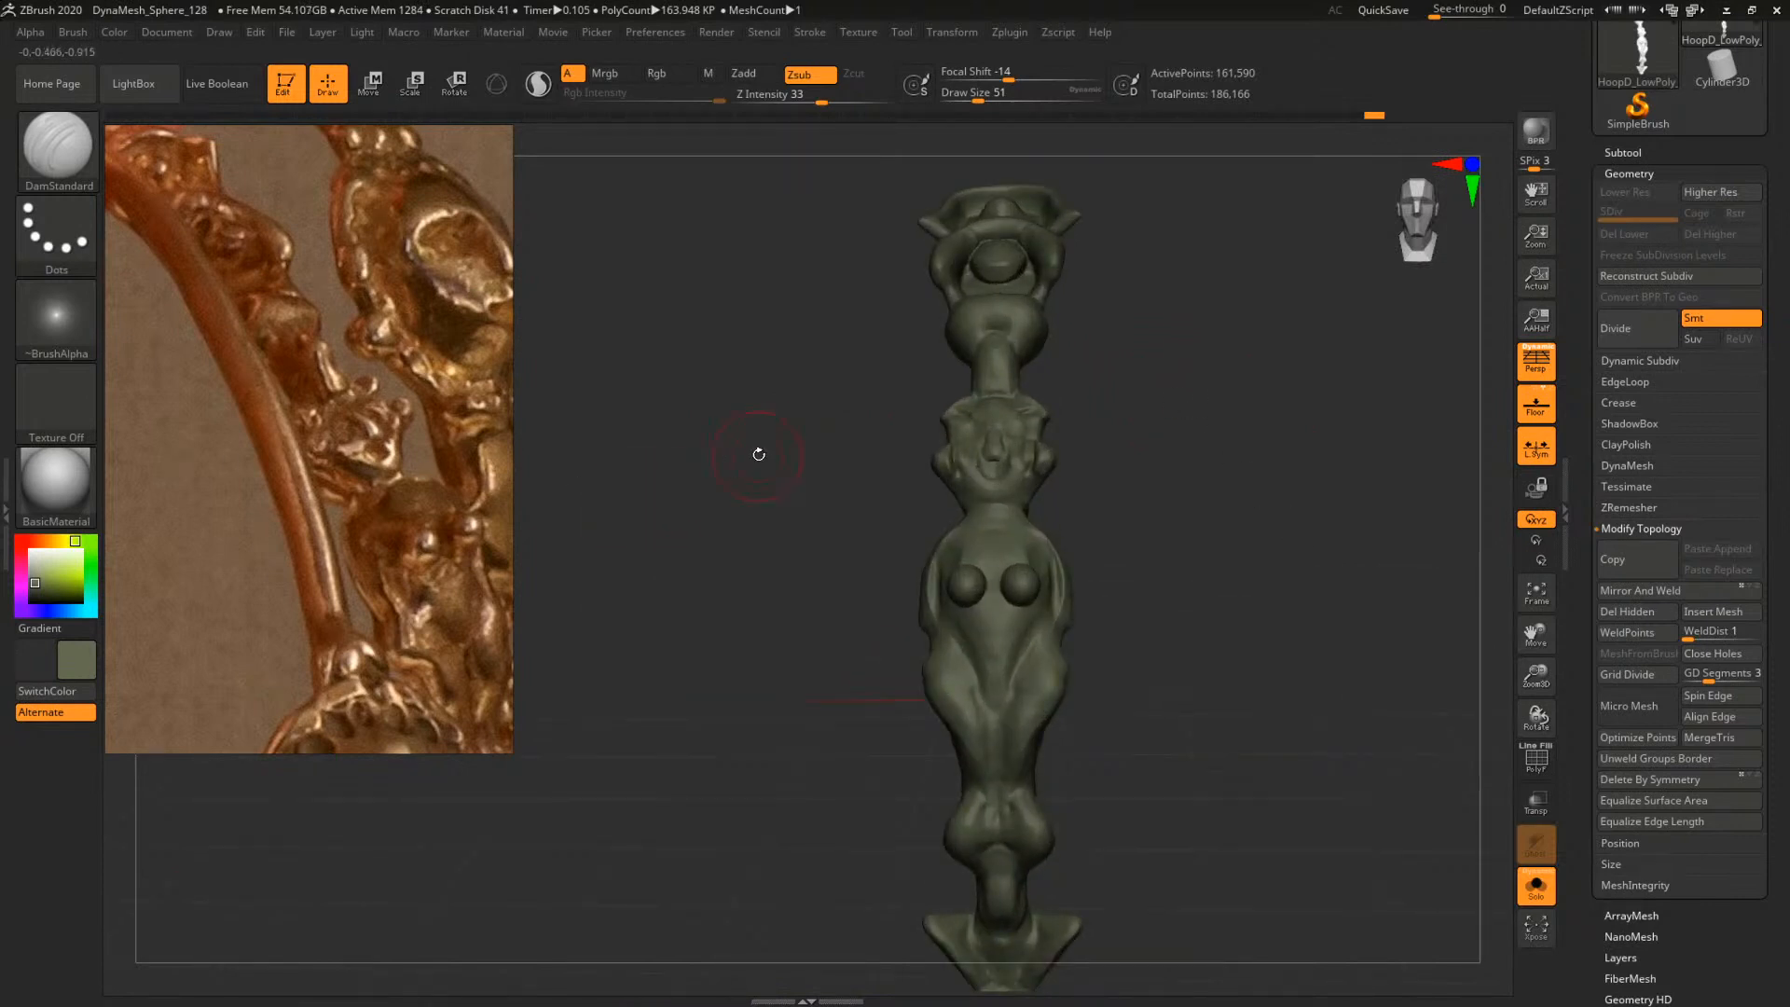
pyautogui.scroll(-6, 277, 363)
pyautogui.moveTo(297, 427); pyautogui.dragTo(795, 436, button='middle')
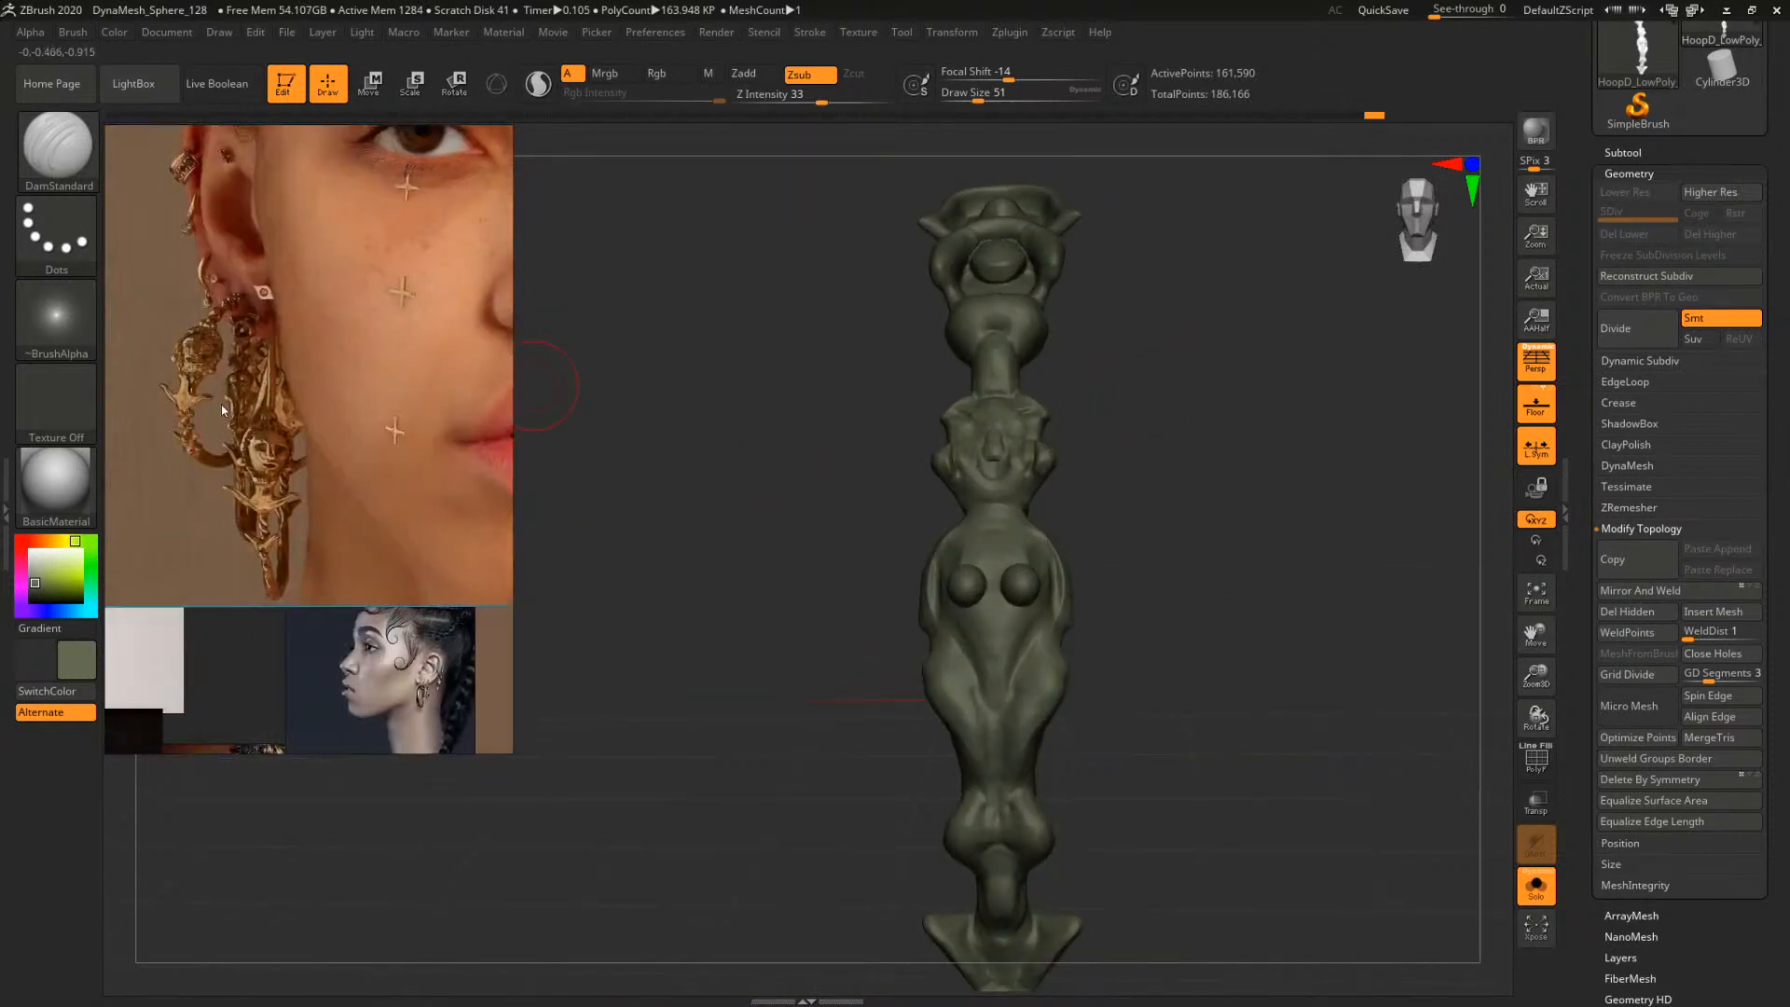
pyautogui.scroll(1, 221, 402)
pyautogui.scroll(4, 252, 364)
pyautogui.scroll(4, 224, 392)
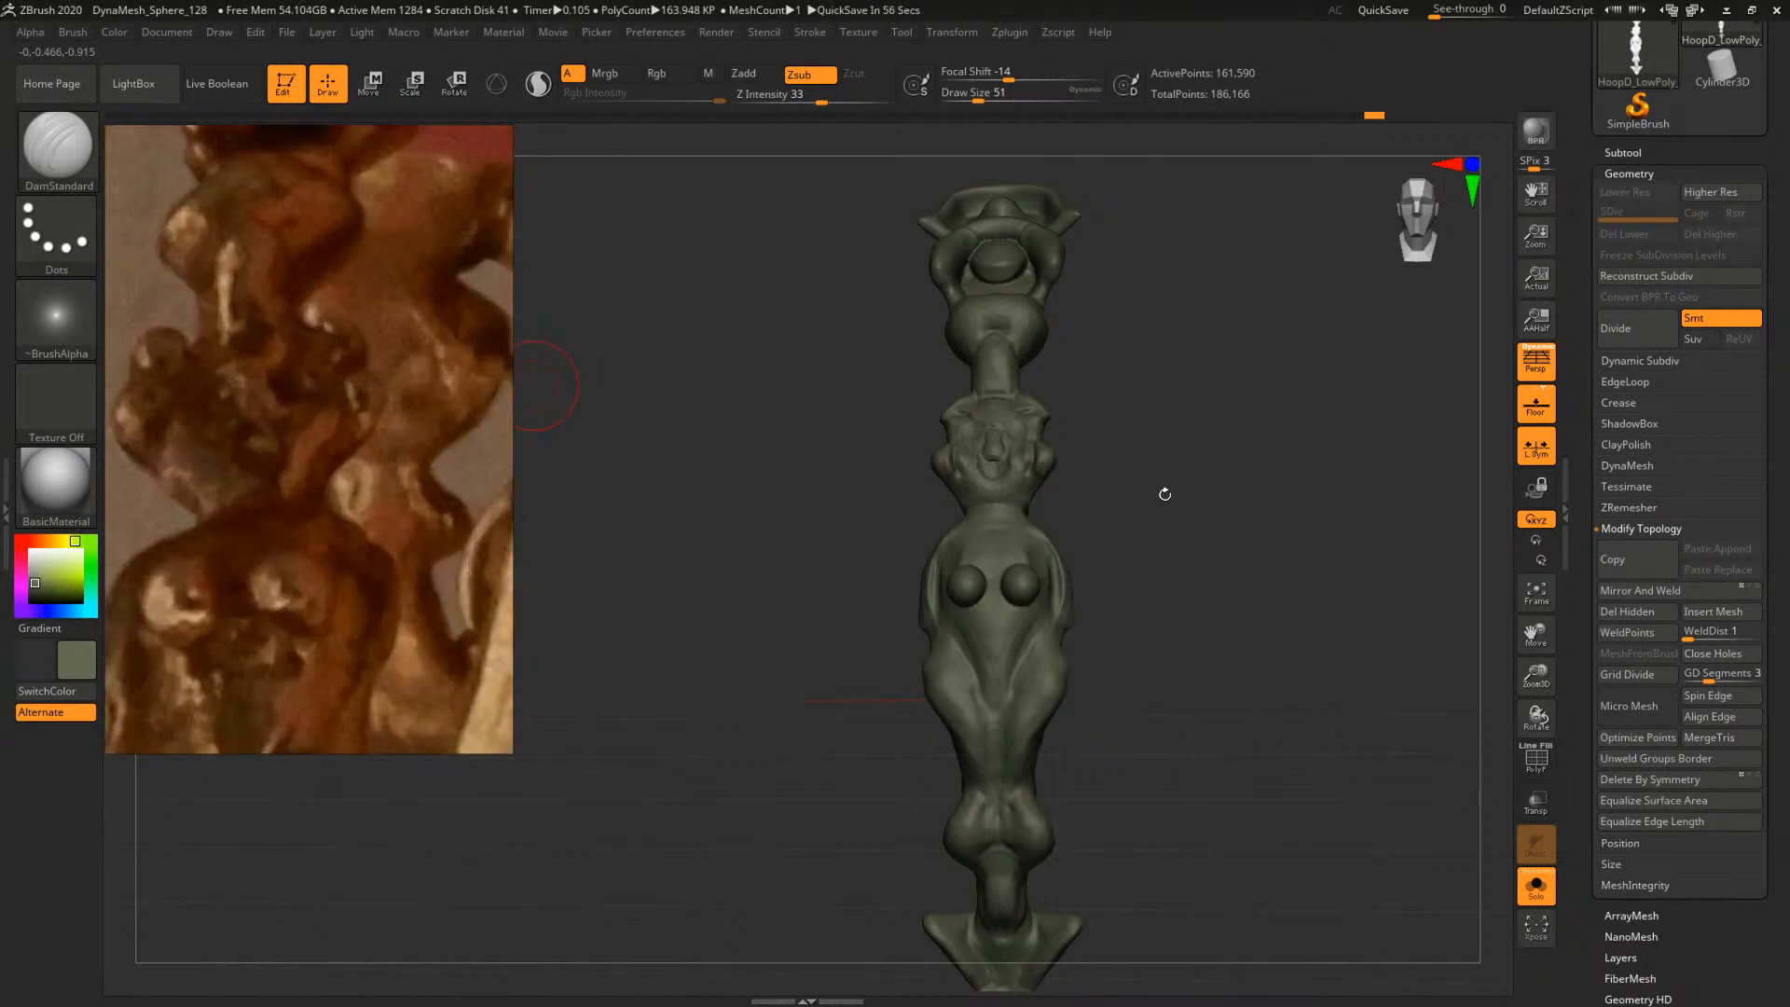
# Blend the forehead, nose bridge and area around the eyes with ClayBuildup at draw size 35
pyautogui.moveTo(1206, 495)
pyautogui.keyDown('alt'); pyautogui.mouseDown()
pyautogui.moveTo(1191, 512)
pyautogui.moveTo(1306, 587)
pyautogui.mouseUp(); pyautogui.keyUp('alt')
pyautogui.keyDown('alt'); pyautogui.moveTo(1145, 414); pyautogui.dragTo(1194, 488); pyautogui.keyUp('alt')
pyautogui.press('b')
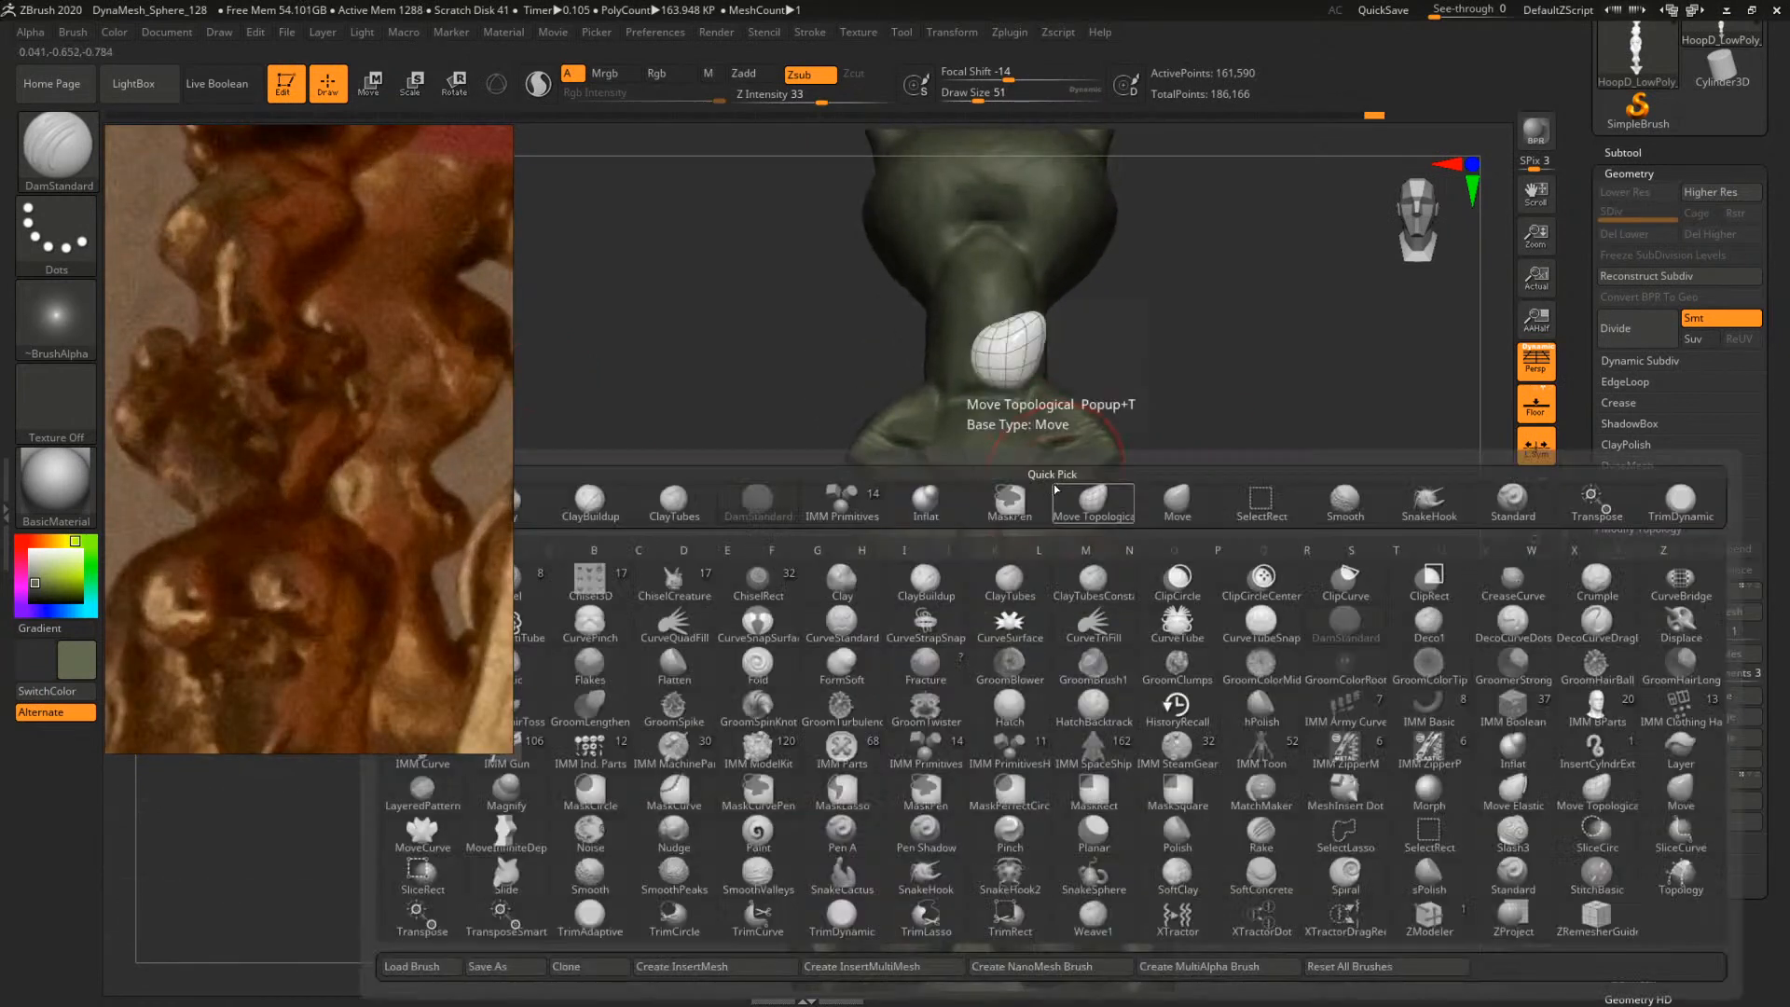
pyautogui.press('c')
pyautogui.press('b')
pyautogui.press('space')
pyautogui.press('space')
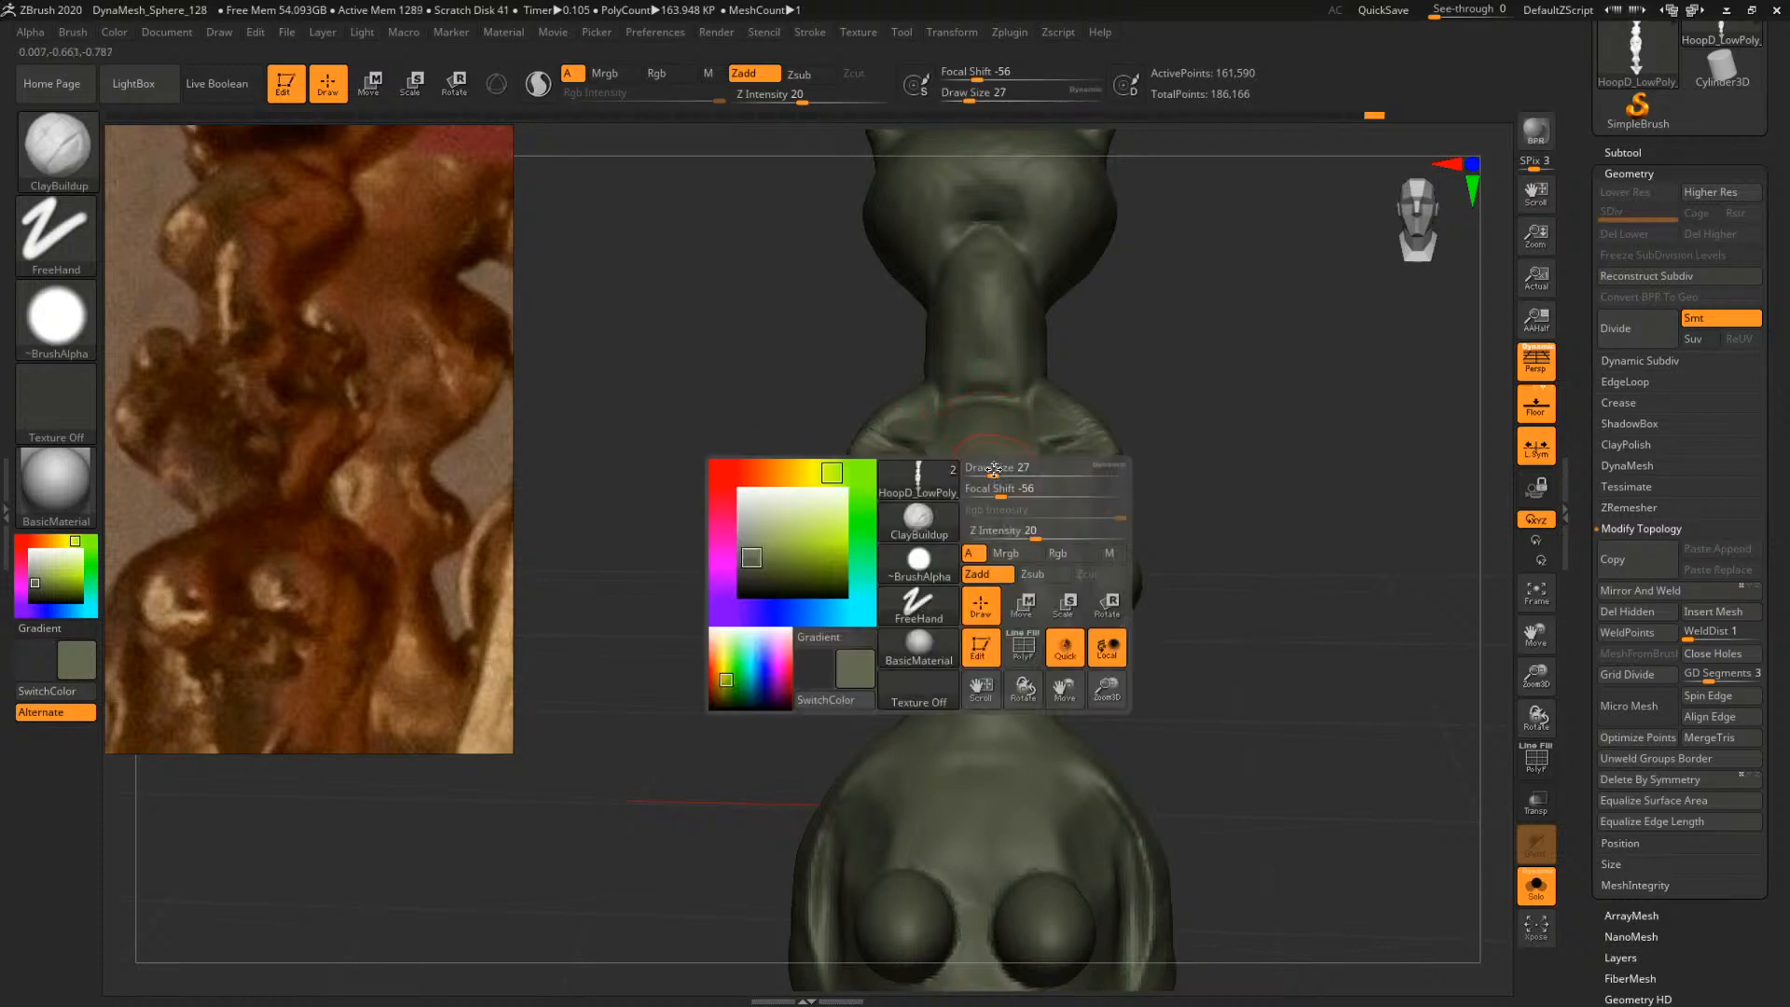
pyautogui.moveTo(993, 469); pyautogui.dragTo(983, 518)
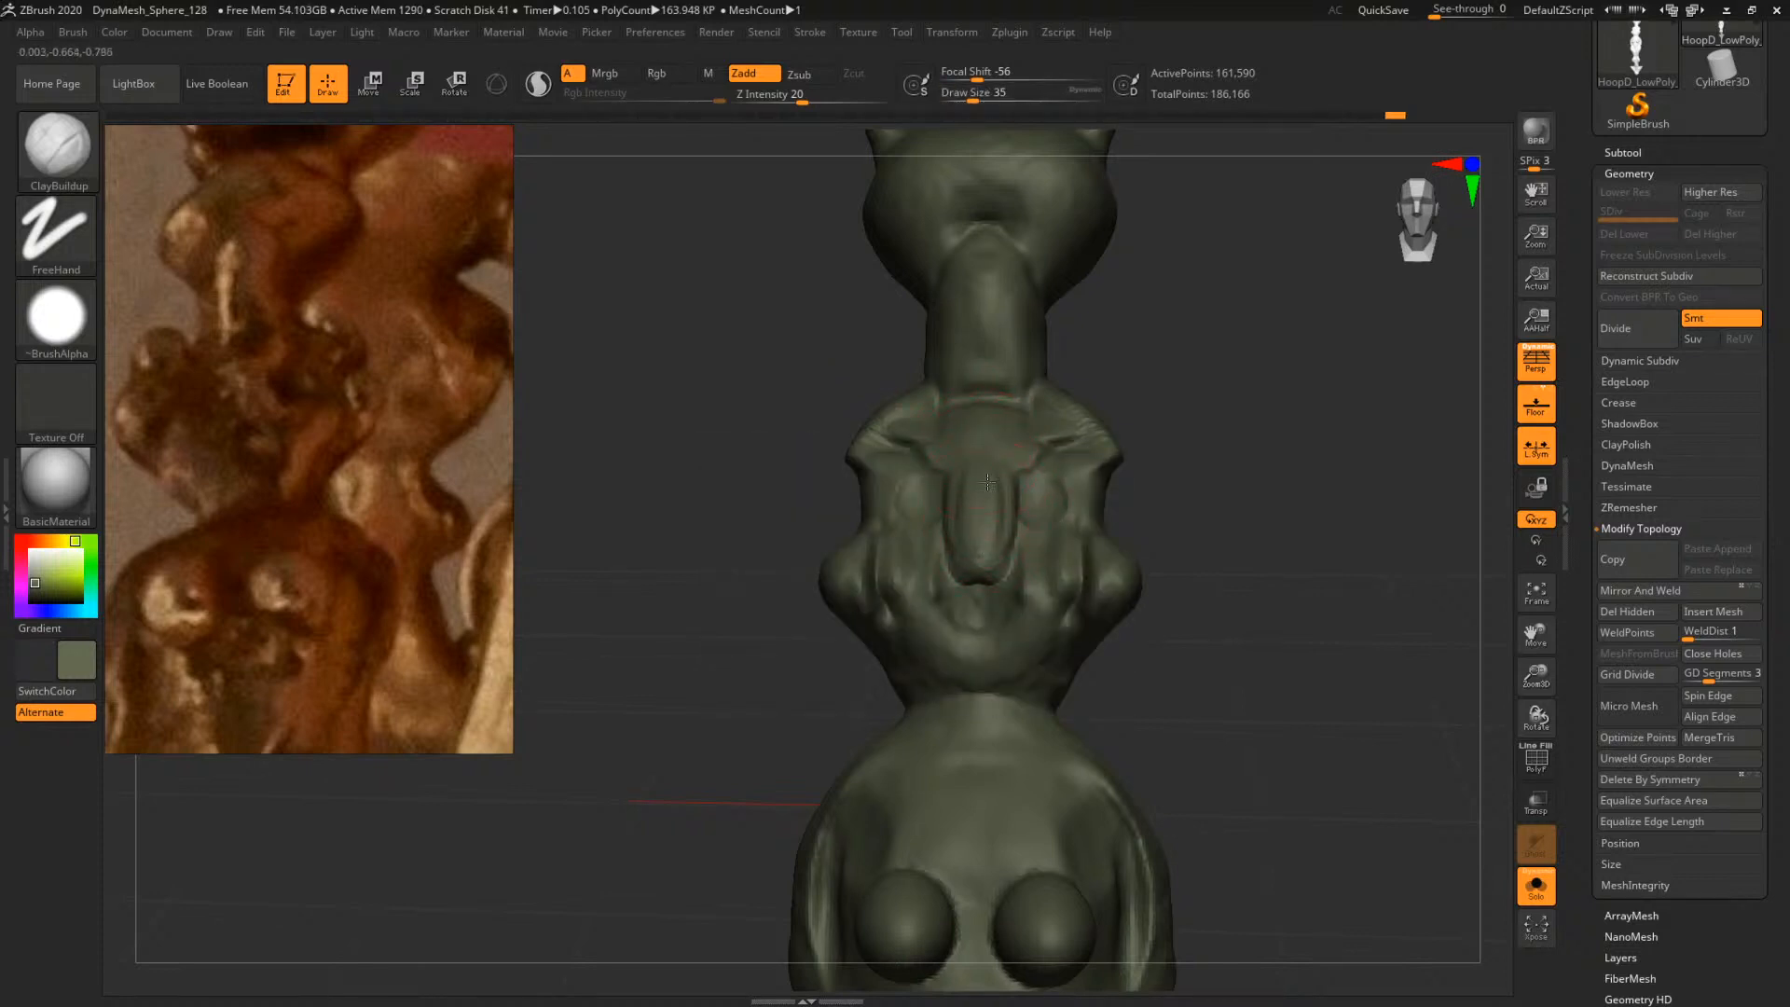
pyautogui.press(']')
pyautogui.press(']')
pyautogui.press('[')
pyautogui.press('[')
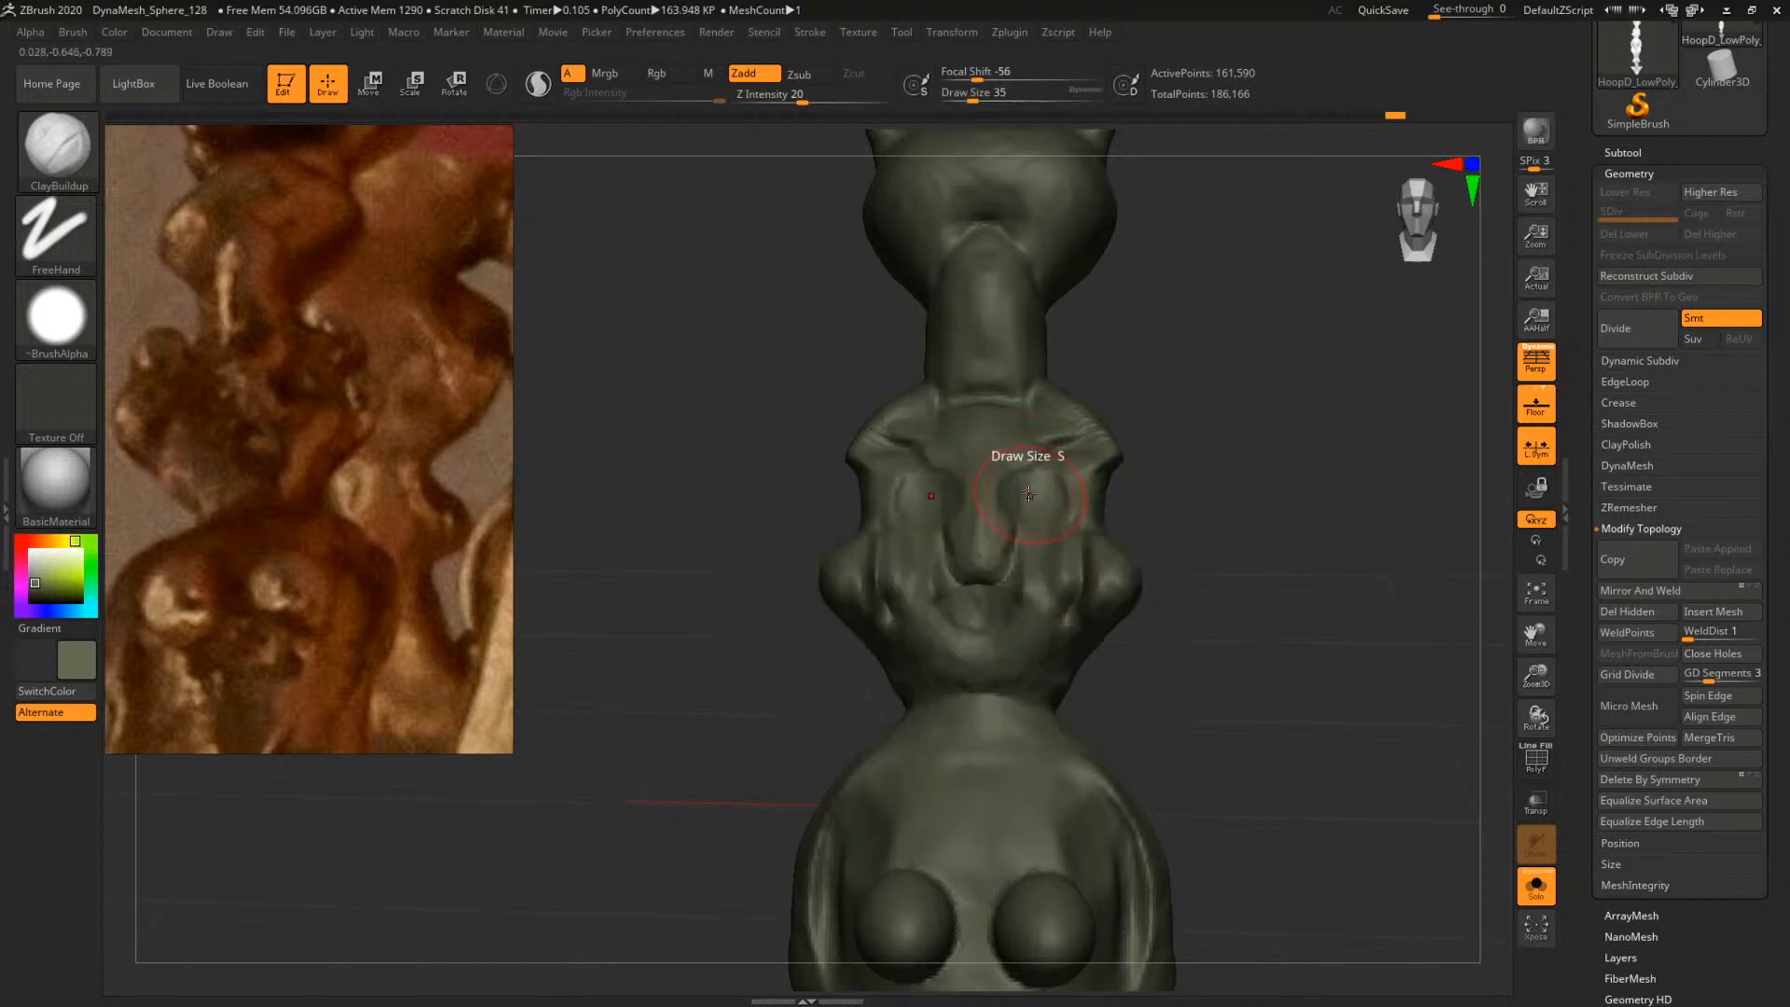
pyautogui.moveTo(1159, 451); pyautogui.dragTo(1149, 422)
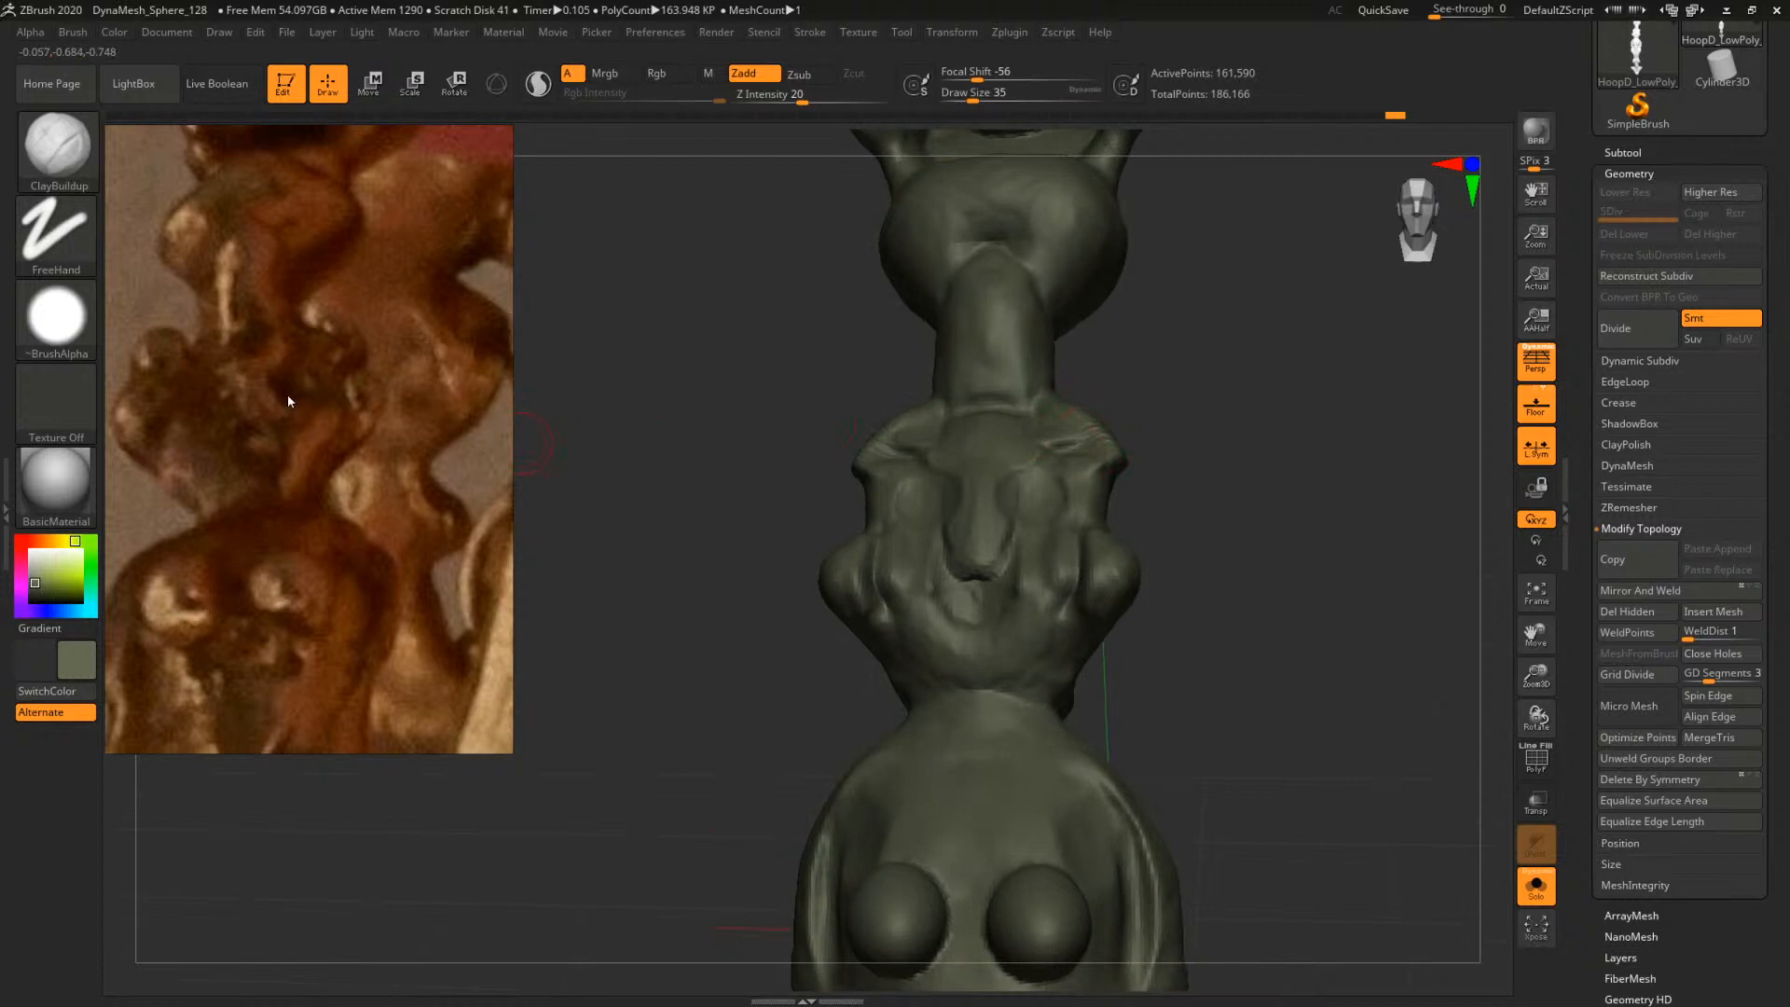
# Fill out the cheeks and jaw around the mouth with ClayBuildup strokes at draw size 35
pyautogui.moveTo(578, 532); pyautogui.dragTo(728, 557)
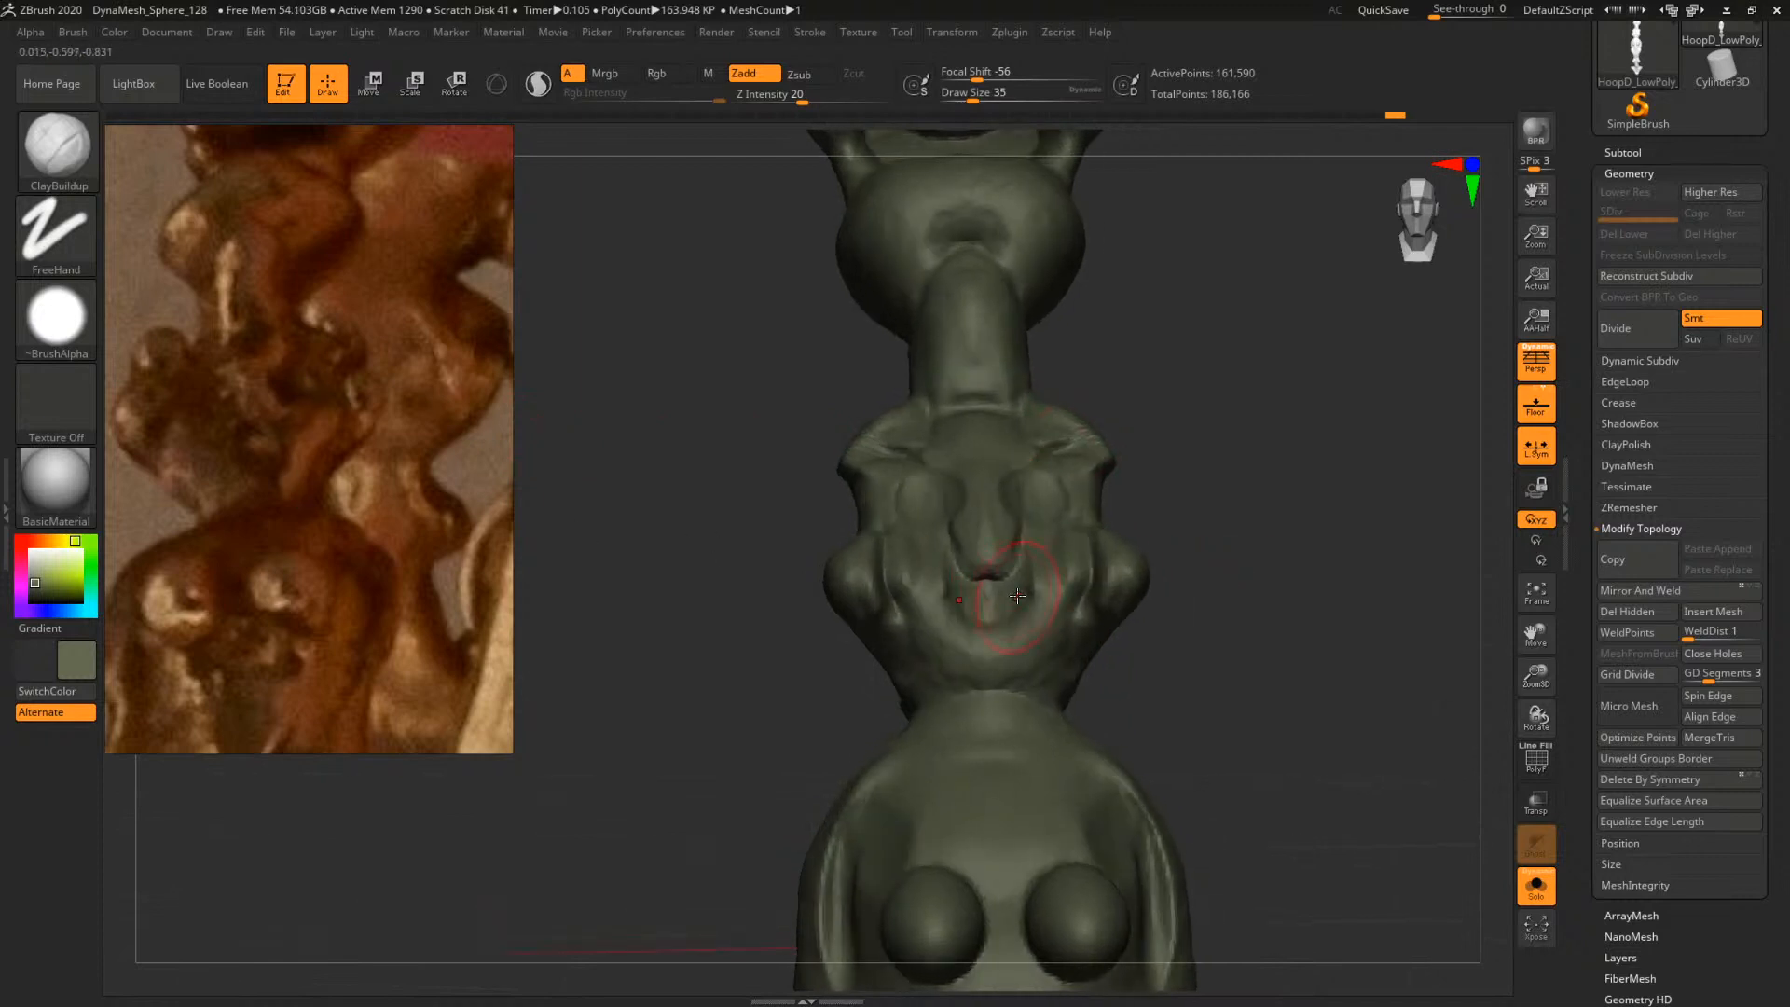
pyautogui.moveTo(1061, 627); pyautogui.dragTo(1084, 608)
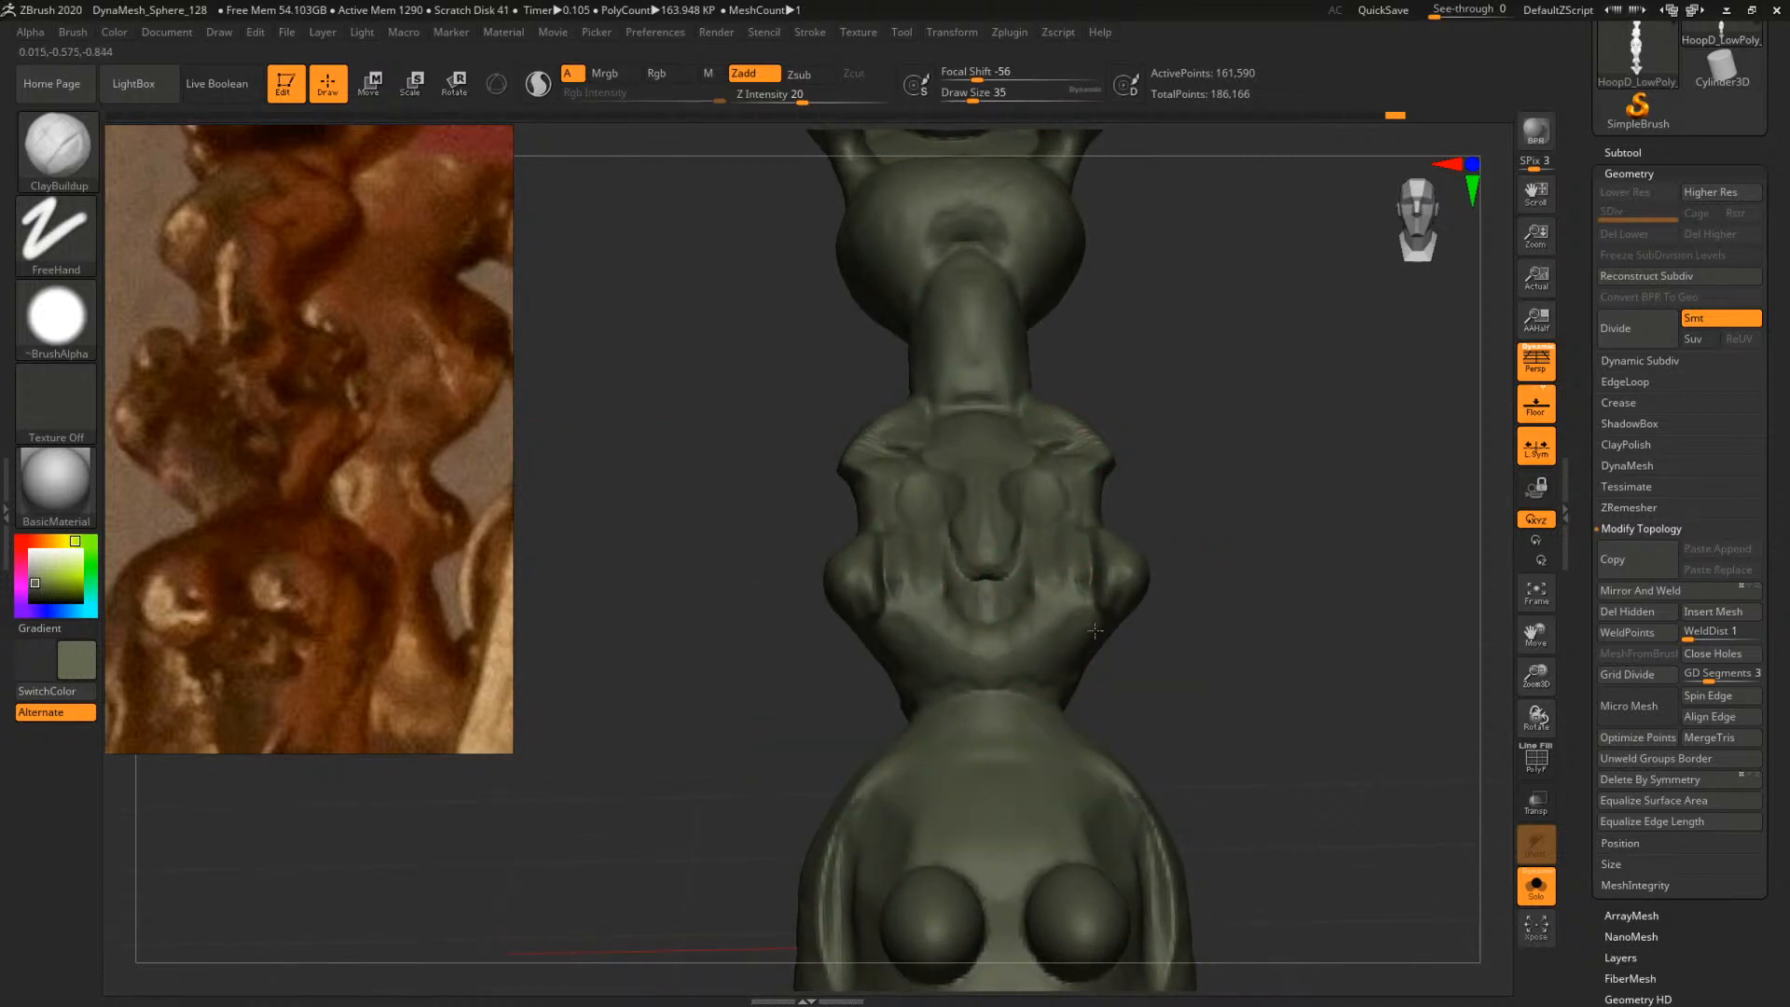
pyautogui.moveTo(1171, 652); pyautogui.dragTo(1072, 616)
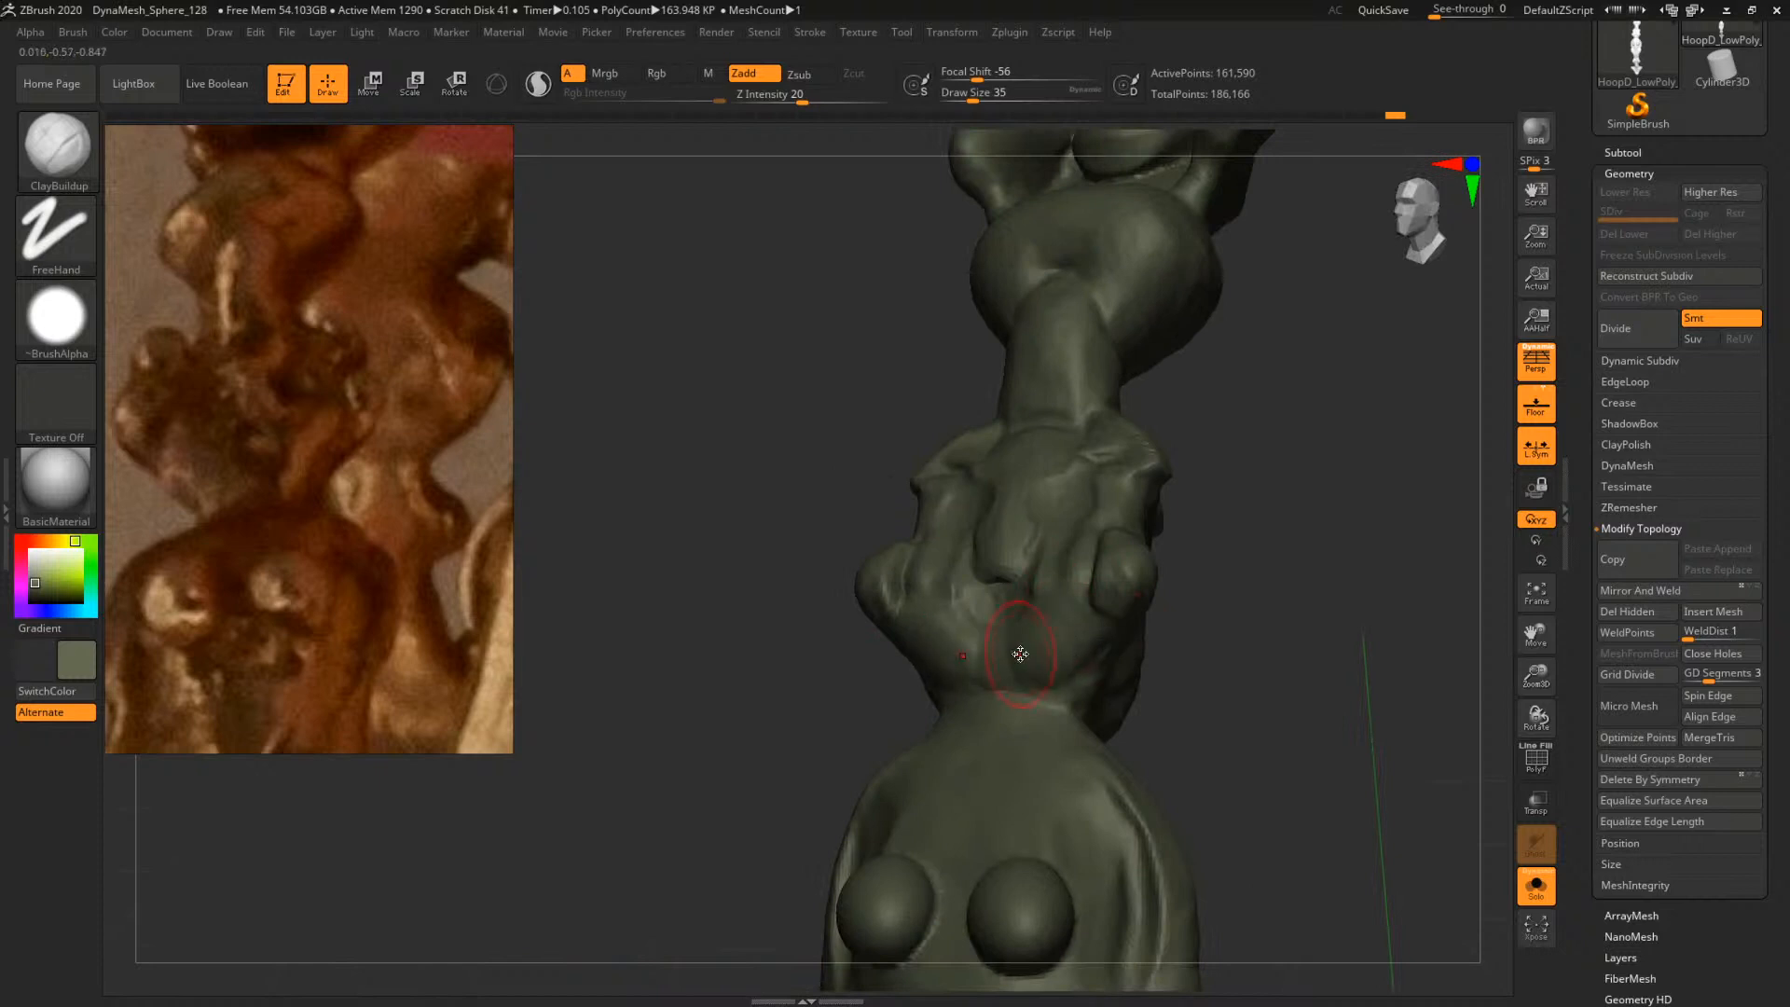
pyautogui.moveTo(1203, 536); pyautogui.dragTo(1291, 554)
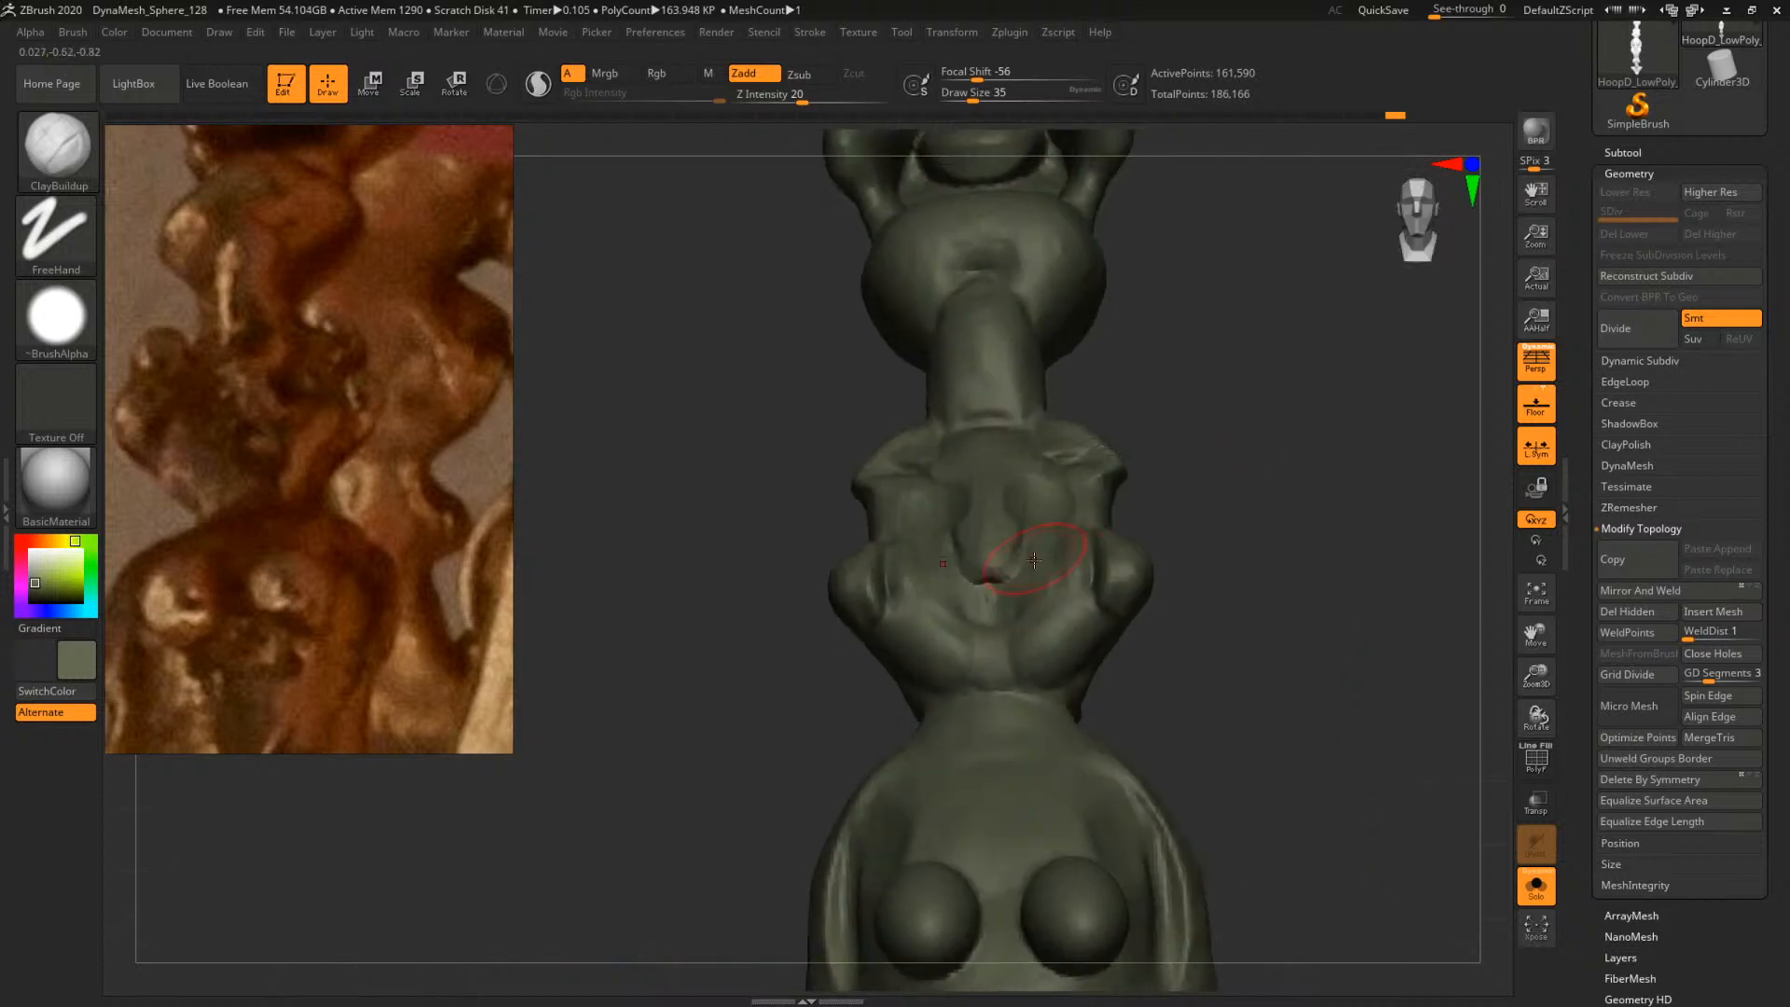
# Refine the nose tip and the lips beneath it with ClayBuildup at draw sizes 17 and 22
pyautogui.press('space')
pyautogui.moveTo(1029, 574); pyautogui.dragTo(1017, 574)
pyautogui.press('space')
pyautogui.click(988, 551)
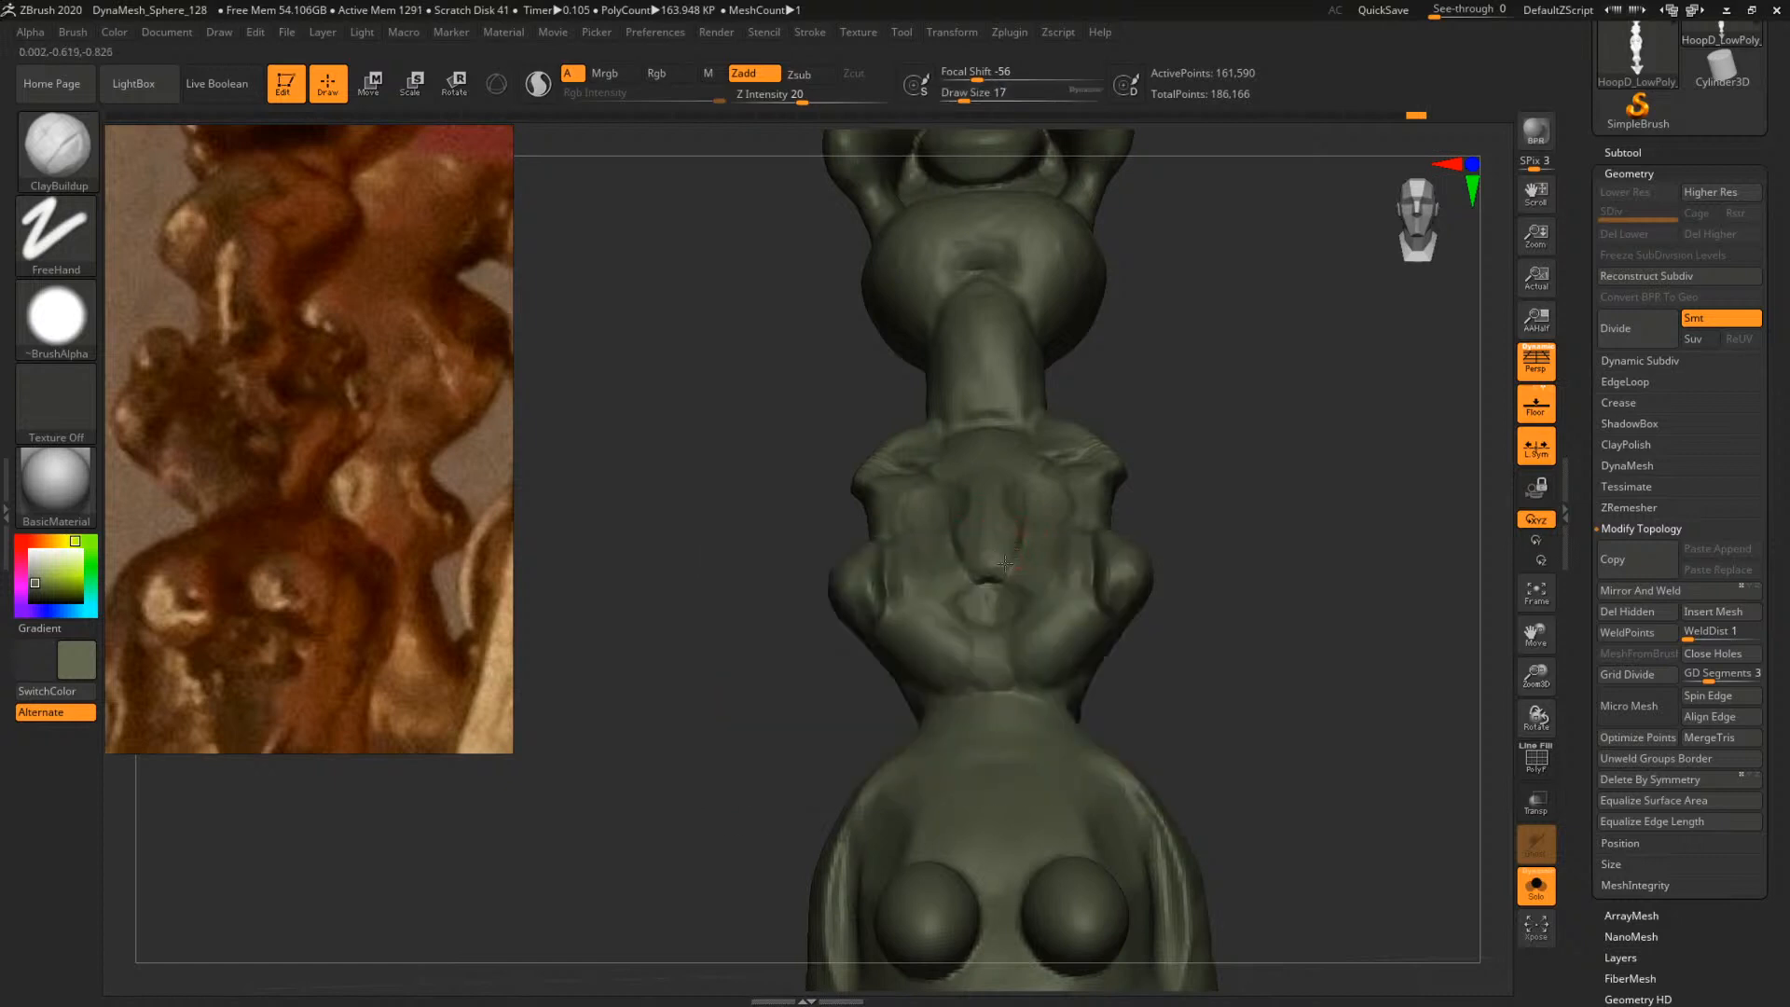
pyautogui.press('space')
pyautogui.moveTo(995, 559)
pyautogui.mouseDown()
pyautogui.moveTo(1013, 563)
pyautogui.moveTo(984, 518)
pyautogui.mouseUp()
pyautogui.click(998, 550)
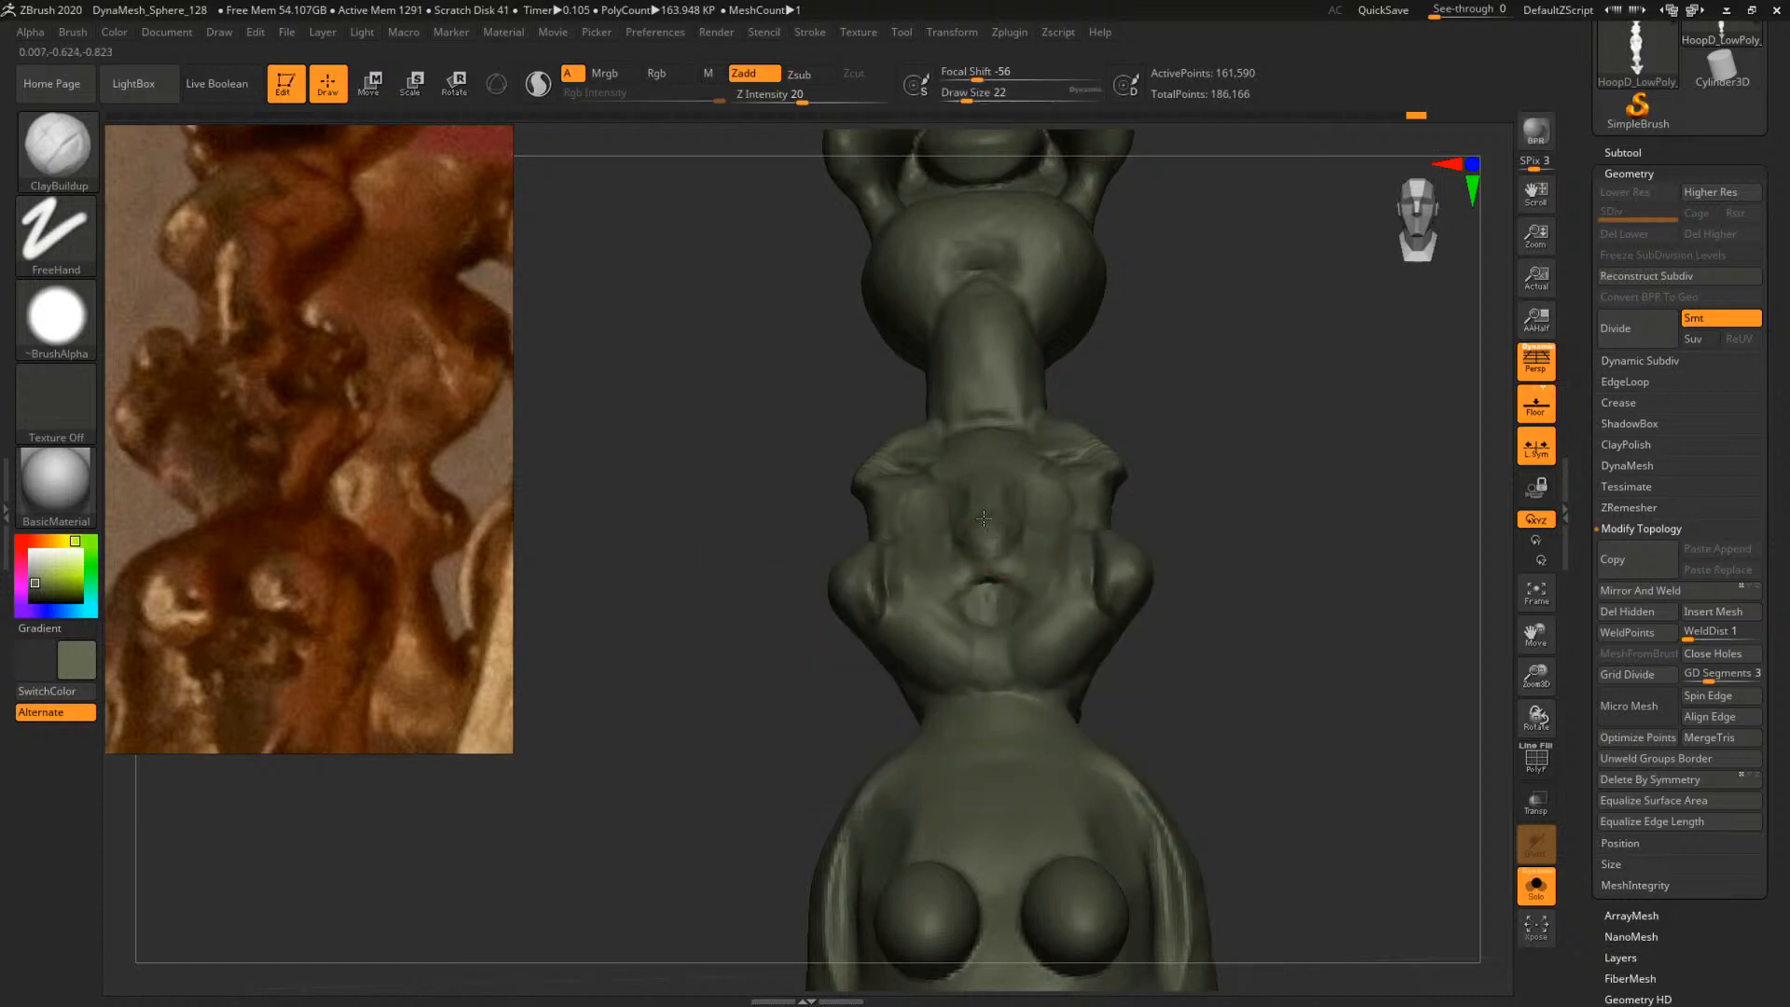
# Extend the forehead up into the stem above the head with ClayBuildup at draw size 54
pyautogui.moveTo(1202, 531)
pyautogui.mouseDown()
pyautogui.moveTo(1290, 502)
pyautogui.moveTo(1183, 500)
pyautogui.moveTo(1199, 484)
pyautogui.moveTo(1343, 548)
pyautogui.moveTo(1308, 582)
pyautogui.mouseUp()
pyautogui.press('space')
pyautogui.moveTo(991, 530)
pyautogui.mouseDown()
pyautogui.moveTo(923, 474)
pyautogui.moveTo(970, 475)
pyautogui.moveTo(912, 460)
pyautogui.moveTo(974, 465)
pyautogui.moveTo(949, 431)
pyautogui.moveTo(960, 452)
pyautogui.mouseUp()
pyautogui.press('space')
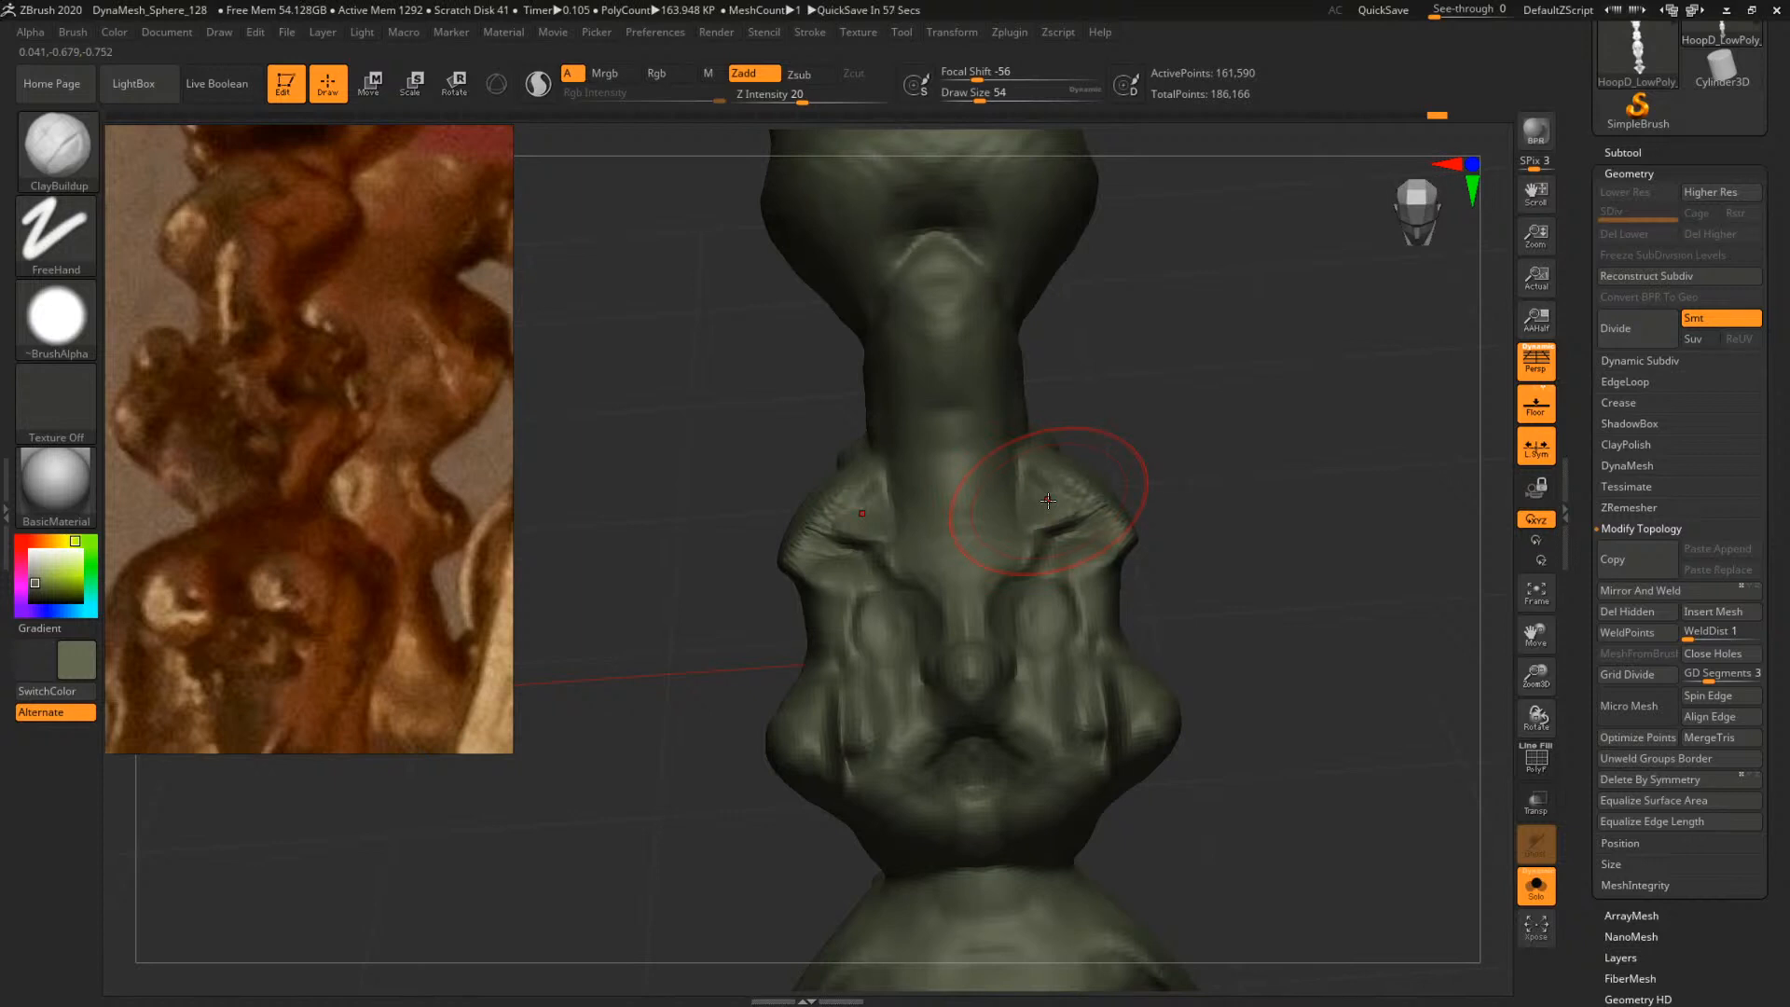
pyautogui.moveTo(1207, 467)
pyautogui.mouseDown()
pyautogui.moveTo(1259, 519)
pyautogui.moveTo(1342, 515)
pyautogui.moveTo(1222, 515)
pyautogui.moveTo(1286, 523)
pyautogui.moveTo(1317, 558)
pyautogui.moveTo(1300, 552)
pyautogui.mouseUp()
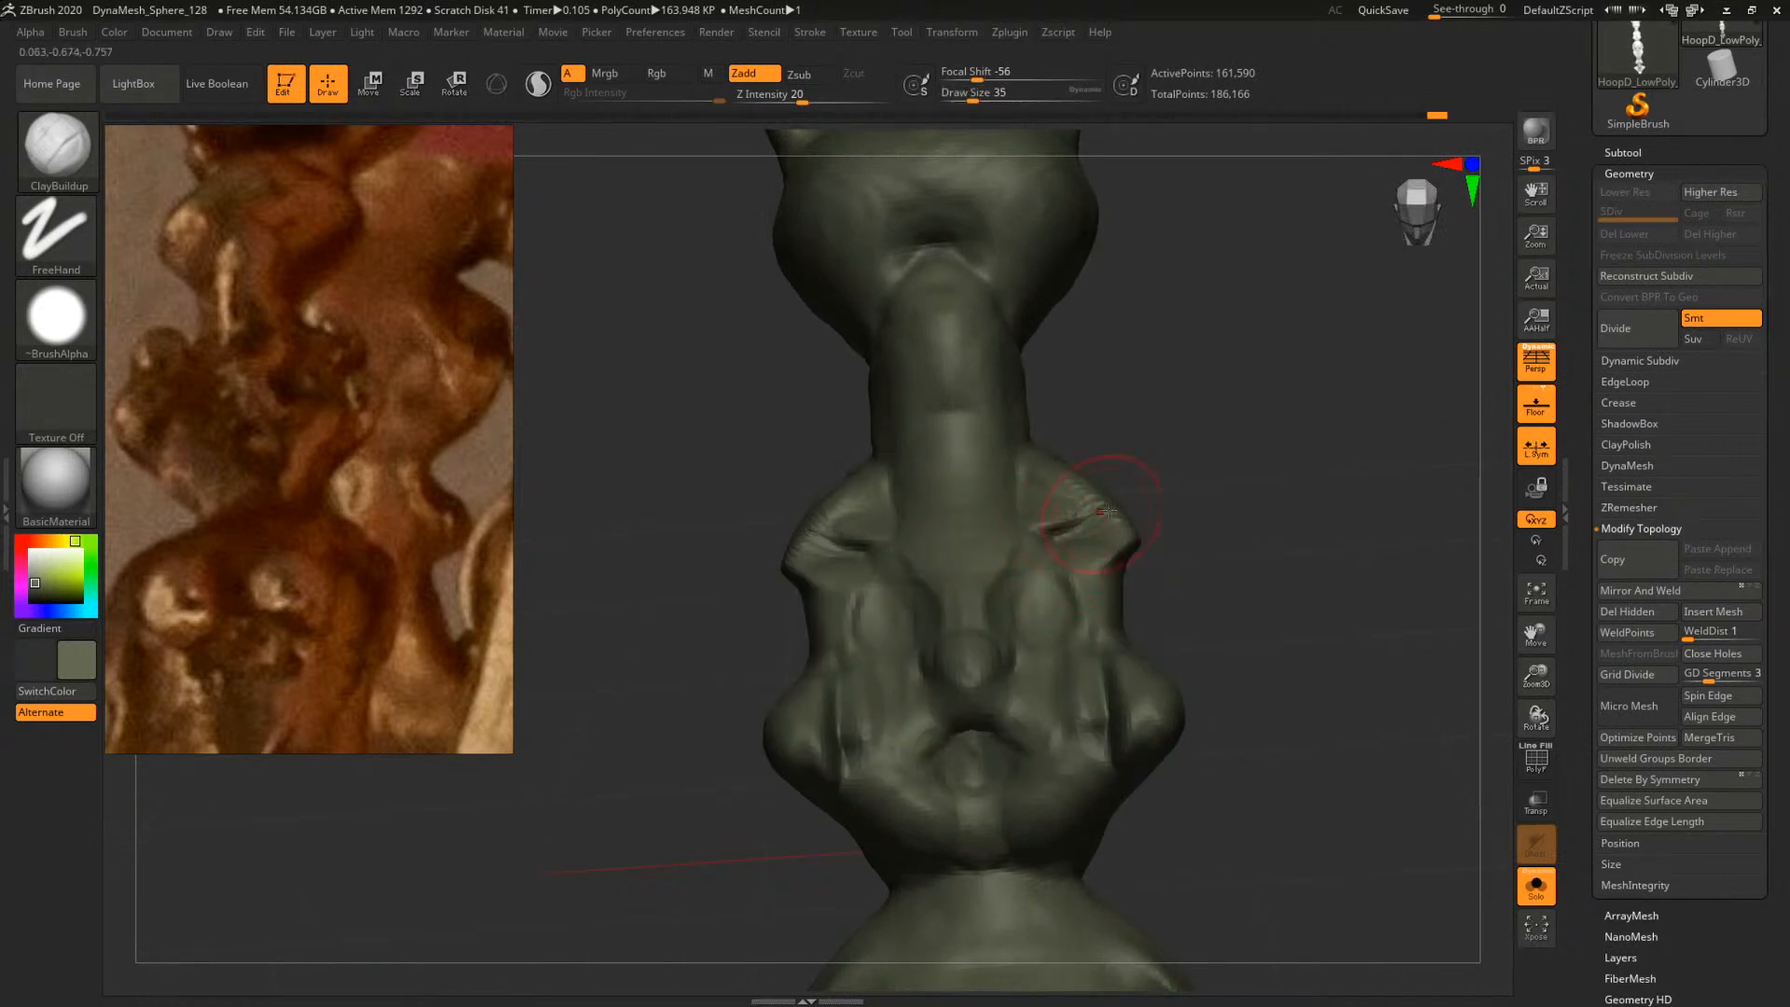
# Shape the hair forms beside the forehead with ClayBuildup at draw size 25 and remesh the model with DynaMesh
pyautogui.moveTo(1188, 511)
pyautogui.mouseDown()
pyautogui.moveTo(1219, 503)
pyautogui.moveTo(1152, 553)
pyautogui.mouseUp()
pyautogui.press('space')
pyautogui.moveTo(948, 466); pyautogui.dragTo(998, 469)
pyautogui.press('space')
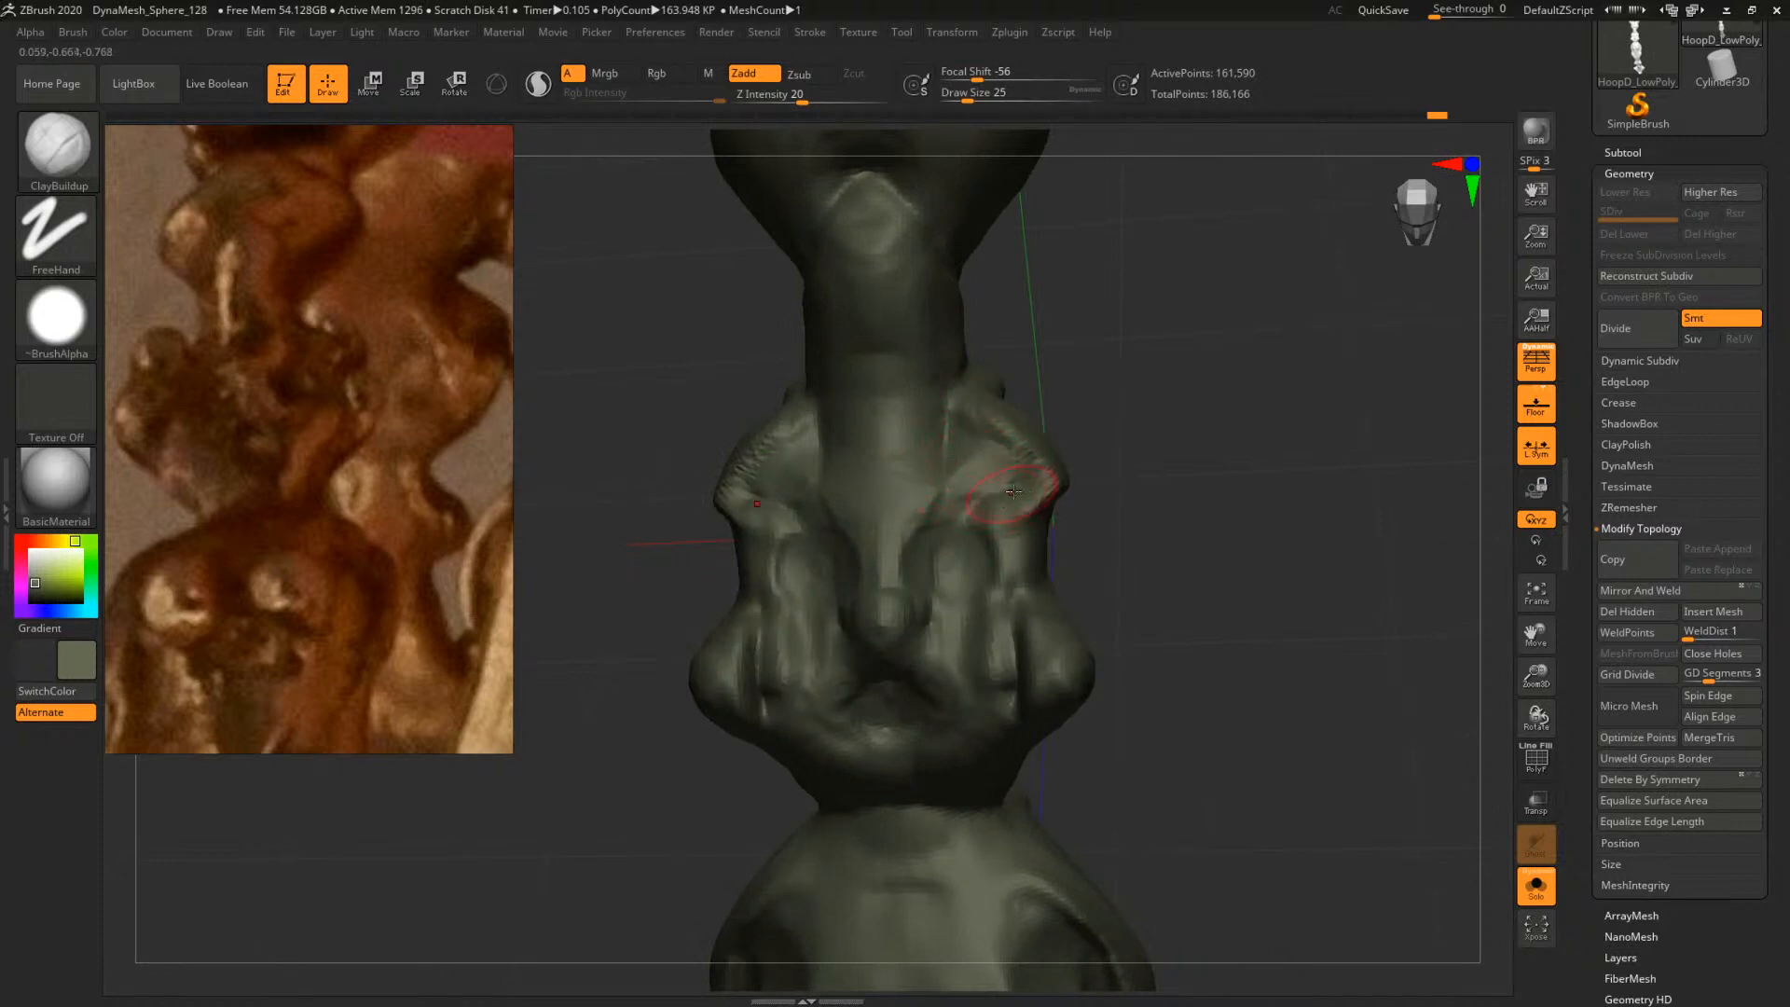
pyautogui.moveTo(1125, 444)
pyautogui.mouseDown()
pyautogui.moveTo(1162, 451)
pyautogui.moveTo(1047, 467)
pyautogui.moveTo(1108, 456)
pyautogui.moveTo(1154, 416)
pyautogui.mouseUp()
pyautogui.moveTo(1167, 399)
pyautogui.keyDown('ctrl'); pyautogui.mouseDown()
pyautogui.moveTo(1230, 571)
pyautogui.moveTo(1222, 540)
pyautogui.moveTo(1186, 564)
pyautogui.mouseUp(); pyautogui.keyUp('ctrl')
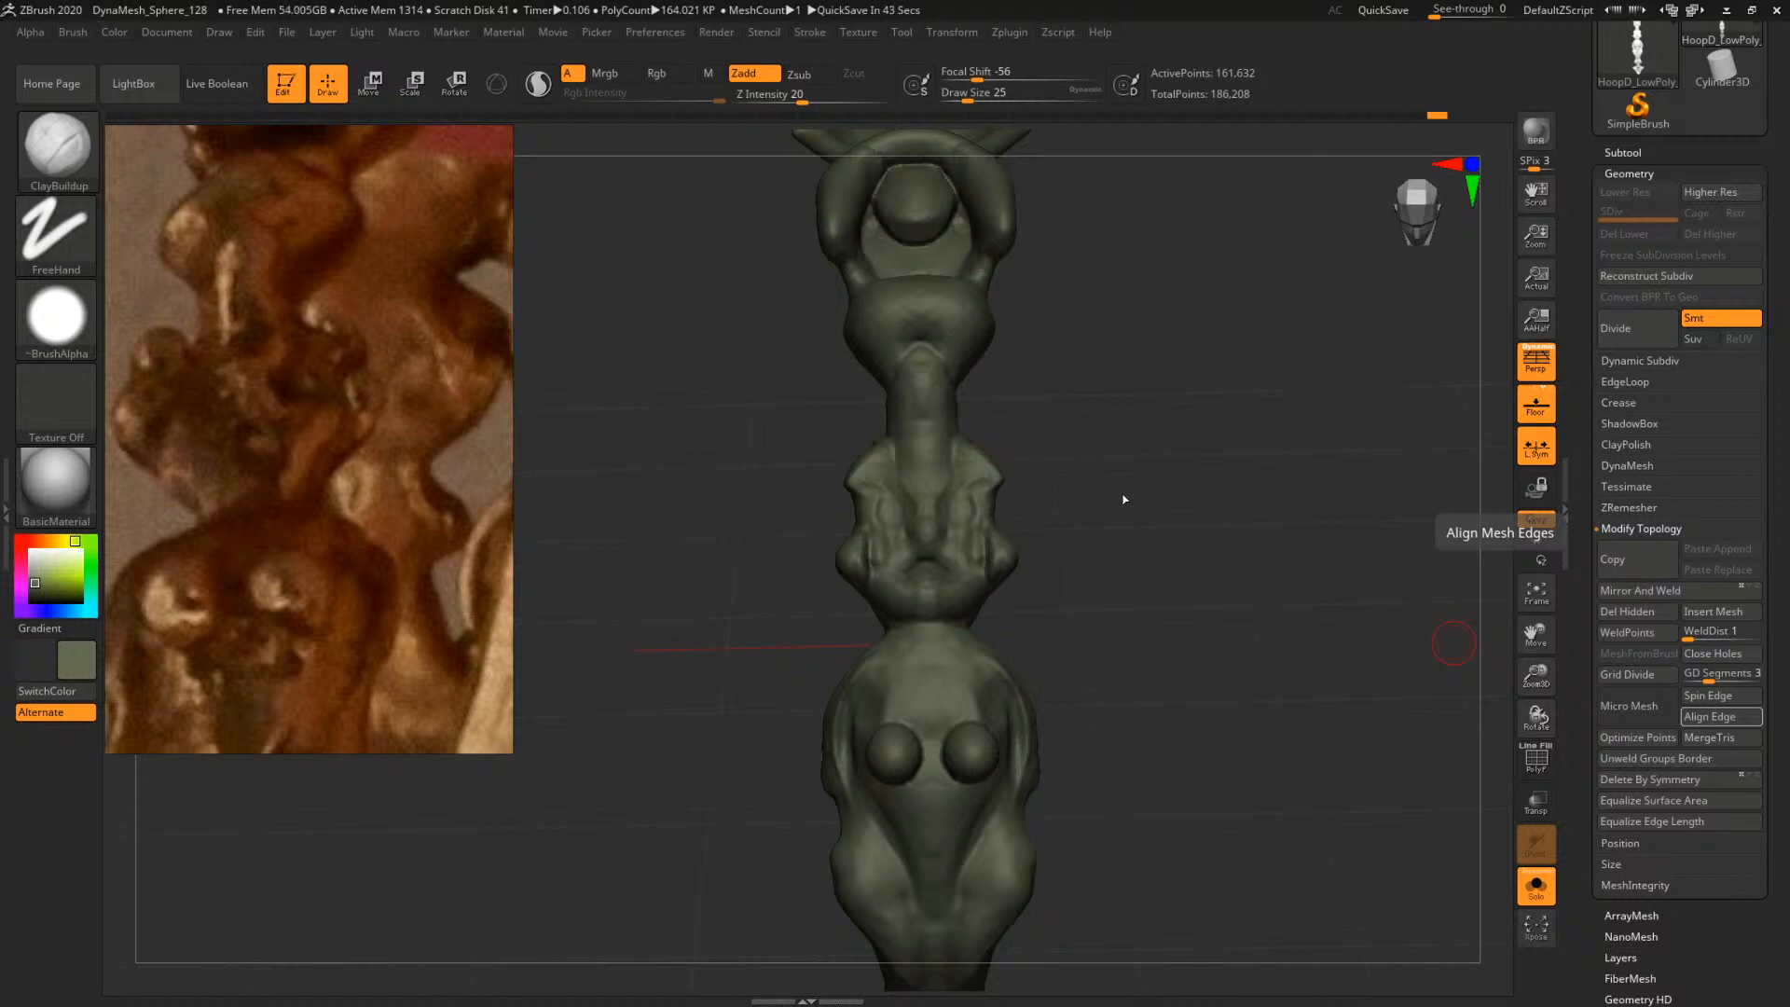
# Sculpt rounded curls into the hair at the sides of the head with ClayBuildup at draw sizes 44 and 25
pyautogui.moveTo(1134, 481)
pyautogui.keyDown('alt'); pyautogui.mouseDown()
pyautogui.moveTo(1204, 539)
pyautogui.moveTo(1071, 500)
pyautogui.mouseUp(); pyautogui.keyUp('alt')
pyautogui.press('space')
pyautogui.click(1028, 510)
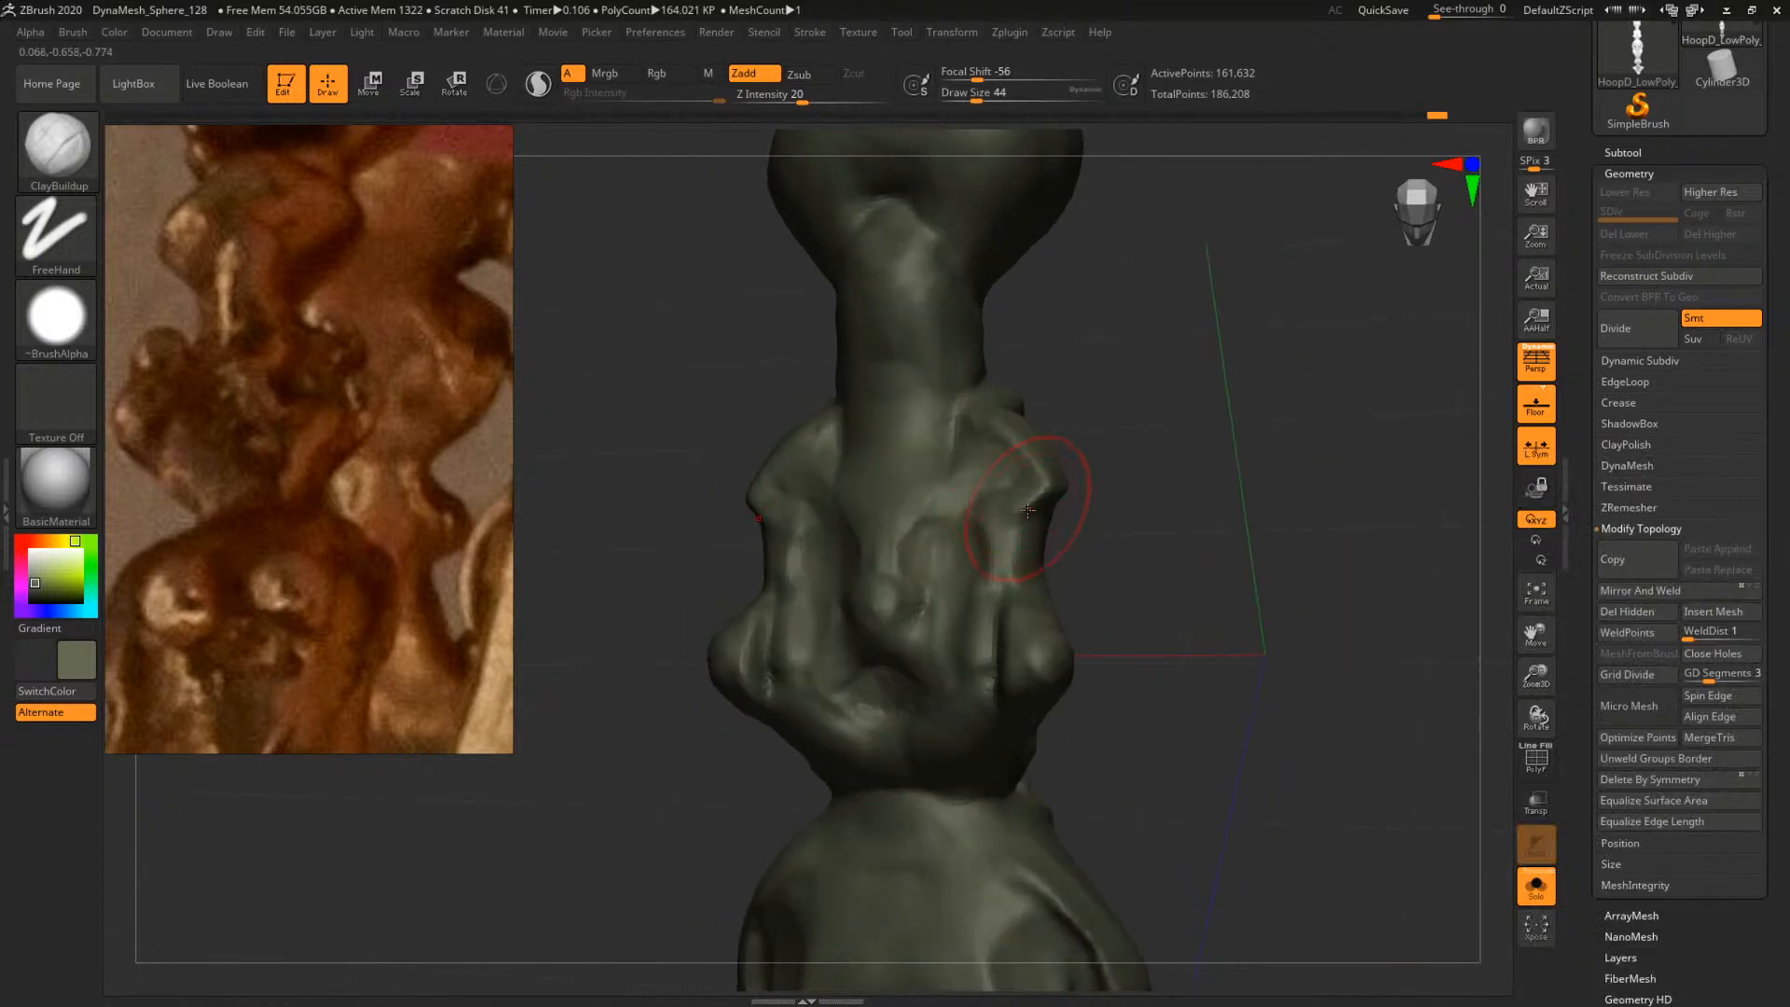
pyautogui.press('space')
pyautogui.click(1035, 520)
pyautogui.moveTo(1009, 508)
pyautogui.mouseDown()
pyautogui.moveTo(1048, 508)
pyautogui.moveTo(992, 461)
pyautogui.mouseUp()
pyautogui.moveTo(1072, 420)
pyautogui.mouseDown()
pyautogui.moveTo(1124, 415)
pyautogui.moveTo(873, 417)
pyautogui.mouseUp()
pyautogui.moveTo(1226, 447)
pyautogui.mouseDown()
pyautogui.moveTo(1222, 423)
pyautogui.moveTo(1231, 487)
pyautogui.moveTo(1156, 475)
pyautogui.mouseUp()
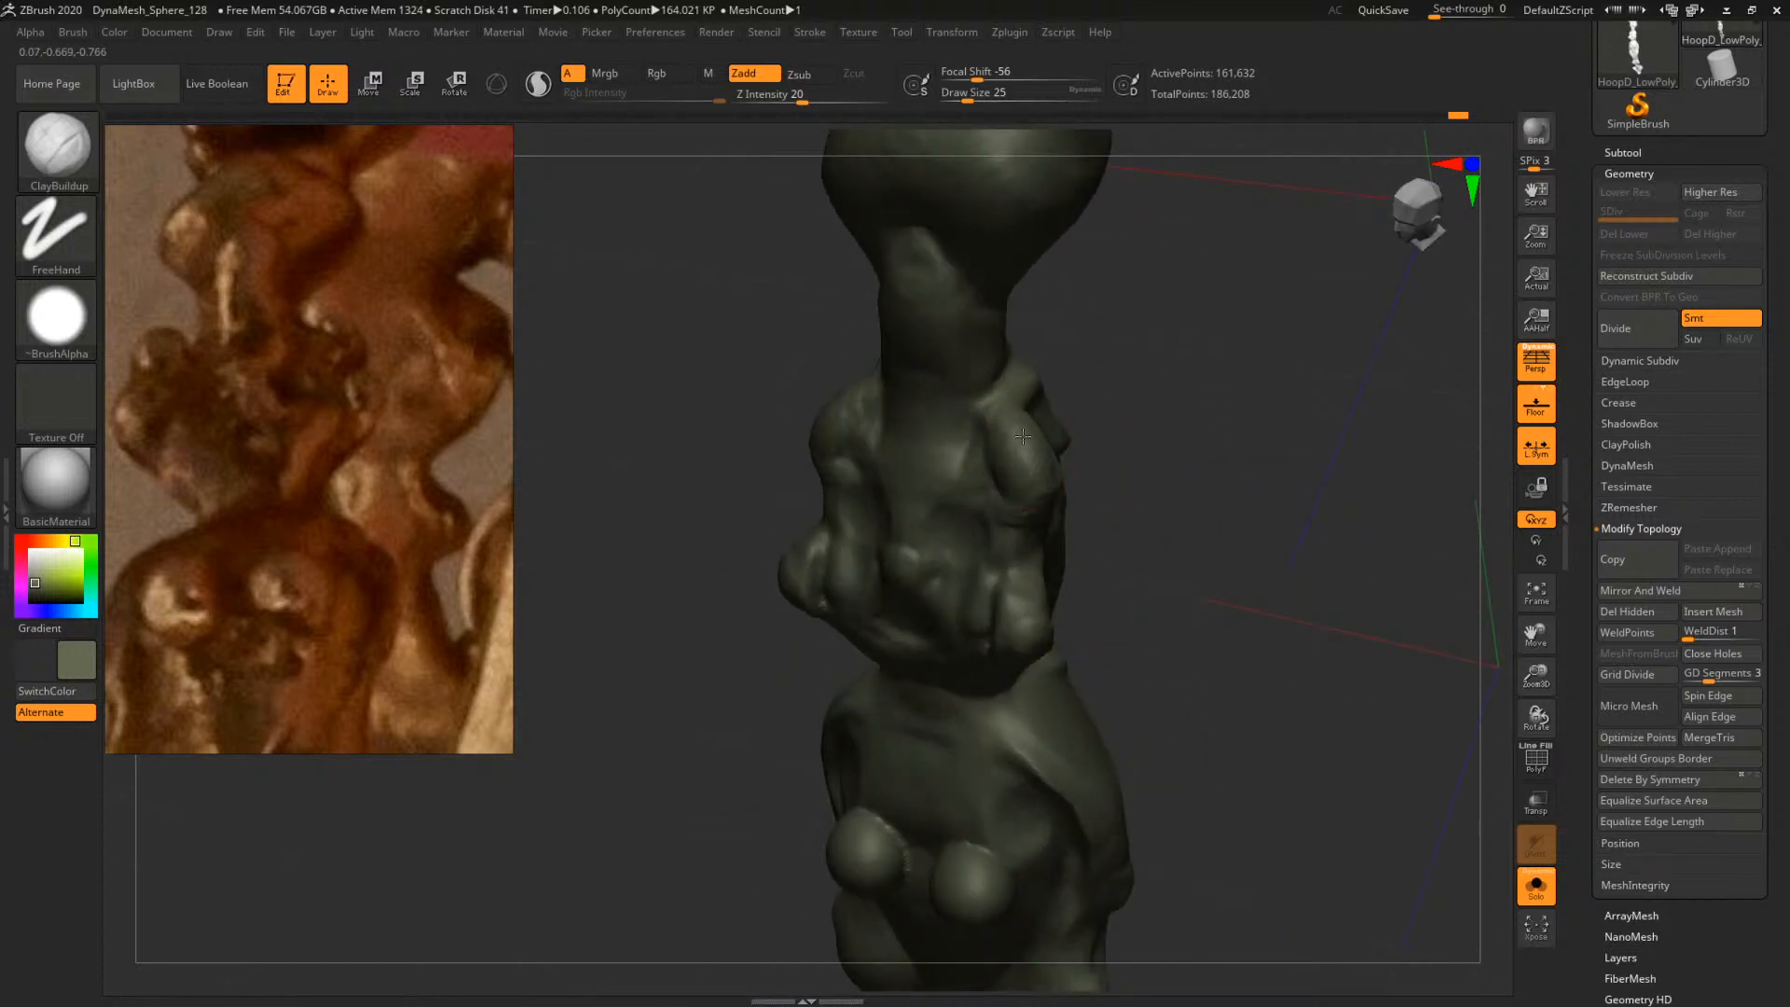
# Build up the cheeks and jaw of the small head with ClayBuildup at draw size 33
pyautogui.moveTo(1123, 469)
pyautogui.mouseDown()
pyautogui.moveTo(1159, 459)
pyautogui.moveTo(1146, 443)
pyautogui.moveTo(1199, 456)
pyautogui.moveTo(1188, 470)
pyautogui.moveTo(1252, 573)
pyautogui.mouseUp()
pyautogui.moveTo(1159, 499)
pyautogui.keyDown('alt'); pyautogui.mouseDown()
pyautogui.moveTo(1176, 504)
pyautogui.moveTo(1128, 582)
pyautogui.mouseUp(); pyautogui.keyUp('alt')
pyautogui.press('space')
pyautogui.moveTo(929, 571); pyautogui.dragTo(994, 500)
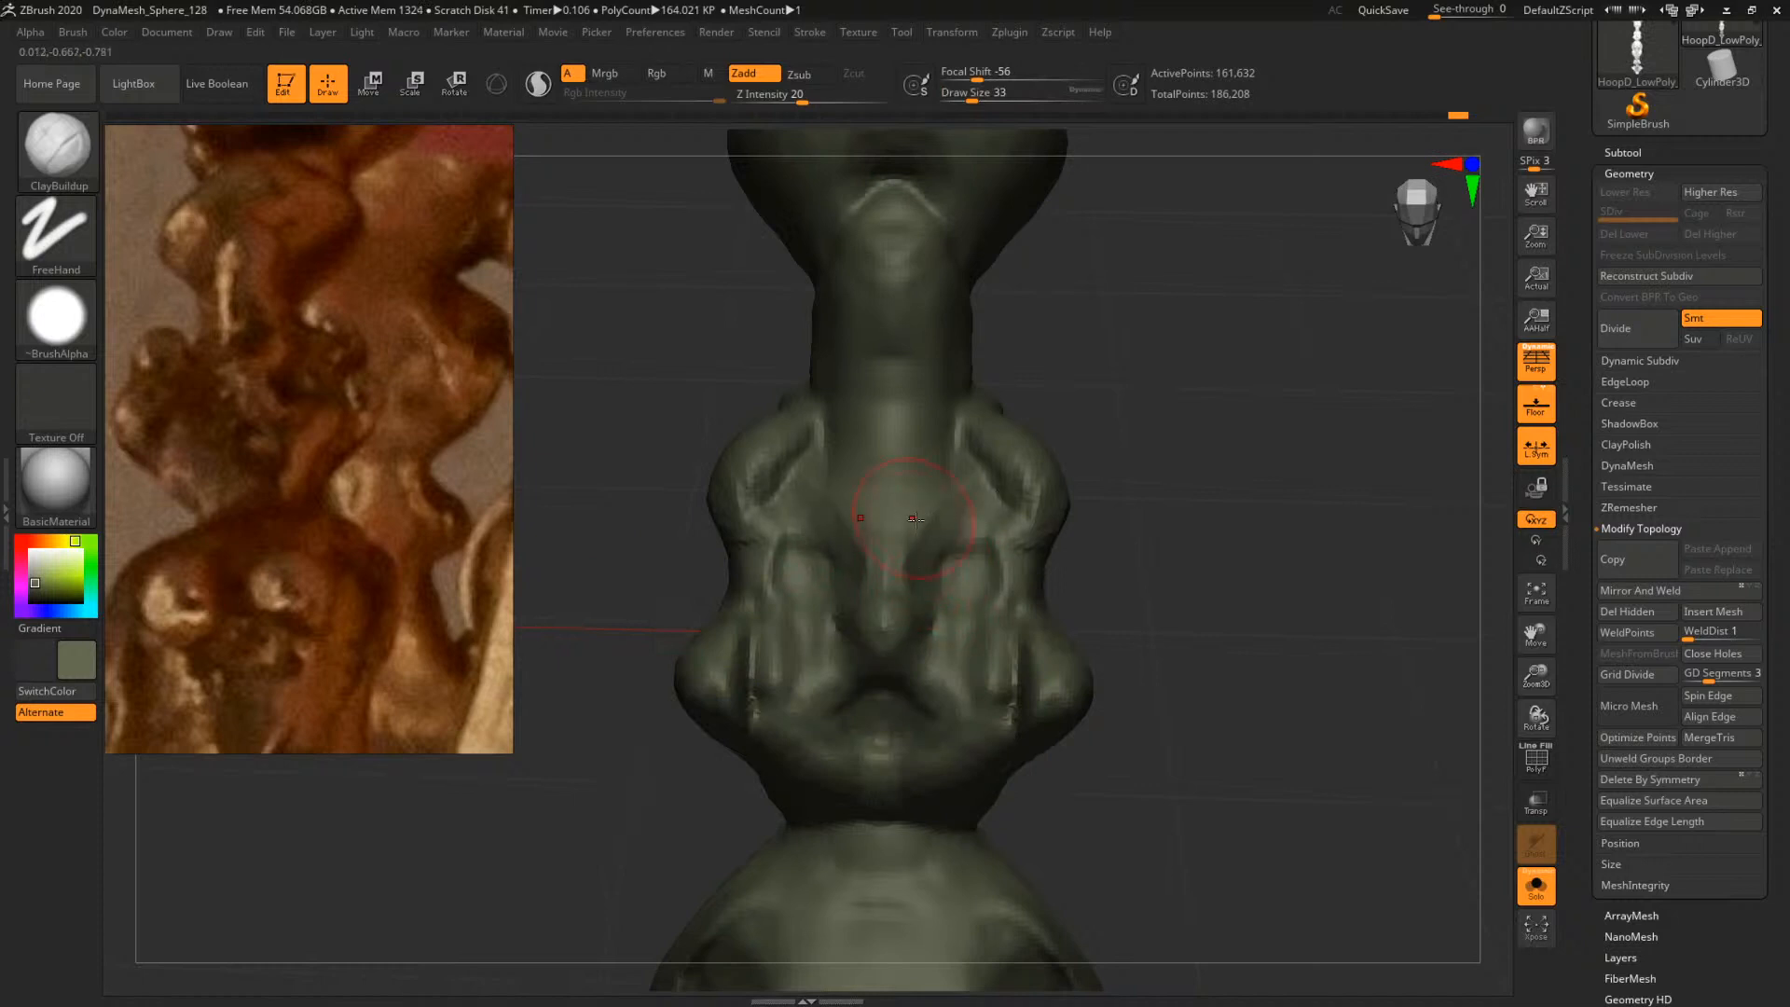
pyautogui.moveTo(1279, 544)
pyautogui.keyDown('alt'); pyautogui.mouseDown()
pyautogui.moveTo(1198, 535)
pyautogui.moveTo(1184, 476)
pyautogui.moveTo(1178, 519)
pyautogui.moveTo(1270, 616)
pyautogui.moveTo(1194, 552)
pyautogui.moveTo(1210, 519)
pyautogui.moveTo(1182, 527)
pyautogui.mouseUp(); pyautogui.keyUp('alt')
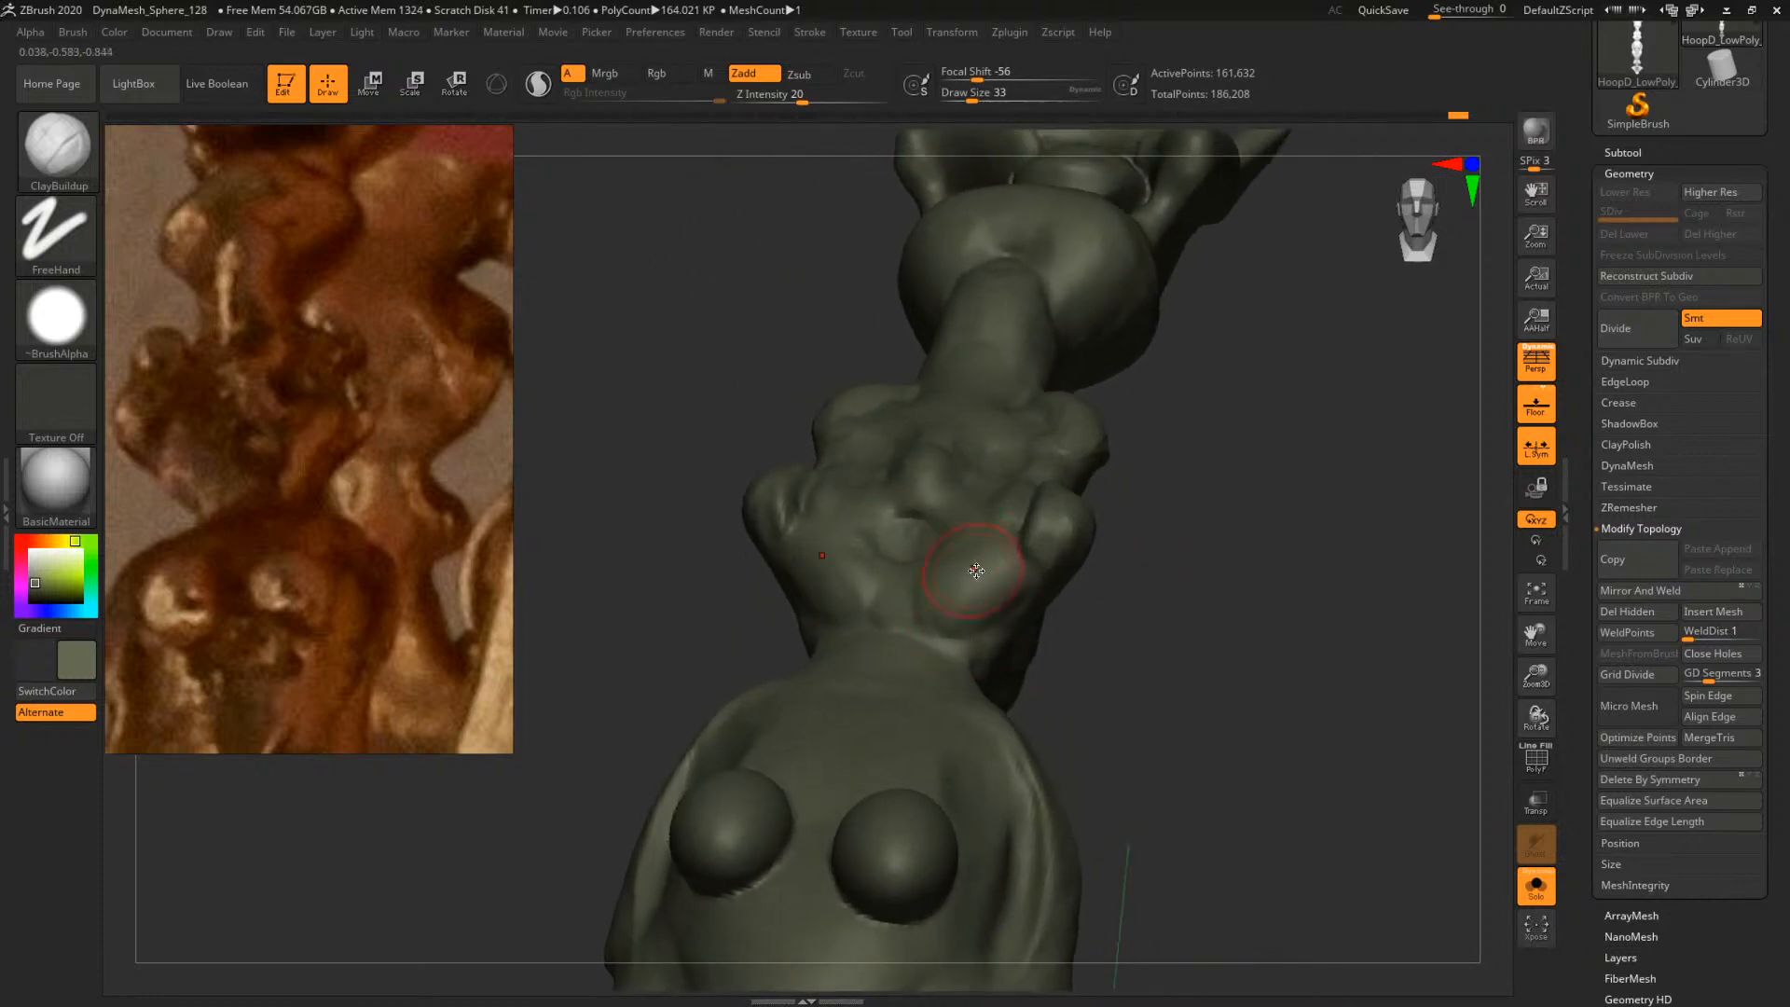
# Add volume along the figure's shoulders and upper arms with ClayBuildup at draw sizes 29 and 31
pyautogui.moveTo(1127, 659); pyautogui.dragTo(1123, 616)
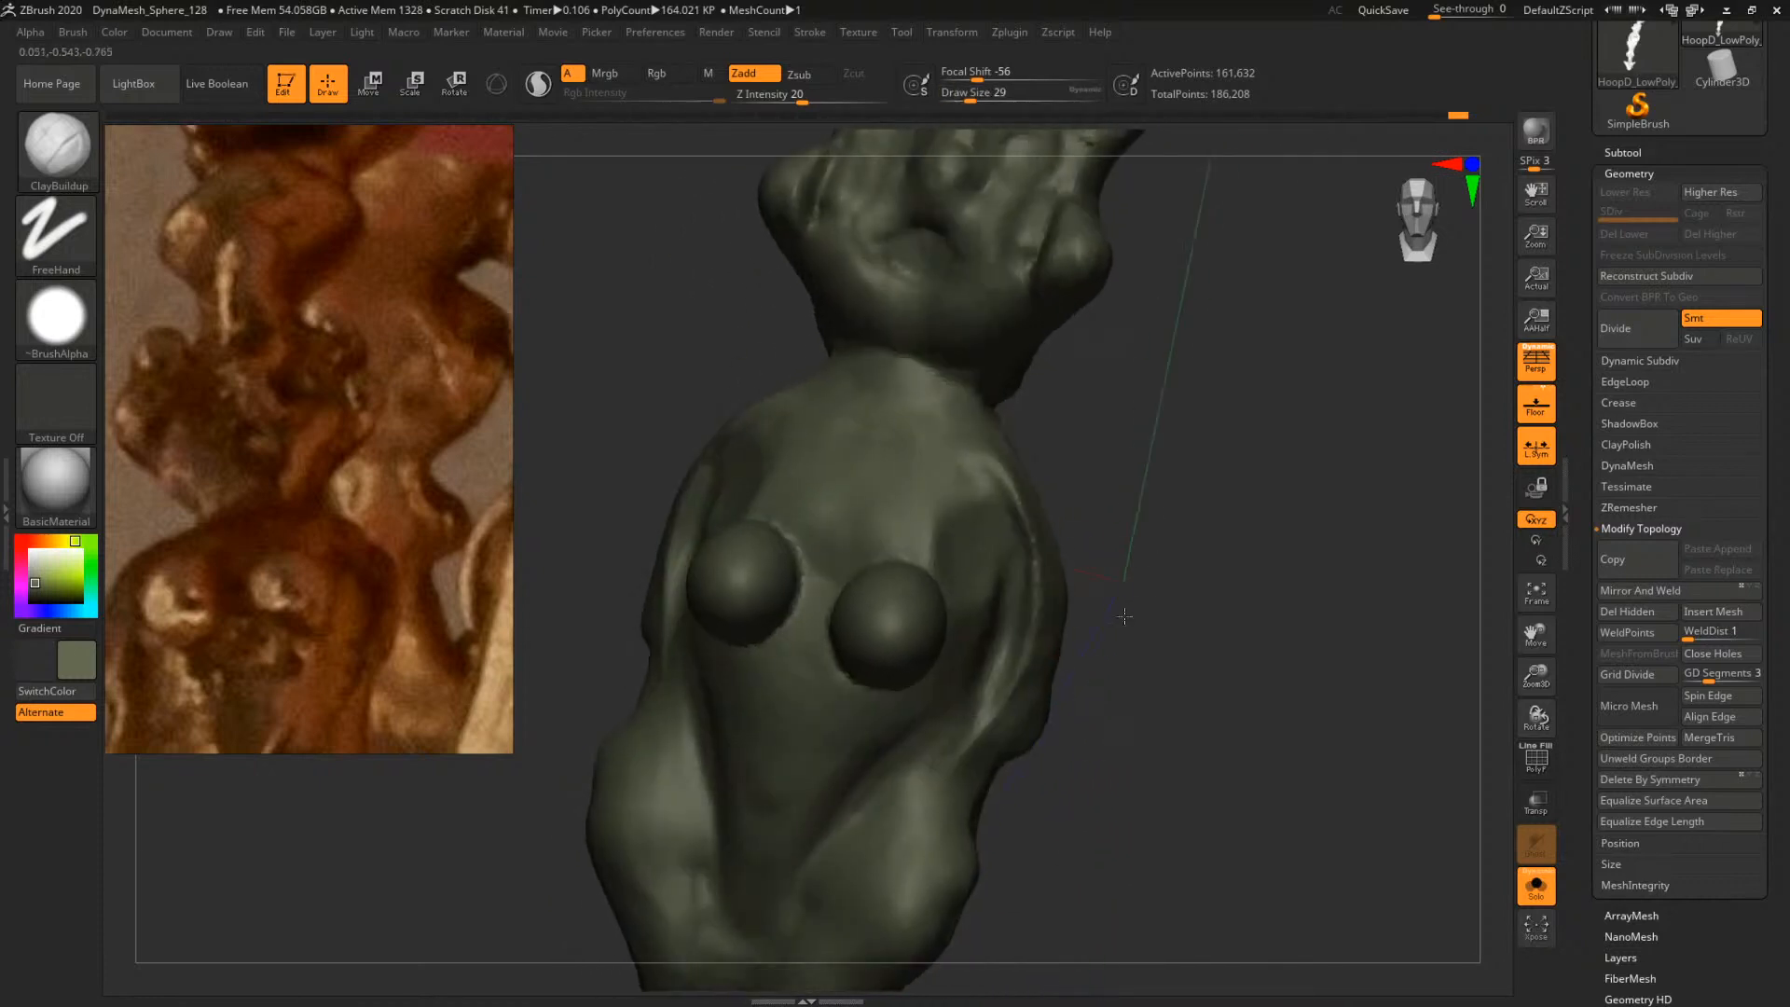
pyautogui.moveTo(902, 390)
pyautogui.mouseDown()
pyautogui.moveTo(946, 404)
pyautogui.moveTo(922, 433)
pyautogui.moveTo(966, 434)
pyautogui.moveTo(1013, 494)
pyautogui.moveTo(1011, 593)
pyautogui.mouseUp()
pyautogui.press('space')
pyautogui.press('space')
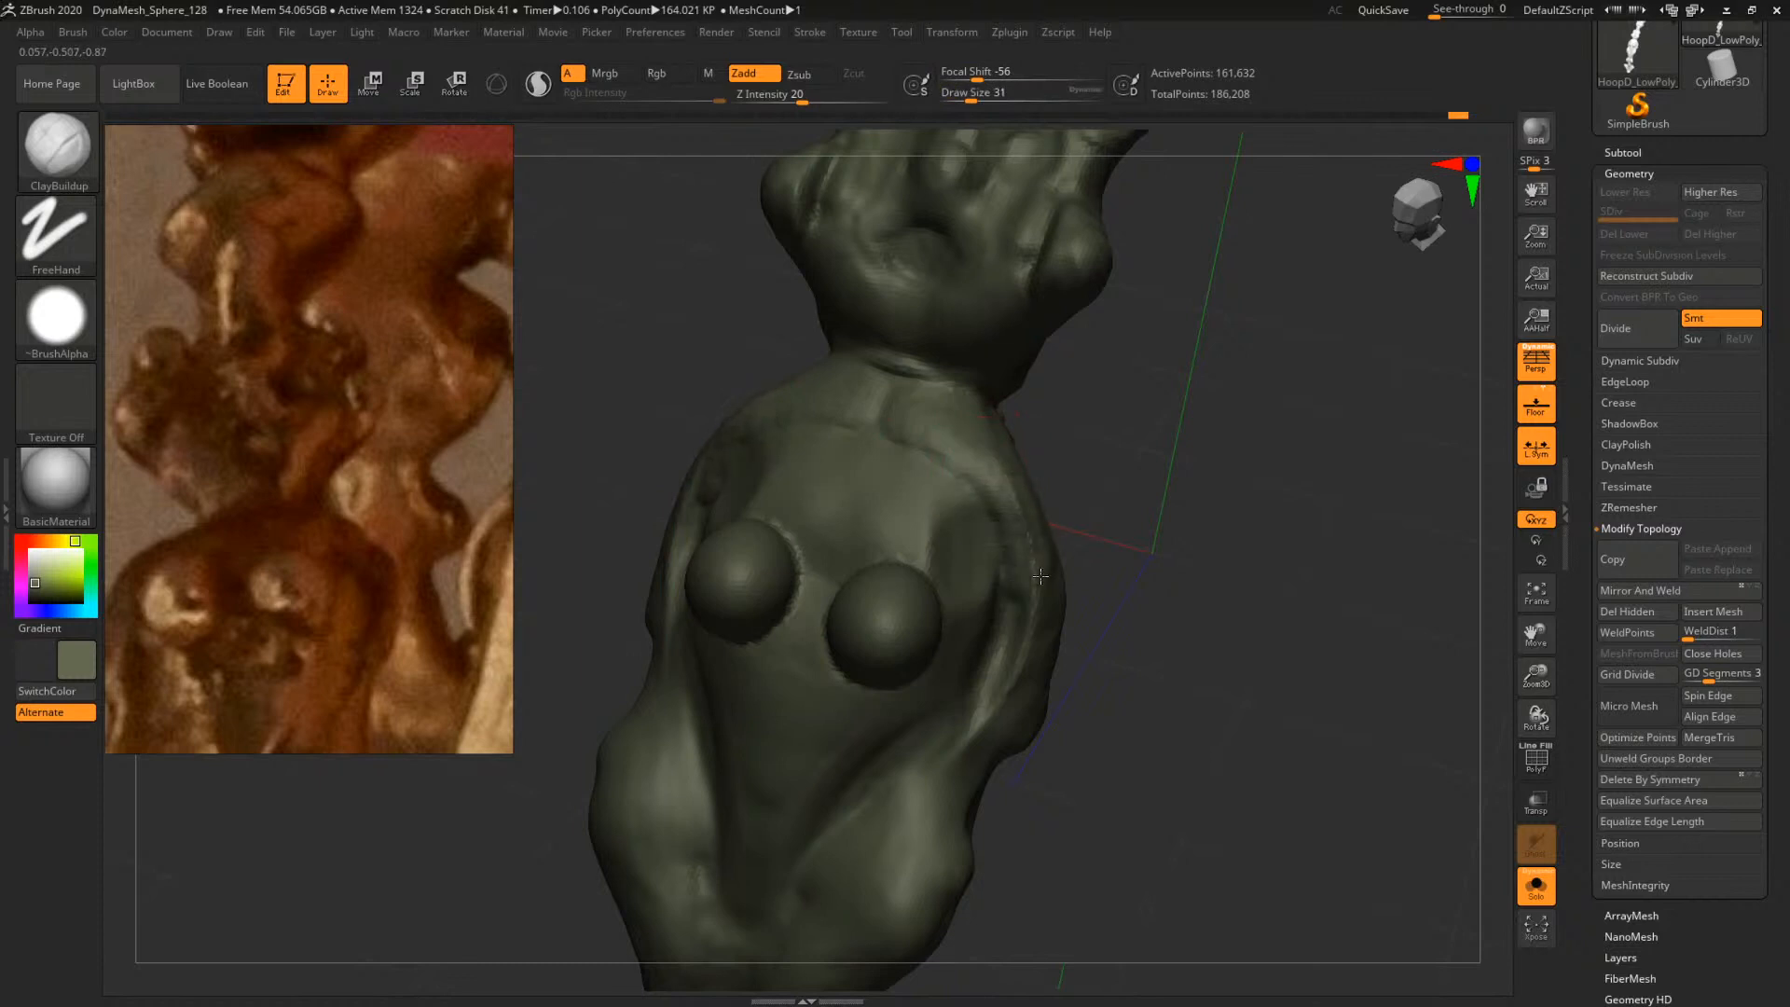
pyautogui.moveTo(1044, 576)
pyautogui.keyDown('alt'); pyautogui.mouseDown(button='right')
pyautogui.moveTo(997, 485)
pyautogui.moveTo(973, 490)
pyautogui.mouseUp(button='right'); pyautogui.keyUp('alt')
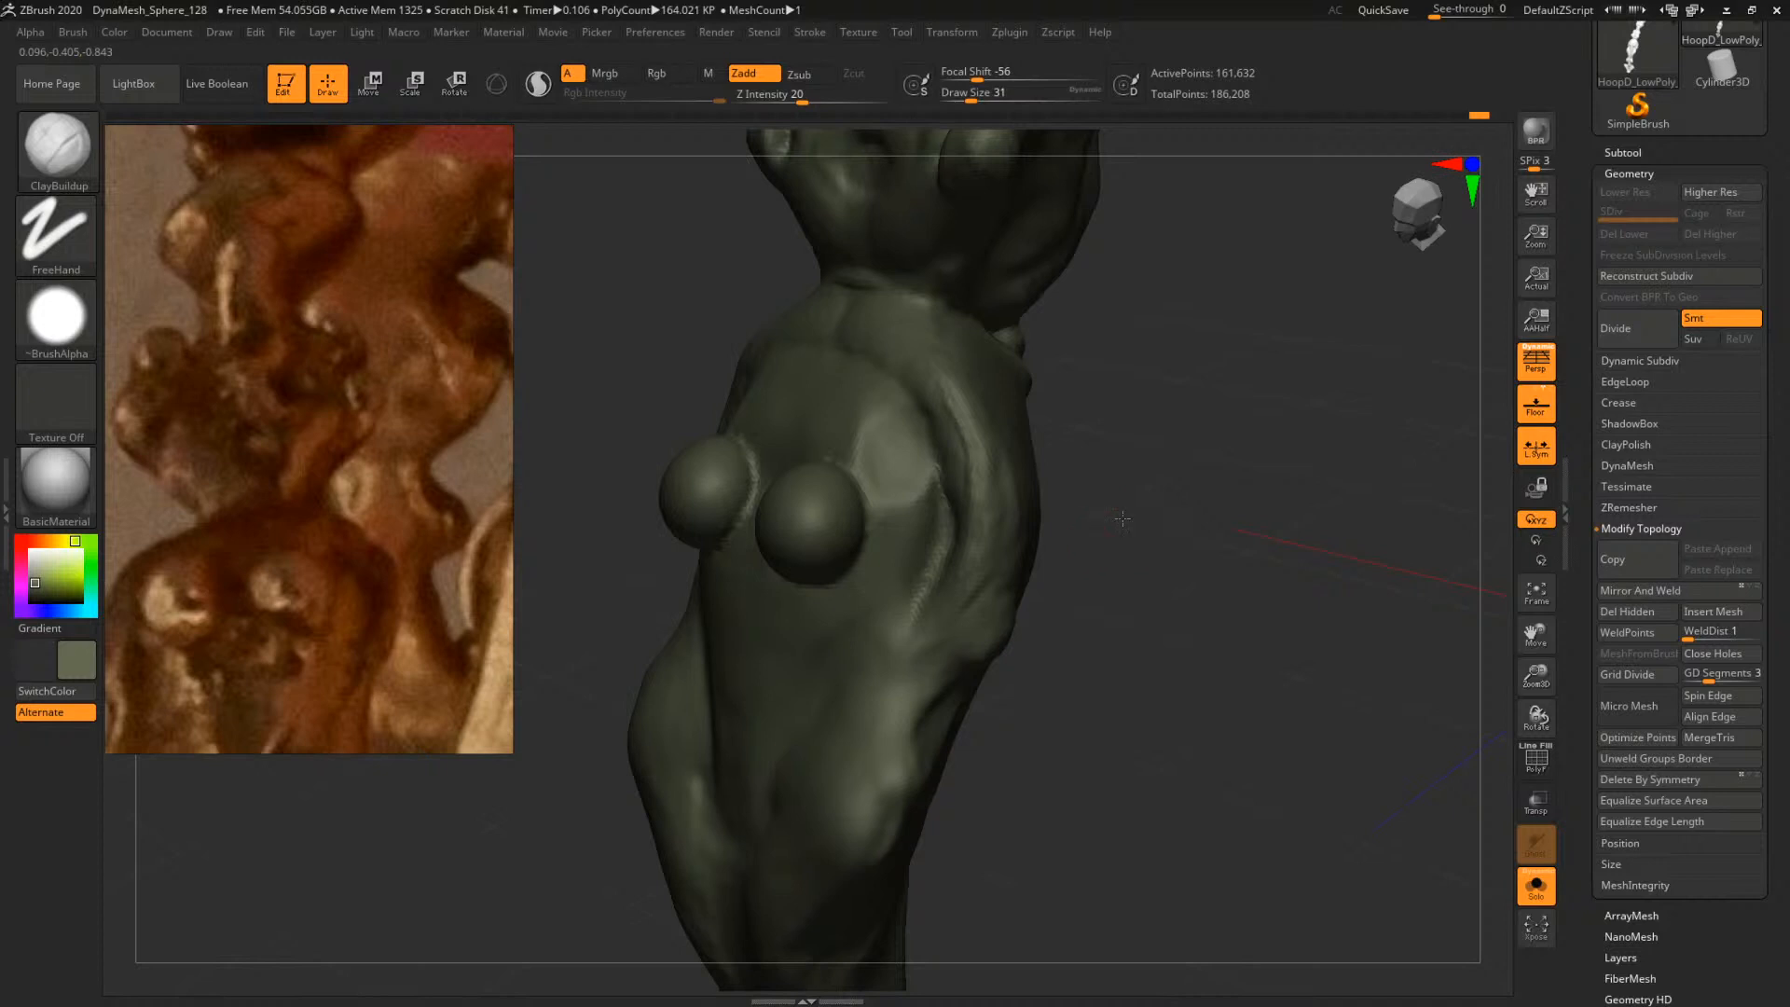
pyautogui.moveTo(1121, 518)
pyautogui.mouseDown()
pyautogui.moveTo(1150, 511)
pyautogui.moveTo(1131, 484)
pyautogui.moveTo(1151, 454)
pyautogui.mouseUp()
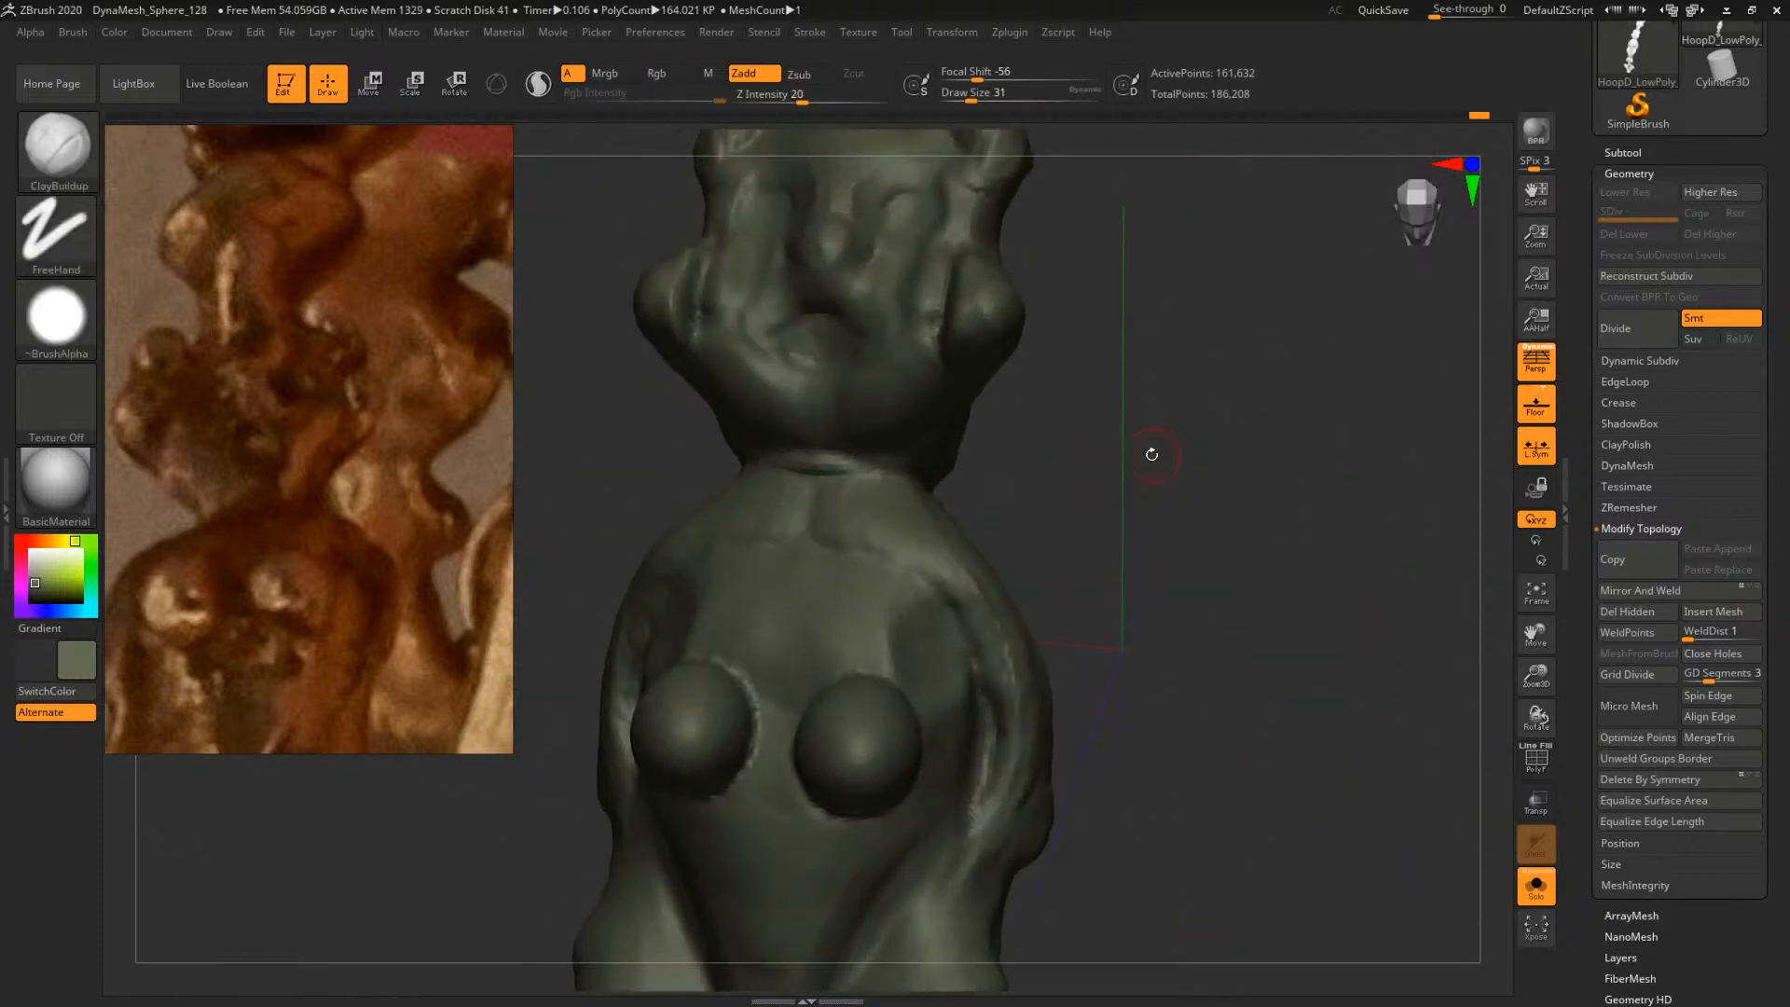
# Blend the figure's neck between the head and shoulders with ClayBuildup at draw size 41
pyautogui.press('s')
pyautogui.moveTo(830, 466); pyautogui.dragTo(876, 473)
pyautogui.moveTo(1025, 486); pyautogui.dragTo(891, 457)
pyautogui.press('s')
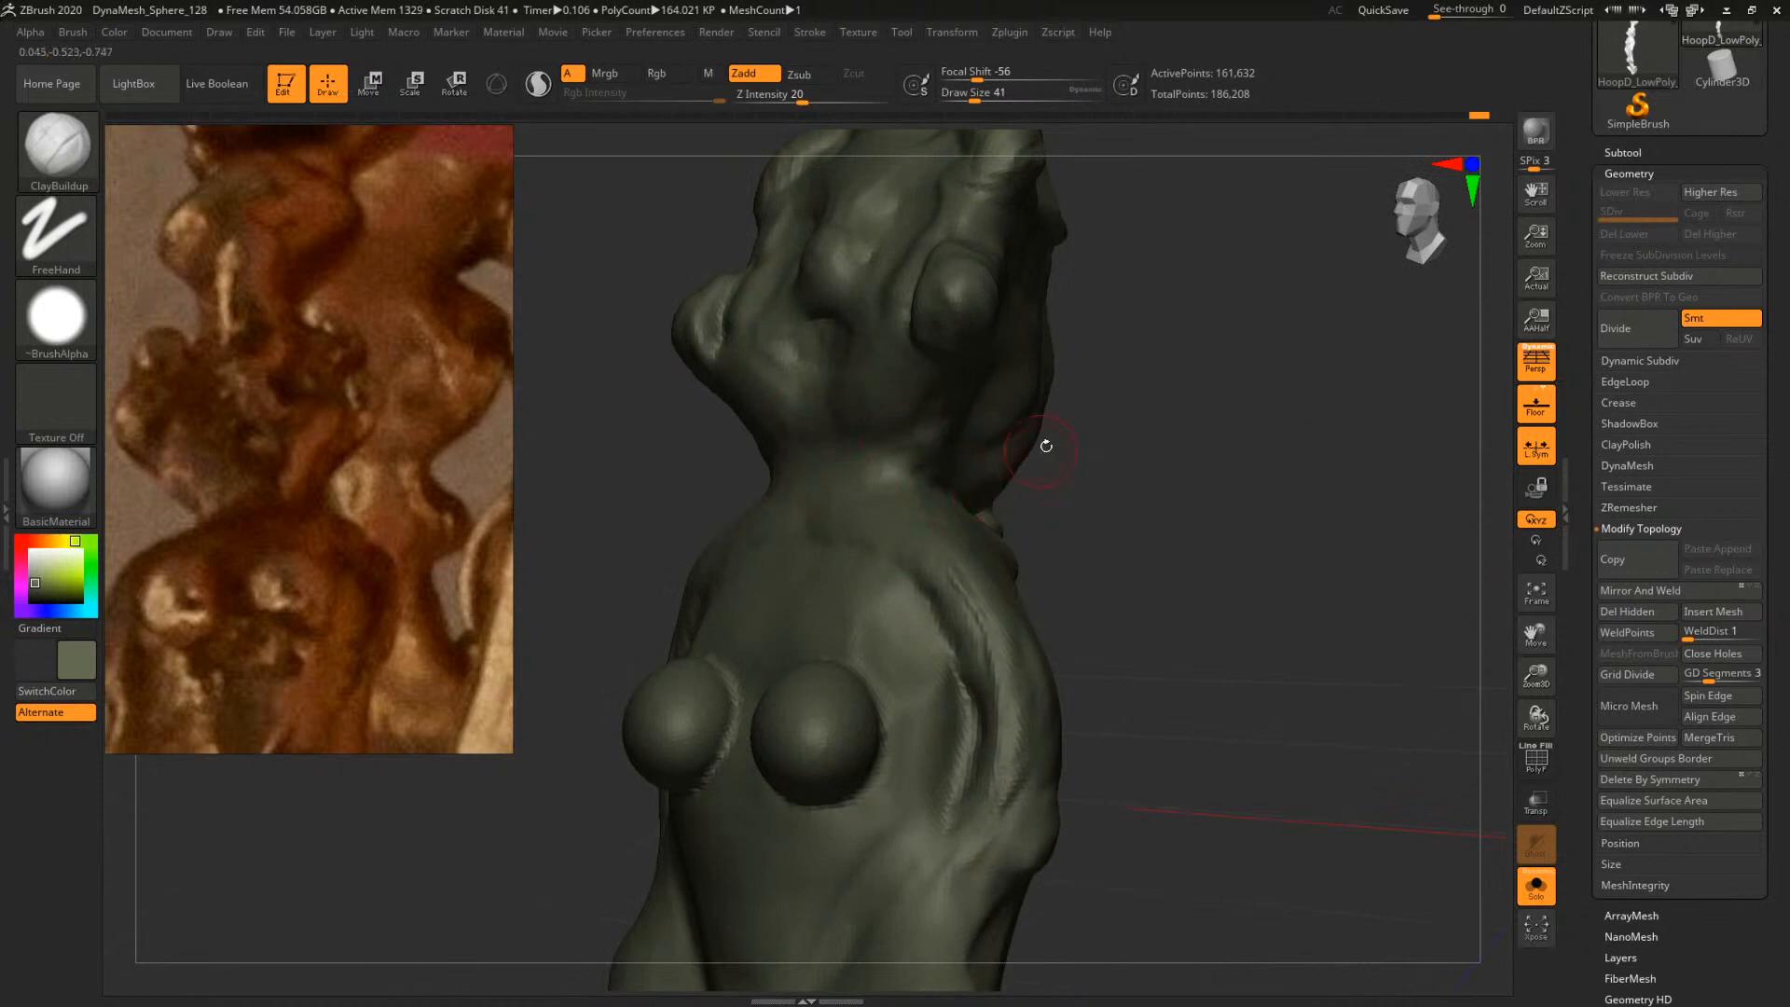
# Fill out the side and back of the head behind the curls with ClayBuildup at draw sizes 54, 74 and 140
pyautogui.moveTo(1046, 445)
pyautogui.mouseDown()
pyautogui.moveTo(1106, 523)
pyautogui.moveTo(1143, 487)
pyautogui.moveTo(1128, 433)
pyautogui.moveTo(1206, 408)
pyautogui.moveTo(1093, 388)
pyautogui.moveTo(1167, 429)
pyautogui.mouseUp()
pyautogui.press('s')
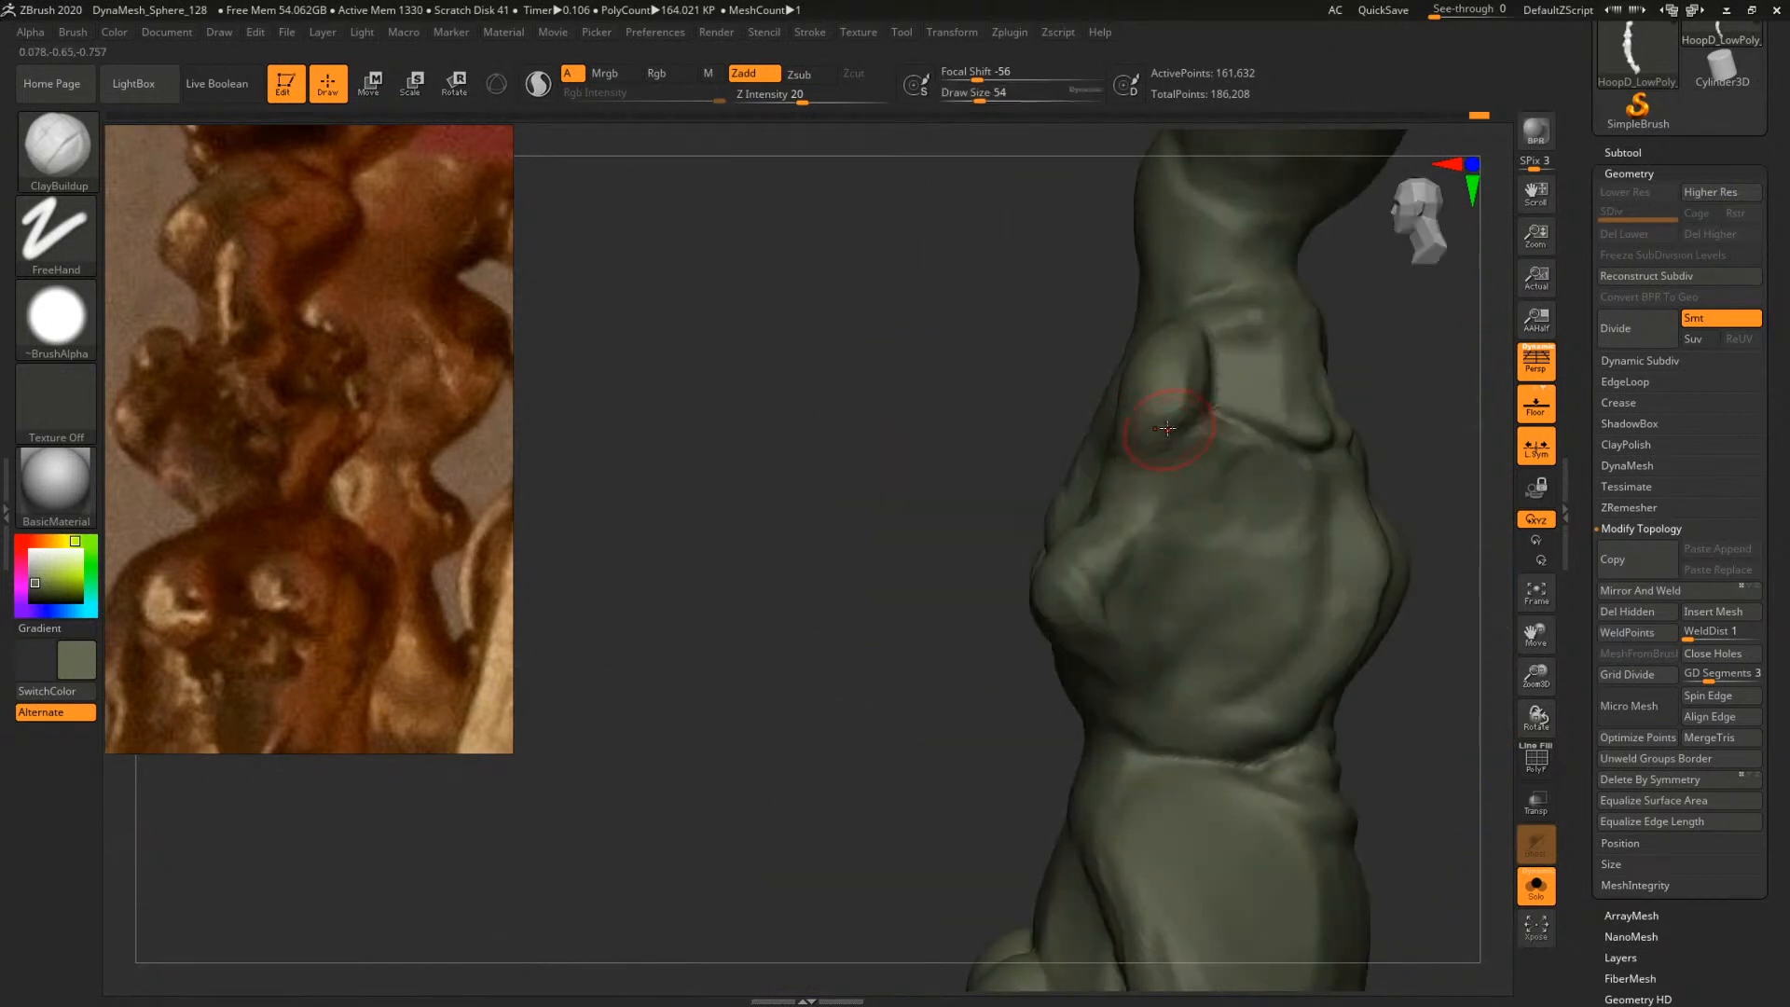
pyautogui.press(']')
pyautogui.moveTo(1174, 400); pyautogui.dragTo(1177, 377)
pyautogui.moveTo(1398, 382)
pyautogui.mouseDown()
pyautogui.moveTo(1334, 407)
pyautogui.moveTo(1343, 456)
pyautogui.mouseUp()
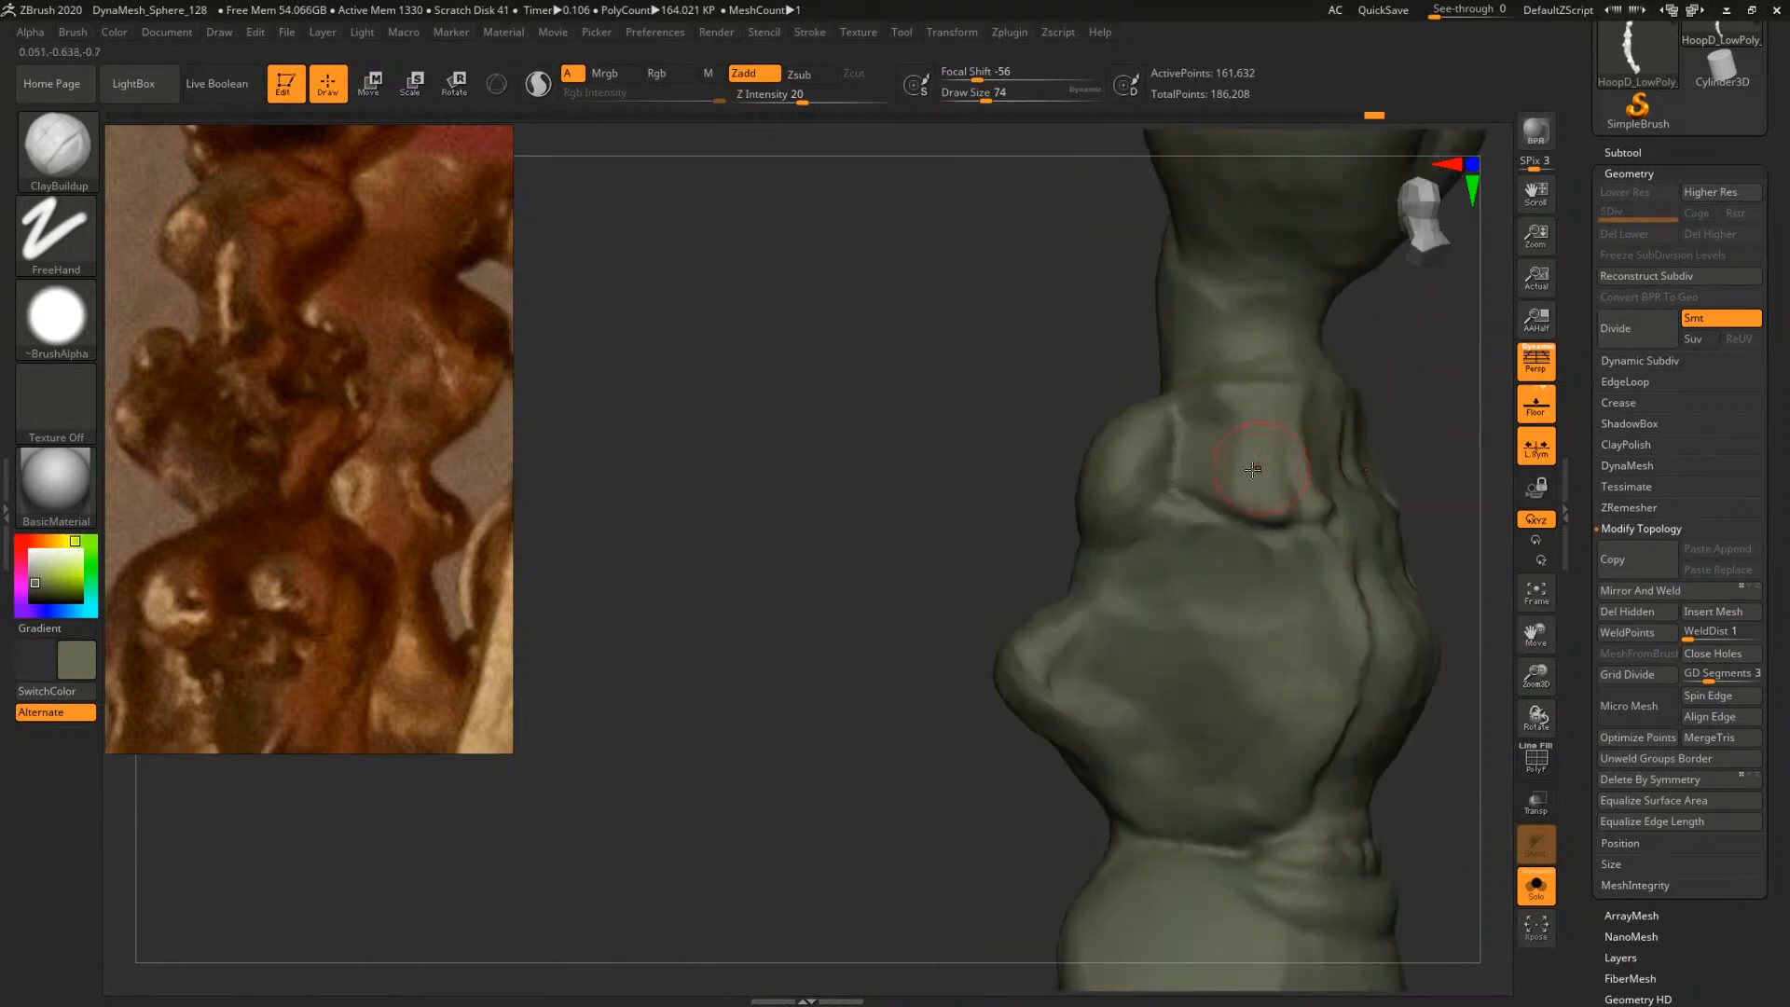
pyautogui.press('space')
pyautogui.moveTo(1239, 489)
pyautogui.mouseDown()
pyautogui.moveTo(1227, 518)
pyautogui.moveTo(1323, 507)
pyautogui.moveTo(1291, 448)
pyautogui.moveTo(1231, 461)
pyautogui.moveTo(1213, 491)
pyautogui.moveTo(1330, 527)
pyautogui.mouseUp()
pyautogui.press('space')
pyautogui.moveTo(1273, 383); pyautogui.dragTo(1216, 405)
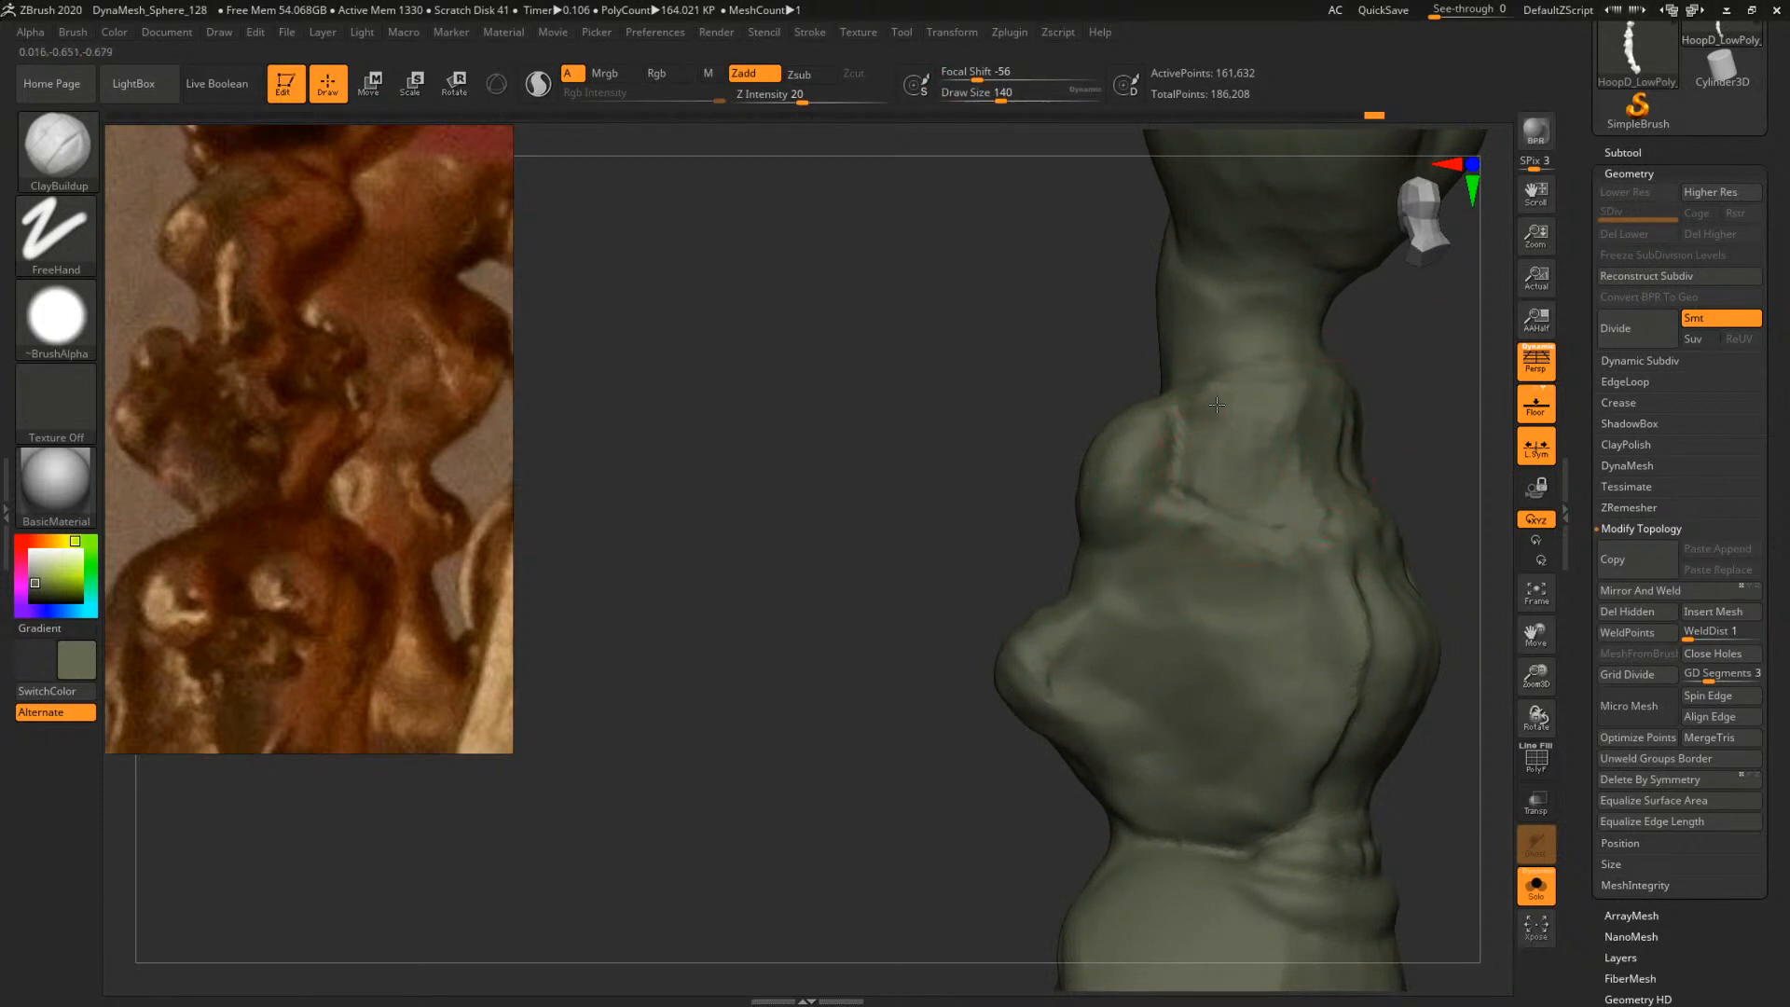
# Flatten the built-up back of the head with TrimDynamic at draw size 116
pyautogui.moveTo(1467, 428)
pyautogui.mouseDown()
pyautogui.moveTo(1346, 439)
pyautogui.moveTo(1371, 463)
pyautogui.moveTo(1270, 471)
pyautogui.moveTo(1227, 511)
pyautogui.moveTo(1233, 542)
pyautogui.mouseUp()
pyautogui.press('b')
pyautogui.press('t')
pyautogui.press('d')
pyautogui.press('space')
pyautogui.moveTo(1356, 439); pyautogui.dragTo(1282, 410)
pyautogui.press('space')
pyautogui.moveTo(1231, 494); pyautogui.dragTo(1212, 494)
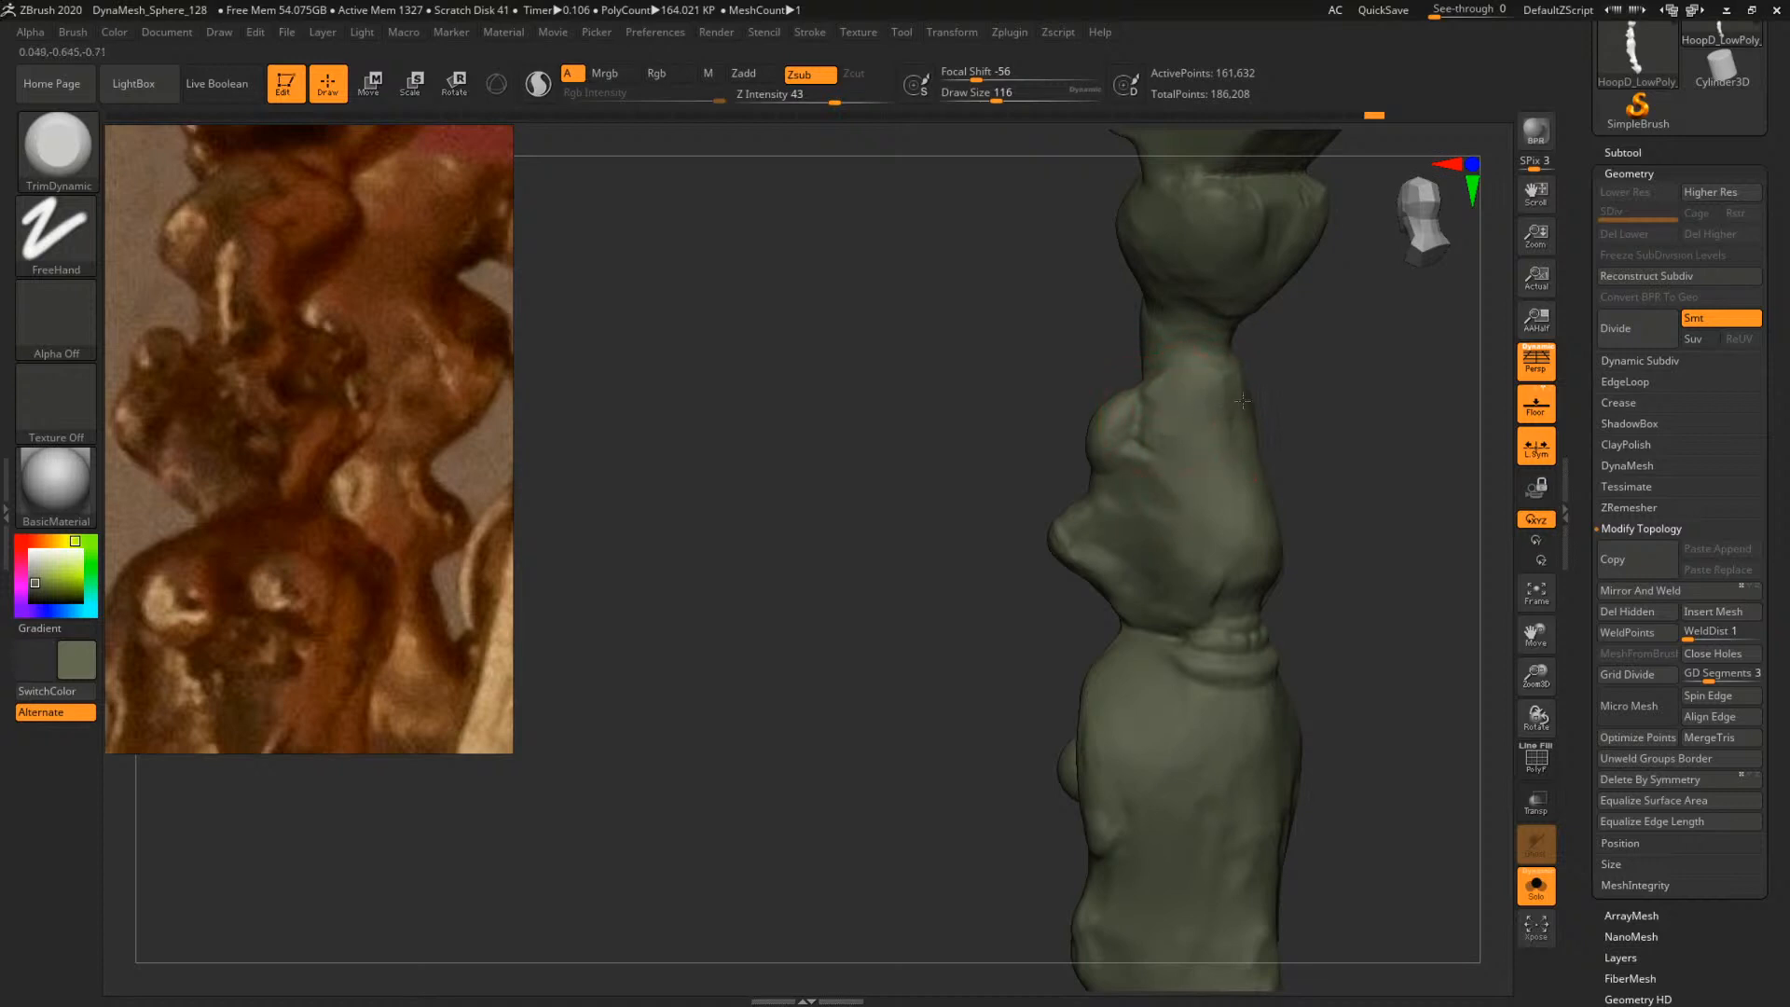
# Even out the side of the head down to the neck with TrimDynamic at draw size 116
pyautogui.moveTo(1242, 401); pyautogui.dragTo(1306, 452)
pyautogui.moveTo(1319, 557); pyautogui.dragTo(1413, 544)
pyautogui.moveTo(1209, 566); pyautogui.dragTo(1193, 615)
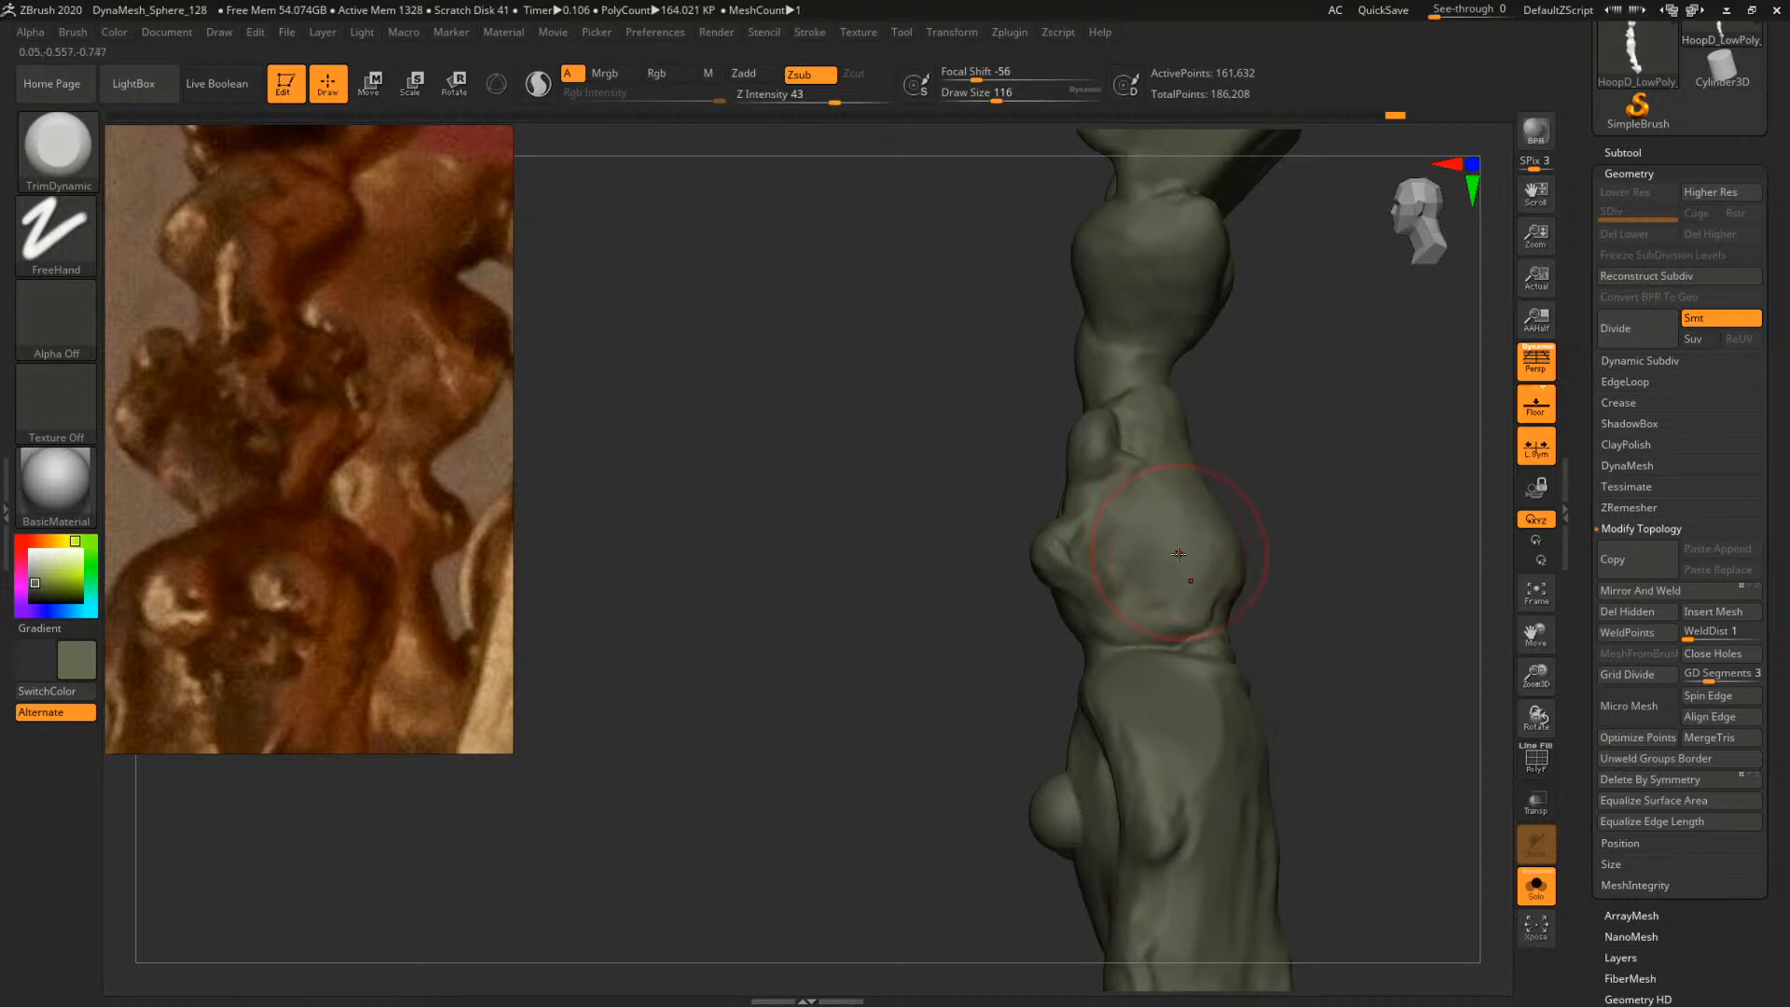
pyautogui.moveTo(1218, 538); pyautogui.dragTo(1227, 595)
pyautogui.moveTo(1348, 560); pyautogui.dragTo(1260, 561)
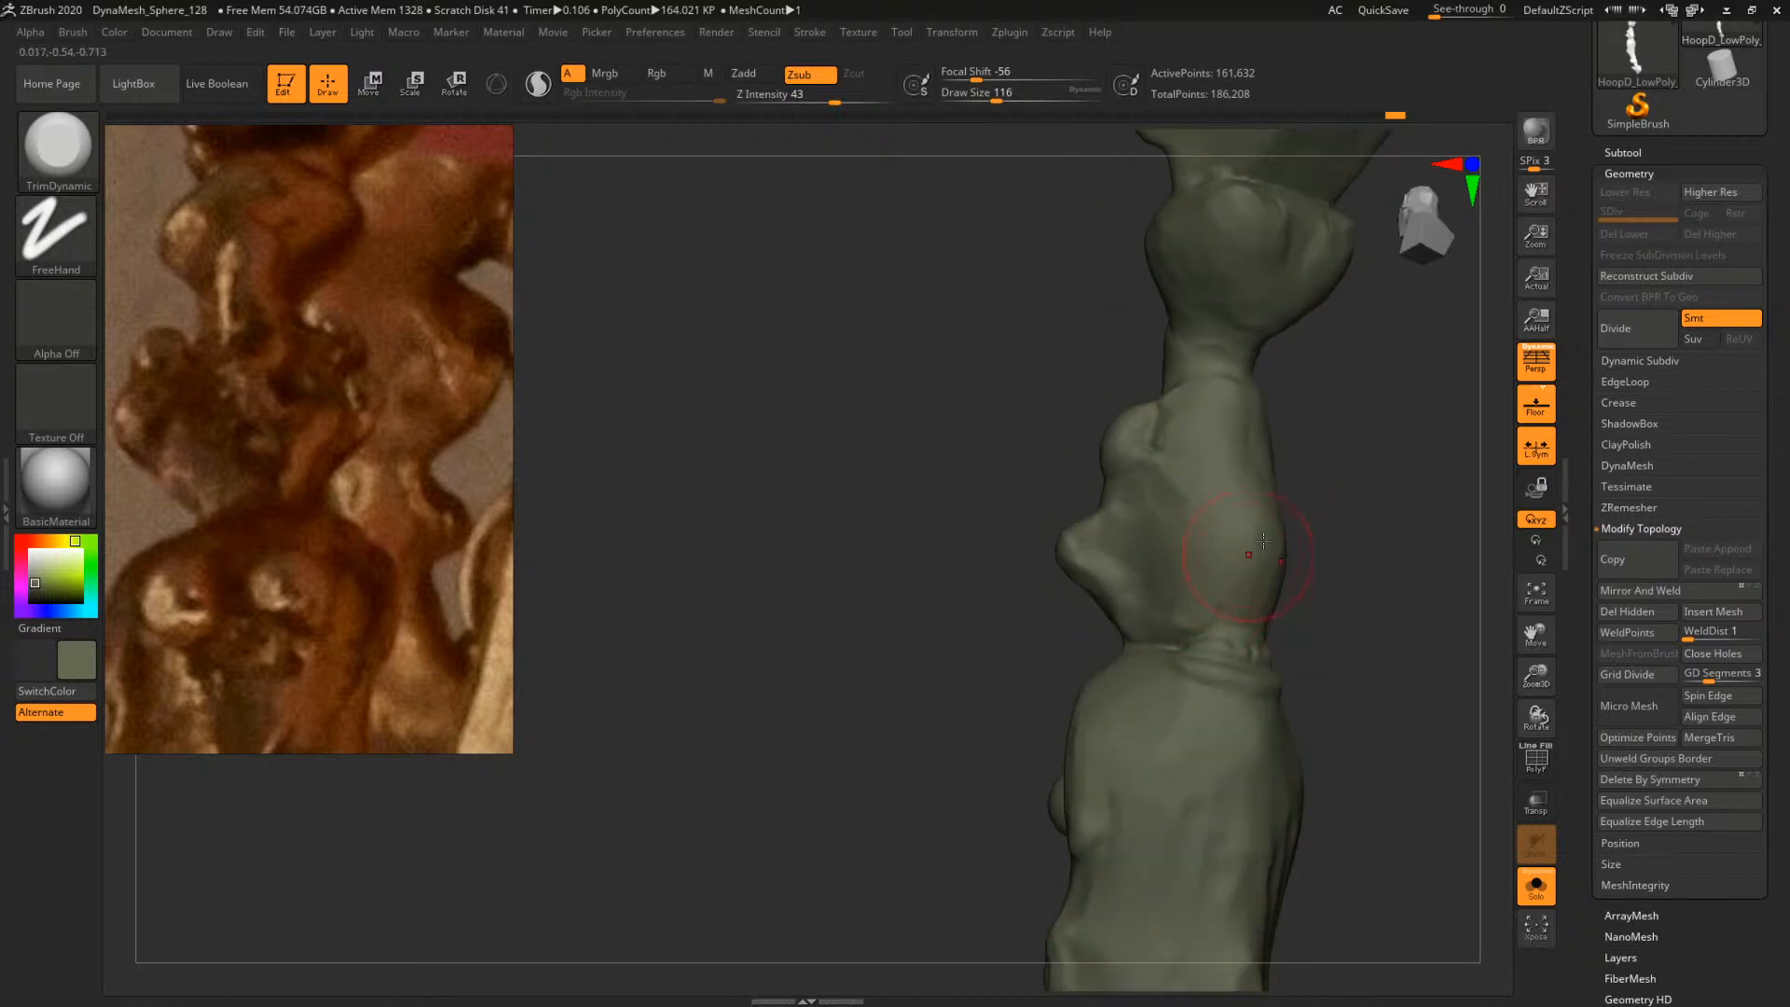
pyautogui.moveTo(1264, 541)
pyautogui.mouseDown()
pyautogui.moveTo(1418, 500)
pyautogui.moveTo(1259, 487)
pyautogui.moveTo(1395, 456)
pyautogui.moveTo(1395, 544)
pyautogui.moveTo(1389, 494)
pyautogui.moveTo(1324, 490)
pyautogui.mouseUp()
# Shape the jaw and neck area beneath the face with ClayBuildup at draw size 44
pyautogui.press('b')
pyautogui.press('c')
pyautogui.press('b')
pyautogui.press('space')
pyautogui.moveTo(1132, 521); pyautogui.dragTo(1091, 547)
pyautogui.press('s')
pyautogui.moveTo(1240, 544)
pyautogui.mouseDown()
pyautogui.moveTo(1237, 487)
pyautogui.moveTo(1124, 548)
pyautogui.mouseUp()
pyautogui.press('space')
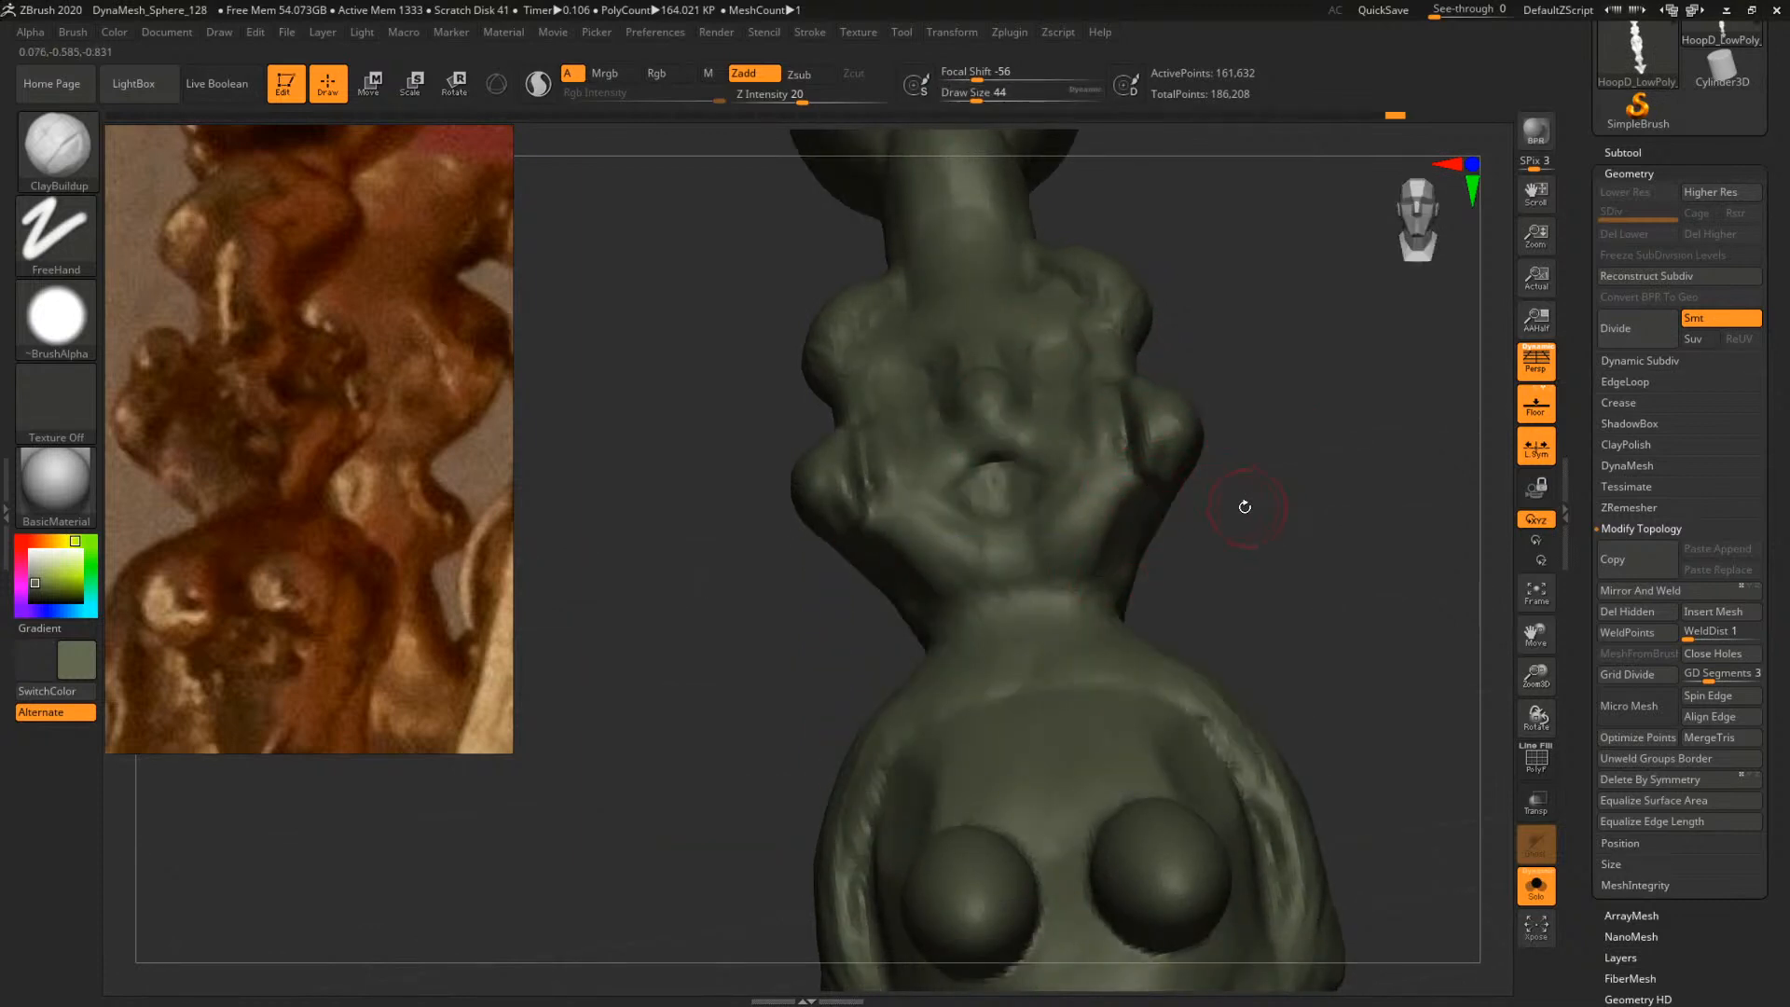
# Build up the hair beneath the lower side curls with ClayBuildup at draw sizes 33 and 62, then remesh with DynaMesh
pyautogui.moveTo(1245, 506); pyautogui.dragTo(1114, 541)
pyautogui.press('space')
pyautogui.moveTo(1239, 508); pyautogui.dragTo(1153, 480)
pyautogui.press('space')
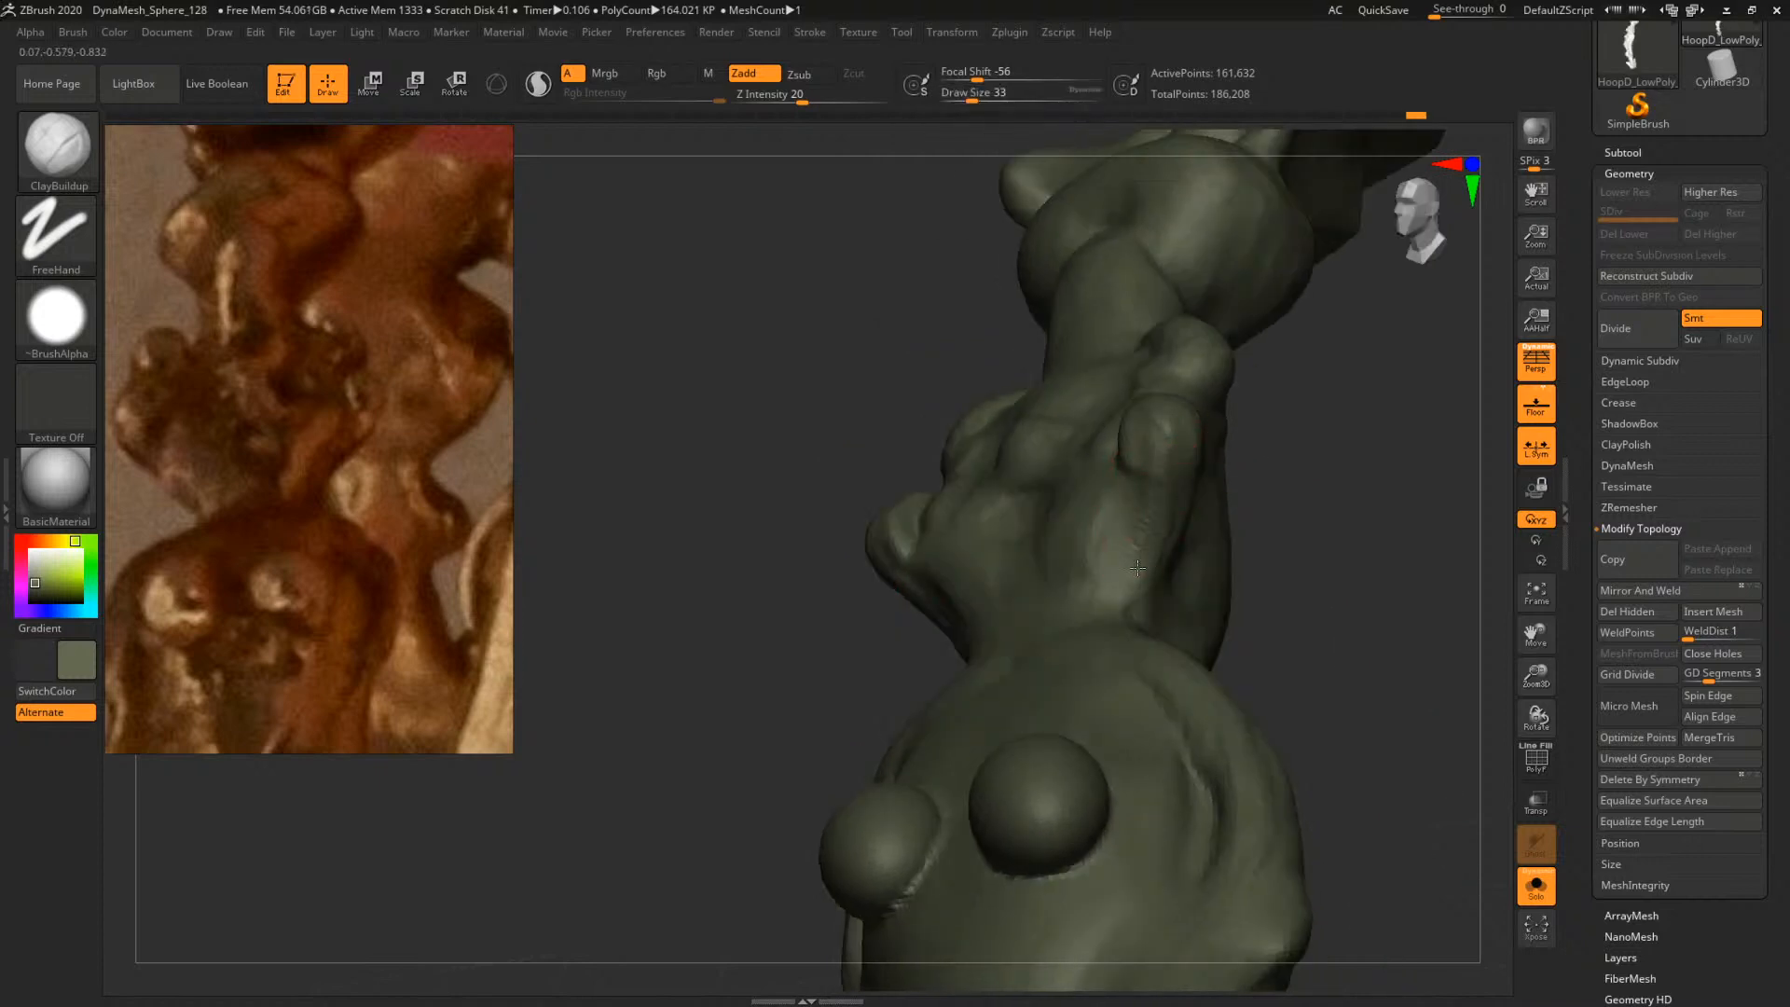
pyautogui.moveTo(1282, 529)
pyautogui.mouseDown()
pyautogui.moveTo(1192, 529)
pyautogui.moveTo(1159, 582)
pyautogui.moveTo(1220, 554)
pyautogui.mouseUp()
pyautogui.press('space')
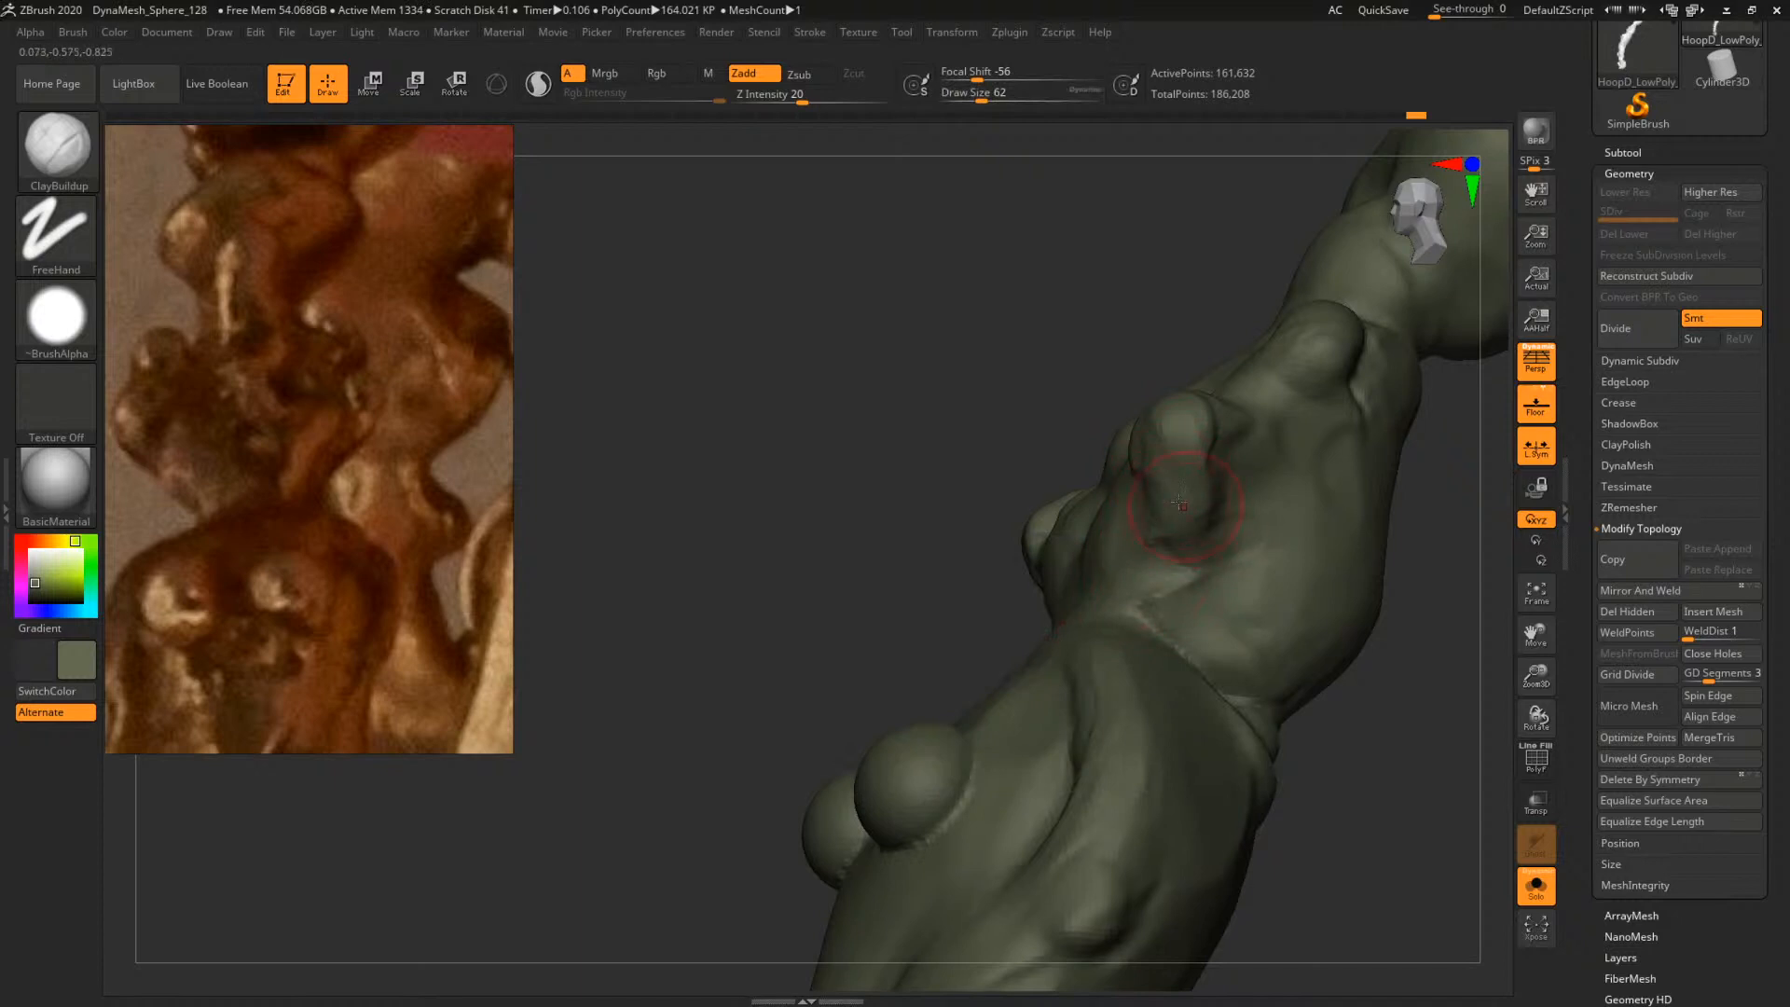
pyautogui.moveTo(1435, 521); pyautogui.dragTo(1212, 496)
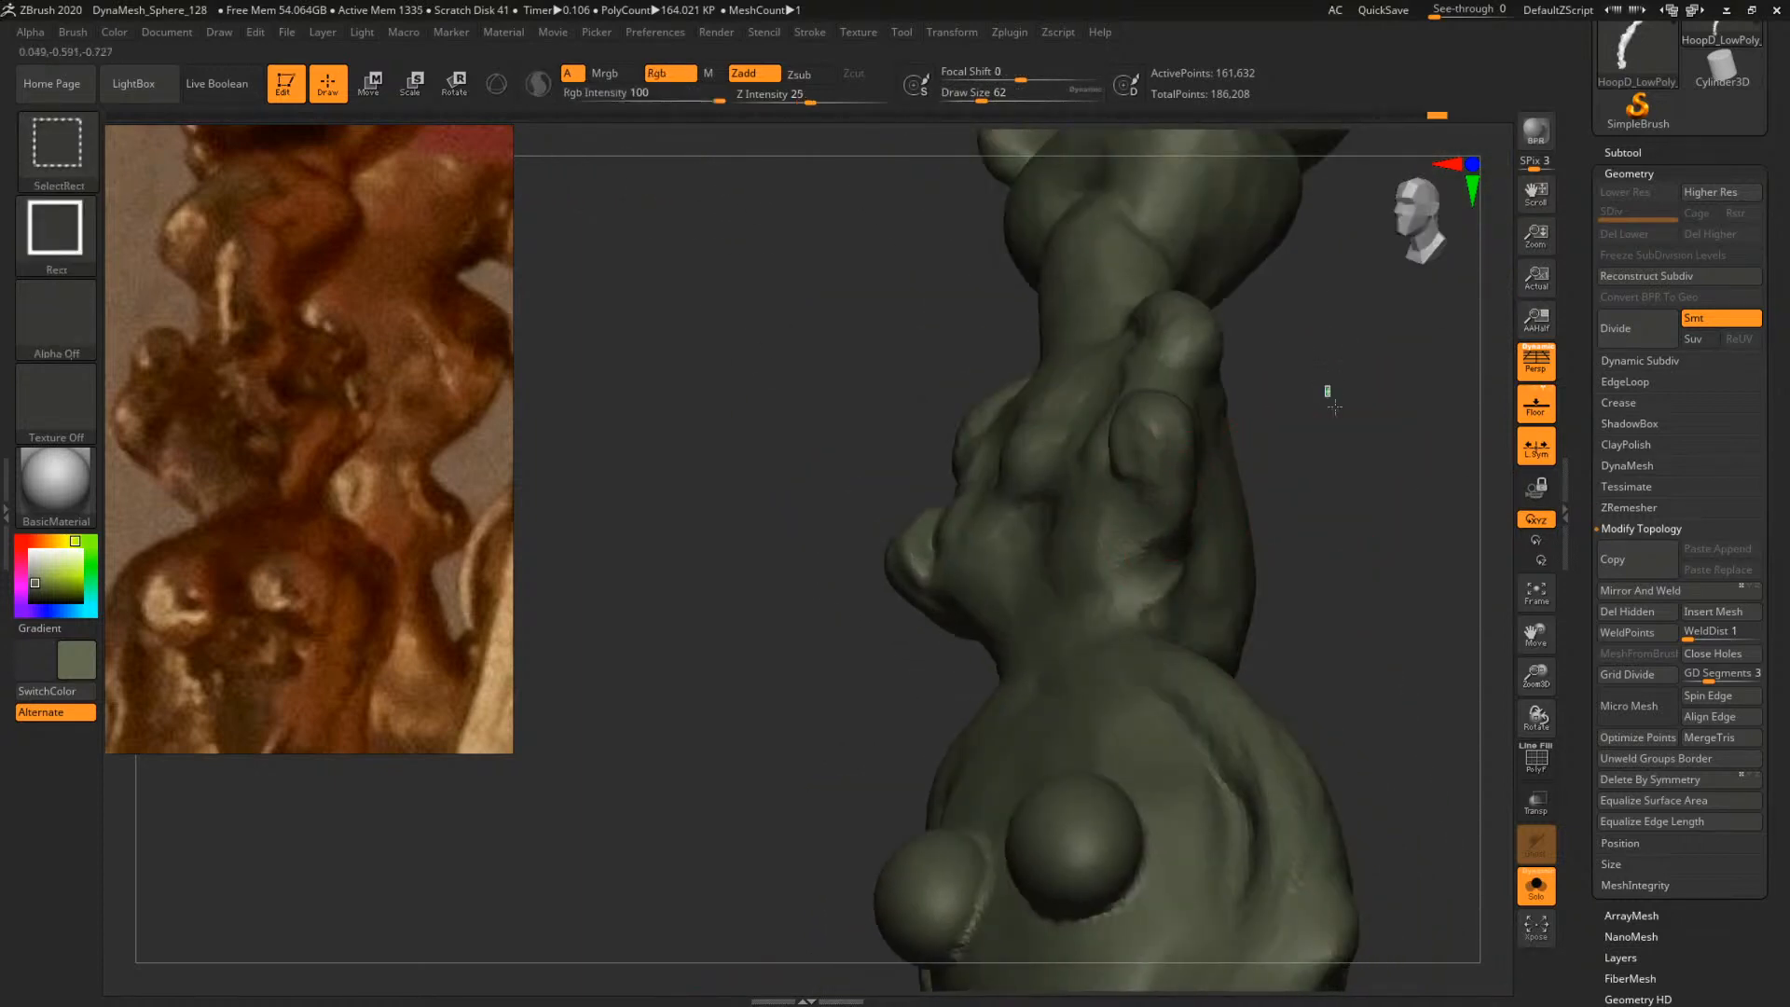
pyautogui.moveTo(1324, 403)
pyautogui.keyDown('ctrl'); pyautogui.mouseDown()
pyautogui.moveTo(1391, 497)
pyautogui.moveTo(1358, 489)
pyautogui.mouseUp(); pyautogui.keyUp('ctrl')
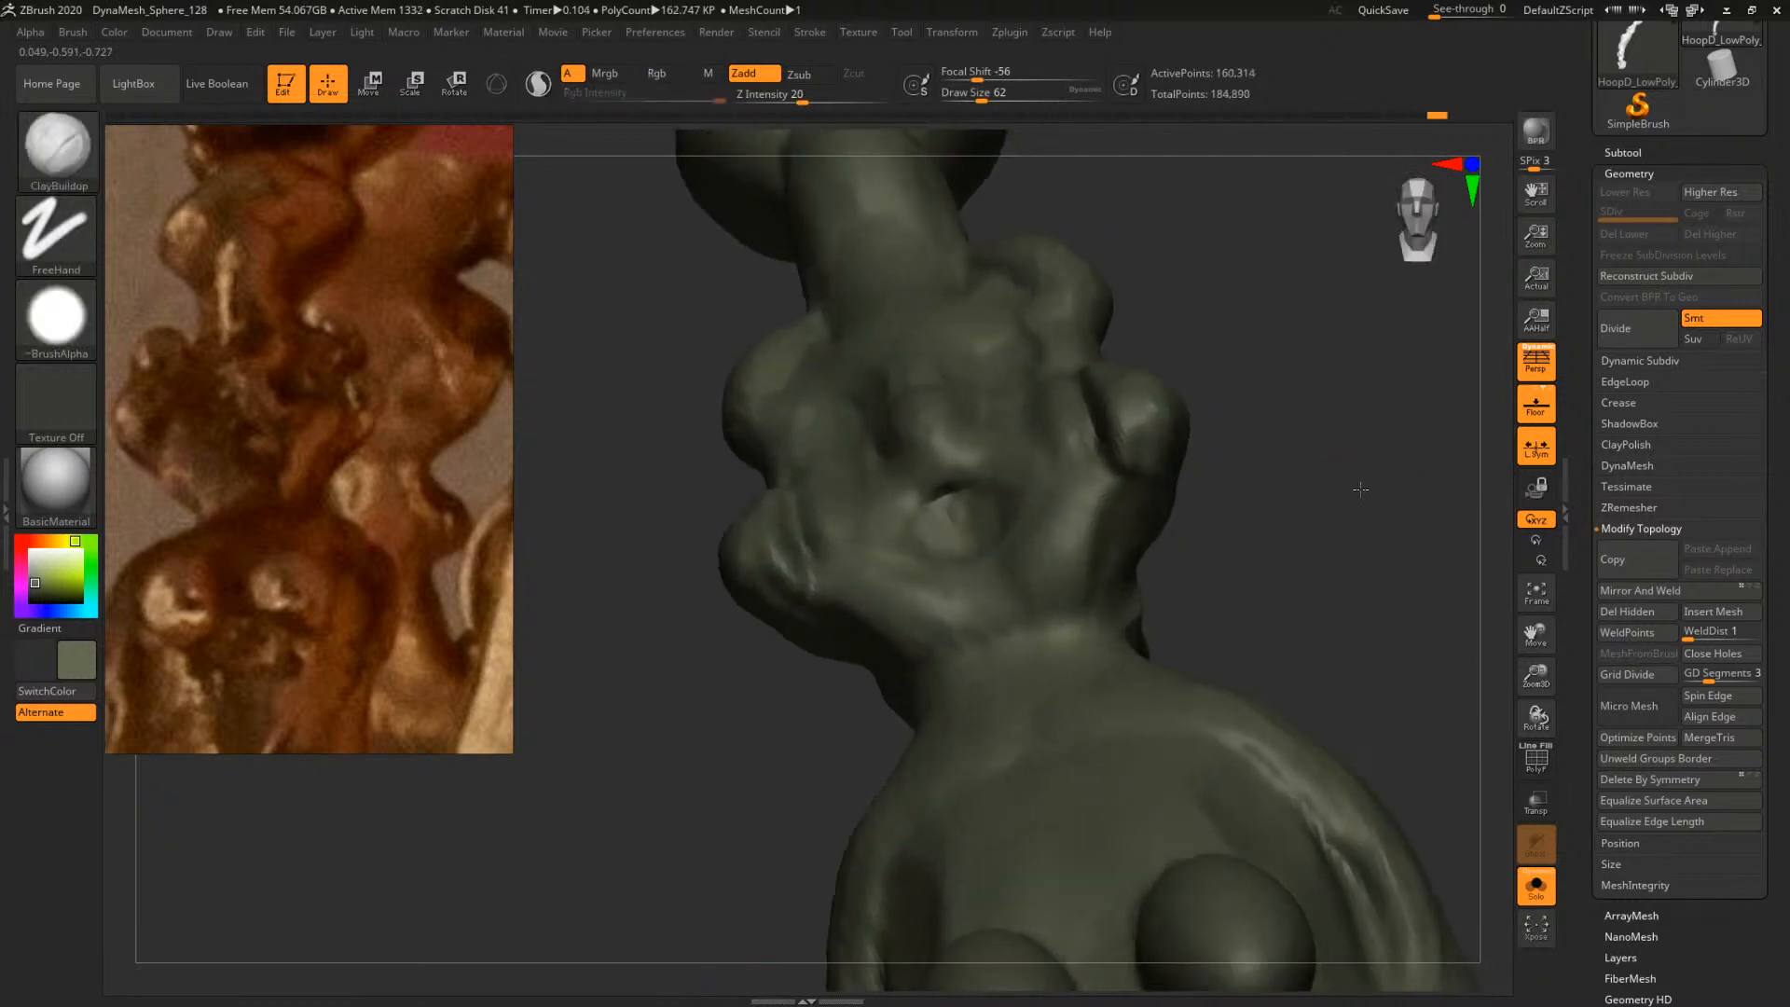
# Round out the cheeks beside the nose and mouth with ClayBuildup at draw sizes 37 and 35
pyautogui.press('s')
pyautogui.moveTo(1079, 512); pyautogui.dragTo(1069, 512)
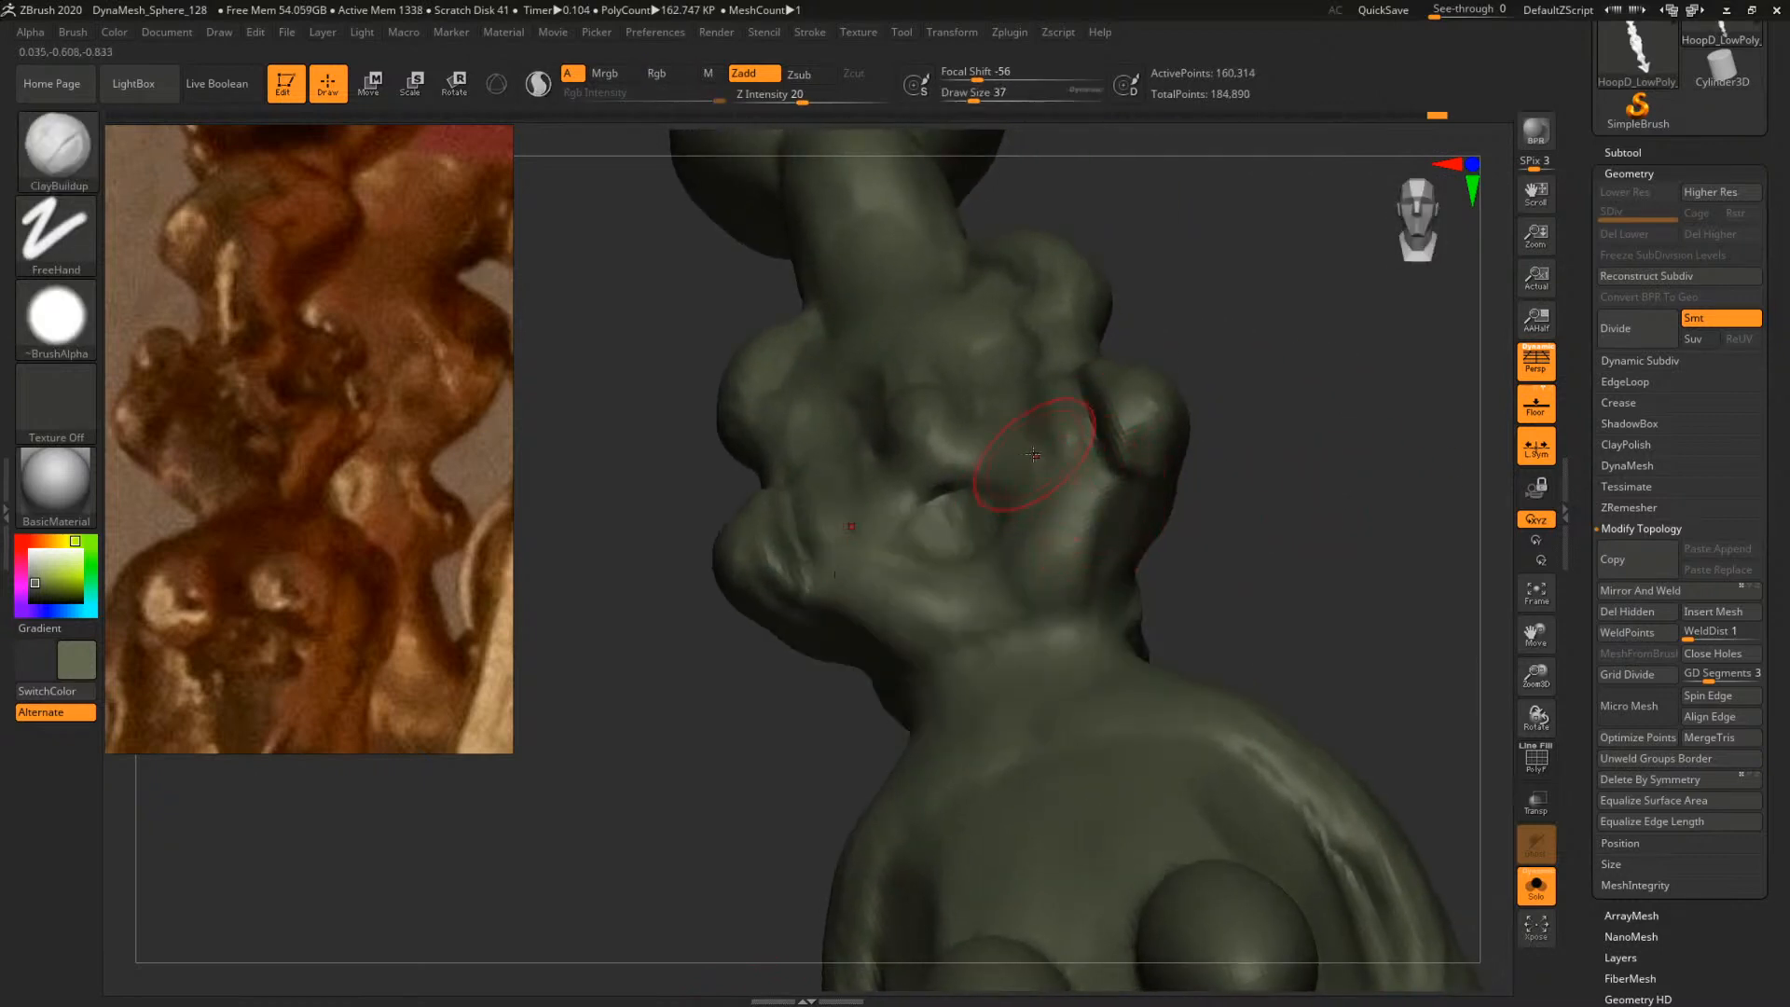
pyautogui.press('space')
pyautogui.moveTo(1022, 454)
pyautogui.mouseDown()
pyautogui.moveTo(1024, 439)
pyautogui.moveTo(1059, 495)
pyautogui.mouseUp()
pyautogui.press('space')
pyautogui.moveTo(1201, 387)
pyautogui.mouseDown()
pyautogui.moveTo(1346, 412)
pyautogui.moveTo(1079, 423)
pyautogui.moveTo(1215, 400)
pyautogui.moveTo(1291, 456)
pyautogui.moveTo(1230, 464)
pyautogui.moveTo(1295, 459)
pyautogui.moveTo(1275, 439)
pyautogui.moveTo(1304, 461)
pyautogui.moveTo(1431, 464)
pyautogui.mouseUp()
pyautogui.moveTo(1315, 447)
pyautogui.mouseDown()
pyautogui.moveTo(1350, 471)
pyautogui.moveTo(1417, 675)
pyautogui.moveTo(1138, 528)
pyautogui.mouseUp()
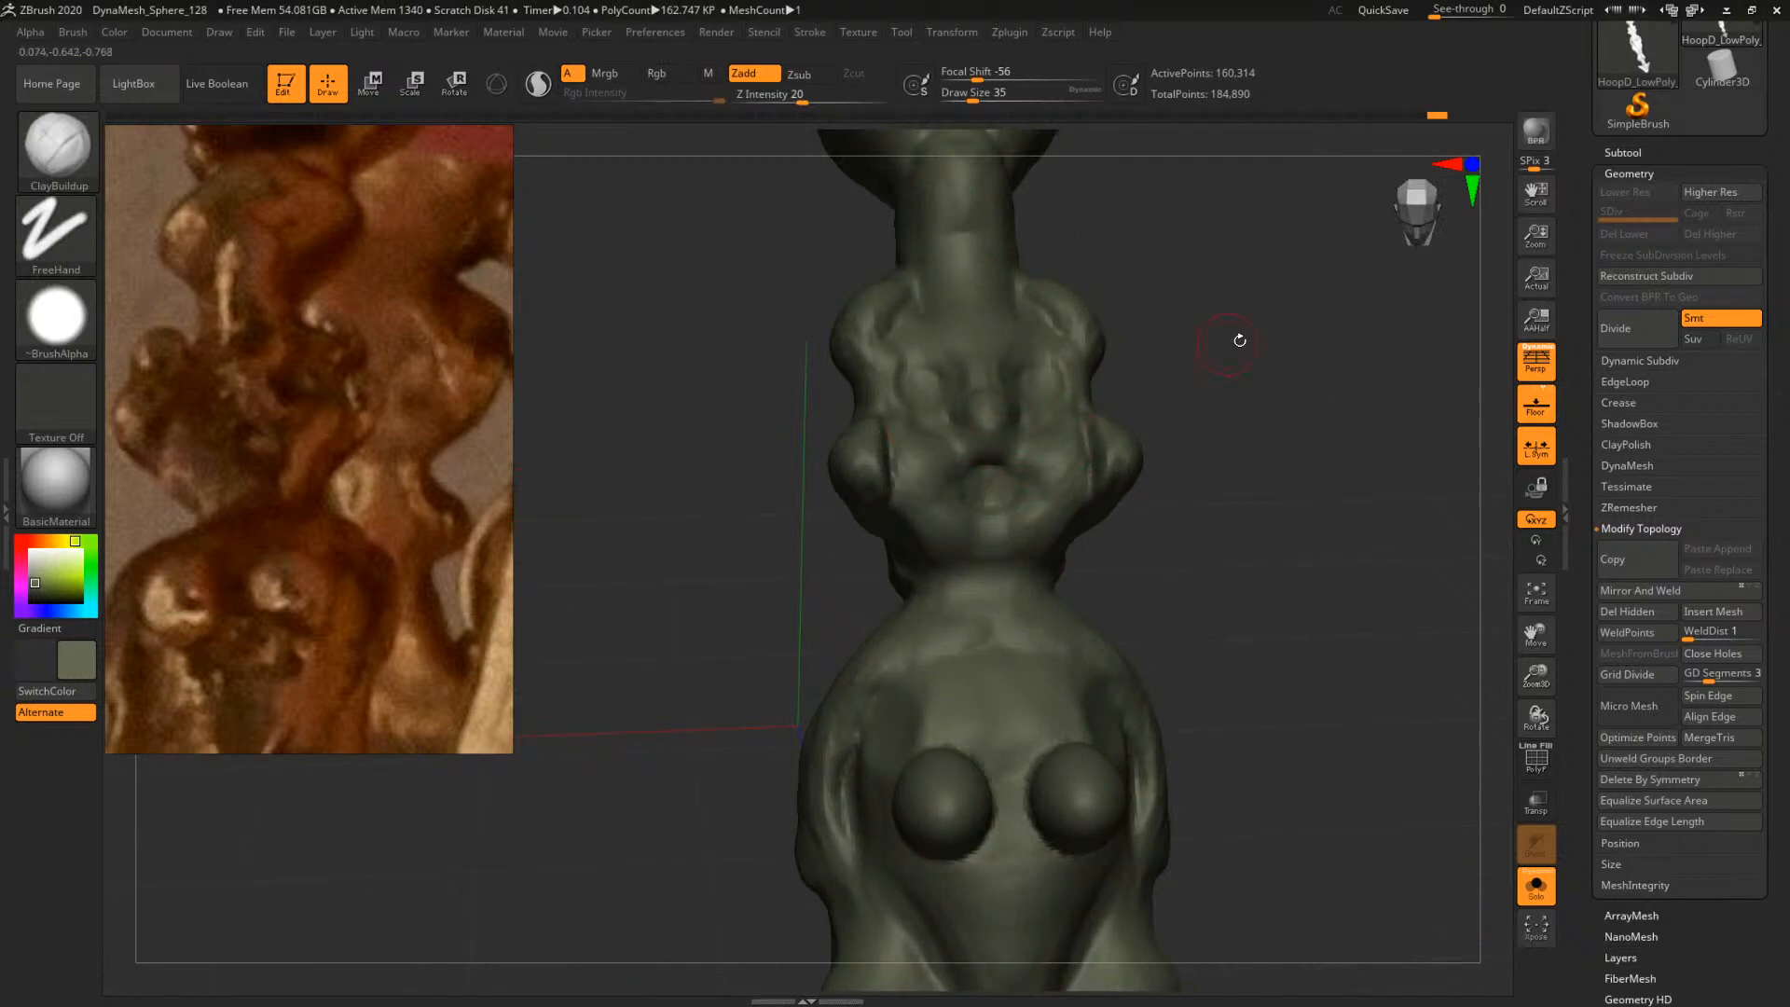
pyautogui.moveTo(1239, 339); pyautogui.dragTo(1244, 424)
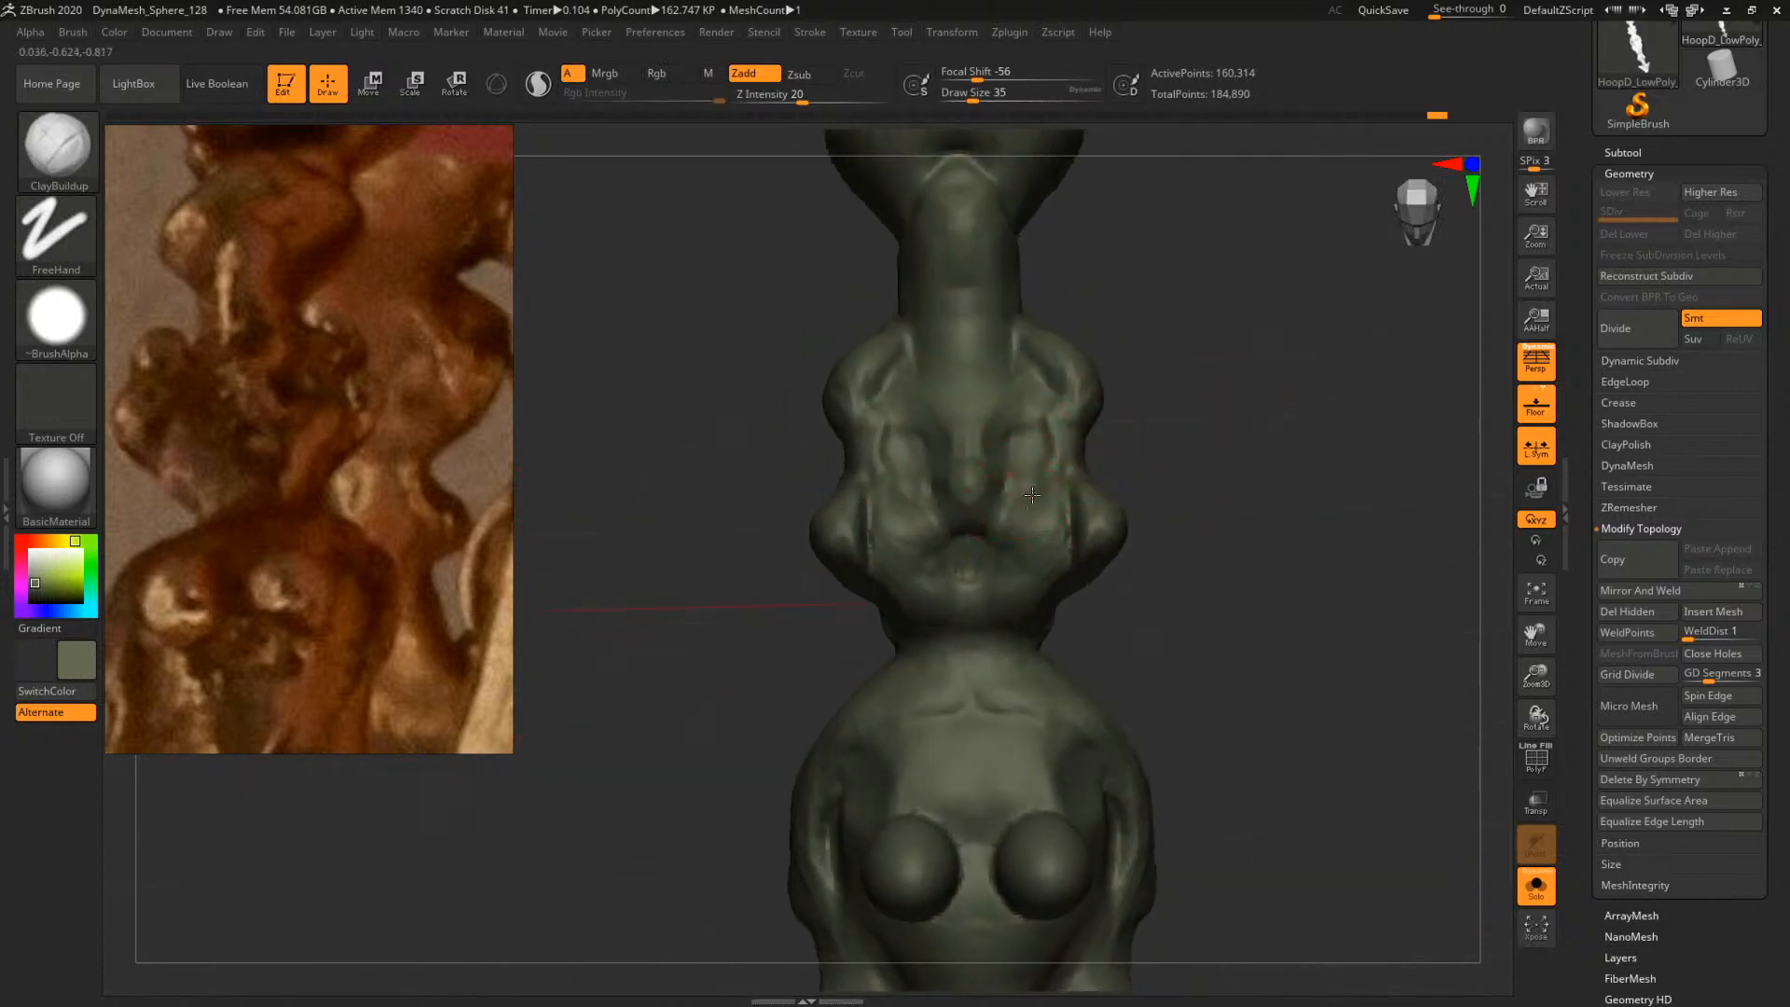
# Refine the arched loop and the shell form above it with ClayBuildup at draw sizes 44 and 39
pyautogui.moveTo(1298, 488)
pyautogui.keyDown('alt'); pyautogui.mouseDown()
pyautogui.moveTo(1219, 470)
pyautogui.moveTo(1188, 438)
pyautogui.moveTo(1249, 428)
pyautogui.moveTo(919, 563)
pyautogui.moveTo(1183, 484)
pyautogui.moveTo(1205, 456)
pyautogui.moveTo(1233, 518)
pyautogui.moveTo(1362, 662)
pyautogui.mouseUp(); pyautogui.keyUp('alt')
pyautogui.keyDown('alt'); pyautogui.moveTo(1258, 466); pyautogui.dragTo(1275, 551); pyautogui.keyUp('alt')
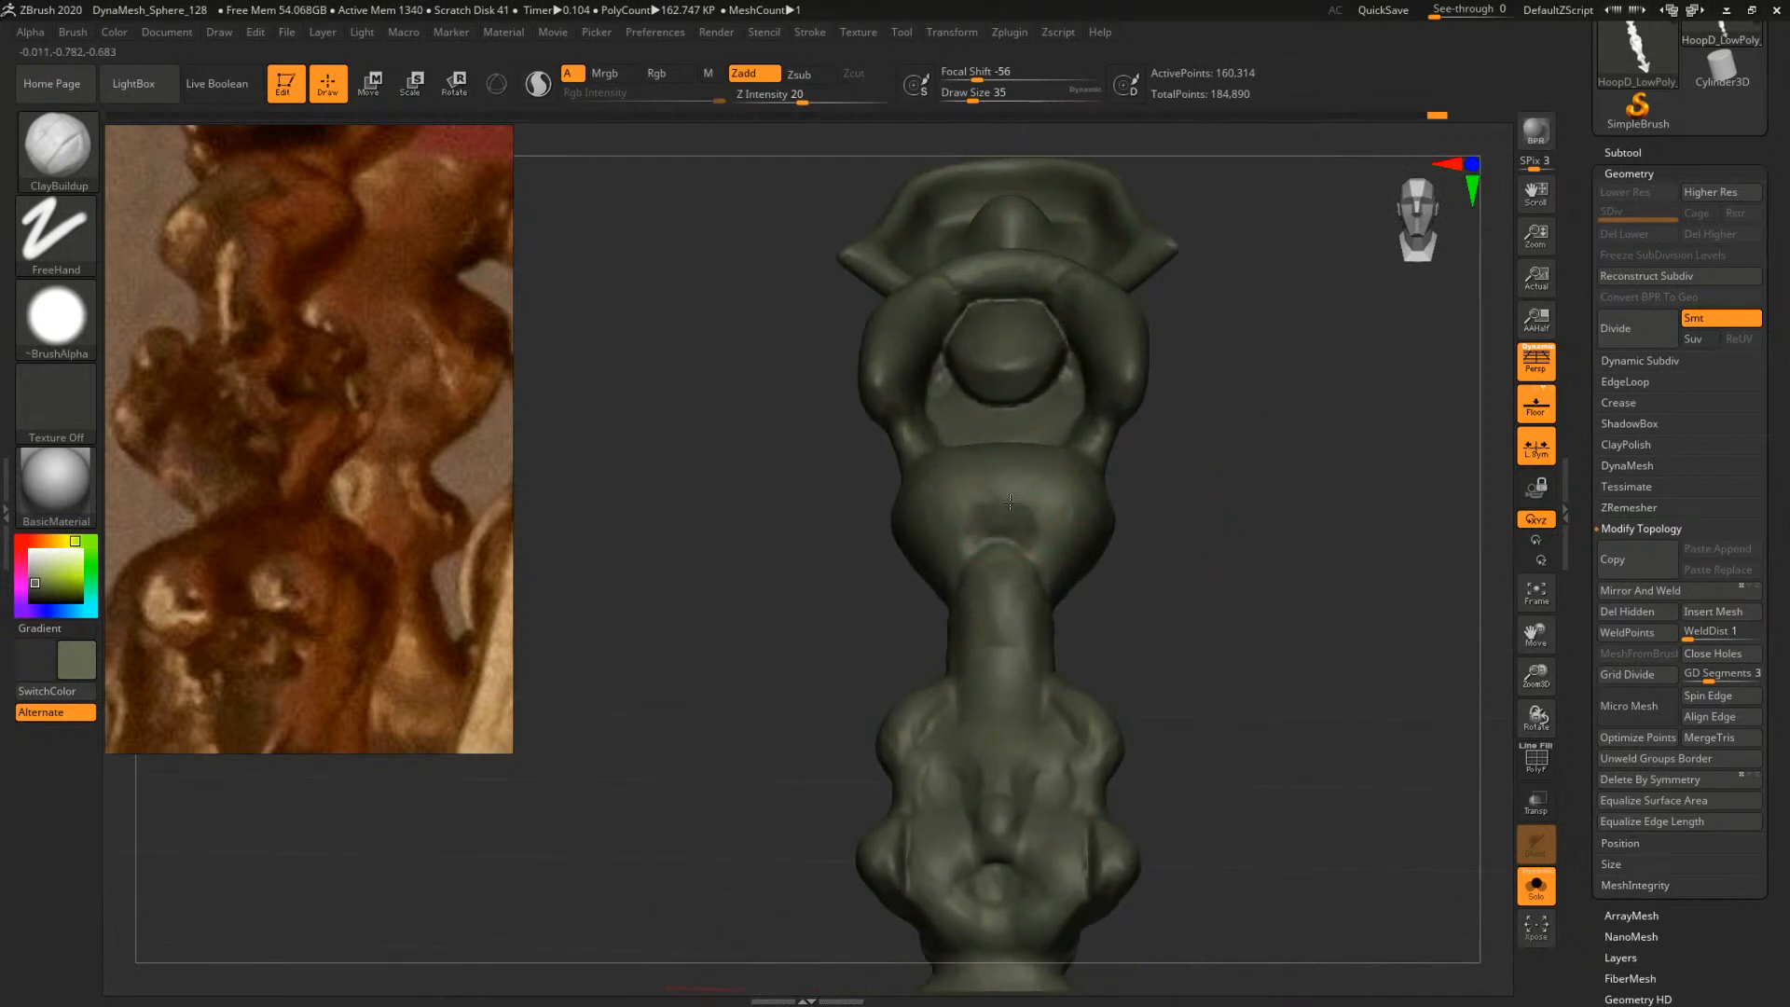
pyautogui.moveTo(1175, 513)
pyautogui.mouseDown()
pyautogui.moveTo(1324, 519)
pyautogui.moveTo(1227, 512)
pyautogui.moveTo(1259, 536)
pyautogui.mouseUp()
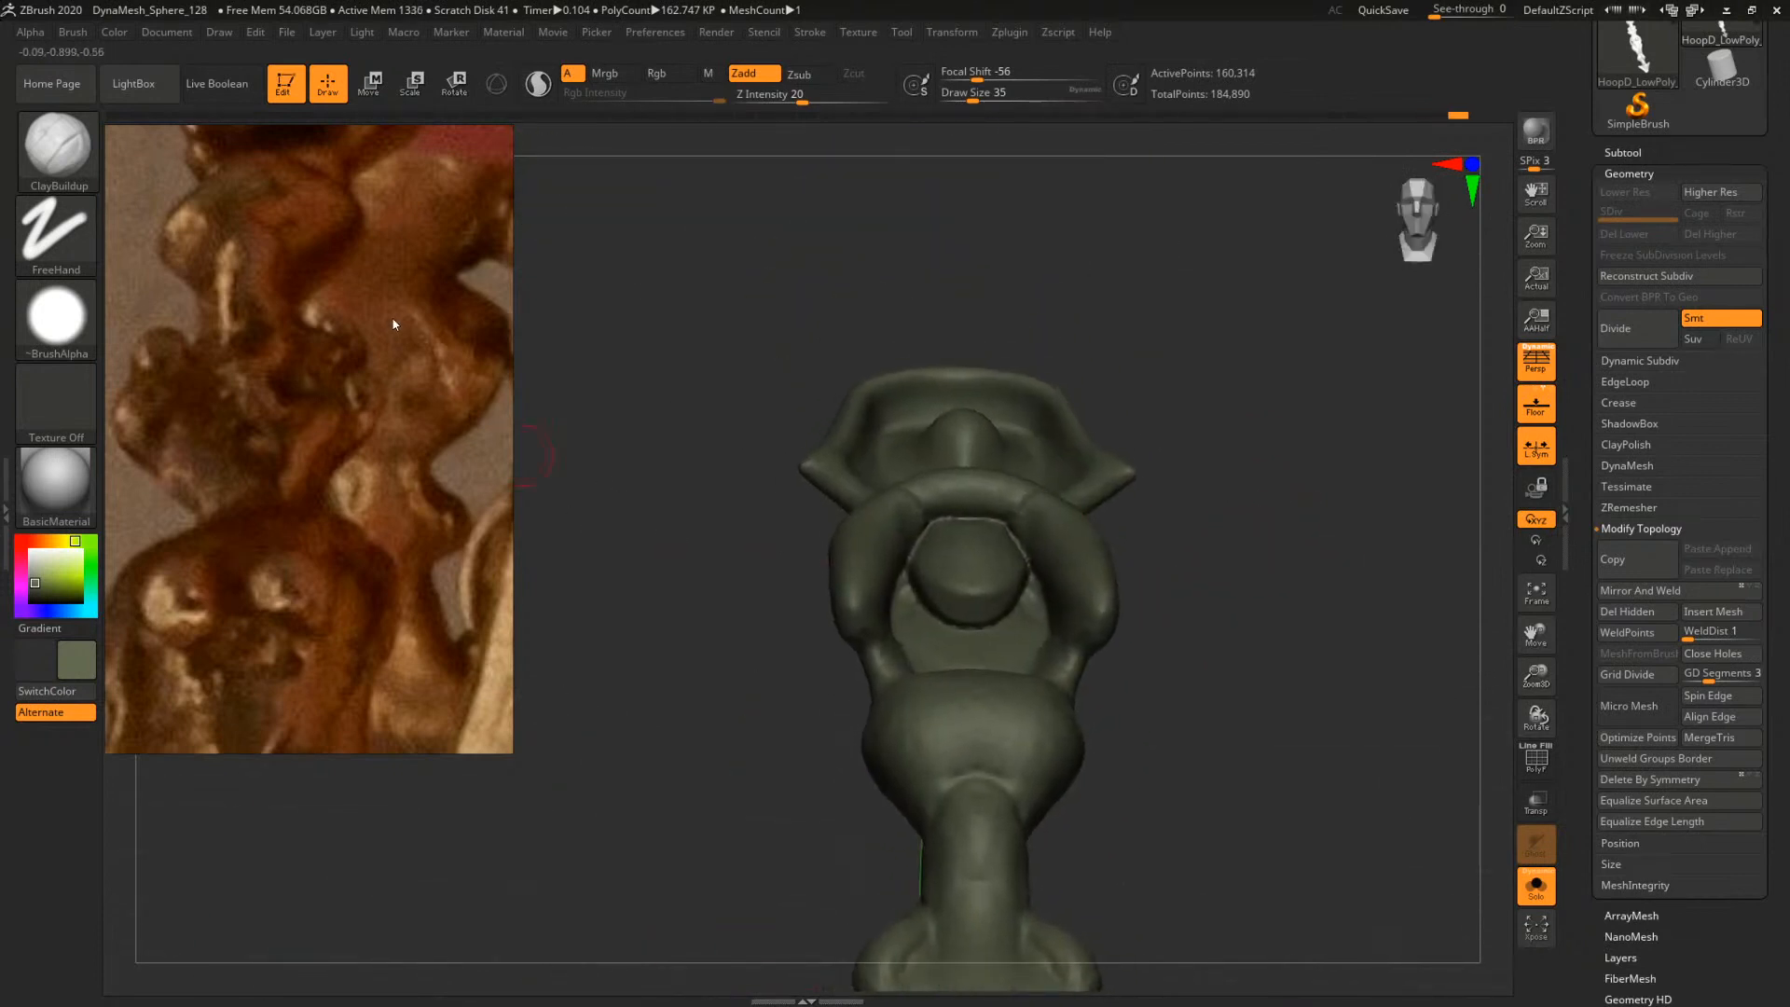
pyautogui.moveTo(1306, 438)
pyautogui.mouseDown()
pyautogui.moveTo(1118, 464)
pyautogui.moveTo(1184, 465)
pyautogui.moveTo(1136, 503)
pyautogui.mouseUp()
pyautogui.press('s')
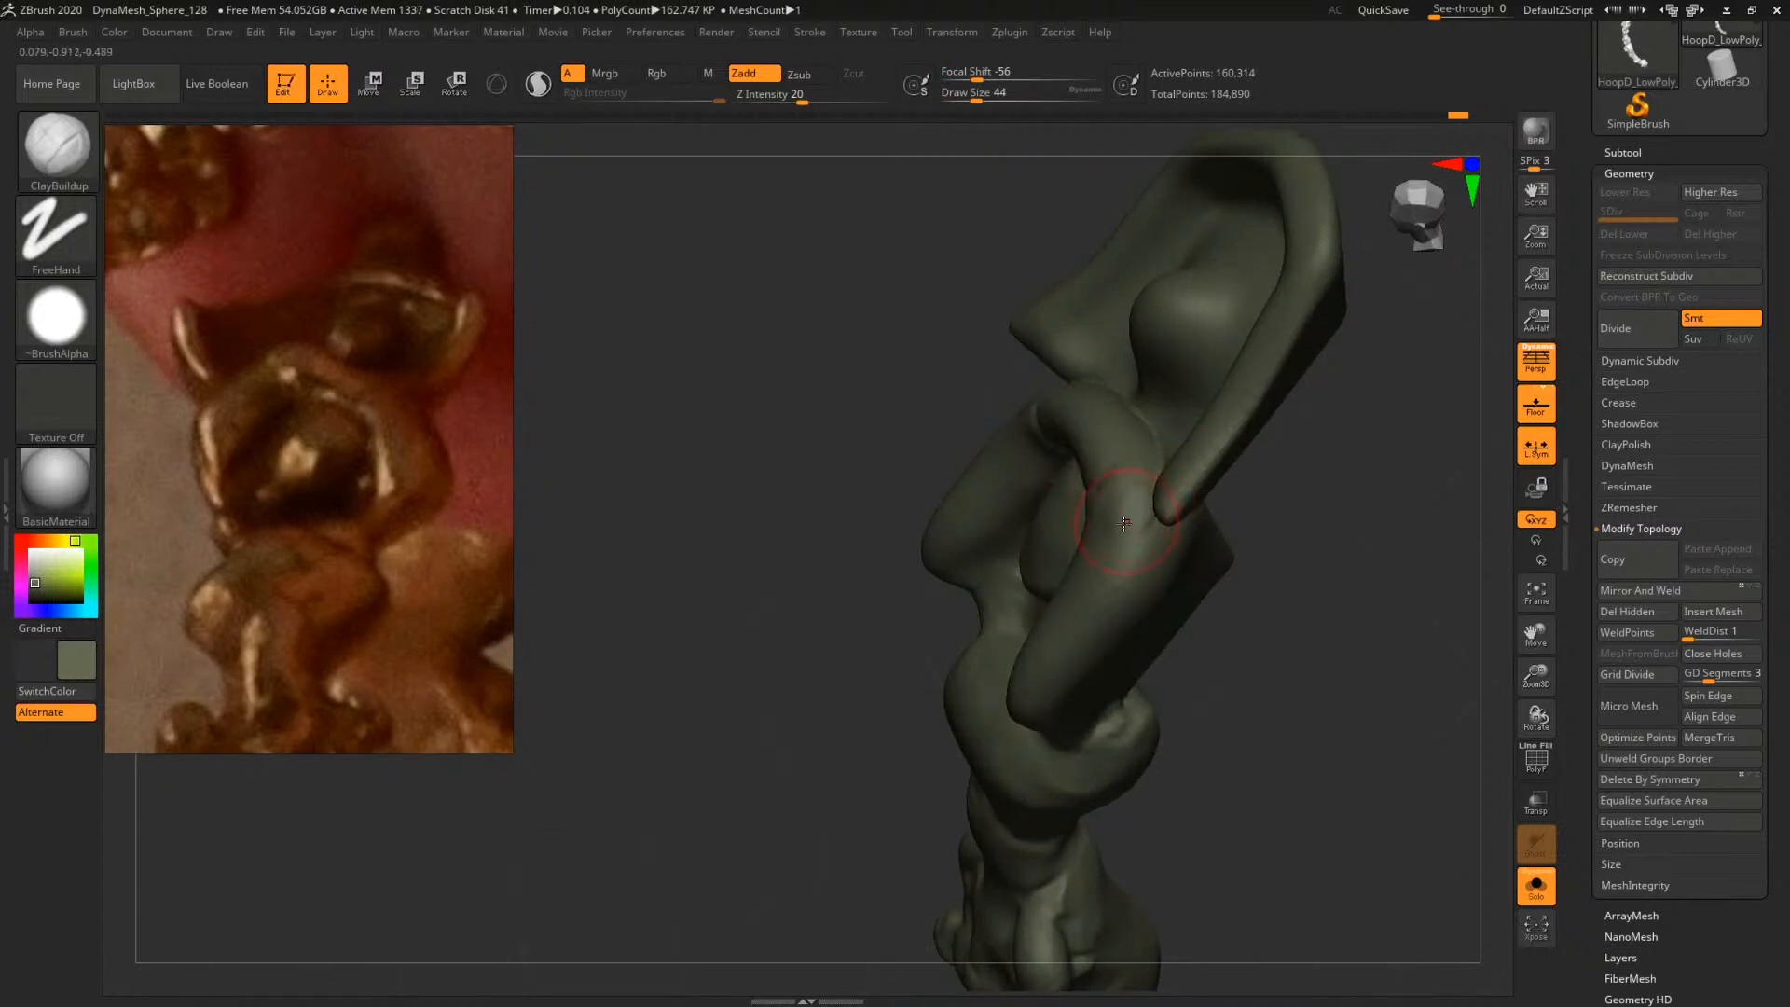
pyautogui.moveTo(1235, 505); pyautogui.dragTo(1116, 427)
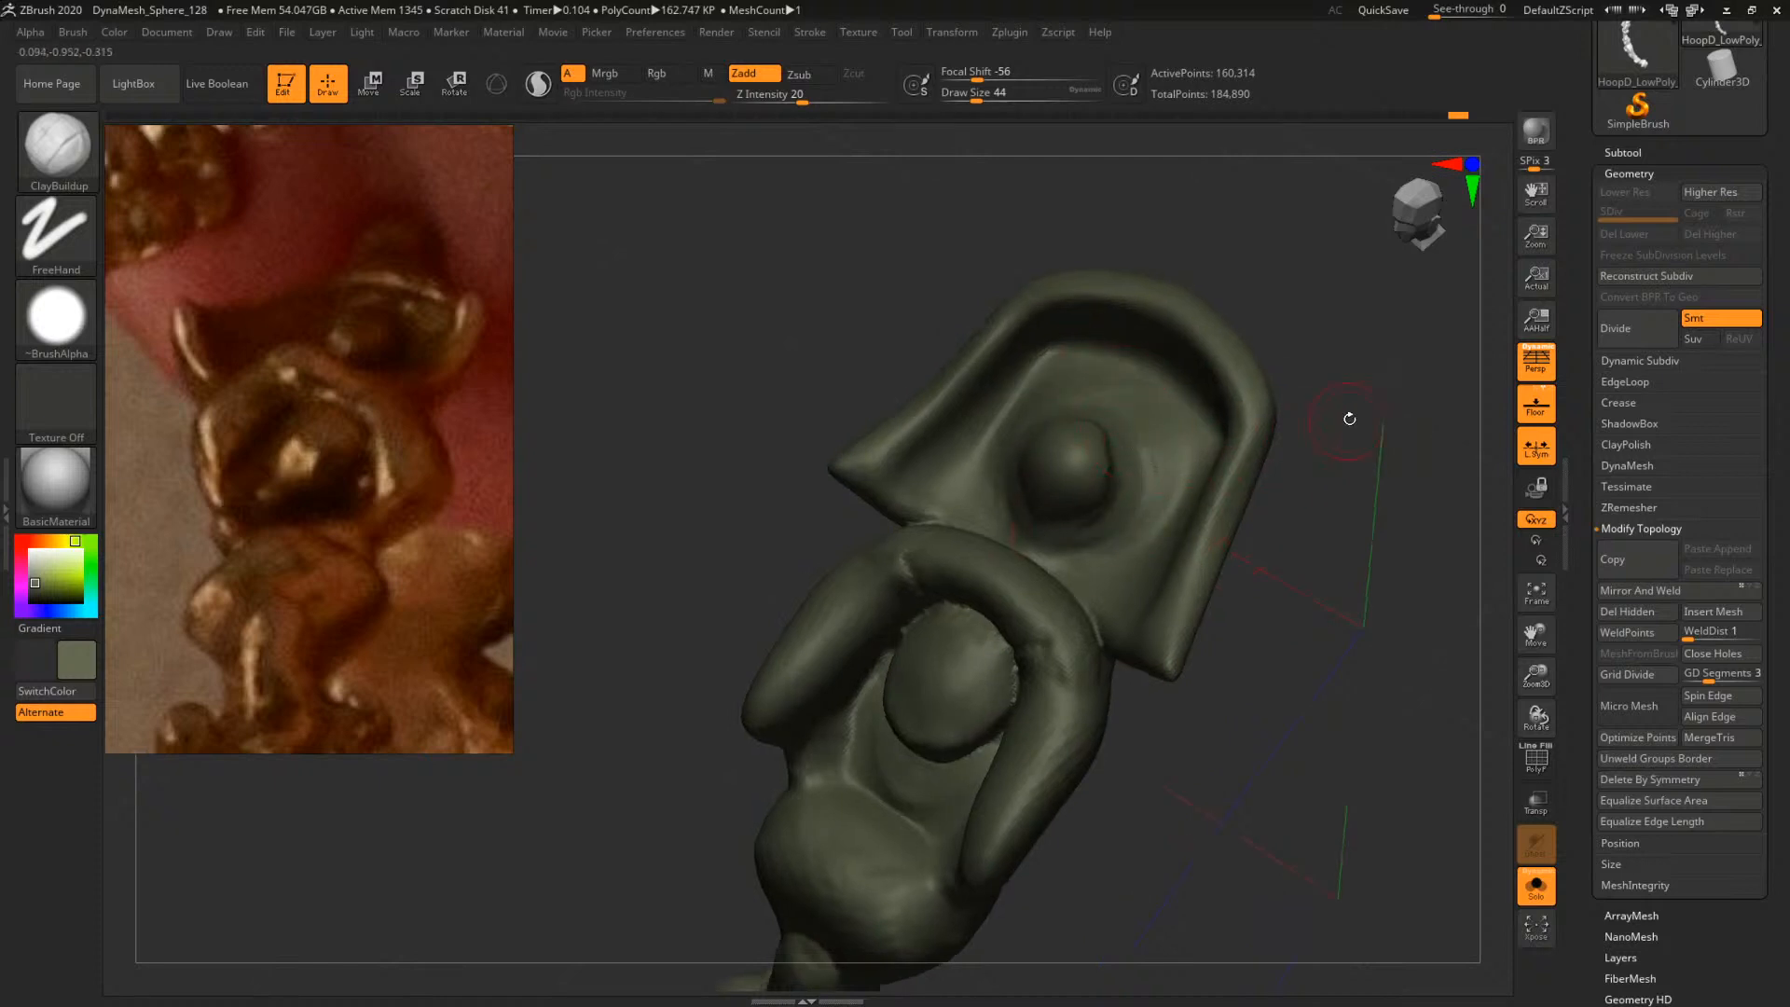
pyautogui.moveTo(1349, 418); pyautogui.dragTo(1271, 373)
pyautogui.press('space')
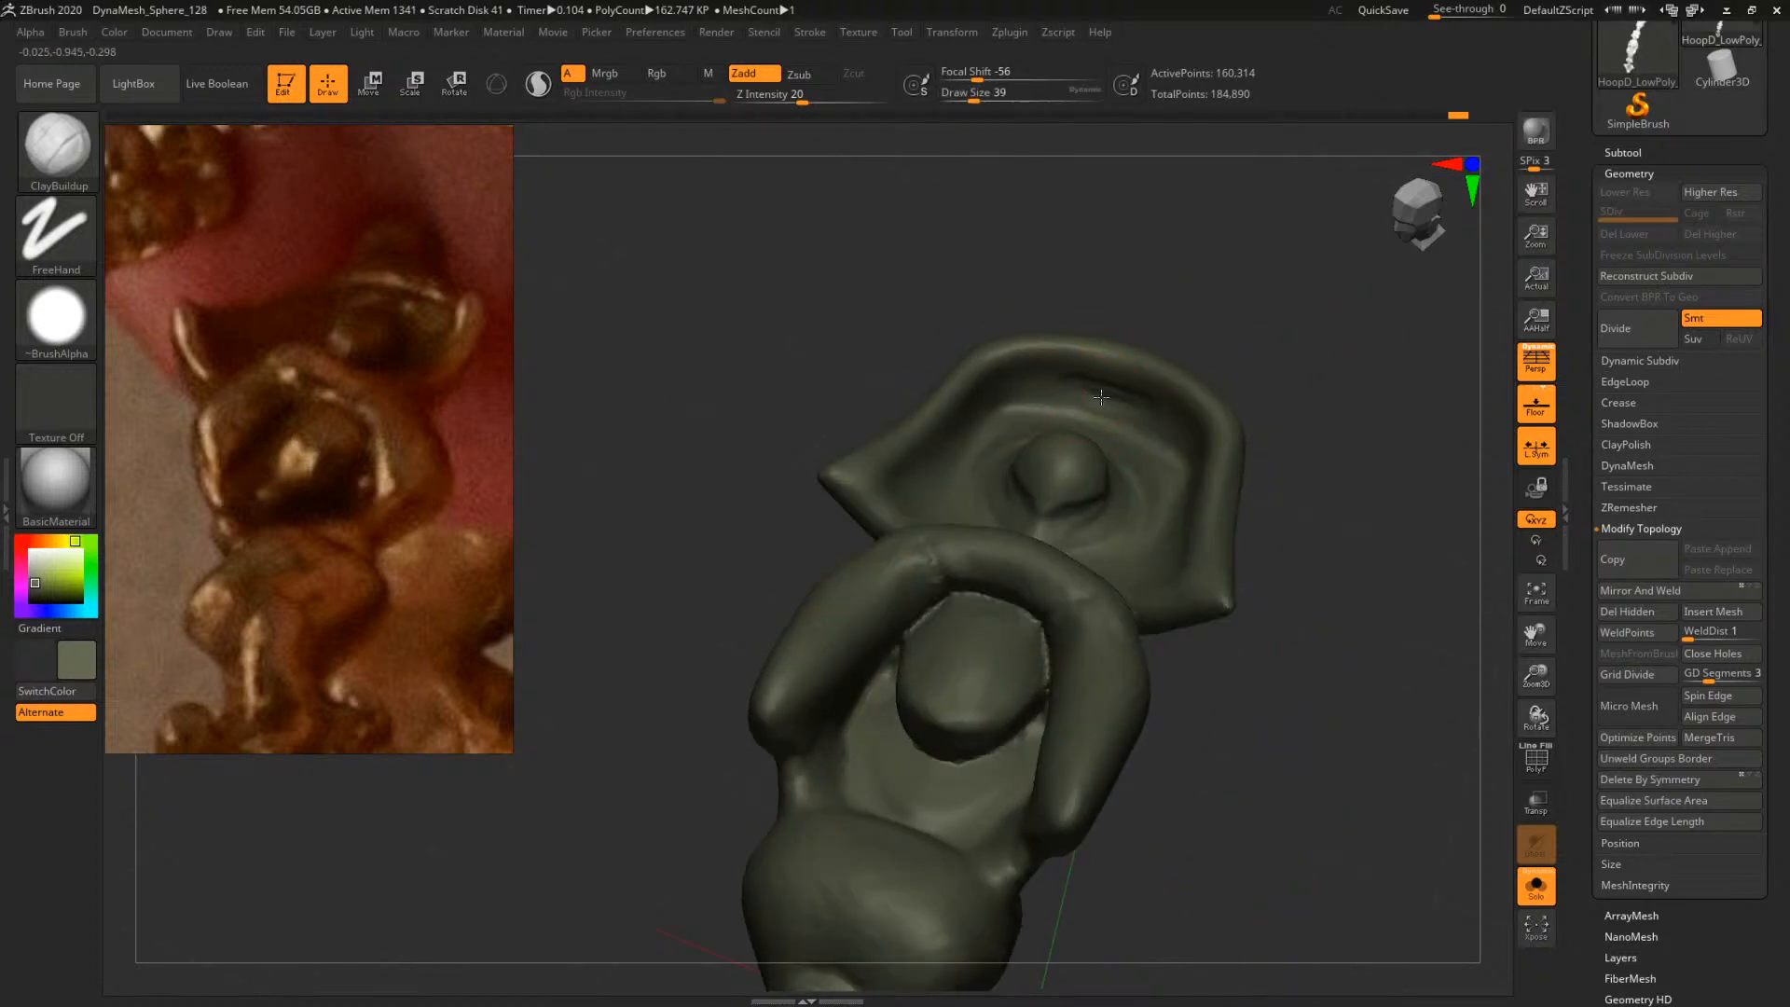
pyautogui.moveTo(1101, 398); pyautogui.dragTo(1209, 437, button='right')
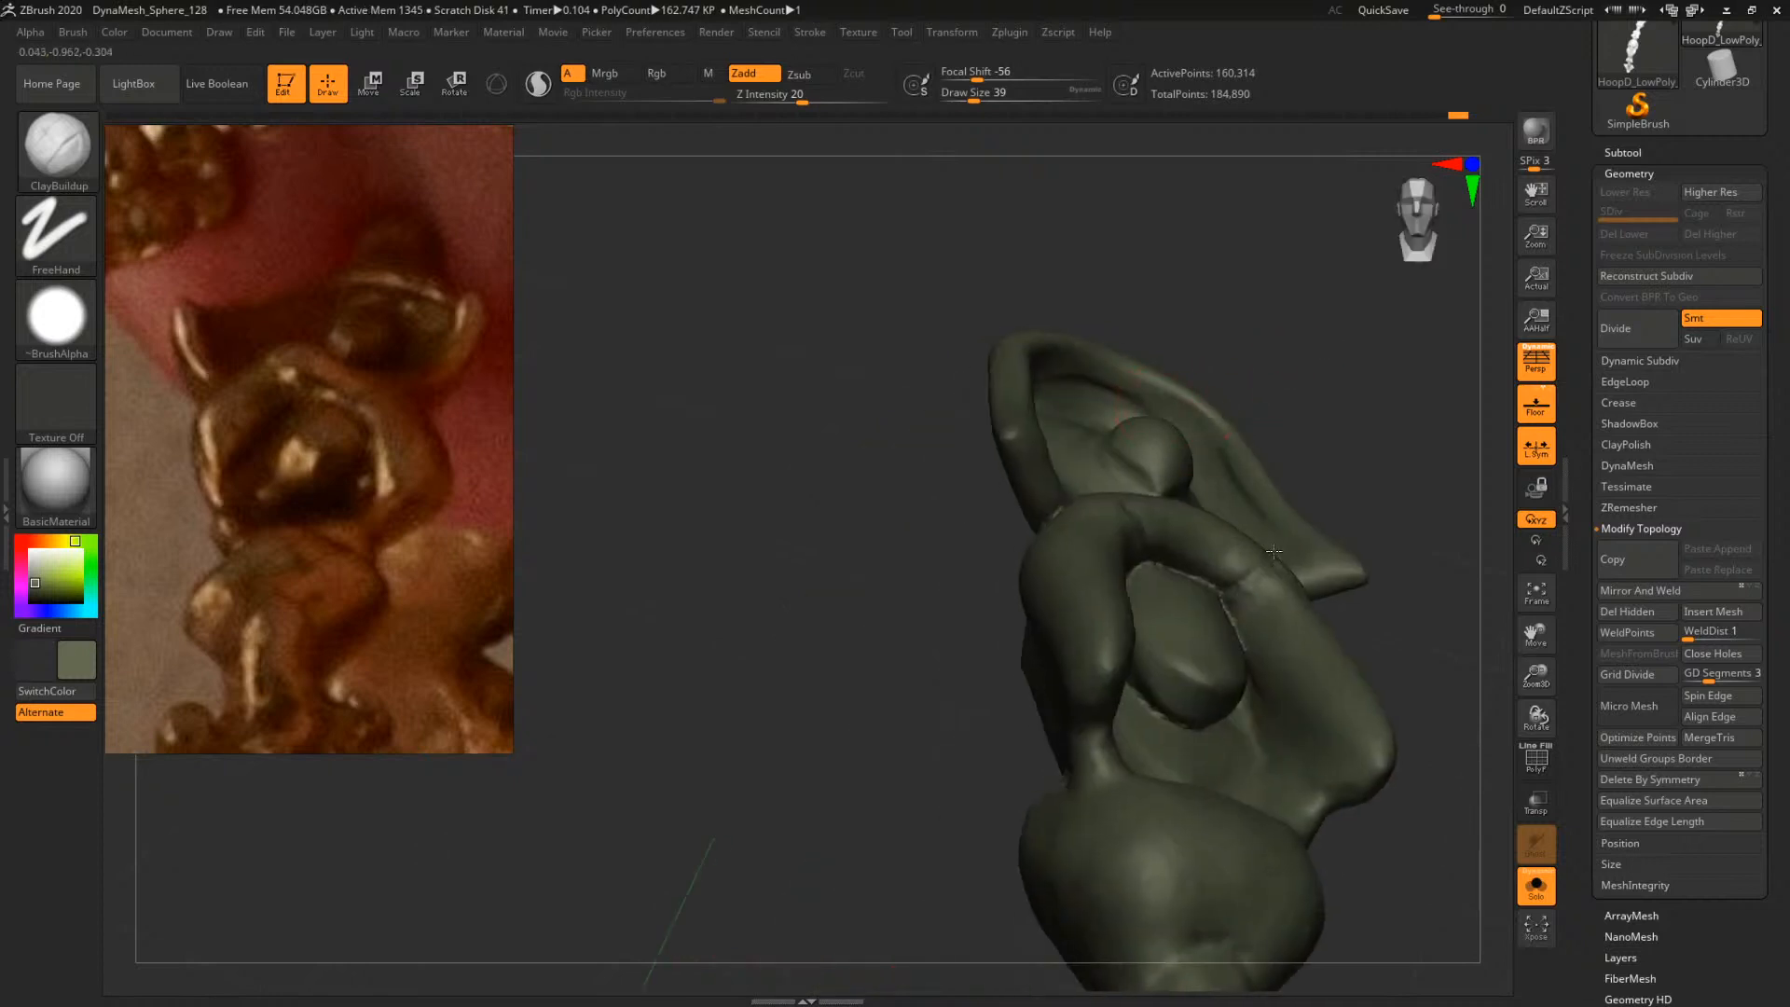
# Swell the pointed corners of the top shell form with the Inflat brush at draw size 56
pyautogui.moveTo(1370, 424)
pyautogui.mouseDown(button='right')
pyautogui.moveTo(1398, 444)
pyautogui.moveTo(1268, 432)
pyautogui.moveTo(1156, 498)
pyautogui.mouseUp(button='right')
pyautogui.press('b')
pyautogui.press('i')
pyautogui.press('n')
pyautogui.press('space')
pyautogui.moveTo(1131, 510); pyautogui.dragTo(1138, 513)
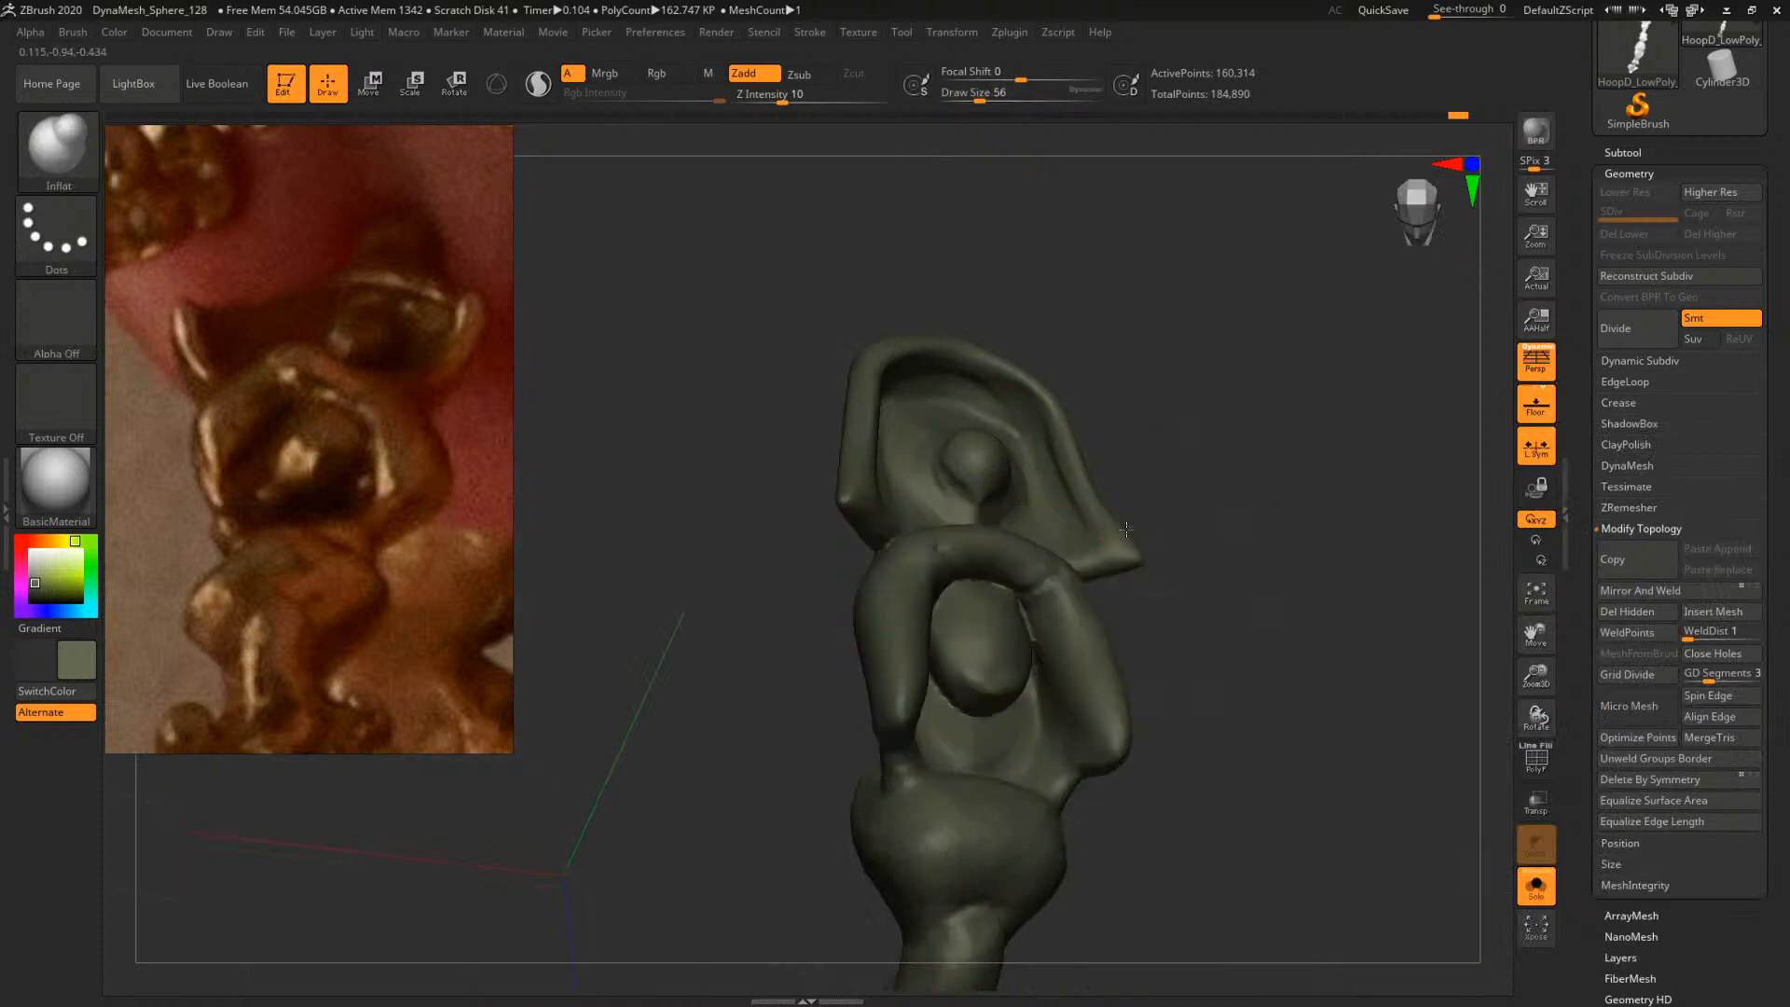
pyautogui.moveTo(1131, 519)
pyautogui.mouseDown(button='right')
pyautogui.moveTo(1187, 463)
pyautogui.moveTo(1156, 536)
pyautogui.moveTo(1121, 554)
pyautogui.moveTo(1218, 523)
pyautogui.moveTo(1247, 484)
pyautogui.moveTo(1234, 459)
pyautogui.moveTo(1271, 476)
pyautogui.moveTo(1255, 470)
pyautogui.mouseUp(button='right')
# Sharpen the rim of the top shell form with the Pinch brush at draw size 97
pyautogui.press('b')
pyautogui.press('t')
pyautogui.press('d')
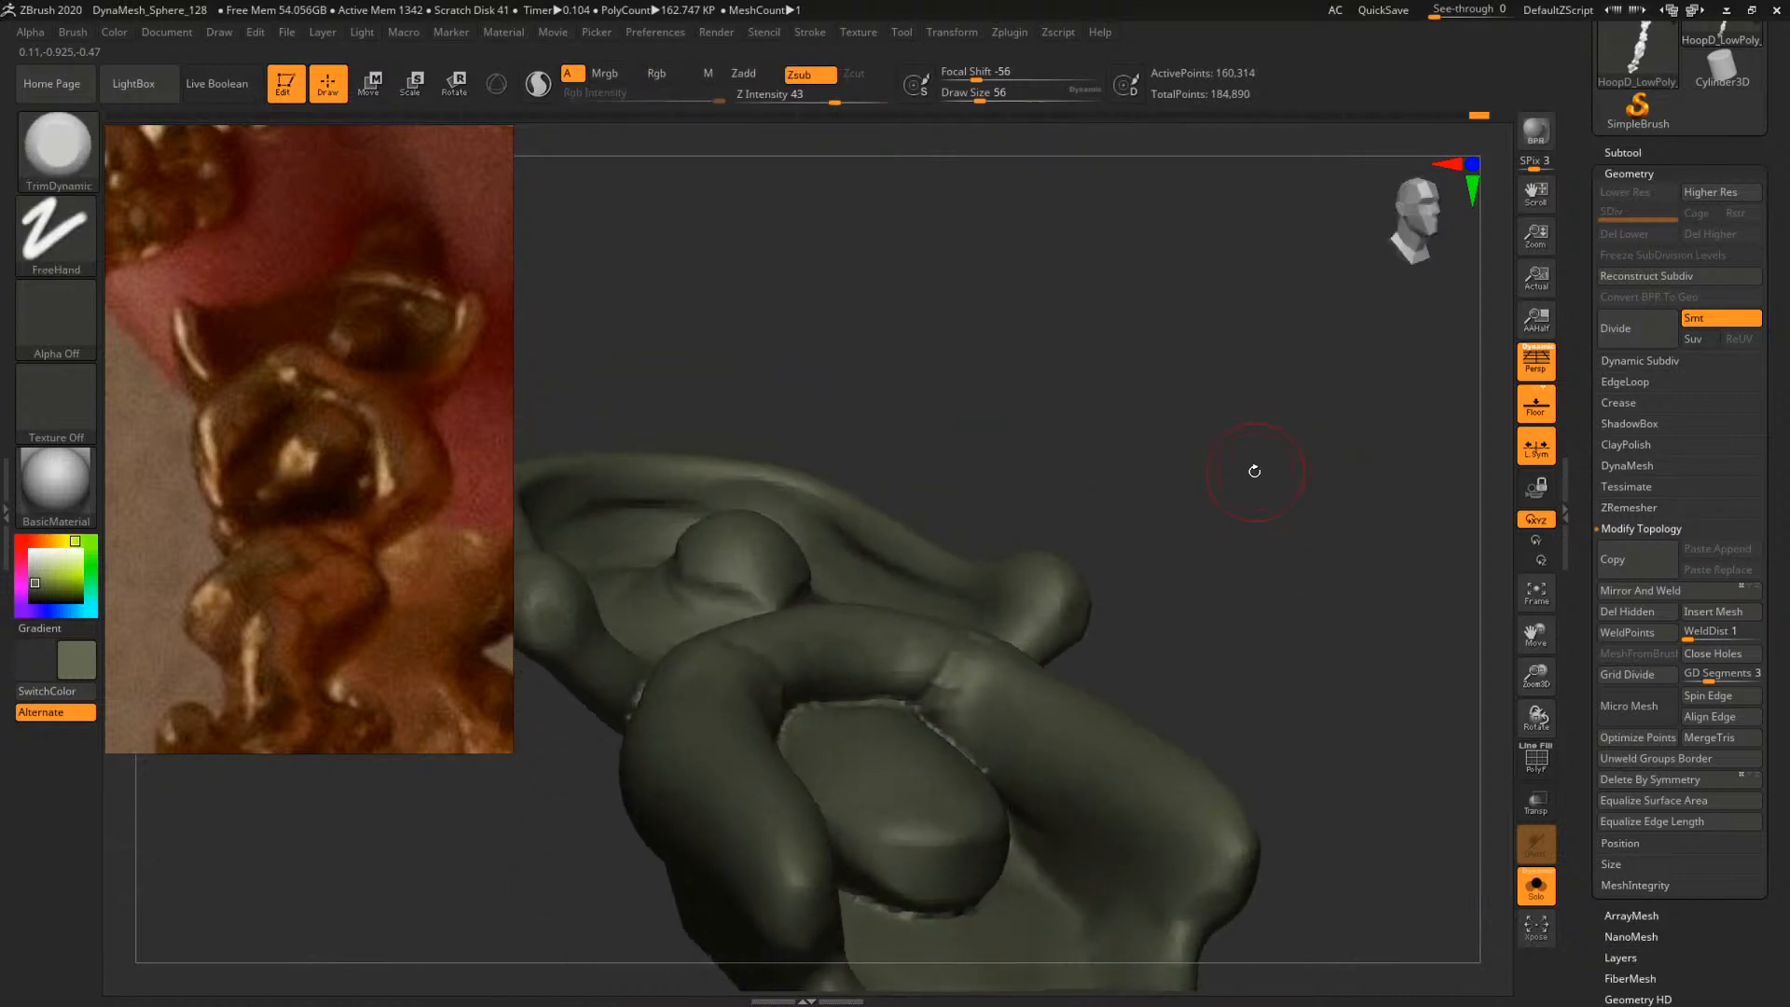
pyautogui.press('b')
pyautogui.press('p')
pyautogui.press('i')
pyautogui.press('space')
pyautogui.click(691, 473)
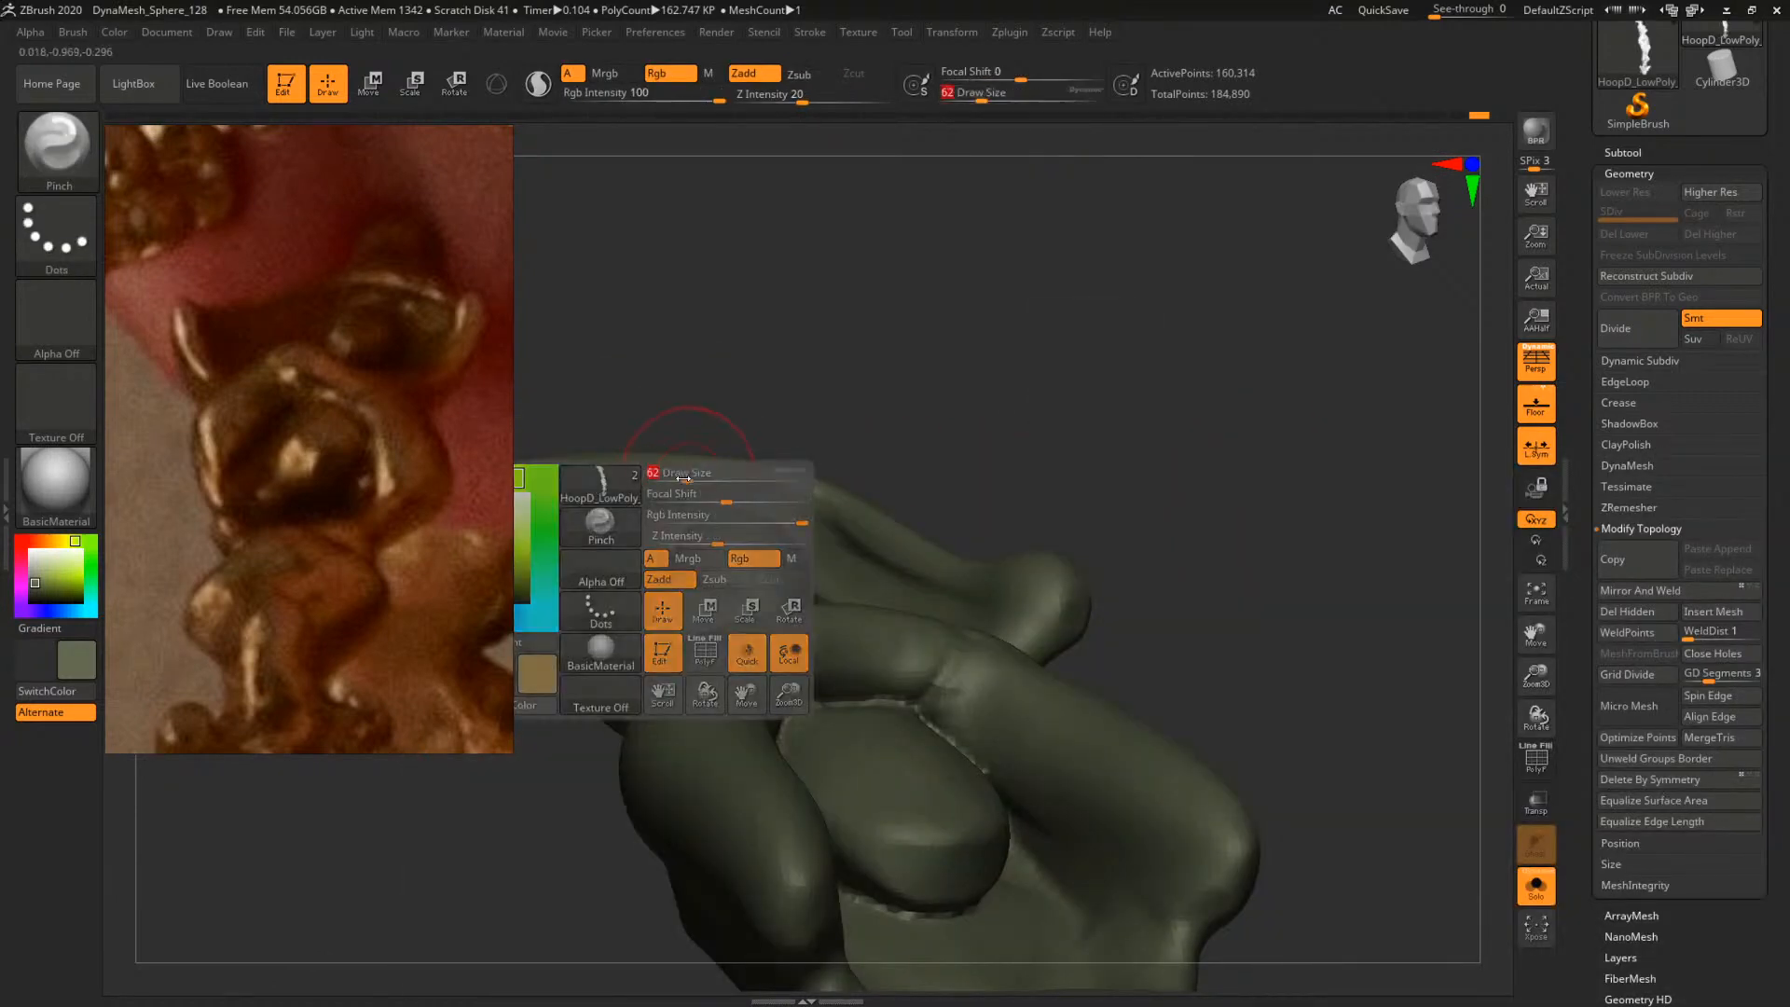
pyautogui.press('space')
pyautogui.moveTo(644, 478); pyautogui.dragTo(651, 479)
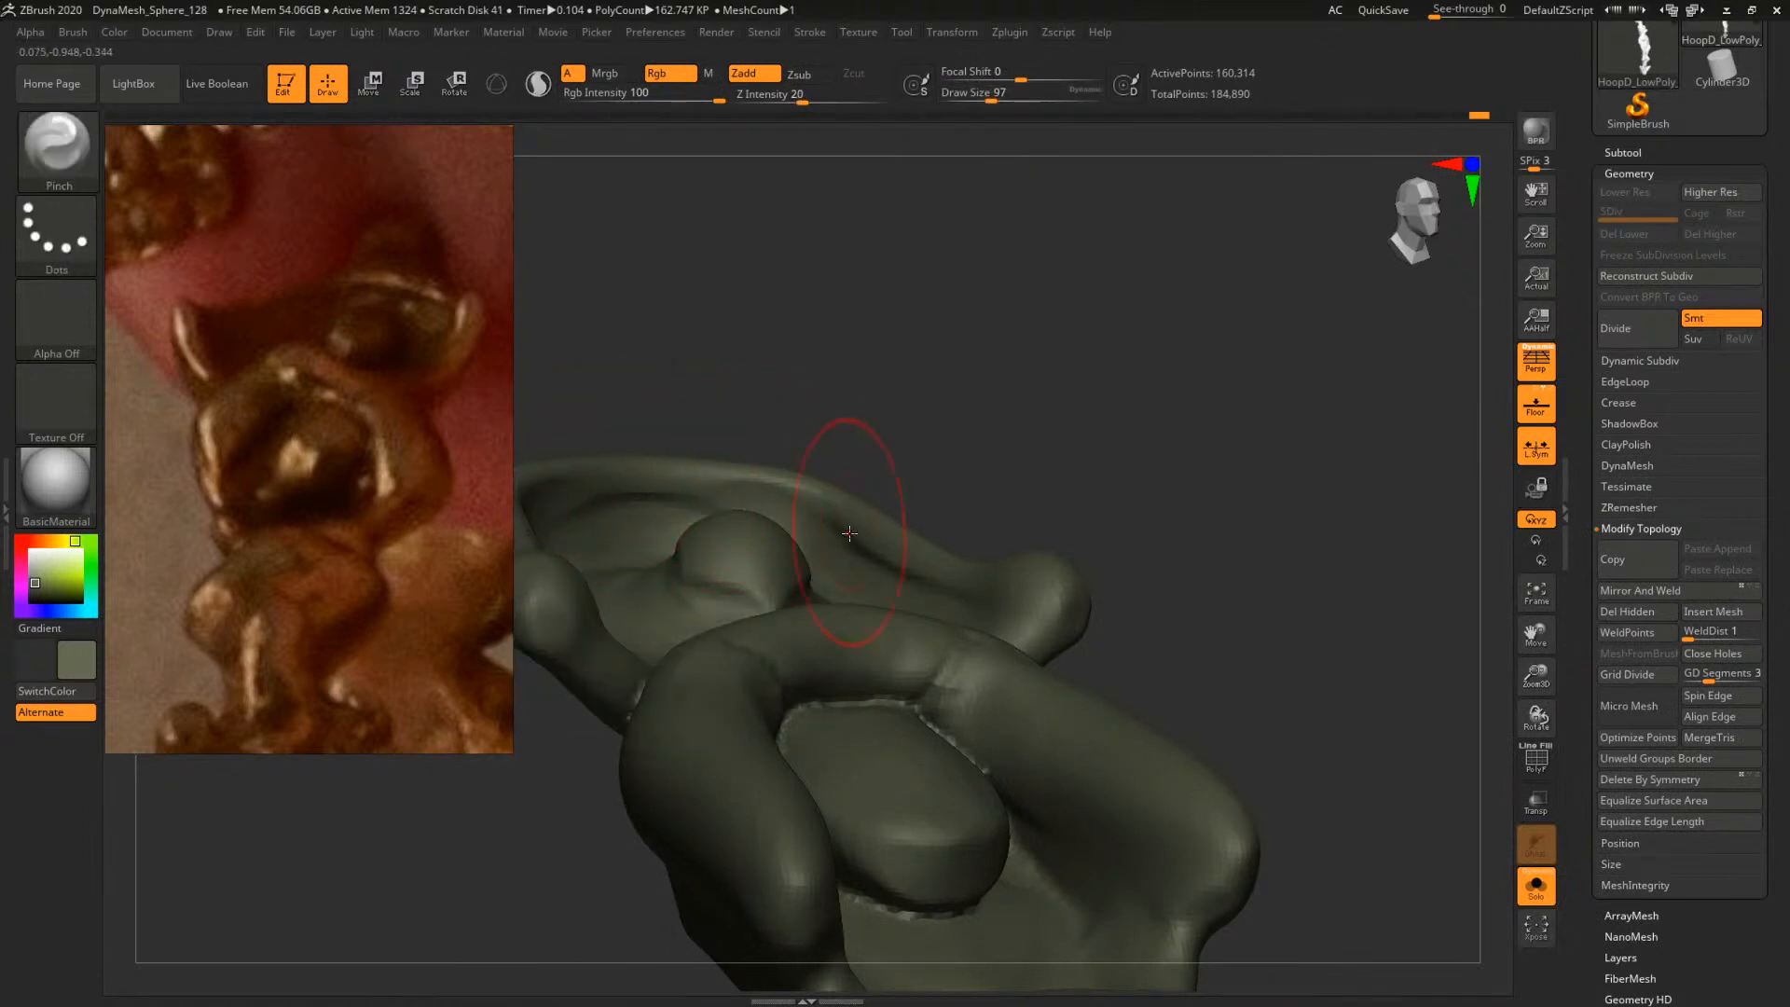
# Turn off Solo to show the whole hoop and examine the ornament's shape in the earring reference photos
pyautogui.moveTo(1110, 532); pyautogui.dragTo(1142, 605)
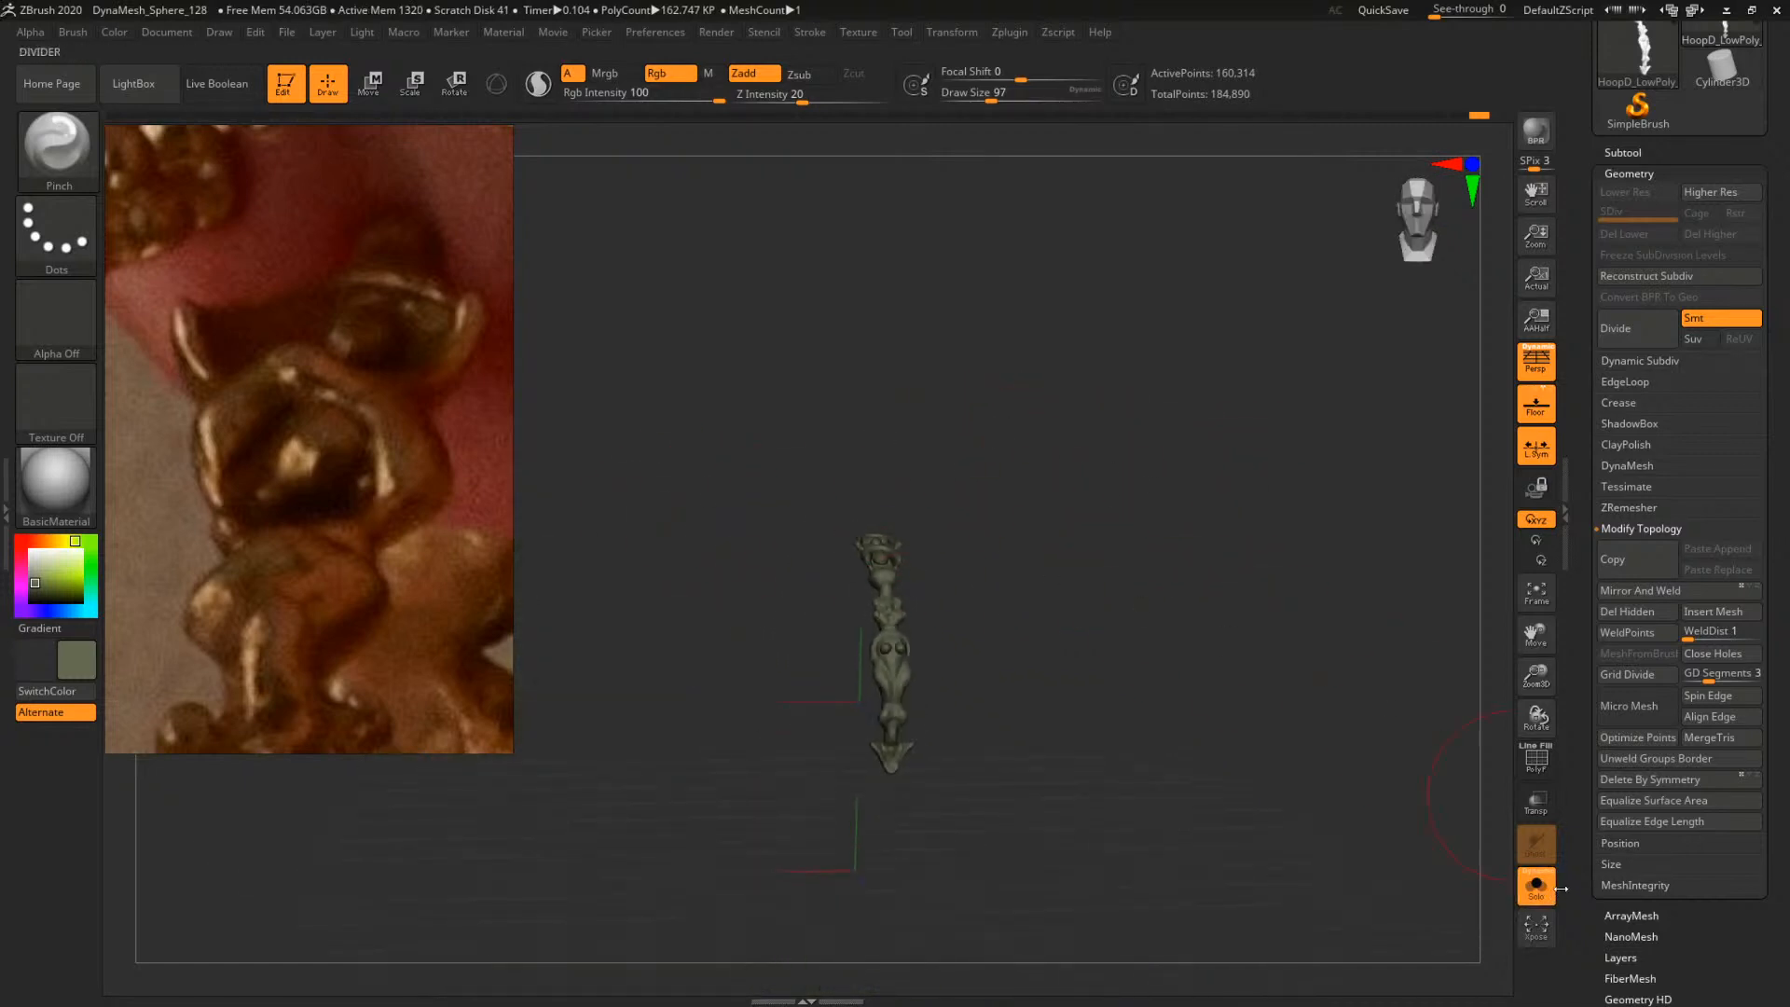
pyautogui.click(1533, 885)
pyautogui.moveTo(1366, 800); pyautogui.dragTo(1269, 507)
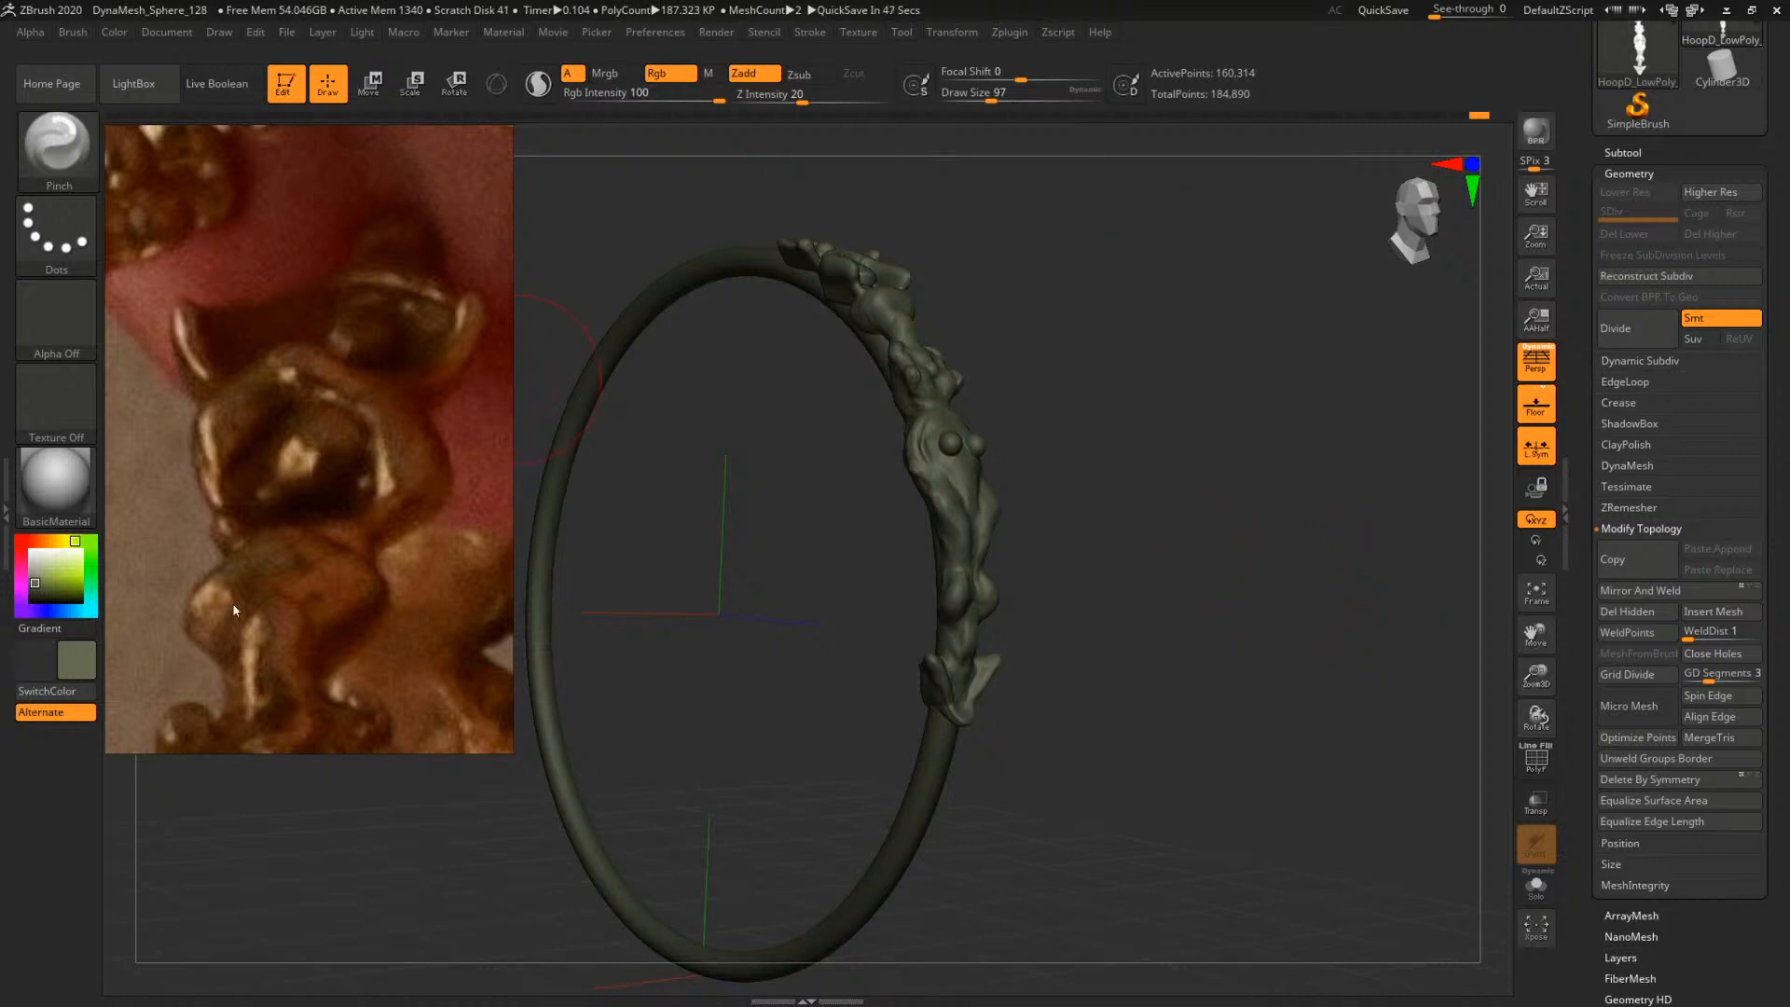
pyautogui.scroll(-6, 235, 611)
pyautogui.moveTo(495, 515); pyautogui.dragTo(220, 451, button='middle')
pyautogui.scroll(-5, 418, 478)
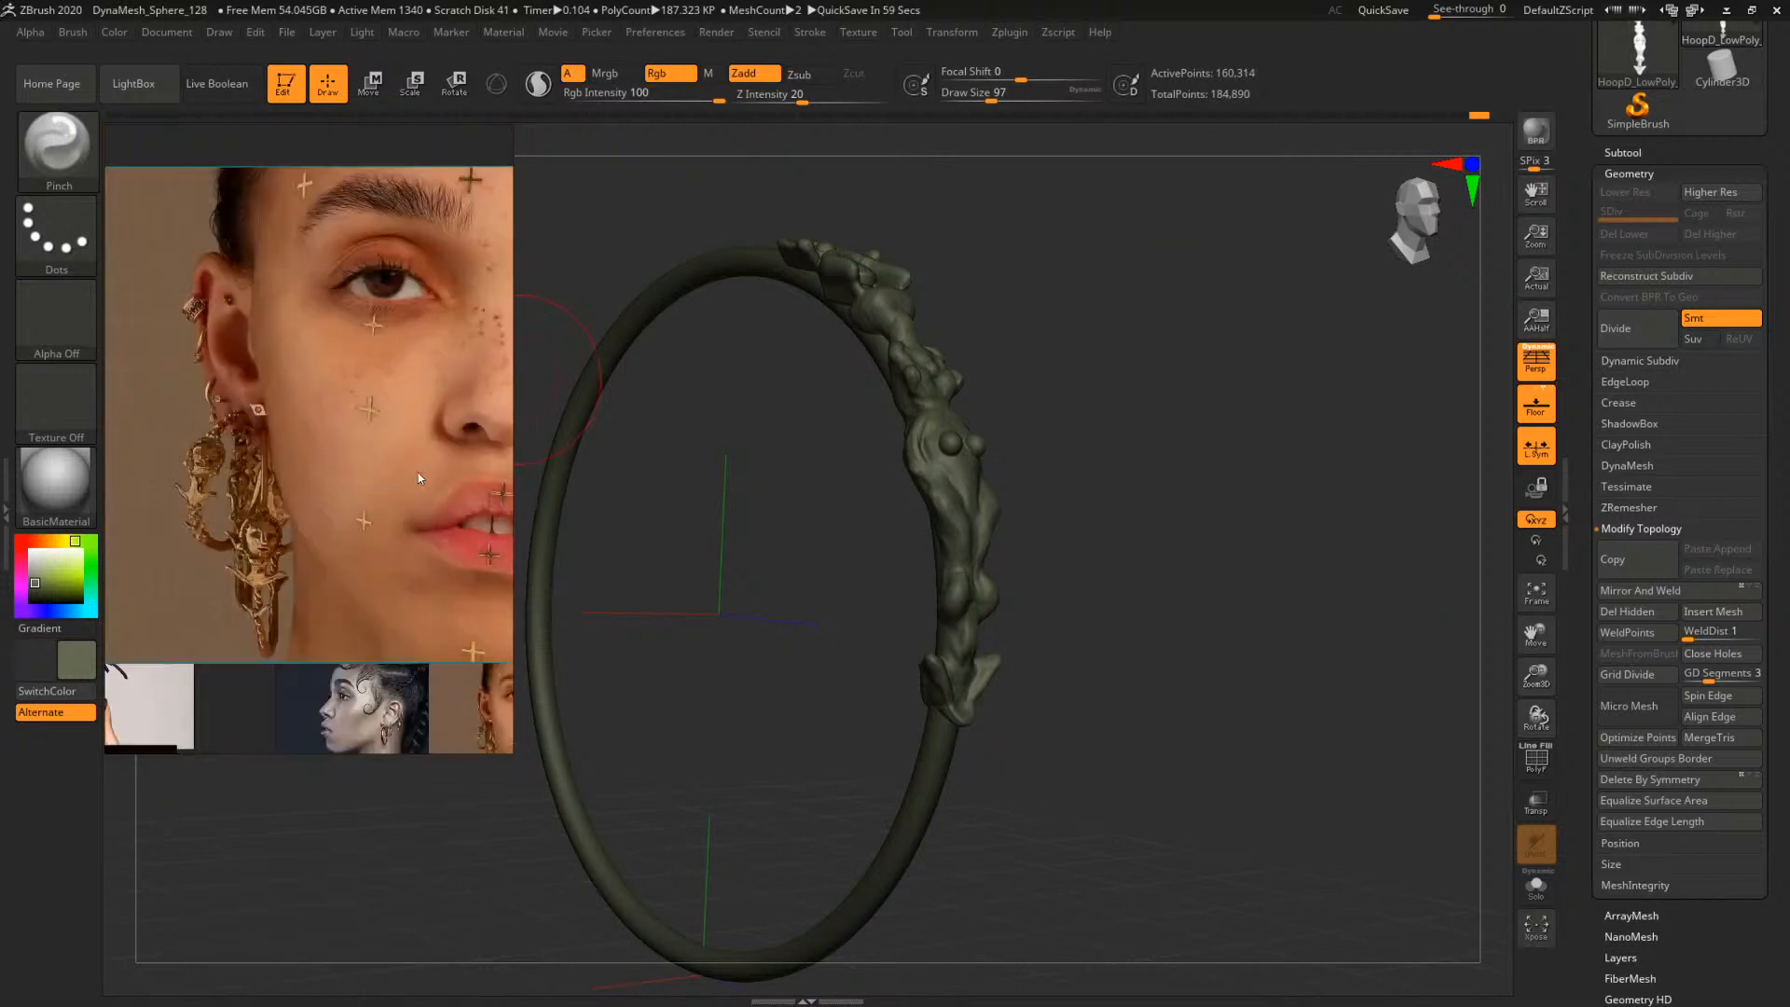
pyautogui.moveTo(417, 477); pyautogui.dragTo(173, 442, button='middle')
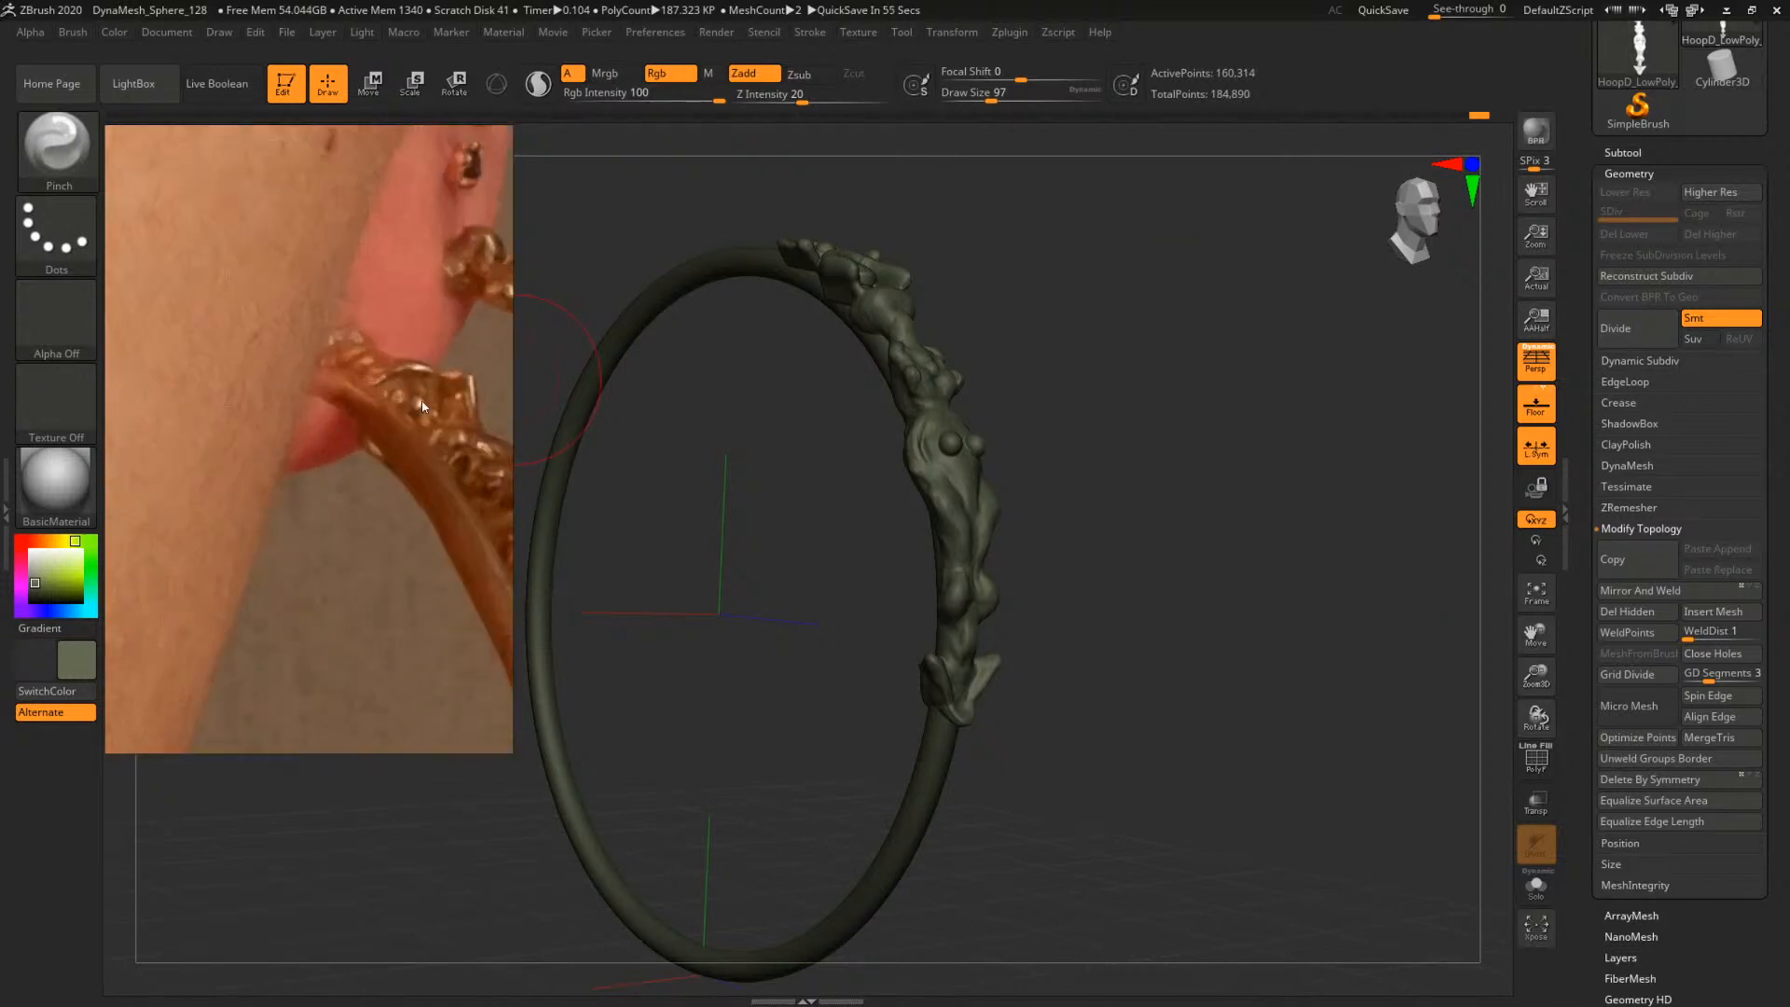
# Insert a sphere from the IMM Primitives brush between the top shell form's corner and the arched loop
pyautogui.moveTo(1147, 404); pyautogui.dragTo(1147, 472)
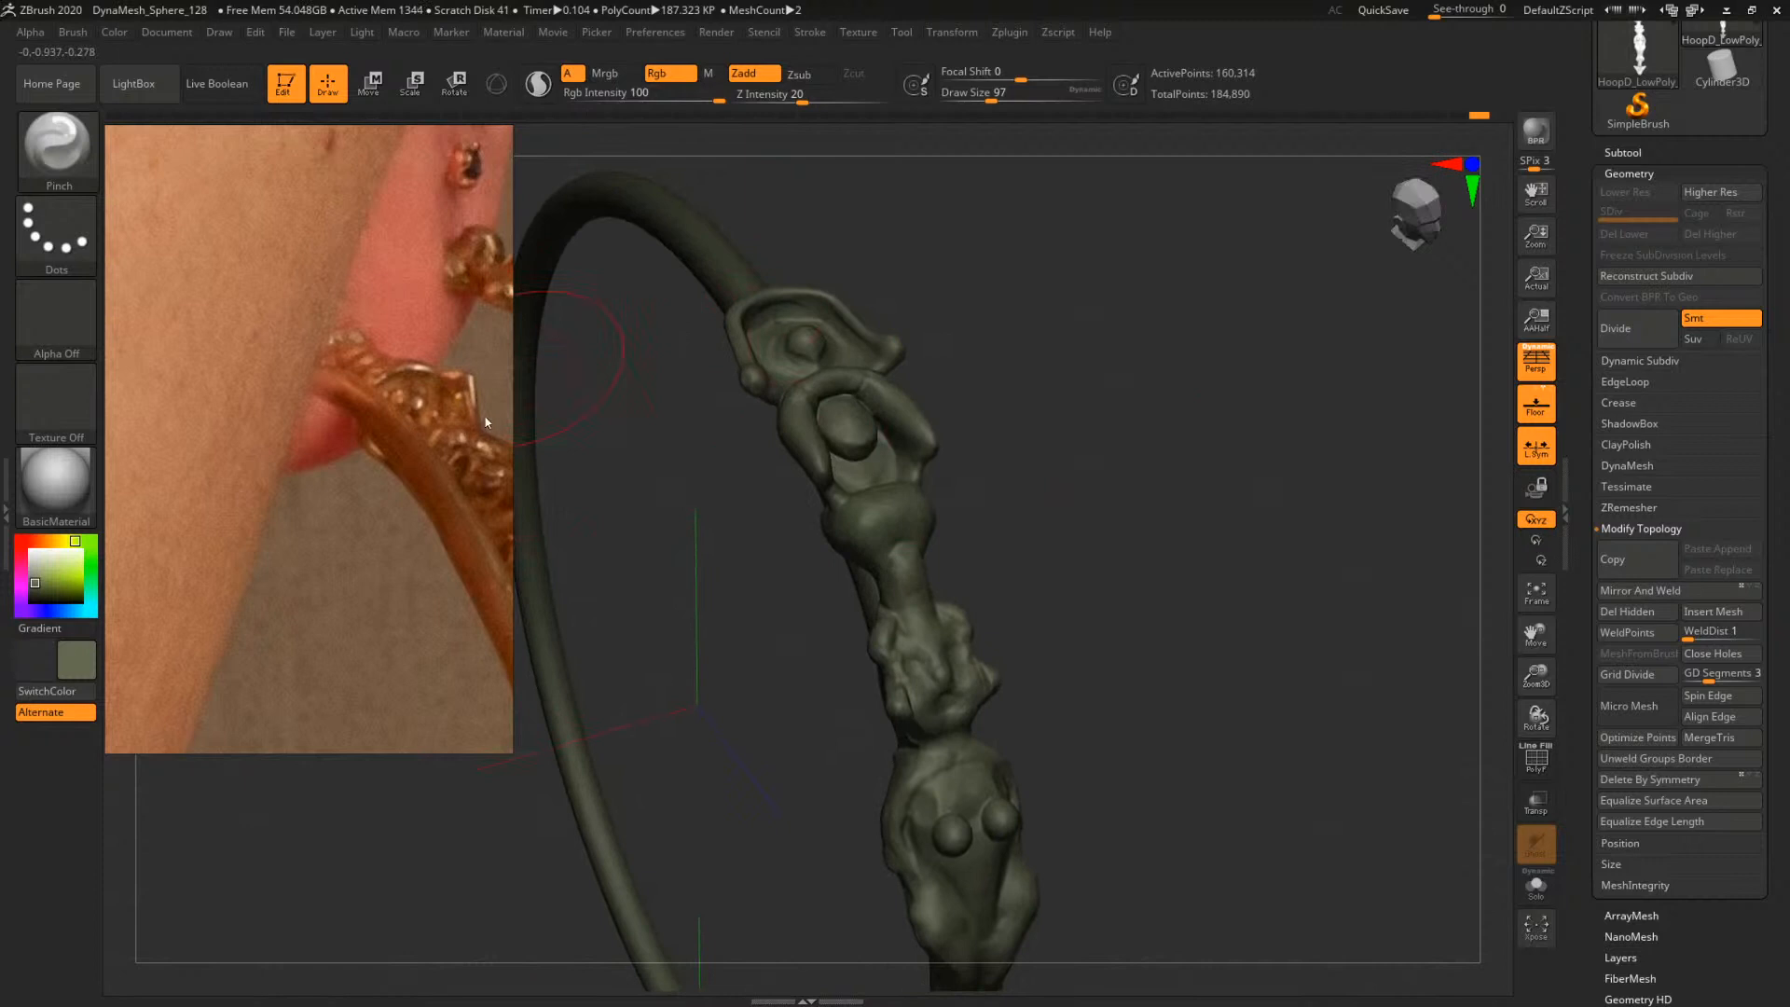
pyautogui.keyDown('alt'); pyautogui.moveTo(1053, 312); pyautogui.dragTo(998, 565); pyautogui.keyUp('alt')
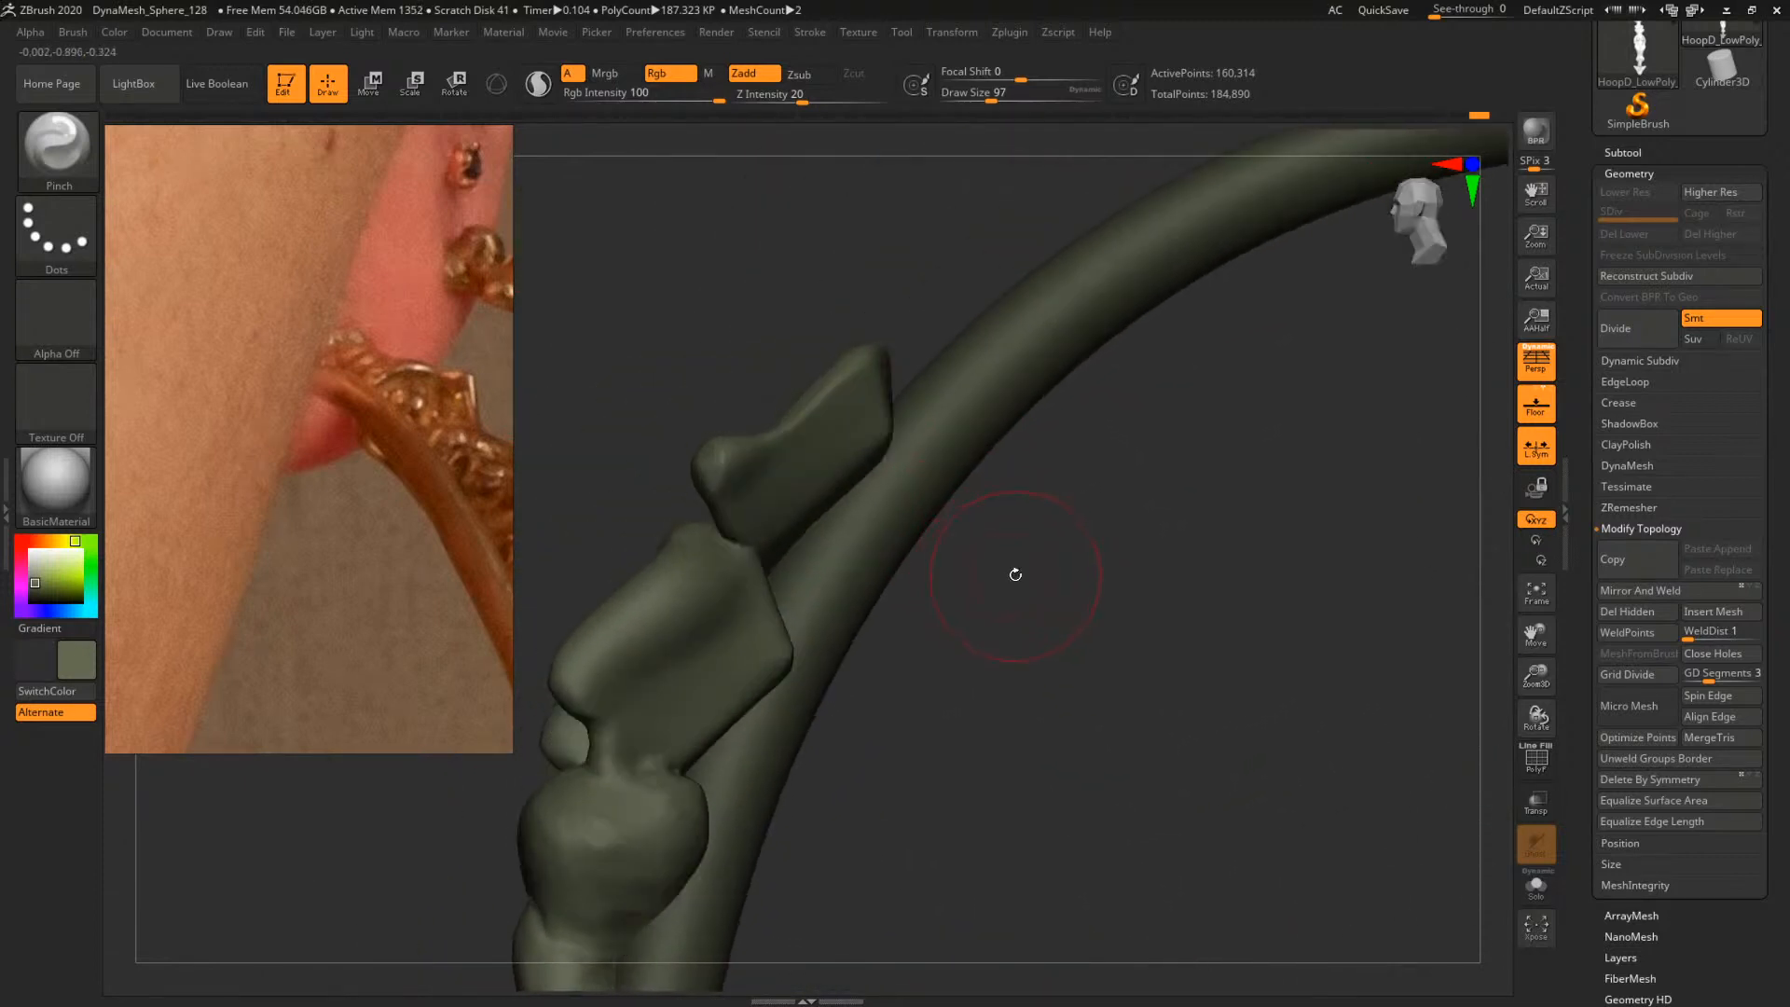
pyautogui.press('b')
pyautogui.press('i')
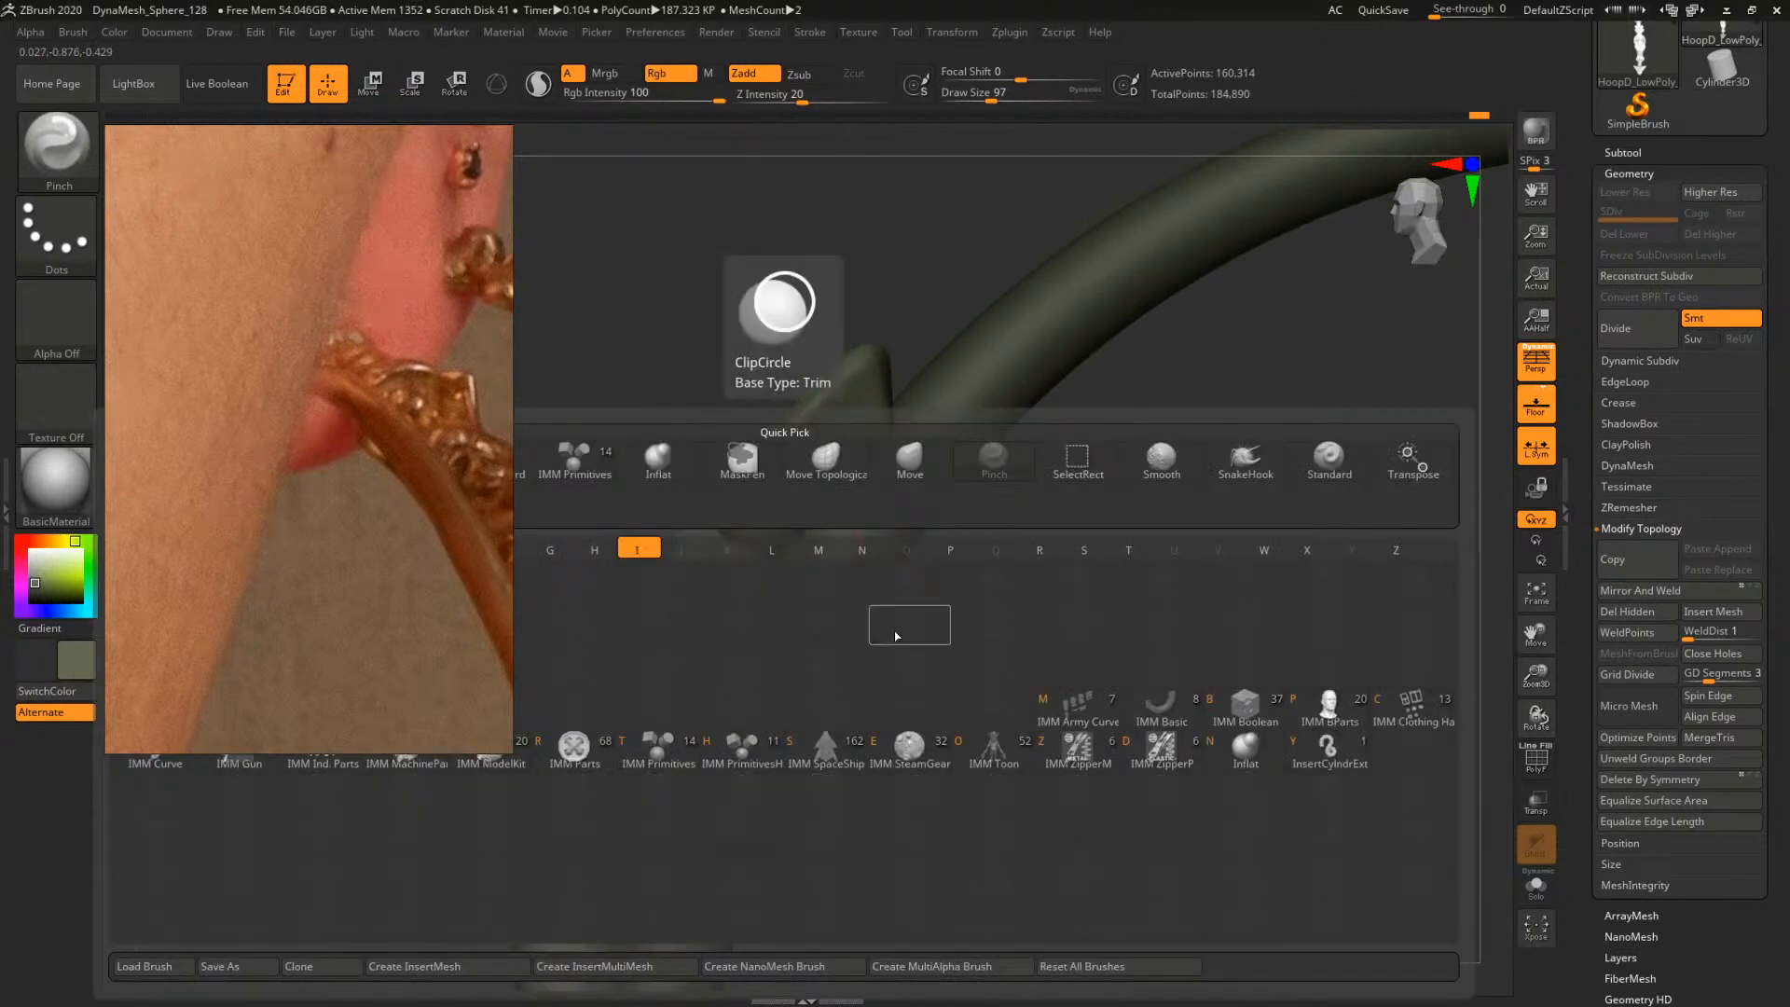
pyautogui.click(690, 744)
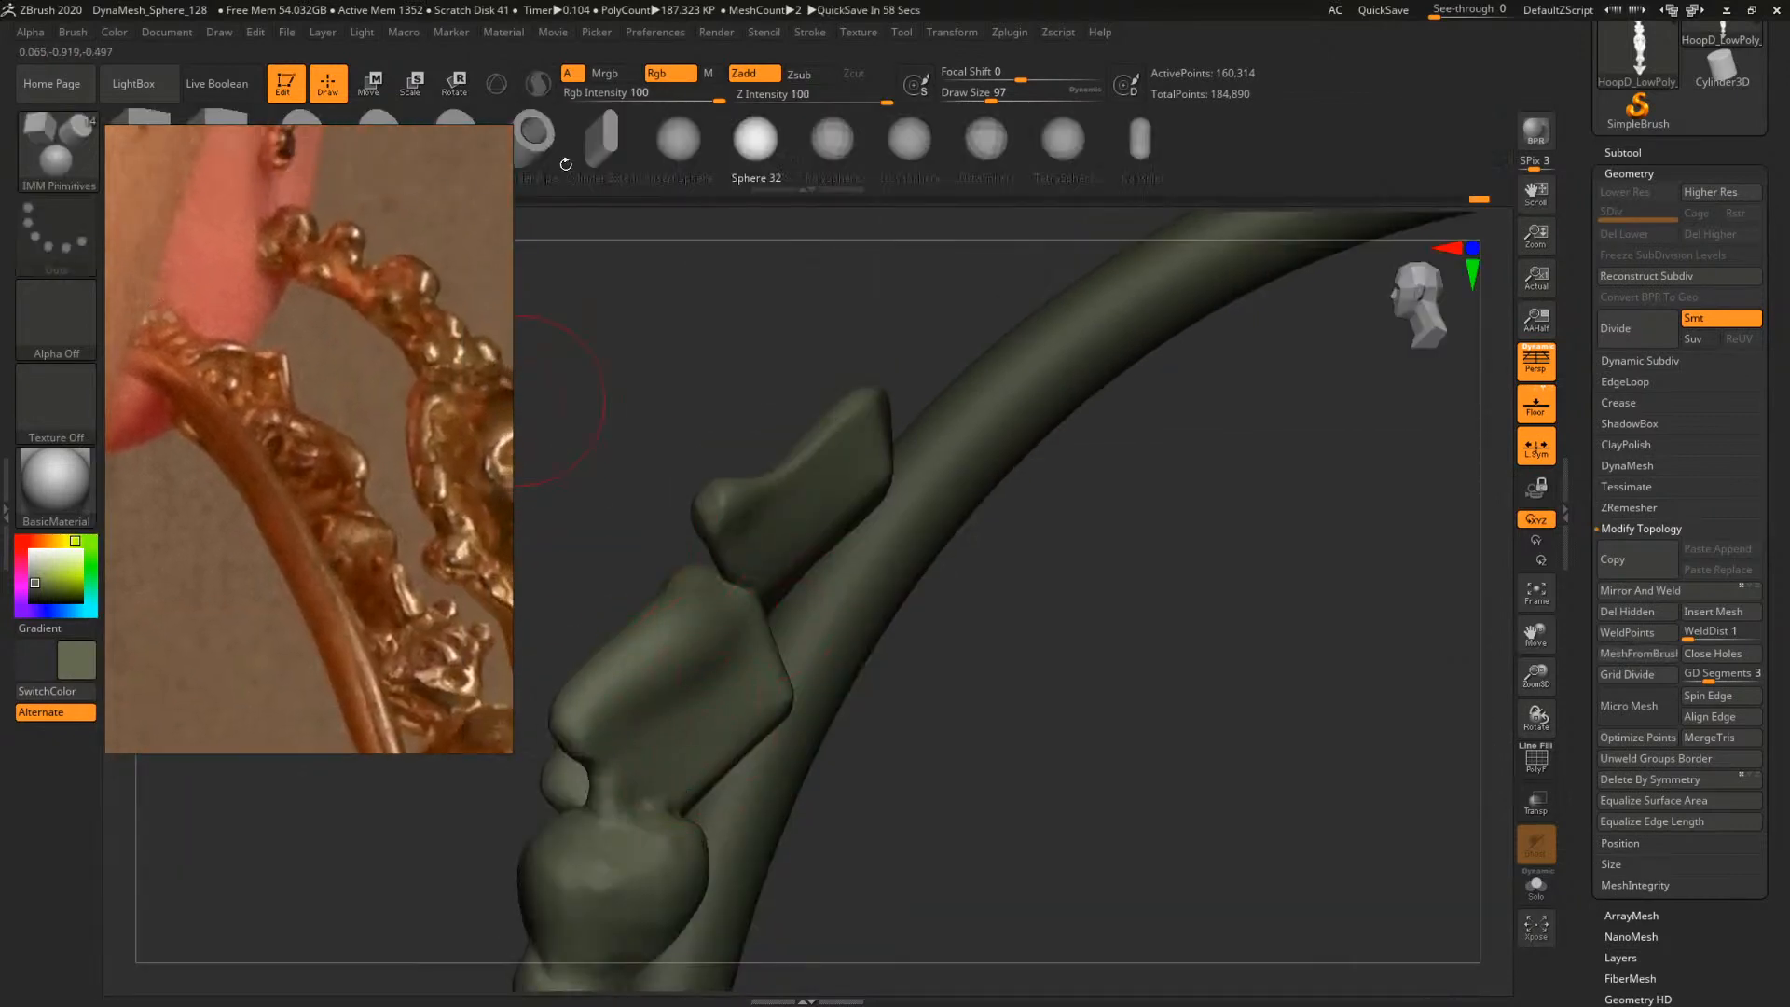
pyautogui.click(680, 150)
pyautogui.moveTo(736, 590)
pyautogui.mouseDown()
pyautogui.moveTo(775, 600)
pyautogui.moveTo(760, 547)
pyautogui.moveTo(733, 542)
pyautogui.mouseUp()
# Stretch the inserted sphere into a strut reaching the shell form's corner with the Move brush at draw size 136
pyautogui.press('b')
pyautogui.press('m')
pyautogui.press('v')
pyautogui.press('space')
pyautogui.moveTo(737, 543); pyautogui.dragTo(778, 541, button='right')
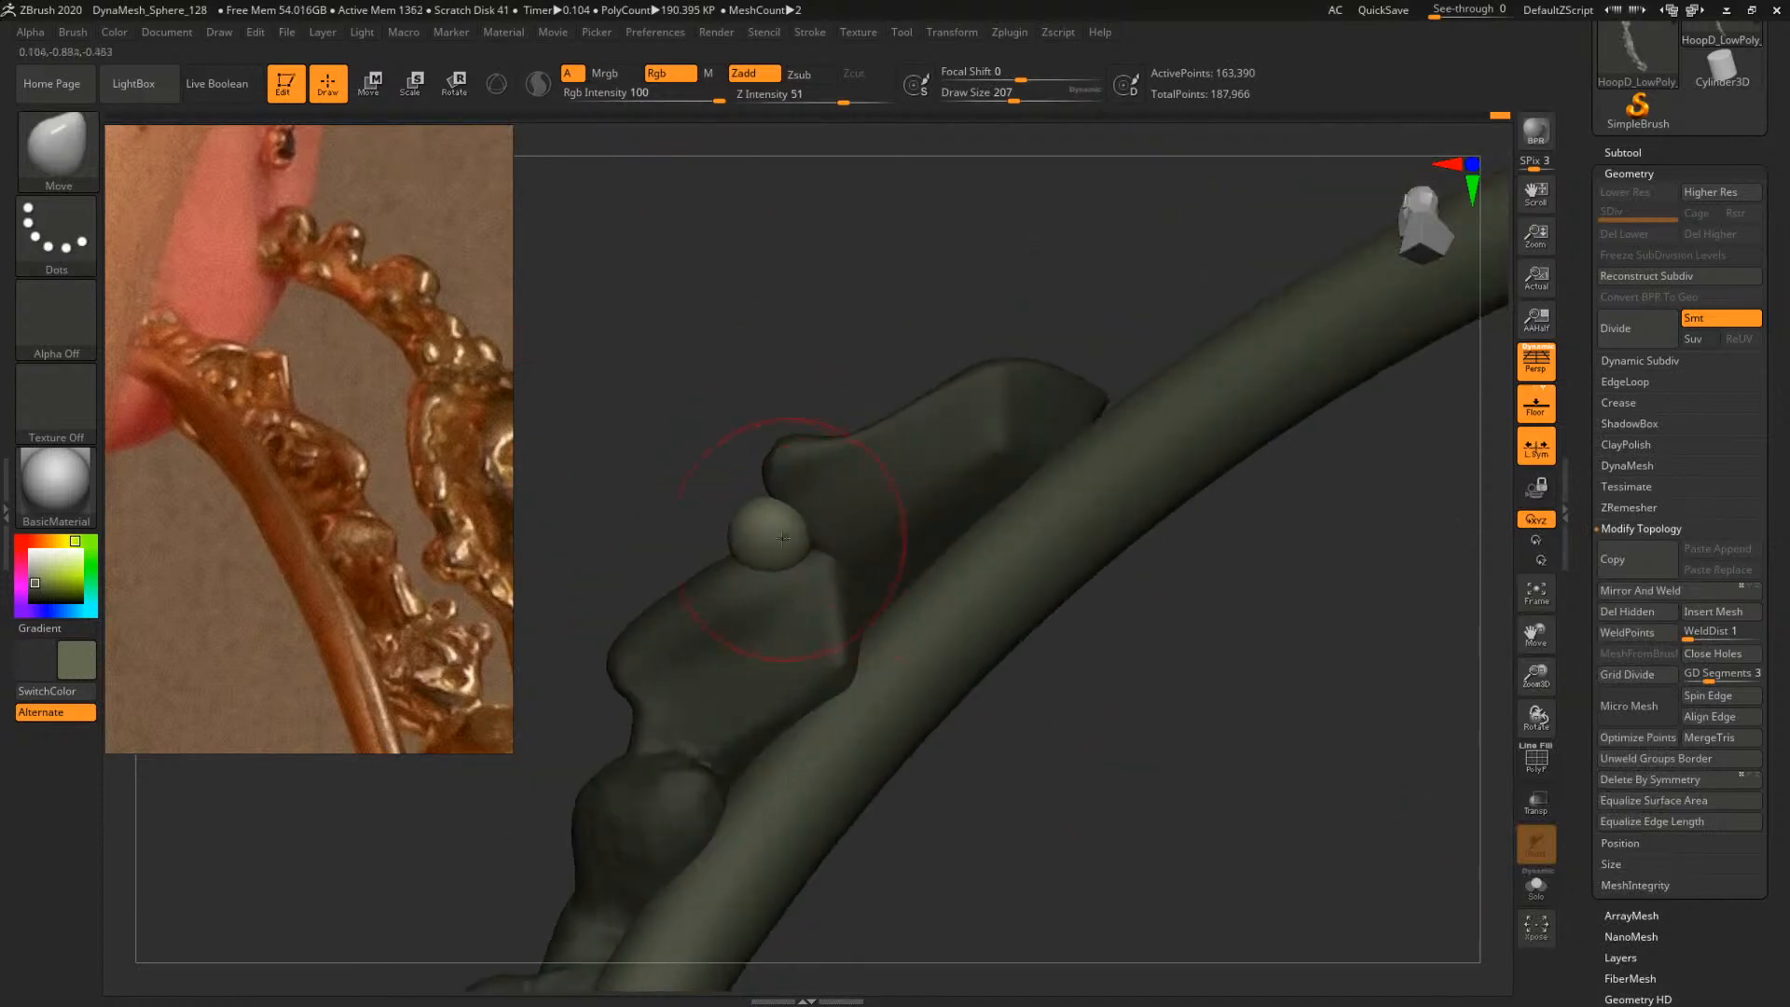
pyautogui.press('space')
pyautogui.moveTo(762, 541)
pyautogui.mouseDown()
pyautogui.moveTo(786, 497)
pyautogui.moveTo(735, 580)
pyautogui.mouseUp()
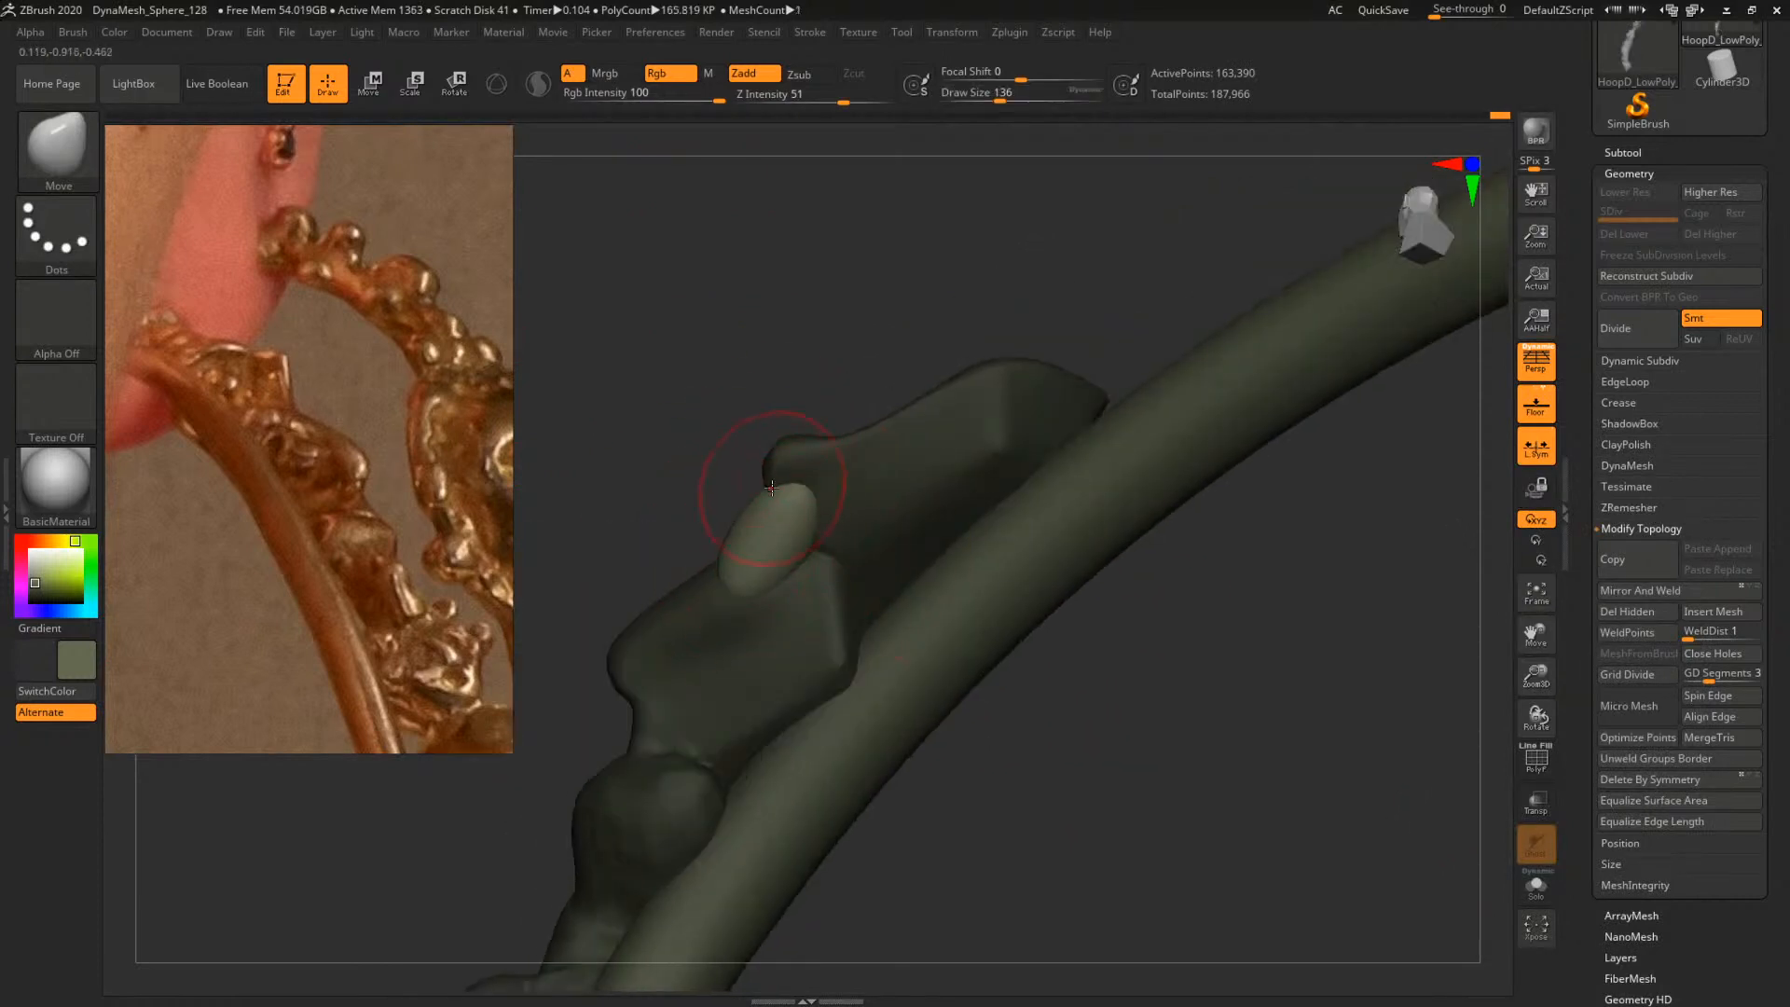
pyautogui.moveTo(776, 495); pyautogui.dragTo(779, 477)
pyautogui.moveTo(779, 477)
pyautogui.mouseDown(button='right')
pyautogui.moveTo(911, 451)
pyautogui.moveTo(851, 503)
pyautogui.moveTo(868, 521)
pyautogui.moveTo(791, 503)
pyautogui.mouseUp(button='right')
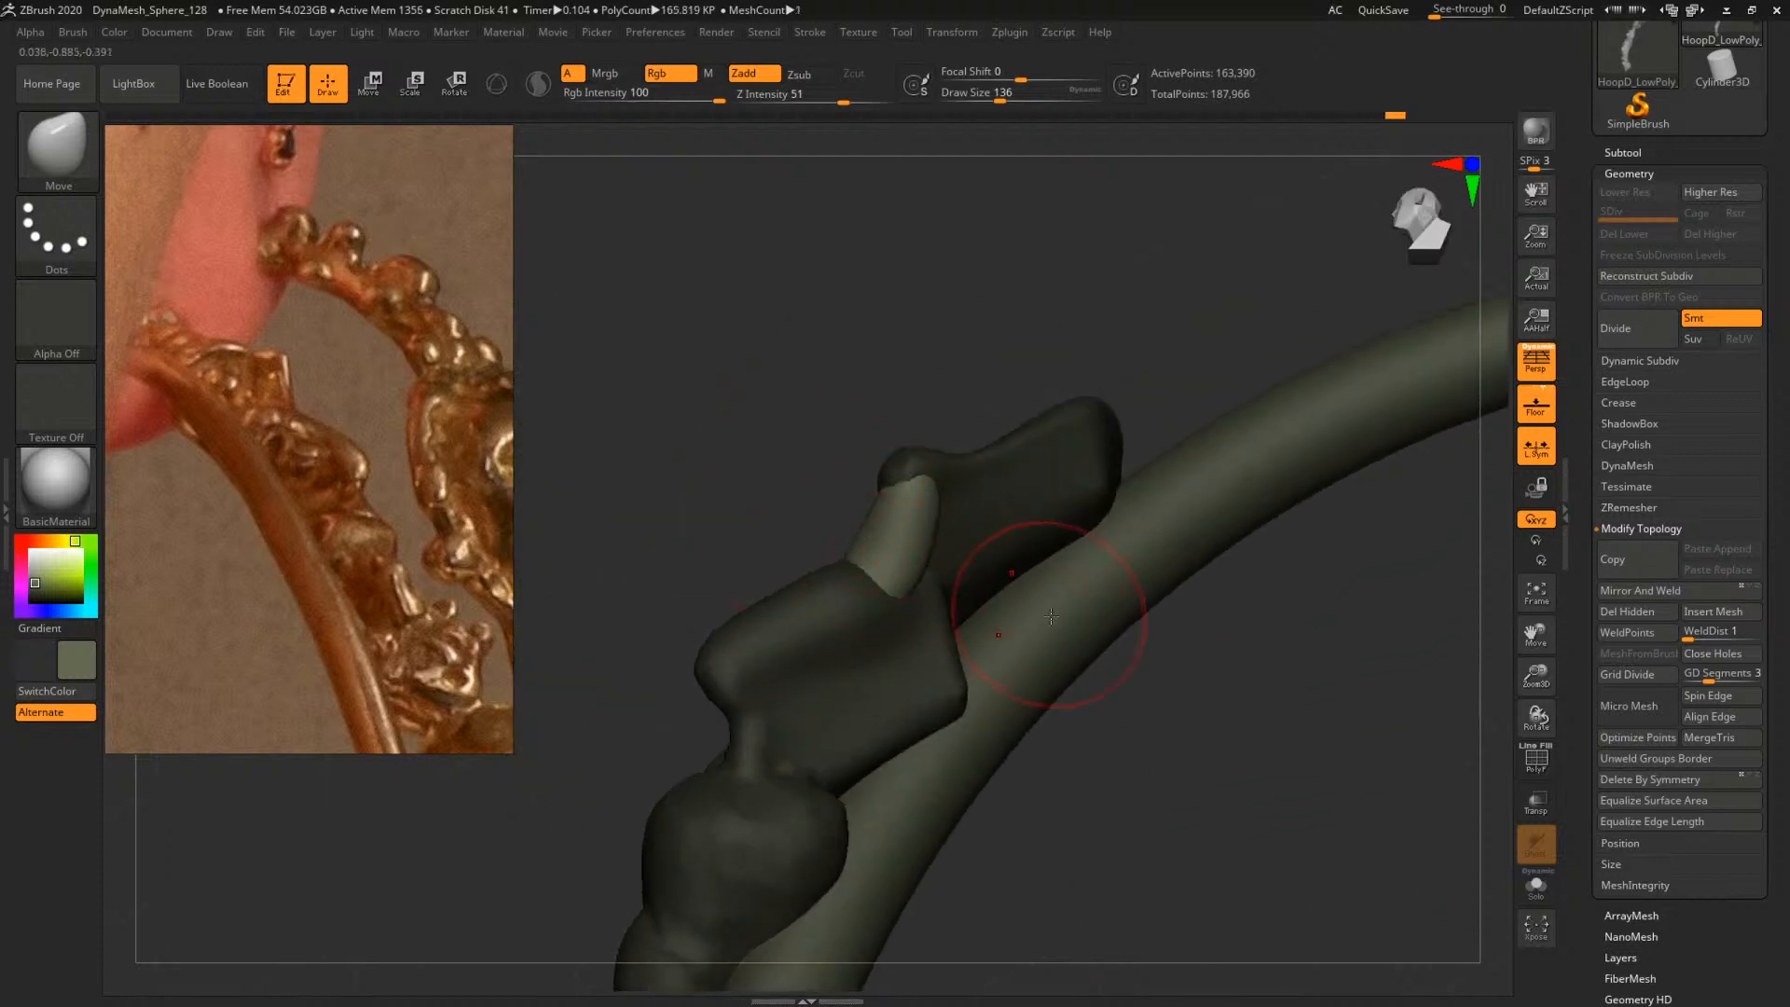
# Adjust the strut's fit between the shell corner and the arched loop from several angles with the Move brush, reducing the draw size to 112
pyautogui.moveTo(1152, 691); pyautogui.dragTo(1145, 648)
pyautogui.moveTo(960, 345); pyautogui.dragTo(941, 410)
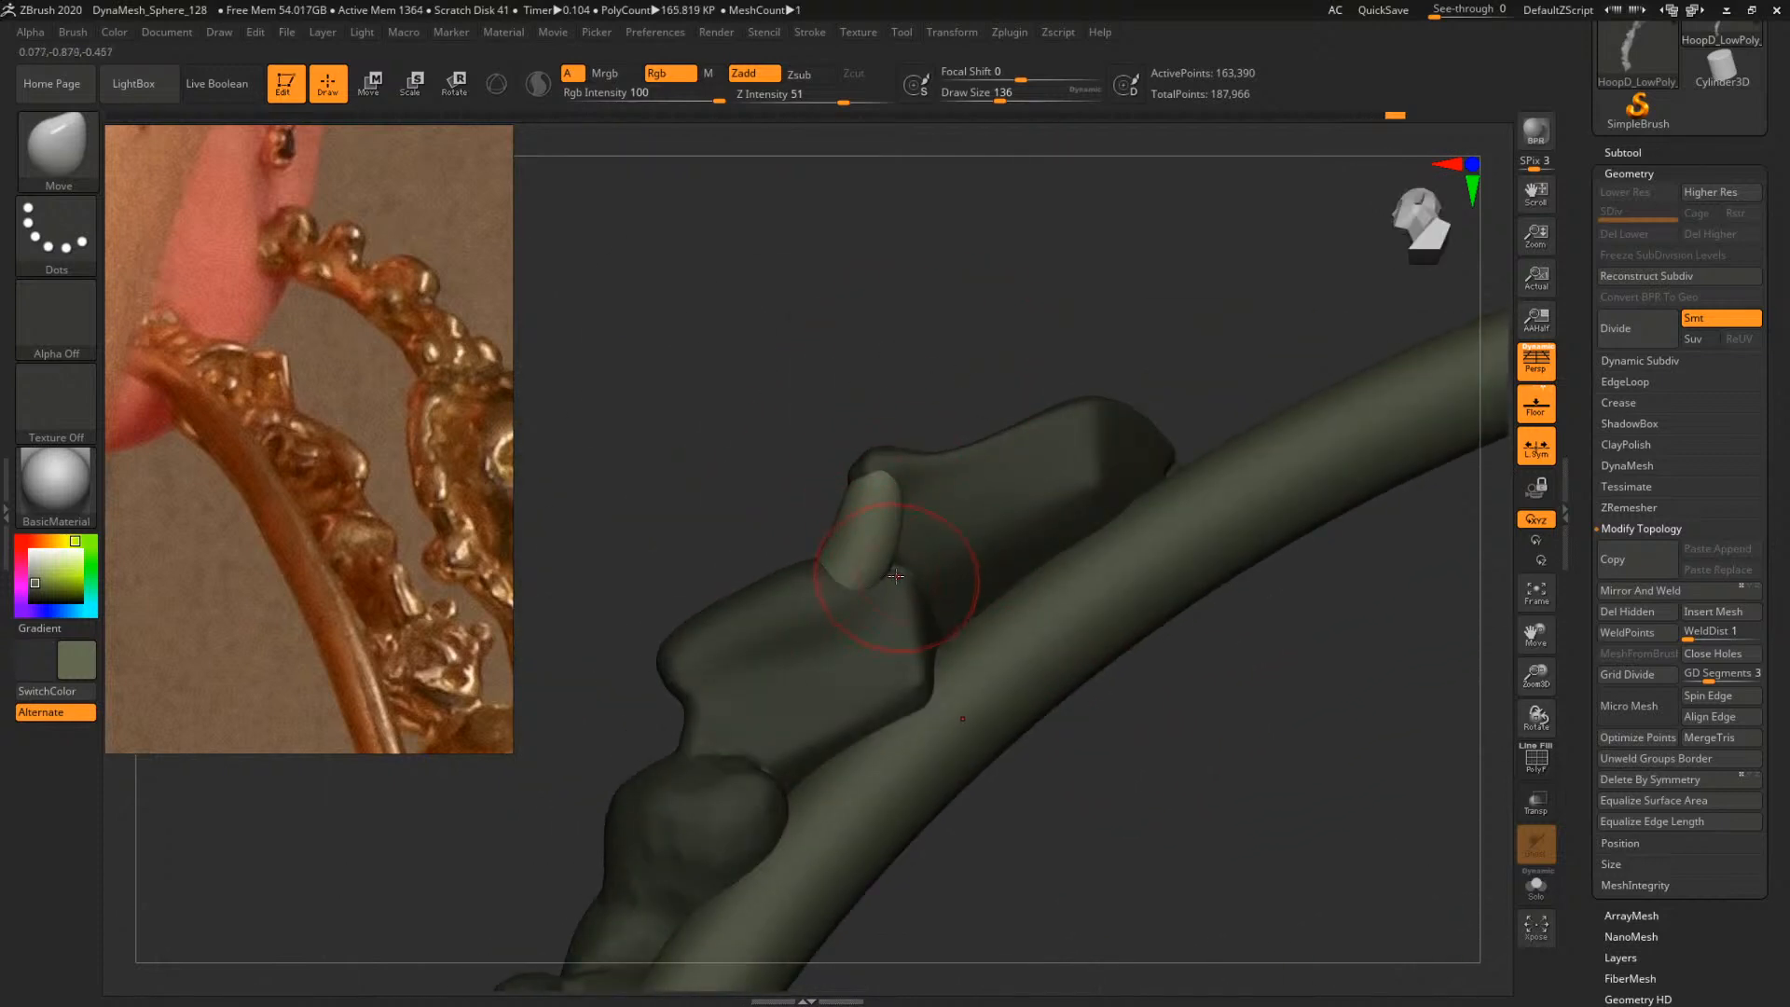
pyautogui.moveTo(890, 576); pyautogui.dragTo(948, 560)
pyautogui.moveTo(942, 364)
pyautogui.mouseDown()
pyautogui.moveTo(1006, 375)
pyautogui.moveTo(1023, 359)
pyautogui.mouseUp()
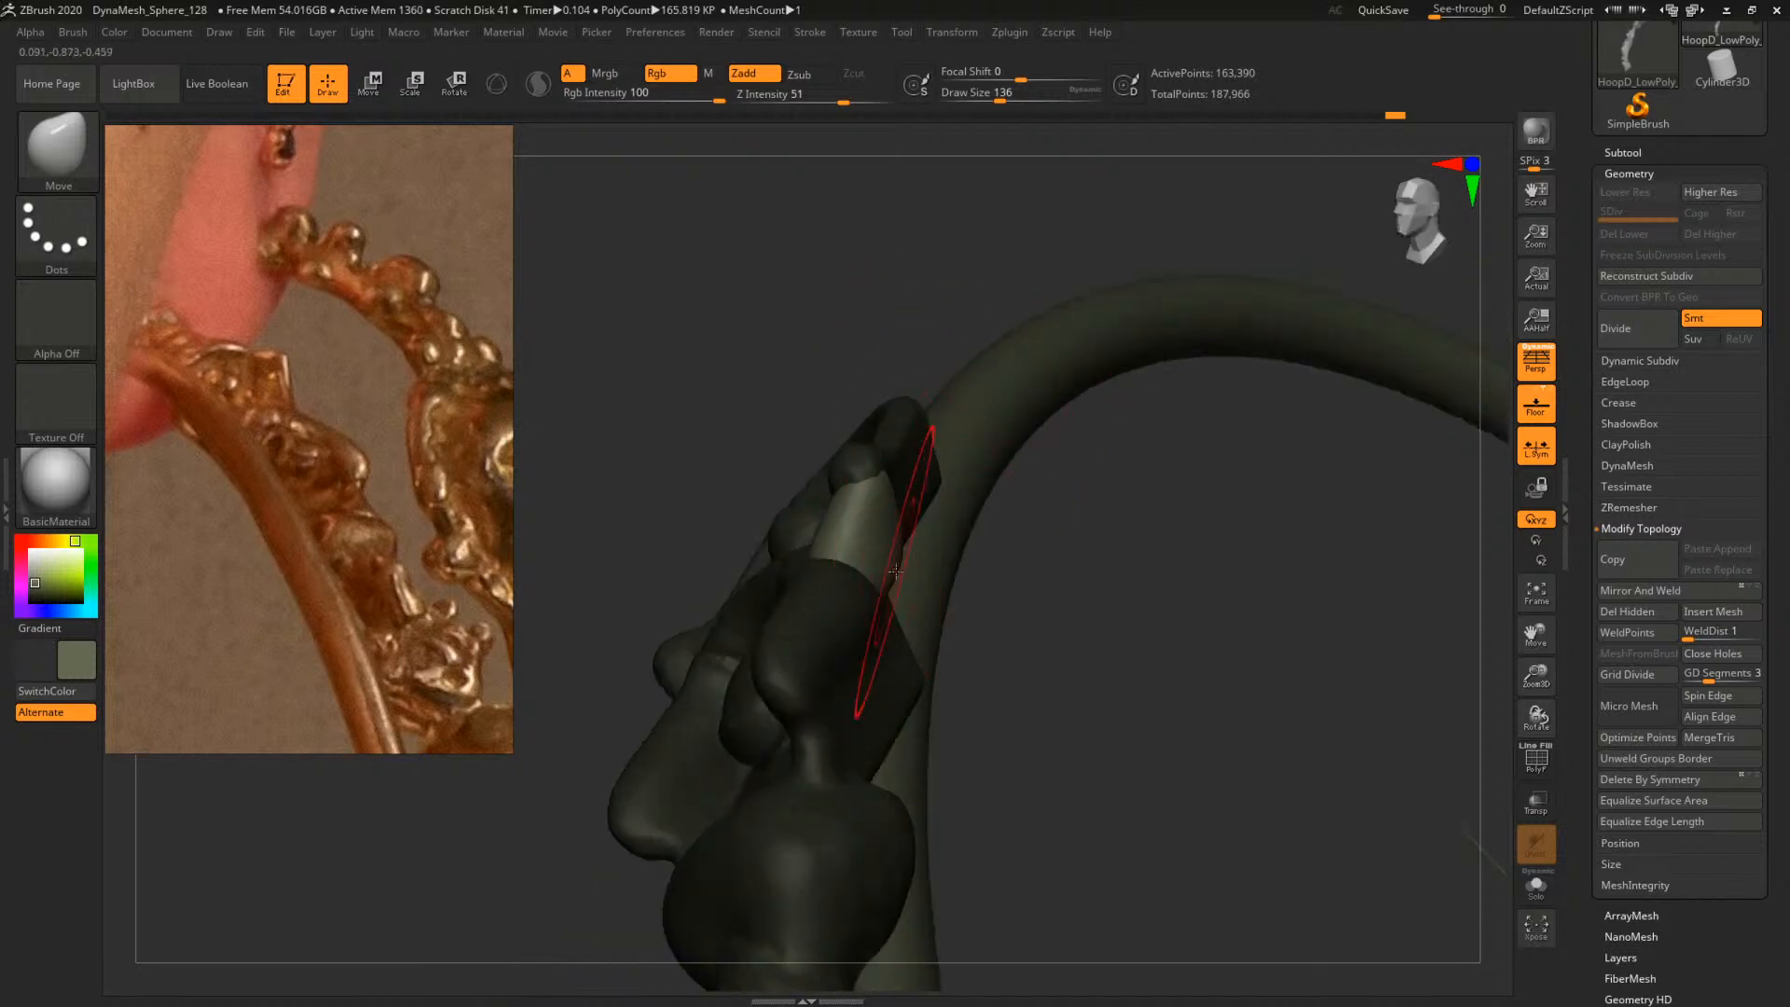
pyautogui.moveTo(1081, 550)
pyautogui.mouseDown()
pyautogui.moveTo(886, 548)
pyautogui.moveTo(898, 557)
pyautogui.mouseUp()
pyautogui.press('[')
pyautogui.moveTo(943, 392); pyautogui.dragTo(1041, 542)
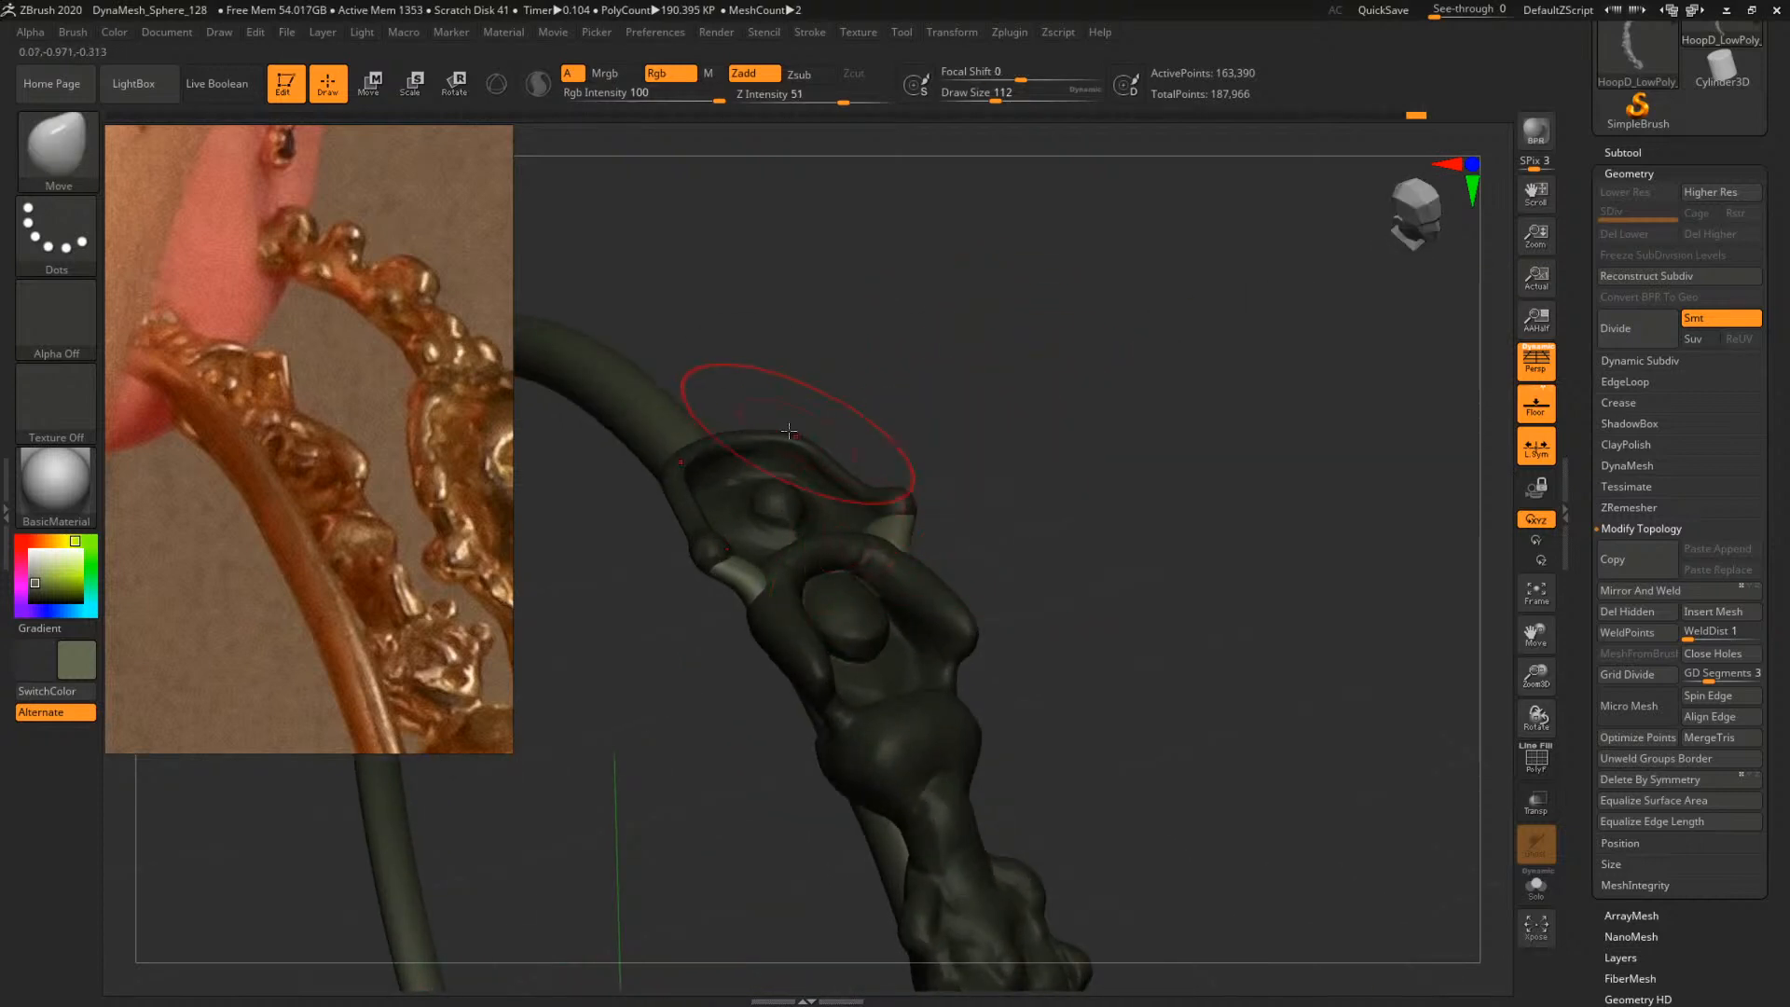
pyautogui.moveTo(992, 471)
pyautogui.mouseDown()
pyautogui.moveTo(1007, 488)
pyautogui.moveTo(939, 459)
pyautogui.mouseUp()
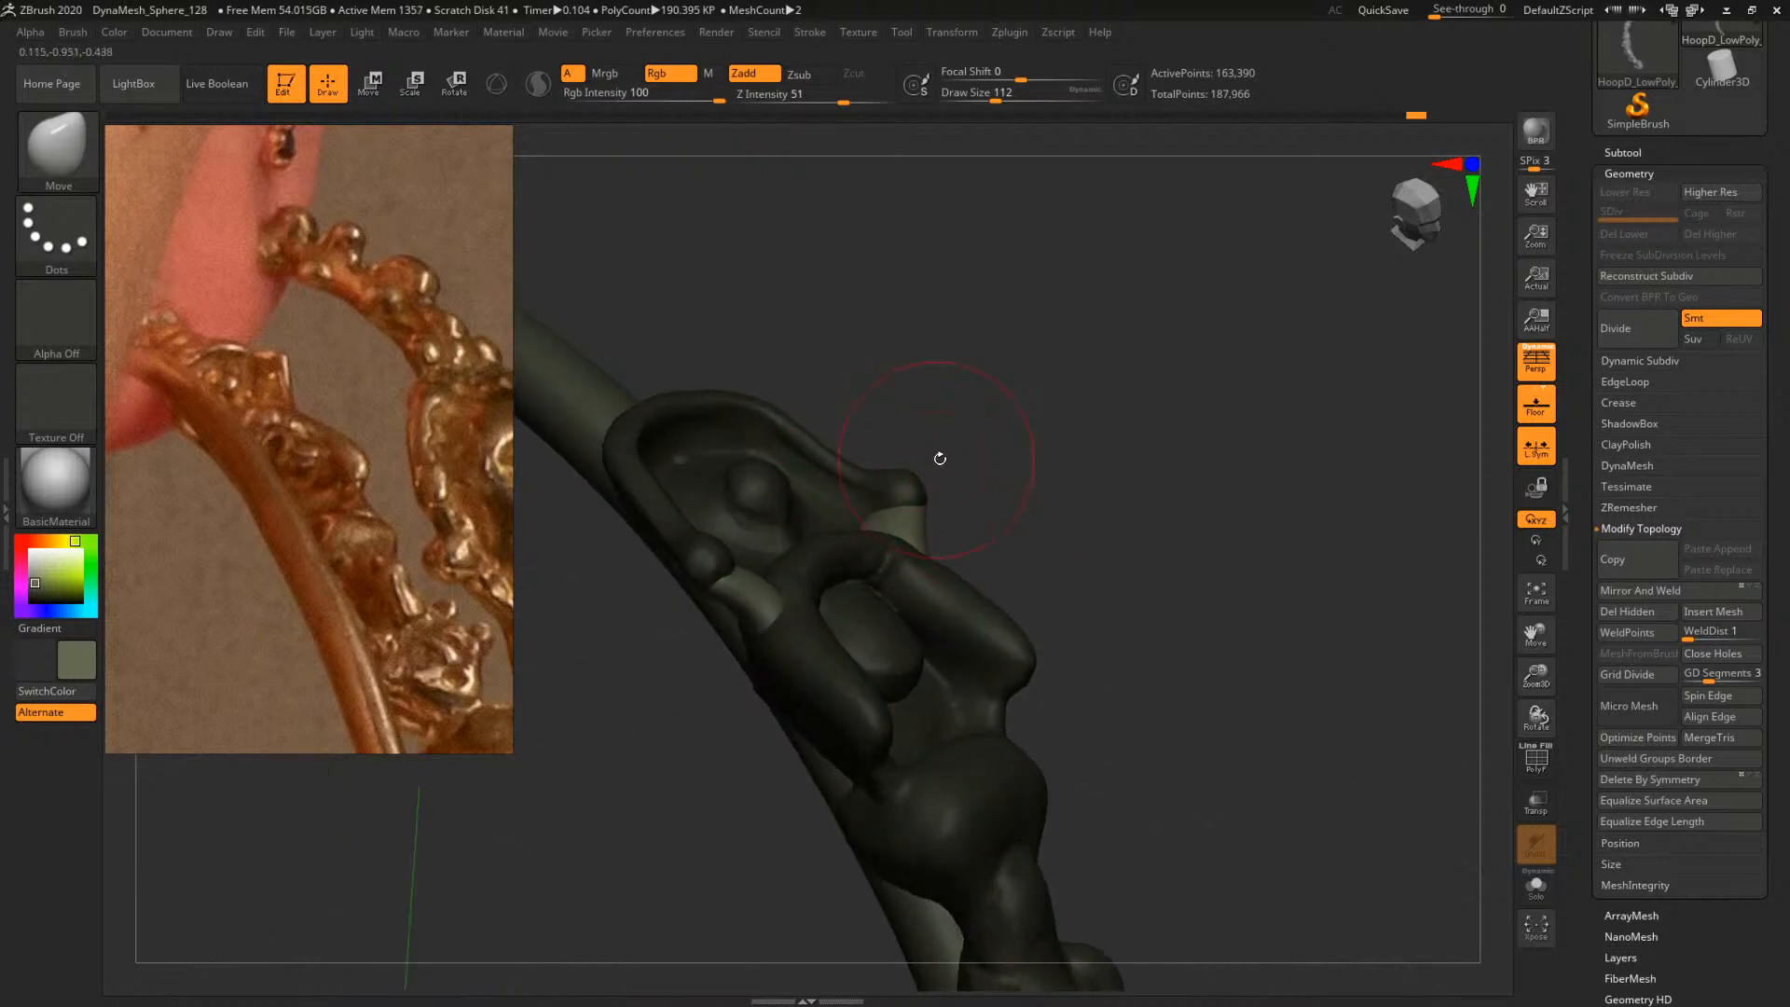
# Try to clear the mask and reshape the shell form's corner with the Move brush
pyautogui.keyDown('ctrl'); pyautogui.click(982, 438); pyautogui.keyUp('ctrl')
pyautogui.press('b')
pyautogui.press('m')
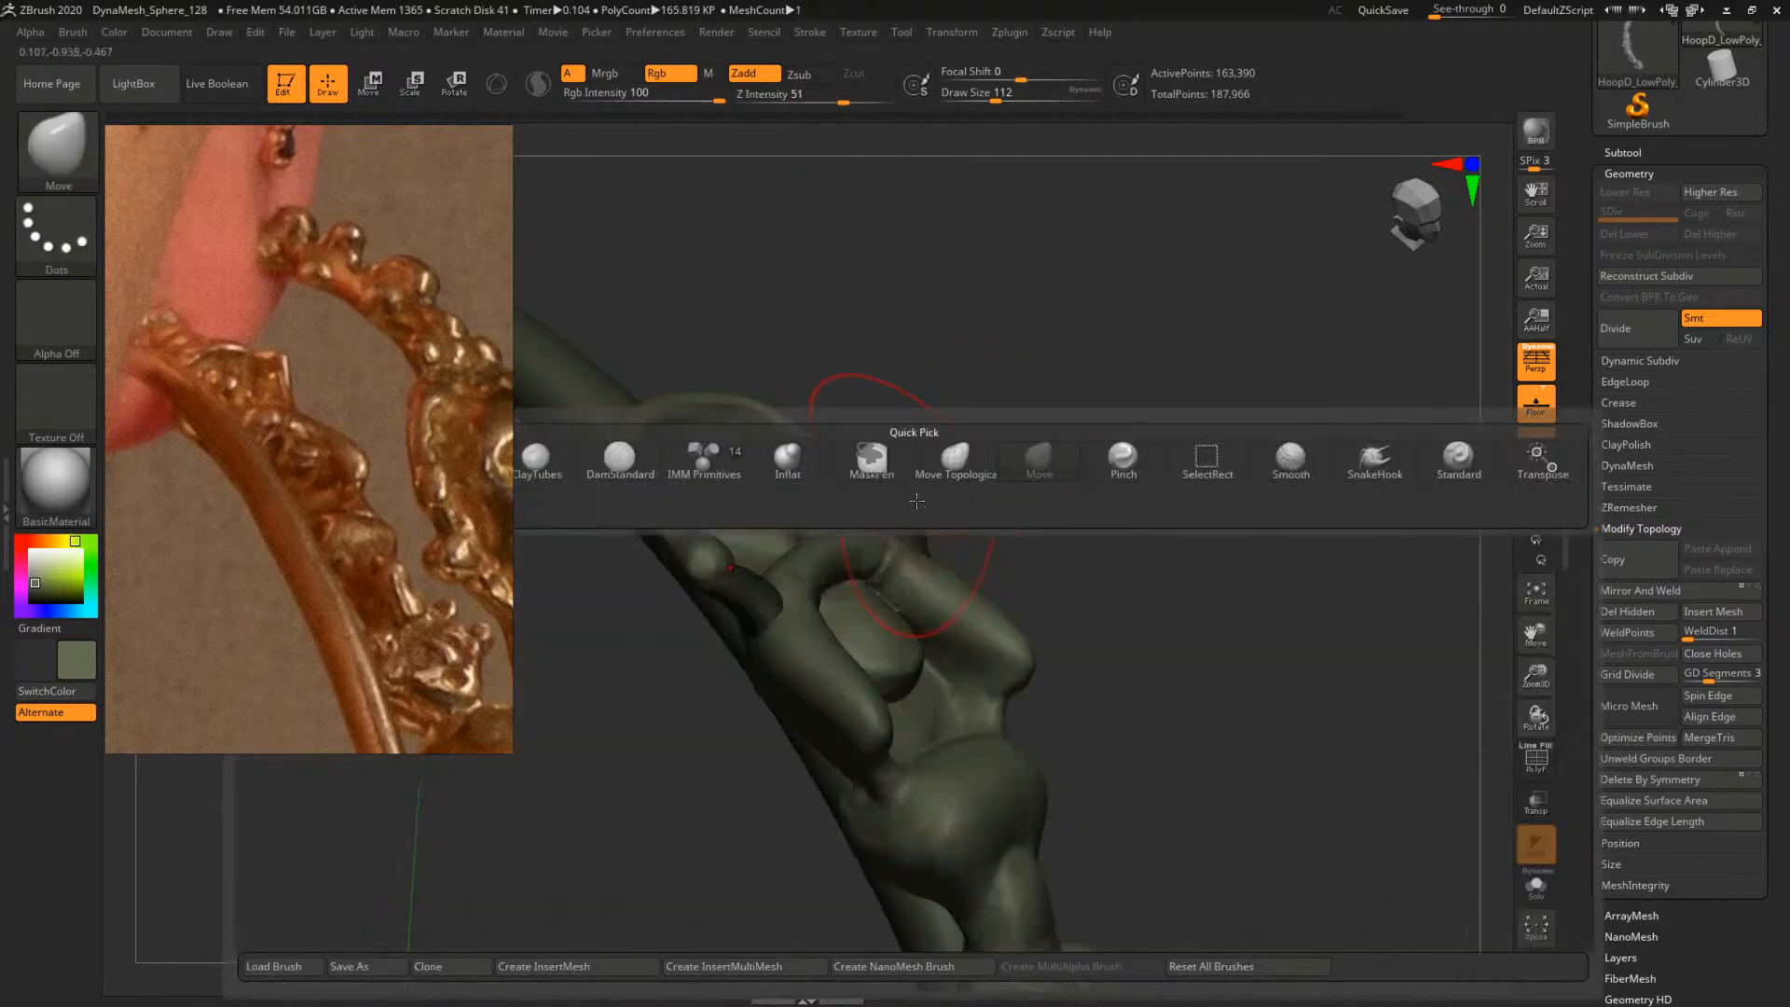
pyautogui.press('v')
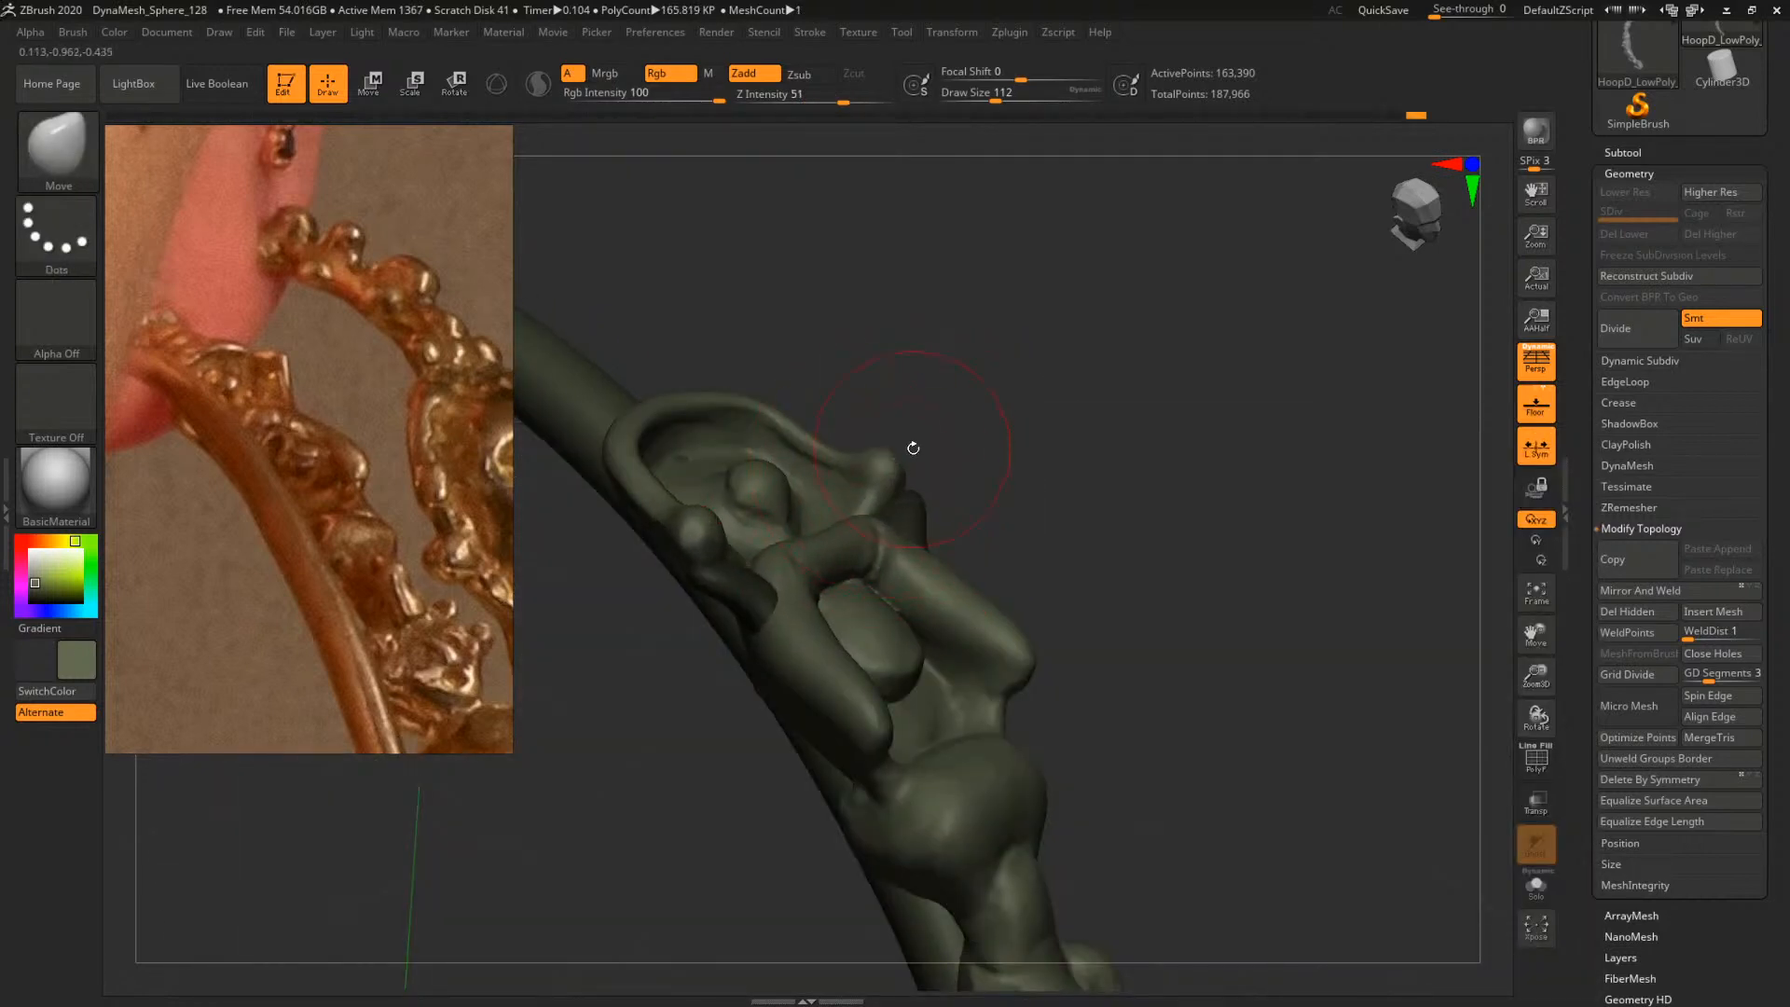
pyautogui.press('ctrl')
pyautogui.moveTo(918, 455); pyautogui.dragTo(935, 473)
# Fit the mirrored struts against the shell form's corners with the Move Topological brush, reducing the draw size to 46
pyautogui.press('b')
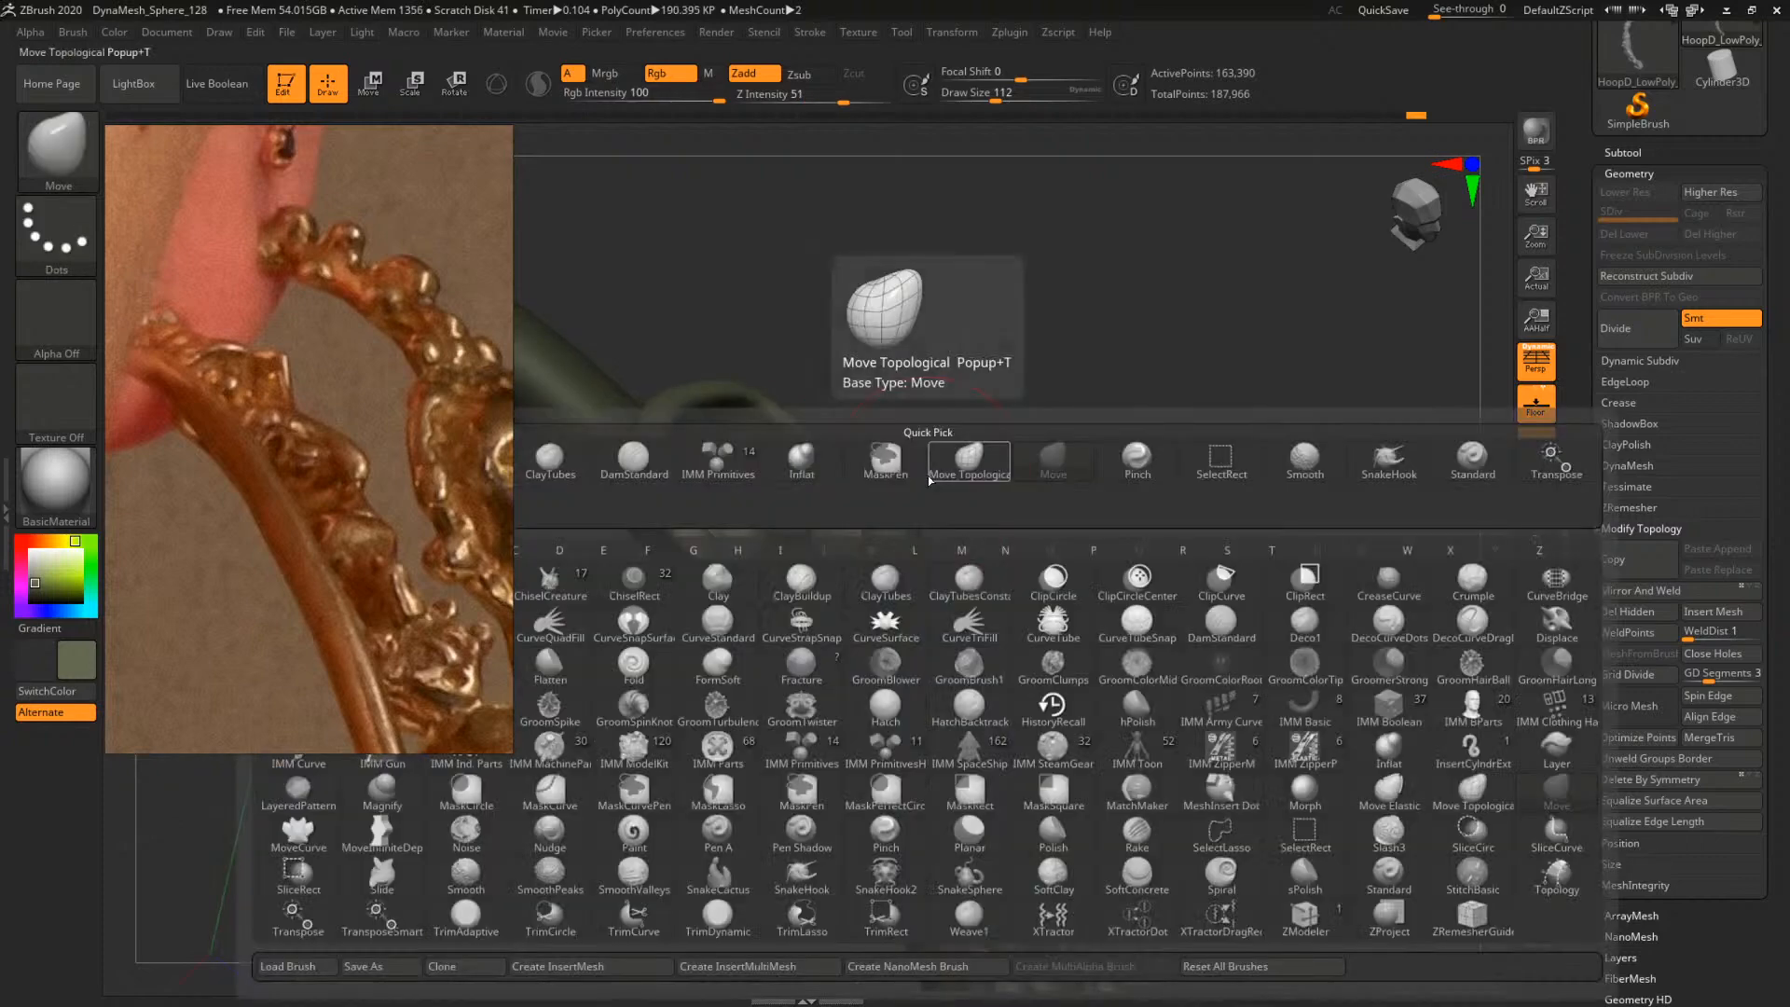
pyautogui.press('m')
pyautogui.press('v')
pyautogui.press('Escape')
pyautogui.press('b')
pyautogui.press('m')
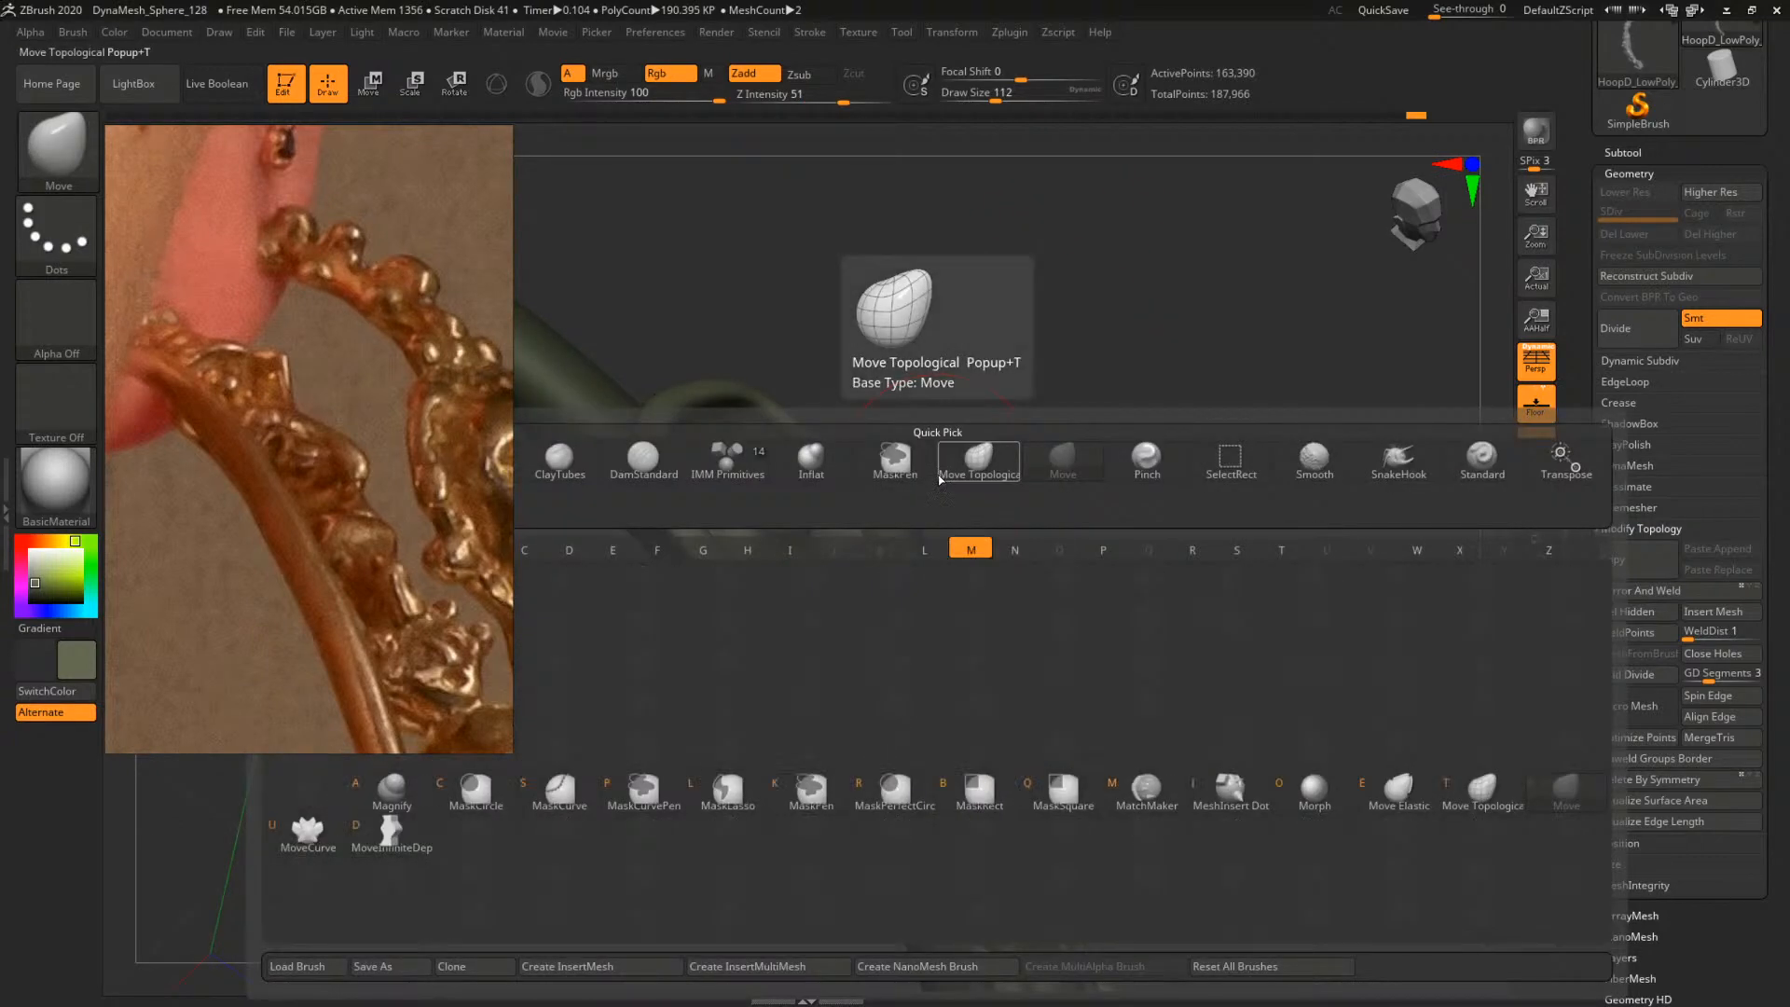
pyautogui.press('t')
pyautogui.press('space')
pyautogui.moveTo(900, 466)
pyautogui.mouseDown()
pyautogui.moveTo(859, 454)
pyautogui.moveTo(901, 485)
pyautogui.moveTo(826, 431)
pyautogui.moveTo(846, 439)
pyautogui.moveTo(886, 367)
pyautogui.mouseUp()
pyautogui.press('space')
pyautogui.press('space')
pyautogui.press('[')
pyautogui.moveTo(844, 429)
pyautogui.mouseDown()
pyautogui.moveTo(909, 448)
pyautogui.moveTo(872, 460)
pyautogui.moveTo(874, 496)
pyautogui.moveTo(868, 466)
pyautogui.mouseUp()
# Clear the mask and re-DynaMesh the ornament to fuse the struts into the surface
pyautogui.keyDown('ctrl'); pyautogui.click(971, 458); pyautogui.keyUp('ctrl')
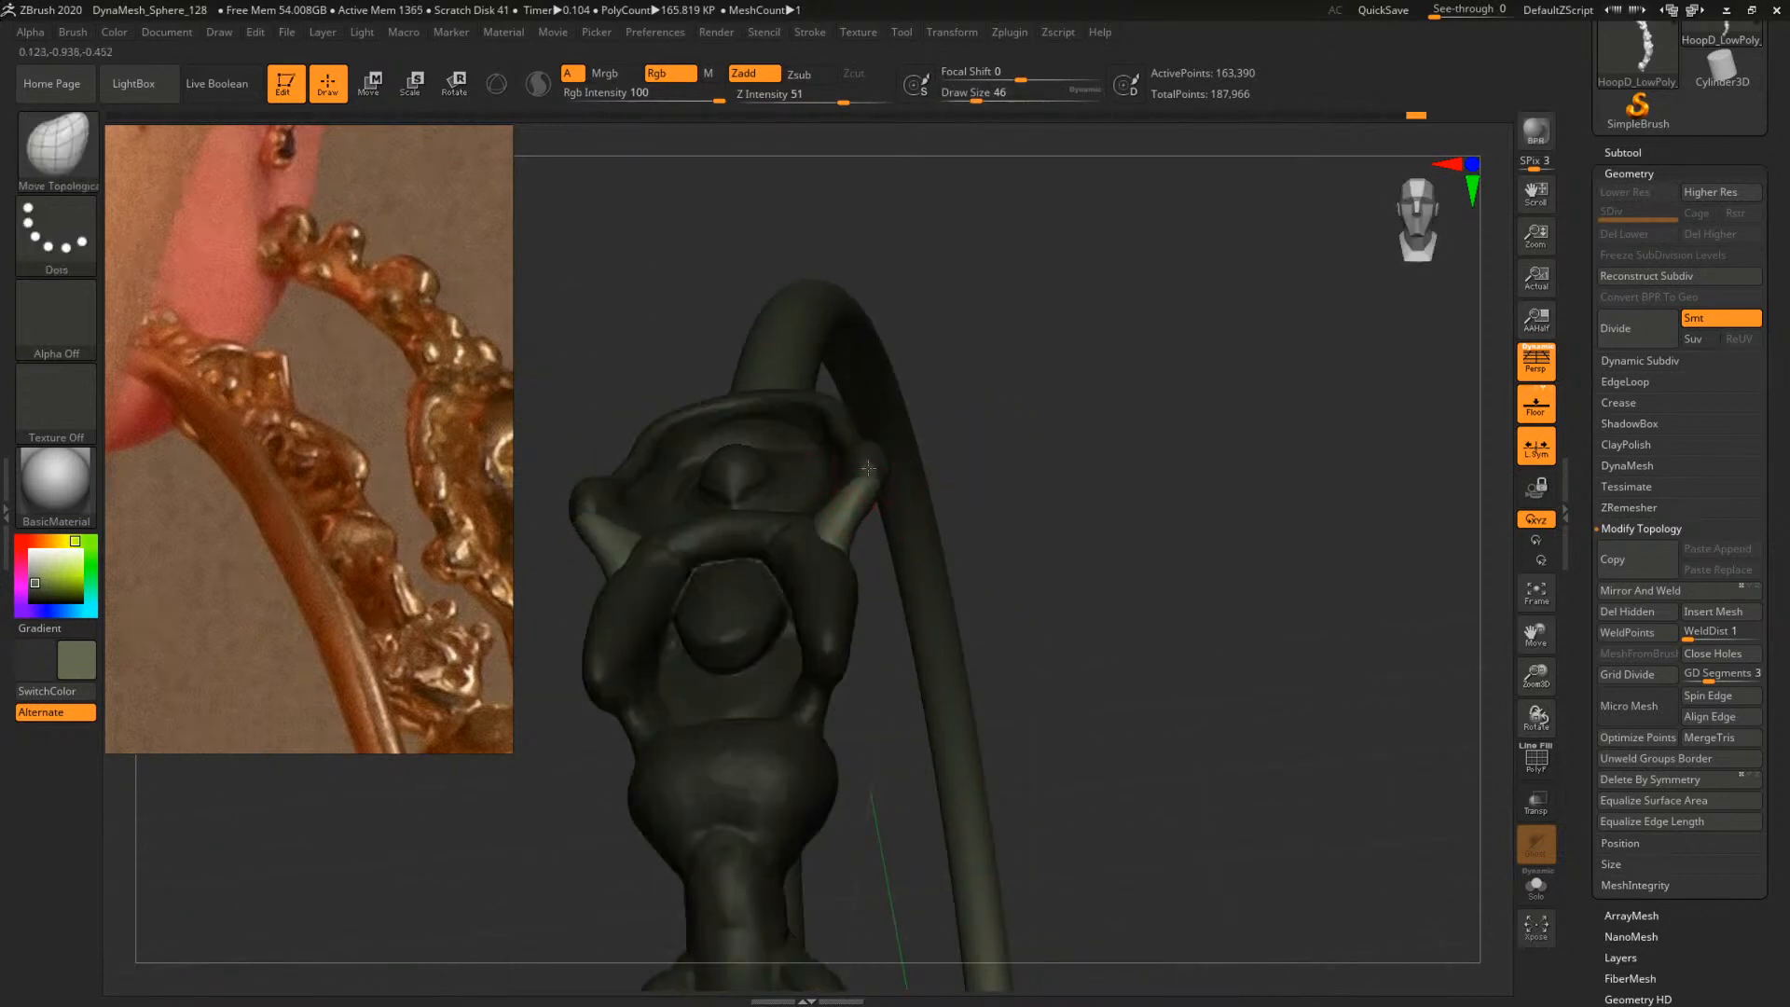
pyautogui.keyDown('ctrl'); pyautogui.moveTo(1102, 457); pyautogui.dragTo(1150, 495); pyautogui.keyUp('ctrl')
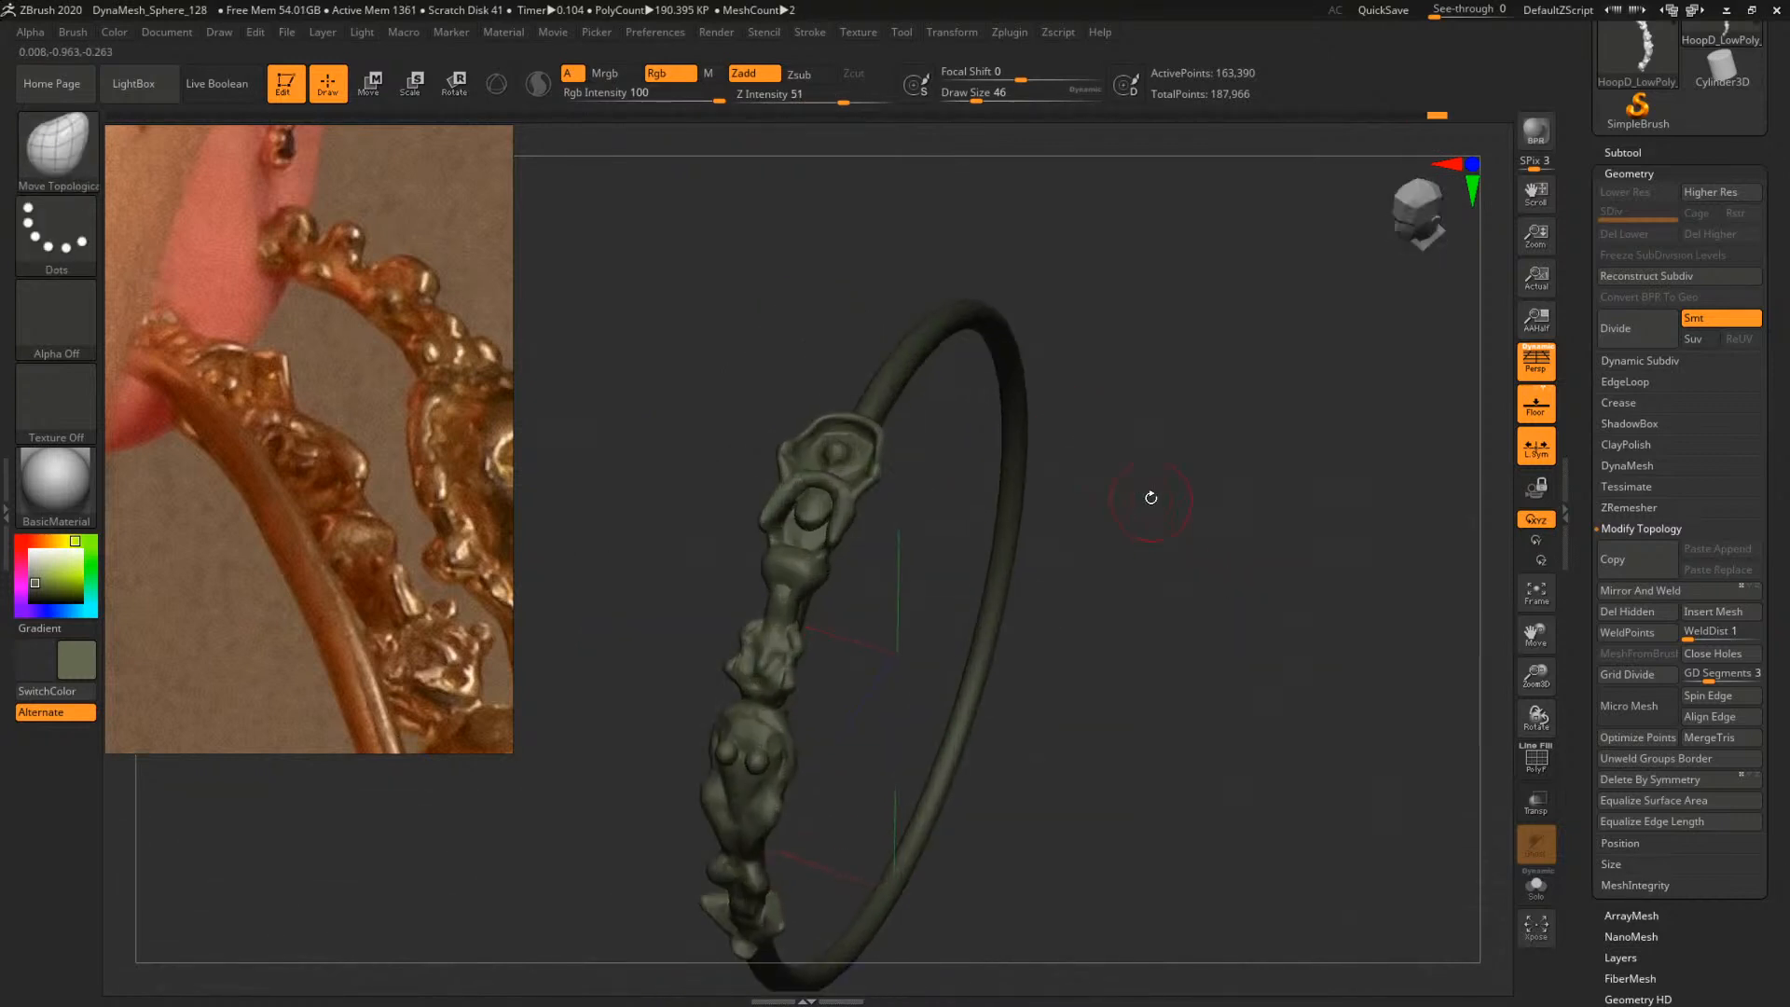
pyautogui.keyDown('ctrl'); pyautogui.moveTo(1148, 374); pyautogui.dragTo(1104, 611); pyautogui.keyUp('ctrl')
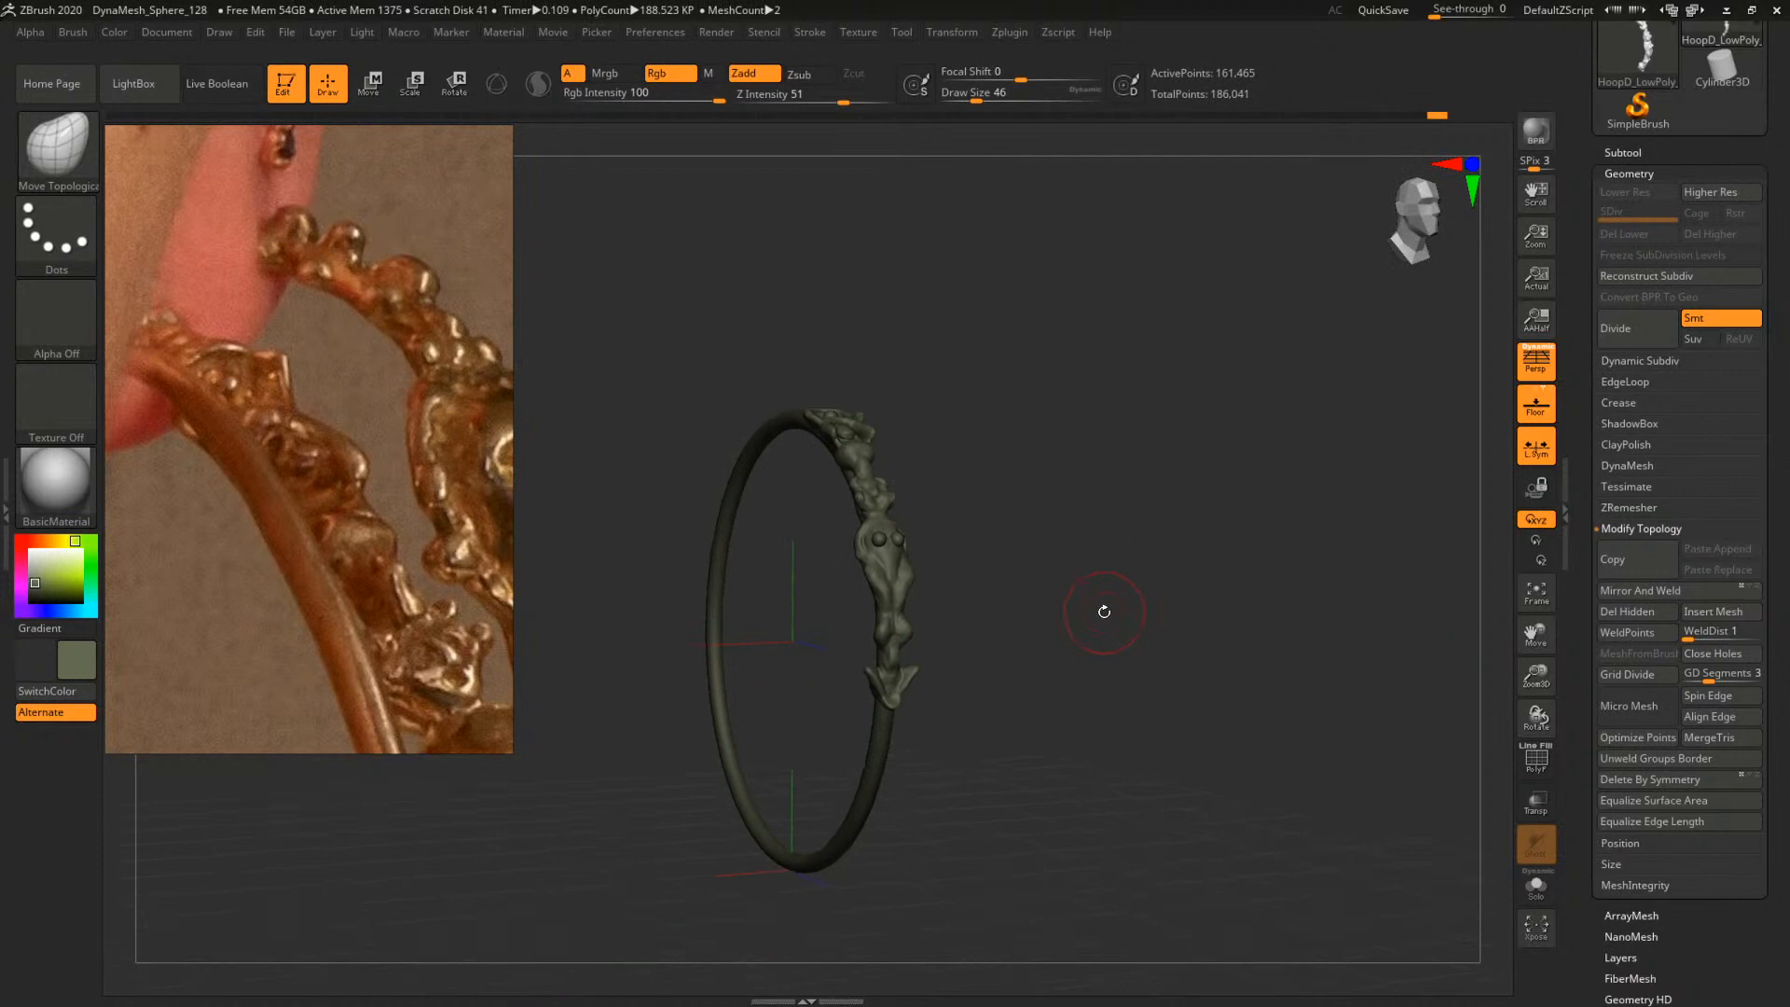
pyautogui.moveTo(1111, 500); pyautogui.dragTo(1184, 571)
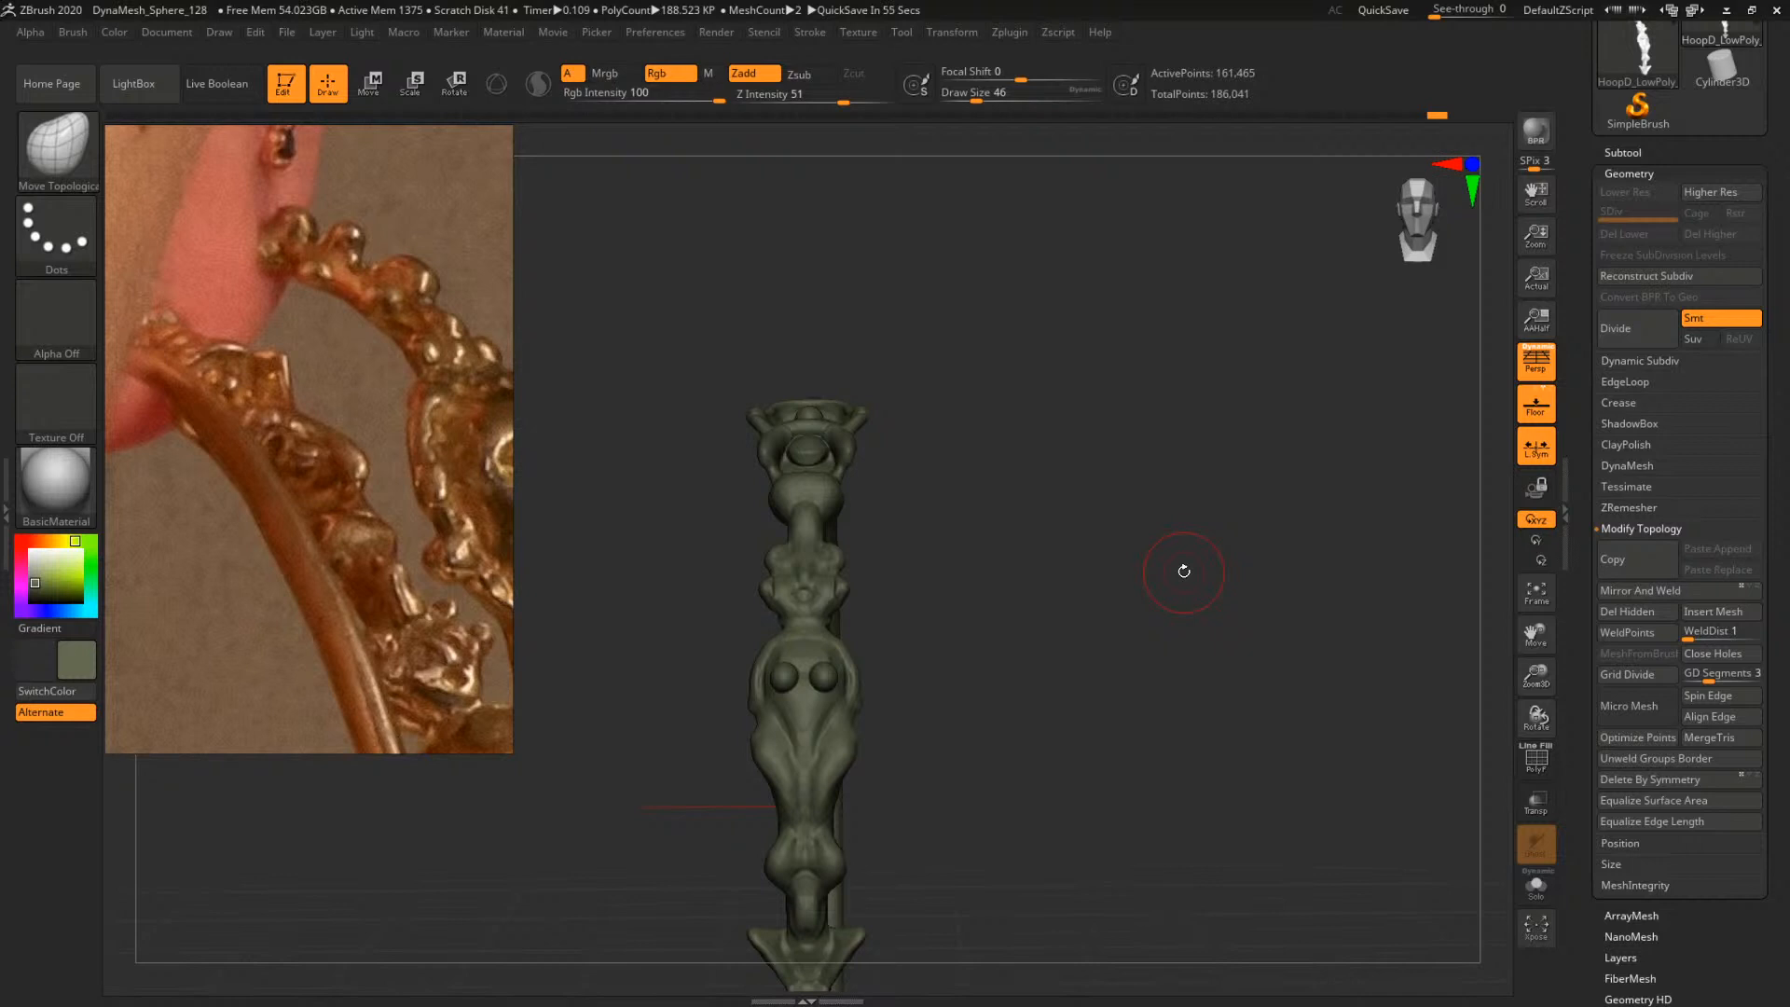
pyautogui.moveTo(1068, 528)
pyautogui.mouseDown()
pyautogui.moveTo(1107, 500)
pyautogui.moveTo(1180, 566)
pyautogui.mouseUp()
# Pick the ClayBuildup brush and examine the hoop ornament's figures in the earring reference photos
pyautogui.press('b')
pyautogui.press('c')
pyautogui.press('b')
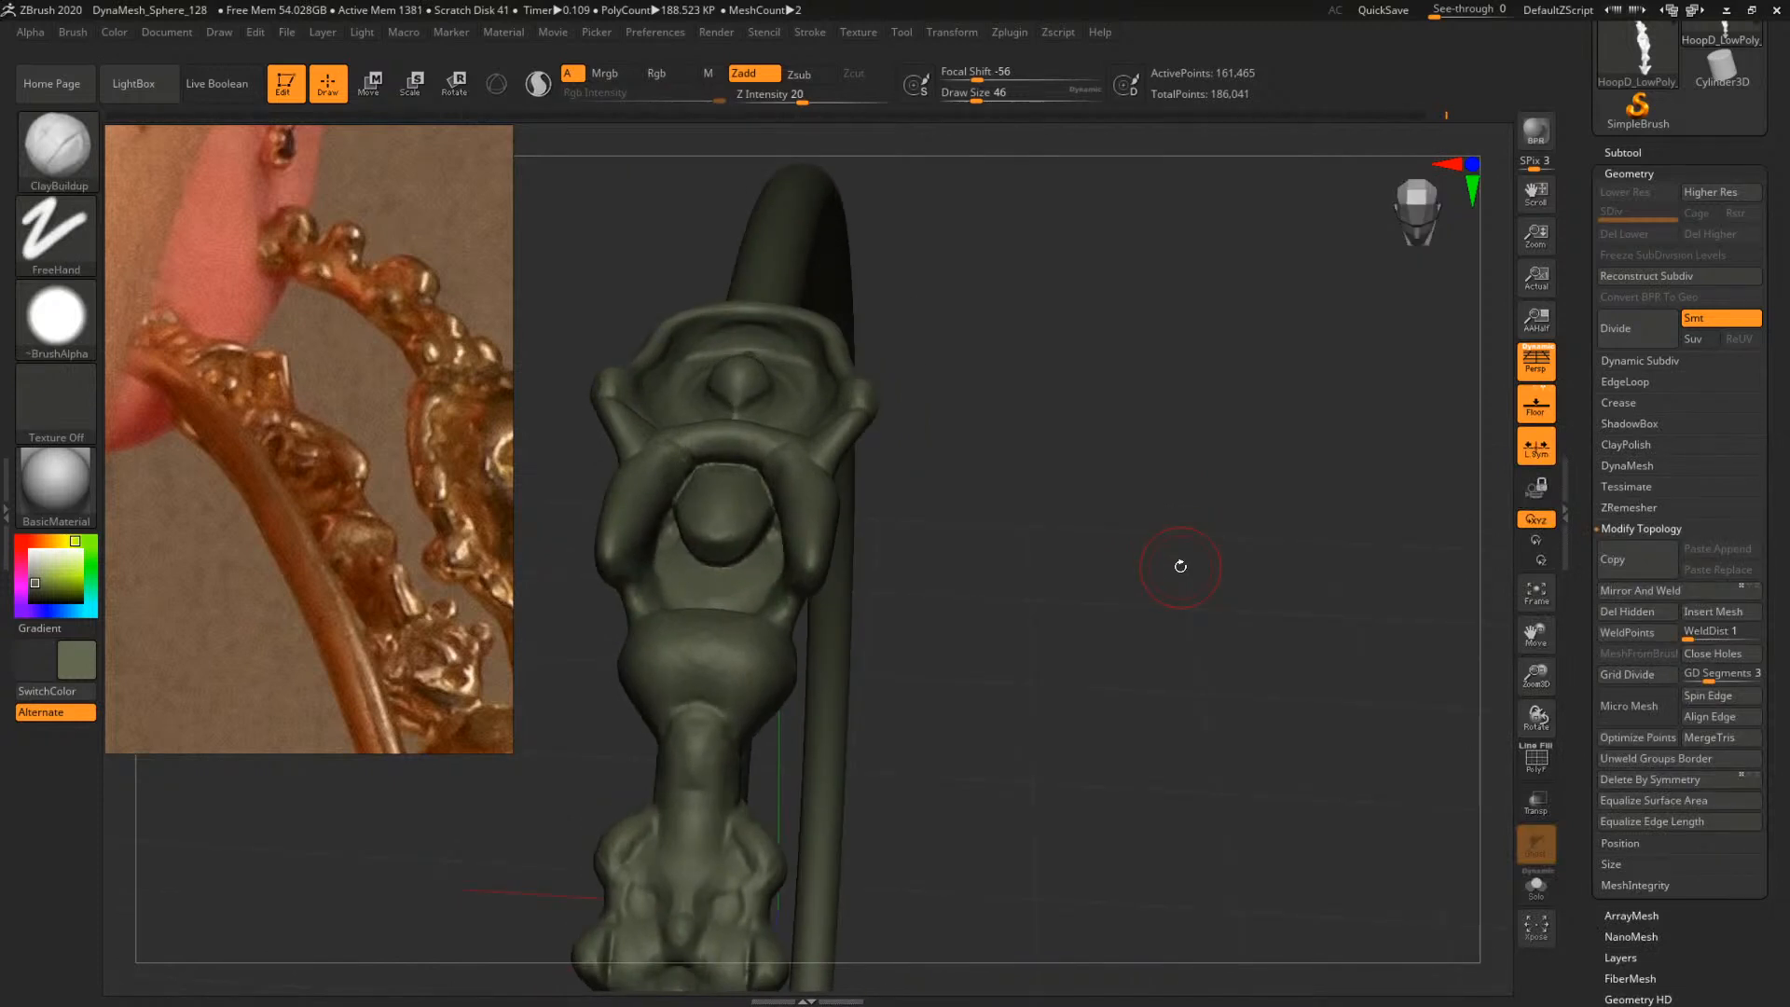
pyautogui.scroll(-6, 248, 523)
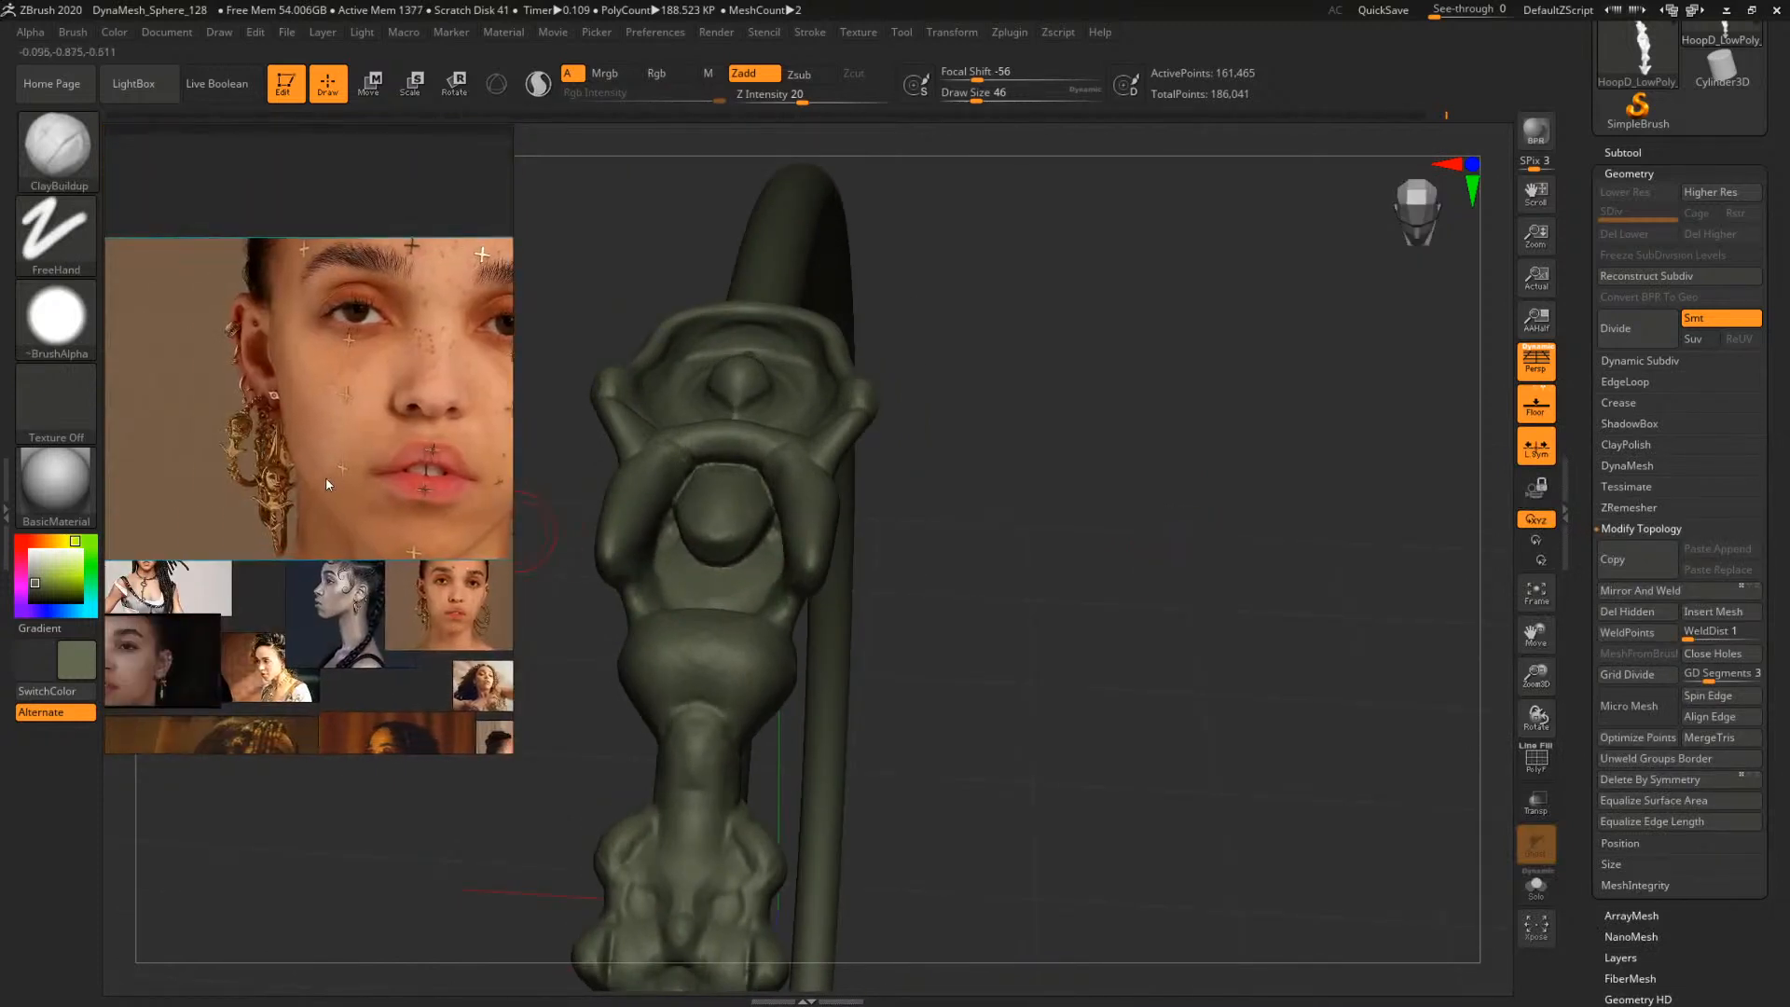
pyautogui.scroll(8, 237, 429)
pyautogui.scroll(-5, 279, 410)
pyautogui.moveTo(265, 425); pyautogui.dragTo(291, 456, button='middle')
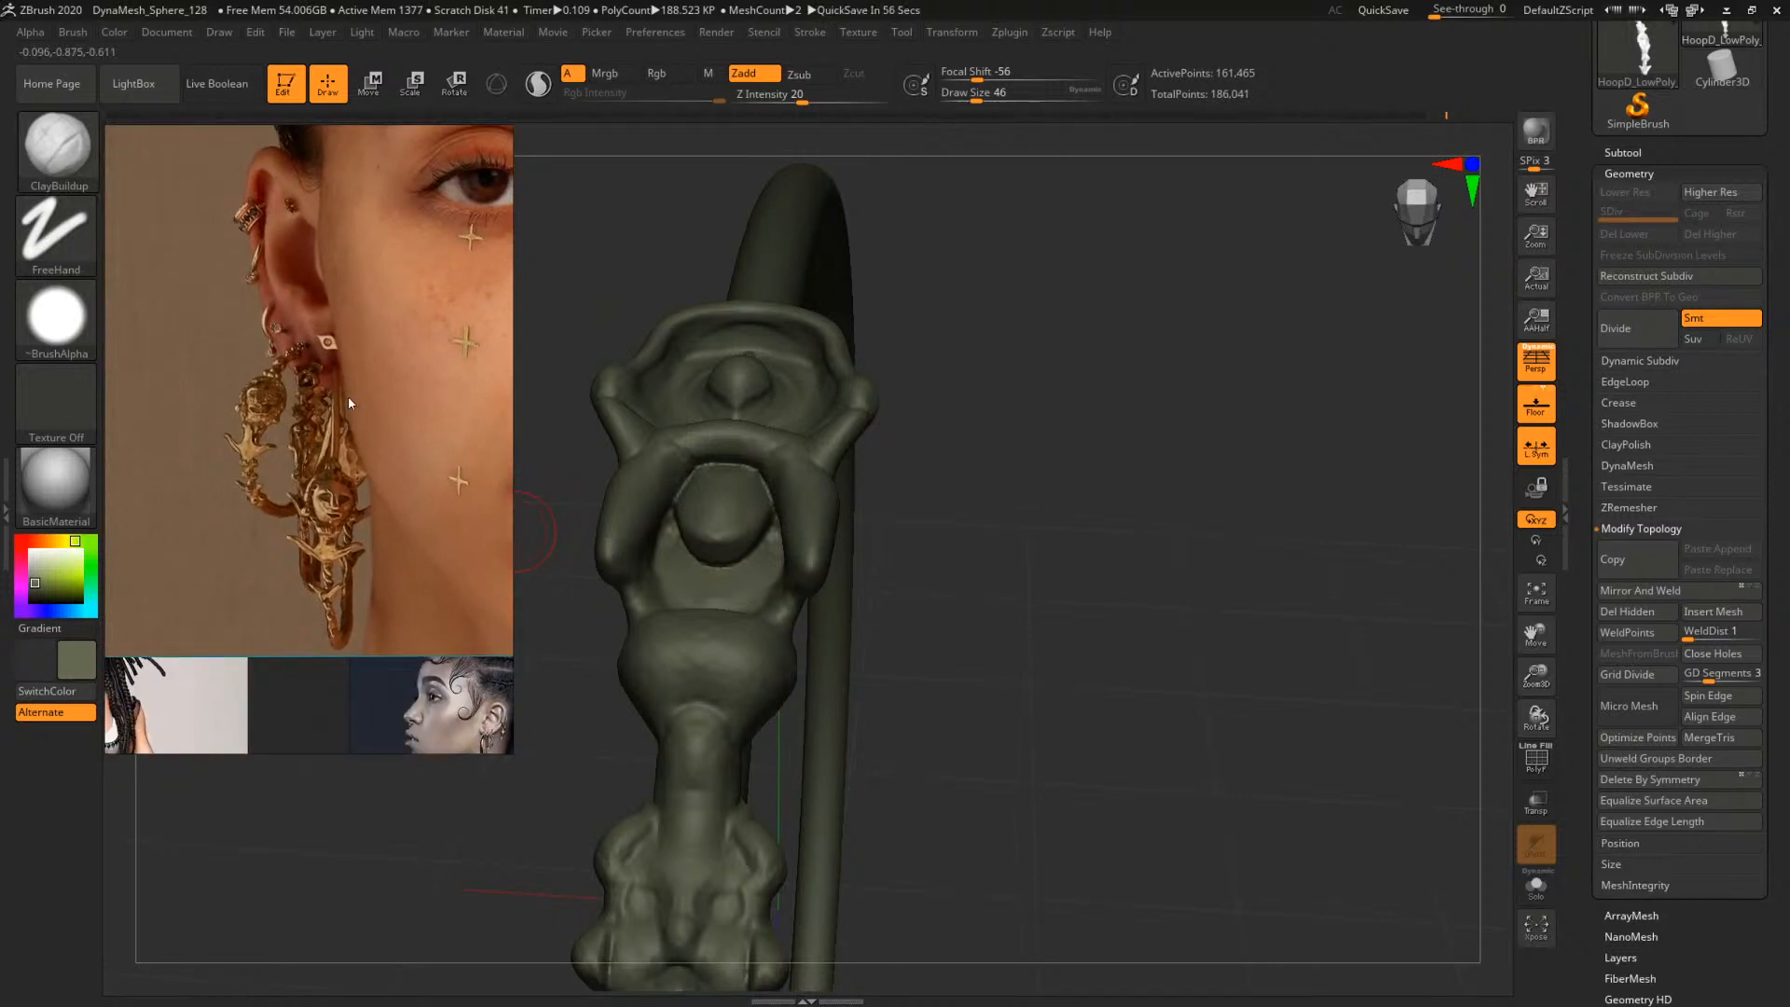
pyautogui.scroll(-4, 316, 401)
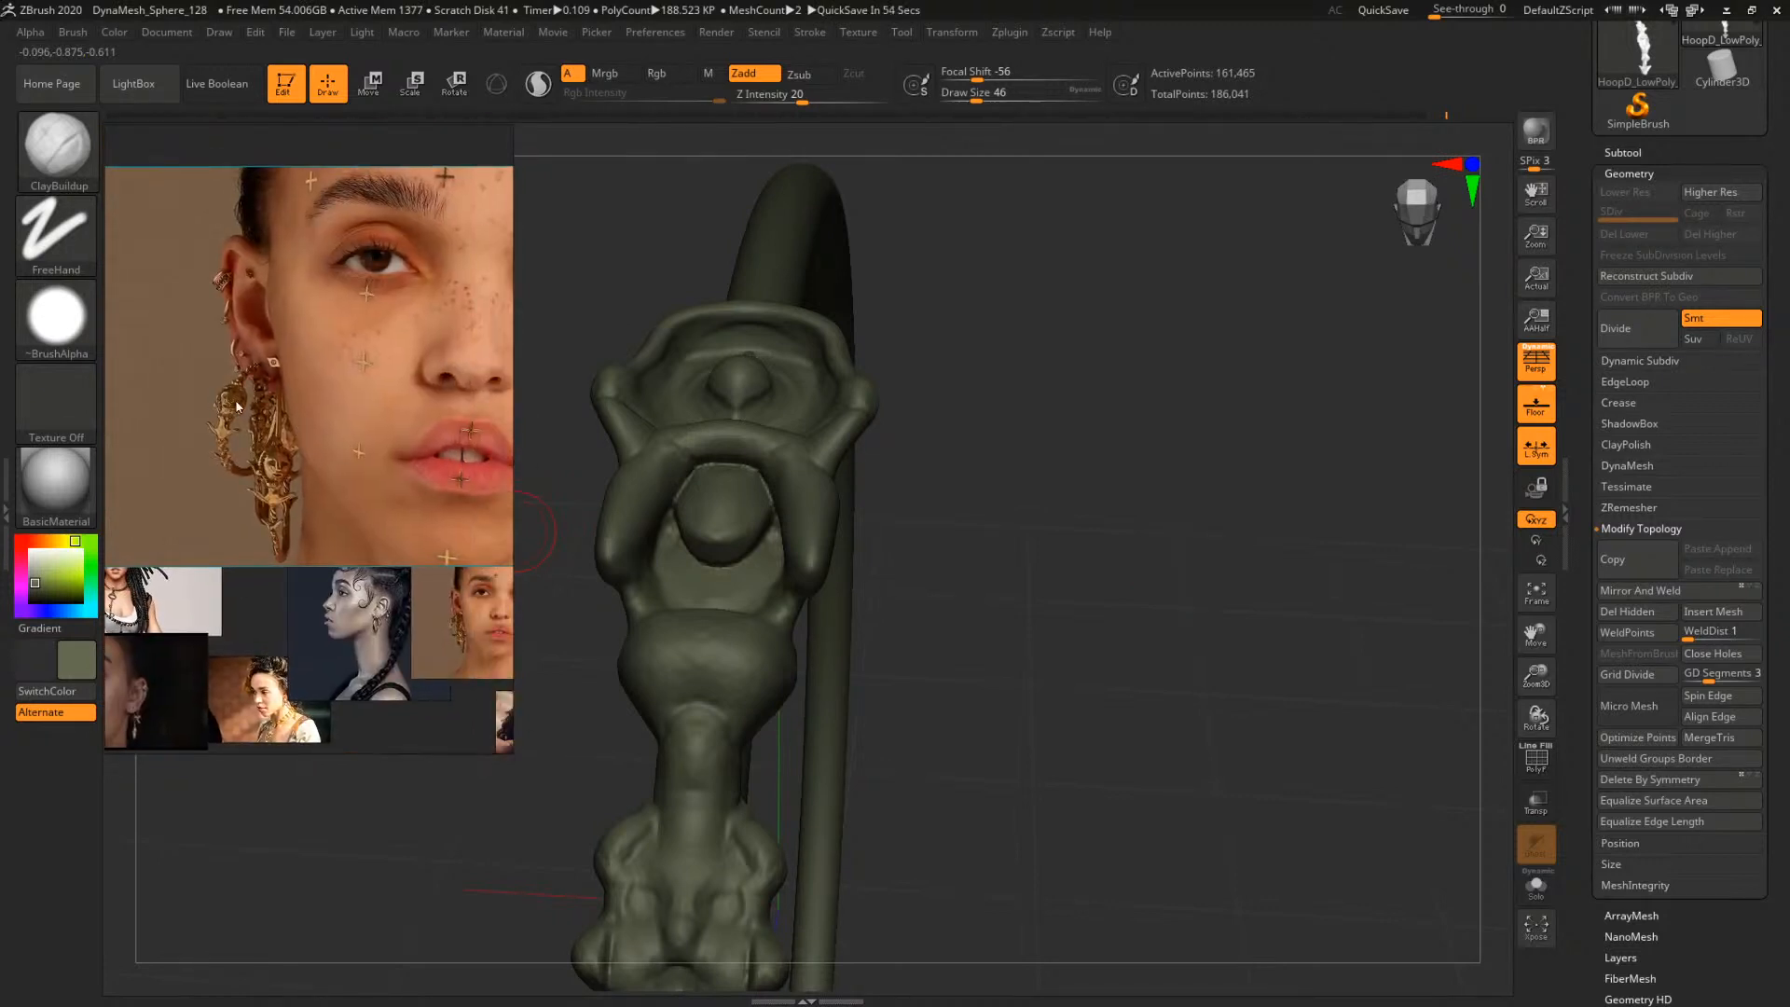
pyautogui.scroll(4, 237, 407)
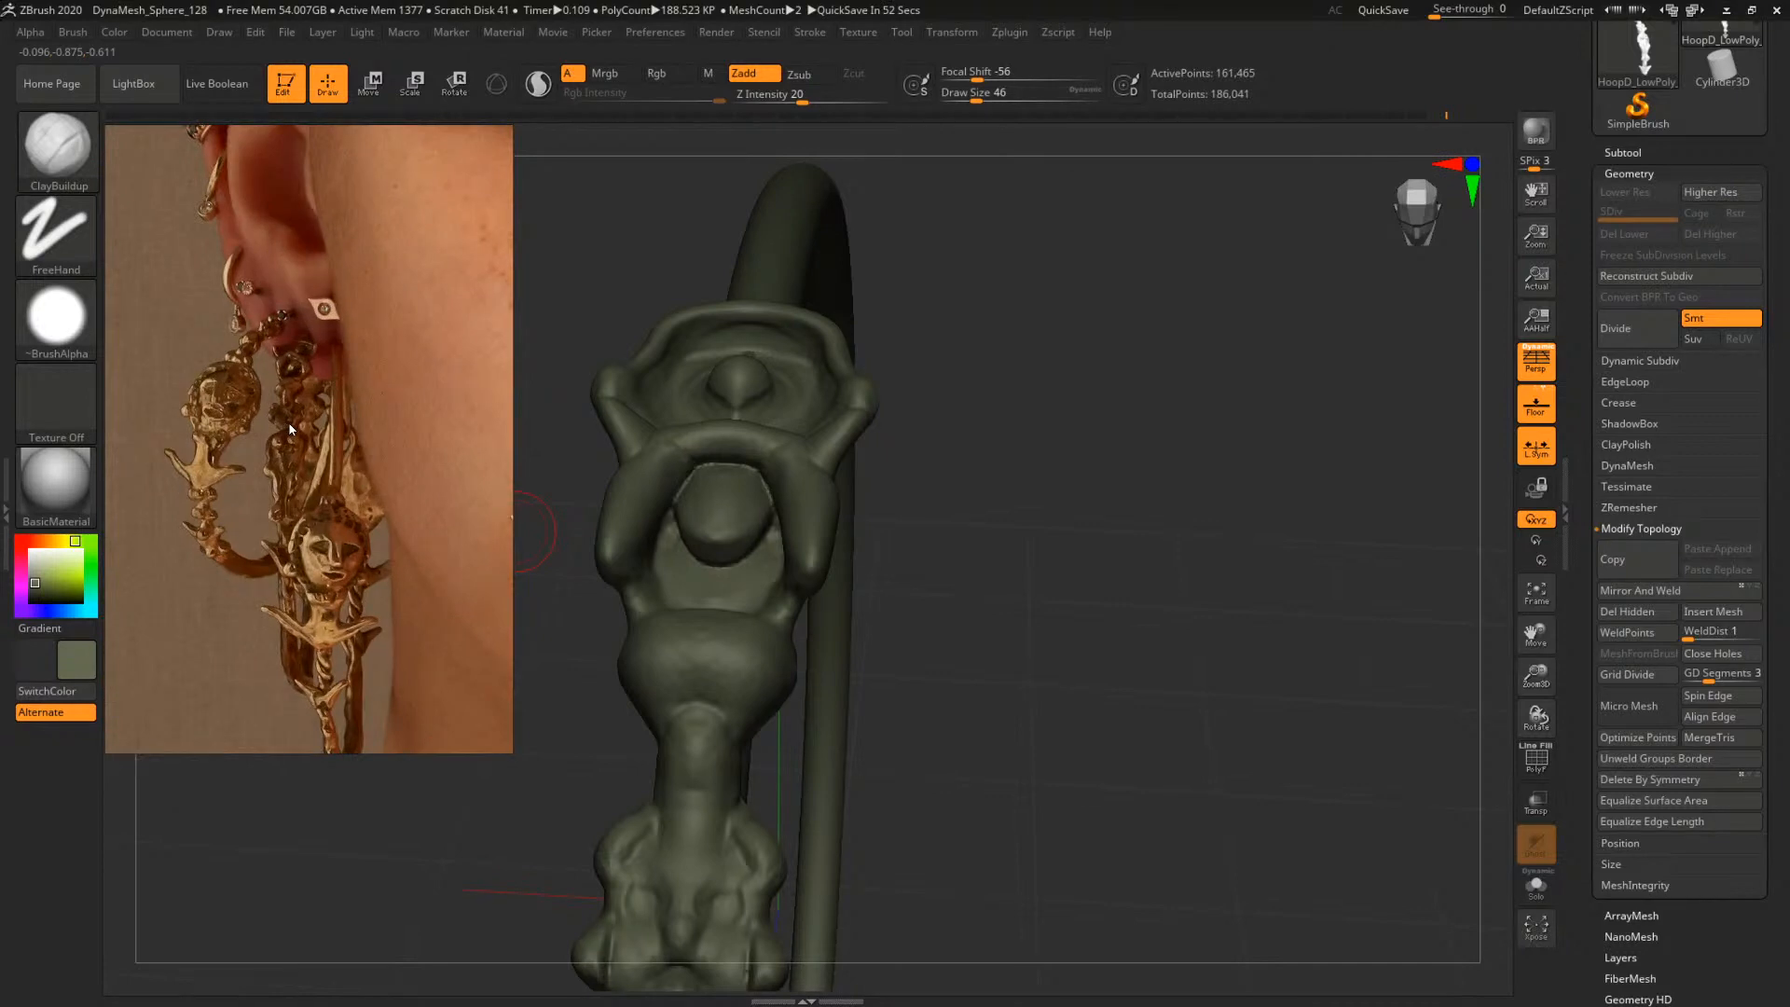
pyautogui.scroll(2, 291, 405)
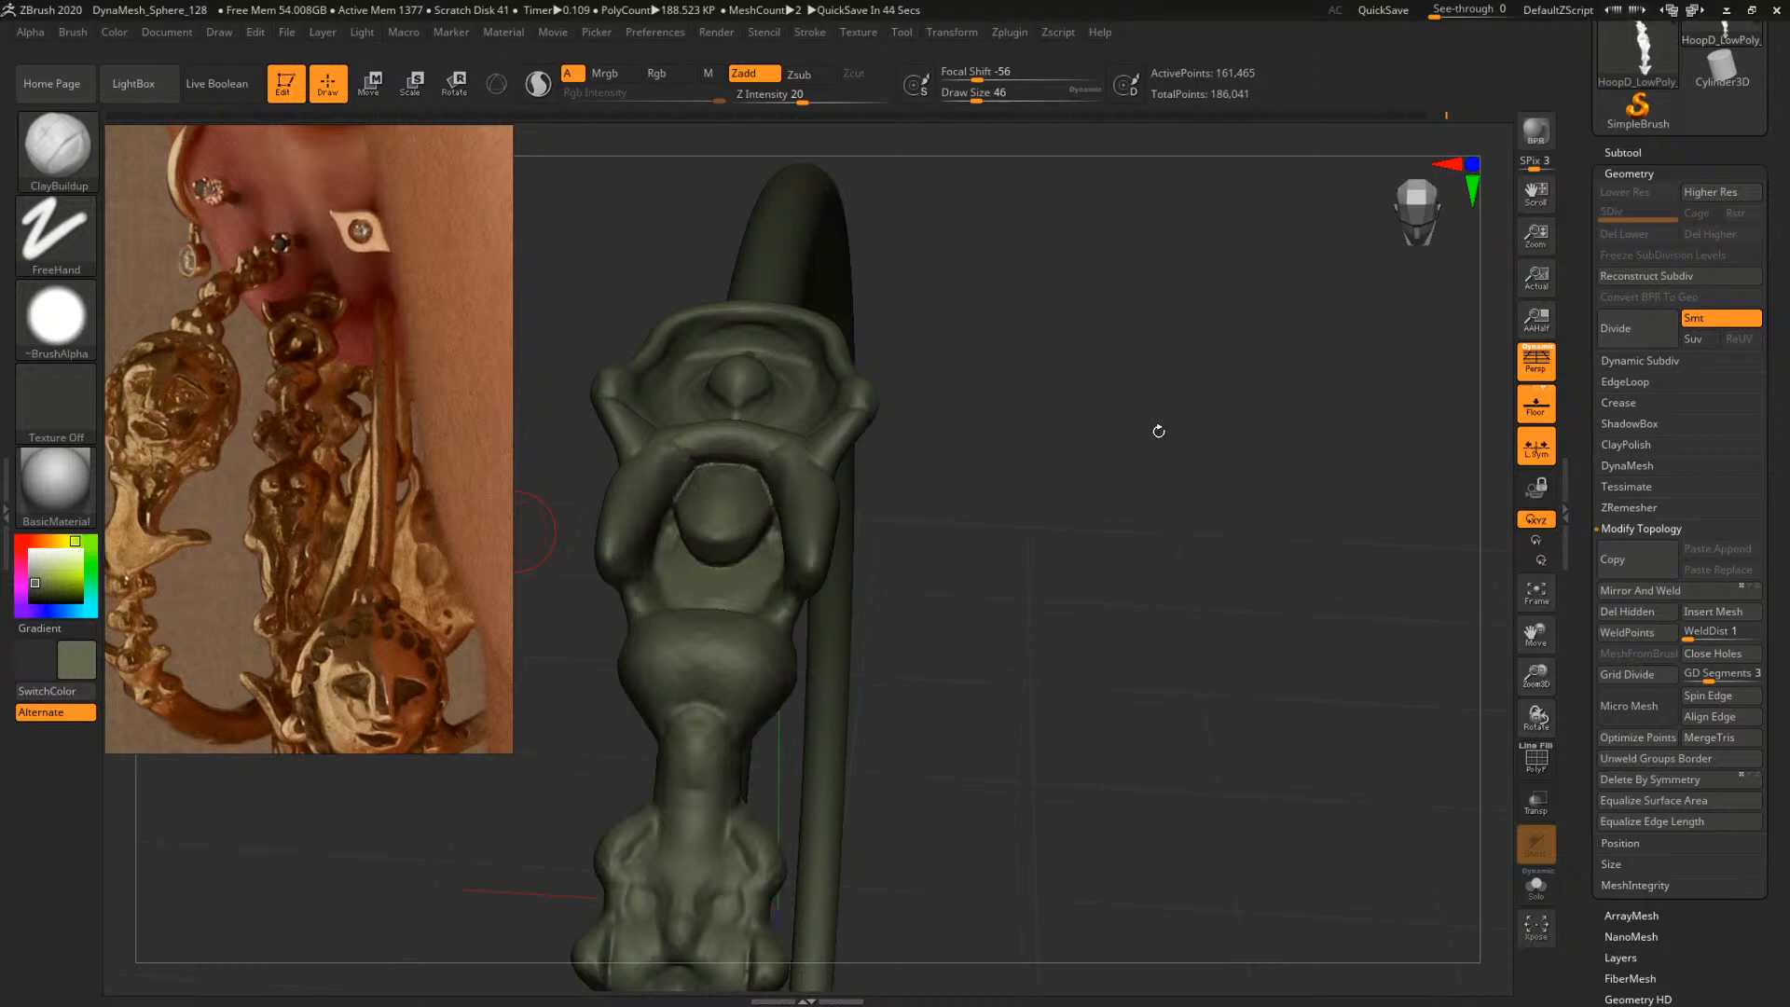
# Build up the area where the top of the head meets the arched loop using ClayBuildup at a smaller draw size
pyautogui.keyDown('shift'); pyautogui.moveTo(1159, 430); pyautogui.dragTo(1278, 488); pyautogui.keyUp('shift')
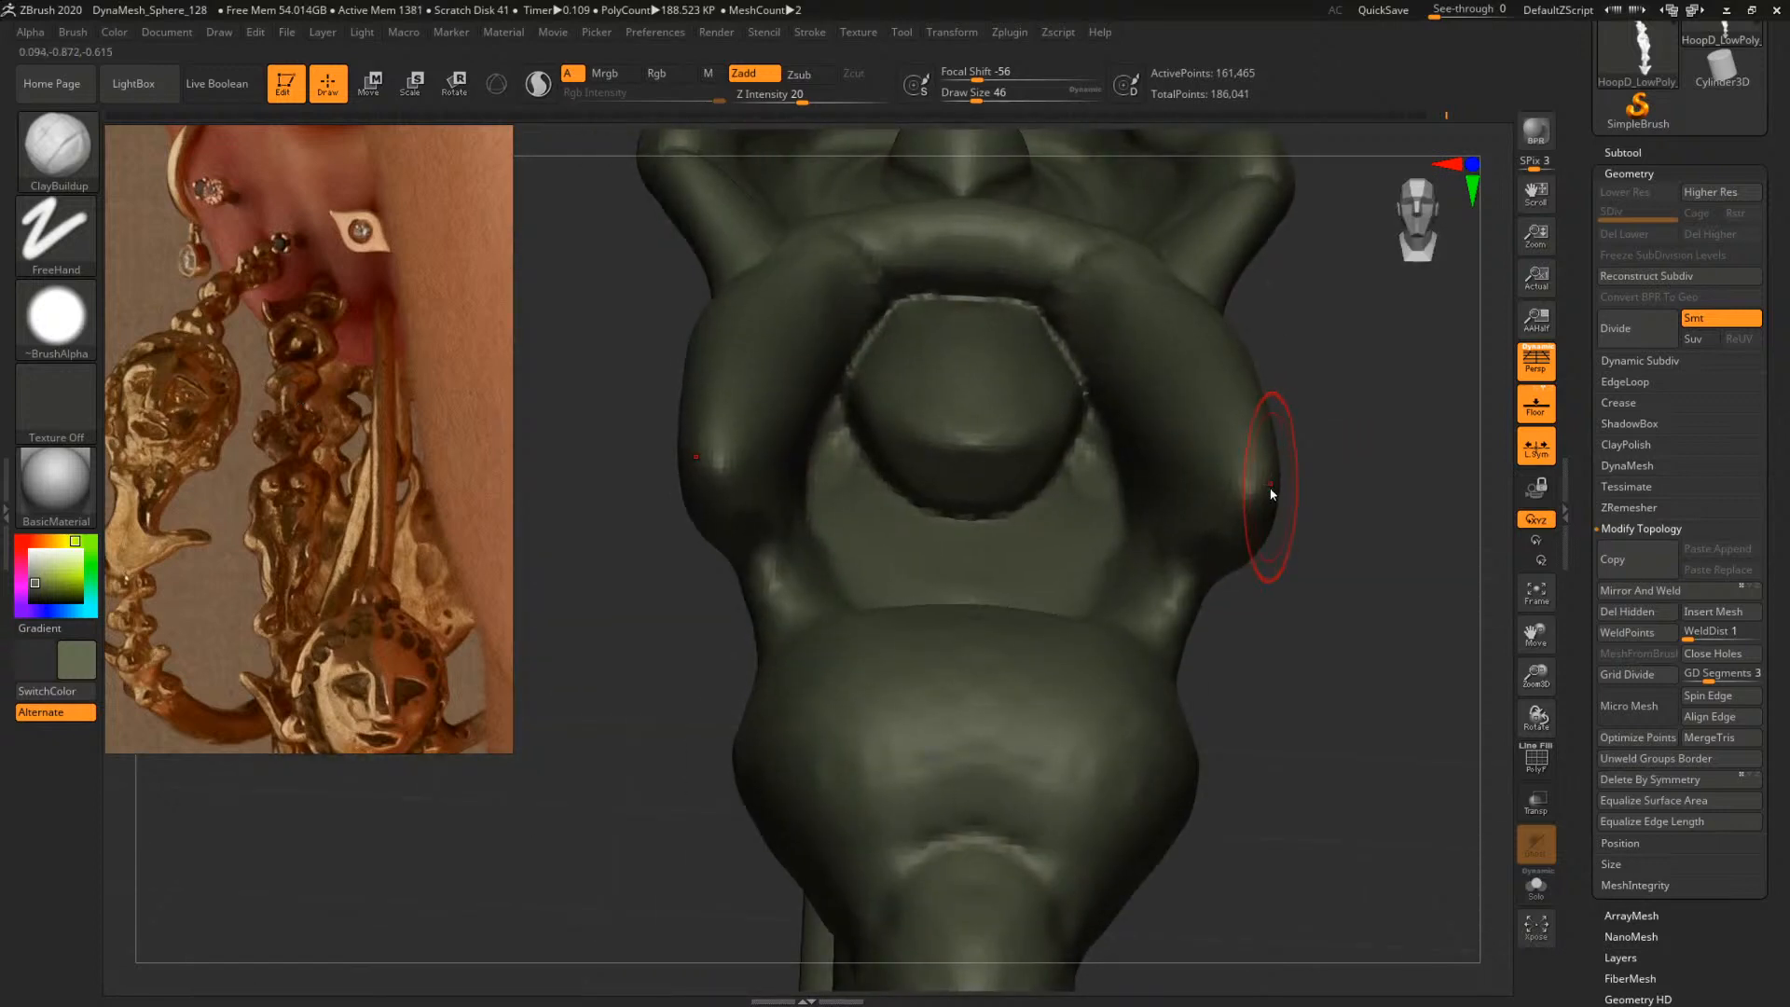
pyautogui.moveTo(1364, 387); pyautogui.dragTo(1287, 450)
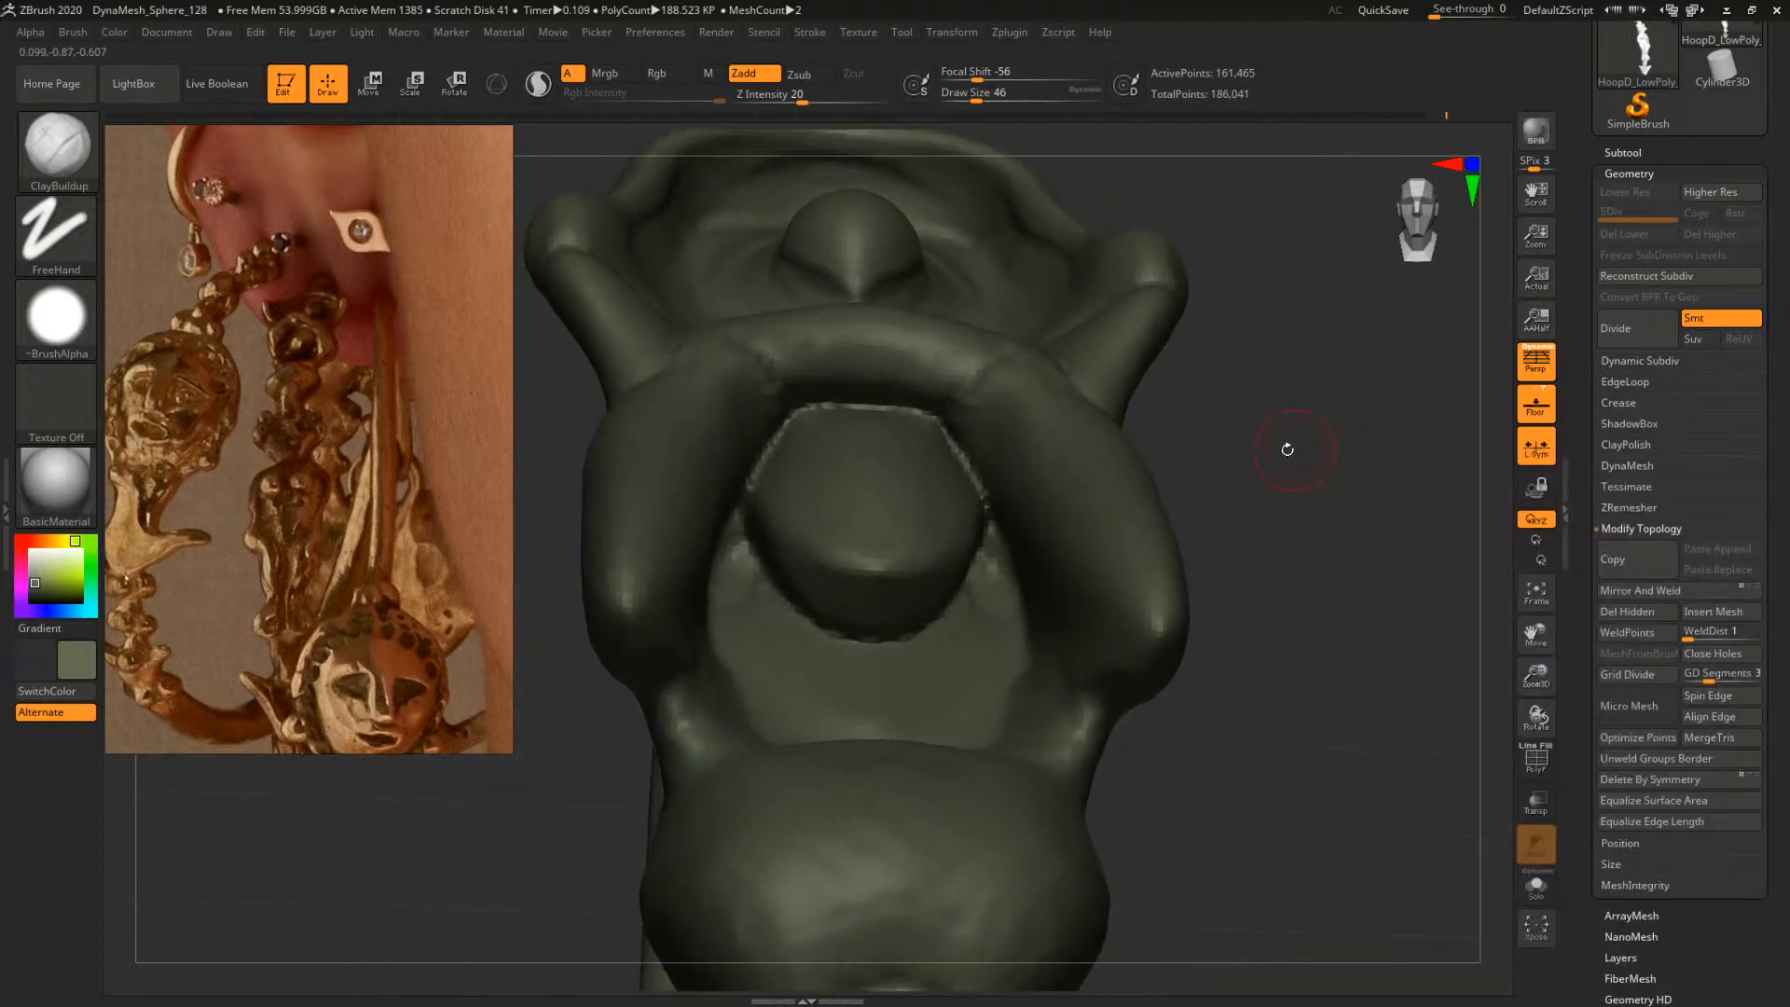
pyautogui.press('space')
pyautogui.press('space')
pyautogui.click(875, 400)
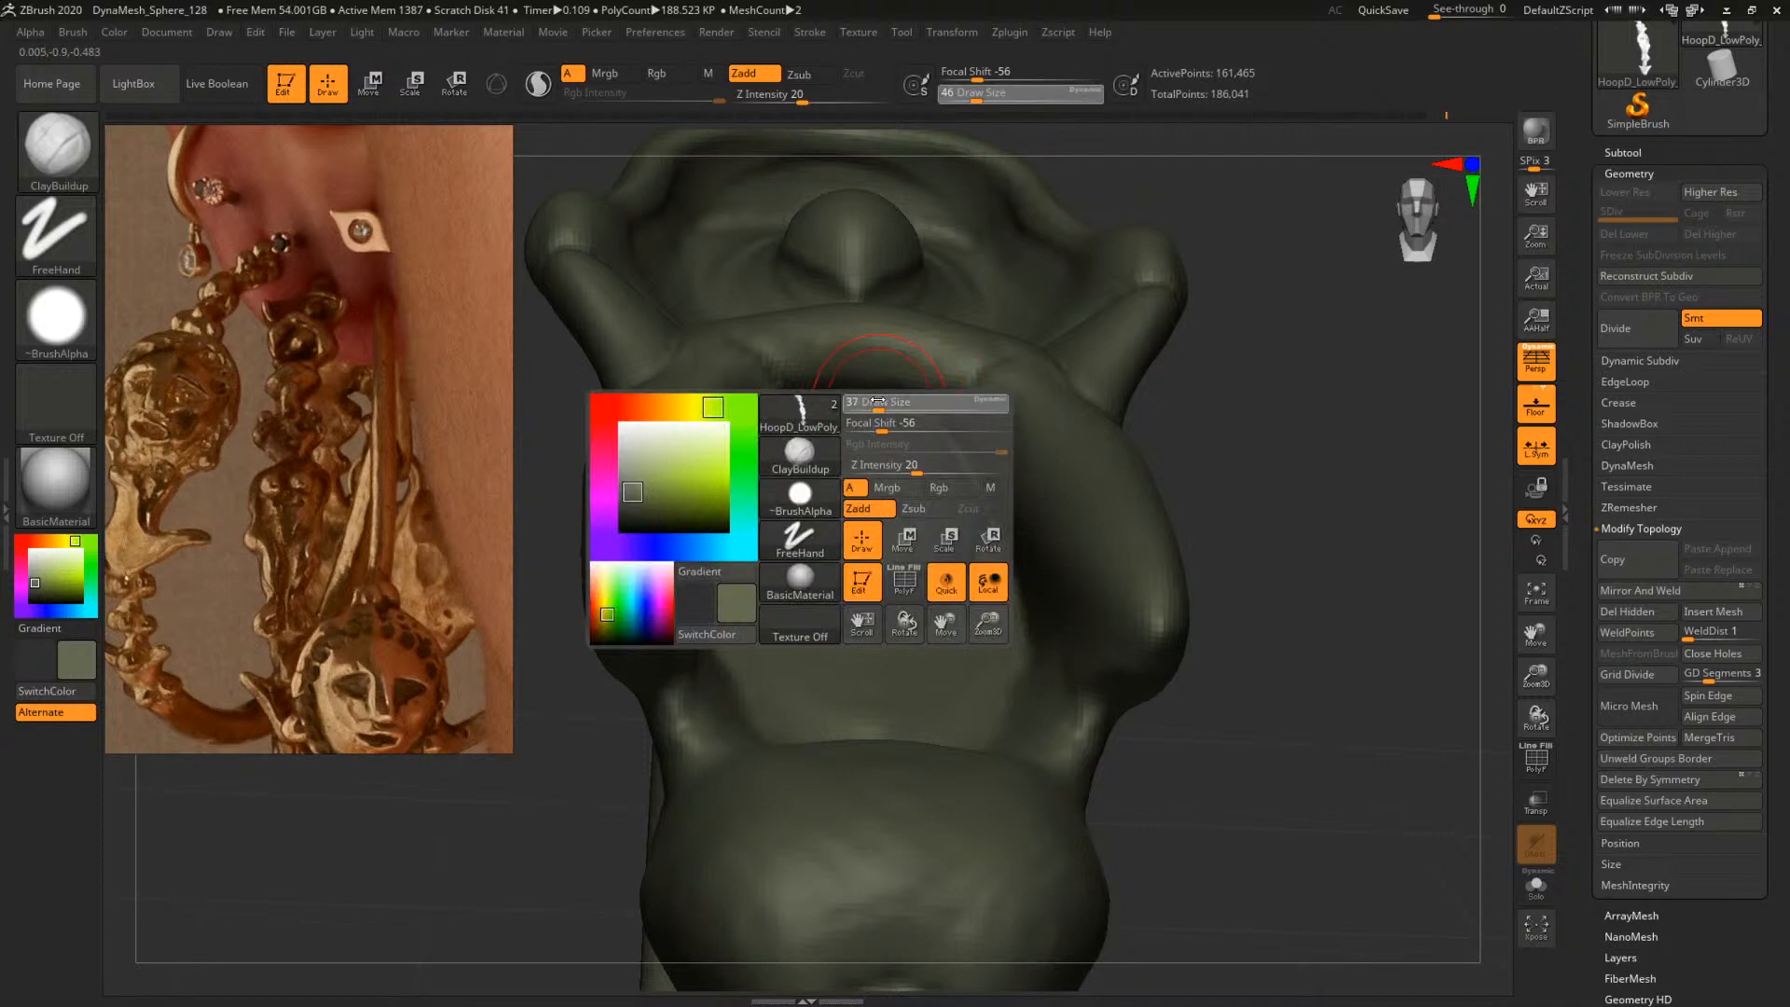
pyautogui.moveTo(890, 402)
pyautogui.mouseDown()
pyautogui.moveTo(928, 398)
pyautogui.moveTo(984, 490)
pyautogui.moveTo(975, 455)
pyautogui.moveTo(876, 395)
pyautogui.moveTo(922, 413)
pyautogui.mouseUp()
pyautogui.press('space')
pyautogui.click(910, 398)
pyautogui.moveTo(1287, 411)
pyautogui.mouseDown()
pyautogui.moveTo(1294, 464)
pyautogui.moveTo(1250, 403)
pyautogui.moveTo(1196, 390)
pyautogui.moveTo(1291, 447)
pyautogui.moveTo(1291, 467)
pyautogui.mouseUp()
# Carve a crease around the top of the head with the DamStandard brush at draw size 35
pyautogui.press('b')
pyautogui.press('d')
pyautogui.press('s')
pyautogui.press('s')
pyautogui.moveTo(924, 398)
pyautogui.mouseDown()
pyautogui.moveTo(906, 398)
pyautogui.moveTo(949, 458)
pyautogui.mouseUp()
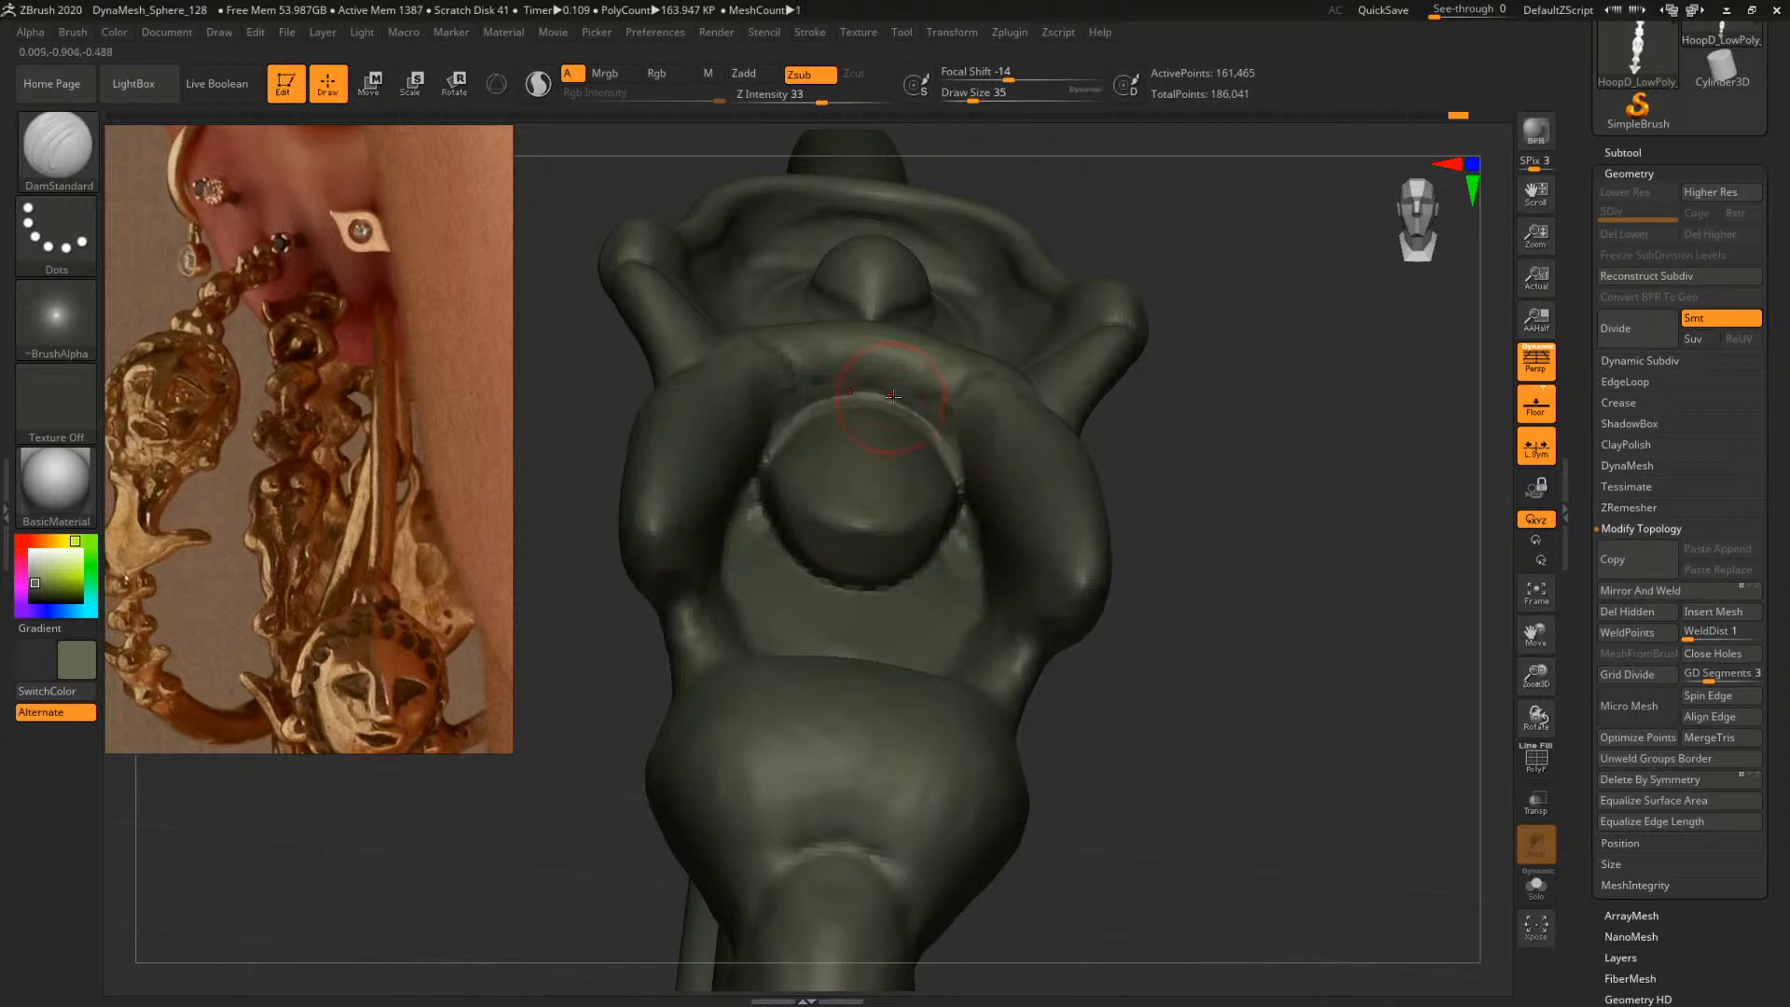
# Refine the junction between the head's side and the raised arm with ClayBuildup at draw size 25
pyautogui.moveTo(1260, 490)
pyautogui.mouseDown()
pyautogui.moveTo(1179, 455)
pyautogui.moveTo(1302, 576)
pyautogui.moveTo(1303, 520)
pyautogui.mouseUp()
pyautogui.press('b')
pyautogui.press('c')
pyautogui.press('b')
pyautogui.press('s')
pyautogui.moveTo(970, 551); pyautogui.dragTo(960, 548)
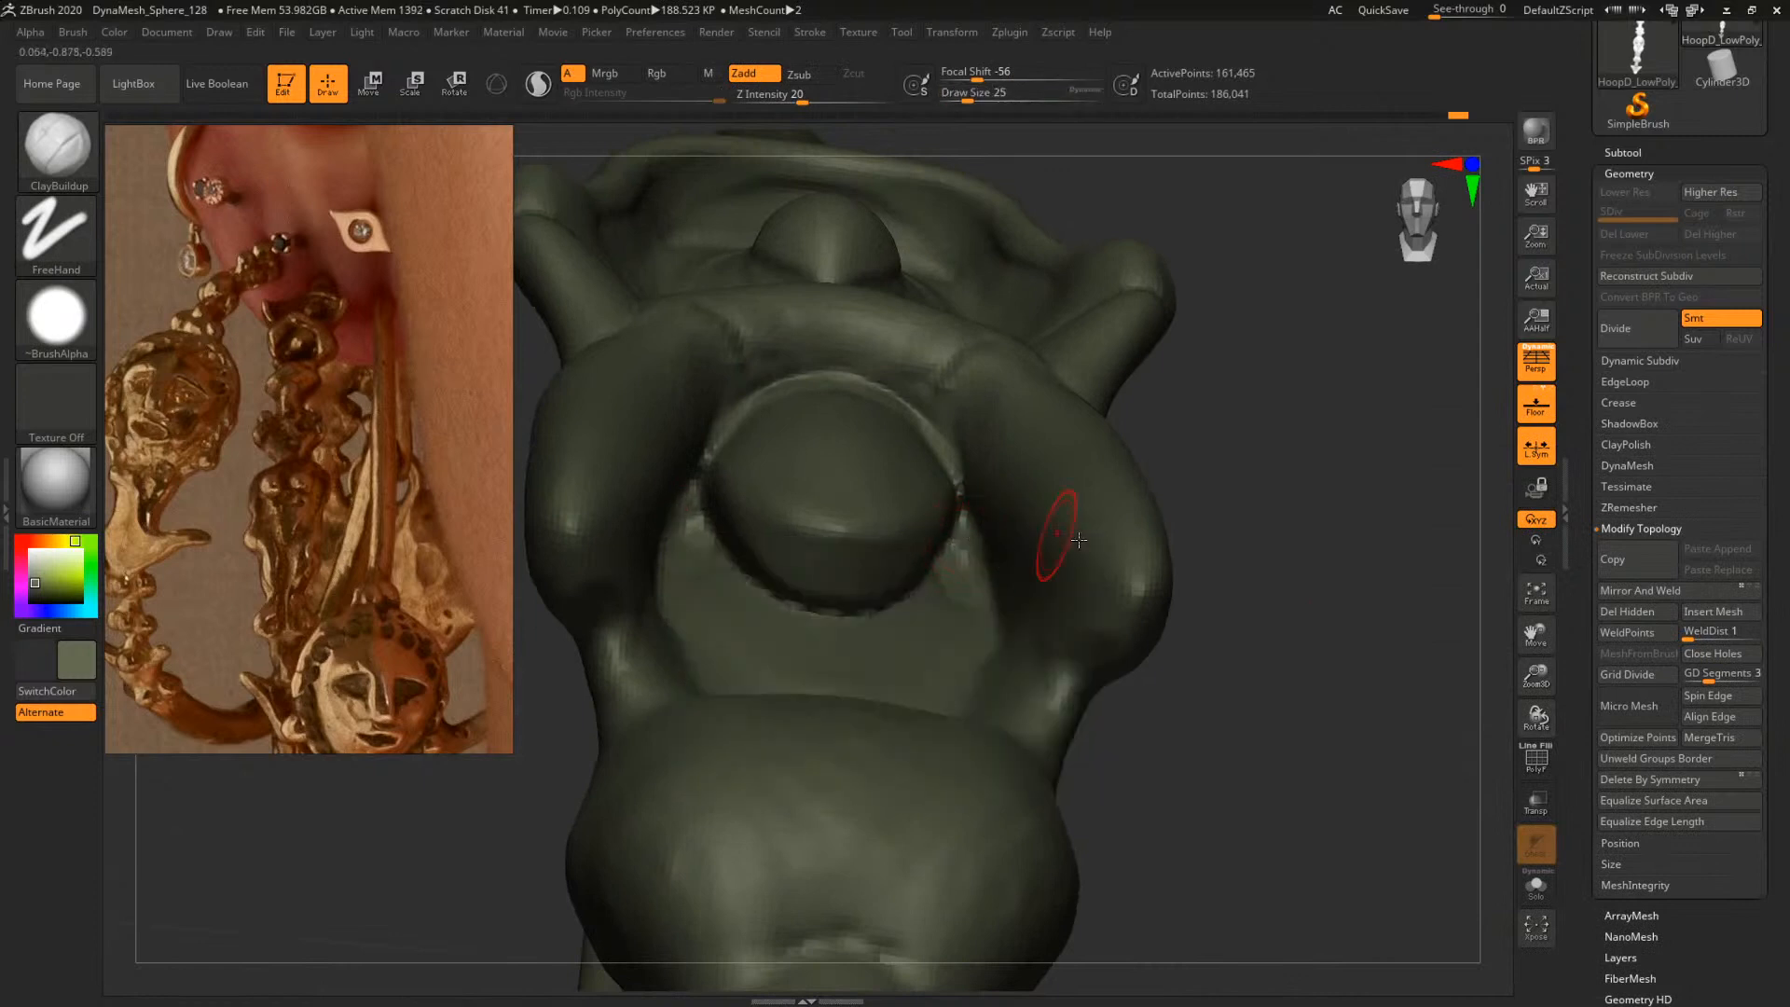
# Fill and shape the recessed surface below the head with ClayBuildup at draw sizes 46 and 33
pyautogui.moveTo(1293, 551)
pyautogui.mouseDown()
pyautogui.moveTo(1278, 490)
pyautogui.moveTo(1184, 477)
pyautogui.mouseUp()
pyautogui.press('s')
pyautogui.moveTo(868, 453)
pyautogui.mouseDown()
pyautogui.moveTo(907, 474)
pyautogui.moveTo(822, 490)
pyautogui.mouseUp()
pyautogui.press('s')
pyautogui.press('s')
pyautogui.press('s')
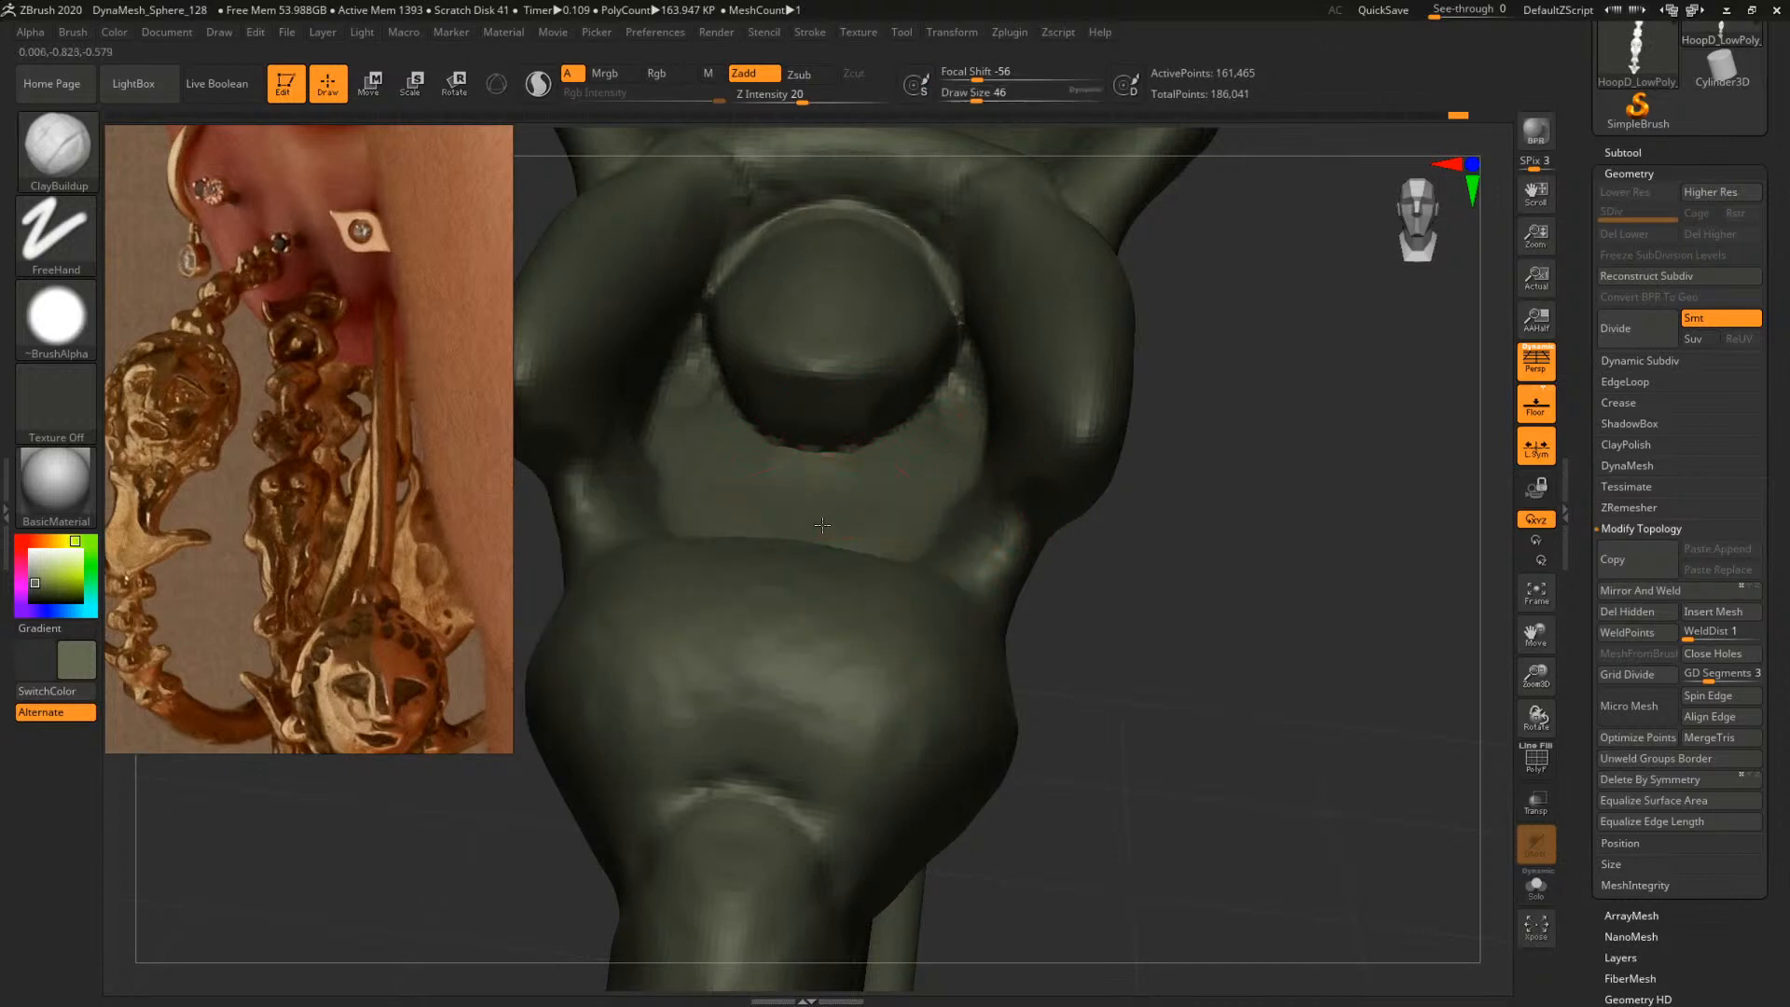
pyautogui.press('s')
pyautogui.moveTo(918, 455)
pyautogui.mouseDown()
pyautogui.moveTo(814, 471)
pyautogui.moveTo(868, 498)
pyautogui.moveTo(813, 468)
pyautogui.mouseUp()
# Build up the recess where the raised arm's elbow meets the chest below the head with ClayBuildup at draw size 33
pyautogui.moveTo(1247, 484)
pyautogui.mouseDown()
pyautogui.moveTo(1295, 512)
pyautogui.moveTo(1220, 538)
pyautogui.moveTo(1221, 518)
pyautogui.mouseUp()
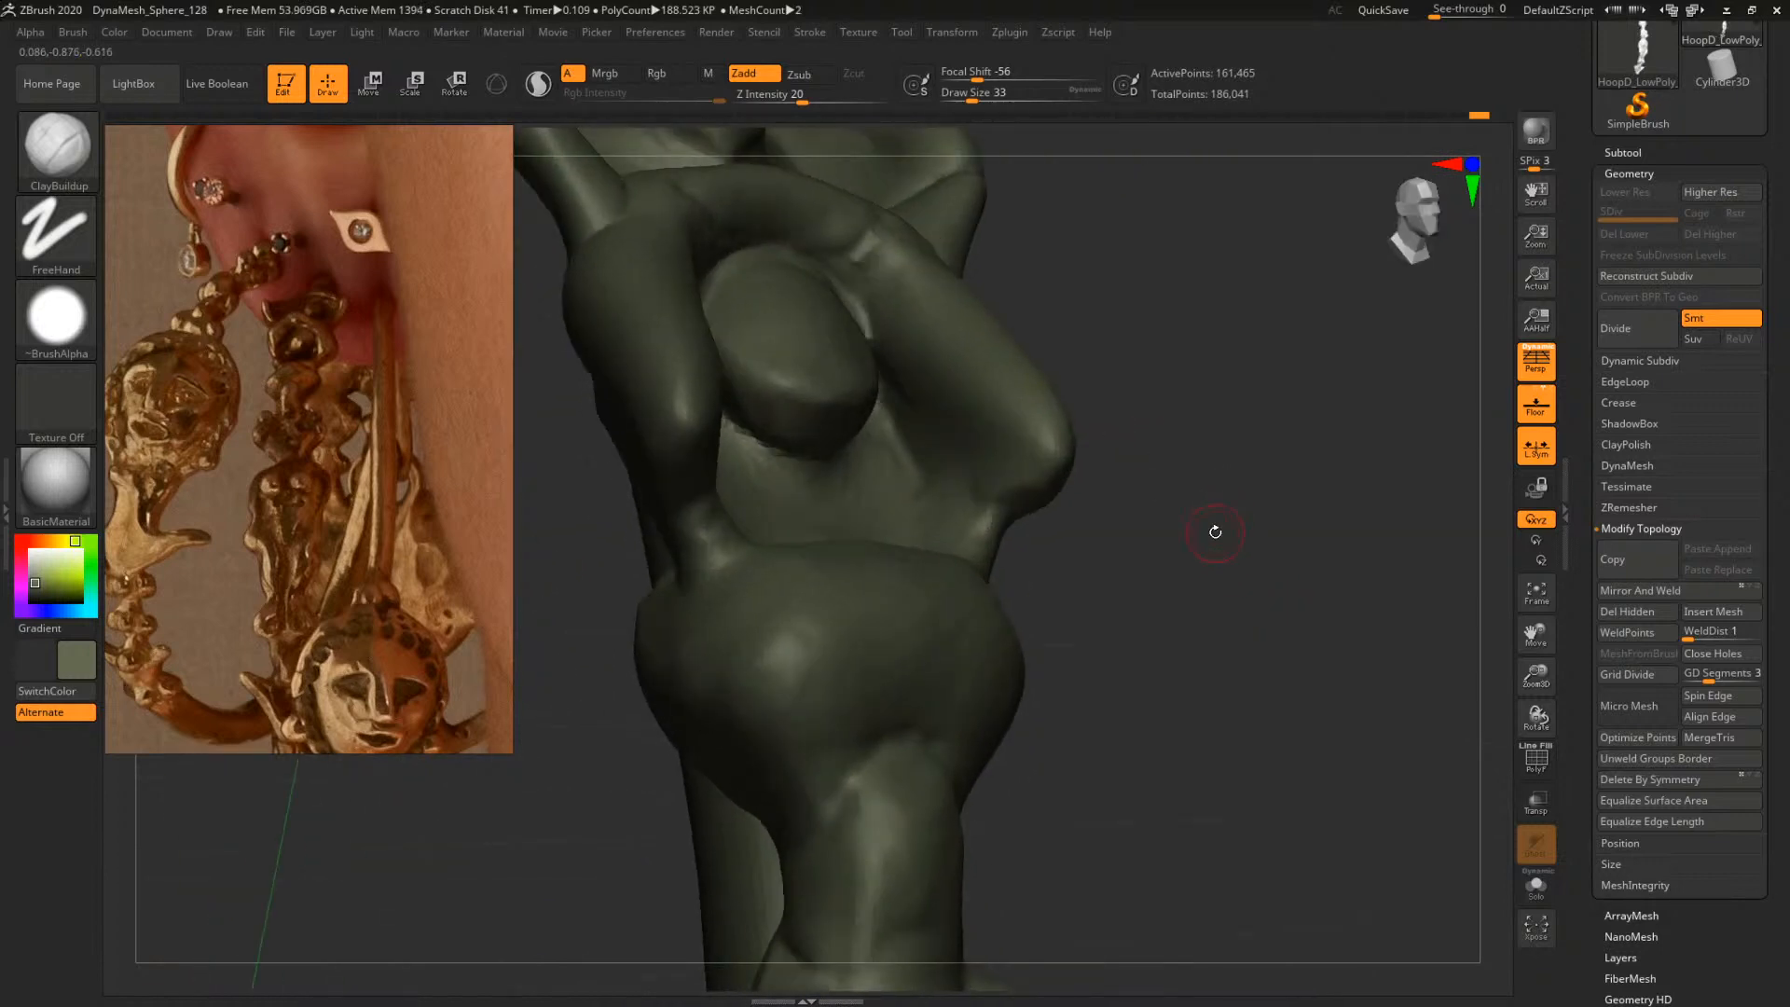
pyautogui.moveTo(1250, 558); pyautogui.dragTo(1112, 608)
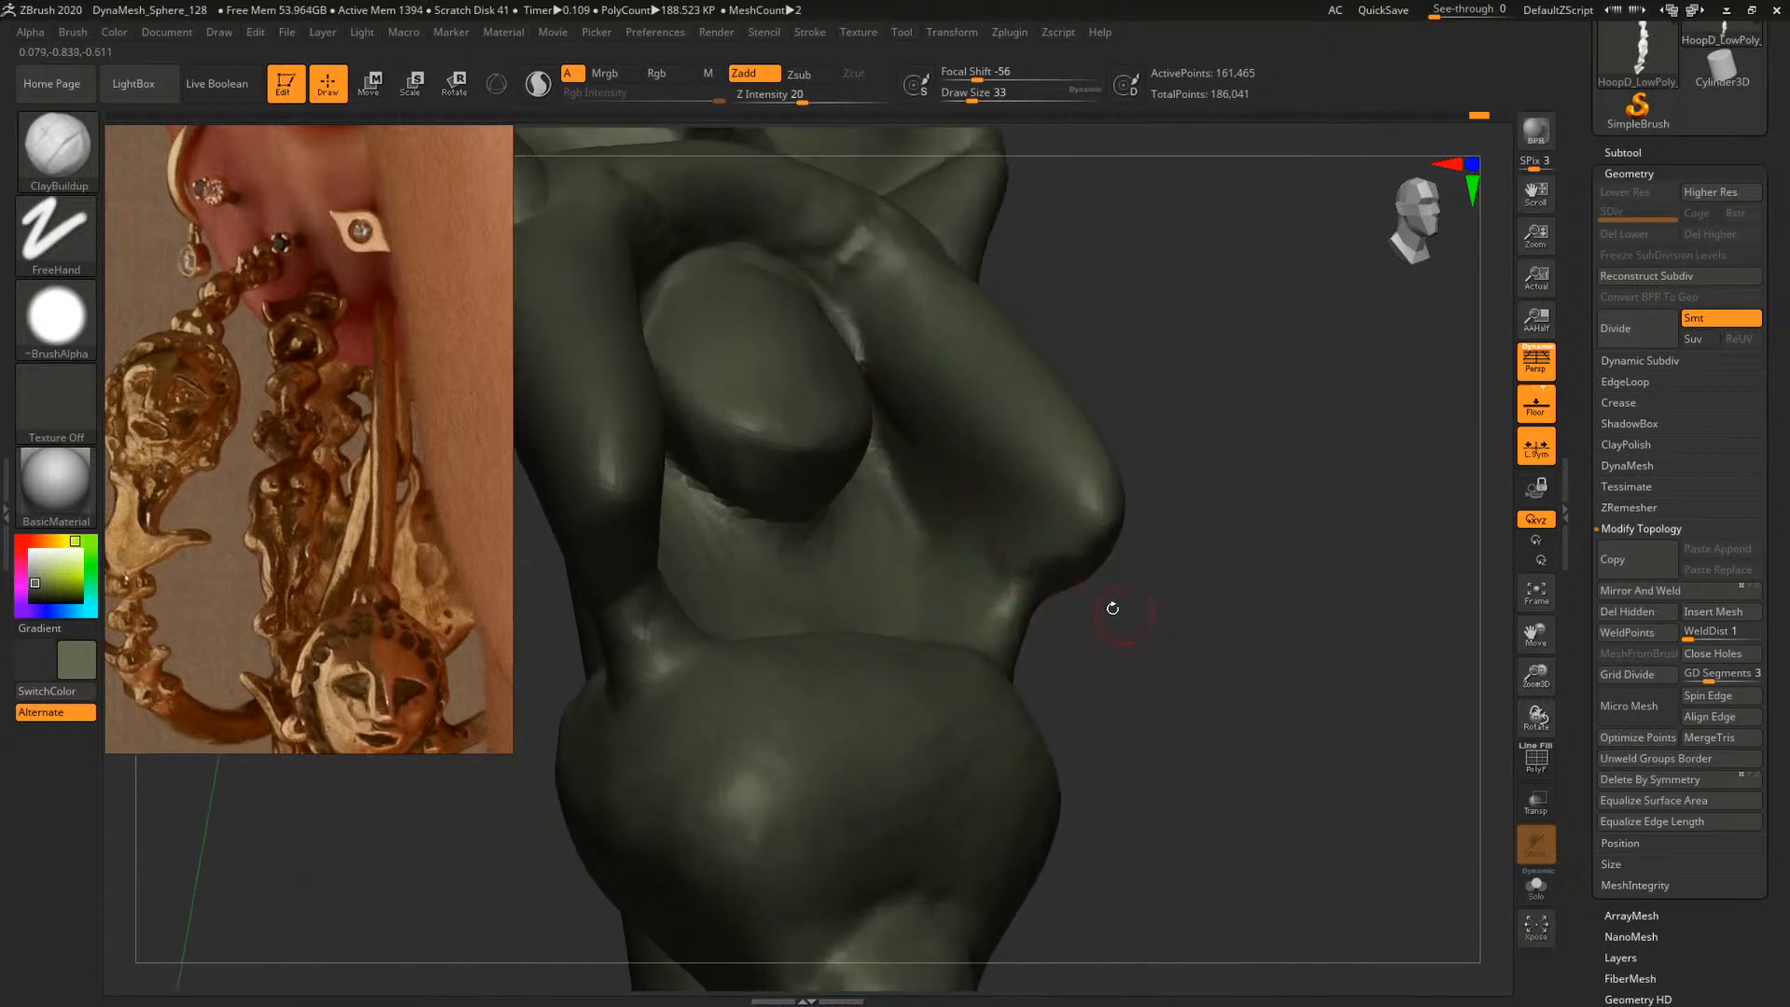
pyautogui.moveTo(990, 616)
pyautogui.mouseDown()
pyautogui.moveTo(1016, 570)
pyautogui.moveTo(940, 635)
pyautogui.mouseUp()
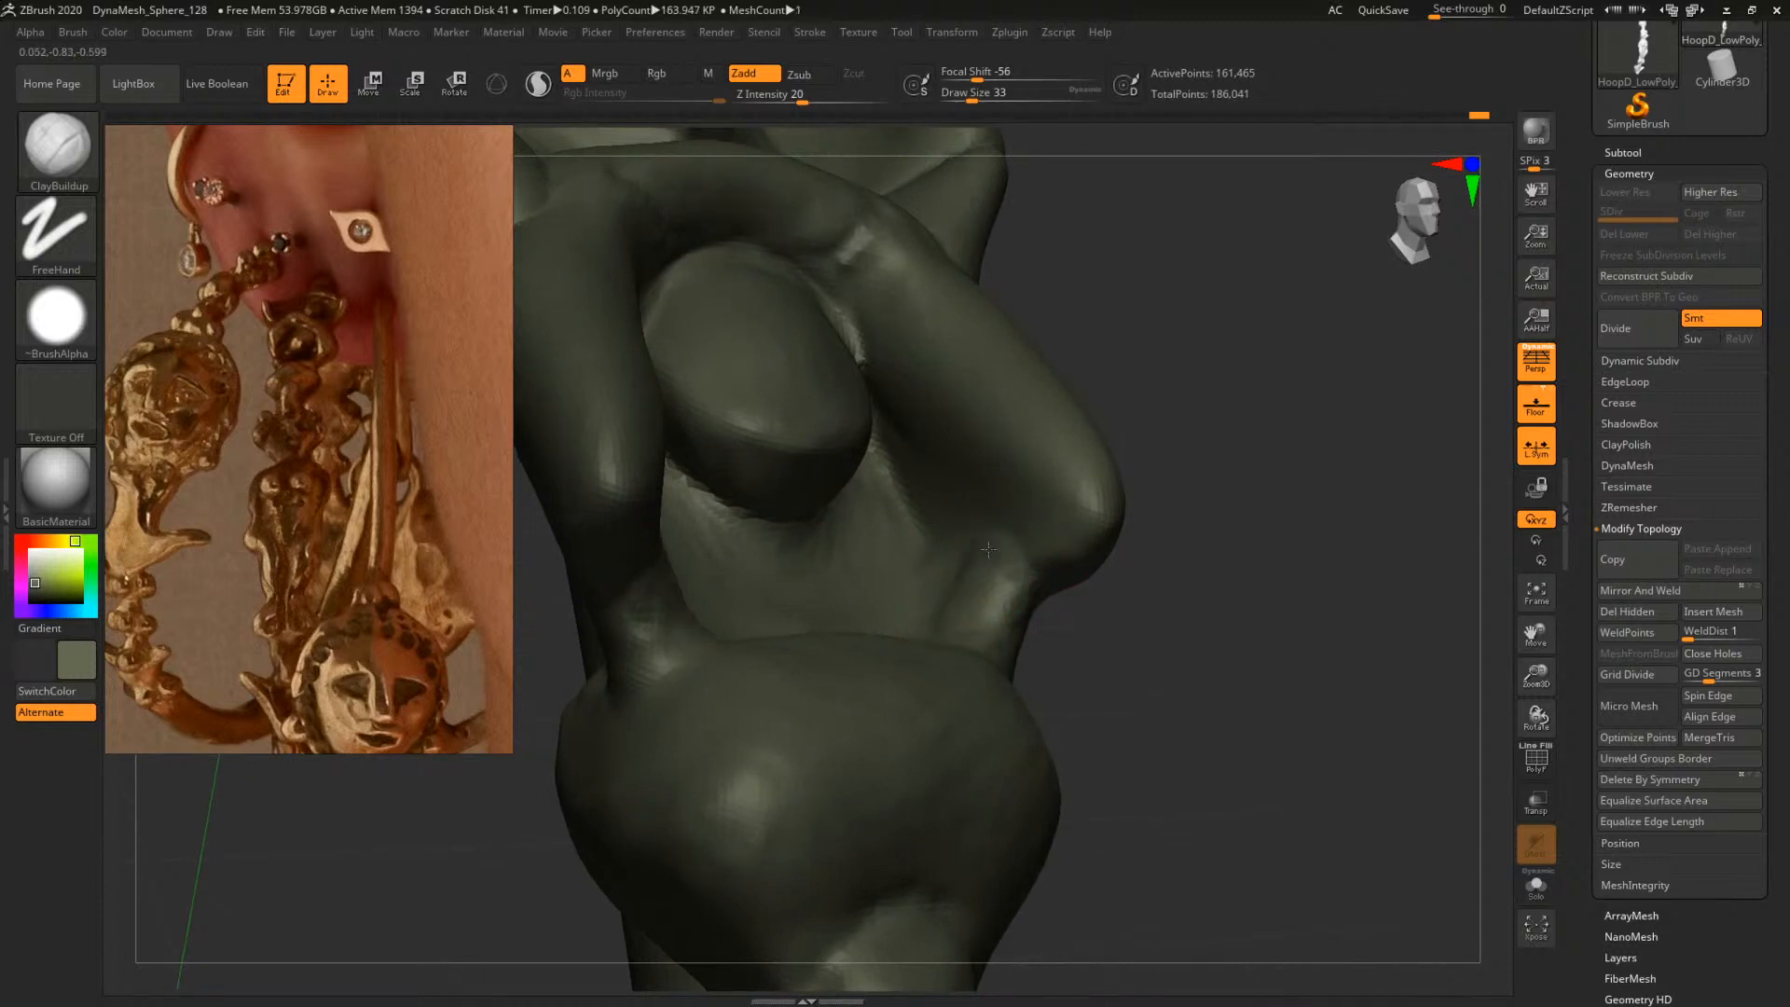
pyautogui.moveTo(988, 549); pyautogui.dragTo(1021, 533)
pyautogui.moveTo(1151, 518); pyautogui.dragTo(1245, 513)
pyautogui.moveTo(1260, 427); pyautogui.dragTo(1176, 442)
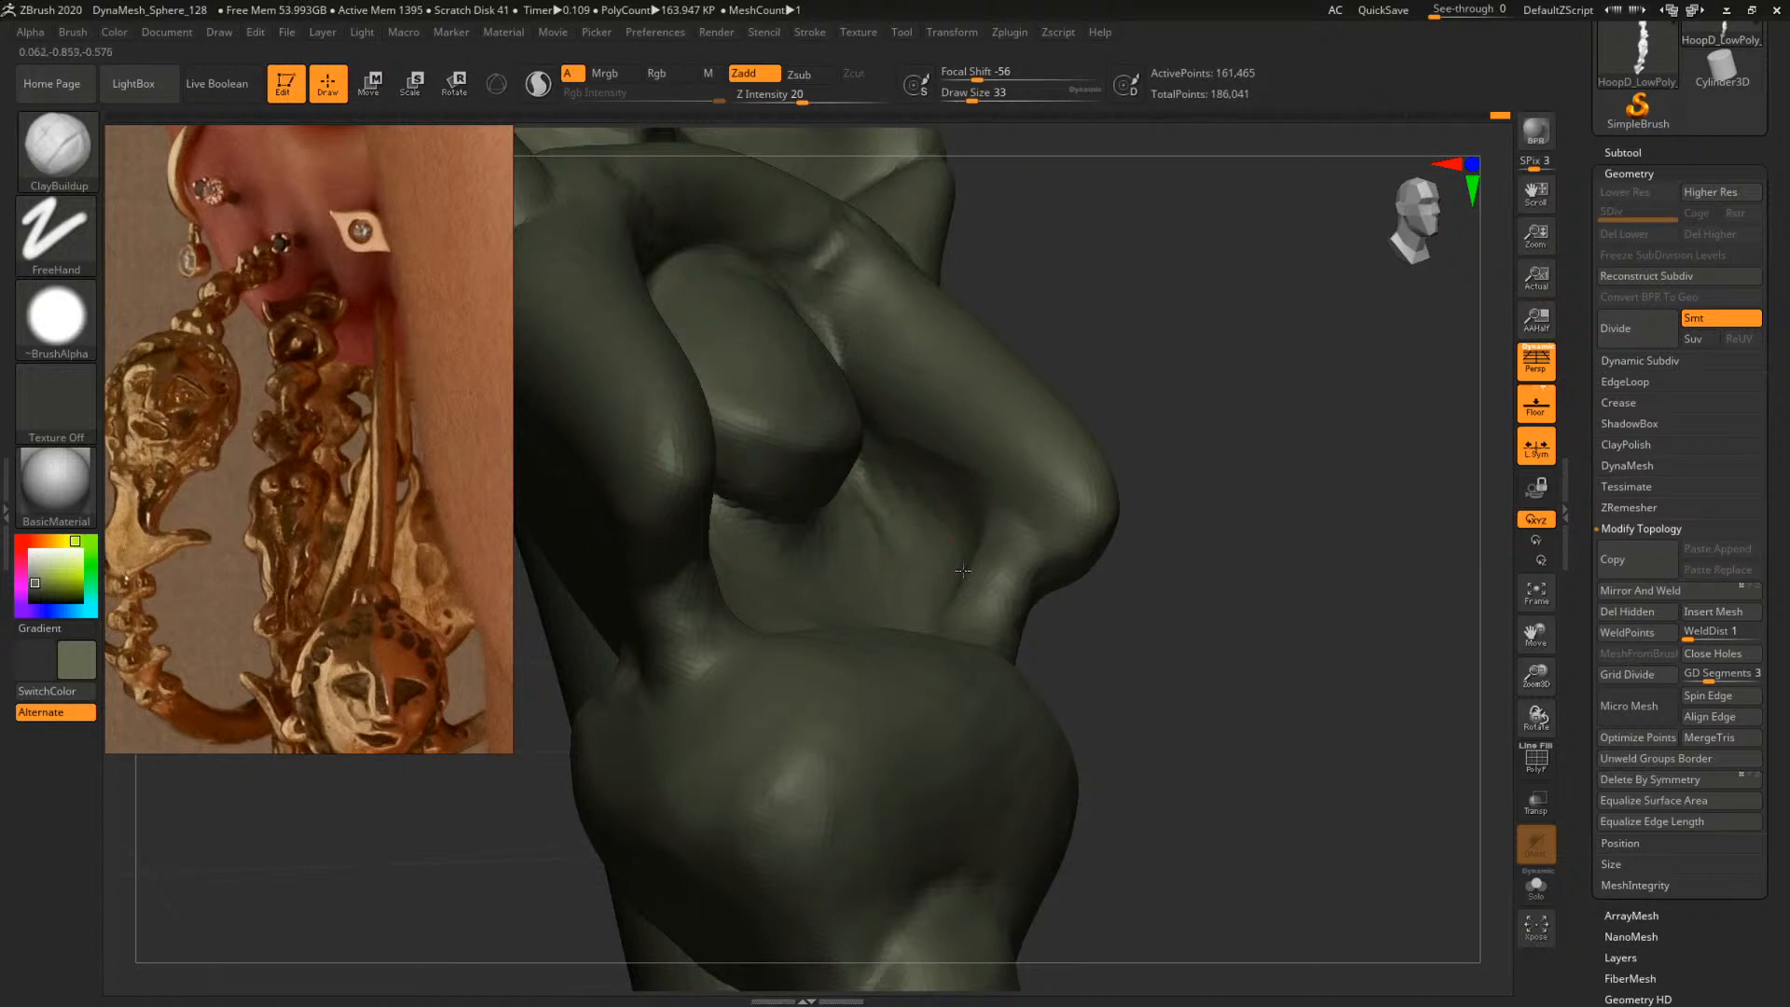
pyautogui.moveTo(963, 571); pyautogui.dragTo(958, 589)
pyautogui.moveTo(1151, 447)
pyautogui.mouseDown()
pyautogui.moveTo(1278, 419)
pyautogui.moveTo(1123, 479)
pyautogui.mouseUp()
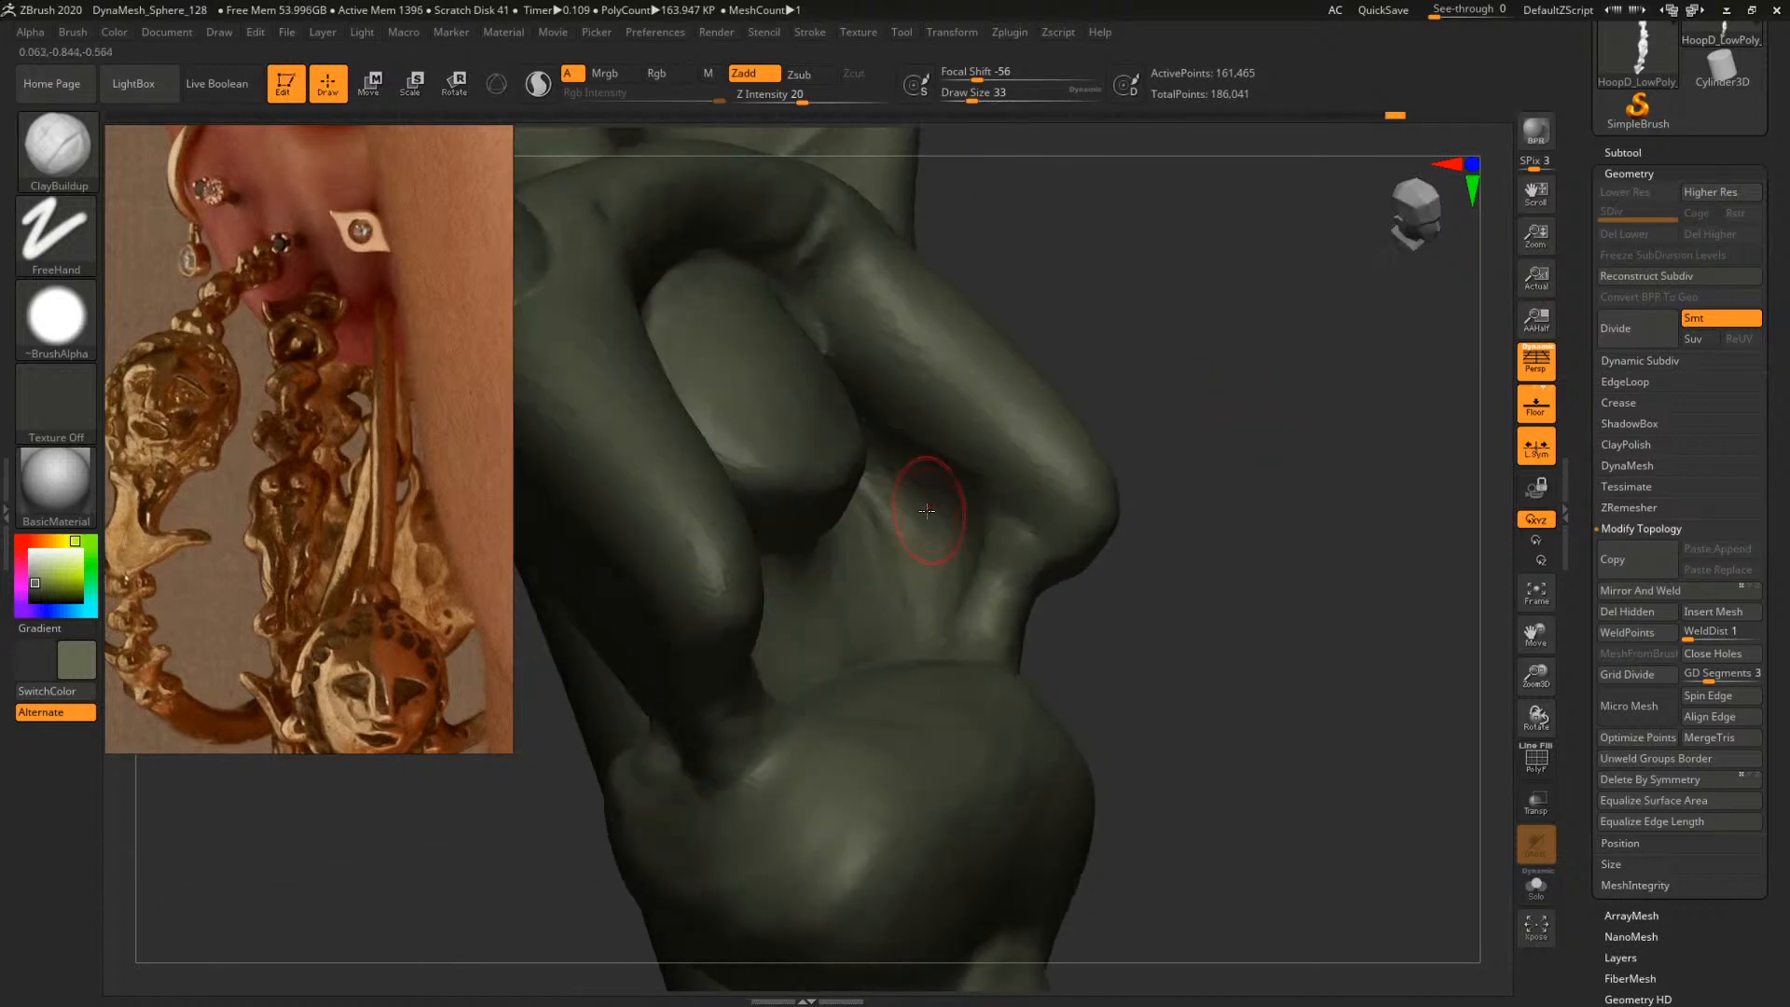
# Shape the chest surface beneath and beside the head with ClayBuildup at draw sizes 44 and 35
pyautogui.press(']')
pyautogui.moveTo(1162, 494)
pyautogui.mouseDown()
pyautogui.moveTo(1215, 448)
pyautogui.moveTo(1109, 443)
pyautogui.mouseUp()
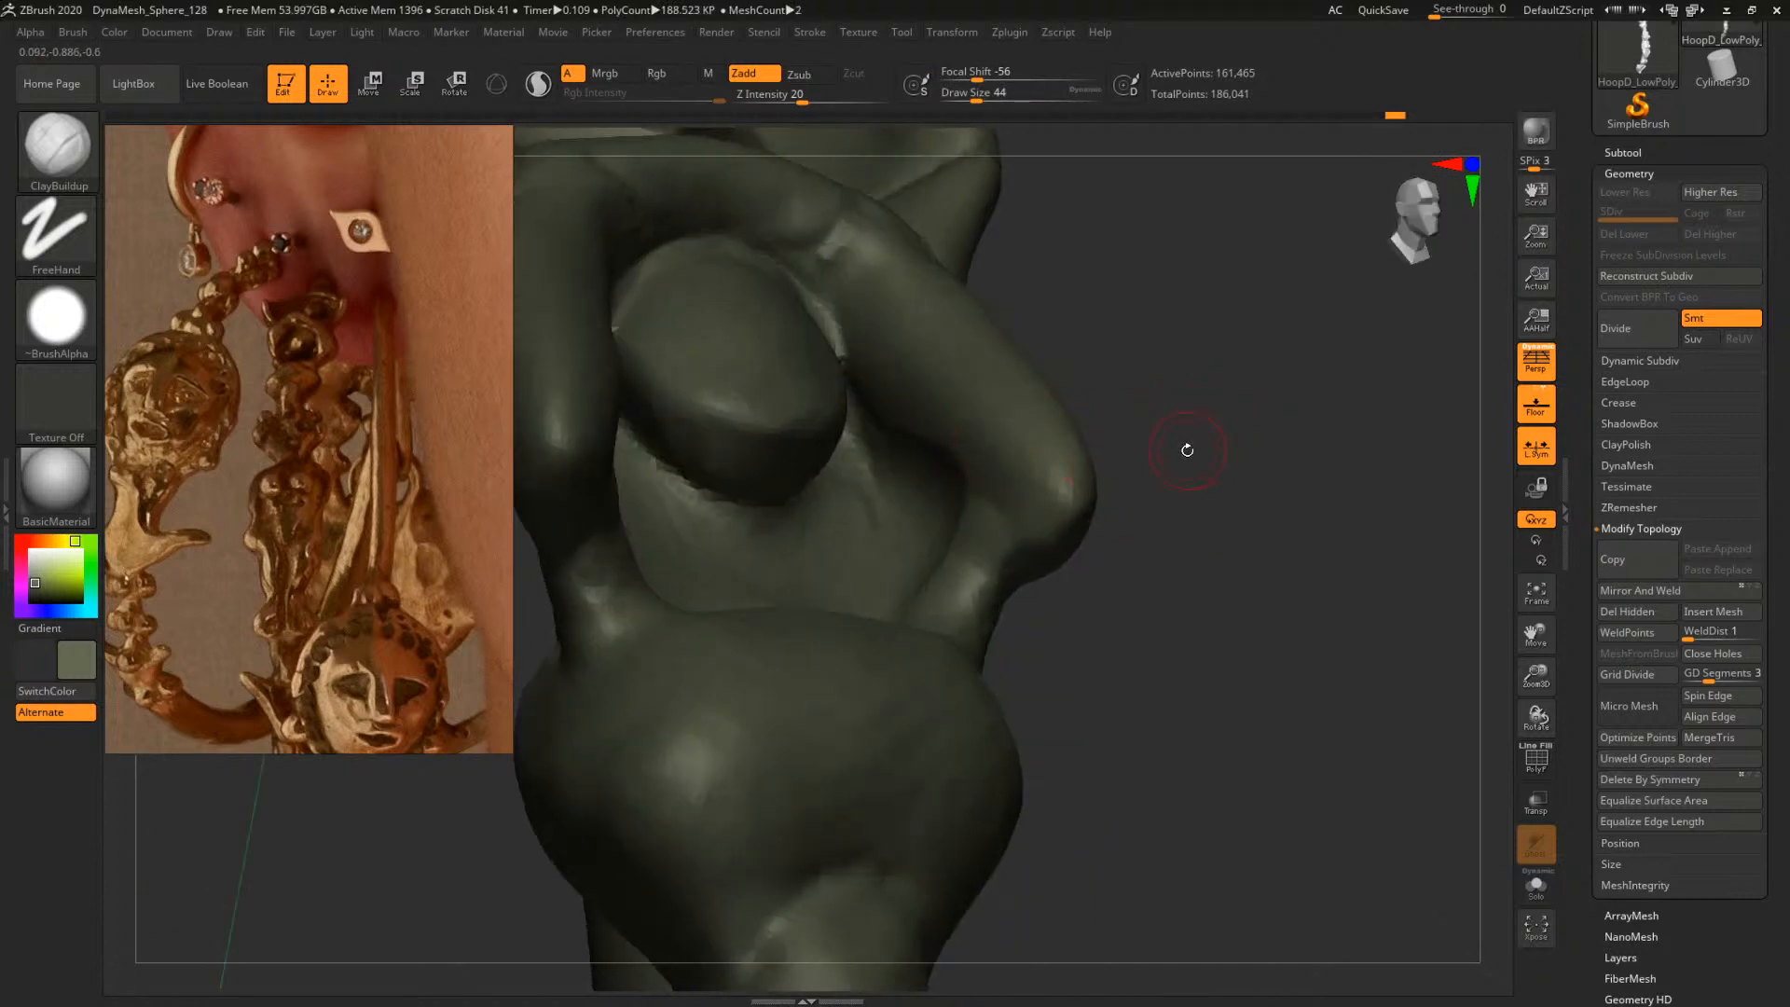
pyautogui.moveTo(1203, 430); pyautogui.dragTo(858, 499)
pyautogui.press('[')
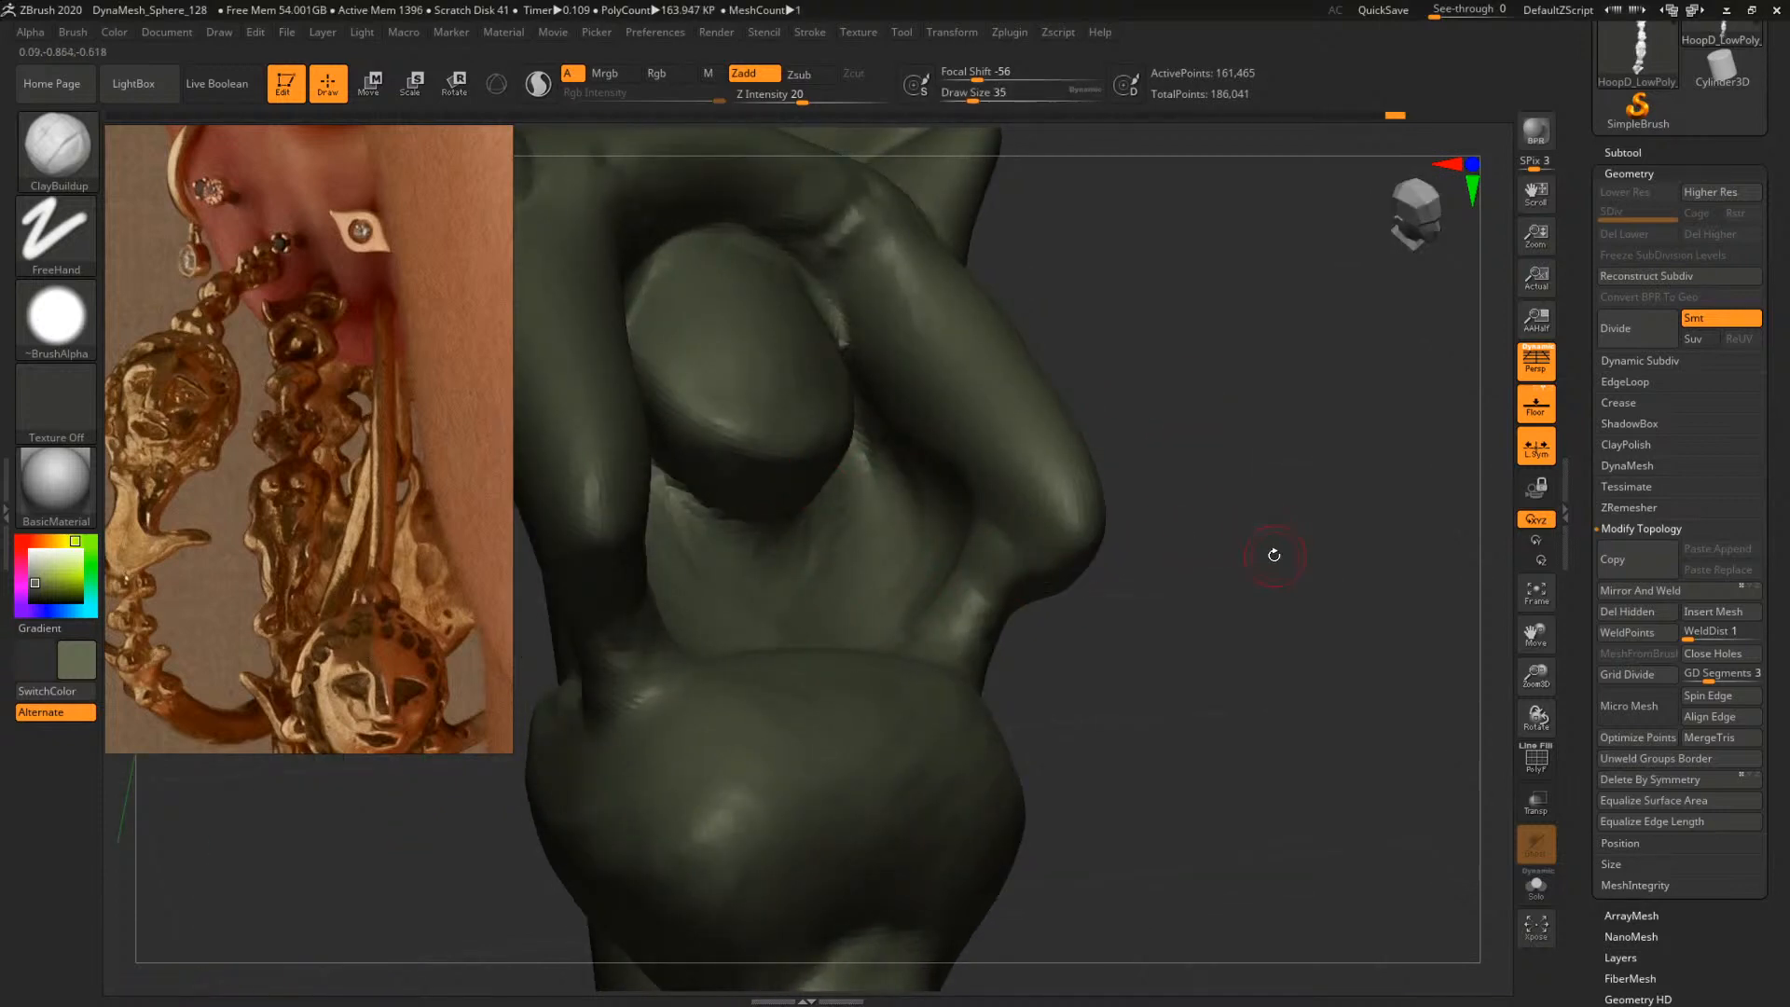
pyautogui.keyDown('shift'); pyautogui.moveTo(1270, 551); pyautogui.dragTo(1302, 520); pyautogui.keyUp('shift')
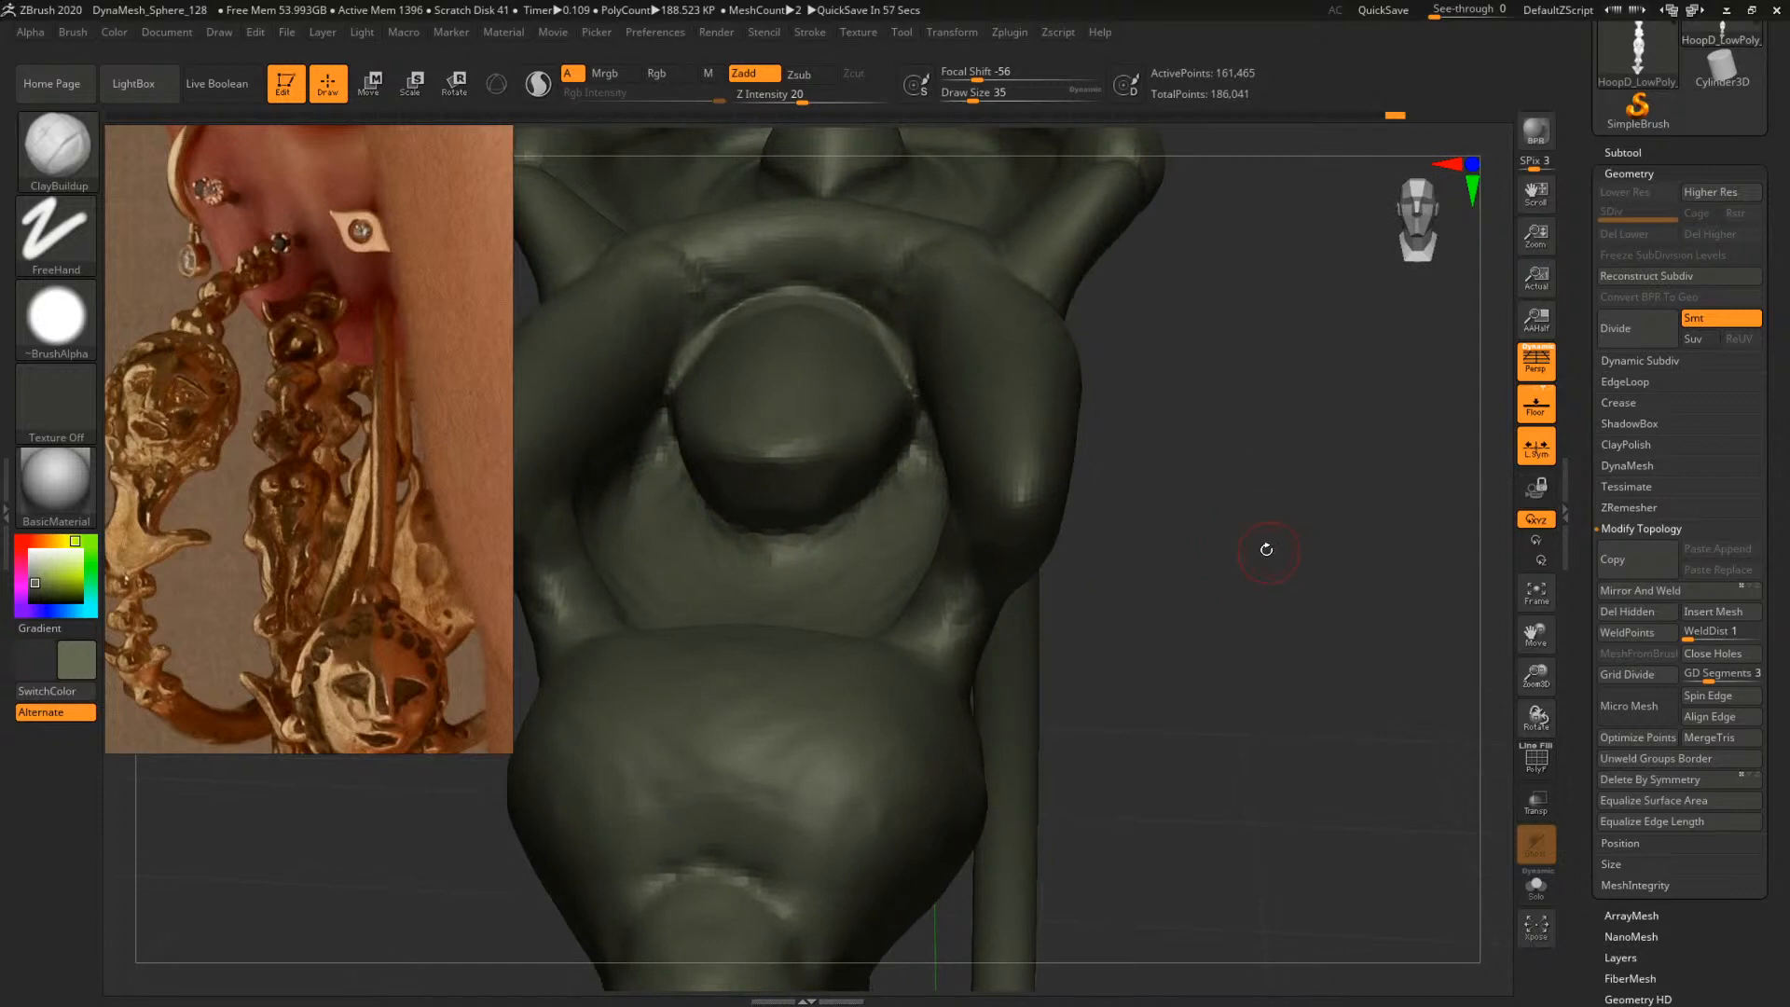
pyautogui.moveTo(1262, 547)
pyautogui.mouseDown()
pyautogui.moveTo(1278, 532)
pyautogui.moveTo(1299, 557)
pyautogui.moveTo(1212, 541)
pyautogui.moveTo(1248, 585)
pyautogui.mouseUp()
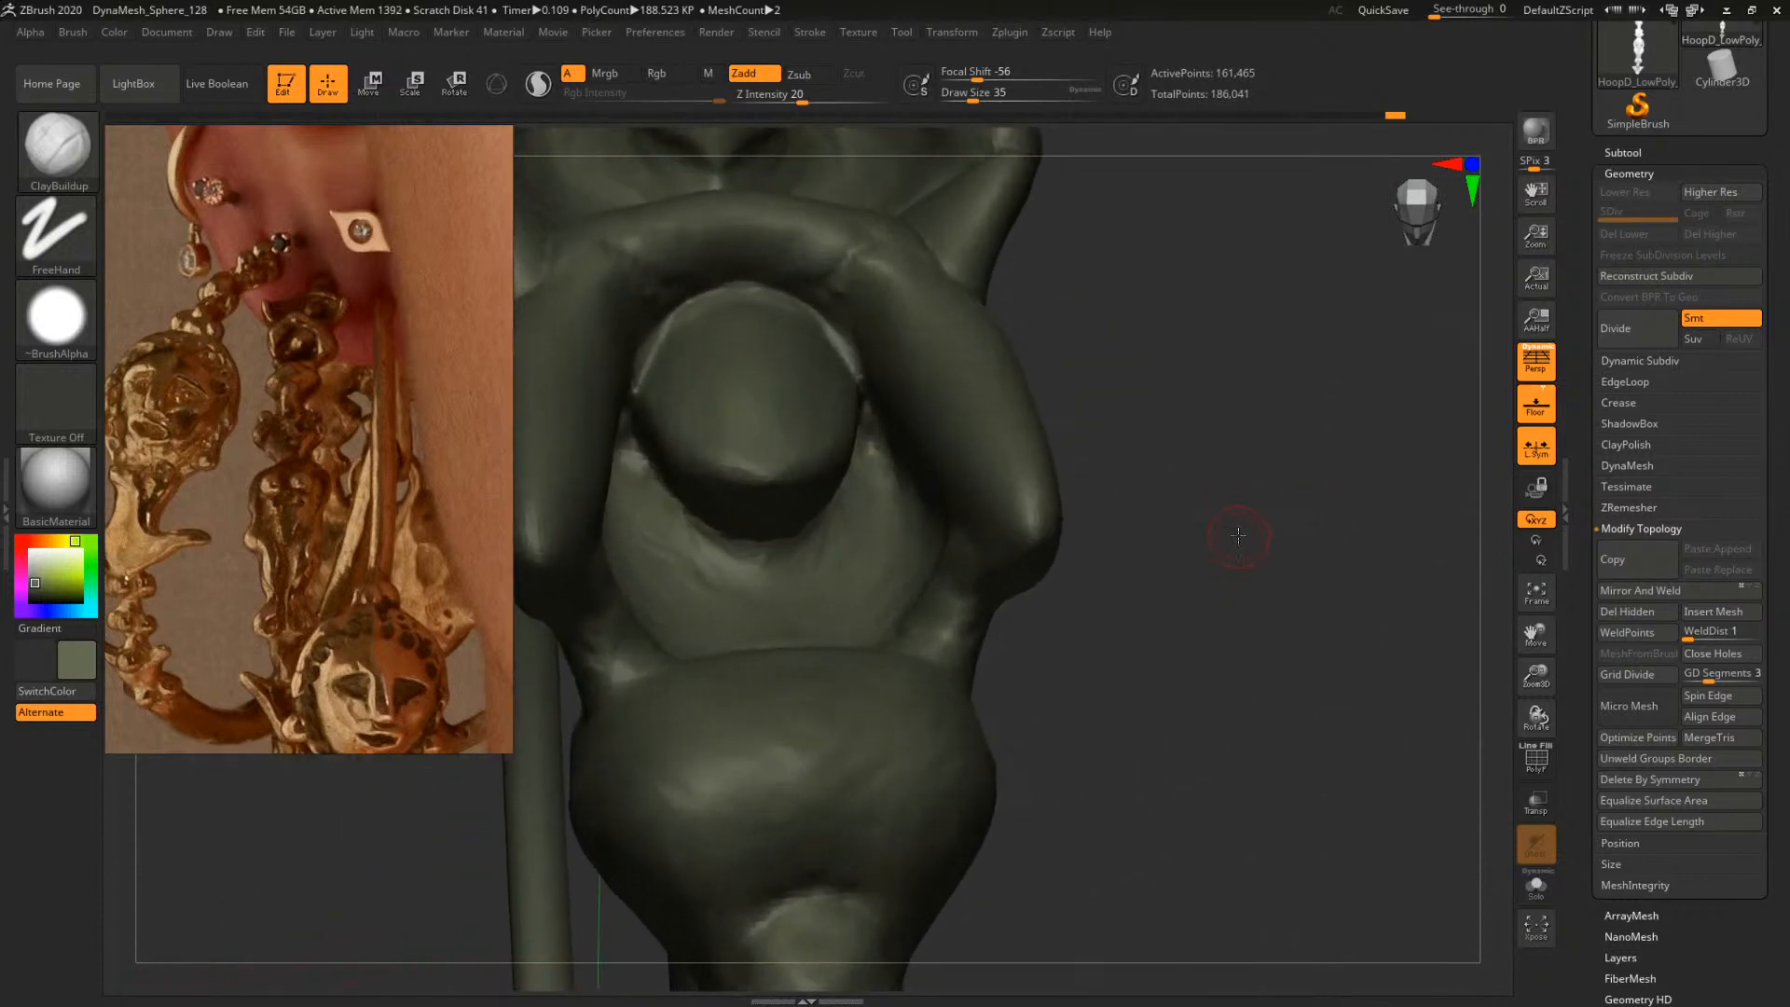
pyautogui.moveTo(1239, 523)
pyautogui.mouseDown()
pyautogui.moveTo(1242, 556)
pyautogui.moveTo(1147, 523)
pyautogui.moveTo(871, 507)
pyautogui.mouseUp()
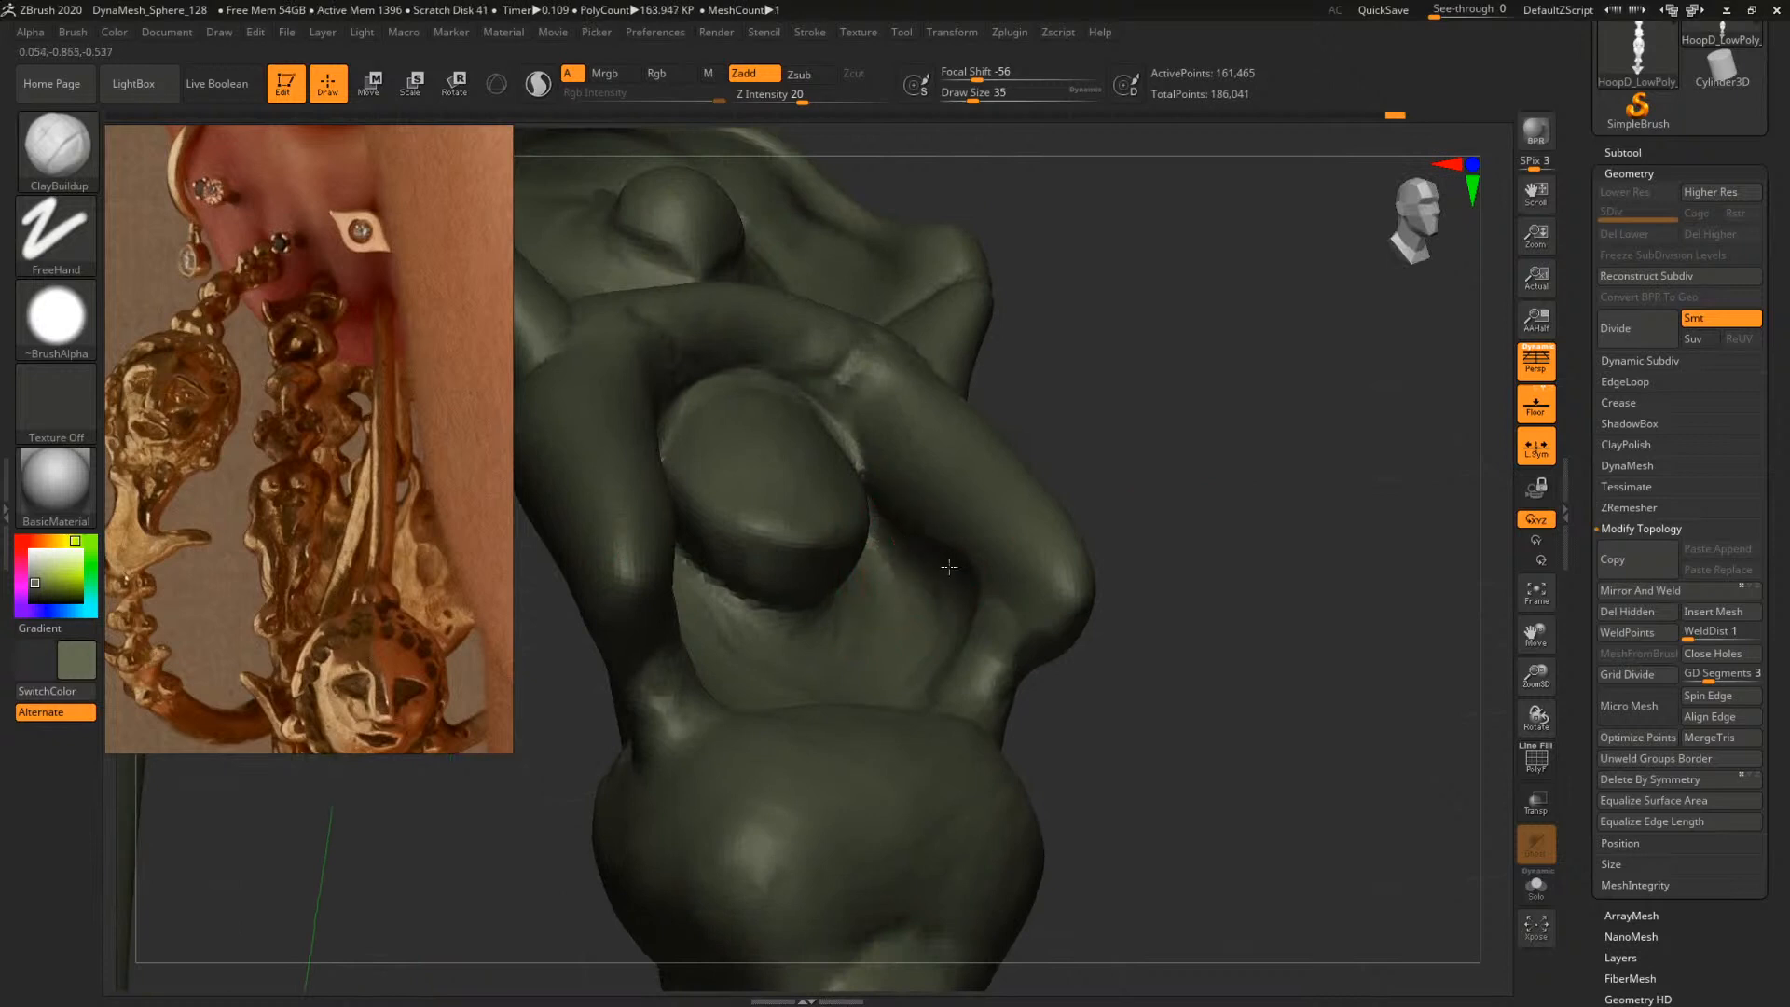
# Refine the transition from the chest to the elbow and the rounded belly with ClayBuildup at draw size 35
pyautogui.moveTo(1150, 542); pyautogui.dragTo(1305, 510)
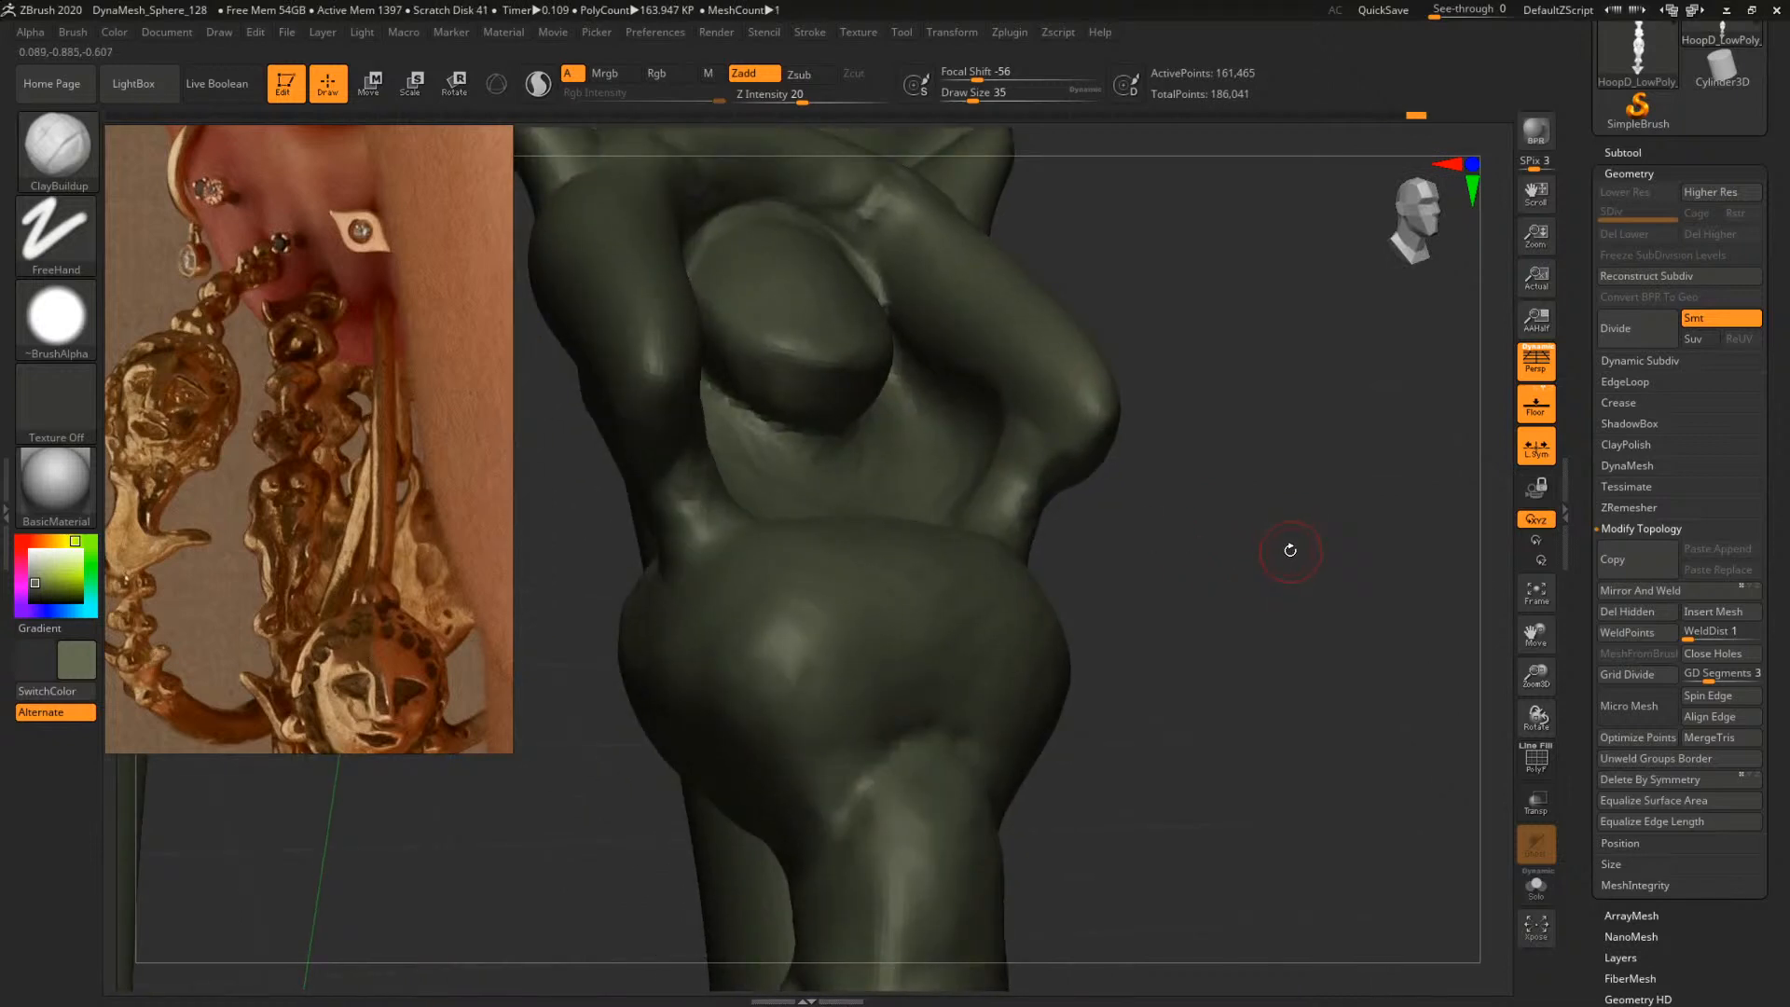
pyautogui.moveTo(1270, 574)
pyautogui.mouseDown()
pyautogui.moveTo(1234, 555)
pyautogui.moveTo(1252, 590)
pyautogui.moveTo(1212, 559)
pyautogui.mouseUp()
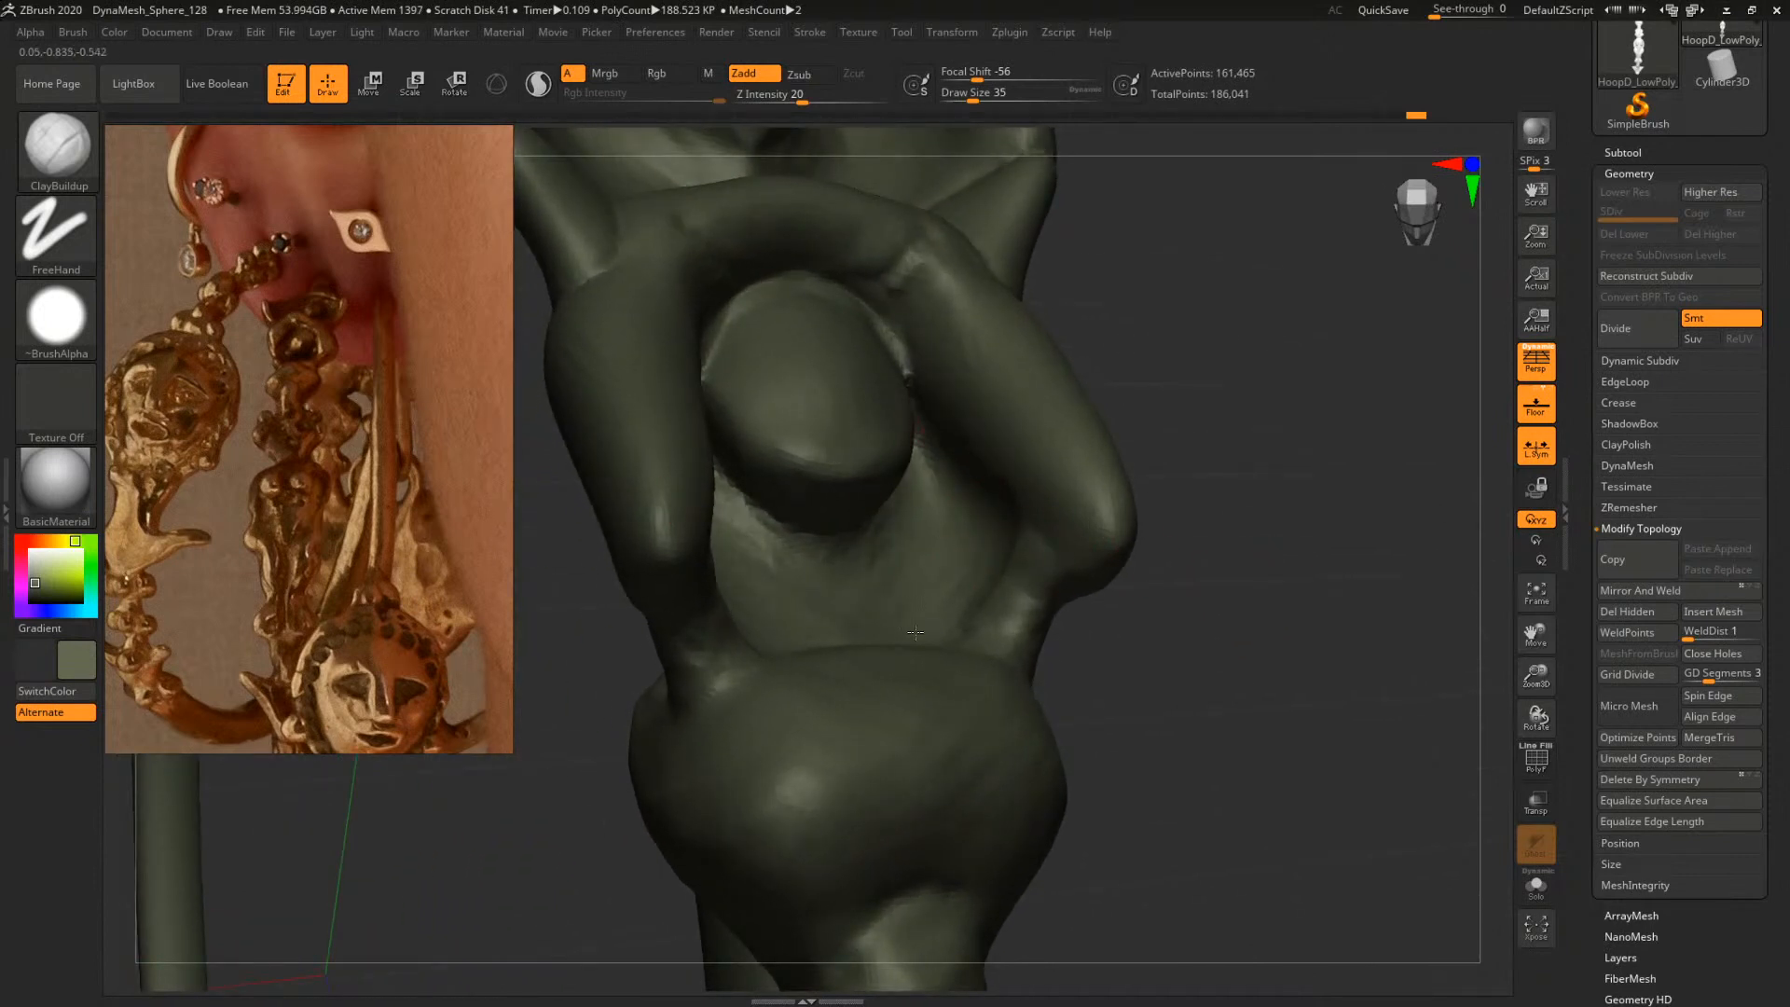
pyautogui.moveTo(1167, 460); pyautogui.dragTo(1044, 519)
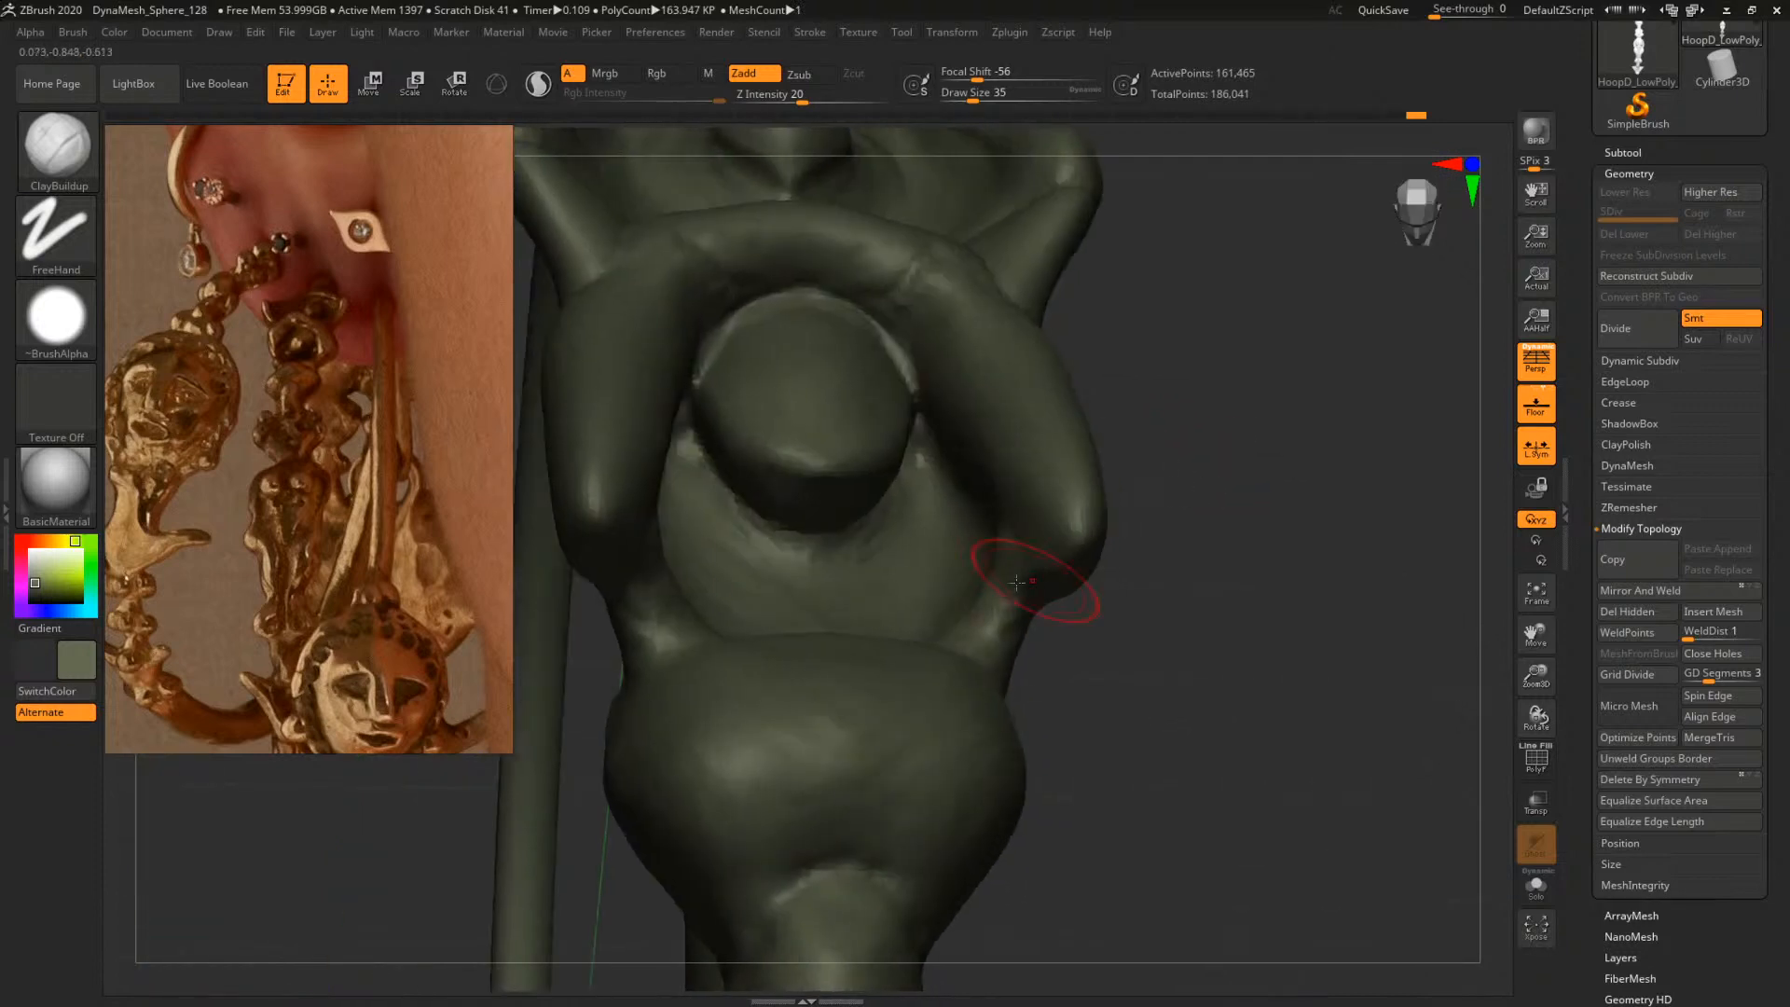
pyautogui.keyDown('shift'); pyautogui.moveTo(1178, 428); pyautogui.dragTo(1047, 591); pyautogui.keyUp('shift')
pyautogui.moveTo(883, 520)
pyautogui.mouseDown()
pyautogui.moveTo(781, 544)
pyautogui.moveTo(832, 542)
pyautogui.moveTo(845, 589)
pyautogui.mouseUp()
pyautogui.moveTo(1170, 445); pyautogui.dragTo(1160, 501)
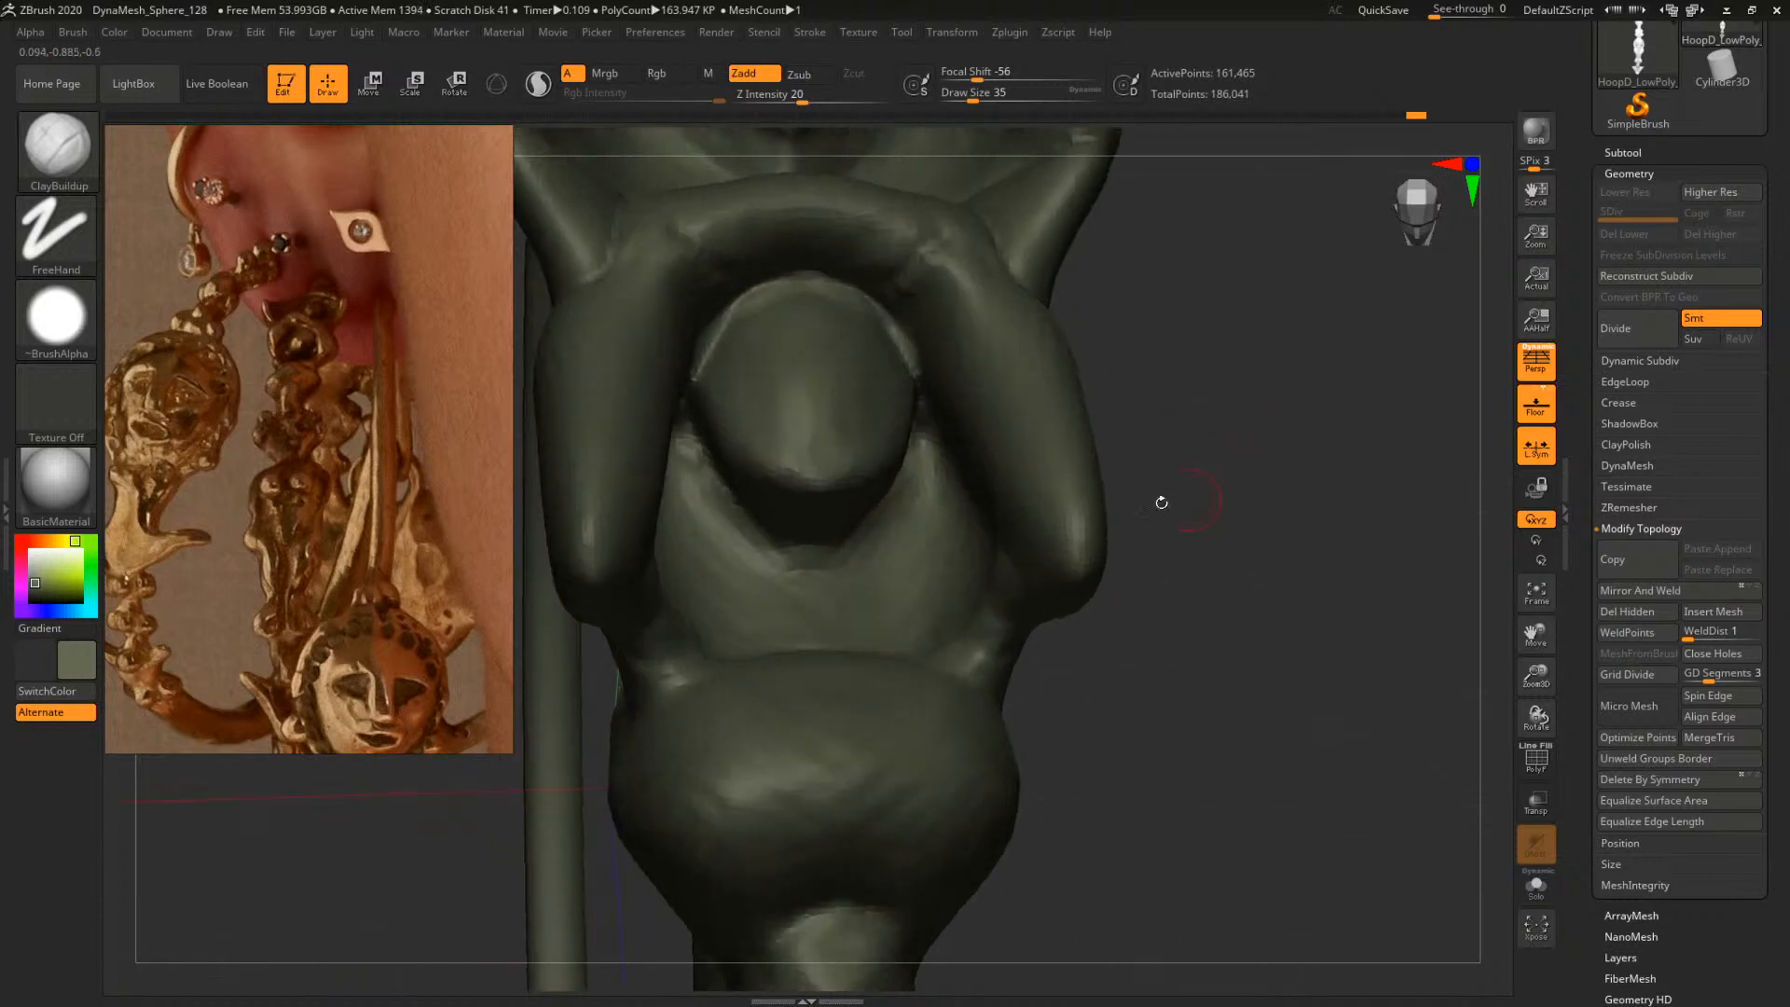
# Blend the lower chest into the rounded belly with ClayBuildup at draw size 49
pyautogui.press('space')
pyautogui.moveTo(897, 573); pyautogui.dragTo(907, 575)
pyautogui.keyDown('alt'); pyautogui.moveTo(1282, 590); pyautogui.dragTo(1305, 438); pyautogui.keyUp('alt')
pyautogui.moveTo(1176, 550); pyautogui.dragTo(1122, 563)
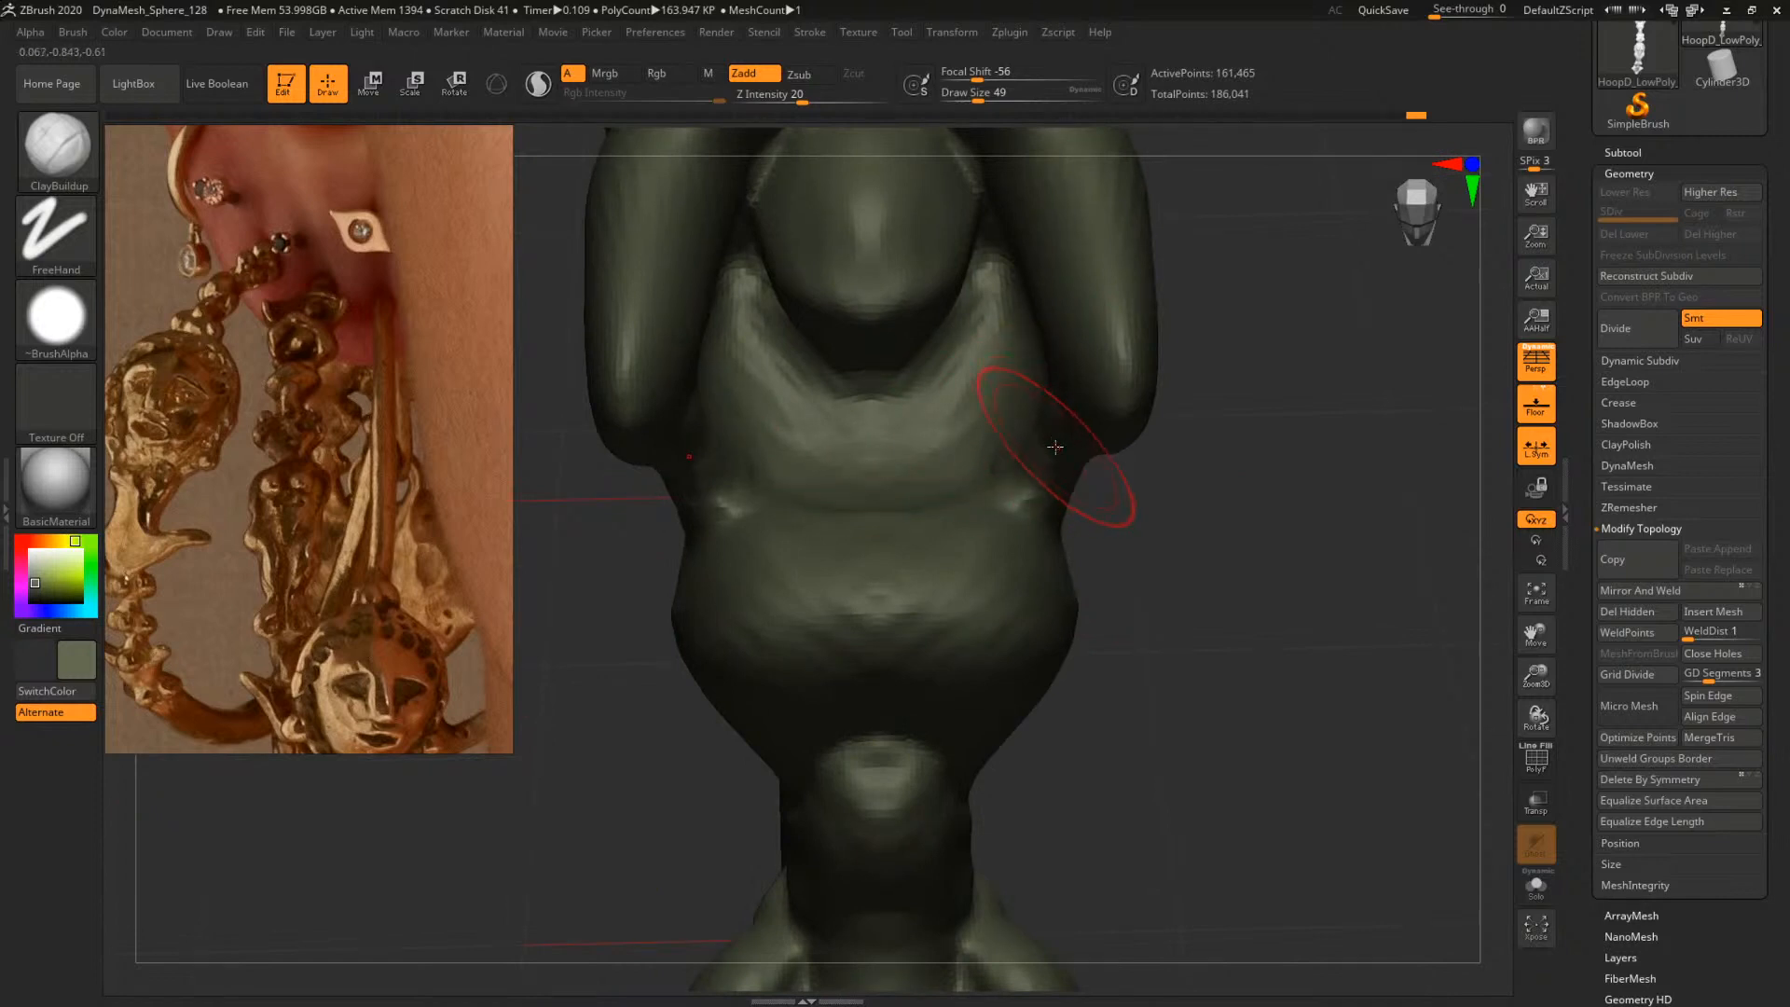
pyautogui.moveTo(1237, 604)
pyautogui.mouseDown()
pyautogui.moveTo(1239, 636)
pyautogui.moveTo(1263, 535)
pyautogui.moveTo(1268, 621)
pyautogui.mouseUp()
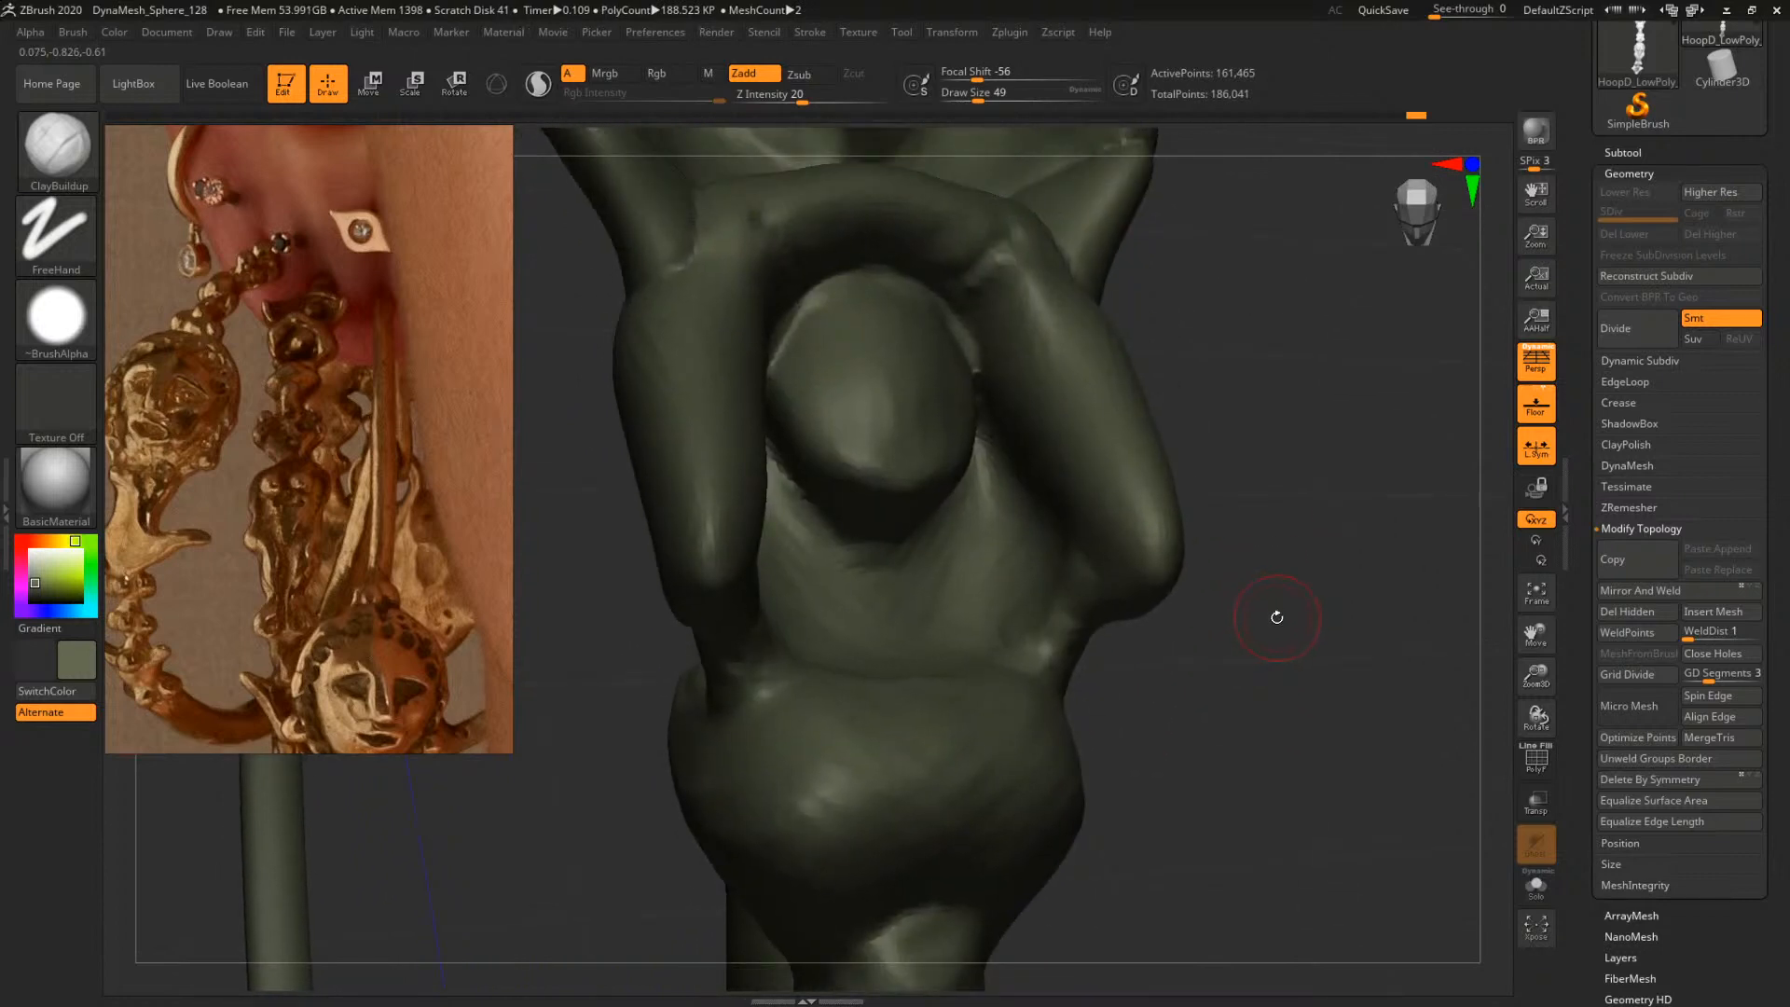
pyautogui.moveTo(1273, 621)
pyautogui.mouseDown()
pyautogui.moveTo(1274, 532)
pyautogui.moveTo(1290, 583)
pyautogui.mouseUp()
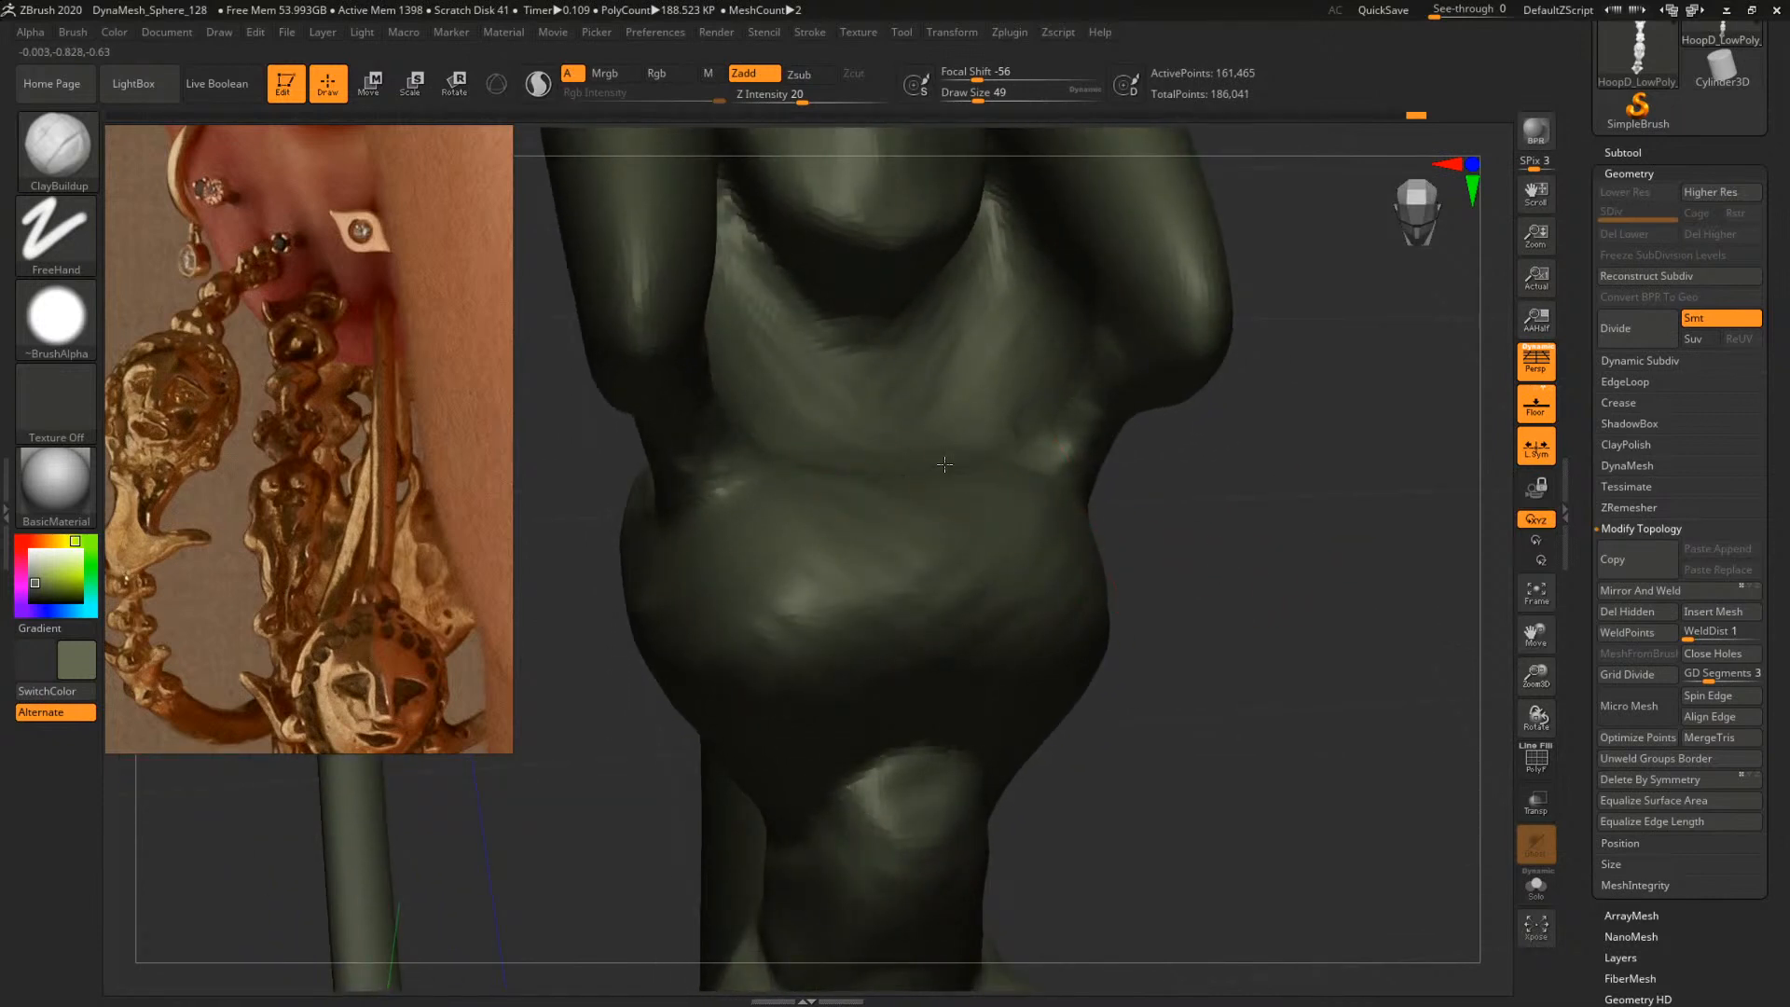
pyautogui.moveTo(1234, 507)
pyautogui.mouseDown()
pyautogui.moveTo(1271, 587)
pyautogui.moveTo(1290, 564)
pyautogui.moveTo(1164, 559)
pyautogui.moveTo(1178, 523)
pyautogui.moveTo(1099, 531)
pyautogui.moveTo(1147, 523)
pyautogui.moveTo(1342, 571)
pyautogui.moveTo(1366, 539)
pyautogui.moveTo(1214, 532)
pyautogui.moveTo(1219, 418)
pyautogui.moveTo(1207, 559)
pyautogui.moveTo(1257, 597)
pyautogui.moveTo(1031, 567)
pyautogui.moveTo(883, 580)
pyautogui.mouseUp()
# Build up the side of the column between the belly and the lower head with ClayBuildup, using draw sizes including 112
pyautogui.press('space')
pyautogui.moveTo(1232, 613); pyautogui.dragTo(1047, 607)
pyautogui.press('space')
pyautogui.click(950, 611)
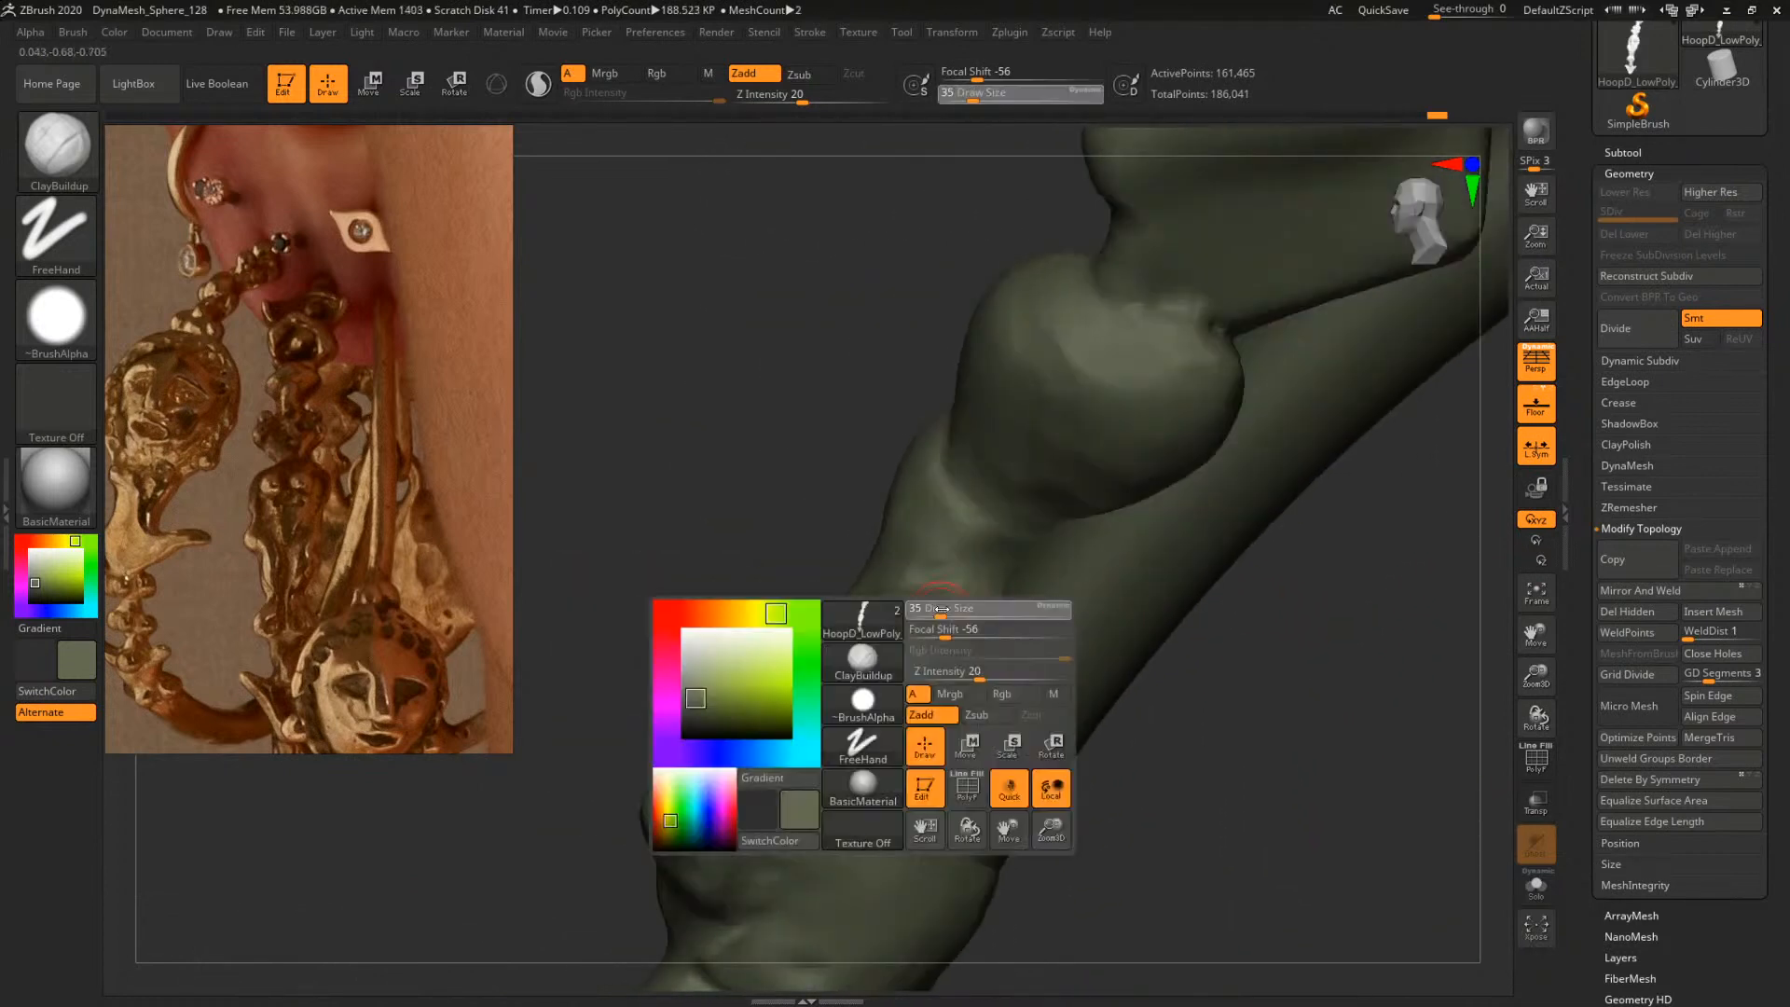
pyautogui.moveTo(927, 617); pyautogui.dragTo(953, 632)
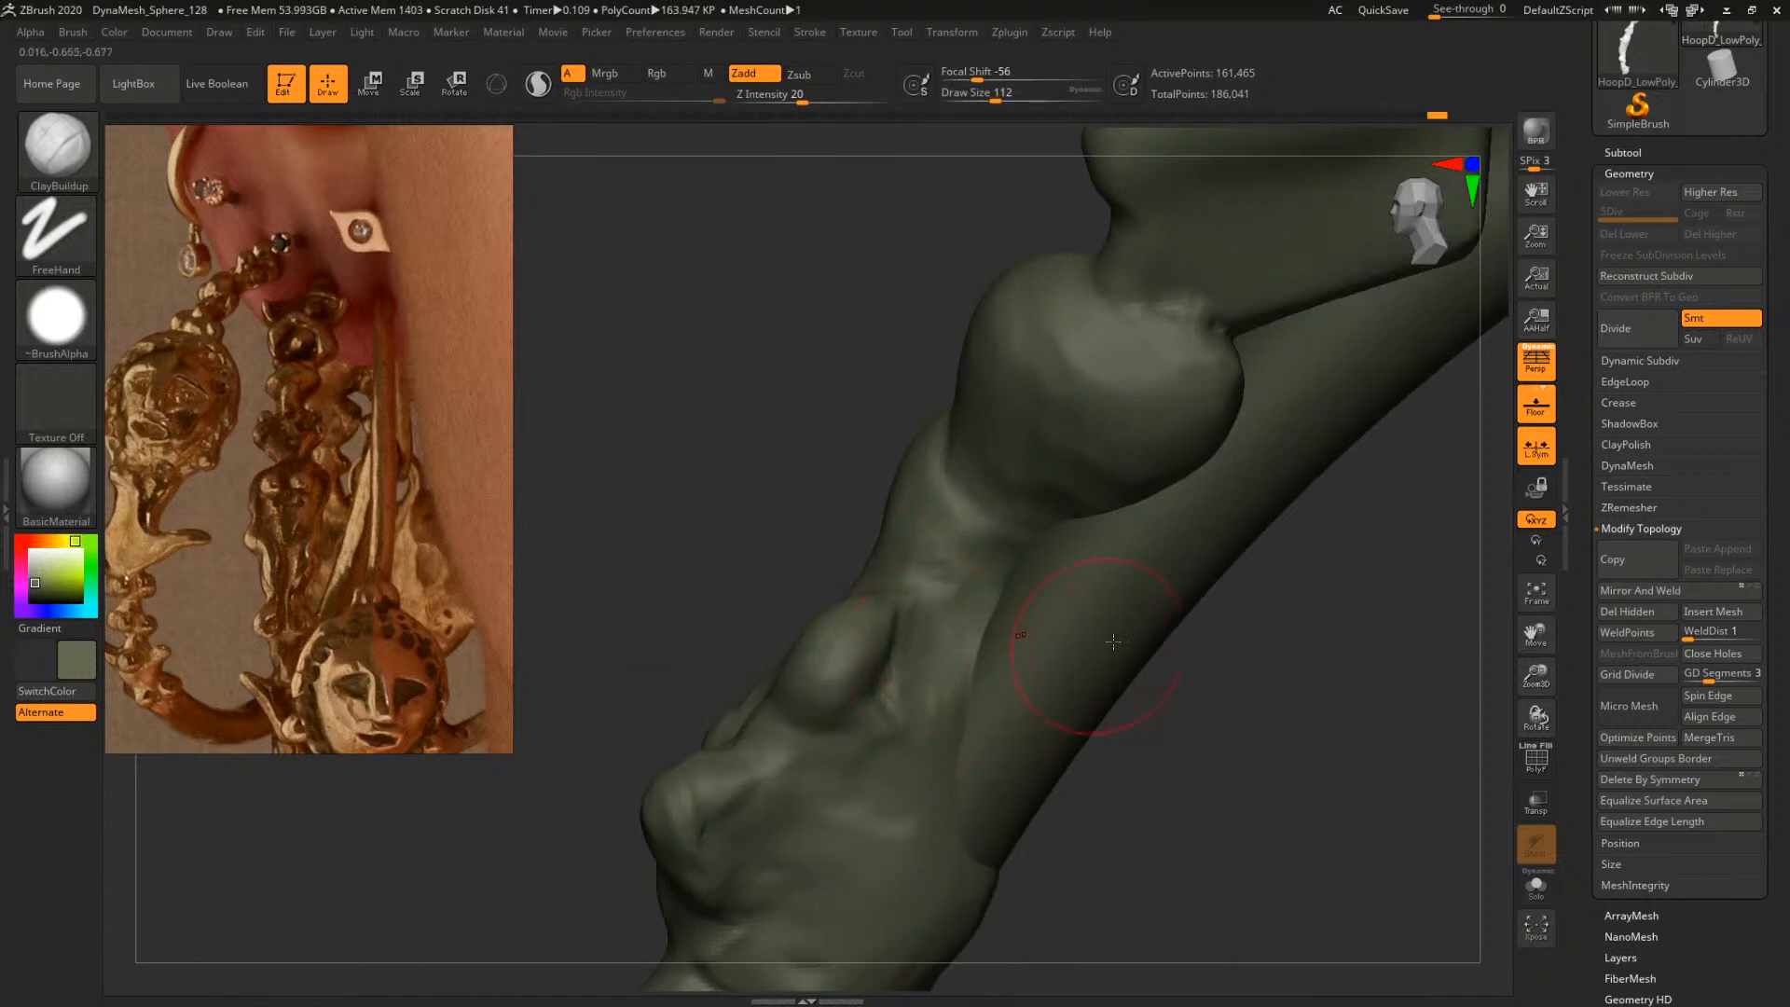
pyautogui.moveTo(1079, 619)
pyautogui.mouseDown()
pyautogui.moveTo(1297, 593)
pyautogui.moveTo(1066, 572)
pyautogui.moveTo(1245, 628)
pyautogui.moveTo(1285, 623)
pyautogui.mouseUp()
pyautogui.press('space')
pyautogui.moveTo(800, 439)
pyautogui.mouseDown()
pyautogui.moveTo(822, 502)
pyautogui.moveTo(791, 539)
pyautogui.moveTo(798, 509)
pyautogui.mouseUp()
pyautogui.moveTo(1187, 519)
pyautogui.mouseDown()
pyautogui.moveTo(1166, 509)
pyautogui.moveTo(1211, 519)
pyautogui.moveTo(1232, 549)
pyautogui.moveTo(1234, 519)
pyautogui.moveTo(1214, 539)
pyautogui.moveTo(886, 604)
pyautogui.mouseUp()
# Carve and smooth a crease where the column meets the top of the lower head with DamStandard at draw size 46
pyautogui.press('b')
pyautogui.moveTo(1184, 588); pyautogui.dragTo(1176, 620)
pyautogui.press('d')
pyautogui.press('s')
pyautogui.moveTo(828, 569); pyautogui.dragTo(936, 565)
pyautogui.moveTo(1193, 605); pyautogui.dragTo(1123, 587)
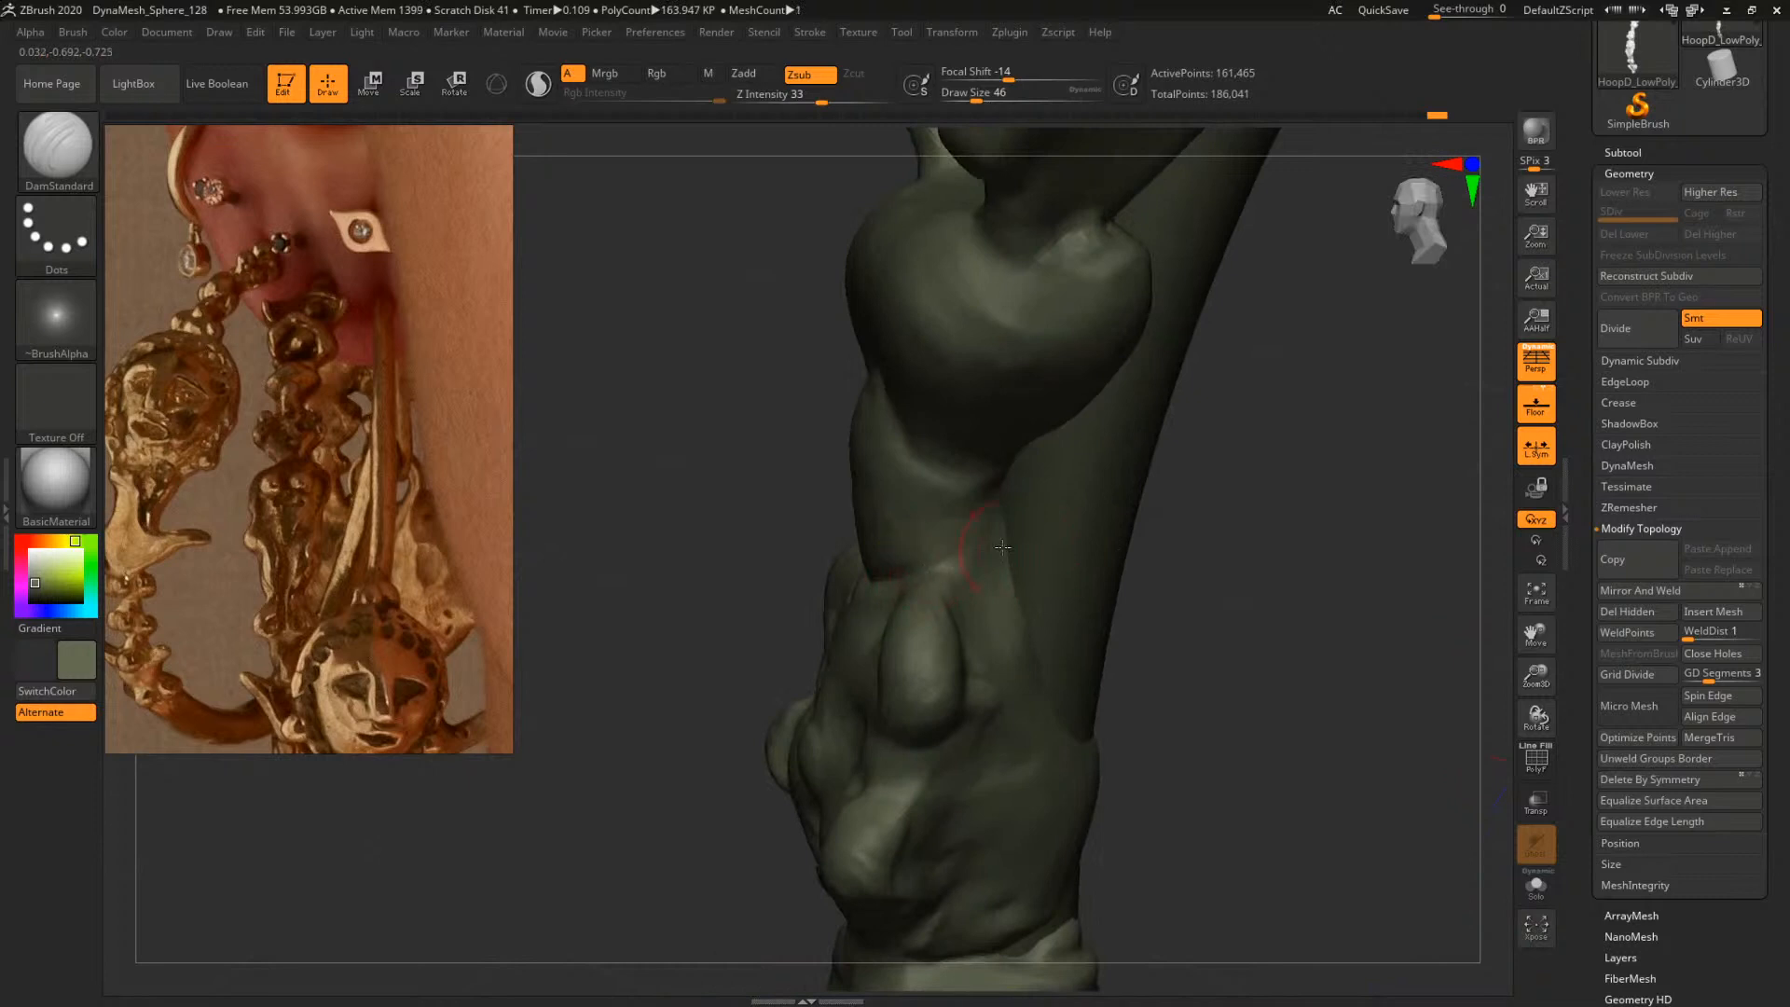
pyautogui.keyDown('shift'); pyautogui.moveTo(1000, 559); pyautogui.dragTo(963, 564); pyautogui.keyUp('shift')
pyautogui.moveTo(1215, 483)
pyautogui.mouseDown()
pyautogui.moveTo(1238, 471)
pyautogui.moveTo(1239, 504)
pyautogui.mouseUp()
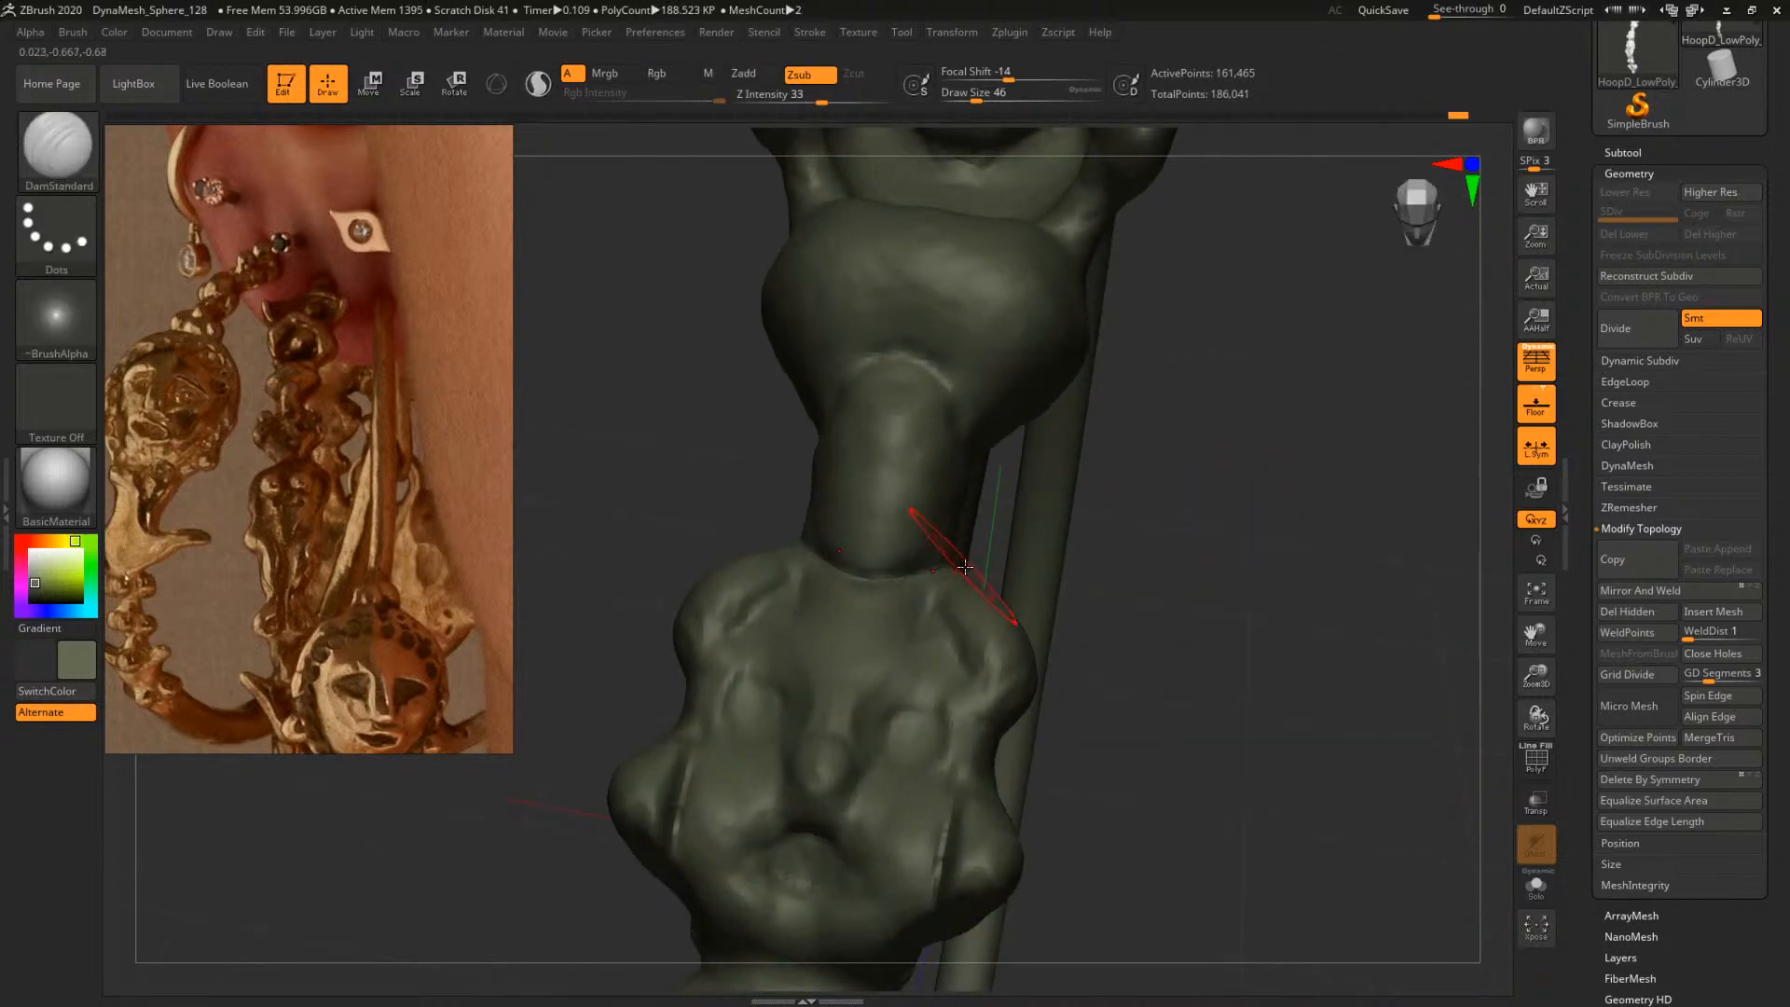
# Refine the junction between the column's base and the lower head with ClayBuildup at draw size 37
pyautogui.press('b')
pyautogui.press('c')
pyautogui.press('b')
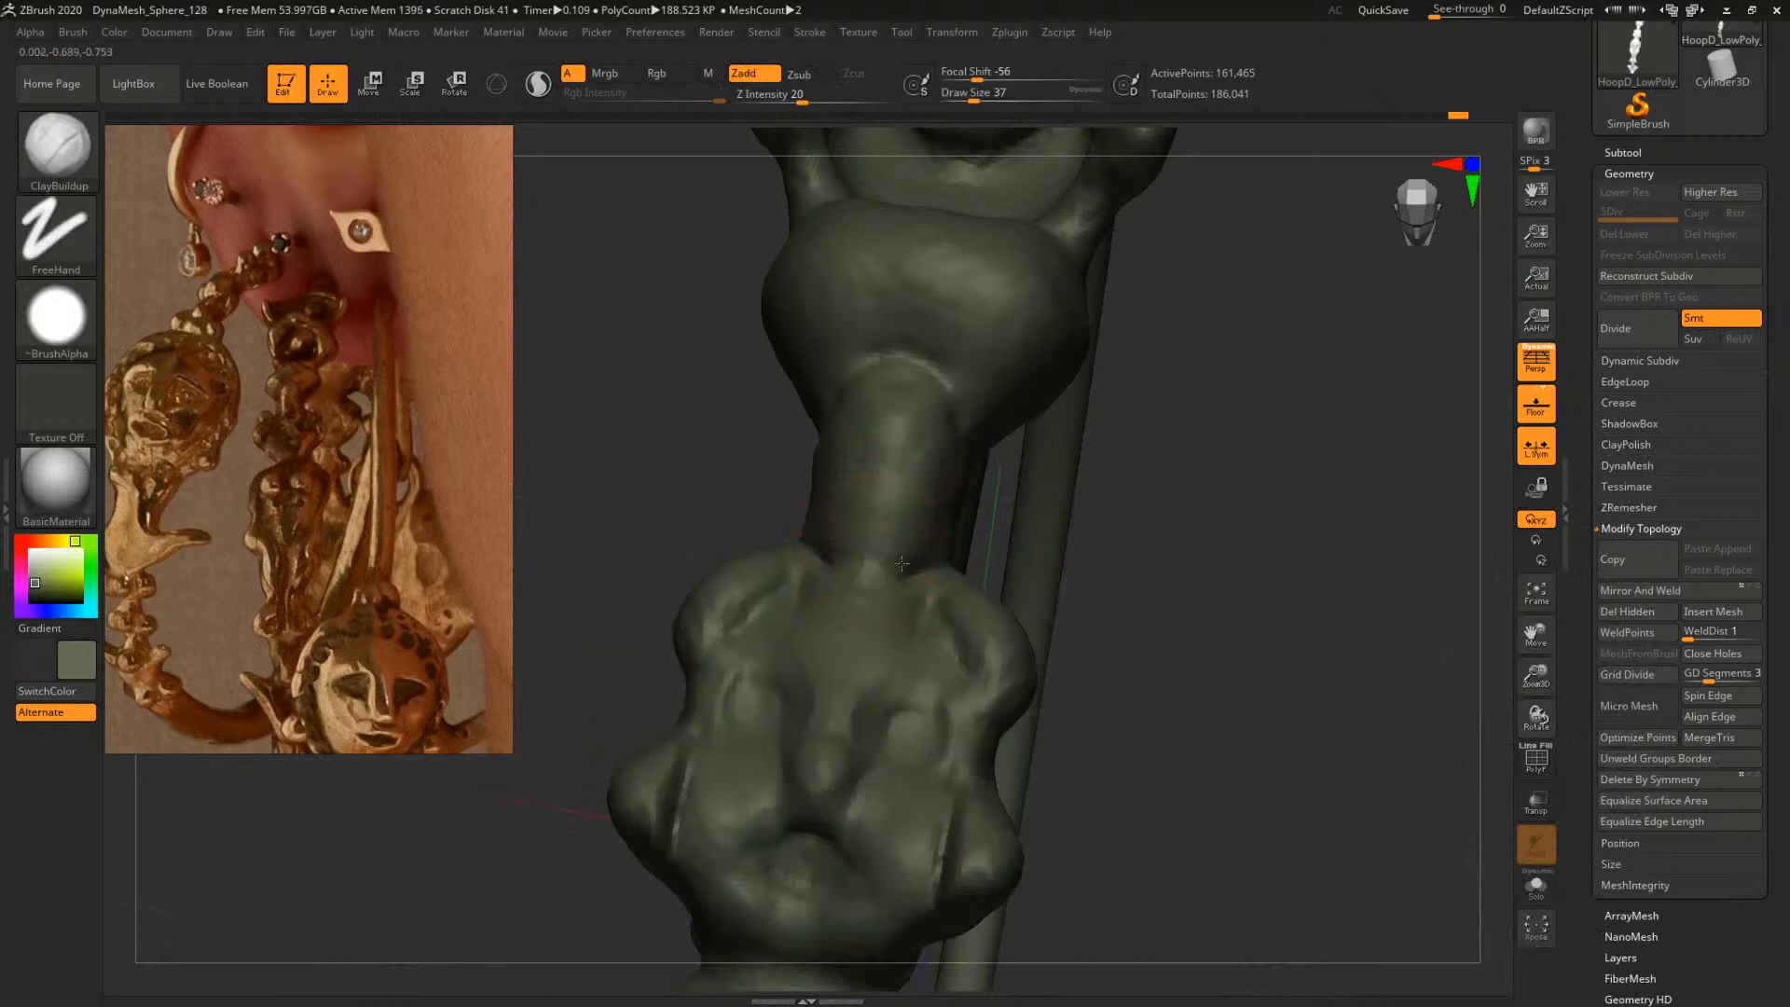
pyautogui.moveTo(1191, 552); pyautogui.dragTo(1041, 475)
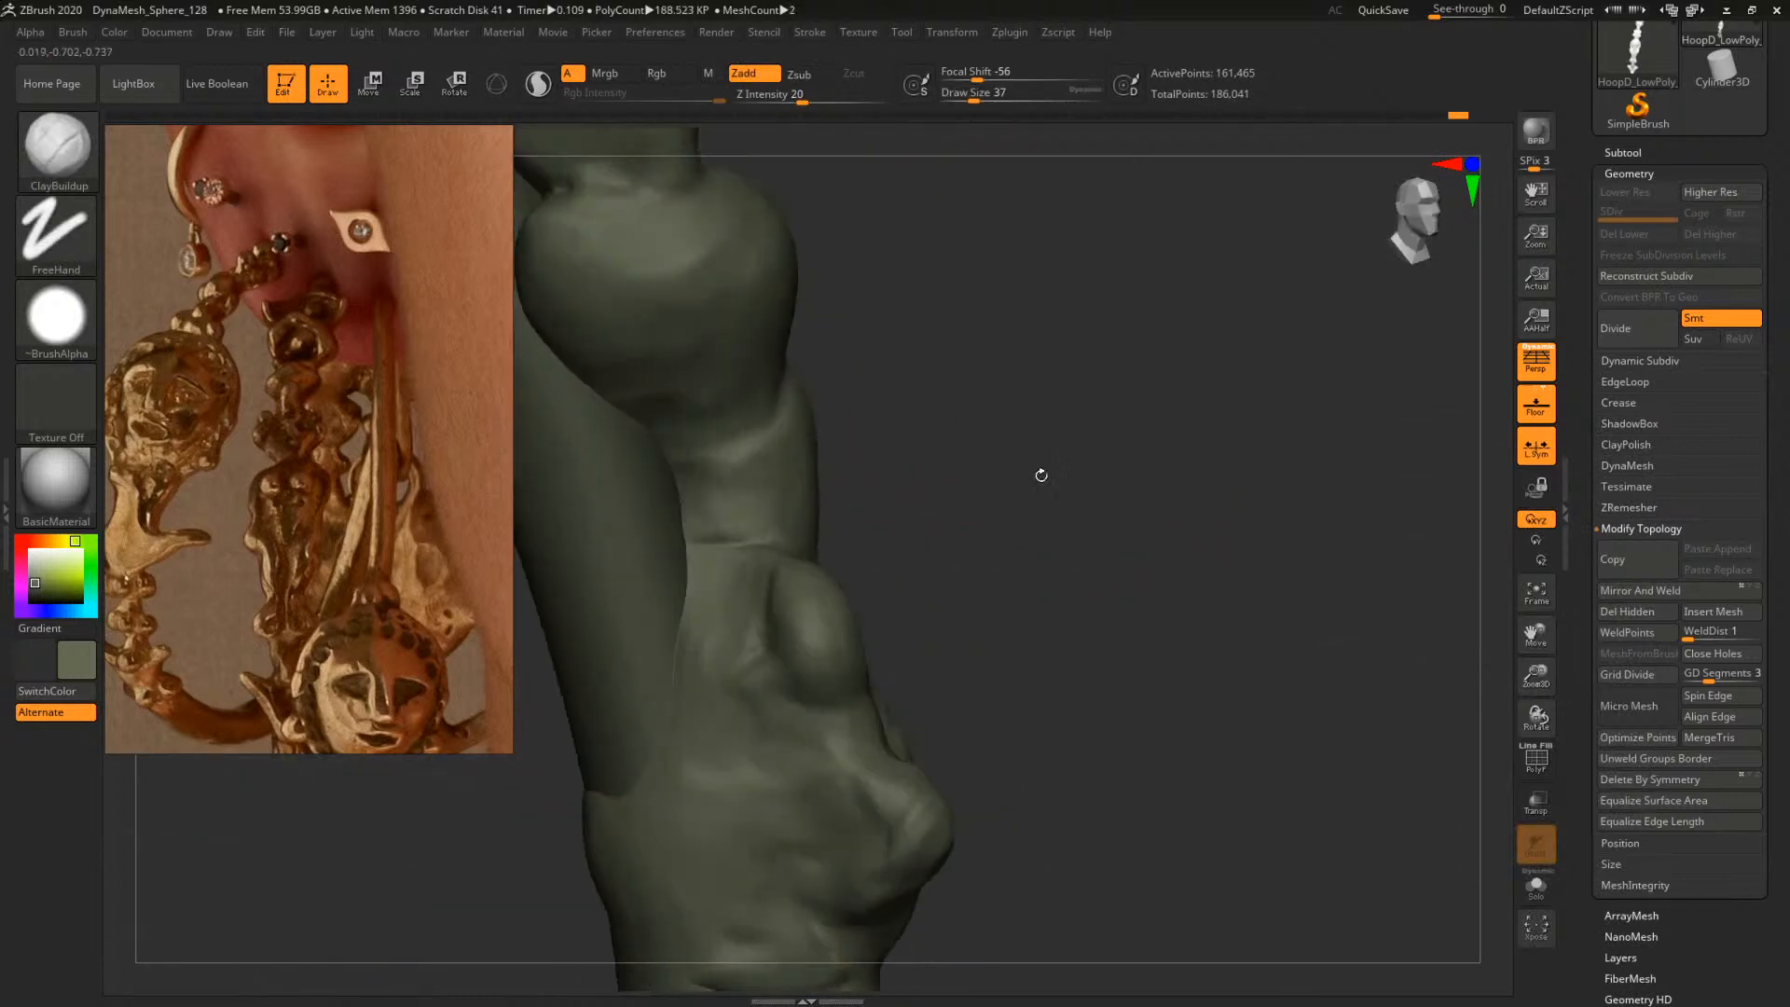
pyautogui.moveTo(730, 529); pyautogui.dragTo(703, 550)
pyautogui.keyDown('alt'); pyautogui.moveTo(903, 511); pyautogui.dragTo(969, 444); pyautogui.keyUp('alt')
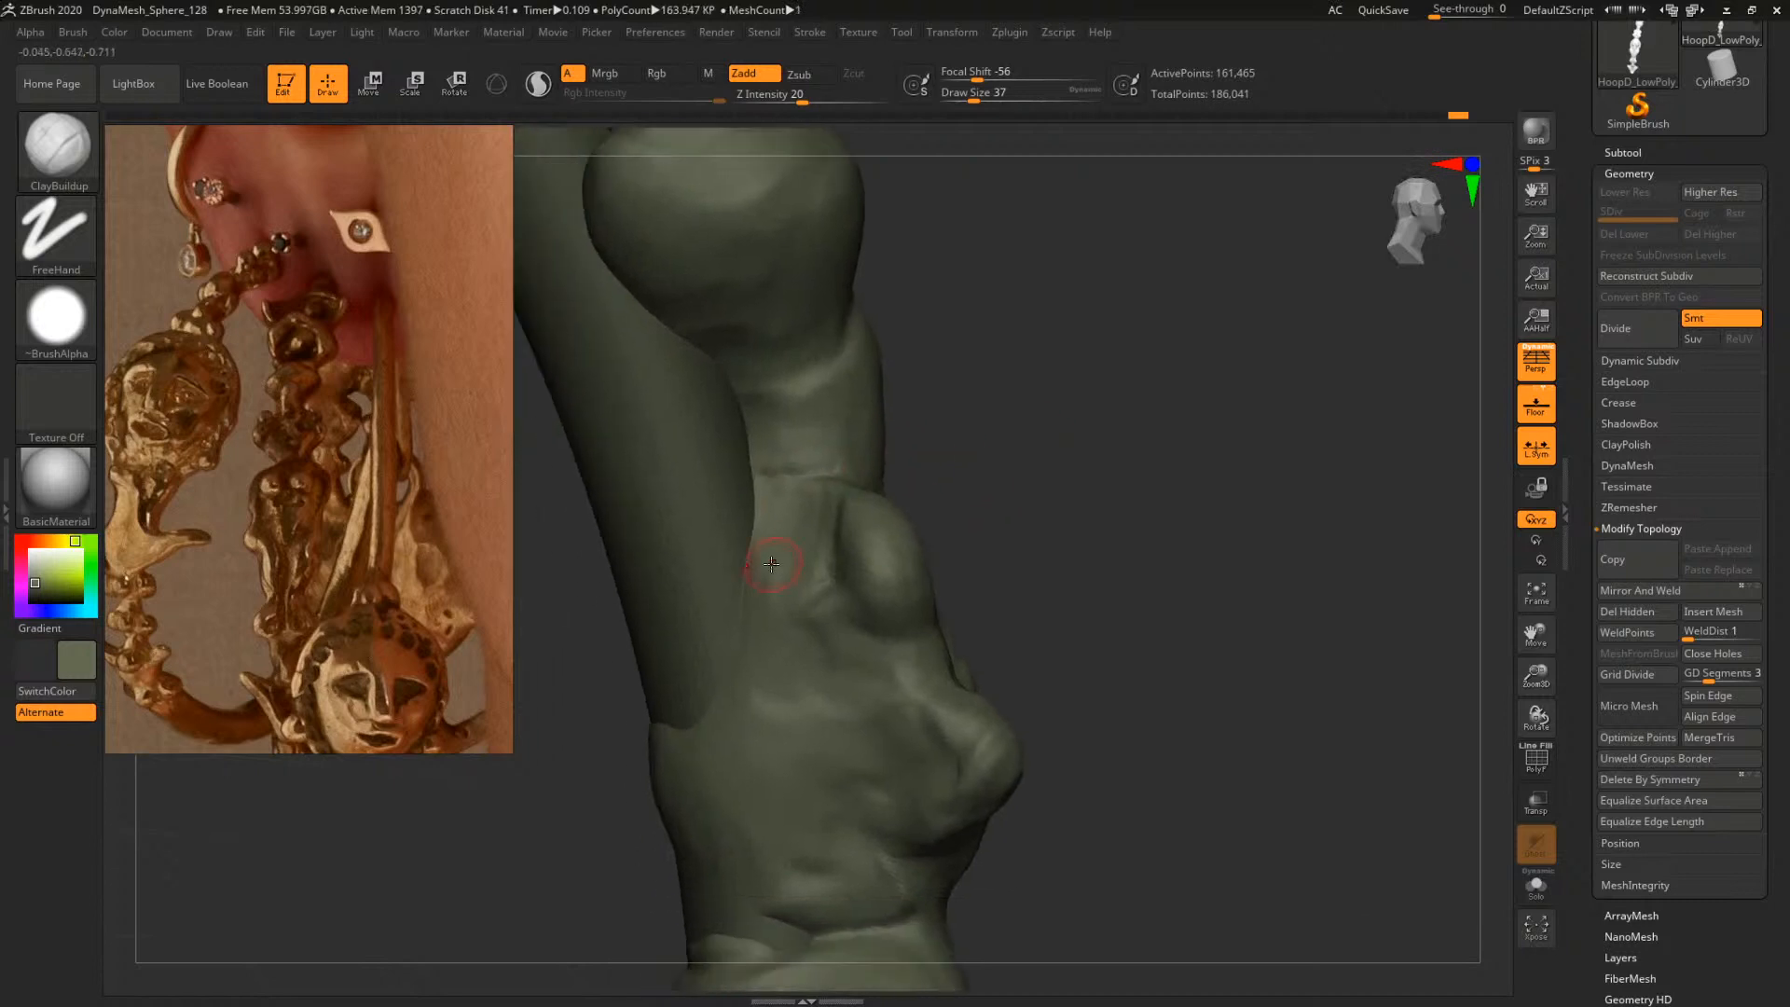
# Fill the side of the lower head where it joins the hoop with ClayBuildup at draw size up to 108
pyautogui.press('space')
pyautogui.moveTo(774, 561)
pyautogui.mouseDown()
pyautogui.moveTo(766, 541)
pyautogui.moveTo(818, 576)
pyautogui.mouseUp()
pyautogui.press('space')
pyautogui.moveTo(1083, 556); pyautogui.dragTo(1056, 466)
pyautogui.moveTo(798, 498); pyautogui.dragTo(878, 524)
pyautogui.moveTo(1179, 480); pyautogui.dragTo(1127, 434)
pyautogui.moveTo(839, 427)
pyautogui.mouseDown()
pyautogui.moveTo(828, 502)
pyautogui.moveTo(863, 569)
pyautogui.mouseUp()
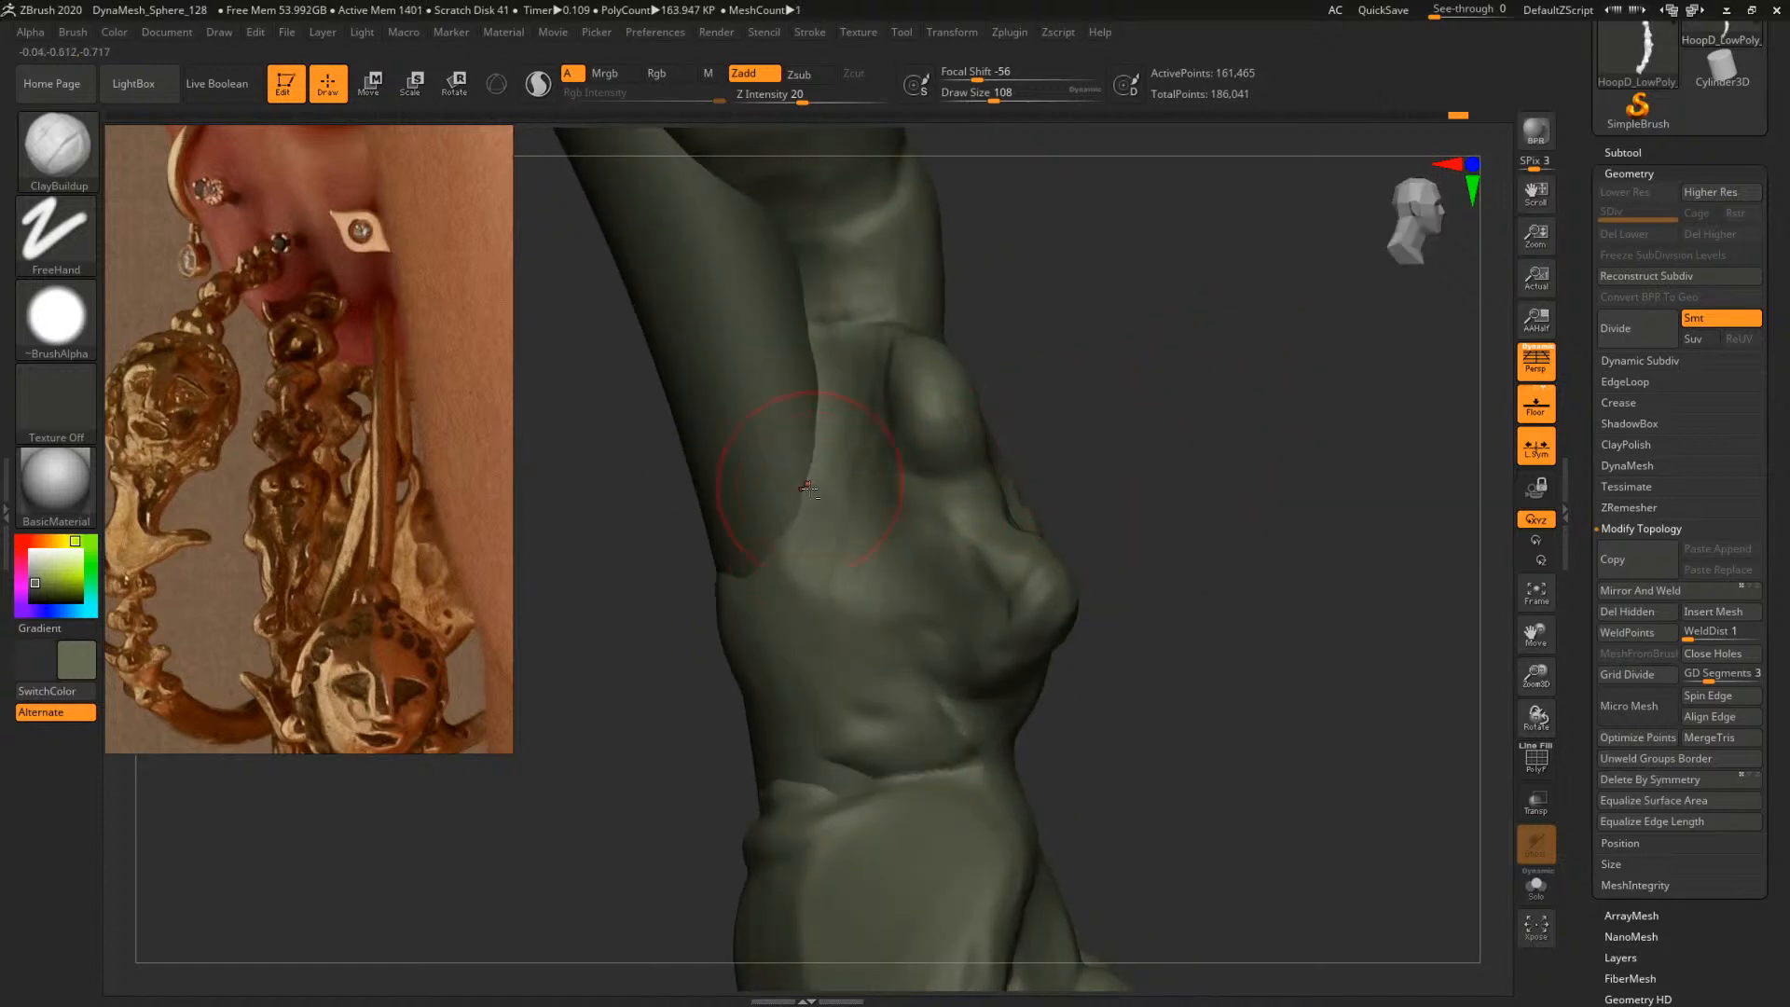
pyautogui.moveTo(1243, 544); pyautogui.dragTo(1259, 522)
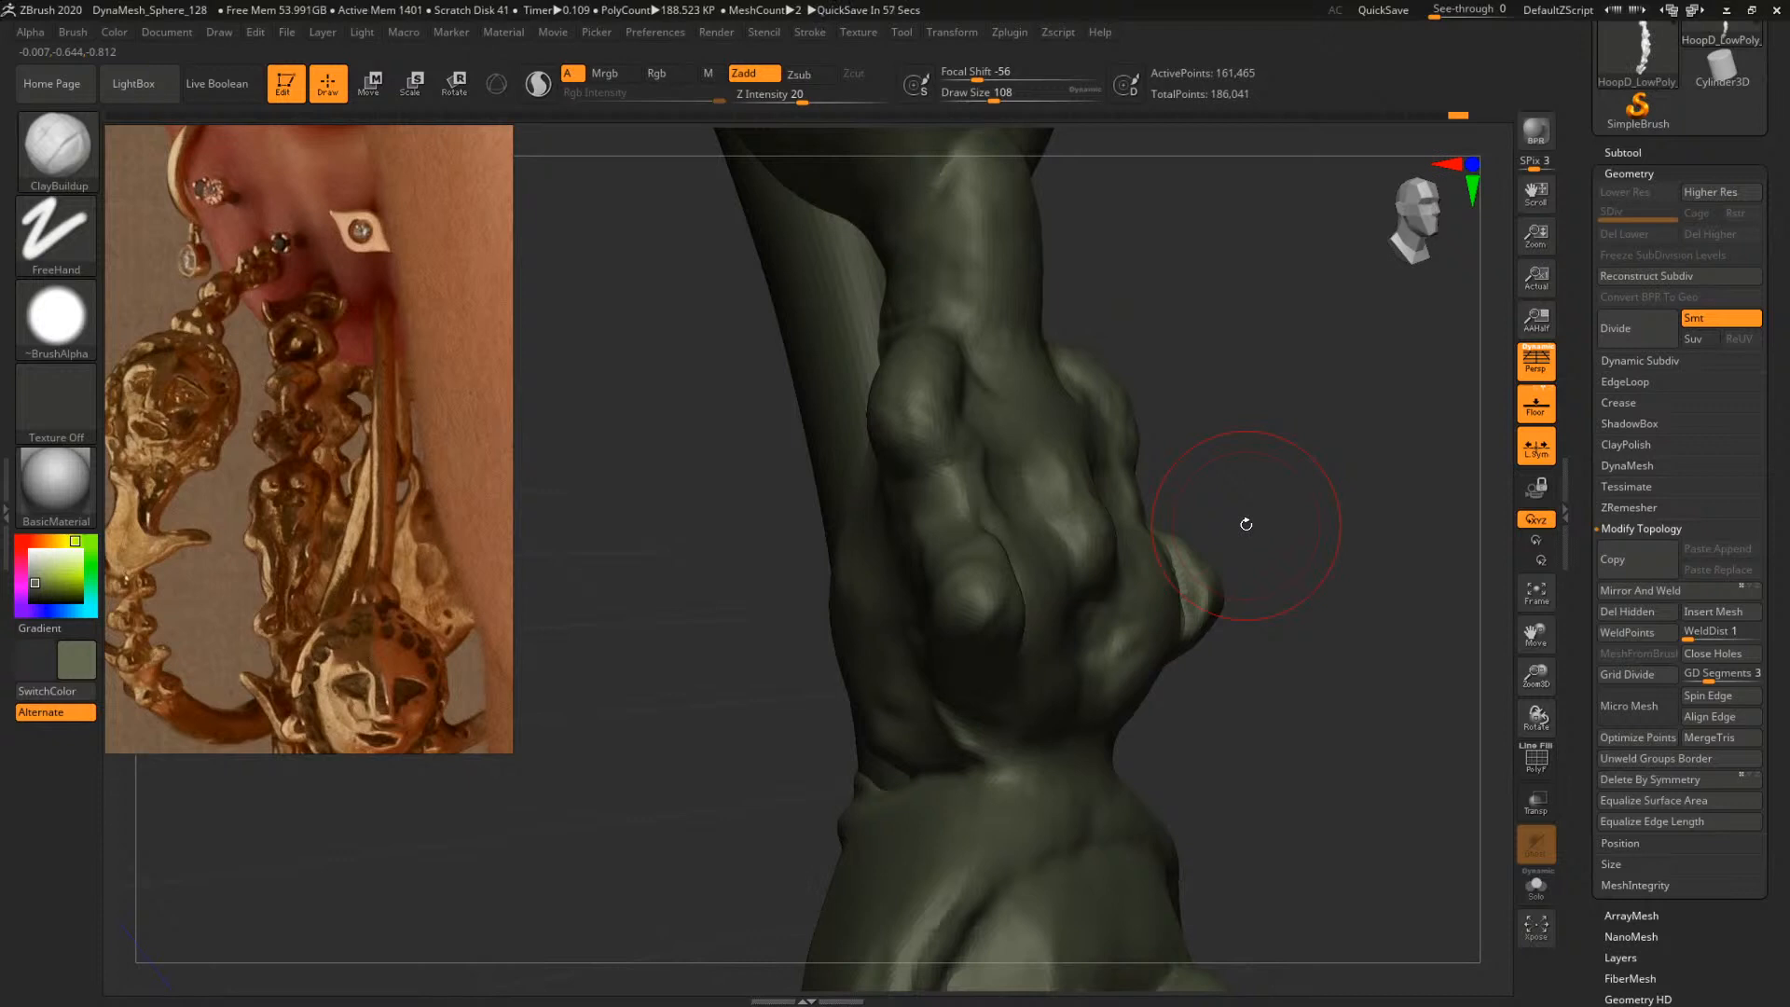
pyautogui.moveTo(1342, 540); pyautogui.dragTo(1345, 615)
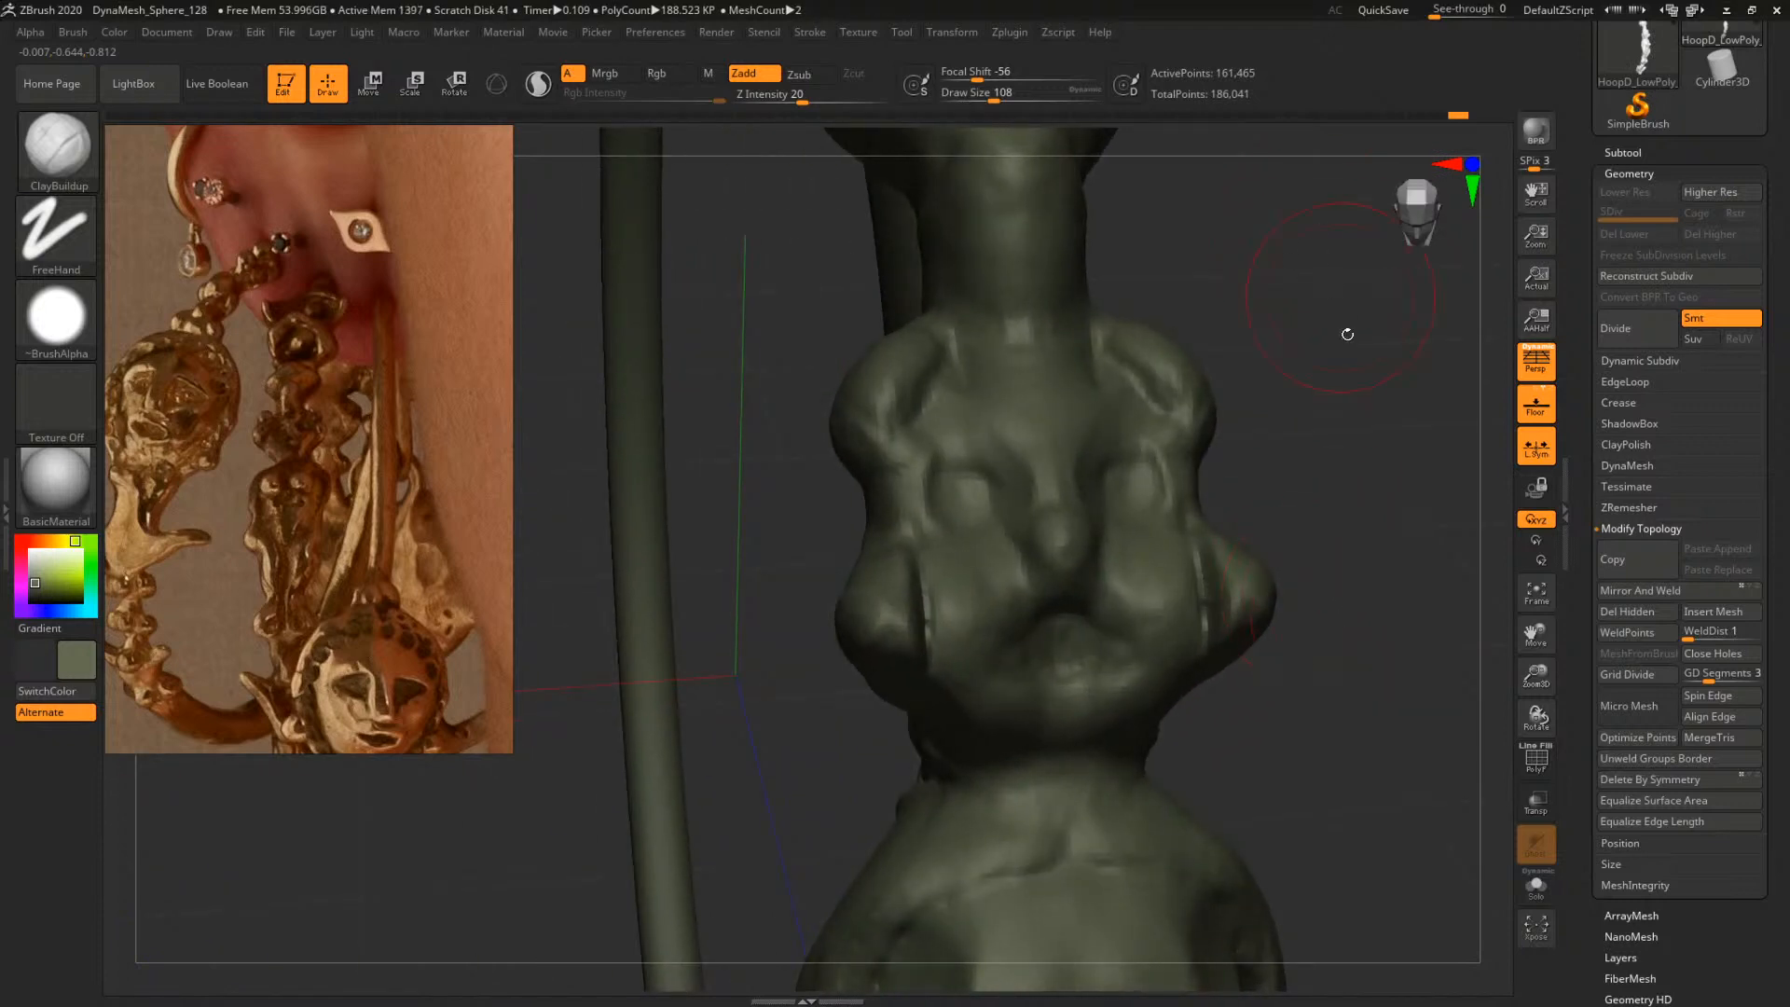
pyautogui.moveTo(1340, 396); pyautogui.dragTo(1338, 393)
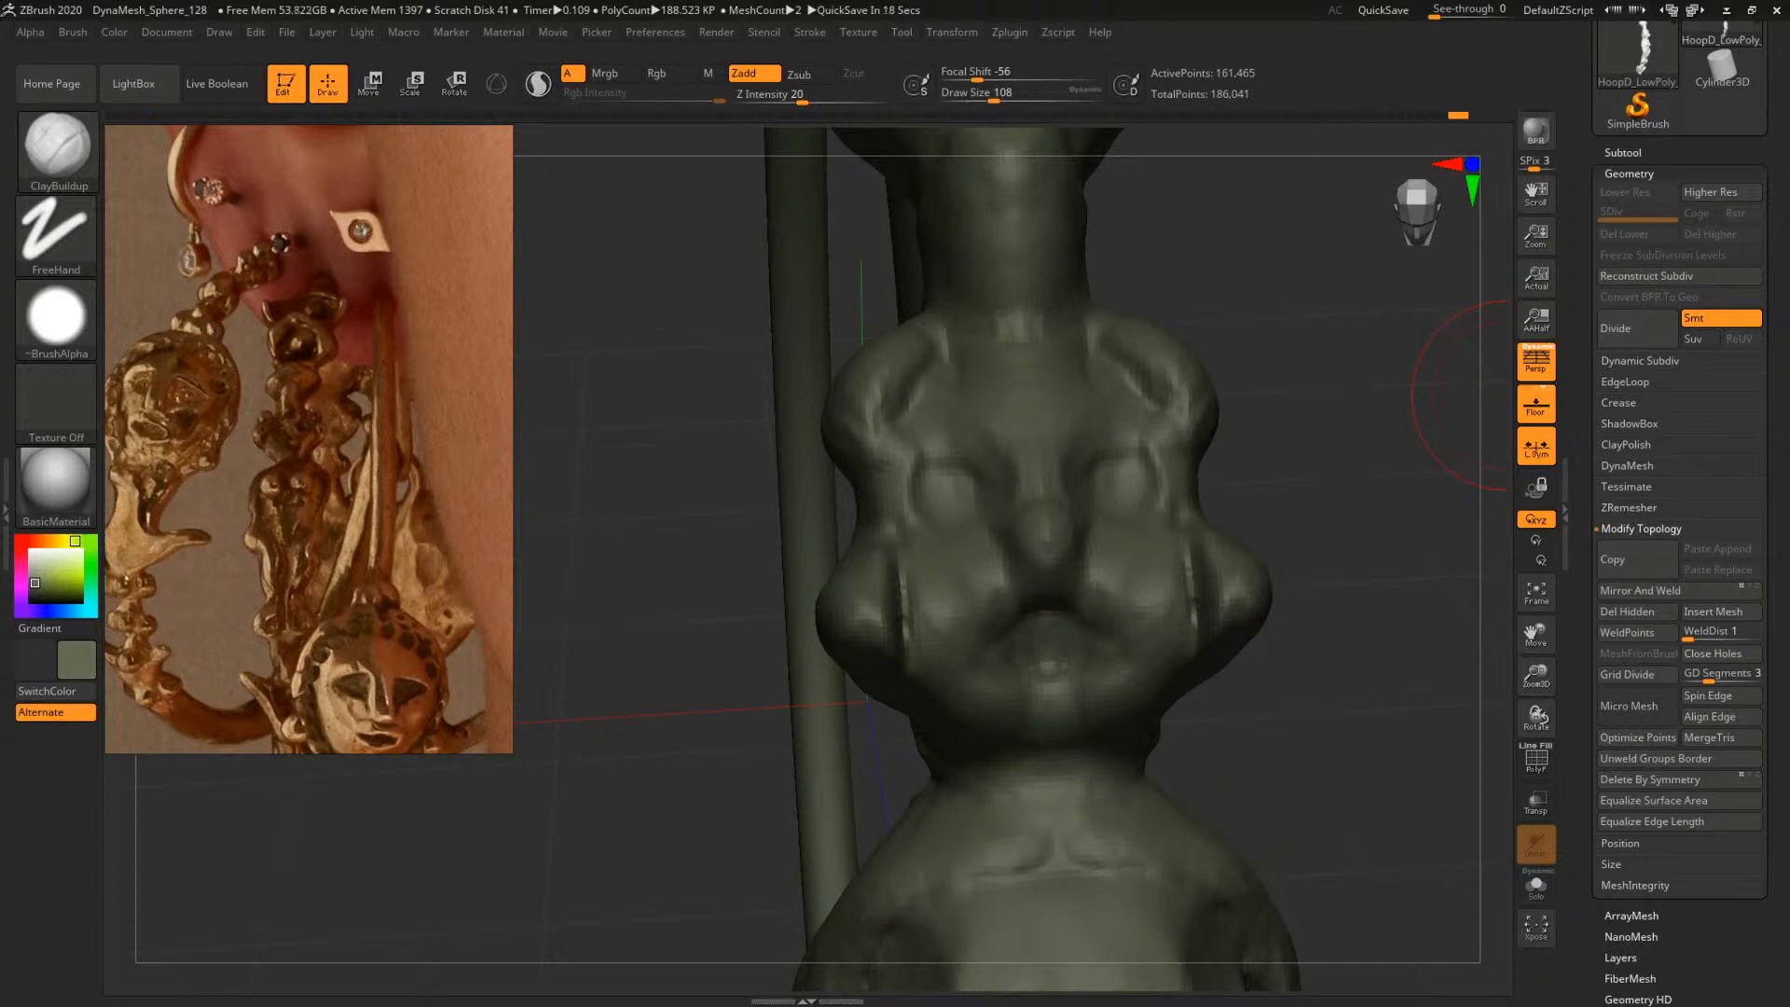
pyautogui.moveTo(1326, 366); pyautogui.dragTo(1264, 384)
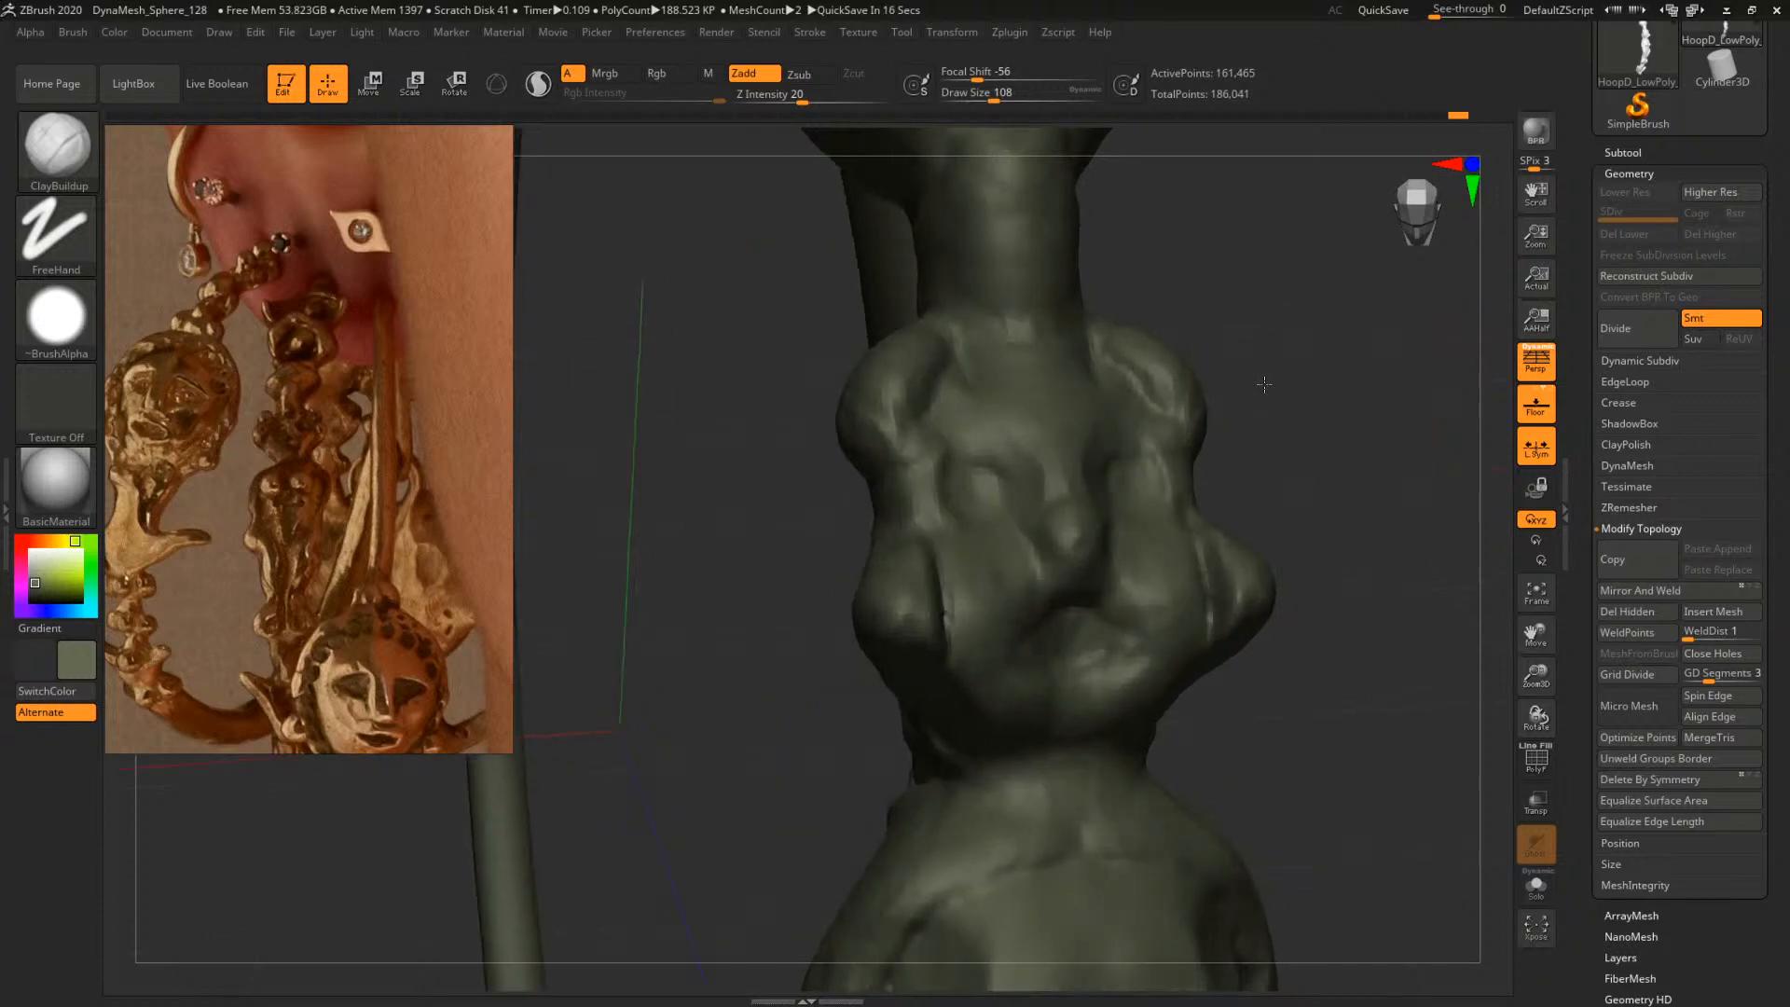
# Build up the rounded lobe beside the lower head's forehead with ClayBuildup at draw size 54
pyautogui.press('b')
pyautogui.press('c')
pyautogui.press('b')
pyautogui.keyDown('shift'); pyautogui.moveTo(1377, 475); pyautogui.dragTo(1372, 453); pyautogui.keyUp('shift')
pyautogui.moveTo(1384, 326)
pyautogui.keyDown('alt'); pyautogui.mouseDown()
pyautogui.moveTo(1367, 548)
pyautogui.moveTo(1373, 430)
pyautogui.moveTo(1255, 483)
pyautogui.mouseUp(); pyautogui.keyUp('alt')
pyautogui.press('space')
pyautogui.moveTo(1124, 441); pyautogui.dragTo(1111, 442)
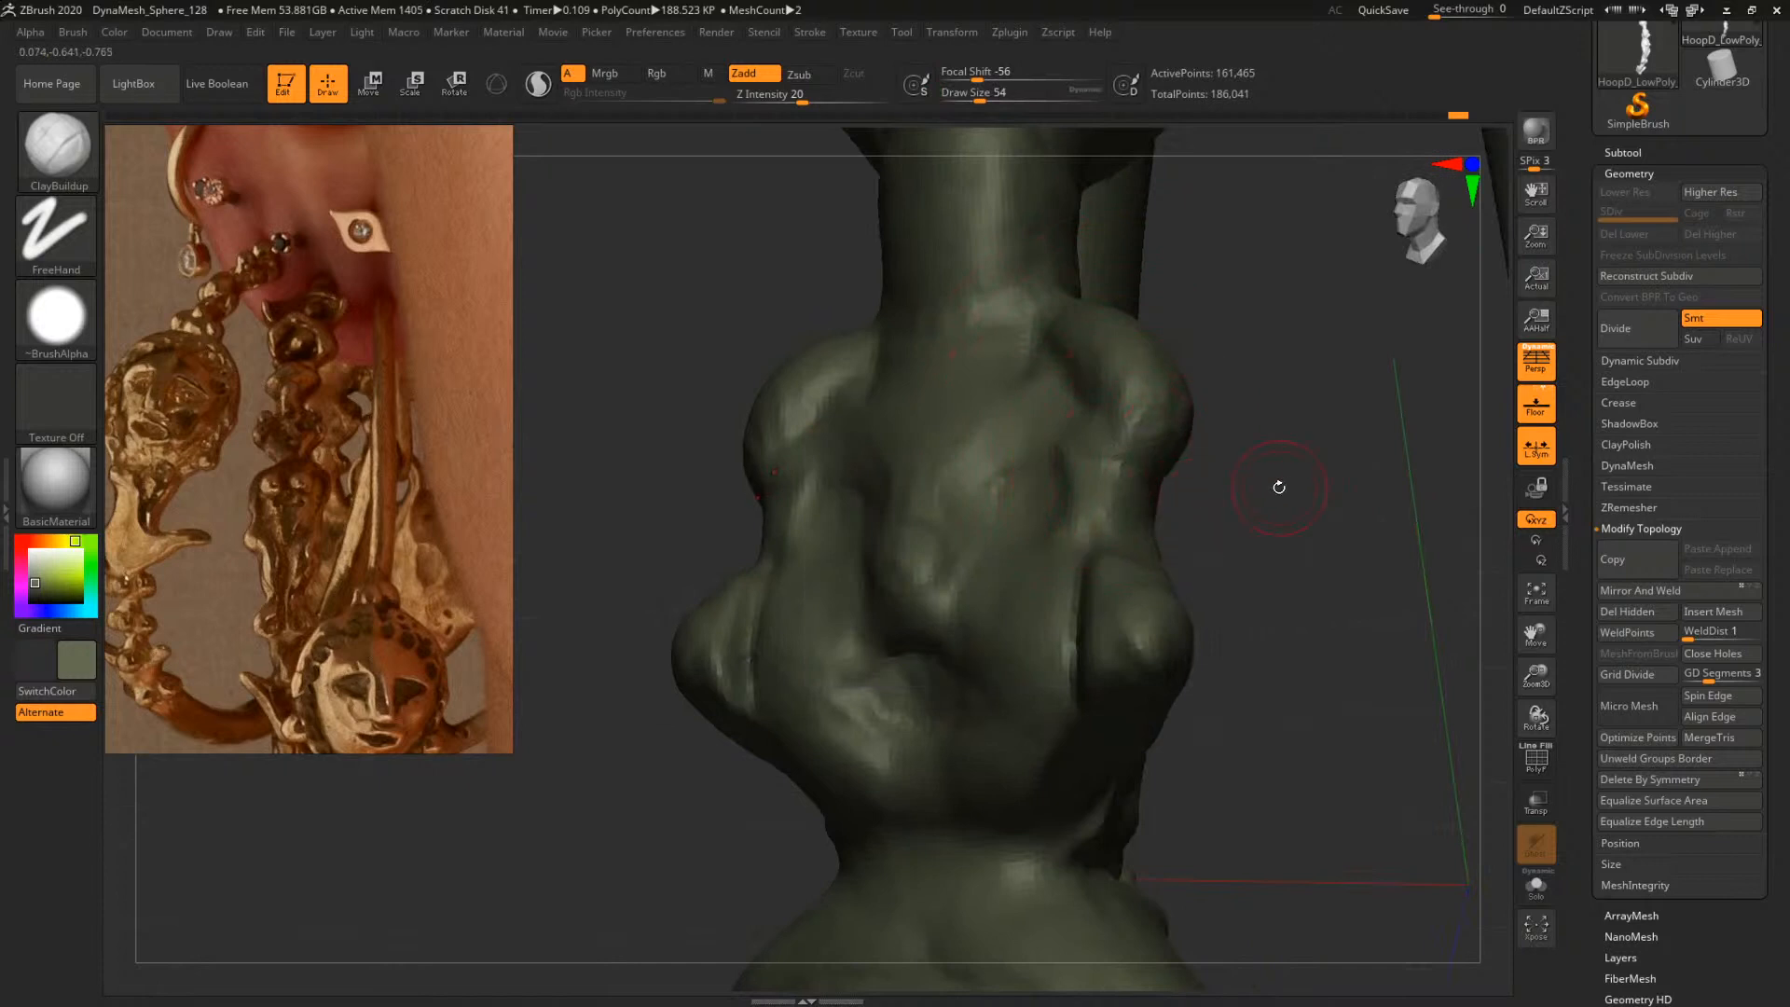
pyautogui.moveTo(1275, 484); pyautogui.dragTo(1258, 485)
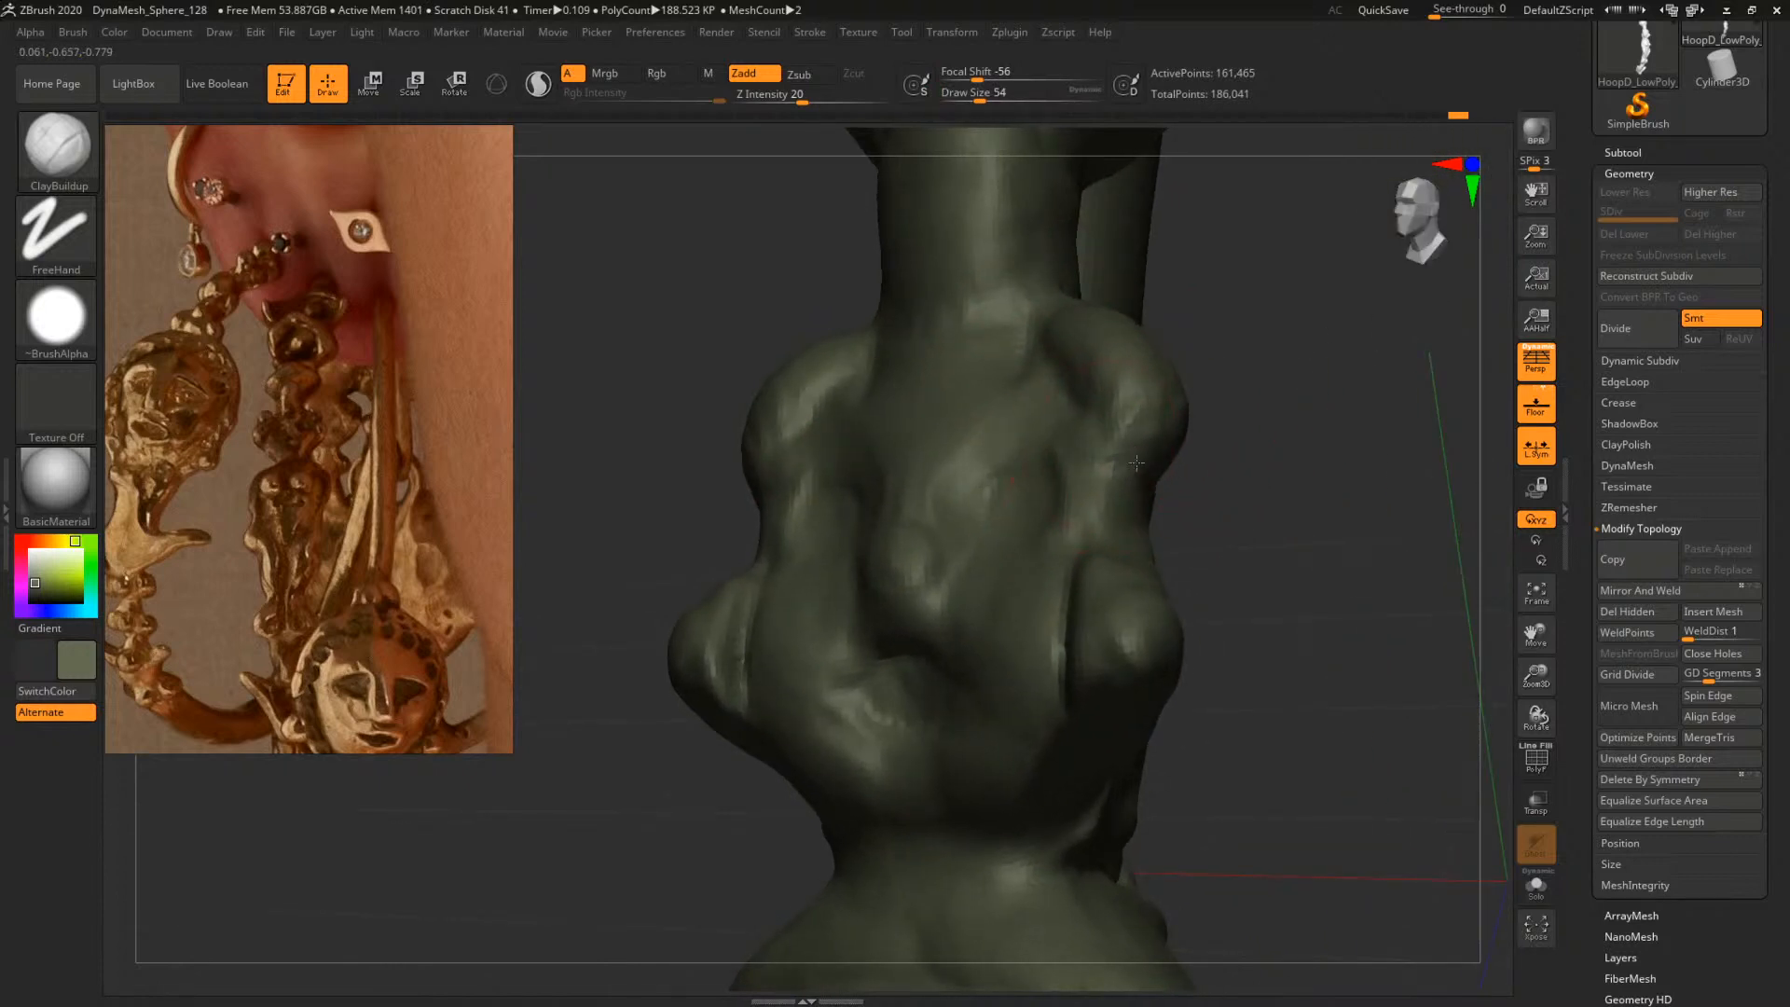
# Refine the groove between the upper lobe and the lower head's face with ClayBuildup at draw size 23
pyautogui.press('[')
pyautogui.moveTo(1101, 436)
pyautogui.mouseDown()
pyautogui.moveTo(1129, 435)
pyautogui.moveTo(1089, 428)
pyautogui.mouseUp()
pyautogui.moveTo(1204, 392); pyautogui.dragTo(1235, 376)
pyautogui.press('space')
pyautogui.moveTo(1037, 375); pyautogui.dragTo(1063, 415)
pyautogui.moveTo(1385, 428)
pyautogui.keyDown('alt'); pyautogui.mouseDown()
pyautogui.moveTo(1247, 426)
pyautogui.moveTo(1328, 550)
pyautogui.mouseUp(); pyautogui.keyUp('alt')
pyautogui.moveTo(1089, 420); pyautogui.dragTo(1100, 440)
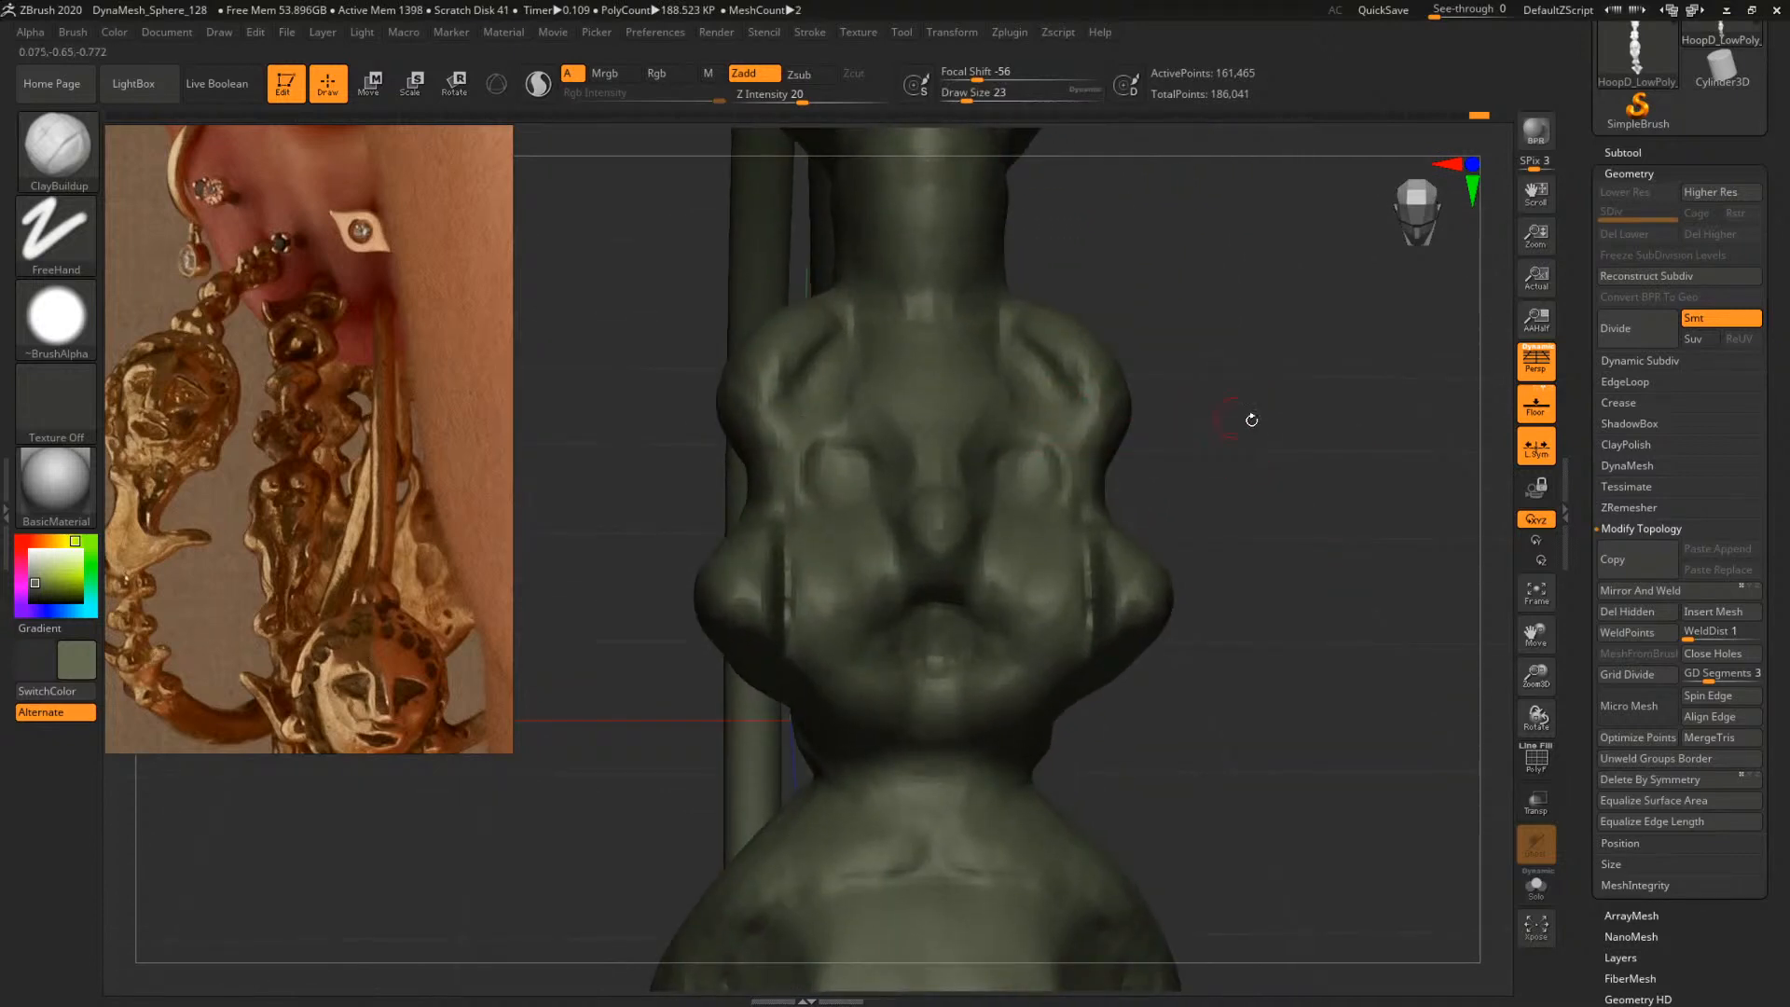
pyautogui.moveTo(1252, 419)
pyautogui.mouseDown()
pyautogui.moveTo(1087, 414)
pyautogui.moveTo(1082, 438)
pyautogui.mouseUp()
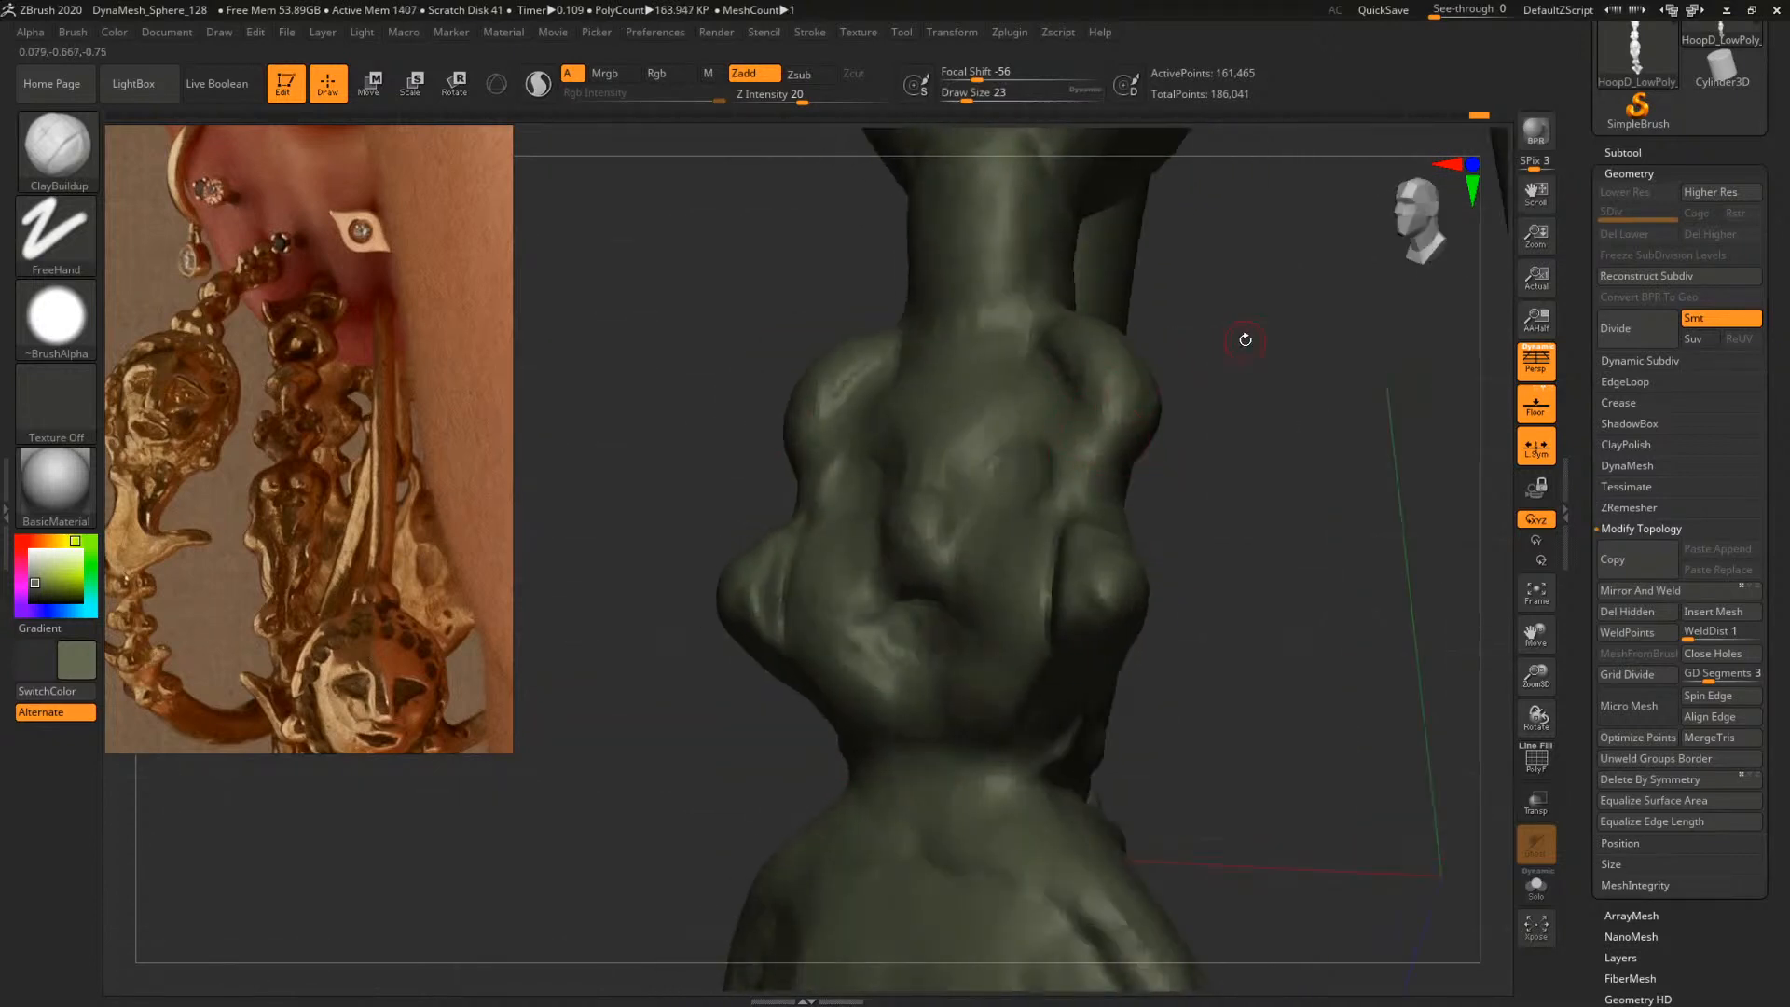
# Build up the top of the lower head's upper lobe where it meets the column with ClayBuildup at draw size 31 to 54
pyautogui.moveTo(1245, 340)
pyautogui.mouseDown()
pyautogui.moveTo(1362, 388)
pyautogui.moveTo(1263, 395)
pyautogui.moveTo(1342, 469)
pyautogui.moveTo(1291, 390)
pyautogui.moveTo(1394, 459)
pyautogui.moveTo(1374, 459)
pyautogui.mouseUp()
pyautogui.press('space')
pyautogui.moveTo(1056, 362); pyautogui.dragTo(1064, 360)
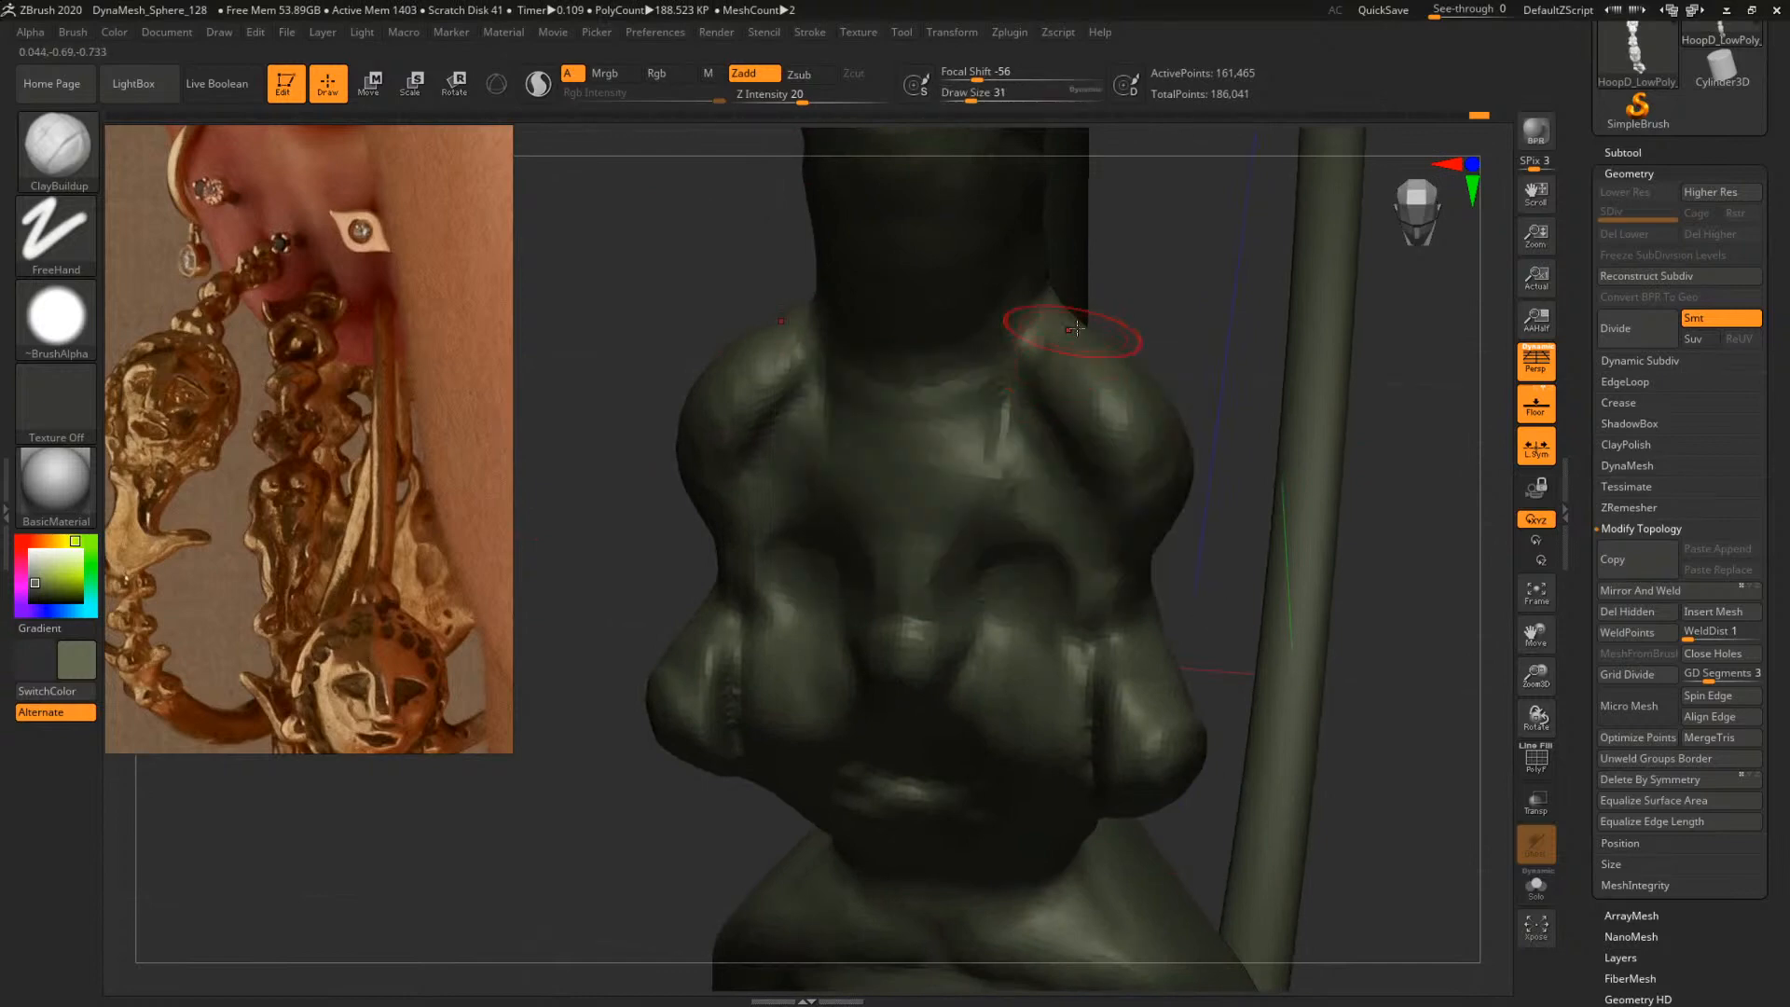
pyautogui.moveTo(1240, 359); pyautogui.dragTo(1049, 337)
pyautogui.press('space')
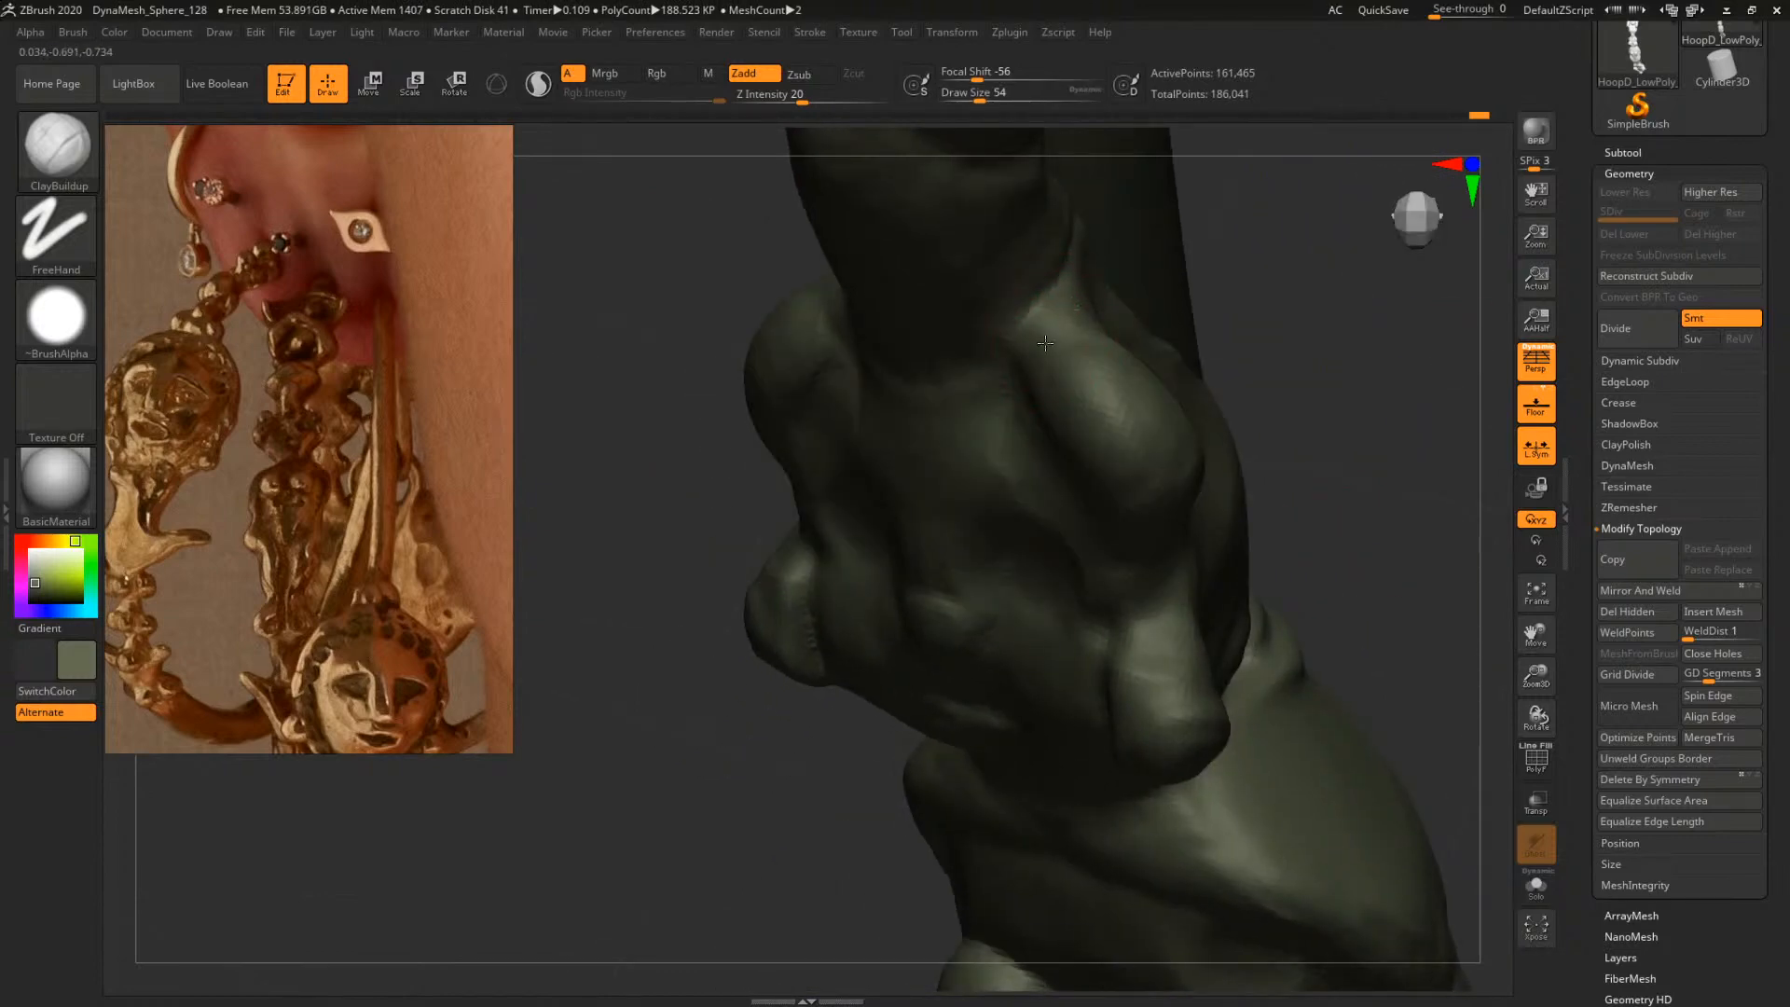
# Refine the transition from the column into the upper lobe with ClayBuildup at draw size 39
pyautogui.keyDown('shift'); pyautogui.moveTo(1298, 375); pyautogui.dragTo(1341, 326); pyautogui.keyUp('shift')
pyautogui.moveTo(1413, 411)
pyautogui.keyDown('alt'); pyautogui.mouseDown()
pyautogui.moveTo(1246, 360)
pyautogui.moveTo(1331, 487)
pyautogui.moveTo(1243, 426)
pyautogui.mouseUp(); pyautogui.keyUp('alt')
pyautogui.press('space')
pyautogui.moveTo(998, 467); pyautogui.dragTo(1072, 424)
pyautogui.keyDown('alt'); pyautogui.moveTo(1455, 452); pyautogui.dragTo(1131, 439); pyautogui.keyUp('alt')
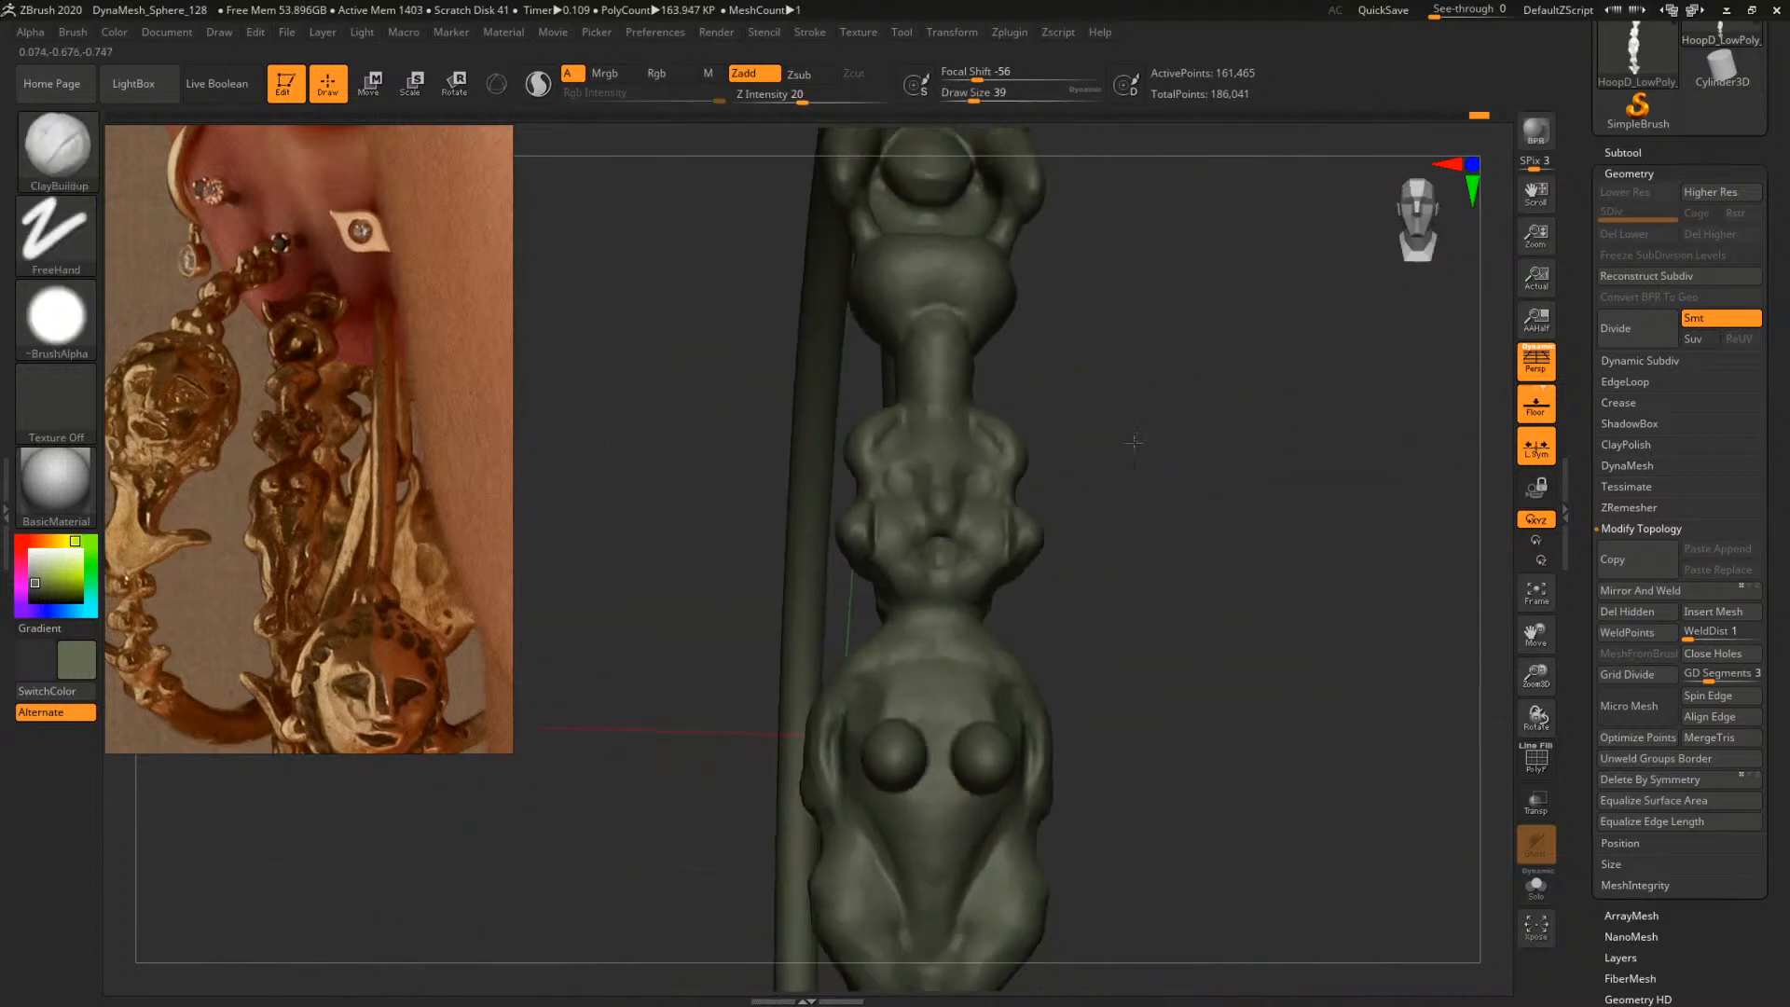
# Round out the upper lobe's outer side and the adjoining side of the lower head with ClayBuildup at draw size 25 to 54
pyautogui.moveTo(1249, 434)
pyautogui.mouseDown()
pyautogui.moveTo(1199, 428)
pyautogui.moveTo(1311, 547)
pyautogui.moveTo(1175, 503)
pyautogui.mouseUp()
pyautogui.press('[')
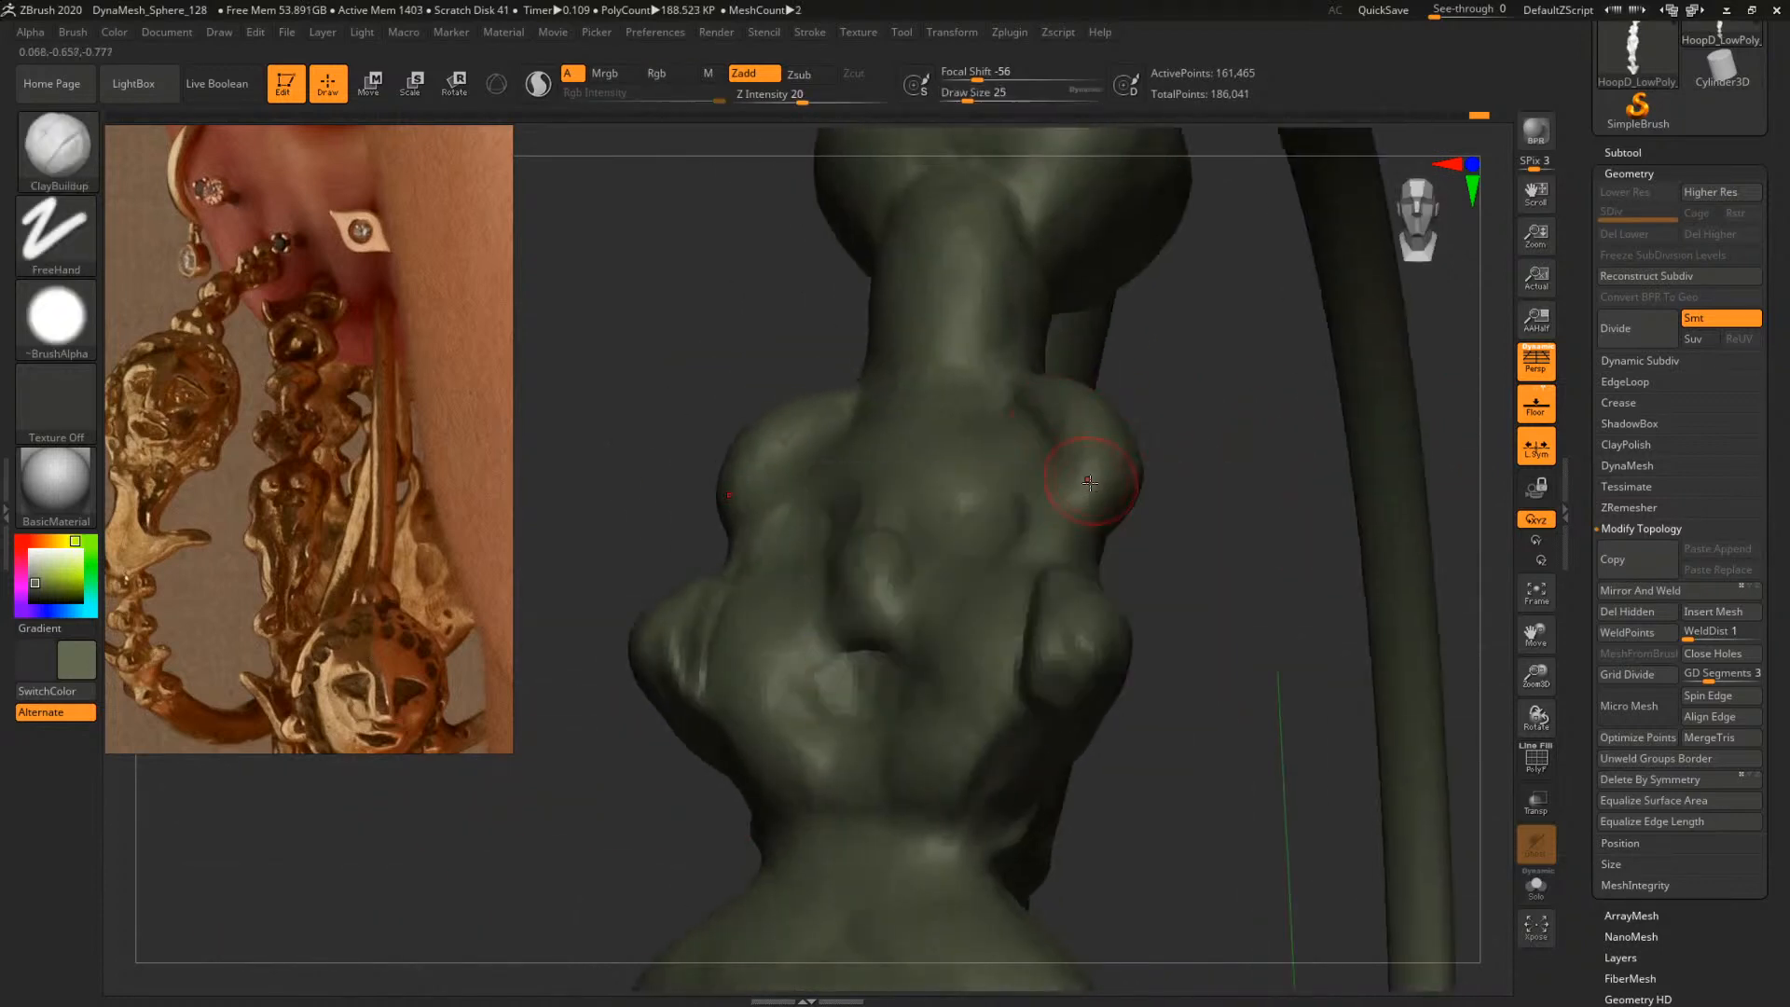
pyautogui.press(']')
pyautogui.press(']')
pyautogui.moveTo(1165, 473); pyautogui.dragTo(1245, 443)
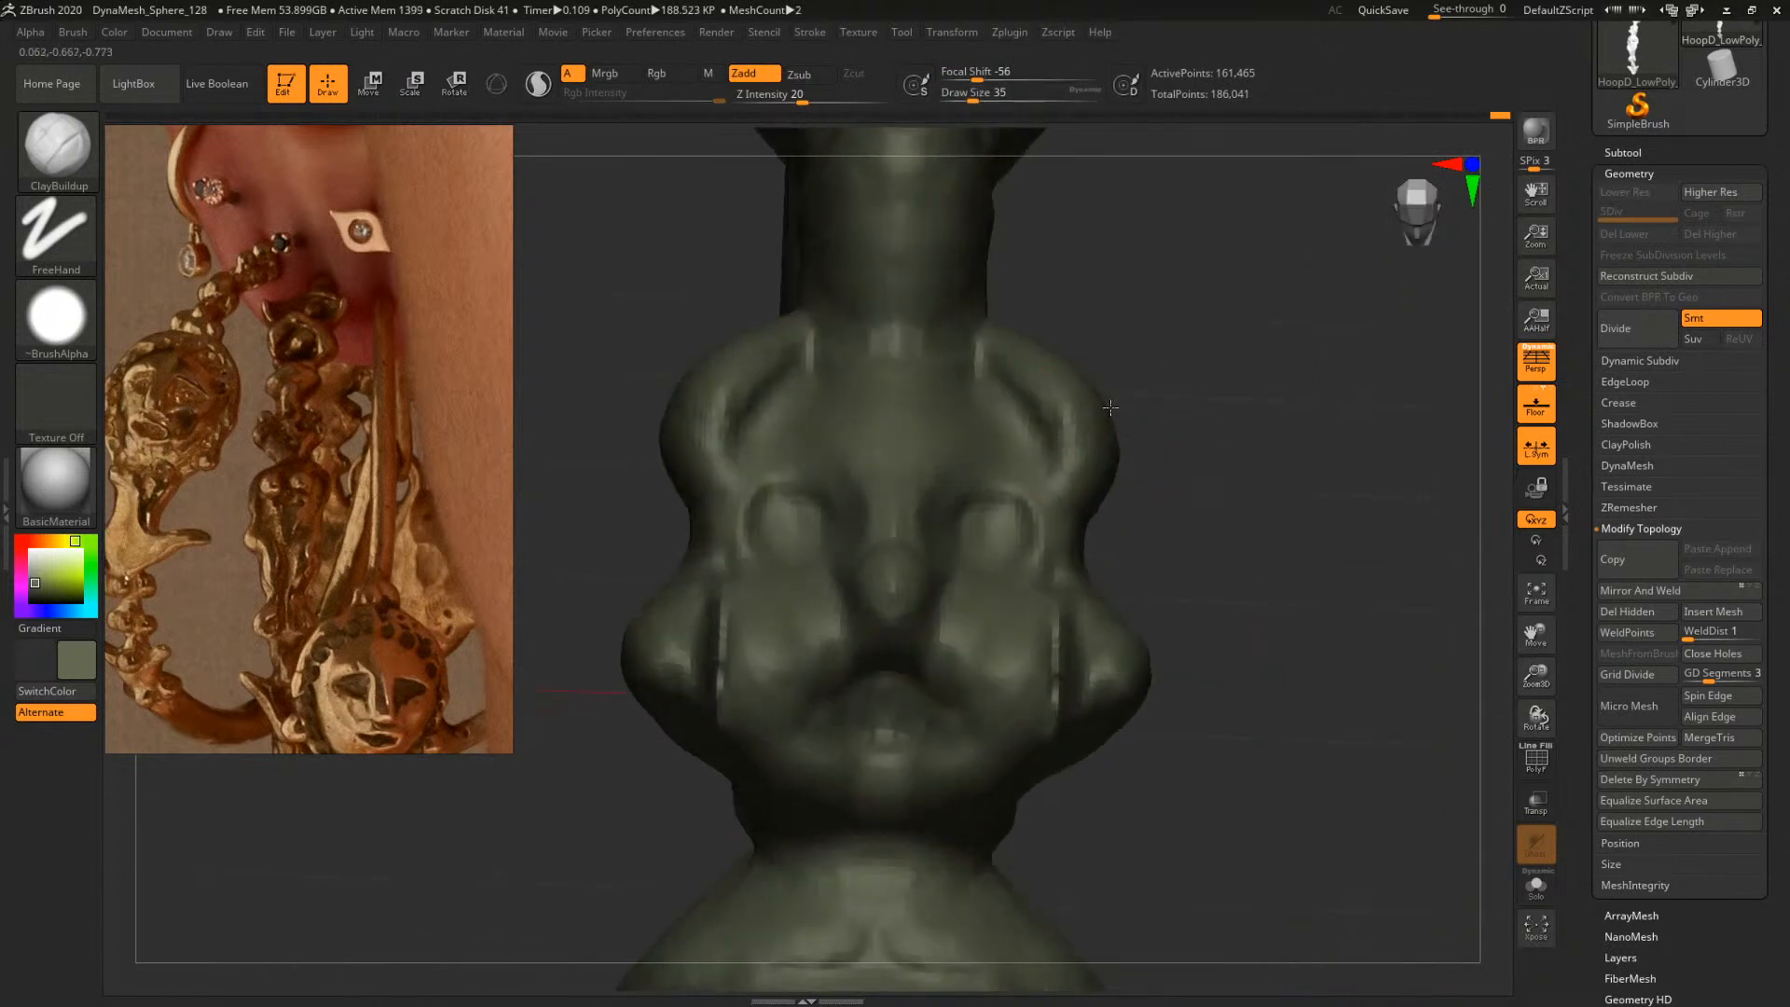
pyautogui.moveTo(1110, 408); pyautogui.dragTo(1100, 426)
pyautogui.moveTo(1285, 384)
pyautogui.mouseDown()
pyautogui.moveTo(1109, 445)
pyautogui.moveTo(1140, 509)
pyautogui.moveTo(1171, 496)
pyautogui.mouseUp()
pyautogui.press(']')
pyautogui.press(']')
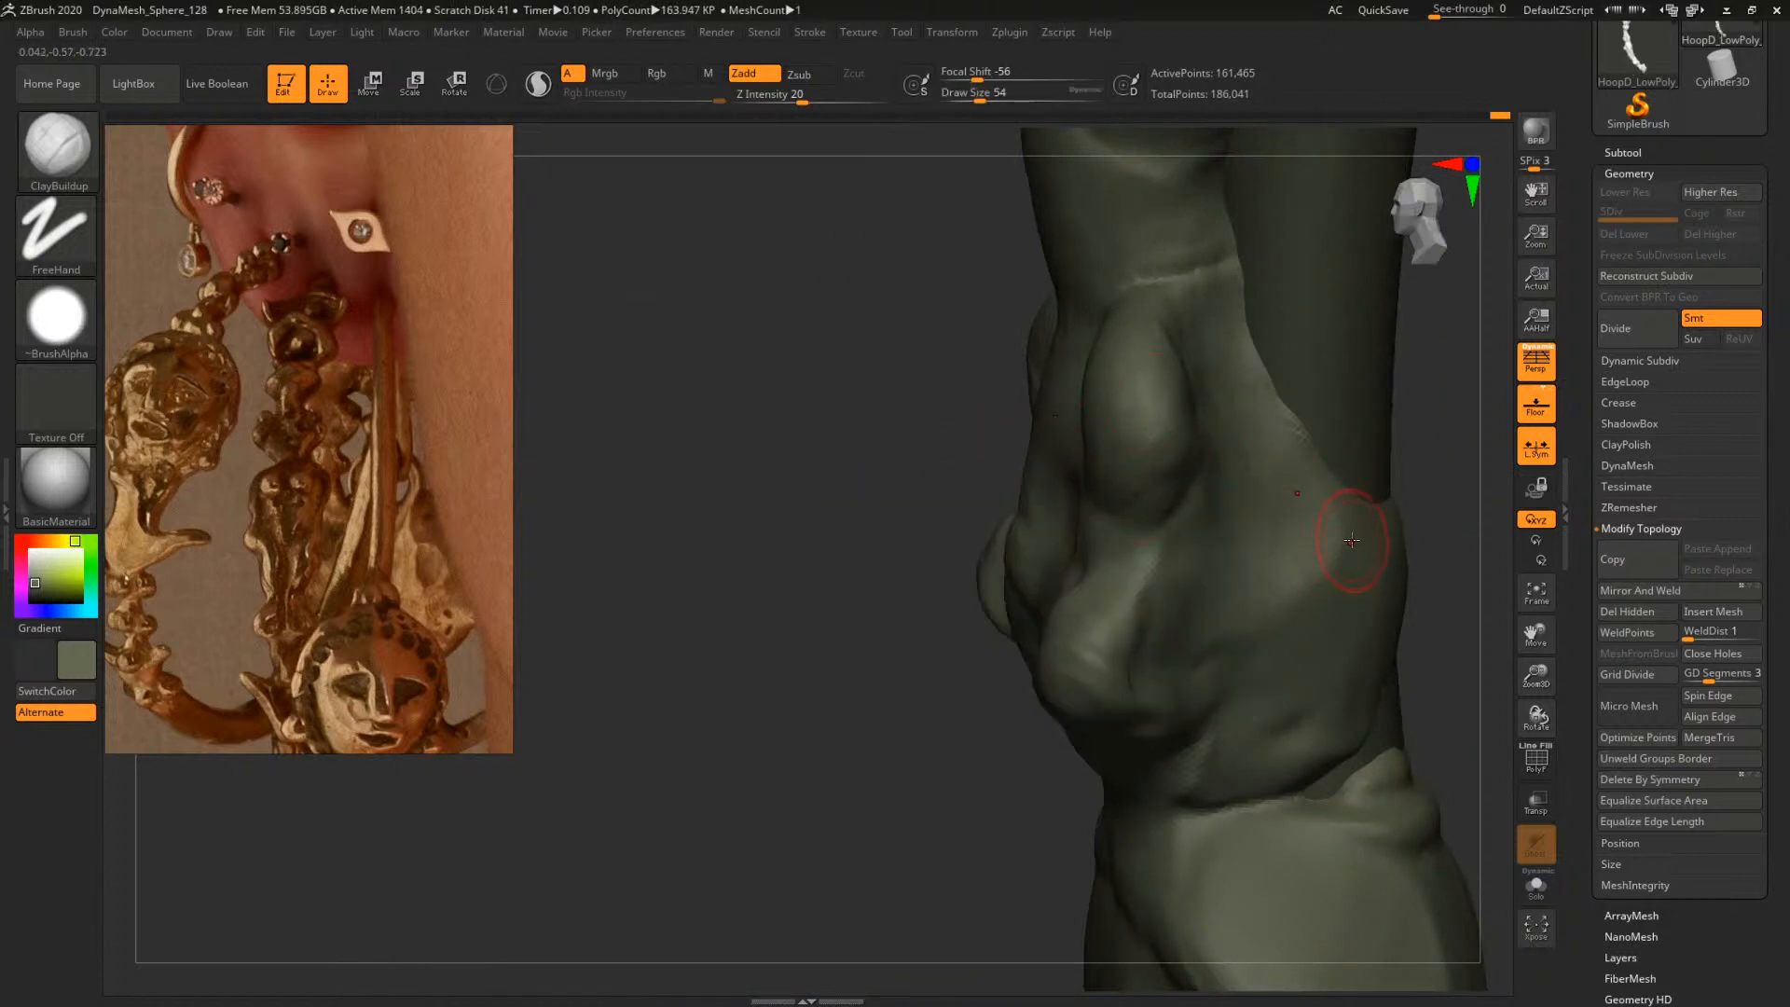
# Carve the crease between the upper lobe and the lower head's face with DamStandard at draw size 46
pyautogui.moveTo(851, 360)
pyautogui.mouseDown()
pyautogui.moveTo(1305, 460)
pyautogui.moveTo(1220, 424)
pyautogui.moveTo(1240, 455)
pyautogui.moveTo(1259, 449)
pyautogui.moveTo(1304, 521)
pyautogui.moveTo(1287, 519)
pyautogui.mouseUp()
pyautogui.press('b')
pyautogui.press('d')
pyautogui.press('s')
pyautogui.press('space')
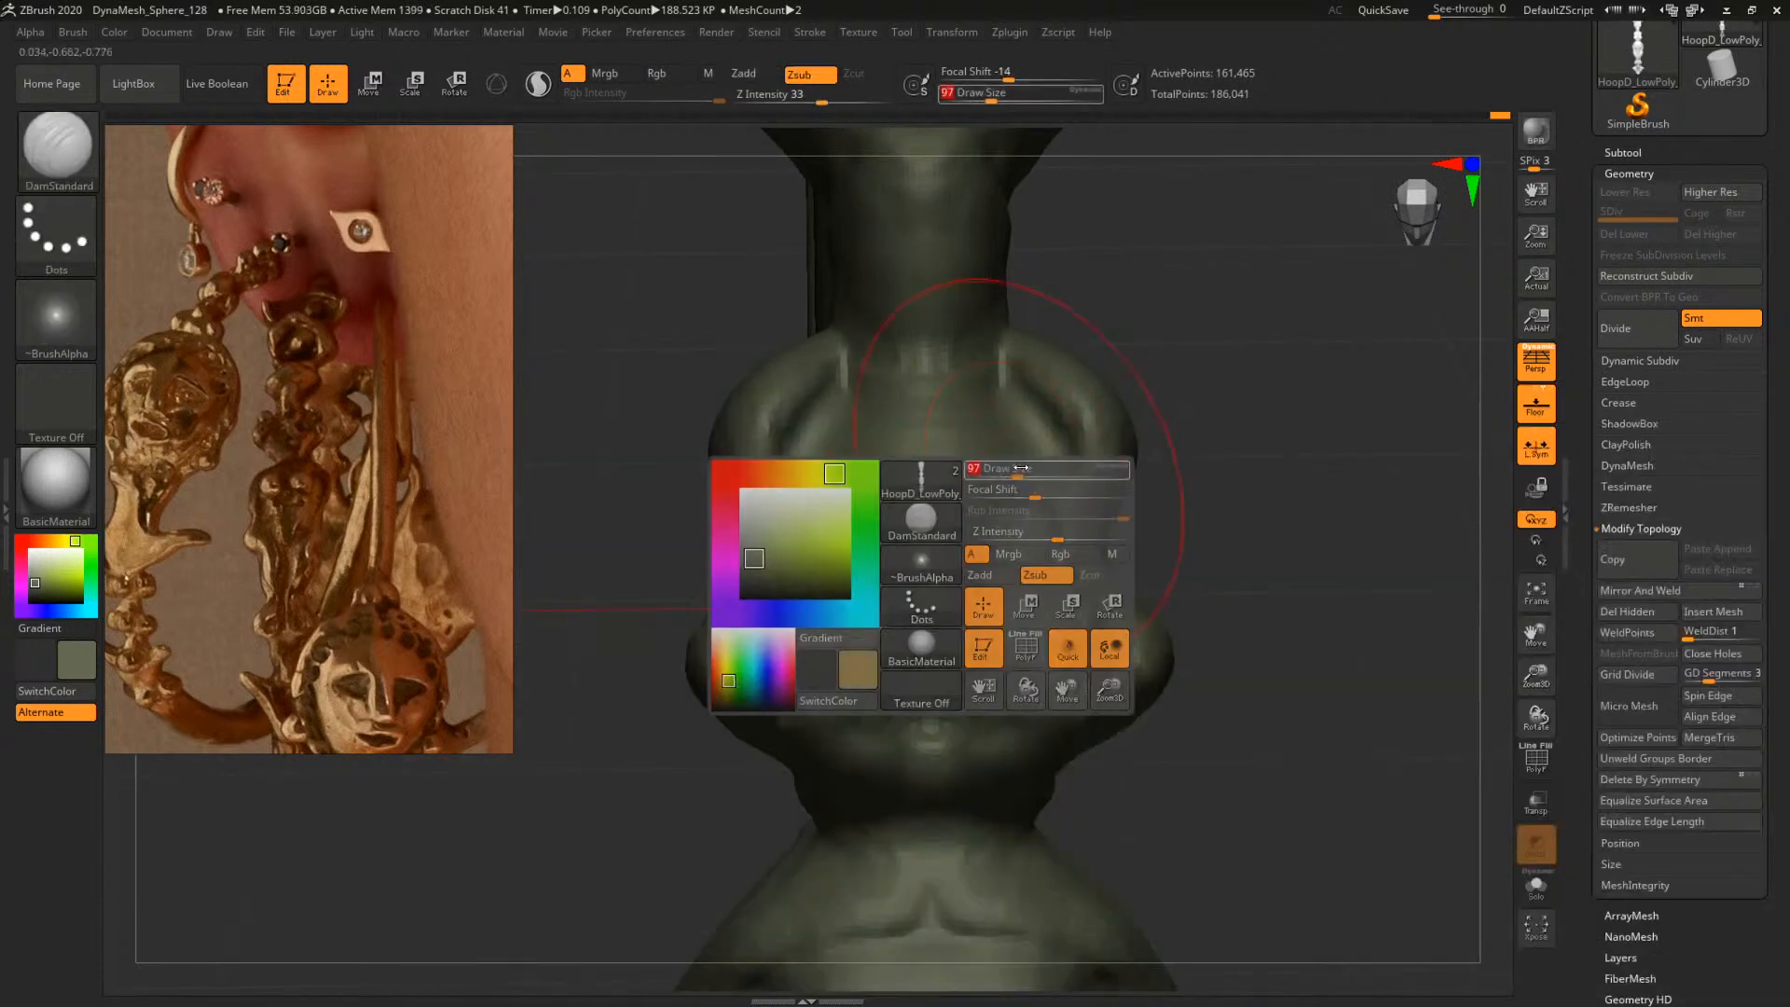
pyautogui.press('space')
pyautogui.moveTo(1092, 486); pyautogui.dragTo(1086, 486)
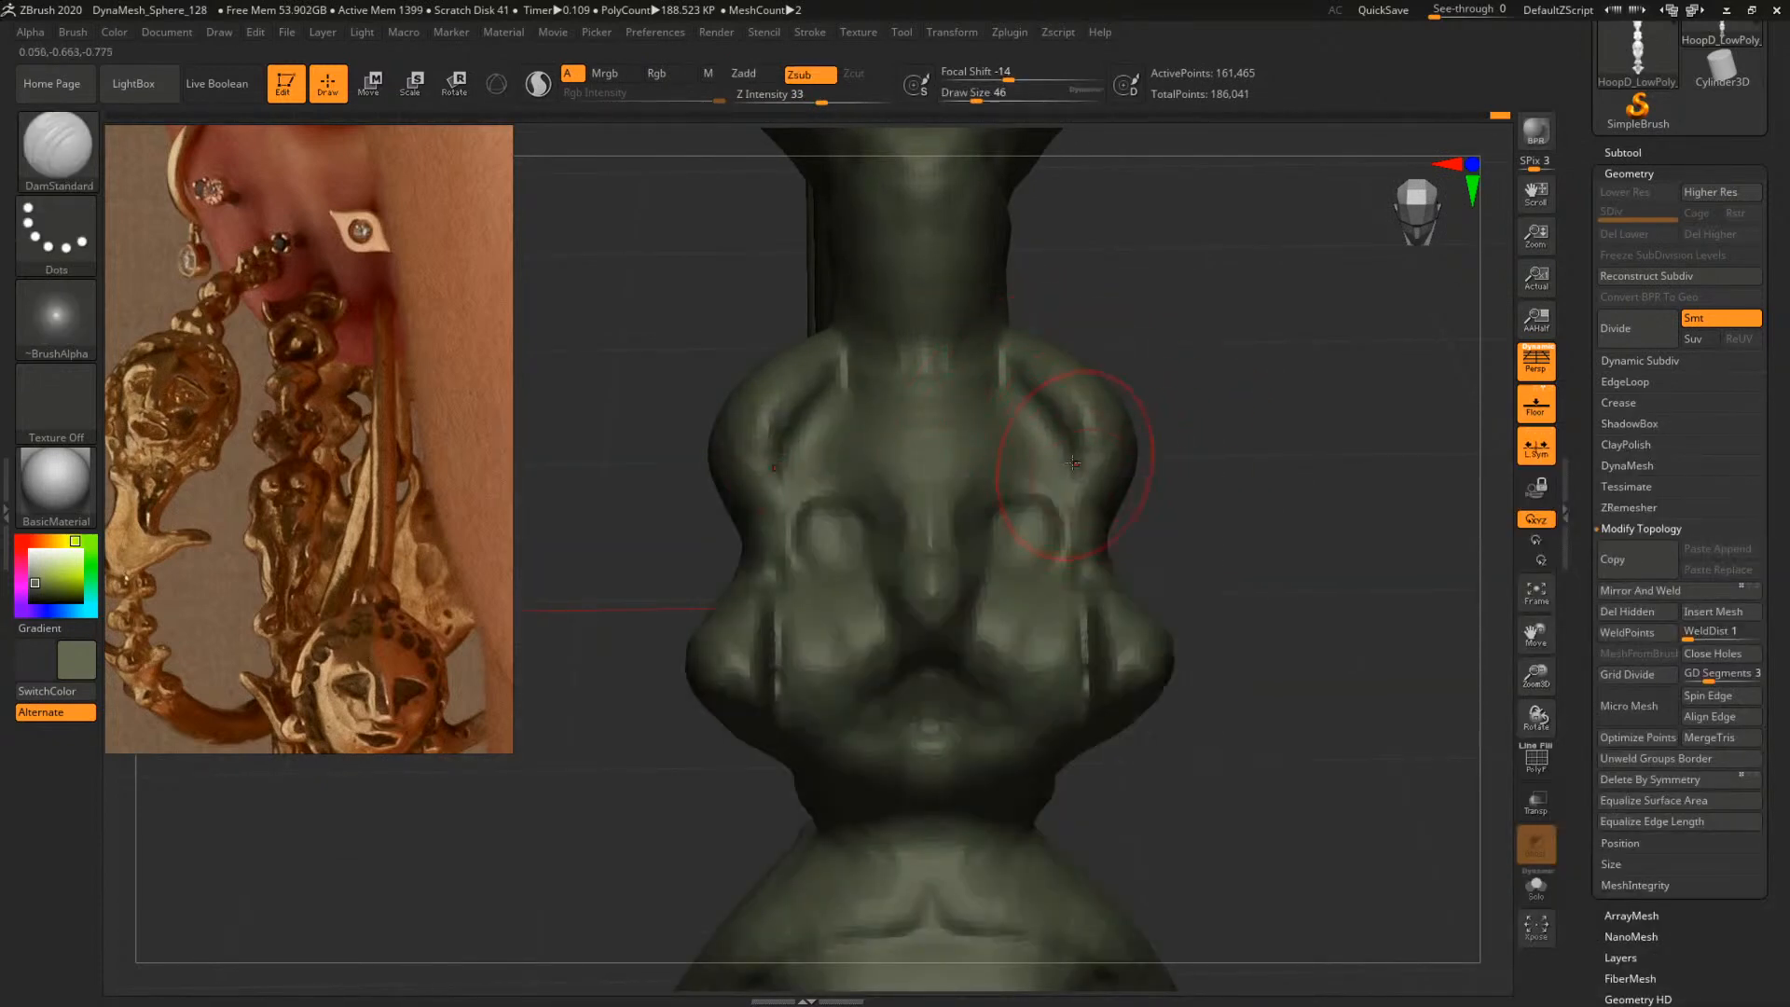
pyautogui.moveTo(1044, 420); pyautogui.dragTo(1084, 503)
pyautogui.moveTo(1245, 517)
pyautogui.mouseDown()
pyautogui.moveTo(1256, 500)
pyautogui.moveTo(1231, 516)
pyautogui.mouseUp()
# Build up the underside of the upper lobe and the temple beside it with ClayBuildup at draw size 46
pyautogui.press('b')
pyautogui.press('c')
pyautogui.press('b')
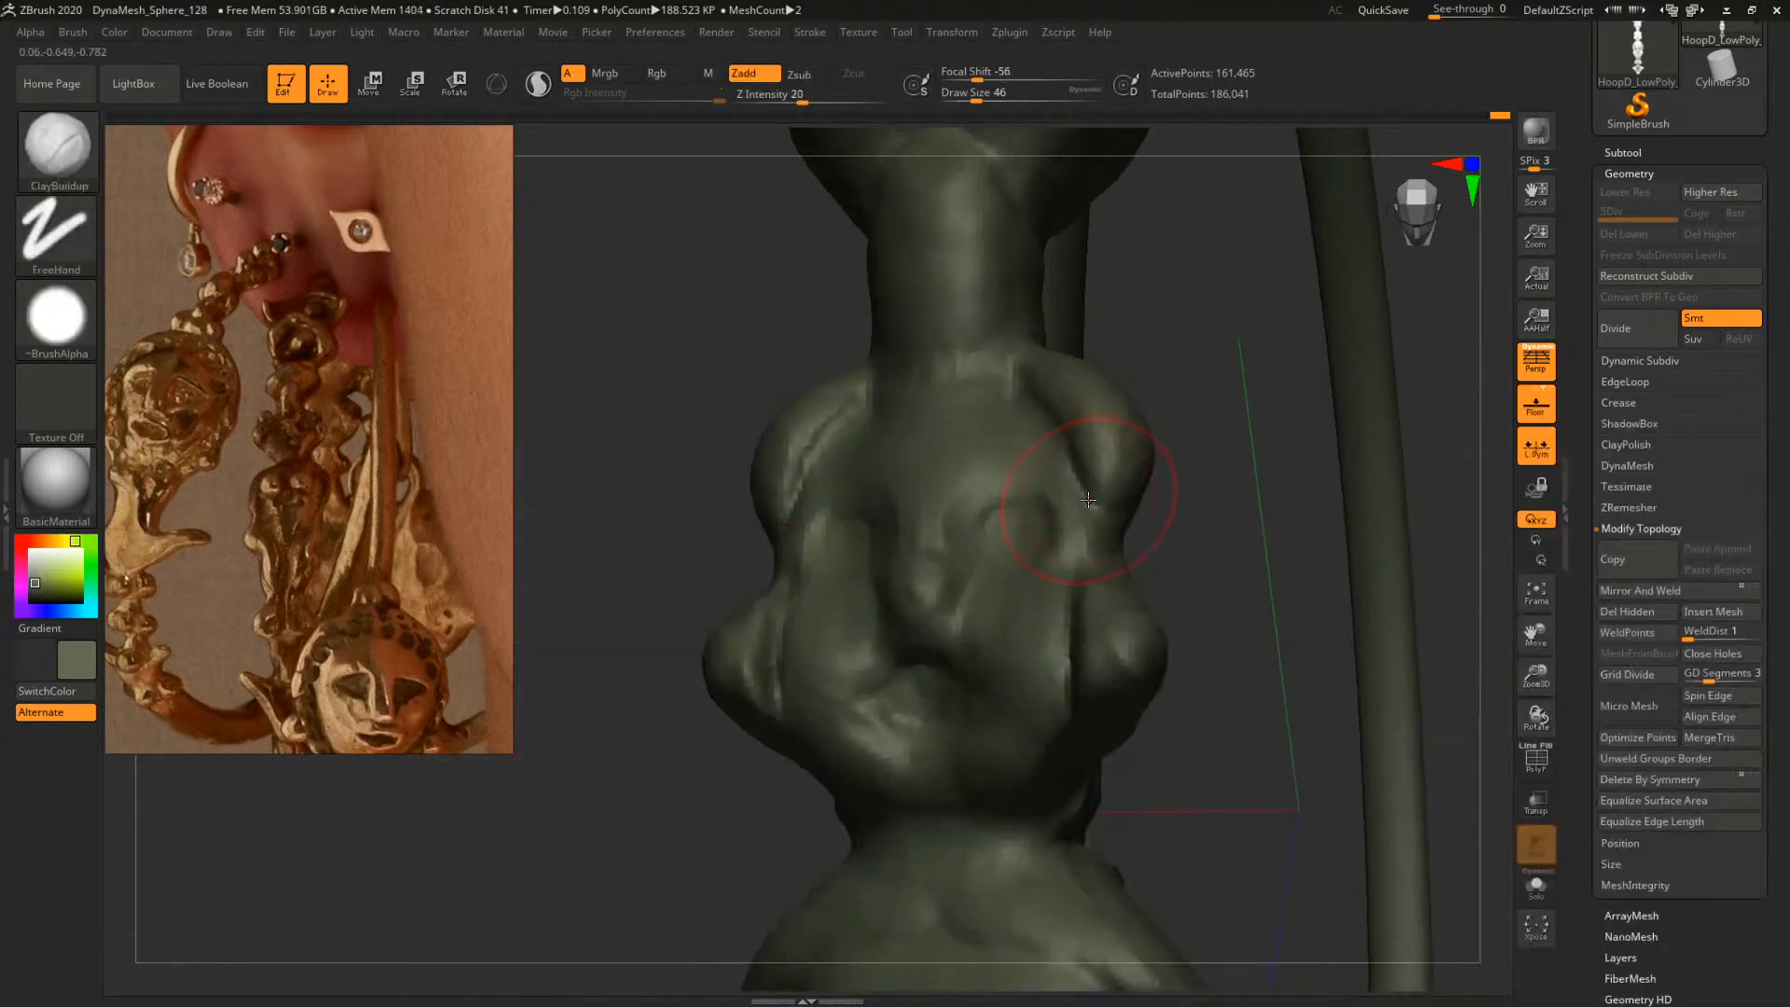
pyautogui.press('shift')
pyautogui.moveTo(1249, 437)
pyautogui.mouseDown()
pyautogui.moveTo(1190, 440)
pyautogui.moveTo(1279, 472)
pyautogui.moveTo(1198, 466)
pyautogui.mouseUp()
pyautogui.press('space')
pyautogui.moveTo(1092, 486); pyautogui.dragTo(1114, 486)
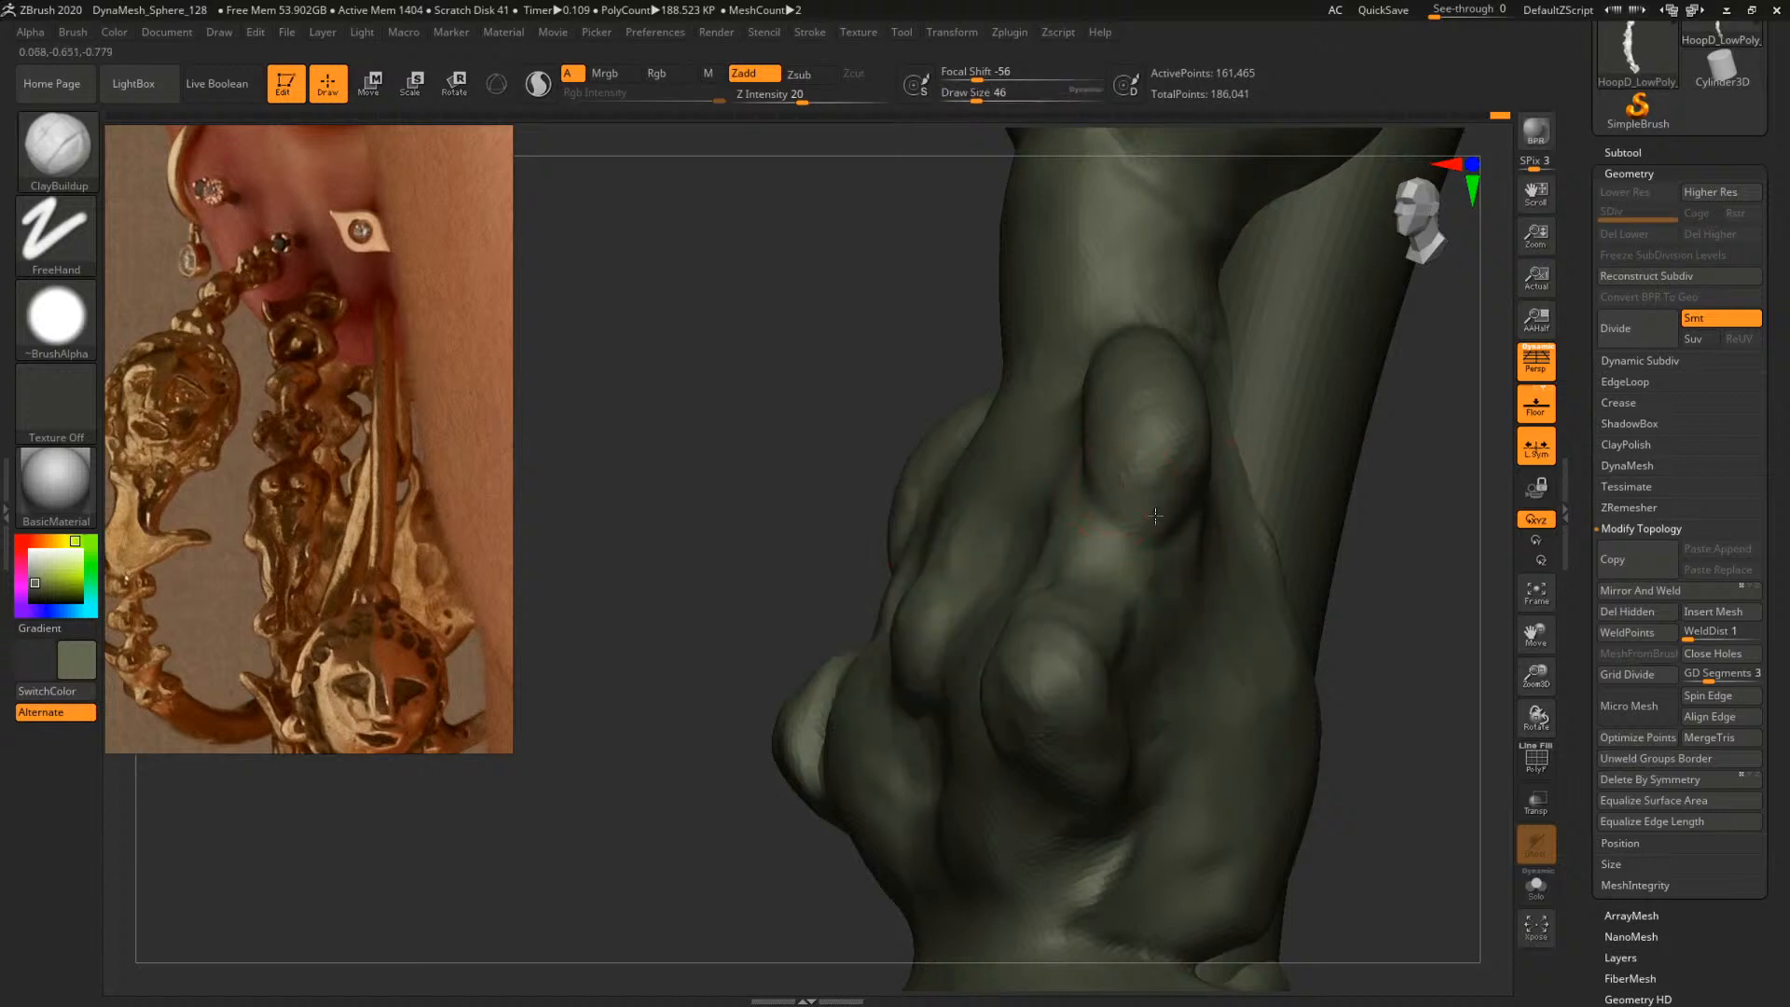
pyautogui.moveTo(1420, 477); pyautogui.dragTo(1026, 520)
pyautogui.moveTo(1392, 447); pyautogui.dragTo(1383, 489)
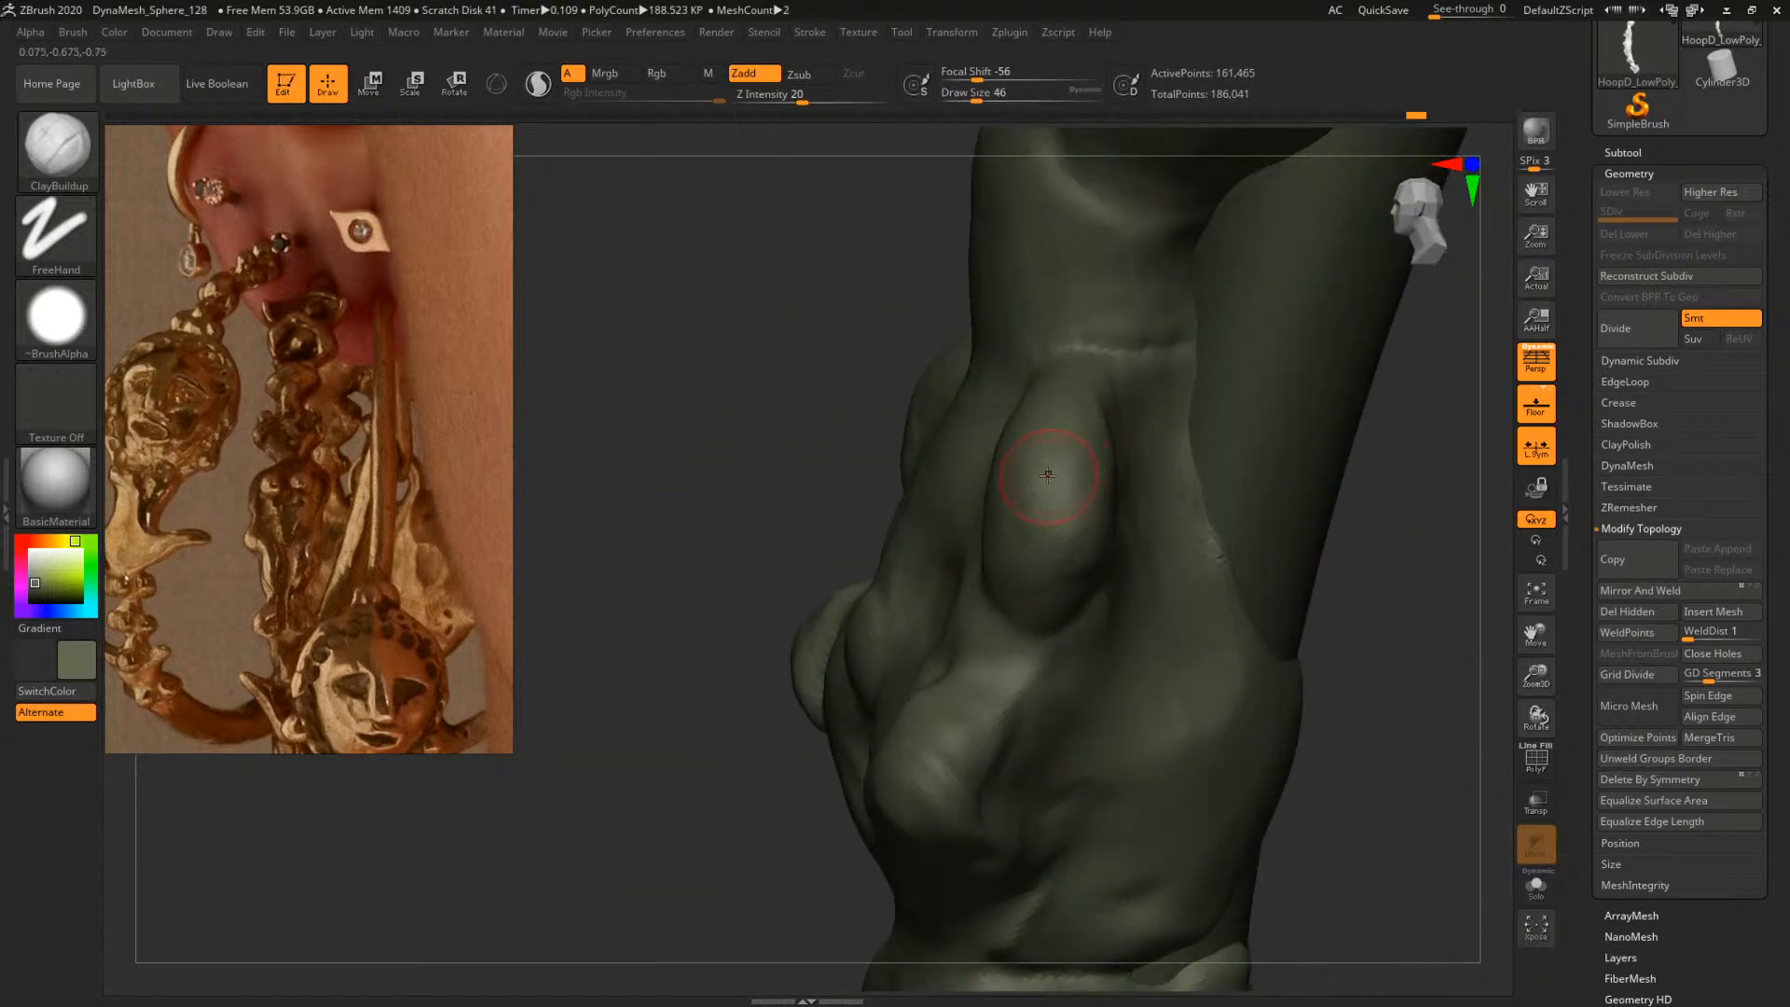
# Fill the side of the lower head below the upper lobe with ClayBuildup at draw size up to 104
pyautogui.press('space')
pyautogui.moveTo(1030, 508); pyautogui.dragTo(1045, 509)
pyautogui.moveTo(1416, 508); pyautogui.dragTo(1324, 508)
pyautogui.press(']')
pyautogui.moveTo(1069, 608); pyautogui.dragTo(1104, 567)
pyautogui.moveTo(992, 478)
pyautogui.mouseDown()
pyautogui.moveTo(1250, 639)
pyautogui.moveTo(1203, 623)
pyautogui.moveTo(1212, 653)
pyautogui.moveTo(1284, 619)
pyautogui.mouseUp()
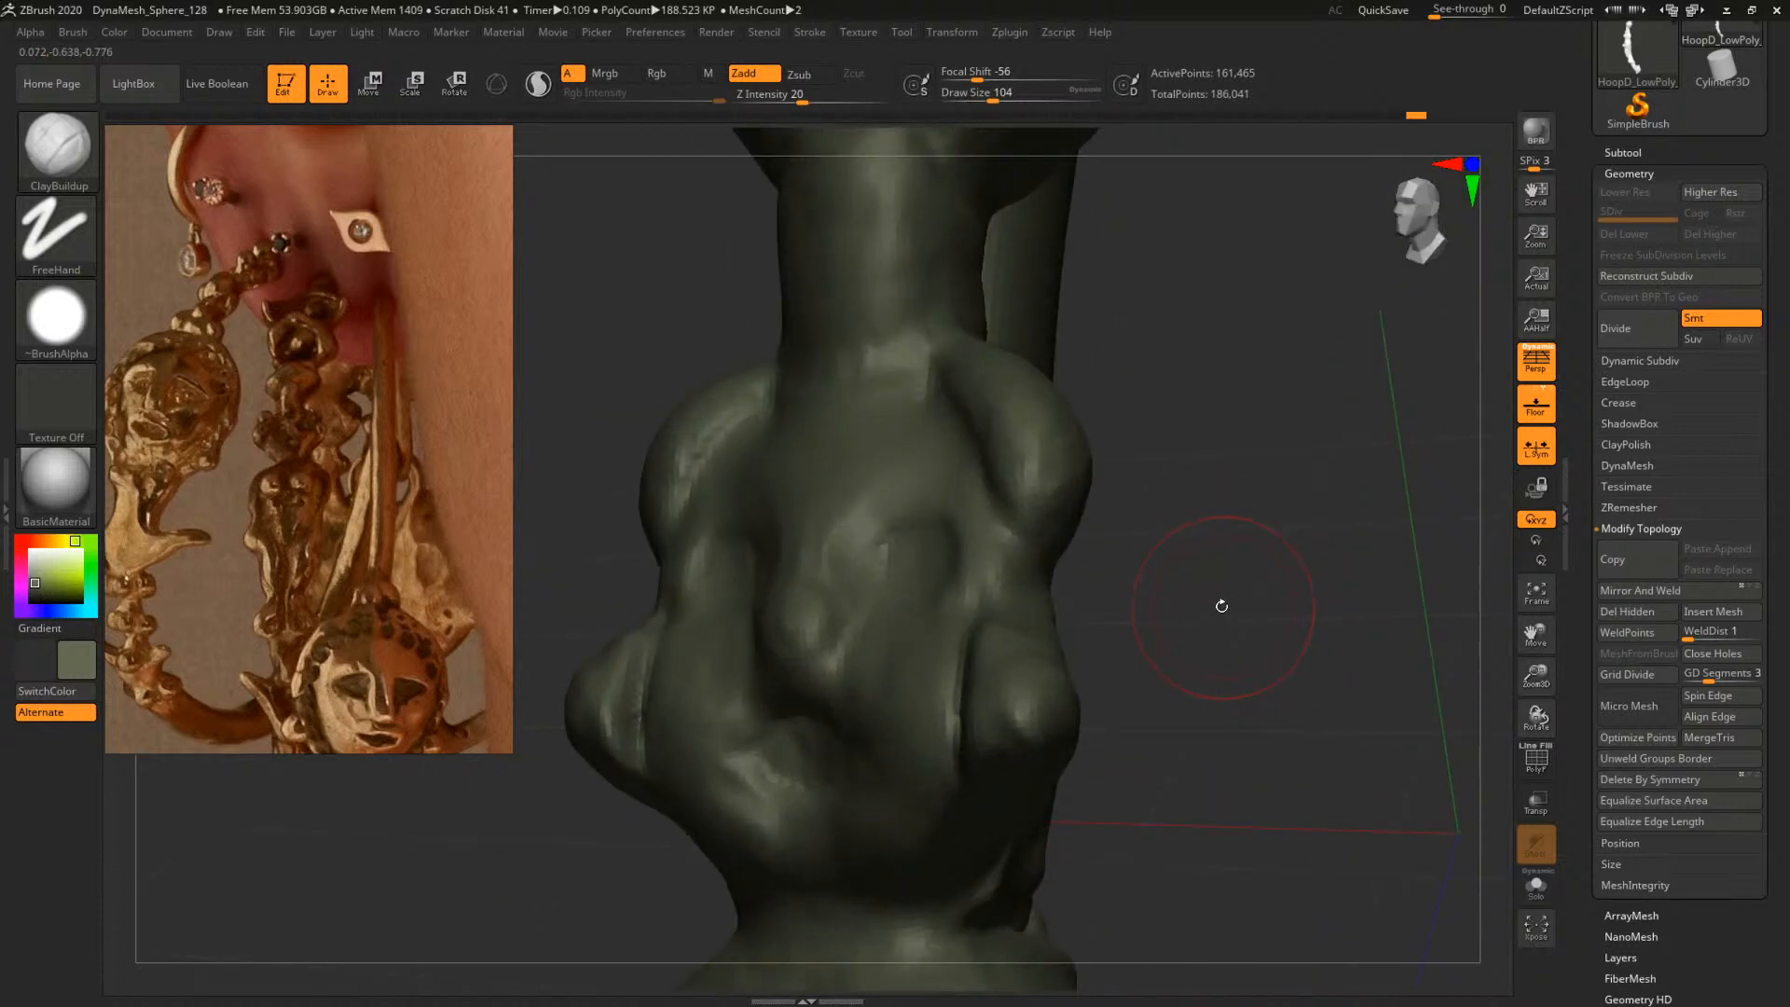
pyautogui.moveTo(1221, 606); pyautogui.dragTo(1246, 608)
# Shape the bridge between the upper and lower lobes with ClayBuildup at draw size 37 to 74
pyautogui.press('space')
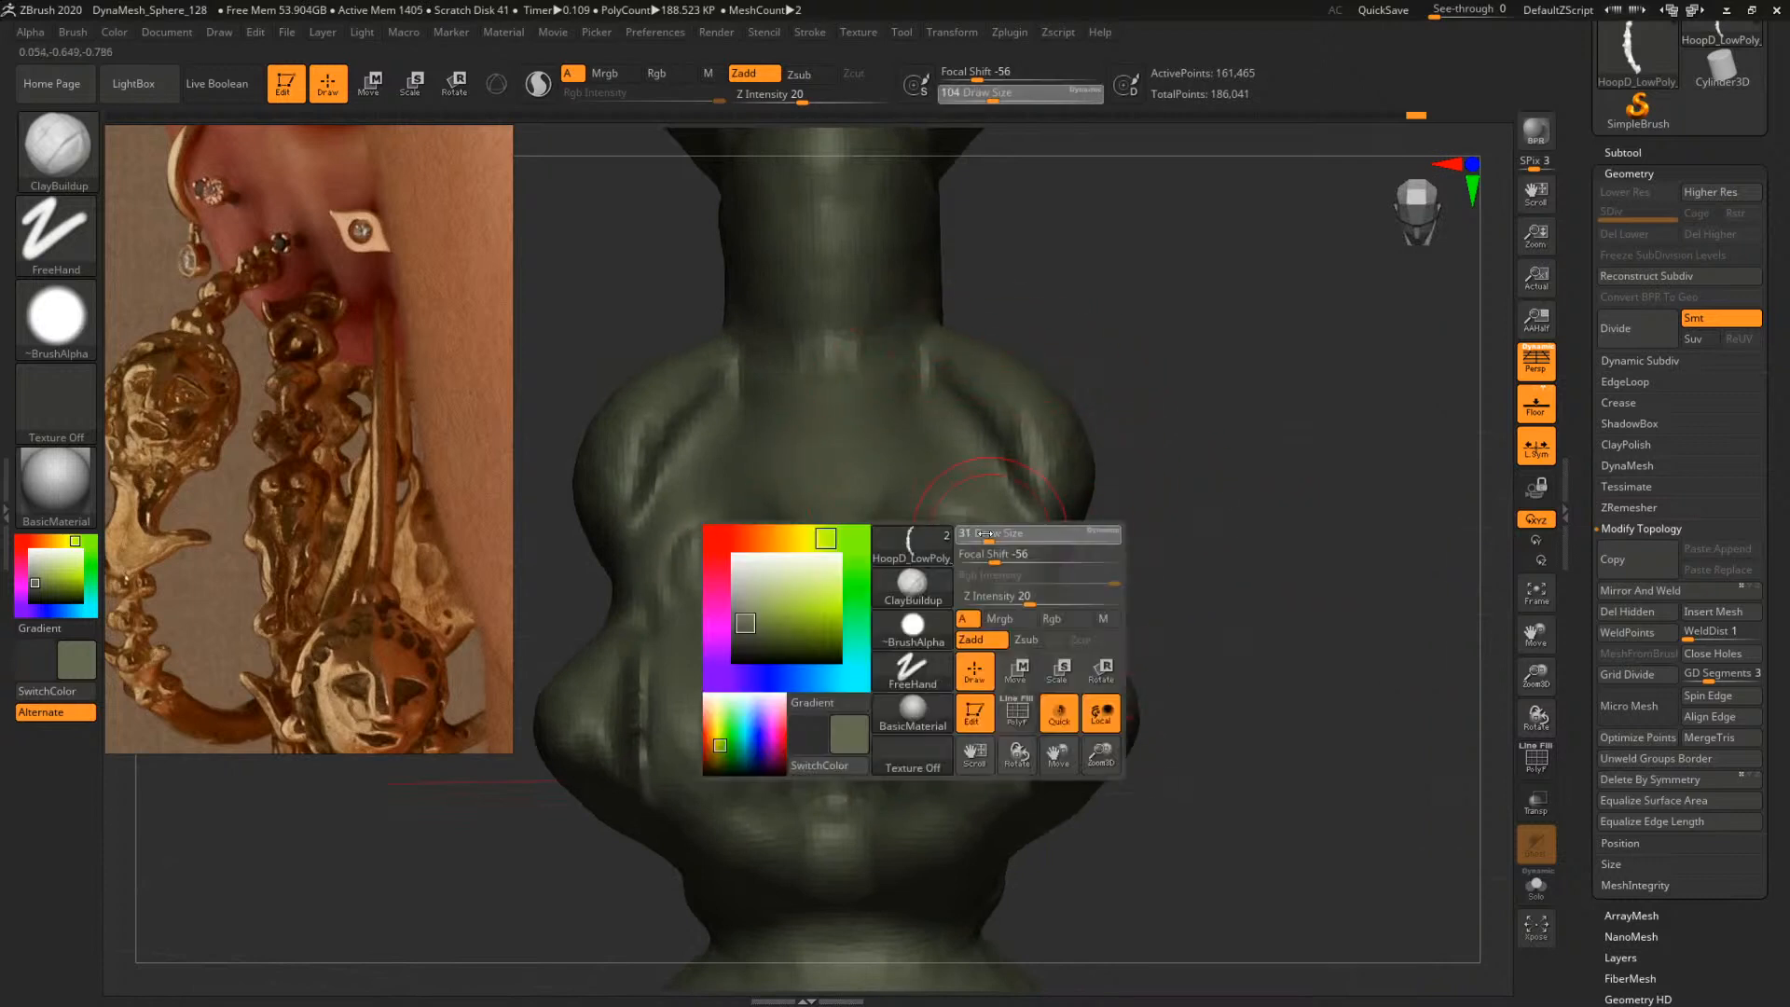
pyautogui.moveTo(1005, 560)
pyautogui.mouseDown()
pyautogui.moveTo(983, 559)
pyautogui.moveTo(1118, 556)
pyautogui.moveTo(1074, 568)
pyautogui.moveTo(1096, 555)
pyautogui.mouseUp()
pyautogui.press('space')
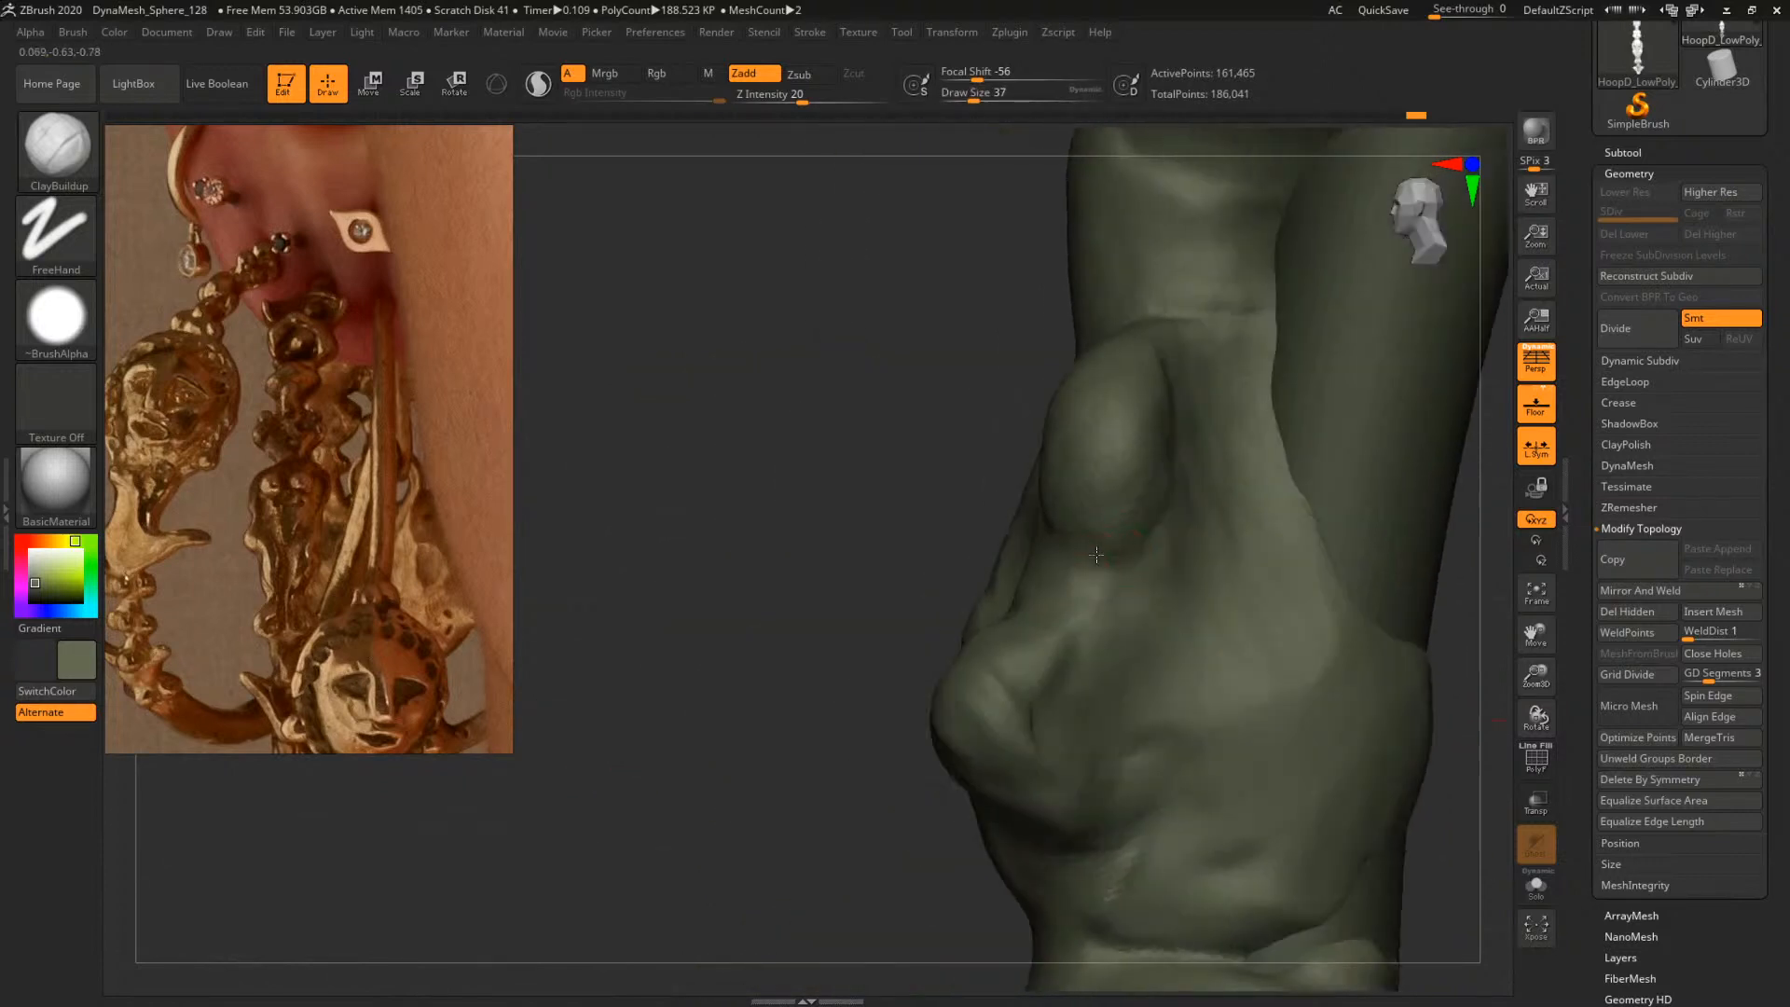
pyautogui.press(']')
pyautogui.moveTo(788, 586)
pyautogui.mouseDown()
pyautogui.moveTo(1299, 567)
pyautogui.moveTo(1082, 597)
pyautogui.mouseUp()
pyautogui.press('space')
pyautogui.click(1077, 604)
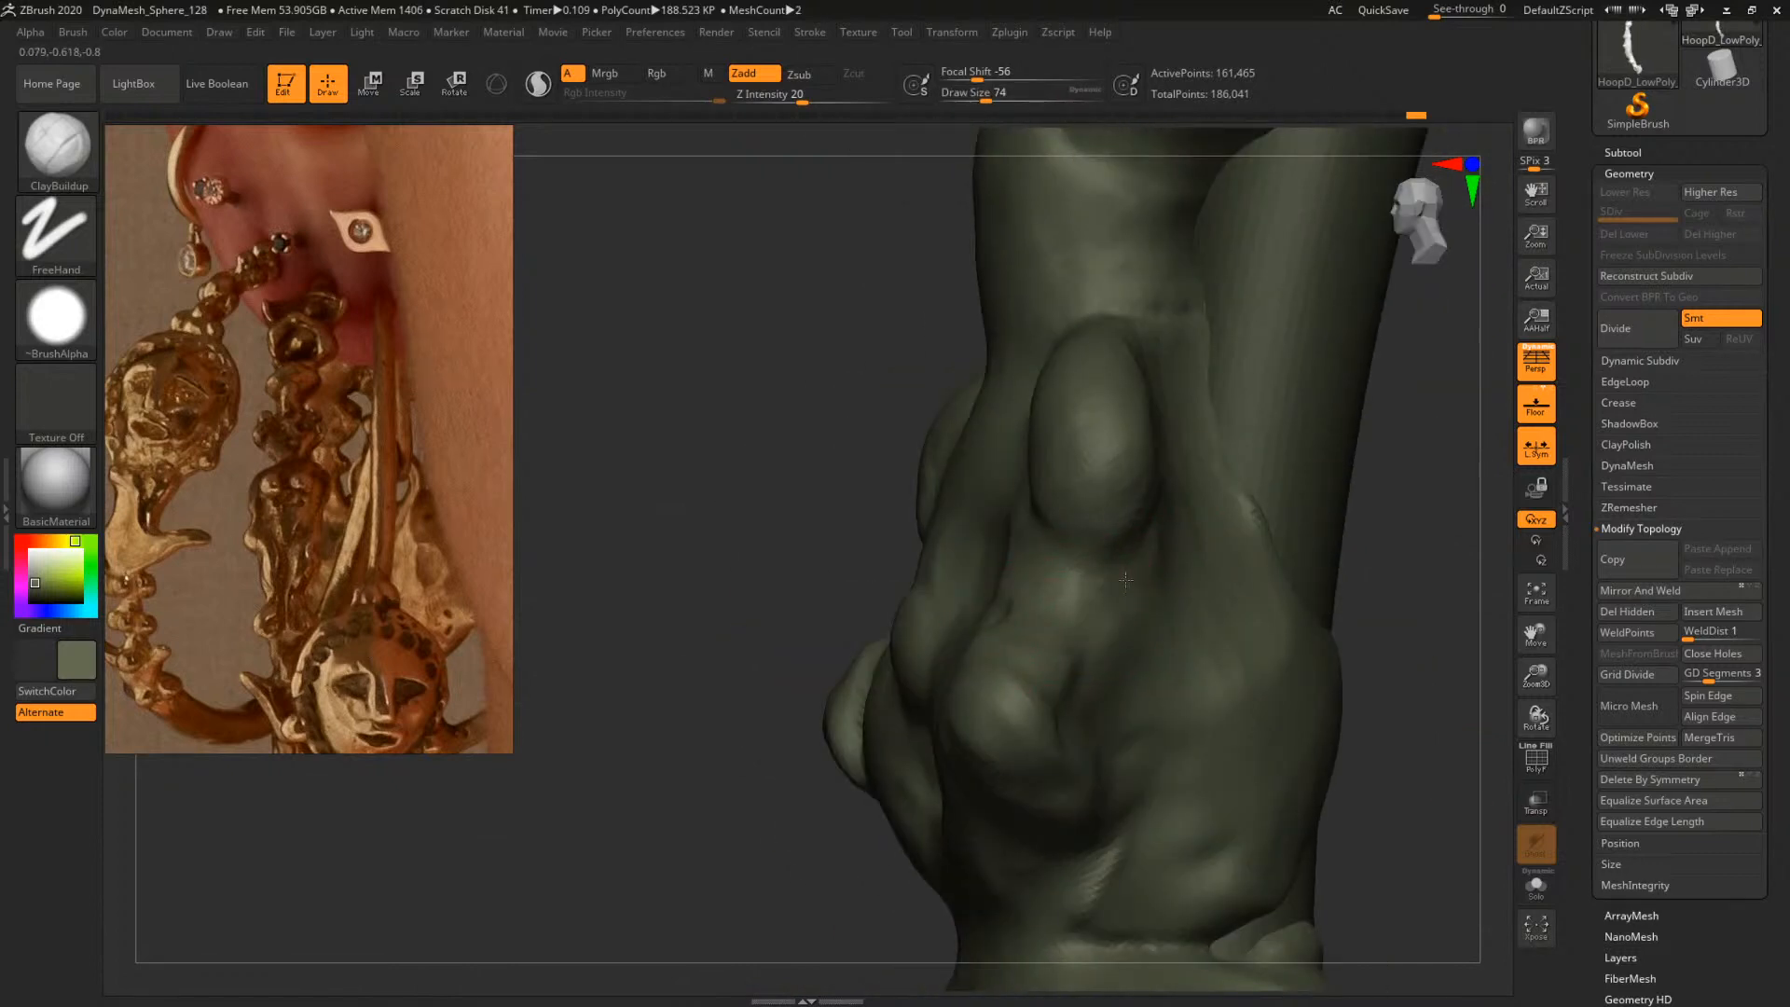
# Refine the temple beside the lower head's eye with ClayBuildup at draw size 35 and 25, and smooth the area
pyautogui.moveTo(1380, 543)
pyautogui.mouseDown()
pyautogui.moveTo(1398, 555)
pyautogui.moveTo(1211, 568)
pyautogui.moveTo(1237, 566)
pyautogui.moveTo(1128, 601)
pyautogui.mouseUp()
pyautogui.press('space')
pyautogui.click(966, 554)
pyautogui.moveTo(960, 535); pyautogui.dragTo(979, 595)
pyautogui.press('b')
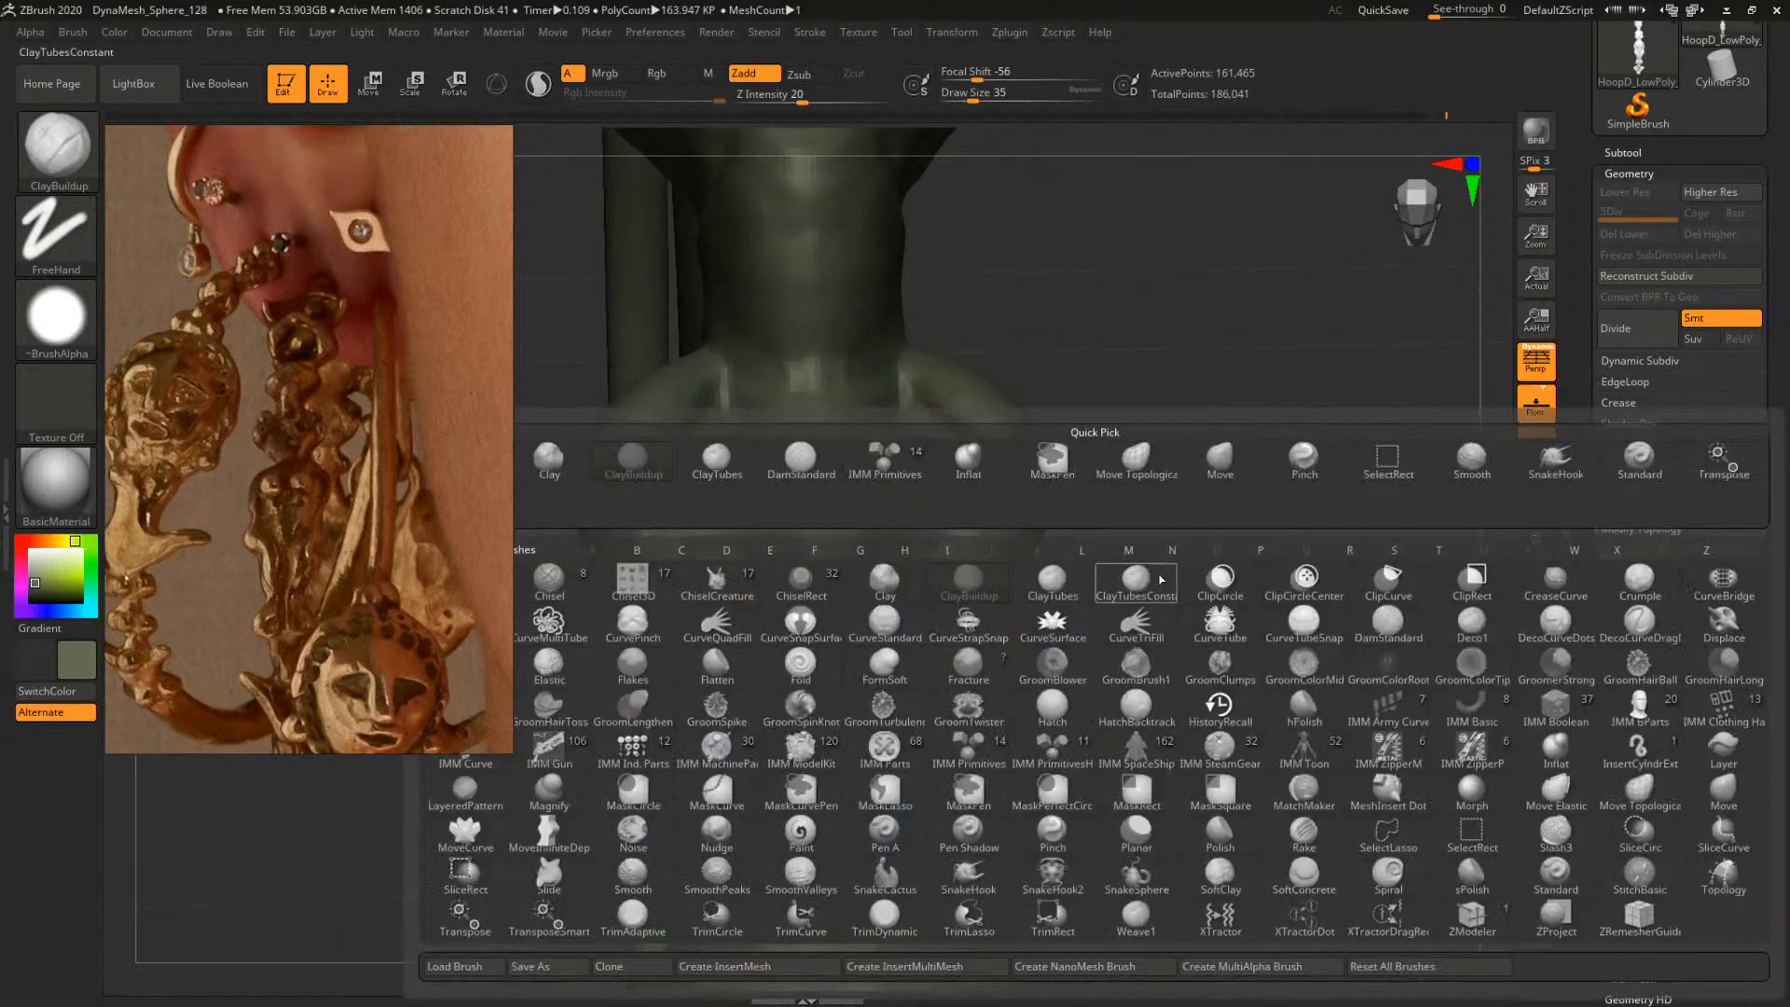
pyautogui.press('c')
pyautogui.press('b')
pyautogui.moveTo(1153, 572); pyautogui.dragTo(1094, 569)
pyautogui.press('space')
pyautogui.click(975, 552)
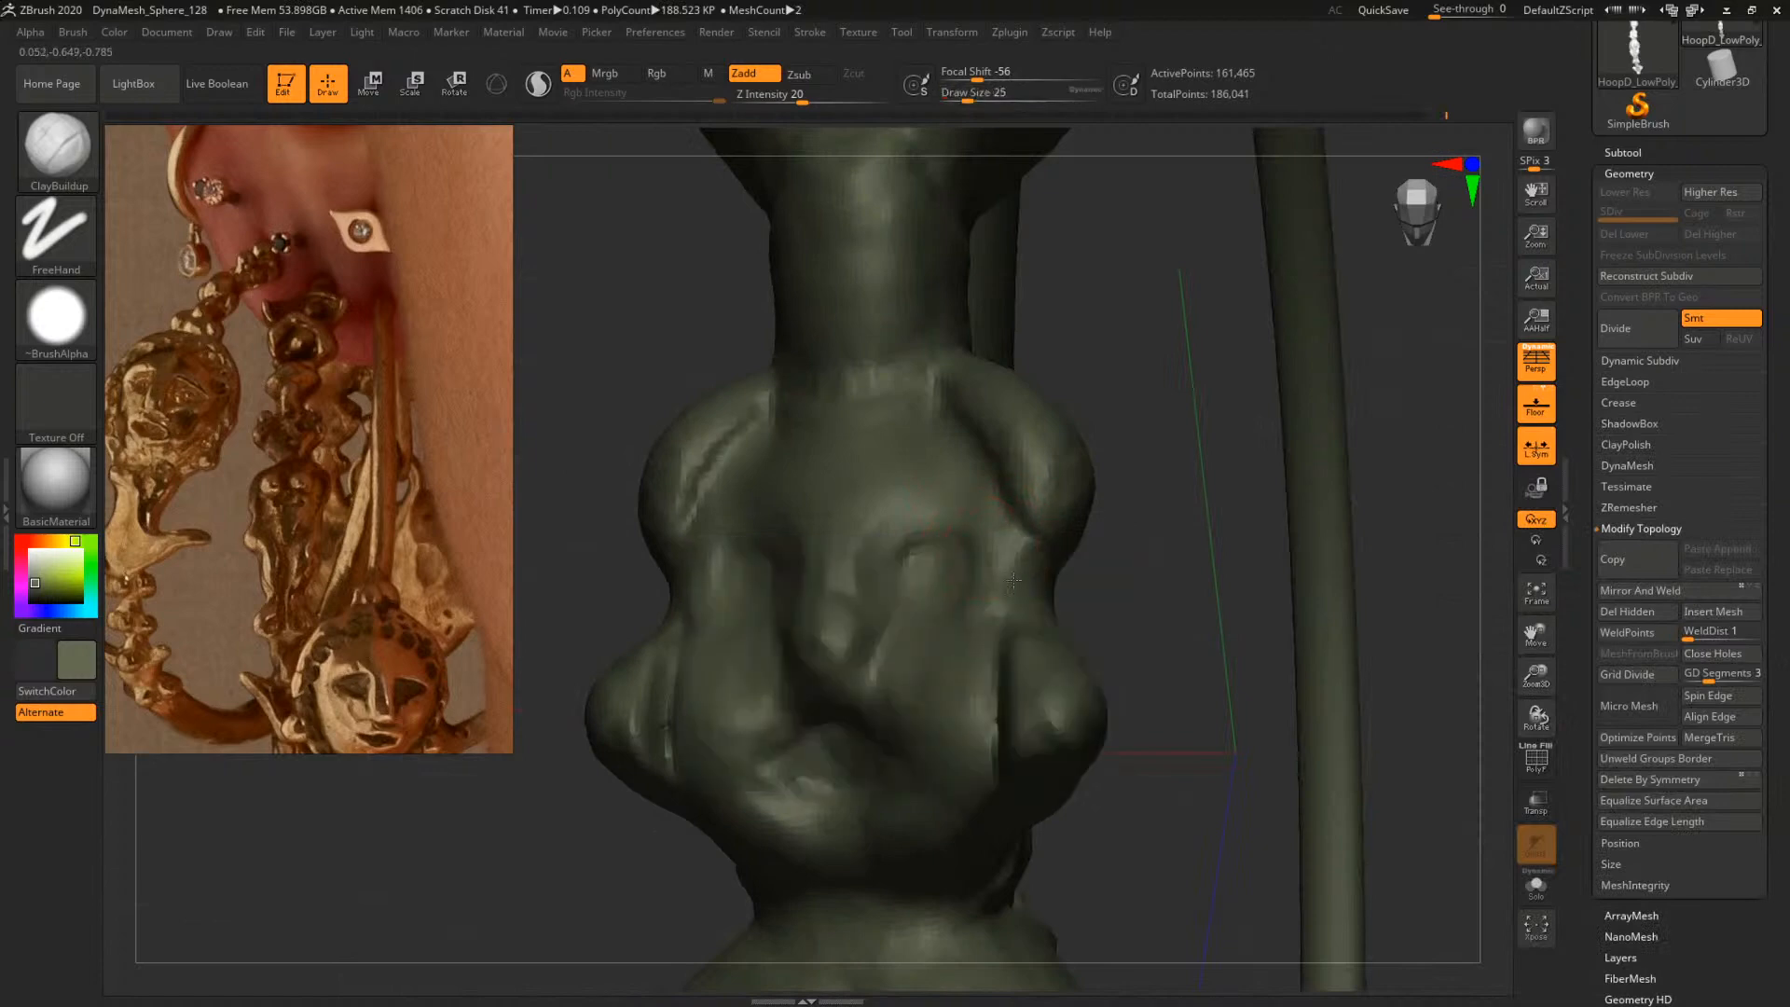
pyautogui.moveTo(1105, 560); pyautogui.dragTo(1138, 563)
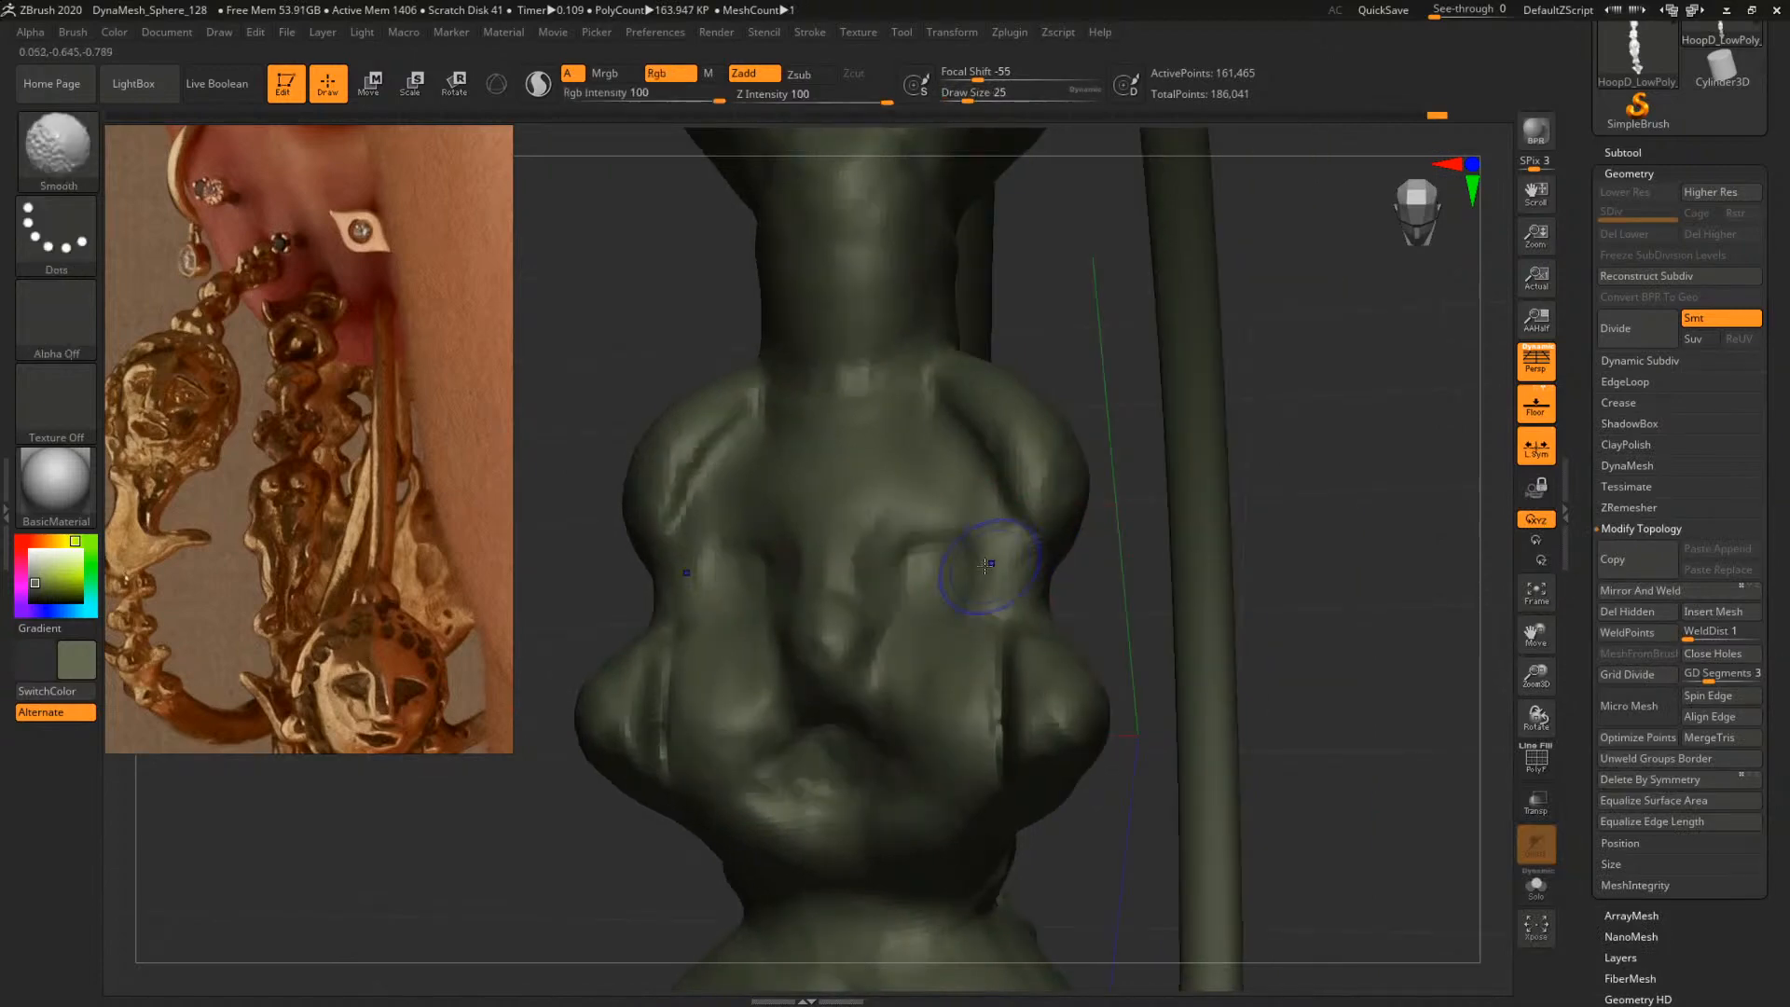
pyautogui.keyDown('shift'); pyautogui.moveTo(979, 570); pyautogui.dragTo(1040, 583); pyautogui.keyUp('shift')
# Reshape the outline of the lower lobe beside the cheek with the Move brush at draw size 101
pyautogui.moveTo(1146, 561)
pyautogui.mouseDown()
pyautogui.moveTo(1362, 572)
pyautogui.moveTo(1125, 537)
pyautogui.moveTo(1171, 495)
pyautogui.moveTo(1279, 591)
pyautogui.moveTo(1316, 564)
pyautogui.moveTo(1287, 547)
pyautogui.moveTo(1322, 536)
pyautogui.moveTo(1290, 543)
pyautogui.moveTo(1278, 519)
pyautogui.mouseUp()
pyautogui.press('b')
pyautogui.press('b')
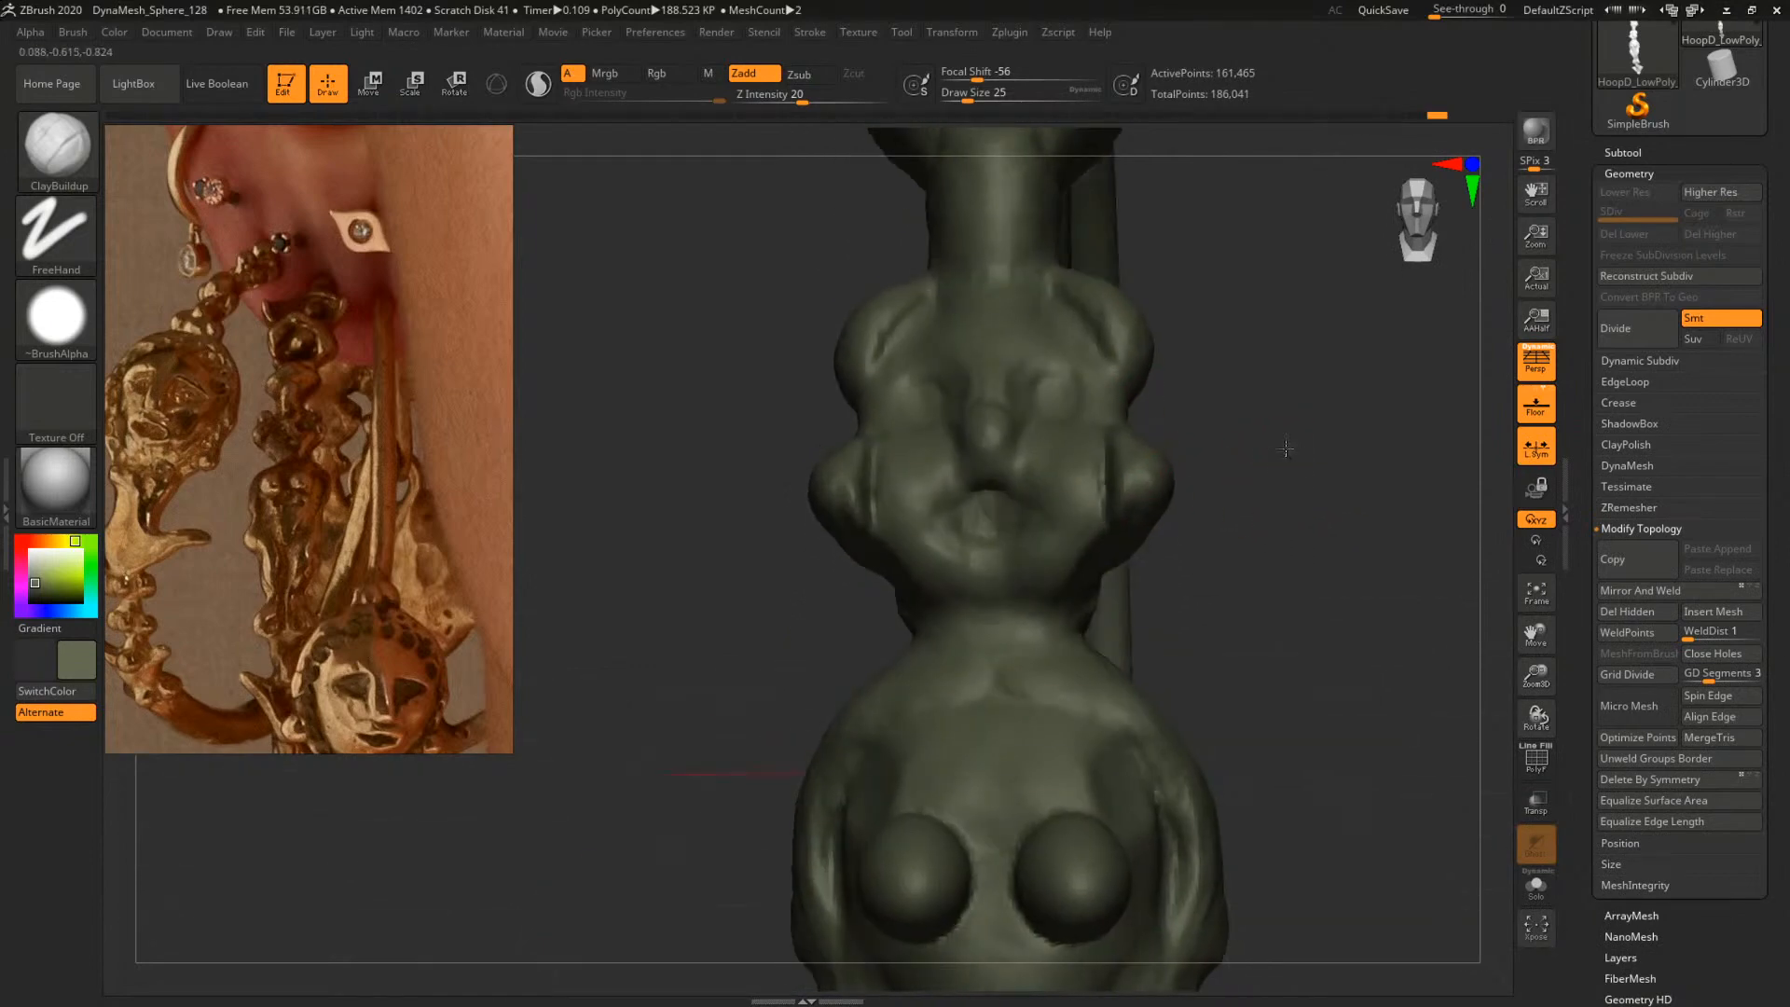
pyautogui.press('b')
pyautogui.press('m')
pyautogui.press('v')
pyautogui.press('space')
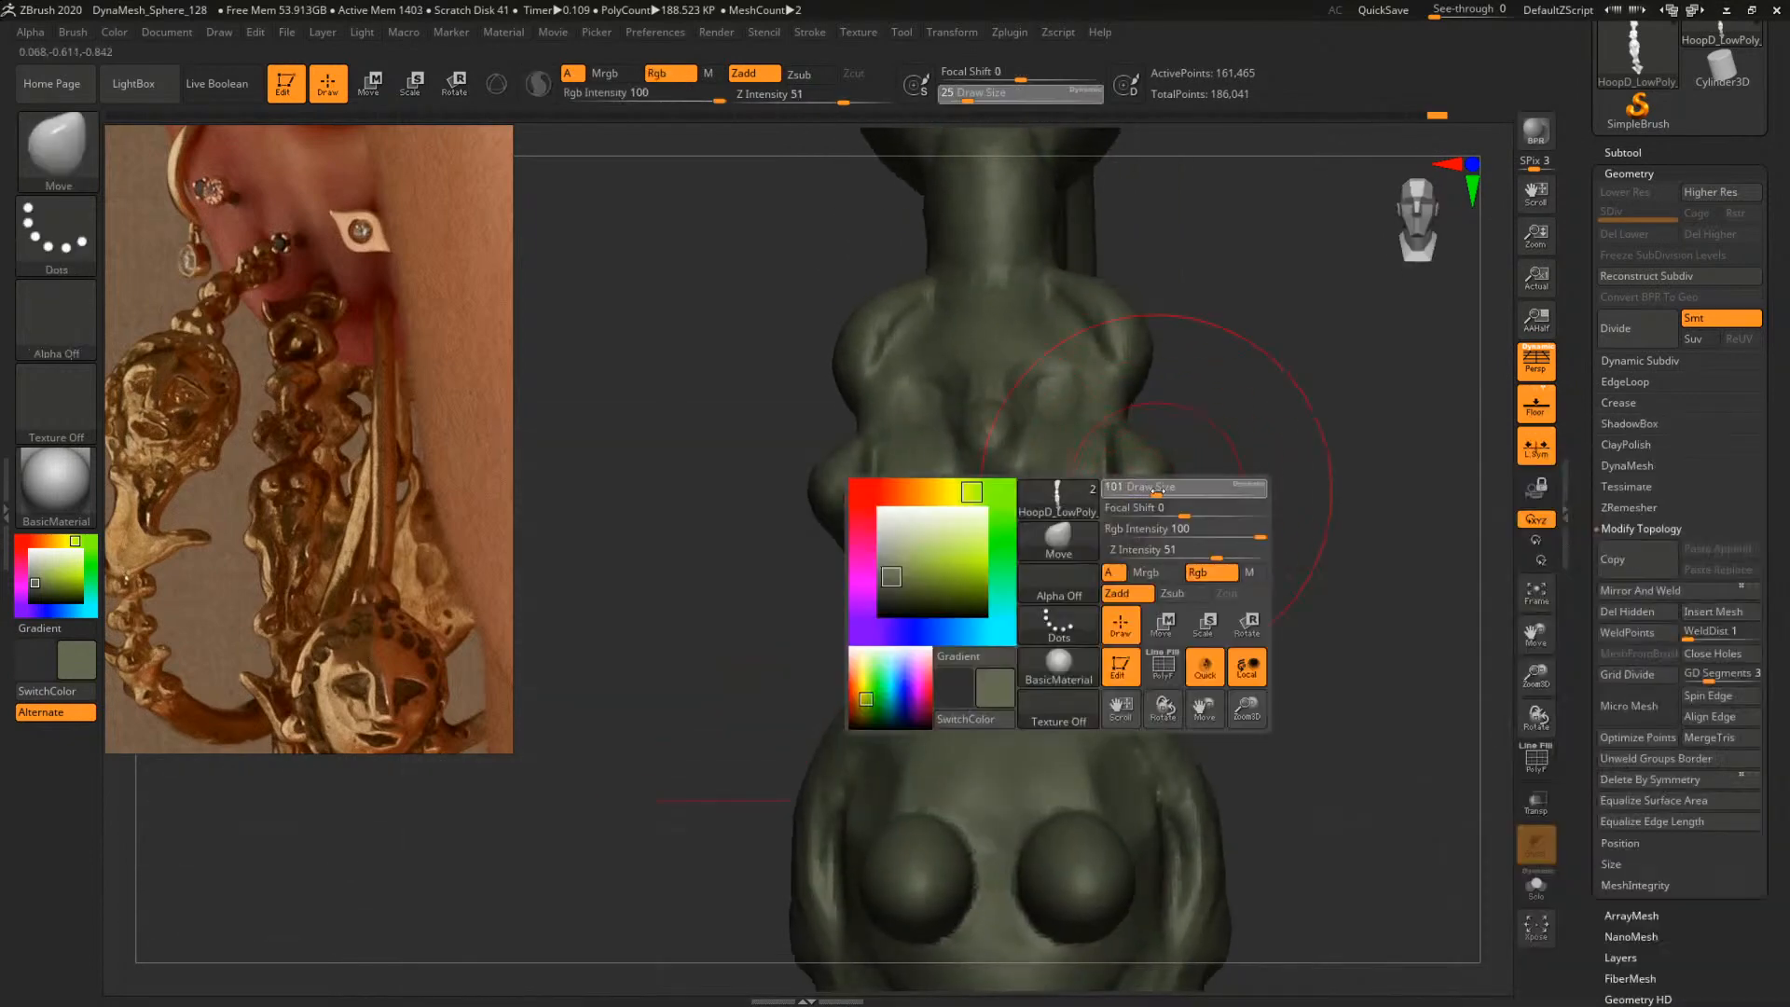
pyautogui.moveTo(1157, 489); pyautogui.dragTo(1160, 490)
pyautogui.moveTo(1217, 471)
pyautogui.mouseDown()
pyautogui.moveTo(1200, 500)
pyautogui.moveTo(1131, 495)
pyautogui.moveTo(1139, 448)
pyautogui.mouseUp()
pyautogui.press('space')
# Adjust the lower lobe's profile from the side with the Move brush at draw size 80
pyautogui.press('space')
pyautogui.moveTo(1140, 441)
pyautogui.mouseDown()
pyautogui.moveTo(1184, 429)
pyautogui.moveTo(1152, 436)
pyautogui.mouseUp()
pyautogui.press('space')
pyautogui.moveTo(1370, 396); pyautogui.dragTo(1309, 386)
pyautogui.press('space')
pyautogui.moveTo(1163, 435); pyautogui.dragTo(1174, 437)
pyautogui.press('space')
pyautogui.moveTo(1017, 490)
pyautogui.mouseDown()
pyautogui.moveTo(1273, 470)
pyautogui.moveTo(1176, 461)
pyautogui.mouseUp()
# Flatten the faces of the lower lobe with TrimDynamic, starting at draw size 80
pyautogui.press('b')
pyautogui.press('t')
pyautogui.press('d')
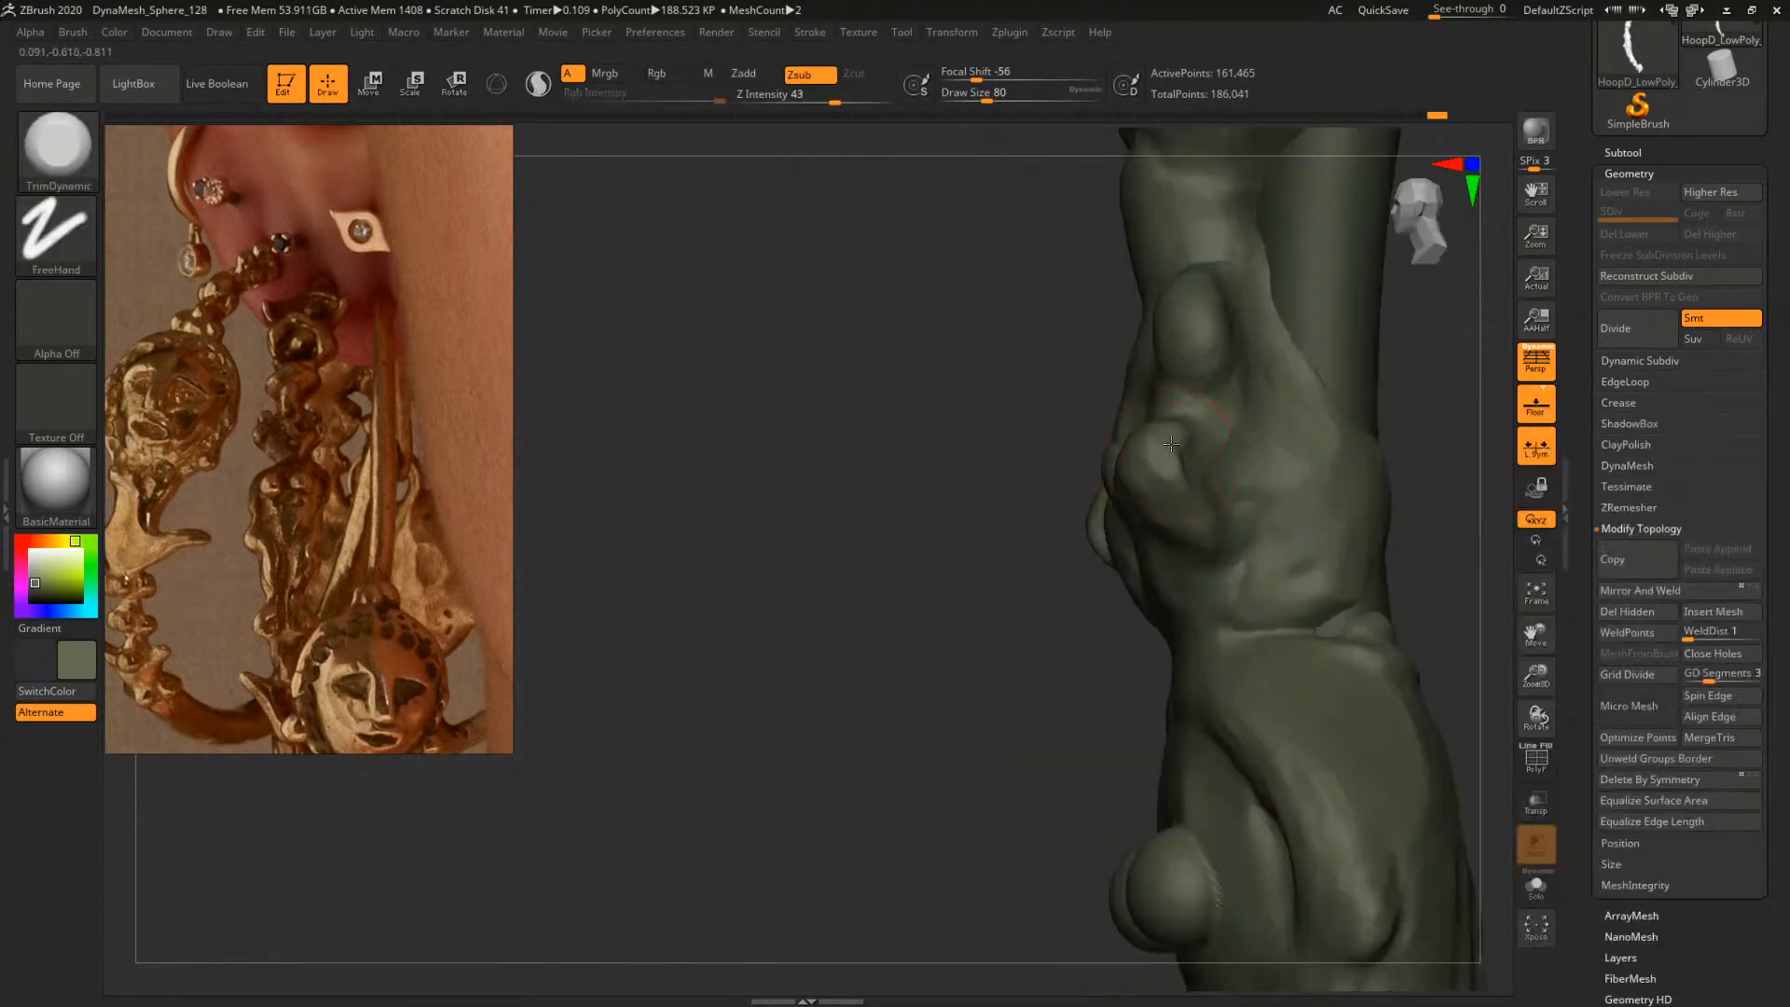
pyautogui.moveTo(966, 443)
pyautogui.keyDown('alt'); pyautogui.mouseDown()
pyautogui.moveTo(926, 504)
pyautogui.moveTo(941, 569)
pyautogui.mouseUp(); pyautogui.keyUp('alt')
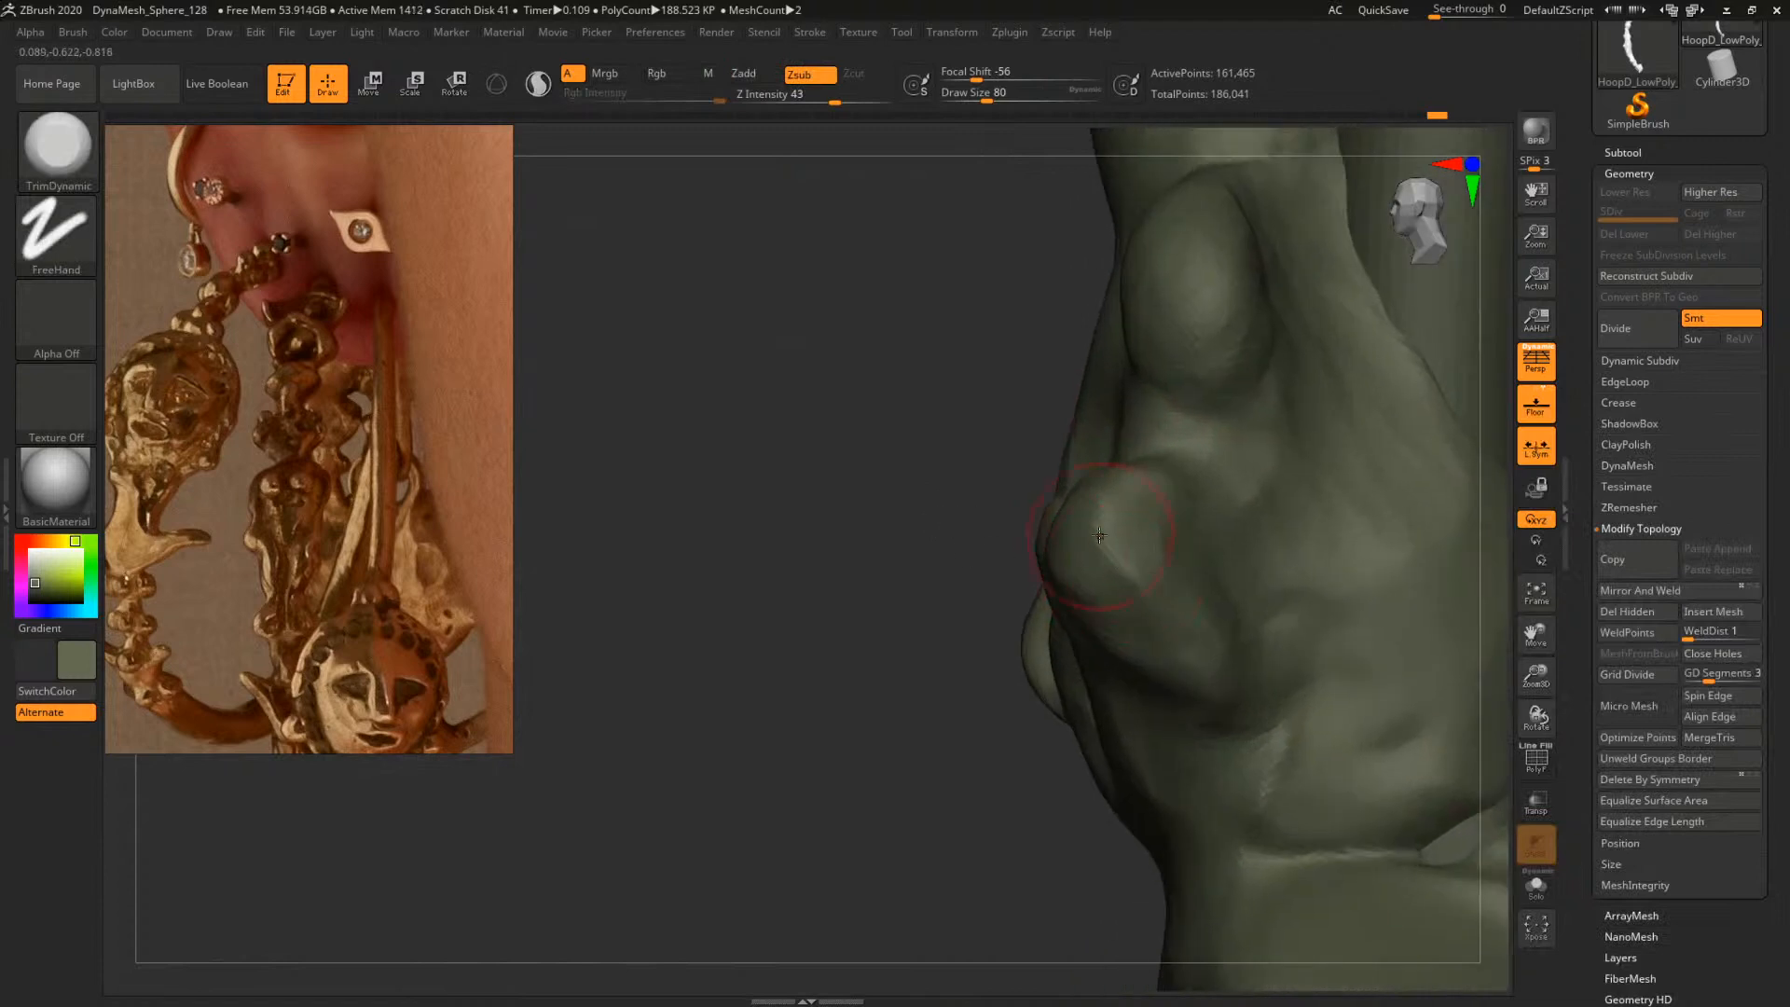
pyautogui.moveTo(861, 521); pyautogui.dragTo(1142, 532)
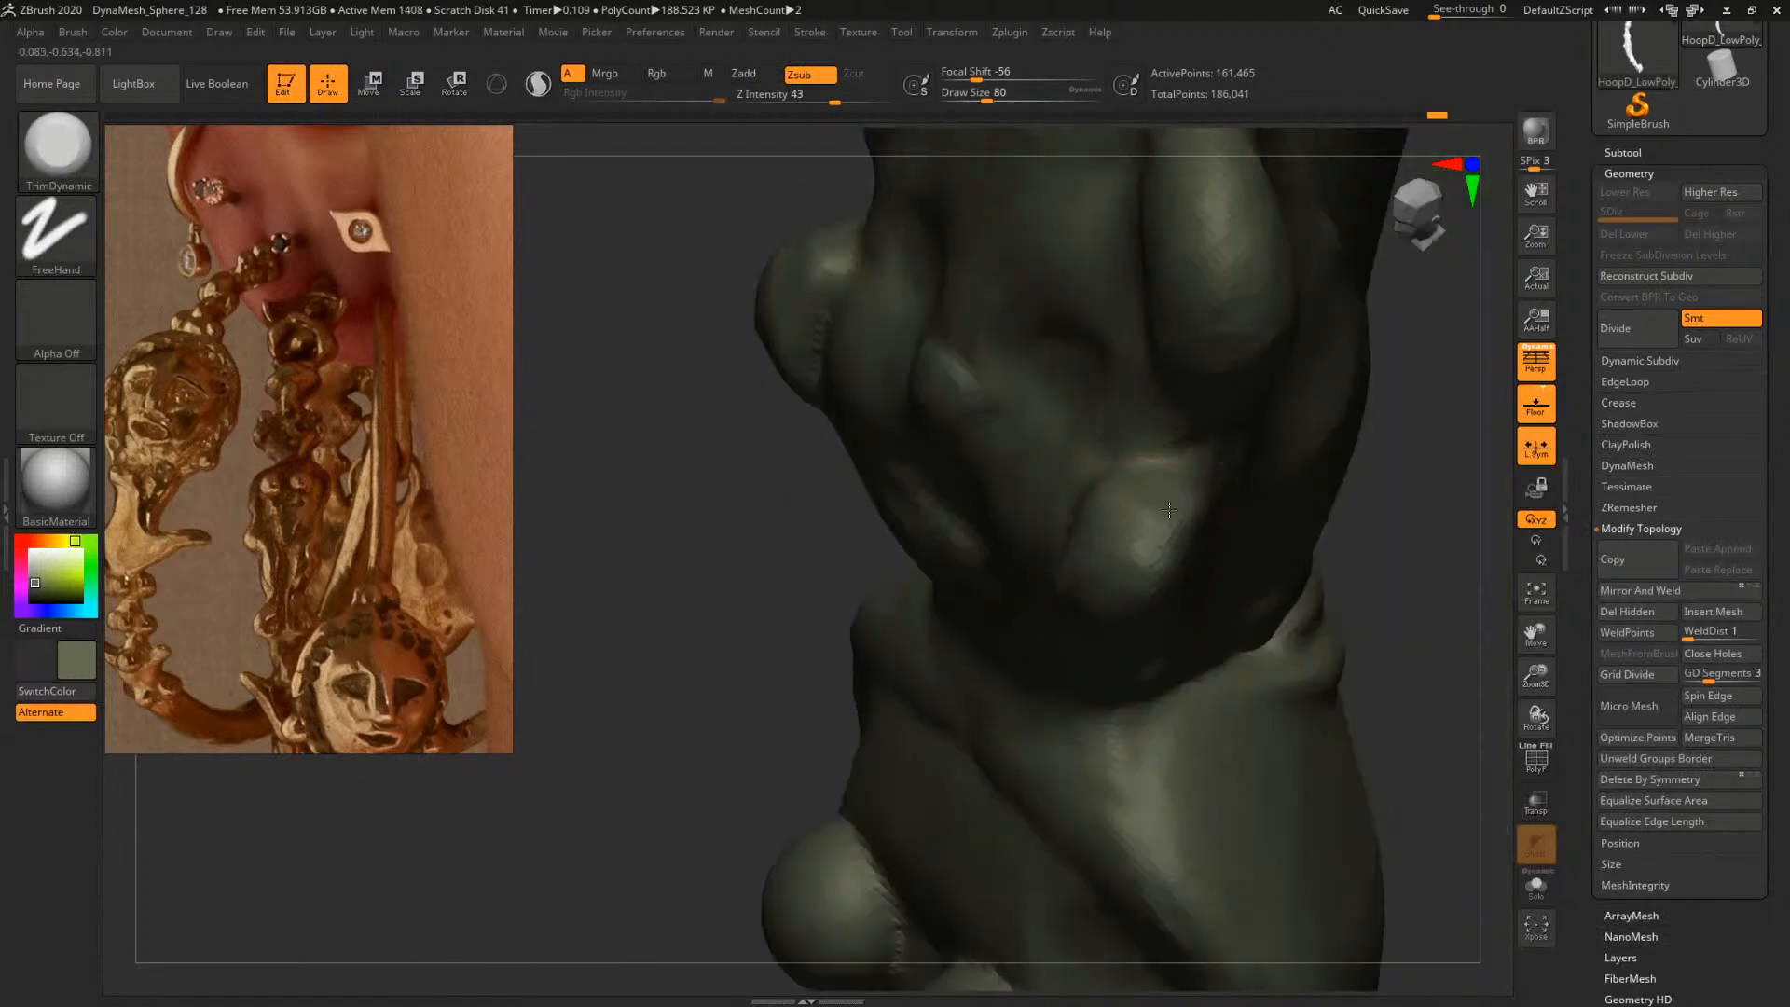
pyautogui.moveTo(774, 541); pyautogui.dragTo(891, 597)
pyautogui.moveTo(1305, 568)
pyautogui.mouseDown()
pyautogui.moveTo(1419, 635)
pyautogui.moveTo(1343, 559)
pyautogui.mouseUp()
pyautogui.press('space')
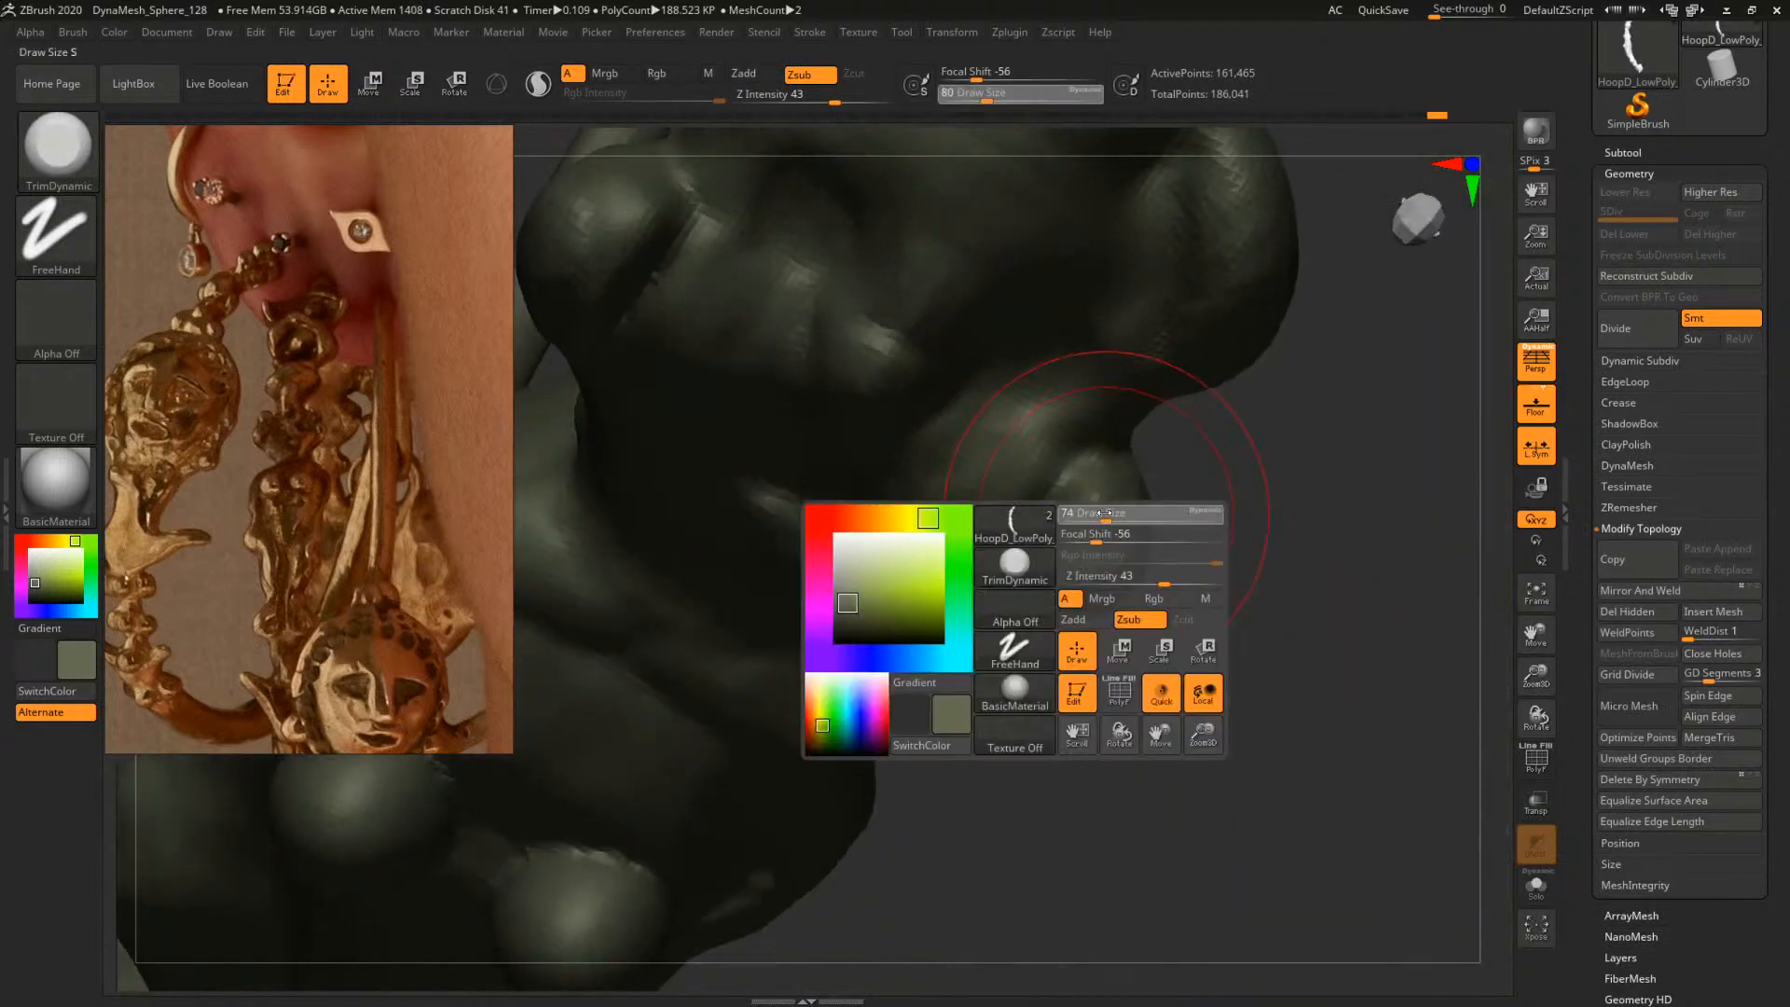
pyautogui.press('space')
pyautogui.moveTo(1108, 516); pyautogui.dragTo(1080, 519)
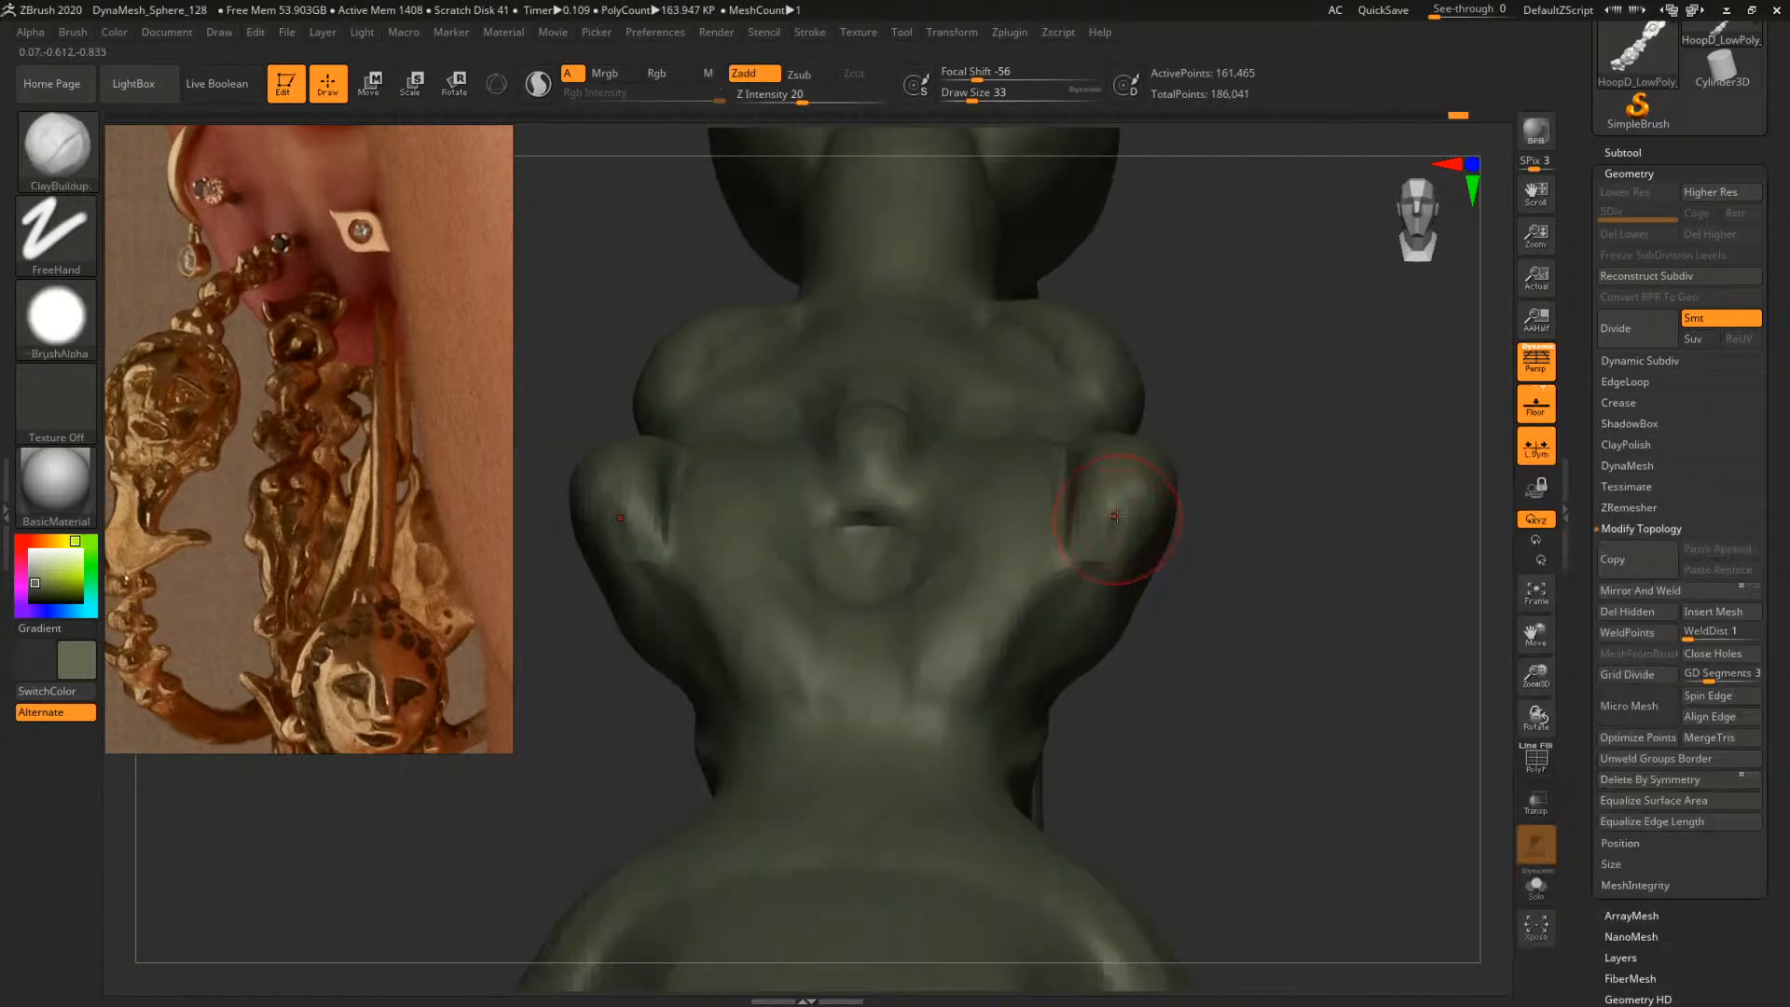
# Build up the front of the lower lobe with ClayBuildup at draw size 33 to 41
pyautogui.moveTo(1138, 551); pyautogui.dragTo(1137, 492)
pyautogui.moveTo(1290, 490); pyautogui.dragTo(1161, 521)
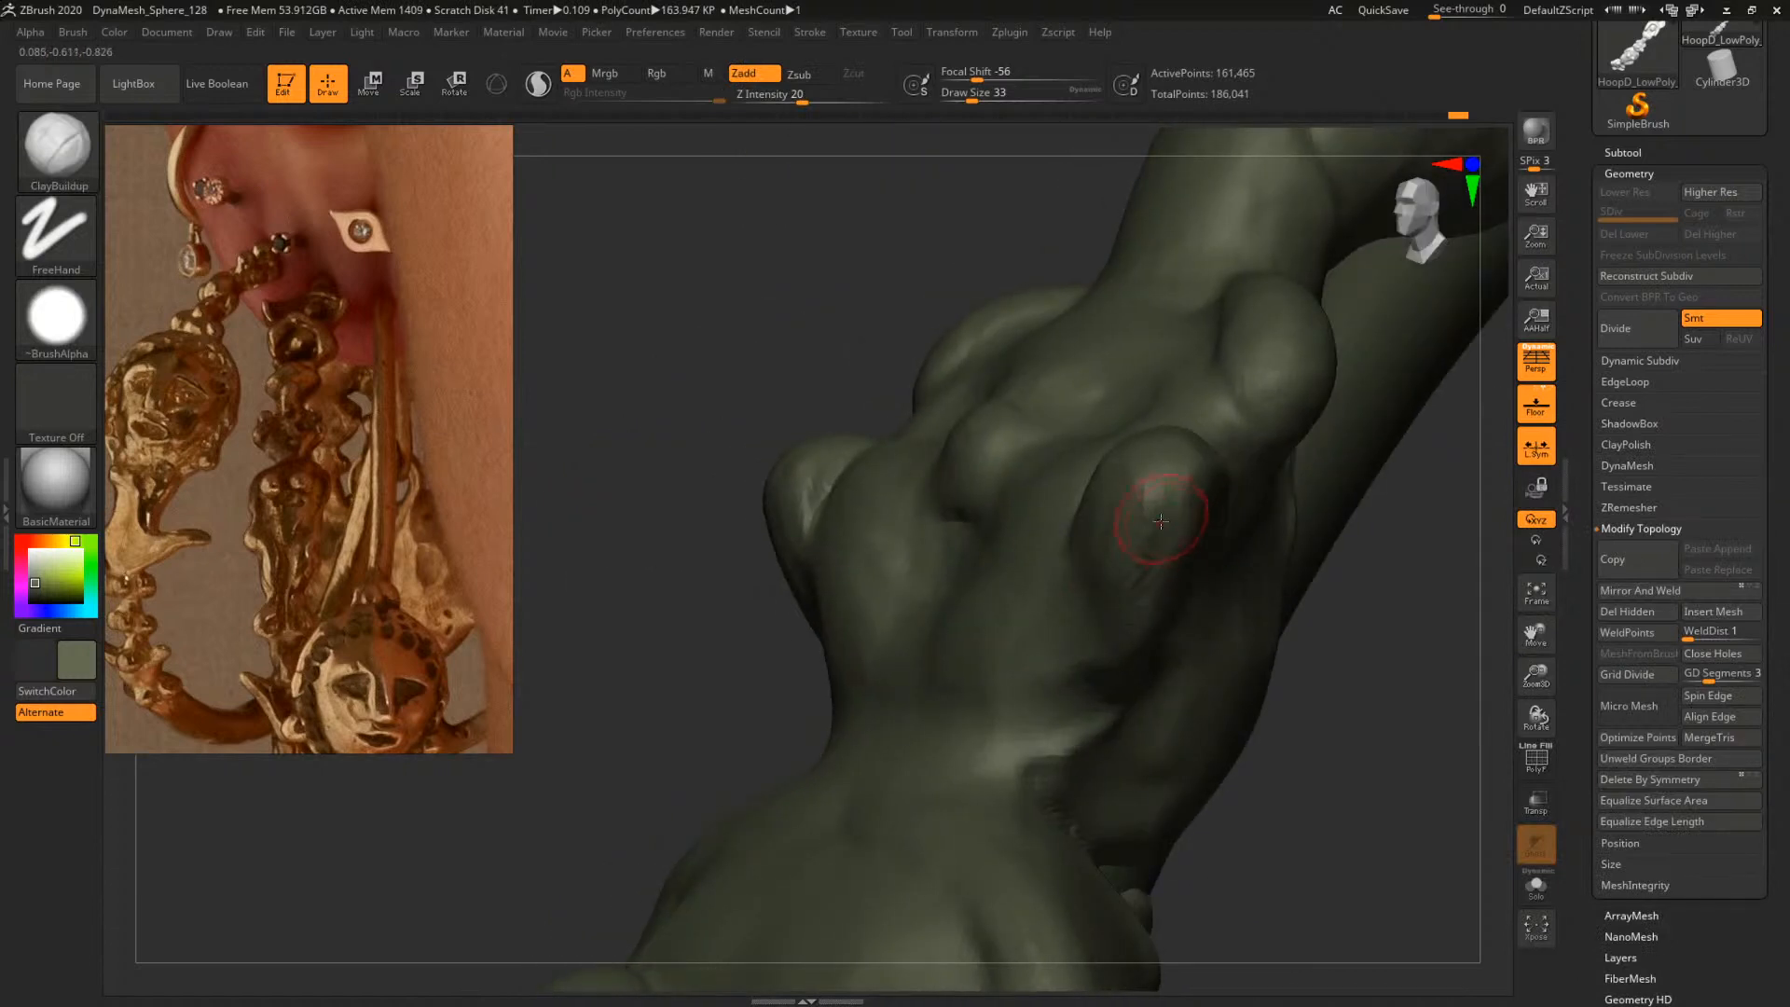
pyautogui.moveTo(1413, 587); pyautogui.dragTo(1313, 586)
pyautogui.press(']')
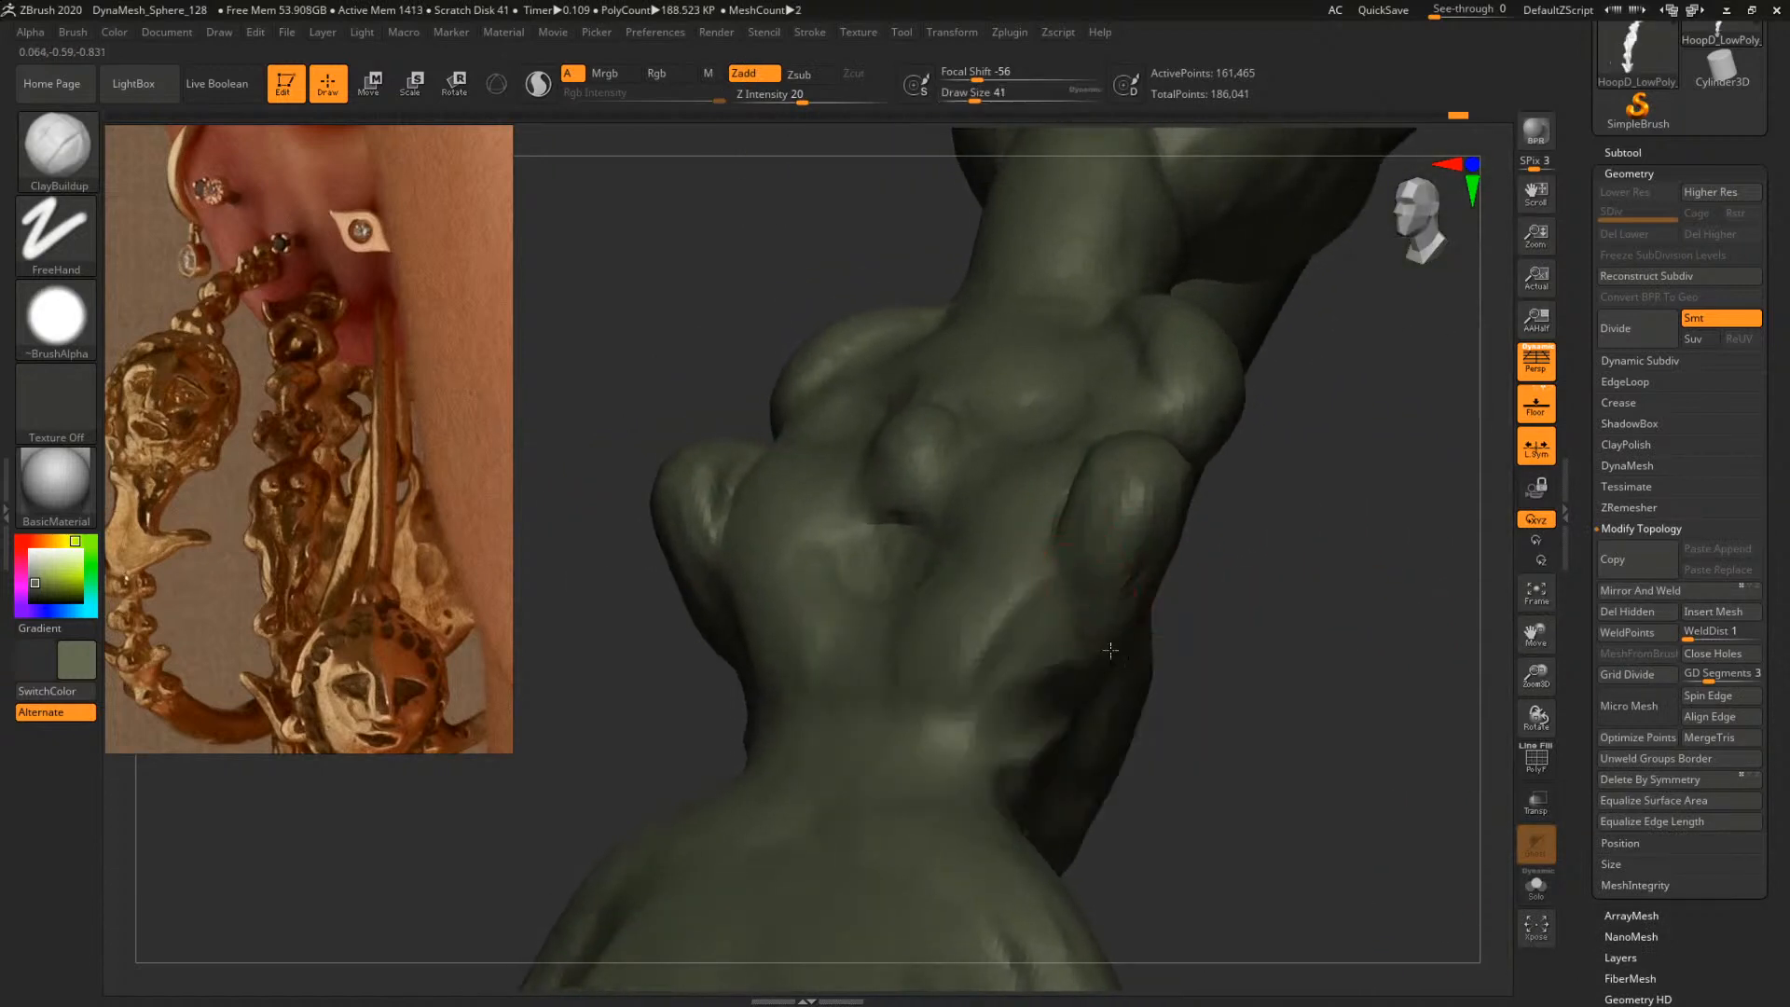
# Fill the hollow behind and beneath the lower lobe with ClayBuildup at draw size 71
pyautogui.moveTo(1251, 609); pyautogui.dragTo(1078, 632)
pyautogui.press(']')
pyautogui.press(']')
pyautogui.press(']')
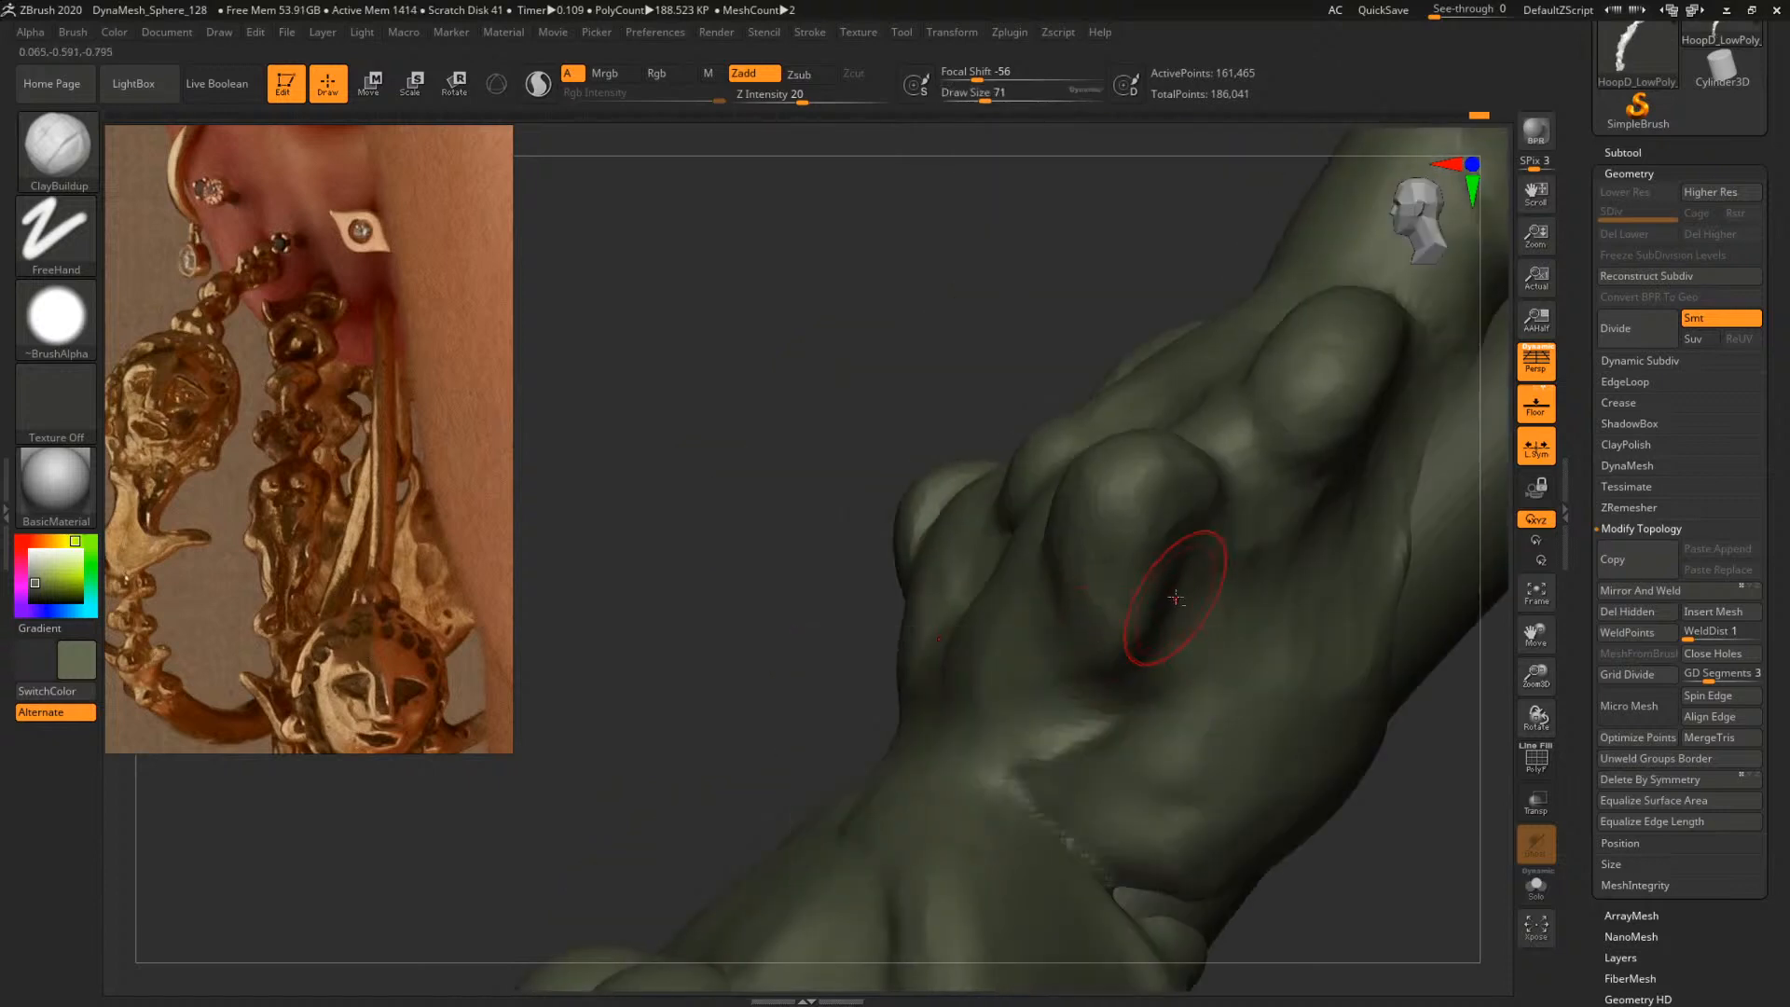
pyautogui.keyDown('shift'); pyautogui.moveTo(735, 596); pyautogui.dragTo(979, 610); pyautogui.keyUp('shift')
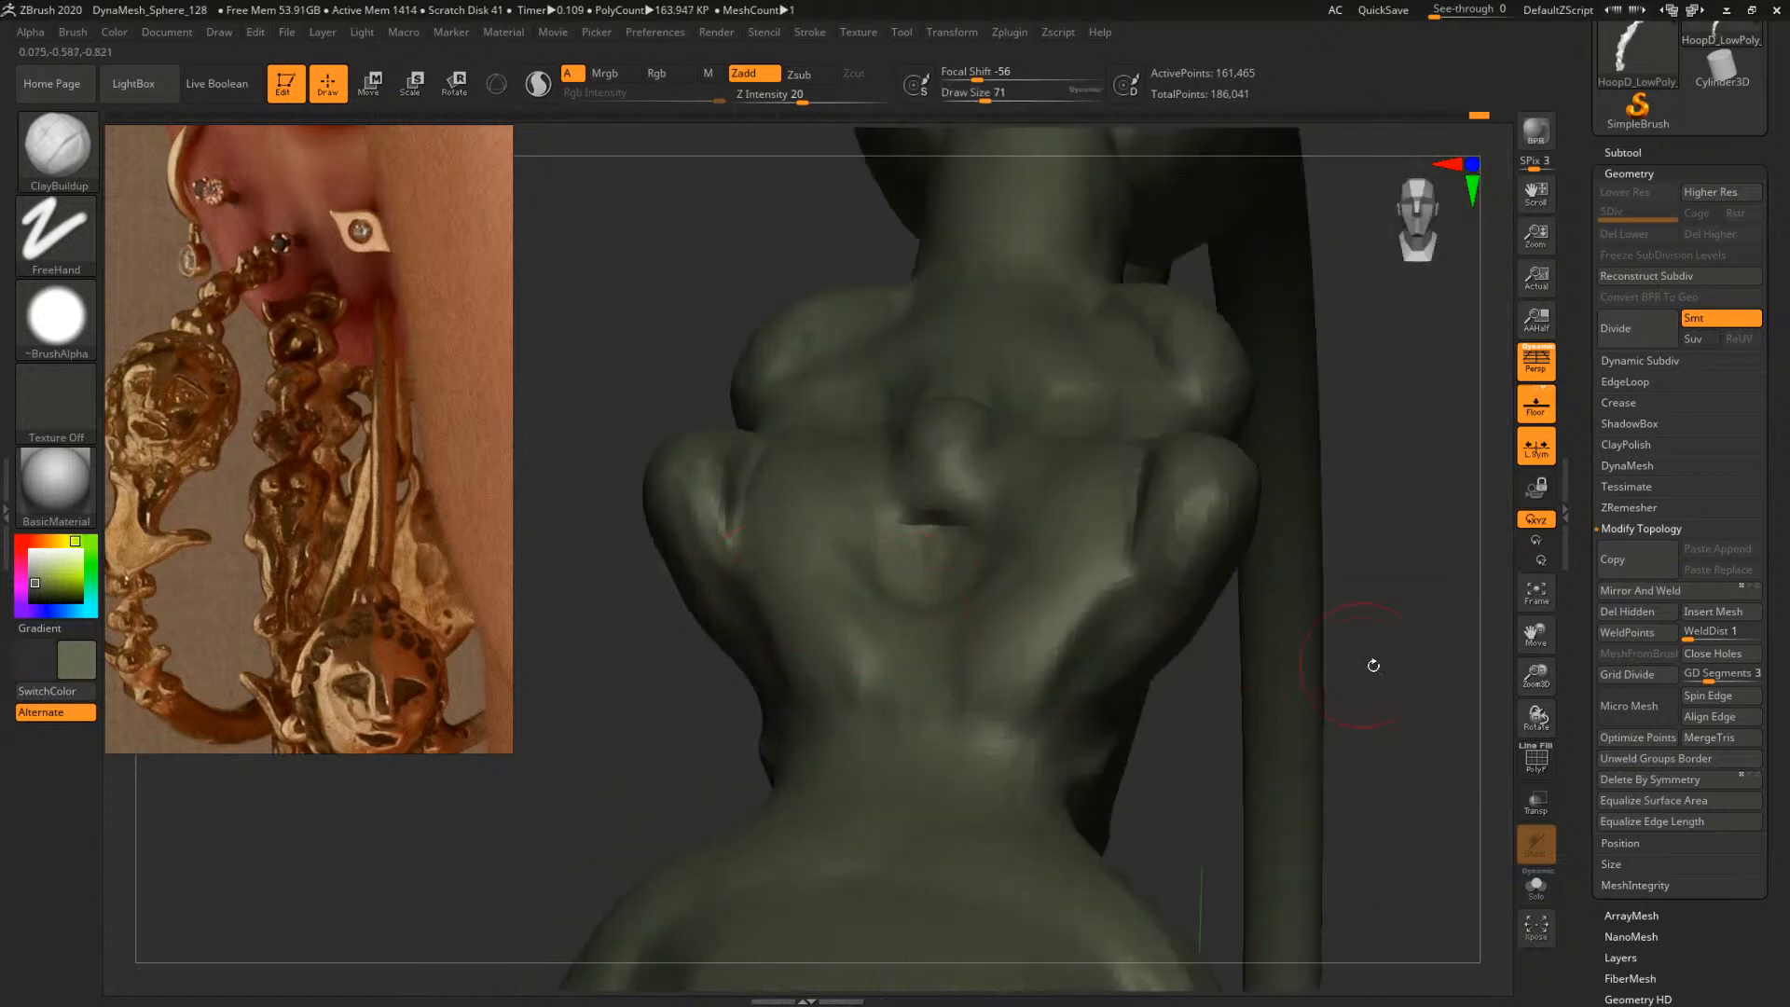
# Rework the junction between the upper lobe and the column's base with ClayBuildup at draw size 37 to 41
pyautogui.keyDown('alt'); pyautogui.moveTo(1370, 662); pyautogui.dragTo(1330, 548); pyautogui.keyUp('alt')
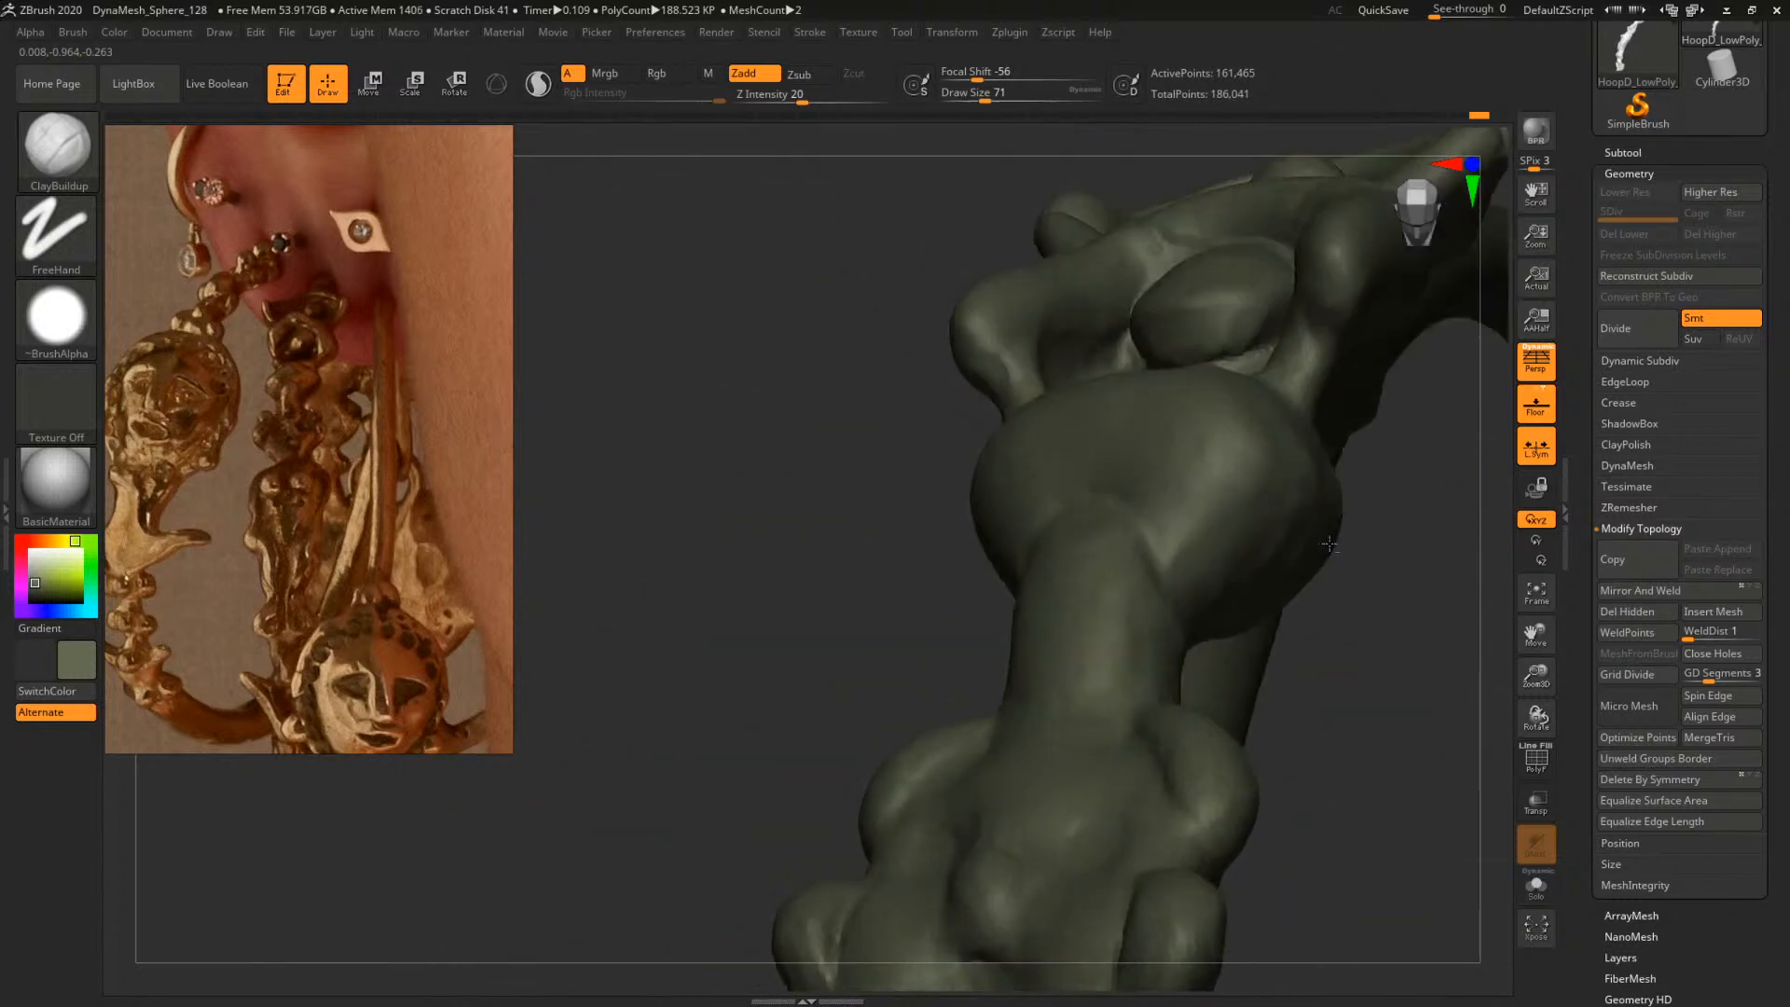
pyautogui.keyDown('shift'); pyautogui.moveTo(1382, 652); pyautogui.dragTo(1338, 611); pyautogui.keyUp('shift')
pyautogui.press('space')
pyautogui.moveTo(1015, 501); pyautogui.dragTo(1005, 514)
pyautogui.press('space')
pyautogui.moveTo(1109, 448); pyautogui.dragTo(983, 527)
pyautogui.press('space')
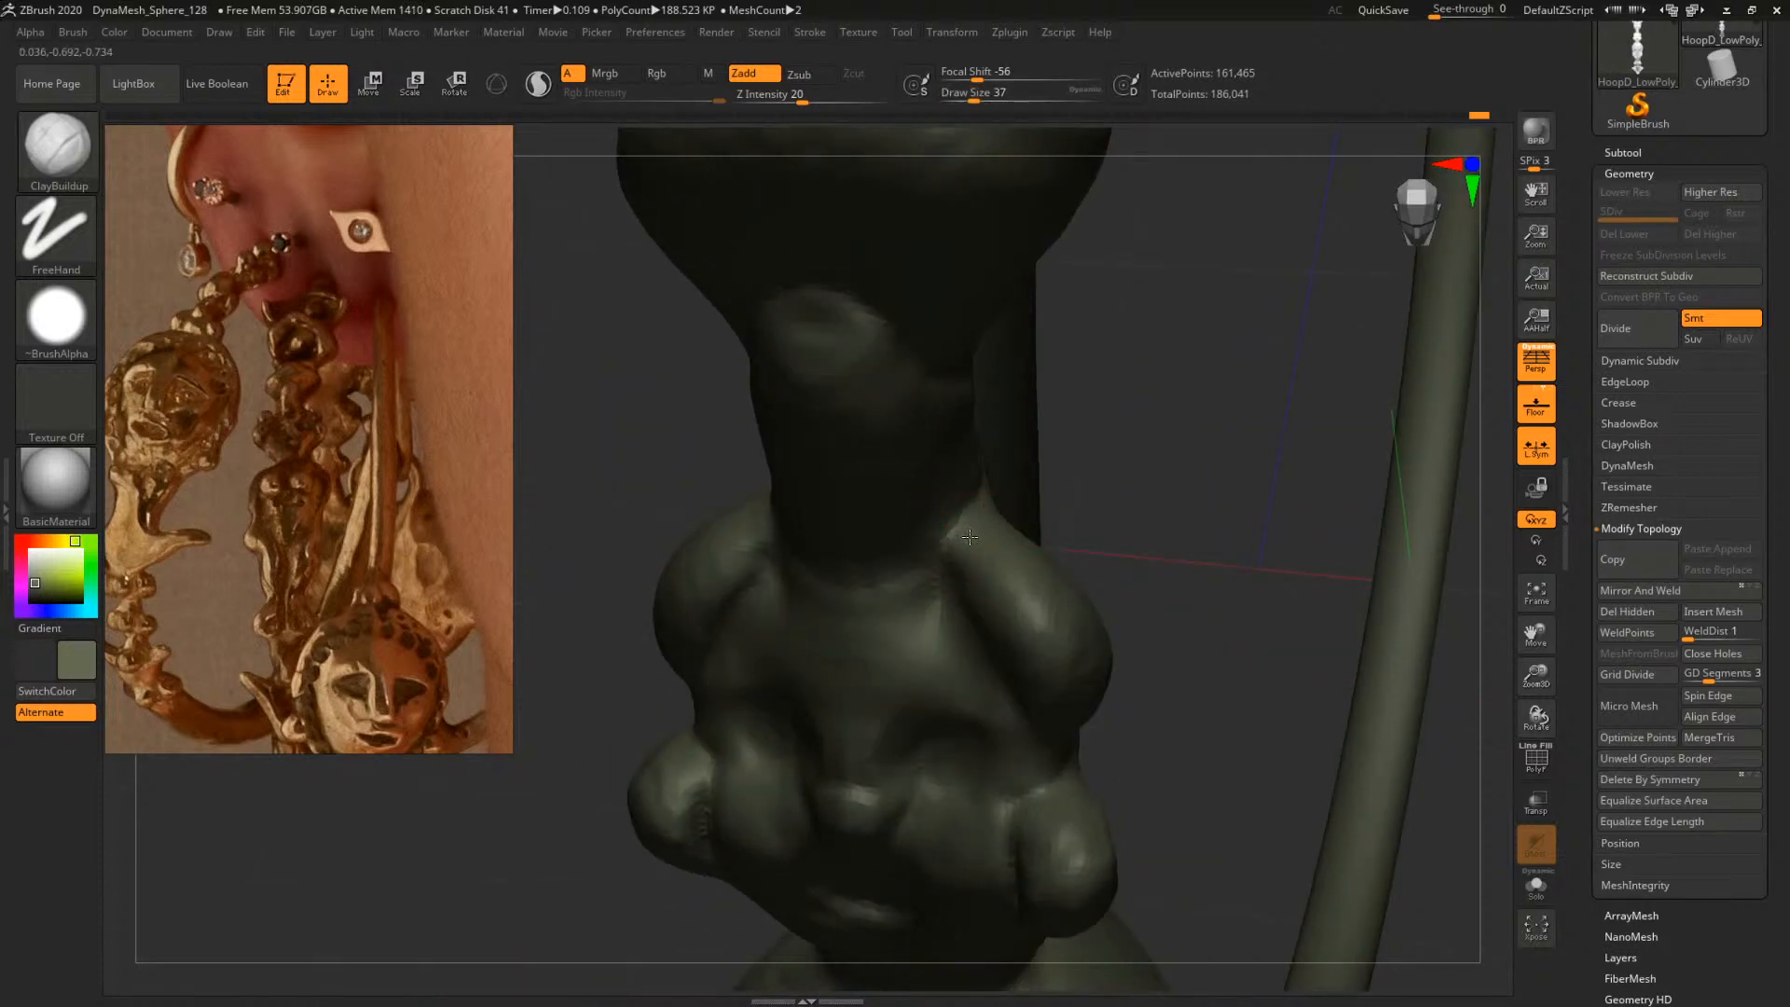
pyautogui.moveTo(1142, 526)
pyautogui.mouseDown()
pyautogui.moveTo(1309, 562)
pyautogui.moveTo(1127, 575)
pyautogui.moveTo(1203, 560)
pyautogui.moveTo(1222, 512)
pyautogui.moveTo(1291, 569)
pyautogui.moveTo(991, 520)
pyautogui.mouseUp()
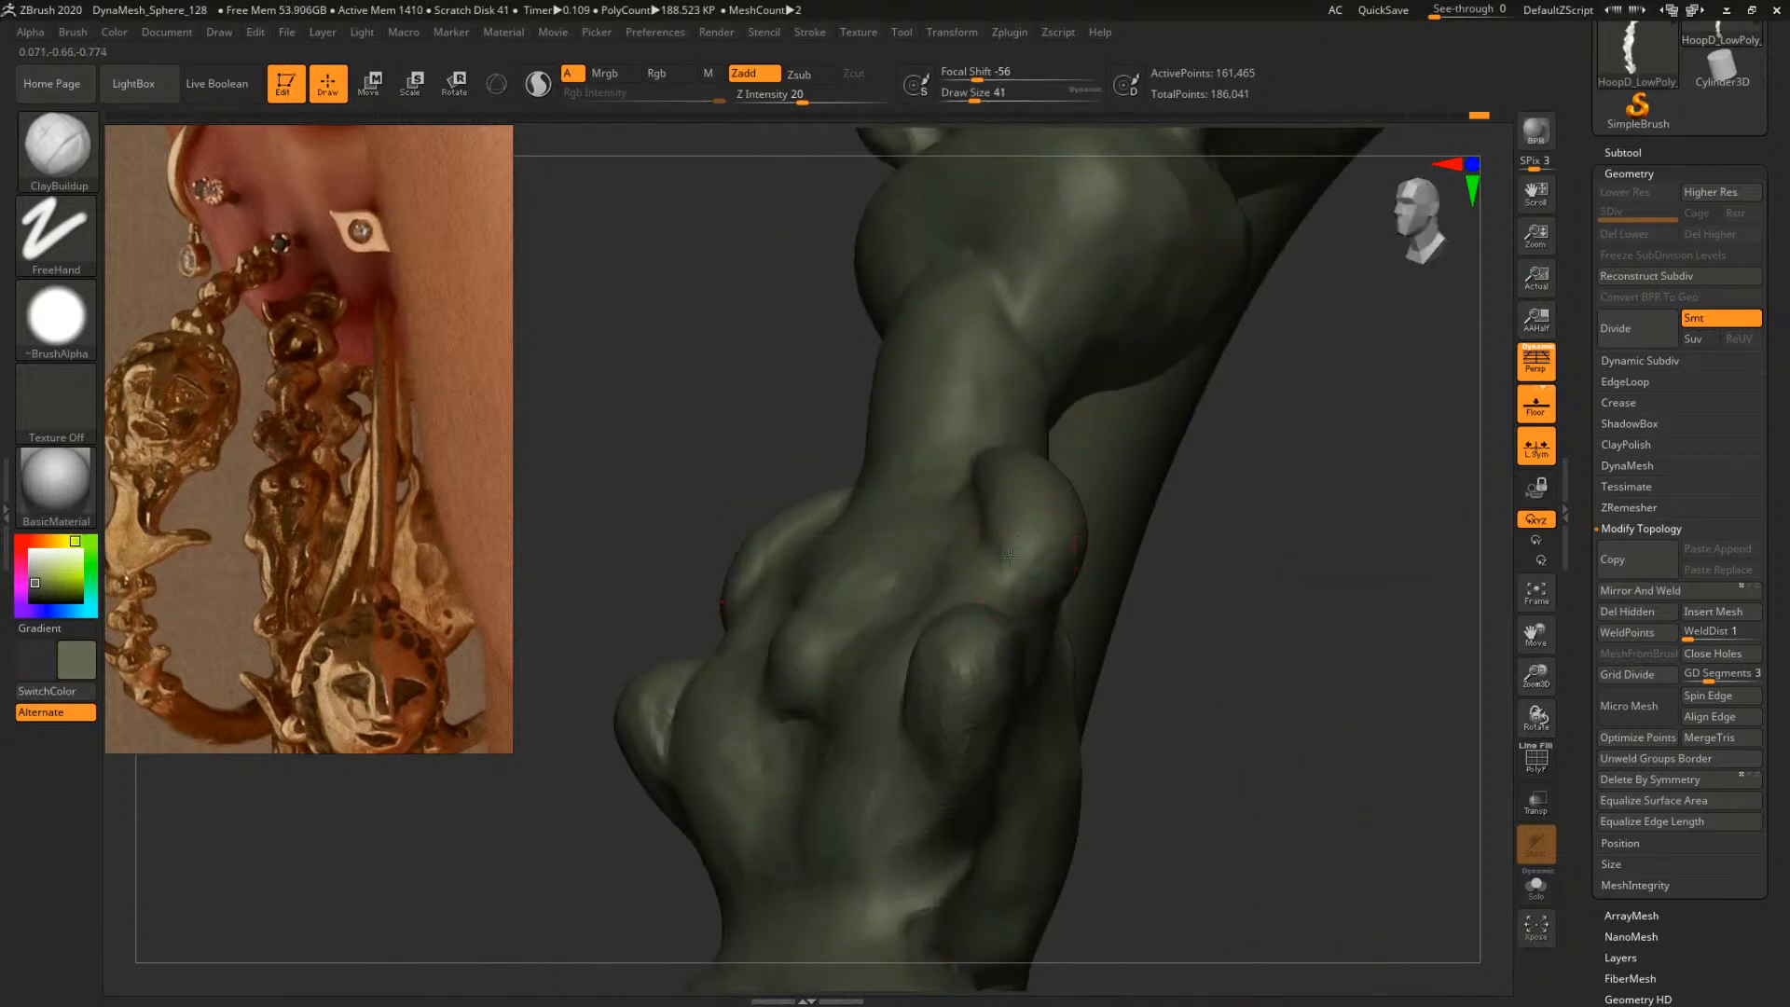
# Build up the lower end of the upper lobe in side view with ClayBuildup at draw size 104
pyautogui.moveTo(1219, 560); pyautogui.dragTo(1168, 541)
pyautogui.moveTo(1283, 472)
pyautogui.mouseDown()
pyautogui.moveTo(1255, 526)
pyautogui.moveTo(1280, 540)
pyautogui.mouseUp()
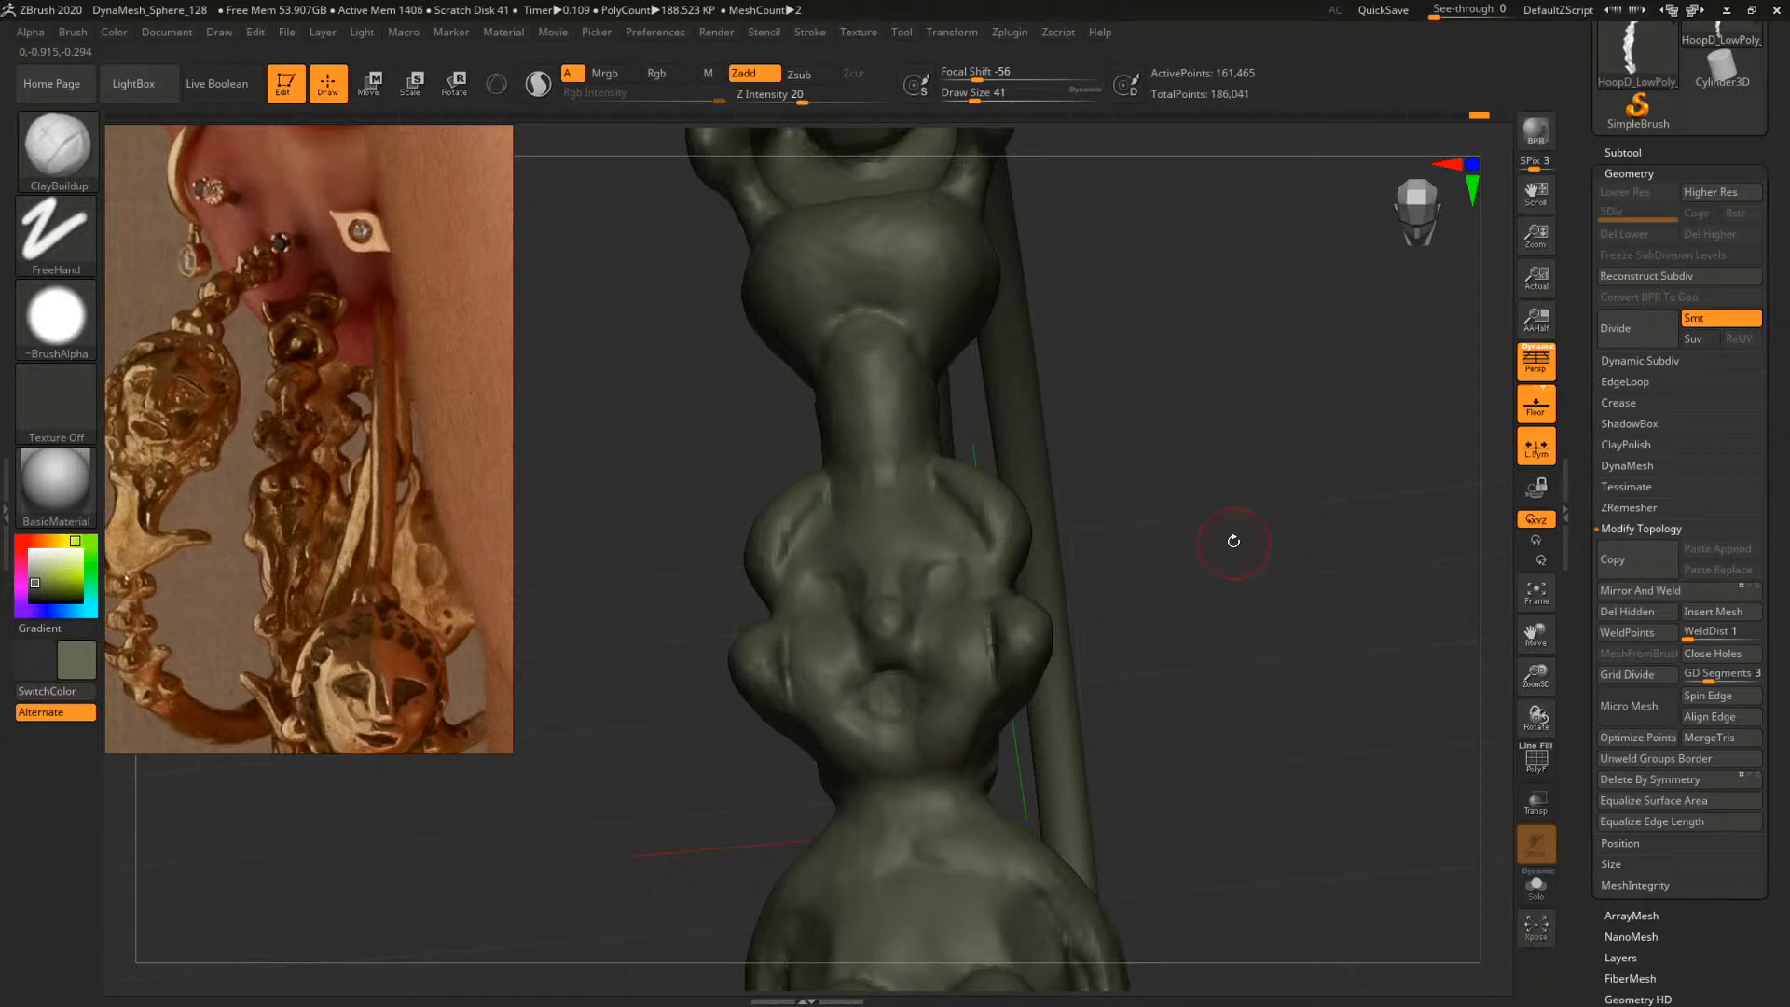
pyautogui.moveTo(1233, 475)
pyautogui.mouseDown()
pyautogui.moveTo(1234, 495)
pyautogui.moveTo(1290, 519)
pyautogui.moveTo(1082, 523)
pyautogui.moveTo(1065, 552)
pyautogui.moveTo(1117, 603)
pyautogui.mouseUp()
pyautogui.press('space')
pyautogui.press('space')
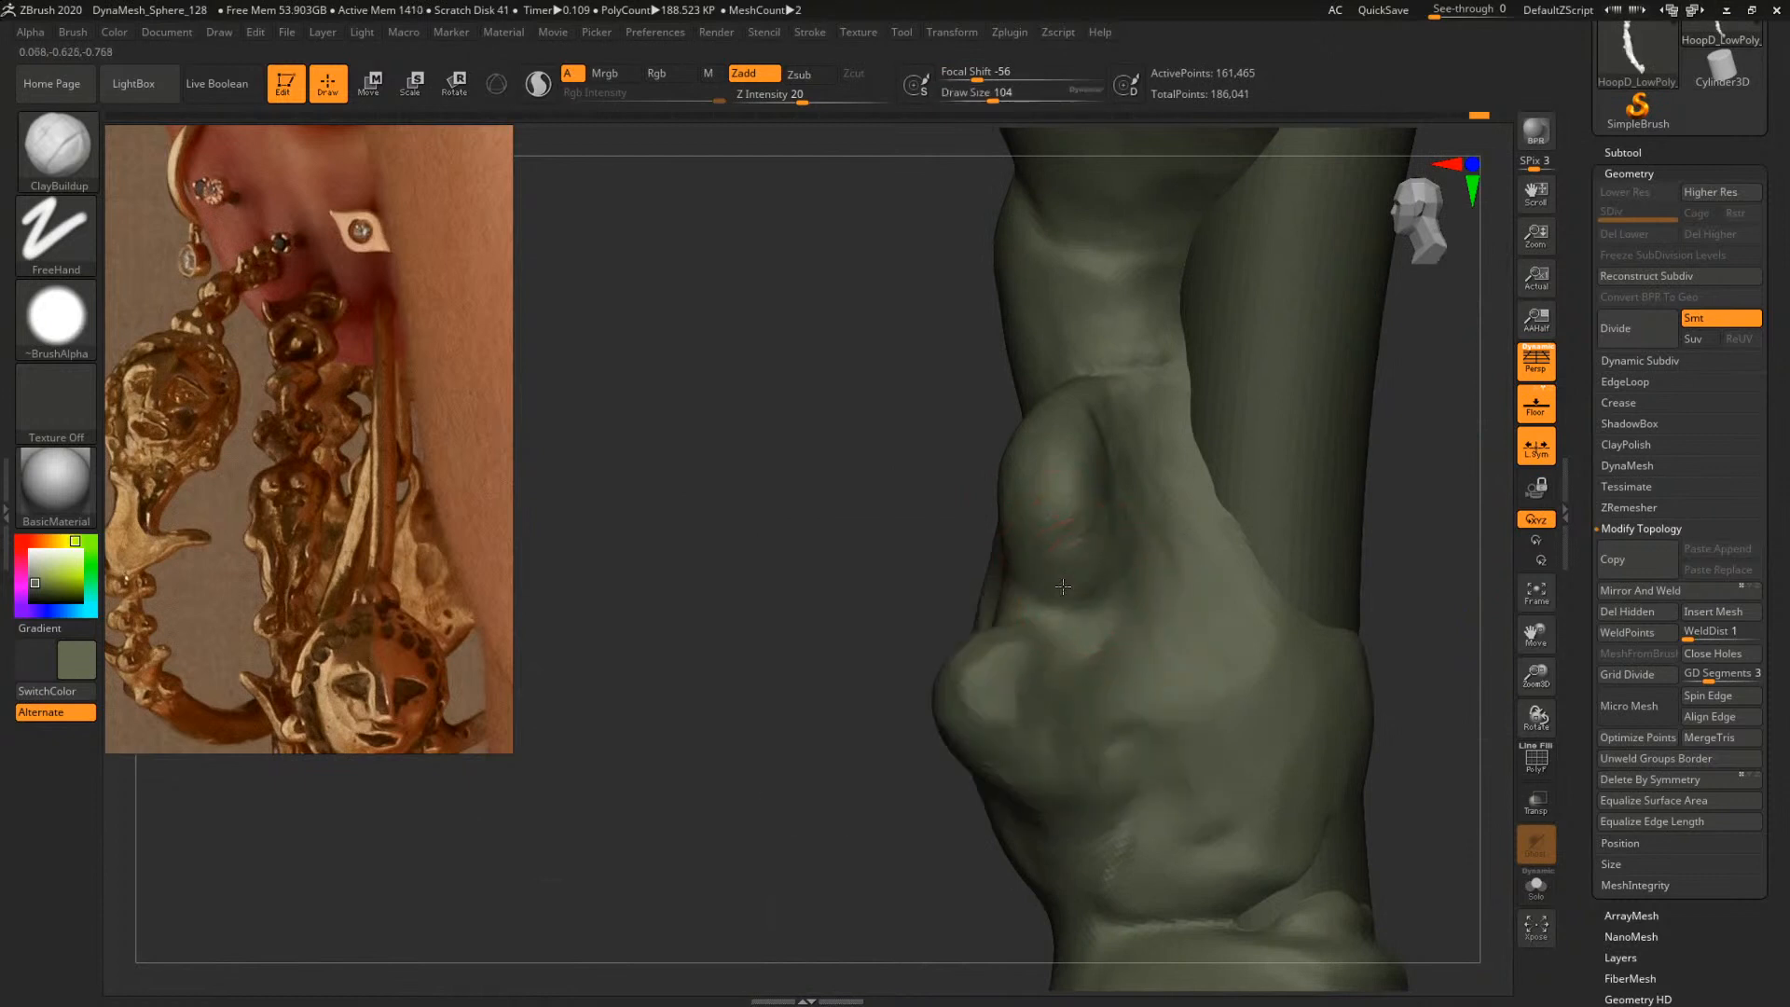
pyautogui.moveTo(1041, 556); pyautogui.dragTo(1055, 567)
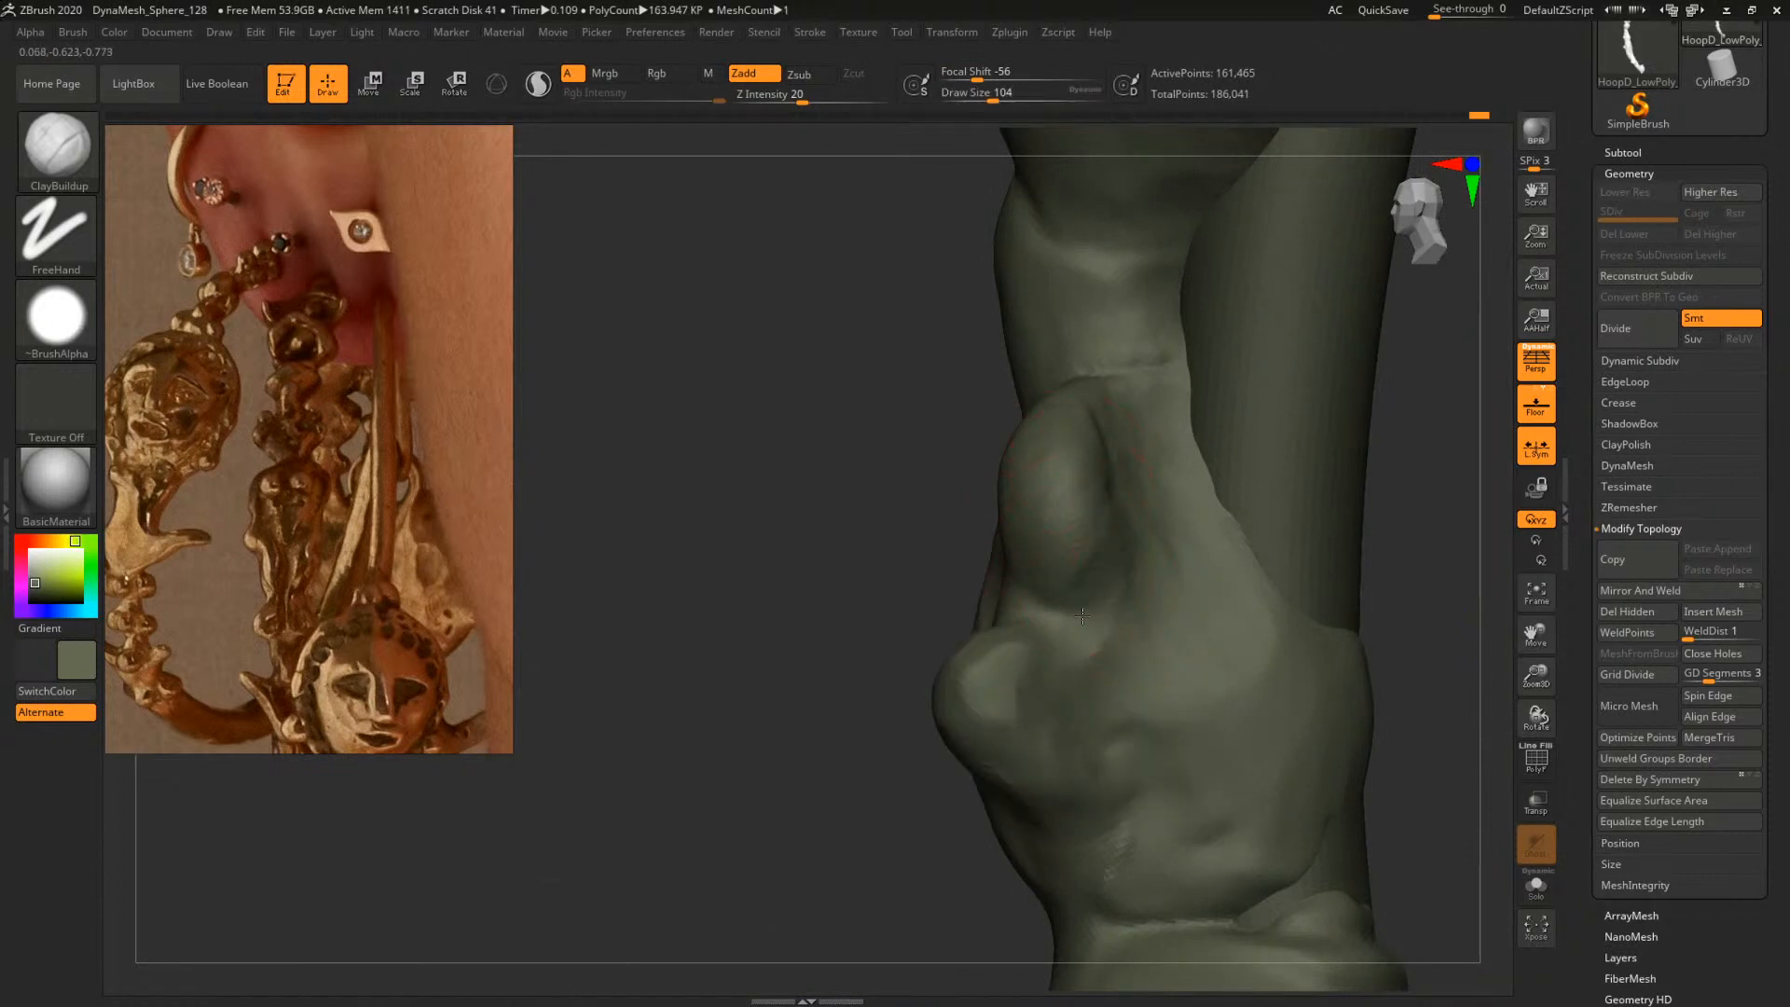
# Build up the side of the lower head behind its two lobes with ClayBuildup at draw size 112
pyautogui.moveTo(1394, 594); pyautogui.dragTo(1106, 480)
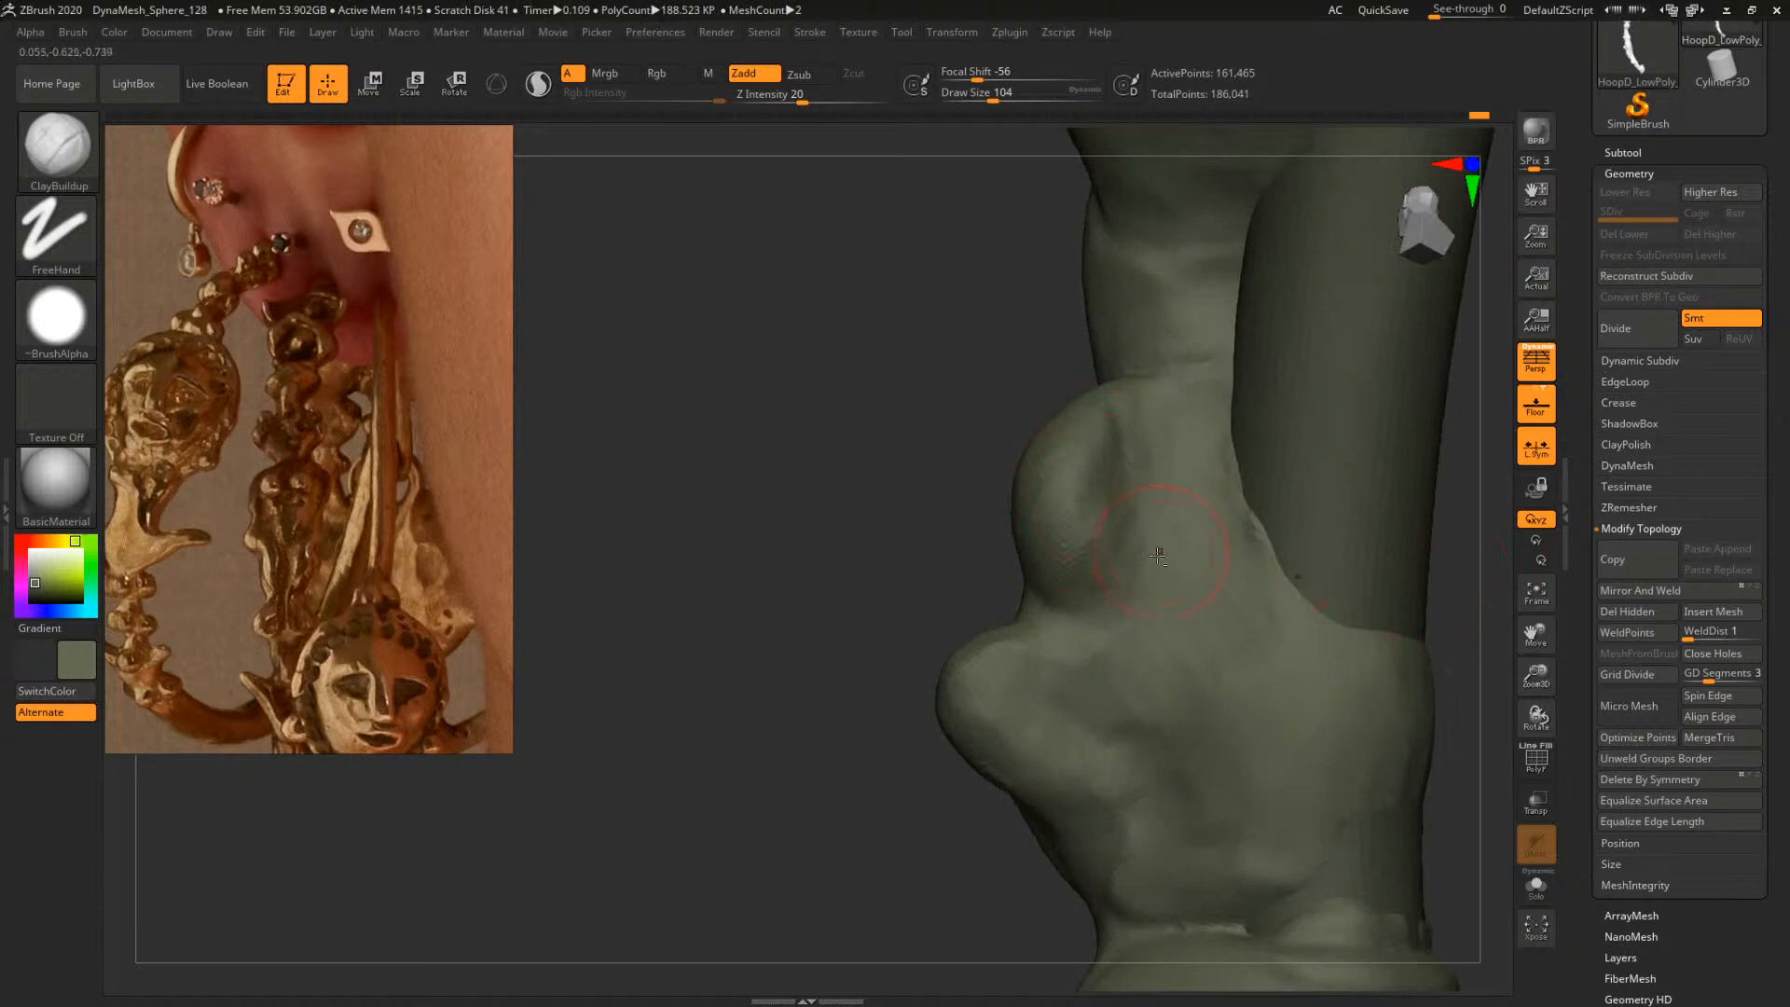
pyautogui.press('space')
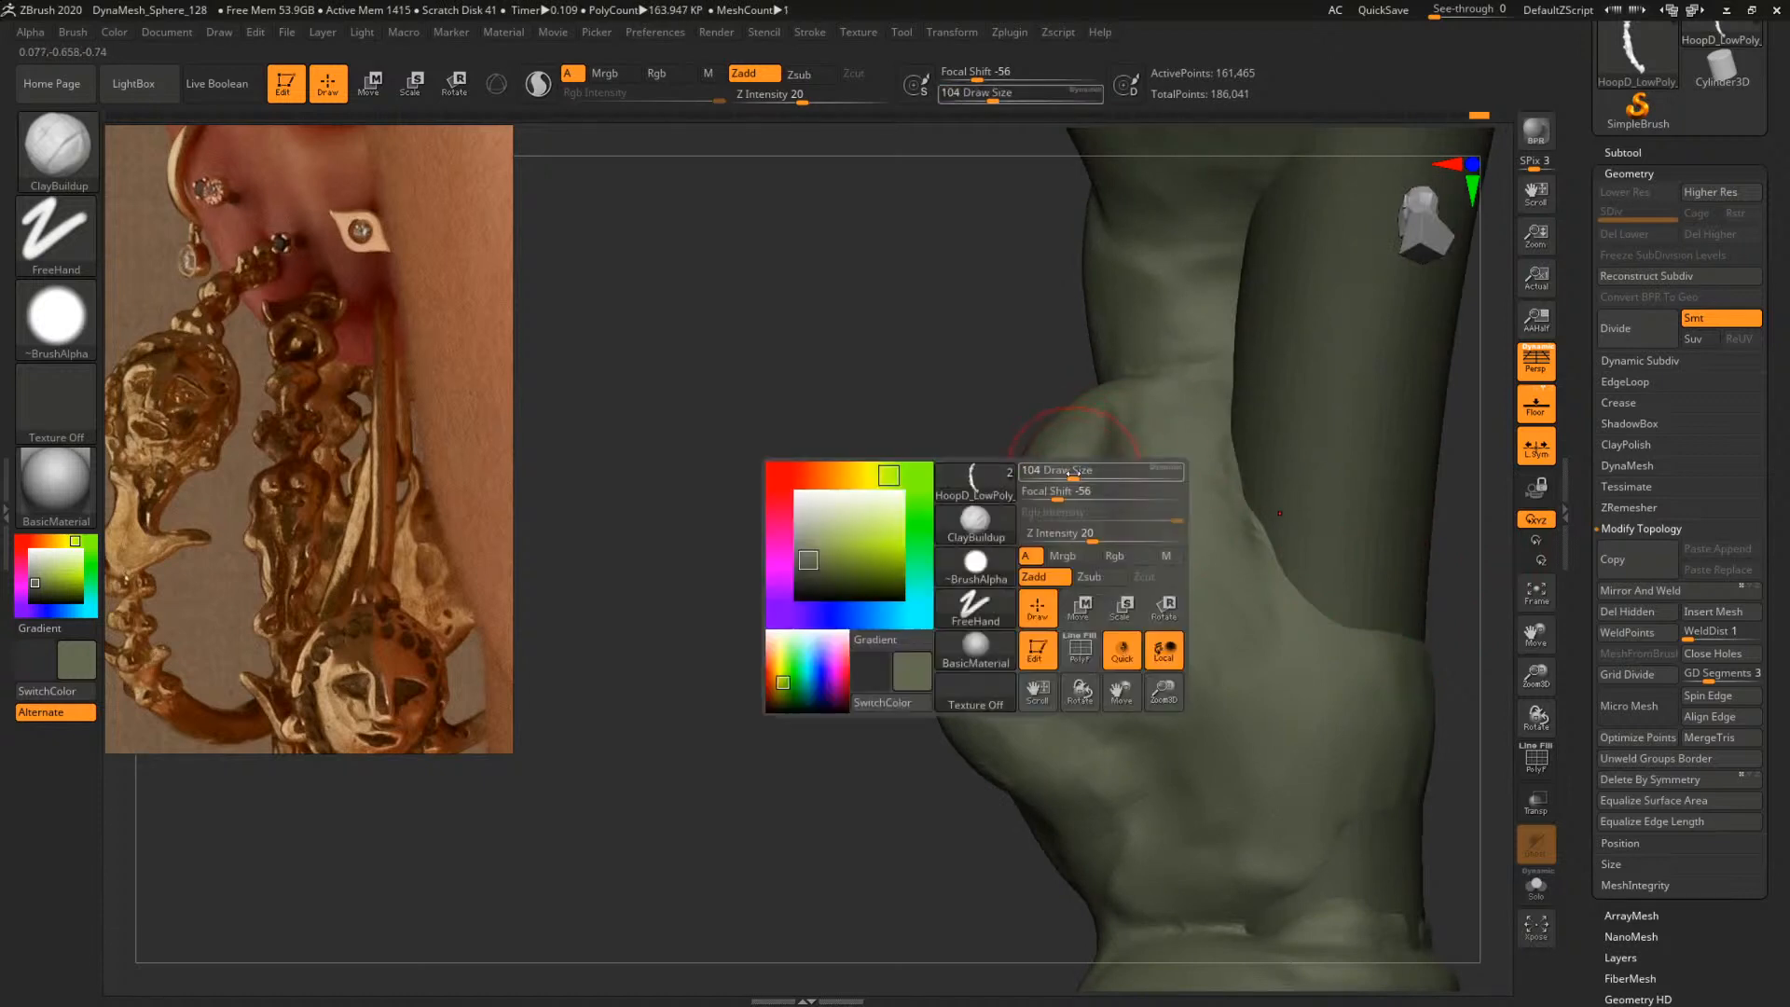
pyautogui.moveTo(1079, 479); pyautogui.dragTo(1087, 480)
pyautogui.moveTo(1108, 547); pyautogui.dragTo(1089, 604)
# Reselect the ornamental figure subtool HoopD_LowPoly_GEO2_1 after viewing the whole hoop
pyautogui.moveTo(887, 631)
pyautogui.mouseDown()
pyautogui.moveTo(1295, 638)
pyautogui.moveTo(1311, 578)
pyautogui.moveTo(1279, 523)
pyautogui.moveTo(1219, 500)
pyautogui.moveTo(1302, 540)
pyautogui.moveTo(1302, 508)
pyautogui.mouseUp()
pyautogui.keyDown('alt'); pyautogui.click(1345, 613); pyautogui.keyUp('alt')
pyautogui.keyDown('alt'); pyautogui.click(960, 559); pyautogui.keyUp('alt')
pyautogui.moveTo(1302, 508); pyautogui.dragTo(1285, 522)
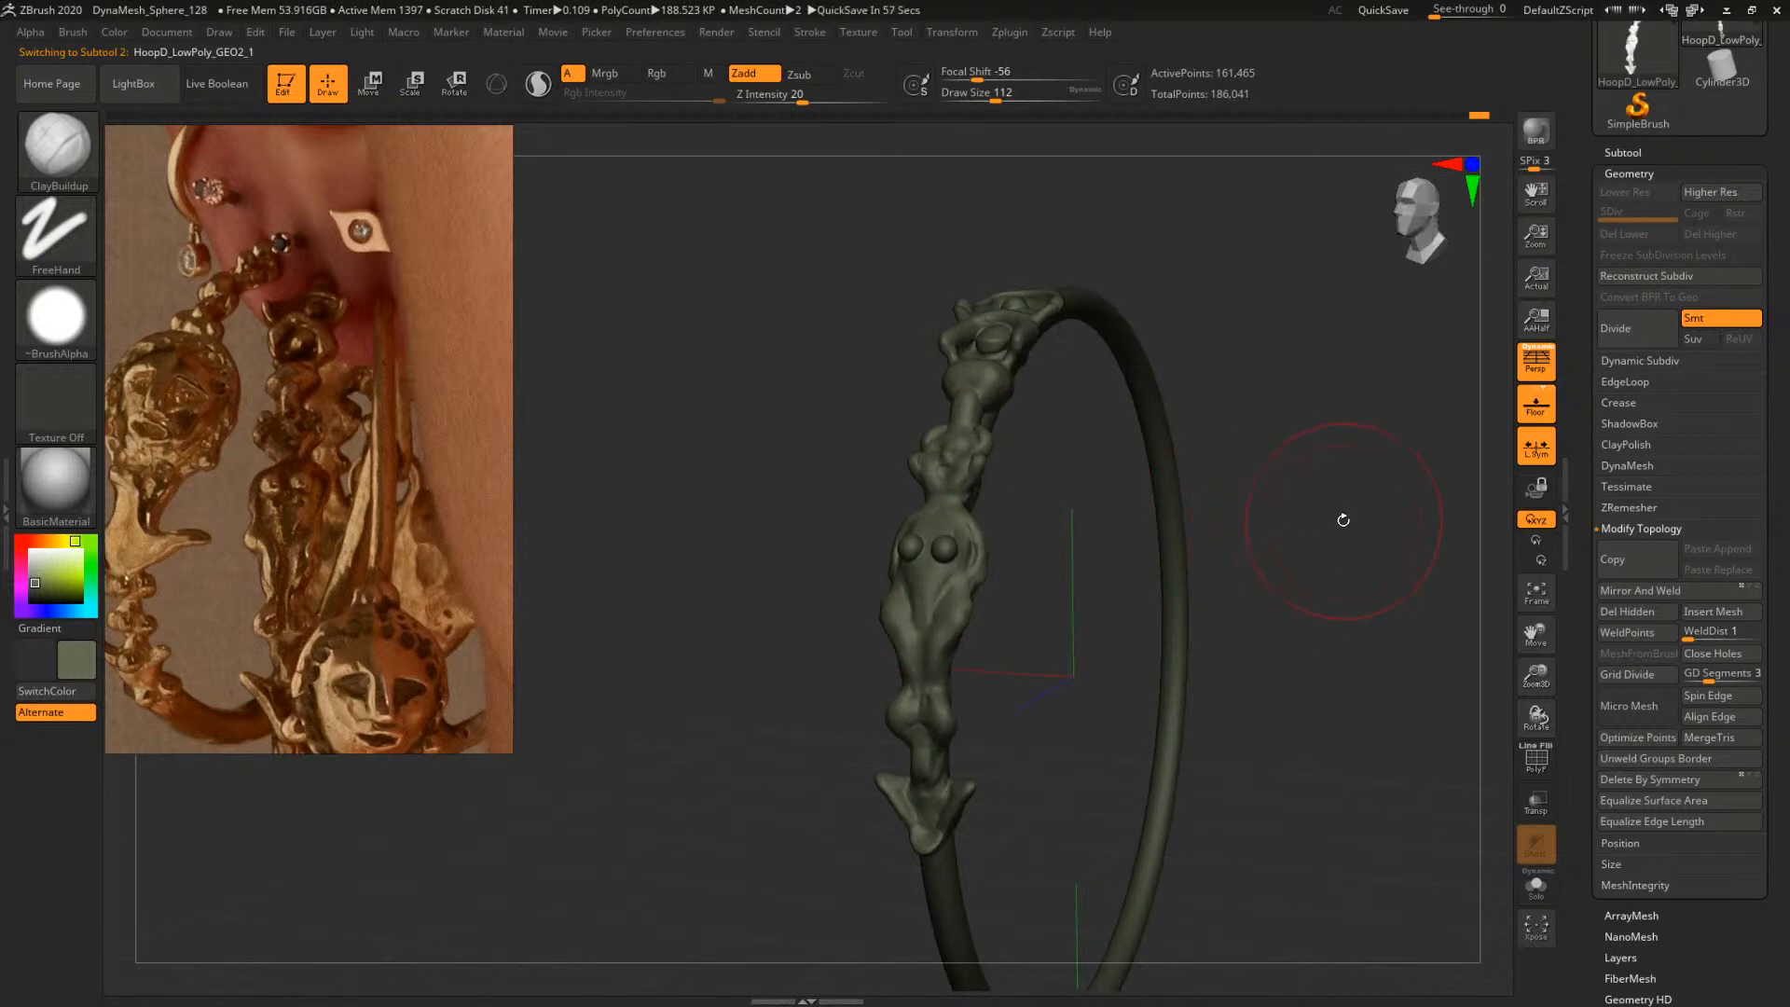
# Carve the crease beneath the lower head's chin with DamStandard at draw size 54
pyautogui.moveTo(1344, 521); pyautogui.dragTo(1351, 623)
pyautogui.press('space')
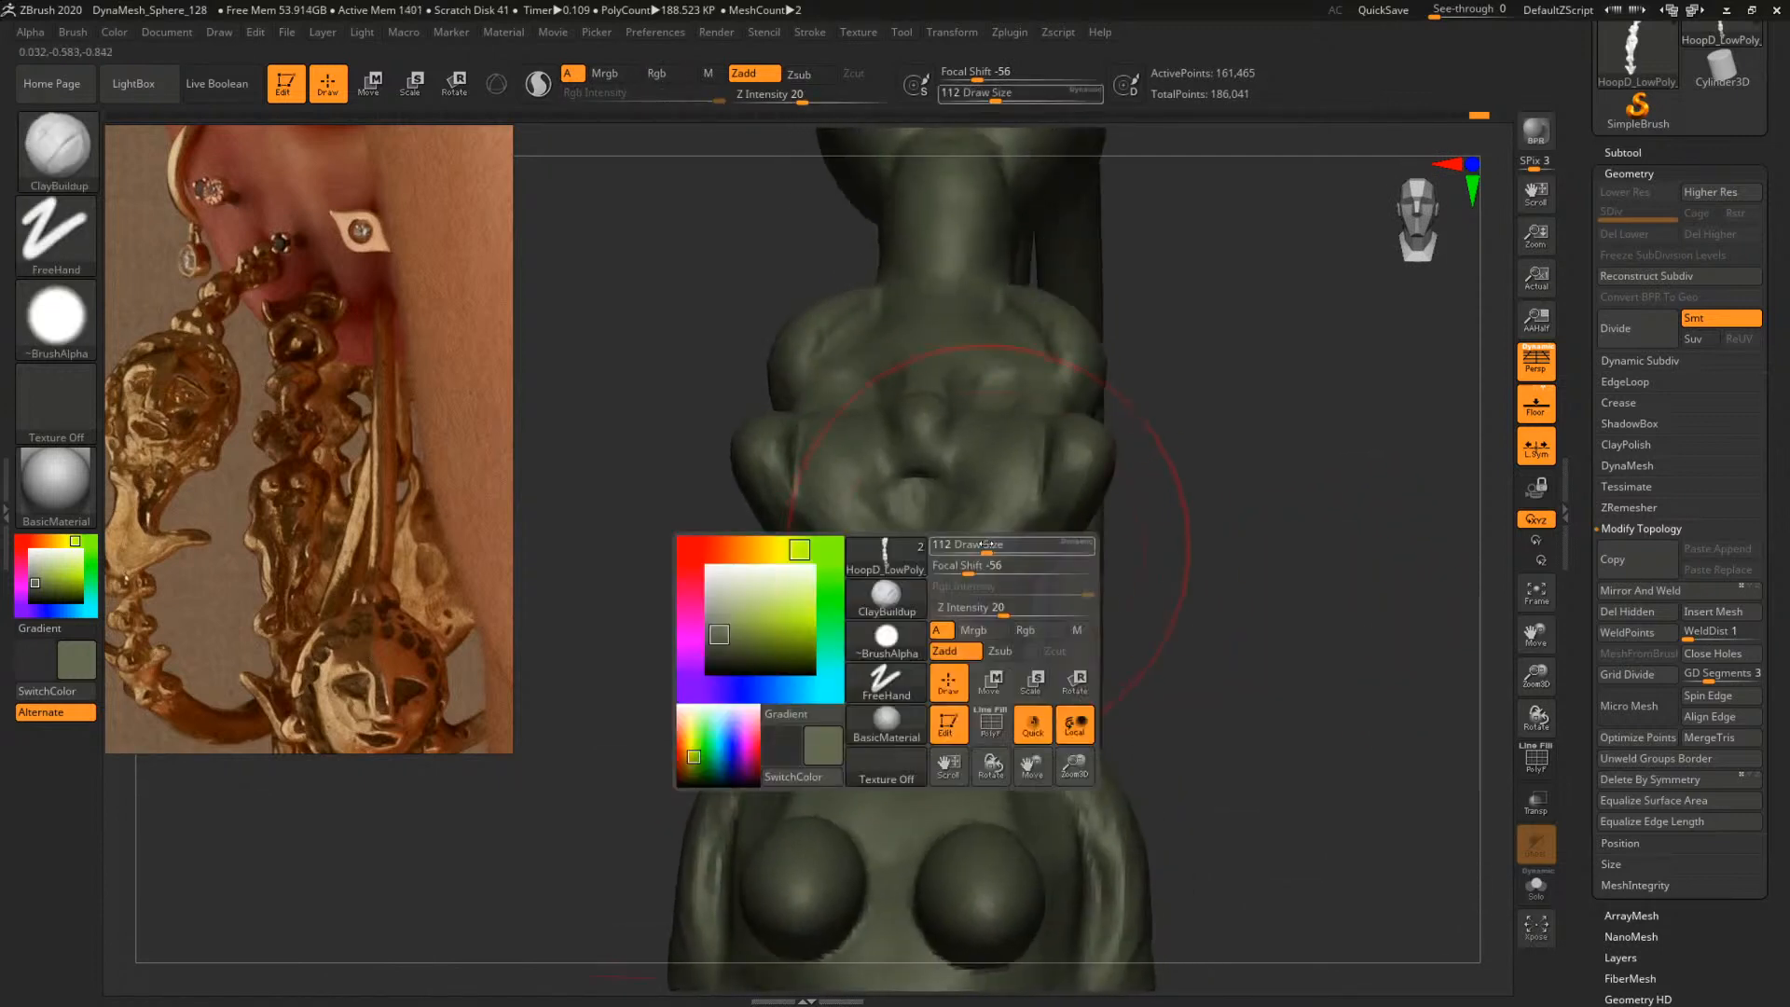
pyautogui.moveTo(986, 543); pyautogui.dragTo(968, 544)
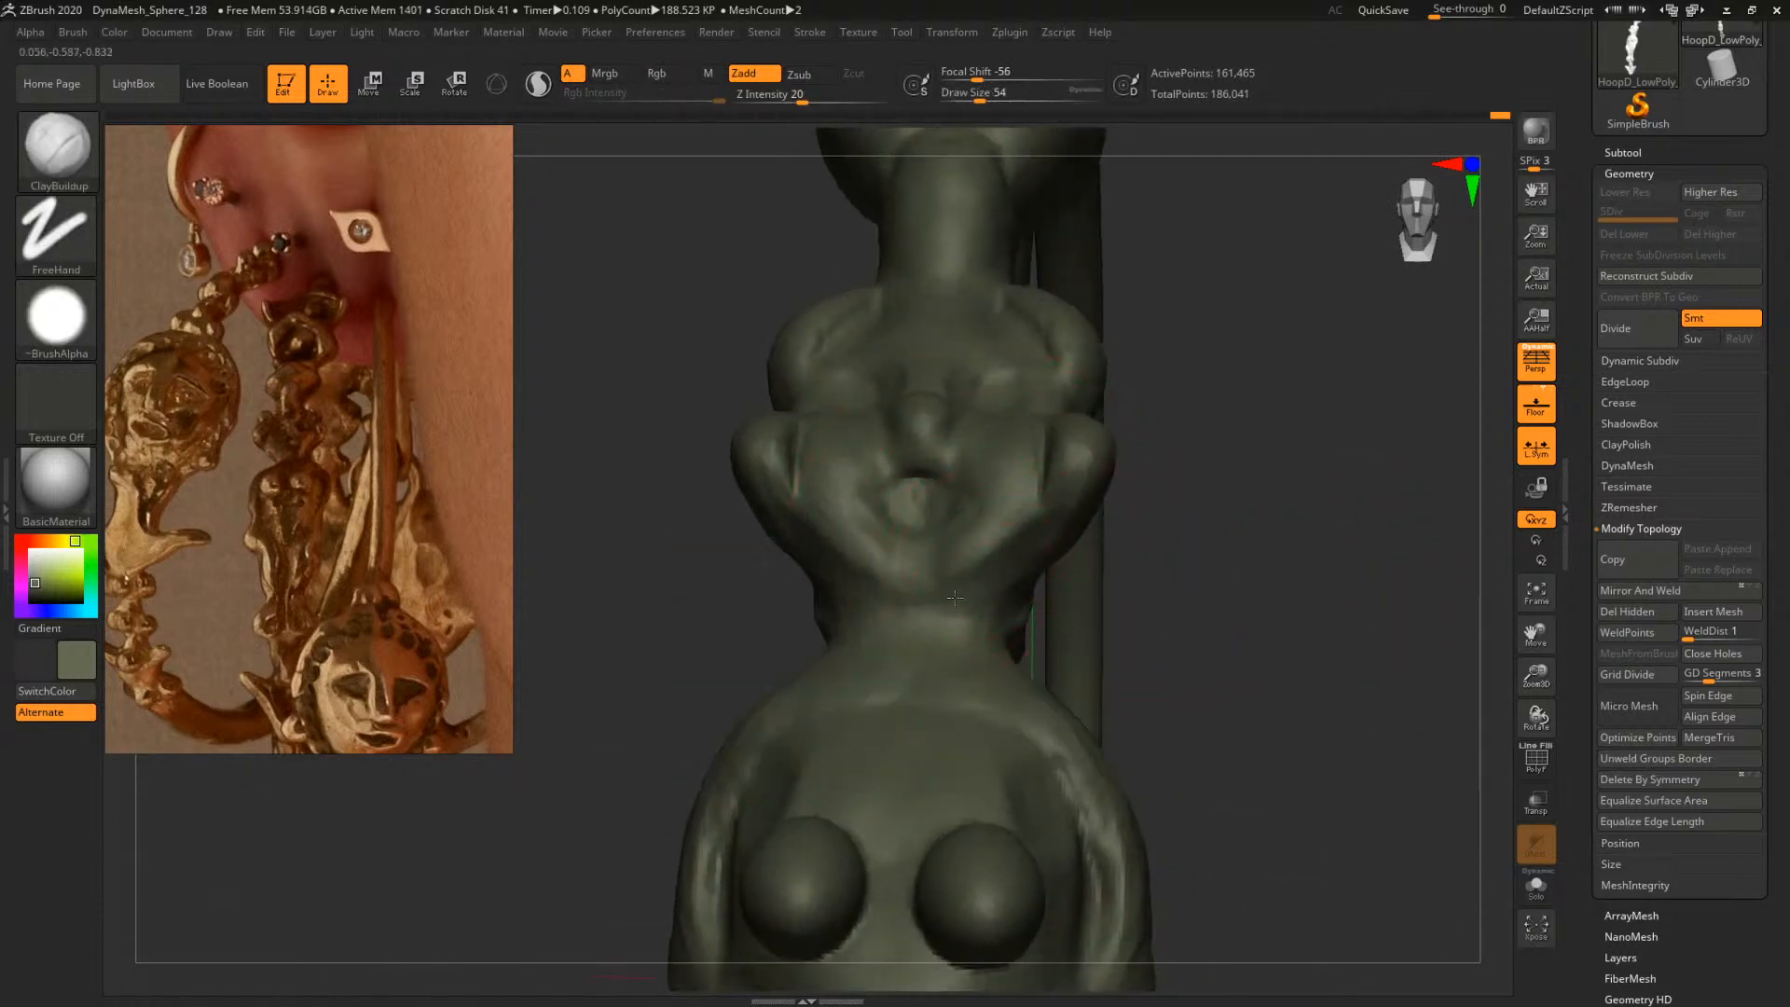
pyautogui.press('b')
pyautogui.press('d')
pyautogui.press('s')
pyautogui.moveTo(1142, 564); pyautogui.dragTo(1025, 578)
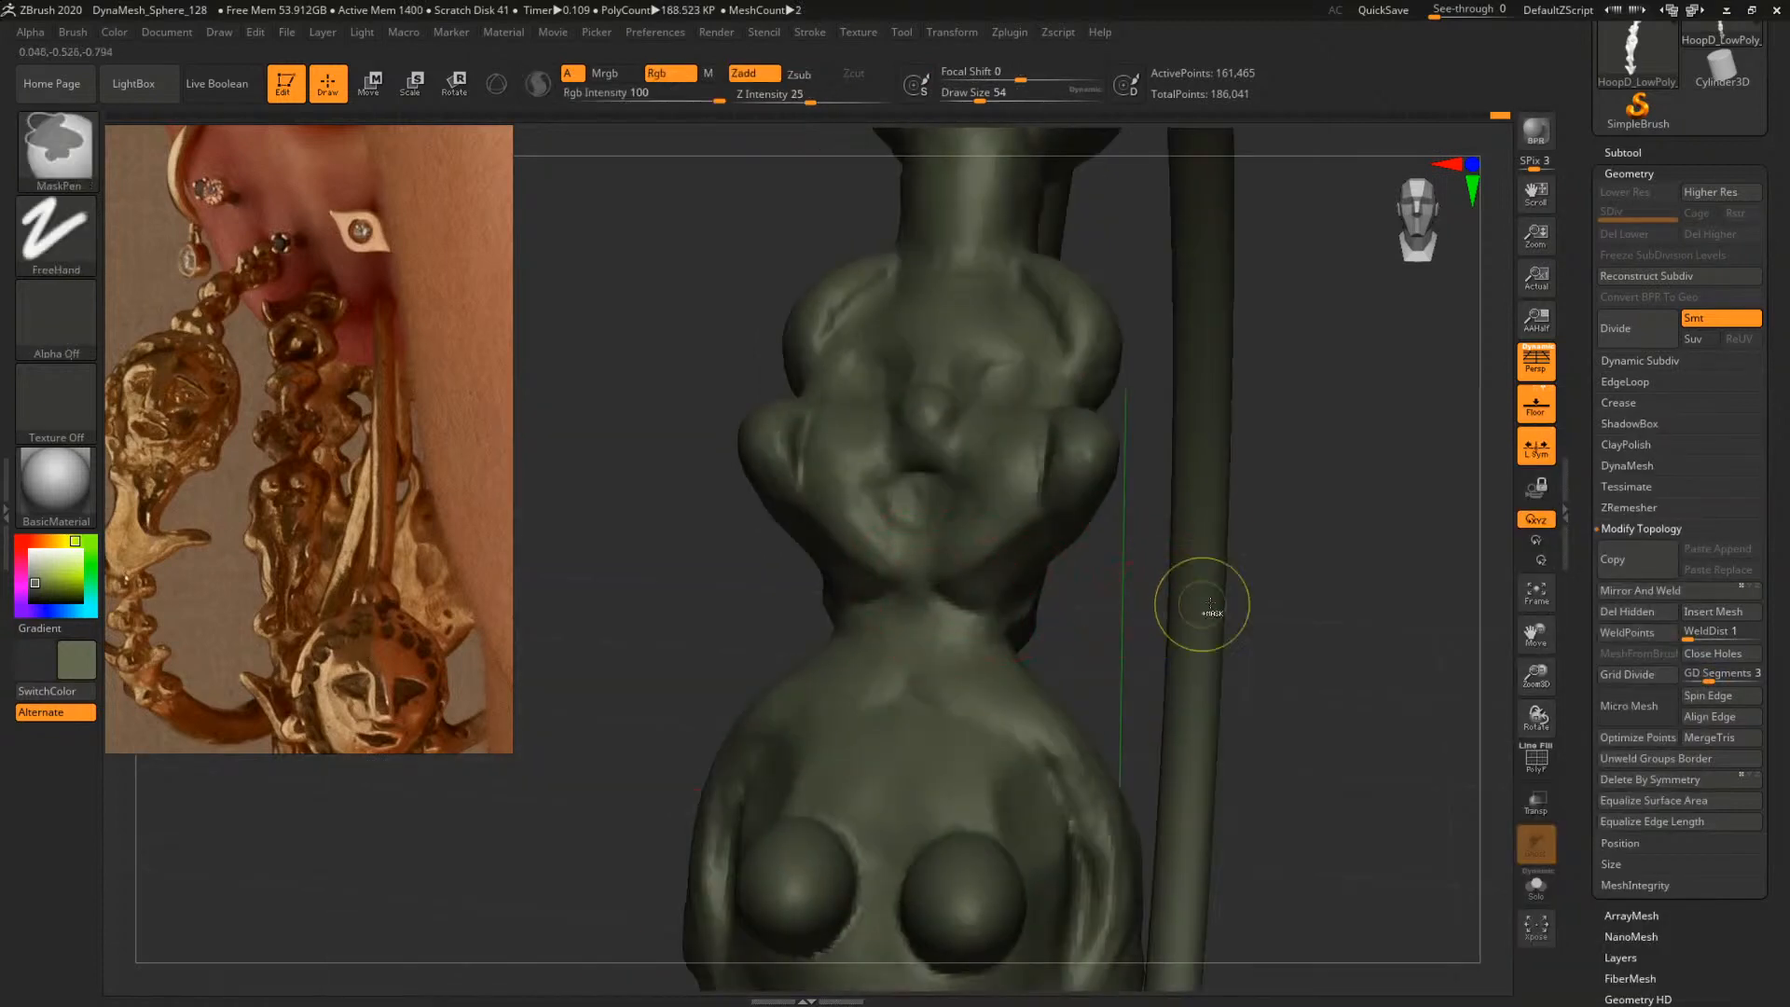
pyautogui.moveTo(1206, 600); pyautogui.dragTo(1278, 599)
# Shape the neck between the lower head's chin and the torso with ClayBuildup at draw size 27
pyautogui.press('b')
pyautogui.press('c')
pyautogui.press('b')
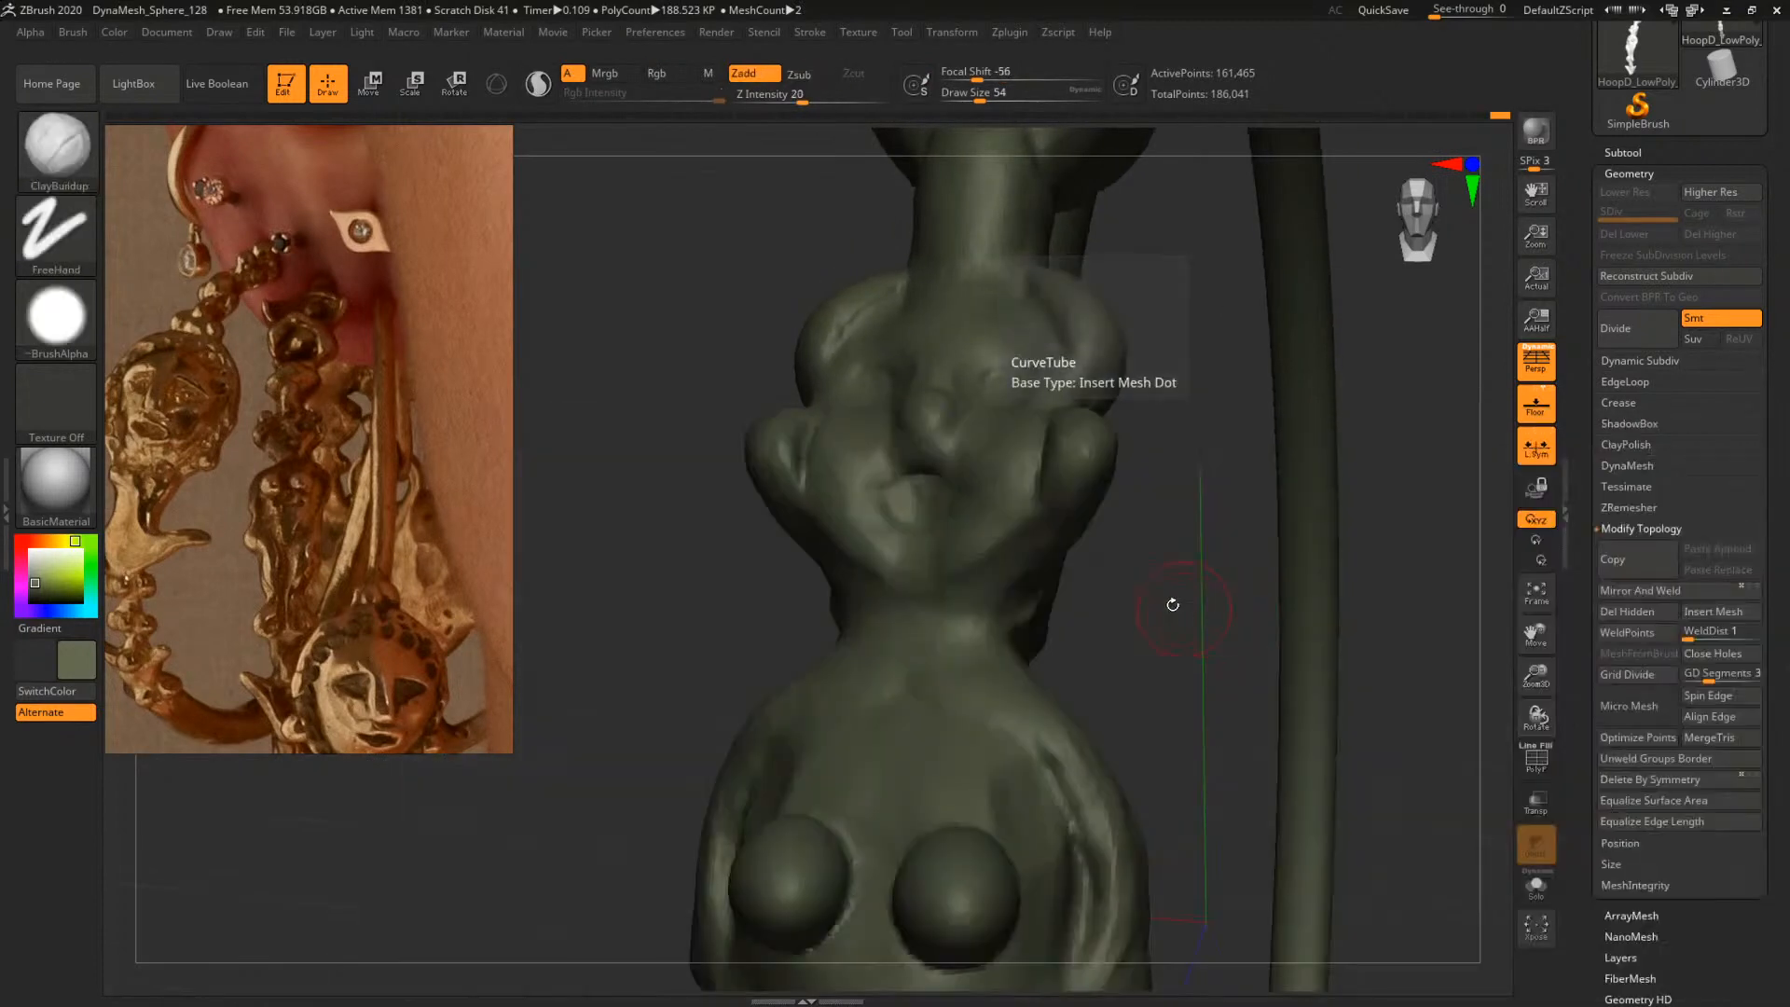
pyautogui.moveTo(1134, 600); pyautogui.dragTo(1047, 539)
pyautogui.press('space')
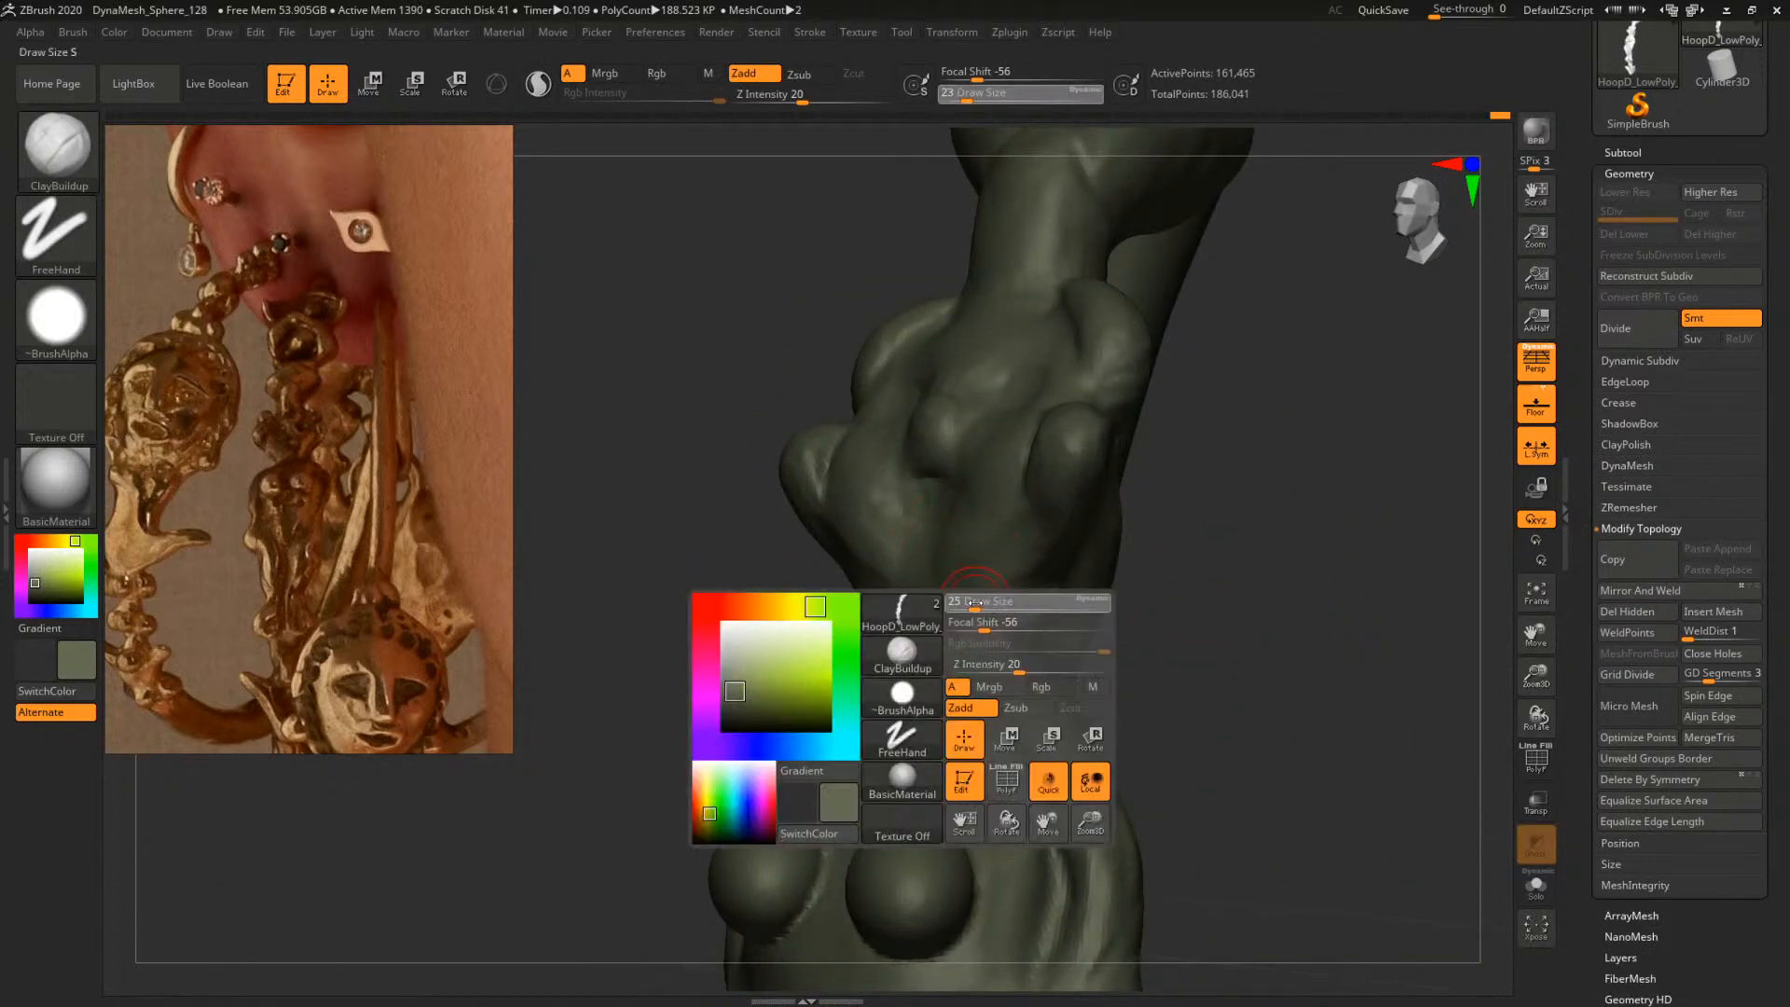
pyautogui.moveTo(975, 599); pyautogui.dragTo(979, 599)
pyautogui.moveTo(1171, 561); pyautogui.dragTo(991, 610)
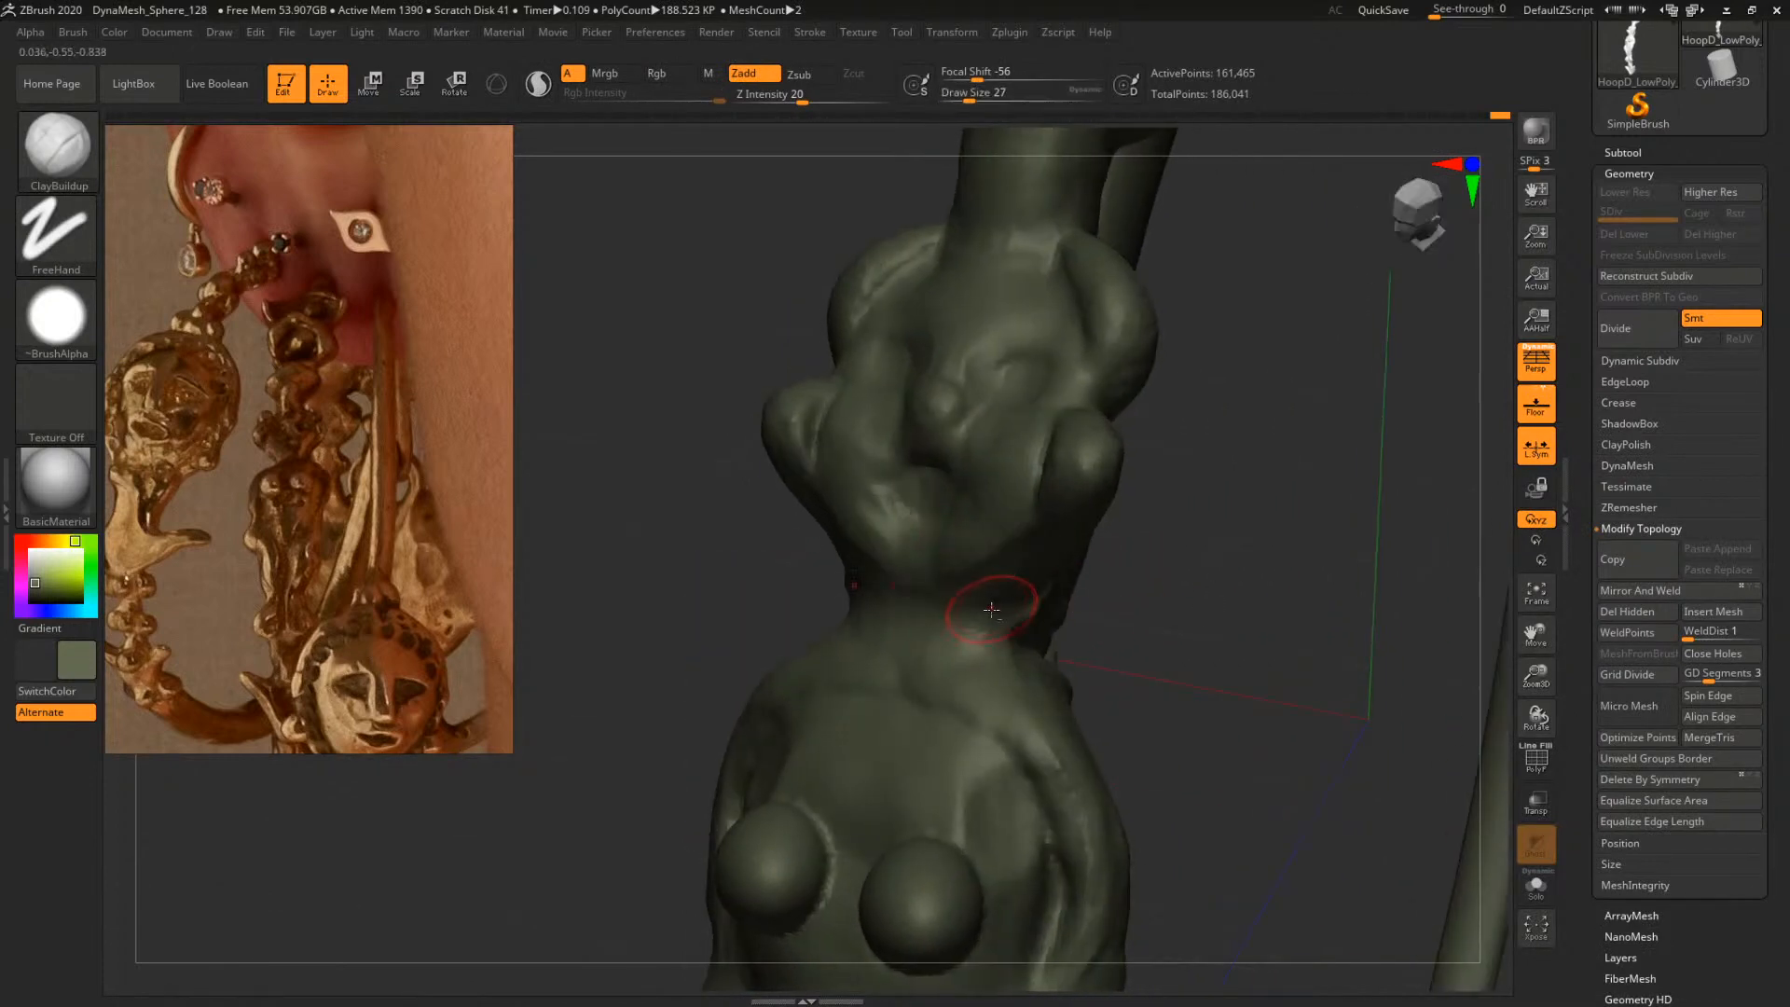
pyautogui.moveTo(1199, 609); pyautogui.dragTo(1077, 570)
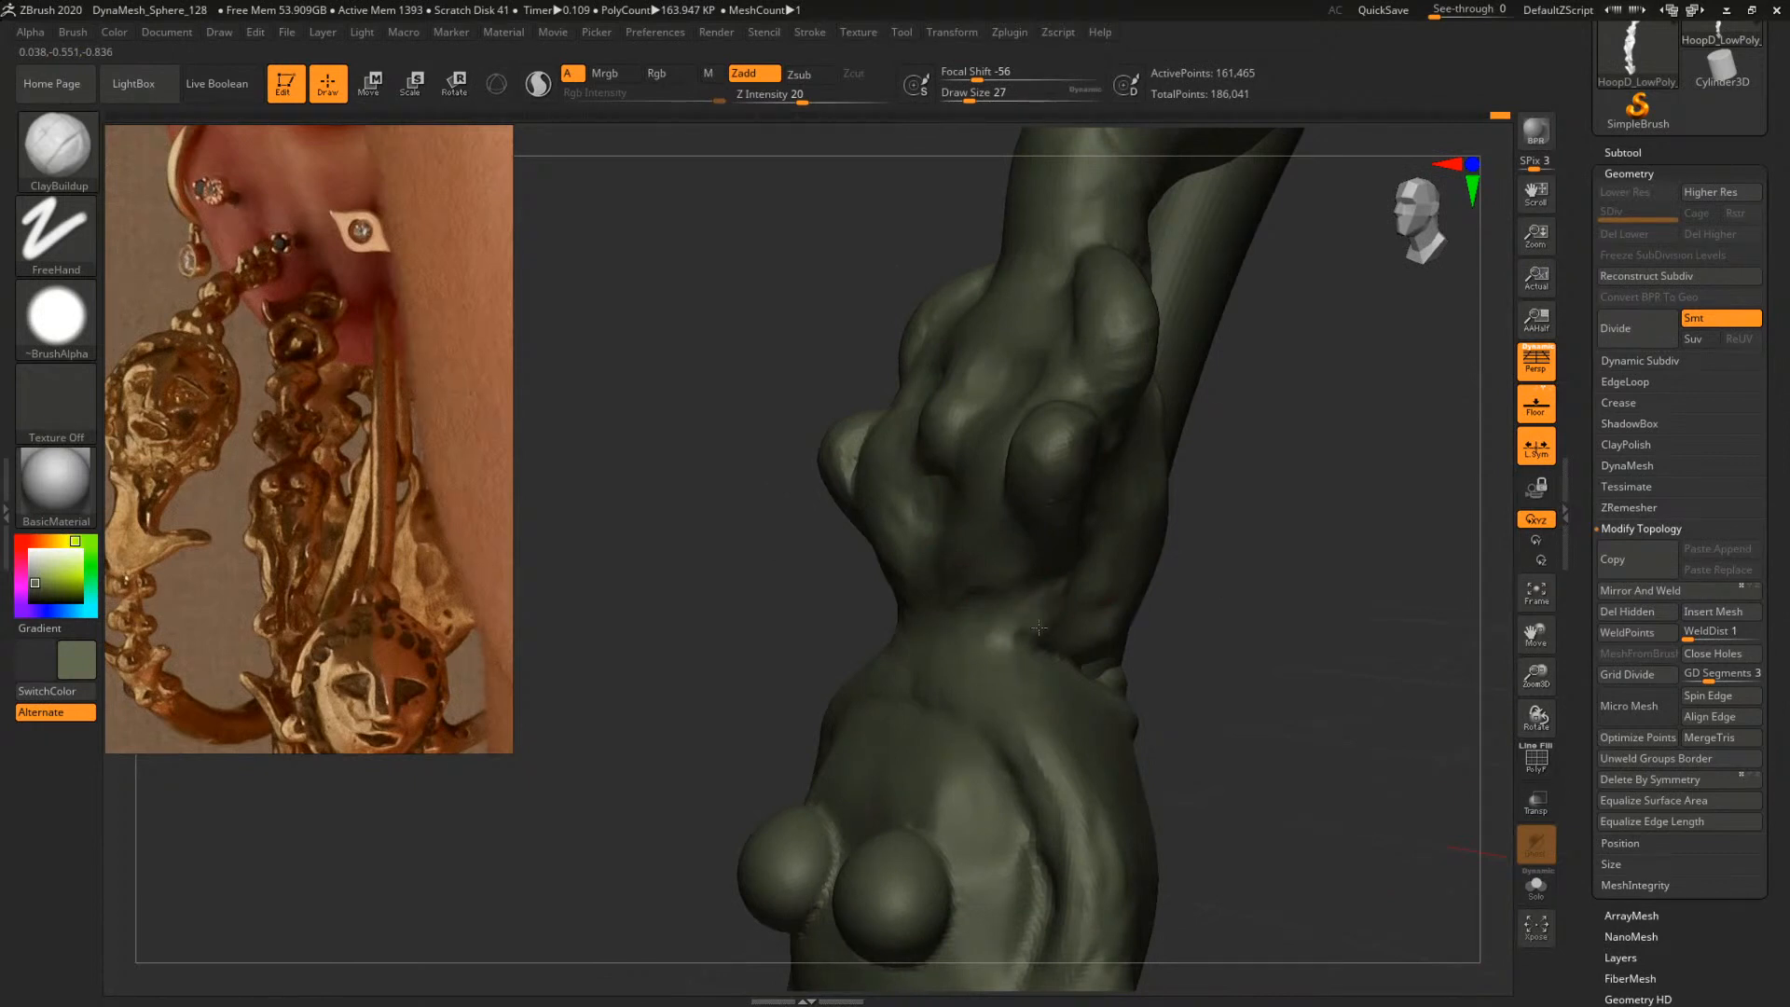
# Build up the side of the lower head and neck out onto the hoop with ClayBuildup at draw size 145
pyautogui.moveTo(1343, 587); pyautogui.dragTo(1255, 571)
pyautogui.press('space')
pyautogui.moveTo(1048, 590); pyautogui.dragTo(1083, 590)
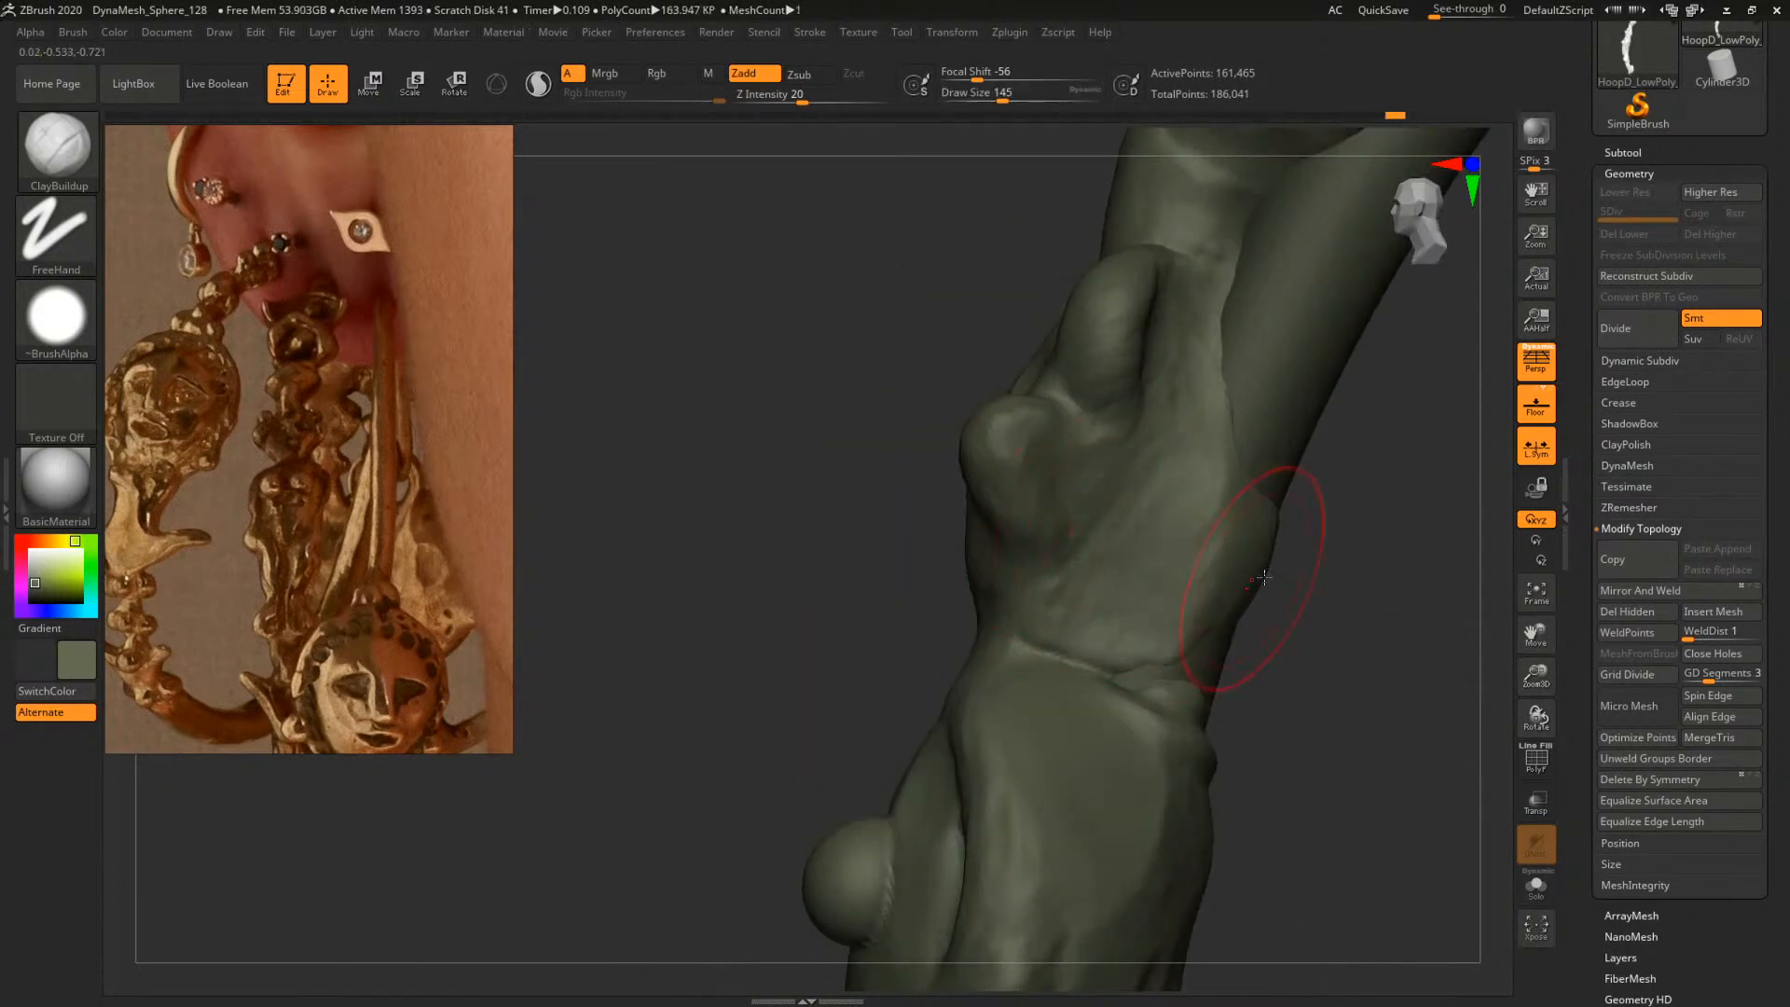
pyautogui.moveTo(1410, 615)
pyautogui.mouseDown()
pyautogui.moveTo(1291, 619)
pyautogui.moveTo(1095, 563)
pyautogui.moveTo(1147, 589)
pyautogui.mouseUp()
pyautogui.moveTo(1301, 560)
pyautogui.mouseDown()
pyautogui.moveTo(1219, 549)
pyautogui.moveTo(1133, 593)
pyautogui.moveTo(1109, 635)
pyautogui.moveTo(1100, 623)
pyautogui.mouseUp()
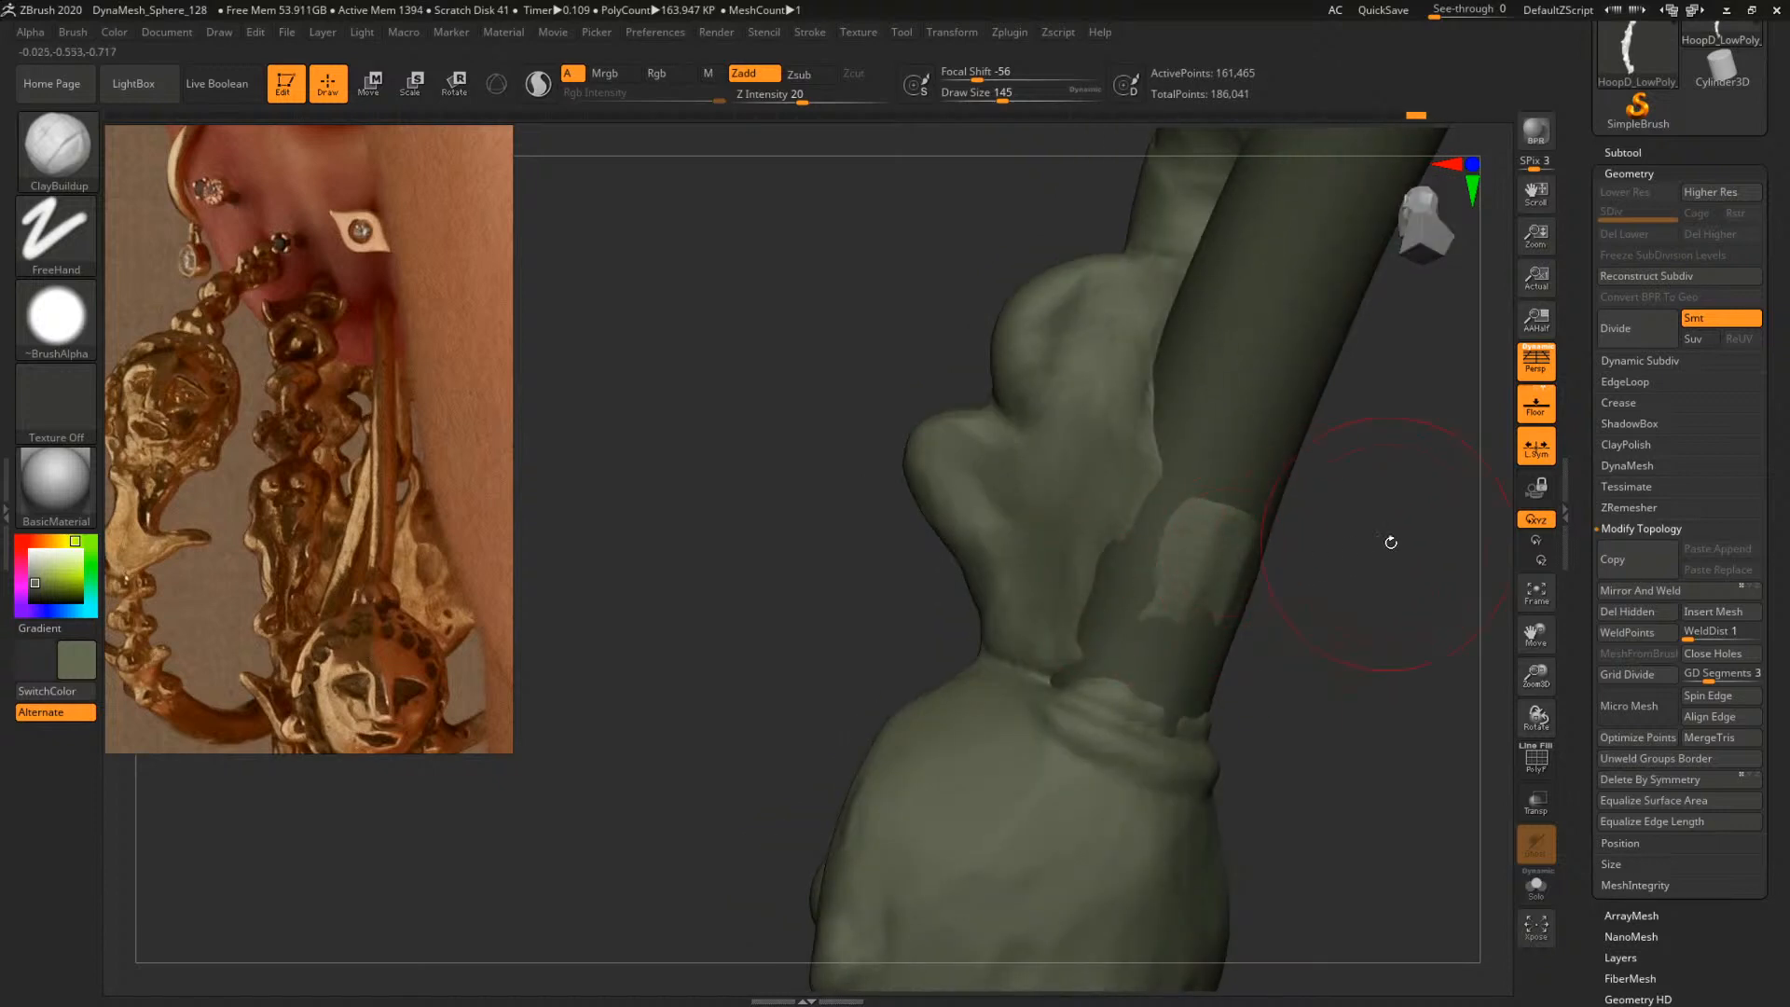
pyautogui.moveTo(1390, 542); pyautogui.dragTo(1314, 540)
pyautogui.keyDown('alt'); pyautogui.moveTo(1126, 507); pyautogui.dragTo(1091, 492); pyautogui.keyUp('alt')
pyautogui.moveTo(1261, 474); pyautogui.dragTo(1187, 495)
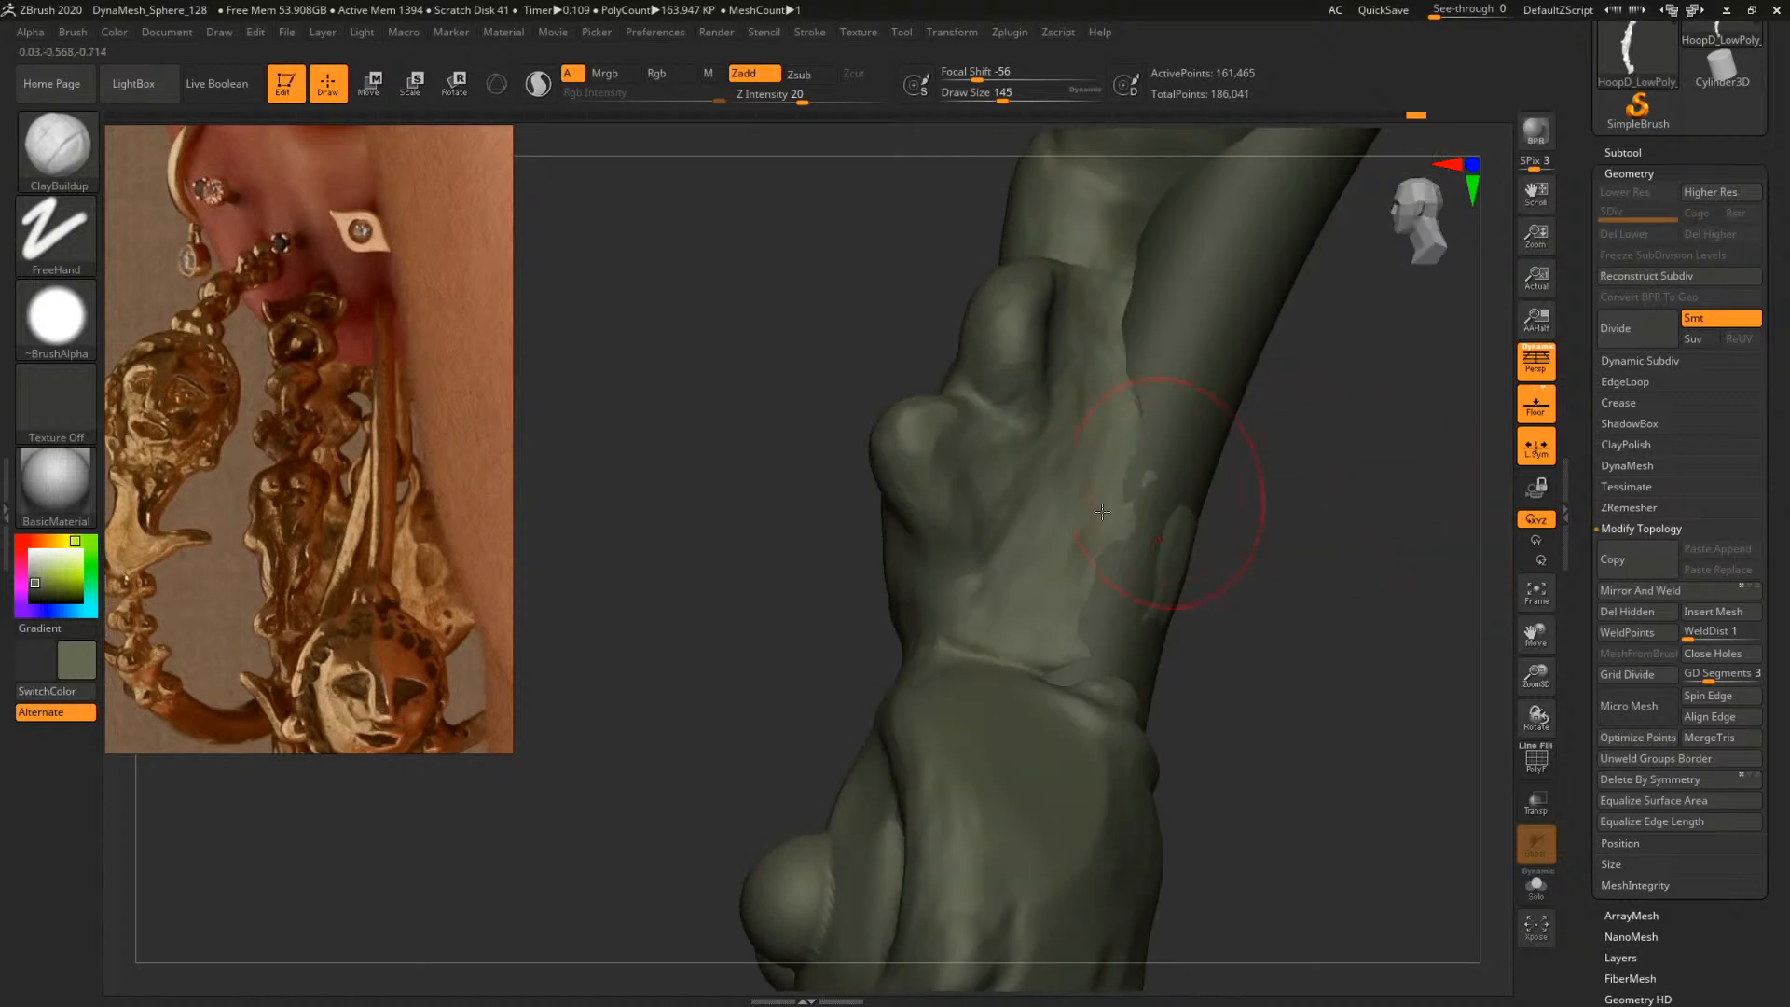
# Carve the hollows behind and beneath the two side lobes with ClayBuildup at draw size 104 and 74
pyautogui.press('space')
pyautogui.click(1072, 516)
pyautogui.keyDown('alt'); pyautogui.moveTo(1045, 571); pyautogui.dragTo(1019, 574); pyautogui.keyUp('alt')
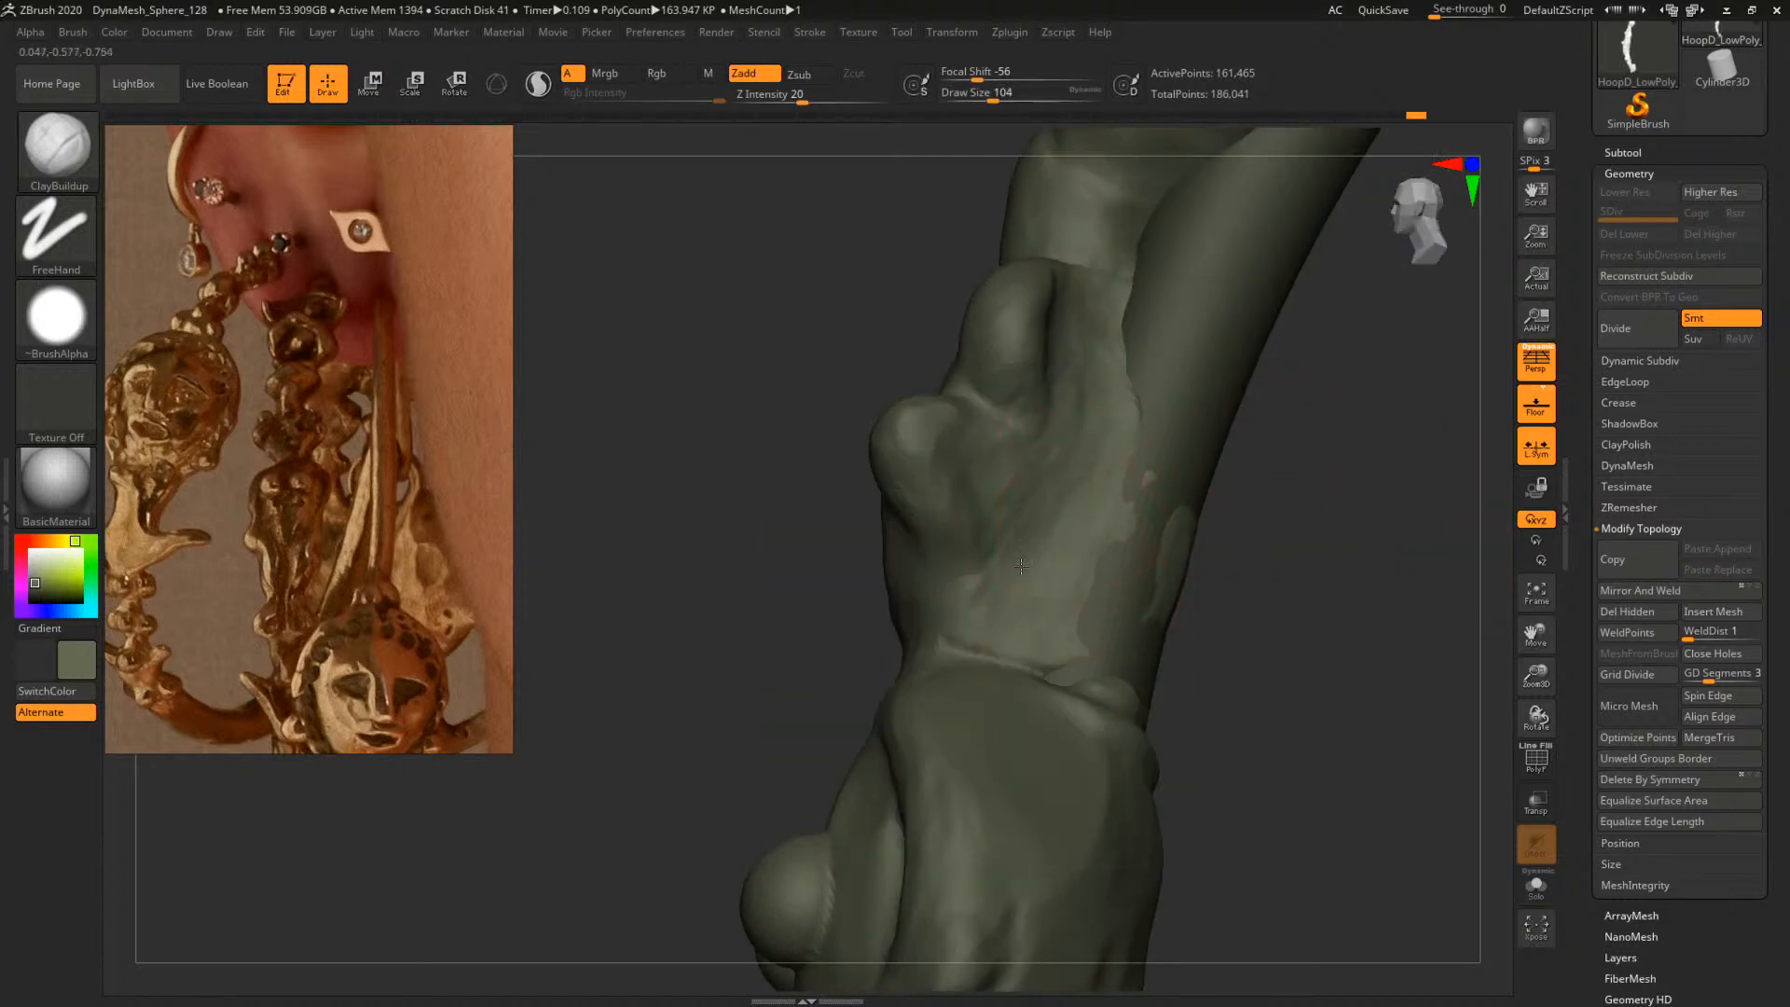
pyautogui.press('space')
pyautogui.click(999, 472)
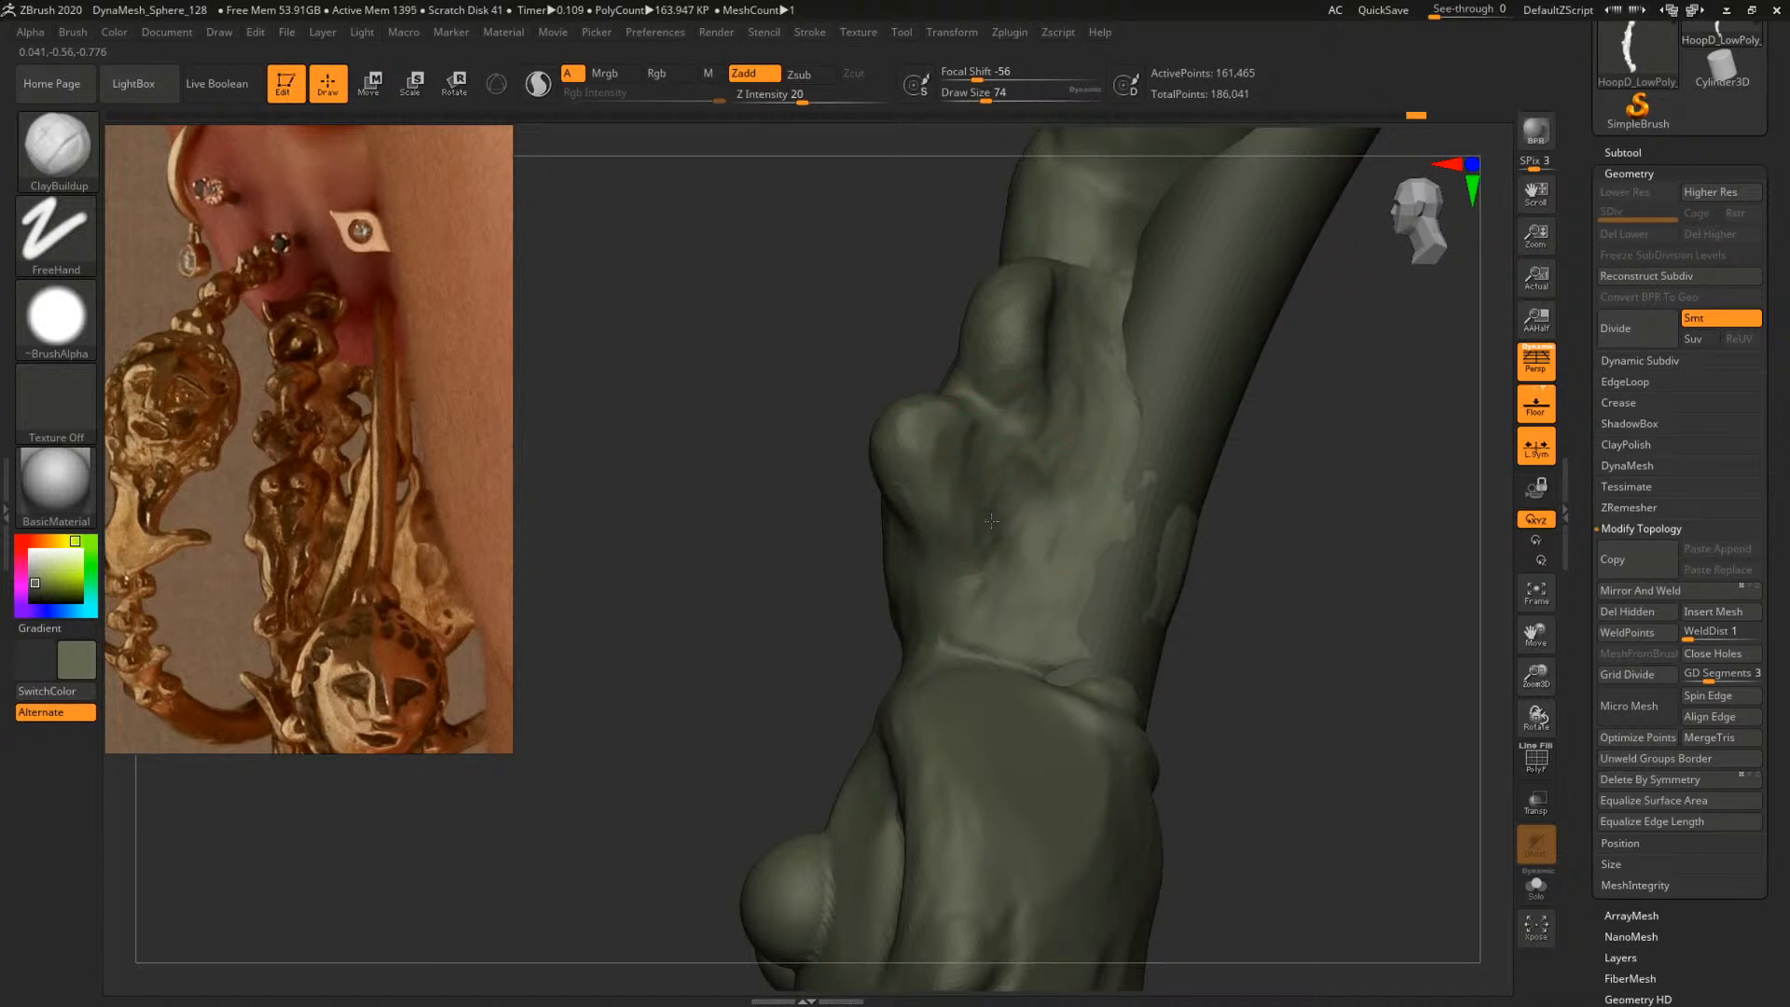
pyautogui.moveTo(986, 426); pyautogui.dragTo(1012, 380)
pyautogui.keyDown('alt'); pyautogui.moveTo(1370, 512); pyautogui.dragTo(1339, 591); pyautogui.keyUp('alt')
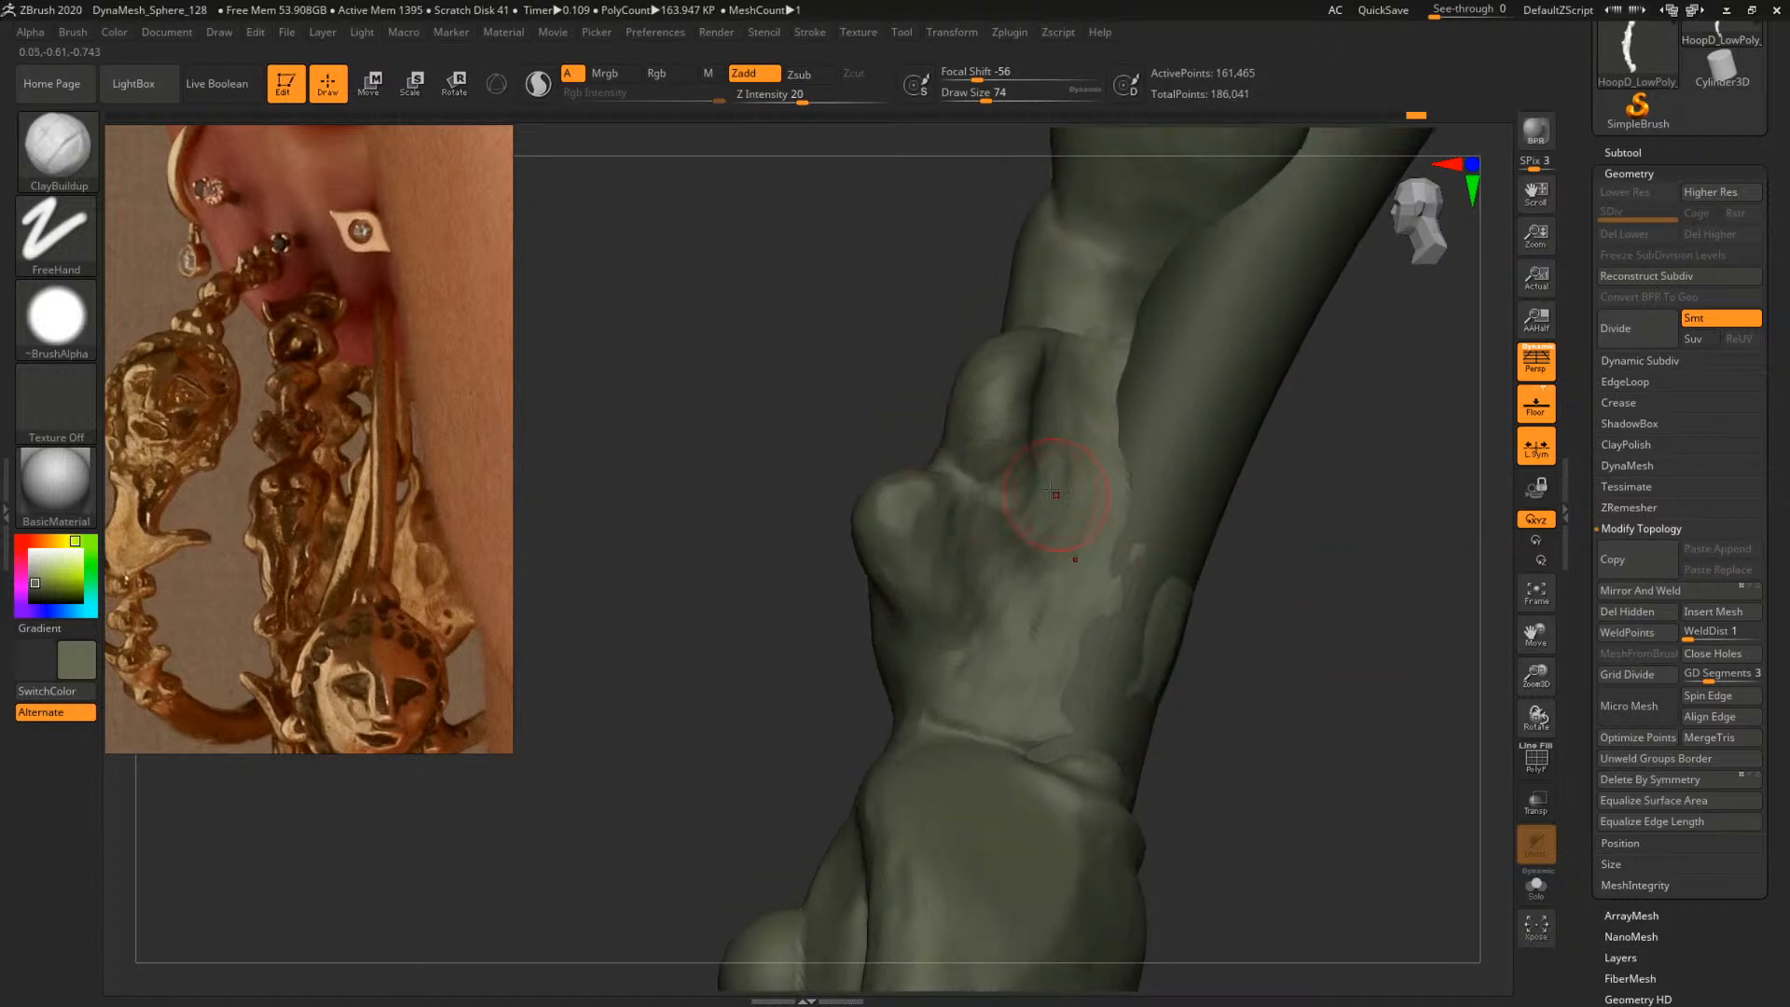
# Refine the surface behind the upper lobe with ClayBuildup at draw size 87
pyautogui.press('space')
pyautogui.moveTo(1054, 495)
pyautogui.mouseDown()
pyautogui.moveTo(1081, 494)
pyautogui.moveTo(1090, 451)
pyautogui.mouseUp()
pyautogui.moveTo(1294, 465)
pyautogui.mouseDown()
pyautogui.moveTo(1149, 477)
pyautogui.moveTo(1305, 476)
pyautogui.mouseUp()
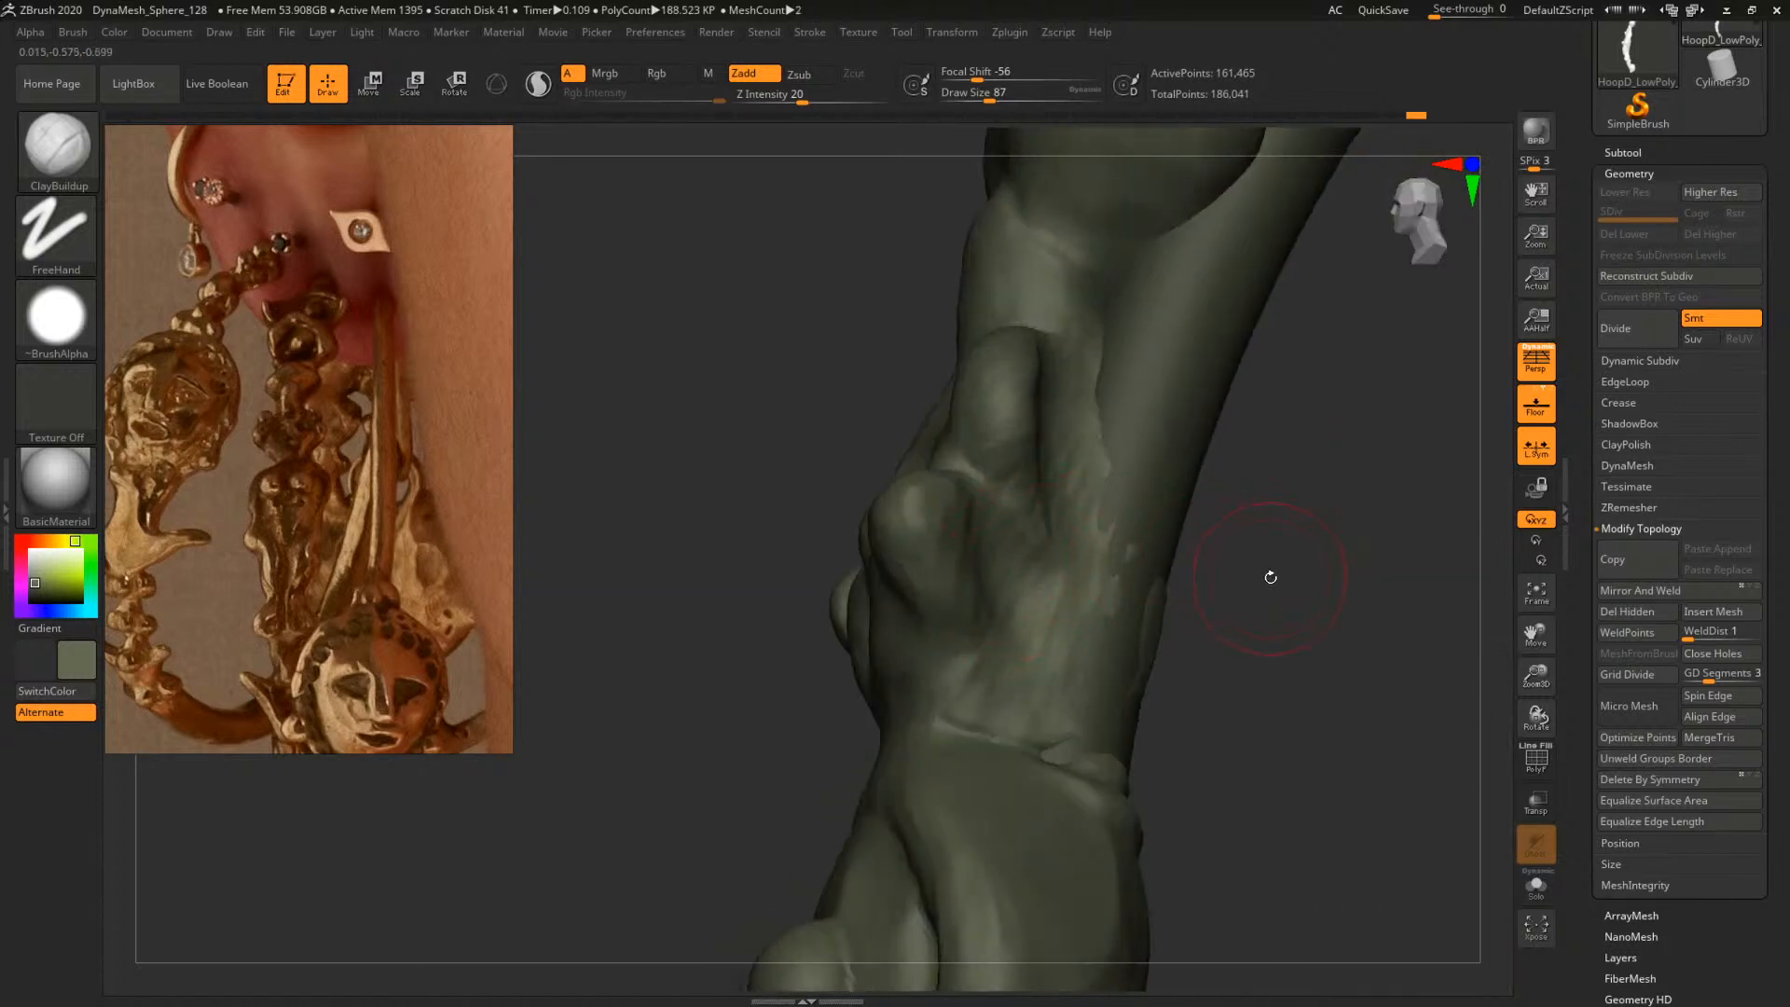
# Deepen the crease around the lower lobe with DamStandard at draw size 87 and rework it with ClayBuildup at draw size 65
pyautogui.press('b')
pyautogui.moveTo(1270, 577)
pyautogui.mouseDown()
pyautogui.moveTo(1237, 591)
pyautogui.moveTo(1257, 590)
pyautogui.mouseUp()
pyautogui.press('d')
pyautogui.press('s')
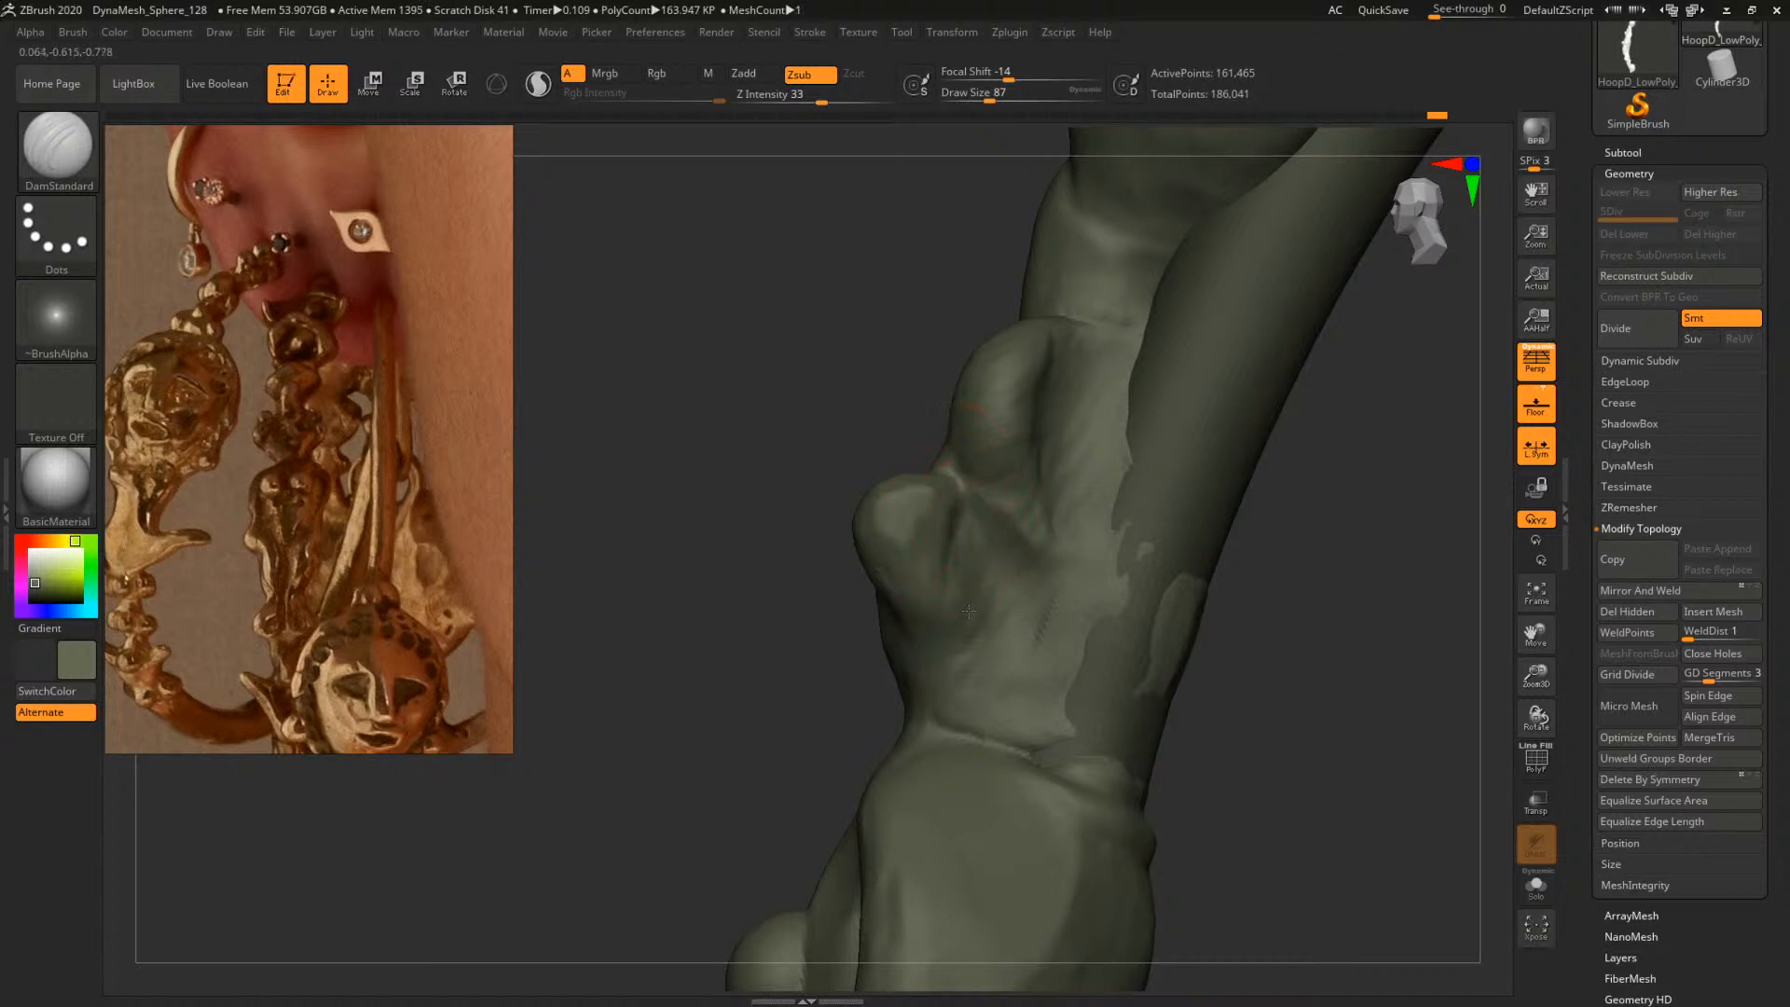
pyautogui.press('b')
pyautogui.press('c')
pyautogui.press('b')
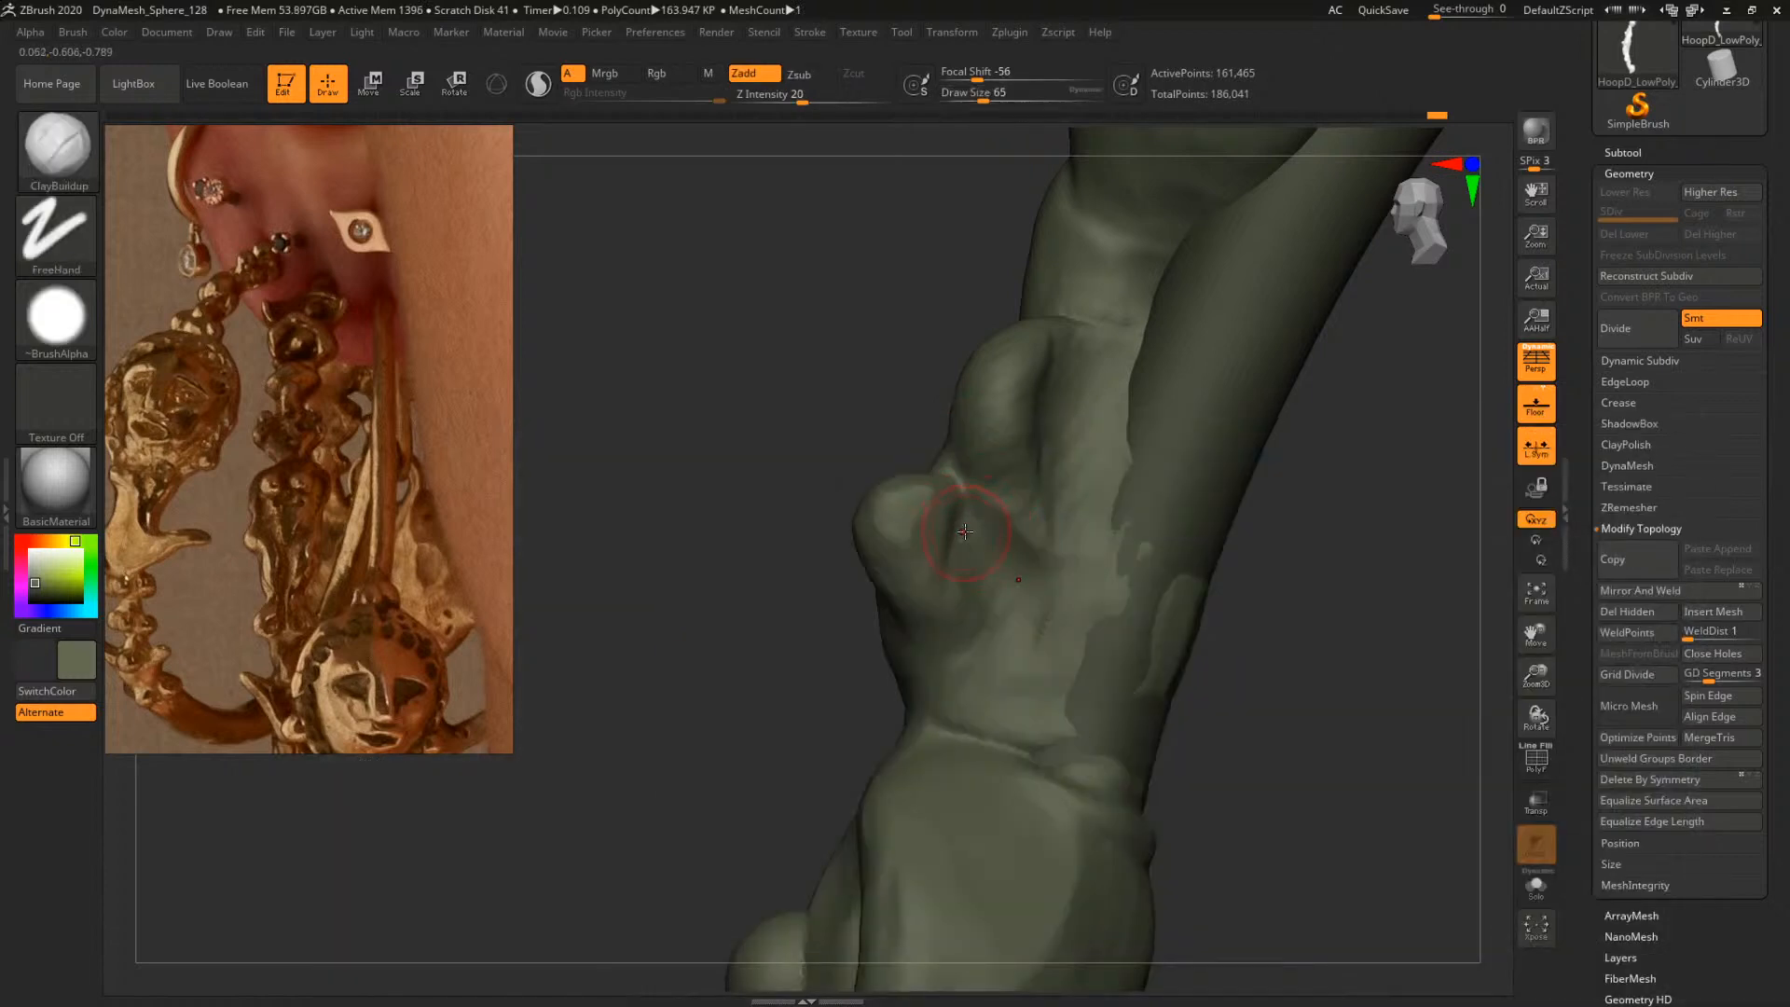
pyautogui.moveTo(1364, 650)
pyautogui.keyDown('alt'); pyautogui.mouseDown()
pyautogui.moveTo(1355, 550)
pyautogui.moveTo(1294, 568)
pyautogui.mouseUp(); pyautogui.keyUp('alt')
# Carve back the head's side surface where it overlaps the hoop with ClayBuildup at draw size 217
pyautogui.press('space')
pyautogui.moveTo(1184, 538); pyautogui.dragTo(1197, 538)
pyautogui.moveTo(1177, 559)
pyautogui.keyDown('alt'); pyautogui.mouseDown()
pyautogui.moveTo(1206, 465)
pyautogui.moveTo(1230, 521)
pyautogui.moveTo(1219, 541)
pyautogui.moveTo(1108, 459)
pyautogui.moveTo(1119, 400)
pyautogui.mouseUp(); pyautogui.keyUp('alt')
pyautogui.press('space')
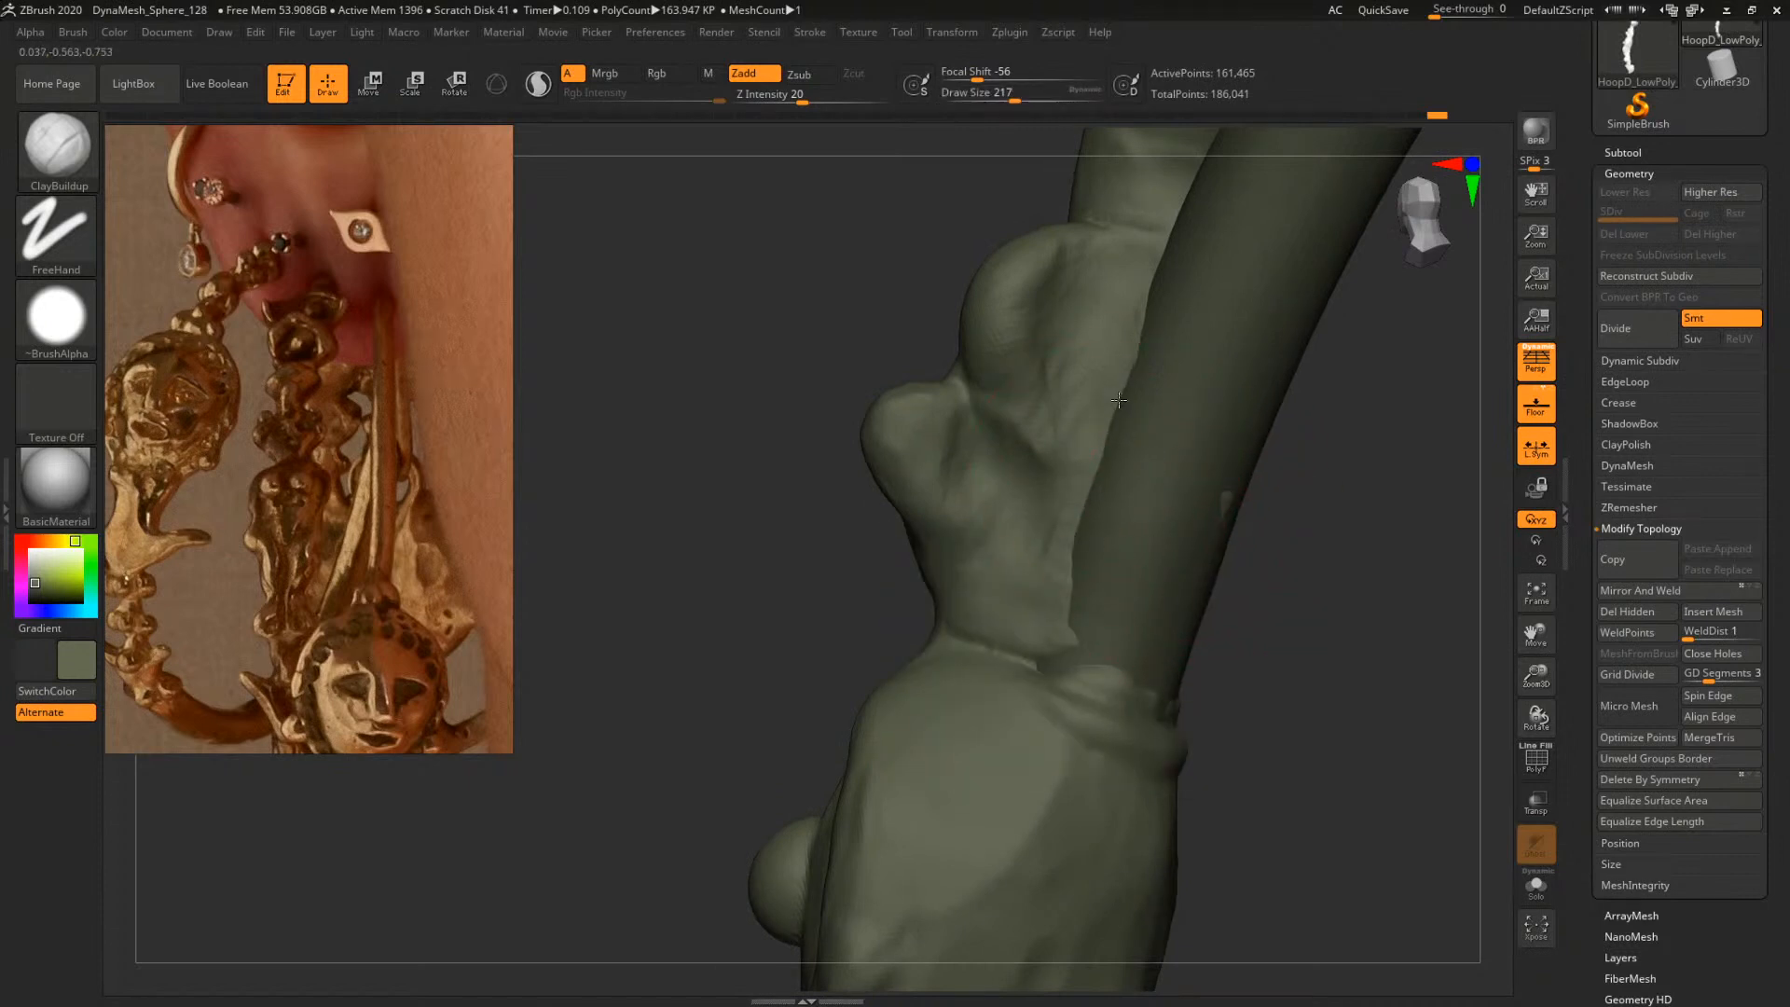
pyautogui.moveTo(1356, 511); pyautogui.dragTo(1293, 514)
# Touch up the chin and neck of the lower head with ClayBuildup at draw size 35 to 51
pyautogui.press('space')
pyautogui.moveTo(1086, 590); pyautogui.dragTo(1049, 563)
pyautogui.moveTo(1270, 568)
pyautogui.mouseDown()
pyautogui.moveTo(1370, 563)
pyautogui.moveTo(1407, 588)
pyautogui.moveTo(1225, 561)
pyautogui.moveTo(1262, 523)
pyautogui.moveTo(1325, 621)
pyautogui.mouseUp()
pyautogui.moveTo(1137, 519); pyautogui.dragTo(976, 510)
pyautogui.press('space')
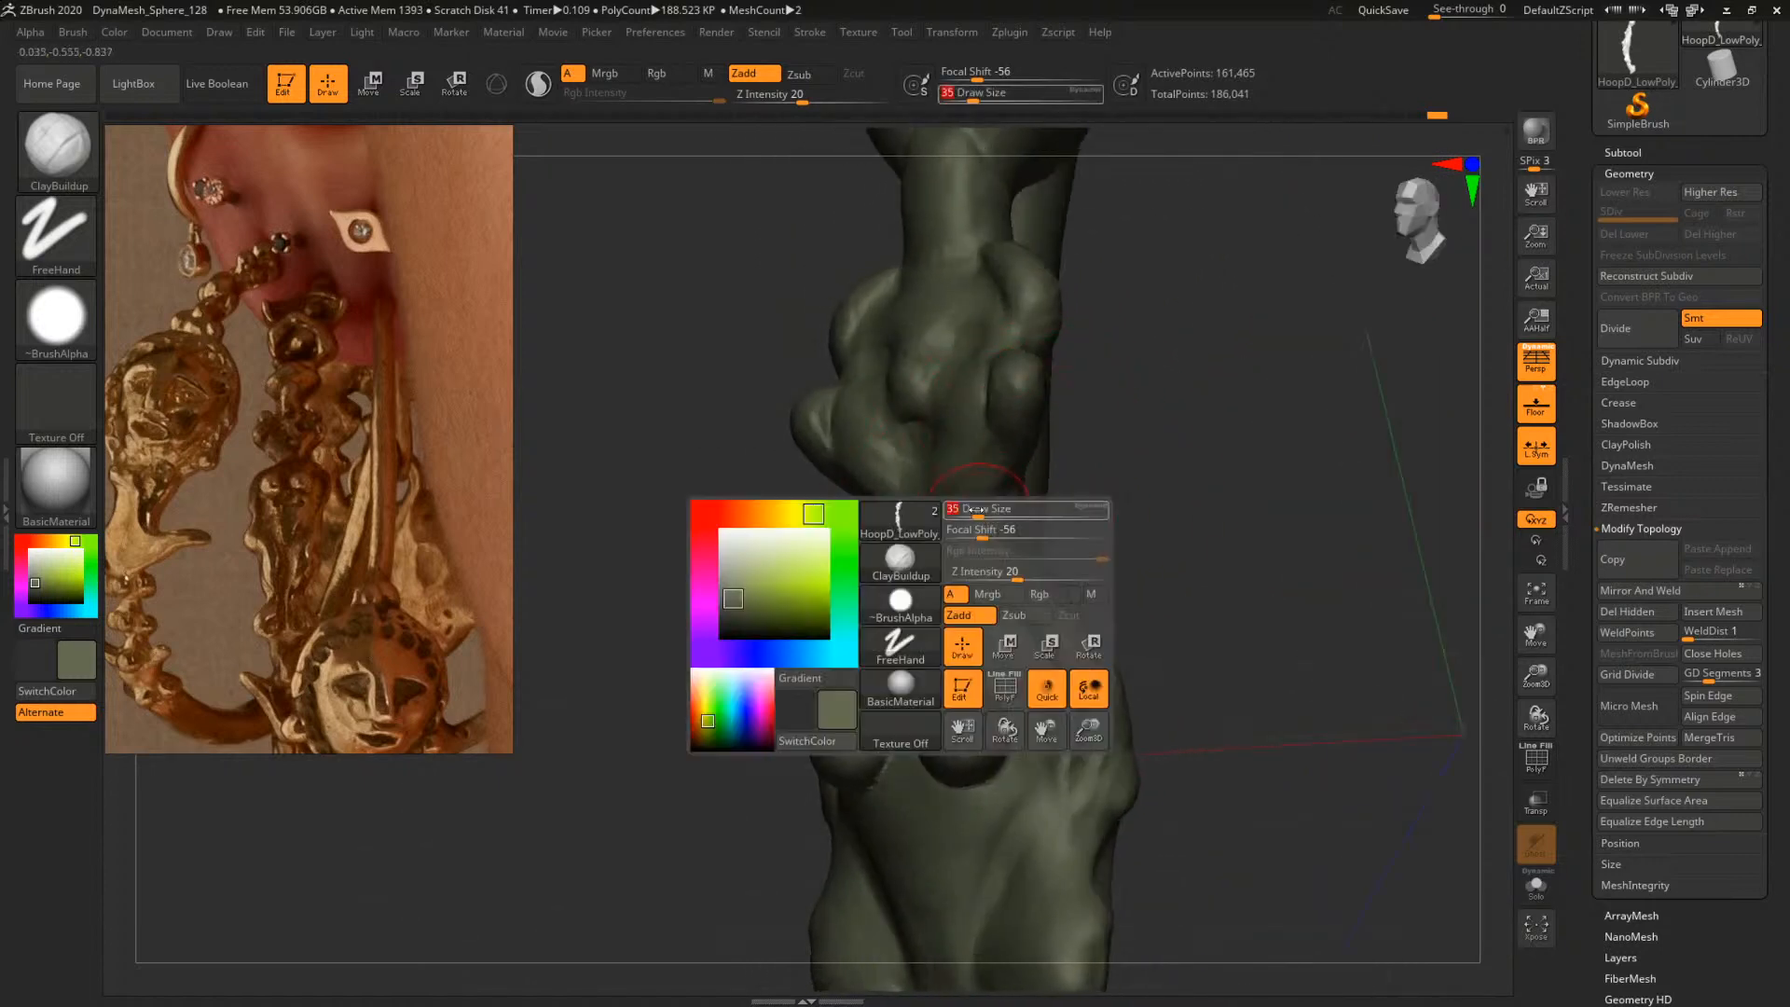
pyautogui.moveTo(1159, 484)
pyautogui.mouseDown()
pyautogui.moveTo(1041, 505)
pyautogui.moveTo(1037, 476)
pyautogui.mouseUp()
pyautogui.press('space')
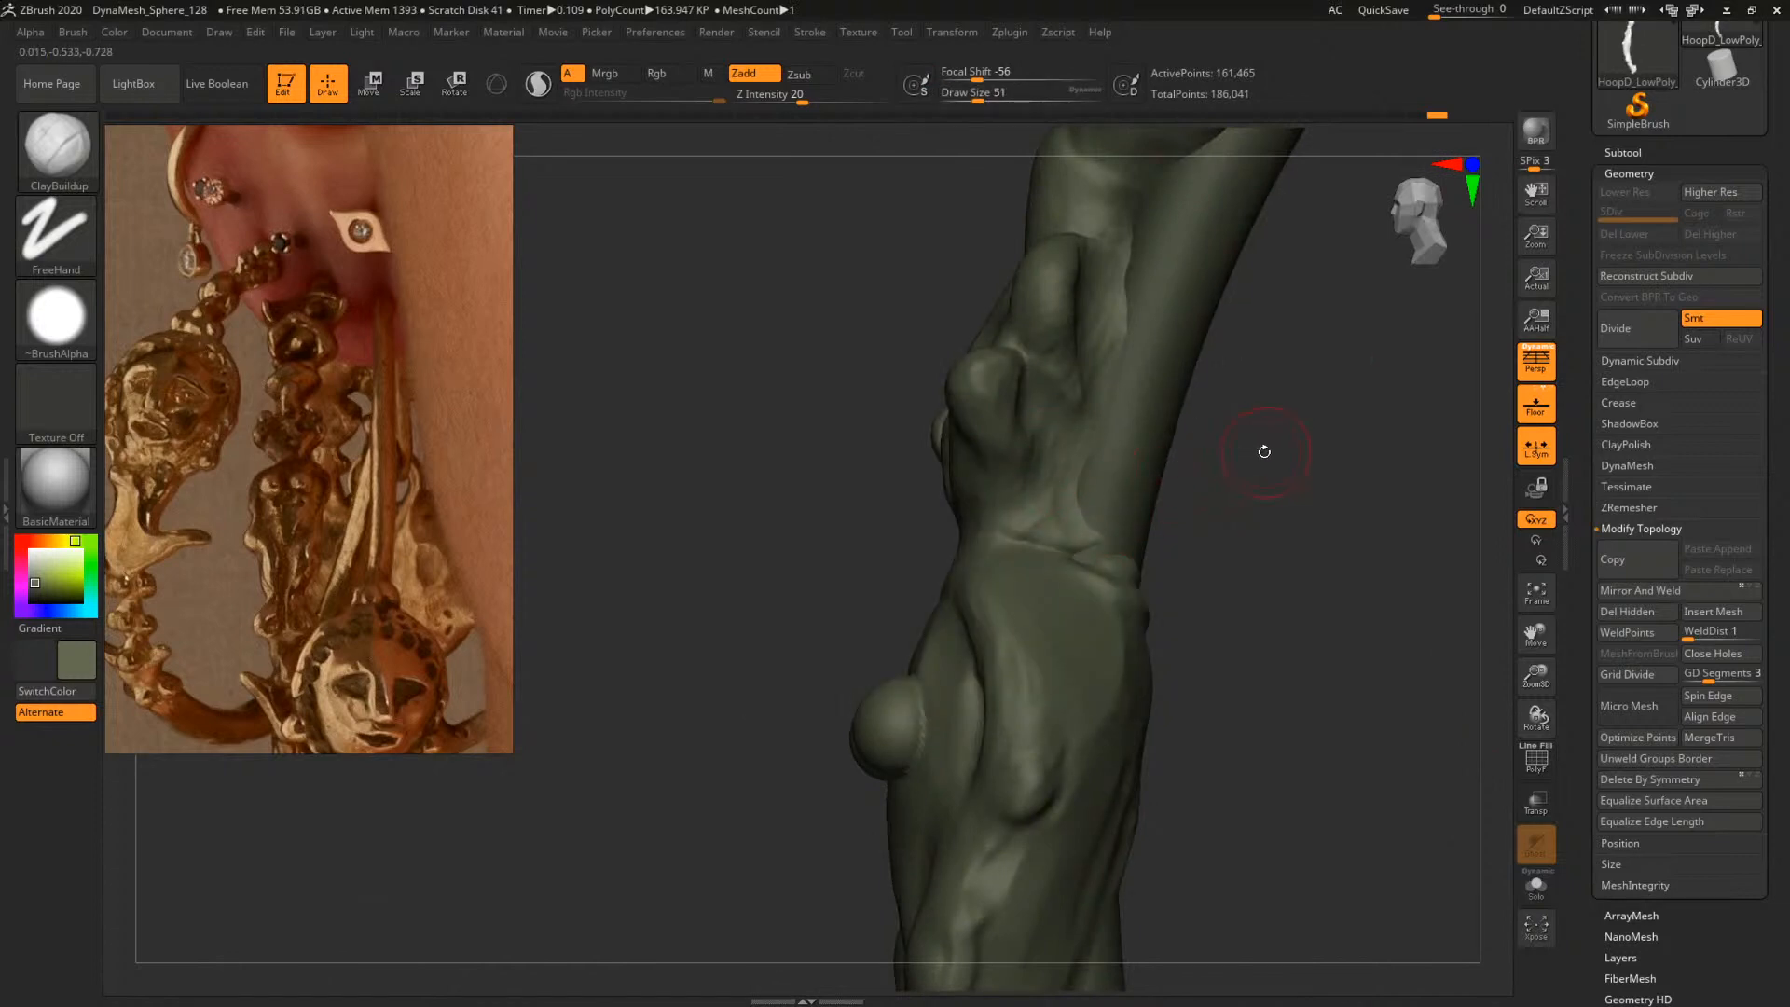
# Blend the column below the round ball into the hoop with ClayBuildup at draw size 51
pyautogui.moveTo(1262, 447)
pyautogui.mouseDown()
pyautogui.moveTo(1291, 591)
pyautogui.moveTo(1137, 575)
pyautogui.mouseUp()
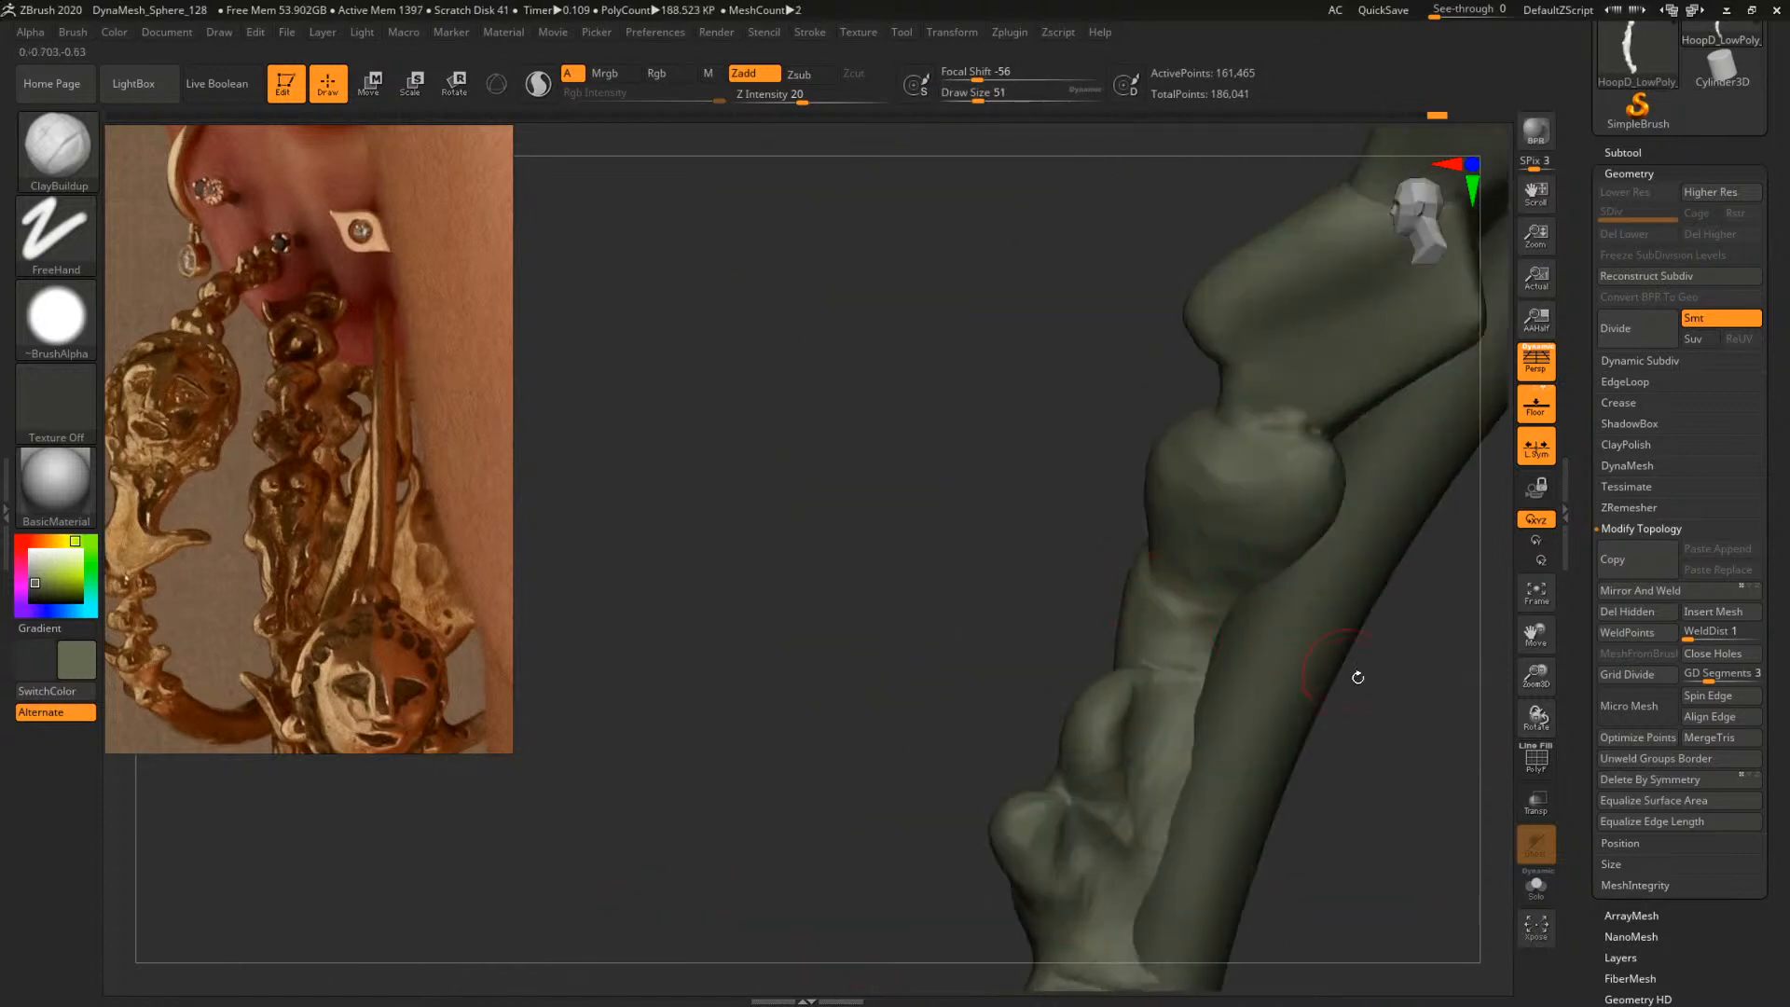
pyautogui.moveTo(1358, 679)
pyautogui.keyDown('alt'); pyautogui.mouseDown()
pyautogui.moveTo(1379, 627)
pyautogui.moveTo(1327, 598)
pyautogui.mouseUp(); pyautogui.keyUp('alt')
pyautogui.moveTo(1212, 491); pyautogui.dragTo(1243, 470)
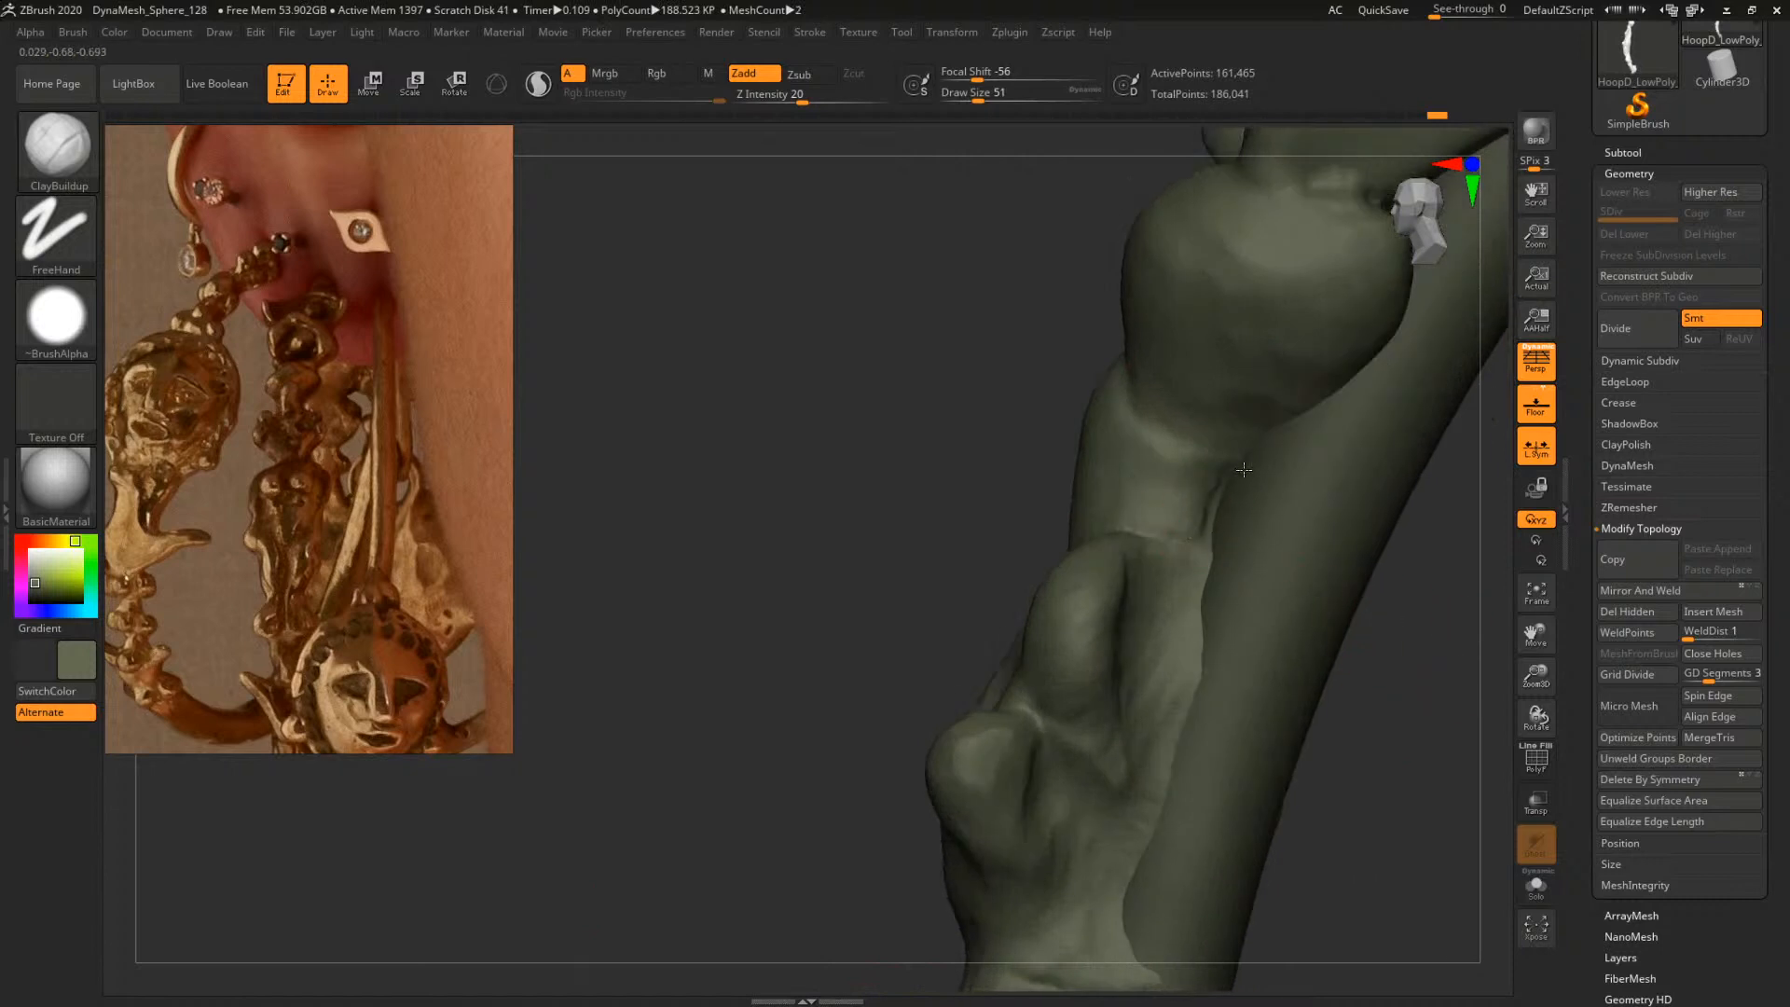
pyautogui.moveTo(1366, 568)
pyautogui.mouseDown()
pyautogui.moveTo(1379, 605)
pyautogui.moveTo(1347, 627)
pyautogui.moveTo(1352, 672)
pyautogui.moveTo(1342, 550)
pyautogui.mouseUp()
pyautogui.moveTo(1201, 521)
pyautogui.mouseDown()
pyautogui.moveTo(1299, 535)
pyautogui.moveTo(1249, 498)
pyautogui.moveTo(1188, 505)
pyautogui.mouseUp()
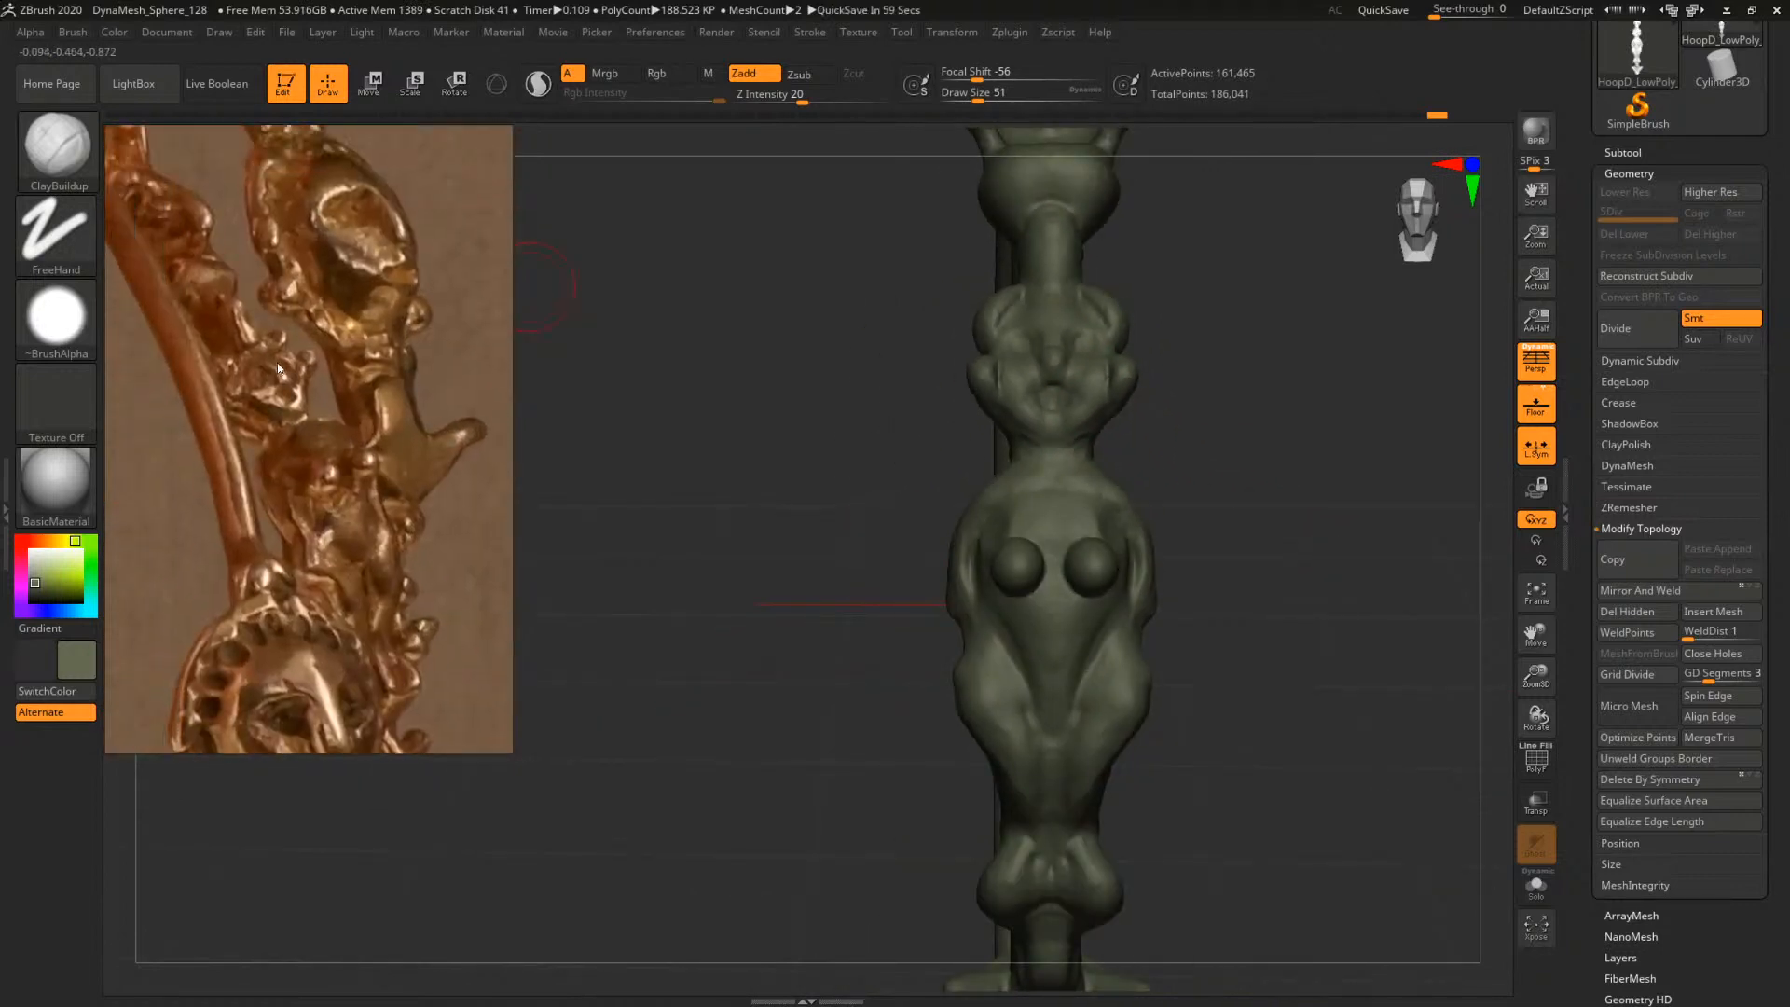
# Build up the chin and mouth area of the lower head with ClayBuildup at draw size 33
pyautogui.moveTo(1292, 492)
pyautogui.mouseDown()
pyautogui.moveTo(1249, 508)
pyautogui.moveTo(1282, 513)
pyautogui.mouseUp()
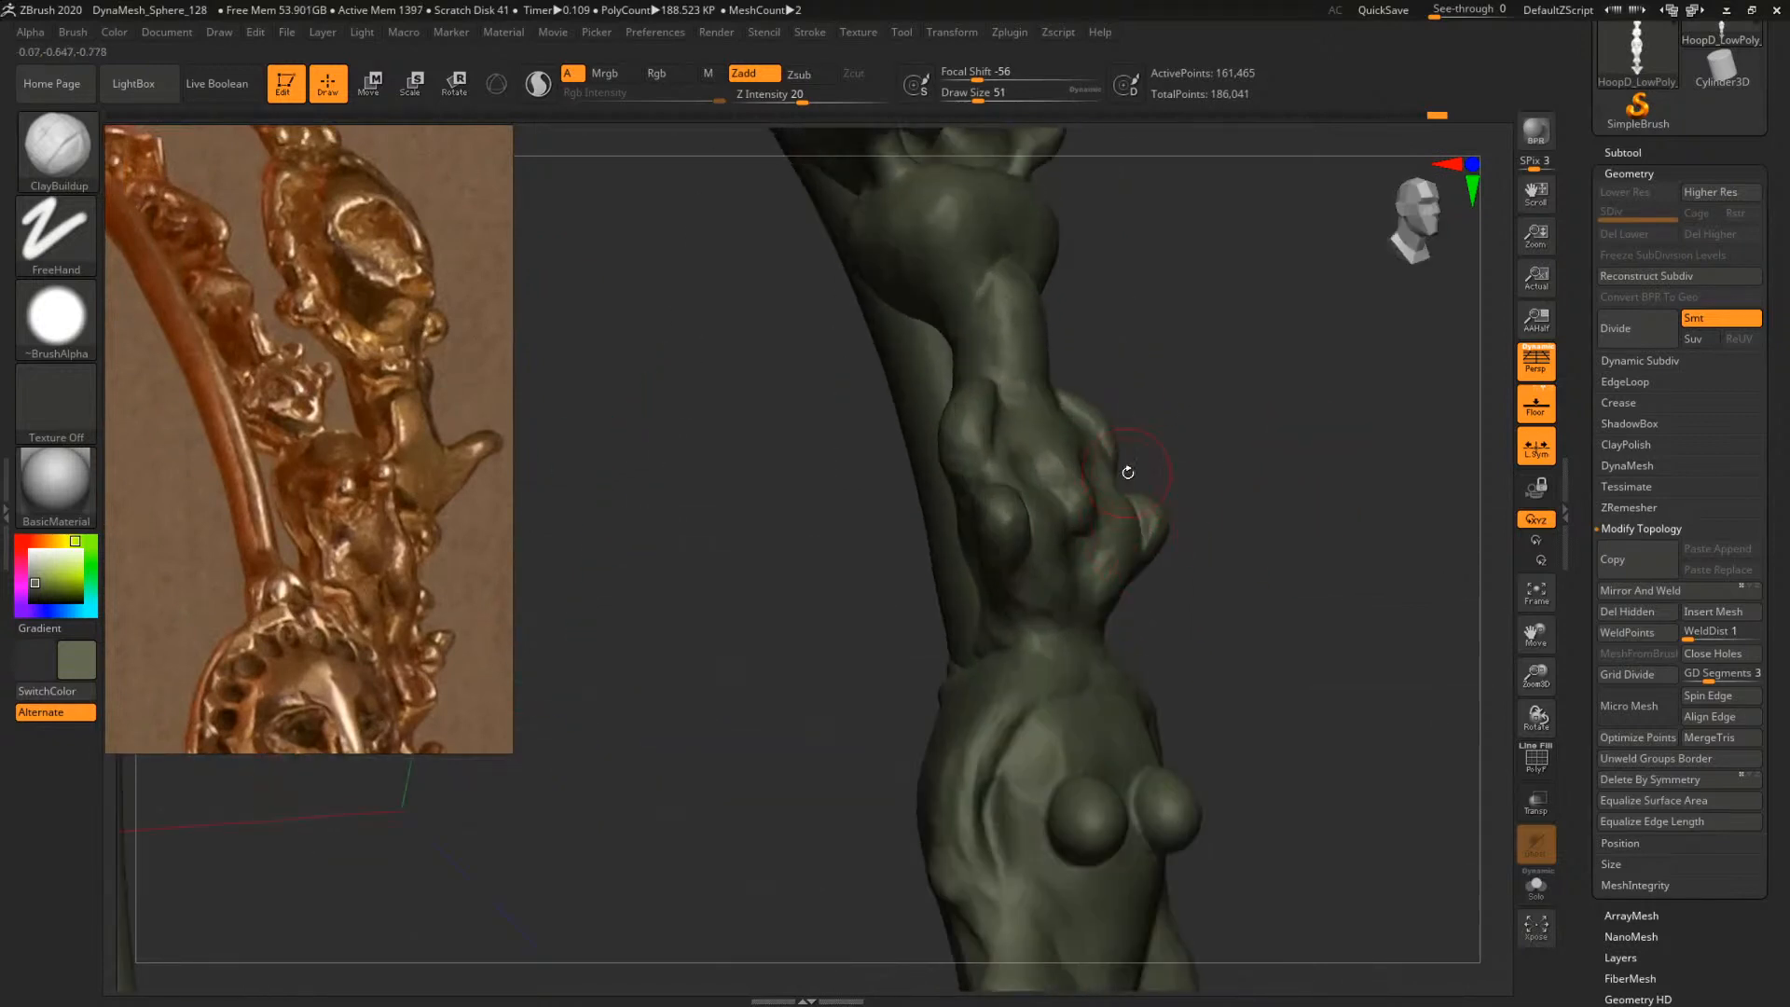
pyautogui.moveTo(1127, 472)
pyautogui.mouseDown()
pyautogui.moveTo(1234, 531)
pyautogui.moveTo(1214, 582)
pyautogui.mouseUp()
pyautogui.press('b')
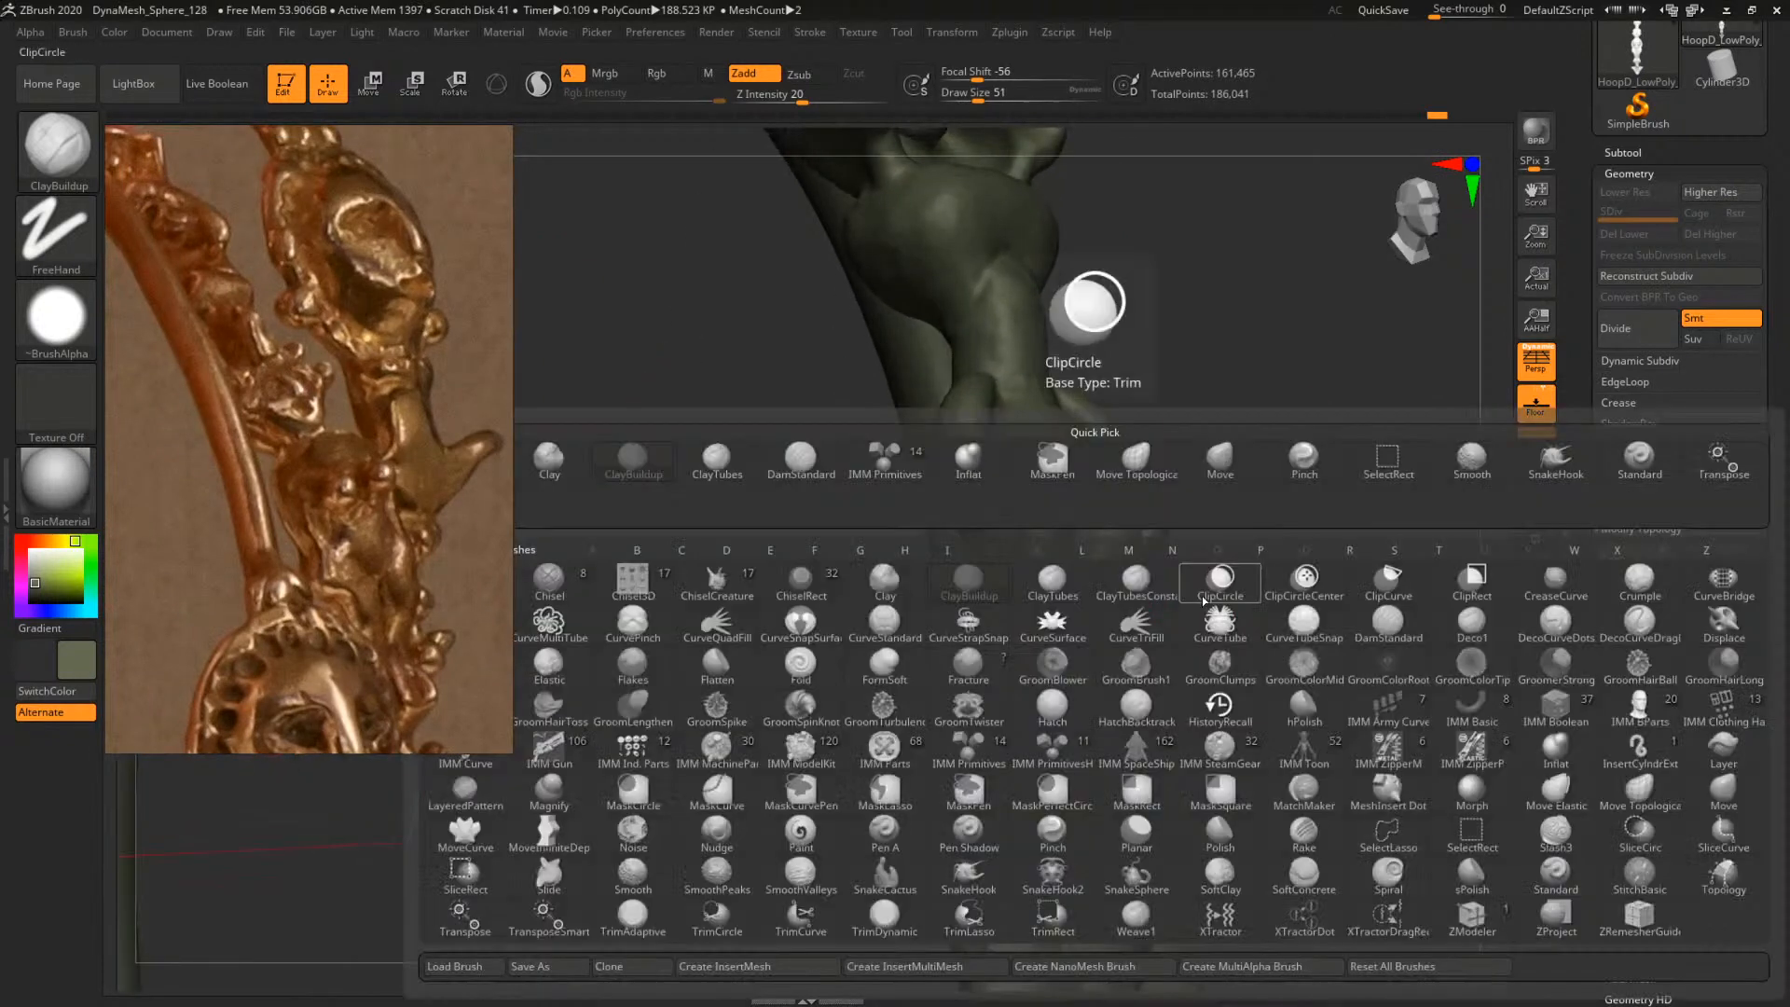
pyautogui.press('c')
pyautogui.press('b')
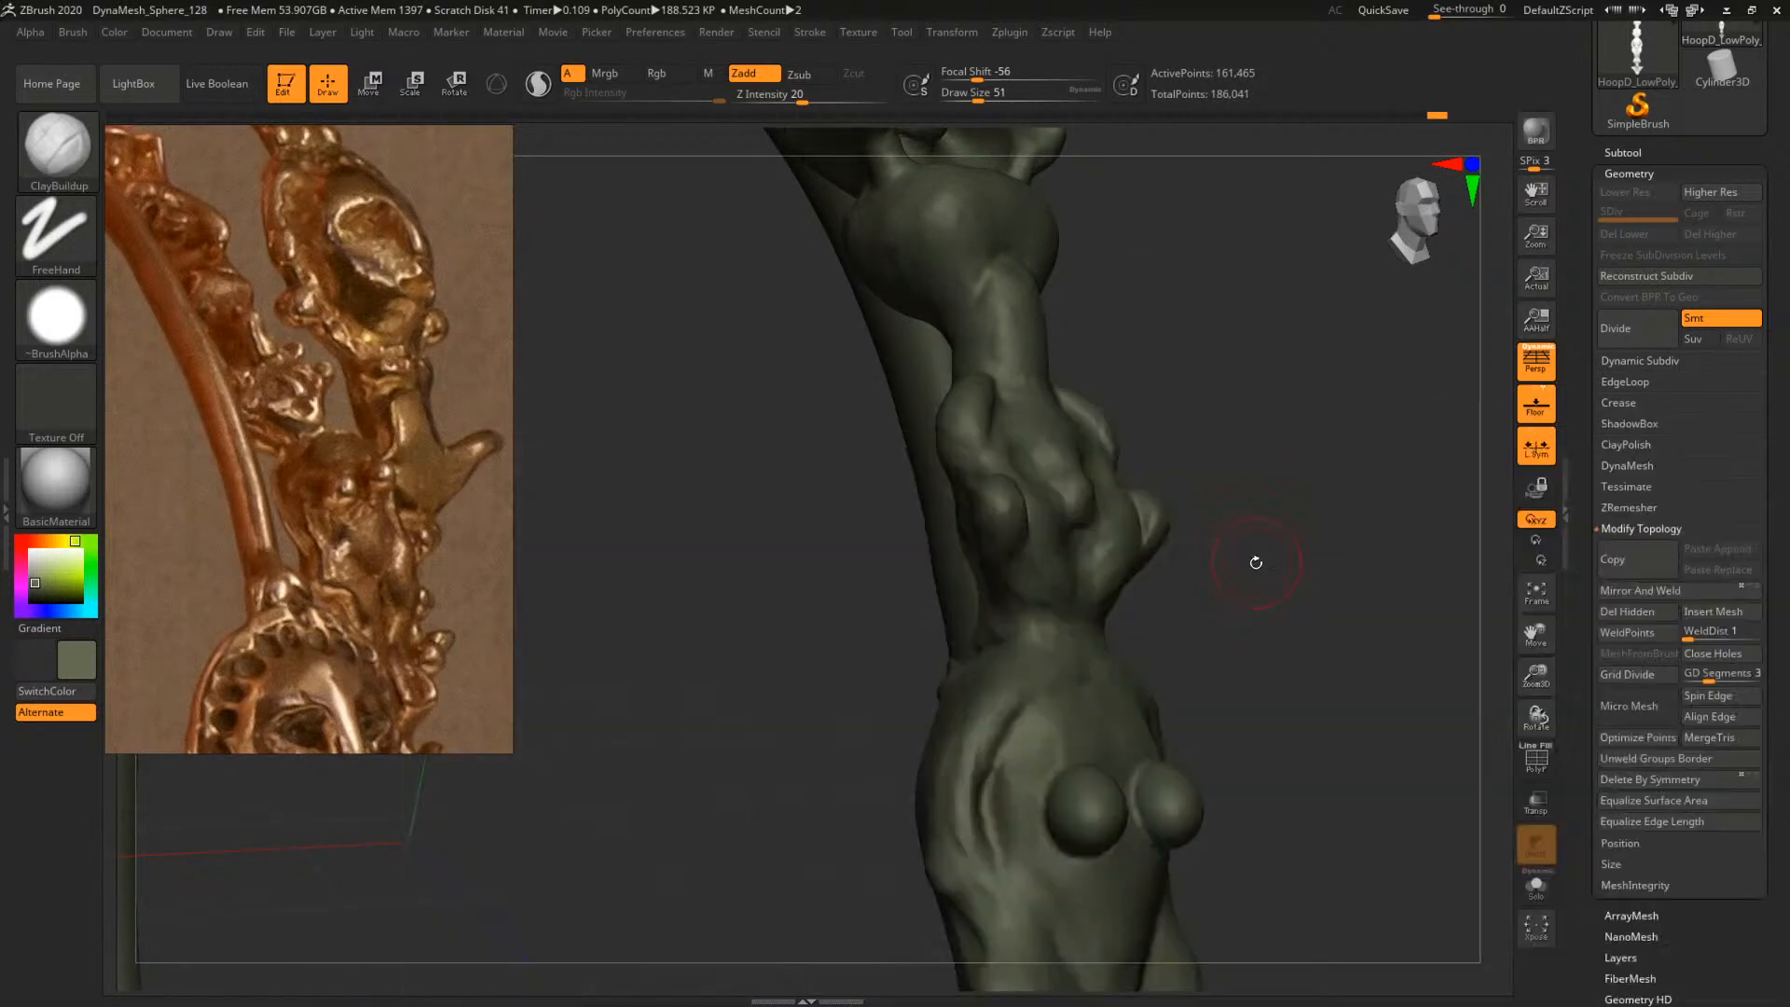
pyautogui.moveTo(1259, 557)
pyautogui.mouseDown()
pyautogui.moveTo(1011, 566)
pyautogui.moveTo(1018, 582)
pyautogui.mouseUp()
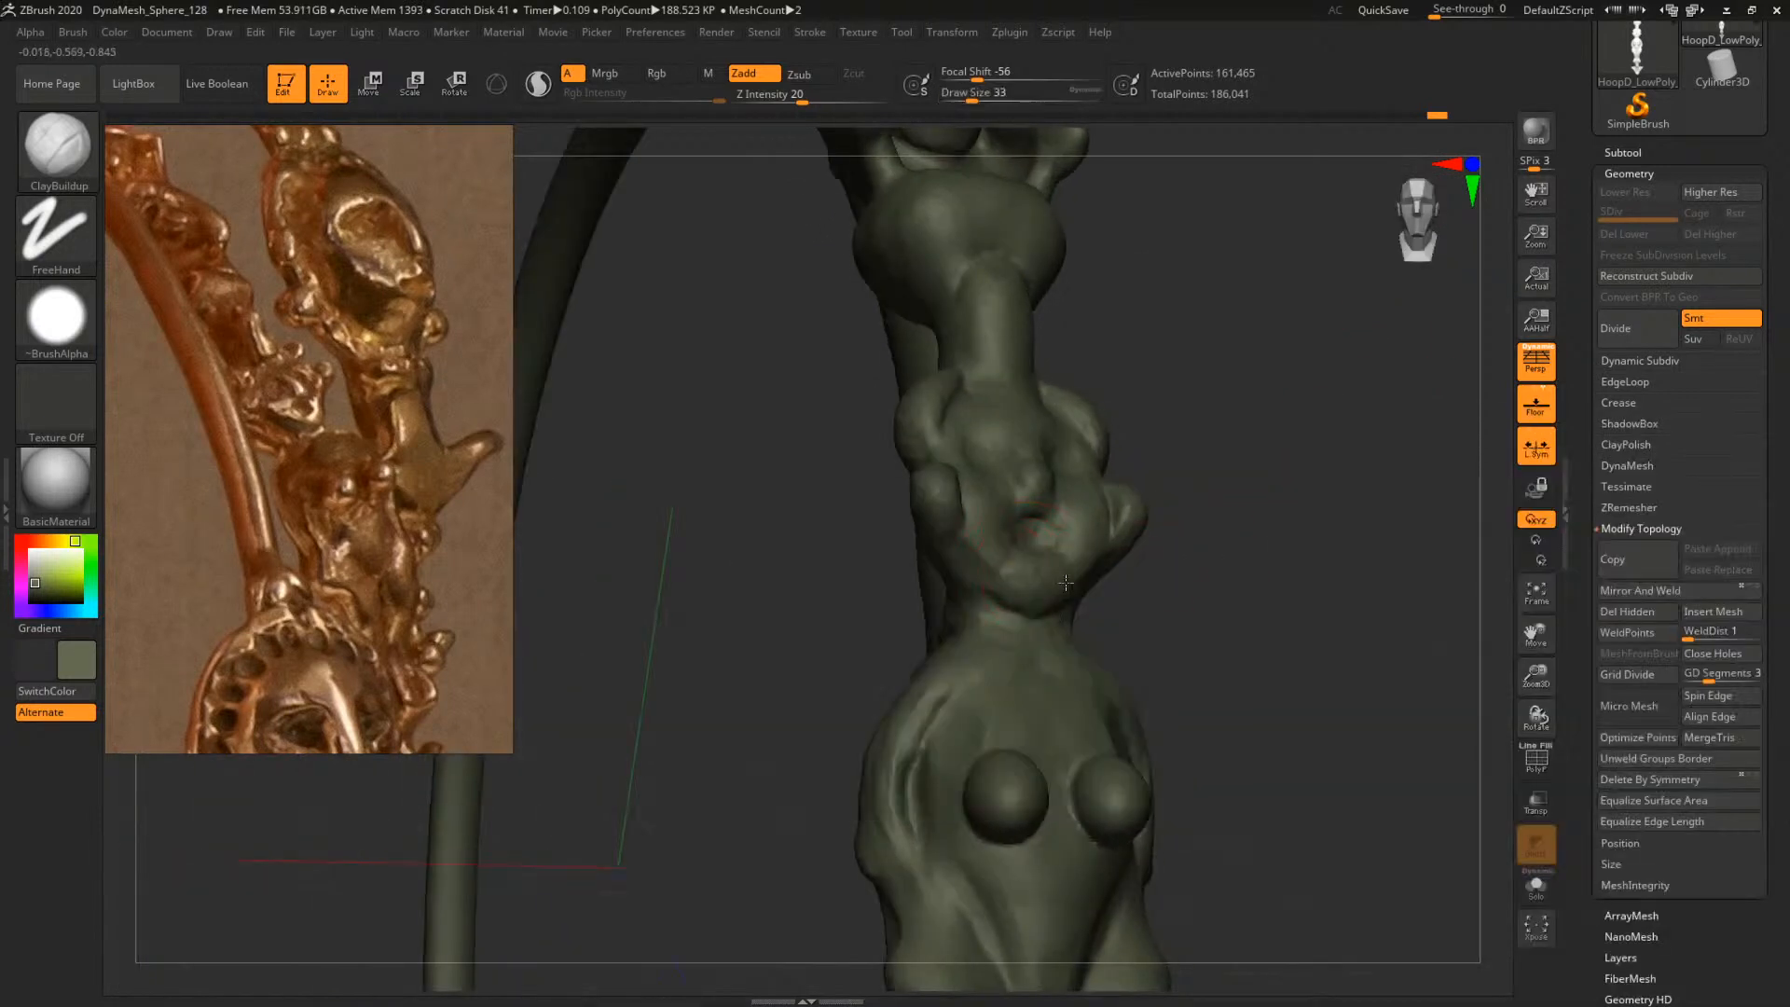
pyautogui.moveTo(1188, 578)
pyautogui.mouseDown()
pyautogui.moveTo(1234, 582)
pyautogui.moveTo(1109, 482)
pyautogui.mouseUp()
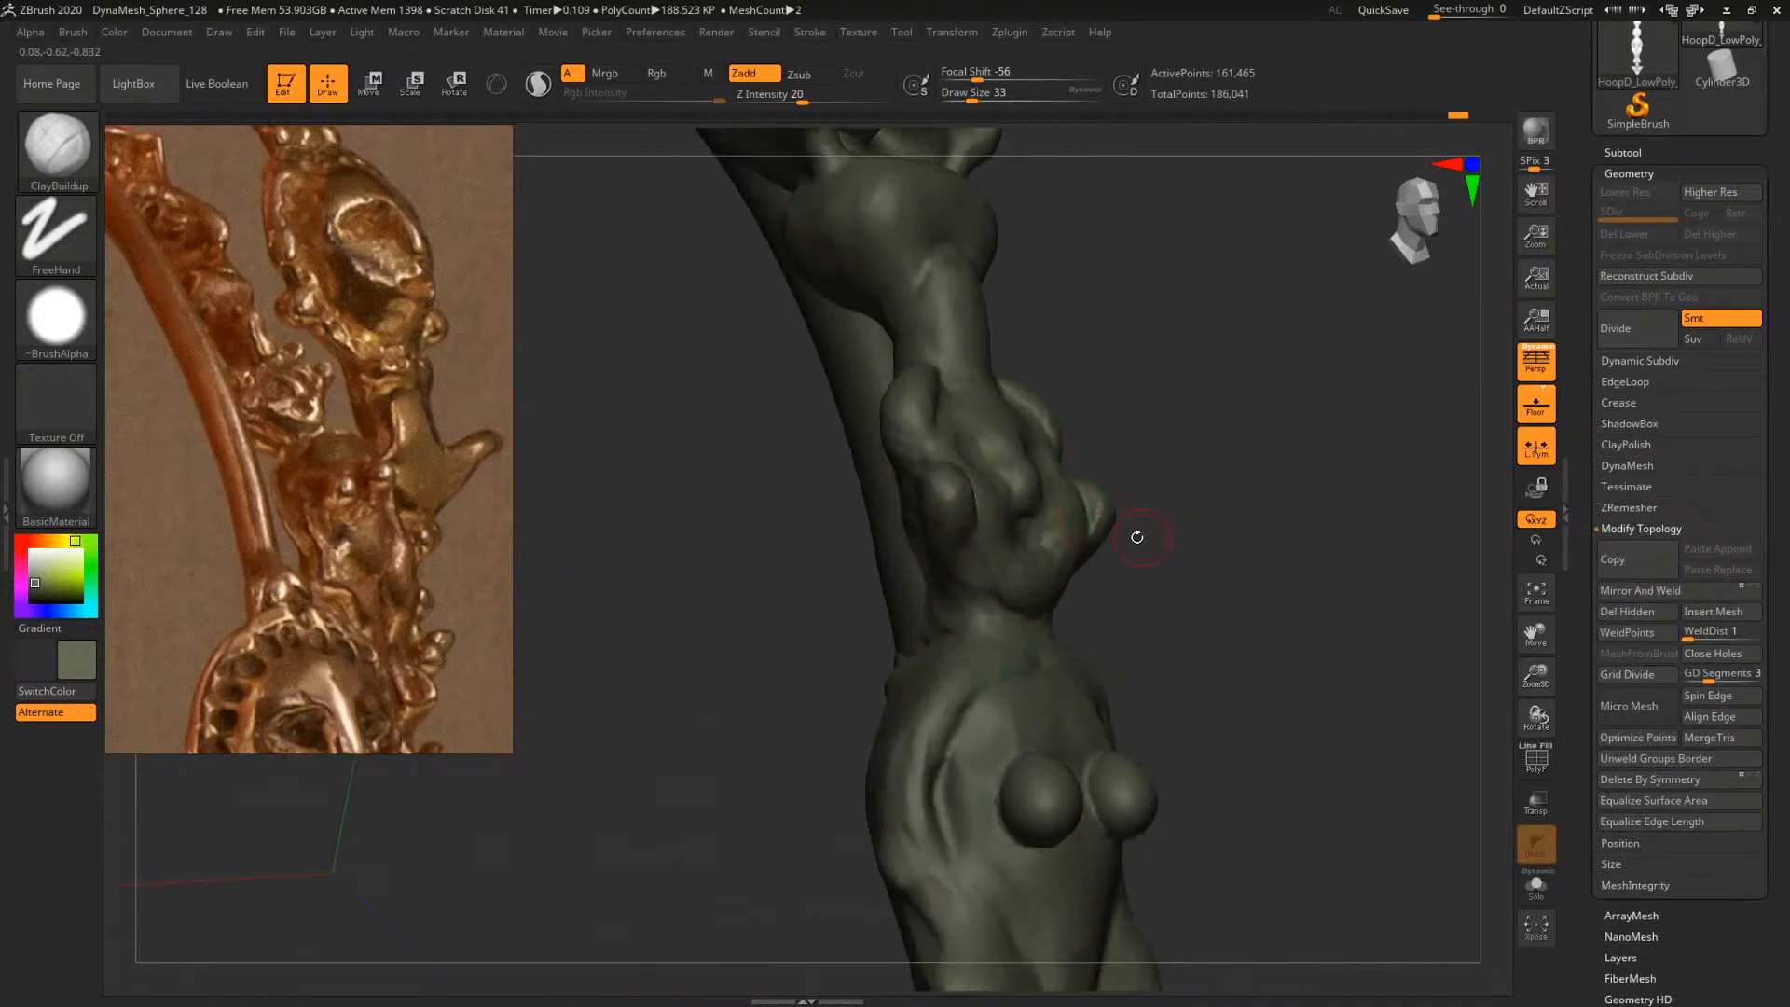
# Build up the protruding ends of the lower side lobes with ClayBuildup at draw size 33
pyautogui.moveTo(1191, 540)
pyautogui.mouseDown()
pyautogui.moveTo(1118, 535)
pyautogui.moveTo(1137, 554)
pyautogui.moveTo(1228, 552)
pyautogui.moveTo(1166, 545)
pyautogui.mouseUp()
pyautogui.moveTo(1289, 536); pyautogui.dragTo(1172, 528)
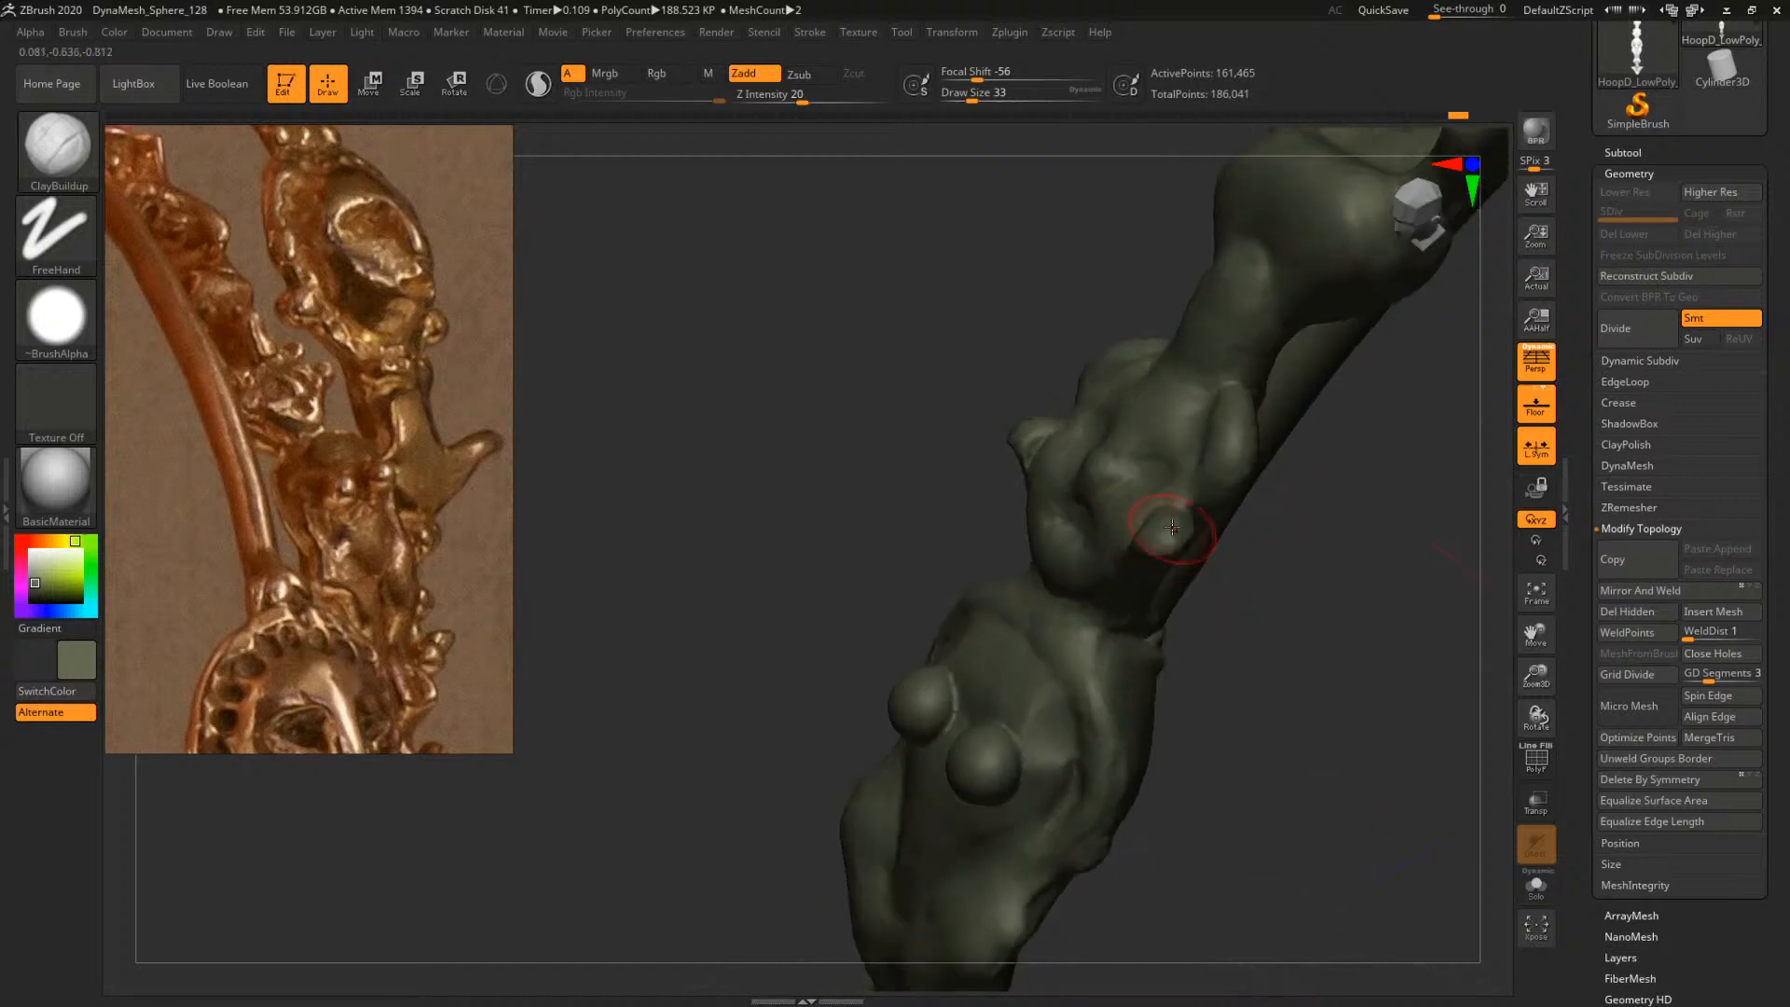
pyautogui.moveTo(1240, 580); pyautogui.dragTo(1174, 538)
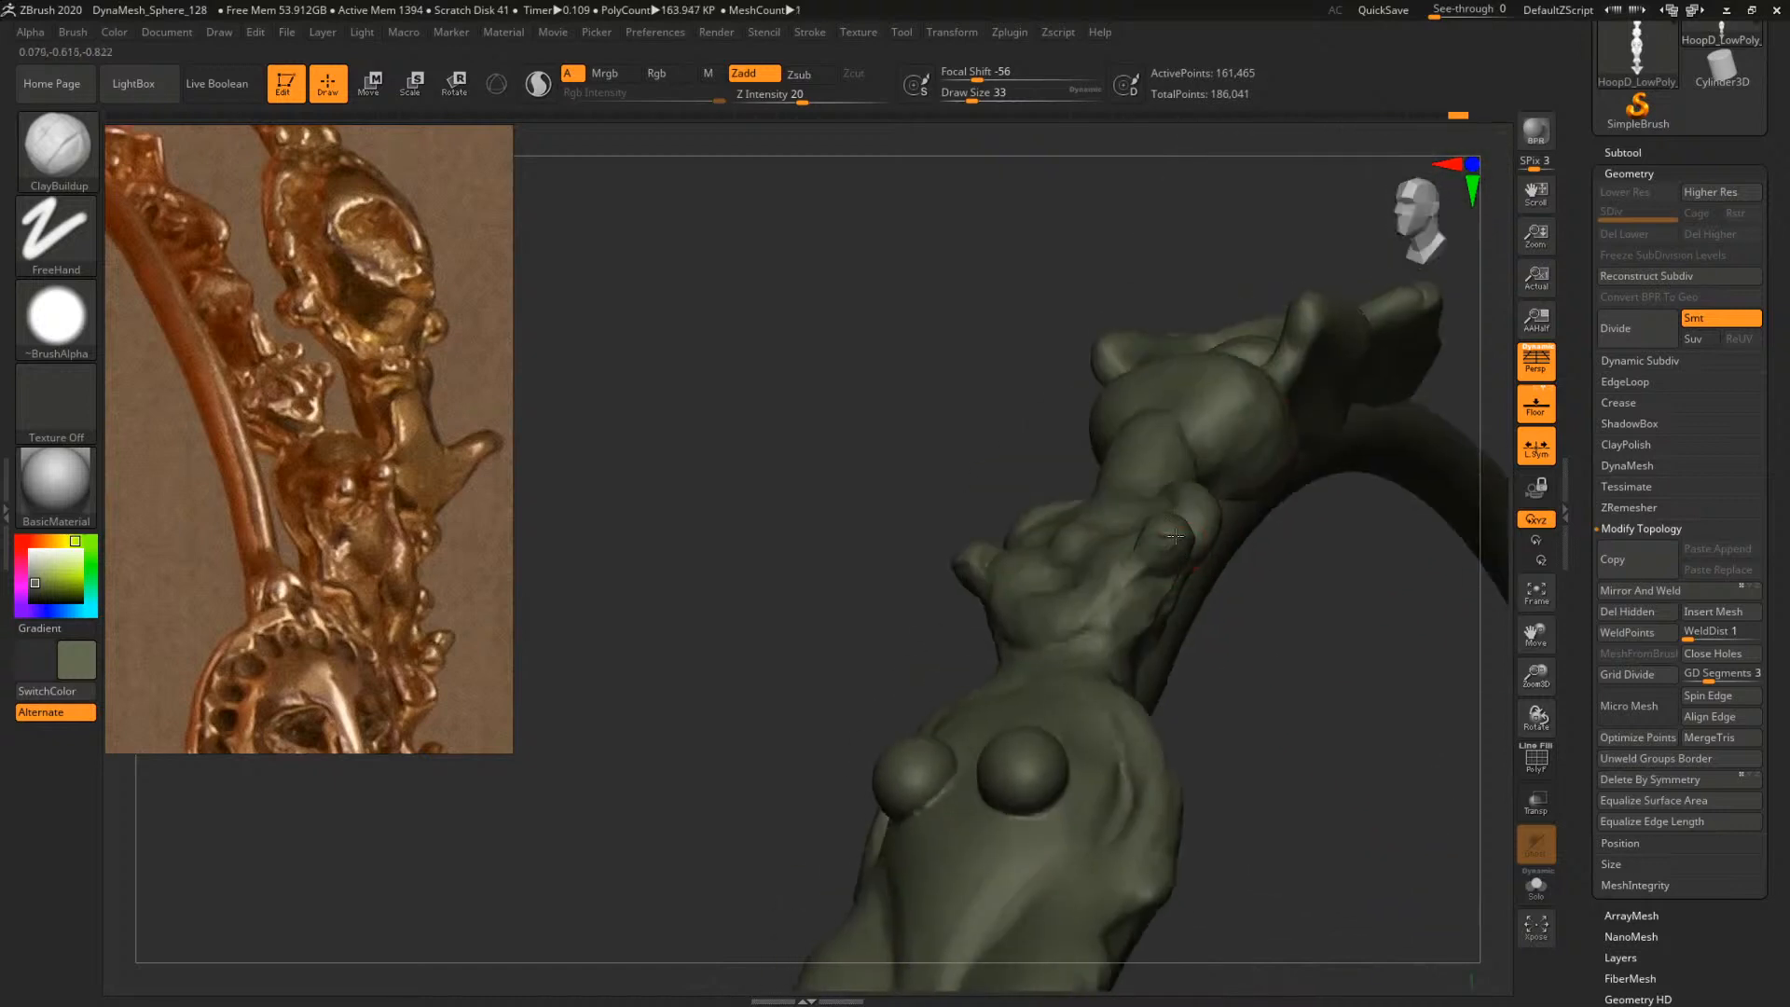
pyautogui.moveTo(1426, 387)
pyautogui.mouseDown()
pyautogui.moveTo(1263, 451)
pyautogui.moveTo(1184, 534)
pyautogui.mouseUp()
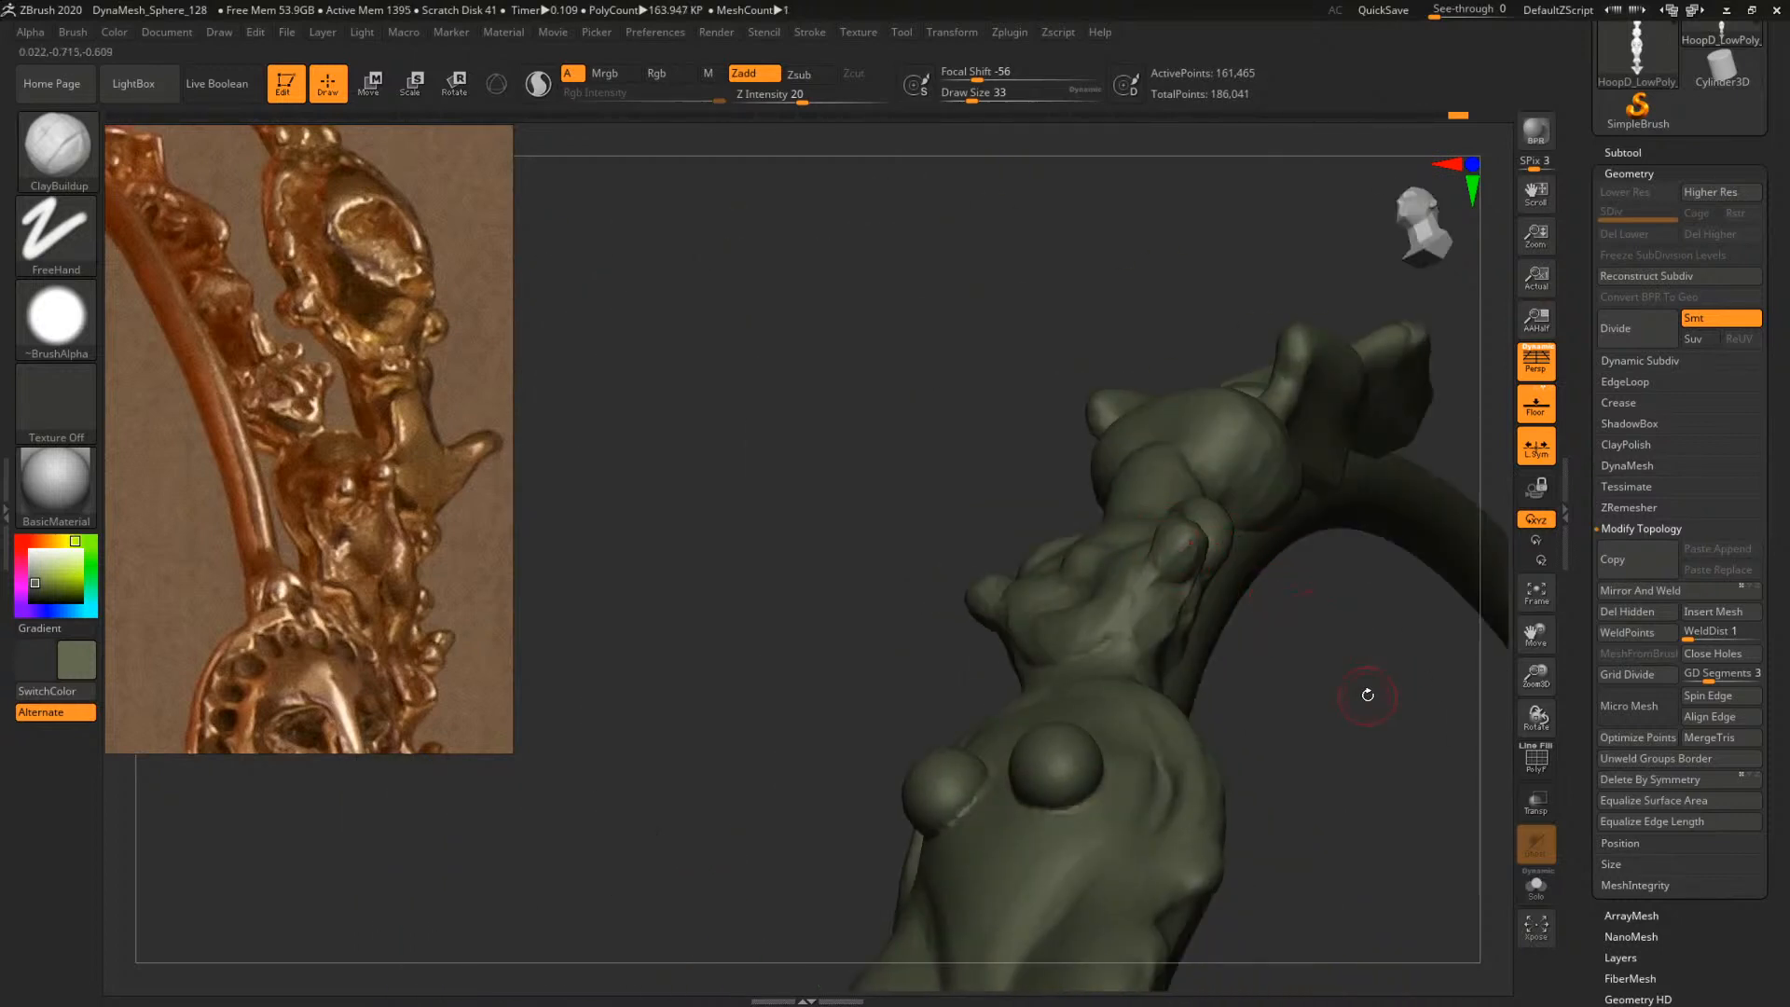
# Refine the upper lobes and facial features of the lower head with ClayBuildup at draw size 16 to 25
pyautogui.moveTo(1367, 695)
pyautogui.mouseDown()
pyautogui.moveTo(1421, 693)
pyautogui.moveTo(1351, 526)
pyautogui.moveTo(1462, 519)
pyautogui.moveTo(1131, 495)
pyautogui.moveTo(1164, 482)
pyautogui.mouseUp()
pyautogui.moveTo(1293, 537)
pyautogui.mouseDown()
pyautogui.moveTo(1327, 492)
pyautogui.moveTo(1299, 472)
pyautogui.moveTo(1168, 454)
pyautogui.mouseUp()
pyautogui.moveTo(1027, 417)
pyautogui.mouseDown()
pyautogui.moveTo(1048, 411)
pyautogui.moveTo(1033, 401)
pyautogui.mouseUp()
pyautogui.press('space')
pyautogui.moveTo(1240, 396)
pyautogui.mouseDown()
pyautogui.moveTo(1086, 401)
pyautogui.moveTo(1042, 438)
pyautogui.mouseUp()
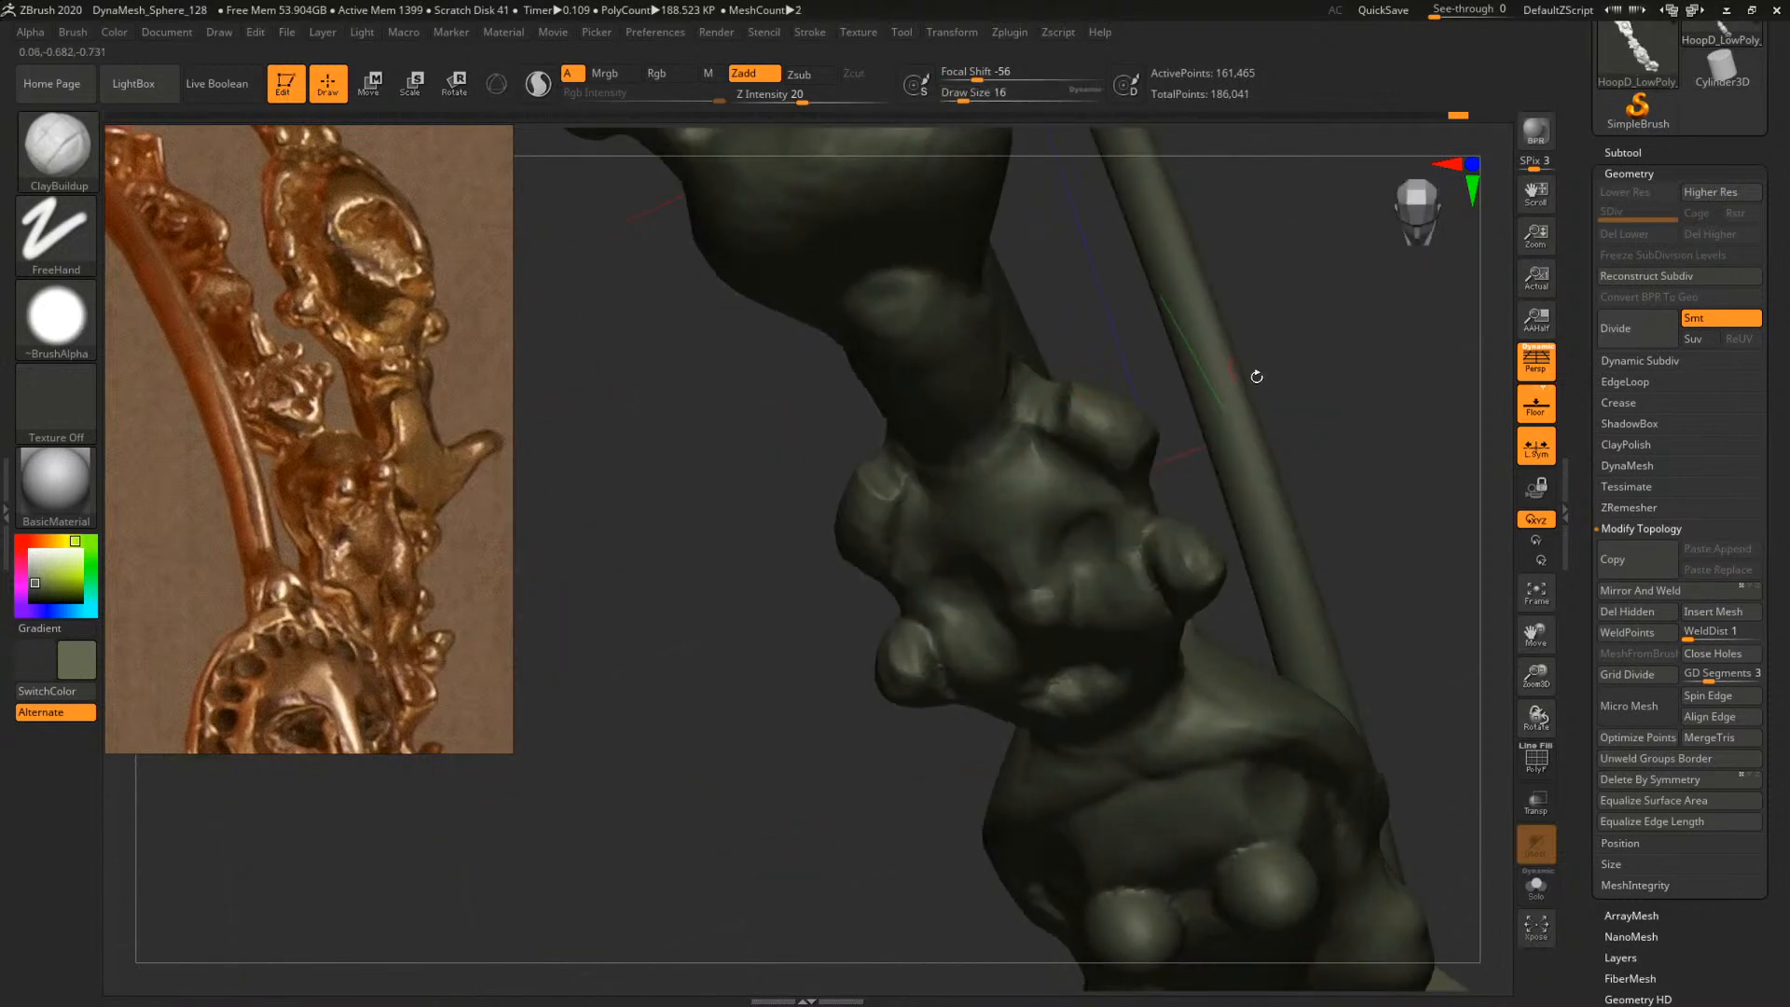
pyautogui.moveTo(1256, 376)
pyautogui.mouseDown()
pyautogui.moveTo(1307, 400)
pyautogui.moveTo(1179, 472)
pyautogui.mouseUp()
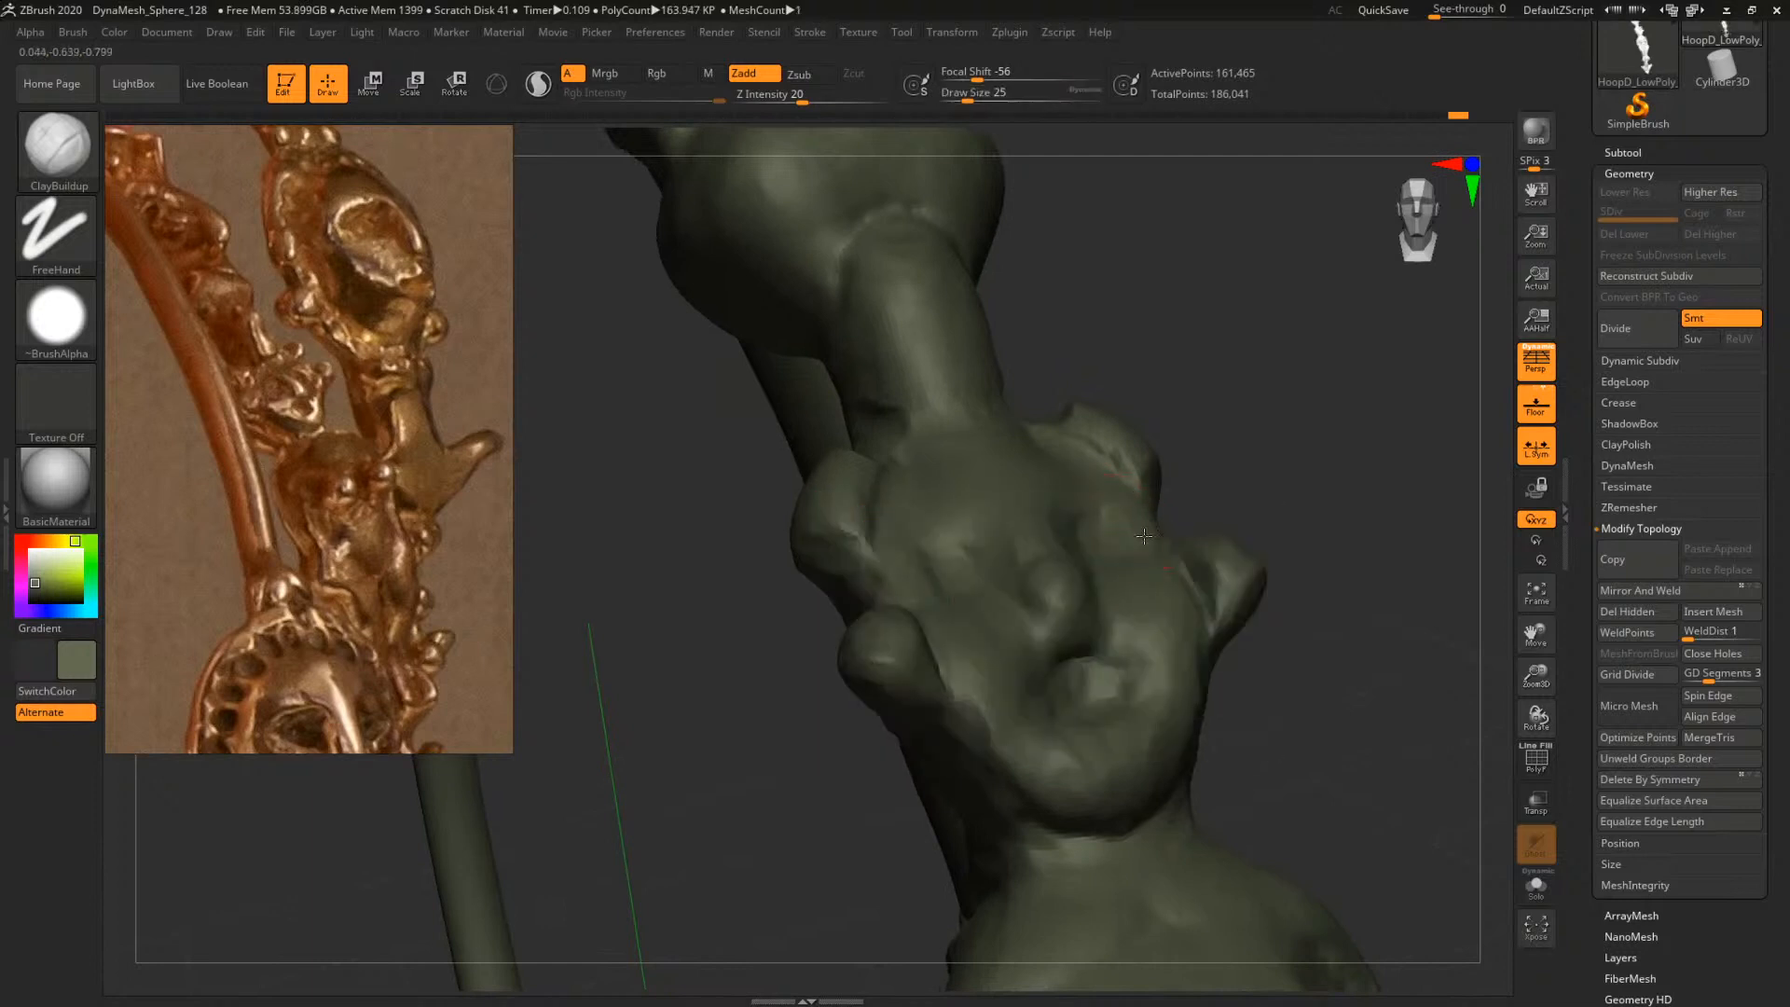
# Reshape the cheeks and mouth area of the lower head with the Move brush at draw size 172 and 136
pyautogui.moveTo(1327, 536); pyautogui.dragTo(1281, 413)
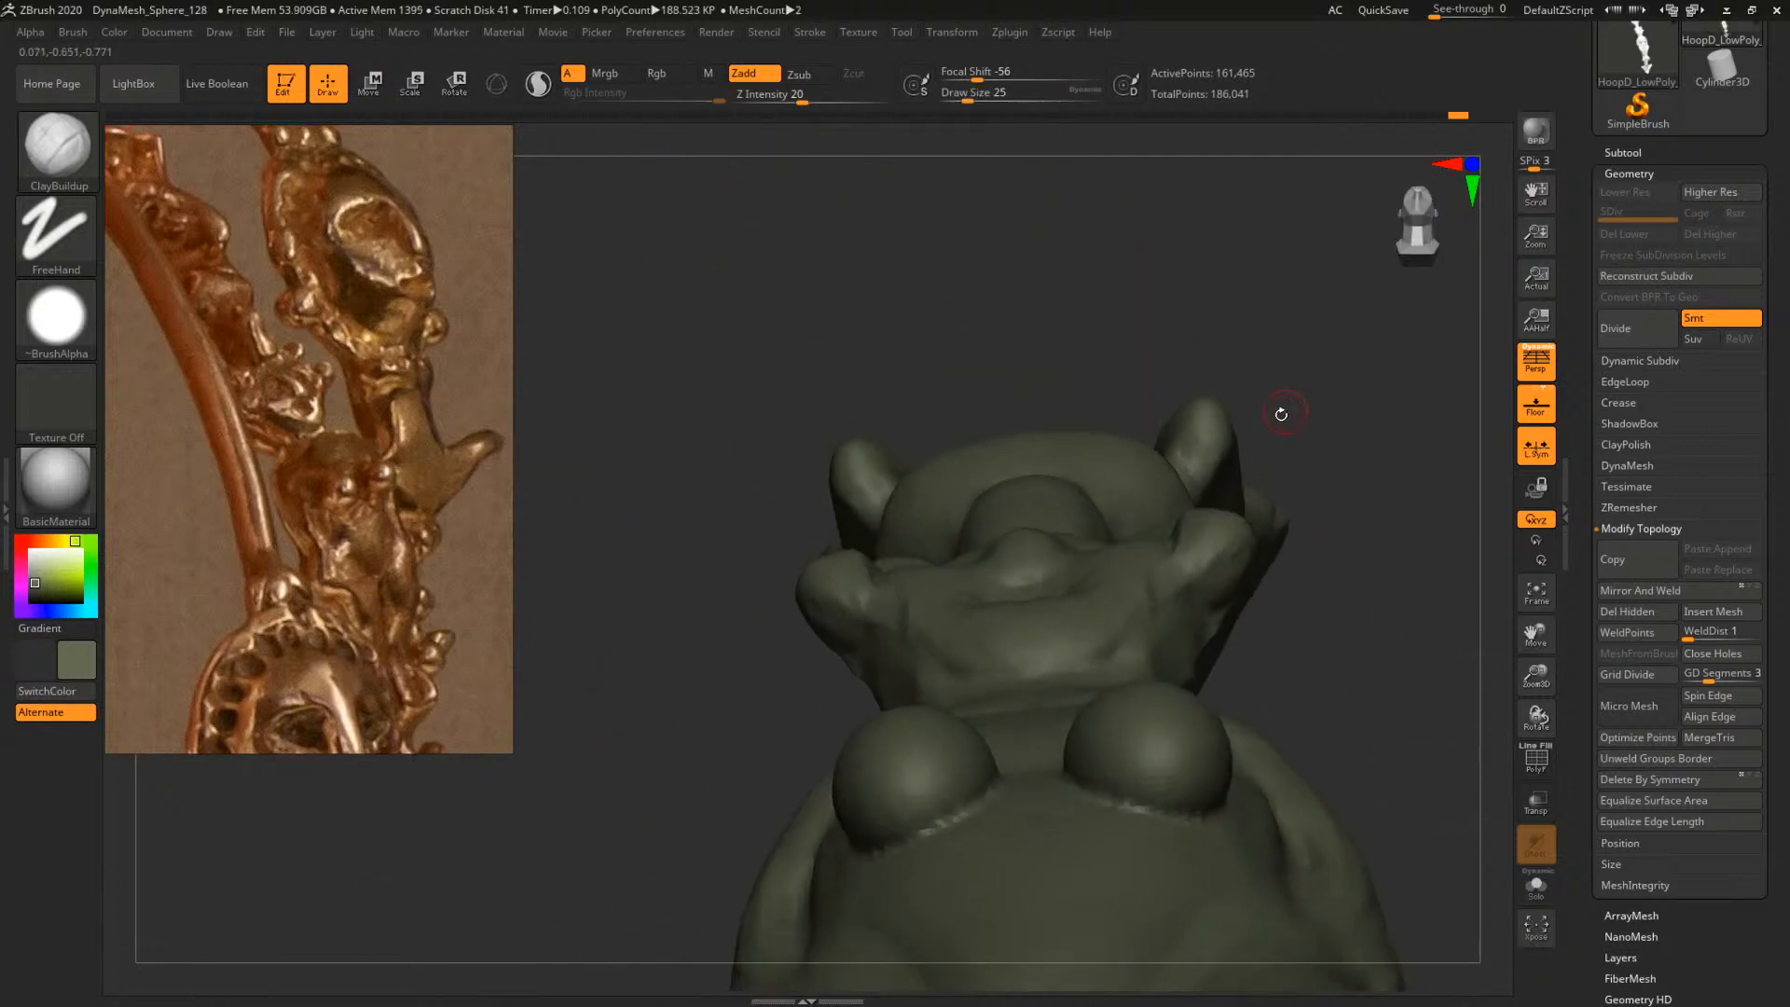
pyautogui.press('b')
pyautogui.press('m')
pyautogui.press('v')
pyautogui.press('space')
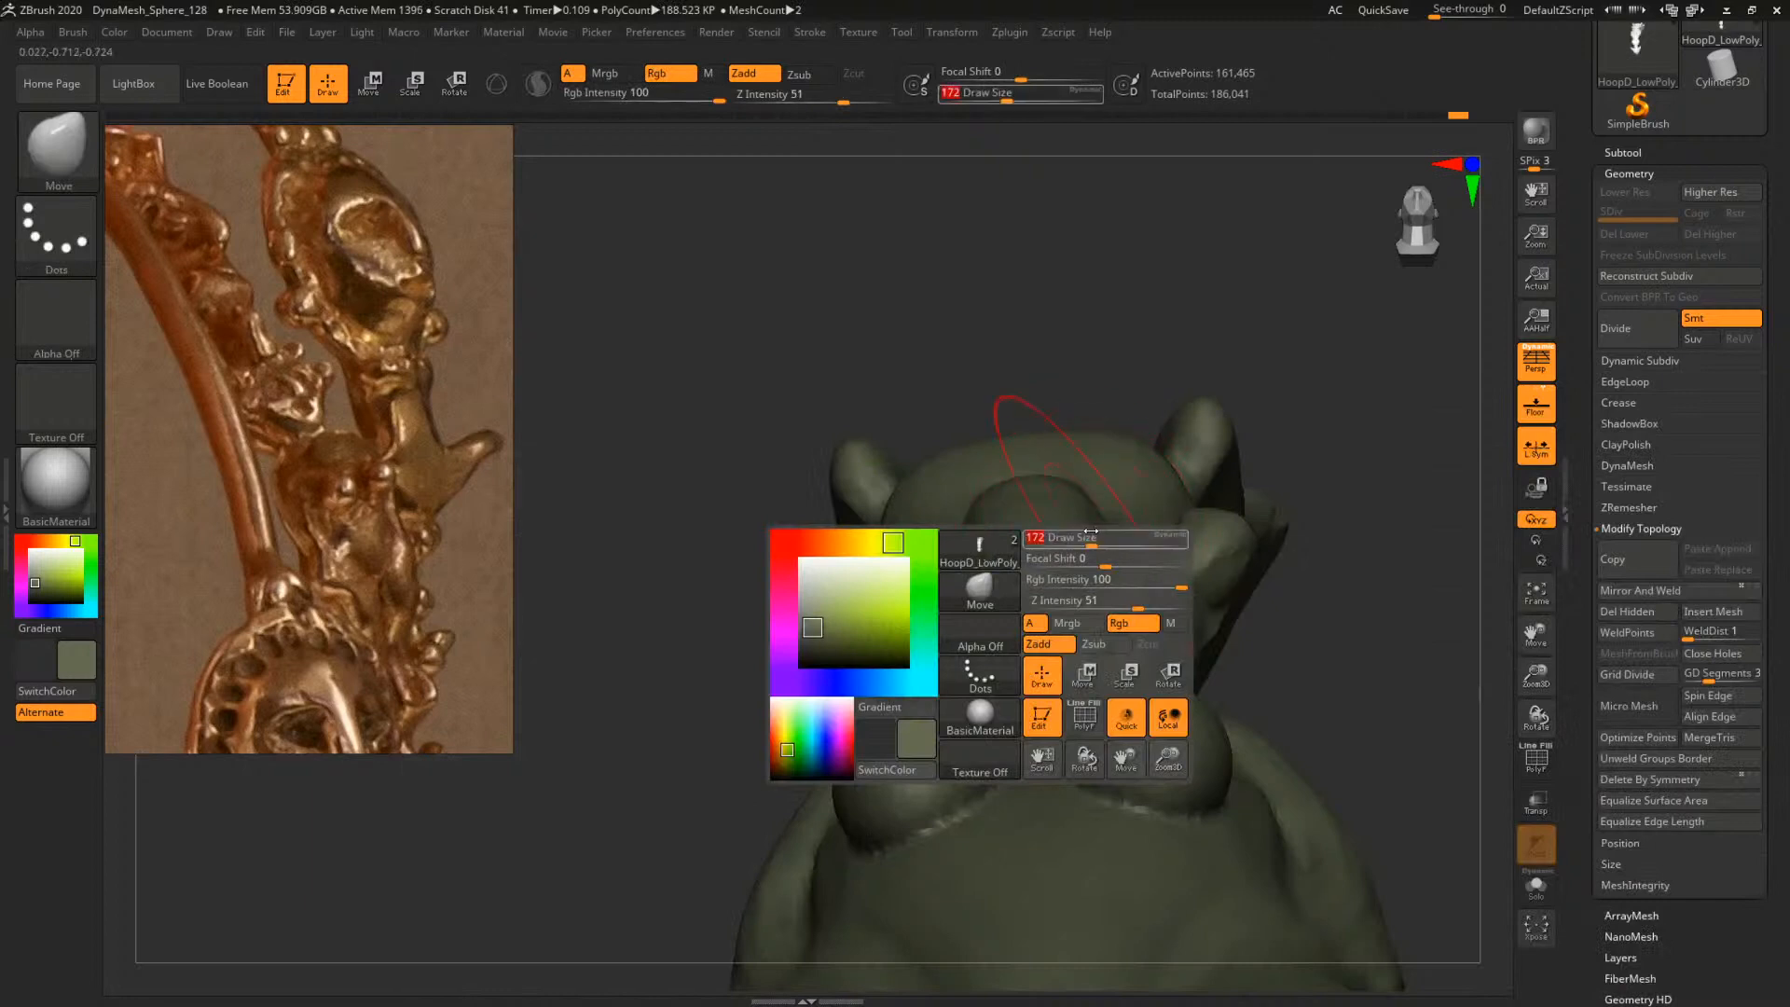
pyautogui.moveTo(1031, 531); pyautogui.dragTo(1132, 534)
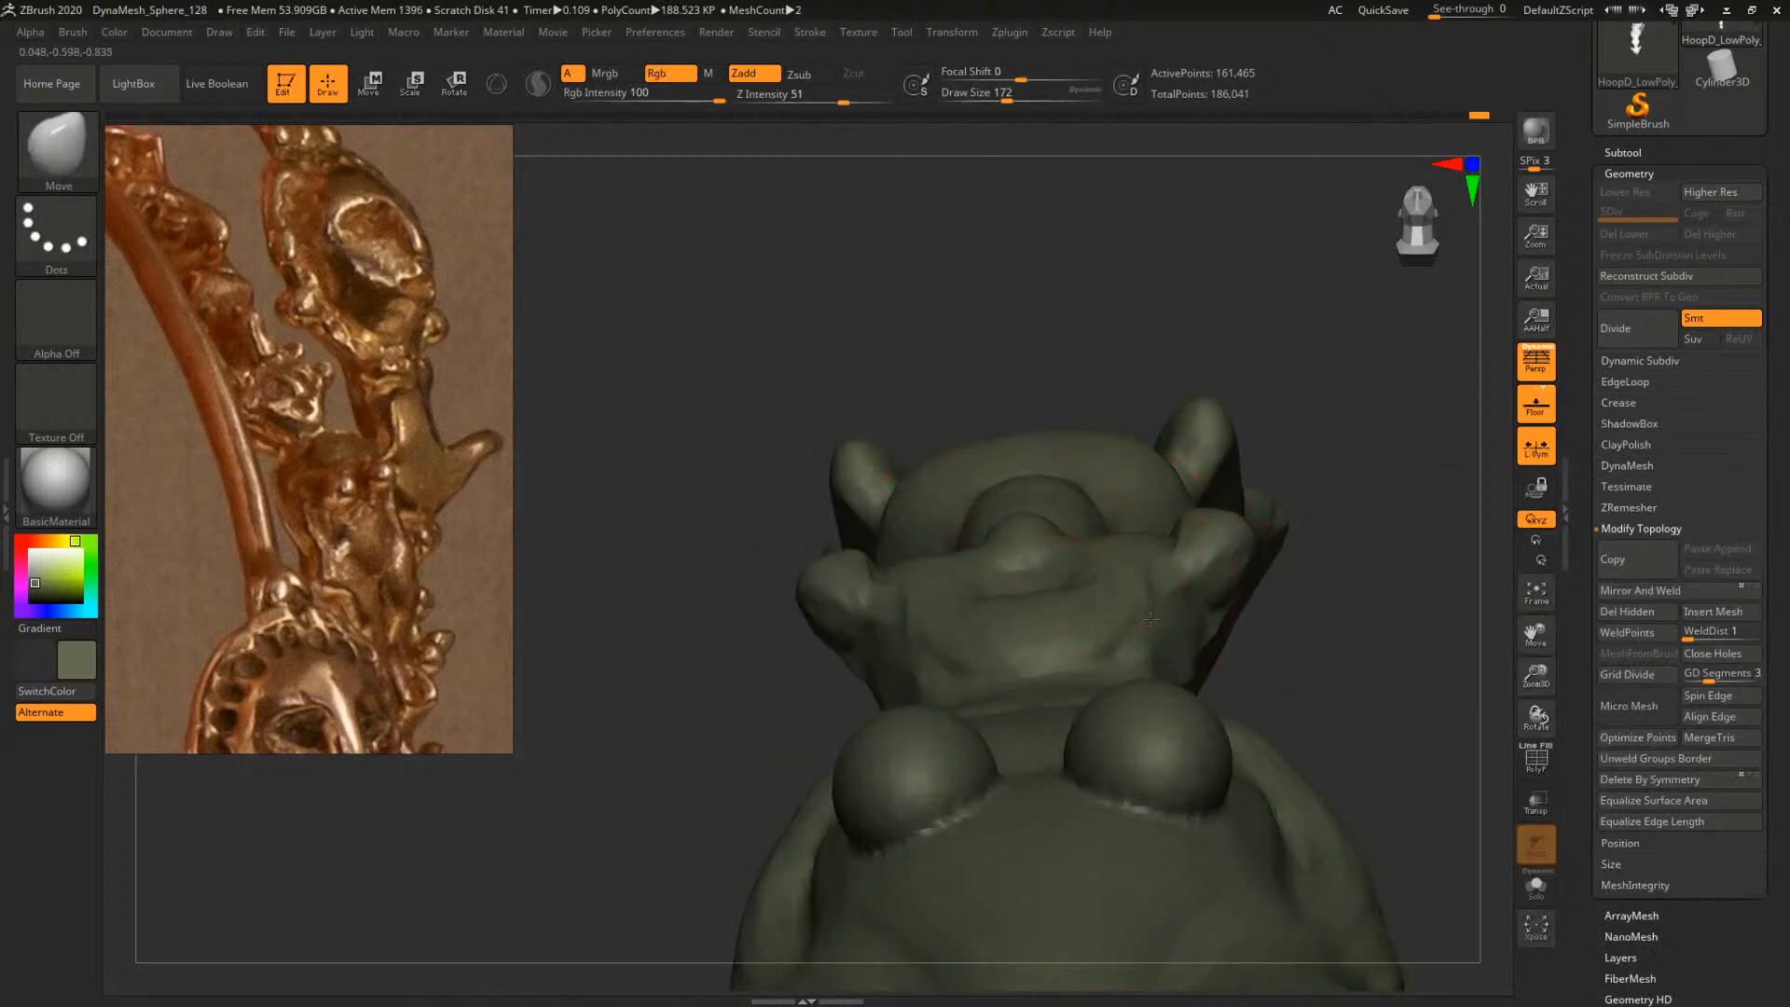
pyautogui.moveTo(1151, 619); pyautogui.dragTo(1182, 634)
pyautogui.press('[')
pyautogui.moveTo(1080, 559); pyautogui.dragTo(1105, 562)
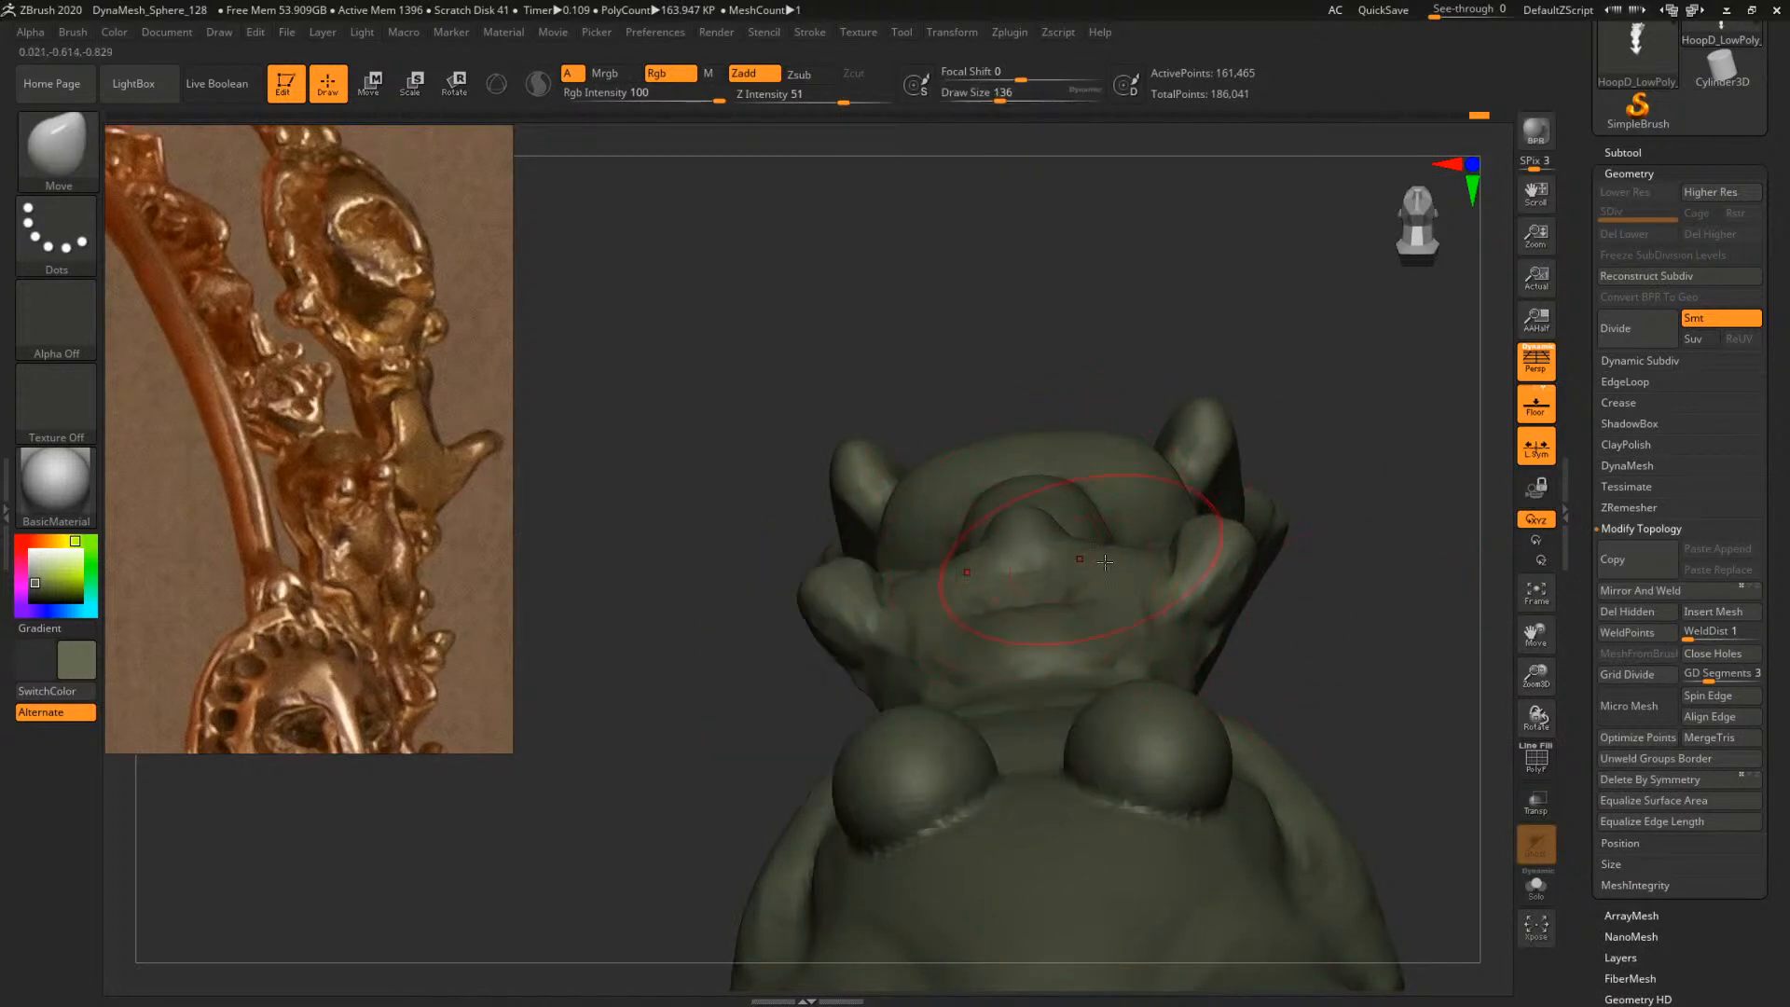
pyautogui.moveTo(1386, 647); pyautogui.dragTo(1348, 359)
pyautogui.keyDown('alt'); pyautogui.moveTo(1306, 277); pyautogui.dragTo(1376, 594); pyautogui.keyUp('alt')
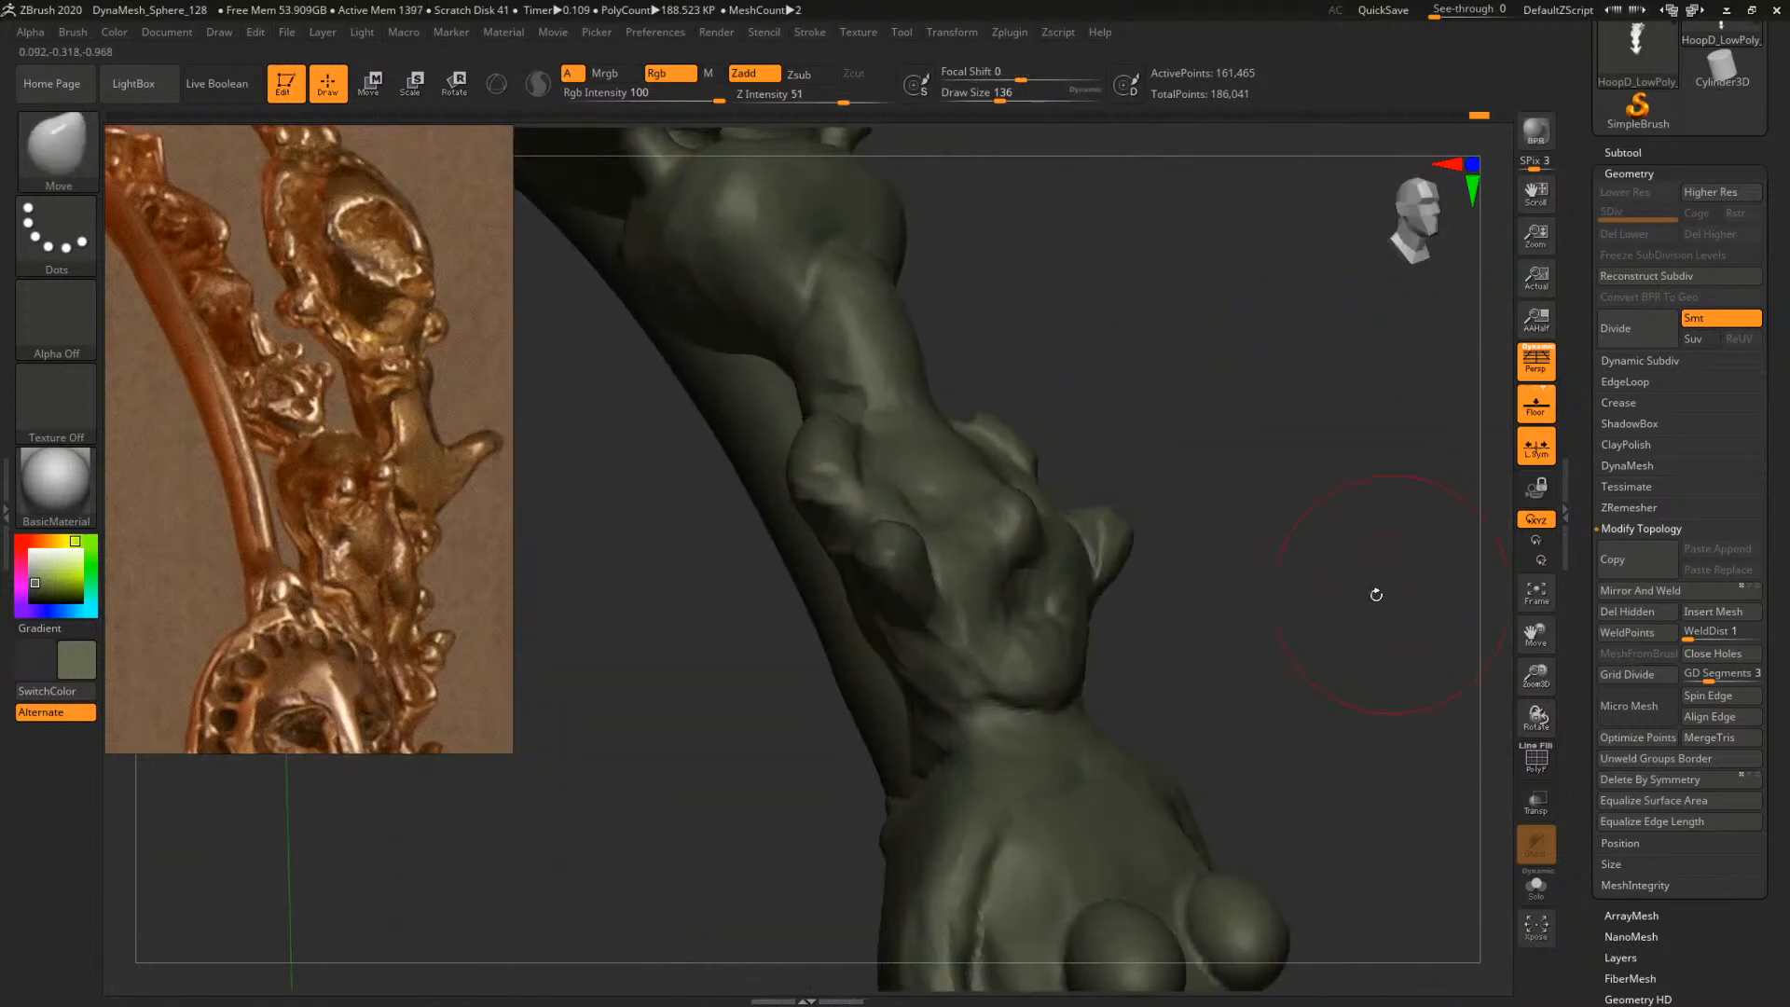
# Divide the mesh to subdivision level 2 and carve around the lower head's mouth with DamStandard at draw size 56
pyautogui.press('b')
pyautogui.press('d')
pyautogui.press('s')
pyautogui.moveTo(1221, 615); pyautogui.dragTo(1328, 583)
pyautogui.moveTo(1331, 527)
pyautogui.keyDown('ctrl'); pyautogui.mouseDown()
pyautogui.moveTo(1412, 641)
pyautogui.moveTo(1380, 605)
pyautogui.mouseUp(); pyautogui.keyUp('ctrl')
pyautogui.hotkey('ctrl', 'd')
pyautogui.keyDown('alt'); pyautogui.moveTo(1379, 606); pyautogui.dragTo(1437, 671); pyautogui.keyUp('alt')
pyautogui.press('b')
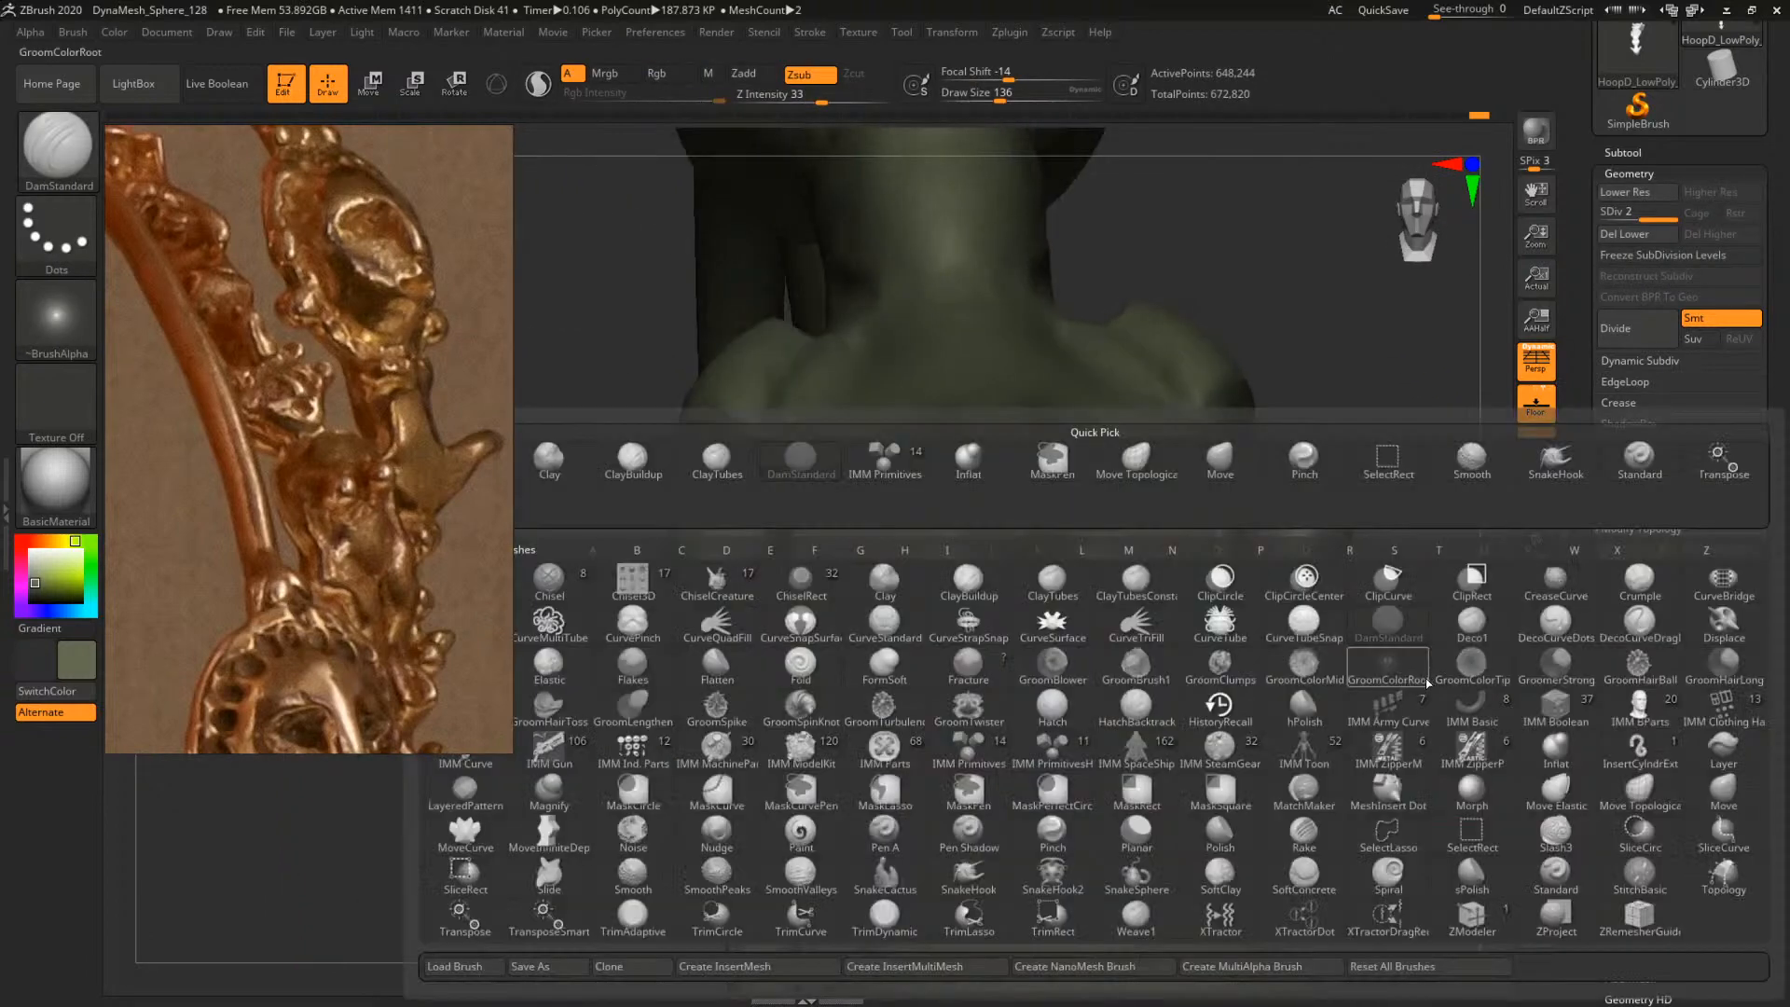
pyautogui.press('d')
pyautogui.press('s')
pyautogui.press('space')
pyautogui.moveTo(1089, 662); pyautogui.dragTo(1068, 662)
pyautogui.moveTo(1030, 587)
pyautogui.mouseDown()
pyautogui.moveTo(1058, 609)
pyautogui.moveTo(1063, 656)
pyautogui.mouseUp()
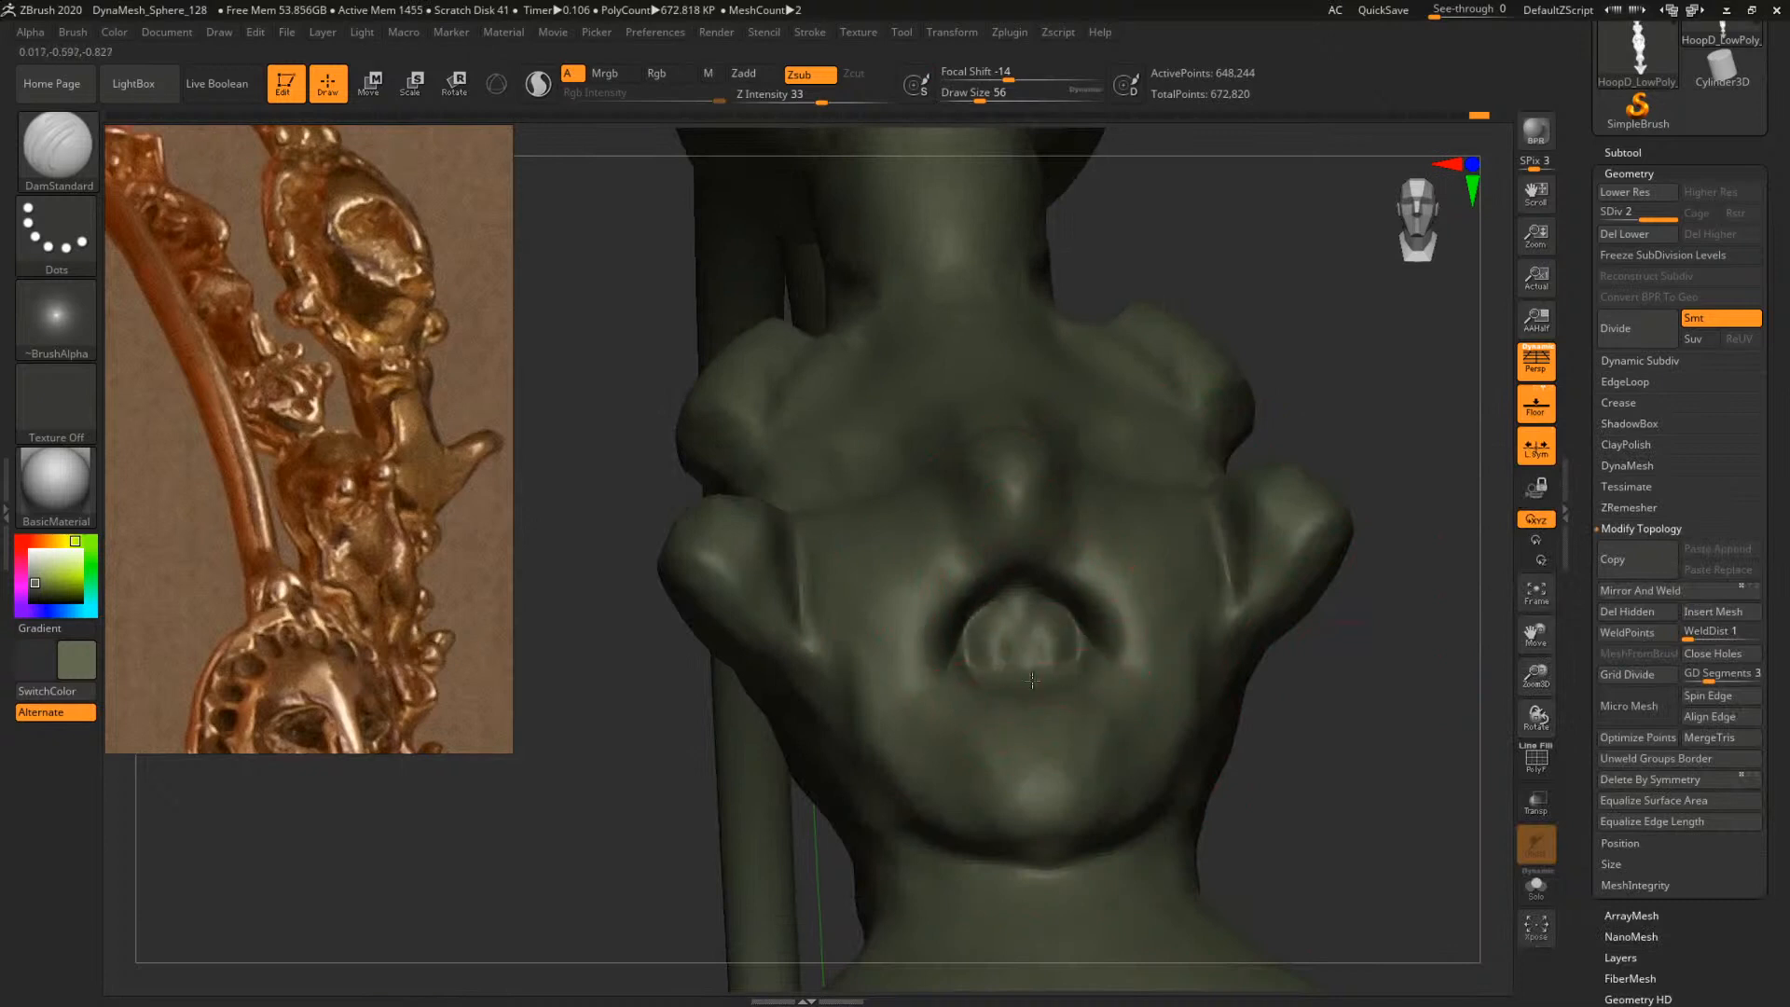
# Try carving creases from the mouth corners down the chin with DamStandard at draw size 29 and undo them
pyautogui.moveTo(1436, 743); pyautogui.dragTo(1282, 716)
pyautogui.press('space')
pyautogui.moveTo(1134, 644); pyautogui.dragTo(1144, 745)
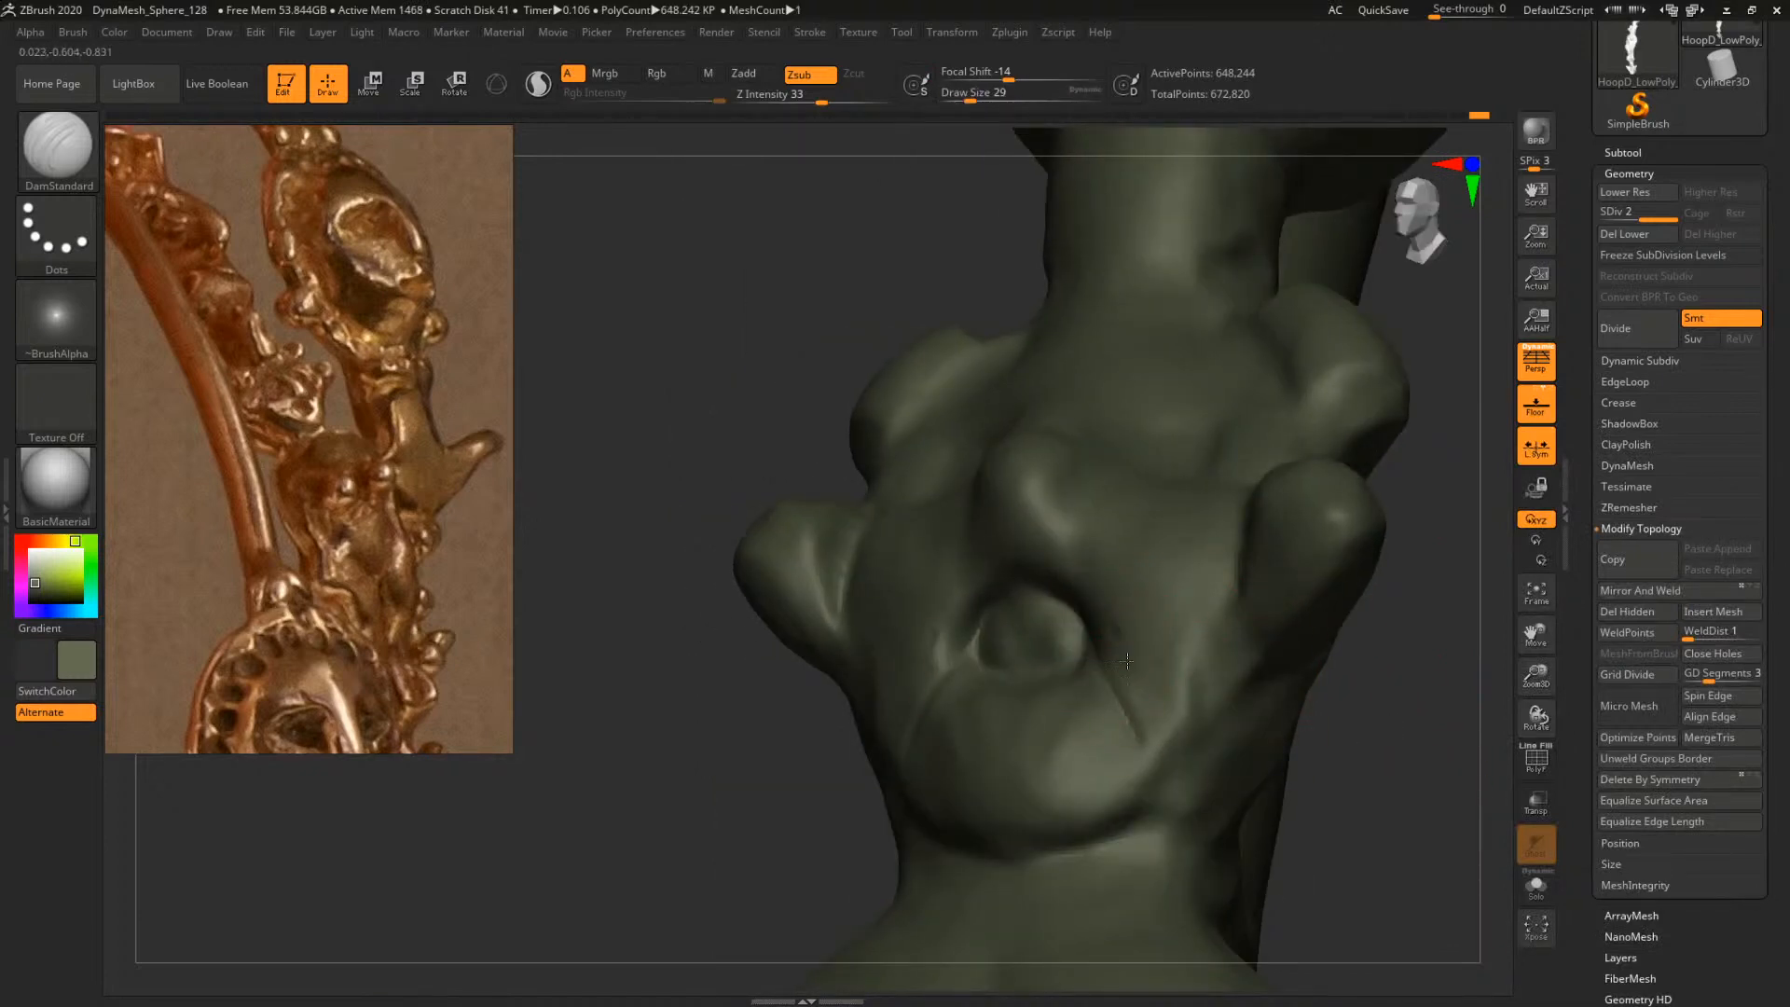
pyautogui.moveTo(1352, 699); pyautogui.dragTo(1445, 716)
pyautogui.moveTo(1112, 705)
pyautogui.mouseDown()
pyautogui.moveTo(1113, 757)
pyautogui.moveTo(1046, 755)
pyautogui.mouseUp()
pyautogui.moveTo(1374, 743); pyautogui.dragTo(1422, 827)
pyautogui.hotkey('ctrl', 'z')
pyautogui.hotkey('ctrl', 'z')
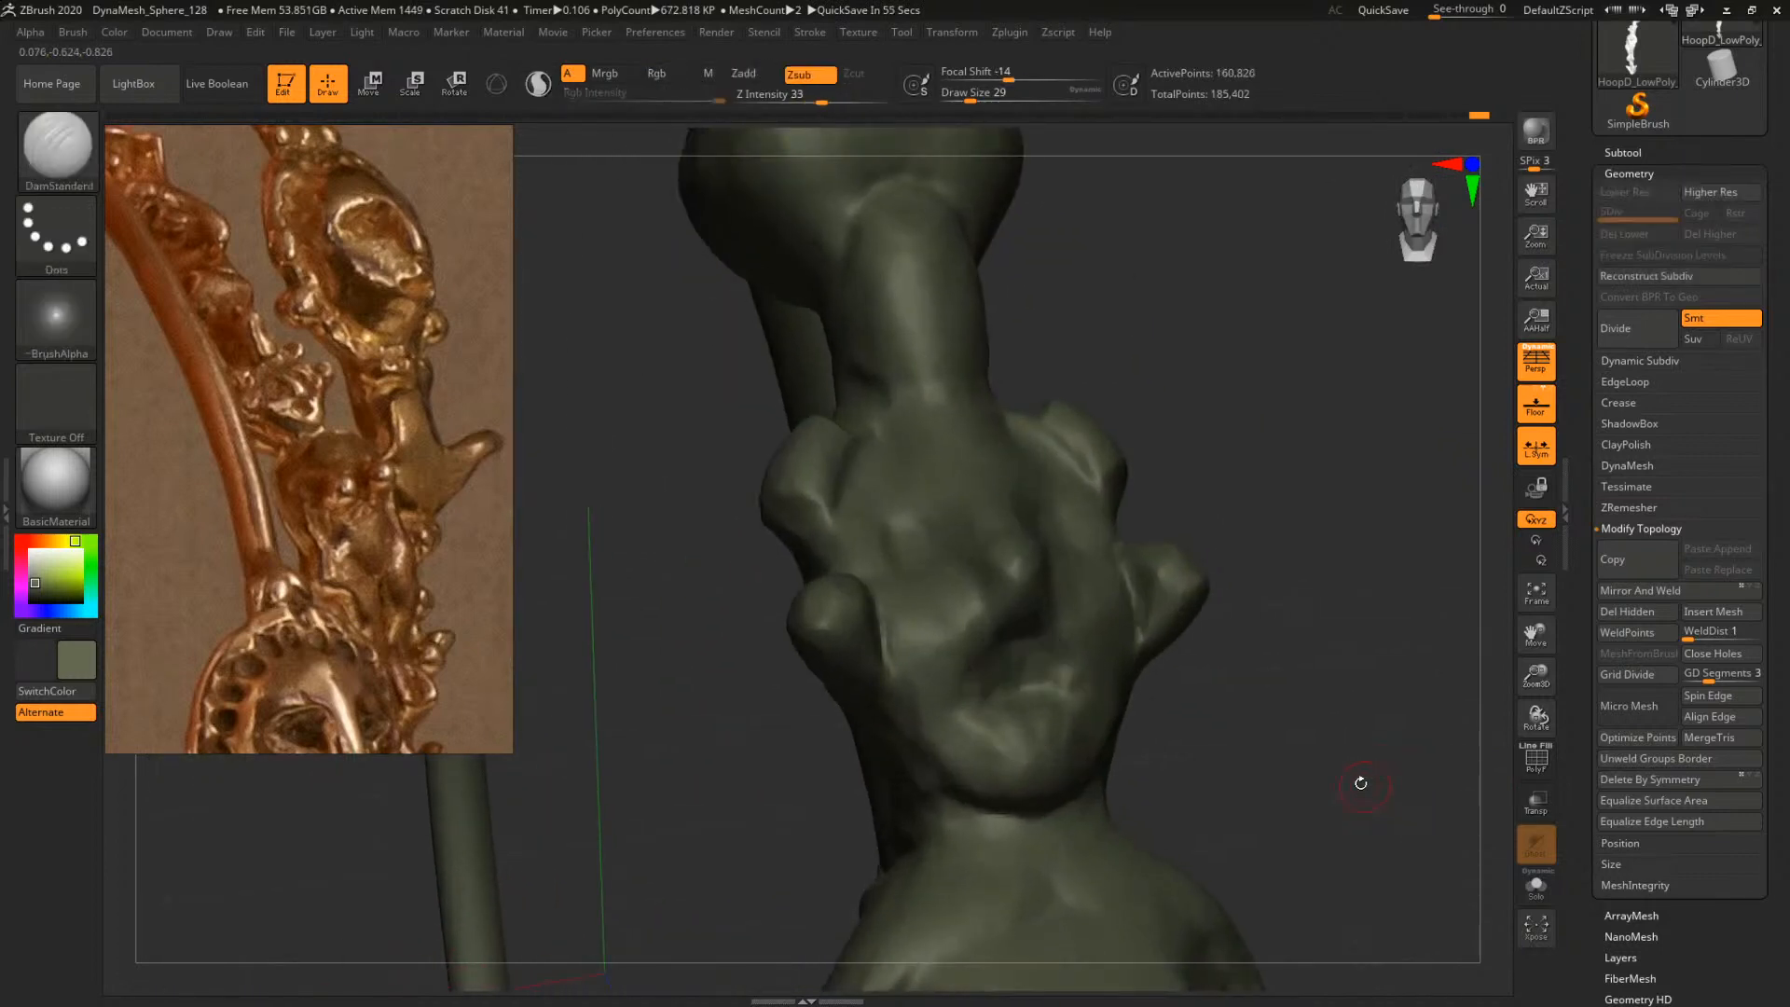
# Hollow the mouth and build up the folds around it with ClayBuildup at draw size 22
pyautogui.press('b')
pyautogui.press('c')
pyautogui.press('b')
pyautogui.press('space')
pyautogui.moveTo(1072, 639)
pyautogui.mouseDown()
pyautogui.moveTo(1038, 615)
pyautogui.moveTo(1087, 679)
pyautogui.moveTo(962, 714)
pyautogui.mouseUp()
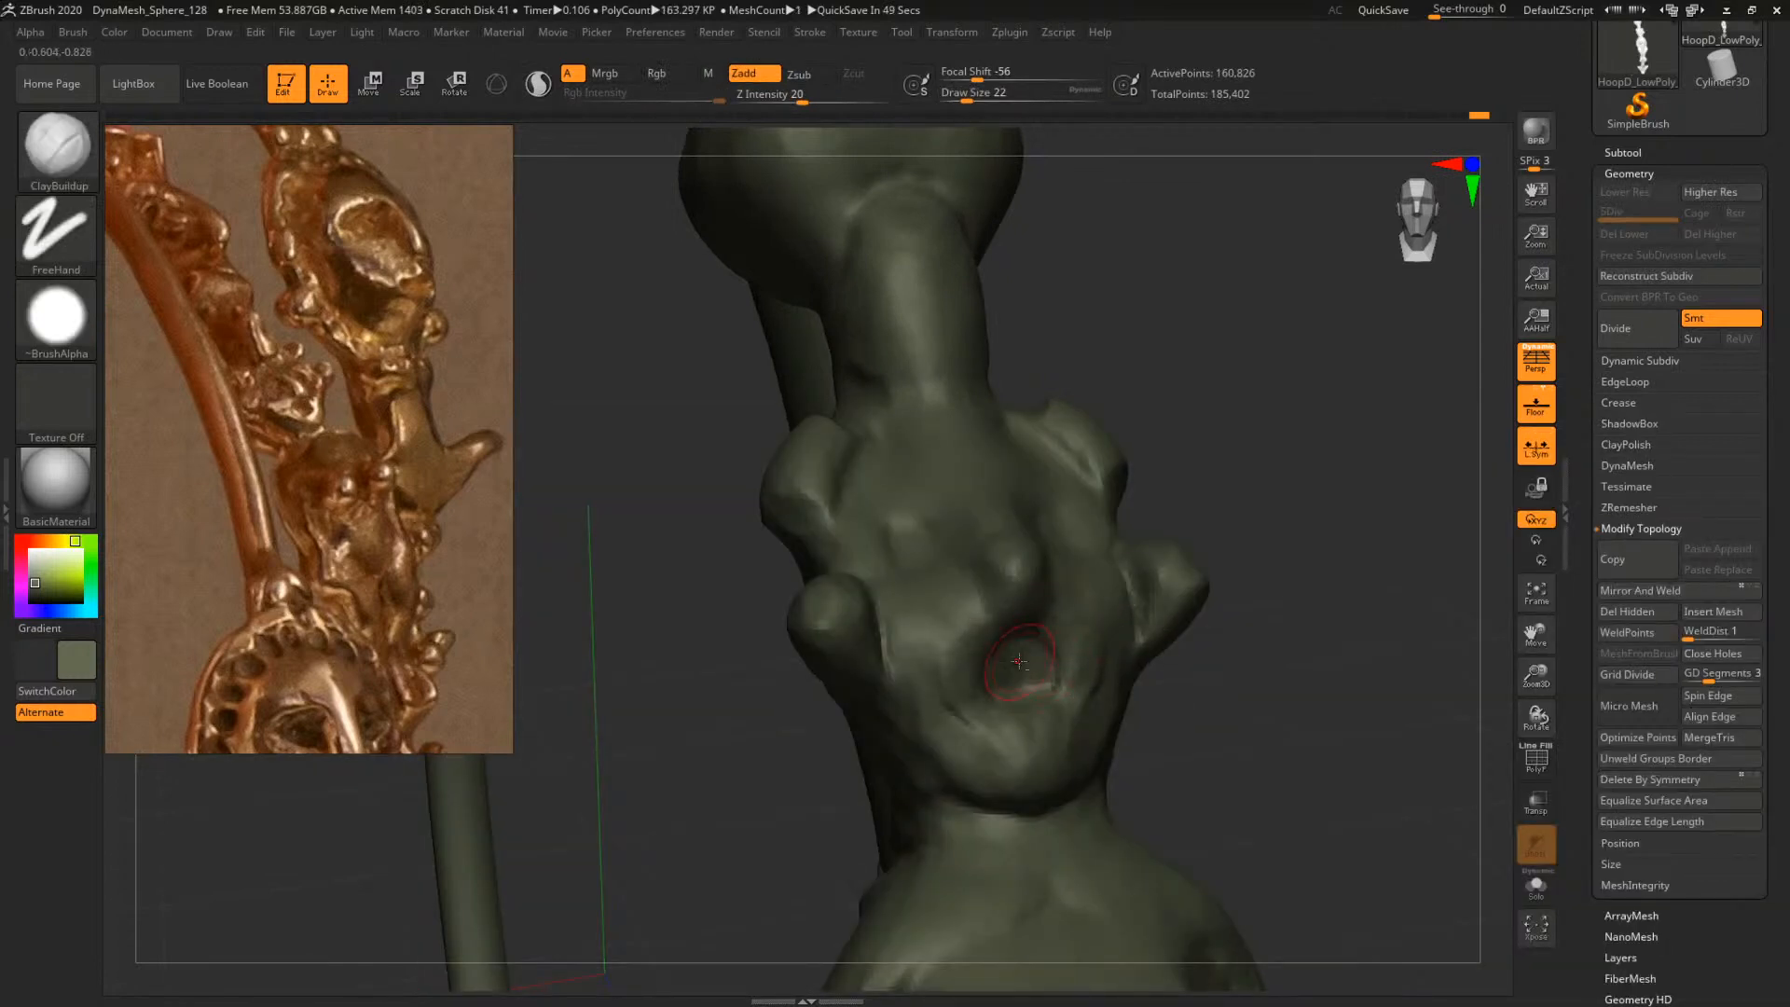
pyautogui.keyDown('alt'); pyautogui.moveTo(1022, 655); pyautogui.dragTo(1030, 671); pyautogui.keyUp('alt')
pyautogui.moveTo(1299, 662); pyautogui.dragTo(1235, 665)
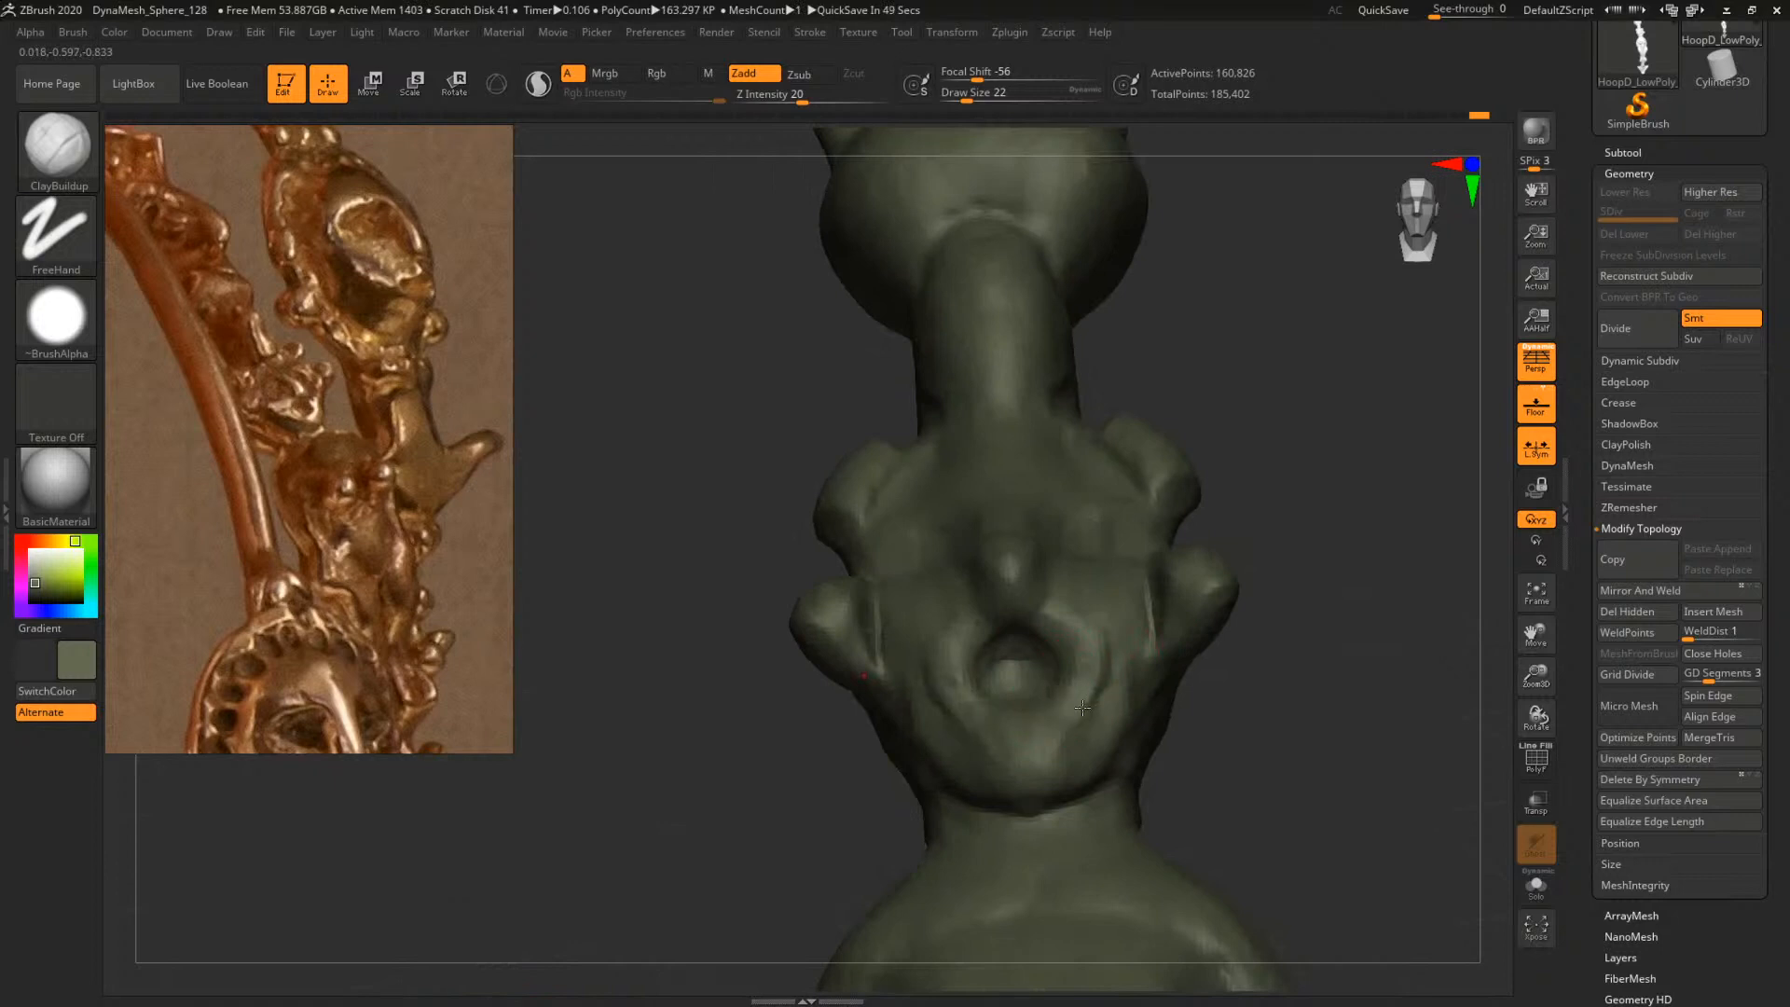
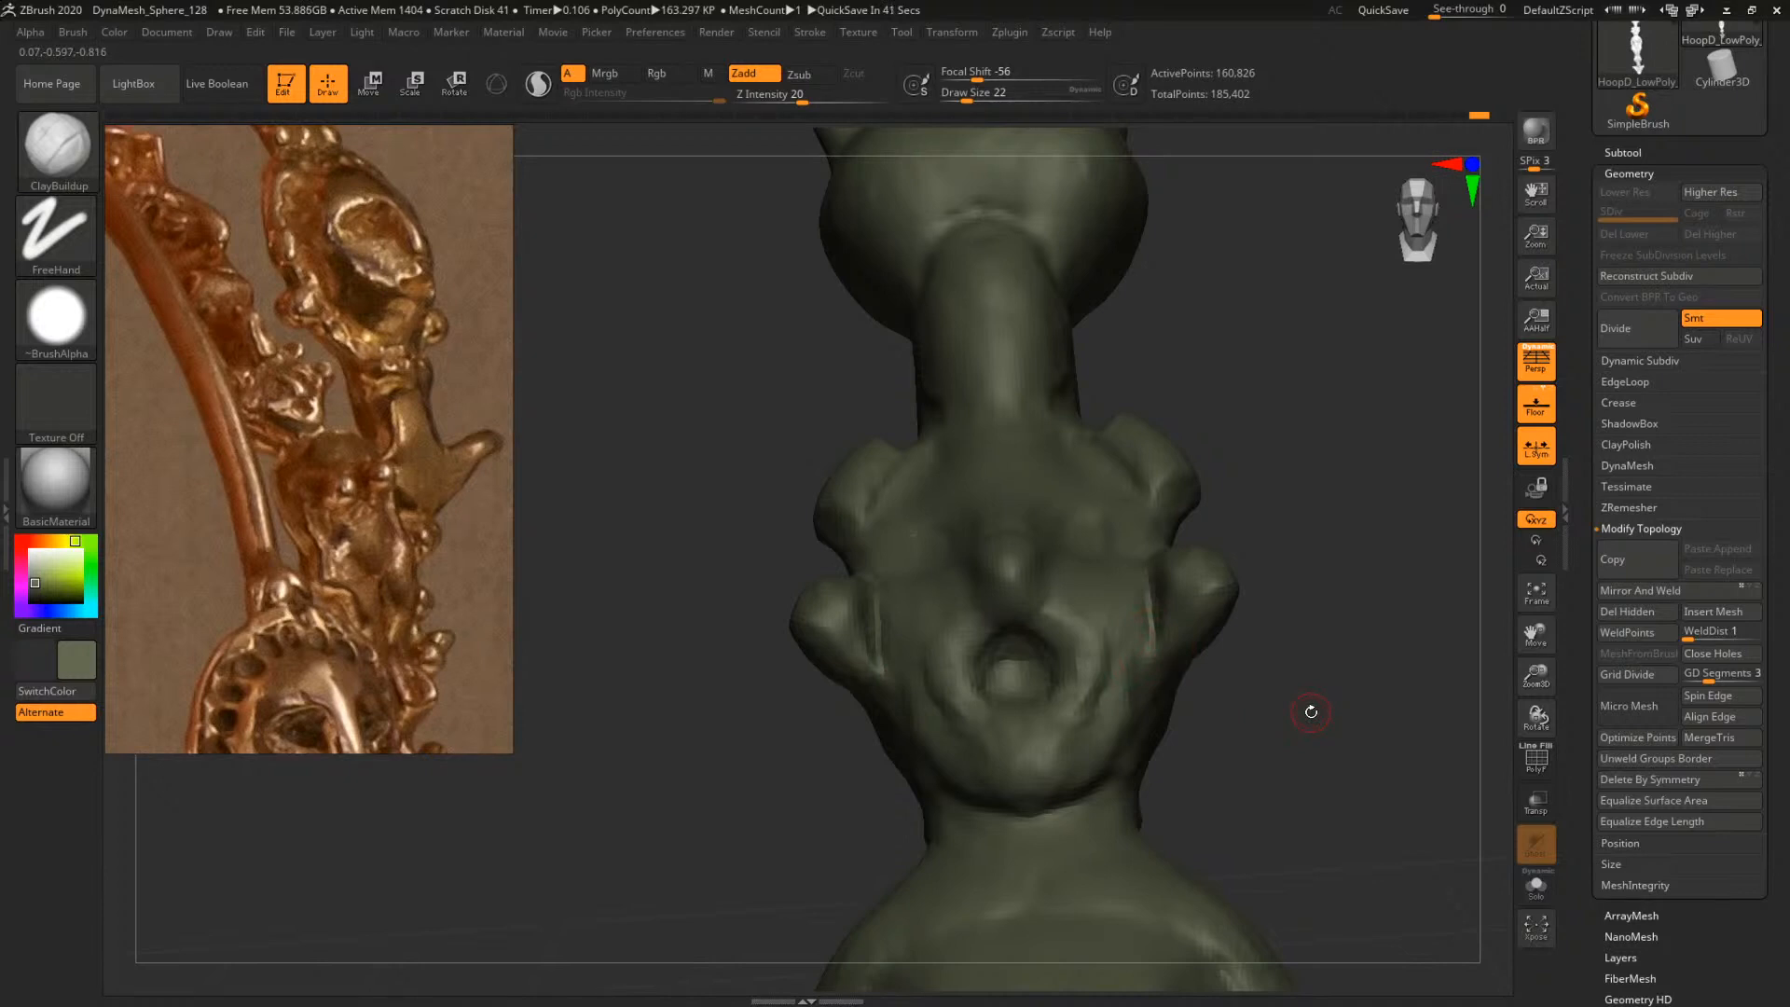
pyautogui.moveTo(1294, 687)
pyautogui.mouseDown()
pyautogui.moveTo(1318, 699)
pyautogui.moveTo(1286, 651)
pyautogui.moveTo(1342, 671)
pyautogui.moveTo(1256, 650)
pyautogui.moveTo(1262, 676)
pyautogui.moveTo(1231, 680)
pyautogui.mouseUp()
# Build up the side of the lower head and jaw with ClayBuildup at draw size 71
pyautogui.press('s')
pyautogui.moveTo(1034, 615)
pyautogui.mouseDown()
pyautogui.moveTo(1054, 620)
pyautogui.moveTo(1037, 647)
pyautogui.moveTo(1154, 652)
pyautogui.moveTo(1202, 631)
pyautogui.mouseUp()
pyautogui.press('space')
pyautogui.press('space')
pyautogui.press('space')
pyautogui.press('space')
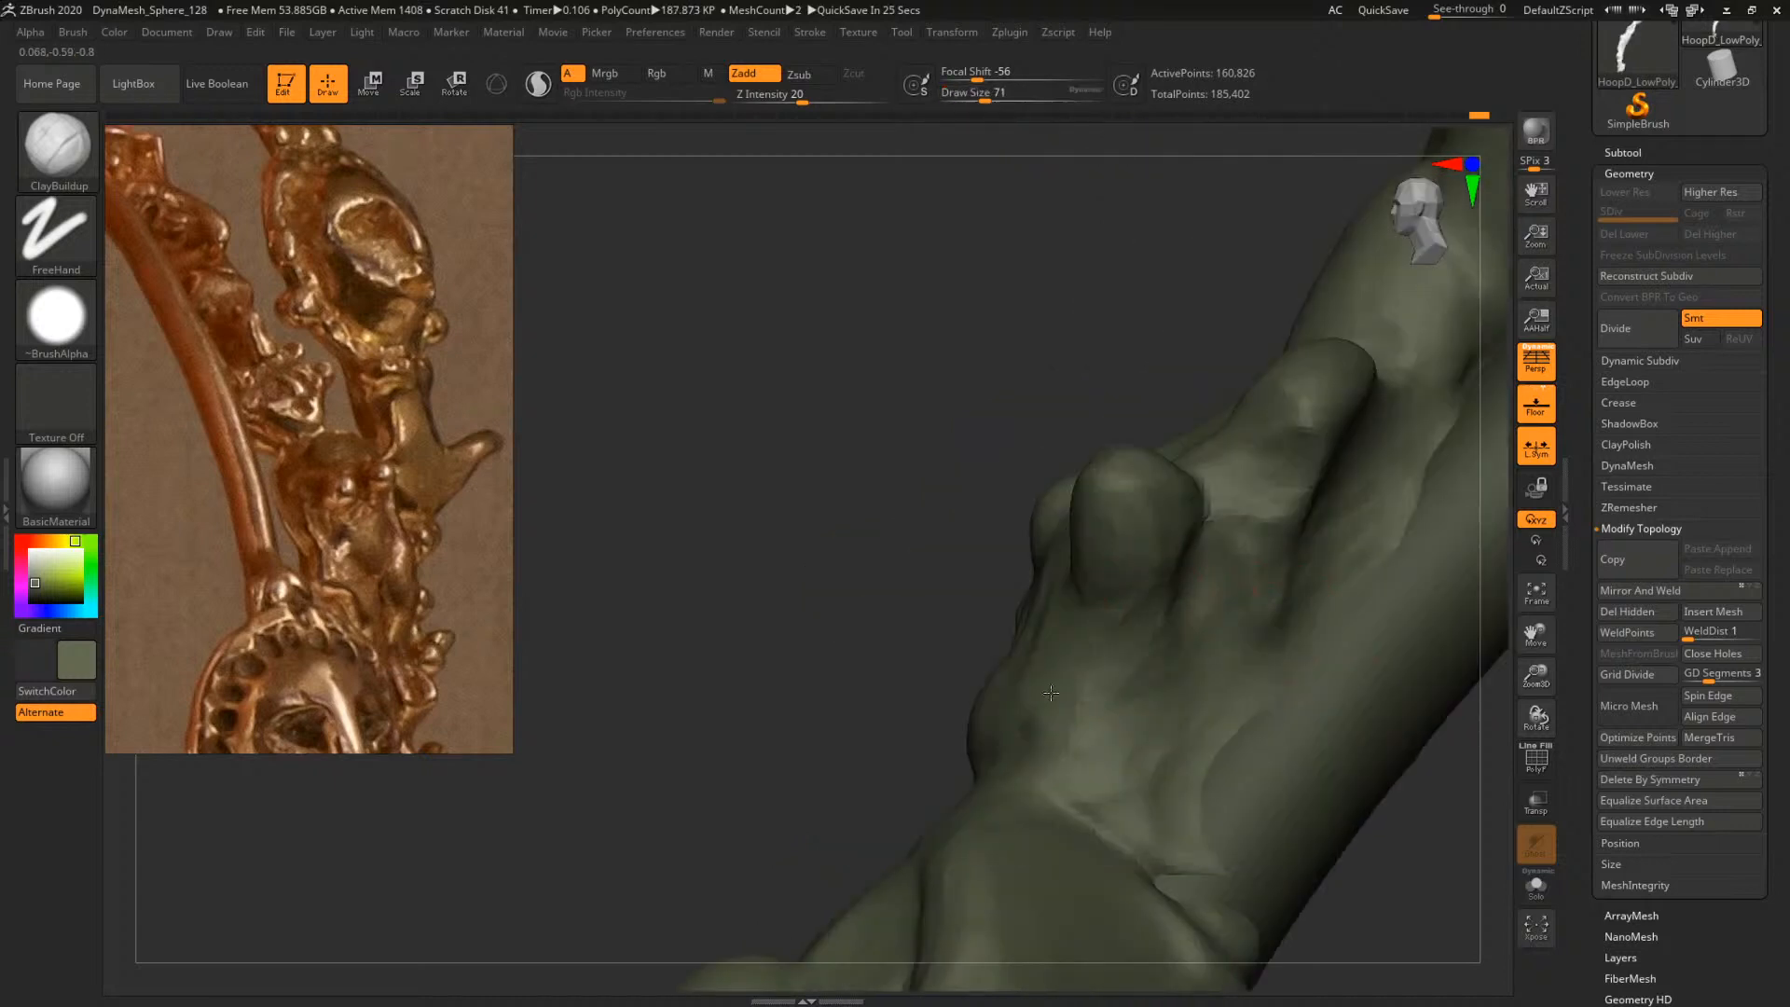
pyautogui.moveTo(804, 662); pyautogui.dragTo(939, 659)
pyautogui.moveTo(1297, 708); pyautogui.dragTo(1300, 633)
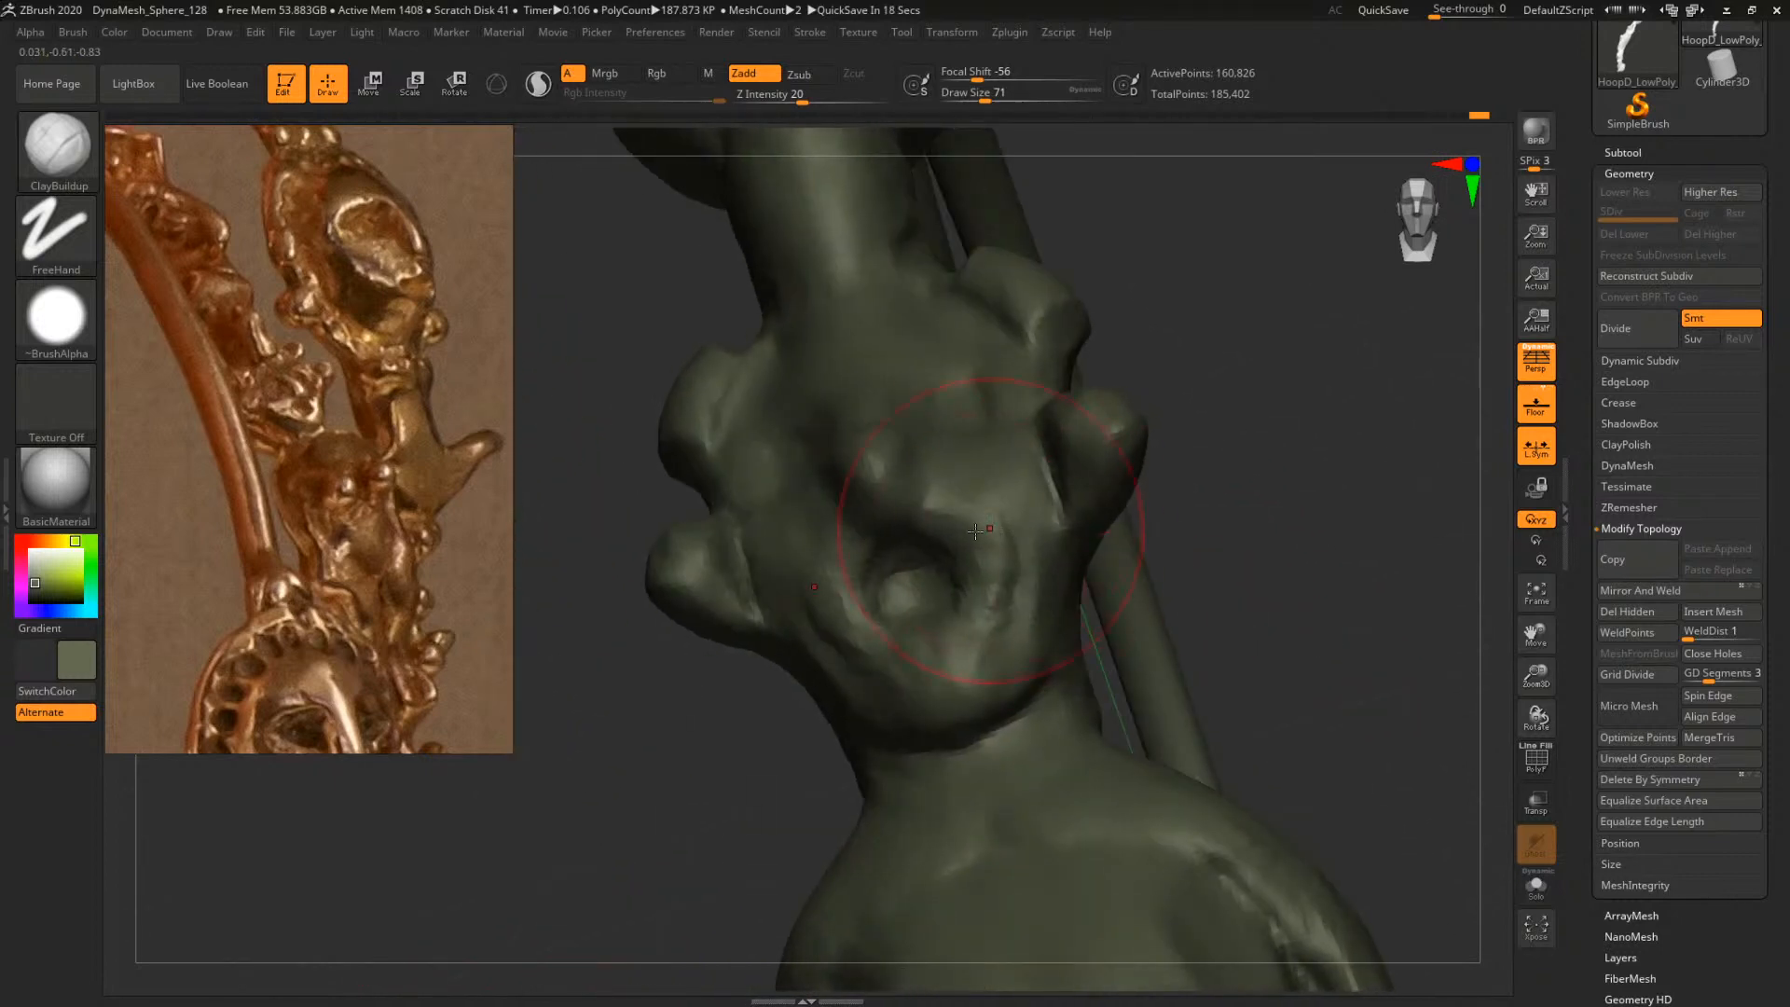
# Refine the mouth rim and the cheeks beside the nose with ClayBuildup at draw size 17
pyautogui.press('space')
pyautogui.moveTo(951, 528)
pyautogui.mouseDown()
pyautogui.moveTo(926, 512)
pyautogui.moveTo(979, 556)
pyautogui.mouseUp()
pyautogui.press('space')
pyautogui.press('space')
pyautogui.moveTo(1198, 559)
pyautogui.mouseDown()
pyautogui.moveTo(1290, 563)
pyautogui.moveTo(1023, 559)
pyautogui.moveTo(1165, 562)
pyautogui.moveTo(1162, 528)
pyautogui.moveTo(1191, 545)
pyautogui.moveTo(1279, 537)
pyautogui.mouseUp()
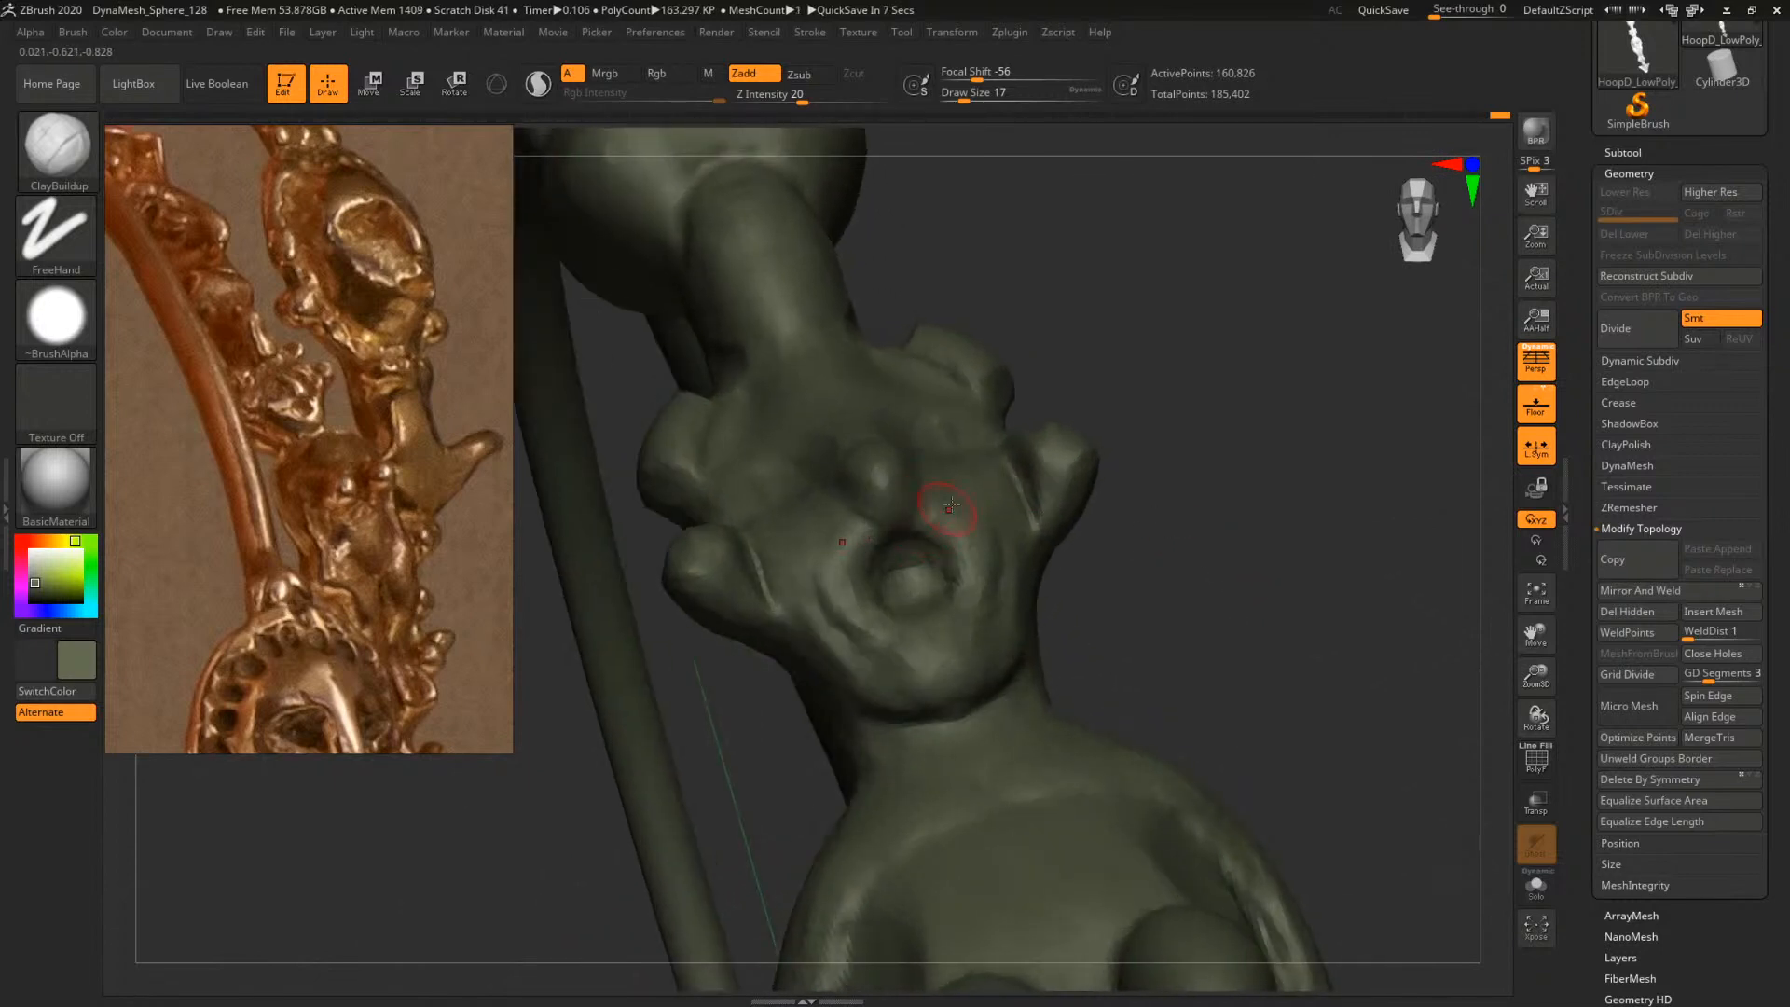
pyautogui.moveTo(1212, 439)
pyautogui.mouseDown()
pyautogui.moveTo(1255, 531)
pyautogui.moveTo(917, 572)
pyautogui.mouseUp()
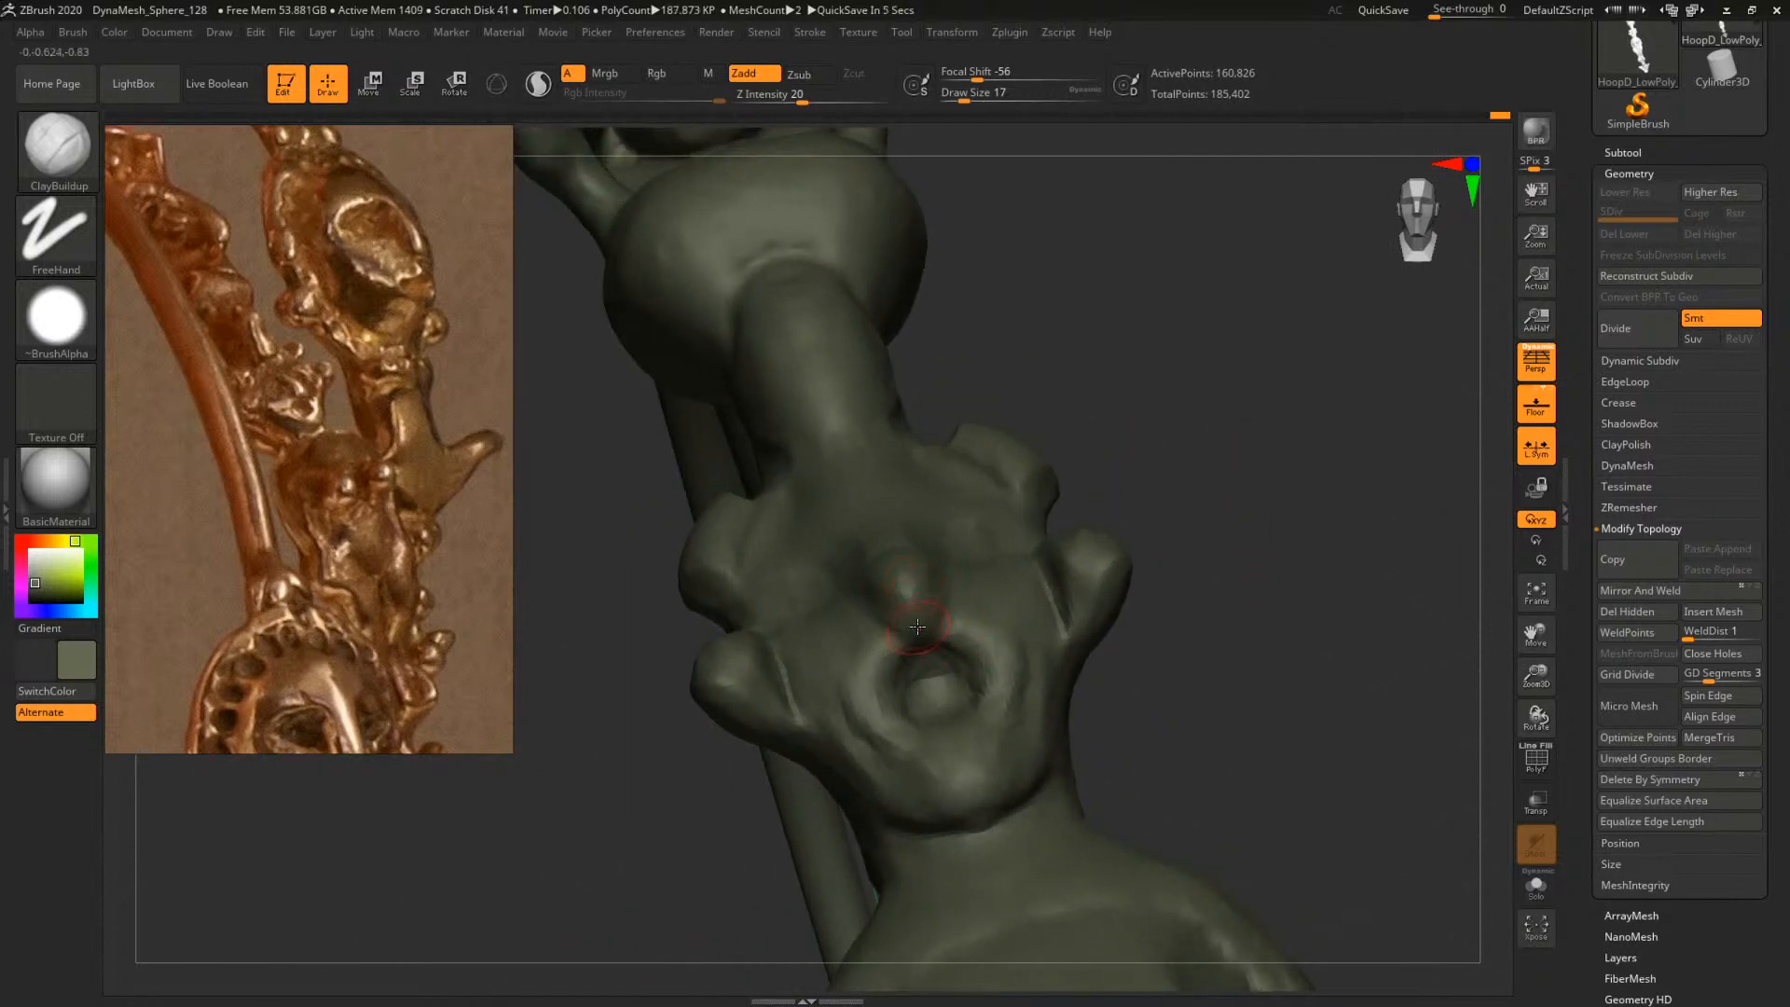
# Refine the nose, eyes and cheeks of the lower head with ClayBuildup at draw size 27
pyautogui.press(']')
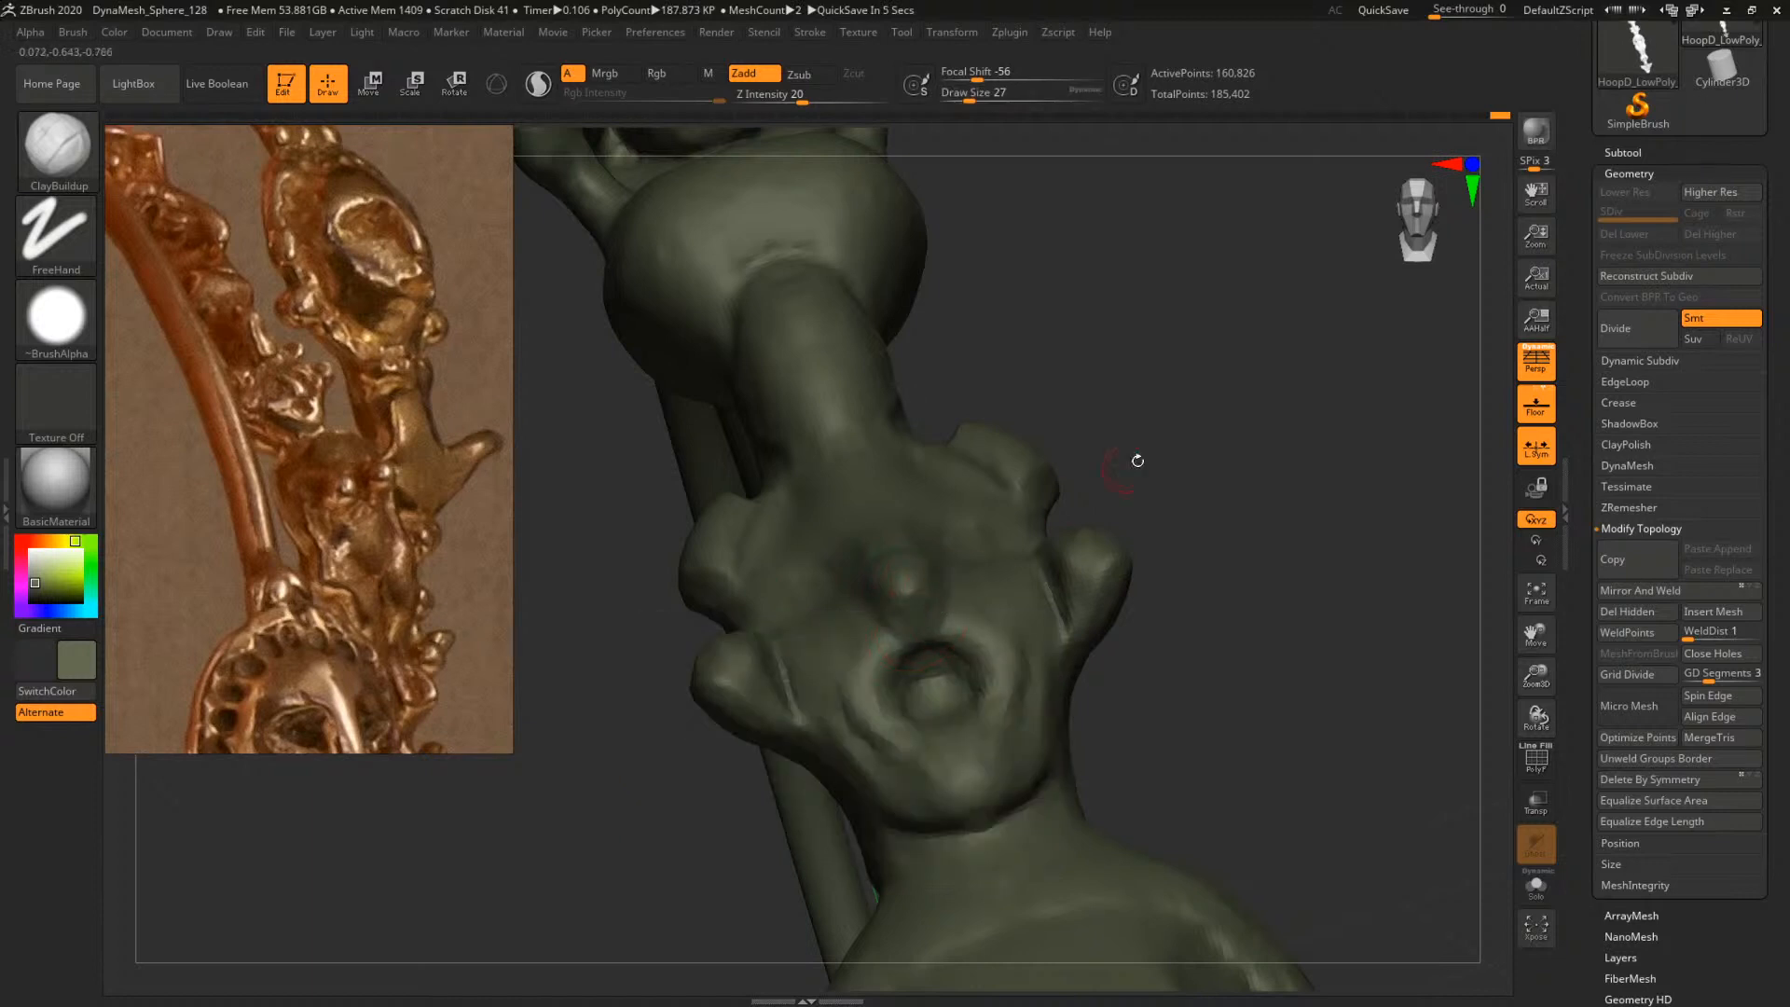
pyautogui.moveTo(1137, 461); pyautogui.dragTo(859, 568)
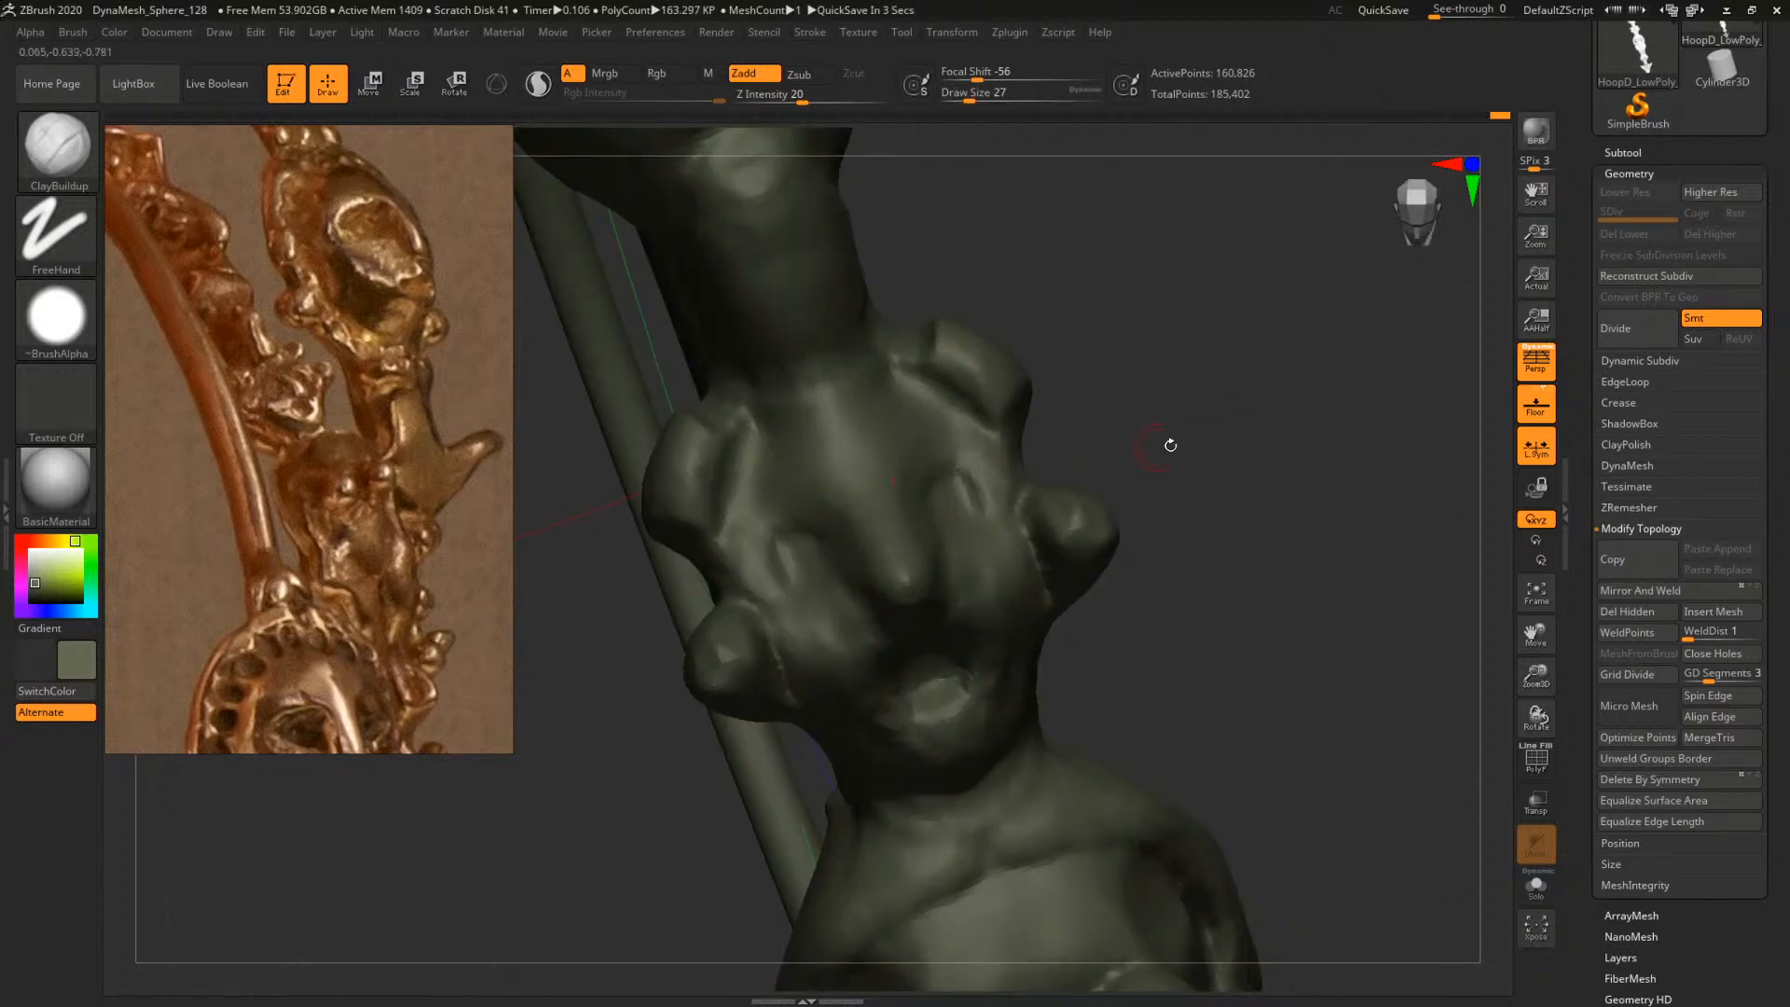
pyautogui.moveTo(1170, 444); pyautogui.dragTo(915, 577)
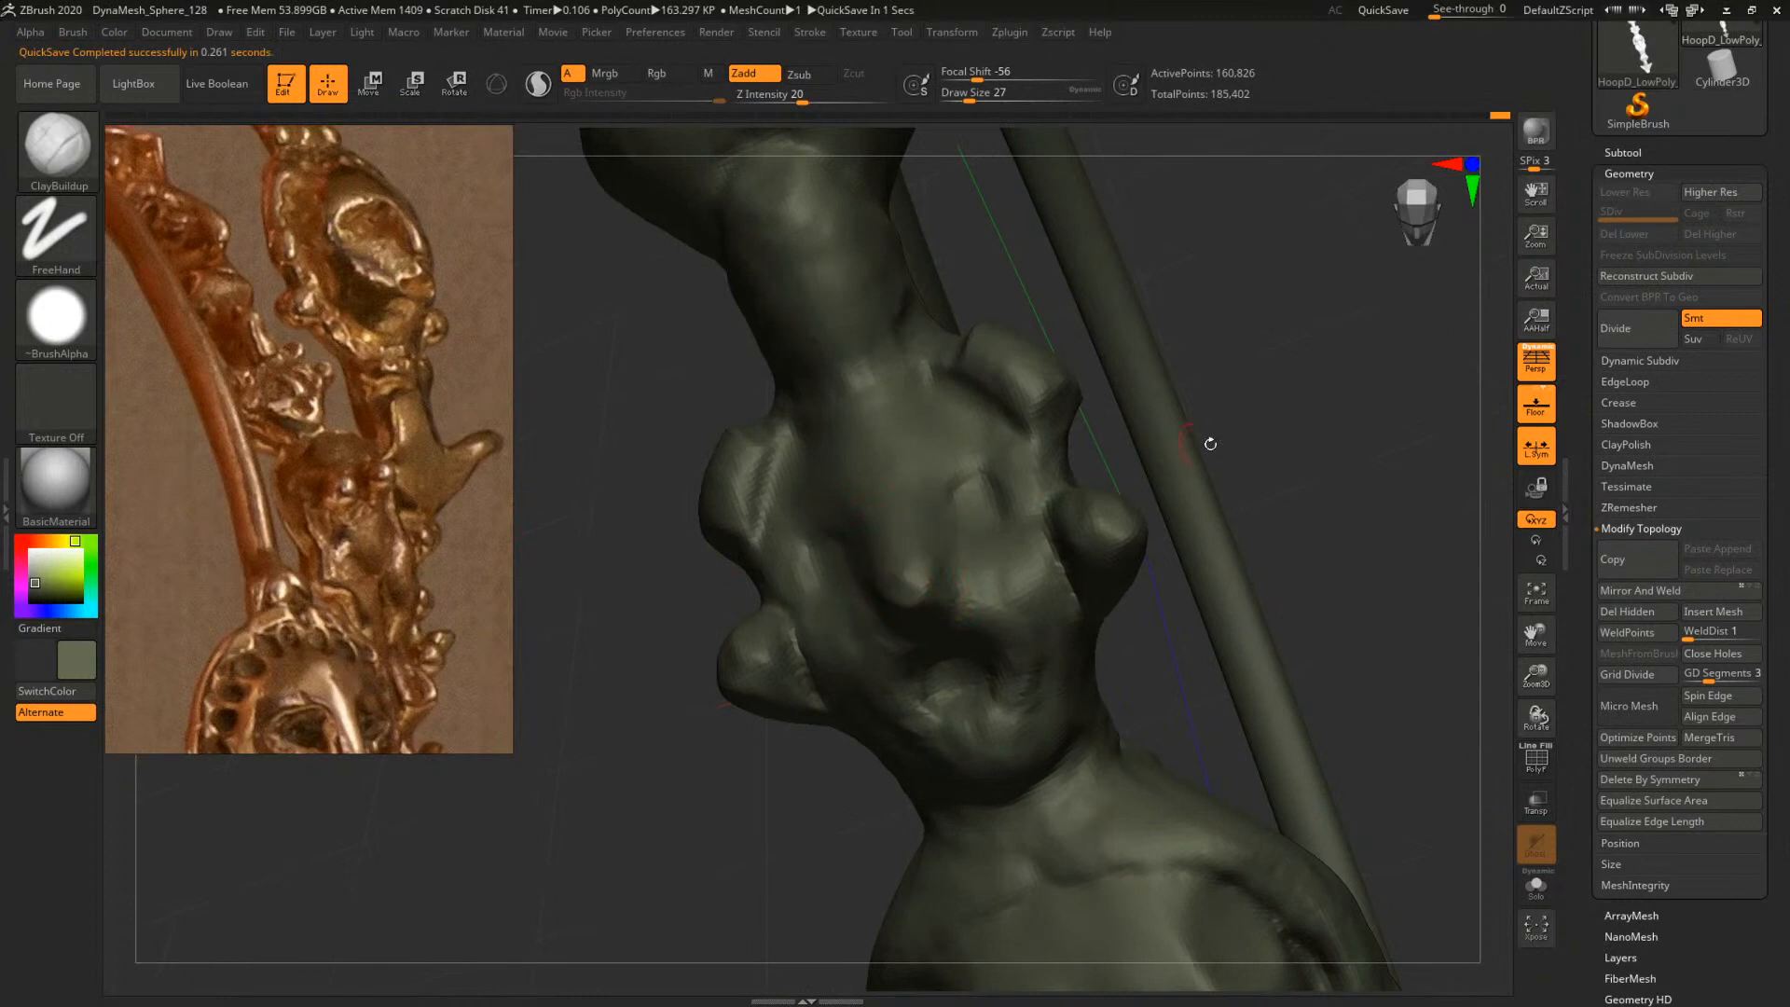
pyautogui.moveTo(1210, 443)
pyautogui.mouseDown()
pyautogui.moveTo(1223, 491)
pyautogui.moveTo(869, 615)
pyautogui.mouseUp()
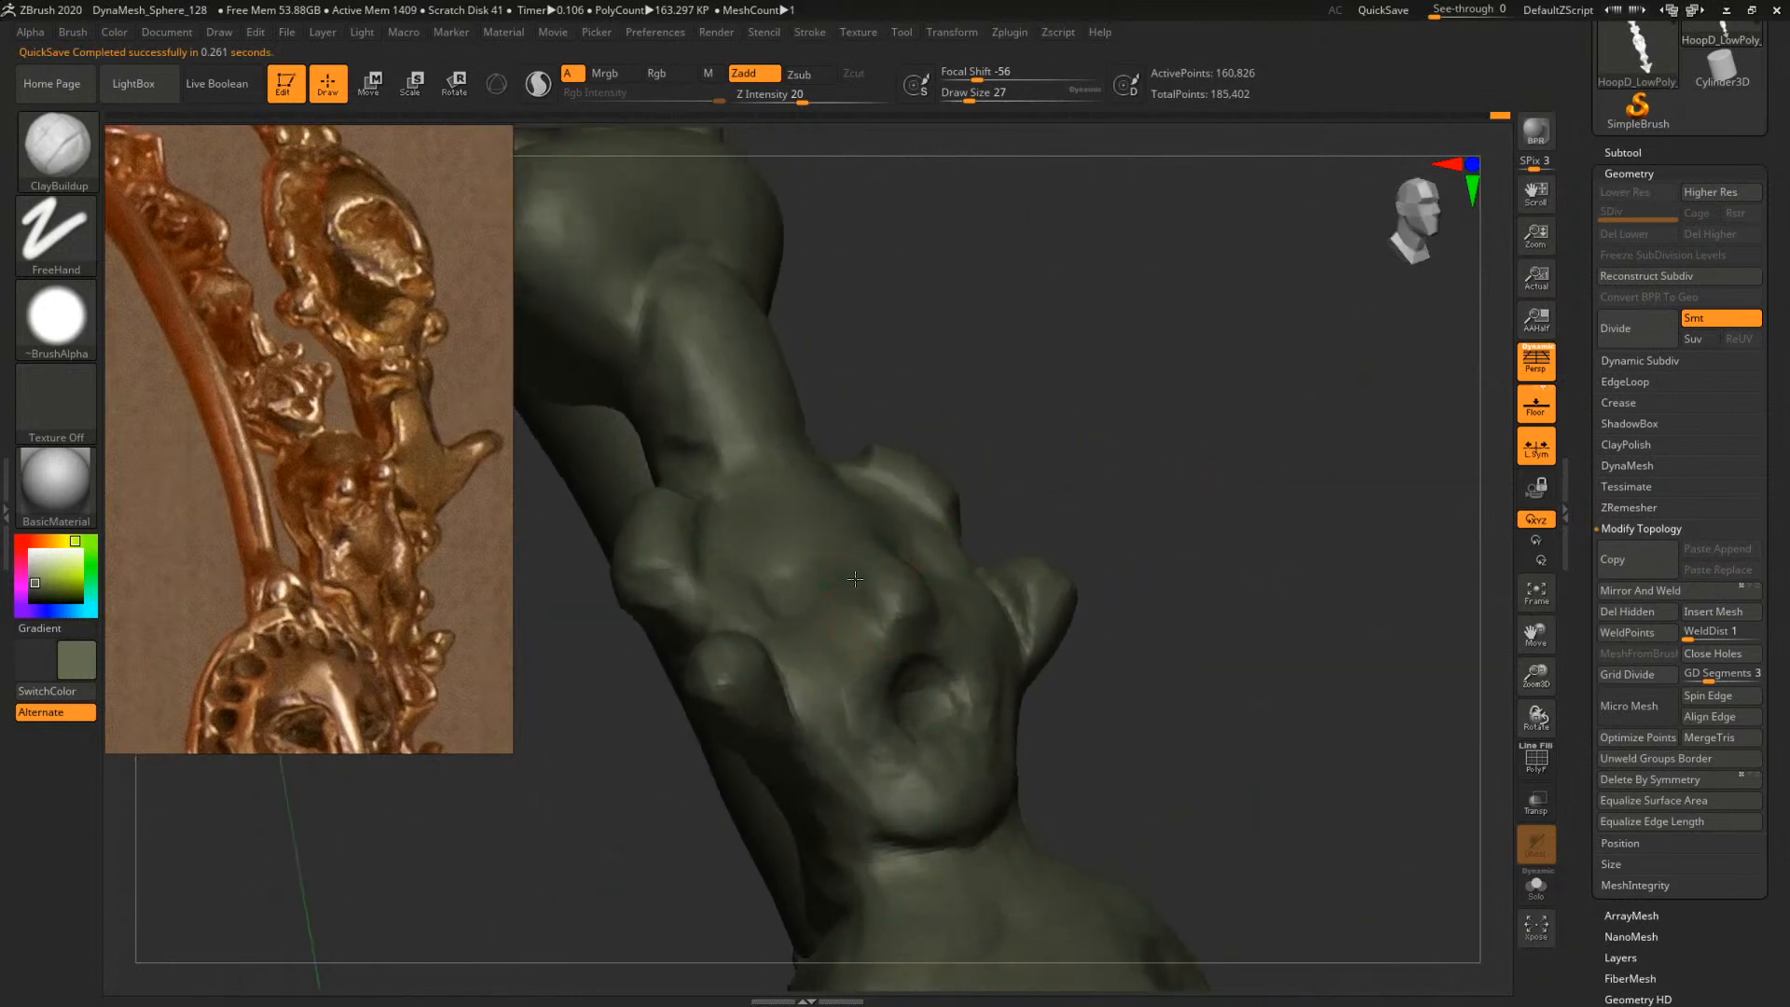
pyautogui.moveTo(1071, 523)
pyautogui.mouseDown()
pyautogui.moveTo(1302, 563)
pyautogui.moveTo(1122, 594)
pyautogui.moveTo(1323, 687)
pyautogui.mouseUp()
pyautogui.moveTo(1275, 613); pyautogui.dragTo(1250, 559)
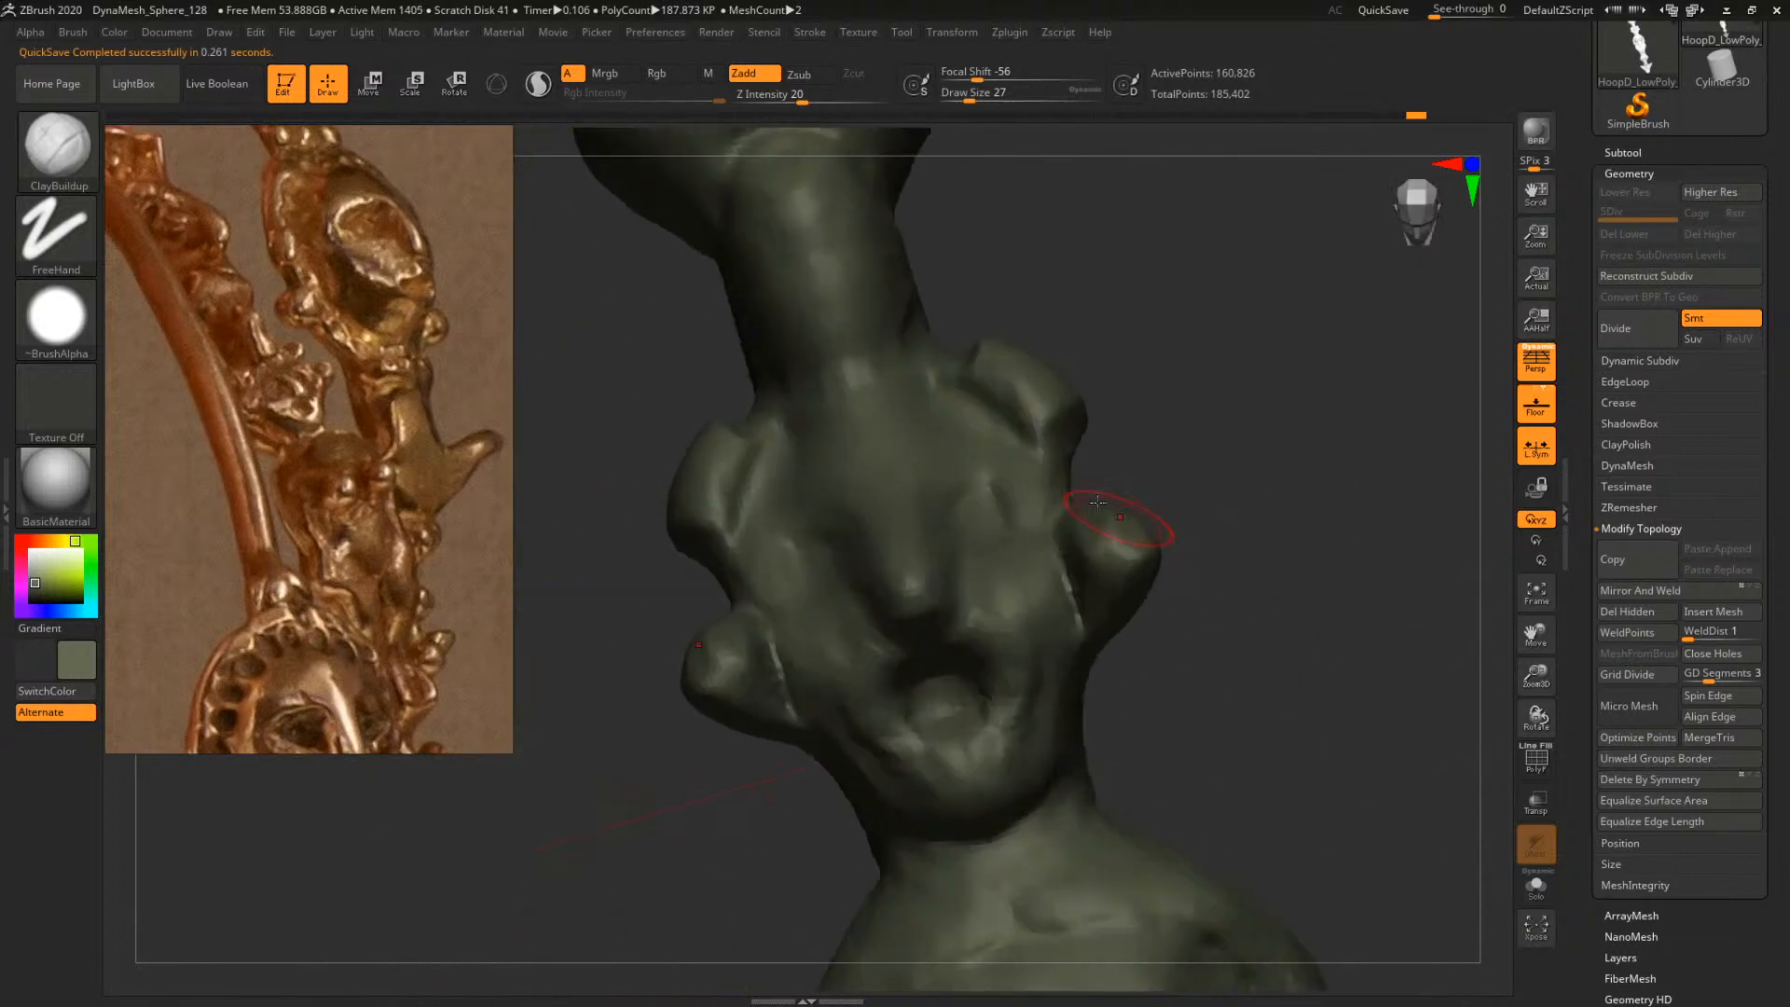
pyautogui.moveTo(1054, 437)
pyautogui.mouseDown()
pyautogui.moveTo(1027, 410)
pyautogui.moveTo(1088, 404)
pyautogui.mouseUp()
pyautogui.moveTo(1223, 392)
pyautogui.mouseDown()
pyautogui.moveTo(1061, 426)
pyautogui.moveTo(1194, 447)
pyautogui.moveTo(1014, 506)
pyautogui.mouseUp()
# Shape the side surface around the upper and lower lobes with ClayBuildup at draw size 68 and 46
pyautogui.press('s')
pyautogui.press('s')
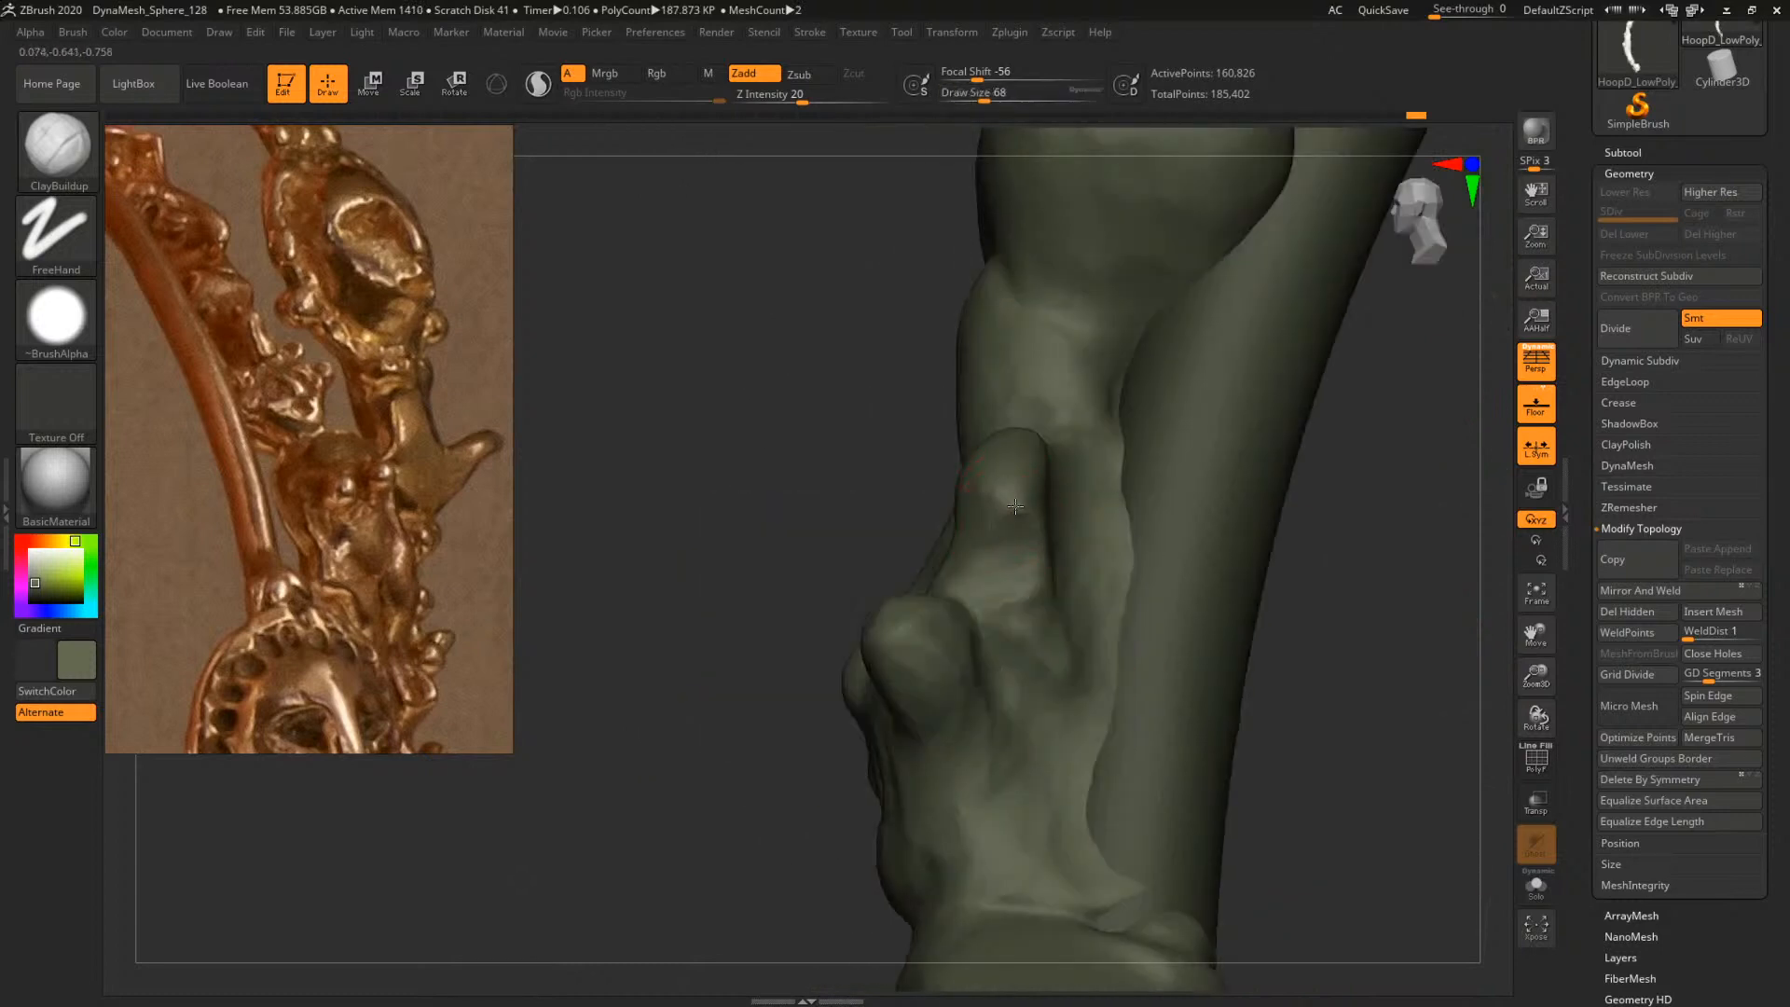
pyautogui.moveTo(1374, 526); pyautogui.dragTo(1299, 577)
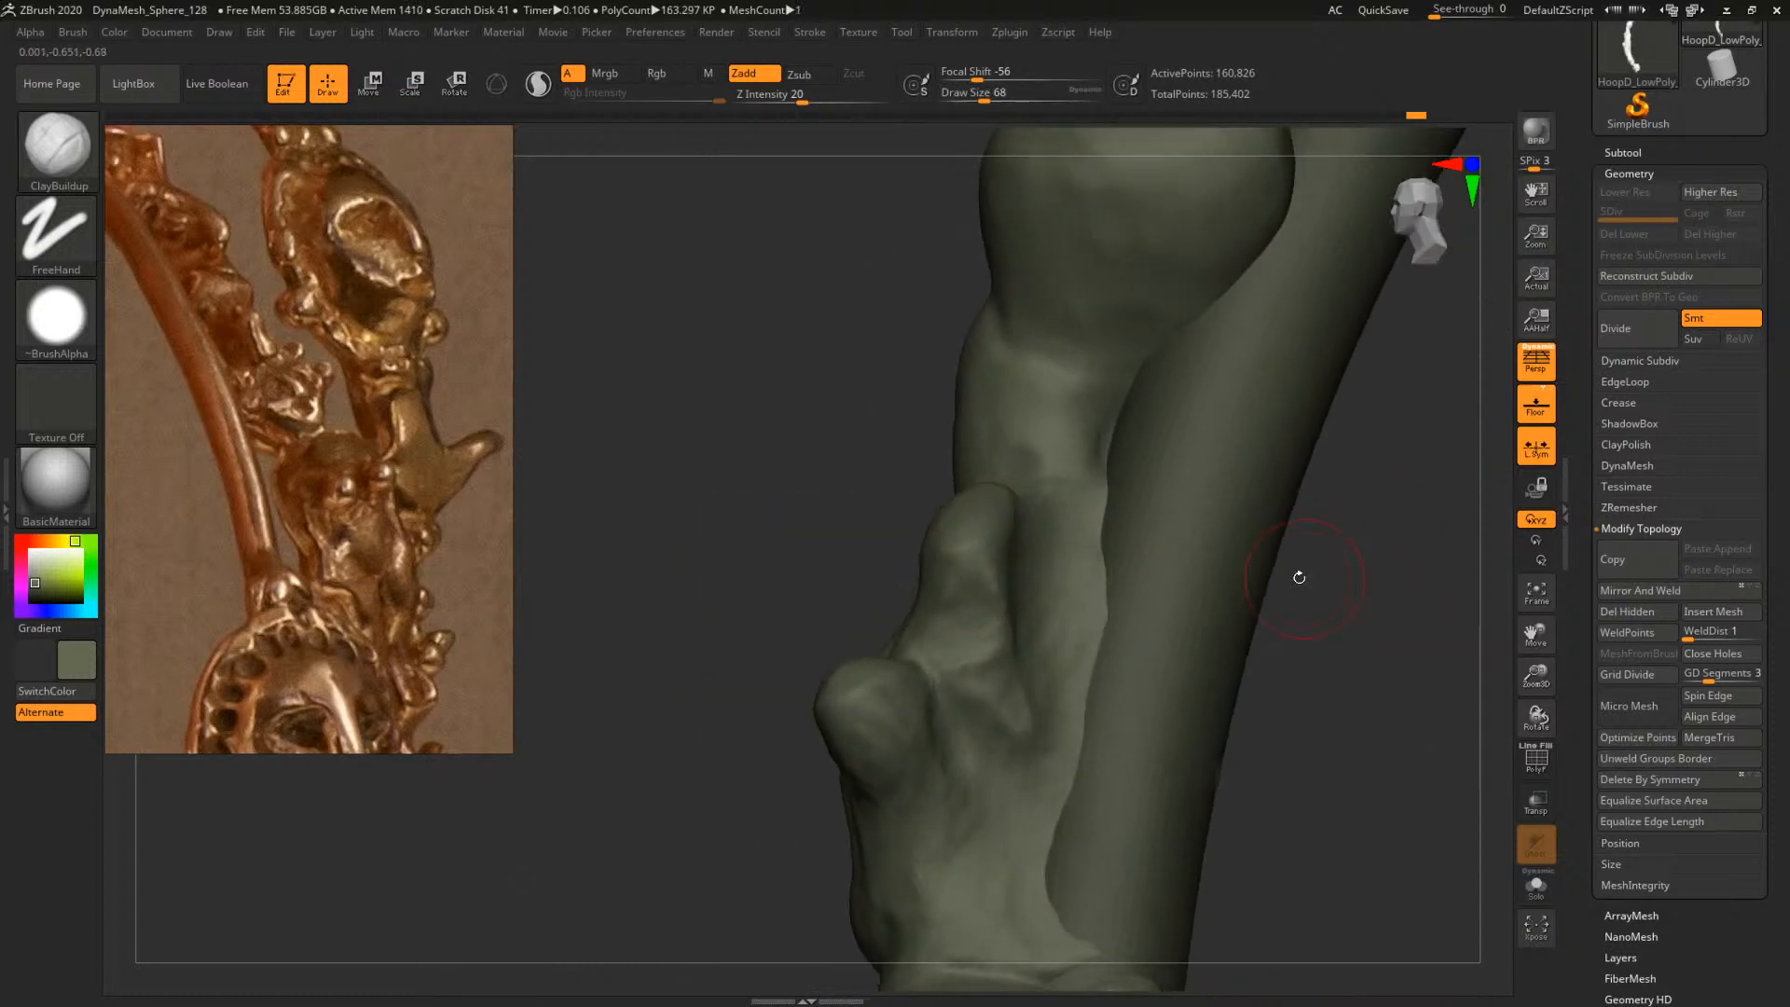
pyautogui.moveTo(1013, 607)
pyautogui.keyDown('alt'); pyautogui.mouseDown()
pyautogui.moveTo(997, 597)
pyautogui.moveTo(1012, 611)
pyautogui.mouseUp(); pyautogui.keyUp('alt')
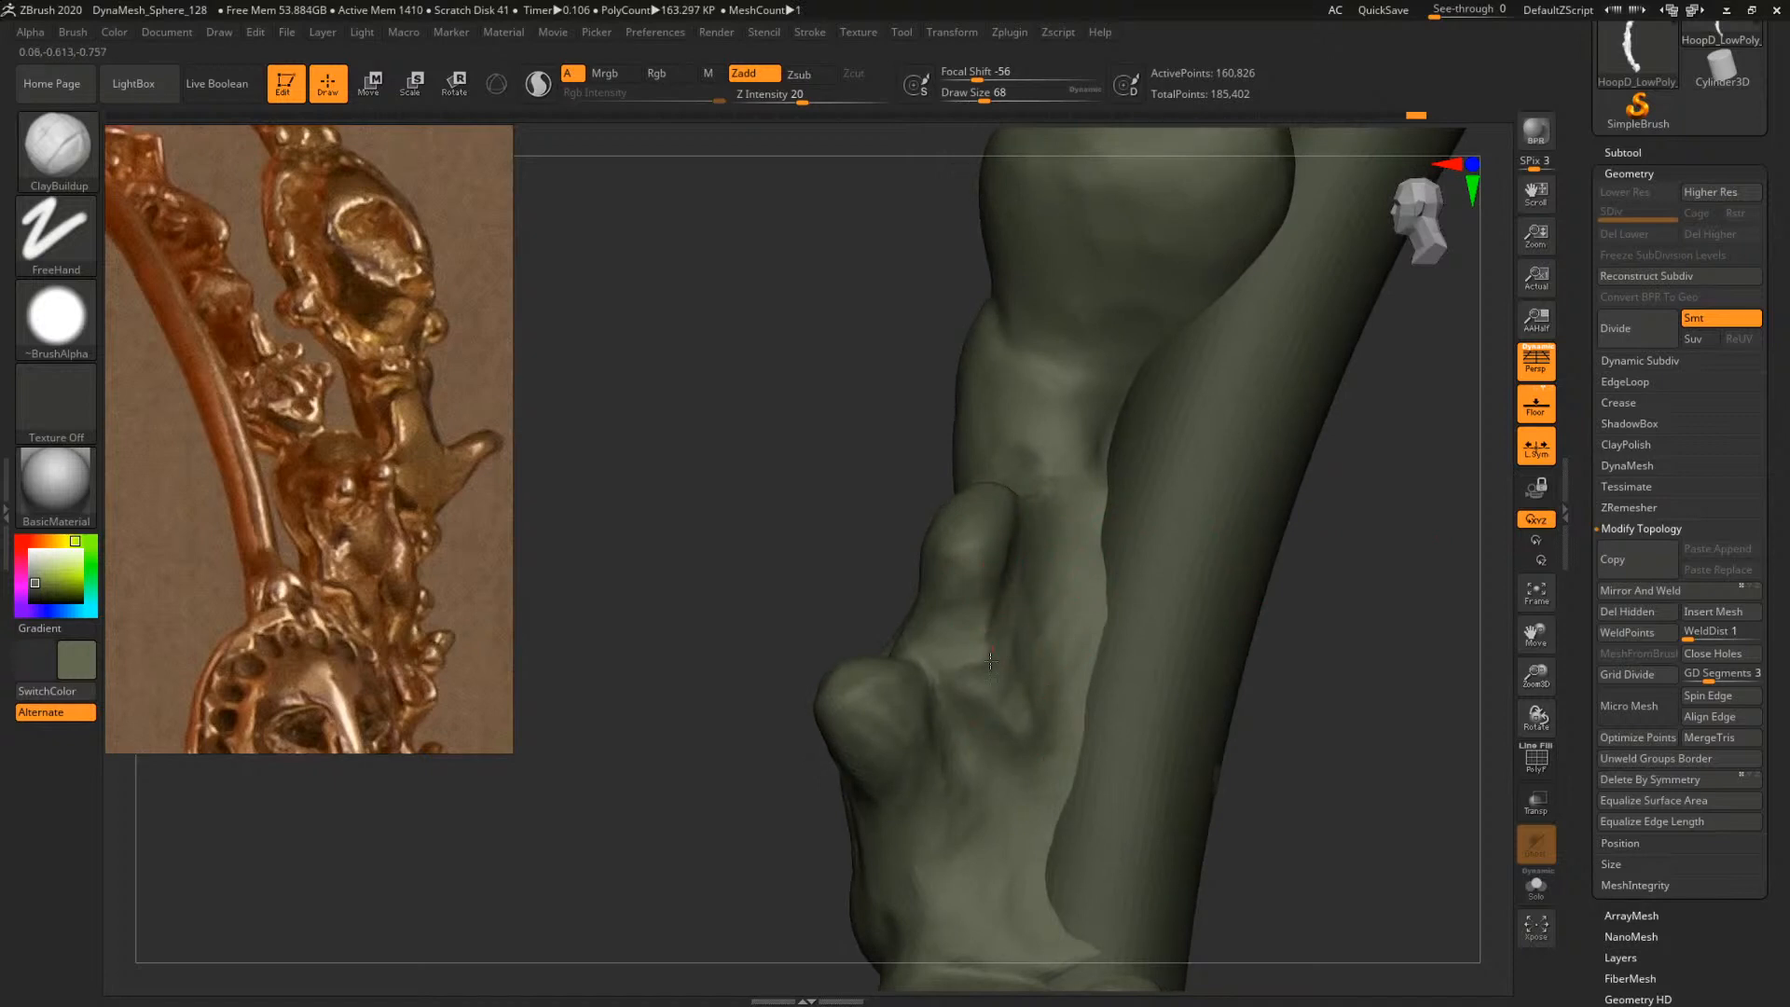
pyautogui.moveTo(767, 612)
pyautogui.mouseDown()
pyautogui.moveTo(1127, 571)
pyautogui.moveTo(1291, 625)
pyautogui.moveTo(1184, 611)
pyautogui.mouseUp()
pyautogui.moveTo(933, 526); pyautogui.dragTo(947, 515)
pyautogui.press('[')
pyautogui.press('[')
pyautogui.moveTo(1147, 448); pyautogui.dragTo(1118, 522)
pyautogui.press('space')
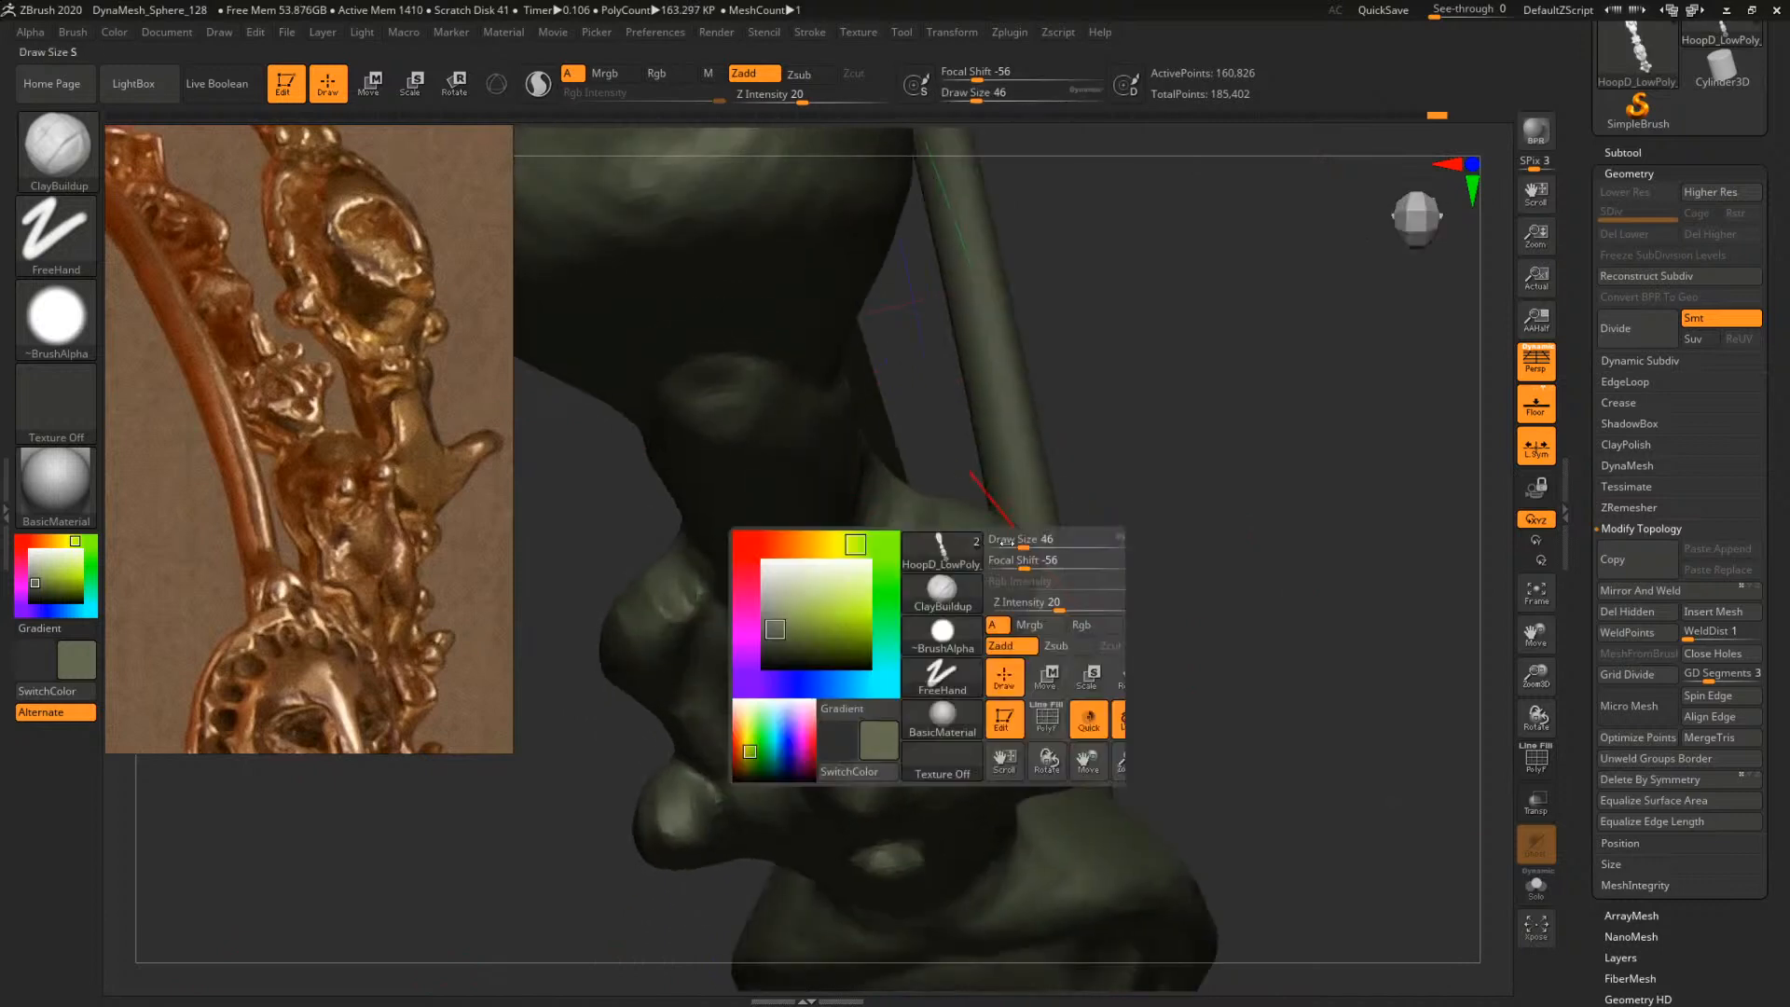
pyautogui.click(960, 539)
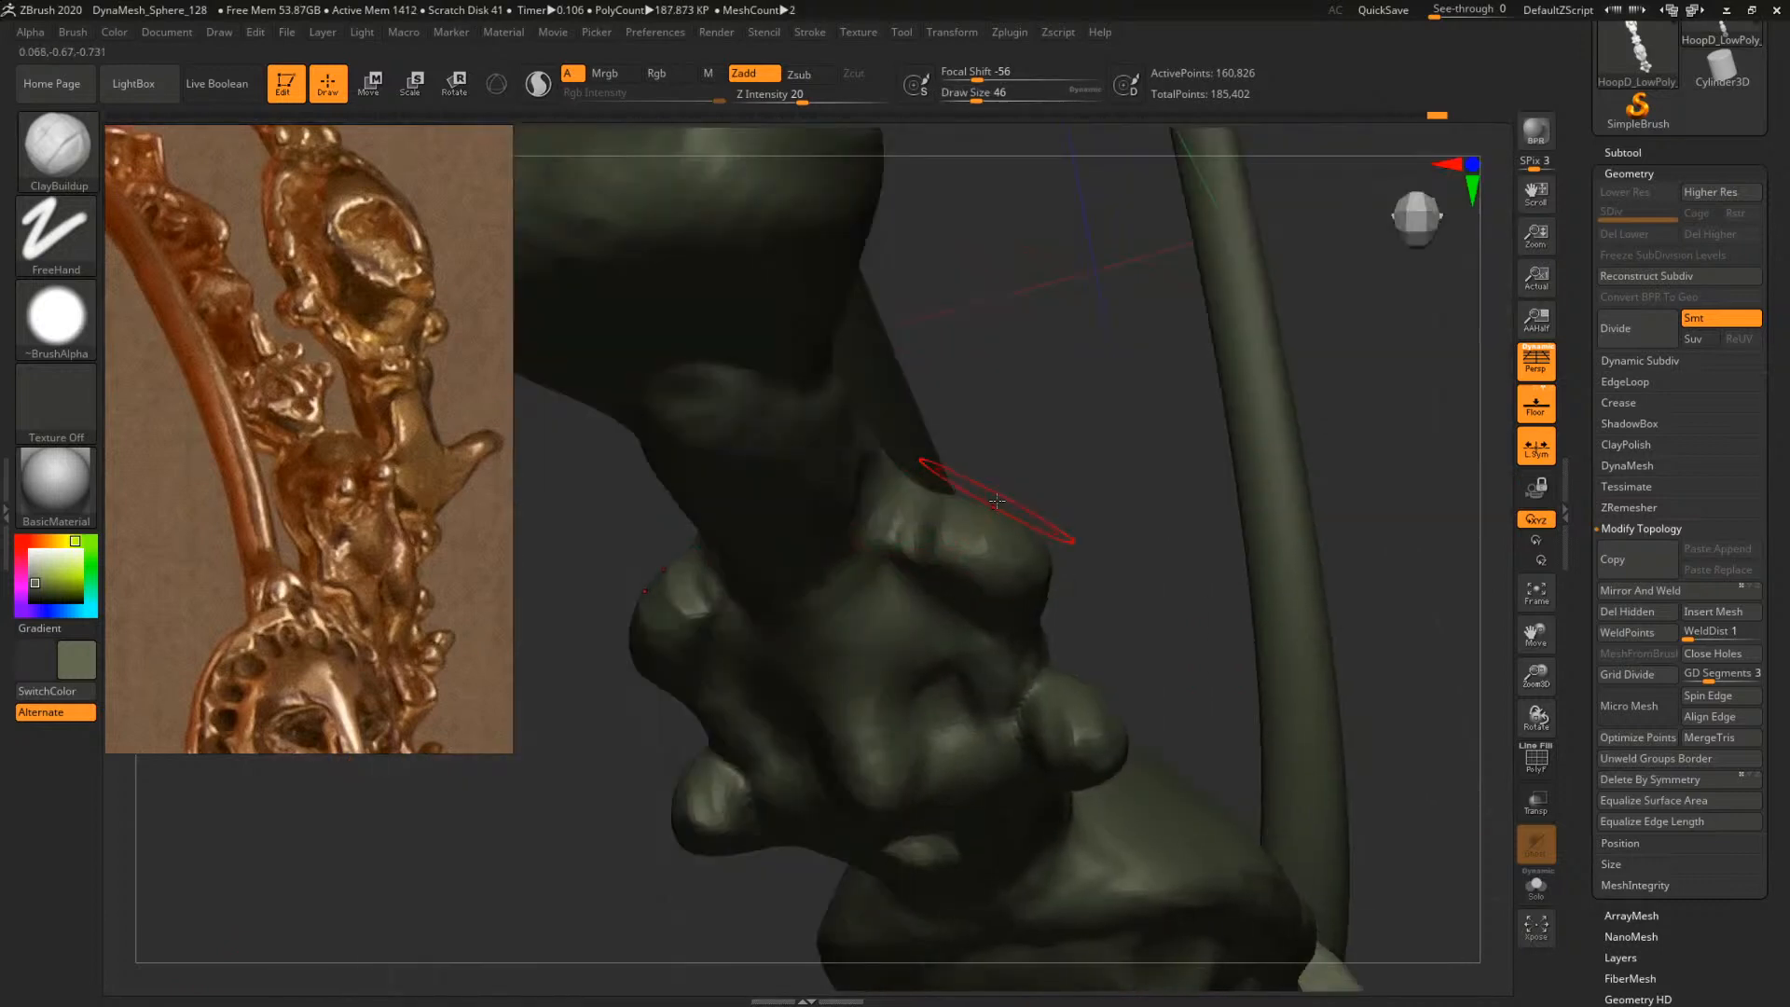
# Build up the upper side lobes and their junction with the neck using ClayBuildup at draw size 27 to 33
pyautogui.moveTo(996, 500)
pyautogui.mouseDown(button='right')
pyautogui.moveTo(1072, 508)
pyautogui.moveTo(1044, 513)
pyautogui.mouseUp(button='right')
pyautogui.press('space')
pyautogui.moveTo(990, 525); pyautogui.dragTo(976, 525)
pyautogui.moveTo(959, 527)
pyautogui.mouseDown(button='right')
pyautogui.moveTo(1175, 479)
pyautogui.moveTo(1119, 512)
pyautogui.moveTo(1236, 585)
pyautogui.moveTo(1106, 611)
pyautogui.mouseUp(button='right')
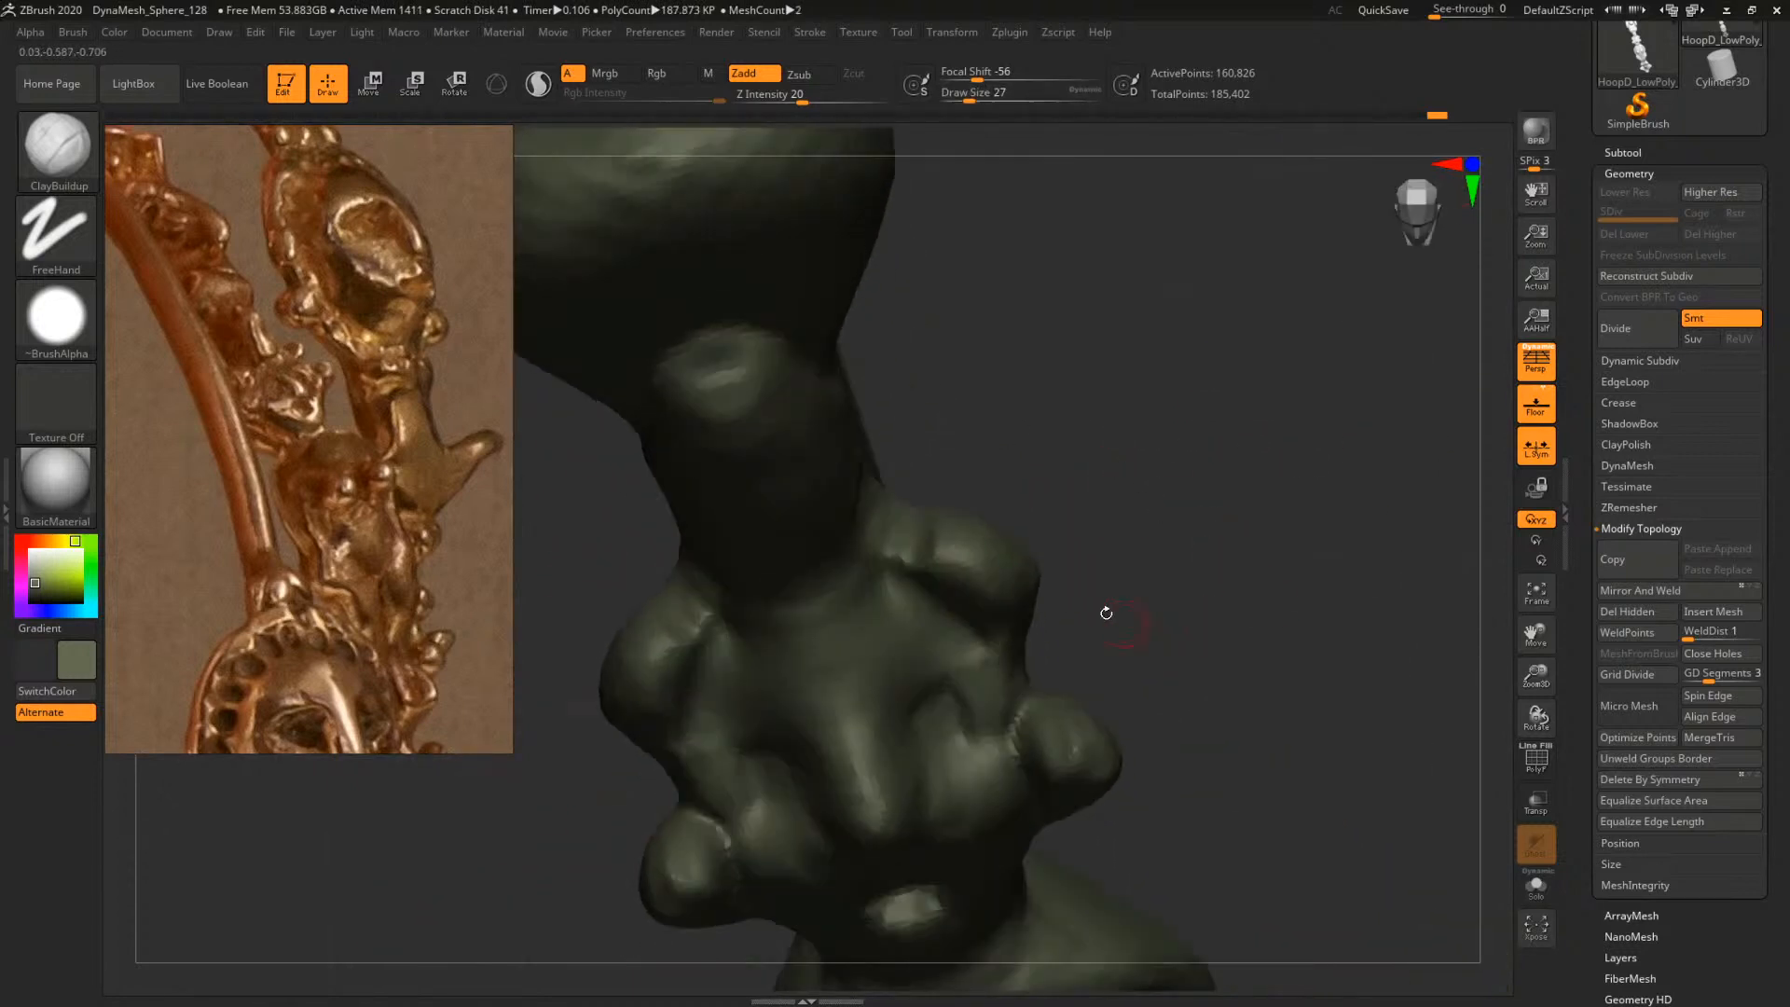
pyautogui.press('space')
pyautogui.moveTo(949, 535); pyautogui.dragTo(957, 535)
pyautogui.moveTo(957, 535)
pyautogui.mouseDown(button='right')
pyautogui.moveTo(978, 511)
pyautogui.moveTo(961, 520)
pyautogui.mouseUp(button='right')
pyautogui.press('space')
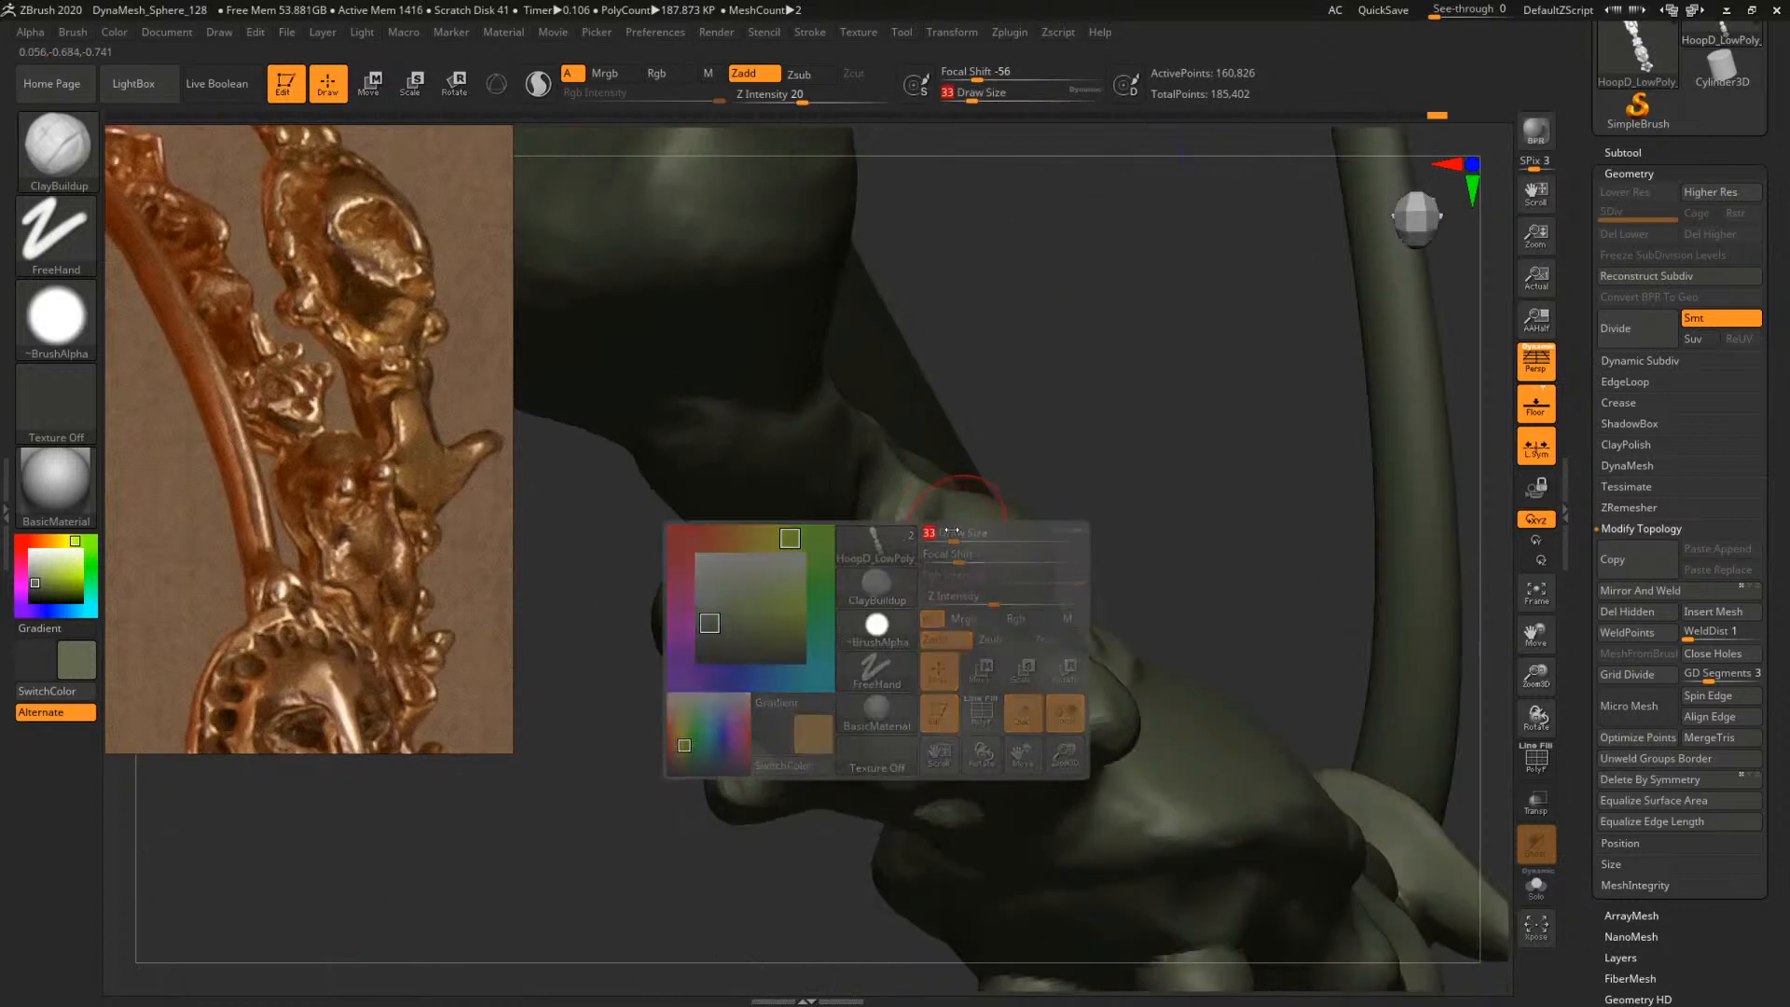
pyautogui.moveTo(961, 520); pyautogui.dragTo(951, 522)
pyautogui.moveTo(1107, 462); pyautogui.dragTo(999, 540, button='right')
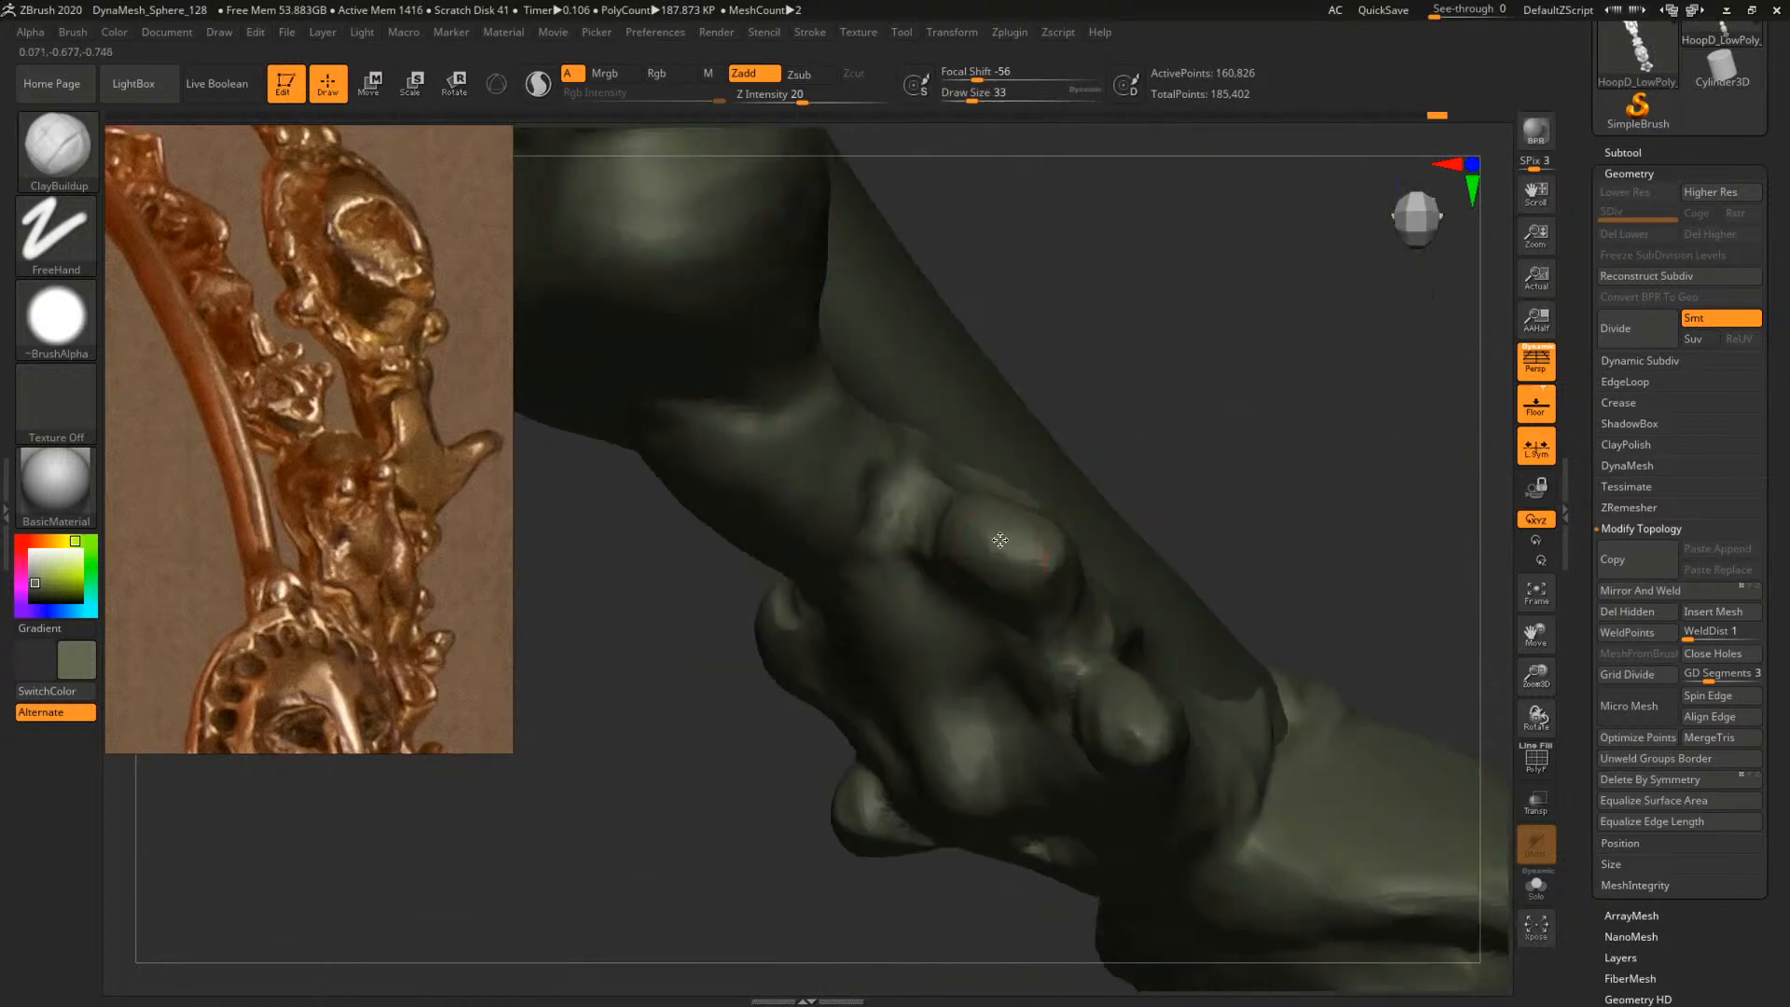
# Round out the upper side lobes and define their inner edges with ClayBuildup at draw size 59, 23 and 35
pyautogui.press('space')
pyautogui.moveTo(1007, 540); pyautogui.dragTo(1027, 539)
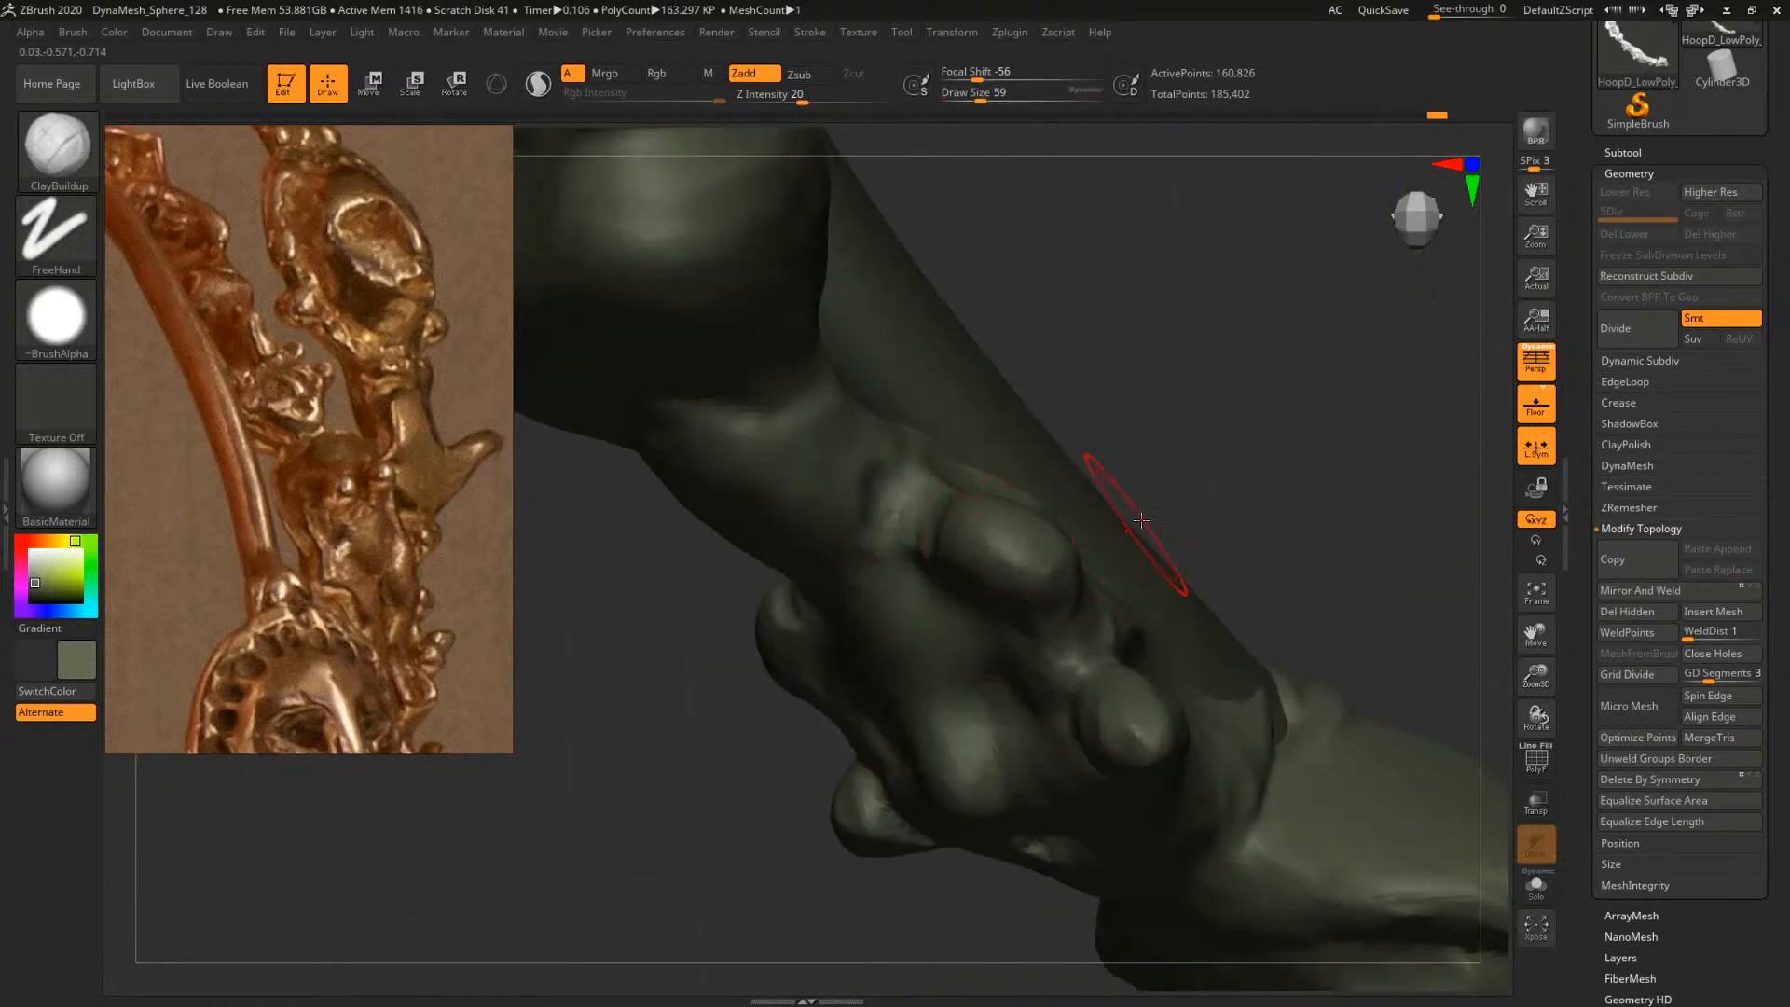
pyautogui.moveTo(1040, 562)
pyautogui.mouseDown(button='right')
pyautogui.moveTo(1296, 432)
pyautogui.moveTo(1187, 471)
pyautogui.moveTo(1286, 519)
pyautogui.moveTo(1246, 444)
pyautogui.moveTo(1270, 451)
pyautogui.mouseUp(button='right')
pyautogui.press('space')
pyautogui.moveTo(1096, 509); pyautogui.dragTo(1069, 507)
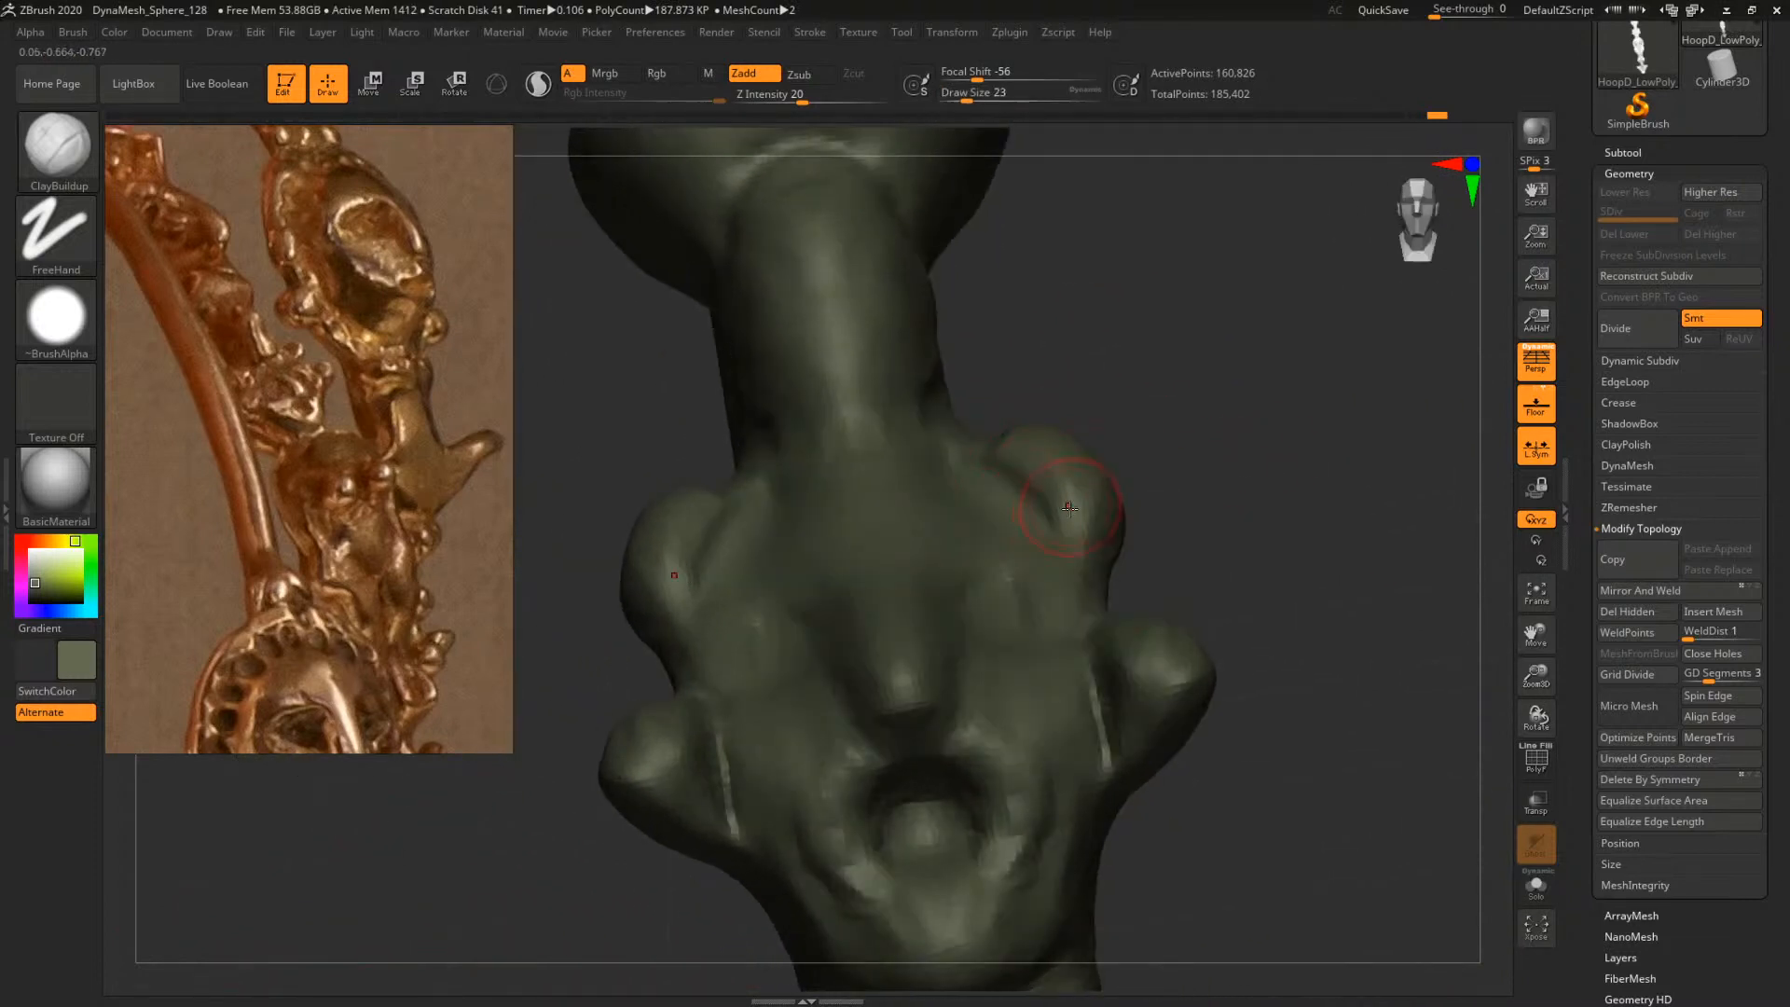
pyautogui.moveTo(1037, 449); pyautogui.dragTo(1054, 451, button='right')
pyautogui.press('space')
pyautogui.moveTo(1034, 456); pyautogui.dragTo(1042, 457)
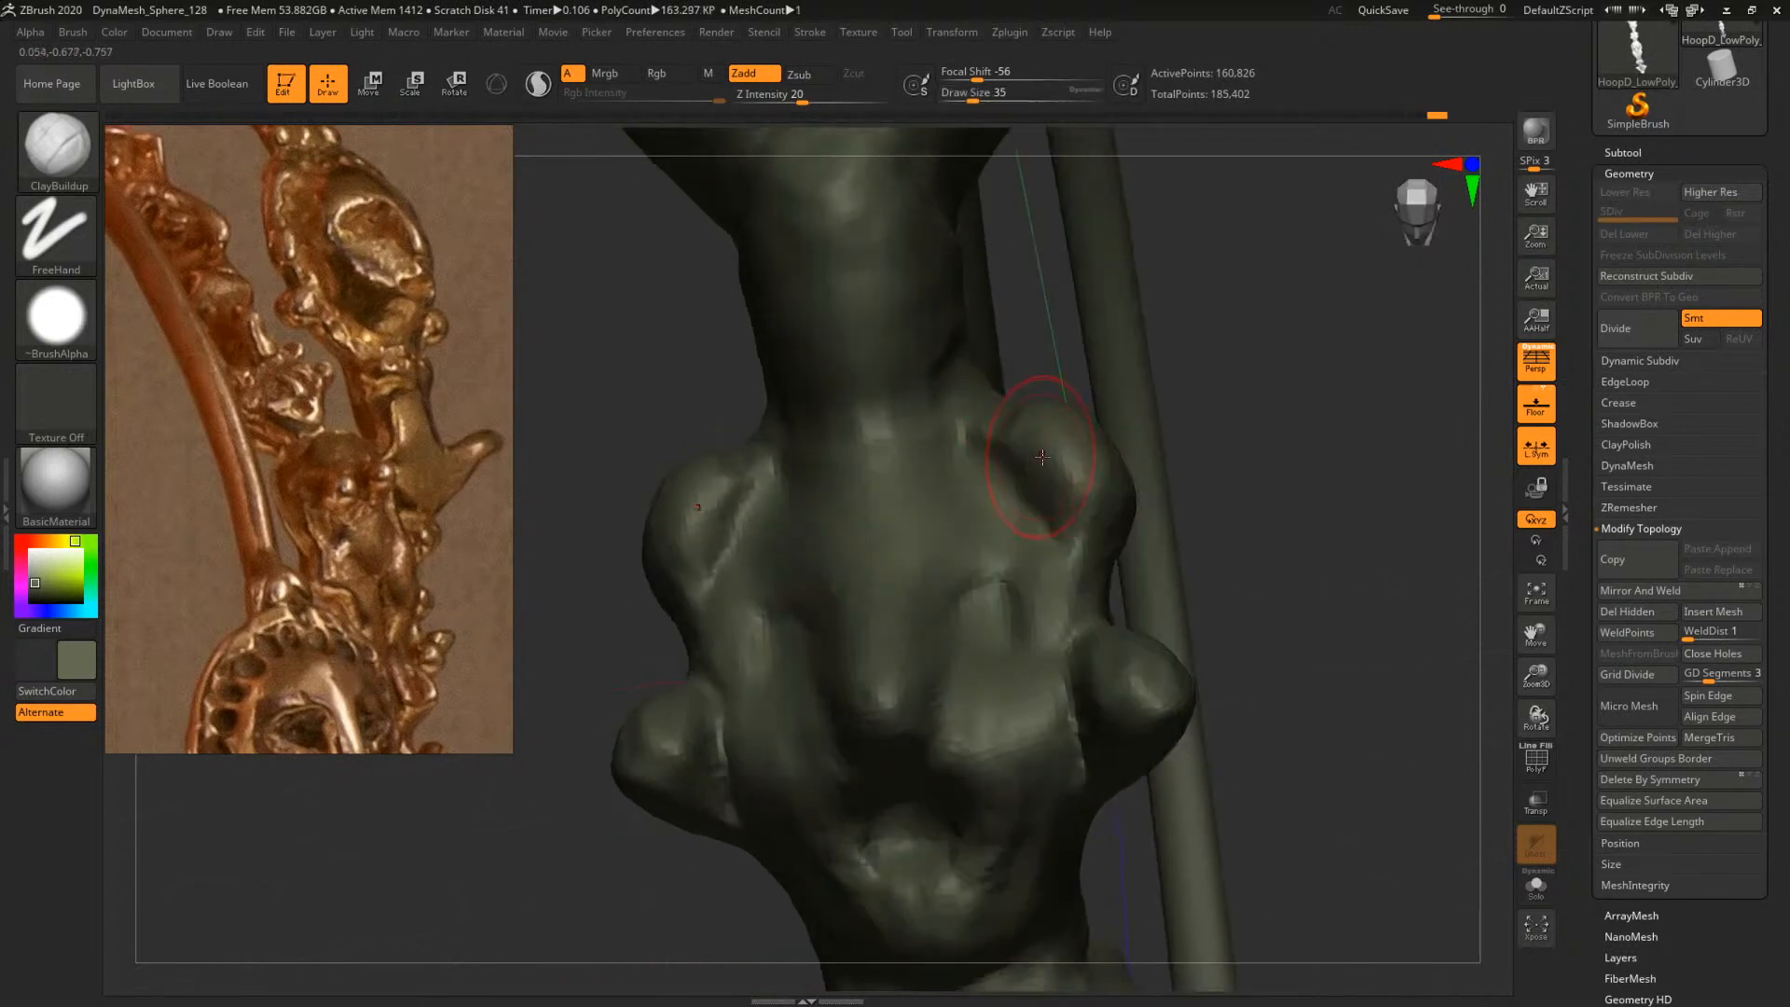
pyautogui.moveTo(1127, 387); pyautogui.dragTo(1047, 440, button='right')
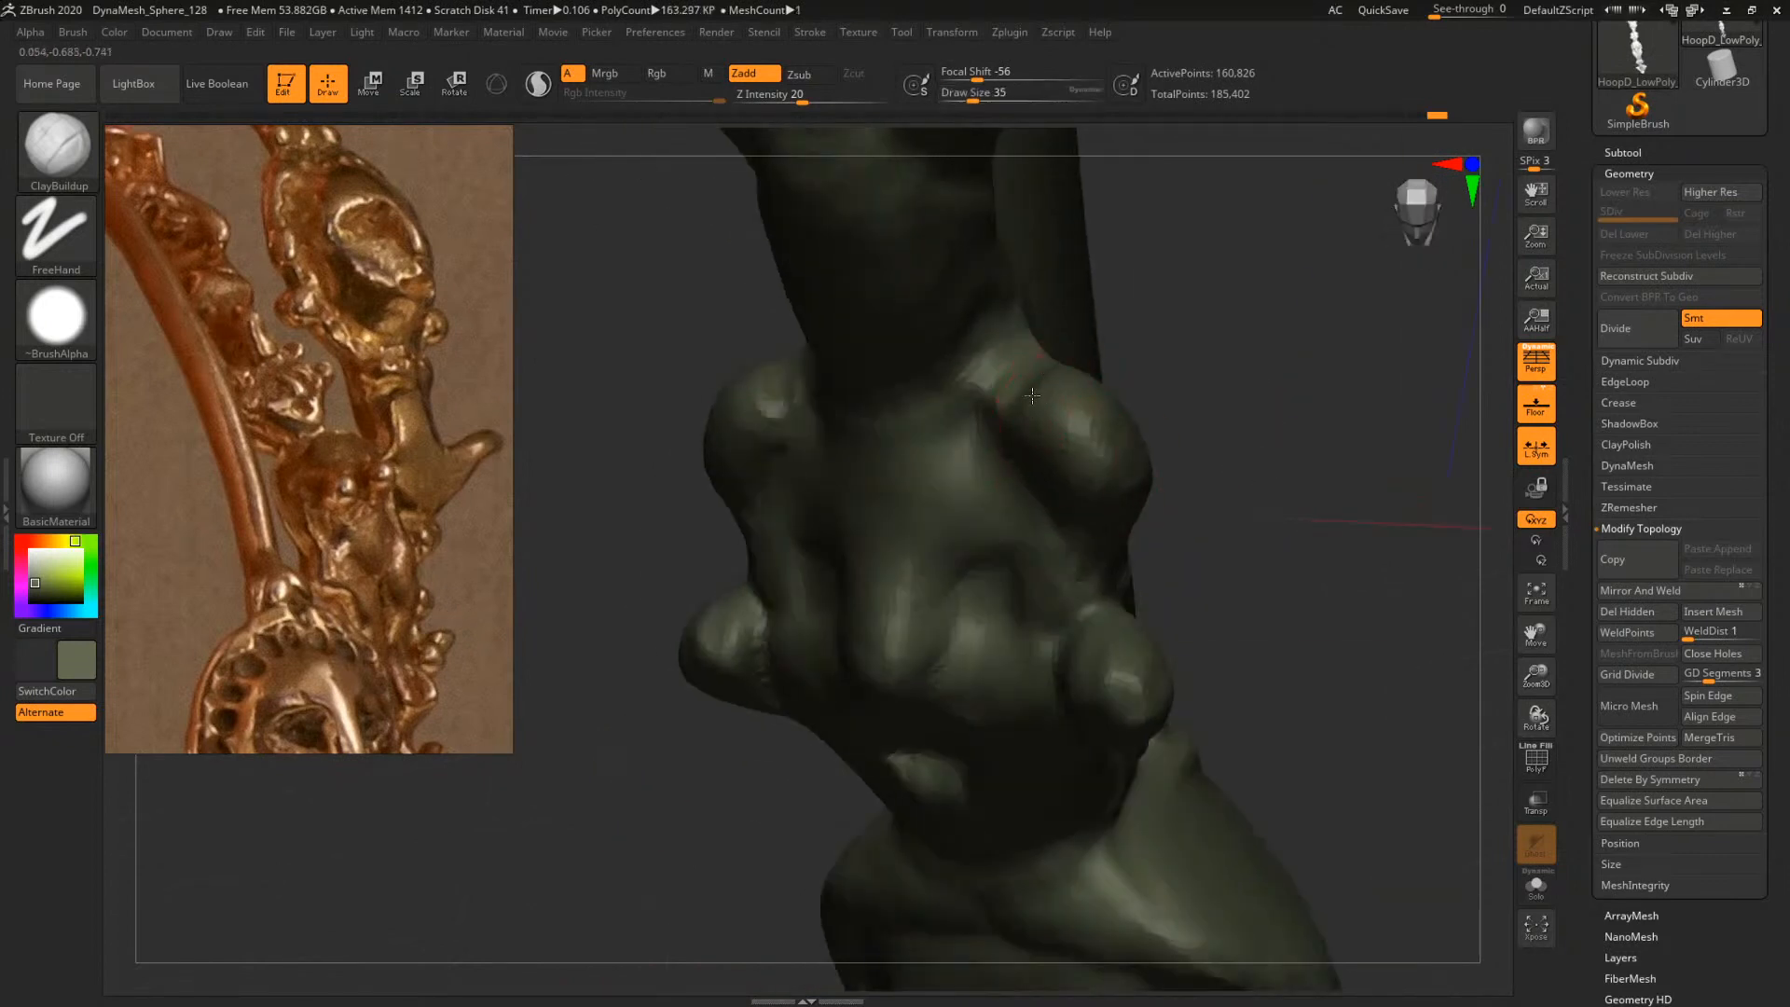
pyautogui.moveTo(1184, 503)
pyautogui.mouseDown(button='right')
pyautogui.moveTo(1209, 448)
pyautogui.moveTo(1332, 454)
pyautogui.moveTo(1282, 505)
pyautogui.moveTo(1198, 525)
pyautogui.mouseUp(button='right')
# Carve the recess between the upper and lower side lobes with DamStandard at draw size 74
pyautogui.press('b')
pyautogui.press('d')
pyautogui.press('s')
pyautogui.press('space')
pyautogui.moveTo(1052, 540); pyautogui.dragTo(1094, 557)
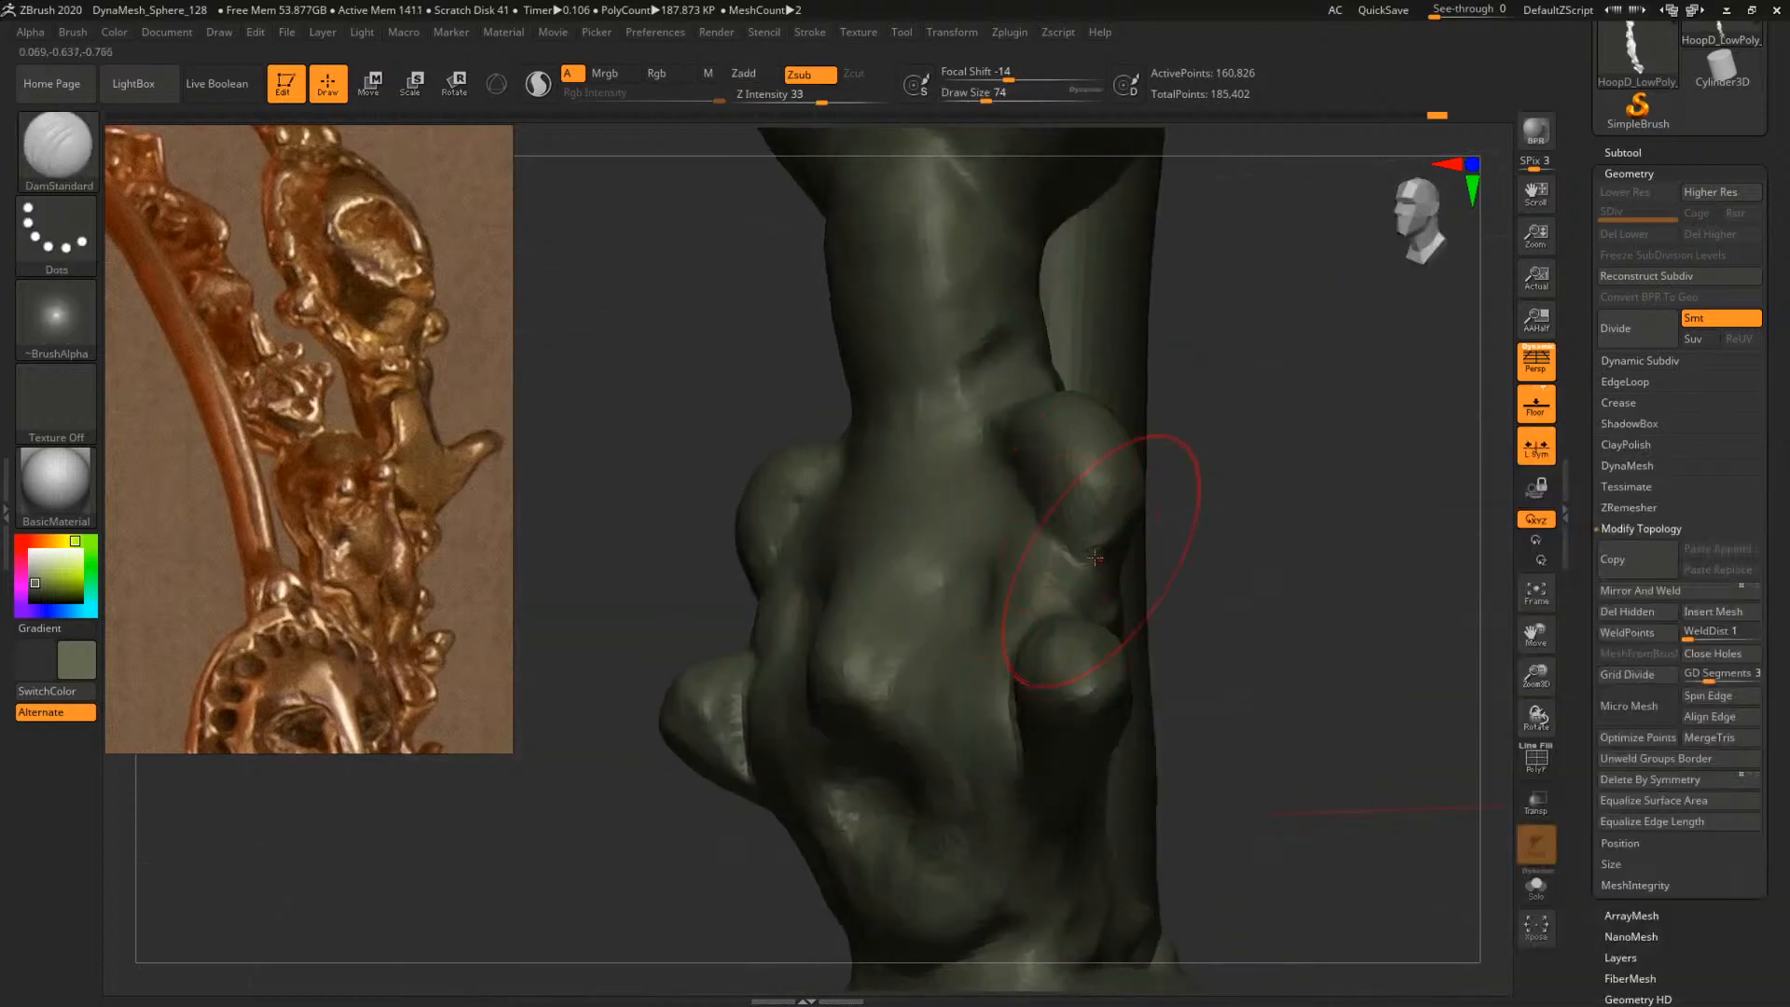
# Shape the brow and eye areas of the lower head's face with ClayBuildup at draw size 31 and 35
pyautogui.moveTo(1227, 551)
pyautogui.mouseDown(button='right')
pyautogui.moveTo(1323, 528)
pyautogui.moveTo(1150, 512)
pyautogui.moveTo(1278, 568)
pyautogui.moveTo(1038, 559)
pyautogui.mouseUp(button='right')
pyautogui.press('b')
pyautogui.press('c')
pyautogui.press('b')
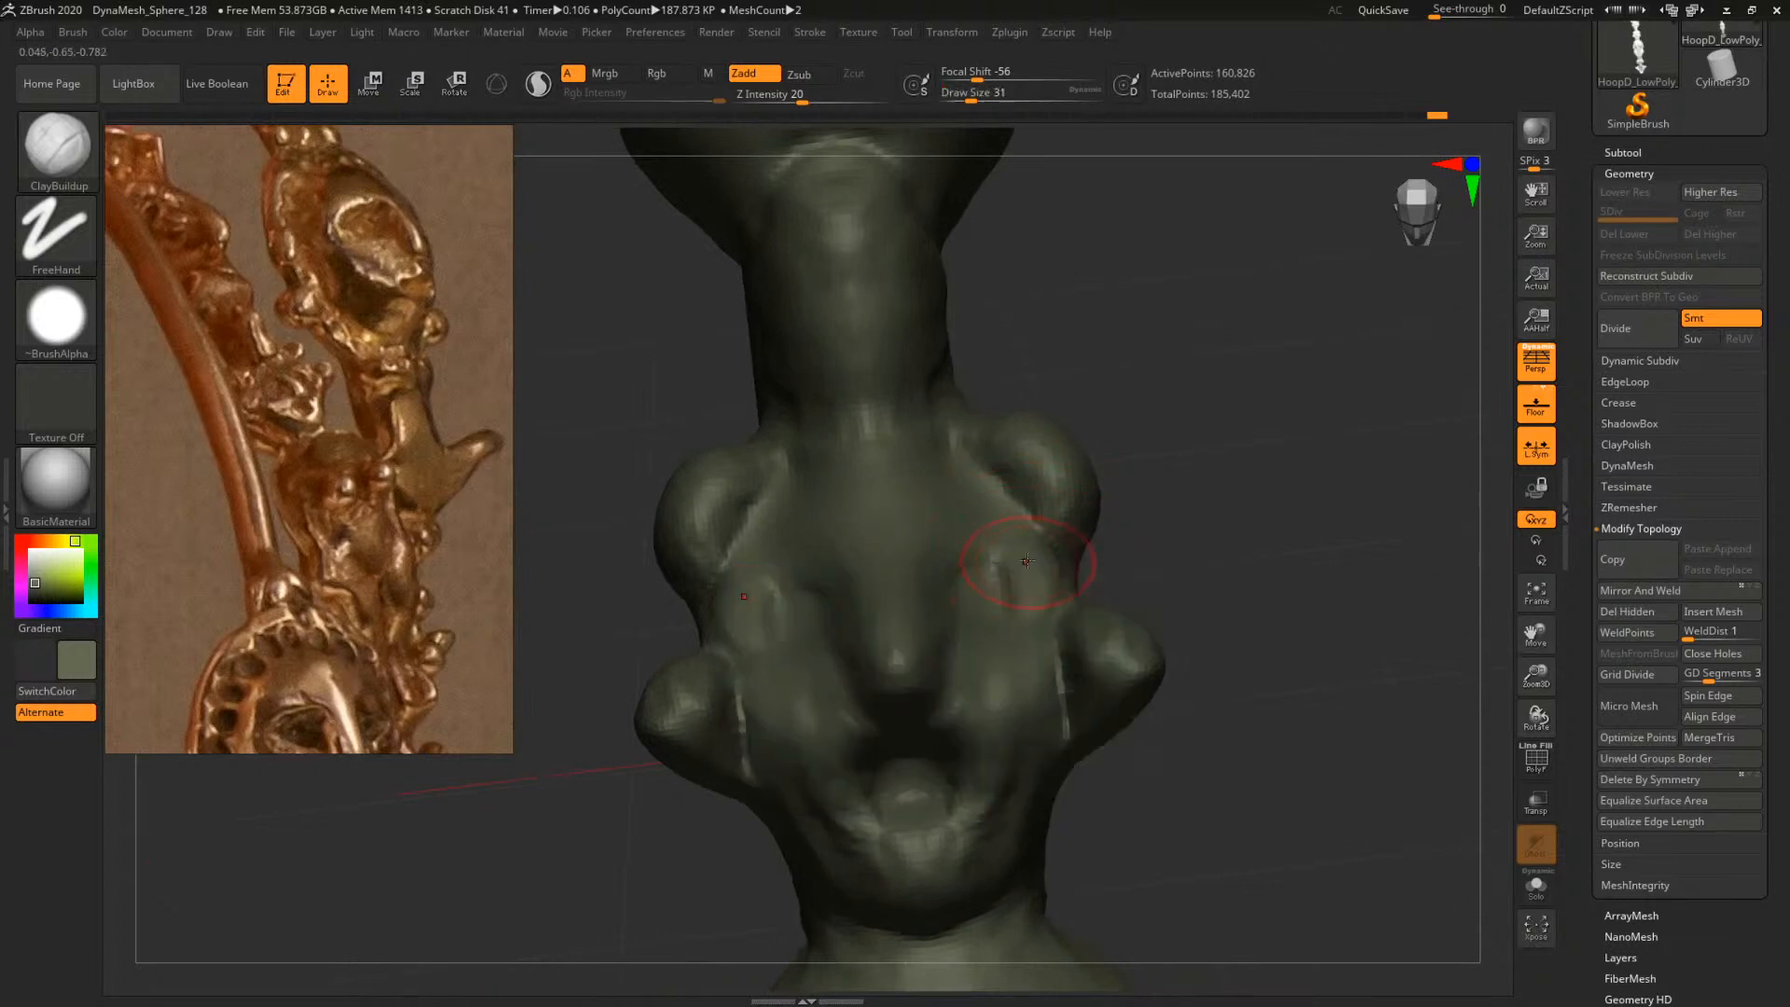
pyautogui.press('[')
pyautogui.moveTo(1160, 501); pyautogui.dragTo(1139, 583, button='right')
pyautogui.press('space')
pyautogui.moveTo(953, 515)
pyautogui.mouseDown()
pyautogui.moveTo(996, 556)
pyautogui.moveTo(1003, 534)
pyautogui.mouseUp()
pyautogui.press('space')
pyautogui.press('space')
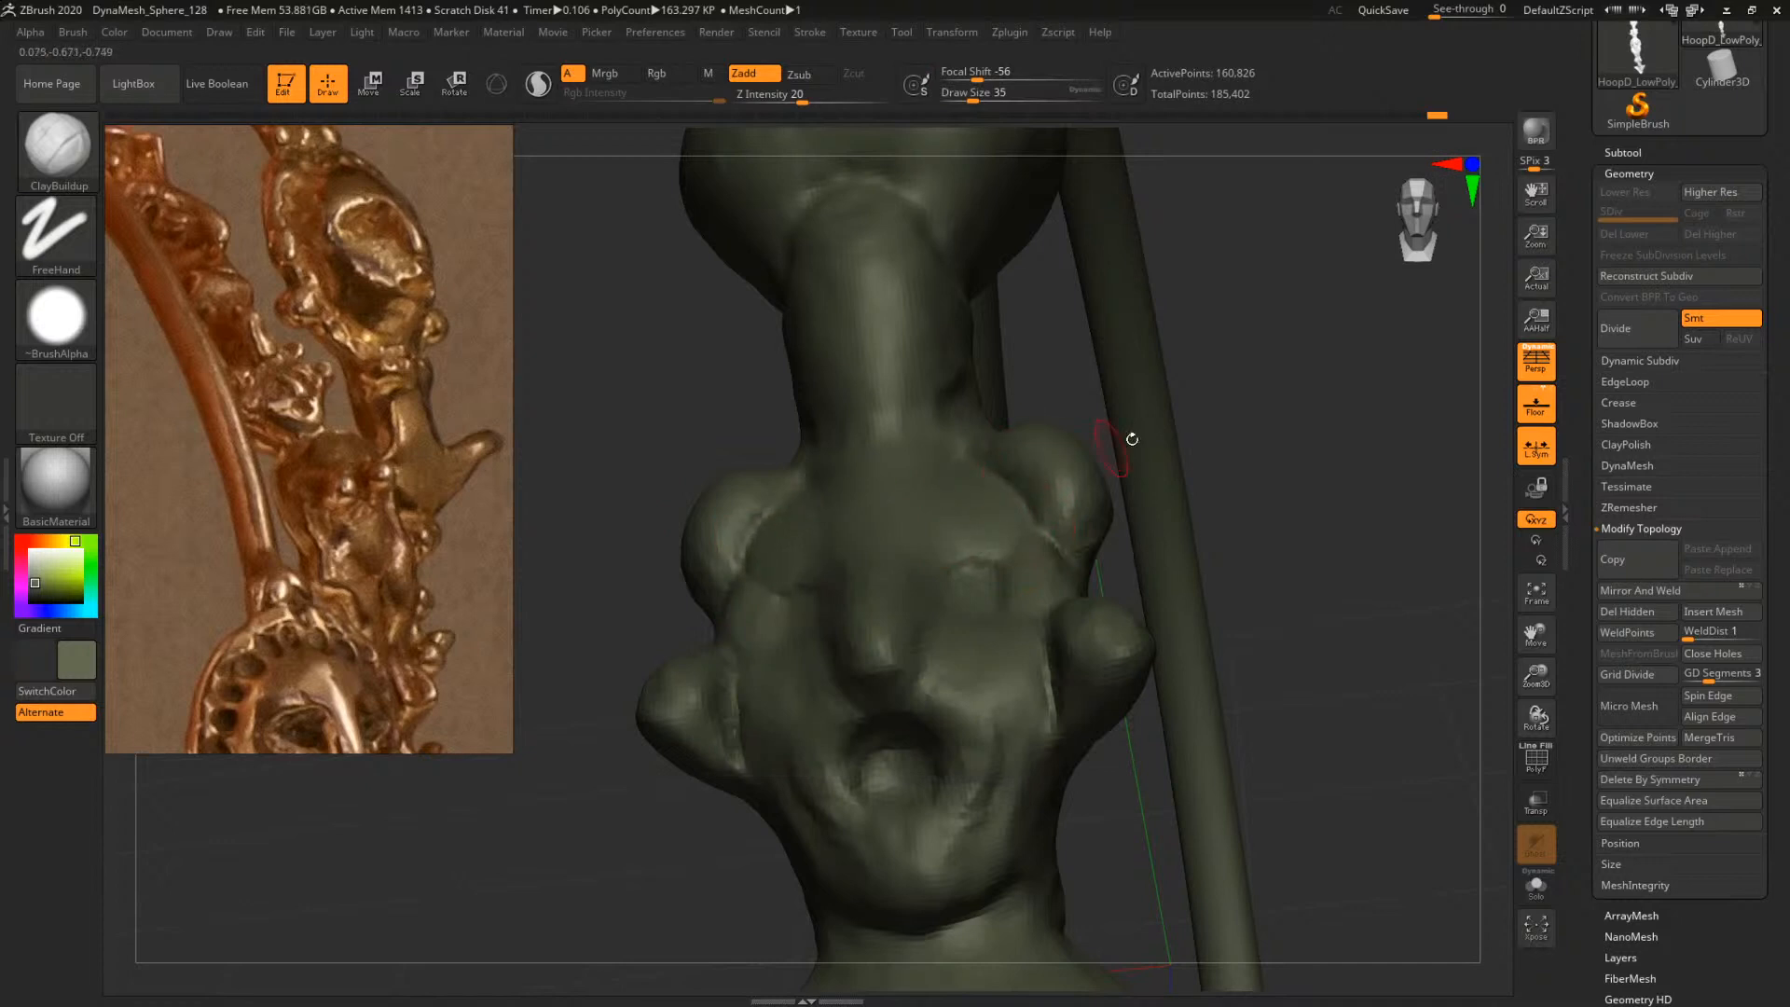
pyautogui.moveTo(1131, 439); pyautogui.dragTo(959, 457)
pyautogui.moveTo(1380, 494)
pyautogui.mouseDown()
pyautogui.moveTo(883, 500)
pyautogui.moveTo(1131, 500)
pyautogui.moveTo(1311, 571)
pyautogui.moveTo(1188, 577)
pyautogui.mouseUp()
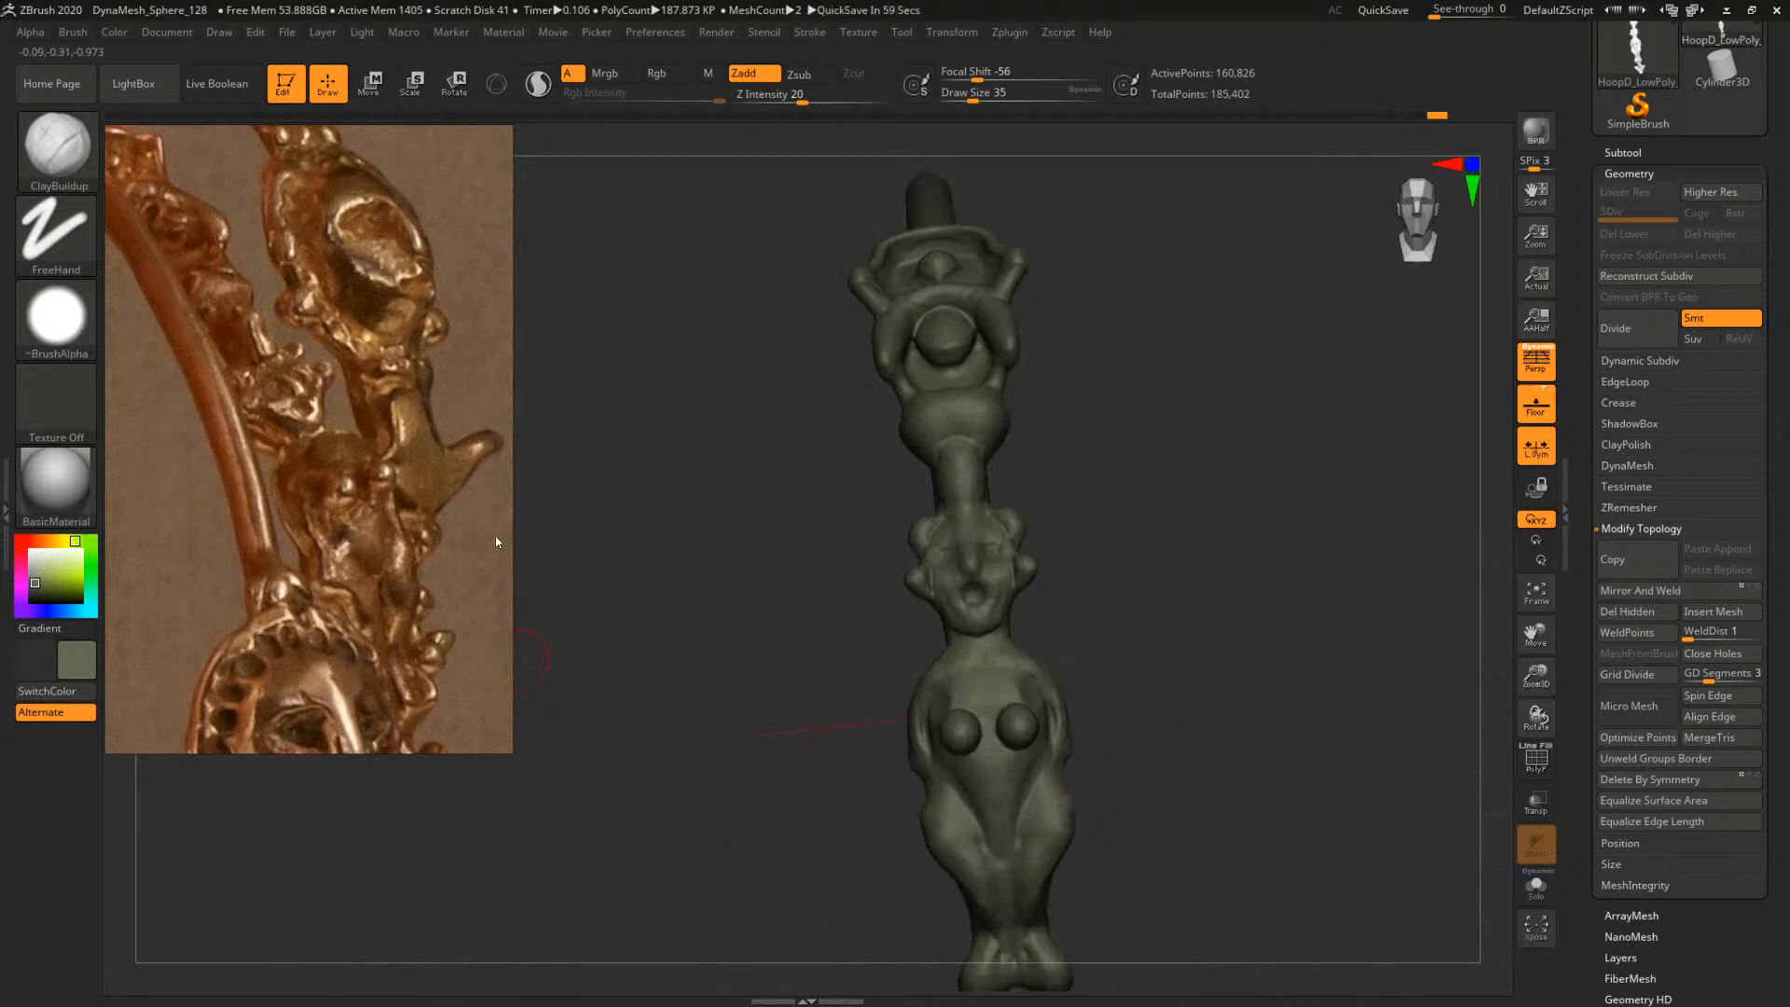
# Sculpt the sockets and eyeballs of the lower head with ClayBuildup at draw size 27 and 22, checking the earring reference
pyautogui.scroll(-7, 243, 462)
pyautogui.moveTo(244, 461); pyautogui.dragTo(608, 526, button='middle')
pyautogui.scroll(8, 291, 495)
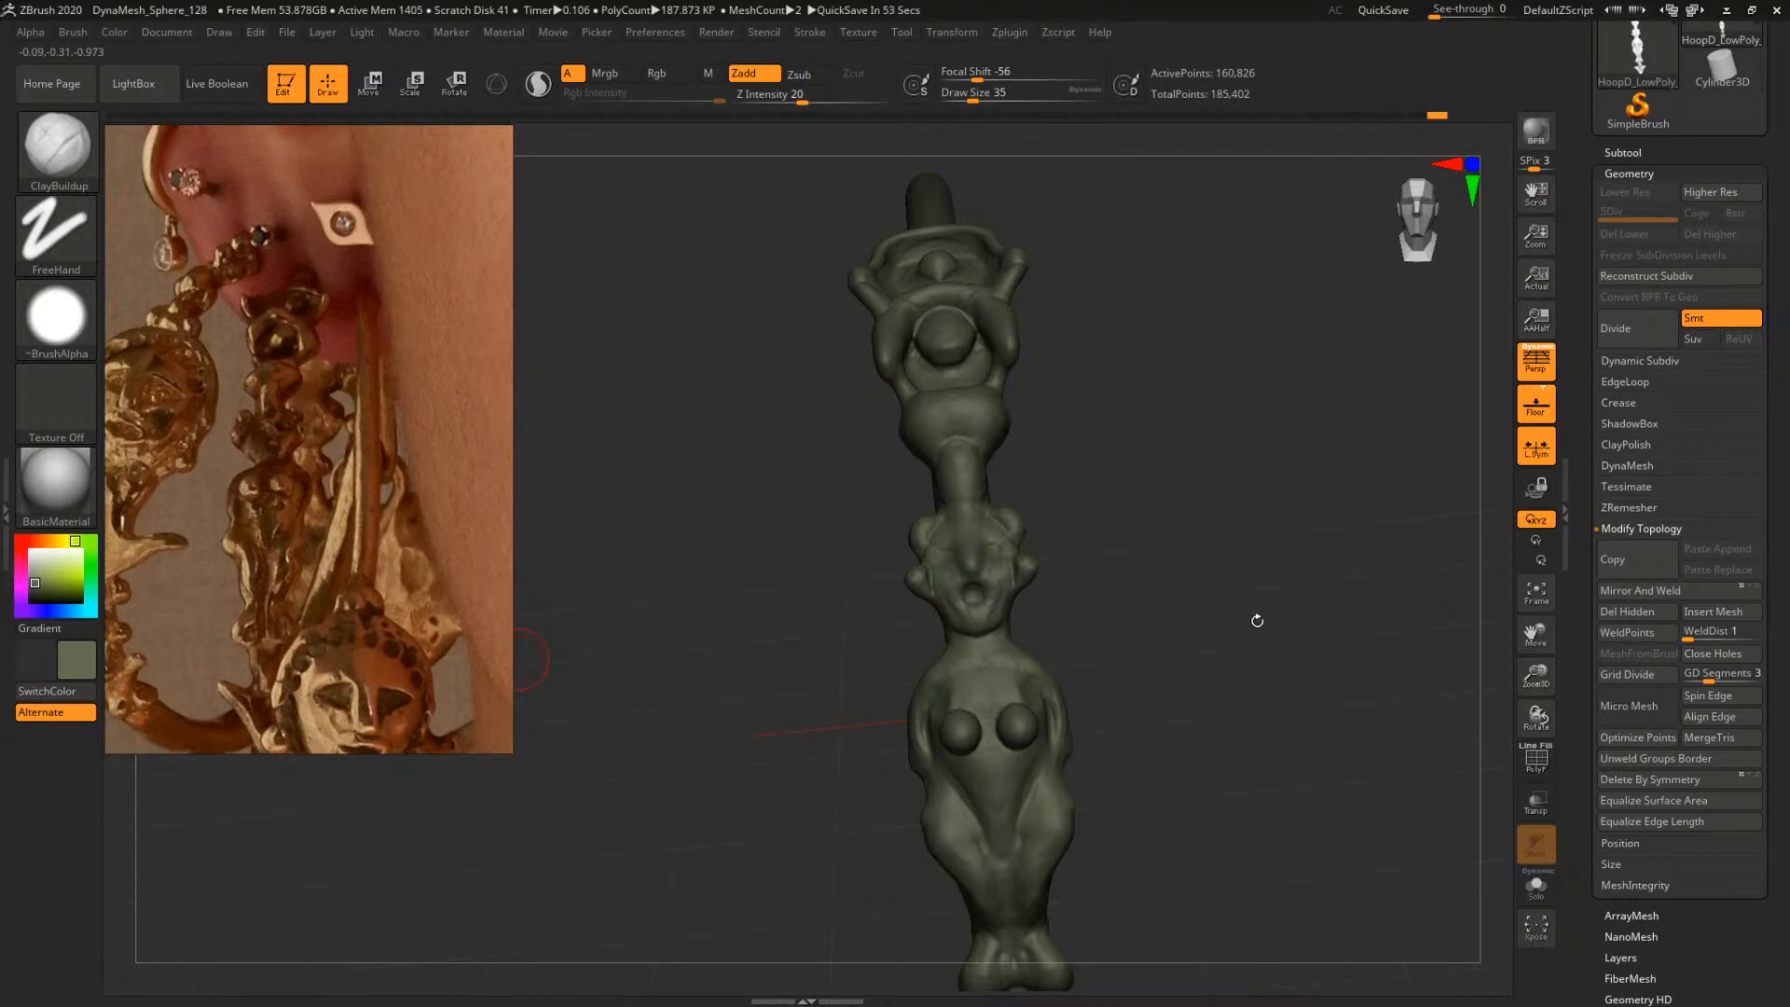
pyautogui.moveTo(1256, 620)
pyautogui.mouseDown()
pyautogui.moveTo(1290, 652)
pyautogui.moveTo(1263, 663)
pyautogui.moveTo(1260, 620)
pyautogui.moveTo(1260, 635)
pyautogui.mouseUp()
pyautogui.press('space')
pyautogui.click(1010, 544)
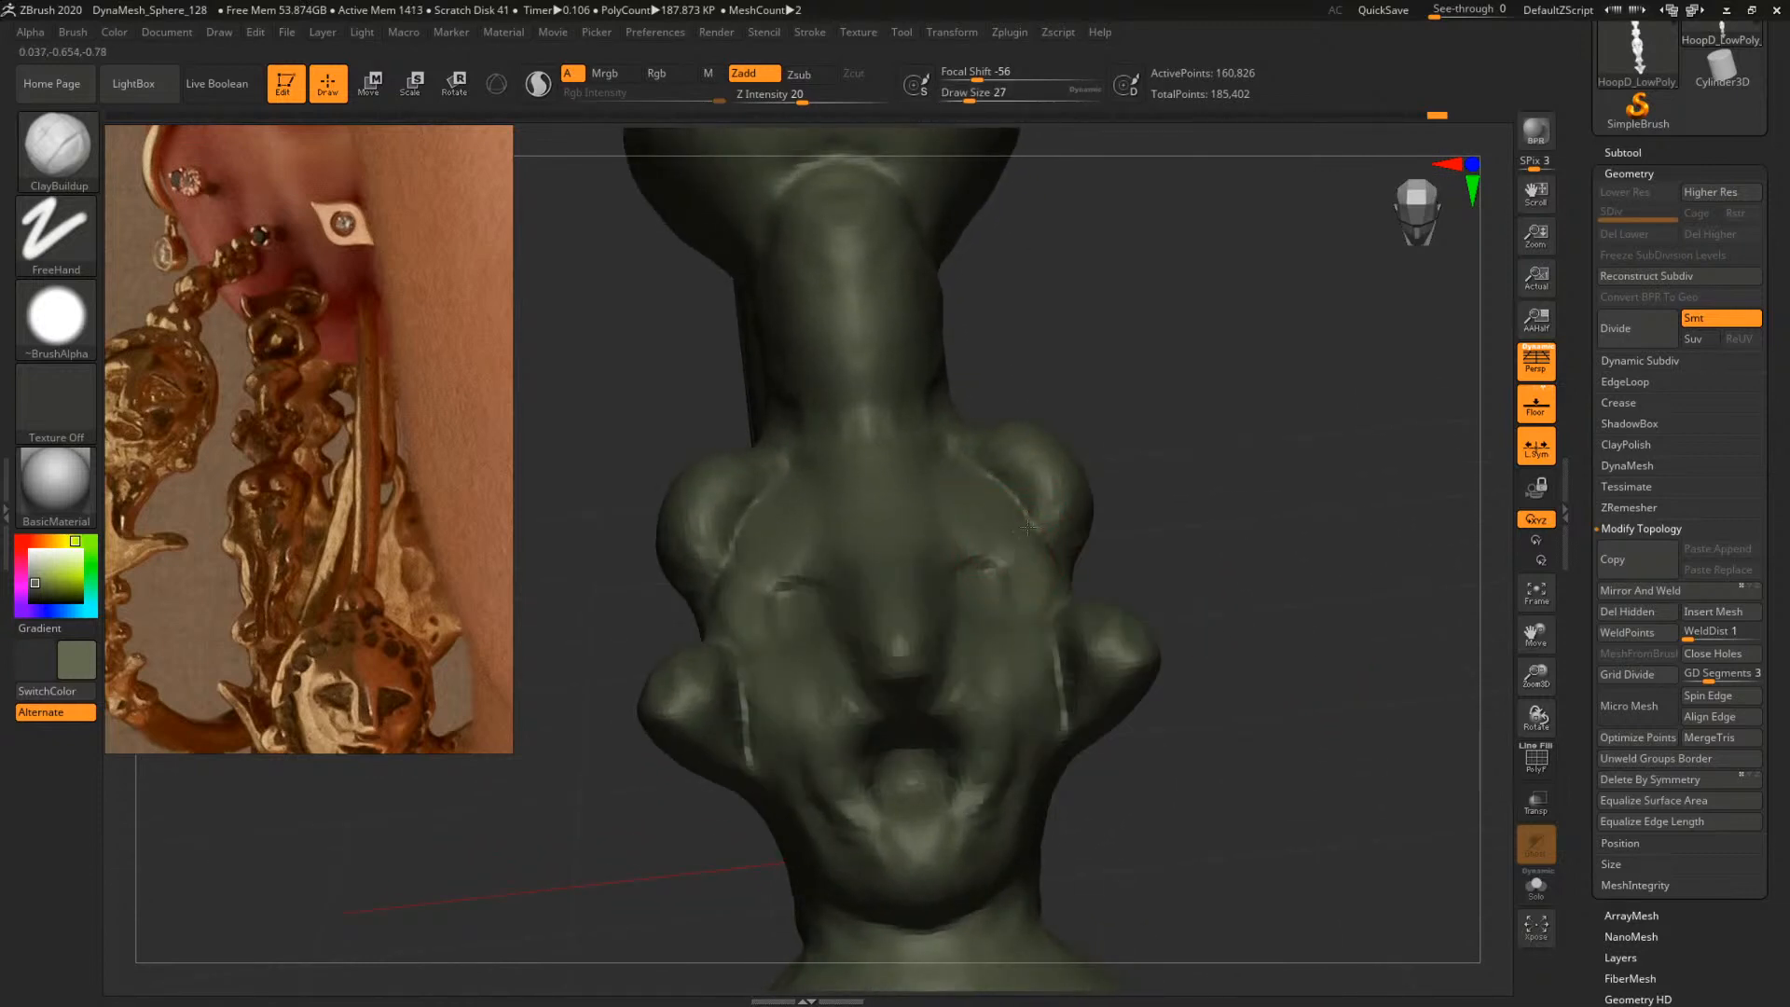
pyautogui.moveTo(1178, 538)
pyautogui.mouseDown()
pyautogui.moveTo(1132, 541)
pyautogui.moveTo(1163, 606)
pyautogui.mouseUp()
pyautogui.press('space')
pyautogui.click(967, 579)
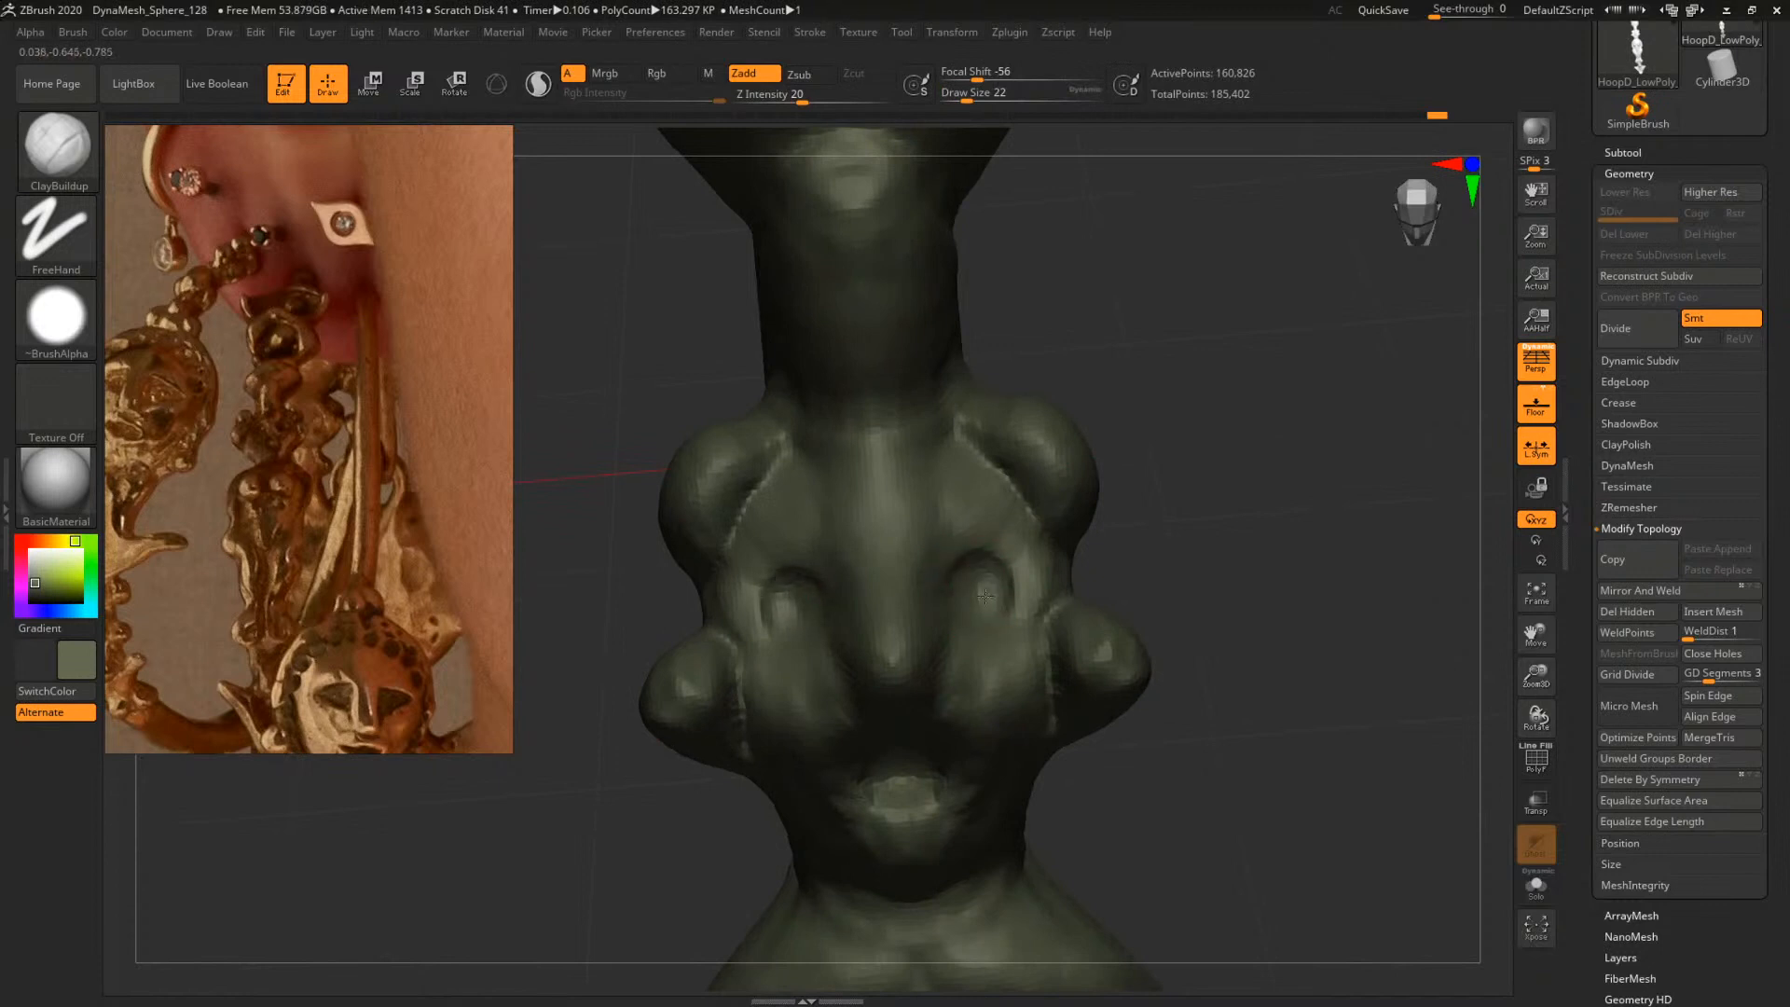
pyautogui.moveTo(1240, 566); pyautogui.dragTo(1209, 552)
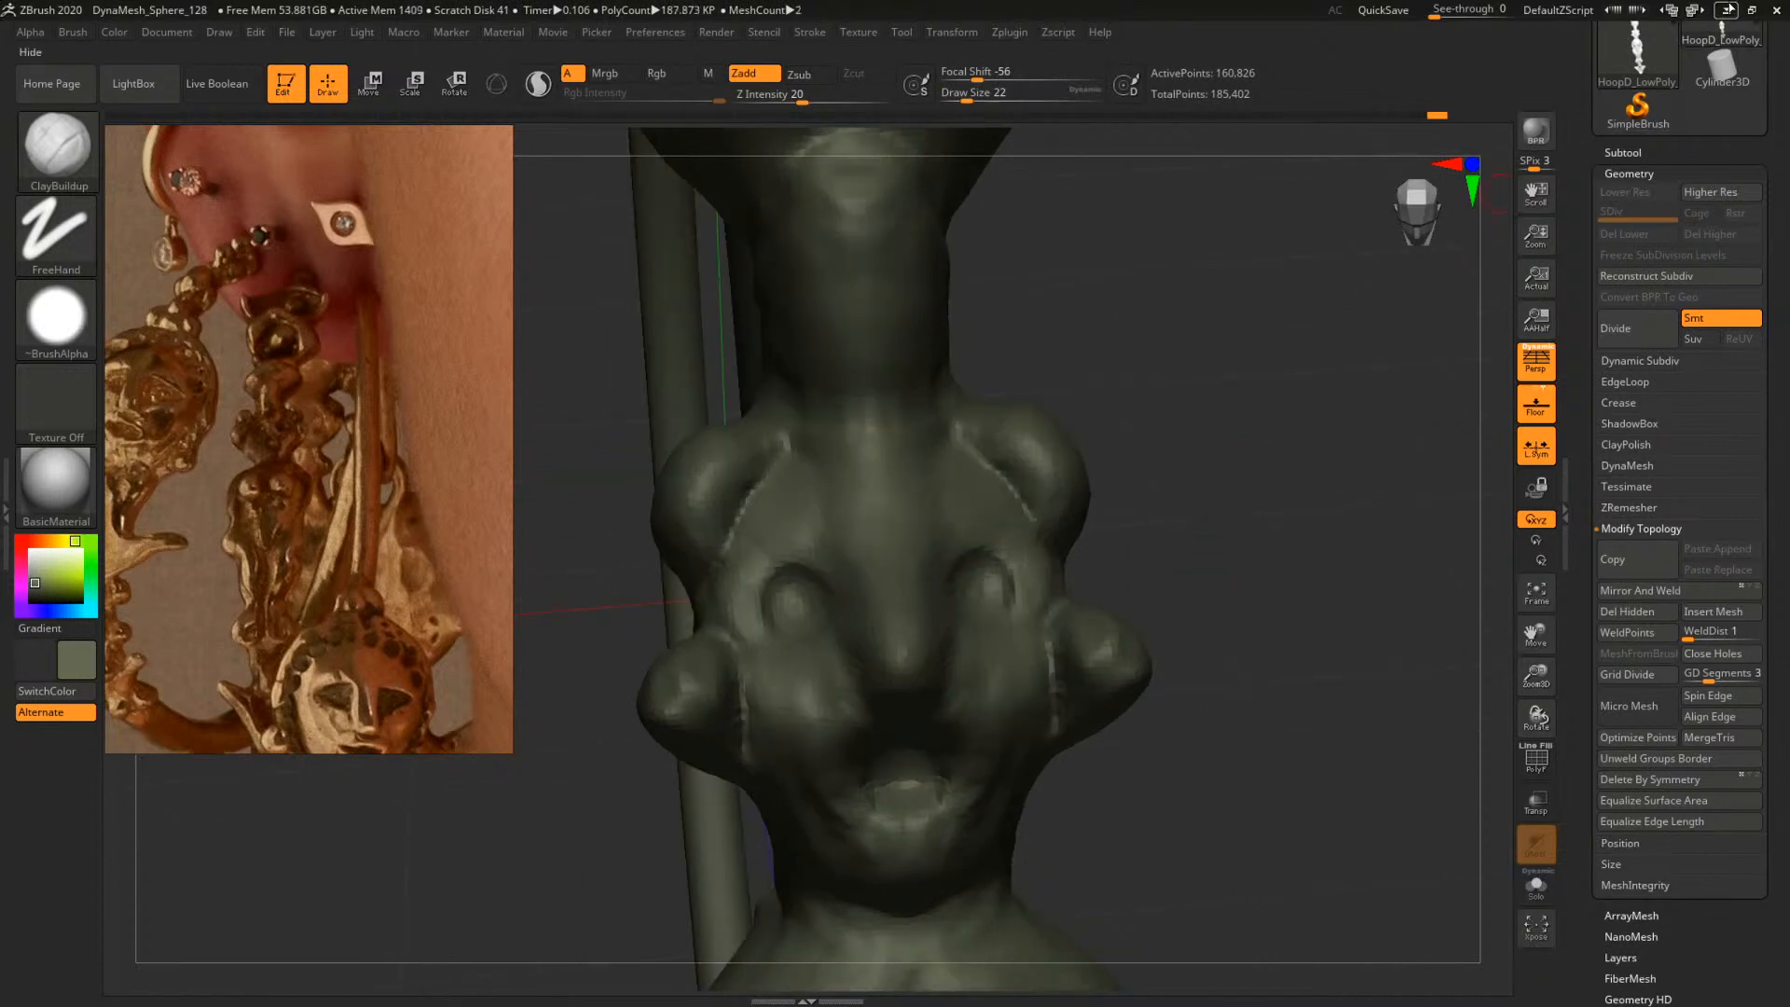
pyautogui.click(1727, 9)
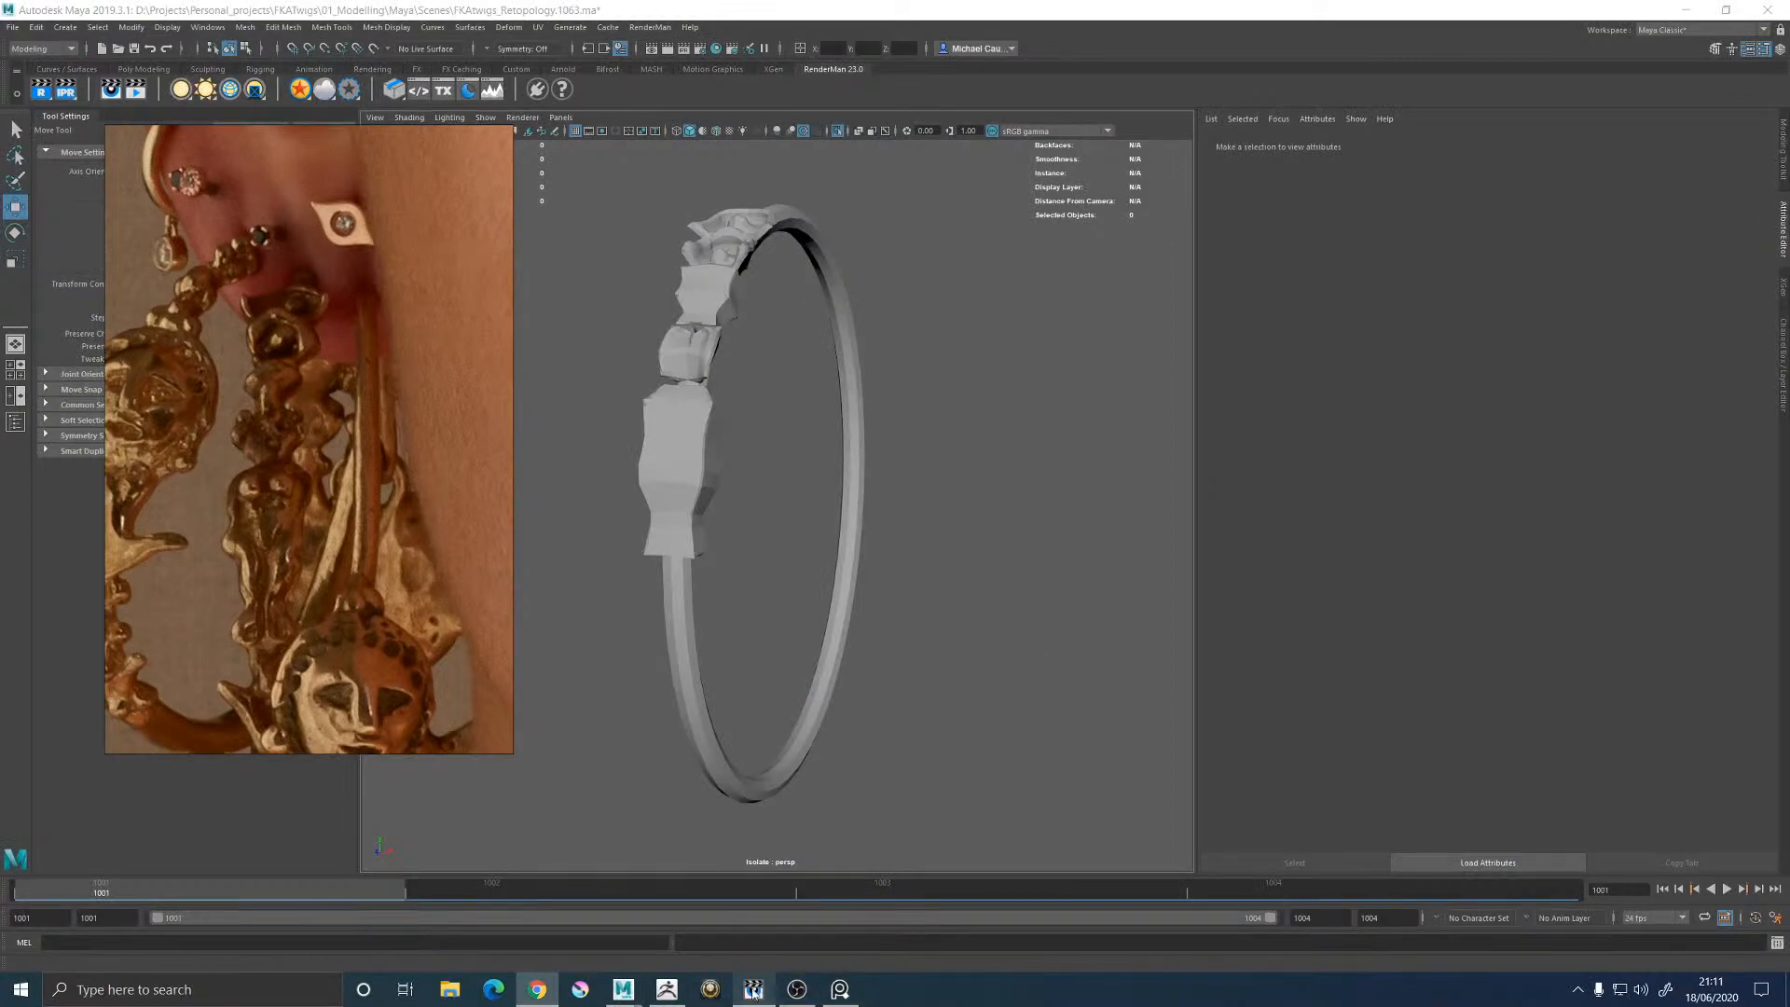
pyautogui.click(666, 988)
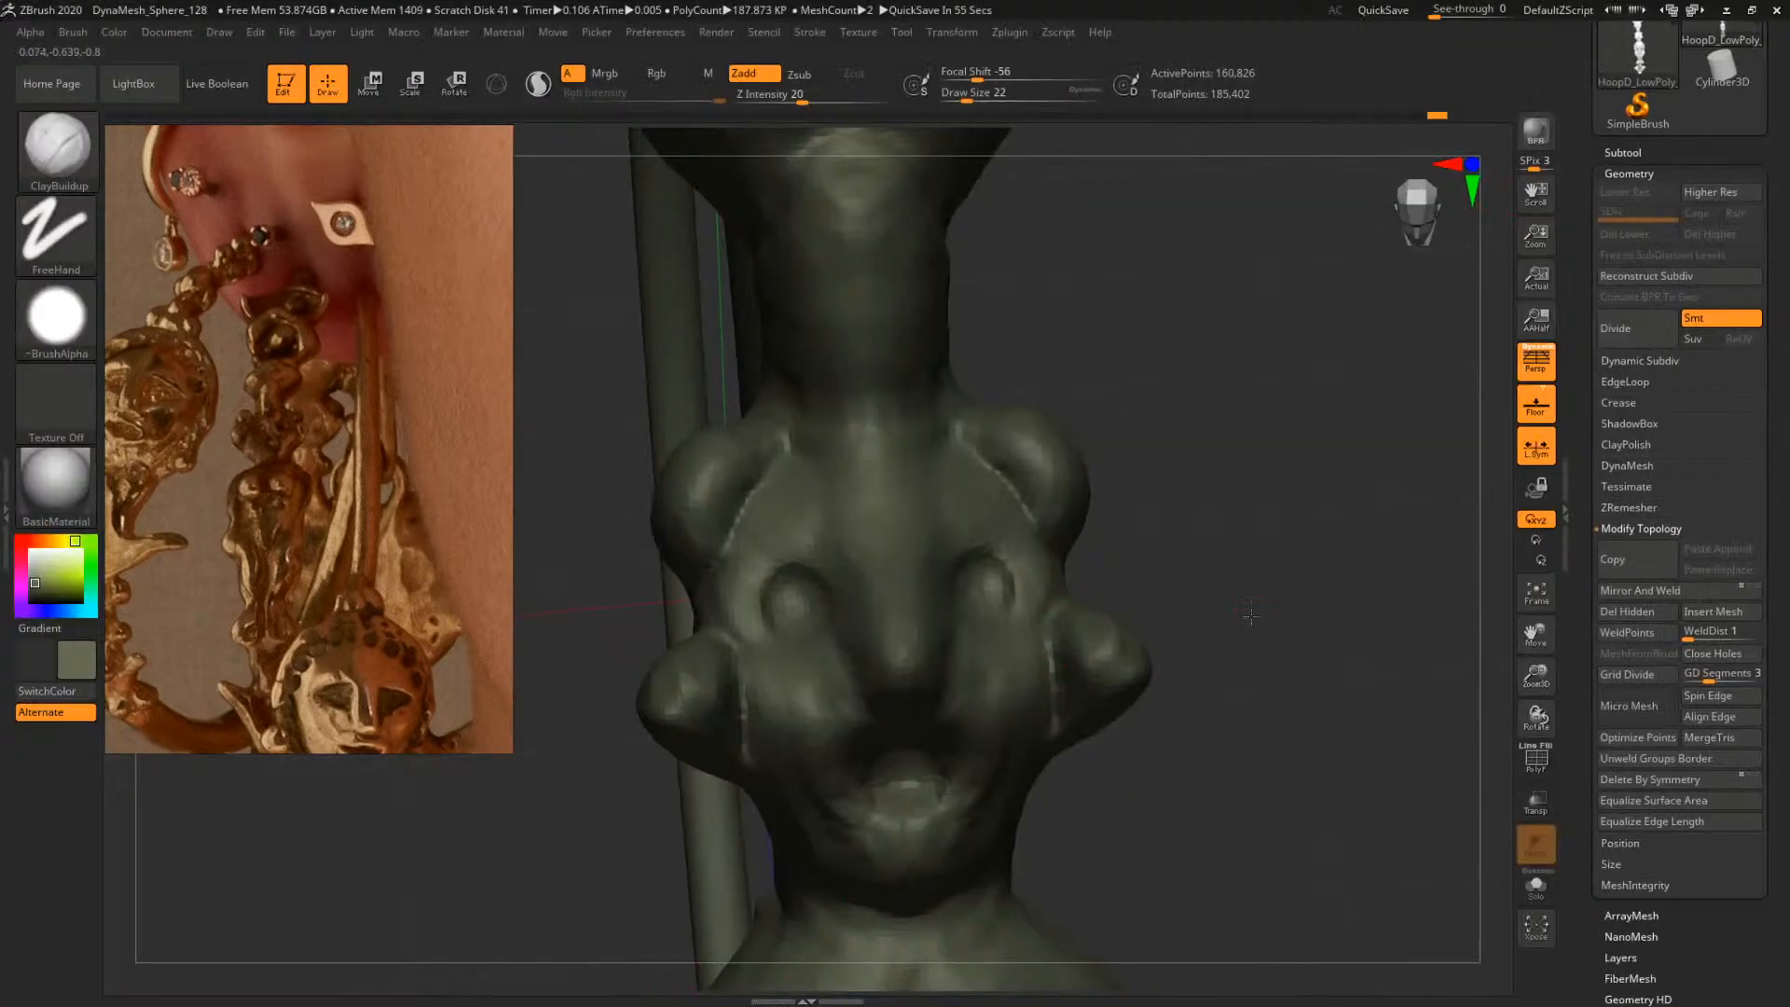
# Shape the cheeks and the area around the open mouth with ClayBuildup at draw size 44
pyautogui.moveTo(1249, 616)
pyautogui.mouseDown()
pyautogui.moveTo(1277, 601)
pyautogui.moveTo(1143, 619)
pyautogui.moveTo(1171, 559)
pyautogui.moveTo(1256, 669)
pyautogui.moveTo(1225, 591)
pyautogui.moveTo(1078, 599)
pyautogui.mouseUp()
pyautogui.press('b')
pyautogui.press('c')
pyautogui.press('b')
pyautogui.press('space')
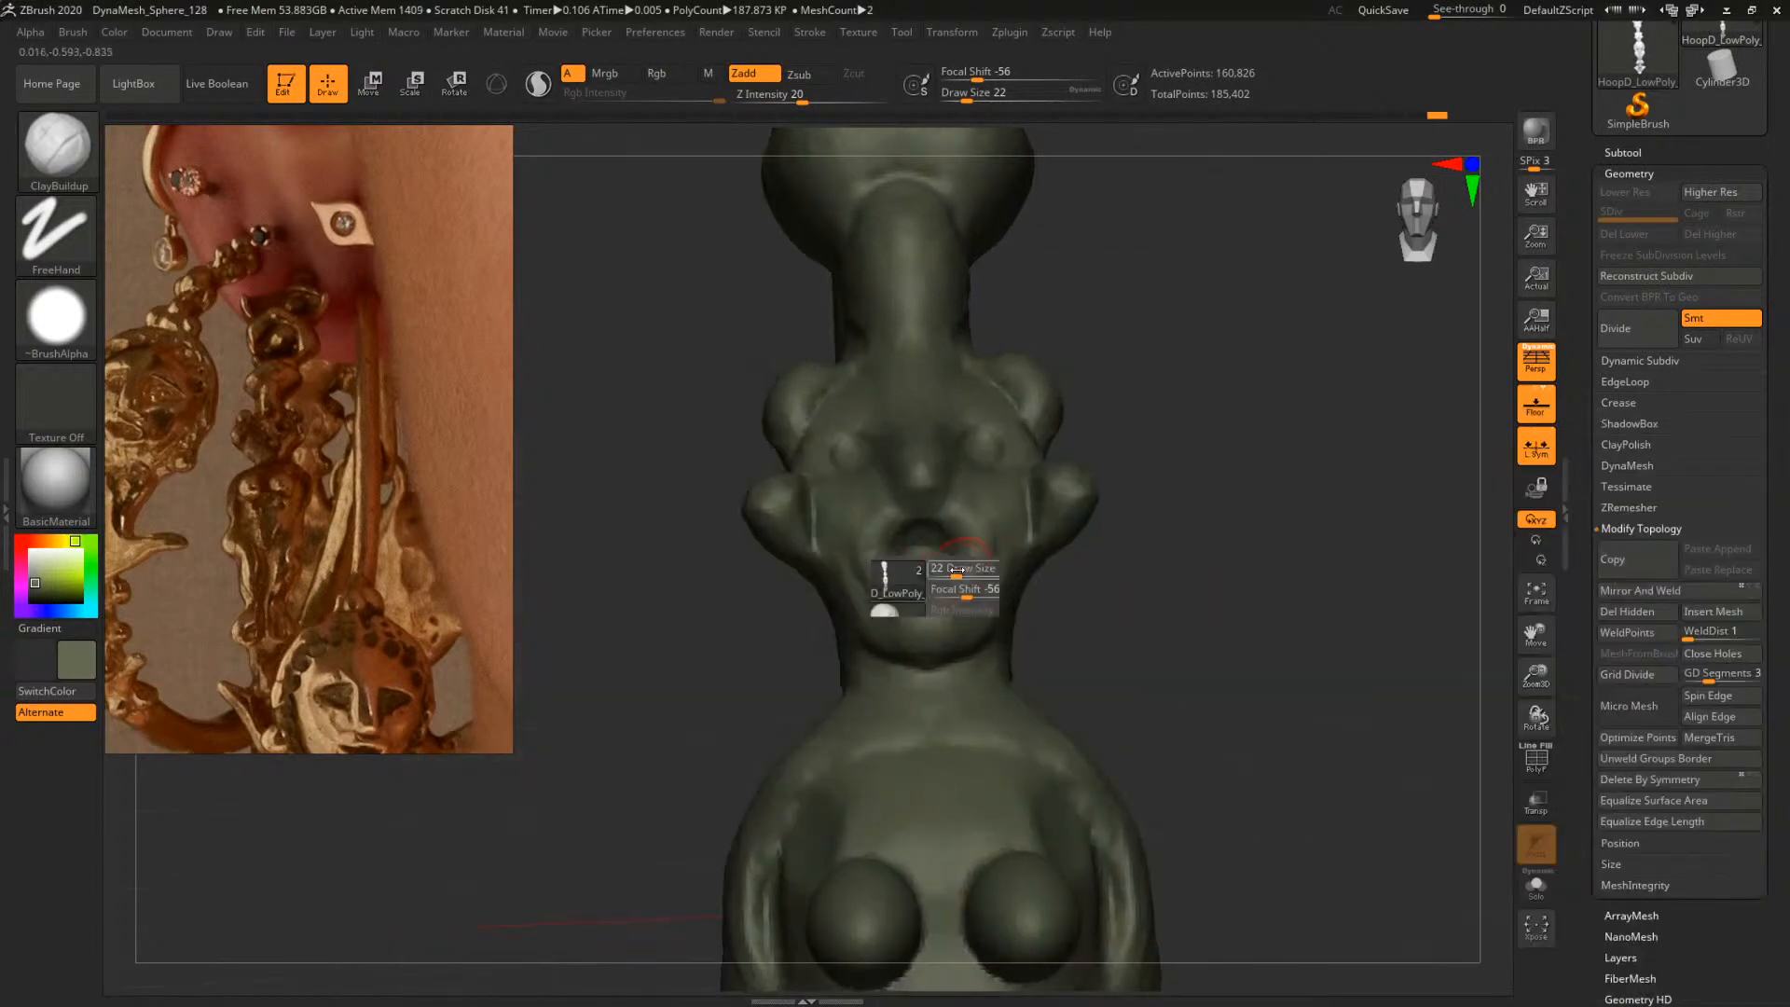
pyautogui.moveTo(957, 570); pyautogui.dragTo(989, 587)
pyautogui.moveTo(1131, 588)
pyautogui.mouseDown()
pyautogui.moveTo(1000, 613)
pyautogui.moveTo(960, 593)
pyautogui.mouseUp()
pyautogui.press('space')
pyautogui.moveTo(1142, 580)
pyautogui.mouseDown()
pyautogui.moveTo(1222, 571)
pyautogui.moveTo(1219, 496)
pyautogui.moveTo(1170, 544)
pyautogui.moveTo(1182, 584)
pyautogui.mouseUp()
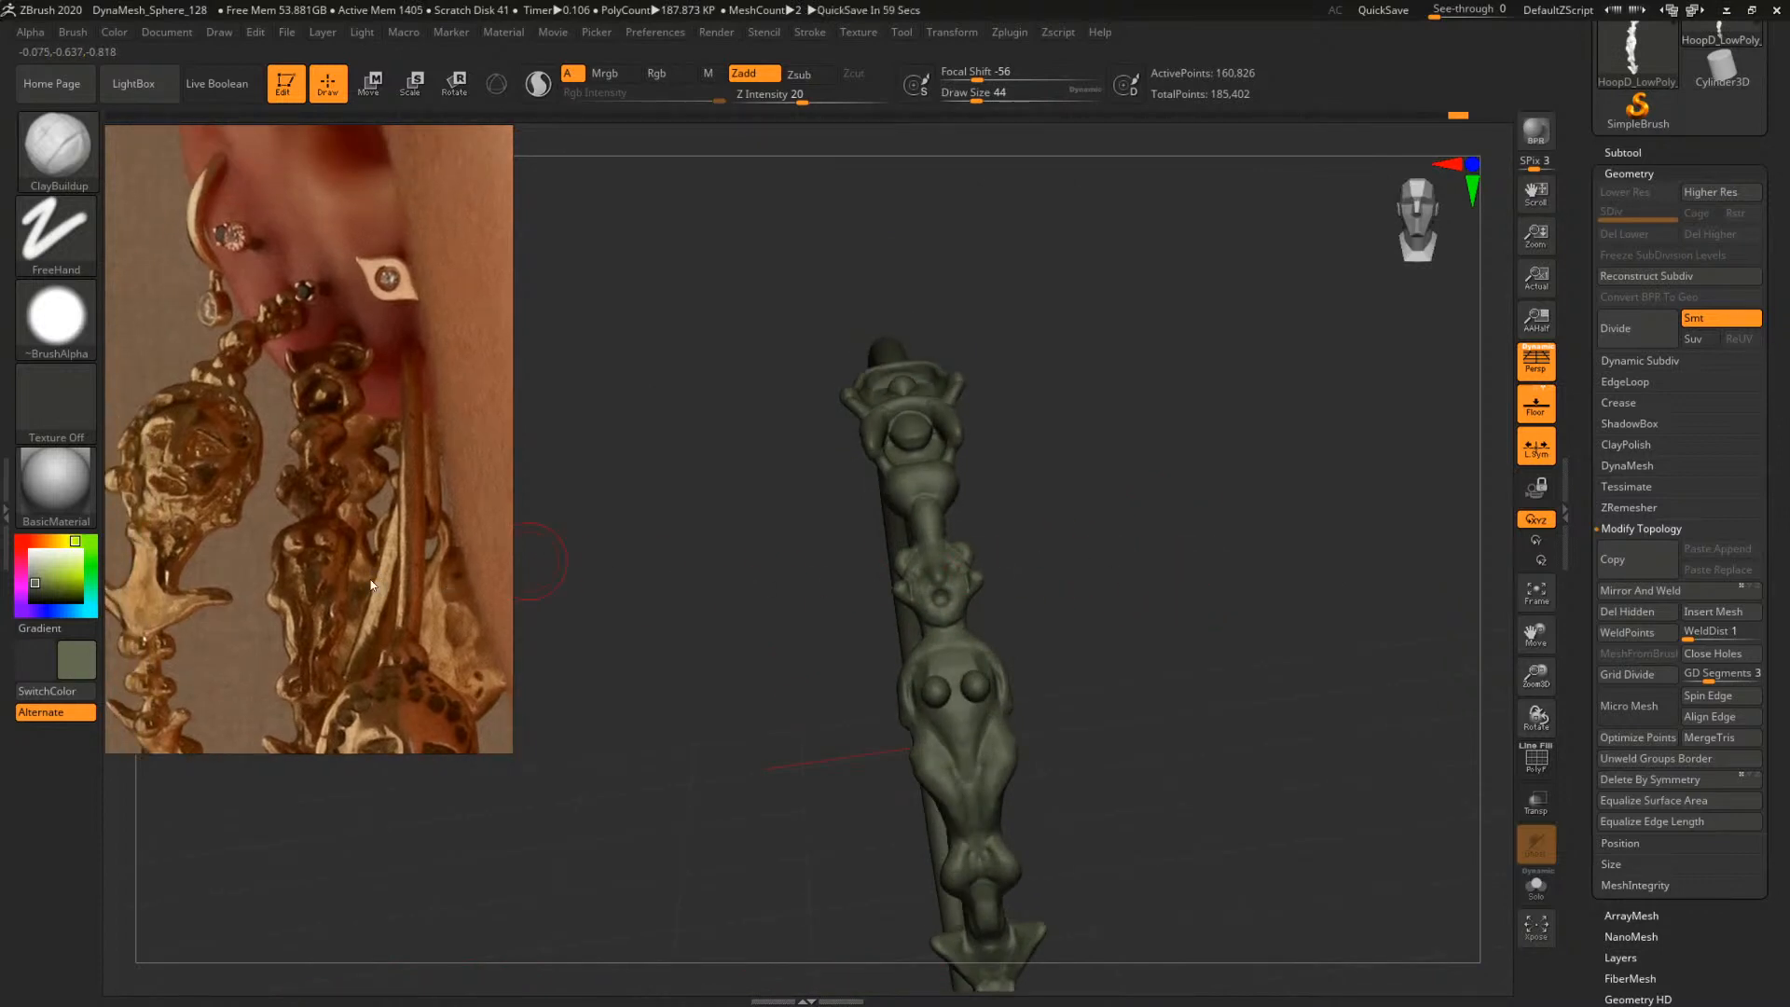
# Refine the lower head's eyes with ClayBuildup at draw size 23, using a close-up of the matching earring segment
pyautogui.scroll(3, 377, 486)
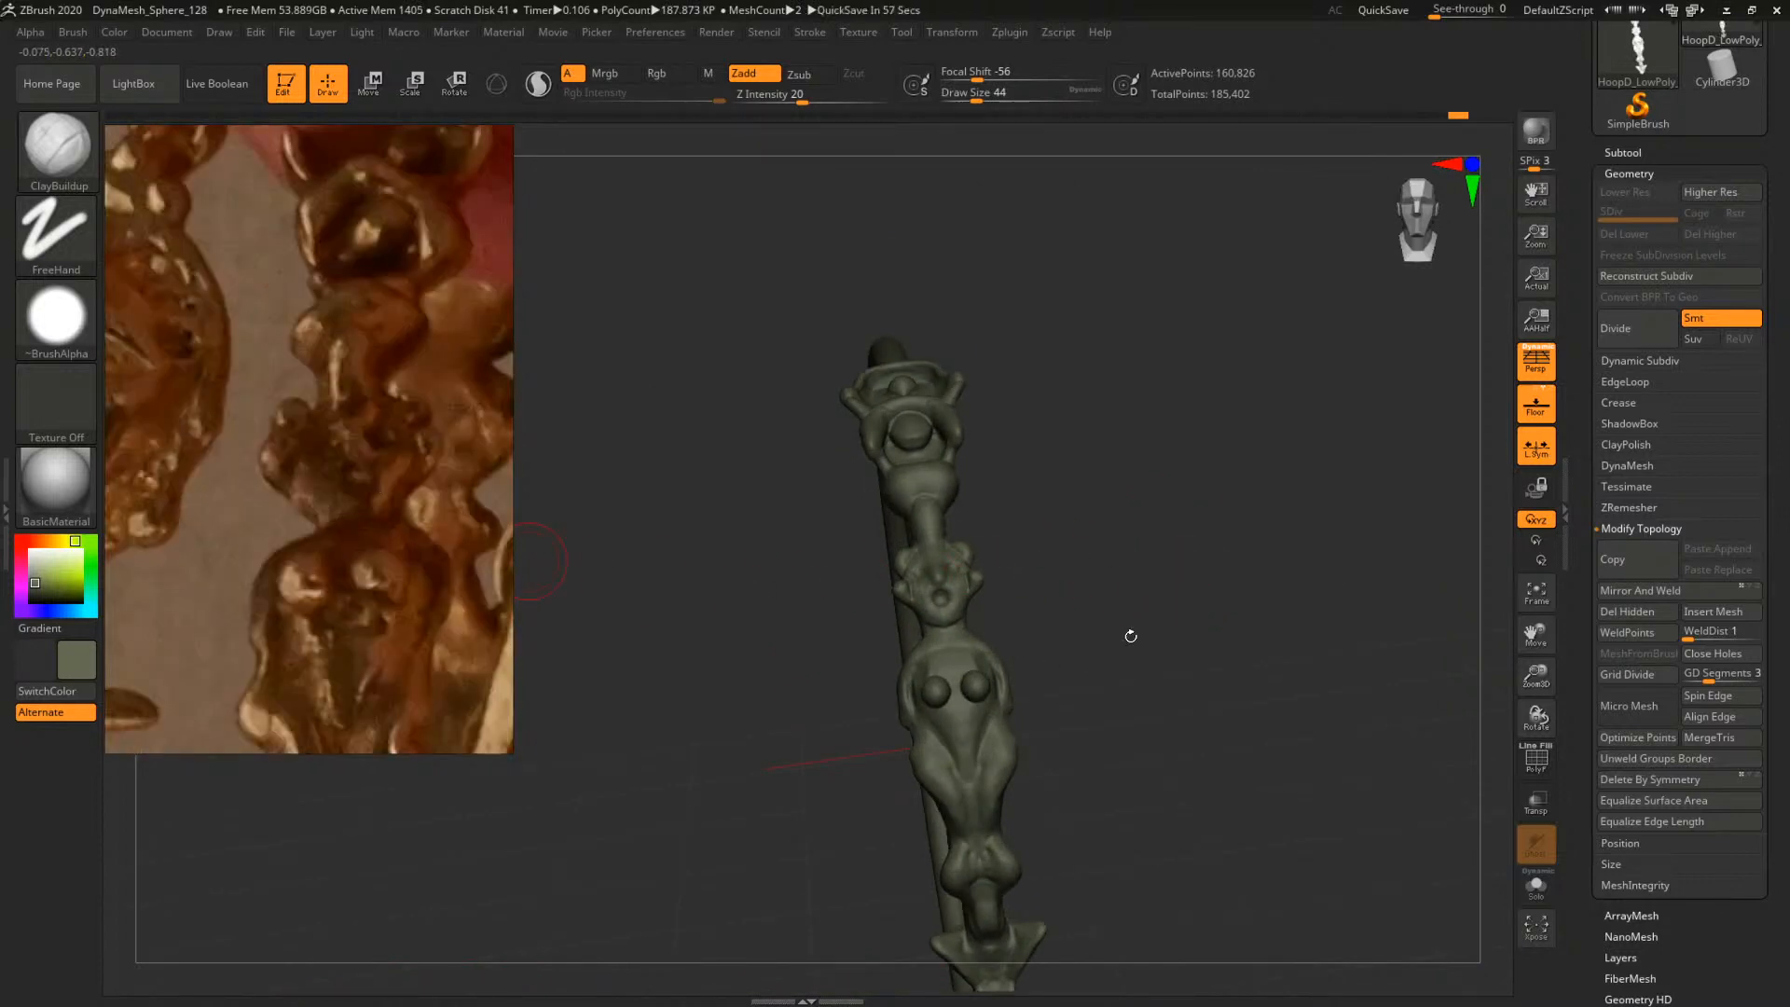
pyautogui.moveTo(1130, 636)
pyautogui.mouseDown()
pyautogui.moveTo(1183, 612)
pyautogui.moveTo(1231, 531)
pyautogui.moveTo(1134, 544)
pyautogui.mouseUp()
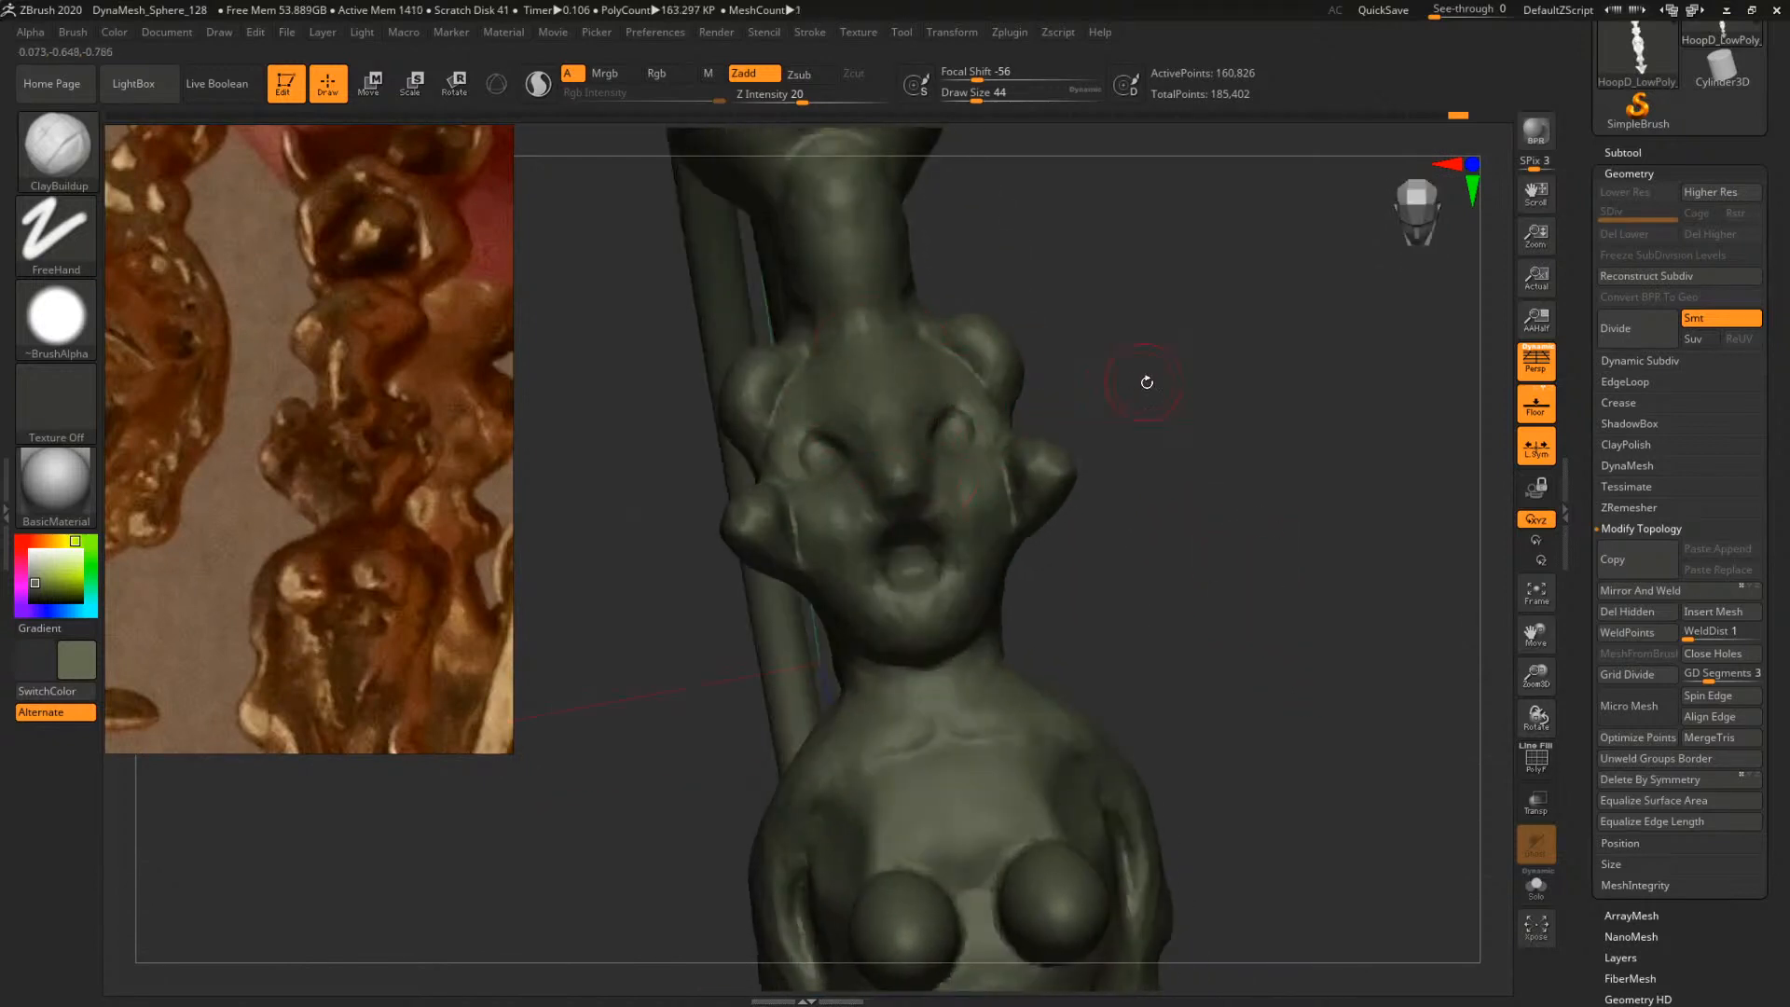
pyautogui.press('space')
pyautogui.moveTo(1147, 383)
pyautogui.mouseDown()
pyautogui.moveTo(1100, 386)
pyautogui.moveTo(1322, 419)
pyautogui.moveTo(1199, 495)
pyautogui.moveTo(1302, 499)
pyautogui.moveTo(1086, 486)
pyautogui.moveTo(1227, 572)
pyautogui.moveTo(1230, 594)
pyautogui.mouseUp()
pyautogui.click(945, 431)
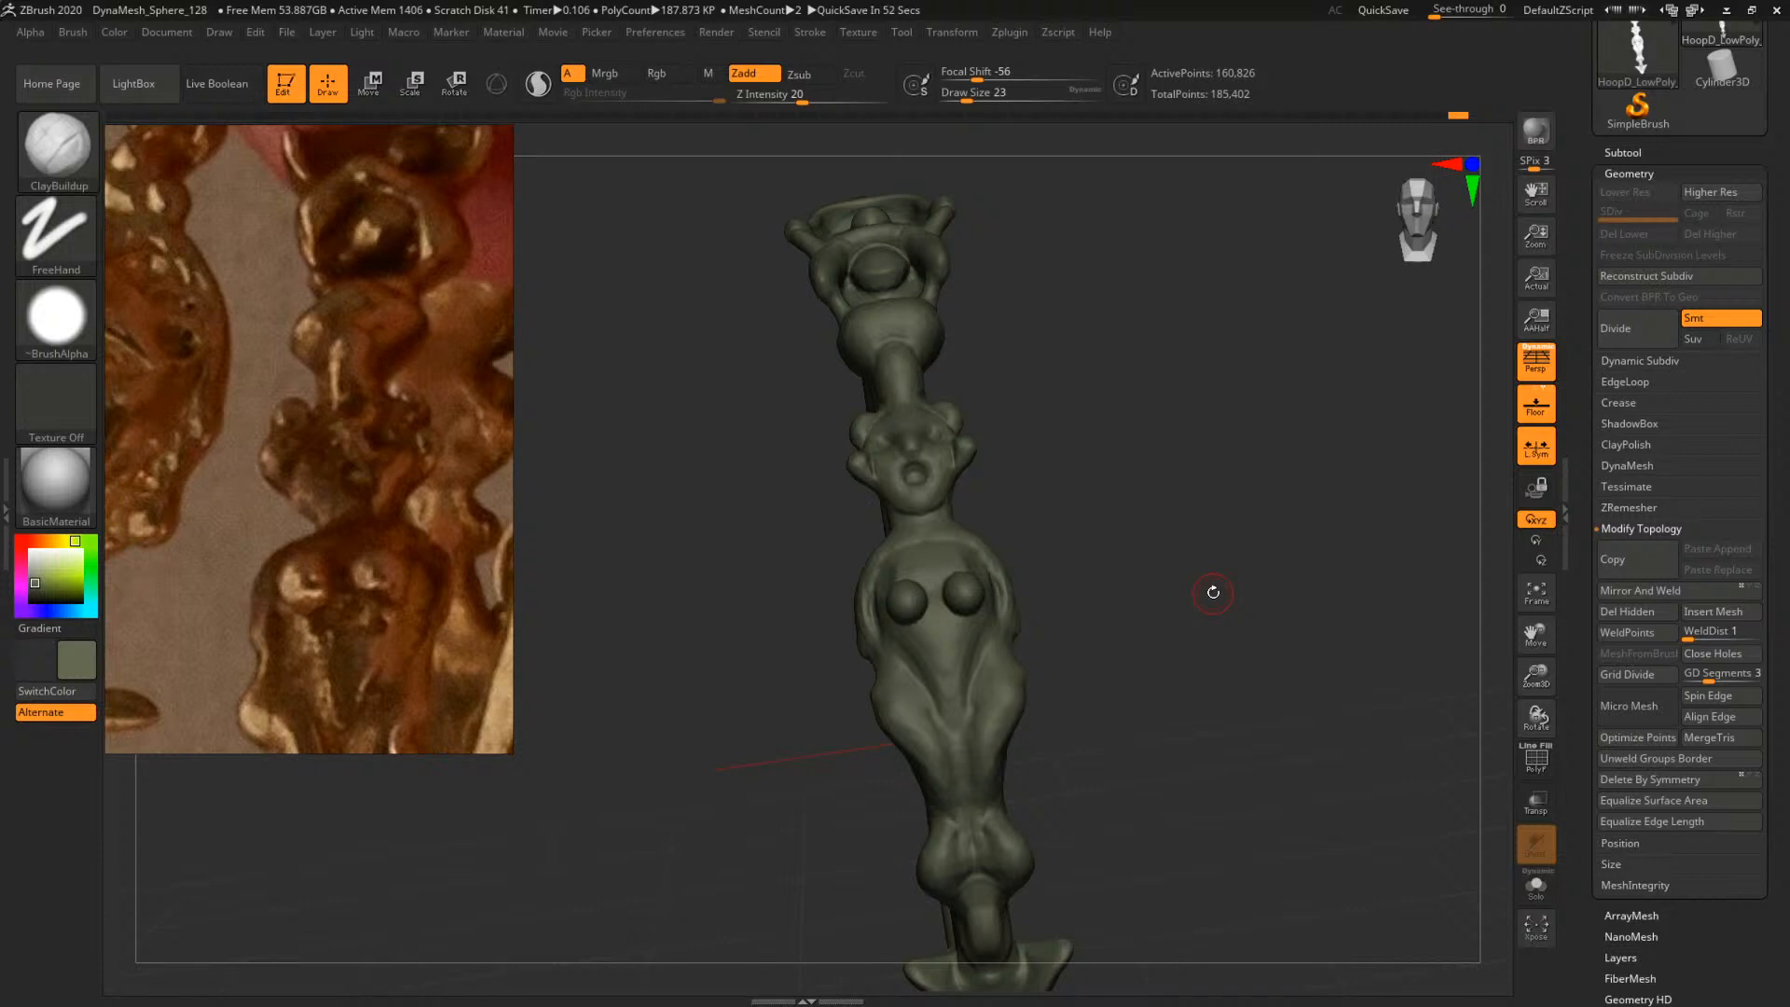
# Define the eyeballs and inner socket edges of the lower head with ClayBuildup at draw size 18
pyautogui.moveTo(1176, 516); pyautogui.dragTo(1263, 575)
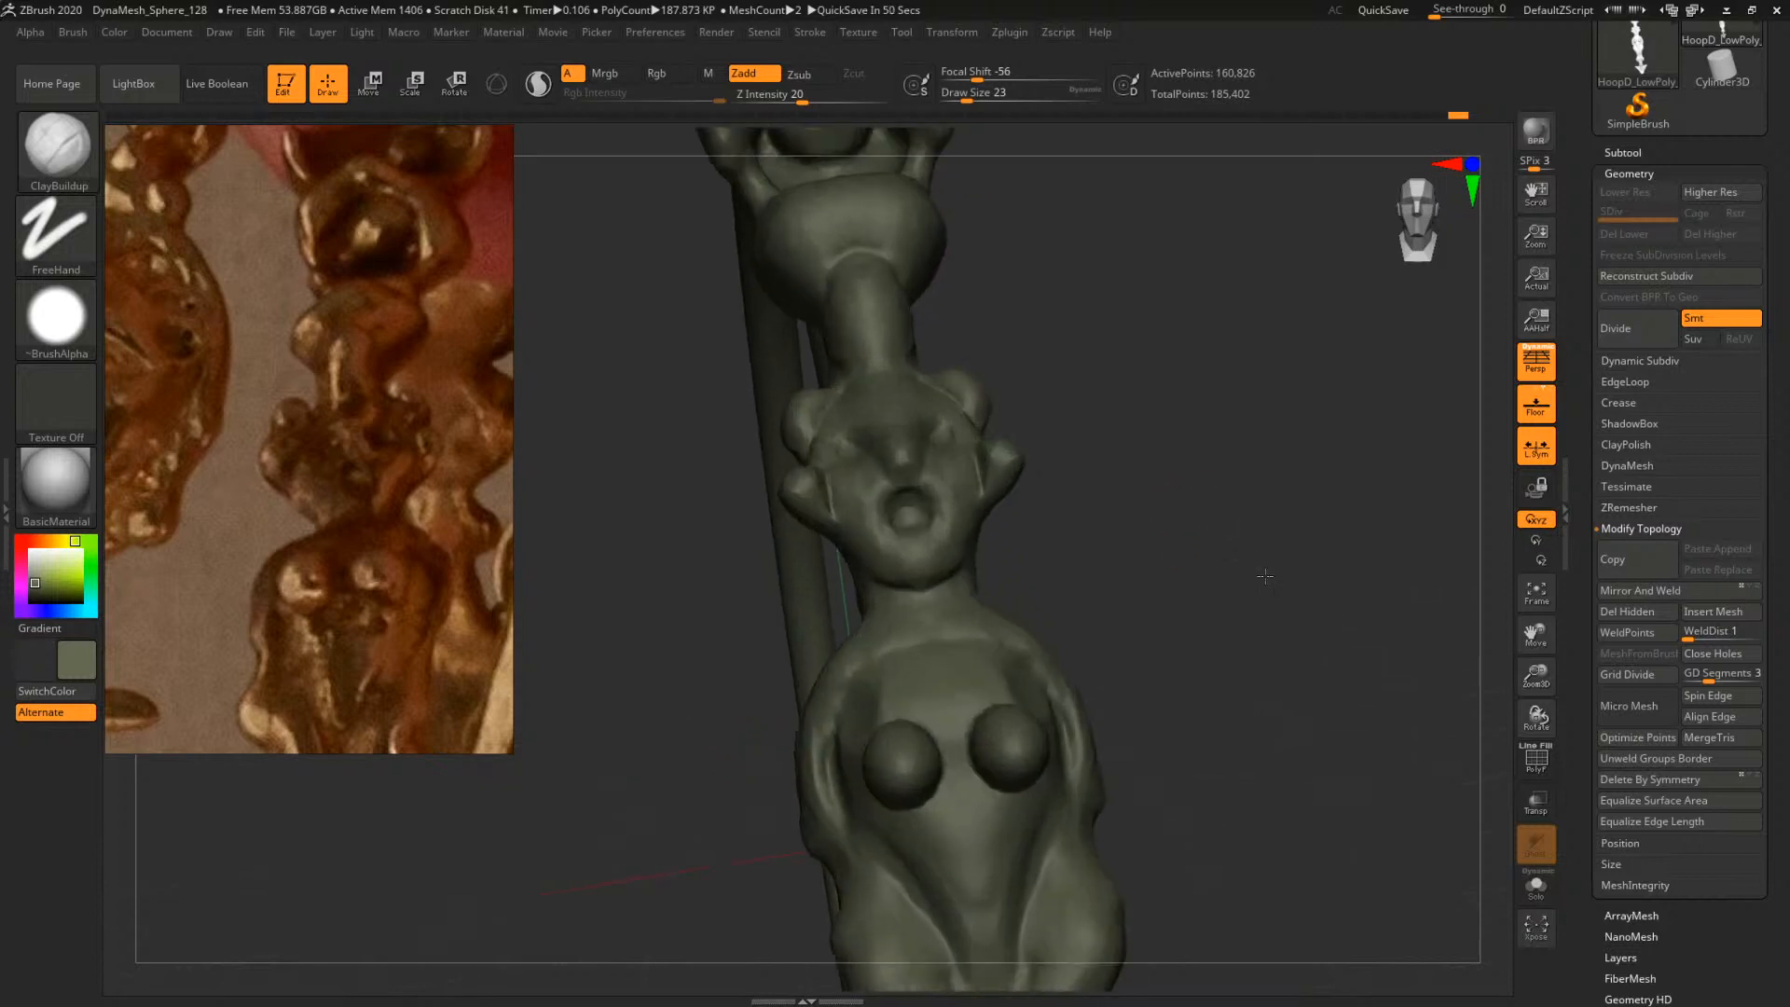
pyautogui.moveTo(1212, 489)
pyautogui.mouseDown()
pyautogui.moveTo(1227, 523)
pyautogui.moveTo(1191, 567)
pyautogui.moveTo(1207, 529)
pyautogui.moveTo(1287, 545)
pyautogui.mouseUp()
pyautogui.press('b')
pyautogui.press('c')
pyautogui.press('b')
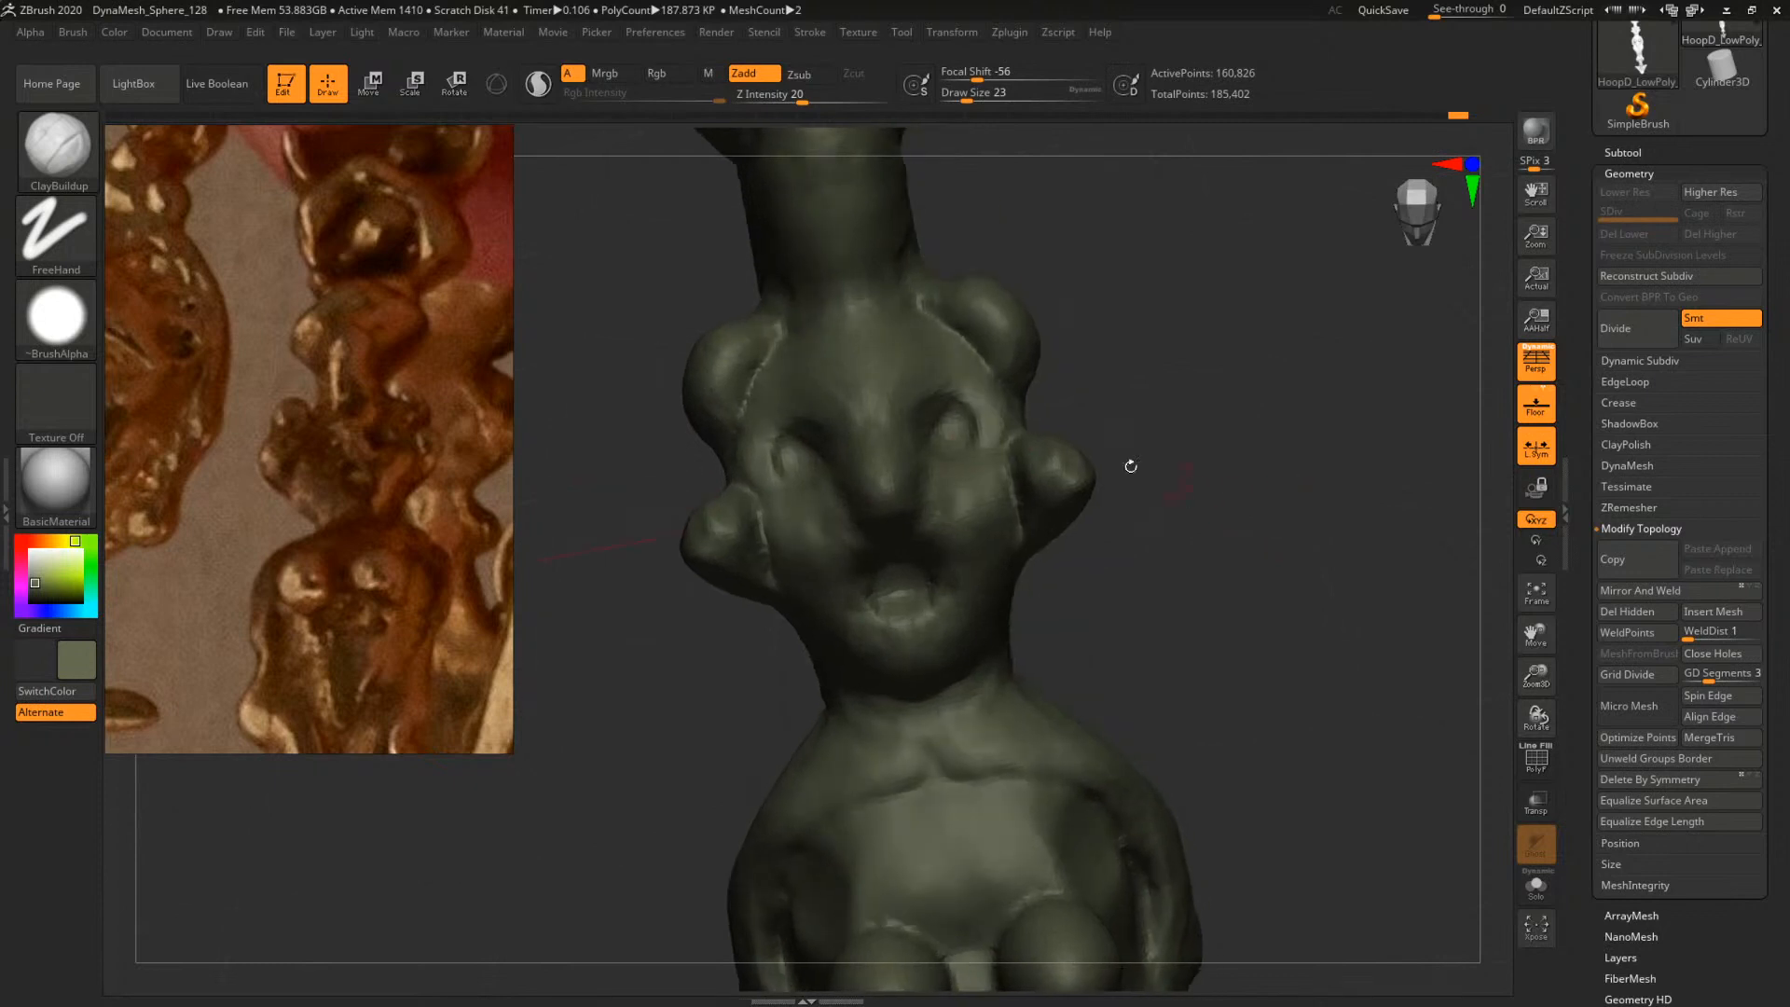
pyautogui.press('space')
pyautogui.moveTo(949, 417); pyautogui.dragTo(945, 418)
pyautogui.moveTo(1231, 426)
pyautogui.keyDown('alt'); pyautogui.mouseDown()
pyautogui.moveTo(1059, 439)
pyautogui.moveTo(1150, 364)
pyautogui.moveTo(1211, 408)
pyautogui.moveTo(1206, 491)
pyautogui.mouseUp(); pyautogui.keyUp('alt')
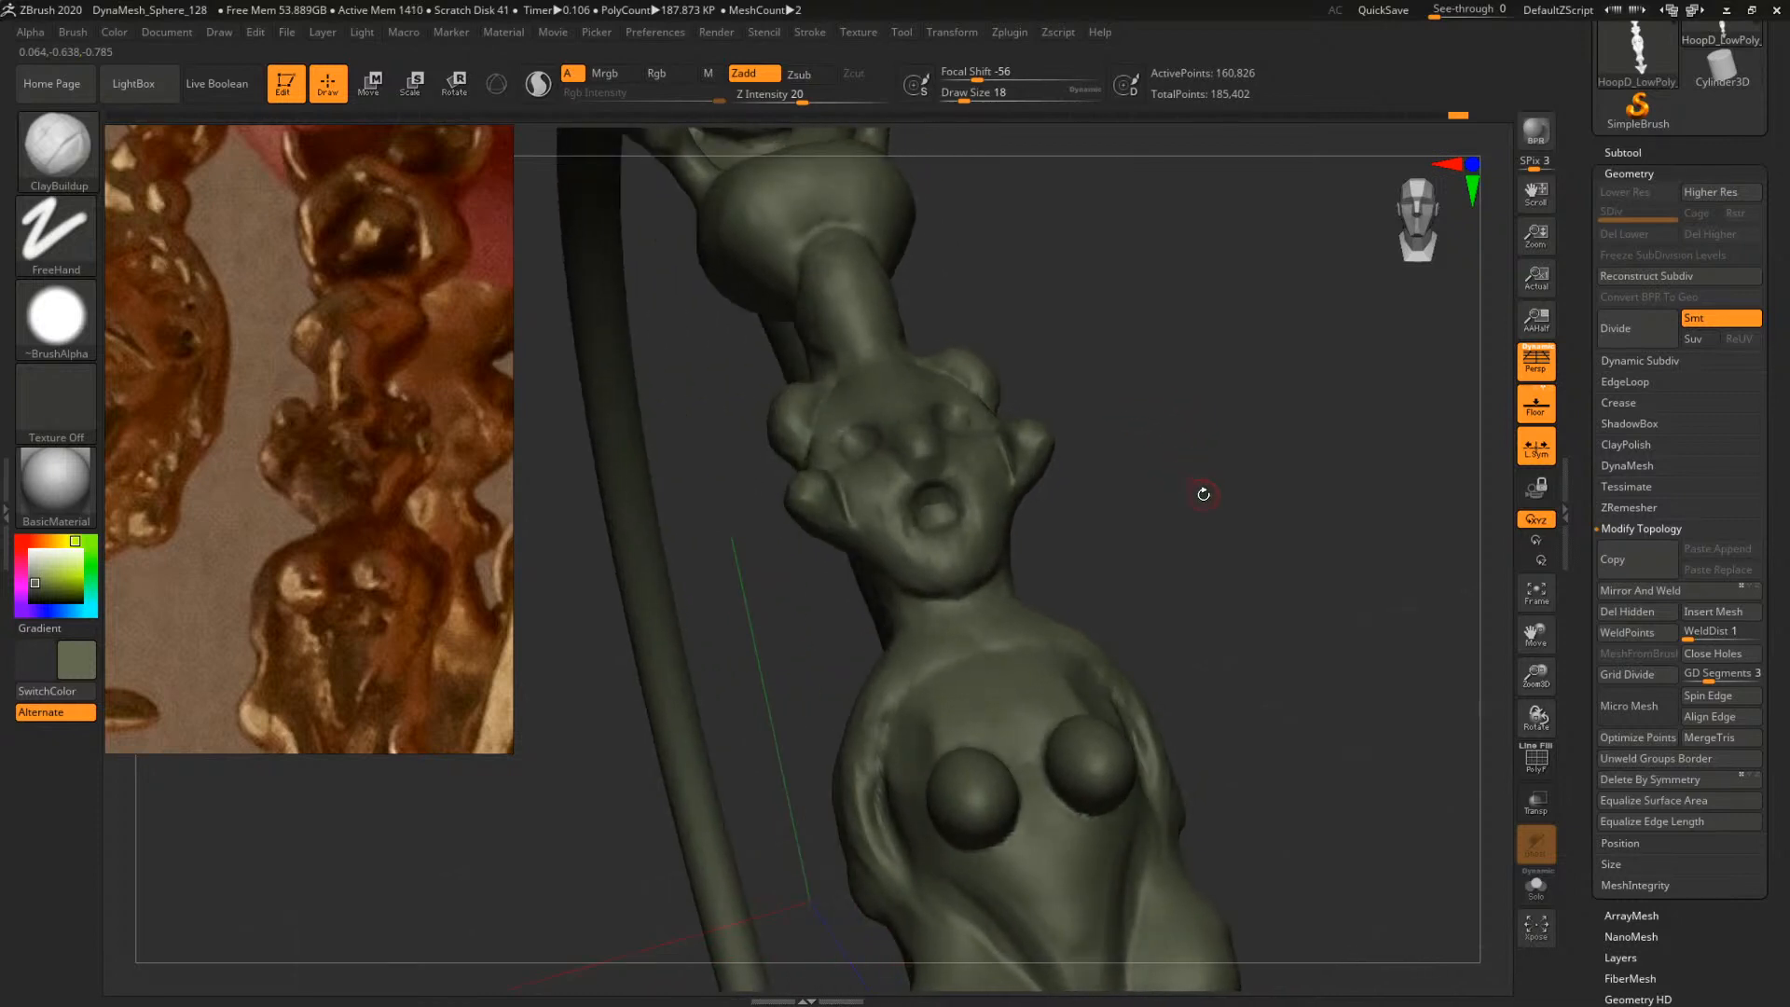
# Build up the surface around the lower head's eyes with ClayBuildup at draw size 25
pyautogui.moveTo(1199, 504)
pyautogui.mouseDown()
pyautogui.moveTo(1122, 448)
pyautogui.moveTo(1232, 491)
pyautogui.moveTo(1249, 530)
pyautogui.moveTo(1202, 507)
pyautogui.moveTo(1230, 494)
pyautogui.moveTo(1132, 511)
pyautogui.mouseUp()
pyautogui.press('b')
pyautogui.press('c')
pyautogui.press('b')
pyautogui.press('space')
pyautogui.click(953, 487)
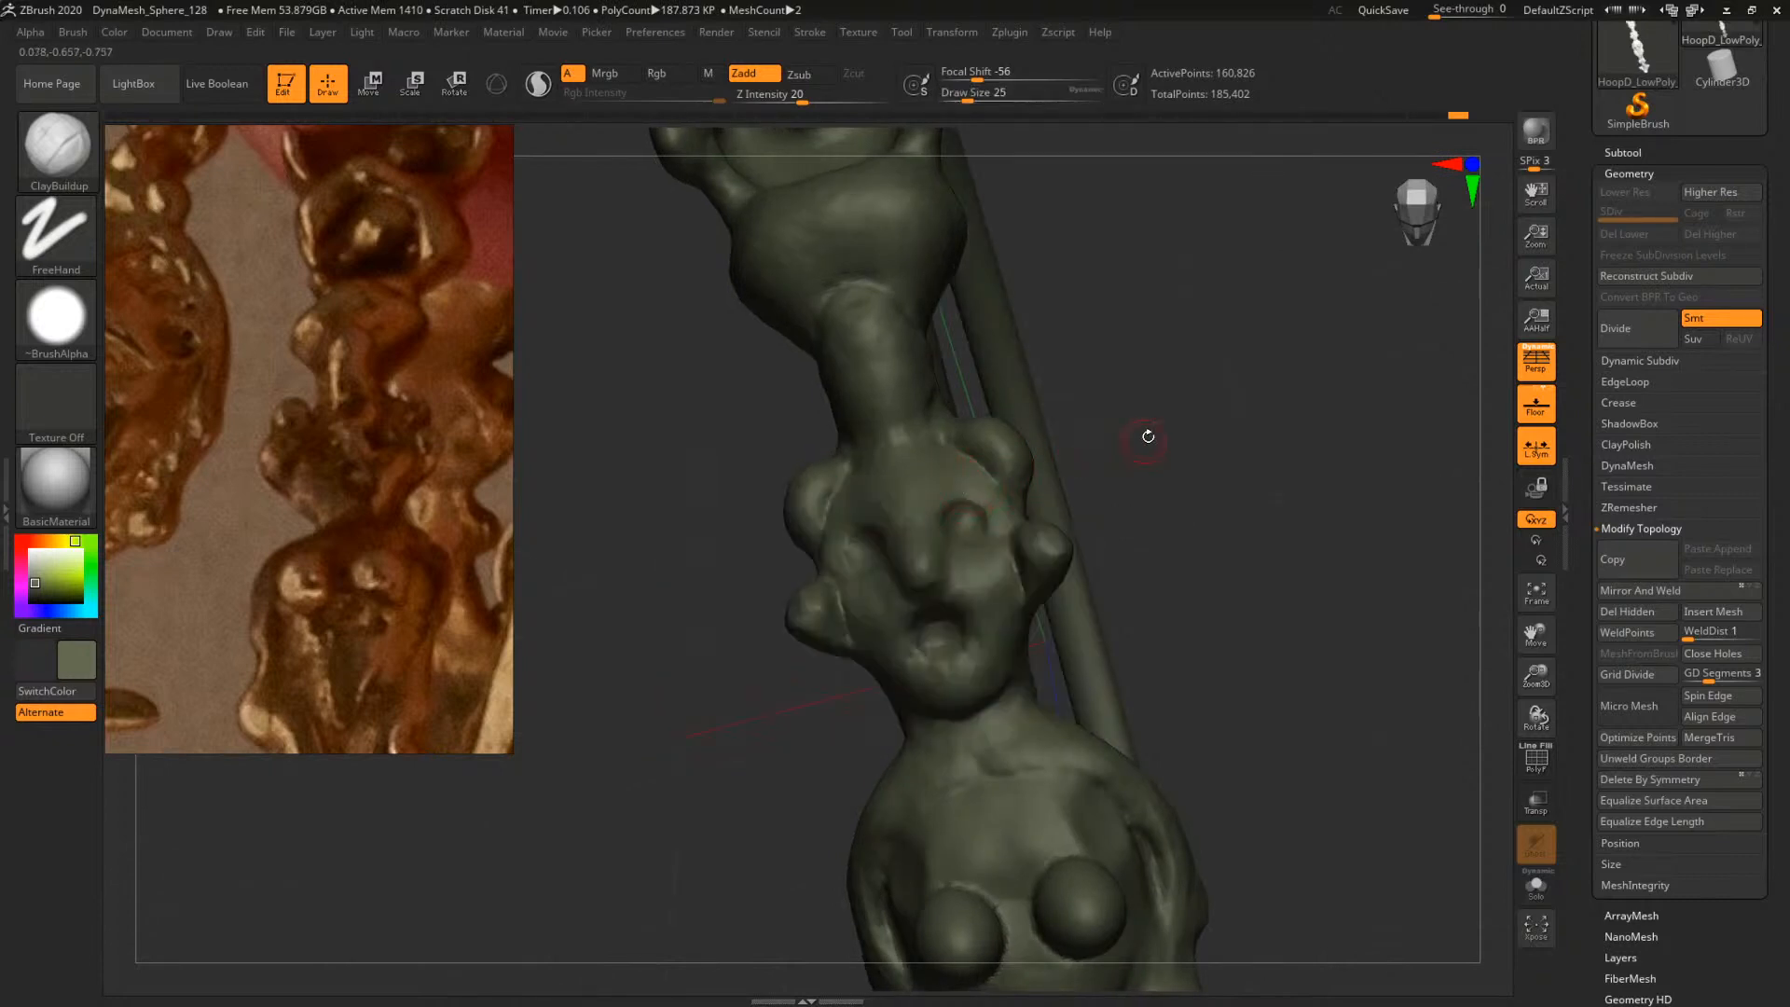
pyautogui.moveTo(1148, 436)
pyautogui.mouseDown()
pyautogui.moveTo(1162, 442)
pyautogui.moveTo(1099, 438)
pyautogui.moveTo(1126, 432)
pyautogui.moveTo(1231, 520)
pyautogui.moveTo(1194, 536)
pyautogui.moveTo(1126, 518)
pyautogui.mouseUp()
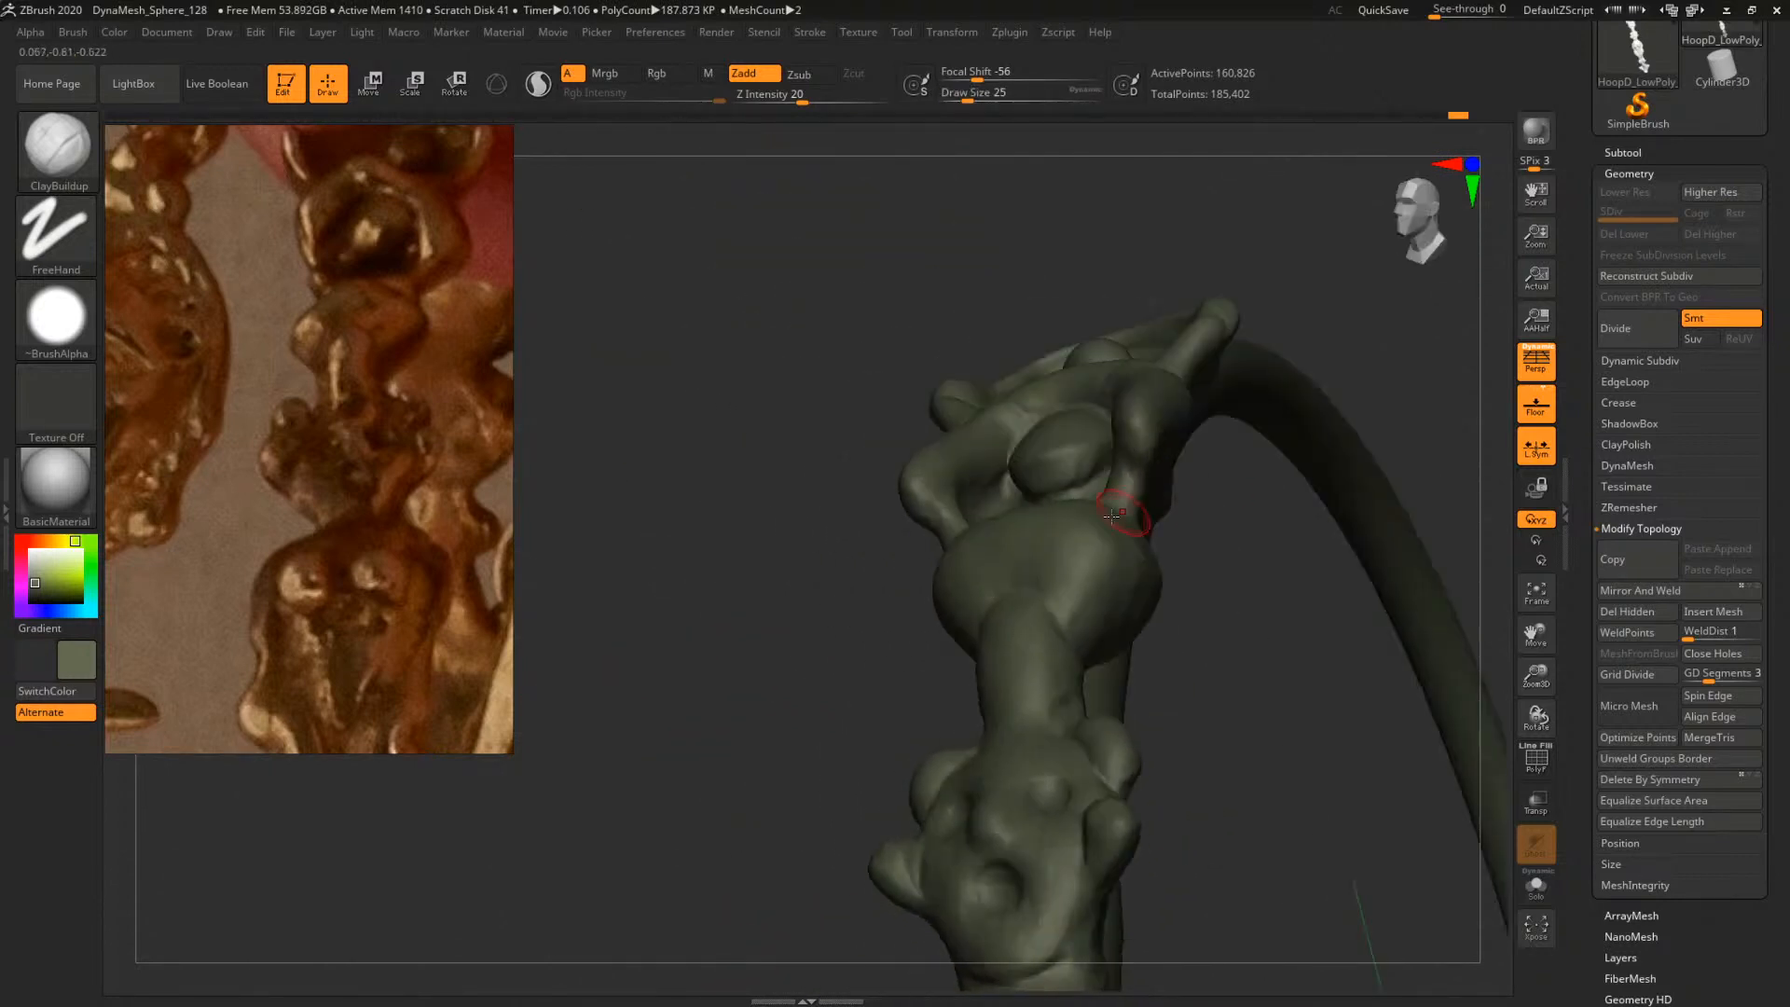
# Shape the neck column between the lower head and the rounded segment above it with ClayBuildup at draw size 31 and 54
pyautogui.press('space')
pyautogui.click(1054, 602)
pyautogui.moveTo(1270, 641)
pyautogui.mouseDown()
pyautogui.moveTo(1202, 643)
pyautogui.moveTo(1197, 688)
pyautogui.mouseUp()
pyautogui.press('space')
pyautogui.click(1051, 700)
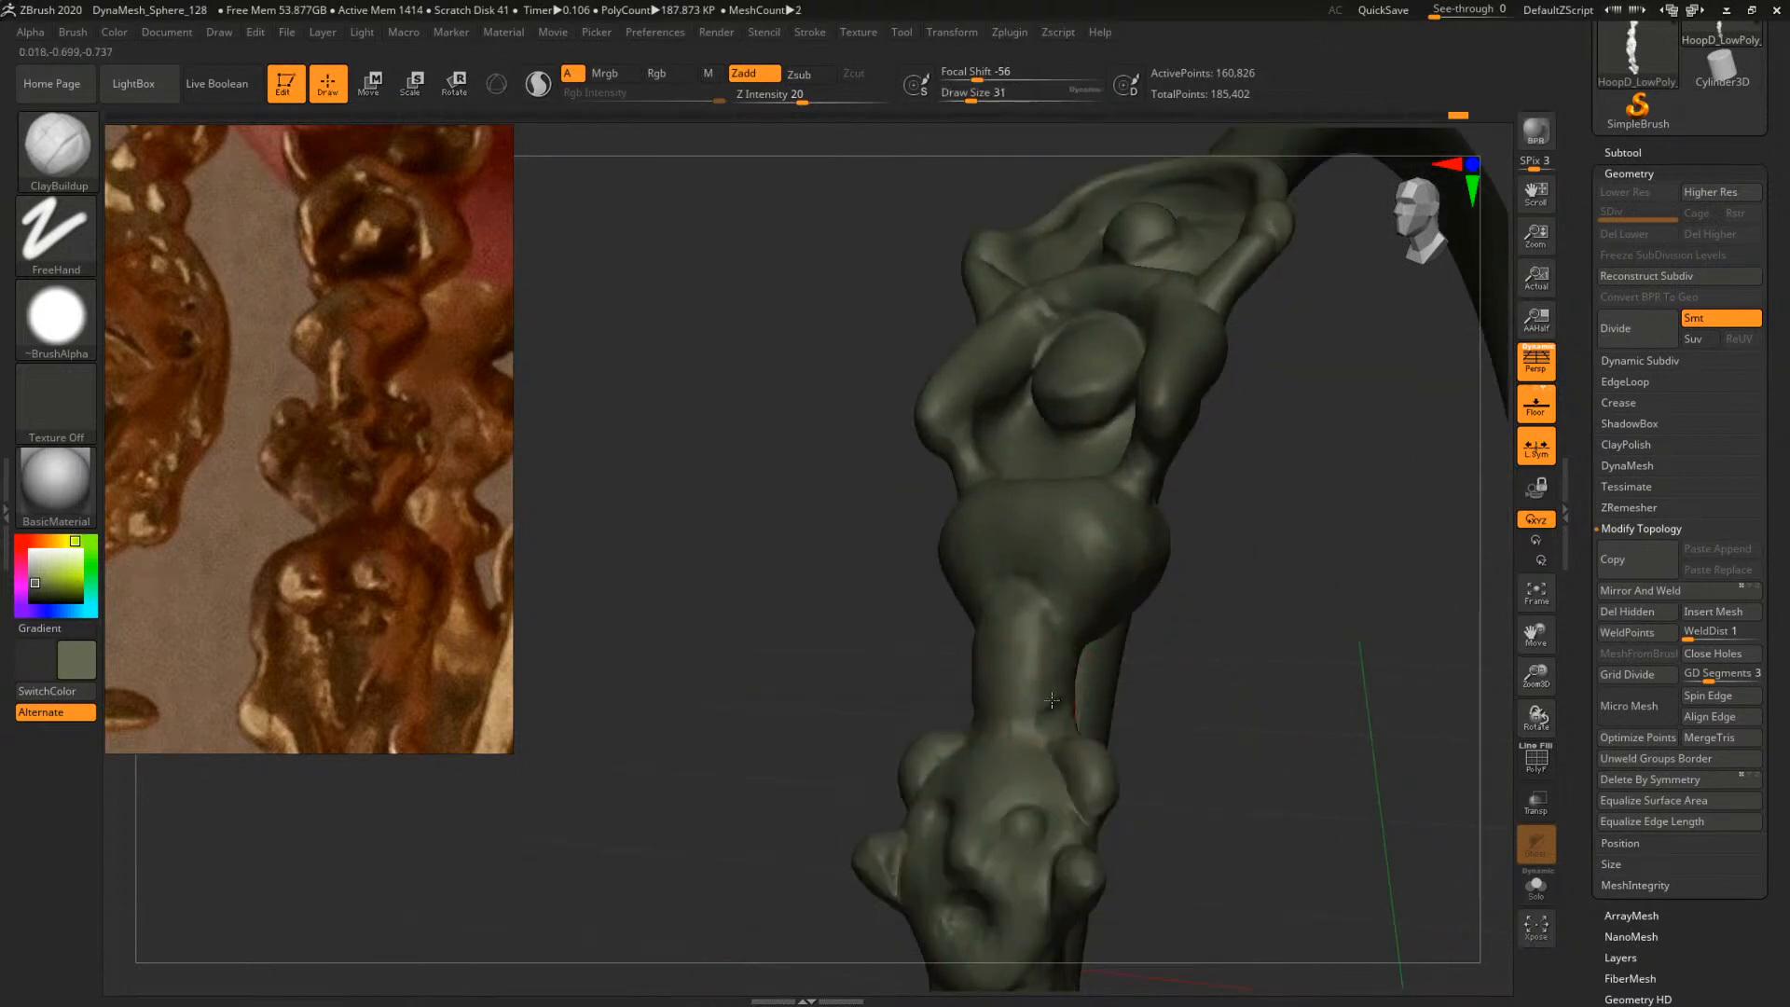
pyautogui.press('space')
pyautogui.click(1041, 697)
pyautogui.moveTo(1033, 608); pyautogui.dragTo(1030, 623)
pyautogui.moveTo(1248, 640); pyautogui.dragTo(1042, 678)
pyautogui.moveTo(1320, 698); pyautogui.dragTo(1041, 688)
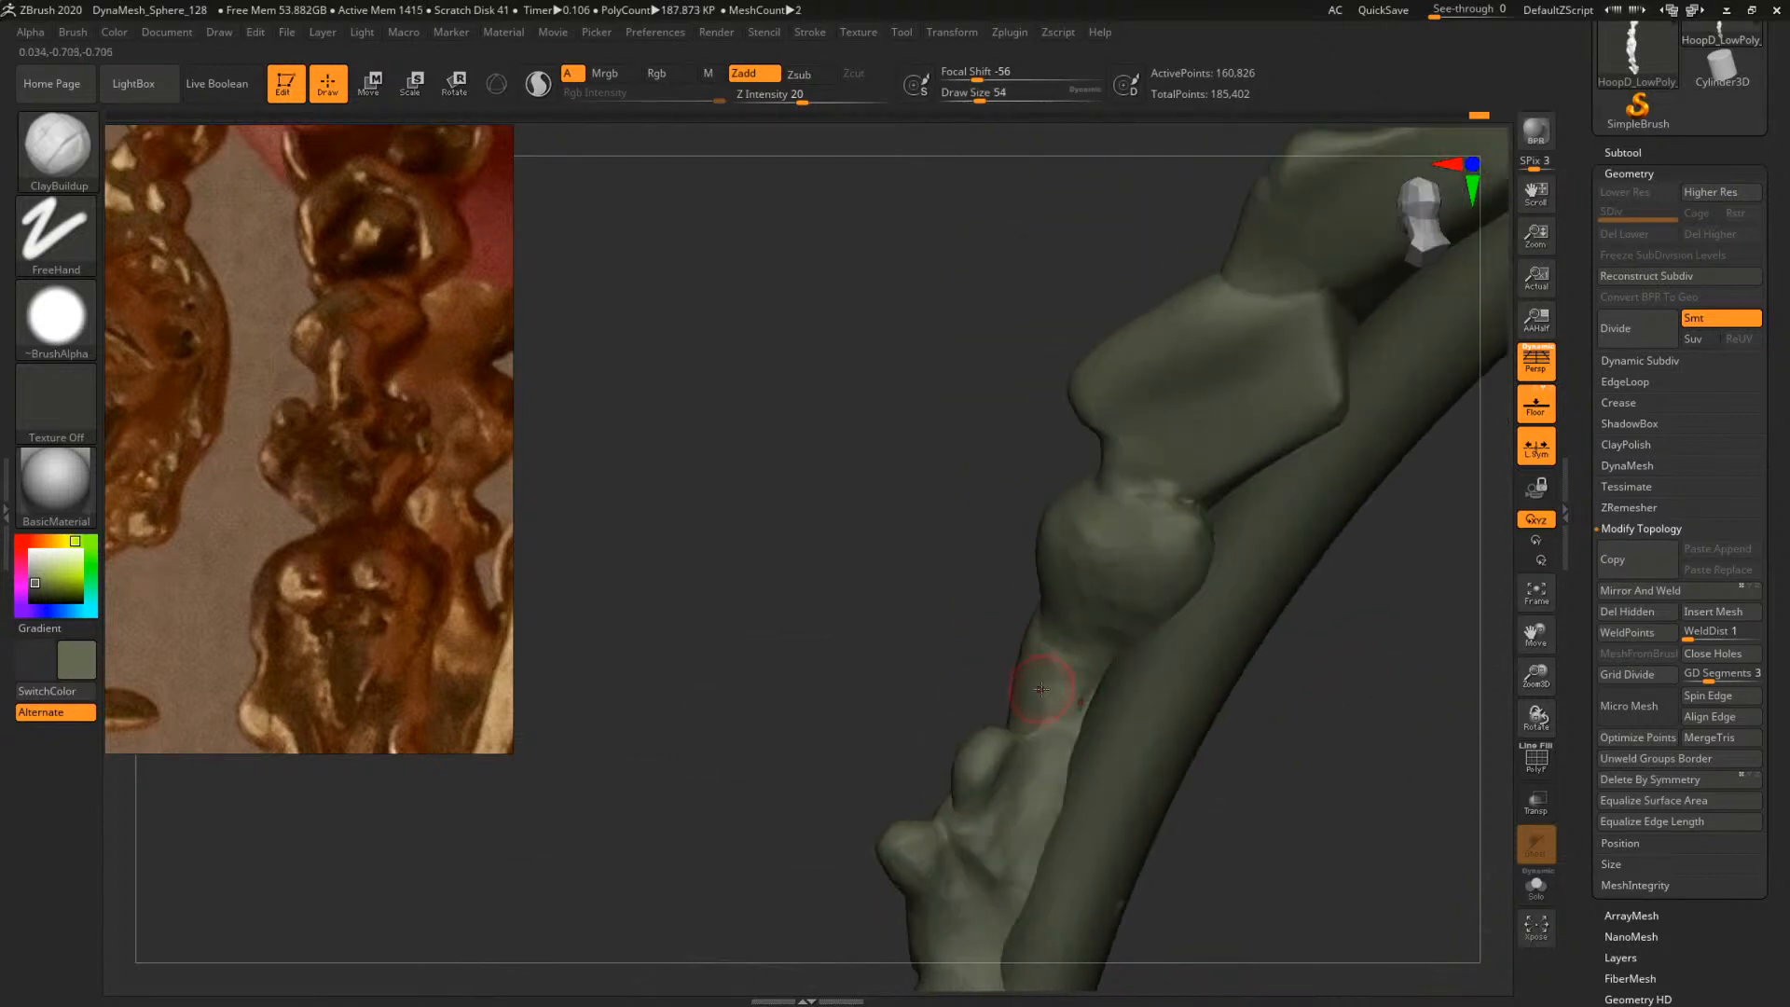
# Isolate the figure in Solo mode and fill out the back and side of the head with ClayBuildup at draw size 145, focal shift -41
pyautogui.moveTo(1381, 743); pyautogui.dragTo(1333, 759)
pyautogui.moveTo(1493, 891)
pyautogui.mouseDown()
pyautogui.moveTo(1064, 719)
pyautogui.moveTo(1099, 703)
pyautogui.mouseUp()
pyautogui.press('space')
pyautogui.click(1084, 726)
pyautogui.press('space')
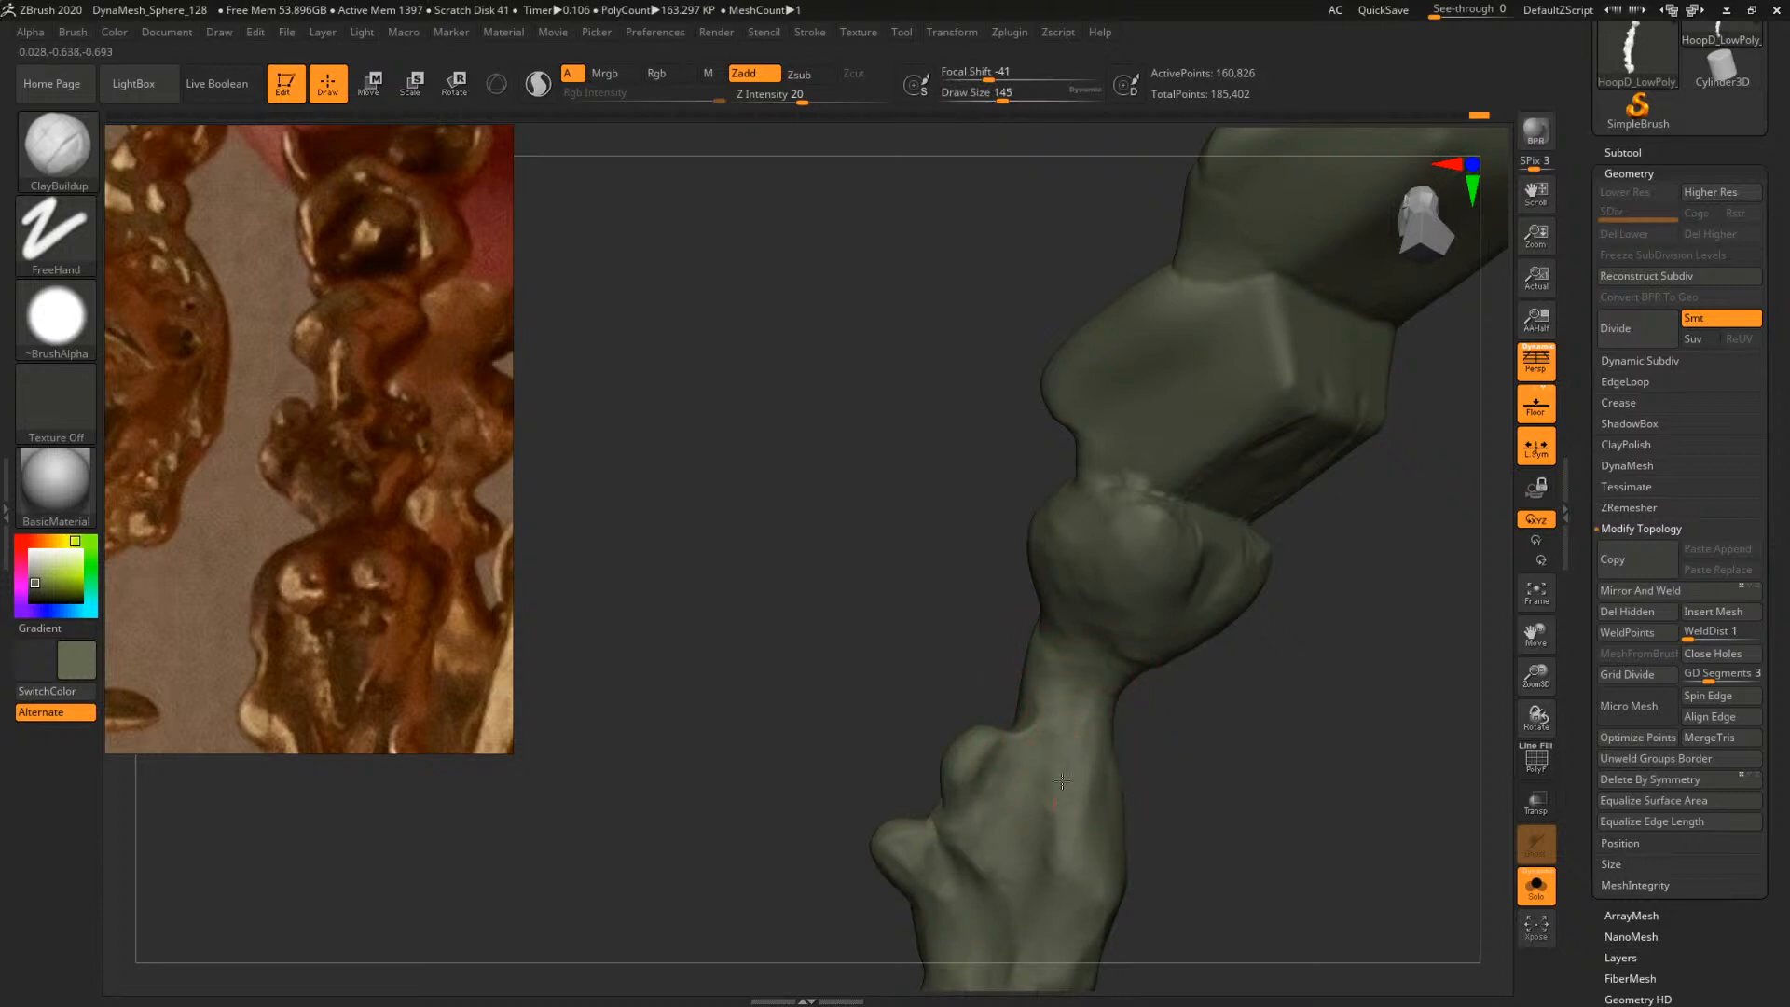
pyautogui.moveTo(1062, 782); pyautogui.dragTo(1093, 820)
pyautogui.keyDown('alt'); pyautogui.moveTo(1233, 701); pyautogui.dragTo(1234, 603); pyautogui.keyUp('alt')
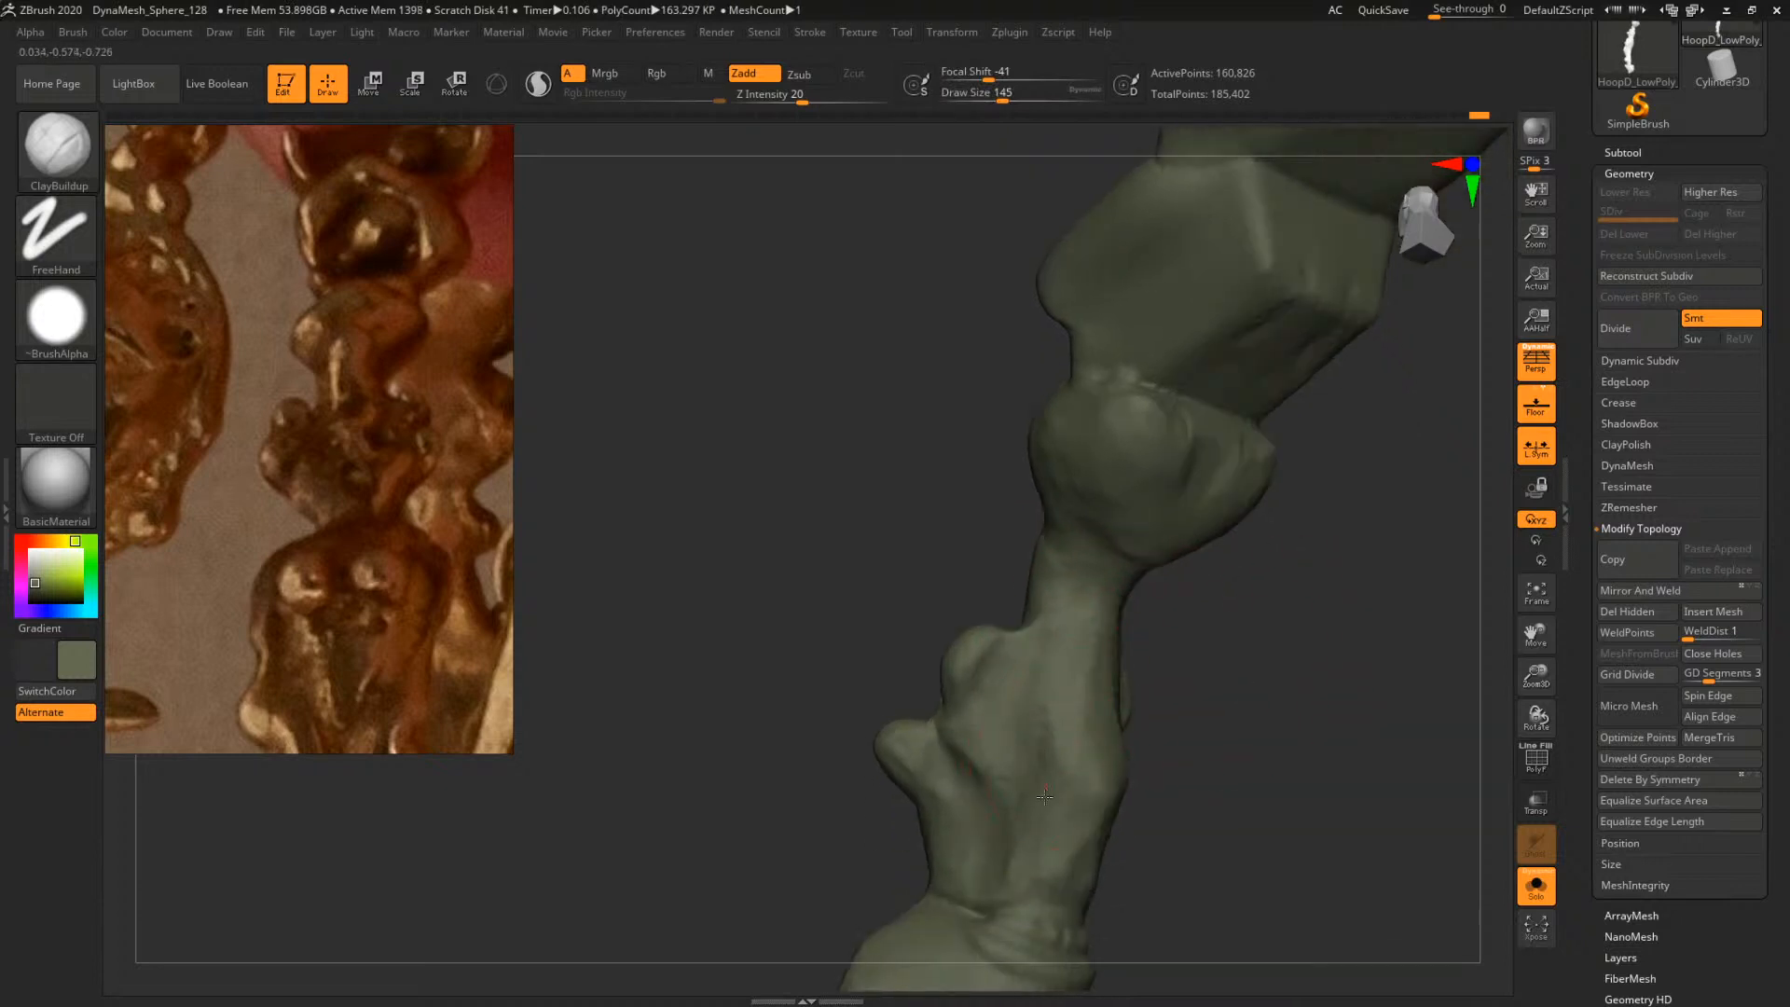
pyautogui.moveTo(1044, 795)
pyautogui.mouseDown()
pyautogui.moveTo(1072, 756)
pyautogui.moveTo(1089, 834)
pyautogui.mouseUp()
pyautogui.press('space')
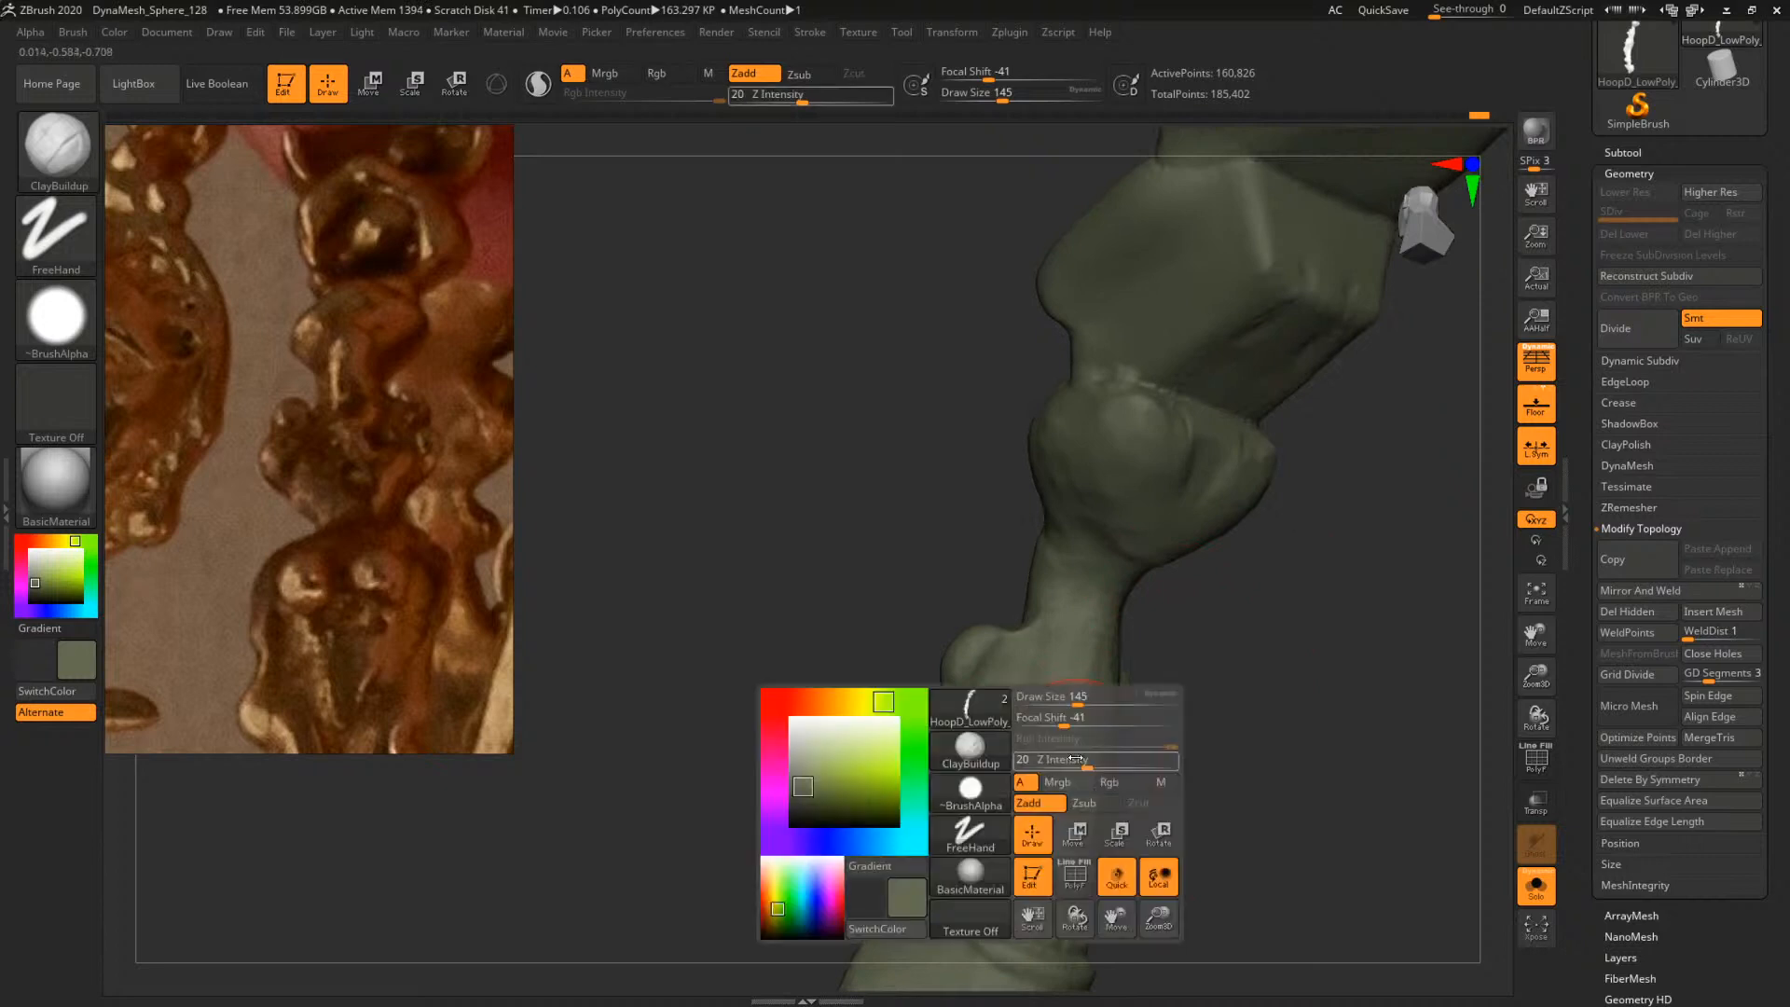
# Flatten and even the head's back and side with TrimDynamic at draw size 101 and 132, using focal shift -56 and -28
pyautogui.press('b')
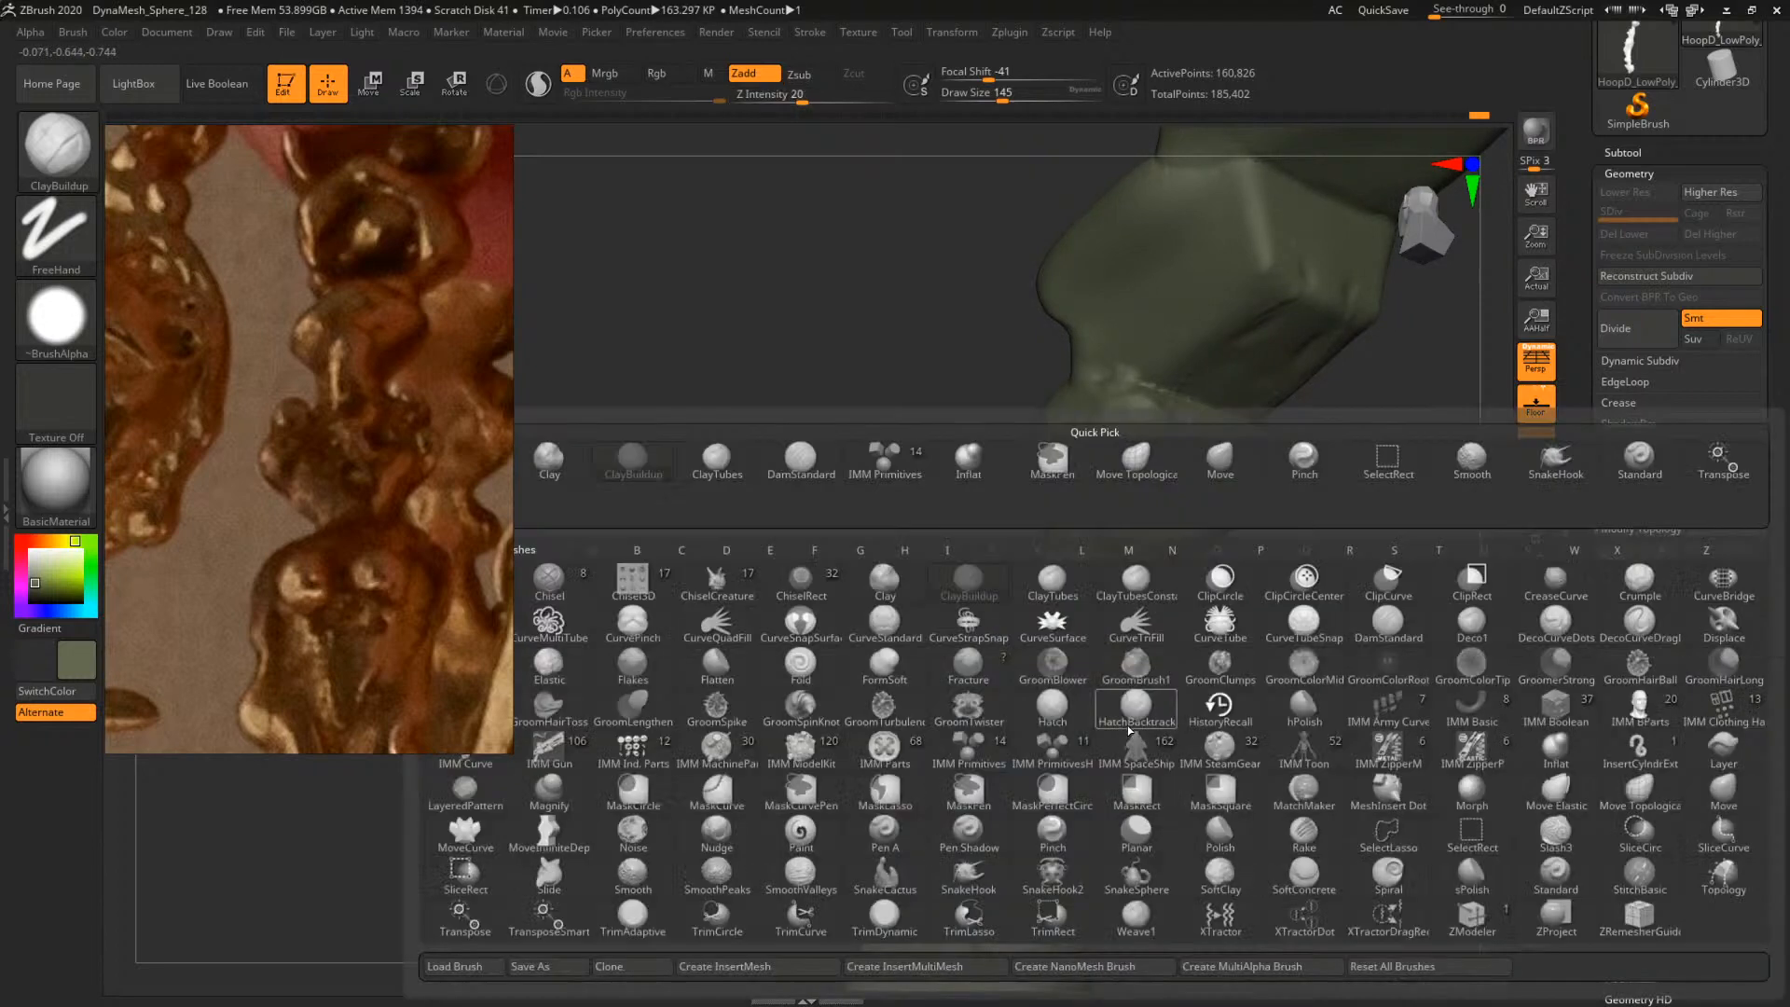
pyautogui.press('t')
pyautogui.press('d')
pyautogui.press('space')
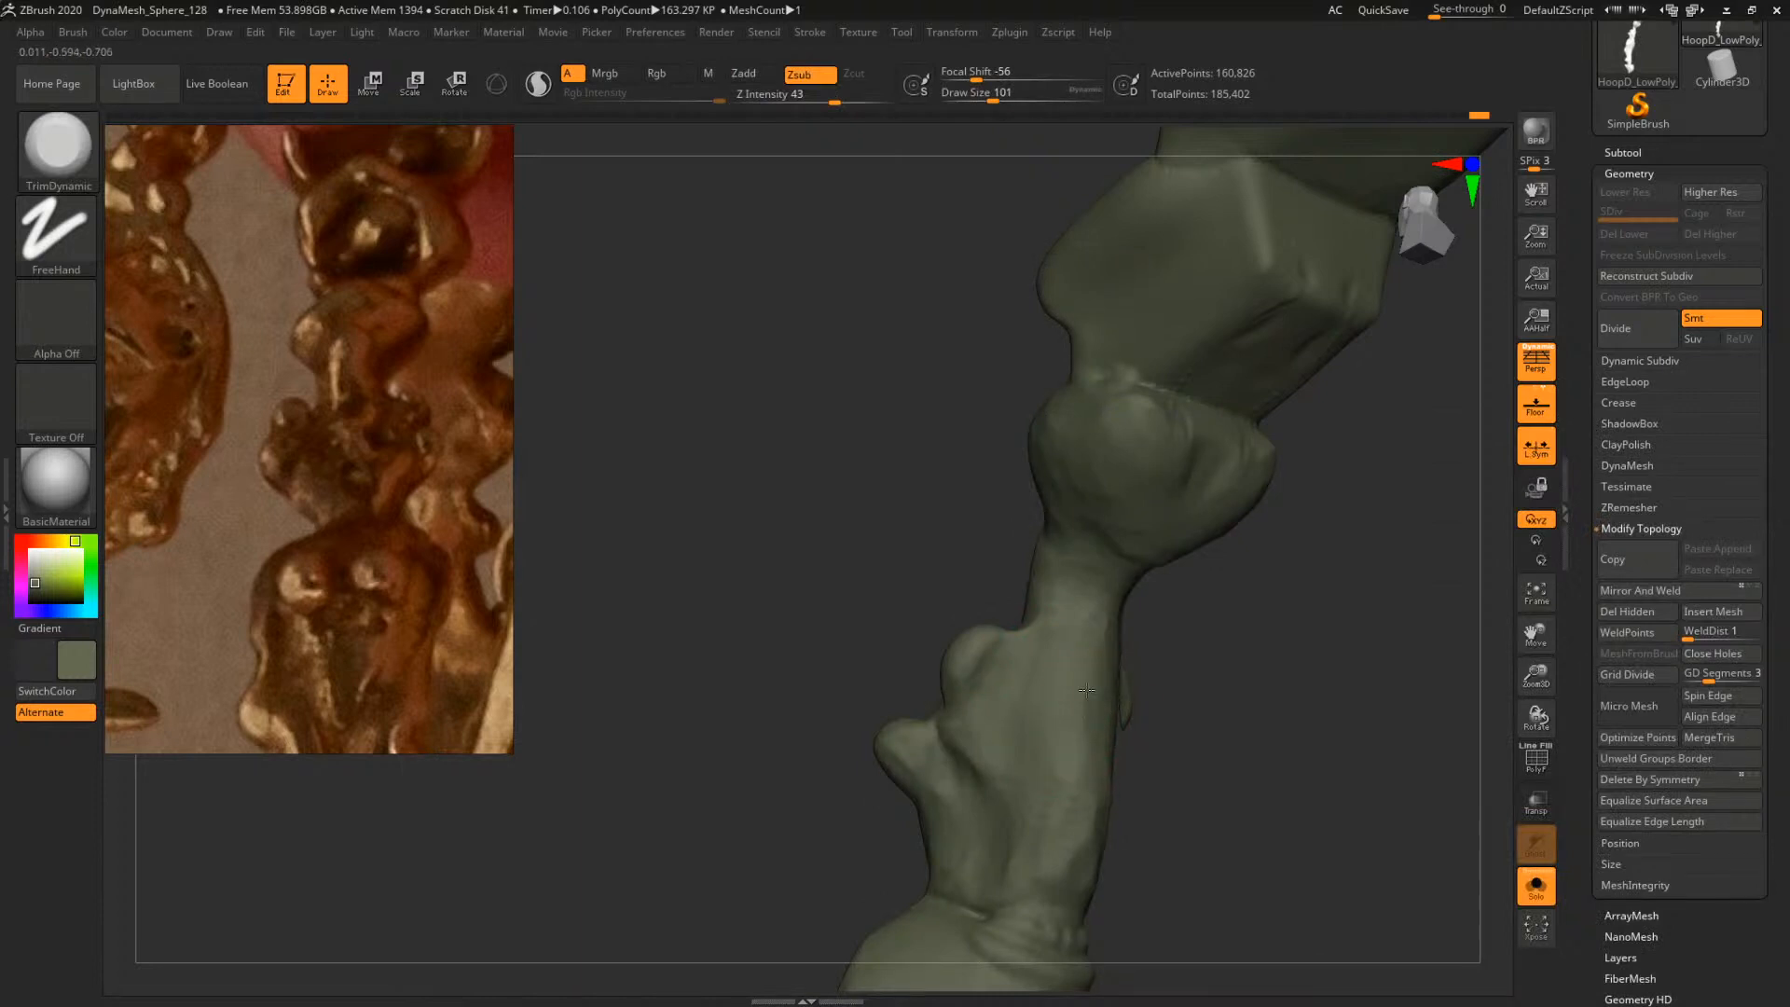
pyautogui.moveTo(1227, 627); pyautogui.dragTo(1129, 642)
pyautogui.press('space')
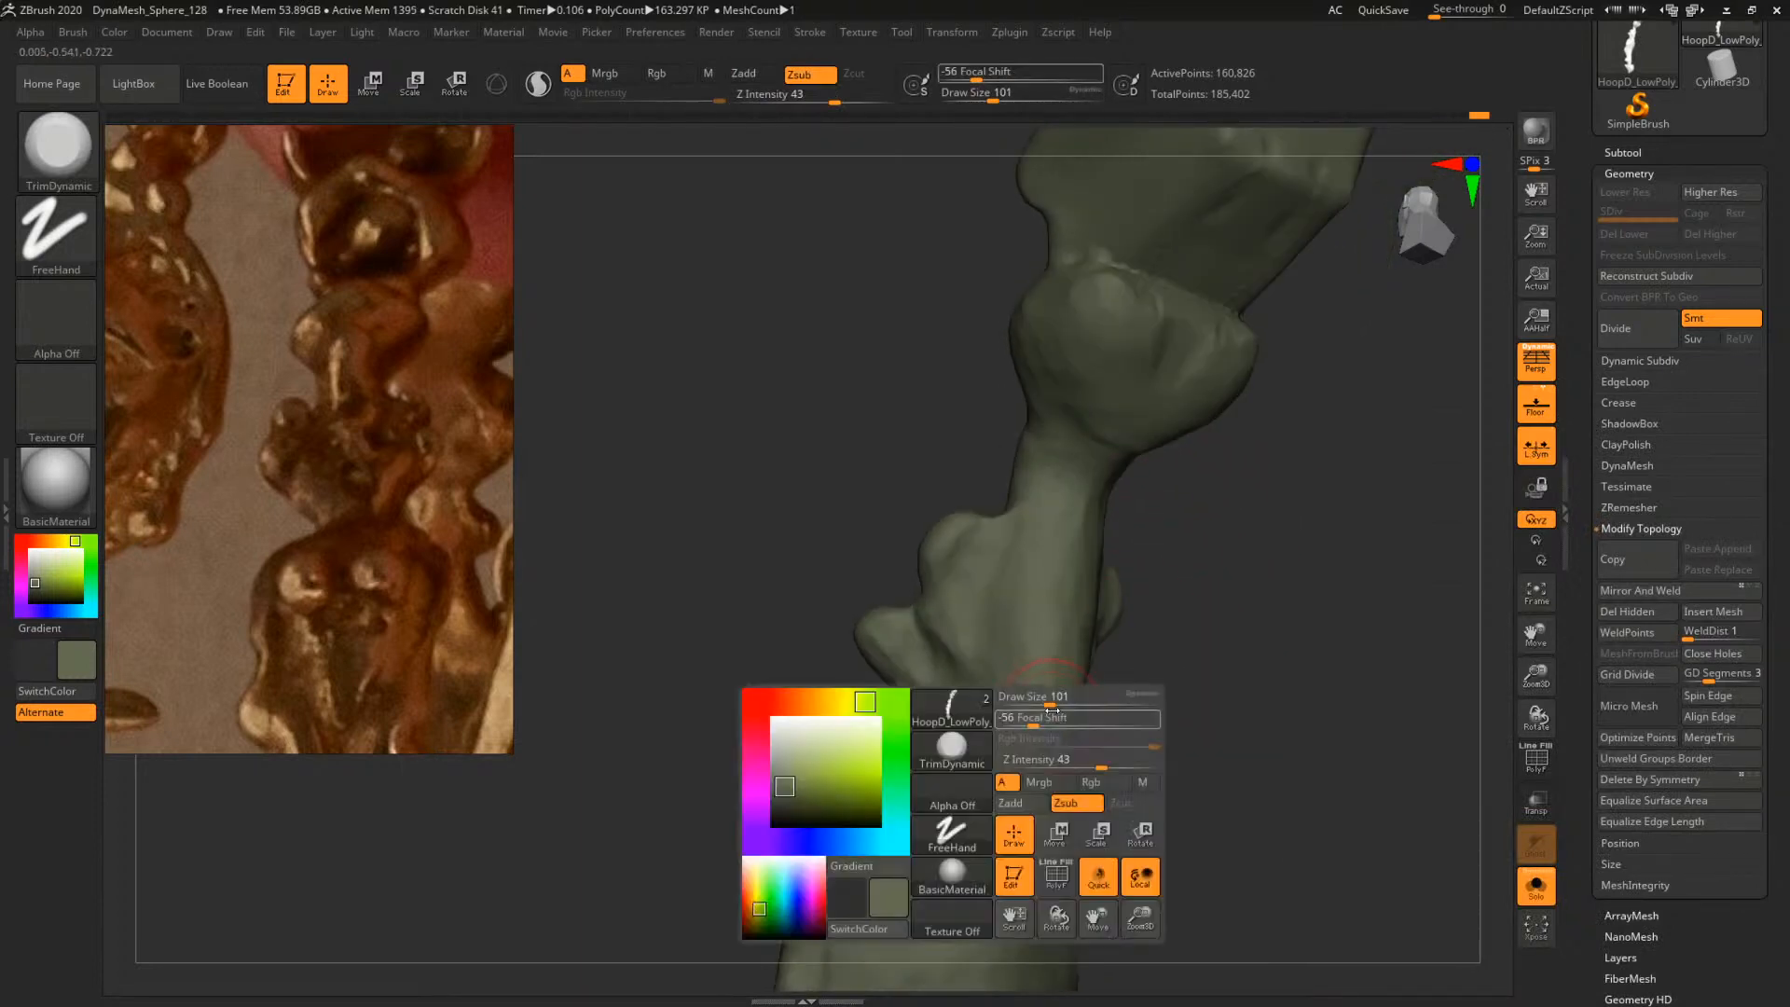
pyautogui.moveTo(1031, 717); pyautogui.dragTo(1057, 698)
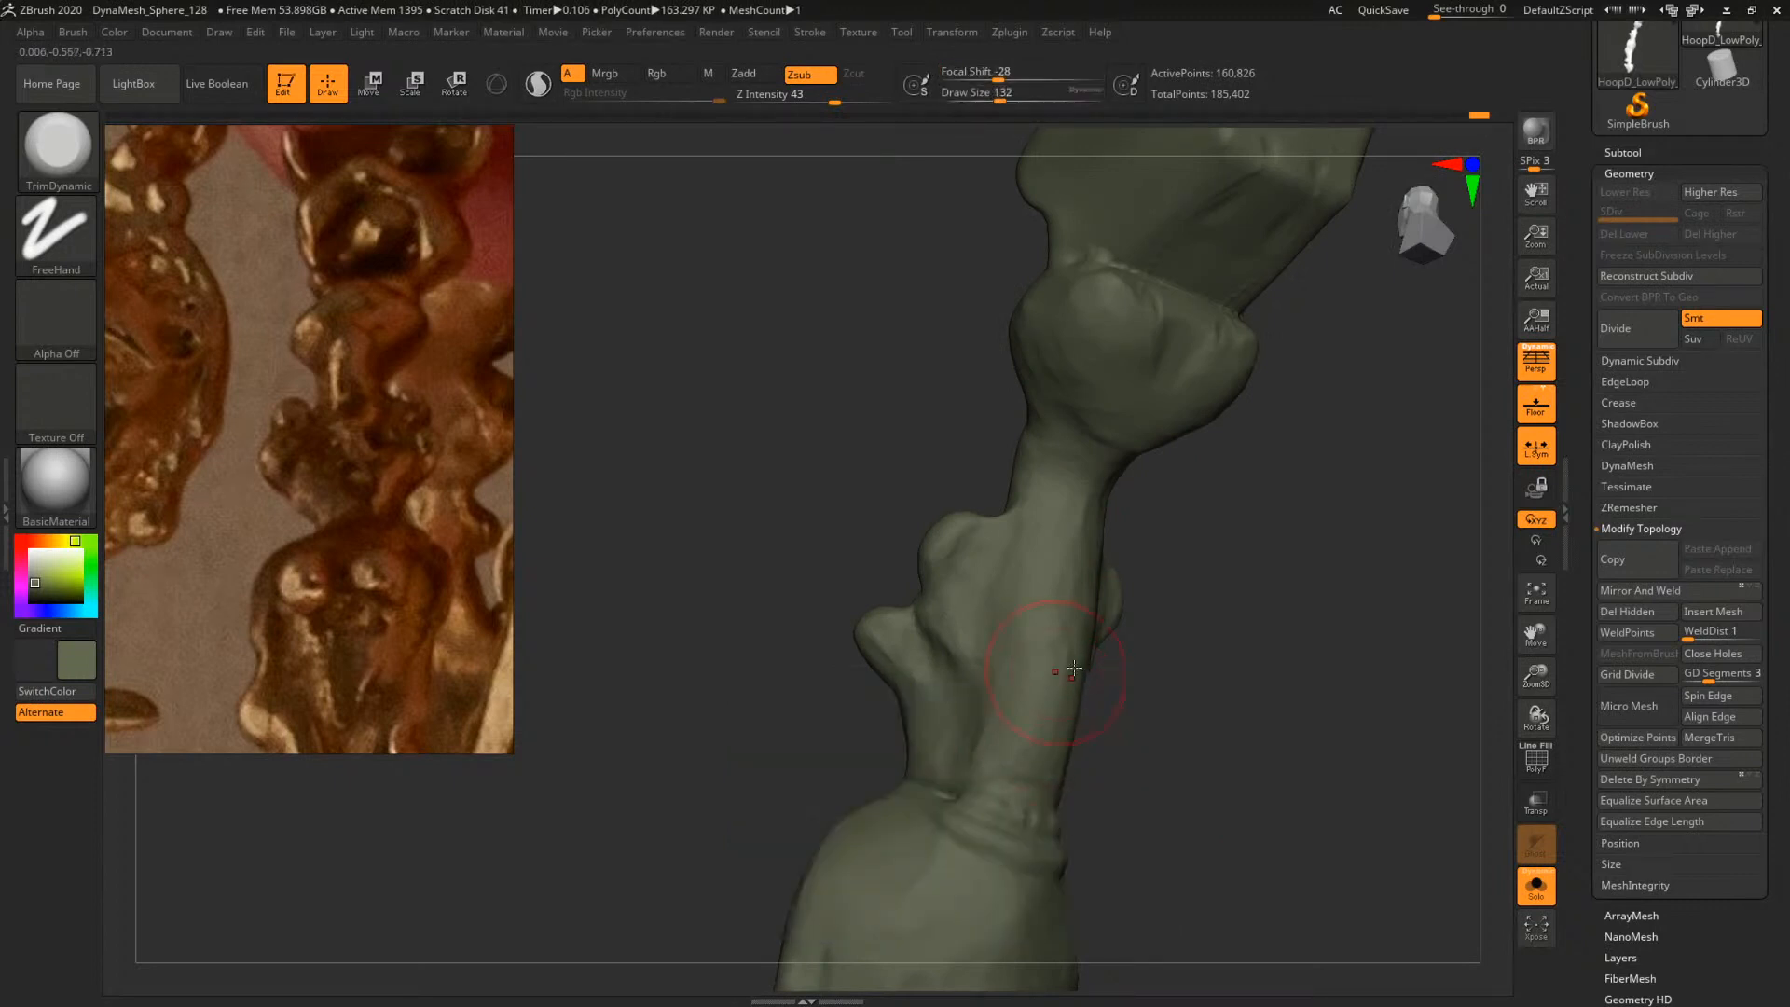
pyautogui.moveTo(1074, 668)
pyautogui.mouseDown(button='right')
pyautogui.moveTo(1174, 667)
pyautogui.moveTo(1031, 699)
pyautogui.mouseUp(button='right')
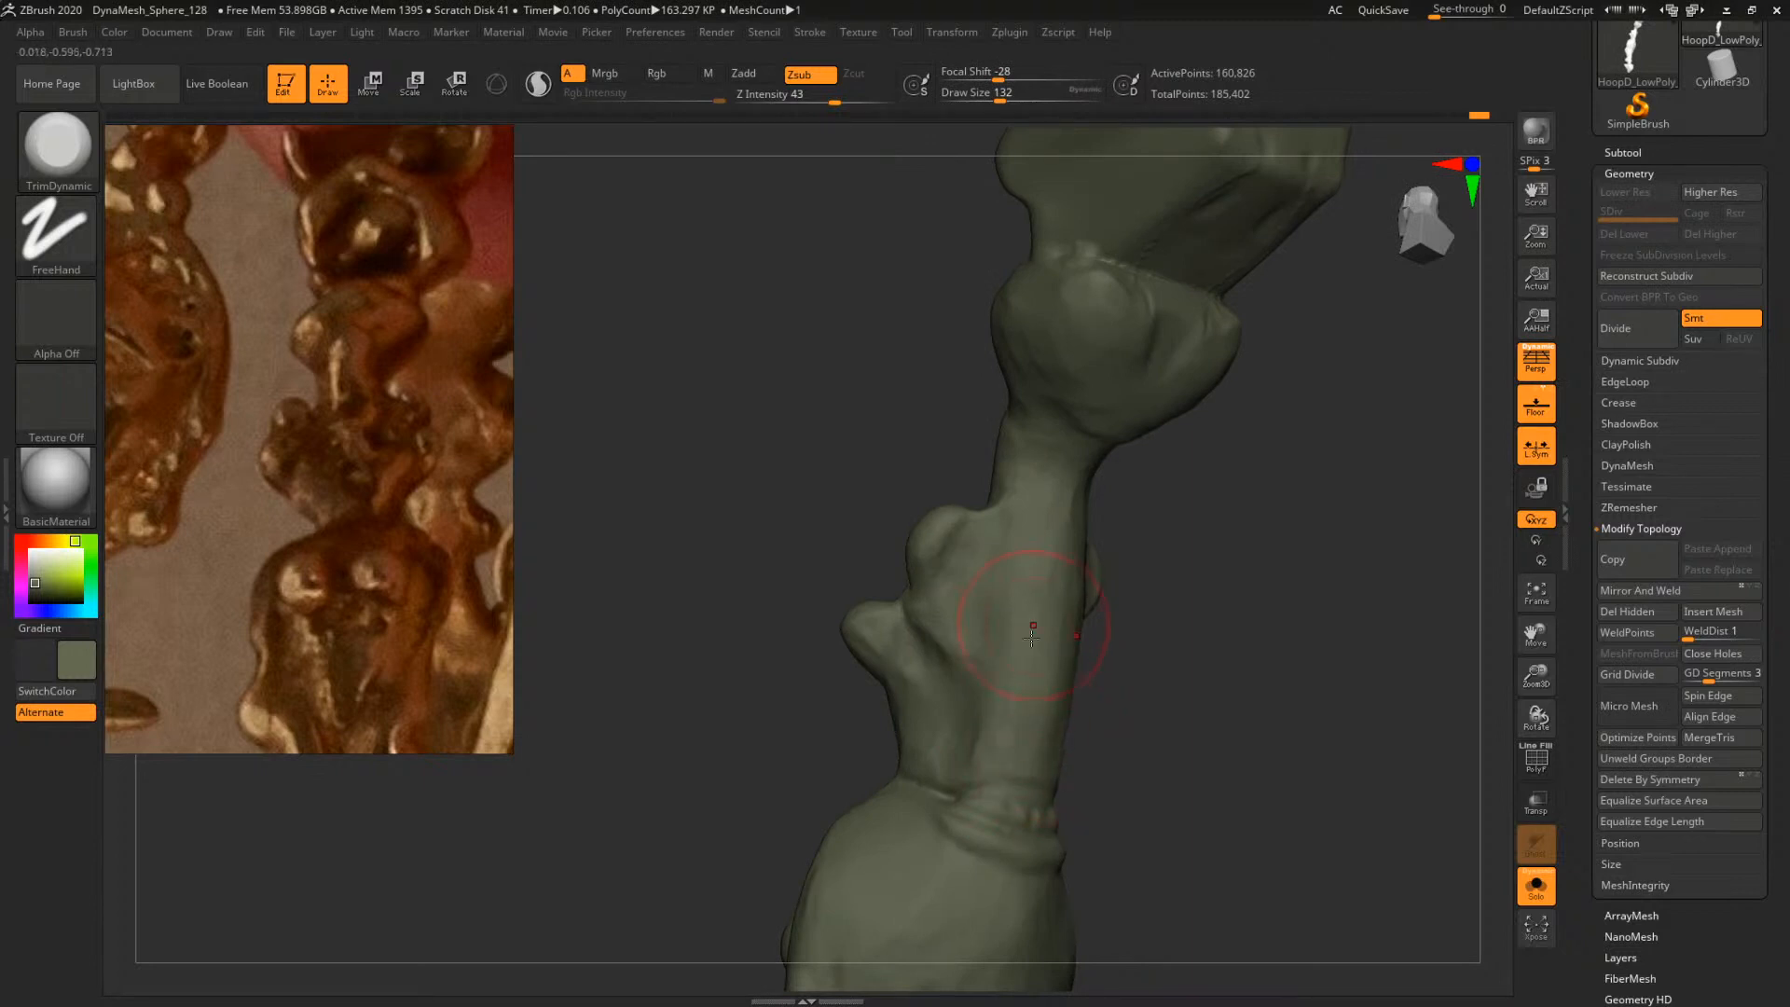
pyautogui.moveTo(1068, 611)
pyautogui.mouseDown(button='right')
pyautogui.moveTo(1131, 647)
pyautogui.moveTo(1024, 701)
pyautogui.mouseUp(button='right')
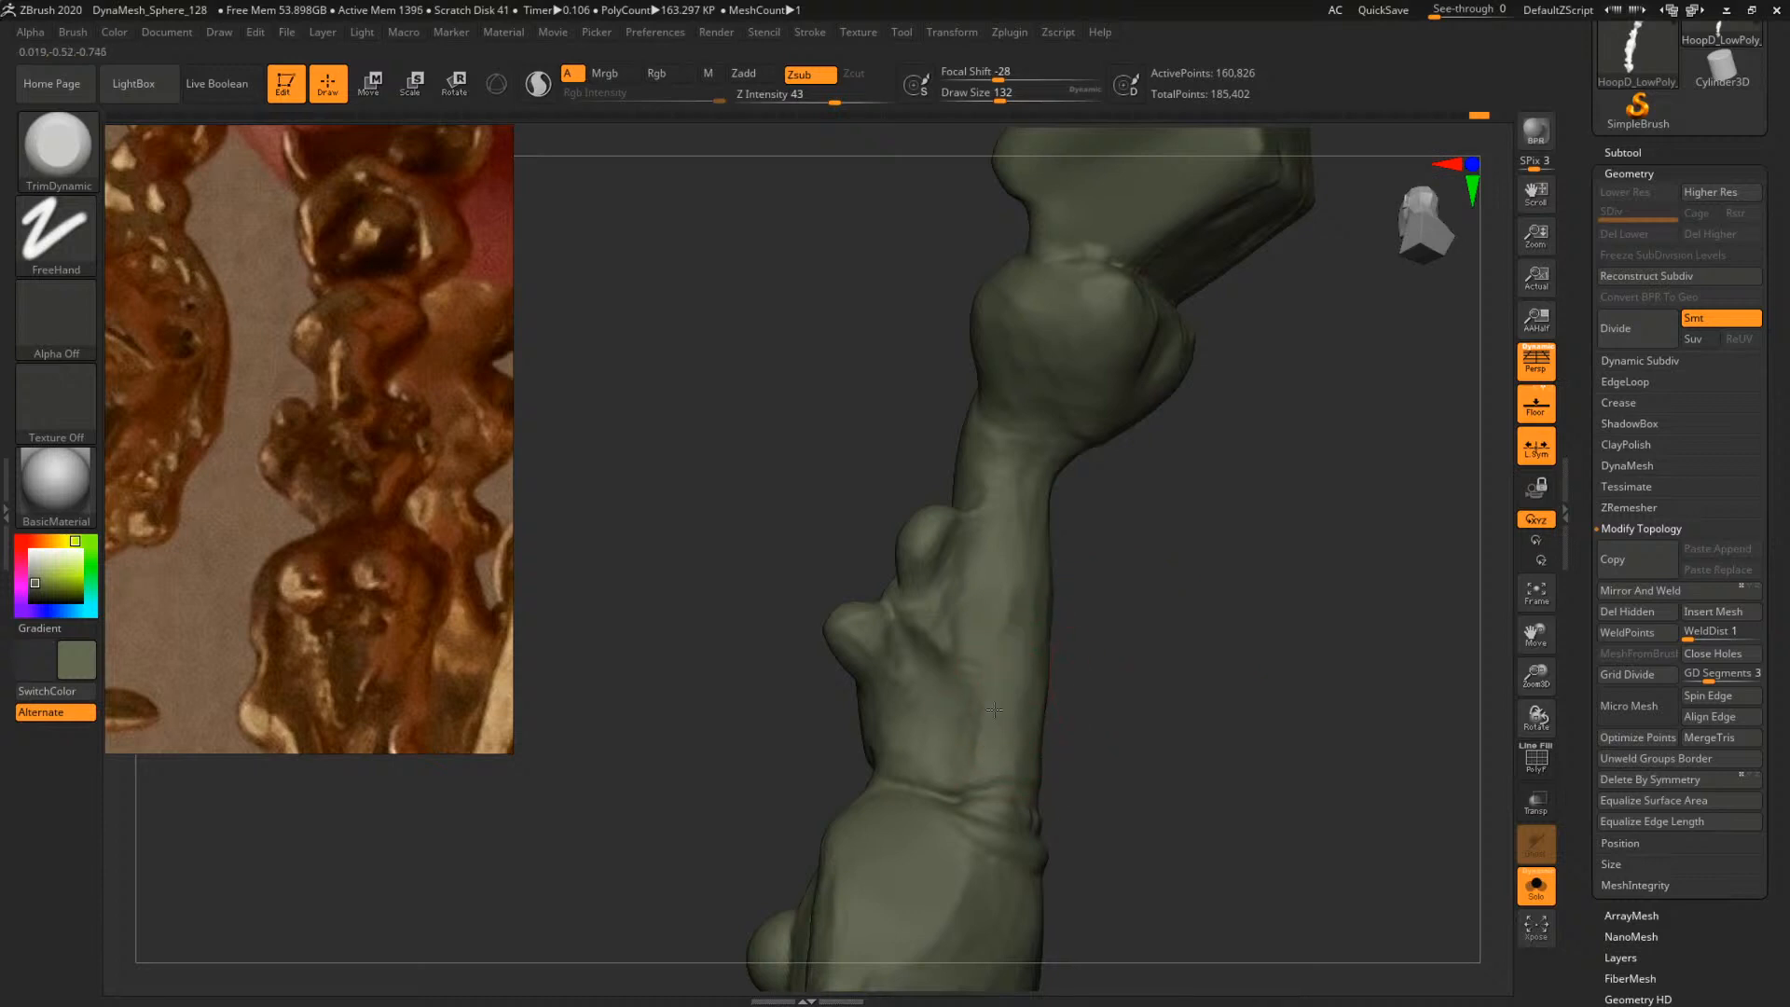
pyautogui.moveTo(1139, 579)
pyautogui.mouseDown(button='right')
pyautogui.moveTo(1377, 613)
pyautogui.moveTo(1186, 579)
pyautogui.moveTo(1258, 600)
pyautogui.moveTo(1045, 599)
pyautogui.moveTo(1190, 607)
pyautogui.moveTo(1171, 612)
pyautogui.moveTo(1250, 687)
pyautogui.moveTo(1362, 652)
pyautogui.moveTo(1238, 644)
pyautogui.mouseUp(button='right')
# Show the hoop again and rework the head's side and its junction with the shoulders using ClayBuildup at draw size 65
pyautogui.moveTo(1445, 836)
pyautogui.mouseDown()
pyautogui.moveTo(1282, 730)
pyautogui.moveTo(1190, 584)
pyautogui.moveTo(1138, 544)
pyautogui.moveTo(1159, 495)
pyautogui.moveTo(1203, 546)
pyautogui.moveTo(1187, 523)
pyautogui.moveTo(1048, 545)
pyautogui.moveTo(1099, 675)
pyautogui.moveTo(1123, 671)
pyautogui.moveTo(976, 637)
pyautogui.mouseUp()
pyautogui.press('b')
pyautogui.press('c')
pyautogui.press('b')
pyautogui.press('space')
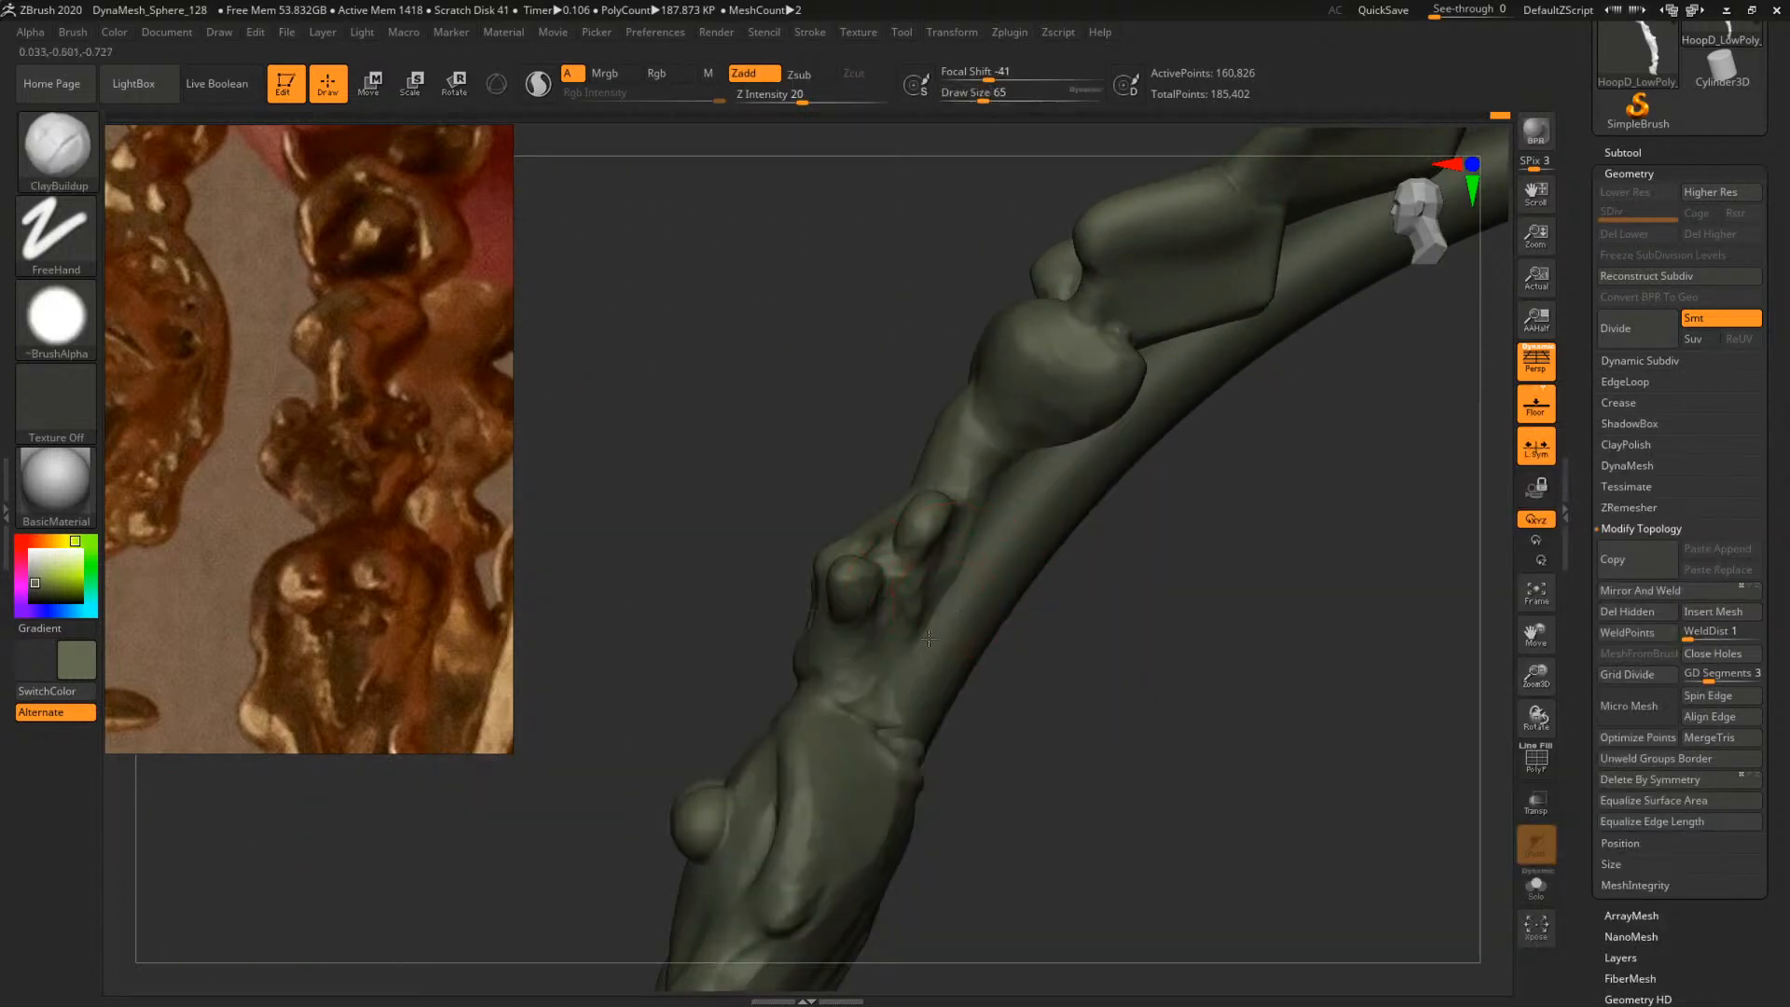
pyautogui.moveTo(1098, 698)
pyautogui.keyDown('alt'); pyautogui.mouseDown()
pyautogui.moveTo(1119, 559)
pyautogui.moveTo(1087, 571)
pyautogui.mouseUp(); pyautogui.keyUp('alt')
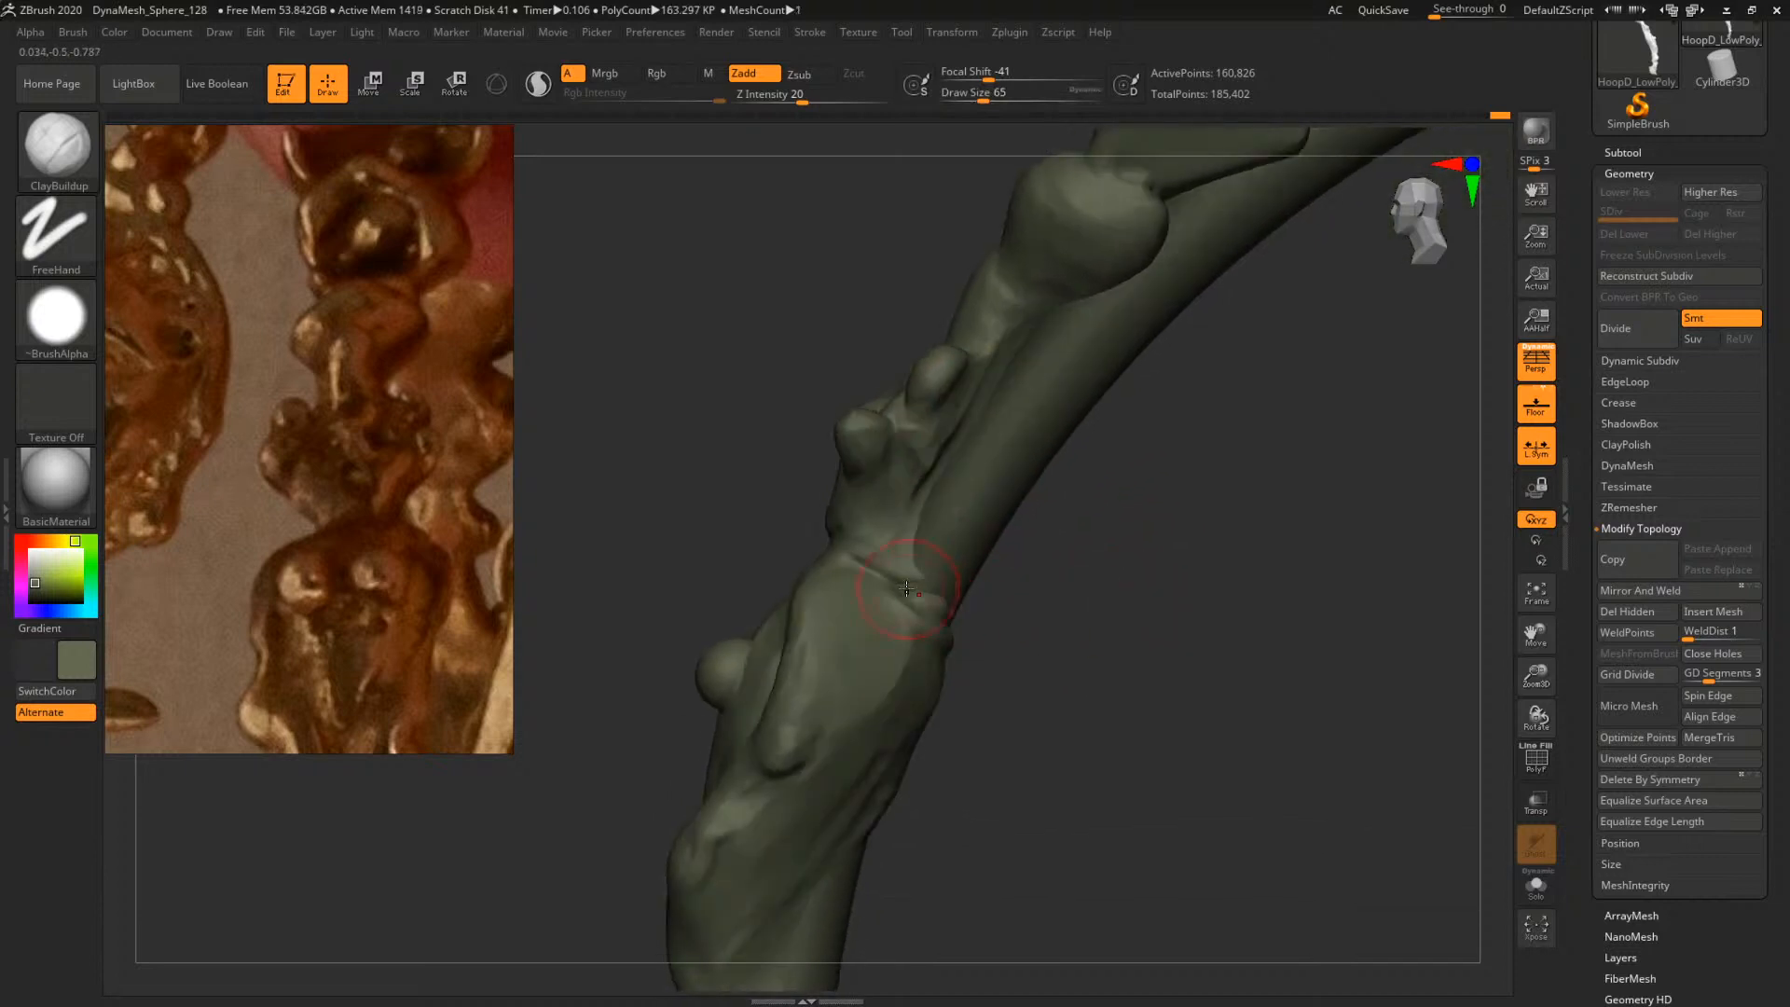
pyautogui.moveTo(902, 569); pyautogui.dragTo(901, 550)
pyautogui.moveTo(1141, 596)
pyautogui.keyDown('alt'); pyautogui.mouseDown()
pyautogui.moveTo(1138, 568)
pyautogui.moveTo(1081, 532)
pyautogui.moveTo(1054, 597)
pyautogui.moveTo(1227, 703)
pyautogui.mouseUp(); pyautogui.keyUp('alt')
pyautogui.keyDown('alt'); pyautogui.moveTo(1265, 464); pyautogui.dragTo(1217, 597); pyautogui.keyUp('alt')
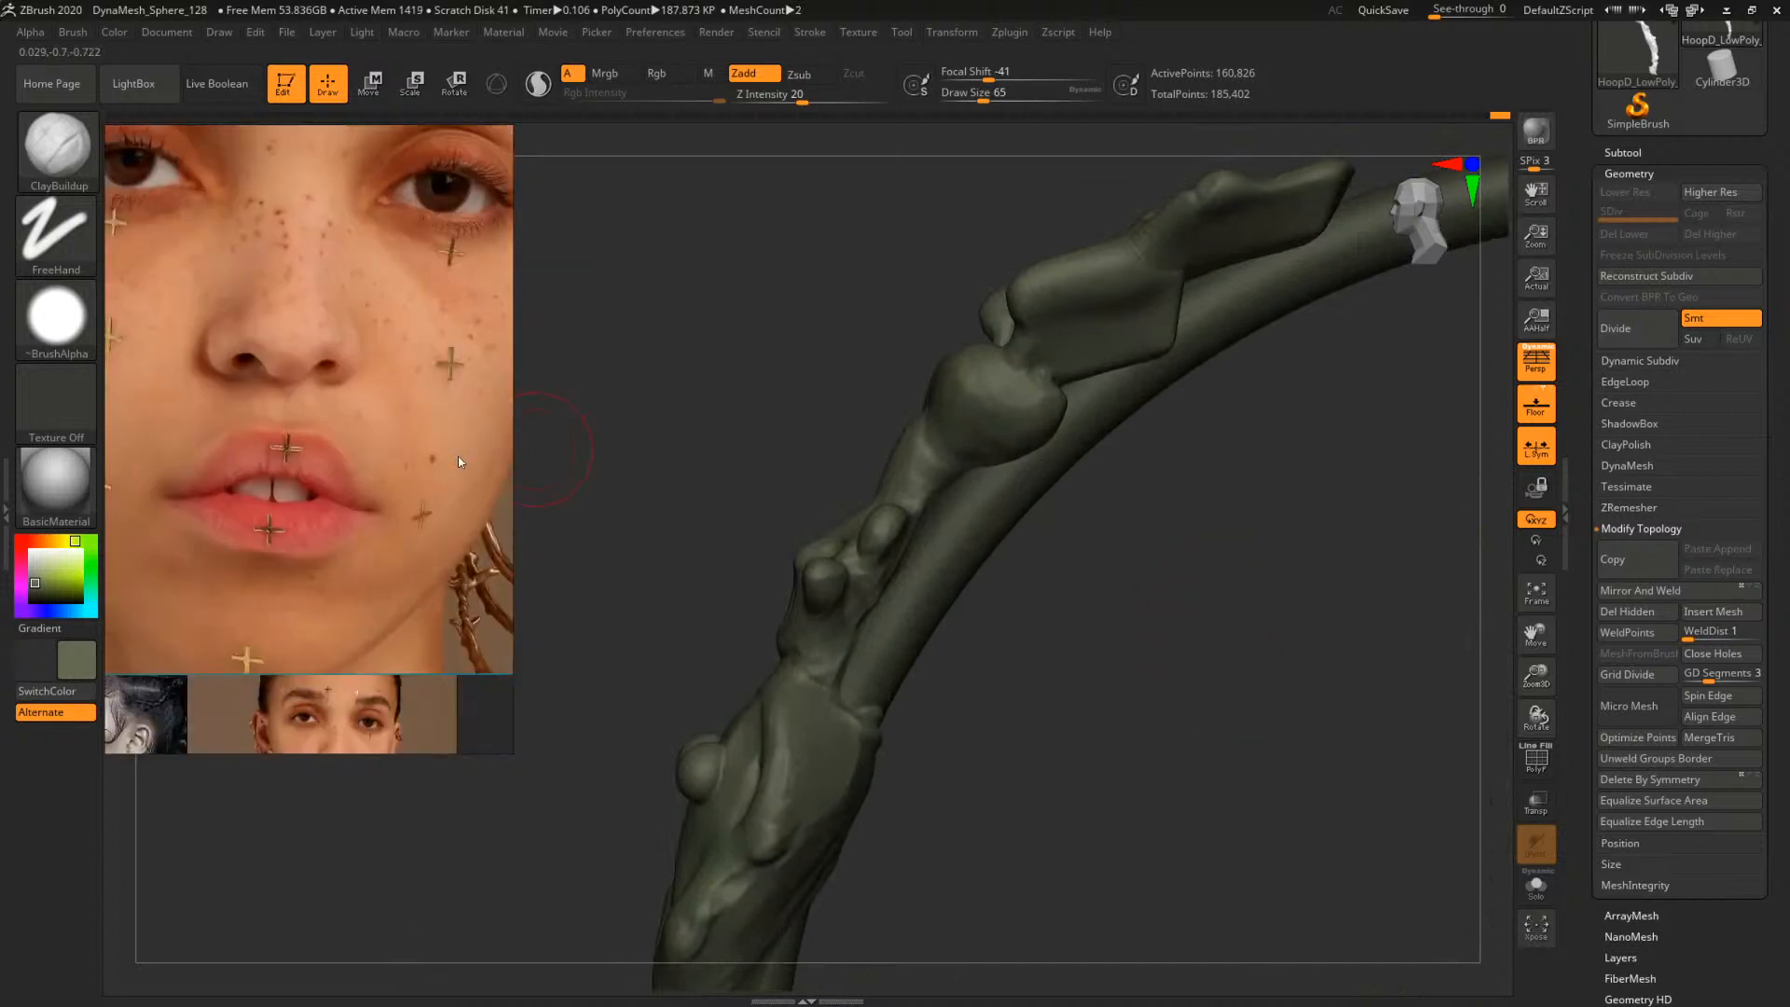
# Carve the side of the rounded segment above the neck with ClayBuildup at draw size 65, consulting the full earring reference
pyautogui.moveTo(457, 456); pyautogui.dragTo(551, 547, button='middle')
pyautogui.scroll(5, 188, 458)
pyautogui.scroll(-5, 183, 460)
pyautogui.scroll(1, 253, 550)
pyautogui.moveTo(253, 550); pyautogui.dragTo(351, 496, button='middle')
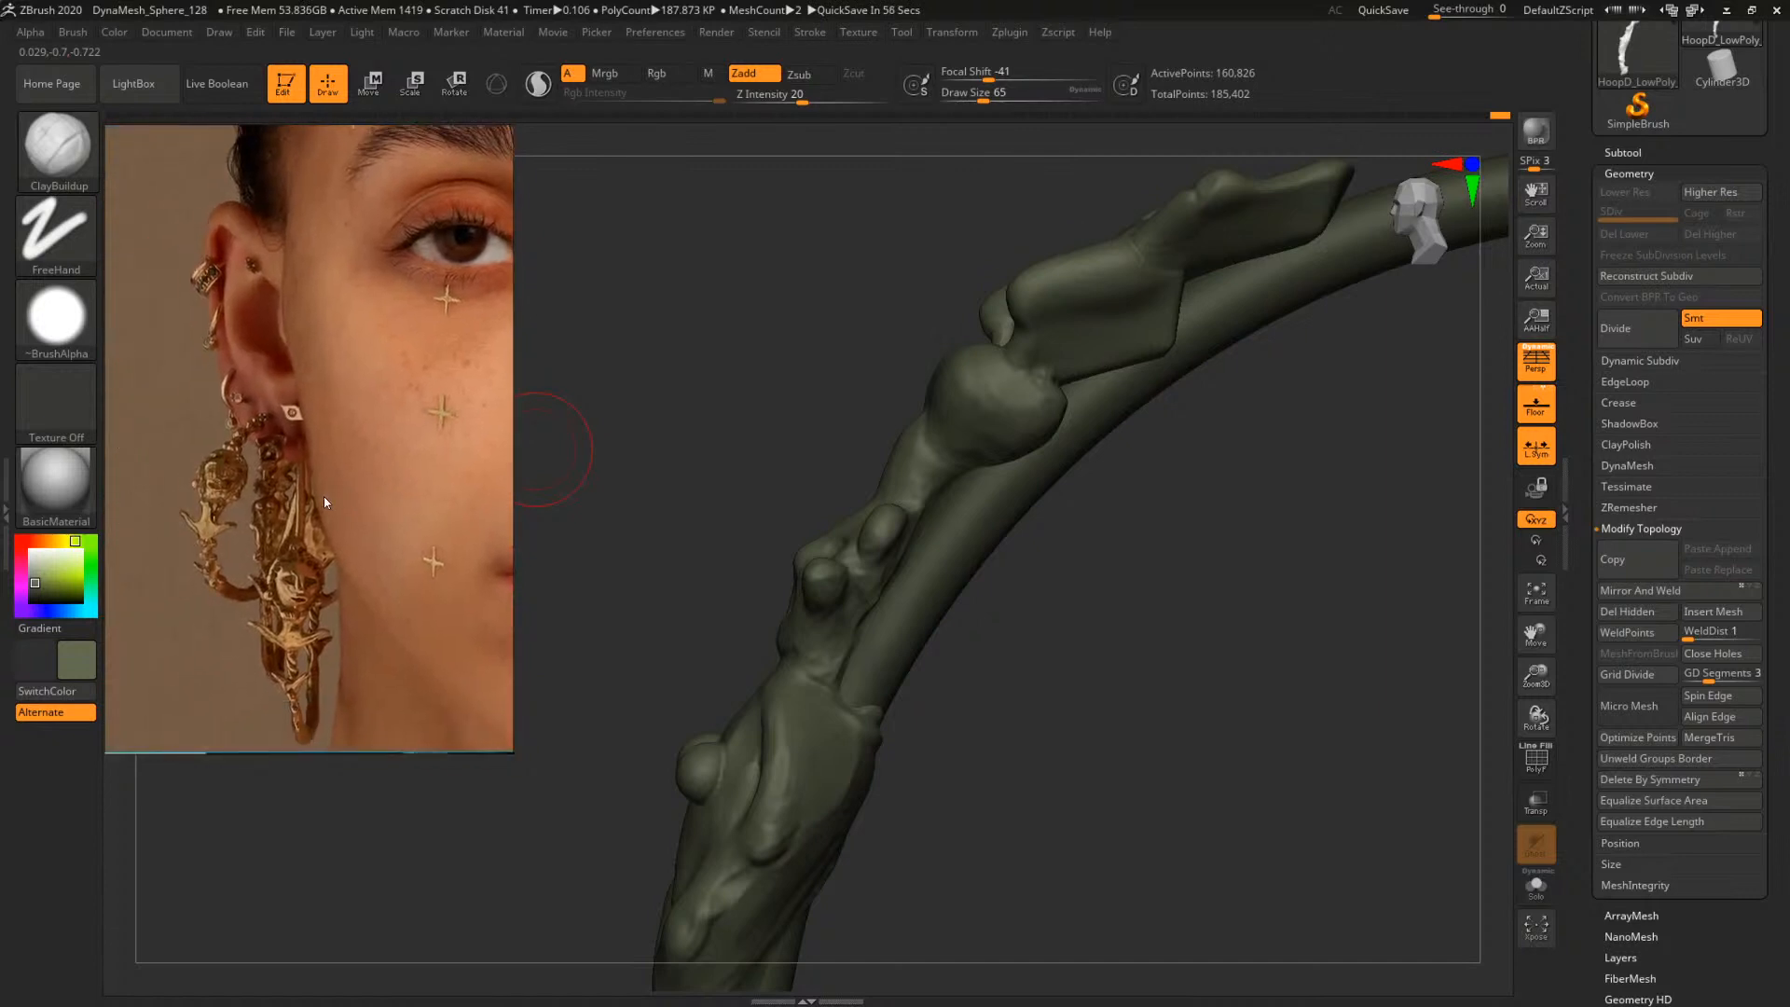
pyautogui.moveTo(1220, 560); pyautogui.dragTo(1225, 557)
pyautogui.keyDown('alt'); pyautogui.moveTo(1006, 460); pyautogui.dragTo(1061, 428); pyautogui.keyUp('alt')
pyautogui.keyDown('alt'); pyautogui.moveTo(1235, 438); pyautogui.dragTo(1187, 475); pyautogui.keyUp('alt')
pyautogui.keyDown('alt'); pyautogui.moveTo(1041, 434); pyautogui.dragTo(1126, 375); pyautogui.keyUp('alt')
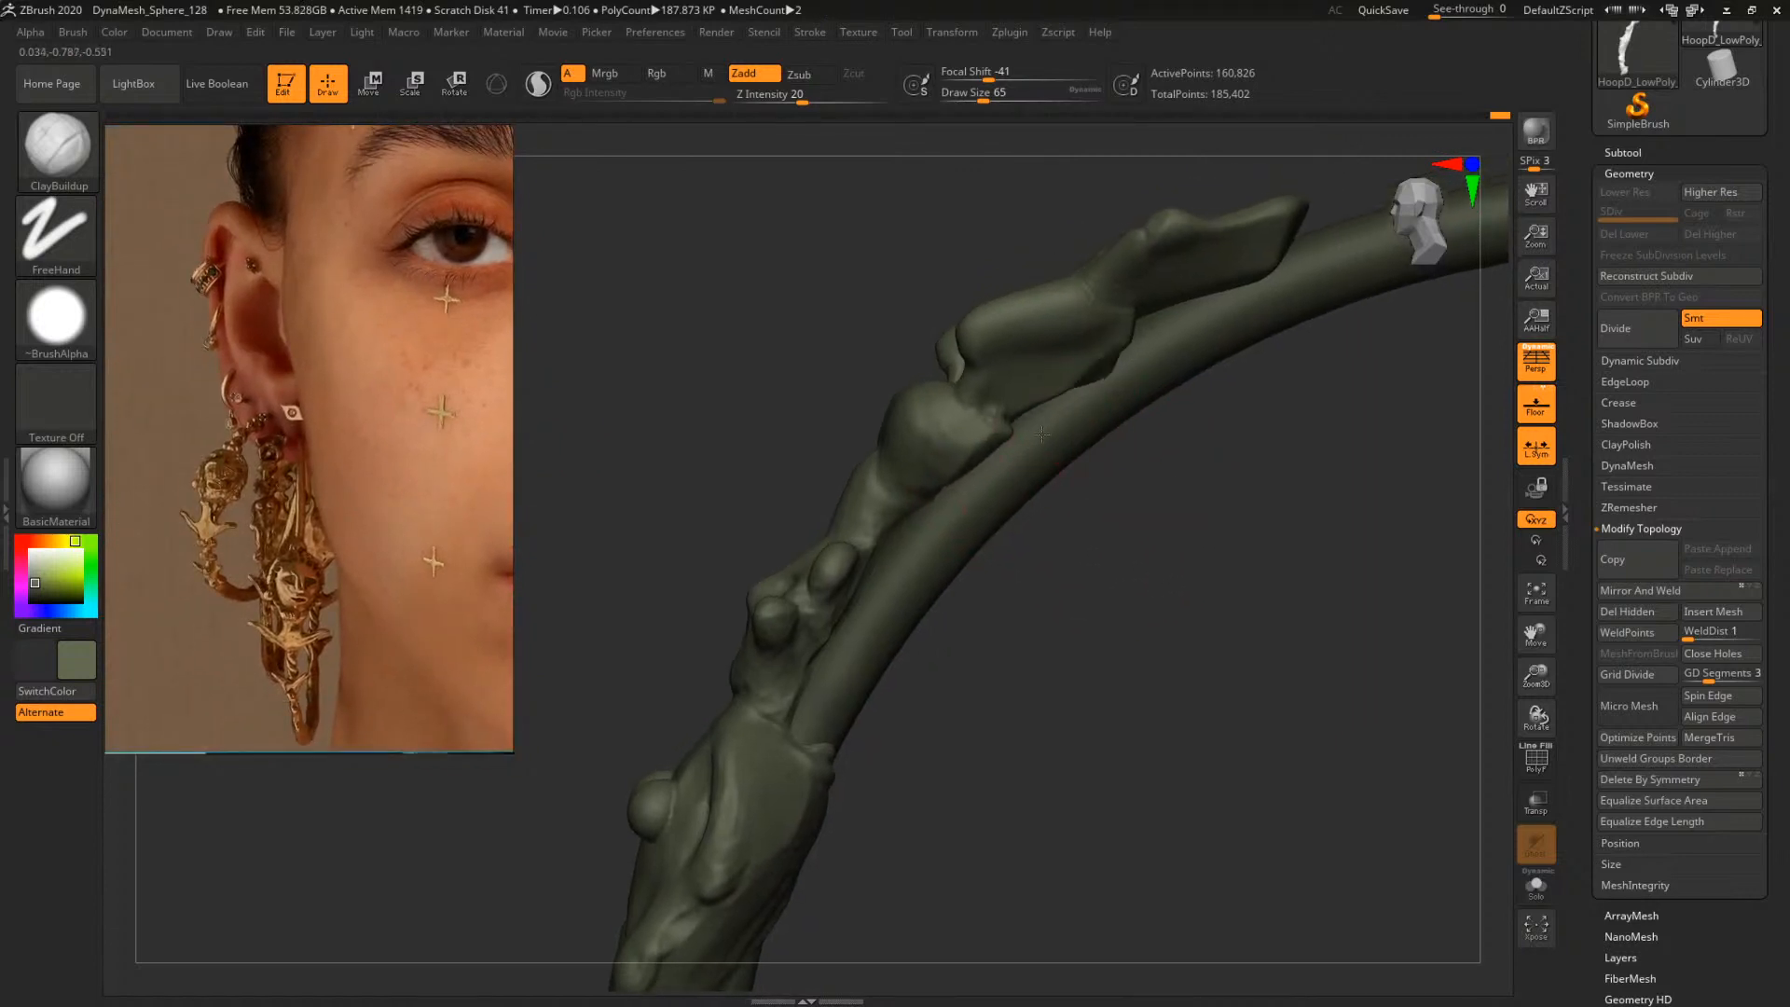
# Flatten the sides of the upper ornamental segments along the hoop with TrimDynamic at draw size 94 and 87, focal shift -28
pyautogui.moveTo(1277, 418)
pyautogui.mouseDown()
pyautogui.moveTo(1159, 511)
pyautogui.moveTo(1059, 432)
pyautogui.moveTo(1160, 435)
pyautogui.mouseUp()
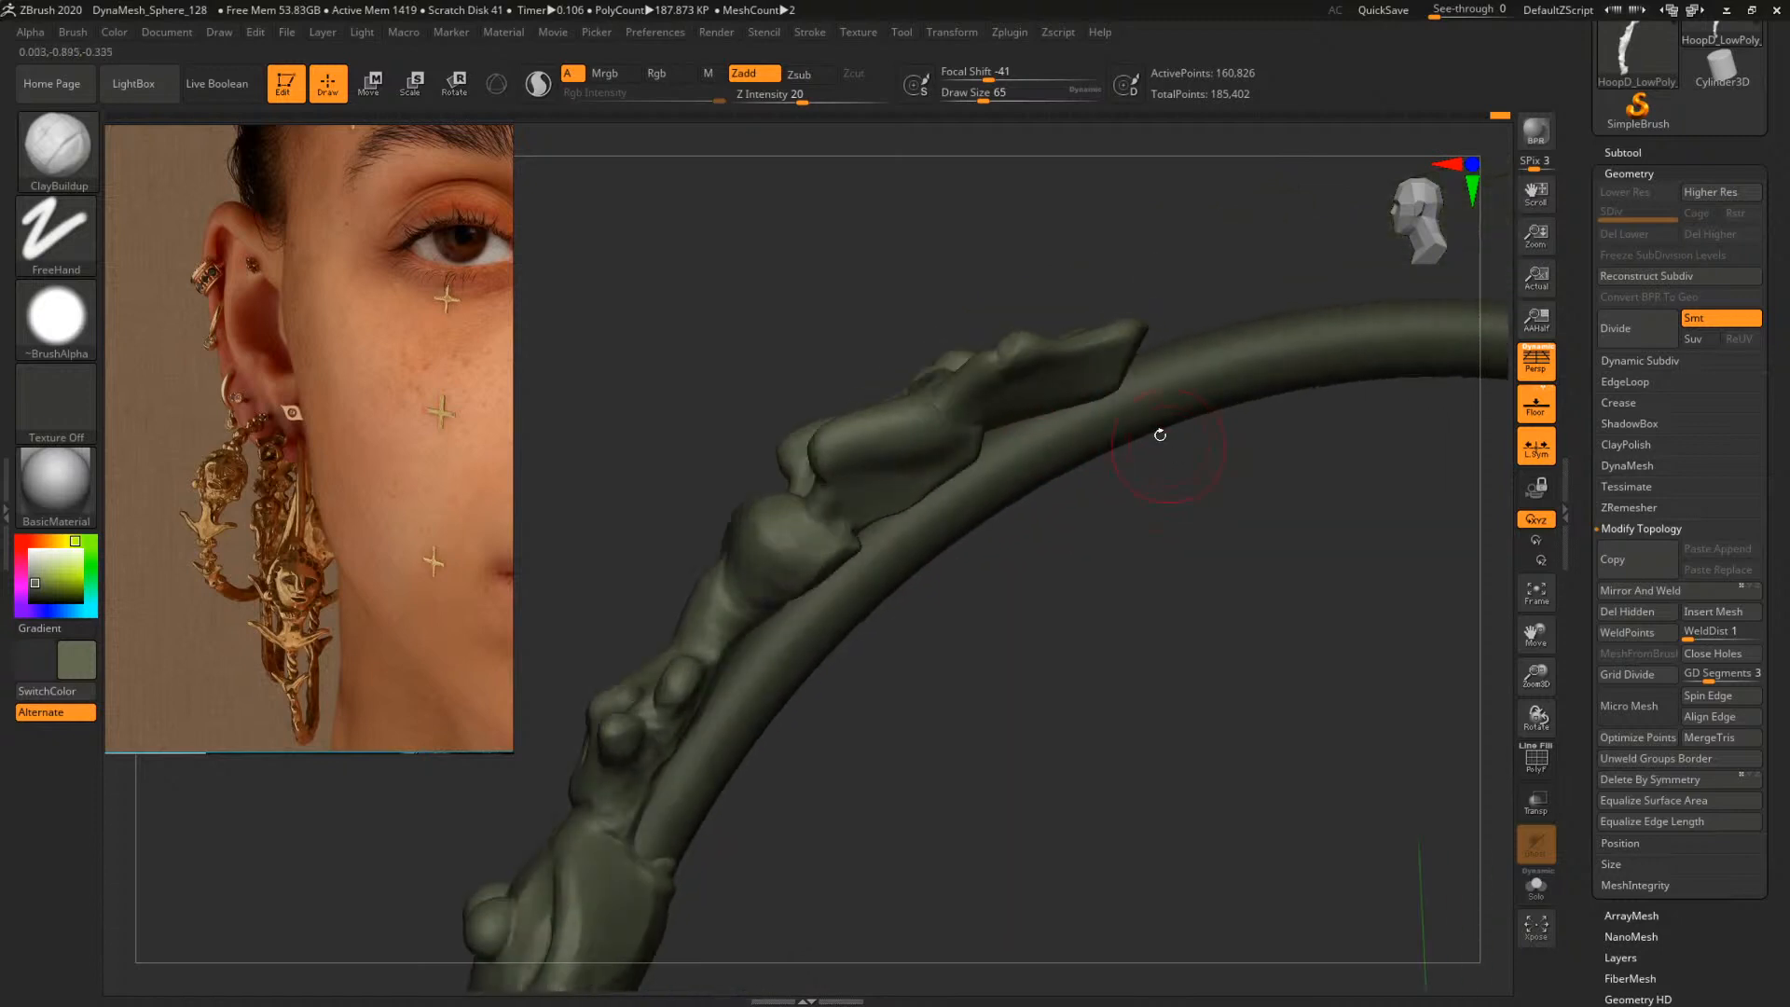
pyautogui.keyDown('alt'); pyautogui.moveTo(1057, 411); pyautogui.dragTo(1120, 375); pyautogui.keyUp('alt')
pyautogui.moveTo(1228, 494)
pyautogui.mouseDown()
pyautogui.moveTo(1191, 416)
pyautogui.moveTo(1180, 447)
pyautogui.mouseUp()
pyautogui.press('b')
pyautogui.press('t')
pyautogui.press('d')
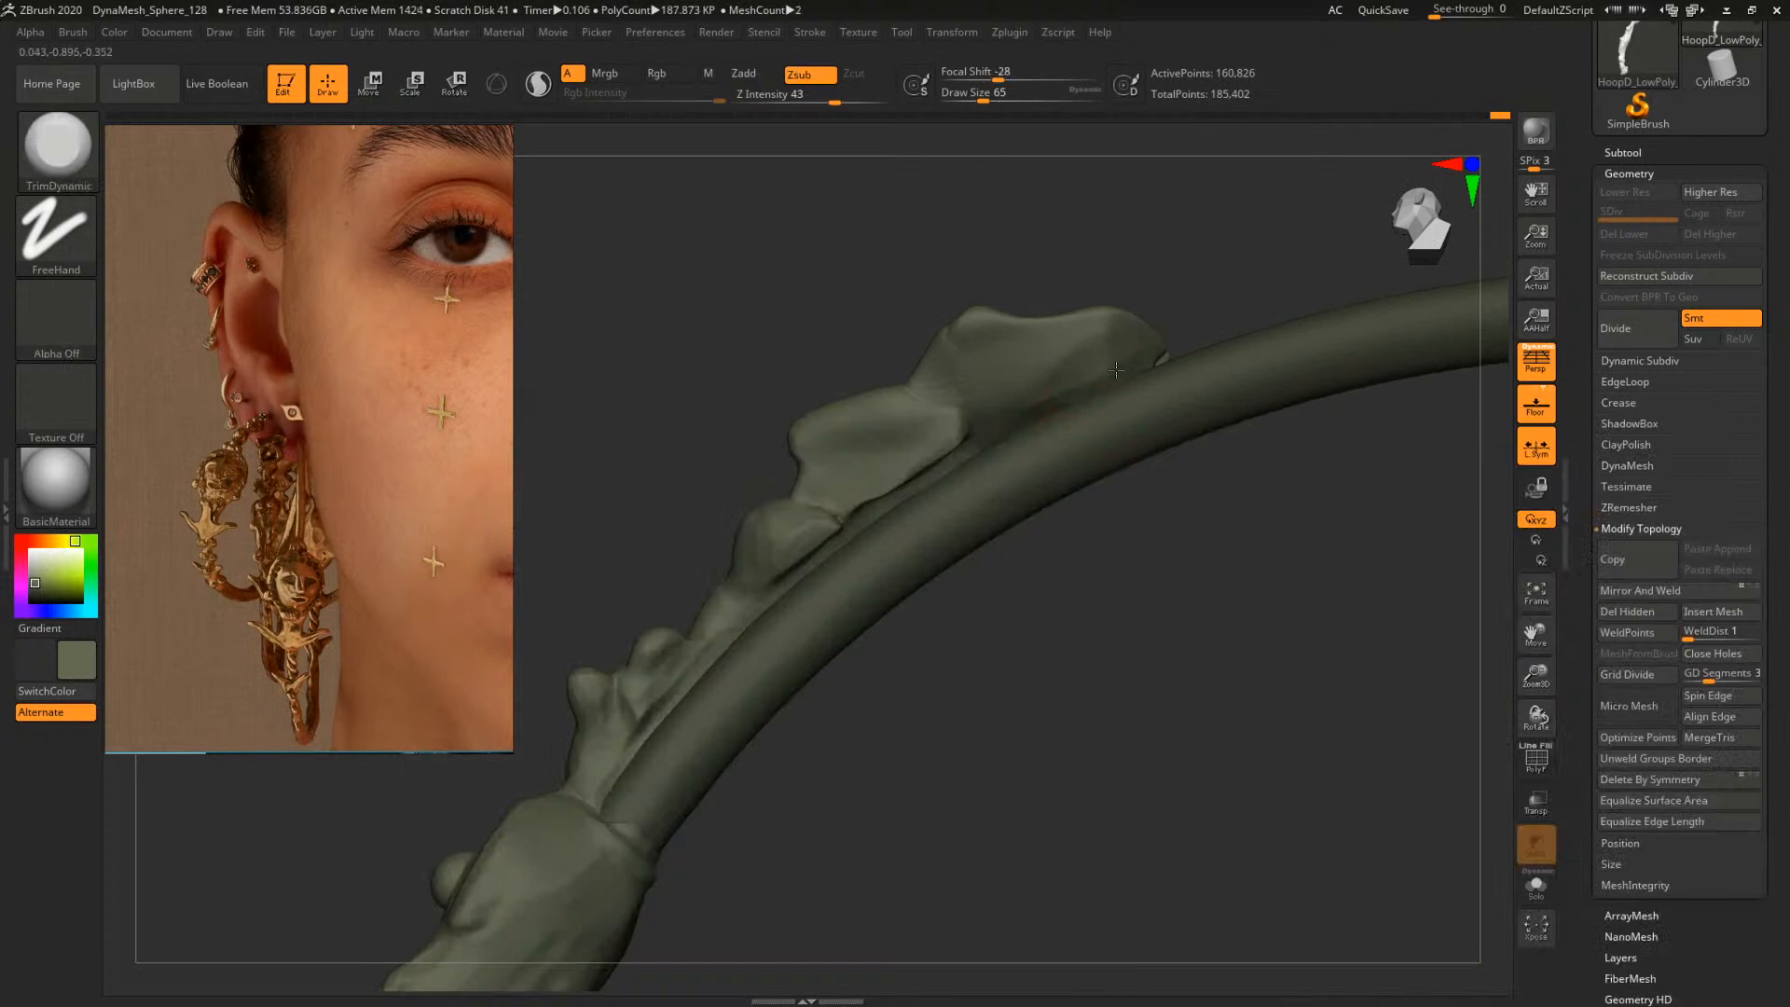
pyautogui.press('s')
pyautogui.moveTo(864, 460); pyautogui.dragTo(914, 452)
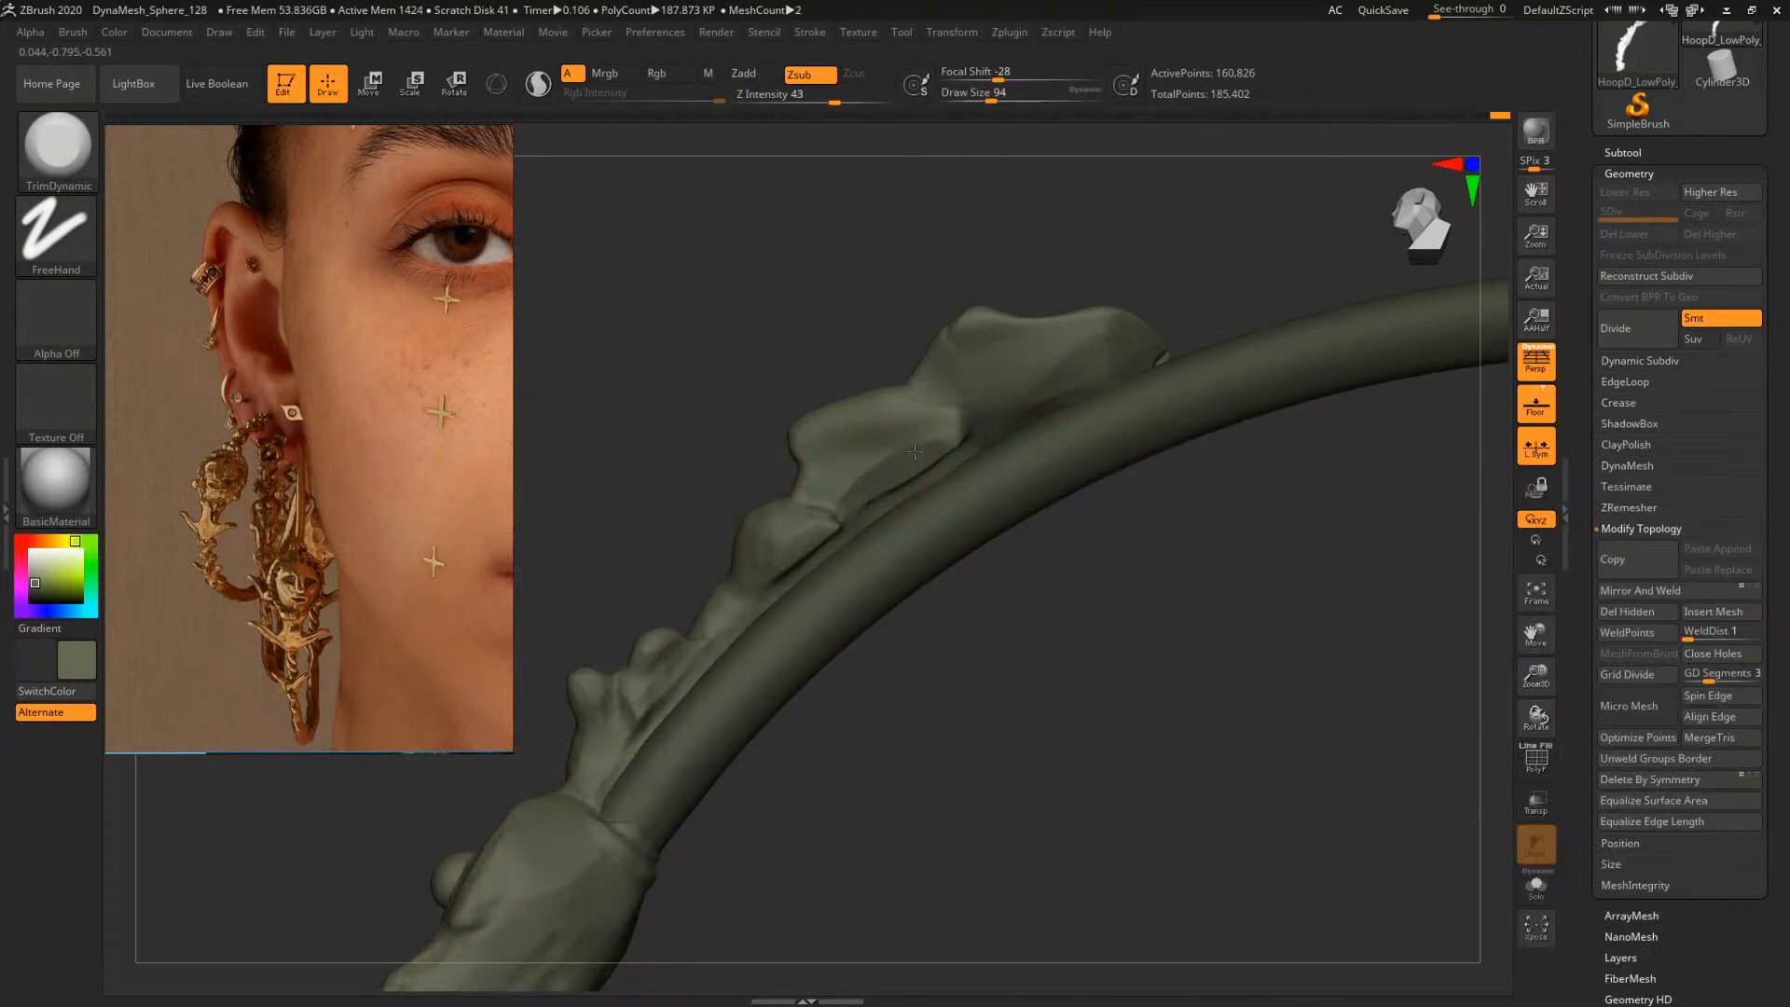
pyautogui.moveTo(1053, 596); pyautogui.dragTo(1033, 524)
pyautogui.press('space')
pyautogui.moveTo(899, 489); pyautogui.dragTo(894, 490)
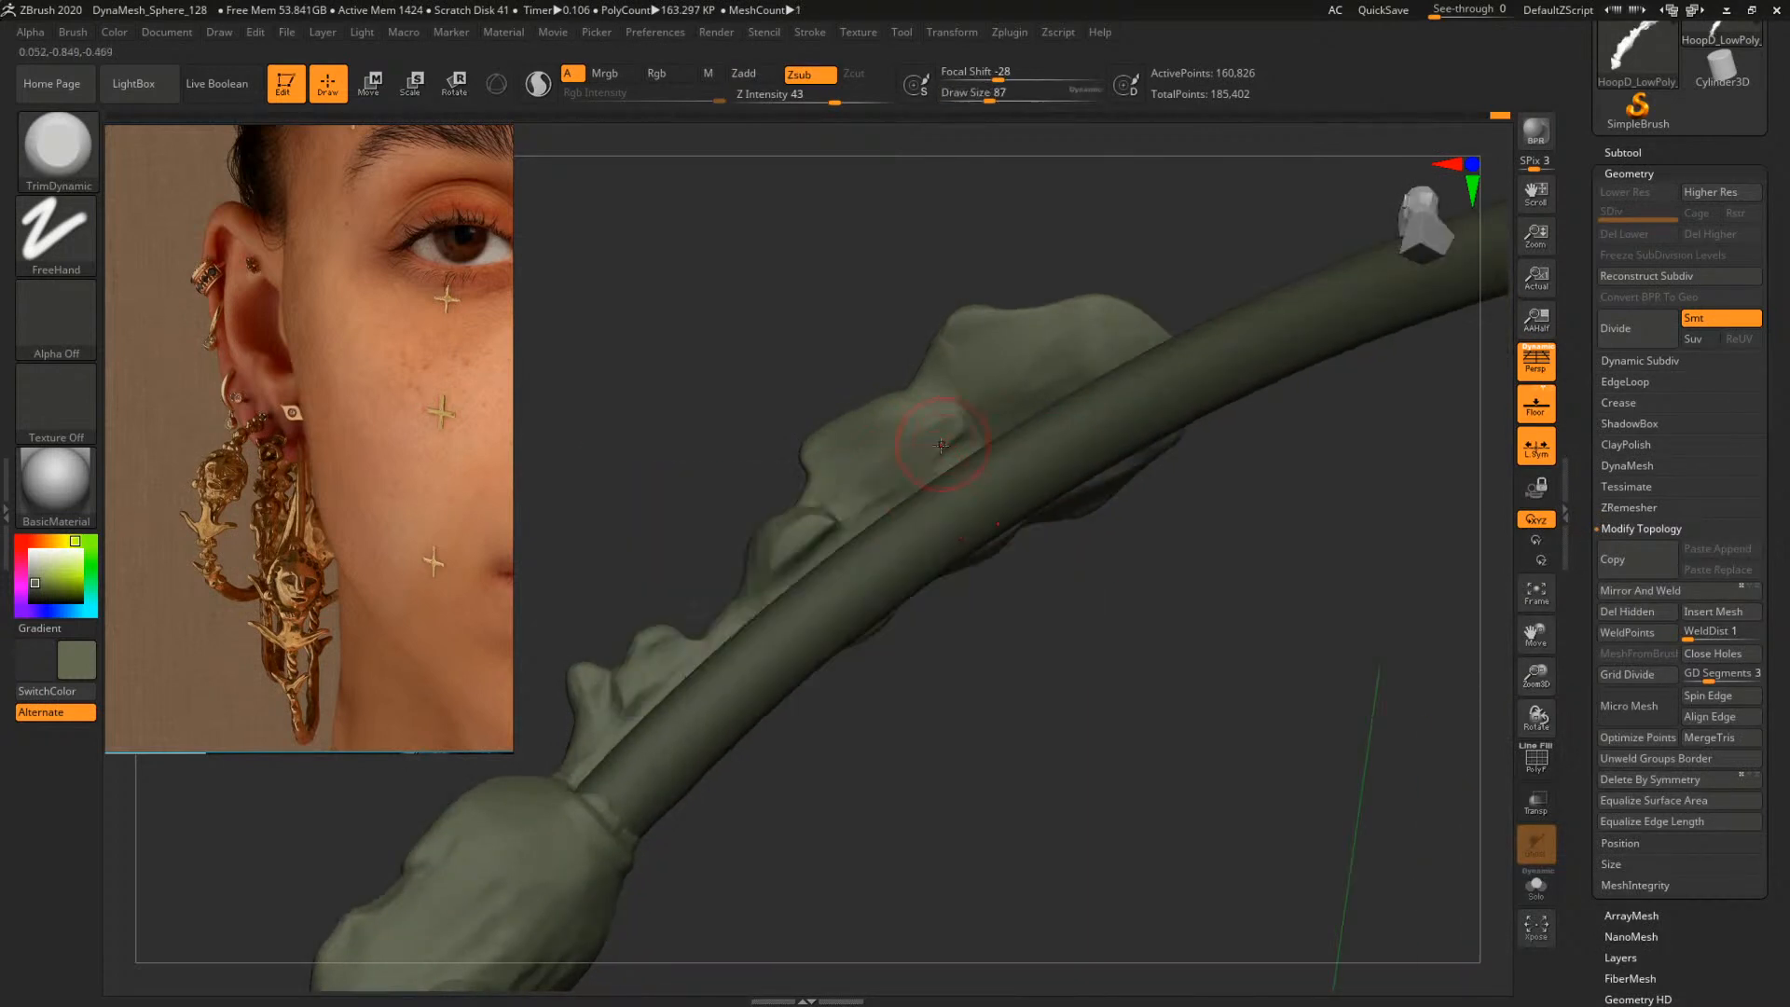
# Plane the side of the rounded segment above the neck with TrimDynamic at draw size 132
pyautogui.moveTo(1039, 535)
pyautogui.mouseDown()
pyautogui.moveTo(1023, 592)
pyautogui.moveTo(1040, 597)
pyautogui.moveTo(1028, 569)
pyautogui.moveTo(1087, 612)
pyautogui.moveTo(1072, 564)
pyautogui.mouseUp()
pyautogui.press('space')
pyautogui.moveTo(768, 588); pyautogui.dragTo(779, 587)
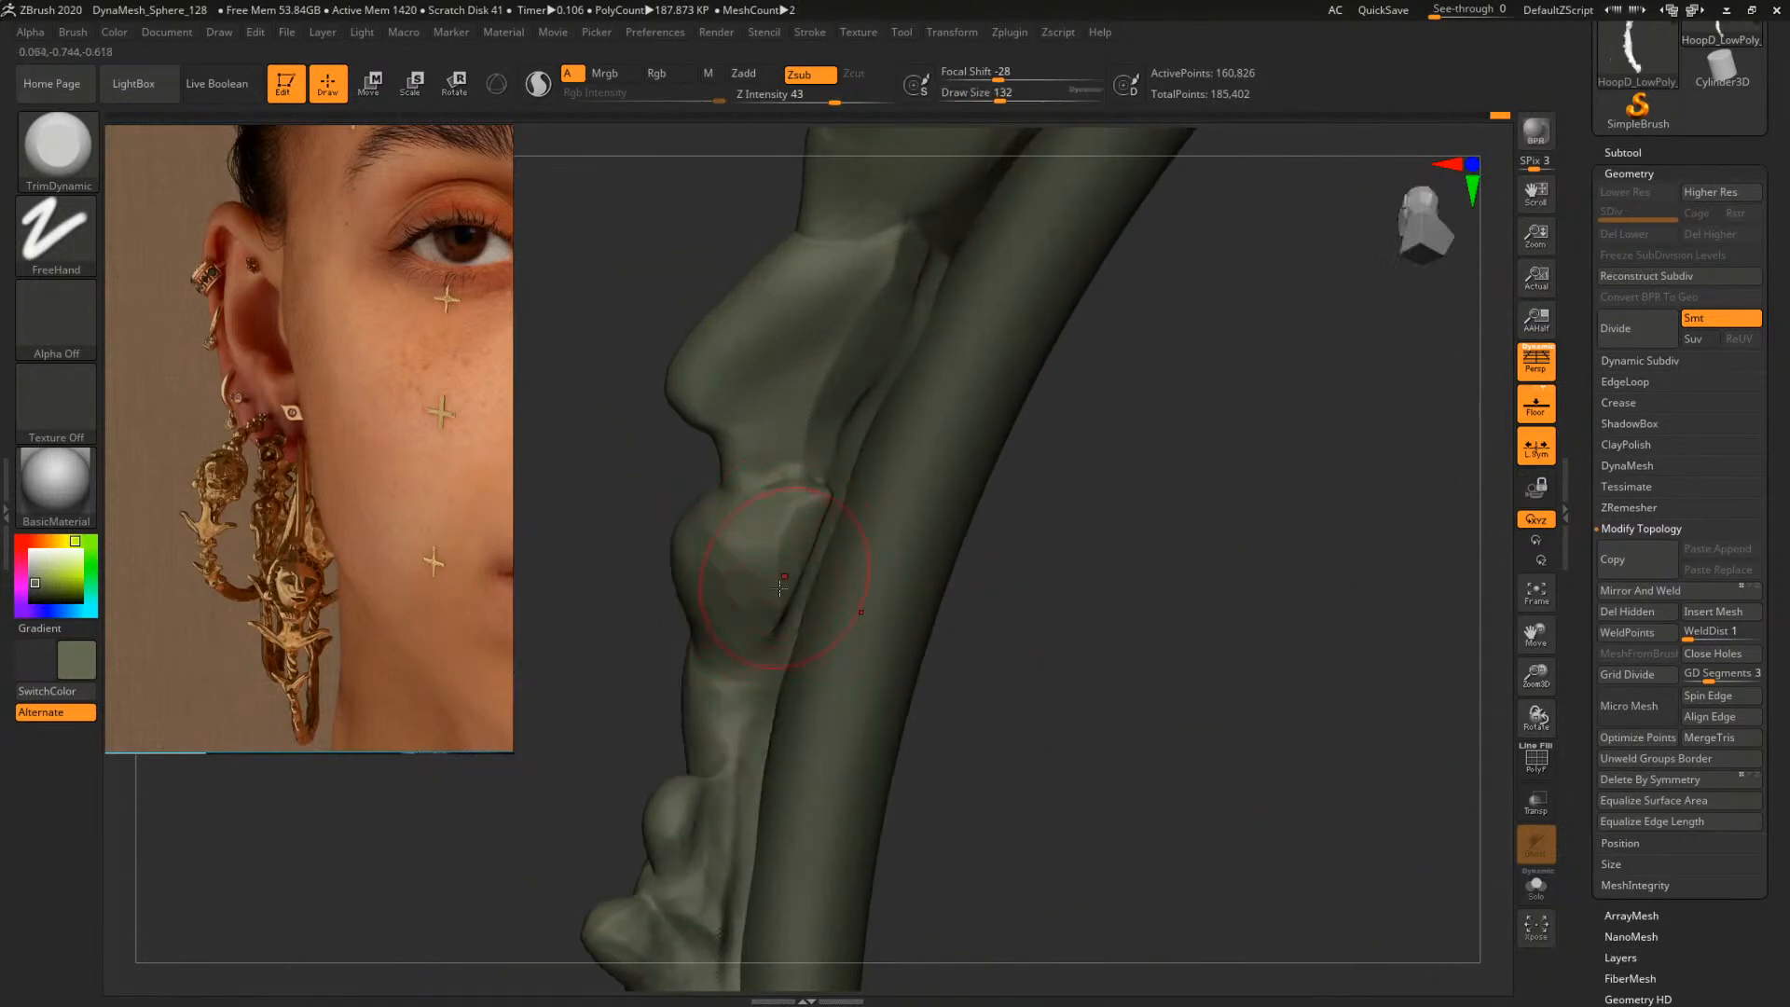
pyautogui.moveTo(794, 509); pyautogui.dragTo(795, 567)
pyautogui.moveTo(1037, 561); pyautogui.dragTo(980, 579)
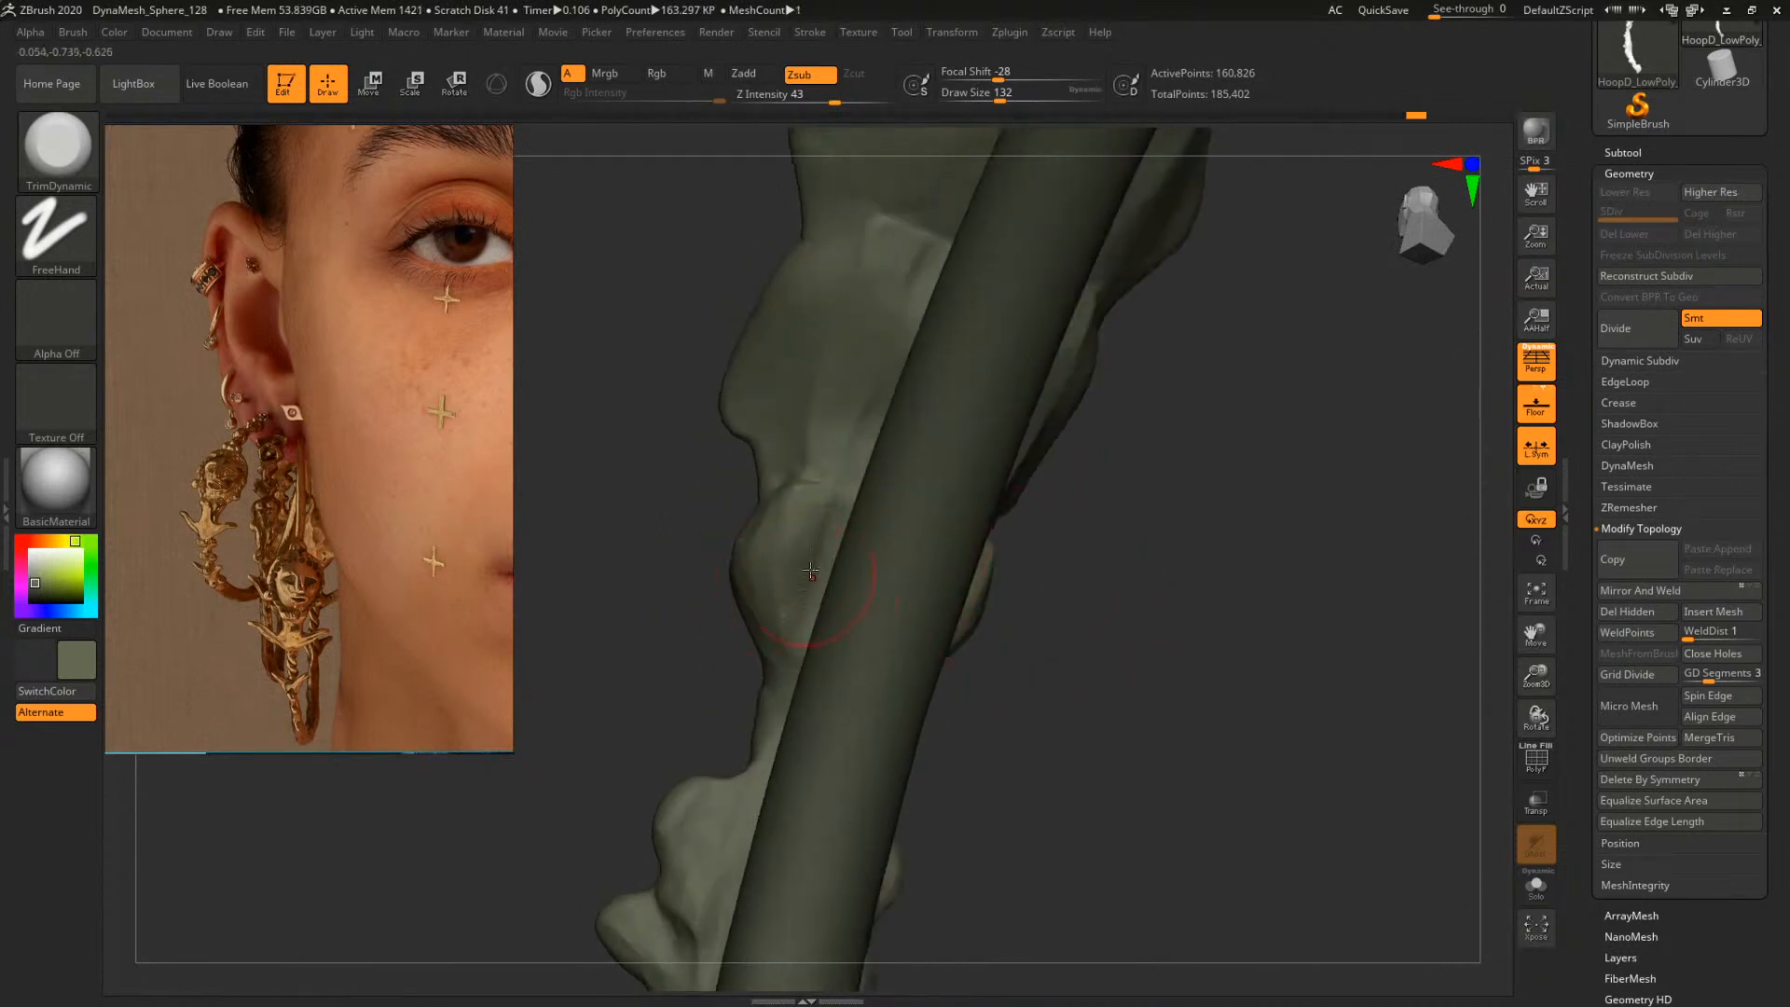
pyautogui.moveTo(1051, 530); pyautogui.dragTo(1145, 571)
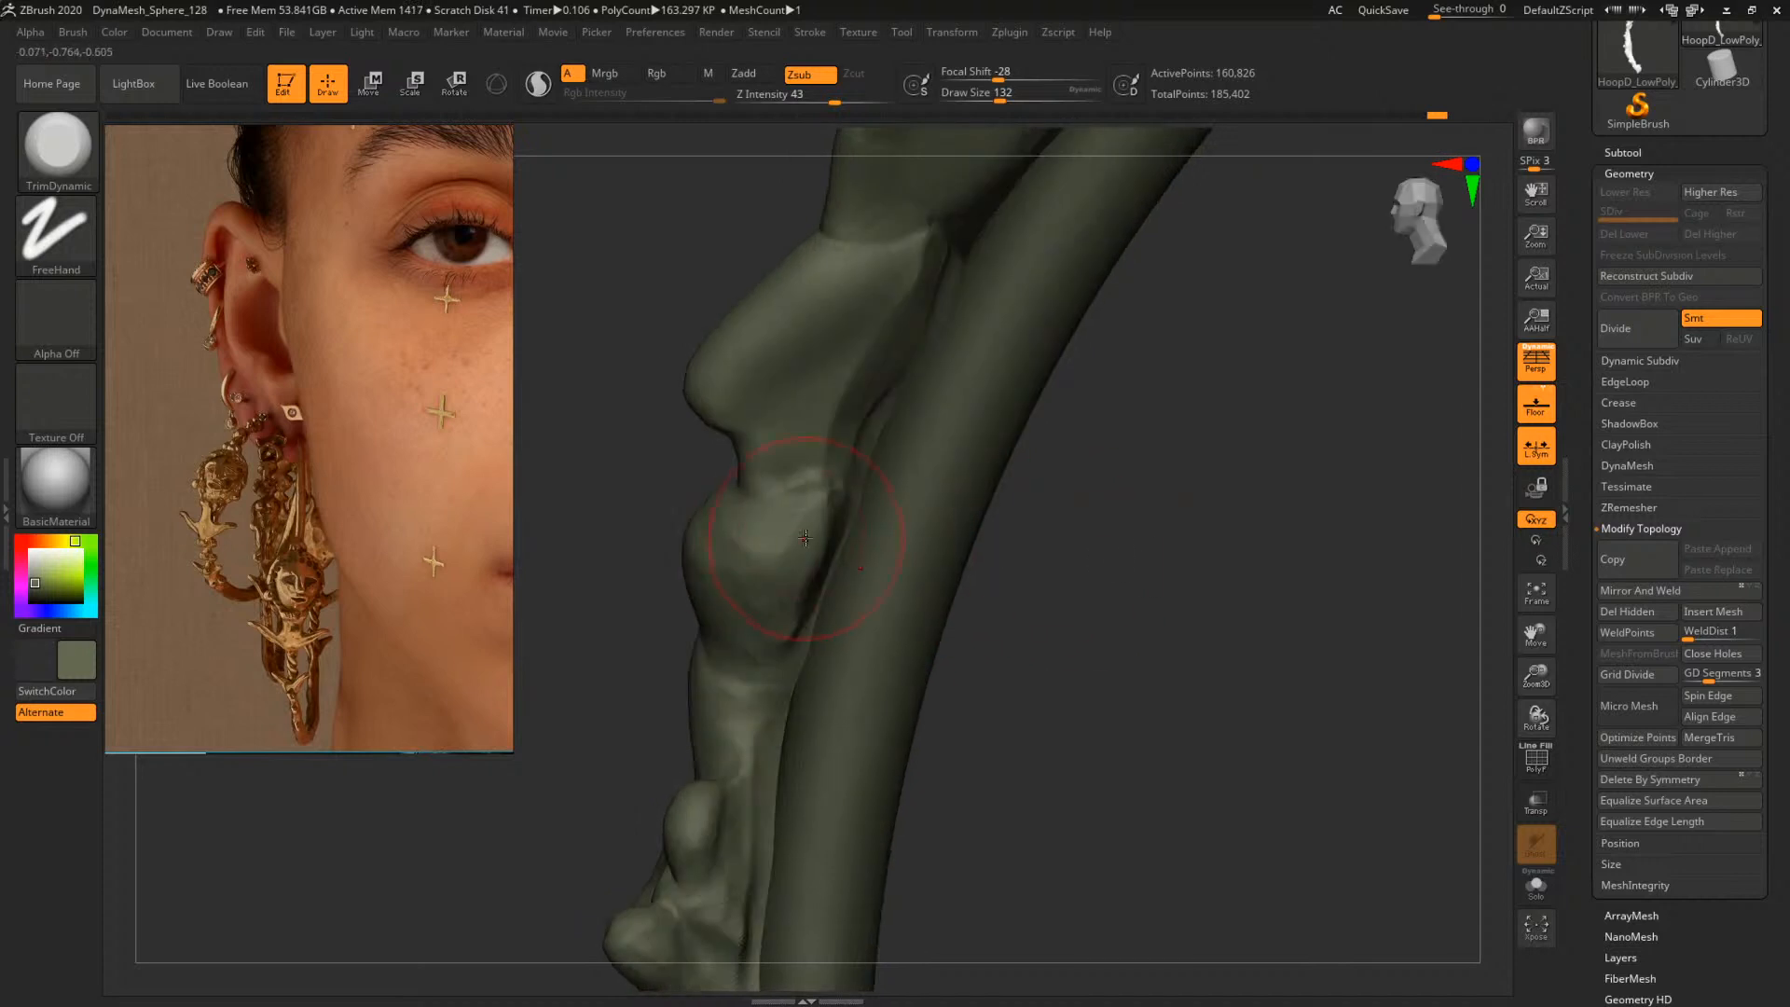
# Trim the junction between the rounded segment and the segment above it using TrimDynamic at draw size 56 and 90
pyautogui.moveTo(1017, 534)
pyautogui.mouseDown()
pyautogui.moveTo(1090, 540)
pyautogui.moveTo(1029, 560)
pyautogui.mouseUp()
pyautogui.press('space')
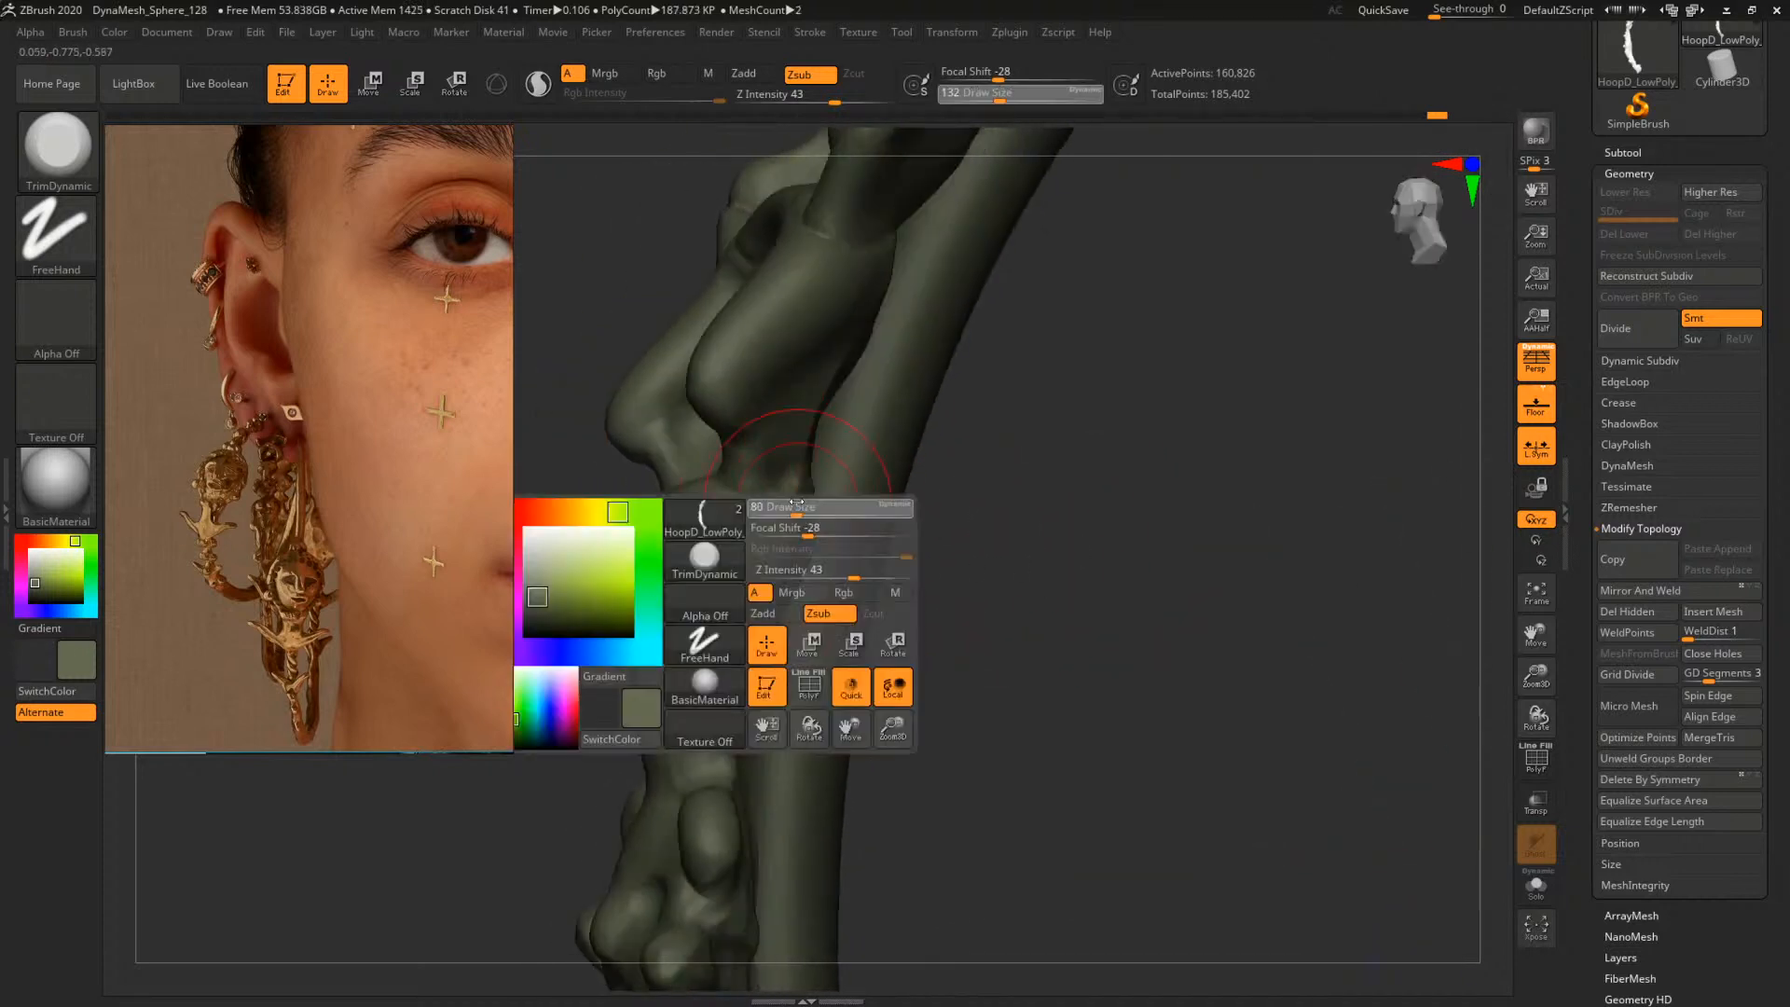
pyautogui.moveTo(800, 508); pyautogui.dragTo(792, 501)
pyautogui.press('s')
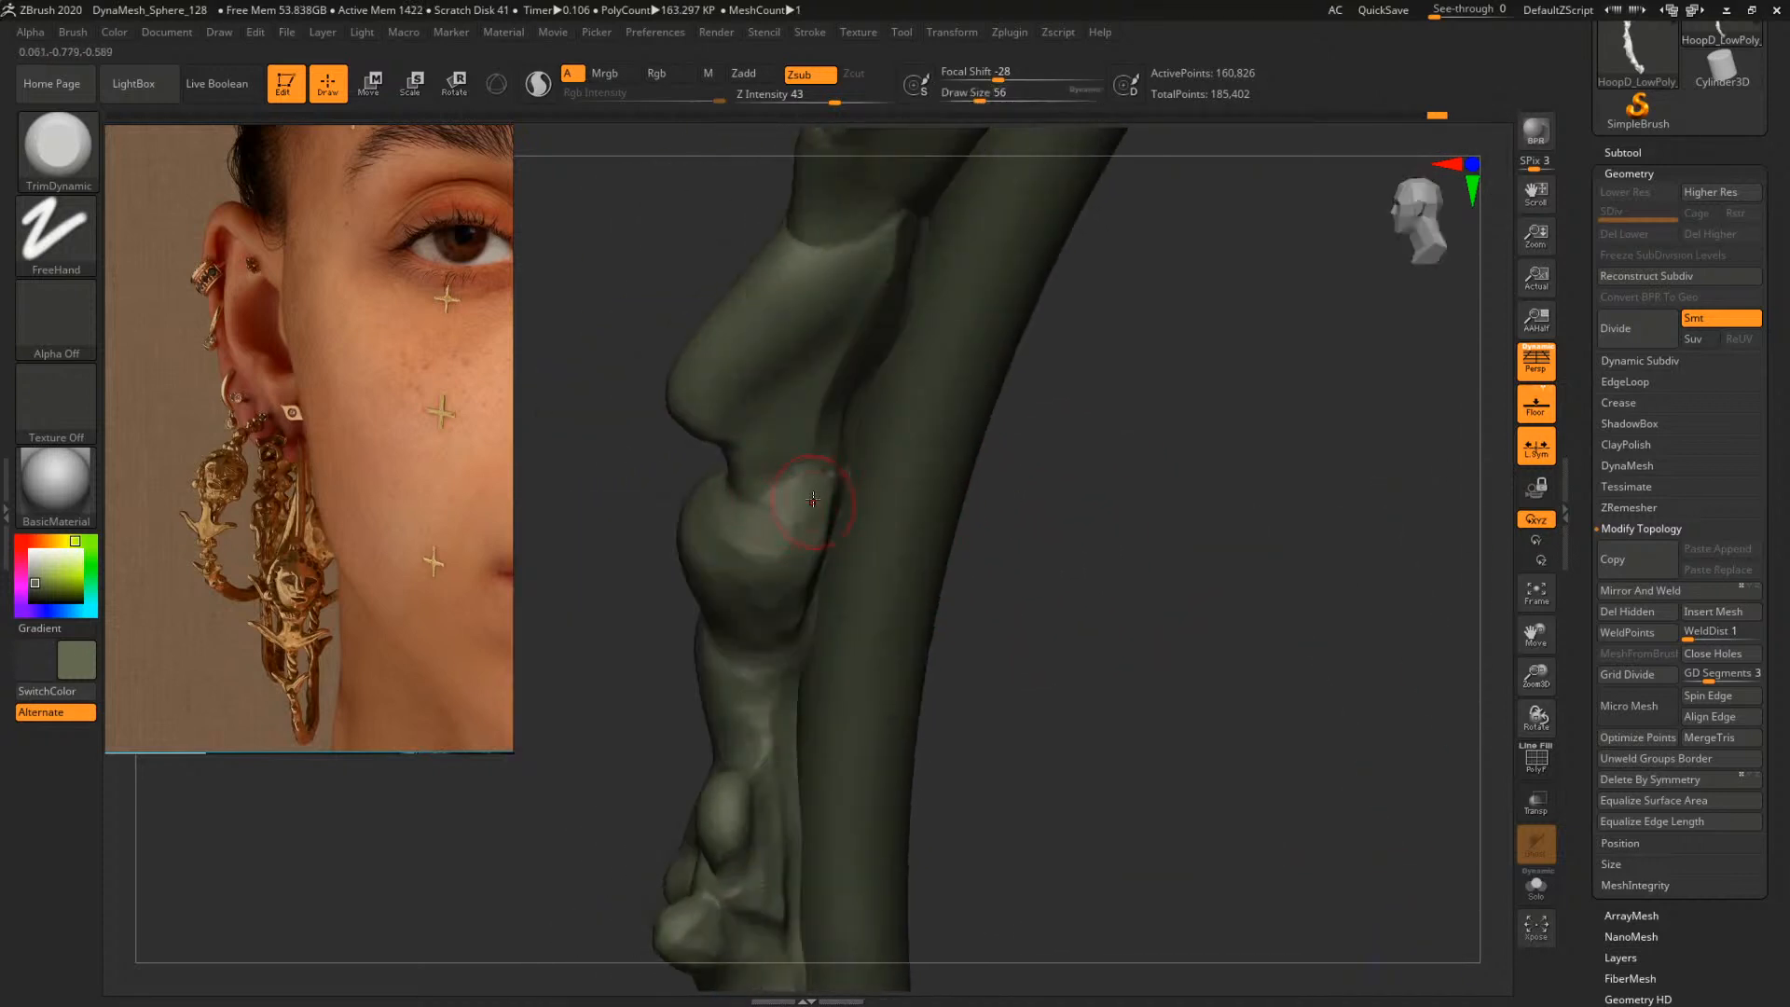
pyautogui.moveTo(1001, 516); pyautogui.dragTo(838, 499)
pyautogui.press('space')
pyautogui.moveTo(829, 508); pyautogui.dragTo(835, 538)
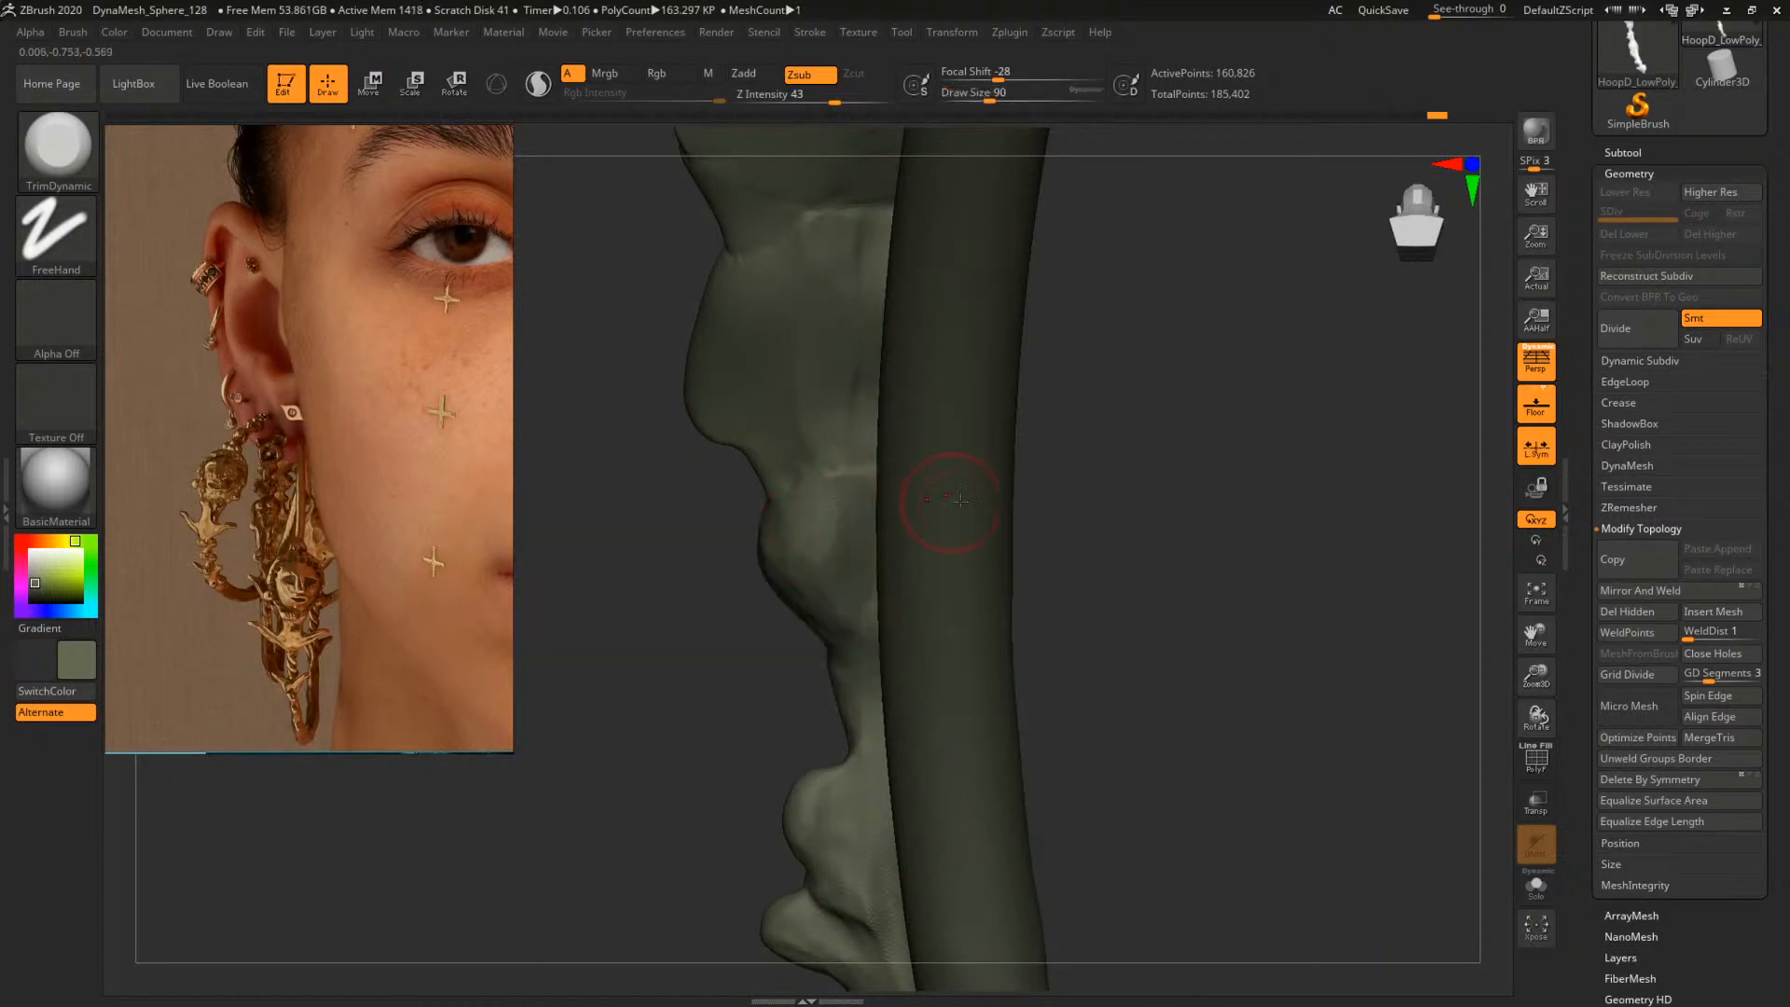
pyautogui.moveTo(960, 499)
pyautogui.mouseDown()
pyautogui.moveTo(1099, 447)
pyautogui.moveTo(844, 538)
pyautogui.mouseUp()
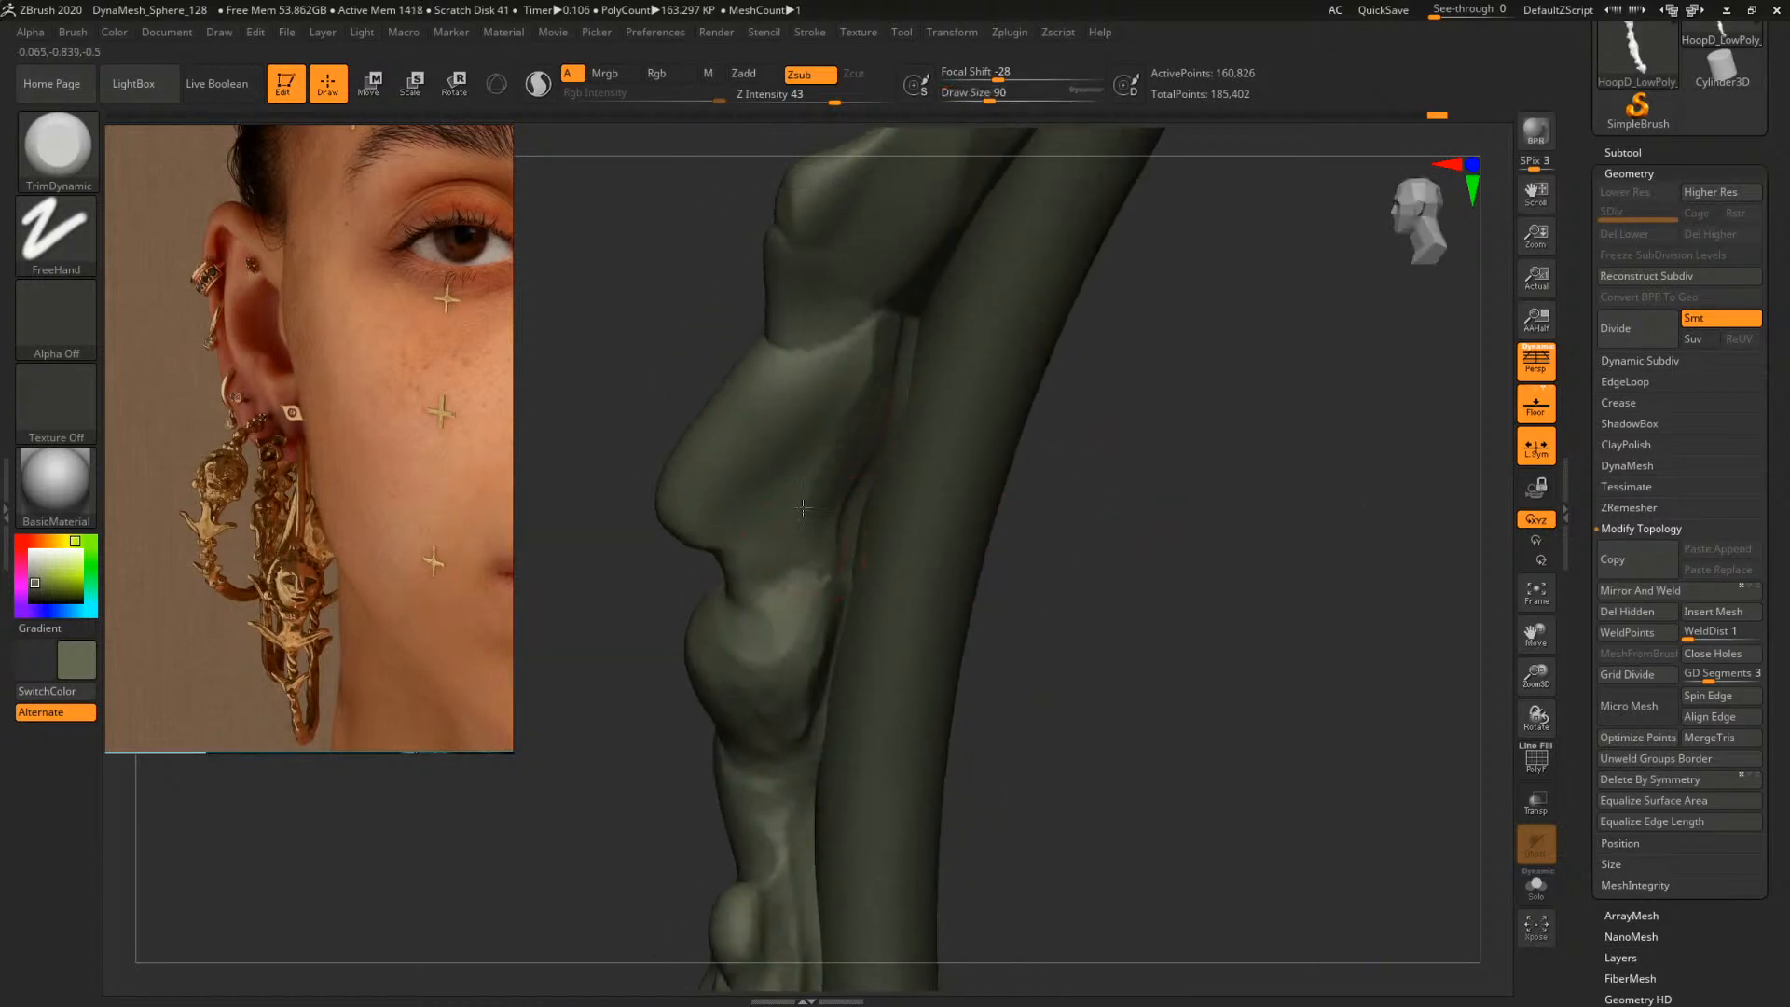
pyautogui.press('space')
pyautogui.moveTo(842, 457)
pyautogui.mouseDown()
pyautogui.moveTo(859, 455)
pyautogui.moveTo(793, 518)
pyautogui.mouseUp()
# Build up the junction above the rounded segment with ClayBuildup at draw size 90, focal shift -41, and smooth it
pyautogui.moveTo(935, 508)
pyautogui.mouseDown()
pyautogui.moveTo(1183, 504)
pyautogui.moveTo(695, 587)
pyautogui.moveTo(1086, 528)
pyautogui.moveTo(1218, 647)
pyautogui.moveTo(1102, 632)
pyautogui.moveTo(1158, 658)
pyautogui.mouseUp()
pyautogui.press('b')
pyautogui.press('c')
pyautogui.press('b')
pyautogui.press('space')
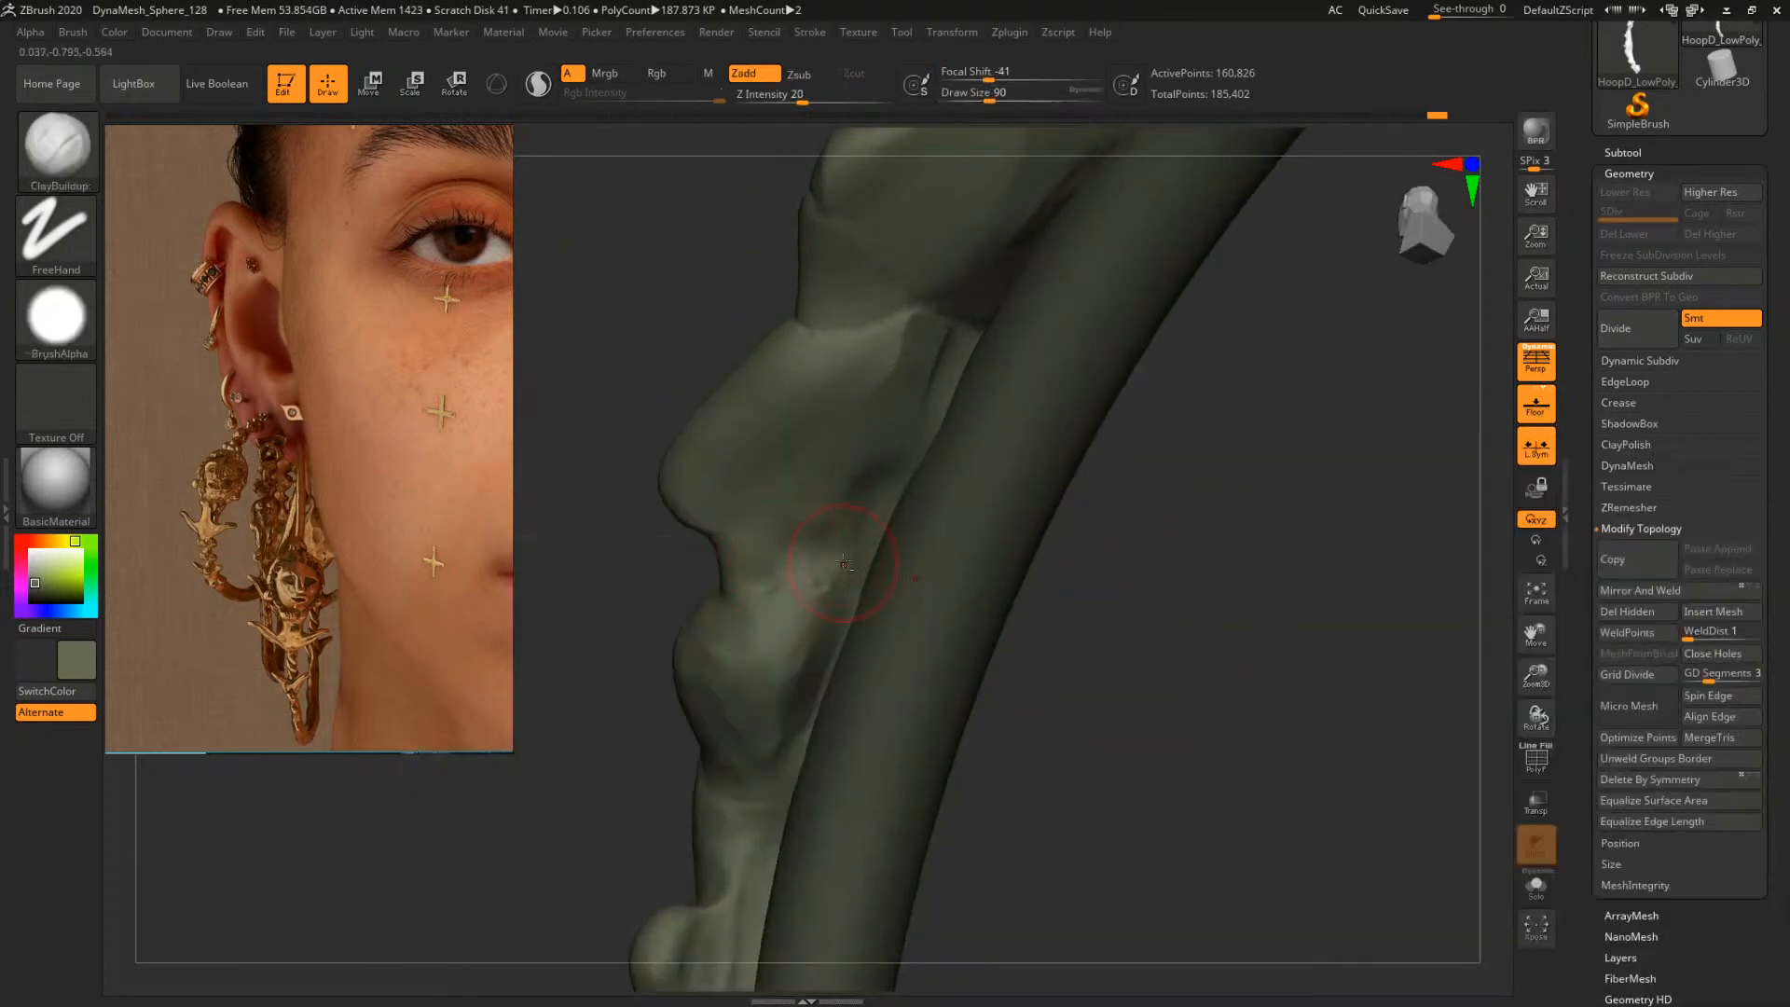
pyautogui.press('shift')
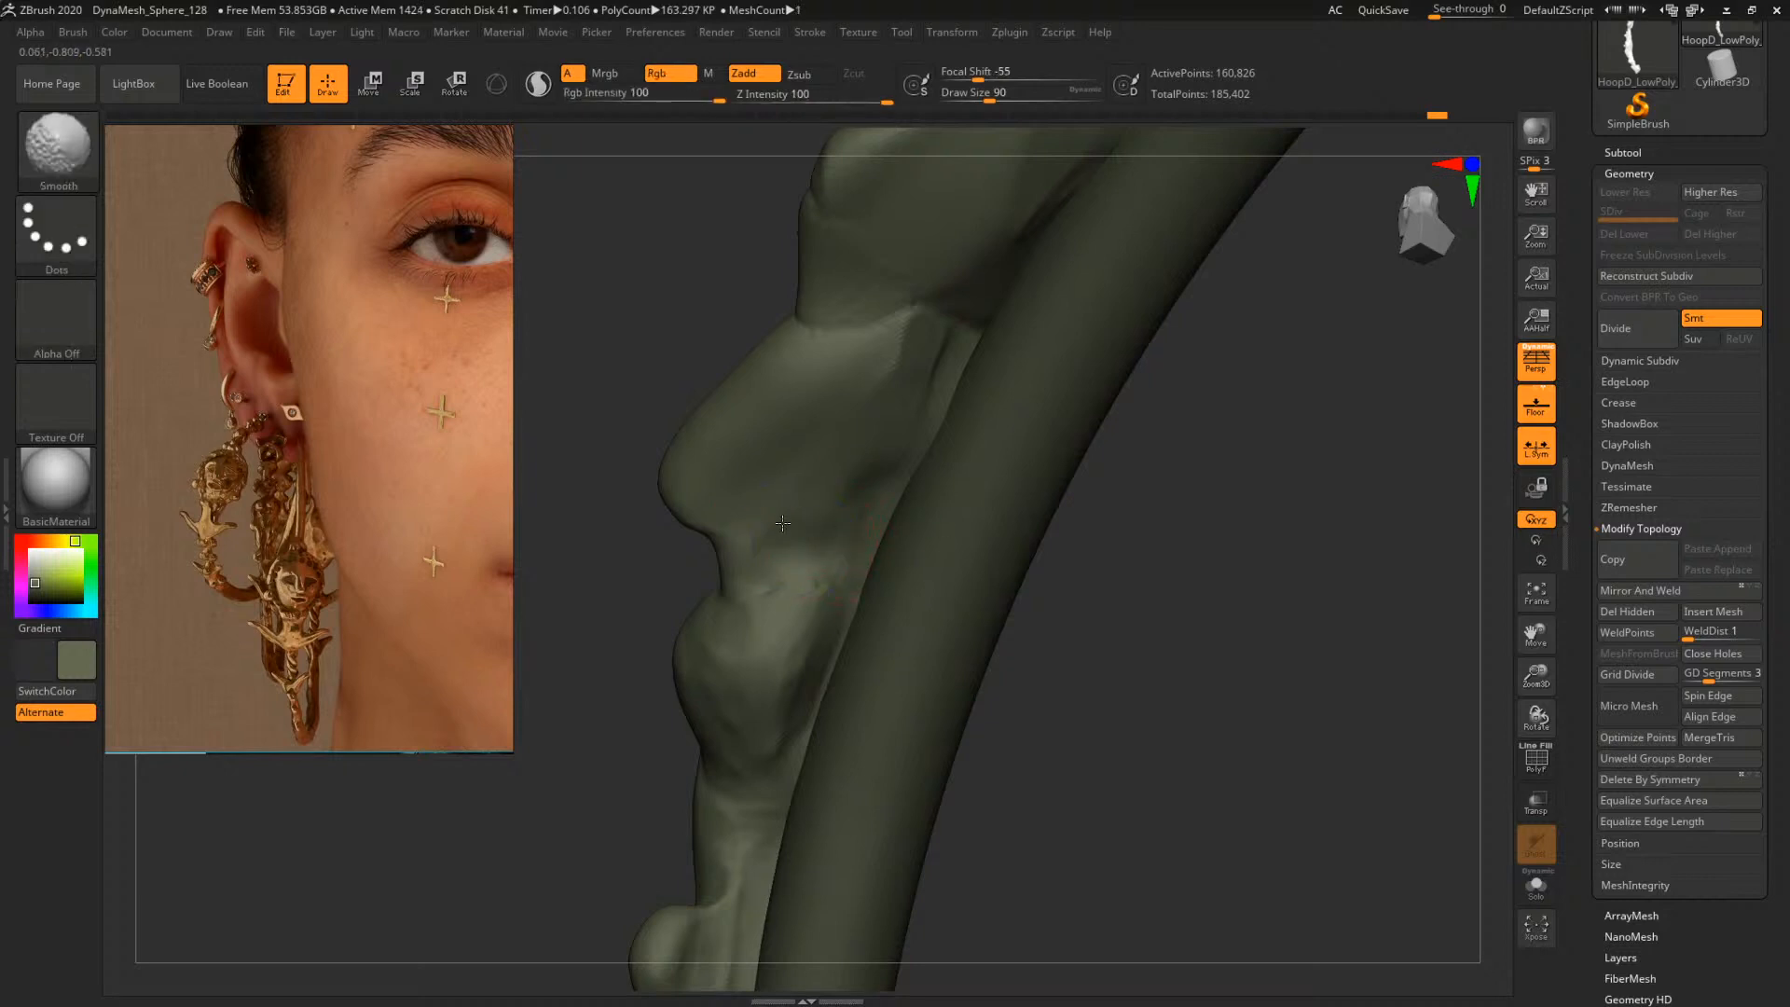
# Fill out the side of the segment above the rounded one with ClayBuildup at draw size 167 and 154
pyautogui.moveTo(1119, 524); pyautogui.dragTo(1100, 511)
pyautogui.press('space')
pyautogui.press('space')
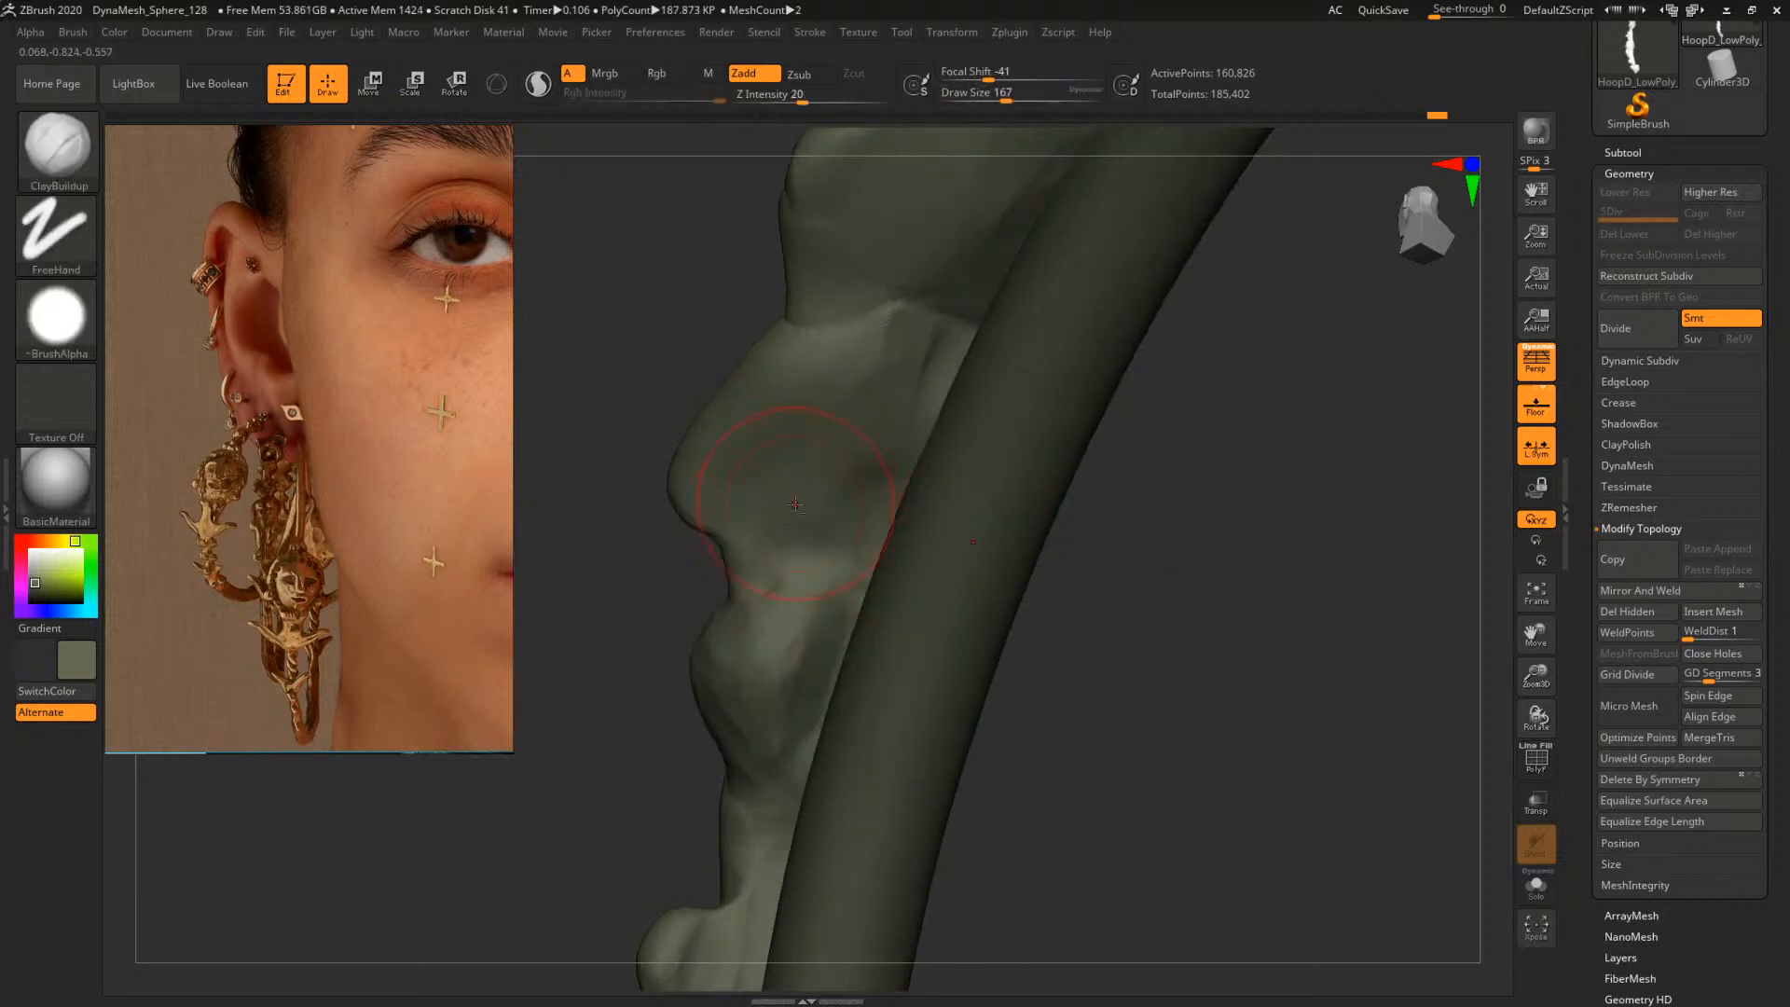
pyautogui.moveTo(1126, 524)
pyautogui.mouseDown()
pyautogui.moveTo(1170, 540)
pyautogui.moveTo(1021, 530)
pyautogui.mouseUp()
pyautogui.press('shift')
pyautogui.press('space')
pyautogui.moveTo(831, 503); pyautogui.dragTo(821, 498)
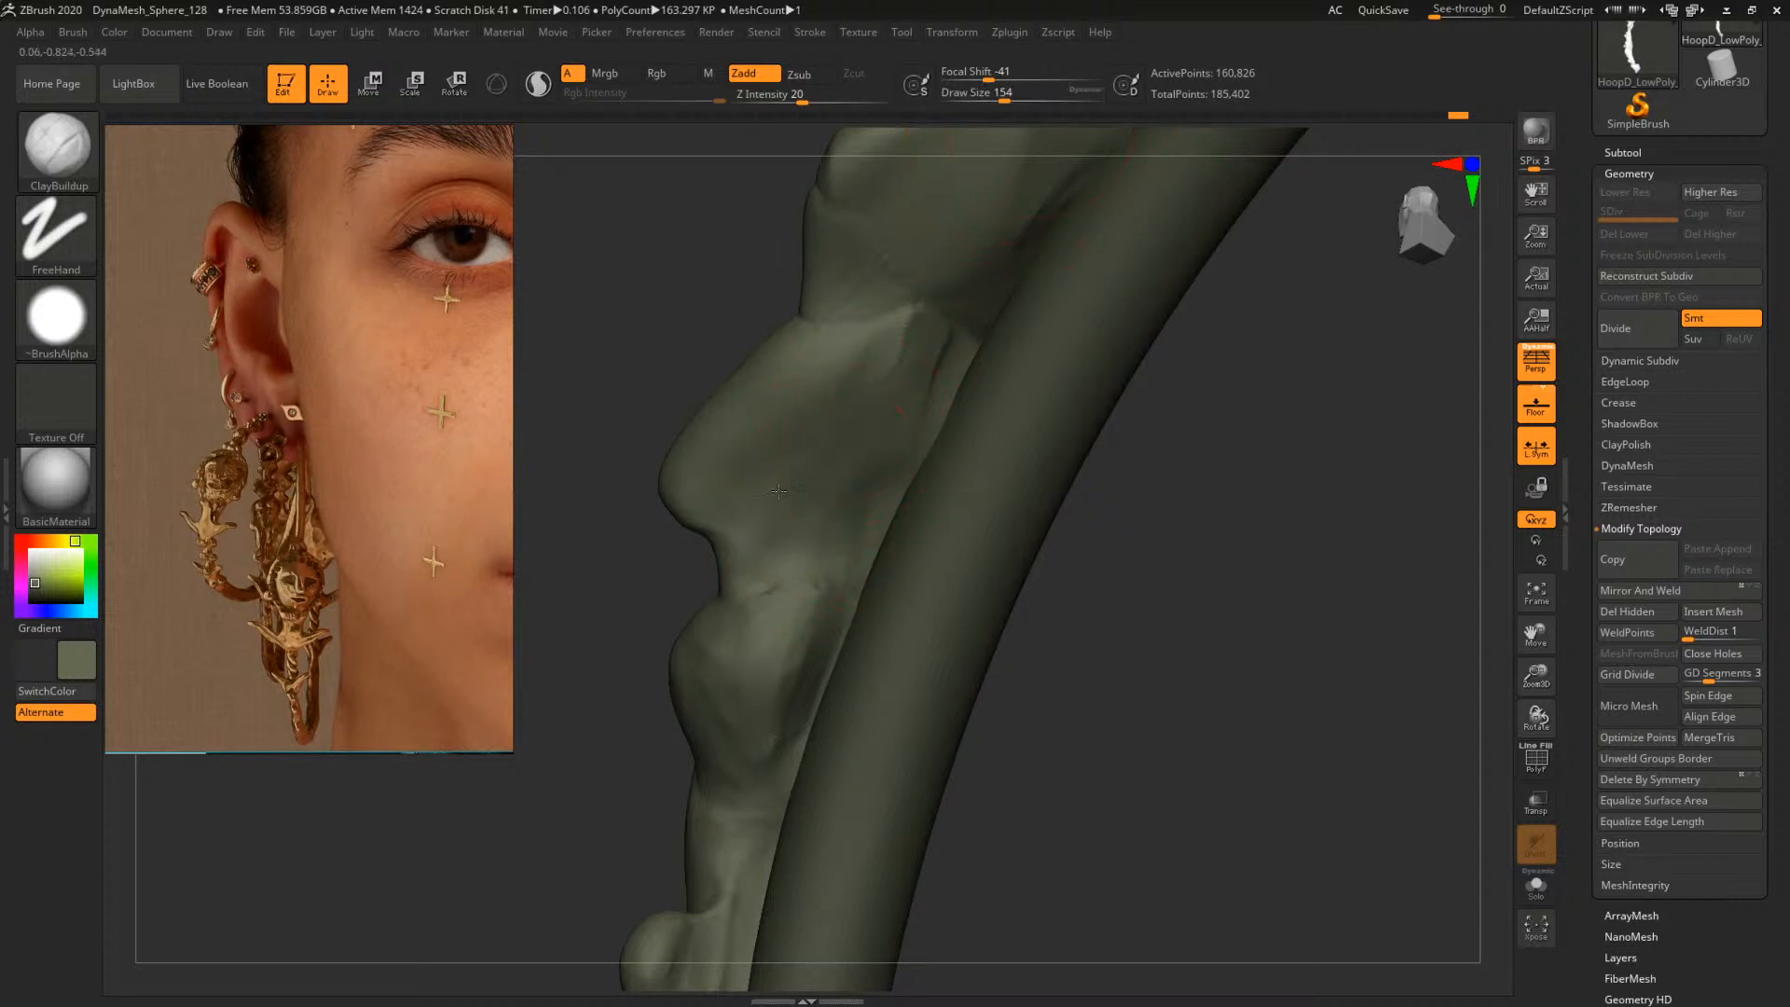
# Refine the lower edge of that segment and its transition towards the hoop with ClayBuildup at draw size 80, 71 and 149
pyautogui.moveTo(1139, 519)
pyautogui.mouseDown()
pyautogui.moveTo(1171, 555)
pyautogui.moveTo(1019, 531)
pyautogui.moveTo(896, 454)
pyautogui.mouseUp()
pyautogui.press('space')
pyautogui.moveTo(1072, 467)
pyautogui.mouseDown()
pyautogui.moveTo(1118, 484)
pyautogui.moveTo(1021, 453)
pyautogui.mouseUp()
pyautogui.press('space')
pyautogui.moveTo(911, 451); pyautogui.dragTo(903, 451)
pyautogui.moveTo(1039, 454); pyautogui.dragTo(1071, 478)
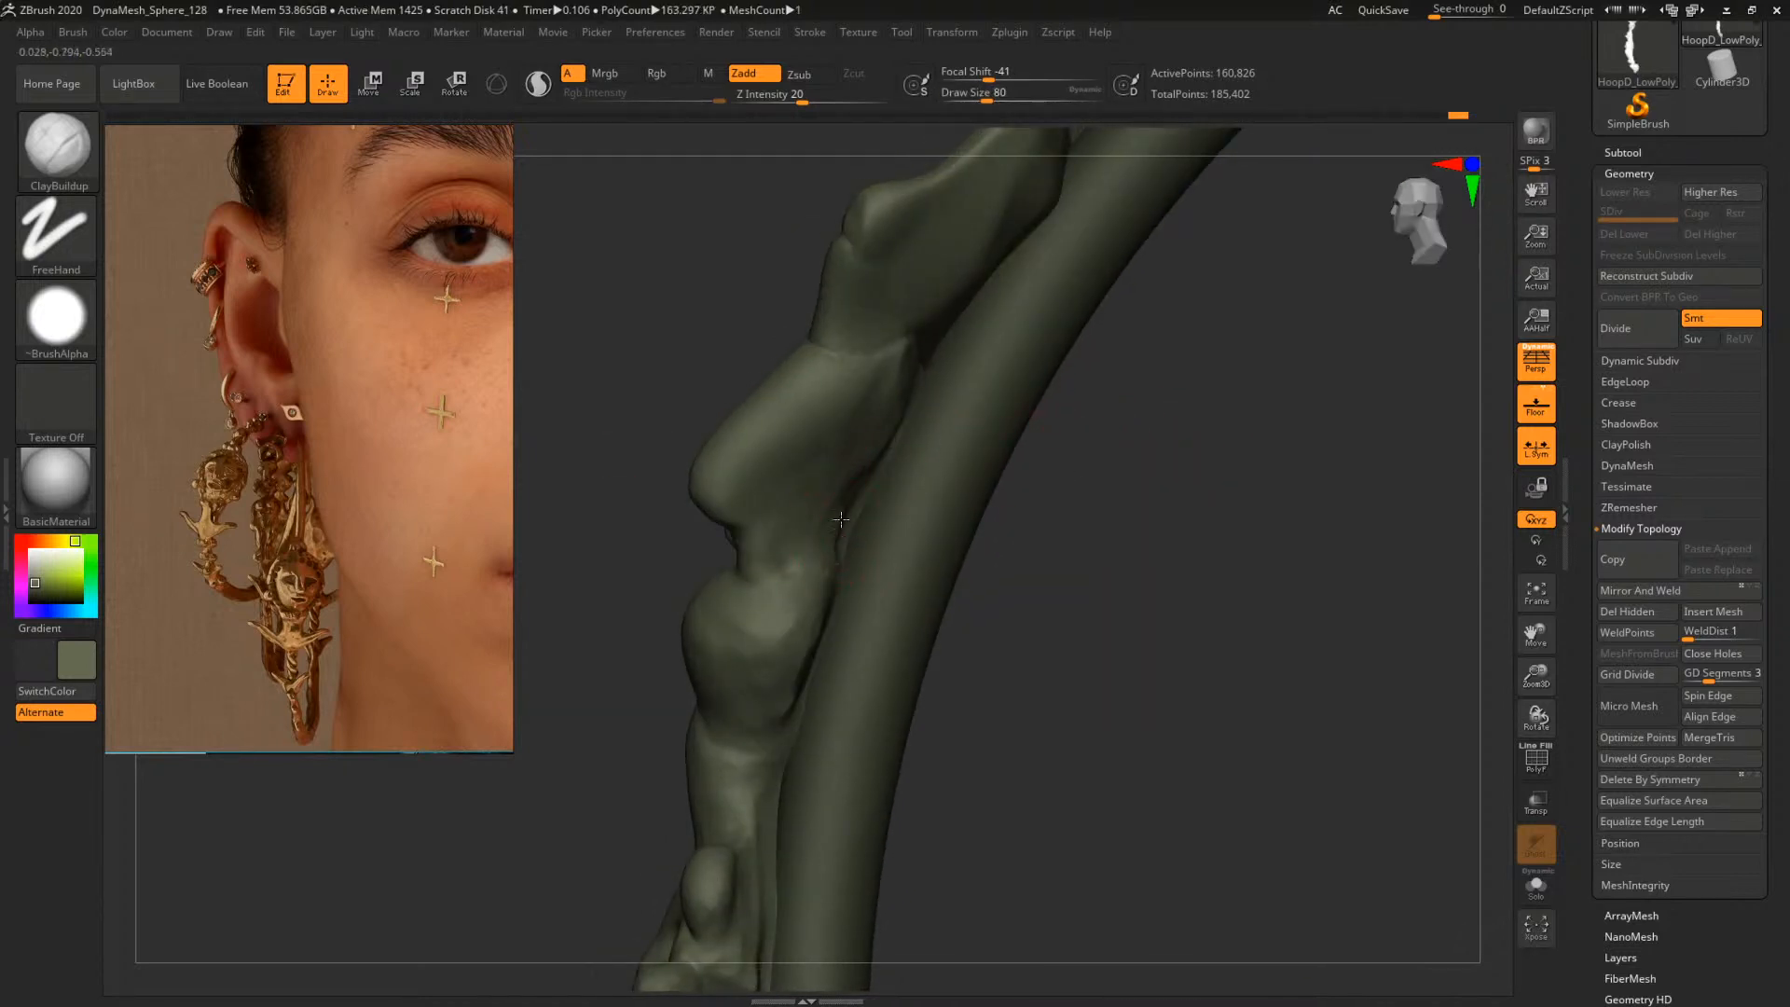
pyautogui.moveTo(1086, 519); pyautogui.dragTo(1029, 494)
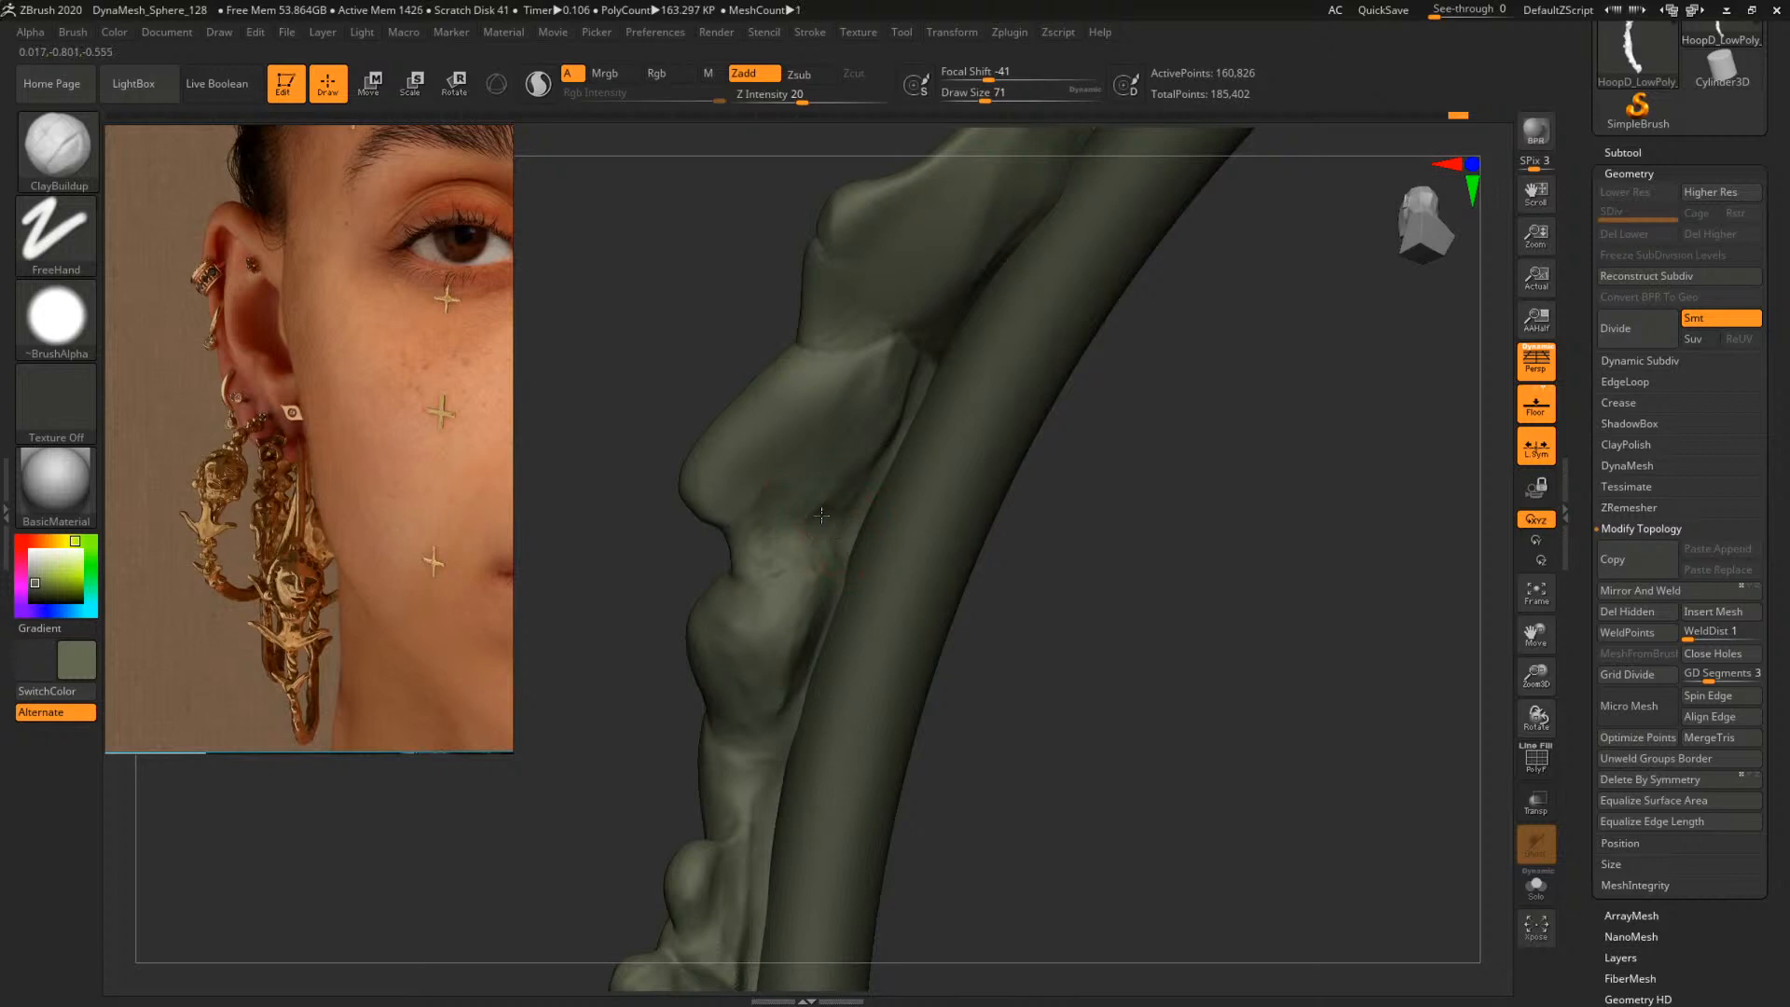
pyautogui.press('space')
pyautogui.moveTo(814, 496); pyautogui.dragTo(820, 494)
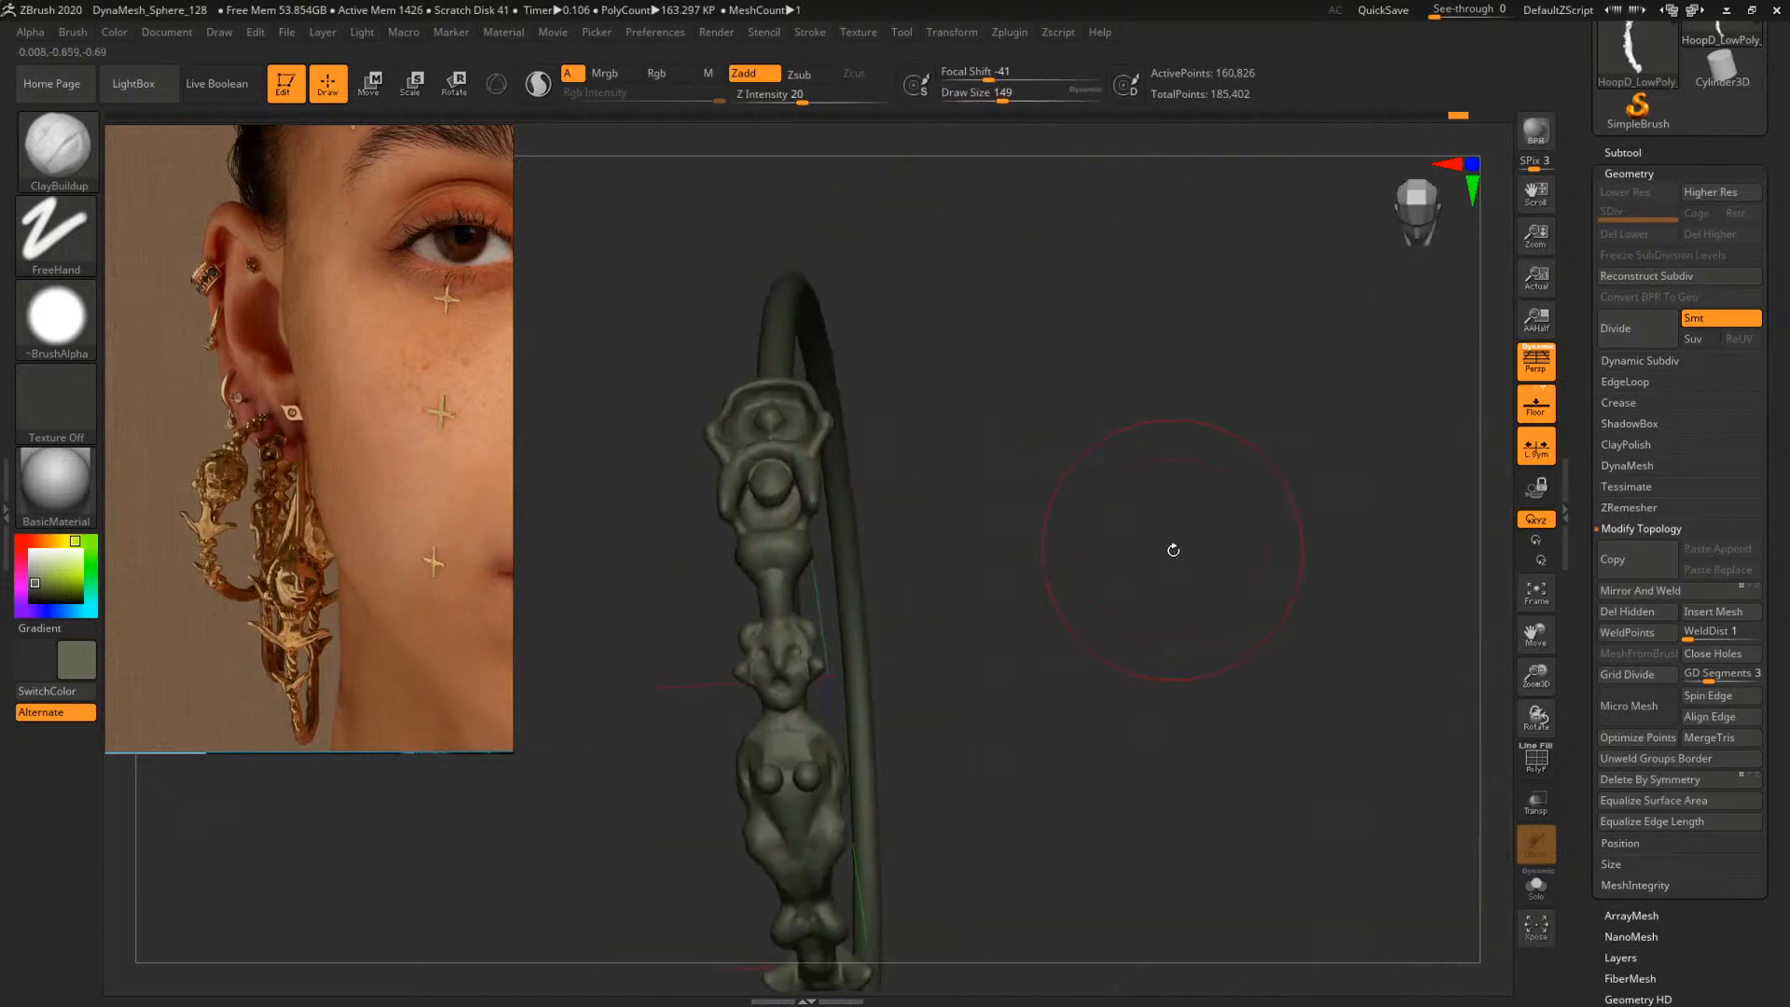
# Check the whole hoop from the front, and start reworking the side of the torso's arm with ClayBuildup at draw size 49
pyautogui.keyDown('alt'); pyautogui.moveTo(1186, 527); pyautogui.dragTo(1020, 520); pyautogui.keyUp('alt')
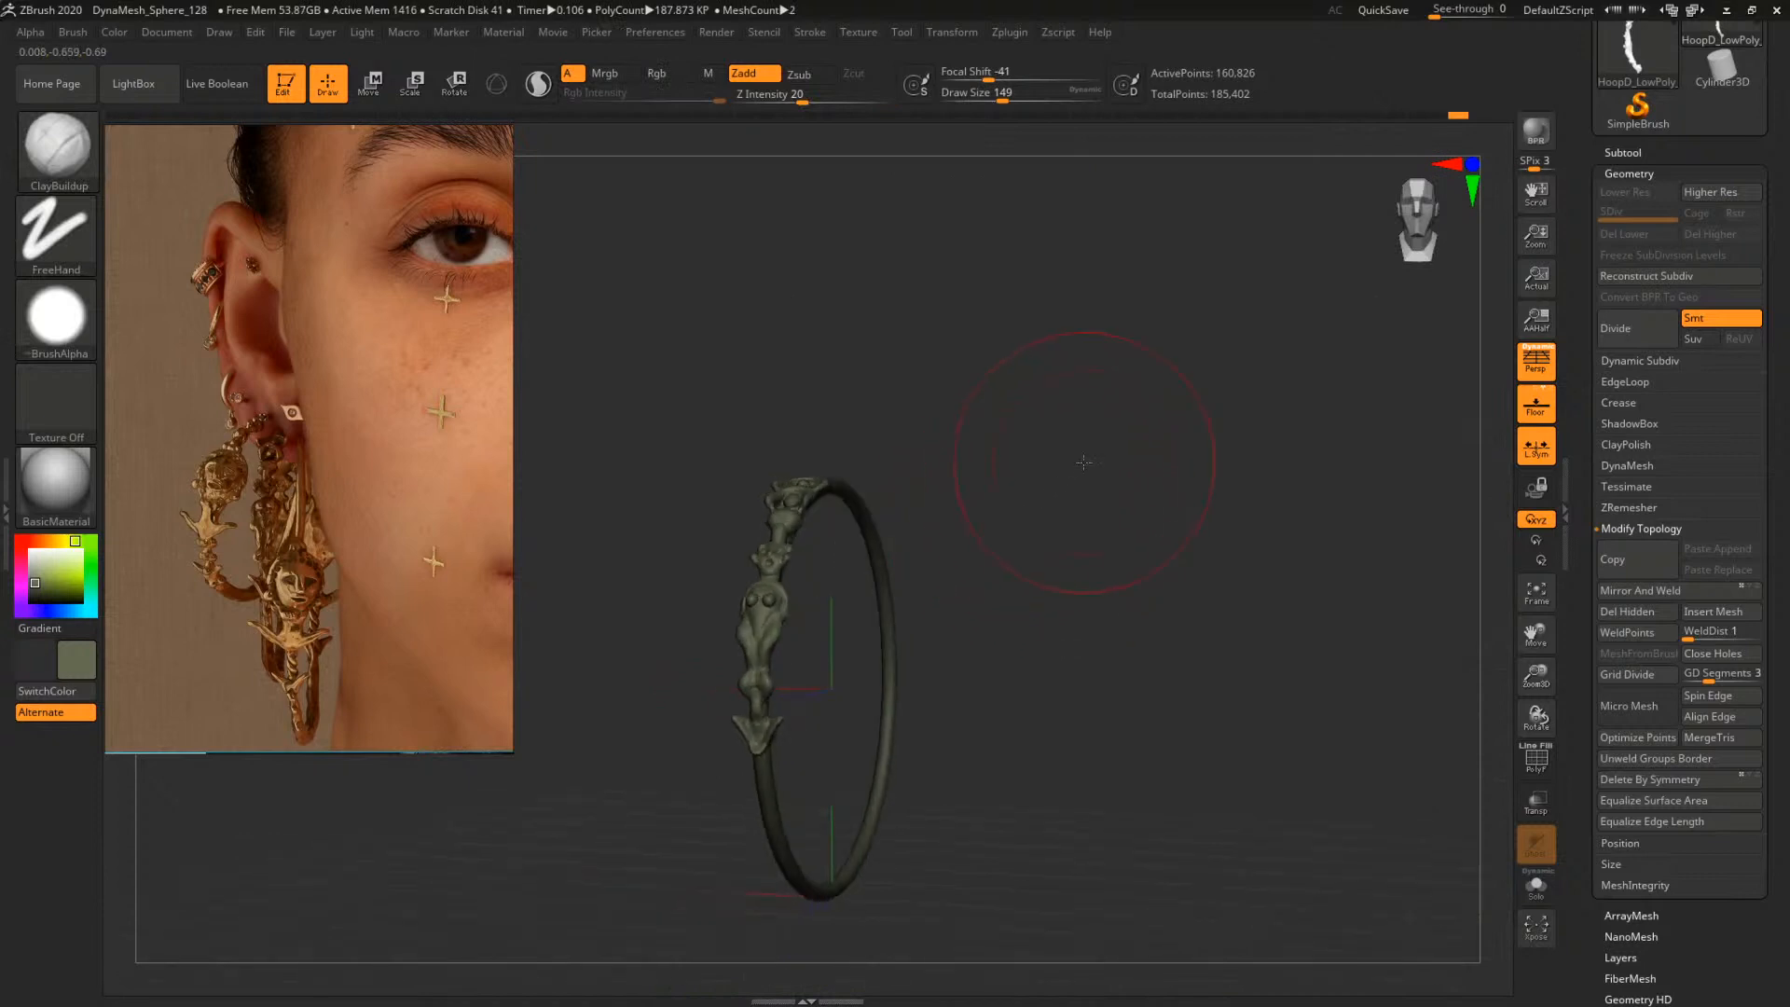
pyautogui.keyDown('alt'); pyautogui.moveTo(1083, 462); pyautogui.dragTo(1146, 619); pyautogui.keyUp('alt')
pyautogui.moveTo(911, 687)
pyautogui.keyDown('alt'); pyautogui.mouseDown()
pyautogui.moveTo(1150, 451)
pyautogui.moveTo(1170, 529)
pyautogui.moveTo(1214, 512)
pyautogui.moveTo(1162, 351)
pyautogui.moveTo(1095, 270)
pyautogui.mouseUp(); pyautogui.keyUp('alt')
pyautogui.press('b')
pyautogui.press('c')
pyautogui.press('b')
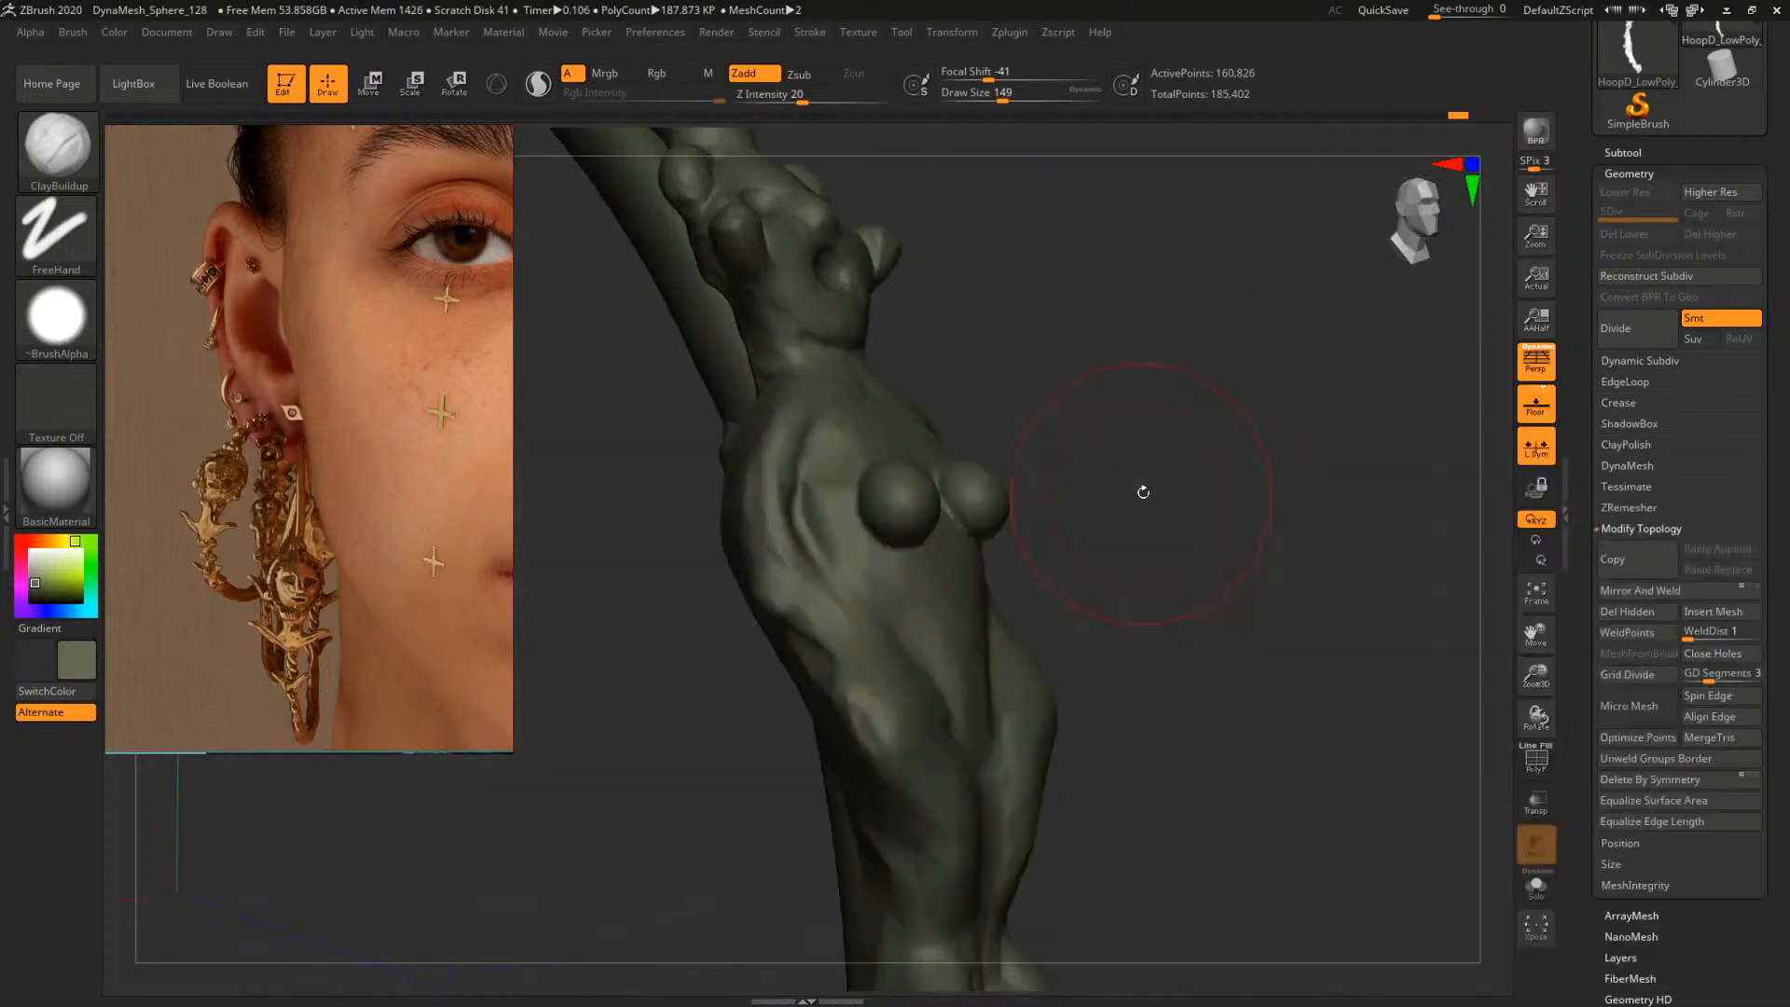
pyautogui.moveTo(1143, 492)
pyautogui.mouseDown()
pyautogui.moveTo(1206, 528)
pyautogui.moveTo(1197, 471)
pyautogui.moveTo(1203, 550)
pyautogui.mouseUp()
pyautogui.press('space')
pyautogui.moveTo(932, 557); pyautogui.dragTo(904, 546)
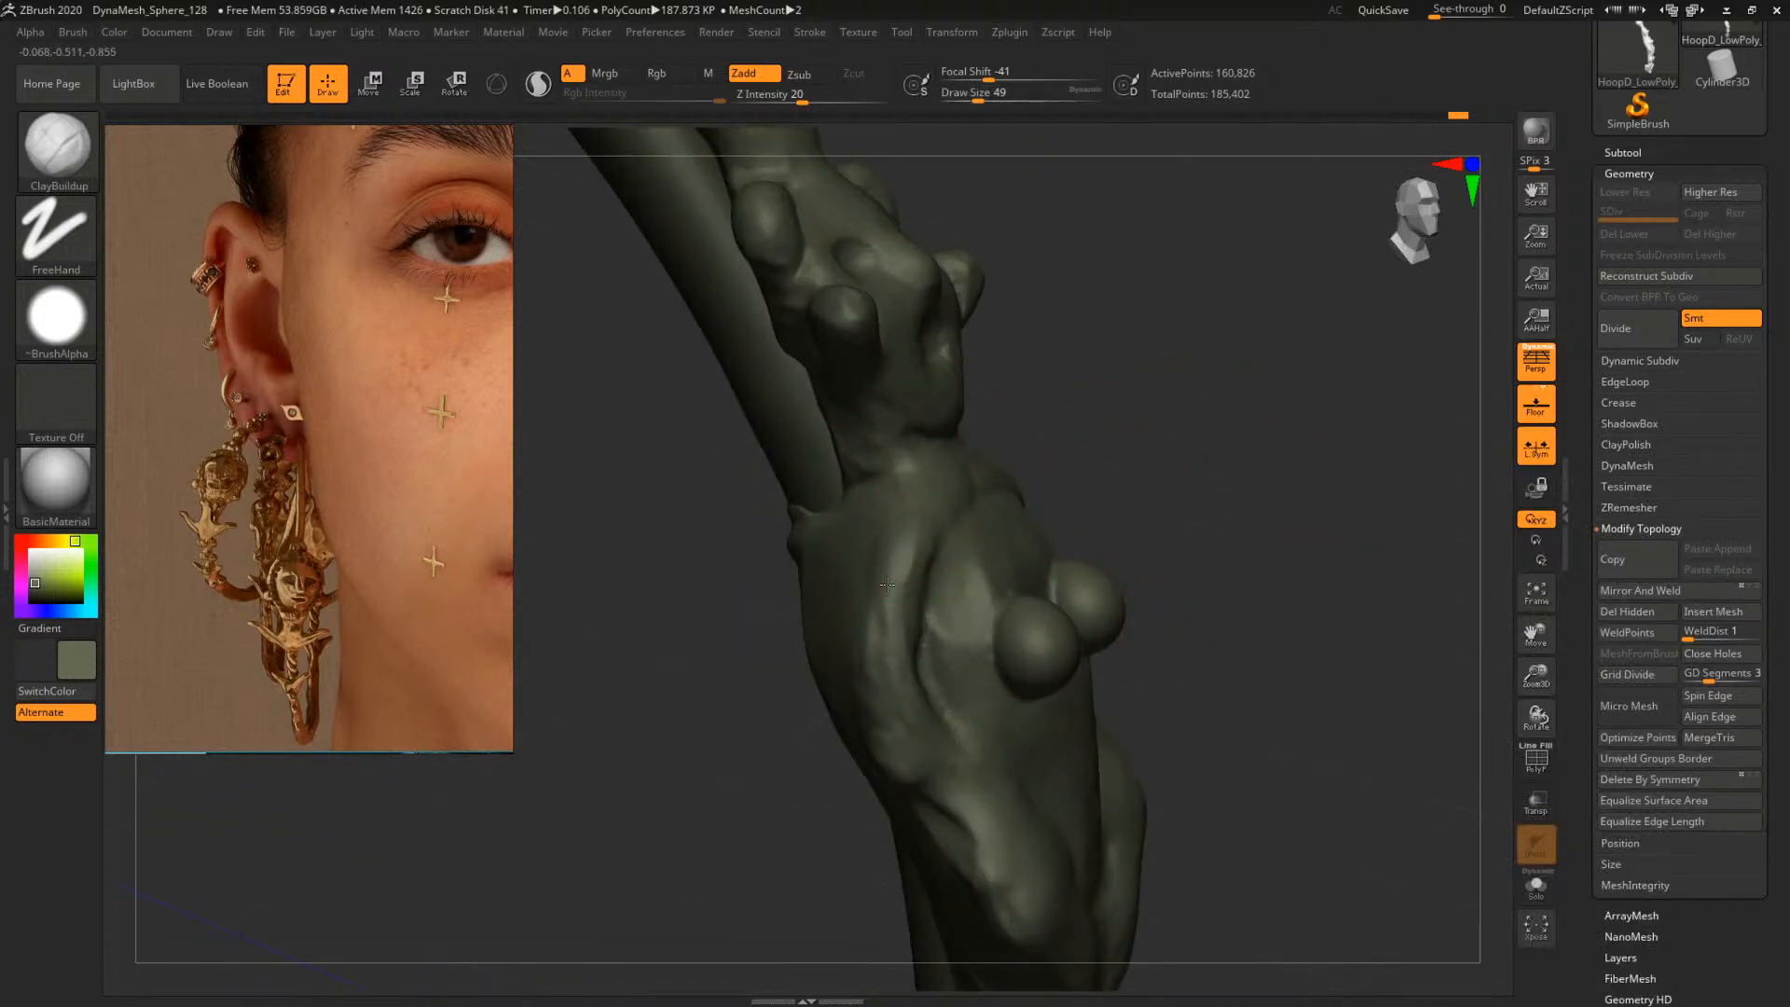
# Shape the arm and shoulder along the torso's side with ClayBuildup at draw size 62 and 49
pyautogui.keyDown('alt'); pyautogui.moveTo(924, 620); pyautogui.dragTo(910, 506, button='right'); pyautogui.keyUp('alt')
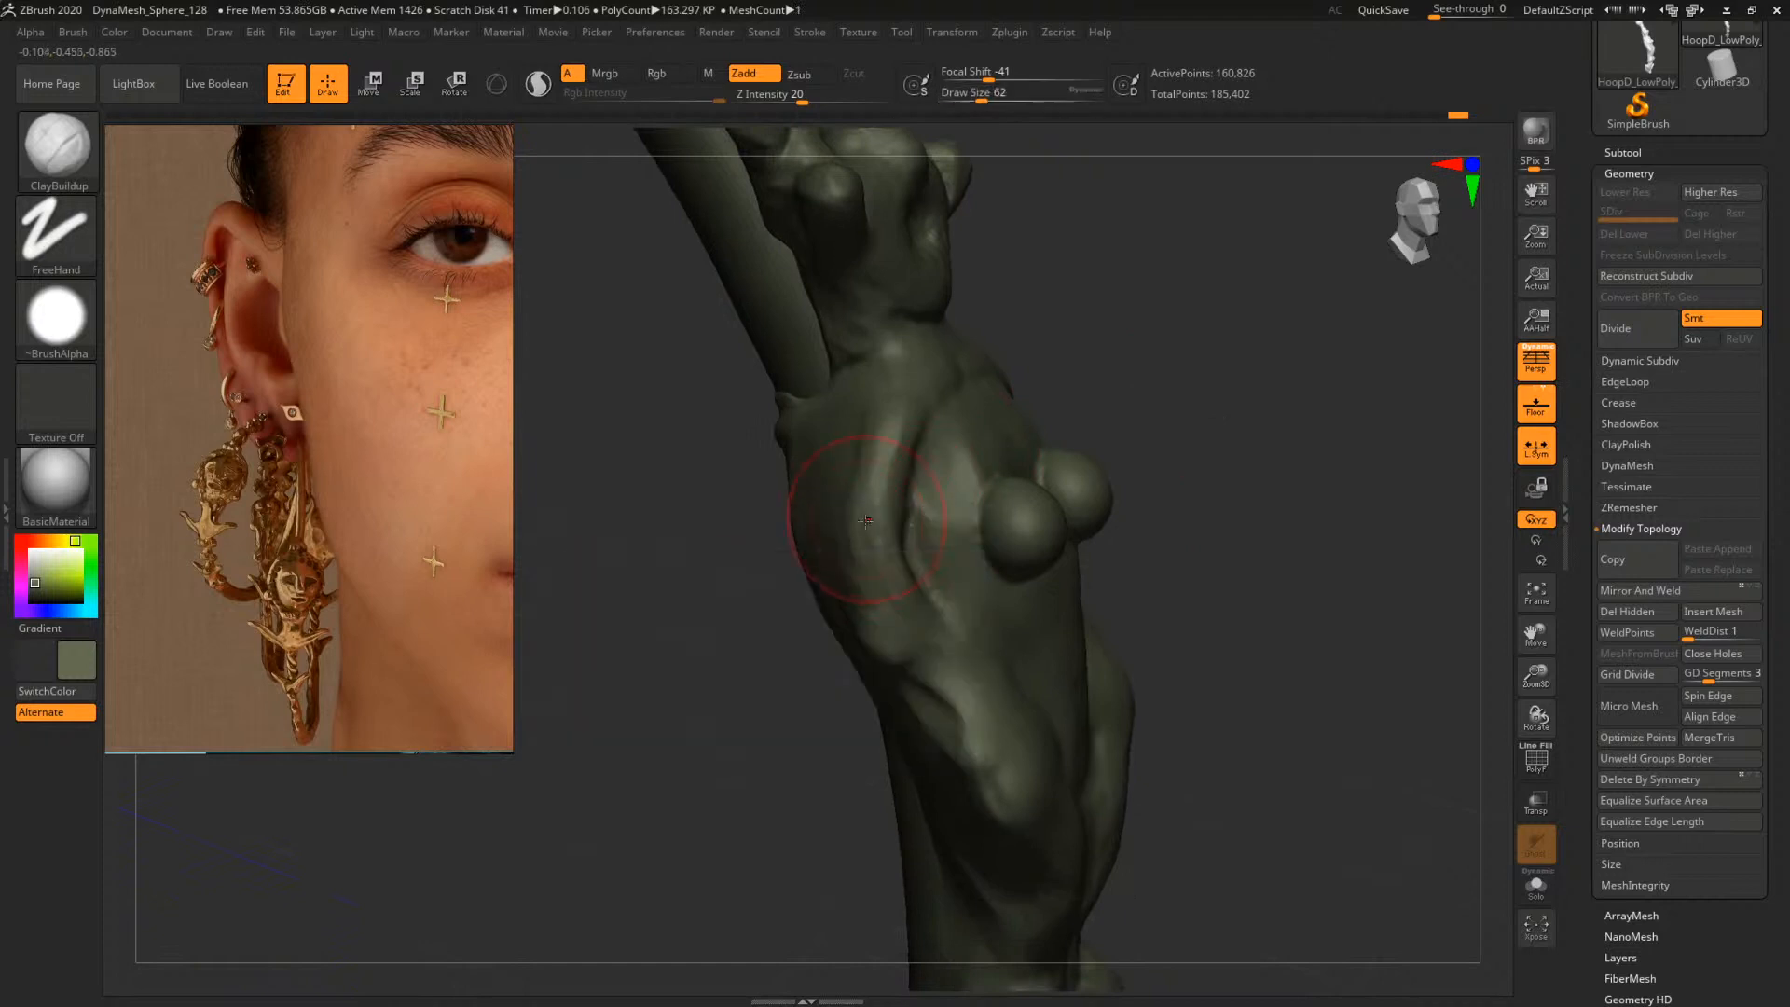
pyautogui.press('[')
pyautogui.moveTo(871, 540); pyautogui.dragTo(879, 542)
pyautogui.moveTo(1223, 516); pyautogui.dragTo(901, 575)
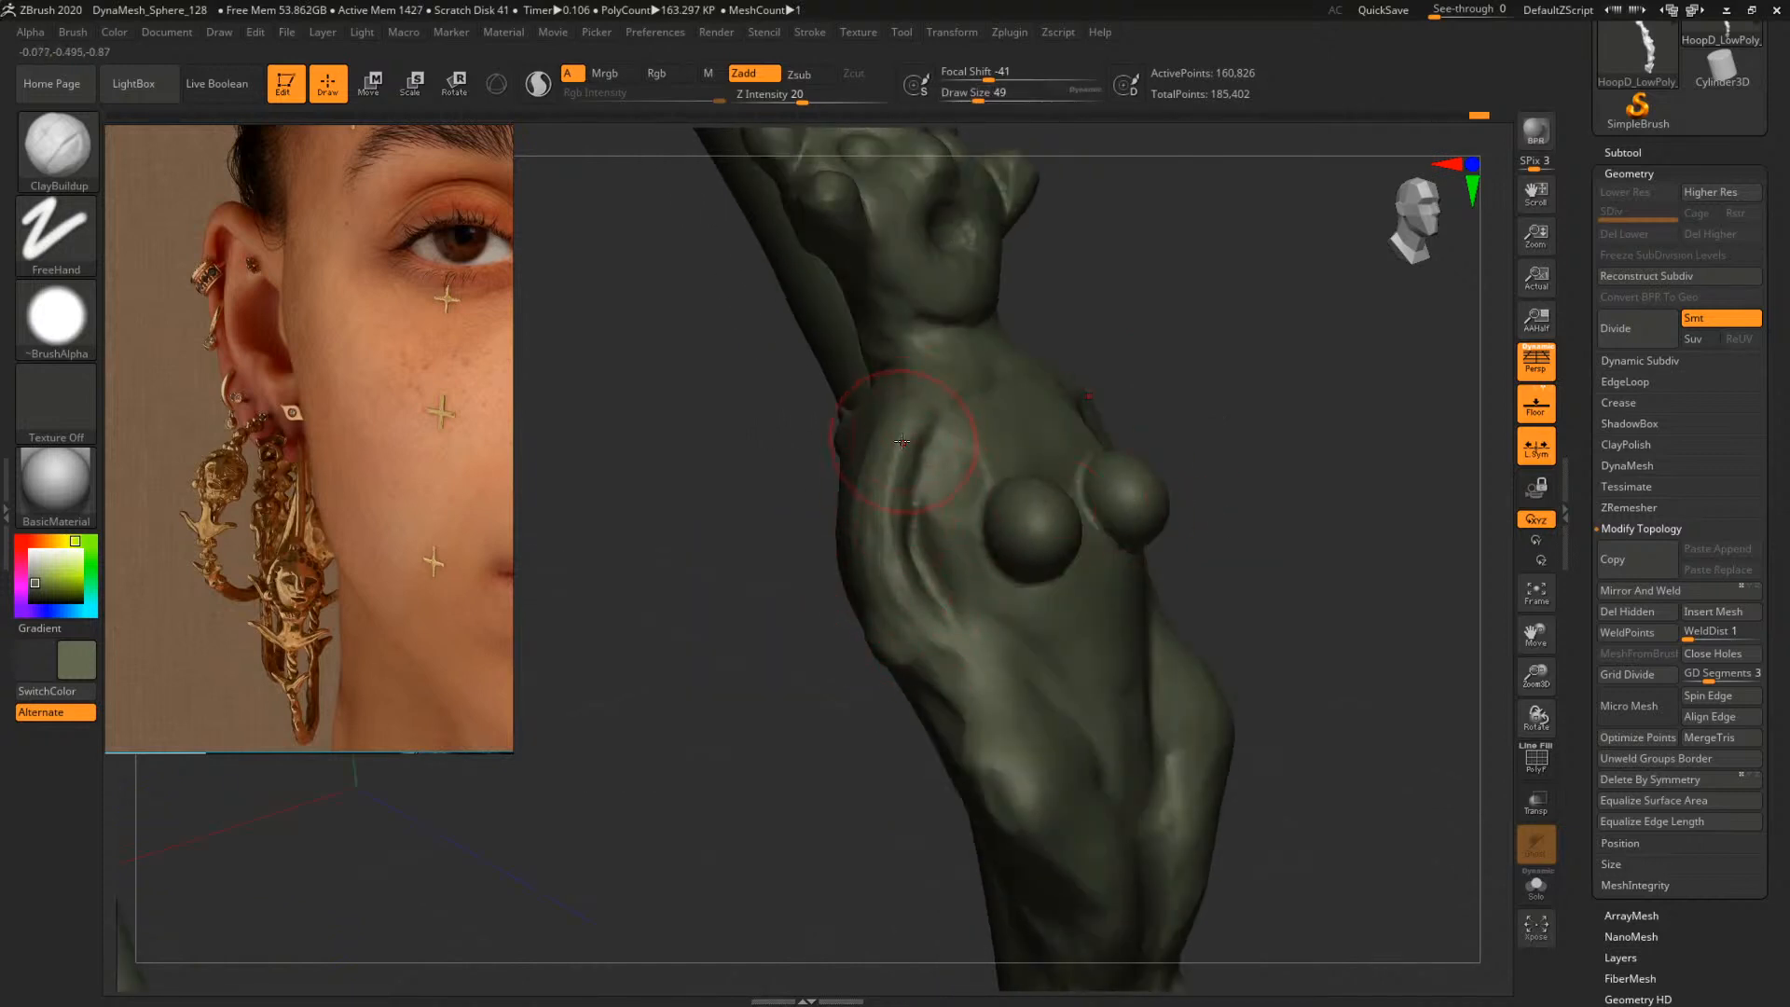
pyautogui.moveTo(902, 441); pyautogui.dragTo(888, 559)
pyautogui.moveTo(1096, 333)
pyautogui.mouseDown()
pyautogui.moveTo(1066, 366)
pyautogui.moveTo(1191, 344)
pyautogui.moveTo(1291, 358)
pyautogui.mouseUp()
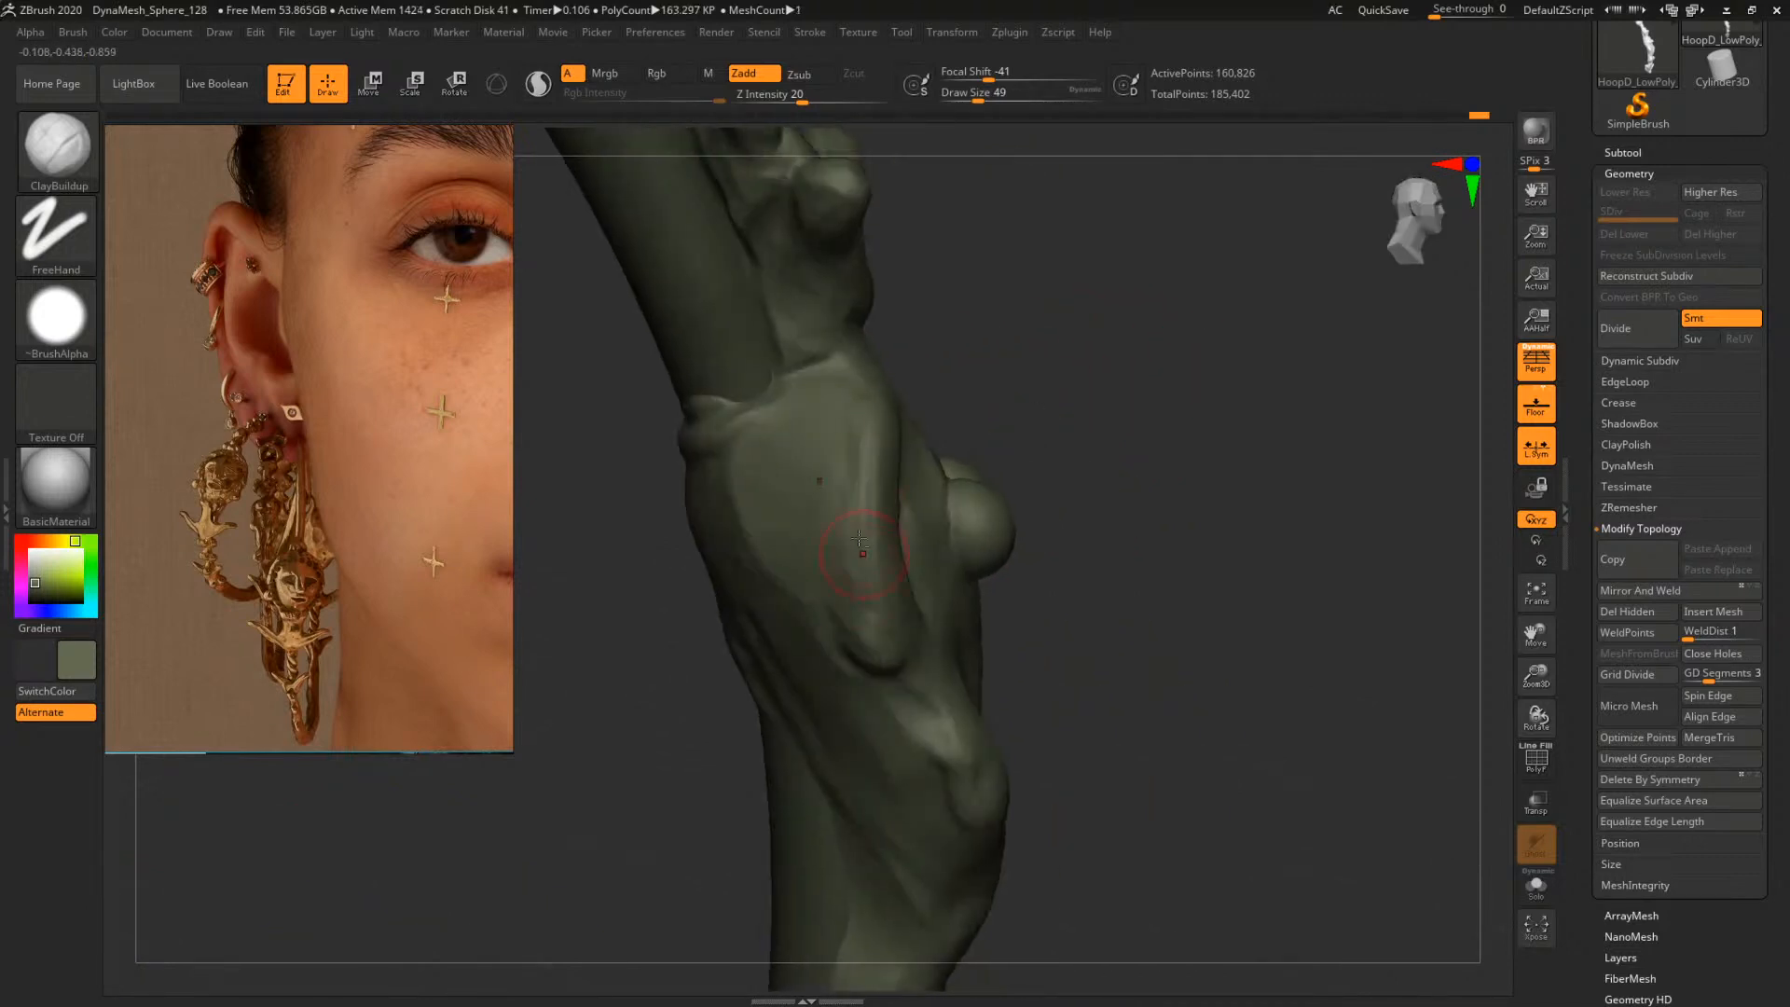
# Build up and carve the back of the torso behind the shoulder with ClayBuildup at draw size 172
pyautogui.moveTo(988, 380); pyautogui.dragTo(1101, 358)
pyautogui.press('space')
pyautogui.moveTo(775, 472)
pyautogui.mouseDown()
pyautogui.moveTo(793, 472)
pyautogui.moveTo(770, 448)
pyautogui.moveTo(745, 524)
pyautogui.moveTo(804, 536)
pyautogui.moveTo(821, 573)
pyautogui.moveTo(781, 499)
pyautogui.moveTo(798, 435)
pyautogui.mouseUp()
pyautogui.press('space')
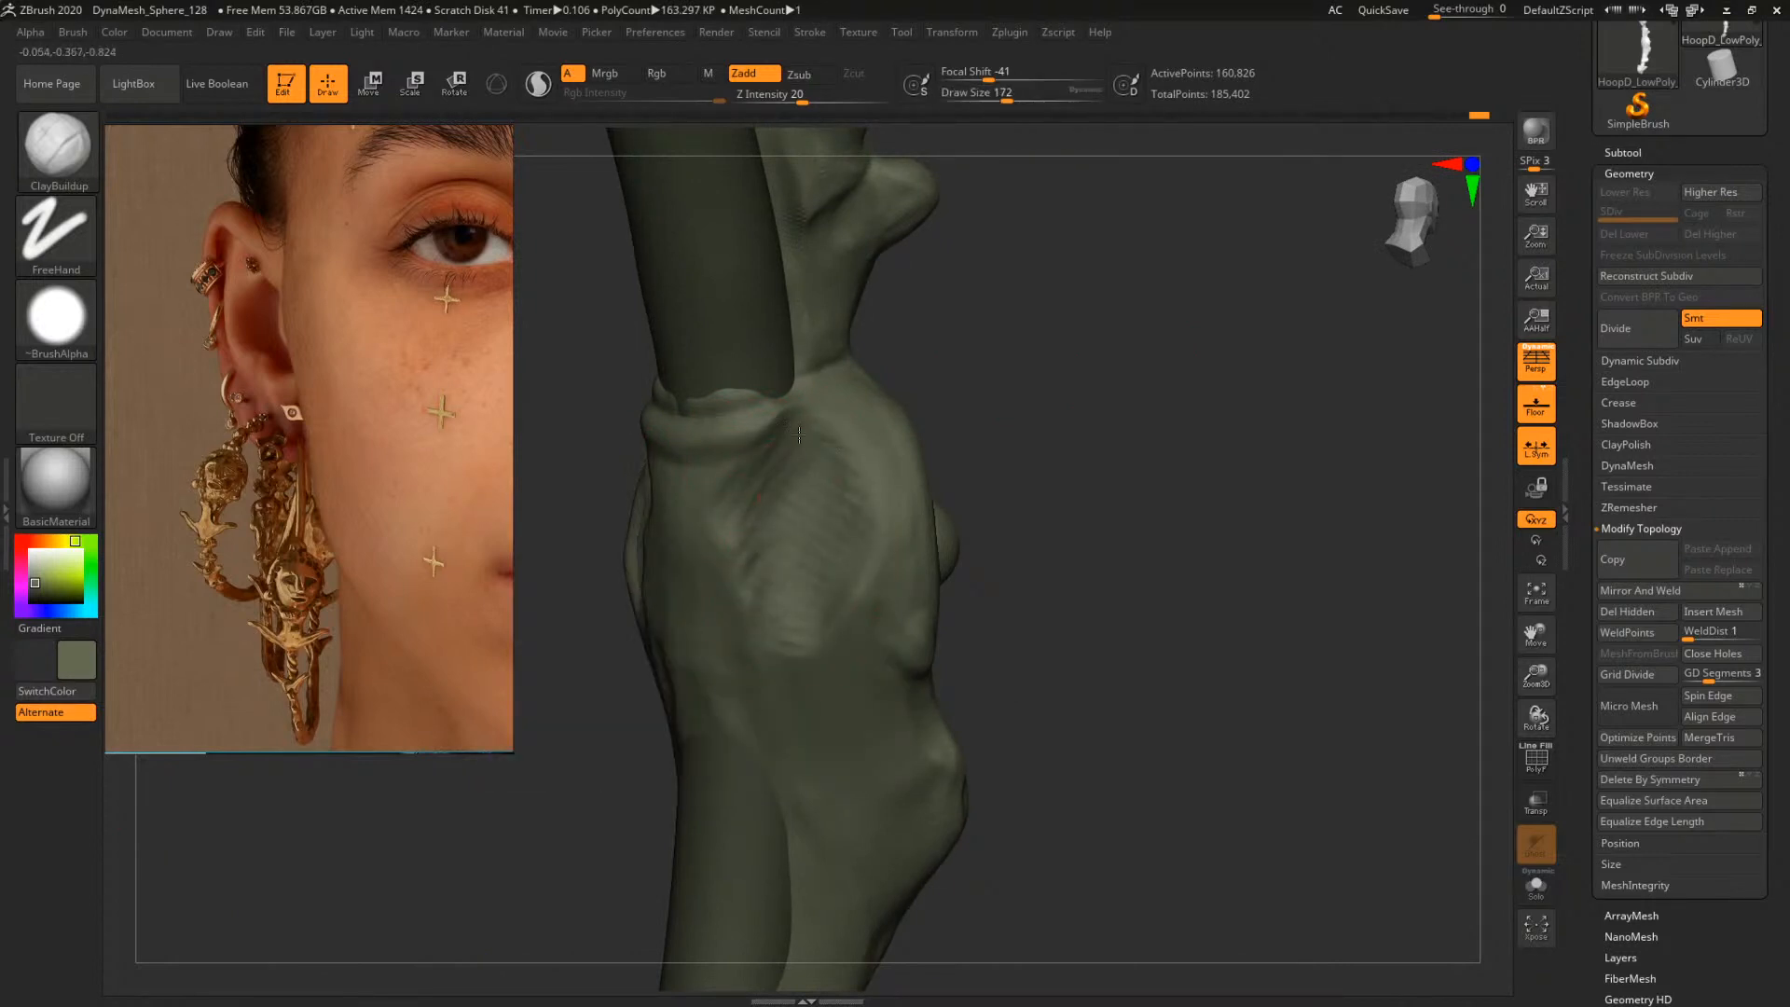
pyautogui.keyDown('alt'); pyautogui.moveTo(710, 505); pyautogui.dragTo(773, 600); pyautogui.keyUp('alt')
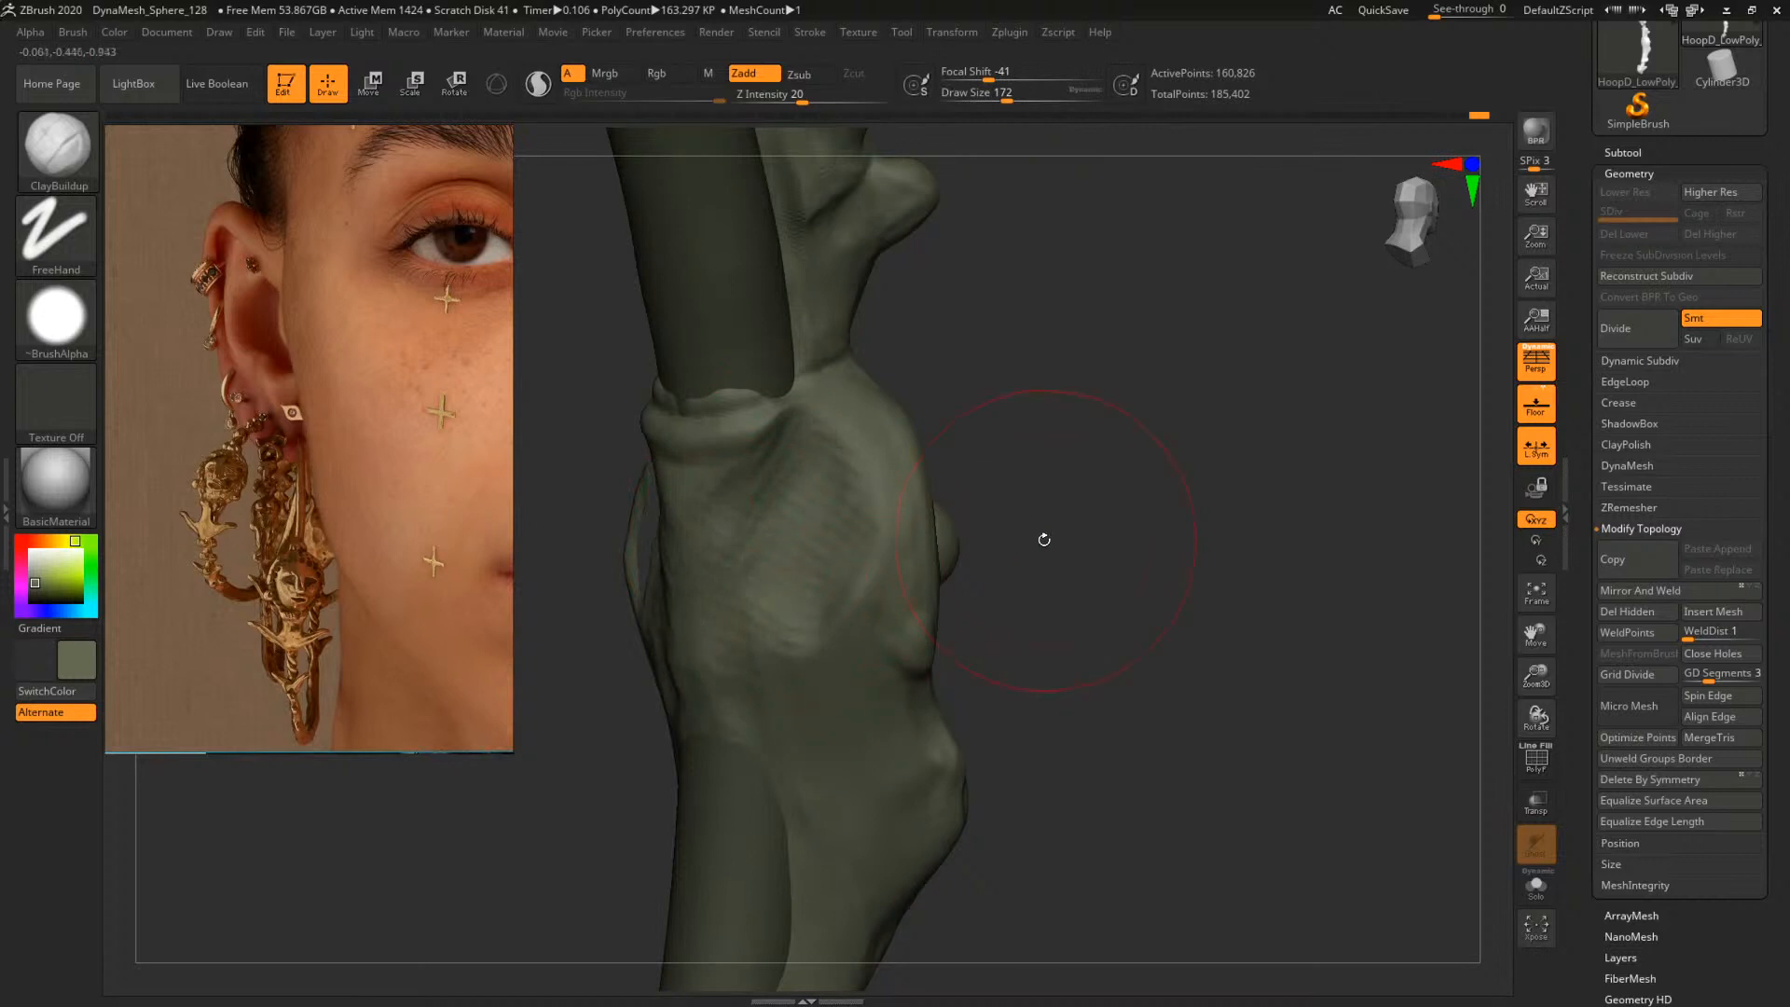
pyautogui.moveTo(1044, 538); pyautogui.dragTo(720, 516)
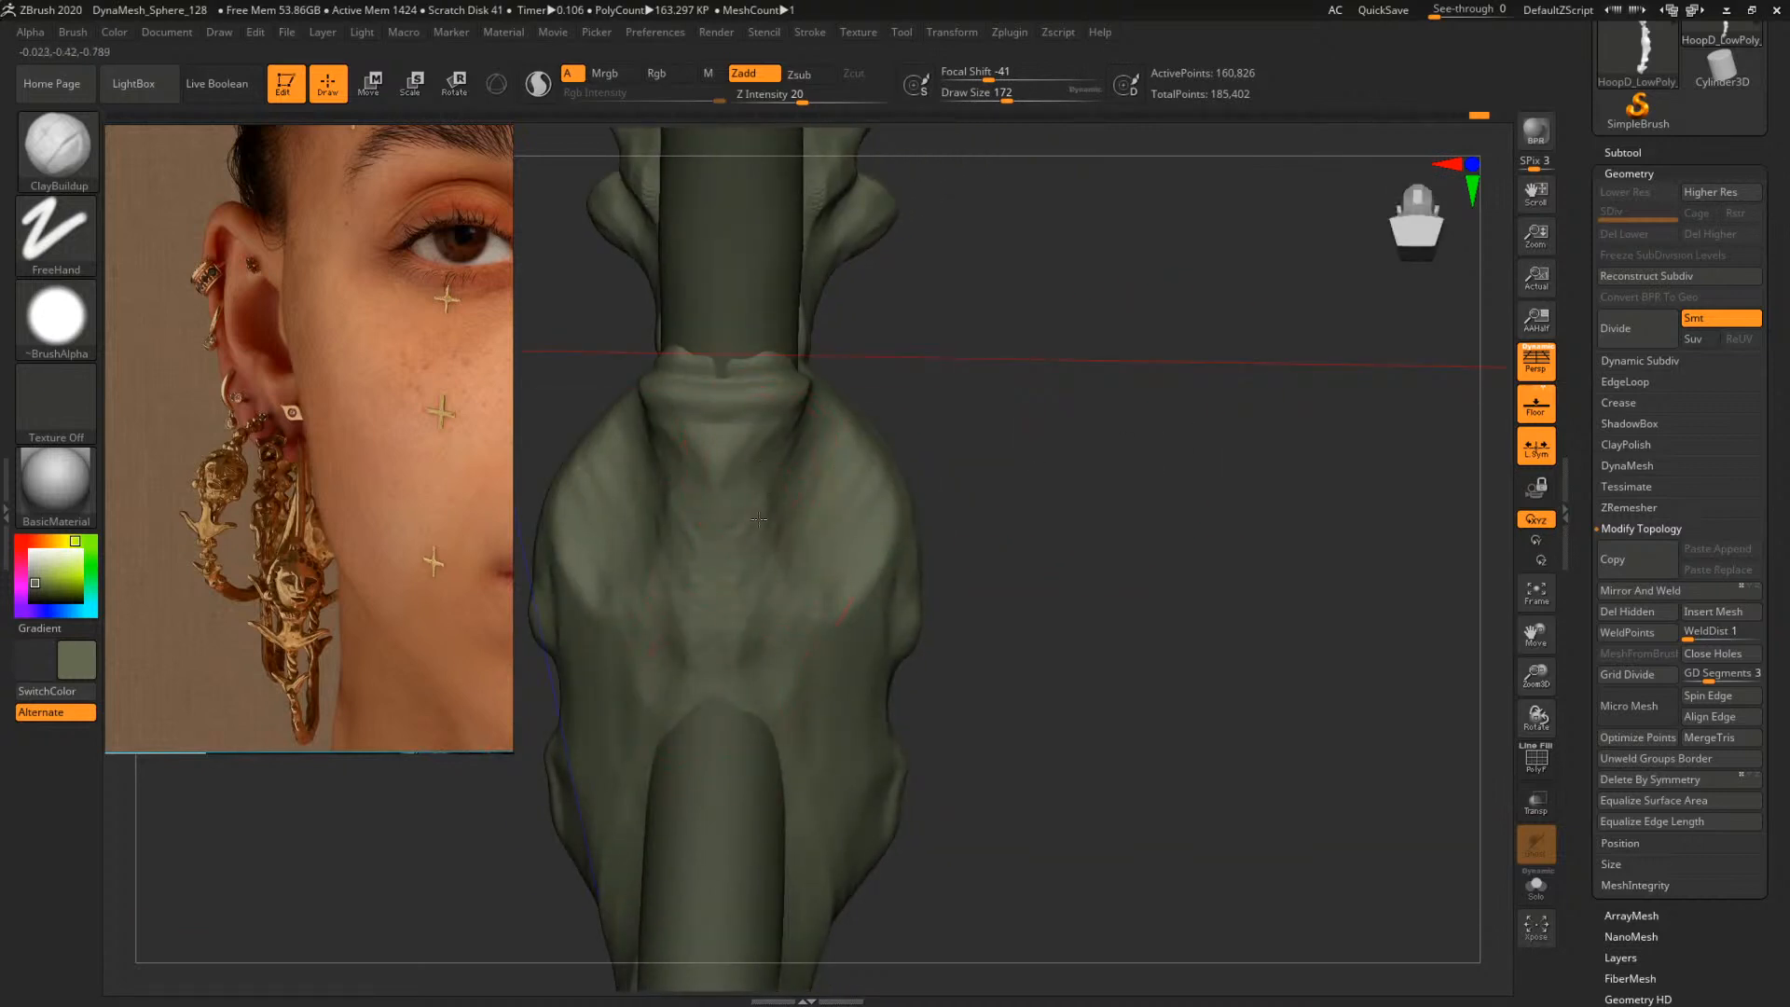
# Undo the last stroke and soften the torso's back with ClayBuildup at draw size 145, focal shift -31
pyautogui.press('s')
pyautogui.moveTo(763, 550)
pyautogui.mouseDown()
pyautogui.moveTo(746, 550)
pyautogui.moveTo(772, 591)
pyautogui.moveTo(785, 536)
pyautogui.mouseUp()
pyautogui.moveTo(1063, 384); pyautogui.dragTo(927, 427)
pyautogui.hotkey('ctrl', 'z')
pyautogui.moveTo(989, 77); pyautogui.dragTo(996, 78)
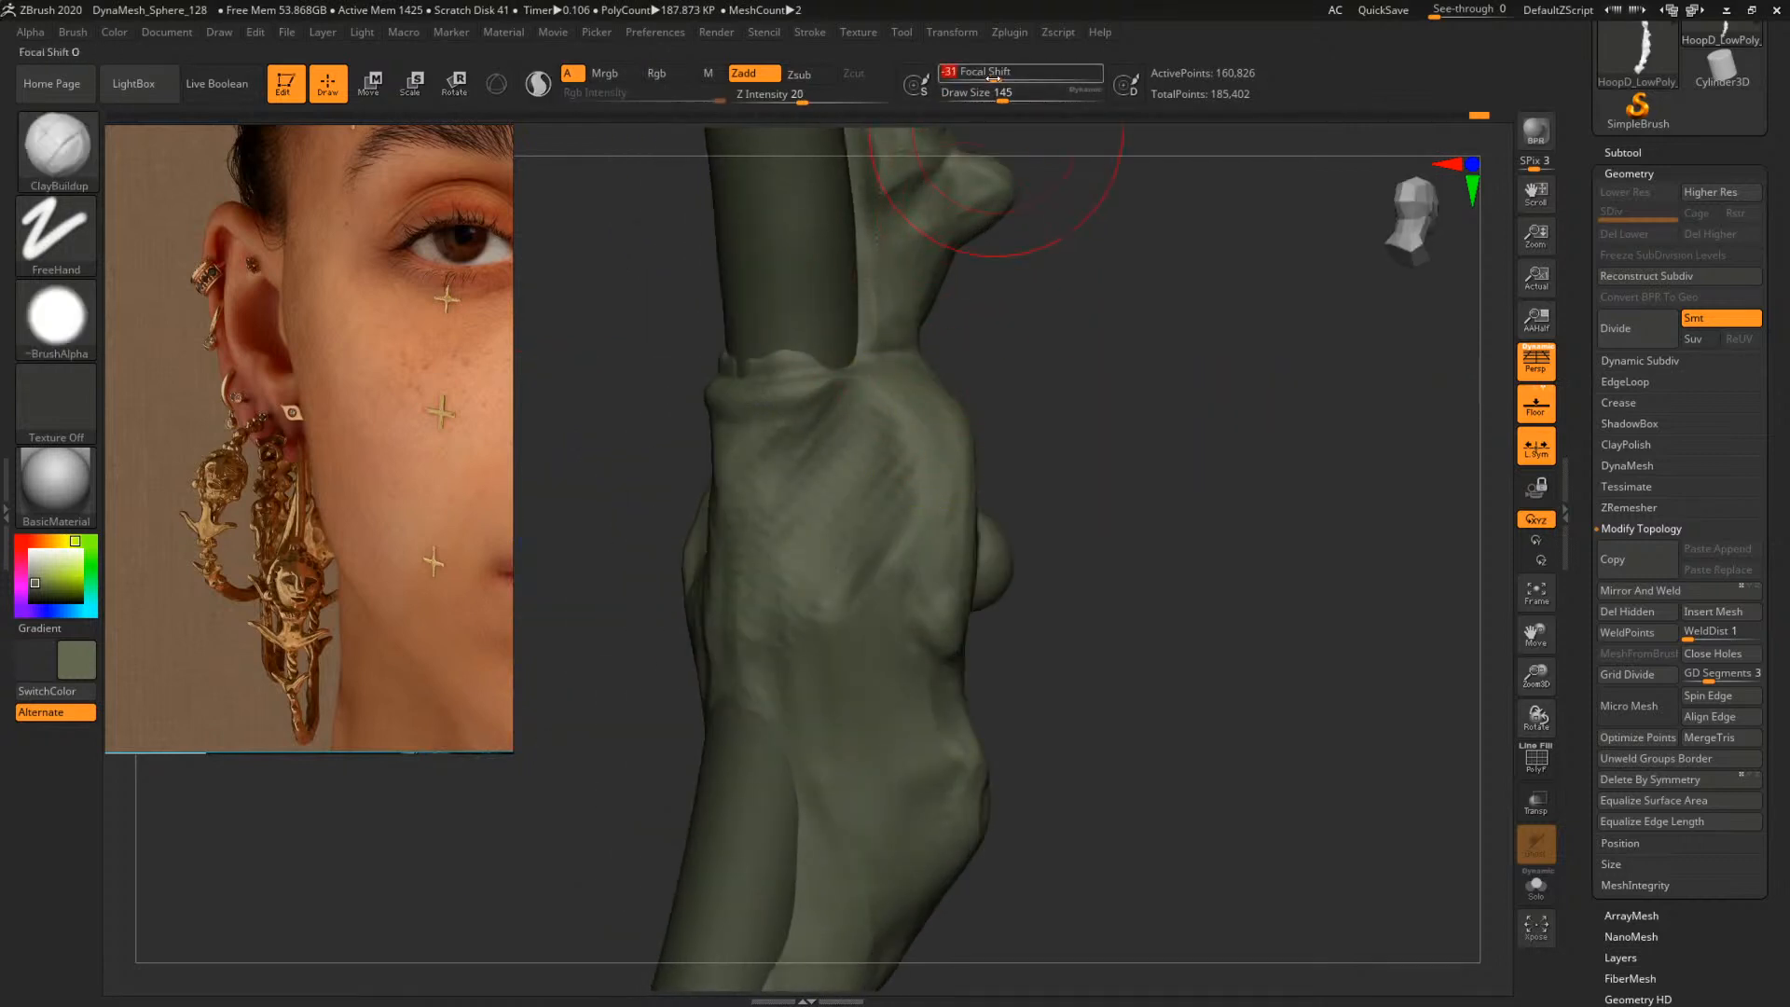
pyautogui.moveTo(1013, 408); pyautogui.dragTo(1081, 404)
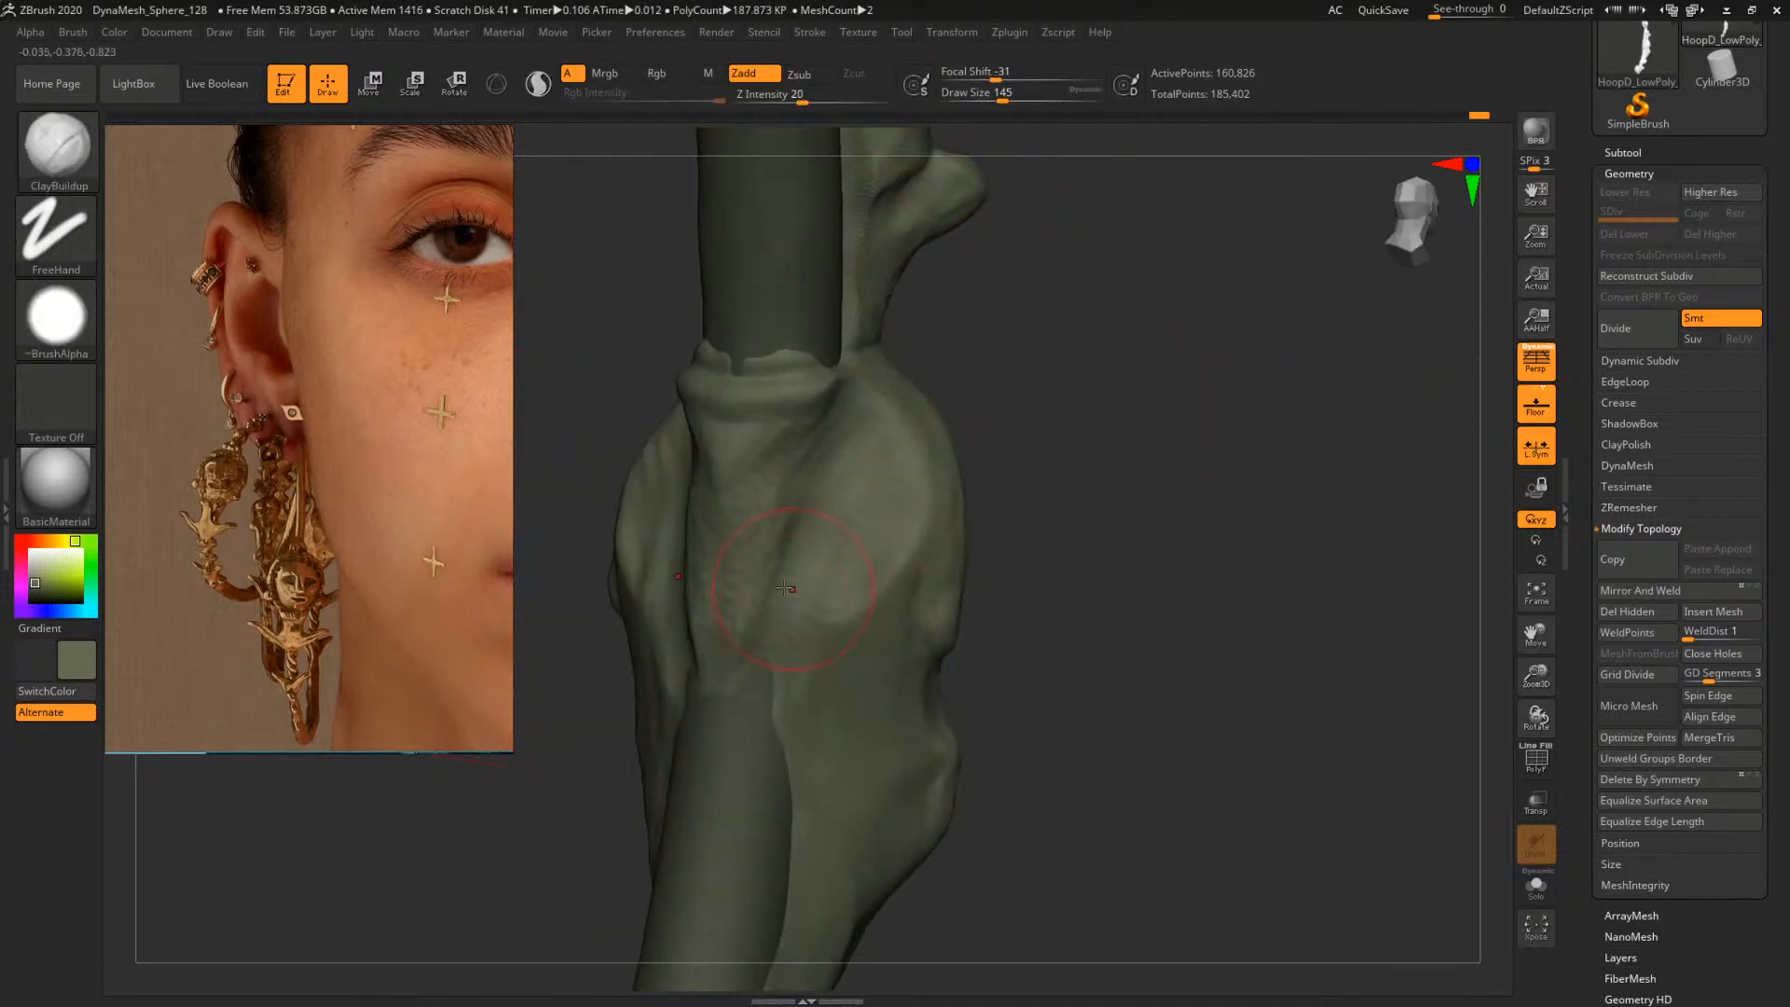
# Blend the torso's middle and lower back into the hoop with ClayBuildup at draw size 172, focal shift -31
pyautogui.press('space')
pyautogui.moveTo(762, 627); pyautogui.dragTo(770, 627)
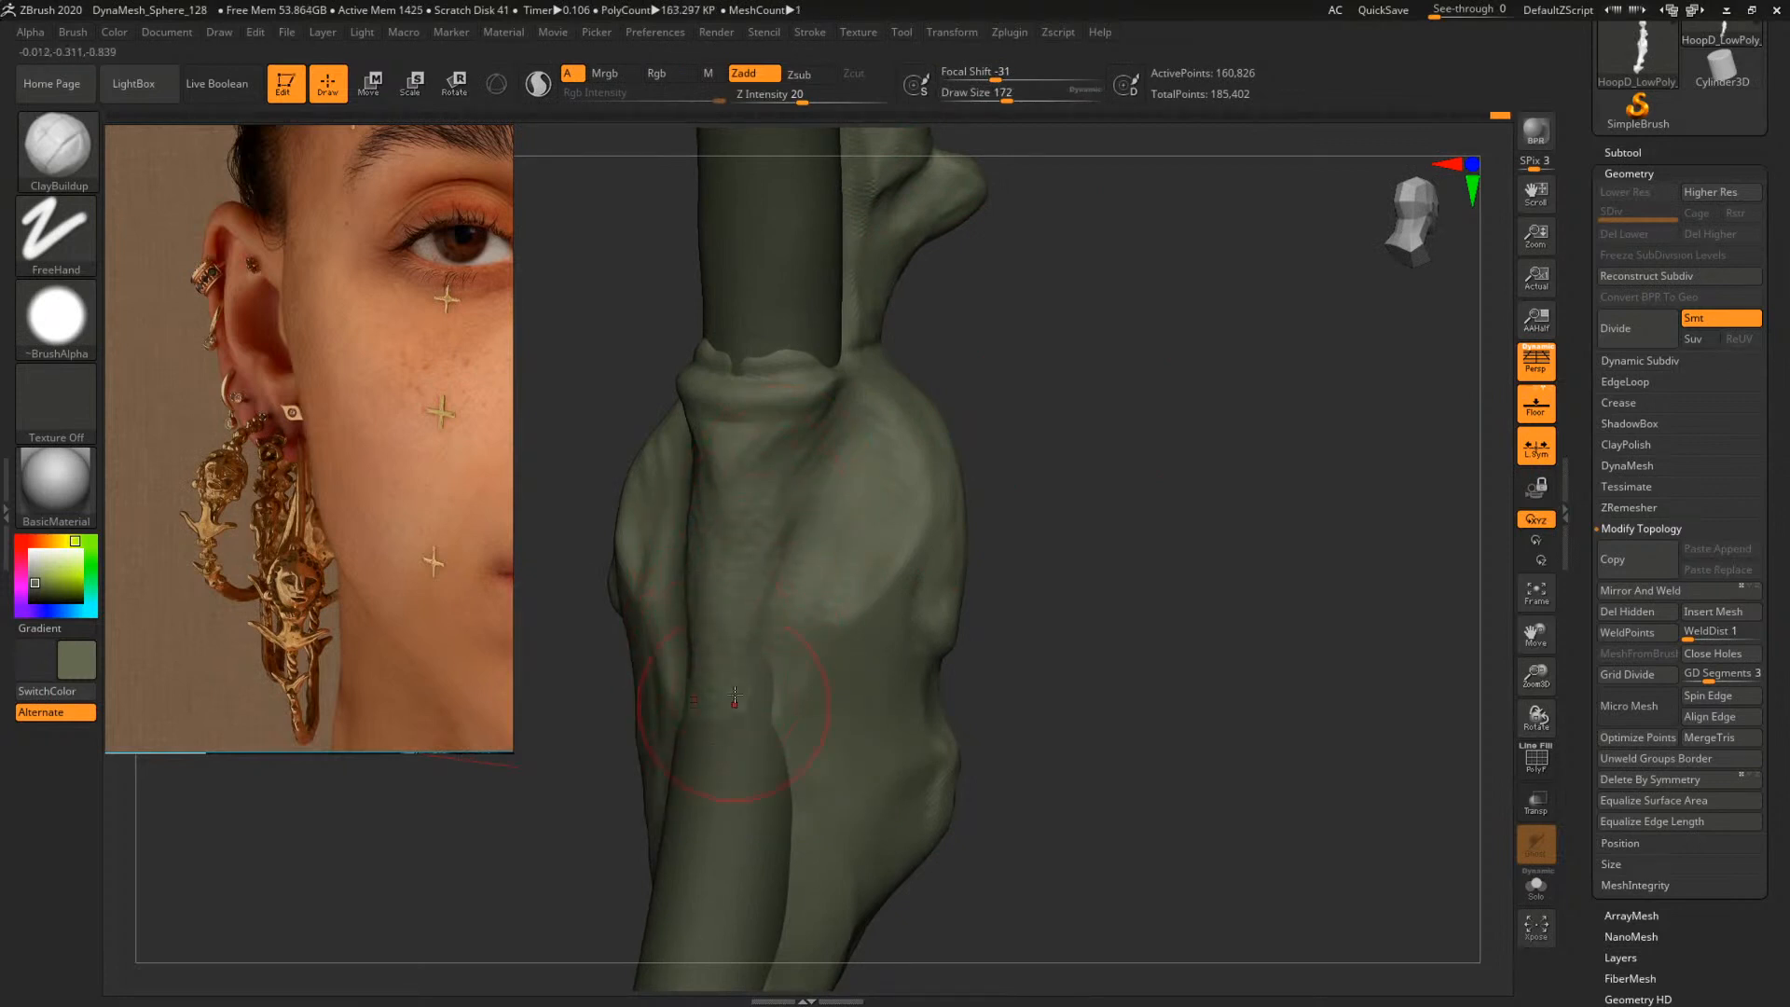
pyautogui.moveTo(1078, 471); pyautogui.dragTo(1085, 661)
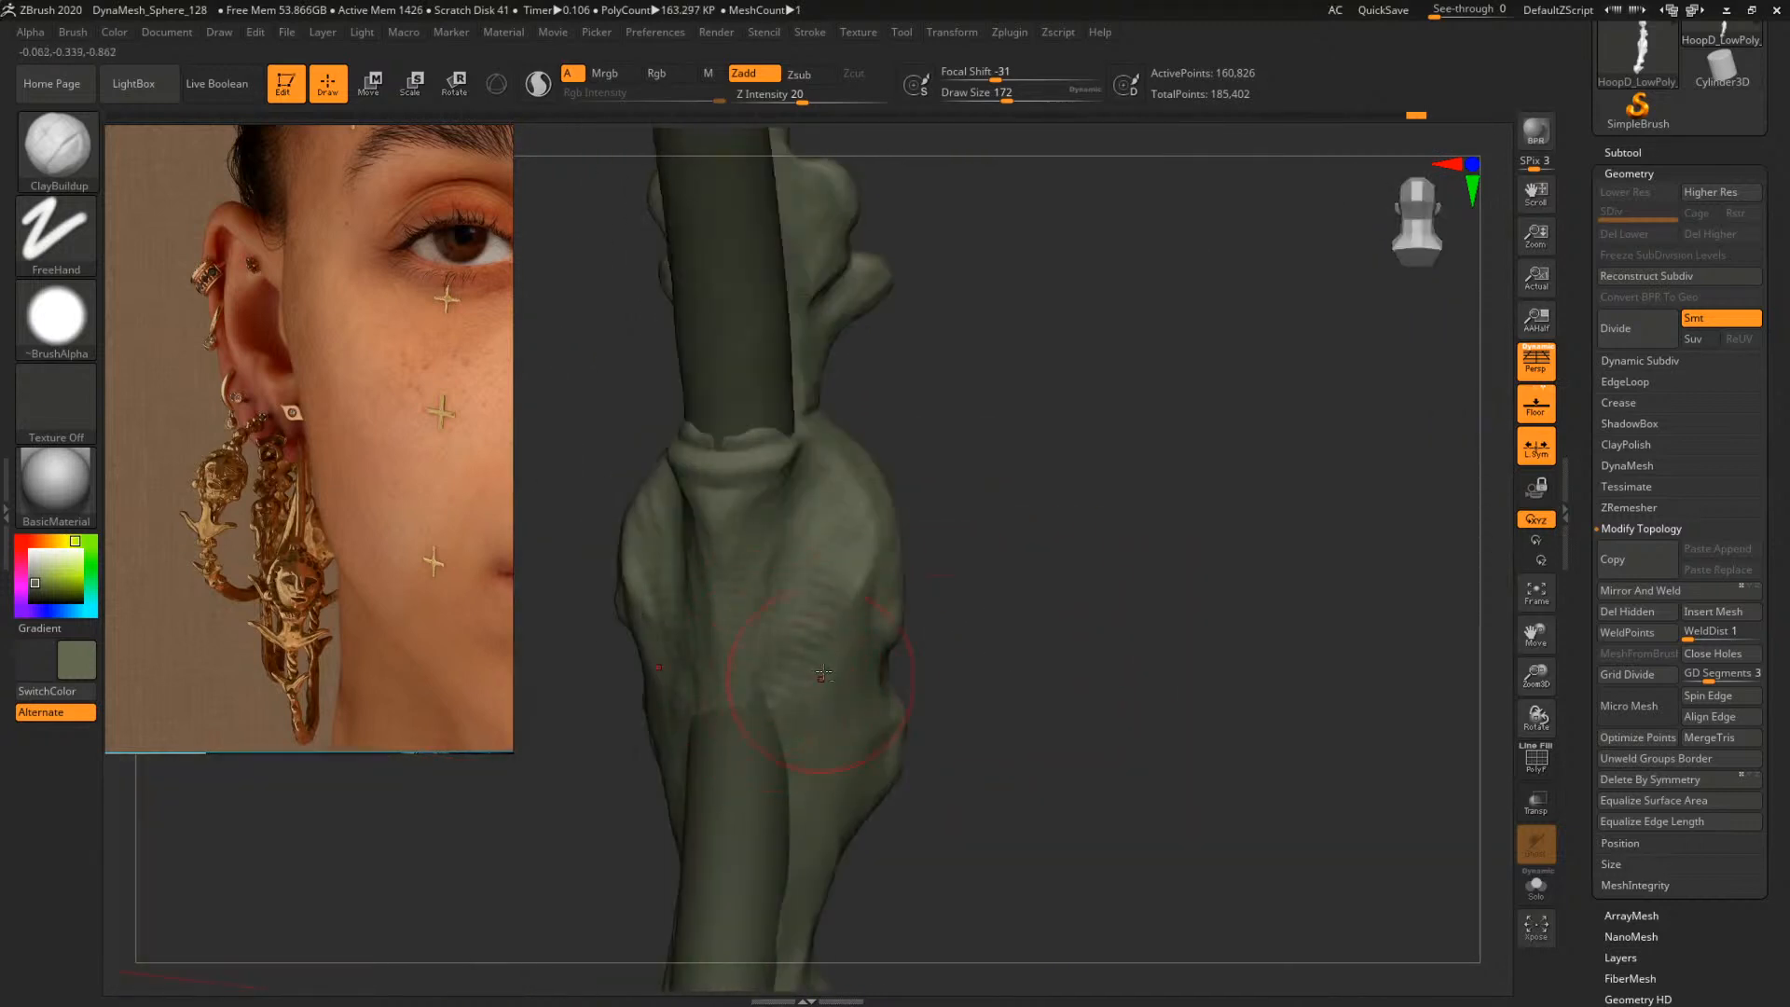
pyautogui.moveTo(1022, 514); pyautogui.dragTo(898, 556)
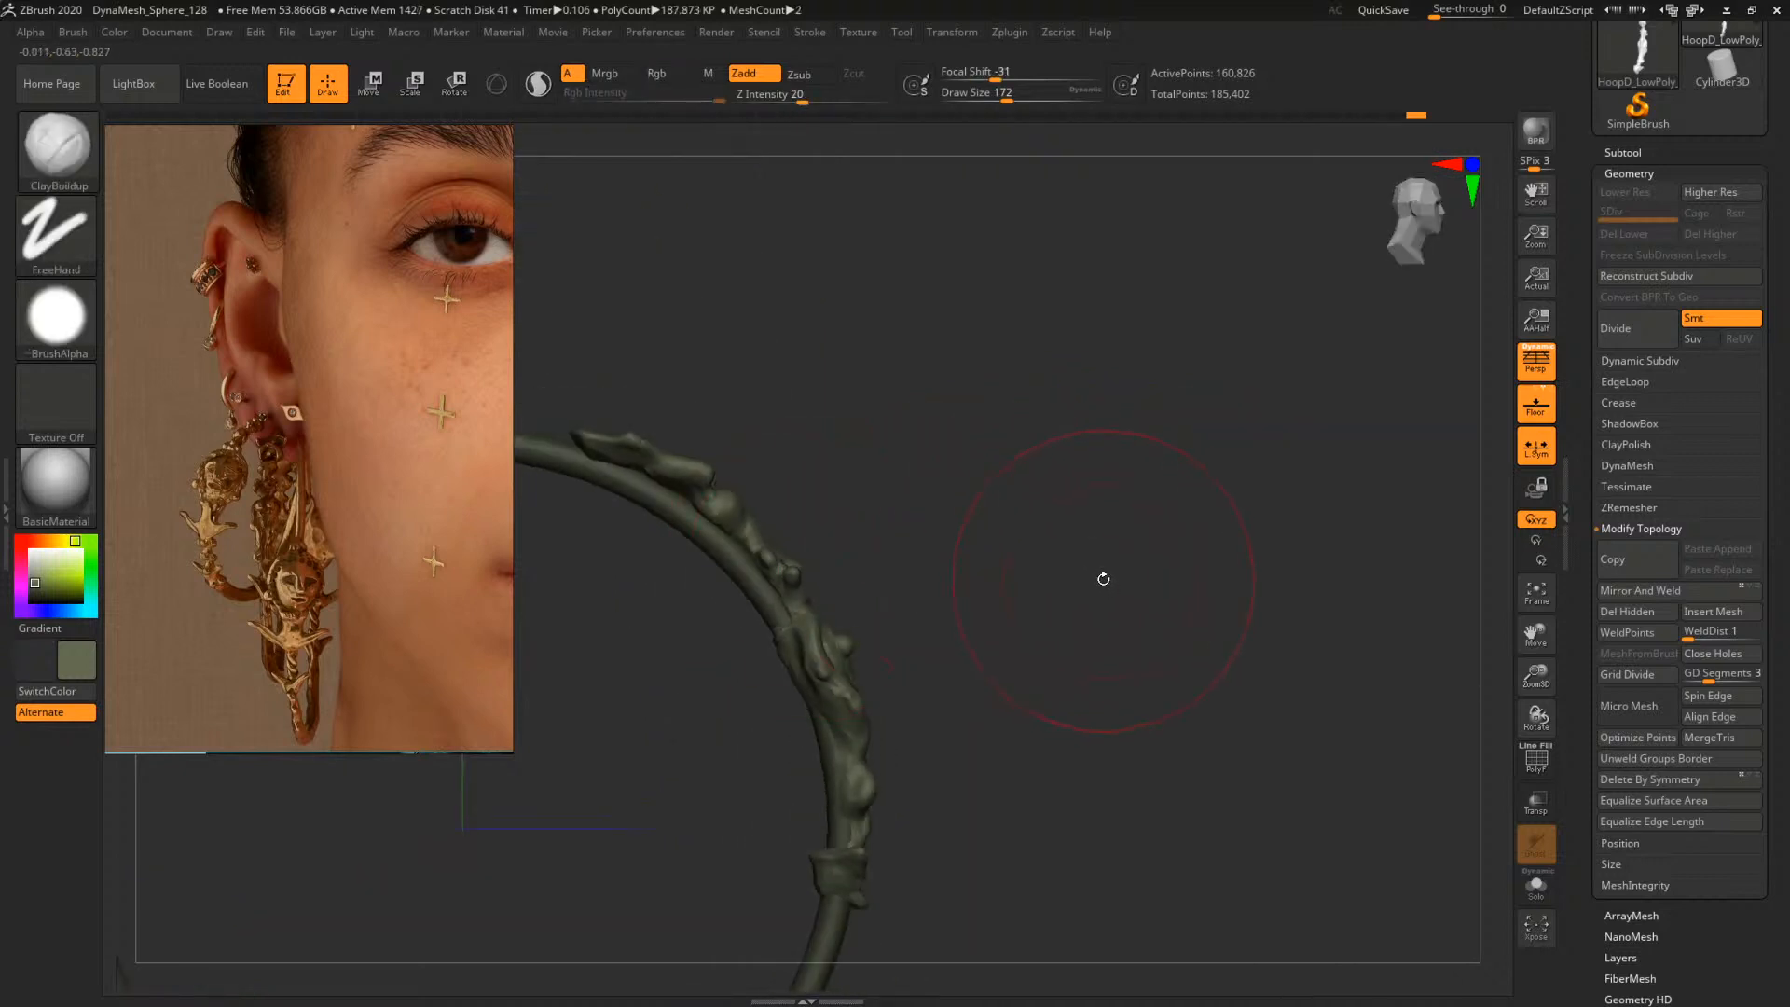
# Carve the torso's rear side beneath the shoulder with ClayBuildup at draw size 132, reviewing the shape against the whole hoop
pyautogui.moveTo(1104, 579)
pyautogui.keyDown('alt'); pyautogui.mouseDown()
pyautogui.moveTo(1104, 551)
pyautogui.moveTo(1274, 708)
pyautogui.mouseUp(); pyautogui.keyUp('alt')
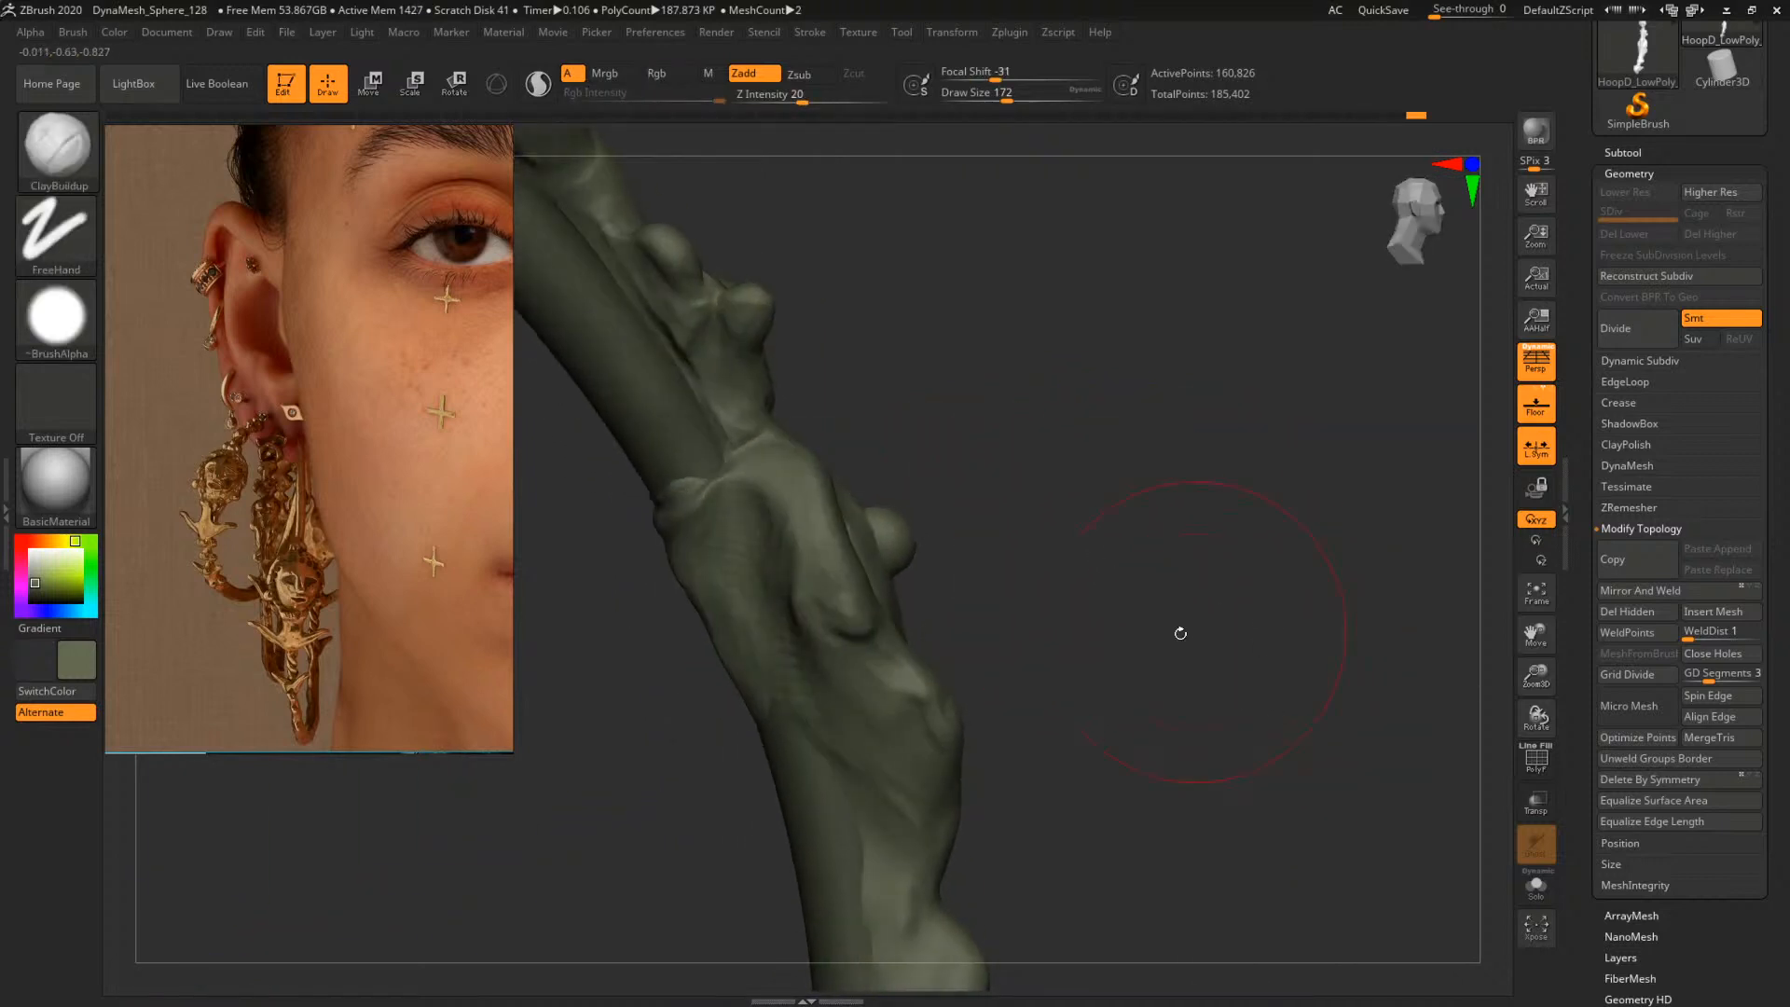
pyautogui.moveTo(1022, 522); pyautogui.dragTo(1065, 524)
pyautogui.press('space')
pyautogui.moveTo(738, 665)
pyautogui.mouseDown()
pyautogui.moveTo(676, 515)
pyautogui.moveTo(733, 496)
pyautogui.mouseUp()
pyautogui.moveTo(932, 494); pyautogui.dragTo(972, 495)
pyautogui.keyDown('alt'); pyautogui.moveTo(752, 641); pyautogui.dragTo(799, 744); pyautogui.keyUp('alt')
pyautogui.moveTo(952, 561); pyautogui.dragTo(1014, 557)
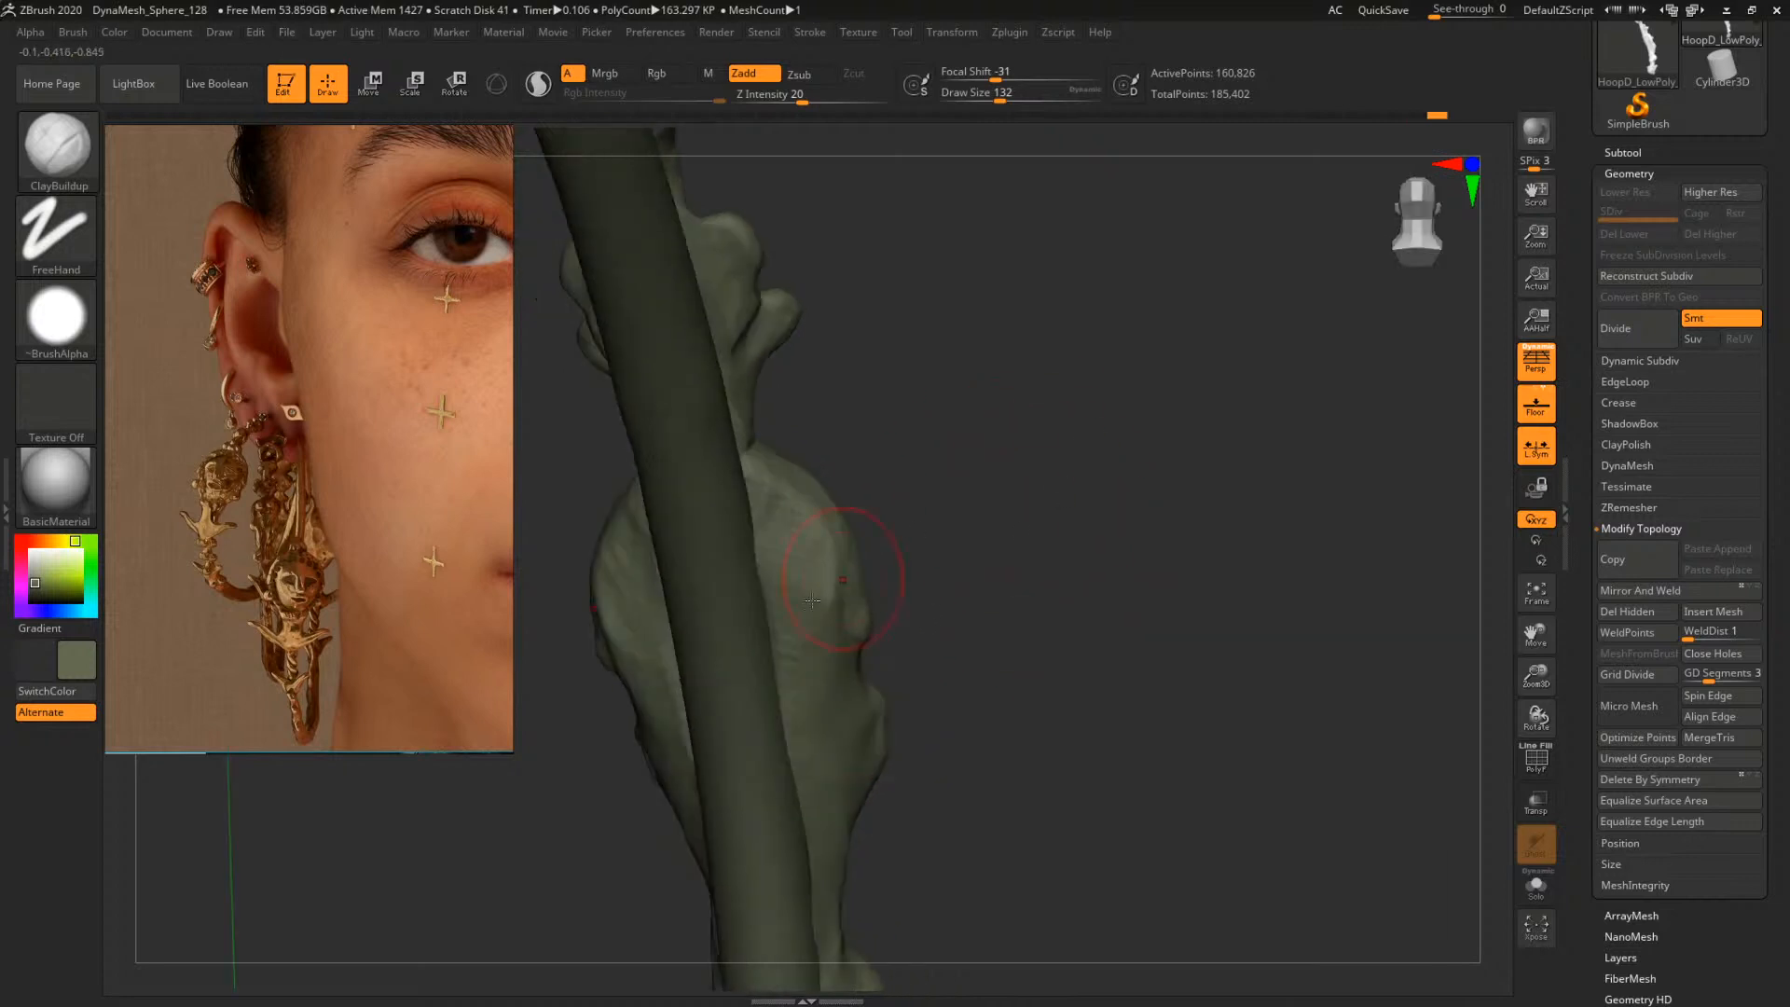
pyautogui.moveTo(1114, 624); pyautogui.dragTo(841, 595)
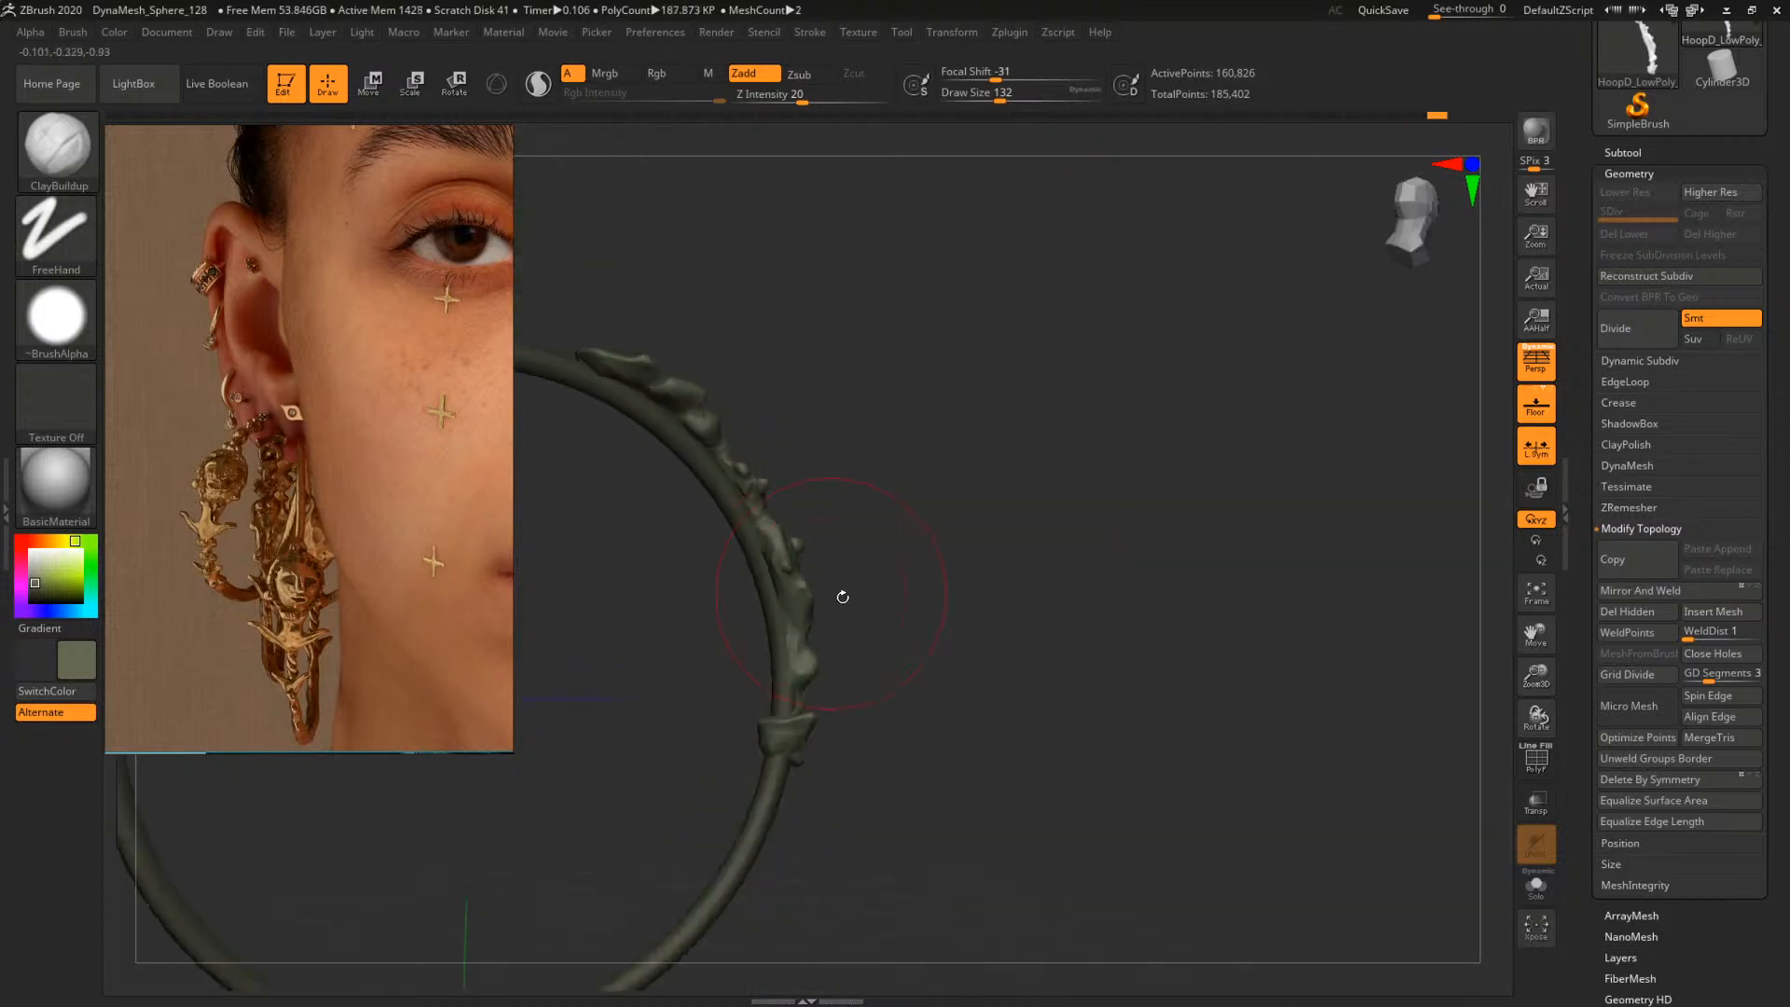
# Carve the side of the waist where the lower torso meets the hoop with ClayBuildup at draw size 97
pyautogui.moveTo(969, 567); pyautogui.dragTo(1194, 741)
pyautogui.moveTo(1154, 656); pyautogui.dragTo(901, 591)
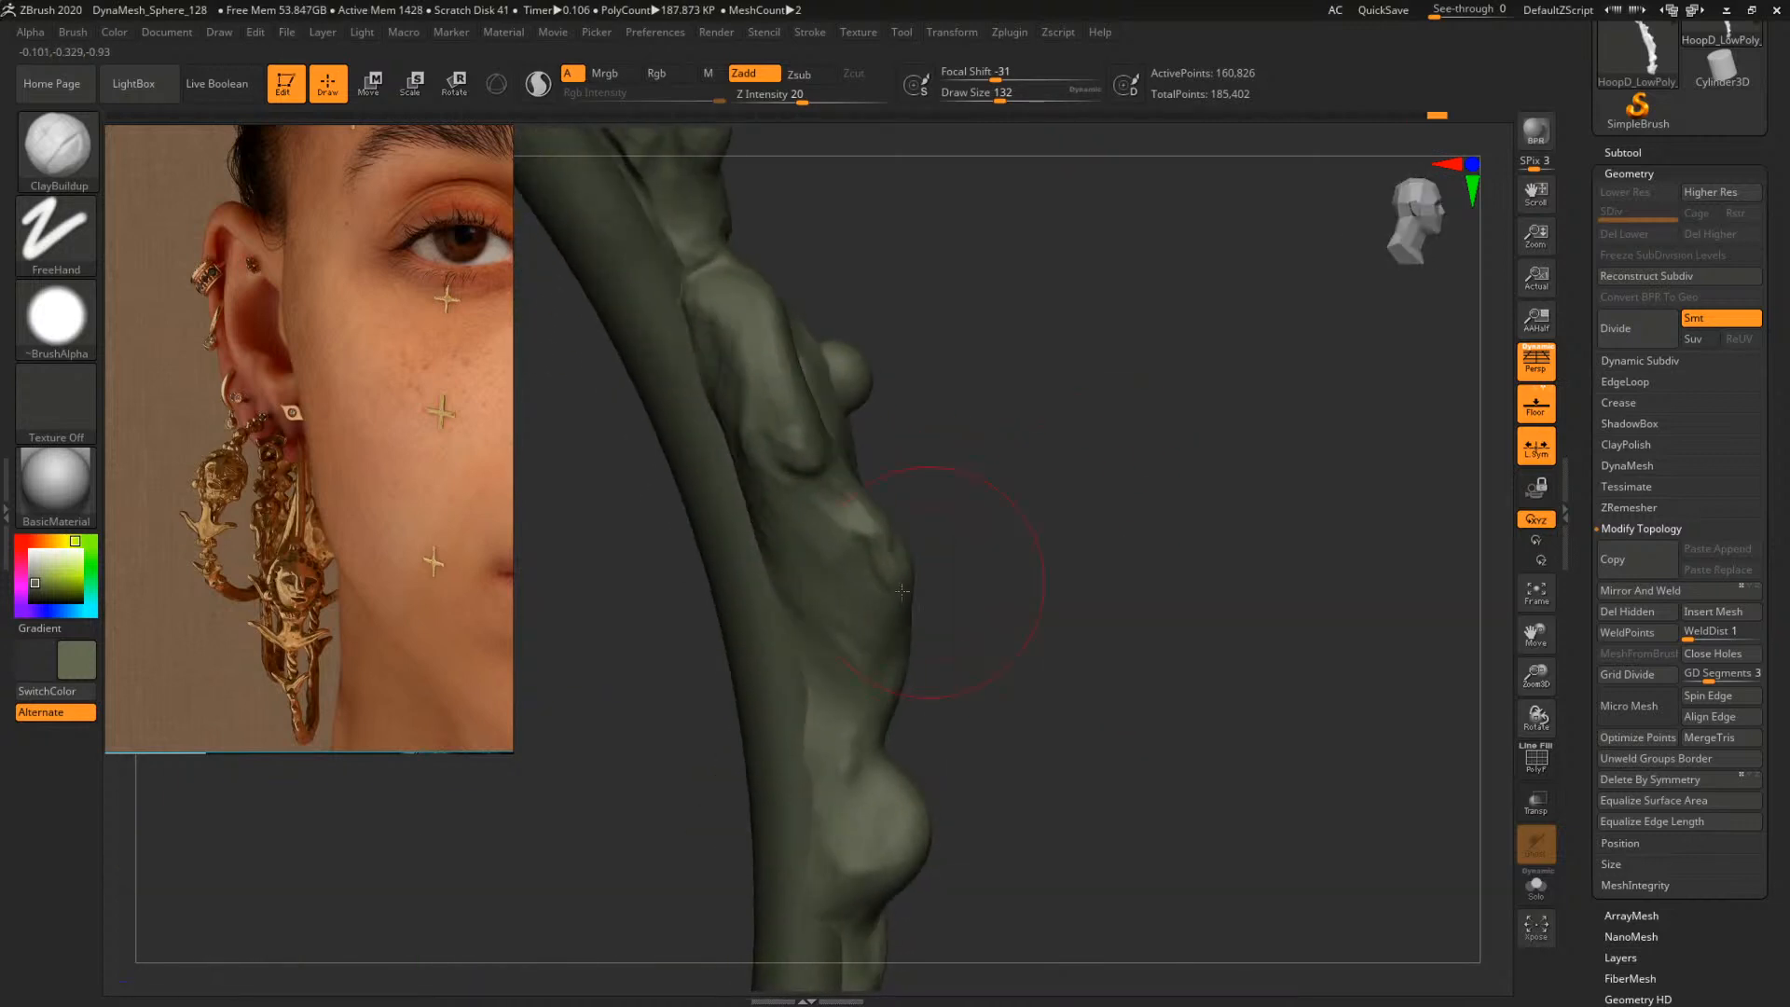
pyautogui.moveTo(1071, 613)
pyautogui.mouseDown()
pyautogui.moveTo(740, 615)
pyautogui.moveTo(1026, 551)
pyautogui.moveTo(739, 519)
pyautogui.moveTo(776, 457)
pyautogui.mouseUp()
pyautogui.moveTo(944, 559); pyautogui.dragTo(802, 620)
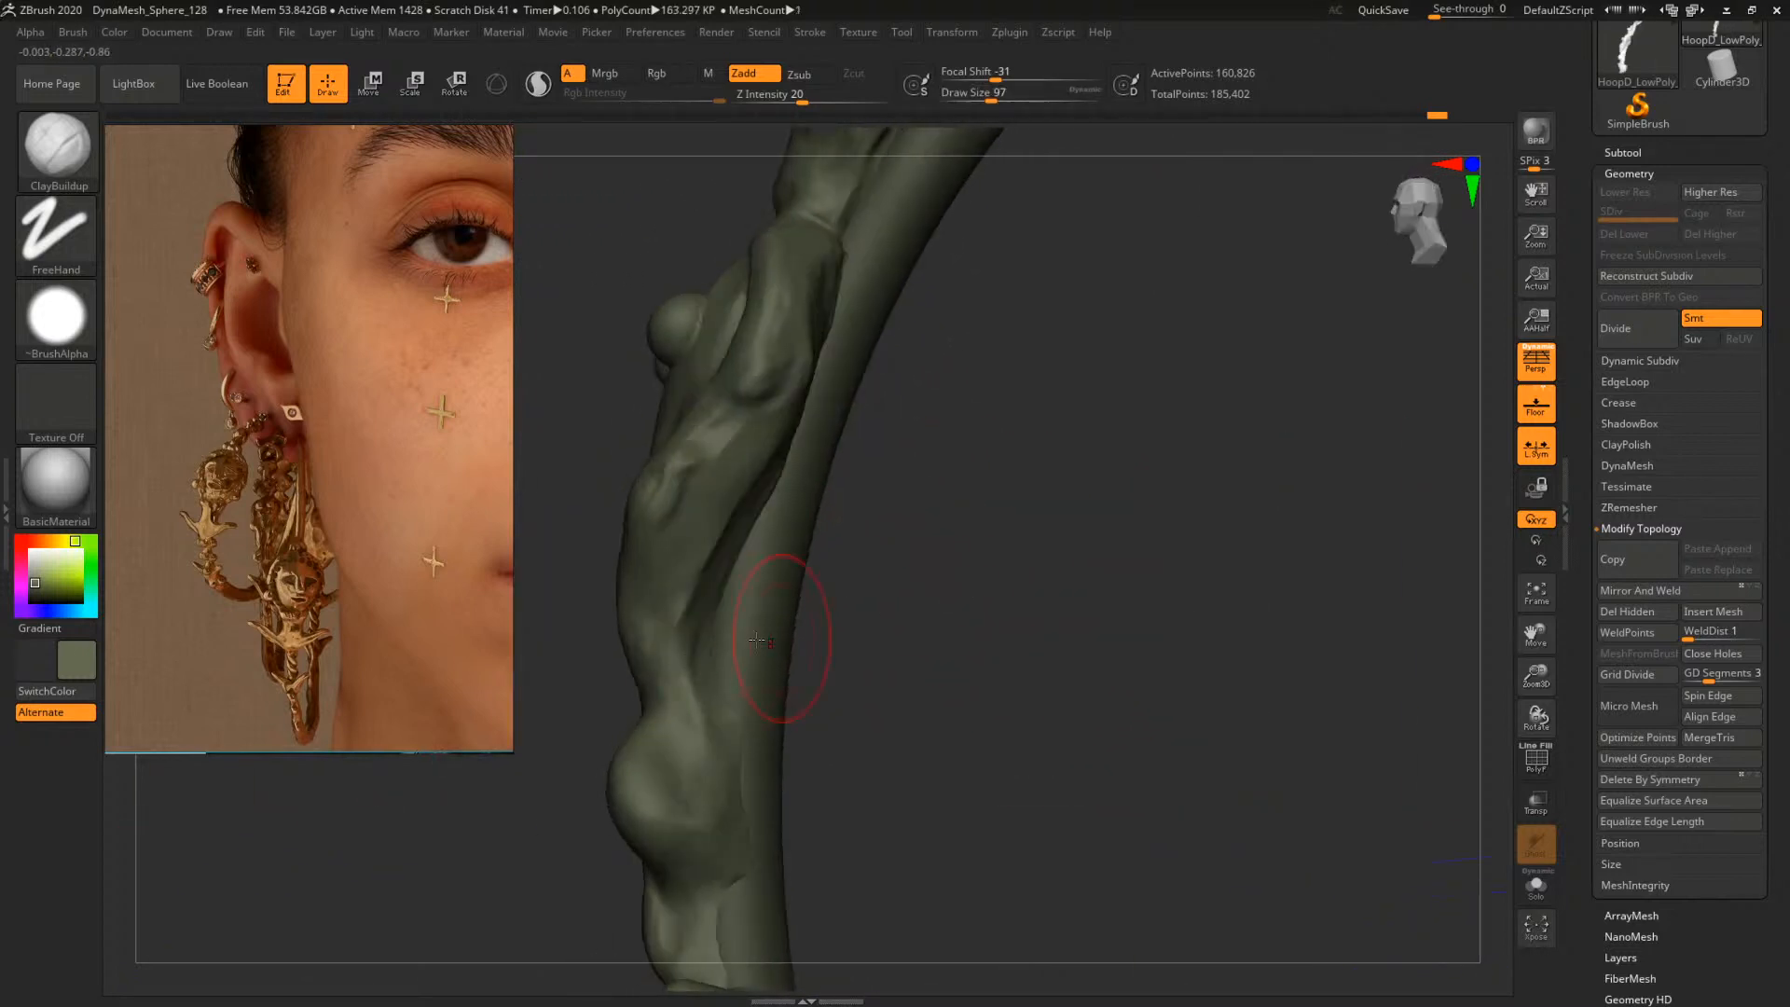
pyautogui.moveTo(713, 660)
pyautogui.keyDown('alt'); pyautogui.mouseDown()
pyautogui.moveTo(701, 686)
pyautogui.moveTo(714, 608)
pyautogui.moveTo(694, 686)
pyautogui.moveTo(711, 700)
pyautogui.mouseUp(); pyautogui.keyUp('alt')
pyautogui.moveTo(979, 559); pyautogui.dragTo(848, 610)
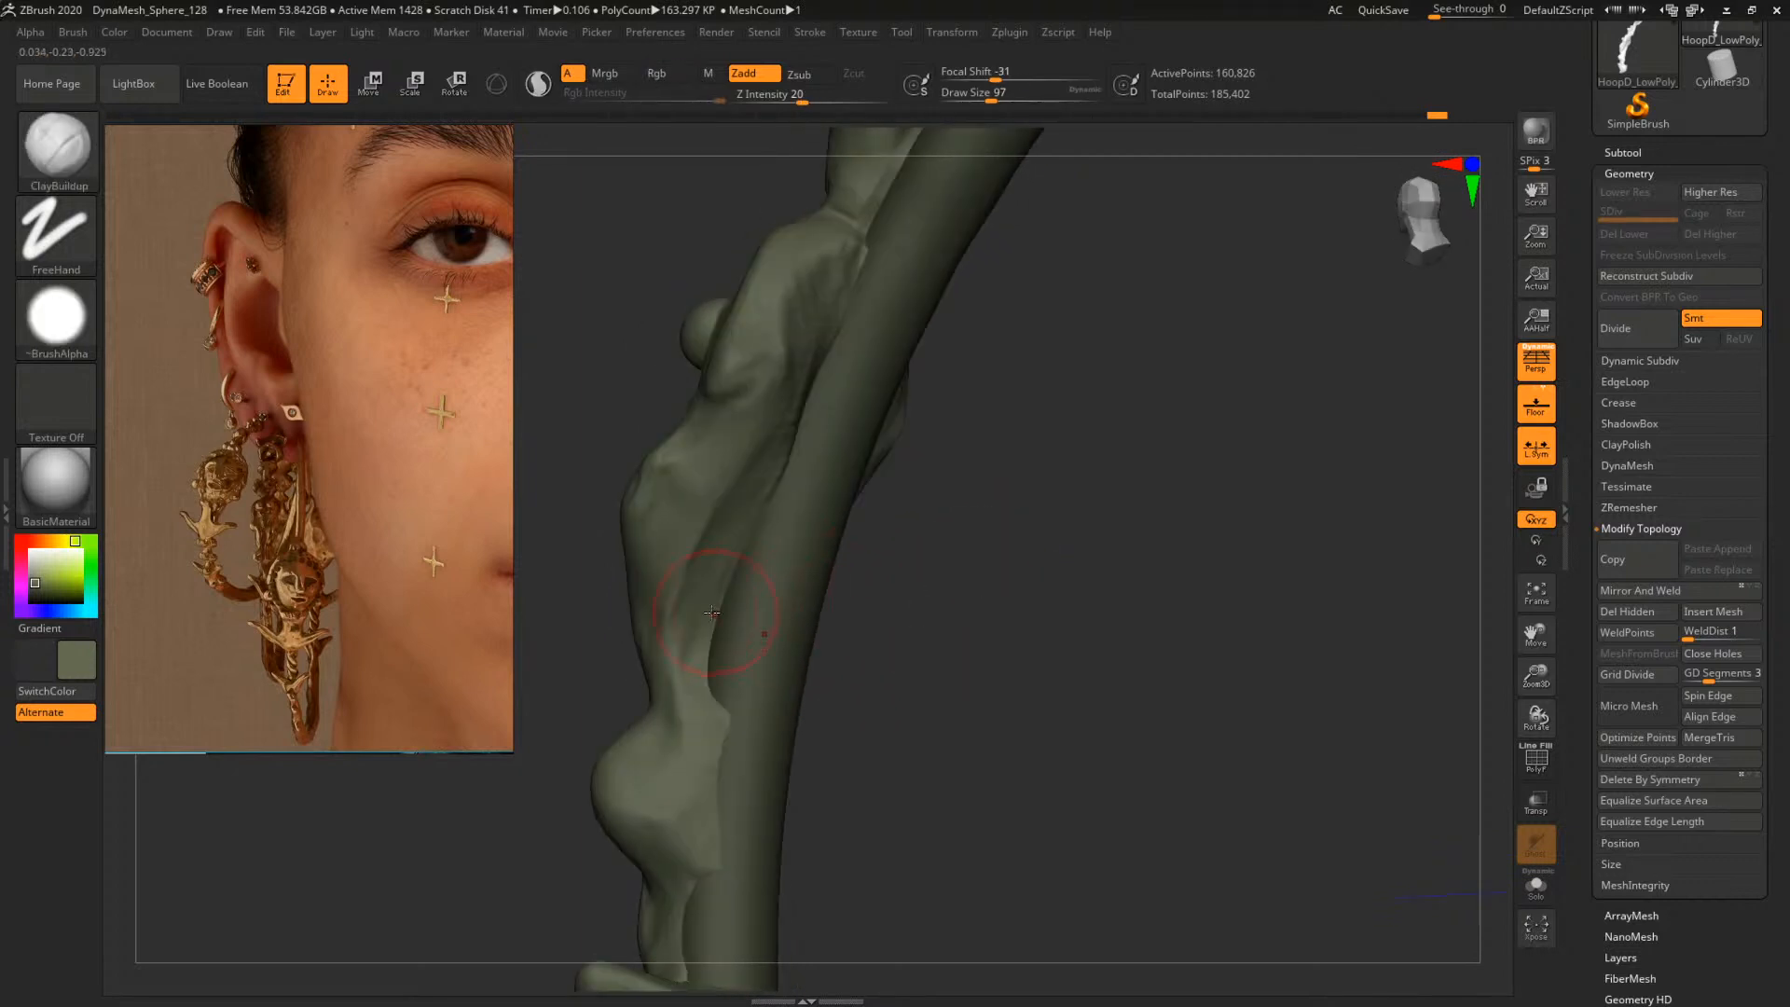
# Flatten the torso's rear side next to the hoop with TrimDynamic at draw size 132
pyautogui.press('b')
pyautogui.press('t')
pyautogui.press('d')
pyautogui.press('space')
pyautogui.moveTo(721, 536); pyautogui.dragTo(729, 536)
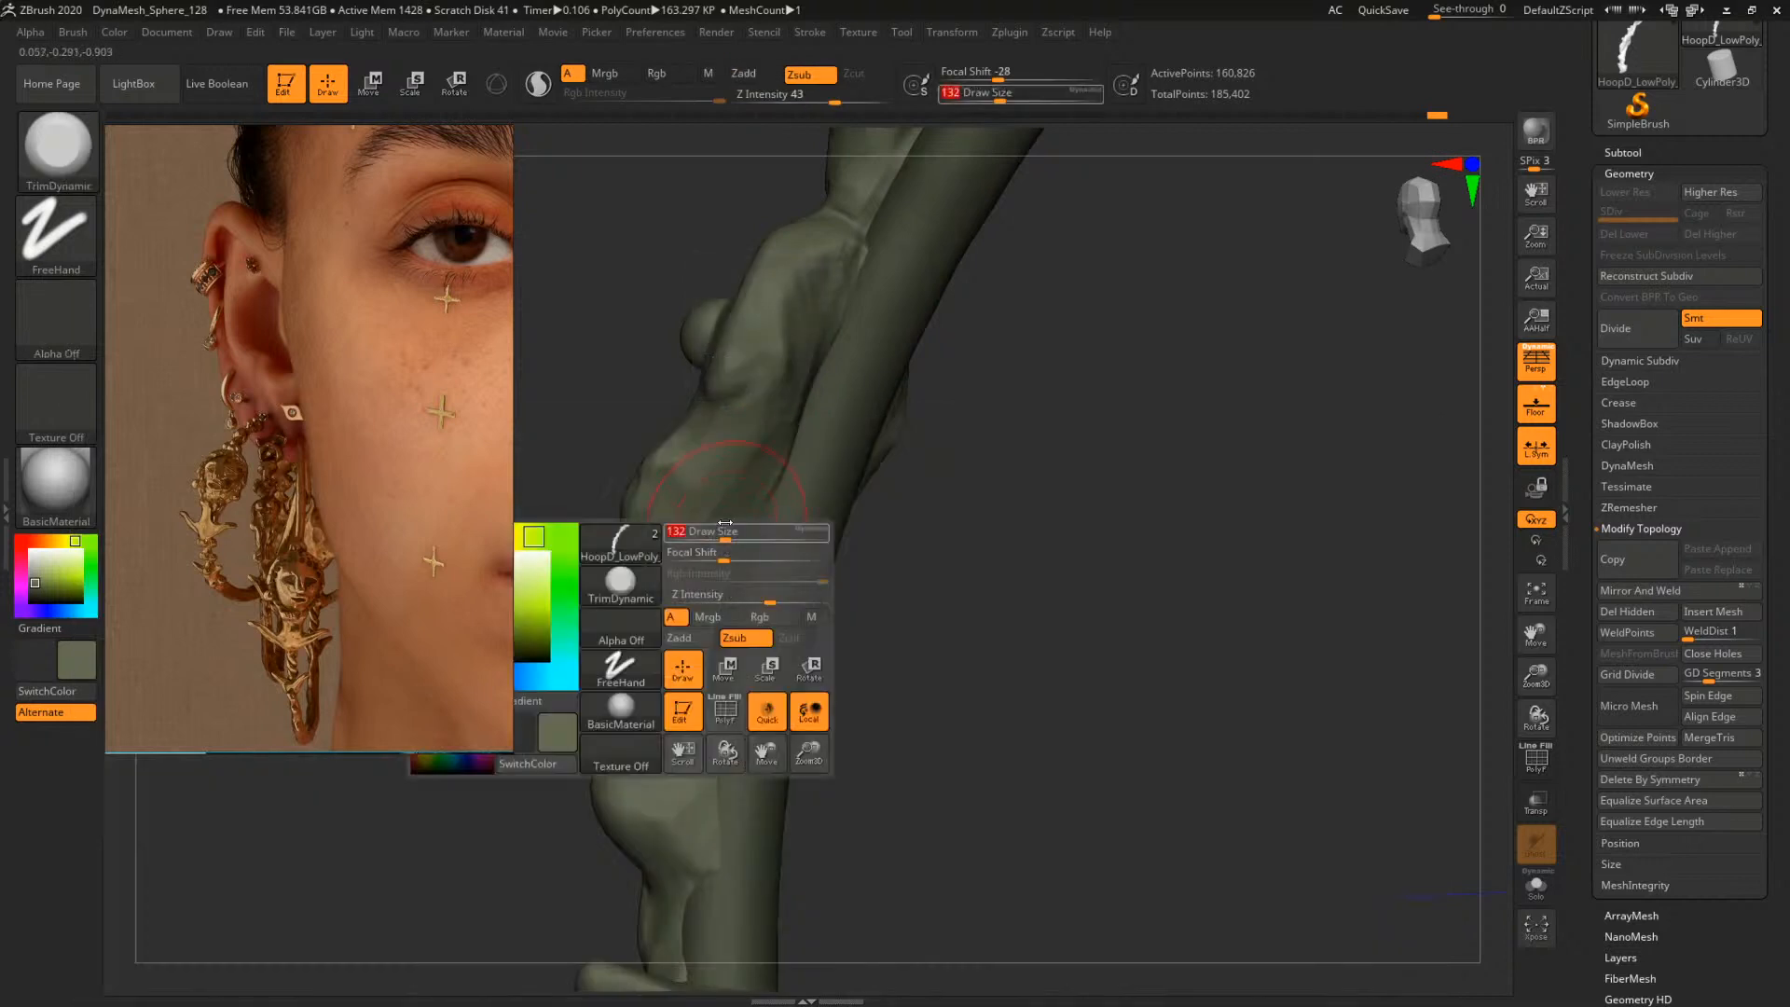
pyautogui.moveTo(881, 531); pyautogui.dragTo(971, 512)
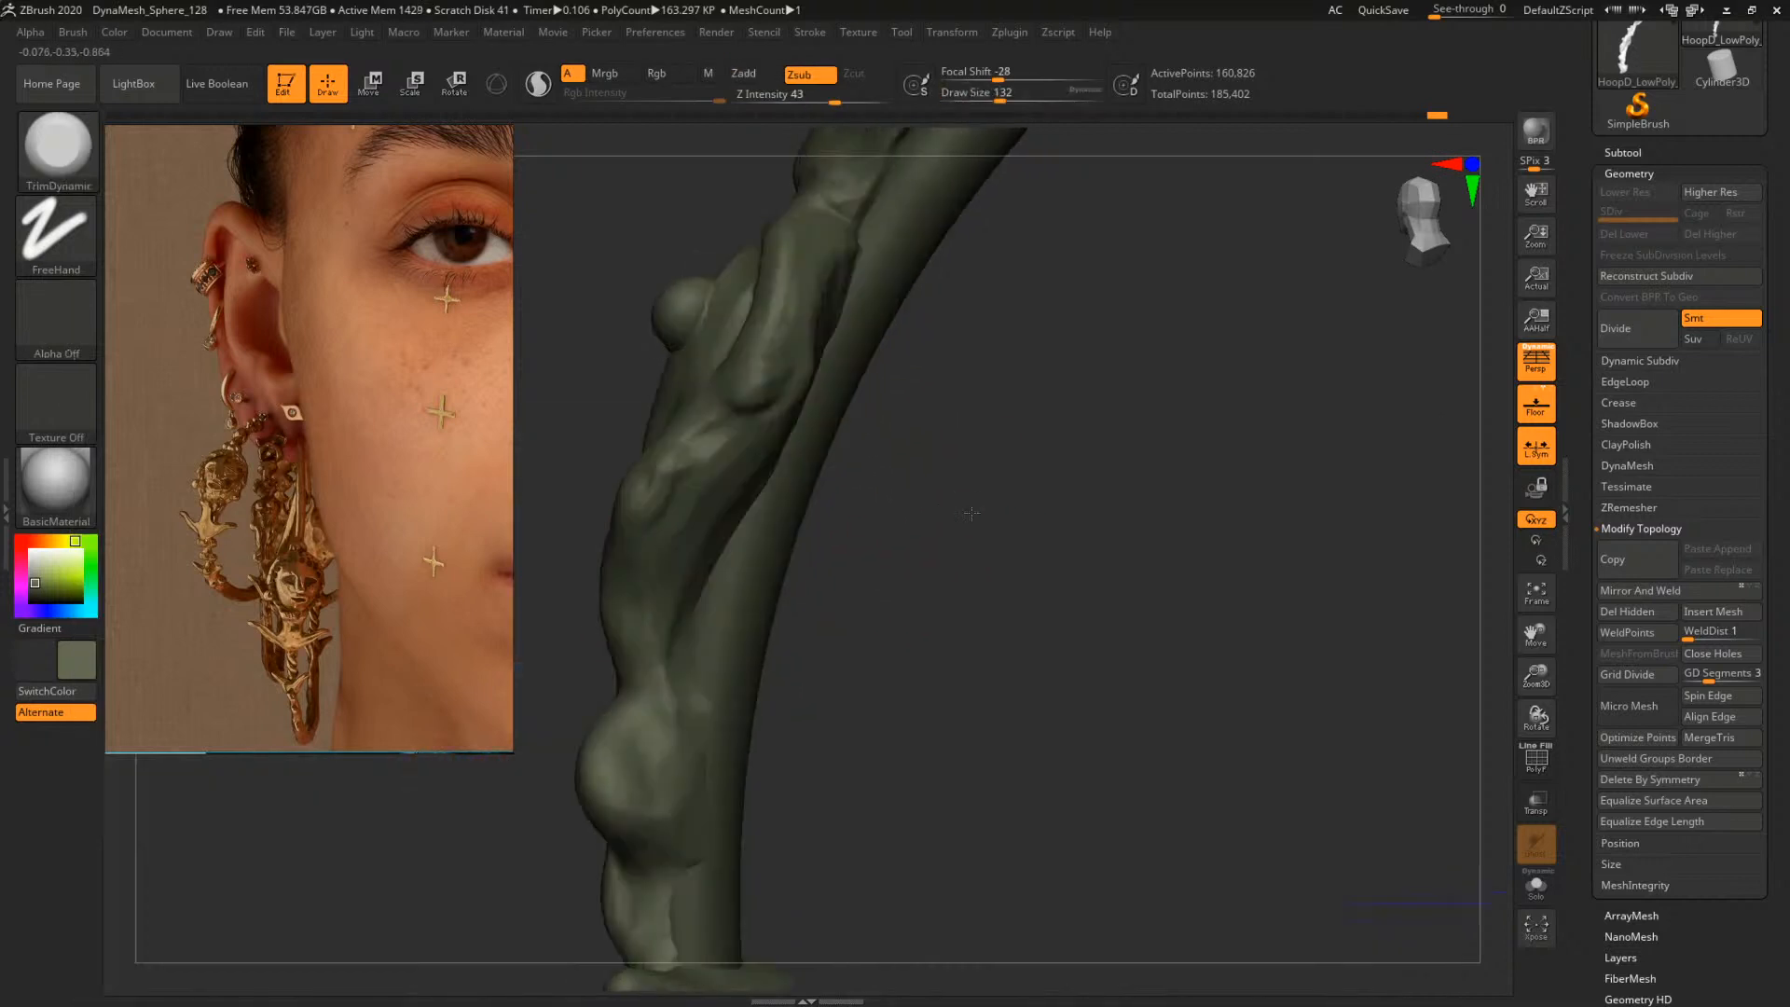
pyautogui.keyDown('alt'); pyautogui.moveTo(853, 597); pyautogui.dragTo(995, 571); pyautogui.keyUp('alt')
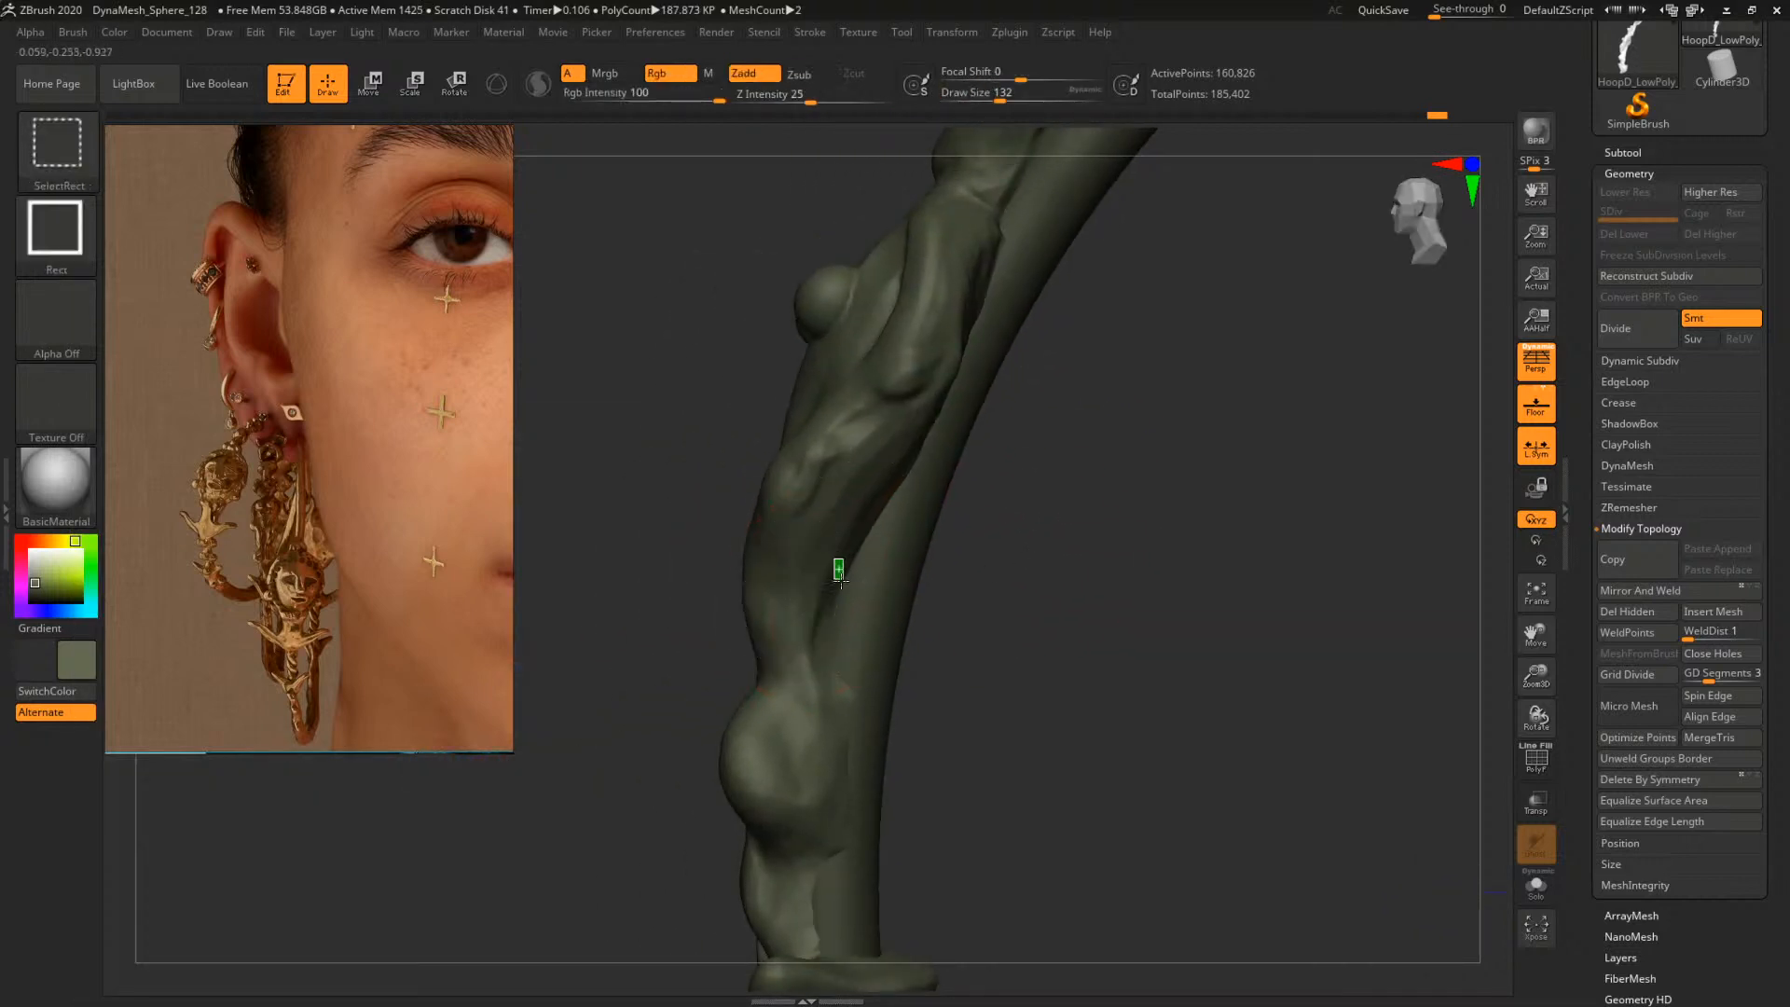
pyautogui.keyDown('ctrl'); pyautogui.keyDown('shift'); pyautogui.moveTo(852, 610); pyautogui.dragTo(853, 611); pyautogui.keyUp('shift'); pyautogui.keyUp('ctrl')
pyautogui.keyDown('ctrl'); pyautogui.keyDown('shift'); pyautogui.click(1026, 604); pyautogui.keyUp('shift'); pyautogui.keyUp('ctrl')
pyautogui.moveTo(1067, 576); pyautogui.dragTo(1043, 531)
# Refine the crease between the lower torso and the hoop with ClayBuildup at draw size 65
pyautogui.press('b')
pyautogui.press('c')
pyautogui.press('b')
pyautogui.press('space')
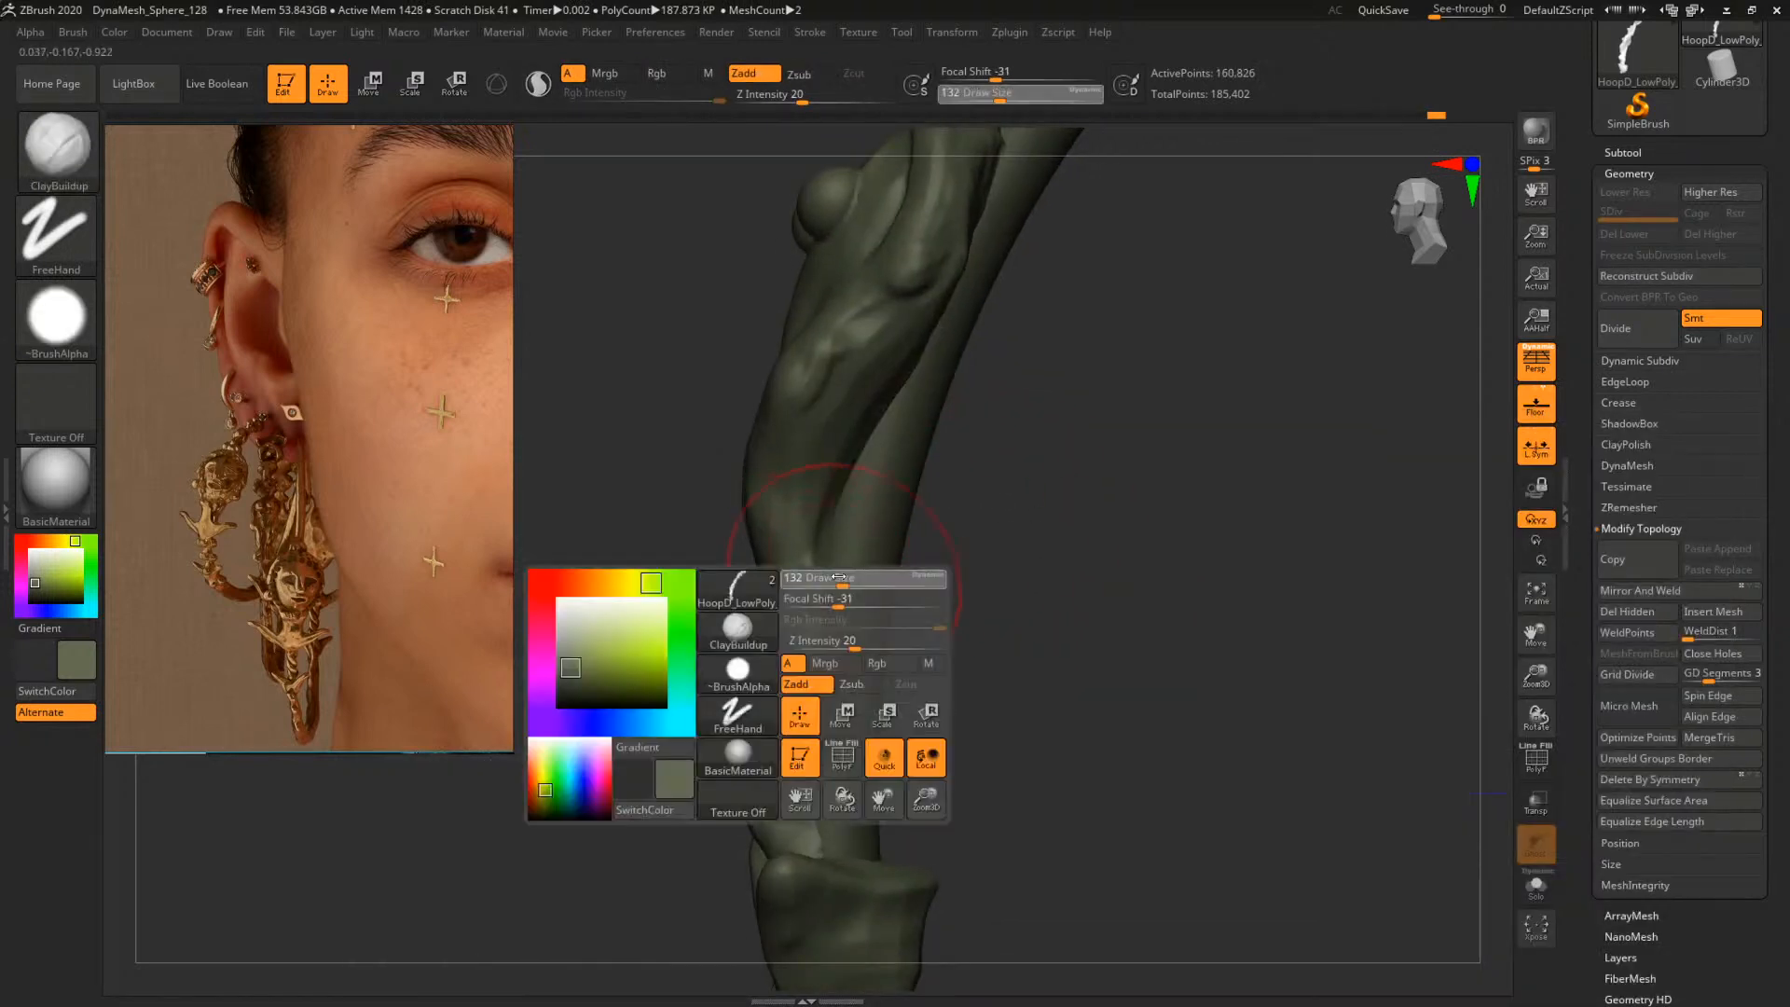
pyautogui.moveTo(847, 579); pyautogui.dragTo(831, 579)
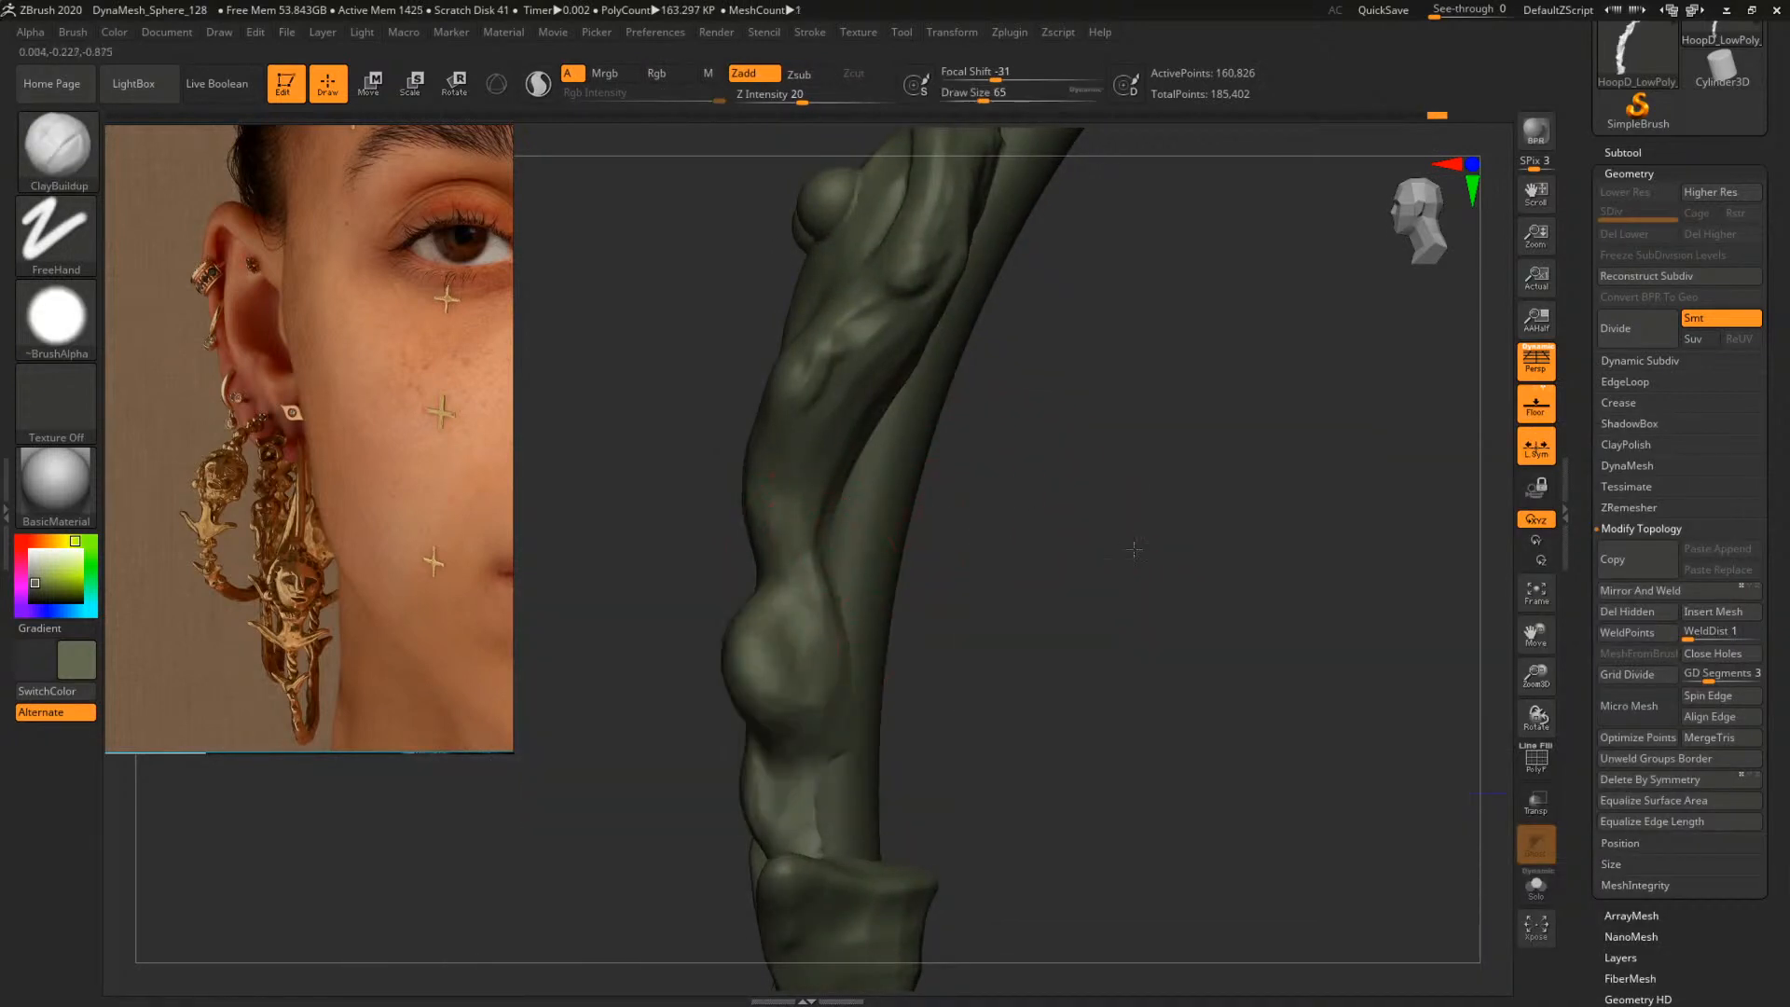
pyautogui.keyDown('alt'); pyautogui.moveTo(1134, 549); pyautogui.dragTo(1202, 508); pyautogui.keyUp('alt')
pyautogui.moveTo(1165, 532)
pyautogui.keyDown('alt'); pyautogui.mouseDown()
pyautogui.moveTo(1211, 687)
pyautogui.moveTo(1175, 507)
pyautogui.moveTo(1249, 600)
pyautogui.moveTo(1214, 640)
pyautogui.mouseUp(); pyautogui.keyUp('alt')
# Pull the rim of the flared collar beneath the figure into shape with the Move brush at draw size 202
pyautogui.press('b')
pyautogui.press('m')
pyautogui.press('v')
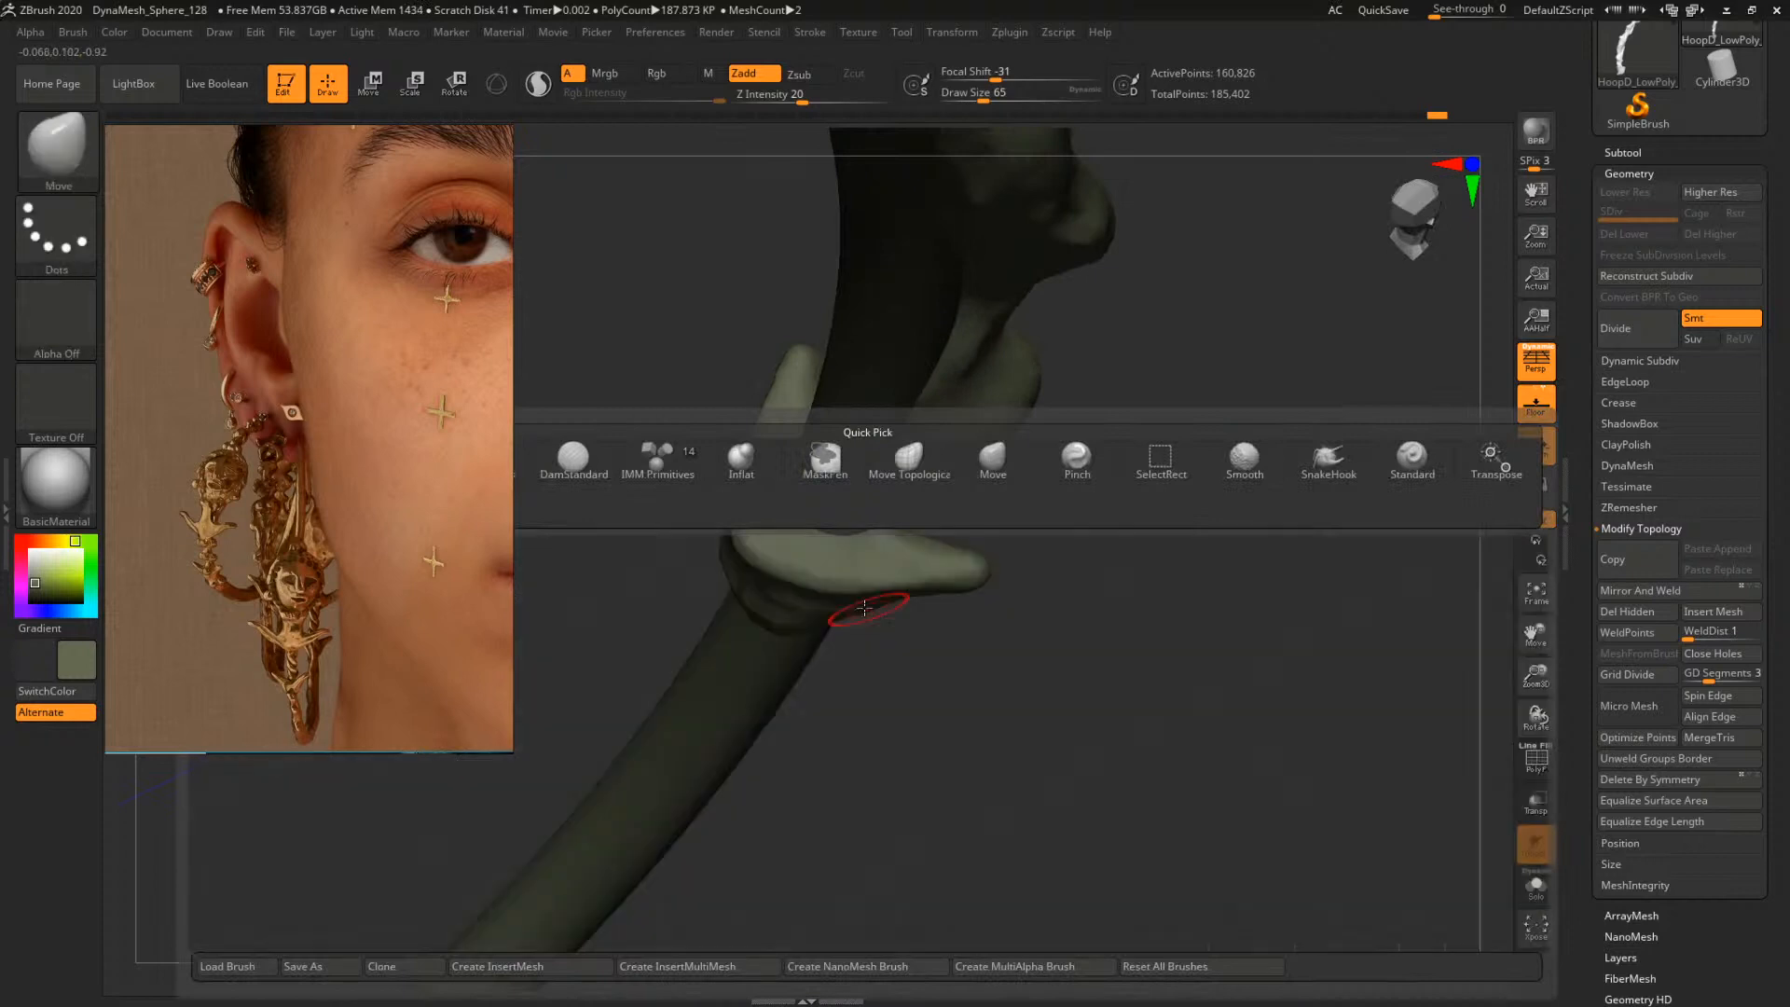
pyautogui.press('space')
pyautogui.moveTo(844, 579); pyautogui.dragTo(872, 579)
pyautogui.moveTo(1003, 523); pyautogui.dragTo(974, 532)
pyautogui.moveTo(813, 556); pyautogui.dragTo(837, 476)
pyautogui.moveTo(1139, 601)
pyautogui.mouseDown()
pyautogui.moveTo(1098, 424)
pyautogui.moveTo(759, 639)
pyautogui.moveTo(800, 632)
pyautogui.moveTo(826, 659)
pyautogui.mouseUp()
# Flatten the back of the flared collar where it wraps the hoop with TrimDynamic at draw size 202
pyautogui.press('b')
pyautogui.press('t')
pyautogui.press('d')
pyautogui.moveTo(826, 644); pyautogui.dragTo(788, 573)
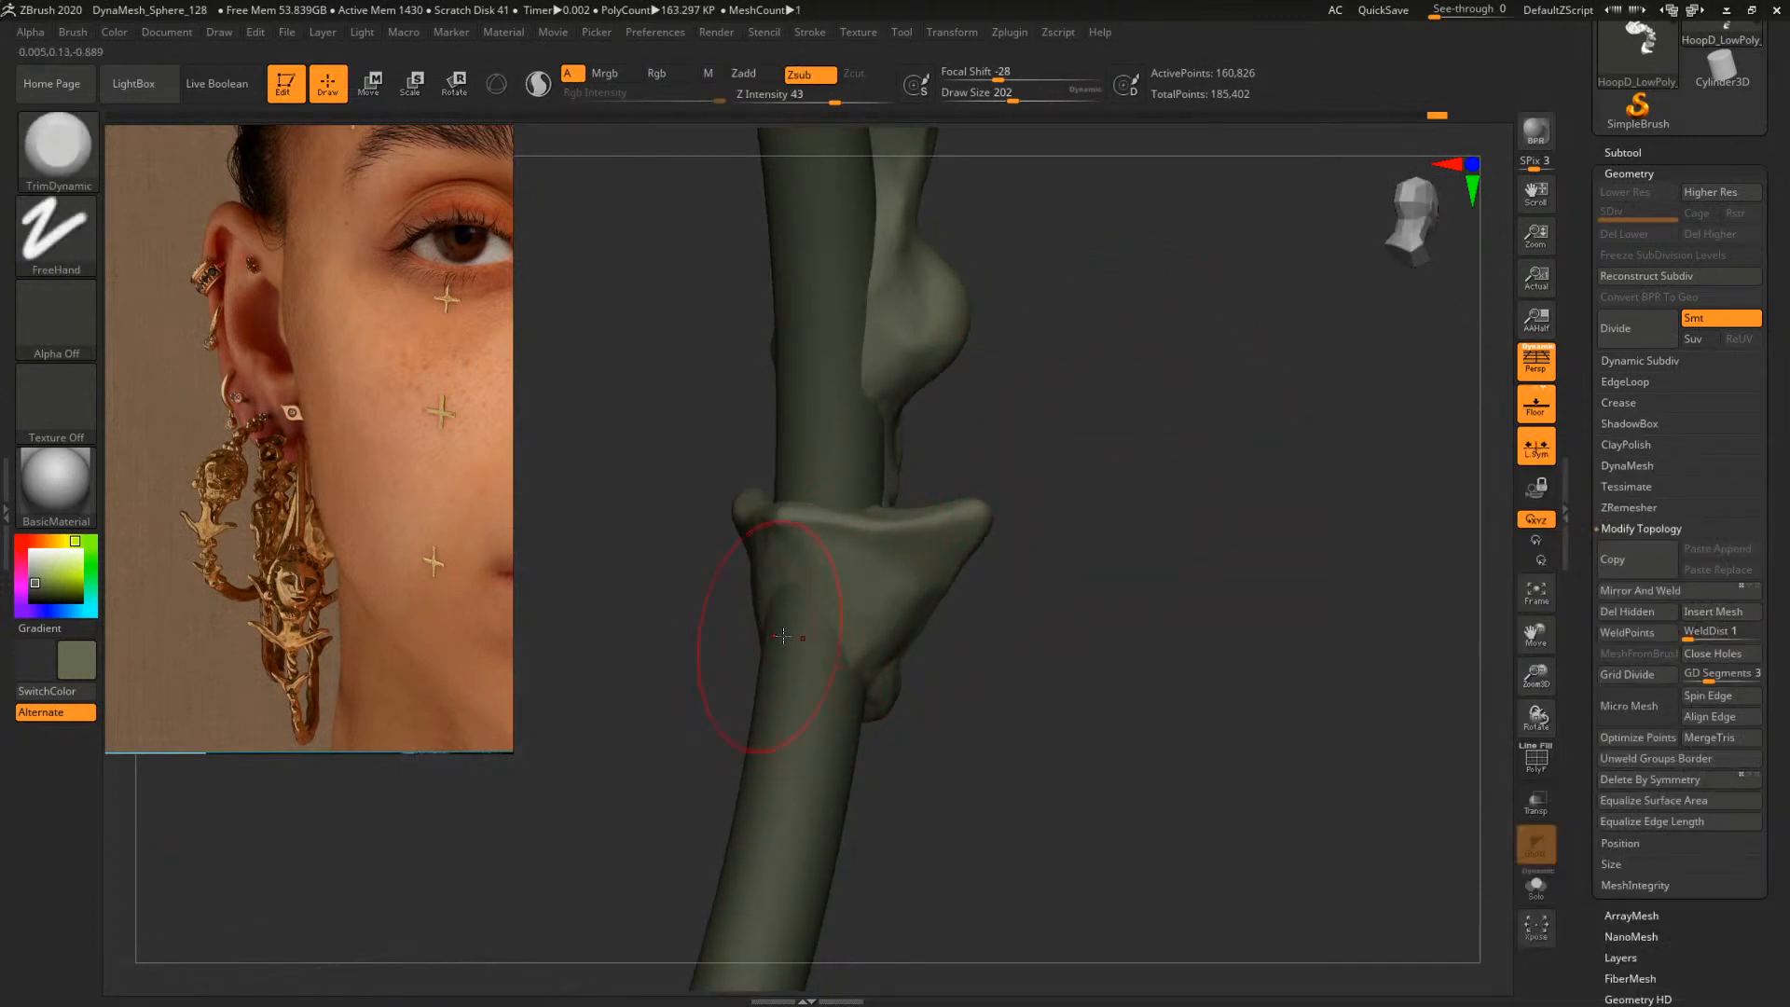
pyautogui.moveTo(766, 635)
pyautogui.mouseDown()
pyautogui.moveTo(807, 596)
pyautogui.moveTo(890, 598)
pyautogui.mouseUp()
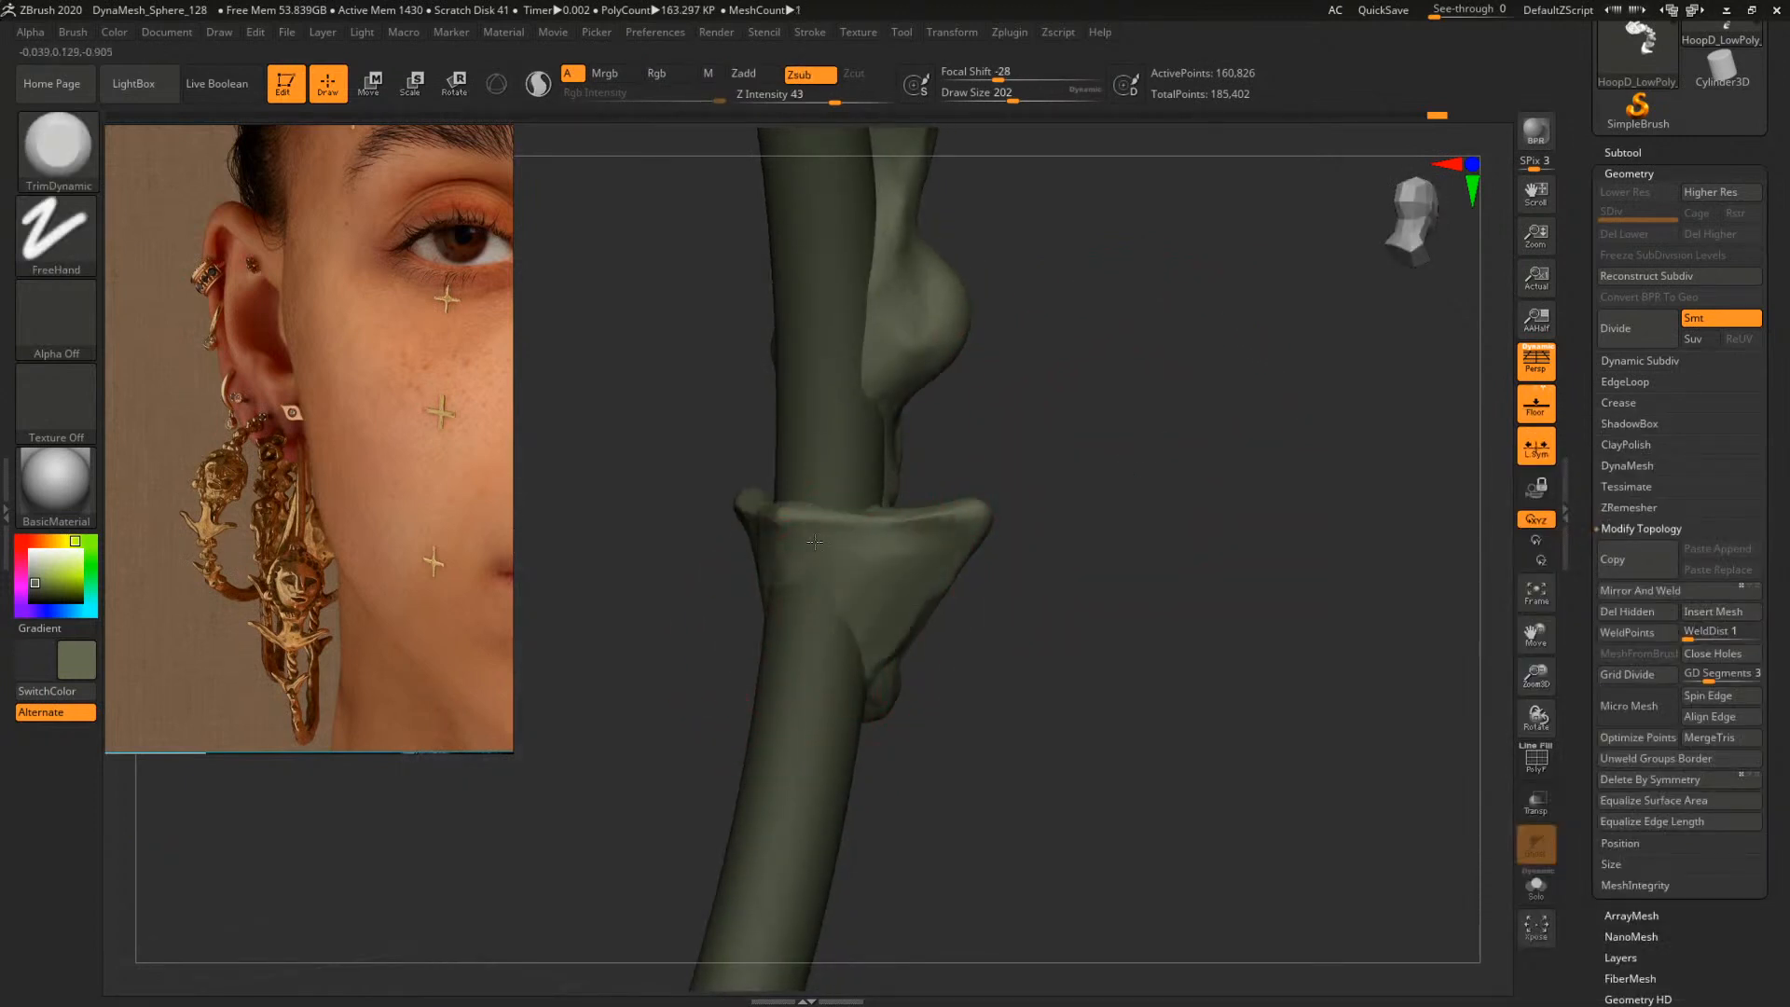
# Flatten the upper edge of the mermaid's tail fin using the TrimDynamic brush at draw size 116
pyautogui.moveTo(1044, 559); pyautogui.dragTo(759, 560)
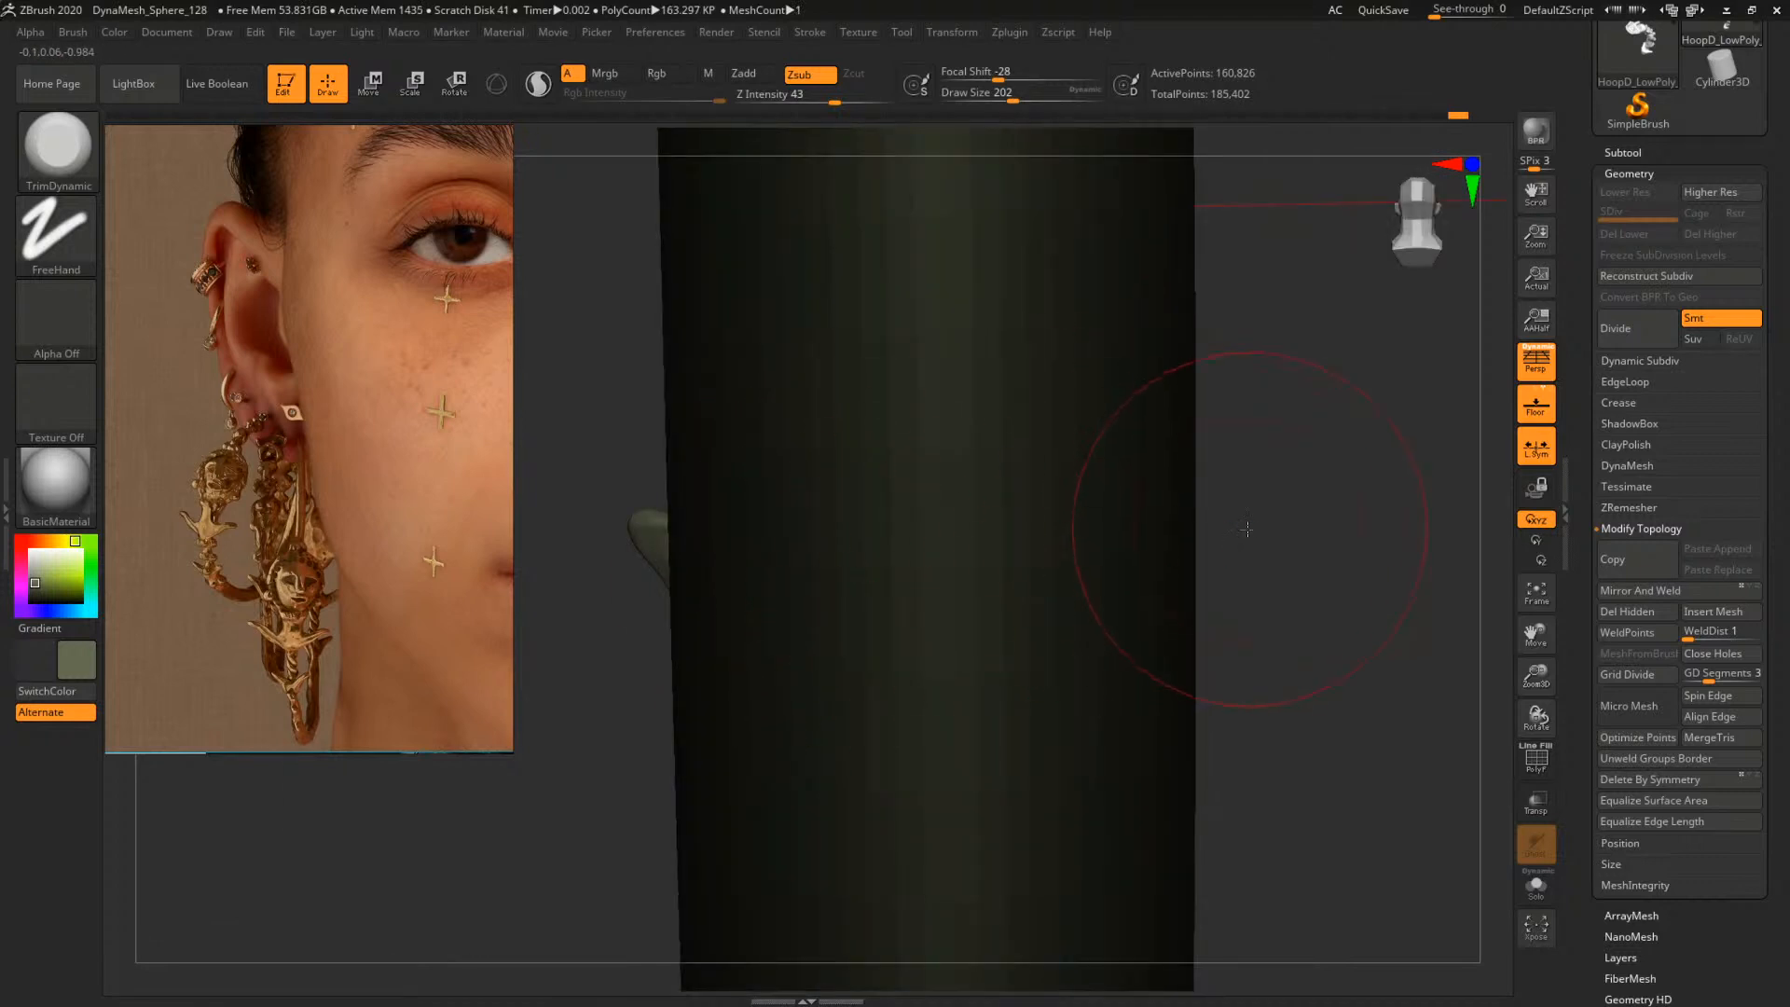
pyautogui.moveTo(1238, 519)
pyautogui.mouseDown()
pyautogui.moveTo(759, 559)
pyautogui.moveTo(845, 592)
pyautogui.mouseUp()
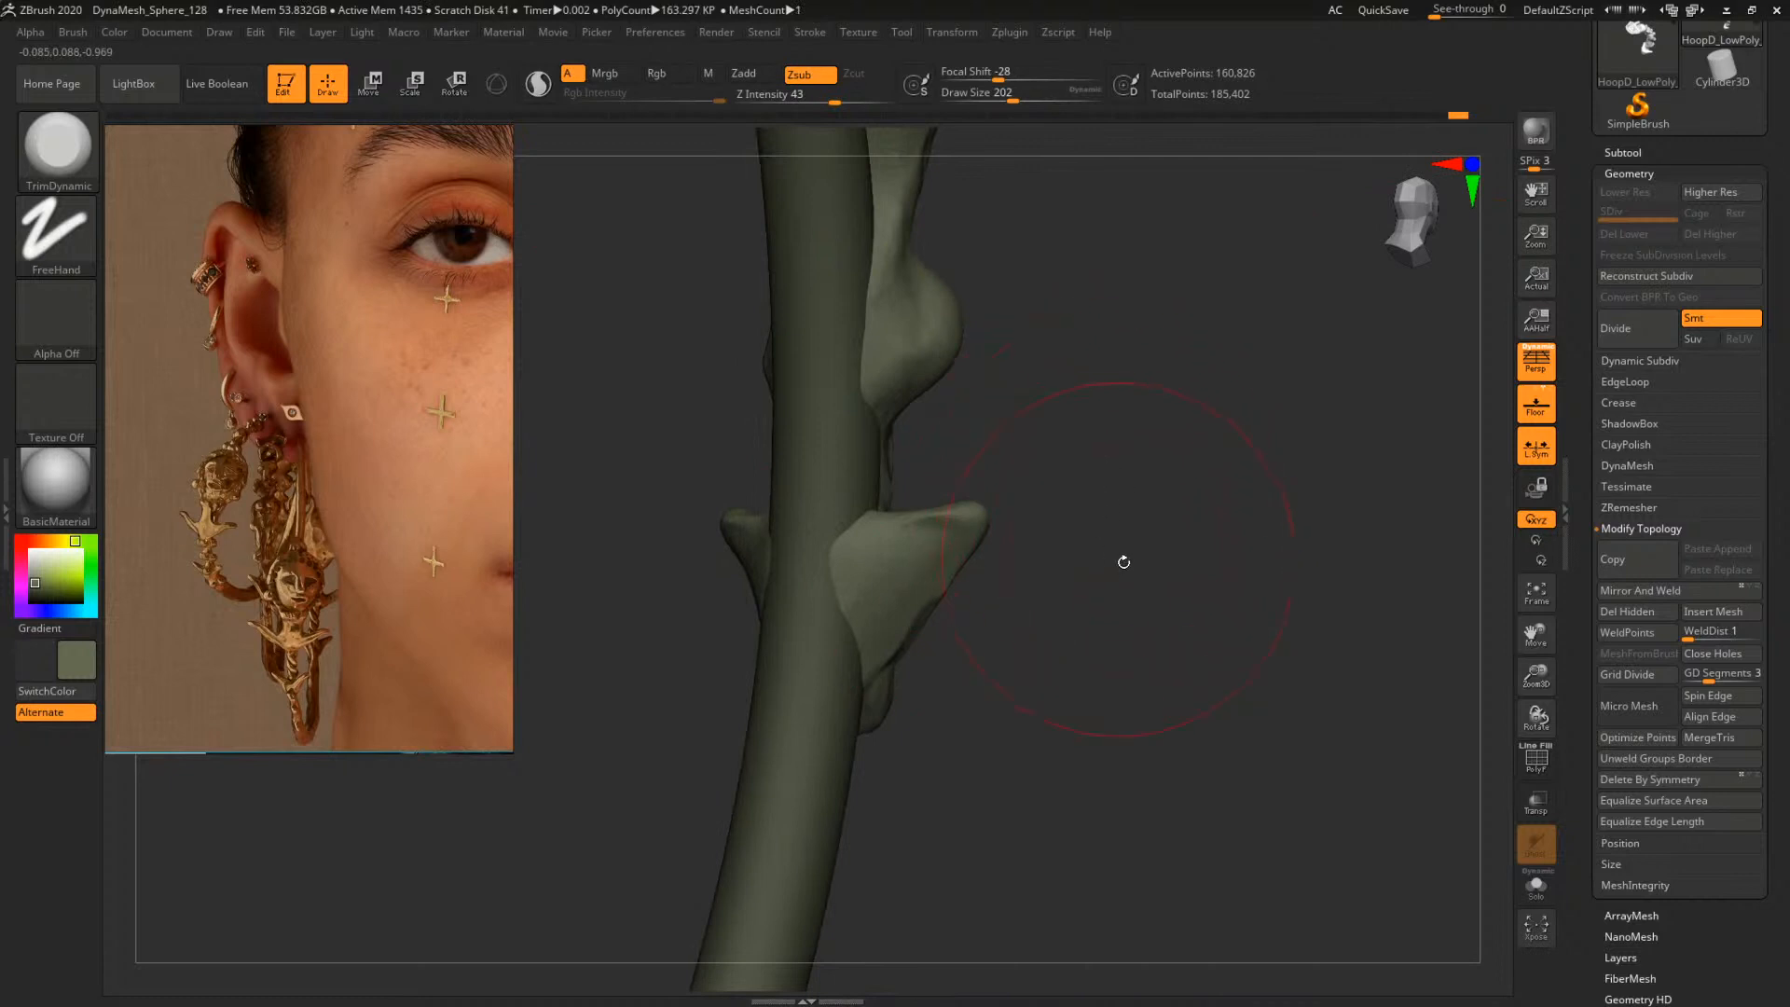
pyautogui.moveTo(1146, 575)
pyautogui.mouseDown()
pyautogui.moveTo(1110, 551)
pyautogui.moveTo(1158, 575)
pyautogui.mouseUp()
pyautogui.press('space')
pyautogui.moveTo(1011, 515); pyautogui.dragTo(993, 509)
pyautogui.moveTo(1119, 489); pyautogui.dragTo(1084, 529)
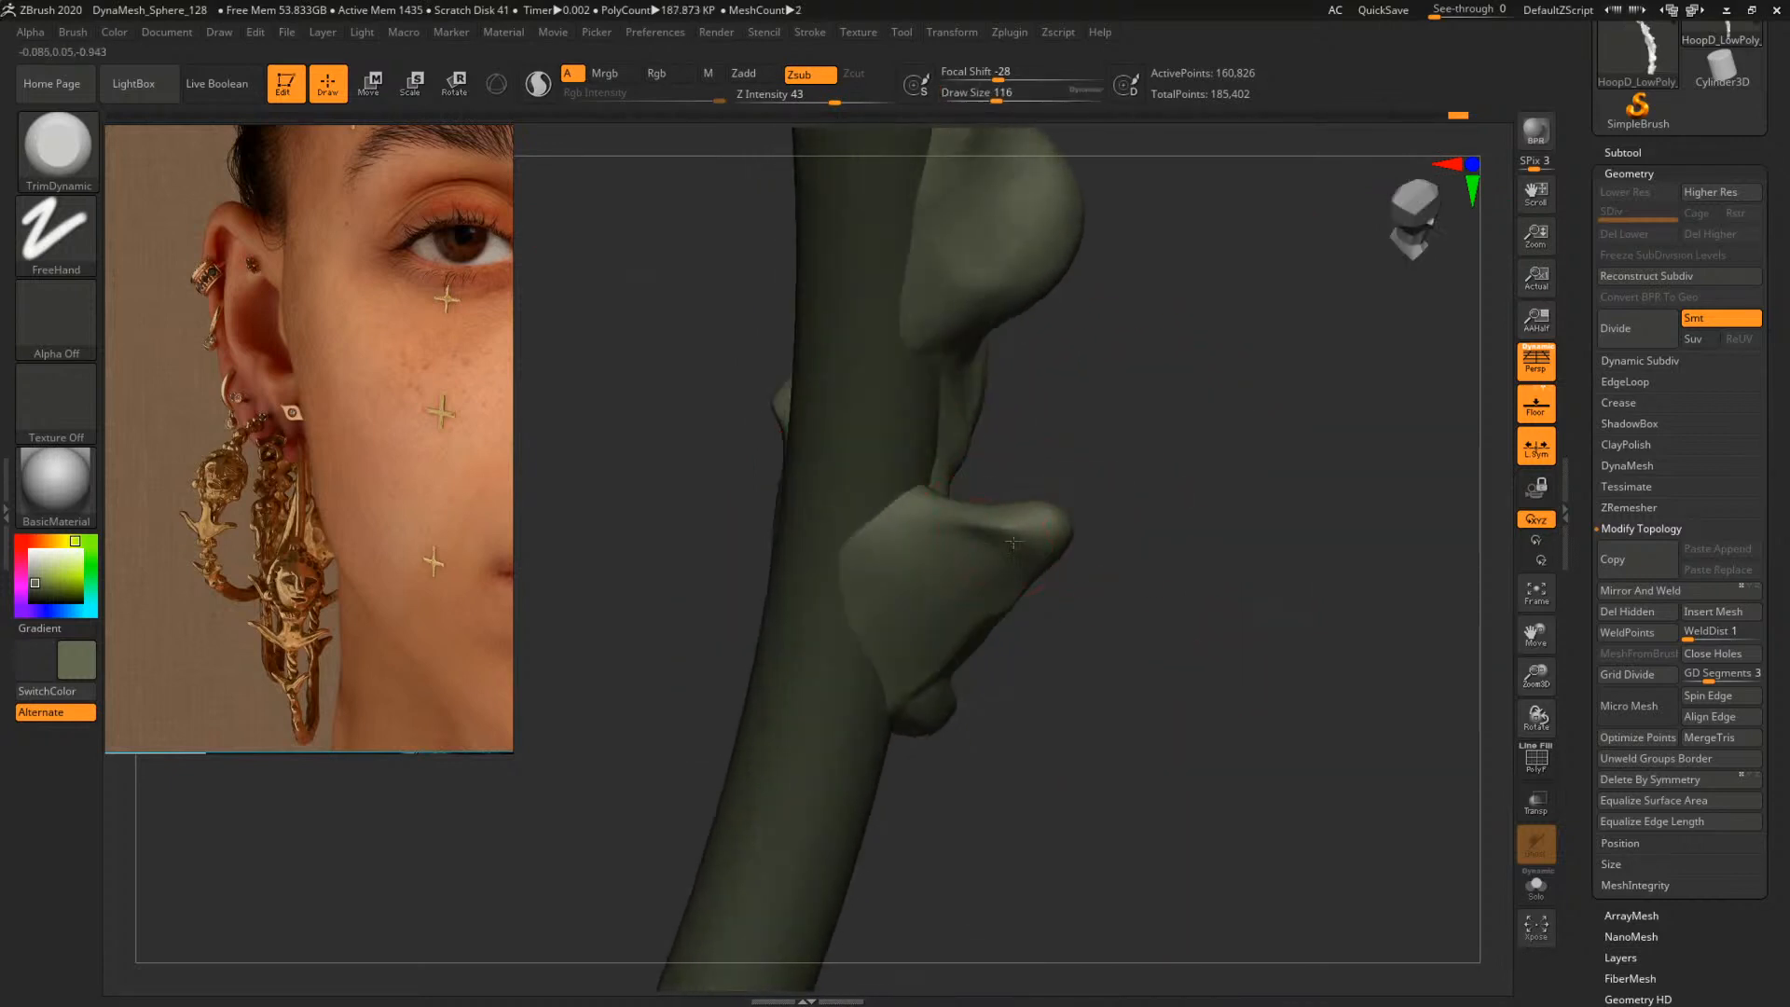
# Flatten the outer side face of the tail fin using the TrimDynamic brush at draw size 167
pyautogui.moveTo(974, 533); pyautogui.dragTo(1017, 529)
pyautogui.moveTo(1162, 527); pyautogui.dragTo(1207, 536)
pyautogui.press('space')
pyautogui.moveTo(1004, 536); pyautogui.dragTo(1007, 548)
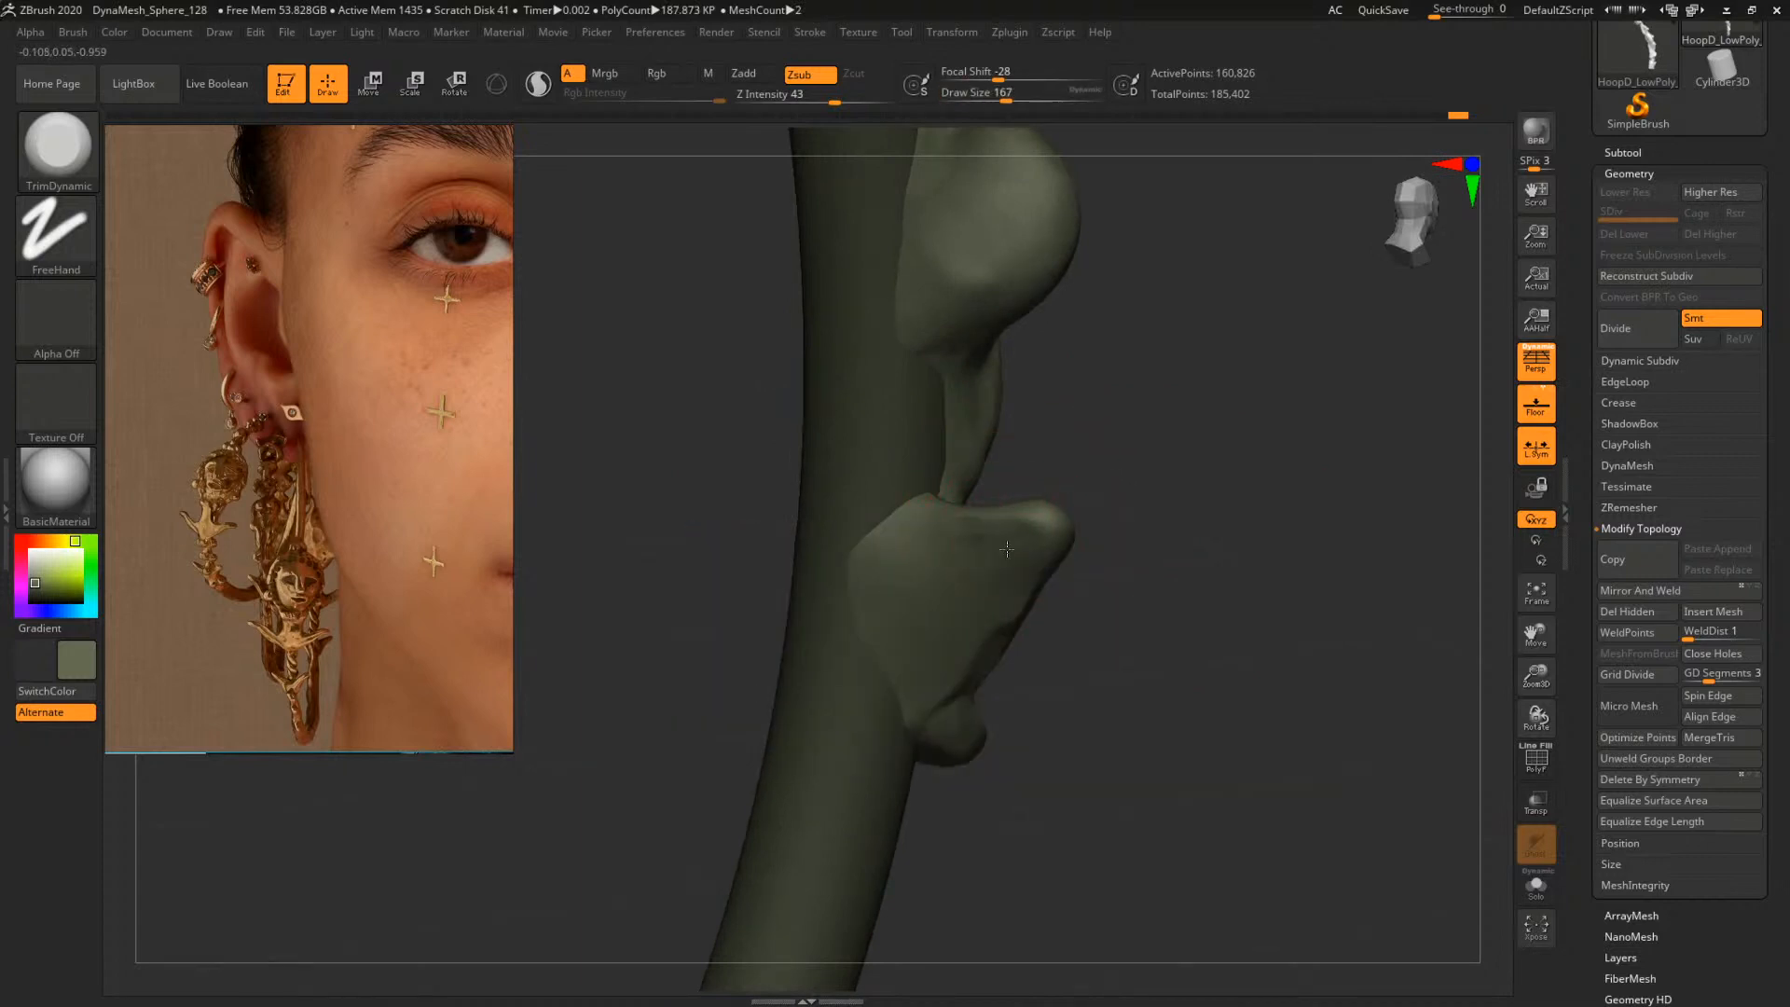
pyautogui.moveTo(1212, 517); pyautogui.dragTo(1160, 526)
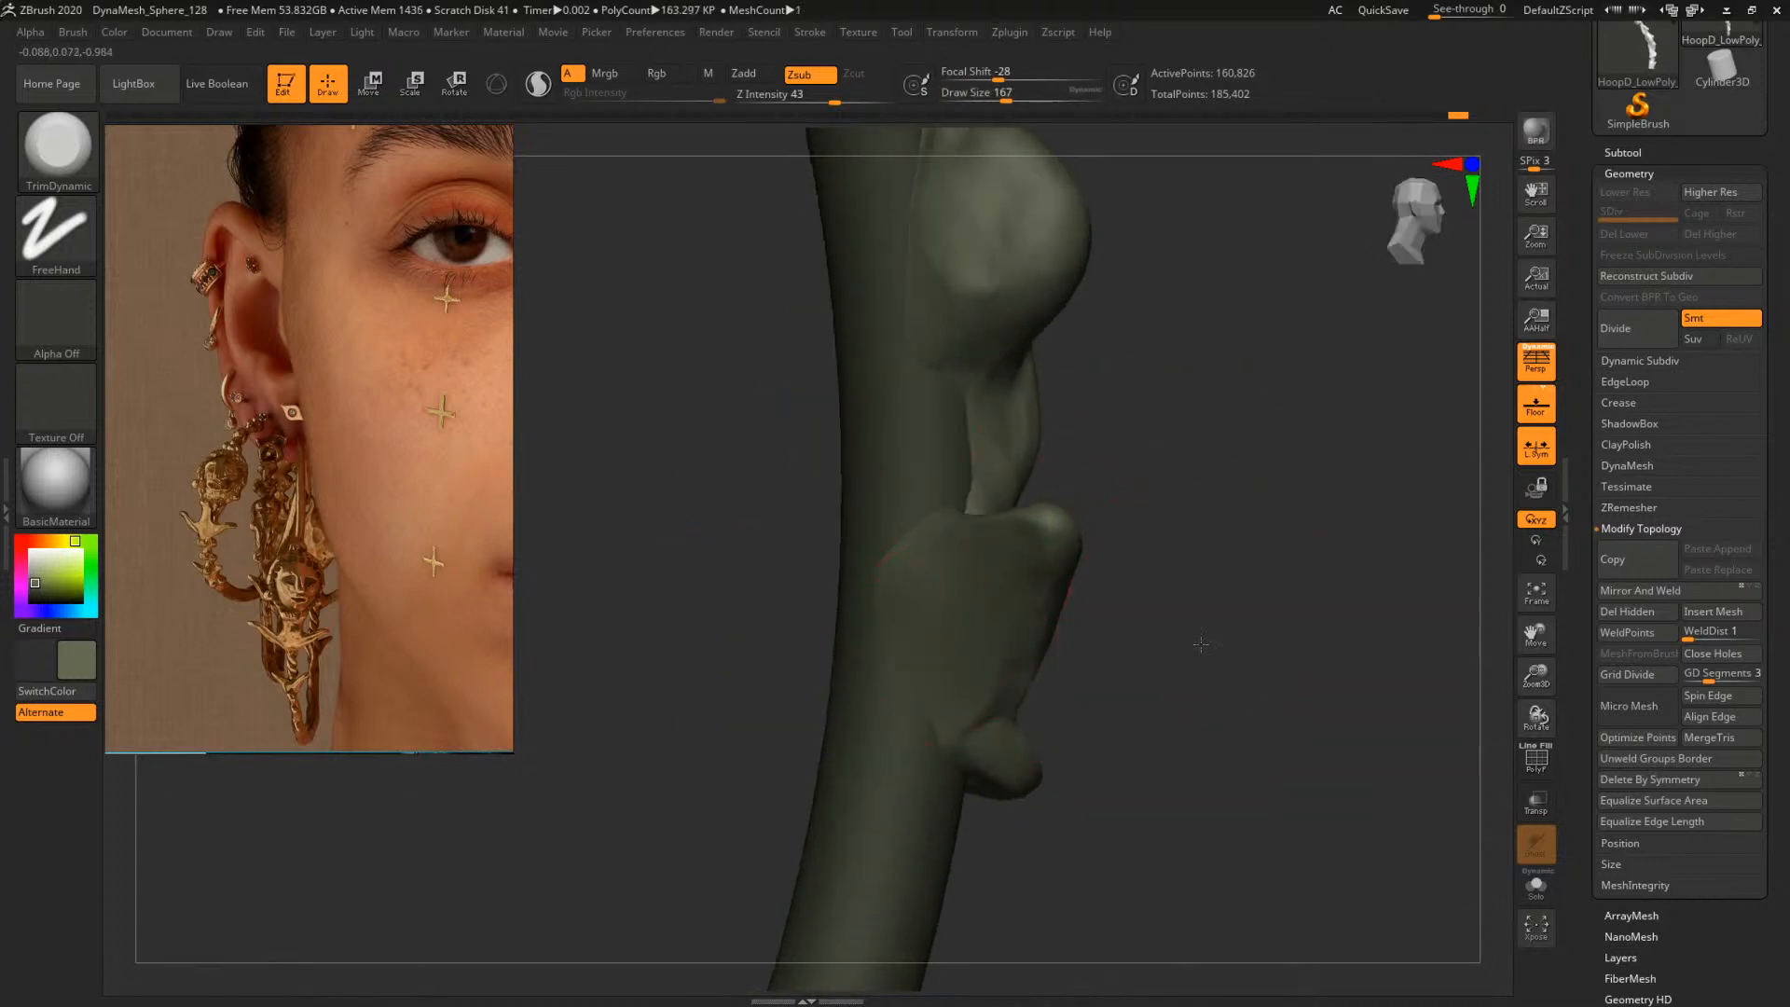
pyautogui.moveTo(1201, 645)
pyautogui.keyDown('alt'); pyautogui.mouseDown()
pyautogui.moveTo(1187, 580)
pyautogui.moveTo(1147, 588)
pyautogui.mouseUp(); pyautogui.keyUp('alt')
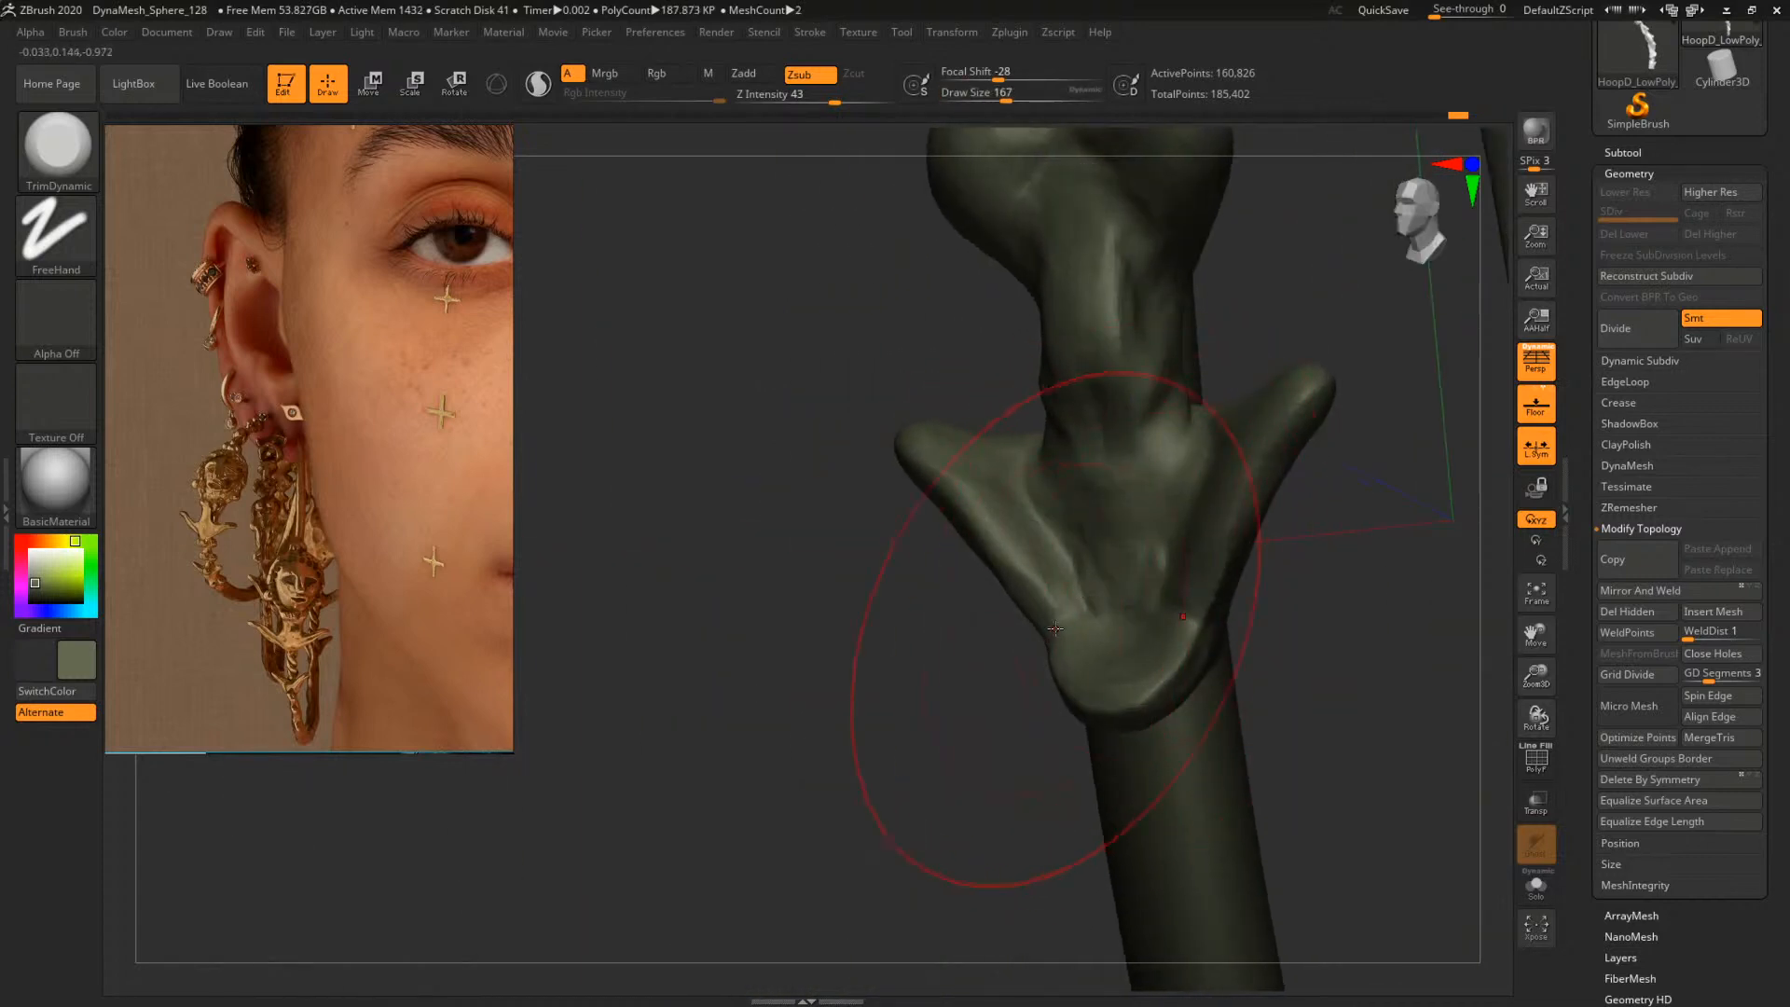
# Build up the inner surface of the tail fin symmetrically using the ClayBuildup brush at draw size 31
pyautogui.press('b')
pyautogui.press('c')
pyautogui.press('b')
pyautogui.moveTo(966, 680)
pyautogui.mouseDown()
pyautogui.moveTo(963, 743)
pyautogui.moveTo(1002, 756)
pyautogui.mouseUp()
pyautogui.press('space')
pyautogui.moveTo(1158, 613); pyautogui.dragTo(1149, 614)
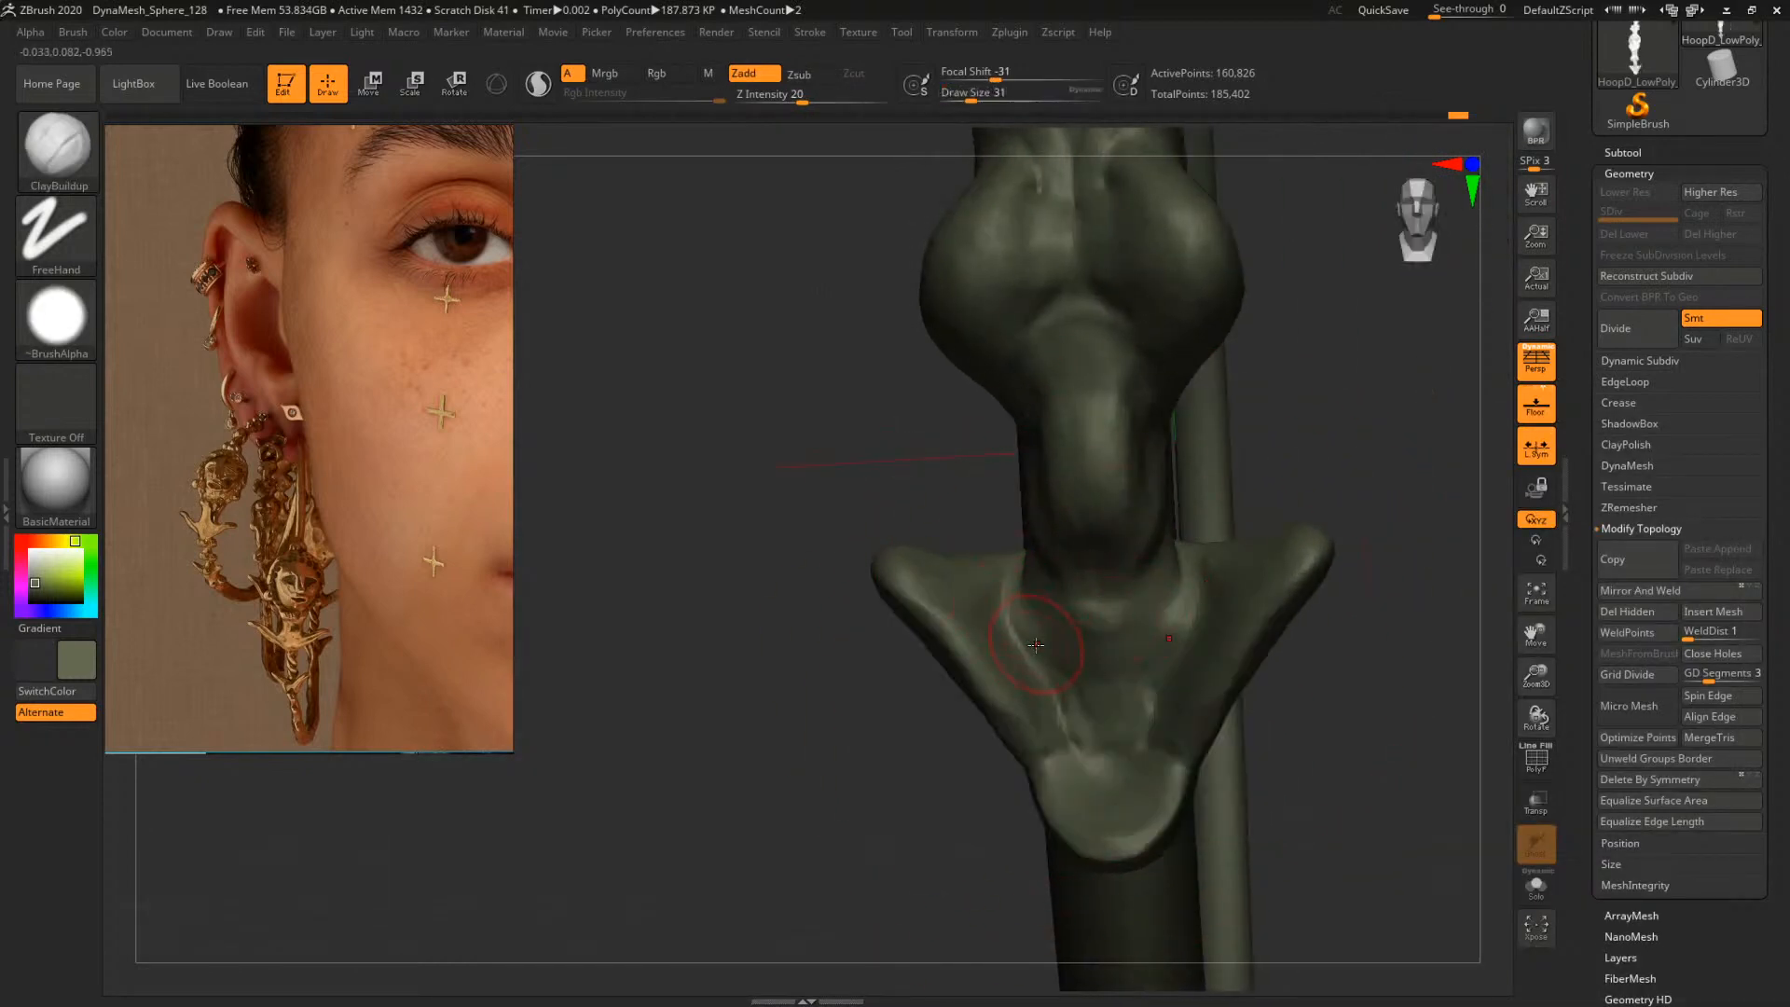
pyautogui.moveTo(796, 707); pyautogui.dragTo(883, 759)
# Reduce the draw size to 25 and add clay to the recess between the two fin lobes
pyautogui.press('space')
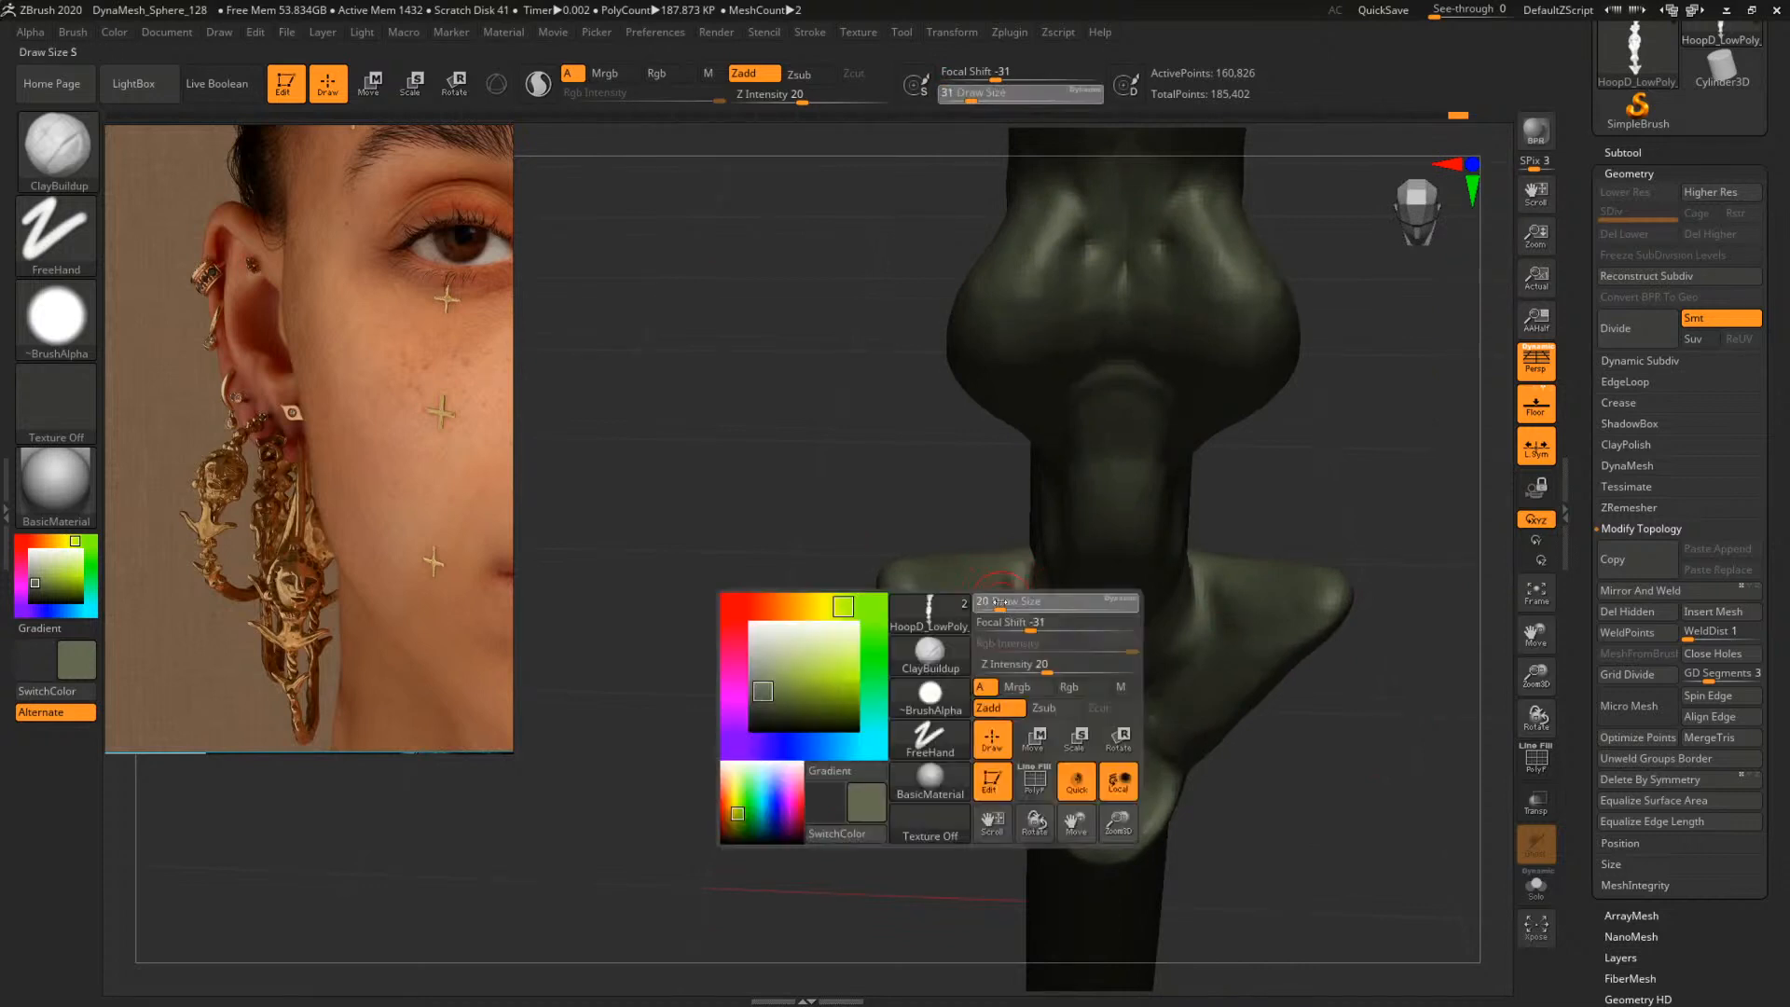
pyautogui.moveTo(993, 607)
pyautogui.mouseDown()
pyautogui.moveTo(971, 598)
pyautogui.moveTo(1018, 583)
pyautogui.mouseUp()
pyautogui.press('space')
pyautogui.moveTo(958, 810); pyautogui.dragTo(1054, 495)
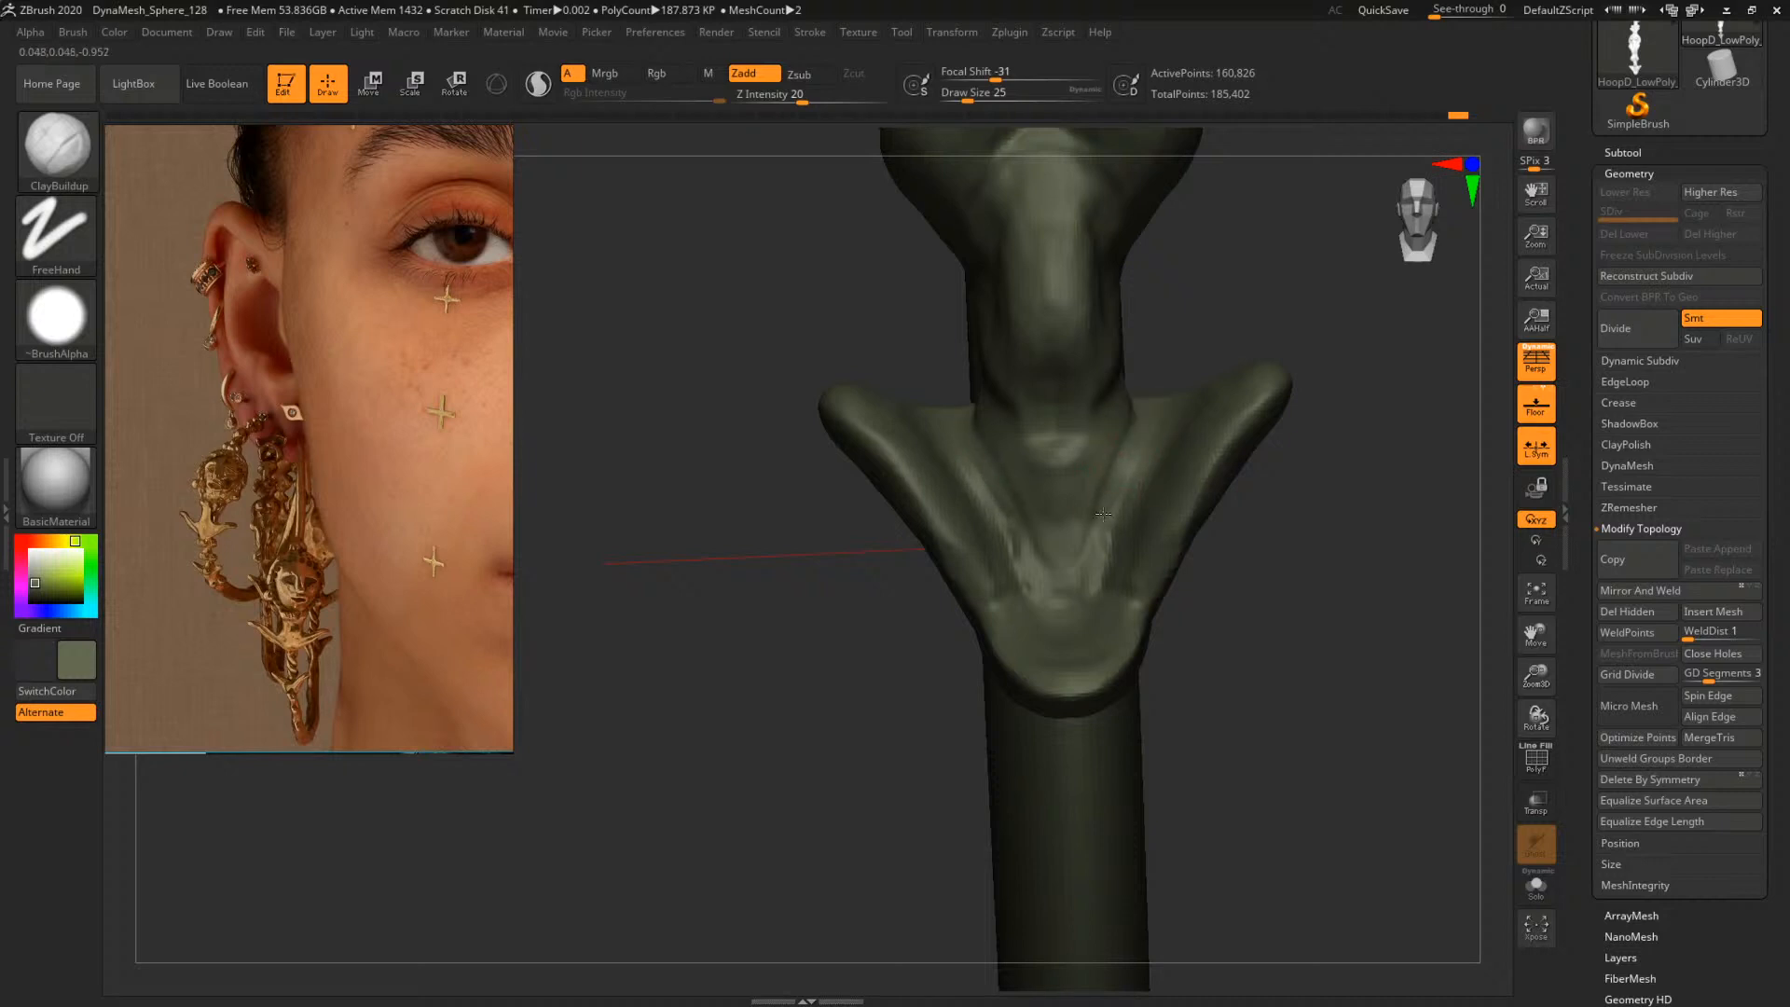
pyautogui.moveTo(1295, 531); pyautogui.dragTo(1209, 513)
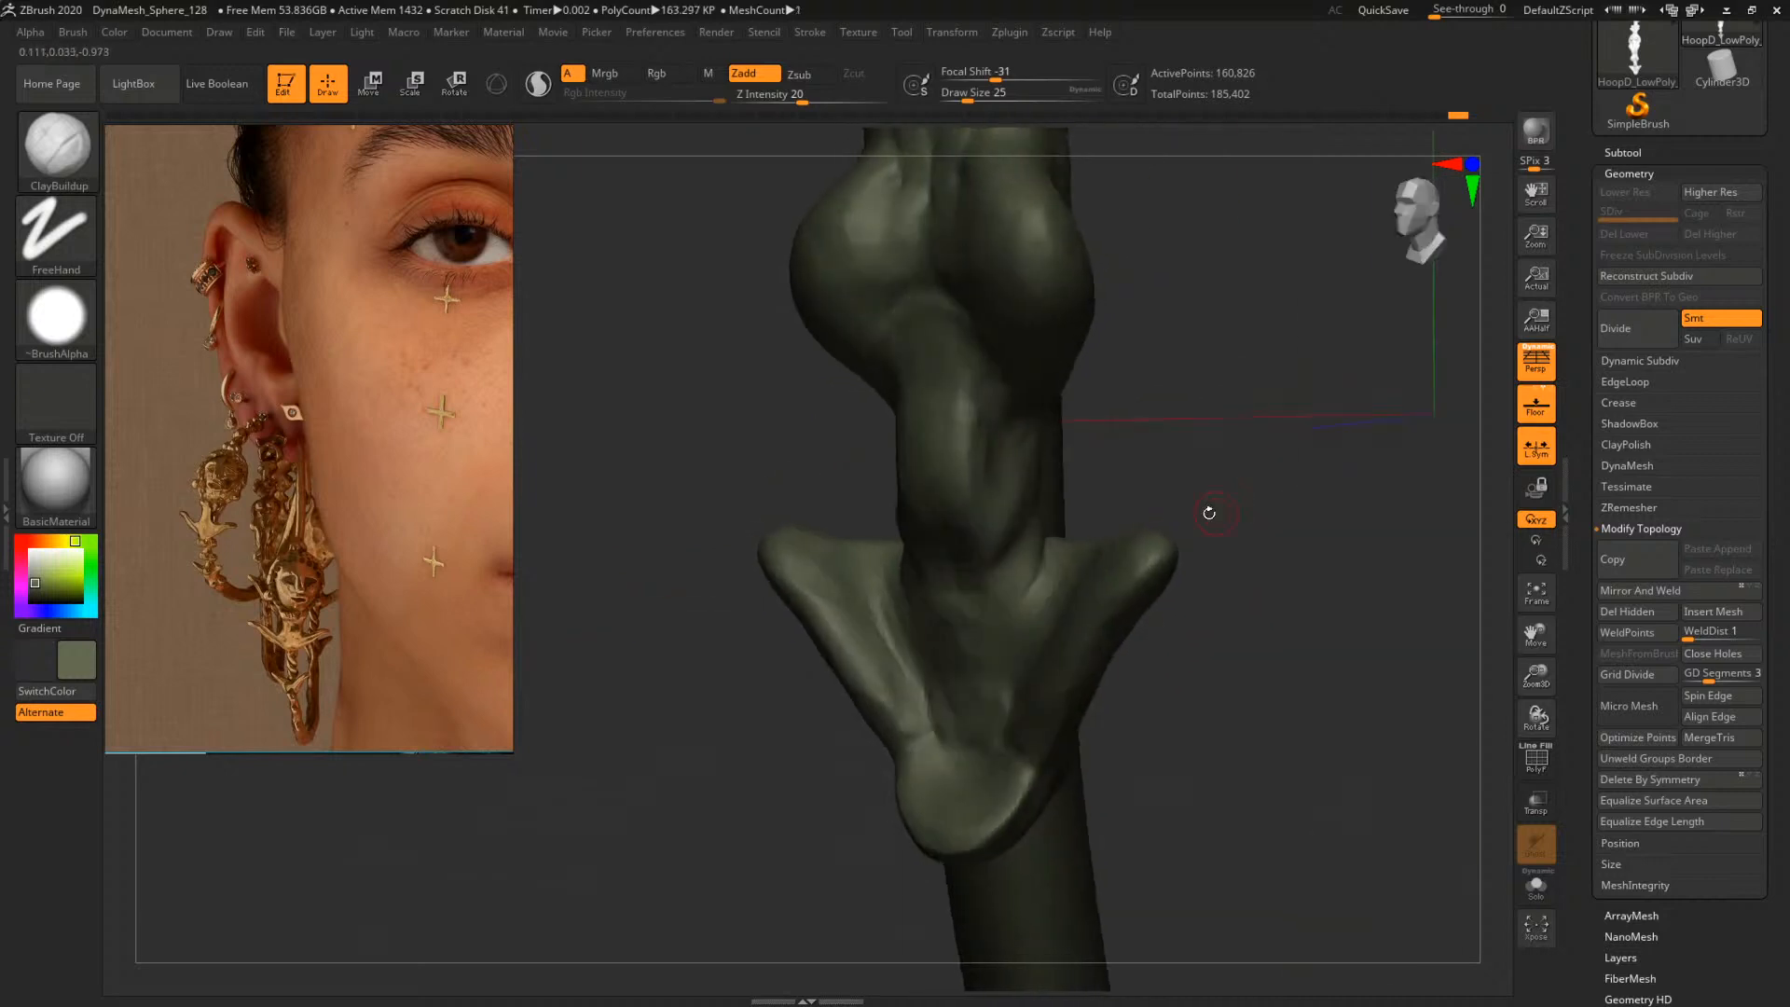
# Set the draw size to 27 and refine the clay where the tail meets the fin
pyautogui.press(']')
pyautogui.press('space')
pyautogui.moveTo(1028, 565); pyautogui.dragTo(1044, 549)
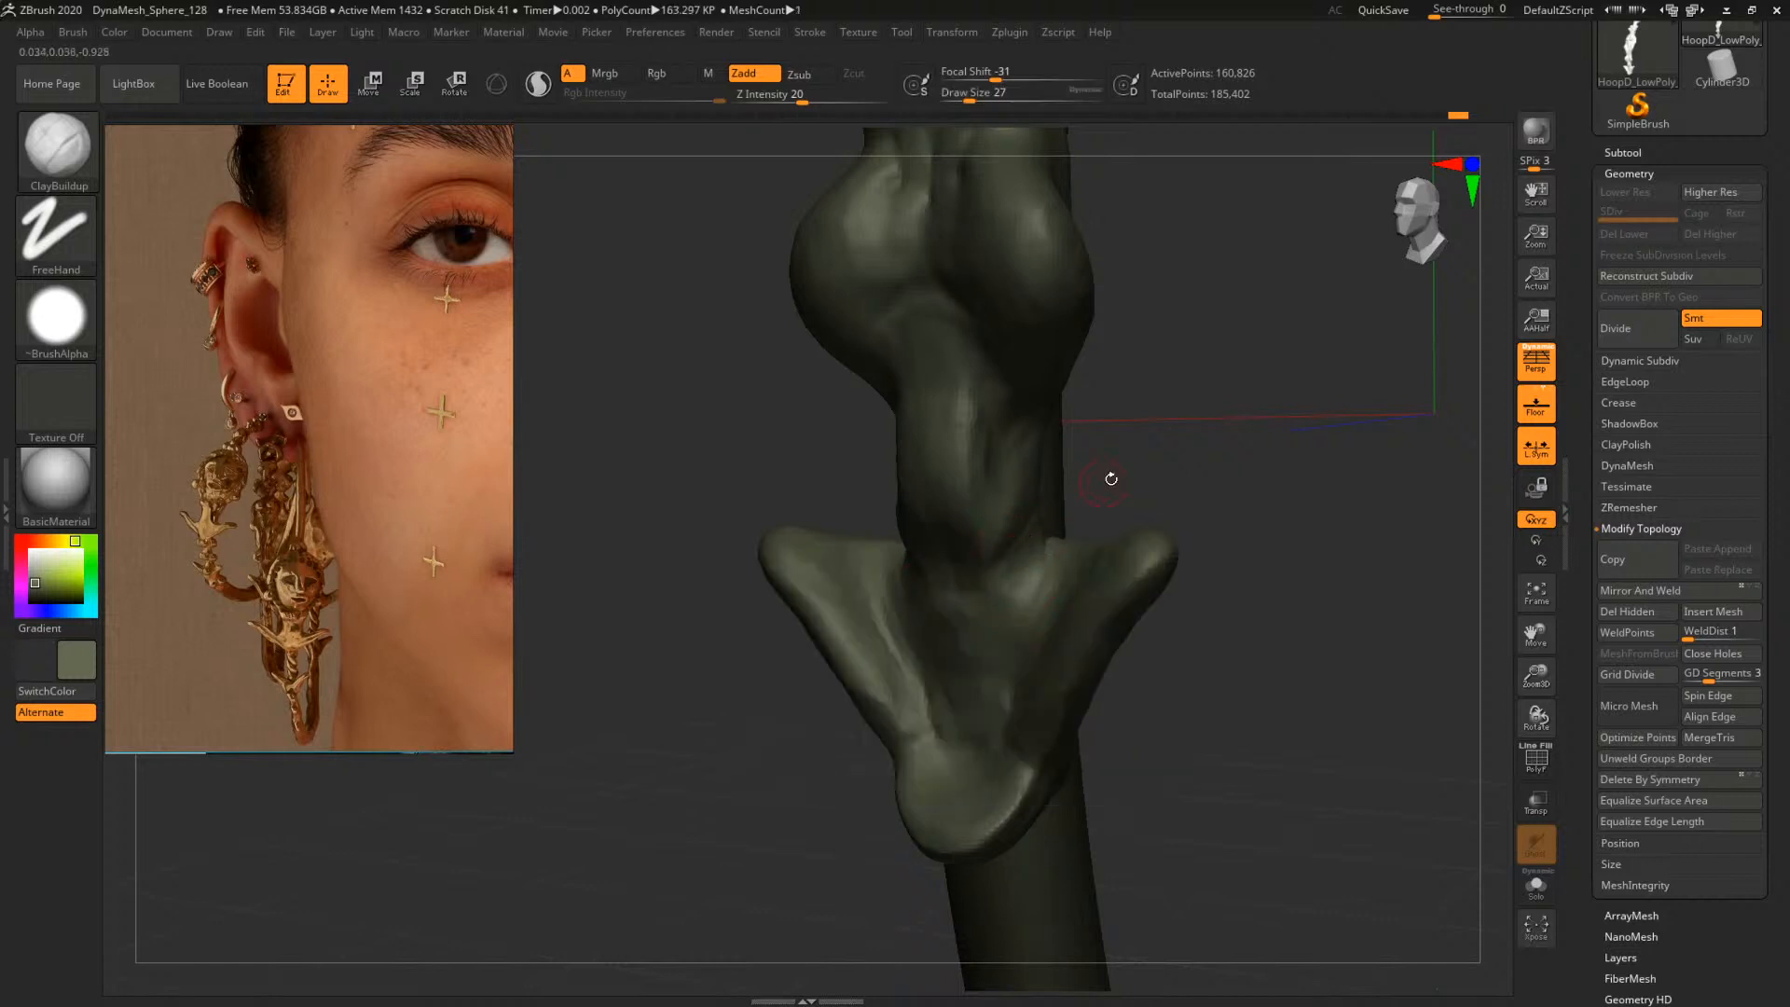
pyautogui.moveTo(1111, 479); pyautogui.dragTo(1042, 519)
# Build up the side of the tail against the hoop using ClayBuildup at draw size 74
pyautogui.press('space')
pyautogui.moveTo(1254, 389)
pyautogui.mouseDown()
pyautogui.moveTo(1223, 510)
pyautogui.moveTo(1204, 499)
pyautogui.mouseUp()
pyautogui.press('s')
pyautogui.moveTo(1038, 477); pyautogui.dragTo(1048, 476)
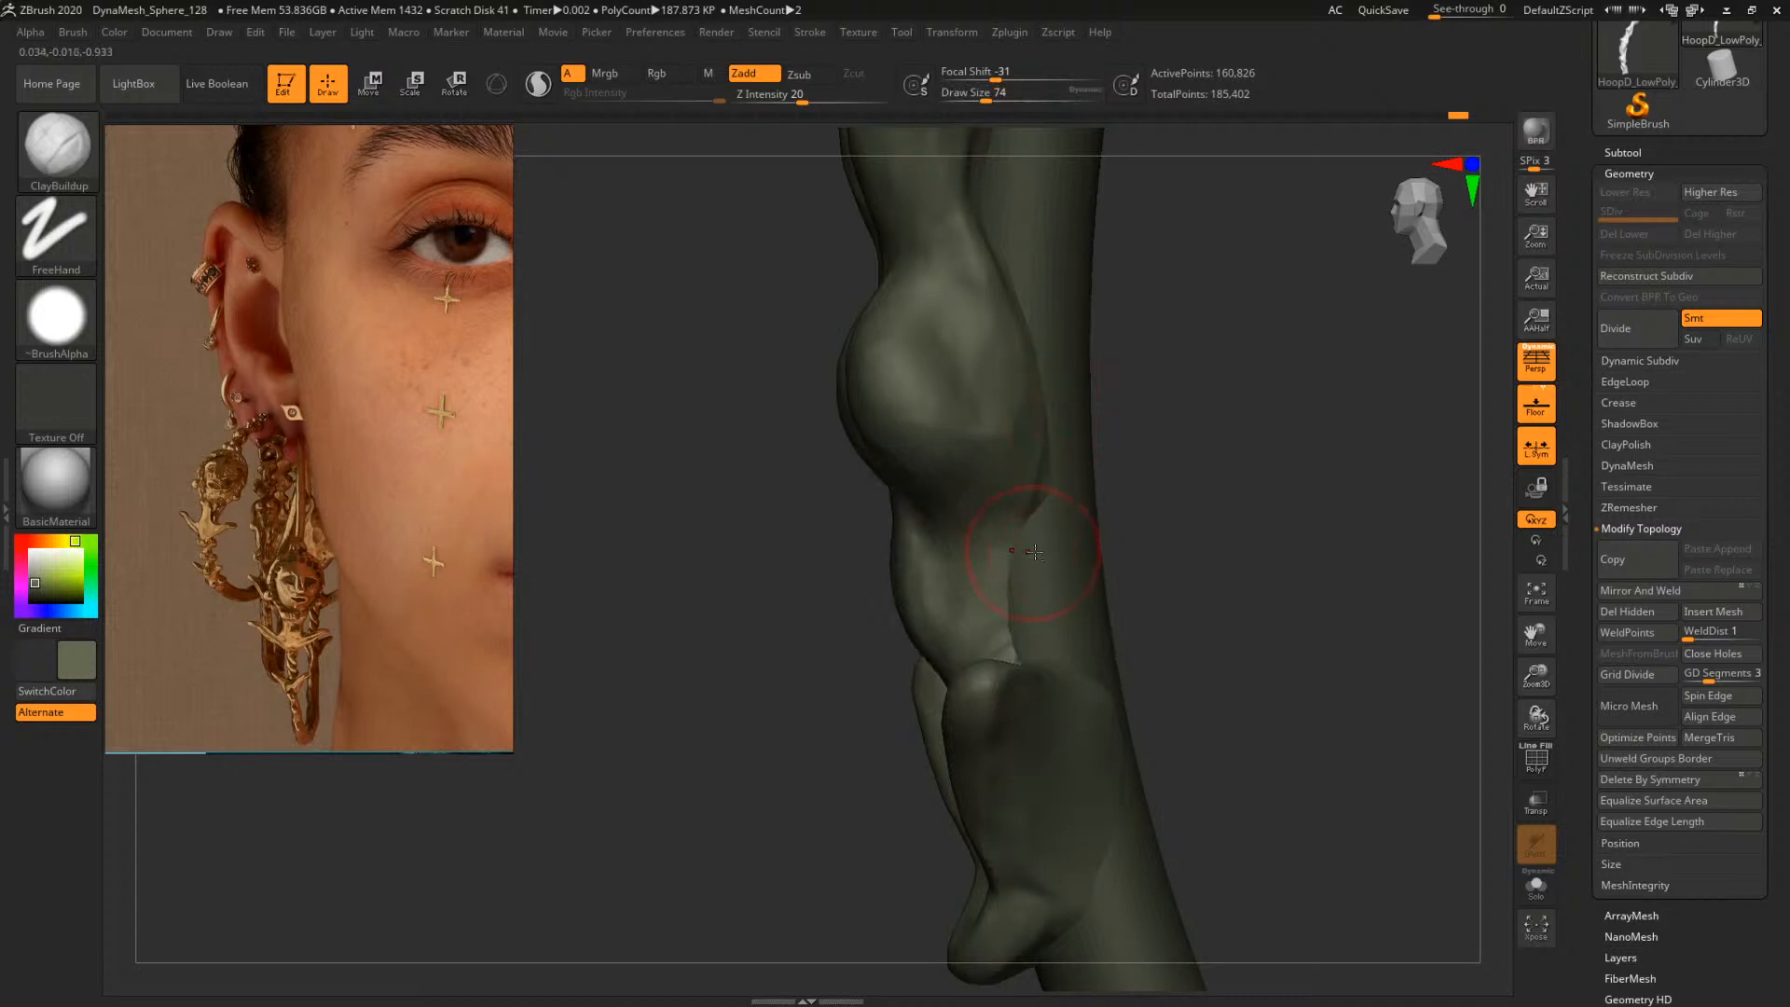
pyautogui.moveTo(1048, 360)
pyautogui.mouseDown()
pyautogui.moveTo(1071, 348)
pyautogui.moveTo(1073, 366)
pyautogui.mouseUp()
# Fill in the side of the figure's upper body against the hoop using ClayBuildup at draw size 112
pyautogui.moveTo(1189, 375)
pyautogui.mouseDown()
pyautogui.moveTo(1346, 400)
pyautogui.moveTo(1215, 398)
pyautogui.moveTo(1162, 560)
pyautogui.moveTo(1330, 591)
pyautogui.moveTo(1116, 600)
pyautogui.moveTo(1186, 584)
pyautogui.moveTo(1295, 719)
pyautogui.moveTo(1214, 736)
pyautogui.moveTo(1263, 688)
pyautogui.moveTo(1250, 479)
pyautogui.moveTo(1119, 411)
pyautogui.moveTo(1007, 466)
pyautogui.moveTo(955, 573)
pyautogui.mouseUp()
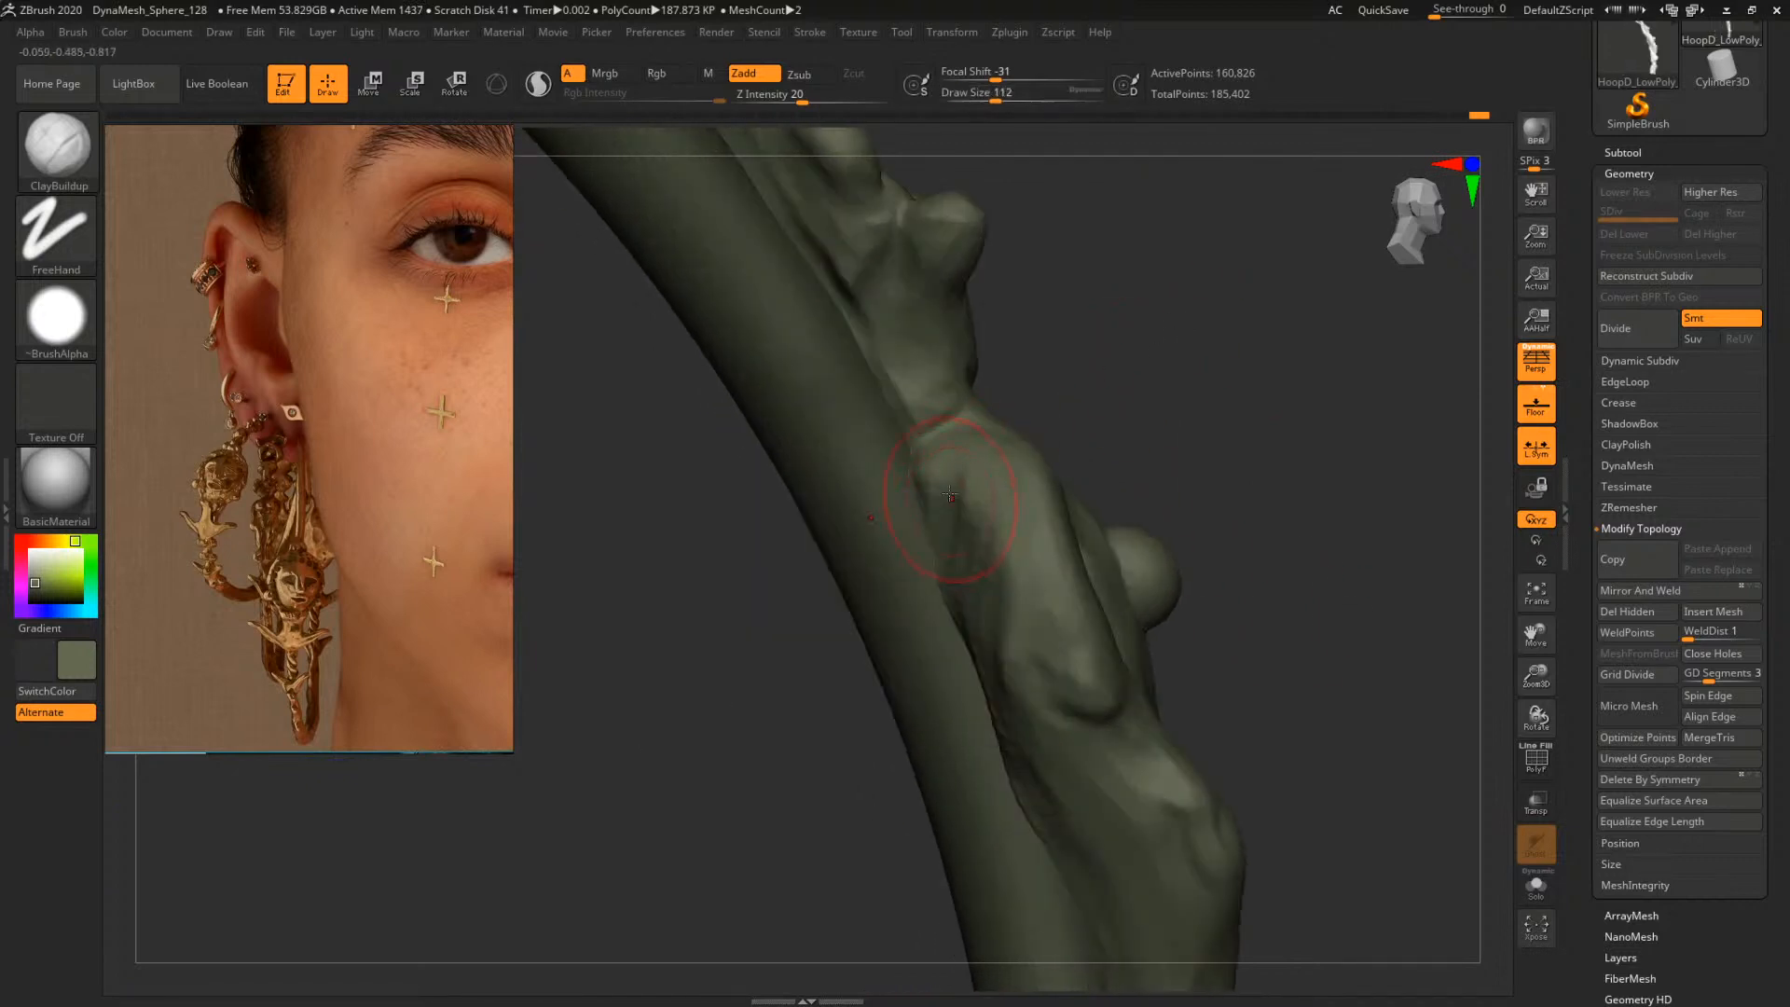
pyautogui.moveTo(960, 485); pyautogui.dragTo(958, 623)
pyautogui.moveTo(959, 498)
pyautogui.mouseDown()
pyautogui.moveTo(952, 536)
pyautogui.moveTo(925, 471)
pyautogui.mouseUp()
pyautogui.moveTo(1189, 377); pyautogui.dragTo(1072, 405)
# Reduce the draw size to 39 and refine the clay on the side of the figure's upper body
pyautogui.press('space')
pyautogui.moveTo(943, 468); pyautogui.dragTo(928, 457)
pyautogui.moveTo(1096, 383)
pyautogui.mouseDown()
pyautogui.moveTo(1247, 387)
pyautogui.moveTo(823, 484)
pyautogui.moveTo(1239, 435)
pyautogui.moveTo(943, 479)
pyautogui.mouseUp()
pyautogui.moveTo(1254, 424)
pyautogui.mouseDown()
pyautogui.moveTo(1136, 439)
pyautogui.moveTo(1175, 437)
pyautogui.mouseUp()
pyautogui.moveTo(1274, 382); pyautogui.dragTo(1260, 424)
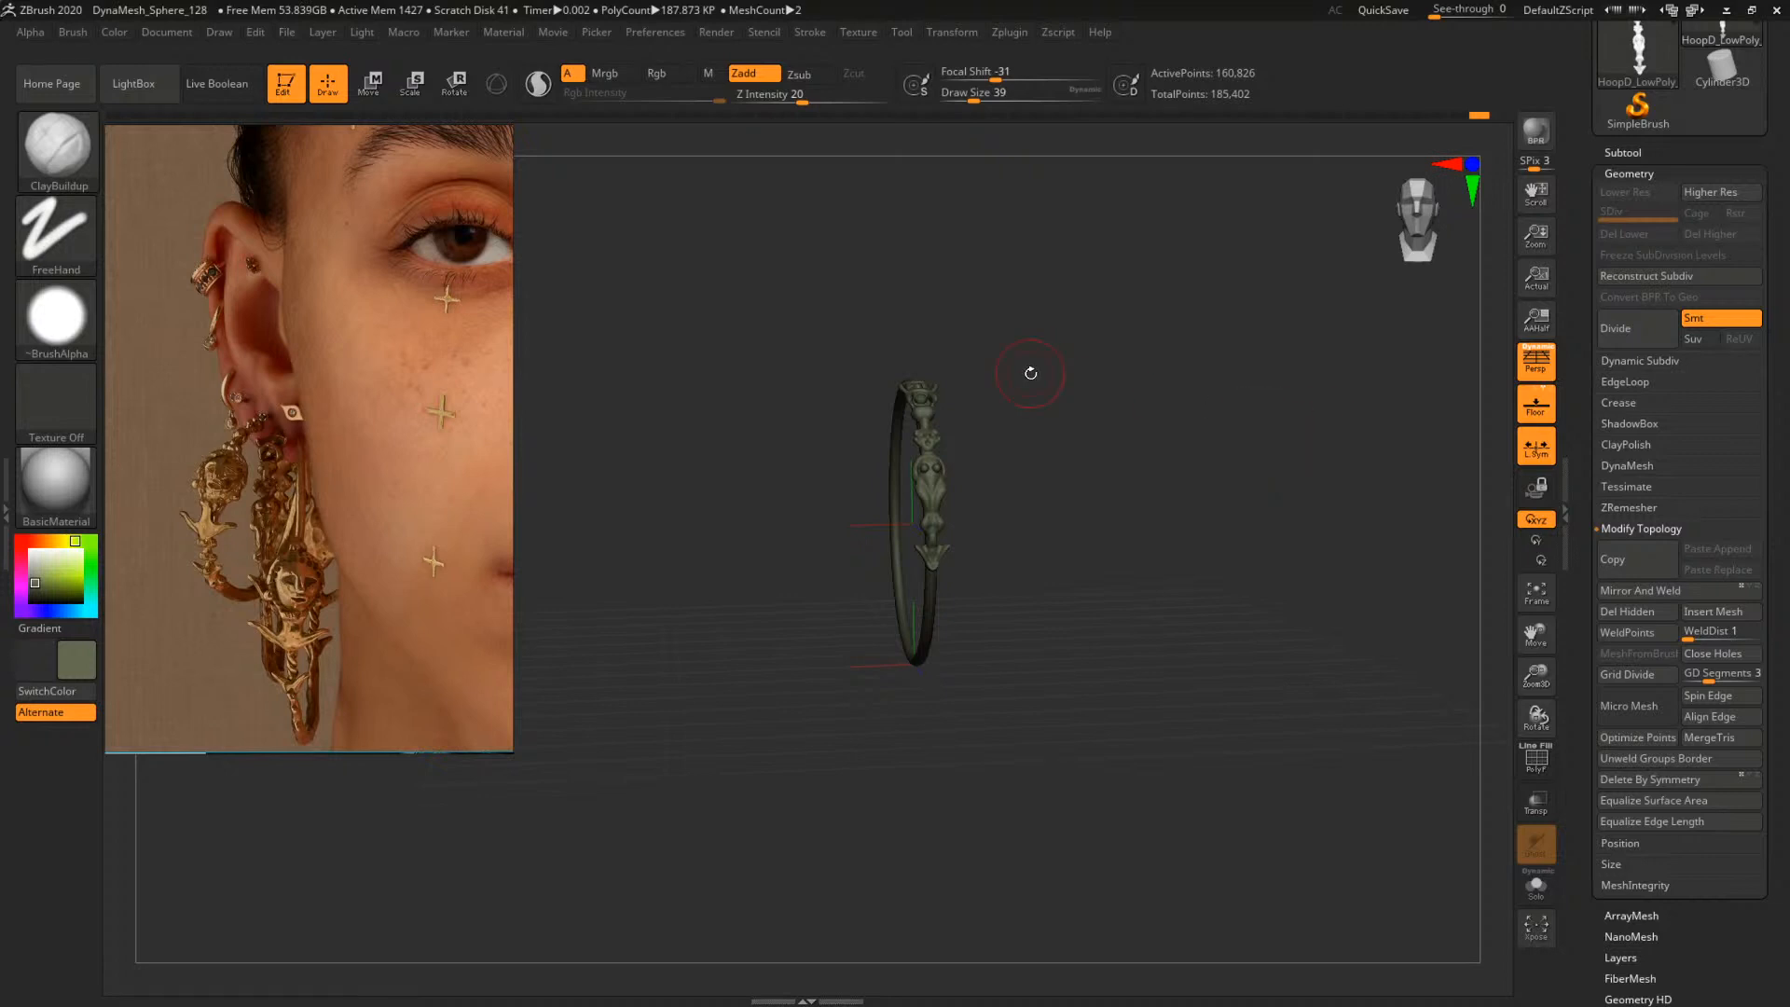
# Save the project in the HoopD folder as HoopD_1001
pyautogui.press('ctrl')
pyautogui.hotkey('ctrl', 's')
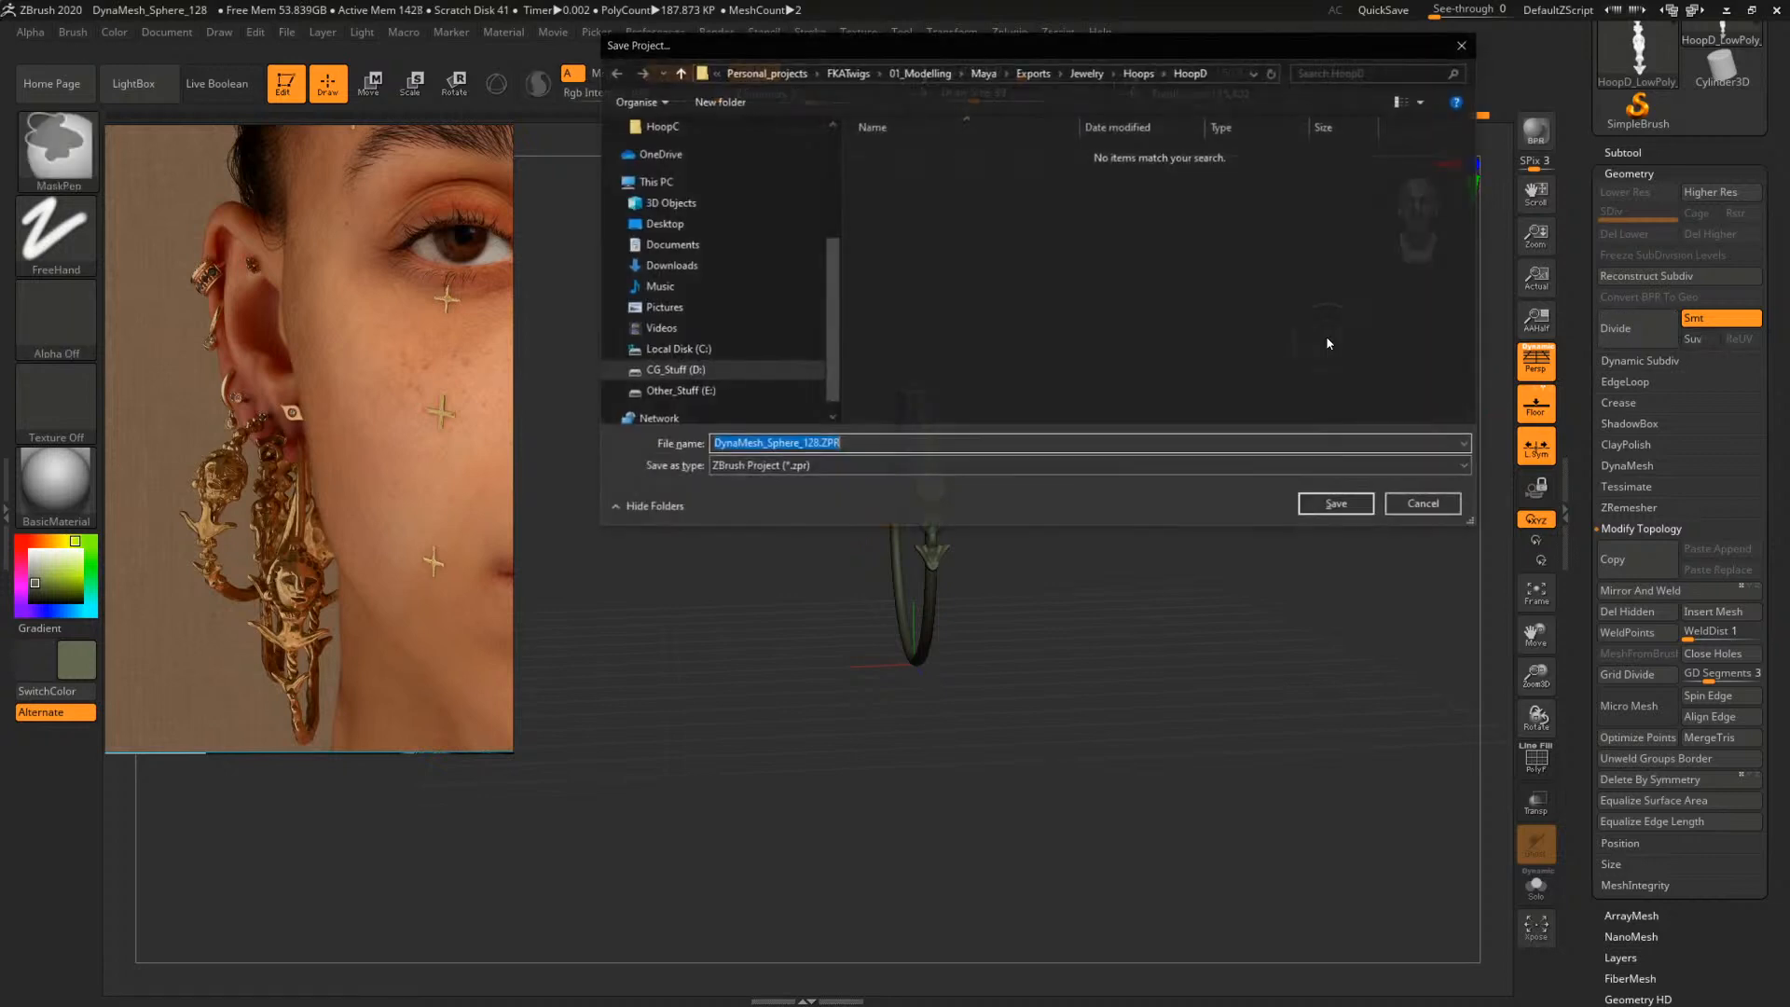
pyautogui.click(818, 443)
pyautogui.moveTo(818, 443); pyautogui.dragTo(705, 448)
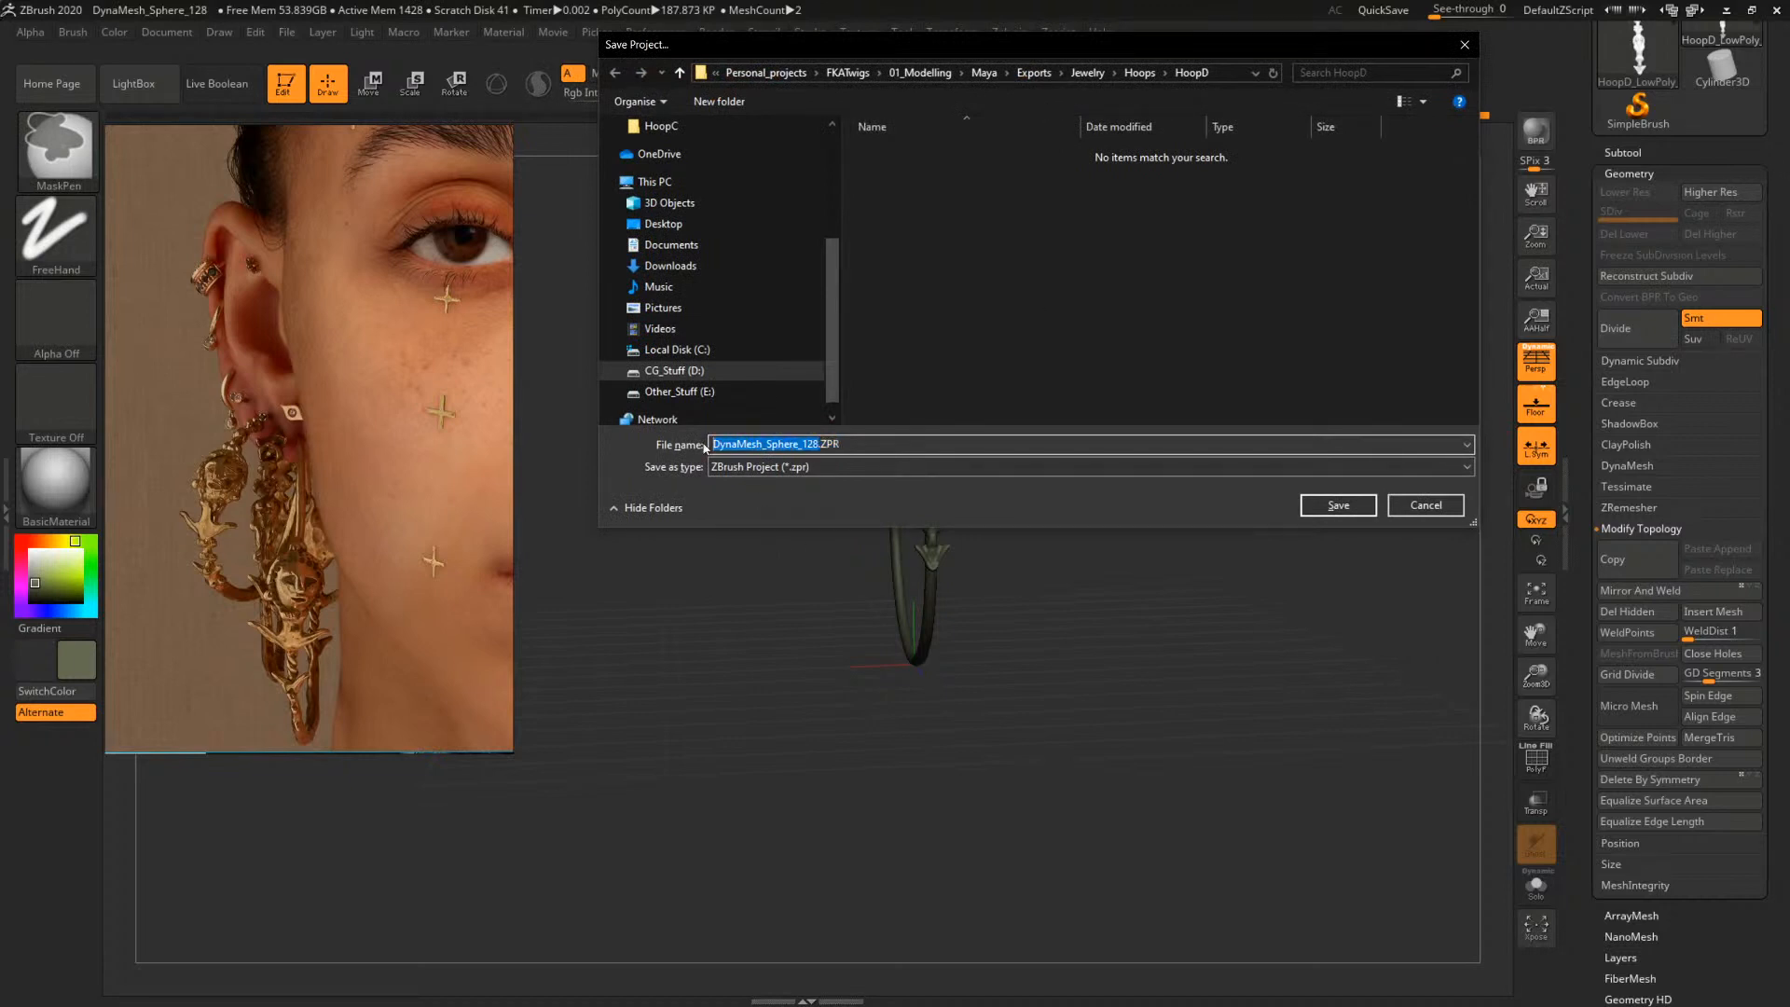
pyautogui.write('H')
pyautogui.write('v001')
pyautogui.press('Return')
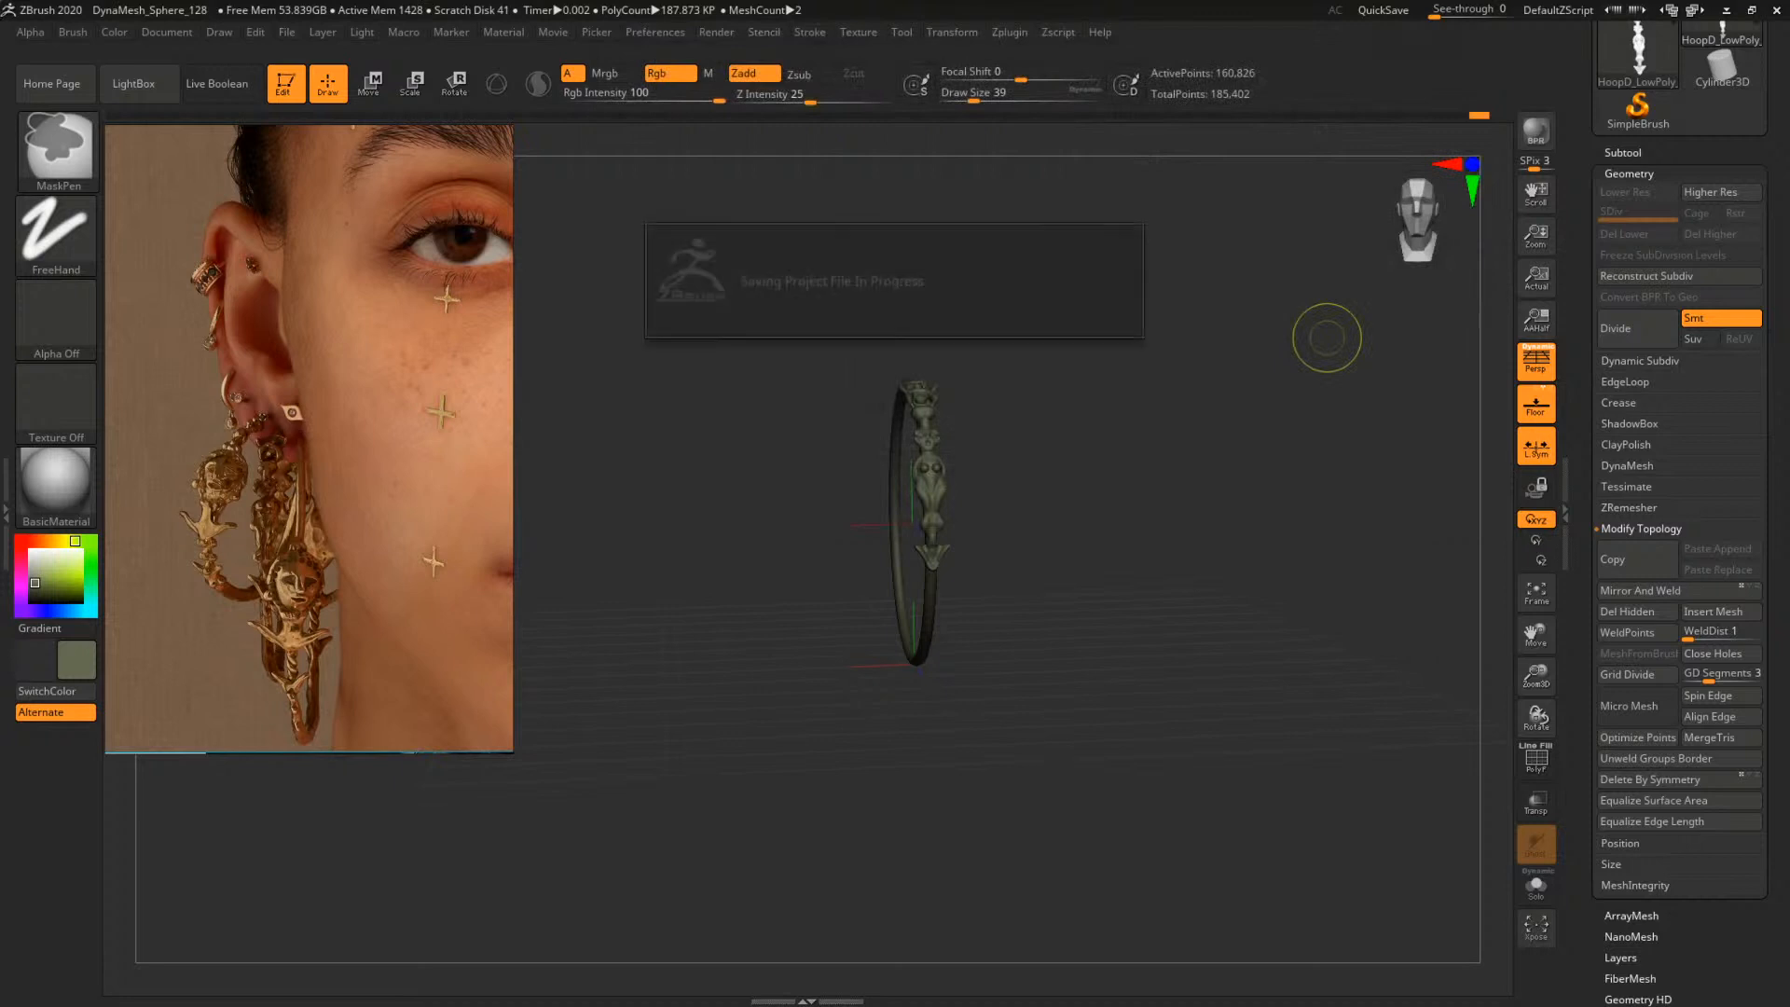
# Merge the Hoop subtool down with the HoopD_LowPoly_GEO2_1 subtool, accepting the merge
pyautogui.moveTo(1199, 491); pyautogui.dragTo(1293, 471)
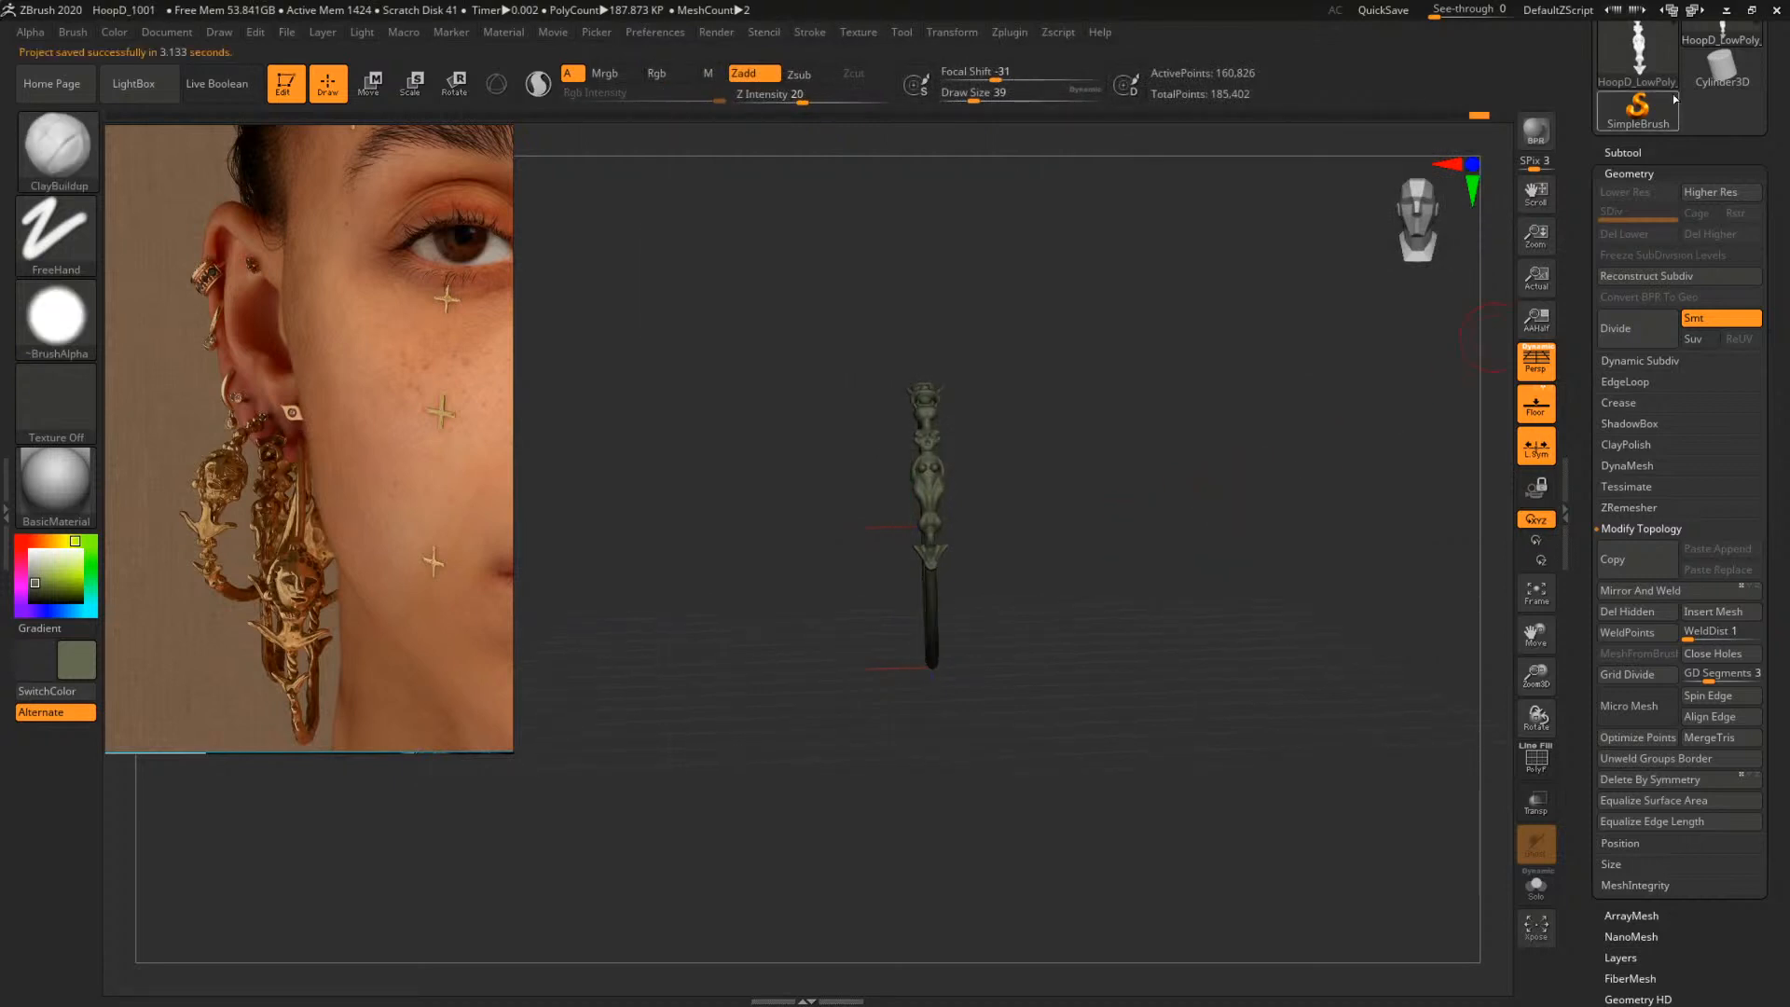
pyautogui.click(1623, 152)
pyautogui.click(1640, 198)
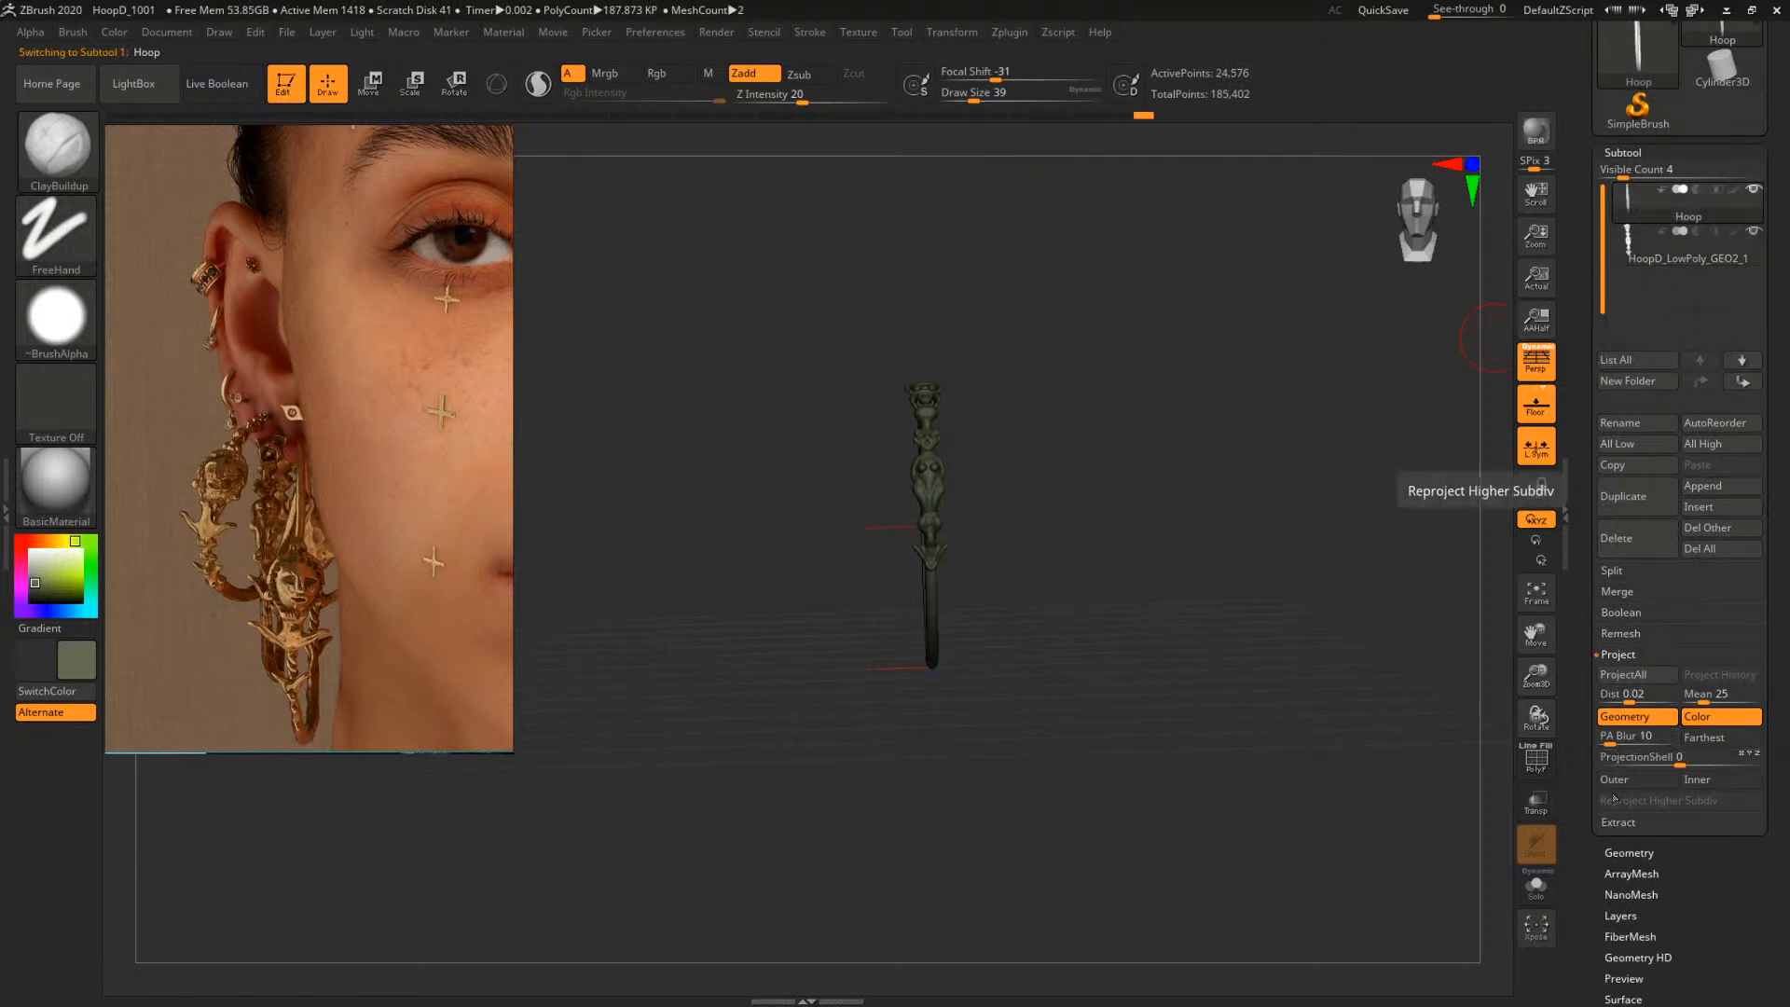
pyautogui.click(1622, 591)
pyautogui.click(1629, 611)
pyautogui.click(1482, 645)
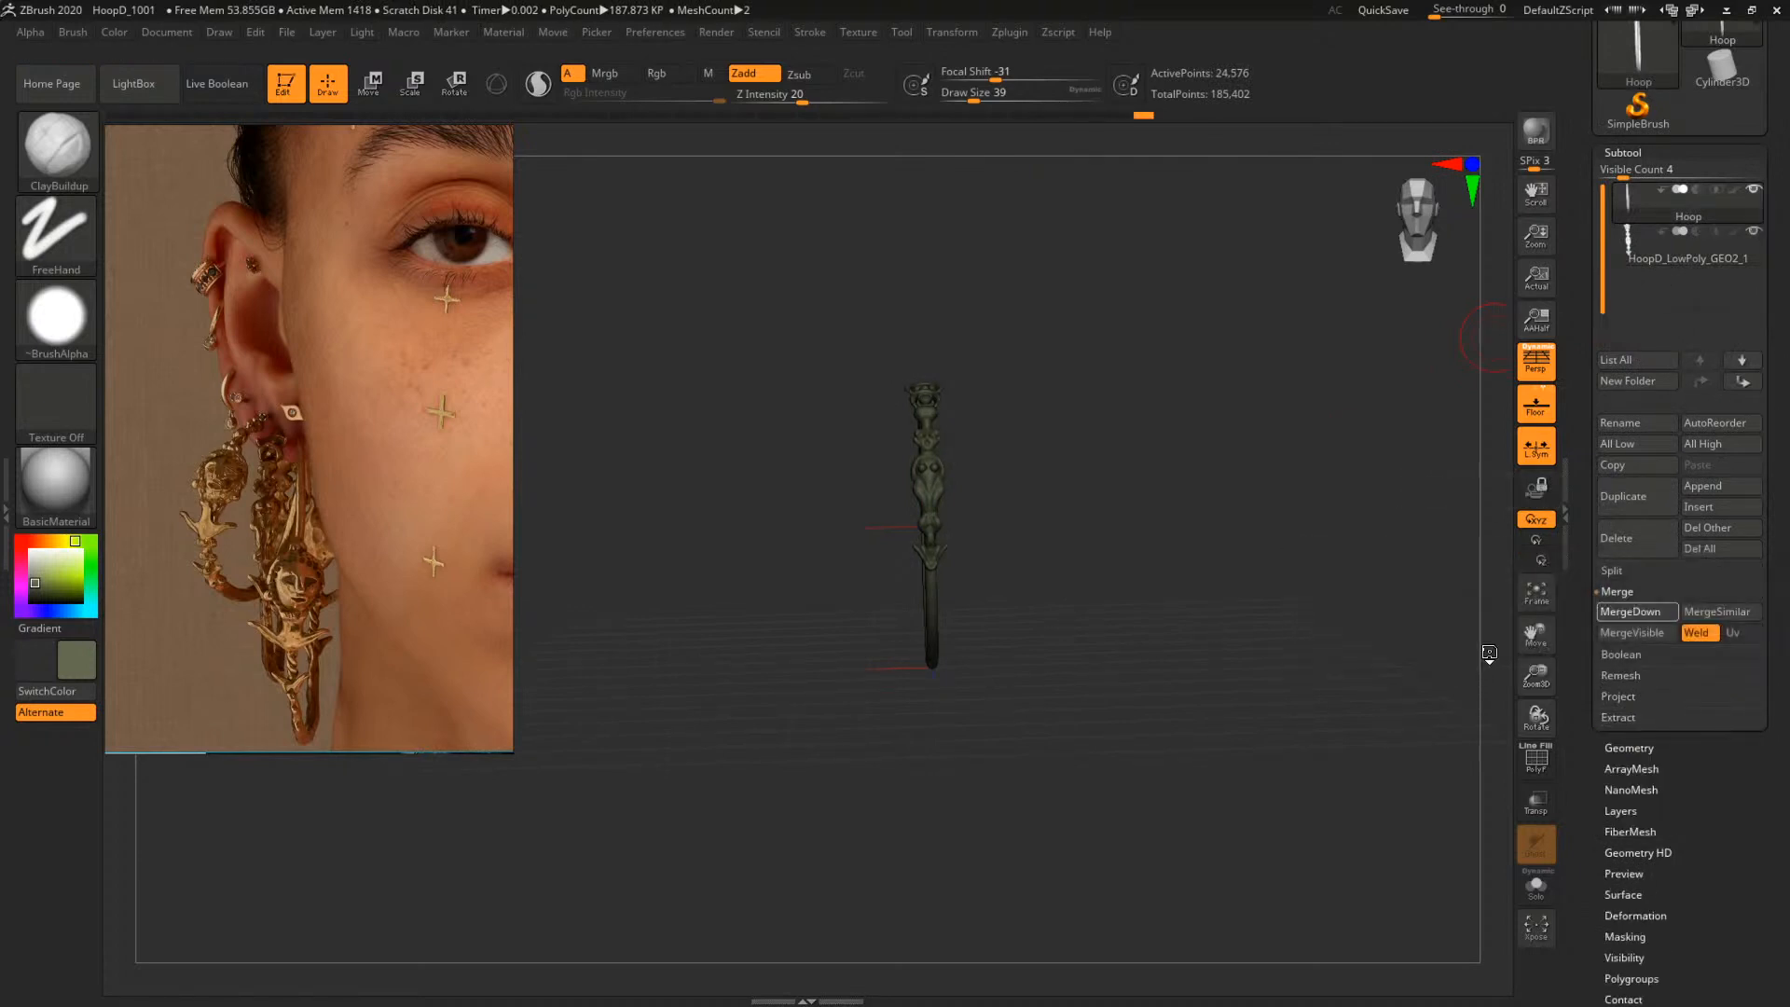
pyautogui.moveTo(1322, 413); pyautogui.dragTo(1378, 410)
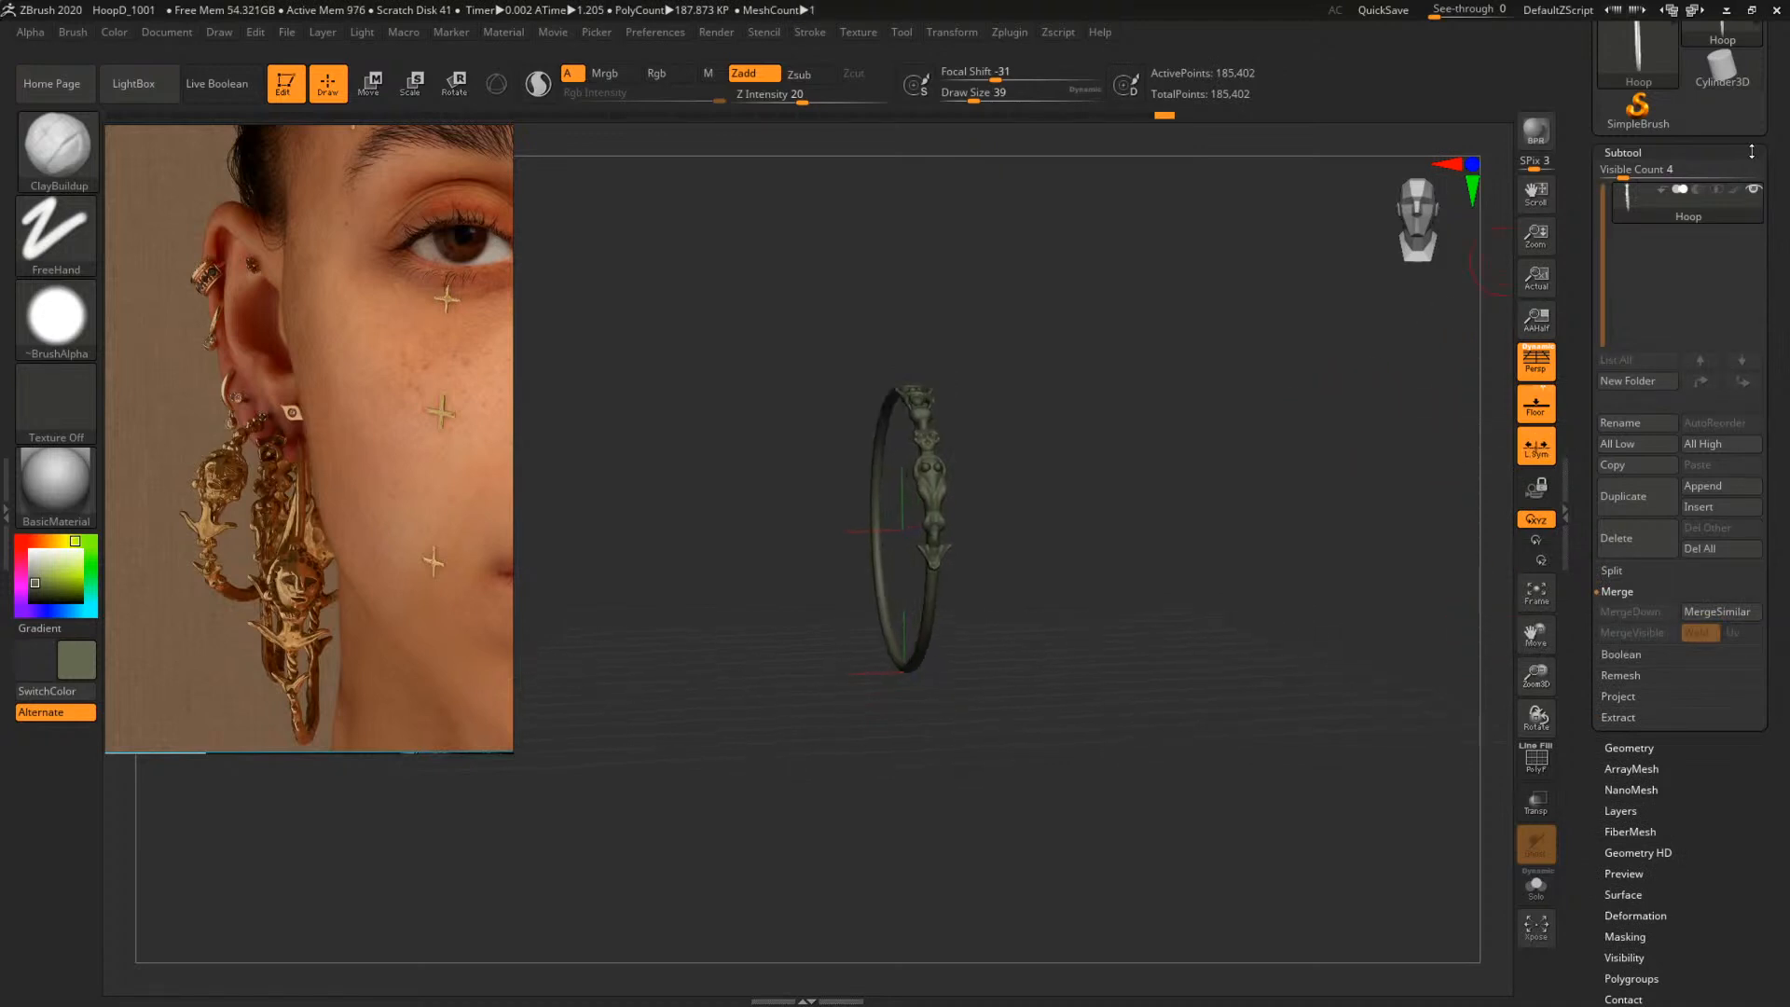
# Export the merged hoop in OBJ format to the HoopD folder as HoopD_HighPoly_GEO.OBJ
pyautogui.moveTo(1773, 140); pyautogui.dragTo(1773, 352)
pyautogui.click(1700, 122)
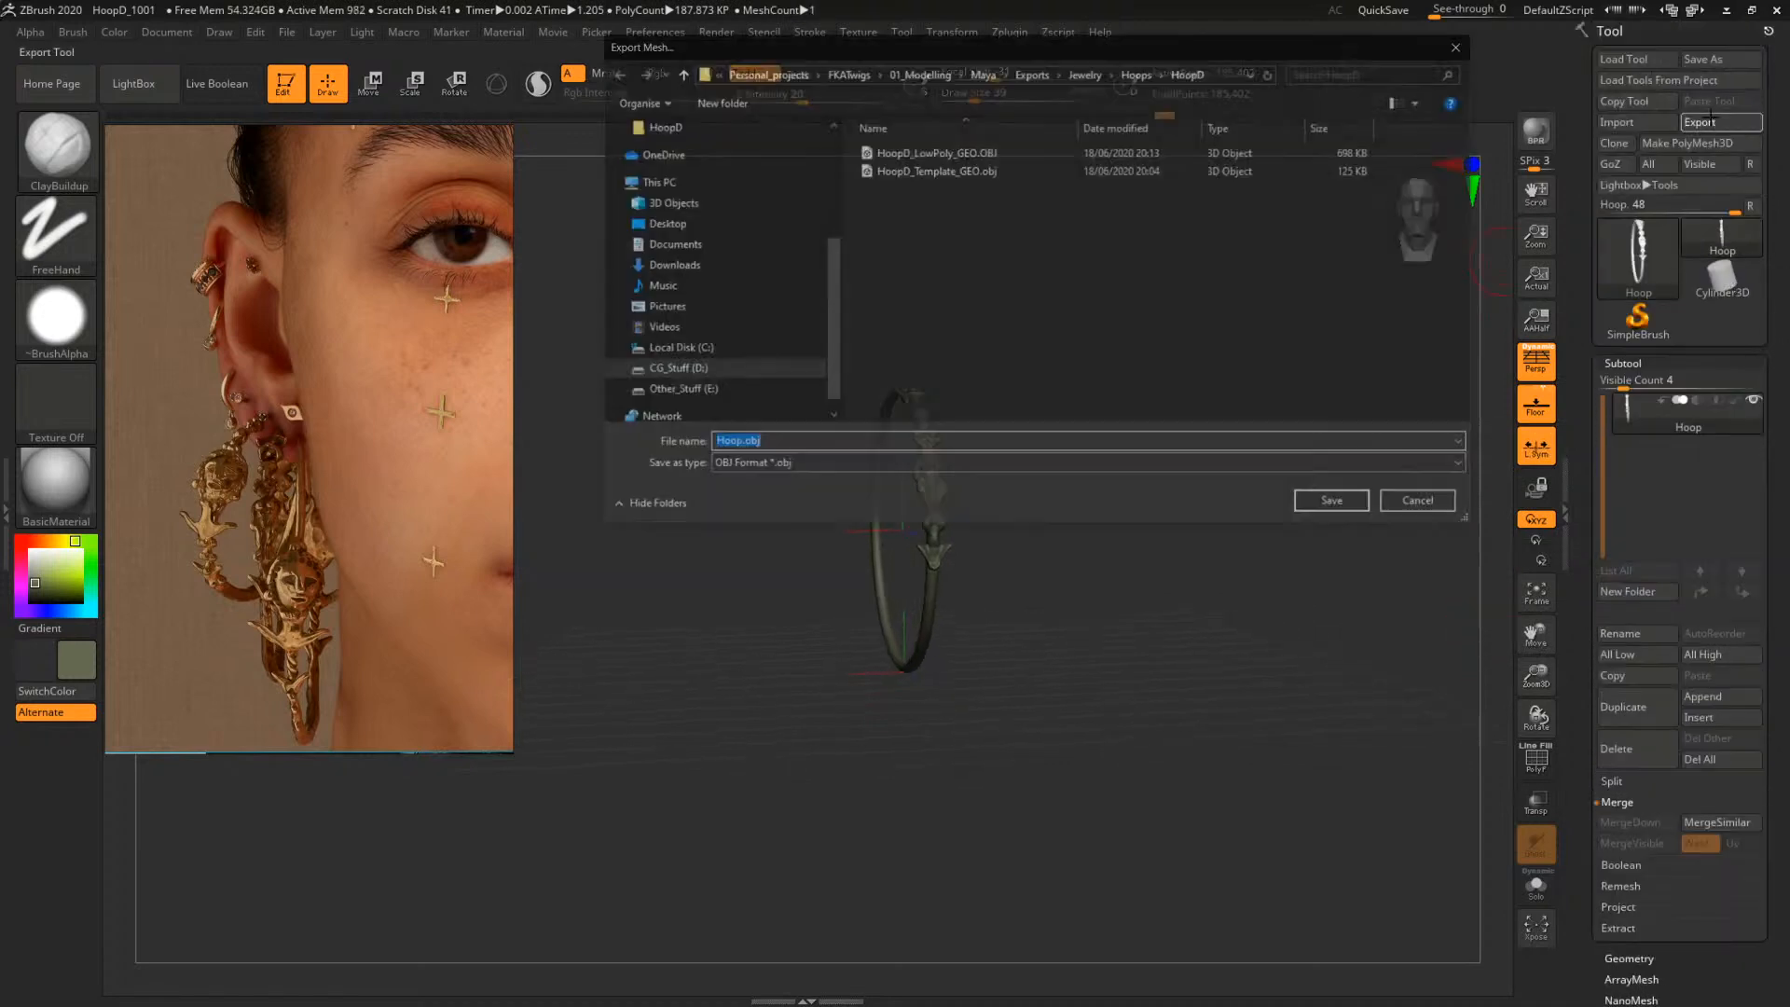
pyautogui.click(912, 171)
pyautogui.click(918, 152)
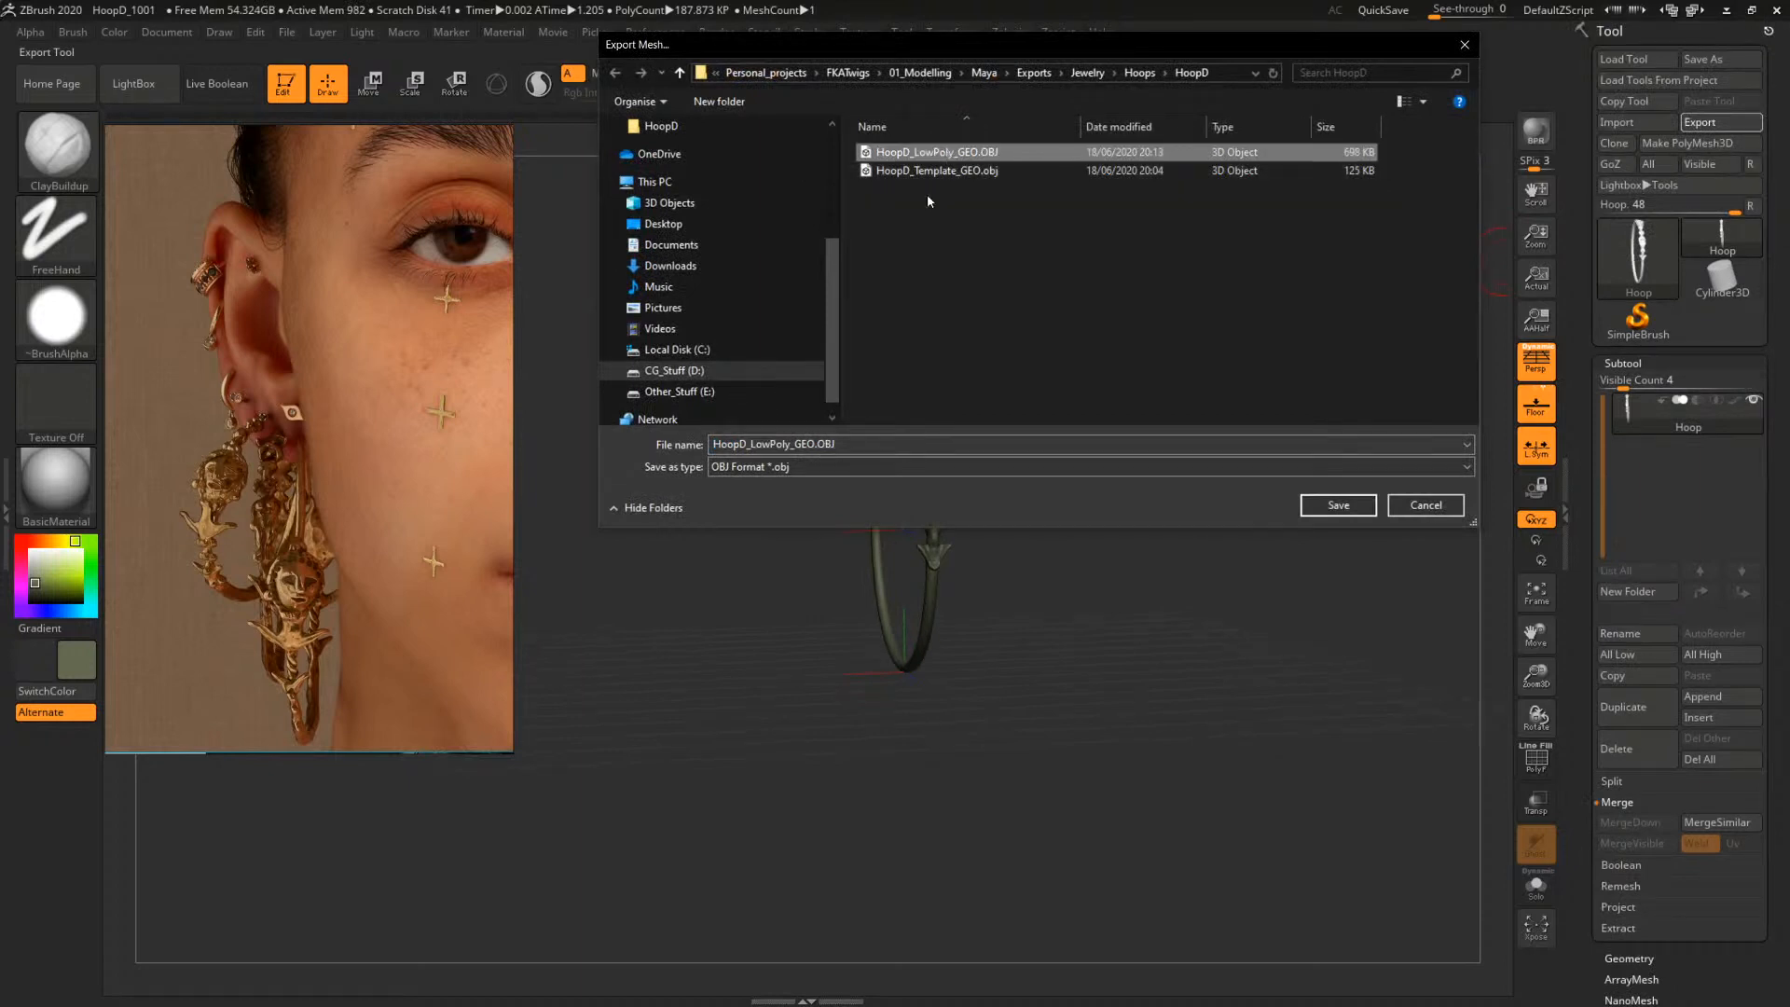
pyautogui.click(773, 443)
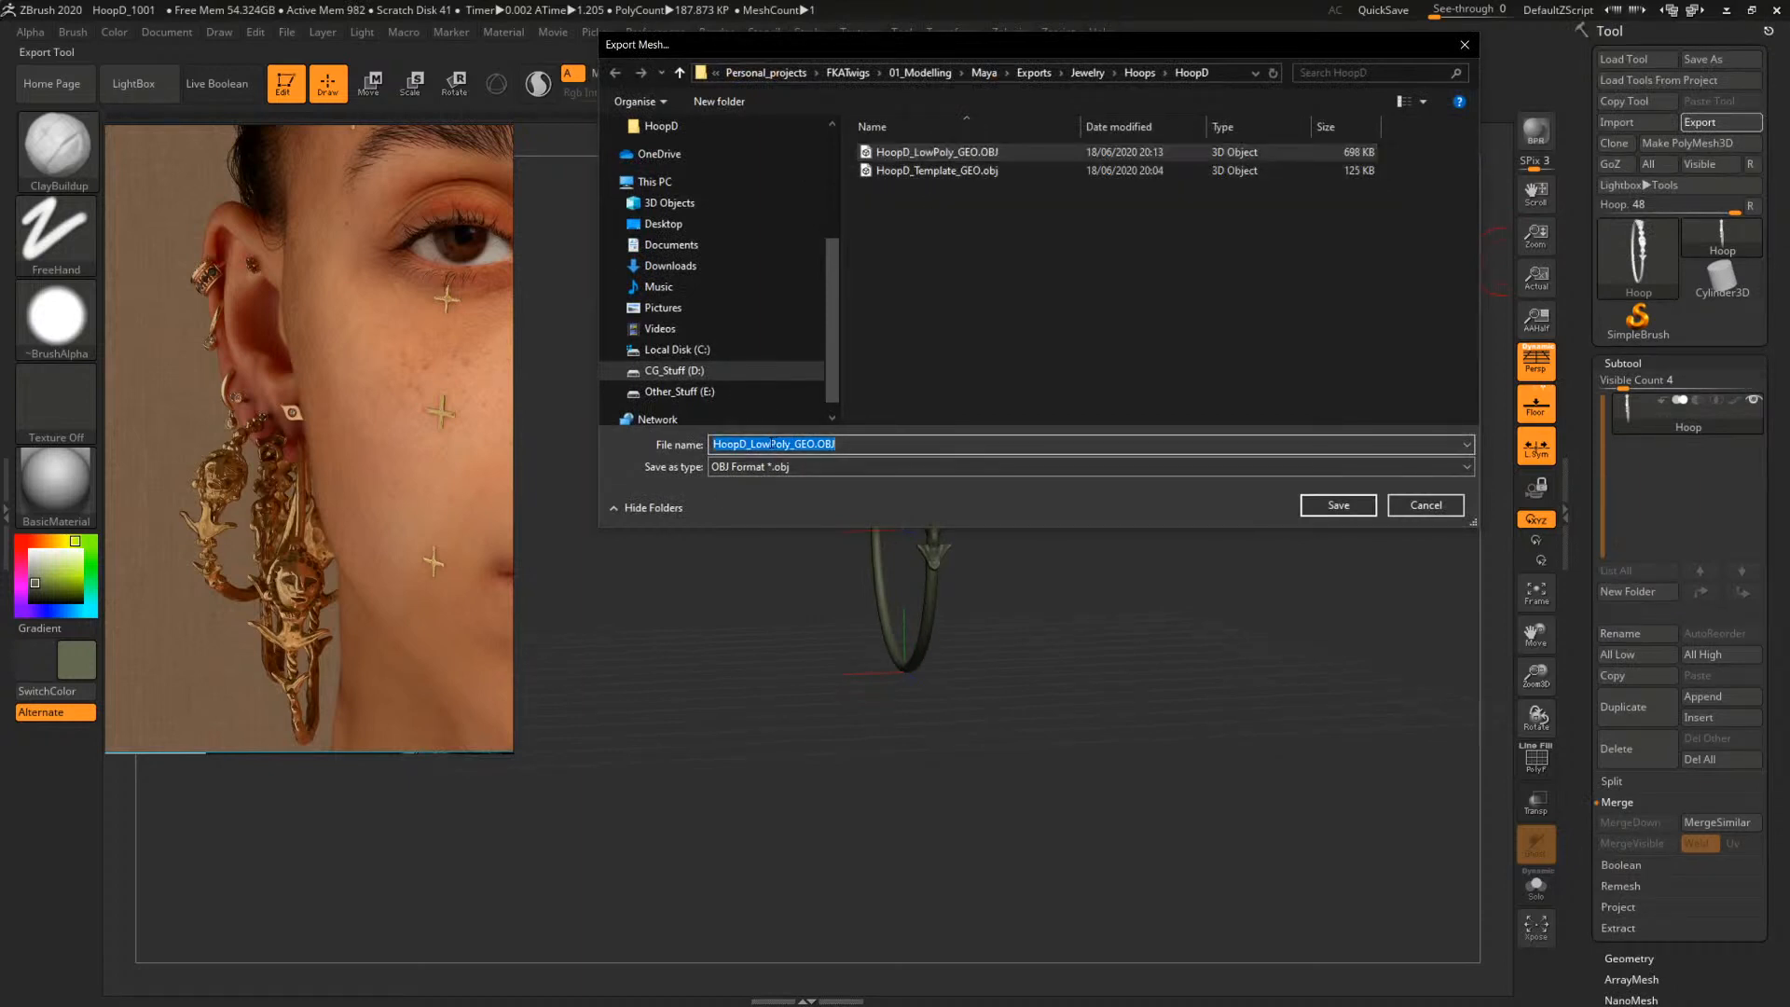
pyautogui.moveTo(772, 444); pyautogui.dragTo(757, 444)
pyautogui.write('High')
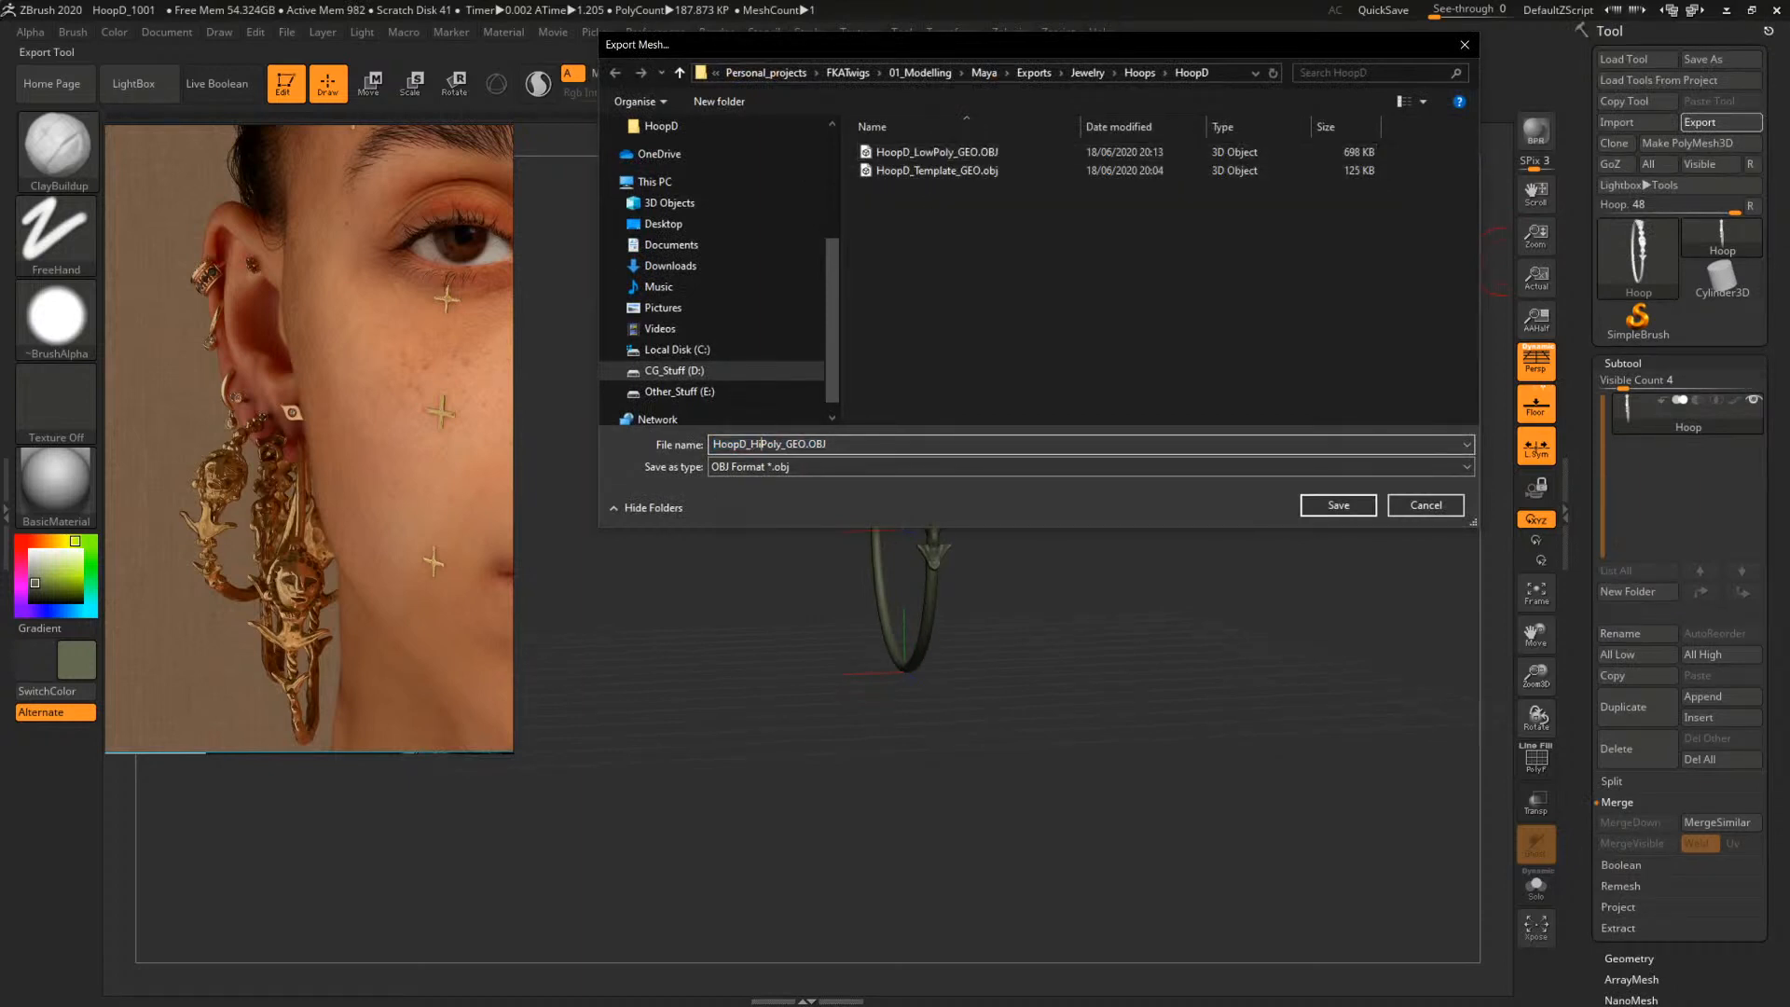
pyautogui.press('Return')
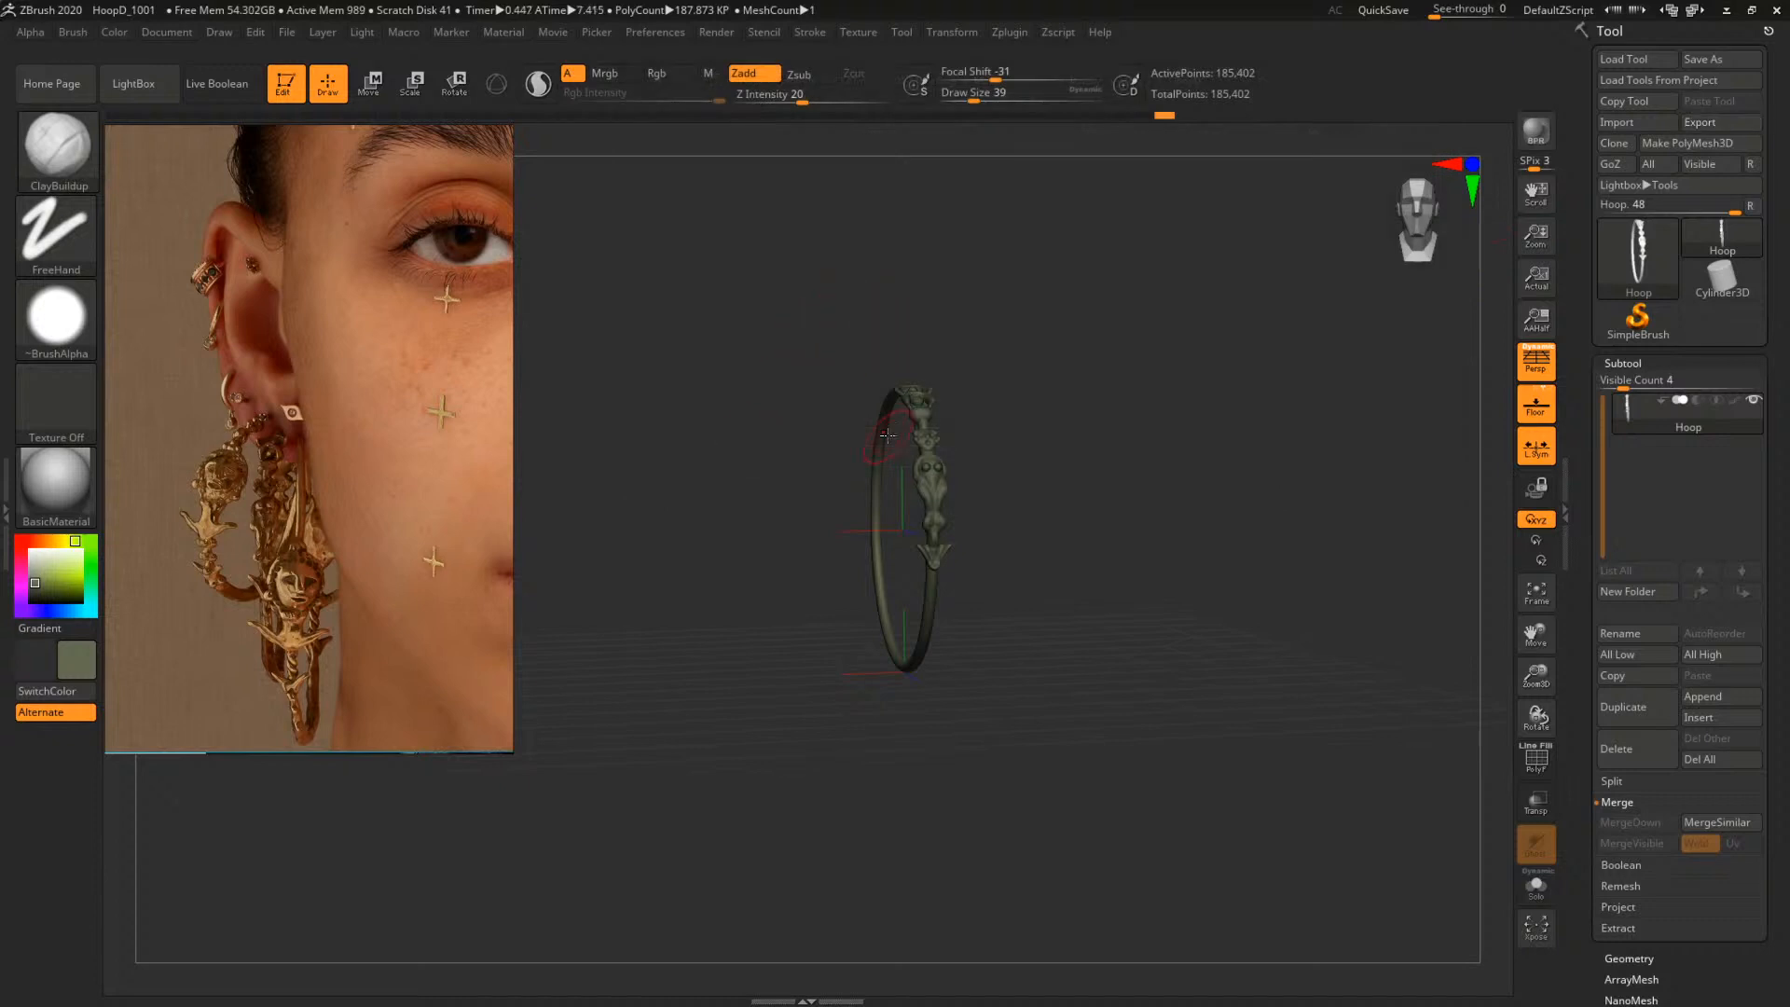
# In the tool's export settings, disable sub groups and texture coordinates and enable Smooth Normals
pyautogui.moveTo(1722, 277)
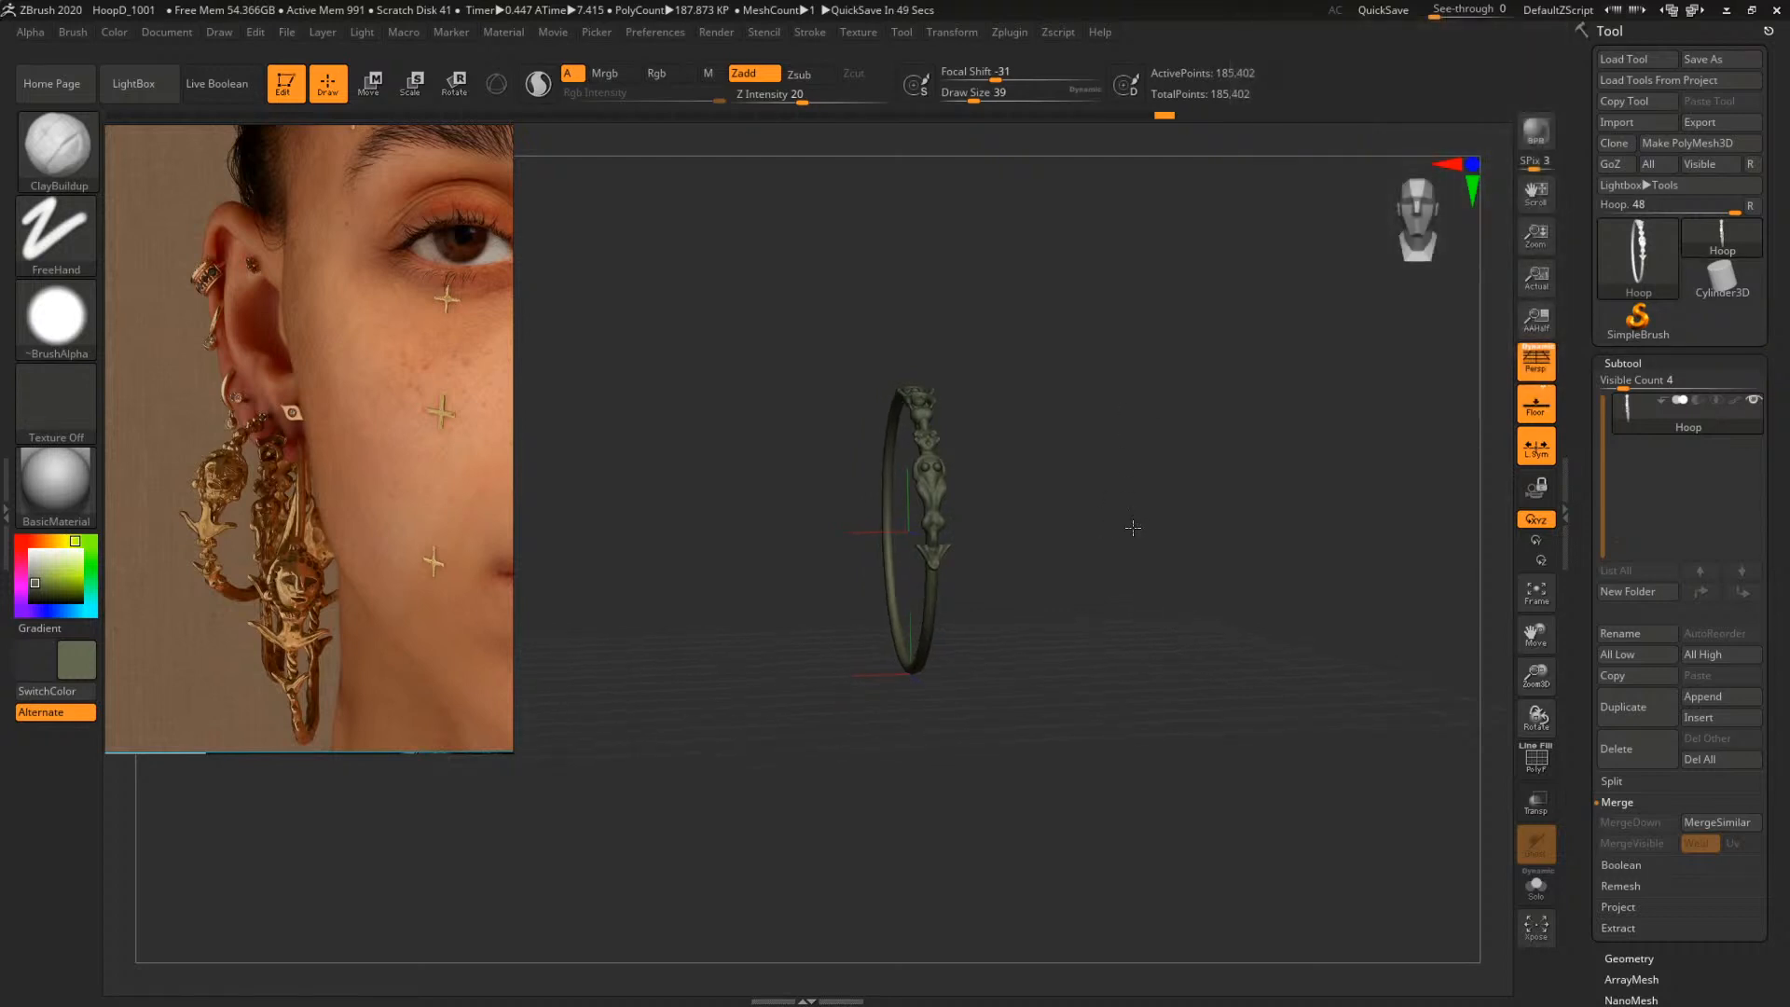
pyautogui.moveTo(1765, 774); pyautogui.dragTo(1736, 582)
pyautogui.click(1627, 911)
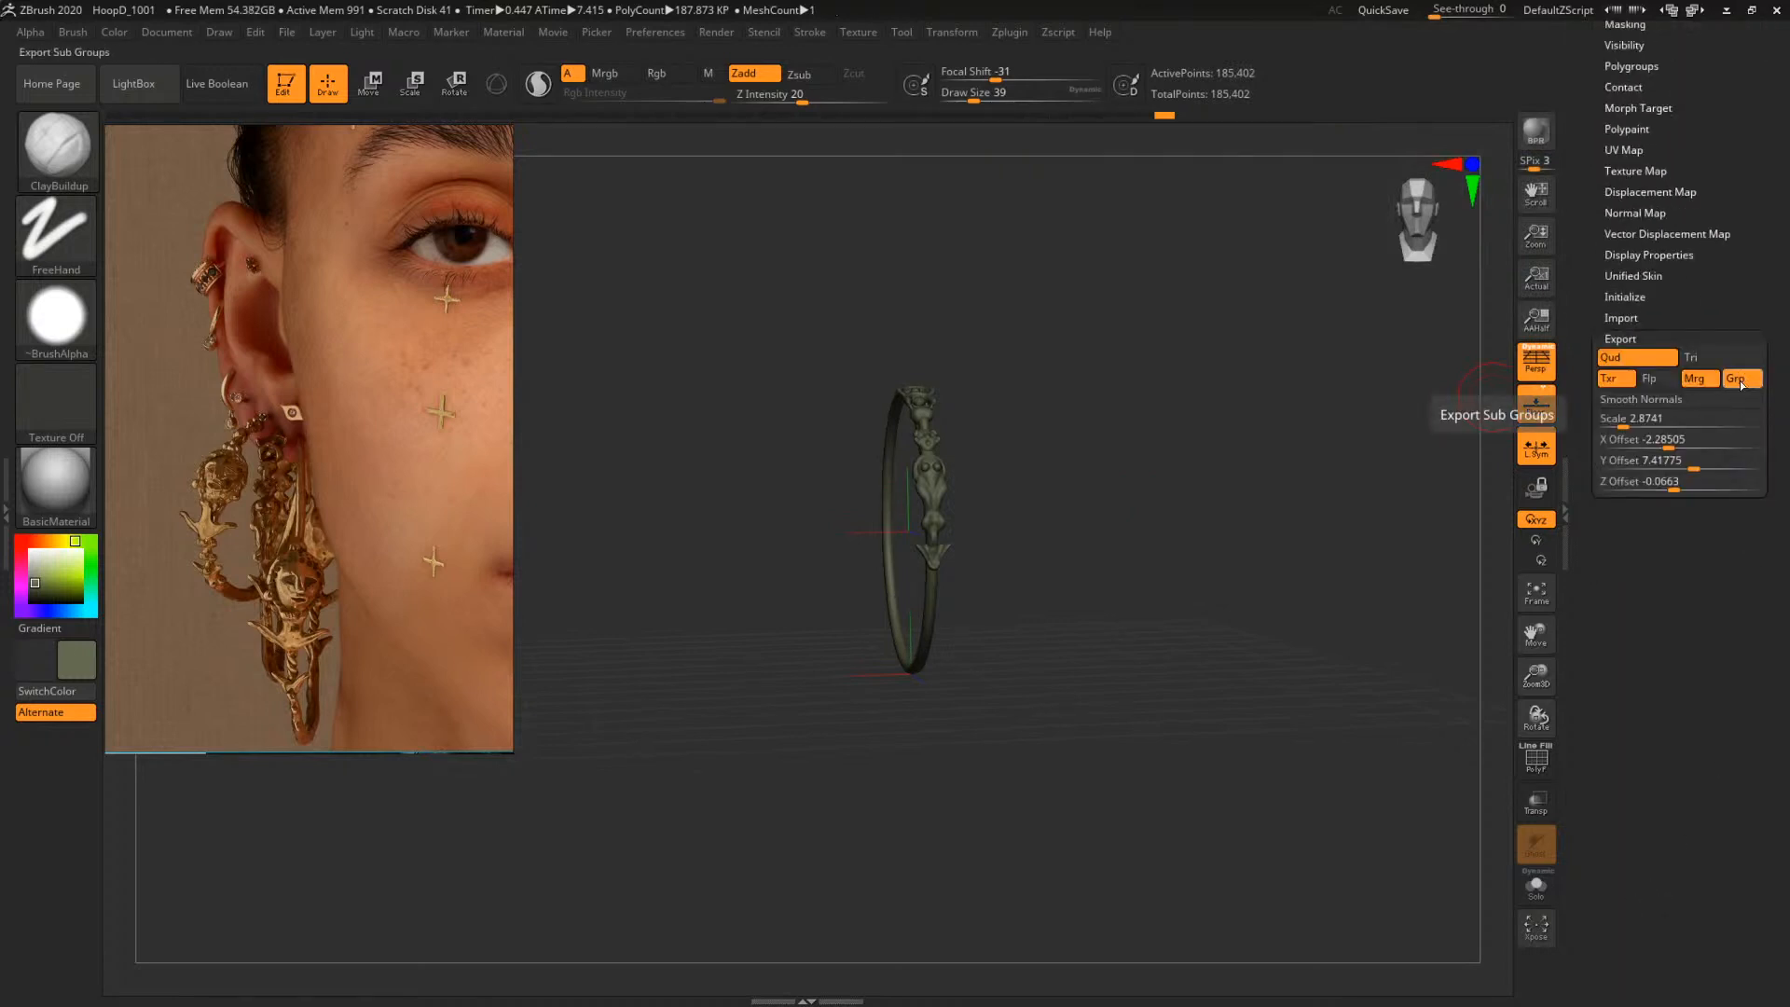
pyautogui.click(1737, 379)
pyautogui.click(1683, 400)
pyautogui.click(1616, 380)
pyautogui.scroll(5, 1678, 279)
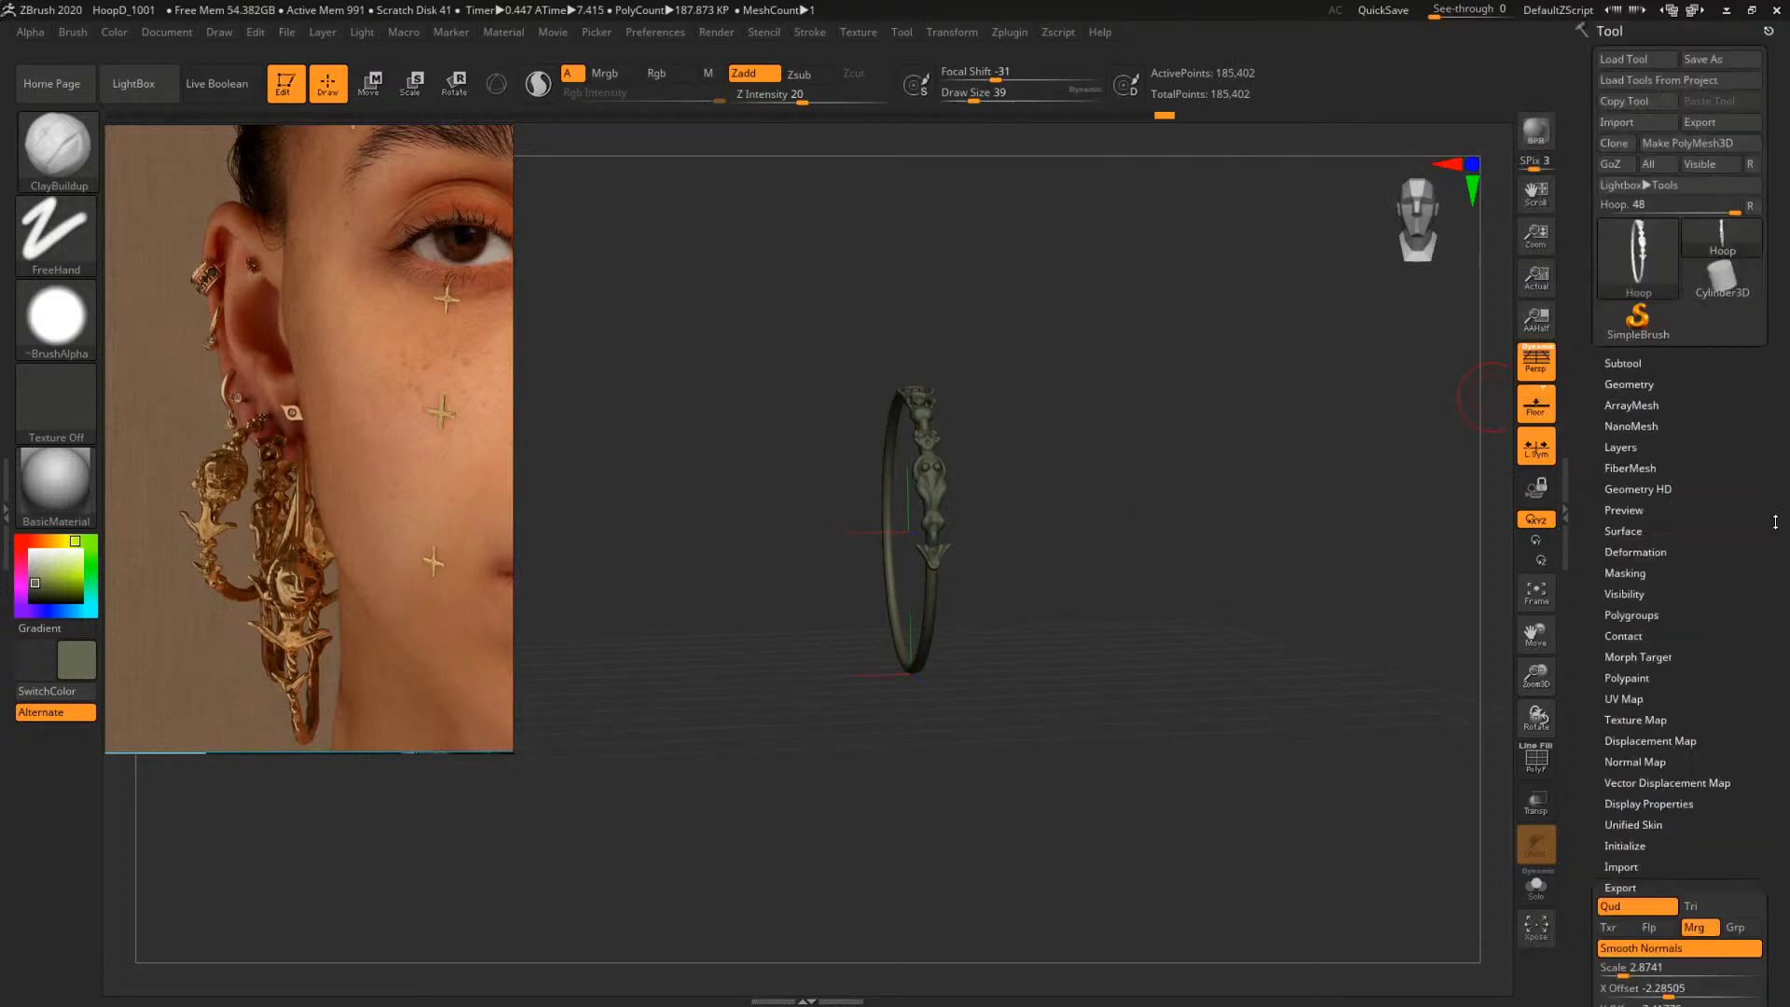
# Export the hoop again with these settings, overwriting HoopD_HighPoly_GEO.OBJ
pyautogui.click(1699, 121)
pyautogui.doubleClick(937, 151)
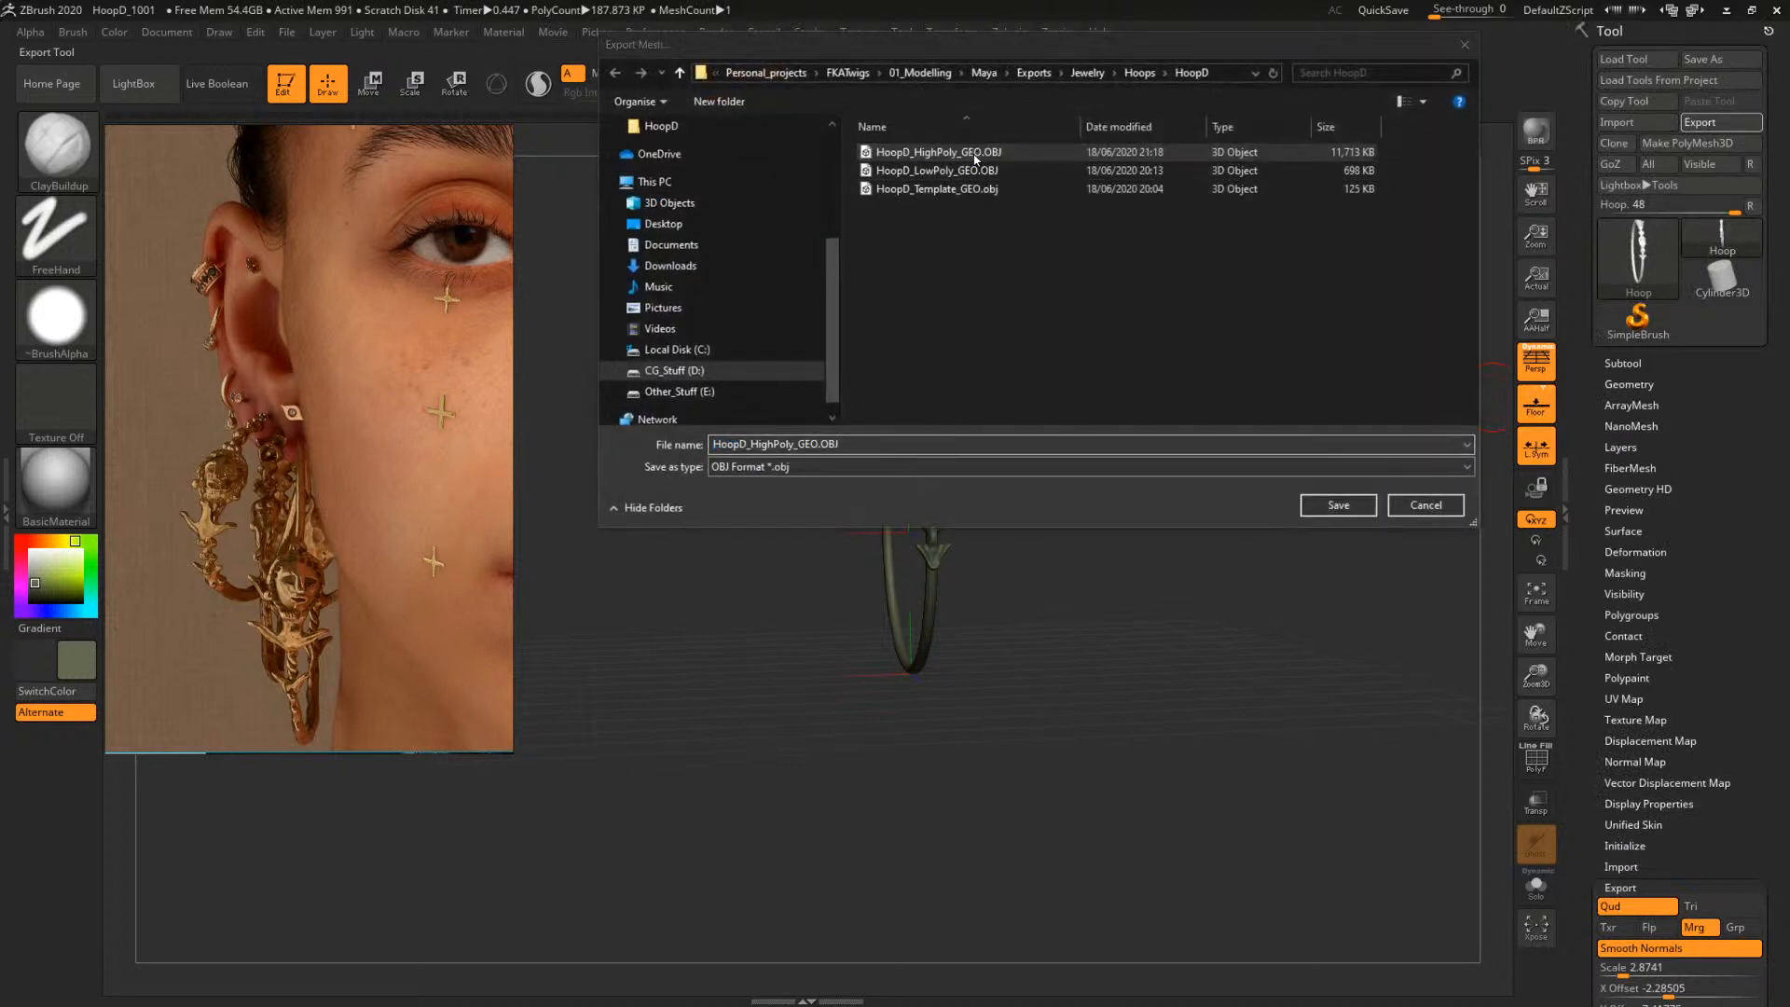
pyautogui.click(946, 501)
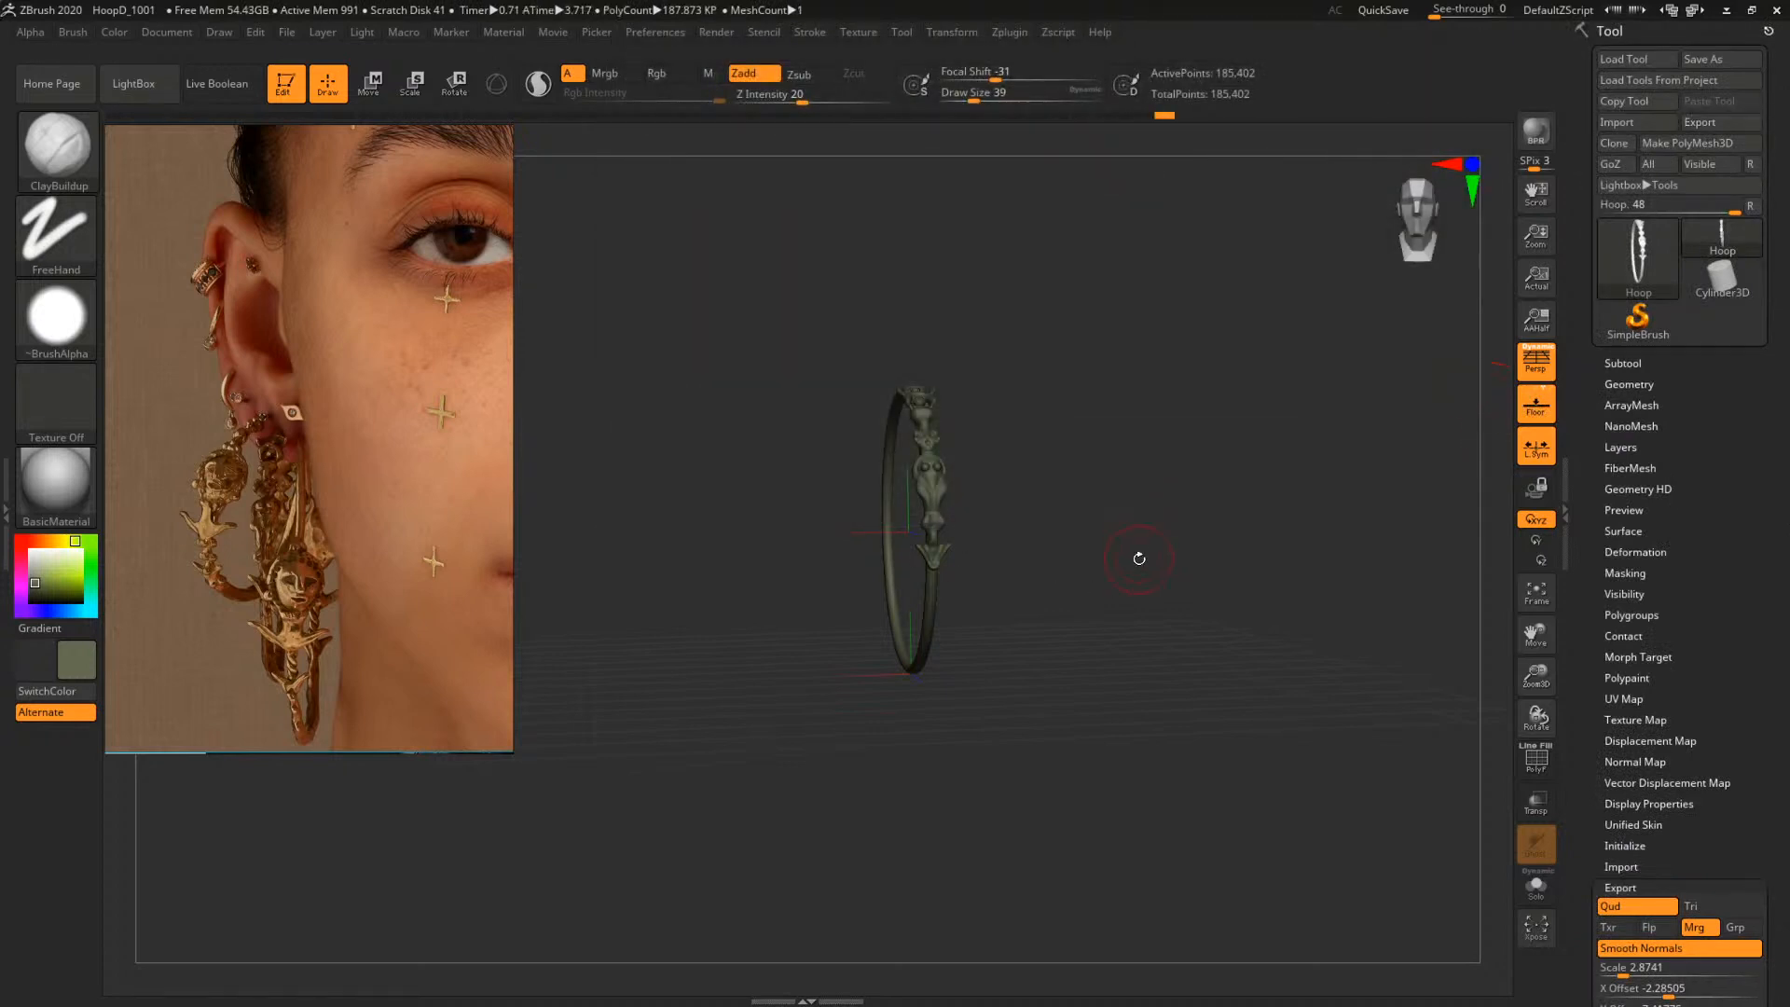
pyautogui.moveTo(1160, 540); pyautogui.dragTo(1240, 522)
# Switch to Maya and import HoopD_HighPoly_GEO.OBJ from the HoopD folder into the retopology scene
pyautogui.click(1726, 9)
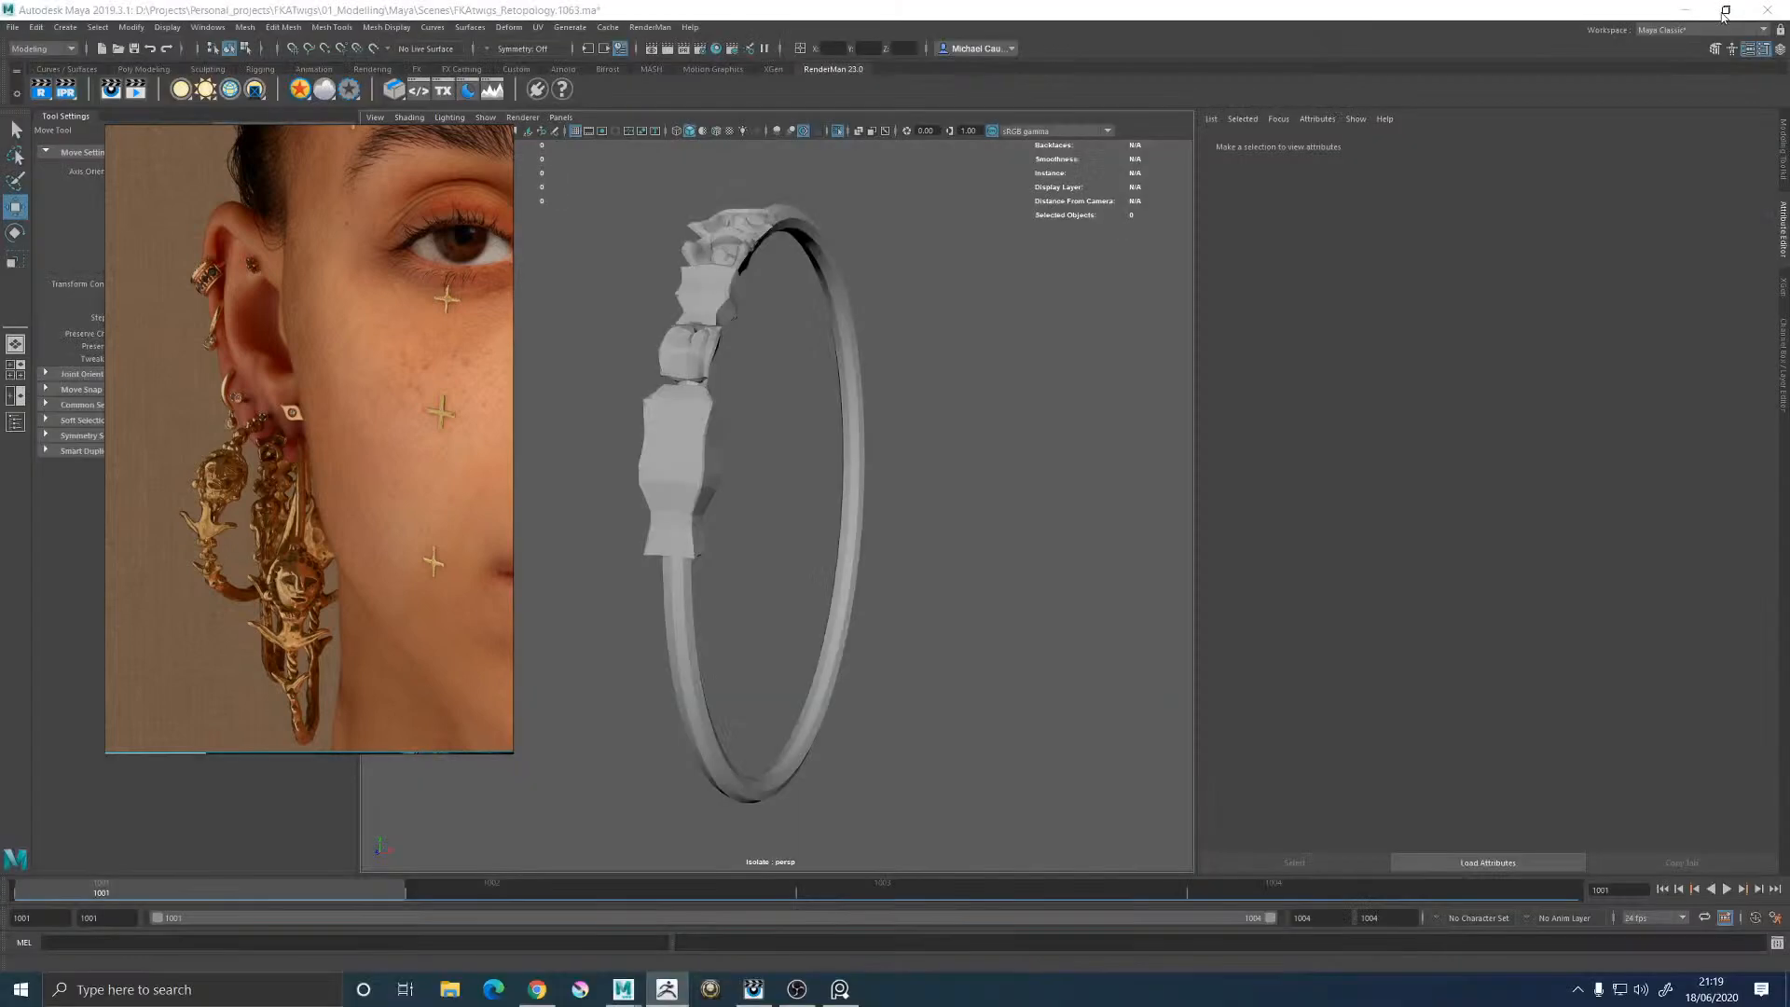
pyautogui.moveTo(320, 286); pyautogui.dragTo(0, 326, button='right')
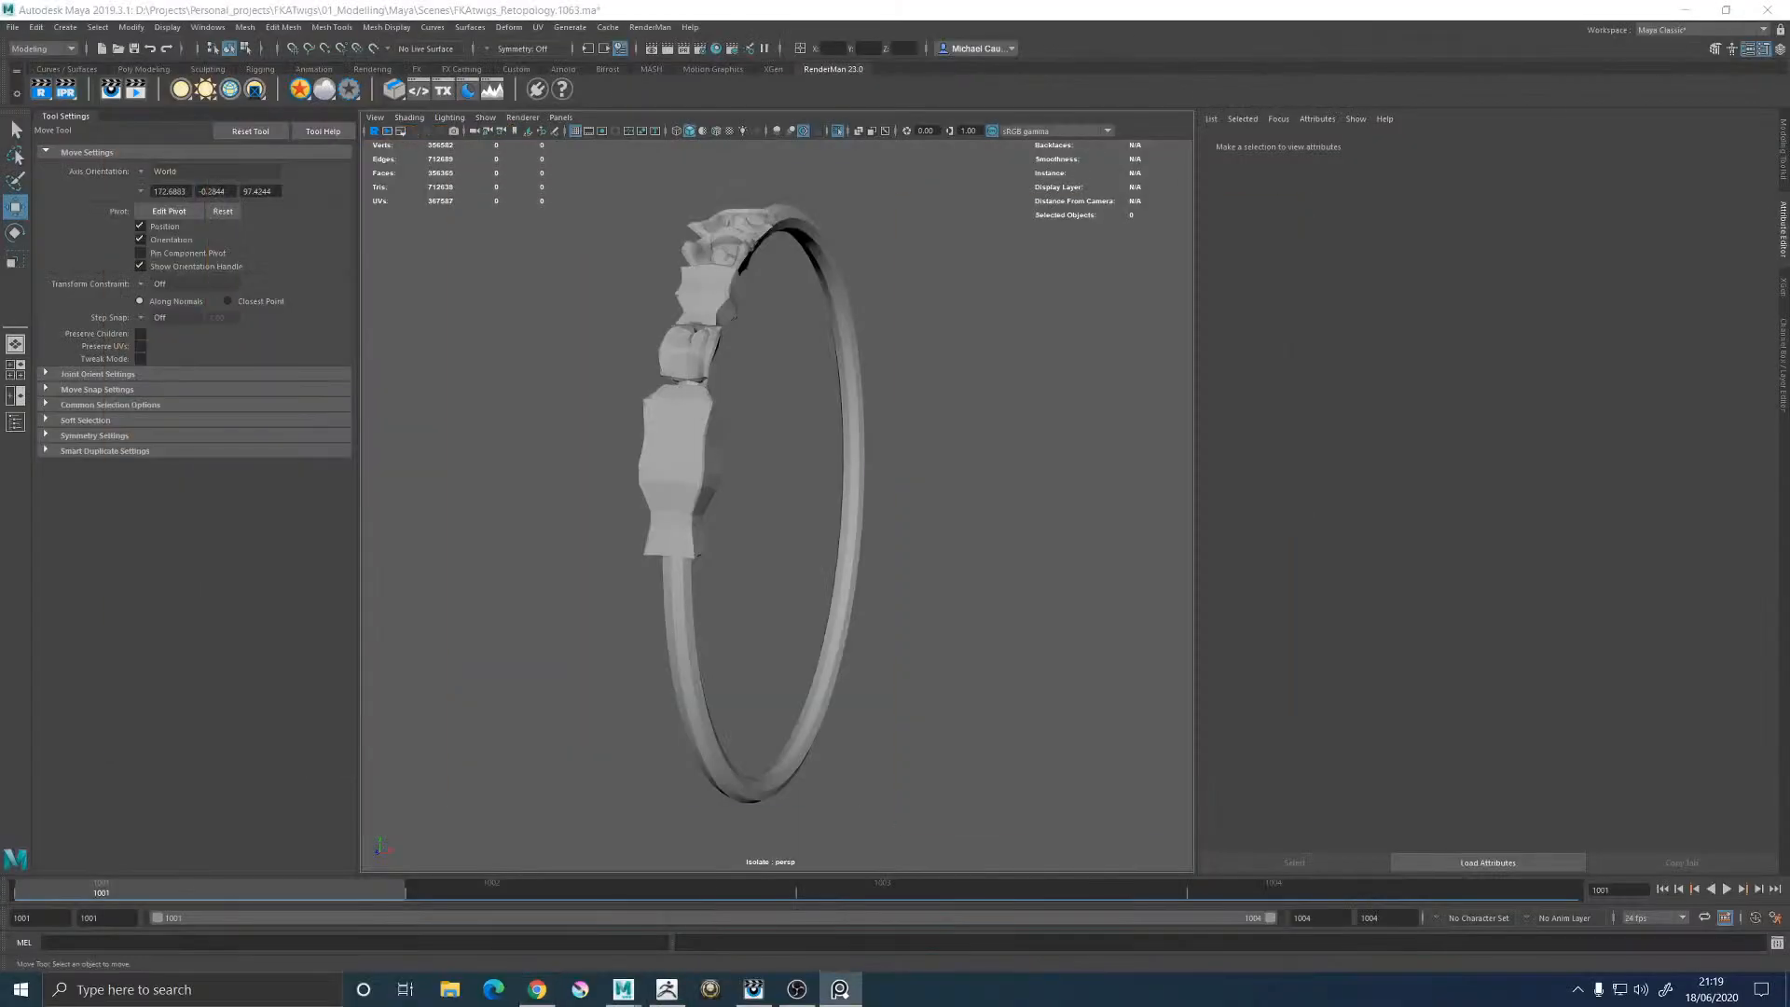
pyautogui.click(13, 28)
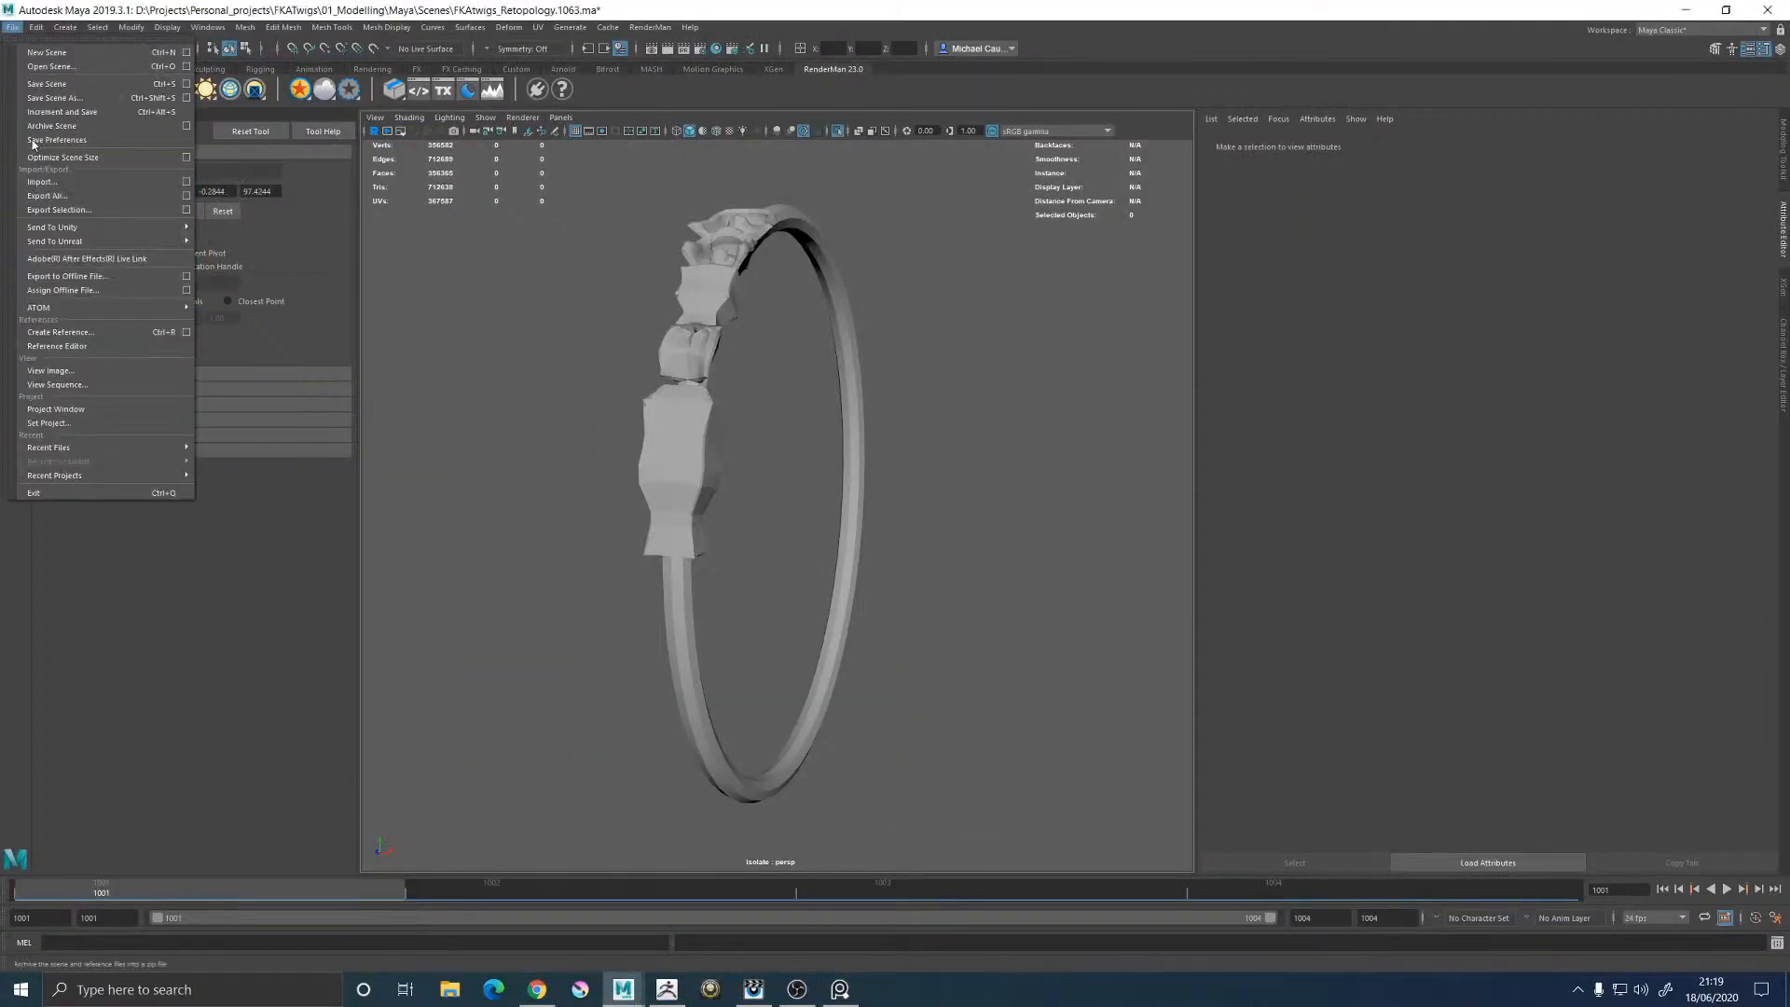
pyautogui.click(46, 184)
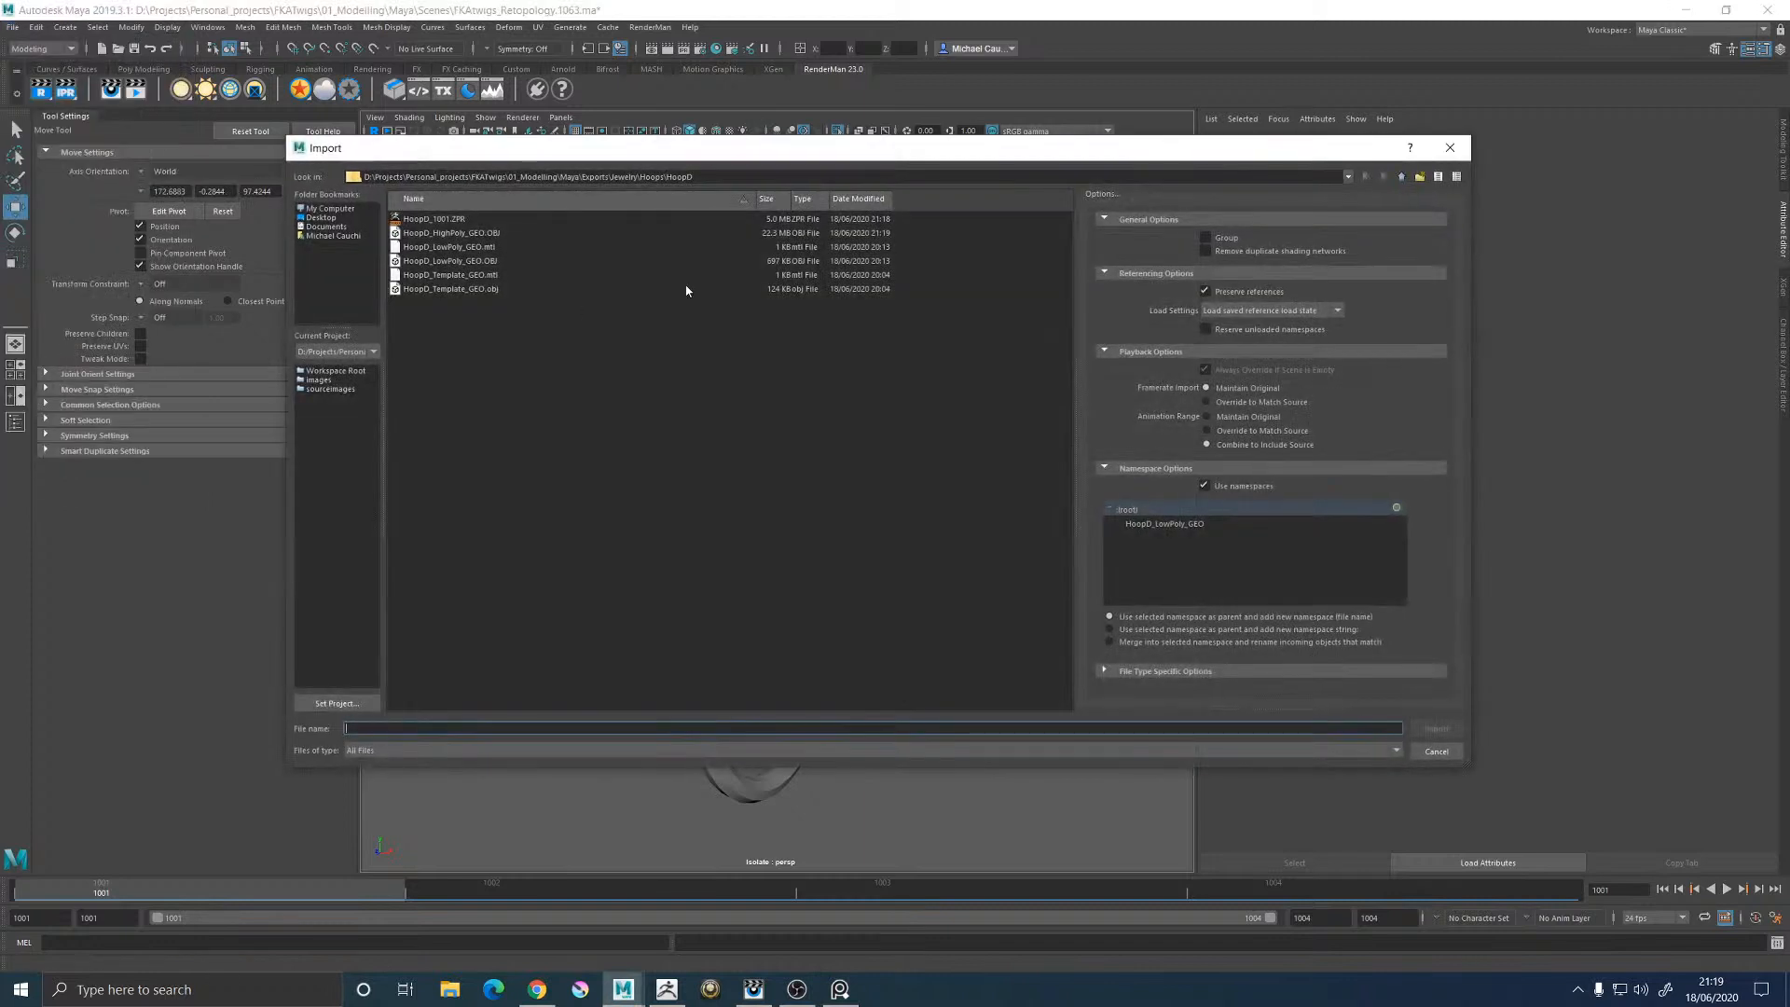
pyautogui.doubleClick(475, 233)
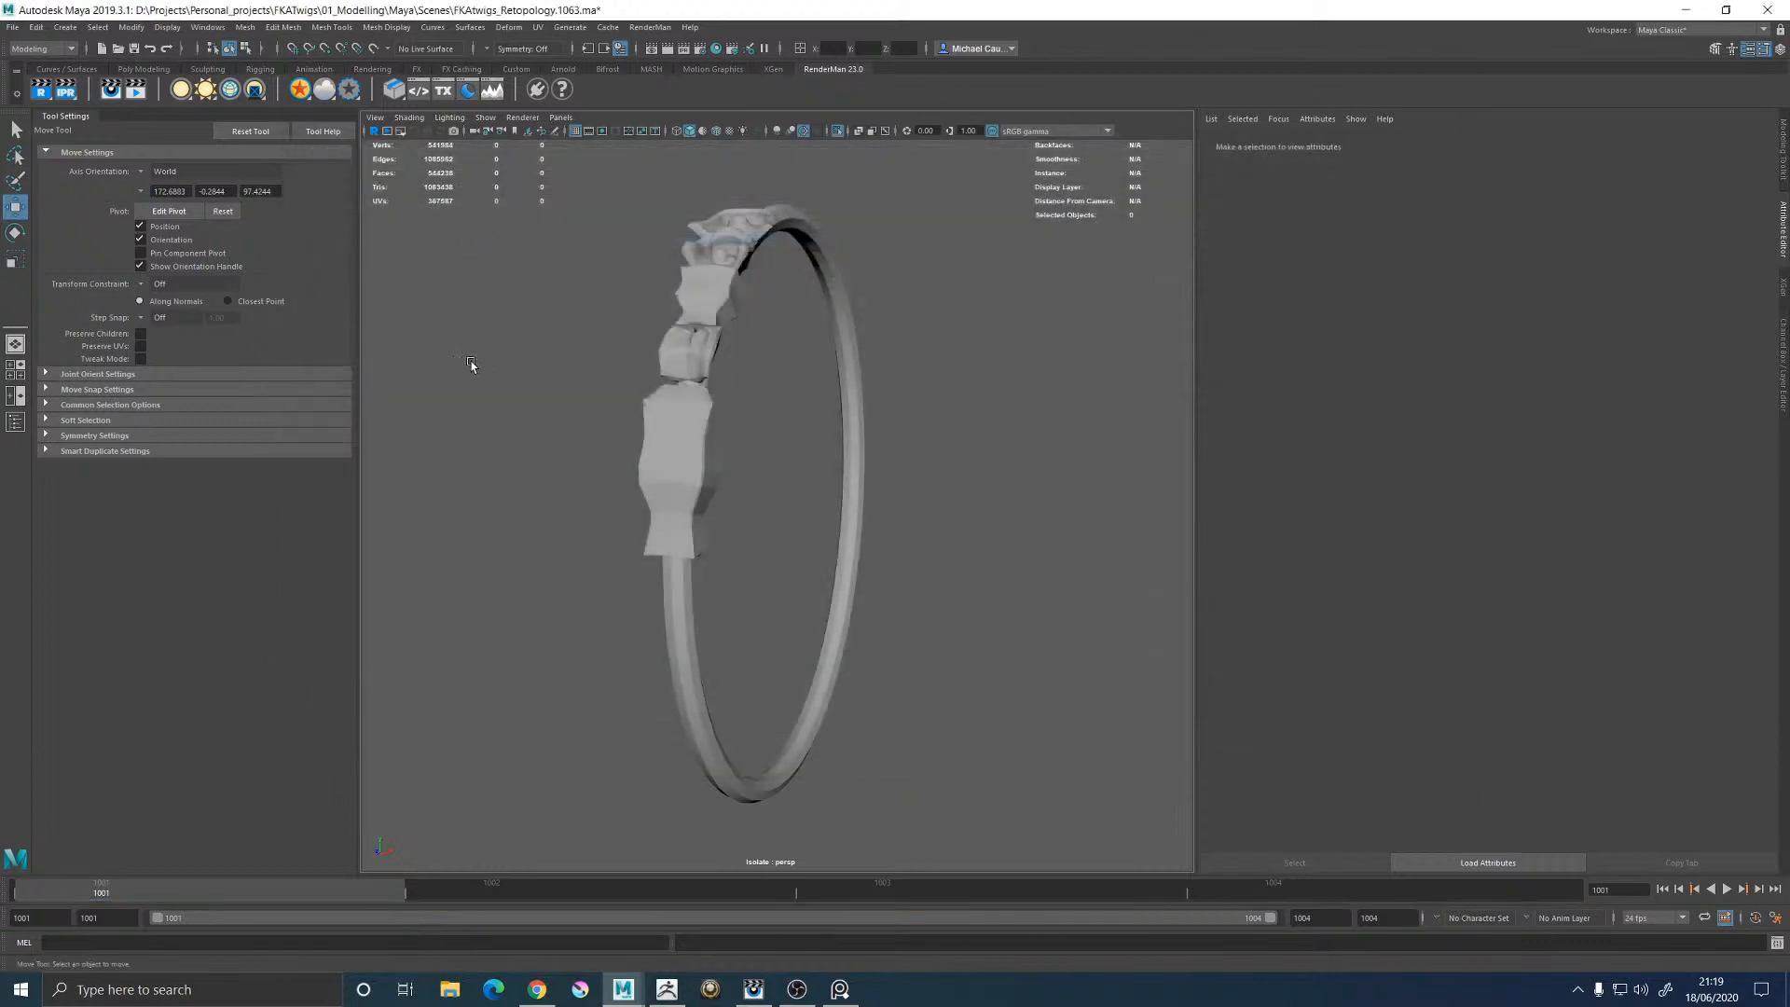
# Turn off isolation to show the full scene and select the imported high-poly hoop beside the ear
pyautogui.click(835, 136)
pyautogui.keyDown('alt'); pyautogui.moveTo(618, 410); pyautogui.dragTo(697, 404); pyautogui.keyUp('alt')
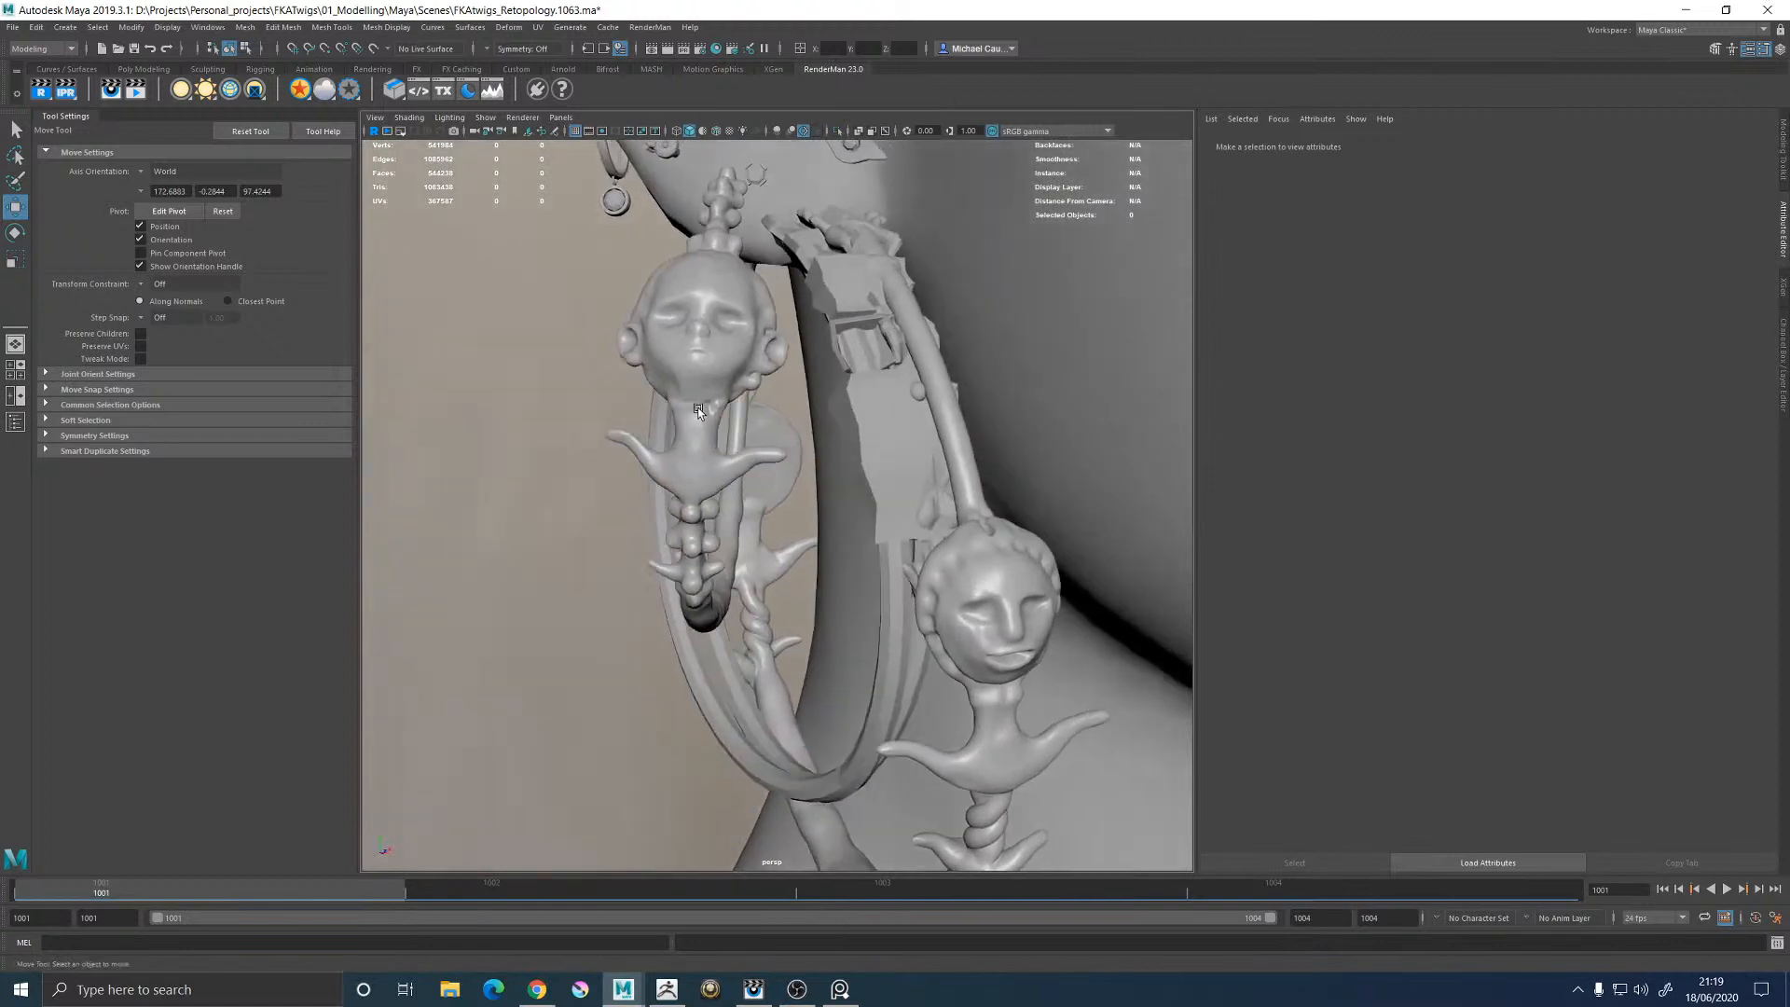
pyautogui.click(839, 245)
pyautogui.press('f')
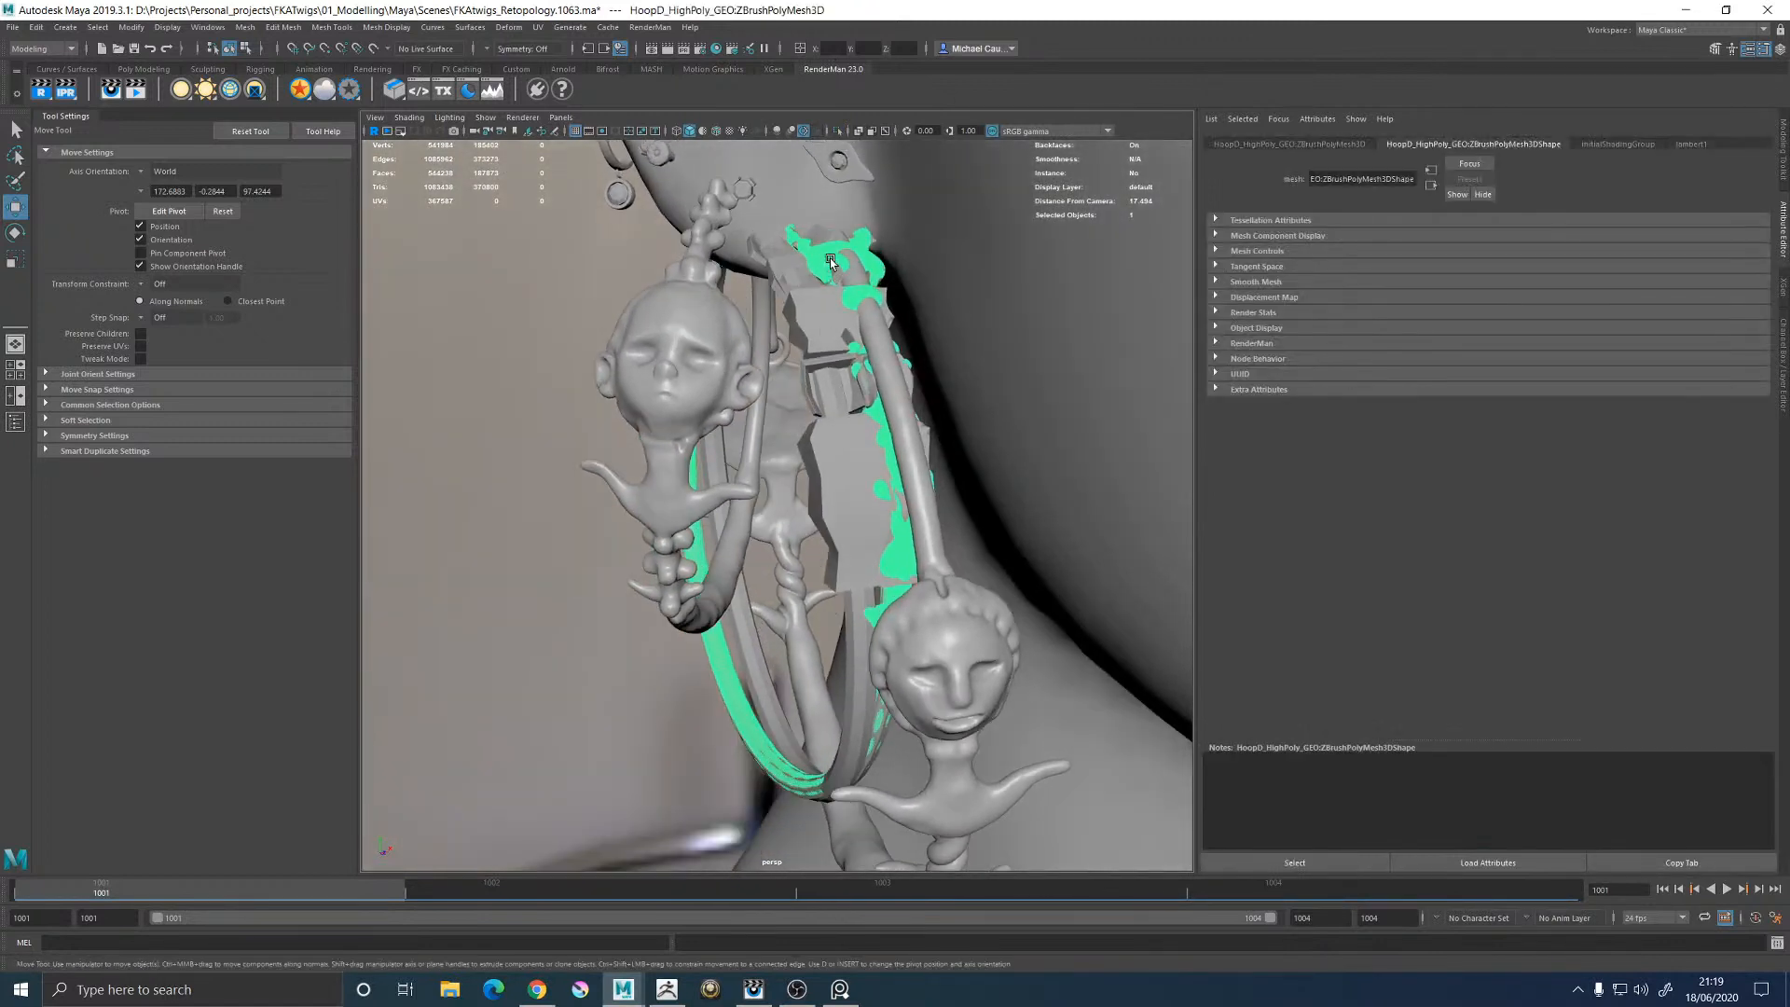
# Delete the blocky placeholder meshes pCube16 through pCube20 from the scene
pyautogui.click(841, 434)
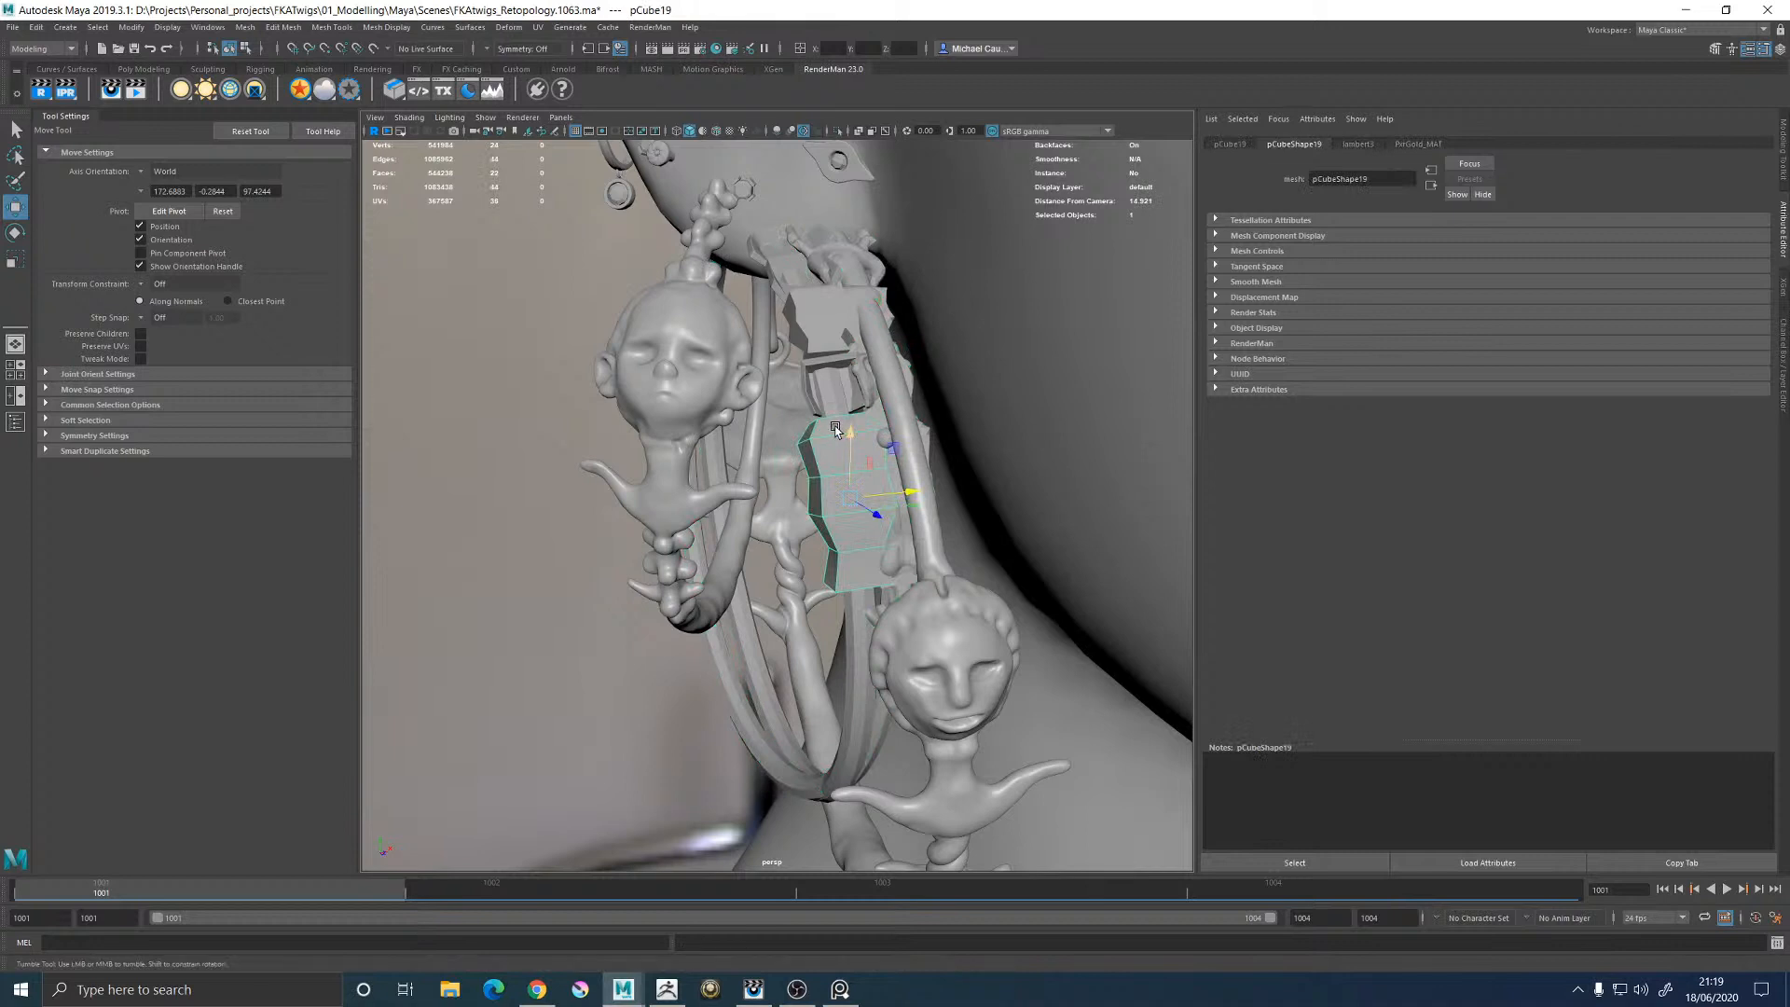
pyautogui.keyDown('alt'); pyautogui.moveTo(842, 430); pyautogui.dragTo(826, 427); pyautogui.keyUp('alt')
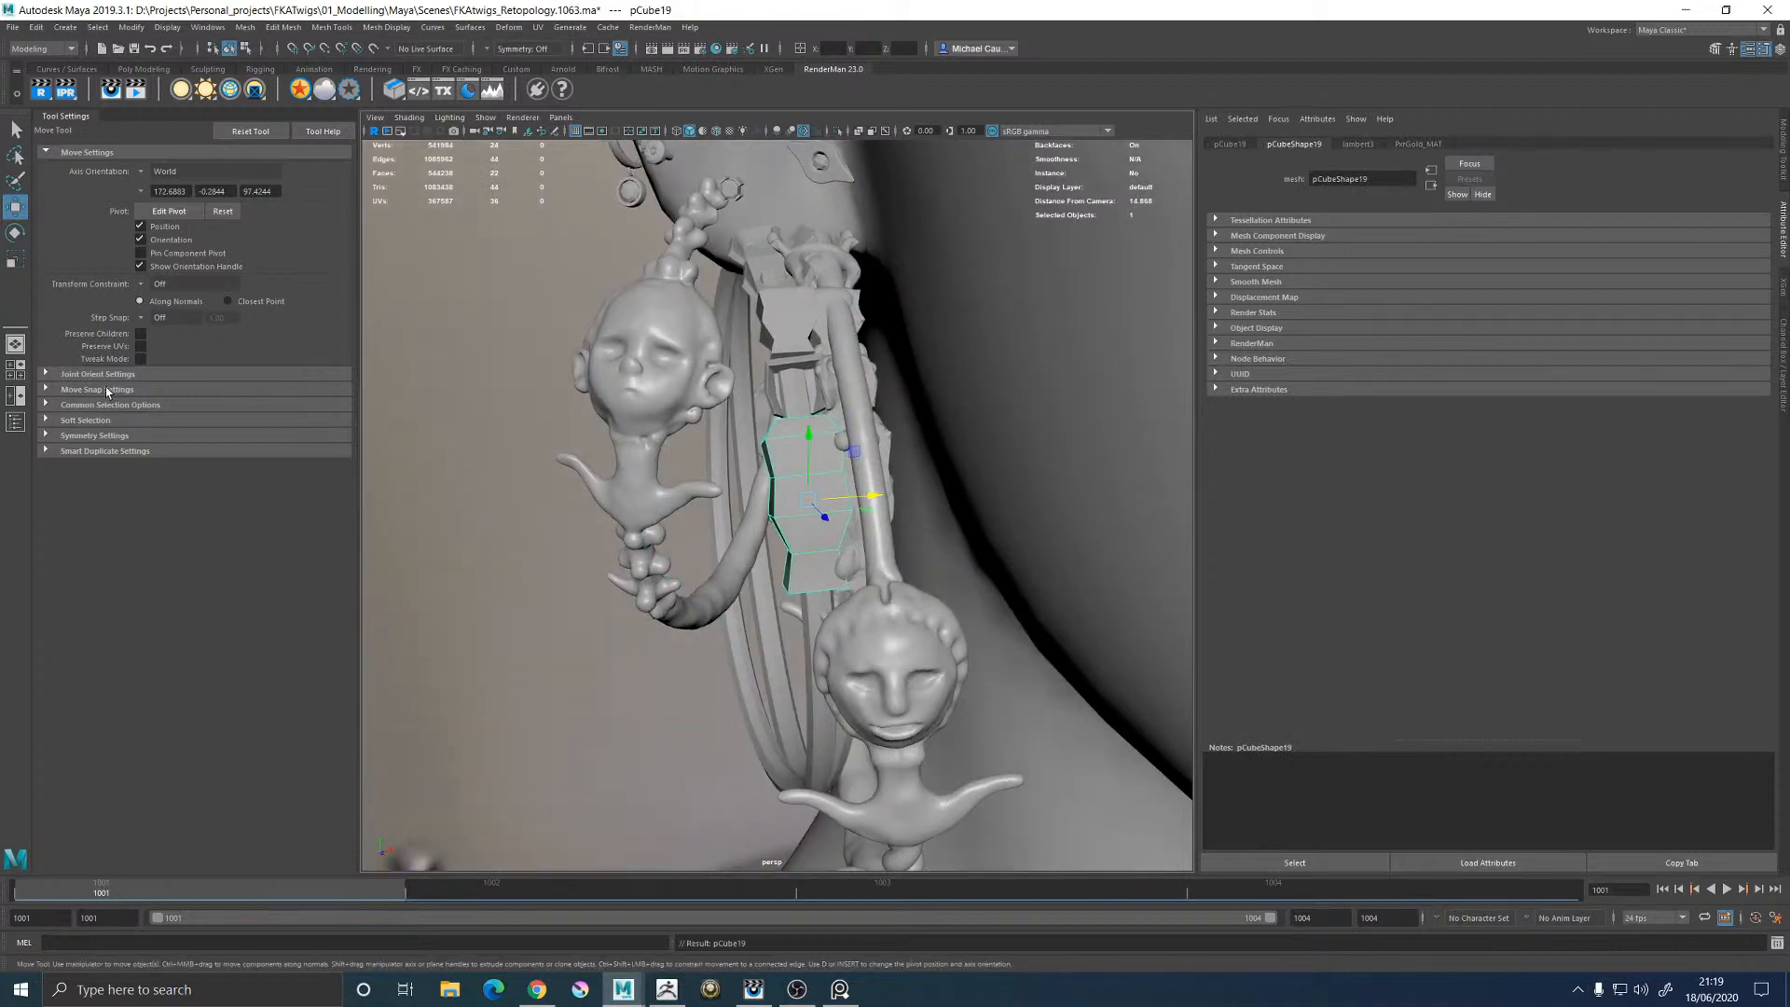
pyautogui.click(15, 421)
pyautogui.click(96, 412)
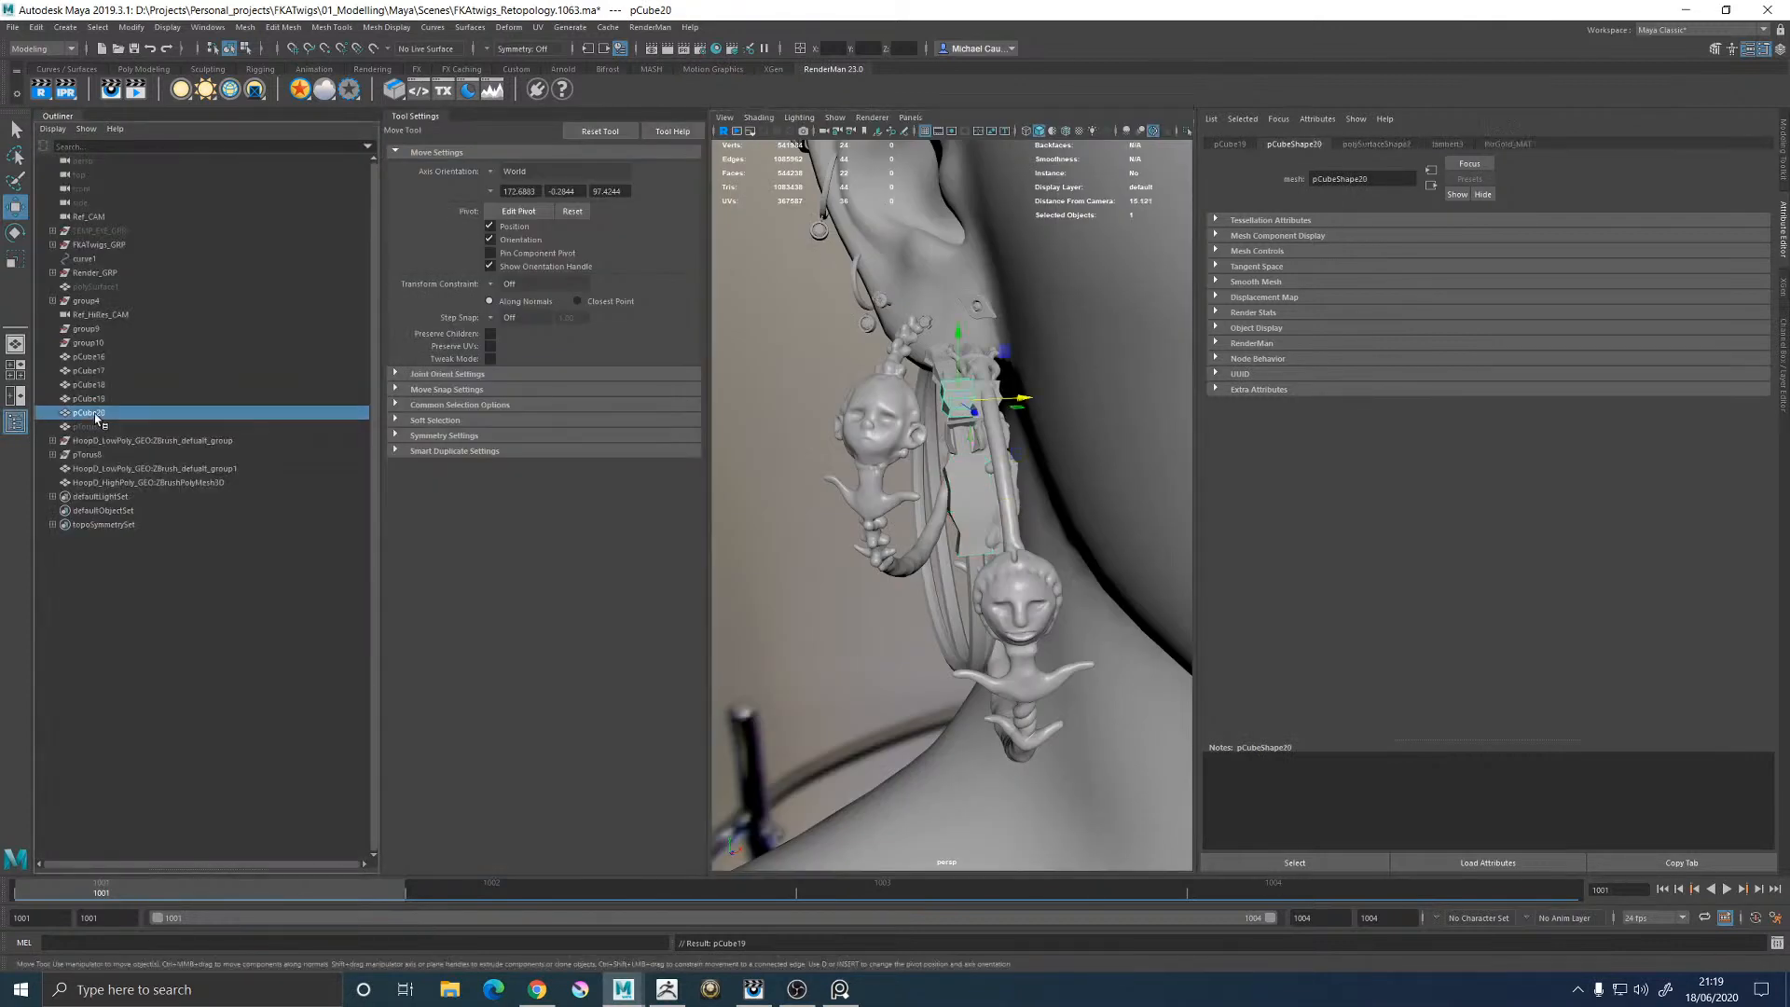
pyautogui.keyDown('shift'); pyautogui.click(86, 358); pyautogui.keyUp('shift')
pyautogui.press('Delete')
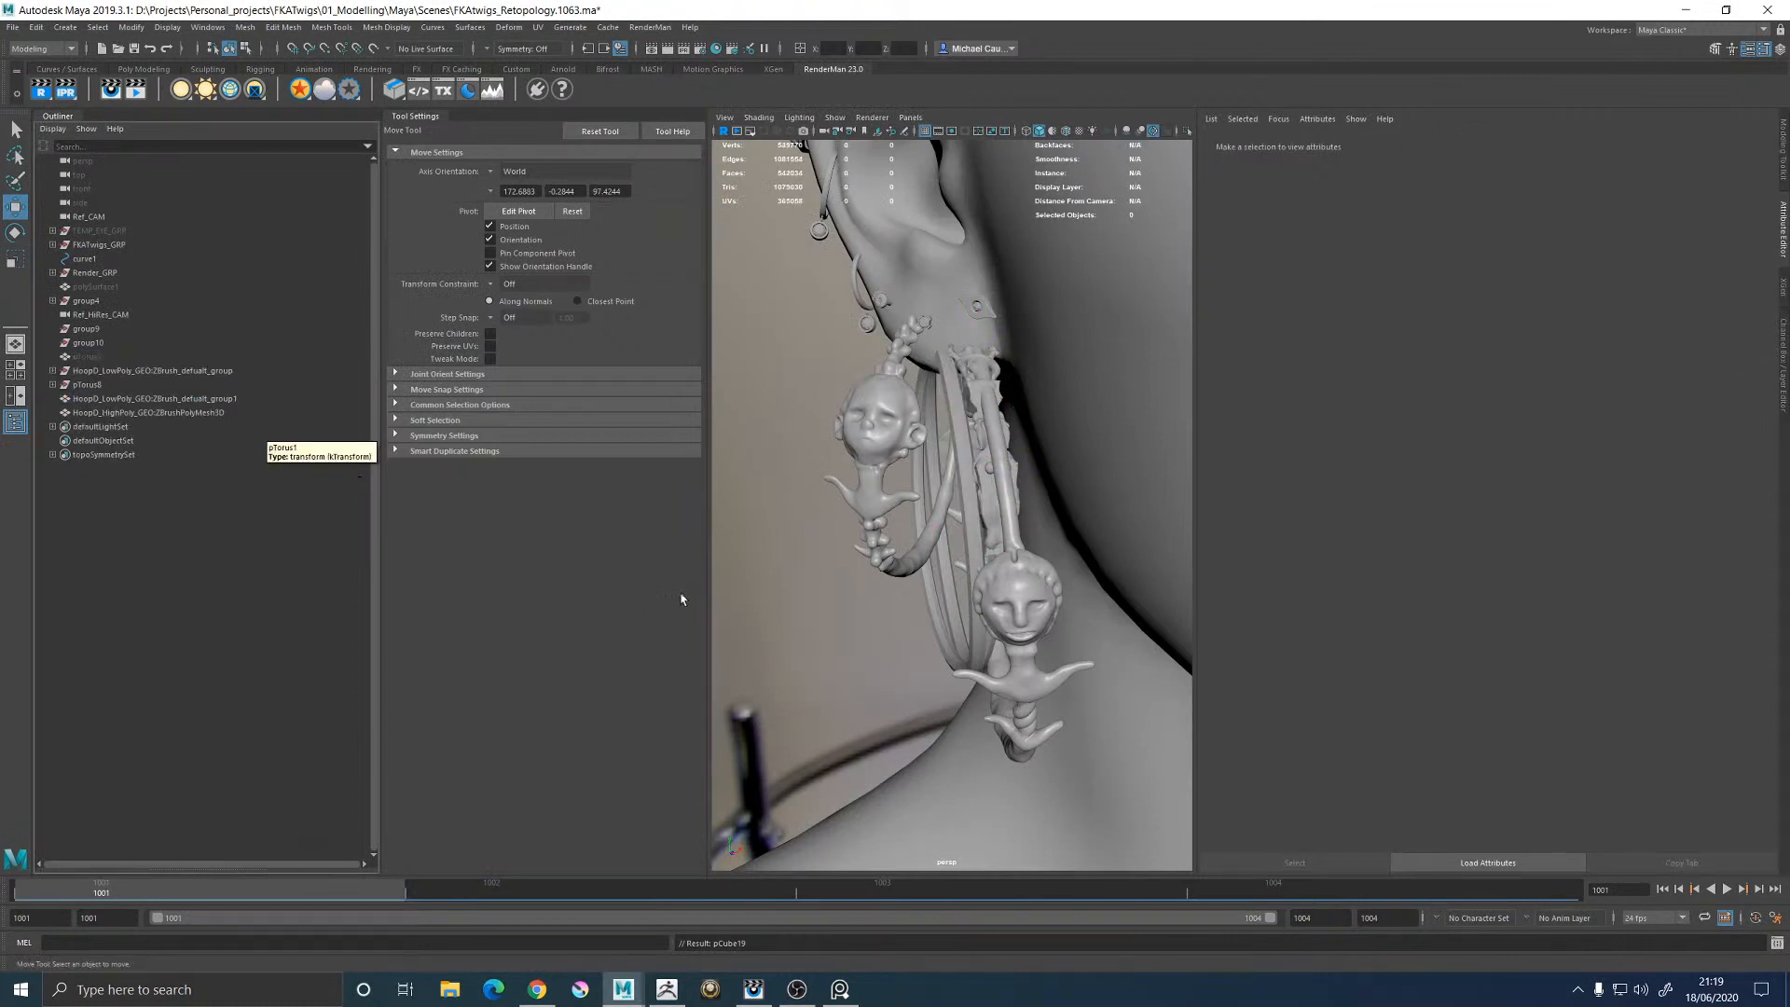
# Hide the plain torus ring and delete the low-poly hoop mesh HoopD_LowPoly_GEO:ZBrush_defualt_group1 that overlaps the high-poly hoop
pyautogui.click(958, 455)
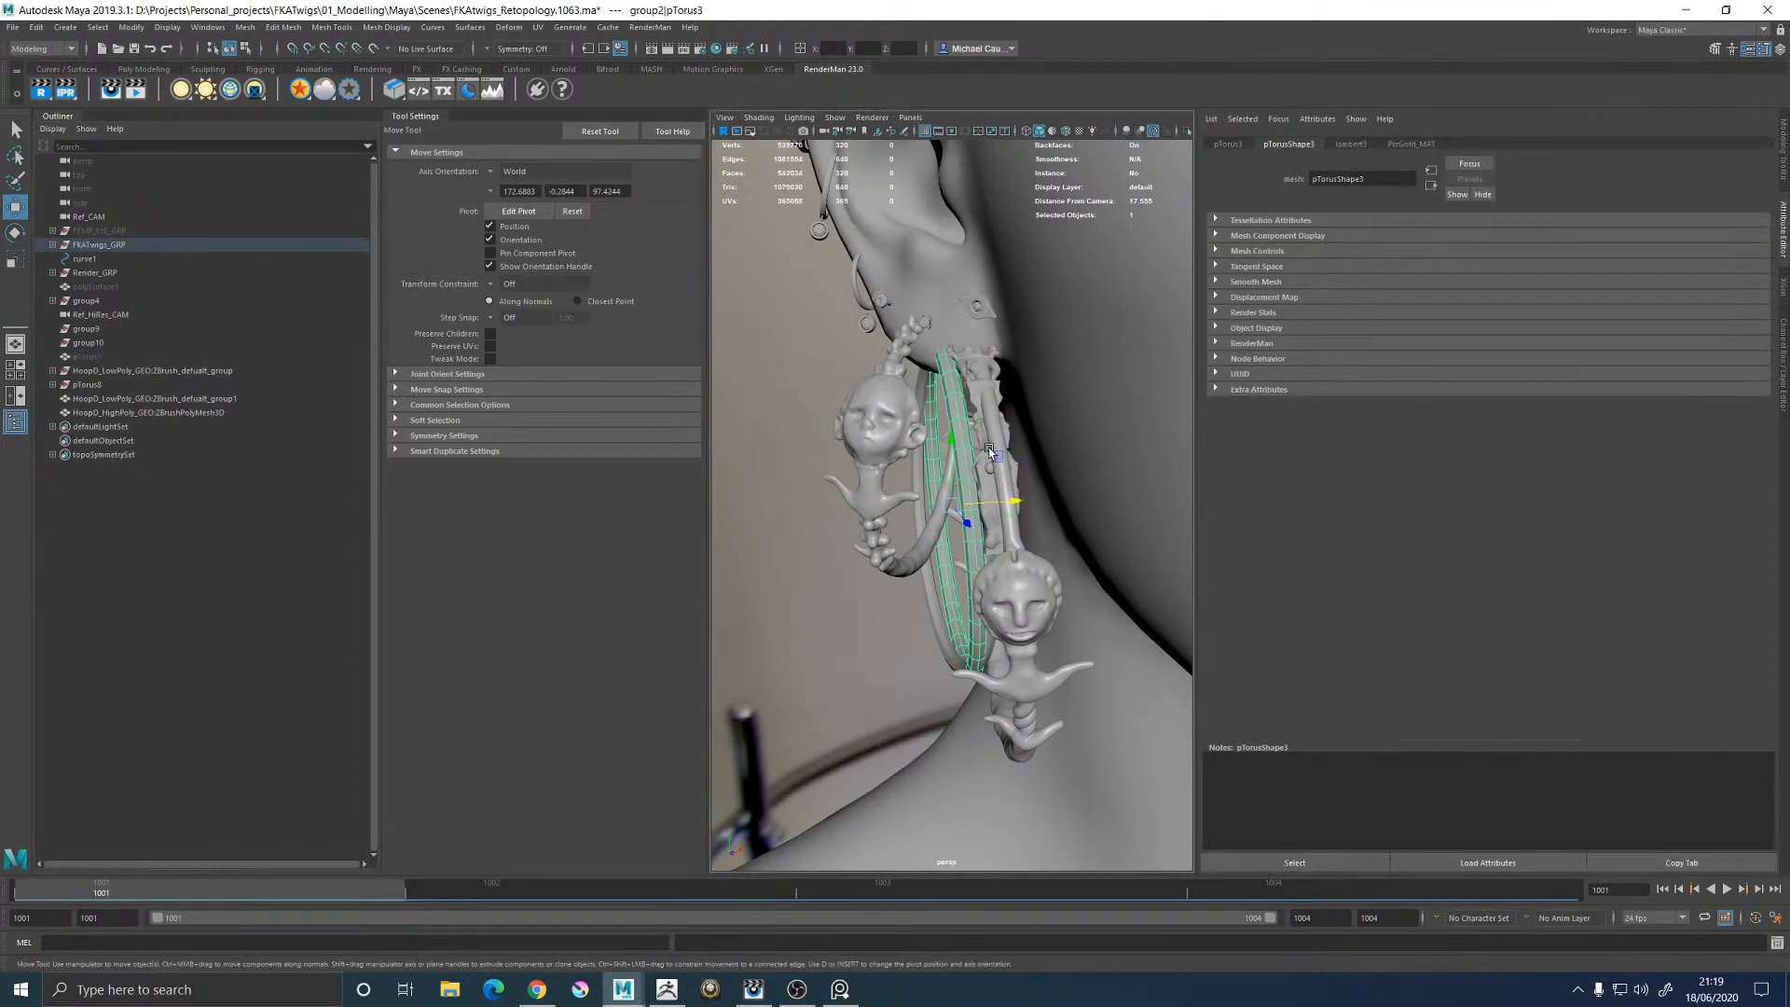
pyautogui.hotkey('ctrl', 'h')
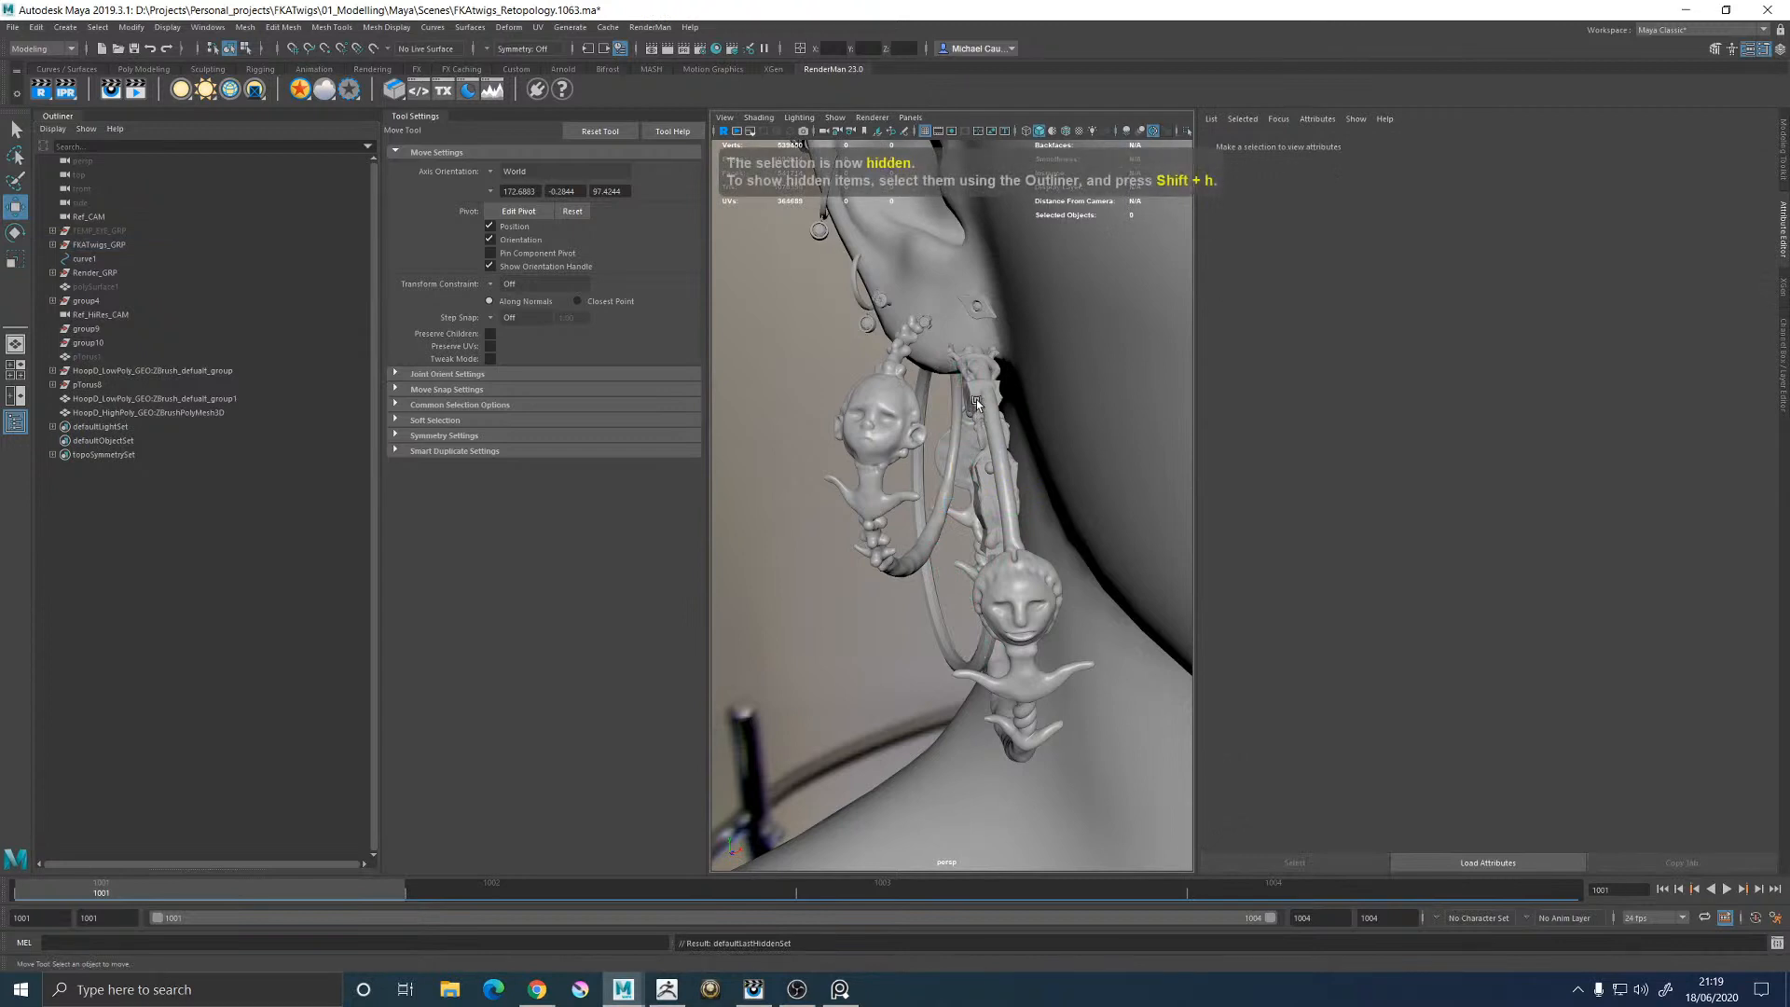
pyautogui.click(976, 399)
pyautogui.keyDown('alt'); pyautogui.moveTo(1018, 431); pyautogui.dragTo(968, 418); pyautogui.keyUp('alt')
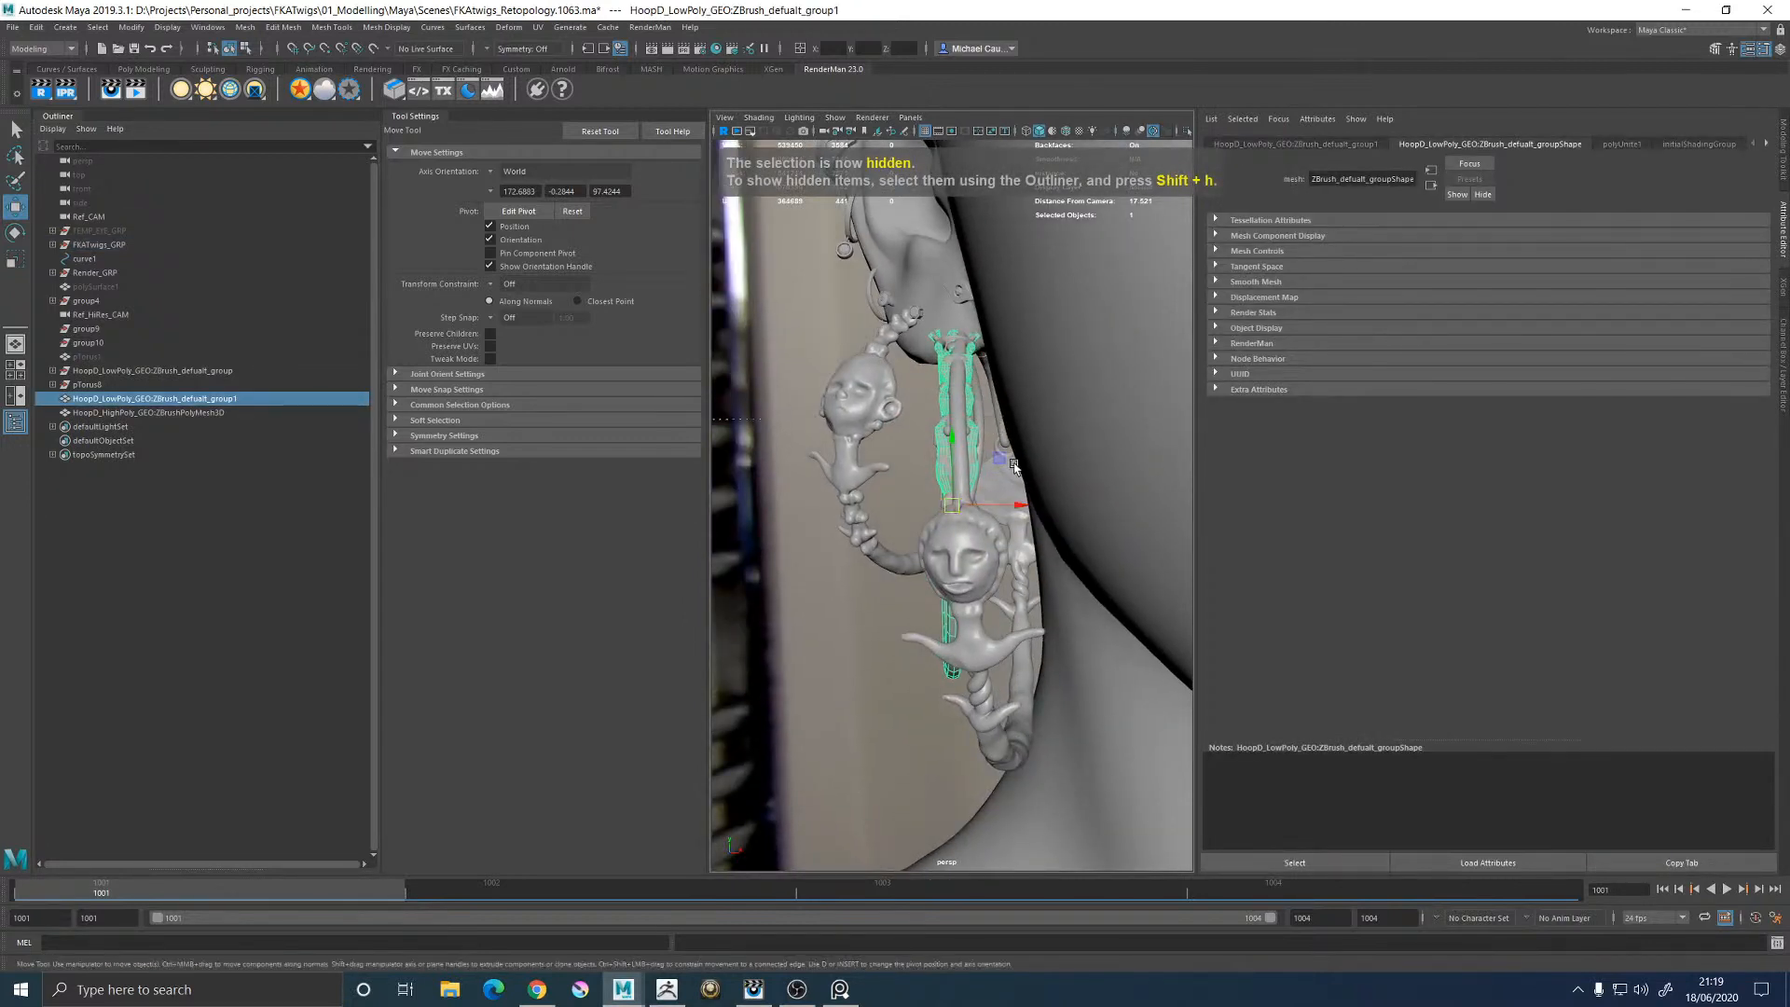
pyautogui.moveTo(1017, 504); pyautogui.dragTo(960, 457)
pyautogui.press('Delete')
# Center the pivot of the imported high-poly hoop and close the Outliner
pyautogui.click(967, 435)
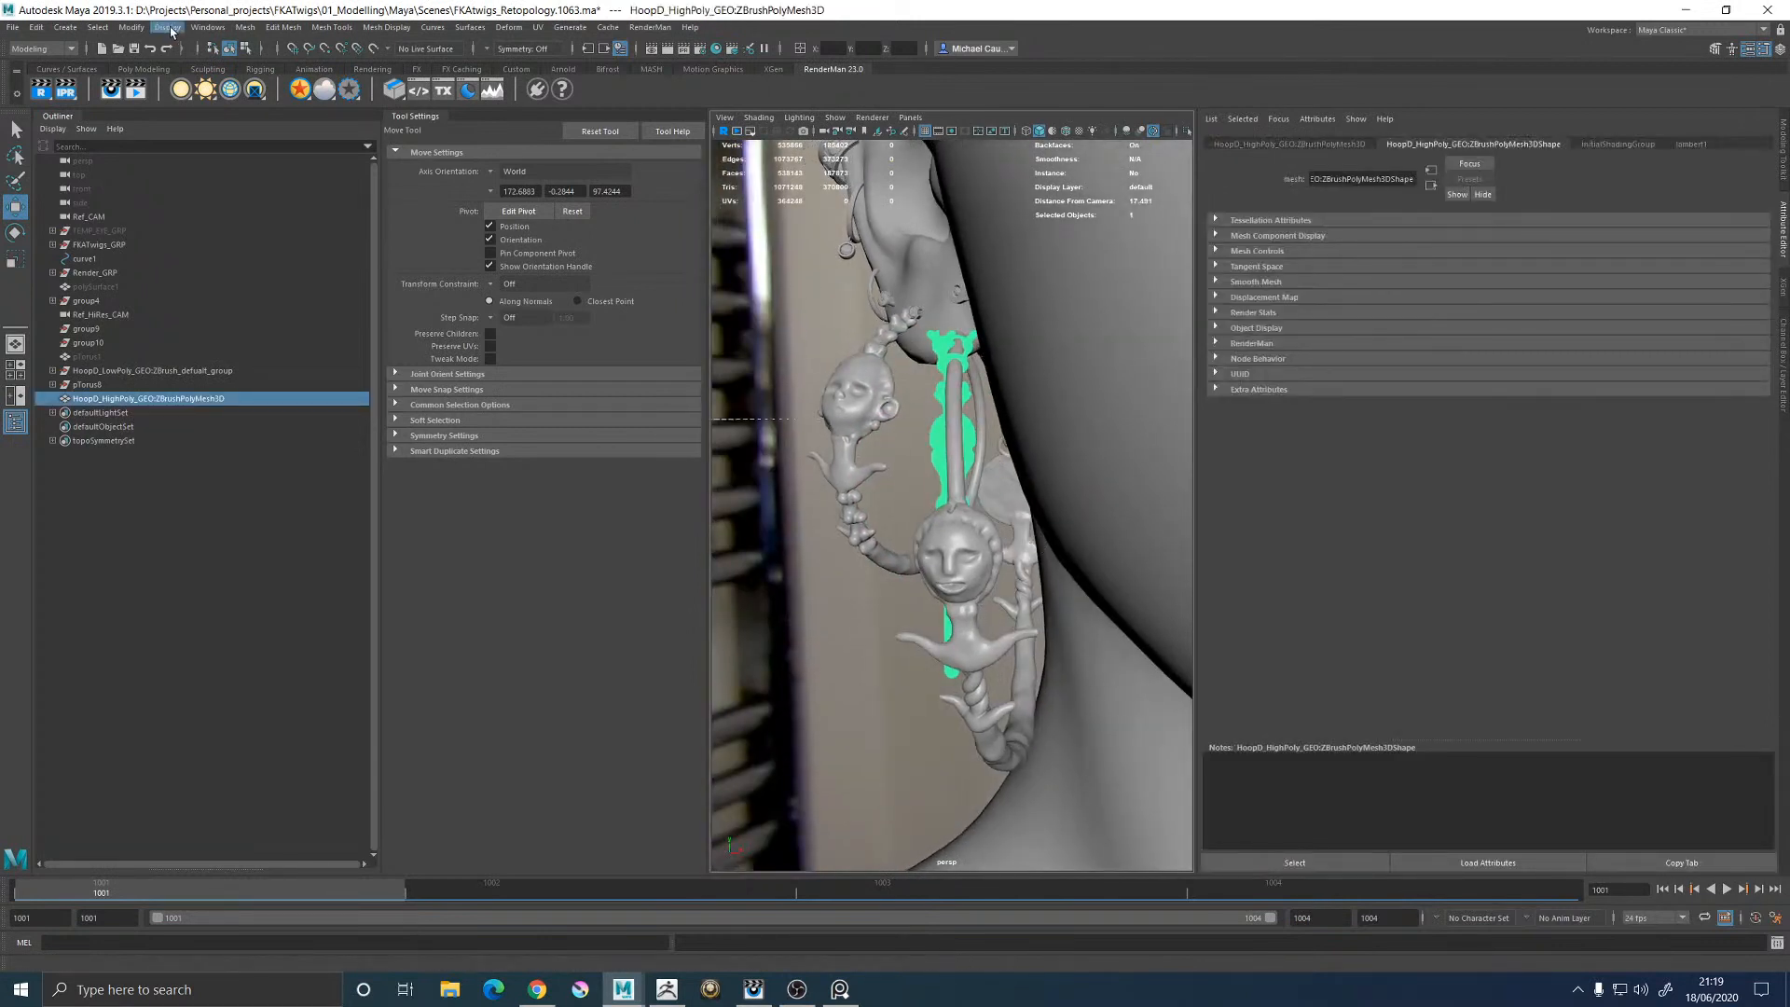
pyautogui.click(132, 27)
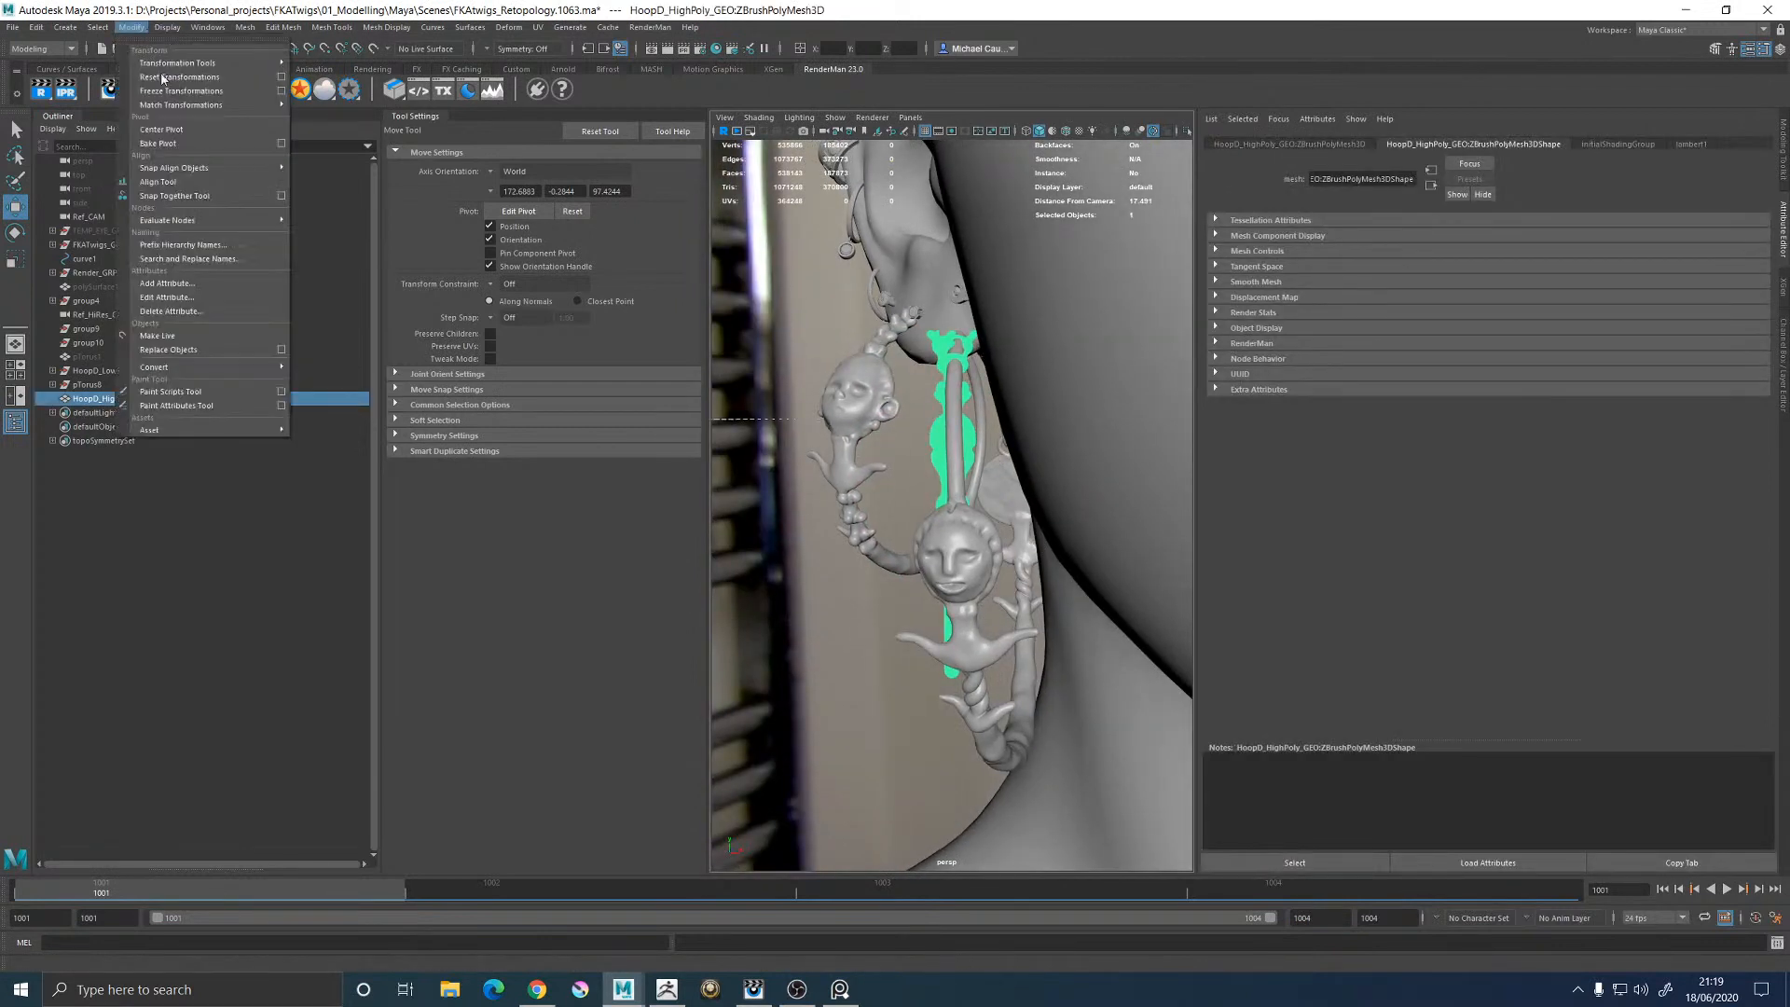
pyautogui.click(181, 133)
pyautogui.click(15, 421)
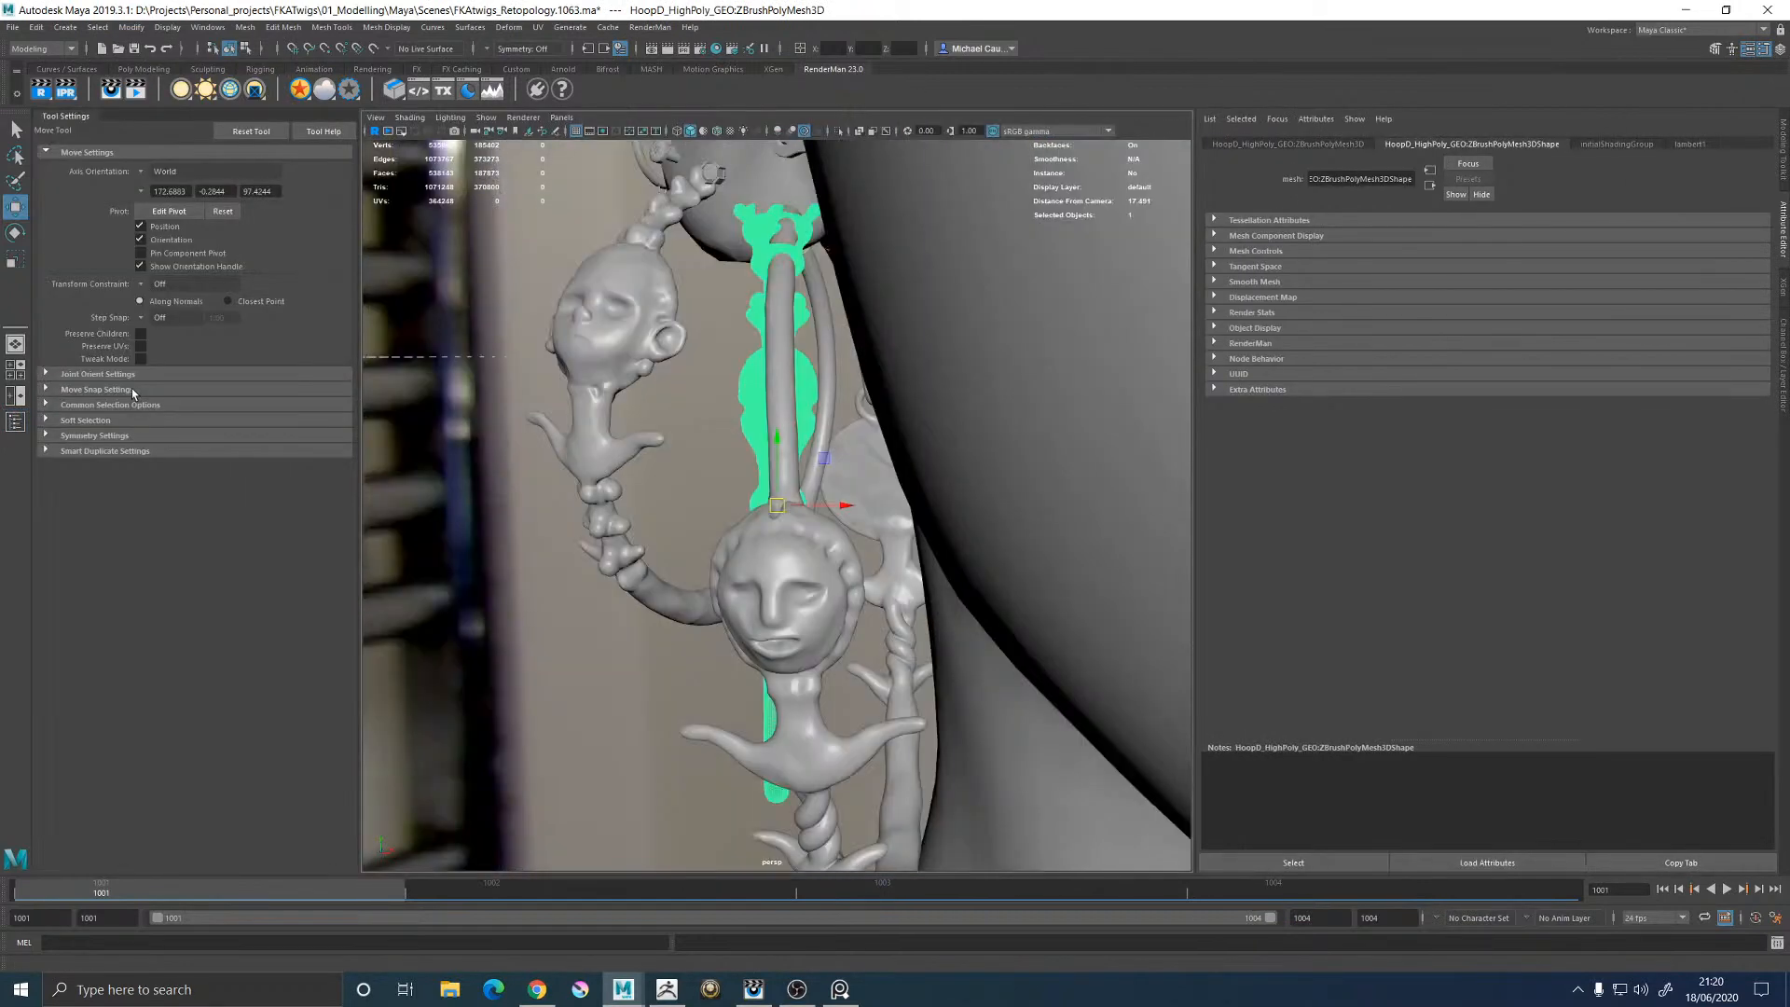
# Show two side-by-side views and look through Ref_HiRes_CAM in the one beside the perspective view
pyautogui.click(54, 118)
pyautogui.press('space')
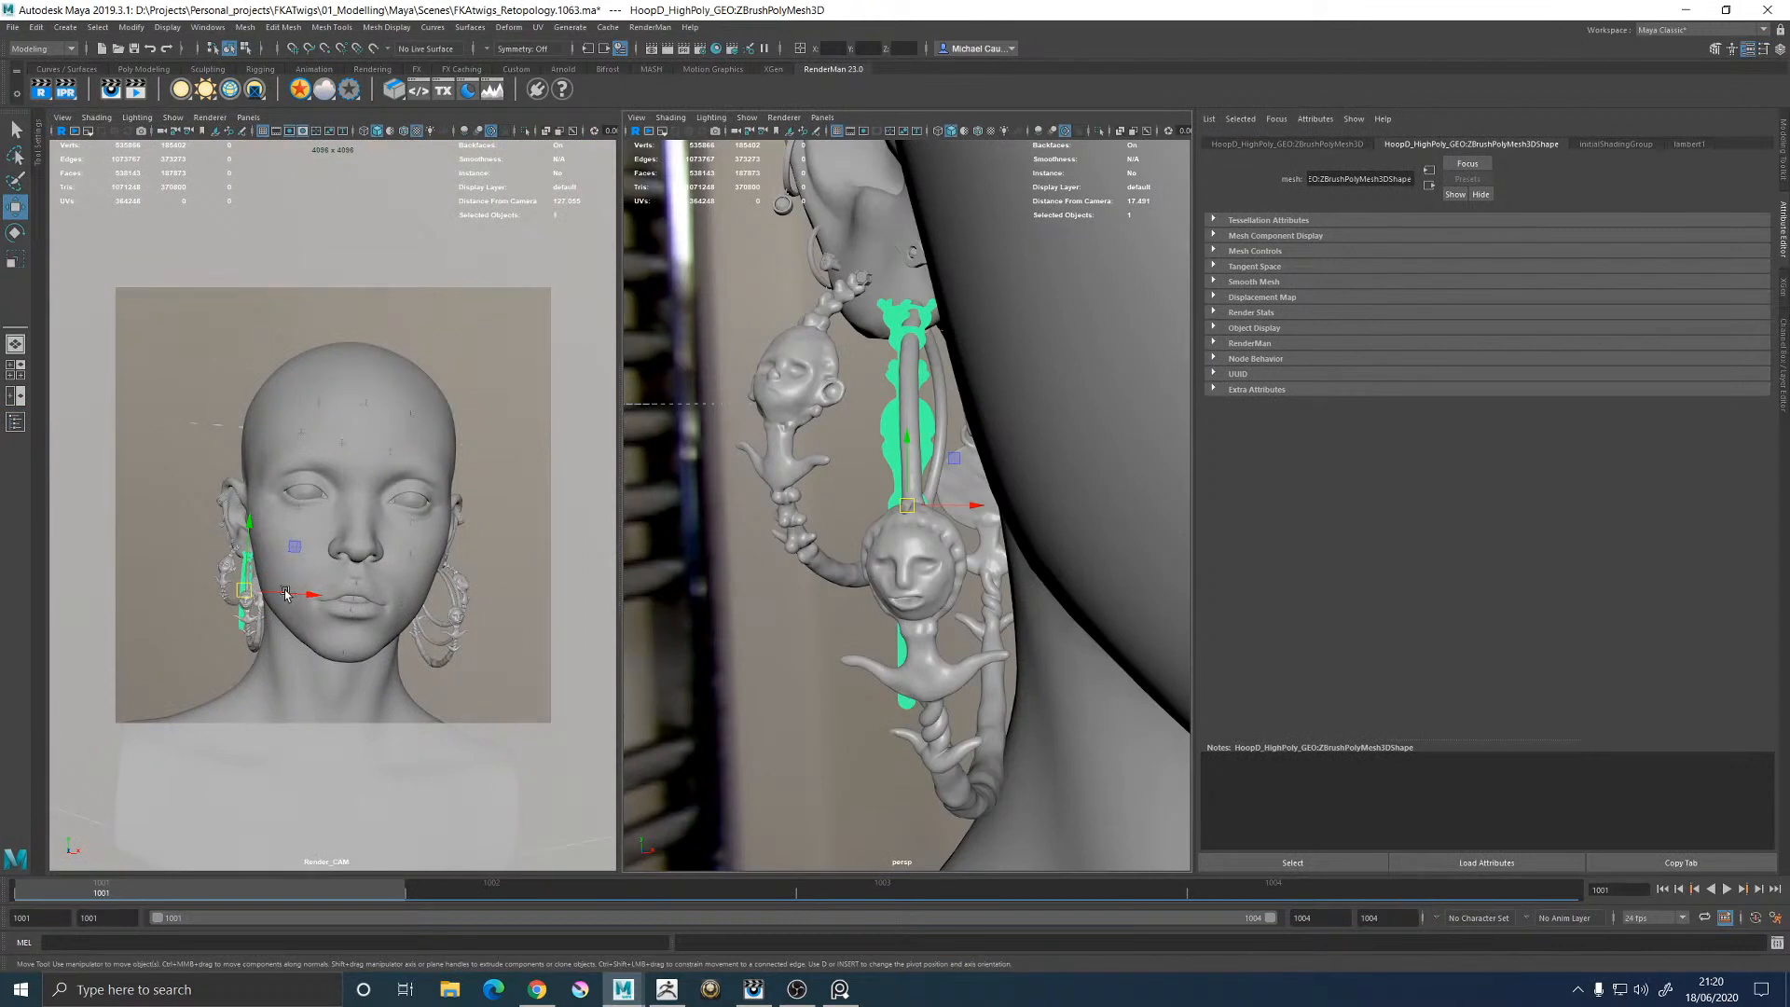
pyautogui.click(174, 118)
pyautogui.moveTo(199, 120)
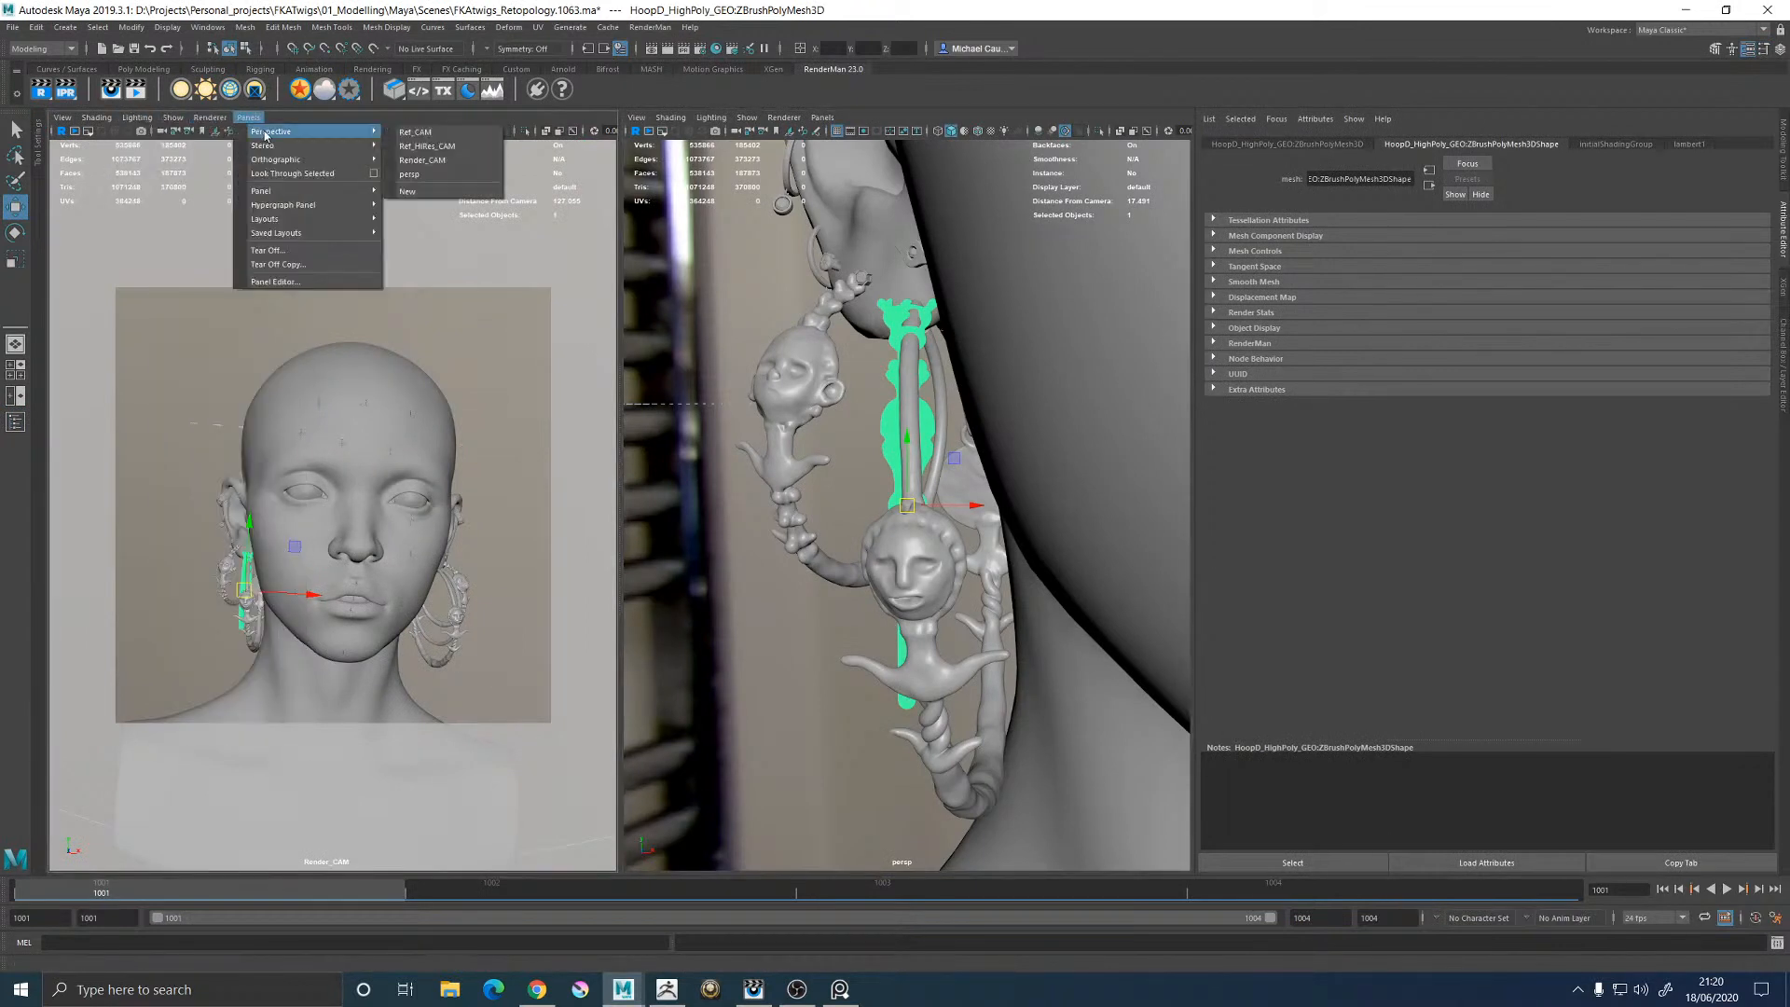
pyautogui.click(427, 146)
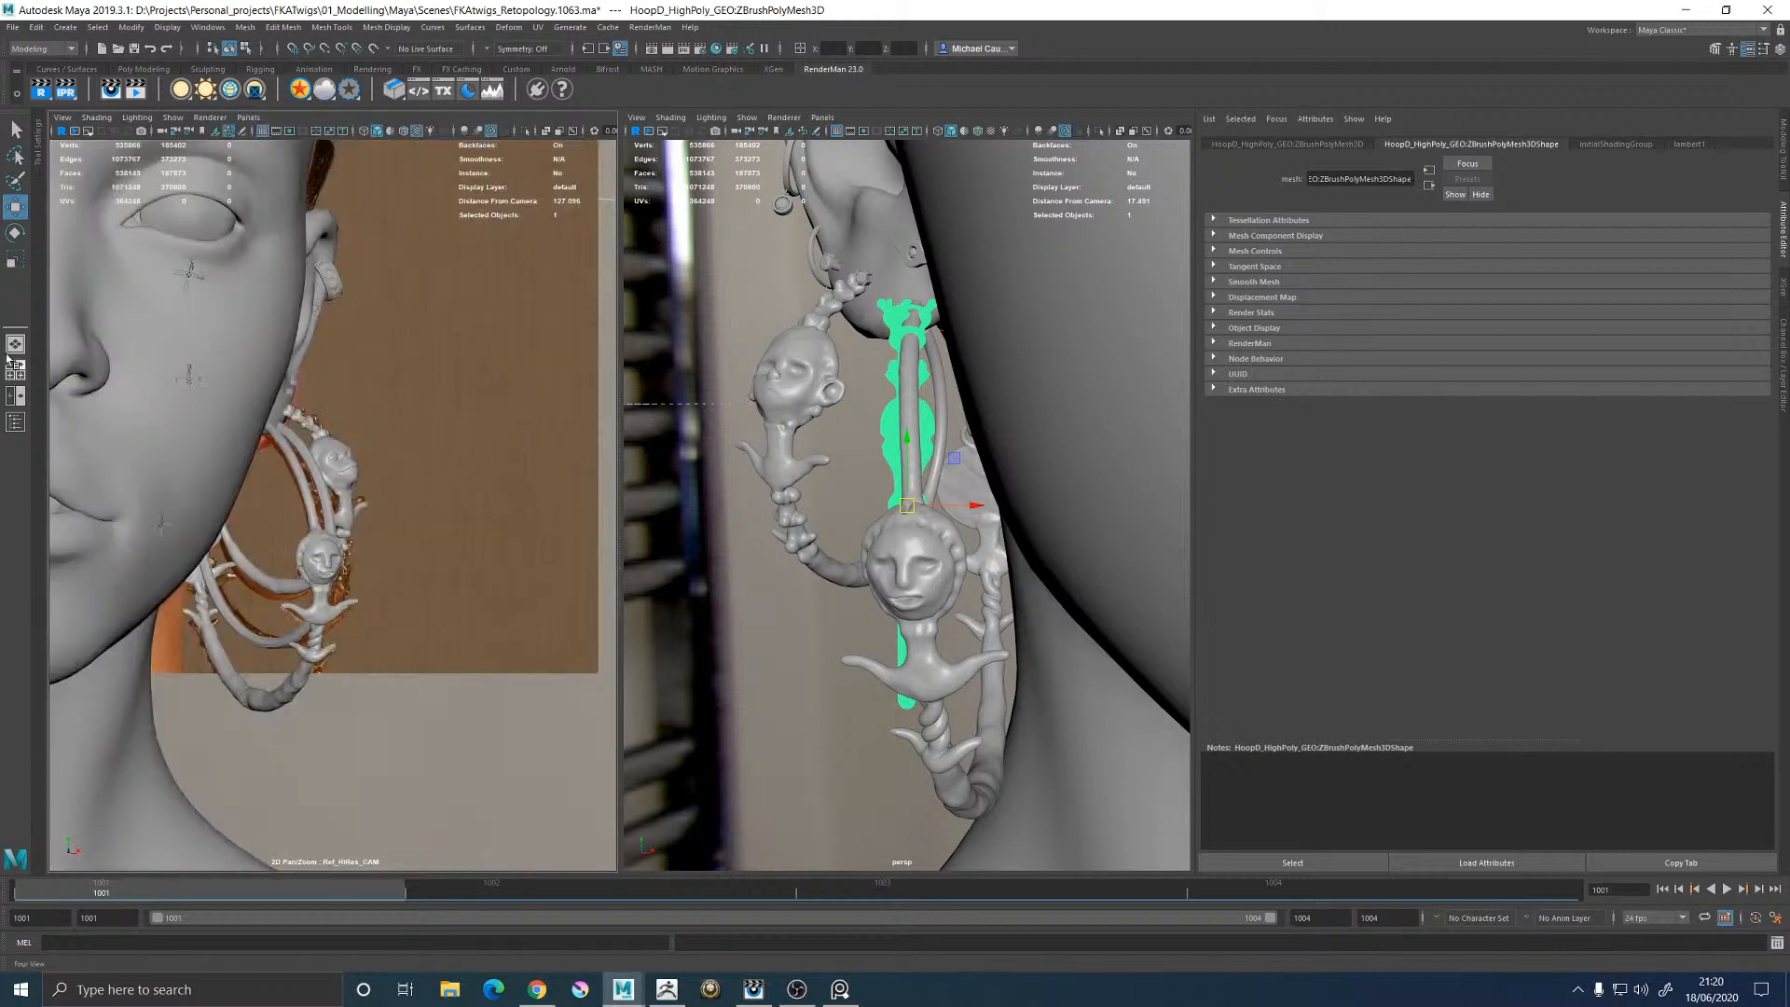
# Use the 2D Pan/Zoom tool in the reference camera view to frame the hoop earrings against the photo
pyautogui.click(61, 117)
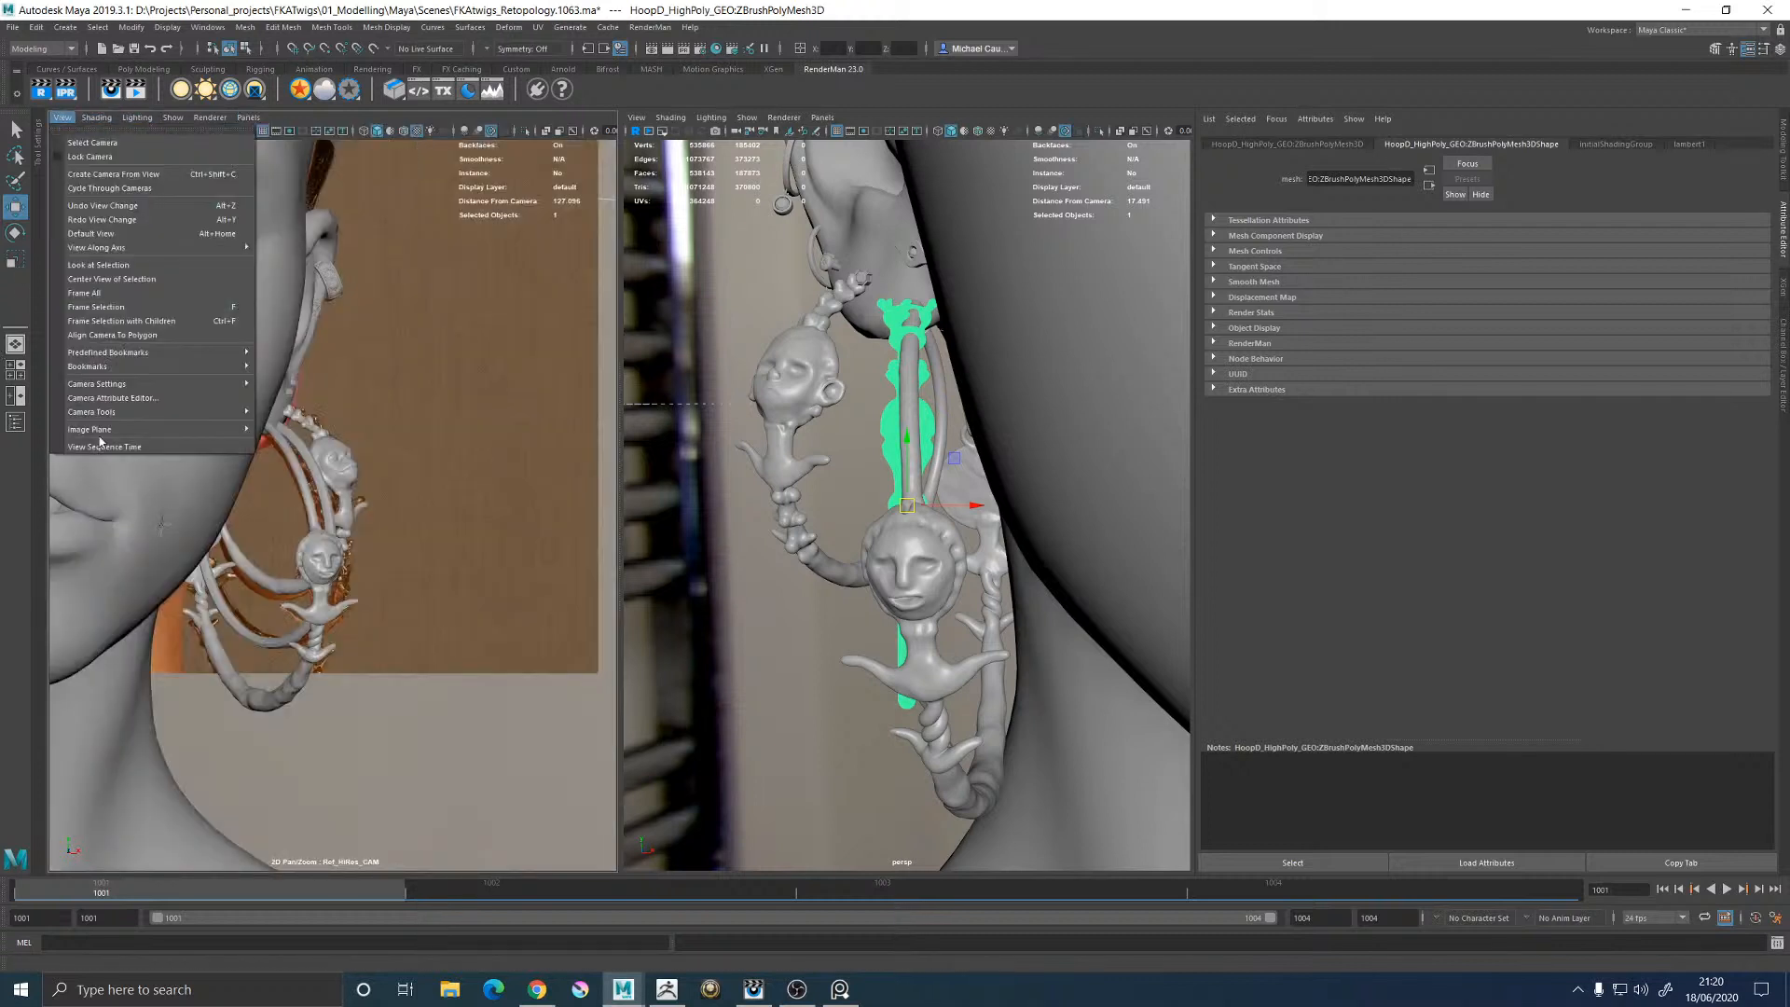
pyautogui.moveTo(241, 412)
pyautogui.click(308, 480)
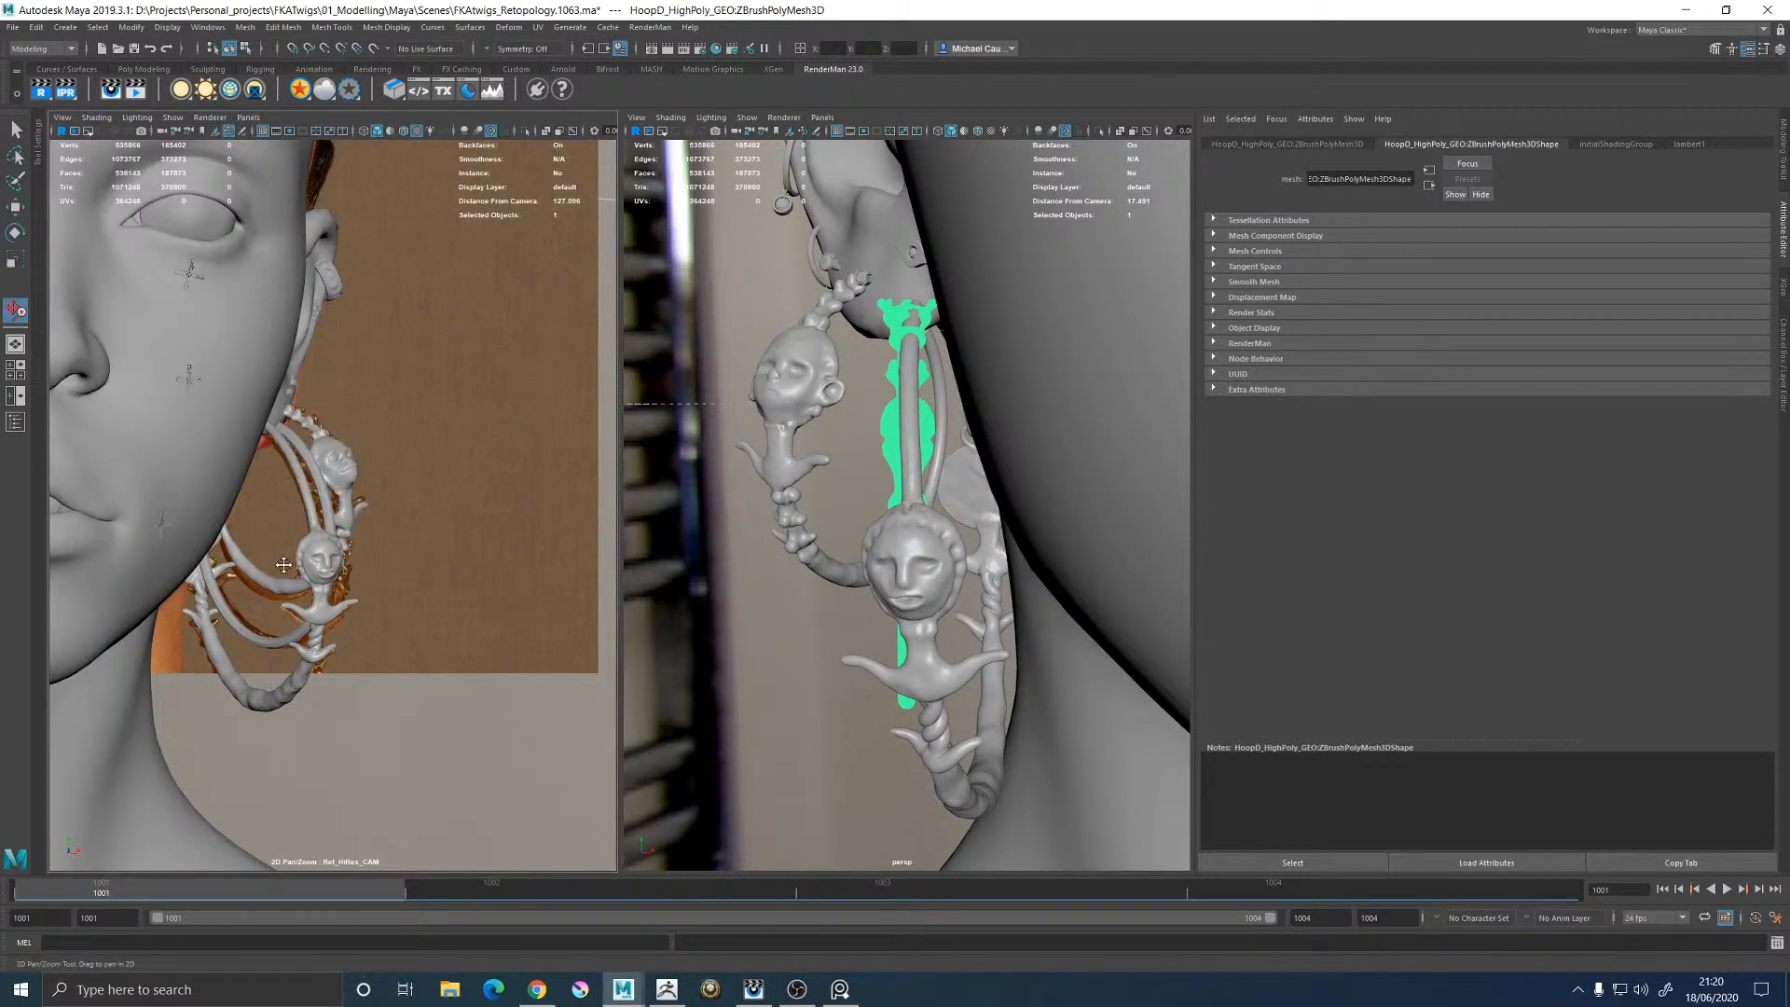
pyautogui.moveTo(283, 565); pyautogui.dragTo(718, 560)
pyautogui.moveTo(243, 489); pyautogui.dragTo(255, 490)
pyautogui.moveTo(254, 489); pyautogui.dragTo(452, 750, button='middle')
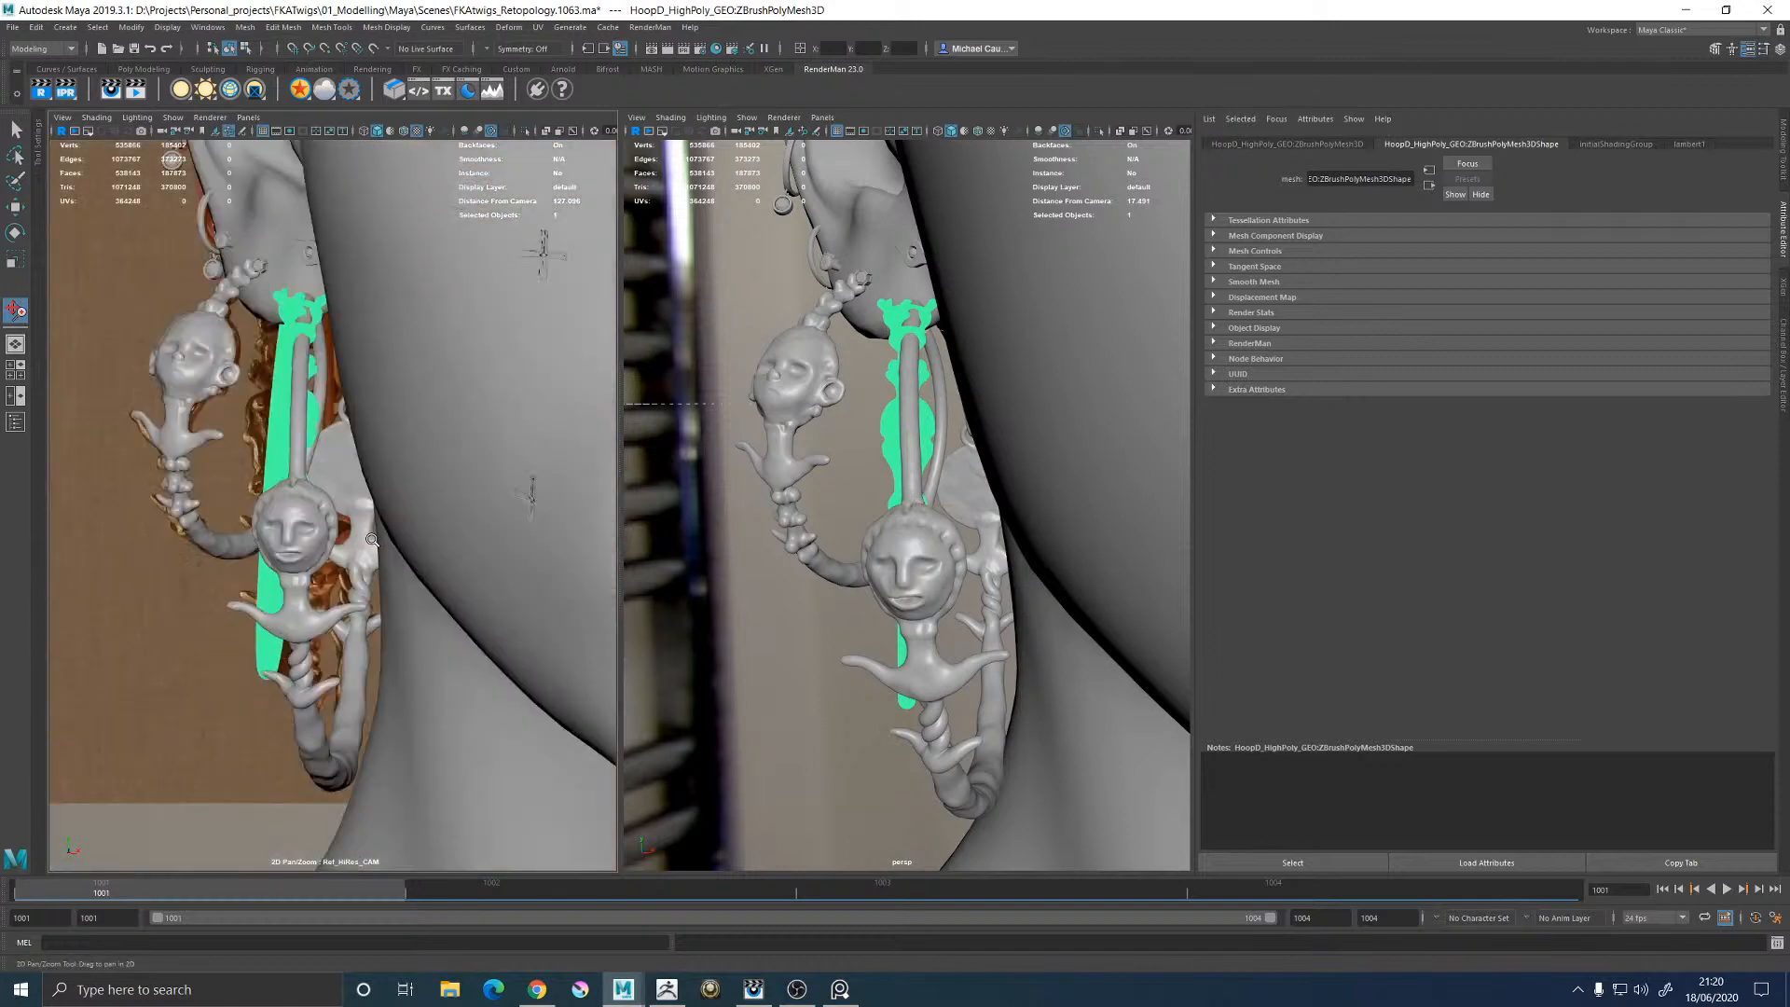
# Rotate the high-poly hoop around its vertical axis so its ornaments turn toward the position in the reference photo
pyautogui.press('e')
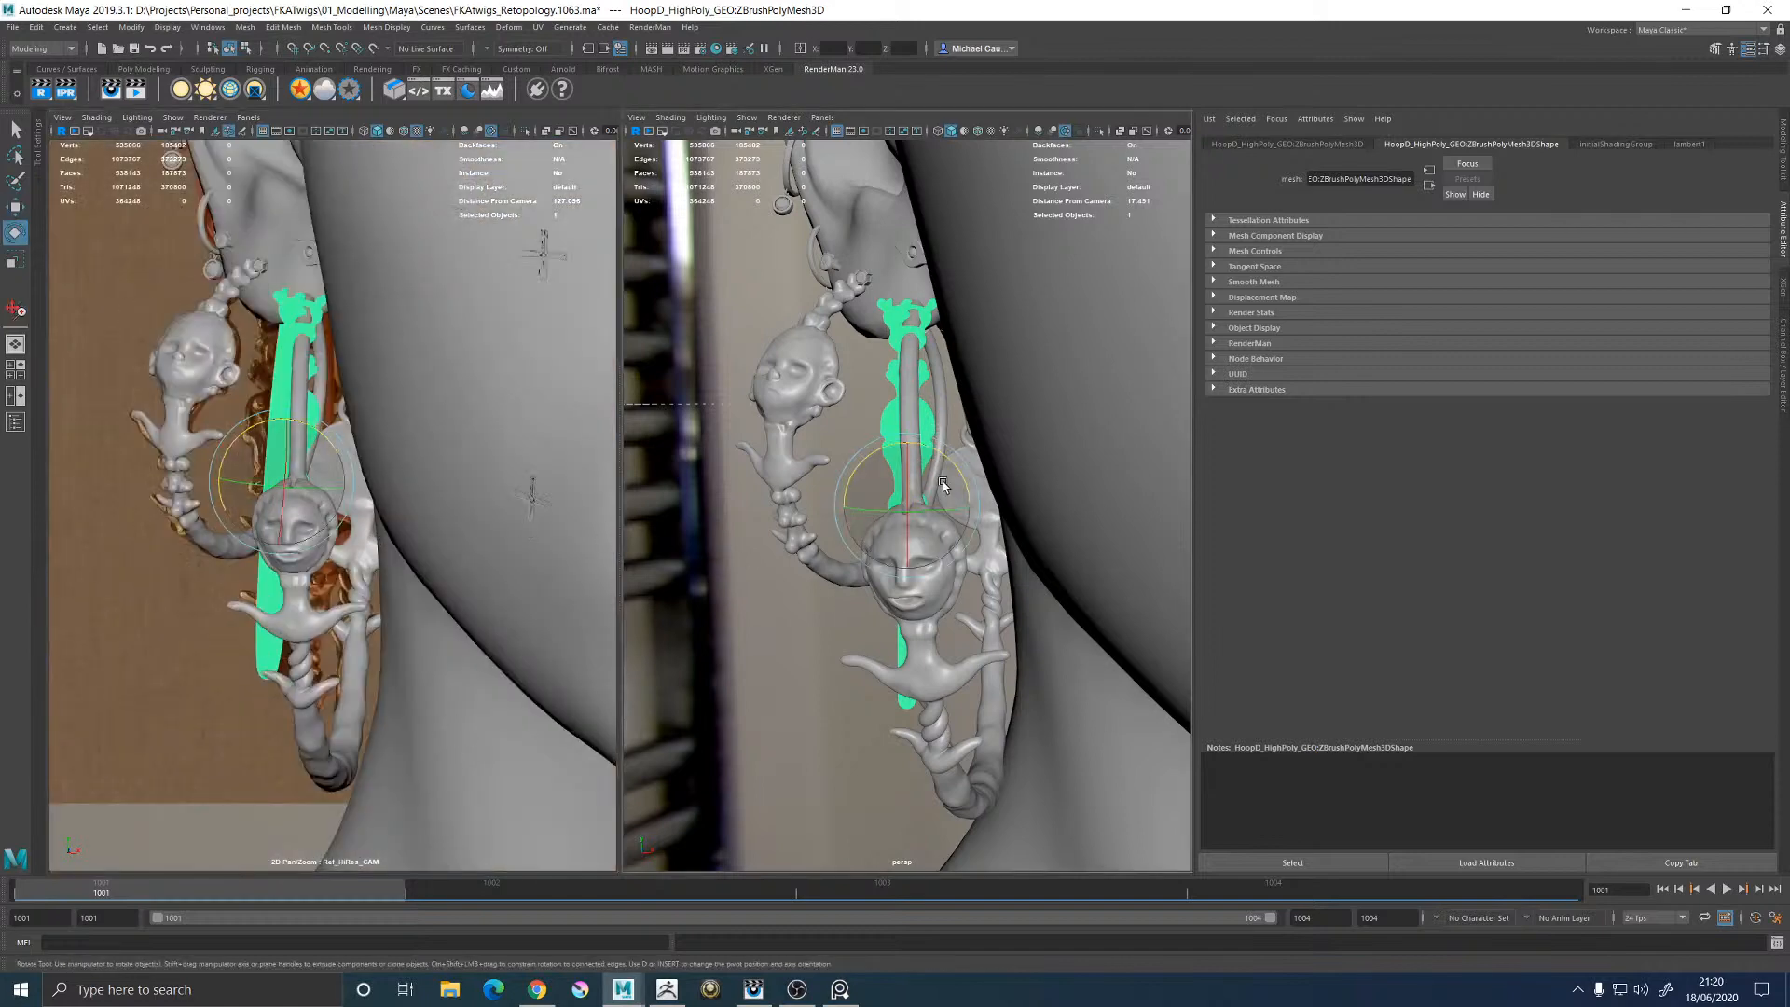
pyautogui.moveTo(941, 512); pyautogui.dragTo(932, 512)
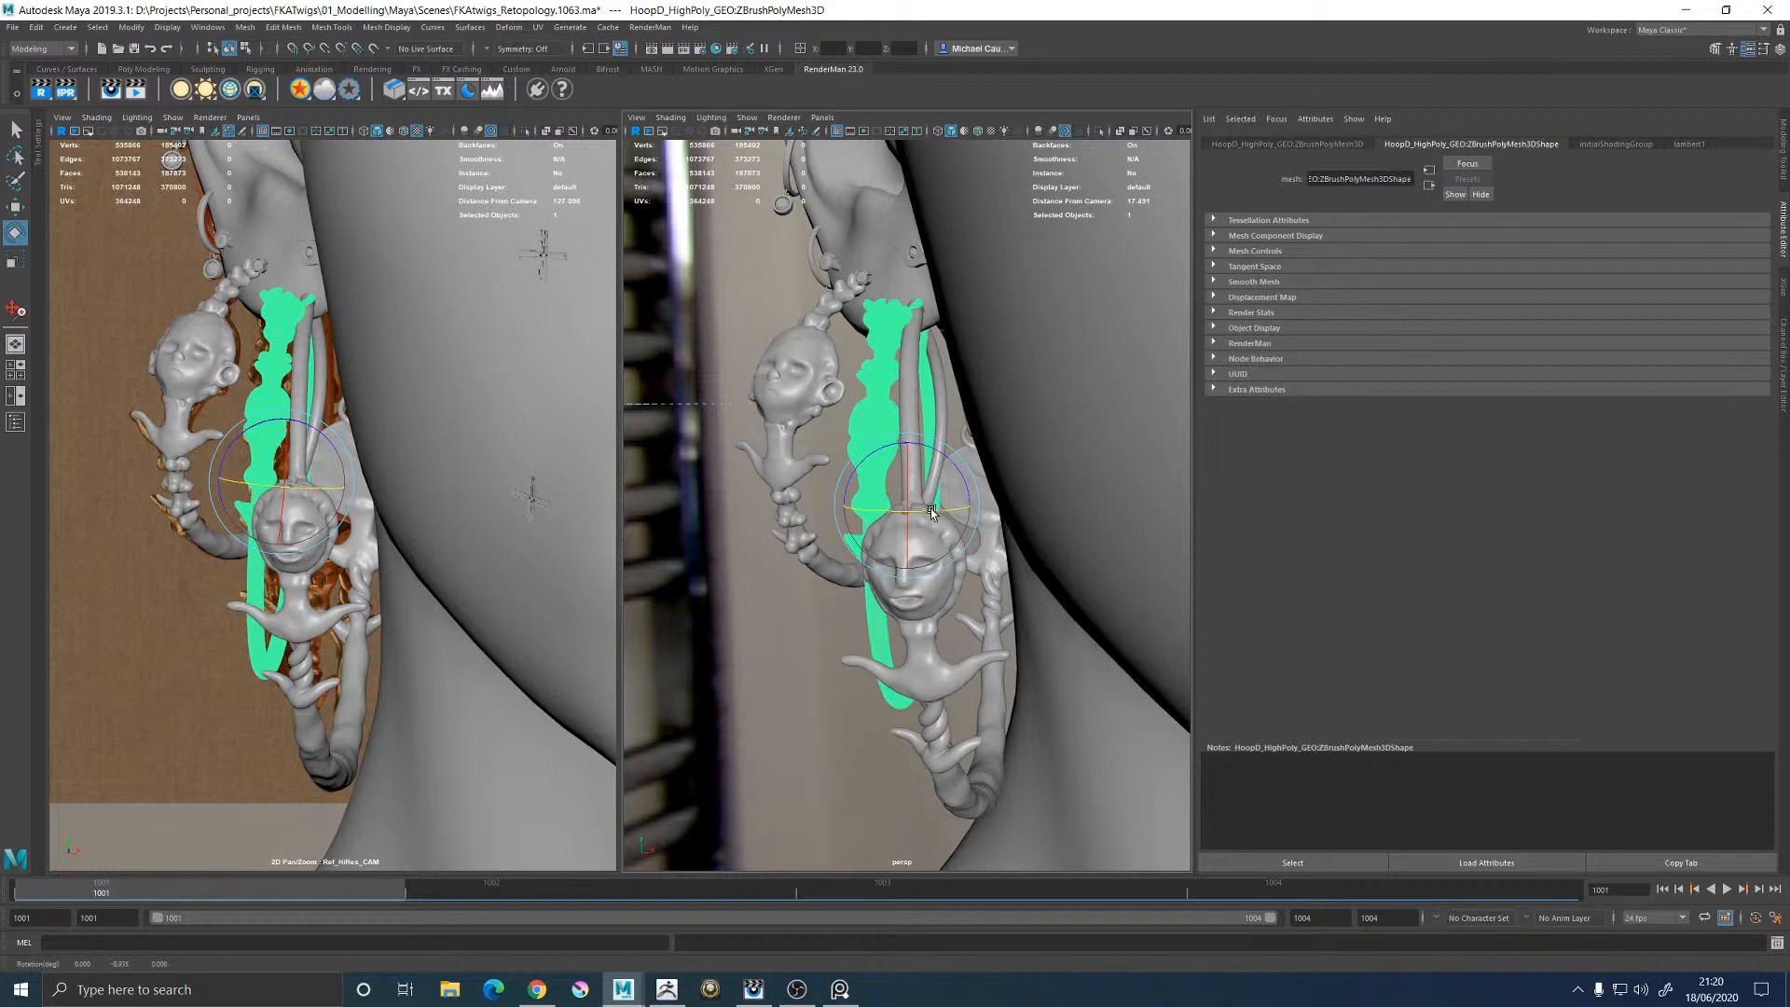
pyautogui.moveTo(933, 512); pyautogui.dragTo(931, 513)
pyautogui.click(740, 697)
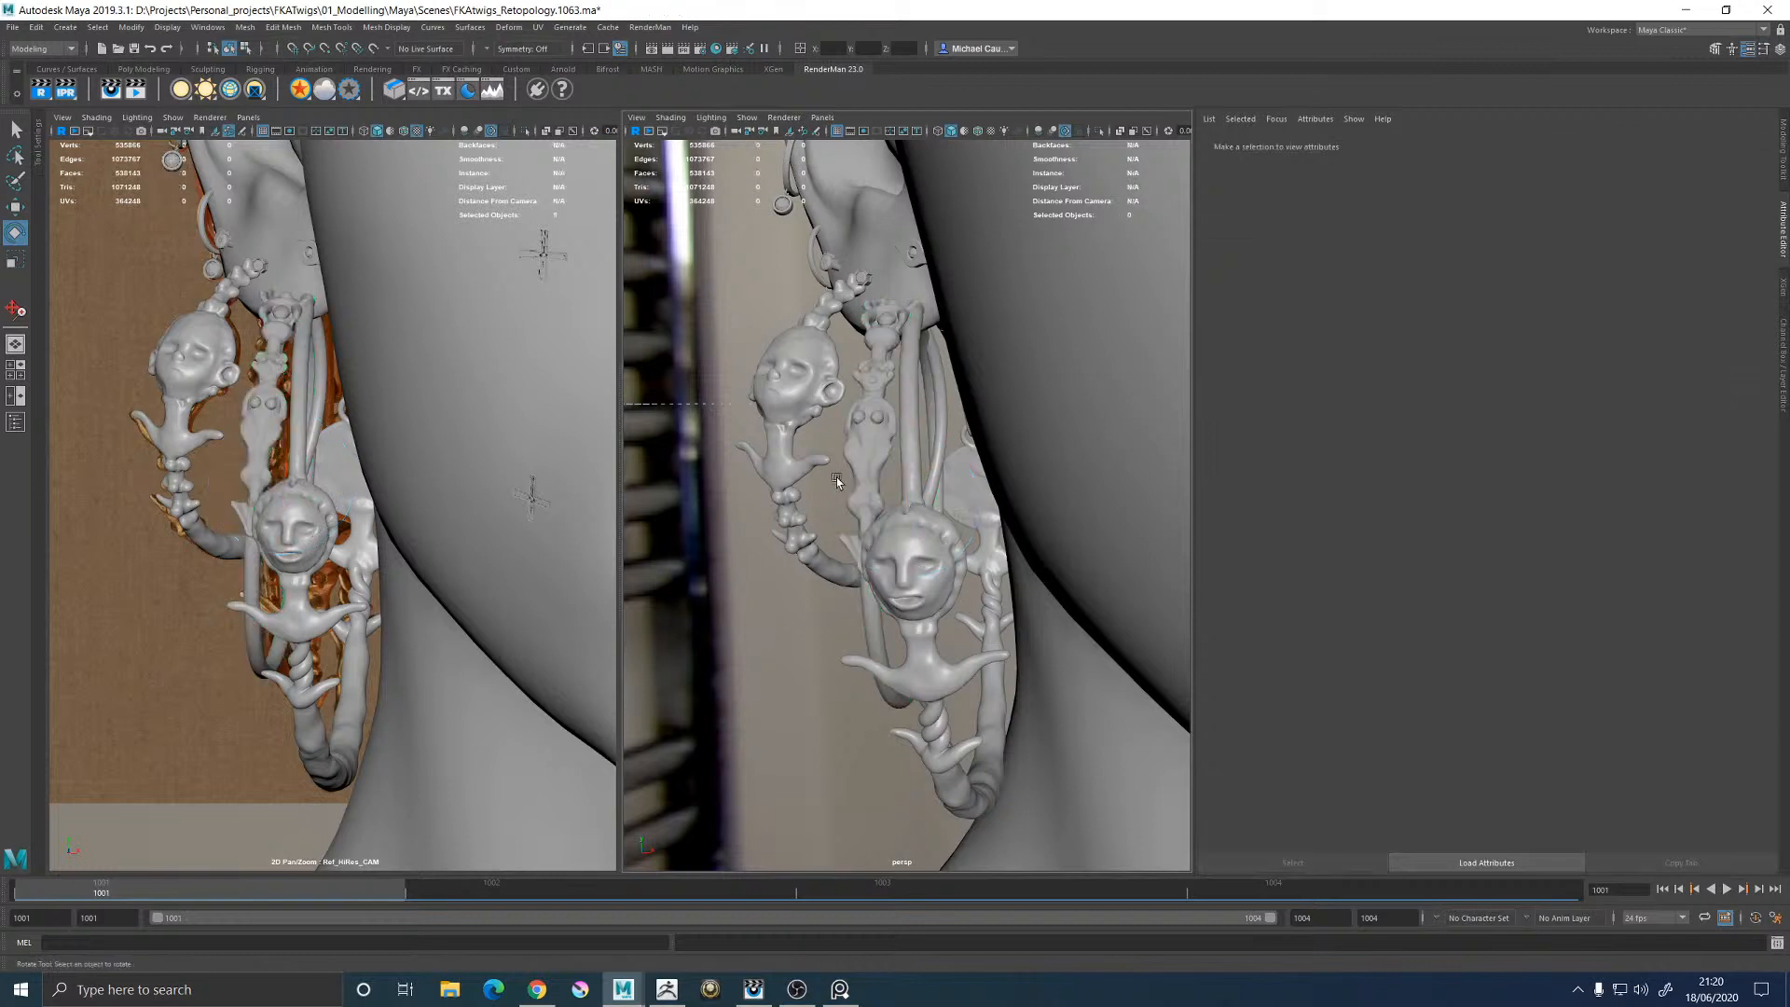
# Tilt the high-poly hoop slightly and move it sideways toward the cheek to line up with the reference
pyautogui.click(883, 434)
pyautogui.press('f')
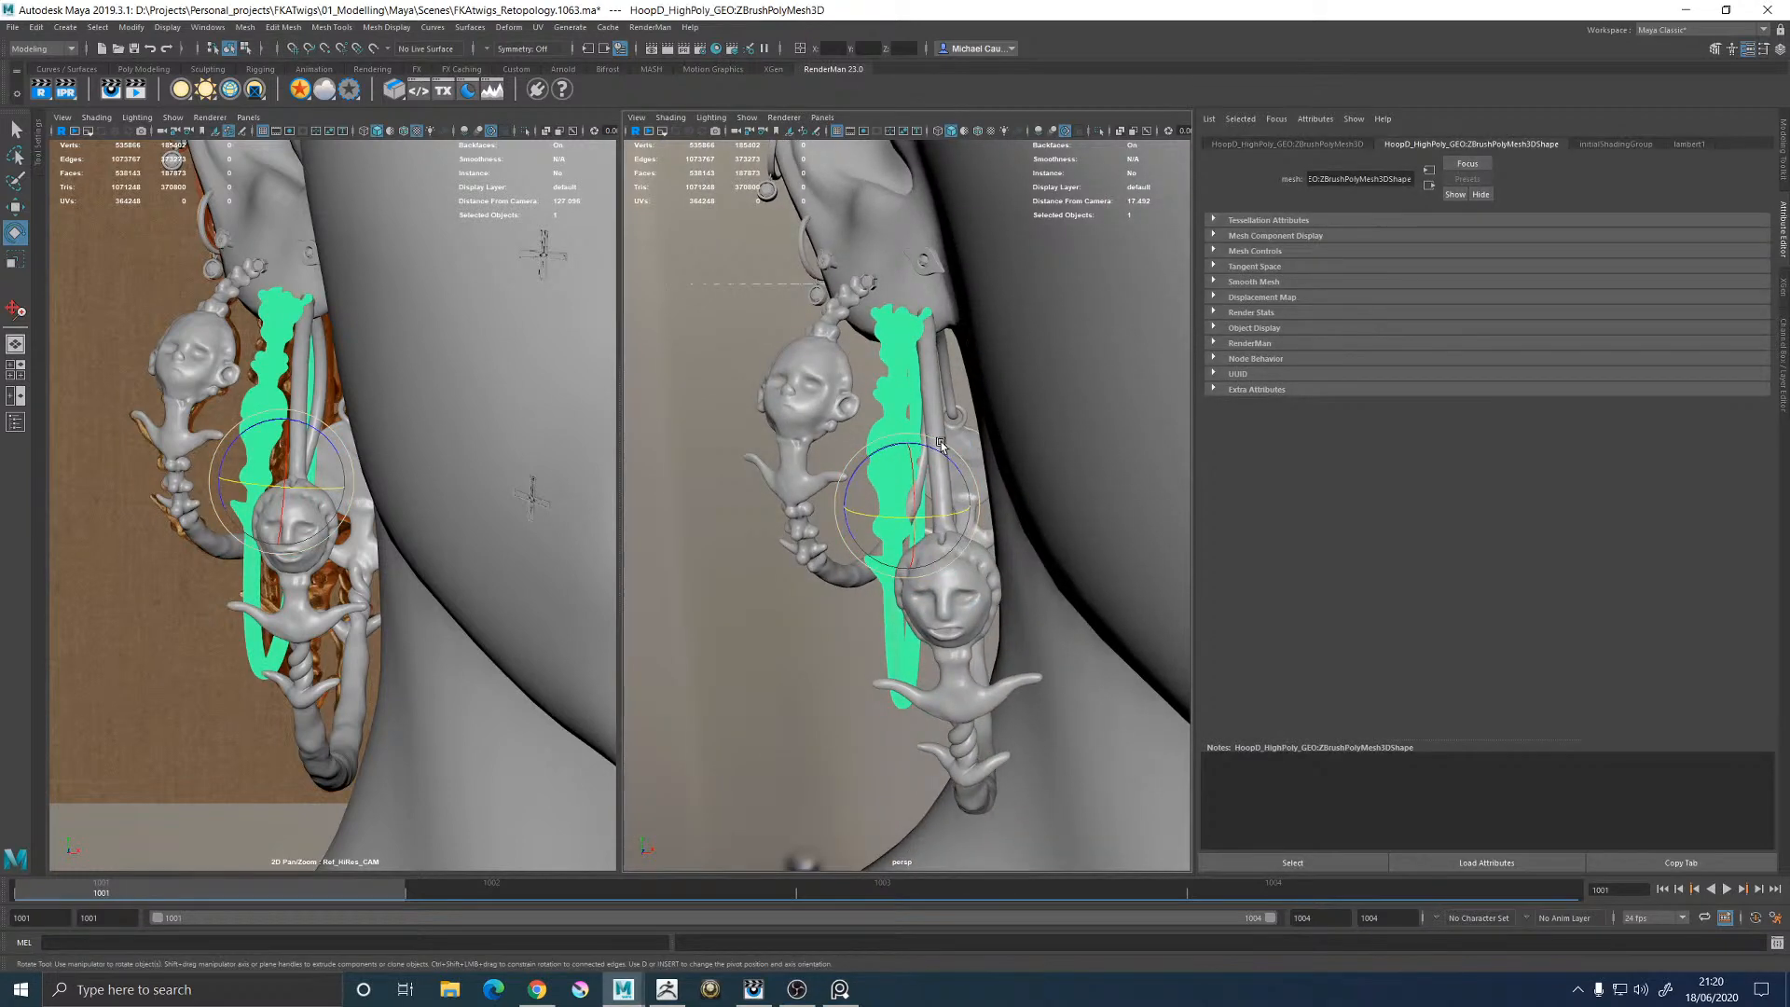
pyautogui.moveTo(940, 444); pyautogui.dragTo(937, 442)
pyautogui.press('w')
pyautogui.moveTo(963, 507); pyautogui.dragTo(968, 505)
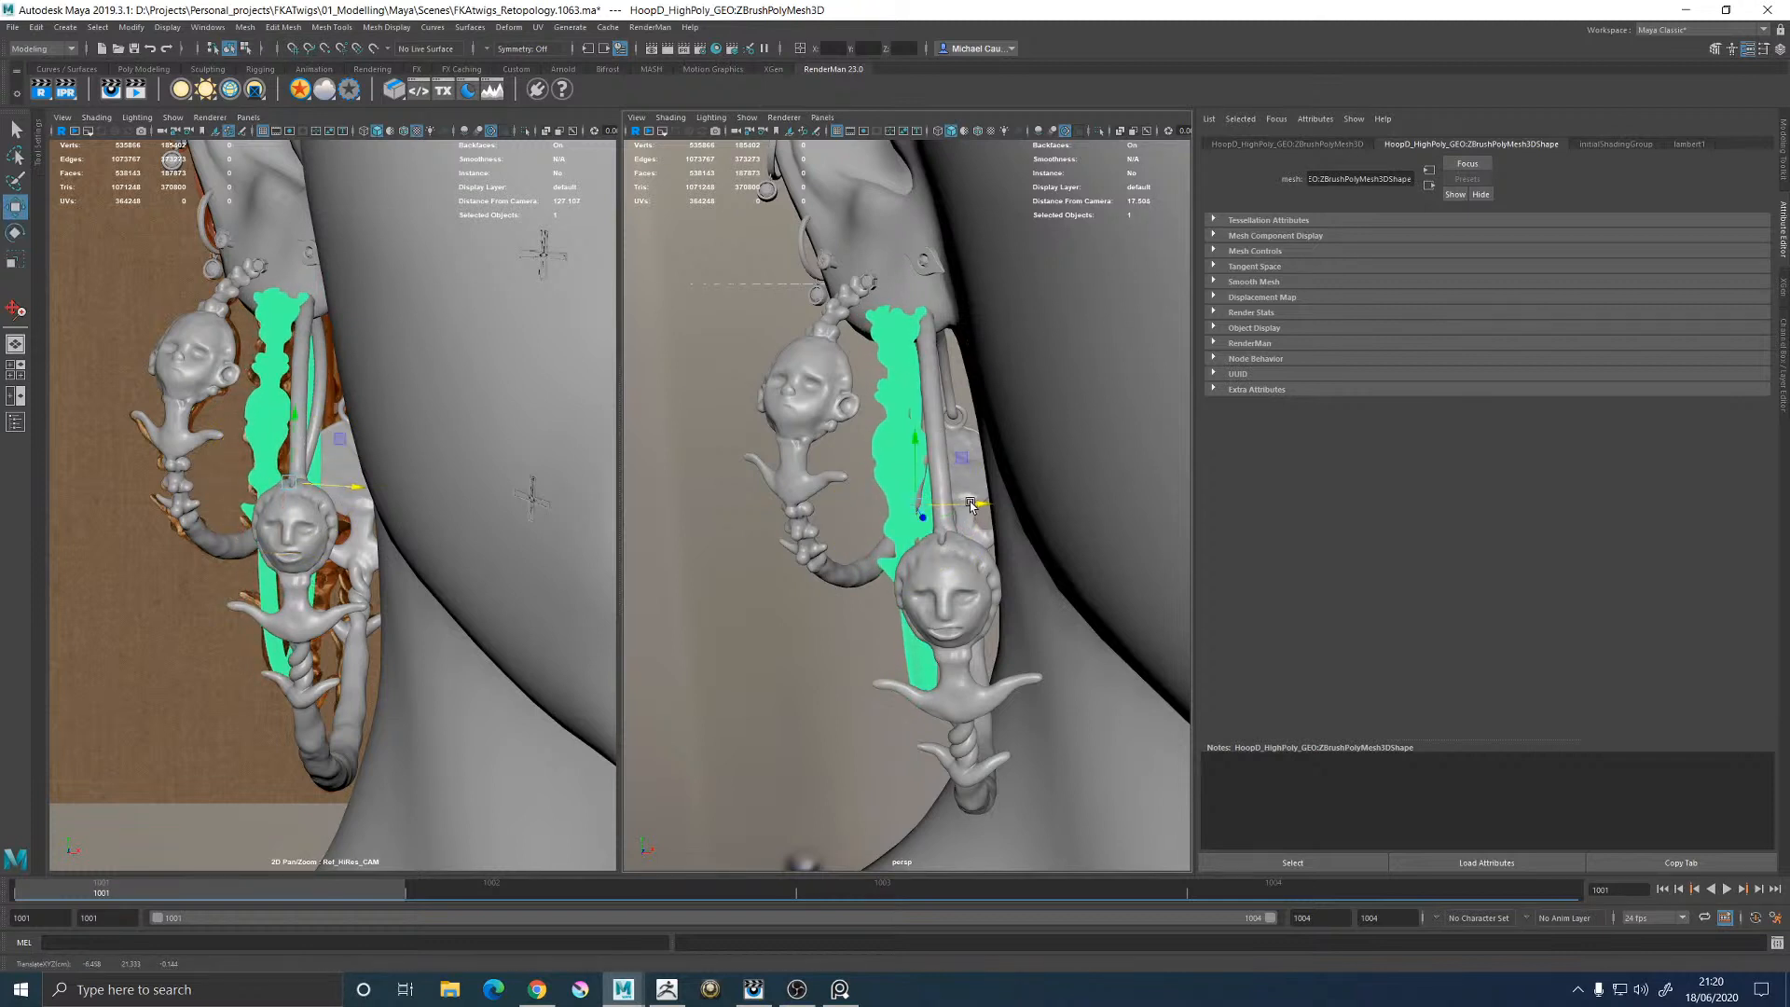
# Refine the hoop's rotation to follow the photographed earring, checking it from the side, and deselect it
pyautogui.keyDown('alt'); pyautogui.moveTo(781, 419); pyautogui.dragTo(886, 413); pyautogui.keyUp('alt')
pyautogui.press('e')
pyautogui.keyDown('alt'); pyautogui.moveTo(1024, 464); pyautogui.dragTo(981, 465); pyautogui.keyUp('alt')
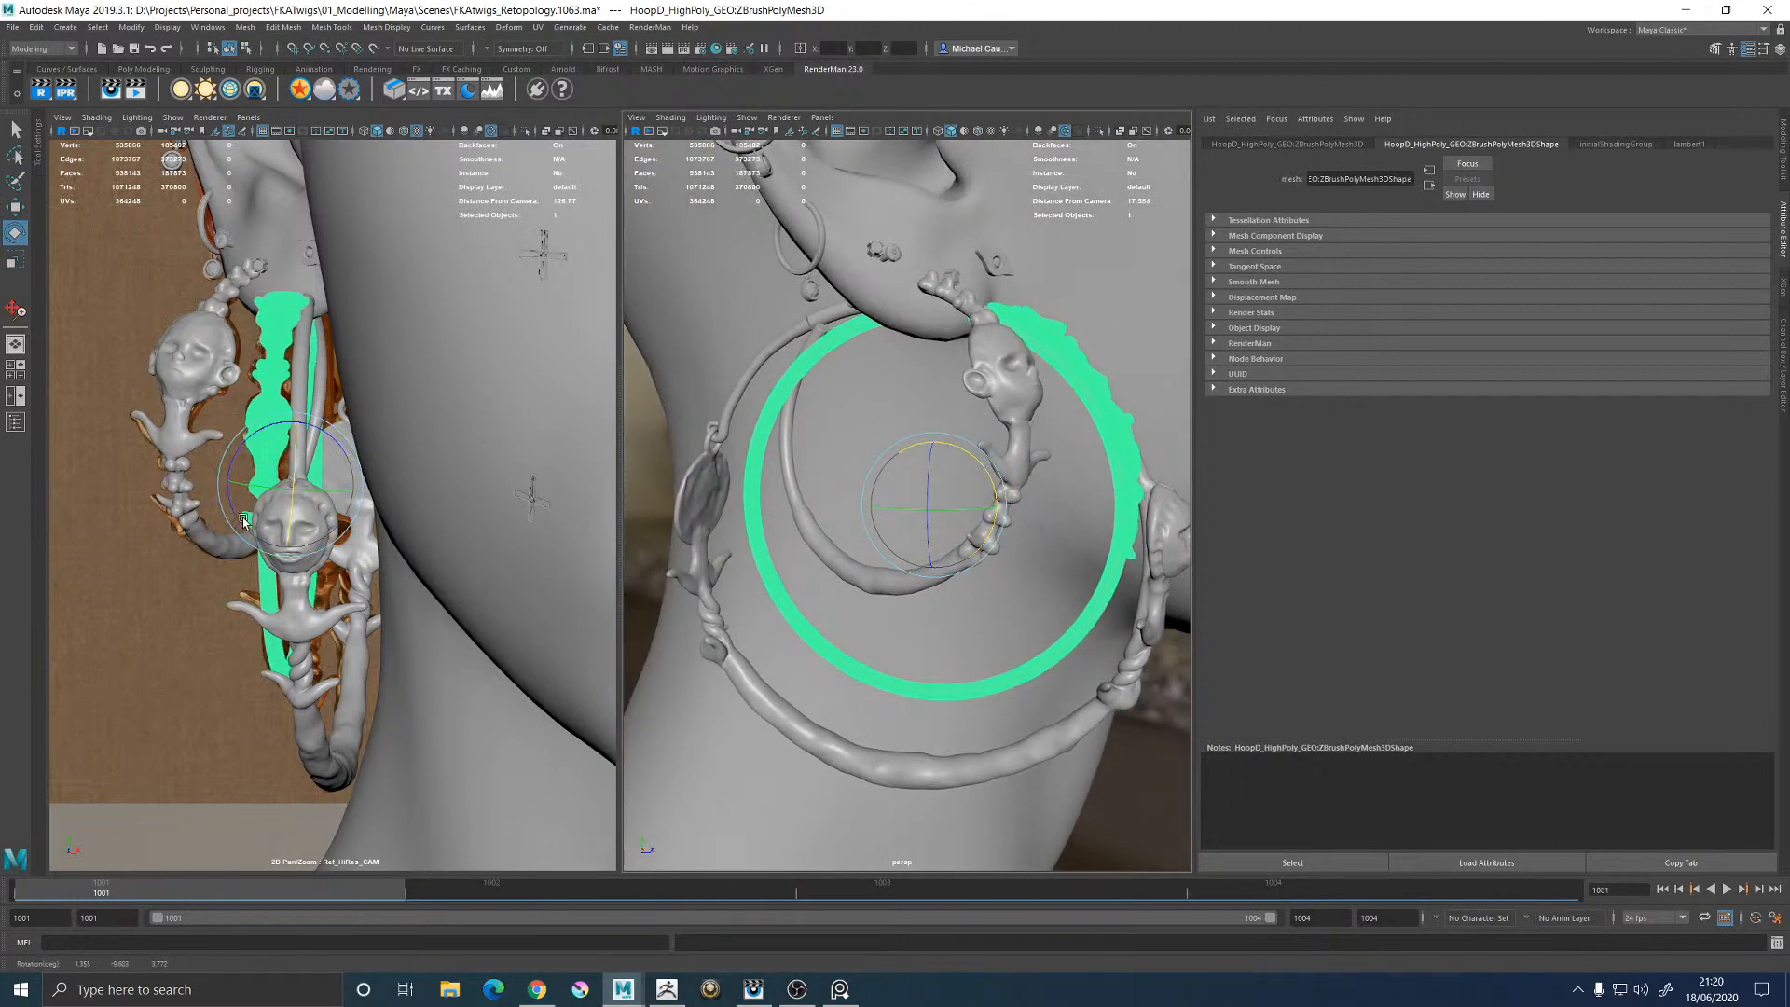
pyautogui.click(115, 286)
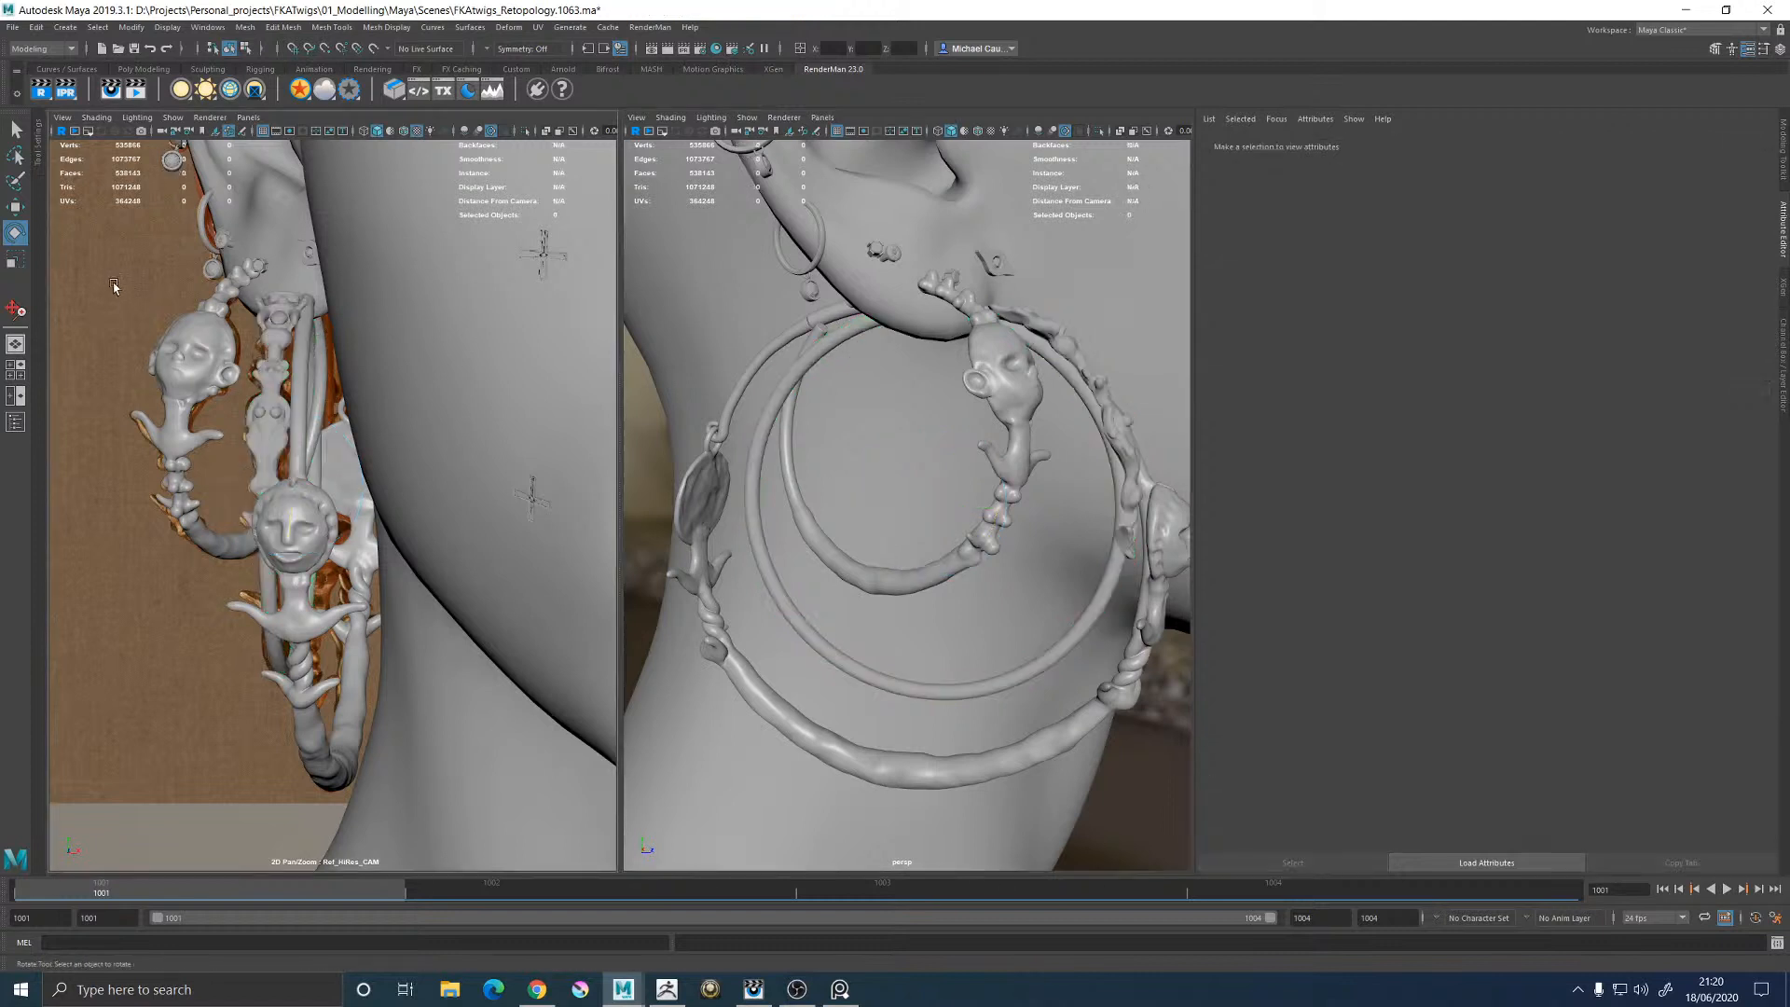
# Compare the hoop with the photographed earring up close by repeatedly toggling its visibility in the reference camera view
pyautogui.click(15, 309)
pyautogui.keyDown('ctrl'); pyautogui.moveTo(187, 247); pyautogui.dragTo(378, 601); pyautogui.keyUp('ctrl')
pyautogui.moveTo(295, 387); pyautogui.dragTo(307, 393)
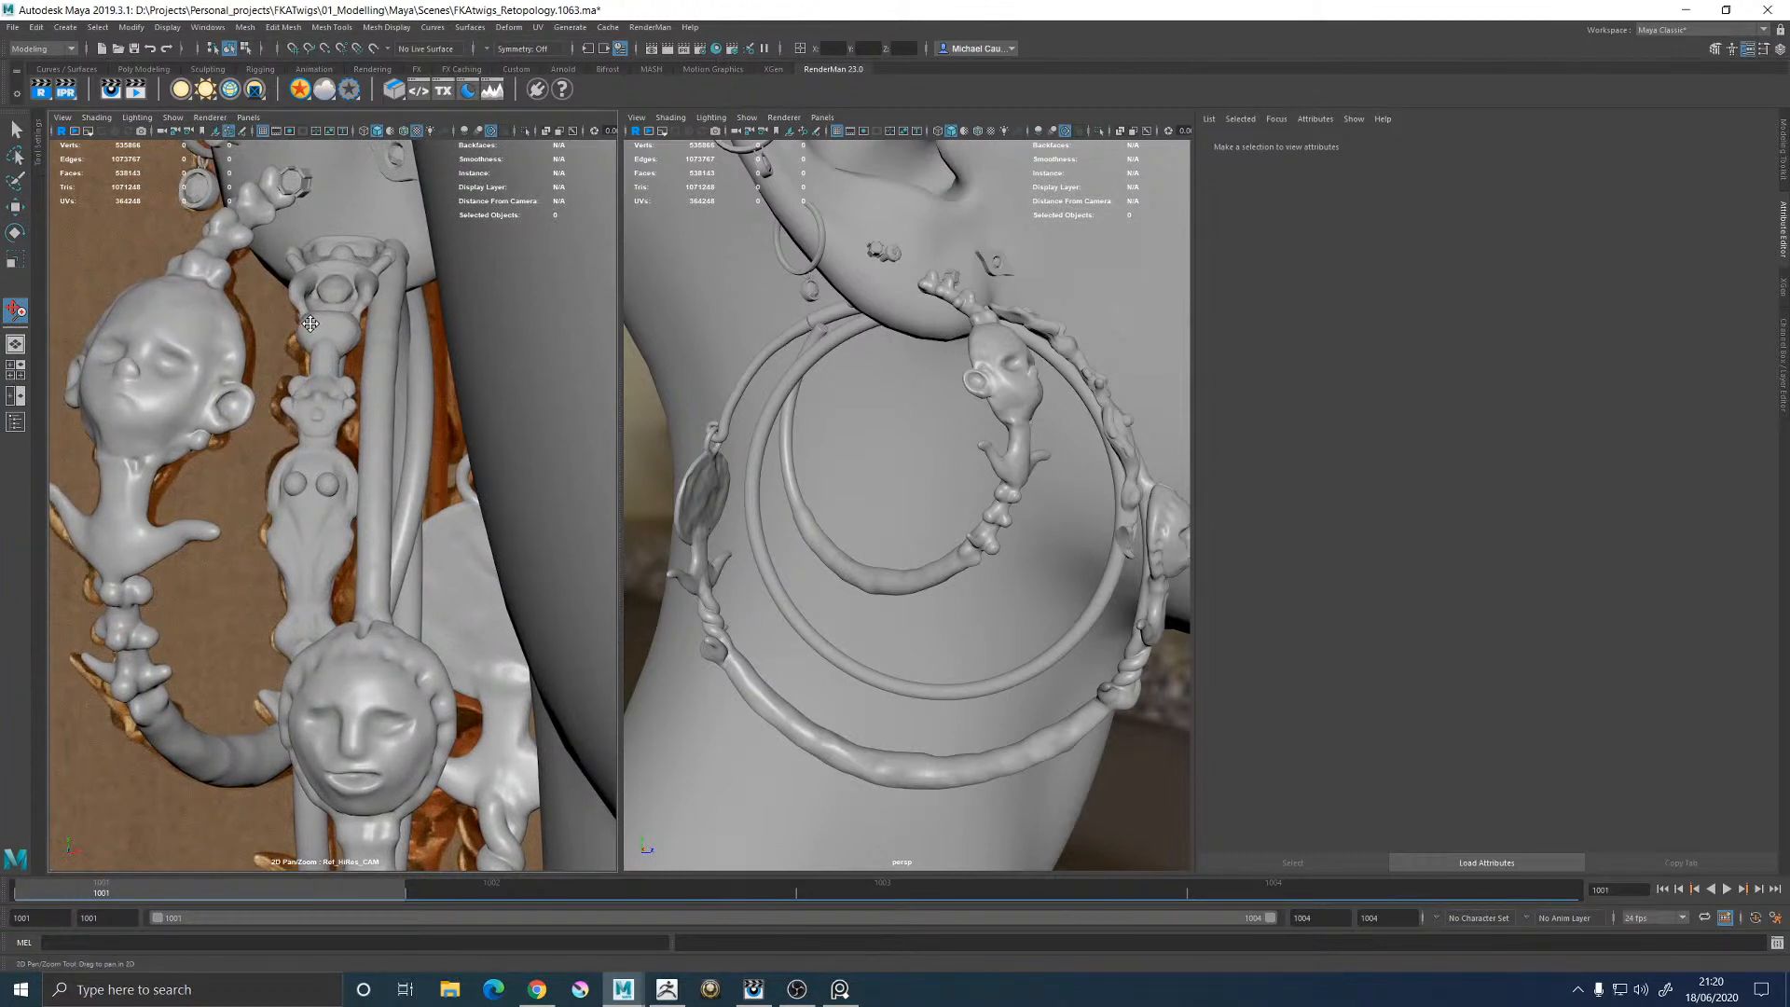
pyautogui.press('w')
pyautogui.click(327, 344)
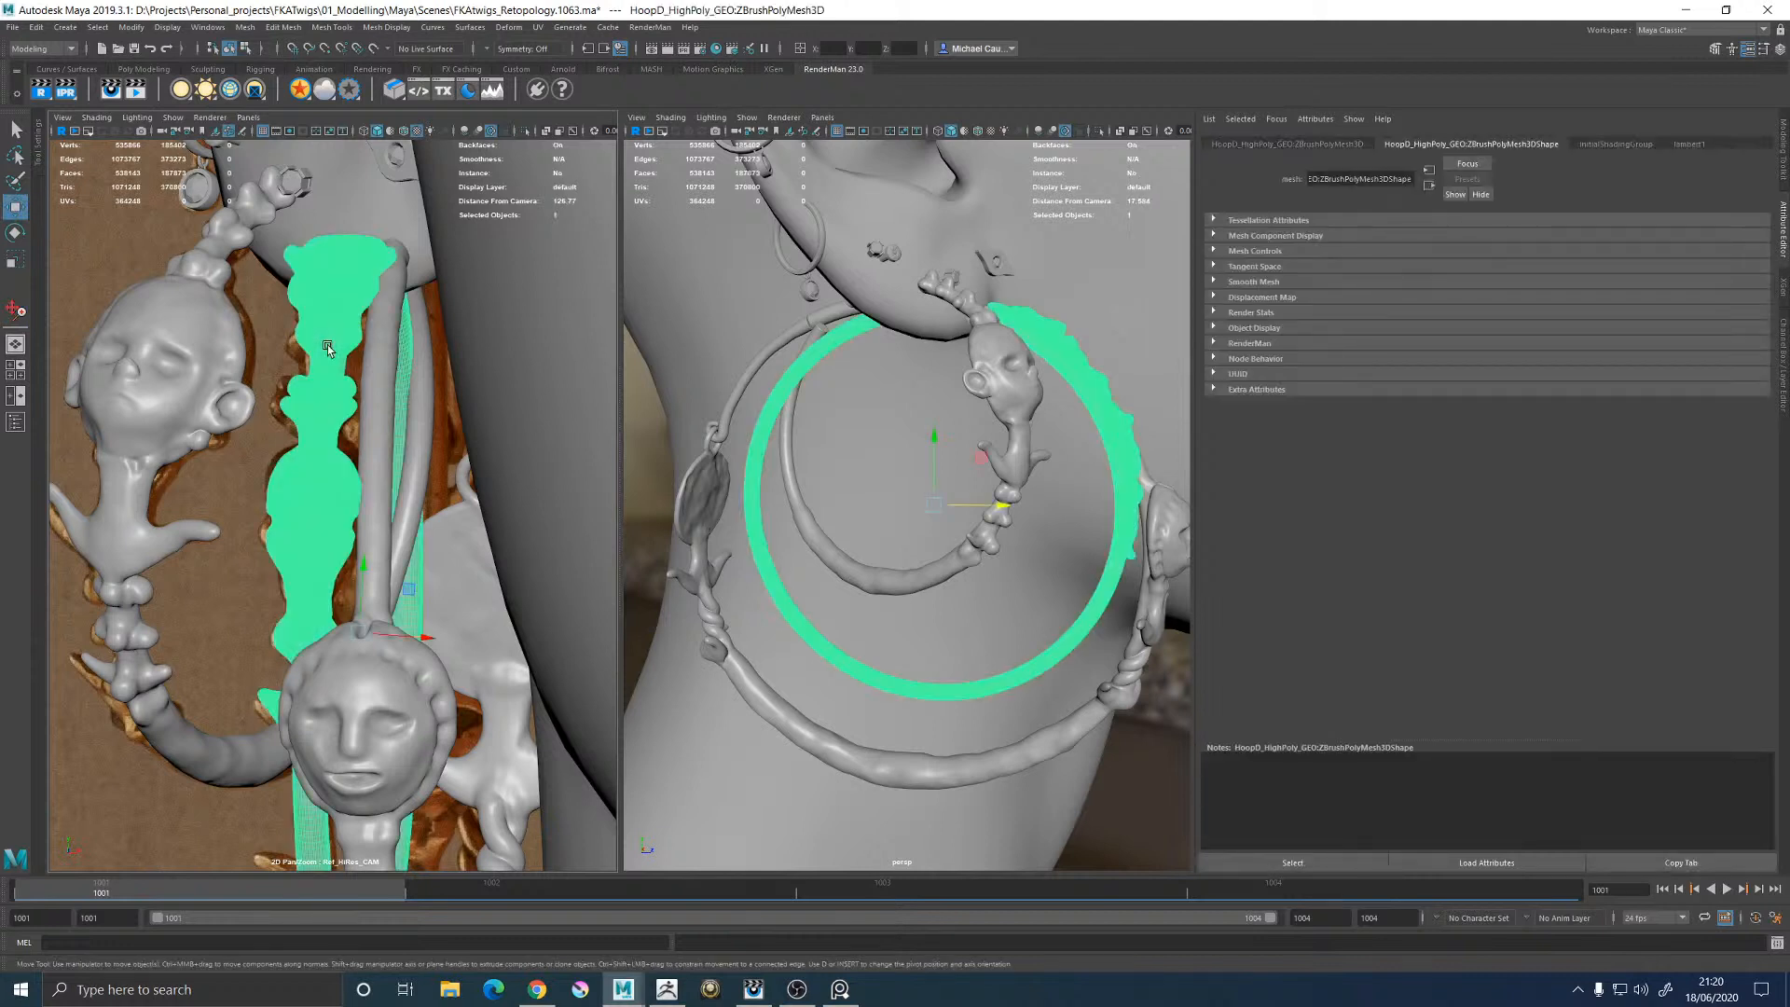
pyautogui.press('h')
pyautogui.press('h')
pyautogui.press('h')
pyautogui.press('h')
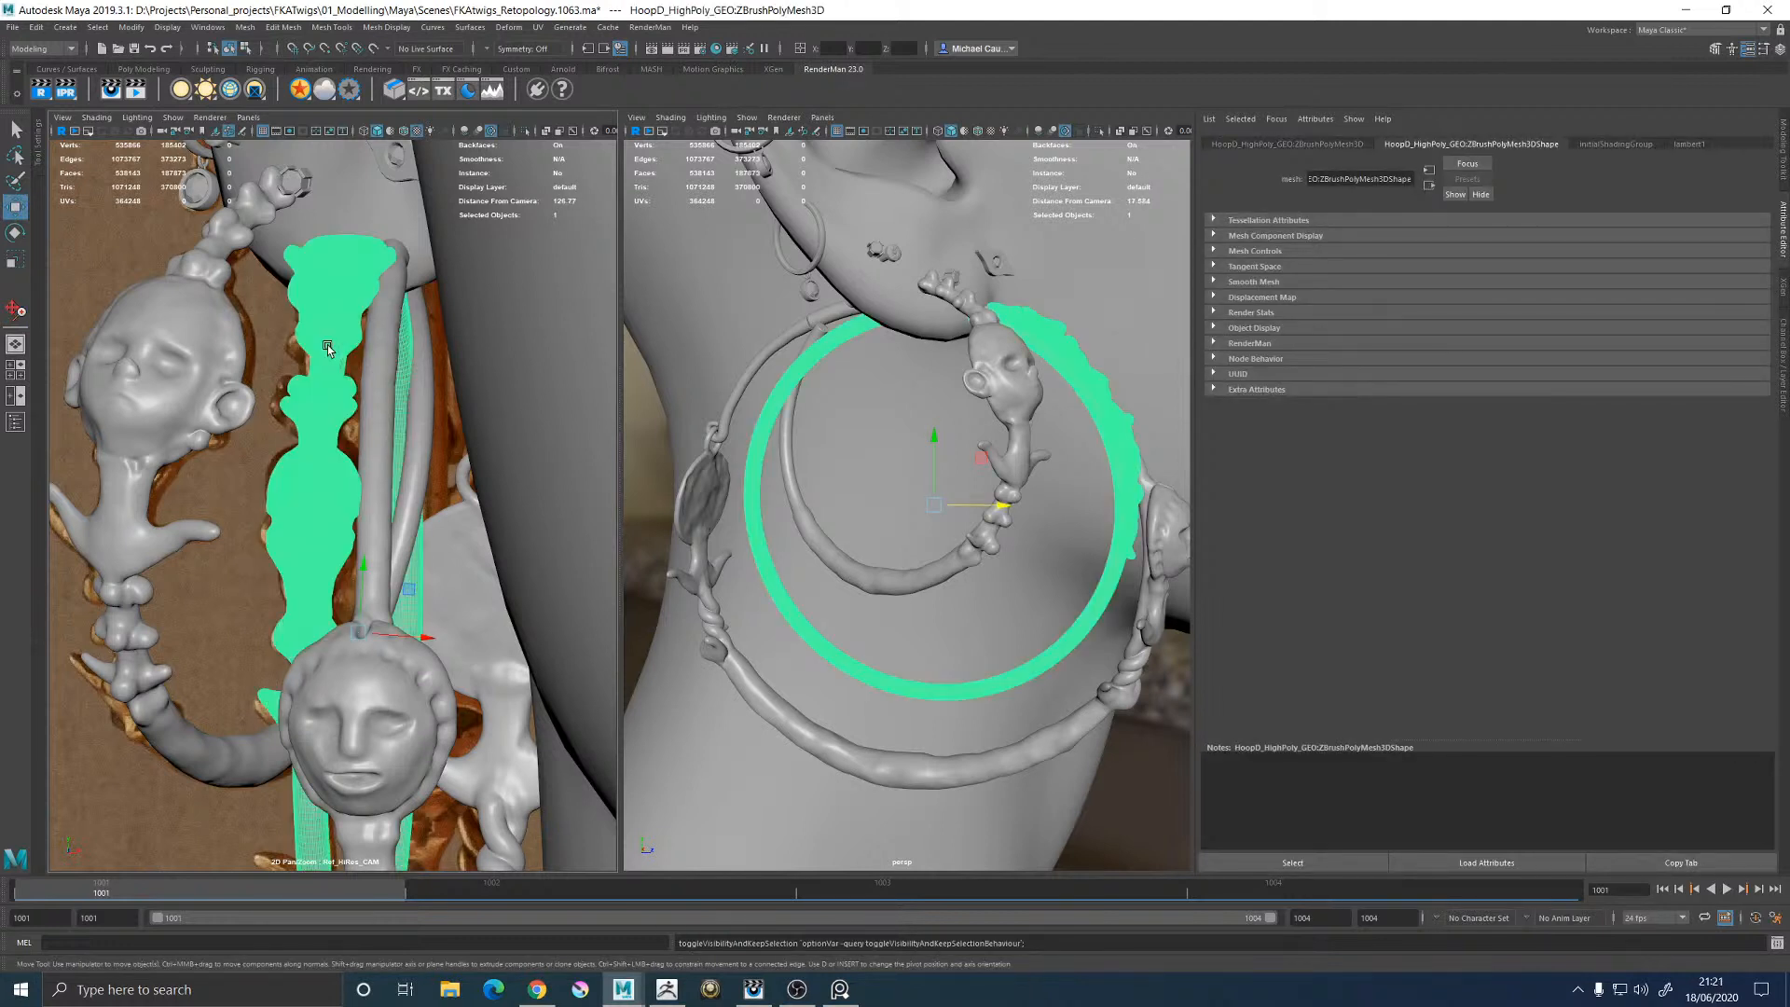
pyautogui.press('h')
pyautogui.press('h')
pyautogui.press('h')
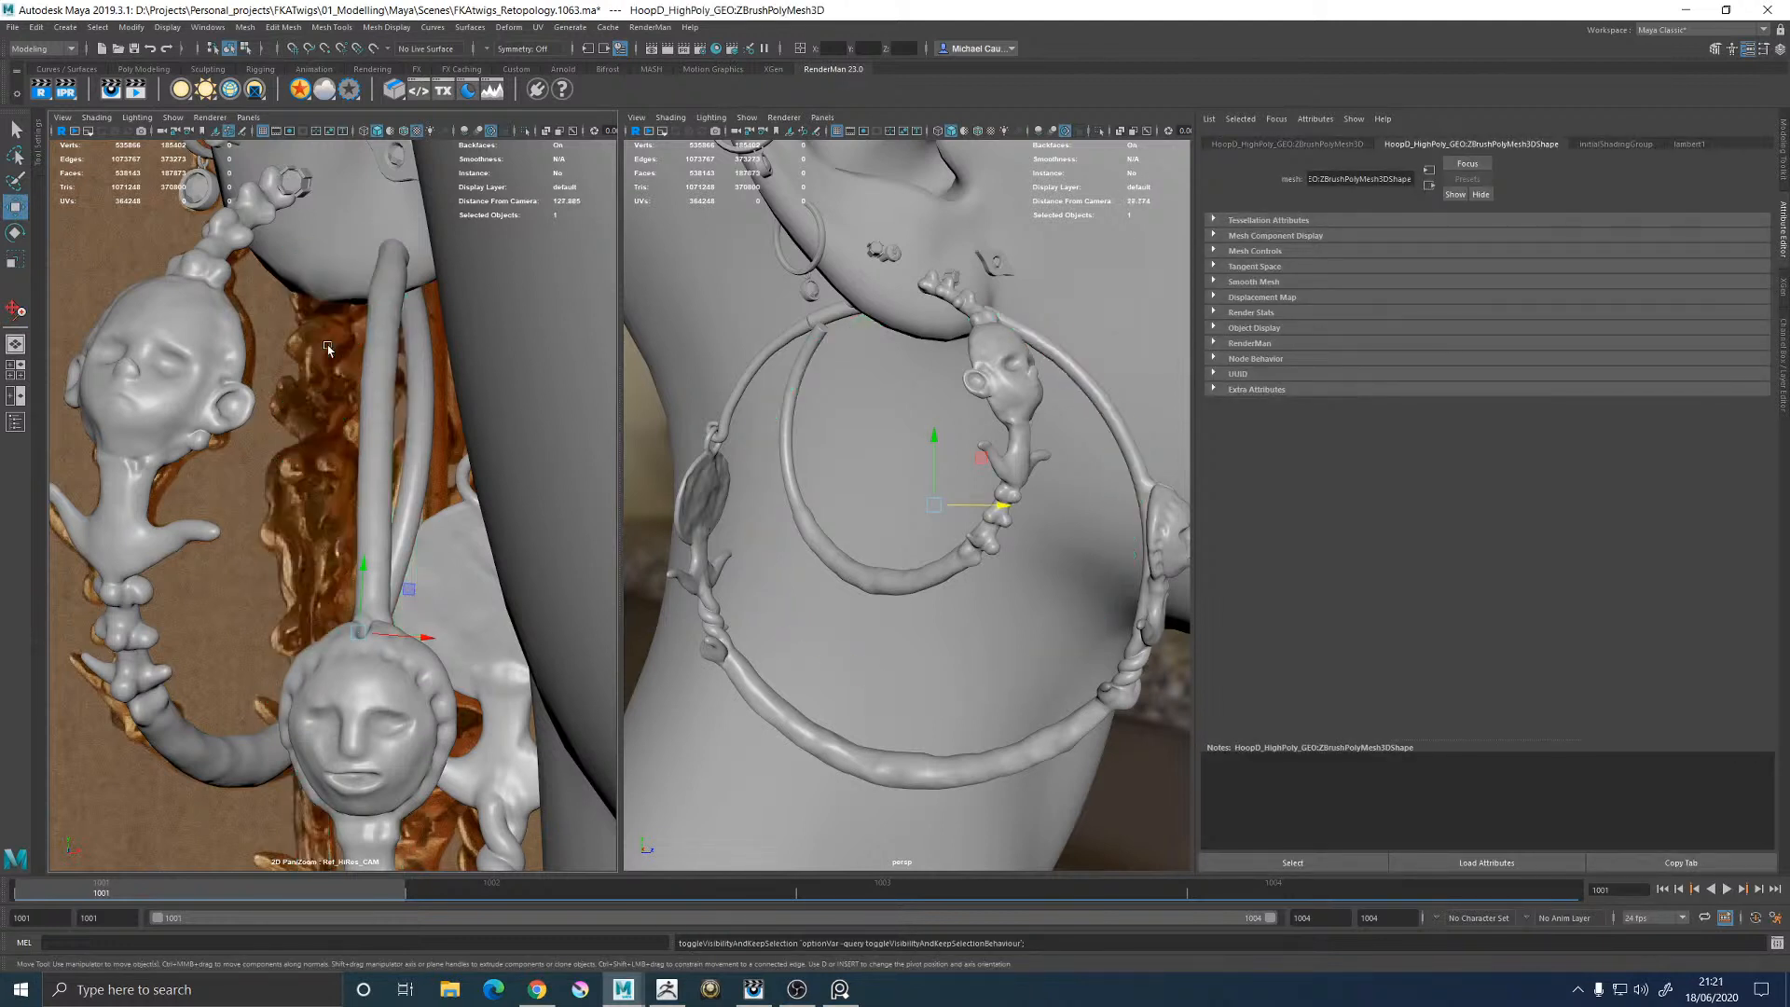
pyautogui.press('h')
pyautogui.press('h')
pyautogui.press('h')
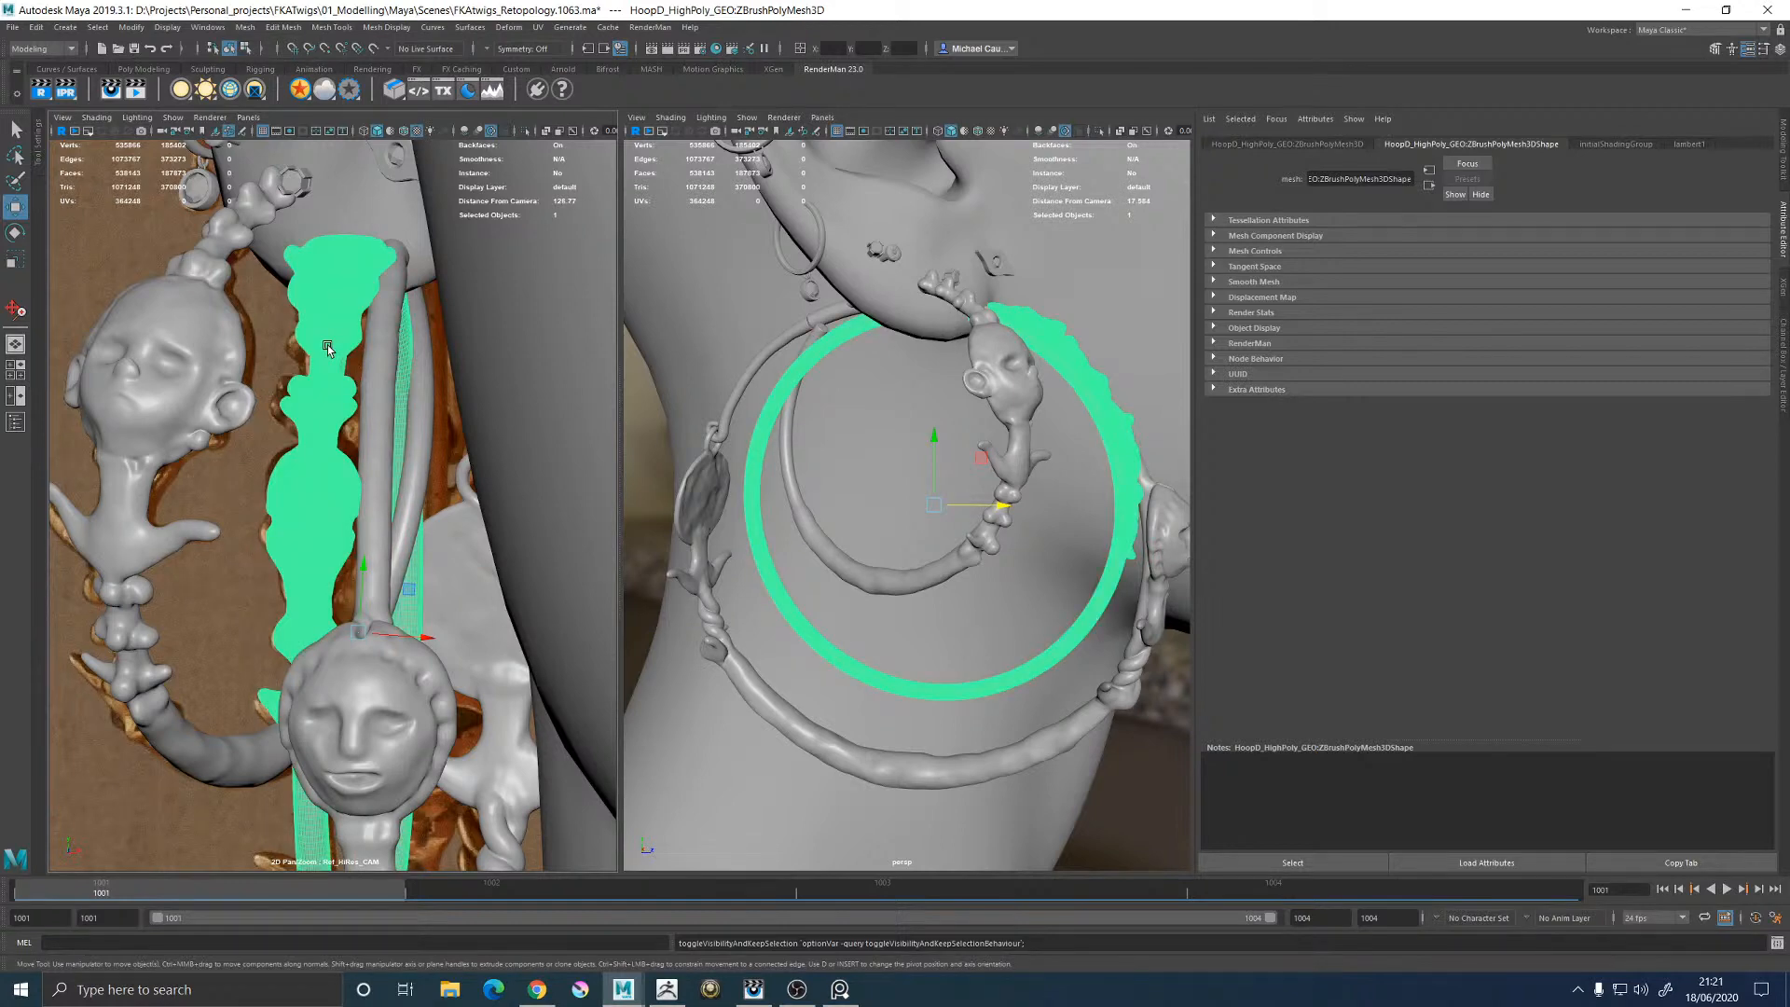
# Check the ornaments' outlines against the photographed hoop by flipping the high-poly mesh on and off in the reference camera
pyautogui.press('h')
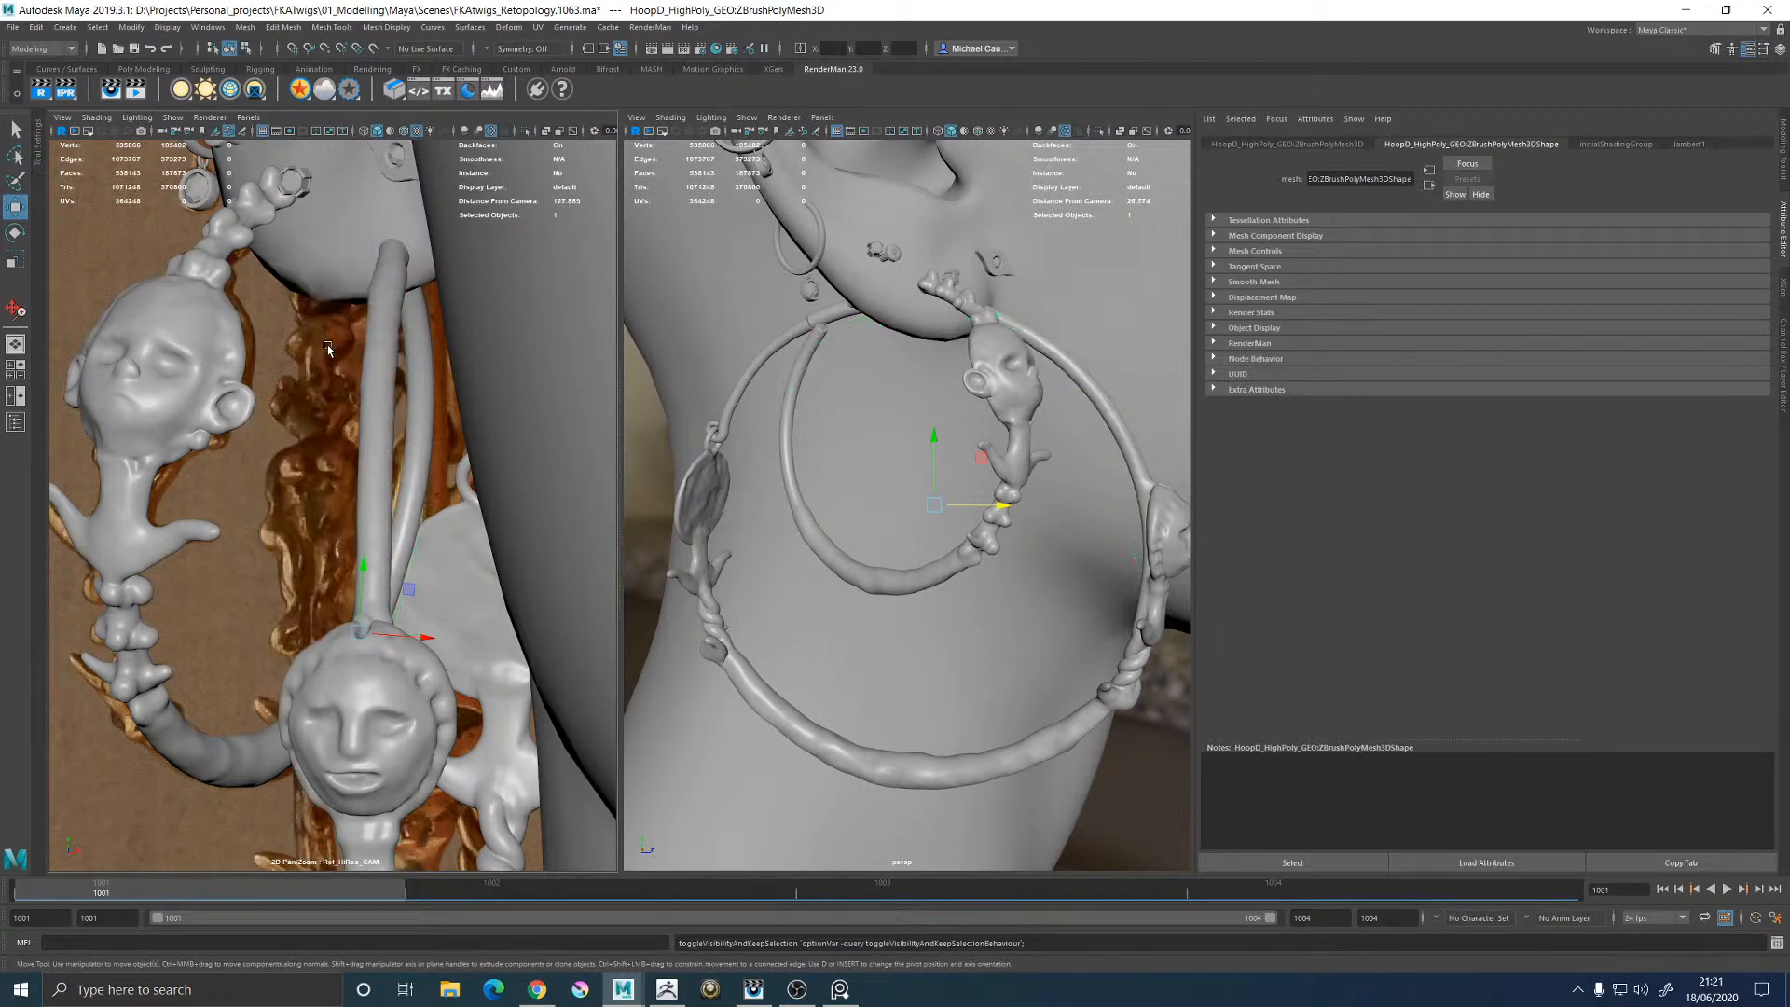
pyautogui.press('h')
pyautogui.press('h')
pyautogui.press('h')
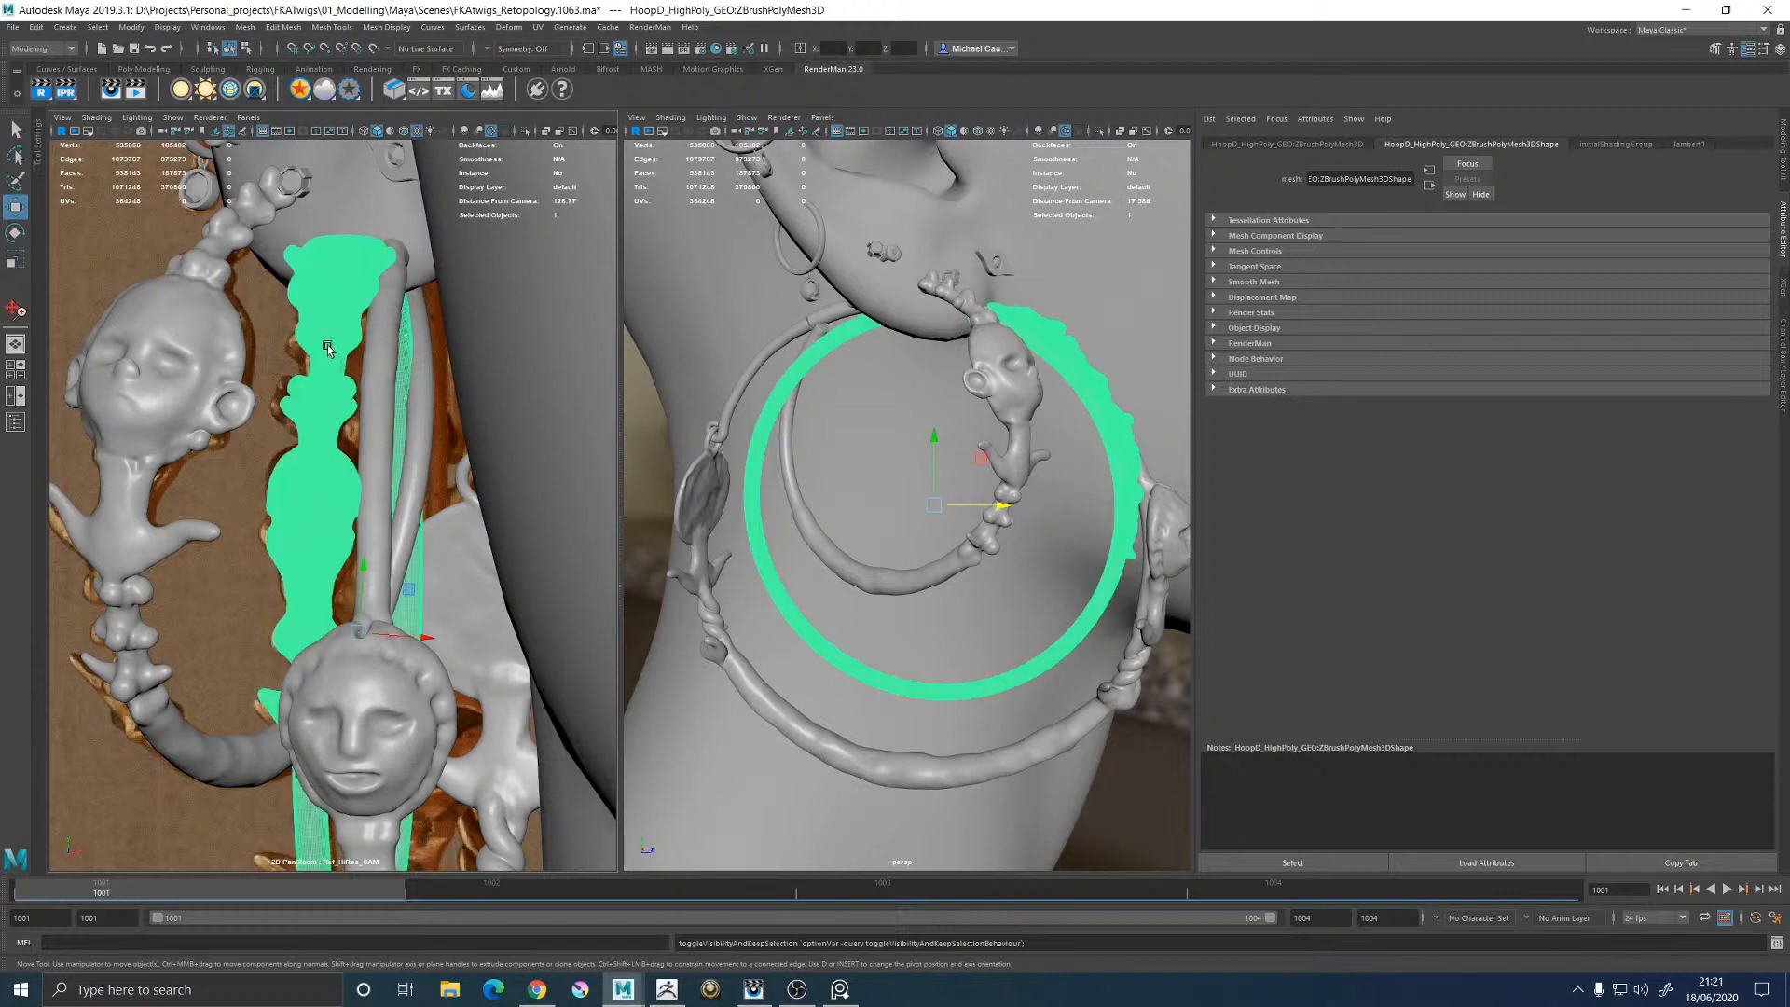
pyautogui.press('h')
pyautogui.press('h')
pyautogui.press('h')
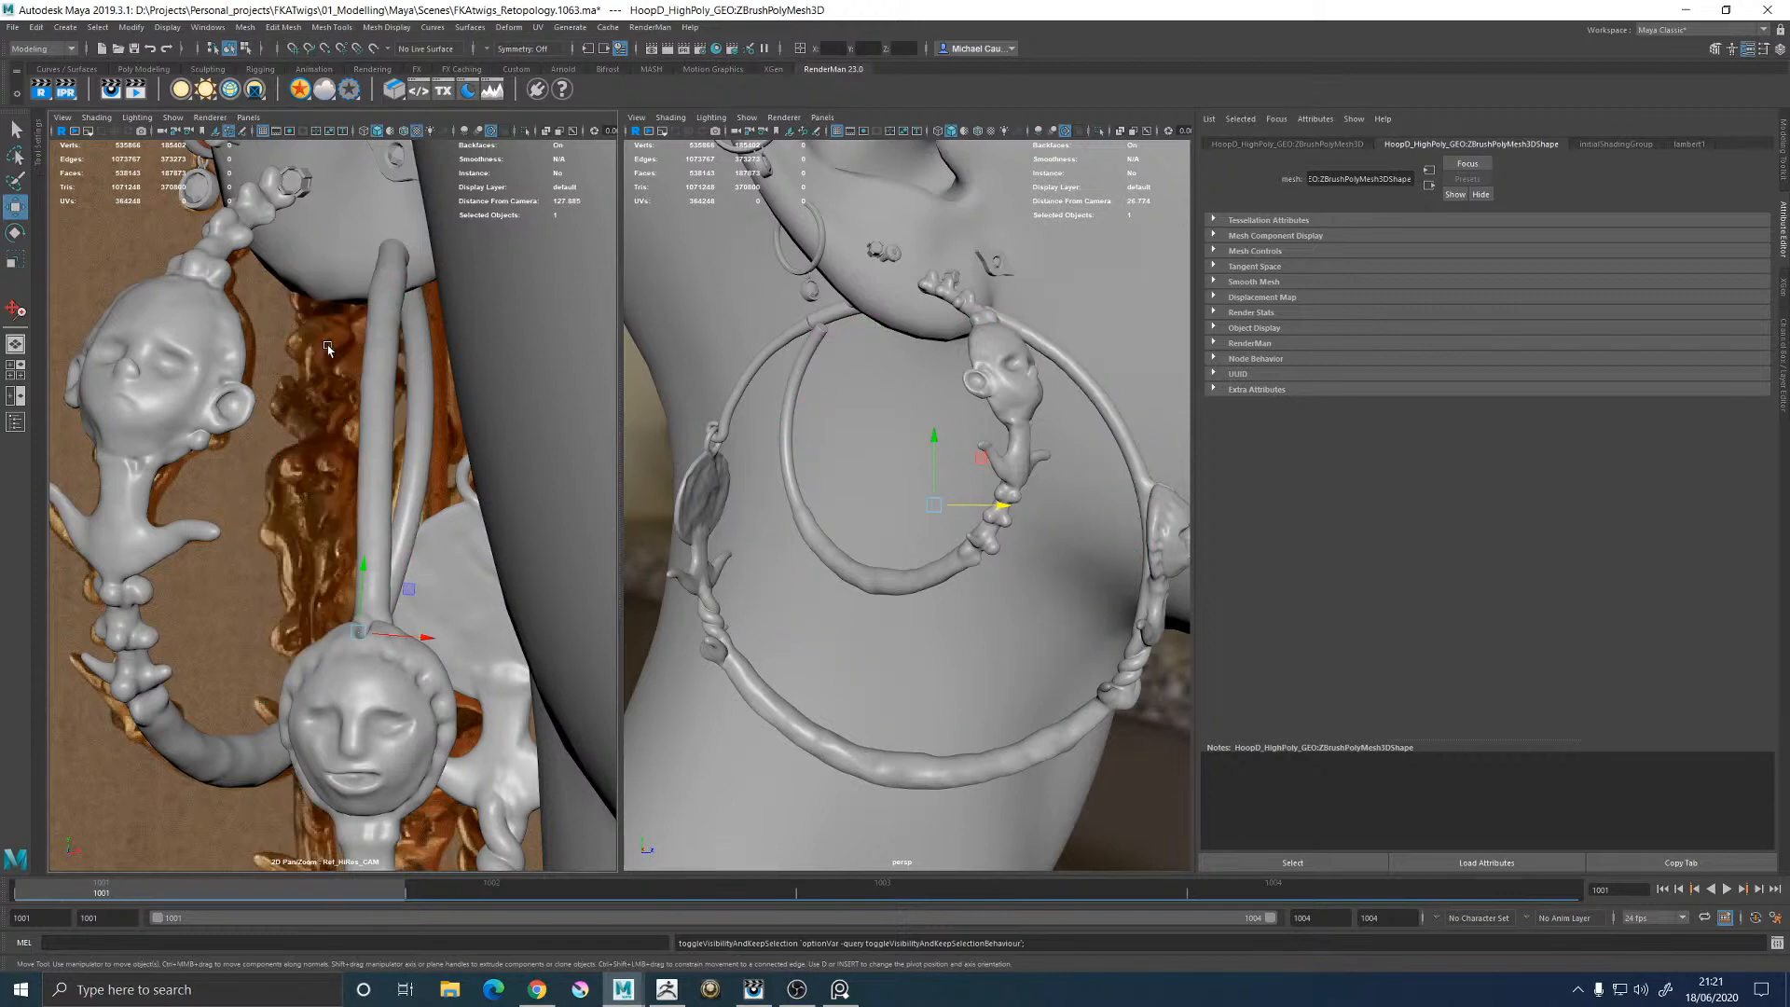
pyautogui.press('h')
pyautogui.press('h')
pyautogui.press('h')
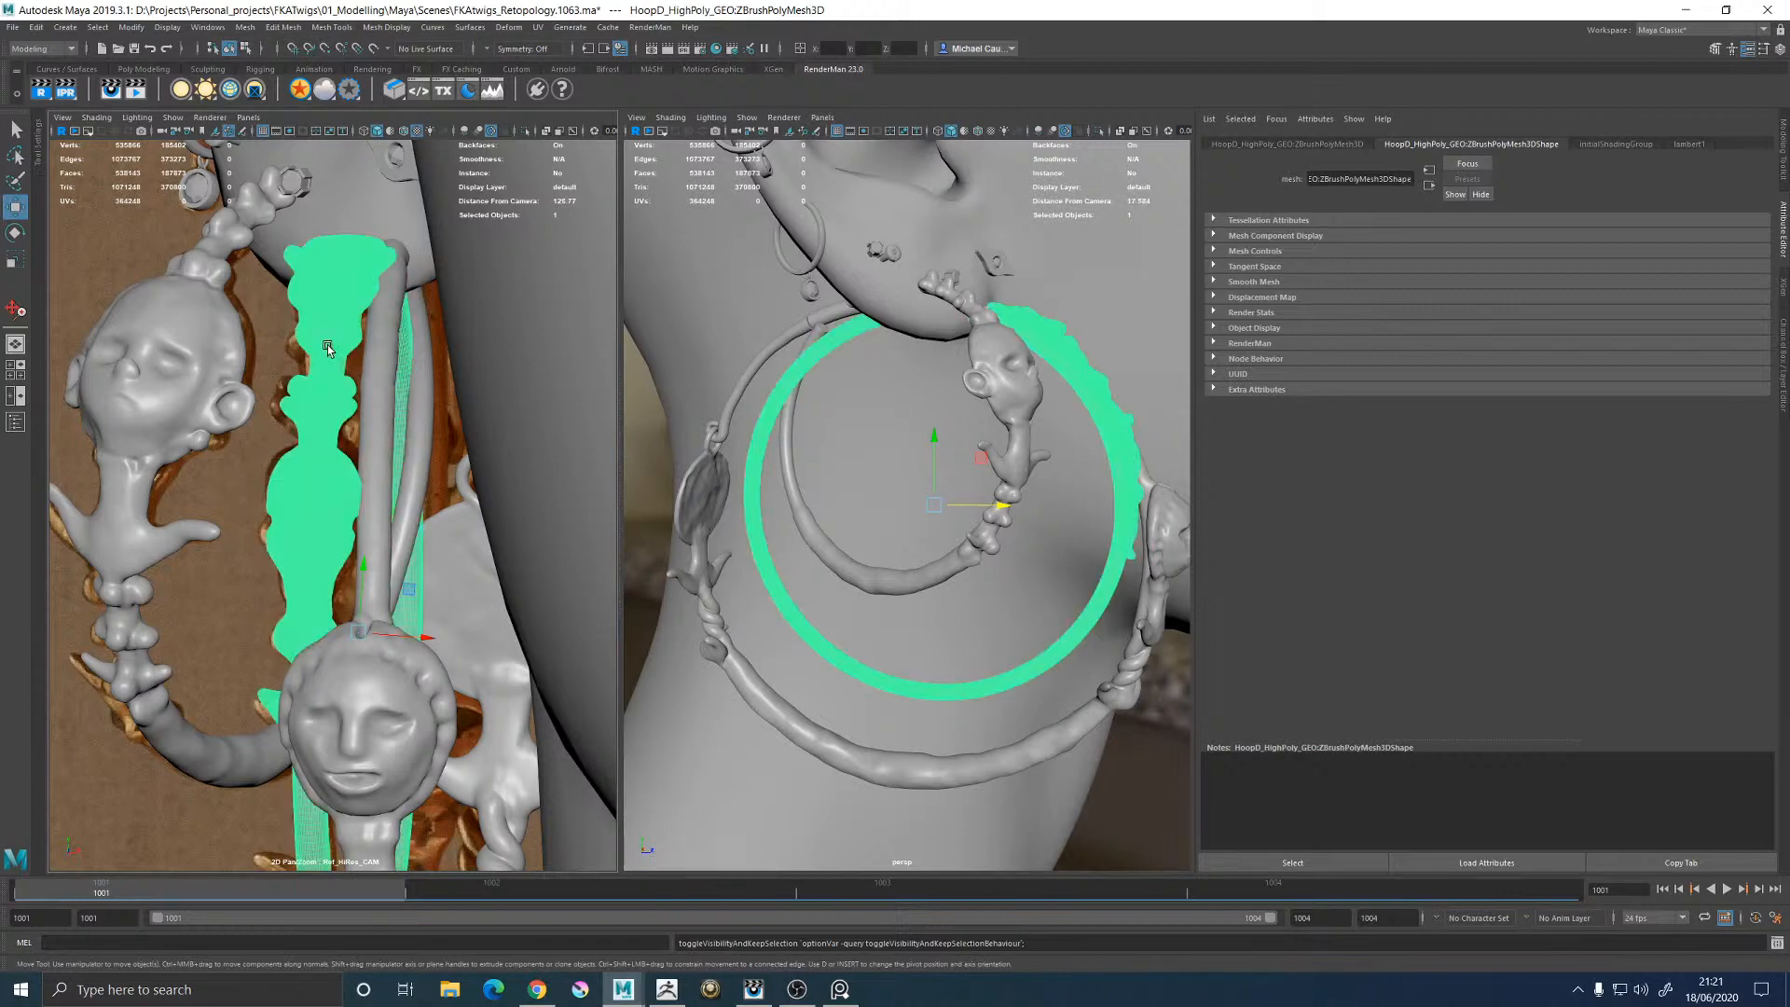
pyautogui.press('h')
pyautogui.press('h')
pyautogui.press('h')
pyautogui.press('h')
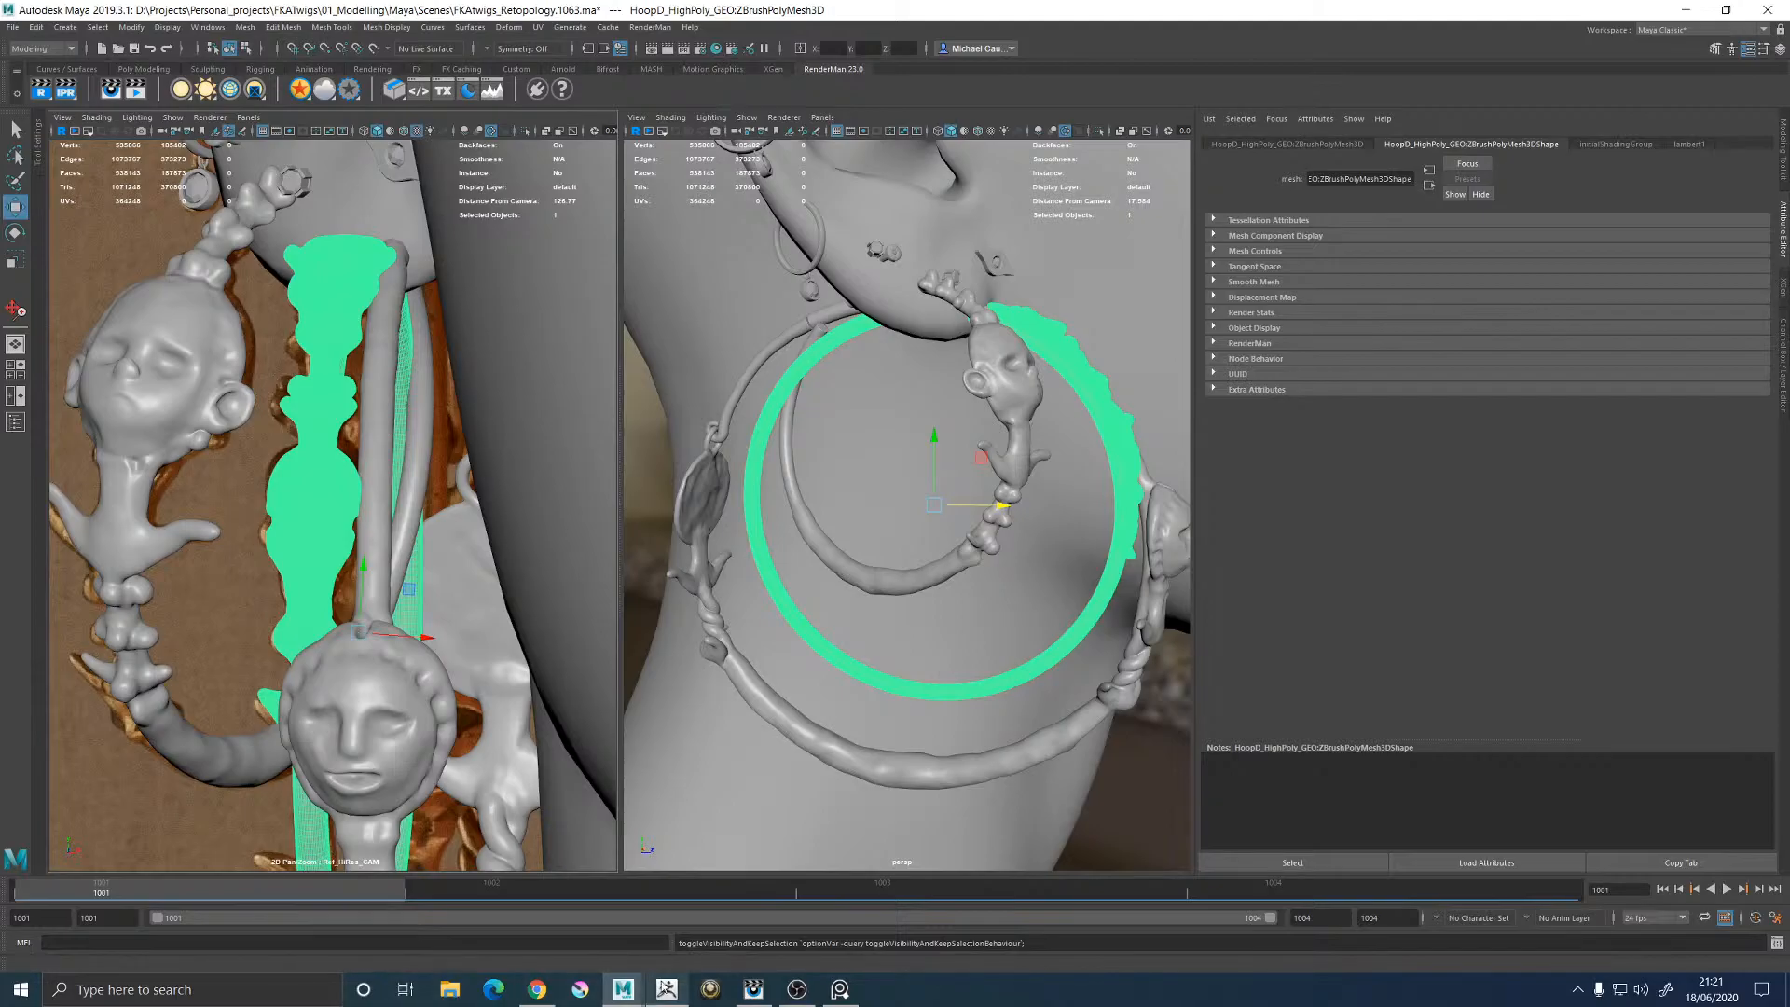
# Switch to ZBrush and nudge the tip of the mermaid's tail fin using the Move brush at draw size 56
pyautogui.click(667, 988)
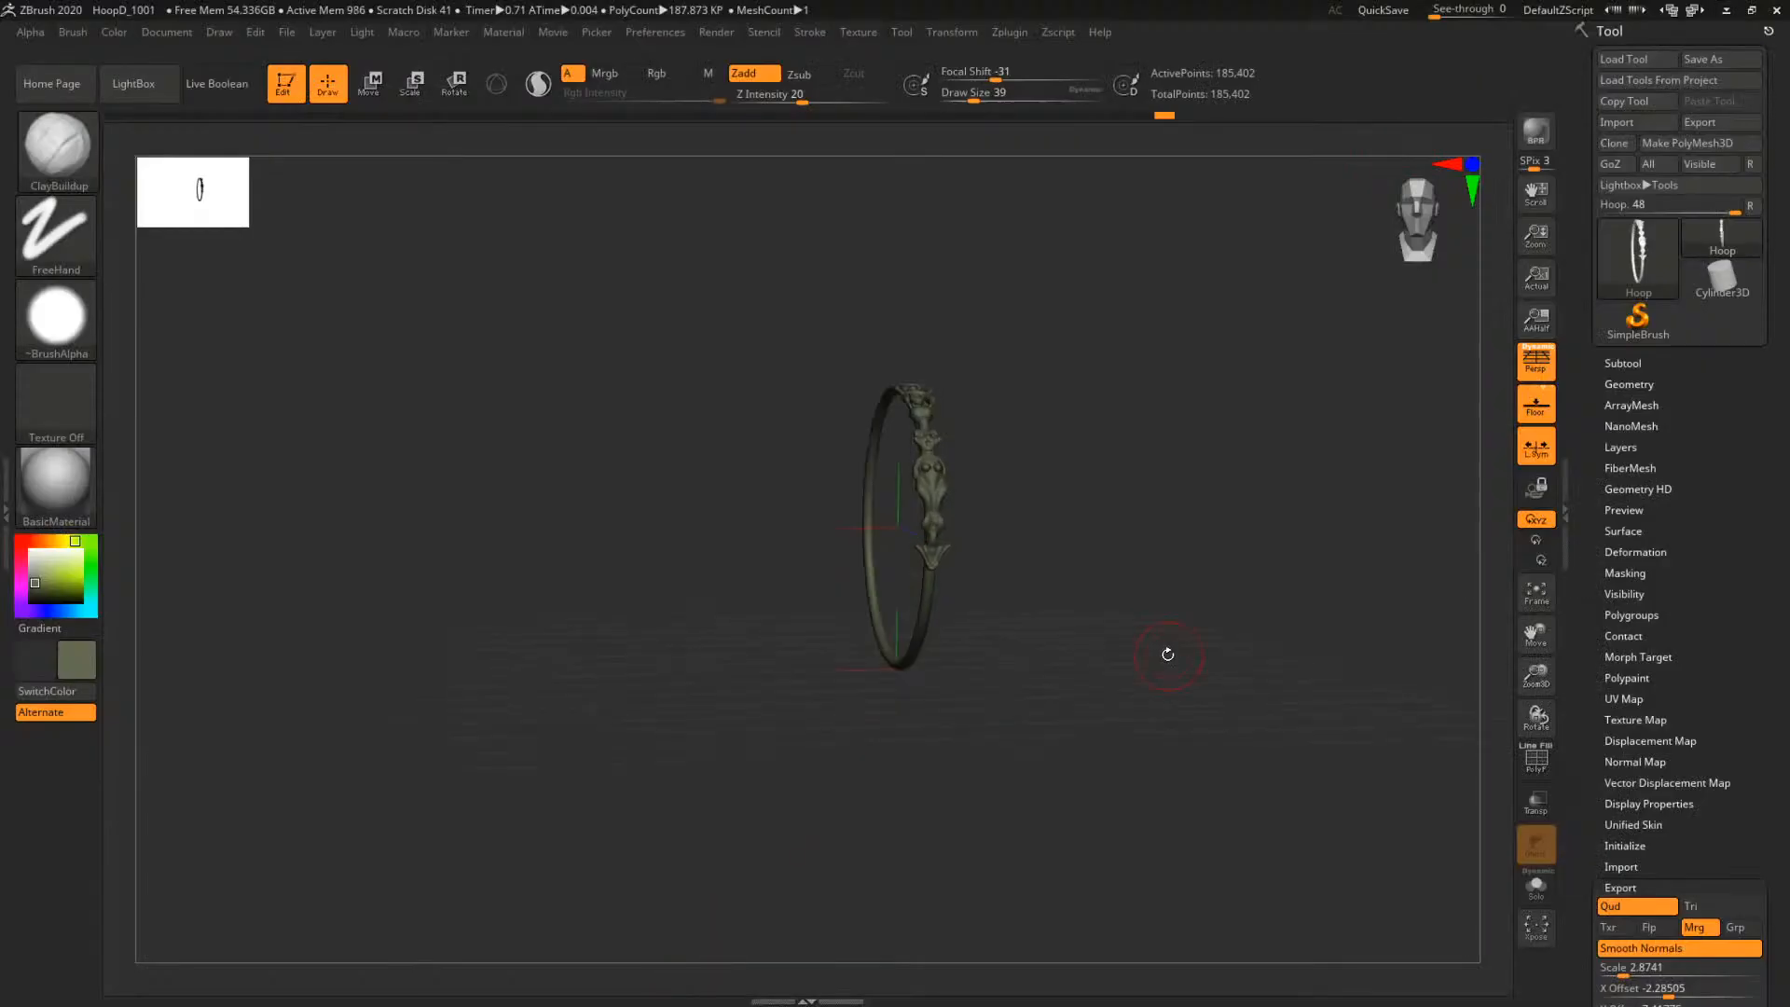
pyautogui.keyDown('ctrl'); pyautogui.moveTo(1212, 452); pyautogui.dragTo(1407, 732, button='right'); pyautogui.keyUp('ctrl')
pyautogui.moveTo(1030, 468); pyautogui.dragTo(1077, 479, button='right')
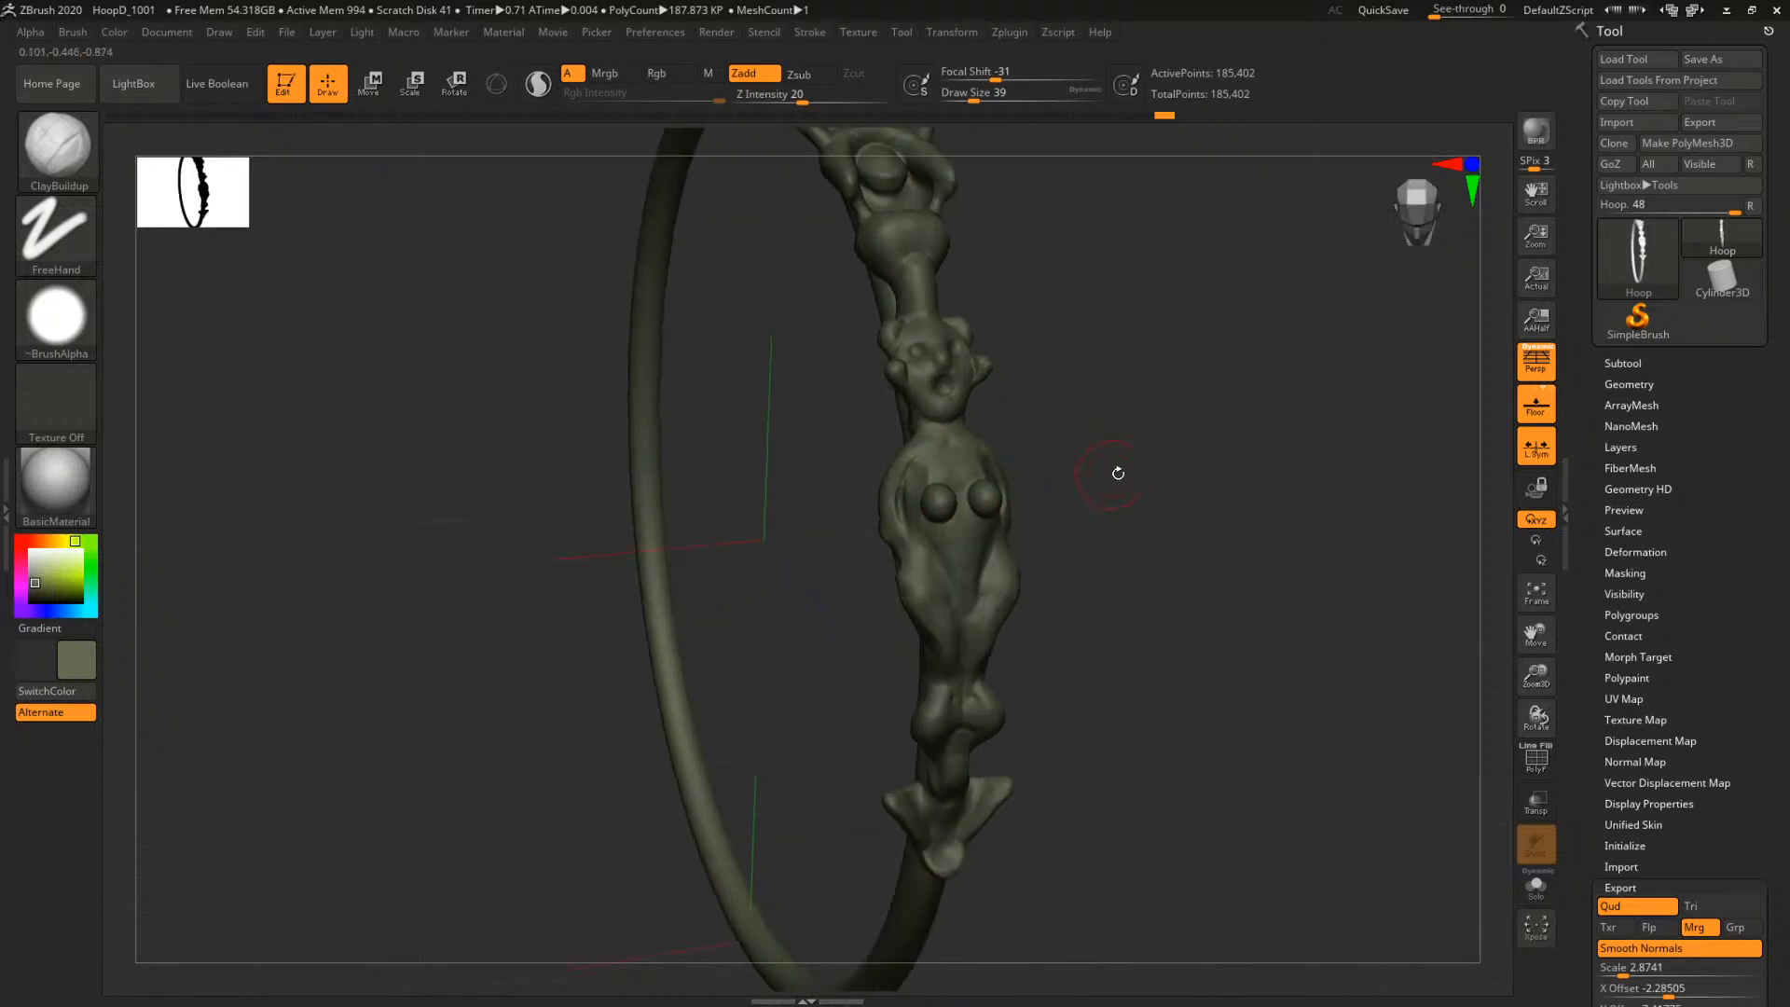
pyautogui.moveTo(1229, 694); pyautogui.dragTo(1204, 672, button='right')
pyautogui.moveTo(1205, 672)
pyautogui.keyDown('alt'); pyautogui.mouseDown(button='right')
pyautogui.moveTo(1153, 554)
pyautogui.moveTo(1078, 569)
pyautogui.mouseUp(button='right'); pyautogui.keyUp('alt')
pyautogui.press('b')
pyautogui.press('m')
pyautogui.press('v')
pyautogui.press('space')
pyautogui.moveTo(877, 588); pyautogui.dragTo(887, 587)
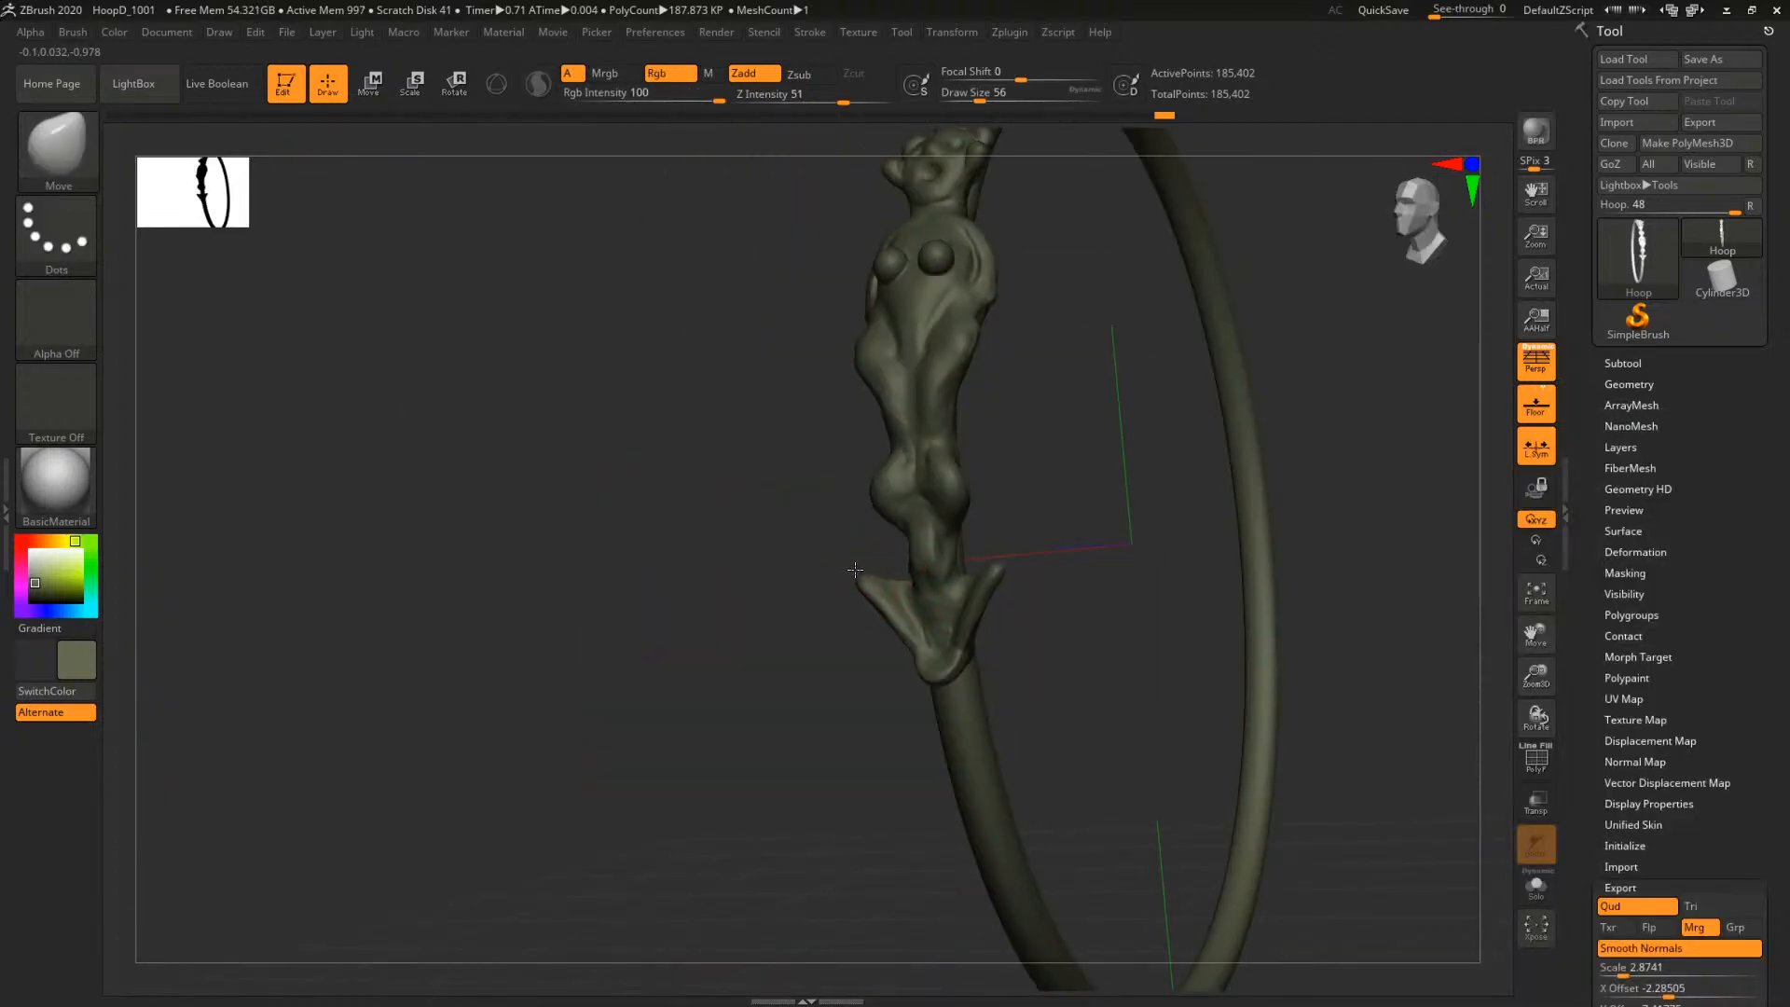
pyautogui.moveTo(856, 573); pyautogui.dragTo(1256, 455, button='right')
# Recheck the hoop in Maya and, back in ZBrush, reshape the small head and the mermaid's side with the Move brush at draw size 68
pyautogui.click(1727, 11)
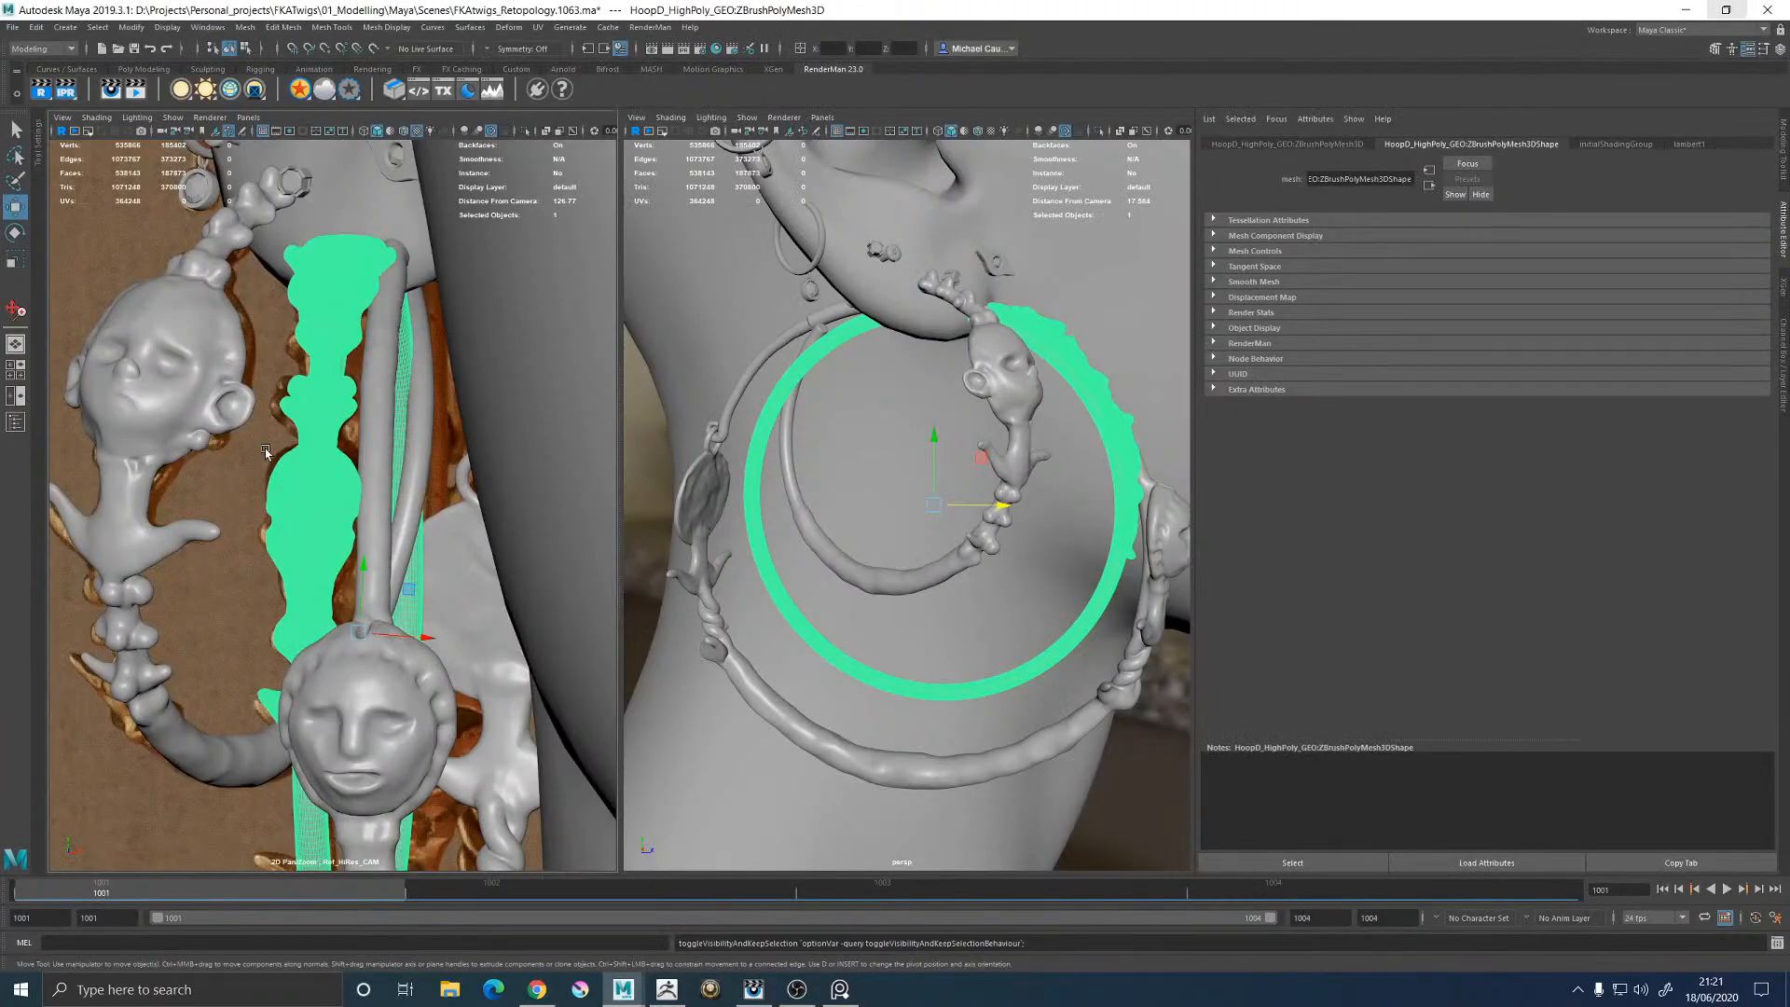
pyautogui.click(667, 989)
pyautogui.moveTo(1177, 461)
pyautogui.mouseDown()
pyautogui.moveTo(1078, 547)
pyautogui.moveTo(1062, 519)
pyautogui.mouseUp()
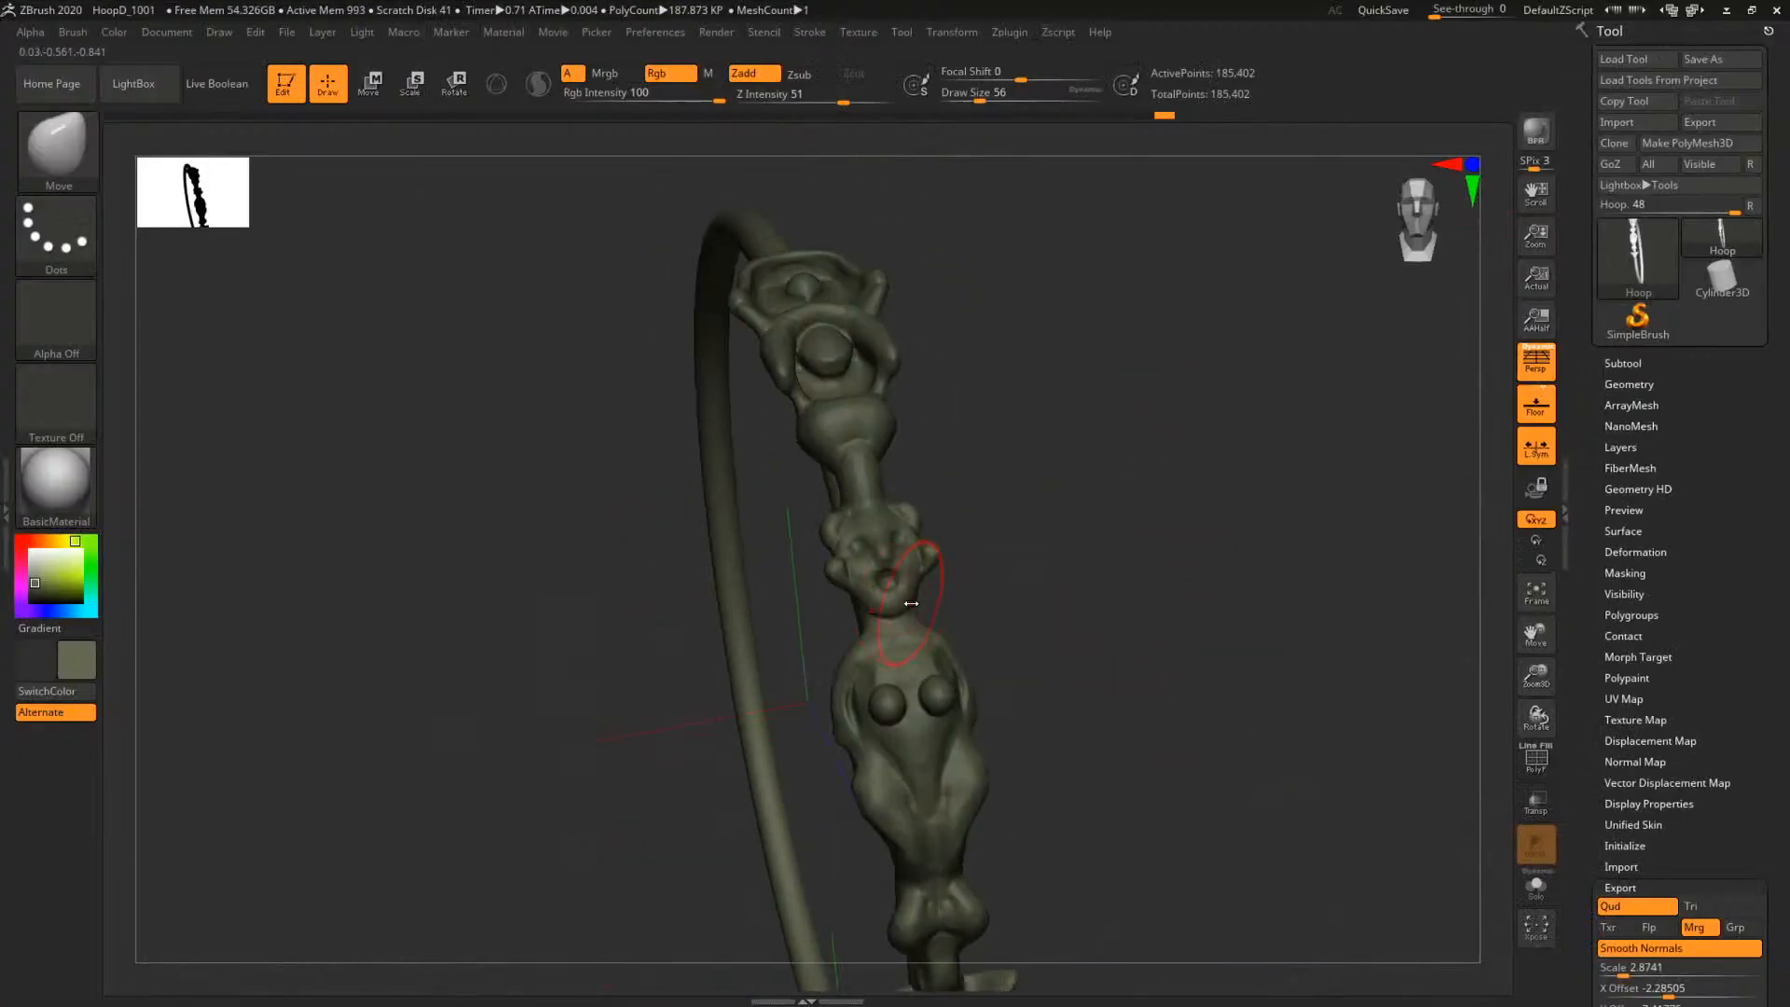
pyautogui.press(']')
pyautogui.moveTo(947, 582)
pyautogui.mouseDown(button='right')
pyautogui.moveTo(965, 568)
pyautogui.moveTo(930, 557)
pyautogui.mouseUp(button='right')
pyautogui.moveTo(934, 556)
pyautogui.mouseDown()
pyautogui.moveTo(923, 517)
pyautogui.moveTo(953, 592)
pyautogui.mouseUp()
pyautogui.press('space')
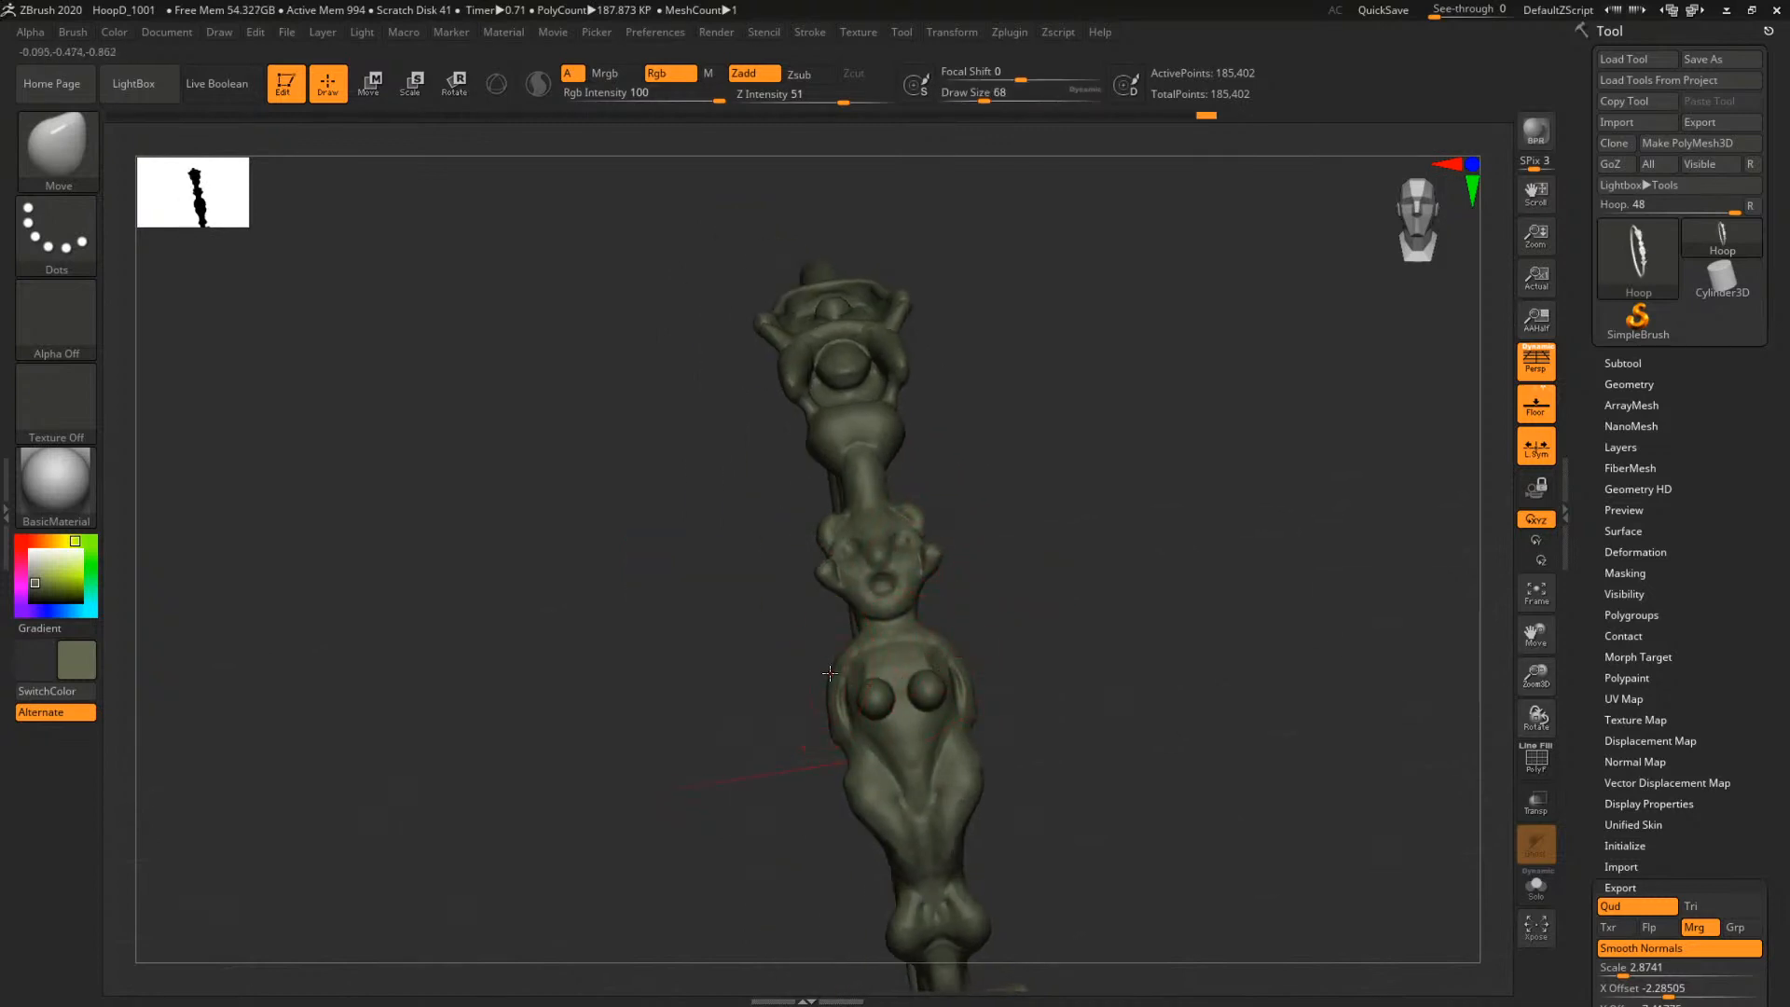
pyautogui.moveTo(831, 670); pyautogui.dragTo(828, 670)
pyautogui.moveTo(1072, 651)
pyautogui.keyDown('alt'); pyautogui.mouseDown()
pyautogui.moveTo(1066, 583)
pyautogui.moveTo(1018, 584)
pyautogui.mouseUp(); pyautogui.keyUp('alt')
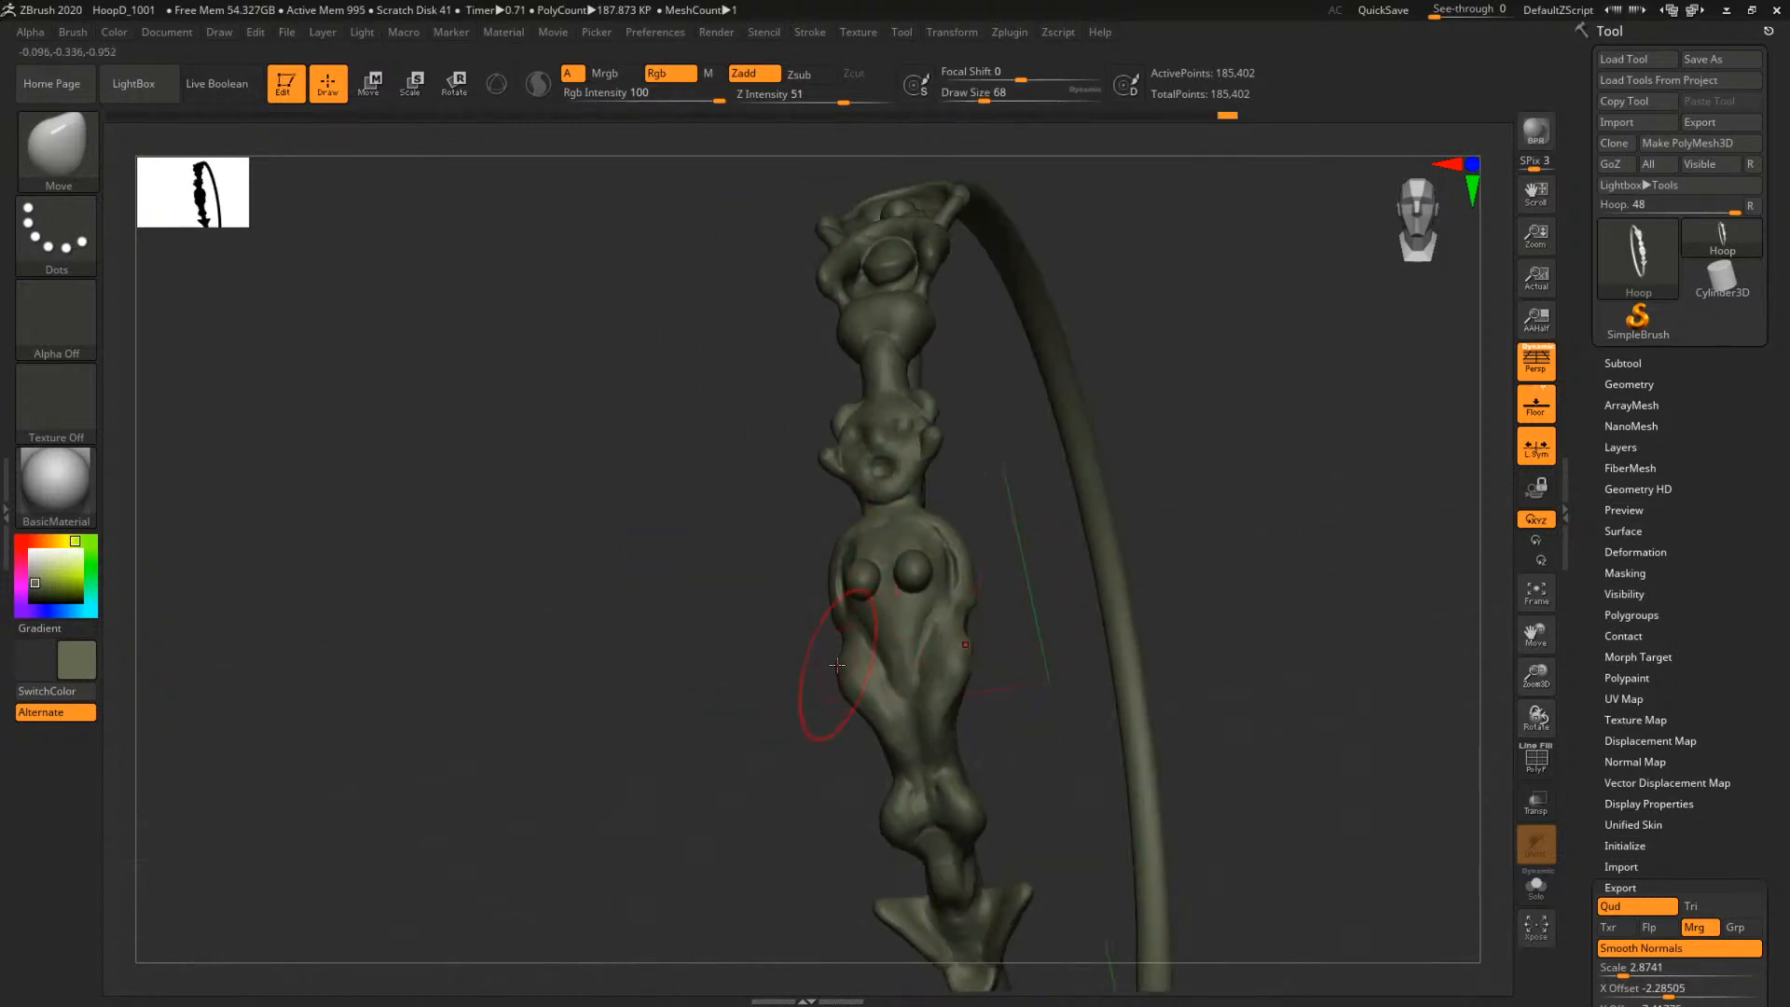
pyautogui.moveTo(838, 662); pyautogui.dragTo(832, 659)
# Mask the small head and reshape the rounded form above it with the Move brush, enlarging the draw size to 167
pyautogui.moveTo(1167, 489)
pyautogui.mouseDown()
pyautogui.moveTo(1239, 432)
pyautogui.moveTo(1168, 560)
pyautogui.moveTo(809, 498)
pyautogui.mouseUp()
pyautogui.press('space')
pyautogui.moveTo(678, 485); pyautogui.dragTo(731, 560)
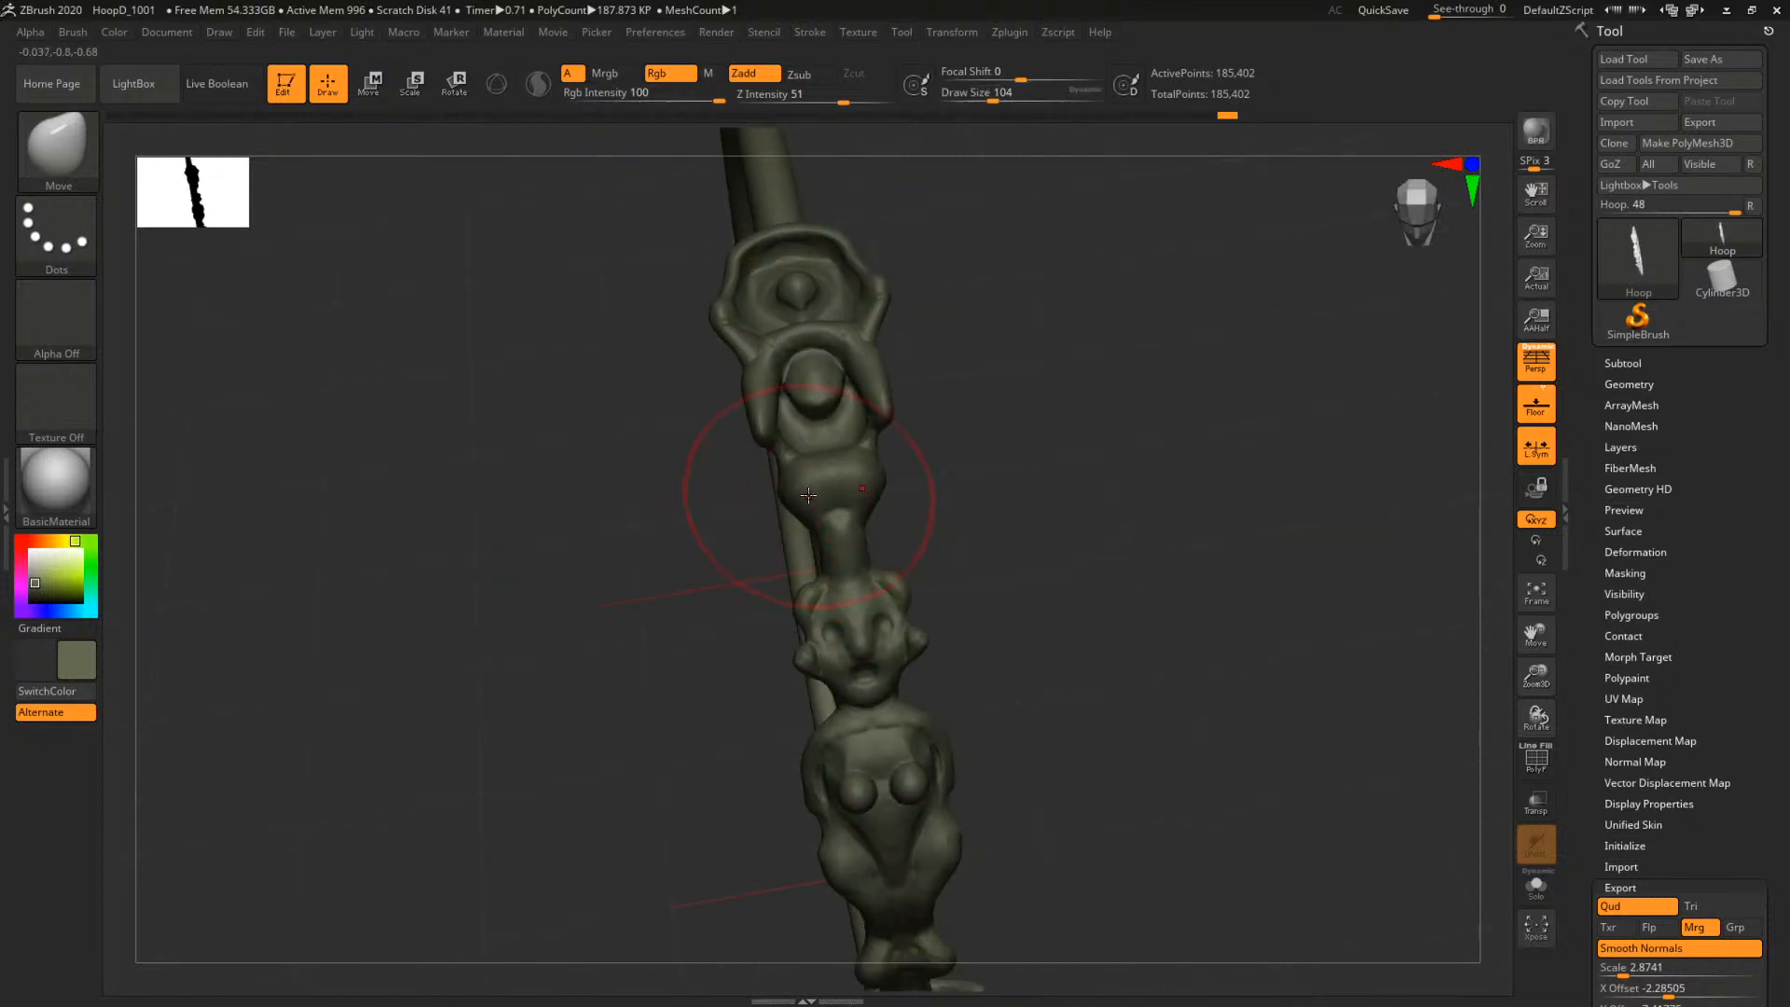
pyautogui.press('space')
pyautogui.moveTo(803, 489); pyautogui.dragTo(803, 493)
pyautogui.press('space')
pyautogui.moveTo(805, 493); pyautogui.dragTo(814, 486)
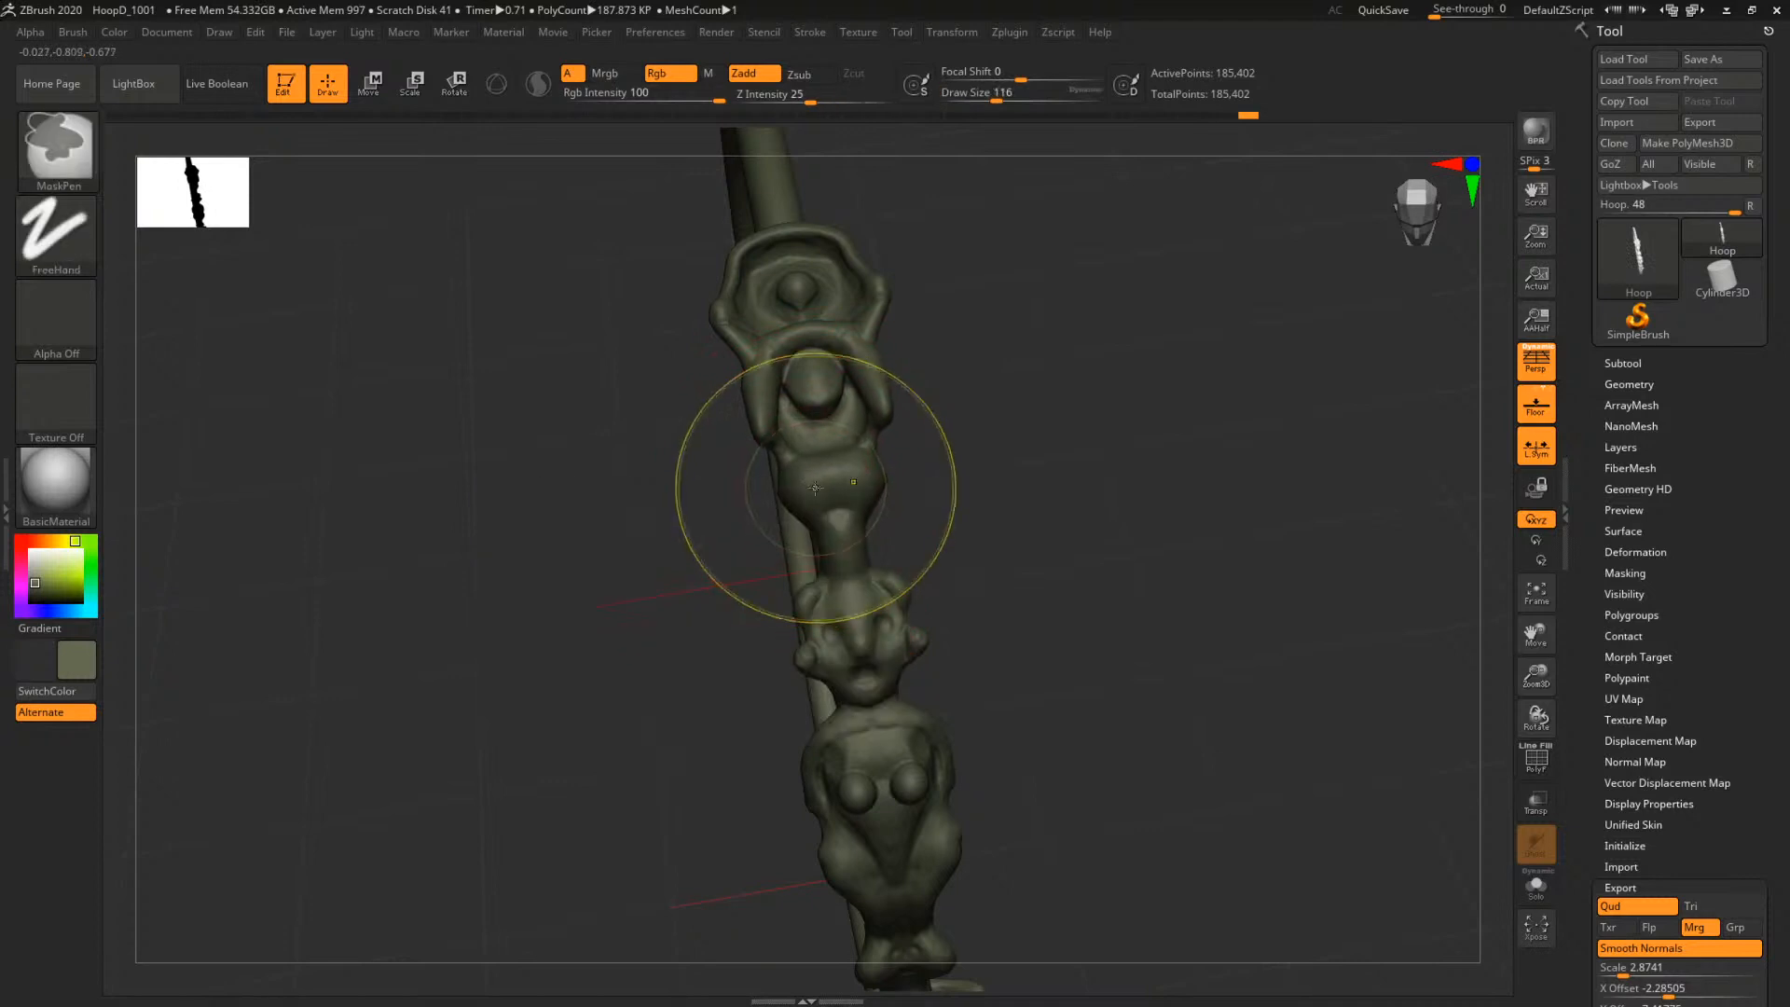
pyautogui.keyDown('ctrl'); pyautogui.moveTo(866, 622); pyautogui.dragTo(874, 660); pyautogui.keyUp('ctrl')
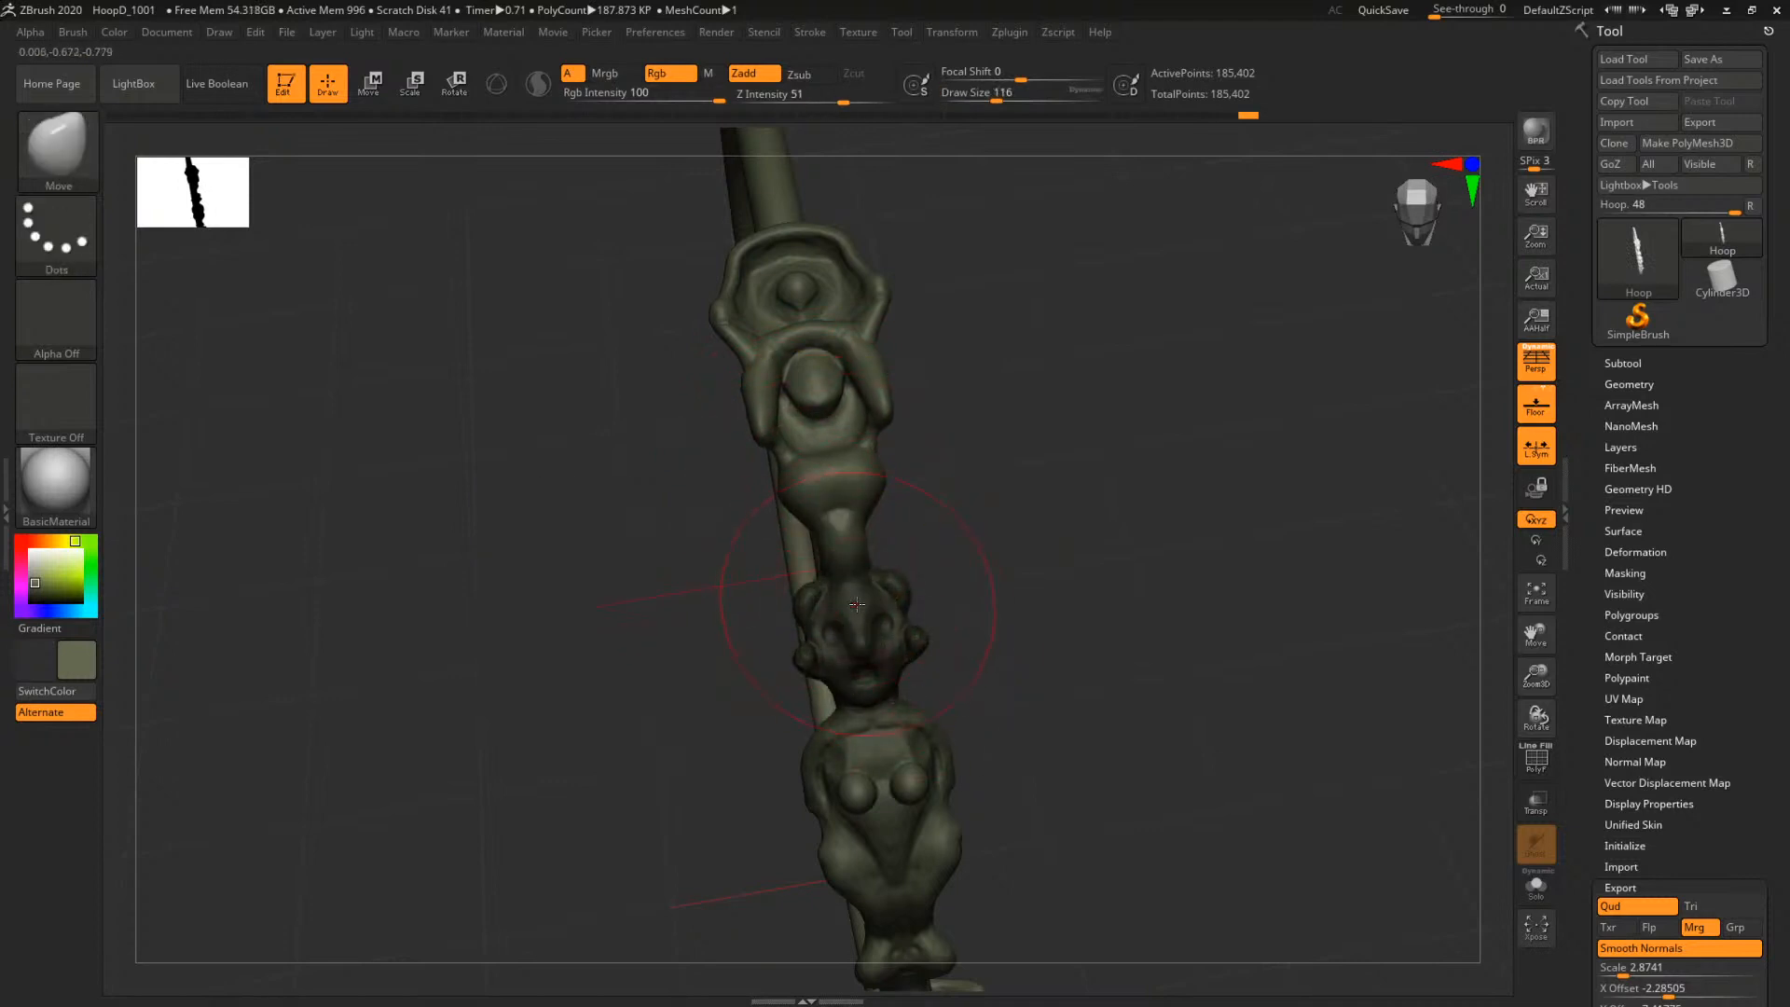
pyautogui.keyDown('ctrl'); pyautogui.click(1007, 531); pyautogui.keyUp('ctrl')
pyautogui.keyDown('ctrl'); pyautogui.click(958, 533); pyautogui.keyUp('ctrl')
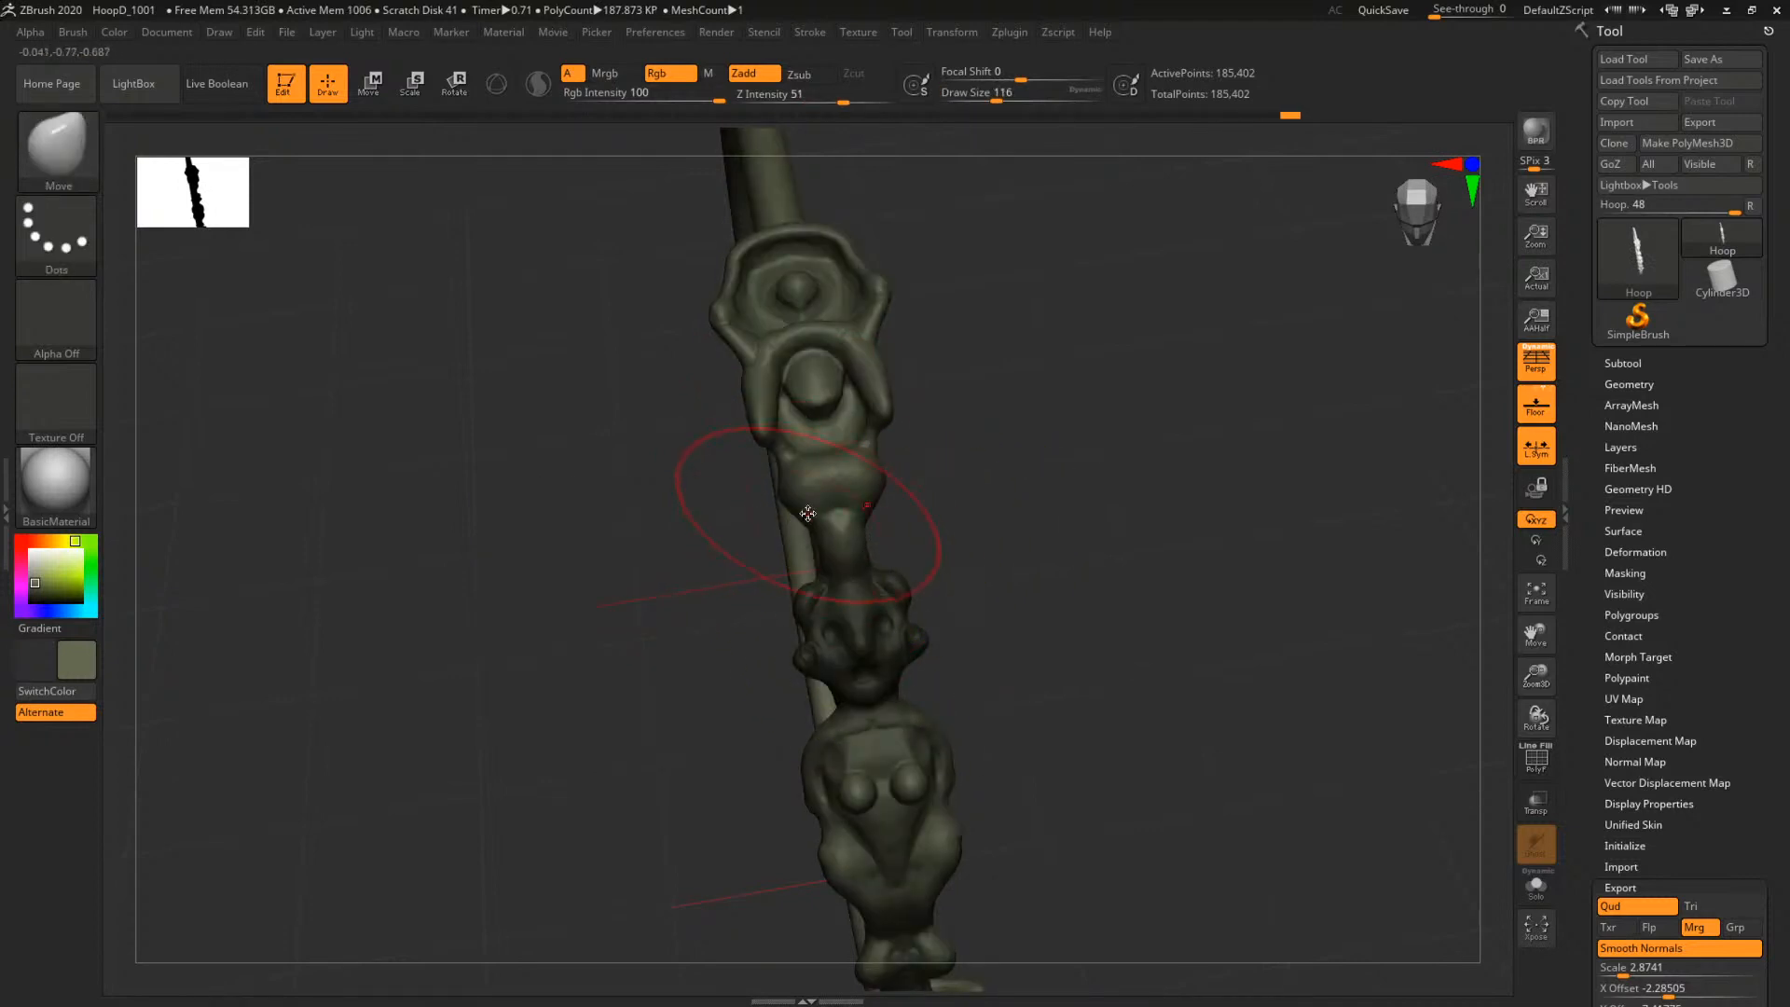
pyautogui.press('space')
pyautogui.moveTo(810, 513); pyautogui.dragTo(809, 459)
# Bring the reference photo up beside the sculpt, zoomed in on the earring ornaments, and view the mermaid from a matching angle
pyautogui.moveTo(1081, 512)
pyautogui.mouseDown()
pyautogui.moveTo(1079, 416)
pyautogui.moveTo(1226, 546)
pyautogui.moveTo(779, 563)
pyautogui.moveTo(1142, 586)
pyautogui.moveTo(1135, 568)
pyautogui.moveTo(1349, 759)
pyautogui.moveTo(1334, 695)
pyautogui.moveTo(1147, 612)
pyautogui.moveTo(1201, 517)
pyautogui.mouseUp()
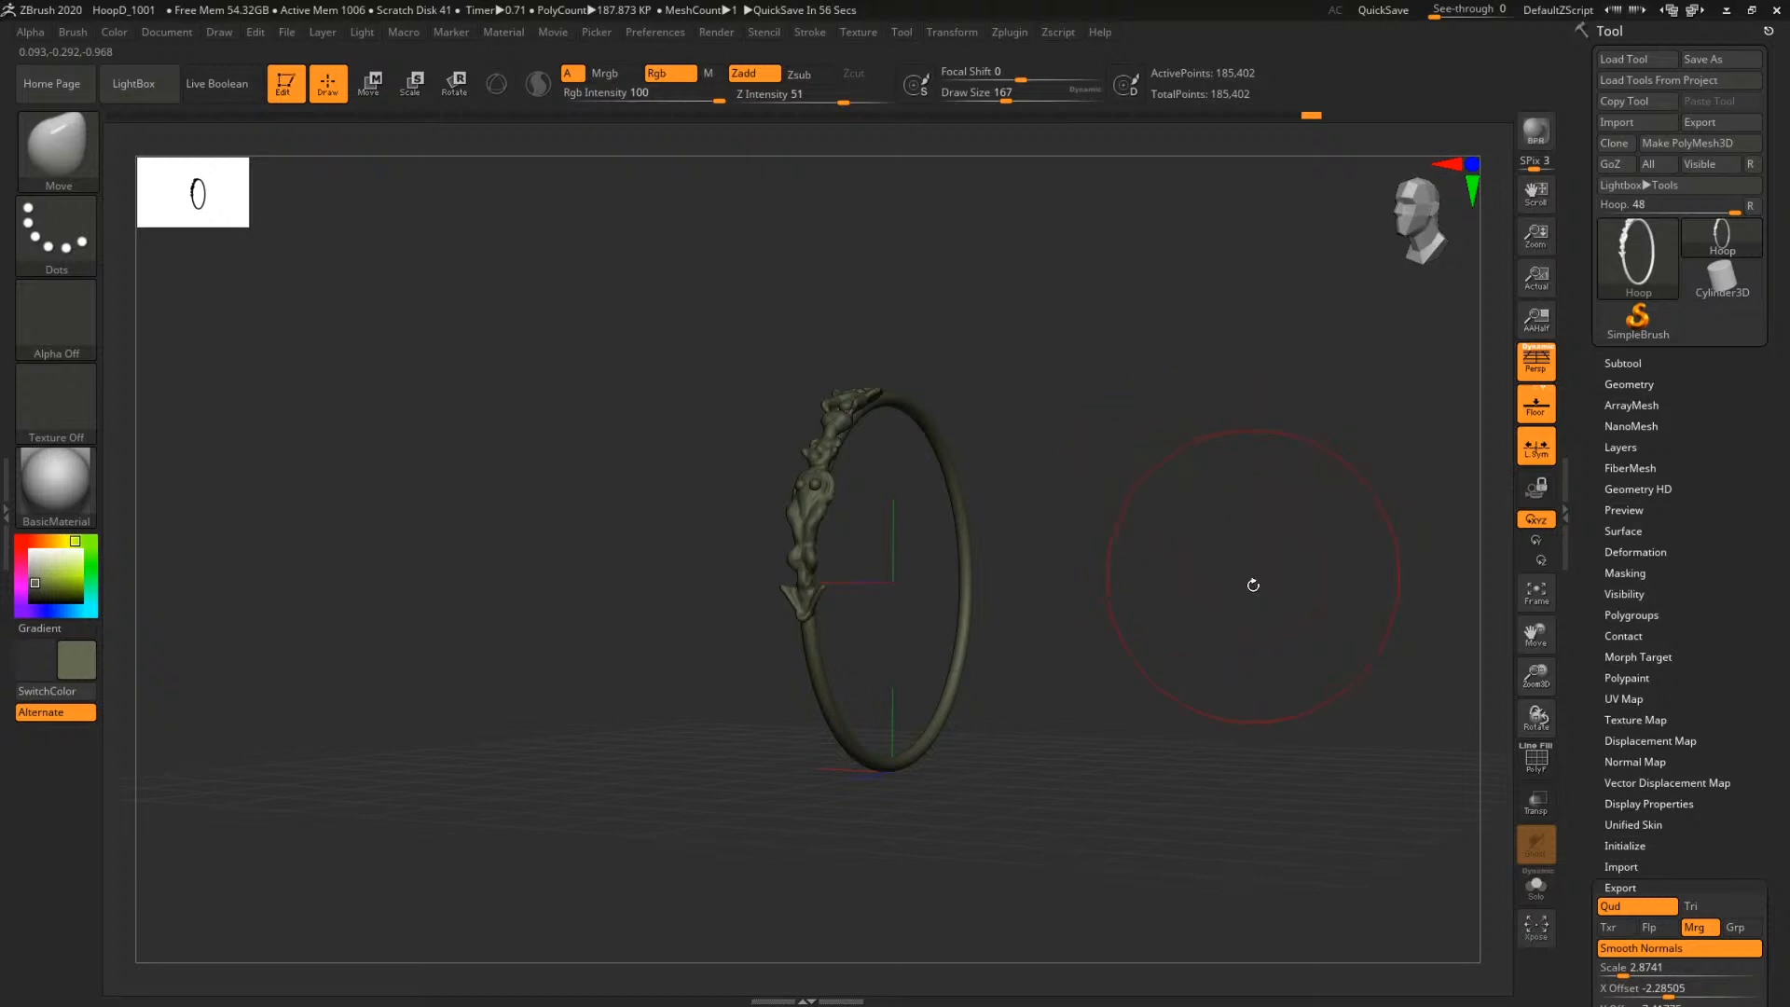
pyautogui.moveTo(1789, 466); pyautogui.dragTo(349, 490, button='right')
pyautogui.moveTo(1053, 459); pyautogui.dragTo(1165, 451)
pyautogui.keyDown('alt'); pyautogui.moveTo(1019, 484); pyautogui.dragTo(1184, 595); pyautogui.keyUp('alt')
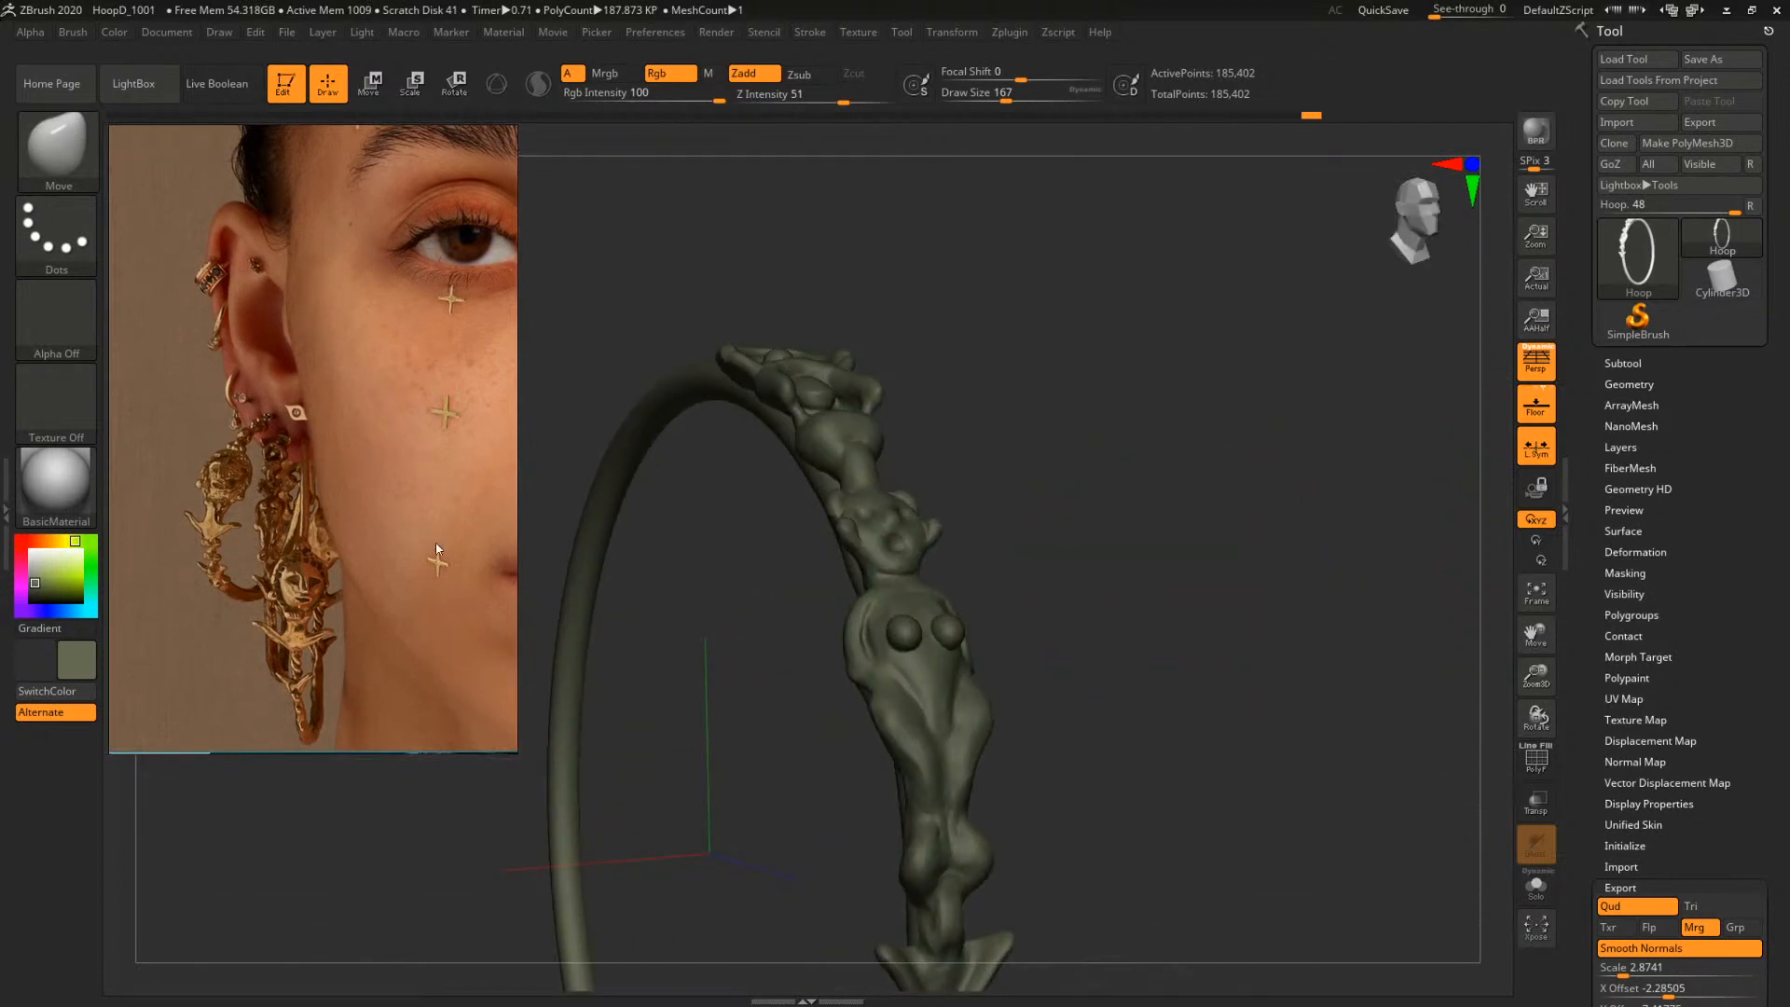
pyautogui.scroll(8, 320, 558)
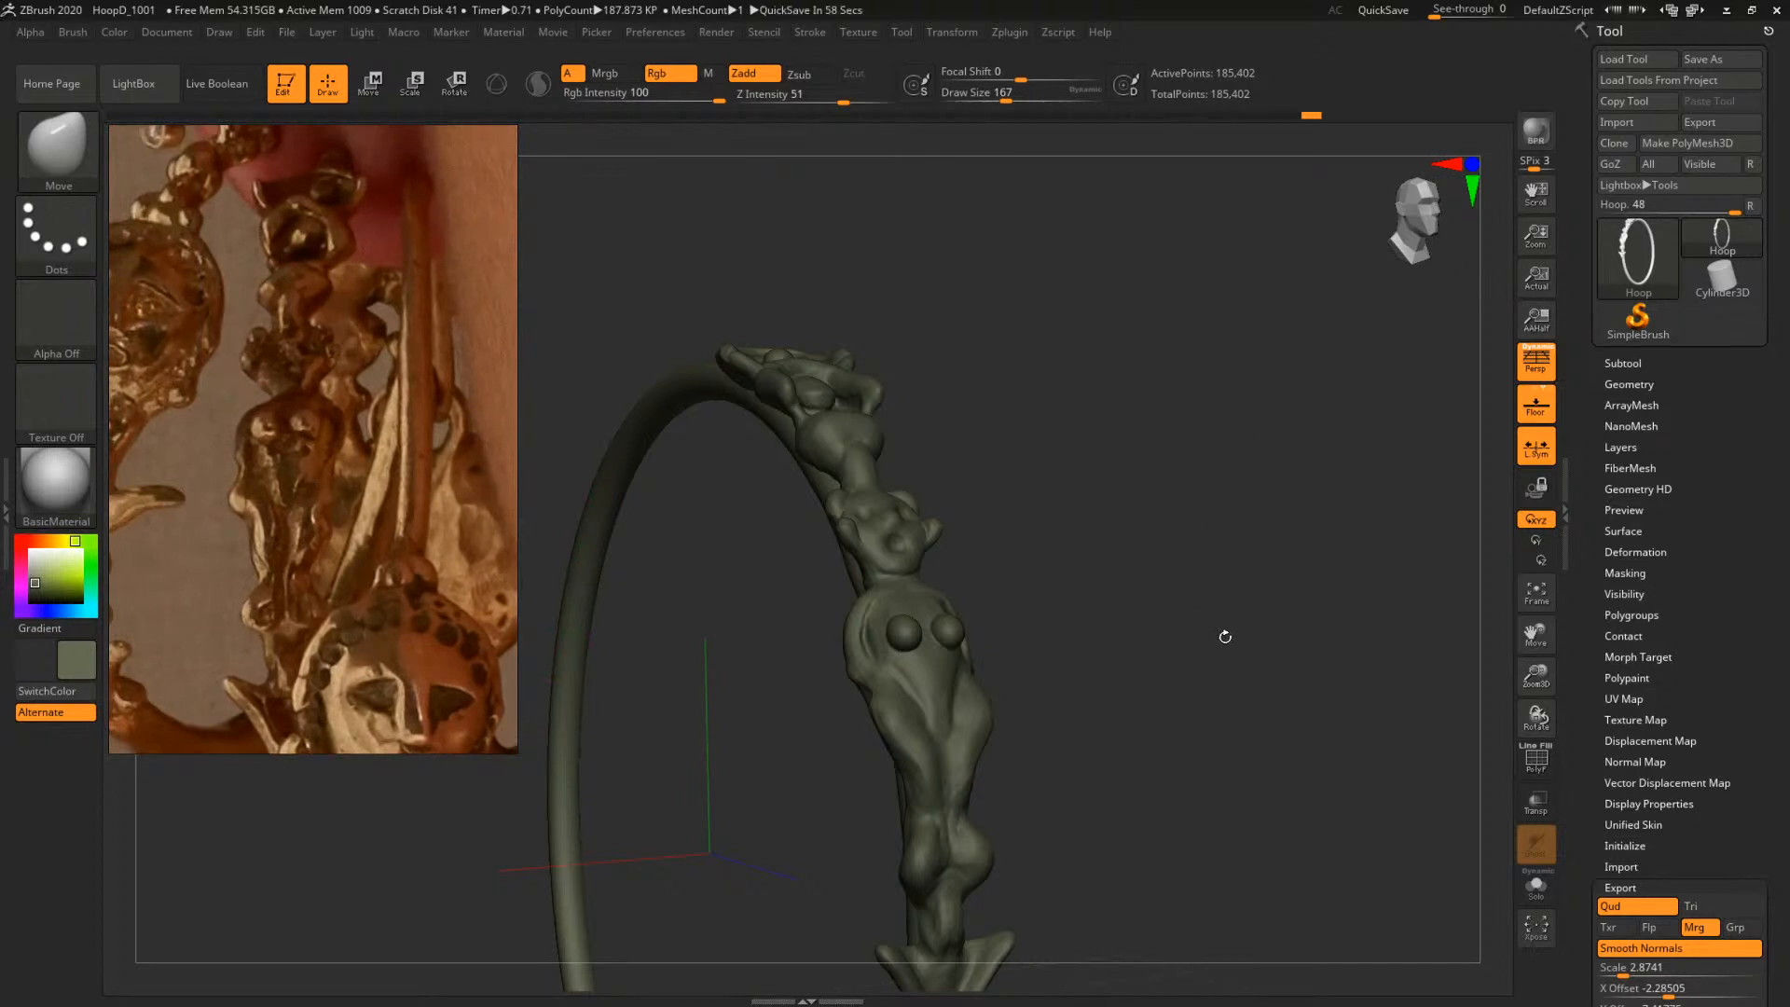
# Build up the mermaid's arm beside the torso with the ClayBuildup brush, setting the draw size to 35
pyautogui.moveTo(1193, 570)
pyautogui.mouseDown()
pyautogui.moveTo(1178, 591)
pyautogui.moveTo(1246, 507)
pyautogui.moveTo(1307, 636)
pyautogui.moveTo(1333, 457)
pyautogui.mouseUp()
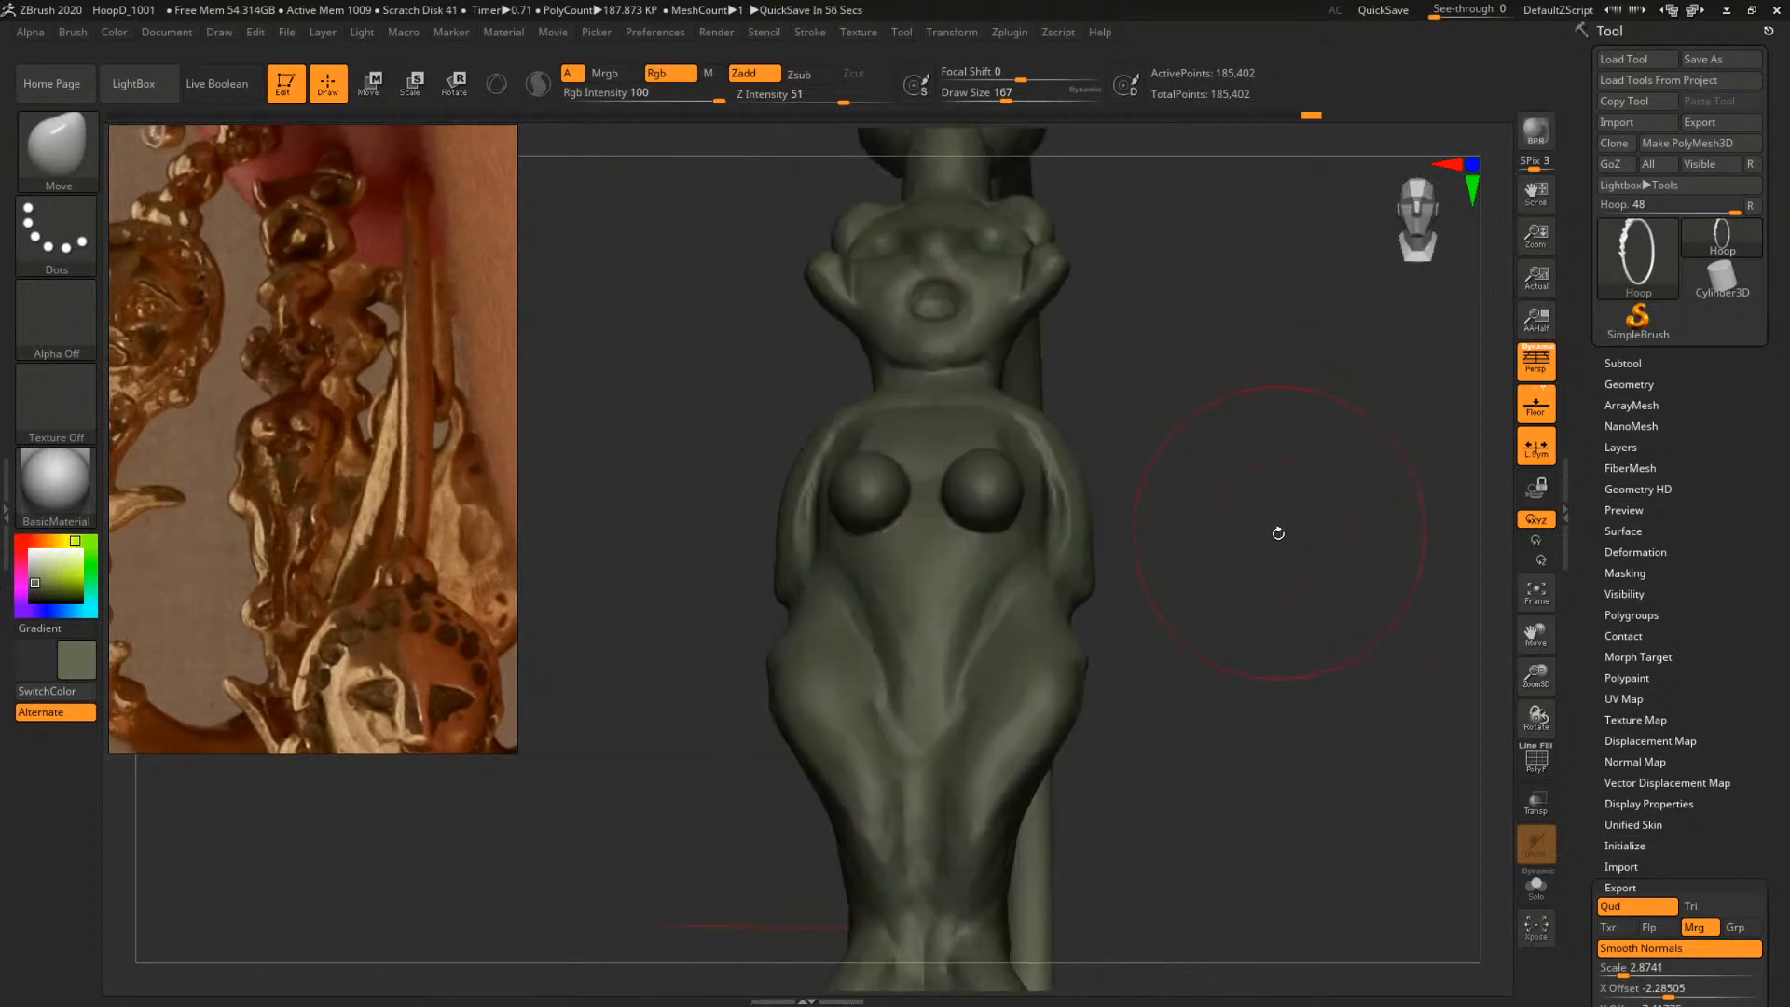
pyautogui.press('b')
pyautogui.press('c')
pyautogui.press('b')
pyautogui.moveTo(1299, 563); pyautogui.dragTo(1198, 557)
pyautogui.press('s')
pyautogui.moveTo(985, 550)
pyautogui.mouseDown()
pyautogui.moveTo(942, 552)
pyautogui.moveTo(983, 535)
pyautogui.moveTo(960, 548)
pyautogui.moveTo(972, 486)
pyautogui.mouseUp()
pyautogui.press('s')
pyautogui.press('space')
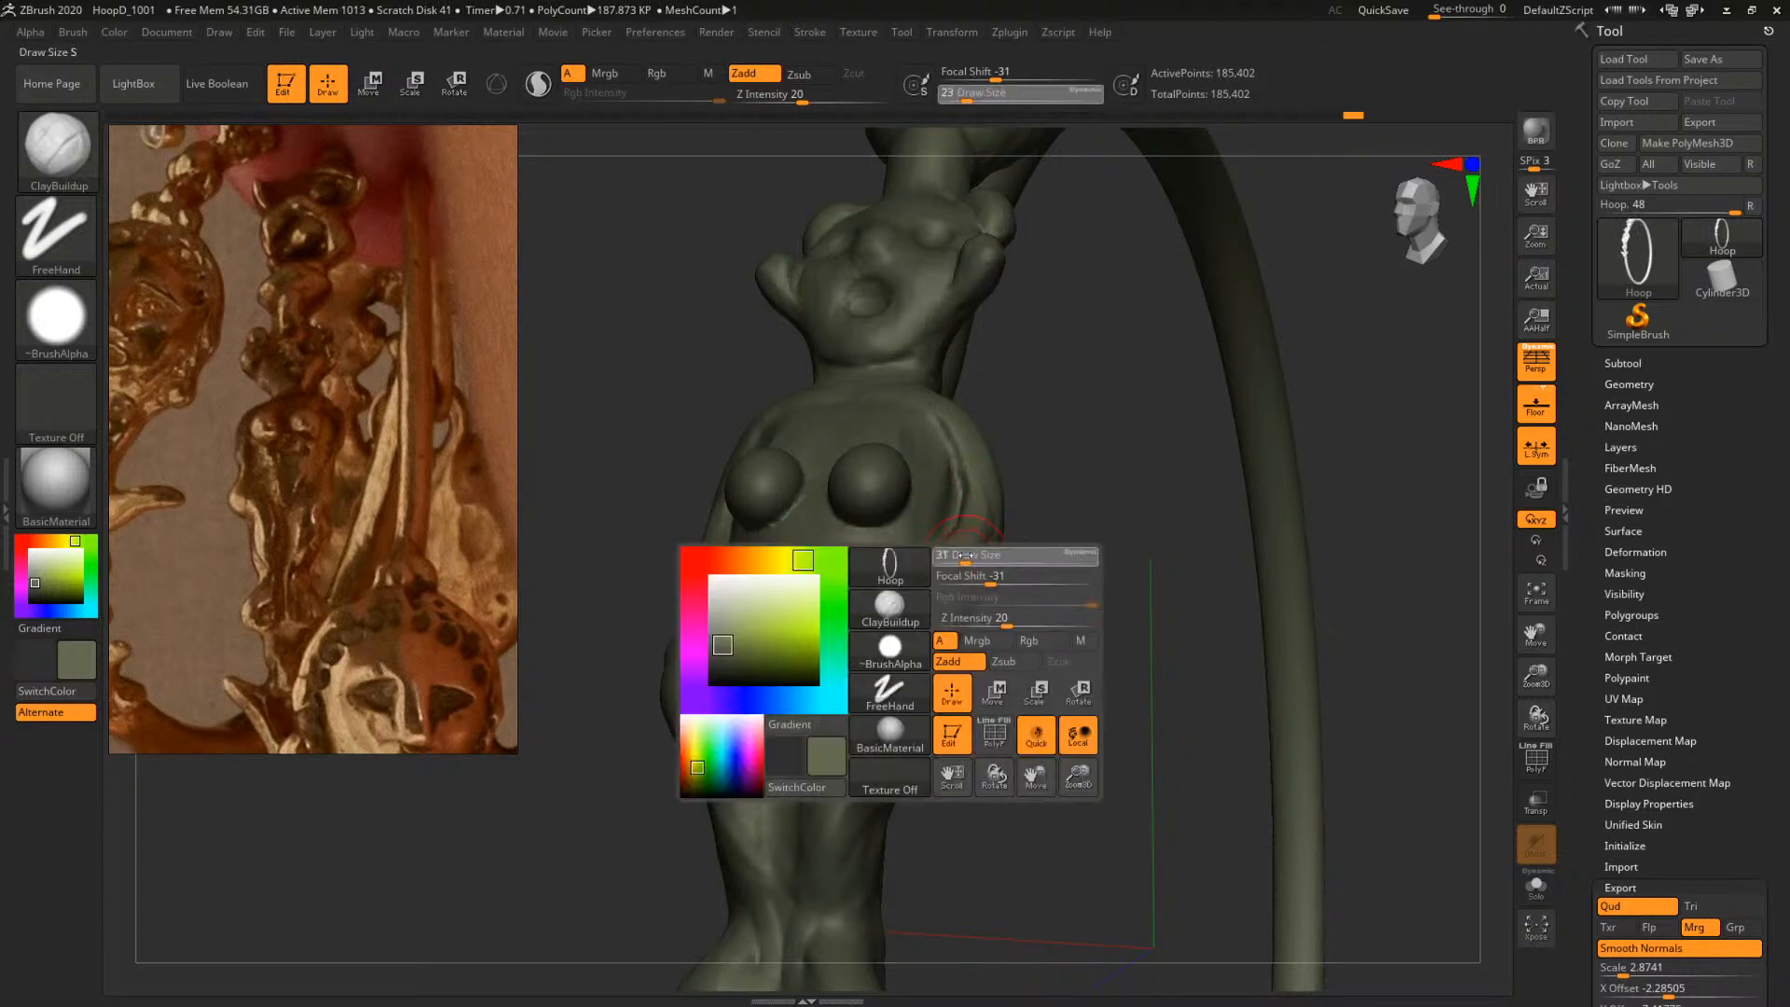
pyautogui.moveTo(971, 550)
pyautogui.mouseDown()
pyautogui.moveTo(973, 570)
pyautogui.moveTo(1154, 523)
pyautogui.moveTo(1023, 551)
pyautogui.mouseUp()
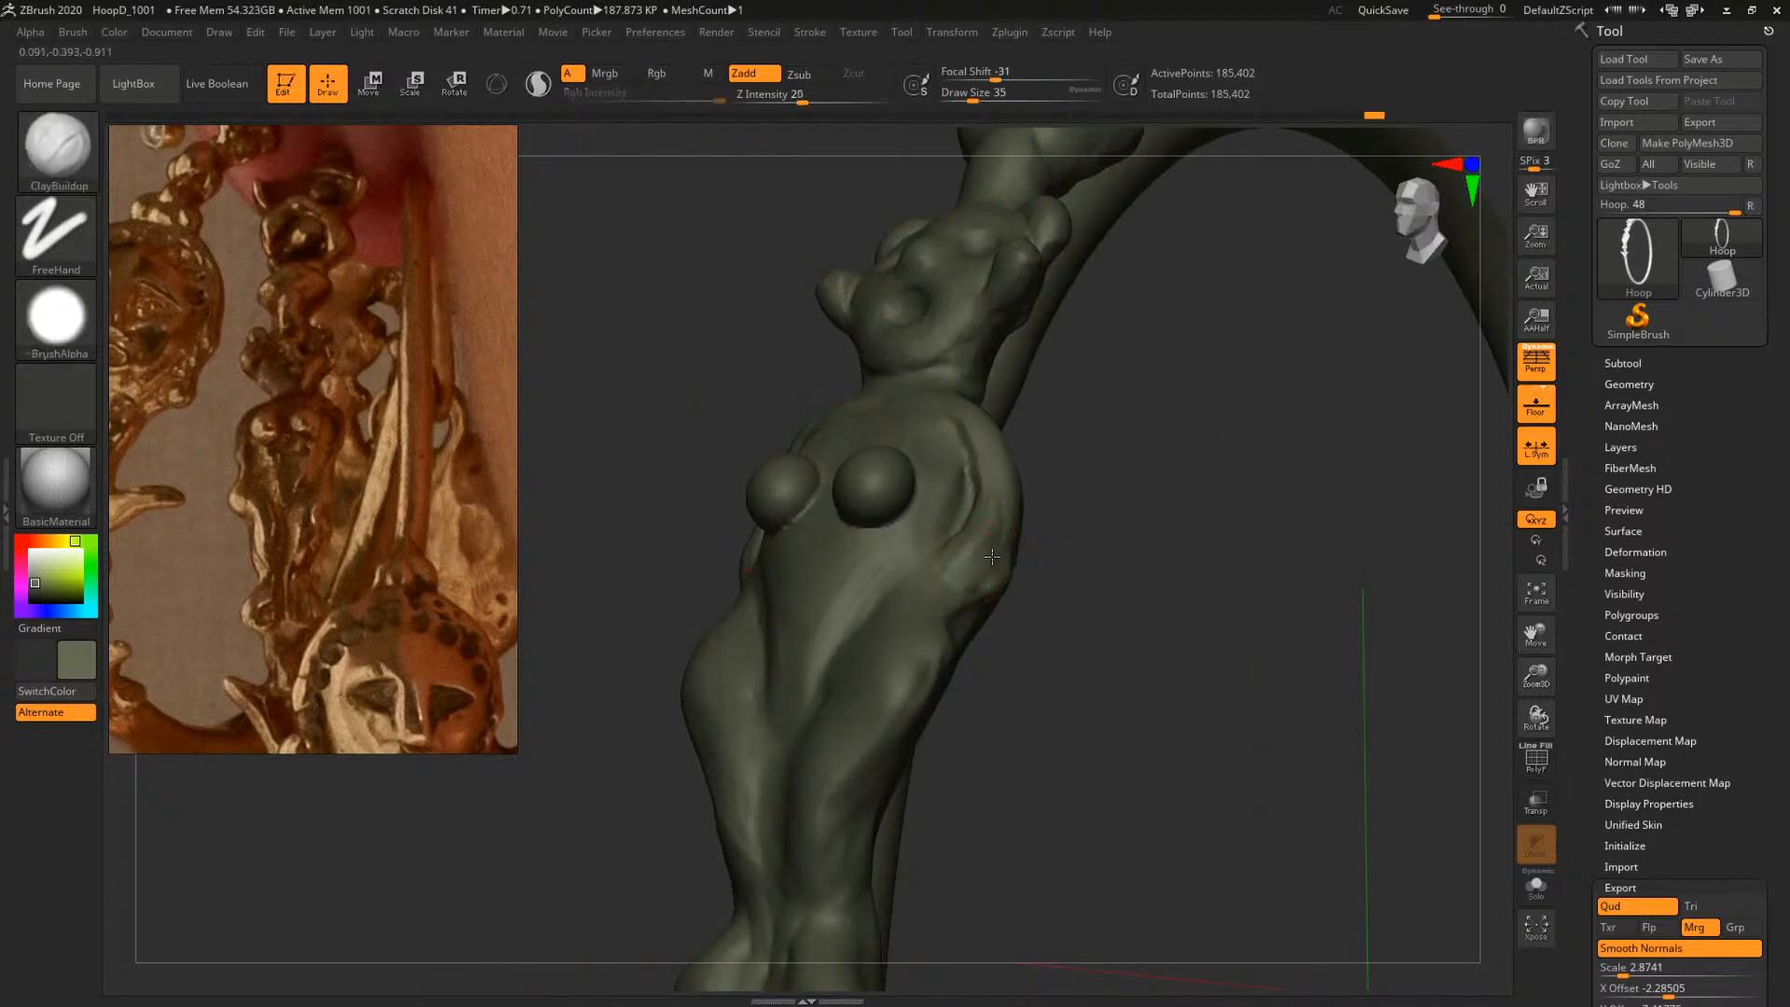
pyautogui.moveTo(1072, 546); pyautogui.dragTo(993, 505)
pyautogui.moveTo(1198, 511); pyautogui.dragTo(1251, 542)
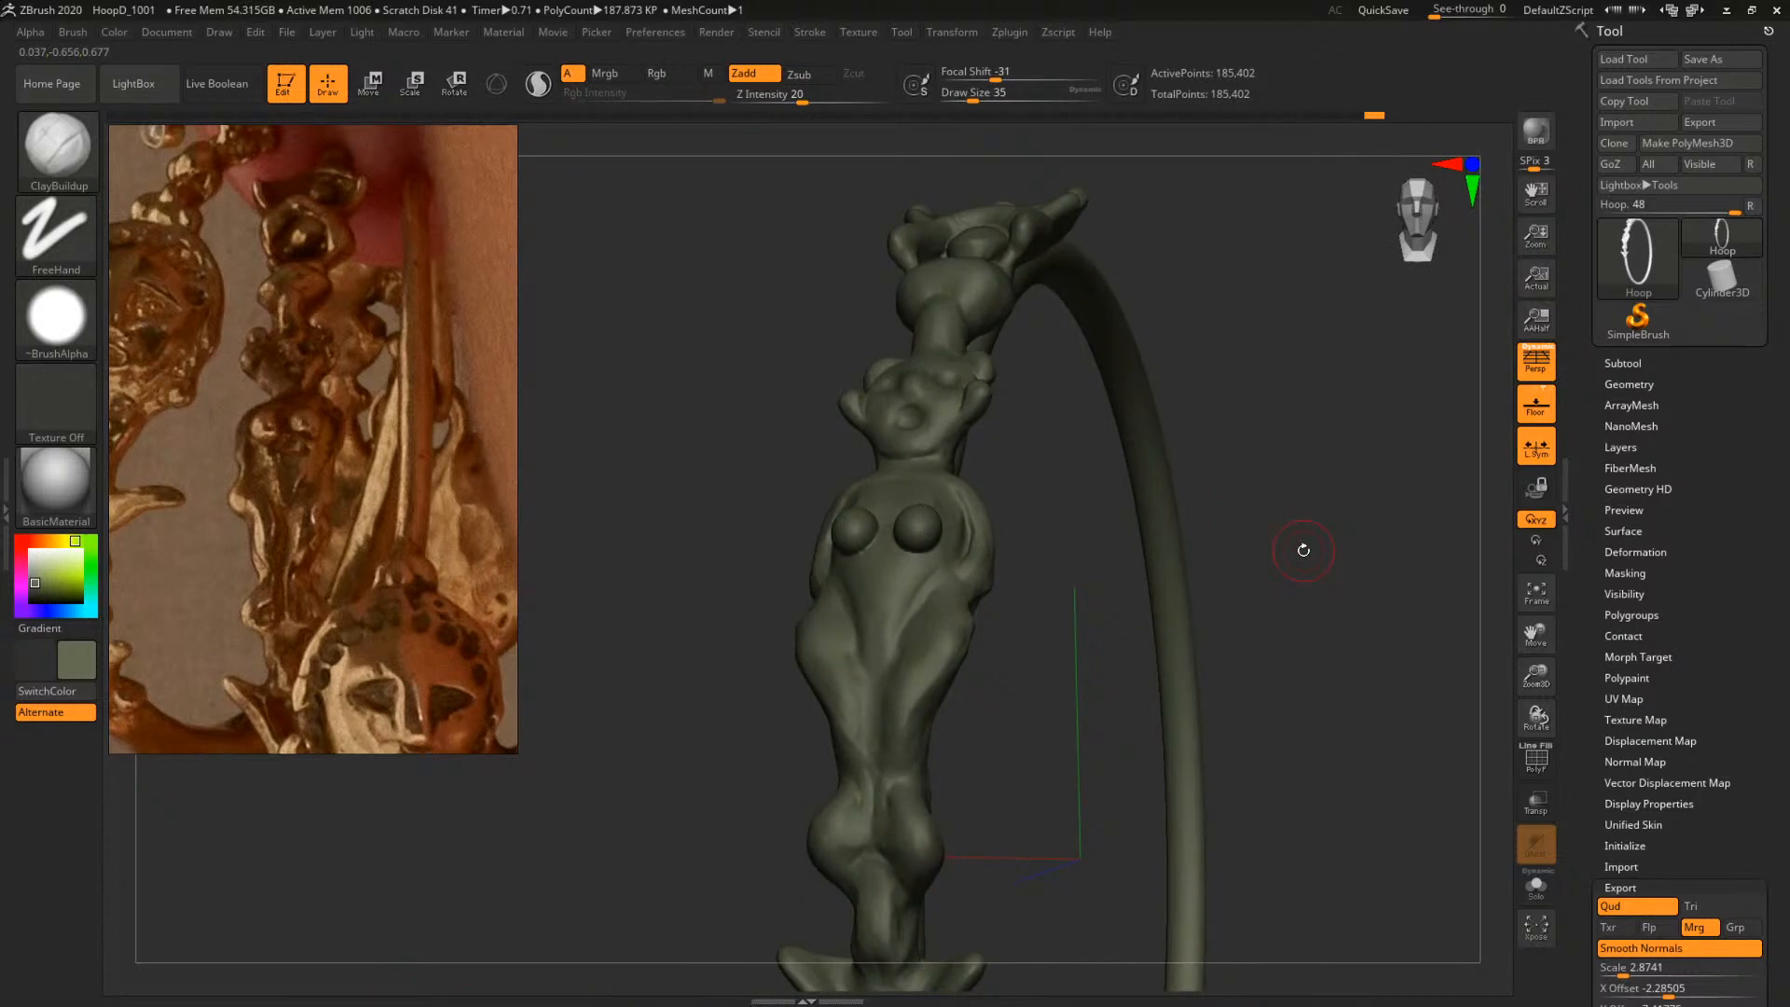
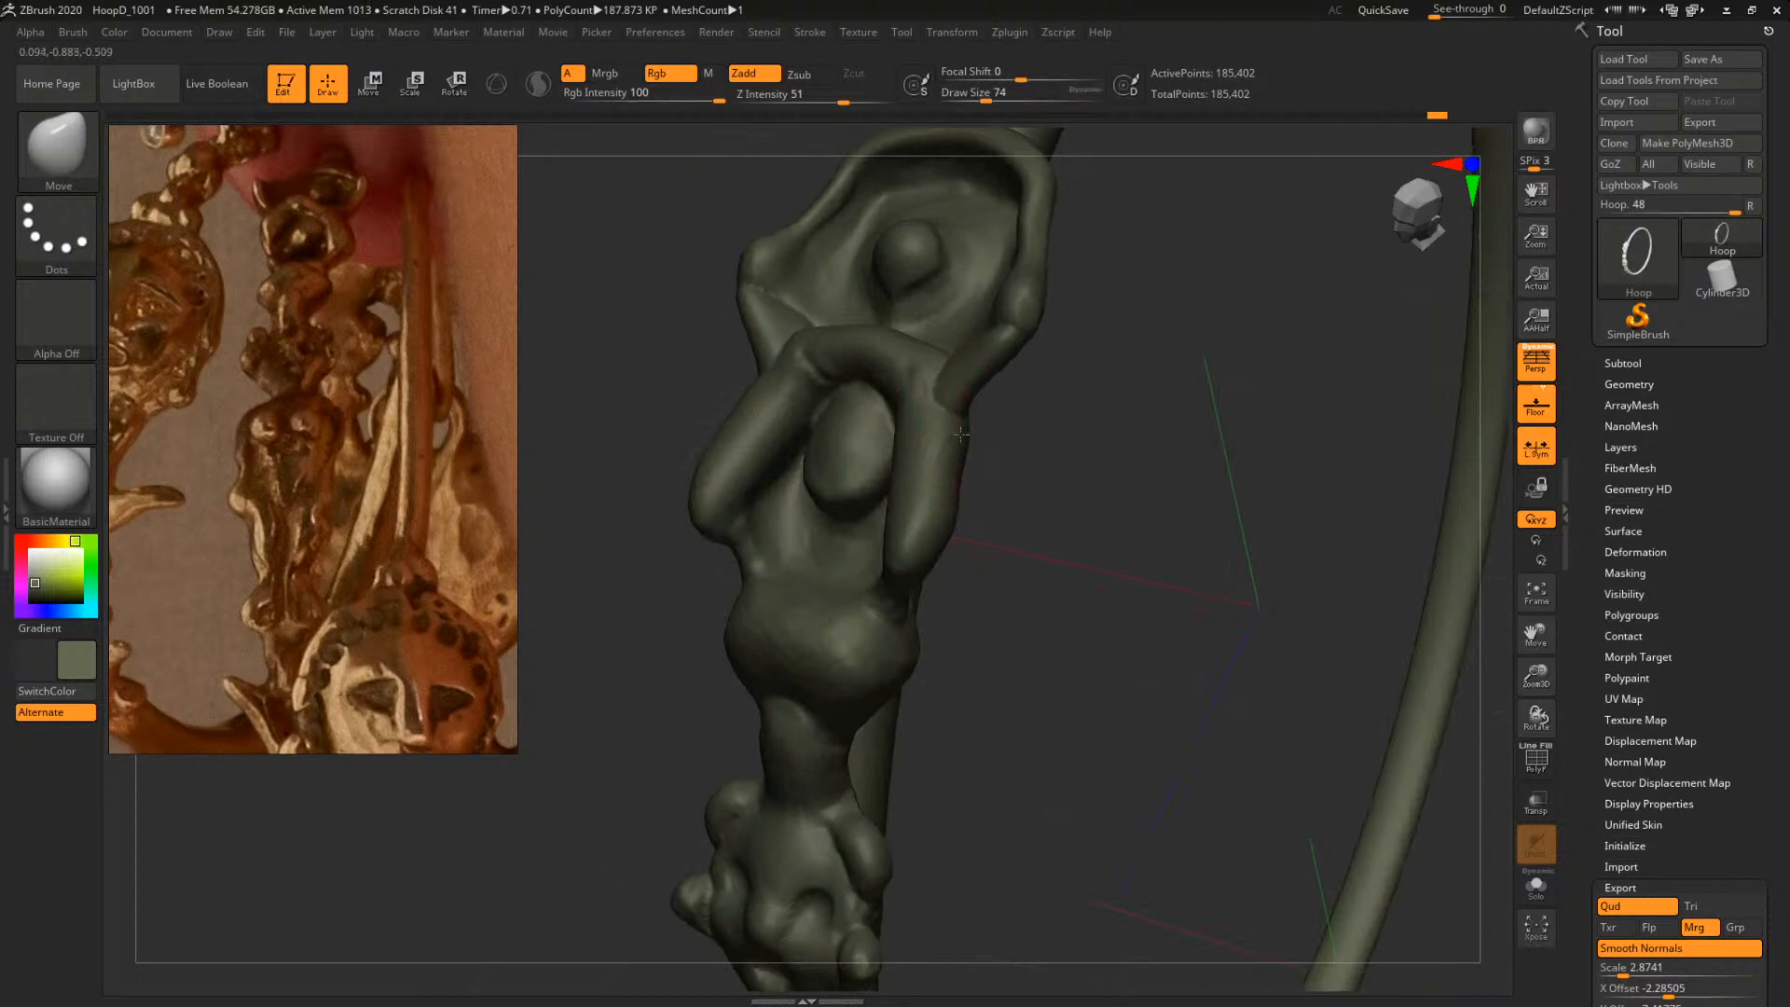
# Touch up the upper figure's raised arms and head with the ClayBuildup brush, reducing the draw size to 27
pyautogui.moveTo(1019, 472)
pyautogui.mouseDown()
pyautogui.moveTo(1047, 493)
pyautogui.moveTo(943, 482)
pyautogui.moveTo(974, 493)
pyautogui.moveTo(1024, 409)
pyautogui.moveTo(1038, 439)
pyautogui.moveTo(1059, 407)
pyautogui.moveTo(1155, 576)
pyautogui.moveTo(1059, 327)
pyautogui.moveTo(1053, 343)
pyautogui.mouseUp()
pyautogui.press('space')
pyautogui.press('b')
pyautogui.press('c')
pyautogui.press('b')
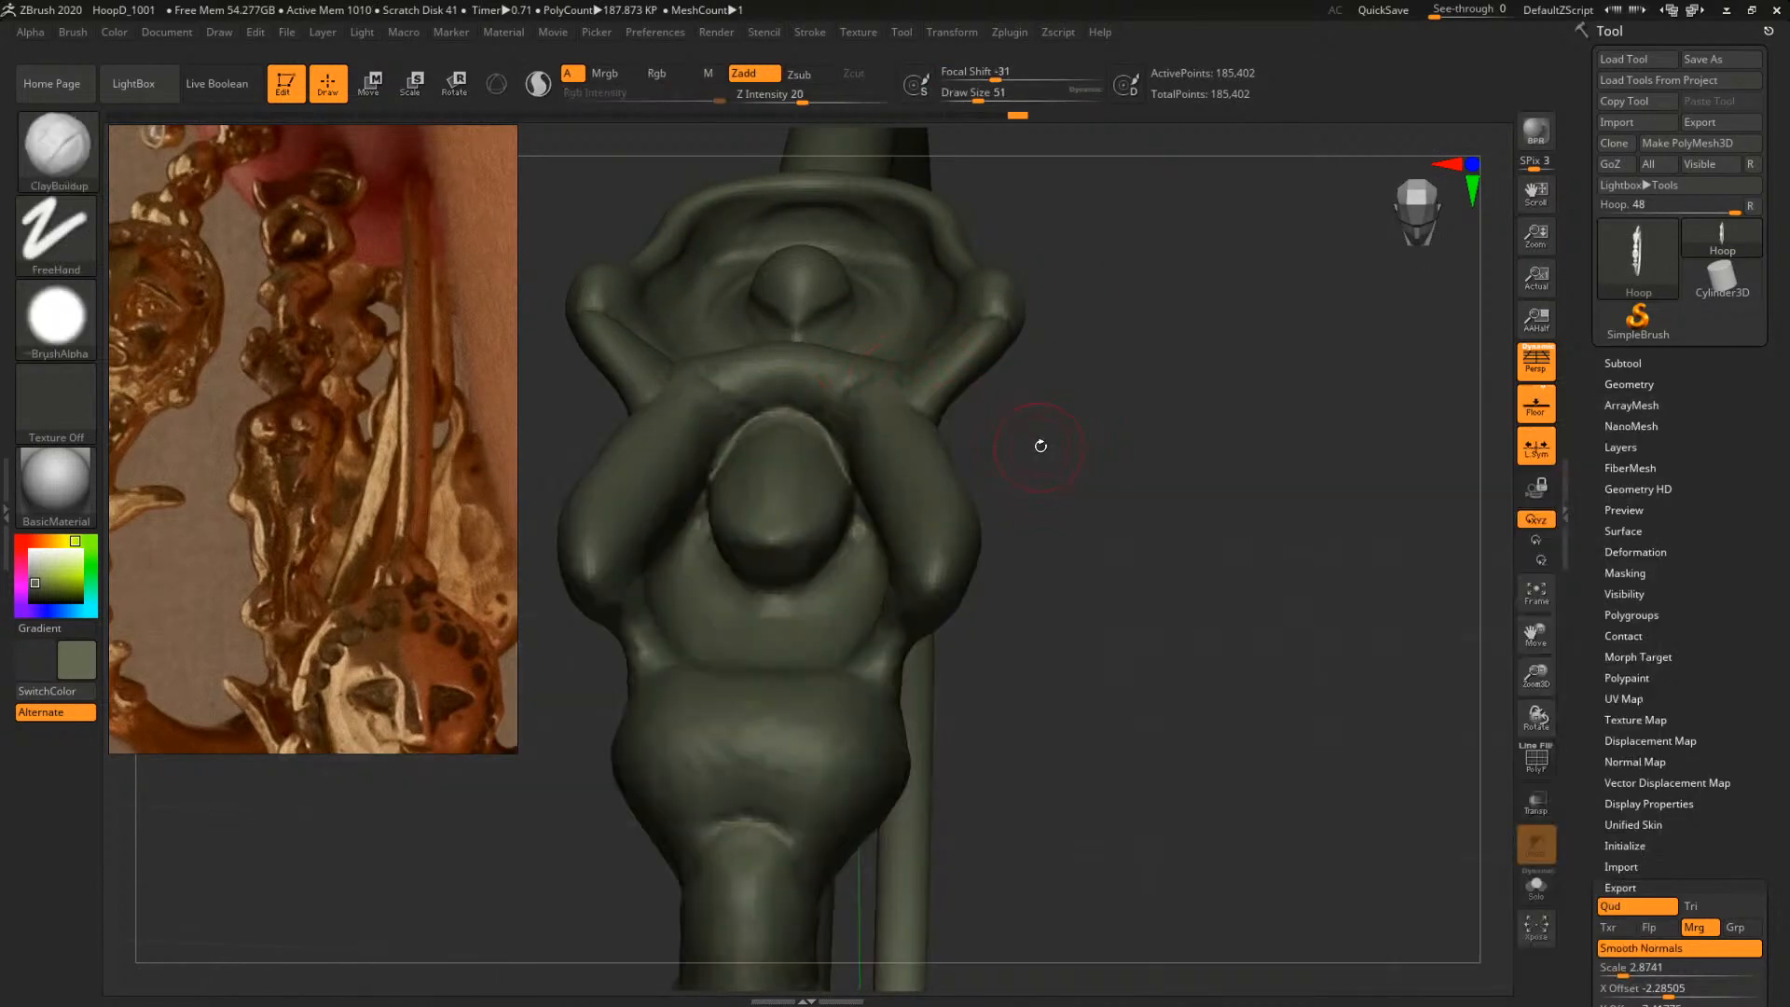
pyautogui.moveTo(1038, 443); pyautogui.dragTo(969, 440)
pyautogui.press('space')
pyautogui.moveTo(936, 469); pyautogui.dragTo(917, 469)
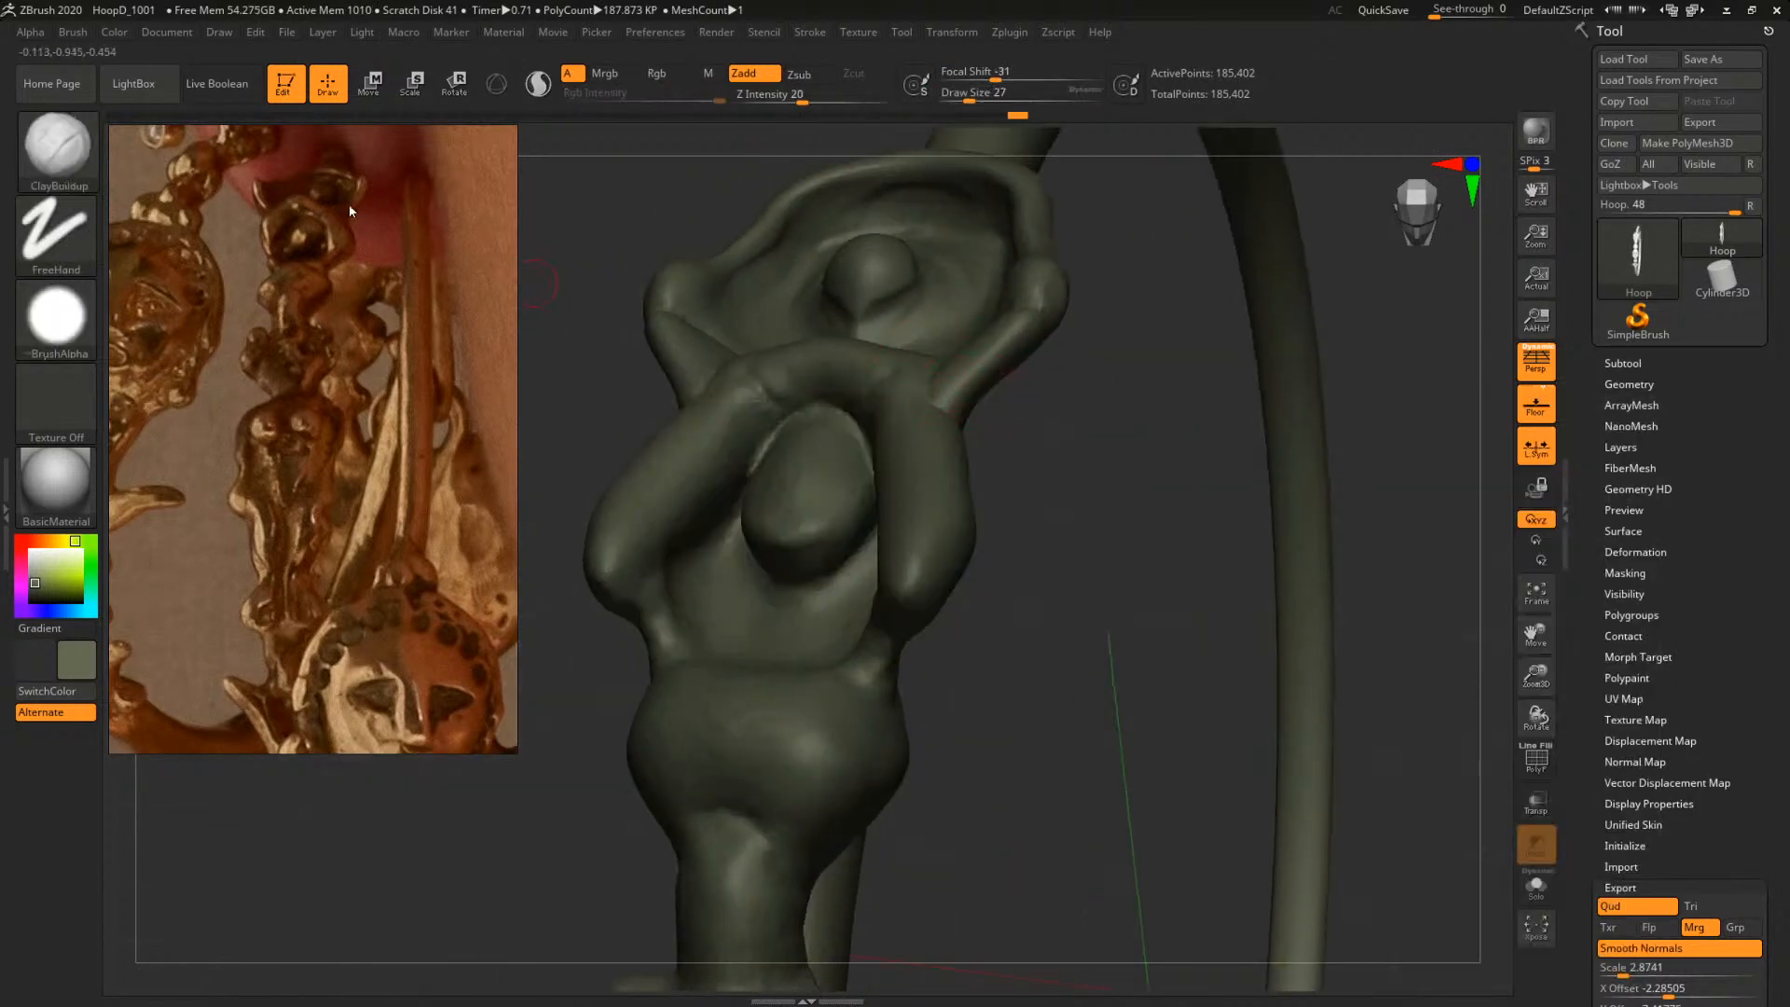
# Adjust the area where the upper figure's arm meets the hollow ornament with the Move brush at draw size 44
pyautogui.press('b')
pyautogui.press('m')
pyautogui.press('v')
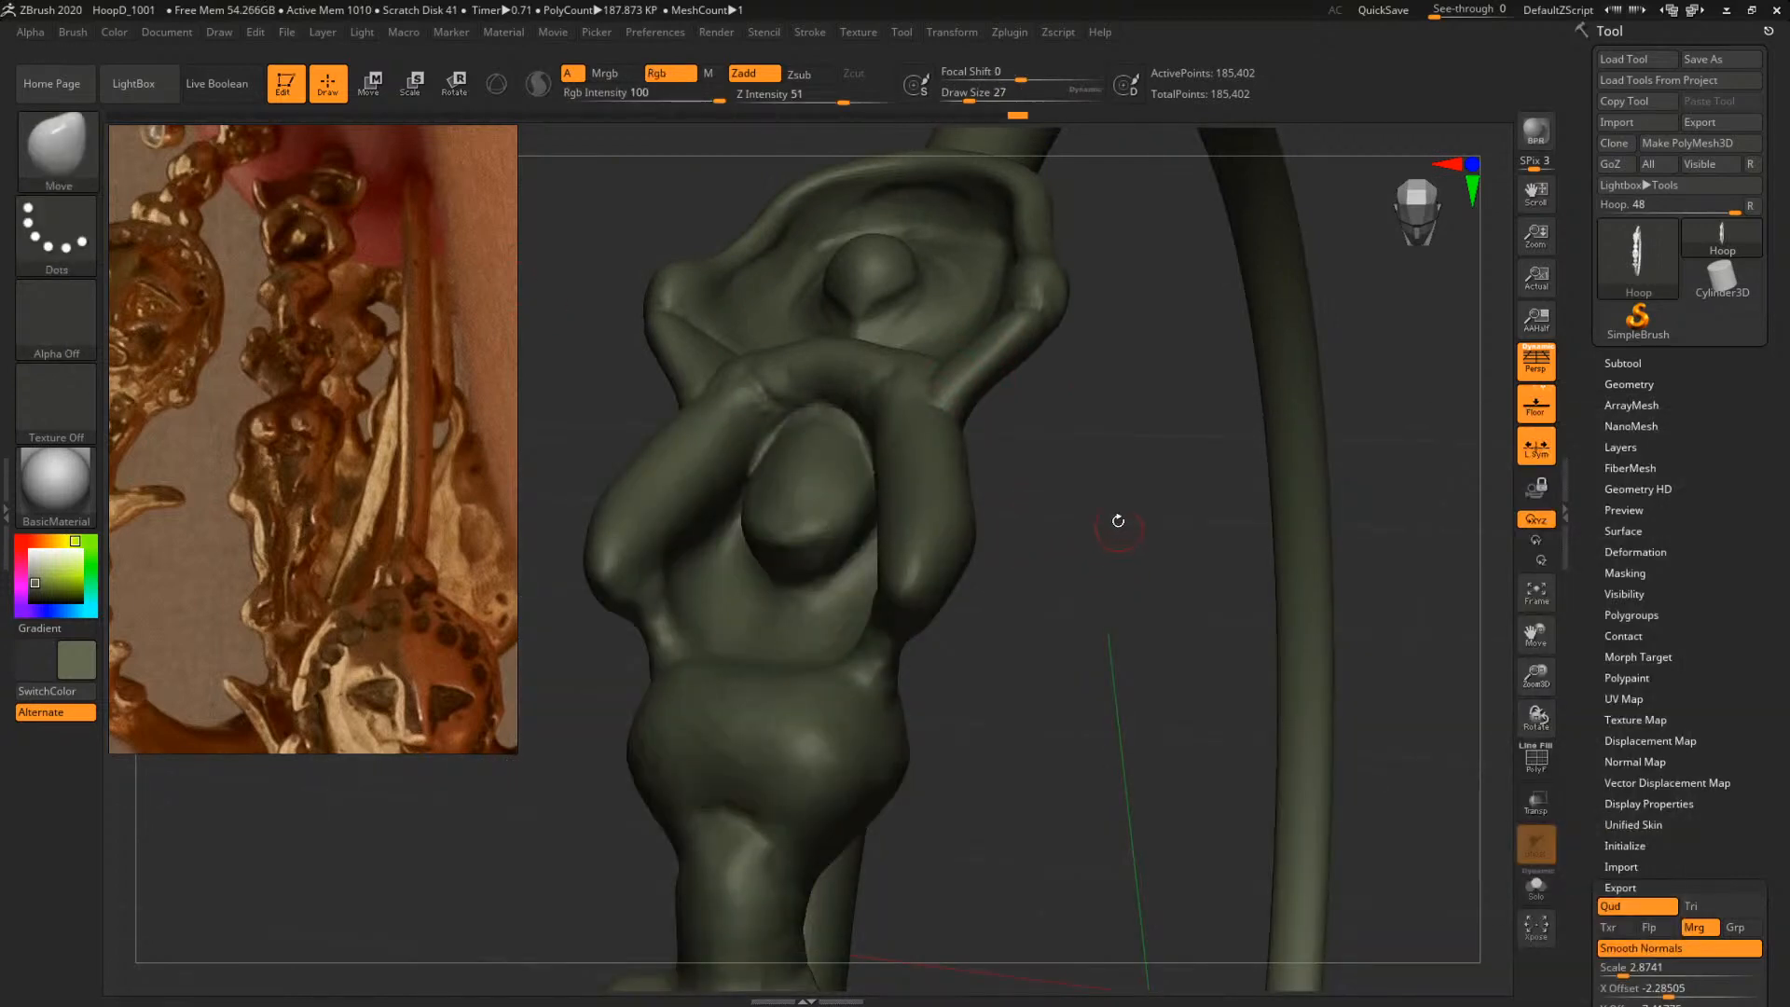
pyautogui.moveTo(1100, 501)
pyautogui.keyDown('shift'); pyautogui.mouseDown()
pyautogui.moveTo(1046, 416)
pyautogui.moveTo(1011, 415)
pyautogui.moveTo(975, 374)
pyautogui.mouseUp(); pyautogui.keyUp('shift')
pyautogui.press(']')
pyautogui.press(']')
pyautogui.keyDown('shift'); pyautogui.moveTo(1026, 434); pyautogui.dragTo(961, 357); pyautogui.keyUp('shift')
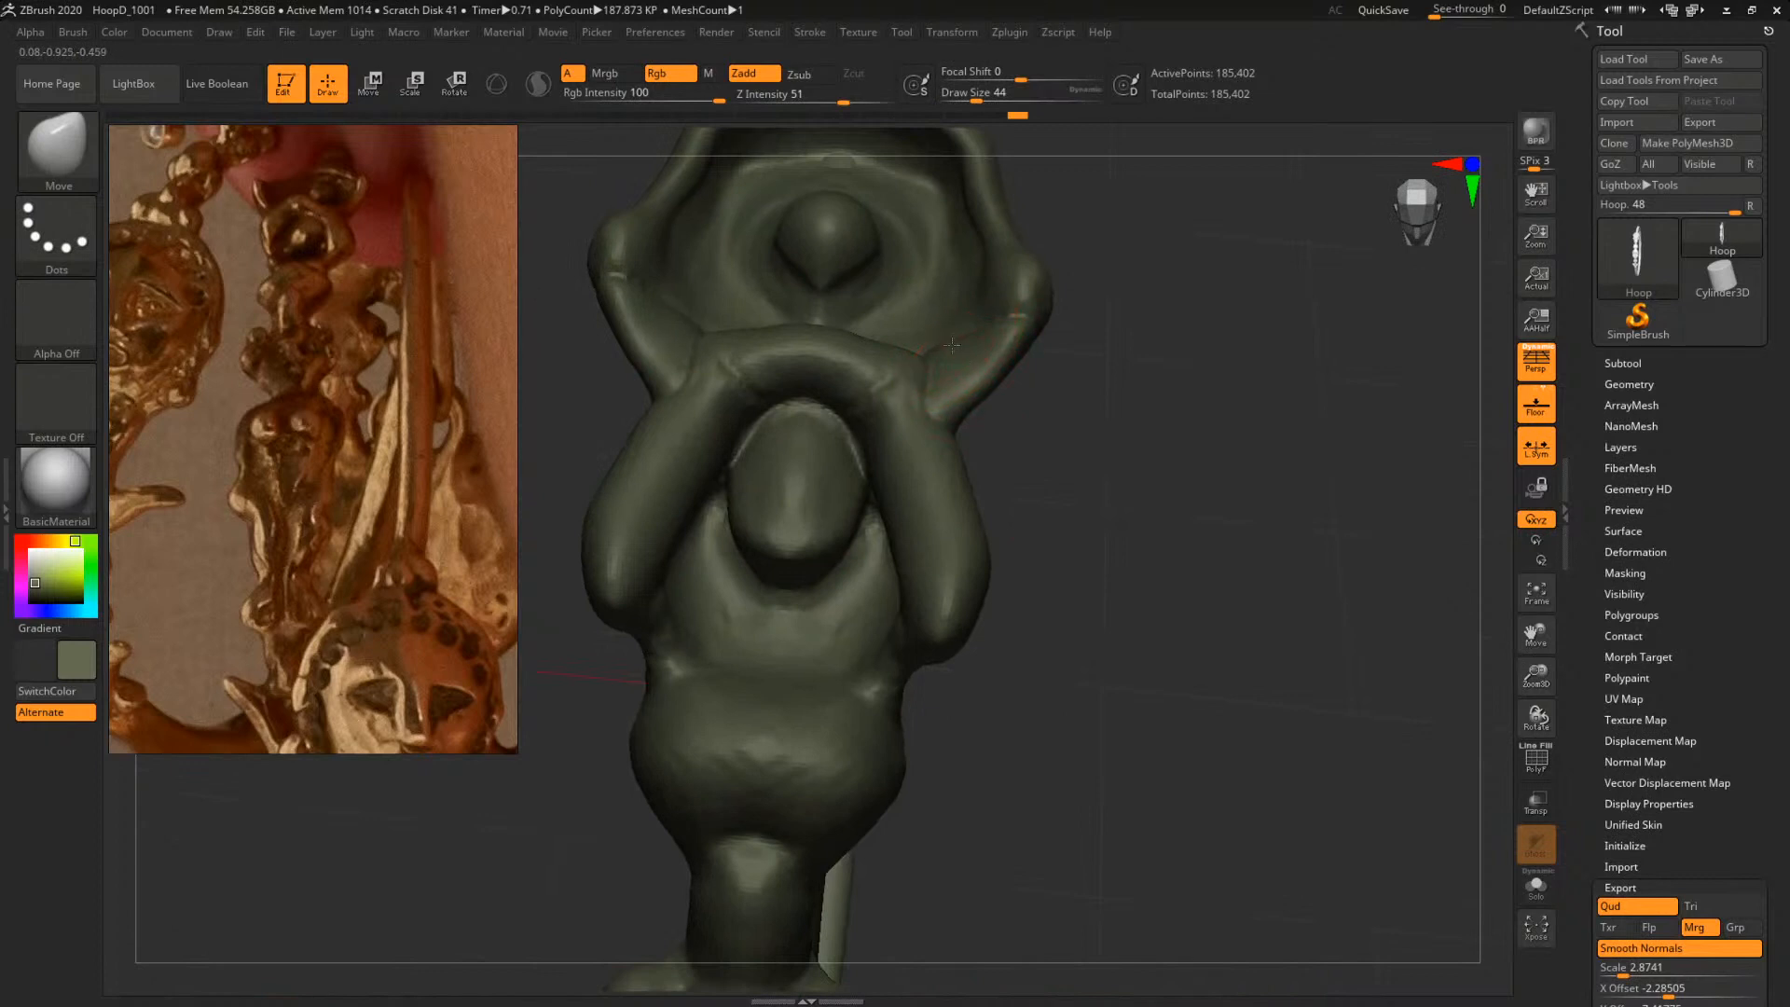
pyautogui.moveTo(1087, 392); pyautogui.dragTo(1218, 503)
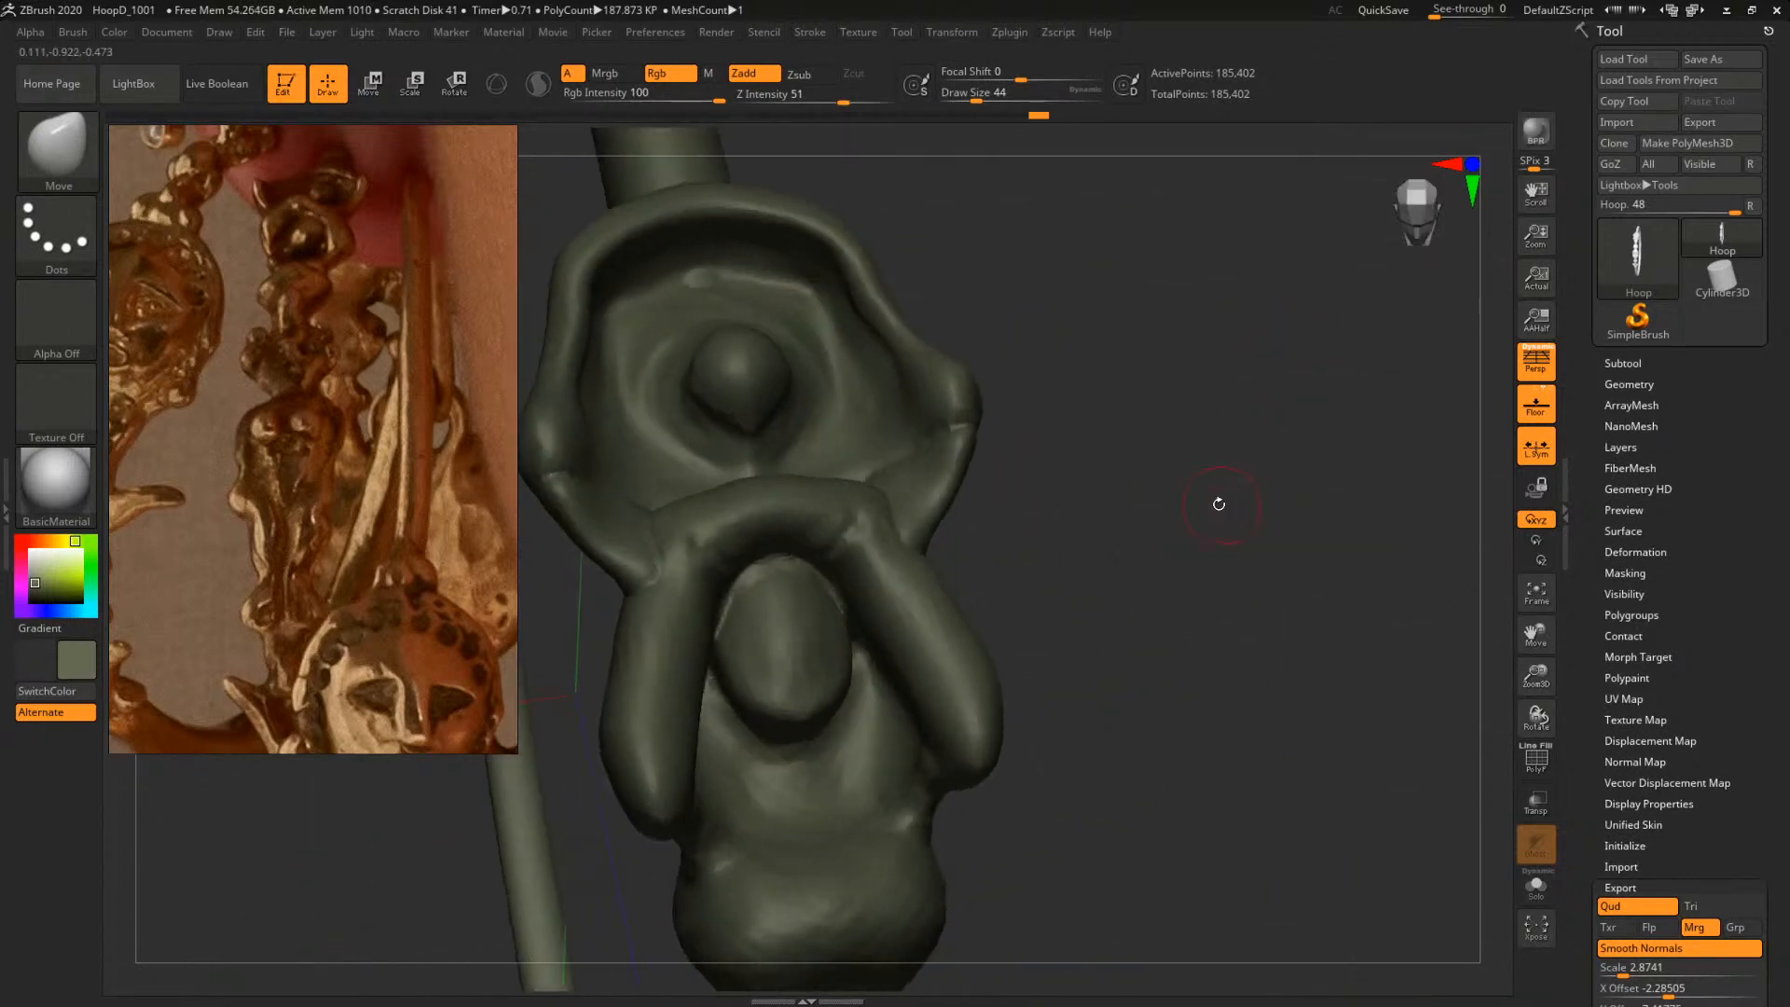
# Add volume between the hollow ornament's side knob and the raised arm with the ClayBuildup brush at draw size 33
pyautogui.press('b')
pyautogui.press('c')
pyautogui.press('b')
pyautogui.moveTo(1071, 416); pyautogui.dragTo(917, 457)
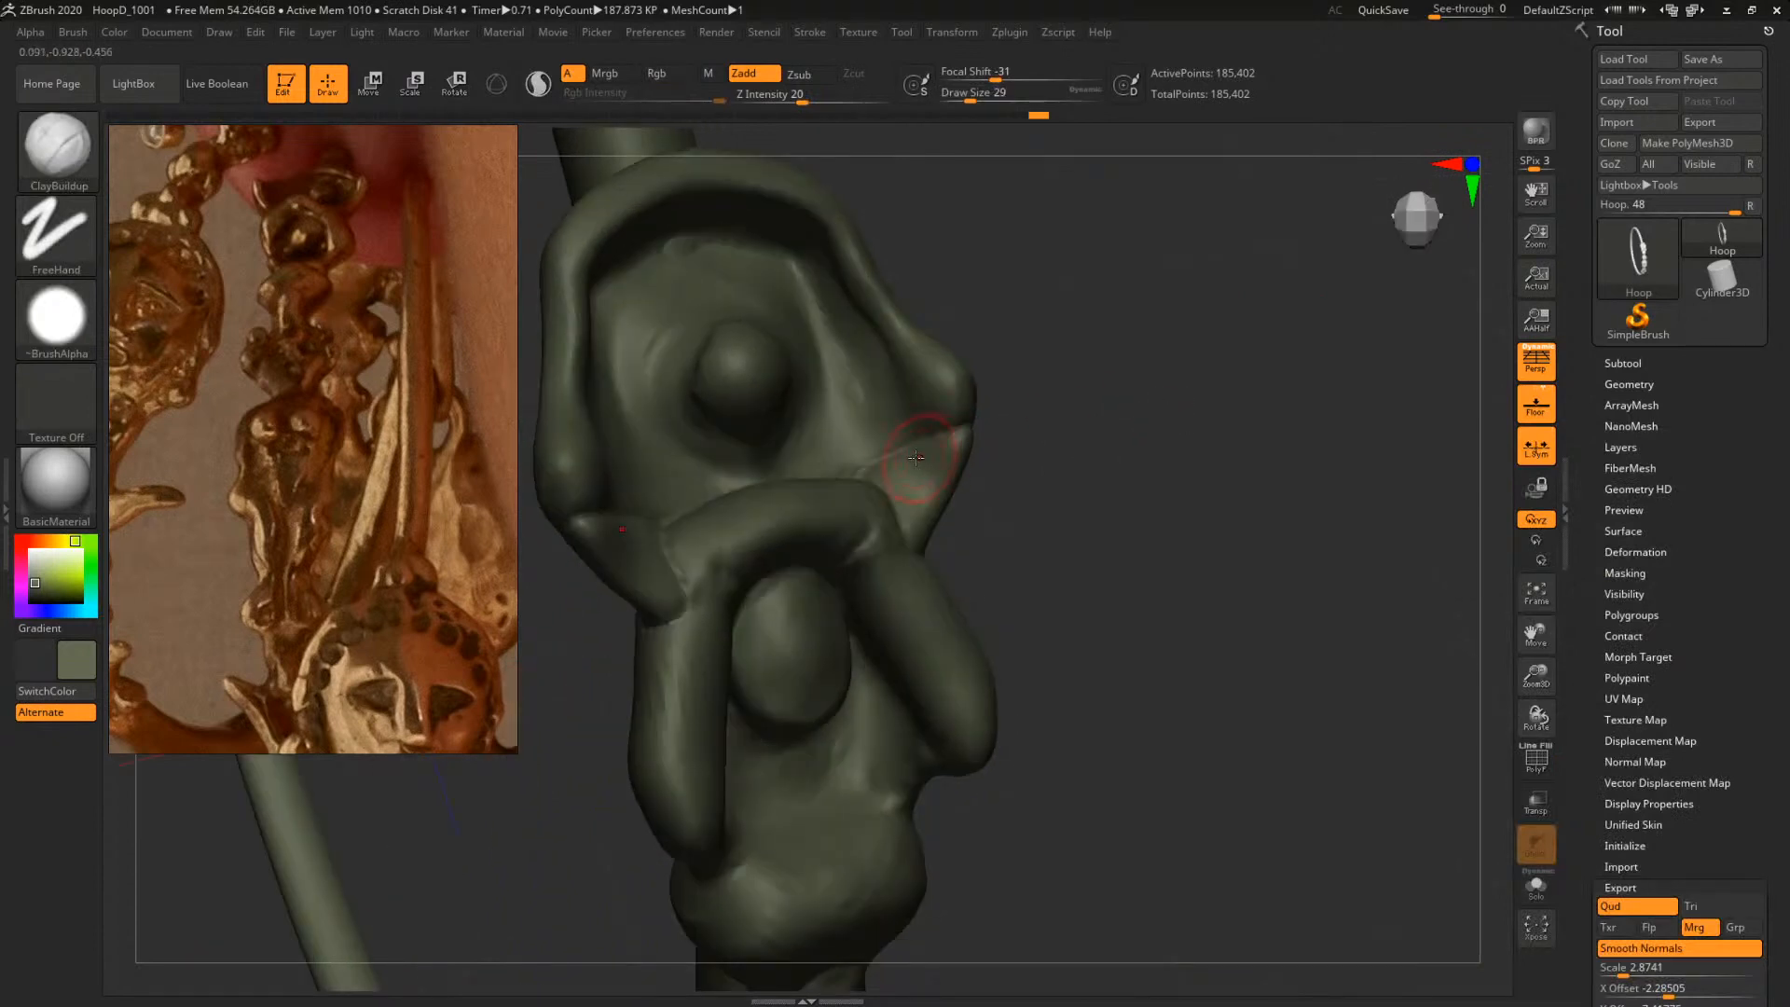
pyautogui.press('s')
pyautogui.click(894, 429)
pyautogui.moveTo(1079, 422); pyautogui.dragTo(1003, 488)
pyautogui.press('space')
pyautogui.moveTo(903, 519); pyautogui.dragTo(895, 519)
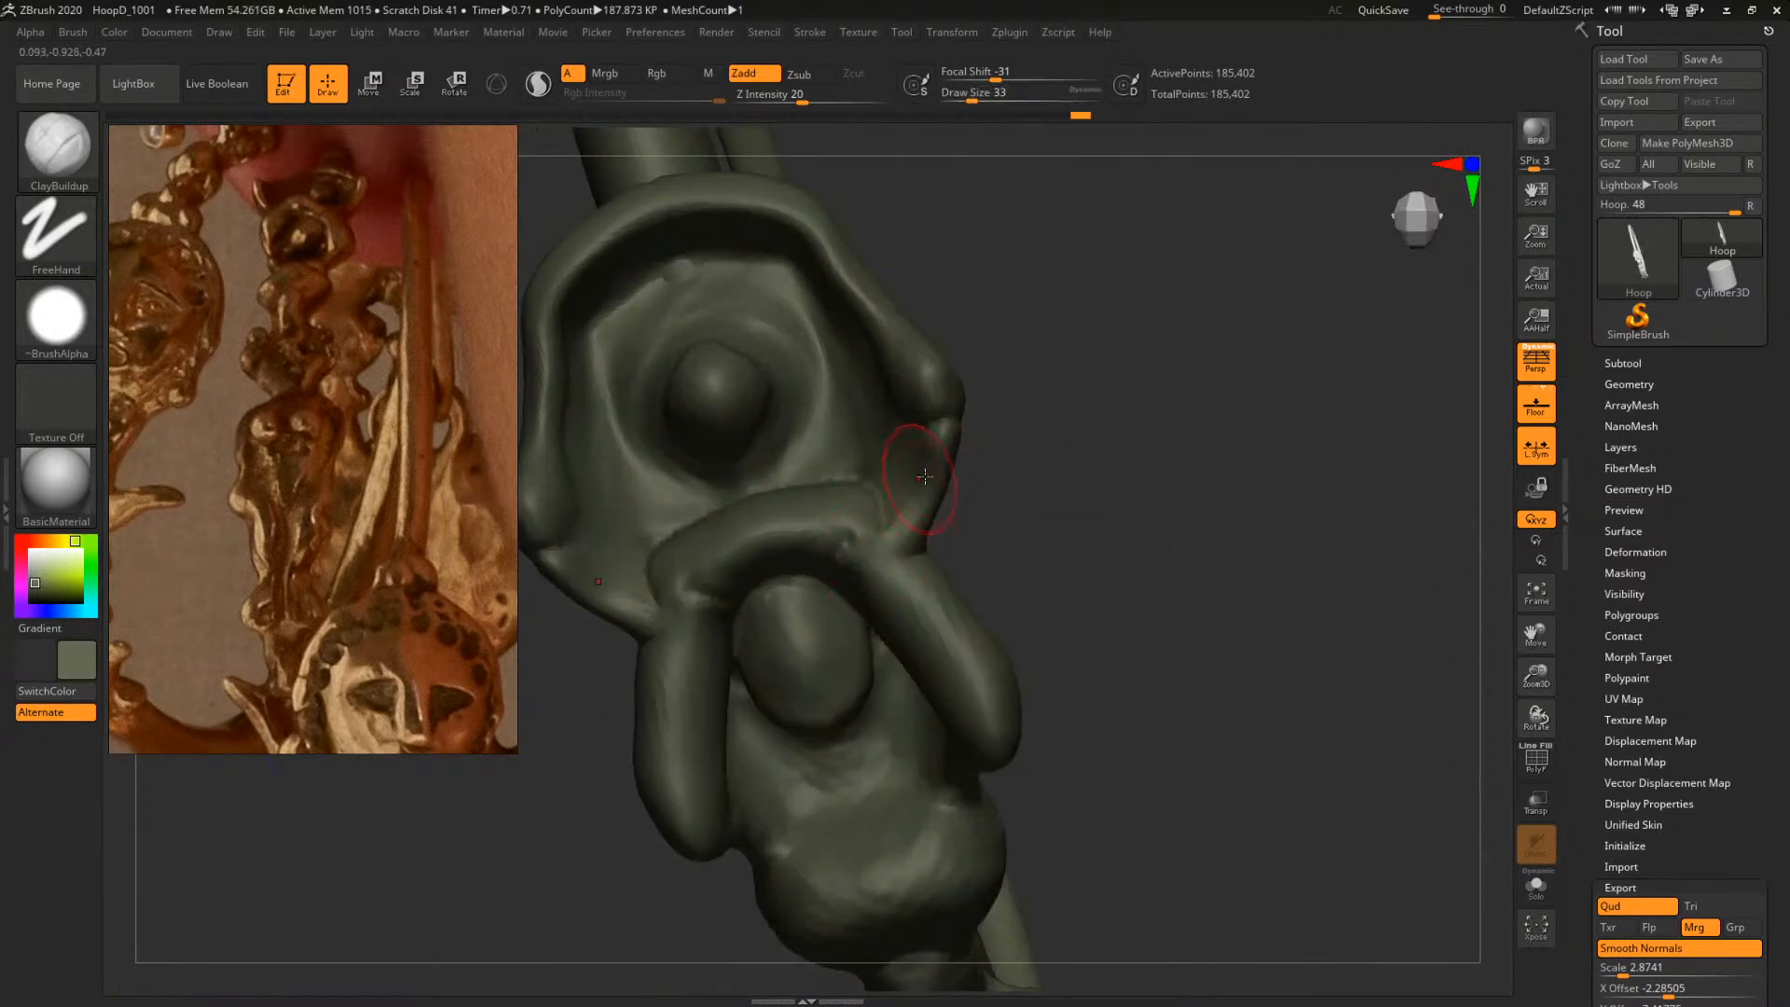
pyautogui.moveTo(1006, 484); pyautogui.dragTo(849, 509)
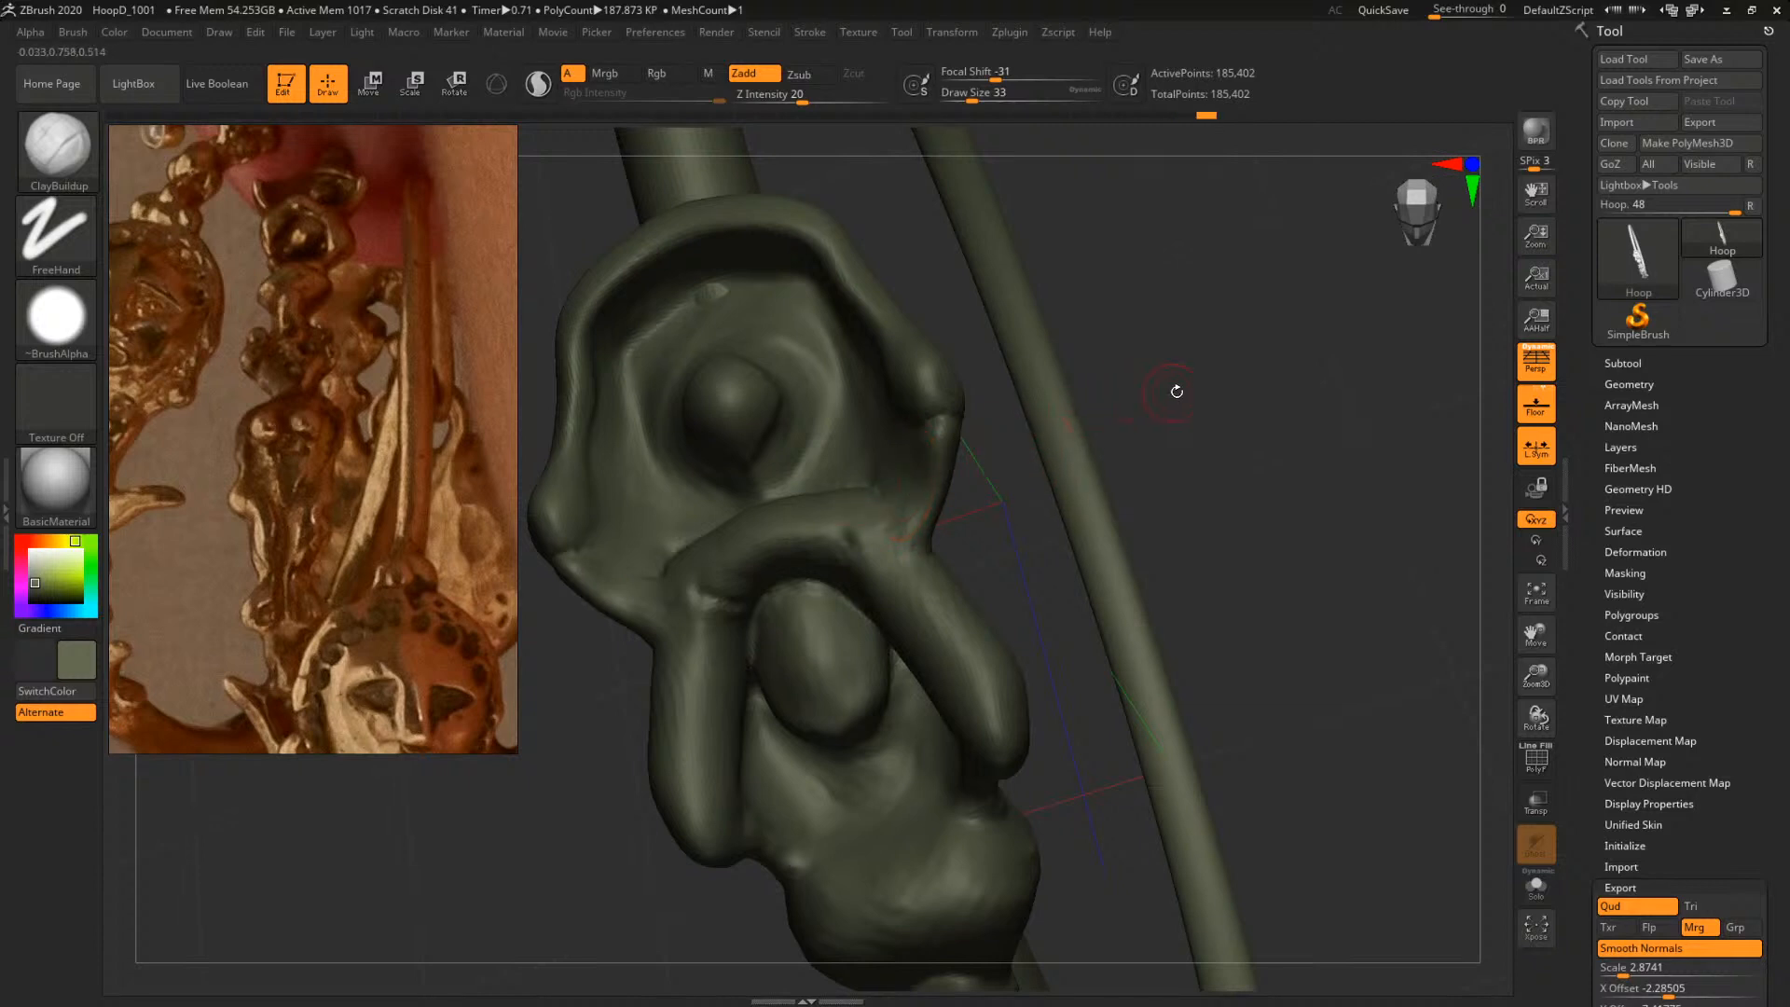
# Isolate the upper ornament to inspect it from the side, and restore the full hoop to review the overall shape
pyautogui.moveTo(1174, 388)
pyautogui.mouseDown()
pyautogui.moveTo(1079, 499)
pyautogui.moveTo(1107, 411)
pyautogui.moveTo(1059, 446)
pyautogui.moveTo(1159, 487)
pyautogui.moveTo(1202, 454)
pyautogui.moveTo(1159, 687)
pyautogui.moveTo(1054, 576)
pyautogui.mouseUp()
pyautogui.keyDown('ctrl'); pyautogui.keyDown('shift'); pyautogui.moveTo(757, 281); pyautogui.dragTo(1242, 733); pyautogui.keyUp('shift'); pyautogui.keyUp('ctrl')
pyautogui.press('f')
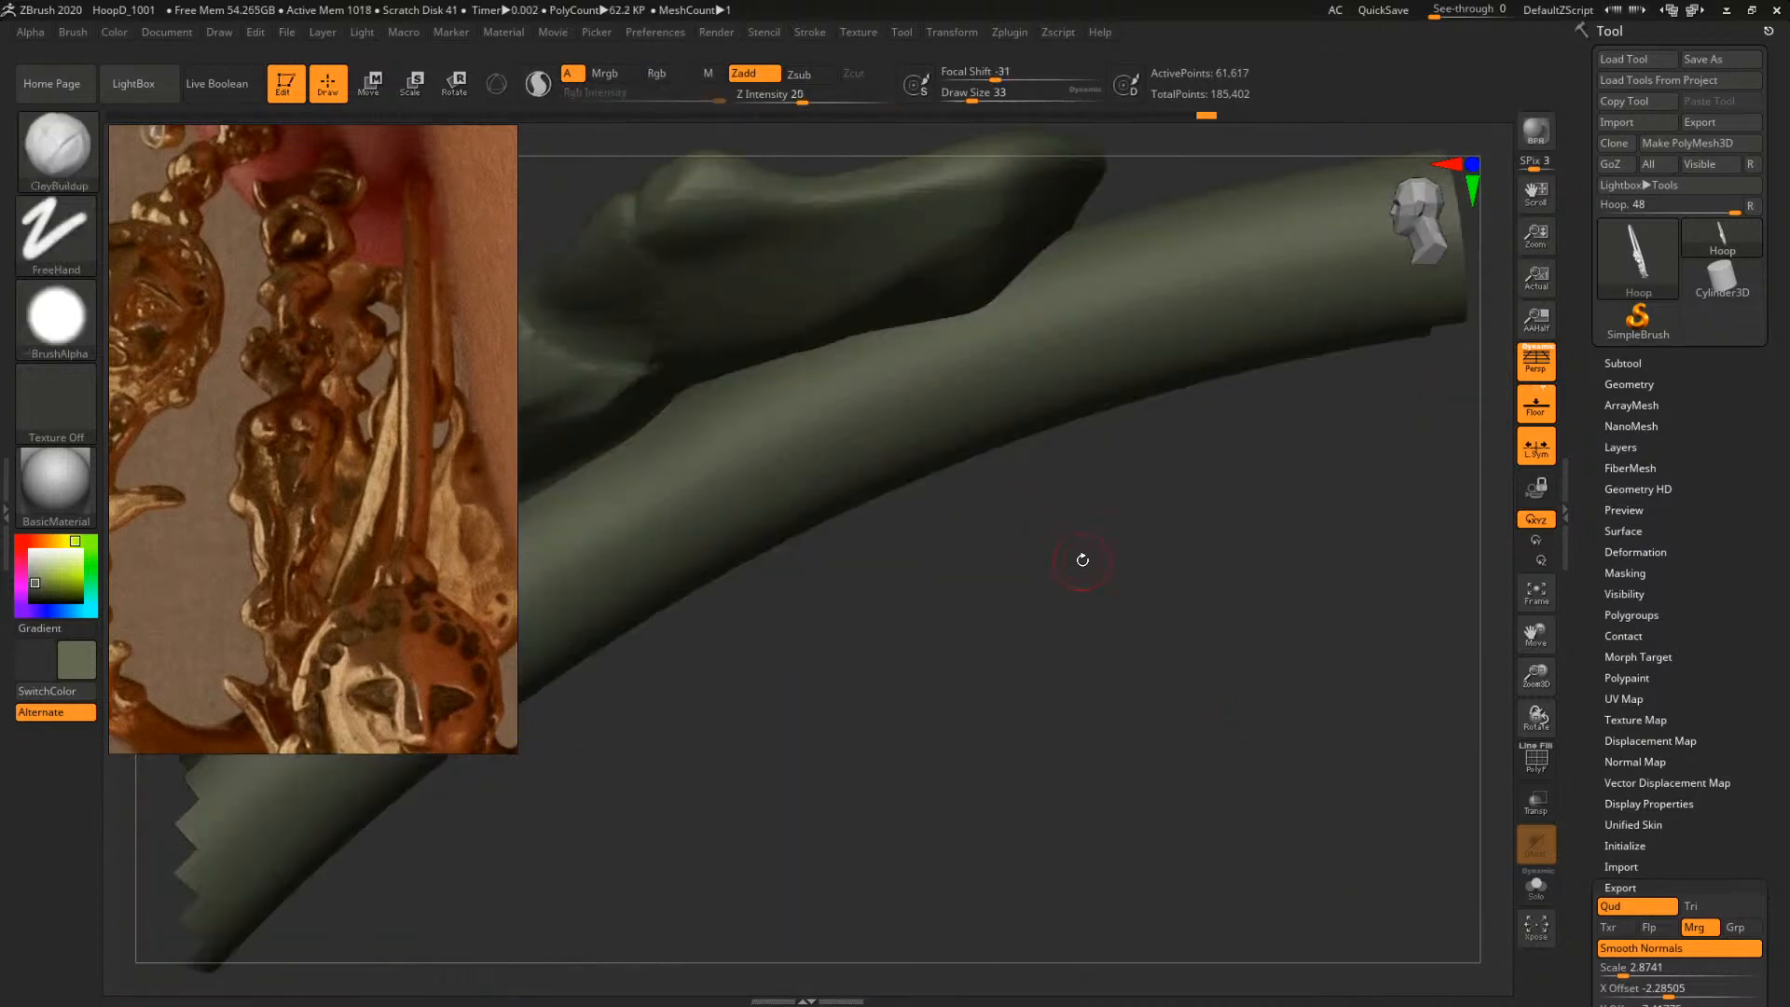
pyautogui.keyDown('ctrl'); pyautogui.keyDown('shift'); pyautogui.click(1129, 573); pyautogui.keyUp('shift'); pyautogui.keyUp('ctrl')
pyautogui.moveTo(1129, 574)
pyautogui.keyDown('alt'); pyautogui.mouseDown()
pyautogui.moveTo(963, 503)
pyautogui.moveTo(1010, 662)
pyautogui.moveTo(1215, 630)
pyautogui.mouseUp(); pyautogui.keyUp('alt')
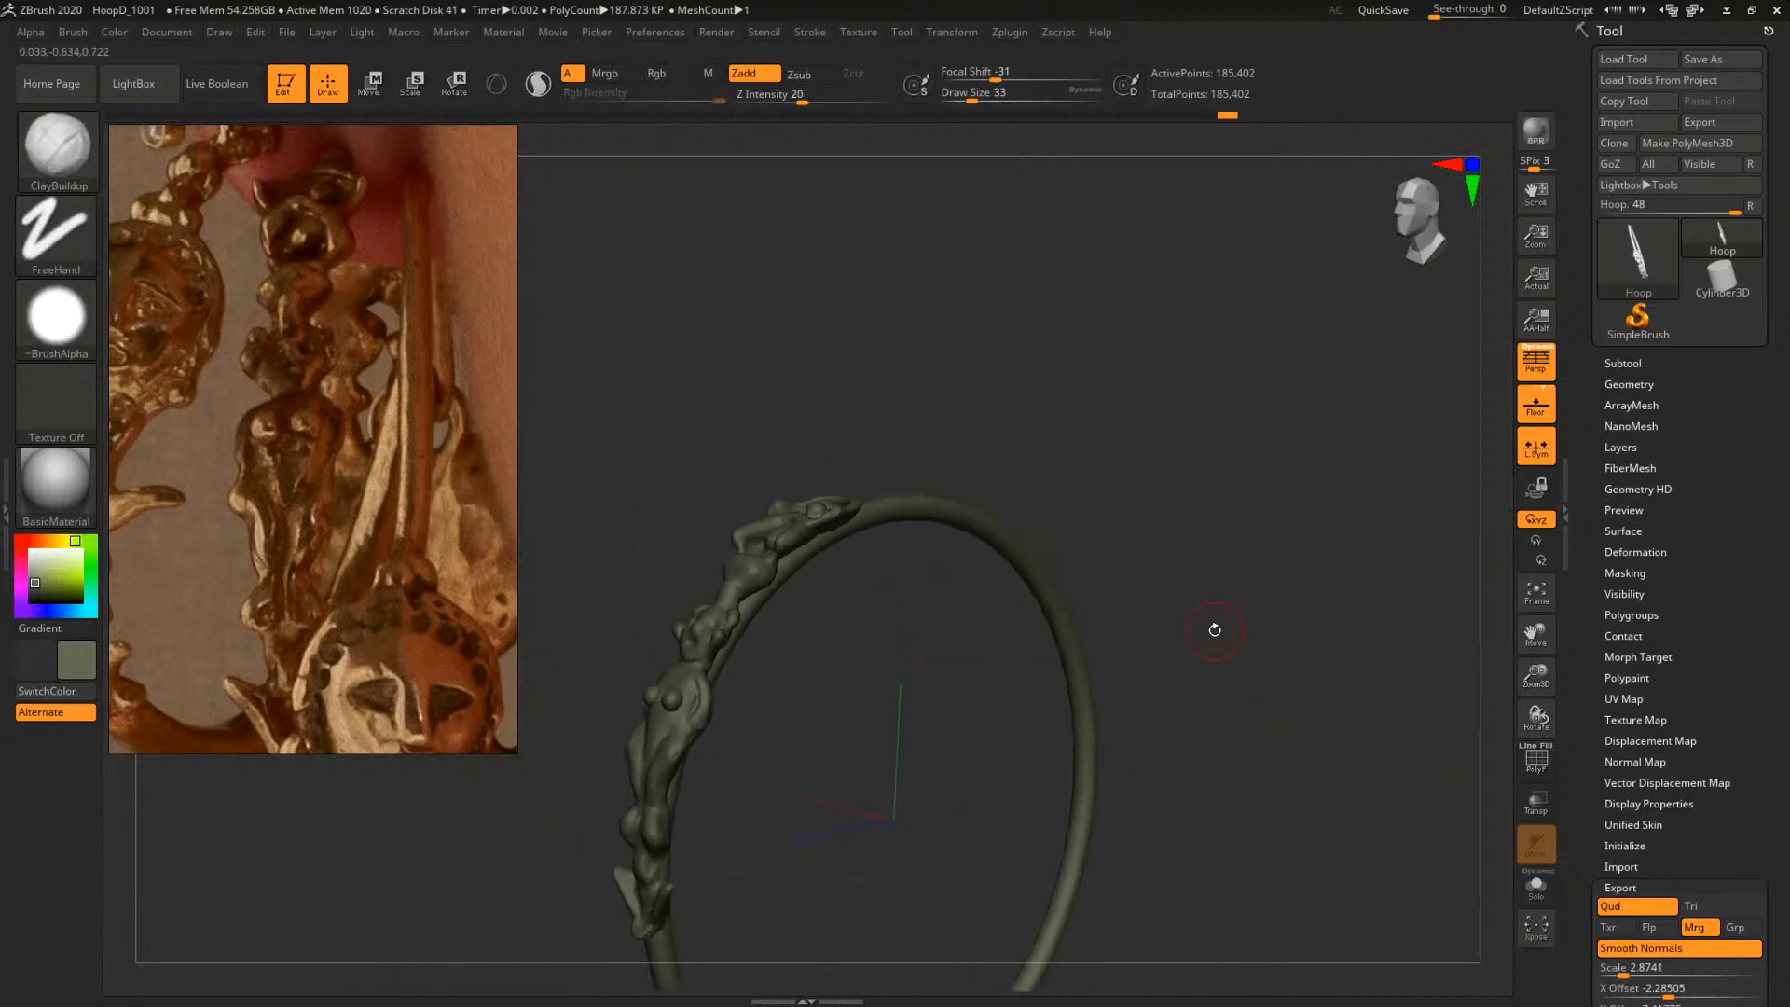
pyautogui.hotkey('shift', 'f')
pyautogui.moveTo(1267, 651); pyautogui.dragTo(1242, 531)
pyautogui.hotkey('shift', 'f')
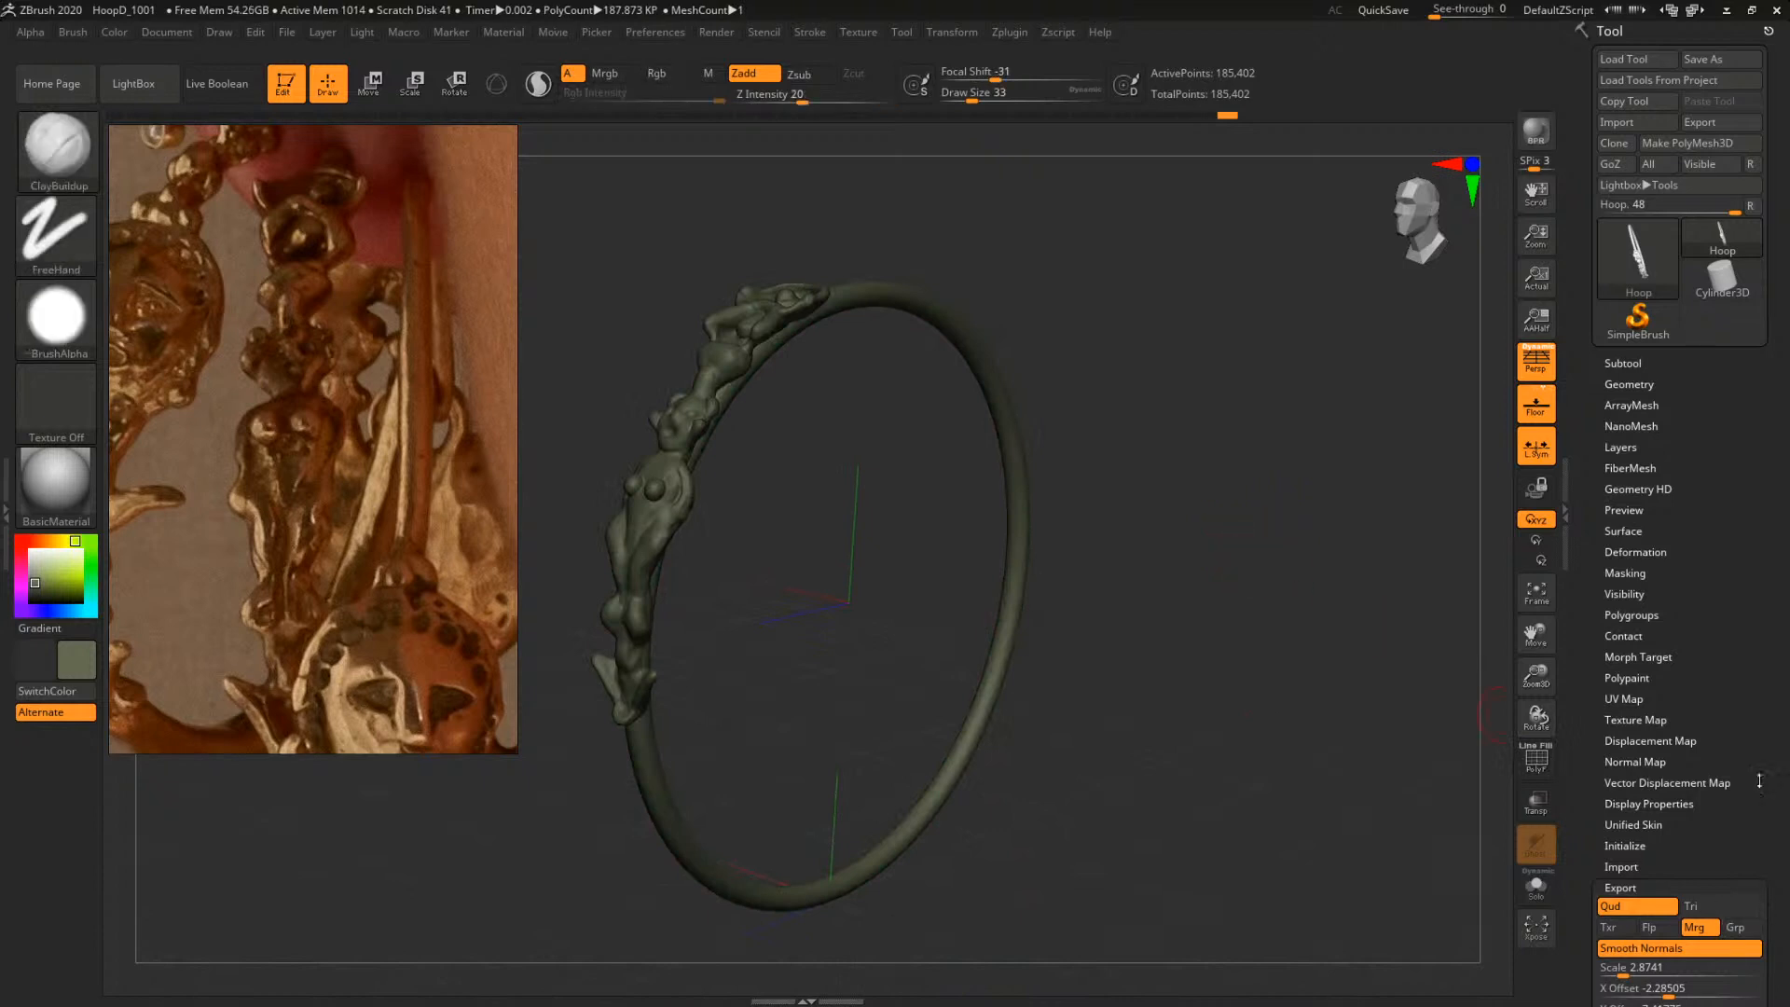
# Split the hoop subtool into separate parts so the ornaments are detached from the ring, and frame the upper ornament
pyautogui.click(1627, 364)
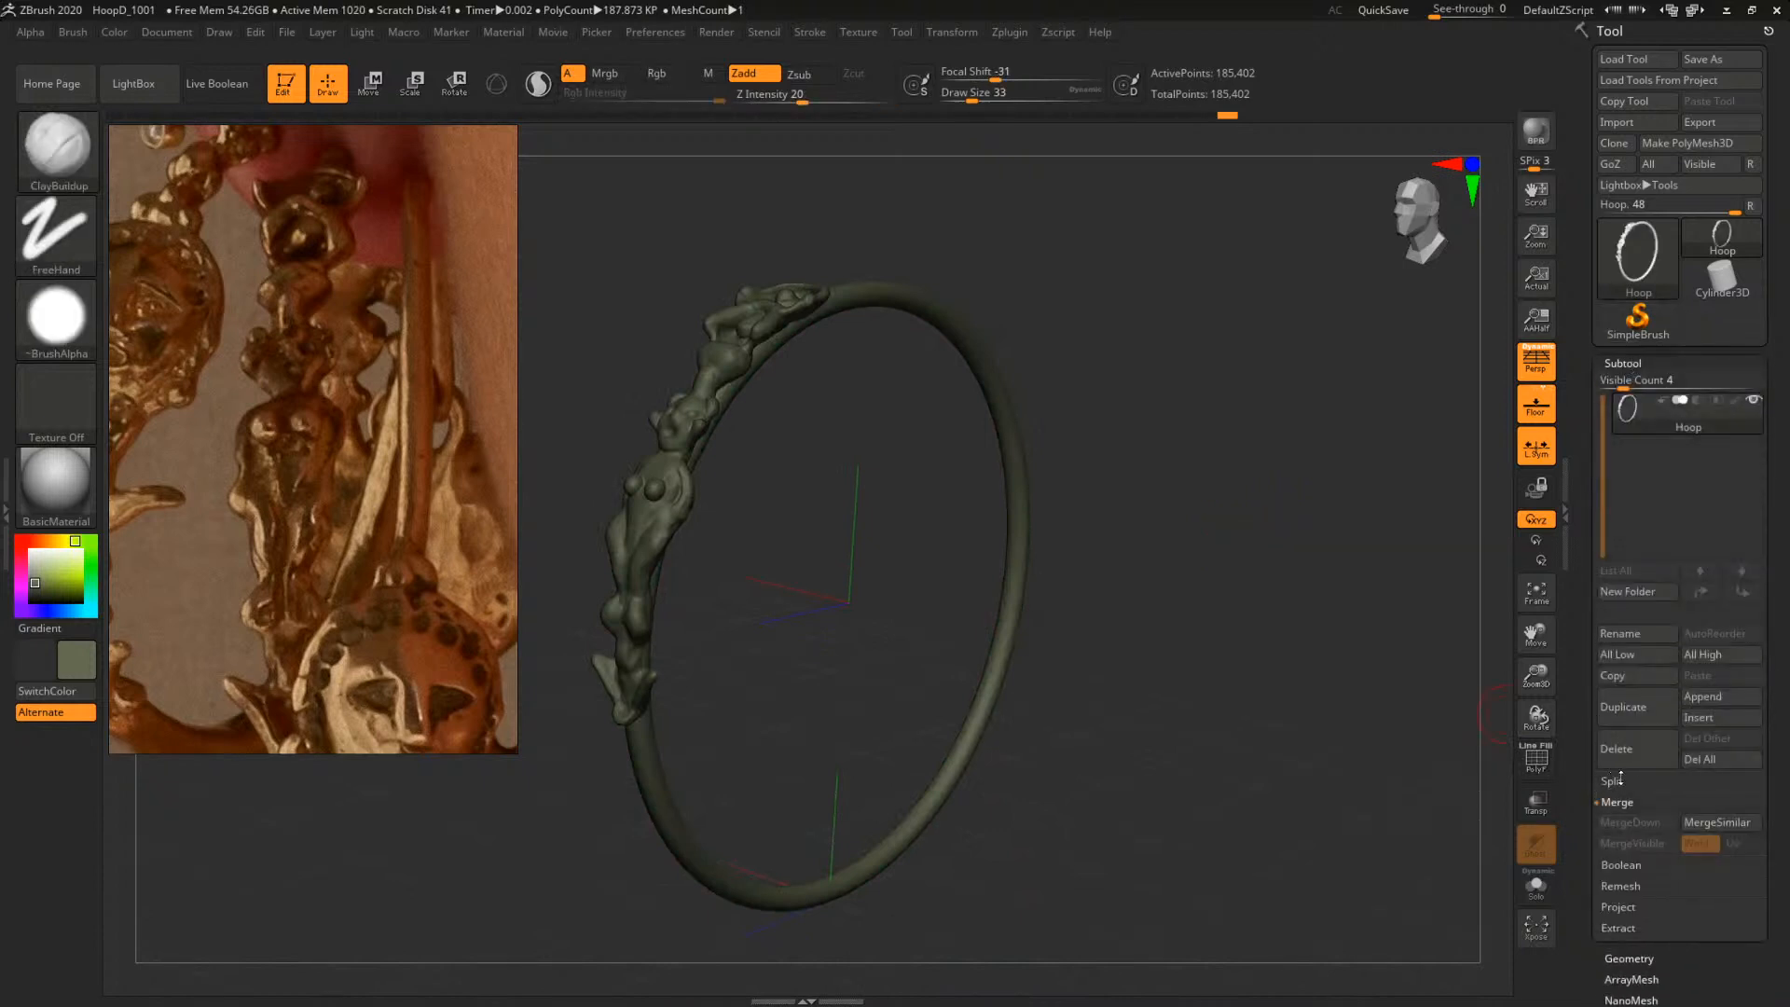
pyautogui.click(1622, 780)
pyautogui.click(1659, 843)
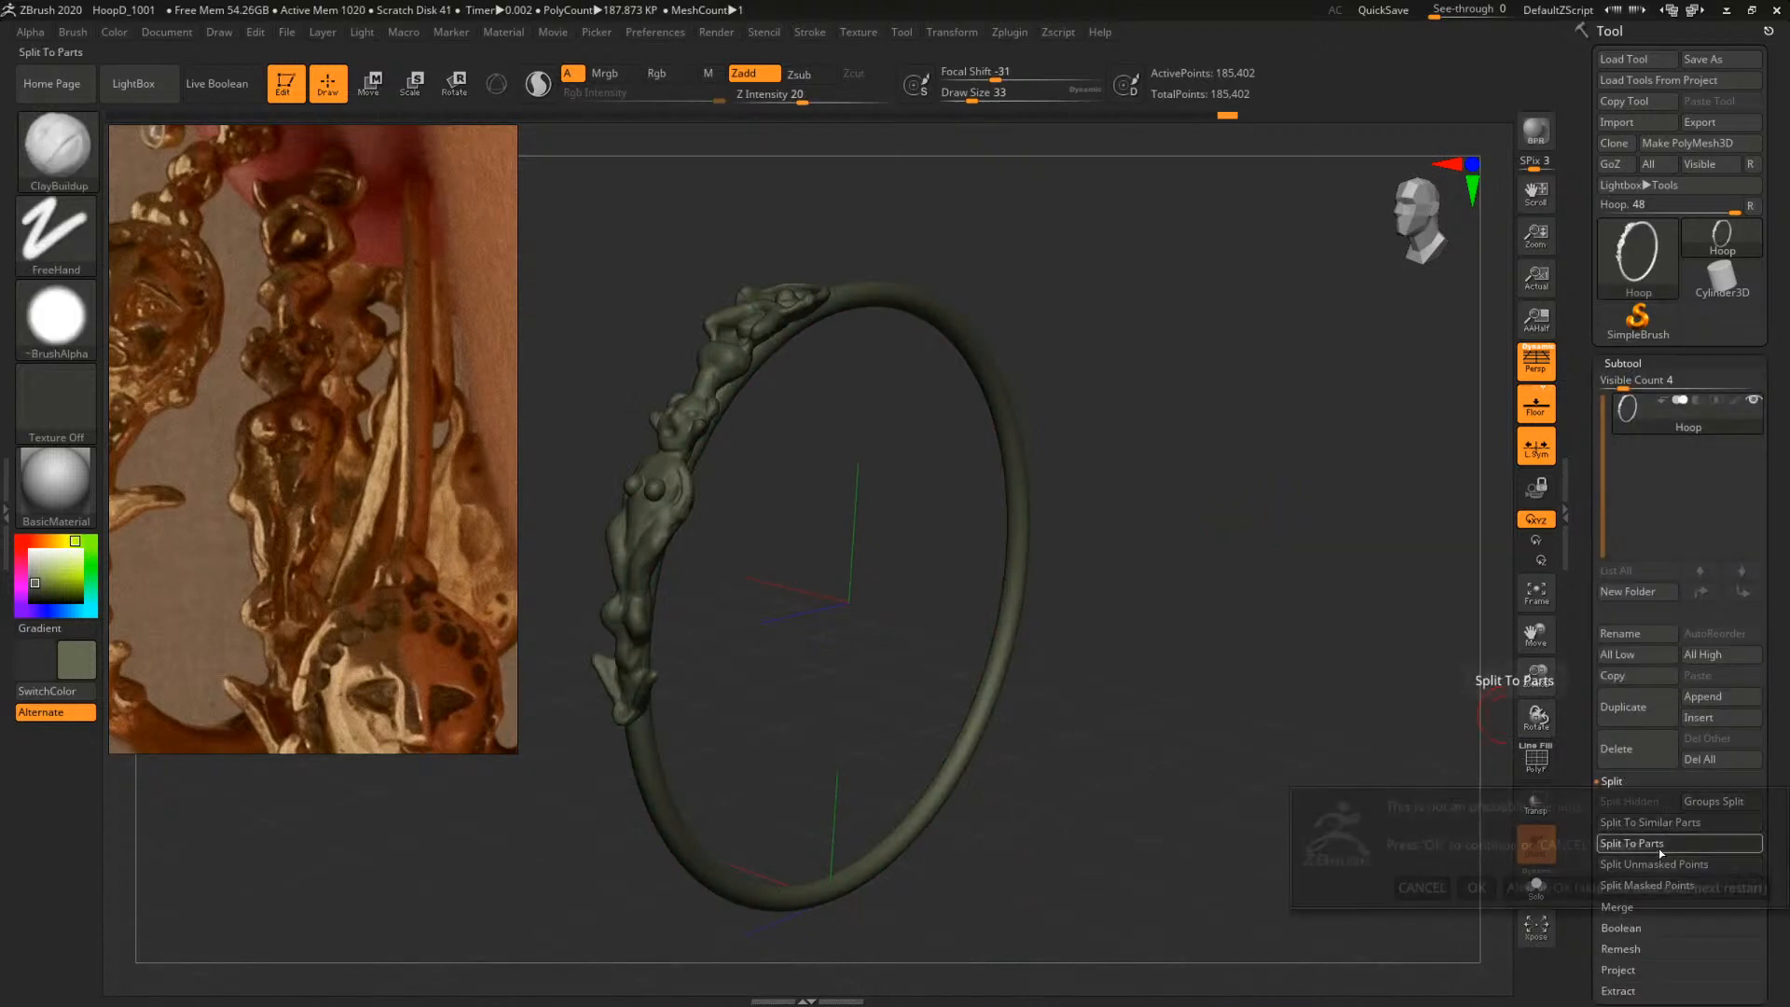
pyautogui.click(1476, 886)
pyautogui.moveTo(1064, 366); pyautogui.dragTo(979, 347)
pyautogui.keyDown('ctrl'); pyautogui.keyDown('shift'); pyautogui.moveTo(669, 216); pyautogui.dragTo(806, 371); pyautogui.keyUp('shift'); pyautogui.keyUp('ctrl')
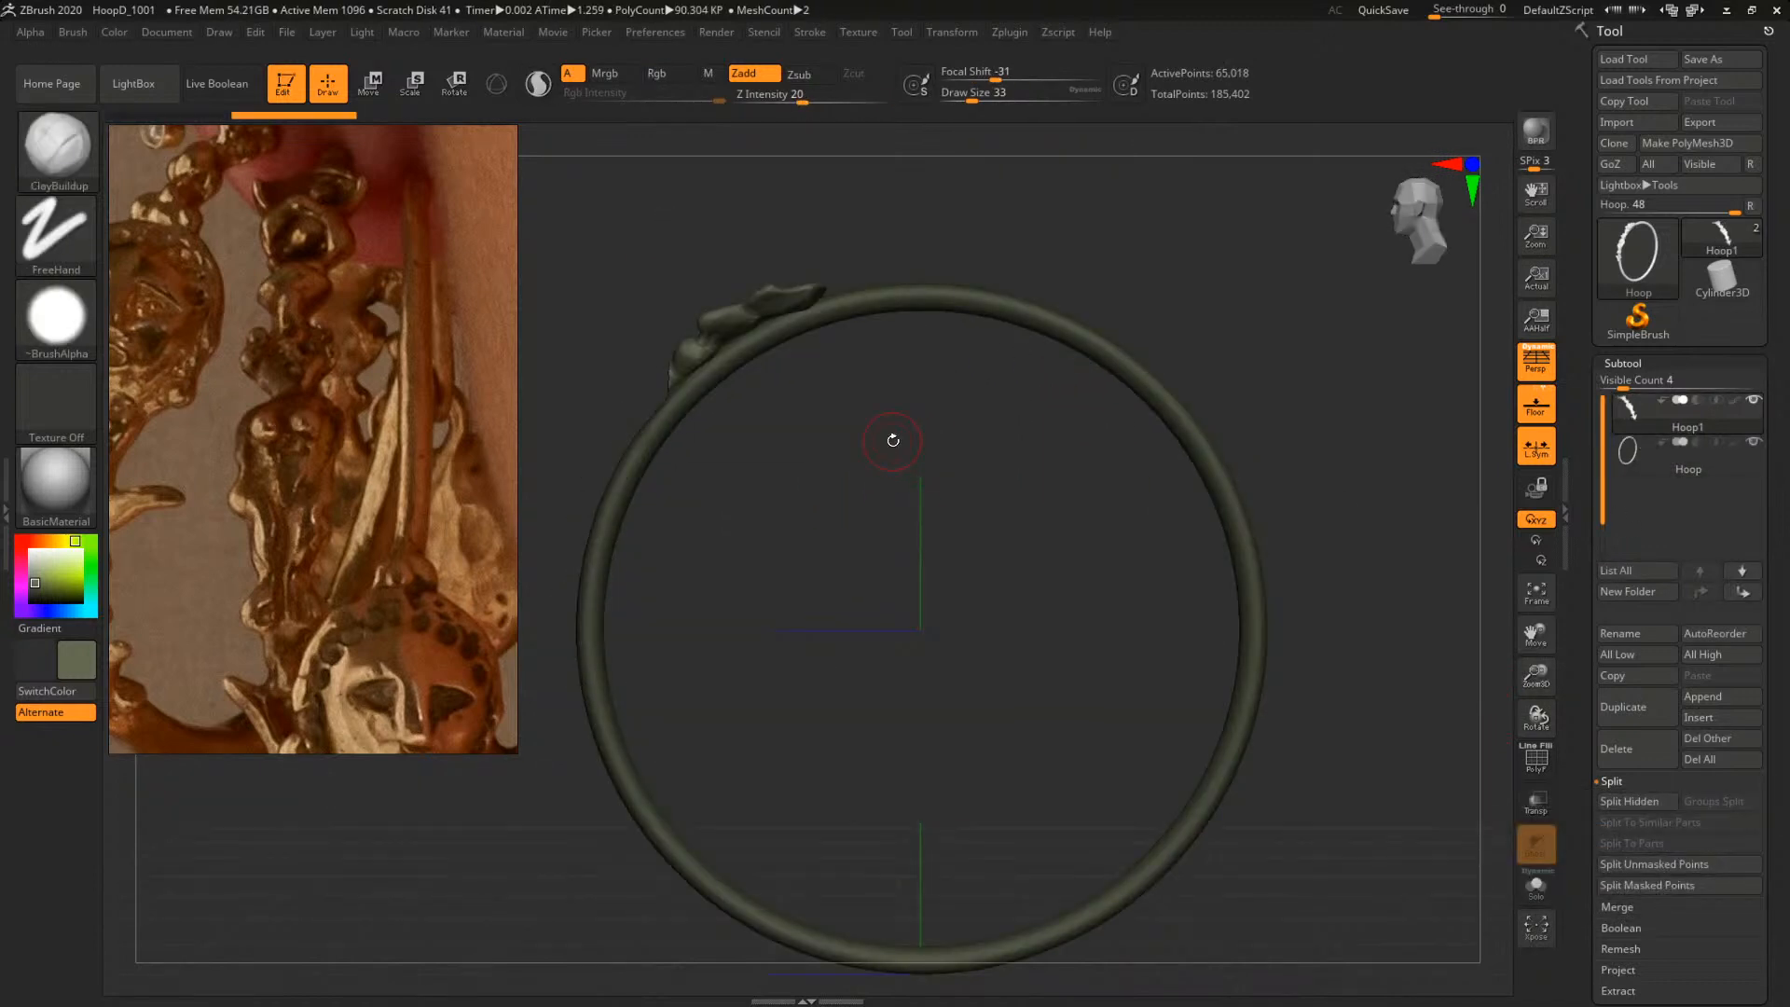
pyautogui.press('f')
pyautogui.keyDown('ctrl'); pyautogui.keyDown('shift'); pyautogui.click(1126, 655); pyautogui.keyUp('shift'); pyautogui.keyUp('ctrl')
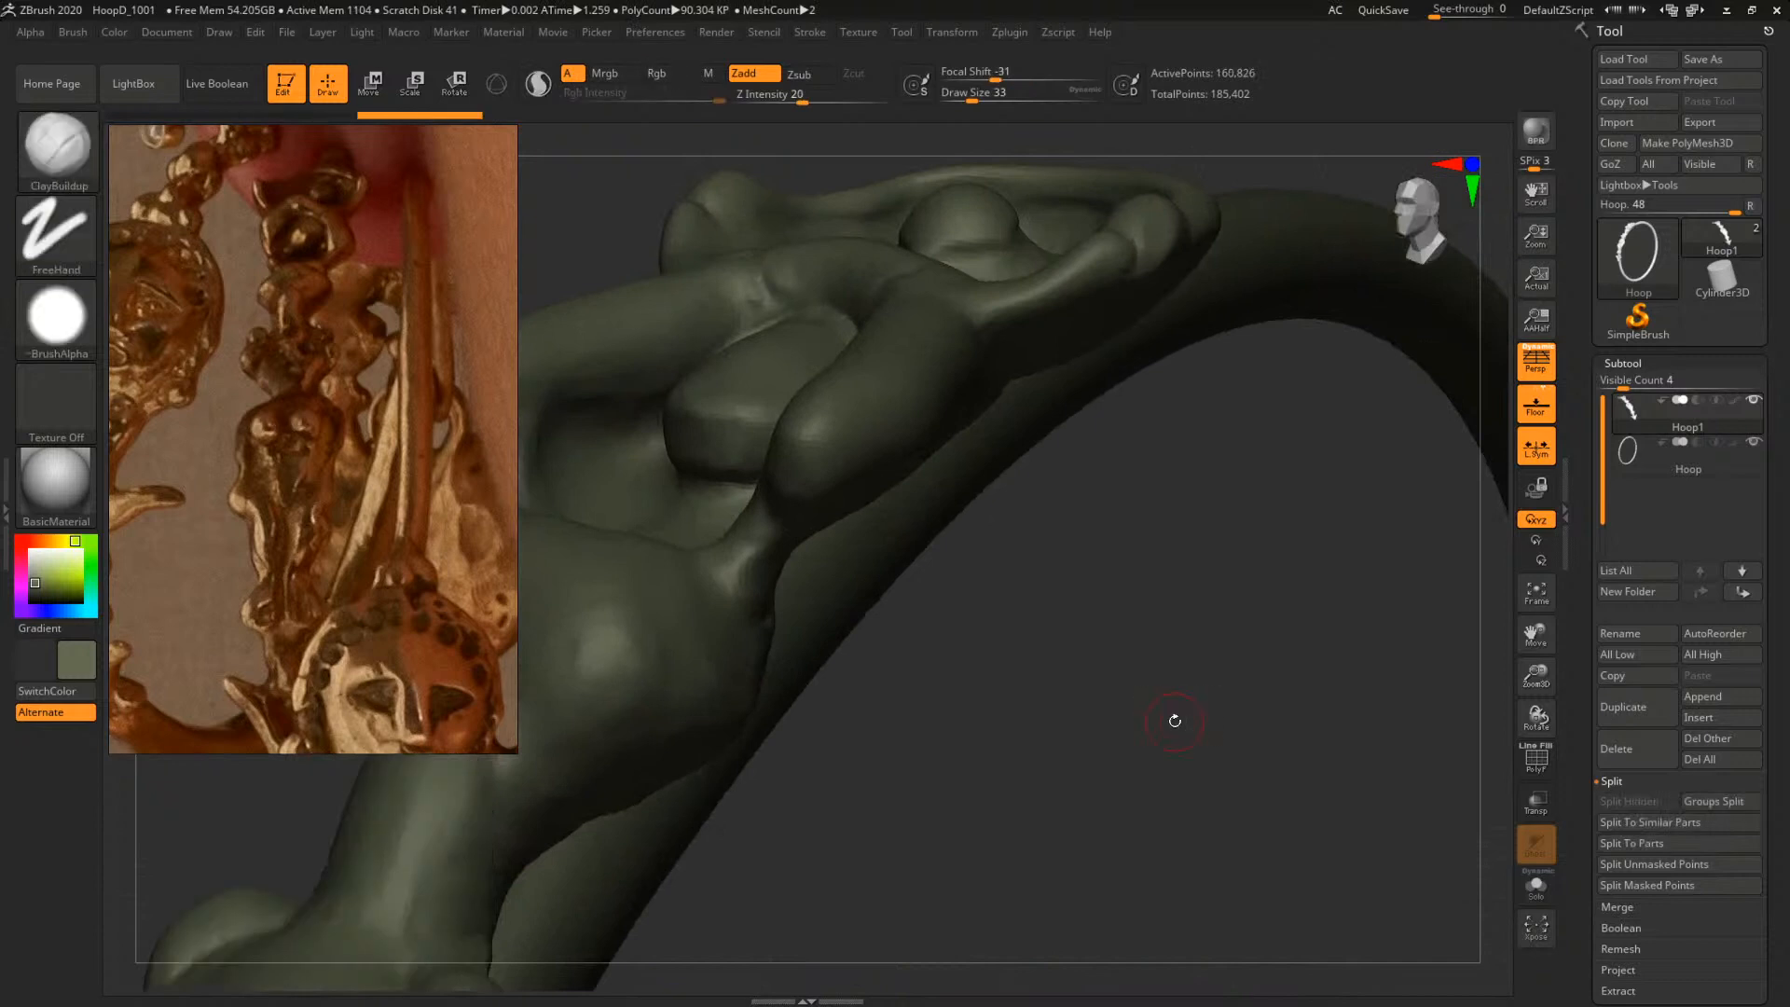
# Build up the surface between the hollow ornament and the upper figure's arms with the ClayBuildup brush at draw size 56
pyautogui.moveTo(1087, 540); pyautogui.dragTo(1215, 606)
pyautogui.moveTo(1306, 550); pyautogui.dragTo(1305, 605)
pyautogui.press('space')
pyautogui.moveTo(995, 531); pyautogui.dragTo(1012, 532)
pyautogui.moveTo(1337, 503); pyautogui.dragTo(1290, 537)
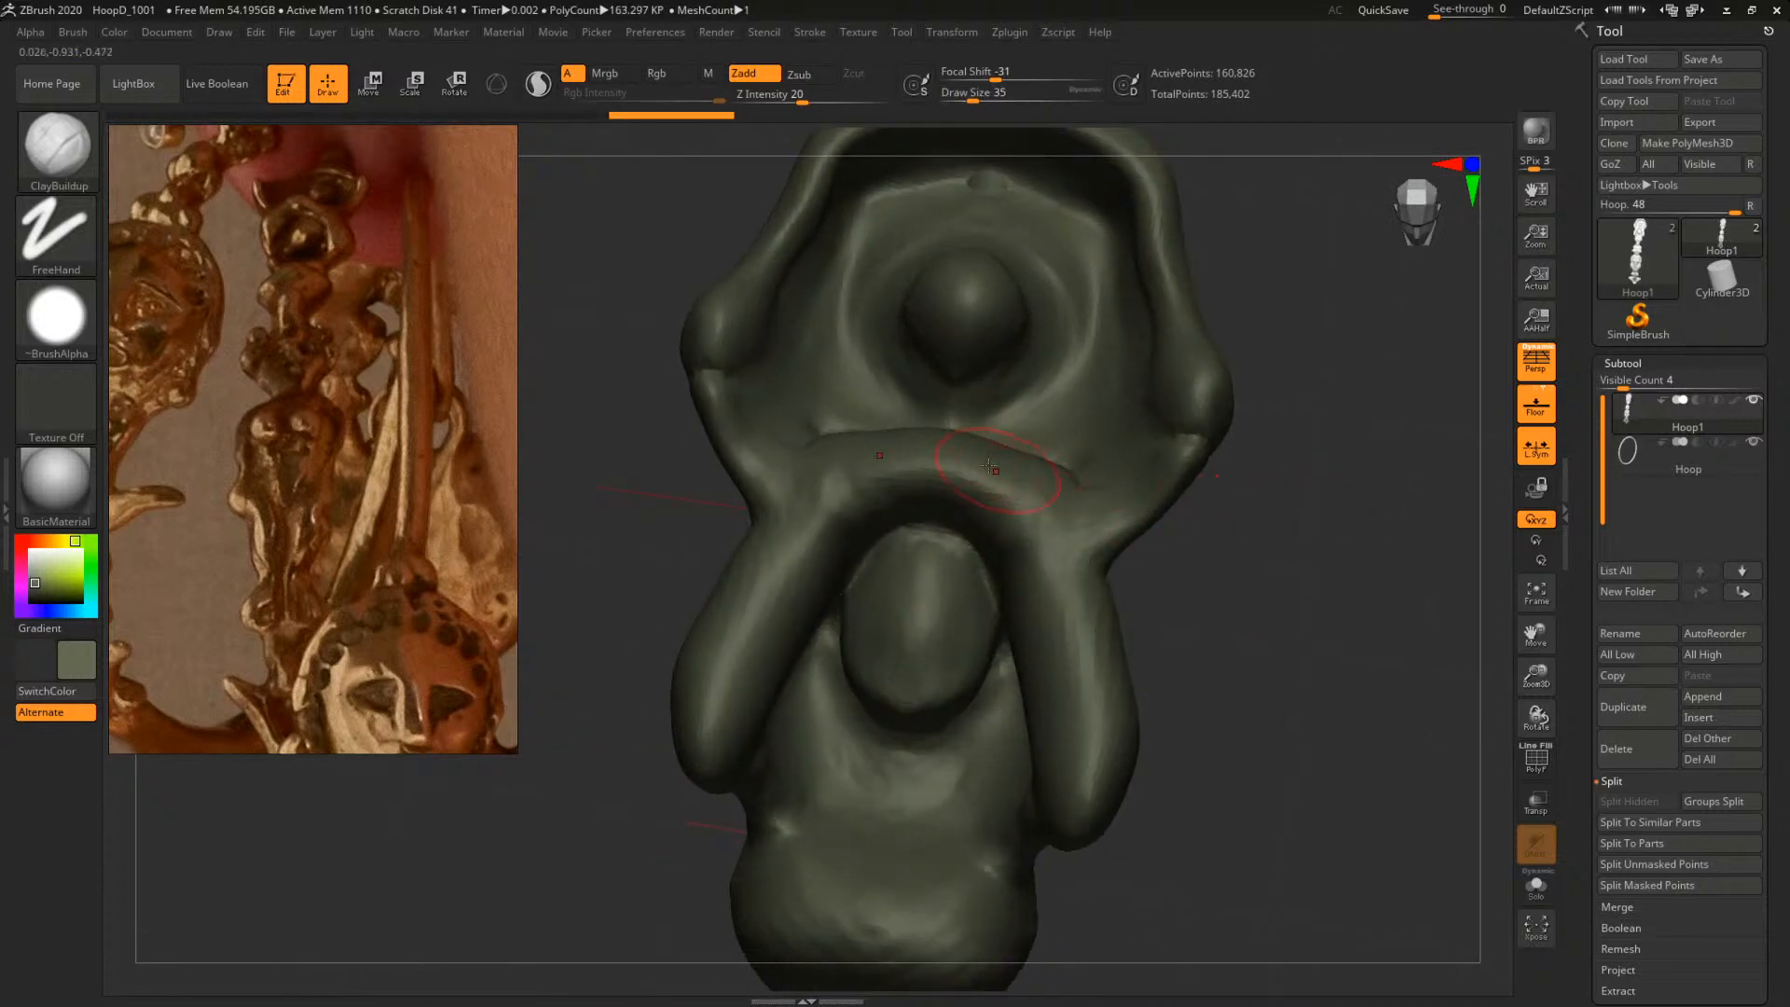
pyautogui.press('space')
pyautogui.moveTo(921, 461)
pyautogui.mouseDown()
pyautogui.moveTo(953, 480)
pyautogui.moveTo(893, 481)
pyautogui.mouseUp()
pyautogui.moveTo(1342, 434); pyautogui.dragTo(1368, 533)
pyautogui.moveTo(912, 391)
pyautogui.mouseDown()
pyautogui.moveTo(1026, 417)
pyautogui.moveTo(1067, 449)
pyautogui.mouseUp()
pyautogui.moveTo(1068, 449)
pyautogui.mouseDown()
pyautogui.moveTo(844, 401)
pyautogui.moveTo(1026, 439)
pyautogui.moveTo(920, 419)
pyautogui.mouseUp()
pyautogui.moveTo(1342, 597); pyautogui.dragTo(1378, 508)
pyautogui.moveTo(969, 456)
pyautogui.mouseDown()
pyautogui.moveTo(900, 457)
pyautogui.moveTo(1064, 500)
pyautogui.moveTo(1071, 474)
pyautogui.moveTo(1199, 490)
pyautogui.mouseUp()
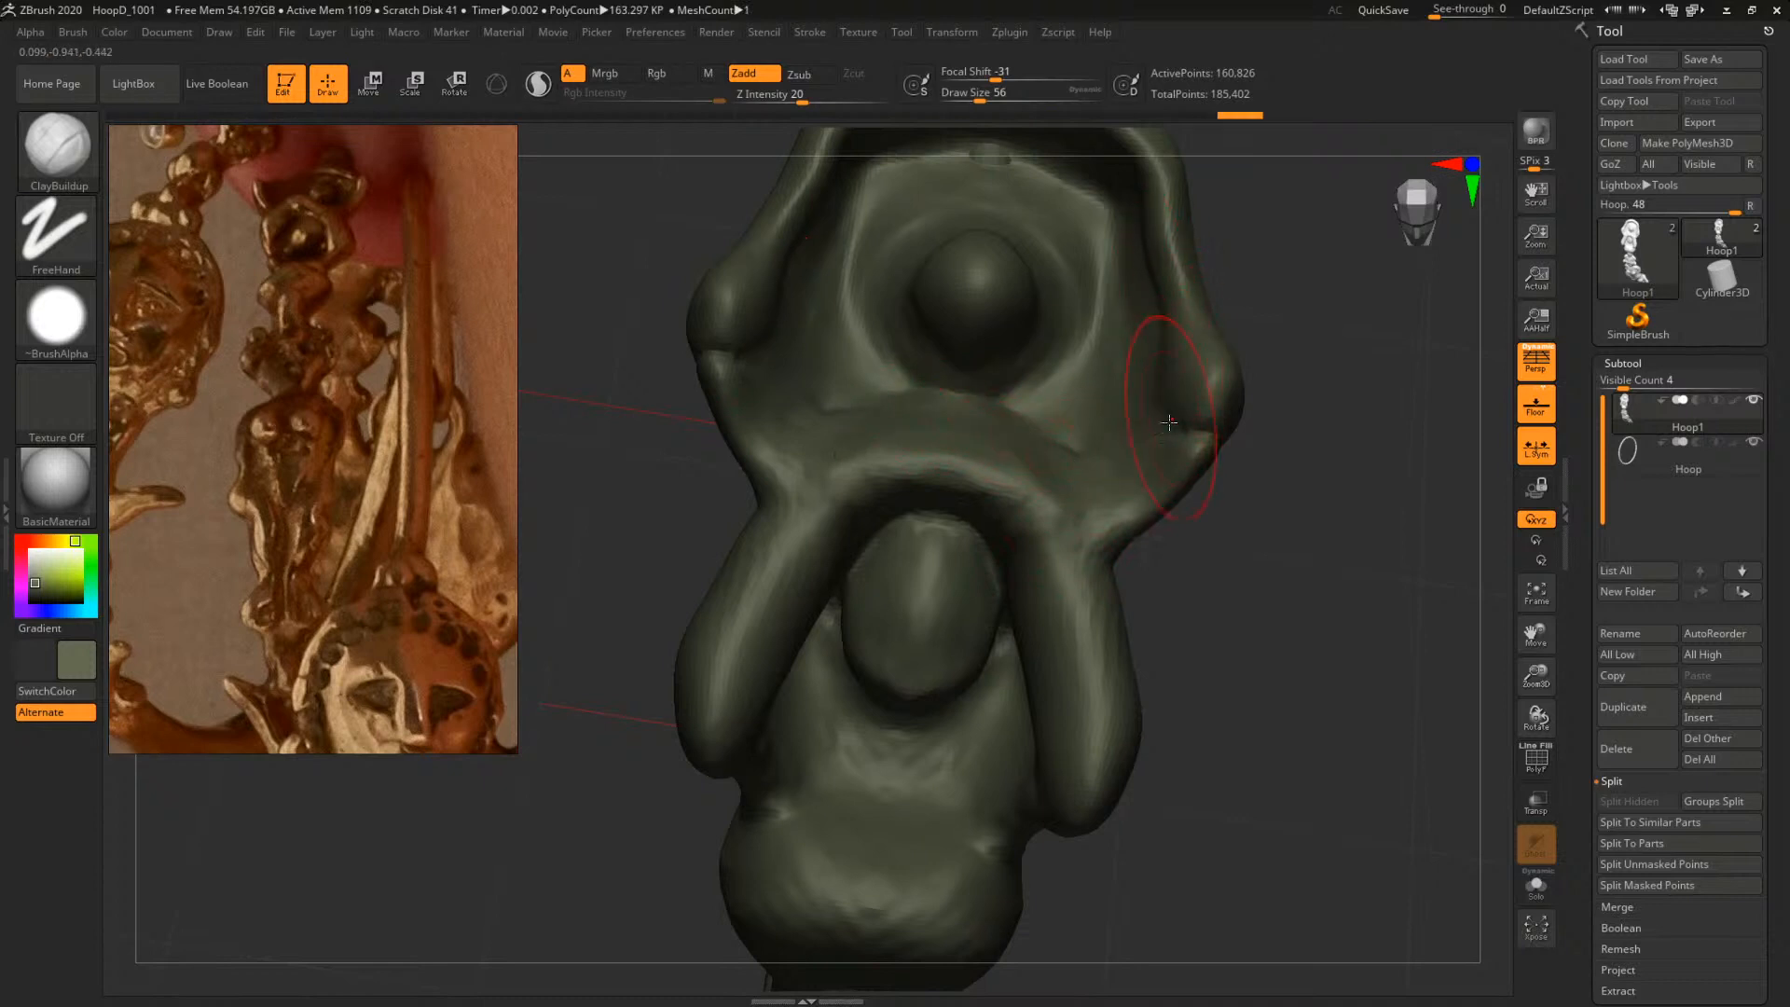
# Refine the hollow ornament's side knob and the adjoining inner wall with the ClayBuildup brush at draw size 31
pyautogui.moveTo(1370, 460); pyautogui.dragTo(1276, 440)
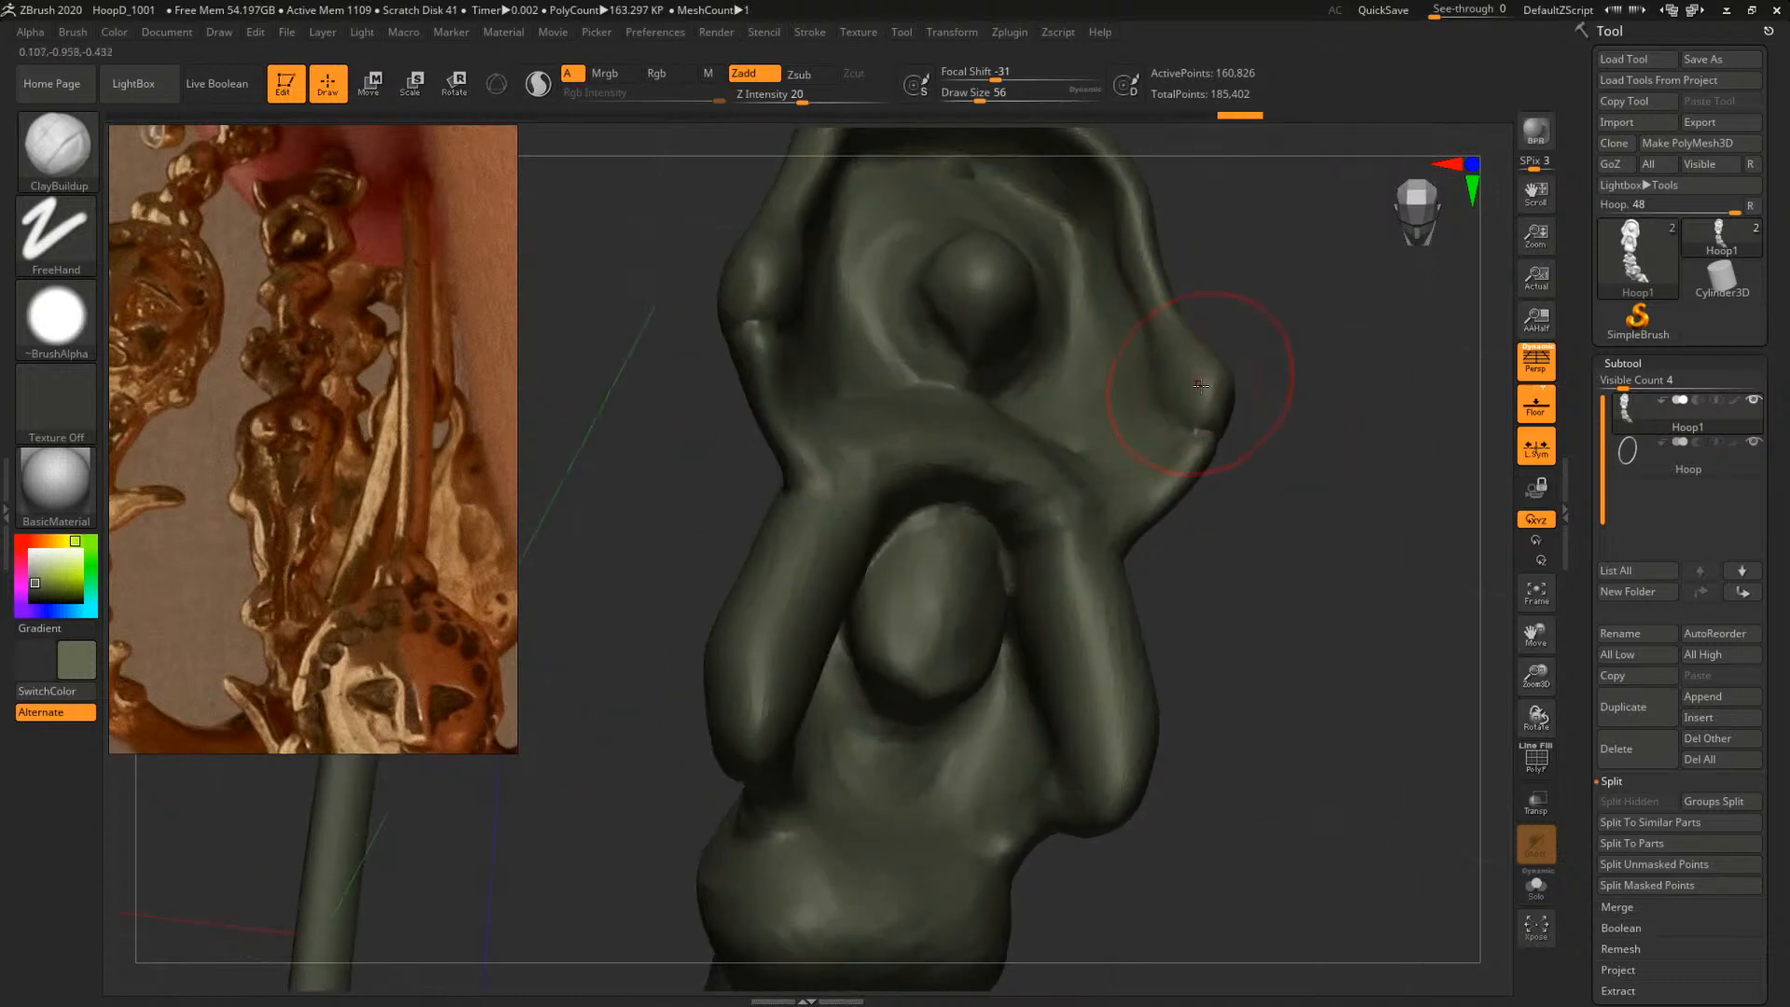
pyautogui.press('space')
pyautogui.moveTo(1197, 387); pyautogui.dragTo(1180, 384)
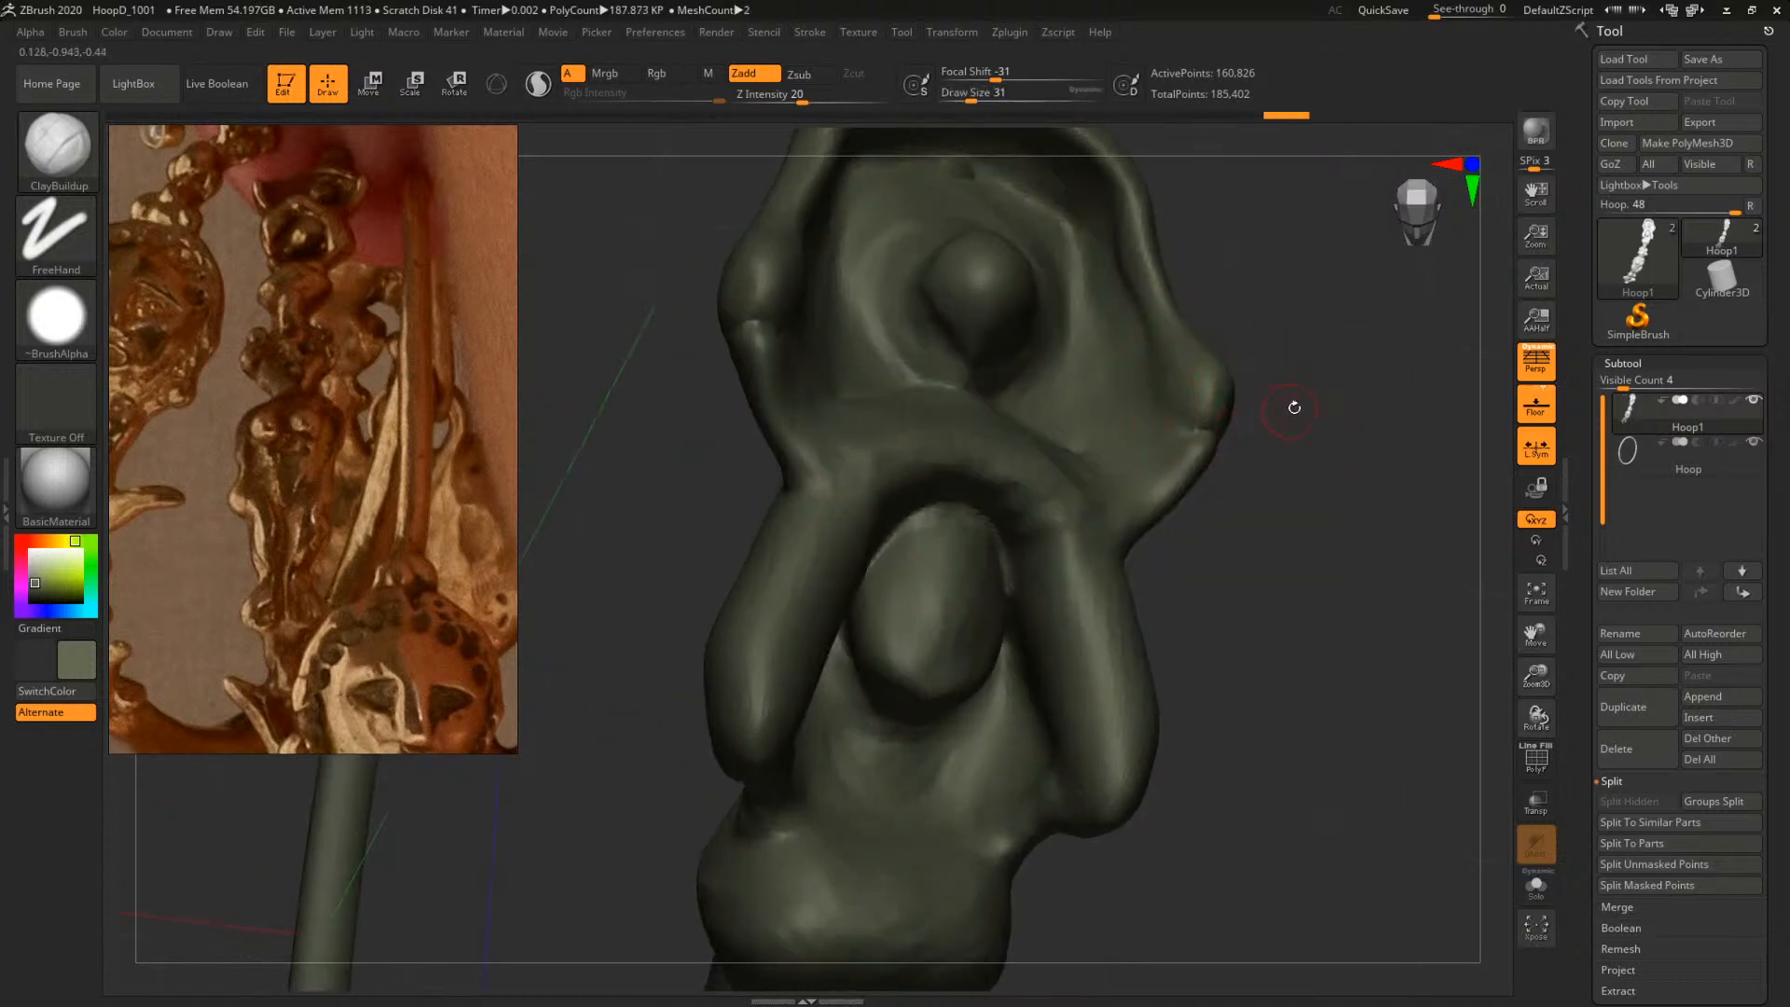
pyautogui.moveTo(1290, 403); pyautogui.dragTo(1157, 397)
pyautogui.moveTo(1242, 359)
pyautogui.mouseDown()
pyautogui.moveTo(1250, 371)
pyautogui.moveTo(1116, 376)
pyautogui.mouseUp()
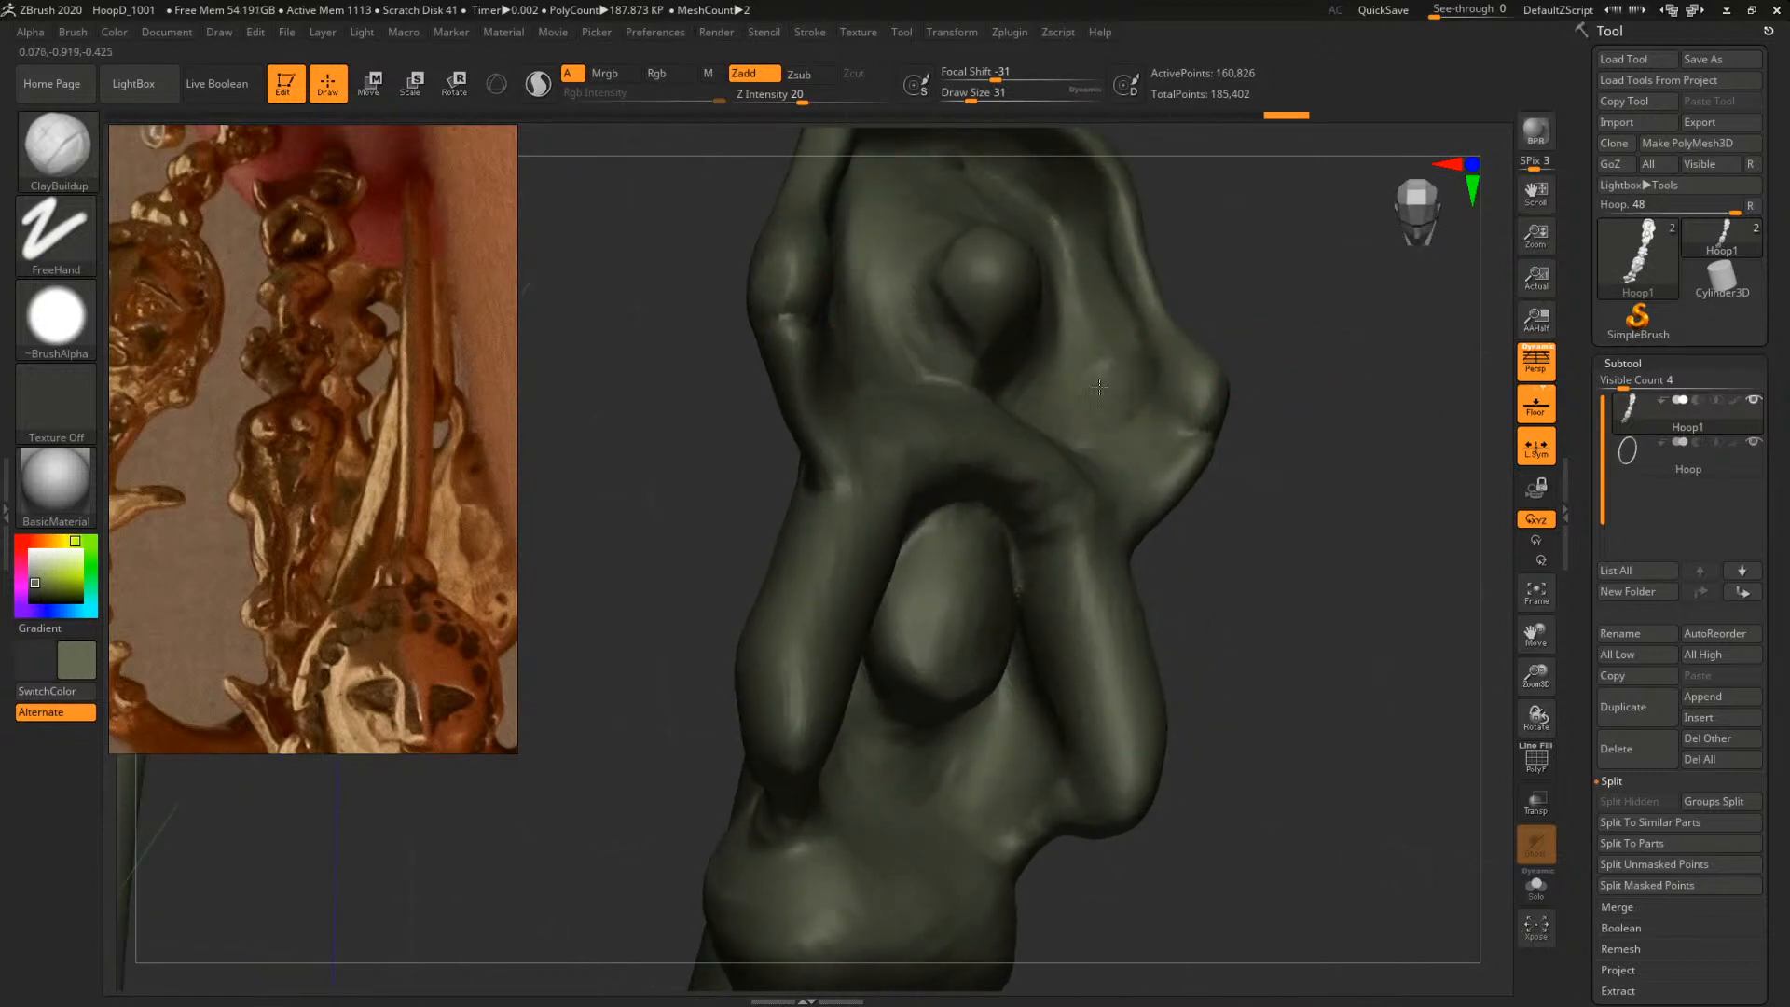
# Round out the small bead inside the hollow ornament with the ClayBuildup brush, raising the draw size to 35
pyautogui.moveTo(1337, 305); pyautogui.dragTo(995, 345)
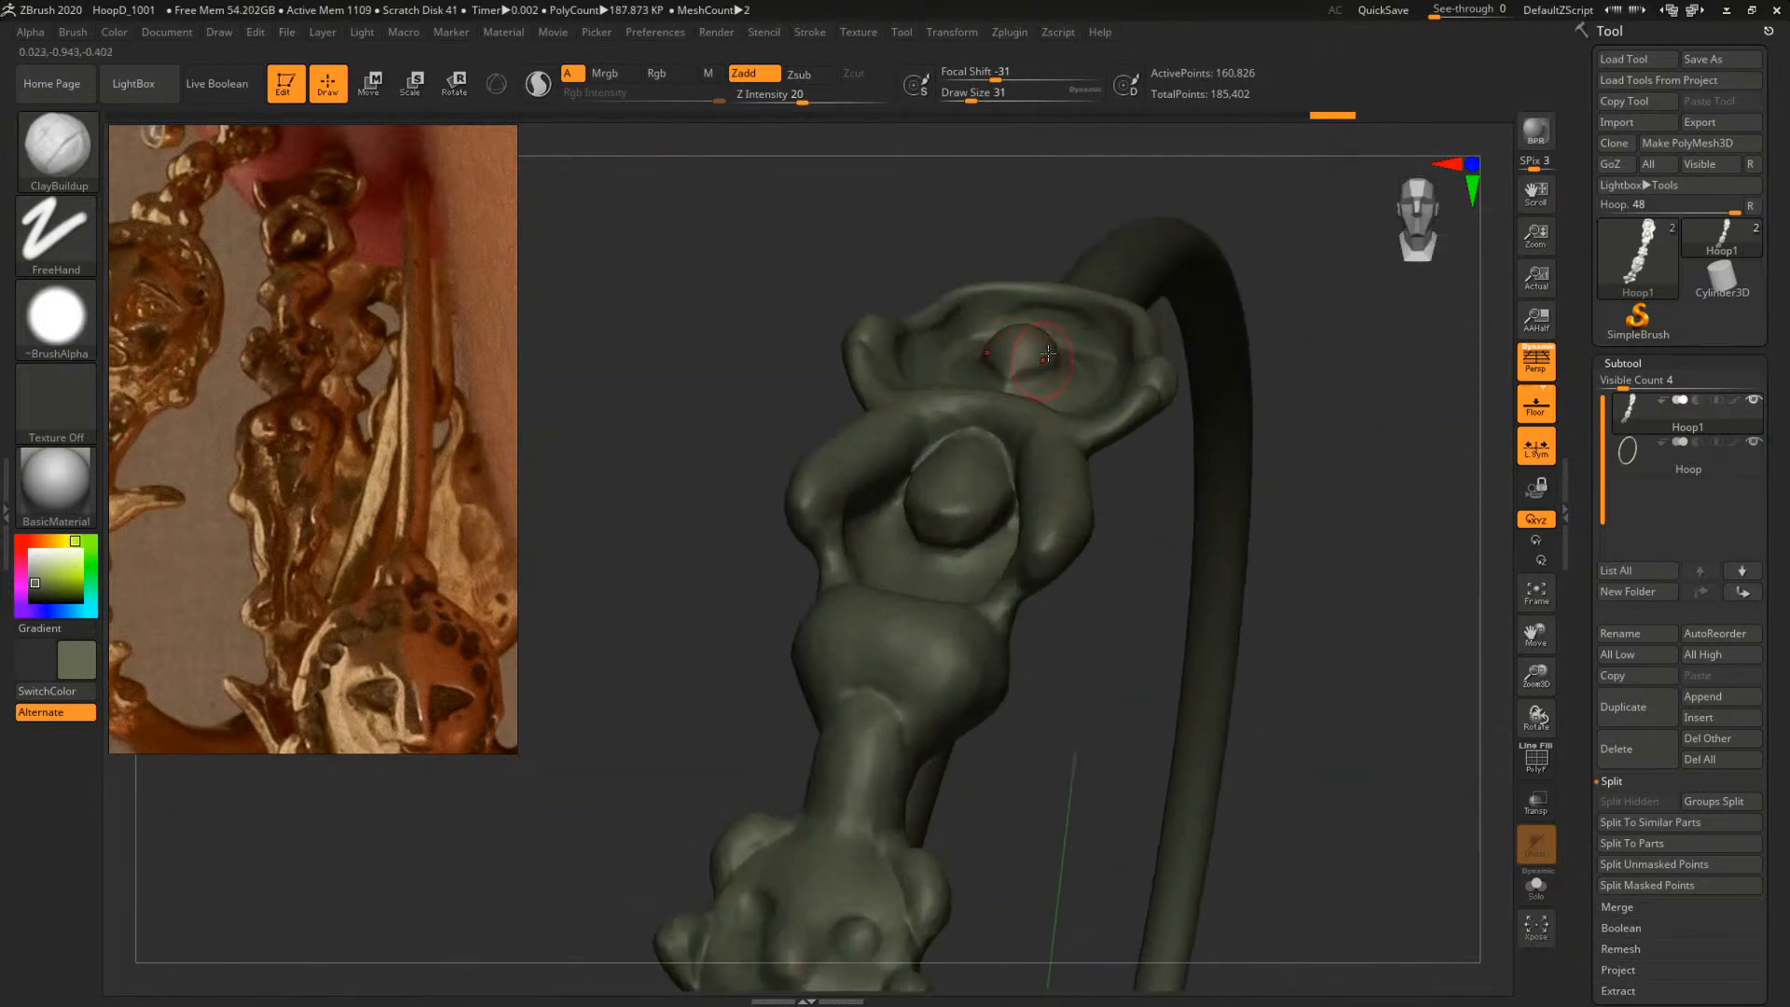
pyautogui.moveTo(1354, 330); pyautogui.dragTo(1389, 388)
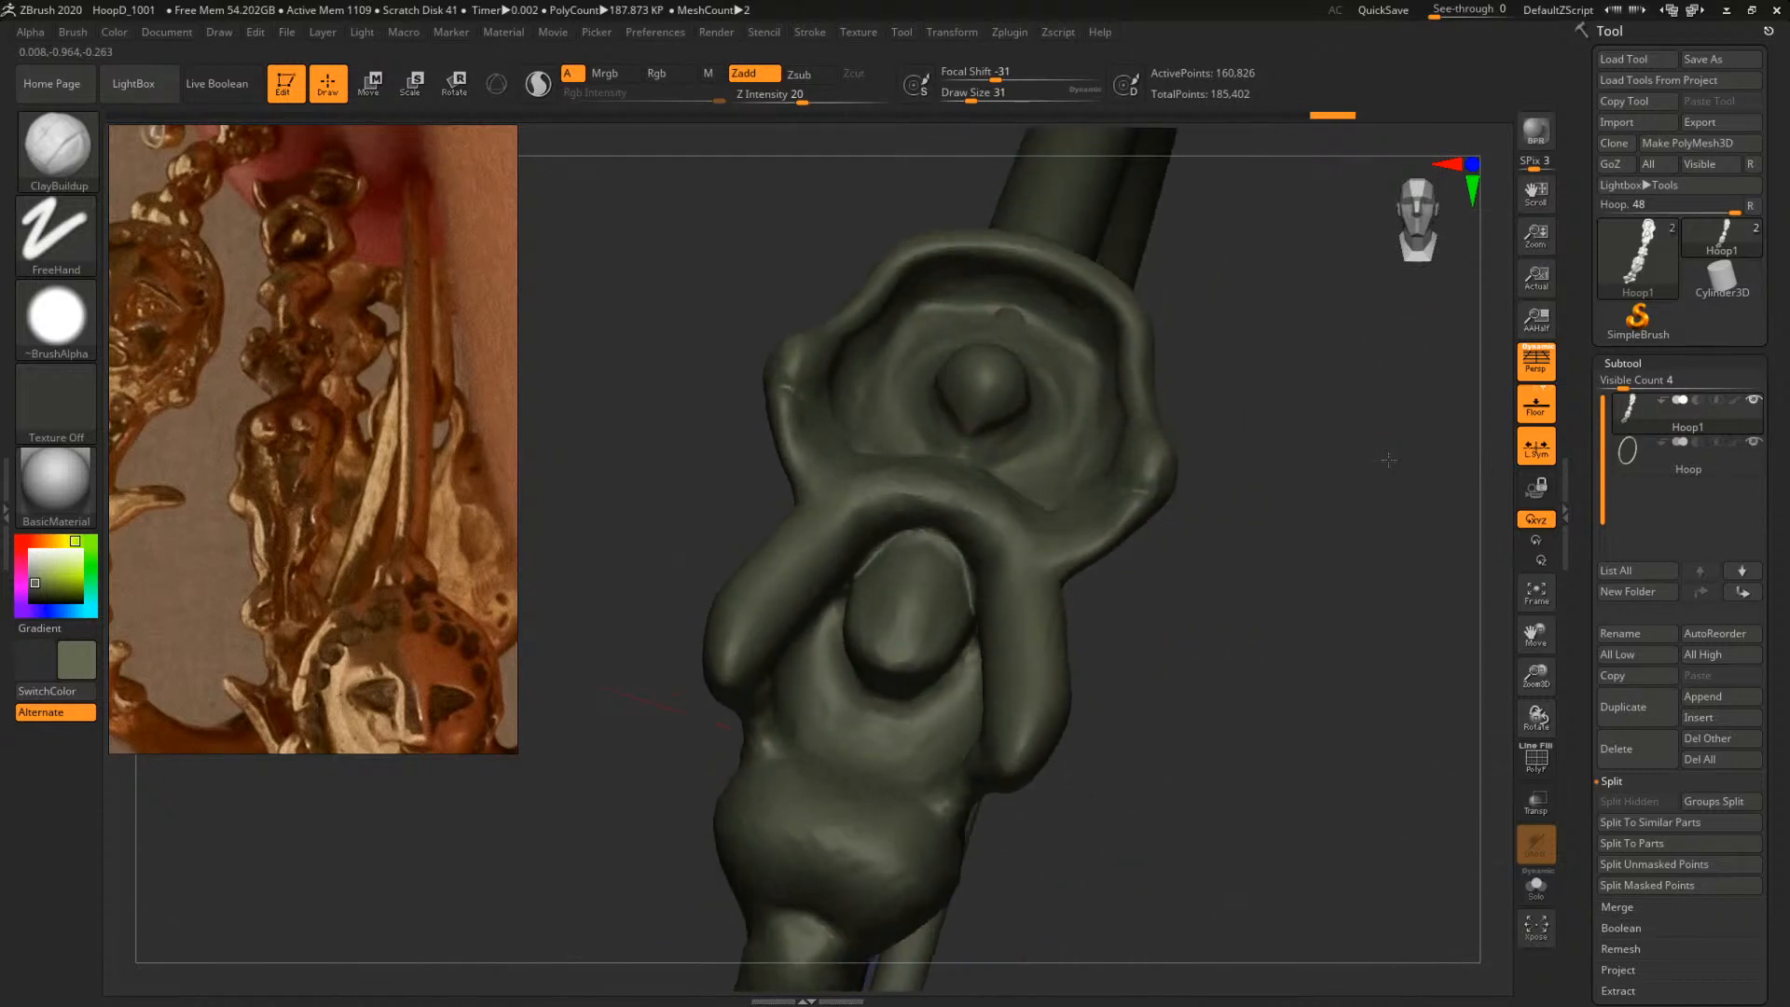
pyautogui.moveTo(958, 393); pyautogui.dragTo(1001, 382)
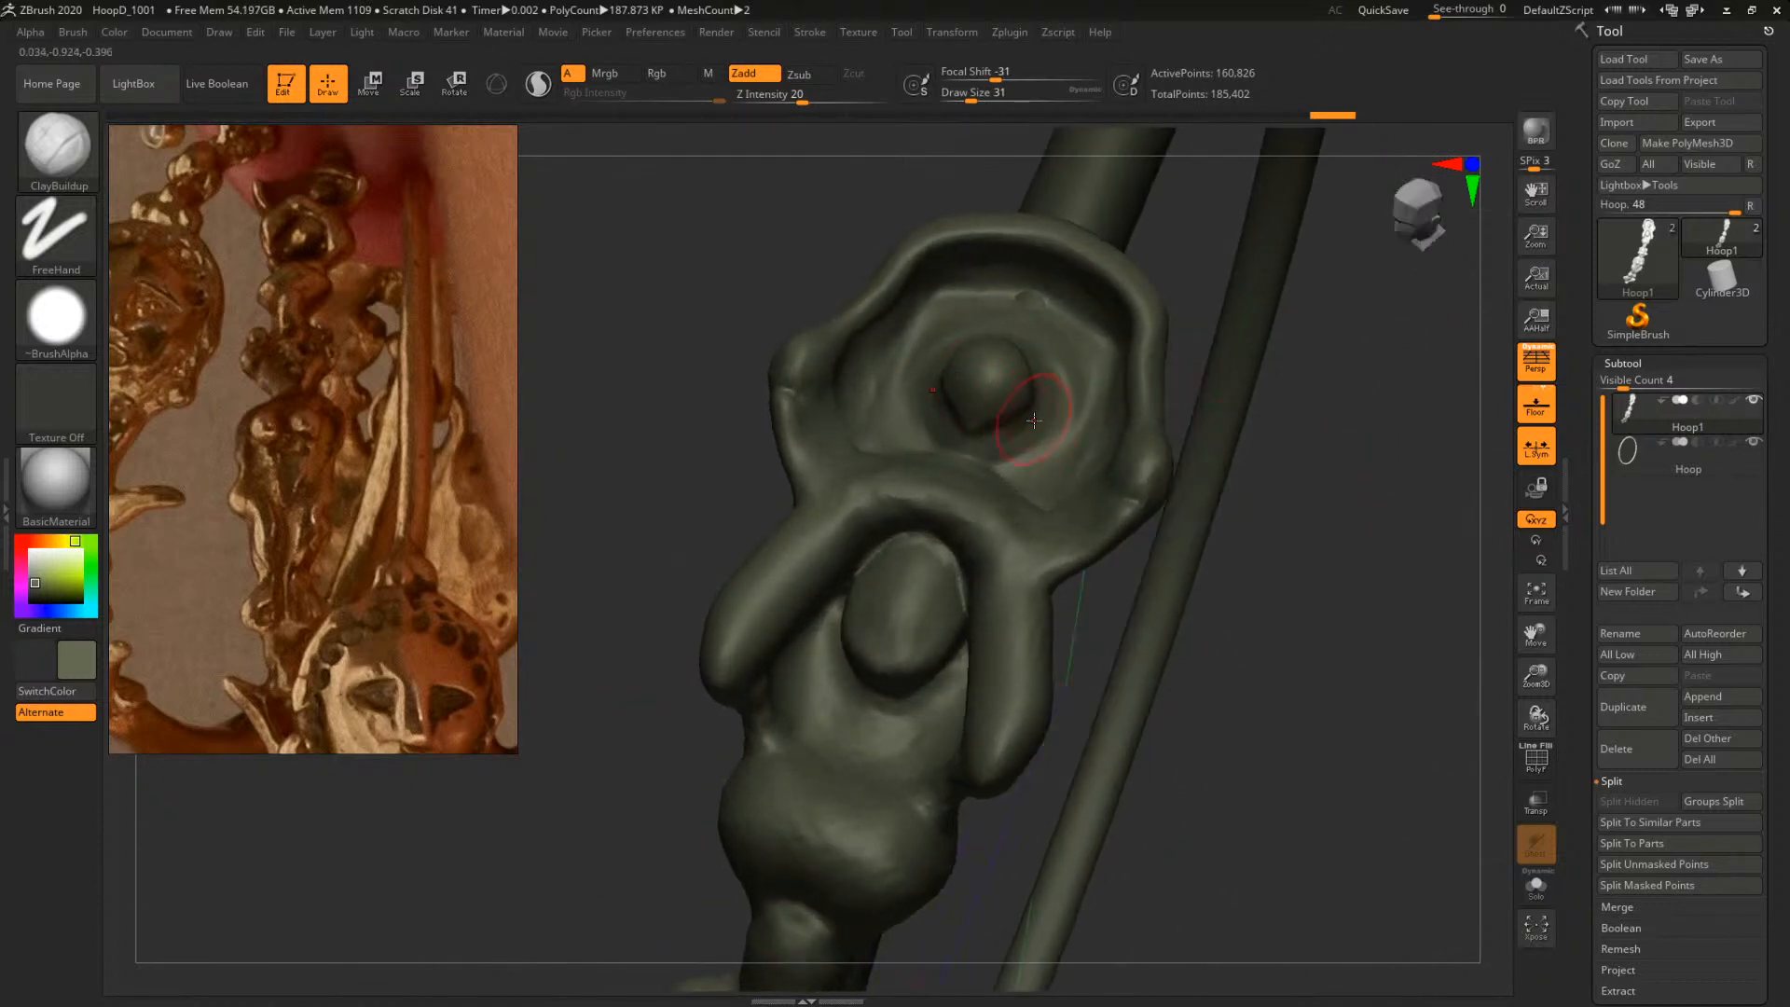
pyautogui.press('space')
pyautogui.click(987, 417)
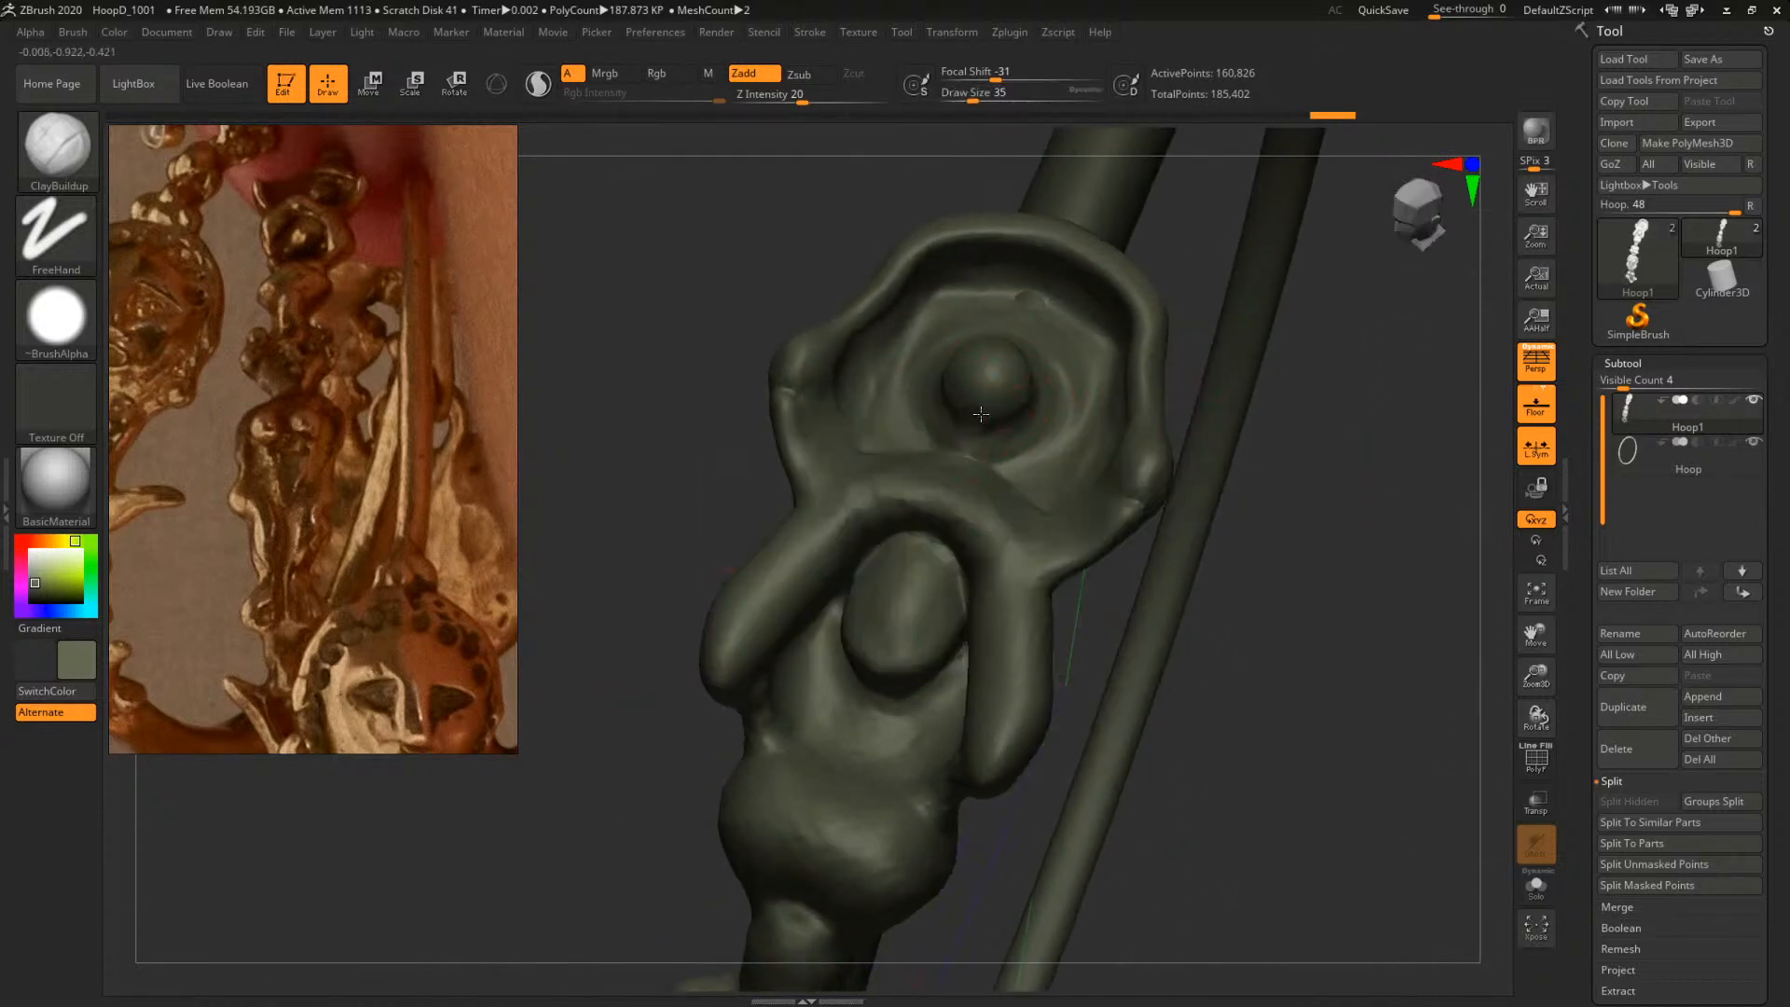
# Touch up the hollow ornament's upper rim with the ClayBuildup brush at draw size 59
pyautogui.moveTo(1305, 392)
pyautogui.mouseDown()
pyautogui.moveTo(1283, 495)
pyautogui.moveTo(1282, 407)
pyautogui.moveTo(965, 466)
pyautogui.mouseUp()
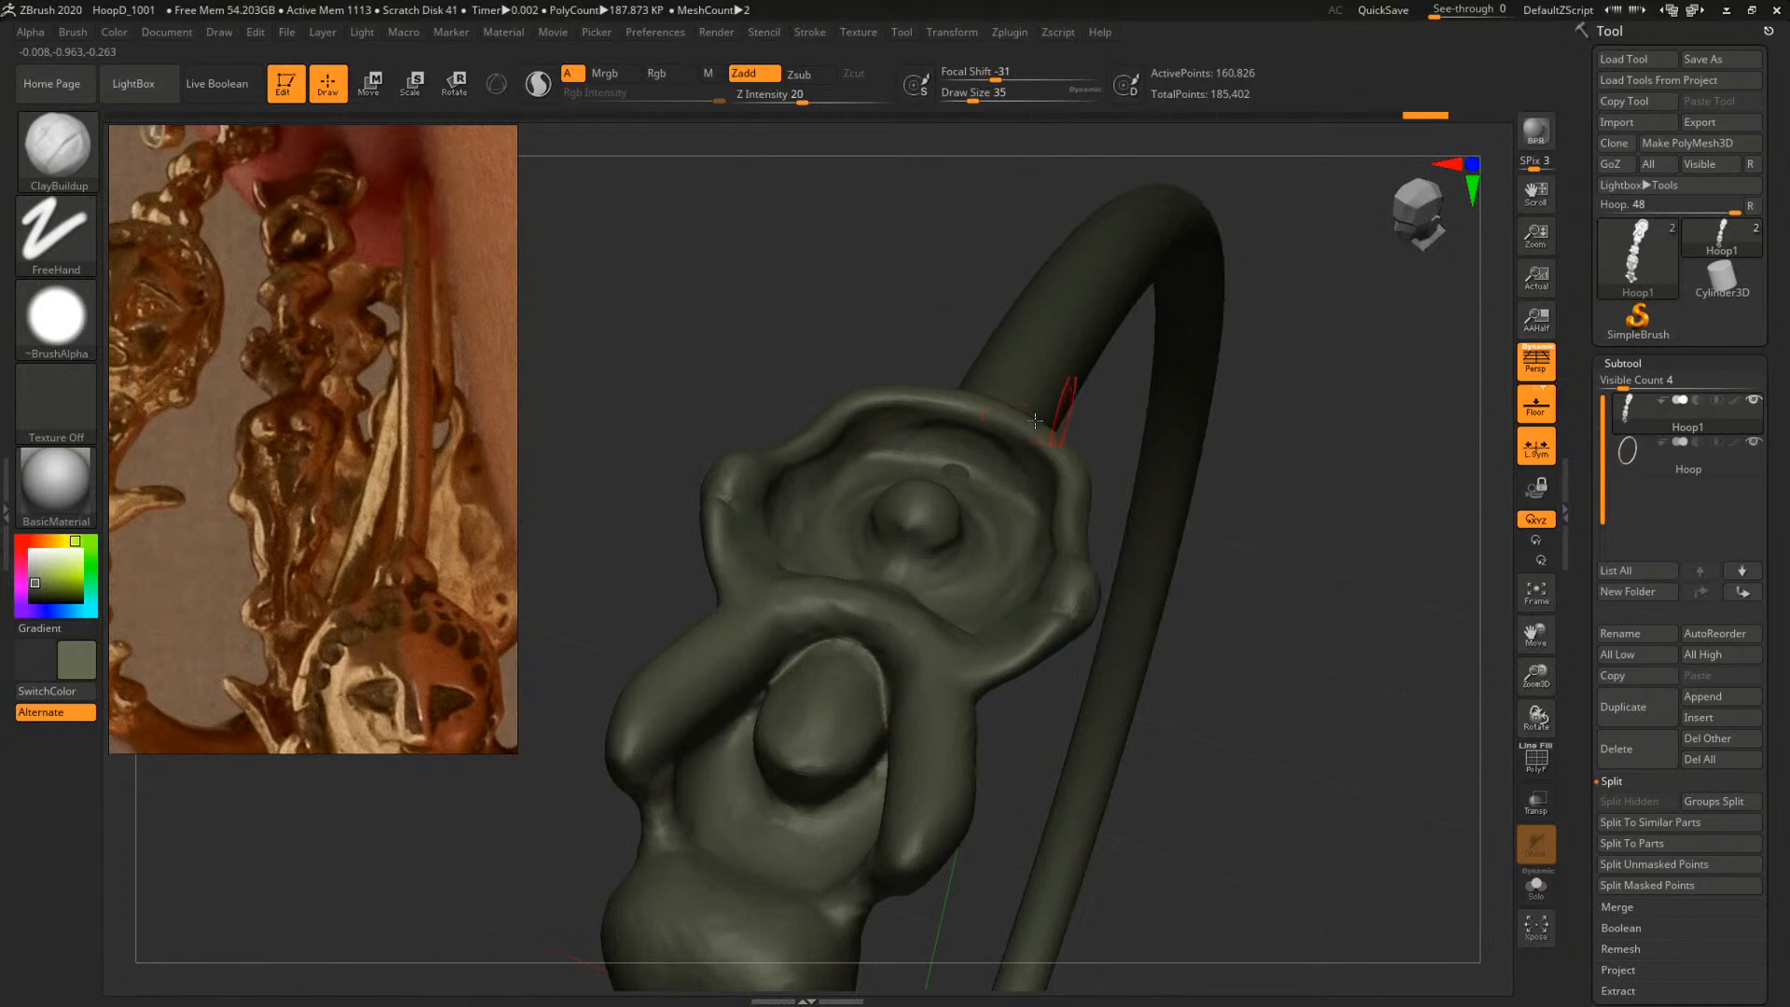
pyautogui.press('space')
pyautogui.click(967, 462)
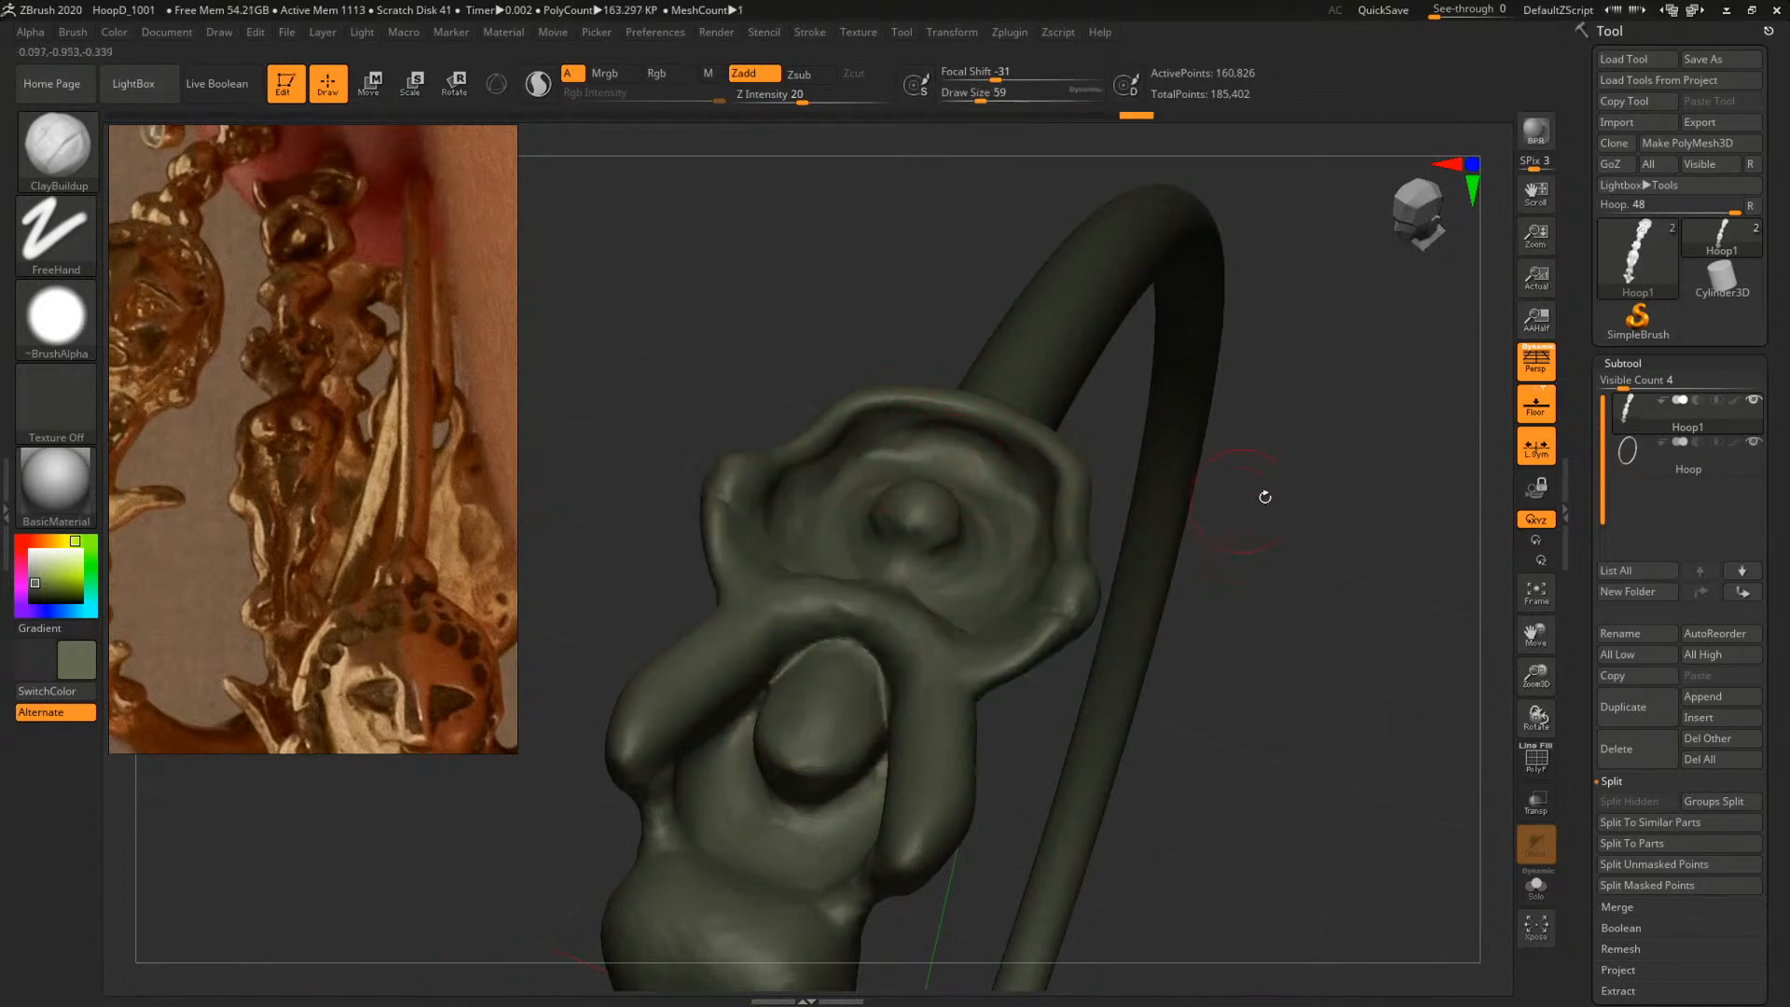
# Reshape the hollow ornament's upper rim with the Move brush at draw size 54
pyautogui.moveTo(1265, 497)
pyautogui.mouseDown()
pyautogui.moveTo(1346, 572)
pyautogui.moveTo(1326, 571)
pyautogui.mouseUp()
pyautogui.press('b')
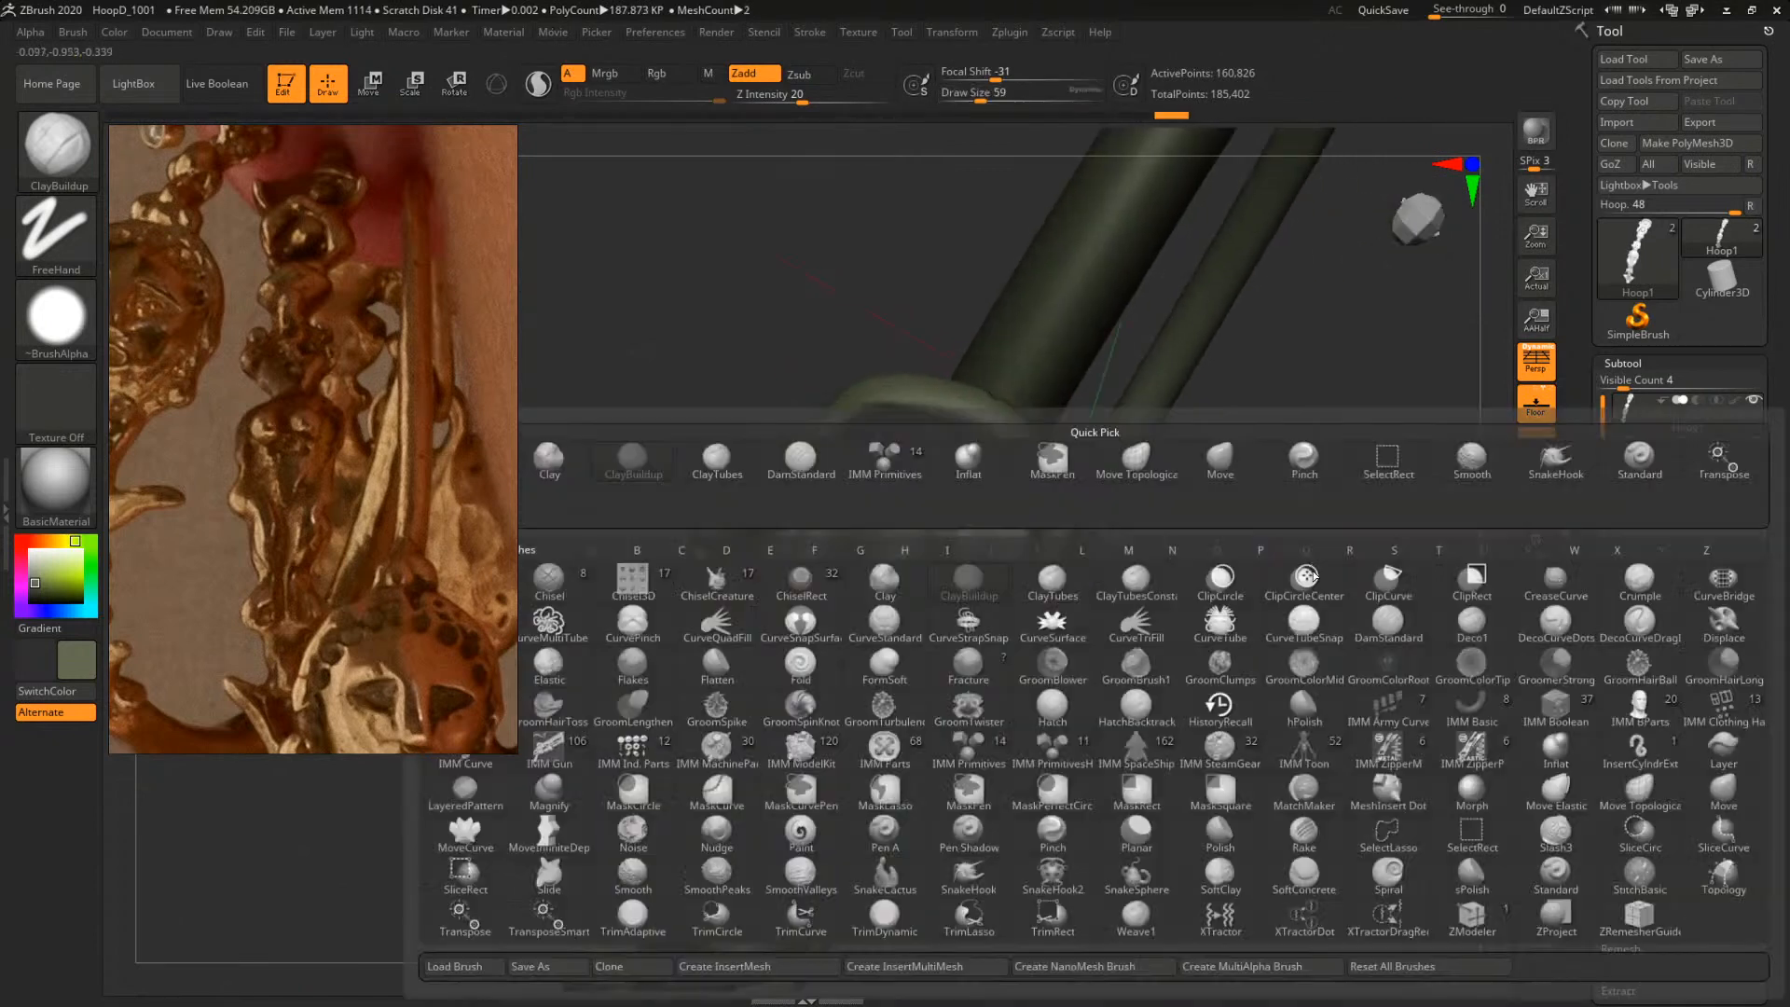
pyautogui.press('m')
pyautogui.press('v')
pyautogui.press('space')
pyautogui.click(1020, 513)
pyautogui.moveTo(1066, 518)
pyautogui.mouseDown()
pyautogui.moveTo(1034, 515)
pyautogui.moveTo(1019, 425)
pyautogui.mouseUp()
pyautogui.press('space')
pyautogui.click(1007, 464)
# Adjust the sides of the hollow ornament's rim with the Move brush, working through draw sizes 77, 59 and 46
pyautogui.moveTo(1221, 466)
pyautogui.mouseDown()
pyautogui.moveTo(1270, 487)
pyautogui.moveTo(1274, 464)
pyautogui.moveTo(1240, 453)
pyautogui.mouseUp()
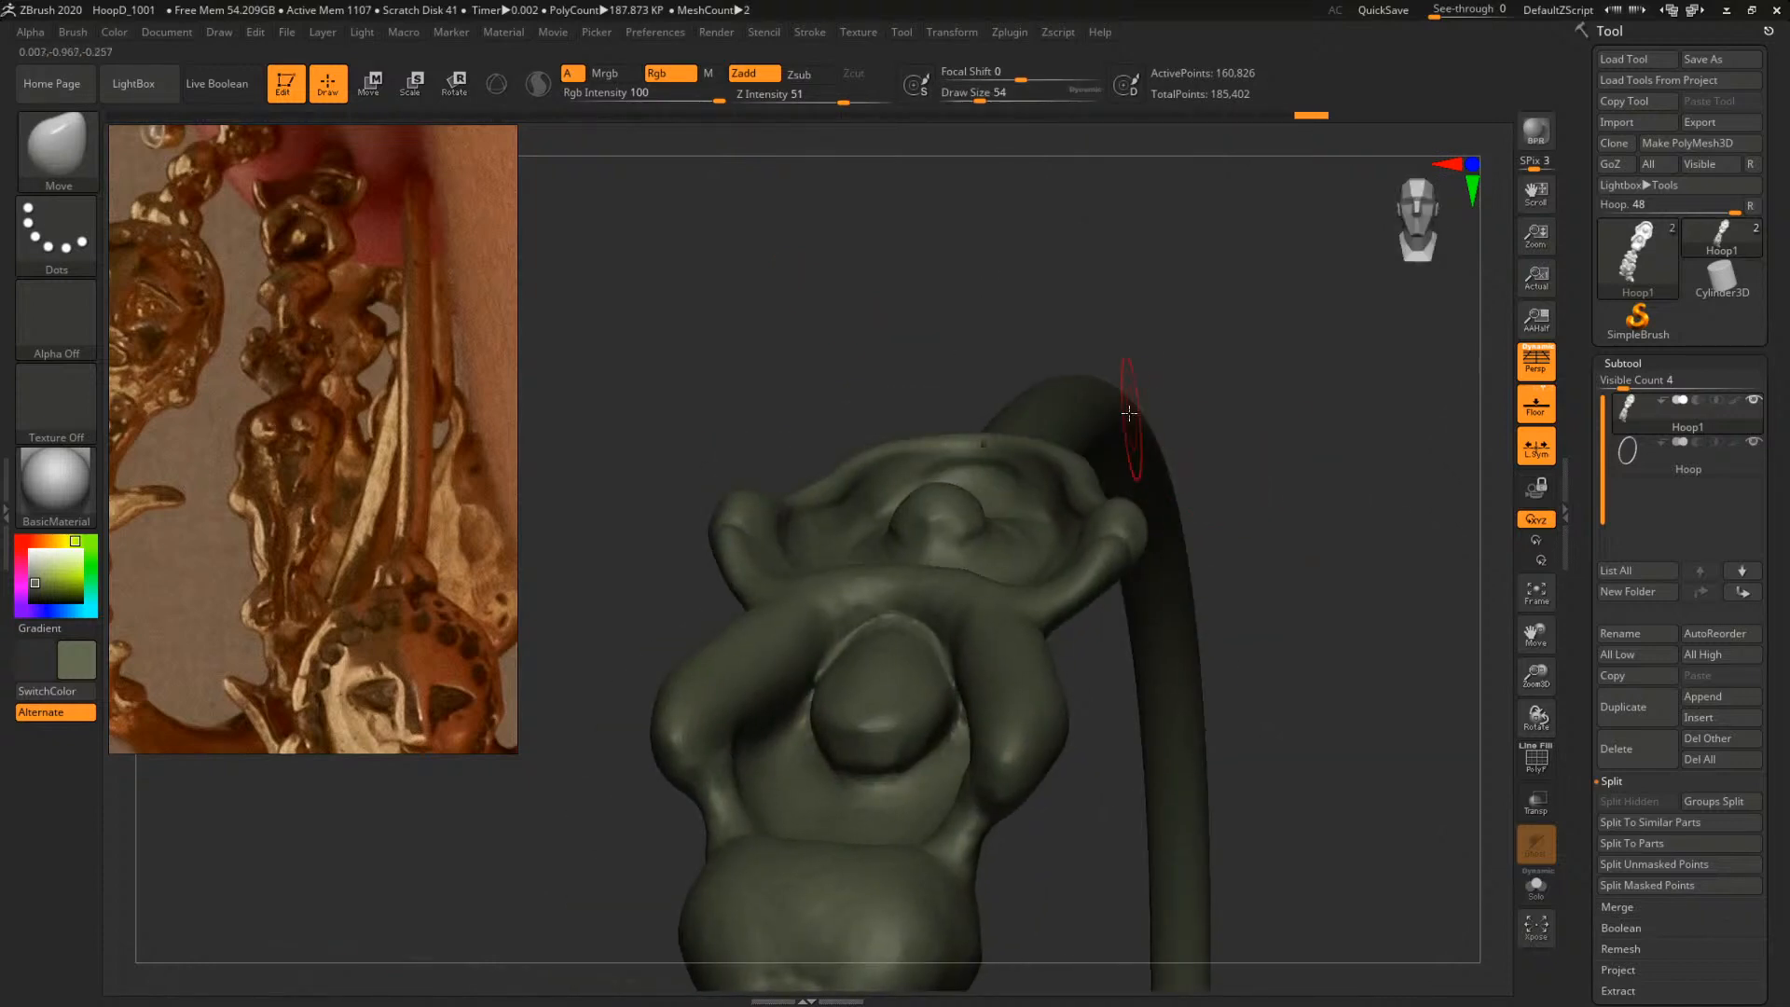
pyautogui.moveTo(1183, 386); pyautogui.dragTo(1092, 408)
pyautogui.press('space')
pyautogui.click(1080, 474)
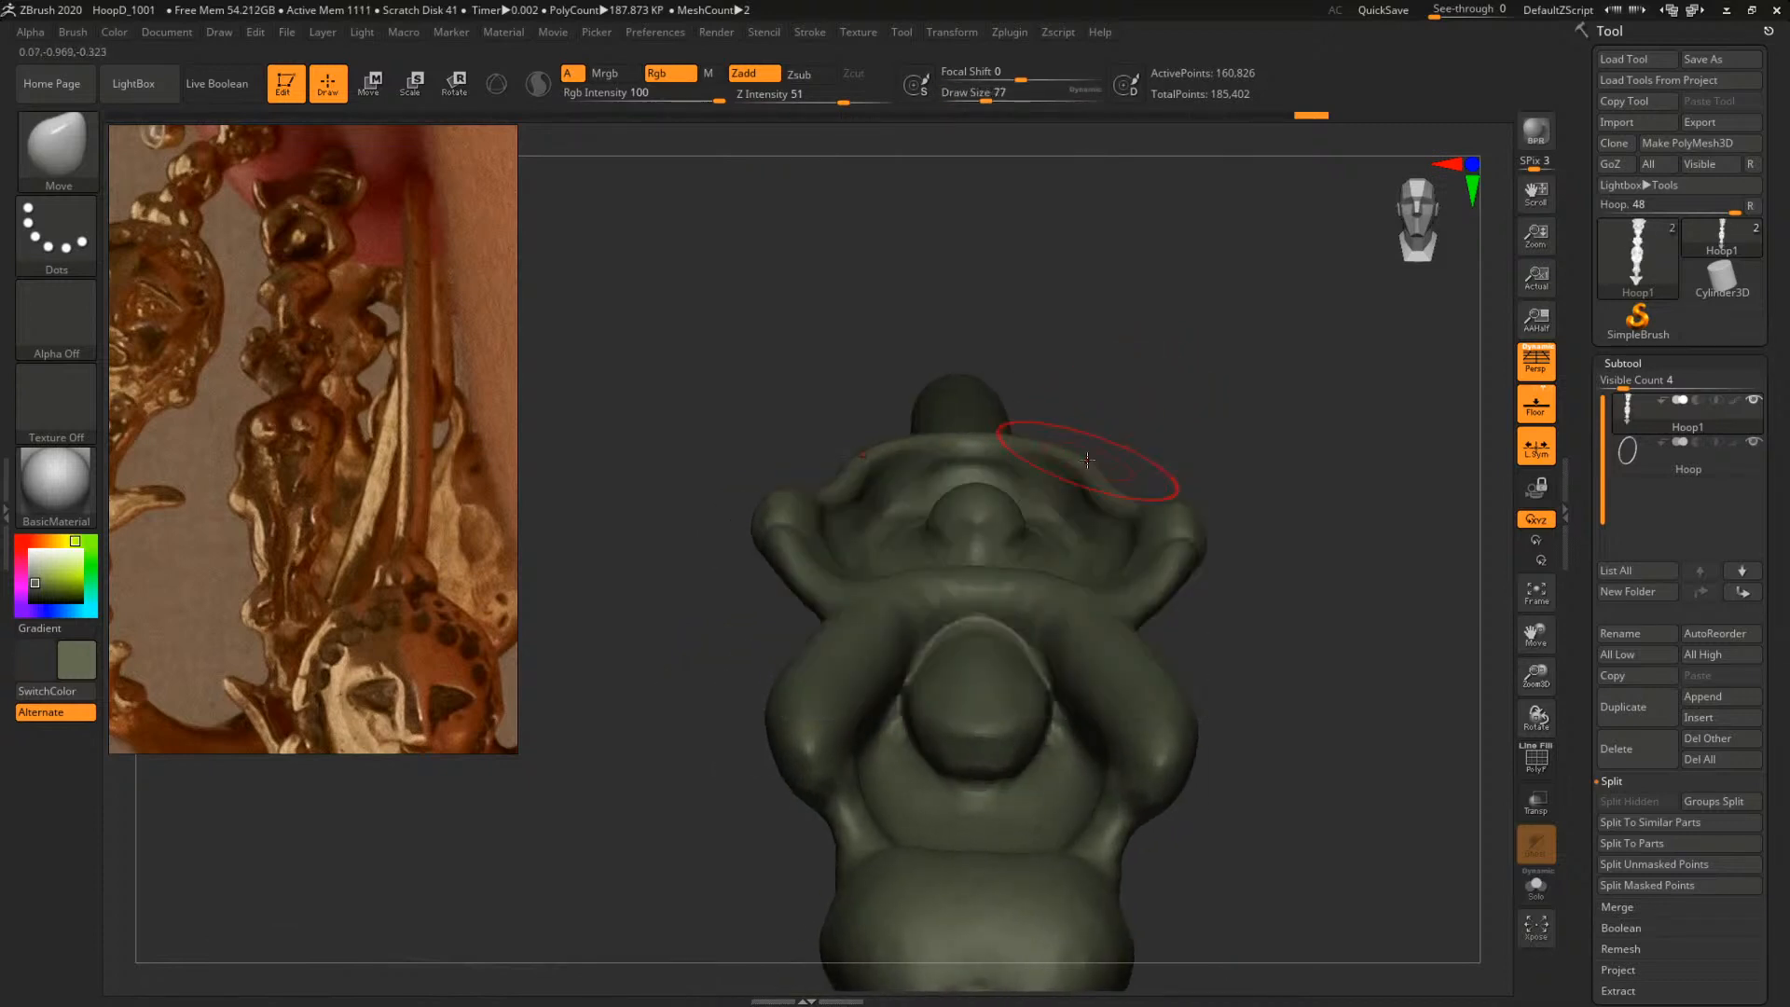
pyautogui.moveTo(1081, 473); pyautogui.dragTo(1177, 437)
pyautogui.press('space')
pyautogui.click(1084, 455)
pyautogui.moveTo(1074, 469); pyautogui.dragTo(1076, 466)
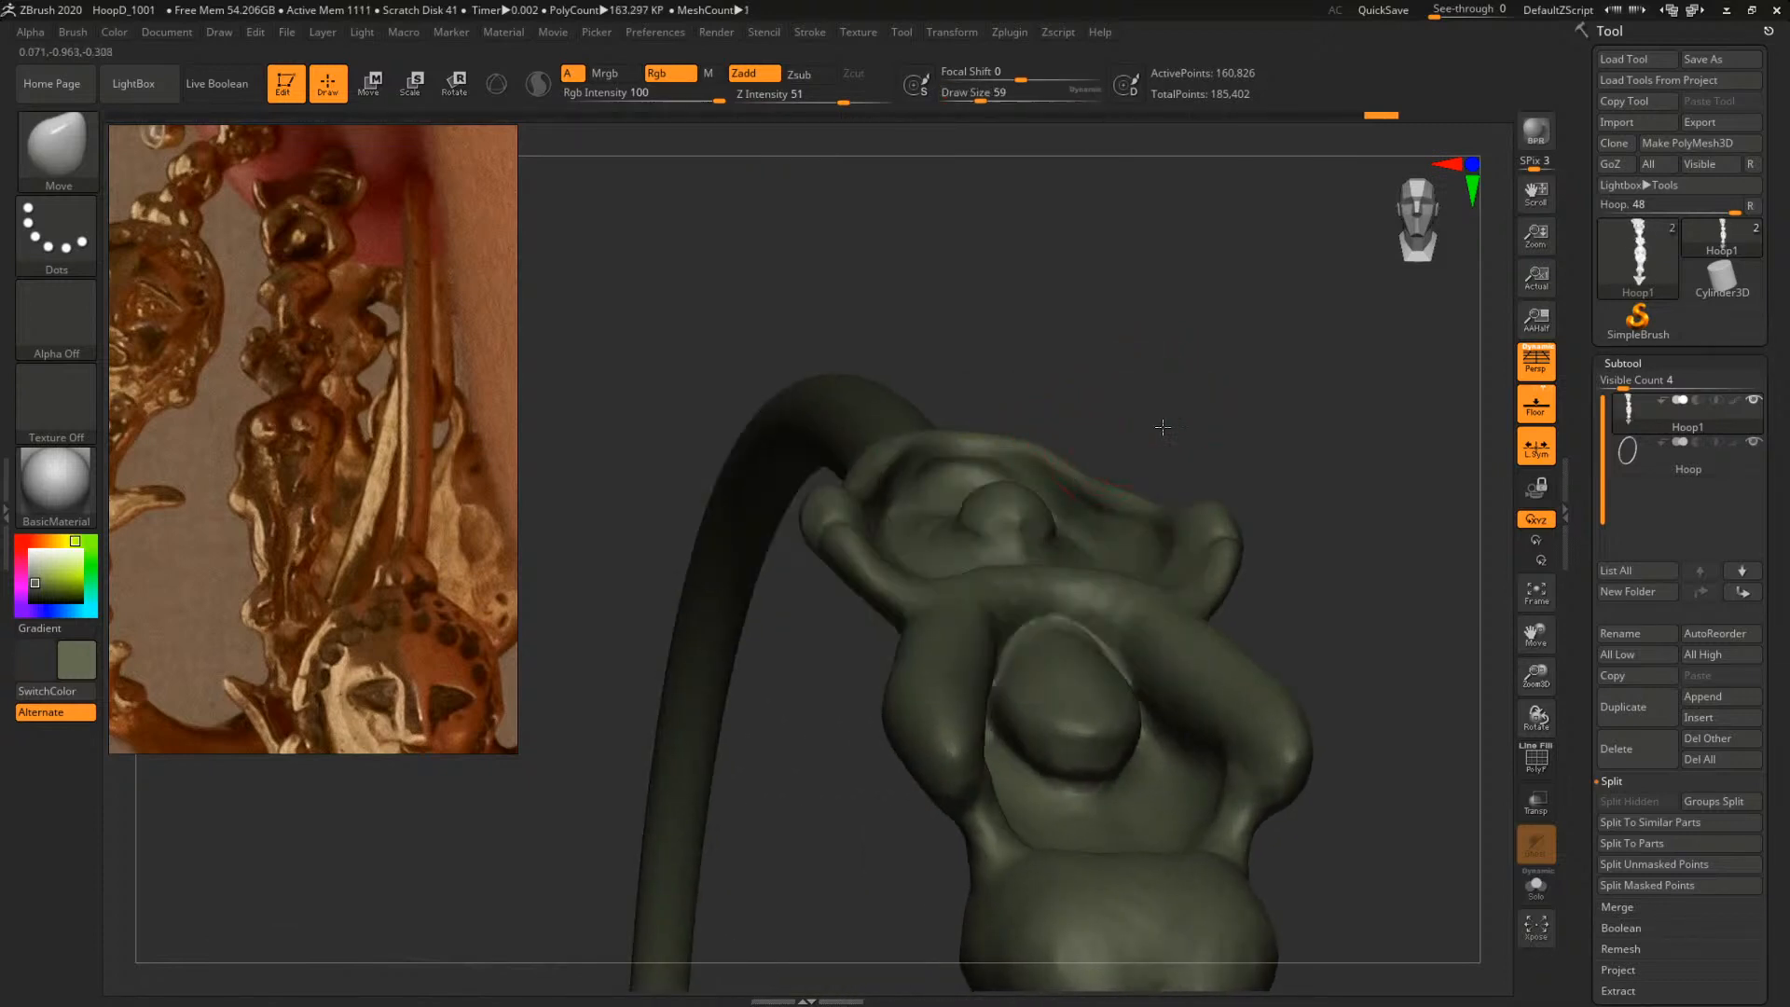
pyautogui.moveTo(1163, 428)
pyautogui.mouseDown()
pyautogui.moveTo(1058, 446)
pyautogui.moveTo(1137, 589)
pyautogui.moveTo(1121, 584)
pyautogui.mouseUp()
pyautogui.press('space')
pyautogui.click(1080, 498)
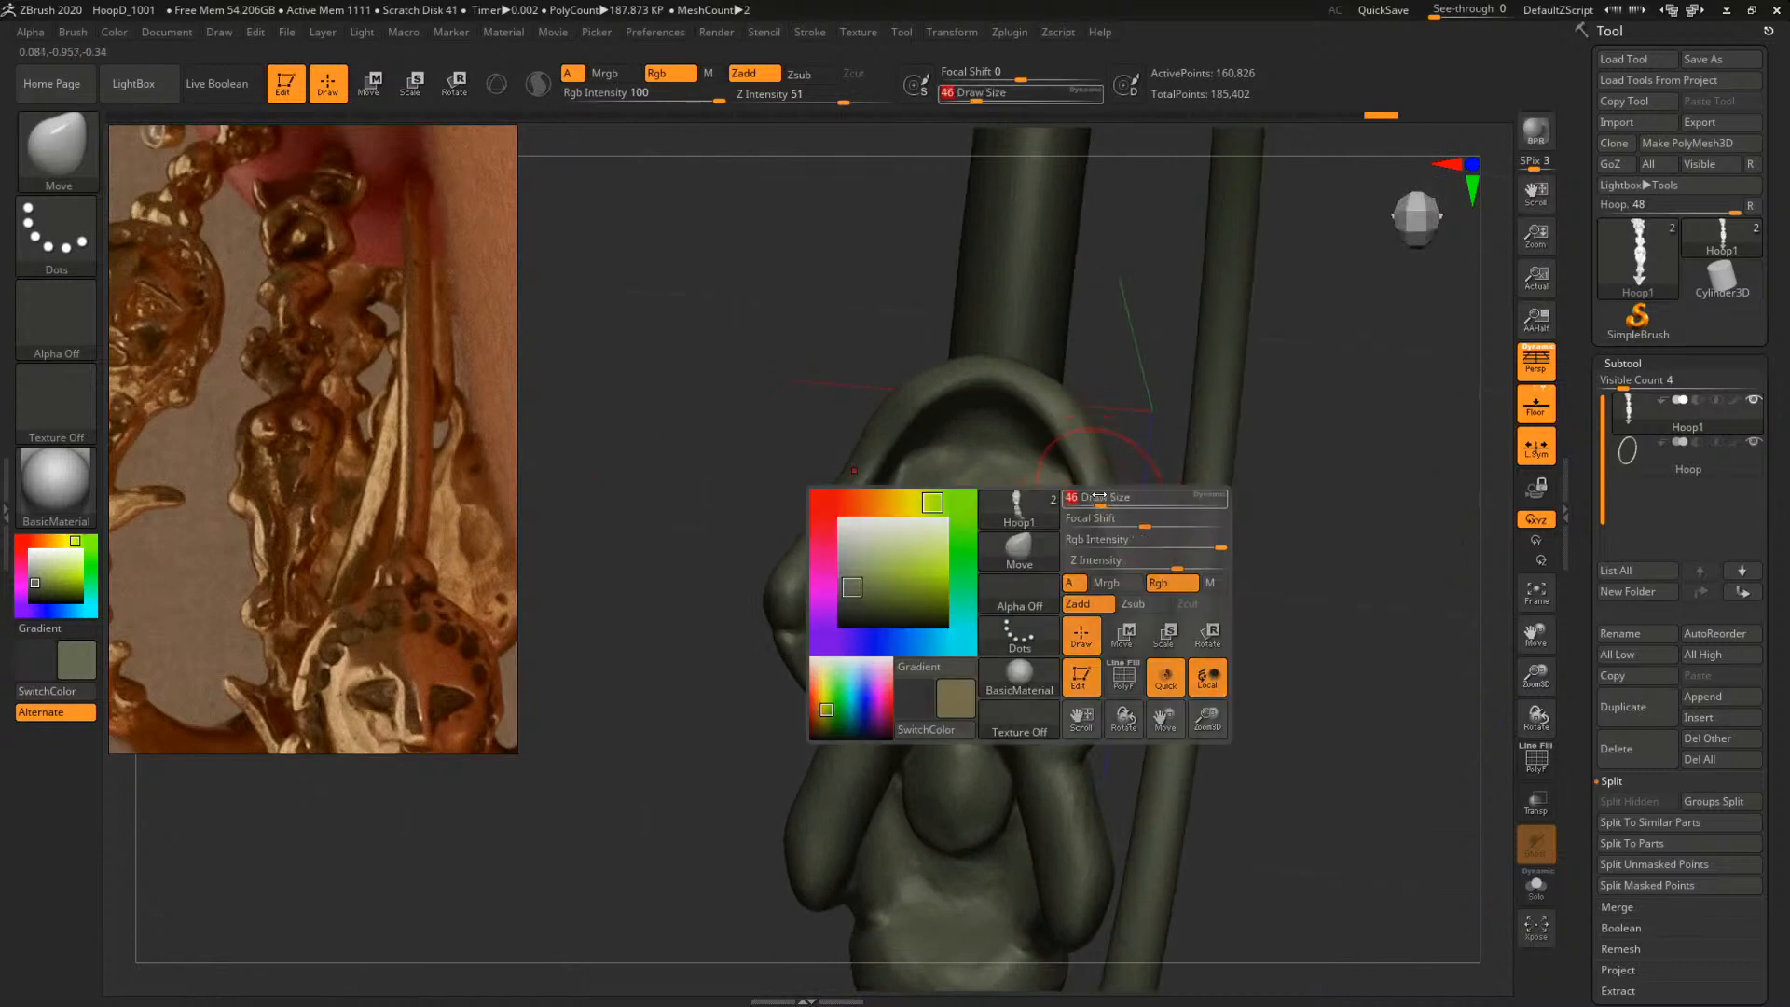
pyautogui.moveTo(1085, 494); pyautogui.dragTo(1101, 507)
# Save the project over the existing HoopD_1001.ZPR file
pyautogui.moveTo(1345, 584)
pyautogui.keyDown('alt'); pyautogui.mouseDown()
pyautogui.moveTo(987, 563)
pyautogui.moveTo(1286, 503)
pyautogui.moveTo(1237, 525)
pyautogui.moveTo(1252, 531)
pyautogui.mouseUp(); pyautogui.keyUp('alt')
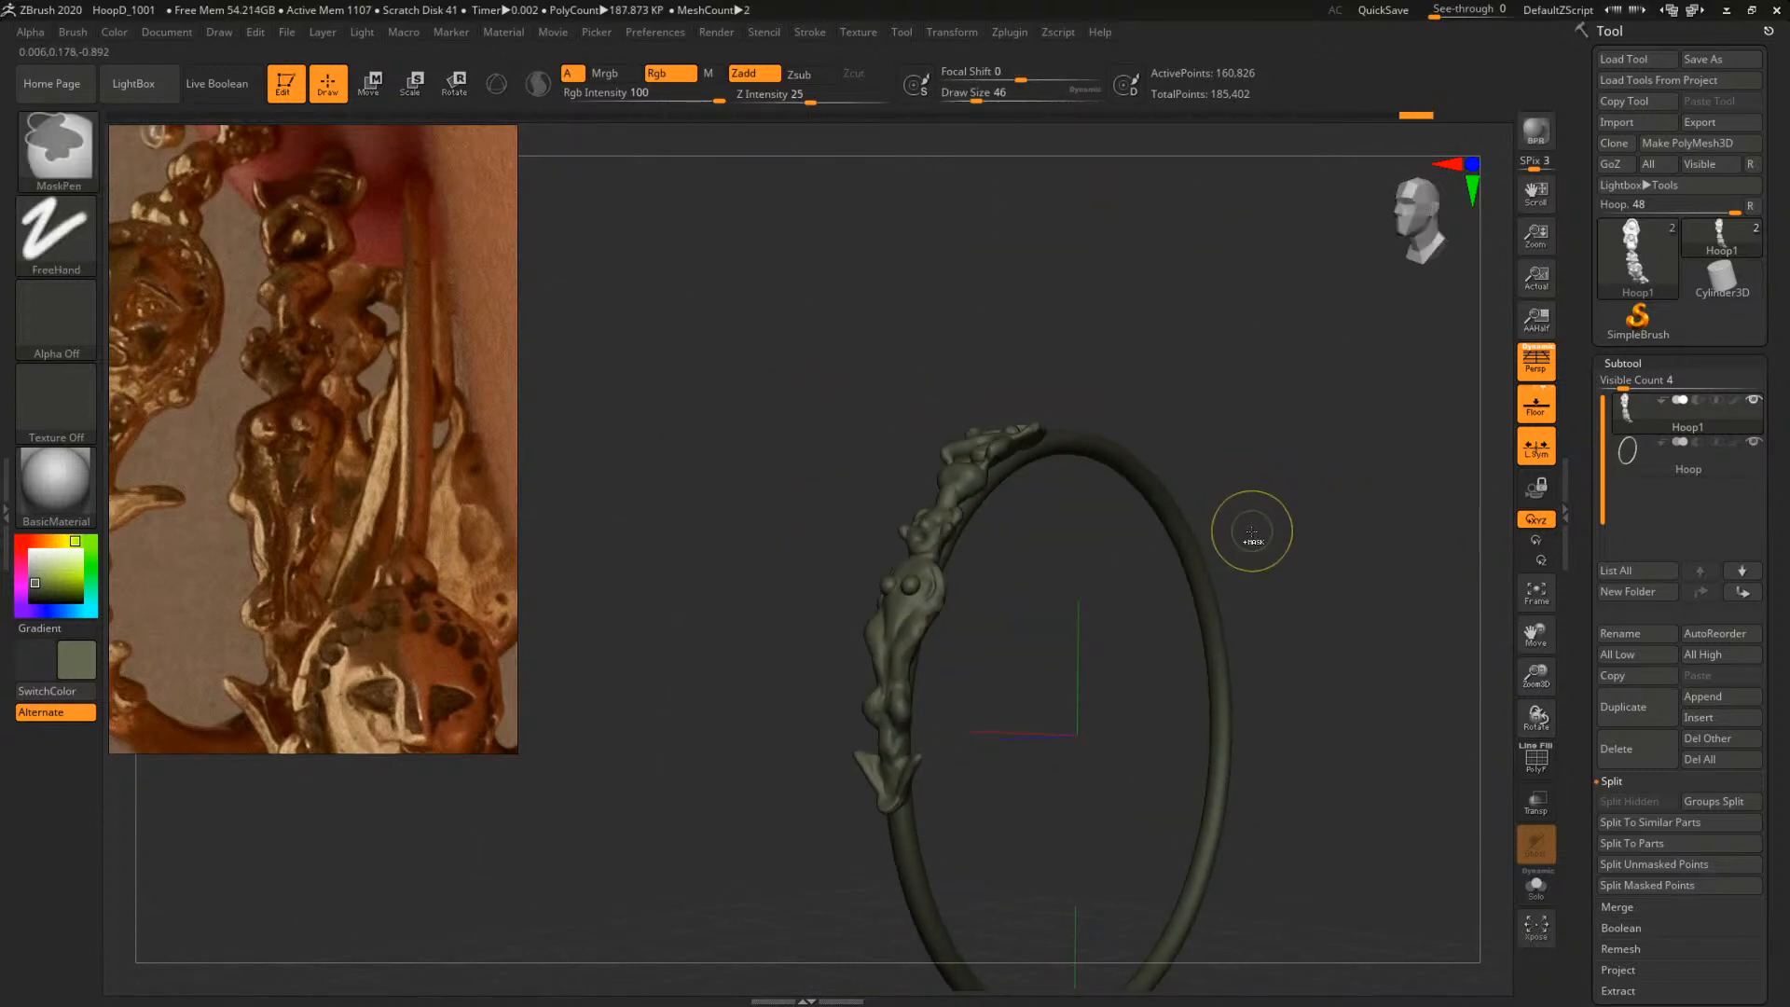
pyautogui.hotkey('ctrl', 's')
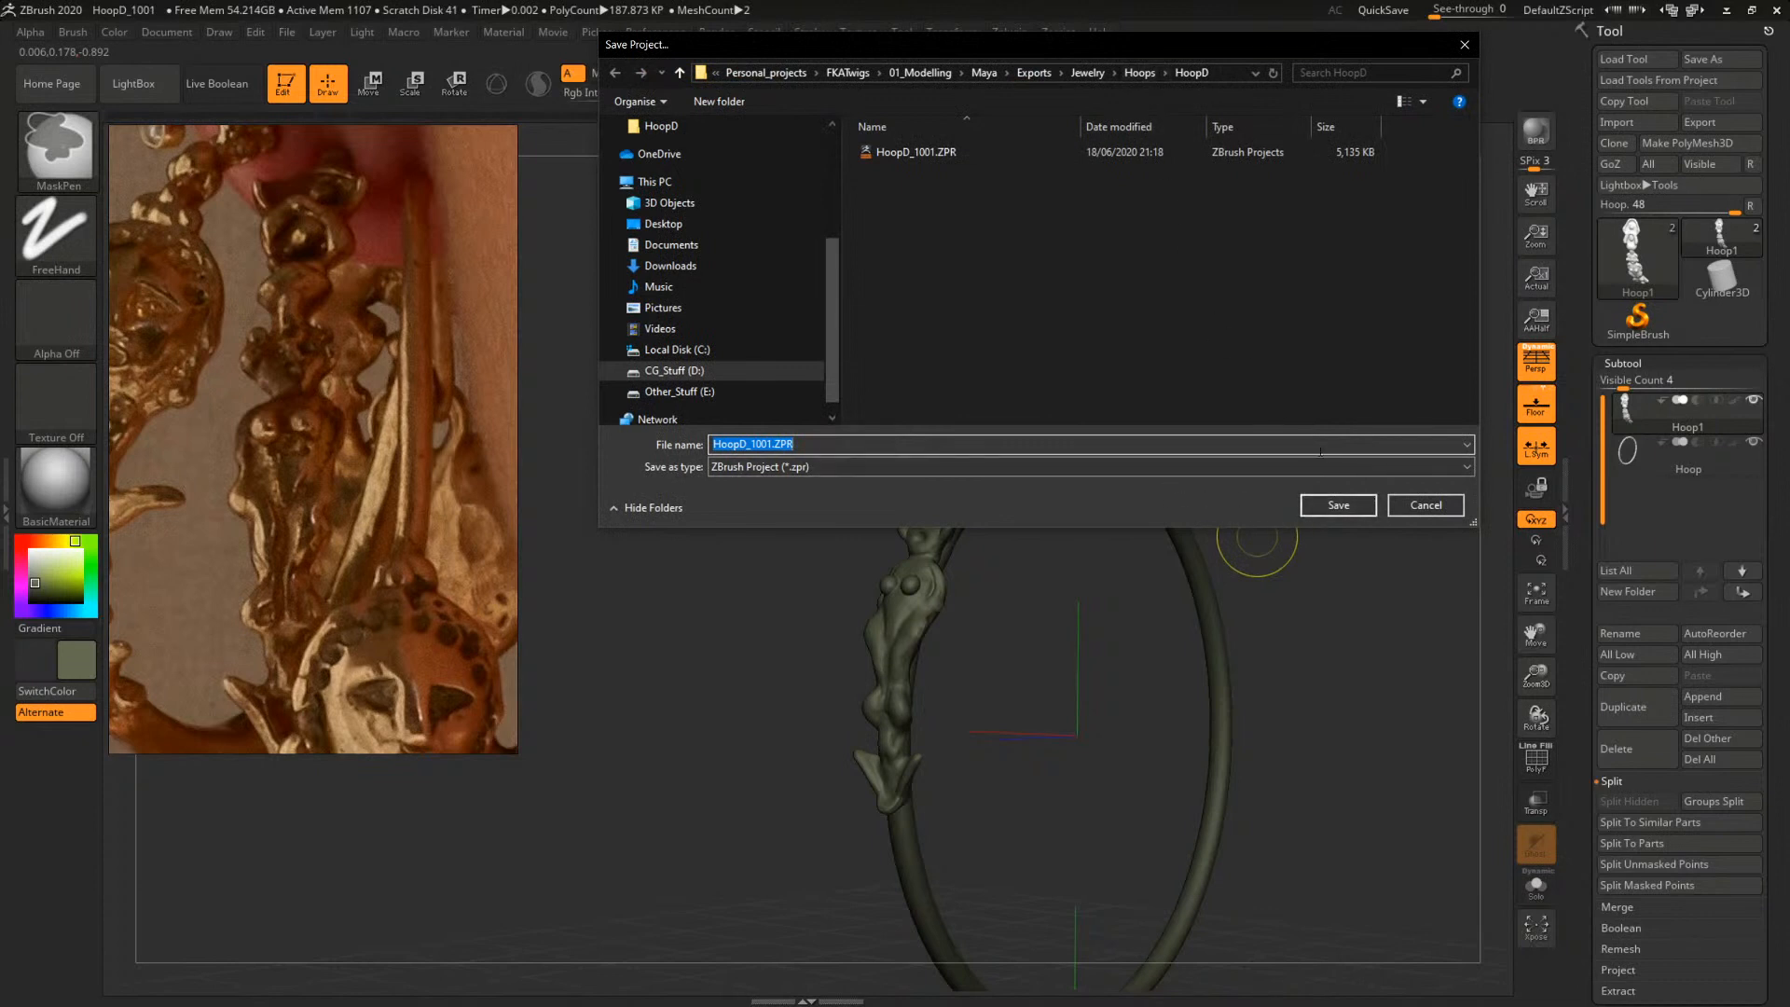
pyautogui.click(1333, 505)
pyautogui.click(928, 503)
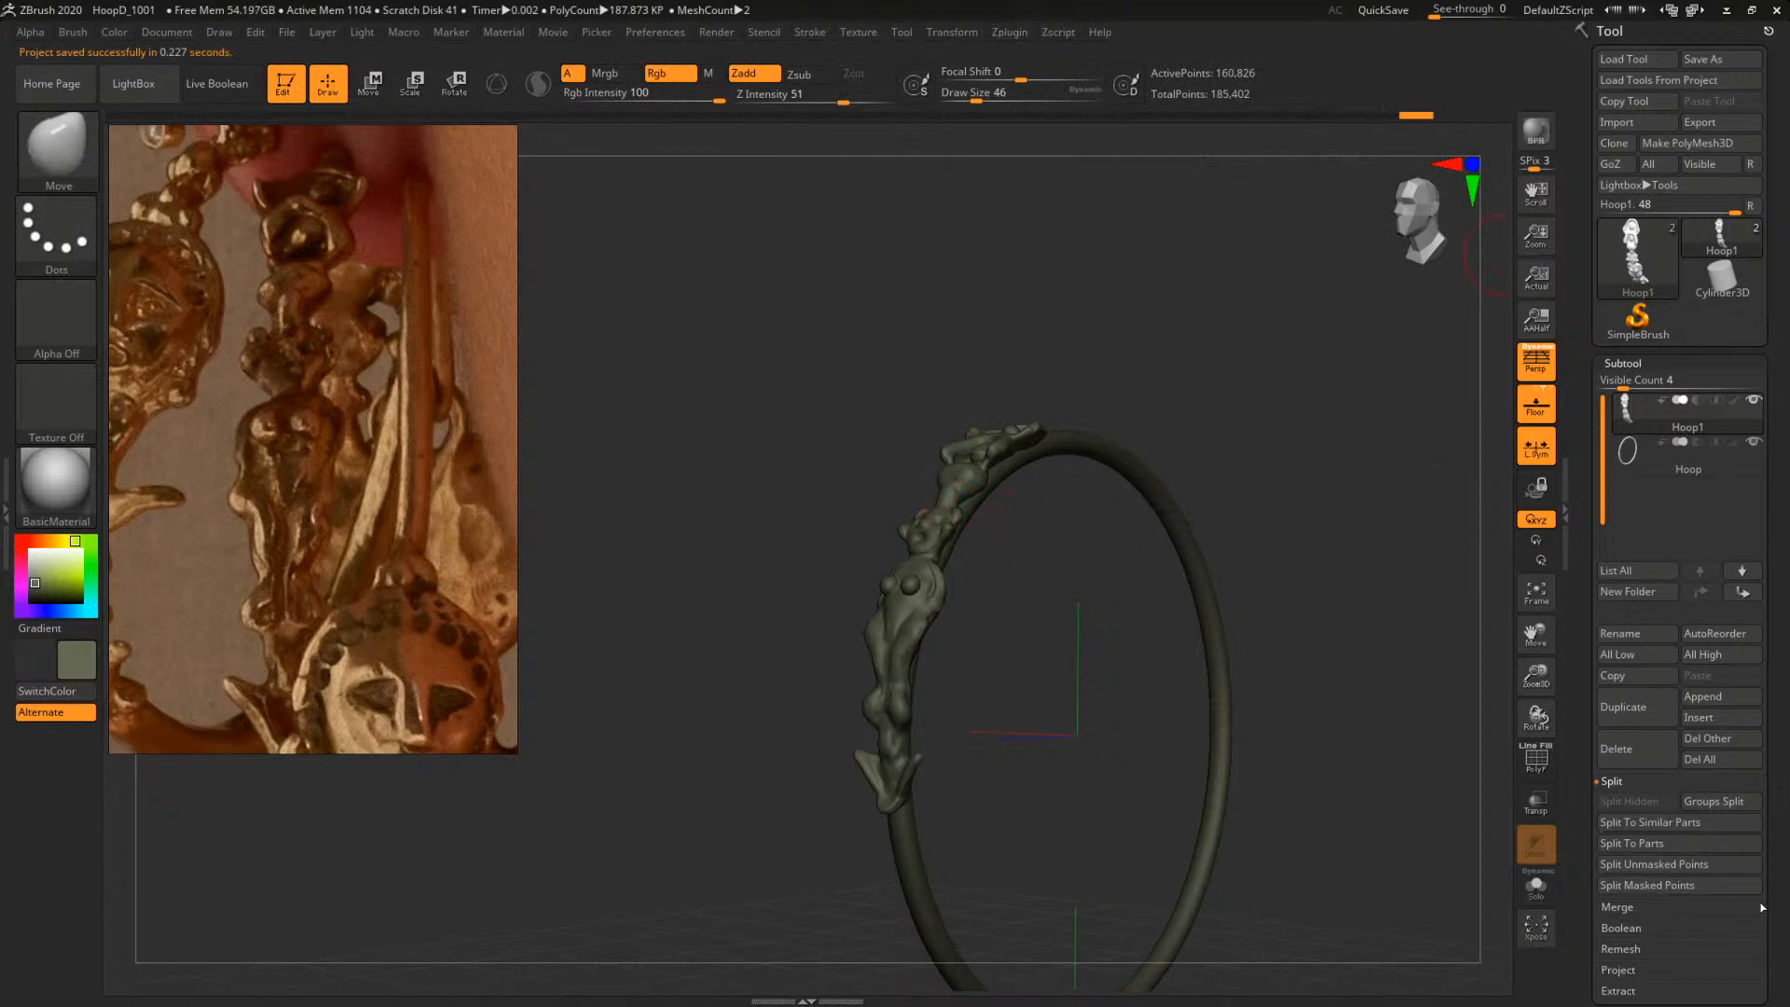
# Remesh the ornament subtool with ZRemesher at a target polygon count of 5 and adaptive size 50
pyautogui.scroll(-3, 1742, 784)
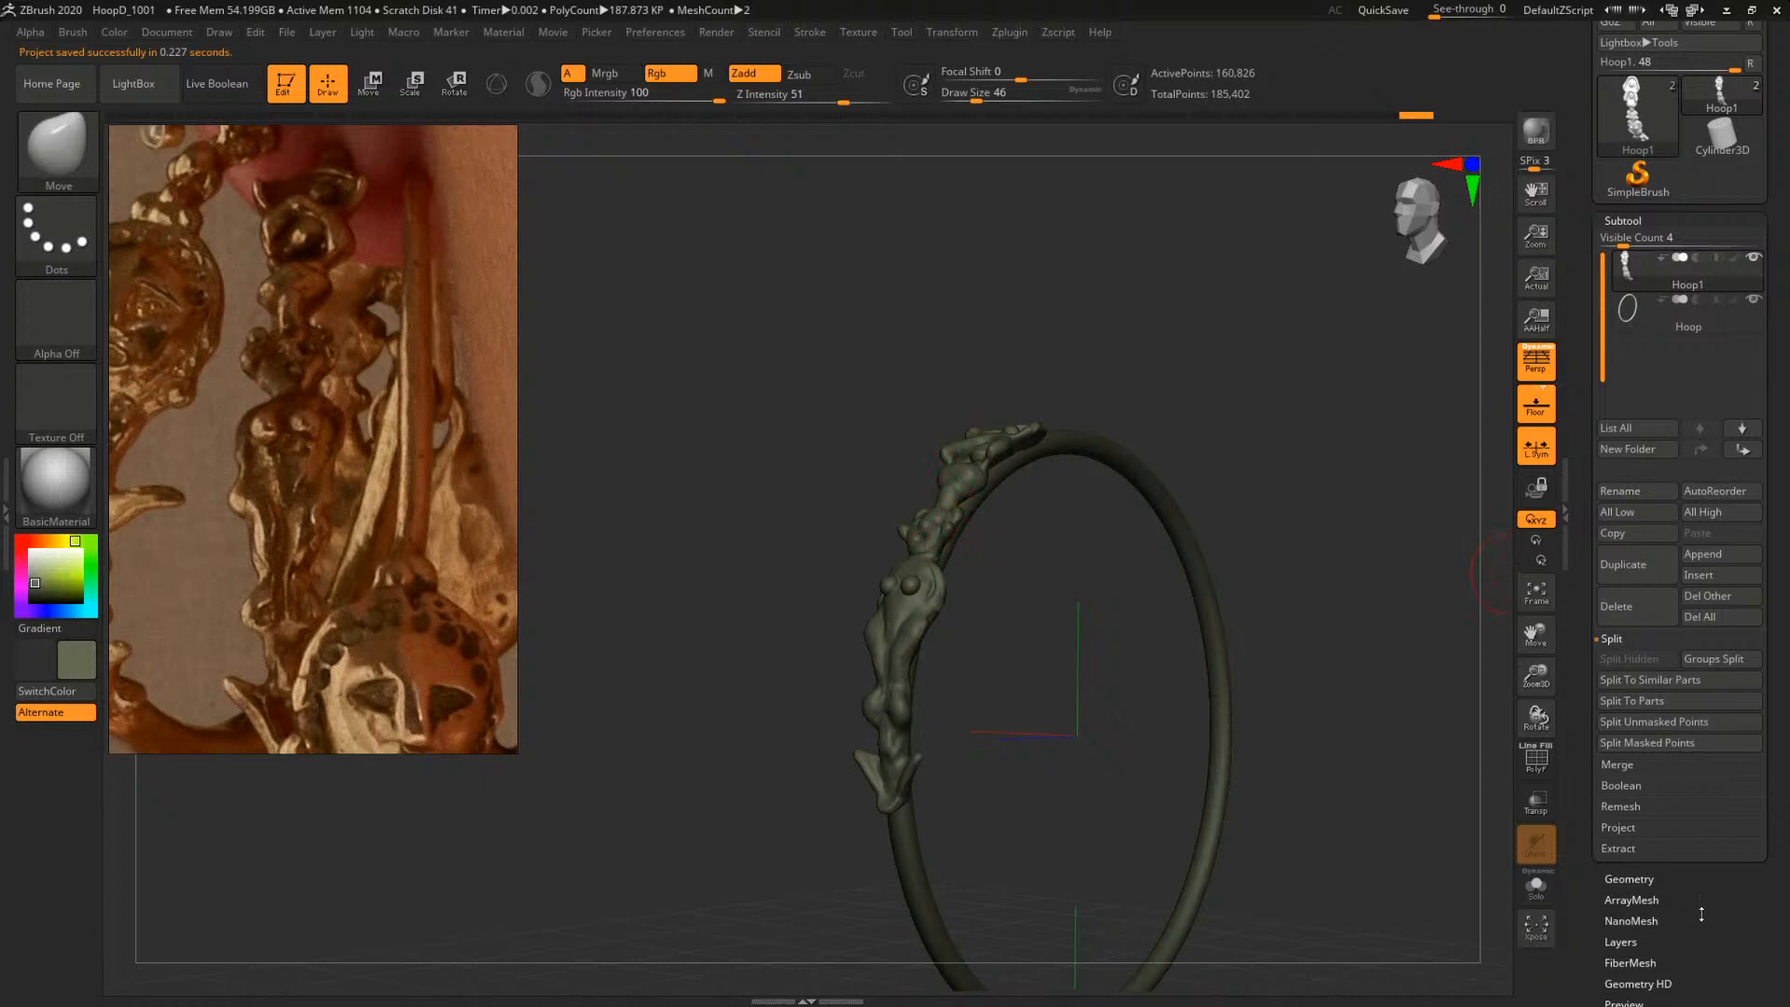
pyautogui.click(1634, 879)
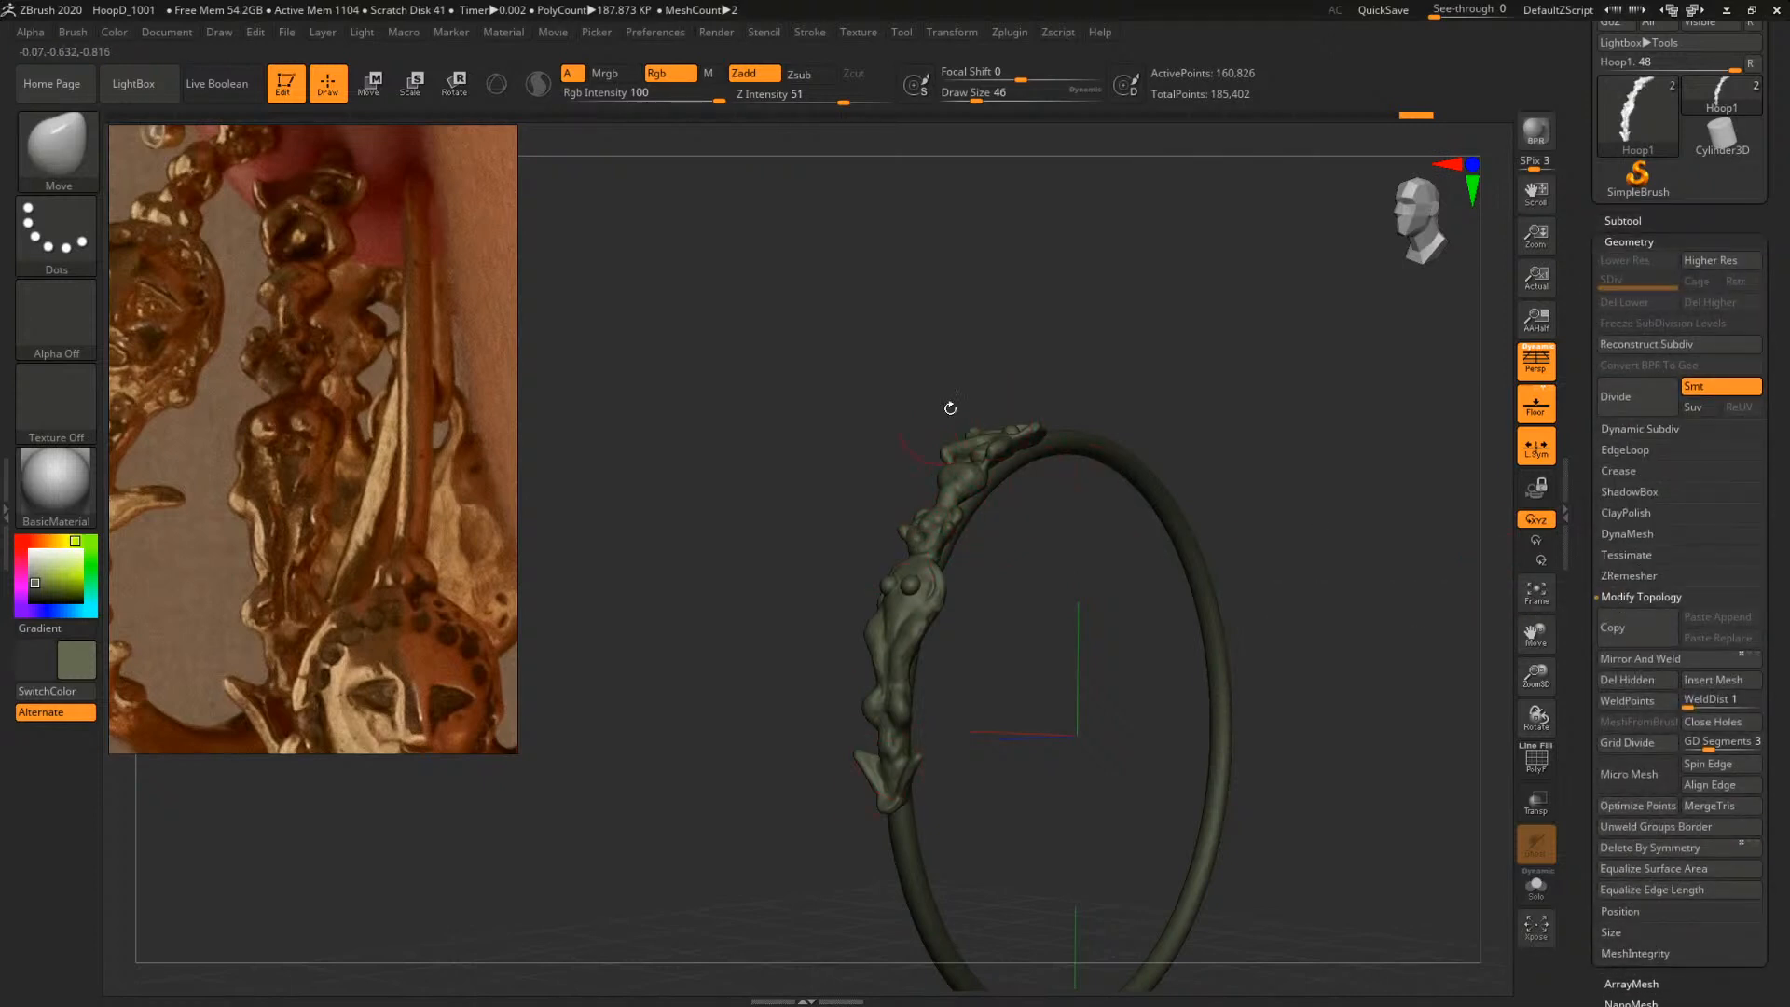
pyautogui.click(1622, 576)
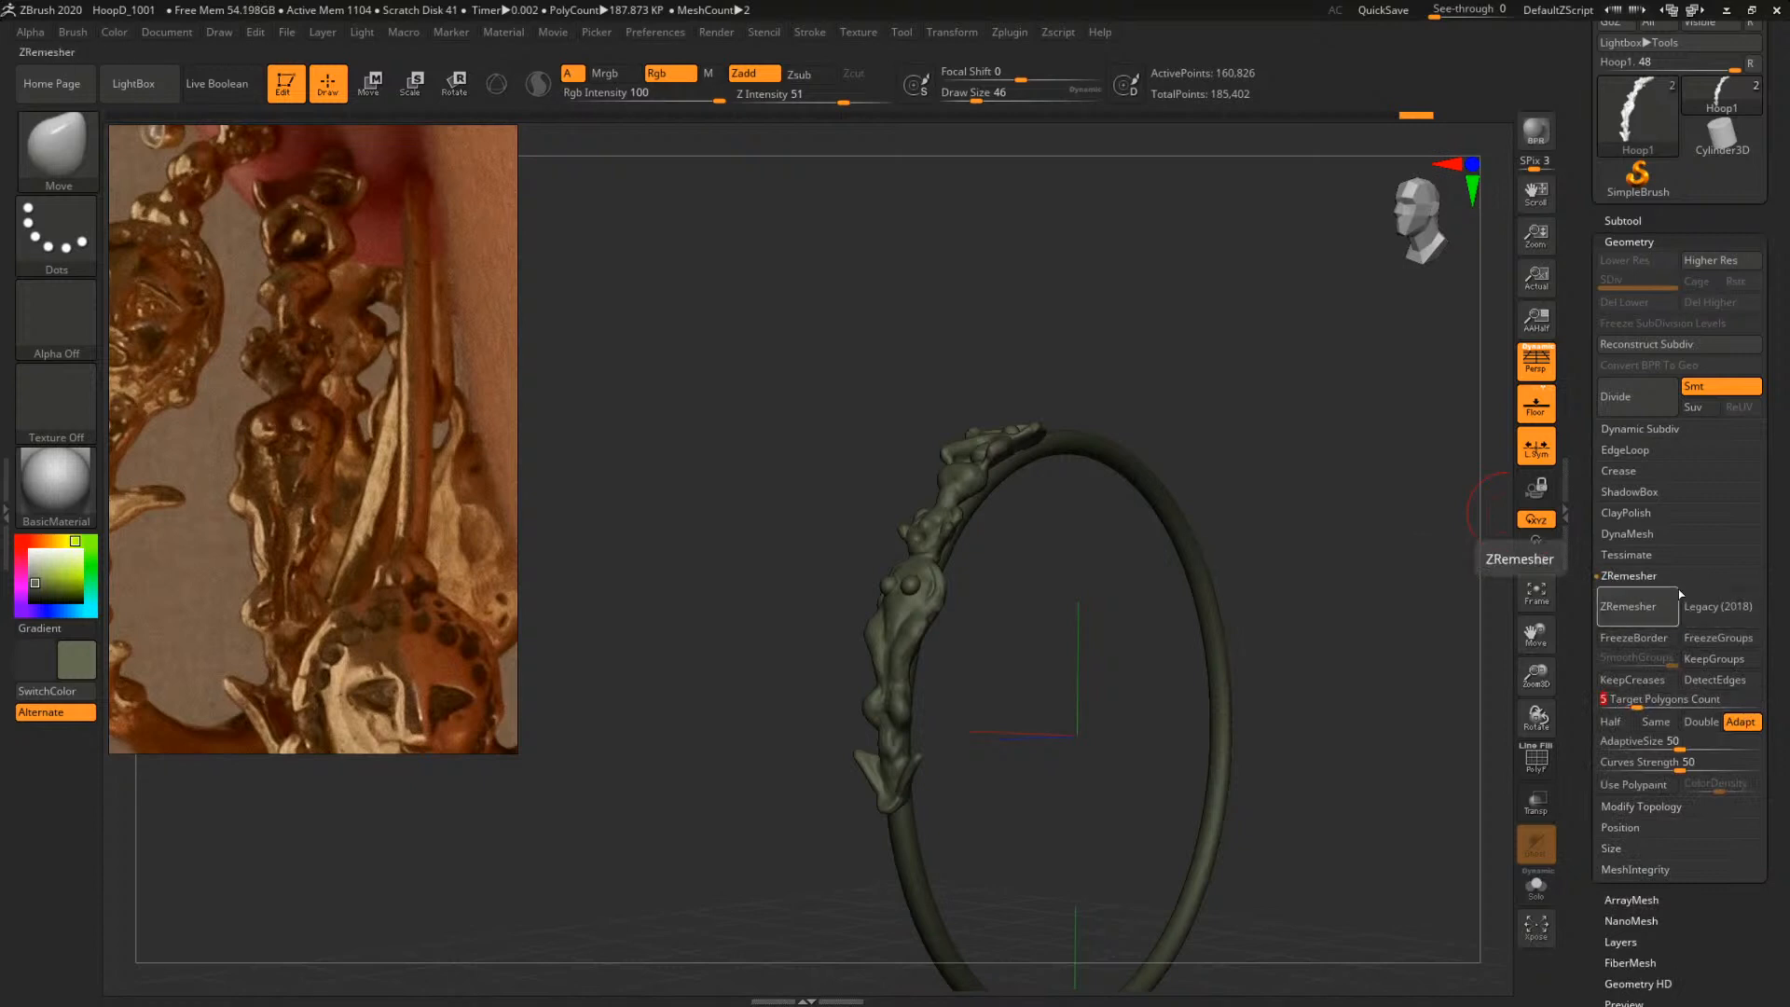
pyautogui.click(1641, 604)
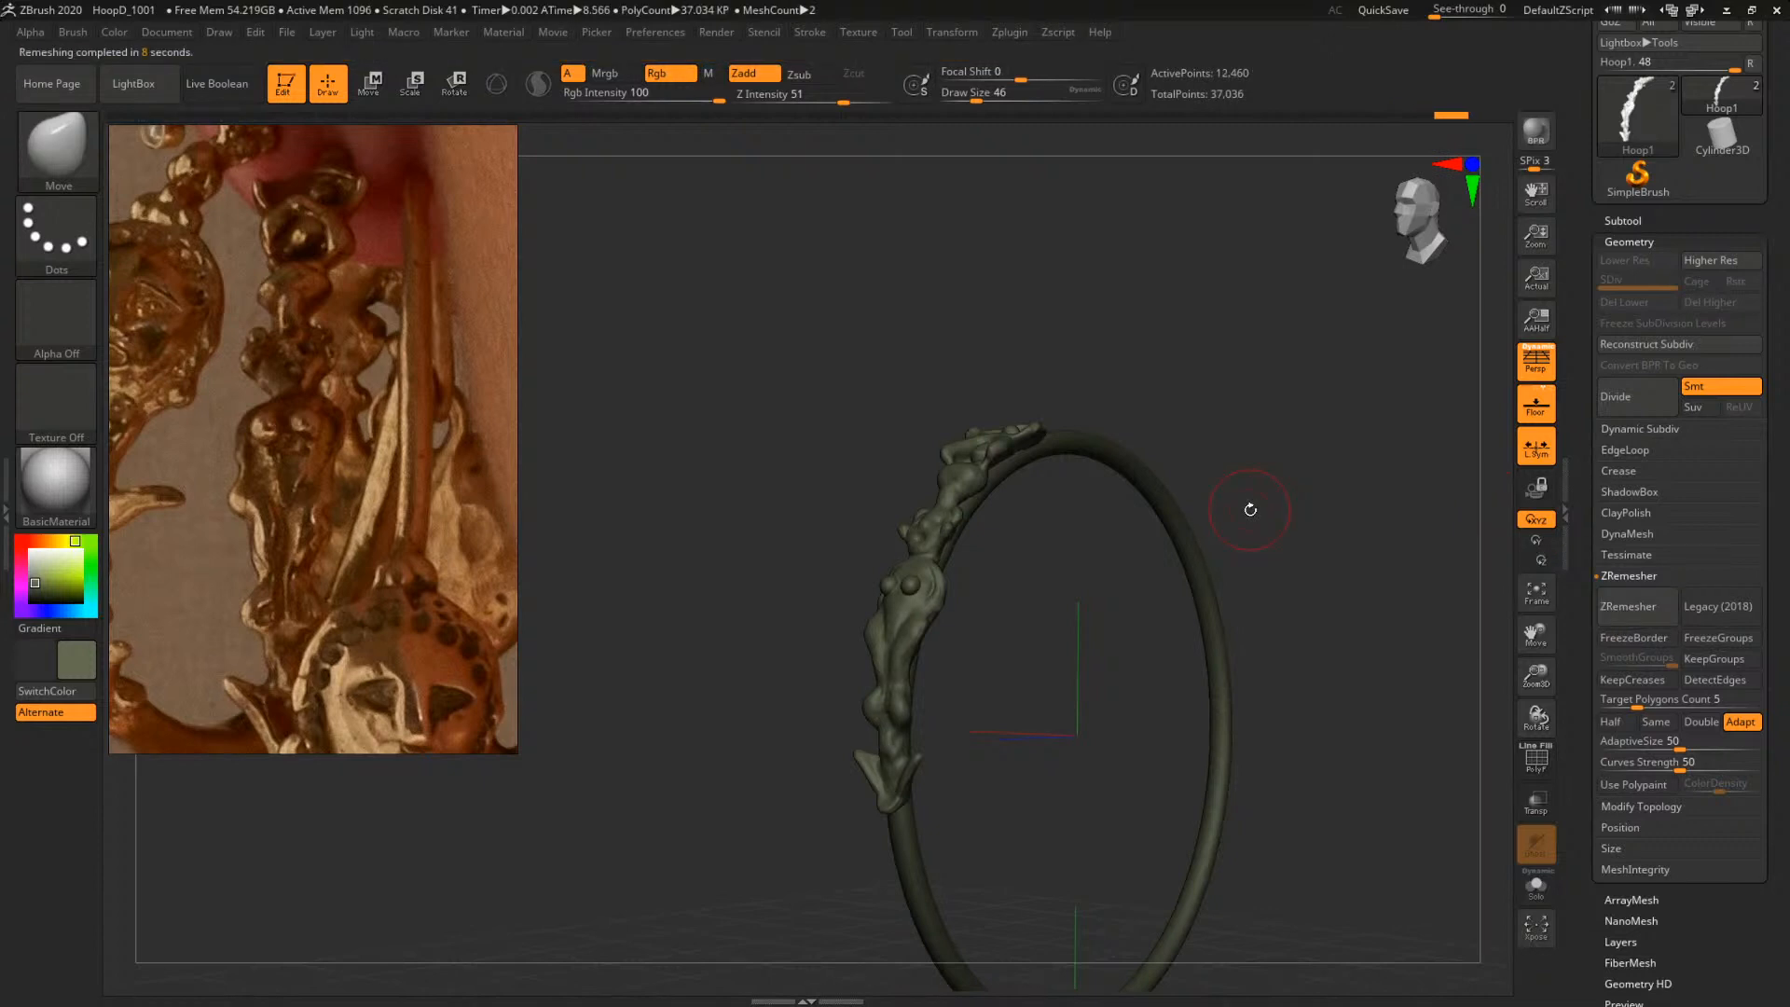
# Examine the remeshed ornament's topology from the tail up to the hollow ornament with the wireframe displayed
pyautogui.moveTo(1260, 486); pyautogui.dragTo(1387, 663)
pyautogui.hotkey('shift', 'f')
pyautogui.keyDown('alt'); pyautogui.moveTo(1258, 676); pyautogui.dragTo(1224, 359); pyautogui.keyUp('alt')
pyautogui.moveTo(1178, 591)
pyautogui.mouseDown()
pyautogui.moveTo(1190, 447)
pyautogui.moveTo(1213, 468)
pyautogui.mouseUp()
pyautogui.hotkey('shift', 'f')
pyautogui.hotkey('shift', 'f')
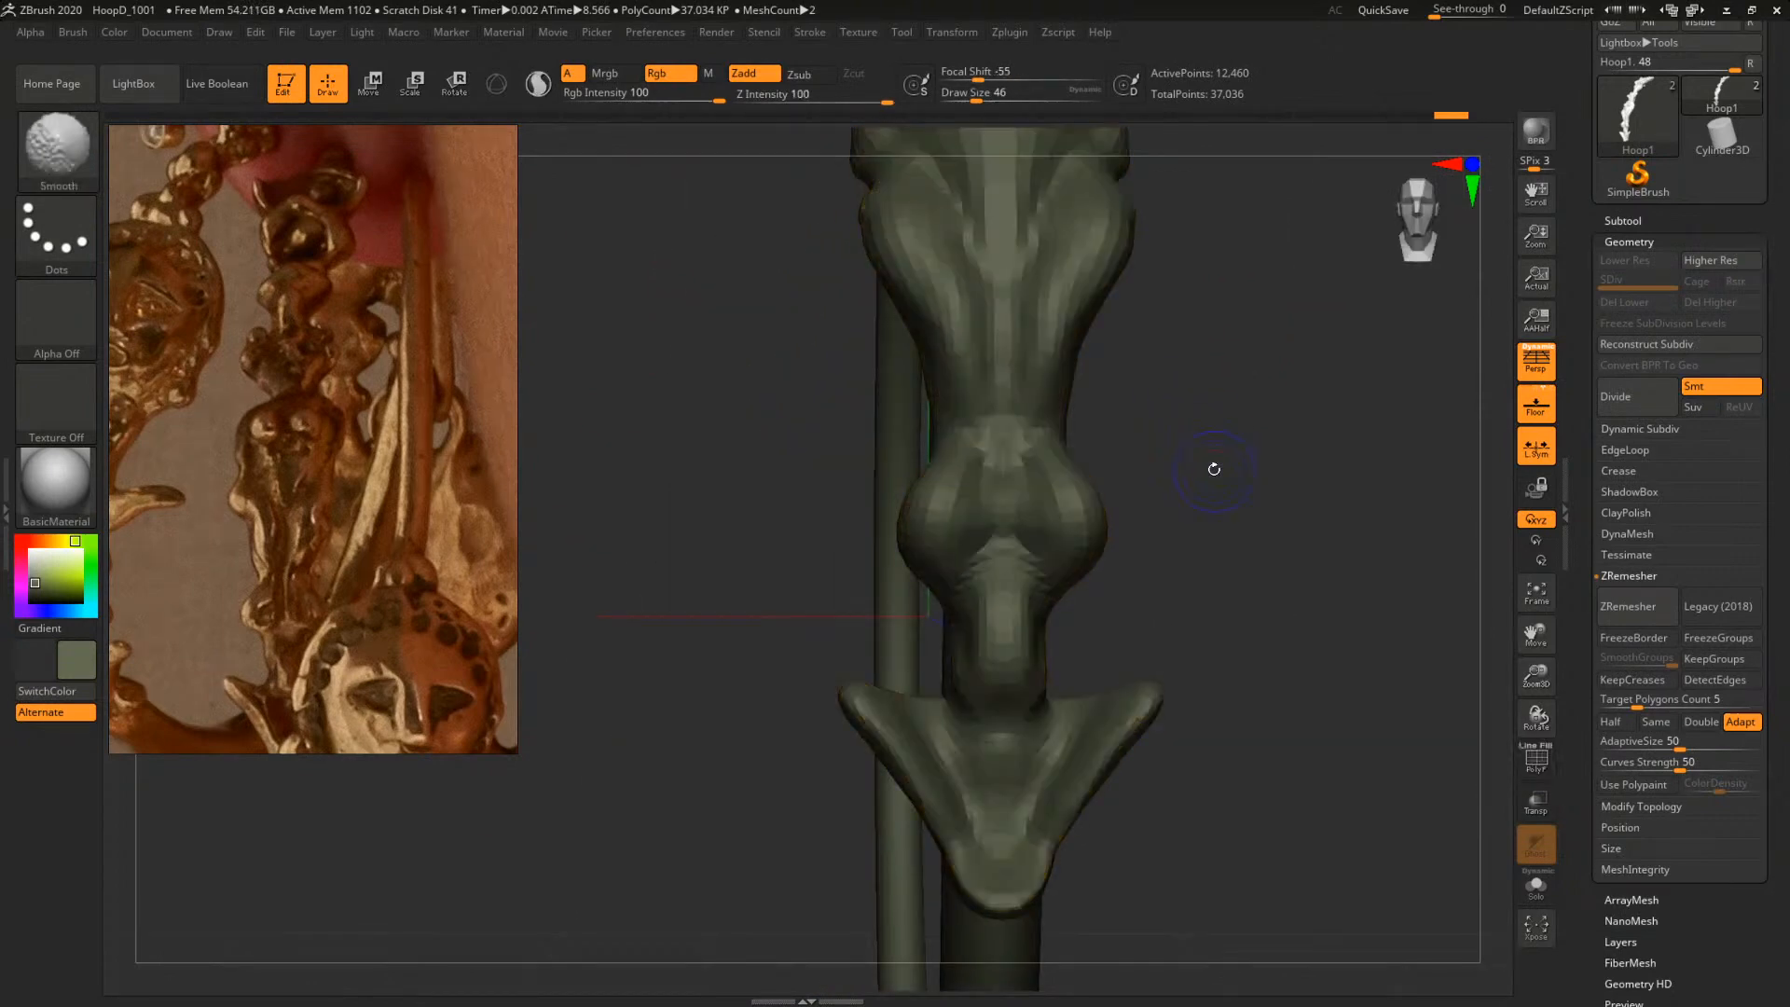
pyautogui.keyDown('alt'); pyautogui.moveTo(1221, 360); pyautogui.dragTo(1207, 694); pyautogui.keyUp('alt')
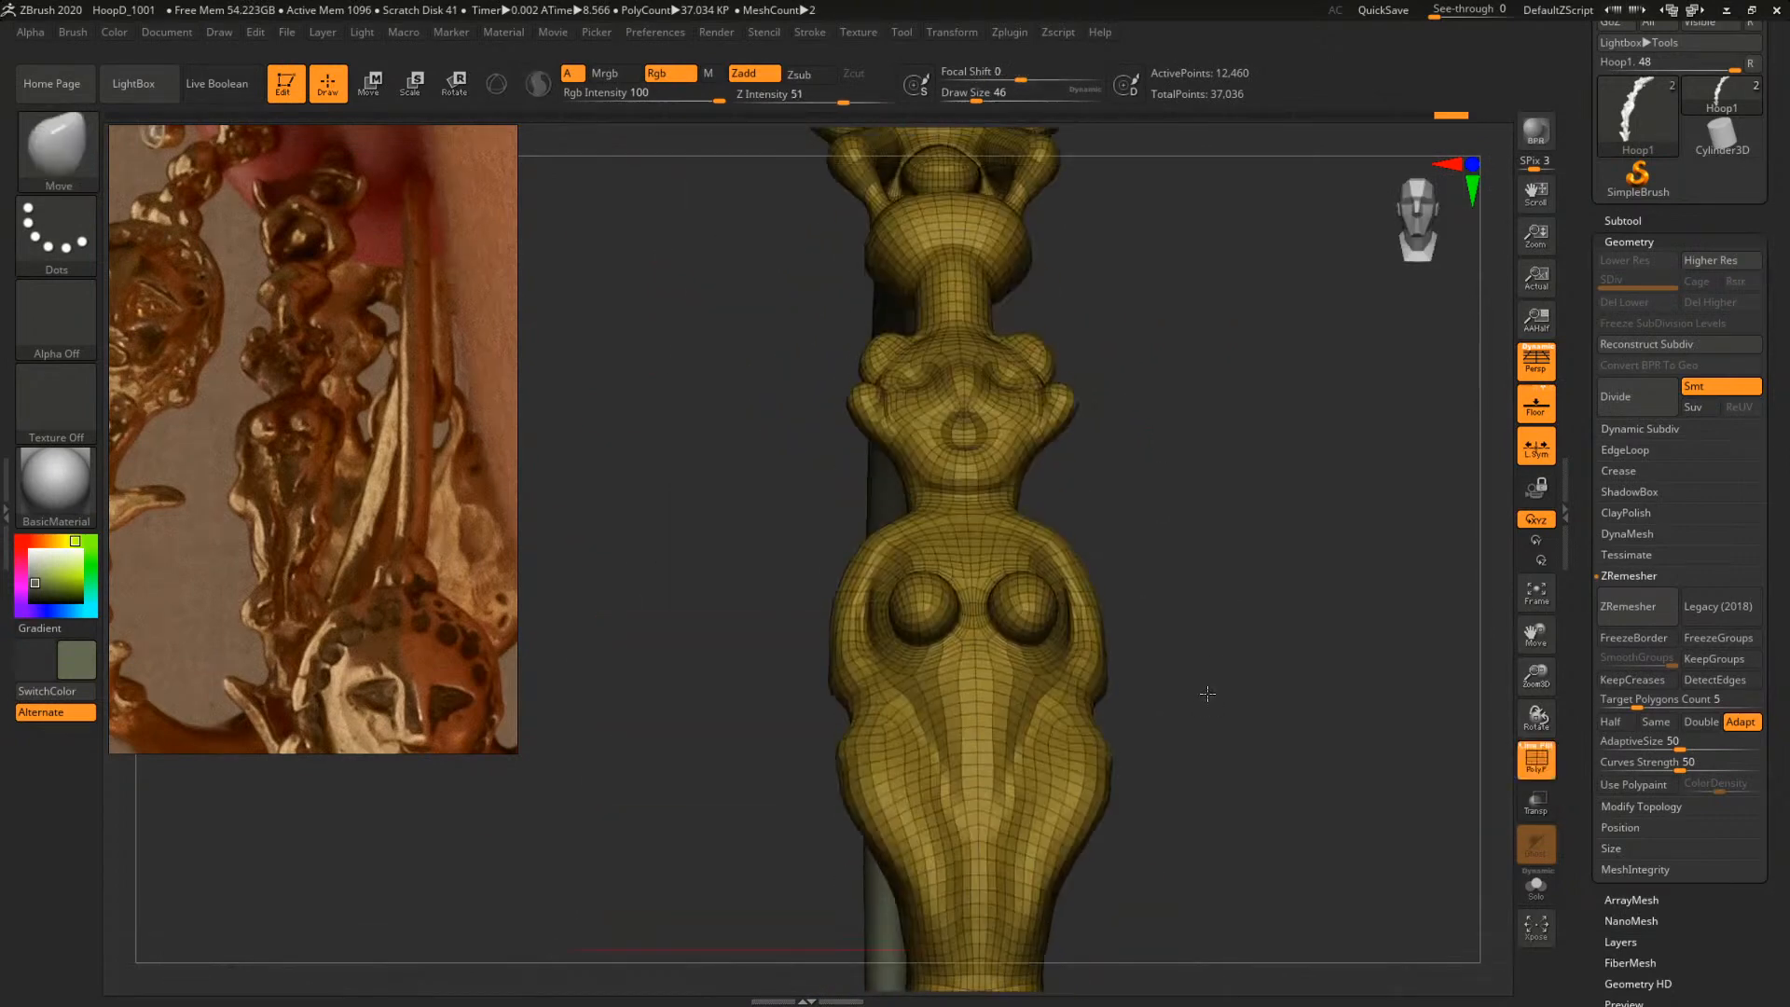
pyautogui.keyDown('alt'); pyautogui.moveTo(1235, 478); pyautogui.dragTo(1234, 564); pyautogui.keyUp('alt')
pyautogui.keyDown('alt'); pyautogui.moveTo(1231, 392); pyautogui.dragTo(1228, 602); pyautogui.keyUp('alt')
pyautogui.keyDown('alt'); pyautogui.moveTo(1216, 482); pyautogui.dragTo(1225, 560); pyautogui.keyUp('alt')
pyautogui.moveTo(1223, 448); pyautogui.dragTo(1220, 503)
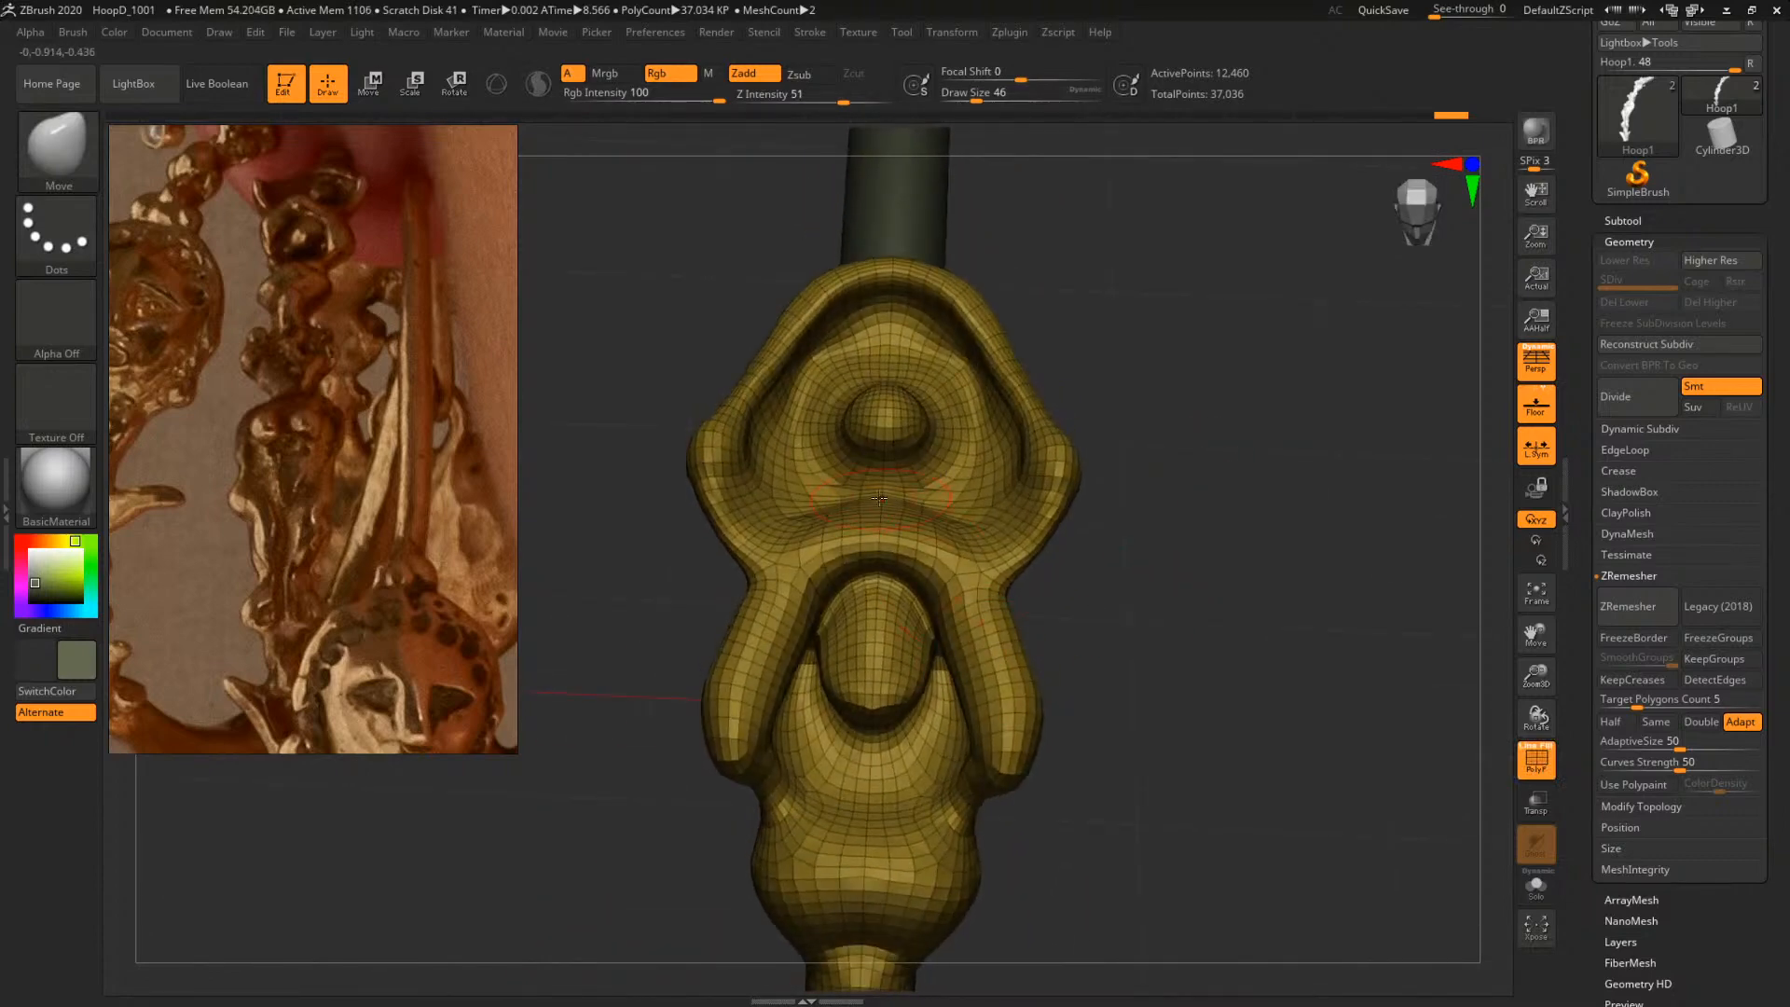
pyautogui.press('space')
pyautogui.moveTo(879, 498); pyautogui.dragTo(895, 494)
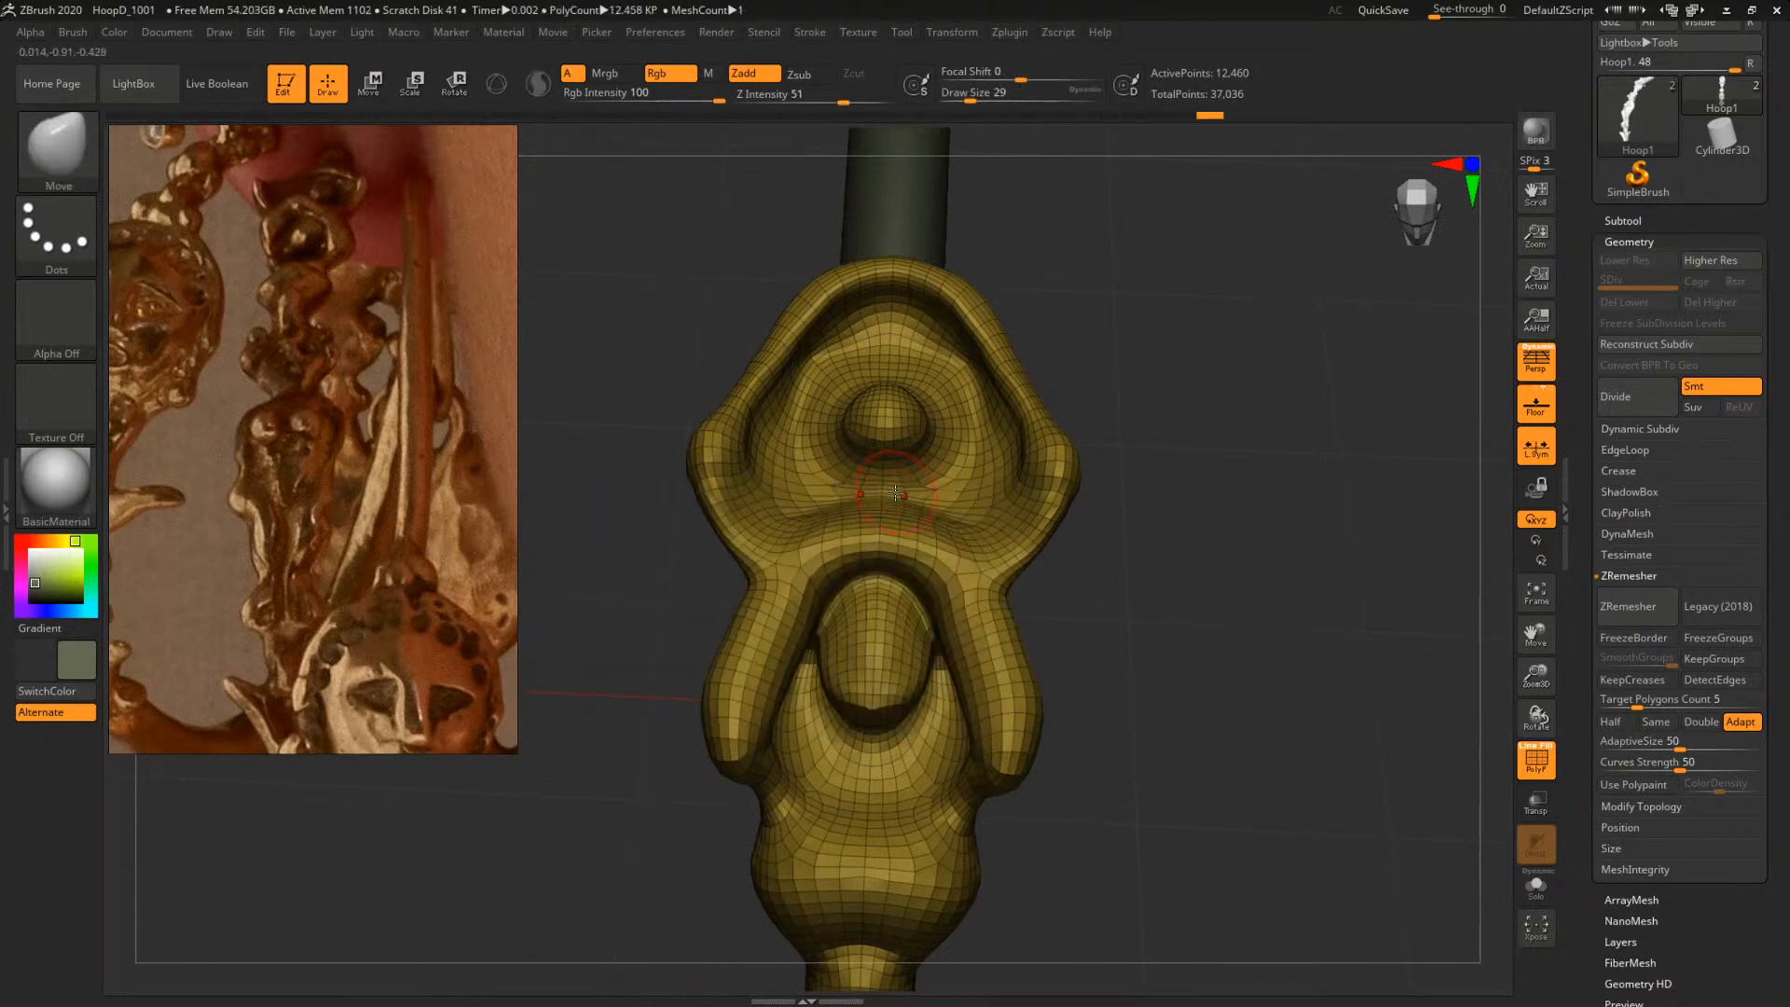
# Show only the ornament subtool and inspect the wireframe around the middle ornament's face
pyautogui.hotkey('shift', 'f')
pyautogui.moveTo(1227, 480); pyautogui.dragTo(1268, 681)
pyautogui.hotkey('shift', 'f')
pyautogui.click(1536, 886)
pyautogui.press('f')
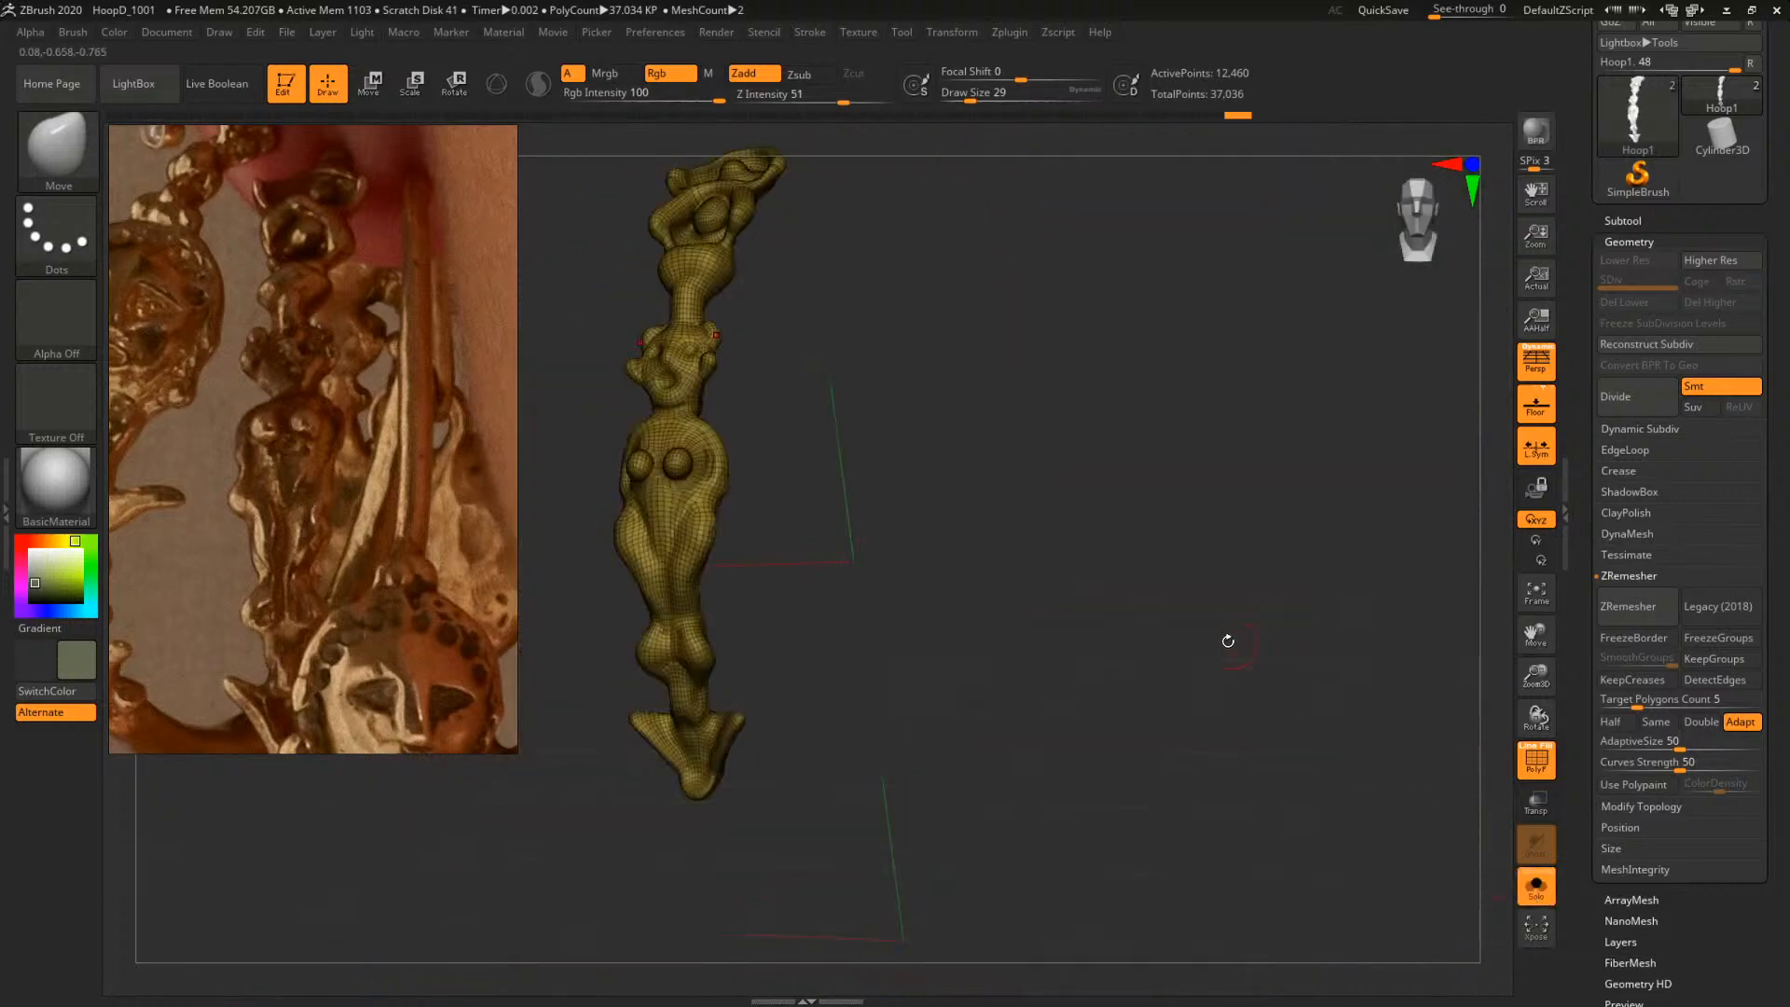
pyautogui.moveTo(1227, 640); pyautogui.dragTo(1027, 566)
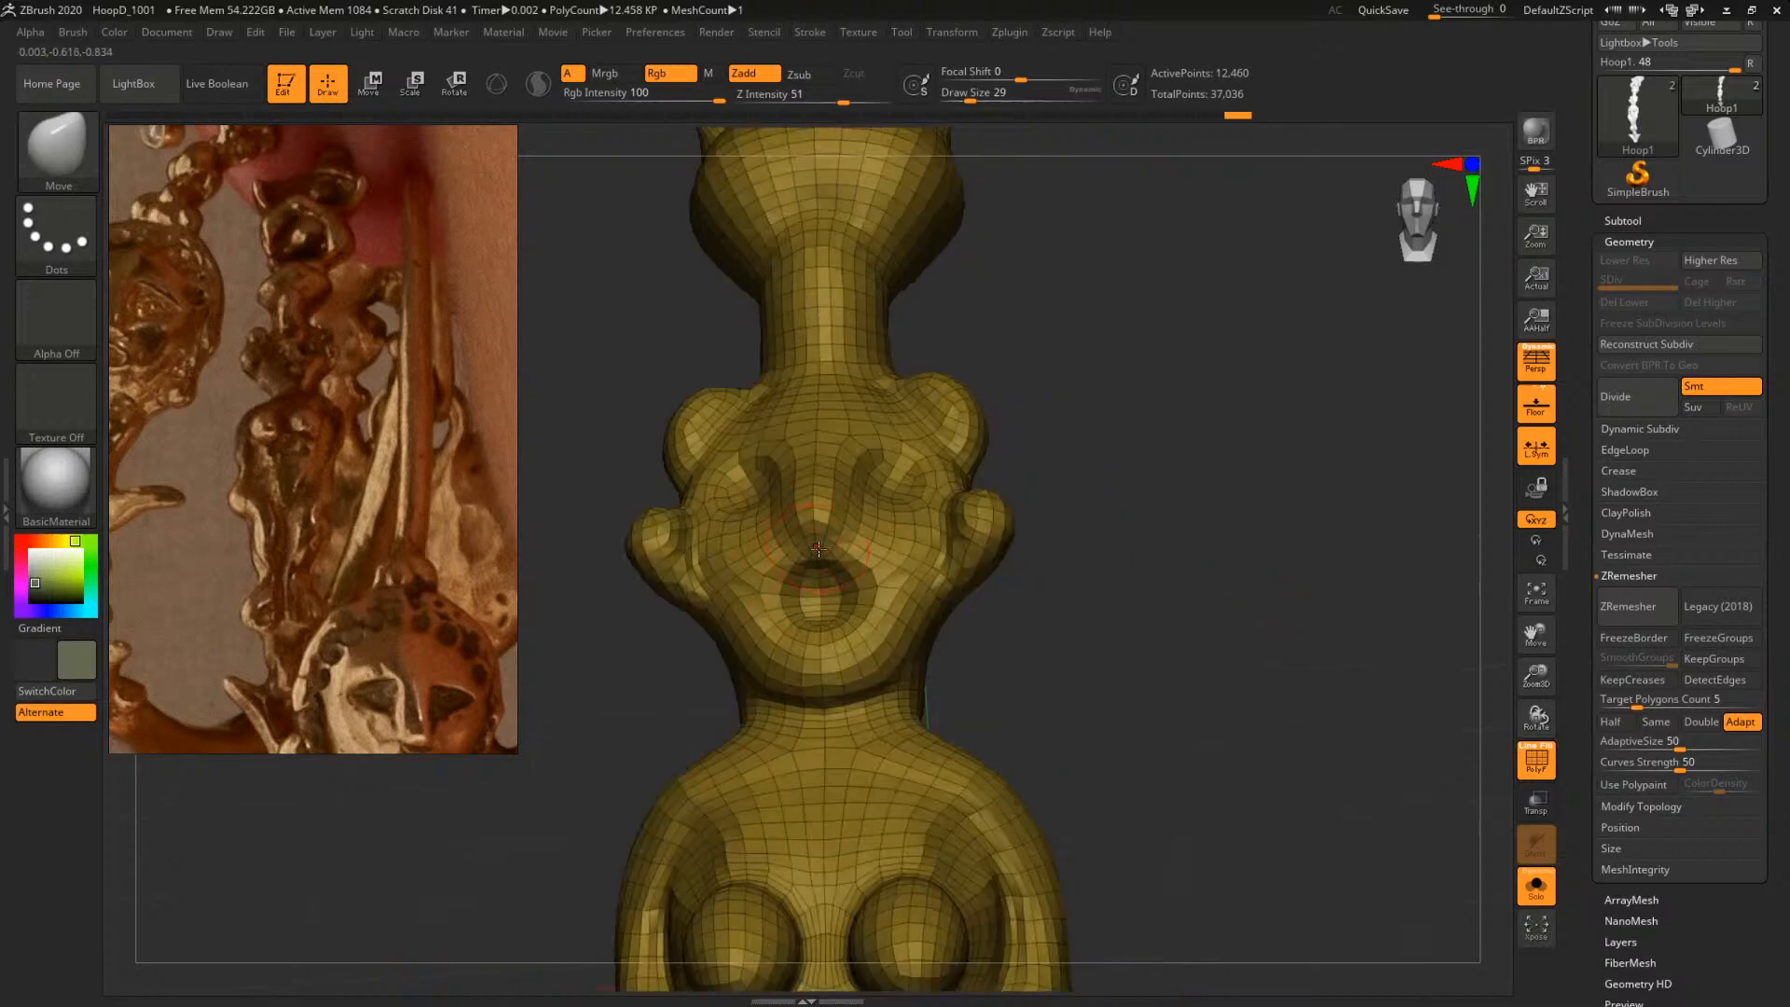
# Try carving a crease just above the bead on the middle ornament with the DamStandard brush at draw size 17
pyautogui.press('b')
pyautogui.press('d')
pyautogui.press('s')
pyautogui.moveTo(788, 541); pyautogui.dragTo(831, 538)
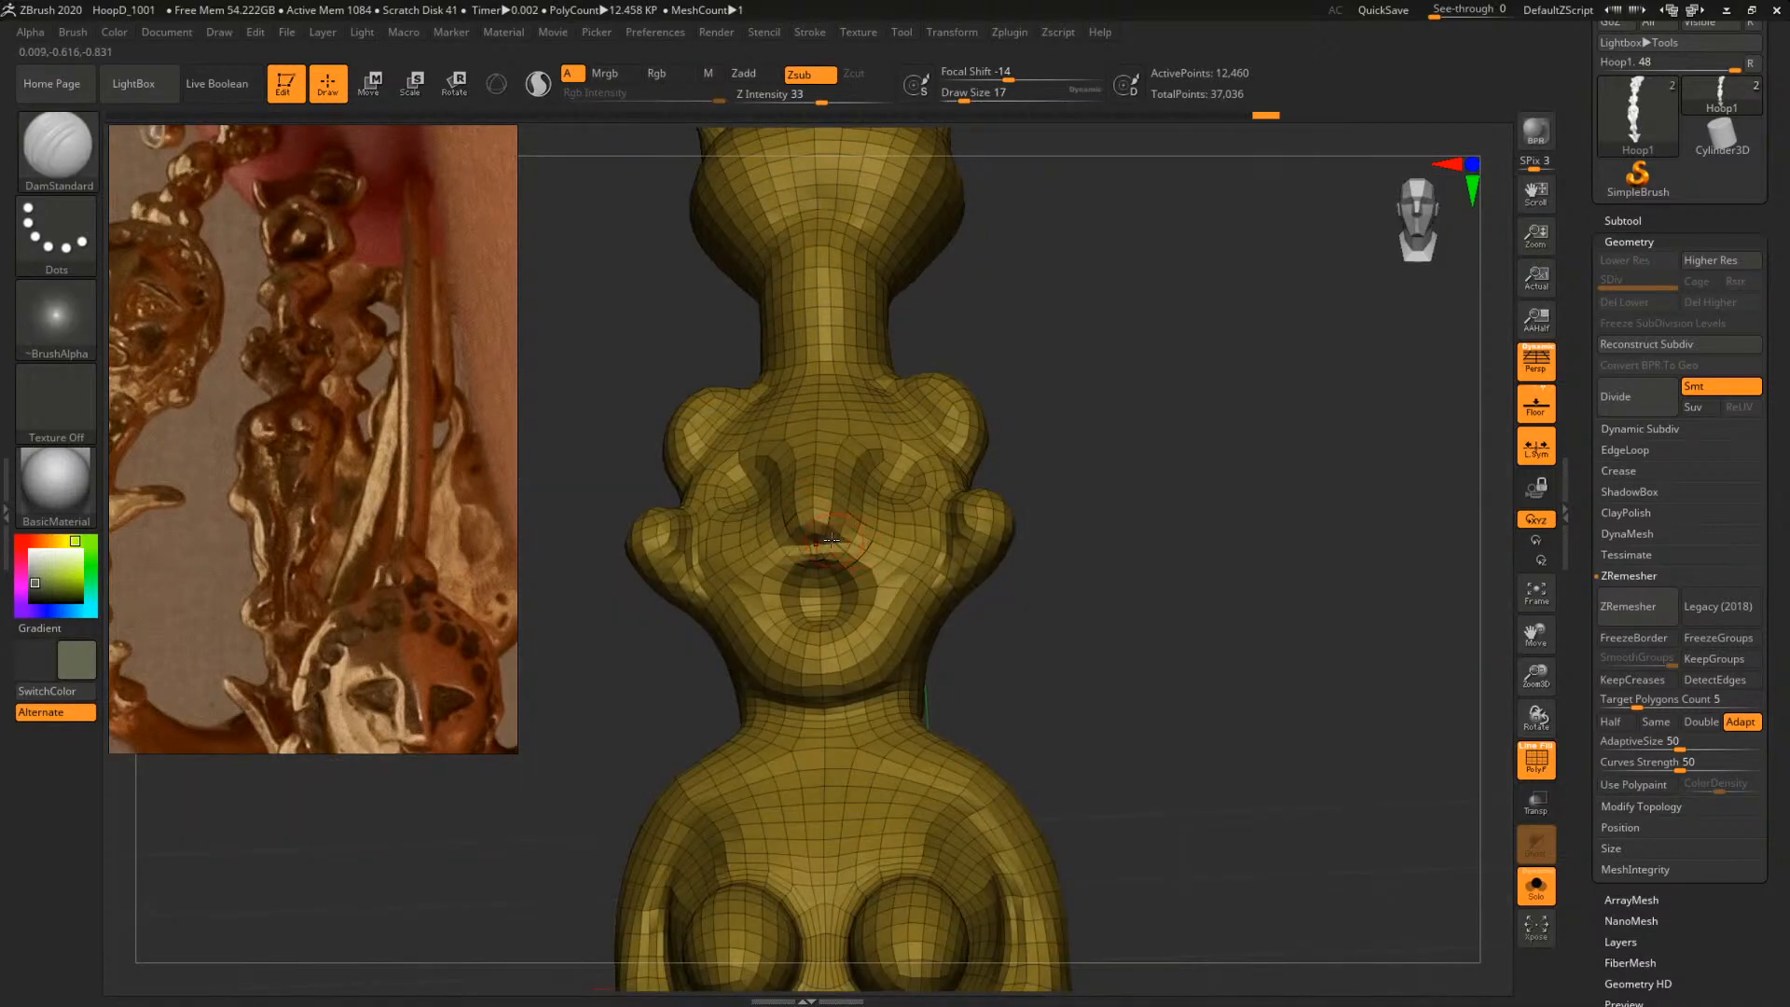
pyautogui.moveTo(1220, 552)
pyautogui.mouseDown()
pyautogui.moveTo(1249, 556)
pyautogui.moveTo(1278, 520)
pyautogui.moveTo(1109, 539)
pyautogui.moveTo(1242, 562)
pyautogui.moveTo(1214, 565)
pyautogui.moveTo(1257, 598)
pyautogui.moveTo(1134, 759)
pyautogui.moveTo(1159, 751)
pyautogui.moveTo(1150, 627)
pyautogui.moveTo(1227, 647)
pyautogui.moveTo(1036, 588)
pyautogui.mouseUp()
# Undo the DamStandard stroke and the ZRemesher operation on the ornament subtool
pyautogui.hotkey('ctrl', 'z')
pyautogui.press('ctrl')
pyautogui.hotkey('ctrl', 'z')
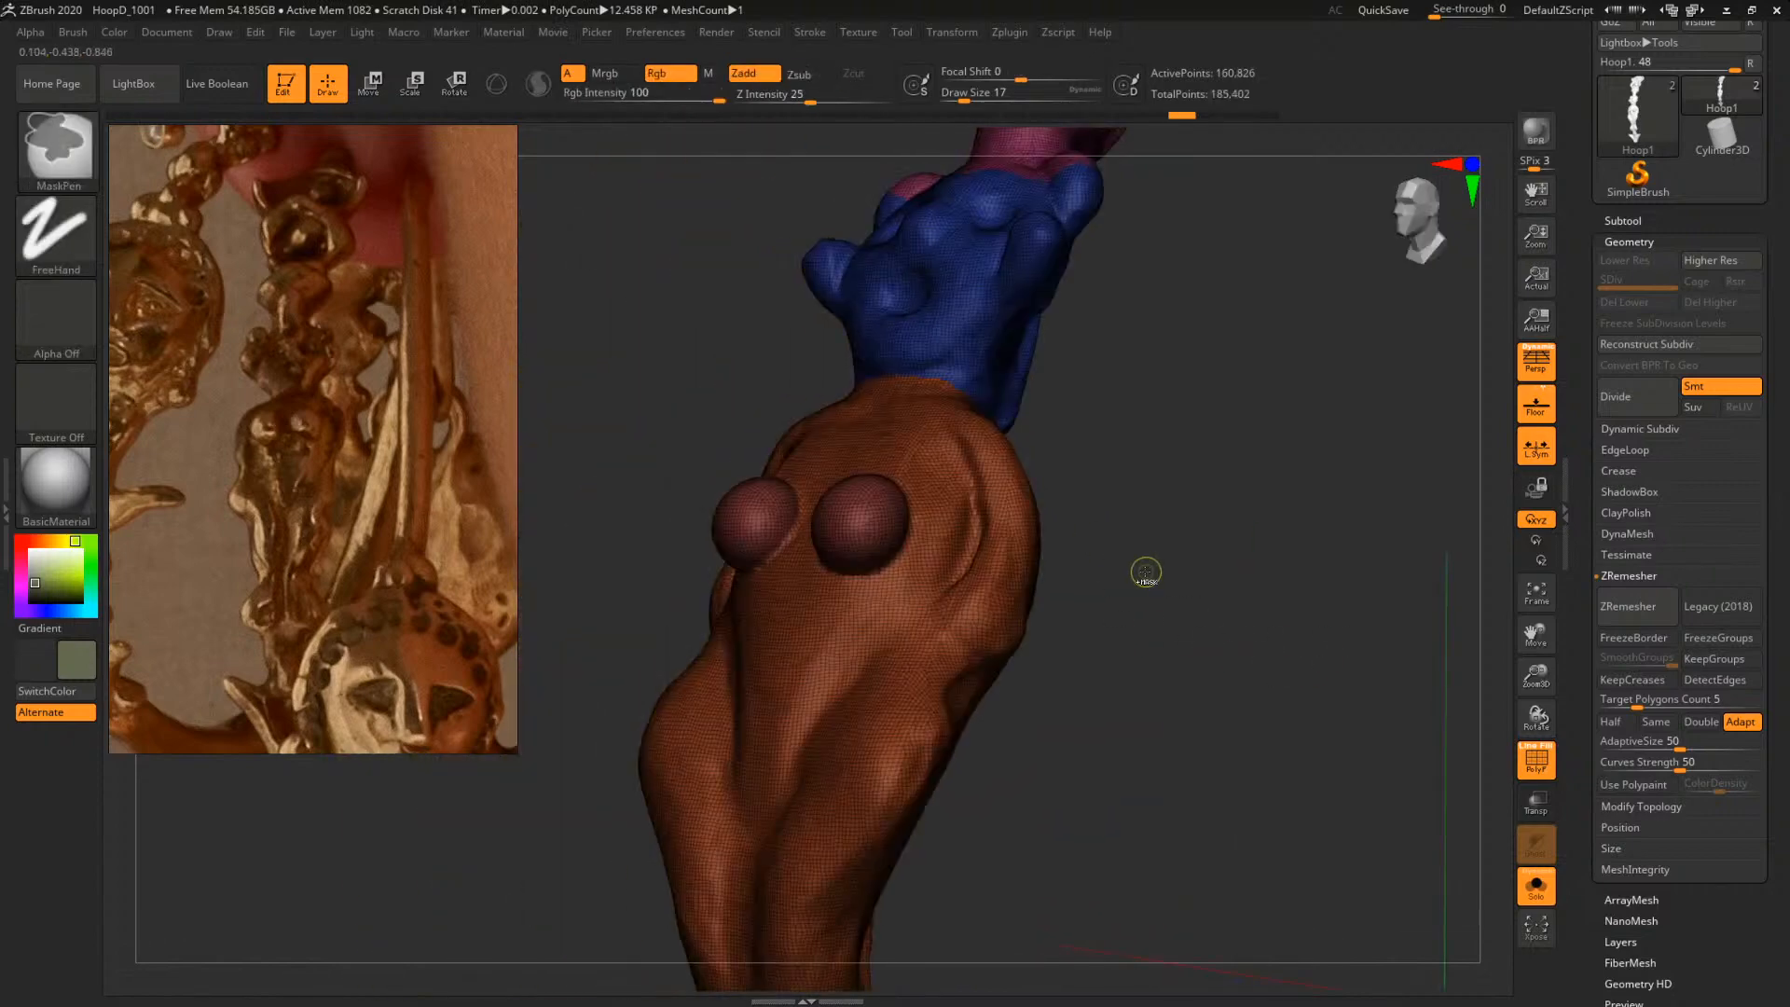
# Hide the wireframe and set up the ClayBuildup brush at draw size 41 over the female figure's torso
pyautogui.moveTo(1146, 570)
pyautogui.mouseDown()
pyautogui.moveTo(1291, 568)
pyautogui.moveTo(1332, 490)
pyautogui.moveTo(1150, 519)
pyautogui.moveTo(1287, 579)
pyautogui.moveTo(1203, 544)
pyautogui.moveTo(1262, 615)
pyautogui.moveTo(1031, 627)
pyautogui.mouseUp()
pyautogui.hotkey('shift', 'f')
pyautogui.press('b')
pyautogui.press('c')
pyautogui.press('b')
pyautogui.press('space')
pyautogui.moveTo(931, 583); pyautogui.dragTo(940, 584)
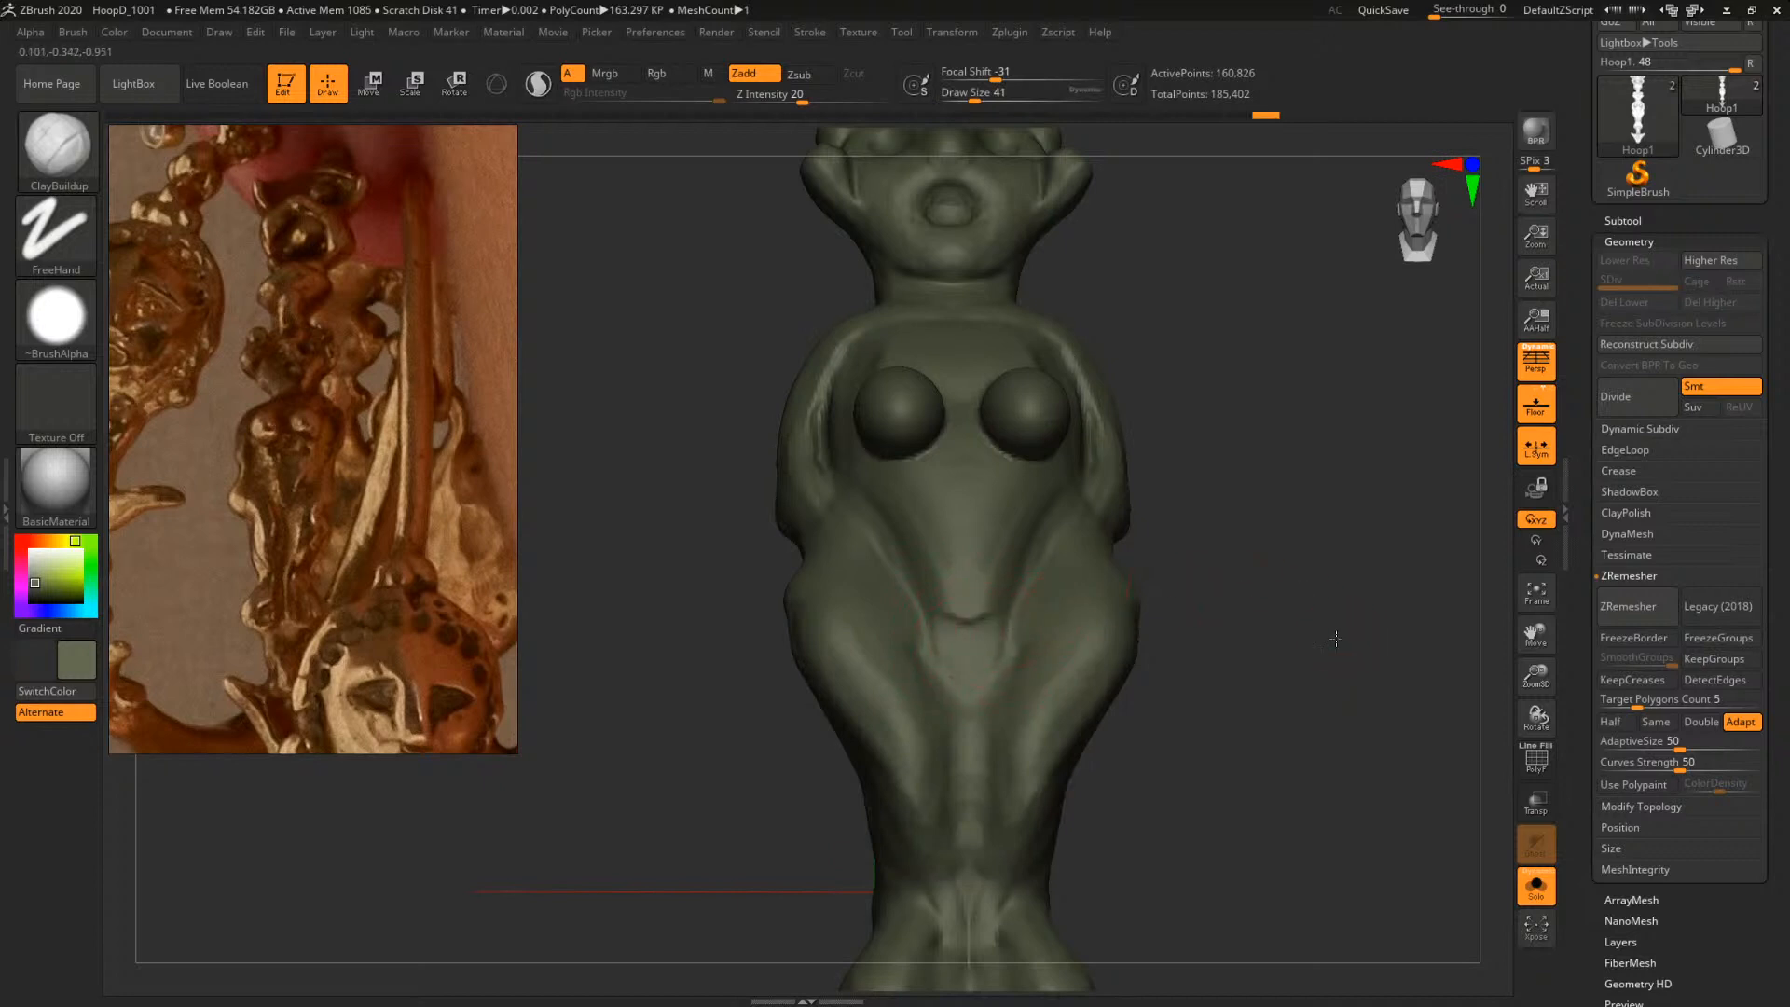
pyautogui.keyDown('alt'); pyautogui.moveTo(1336, 638); pyautogui.dragTo(1264, 687); pyautogui.keyUp('alt')
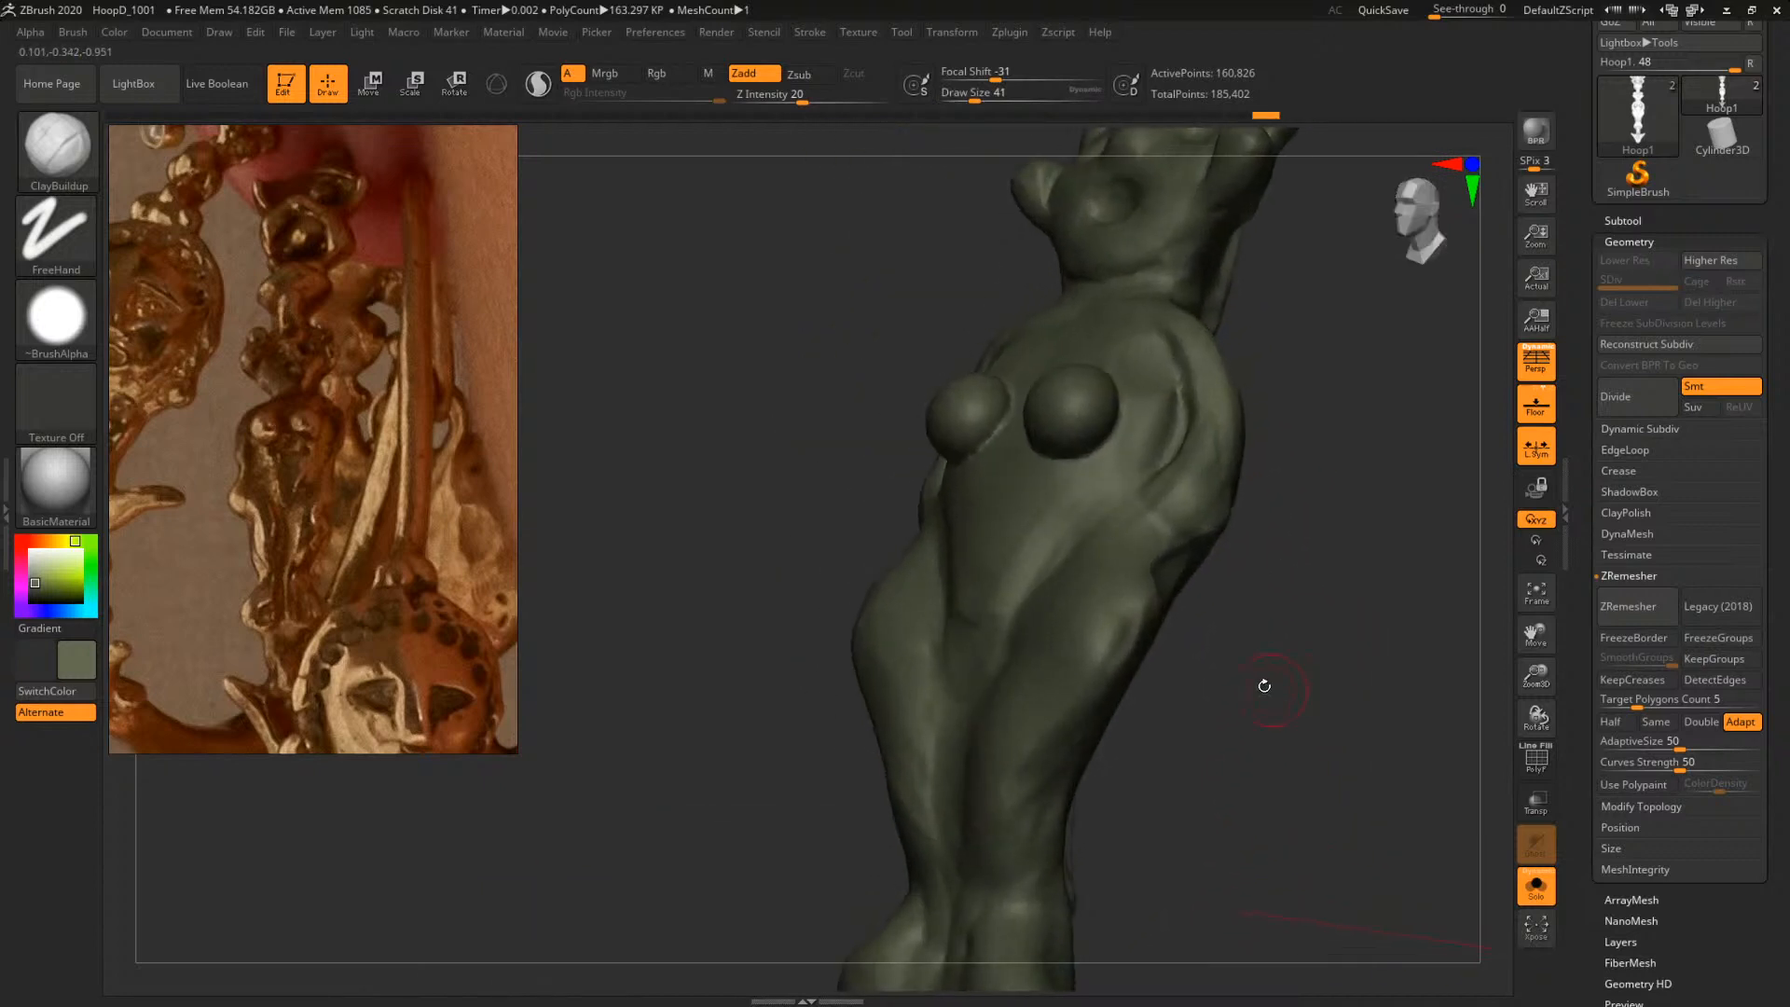
pyautogui.press('b')
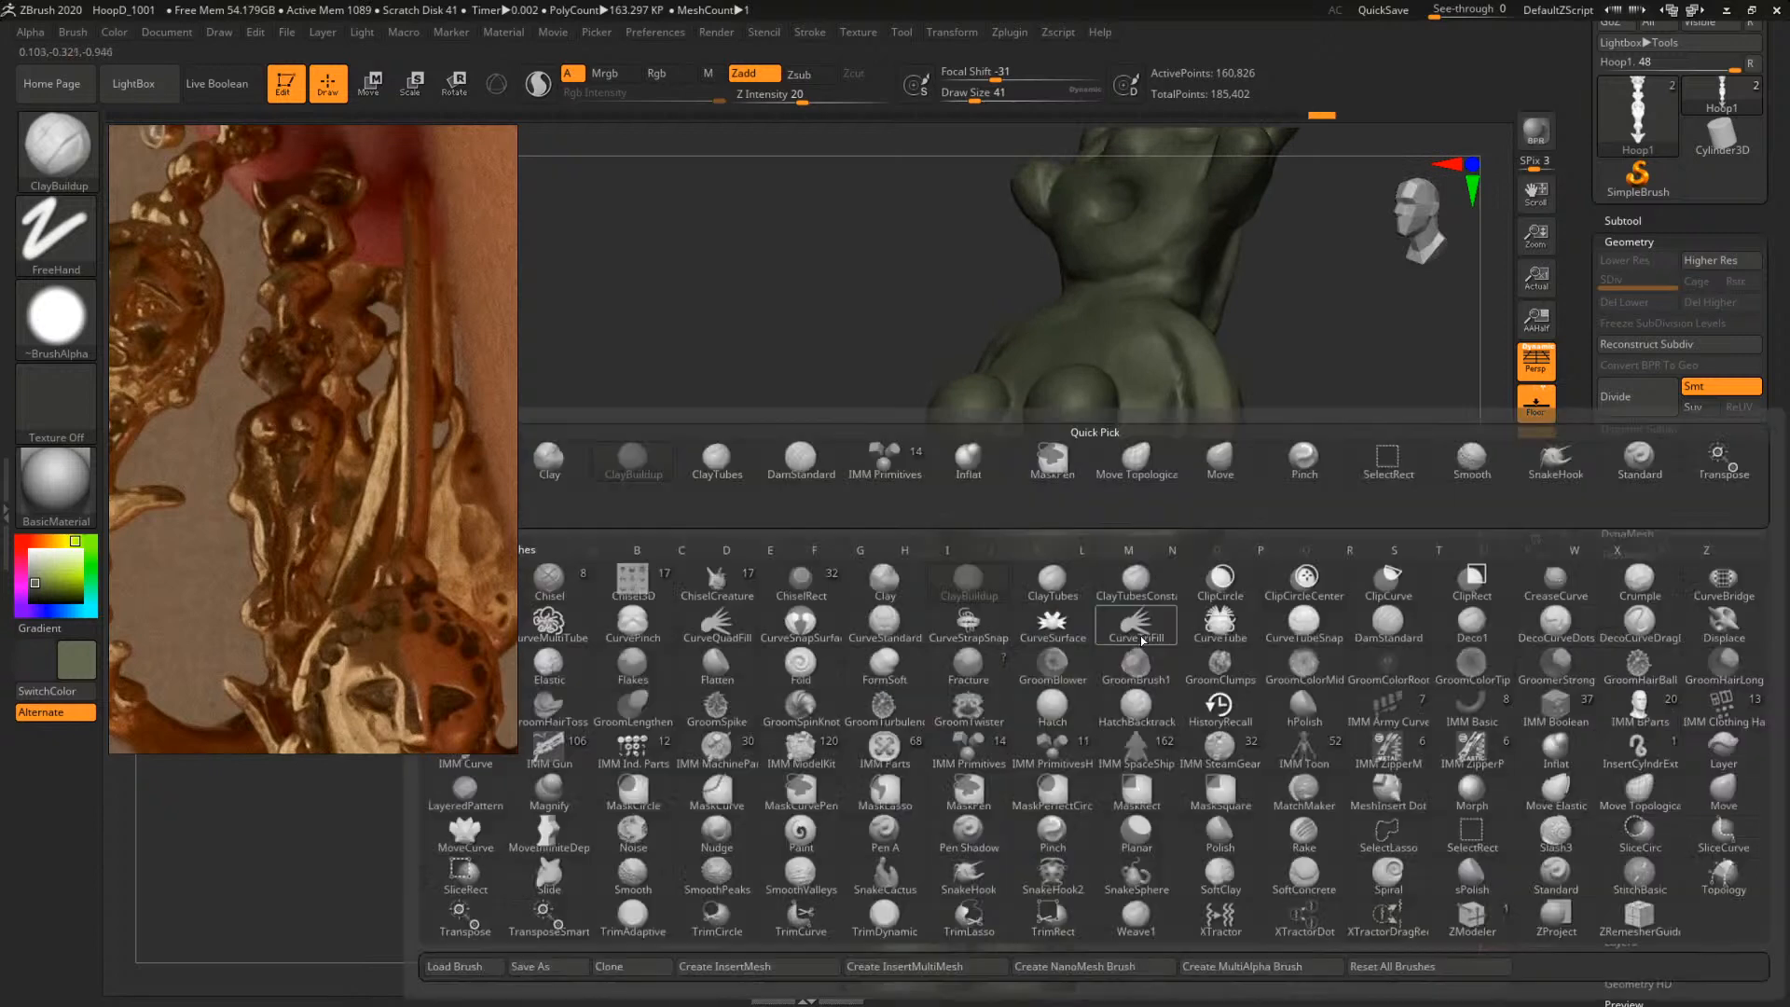
pyautogui.press('s')
pyautogui.press('t')
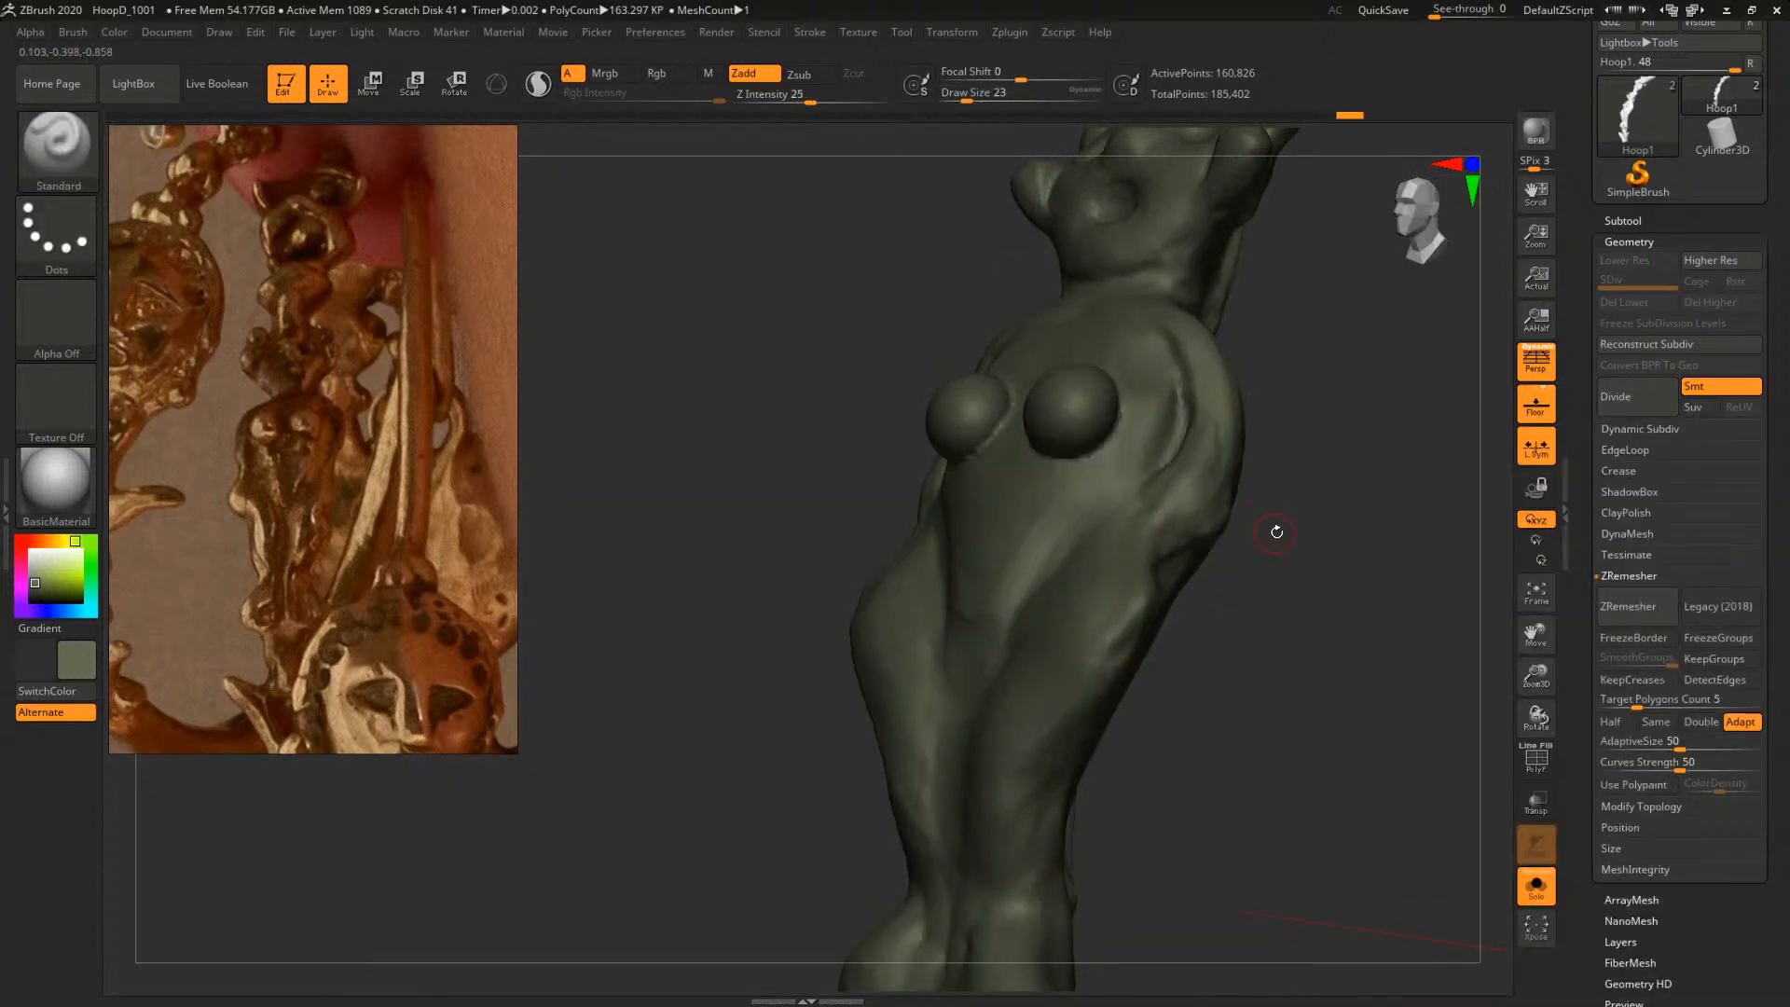
pyautogui.moveTo(1275, 531)
pyautogui.keyDown('shift'); pyautogui.mouseDown()
pyautogui.moveTo(1331, 550)
pyautogui.moveTo(1212, 559)
pyautogui.moveTo(1326, 648)
pyautogui.moveTo(1245, 620)
pyautogui.mouseUp(); pyautogui.keyUp('shift')
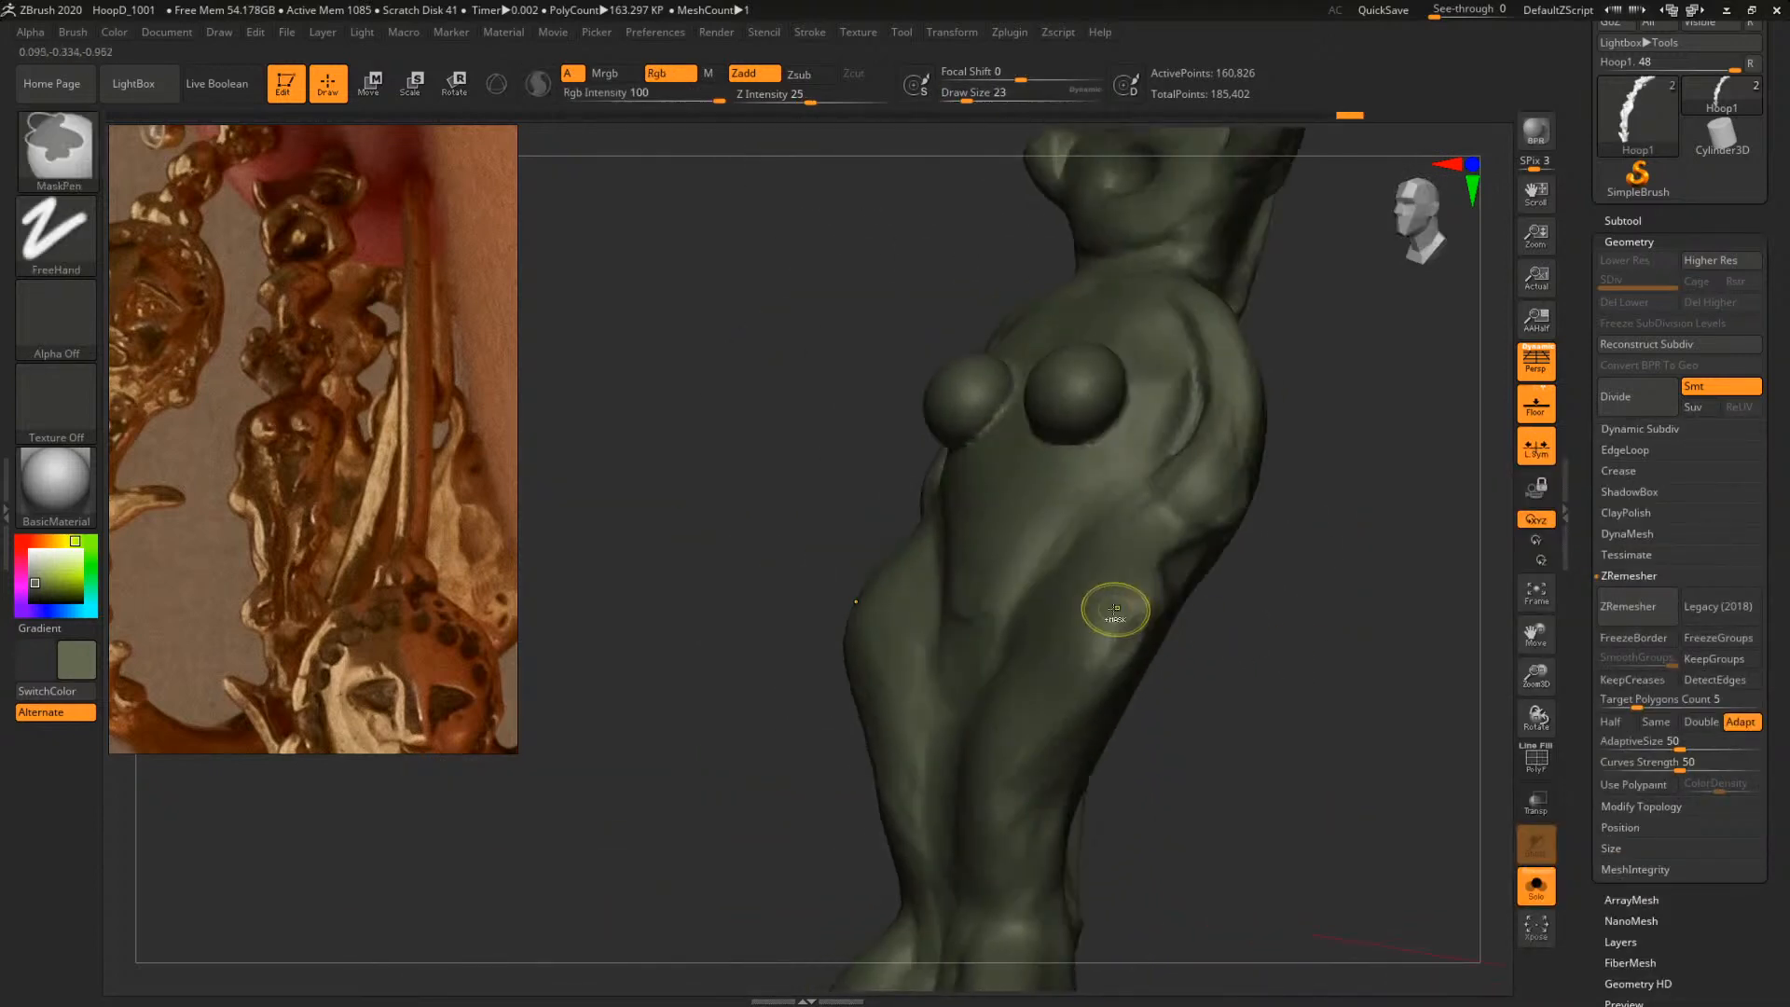
pyautogui.press('space')
pyautogui.moveTo(1104, 608)
pyautogui.mouseDown()
pyautogui.moveTo(1203, 518)
pyautogui.moveTo(1324, 550)
pyautogui.moveTo(1219, 559)
pyautogui.moveTo(1283, 645)
pyautogui.moveTo(1100, 620)
pyautogui.mouseUp()
# Carve hollows just below the female figure's hips with the ClayBuildup brush at draw size 39
pyautogui.press('b')
pyautogui.press('c')
pyautogui.press('b')
pyautogui.moveTo(1152, 701)
pyautogui.keyDown('shift'); pyautogui.mouseDown()
pyautogui.moveTo(1199, 723)
pyautogui.moveTo(1176, 667)
pyautogui.moveTo(1068, 612)
pyautogui.mouseUp(); pyautogui.keyUp('shift')
pyautogui.press('space')
pyautogui.keyDown('alt'); pyautogui.moveTo(1098, 571); pyautogui.dragTo(1023, 661); pyautogui.keyUp('alt')
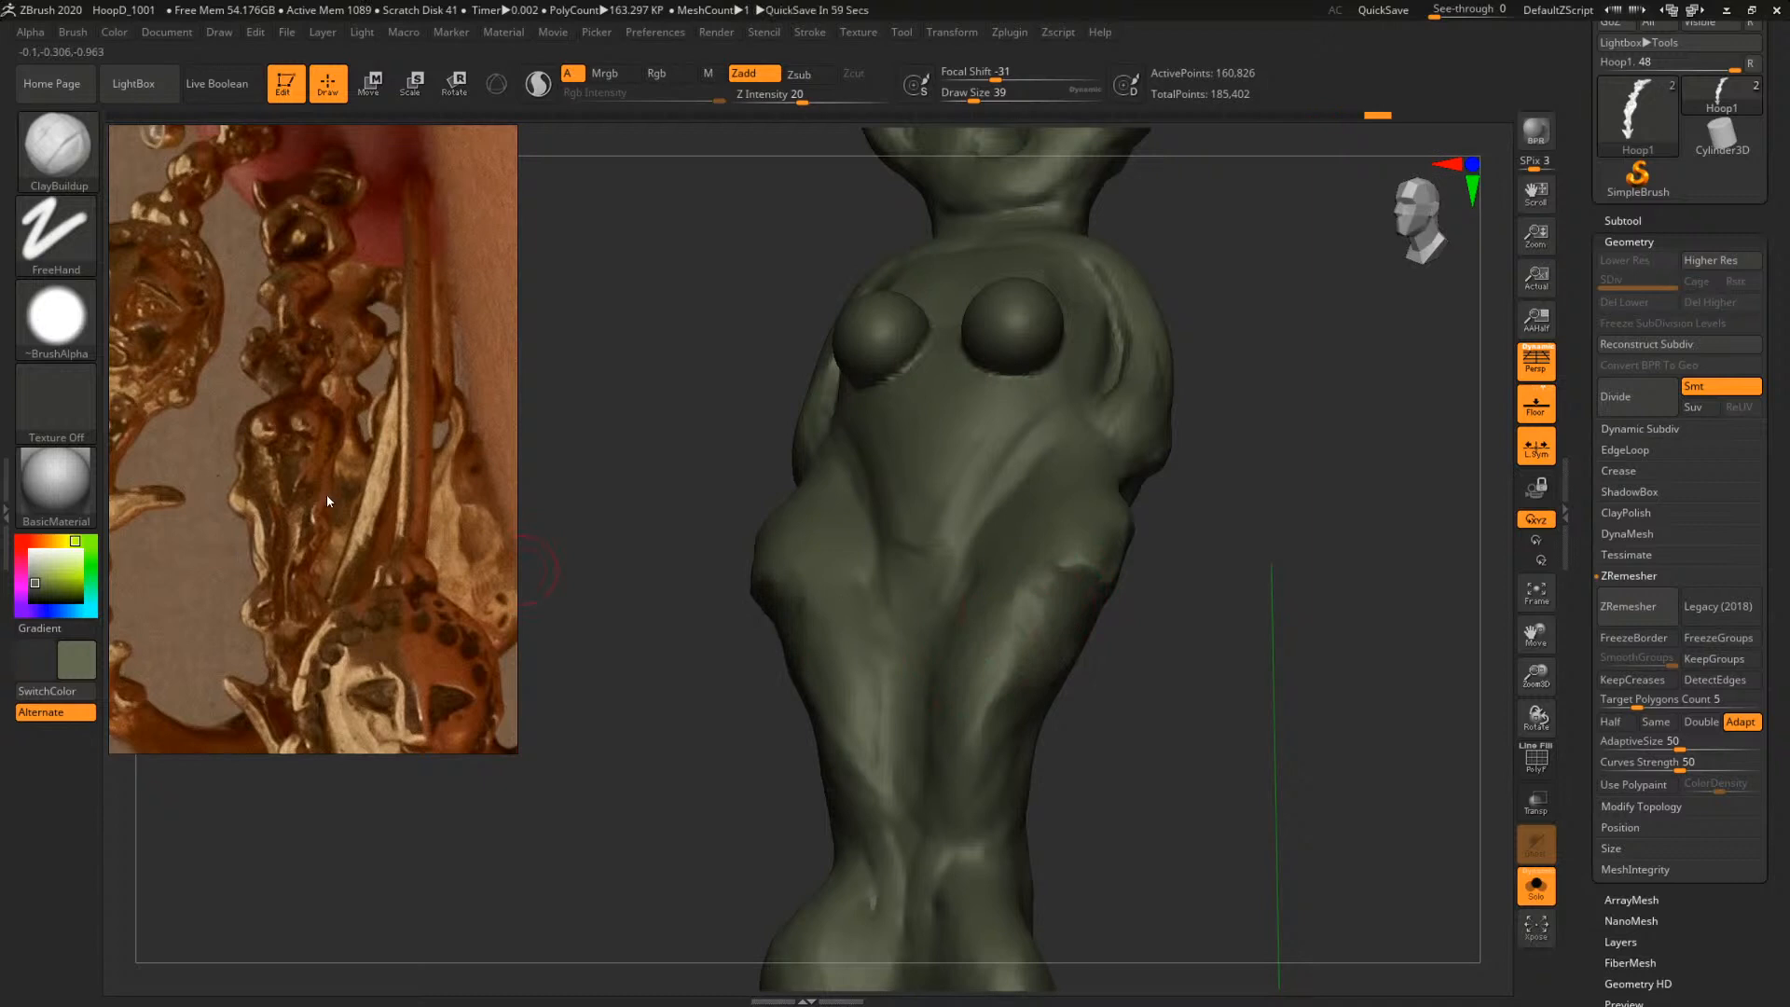
pyautogui.keyDown('shift'); pyautogui.moveTo(1231, 487); pyautogui.dragTo(1278, 491); pyautogui.keyUp('shift')
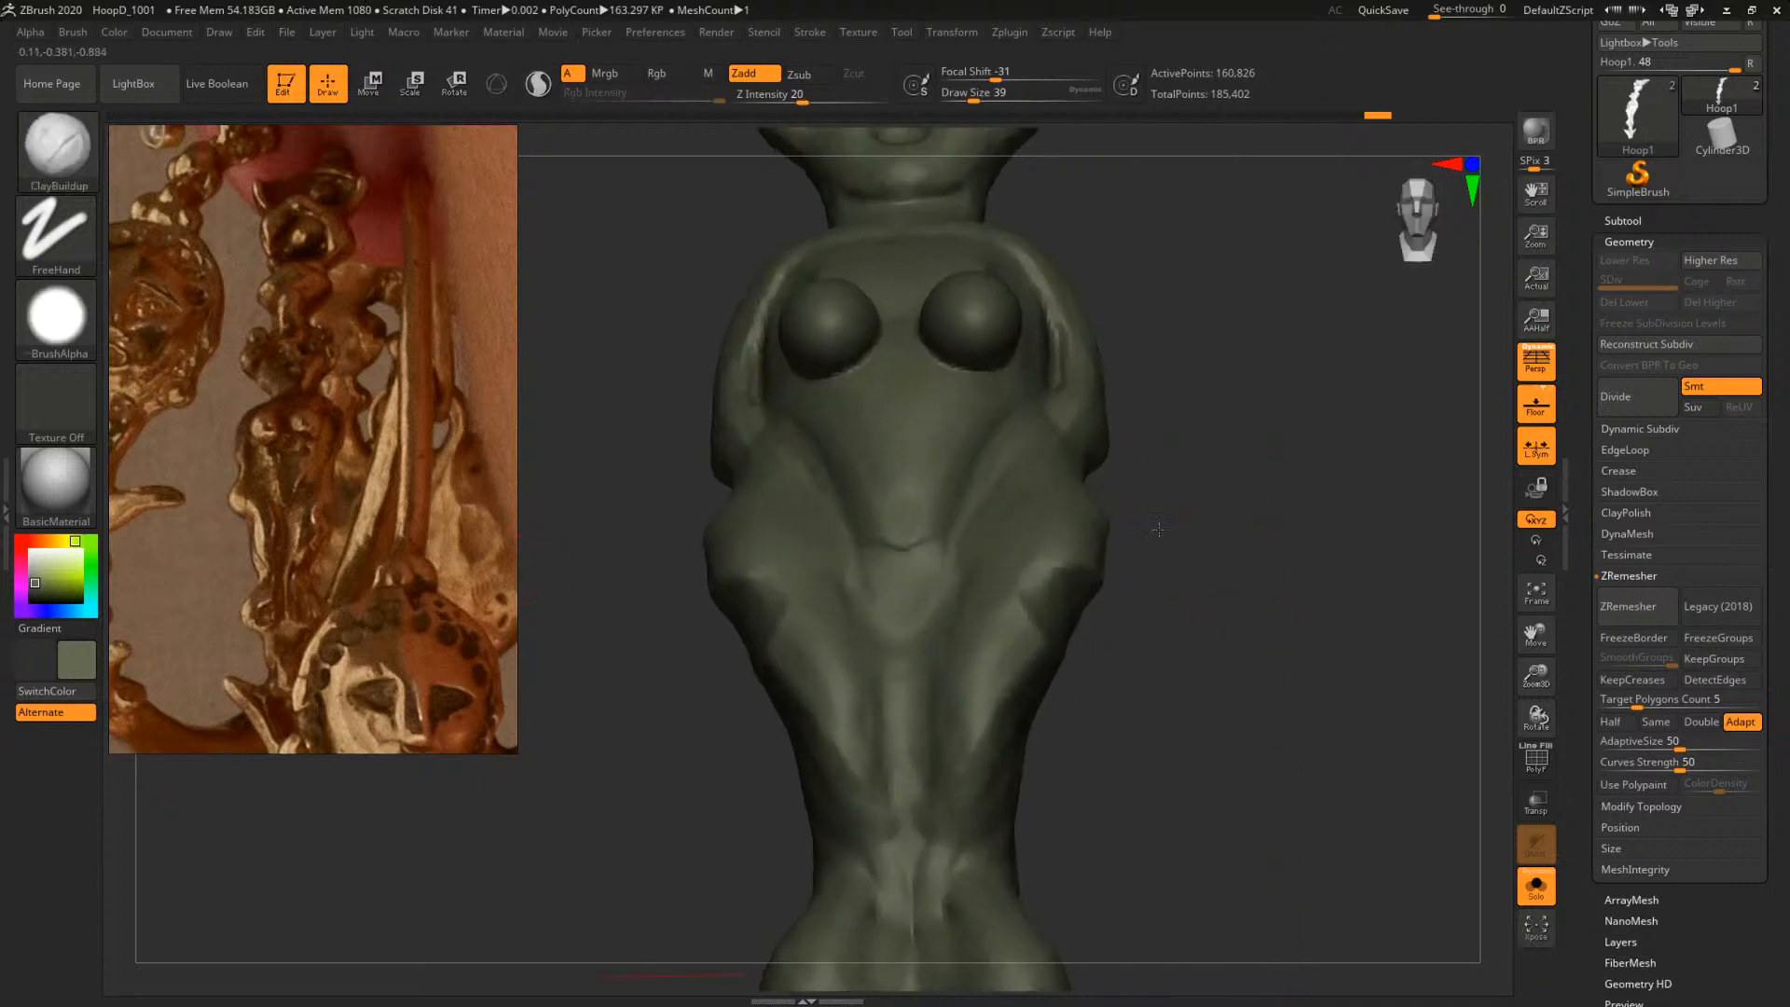
# Undo the last hip stroke and recarve the hollows below the hips and along the thighs at draw size 39
pyautogui.hotkey('ctrl', 'z')
pyautogui.keyDown('alt'); pyautogui.moveTo(1033, 637); pyautogui.dragTo(1056, 617); pyautogui.keyUp('alt')
pyautogui.moveTo(1187, 576)
pyautogui.keyDown('alt'); pyautogui.mouseDown()
pyautogui.moveTo(1059, 602)
pyautogui.moveTo(1167, 612)
pyautogui.moveTo(1114, 652)
pyautogui.moveTo(1102, 571)
pyautogui.mouseUp(); pyautogui.keyUp('alt')
pyautogui.keyDown('alt'); pyautogui.moveTo(1065, 654); pyautogui.dragTo(1105, 587); pyautogui.keyUp('alt')
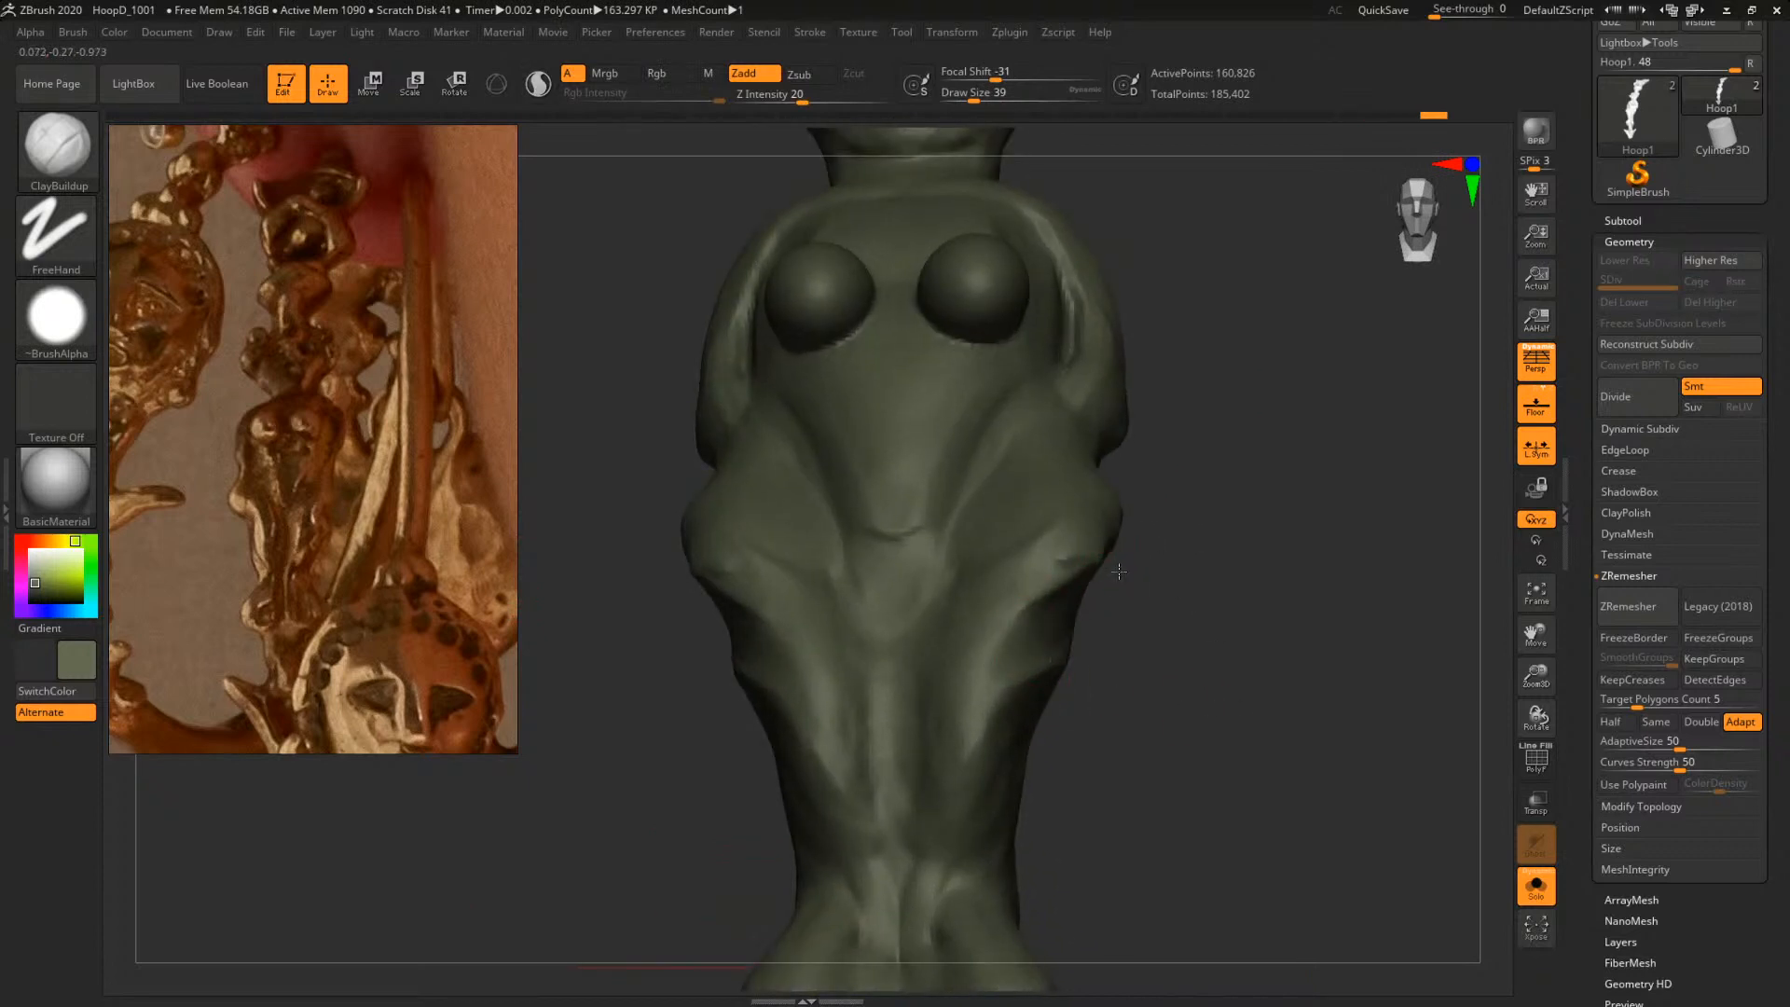
pyautogui.moveTo(1198, 515)
pyautogui.keyDown('alt'); pyautogui.mouseDown()
pyautogui.moveTo(997, 693)
pyautogui.moveTo(1326, 393)
pyautogui.mouseUp(); pyautogui.keyUp('alt')
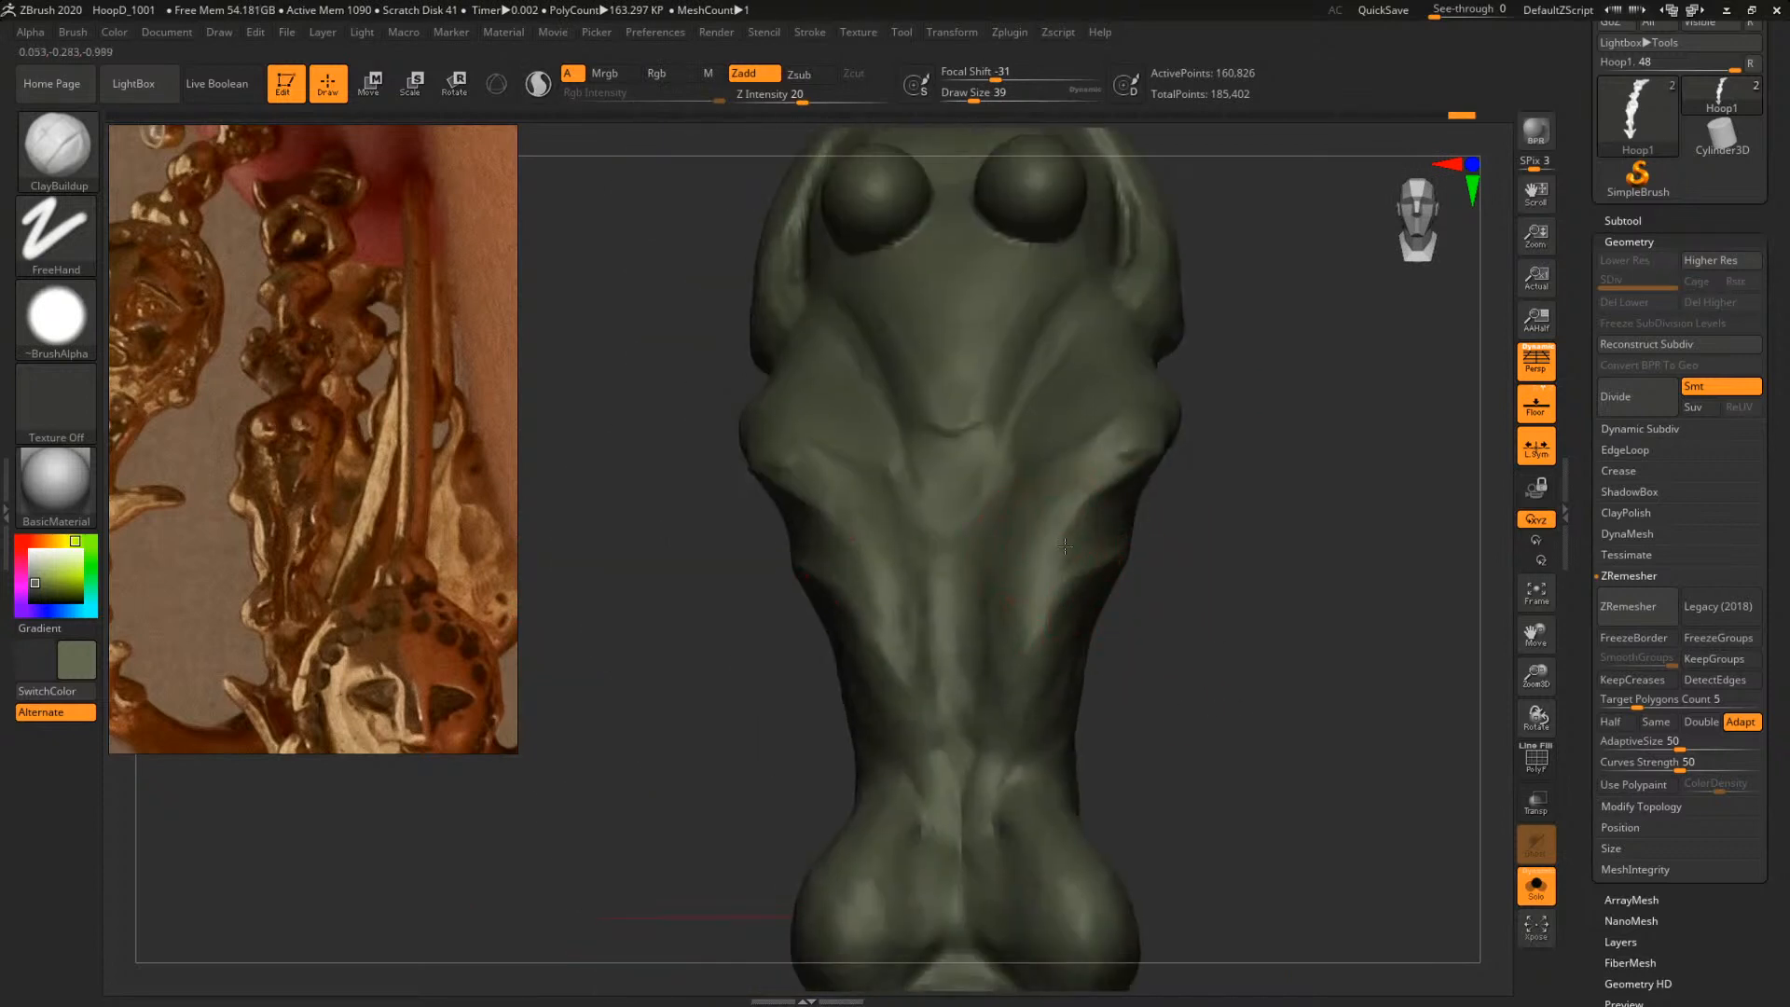
pyautogui.moveTo(1064, 546); pyautogui.dragTo(1081, 564)
# Shape the outer hip and upper thigh from the side with the ClayBuildup brush, raising its draw size to 71
pyautogui.moveTo(1277, 565); pyautogui.dragTo(1112, 556)
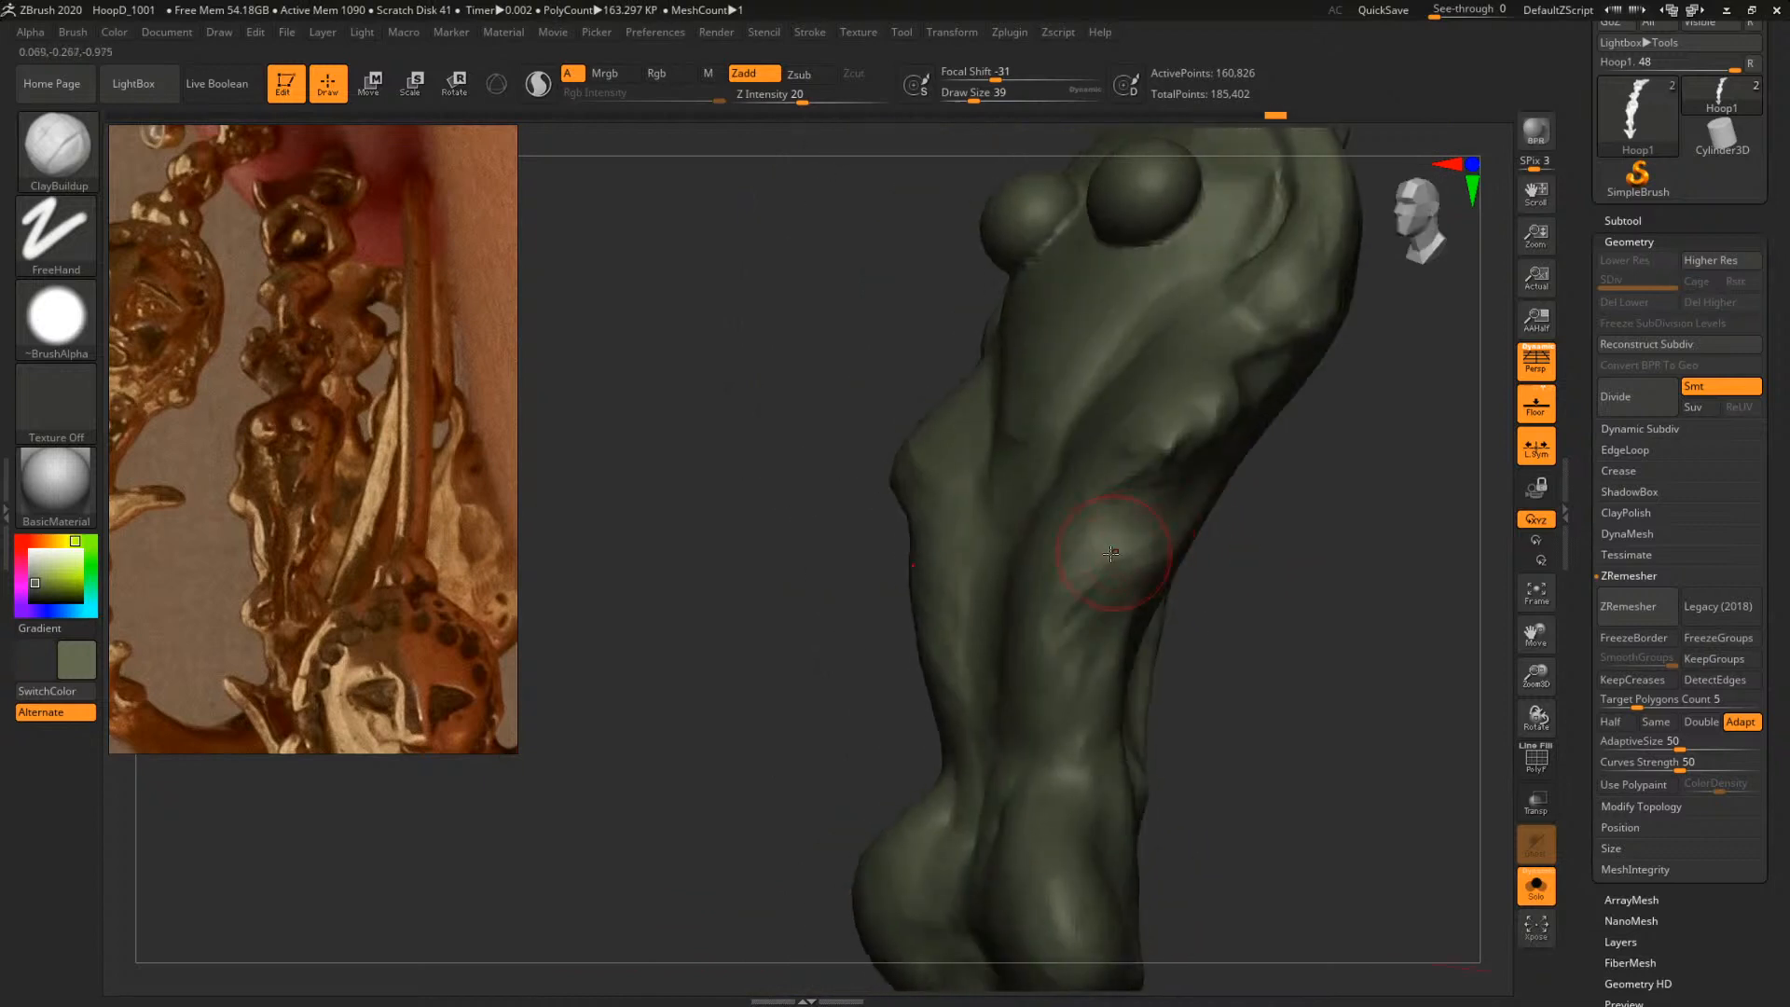
pyautogui.moveTo(1272, 499); pyautogui.dragTo(1203, 496)
pyautogui.press('space')
pyautogui.moveTo(1178, 428)
pyautogui.mouseDown()
pyautogui.moveTo(1146, 431)
pyautogui.moveTo(1162, 463)
pyautogui.mouseUp()
pyautogui.press('space')
pyautogui.press('space')
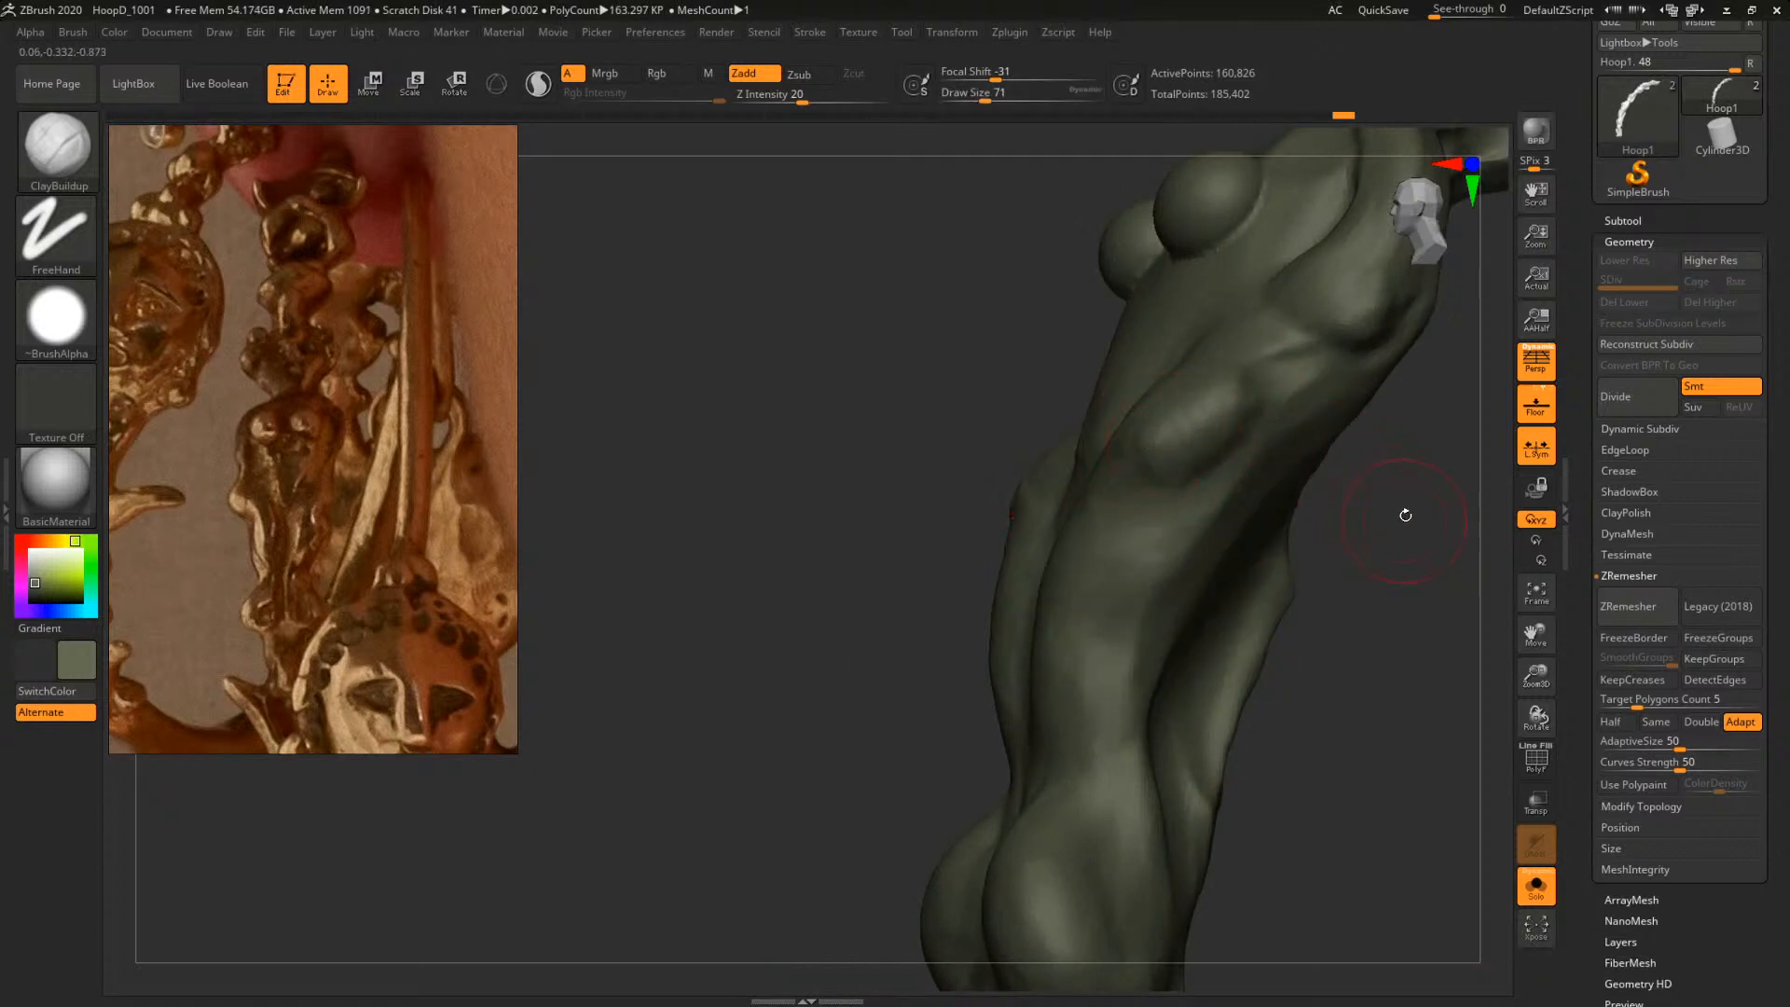
# Blend and build up the rounded outer hip bulge with ClayBuildup at draw sizes 108 and 120
pyautogui.moveTo(1405, 515)
pyautogui.mouseDown()
pyautogui.moveTo(1340, 550)
pyautogui.moveTo(1112, 480)
pyautogui.mouseUp()
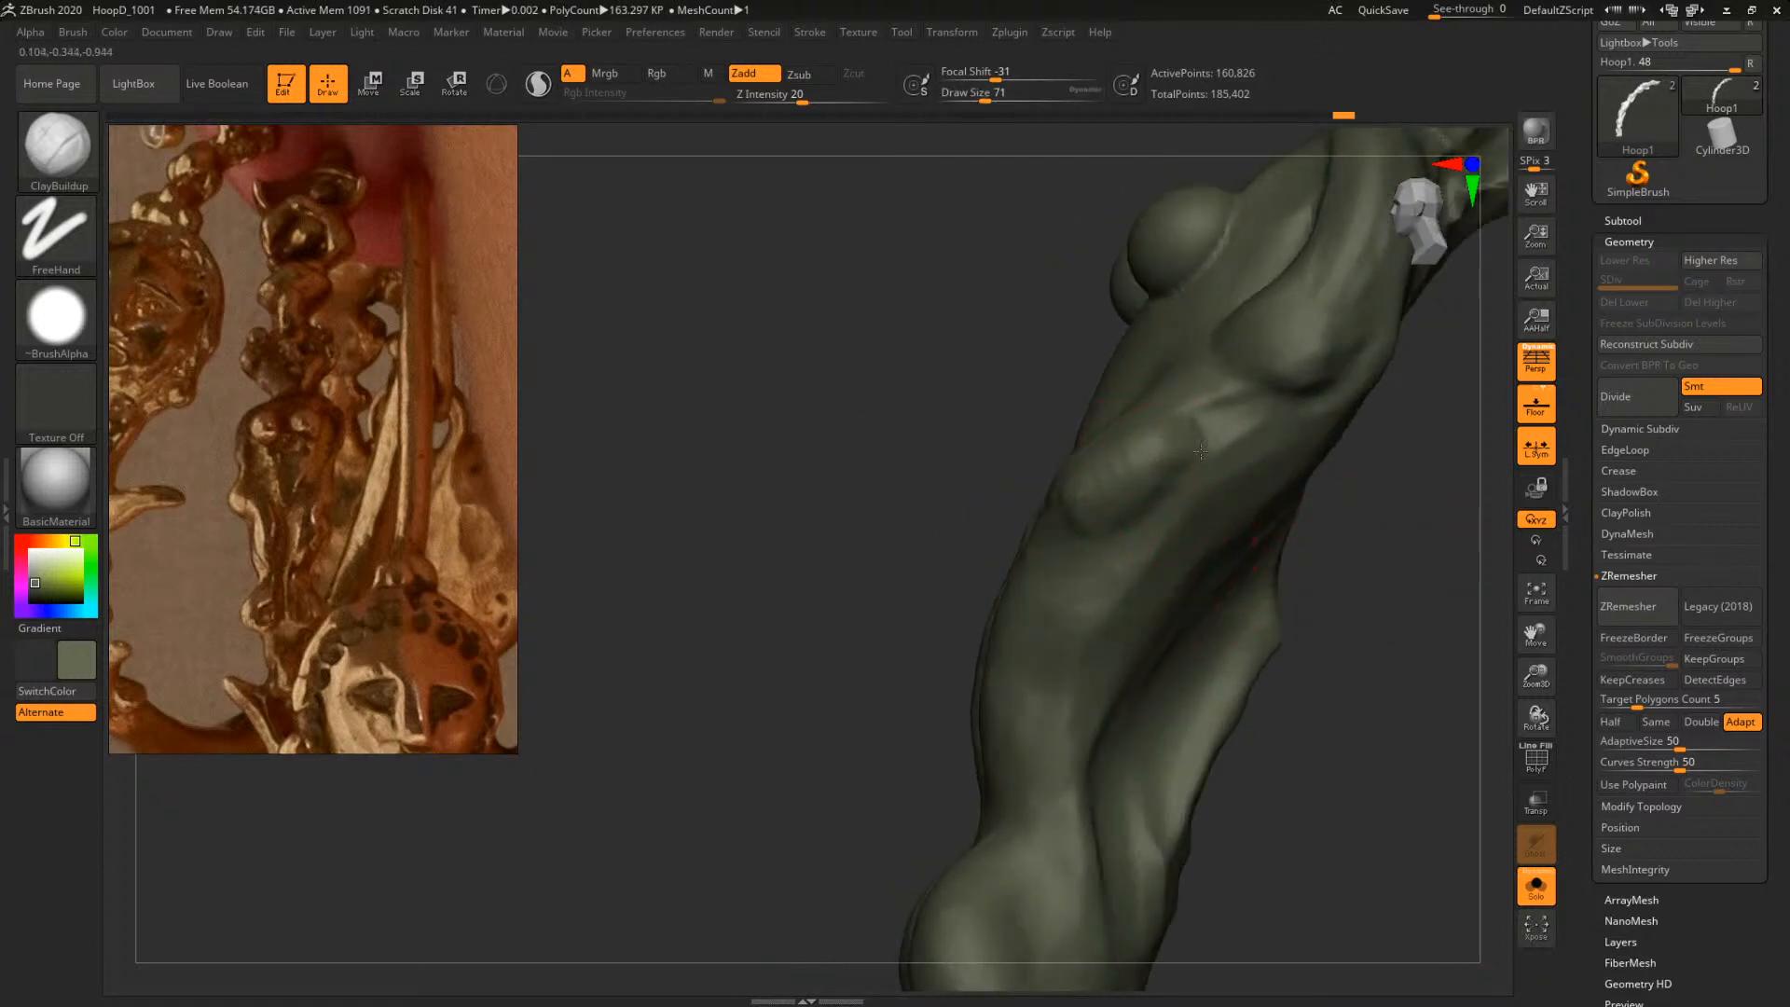
pyautogui.press('space')
pyautogui.moveTo(1149, 504); pyautogui.dragTo(1156, 506)
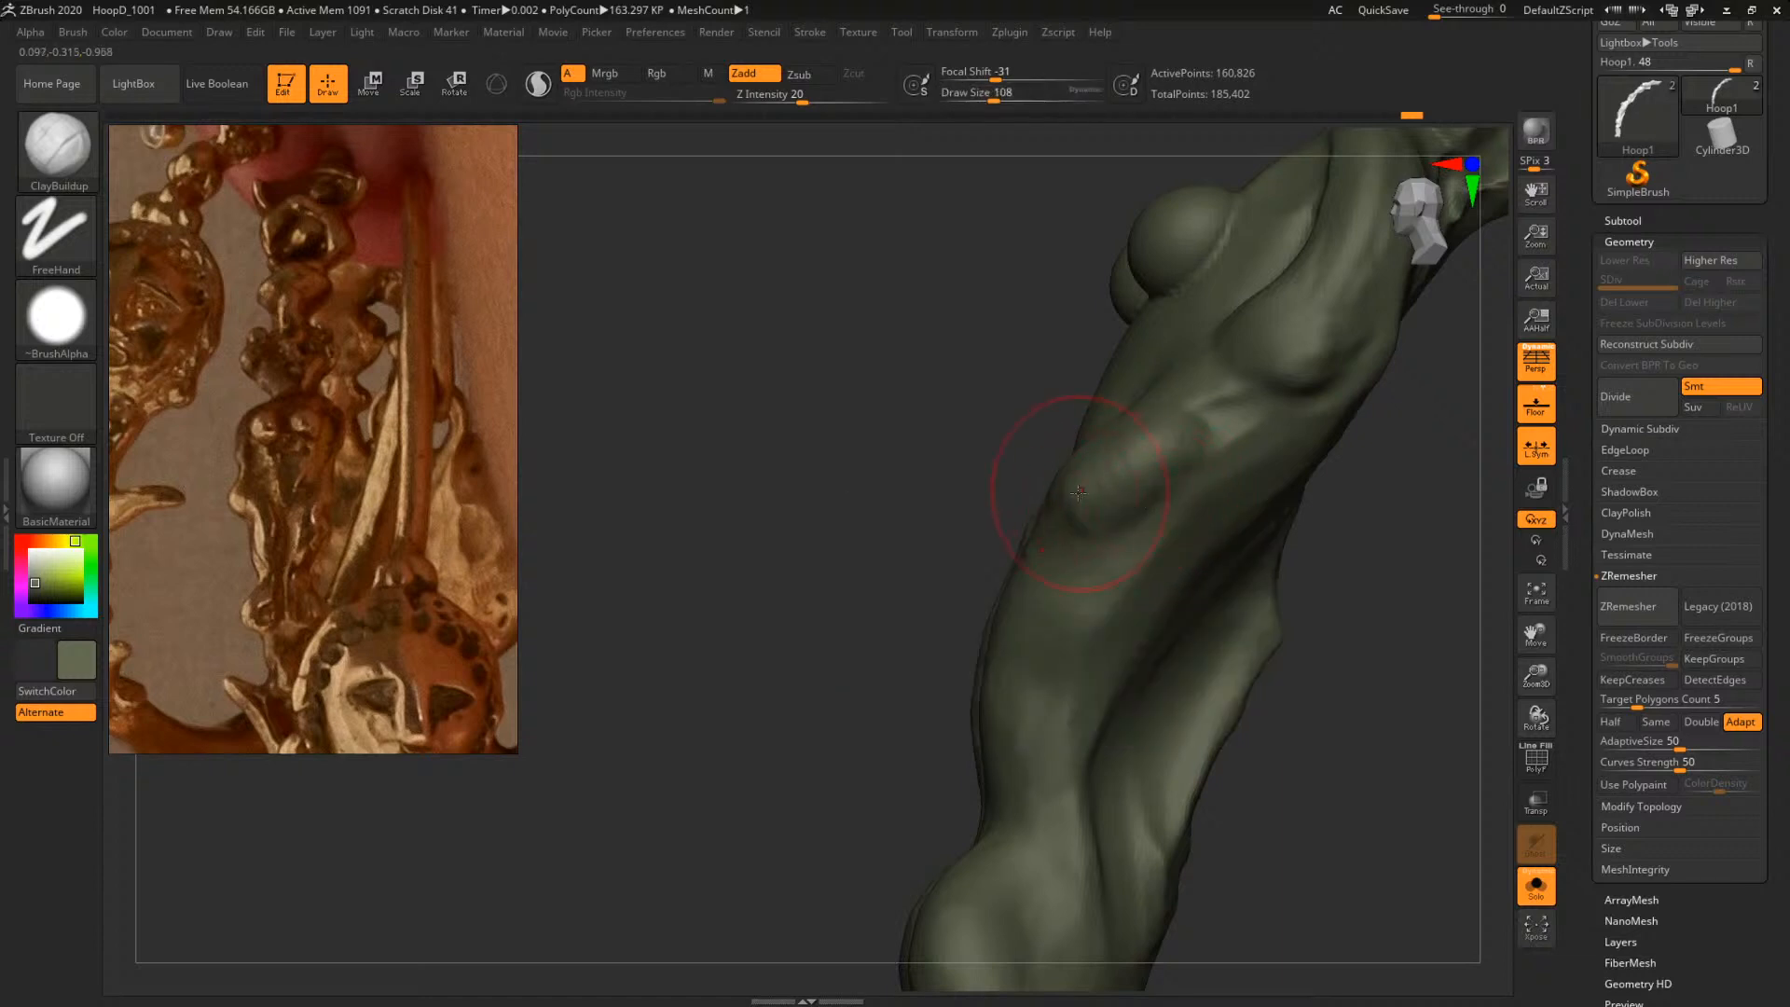
pyautogui.moveTo(1004, 568)
pyautogui.mouseDown()
pyautogui.moveTo(1271, 607)
pyautogui.moveTo(1250, 540)
pyautogui.moveTo(1046, 479)
pyautogui.moveTo(1139, 490)
pyautogui.moveTo(1033, 565)
pyautogui.moveTo(1013, 606)
pyautogui.moveTo(1098, 520)
pyautogui.moveTo(1186, 483)
pyautogui.moveTo(1359, 507)
pyautogui.moveTo(1058, 487)
pyautogui.moveTo(1110, 496)
pyautogui.mouseUp()
pyautogui.press('space')
pyautogui.press('space')
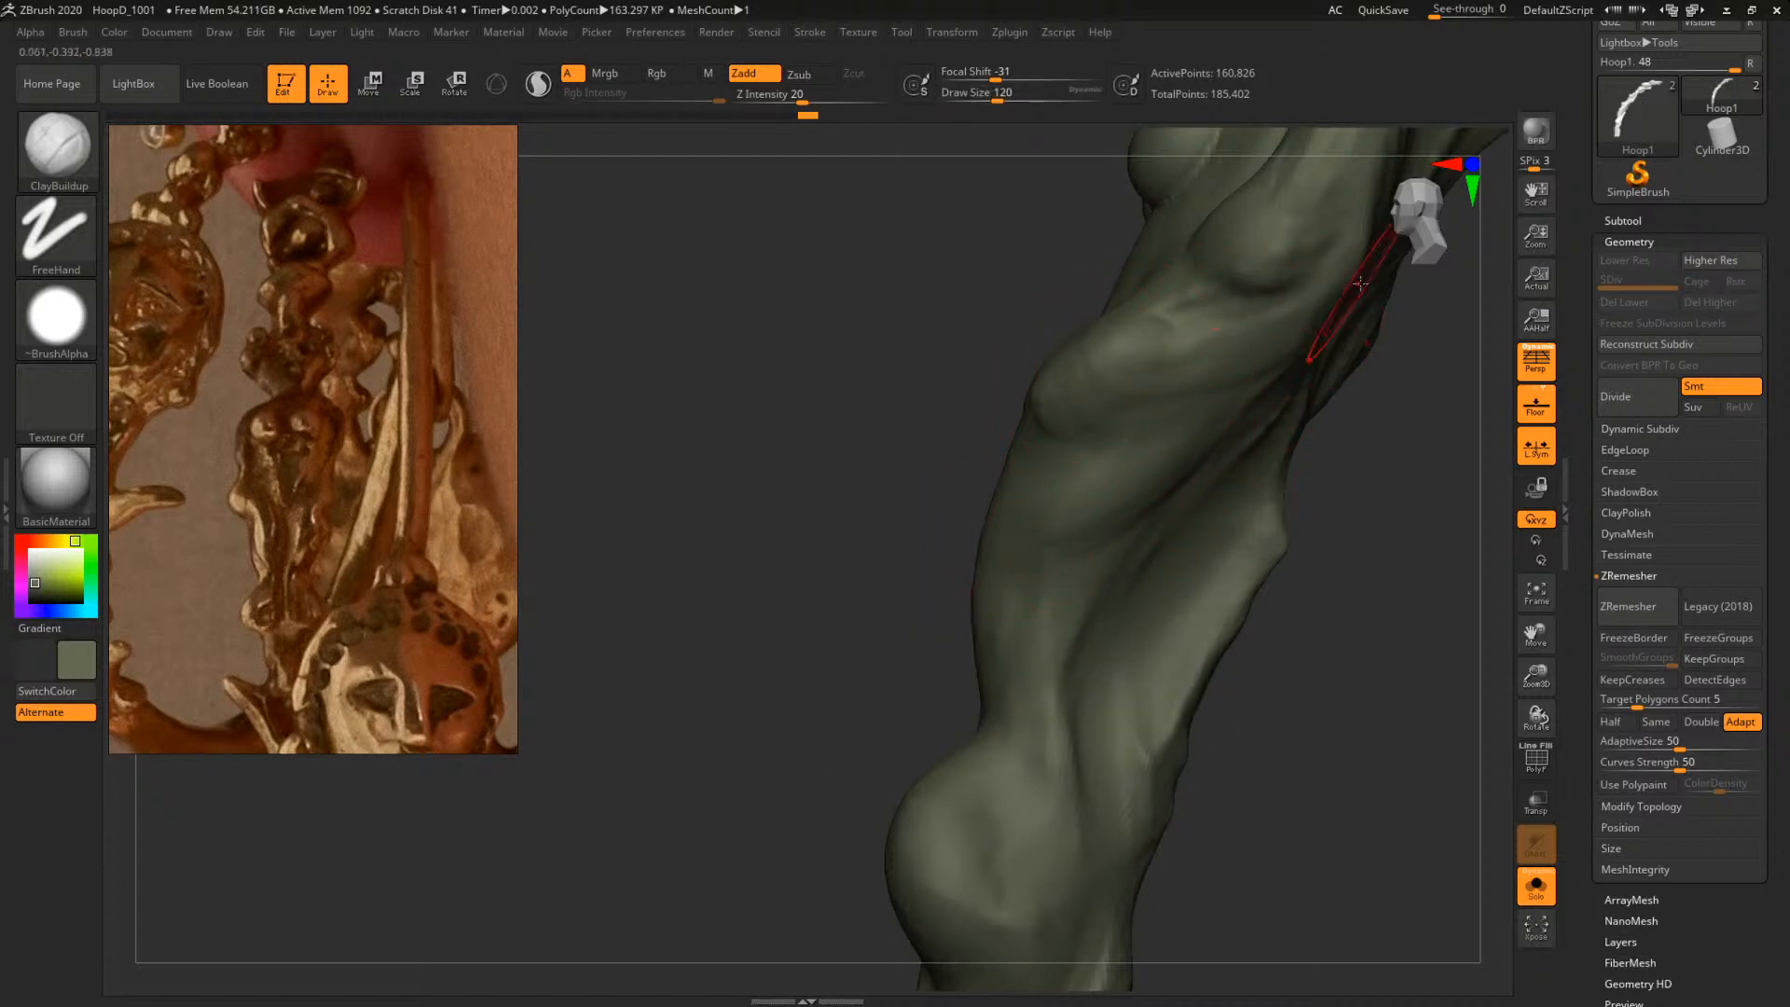
# Sculpt diagonal folds across the side of the thigh below the hip bulge with ClayBuildup at draw size 120
pyautogui.moveTo(1360, 283); pyautogui.dragTo(1214, 357)
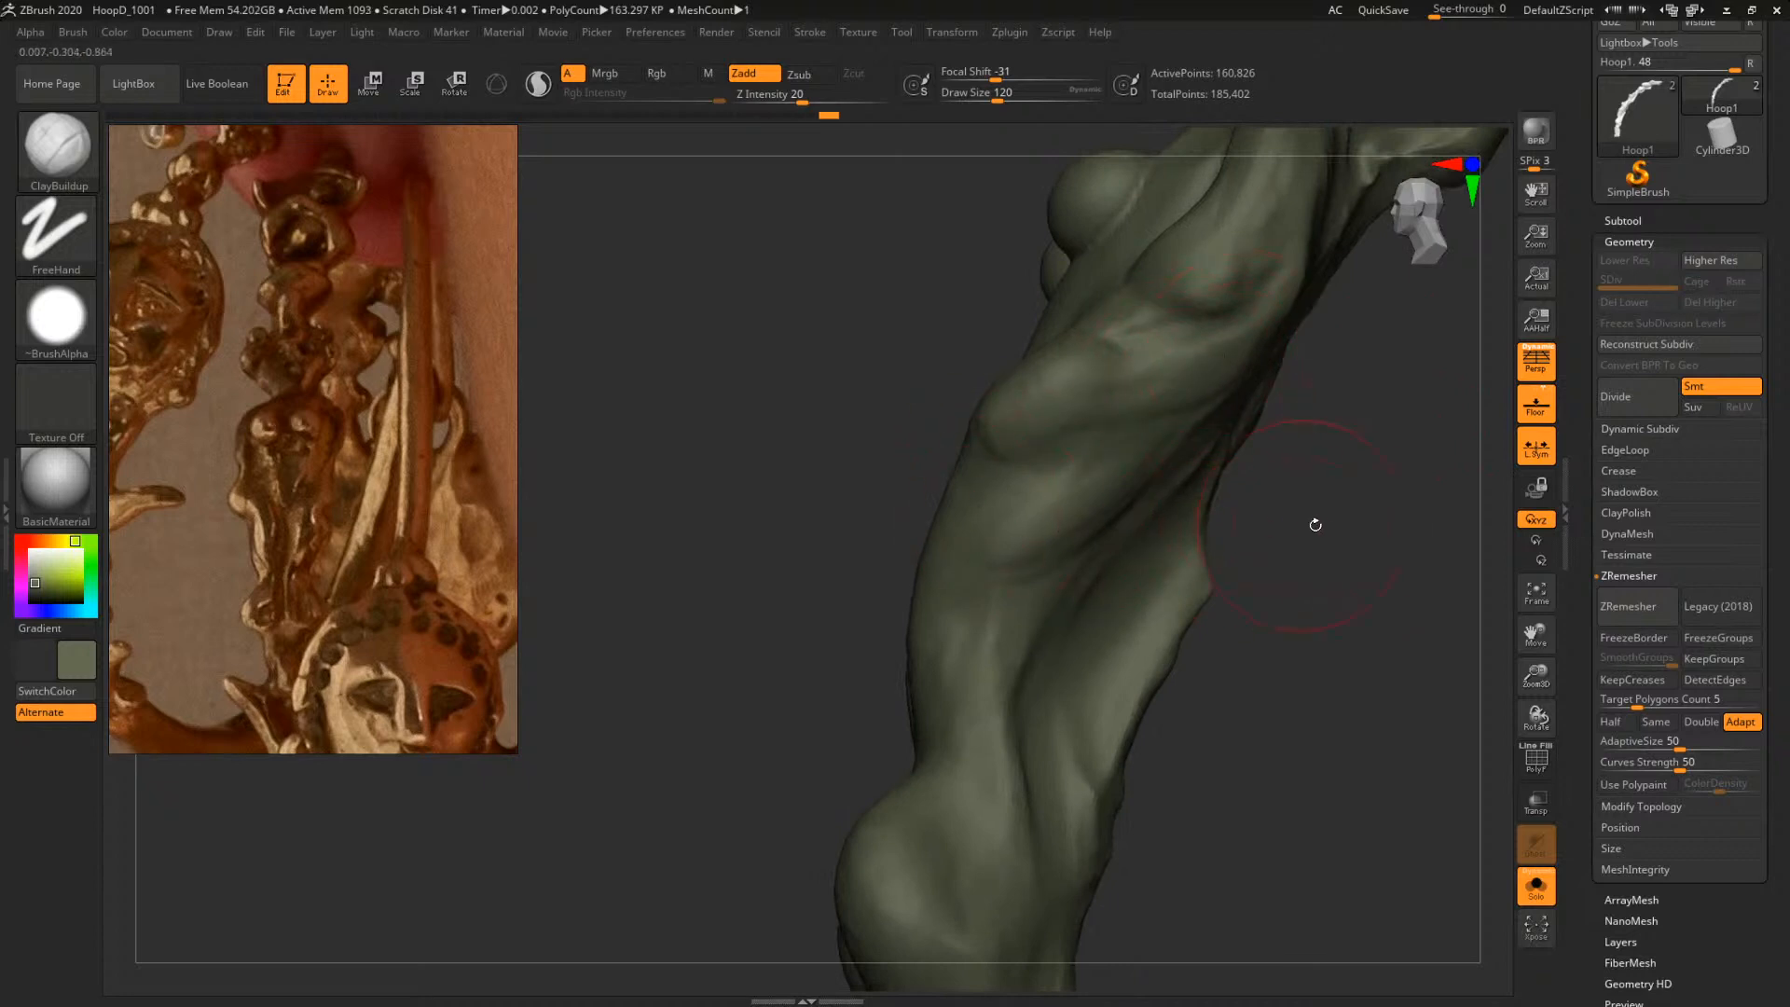
pyautogui.moveTo(1316, 525); pyautogui.dragTo(1260, 486)
pyautogui.moveTo(1086, 507); pyautogui.dragTo(1059, 473, button='right')
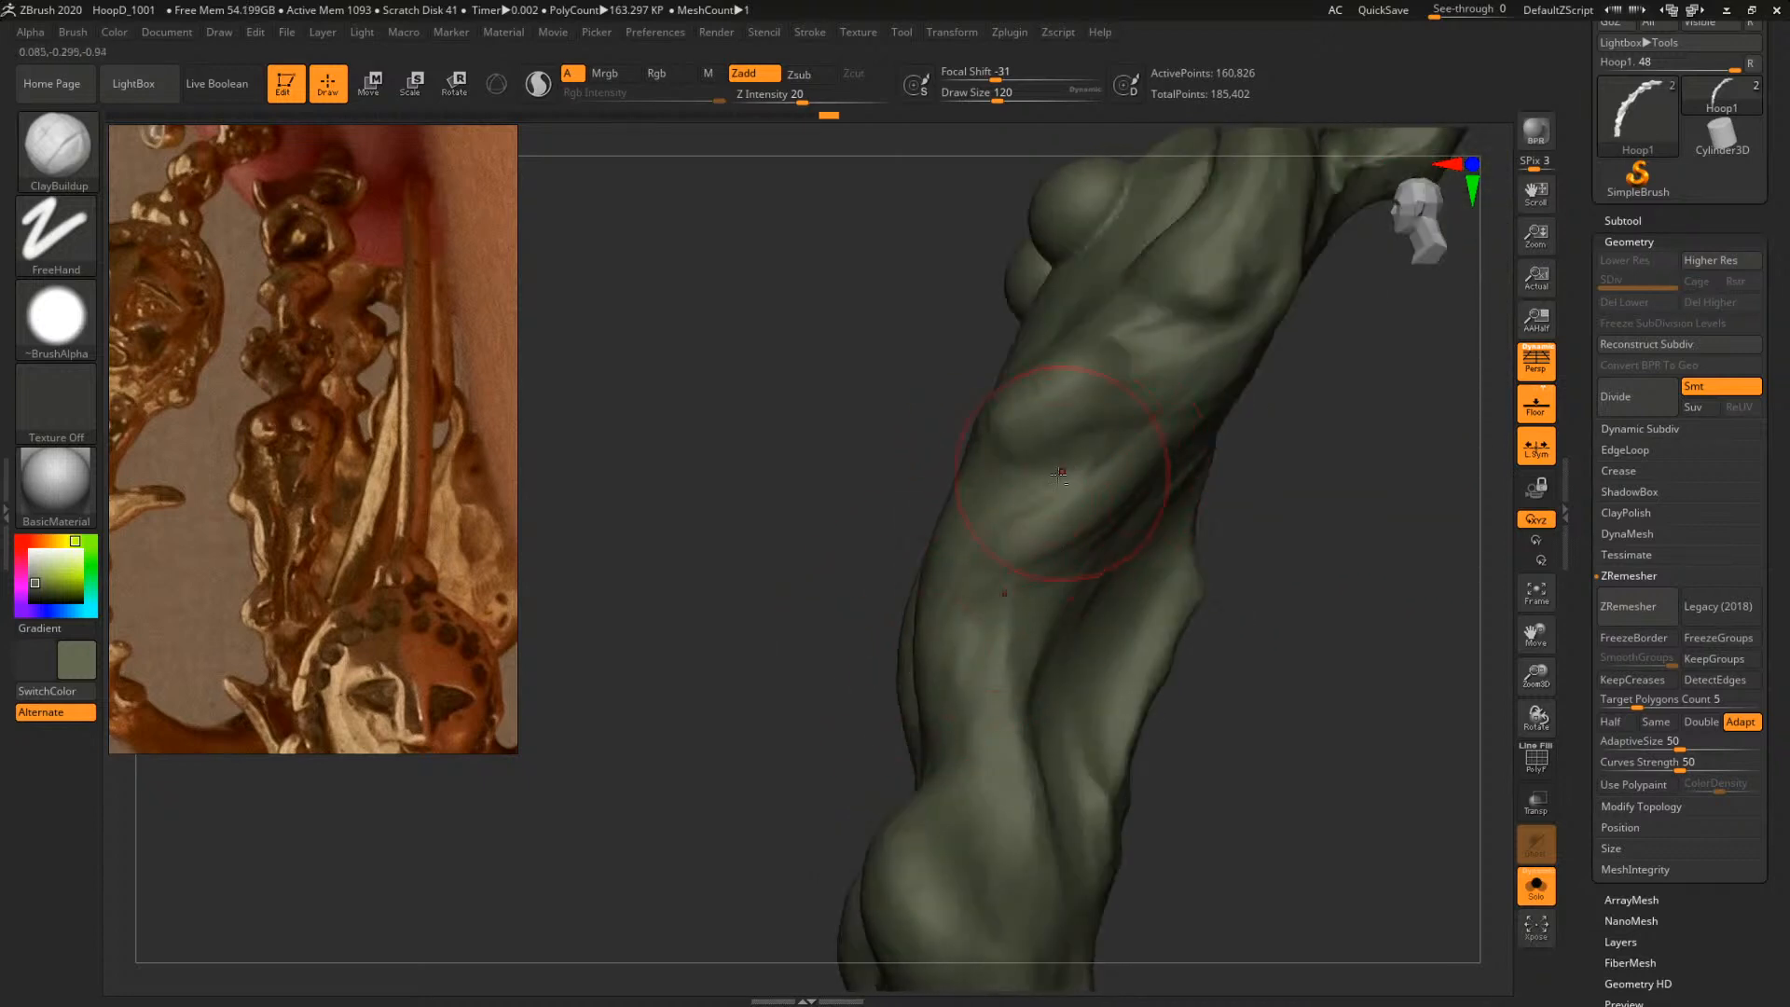
pyautogui.moveTo(1280, 430); pyautogui.dragTo(1165, 437)
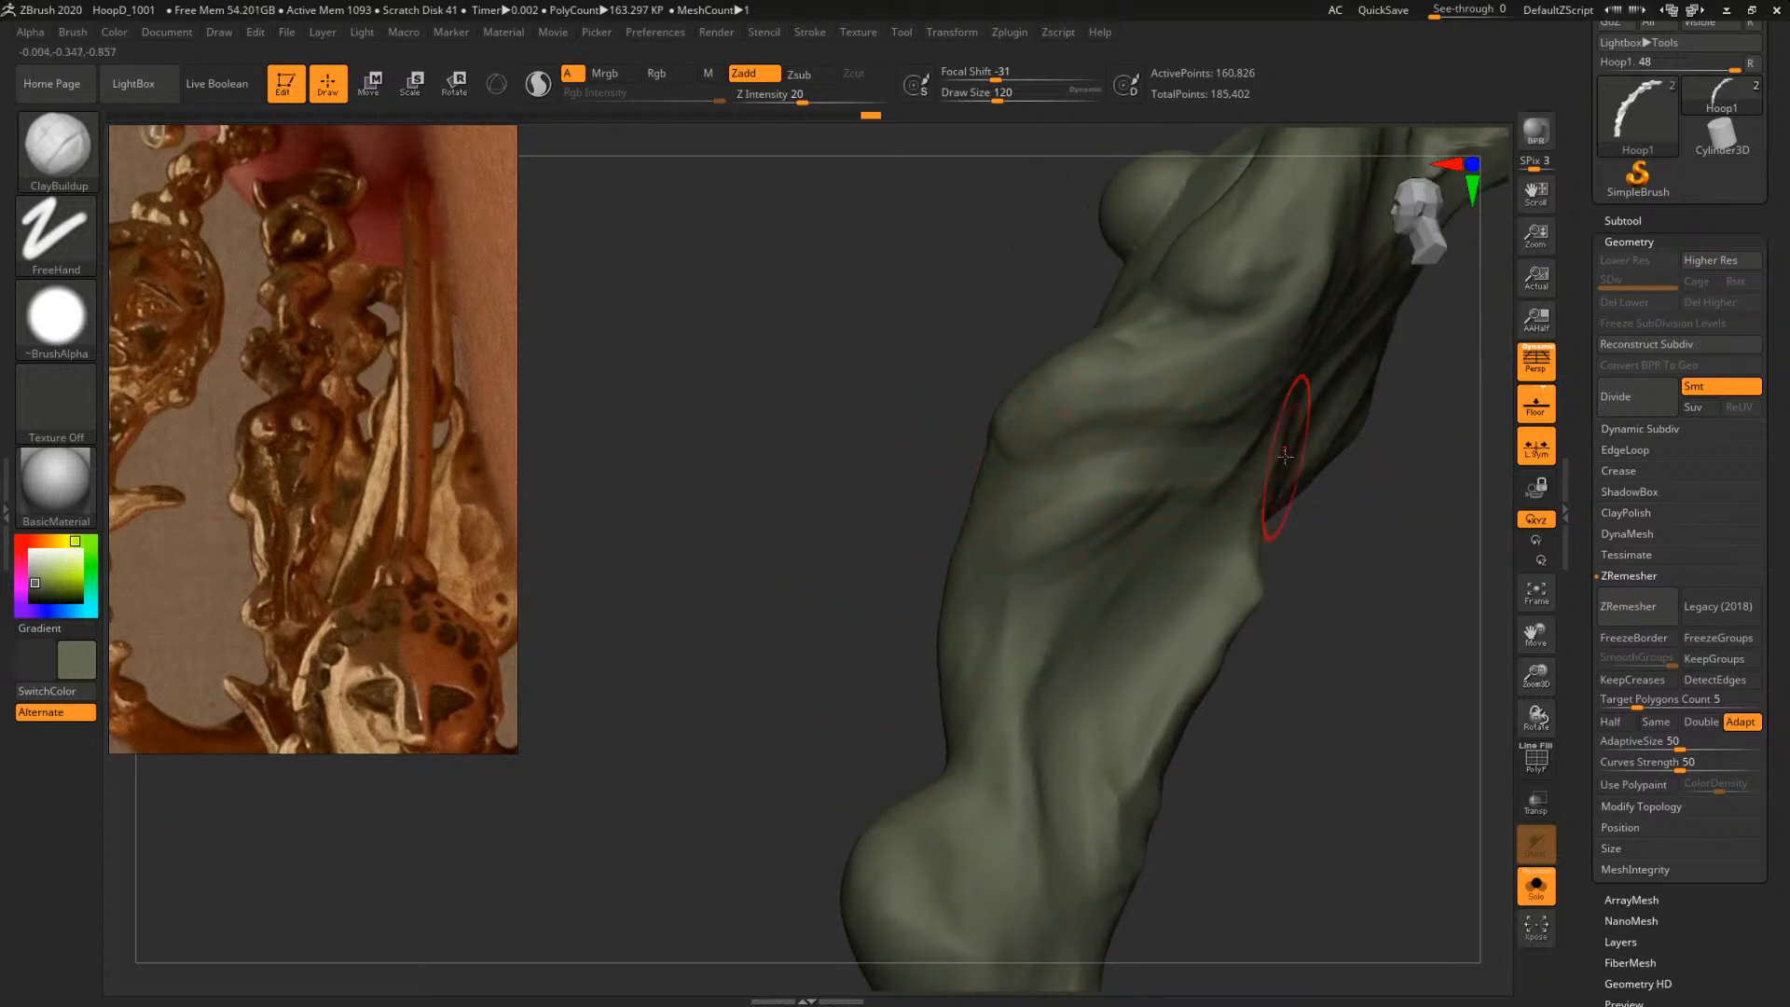
pyautogui.moveTo(1284, 456)
pyautogui.mouseDown(button='right')
pyautogui.moveTo(1200, 545)
pyautogui.moveTo(1249, 586)
pyautogui.moveTo(1291, 572)
pyautogui.moveTo(1203, 513)
pyautogui.mouseUp(button='right')
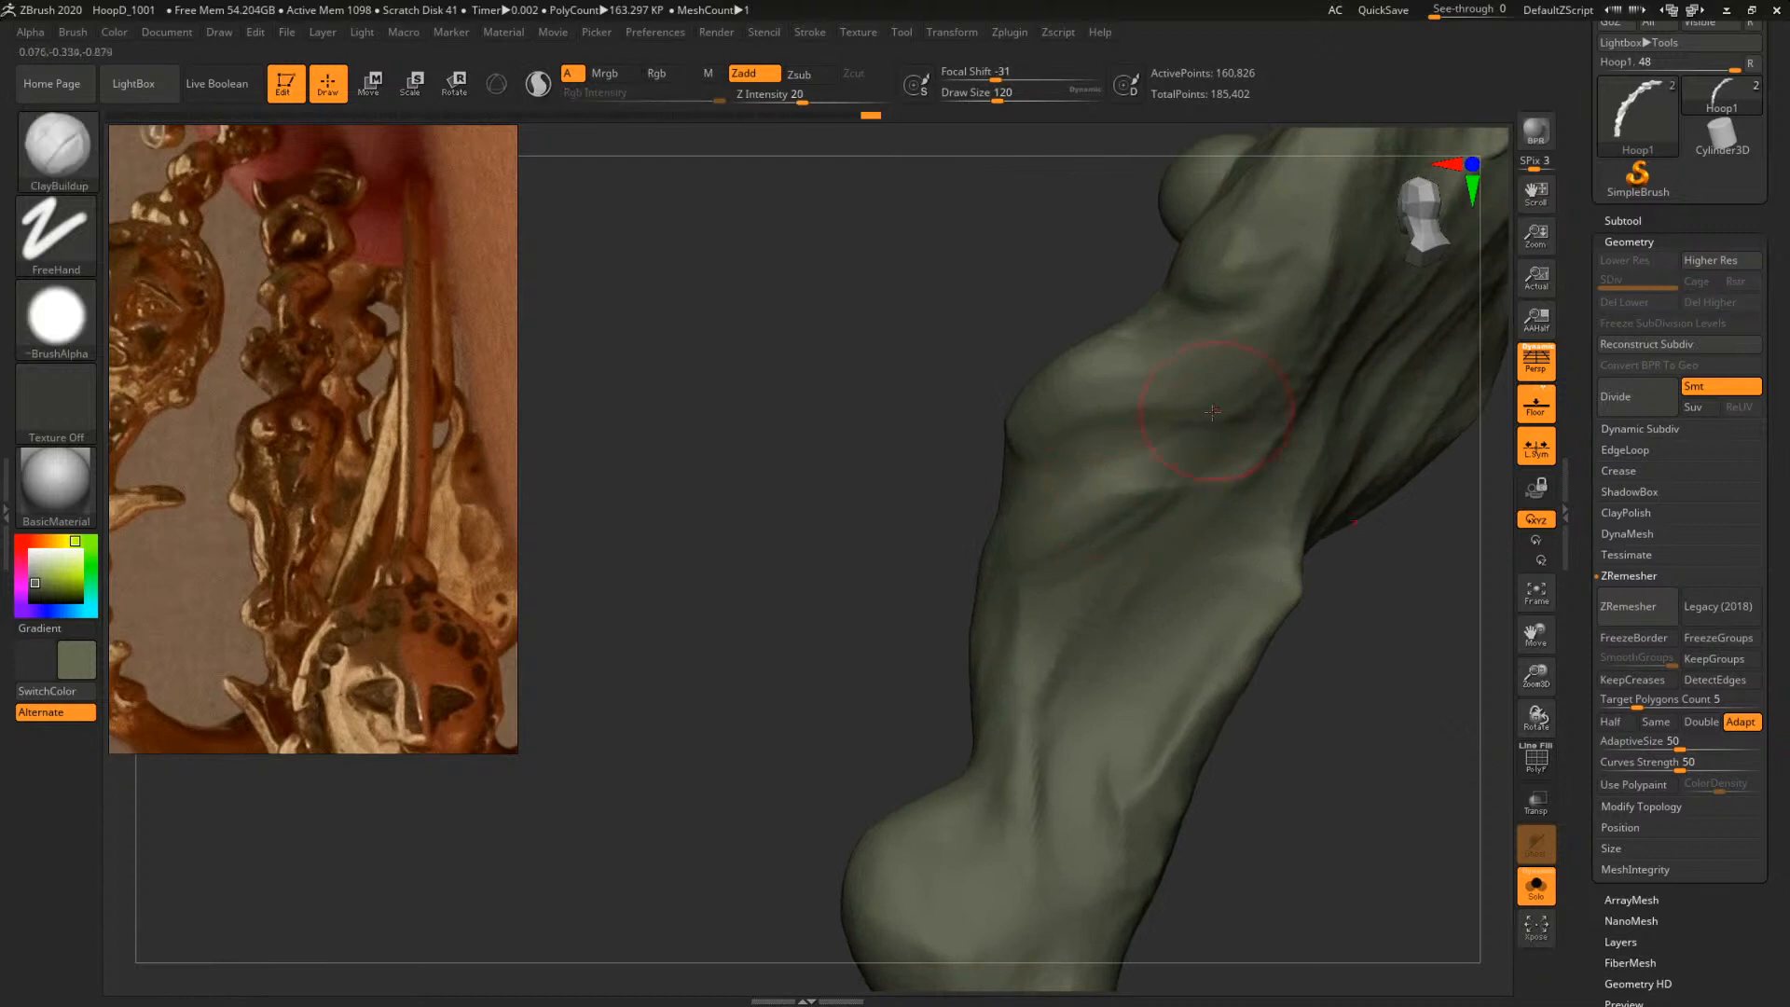
# Deepen the diagonal folds running from the hip toward the figure's back, using ClayBuildup at draw size 187
pyautogui.press('space')
pyautogui.moveTo(1121, 472); pyautogui.dragTo(1135, 471)
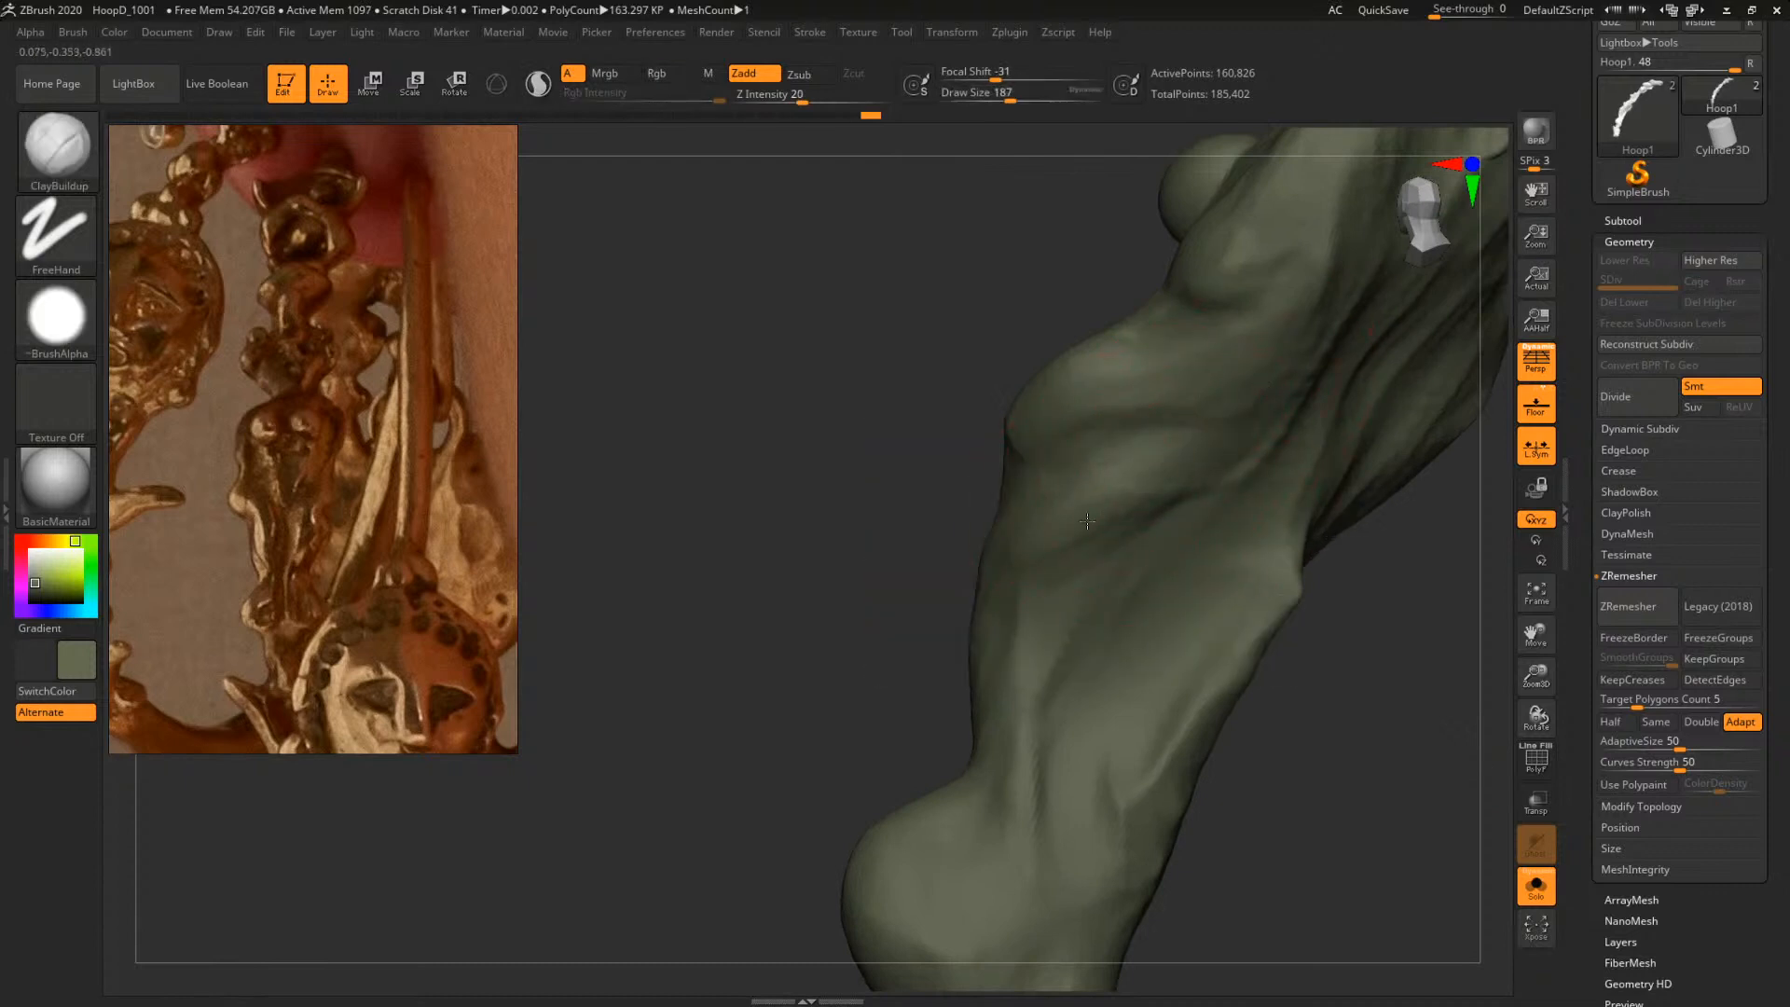
pyautogui.moveTo(988, 592); pyautogui.dragTo(1127, 554, button='right')
pyautogui.press('space')
pyautogui.press('space')
pyautogui.moveTo(1131, 468); pyautogui.dragTo(1134, 472)
# Refine the fold wrapping around the outer thigh with ClayBuildup at draw sizes 124 and 104
pyautogui.press('space')
pyautogui.press('space')
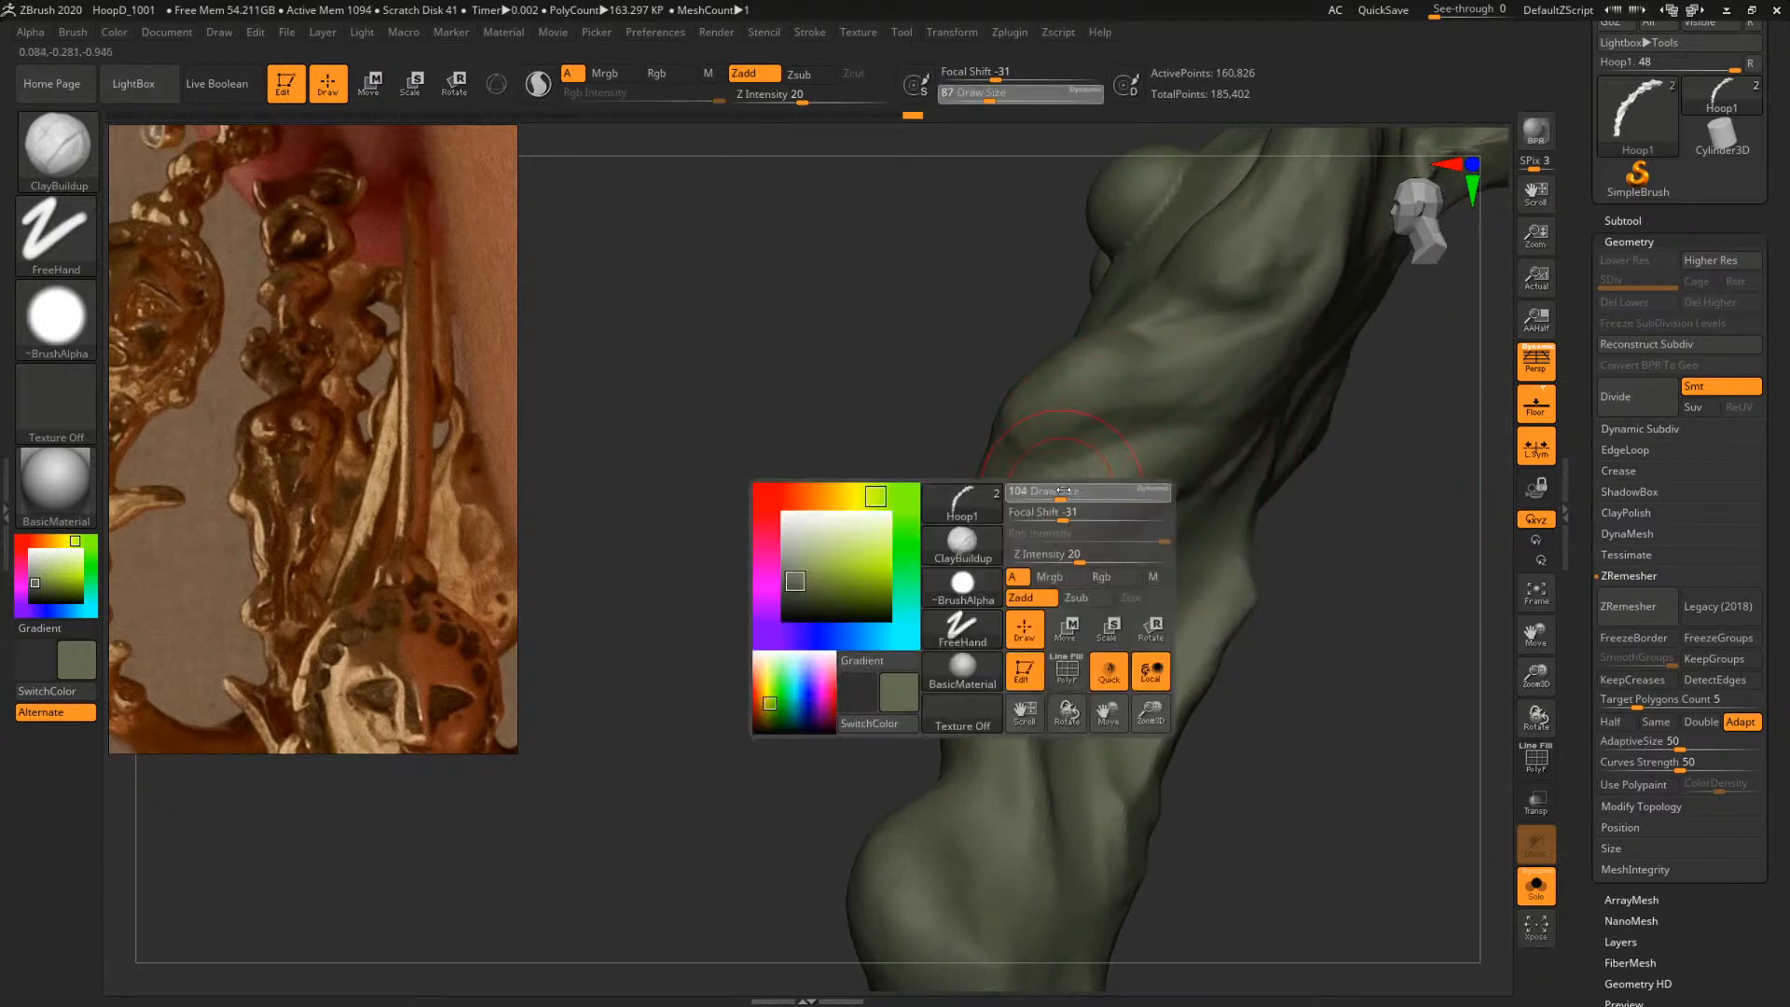
pyautogui.moveTo(1029, 503); pyautogui.dragTo(1041, 501)
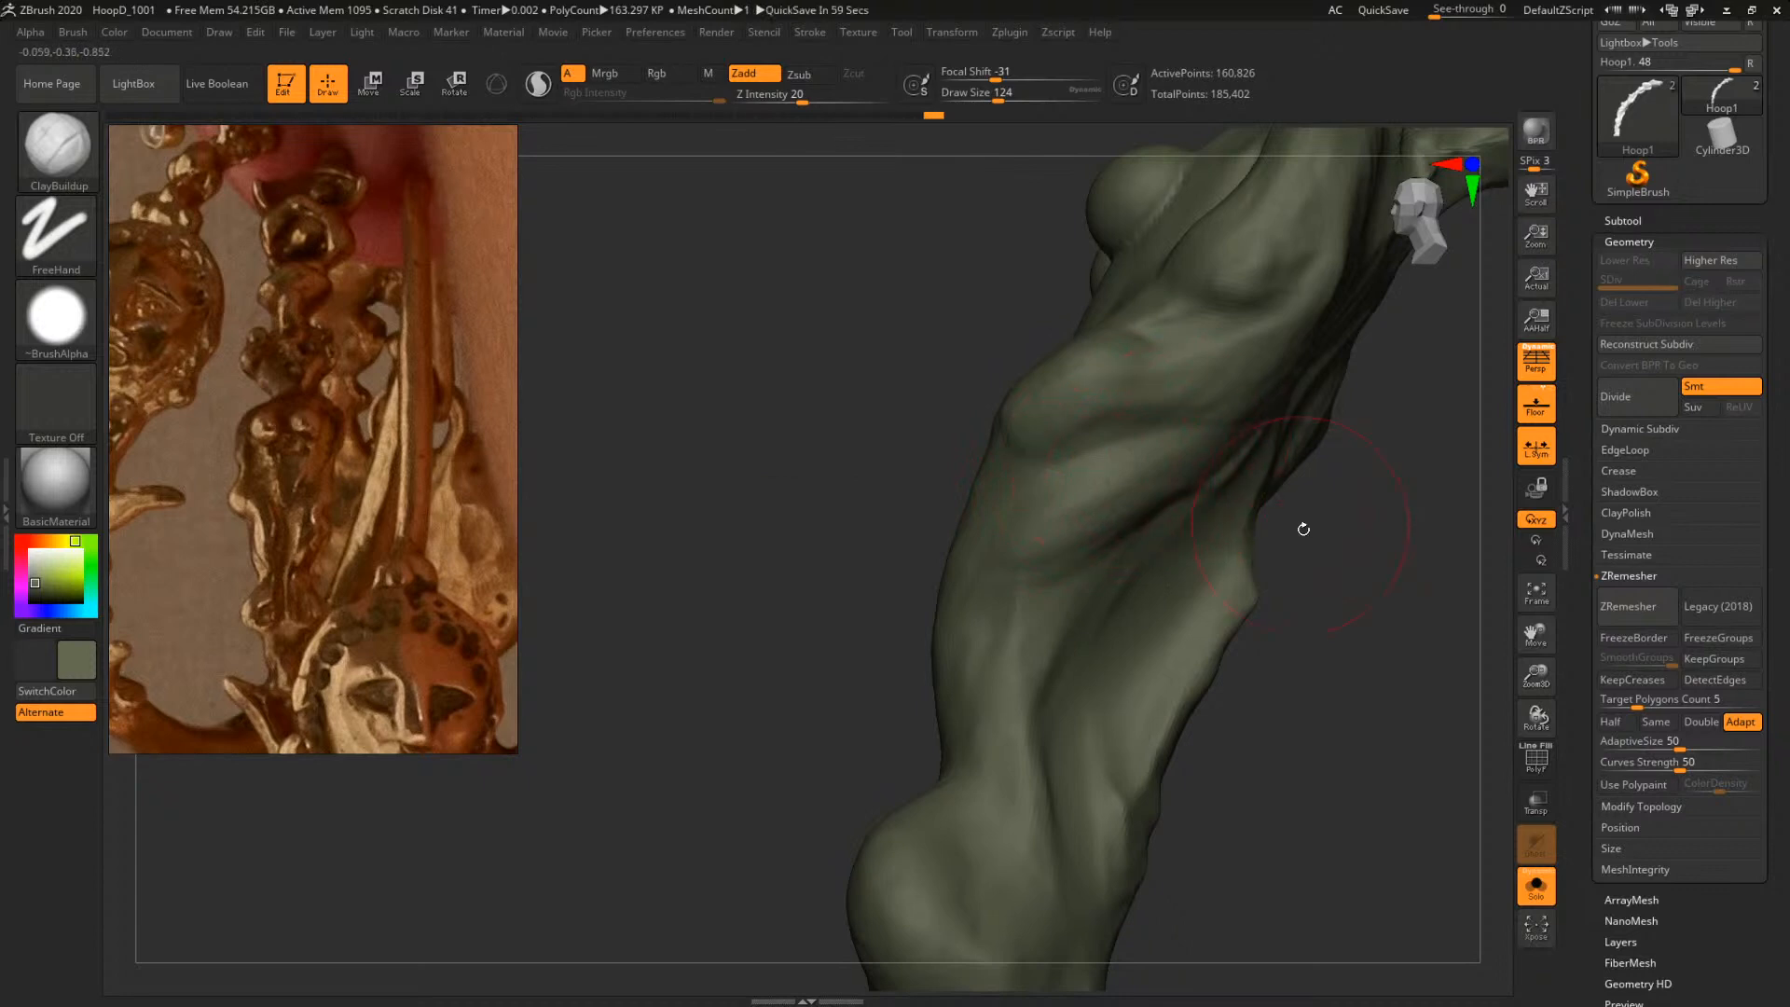
pyautogui.moveTo(1303, 528); pyautogui.dragTo(1165, 529)
pyautogui.press('space')
pyautogui.moveTo(1025, 517); pyautogui.dragTo(1016, 516)
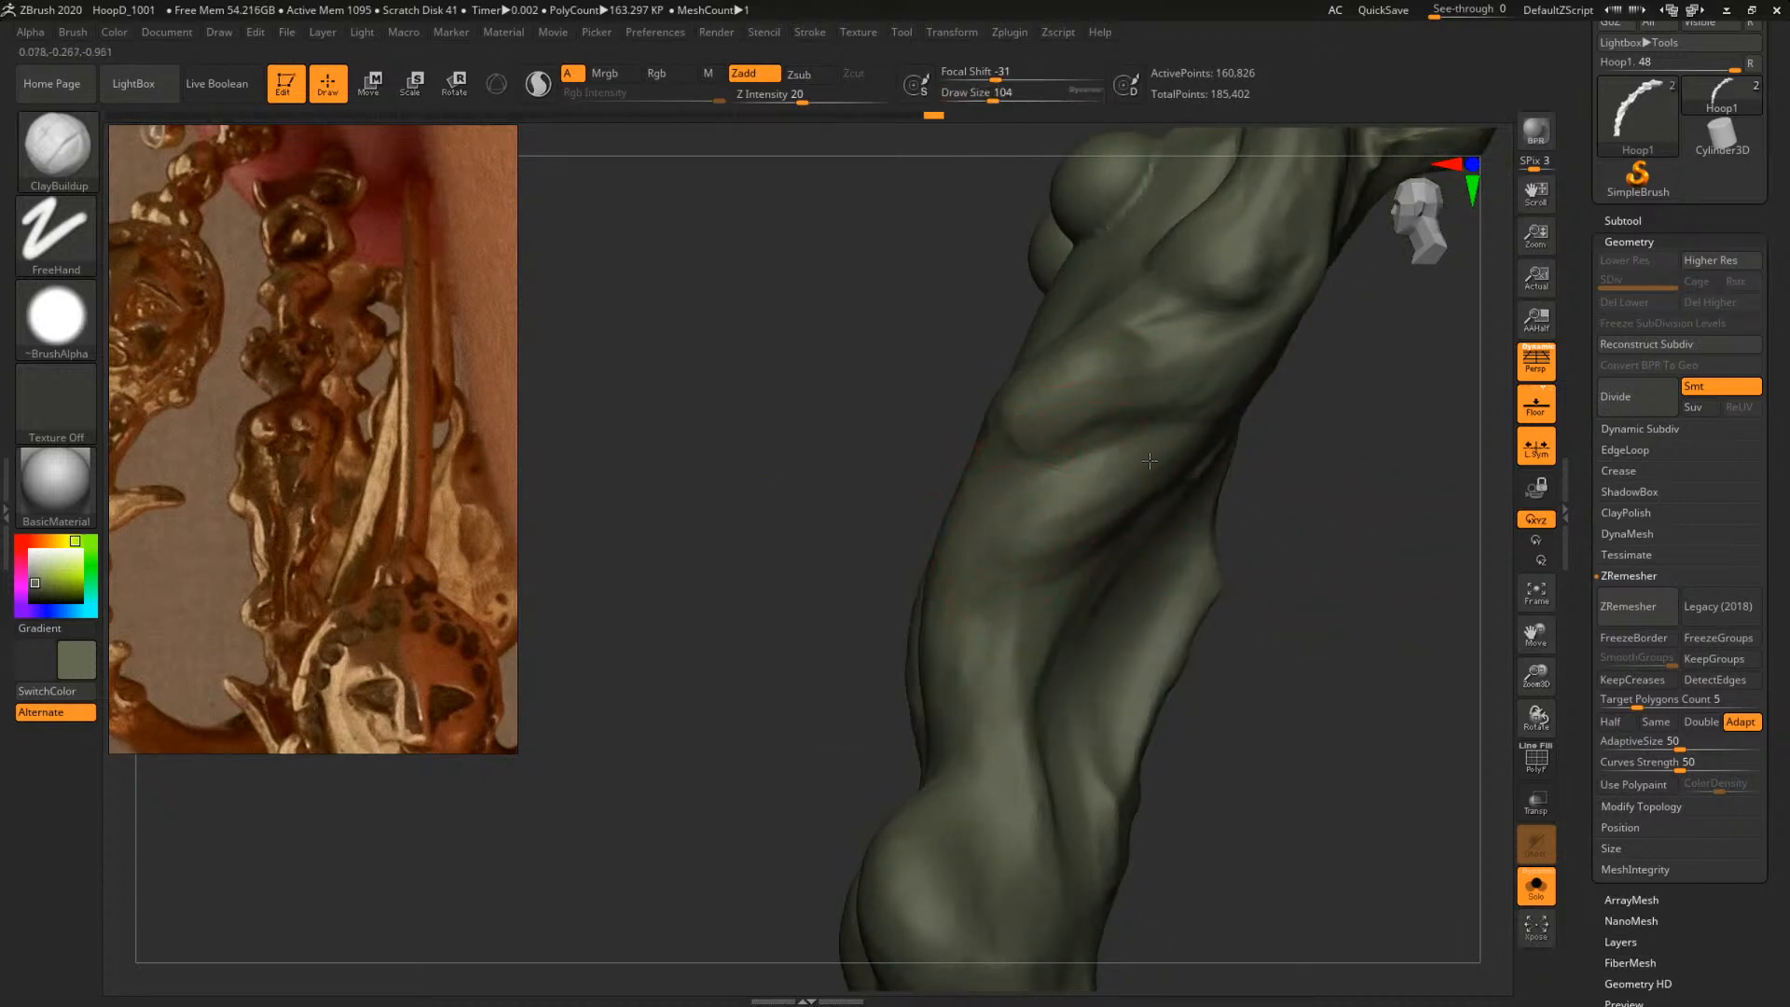
pyautogui.moveTo(1236, 523); pyautogui.dragTo(1306, 535)
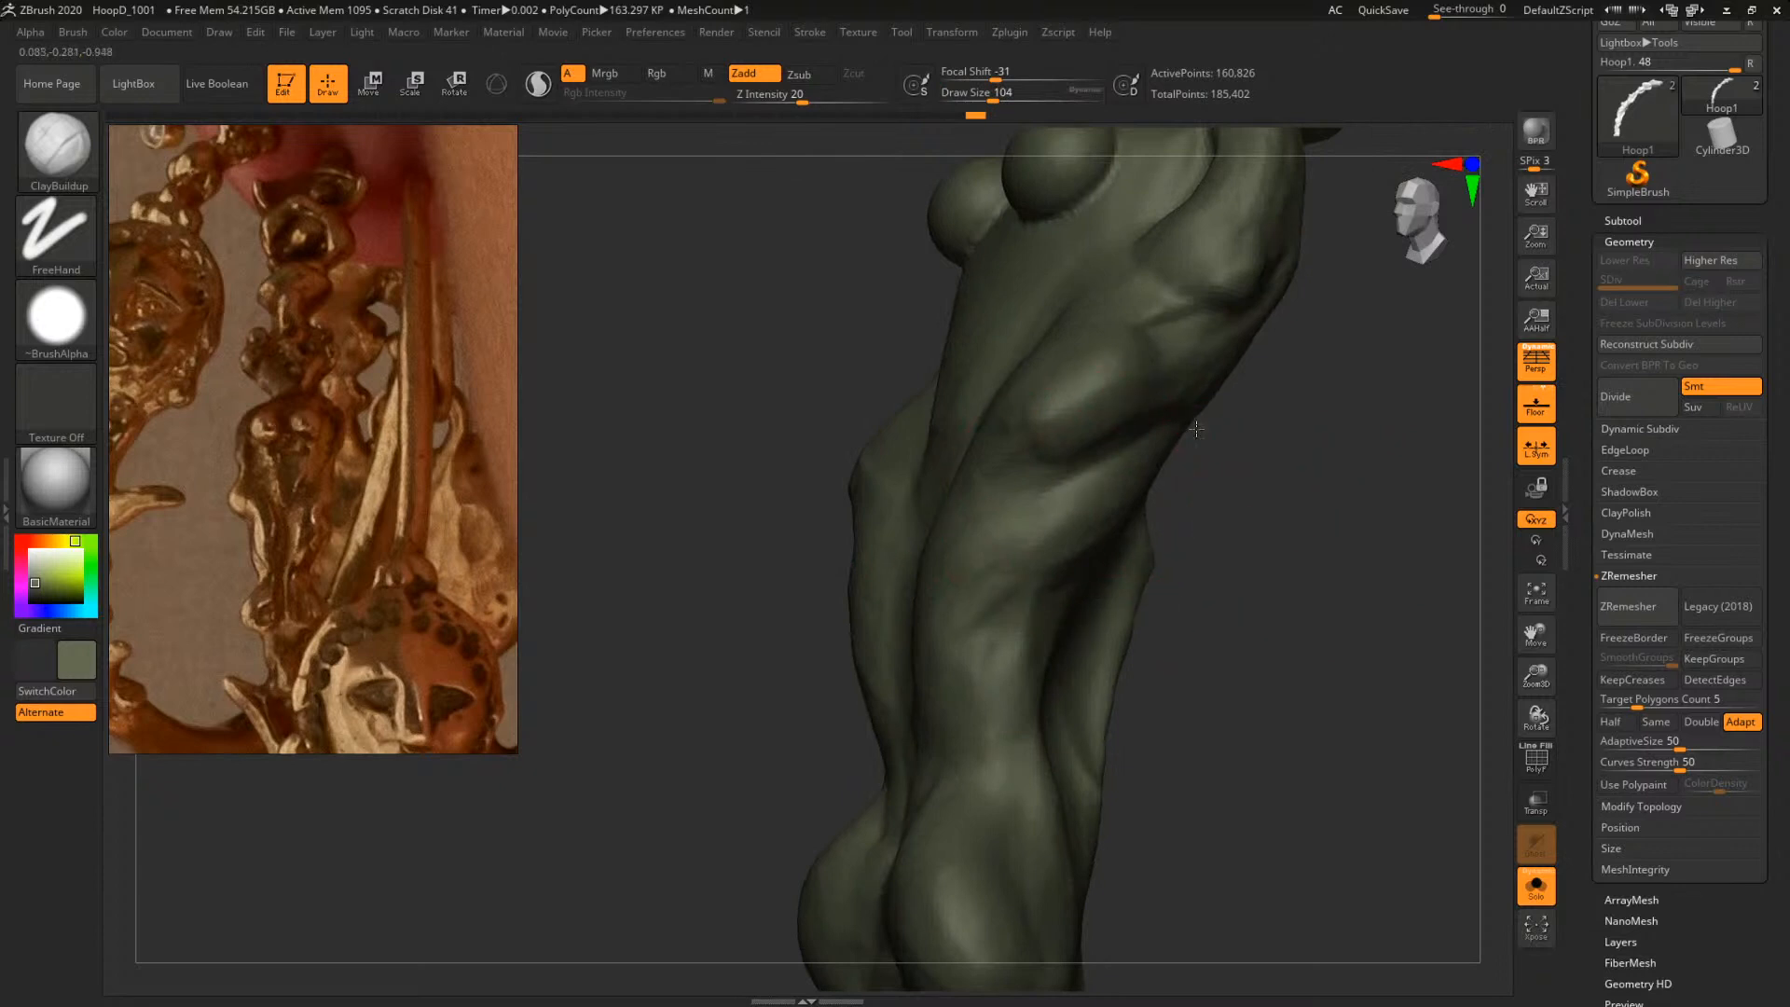
# Define the front of the thighs and the hip knobs with ClayBuildup at draw sizes 59 and 44
pyautogui.moveTo(1196, 429)
pyautogui.mouseDown()
pyautogui.moveTo(1183, 495)
pyautogui.moveTo(1213, 563)
pyautogui.moveTo(1211, 499)
pyautogui.moveTo(1186, 500)
pyautogui.mouseUp()
pyautogui.press('space')
pyautogui.moveTo(1058, 496); pyautogui.dragTo(1036, 497)
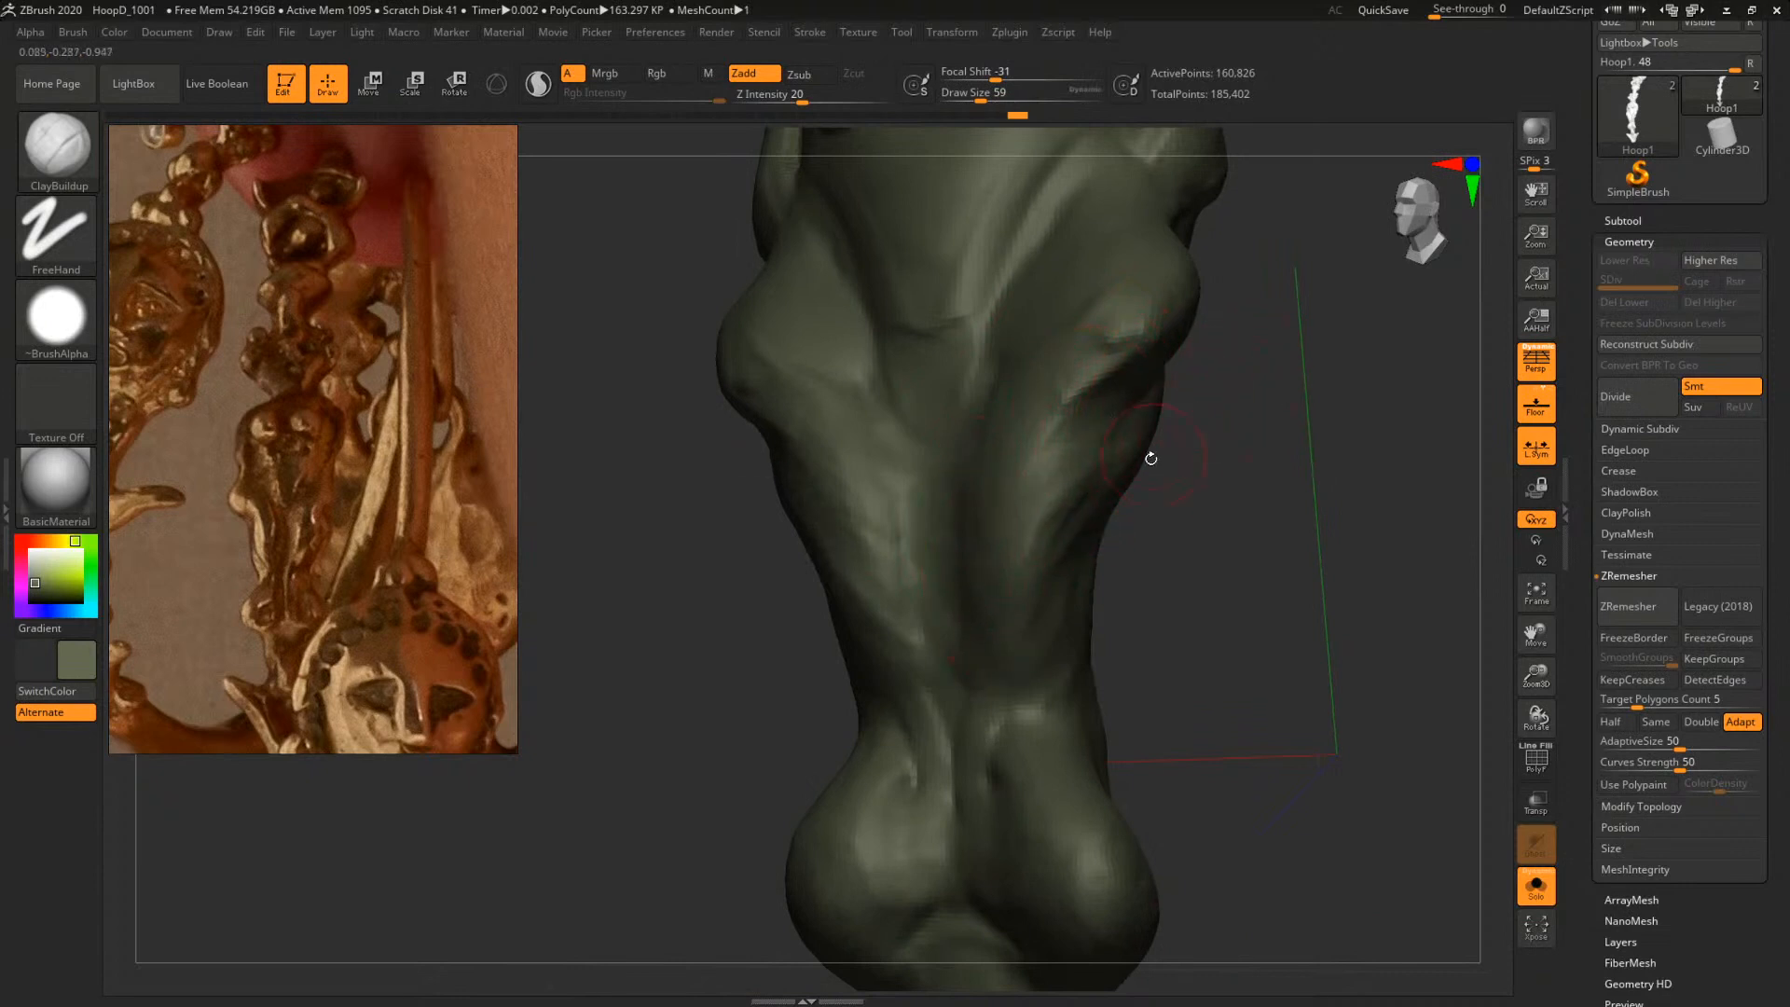
pyautogui.moveTo(1171, 506); pyautogui.dragTo(1030, 509)
pyautogui.press('space')
pyautogui.moveTo(1170, 438)
pyautogui.mouseDown()
pyautogui.moveTo(1215, 434)
pyautogui.moveTo(1155, 495)
pyautogui.moveTo(1148, 550)
pyautogui.mouseUp()
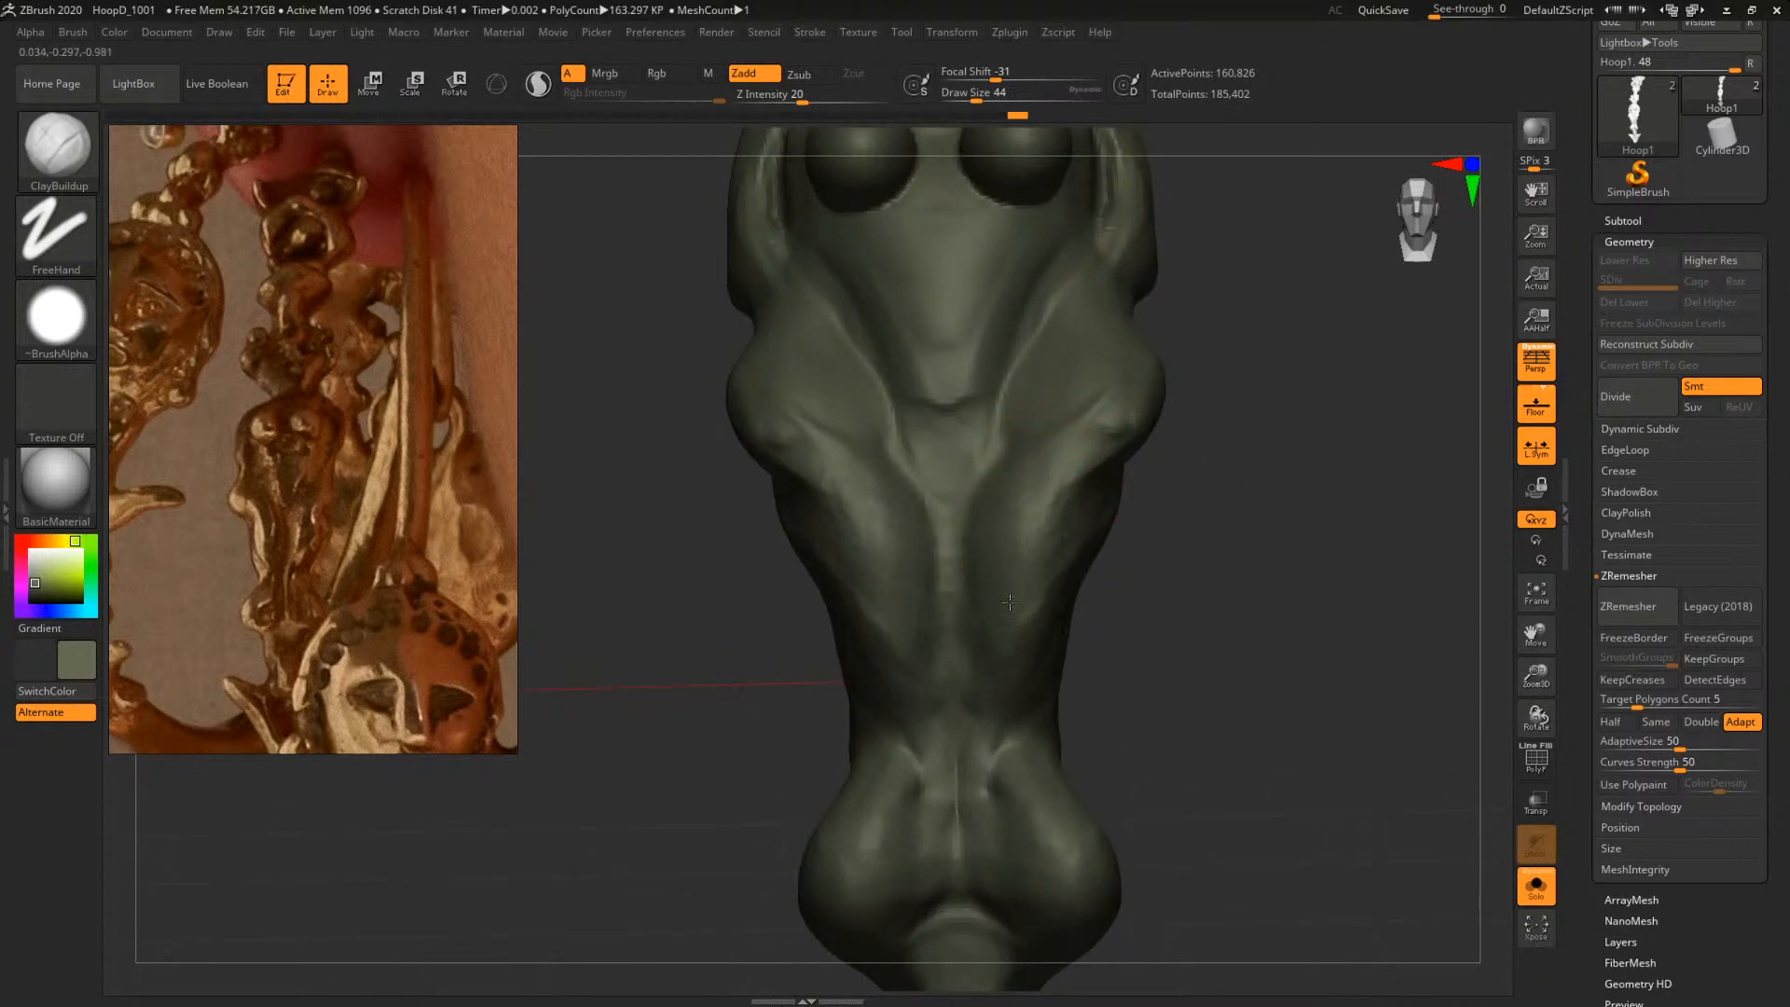
# Carve the centre crease between the figure's knees with the DamStandard brush at draw size 44 and Z Intensity 14
pyautogui.moveTo(1315, 548)
pyautogui.keyDown('alt'); pyautogui.mouseDown()
pyautogui.moveTo(1171, 494)
pyautogui.moveTo(1293, 534)
pyautogui.moveTo(1321, 588)
pyautogui.moveTo(1322, 603)
pyautogui.moveTo(1274, 603)
pyautogui.moveTo(1280, 536)
pyautogui.moveTo(1116, 596)
pyautogui.moveTo(1110, 619)
pyautogui.moveTo(1214, 612)
pyautogui.moveTo(1199, 614)
pyautogui.mouseUp(); pyautogui.keyUp('alt')
pyautogui.press('b')
pyautogui.press('d')
pyautogui.press('s')
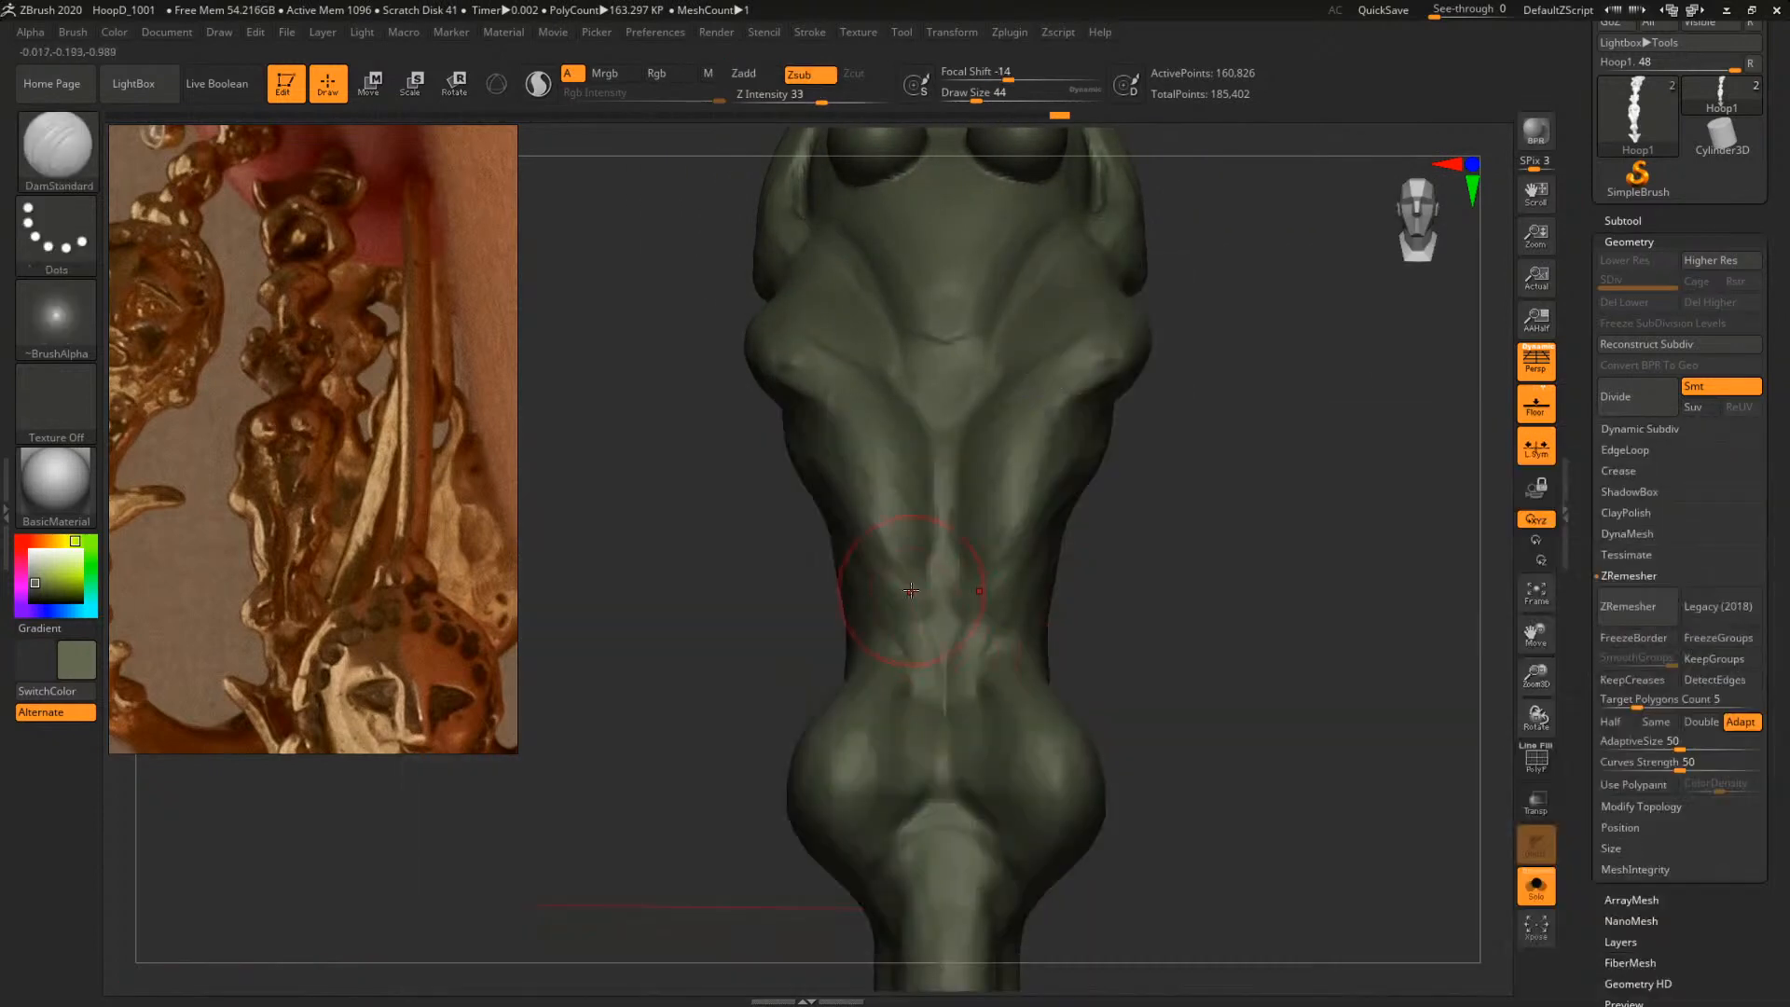
pyautogui.press('space')
pyautogui.moveTo(951, 762); pyautogui.dragTo(935, 761)
pyautogui.press('space')
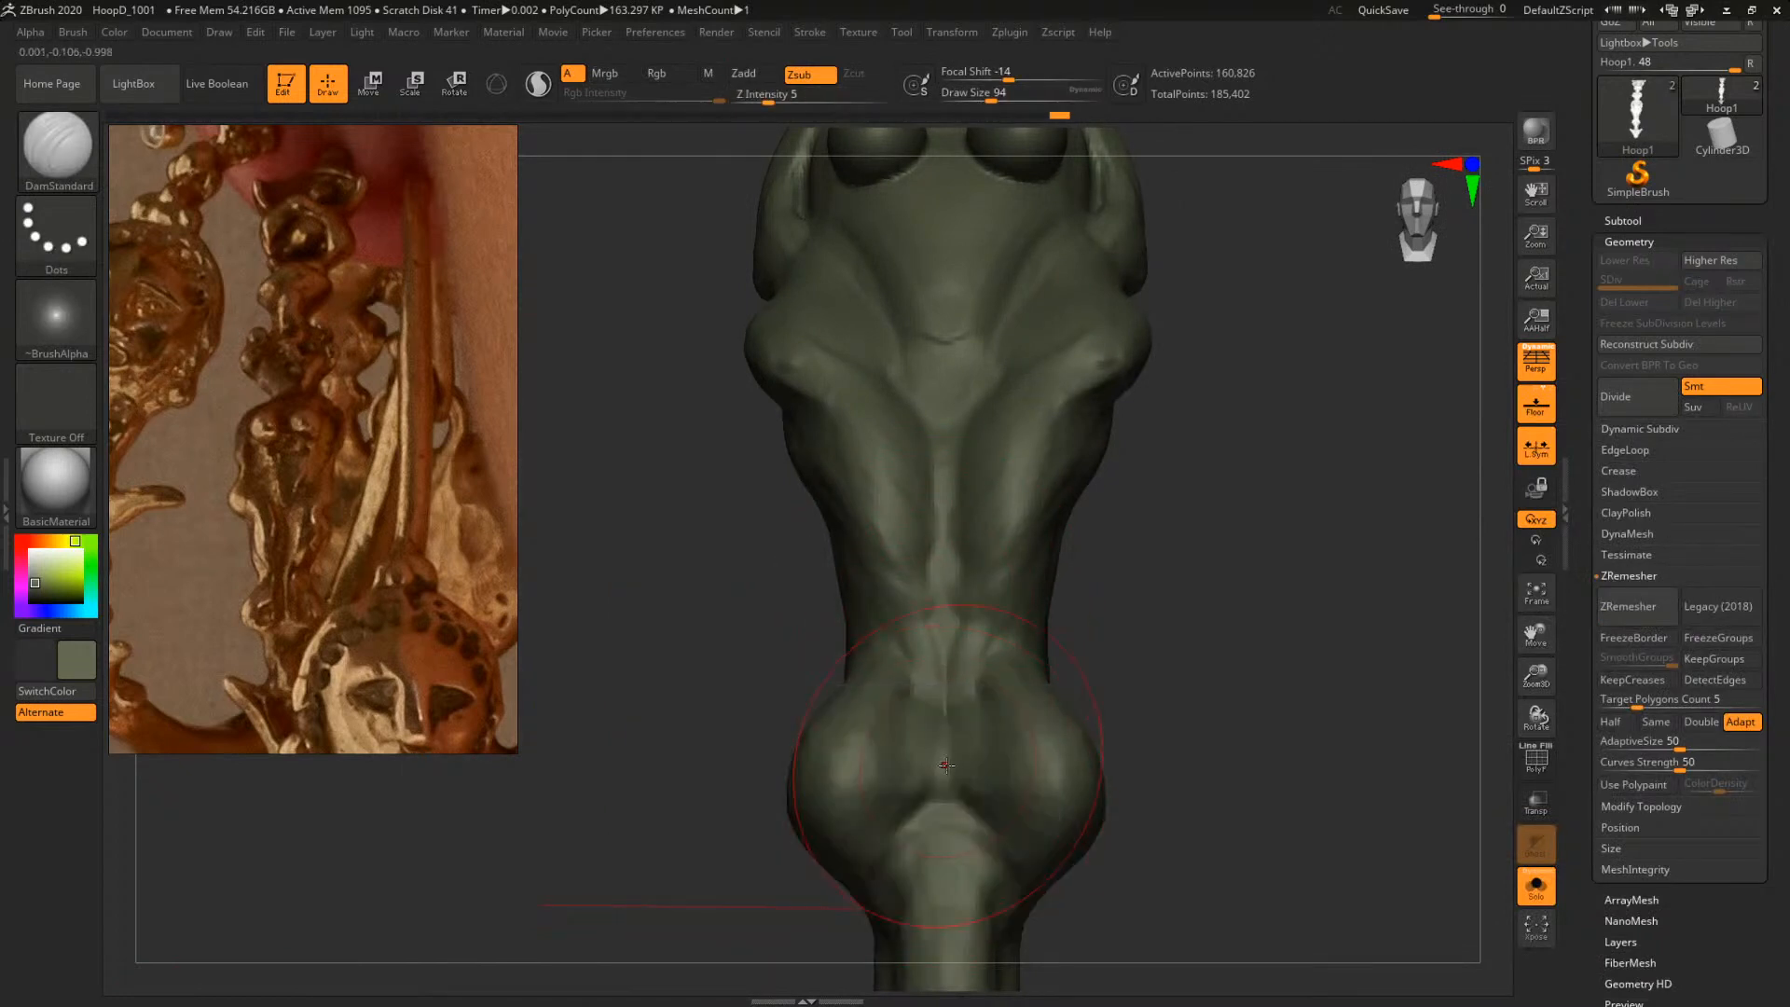
pyautogui.press('space')
pyautogui.click(953, 763)
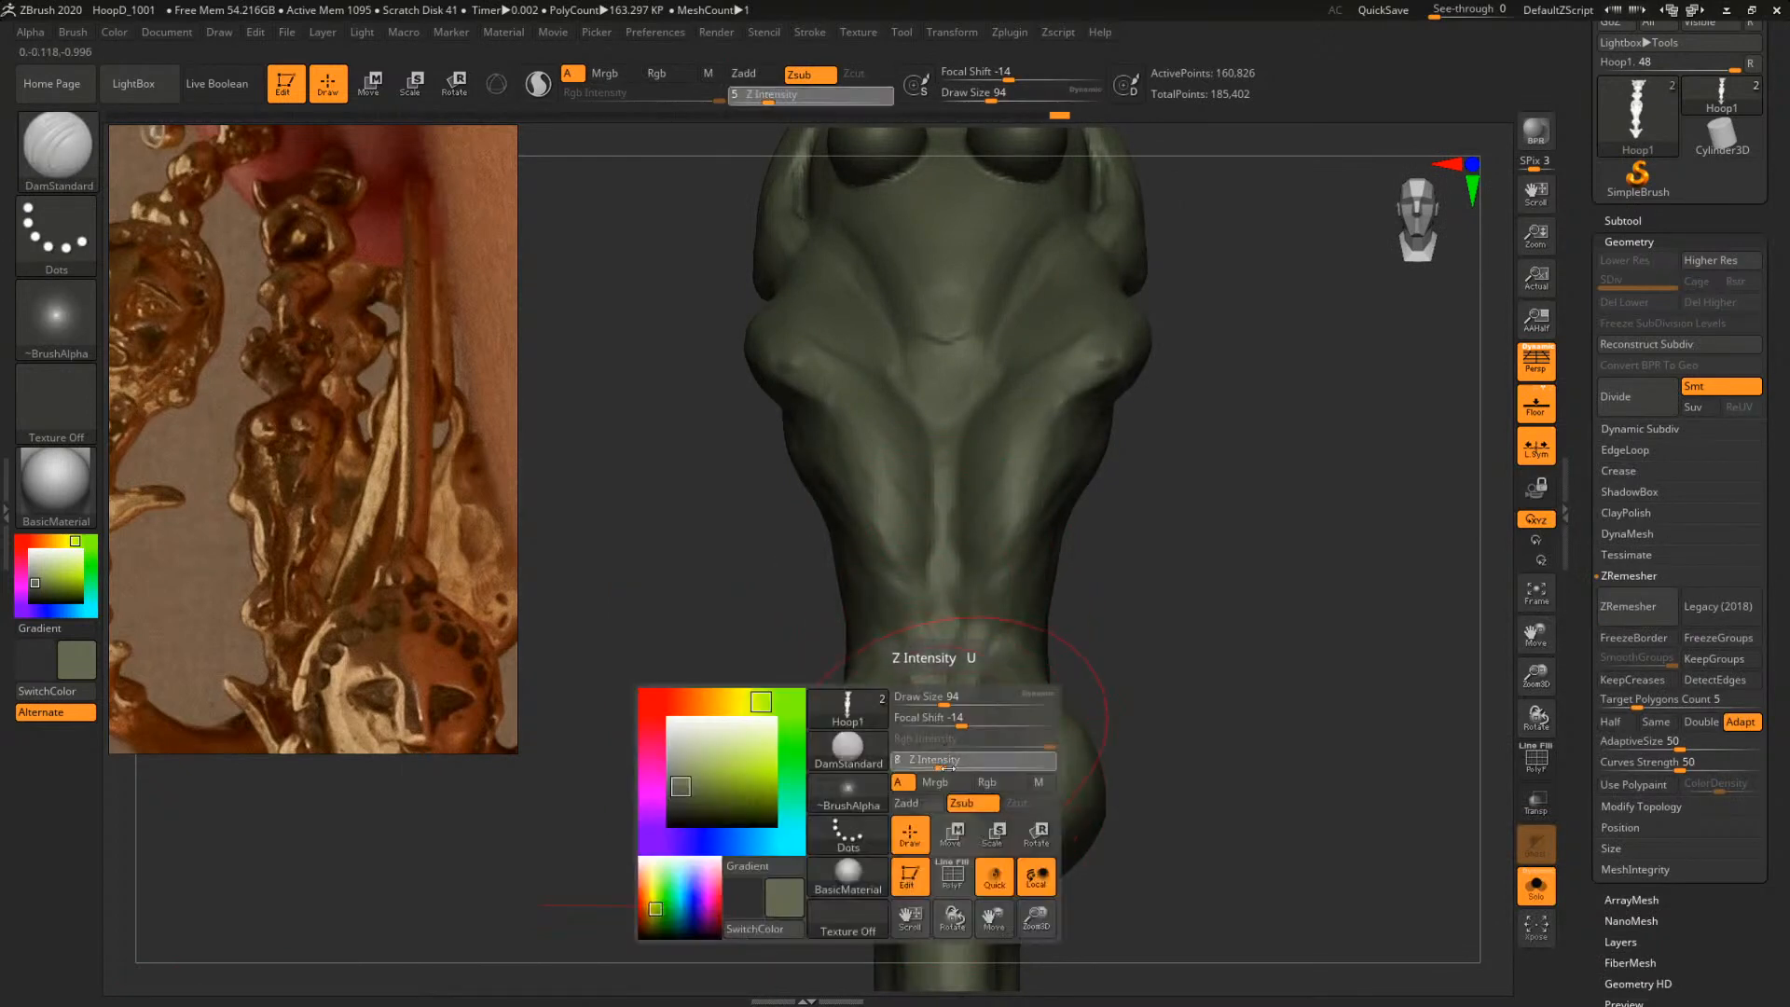
pyautogui.click(929, 699)
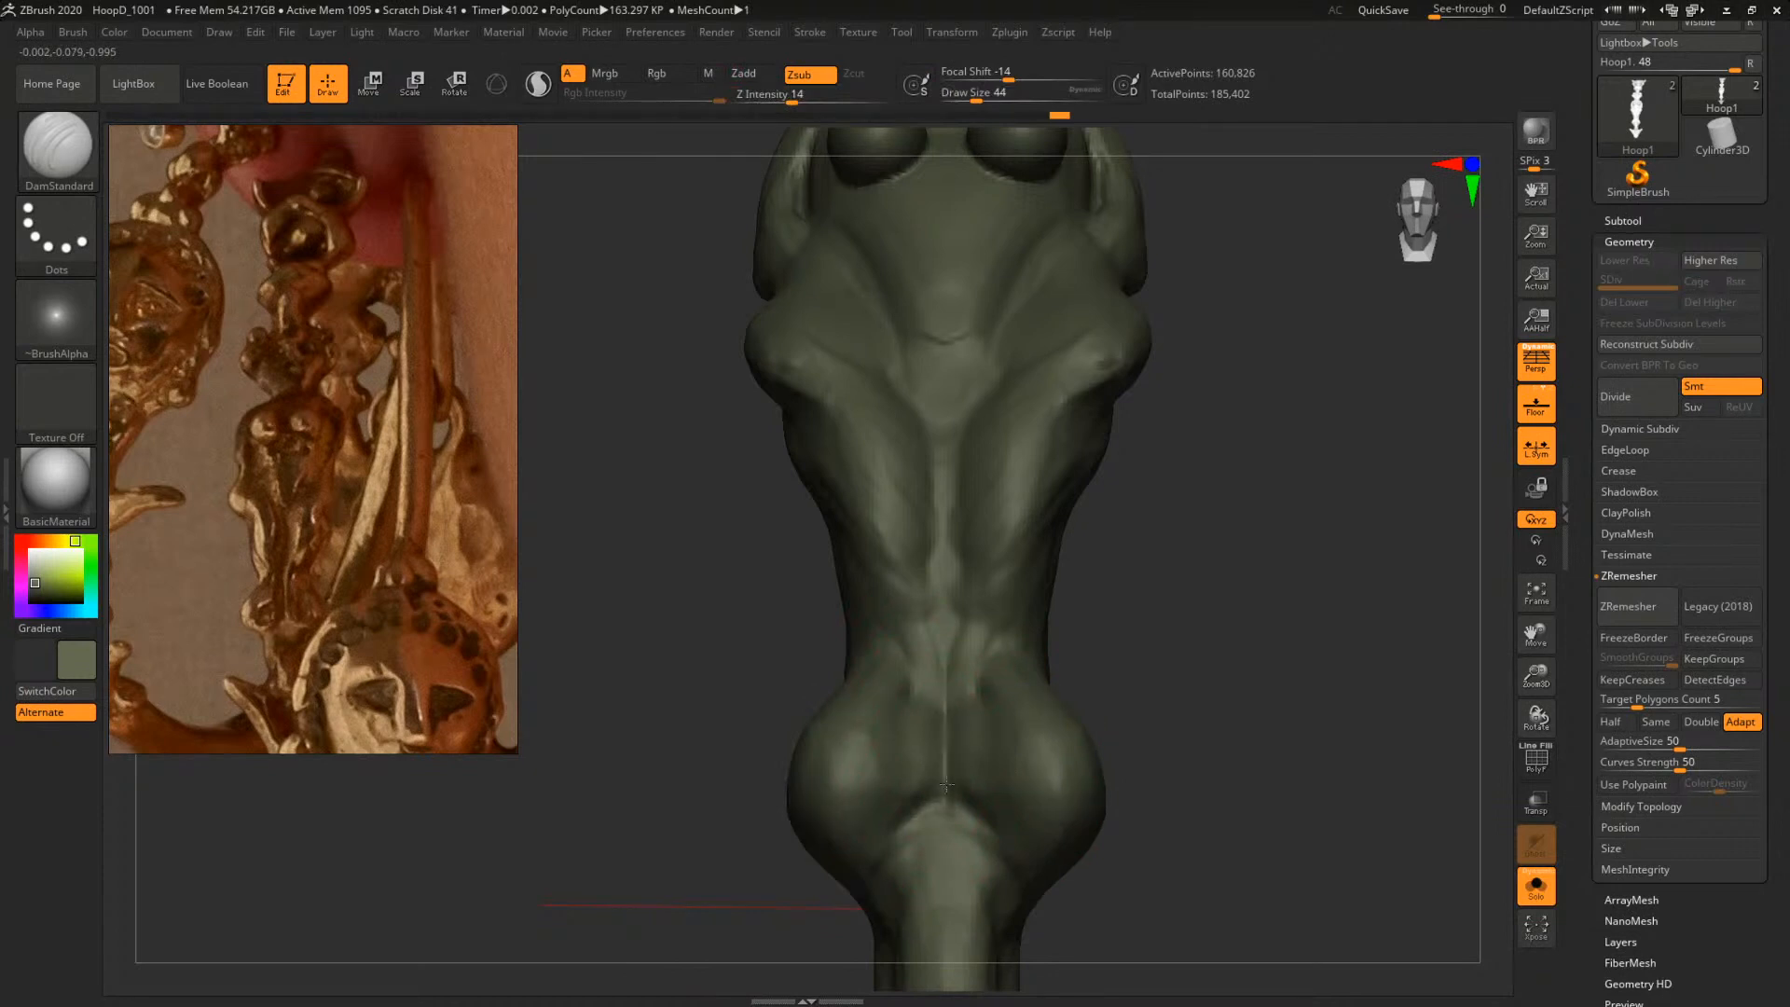
# Build up the female figure's neck base below the chin with ClayBuildup at draw sizes 31 and 37
pyautogui.keyDown('alt'); pyautogui.moveTo(1245, 643); pyautogui.dragTo(741, 621); pyautogui.keyUp('alt')
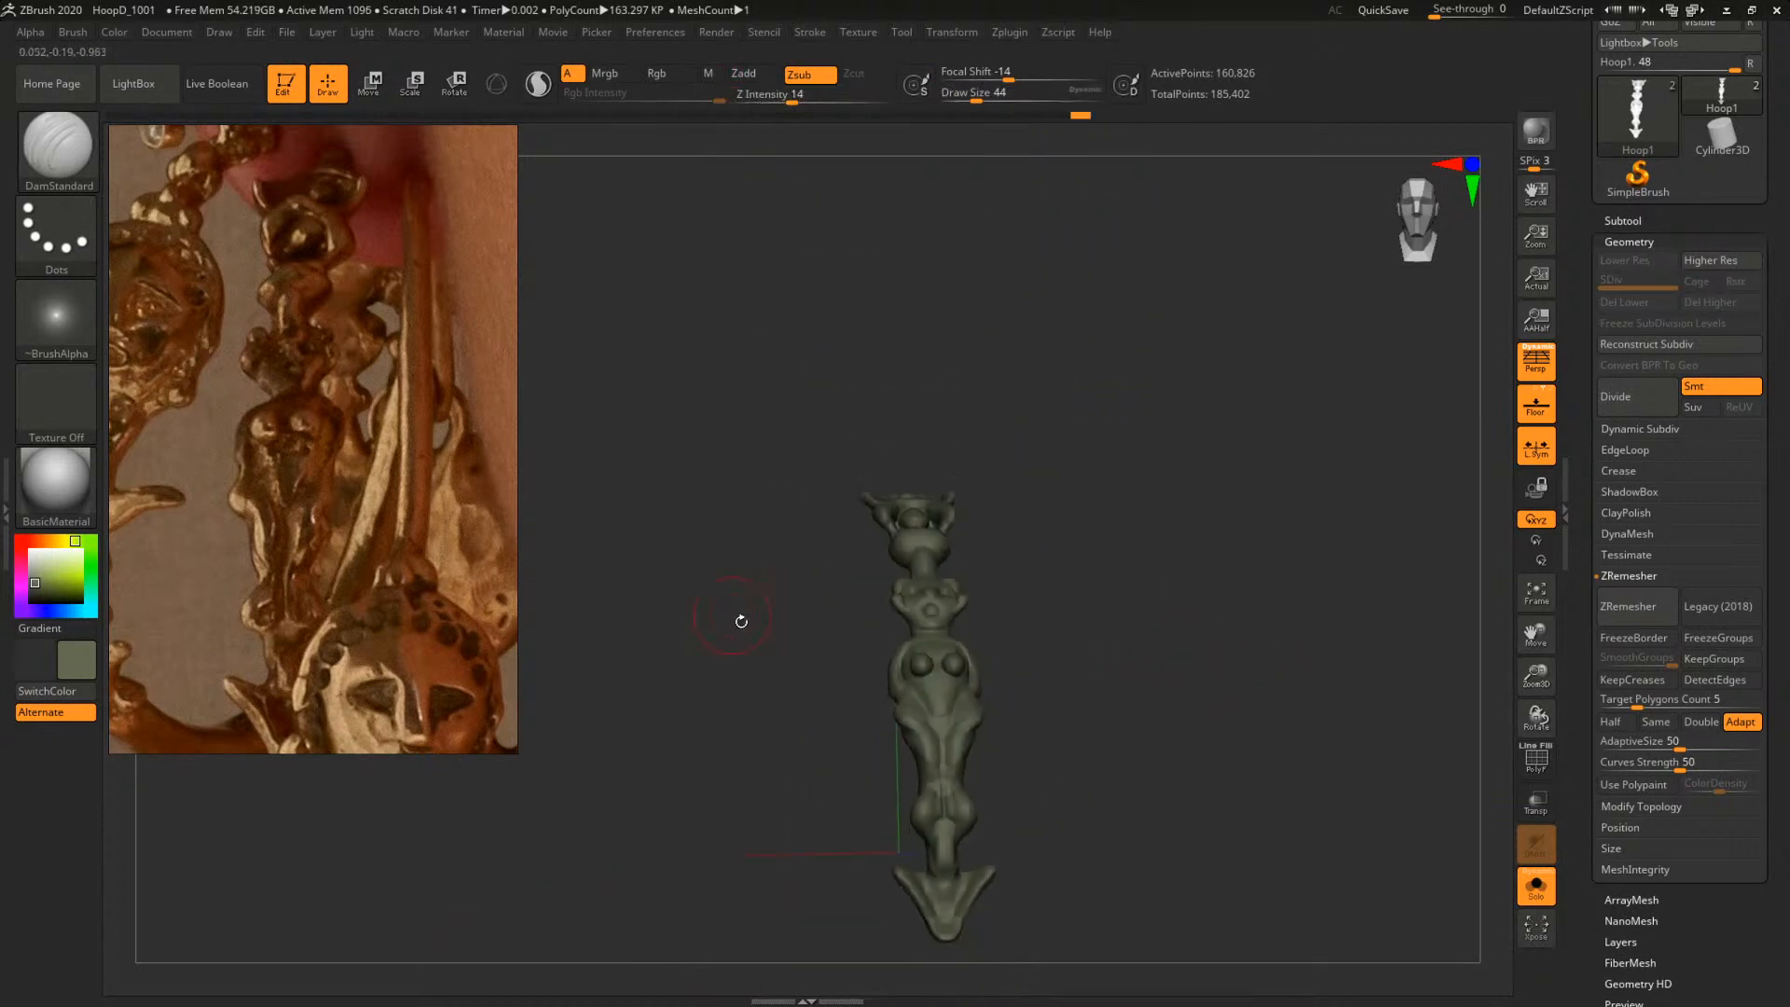
pyautogui.moveTo(1176, 709)
pyautogui.mouseDown()
pyautogui.moveTo(1194, 715)
pyautogui.moveTo(1066, 652)
pyautogui.moveTo(1125, 663)
pyautogui.moveTo(1095, 668)
pyautogui.moveTo(1187, 743)
pyautogui.moveTo(1155, 631)
pyautogui.moveTo(1187, 647)
pyautogui.moveTo(1151, 659)
pyautogui.moveTo(1171, 652)
pyautogui.moveTo(1143, 708)
pyautogui.moveTo(1231, 615)
pyautogui.moveTo(1197, 682)
pyautogui.mouseUp()
pyautogui.press('b')
pyautogui.press('c')
pyautogui.press('b')
pyautogui.moveTo(1041, 529)
pyautogui.mouseDown()
pyautogui.moveTo(1031, 568)
pyautogui.moveTo(902, 581)
pyautogui.mouseUp()
pyautogui.press('space')
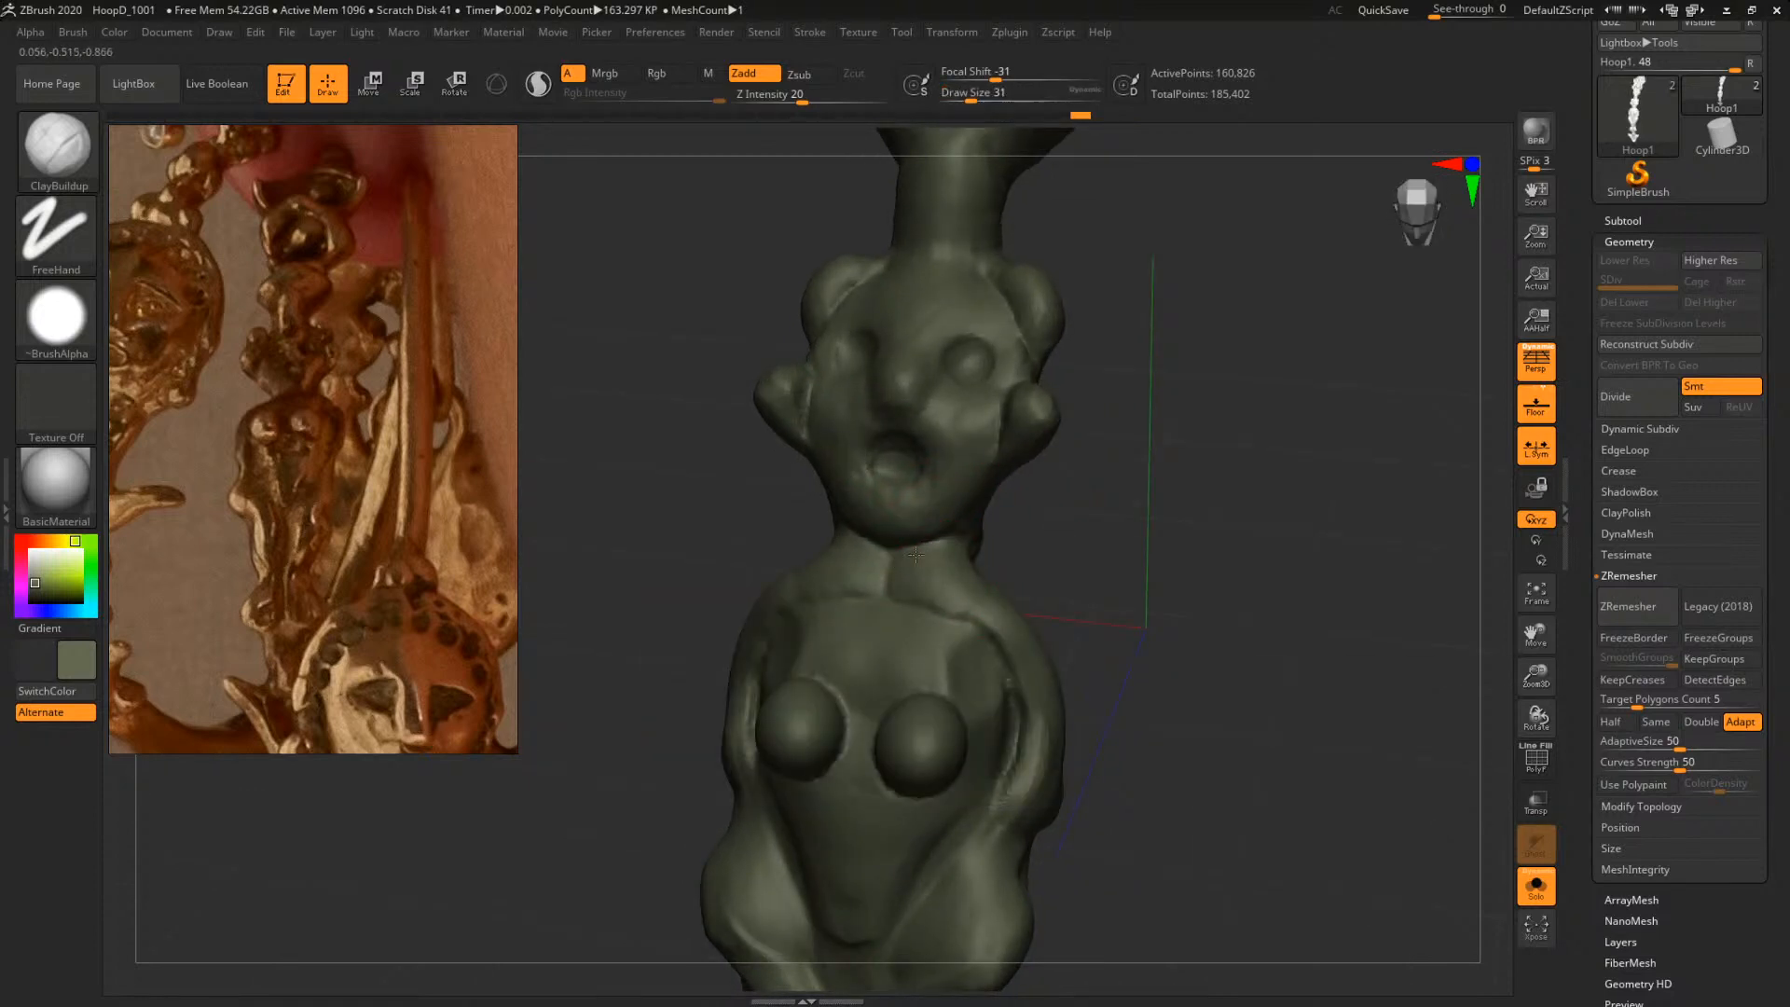
pyautogui.moveTo(916, 555); pyautogui.dragTo(941, 573)
pyautogui.moveTo(1041, 550); pyautogui.dragTo(972, 570)
pyautogui.press('space')
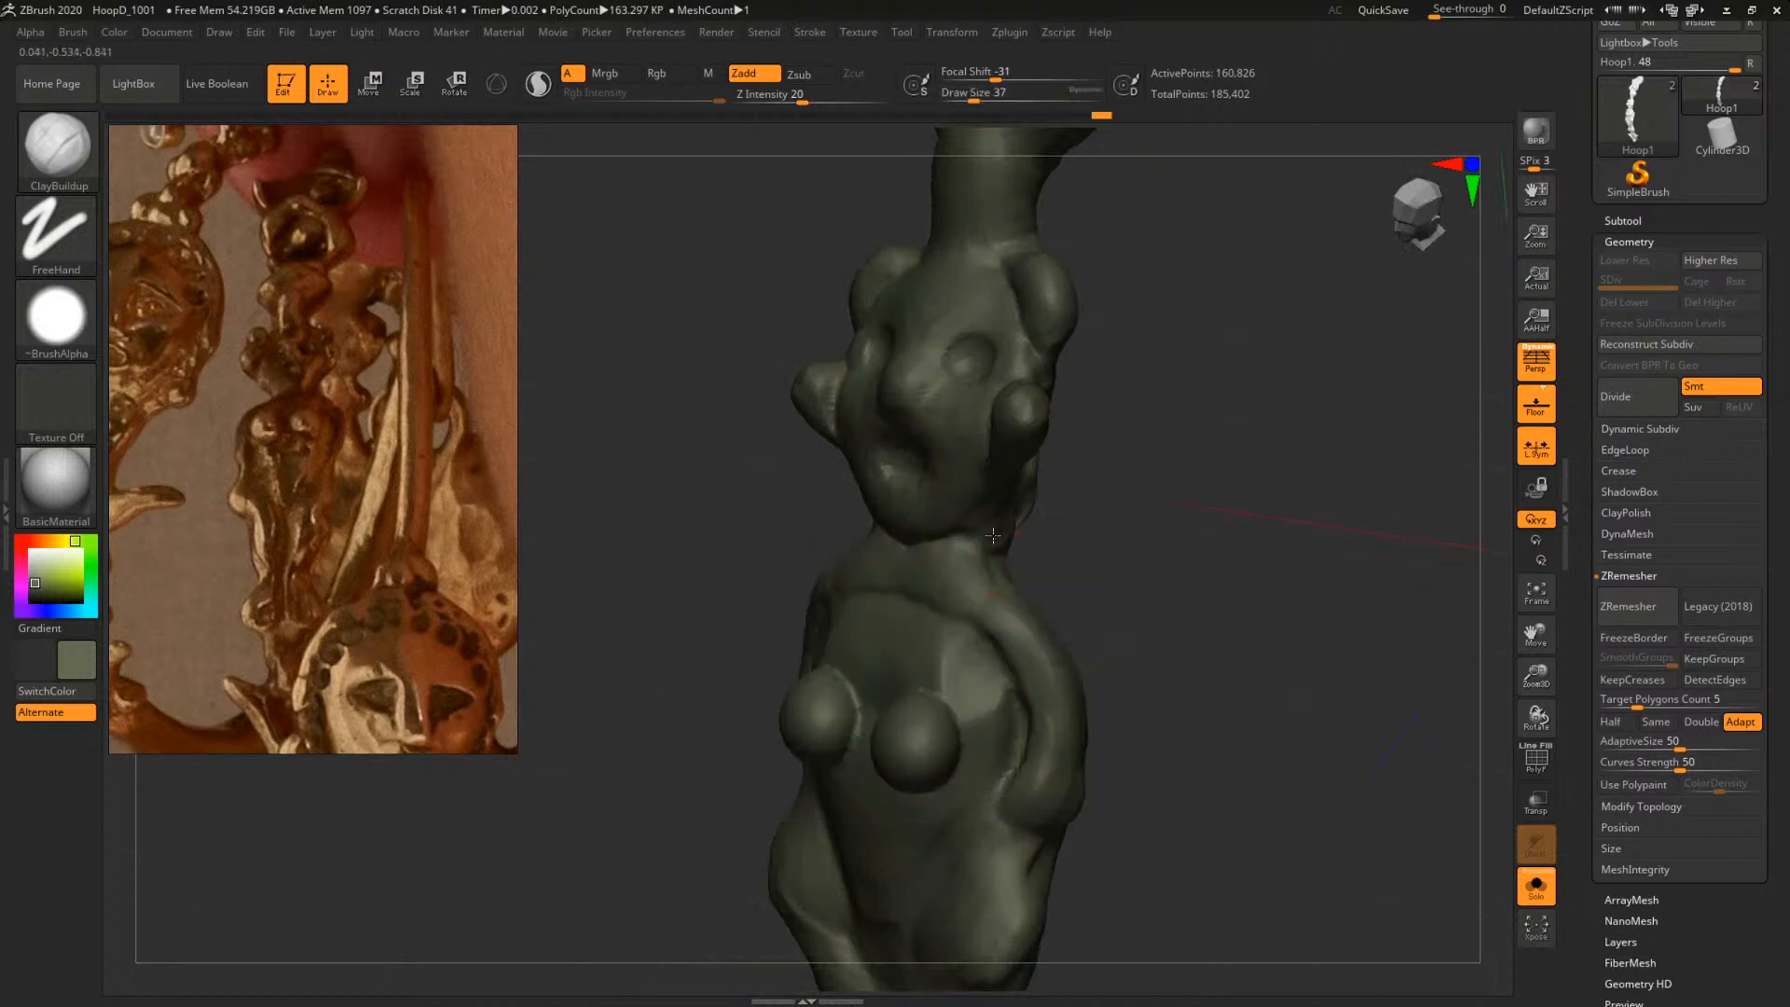
# Fill out the transition from the neck to the shoulders and upper chest with ClayBuildup at draw size 41
pyautogui.moveTo(1069, 543); pyautogui.dragTo(1105, 542)
pyautogui.press('space')
pyautogui.press('space')
pyautogui.moveTo(958, 591); pyautogui.dragTo(995, 616)
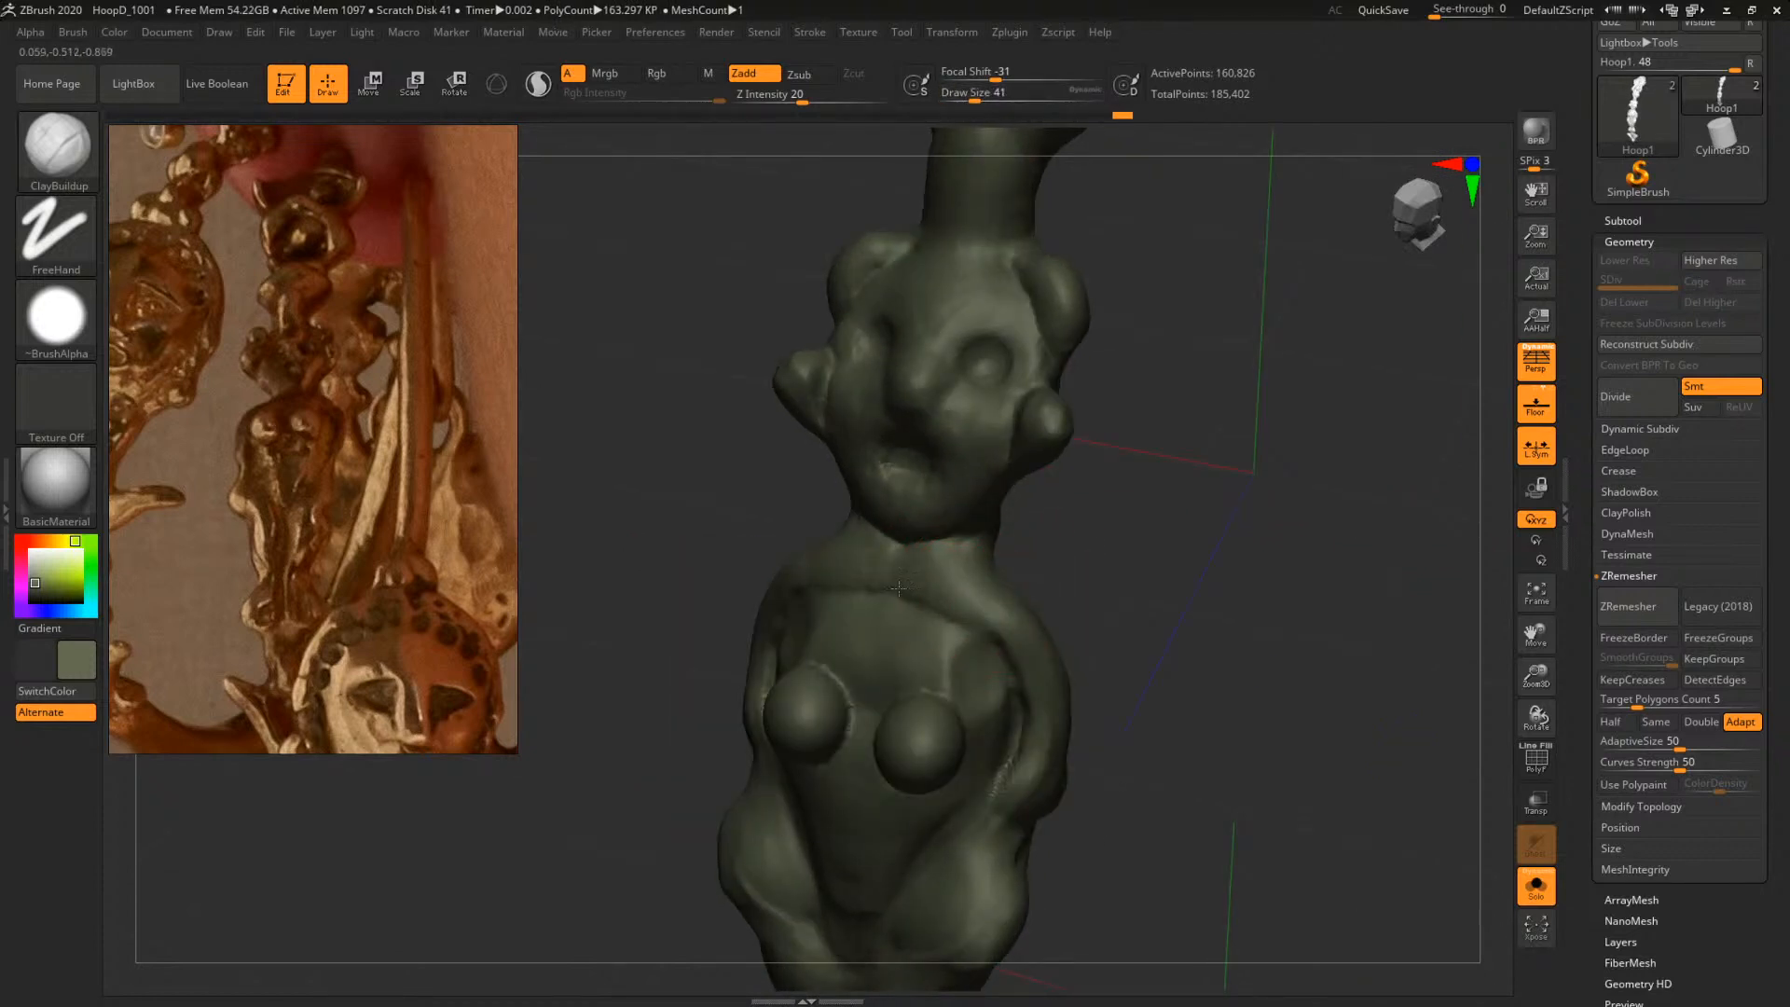
pyautogui.moveTo(952, 556); pyautogui.dragTo(943, 578)
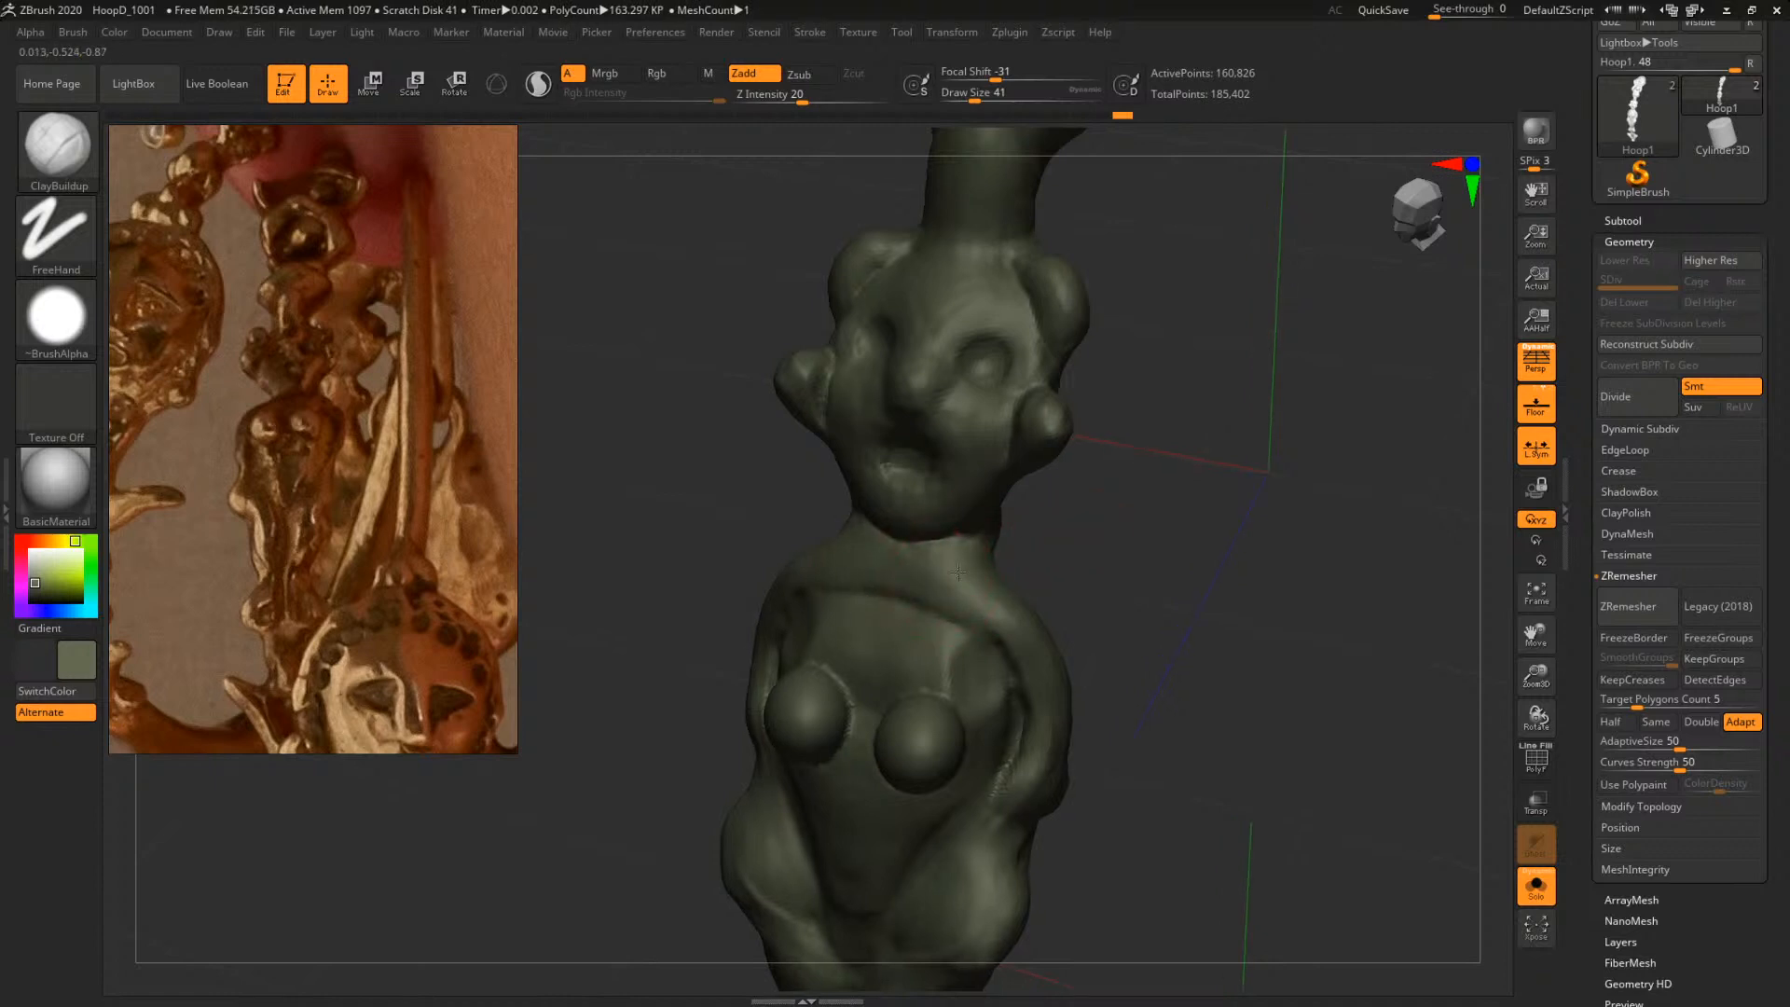
pyautogui.moveTo(1137, 554)
pyautogui.mouseDown()
pyautogui.moveTo(1234, 567)
pyautogui.moveTo(975, 579)
pyautogui.moveTo(1159, 547)
pyautogui.moveTo(1140, 551)
pyautogui.moveTo(1338, 743)
pyautogui.mouseUp()
pyautogui.moveTo(1273, 592); pyautogui.dragTo(1244, 660)
pyautogui.moveTo(1141, 563)
pyautogui.mouseDown()
pyautogui.moveTo(1001, 630)
pyautogui.moveTo(984, 608)
pyautogui.mouseUp()
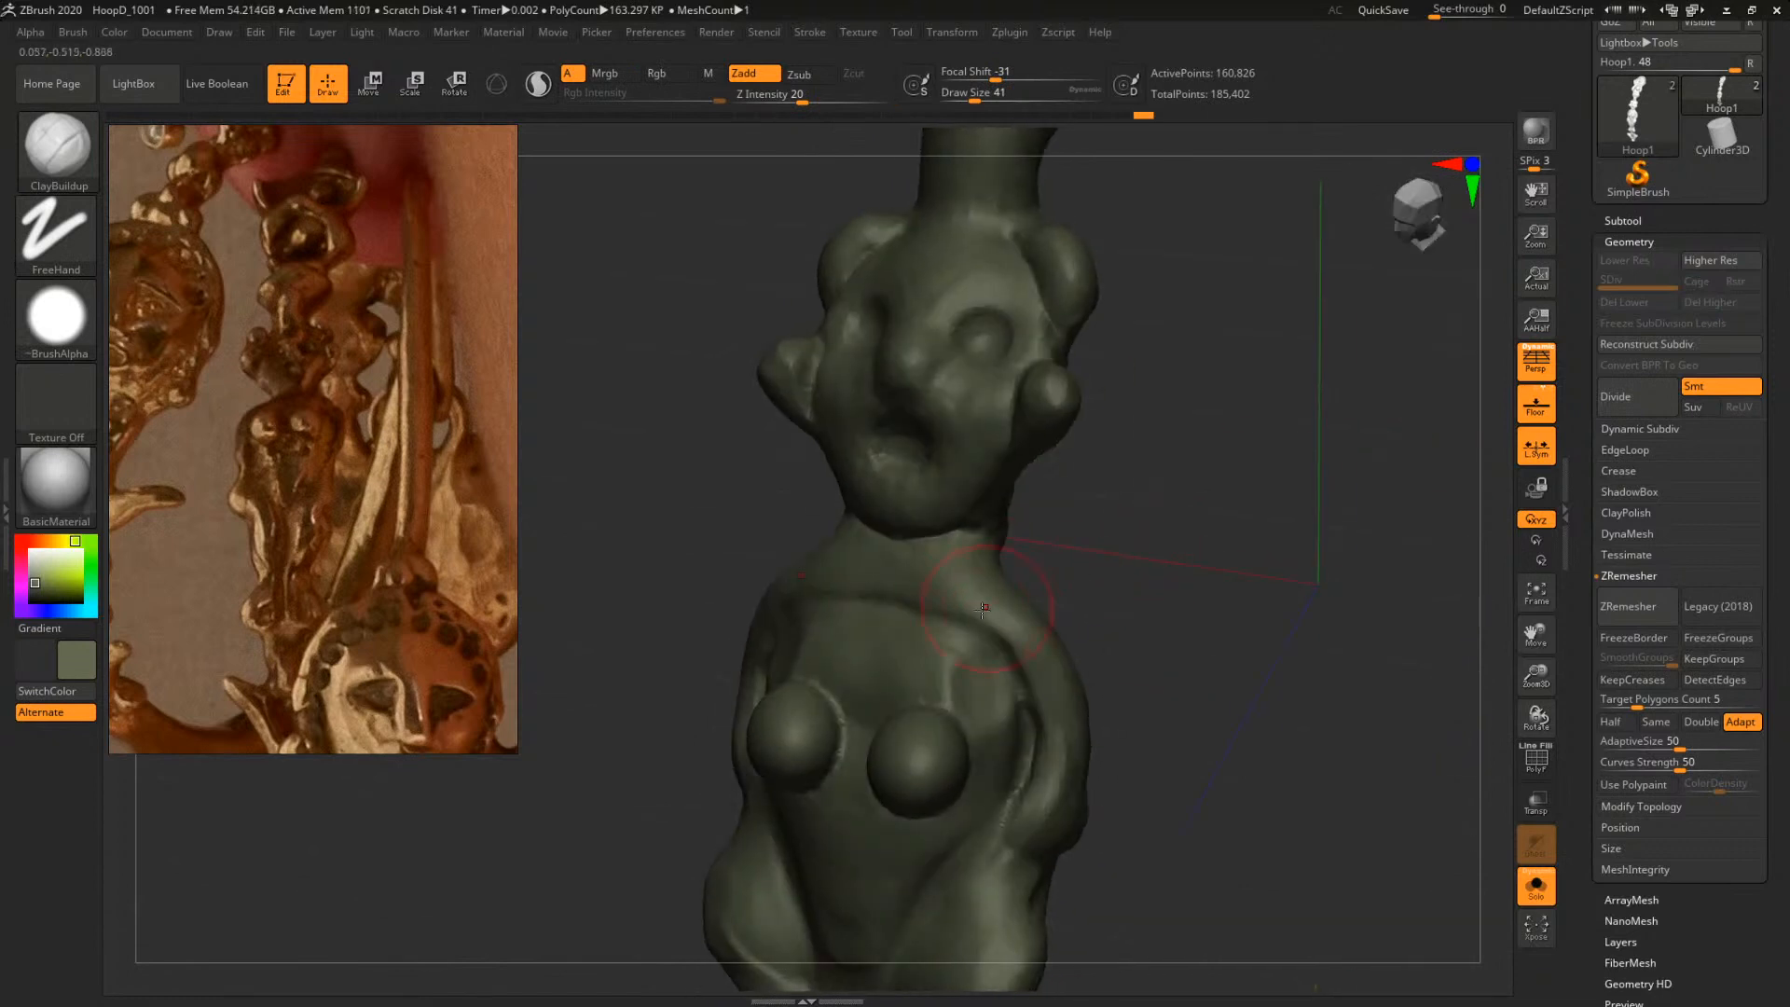
# Blend the figure's shoulders into the upper chest with ClayBuildup at draw size 77
pyautogui.keyDown('shift'); pyautogui.moveTo(1127, 604); pyautogui.dragTo(1145, 630); pyautogui.keyUp('shift')
pyautogui.moveTo(1144, 630)
pyautogui.keyDown('alt'); pyautogui.mouseDown()
pyautogui.moveTo(1107, 516)
pyautogui.moveTo(1159, 637)
pyautogui.moveTo(1003, 634)
pyautogui.mouseUp(); pyautogui.keyUp('alt')
pyautogui.press('space')
pyautogui.moveTo(1014, 601); pyautogui.dragTo(1003, 636)
pyautogui.keyDown('shift'); pyautogui.moveTo(1105, 634); pyautogui.dragTo(1178, 631); pyautogui.keyUp('shift')
pyautogui.keyDown('alt'); pyautogui.moveTo(1062, 885); pyautogui.dragTo(1098, 648); pyautogui.keyUp('alt')
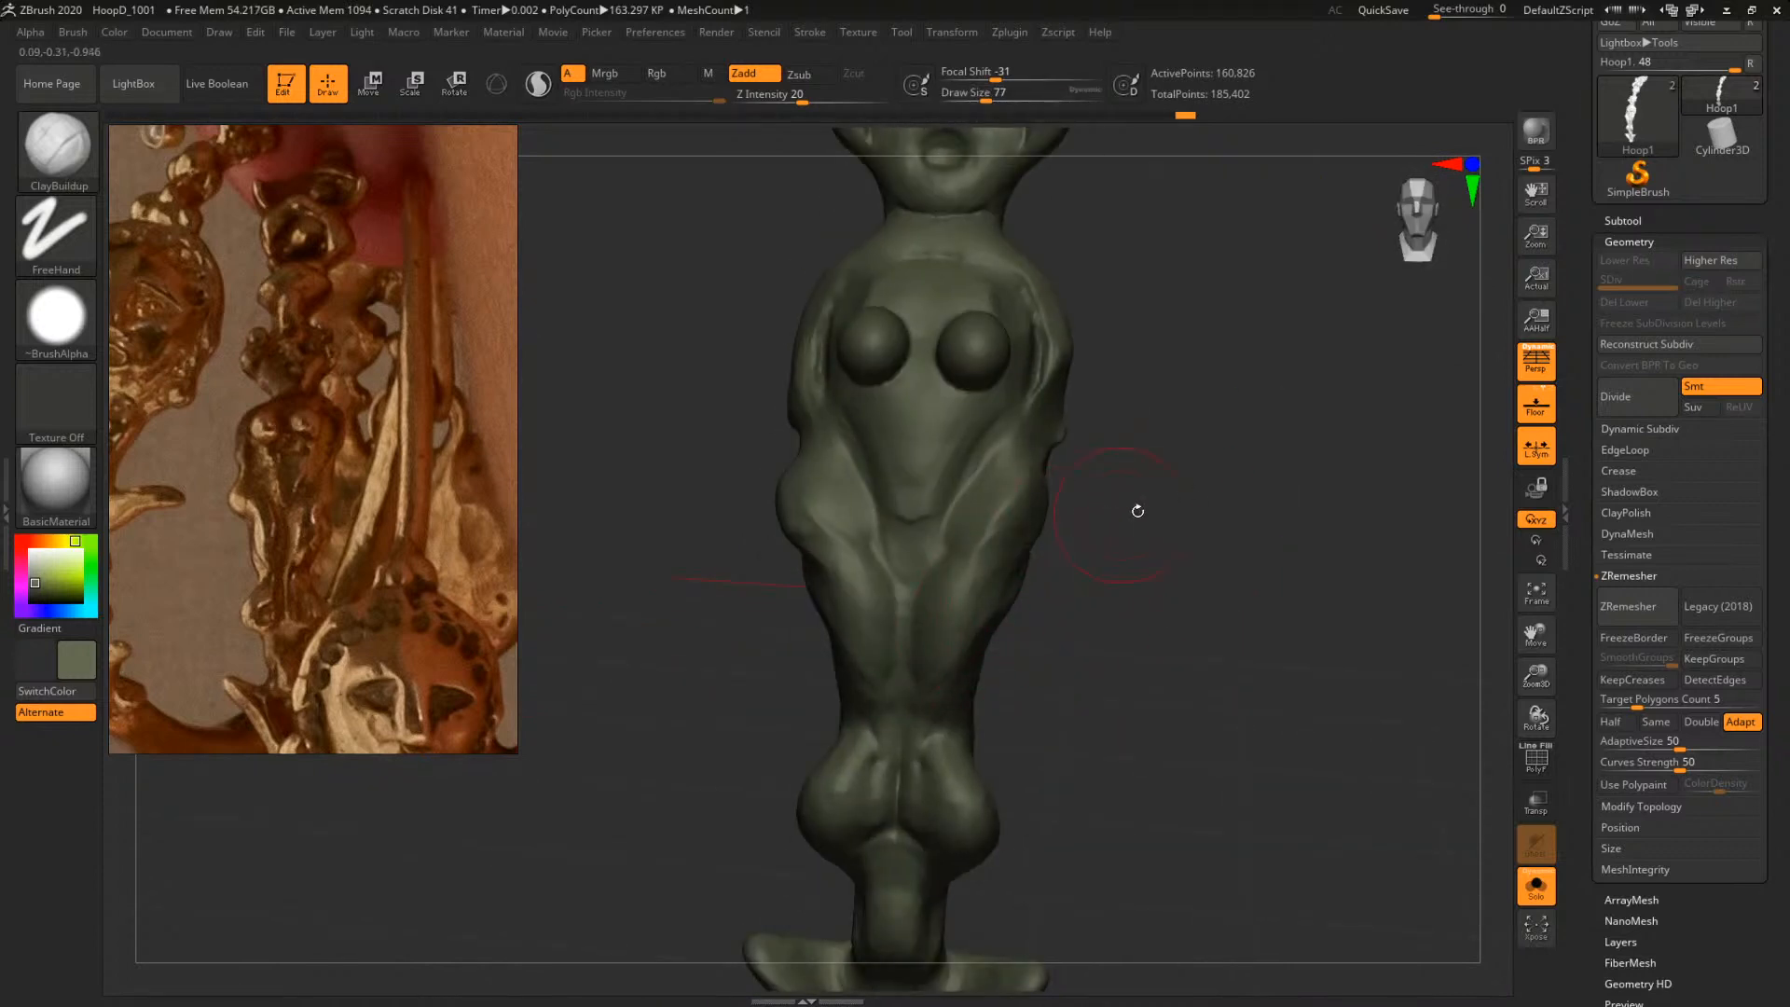
pyautogui.moveTo(1135, 507)
pyautogui.keyDown('alt'); pyautogui.mouseDown()
pyautogui.moveTo(1133, 629)
pyautogui.moveTo(1145, 452)
pyautogui.mouseUp(); pyautogui.keyUp('alt')
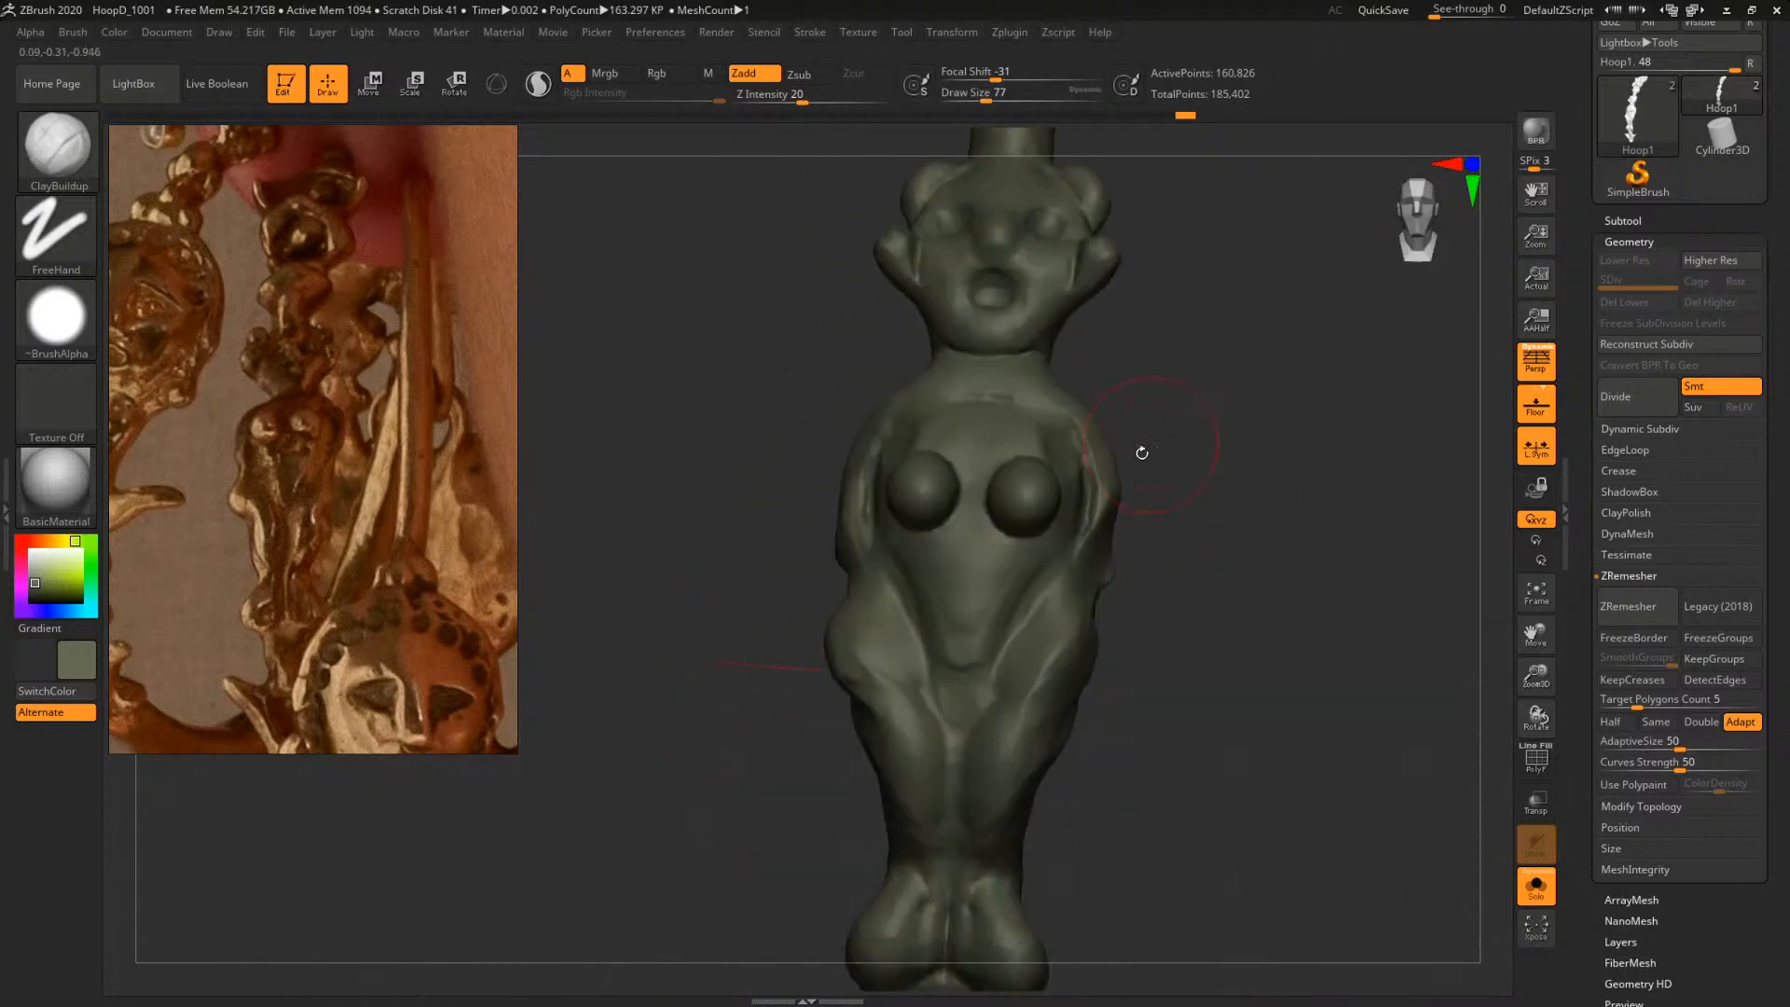
# Try building up the lower belly and inner thighs with ClayBuildup at draw size 44
pyautogui.press('space')
pyautogui.moveTo(1079, 672)
pyautogui.mouseDown()
pyautogui.moveTo(1100, 713)
pyautogui.moveTo(1227, 691)
pyautogui.moveTo(1212, 702)
pyautogui.mouseUp()
pyautogui.press('space')
pyautogui.press('space')
pyautogui.moveTo(1005, 632); pyautogui.dragTo(997, 632)
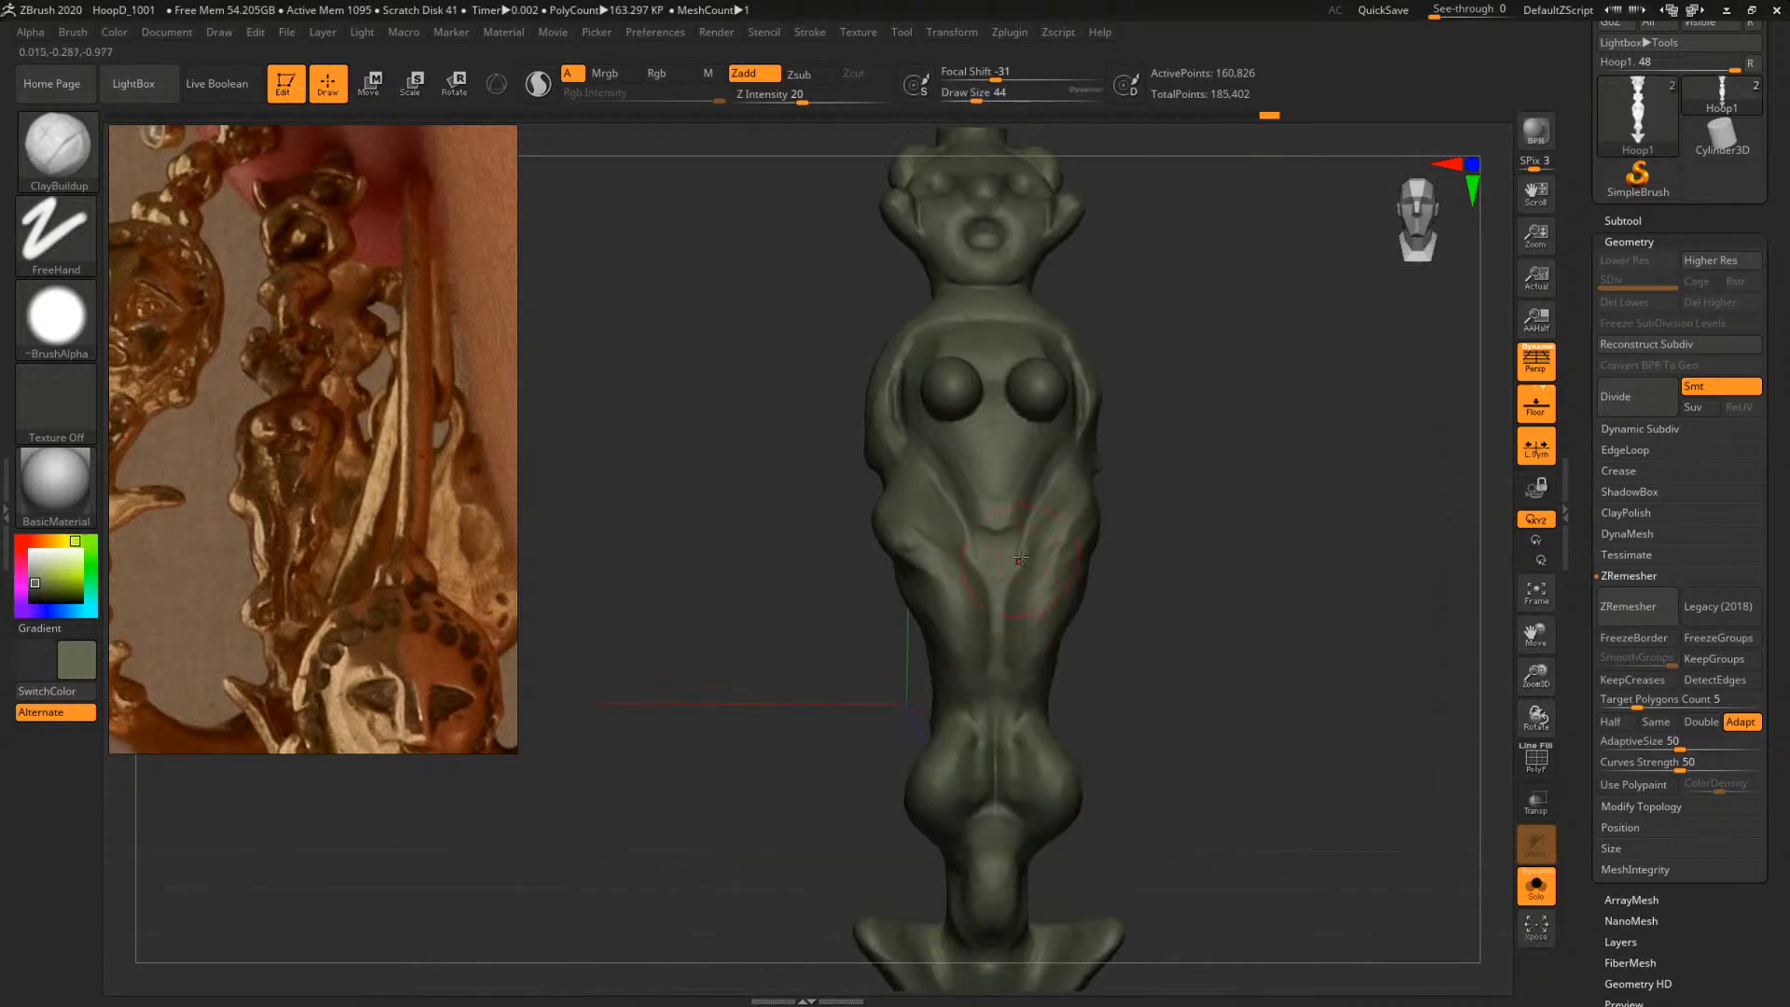
pyautogui.press('space')
pyautogui.moveTo(1006, 562); pyautogui.dragTo(1002, 562)
pyautogui.moveTo(1013, 490); pyautogui.dragTo(1010, 513)
pyautogui.moveTo(1221, 597)
pyautogui.keyDown('alt'); pyautogui.mouseDown()
pyautogui.moveTo(1237, 484)
pyautogui.moveTo(1333, 598)
pyautogui.mouseUp(); pyautogui.keyUp('alt')
pyautogui.hotkey('ctrl', 'z')
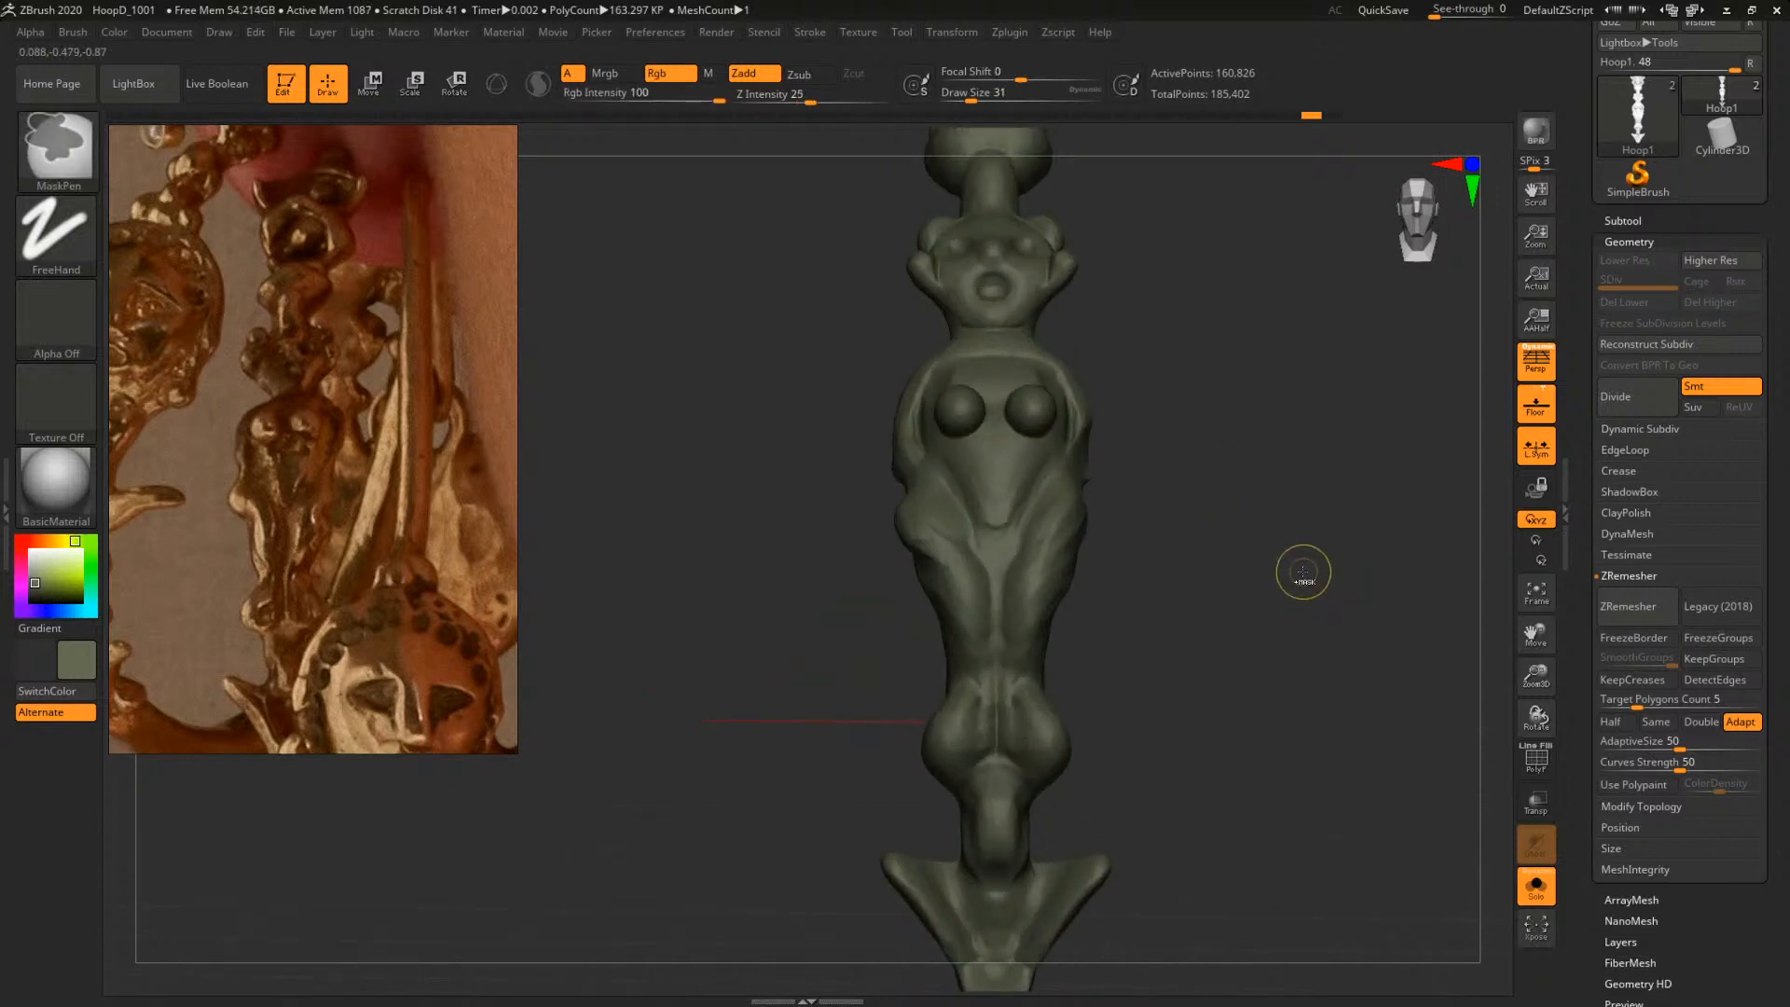
pyautogui.hotkey('ctrl', 'z')
pyautogui.hotkey('ctrl', 'z')
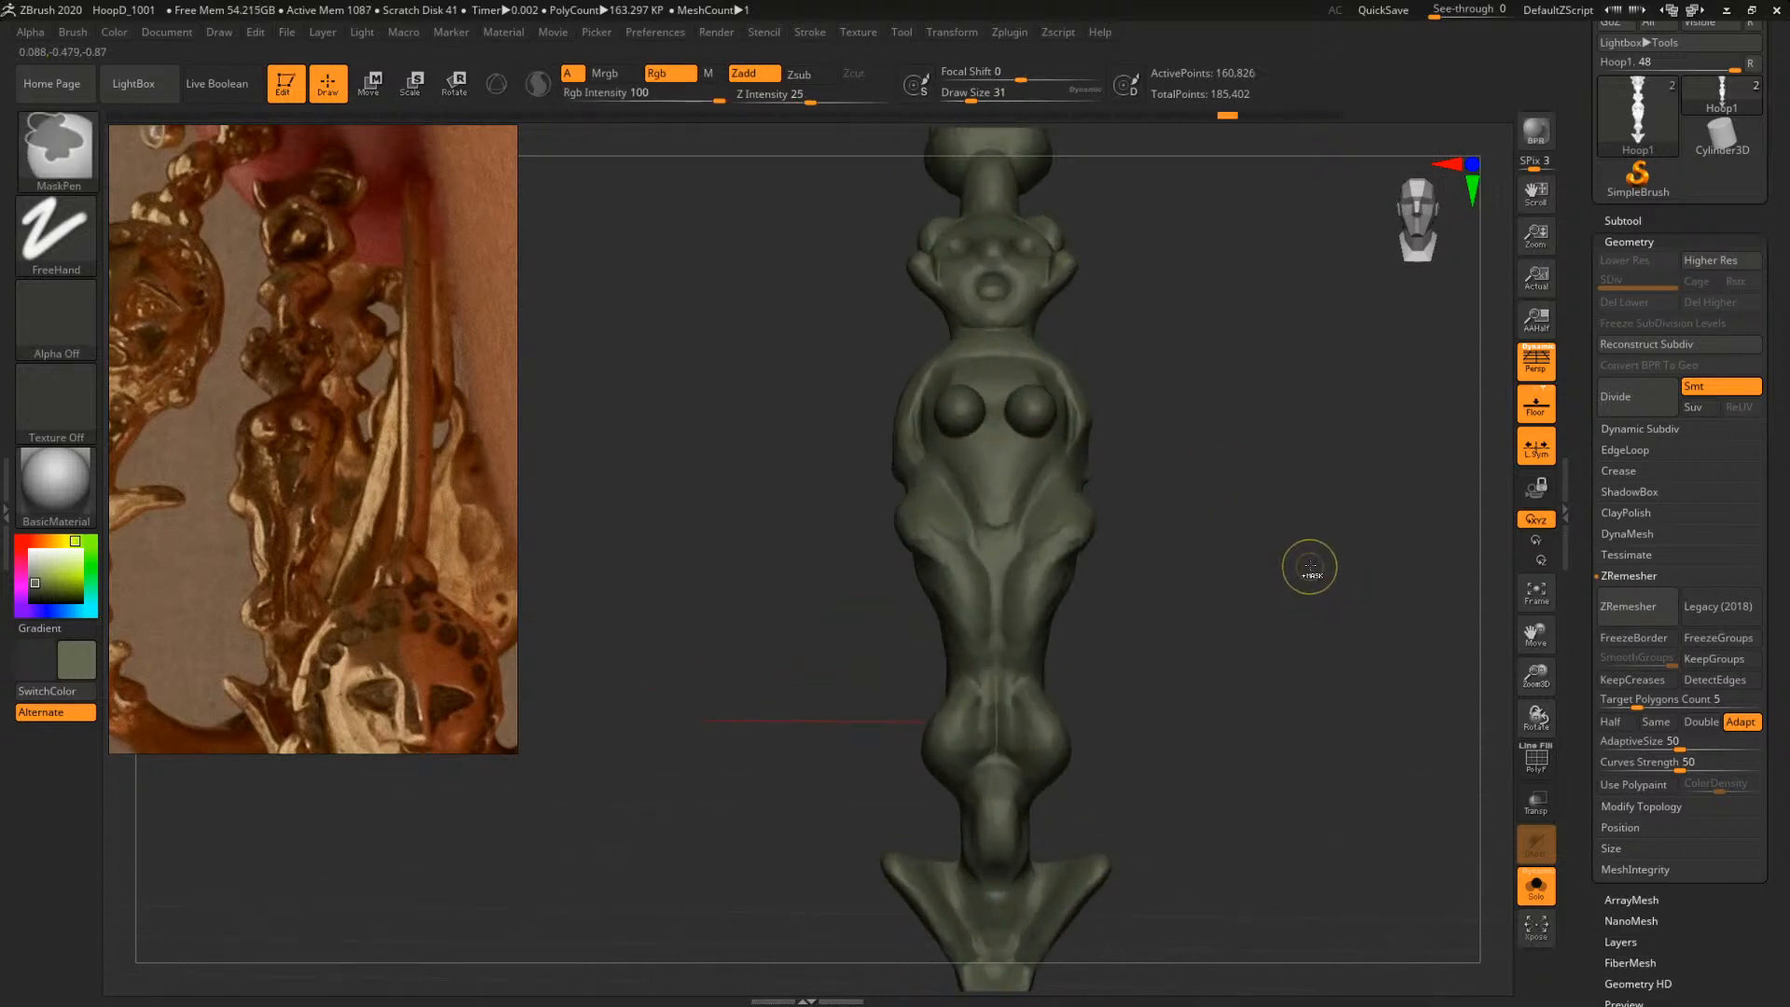
pyautogui.hotkey('ctrl', 'z')
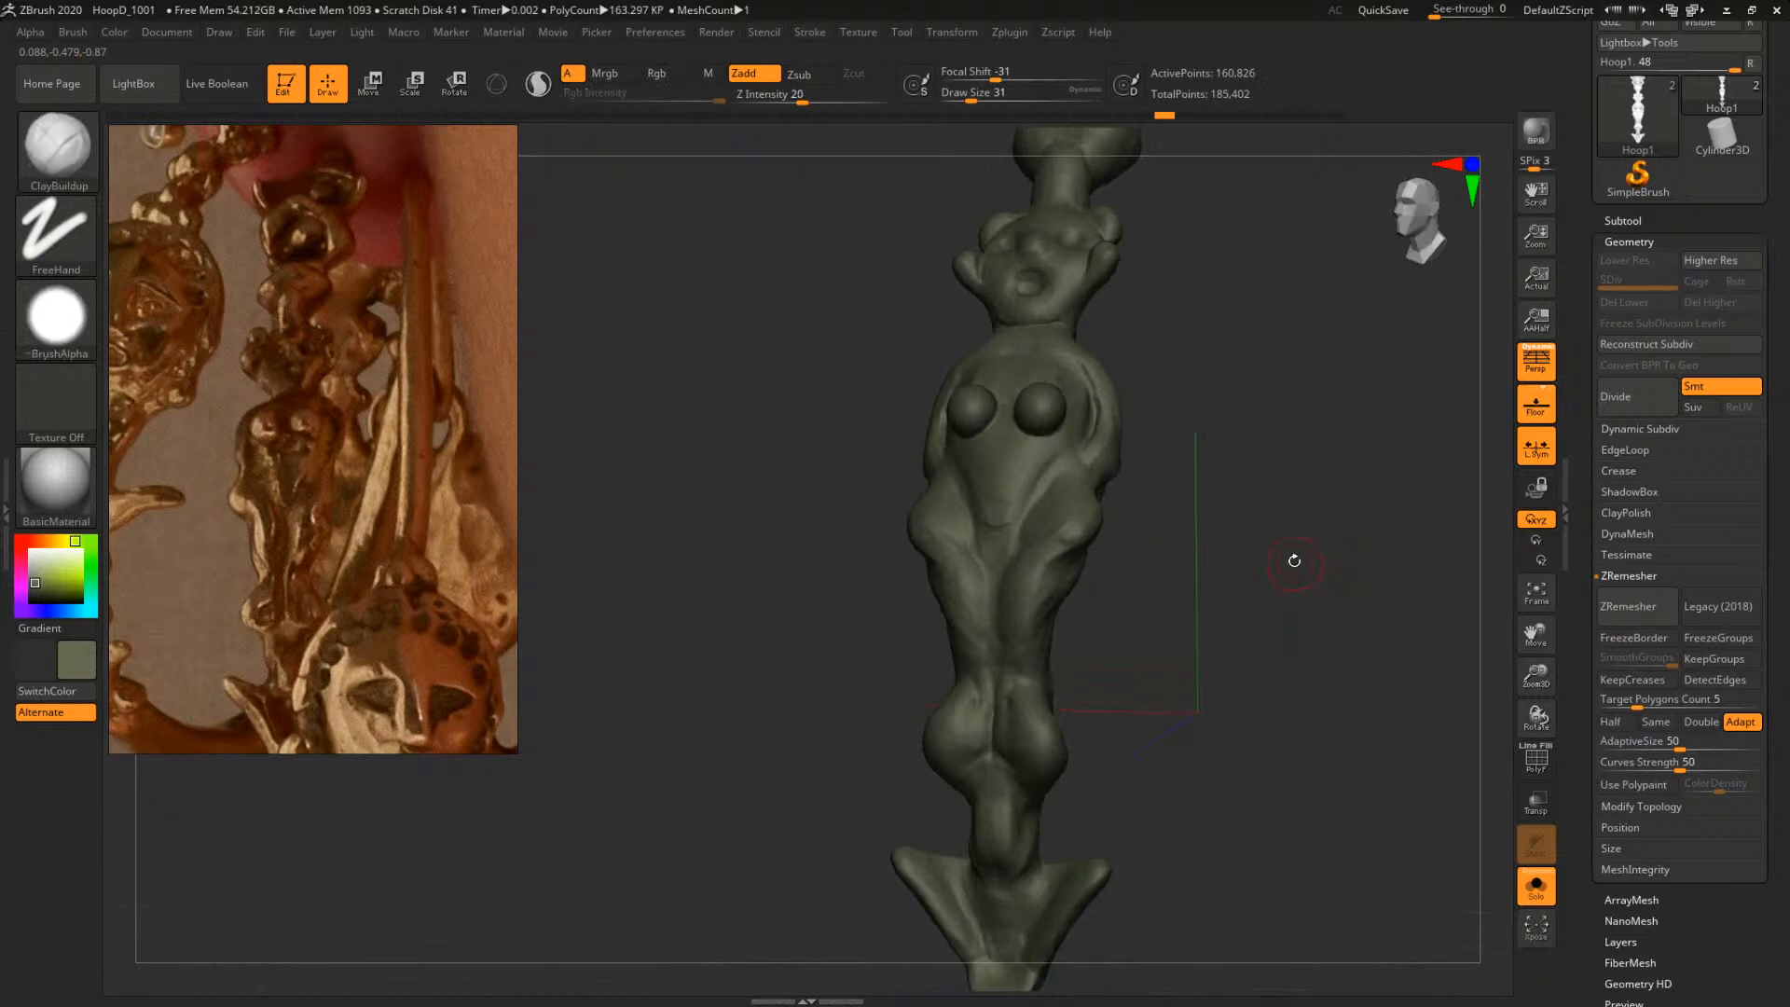
# Carve the neckline crease across the upper chest with DamStandard at draw size 51 and Z Intensity 14
pyautogui.moveTo(1296, 537)
pyautogui.keyDown('alt'); pyautogui.mouseDown()
pyautogui.moveTo(1292, 519)
pyautogui.moveTo(1362, 511)
pyautogui.moveTo(1258, 569)
pyautogui.mouseUp(); pyautogui.keyUp('alt')
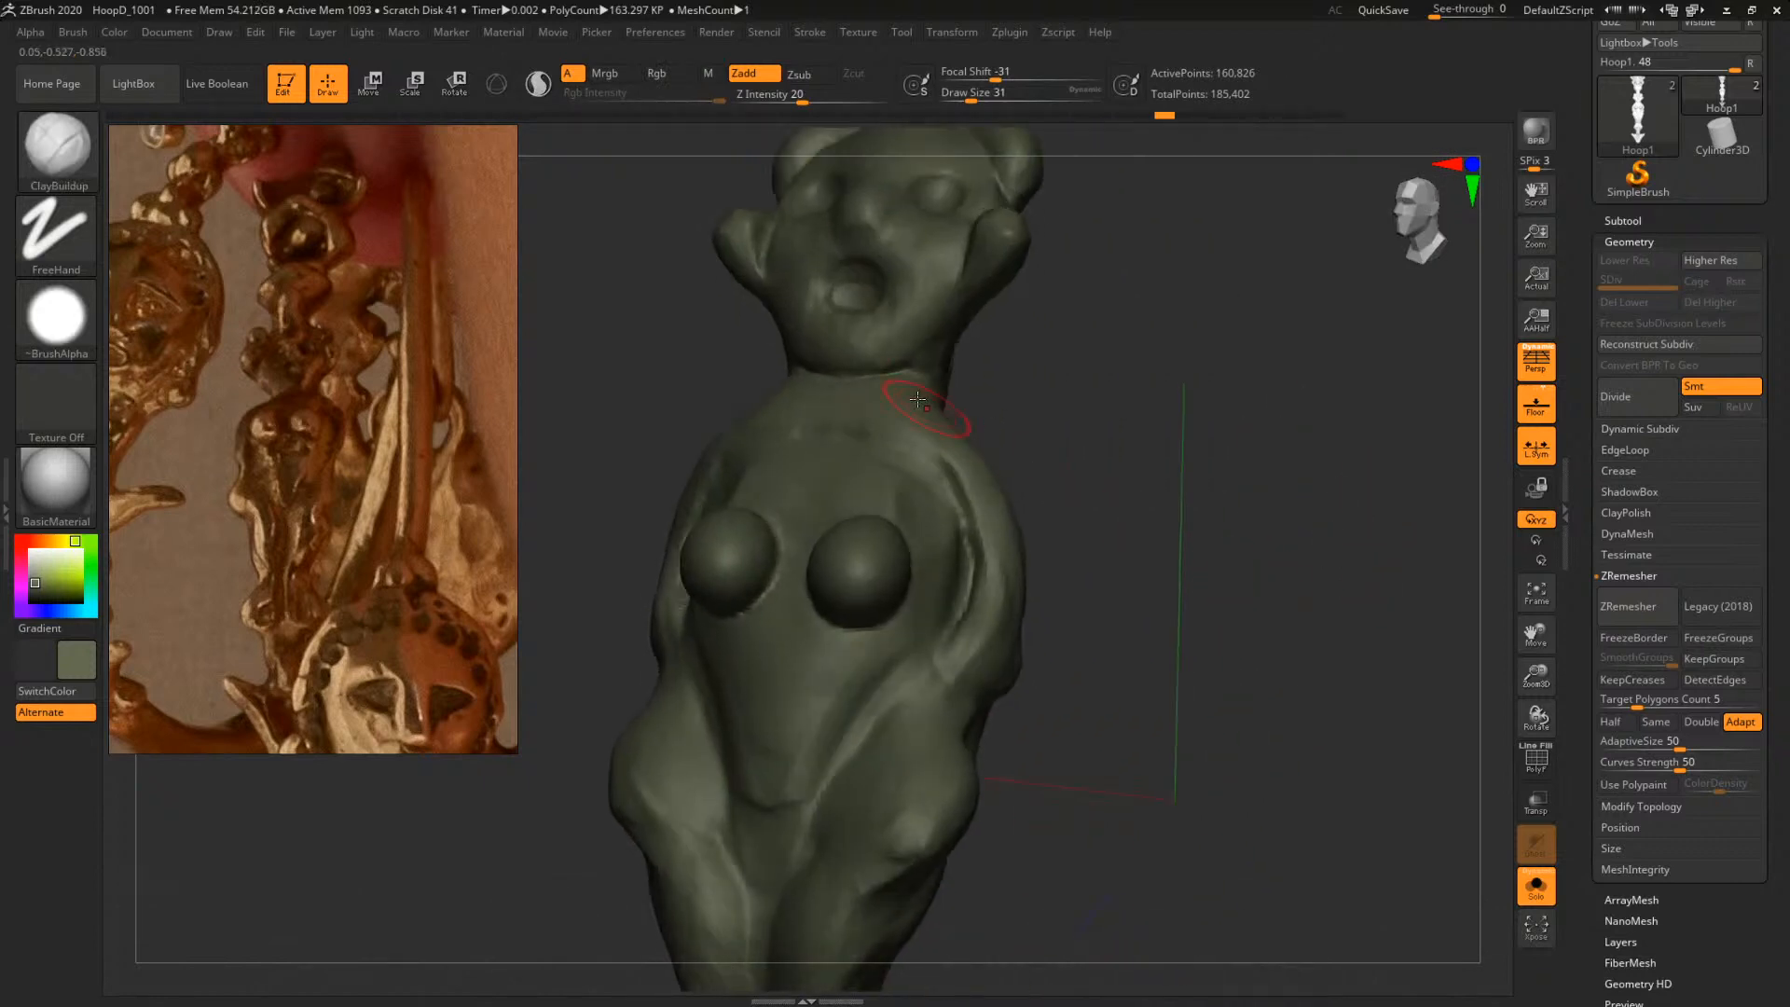
pyautogui.moveTo(1023, 457)
pyautogui.mouseDown()
pyautogui.moveTo(1087, 456)
pyautogui.moveTo(1098, 483)
pyautogui.mouseUp()
pyautogui.press('b')
pyautogui.press('d')
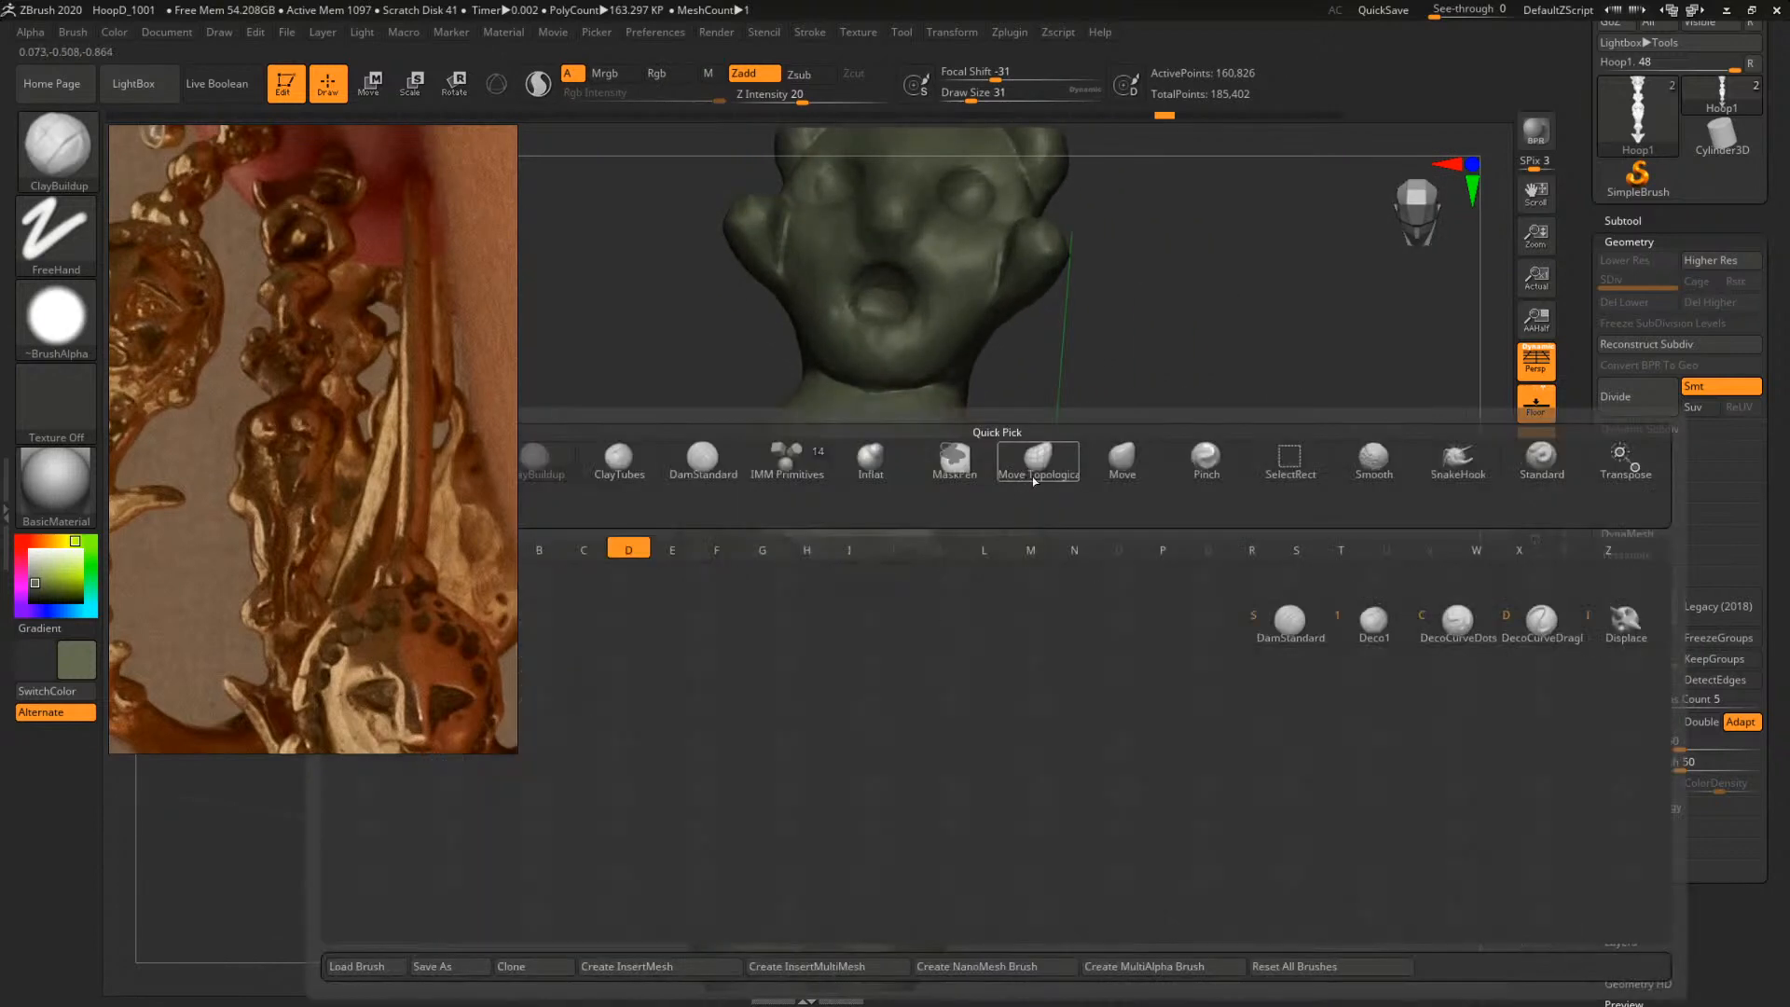
pyautogui.press('s')
pyautogui.press('space')
pyautogui.moveTo(904, 483); pyautogui.dragTo(913, 483)
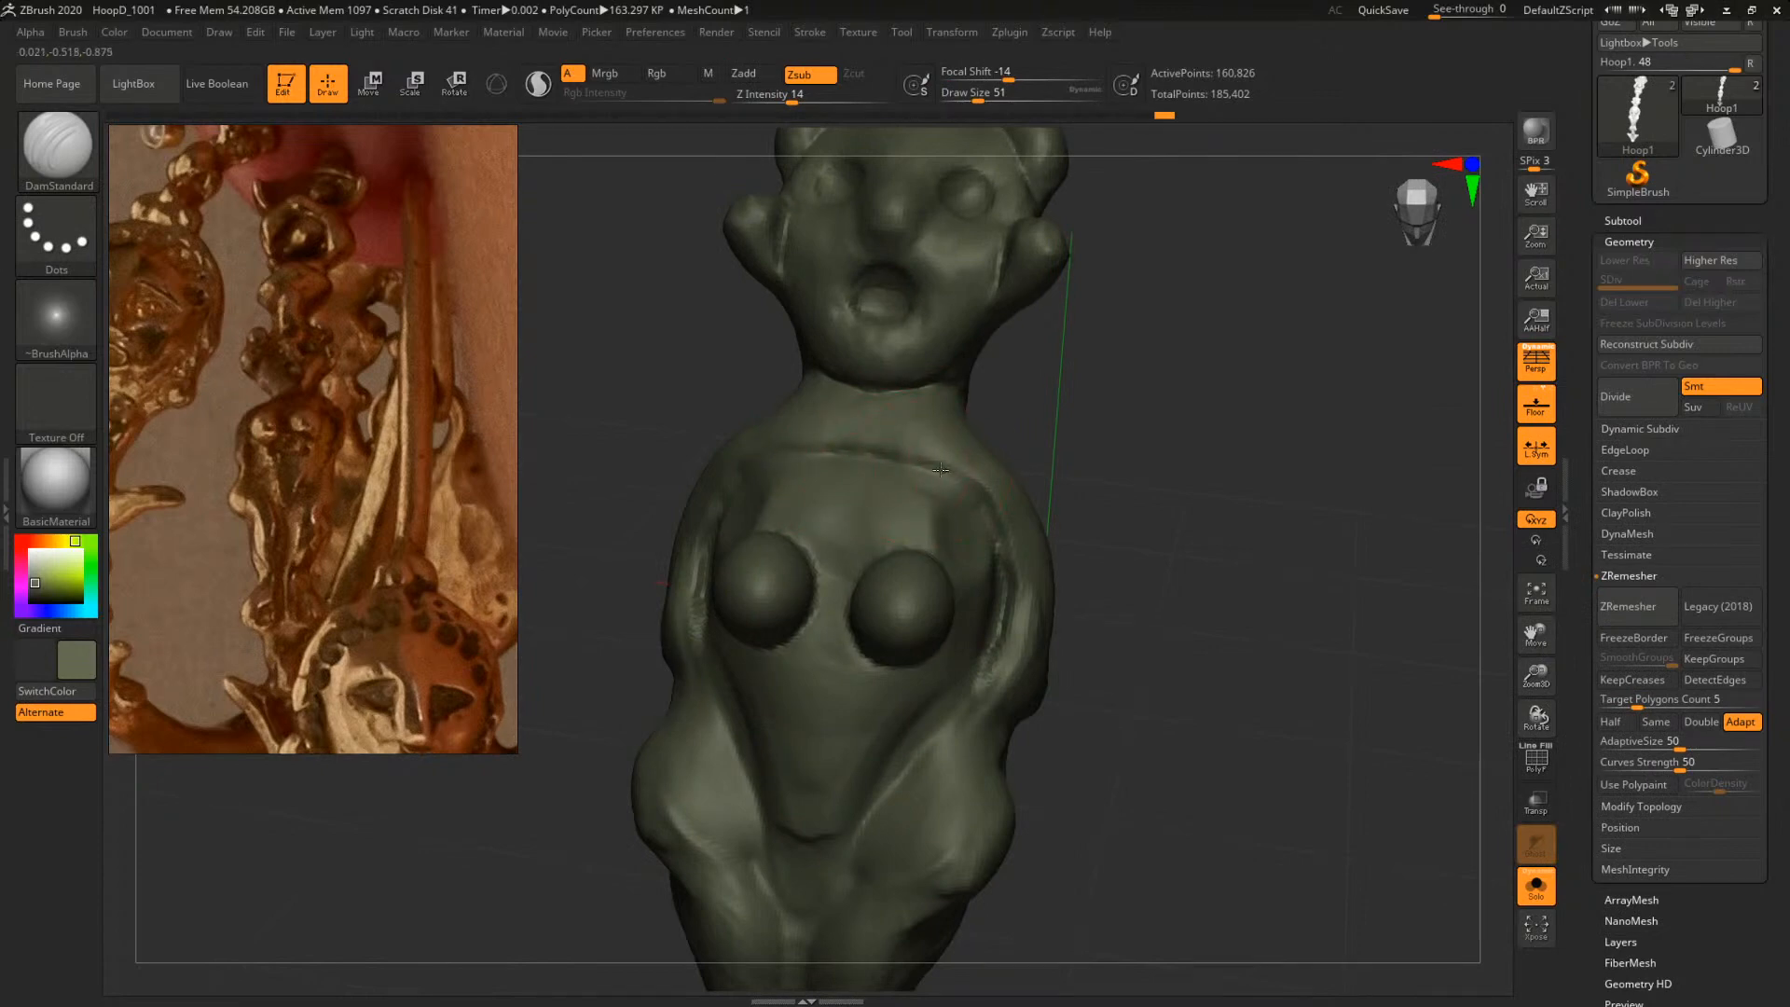
# Build up the chest beside the arm and the front of the shoulder with ClayBuildup at draw size 37
pyautogui.press('b')
pyautogui.press('c')
pyautogui.press('b')
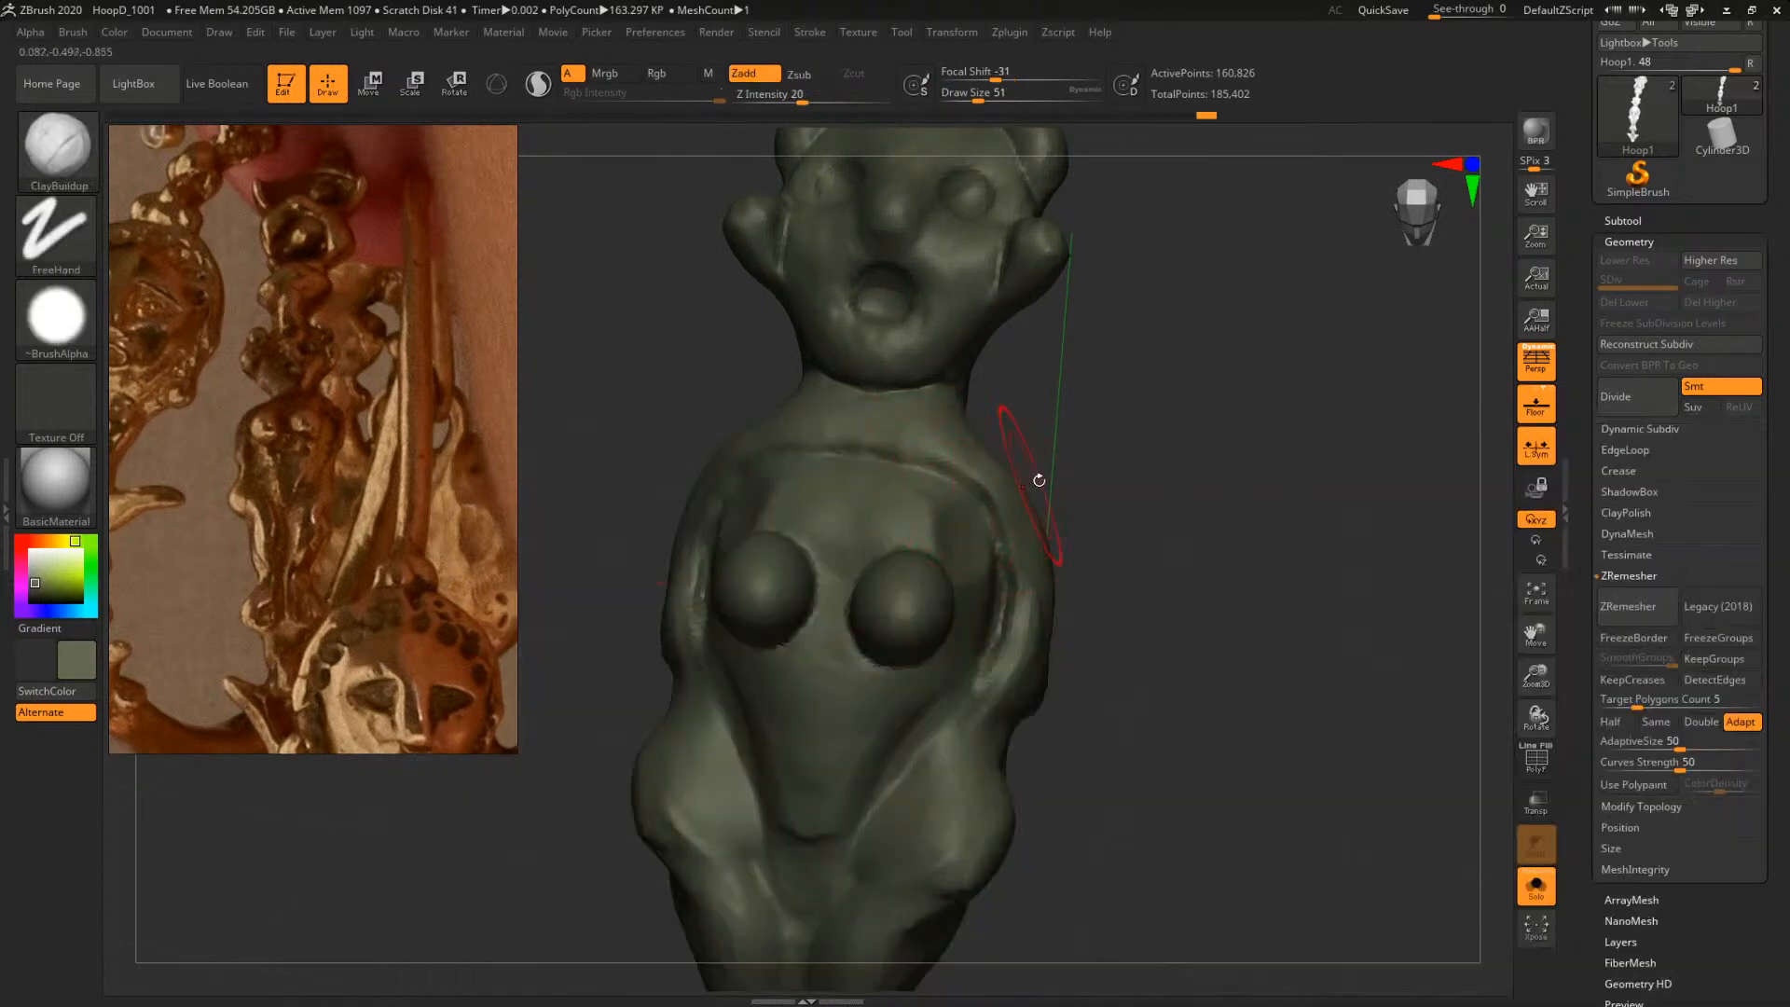
pyautogui.moveTo(1038, 480)
pyautogui.mouseDown()
pyautogui.moveTo(974, 477)
pyautogui.moveTo(896, 517)
pyautogui.moveTo(937, 522)
pyautogui.mouseUp()
pyautogui.press('[')
pyautogui.press('[')
pyautogui.moveTo(1159, 484)
pyautogui.mouseDown()
pyautogui.moveTo(1155, 468)
pyautogui.moveTo(1161, 482)
pyautogui.mouseUp()
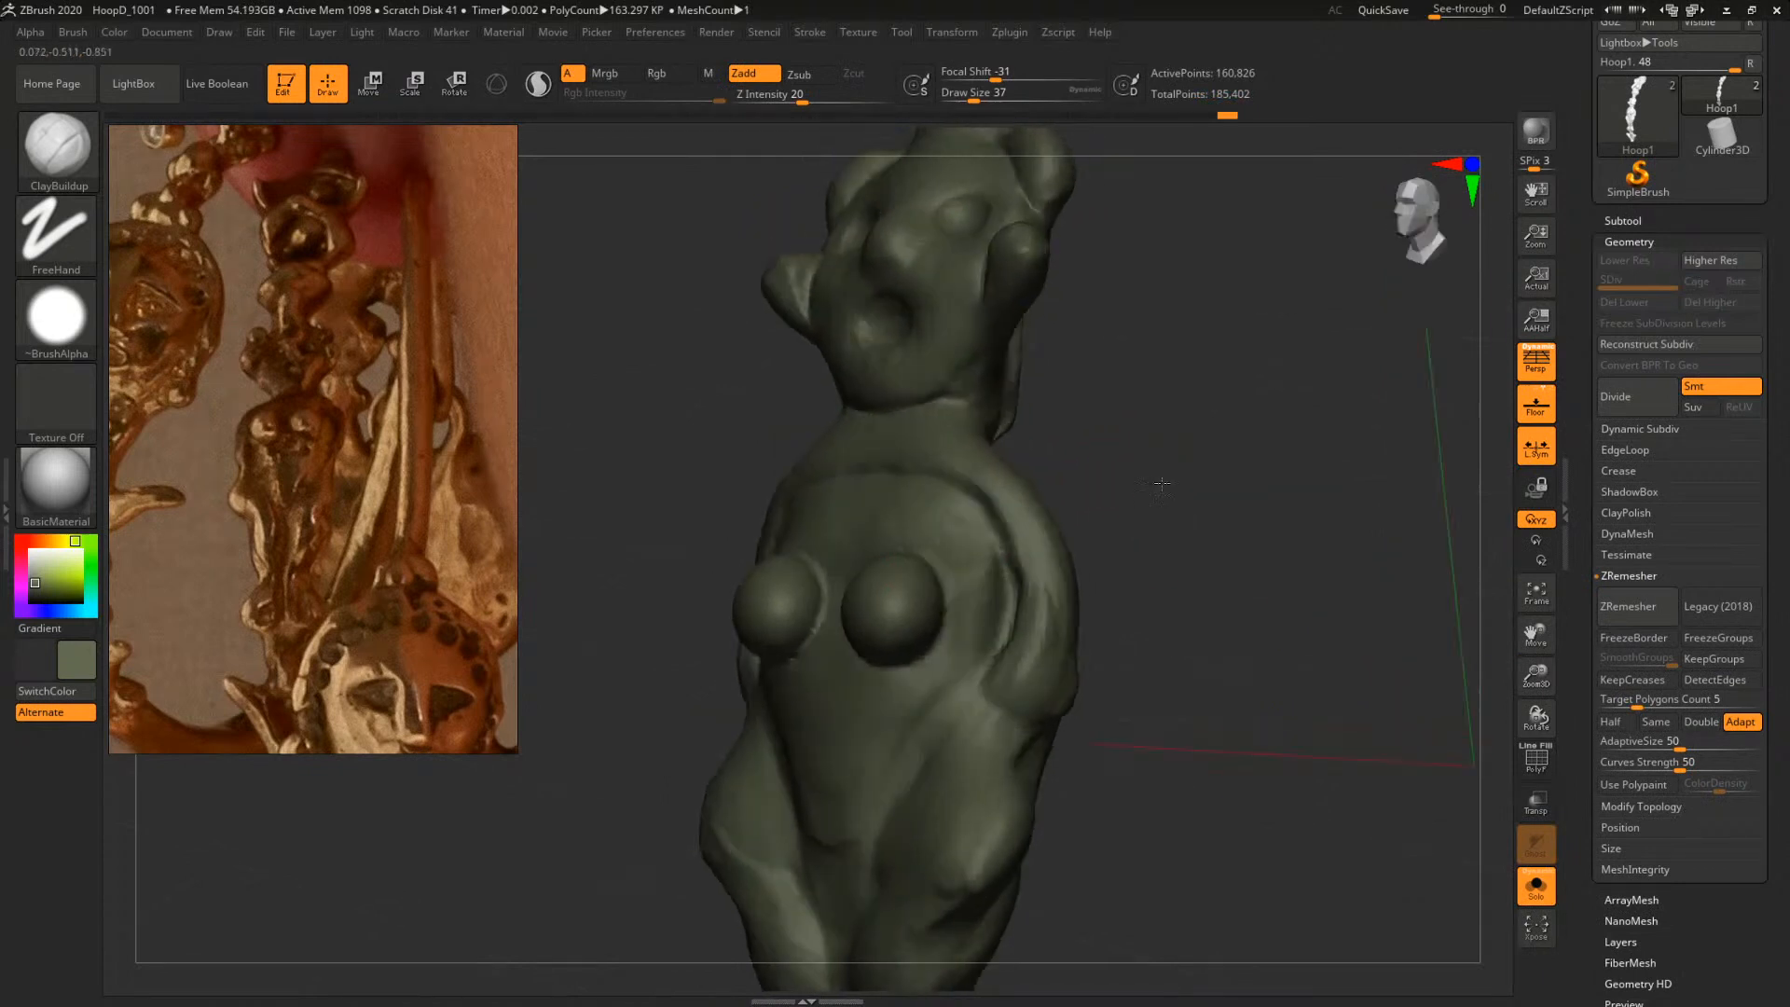
pyautogui.moveTo(1009, 574)
pyautogui.mouseDown()
pyautogui.moveTo(994, 650)
pyautogui.moveTo(1018, 533)
pyautogui.moveTo(1034, 602)
pyautogui.mouseUp()
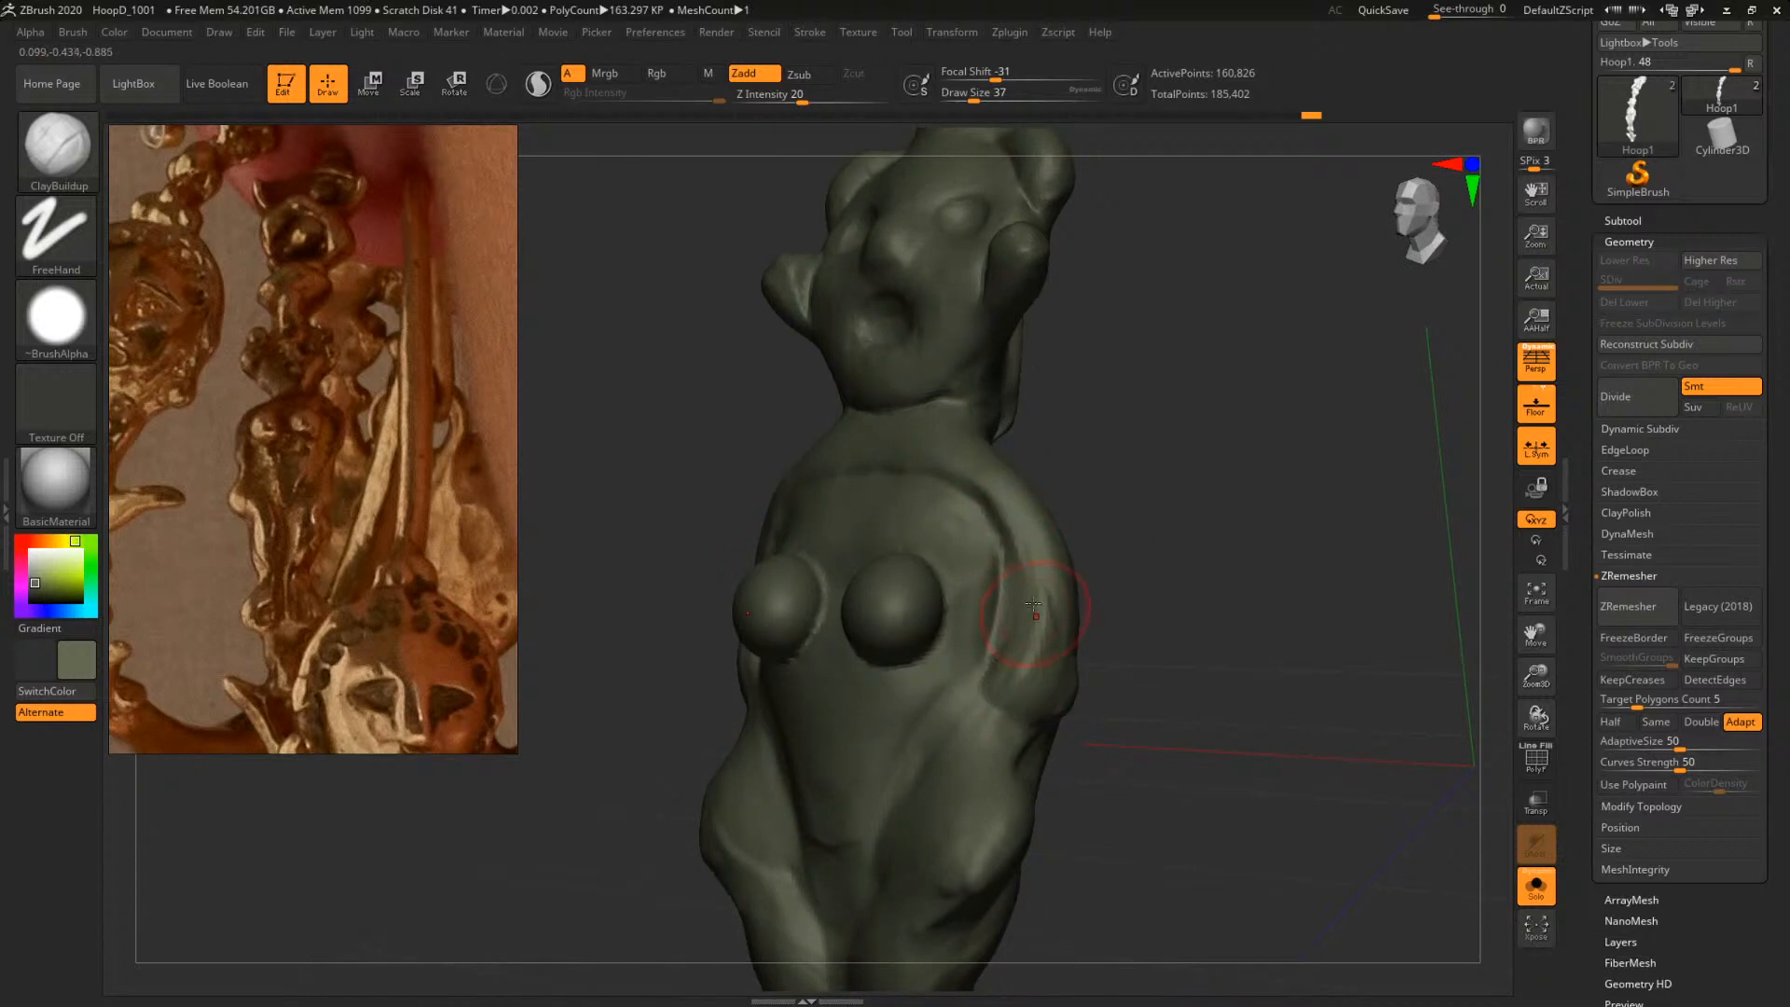
pyautogui.moveTo(1004, 488)
pyautogui.mouseDown()
pyautogui.moveTo(1033, 569)
pyautogui.moveTo(1023, 672)
pyautogui.moveTo(1046, 606)
pyautogui.moveTo(1187, 531)
pyautogui.moveTo(1049, 596)
pyautogui.moveTo(1167, 482)
pyautogui.moveTo(1153, 525)
pyautogui.mouseUp()
# Fill out the arm and the side of the torso above the hip with ClayBuildup at draw size 101
pyautogui.press('space')
pyautogui.press('space')
pyautogui.press('space')
pyautogui.moveTo(1021, 652); pyautogui.dragTo(1034, 652)
pyautogui.moveTo(1102, 552)
pyautogui.mouseDown()
pyautogui.moveTo(1095, 566)
pyautogui.moveTo(1136, 522)
pyautogui.mouseUp()
pyautogui.moveTo(1258, 520)
pyautogui.mouseDown()
pyautogui.moveTo(1194, 498)
pyautogui.moveTo(1211, 490)
pyautogui.mouseUp()
pyautogui.press('space')
pyautogui.moveTo(1042, 585); pyautogui.dragTo(1081, 601)
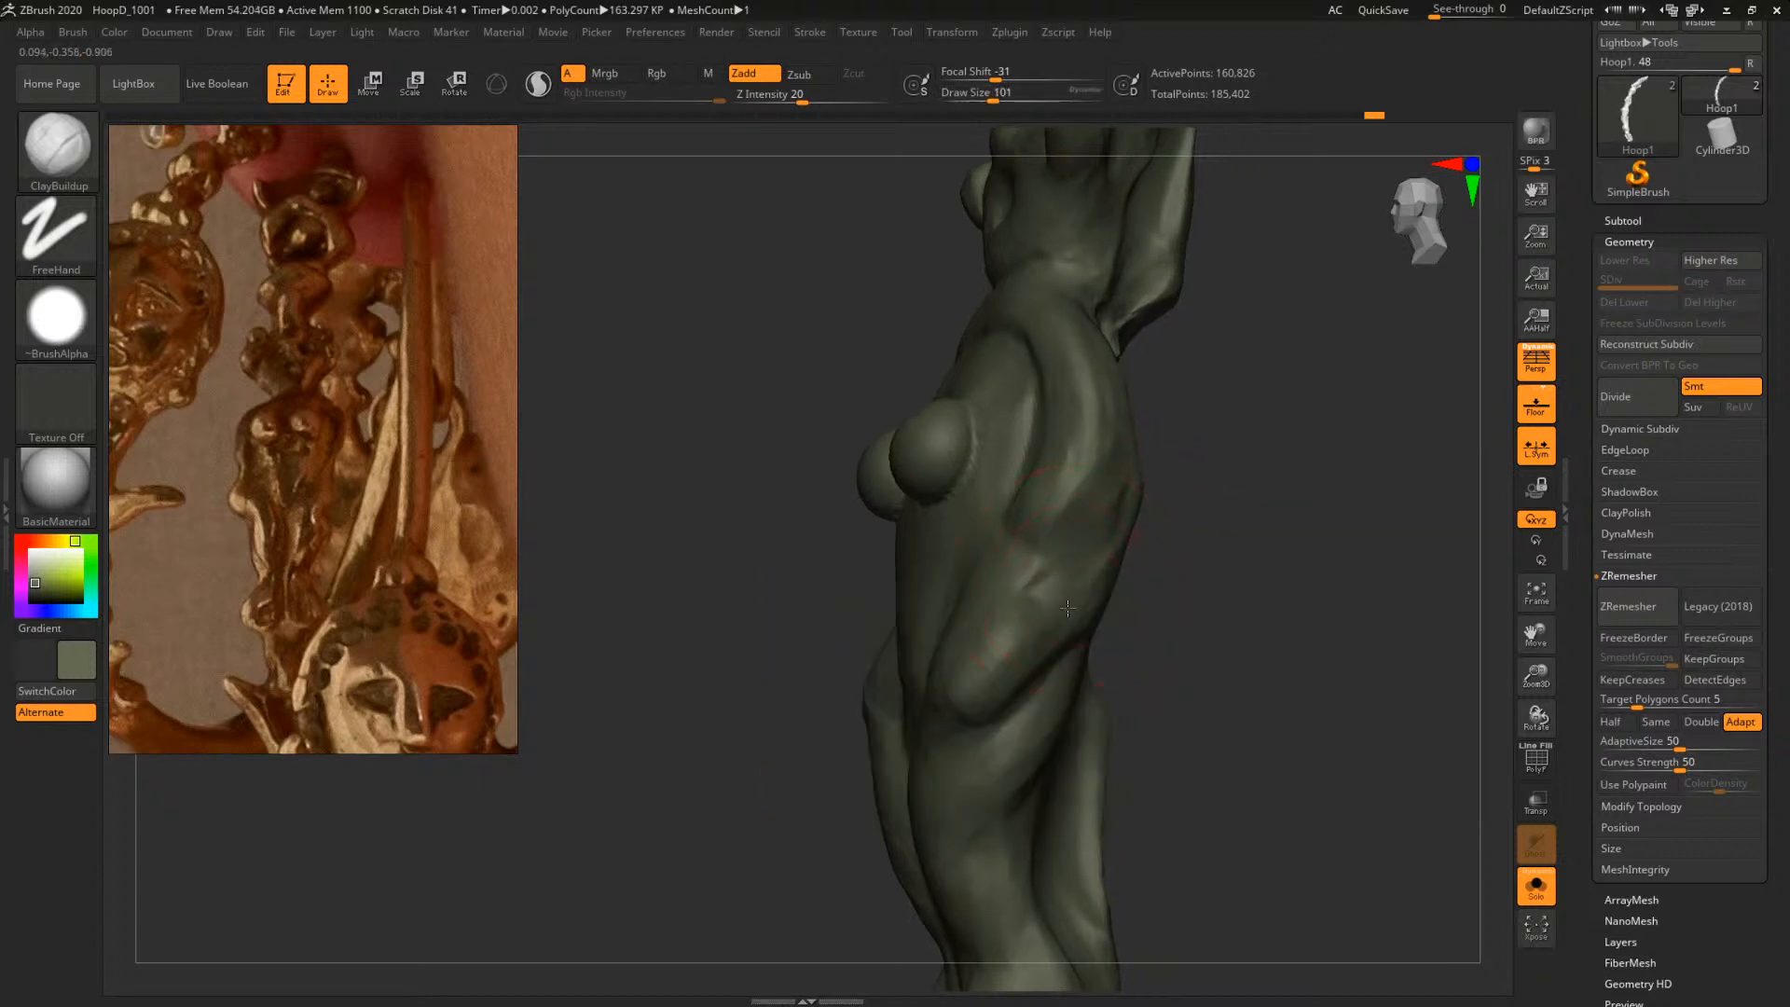
# Smooth the back of the figure's shoulder and upper arm at draw size 132
pyautogui.moveTo(1235, 561); pyautogui.dragTo(1090, 612)
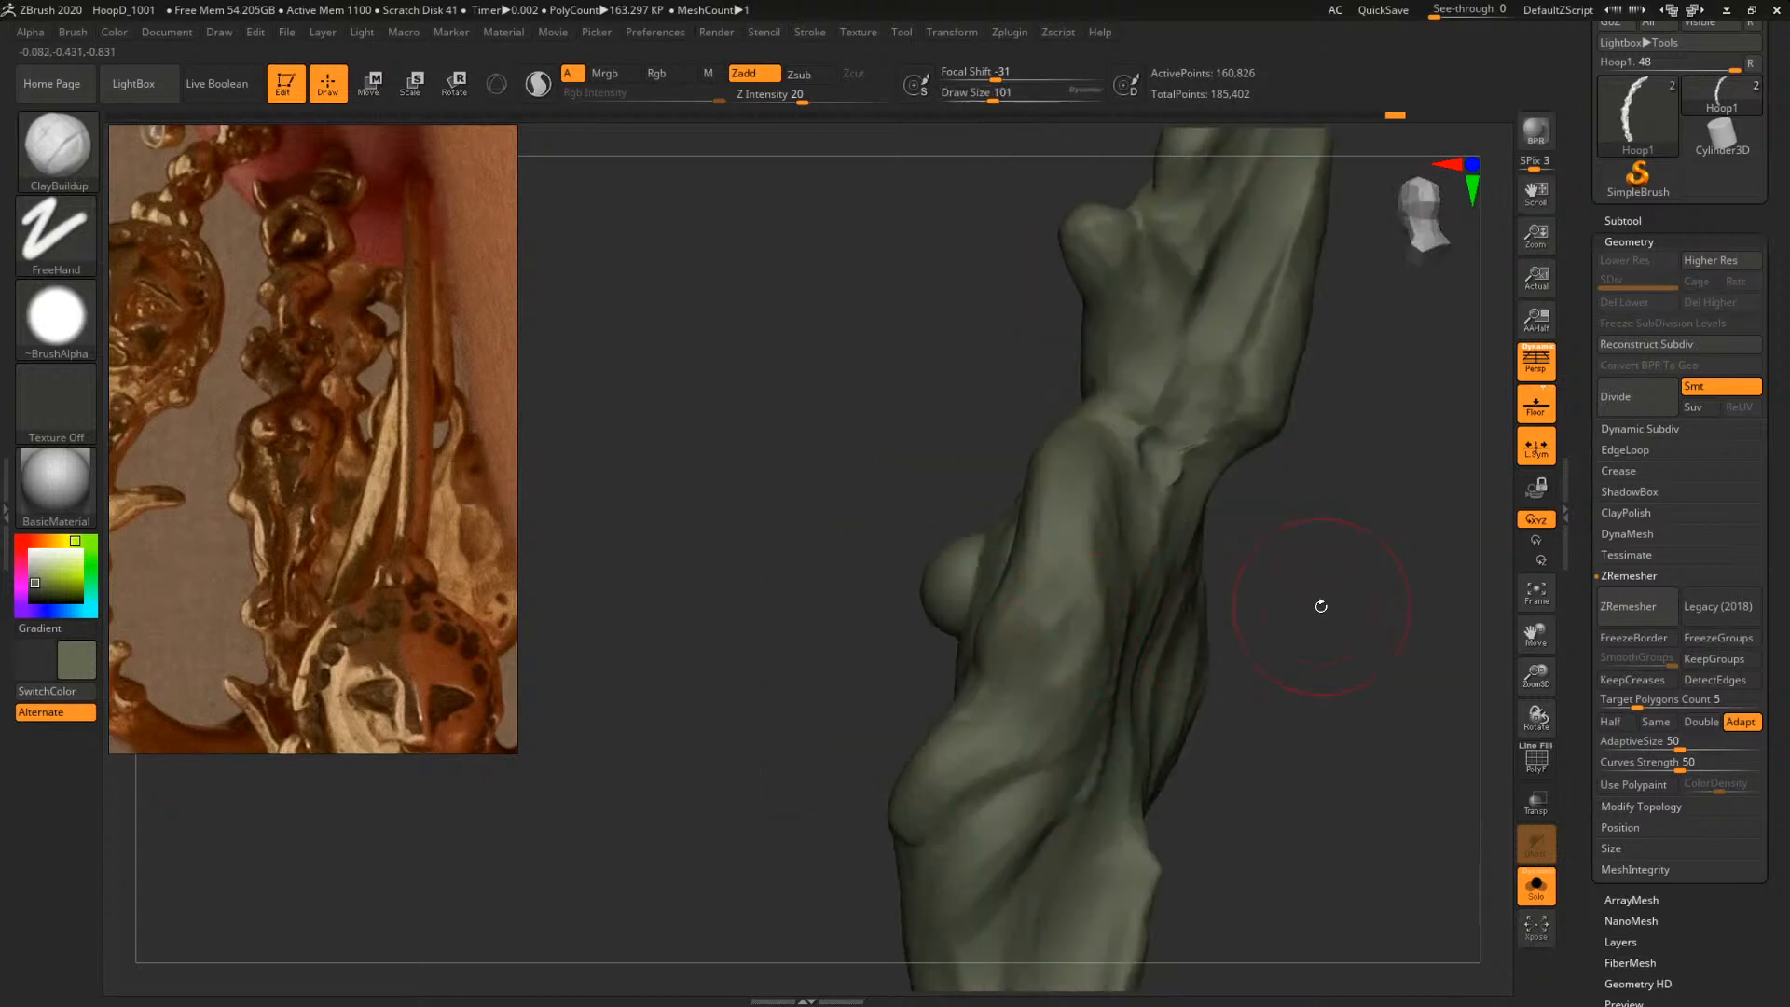
pyautogui.moveTo(1321, 607); pyautogui.dragTo(1273, 605)
pyautogui.press(']')
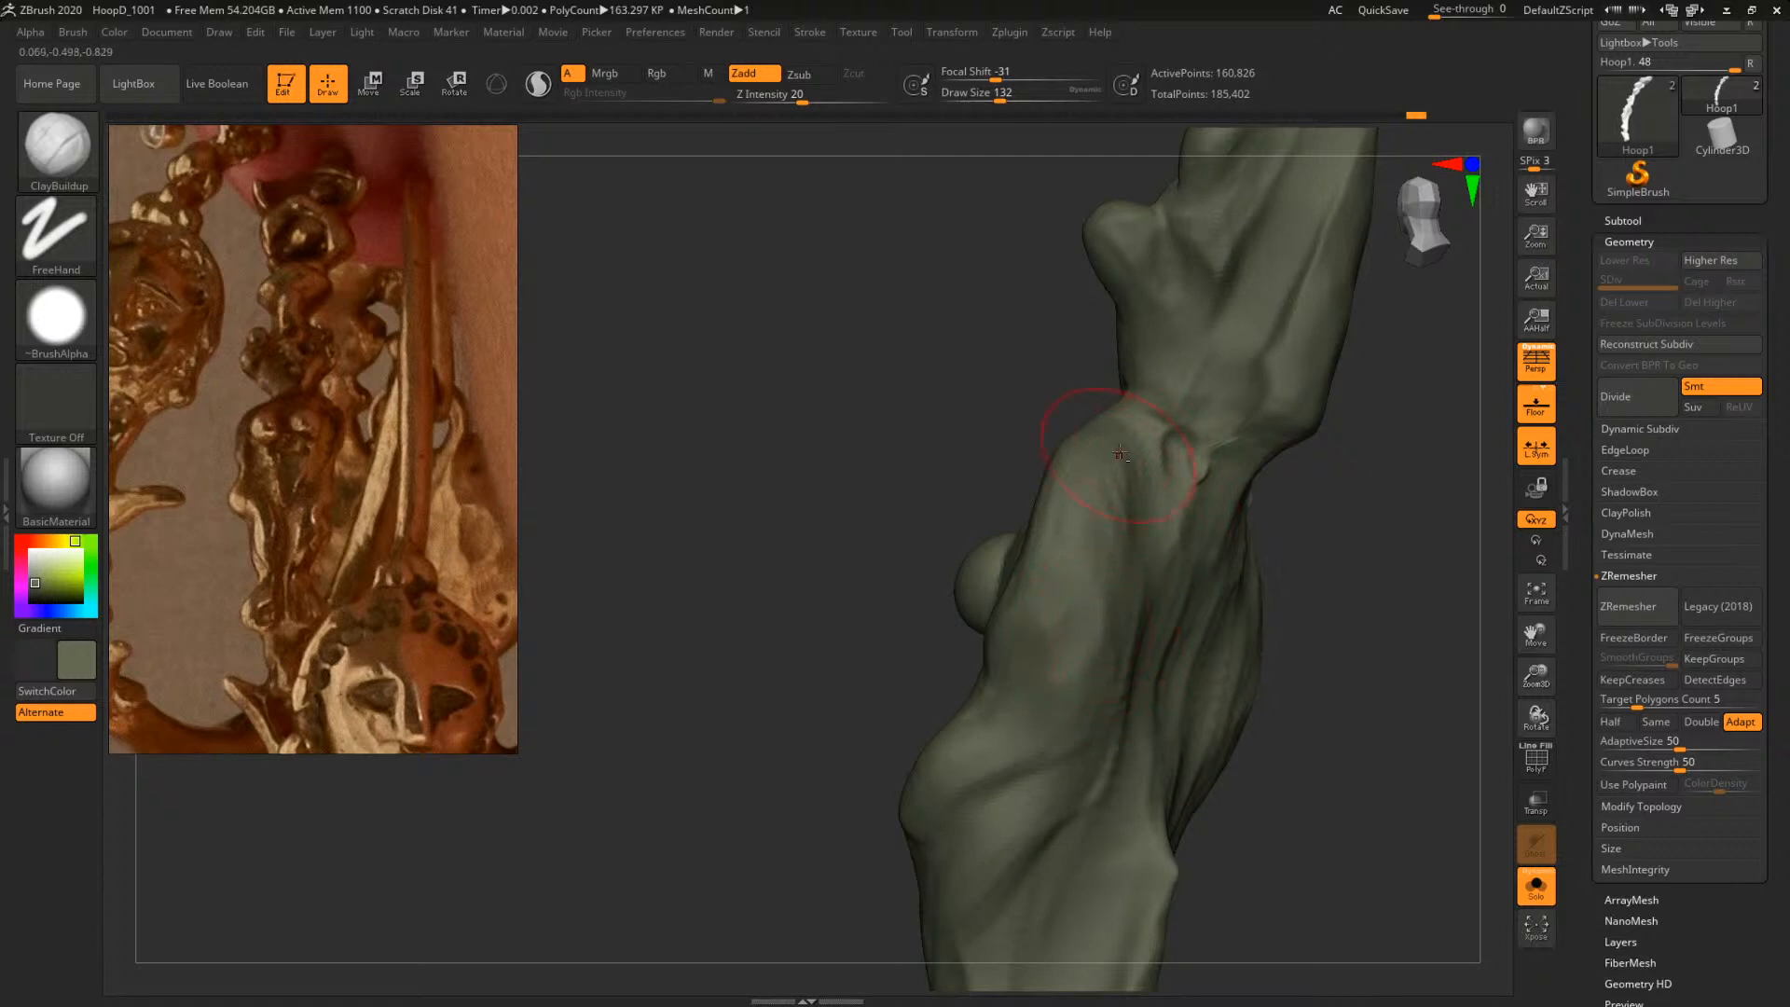
pyautogui.press('shift')
pyautogui.keyDown('shift'); pyautogui.moveTo(1118, 488); pyautogui.dragTo(1156, 532); pyautogui.keyUp('shift')
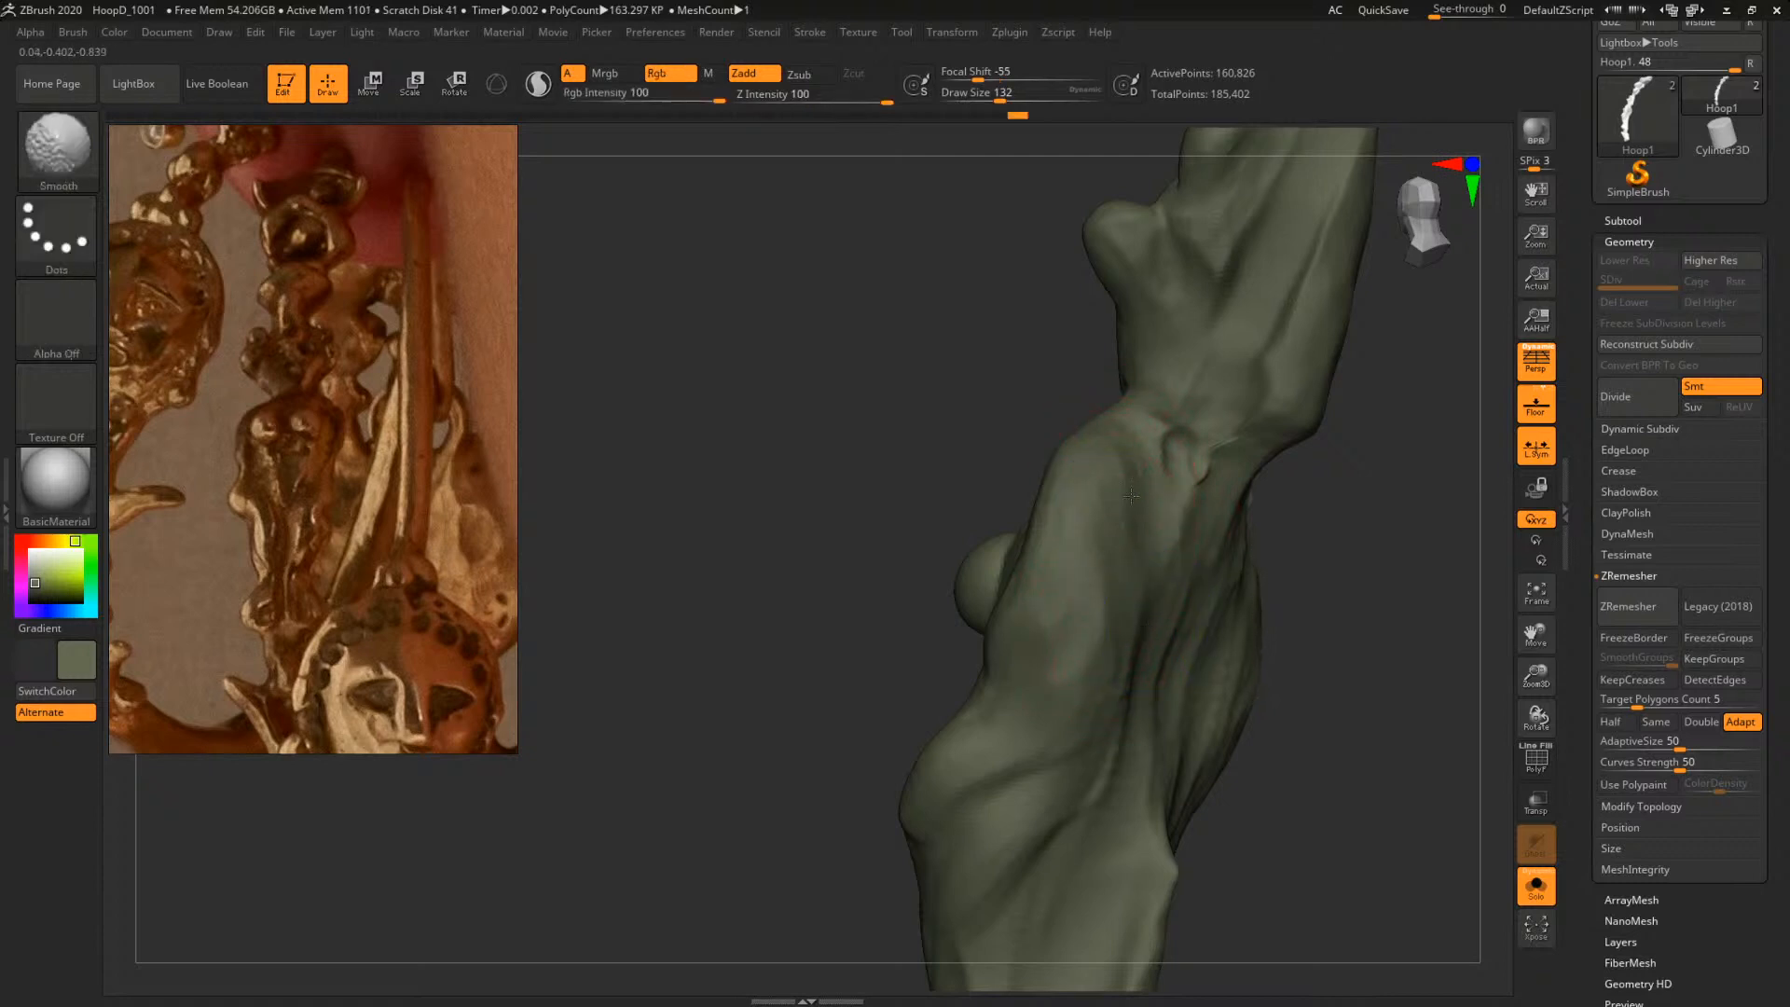
# Flatten the back of the shoulder and the shoulder blade with TrimDynamic at draw size 192 and Z Intensity 43
pyautogui.press('b')
pyautogui.press('t')
pyautogui.press('d')
pyautogui.moveTo(1330, 593); pyautogui.dragTo(1138, 534)
pyautogui.press('[')
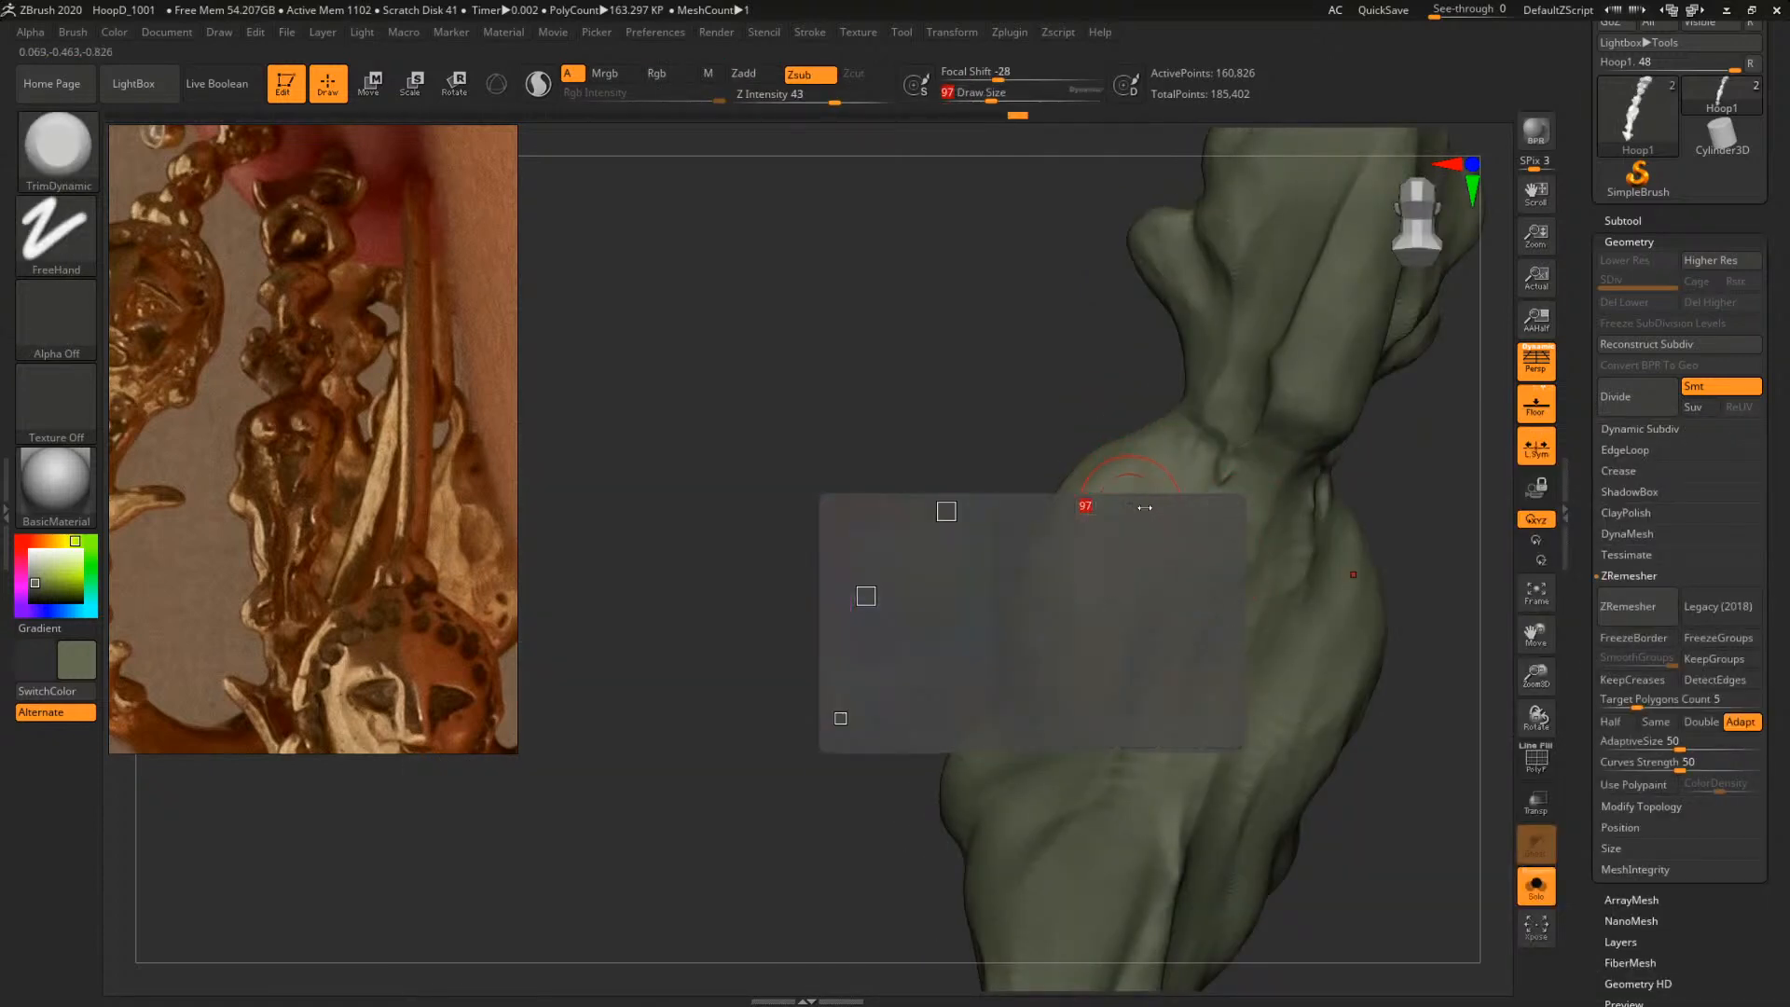
pyautogui.press('space')
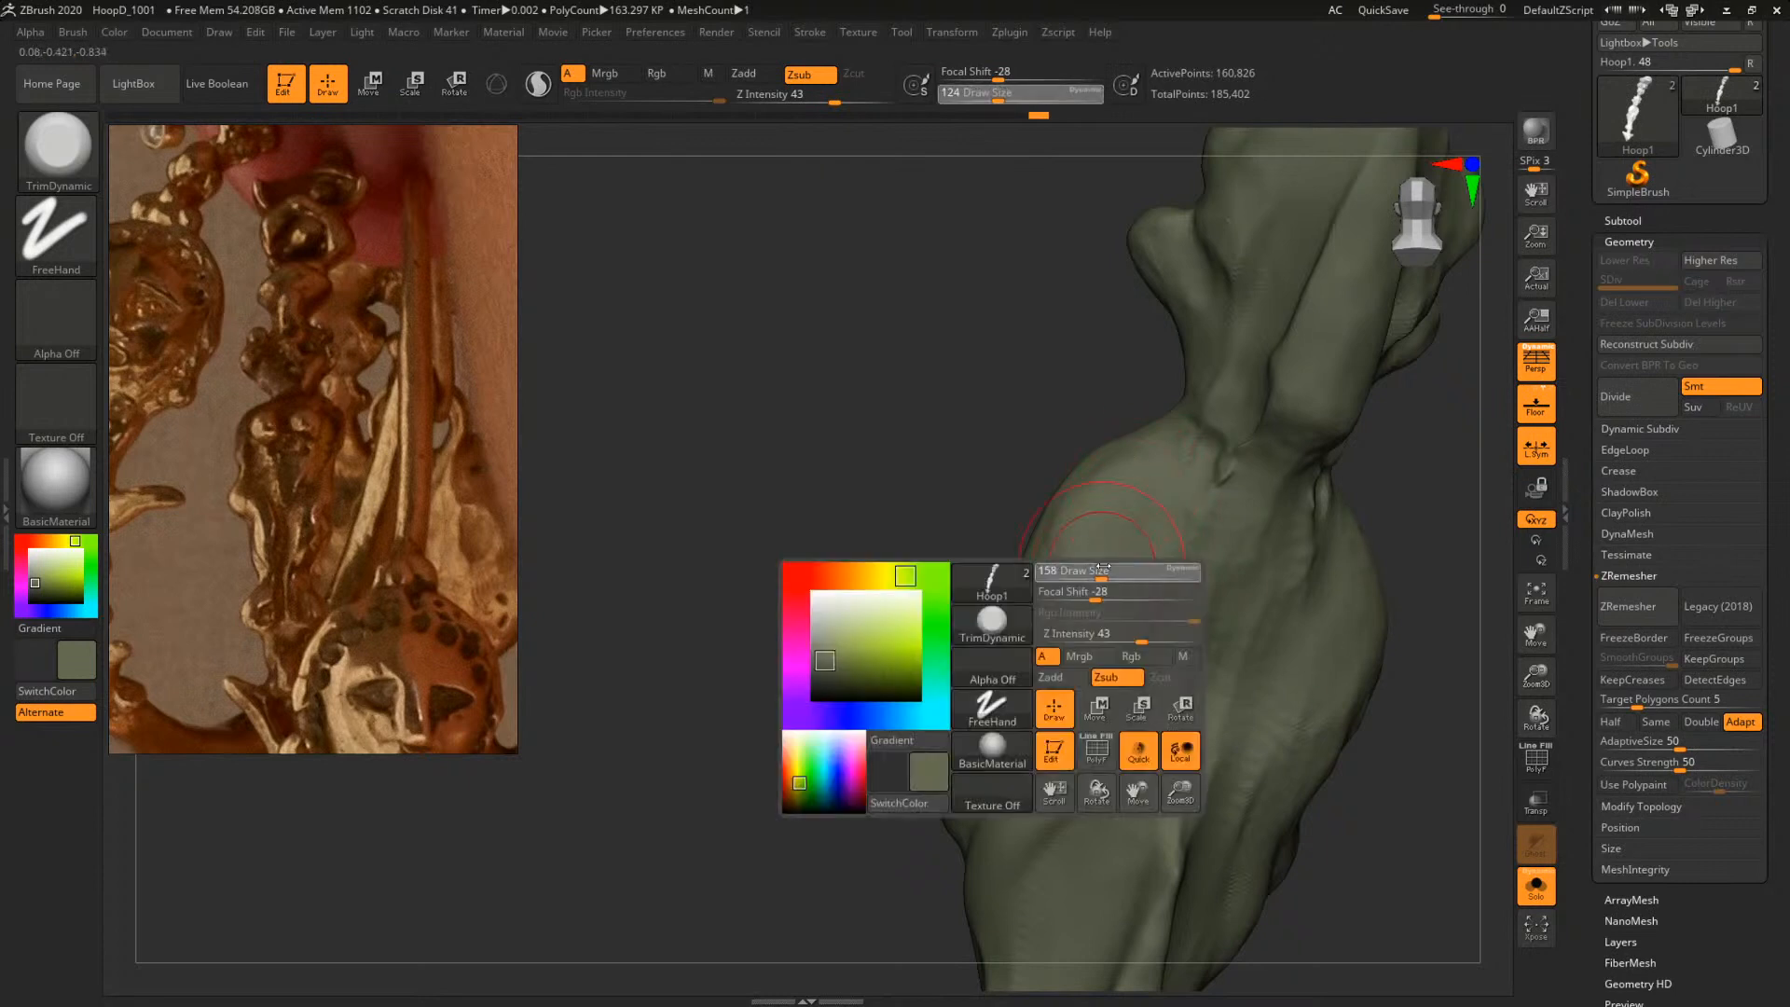
pyautogui.moveTo(1094, 597); pyautogui.dragTo(1108, 597)
pyautogui.moveTo(1121, 480); pyautogui.dragTo(1100, 567)
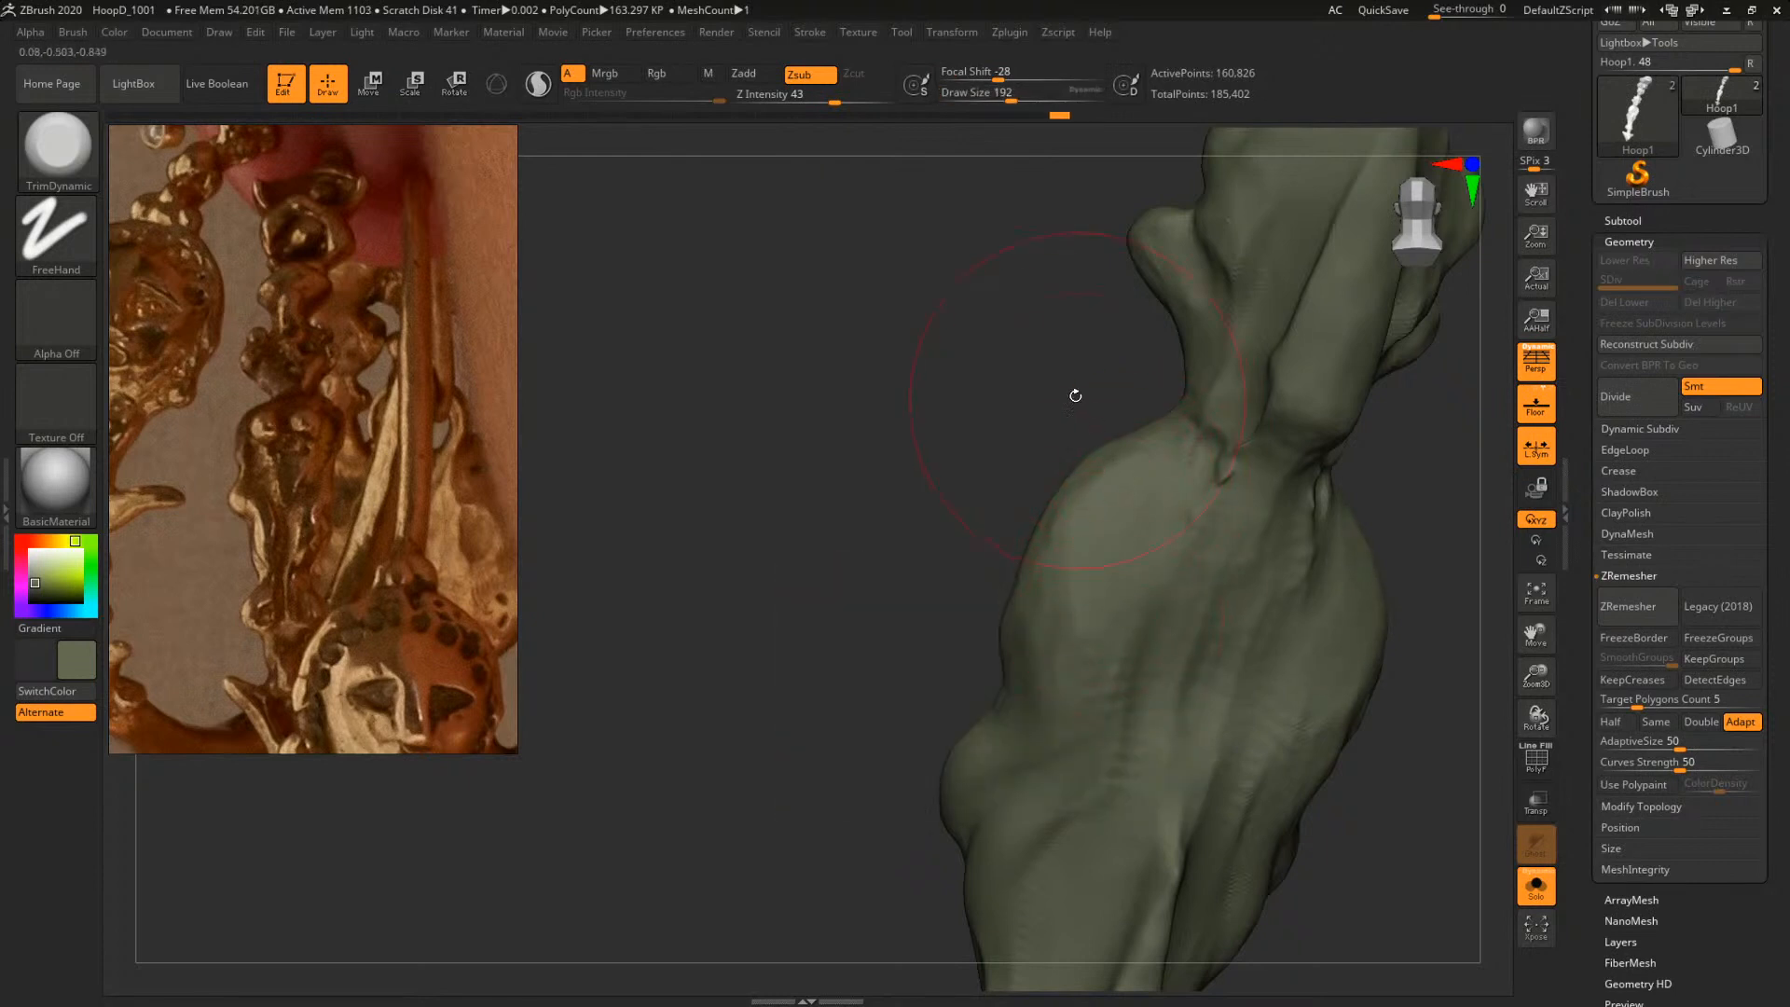
pyautogui.moveTo(1071, 391); pyautogui.dragTo(1081, 440, button='right')
pyautogui.moveTo(1088, 485); pyautogui.dragTo(1085, 646)
pyautogui.moveTo(1125, 453); pyautogui.dragTo(1126, 596)
pyautogui.keyDown('alt'); pyautogui.moveTo(1388, 557); pyautogui.dragTo(1376, 518); pyautogui.keyUp('alt')
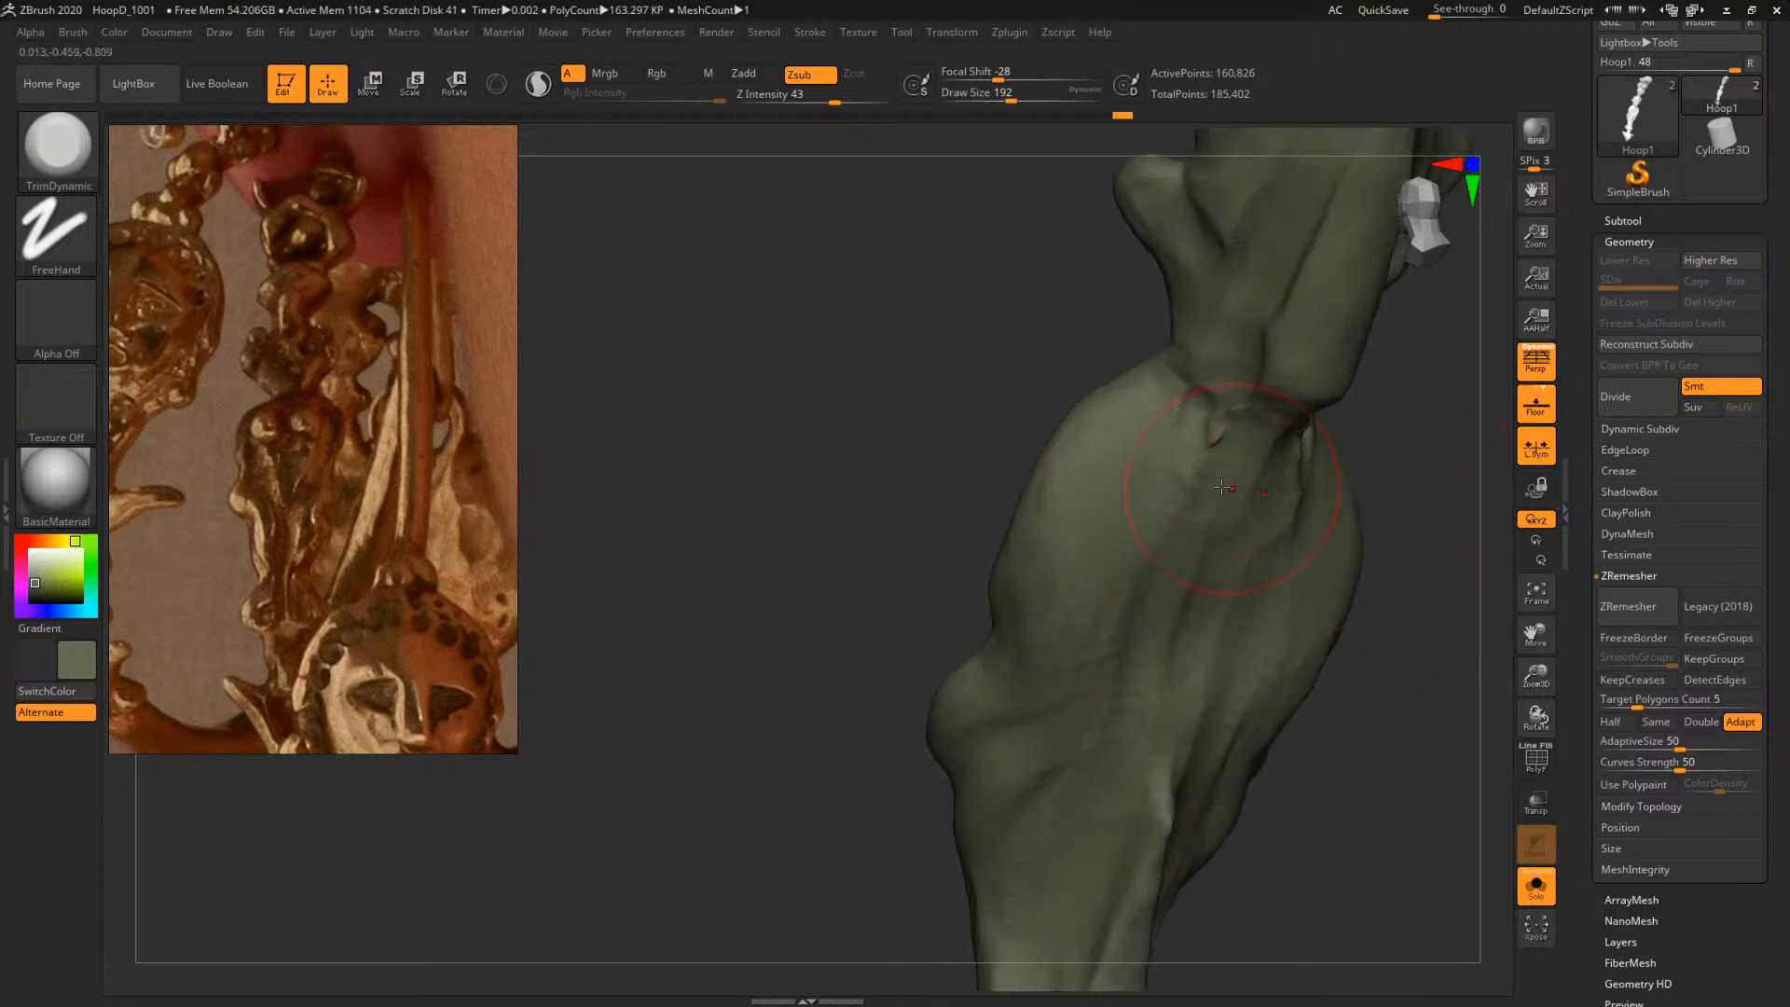
# Trim away the lumps at the nape and across the upper back with TrimDynamic at draw sizes 136 and 187
pyautogui.press('space')
pyautogui.moveTo(1093, 596); pyautogui.dragTo(1086, 597)
pyautogui.moveTo(1197, 474)
pyautogui.mouseDown()
pyautogui.moveTo(1199, 402)
pyautogui.moveTo(1188, 426)
pyautogui.moveTo(1208, 395)
pyautogui.mouseUp()
pyautogui.press('space')
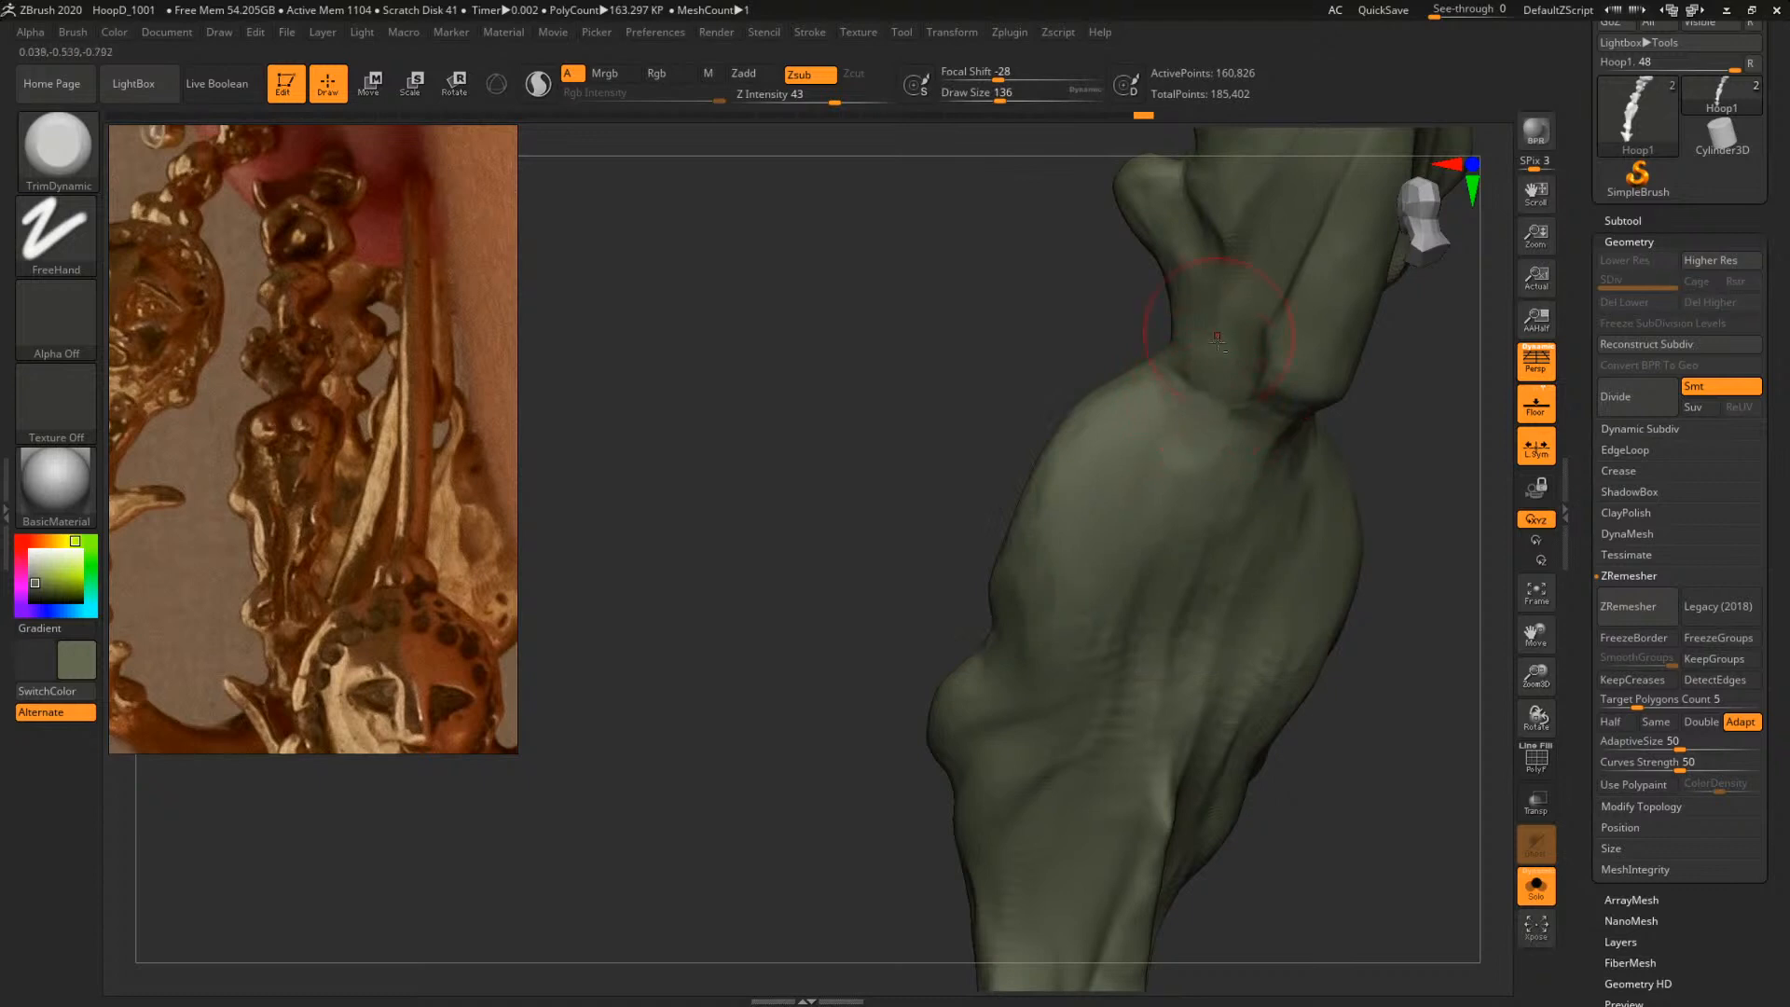
pyautogui.moveTo(1410, 479)
pyautogui.keyDown('alt'); pyautogui.mouseDown()
pyautogui.moveTo(1398, 507)
pyautogui.moveTo(1413, 470)
pyautogui.mouseUp(); pyautogui.keyUp('alt')
pyautogui.press('space')
pyautogui.moveTo(1197, 441)
pyautogui.mouseDown()
pyautogui.moveTo(1256, 422)
pyautogui.moveTo(1280, 439)
pyautogui.moveTo(1267, 483)
pyautogui.mouseUp()
pyautogui.moveTo(1390, 523); pyautogui.dragTo(1278, 567)
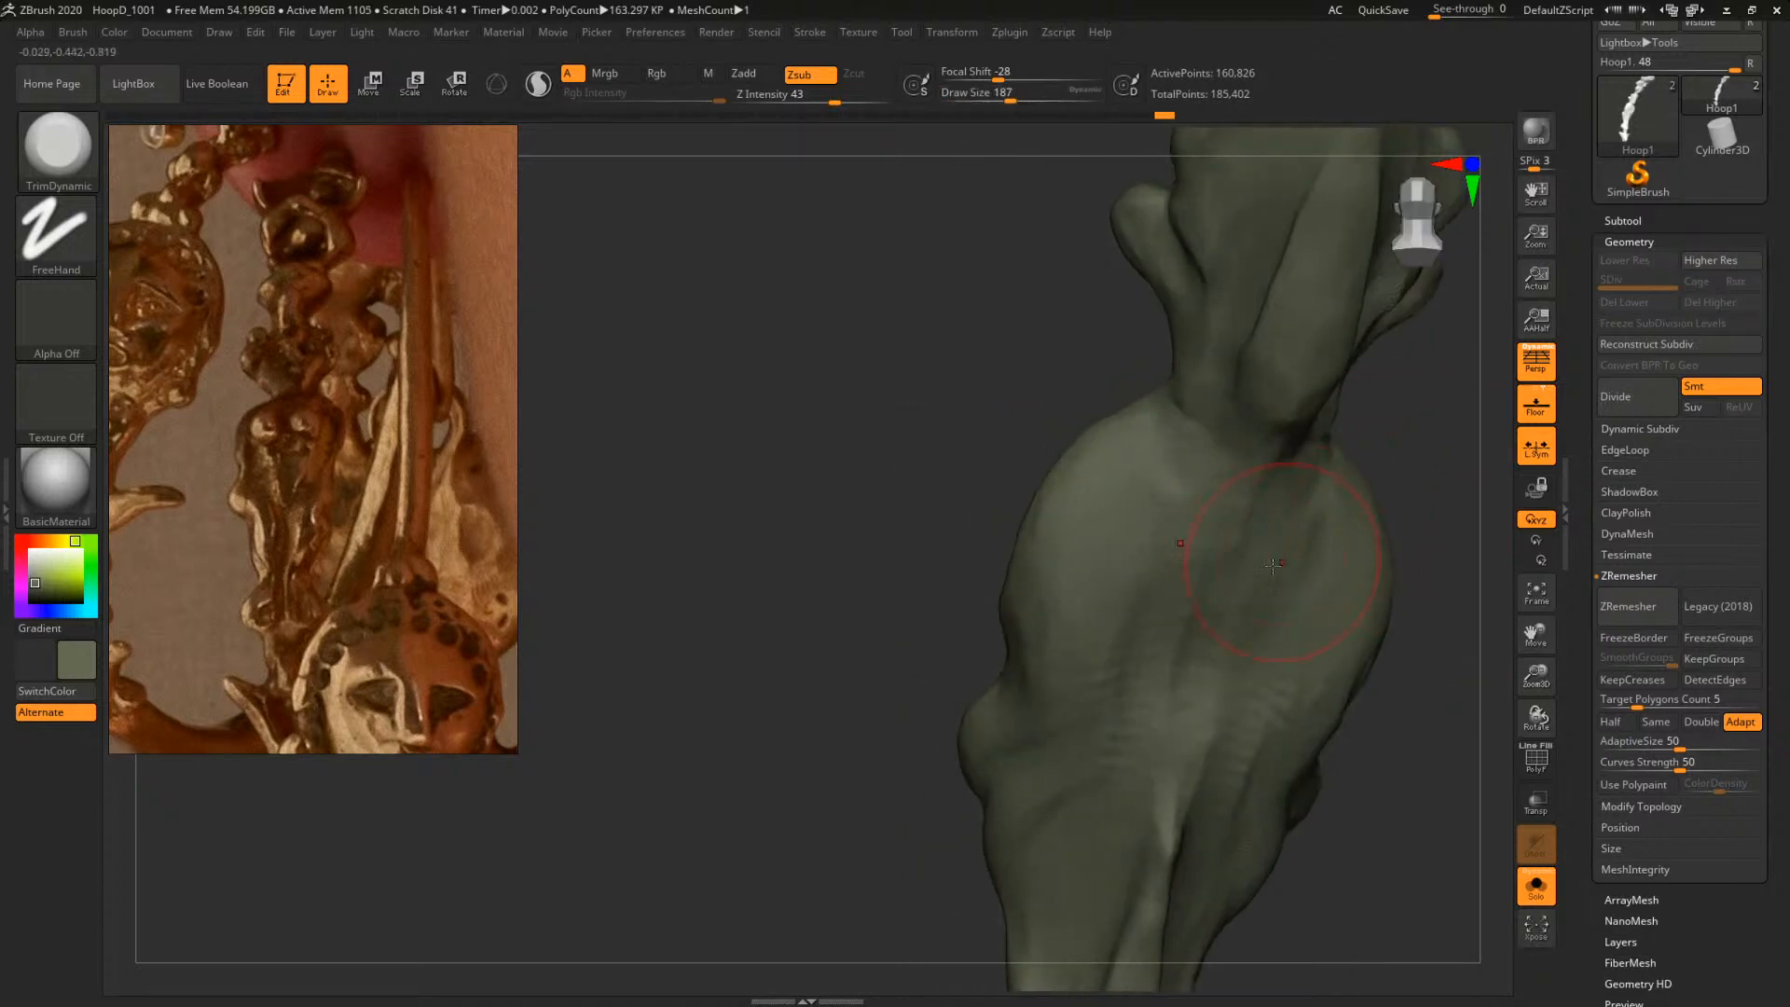
# Flatten the outer side of the back along the arm with TrimDynamic at draw size 187
pyautogui.moveTo(1413, 721); pyautogui.dragTo(1419, 642)
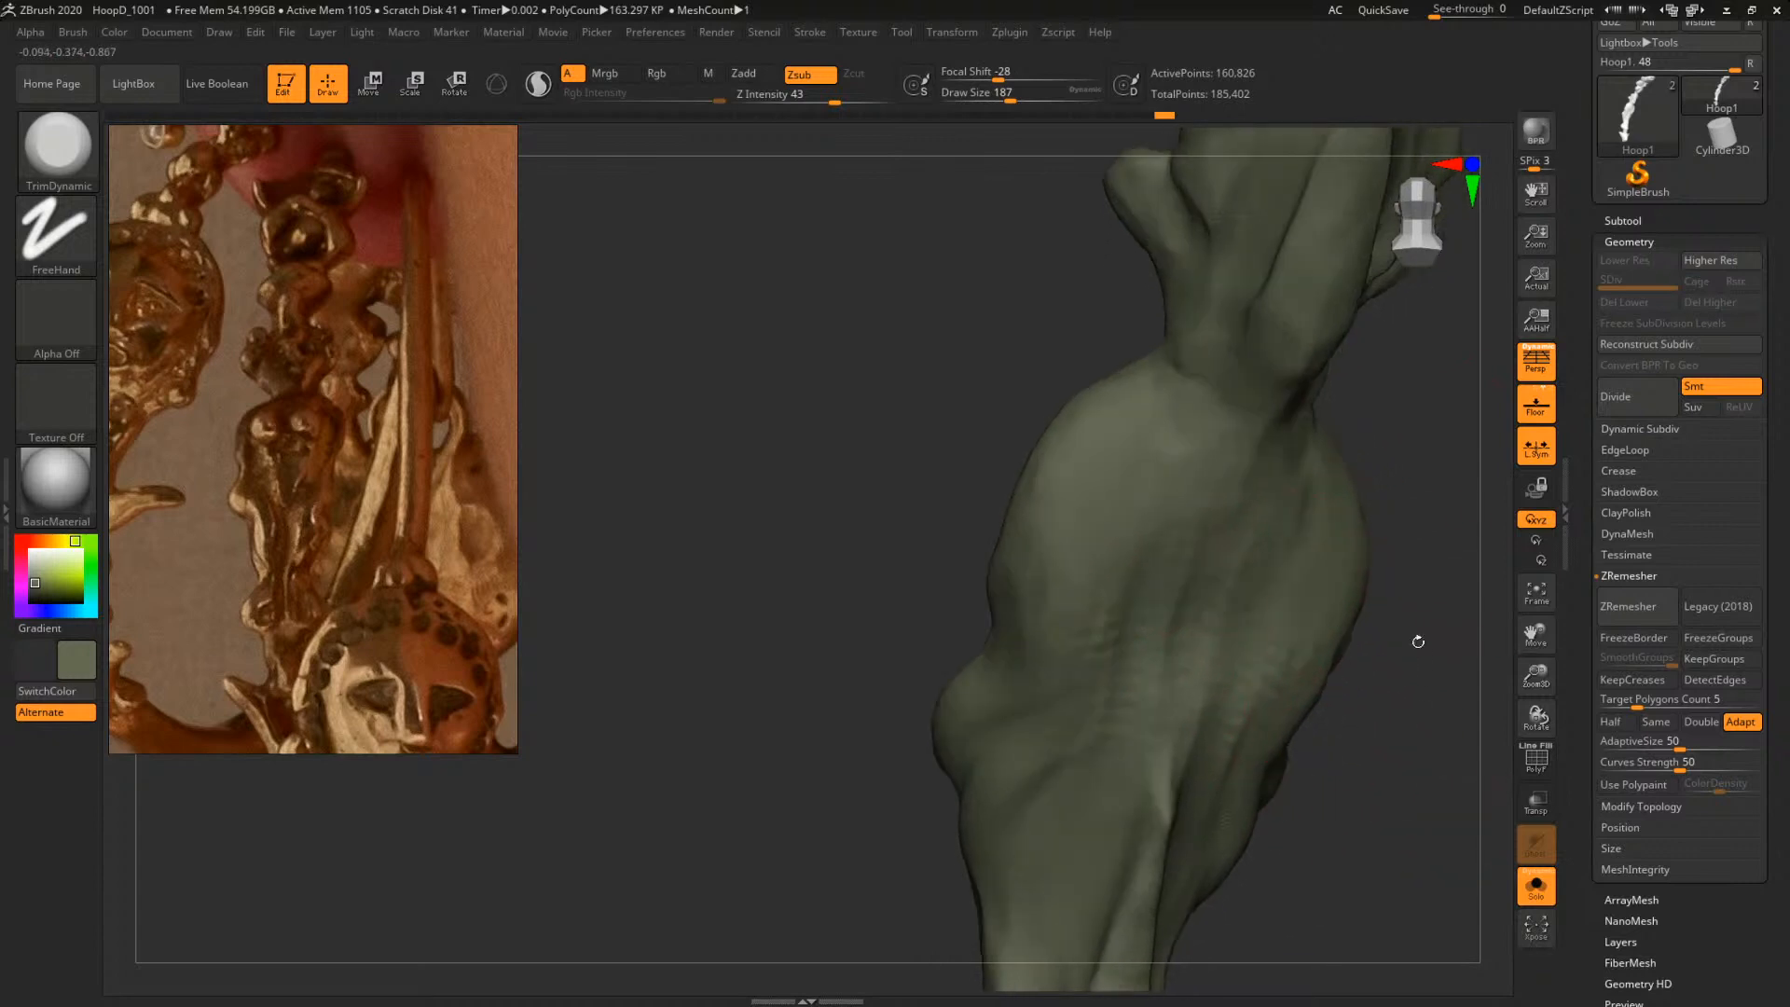
pyautogui.press('space')
pyautogui.moveTo(1066, 667); pyautogui.dragTo(1062, 688)
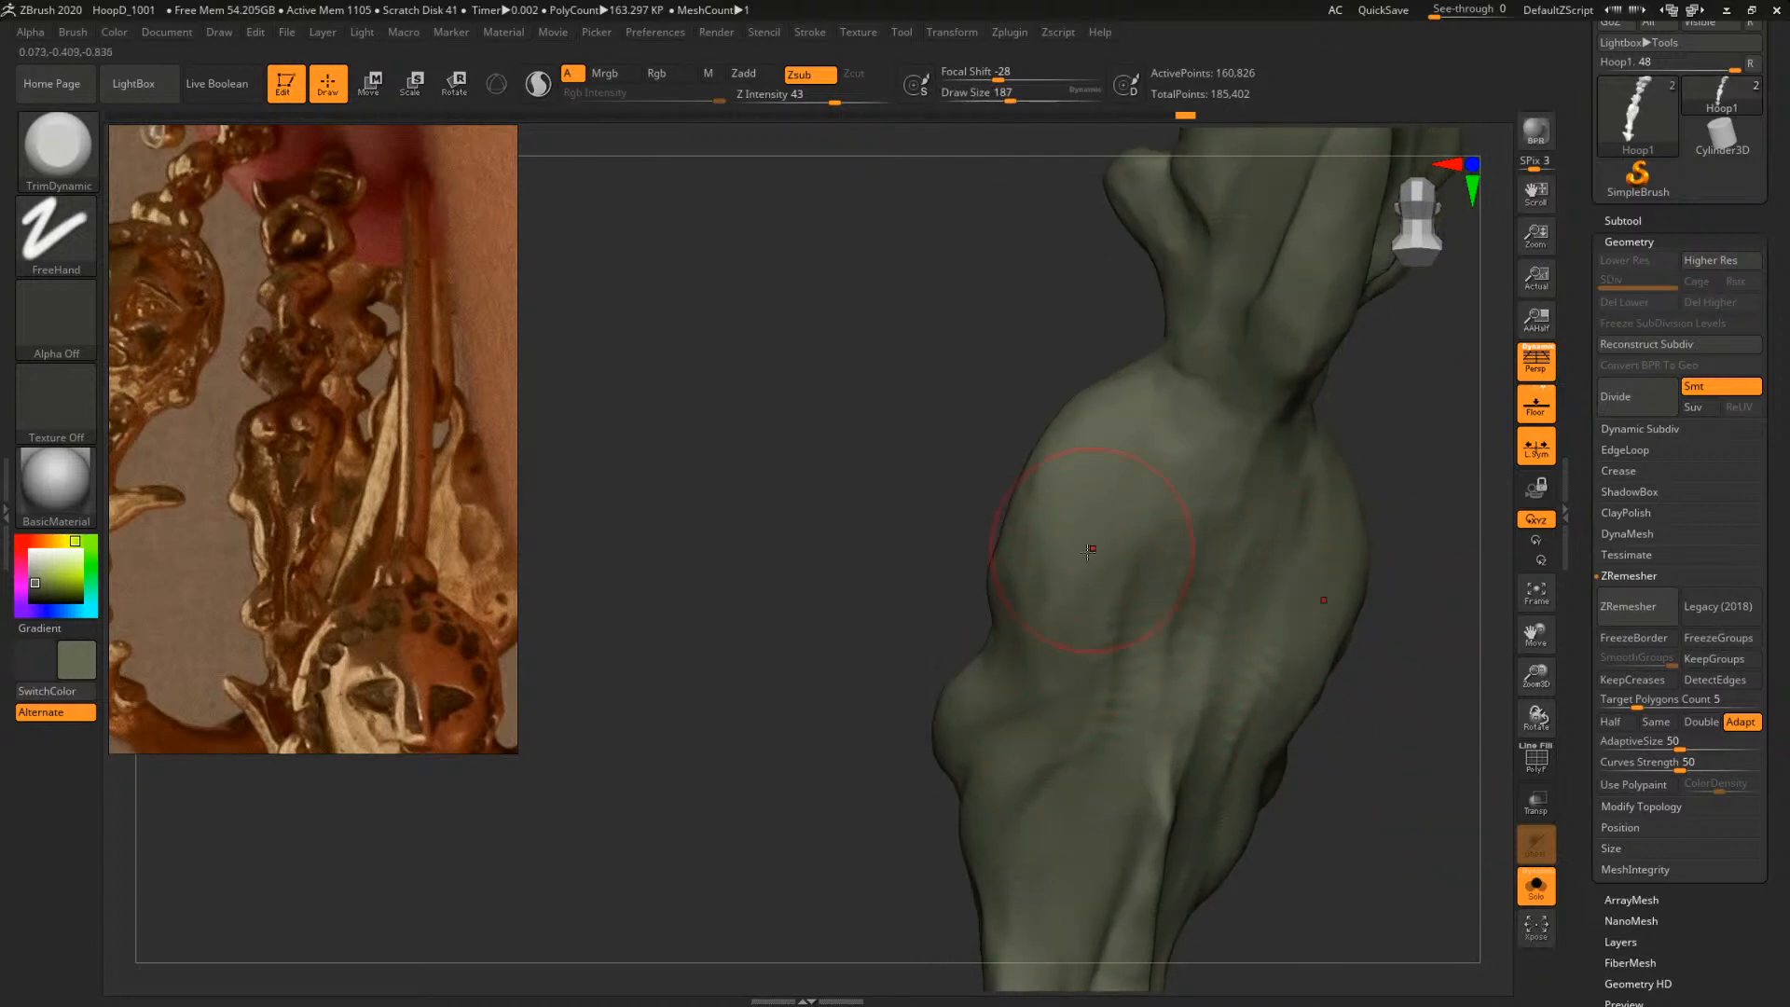
pyautogui.moveTo(1091, 551); pyautogui.dragTo(1038, 694)
pyautogui.moveTo(1080, 545)
pyautogui.mouseDown()
pyautogui.moveTo(1043, 658)
pyautogui.moveTo(1047, 626)
pyautogui.mouseUp()
pyautogui.moveTo(1417, 559); pyautogui.dragTo(1293, 563)
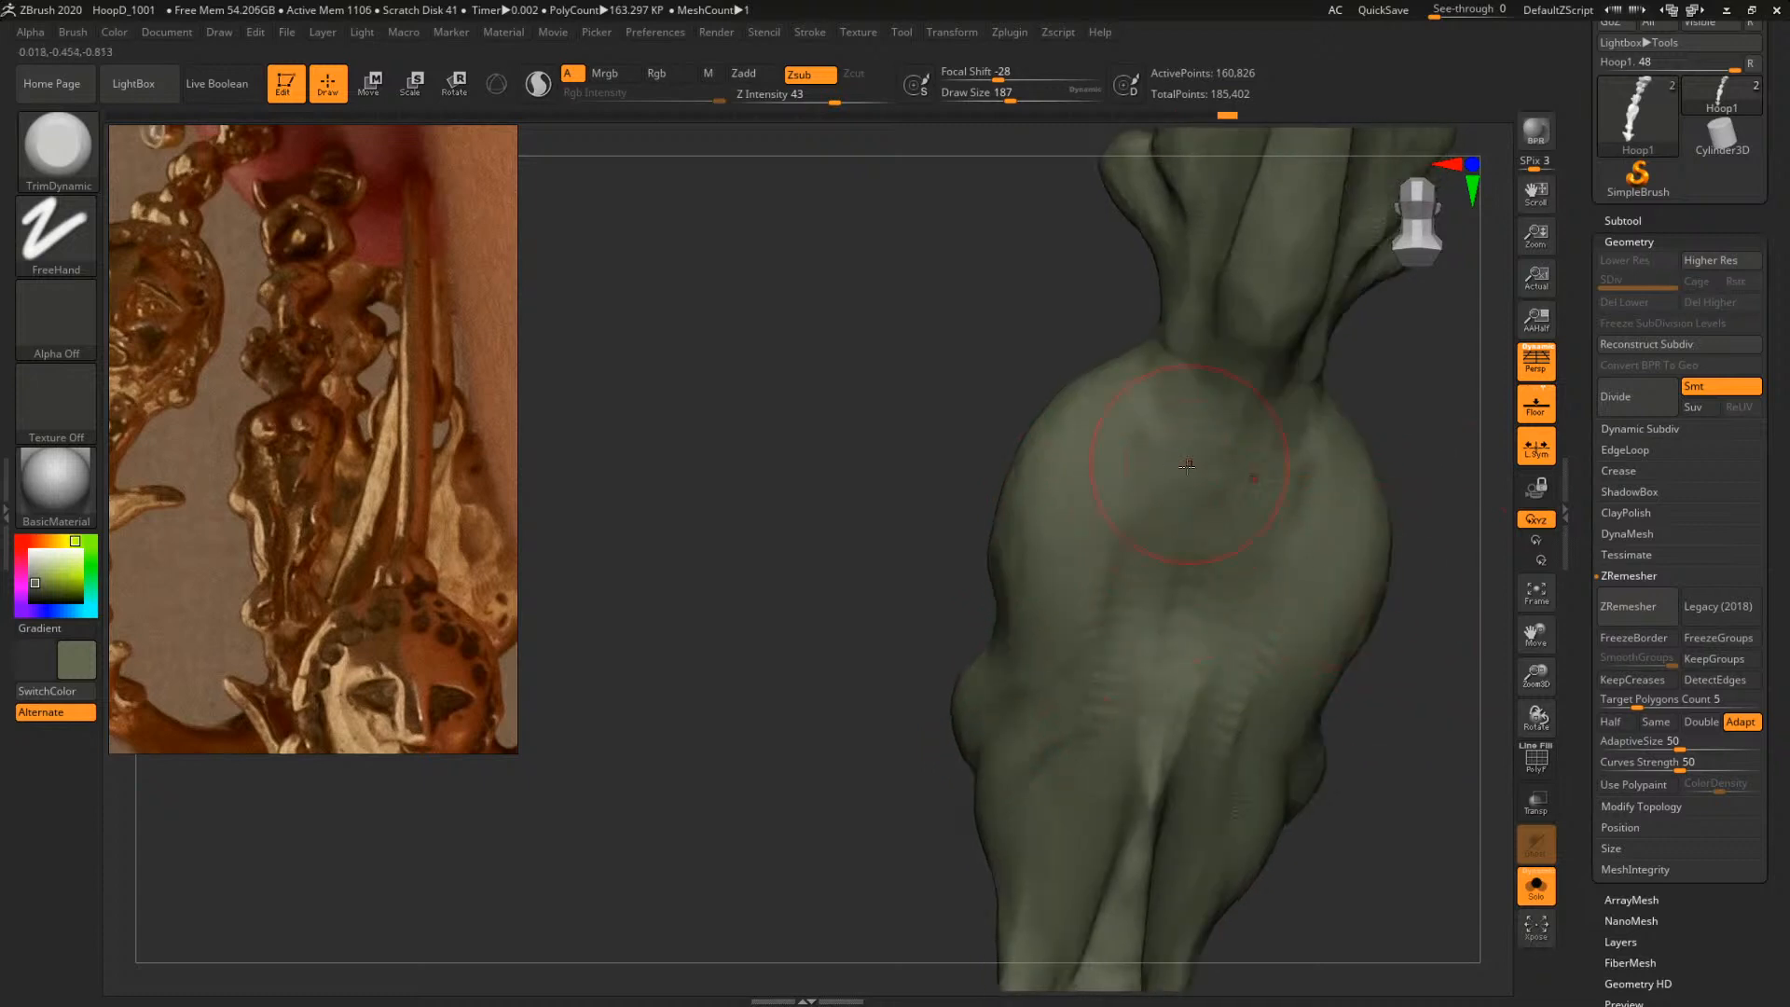
# Even out the middle and lower back down to the waist with TrimDynamic at draw size 187
pyautogui.moveTo(1186, 464); pyautogui.dragTo(1162, 604)
pyautogui.moveTo(1178, 489); pyautogui.dragTo(1141, 567)
pyautogui.moveTo(1211, 467); pyautogui.dragTo(1210, 497)
pyautogui.moveTo(1133, 629); pyautogui.dragTo(1119, 645)
pyautogui.moveTo(1141, 495); pyautogui.dragTo(1100, 606)
pyautogui.moveTo(865, 634)
pyautogui.keyDown('alt'); pyautogui.mouseDown()
pyautogui.moveTo(812, 484)
pyautogui.moveTo(919, 504)
pyautogui.mouseUp(); pyautogui.keyUp('alt')
pyautogui.moveTo(1291, 569)
pyautogui.keyDown('alt'); pyautogui.mouseDown()
pyautogui.moveTo(1274, 460)
pyautogui.moveTo(1202, 467)
pyautogui.mouseUp(); pyautogui.keyUp('alt')
pyautogui.moveTo(1131, 606)
pyautogui.mouseDown()
pyautogui.moveTo(1138, 533)
pyautogui.moveTo(1109, 657)
pyautogui.moveTo(1123, 536)
pyautogui.moveTo(1113, 729)
pyautogui.moveTo(1119, 550)
pyautogui.moveTo(1115, 744)
pyautogui.moveTo(1117, 723)
pyautogui.mouseUp()
# Flatten the ridge down the back of the legs with TrimDynamic at draw size 228
pyautogui.press('space')
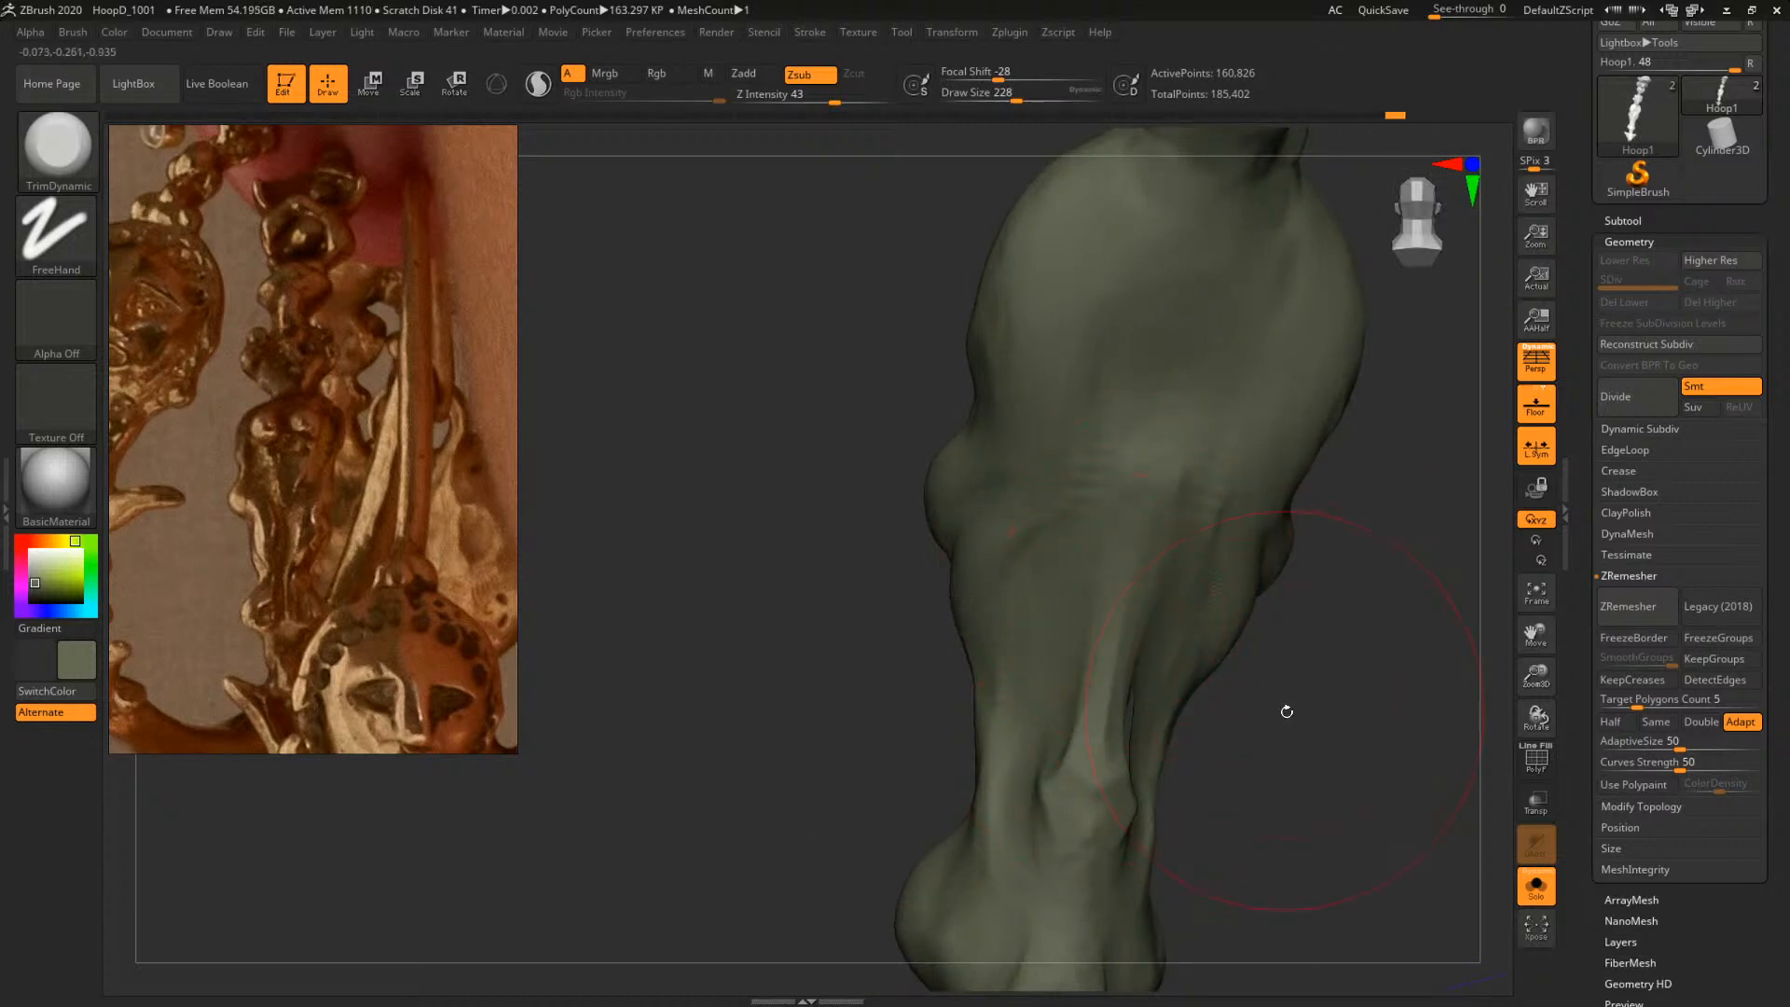
pyautogui.keyDown('alt'); pyautogui.moveTo(1286, 712); pyautogui.dragTo(1275, 613); pyautogui.keyUp('alt')
pyautogui.moveTo(1275, 613)
pyautogui.mouseDown()
pyautogui.moveTo(1302, 596)
pyautogui.moveTo(1282, 601)
pyautogui.mouseUp()
pyautogui.moveTo(1100, 699)
pyautogui.mouseDown()
pyautogui.moveTo(1104, 597)
pyautogui.moveTo(1053, 729)
pyautogui.moveTo(1117, 615)
pyautogui.mouseUp()
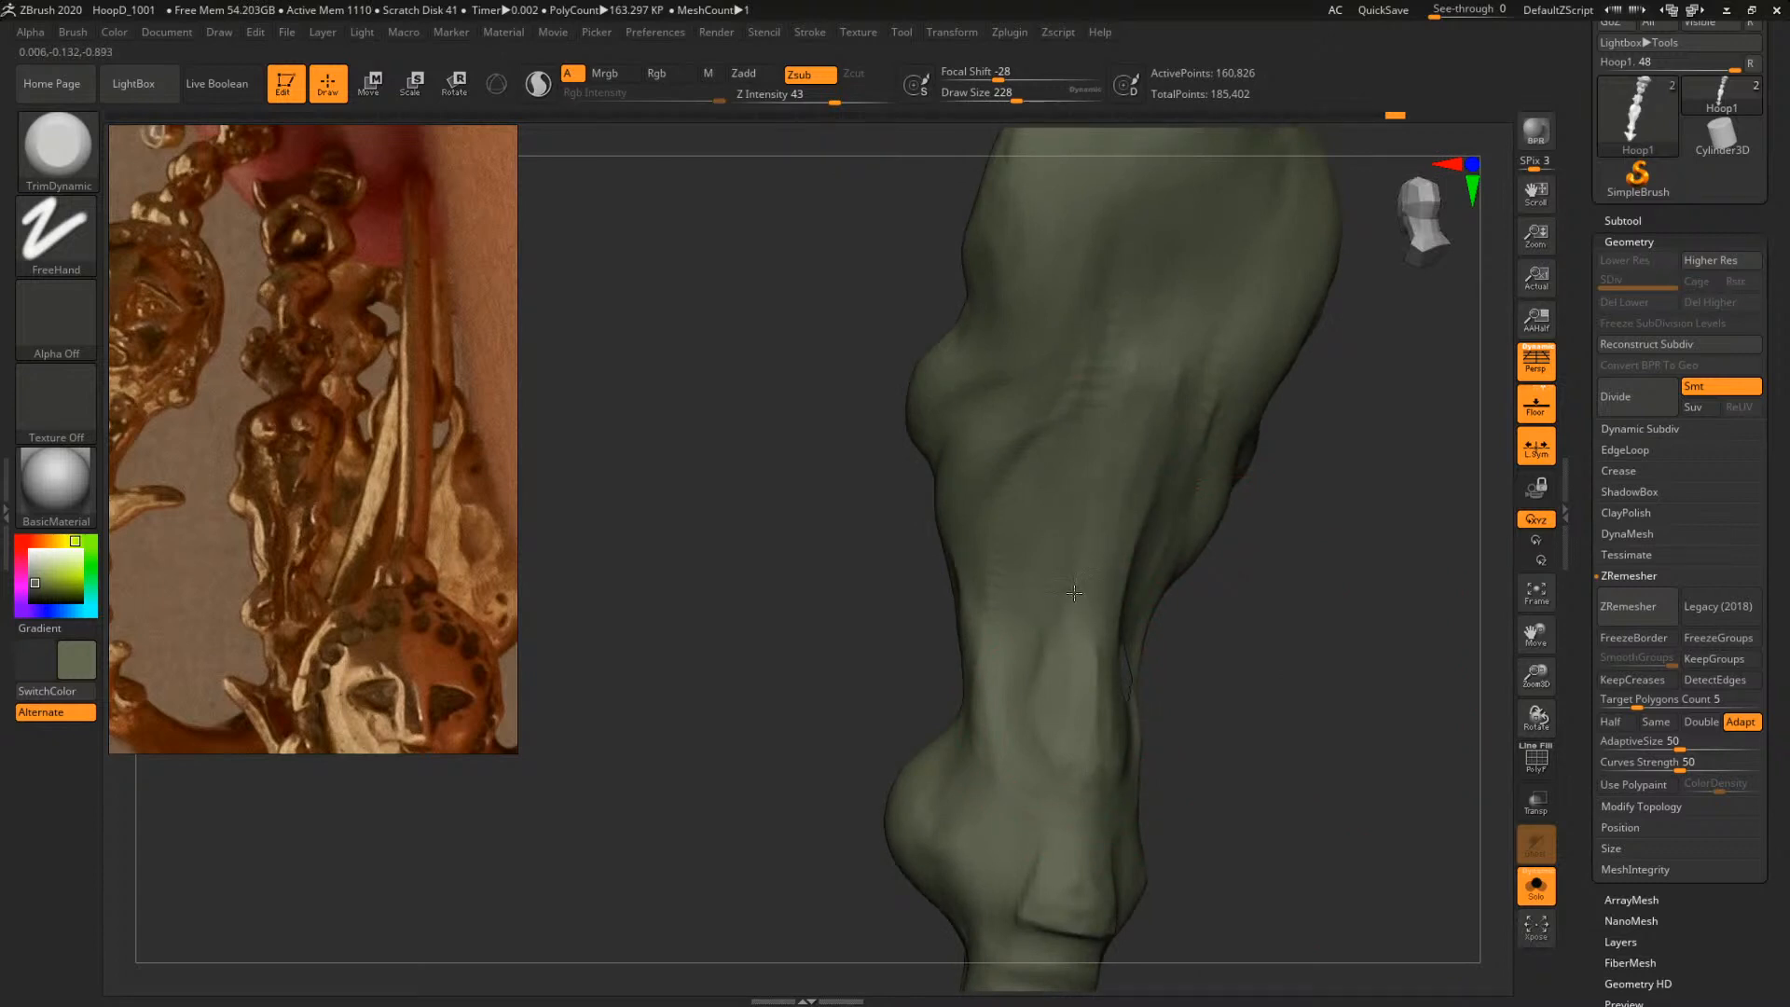
pyautogui.moveTo(1271, 548)
pyautogui.keyDown('alt'); pyautogui.mouseDown()
pyautogui.moveTo(1275, 619)
pyautogui.moveTo(1240, 617)
pyautogui.mouseUp(); pyautogui.keyUp('alt')
# Trim the transition from the lower back to the back of the thighs with TrimDynamic at draw size 202
pyautogui.press('[')
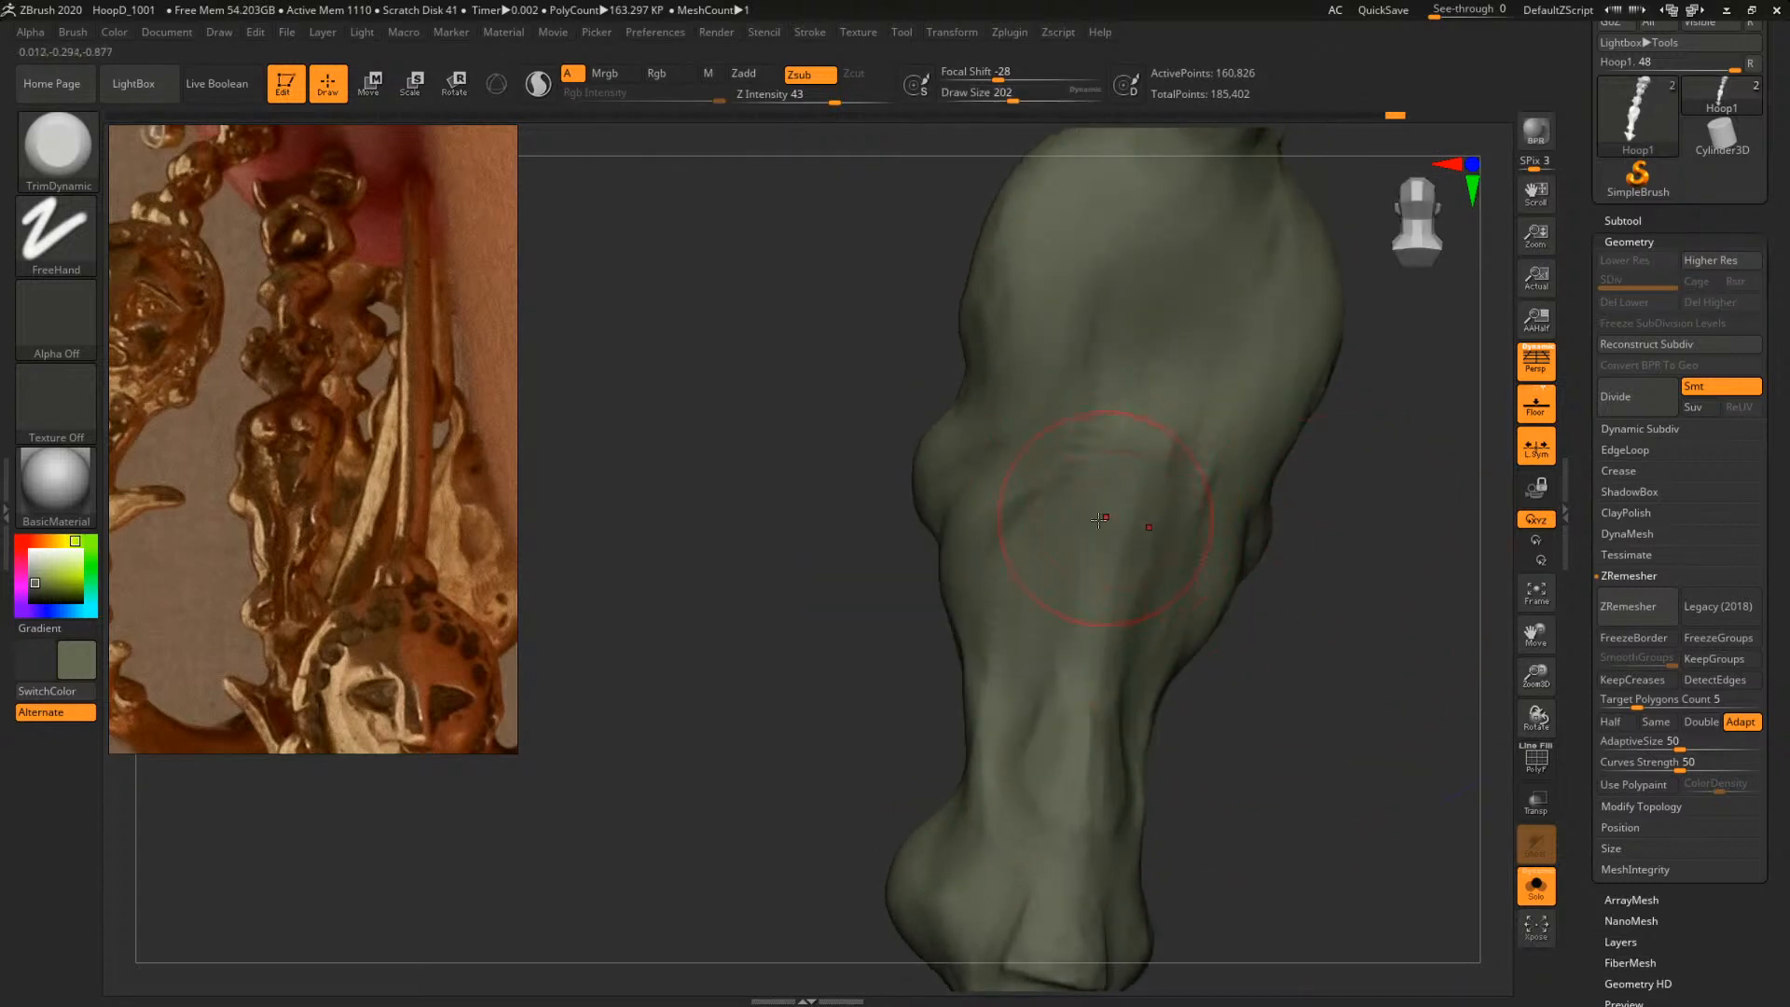
pyautogui.moveTo(1098, 521); pyautogui.dragTo(1166, 476)
pyautogui.moveTo(1278, 571); pyautogui.dragTo(1202, 570)
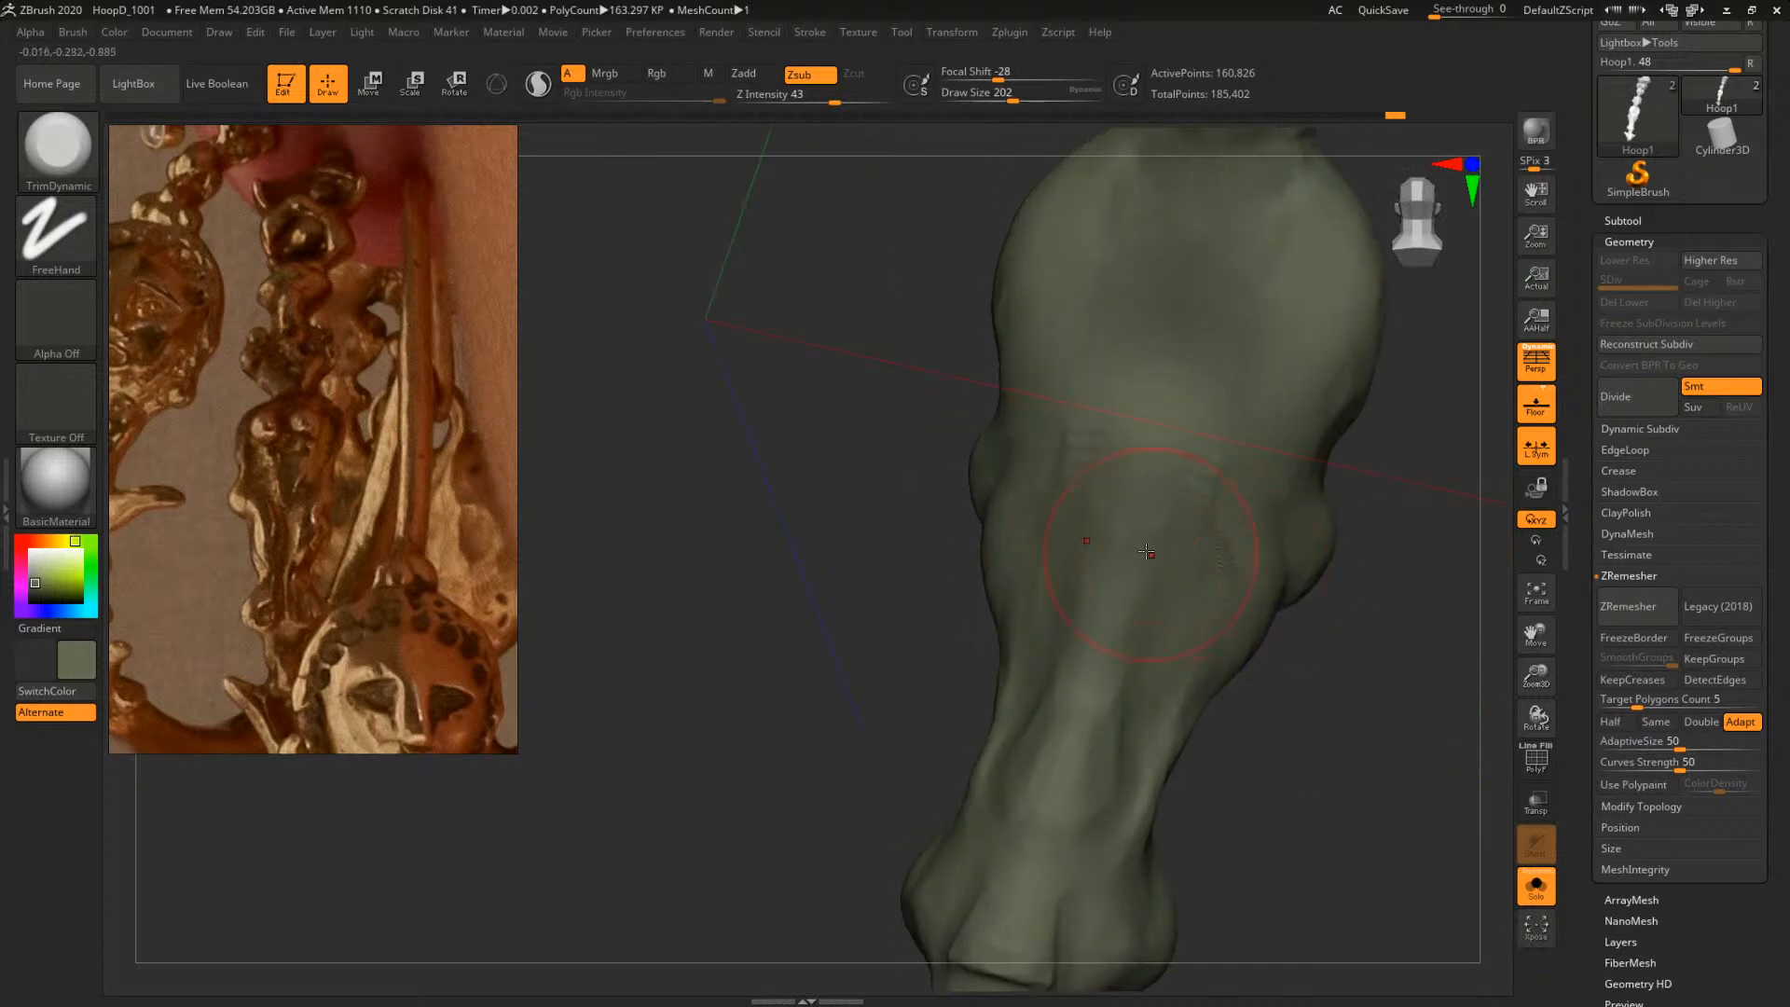
pyautogui.moveTo(1116, 476)
pyautogui.mouseDown()
pyautogui.moveTo(1148, 524)
pyautogui.moveTo(1156, 466)
pyautogui.mouseUp()
# Smooth out the back of the thighs and calves with TrimDynamic at draw size 212
pyautogui.moveTo(1378, 641)
pyautogui.mouseDown()
pyautogui.moveTo(1083, 700)
pyautogui.moveTo(1109, 663)
pyautogui.moveTo(1104, 723)
pyautogui.moveTo(1088, 676)
pyautogui.moveTo(1102, 659)
pyautogui.mouseUp()
pyautogui.press('s')
pyautogui.press('space')
pyautogui.moveTo(1122, 564)
pyautogui.mouseDown()
pyautogui.moveTo(1112, 519)
pyautogui.moveTo(1115, 534)
pyautogui.mouseUp()
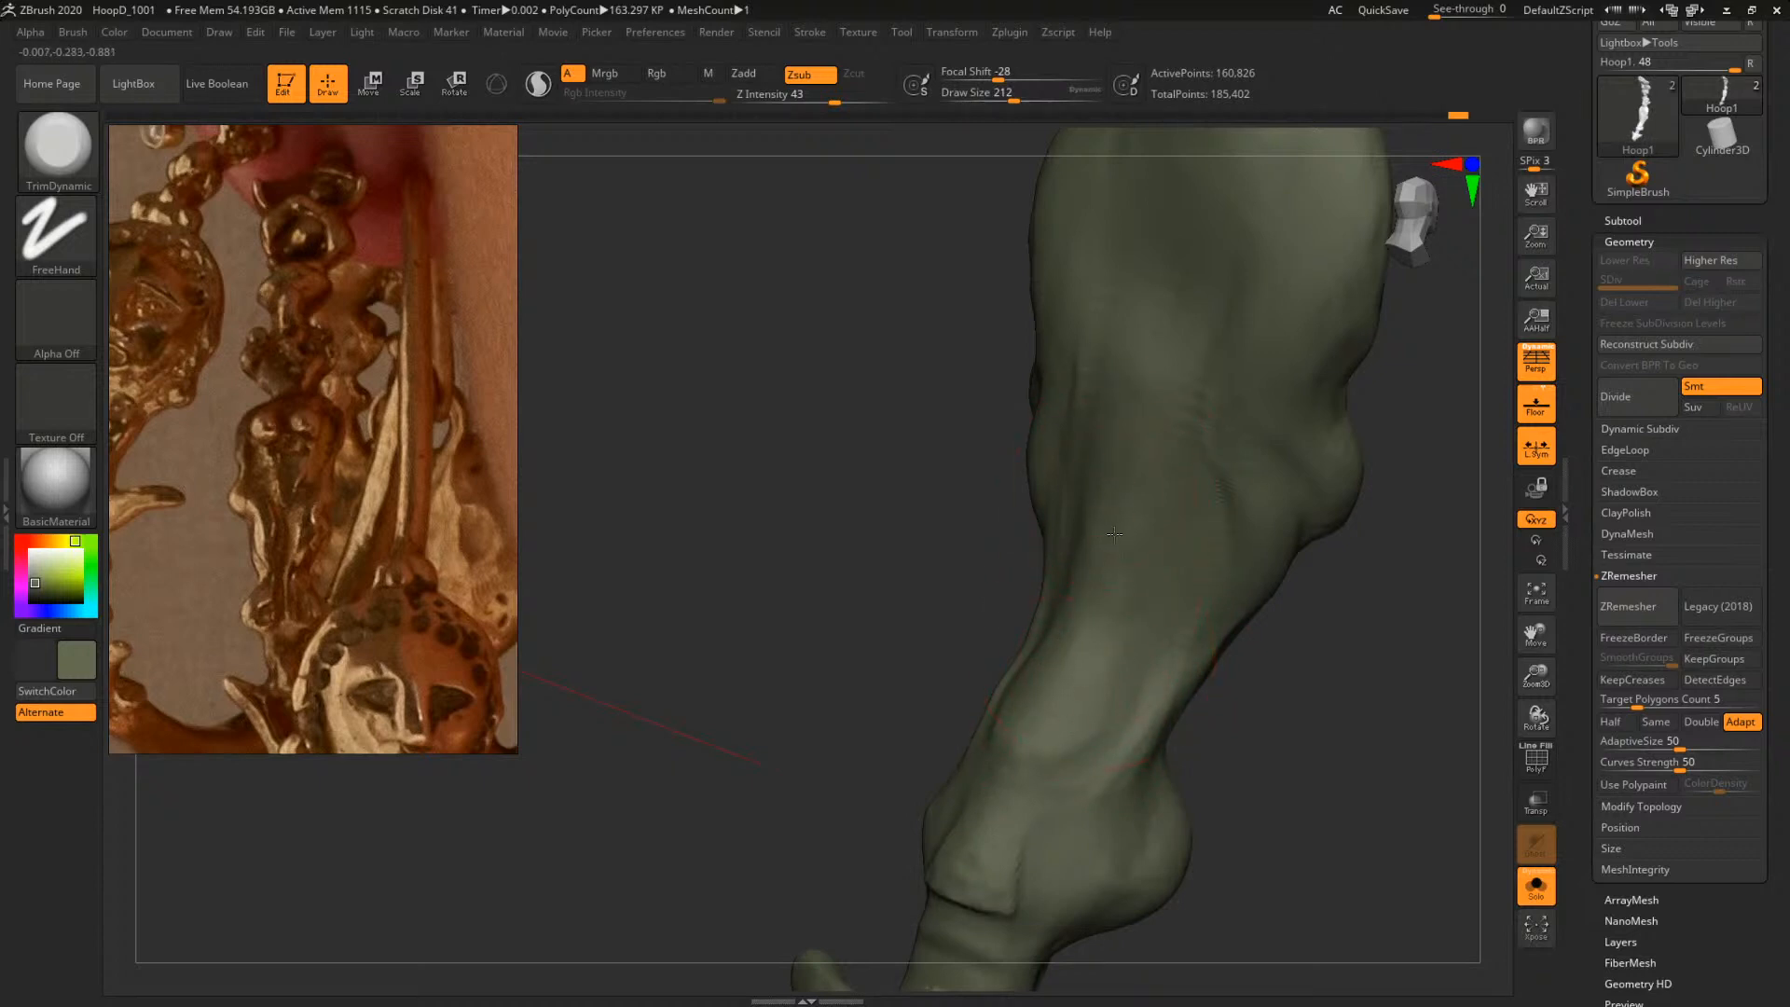
pyautogui.moveTo(1330, 623)
pyautogui.mouseDown()
pyautogui.moveTo(1095, 795)
pyautogui.moveTo(1067, 695)
pyautogui.moveTo(1092, 675)
pyautogui.mouseUp()
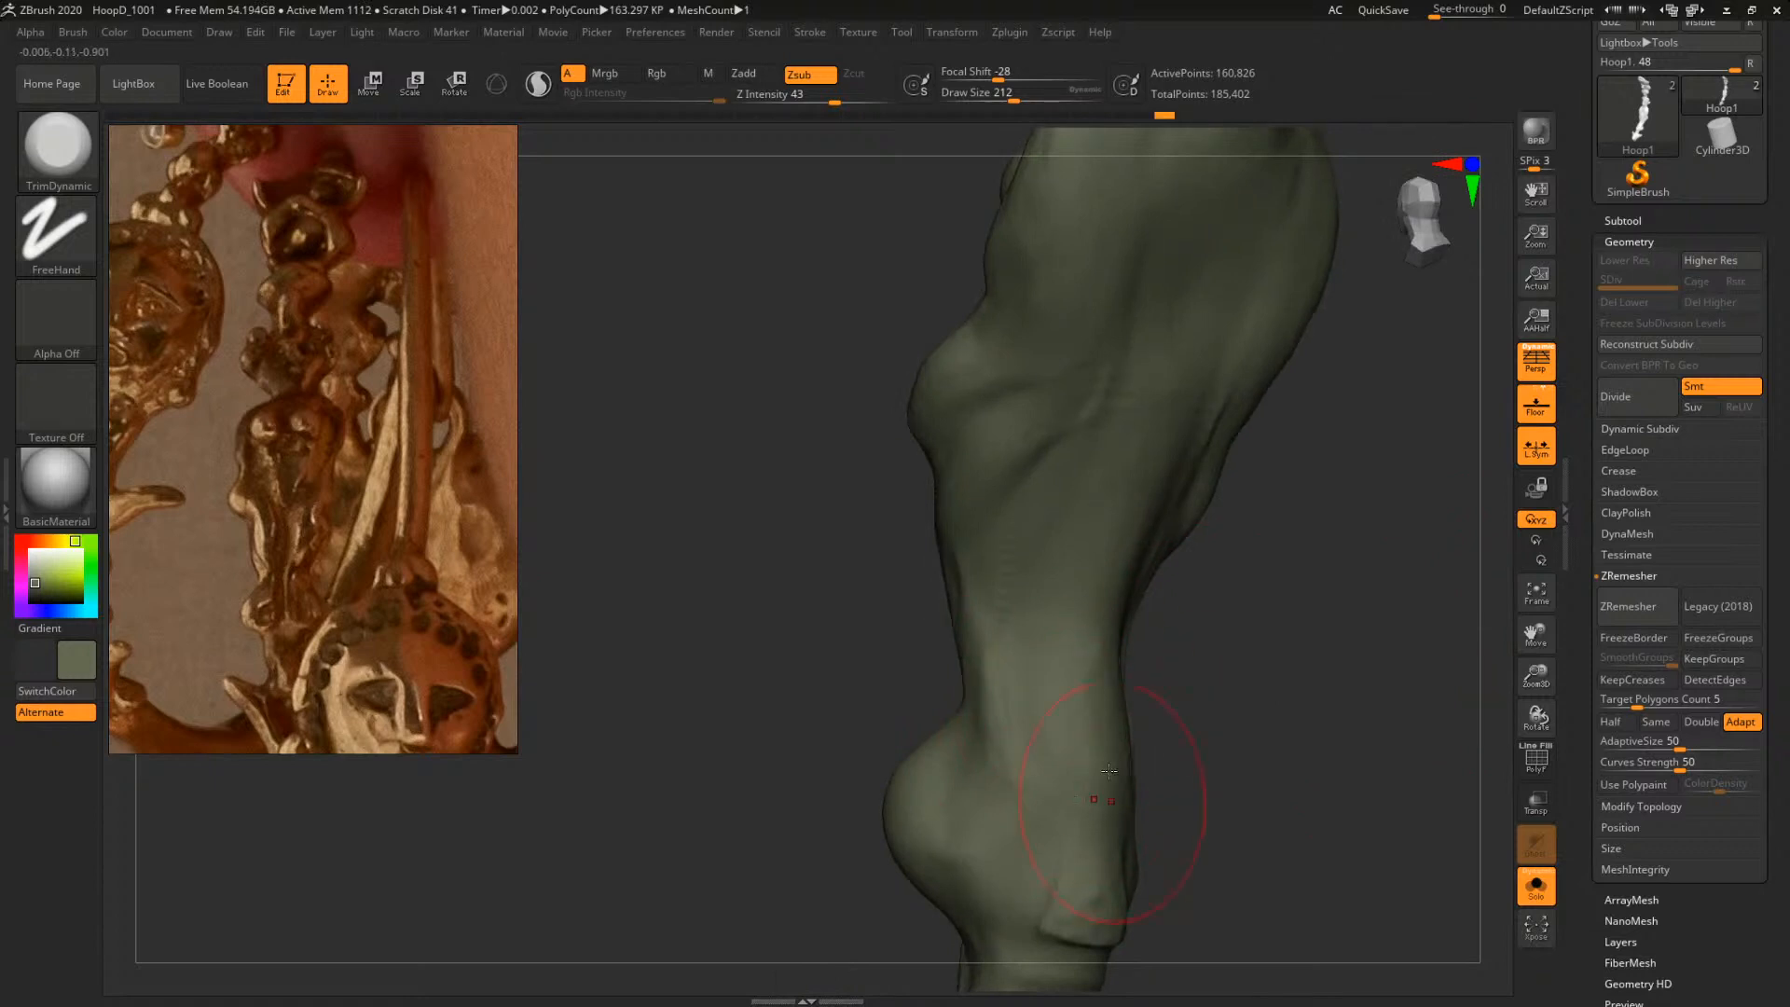
pyautogui.moveTo(1108, 792); pyautogui.dragTo(1087, 645)
pyautogui.moveTo(1157, 700); pyautogui.dragTo(1291, 643)
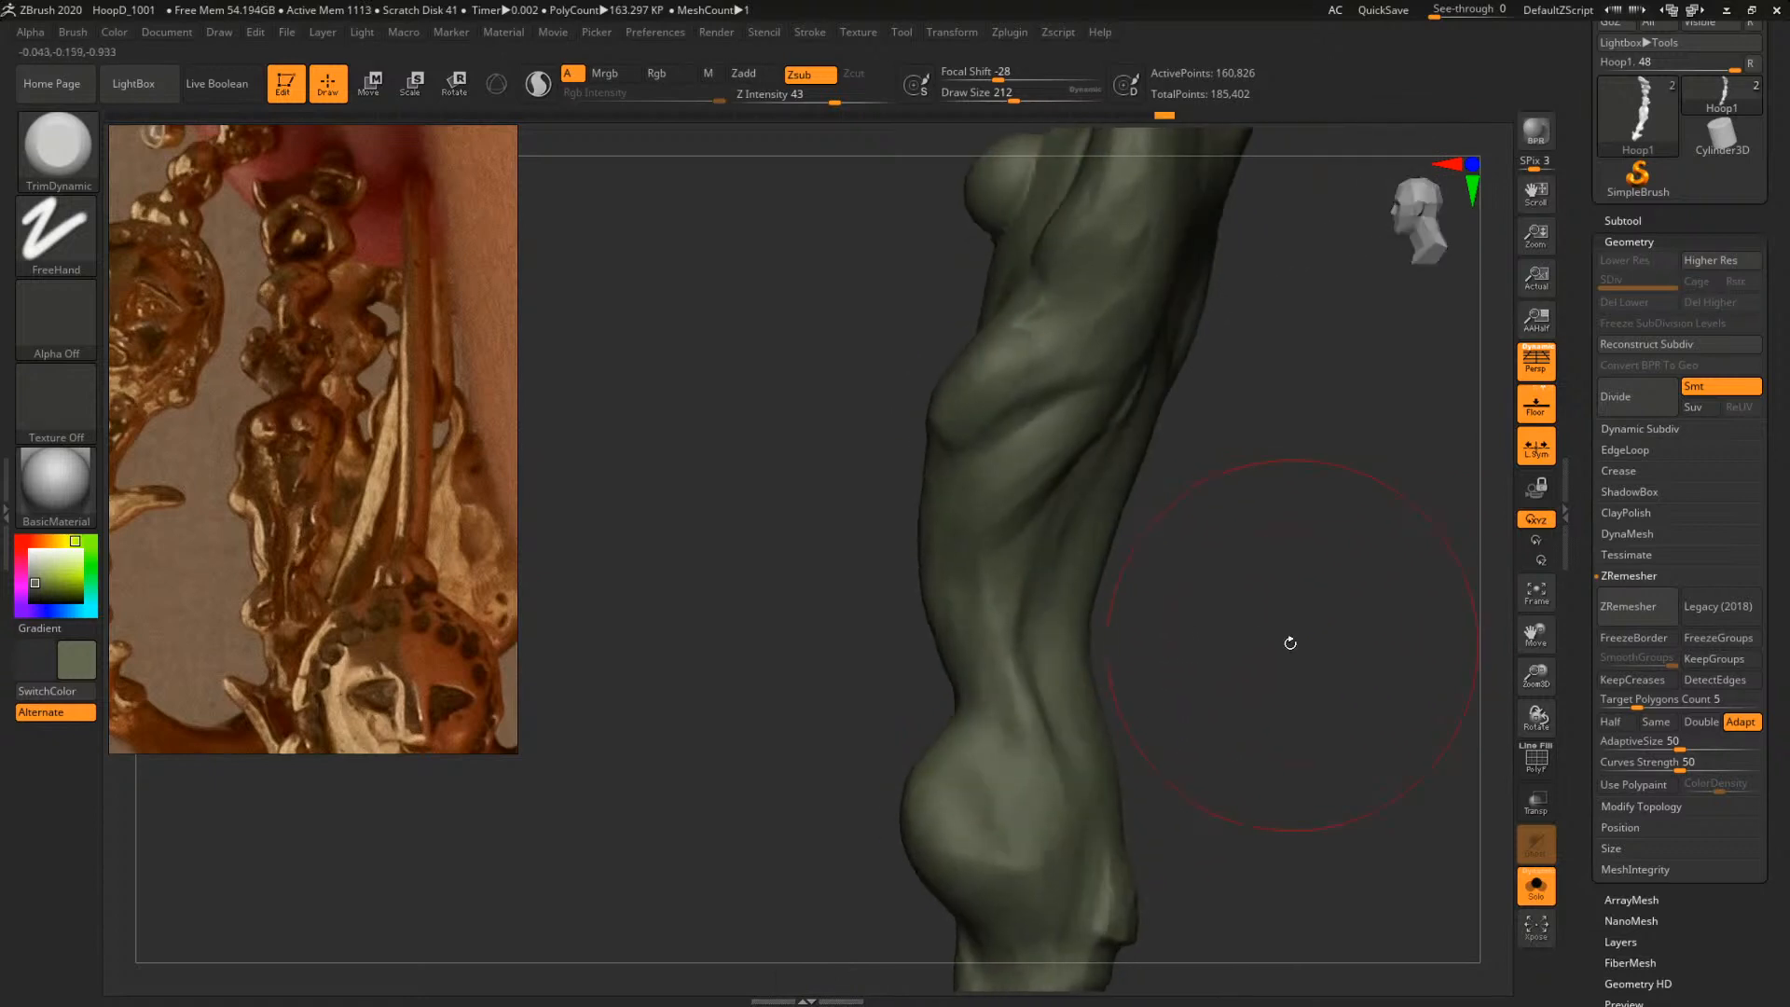
# Flatten the outer side of the thigh below the hip with TrimDynamic at draw size 136
pyautogui.press('[')
pyautogui.moveTo(1045, 509)
pyautogui.mouseDown()
pyautogui.moveTo(1065, 514)
pyautogui.moveTo(1013, 638)
pyautogui.mouseUp()
pyautogui.press(']')
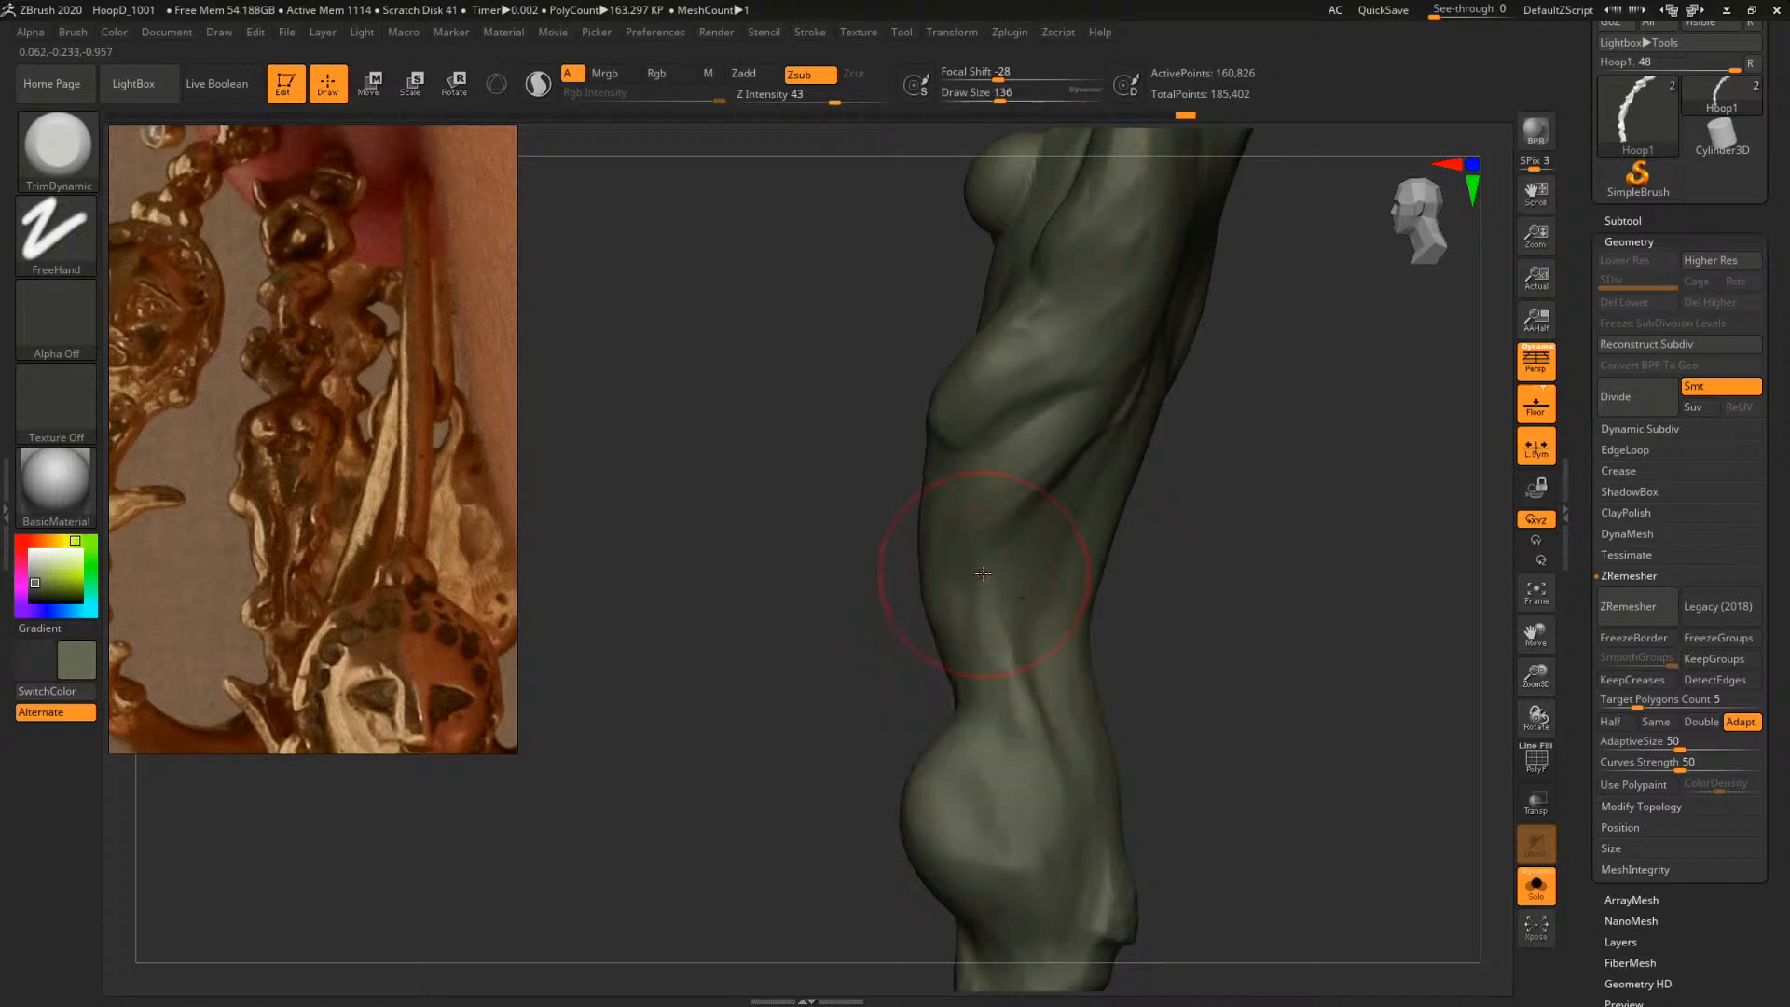
pyautogui.moveTo(993, 562); pyautogui.dragTo(1015, 617)
# Trim the front of the hip knobs with TrimDynamic at draw size 62
pyautogui.moveTo(1159, 520)
pyautogui.mouseDown()
pyautogui.moveTo(1306, 559)
pyautogui.moveTo(1071, 579)
pyautogui.moveTo(1110, 560)
pyautogui.moveTo(1227, 619)
pyautogui.moveTo(1184, 579)
pyautogui.moveTo(1012, 522)
pyautogui.mouseUp()
pyautogui.press('[')
pyautogui.press('[')
pyautogui.press('[')
pyautogui.press('[')
pyautogui.press('space')
pyautogui.moveTo(1005, 524); pyautogui.dragTo(1024, 507)
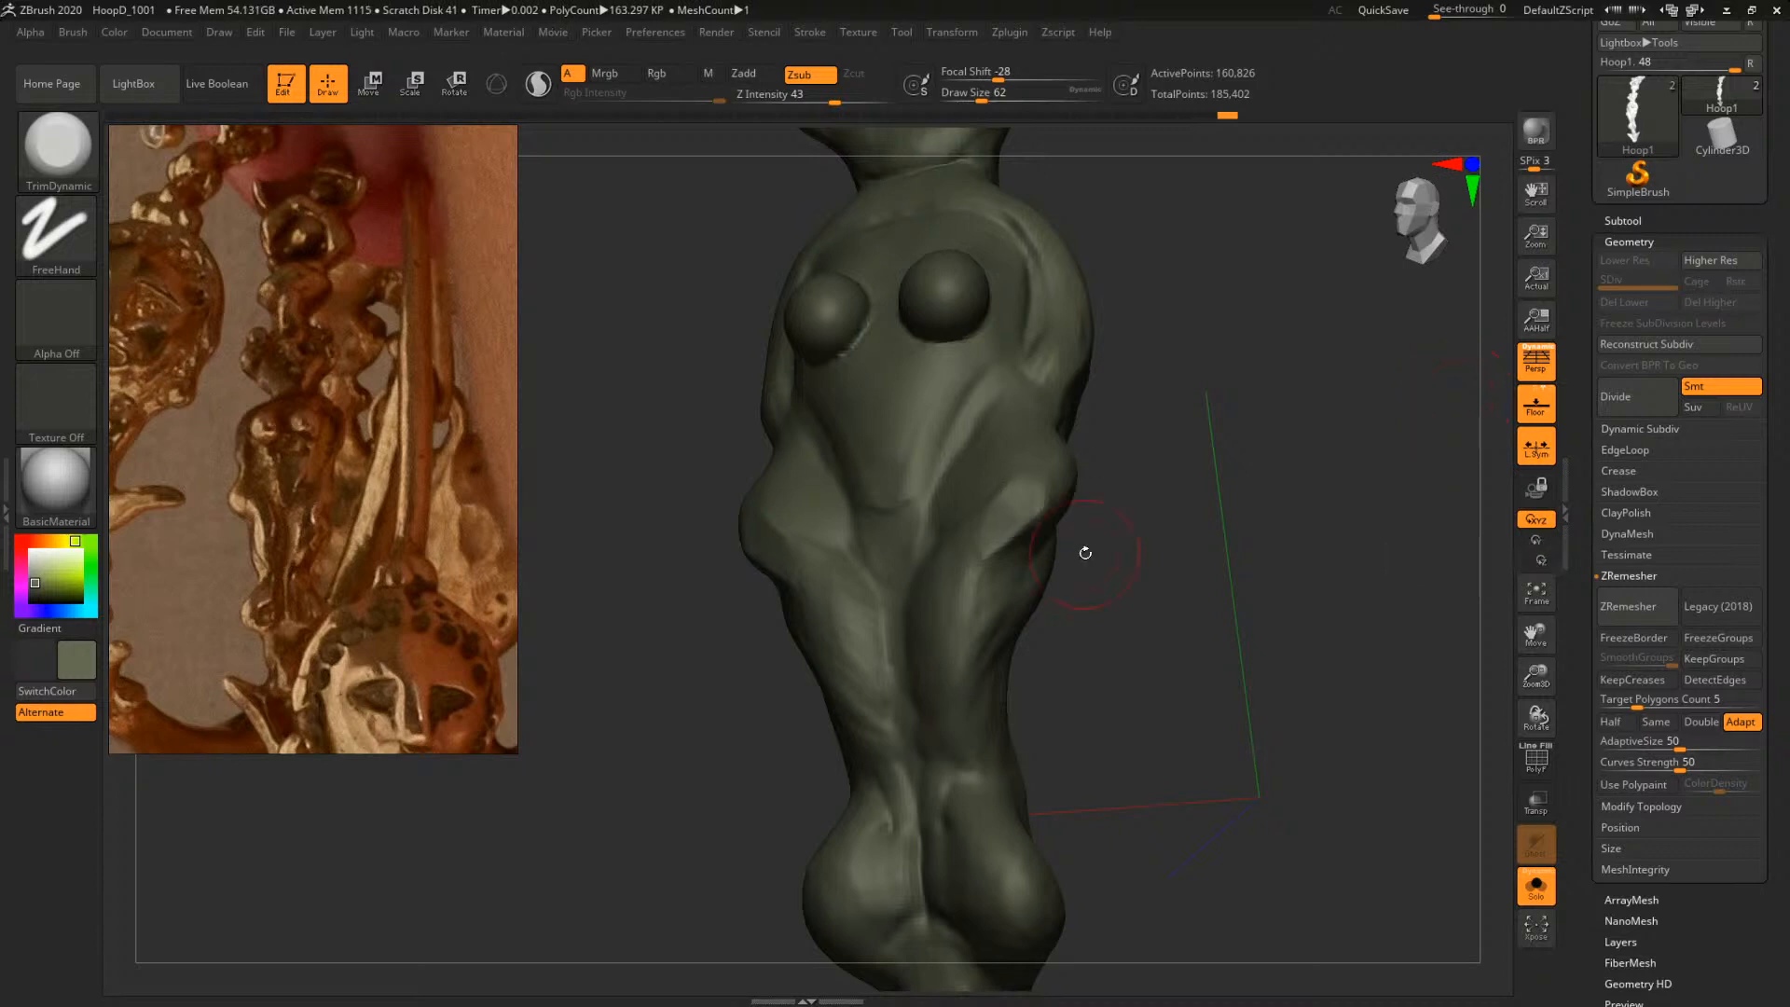
# Build up the front of the upper thighs around the hip knobs with ClayBuildup at draw size 46
pyautogui.press('b')
pyautogui.press('c')
pyautogui.press('b')
pyautogui.moveTo(1261, 523); pyautogui.dragTo(1271, 546)
pyautogui.press('[')
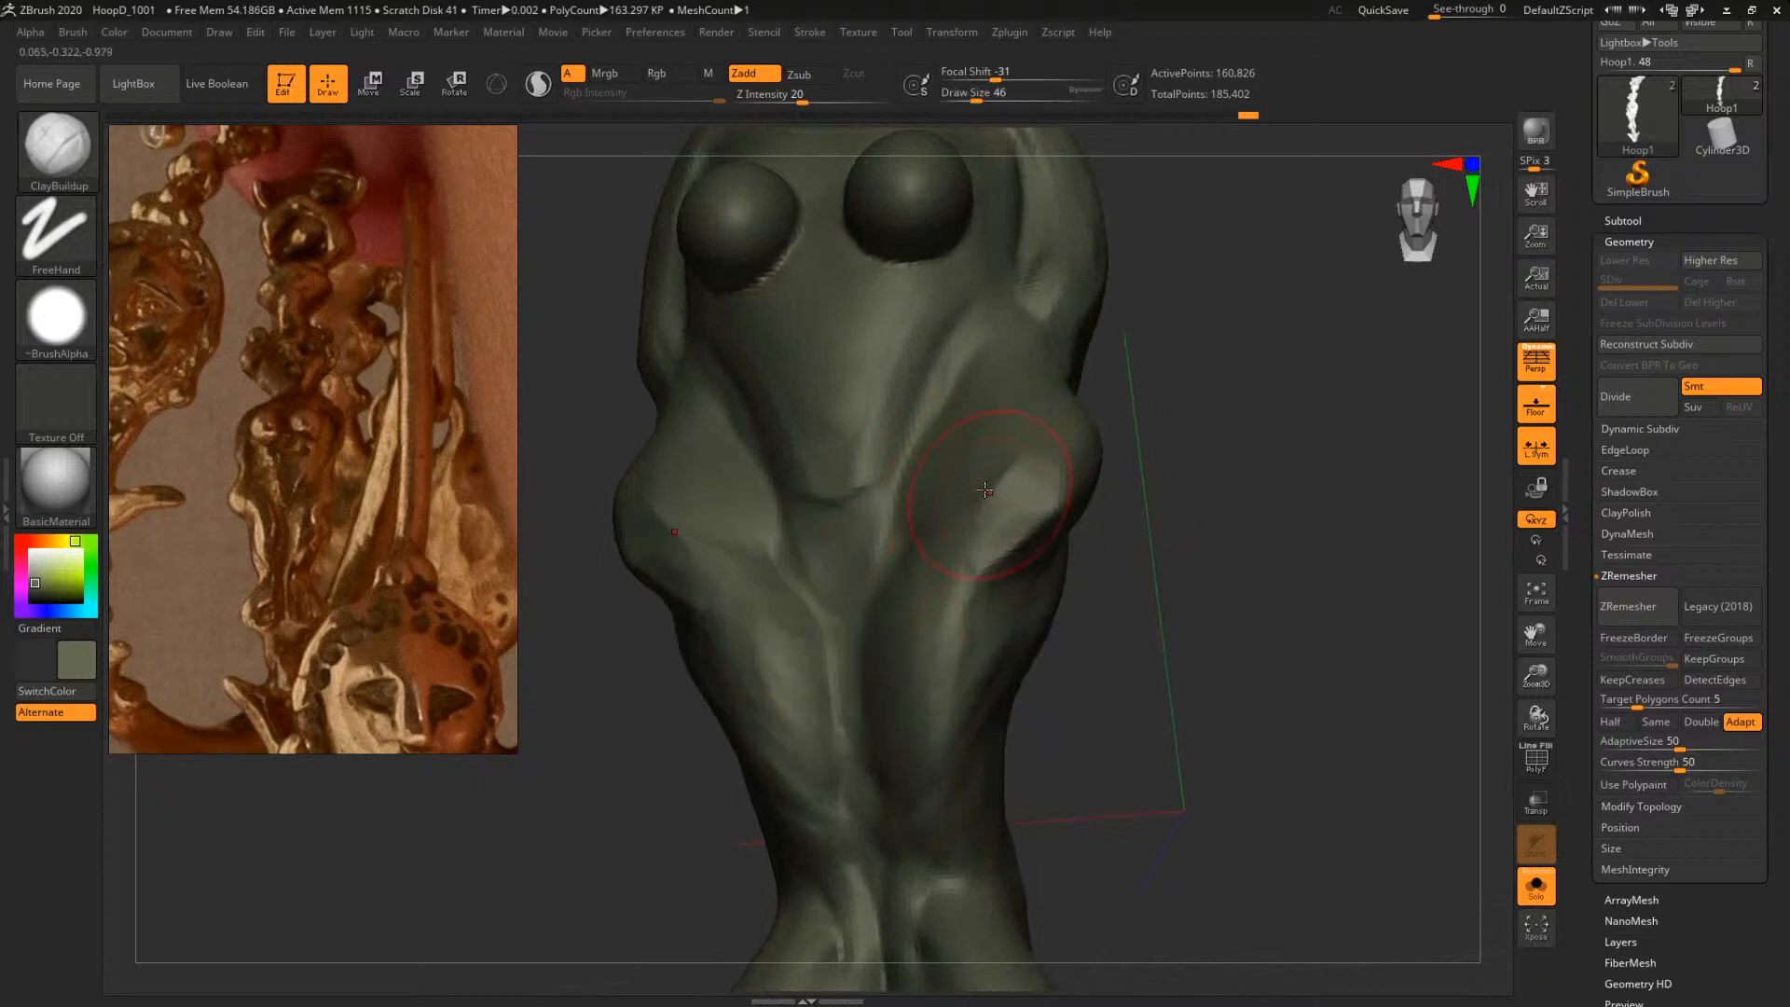
pyautogui.moveTo(1103, 491)
pyautogui.mouseDown()
pyautogui.moveTo(998, 519)
pyautogui.moveTo(1071, 488)
pyautogui.mouseUp()
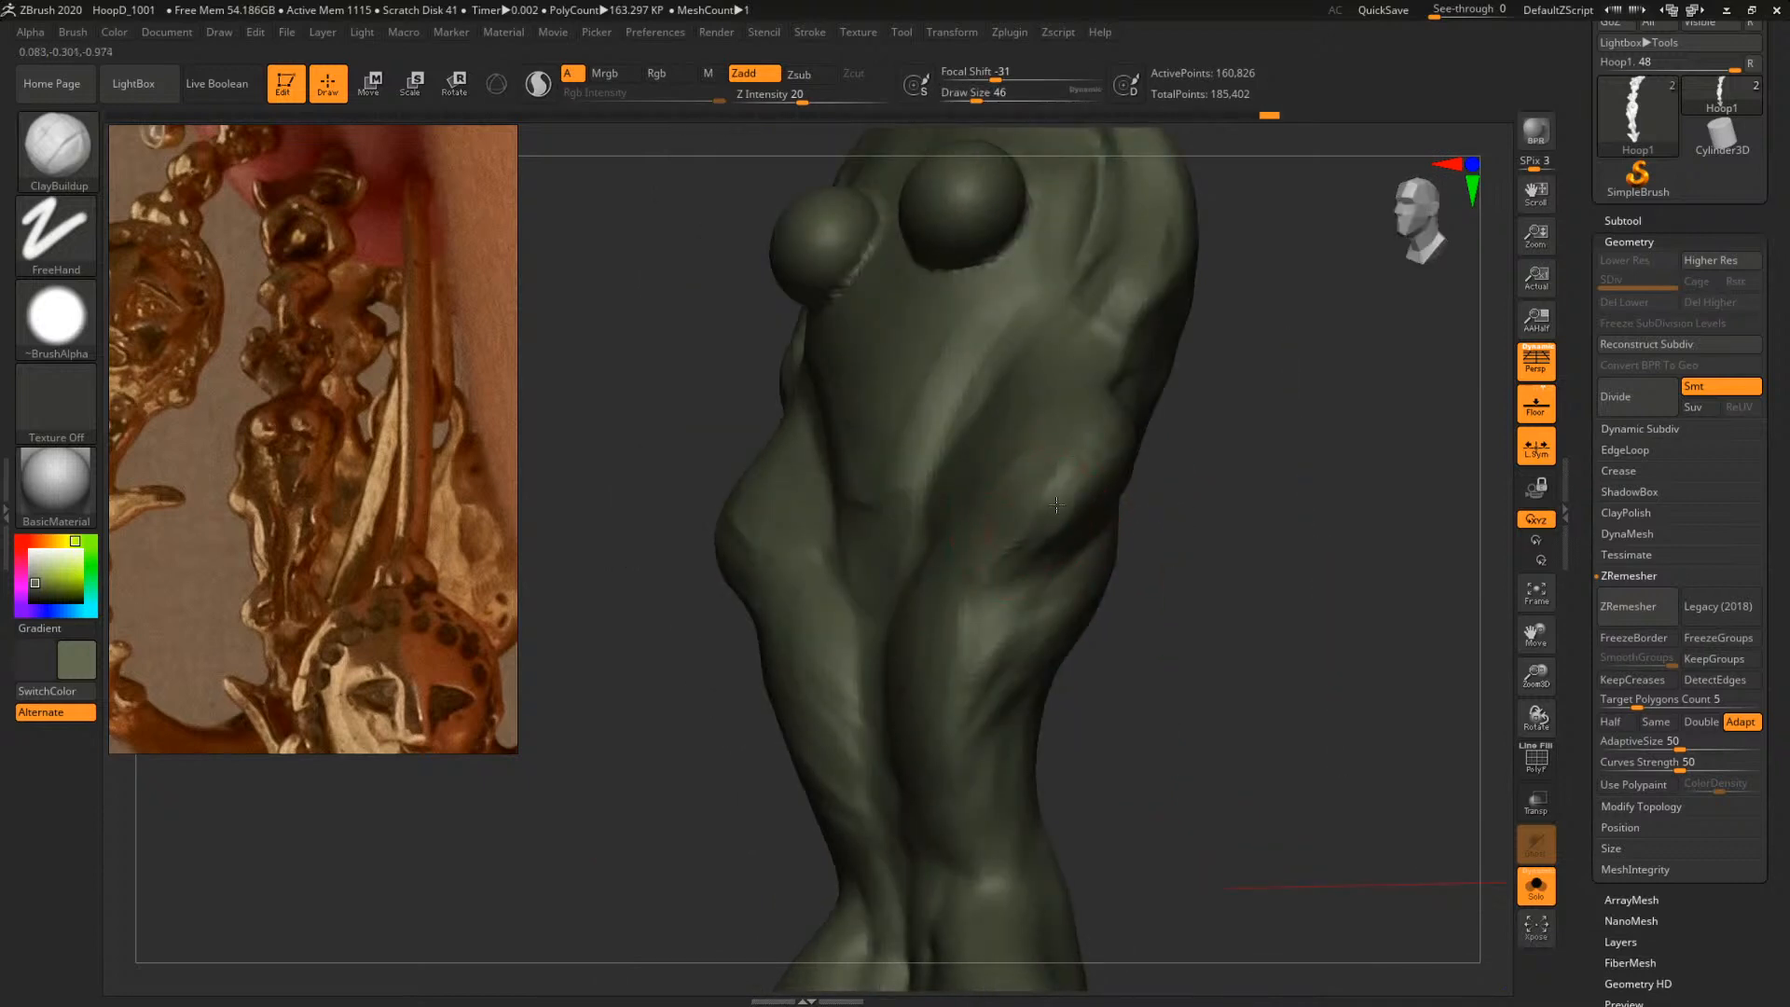
pyautogui.moveTo(1184, 503)
pyautogui.mouseDown()
pyautogui.moveTo(1146, 490)
pyautogui.moveTo(1119, 518)
pyautogui.mouseUp()
pyautogui.moveTo(1274, 427)
pyautogui.mouseDown()
pyautogui.moveTo(1206, 519)
pyautogui.moveTo(1239, 556)
pyautogui.moveTo(1207, 556)
pyautogui.mouseUp()
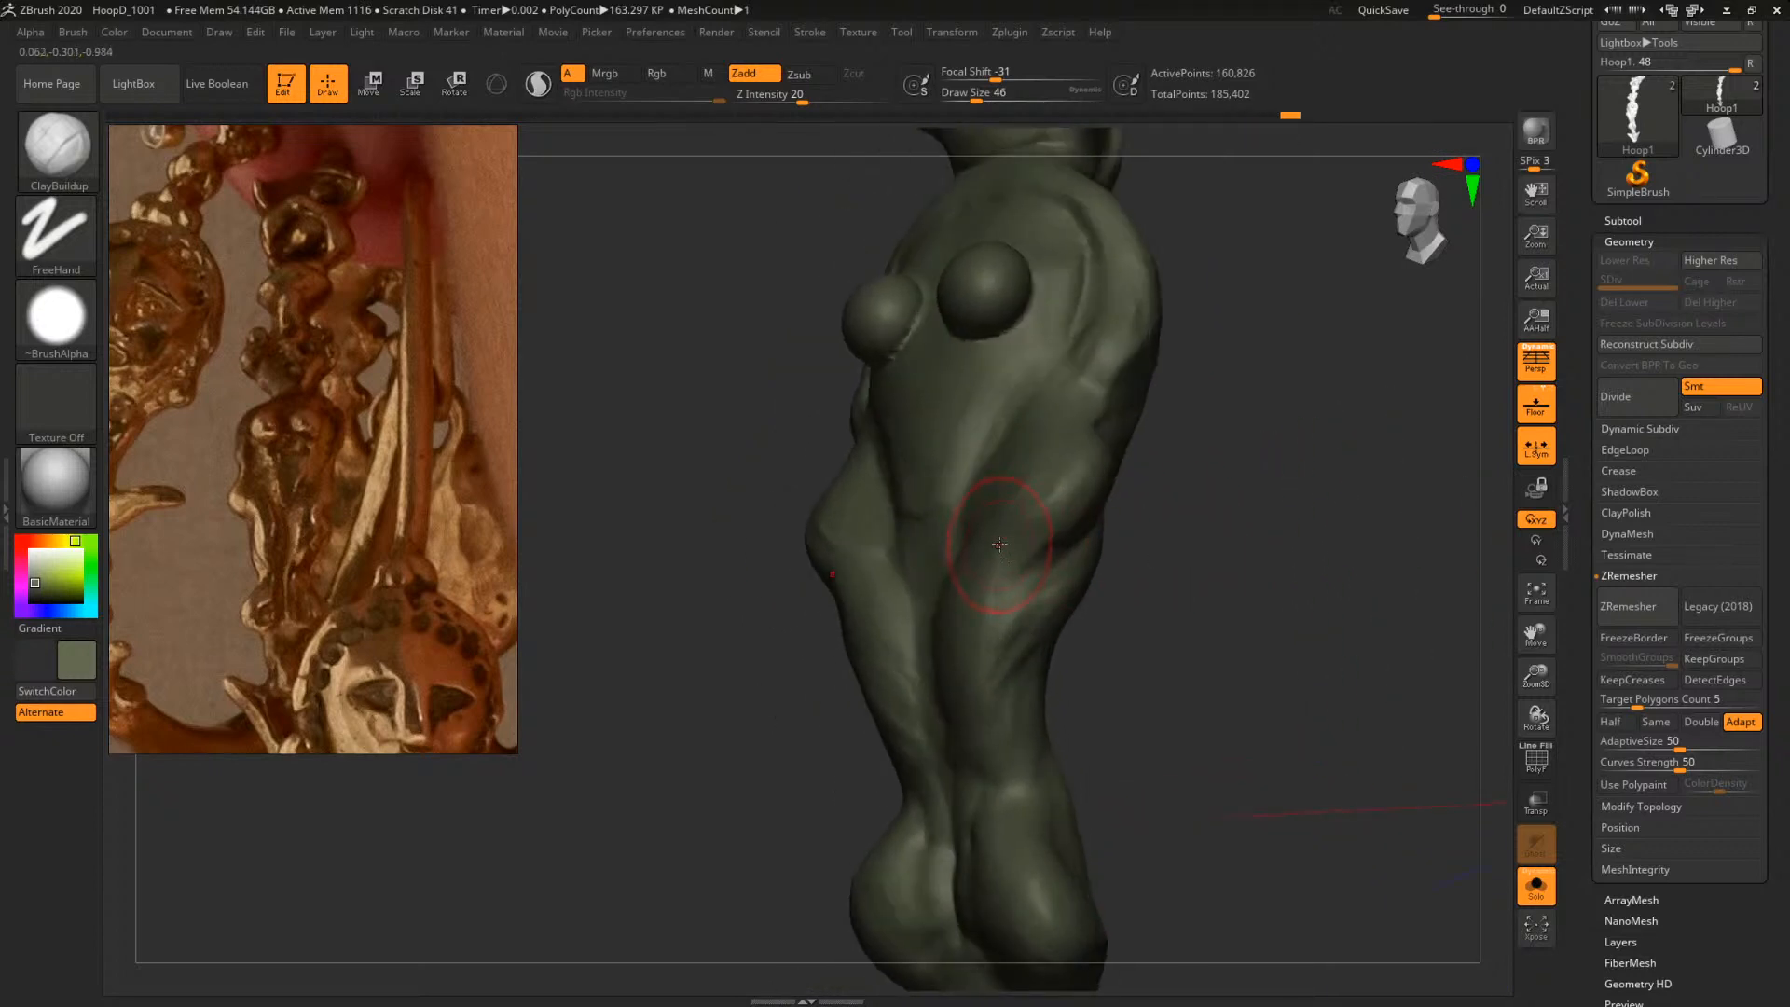
# Fill the inner upper thighs beside the groin with ClayBuildup at draw size 41
pyautogui.press('space')
pyautogui.moveTo(999, 544); pyautogui.dragTo(992, 551)
pyautogui.press('space')
pyautogui.moveTo(988, 548)
pyautogui.mouseDown()
pyautogui.moveTo(975, 538)
pyautogui.moveTo(1004, 510)
pyautogui.mouseUp()
pyautogui.moveTo(1129, 524); pyautogui.dragTo(1167, 538)
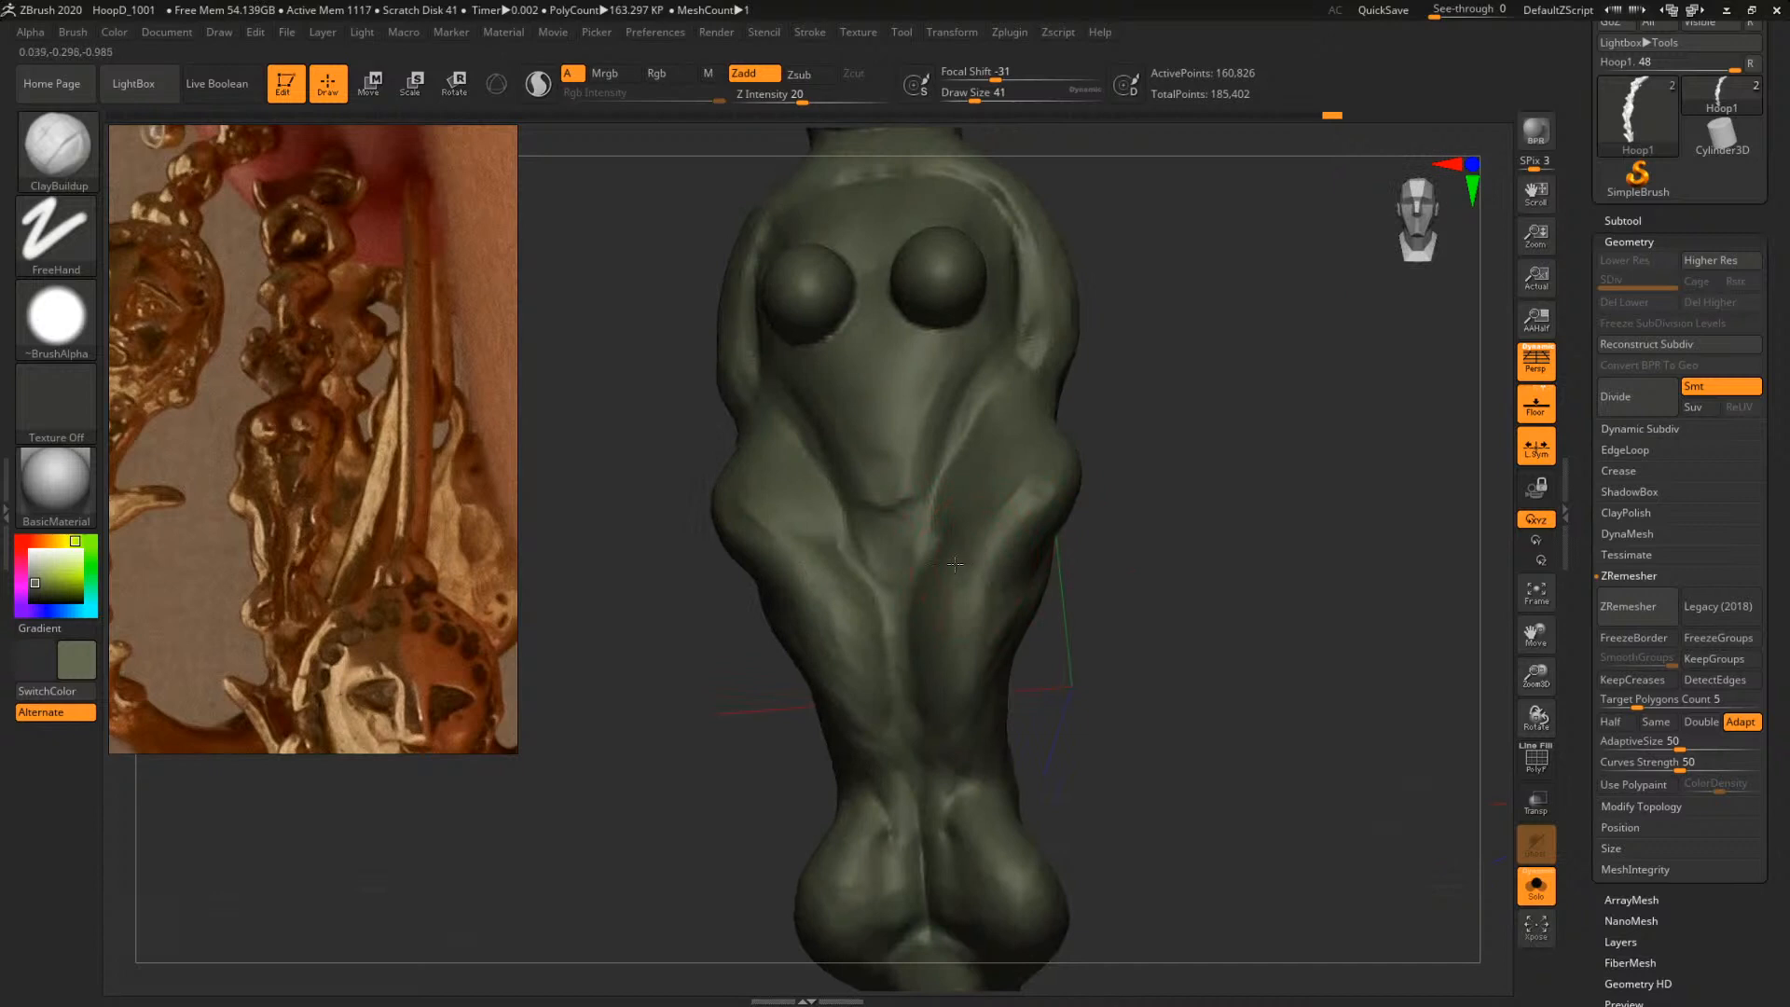
pyautogui.moveTo(954, 564); pyautogui.dragTo(956, 562)
pyautogui.moveTo(1106, 577)
pyautogui.mouseDown()
pyautogui.moveTo(1044, 570)
pyautogui.moveTo(966, 664)
pyautogui.mouseUp()
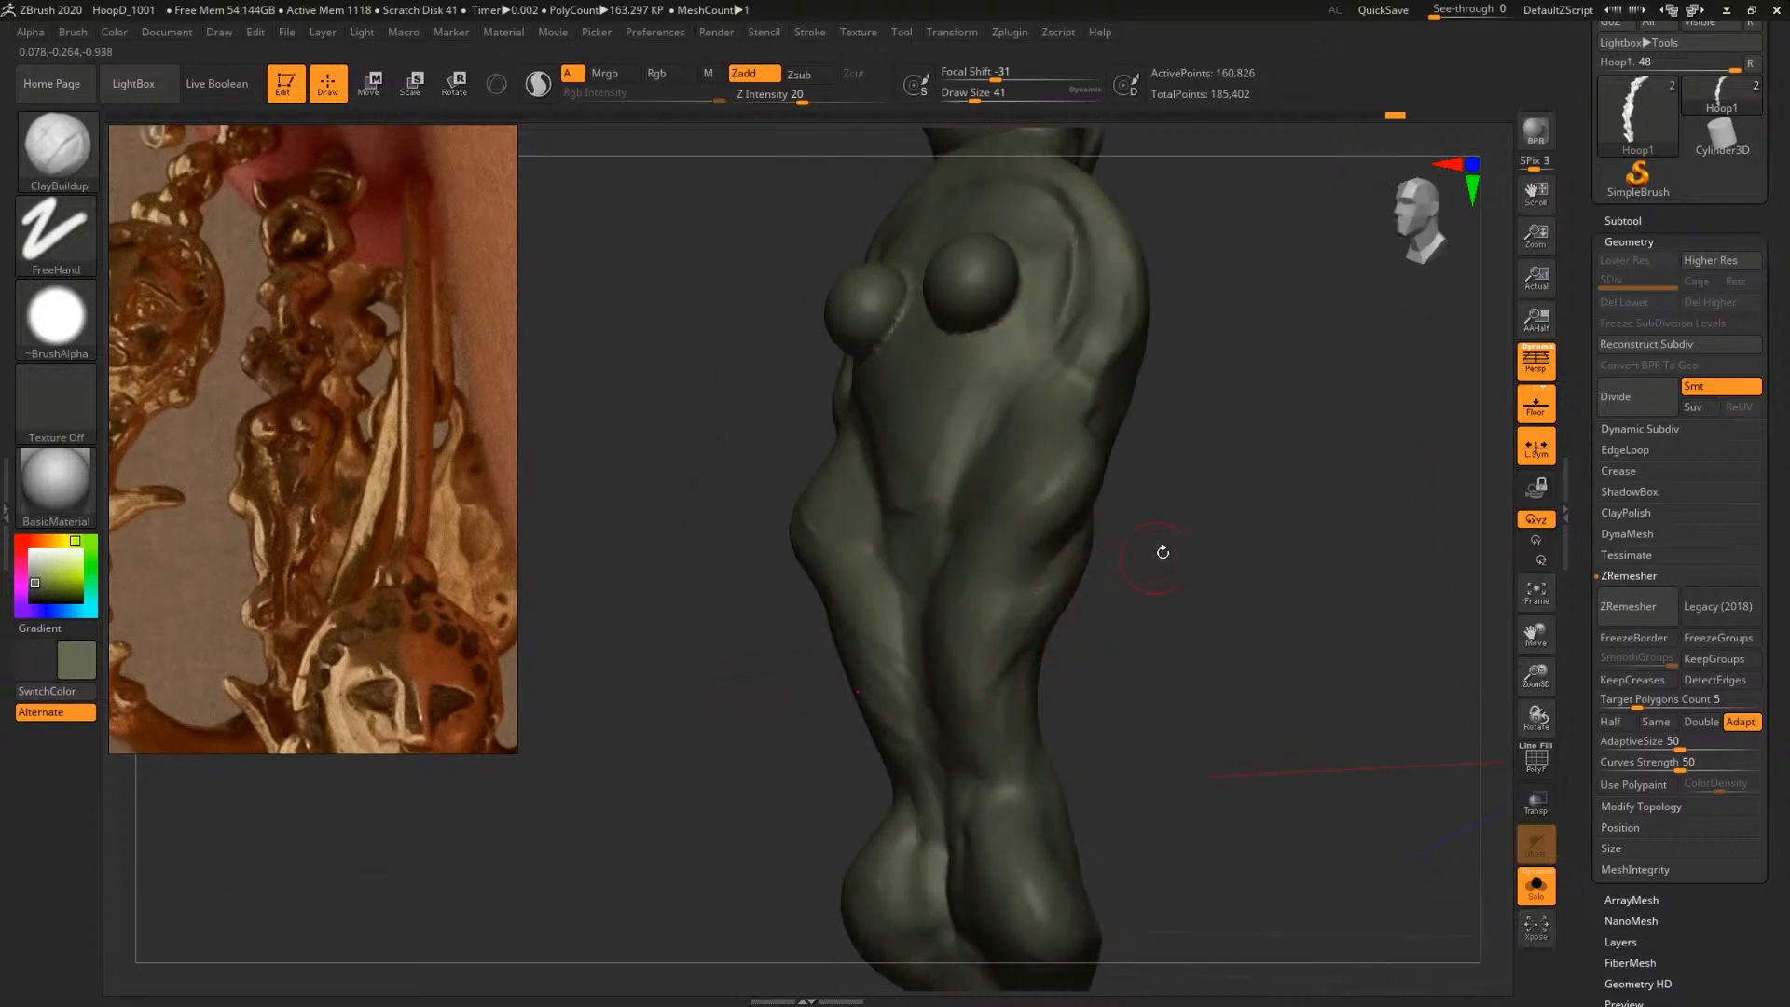
# Build up the outer front of the thigh below the hip with ClayBuildup, raising the draw size to 46
pyautogui.moveTo(1162, 551); pyautogui.dragTo(1190, 543)
pyautogui.moveTo(1031, 545); pyautogui.dragTo(1036, 543)
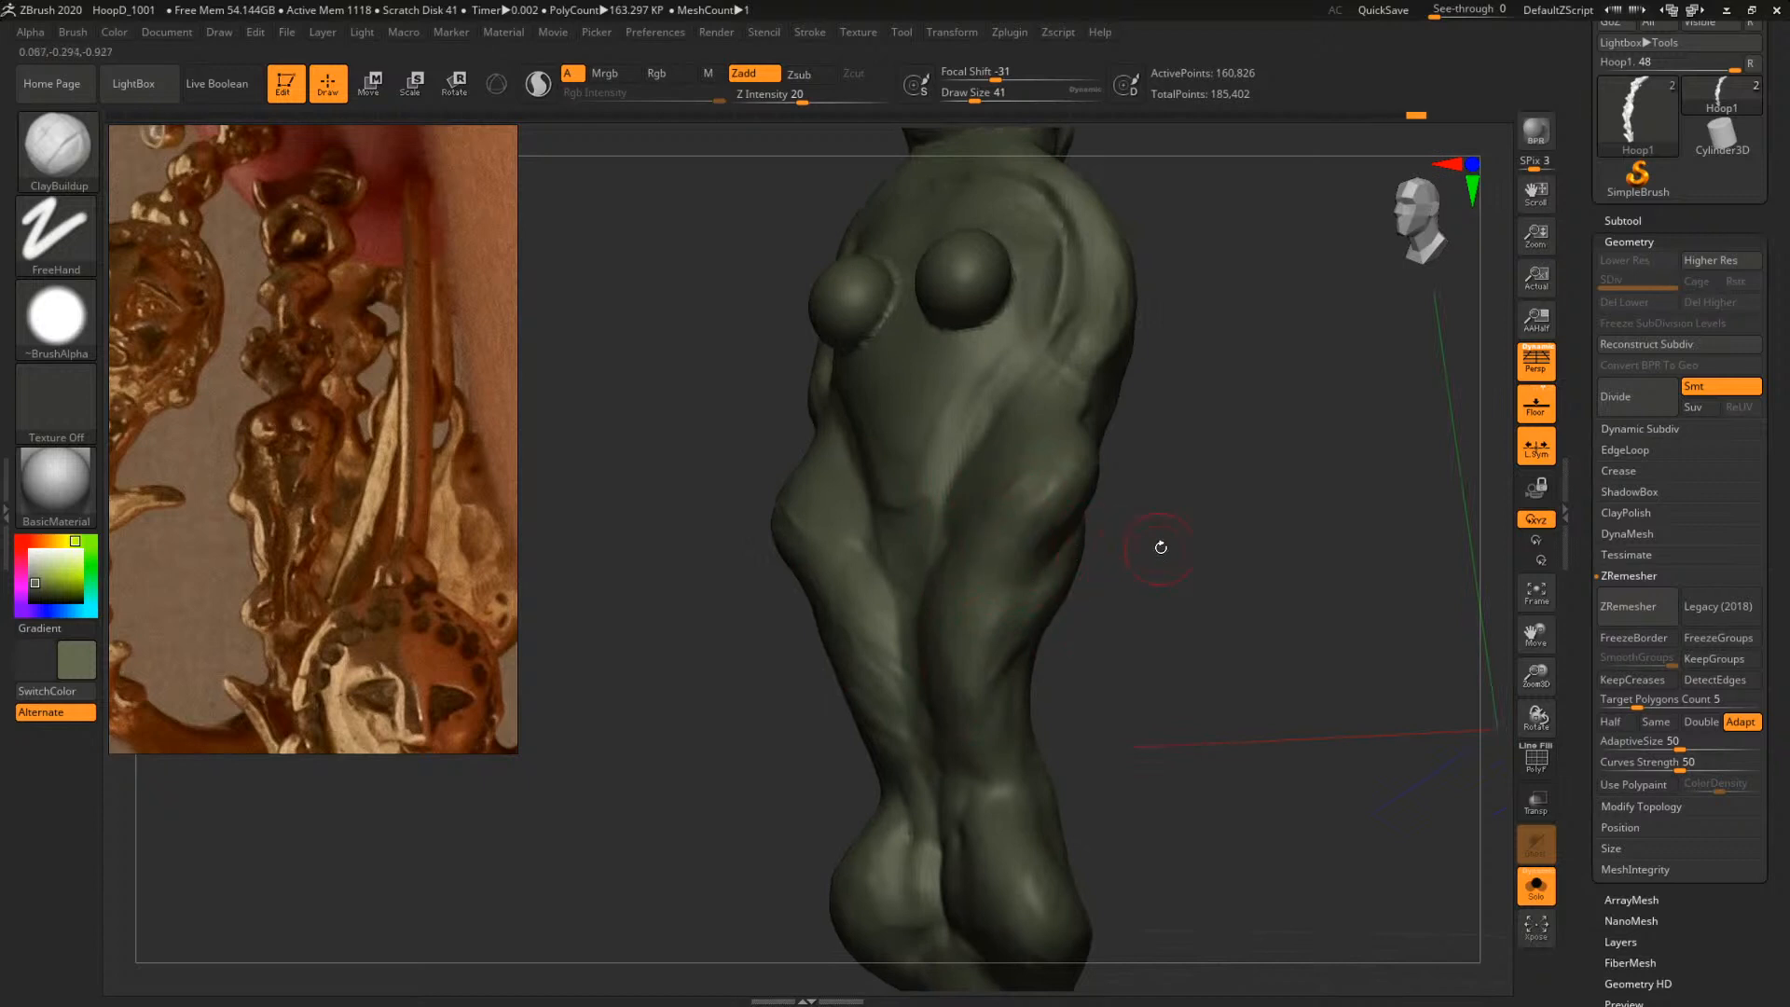
pyautogui.moveTo(1161, 547); pyautogui.dragTo(1186, 545)
pyautogui.press('space')
pyautogui.moveTo(1033, 560); pyautogui.dragTo(1025, 511)
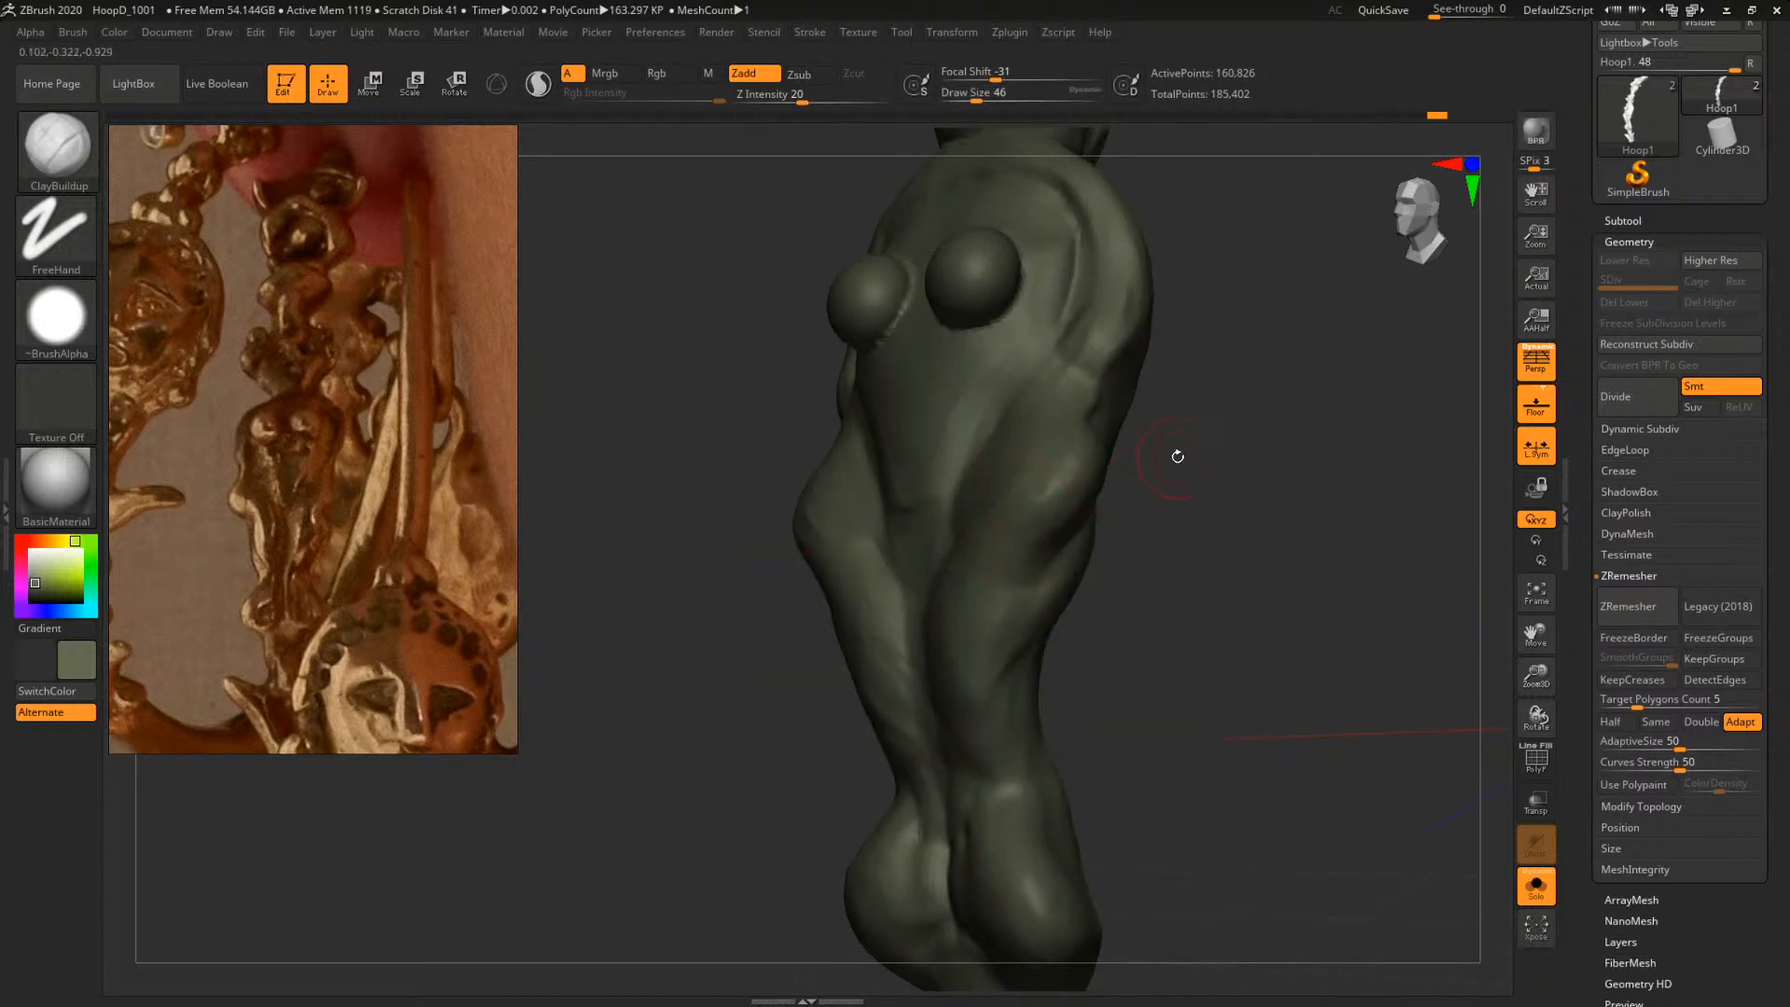
pyautogui.moveTo(1177, 456); pyautogui.dragTo(1212, 454)
# Shape the transition from the arm's lower end to the hip with ClayBuildup at draw sizes 29 and 44
pyautogui.moveTo(1163, 381); pyautogui.dragTo(1170, 373)
pyautogui.moveTo(1279, 412)
pyautogui.mouseDown()
pyautogui.moveTo(1240, 416)
pyautogui.moveTo(1342, 396)
pyautogui.mouseUp()
pyautogui.press('space')
pyautogui.moveTo(1117, 399); pyautogui.dragTo(1109, 405)
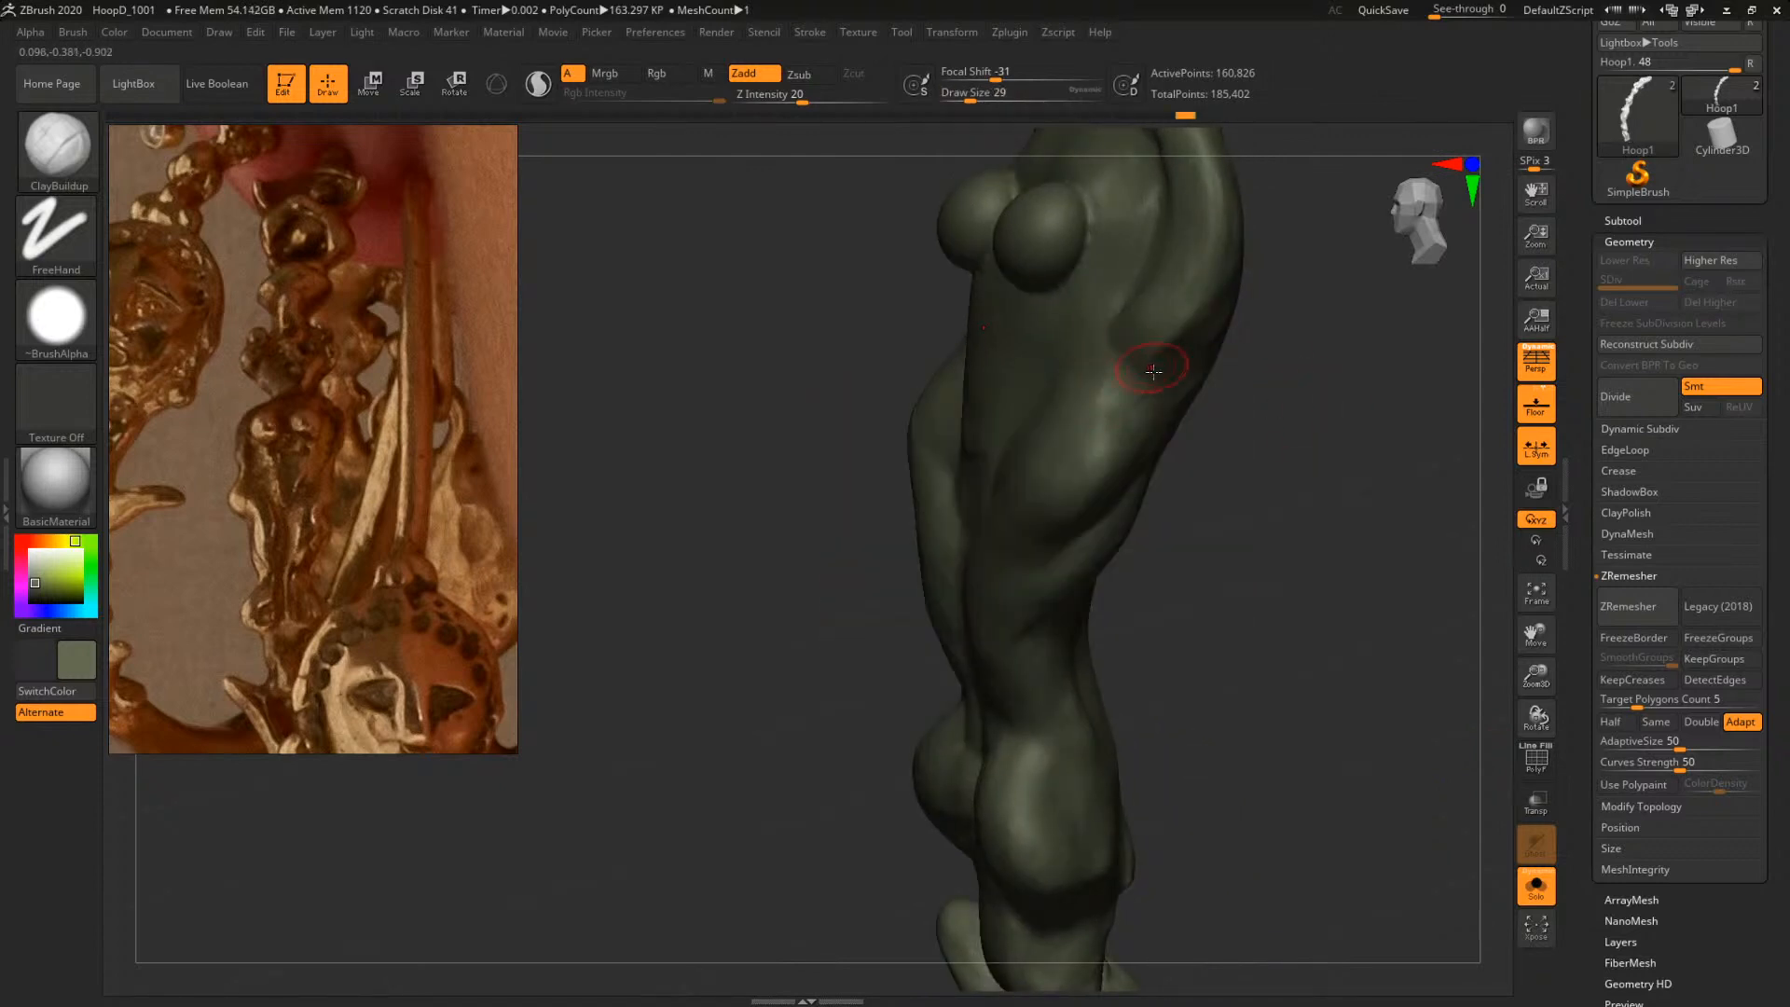
pyautogui.moveTo(1264, 427); pyautogui.dragTo(1249, 447)
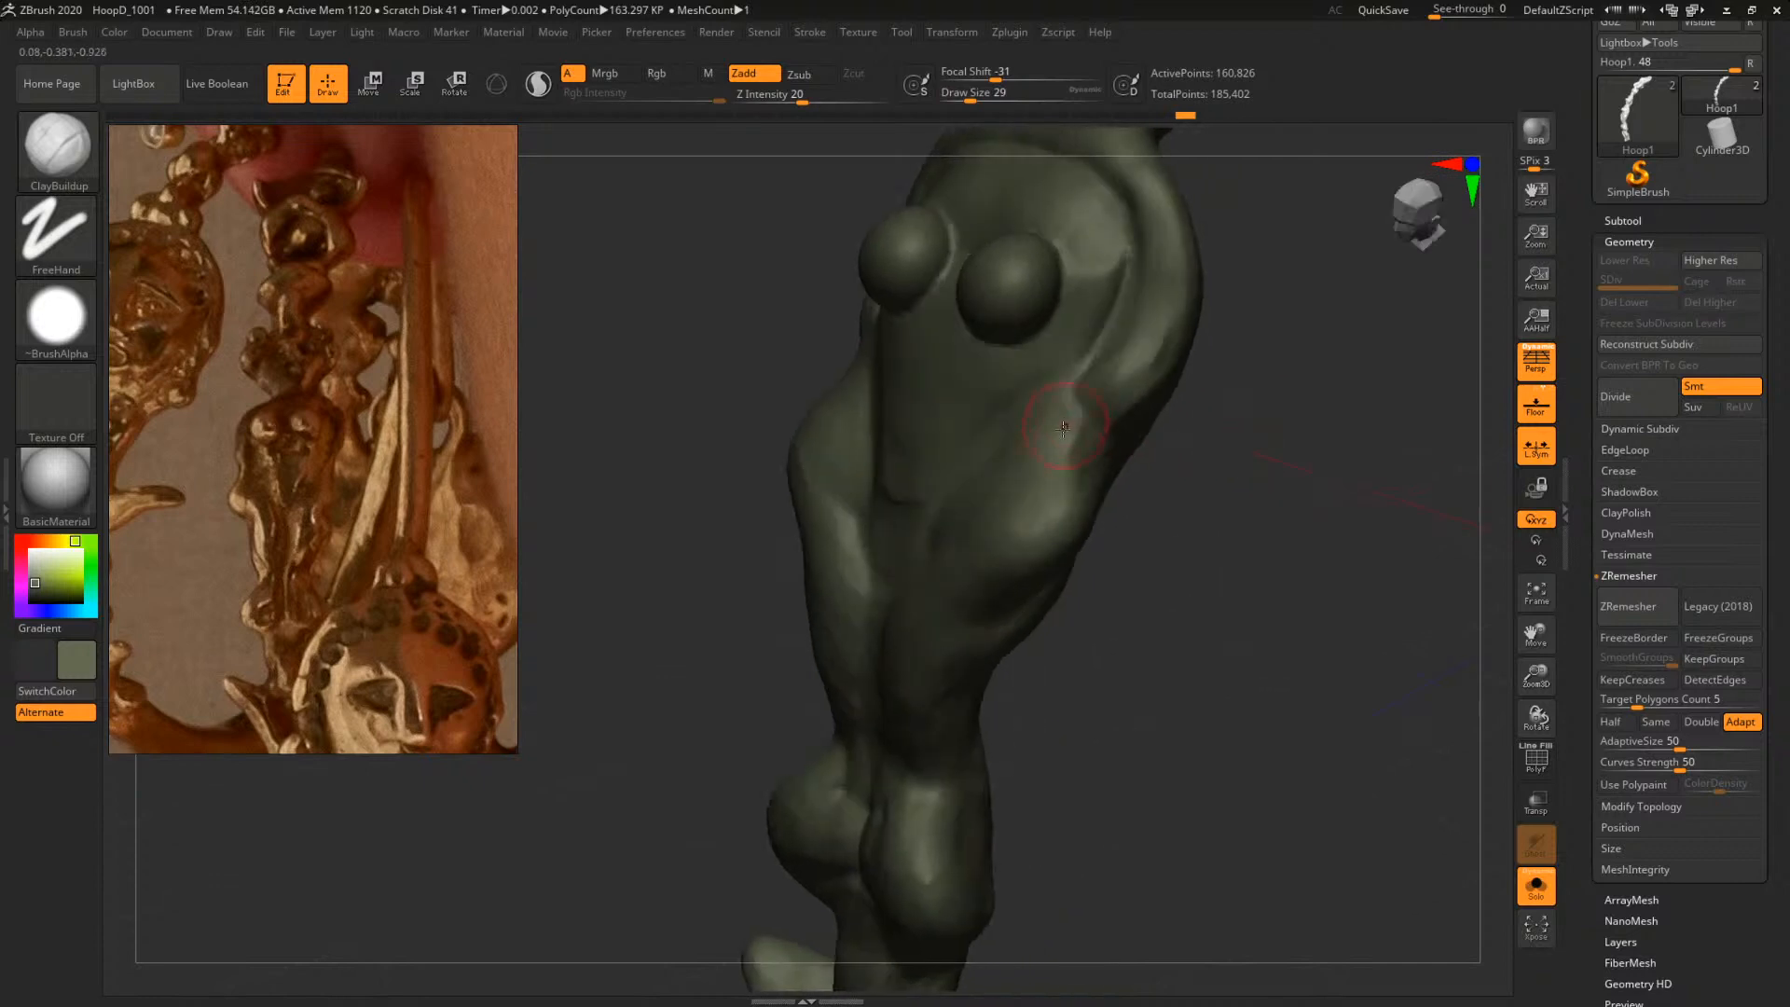
pyautogui.press('space')
pyautogui.moveTo(1050, 461); pyautogui.dragTo(1079, 419)
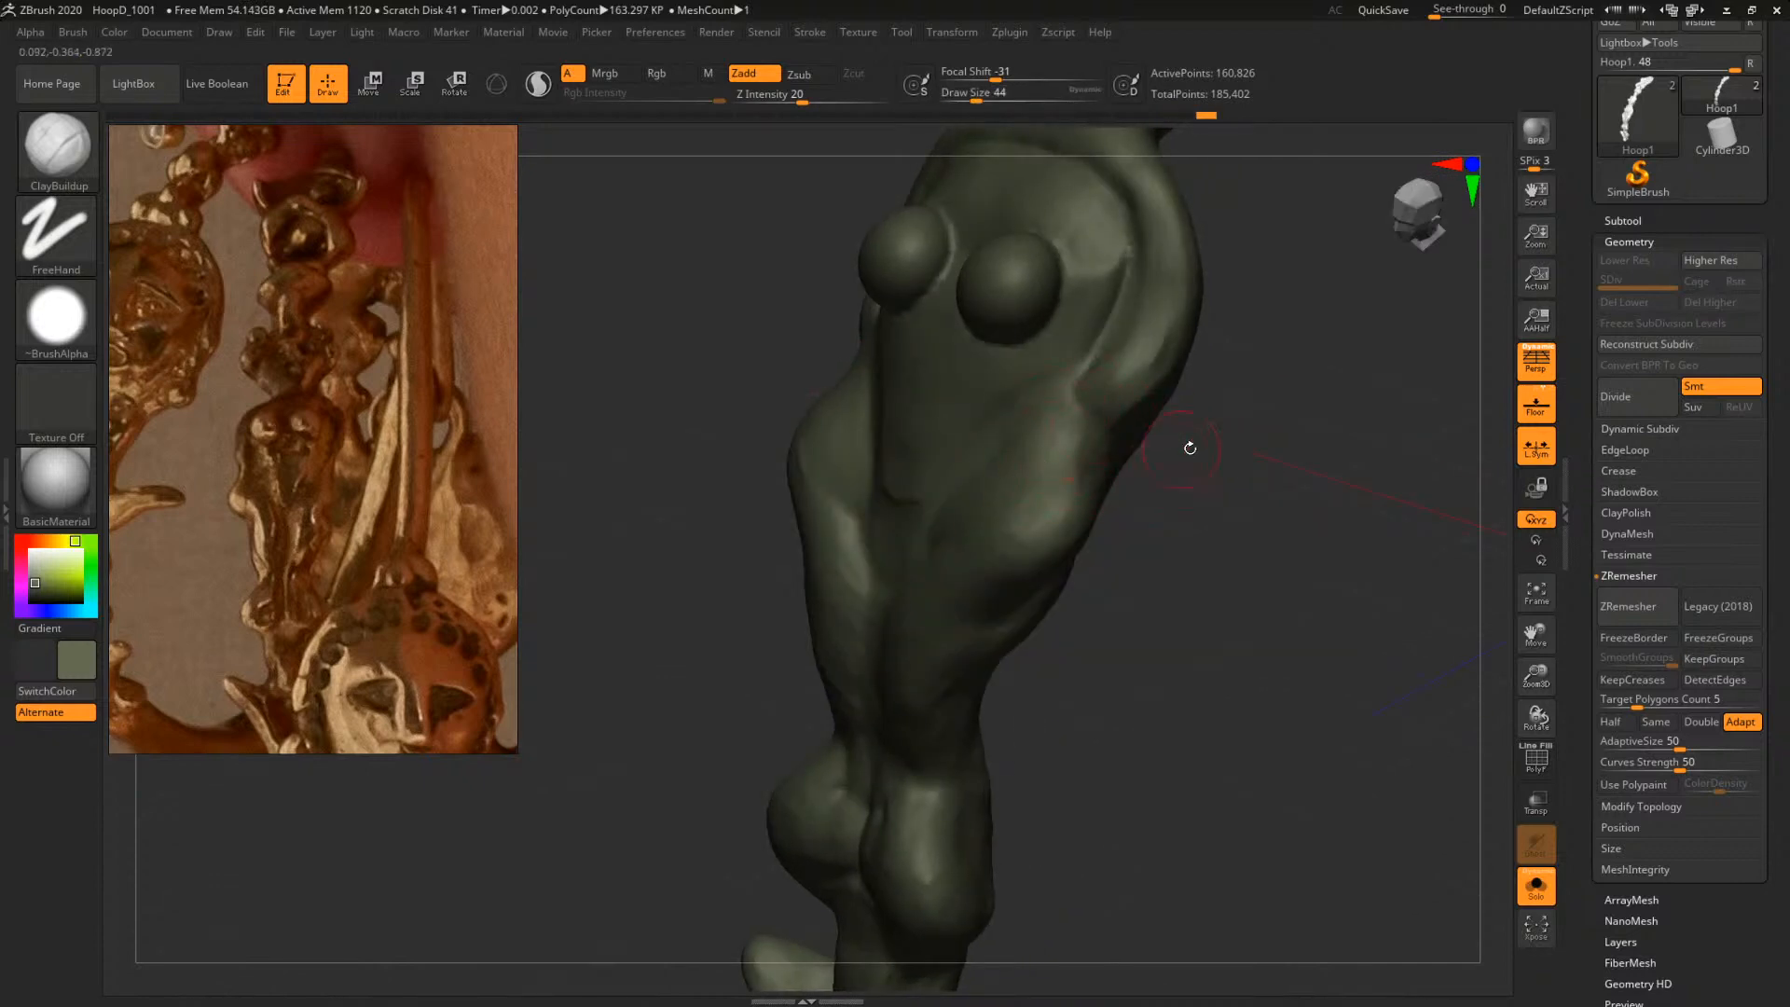
pyautogui.moveTo(1190, 447)
pyautogui.mouseDown()
pyautogui.moveTo(1227, 443)
pyautogui.moveTo(1151, 446)
pyautogui.mouseUp()
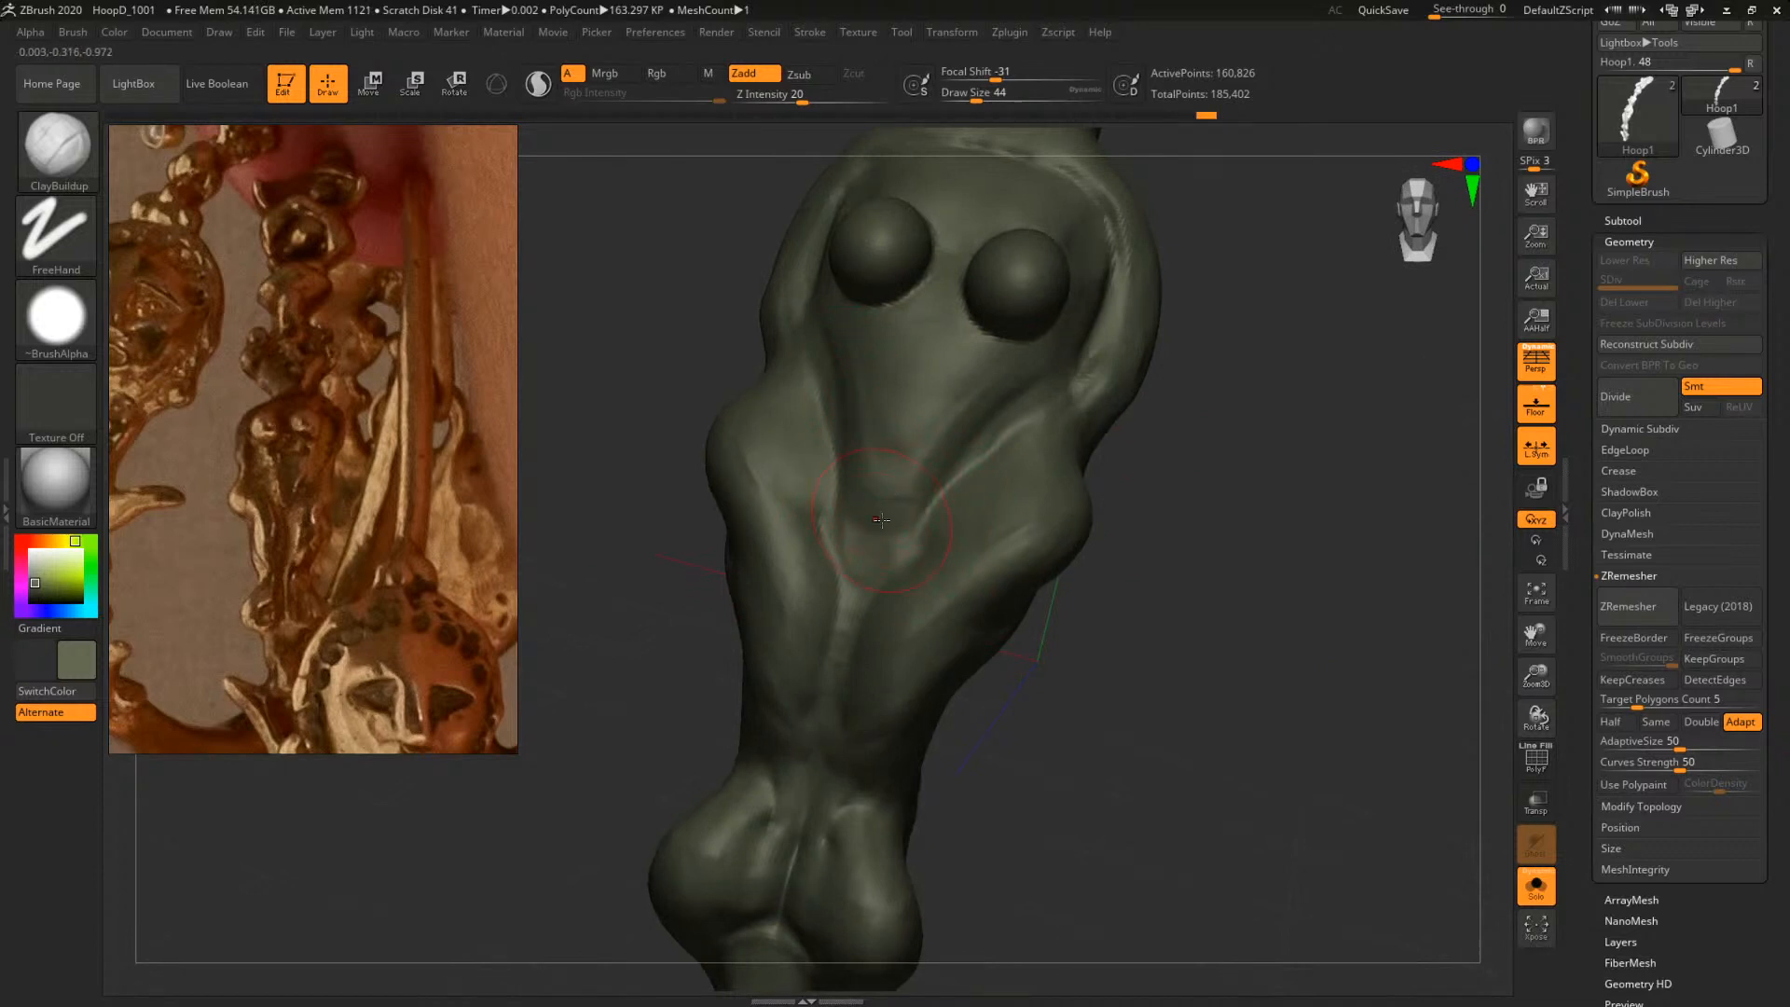
# Model the lower belly above the groin with ClayBuildup at draw size 62
pyautogui.moveTo(880, 519); pyautogui.dragTo(948, 433)
pyautogui.press('space')
pyautogui.moveTo(868, 484); pyautogui.dragTo(874, 485)
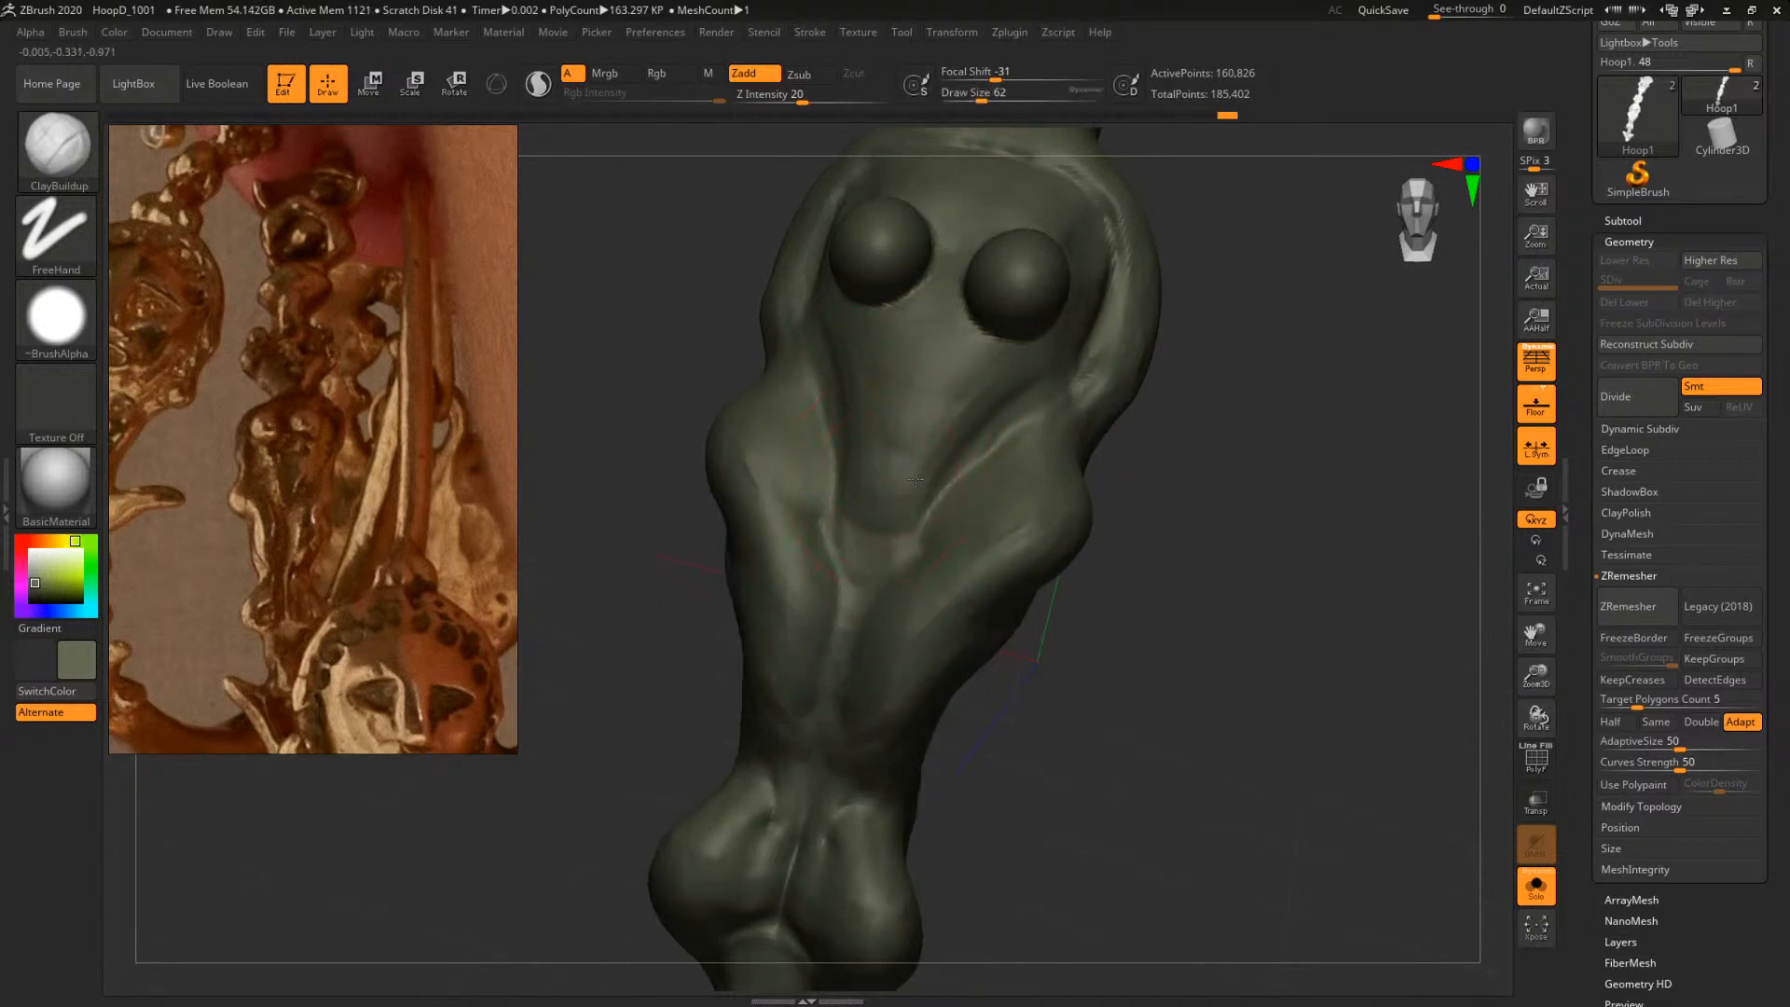
# Define the collar line across the upper chest with ClayBuildup at draw sizes 18 and 39
pyautogui.moveTo(1258, 399)
pyautogui.mouseDown()
pyautogui.moveTo(1275, 507)
pyautogui.moveTo(1290, 451)
pyautogui.moveTo(1109, 471)
pyautogui.mouseUp()
pyautogui.press('space')
pyautogui.moveTo(929, 456); pyautogui.dragTo(914, 453)
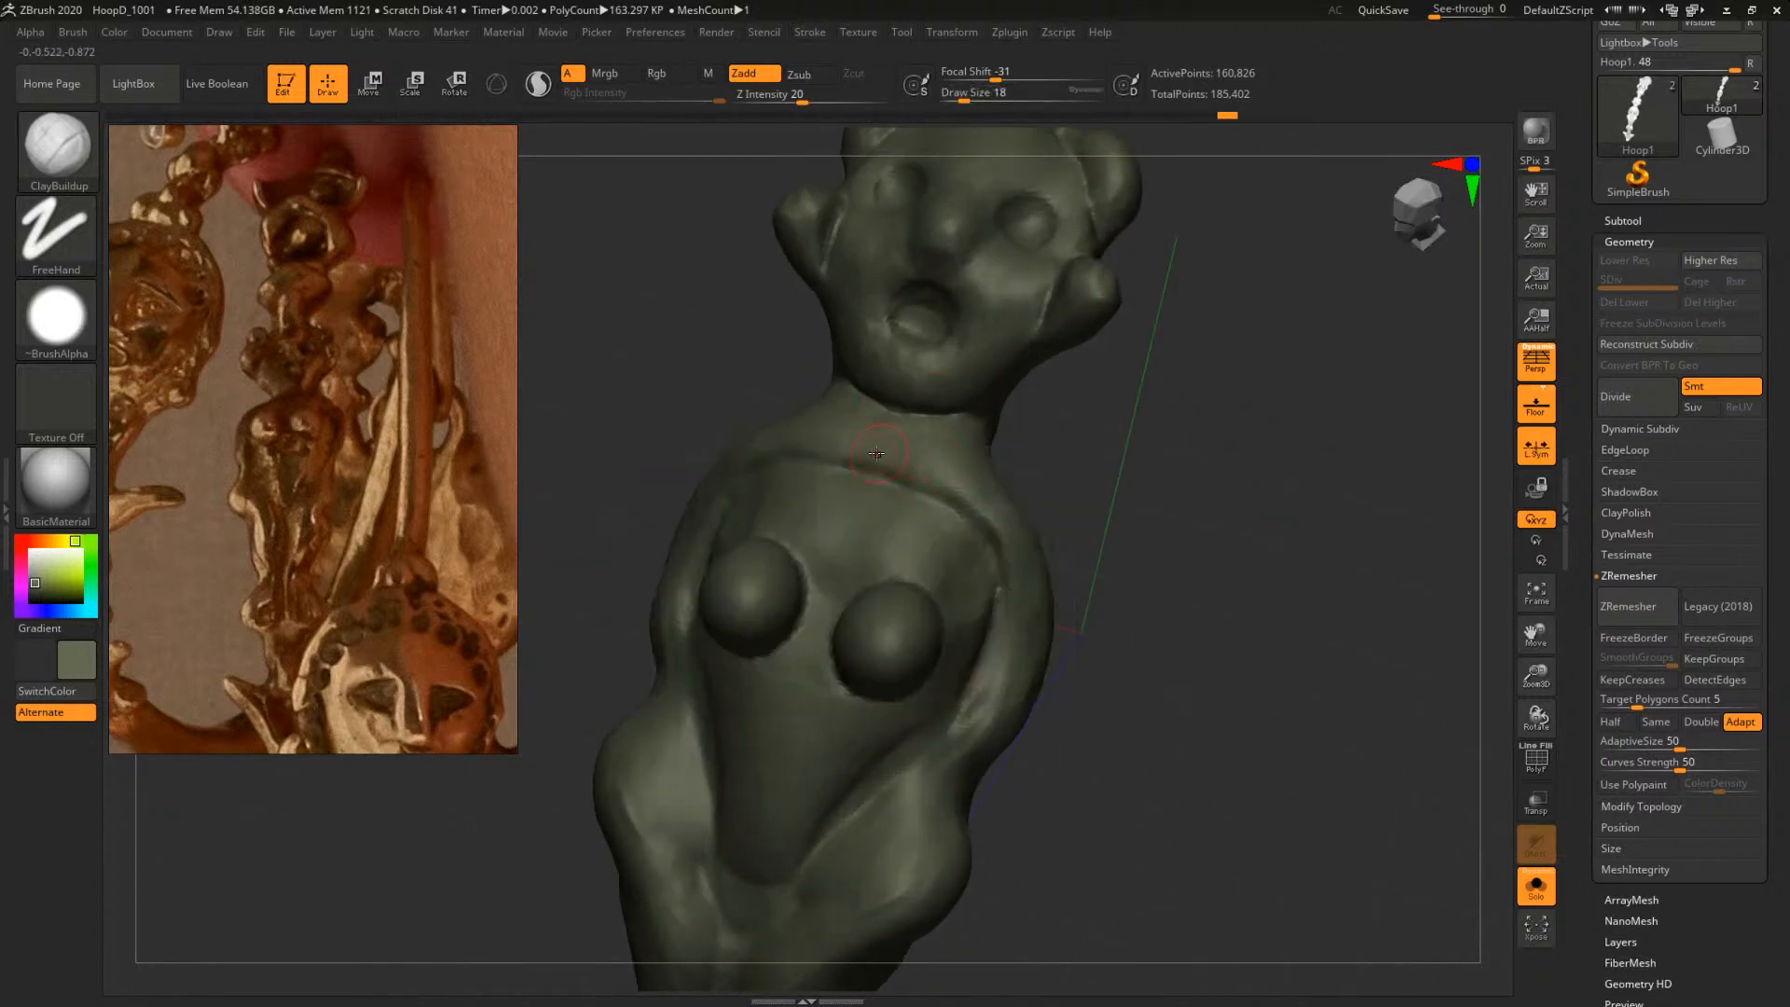
pyautogui.press('space')
pyautogui.click(871, 456)
pyautogui.press('space')
pyautogui.click(991, 523)
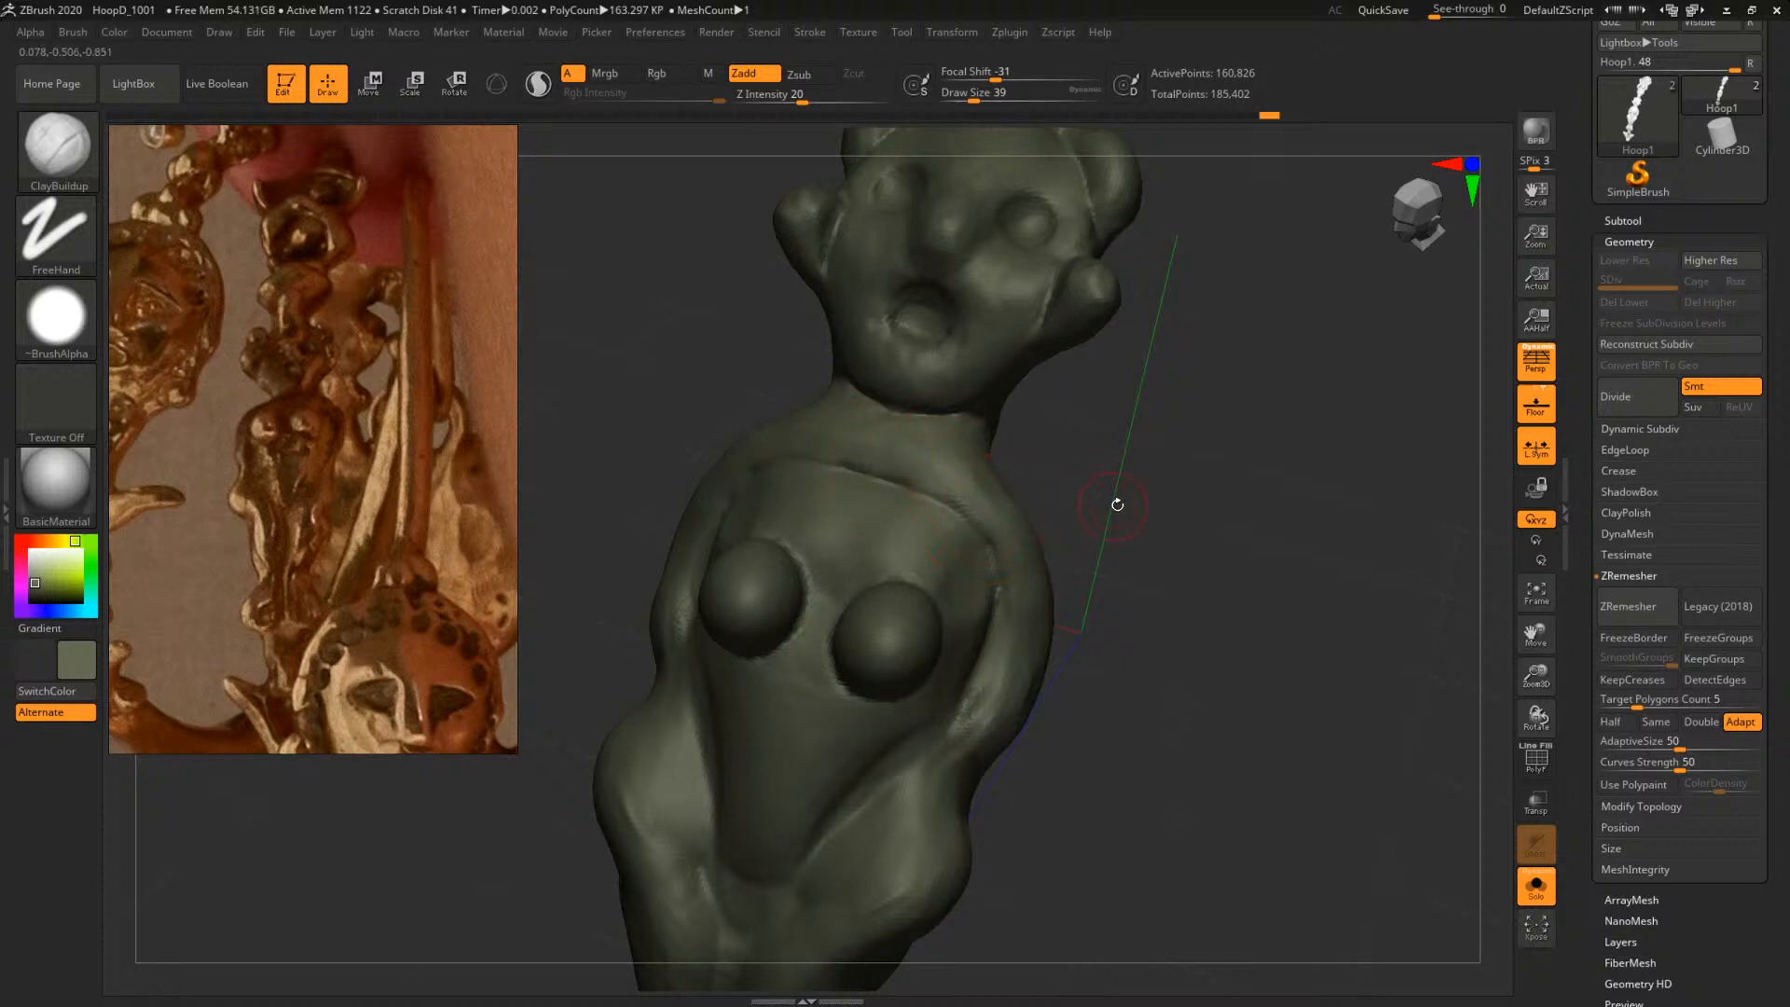
# Build up the shoulder ridge from the neck base toward the arm with ClayBuildup, reducing the draw size to 33
pyautogui.moveTo(965, 490); pyautogui.dragTo(983, 508, button='right')
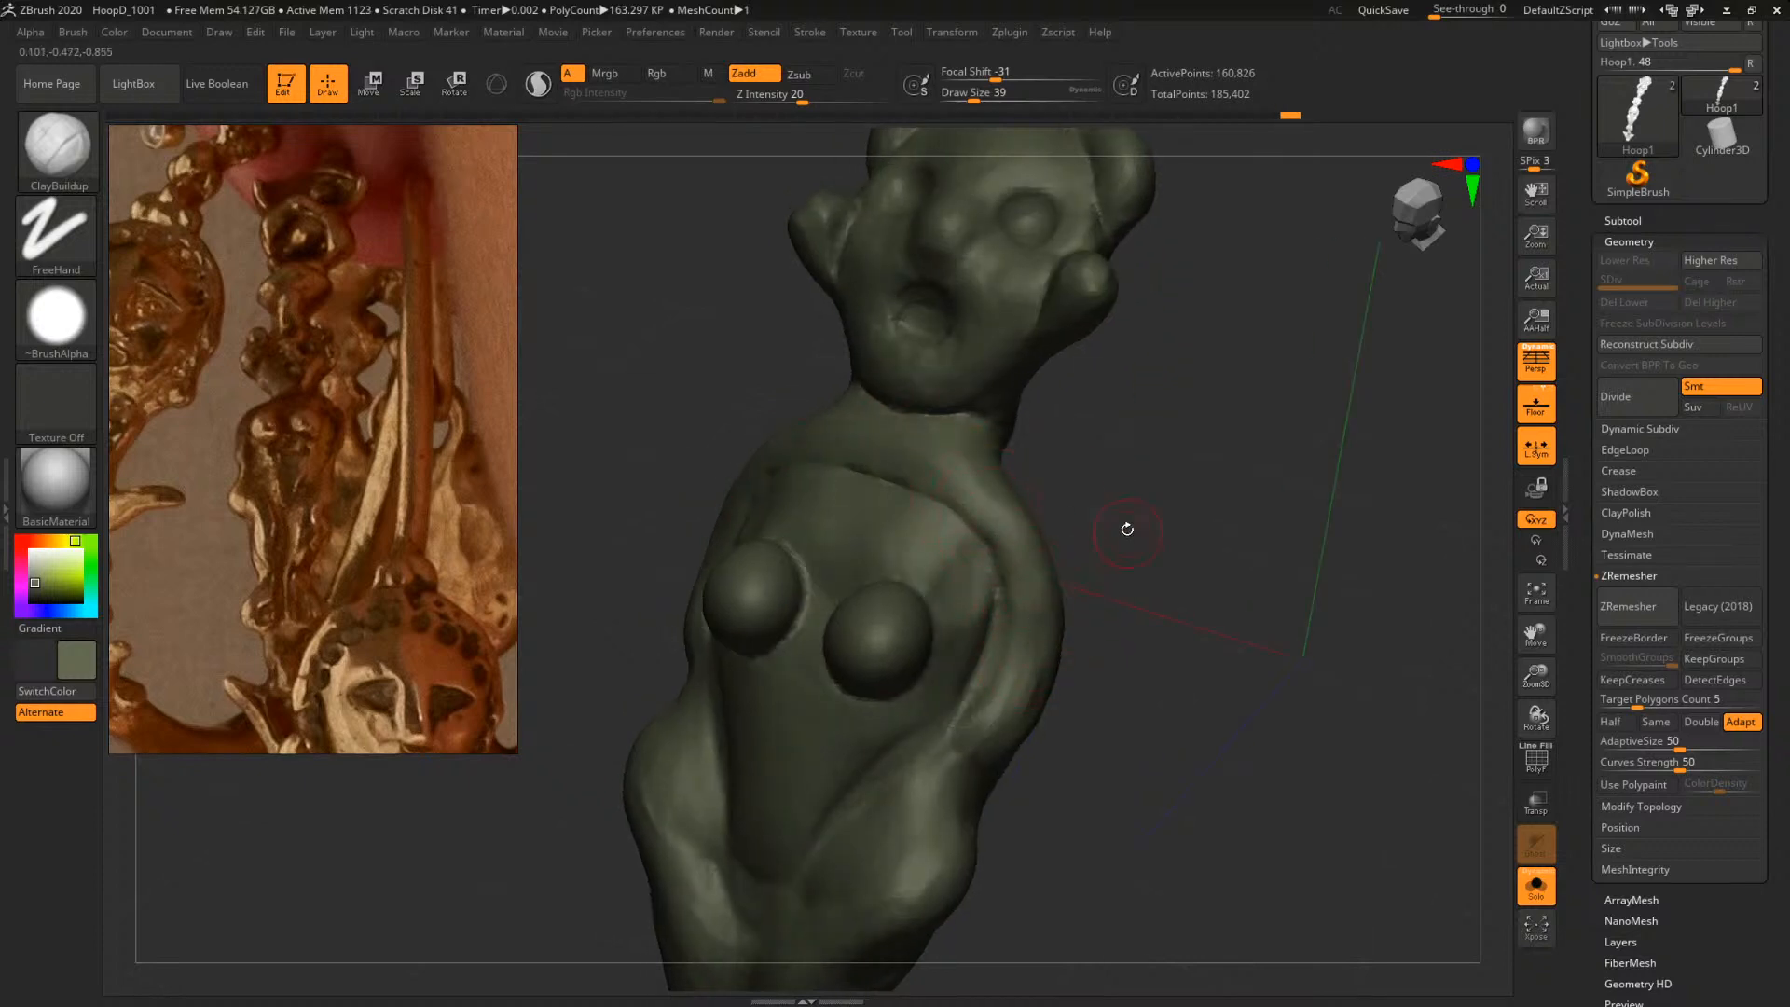
pyautogui.press('space')
pyautogui.moveTo(1116, 513)
pyautogui.mouseDown(button='right')
pyautogui.moveTo(1007, 518)
pyautogui.moveTo(1144, 456)
pyautogui.mouseUp(button='right')
pyautogui.press('space')
pyautogui.moveTo(909, 457)
pyautogui.mouseDown()
pyautogui.moveTo(870, 451)
pyautogui.moveTo(967, 486)
pyautogui.mouseUp()
pyautogui.press('space')
pyautogui.press('space')
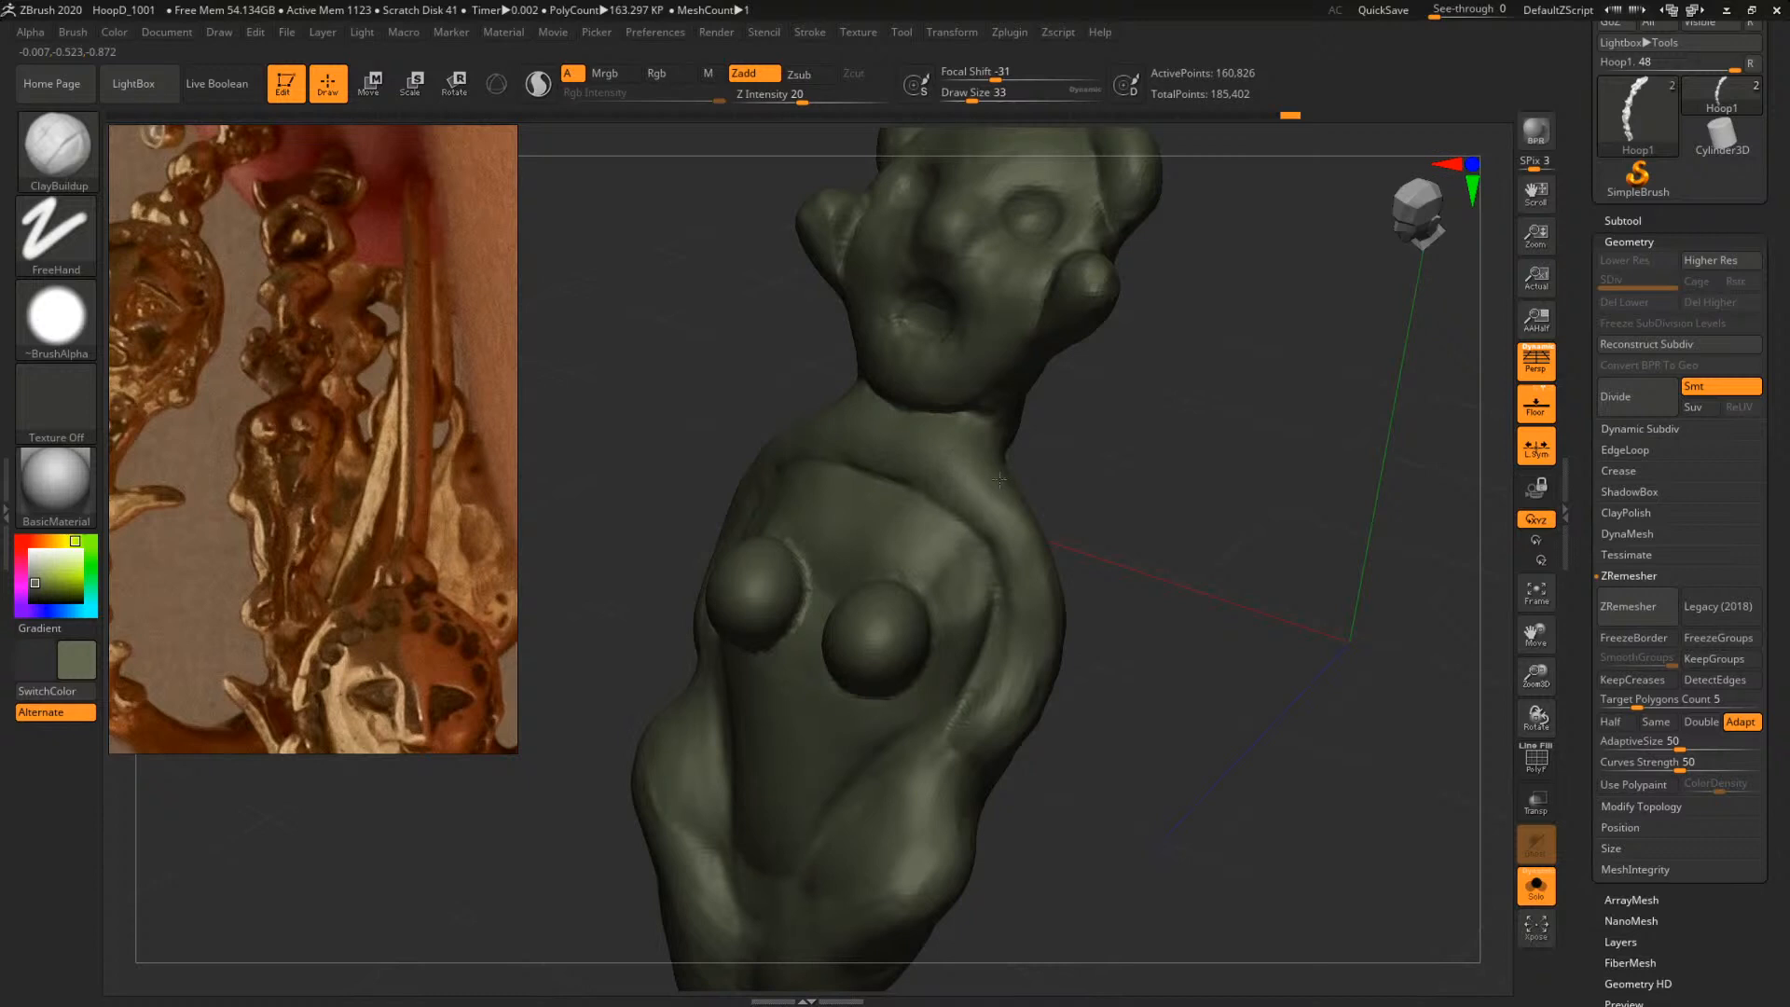
pyautogui.moveTo(1107, 519)
pyautogui.mouseDown(button='right')
pyautogui.moveTo(995, 450)
pyautogui.moveTo(1287, 443)
pyautogui.moveTo(1115, 451)
pyautogui.moveTo(1166, 428)
pyautogui.moveTo(1155, 468)
pyautogui.moveTo(1183, 456)
pyautogui.moveTo(1159, 472)
pyautogui.moveTo(1088, 440)
pyautogui.mouseUp(button='right')
# Flatten the side of the chest between the breast and the arm with TrimDynamic at draw sizes 54 and 44
pyautogui.press('b')
pyautogui.press('t')
pyautogui.press('d')
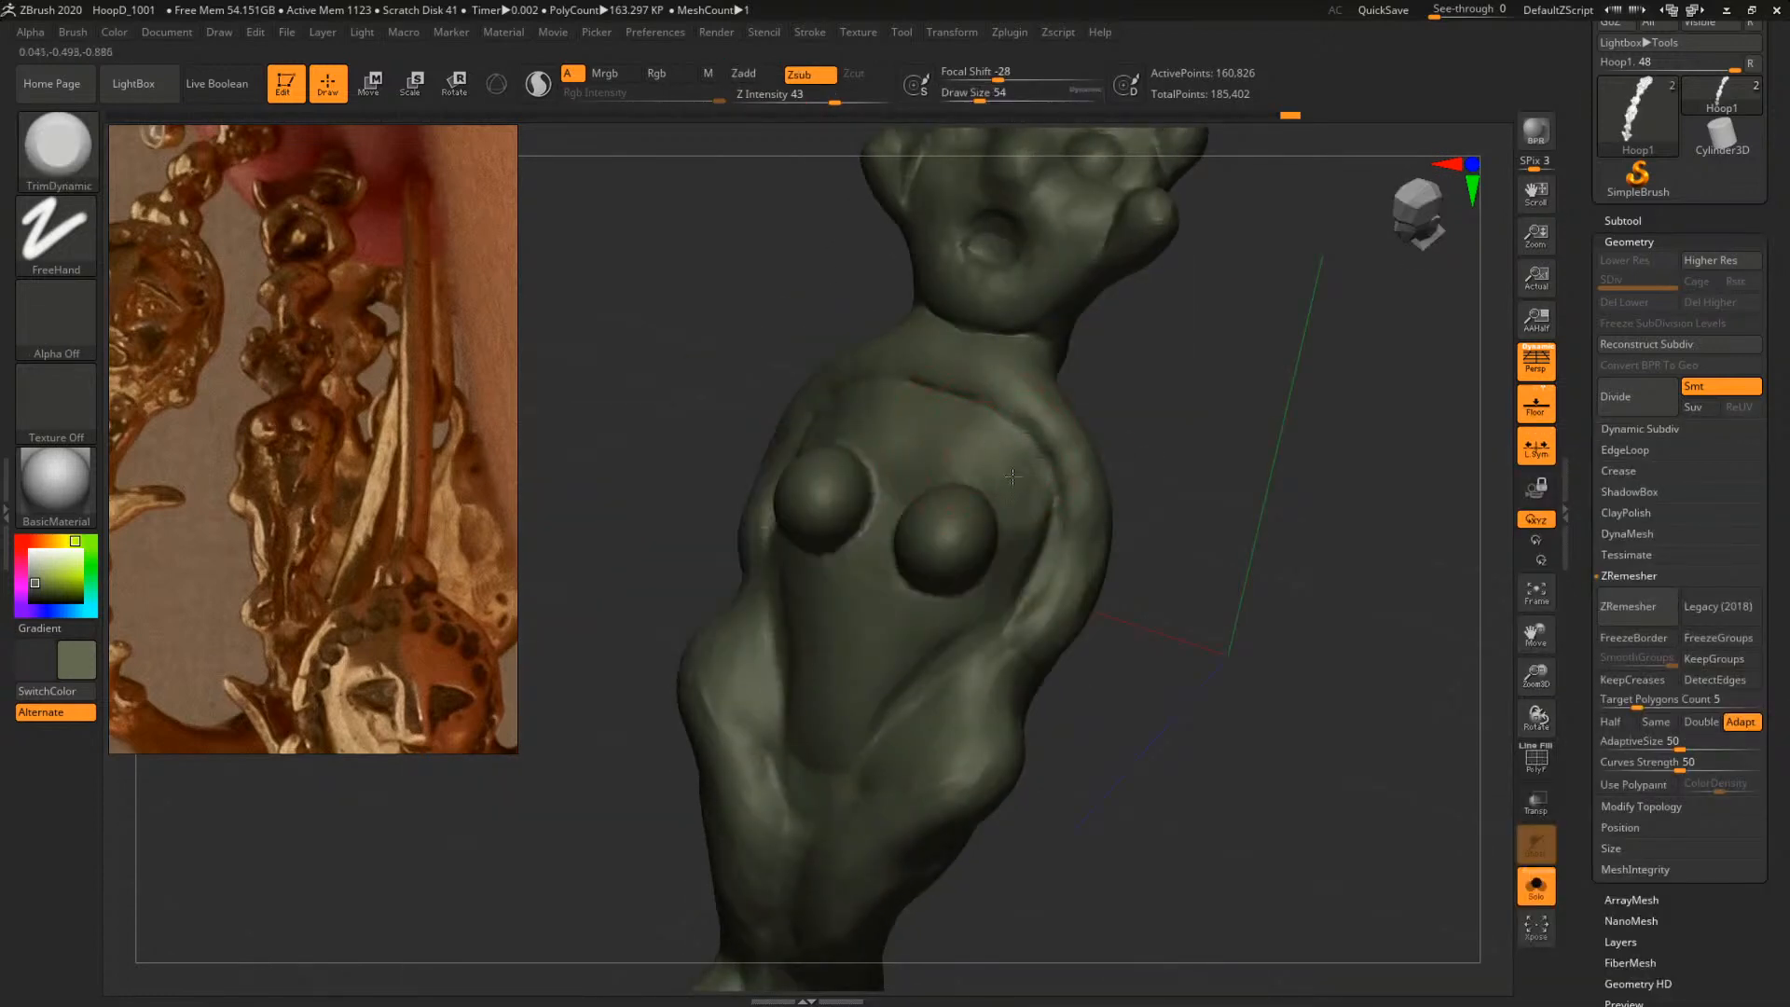
pyautogui.press('space')
pyautogui.moveTo(996, 454); pyautogui.dragTo(982, 453)
pyautogui.moveTo(1189, 468); pyautogui.dragTo(1008, 532, button='right')
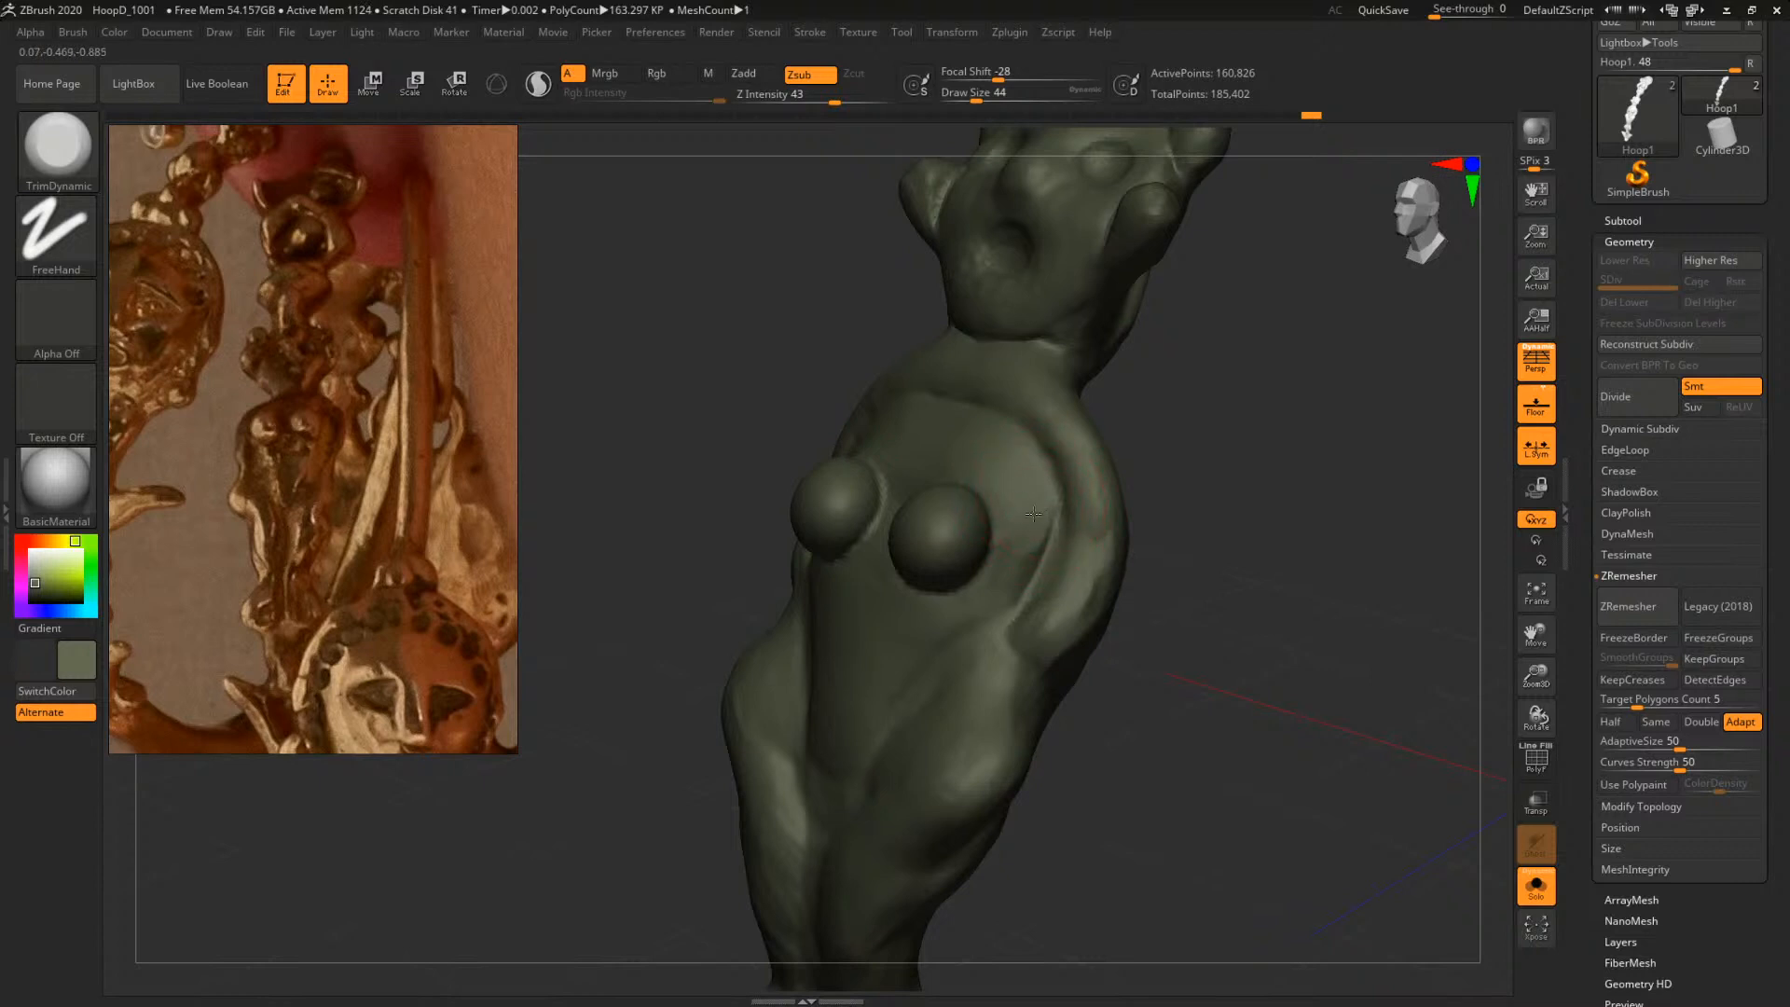
pyautogui.moveTo(1189, 428)
pyautogui.mouseDown()
pyautogui.moveTo(1231, 420)
pyautogui.moveTo(1217, 431)
pyautogui.mouseUp()
# Trim the upper chest above and between the breasts with TrimDynamic at draw sizes 51, 33 and 22
pyautogui.press('space')
pyautogui.moveTo(937, 453); pyautogui.dragTo(909, 442)
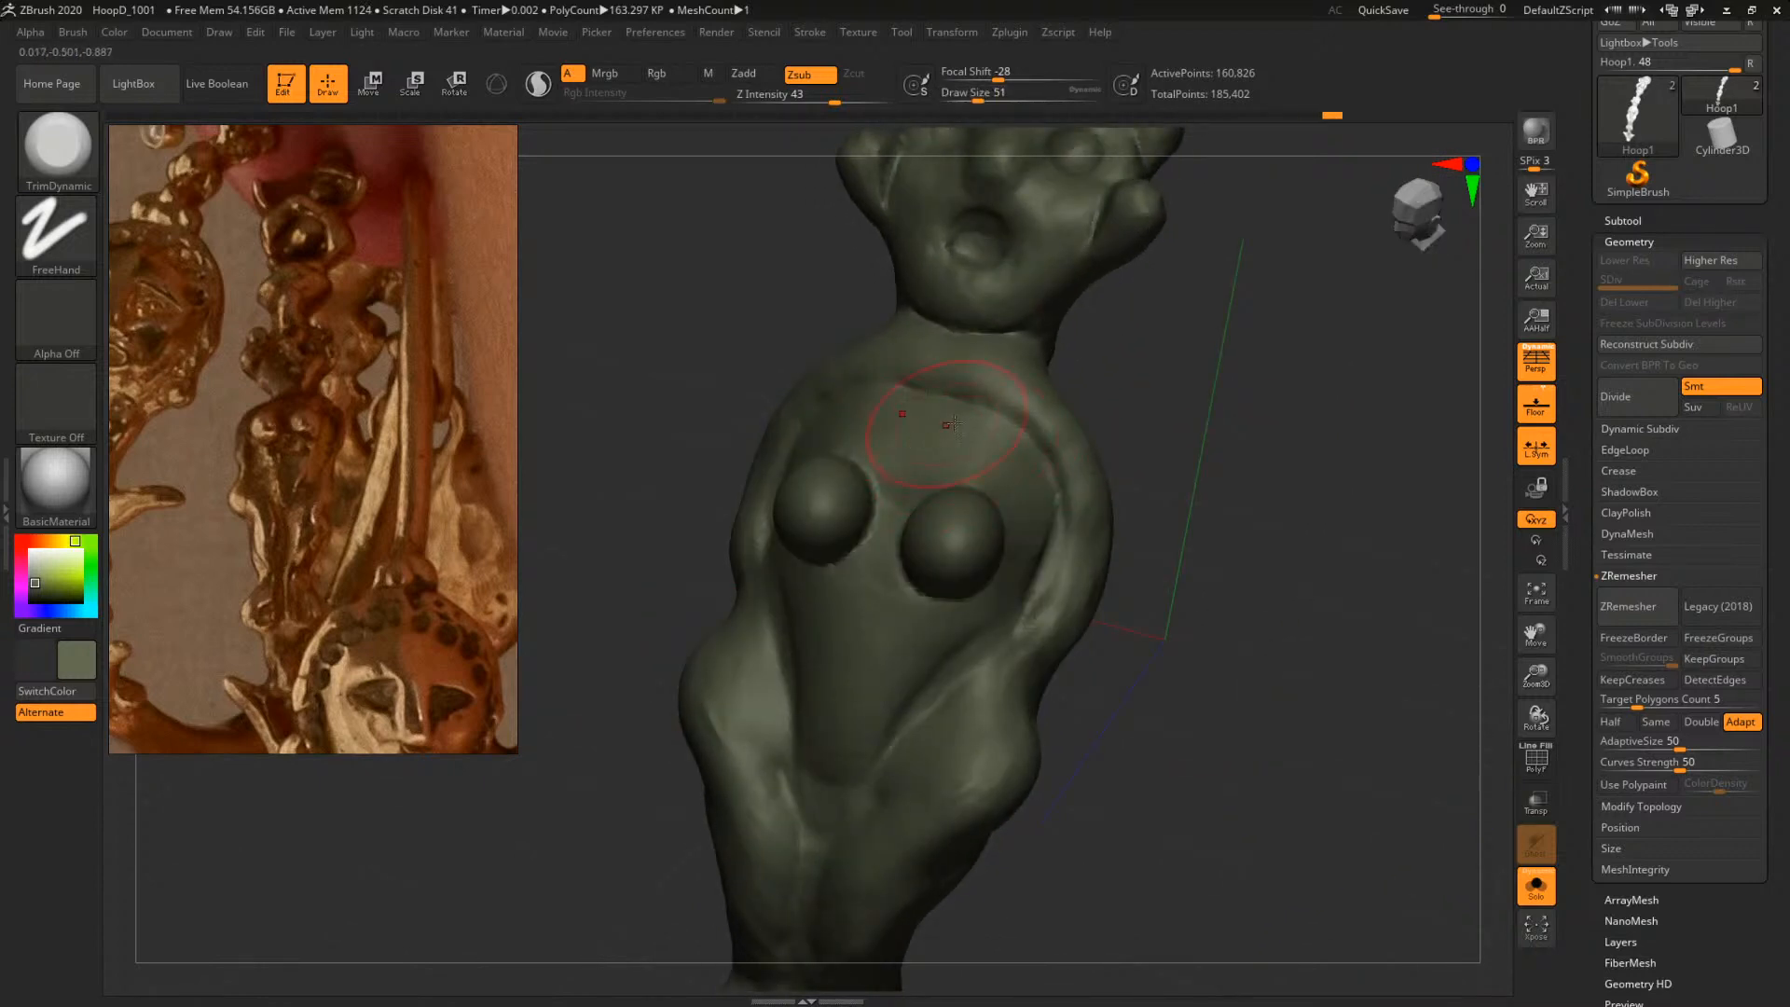
pyautogui.moveTo(1198, 408); pyautogui.dragTo(1212, 407)
pyautogui.press('space')
pyautogui.moveTo(982, 444); pyautogui.dragTo(972, 444)
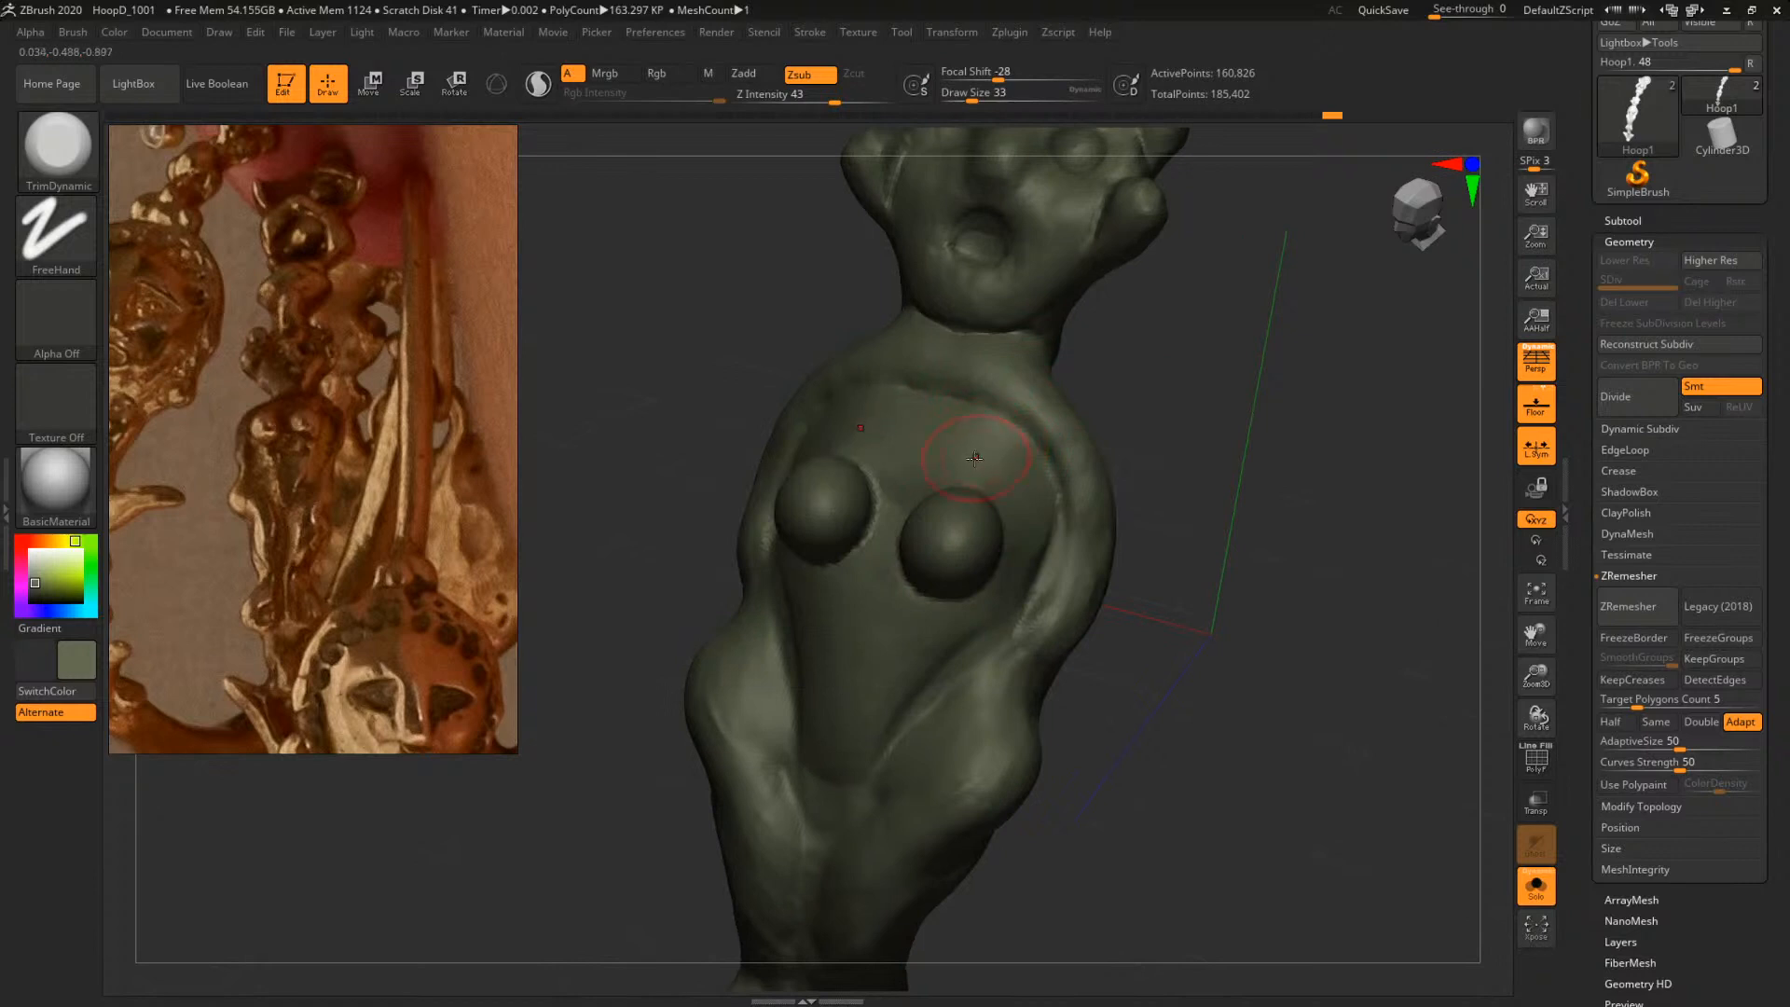
pyautogui.moveTo(1212, 377); pyautogui.dragTo(1198, 442)
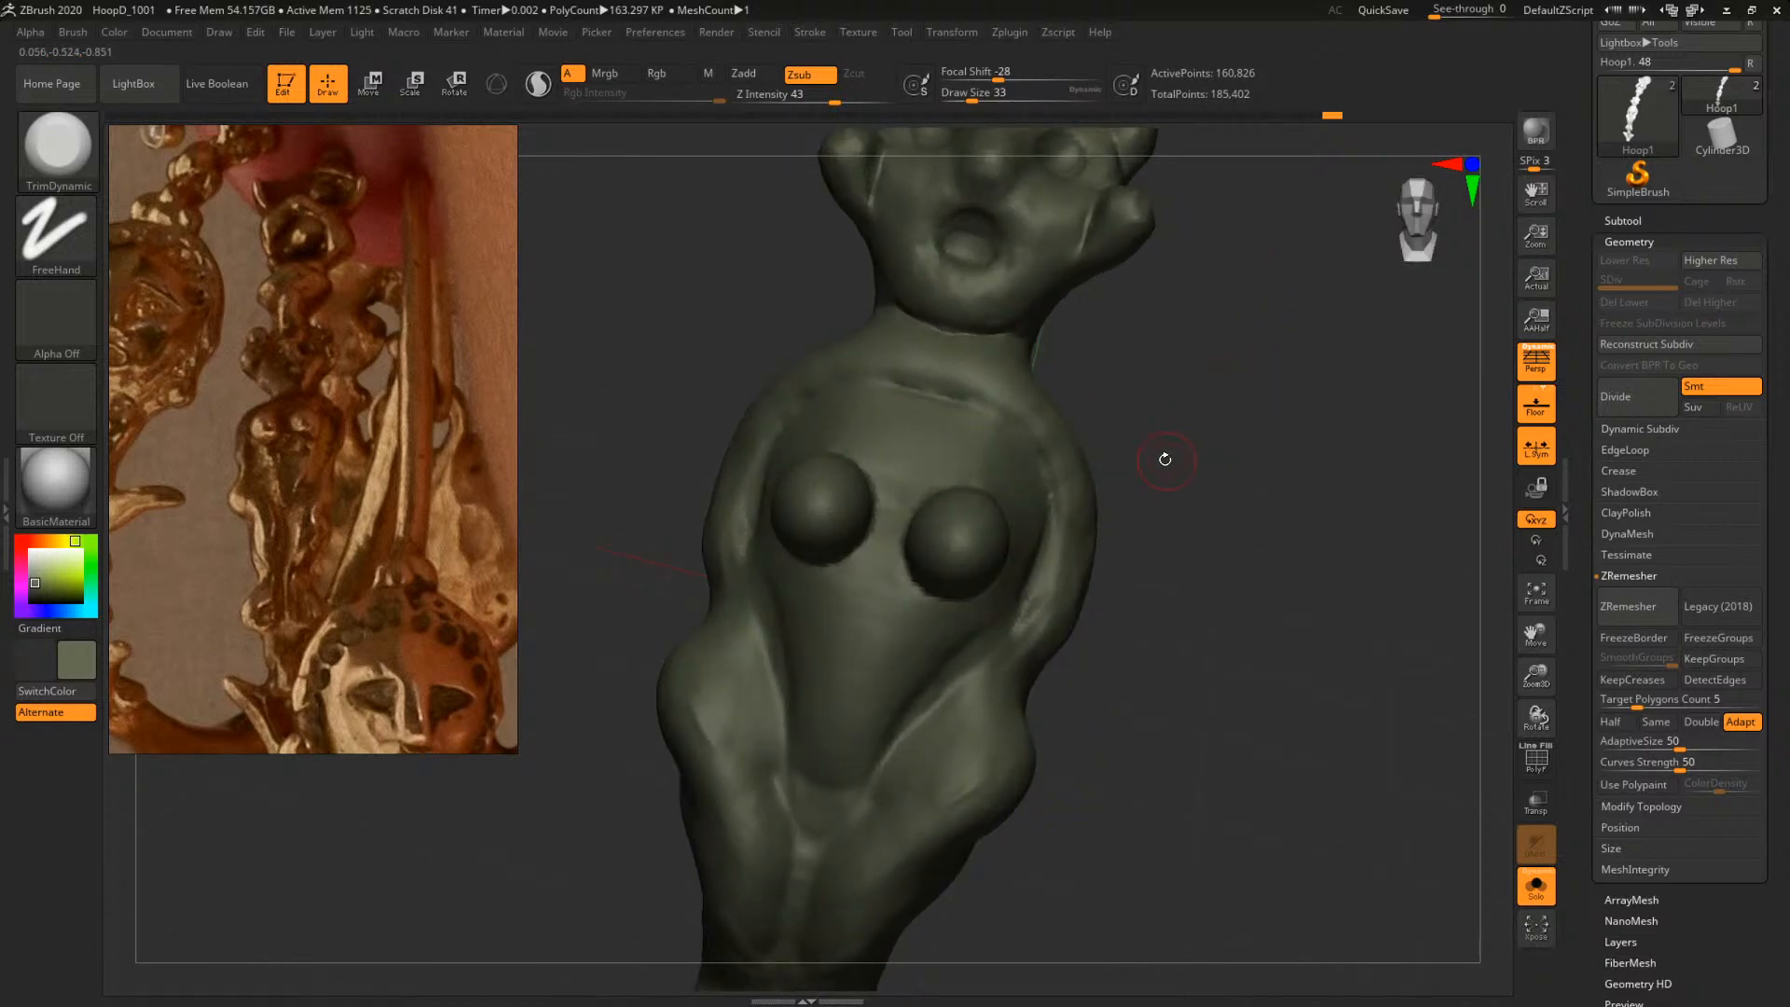
pyautogui.press('s')
pyautogui.moveTo(898, 500); pyautogui.dragTo(891, 498)
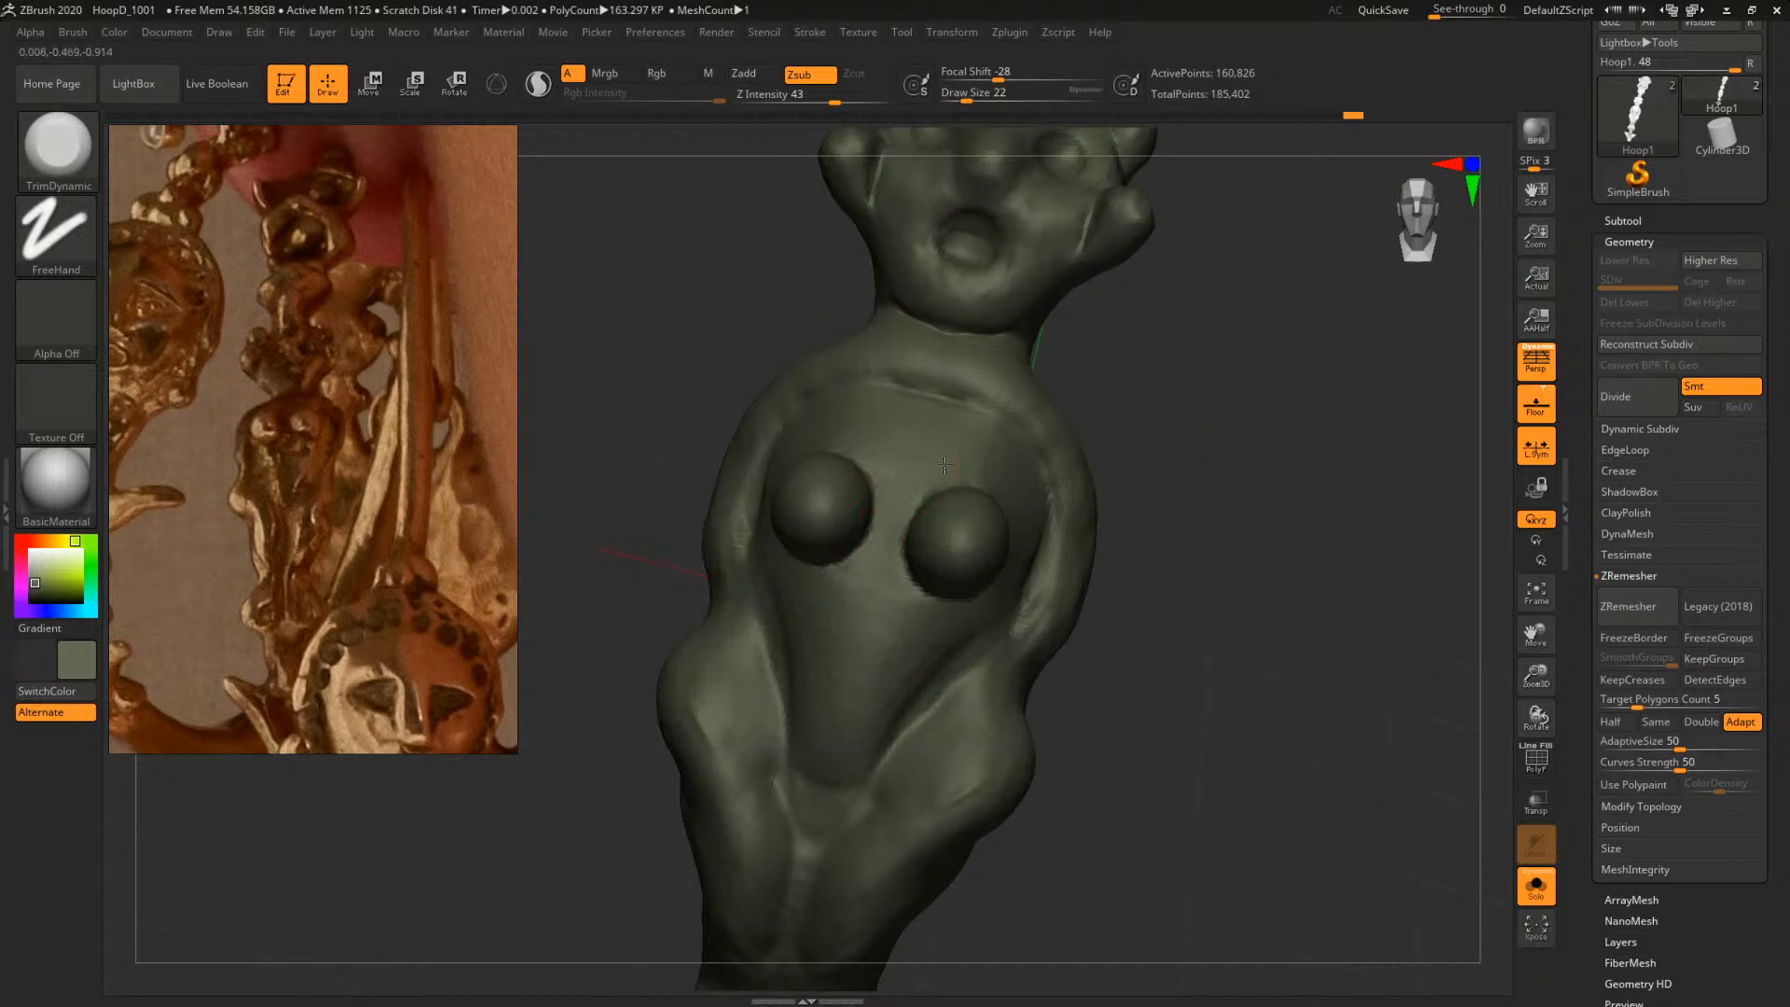
pyautogui.moveTo(1221, 416)
pyautogui.mouseDown()
pyautogui.moveTo(1346, 471)
pyautogui.moveTo(1277, 391)
pyautogui.moveTo(1190, 444)
pyautogui.moveTo(1330, 599)
pyautogui.moveTo(1252, 548)
pyautogui.moveTo(1165, 445)
pyautogui.moveTo(1220, 507)
pyautogui.mouseUp()
# Adjust the shape of the breast area with the Move brush at draw size 68
pyautogui.press('b')
pyautogui.press('m')
pyautogui.press('v')
pyautogui.press('space')
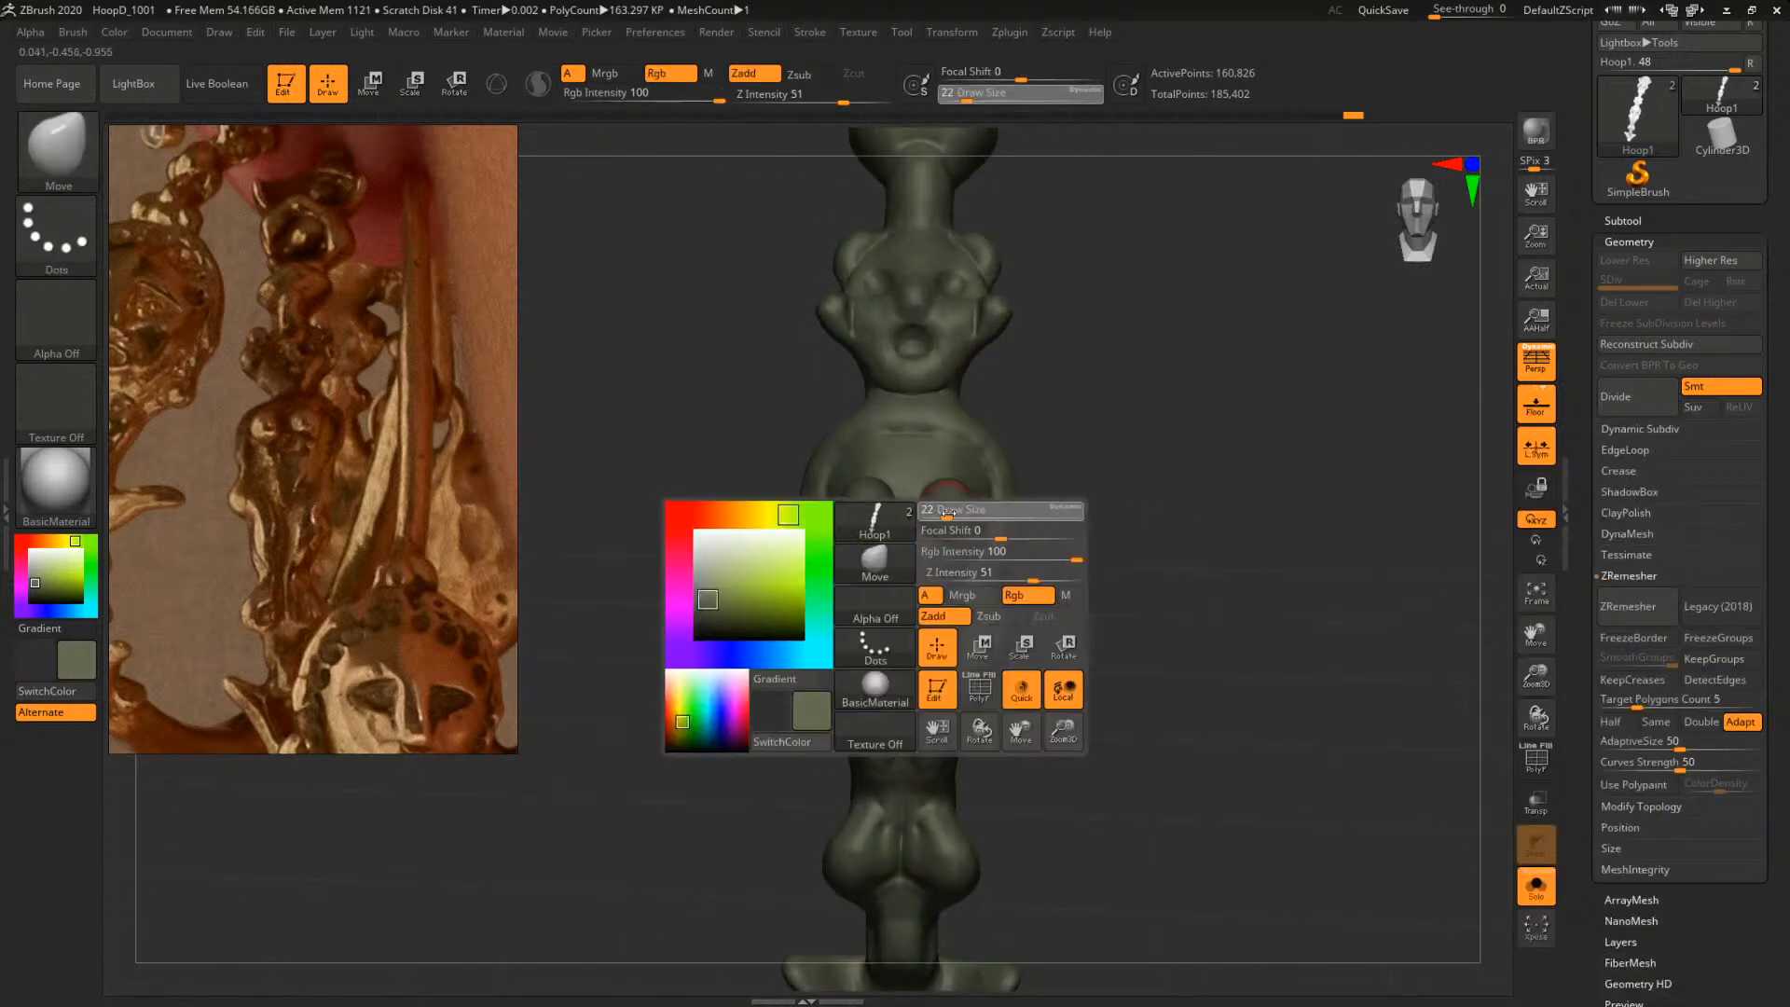
pyautogui.moveTo(947, 511); pyautogui.dragTo(954, 512)
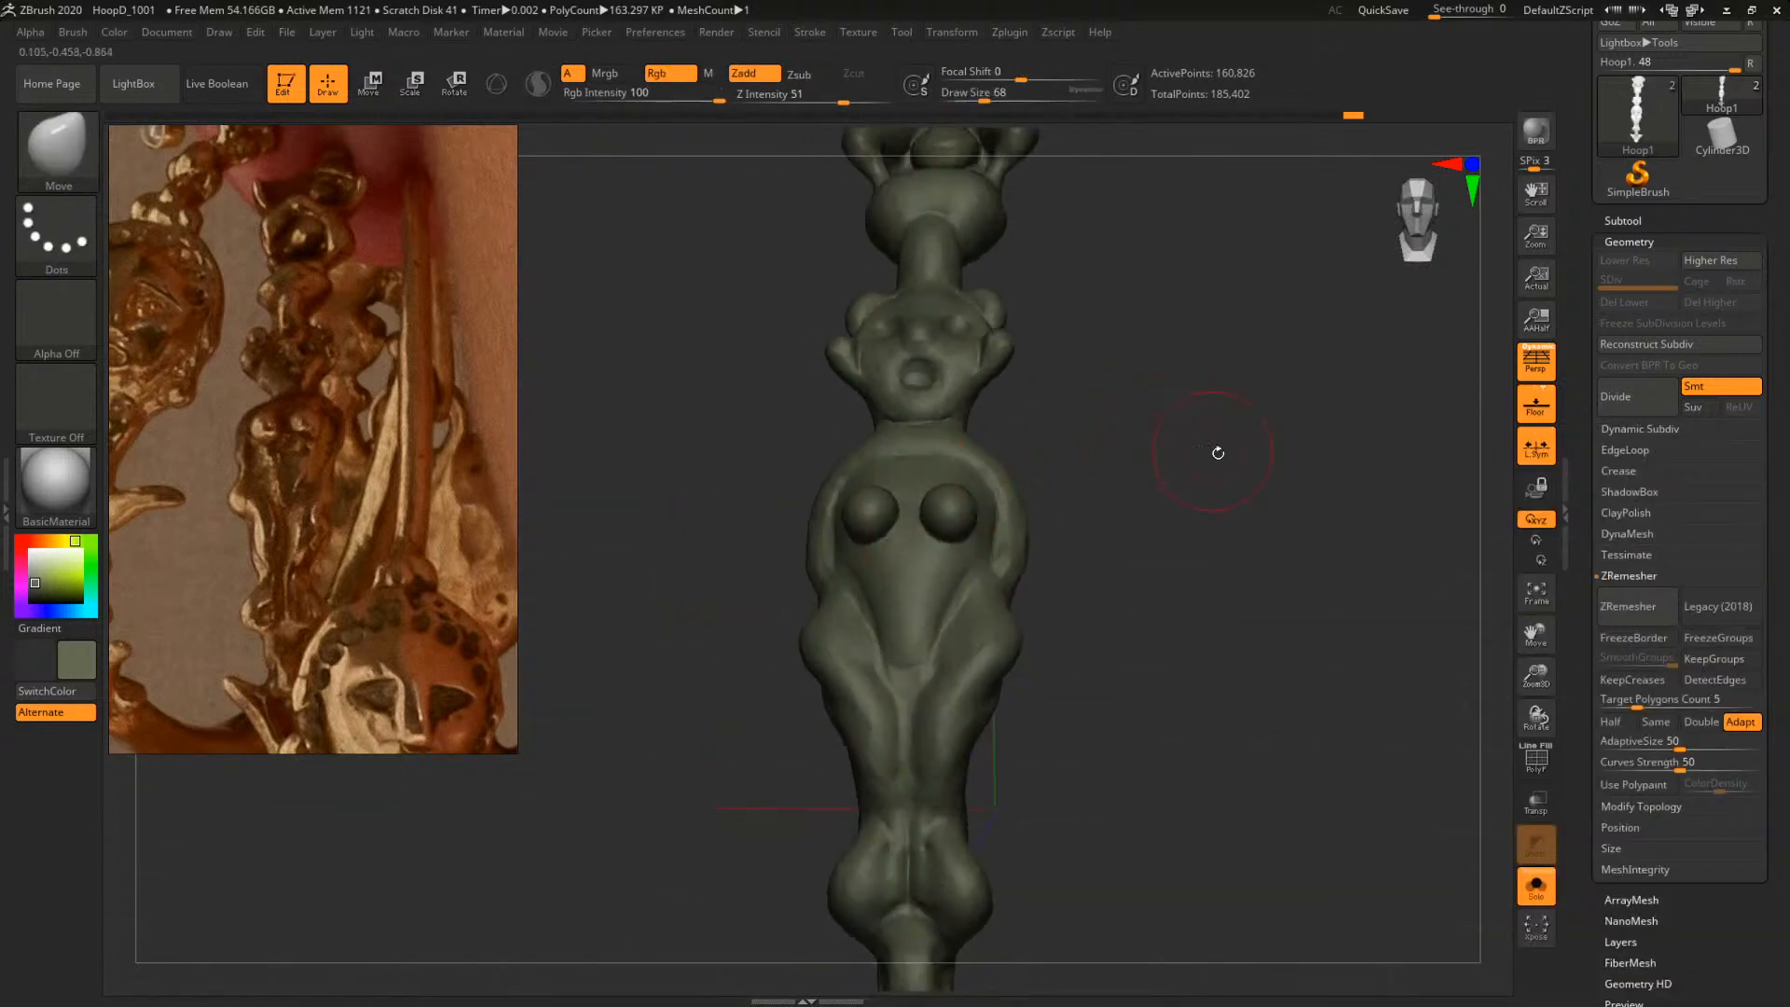
pyautogui.keyDown('alt'); pyautogui.moveTo(1218, 453); pyautogui.dragTo(1099, 624); pyautogui.keyUp('alt')
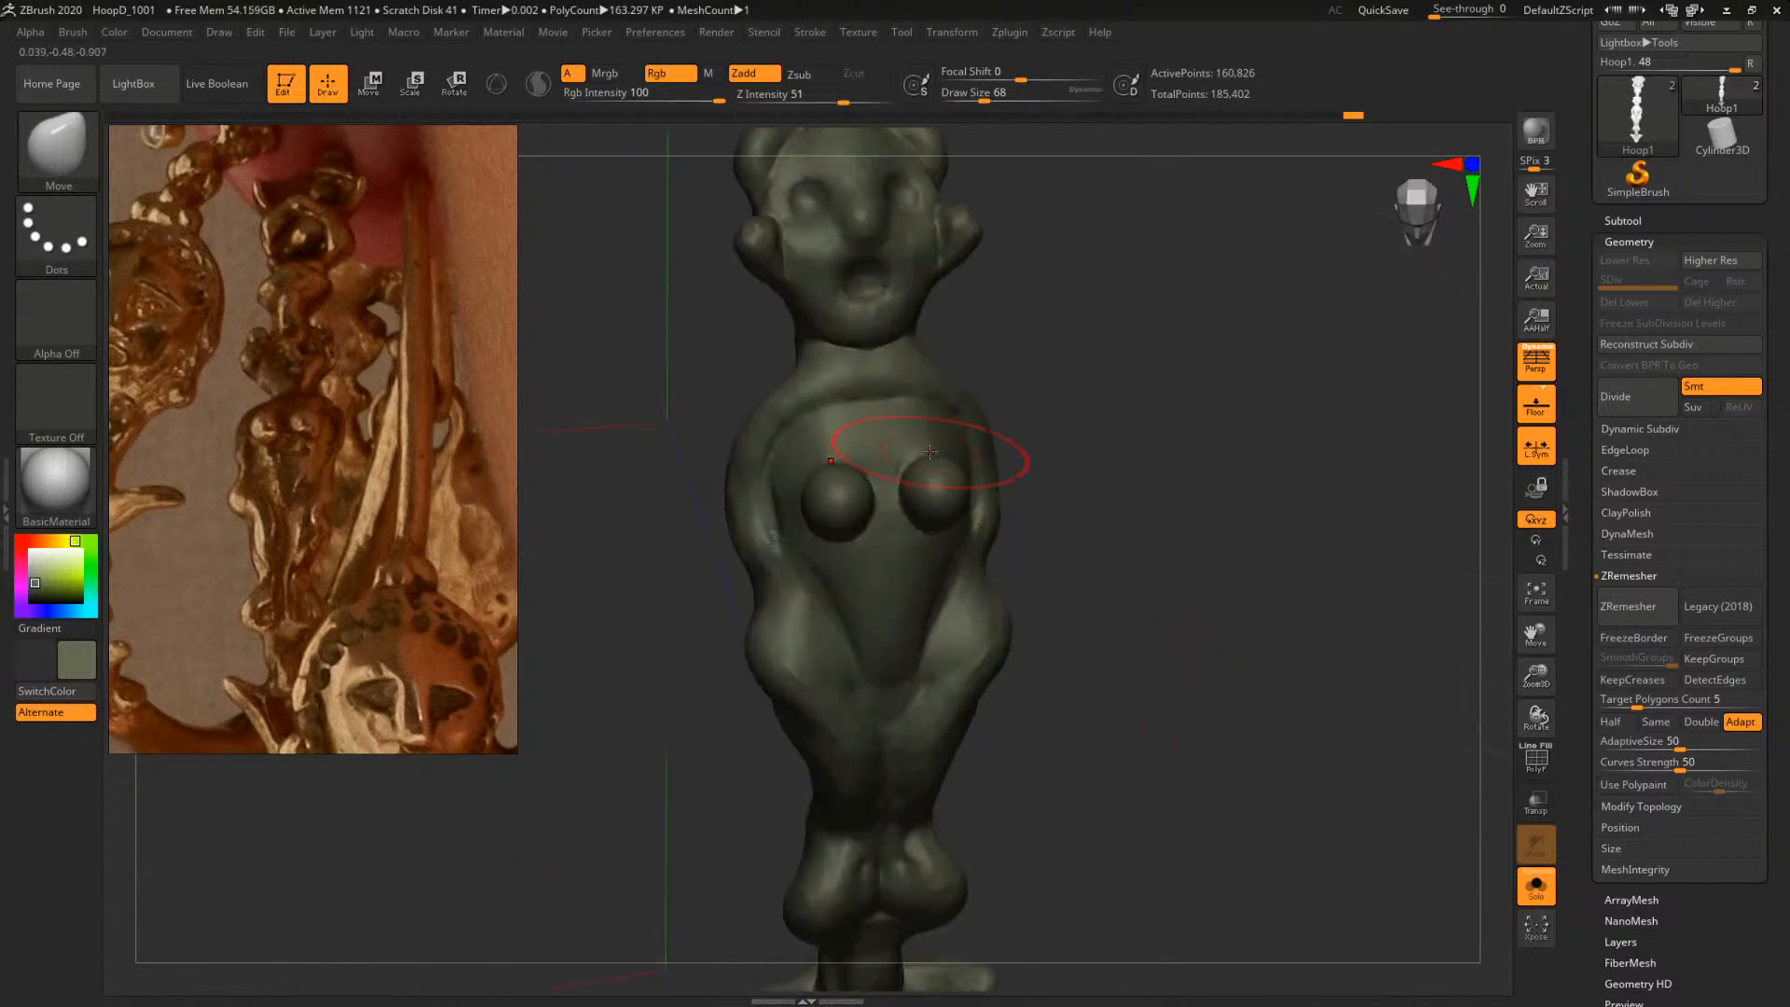
pyautogui.moveTo(1177, 532)
pyautogui.mouseDown()
pyautogui.moveTo(1163, 507)
pyautogui.moveTo(1178, 513)
pyautogui.moveTo(1144, 504)
pyautogui.mouseUp()
# Try adding a small raised detail on the upper belly below the breasts with ClayBuildup
pyautogui.press('b')
pyautogui.press('c')
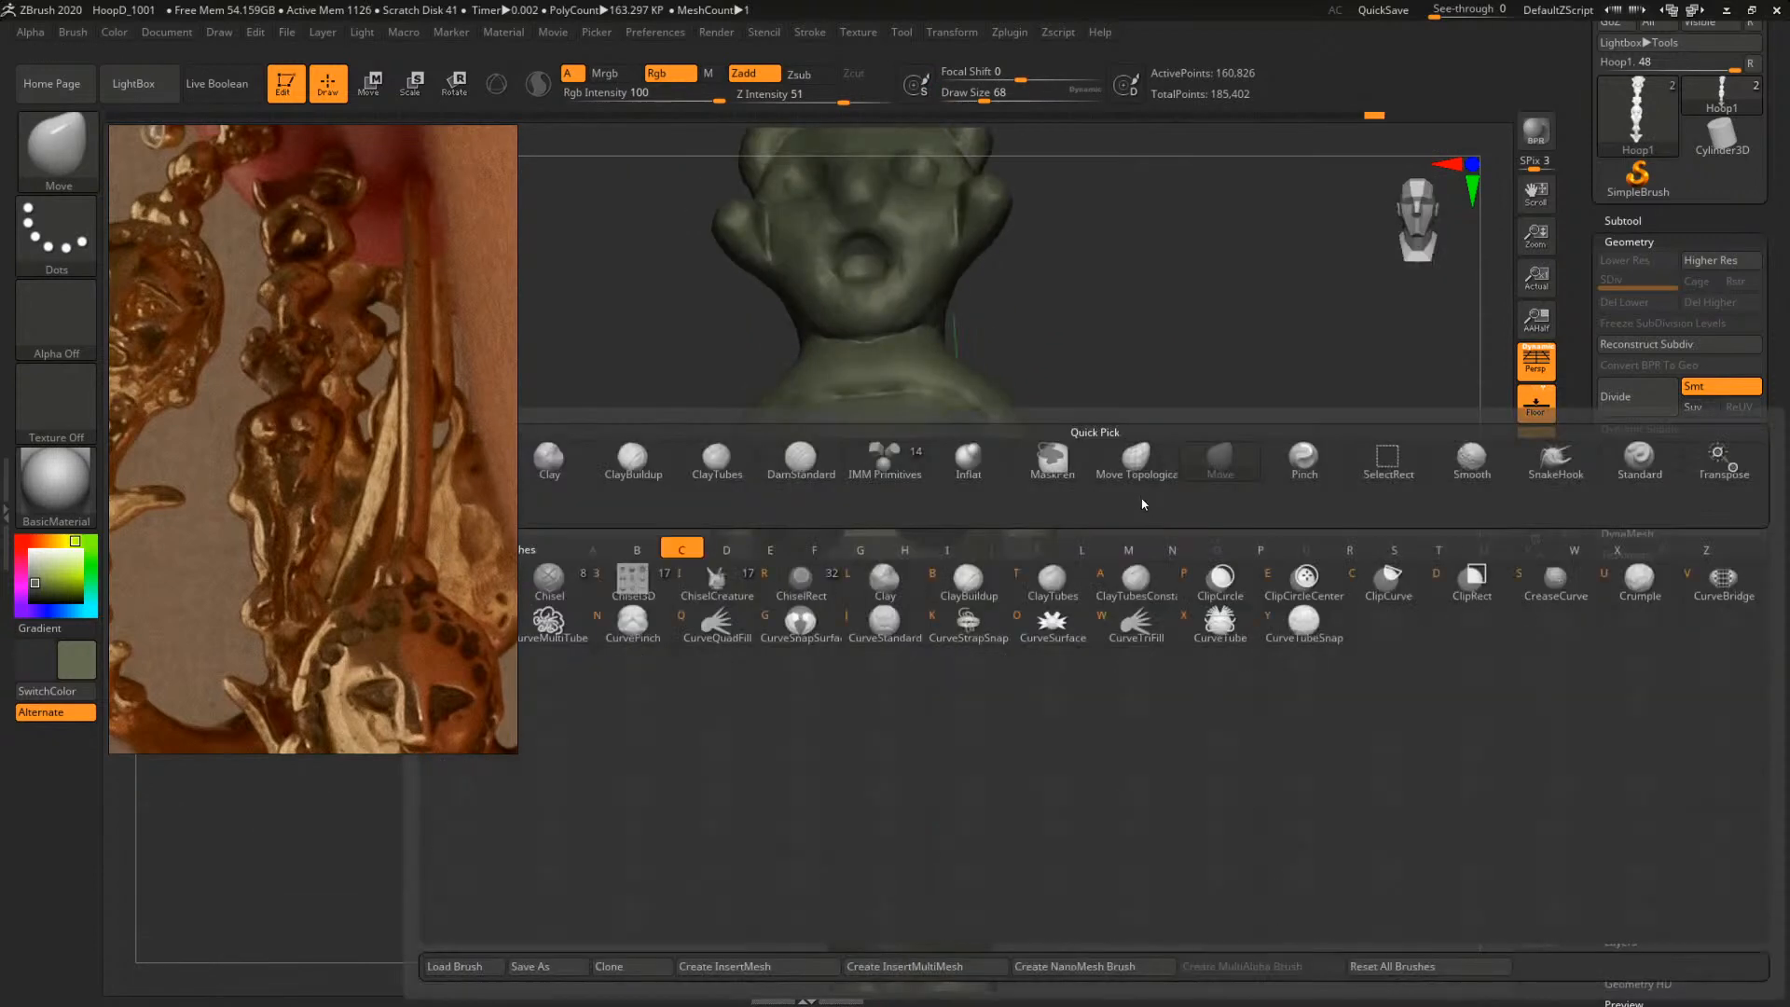
pyautogui.press('b')
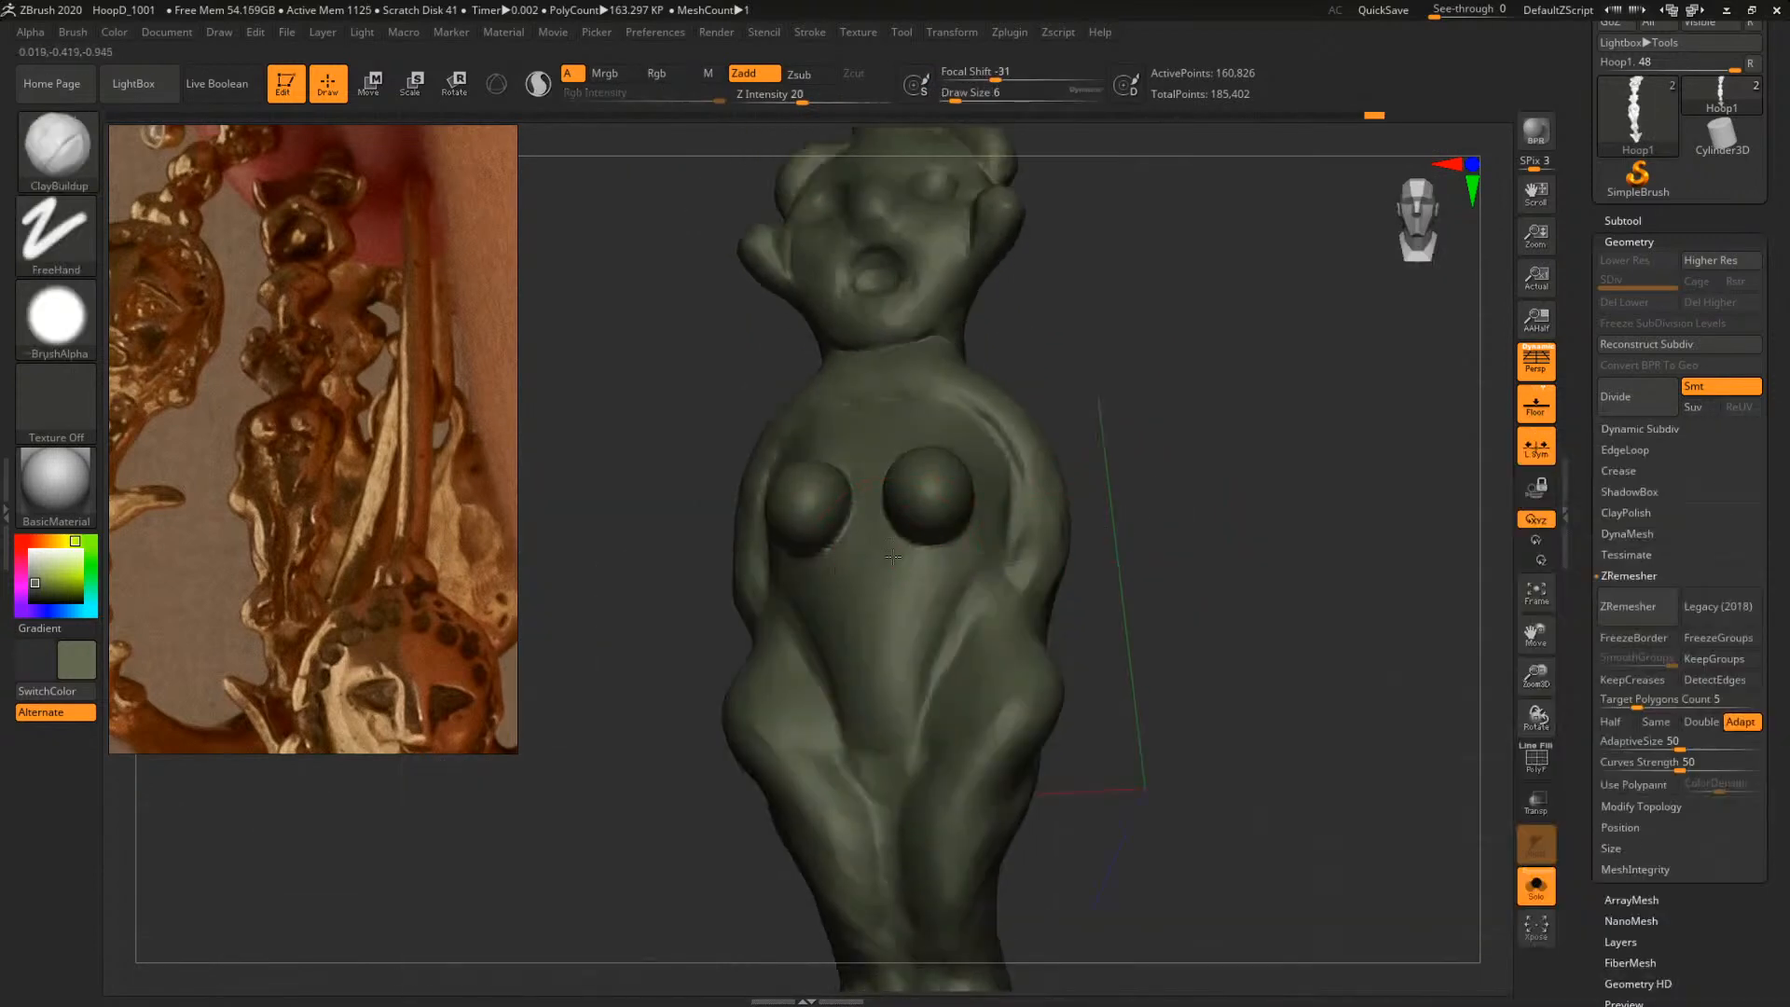
pyautogui.press(']')
pyautogui.press(']')
pyautogui.press(']')
pyautogui.keyDown('alt'); pyautogui.moveTo(1222, 475); pyautogui.dragTo(1301, 601); pyautogui.keyUp('alt')
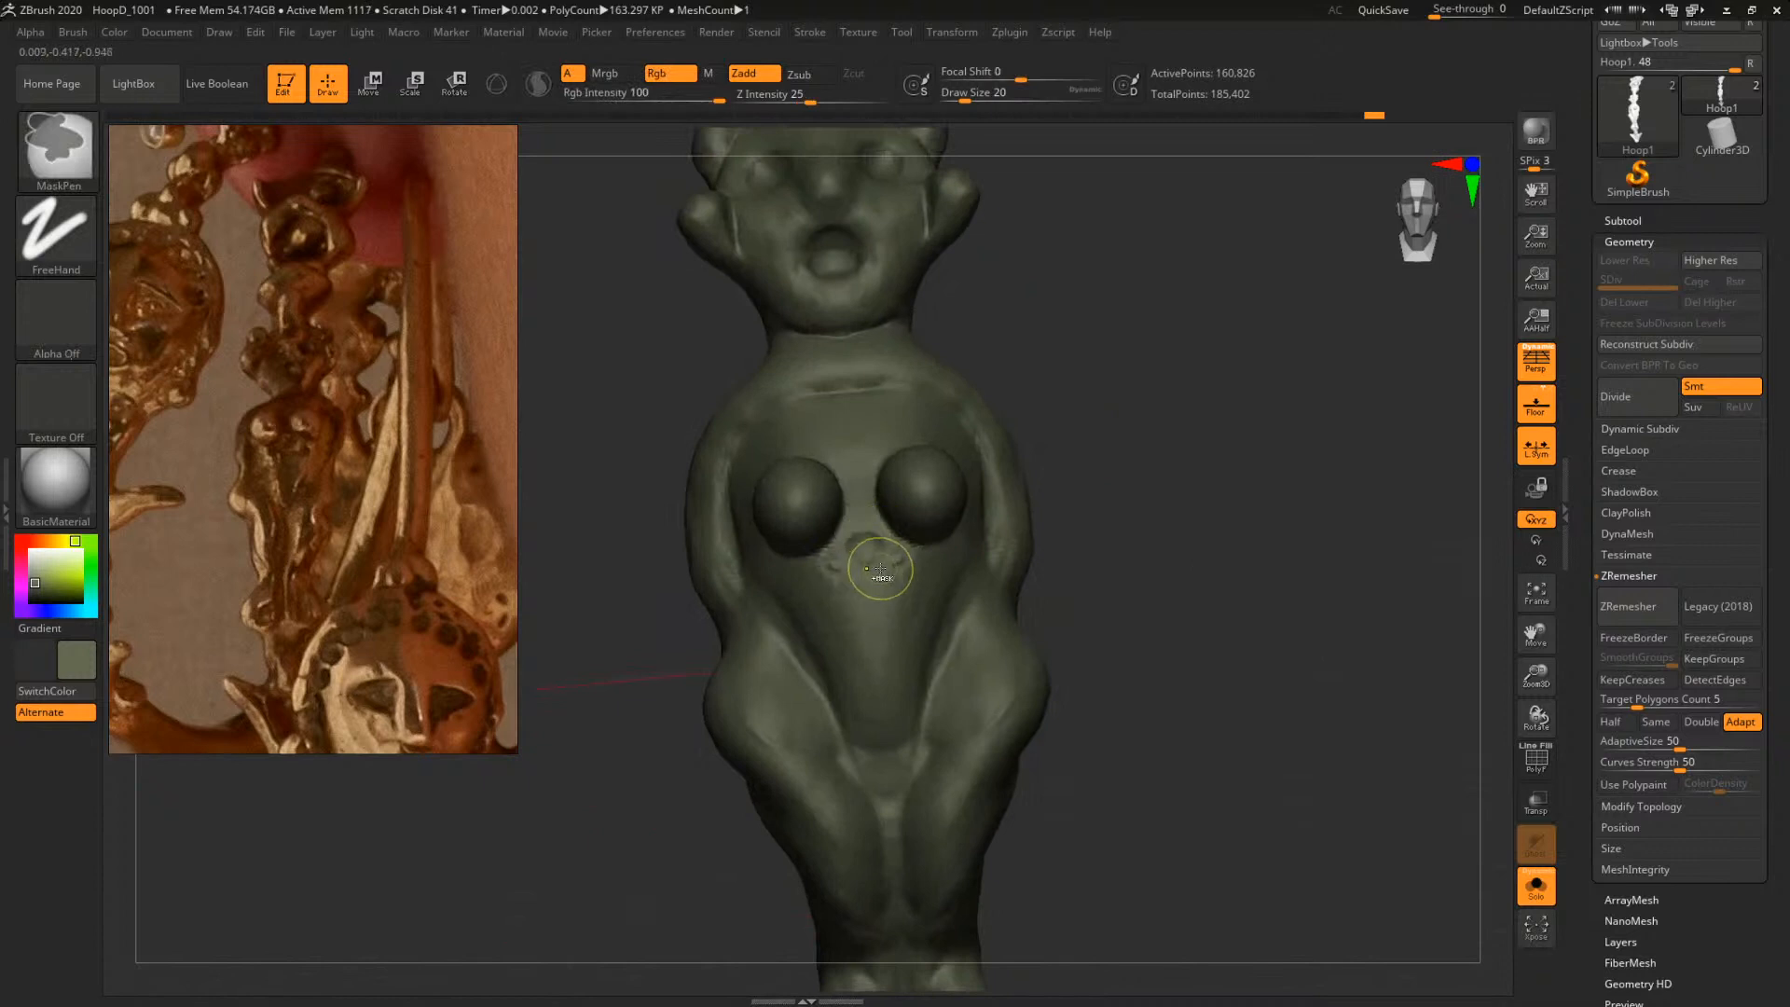
pyautogui.press('space')
pyautogui.moveTo(864, 572); pyautogui.dragTo(897, 591)
# Try sculpting a small knob and angular ridges below the breasts with ClayBuildup at draw sizes 5 and 9
pyautogui.keyDown('alt'); pyautogui.moveTo(1171, 587); pyautogui.dragTo(1130, 543); pyautogui.keyUp('alt')
pyautogui.moveTo(1131, 543)
pyautogui.keyDown('alt'); pyautogui.mouseDown()
pyautogui.moveTo(1360, 691)
pyautogui.moveTo(1350, 722)
pyautogui.mouseUp(); pyautogui.keyUp('alt')
pyautogui.press('space')
pyautogui.moveTo(906, 533); pyautogui.dragTo(863, 535)
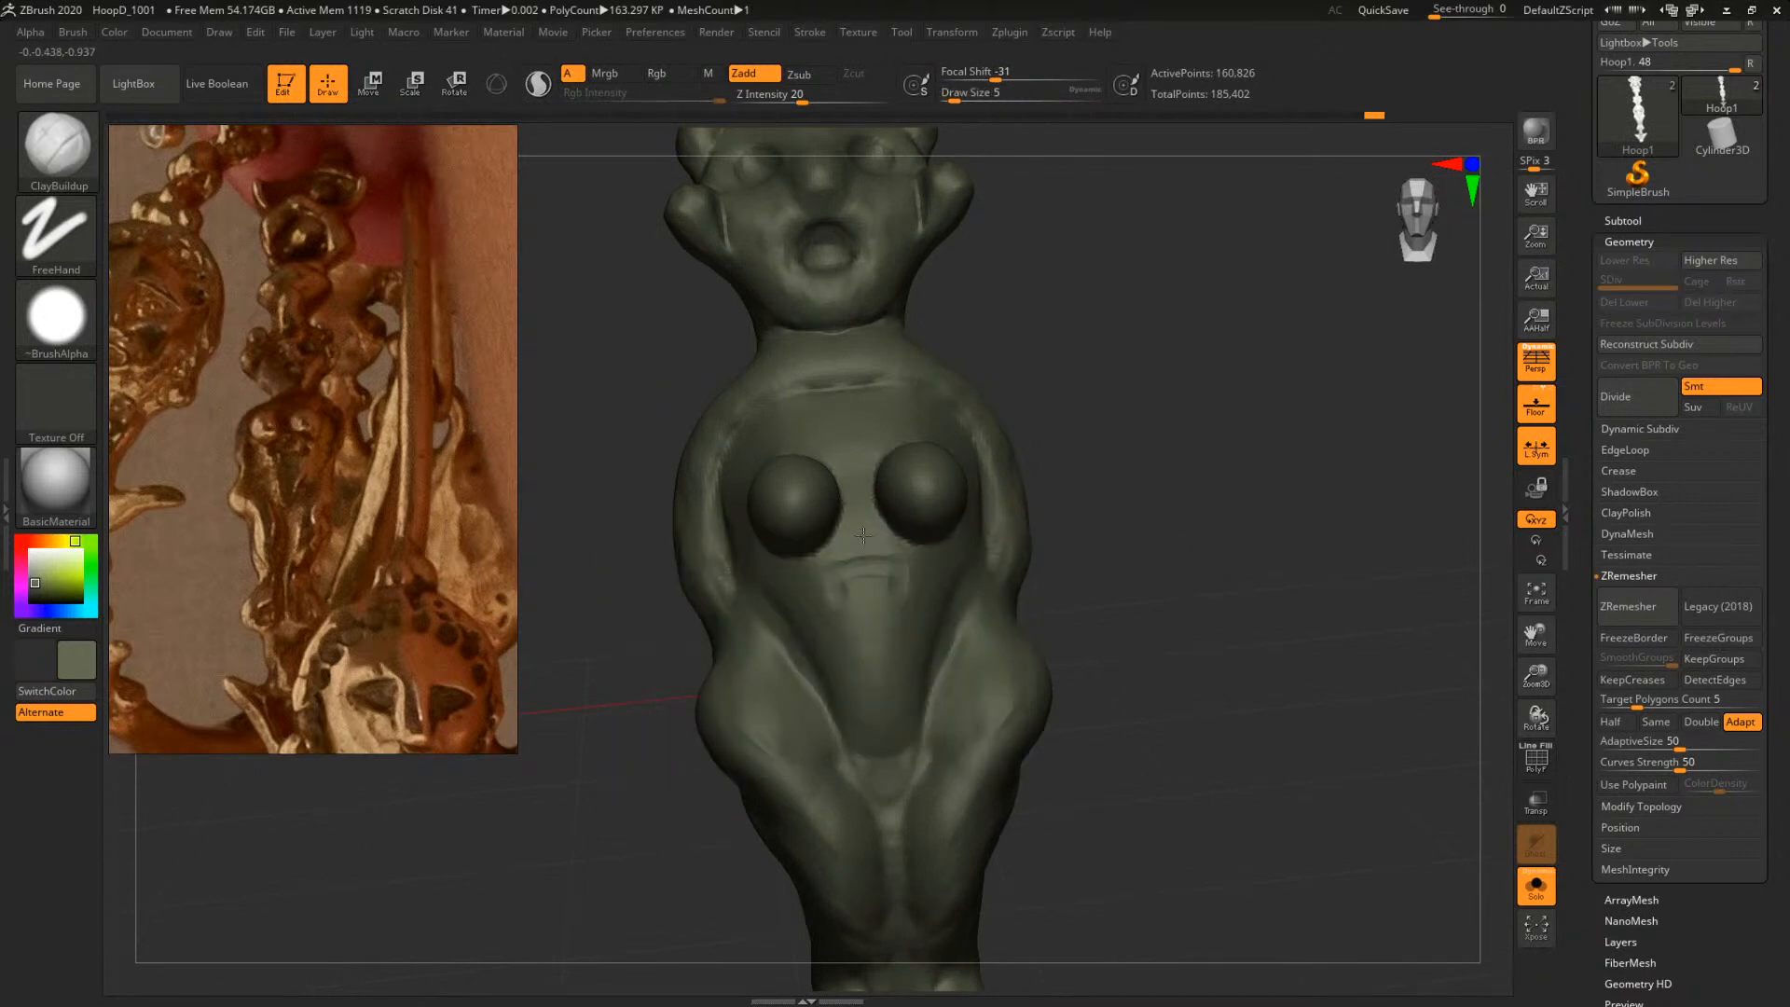
pyautogui.moveTo(1081, 485); pyautogui.dragTo(1086, 531)
pyautogui.press('space')
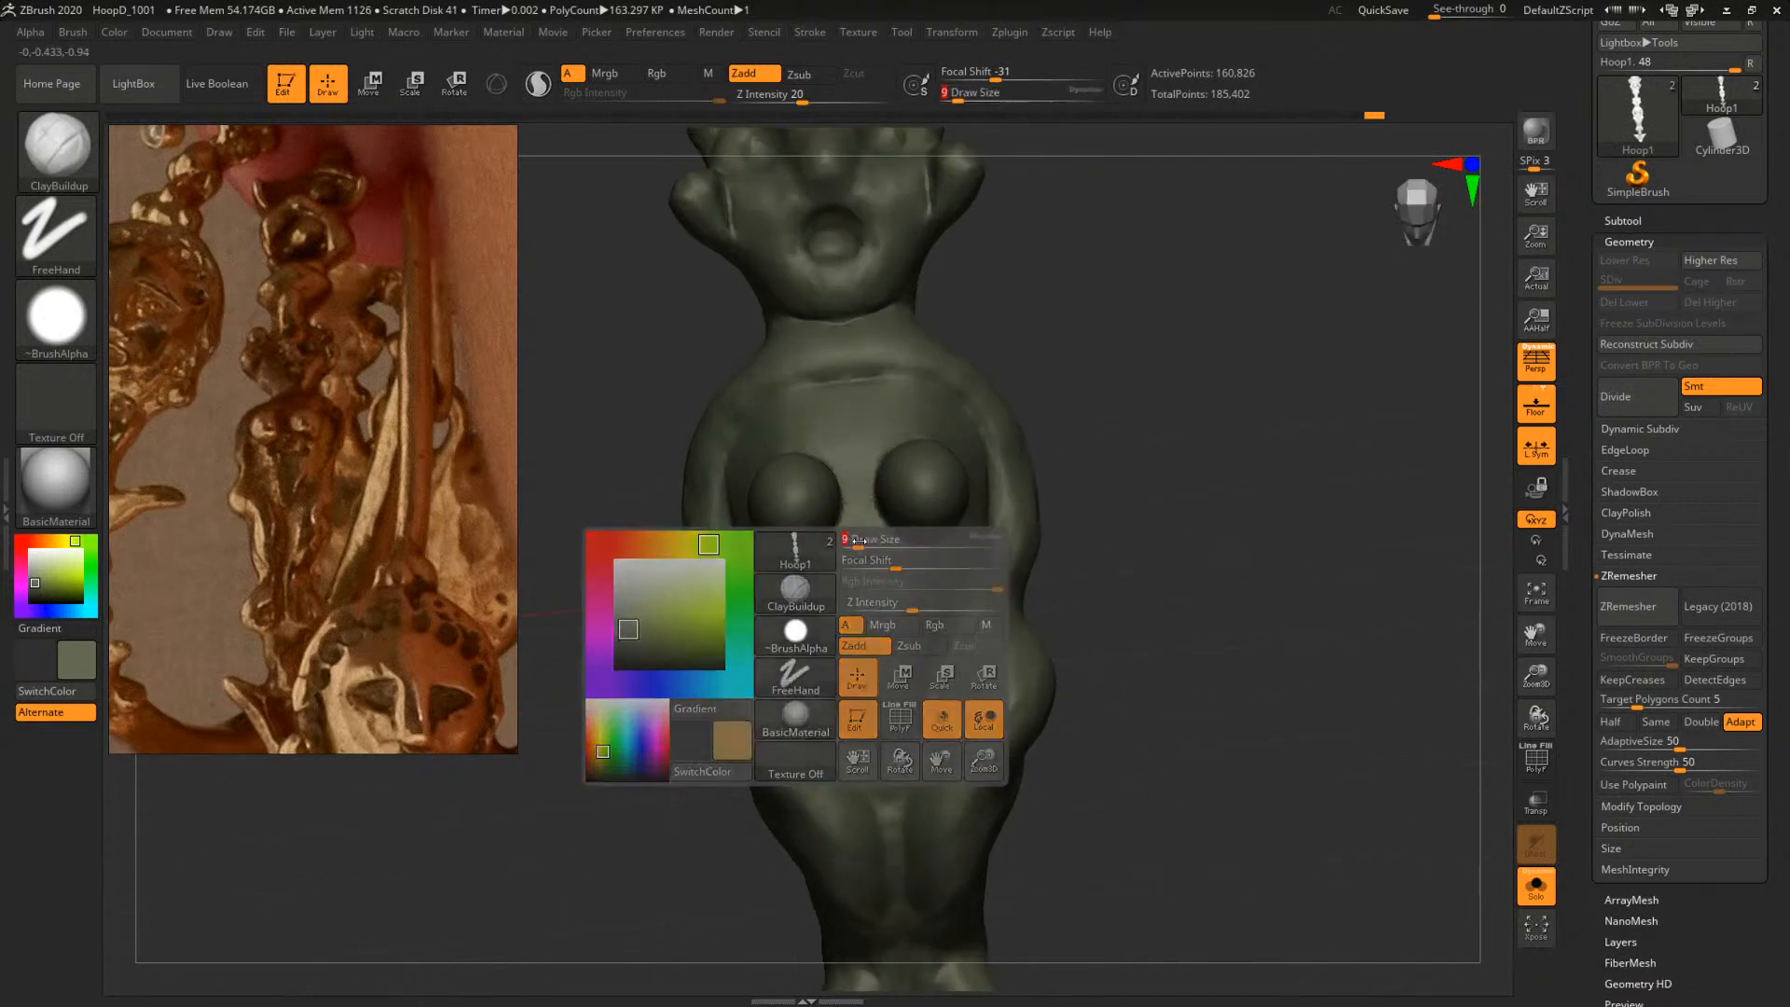
pyautogui.moveTo(849, 539); pyautogui.dragTo(887, 572)
pyautogui.moveTo(1082, 524); pyautogui.dragTo(1130, 580)
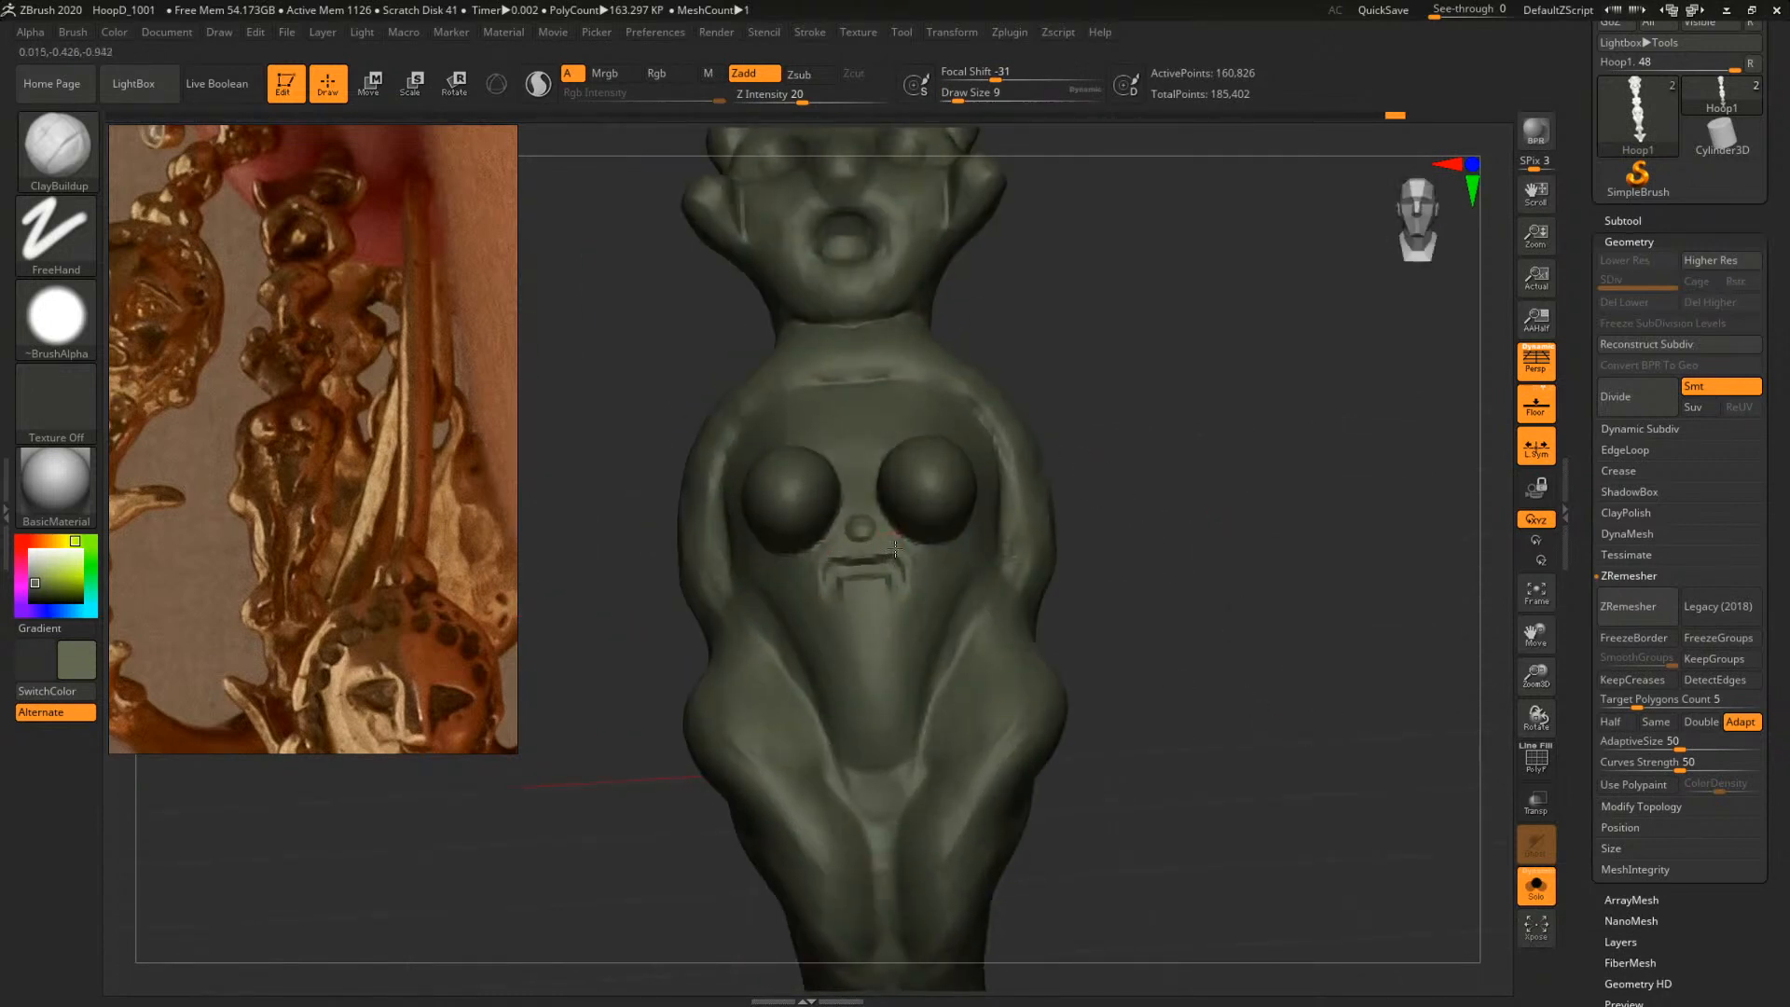
# Undo the small raised details sculpted on the upper belly below the breasts
pyautogui.hotkey('ctrl', 'z')
pyautogui.hotkey('ctrl', 'z')
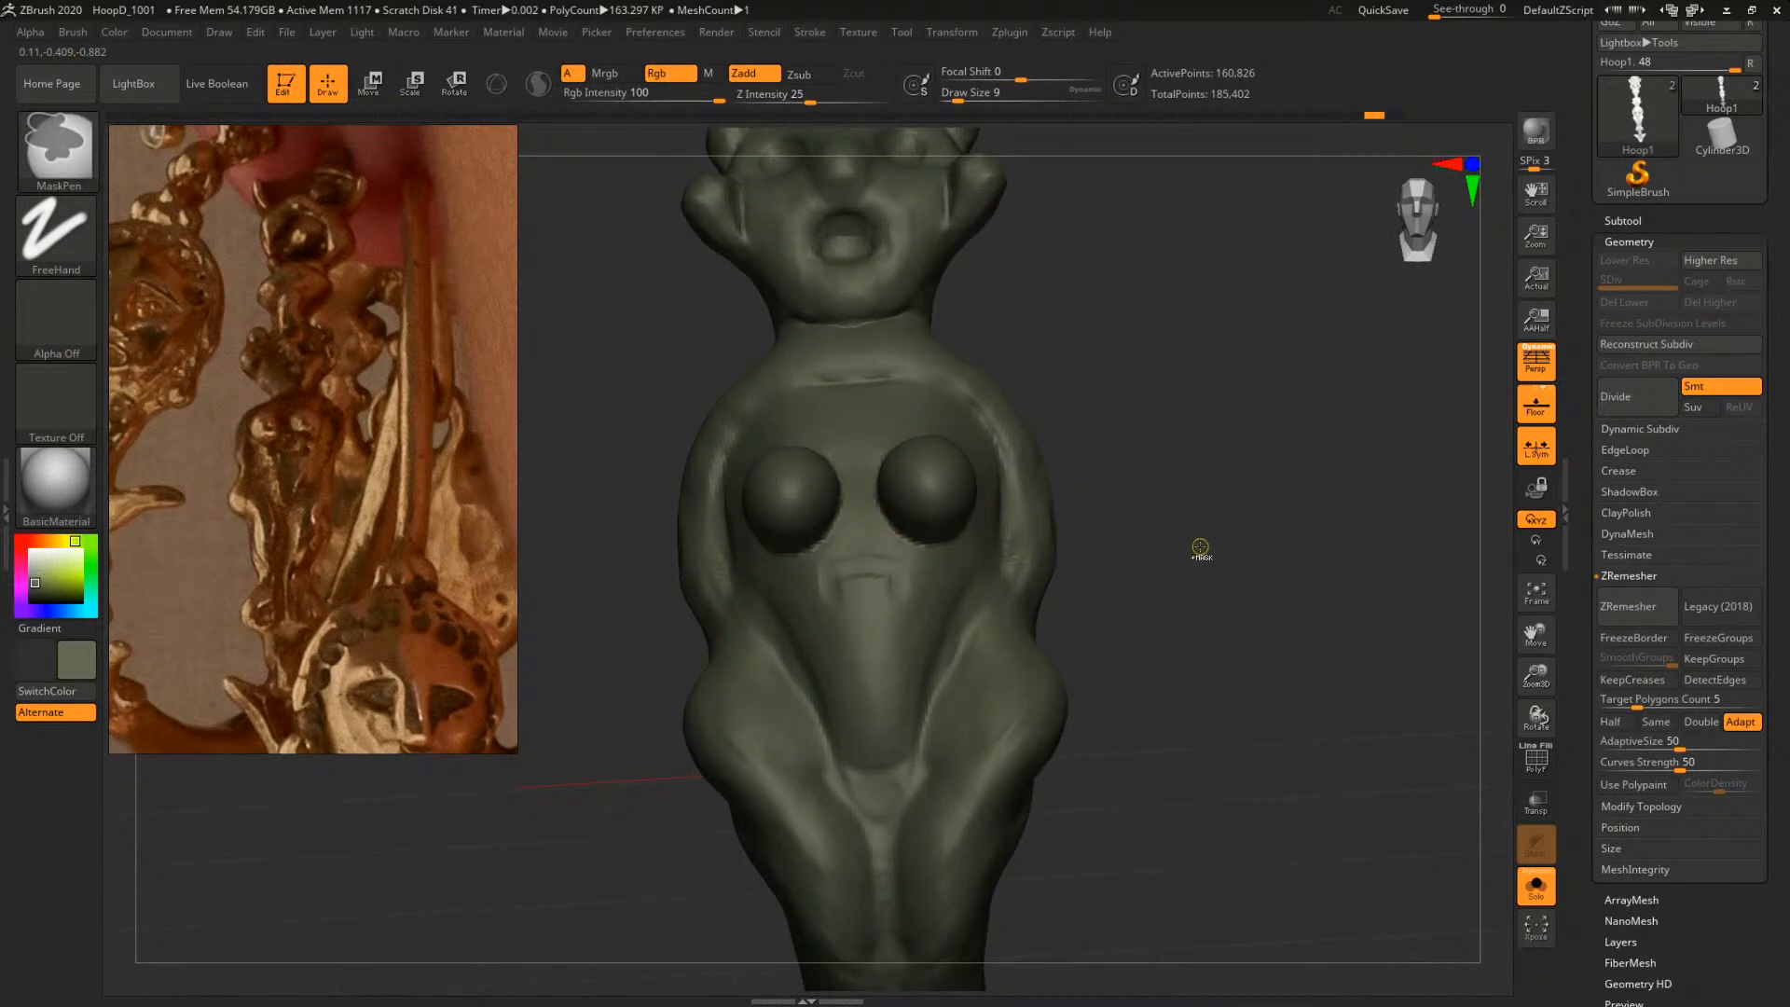
pyautogui.moveTo(1201, 547)
pyautogui.keyDown('alt'); pyautogui.mouseDown()
pyautogui.moveTo(1158, 513)
pyautogui.moveTo(1191, 597)
pyautogui.mouseUp(); pyautogui.keyUp('alt')
pyautogui.press('space')
pyautogui.moveTo(892, 588); pyautogui.dragTo(854, 586)
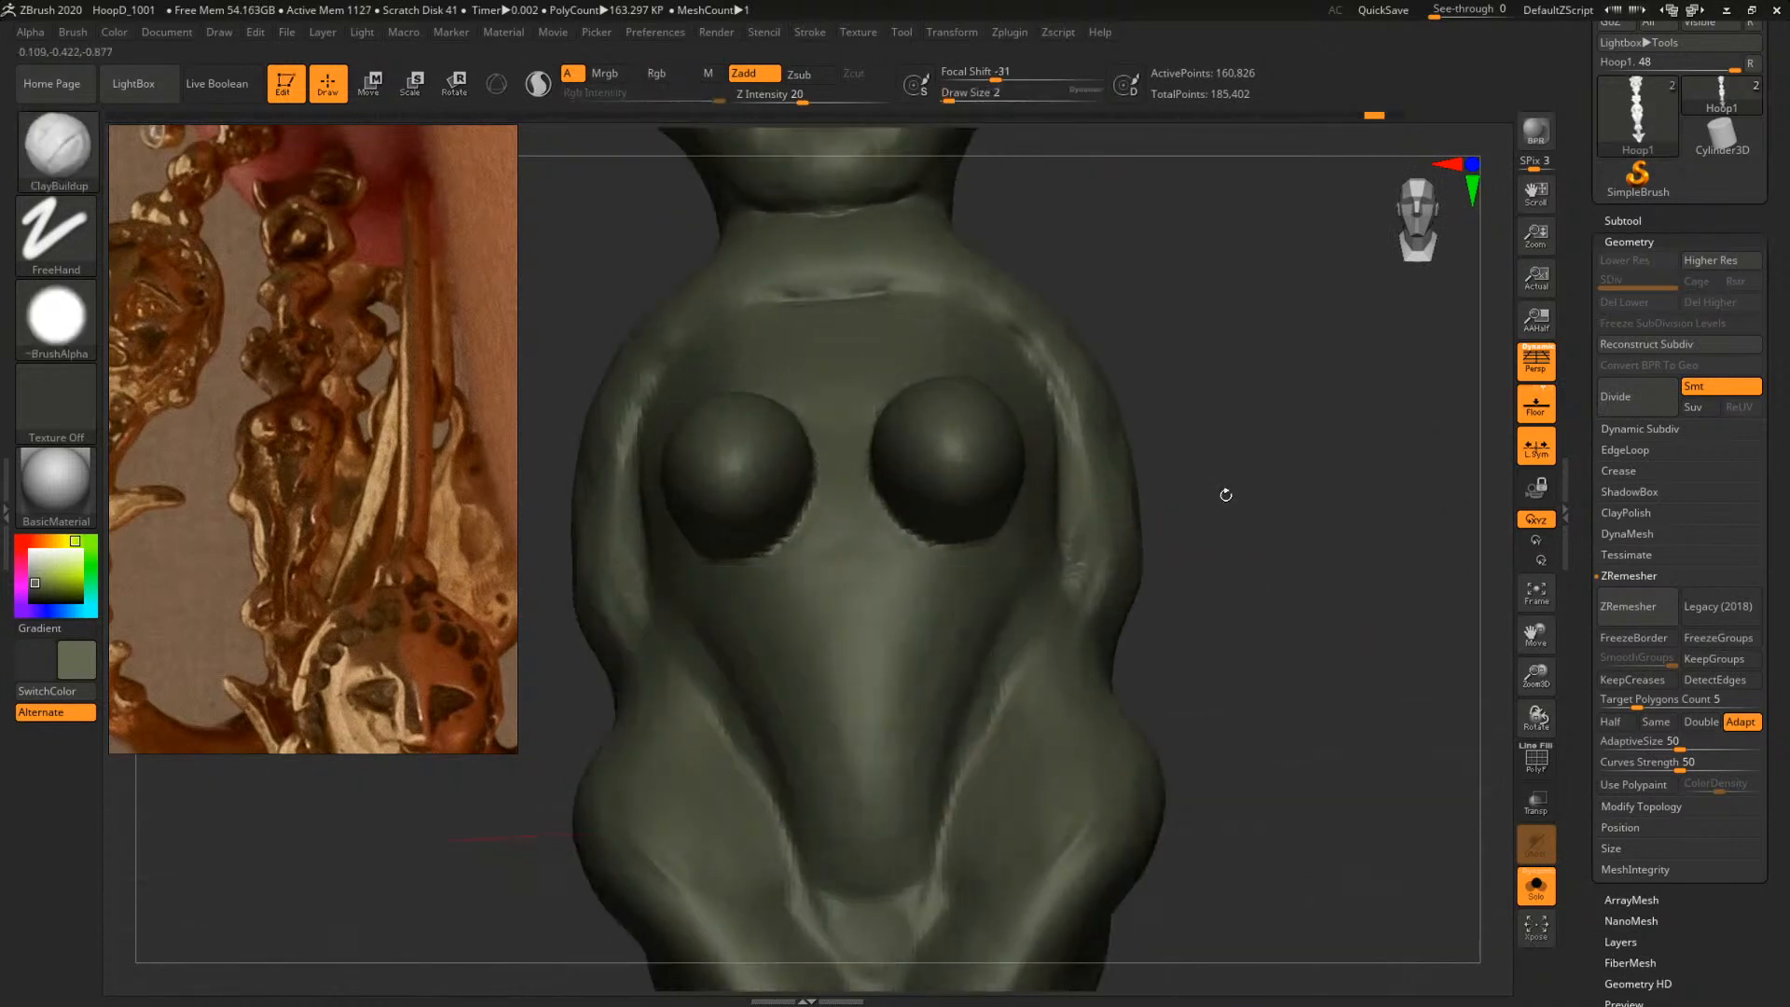
# Start building up small raised hands at the ends of the upper figure's bent arms with ClayBuildup at draw size 23
pyautogui.keyDown('alt'); pyautogui.moveTo(1225, 495); pyautogui.dragTo(951, 459); pyautogui.keyUp('alt')
pyautogui.moveTo(1128, 438)
pyautogui.keyDown('alt'); pyautogui.mouseDown()
pyautogui.moveTo(1138, 456)
pyautogui.moveTo(999, 467)
pyautogui.moveTo(1011, 512)
pyautogui.moveTo(1157, 595)
pyautogui.moveTo(1179, 680)
pyautogui.moveTo(1150, 477)
pyautogui.moveTo(1129, 645)
pyautogui.moveTo(975, 515)
pyautogui.mouseUp(); pyautogui.keyUp('alt')
pyautogui.press('b')
pyautogui.press('c')
pyautogui.press('b')
pyautogui.press('s')
pyautogui.click(971, 475)
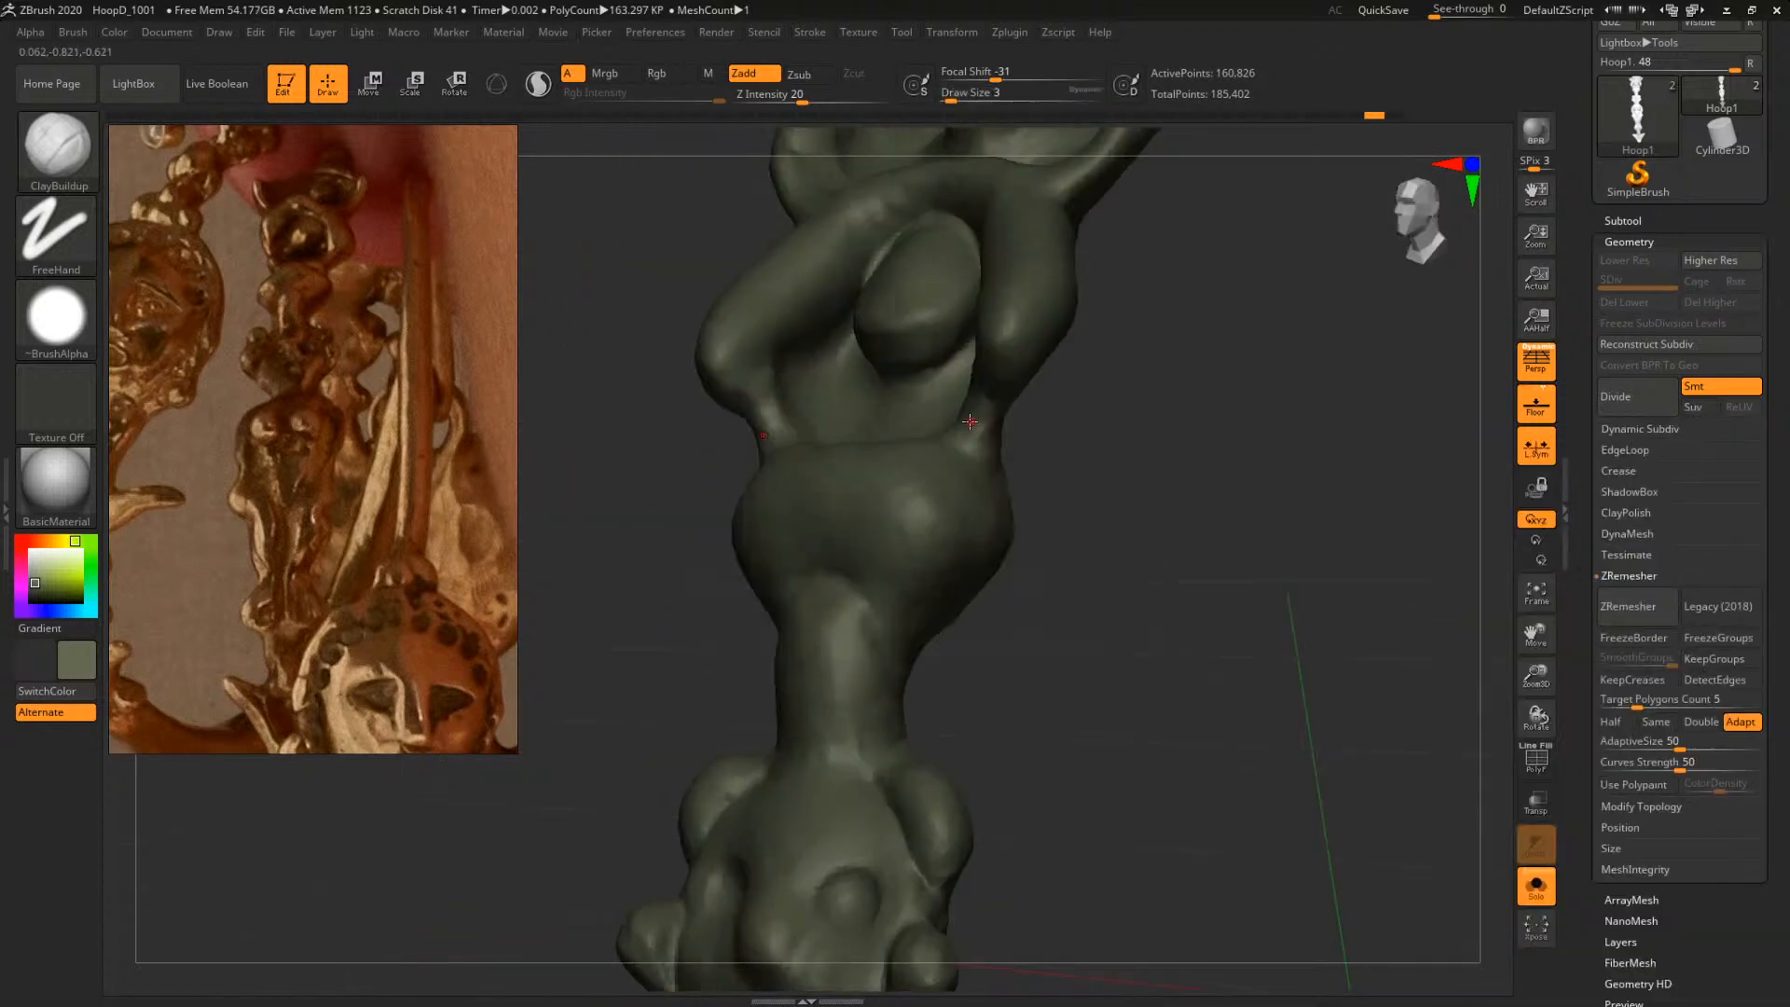
pyautogui.press('space')
pyautogui.click(975, 429)
pyautogui.moveTo(976, 431); pyautogui.dragTo(981, 423)
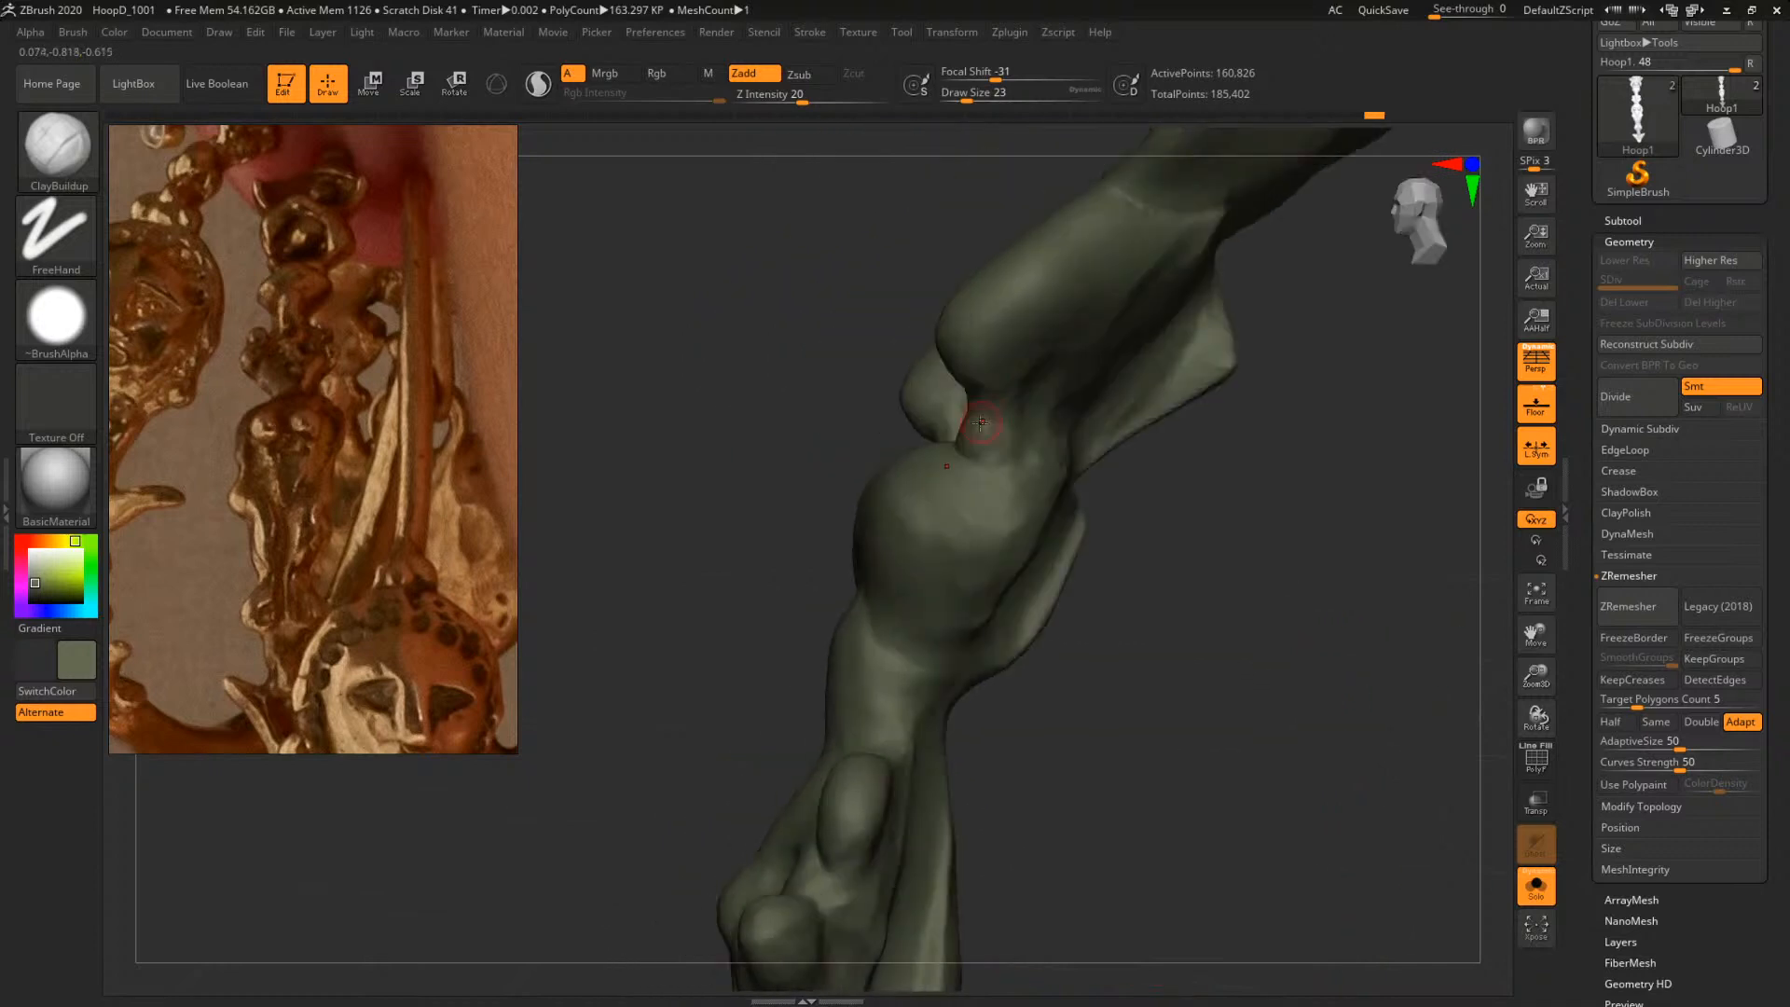
# Thicken the small rounded hands below the upper figure's arms with ClayBuildup at draw size 27
pyautogui.moveTo(808, 413); pyautogui.dragTo(974, 431)
pyautogui.press('space')
pyautogui.click(968, 417)
pyautogui.moveTo(974, 431); pyautogui.dragTo(998, 429, button='right')
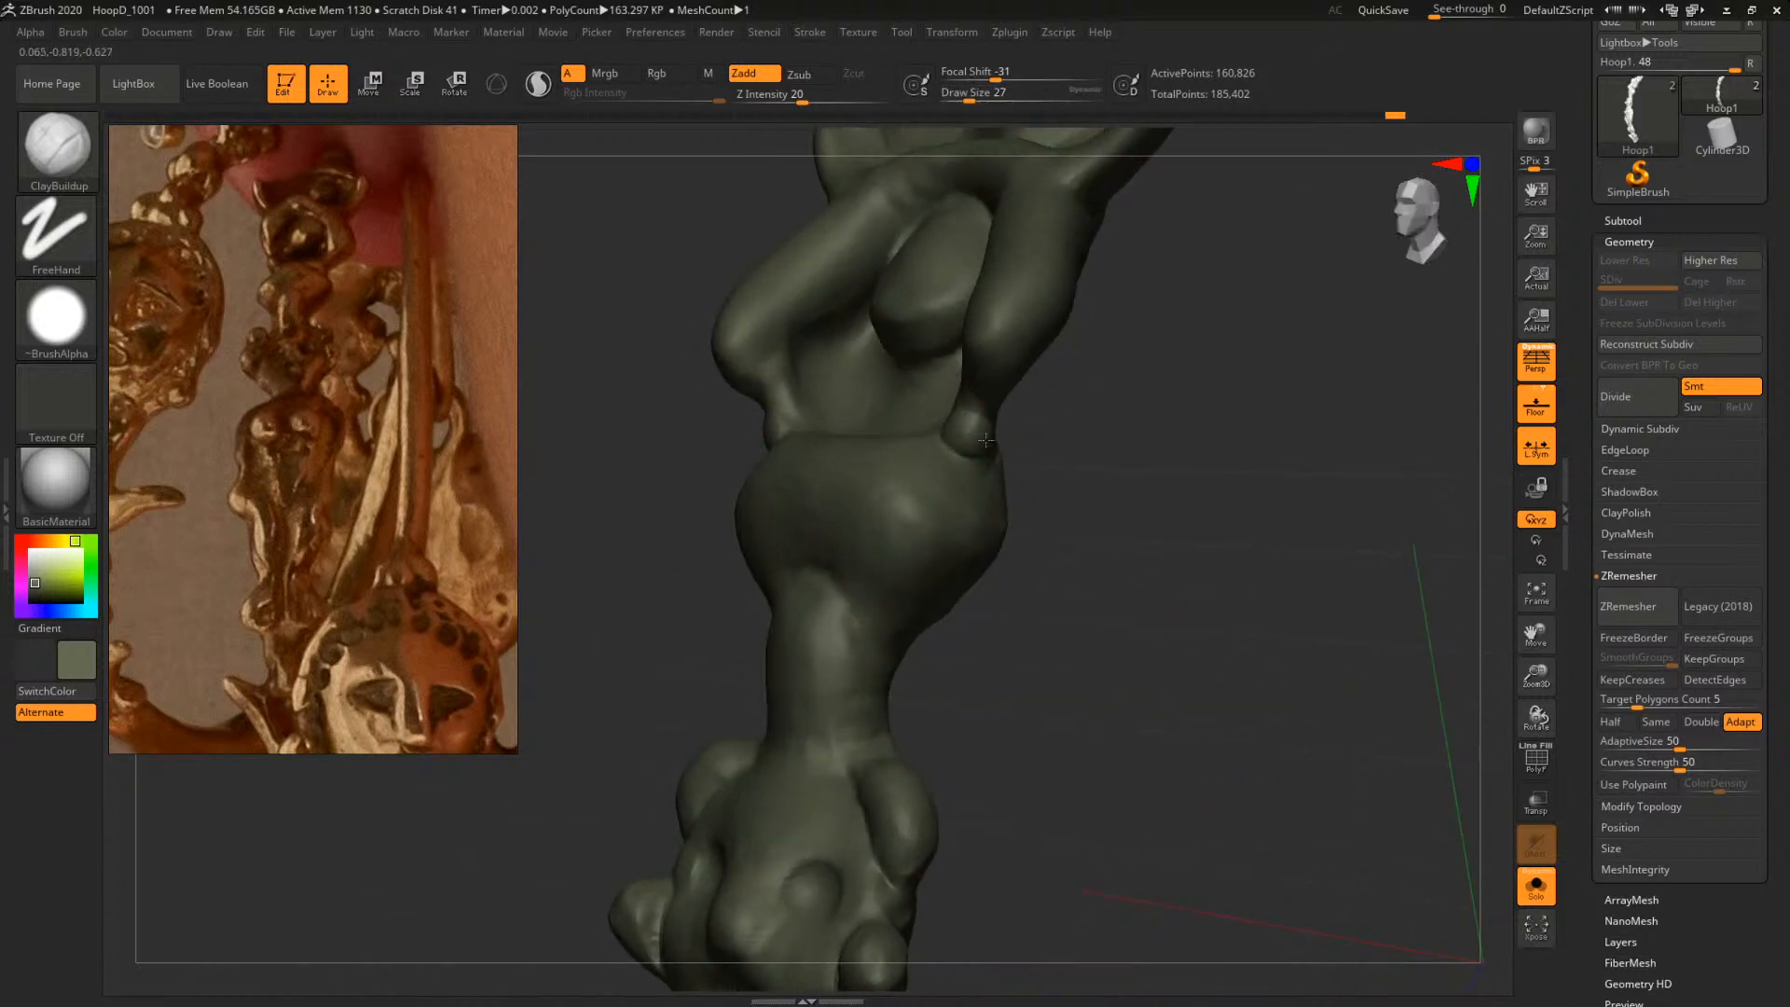
pyautogui.moveTo(1092, 438); pyautogui.dragTo(990, 445)
pyautogui.moveTo(859, 429)
pyautogui.mouseDown()
pyautogui.moveTo(994, 442)
pyautogui.moveTo(1007, 423)
pyautogui.moveTo(976, 406)
pyautogui.moveTo(1067, 432)
pyautogui.mouseUp()
# Carve creases around the upper figure's small hands with the DamStandard brush
pyautogui.press('s')
pyautogui.press('b')
pyautogui.press('d')
pyautogui.press('s')
pyautogui.press('space')
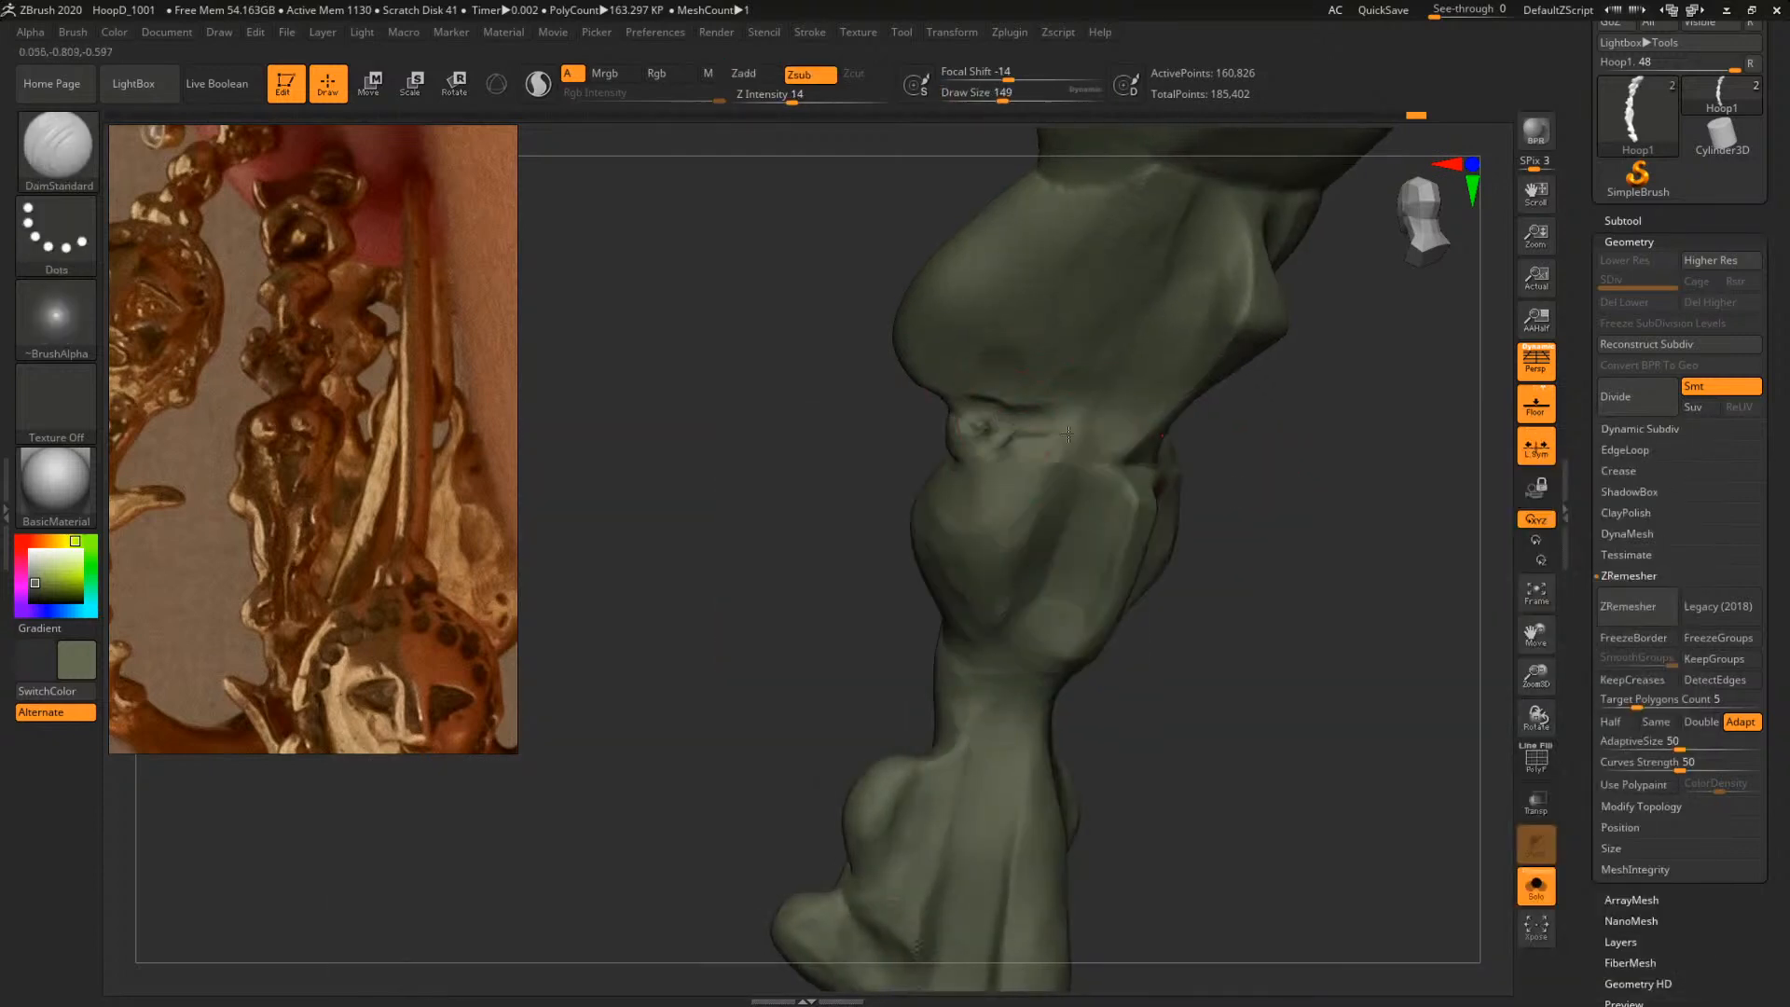
# Flatten the central groove on the upper figure's back with the TrimDynamic brush at draw sizes 149 and 217
pyautogui.moveTo(1283, 455)
pyautogui.keyDown('alt'); pyautogui.mouseDown()
pyautogui.moveTo(1223, 563)
pyautogui.moveTo(1262, 535)
pyautogui.moveTo(1207, 537)
pyautogui.mouseUp(); pyautogui.keyUp('alt')
pyautogui.press('b')
pyautogui.press('t')
pyautogui.press('d')
pyautogui.moveTo(1089, 449)
pyautogui.mouseDown()
pyautogui.moveTo(1122, 359)
pyautogui.moveTo(1088, 477)
pyautogui.mouseUp()
pyautogui.moveTo(1112, 360); pyautogui.dragTo(1100, 440)
pyautogui.moveTo(1305, 522); pyautogui.dragTo(1240, 527)
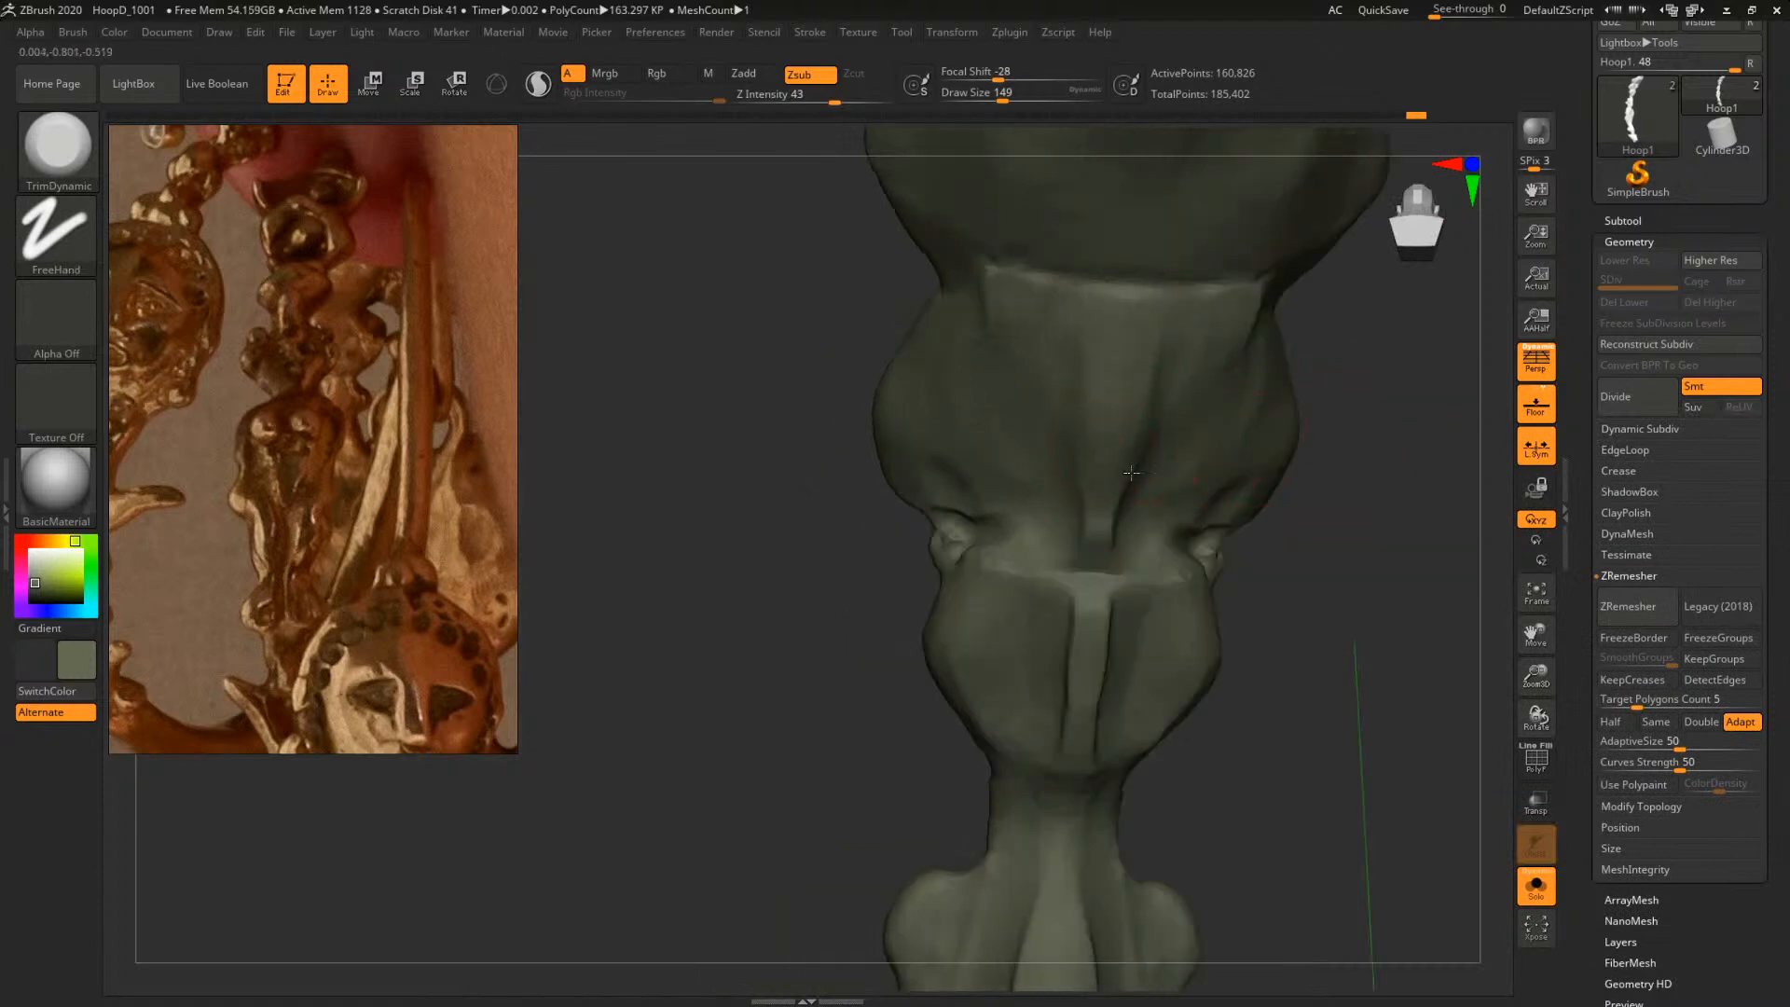
pyautogui.moveTo(1095, 503); pyautogui.dragTo(1107, 557)
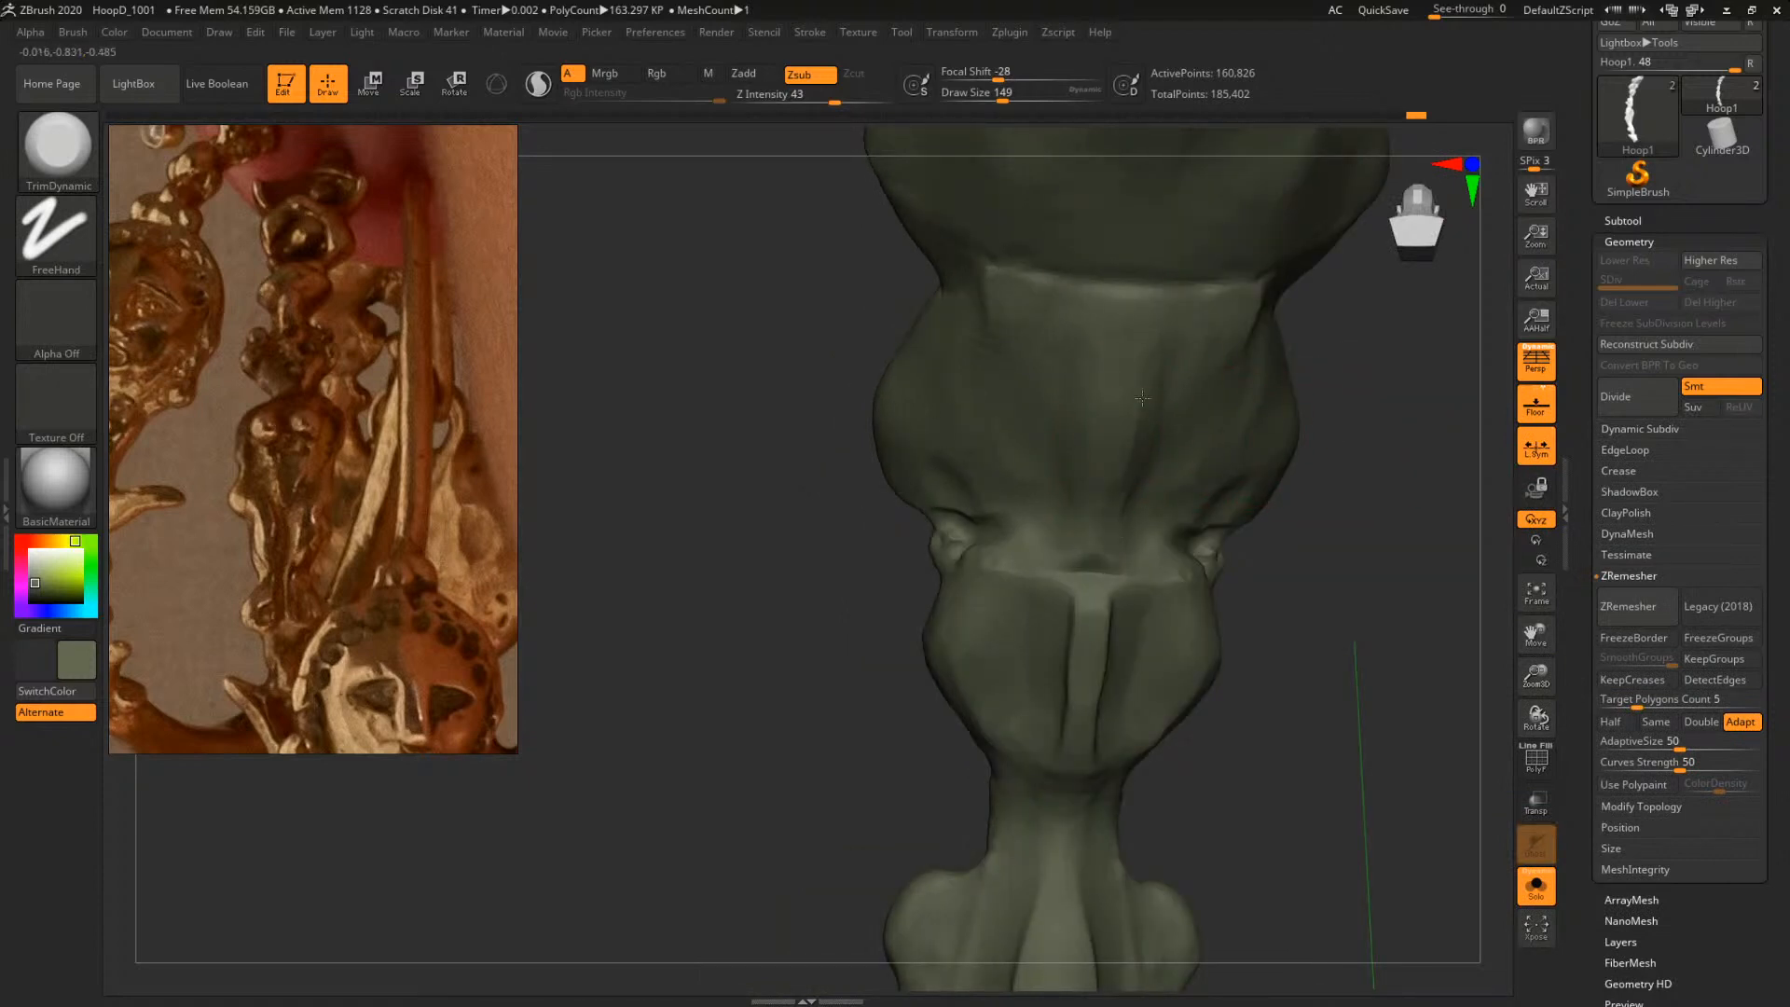
pyautogui.moveTo(1114, 410); pyautogui.dragTo(1089, 434)
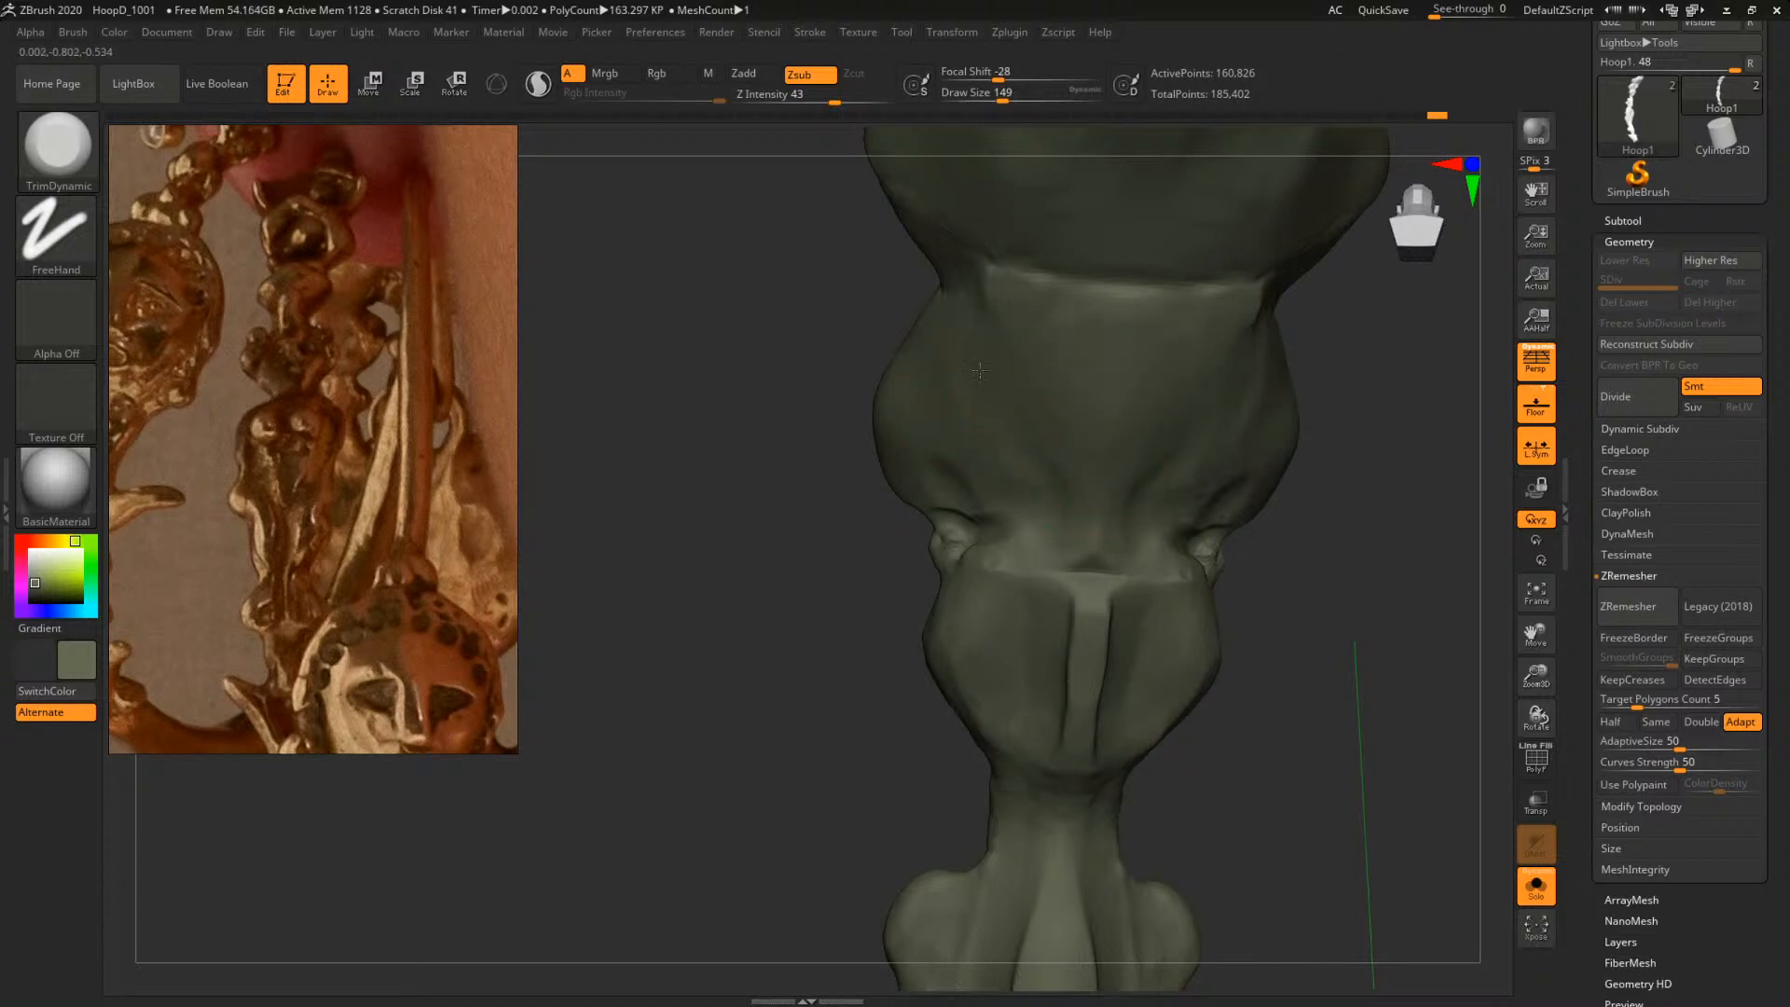
pyautogui.press(']')
# Refine the area around the upper figure's head and arms with ClayBuildup at draw size 51, smoothing it
pyautogui.moveTo(1333, 448); pyautogui.dragTo(1311, 649)
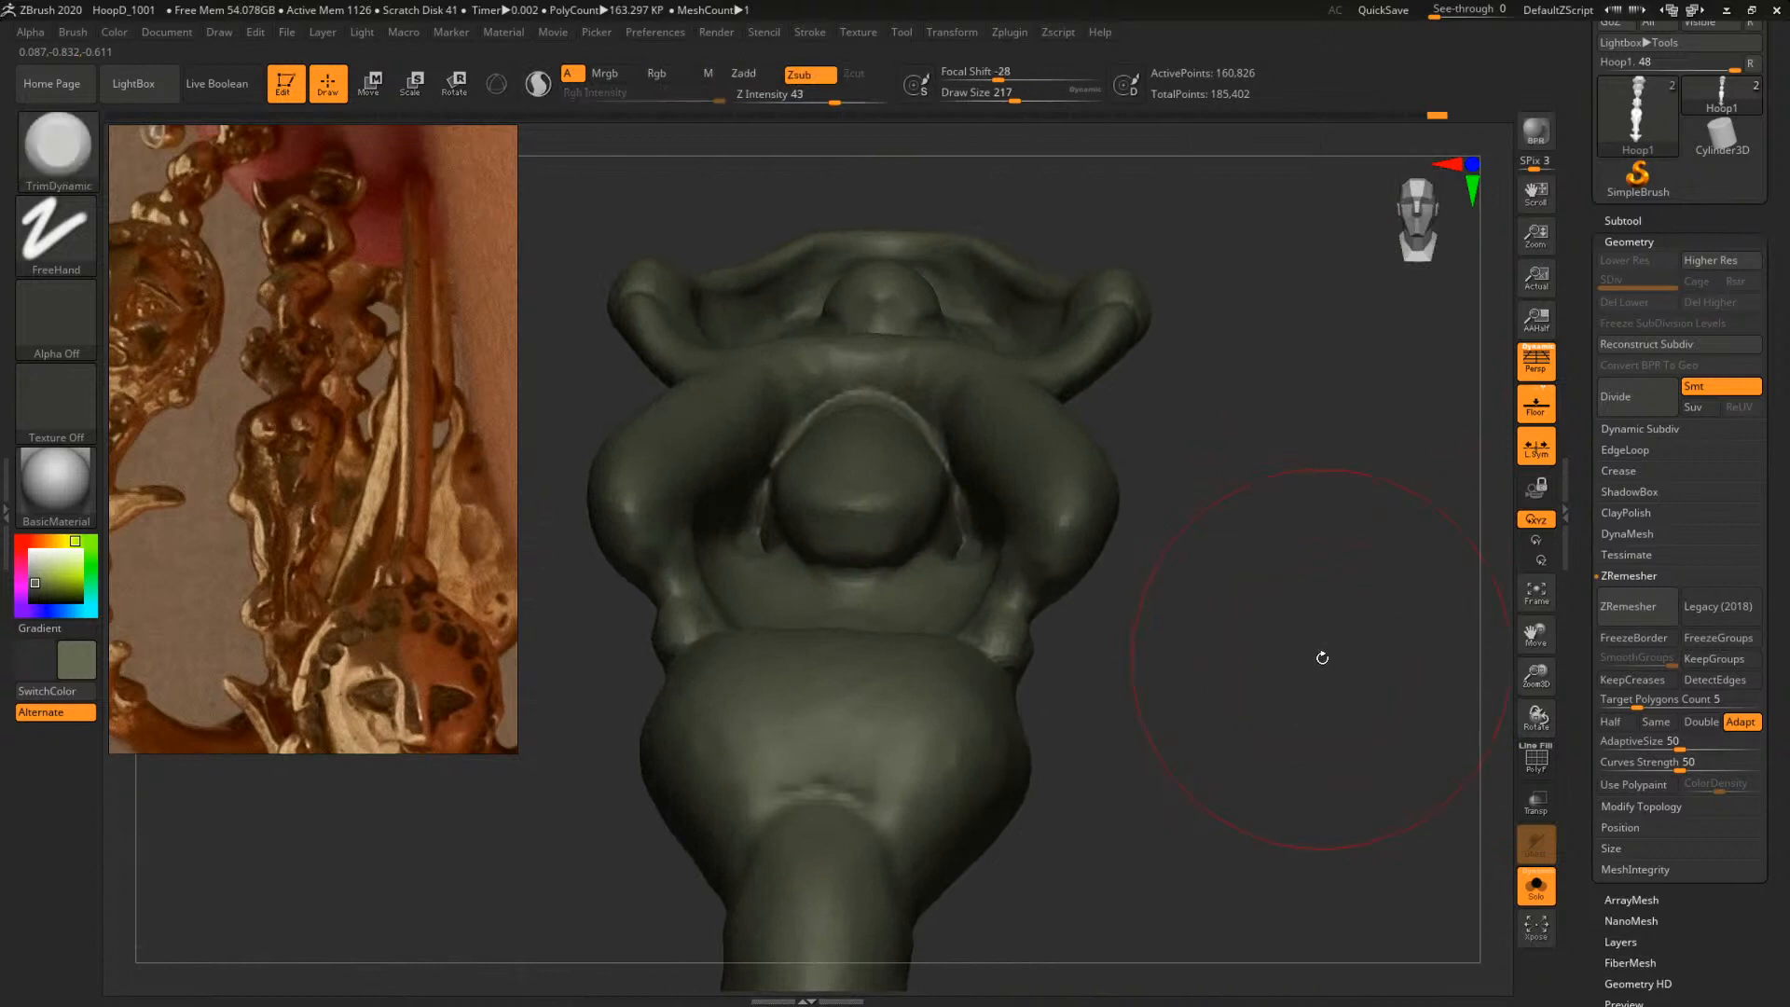
pyautogui.press('b')
pyautogui.press('c')
pyautogui.press('b')
pyautogui.press('space')
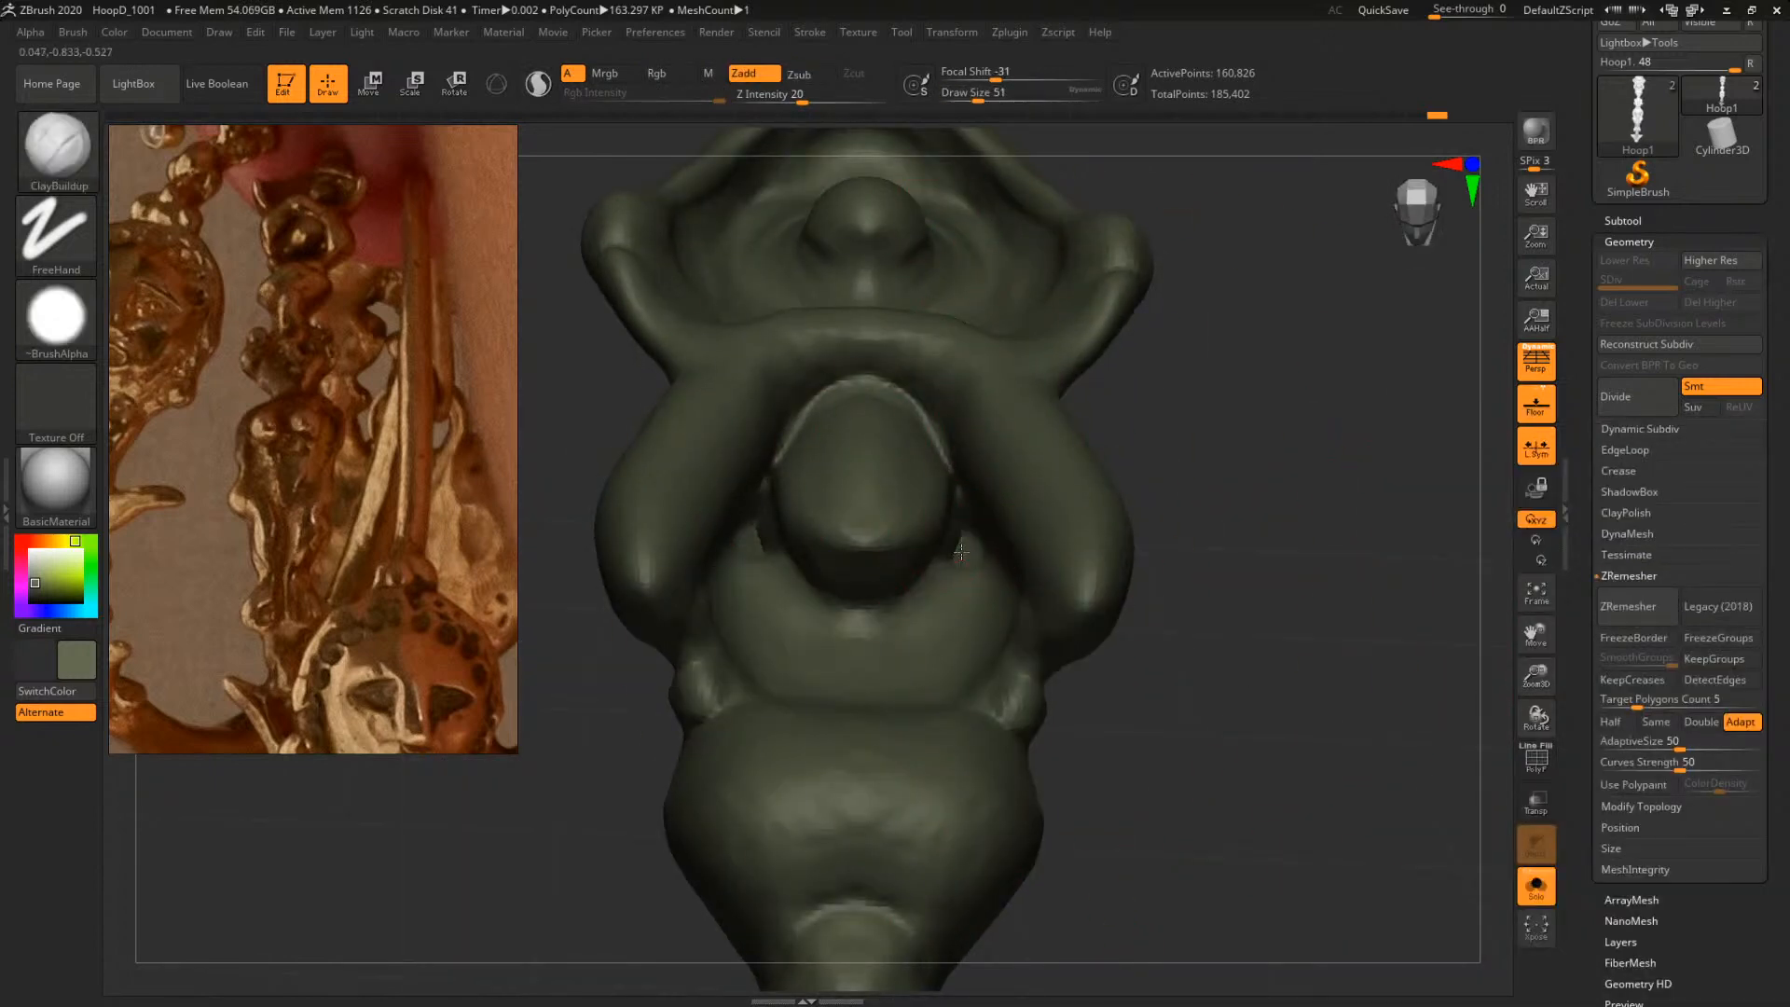
pyautogui.press('shift')
pyautogui.moveTo(1240, 429)
pyautogui.mouseDown()
pyautogui.moveTo(1254, 495)
pyautogui.moveTo(1249, 410)
pyautogui.mouseUp()
pyautogui.moveTo(1249, 494)
pyautogui.mouseDown()
pyautogui.moveTo(1077, 511)
pyautogui.moveTo(1231, 528)
pyautogui.moveTo(994, 573)
pyautogui.mouseUp()
# Turn off Solo mode to show the complete hoop and switch to Maya
pyautogui.moveTo(1117, 590); pyautogui.dragTo(1212, 612)
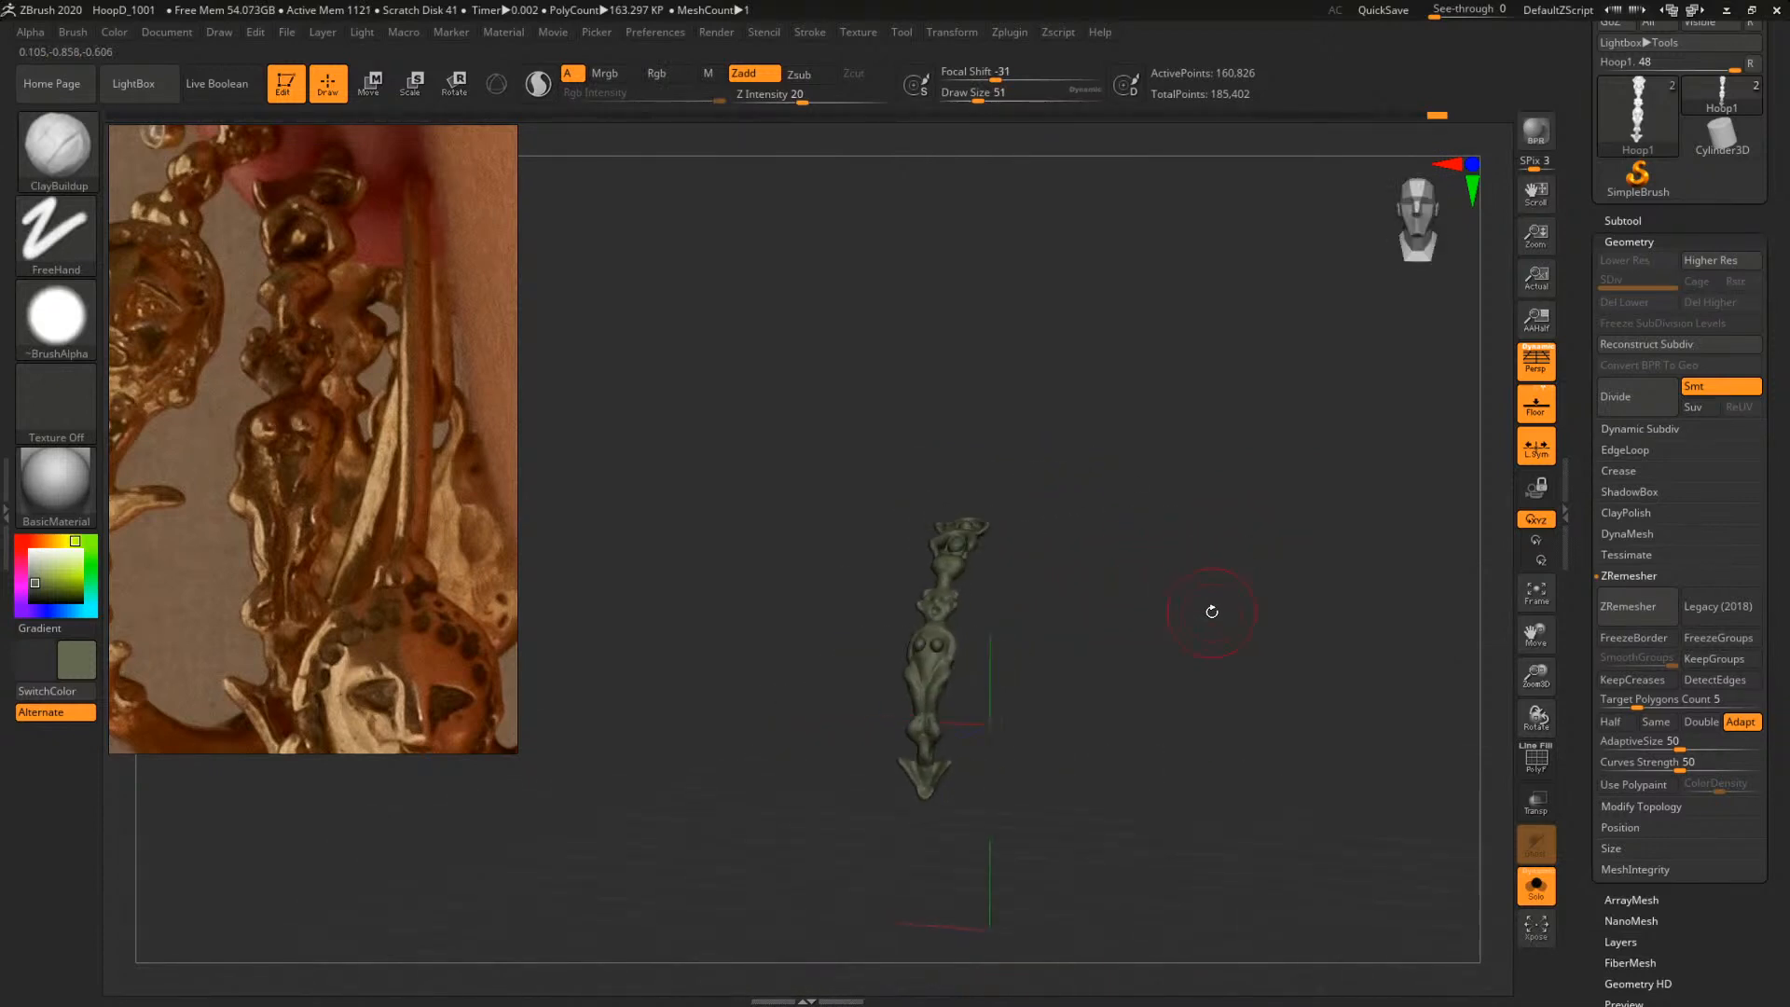
pyautogui.click(1535, 893)
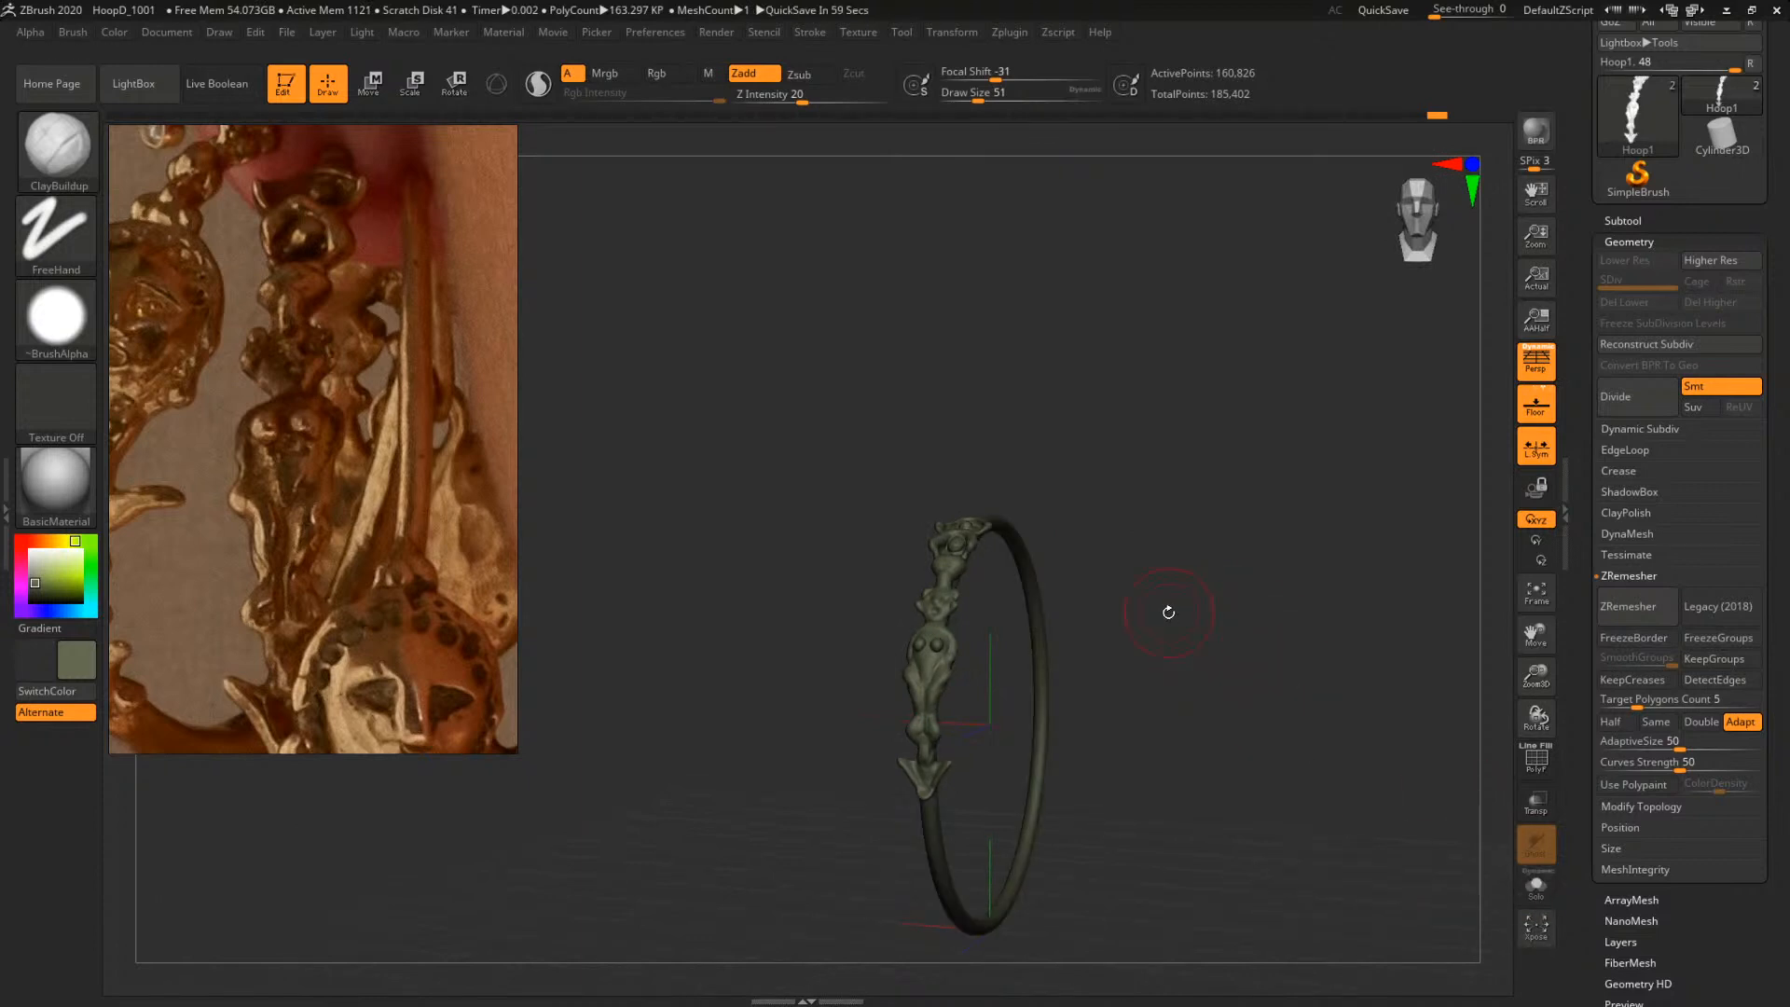
pyautogui.moveTo(1166, 612); pyautogui.dragTo(1255, 791)
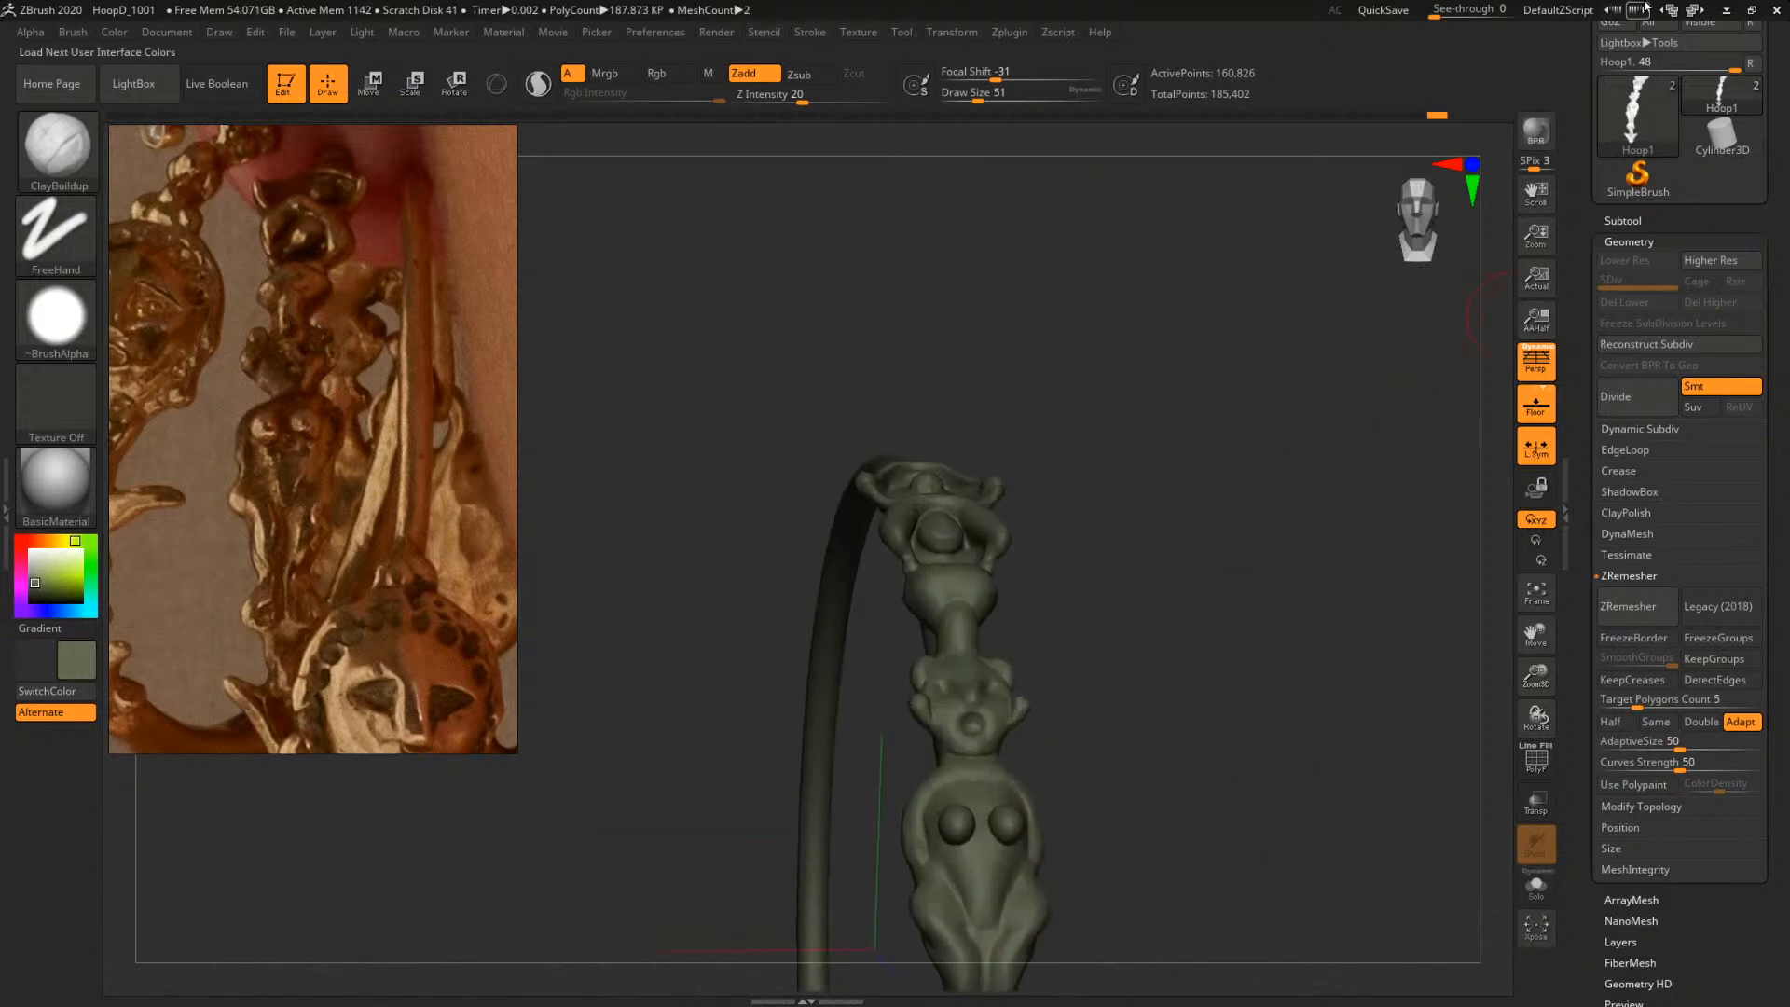
pyautogui.click(1722, 10)
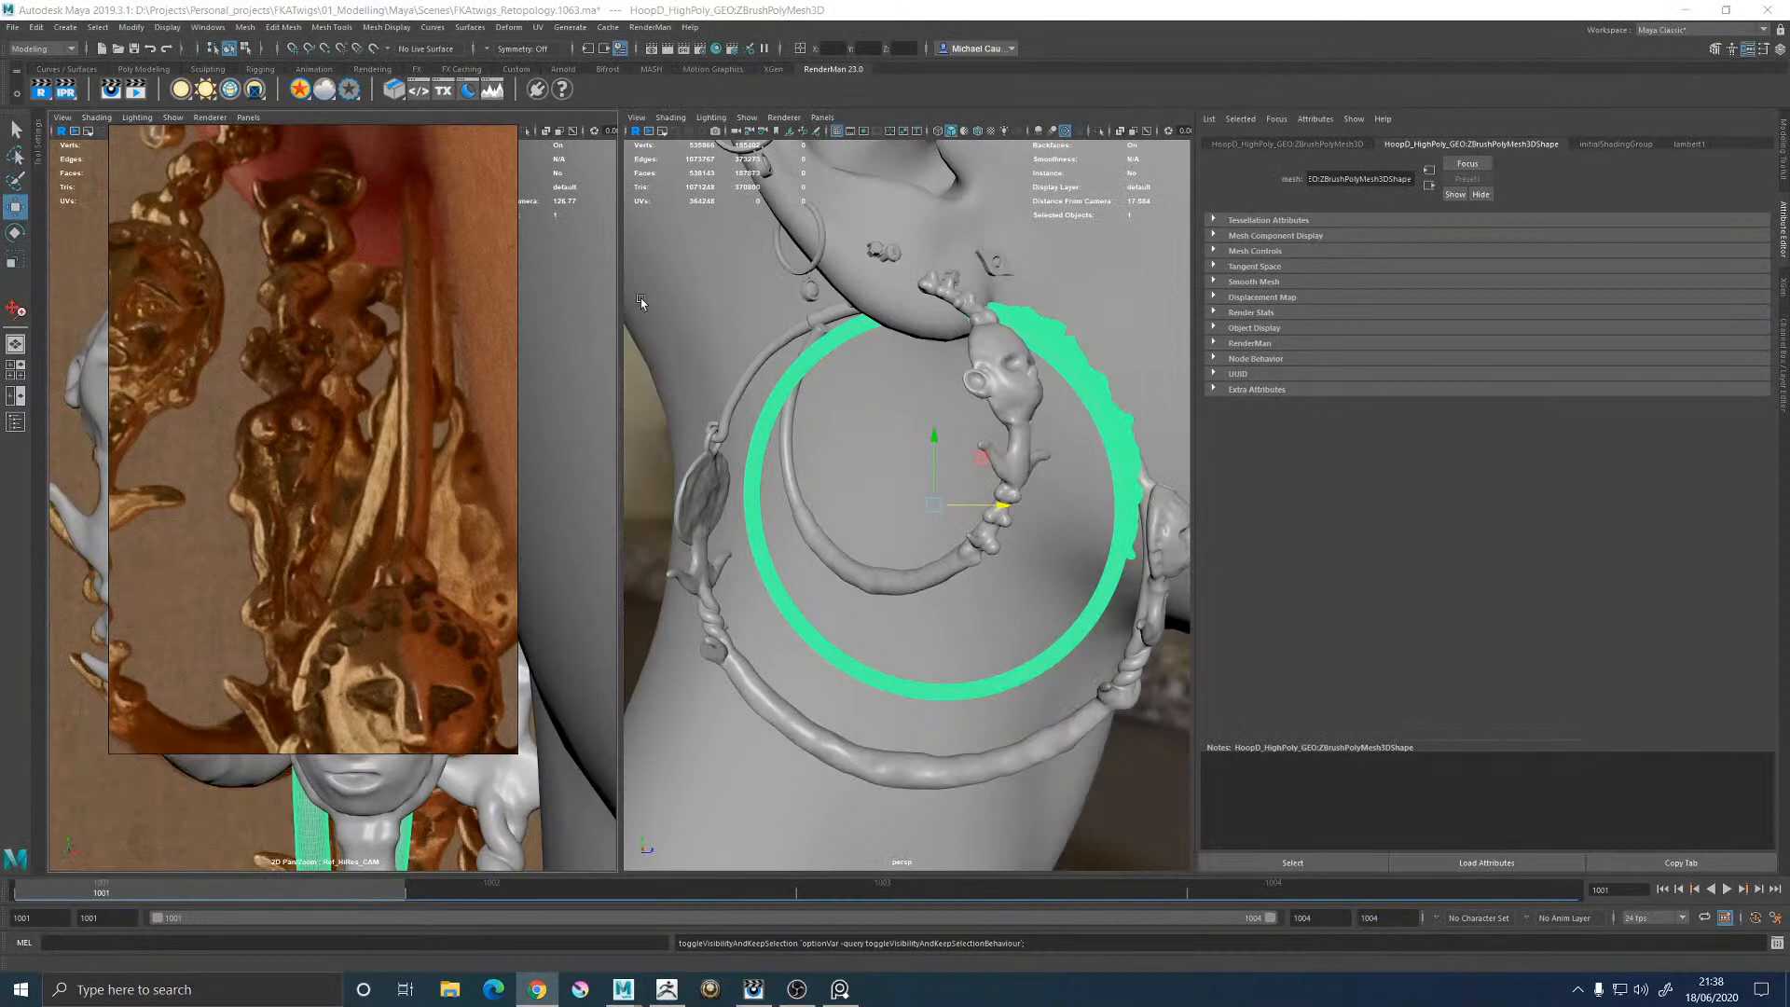
# Move the floating reference photo out of the way and look through Render_CAM in the first viewport
pyautogui.moveTo(369, 292); pyautogui.dragTo(1789, 280, button='right')
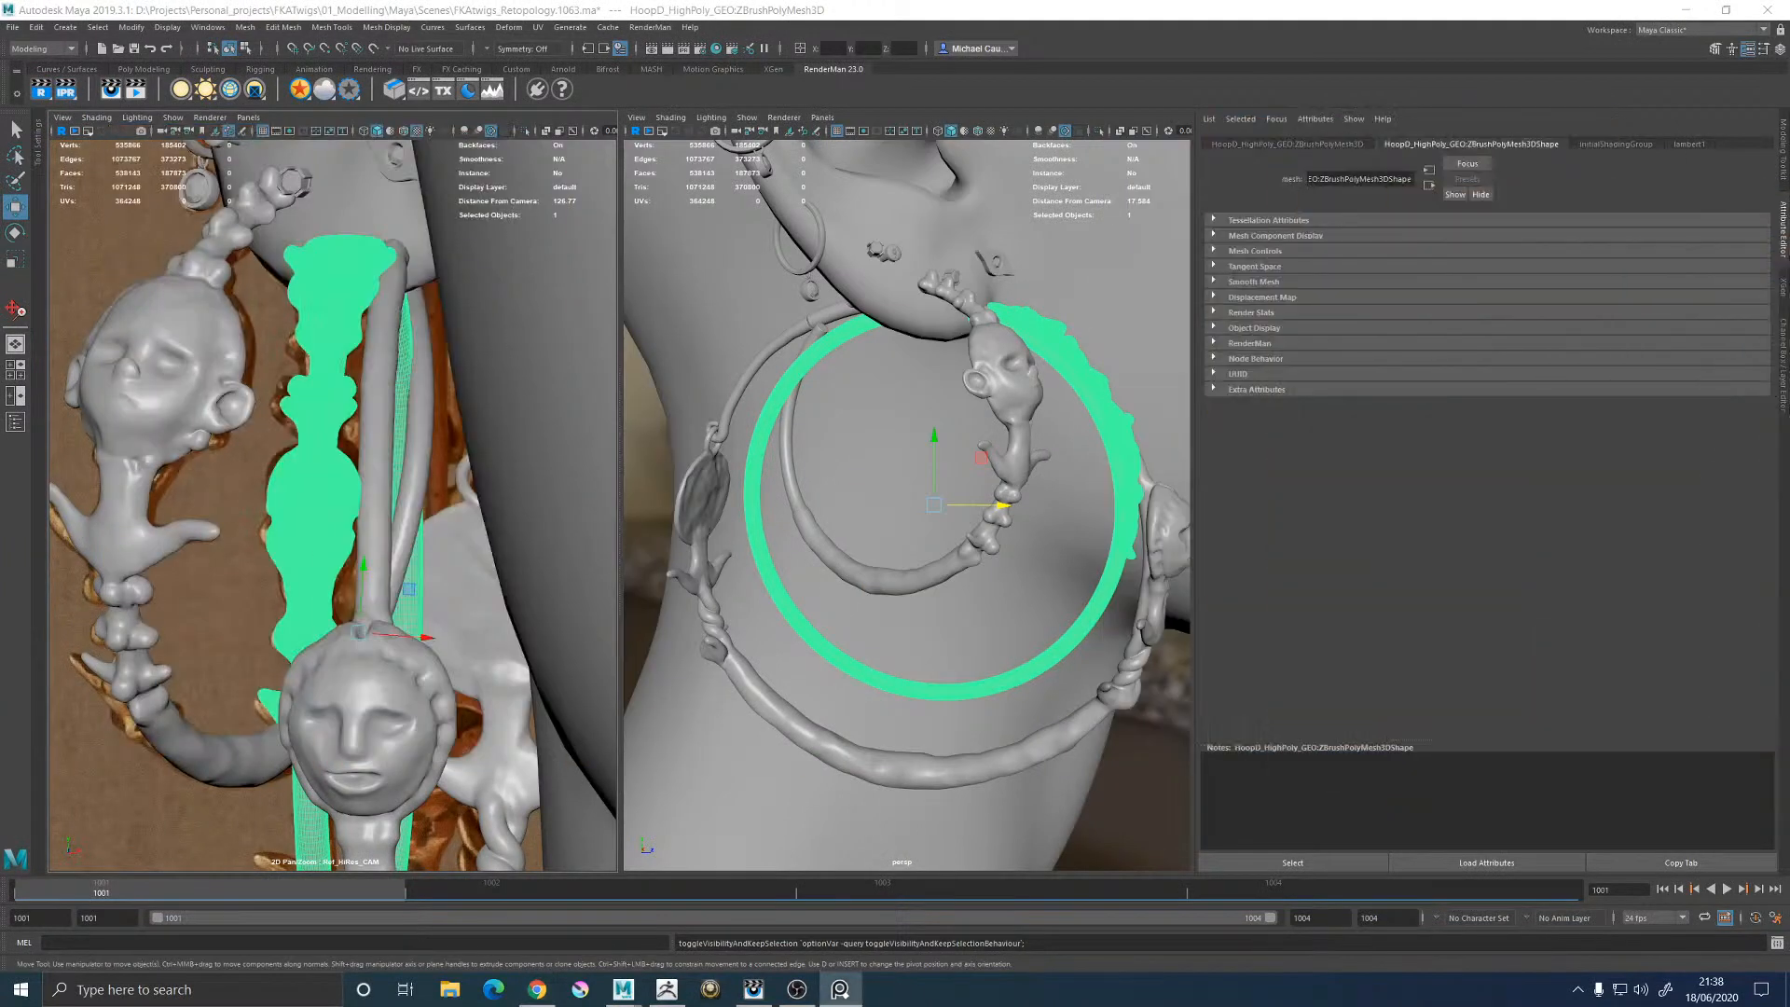
pyautogui.click(248, 118)
pyautogui.moveTo(307, 132)
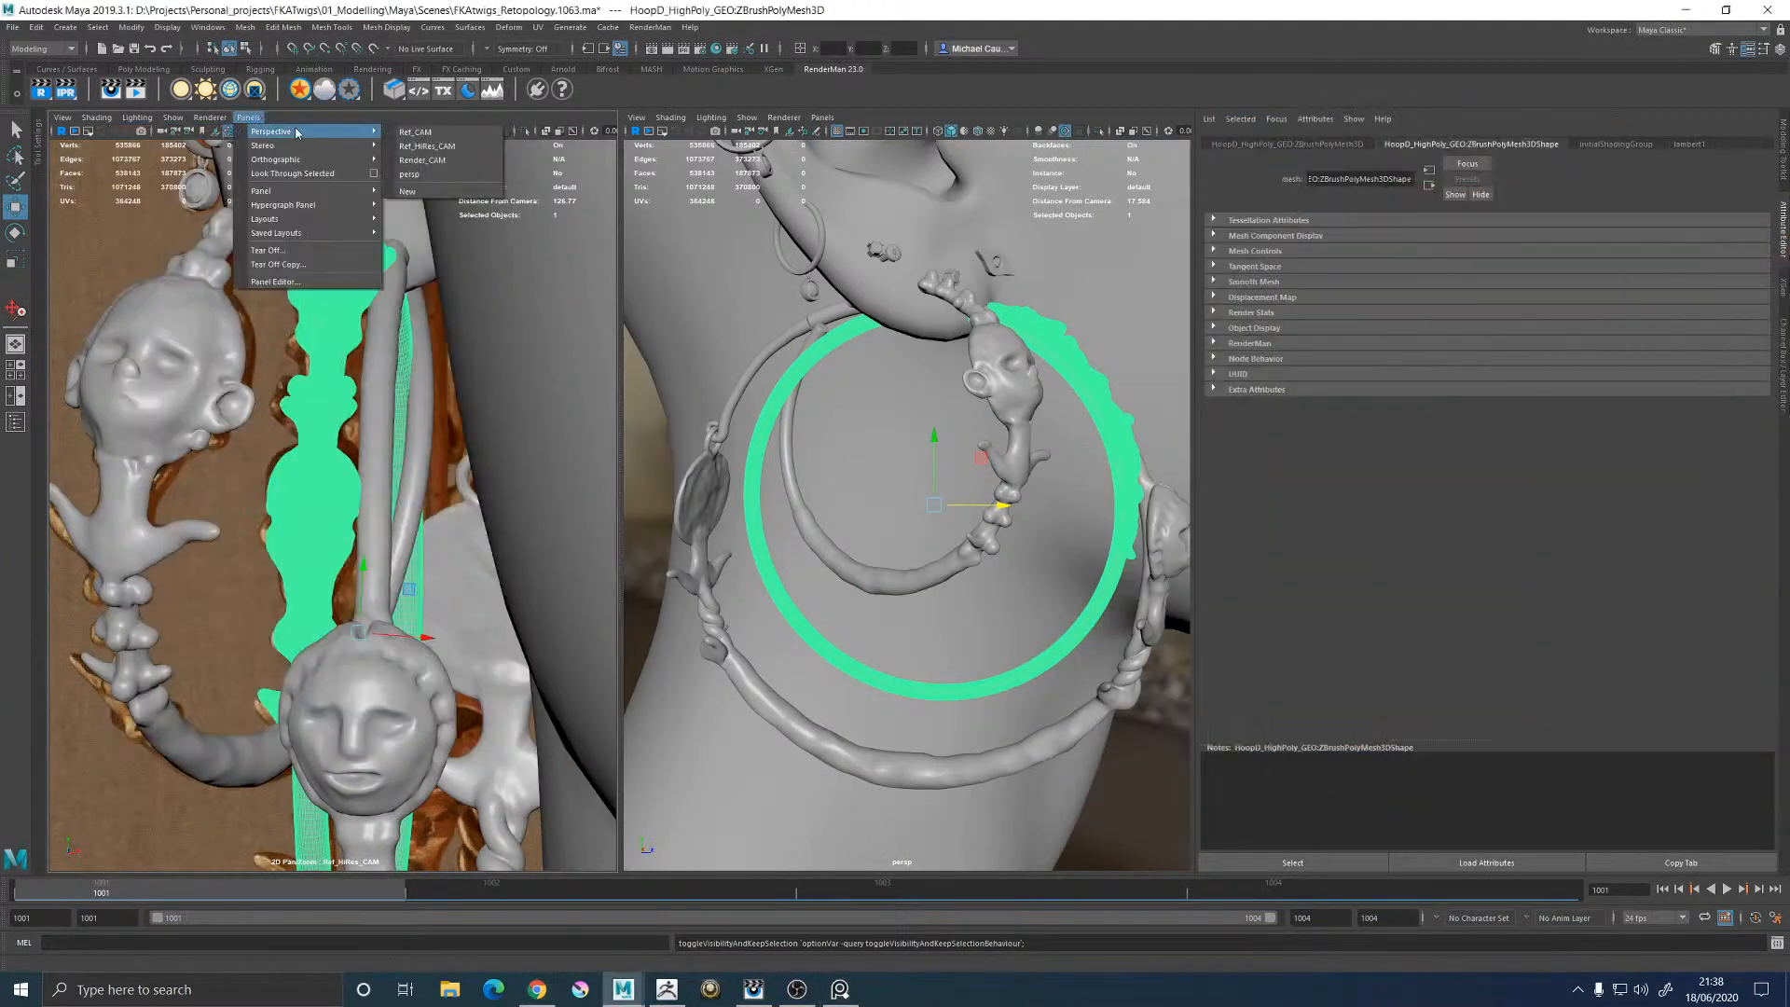
pyautogui.click(422, 160)
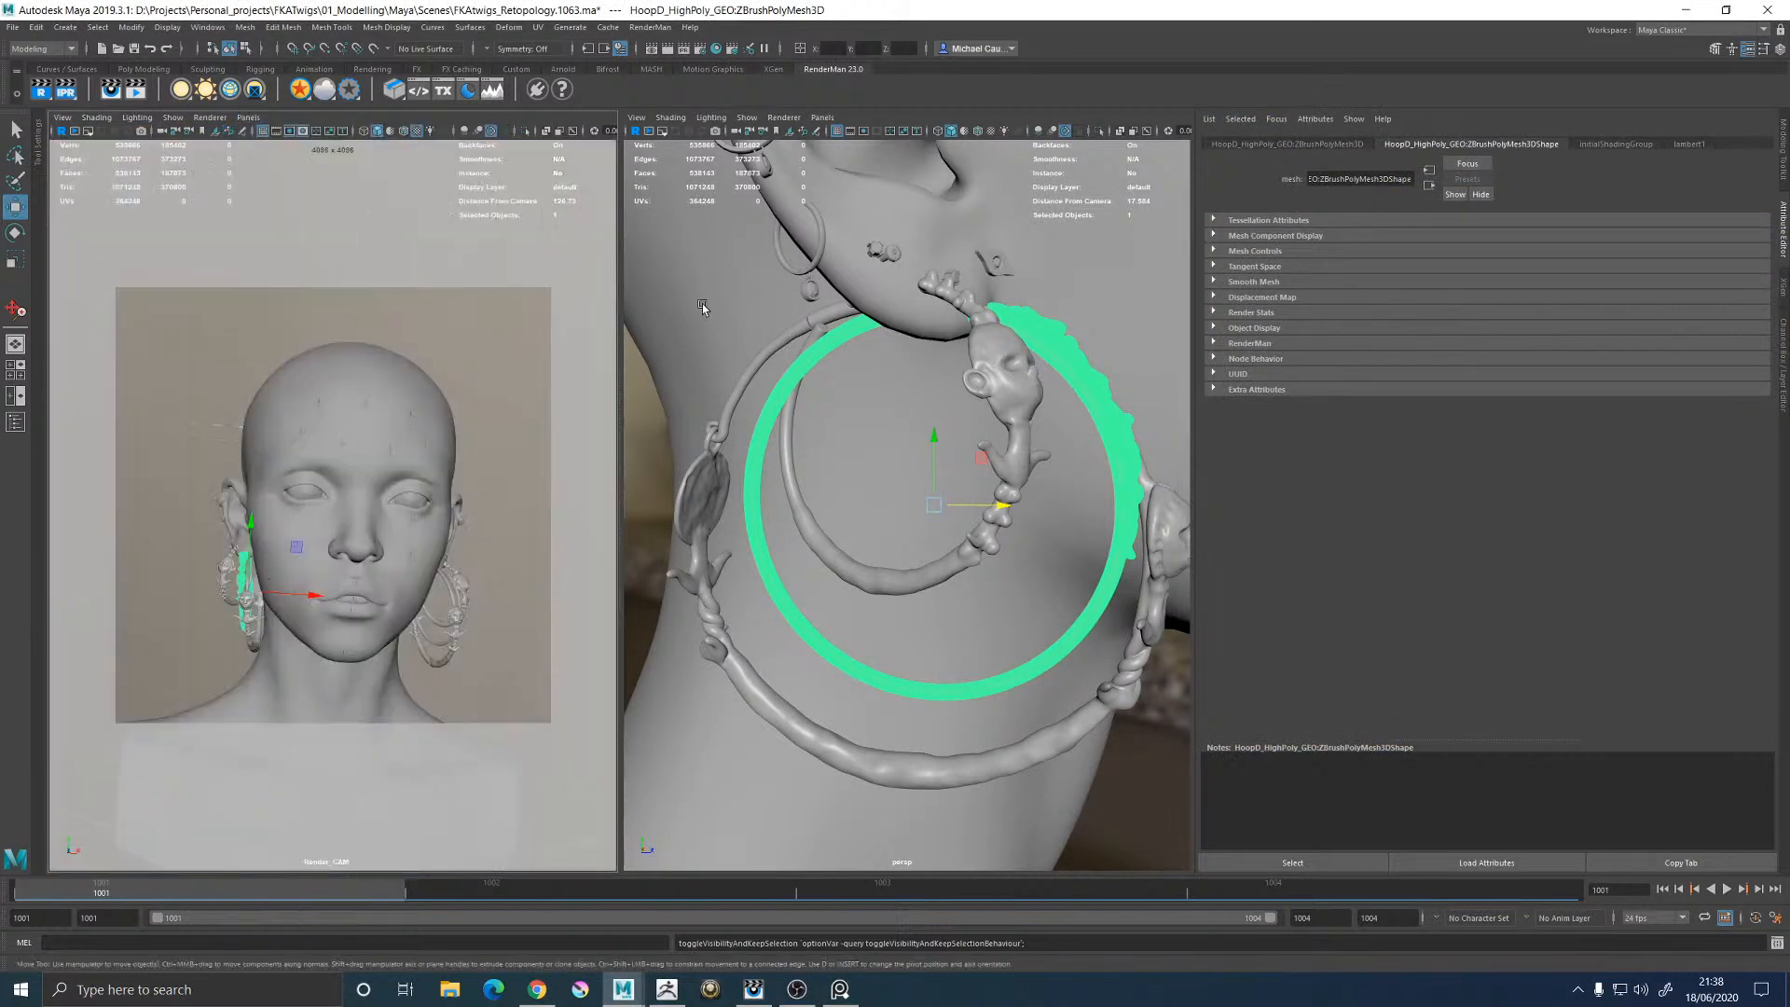
# Assign the existing PxrGold_MAT material to the selected hoop and clear the selection
pyautogui.rightClick(189, 451)
pyautogui.moveTo(186, 801)
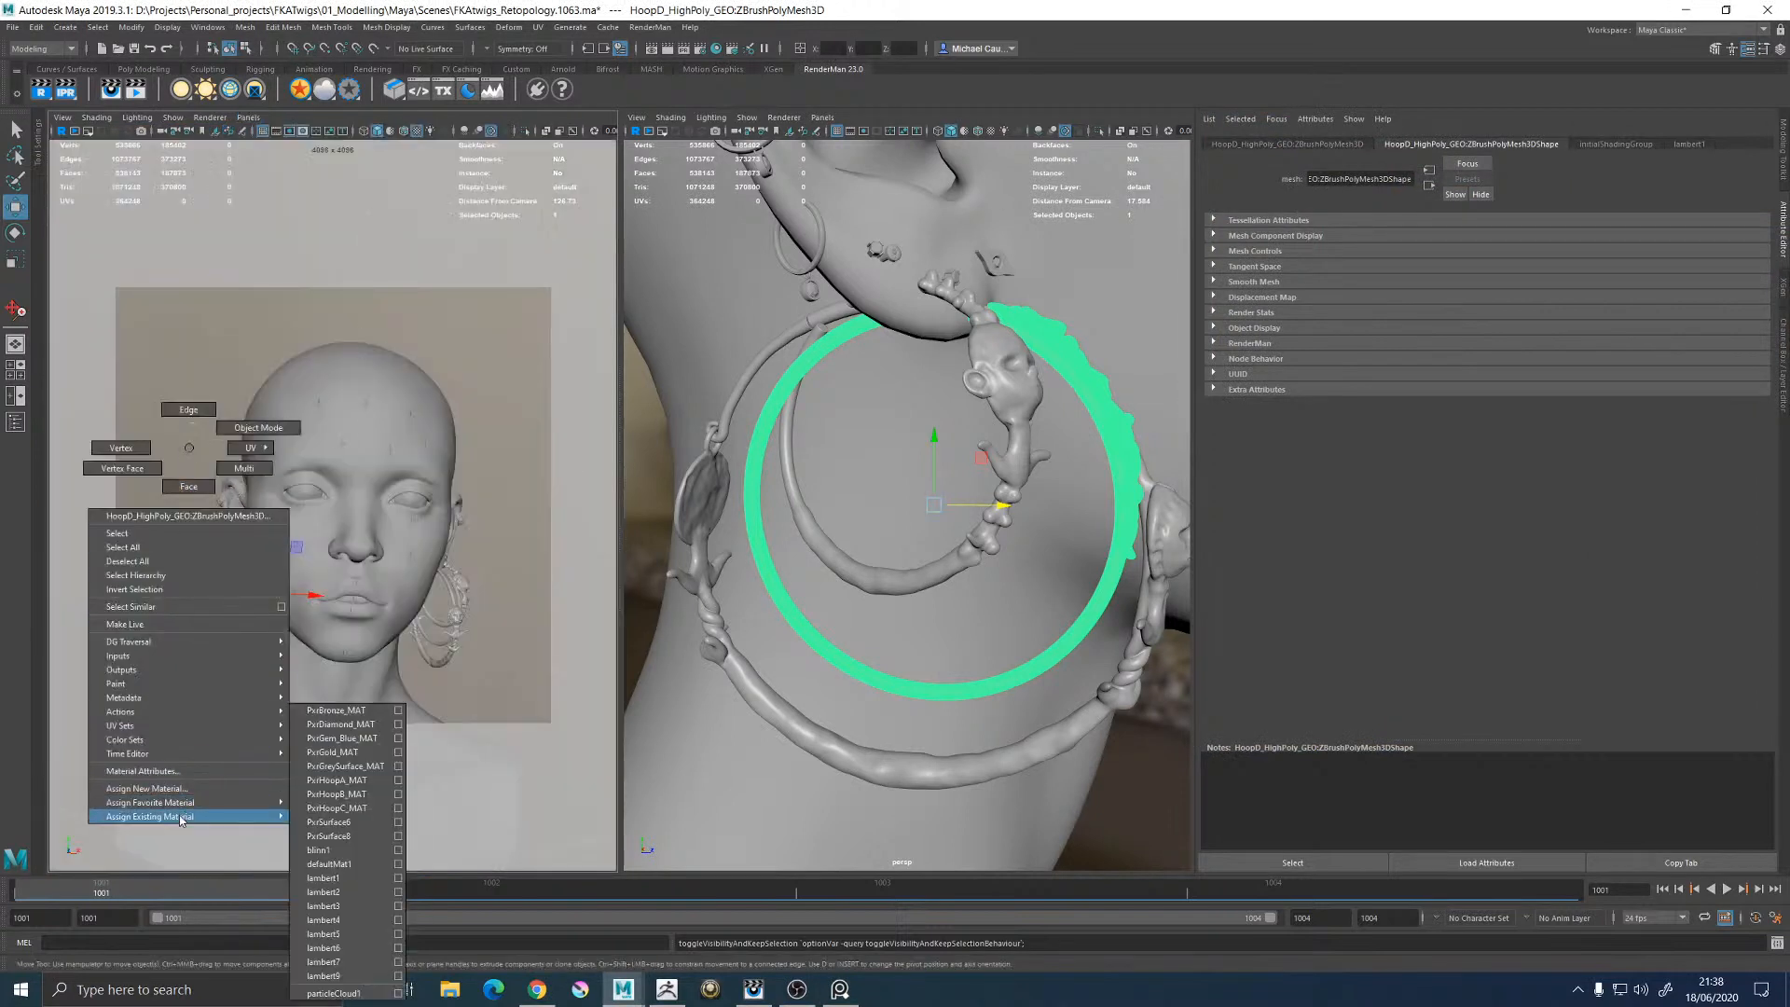
pyautogui.click(354, 752)
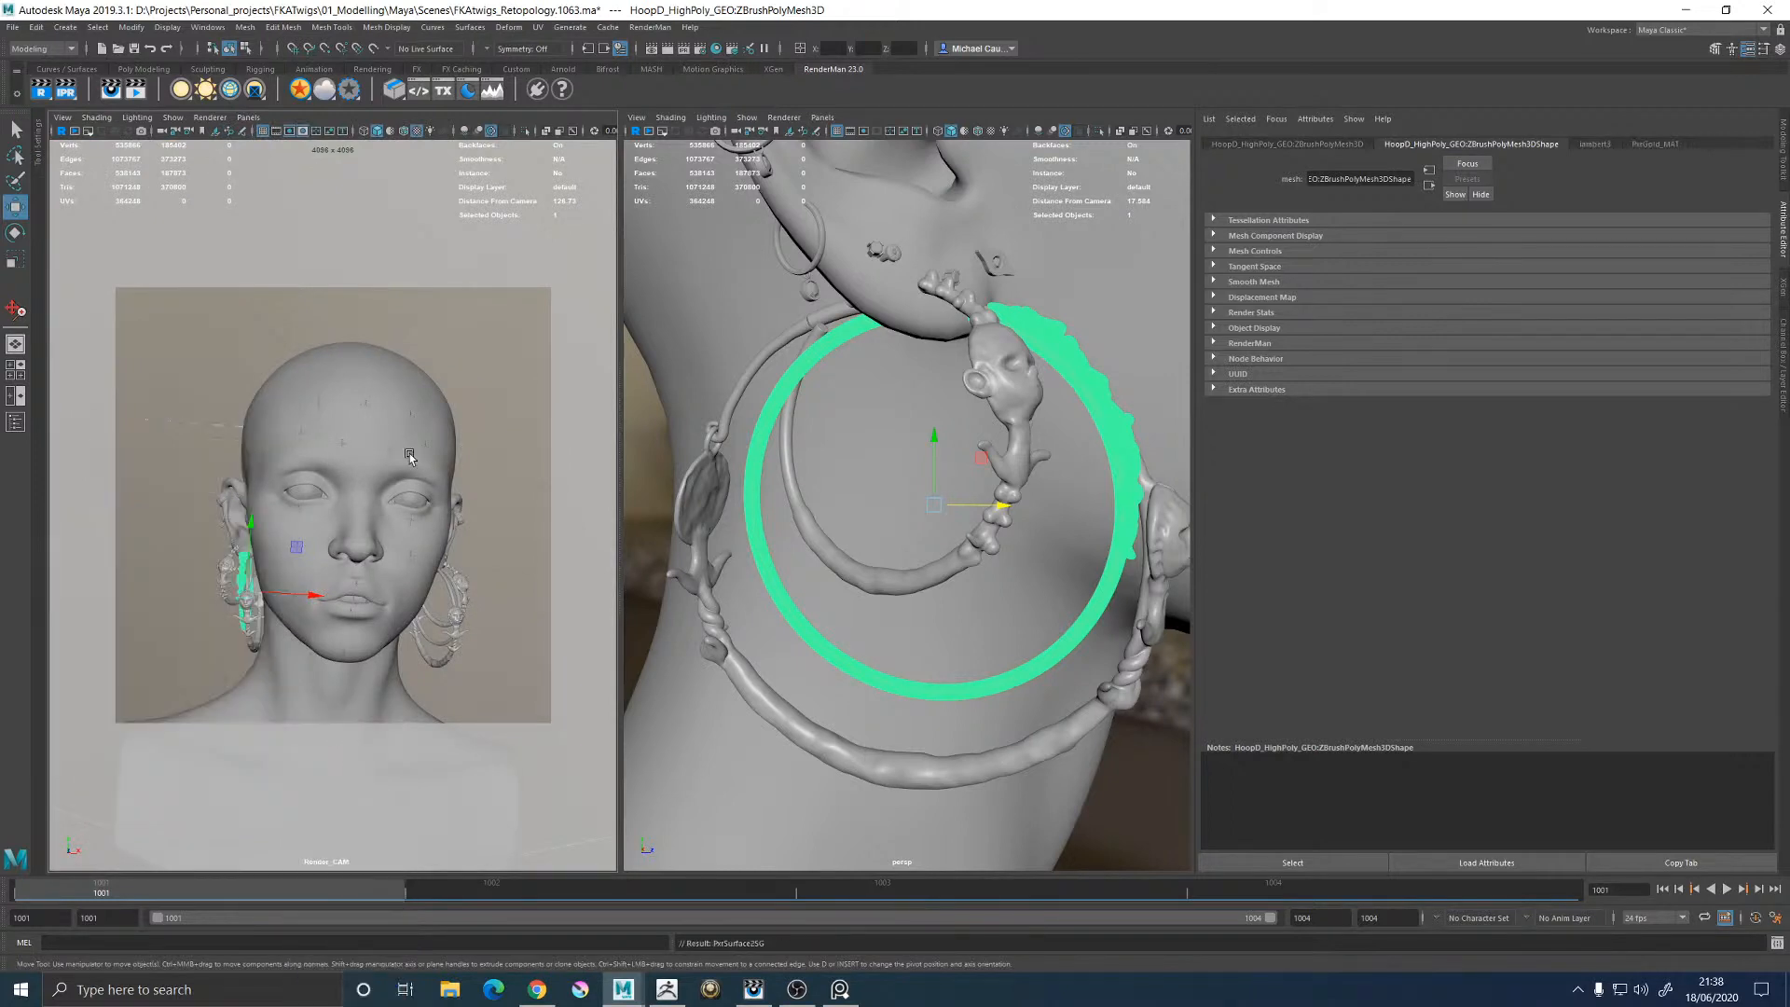
pyautogui.click(472, 419)
# Maximize the Render_CAM view, start a RenderMan preview render and bring up its image viewer
pyautogui.press('space')
pyautogui.click(650, 27)
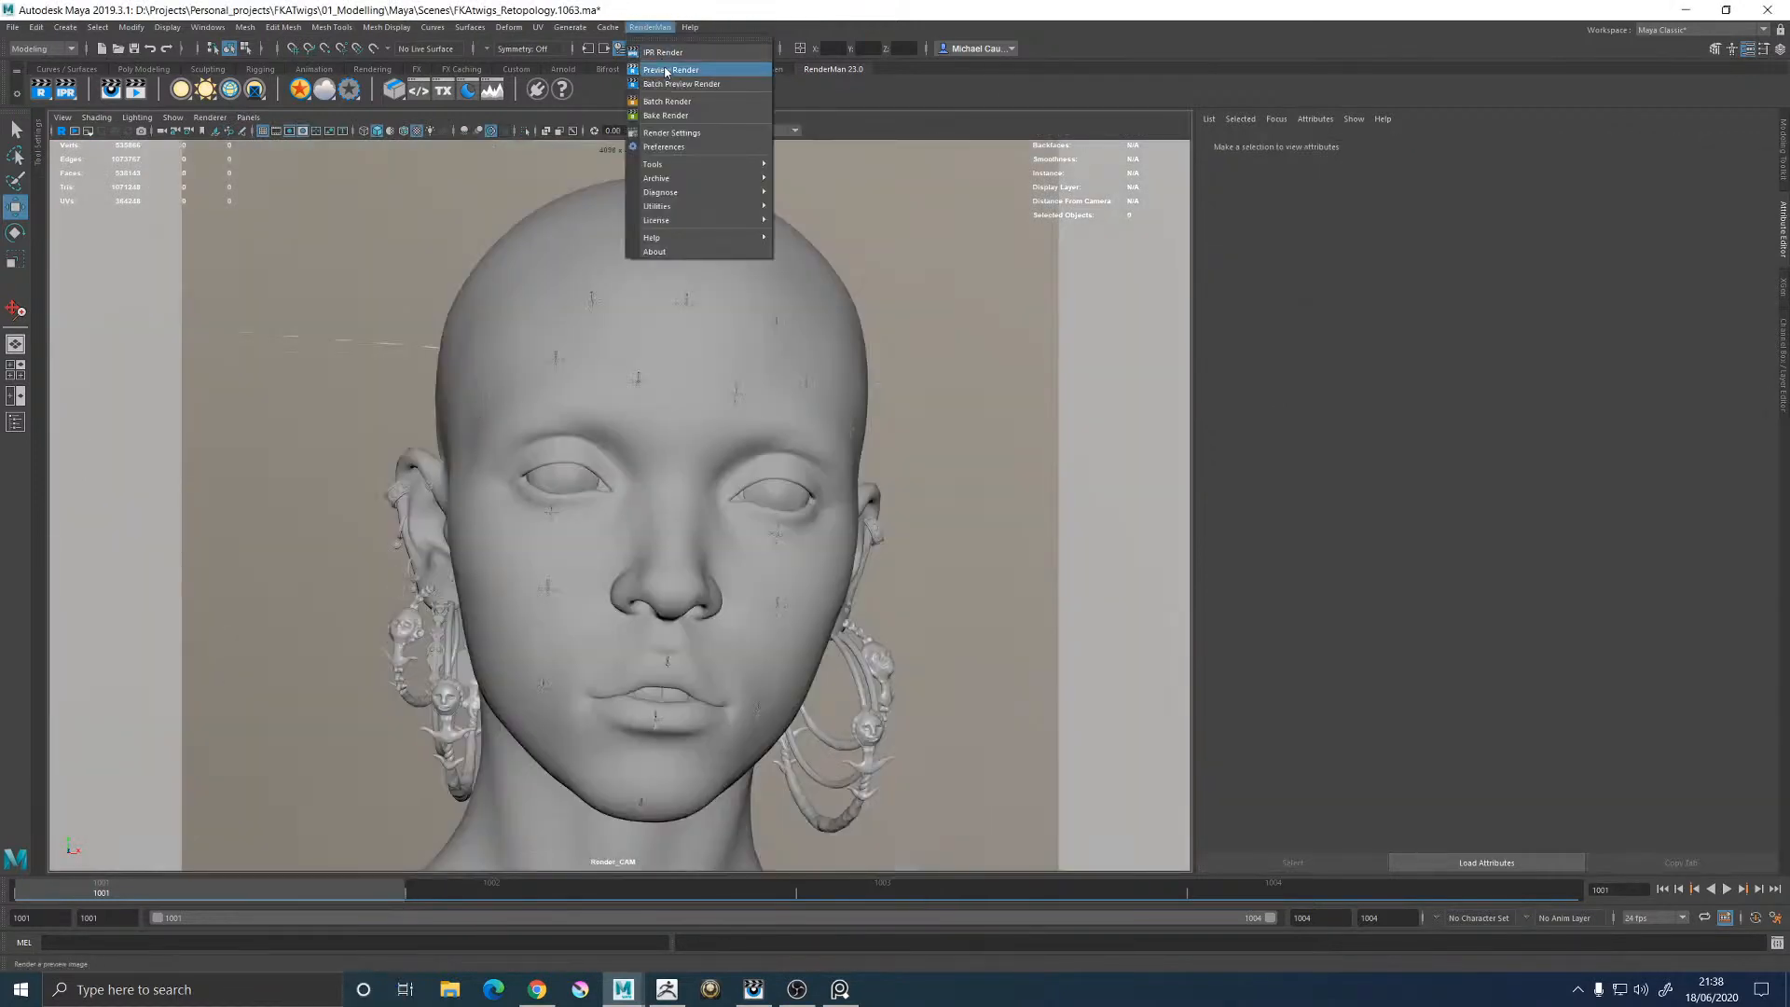
pyautogui.click(664, 70)
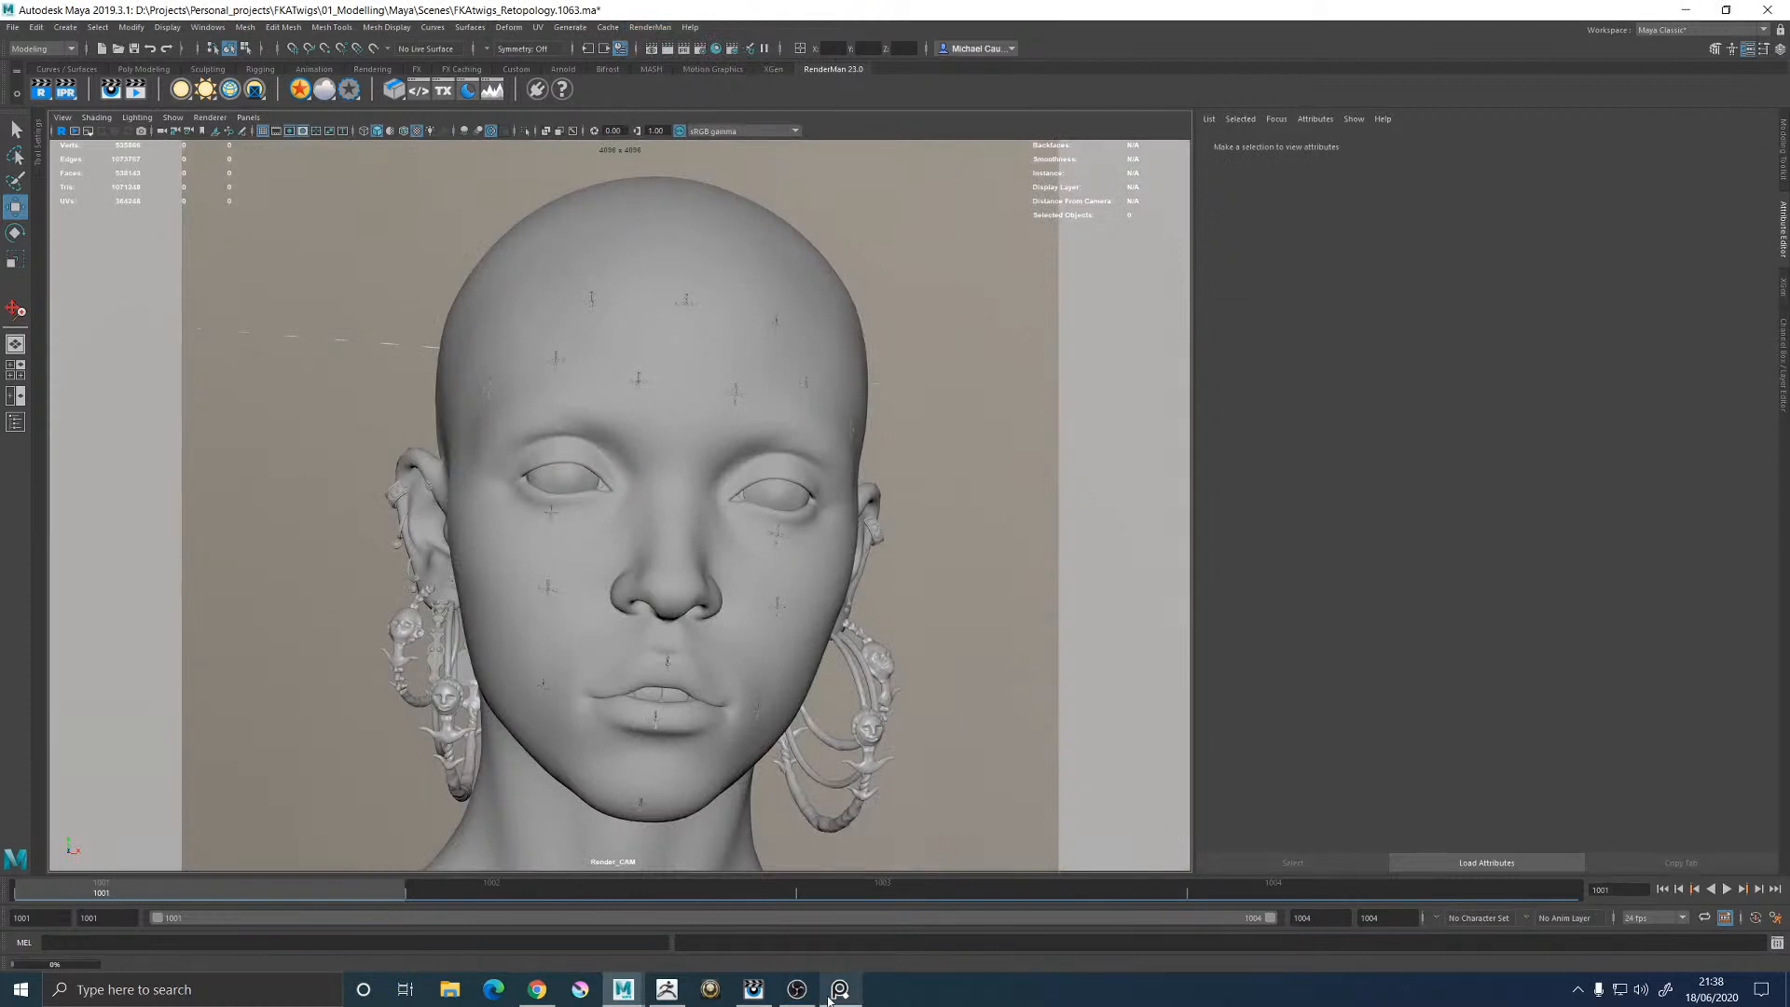
pyautogui.click(753, 990)
# Examine the gold earrings in the preview render up close and in the full portrait, then return to Maya
pyautogui.scroll(-2, 881, 467)
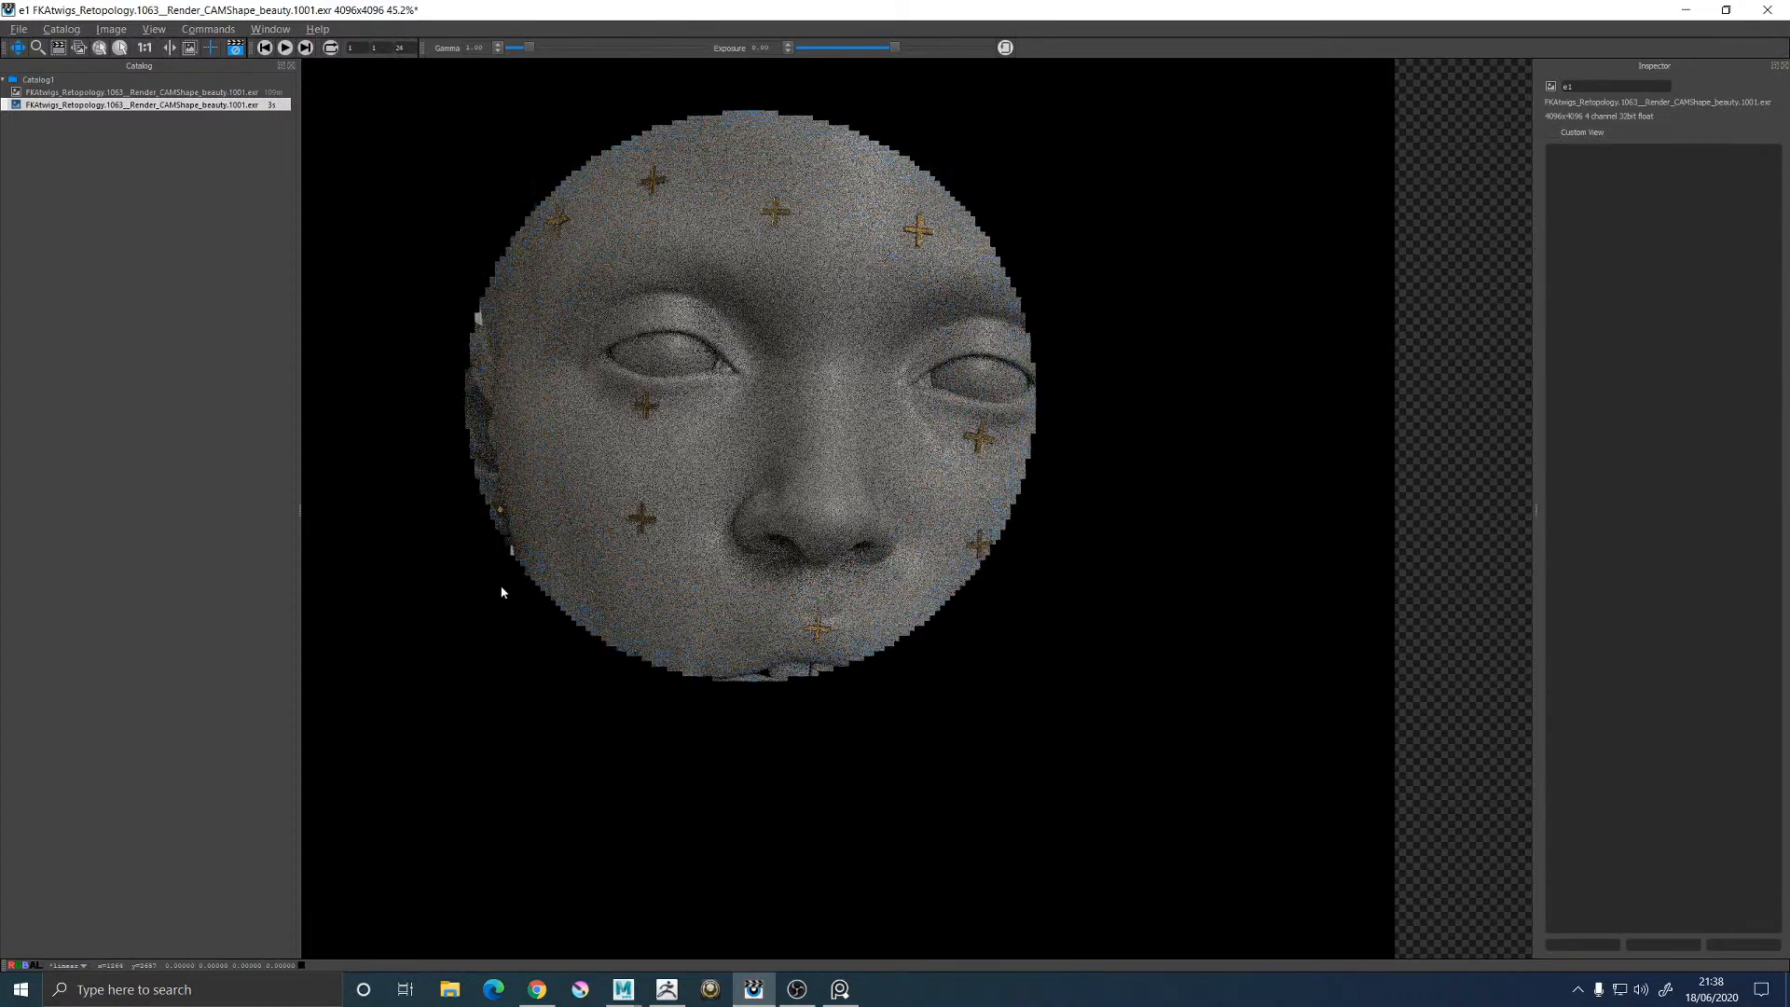
pyautogui.scroll(-2, 457, 615)
pyautogui.scroll(5, 429, 626)
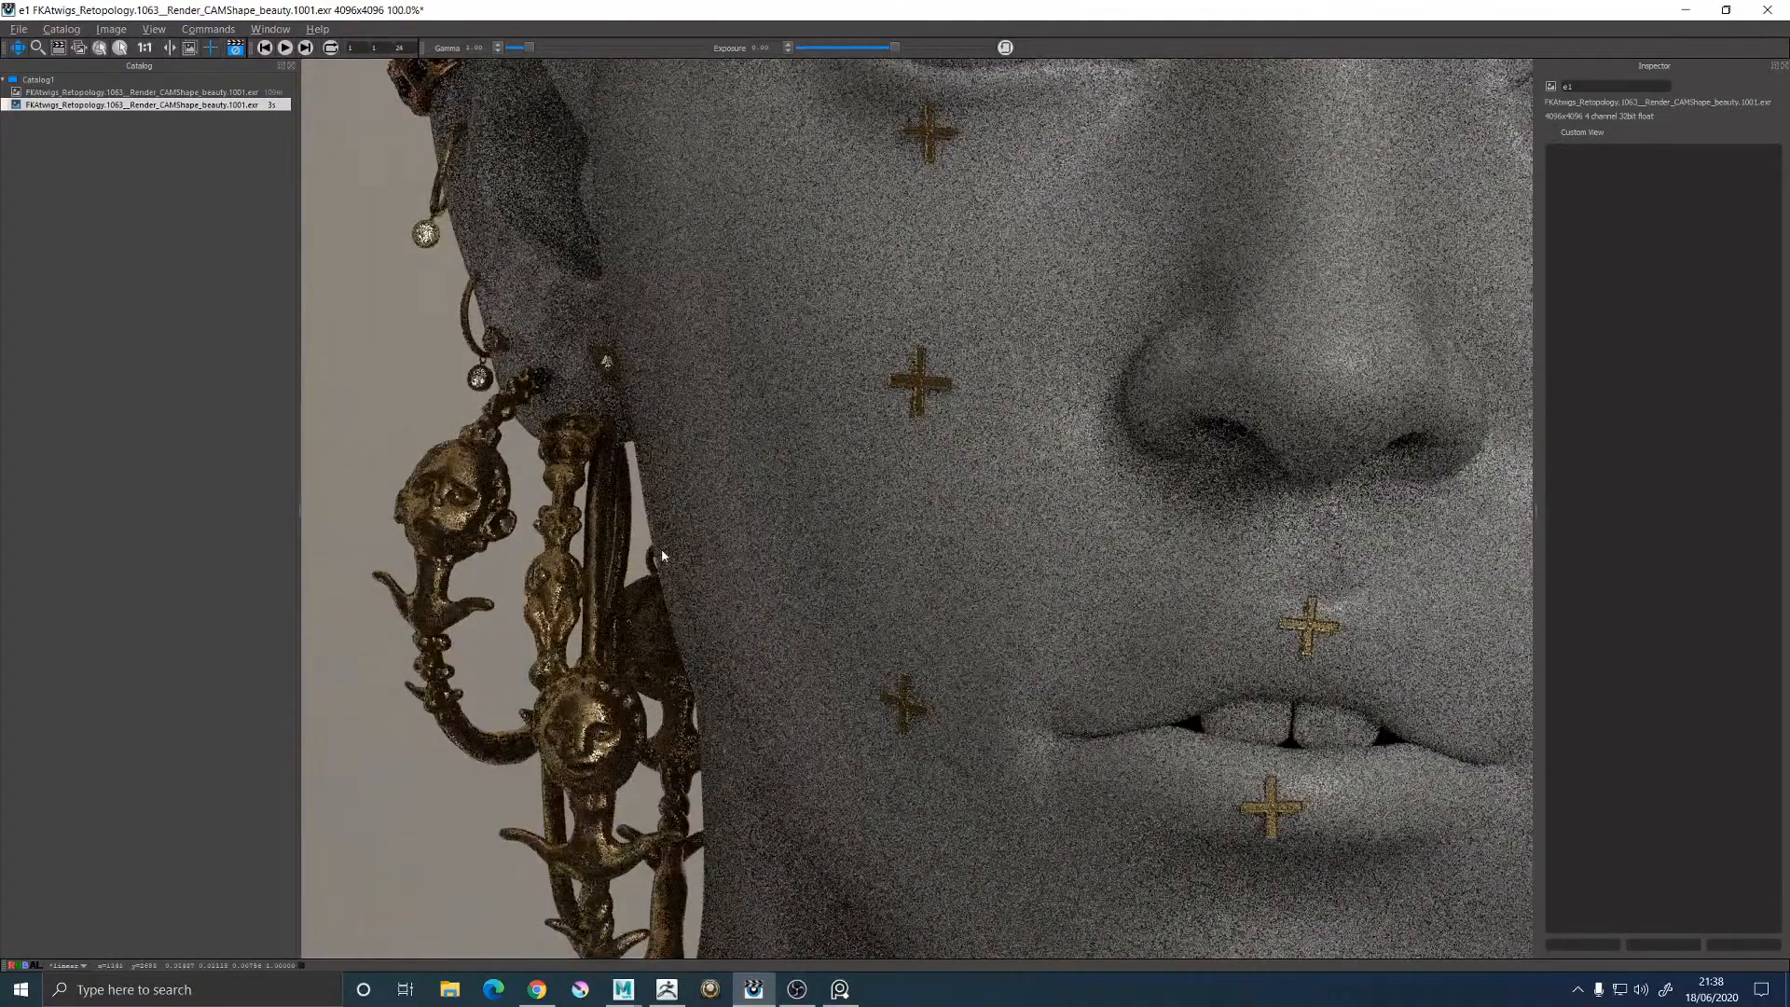
pyautogui.scroll(-5, 662, 555)
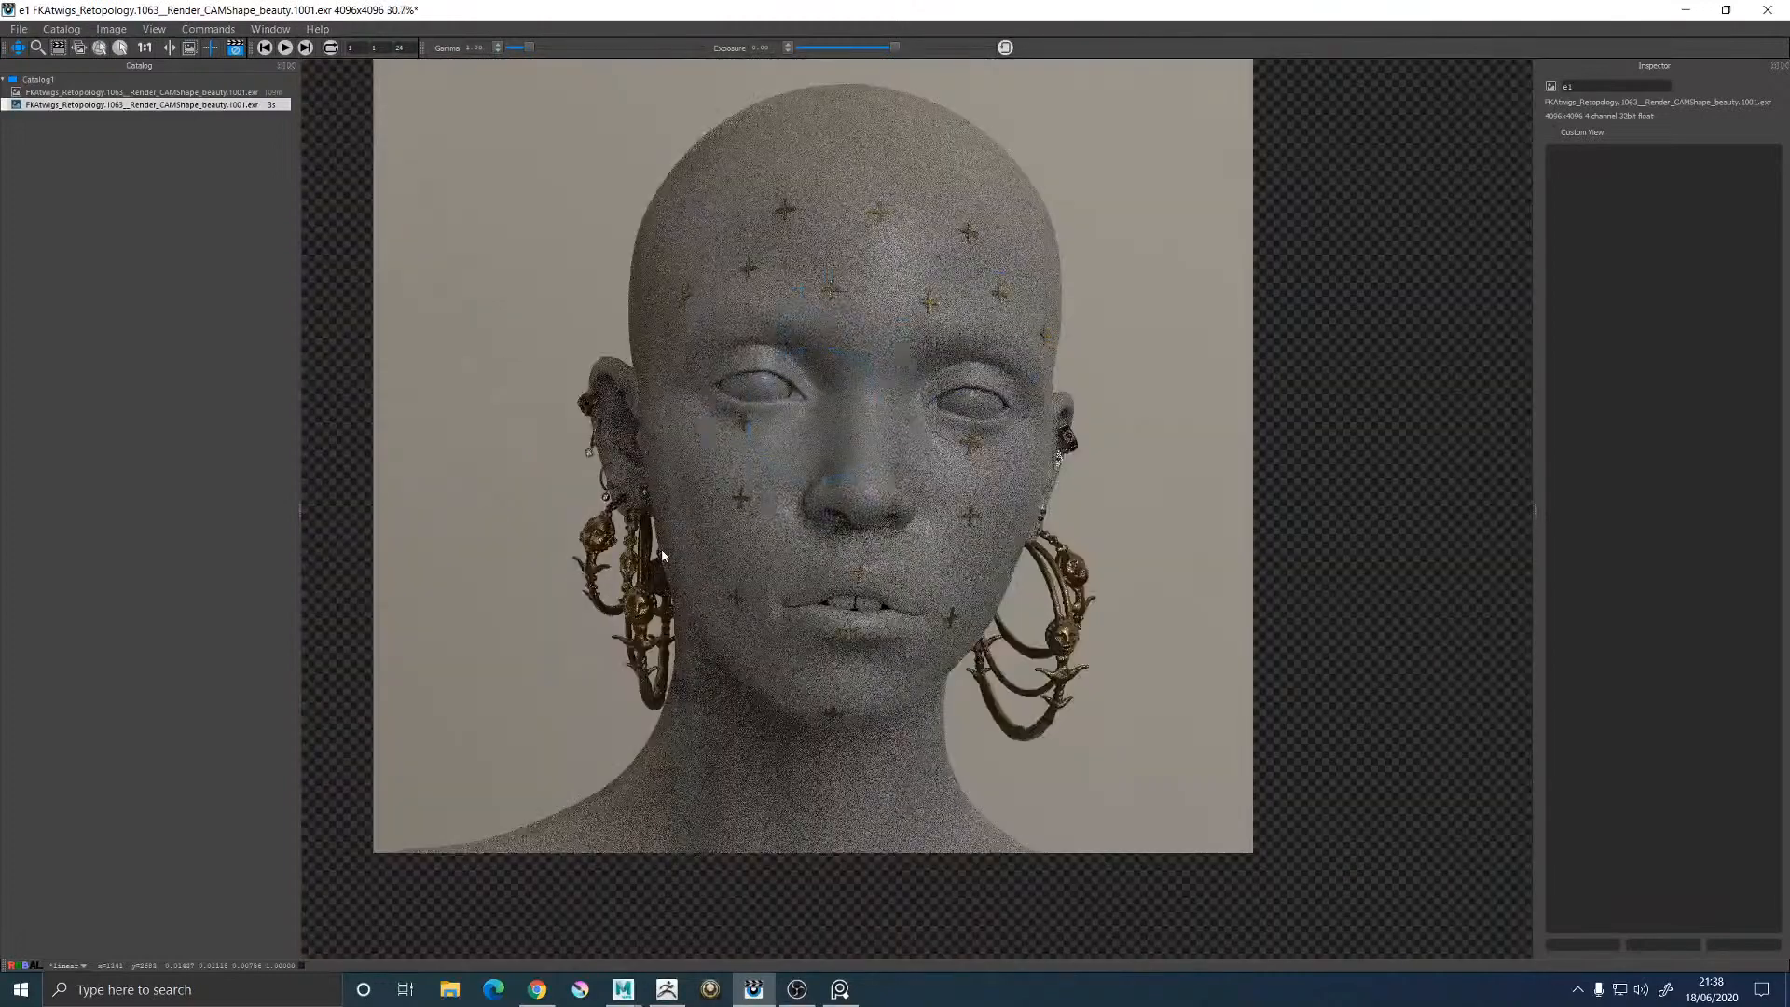
pyautogui.scroll(4, 662, 555)
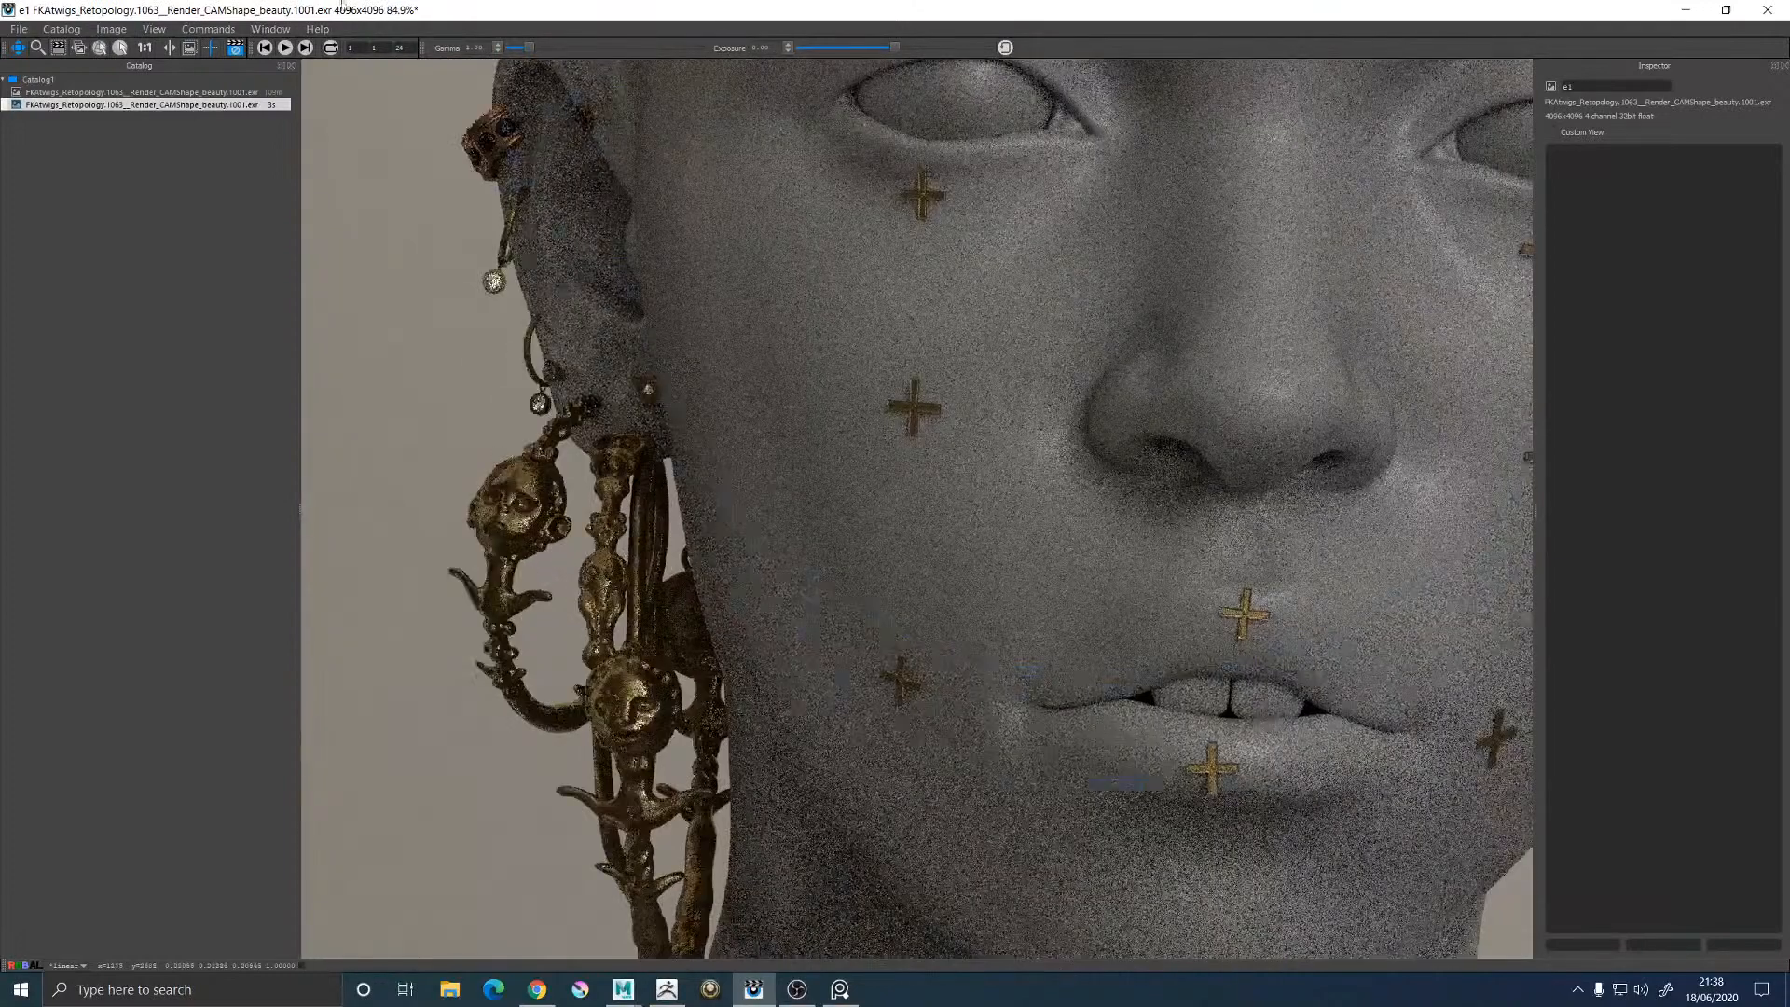
pyautogui.click(1686, 10)
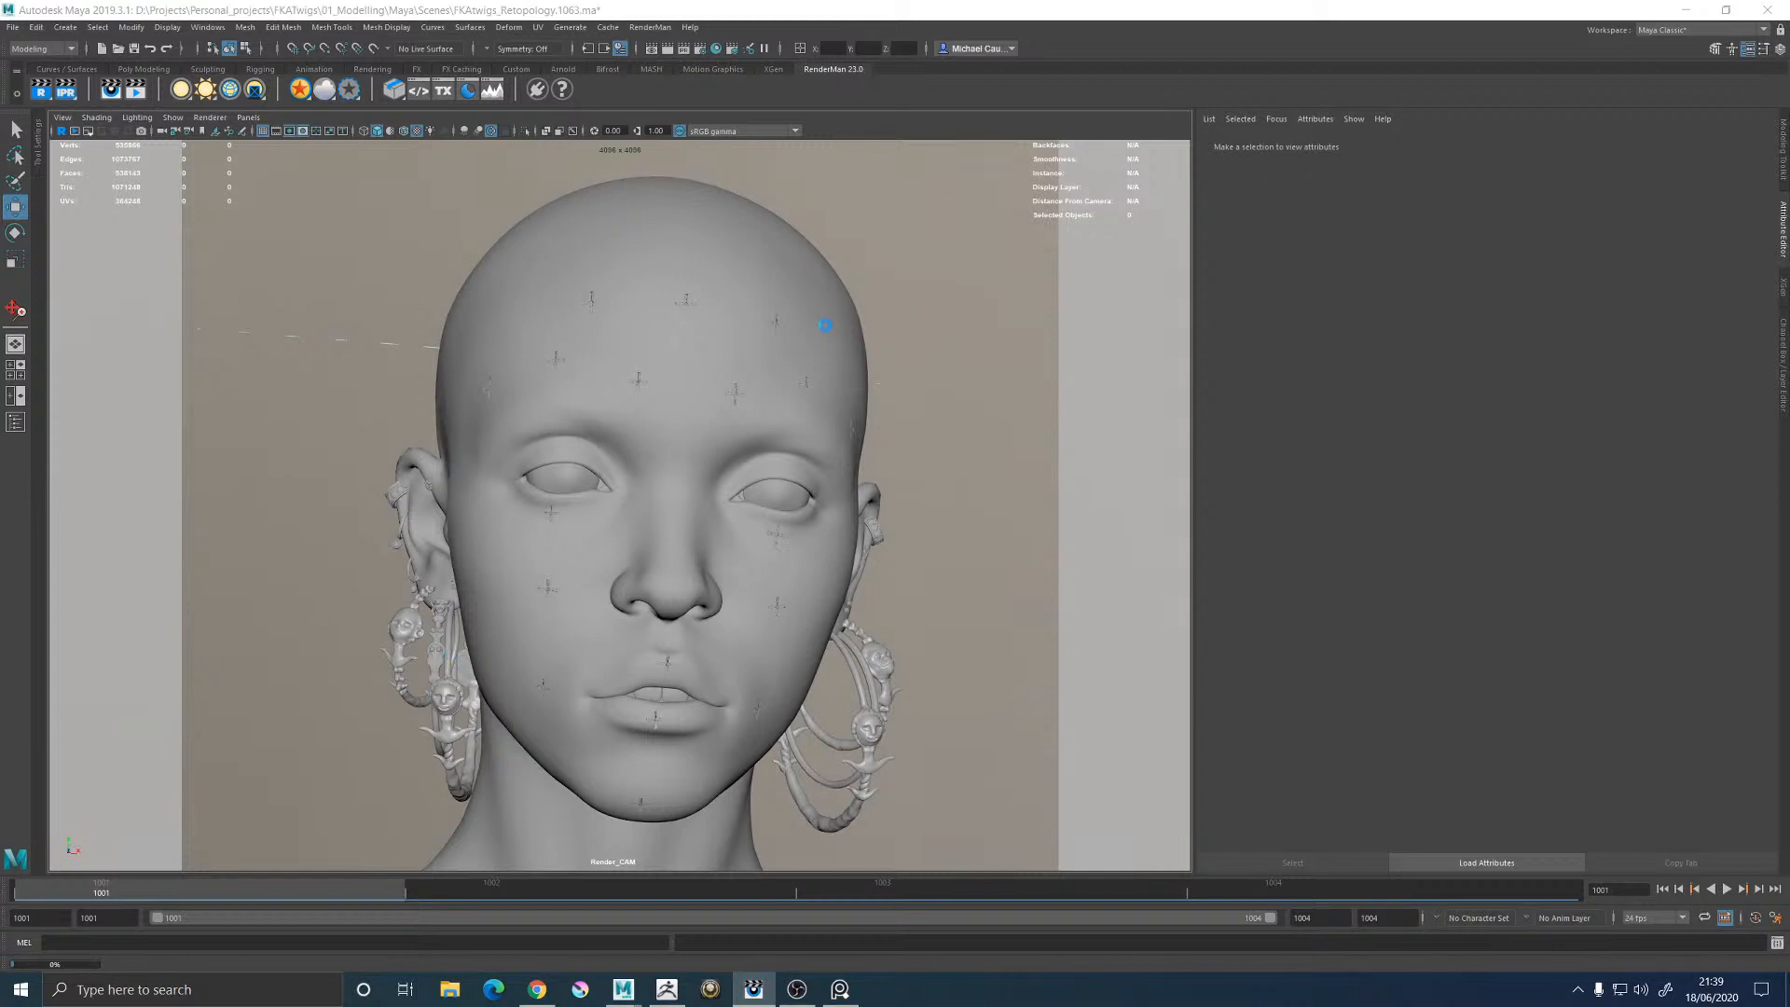
# Duplicate the new hoop and move the copy across to the head's opposite ear
pyautogui.click(438, 650)
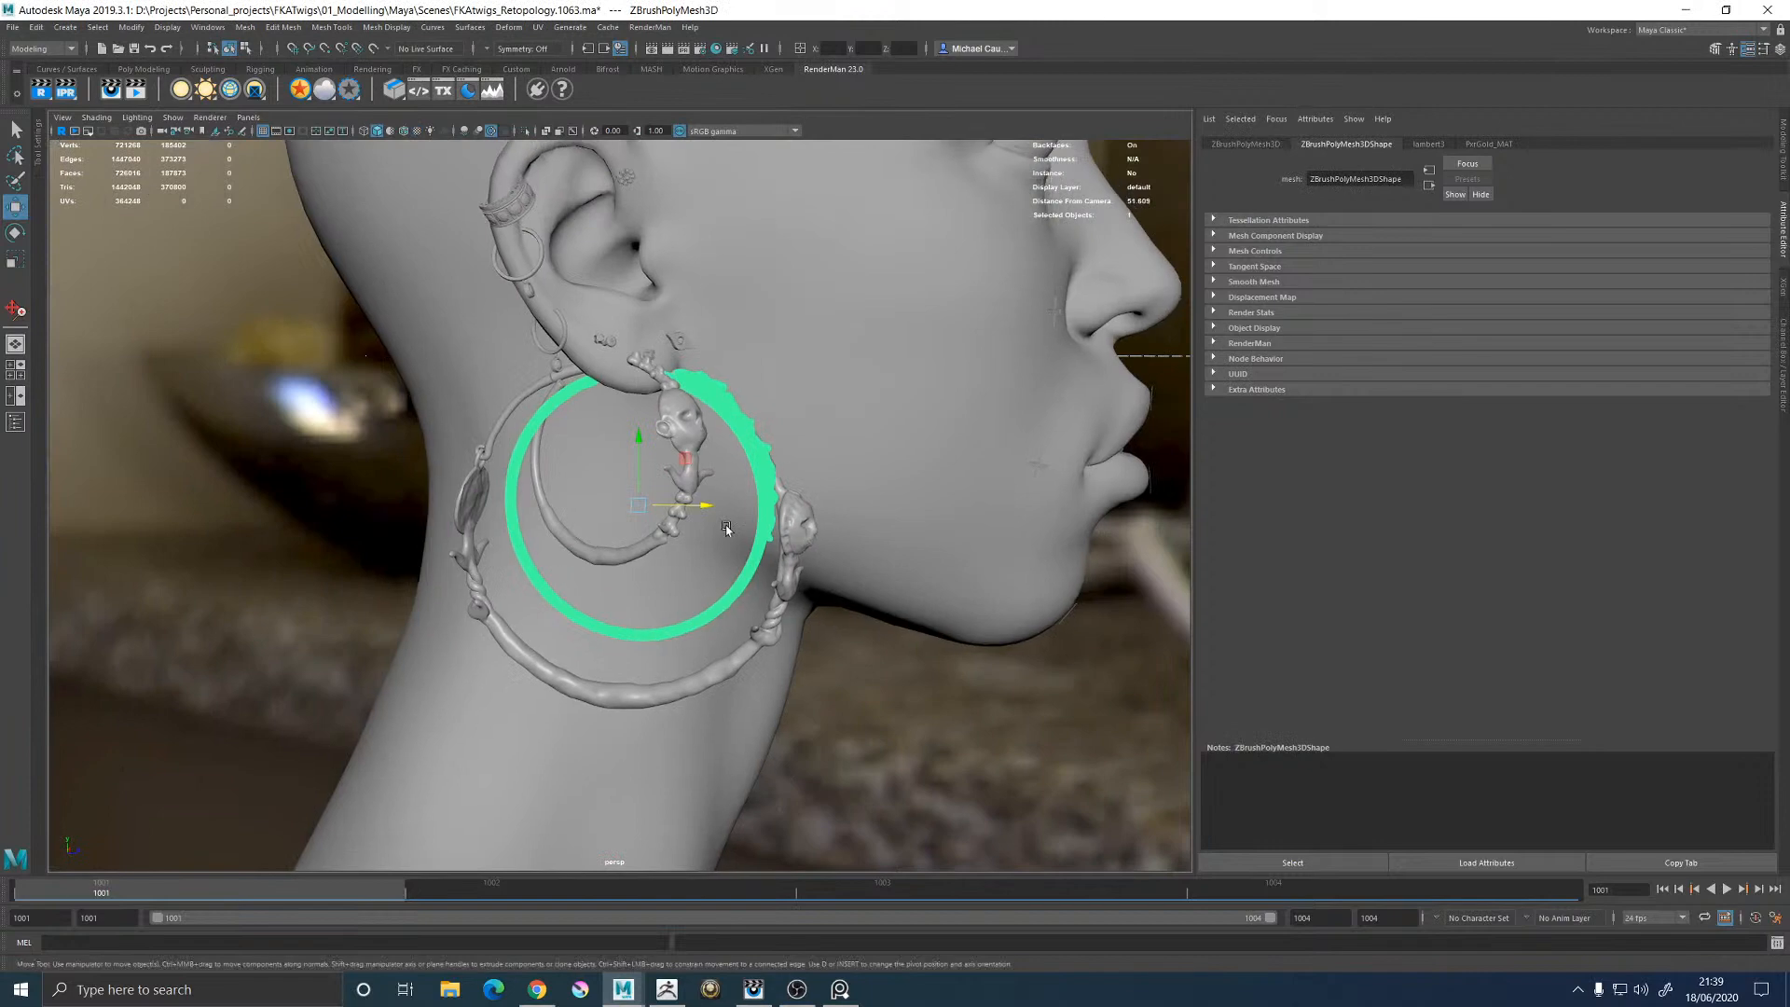
pyautogui.keyDown('alt'); pyautogui.moveTo(726, 528); pyautogui.dragTo(881, 531); pyautogui.keyUp('alt')
pyautogui.keyDown('alt'); pyautogui.moveTo(881, 532); pyautogui.dragTo(755, 524, button='right'); pyautogui.keyUp('alt')
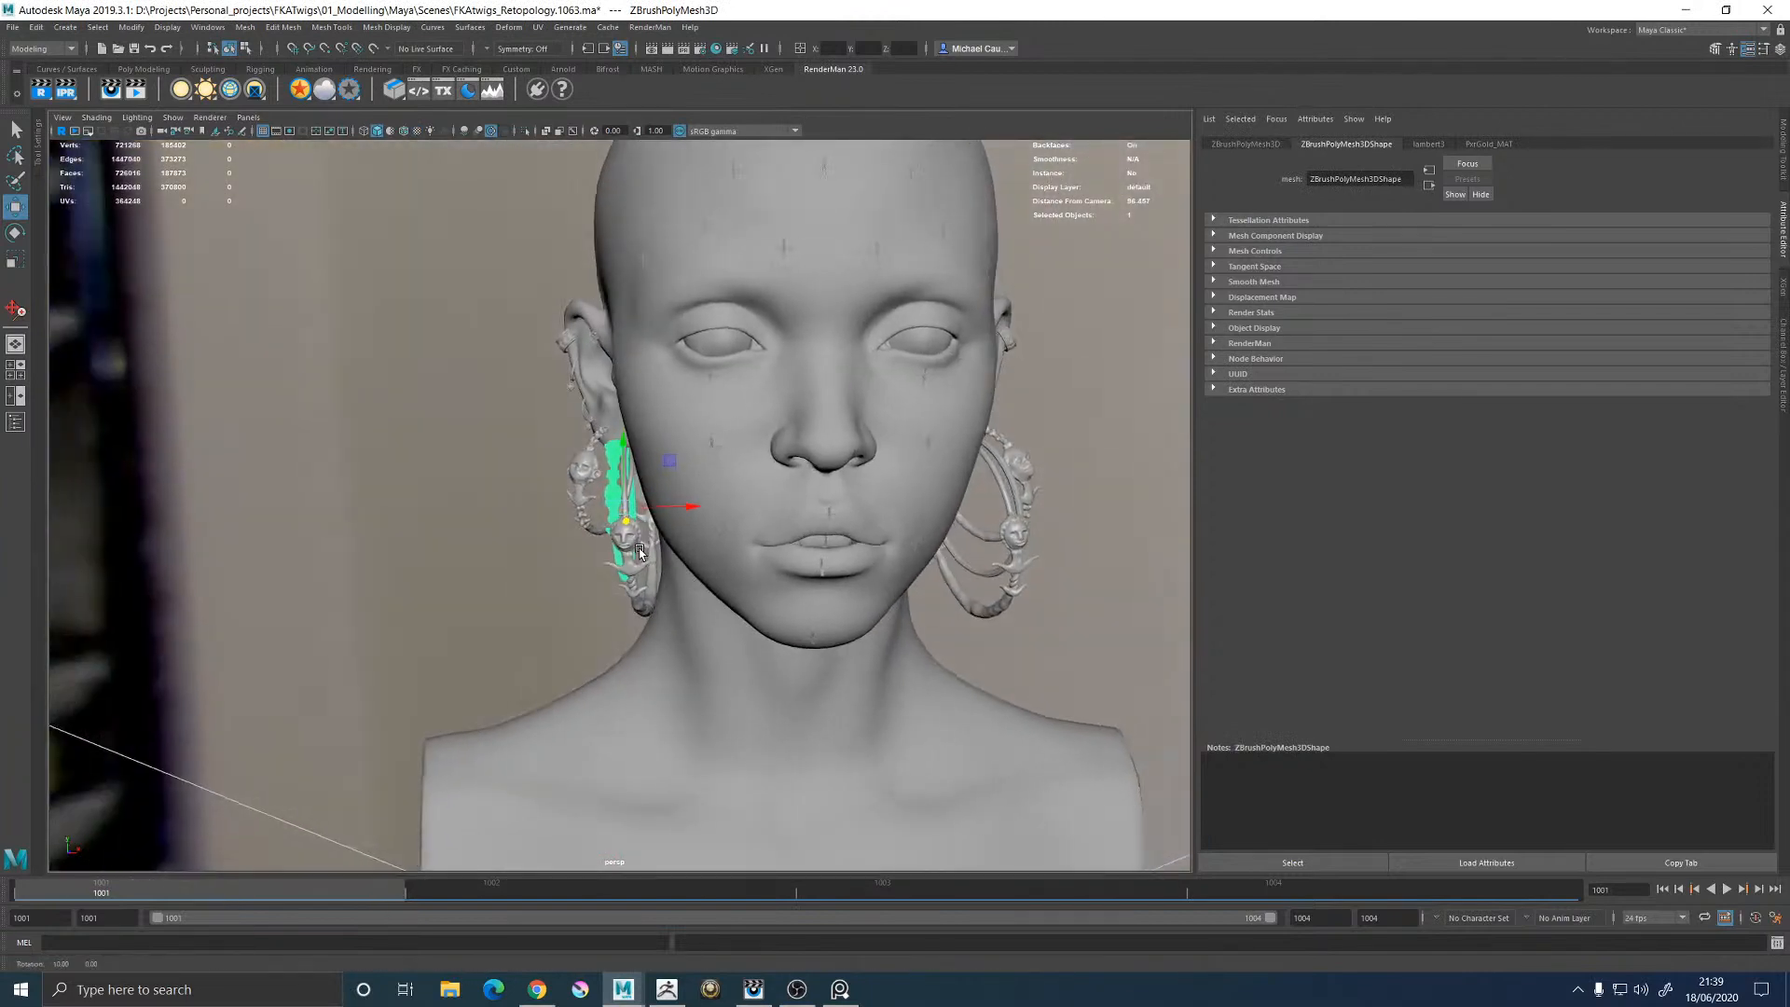
pyautogui.moveTo(694, 510); pyautogui.dragTo(992, 560)
# Adjust the Rotate tool's axis orientation, and rotate and move the copied hoop into place among the opposite ear's earrings
pyautogui.press('e')
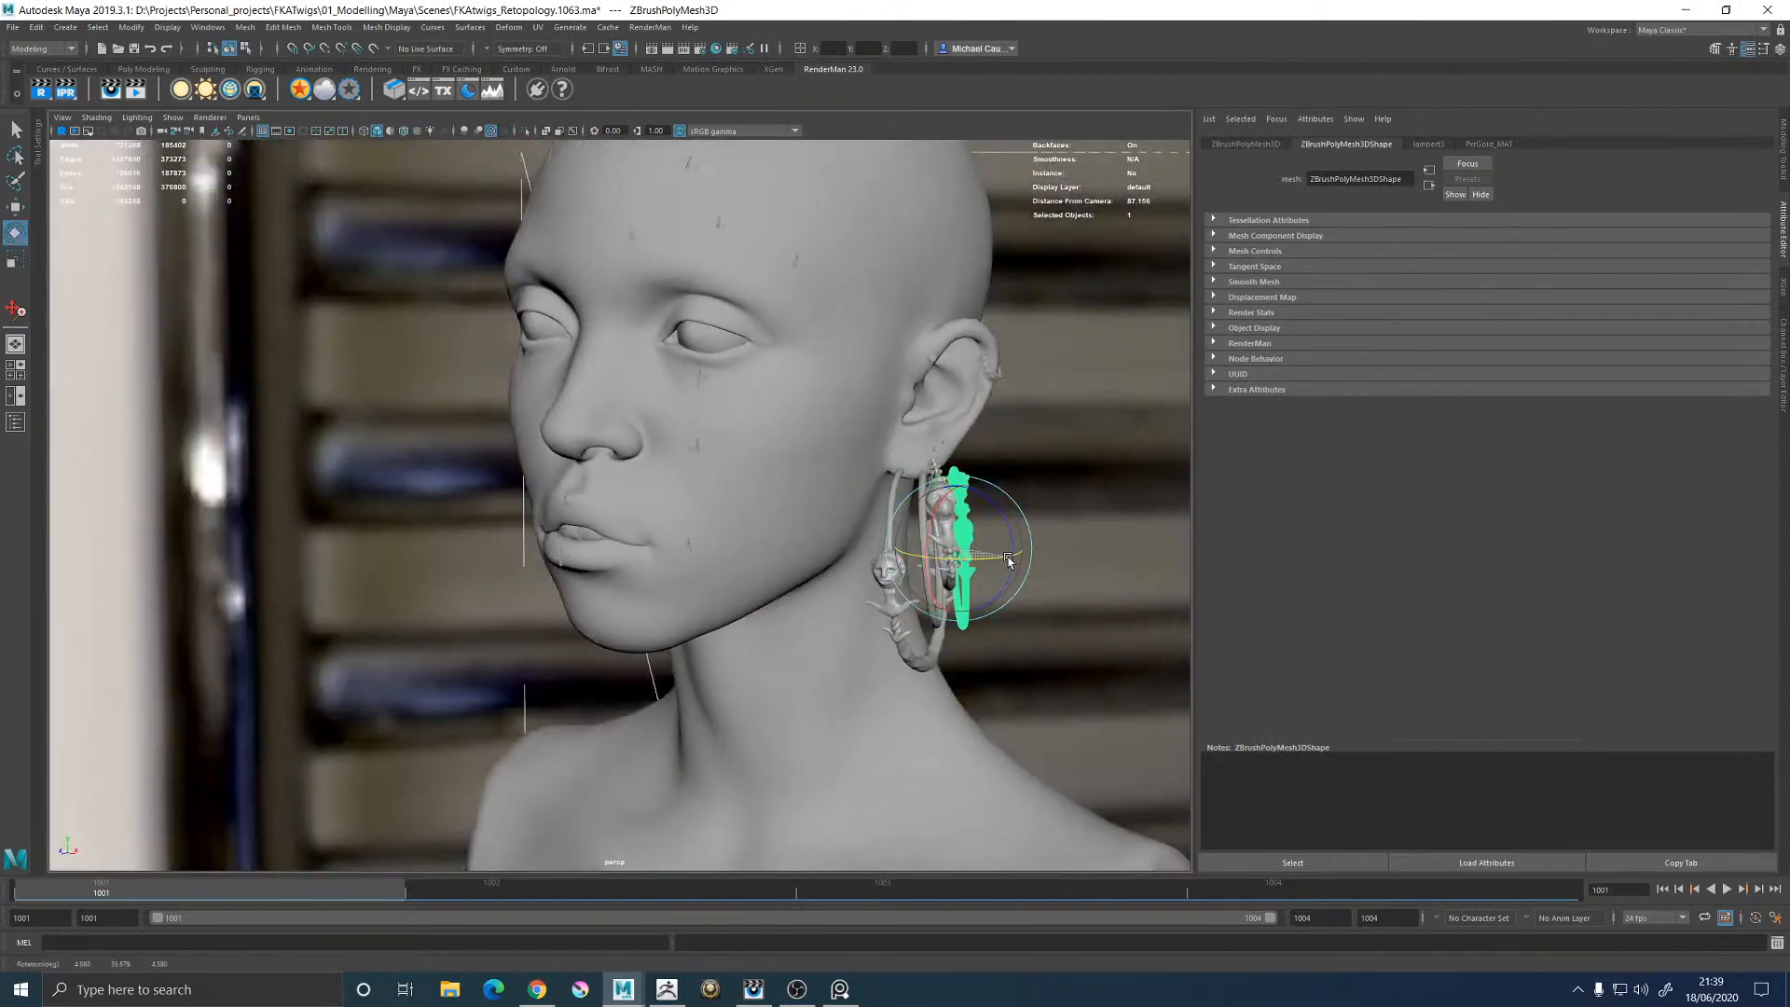
pyautogui.click(1772, 46)
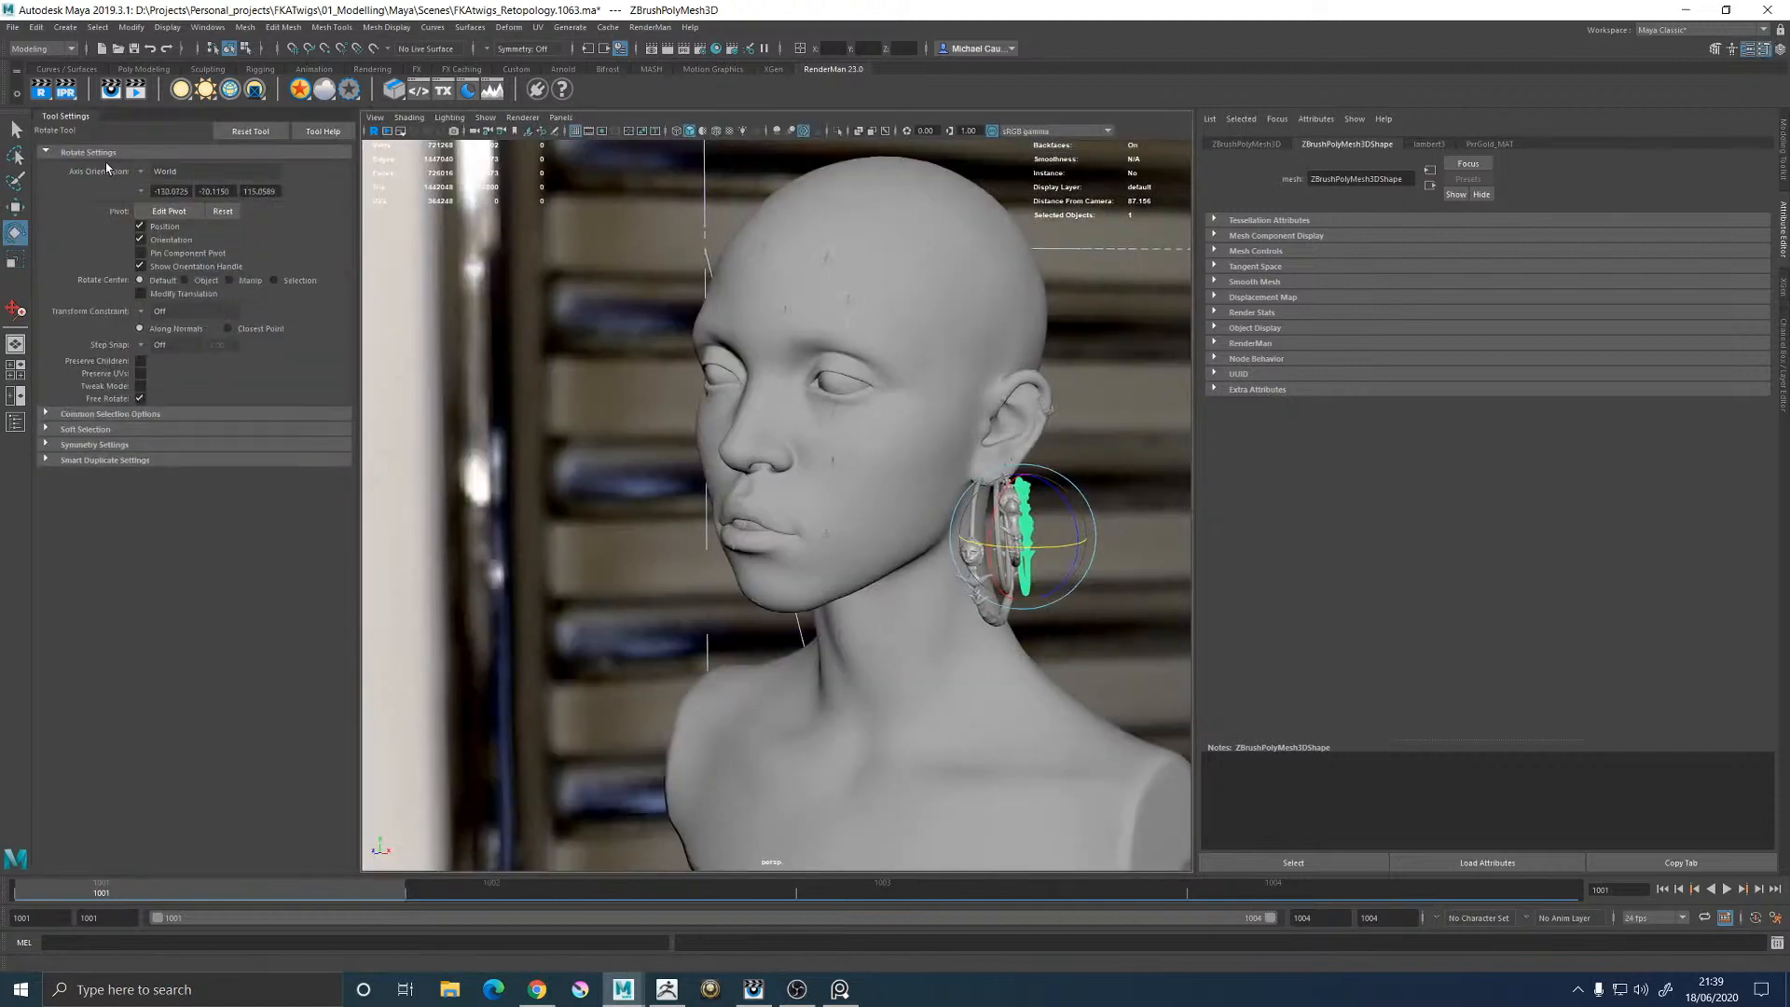
pyautogui.click(173, 172)
pyautogui.click(176, 180)
pyautogui.keyDown('alt'); pyautogui.moveTo(808, 317); pyautogui.dragTo(597, 320, button='middle'); pyautogui.keyUp('alt')
pyautogui.keyDown('alt'); pyautogui.moveTo(596, 321); pyautogui.dragTo(850, 457, button='right'); pyautogui.keyUp('alt')
pyautogui.keyDown('alt'); pyautogui.moveTo(850, 457); pyautogui.dragTo(907, 475); pyautogui.keyUp('alt')
pyautogui.press('w')
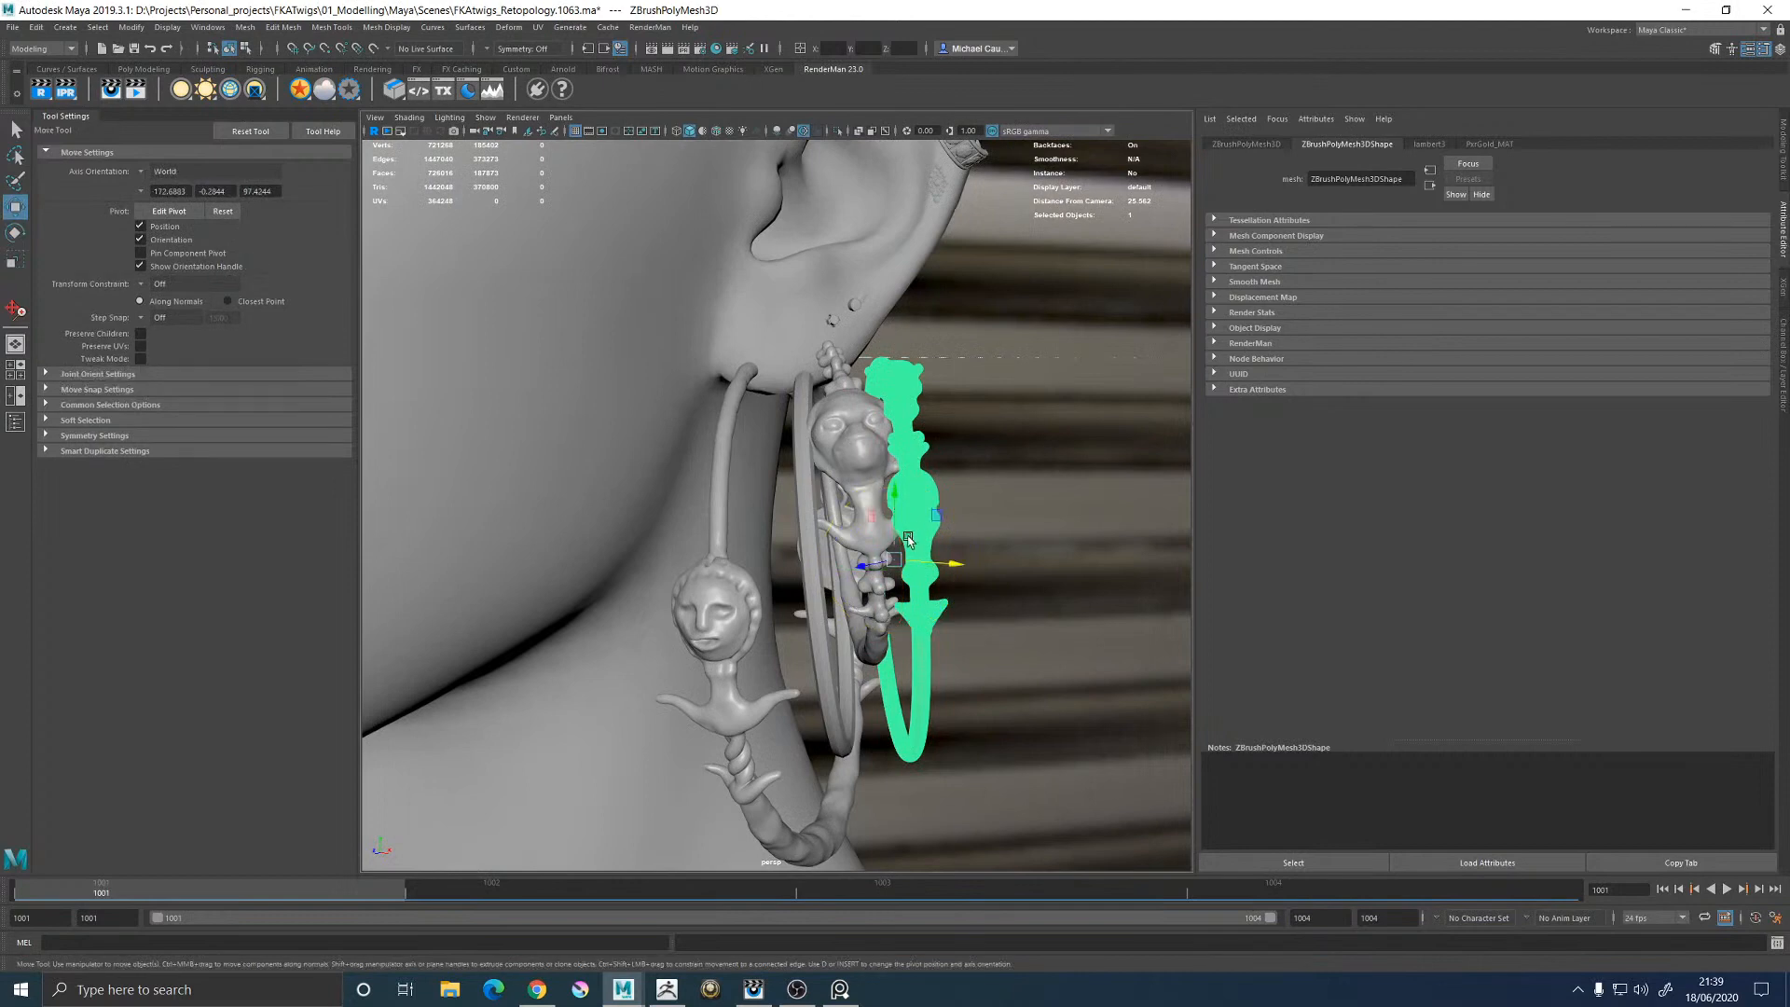
pyautogui.moveTo(894, 556); pyautogui.dragTo(950, 492)
pyautogui.press('e')
pyautogui.press('w')
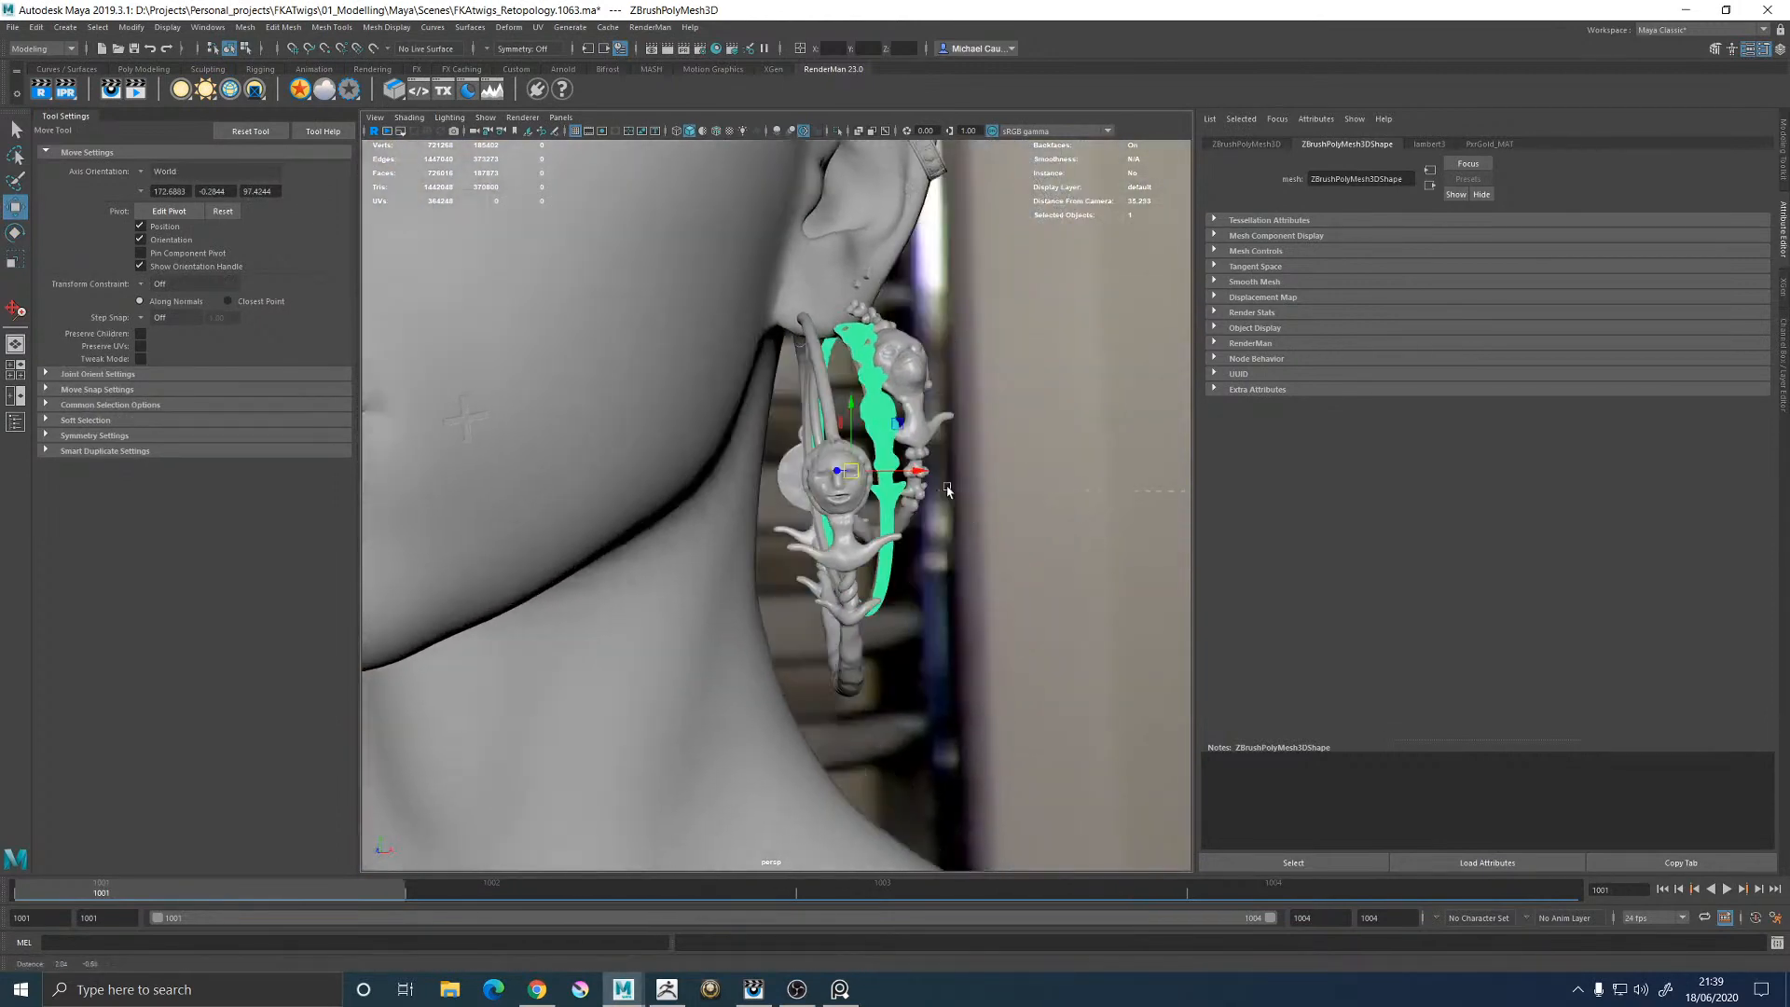
# Hide the old plain hoop that overlaps the new copy at the opposite ear
pyautogui.keyDown('alt'); pyautogui.moveTo(950, 492); pyautogui.dragTo(841, 468, button='middle'); pyautogui.keyUp('alt')
pyautogui.keyDown('alt'); pyautogui.moveTo(841, 468); pyautogui.dragTo(867, 517, button='right'); pyautogui.keyUp('alt')
pyautogui.keyDown('alt'); pyautogui.moveTo(868, 517); pyautogui.dragTo(852, 645); pyautogui.keyUp('alt')
pyautogui.press('q')
pyautogui.click(843, 642)
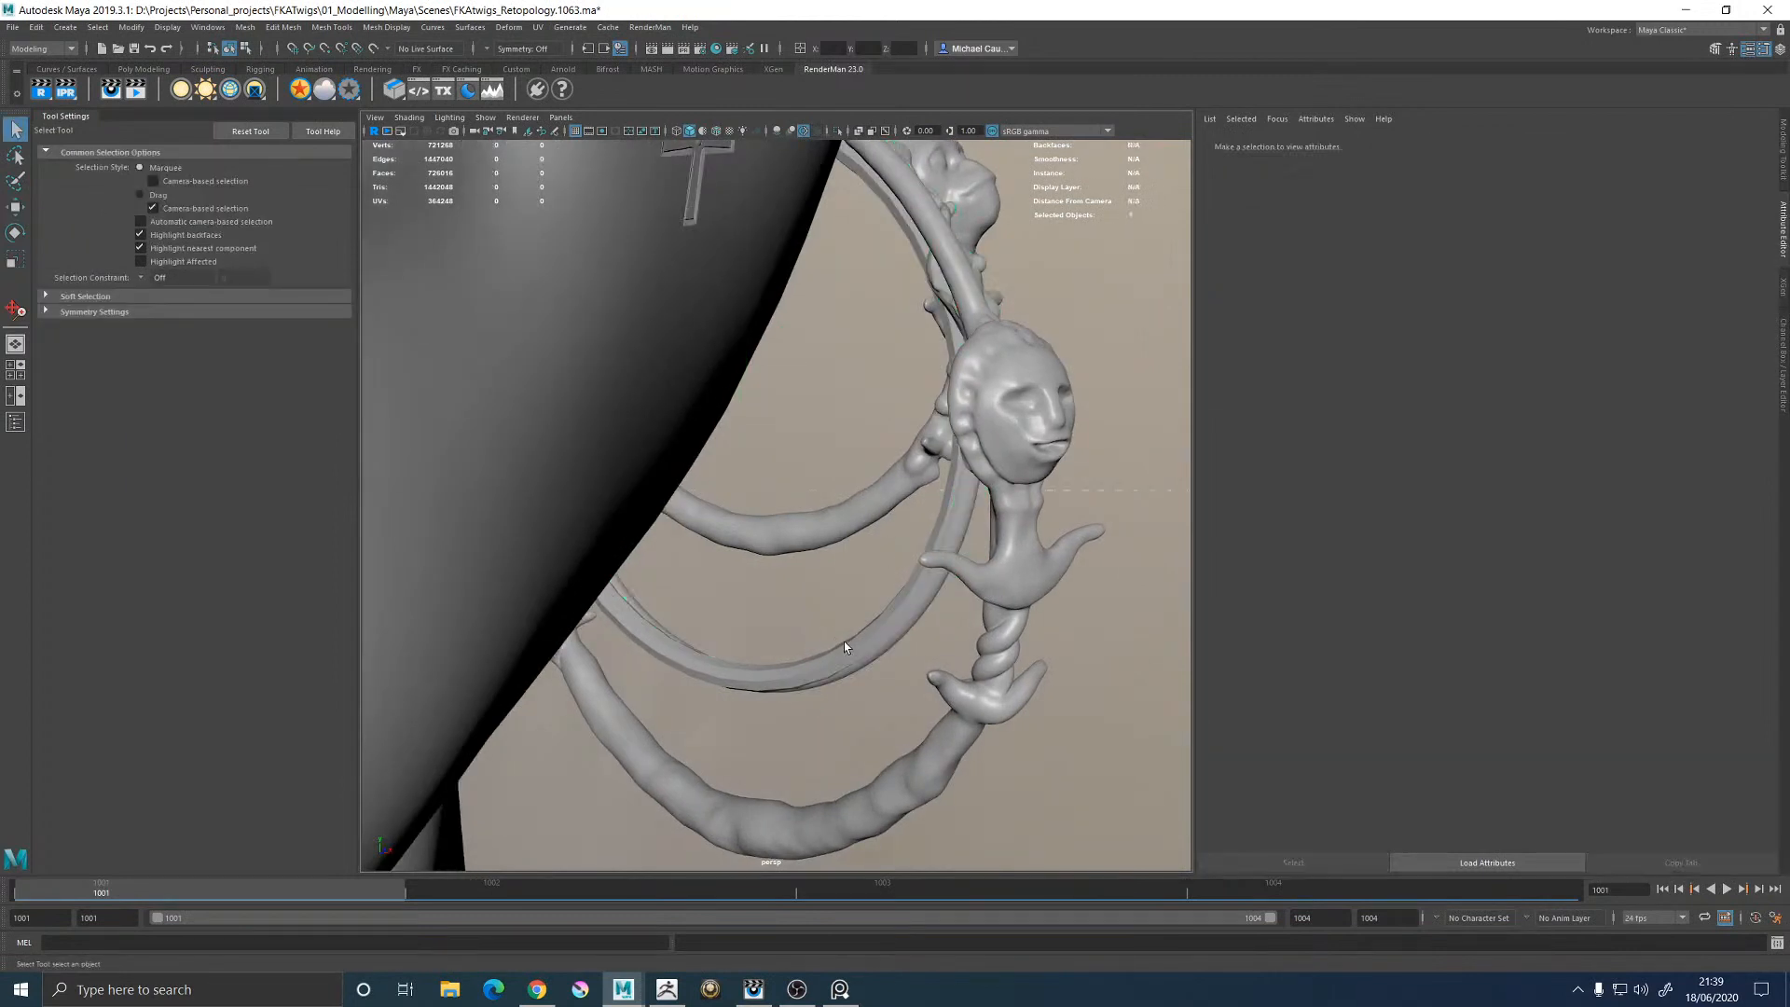
pyautogui.click(853, 645)
pyautogui.hotkey('ctrl', 'h')
# Check the copied hoop at the opposite ear, return to the Render_CAM view and clear the selection
pyautogui.click(863, 642)
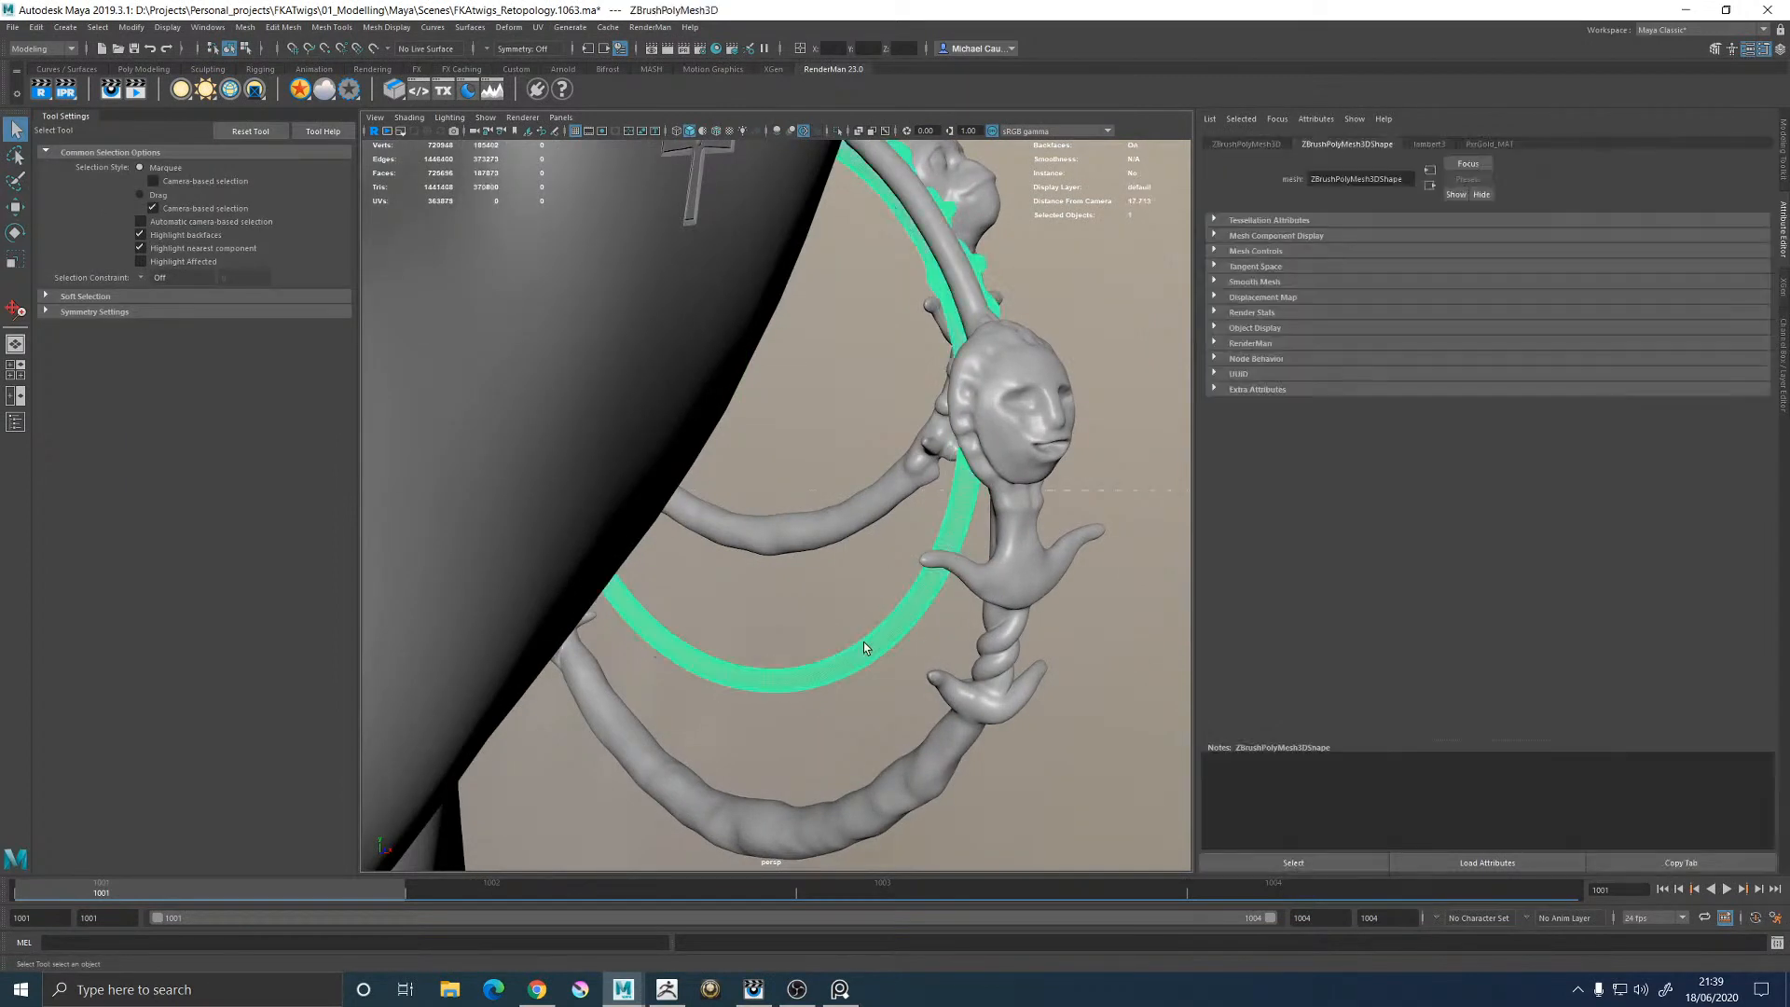
pyautogui.press('space')
pyautogui.press('space')
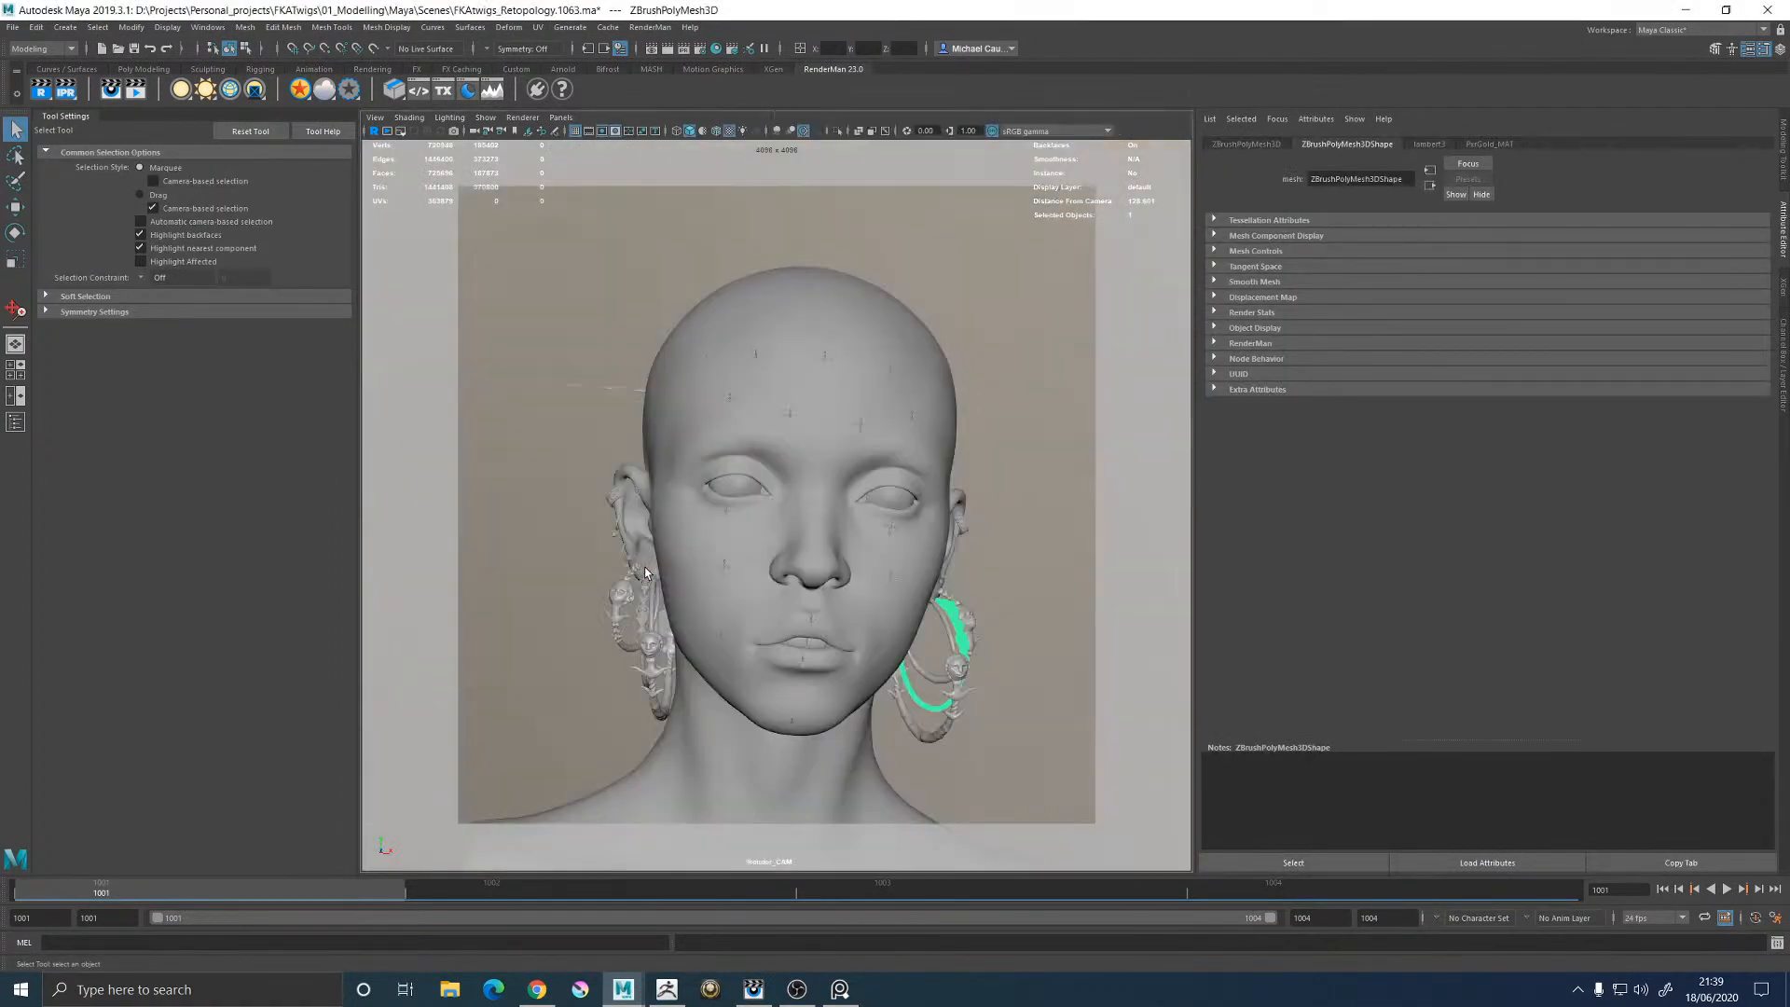
pyautogui.click(990, 437)
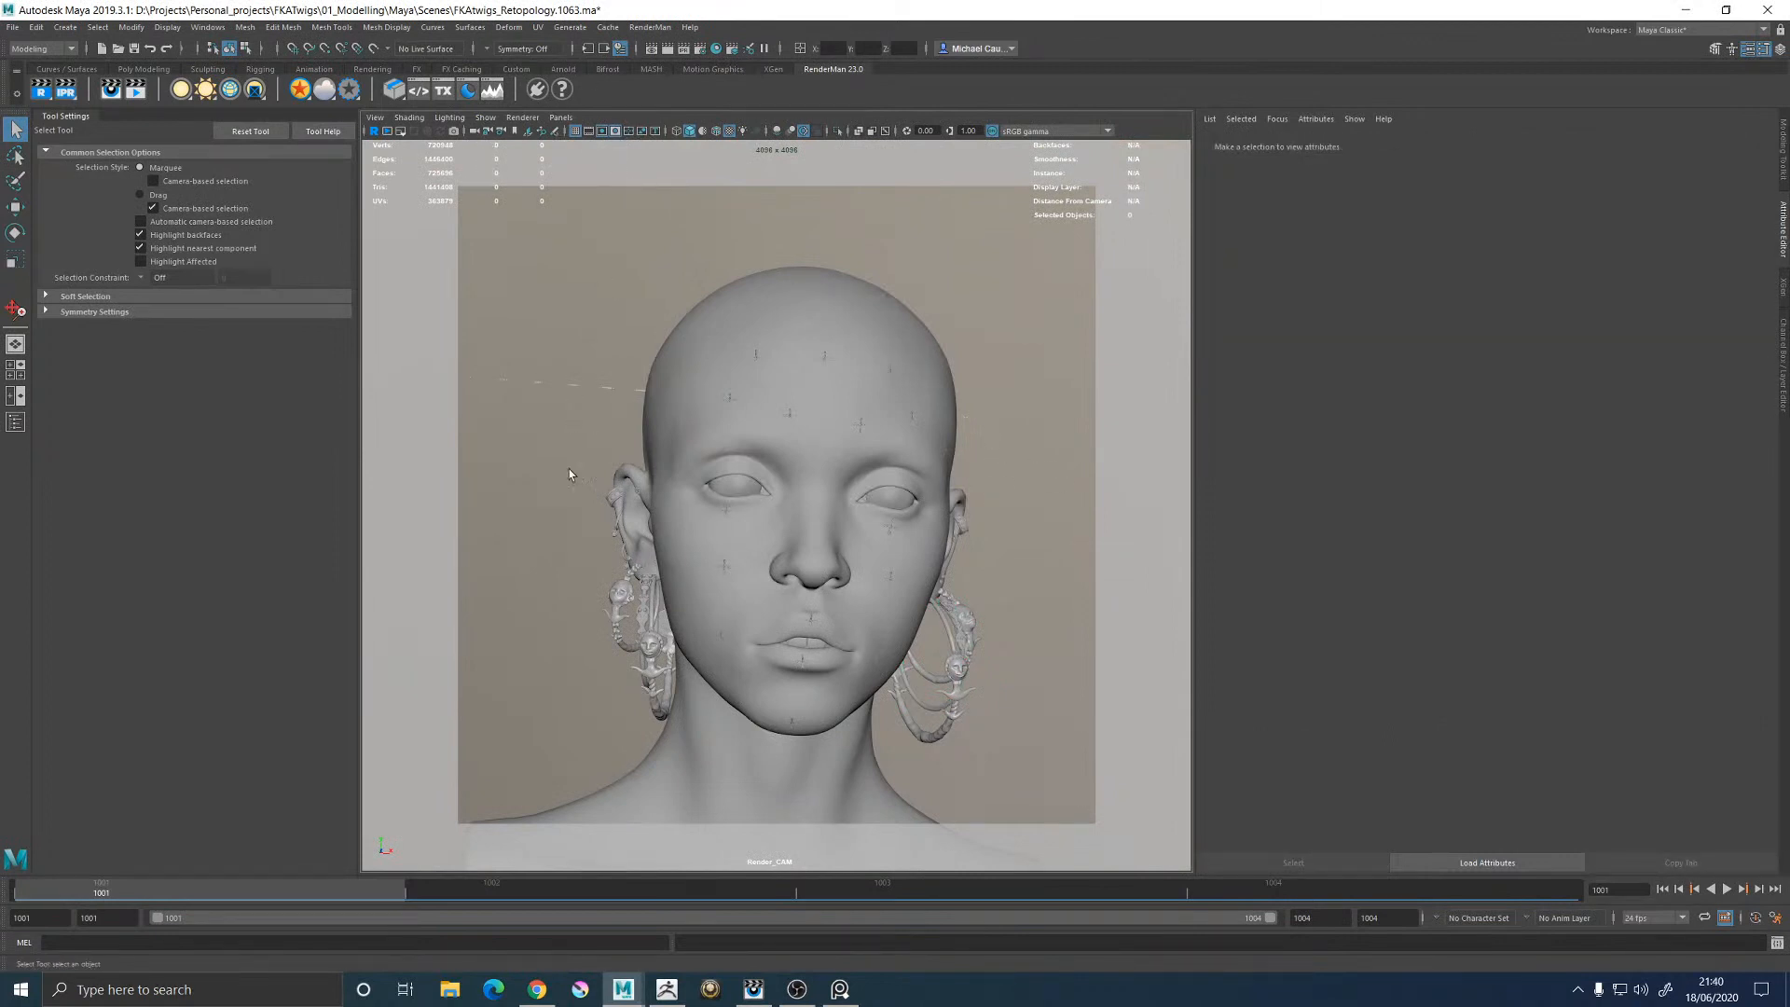
# Rotate the hoop beside the head's right ear very slightly and clear the selection
pyautogui.click(657, 631)
pyautogui.press('e')
pyautogui.moveTo(657, 631); pyautogui.dragTo(663, 639)
pyautogui.click(1065, 544)
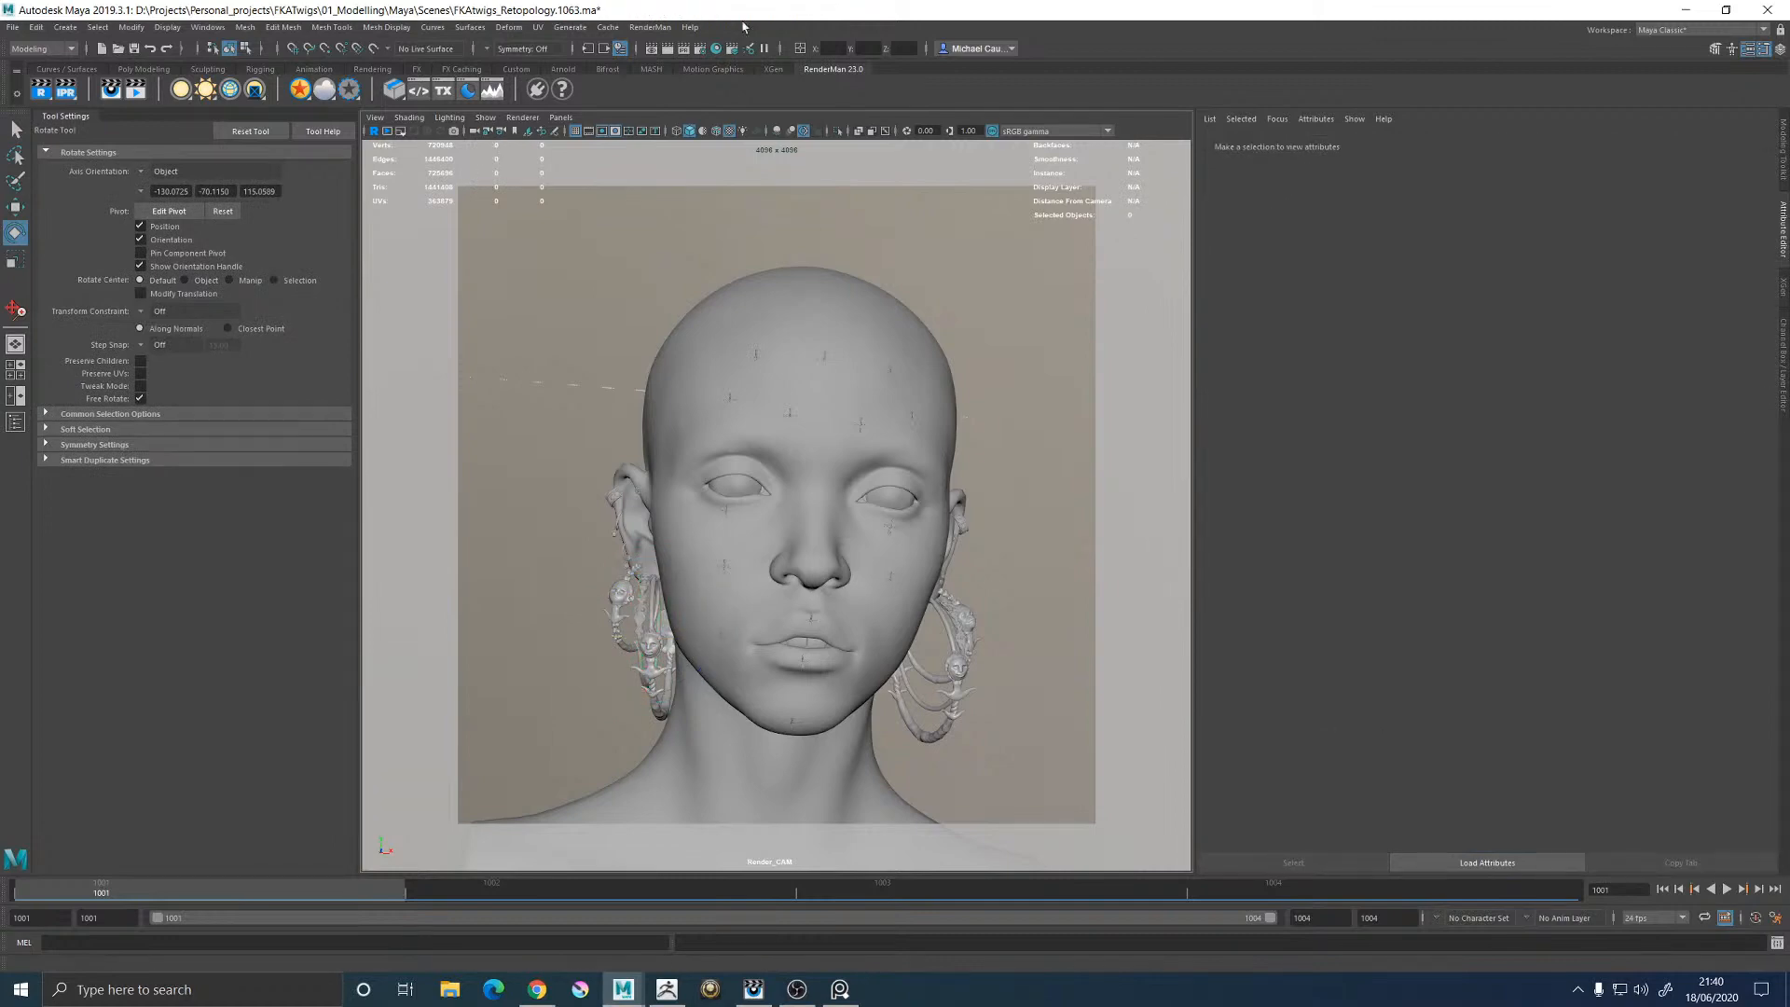
# Render the Render_CAM view with RenderMan, switch to the render window and fit the image in view
pyautogui.click(651, 28)
pyautogui.click(673, 69)
pyautogui.click(758, 986)
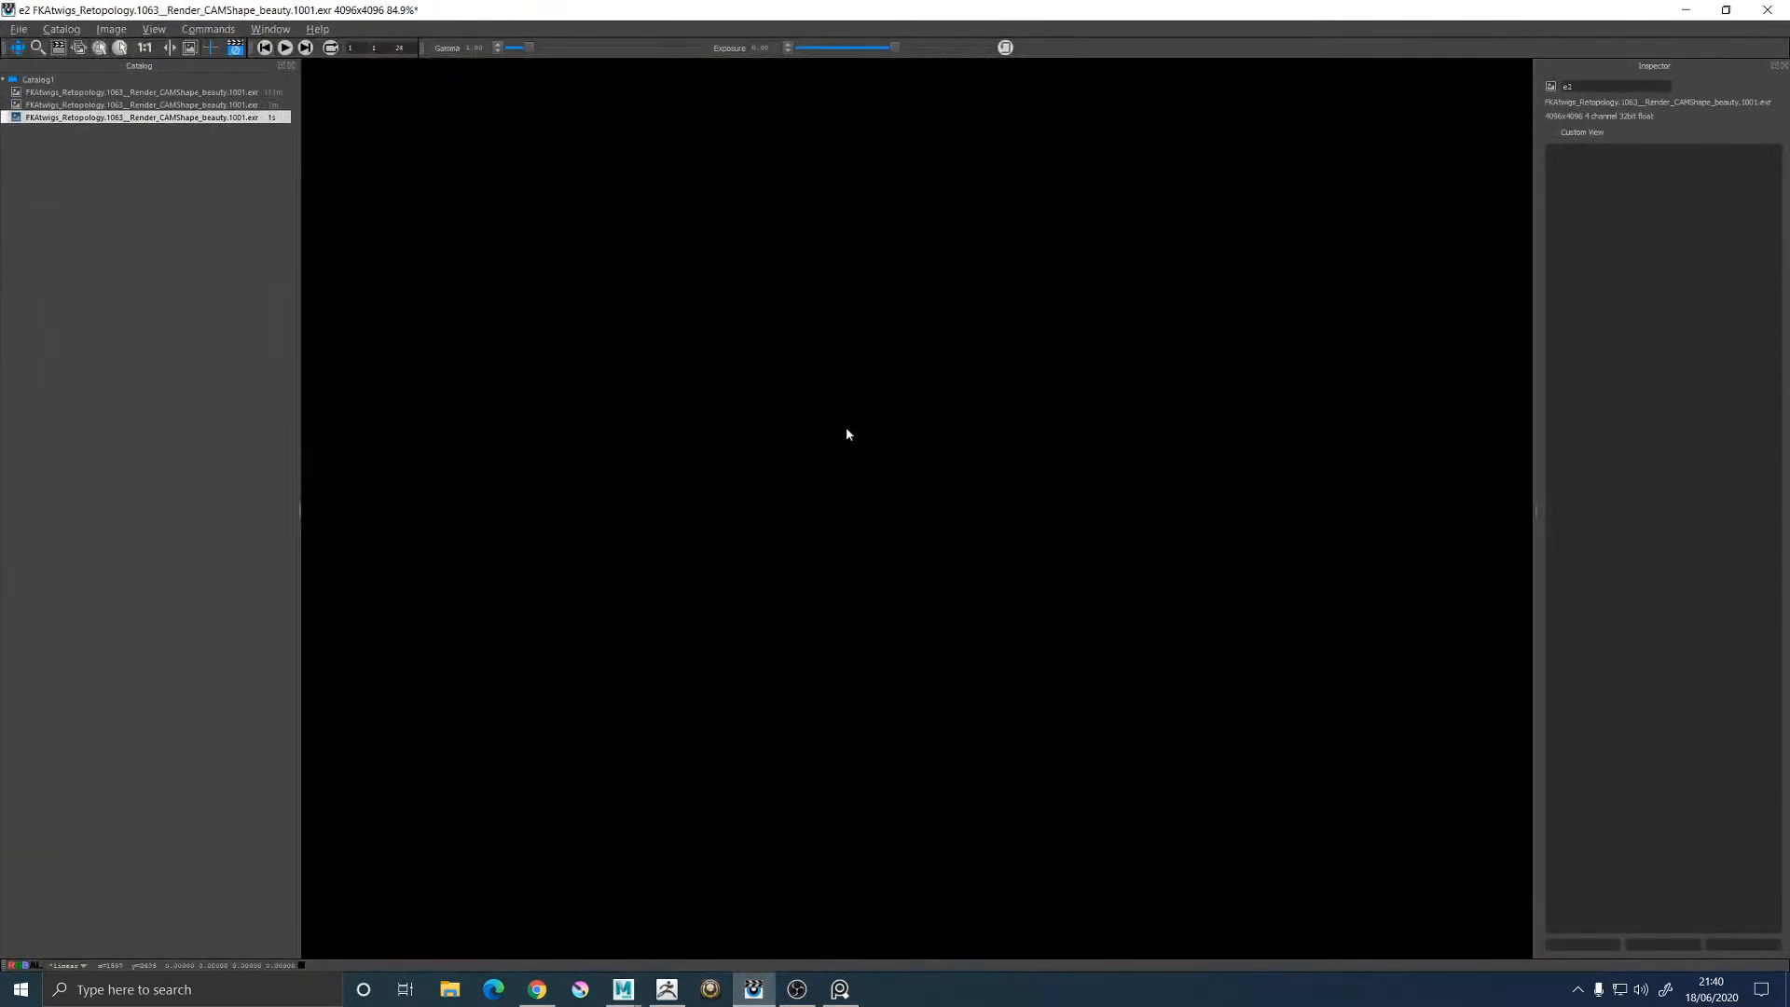
pyautogui.scroll(-6, 846, 427)
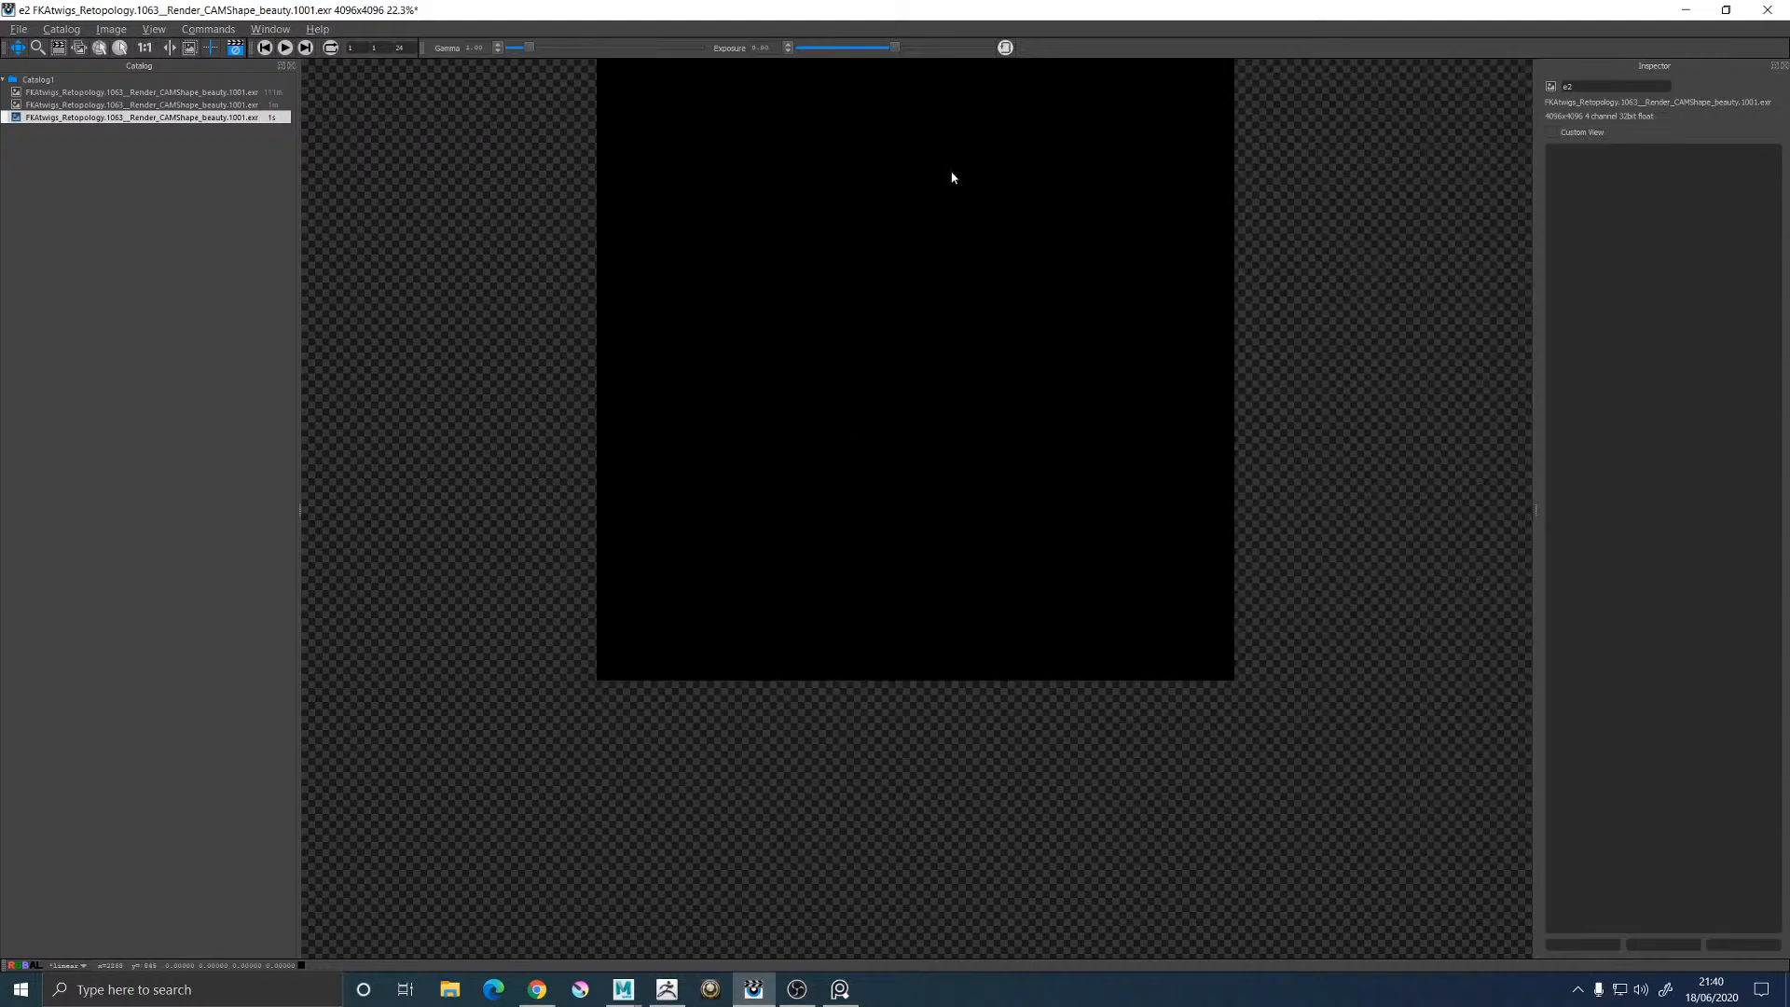
pyautogui.scroll(2, 952, 177)
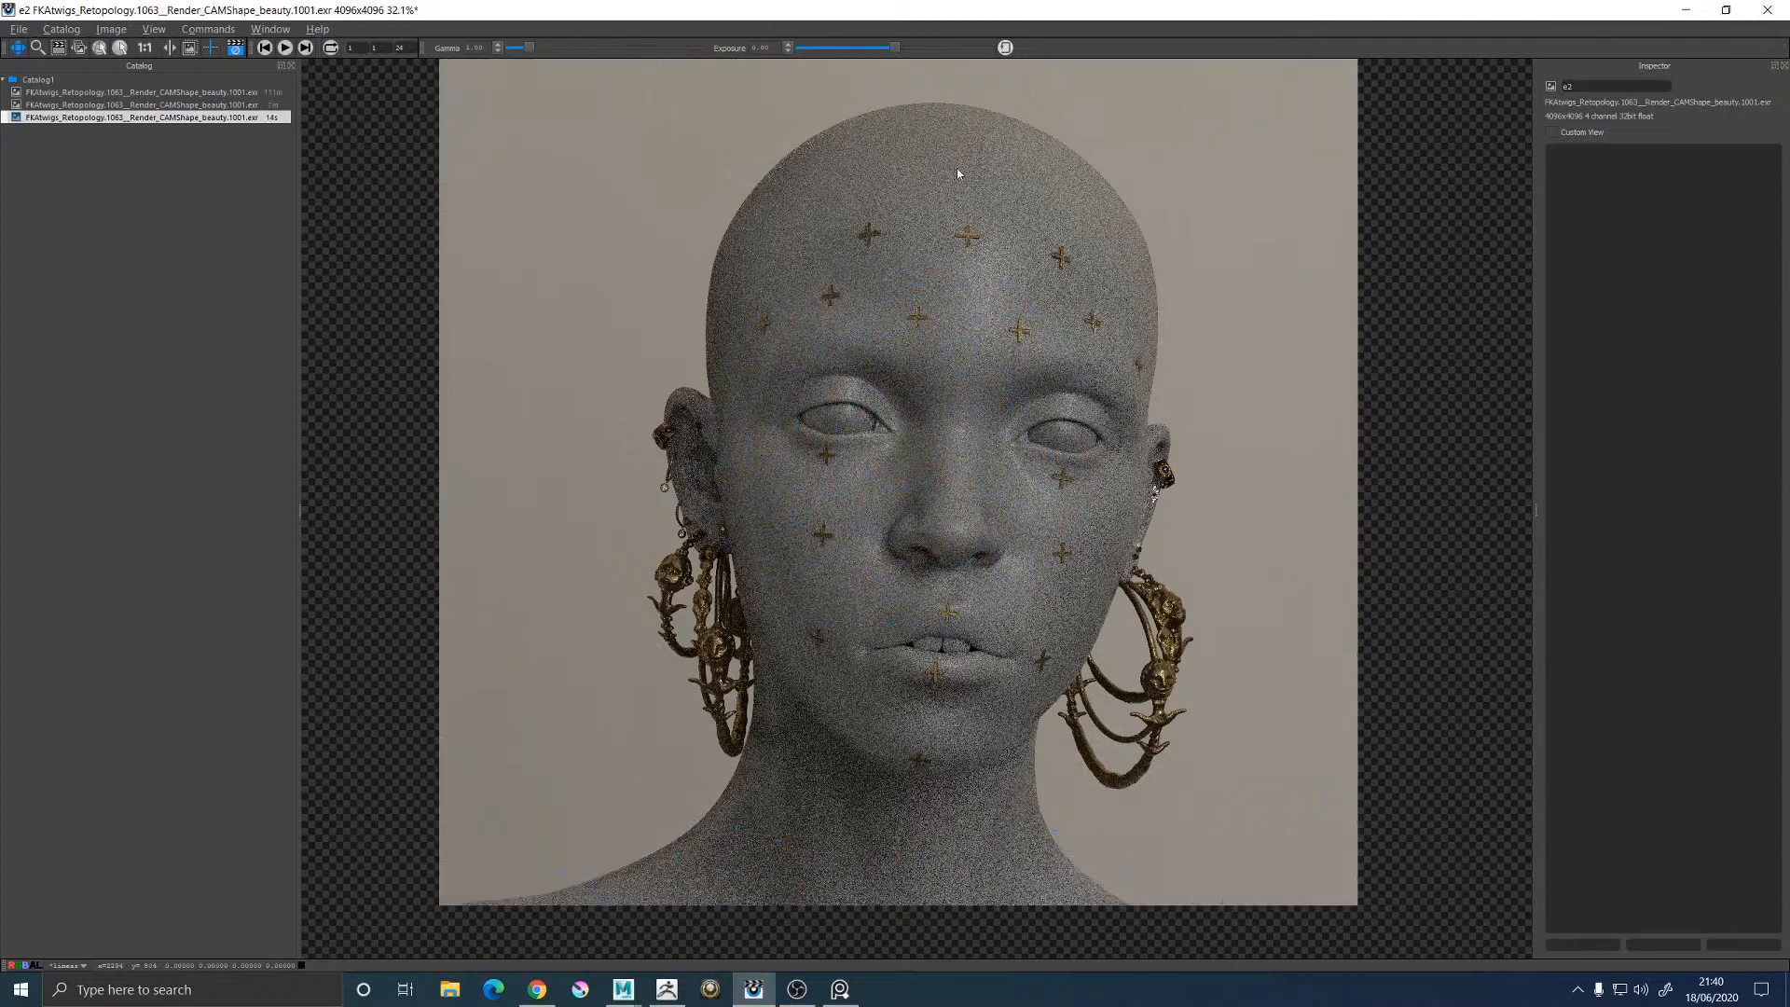
# Examine the rendered gold figure hoop at the left ear close up, especially its upper end
pyautogui.scroll(10, 1116, 622)
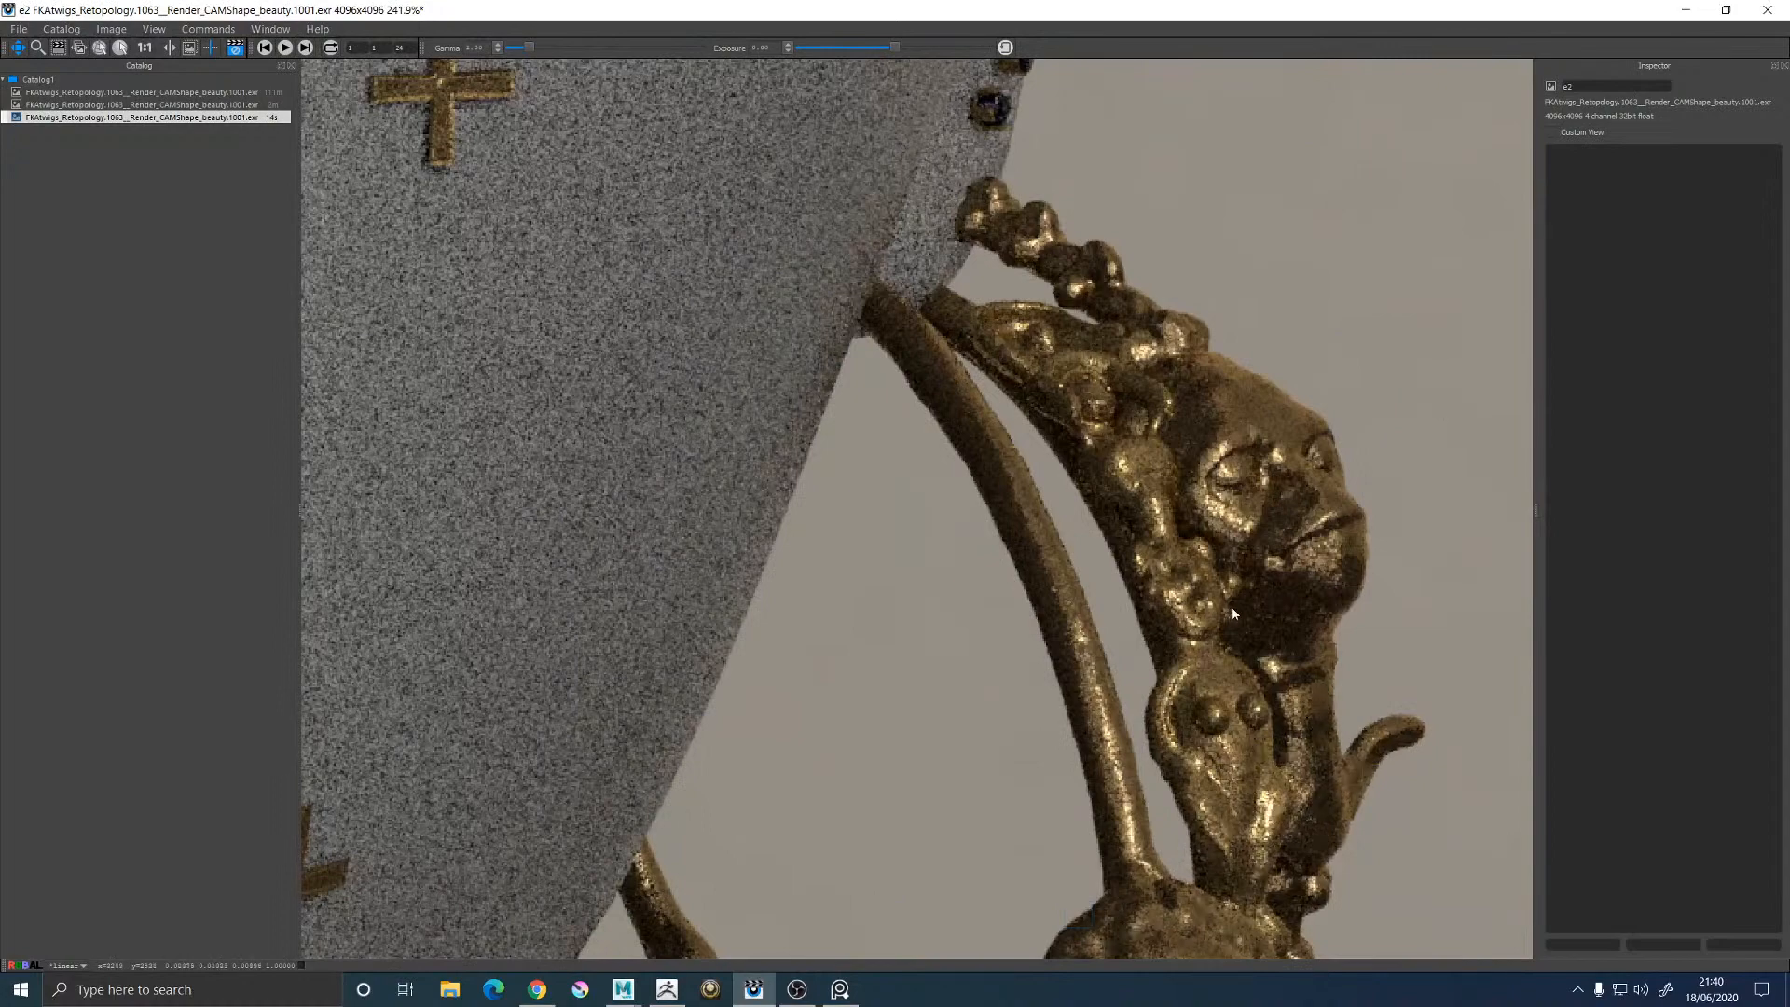
pyautogui.scroll(-4, 1232, 613)
pyautogui.scroll(-1, 1275, 617)
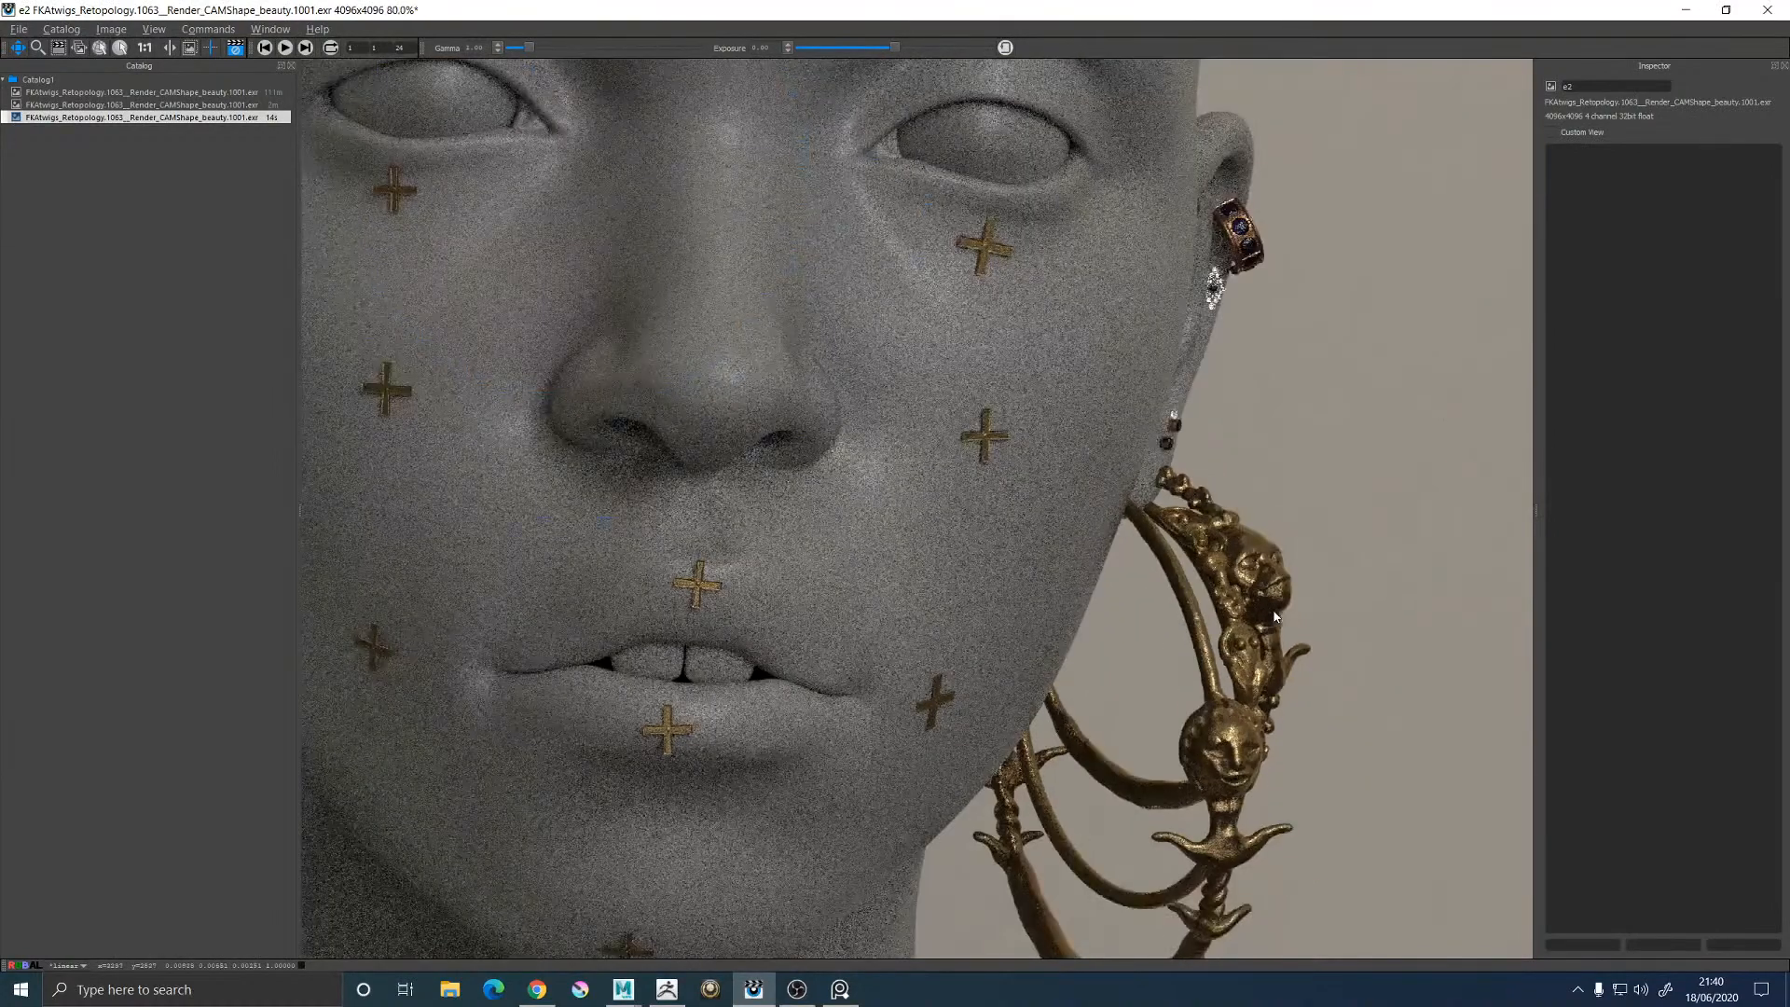
pyautogui.scroll(4, 1276, 618)
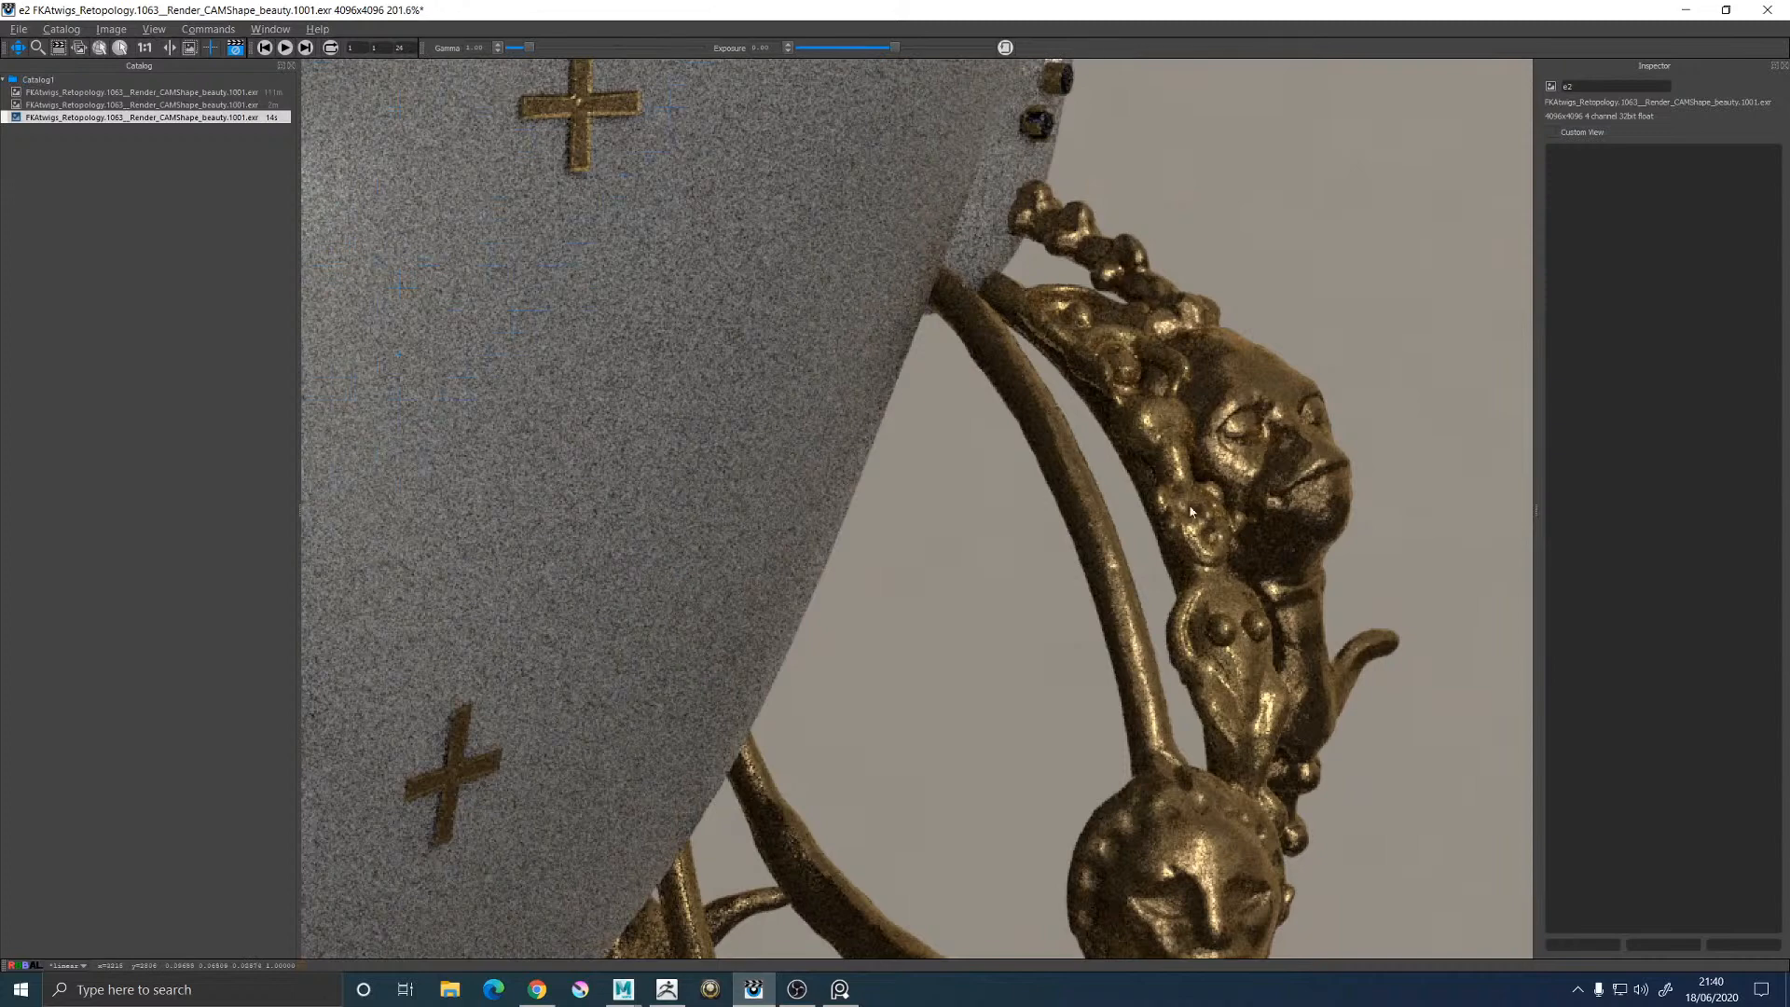
pyautogui.scroll(2, 1193, 514)
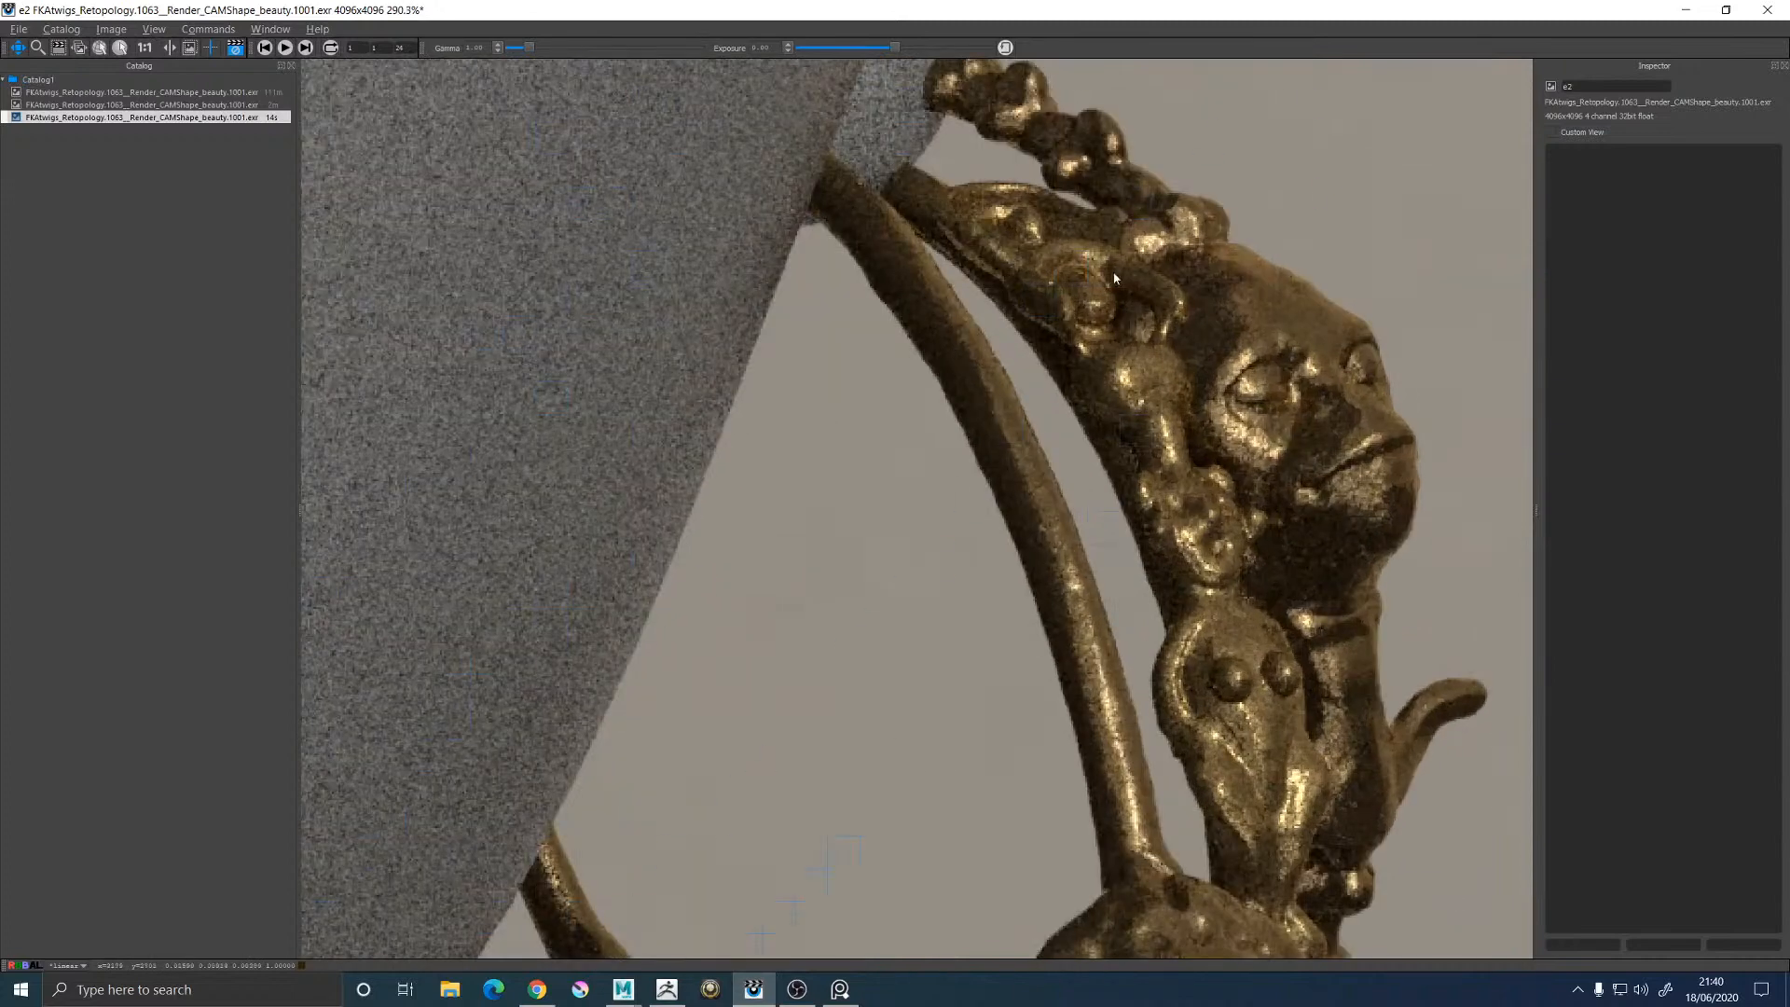
# Bring up the reference photo over the render and compare the upper part of the hoop earring with it
pyautogui.click(840, 989)
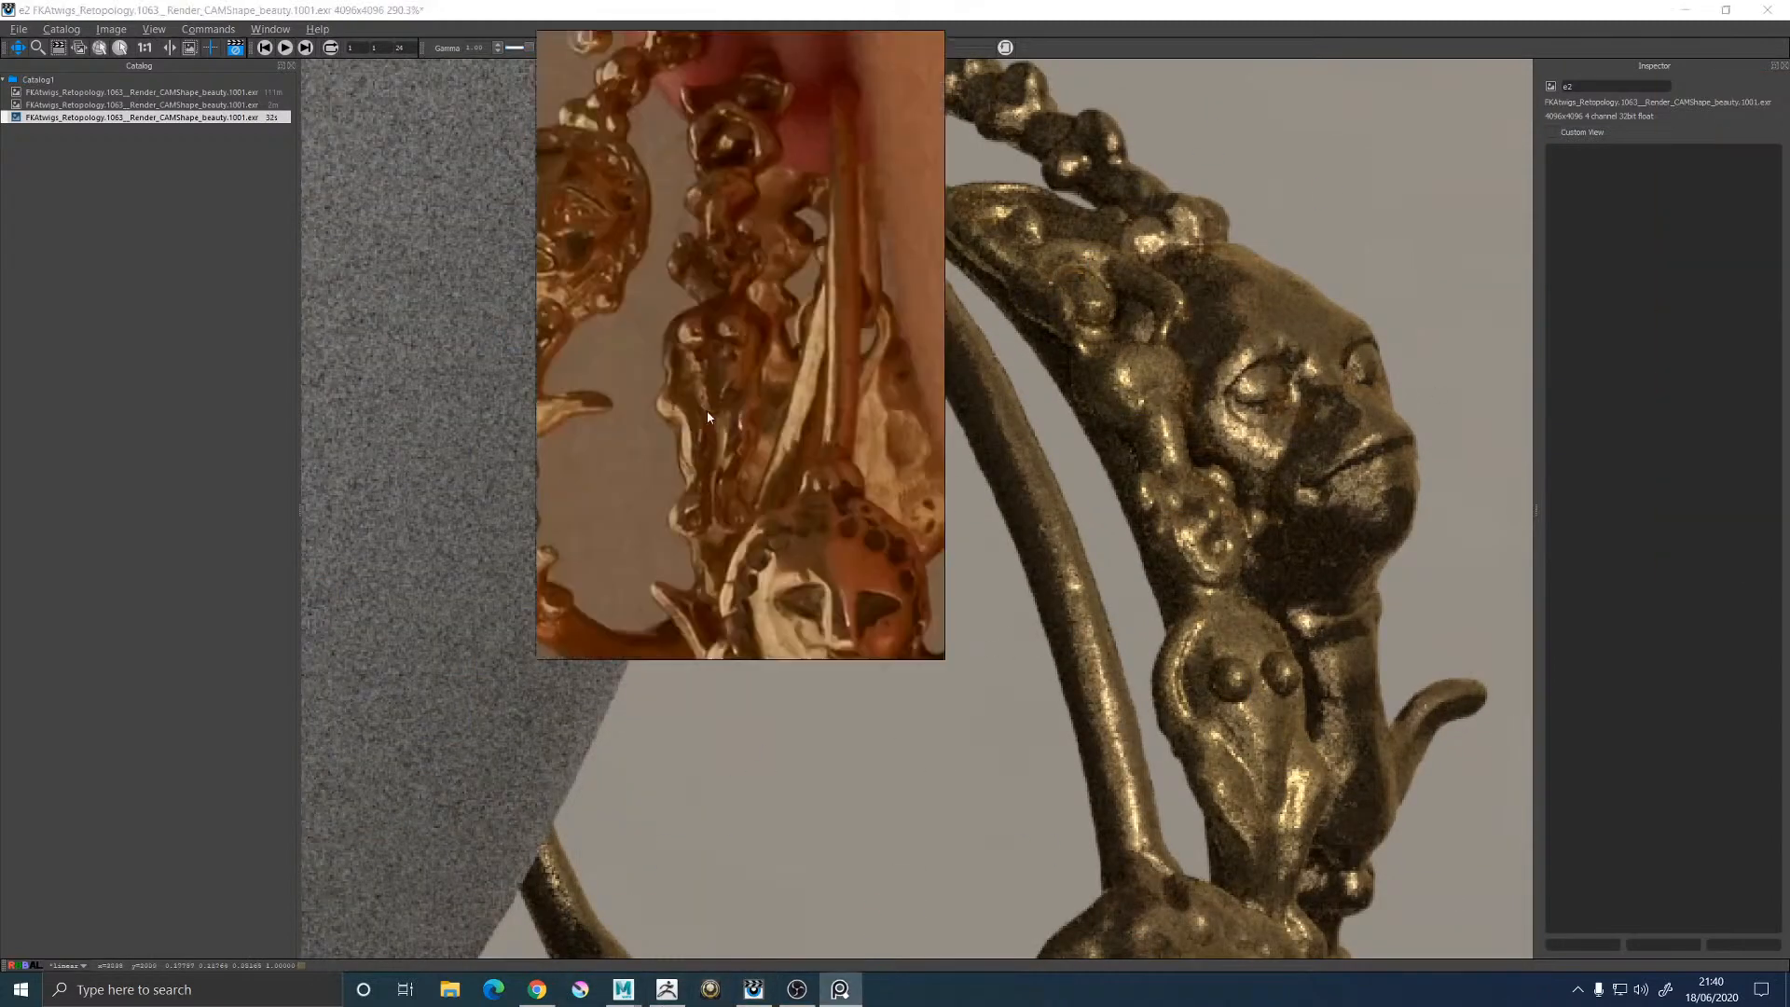
pyautogui.moveTo(706, 411); pyautogui.dragTo(566, 559, button='right')
pyautogui.scroll(-10, 568, 558)
pyautogui.moveTo(578, 557); pyautogui.dragTo(350, 527, button='middle')
pyautogui.scroll(6, 666, 527)
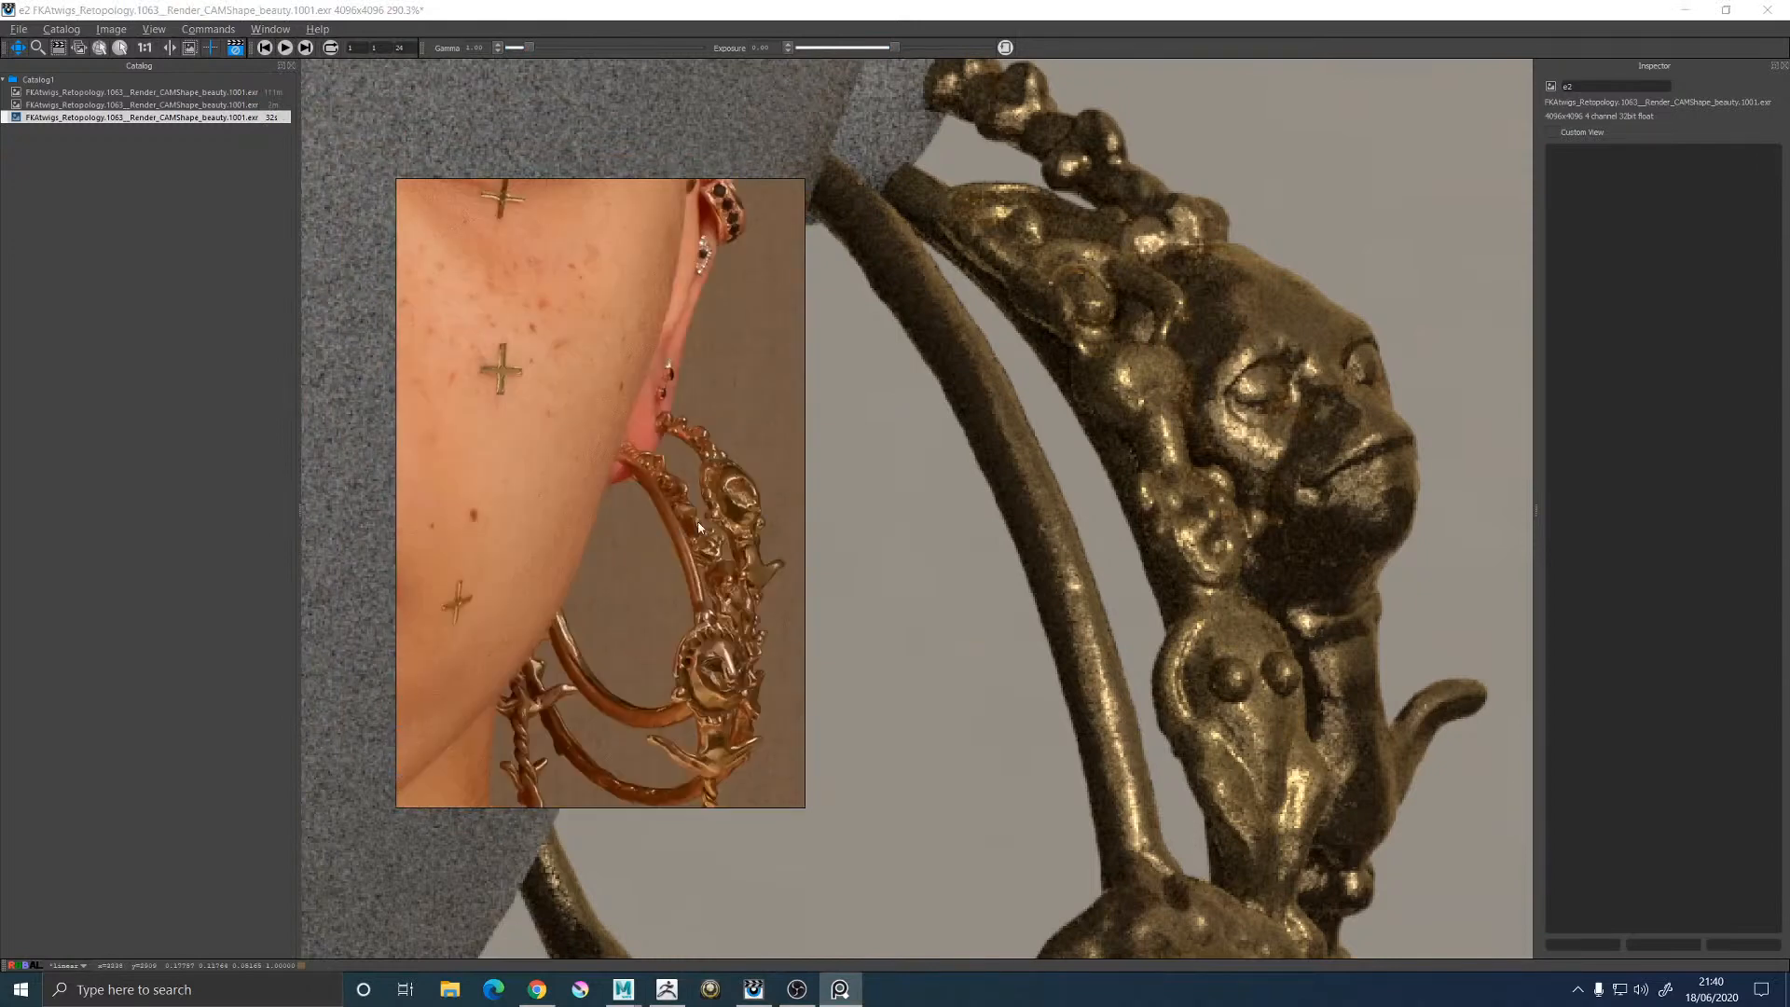
pyautogui.scroll(3, 700, 494)
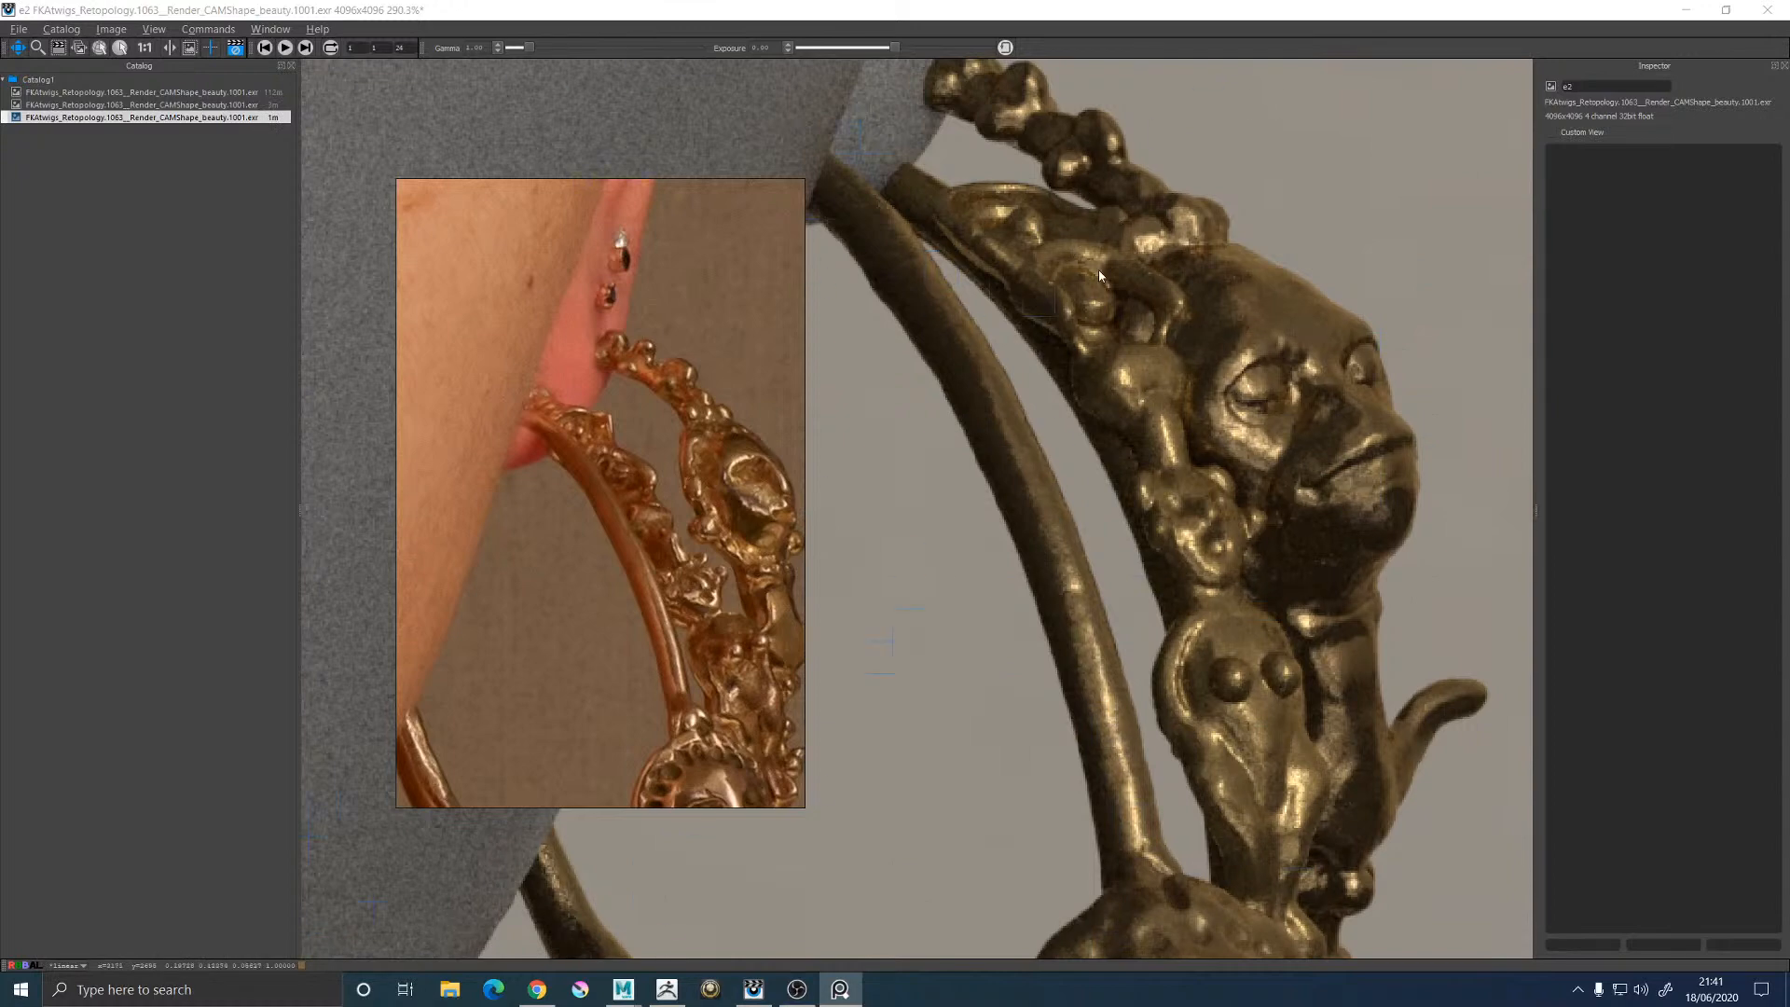
# Switch to ZBrush and place the reference photo clear of the hoop's ornamented upper end
pyautogui.click(666, 990)
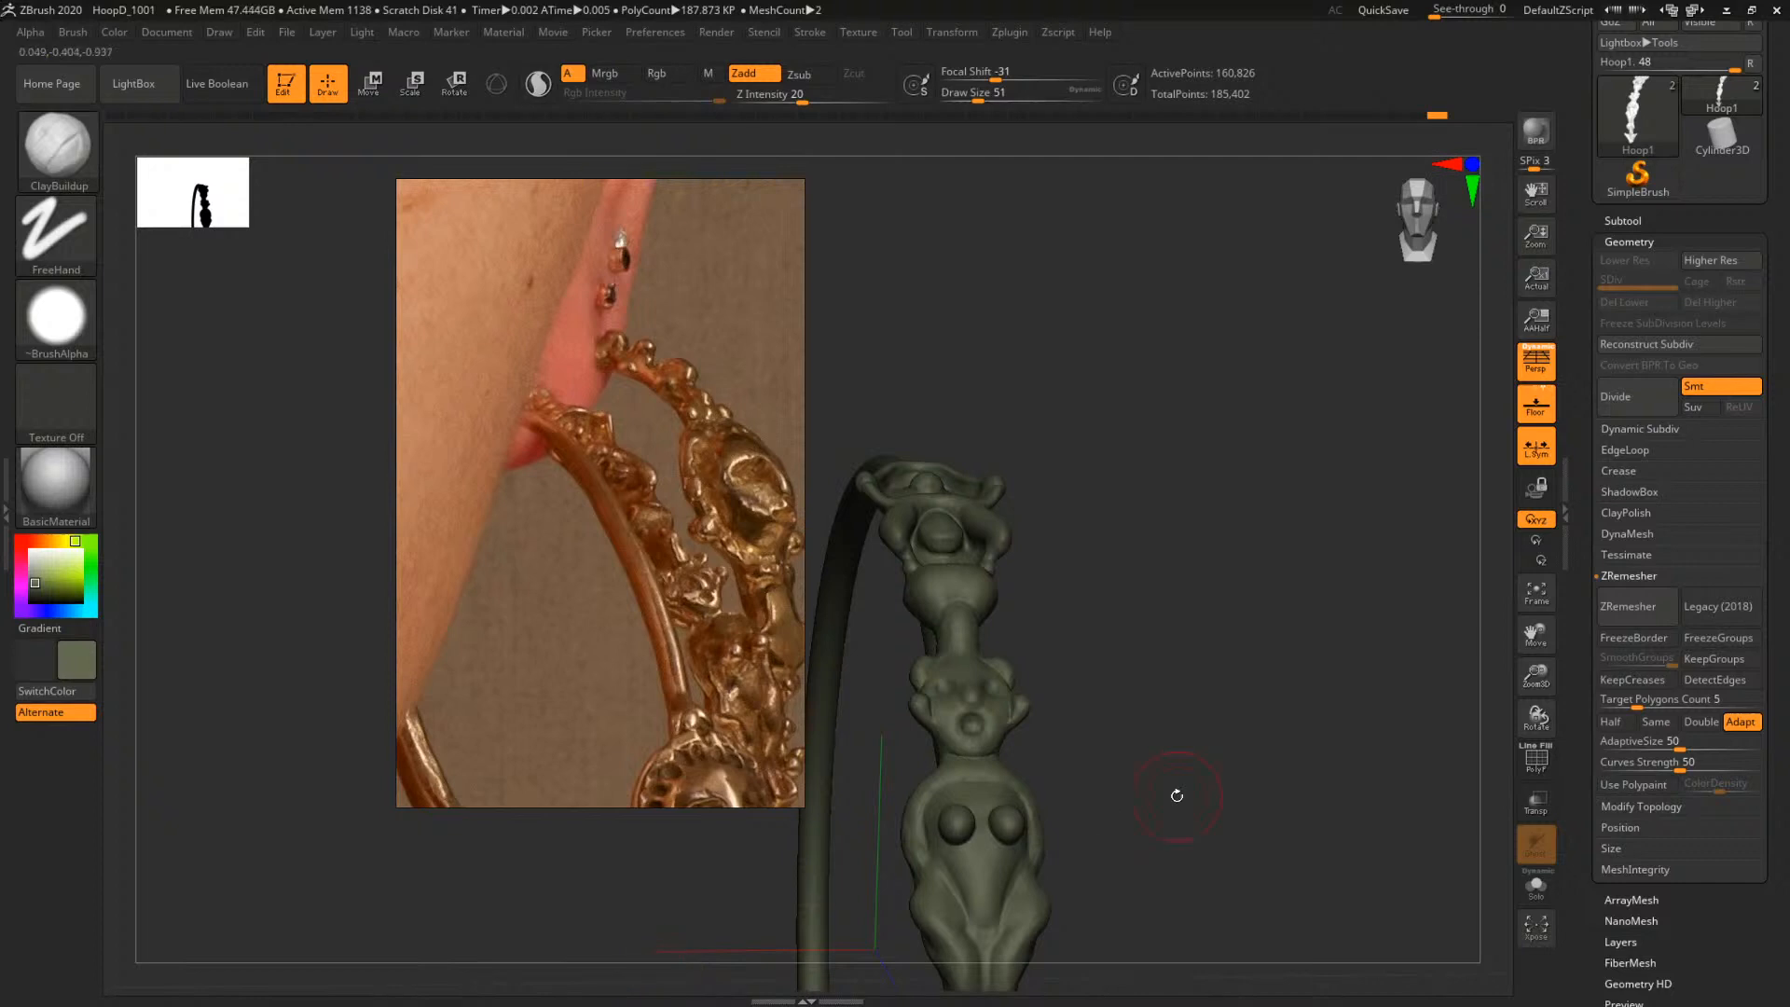
pyautogui.moveTo(389, 341); pyautogui.dragTo(277, 296)
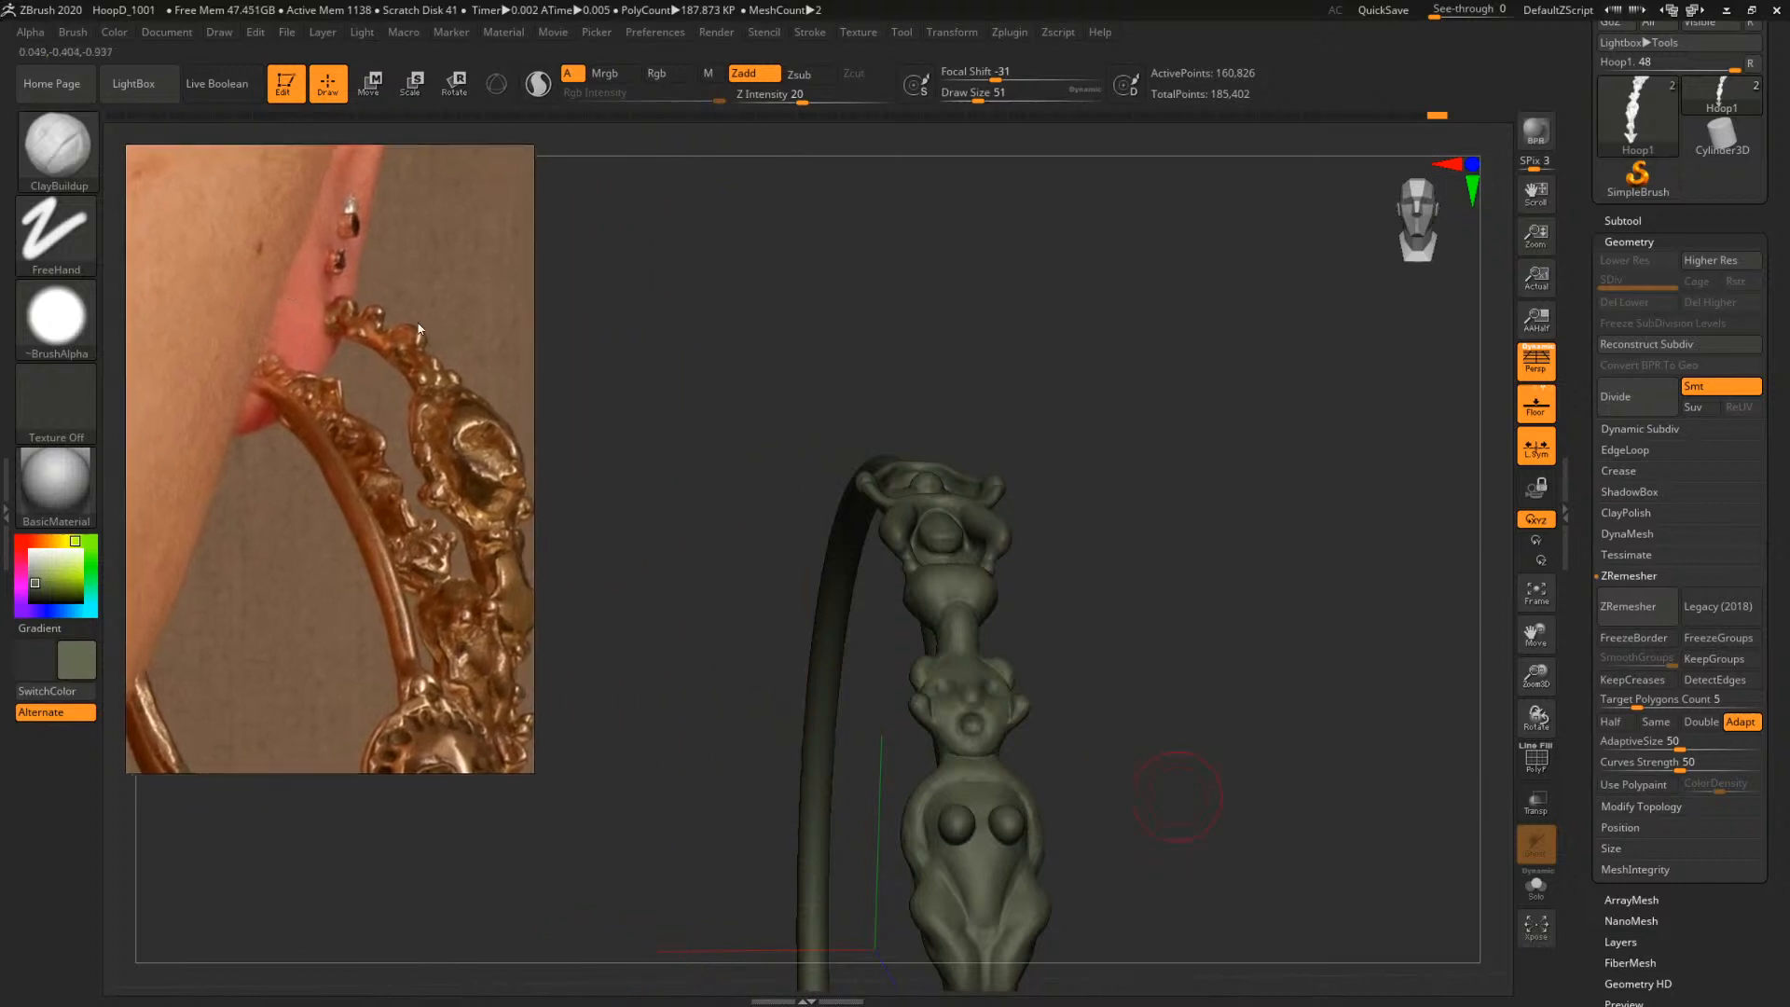
pyautogui.moveTo(1107, 350)
pyautogui.mouseDown()
pyautogui.moveTo(1115, 431)
pyautogui.moveTo(1204, 398)
pyautogui.moveTo(1178, 440)
pyautogui.mouseUp()
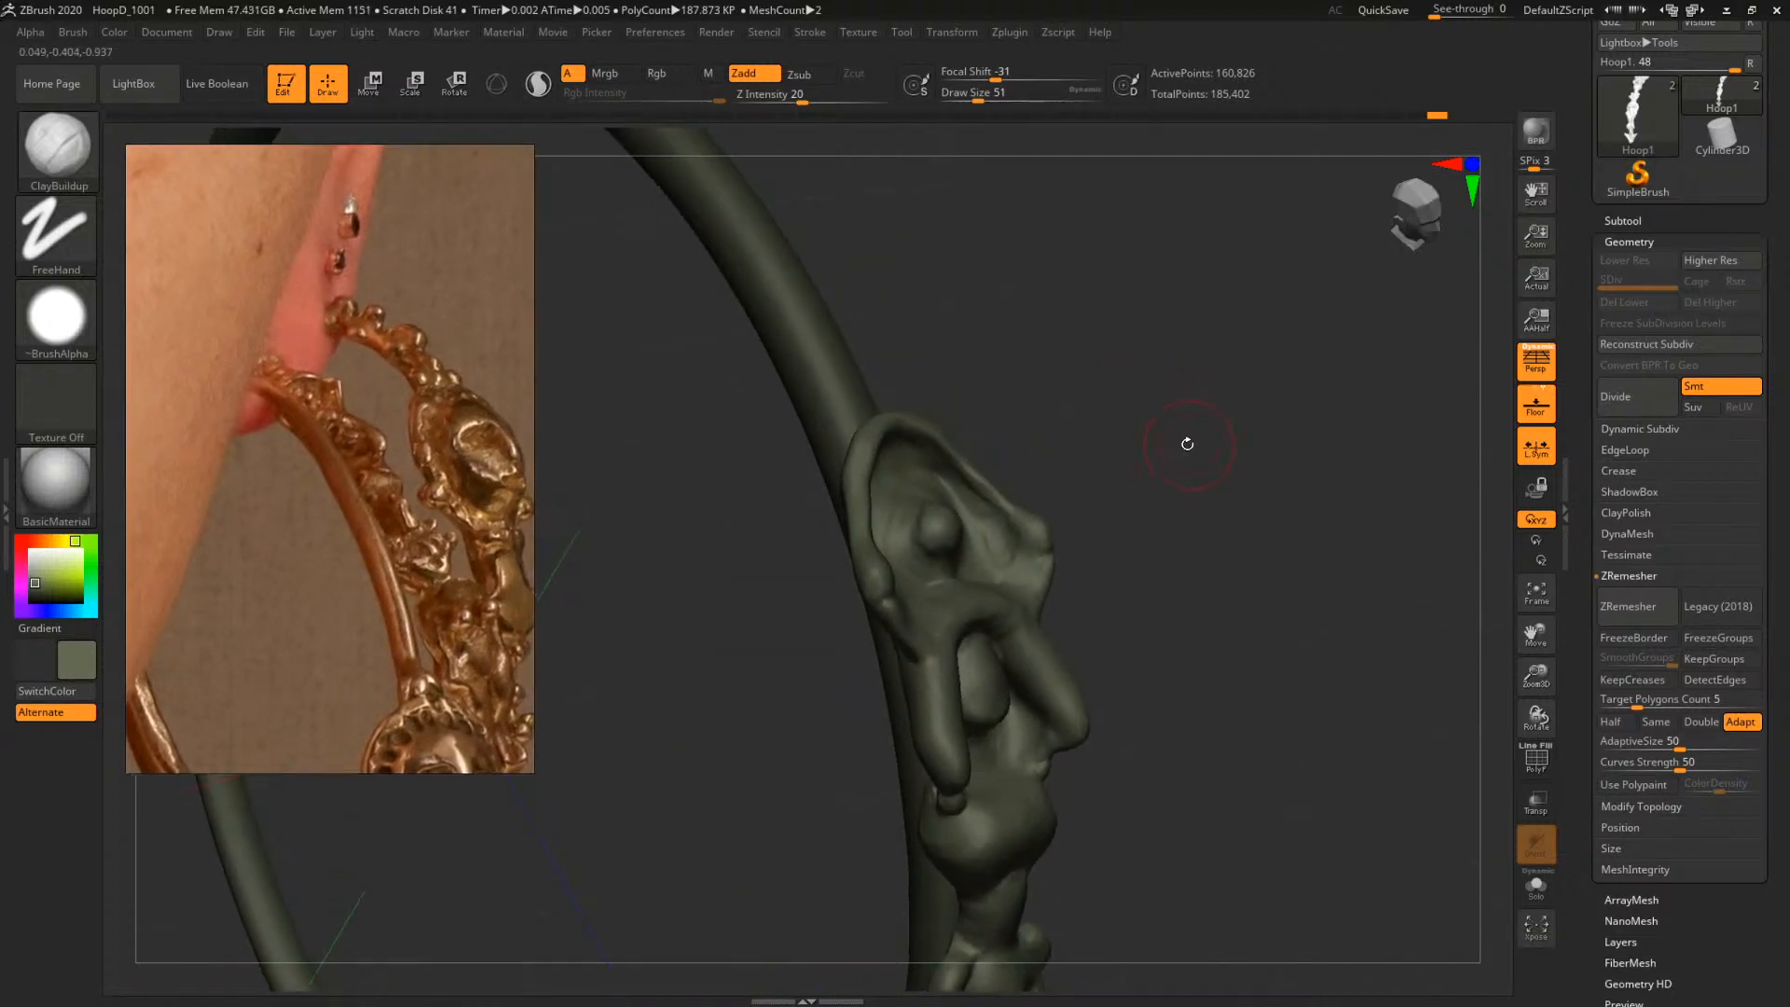
# Insert a sphere with the IMM Primitives brush on the hoop just above the cupped end of the figure ornament
pyautogui.press('b')
pyautogui.press('i')
pyautogui.click(970, 746)
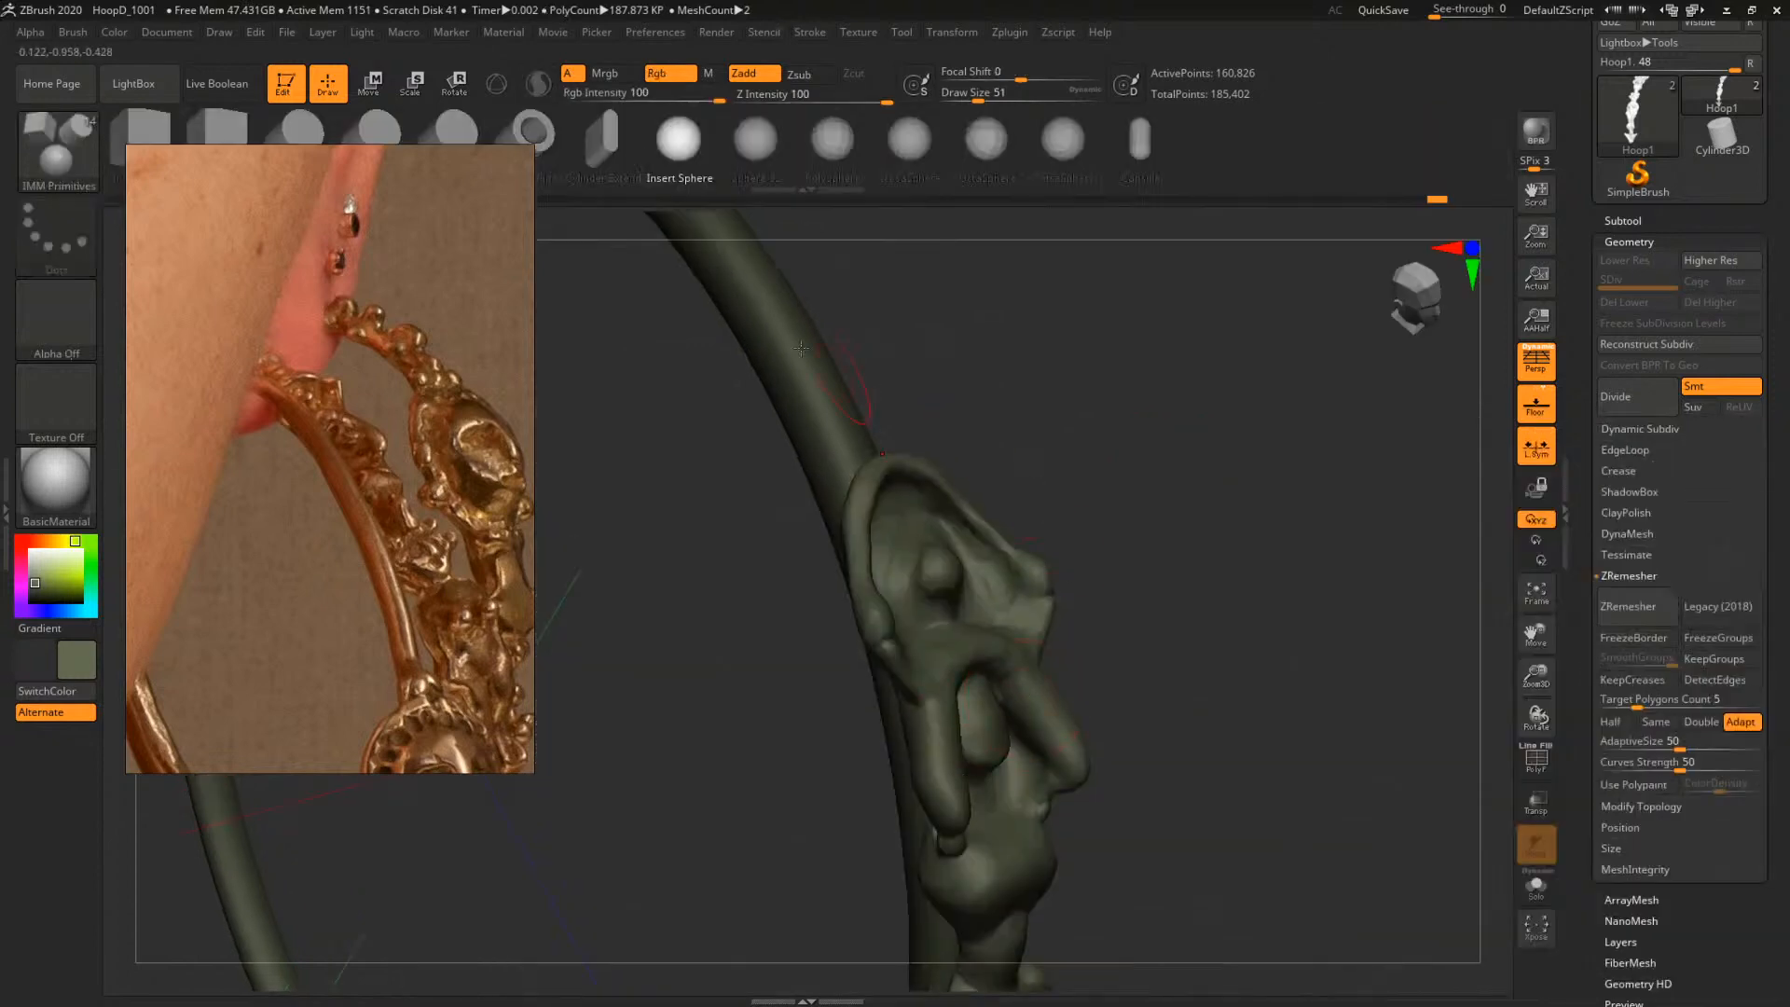
pyautogui.moveTo(1021, 443); pyautogui.dragTo(1010, 472)
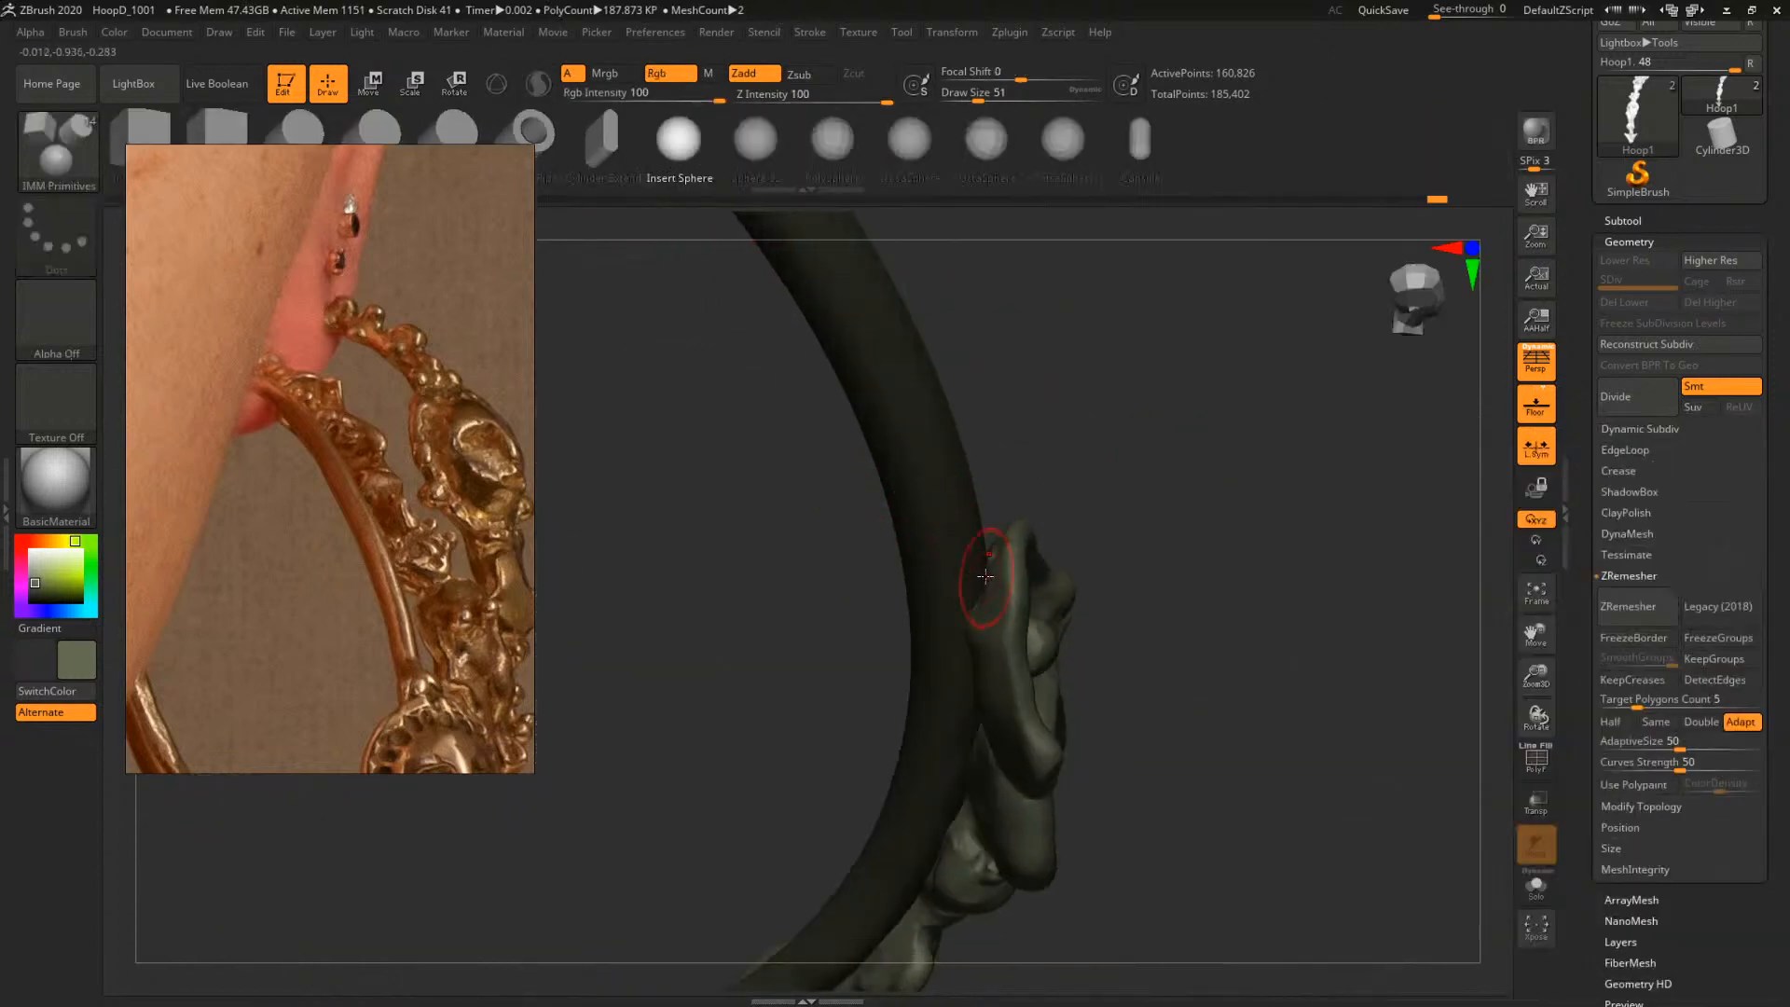
pyautogui.moveTo(1013, 576); pyautogui.dragTo(1137, 517)
pyautogui.hotkey('ctrl', 'z')
pyautogui.moveTo(1017, 544); pyautogui.dragTo(1216, 472)
# Stretch the inserted sphere with the Move brush into an elongated form running along the hoop
pyautogui.press('b')
pyautogui.press('m')
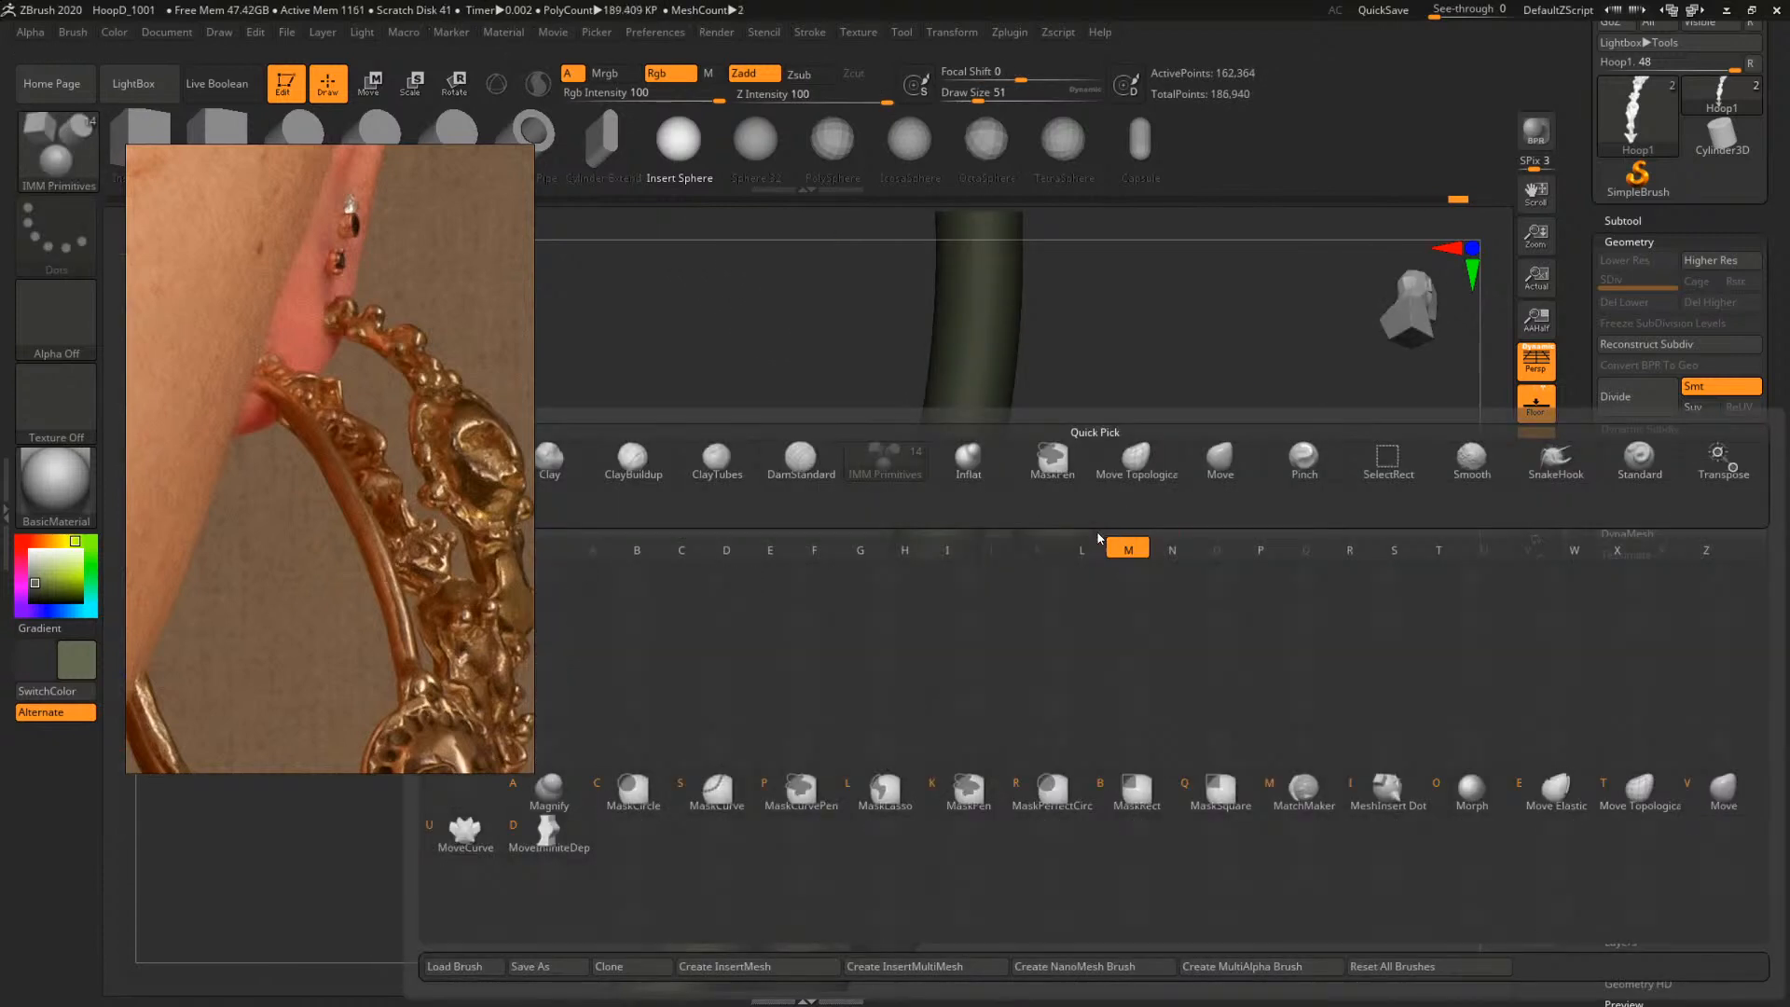
pyautogui.press('v')
pyautogui.press('space')
pyautogui.moveTo(1037, 515); pyautogui.dragTo(1102, 515)
pyautogui.moveTo(1052, 415); pyautogui.dragTo(943, 235)
pyautogui.moveTo(951, 300); pyautogui.dragTo(1018, 362)
pyautogui.moveTo(1146, 480); pyautogui.dragTo(1007, 476)
pyautogui.moveTo(1176, 401)
pyautogui.mouseDown()
pyautogui.moveTo(1098, 399)
pyautogui.moveTo(1023, 496)
pyautogui.moveTo(982, 466)
pyautogui.mouseUp()
pyautogui.moveTo(793, 475)
pyautogui.mouseDown()
pyautogui.moveTo(1044, 476)
pyautogui.moveTo(967, 501)
pyautogui.mouseUp()
# Refine the elongated form's ends and width with the Move brush so it sits against the hoop and ornament
pyautogui.press('space')
pyautogui.moveTo(1235, 436); pyautogui.dragTo(1033, 447)
pyautogui.moveTo(978, 362); pyautogui.dragTo(957, 302)
pyautogui.moveTo(968, 462); pyautogui.dragTo(971, 511)
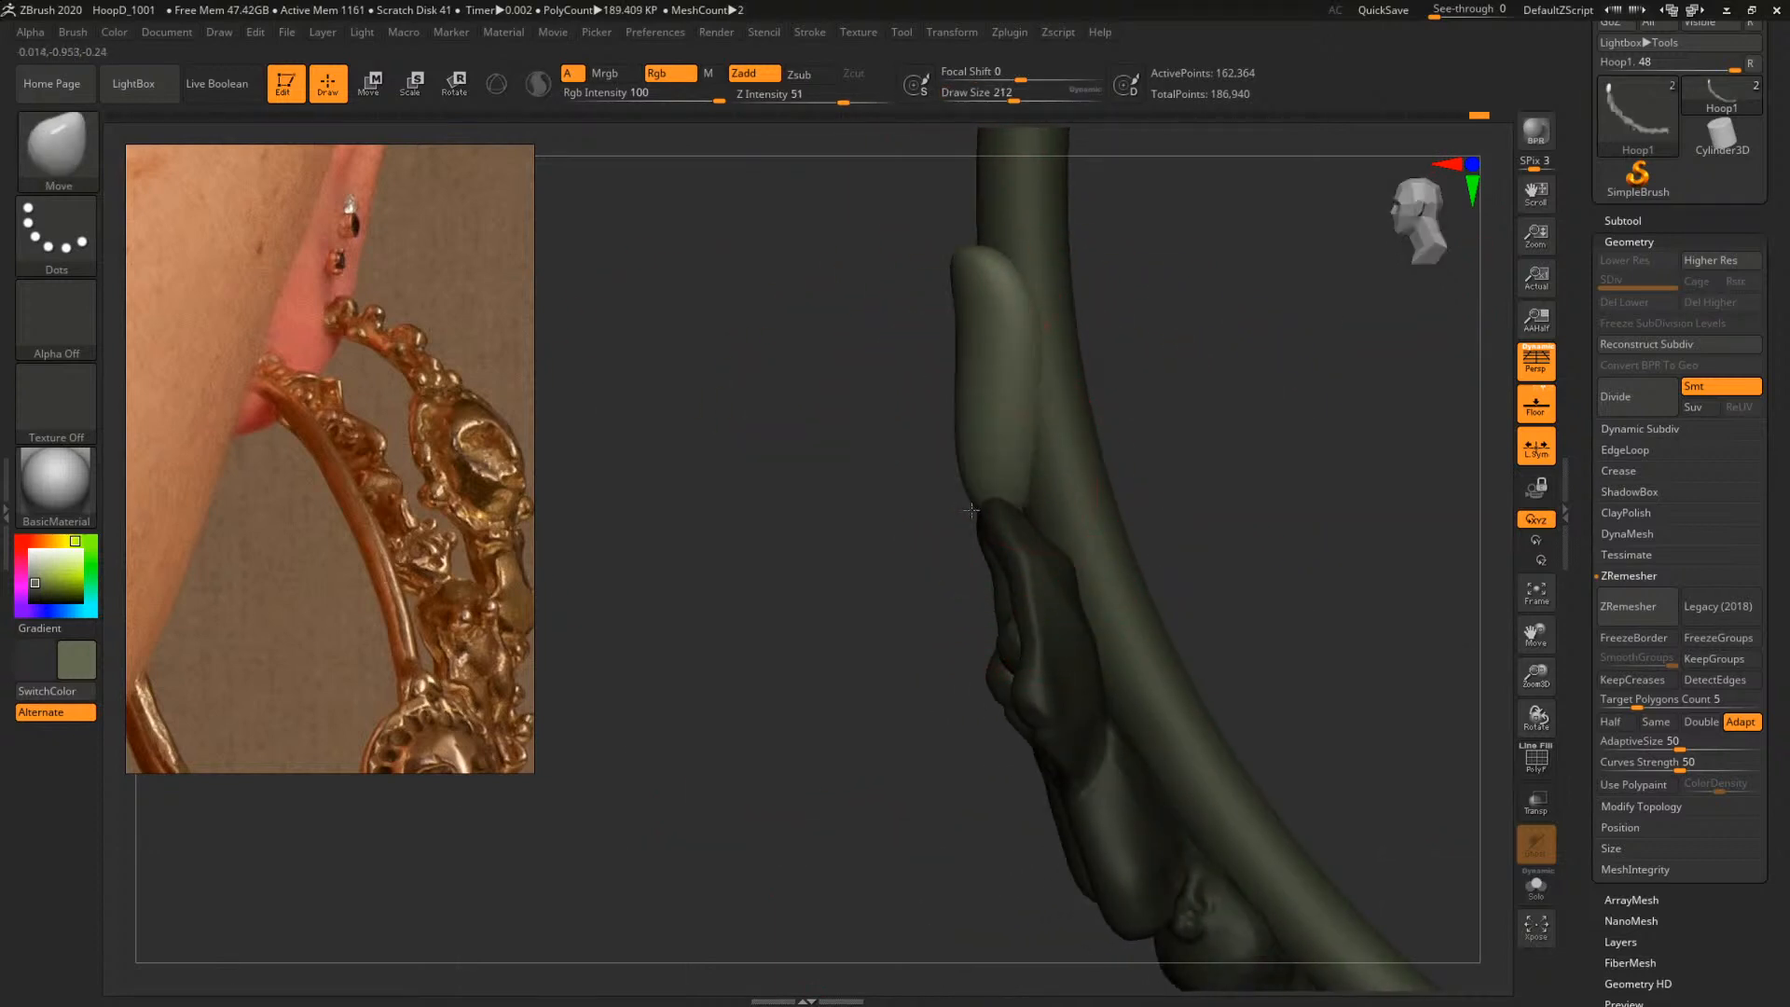
pyautogui.moveTo(755, 485)
pyautogui.mouseDown()
pyautogui.moveTo(919, 488)
pyautogui.moveTo(1054, 431)
pyautogui.moveTo(1075, 467)
pyautogui.moveTo(1055, 476)
pyautogui.mouseUp()
pyautogui.press('space')
pyautogui.moveTo(1021, 345); pyautogui.dragTo(1003, 345)
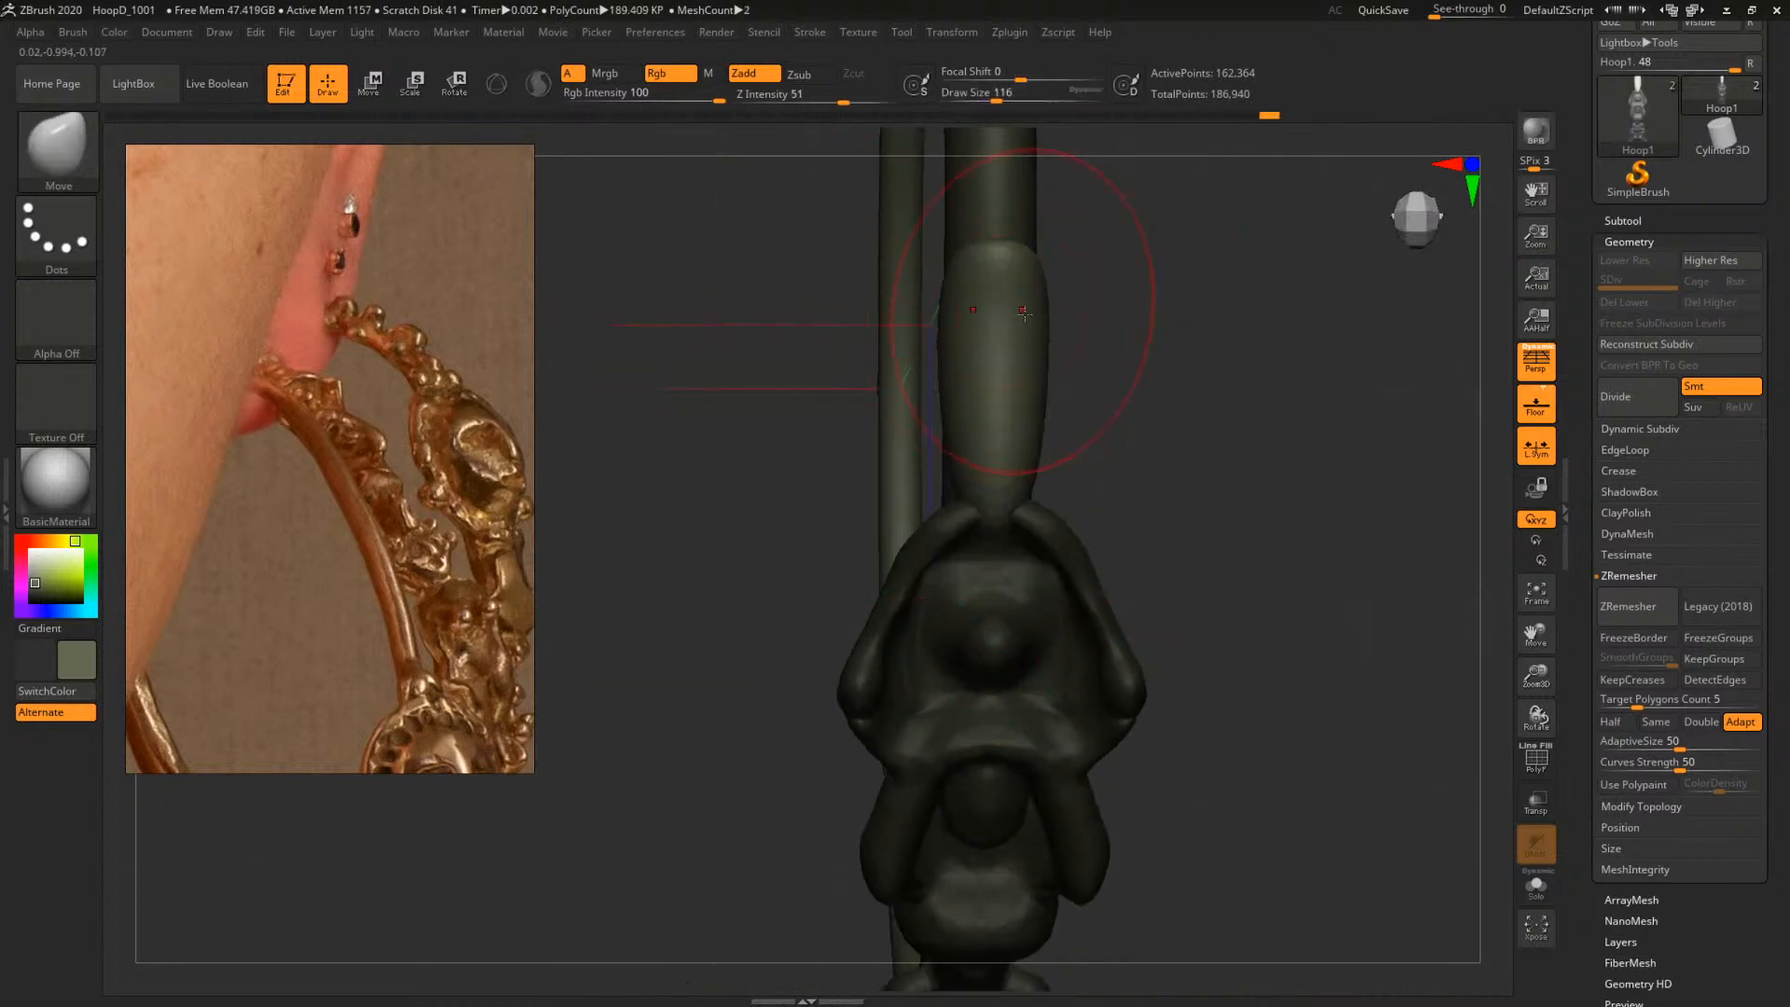
# Thicken the elongated form around the hoop using the Inflat brush at draw size 177
pyautogui.press('b')
pyautogui.press('i')
pyautogui.press('n')
pyautogui.press('space')
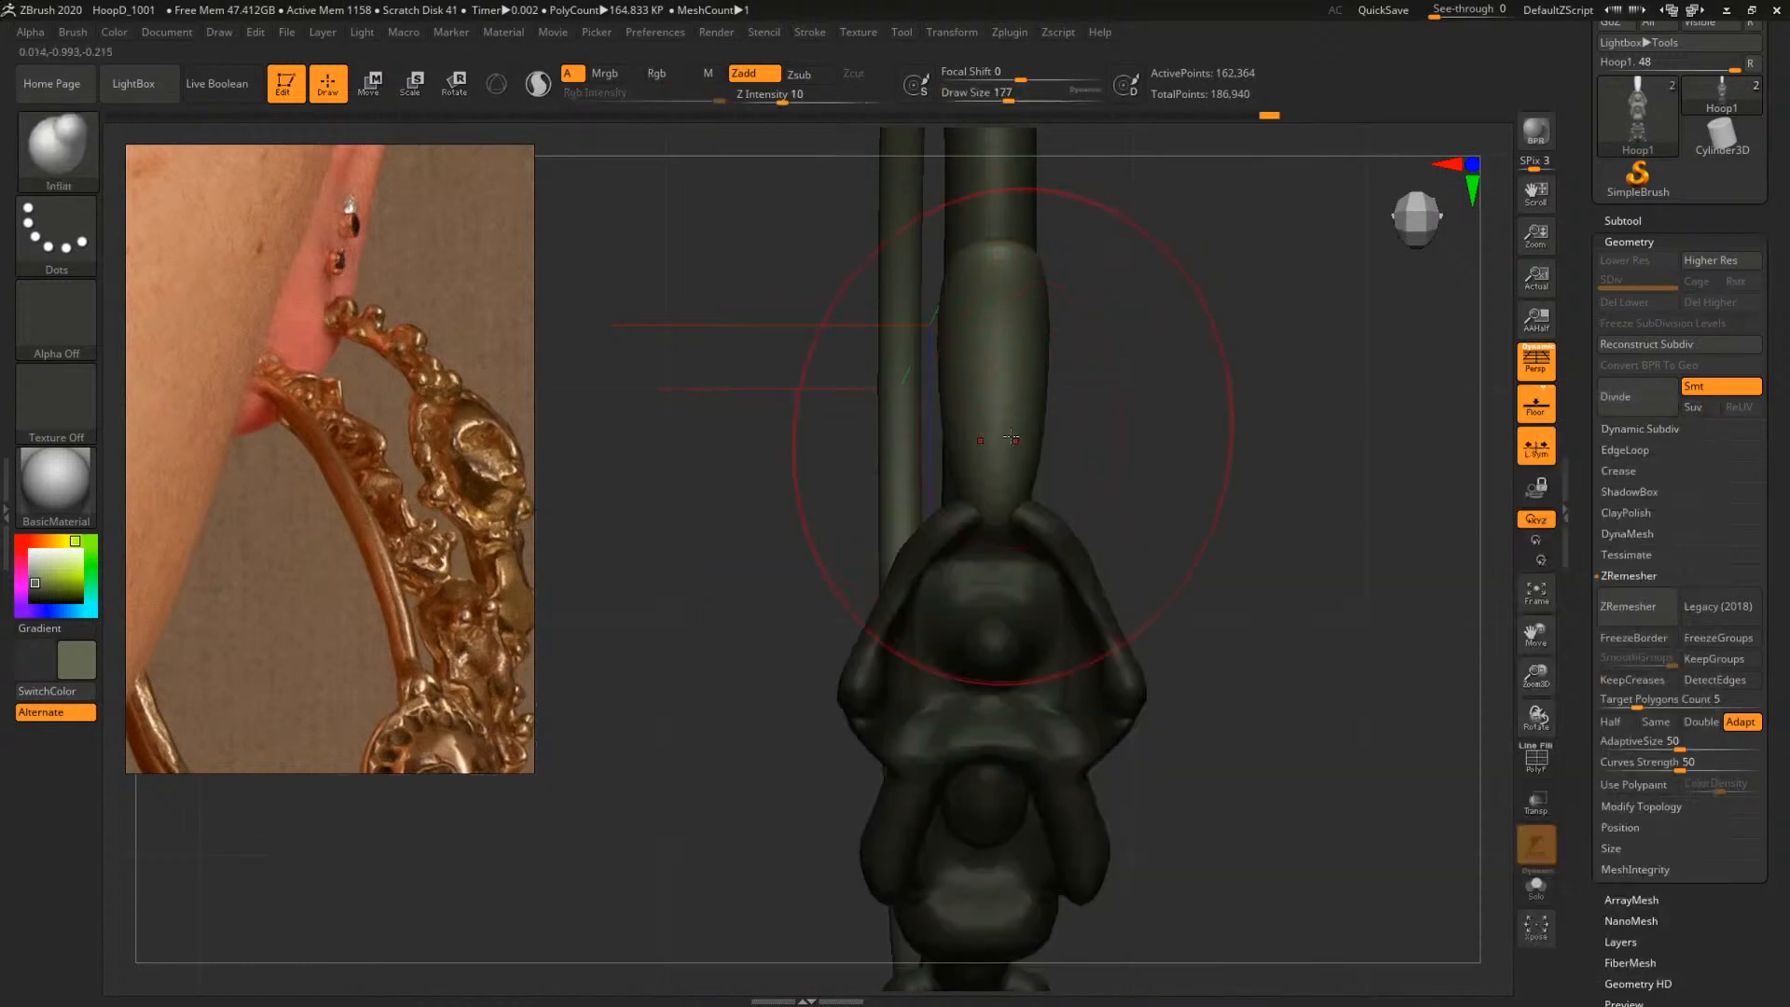
pyautogui.moveTo(1031, 397)
pyautogui.mouseDown()
pyautogui.moveTo(1028, 446)
pyautogui.moveTo(1017, 284)
pyautogui.moveTo(1027, 321)
pyautogui.mouseUp()
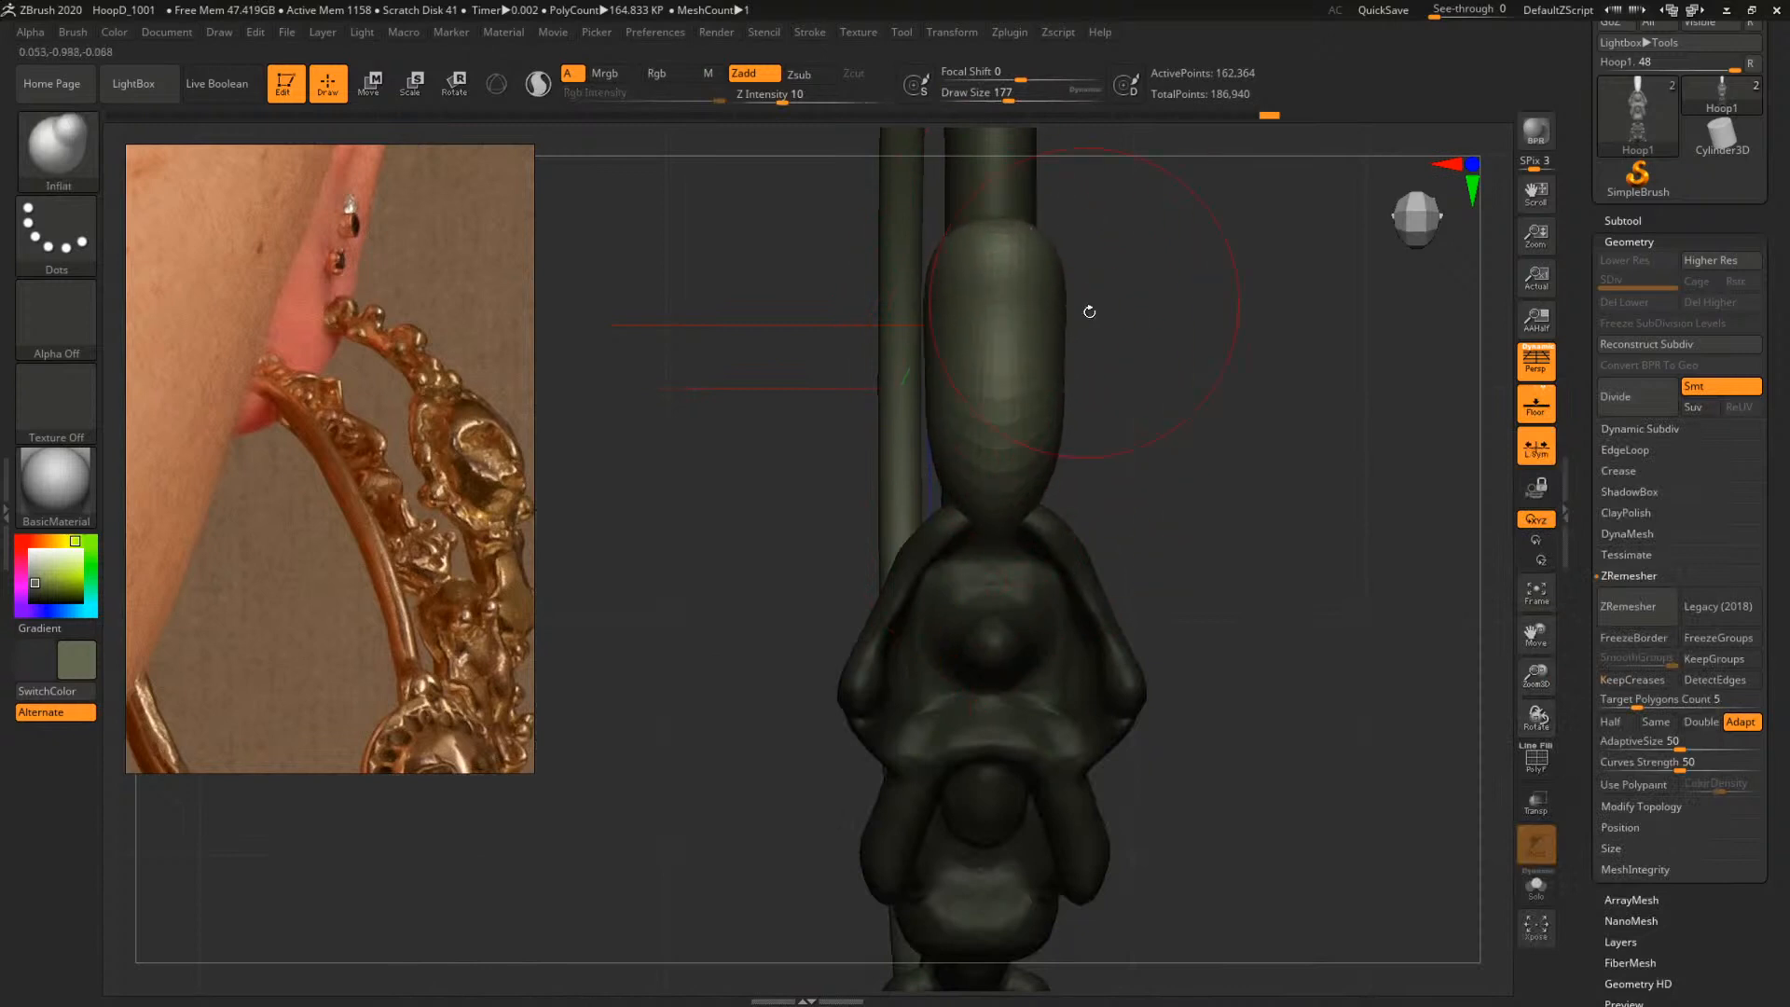
pyautogui.moveTo(1168, 416)
pyautogui.mouseDown()
pyautogui.moveTo(1167, 245)
pyautogui.moveTo(1111, 519)
pyautogui.moveTo(1145, 522)
pyautogui.moveTo(1058, 516)
pyautogui.mouseUp()
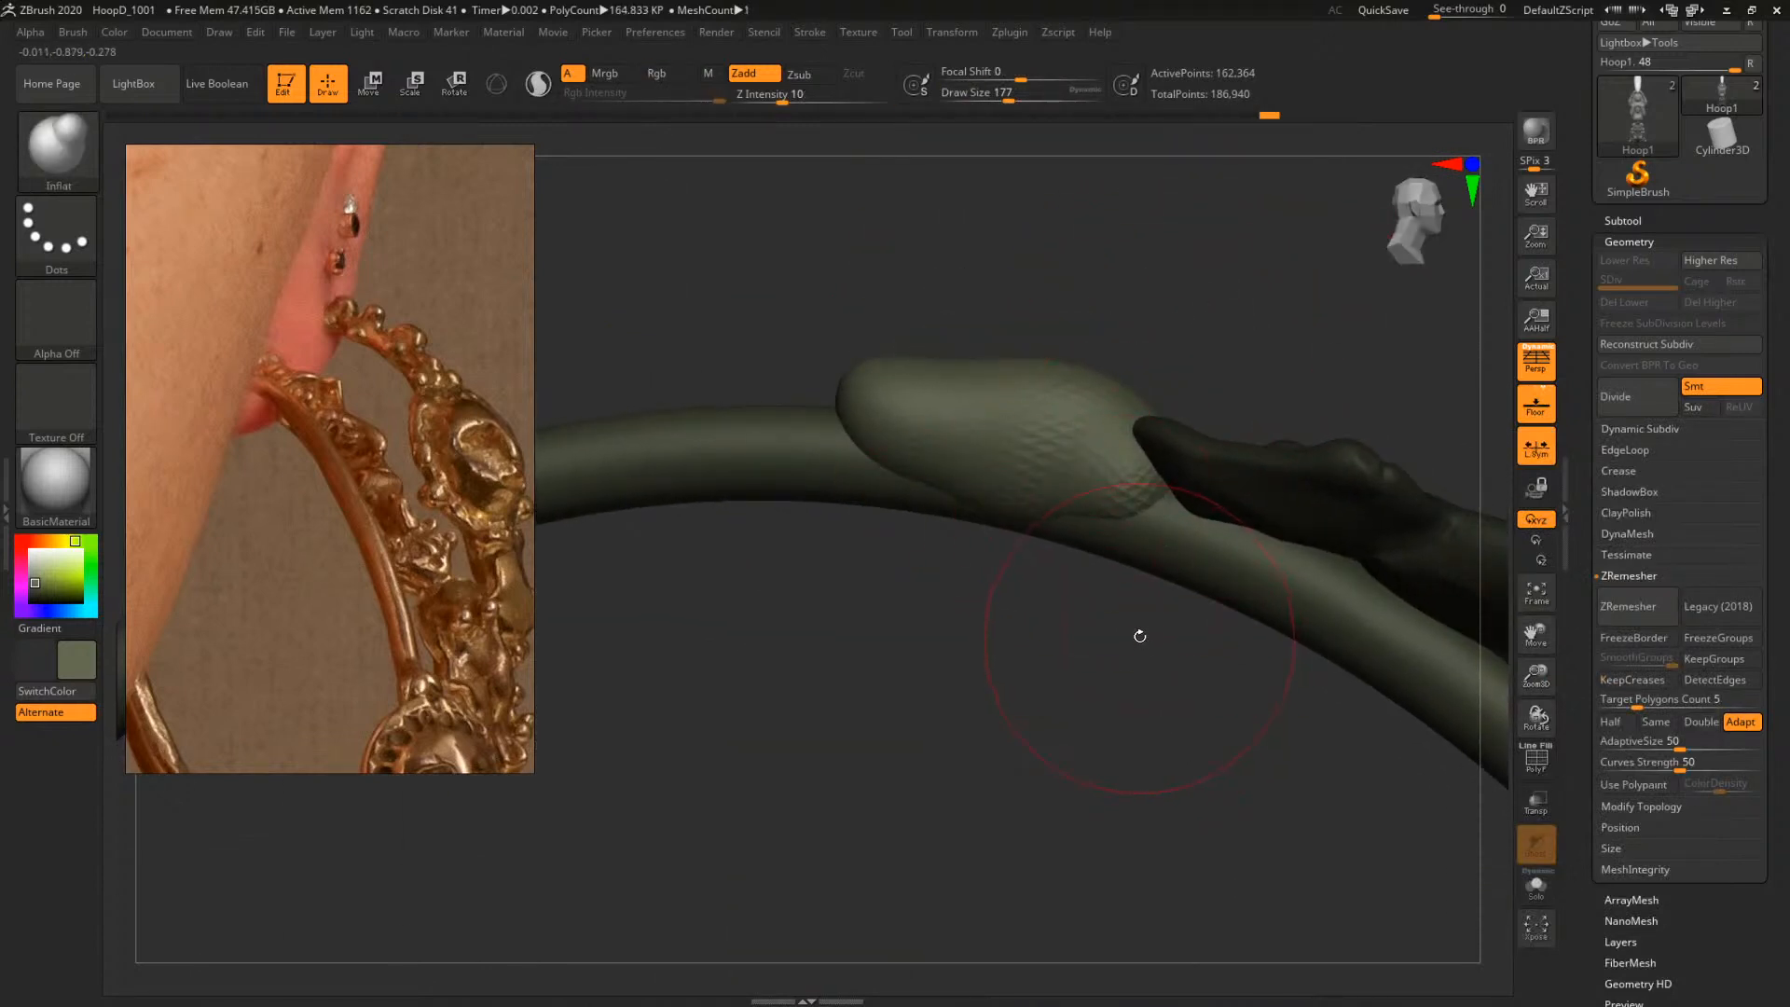
# Flatten the surface and end of the thickened form with the TrimDynamic brush at draw size 120, staying in 3D mode
pyautogui.press('t')
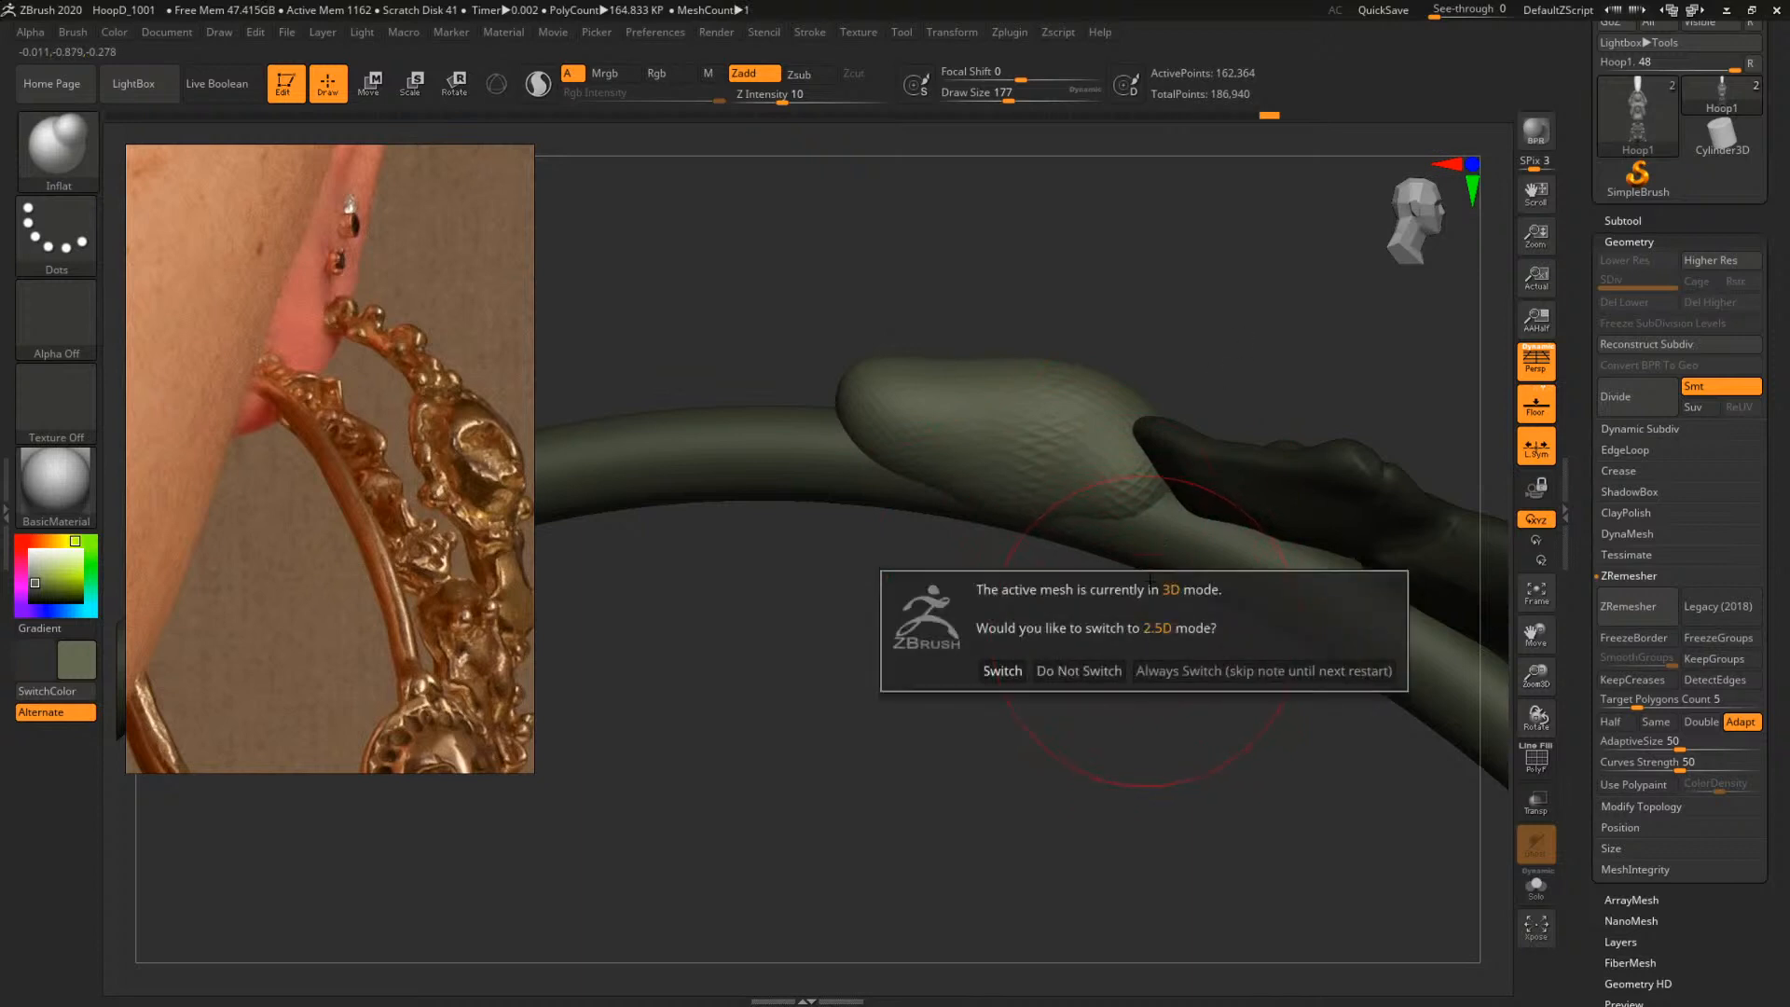
pyautogui.click(1091, 667)
pyautogui.press('b')
pyautogui.press('t')
pyautogui.press('d')
pyautogui.moveTo(1179, 639)
pyautogui.mouseDown()
pyautogui.moveTo(1059, 400)
pyautogui.moveTo(1135, 401)
pyautogui.moveTo(1162, 377)
pyautogui.moveTo(1100, 401)
pyautogui.moveTo(990, 356)
pyautogui.mouseUp()
pyautogui.press('space')
pyautogui.moveTo(1057, 366)
pyautogui.mouseDown()
pyautogui.moveTo(1024, 398)
pyautogui.moveTo(983, 367)
pyautogui.moveTo(1011, 324)
pyautogui.mouseUp()
pyautogui.press('space')
pyautogui.moveTo(1156, 451); pyautogui.dragTo(1137, 479)
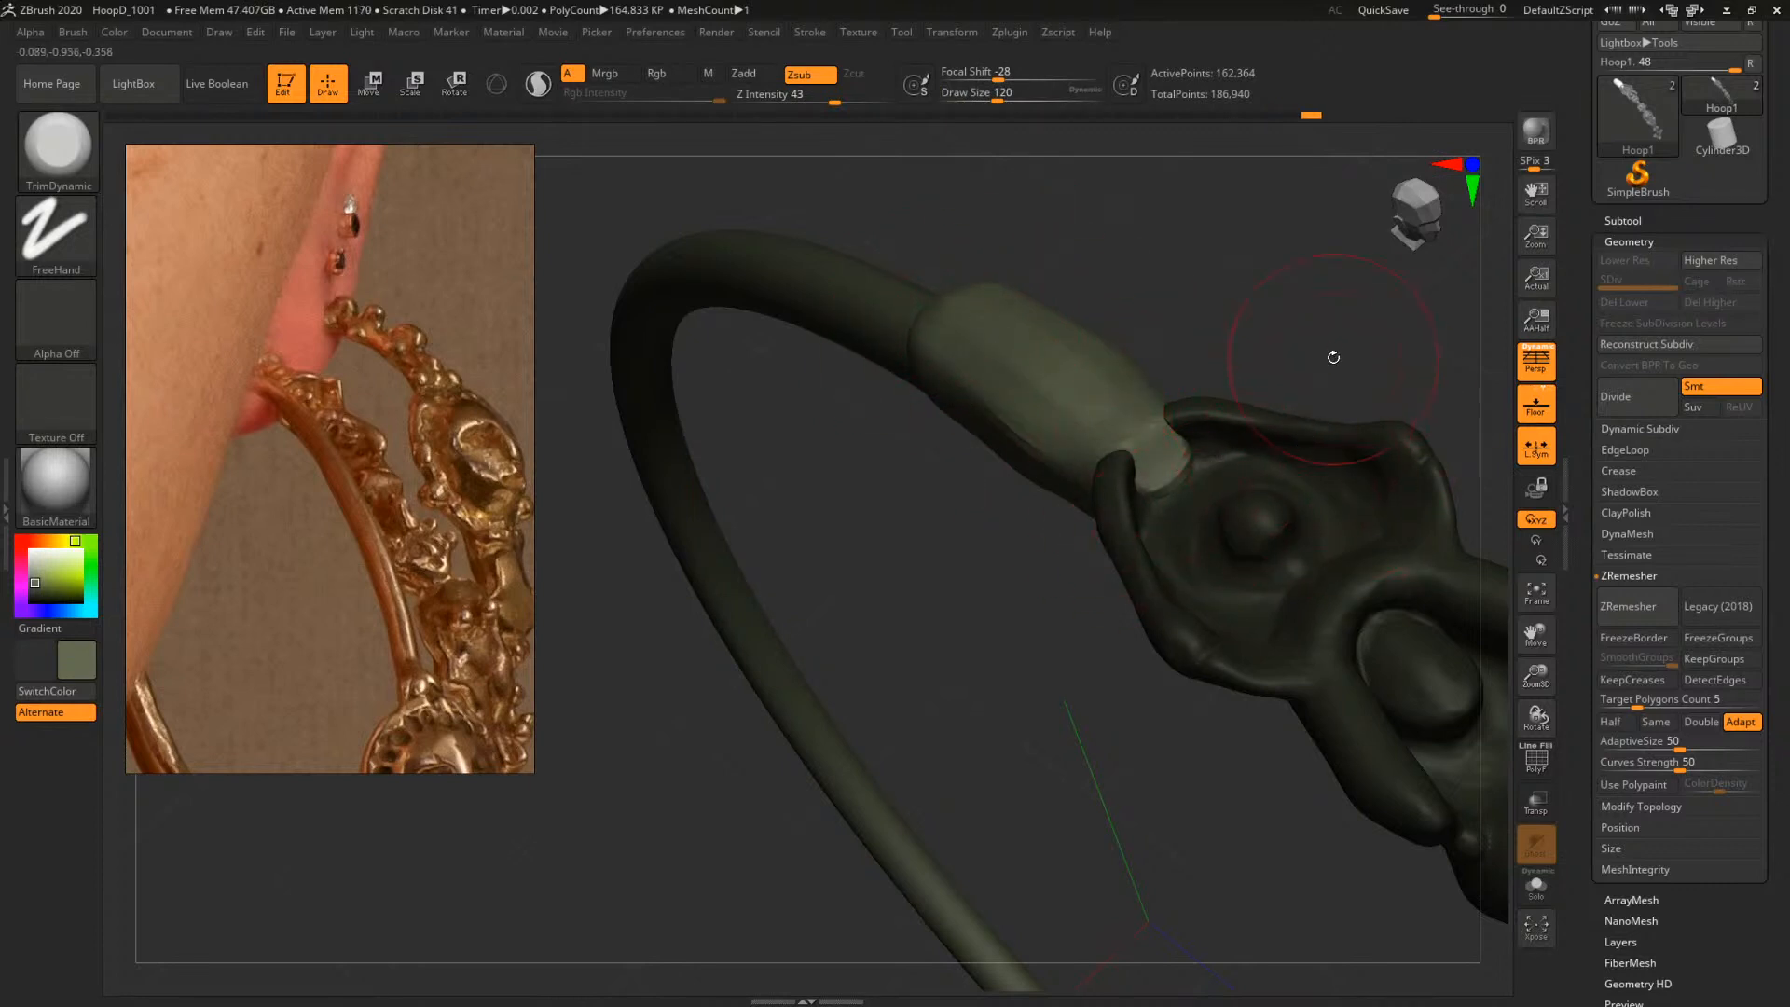
# Invert the mask to protect the new form and try reshaping the ornament's cupped edge with the Move brush
pyautogui.moveTo(1333, 357)
pyautogui.mouseDown()
pyautogui.moveTo(1362, 360)
pyautogui.moveTo(1138, 388)
pyautogui.moveTo(1100, 503)
pyautogui.mouseUp()
pyautogui.press('b')
pyautogui.press('m')
pyautogui.press('v')
pyautogui.press('space')
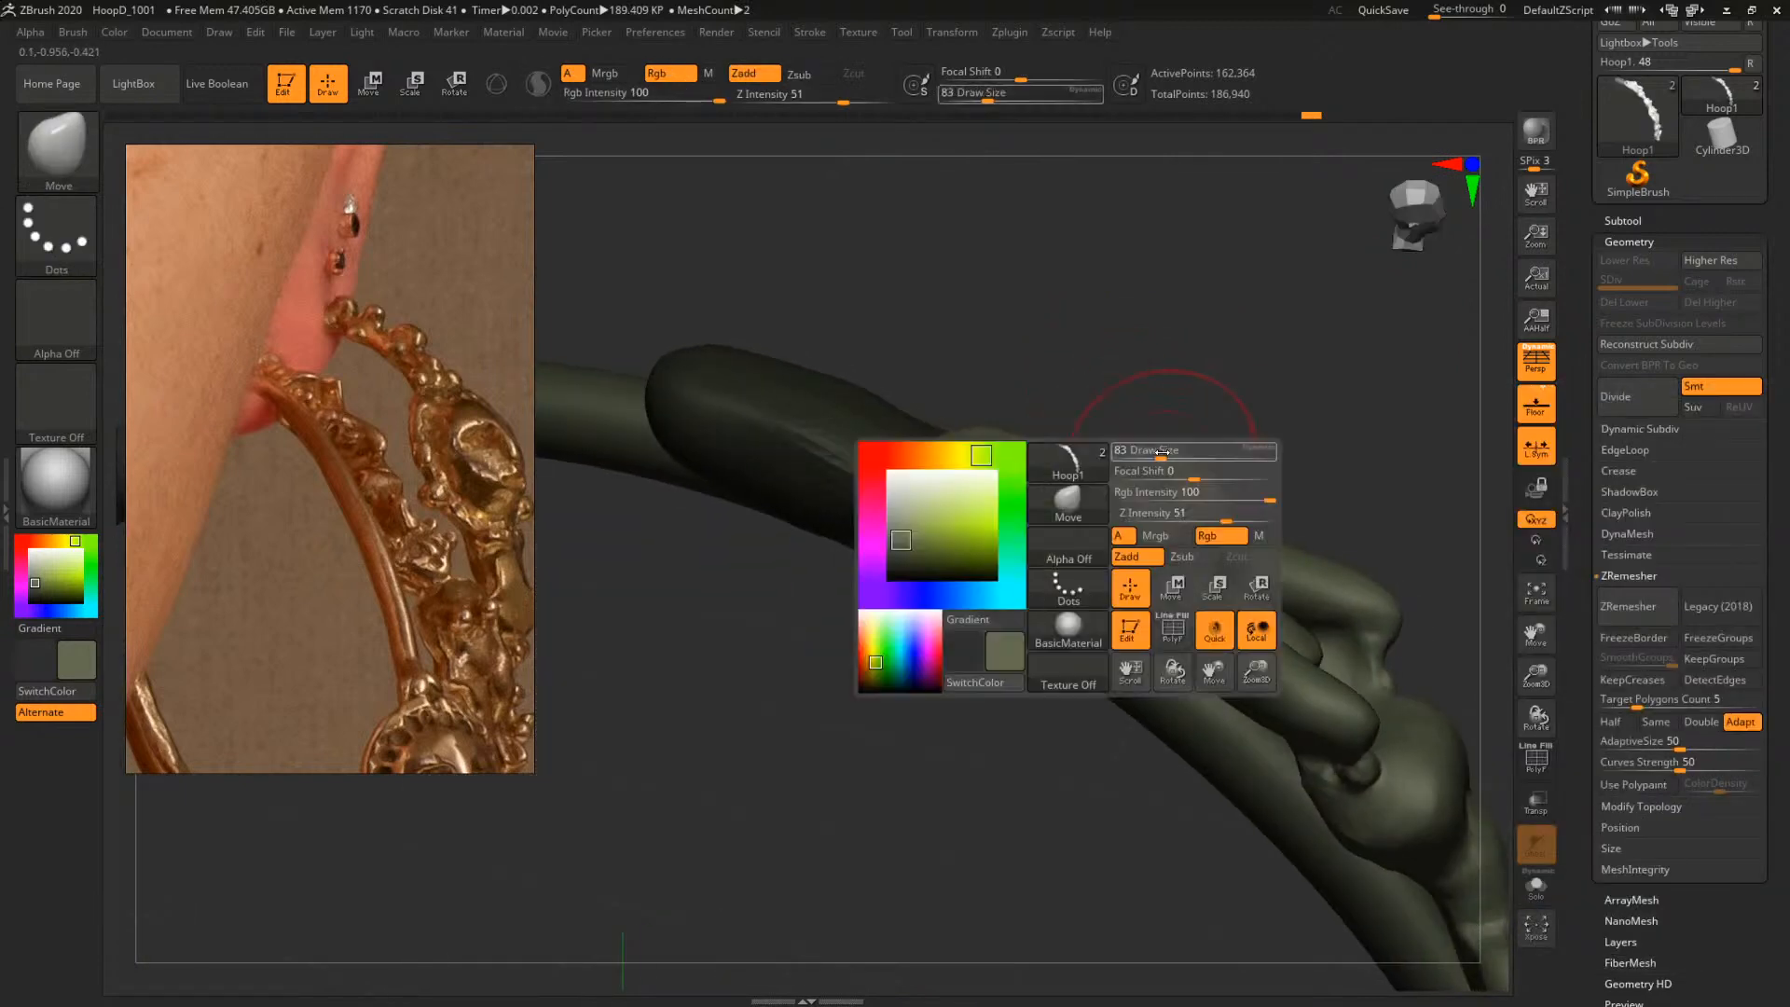
pyautogui.moveTo(1163, 452)
pyautogui.mouseDown()
pyautogui.moveTo(1078, 415)
pyautogui.moveTo(1035, 422)
pyautogui.moveTo(1048, 435)
pyautogui.moveTo(1051, 411)
pyautogui.moveTo(1065, 503)
pyautogui.moveTo(1032, 543)
pyautogui.mouseUp()
pyautogui.press('space')
pyautogui.press('space')
pyautogui.hotkey('ctrl', 'z')
# Pull the ornament's cupped rim over the end of the new form with the Move brush at draw size 90
pyautogui.press('space')
pyautogui.press('b')
pyautogui.press('m')
pyautogui.press('v')
pyautogui.press('b')
pyautogui.press('m')
pyautogui.press('v')
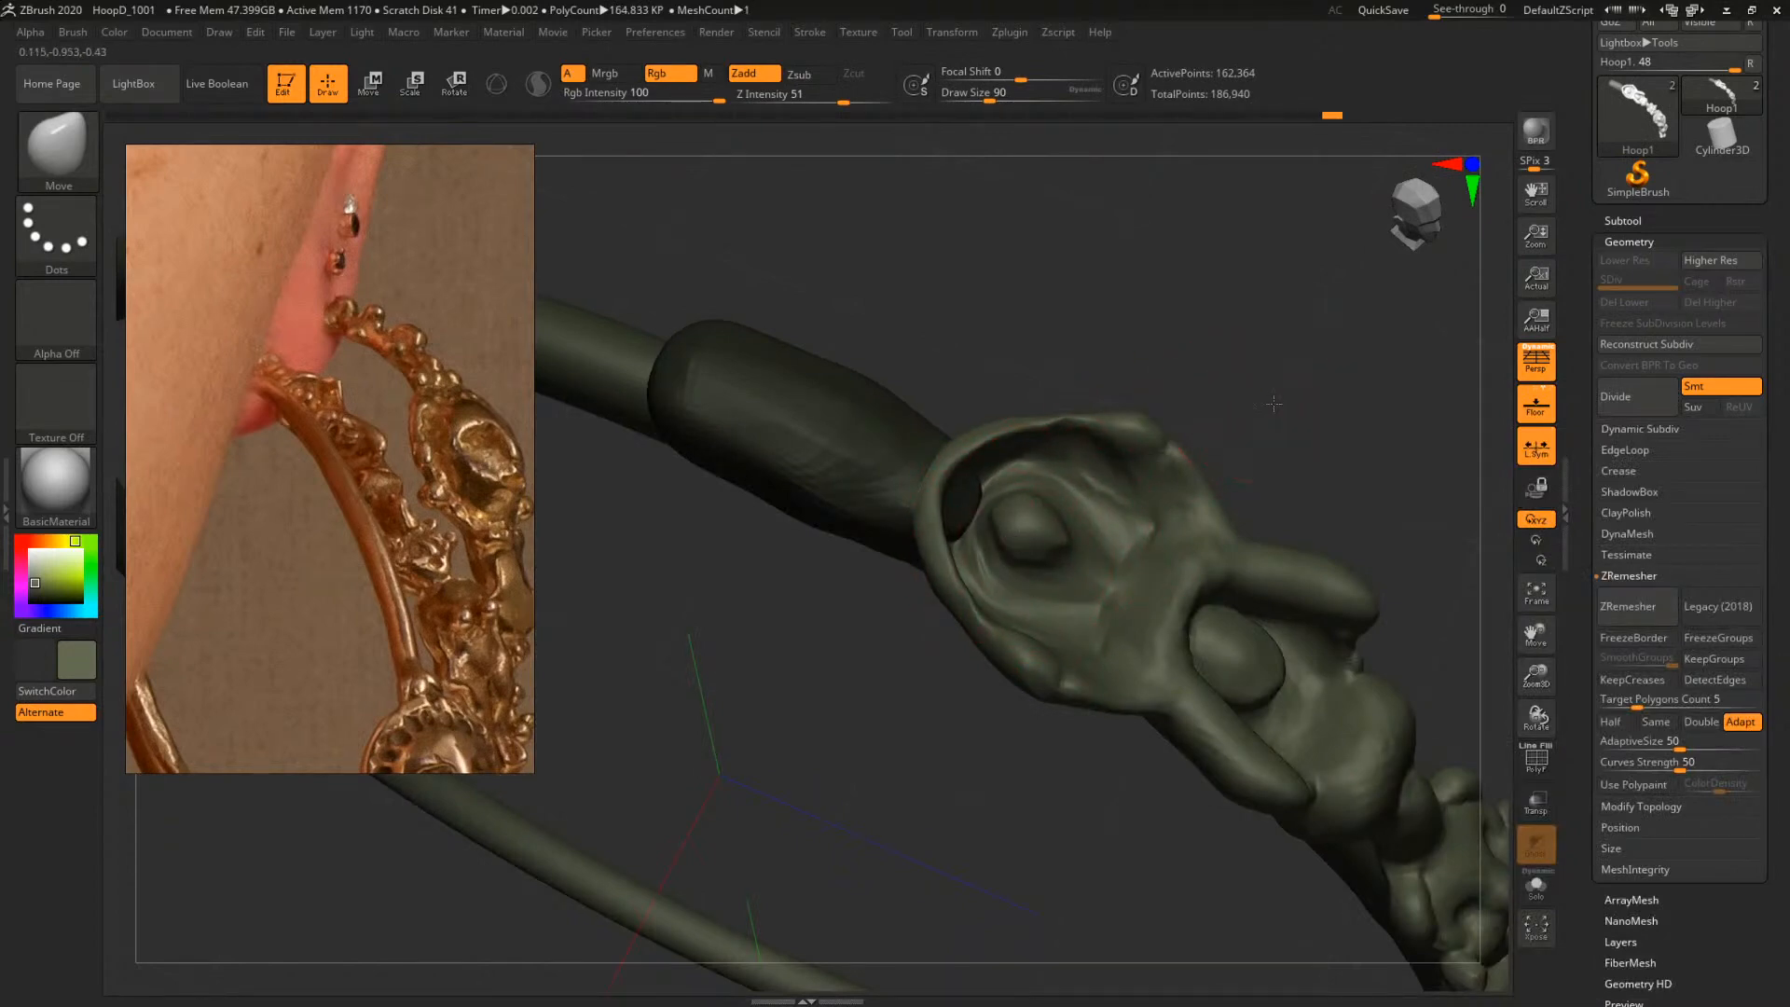
pyautogui.moveTo(1273, 404)
pyautogui.mouseDown()
pyautogui.moveTo(1267, 383)
pyautogui.moveTo(1243, 407)
pyautogui.moveTo(1180, 289)
pyautogui.mouseUp()
pyautogui.press('b')
pyautogui.press('m')
pyautogui.press('v')
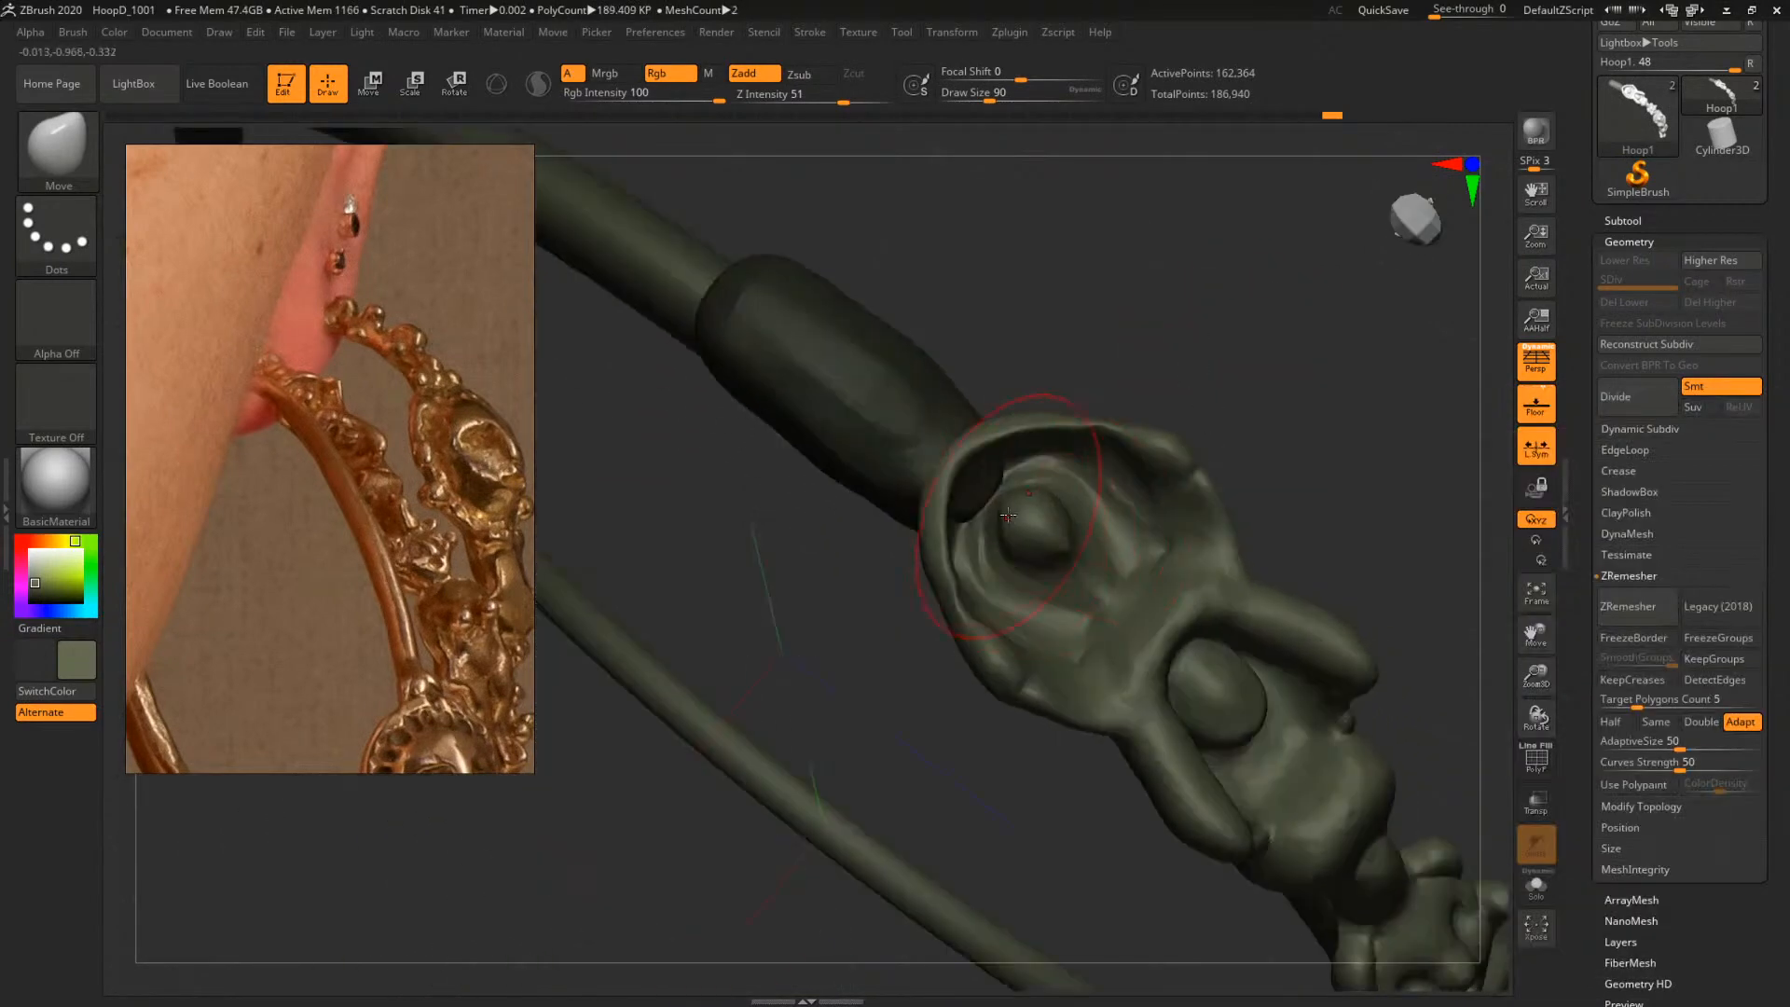
# Fill the gap between the cupped rim and its inner round bump with the ClayBuildup brush at draw size 46
pyautogui.press('b')
pyautogui.press('c')
pyautogui.press('b')
pyautogui.moveTo(1002, 509)
pyautogui.mouseDown()
pyautogui.moveTo(975, 489)
pyautogui.moveTo(991, 491)
pyautogui.mouseUp()
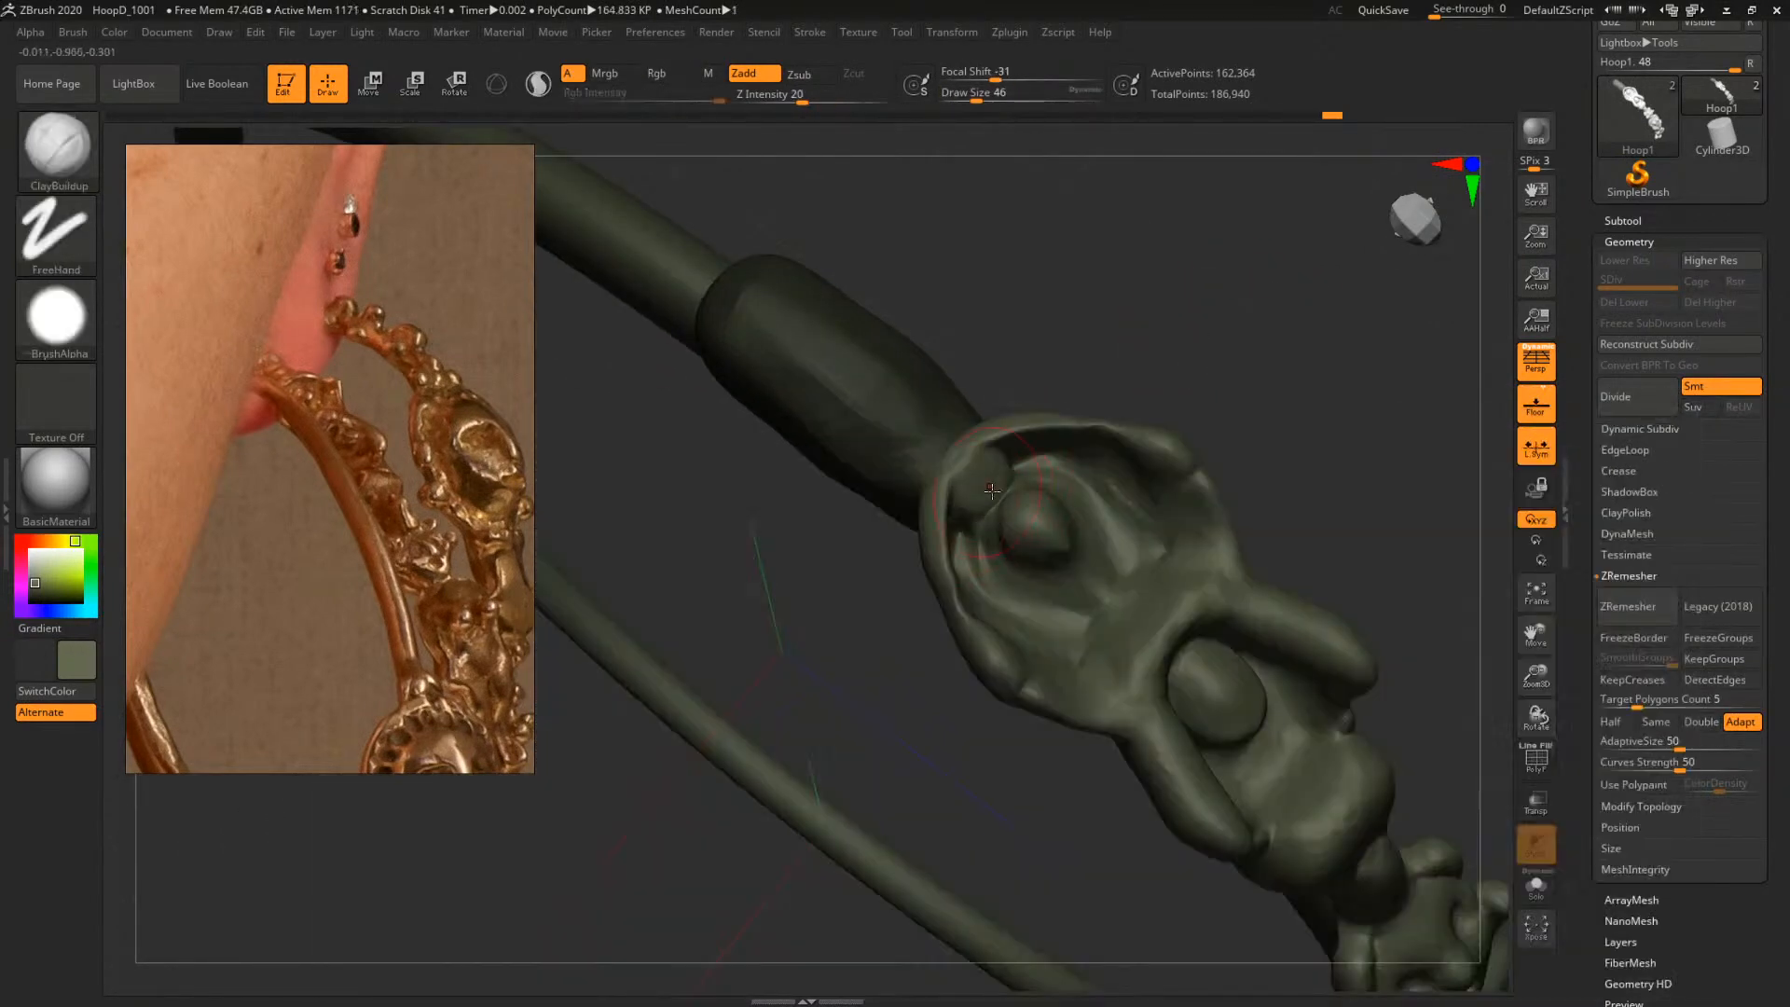
pyautogui.moveTo(1215, 388); pyautogui.dragTo(1156, 361)
pyautogui.moveTo(1015, 496)
pyautogui.mouseDown()
pyautogui.moveTo(981, 519)
pyautogui.moveTo(1046, 509)
pyautogui.mouseUp()
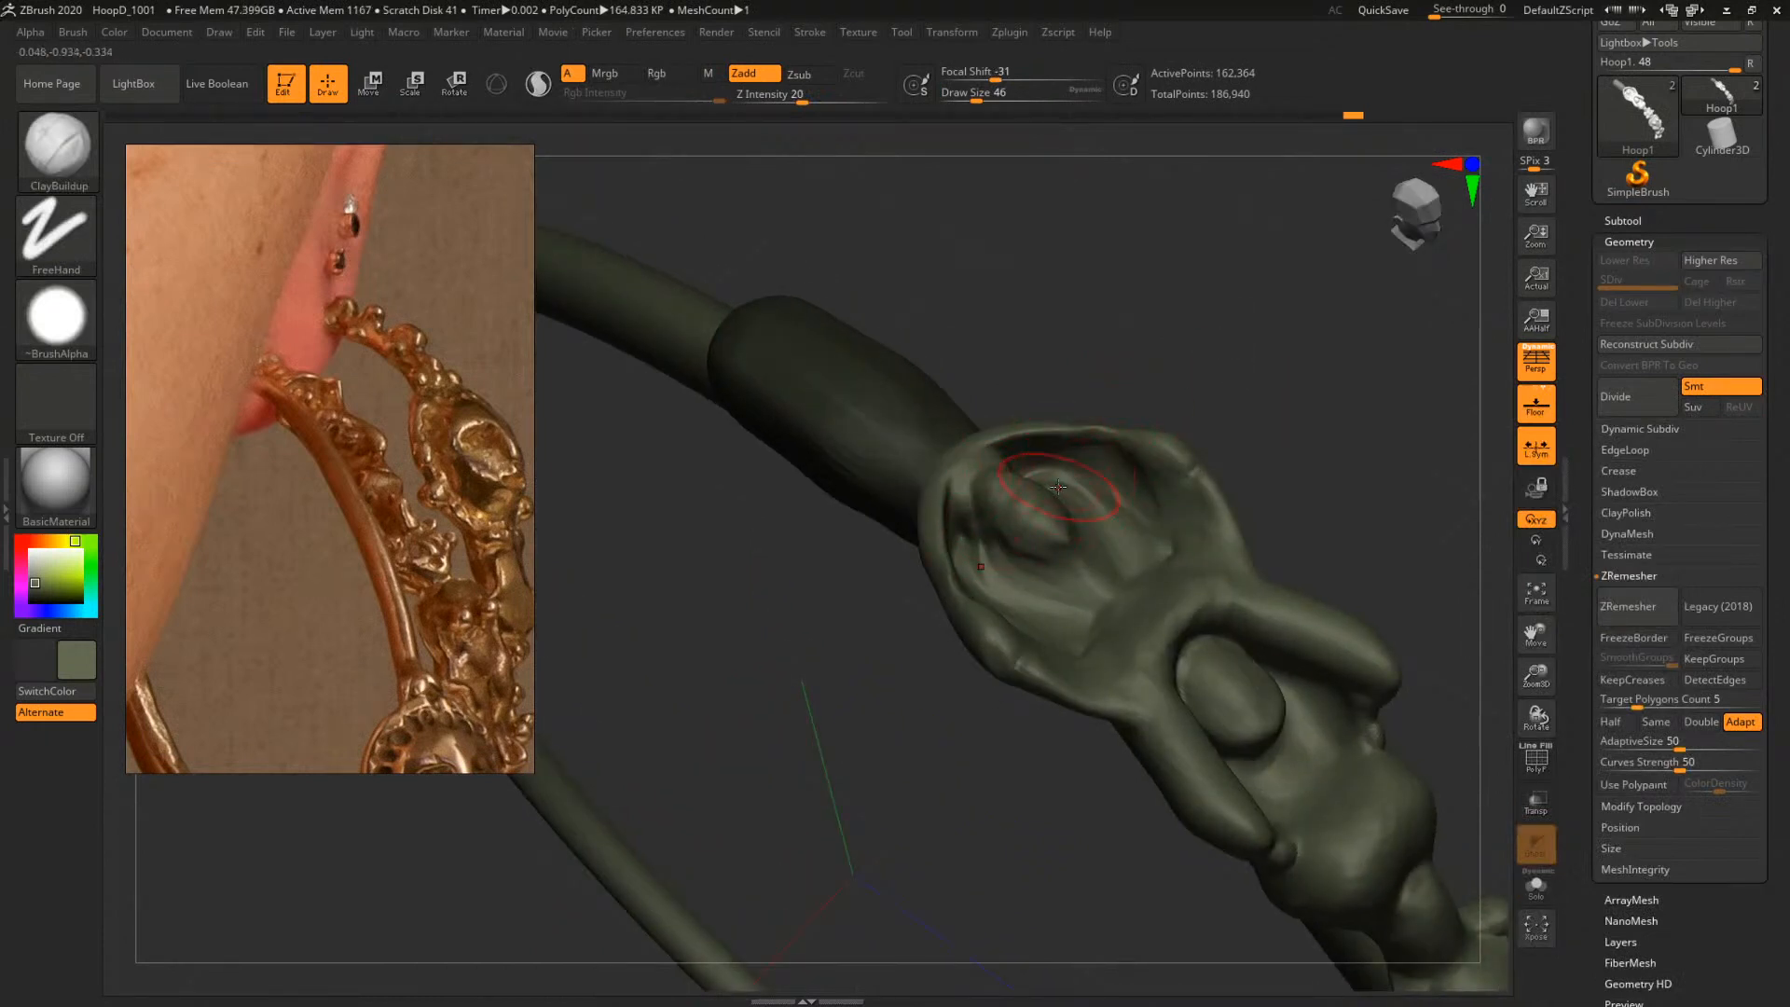
pyautogui.hotkey('ctrl', 'z')
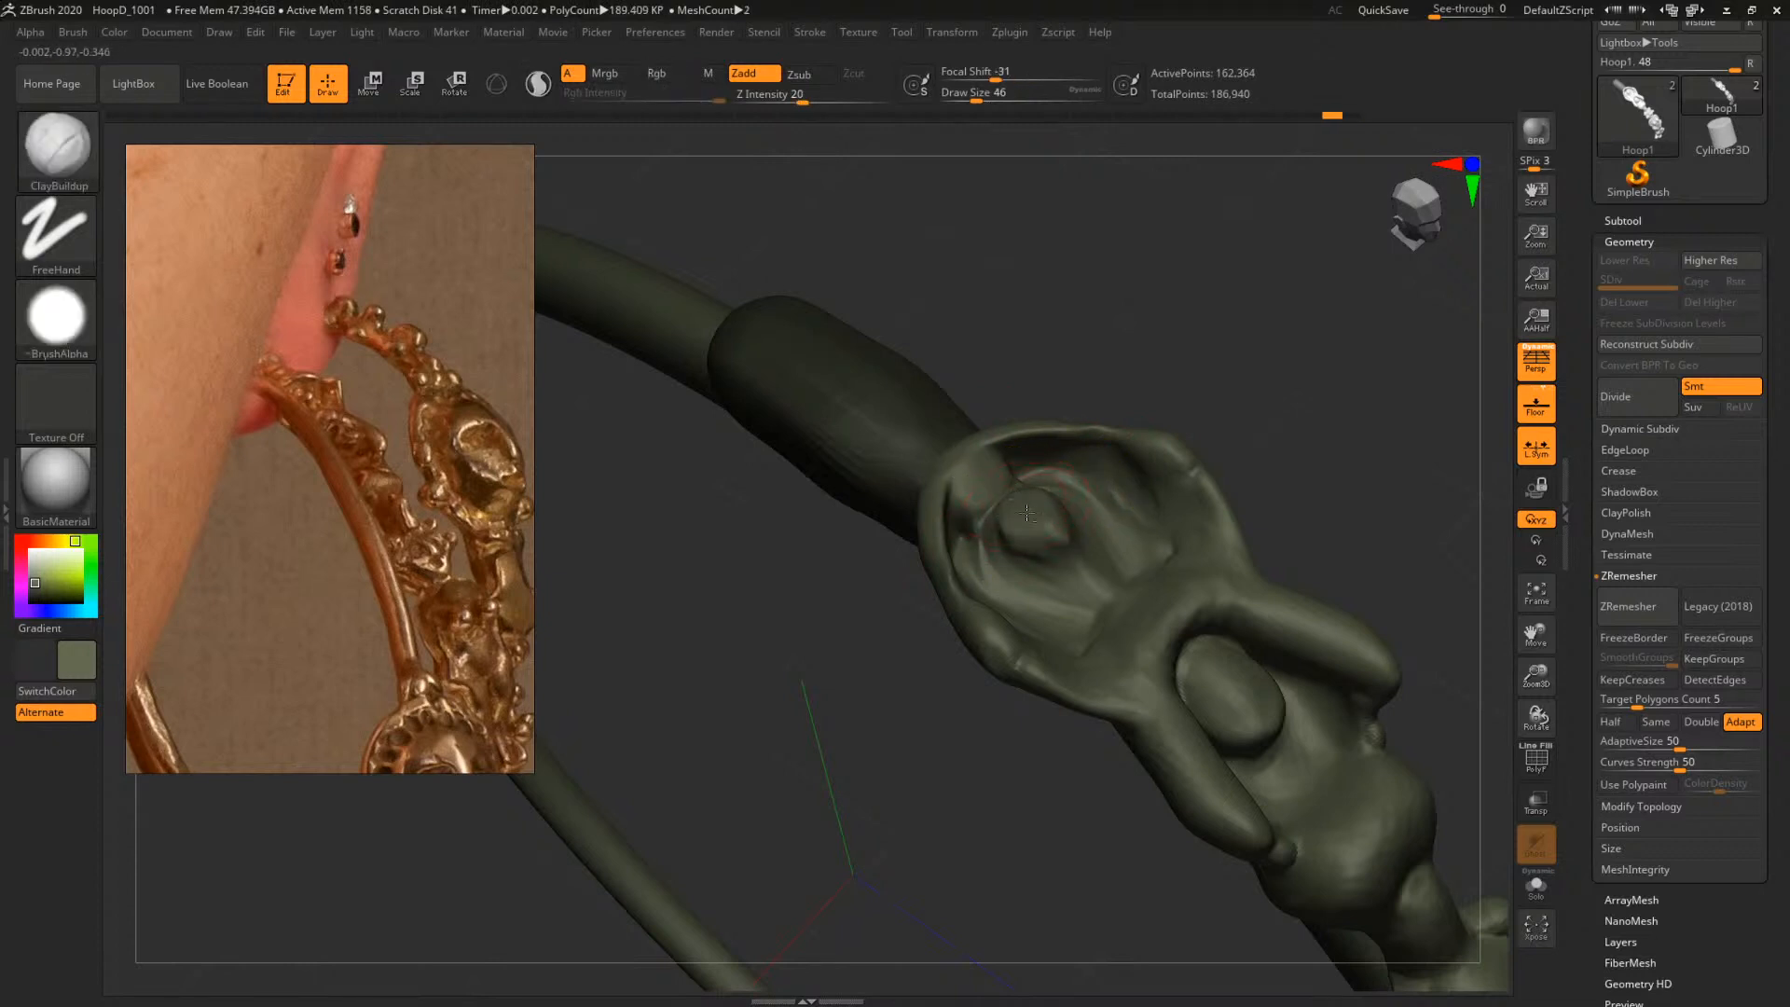
pyautogui.hotkey('ctrl', 'z')
pyautogui.moveTo(971, 519); pyautogui.dragTo(977, 514)
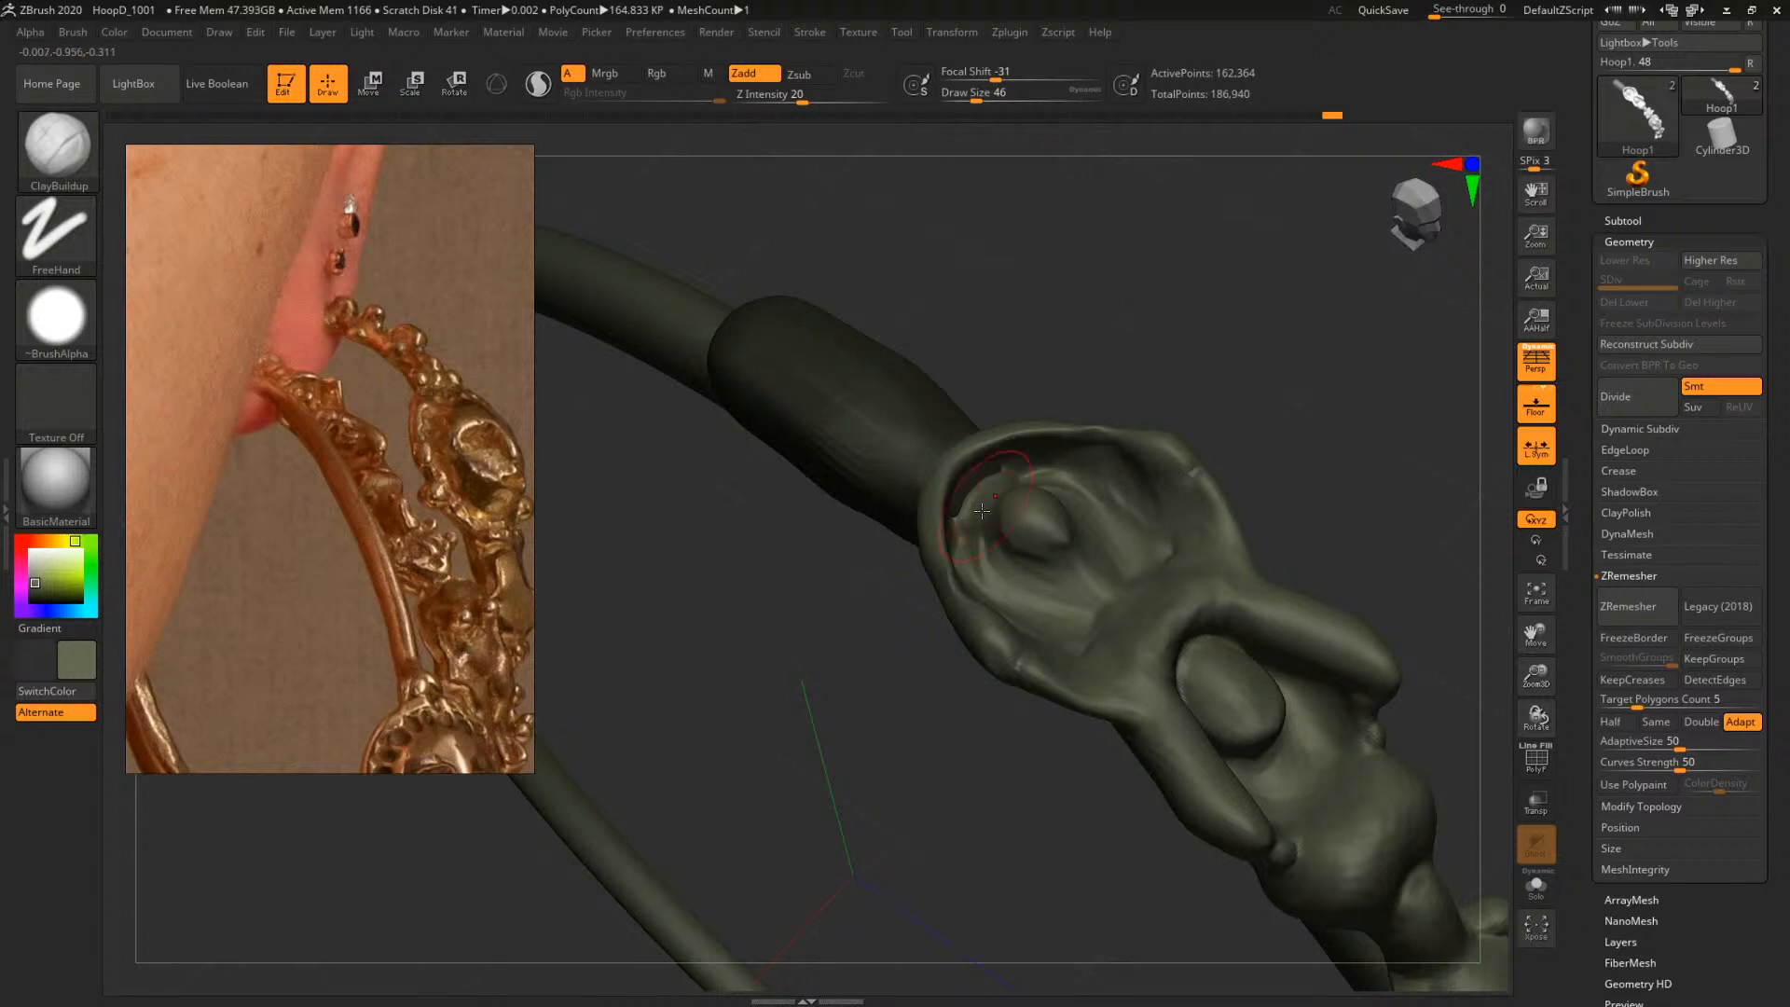
pyautogui.moveTo(1000, 471); pyautogui.dragTo(1004, 509, button='right')
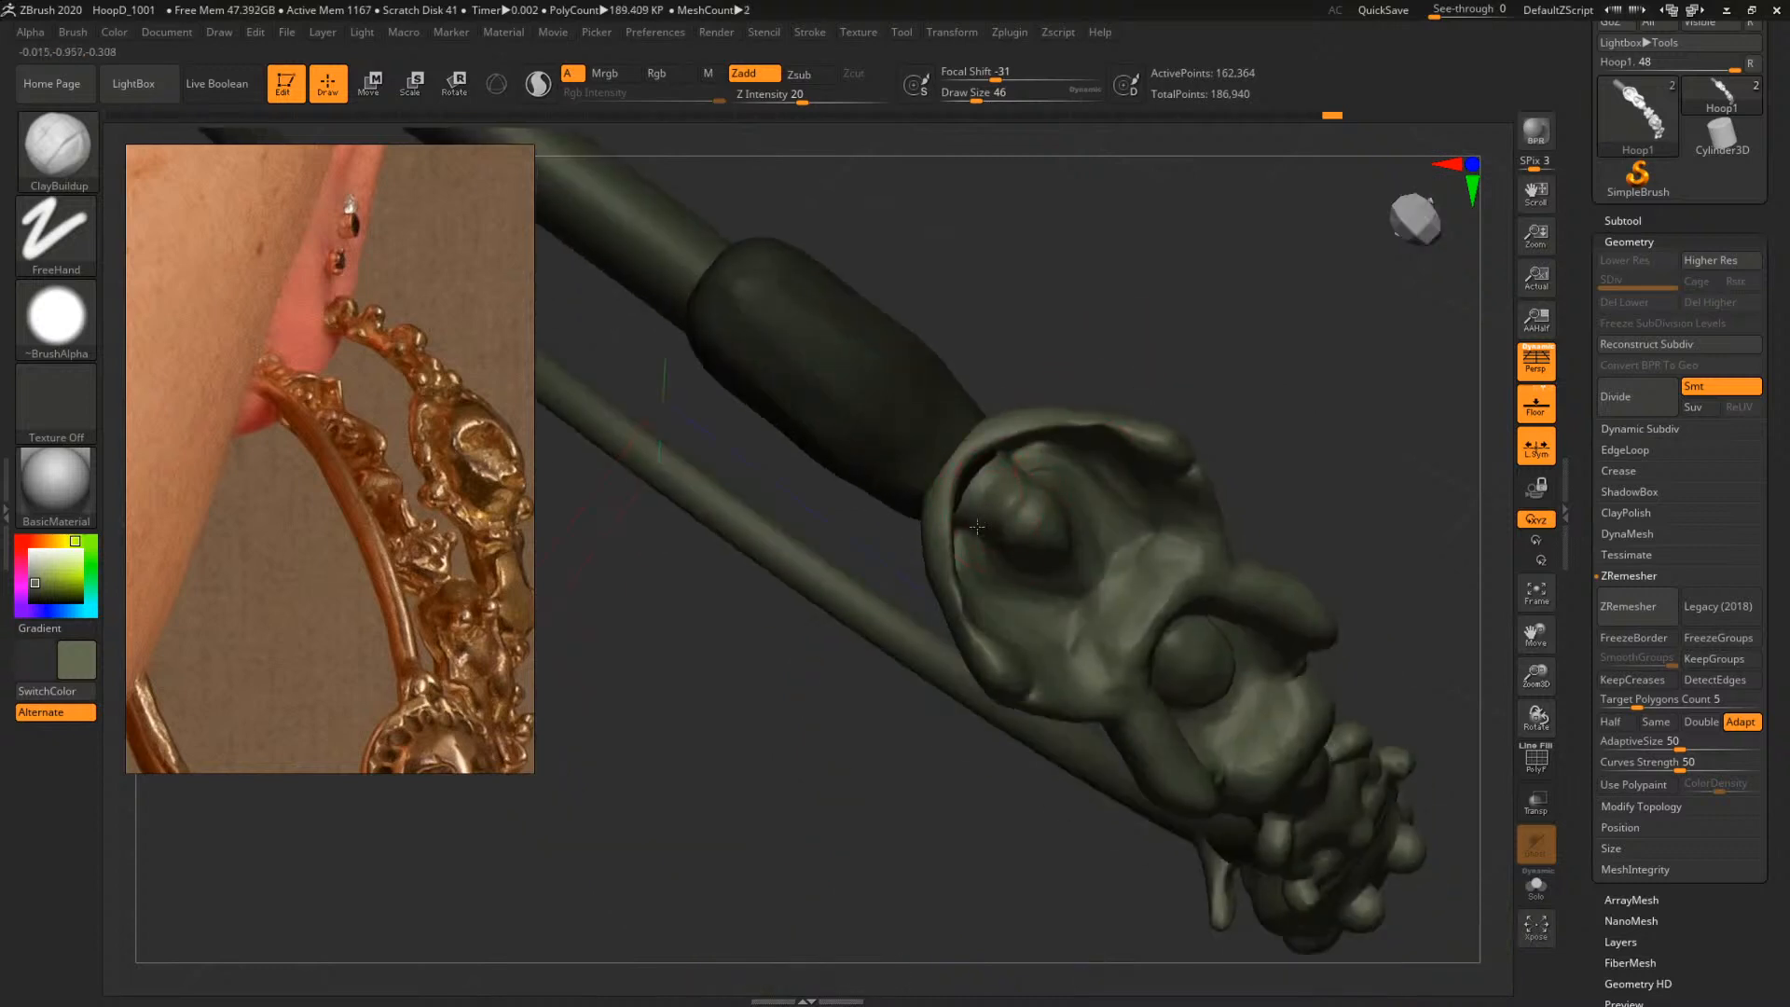
# Build up the oval head between the top figure's raised arms with the ClayBuildup brush at draw size 39
pyautogui.moveTo(1324, 460)
pyautogui.mouseDown()
pyautogui.moveTo(1290, 328)
pyautogui.moveTo(1311, 444)
pyautogui.moveTo(1278, 472)
pyautogui.moveTo(1270, 404)
pyautogui.moveTo(1106, 516)
pyautogui.mouseUp()
pyautogui.press('space')
pyautogui.moveTo(1113, 584); pyautogui.dragTo(1110, 584)
pyautogui.moveTo(1094, 558); pyautogui.dragTo(1103, 575)
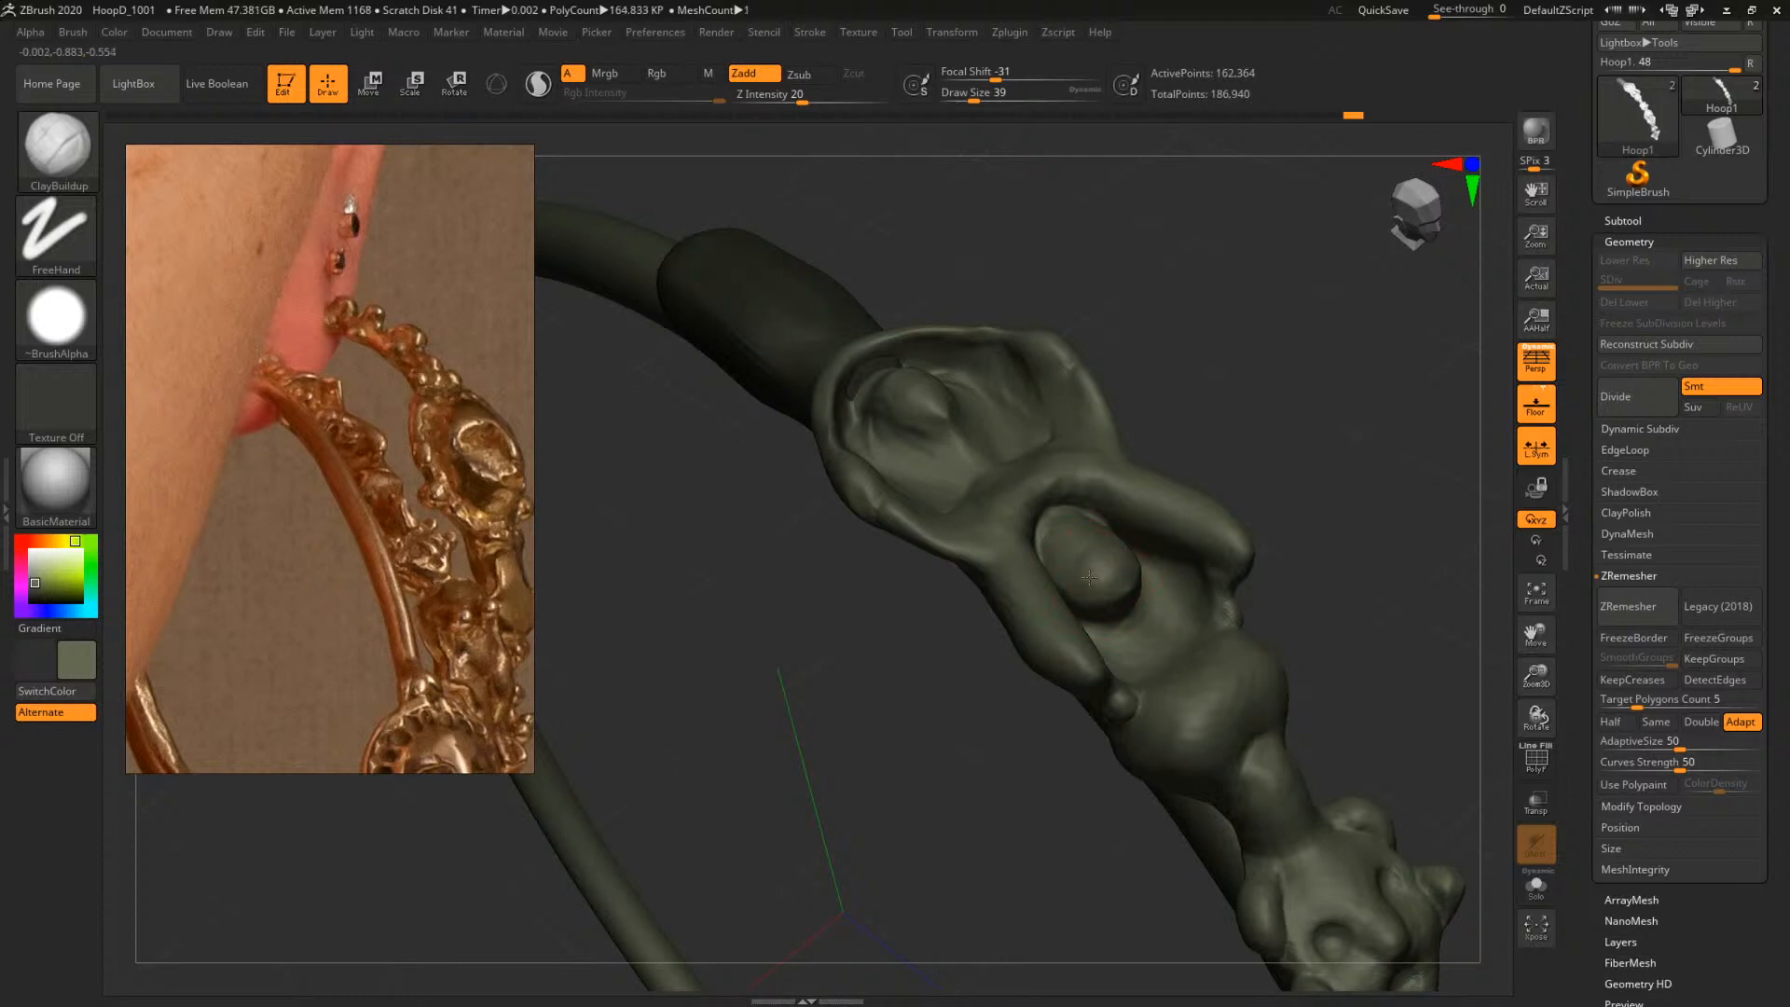
# Flatten and refine the oval head between the top figure's raised arms with the TrimDynamic brush at draw sizes 51 and 49
pyautogui.press('b')
pyautogui.press('t')
pyautogui.press('d')
pyautogui.moveTo(1262, 420); pyautogui.dragTo(1228, 466)
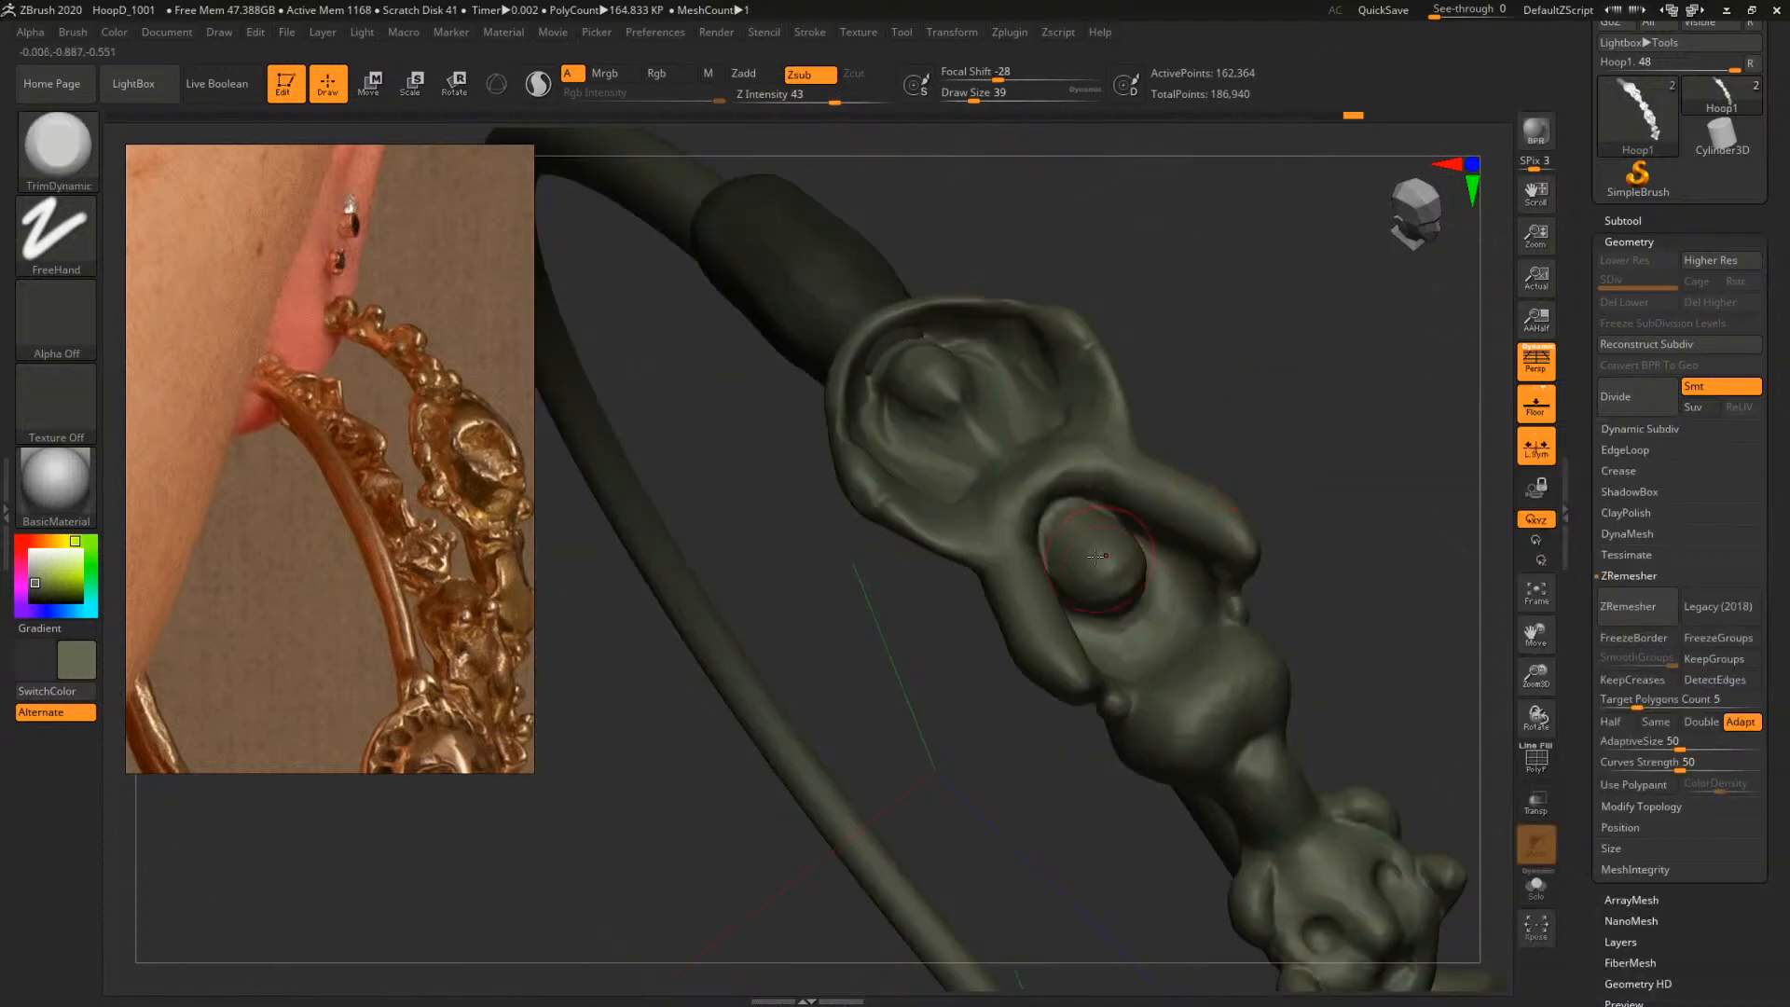
pyautogui.press('space')
pyautogui.moveTo(1087, 550); pyautogui.dragTo(1079, 541)
pyautogui.moveTo(1205, 490); pyautogui.dragTo(1130, 557, button='right')
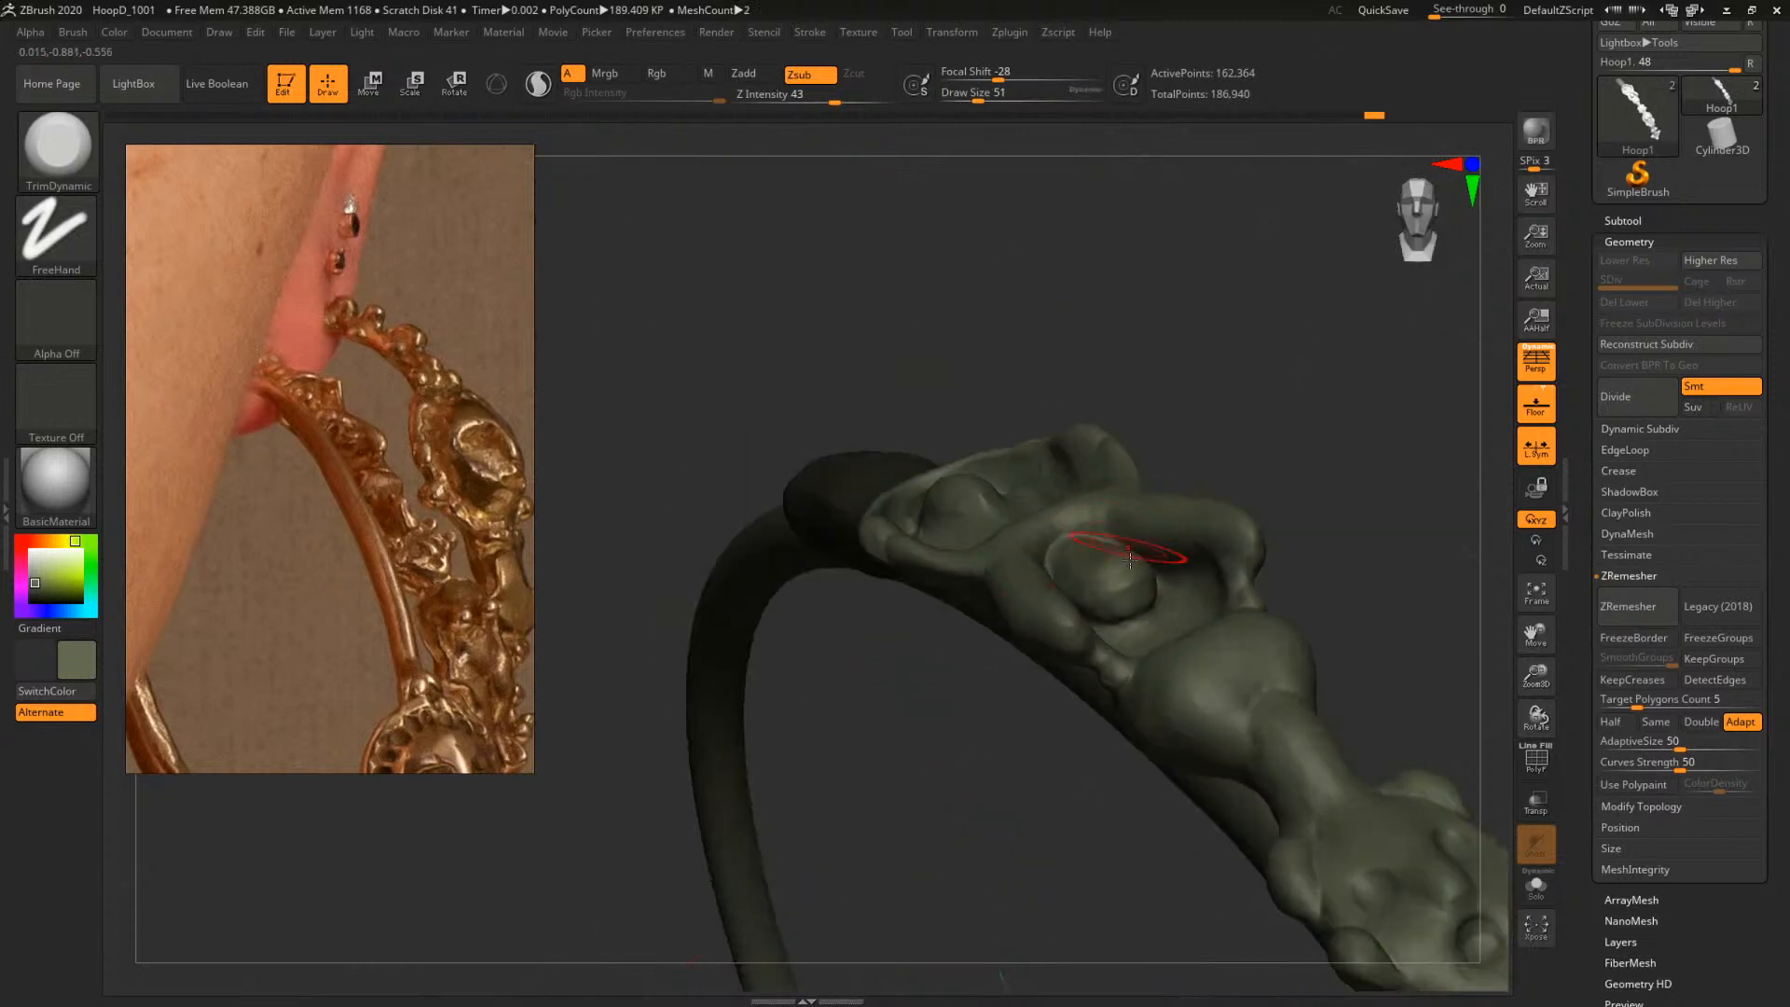
pyautogui.moveTo(1111, 583); pyautogui.dragTo(1135, 585)
pyautogui.moveTo(1294, 439); pyautogui.dragTo(1176, 508)
pyautogui.press('space')
pyautogui.moveTo(1161, 595); pyautogui.dragTo(1157, 594)
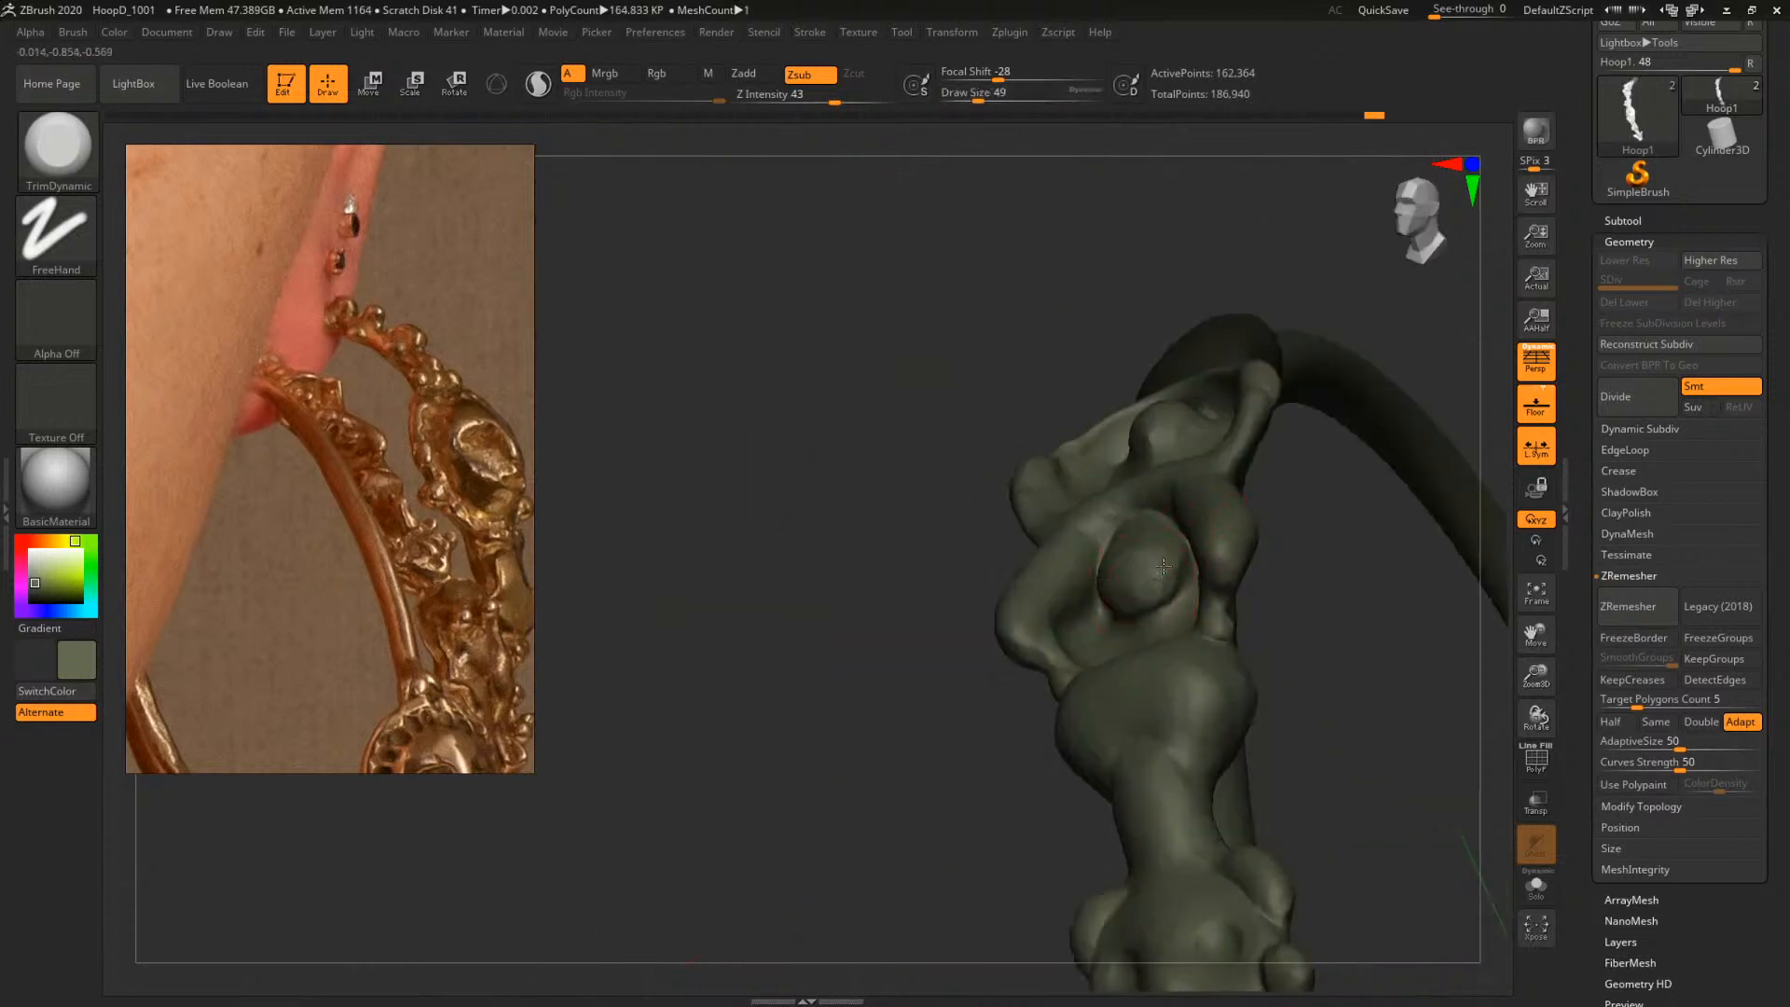
pyautogui.moveTo(980, 551)
pyautogui.mouseDown()
pyautogui.moveTo(1198, 519)
pyautogui.moveTo(1350, 419)
pyautogui.moveTo(1277, 373)
pyautogui.moveTo(1386, 451)
pyautogui.moveTo(1343, 504)
pyautogui.mouseUp()
# Add a raised oval ridge on the neck below the round body with the ClayBuildup brush
pyautogui.press('b')
pyautogui.press('c')
pyautogui.press('b')
pyautogui.moveTo(1202, 601); pyautogui.dragTo(1351, 559)
pyautogui.press('space')
pyautogui.moveTo(1083, 644); pyautogui.dragTo(1092, 679)
pyautogui.moveTo(1343, 522)
pyautogui.mouseDown()
pyautogui.moveTo(1265, 519)
pyautogui.moveTo(1146, 627)
pyautogui.moveTo(1079, 637)
pyautogui.moveTo(1118, 611)
pyautogui.moveTo(1102, 654)
pyautogui.moveTo(1274, 617)
pyautogui.mouseUp()
pyautogui.press('space')
# Pull the profile of the oval neck ridge outward with the Move brush at draw sizes 56 and 44
pyautogui.press('b')
pyautogui.press('m')
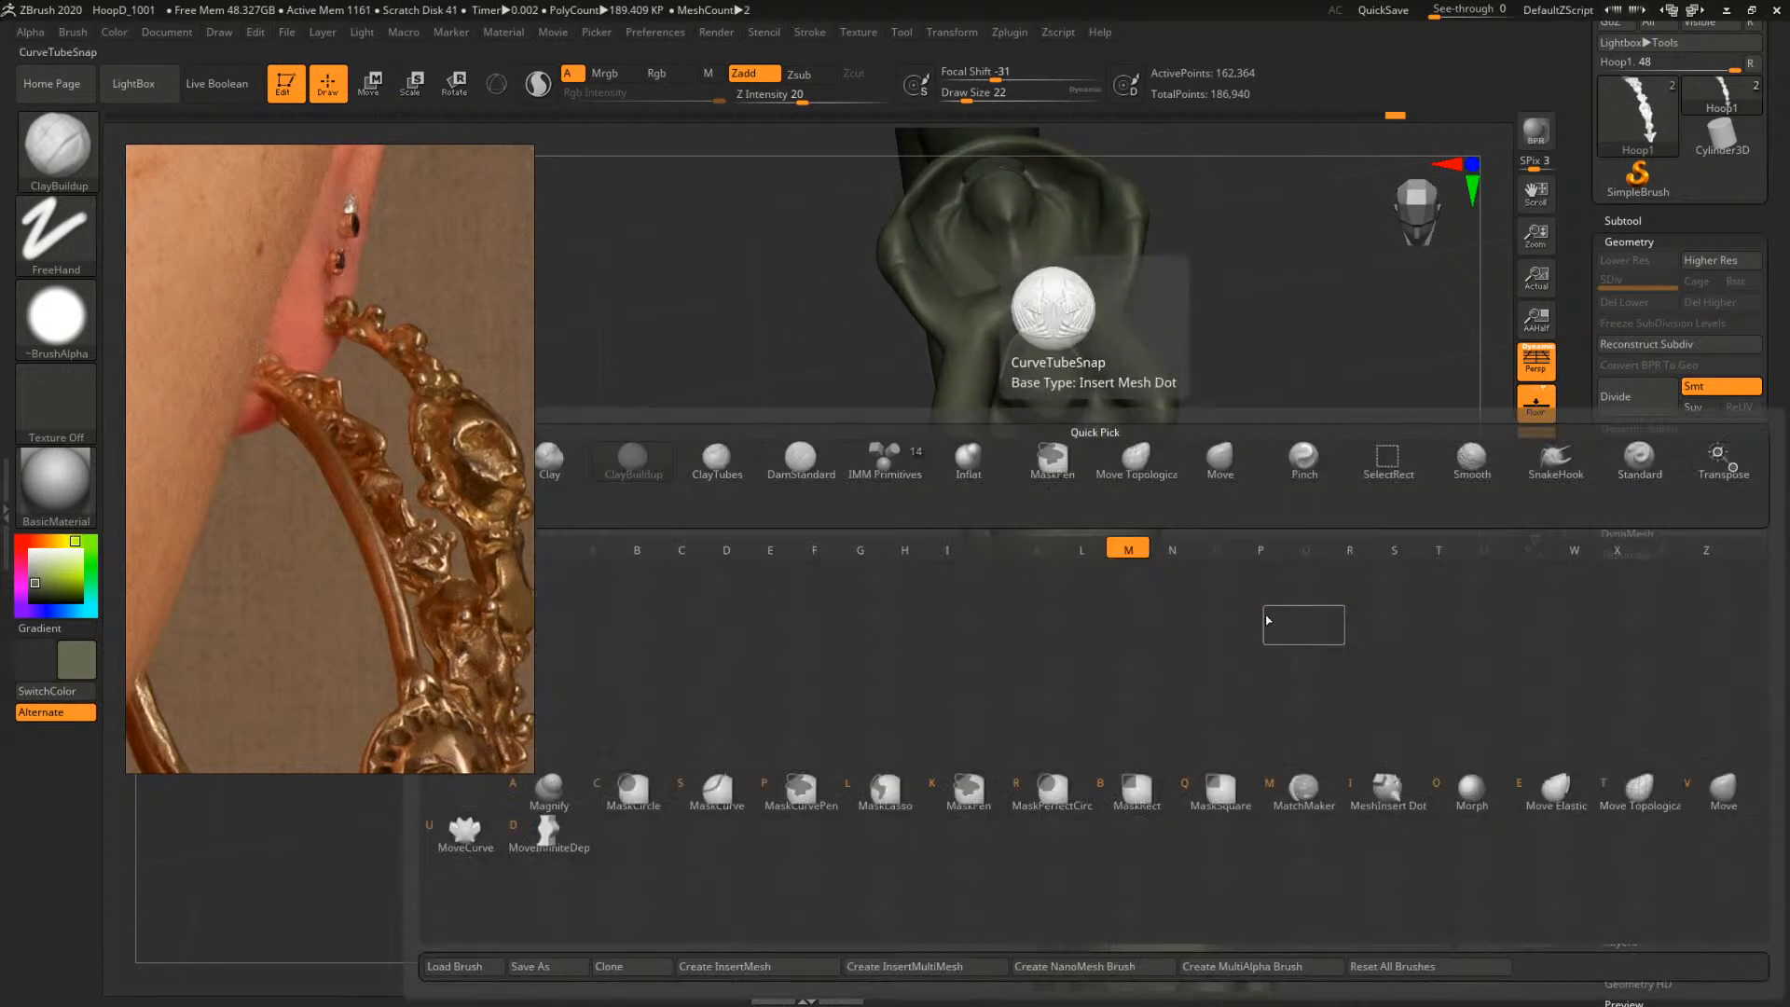
pyautogui.press('v')
pyautogui.press('space')
pyautogui.press('space')
pyautogui.moveTo(1125, 675)
pyautogui.mouseDown()
pyautogui.moveTo(1290, 594)
pyautogui.moveTo(1346, 608)
pyautogui.mouseUp()
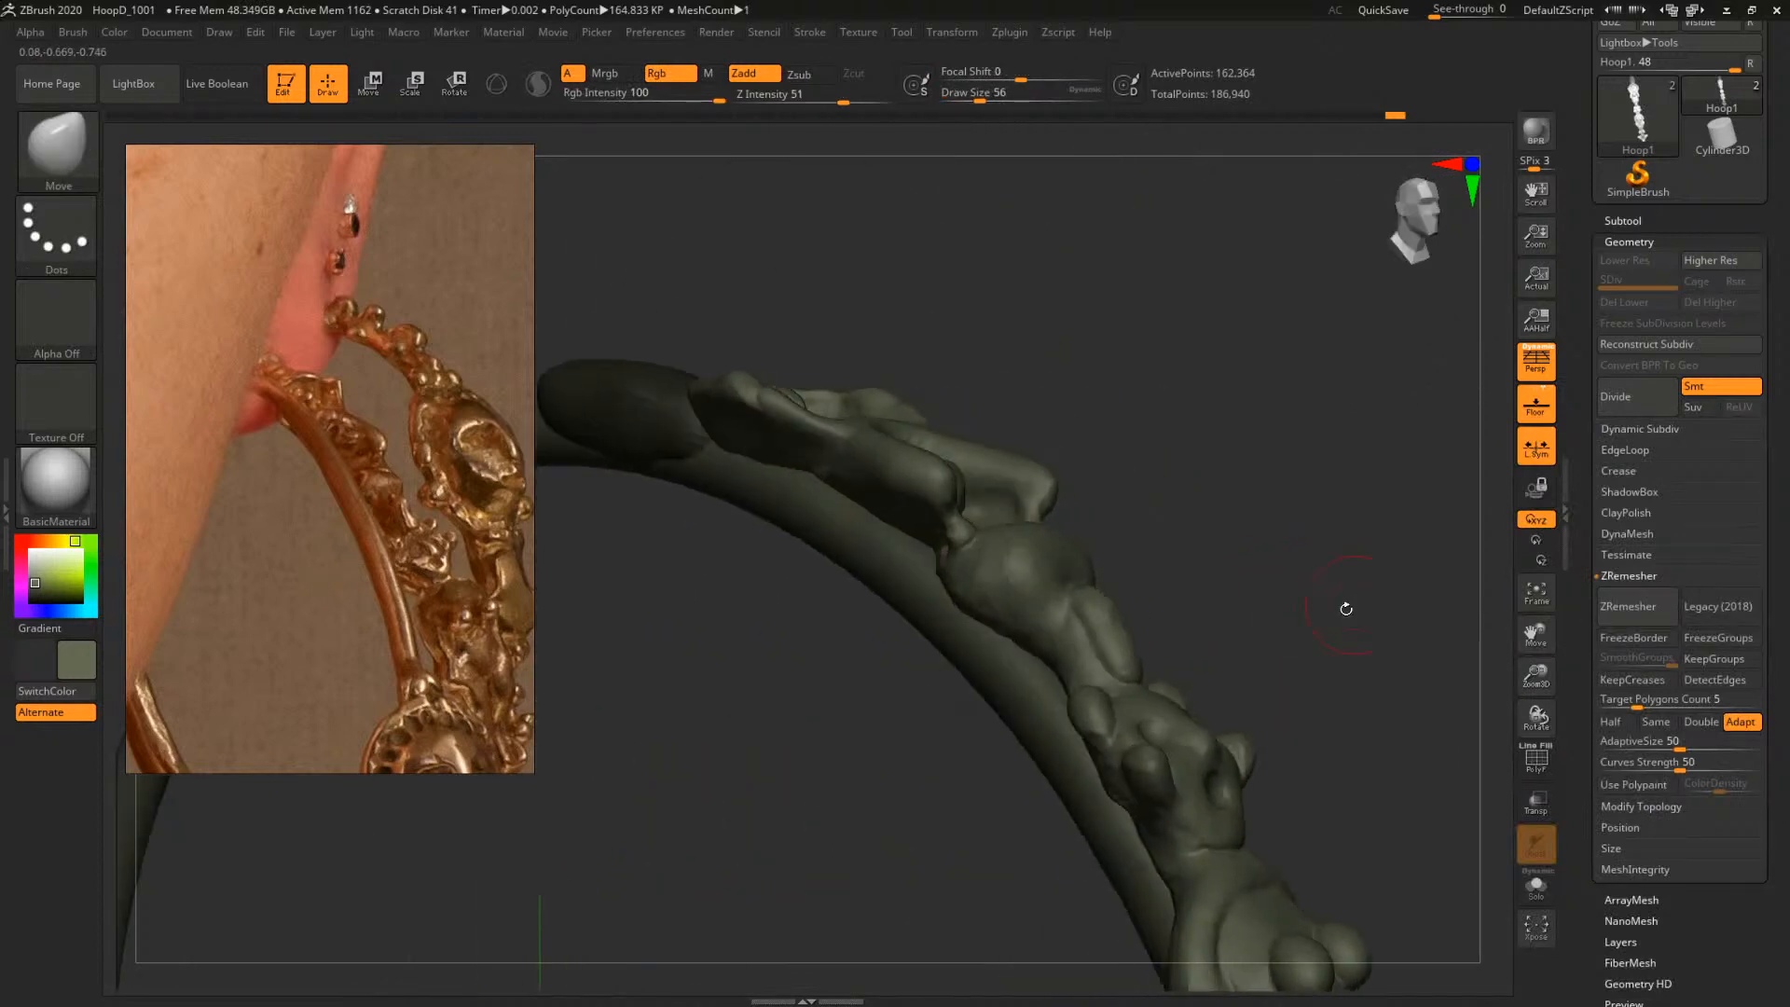
pyautogui.moveTo(1129, 639); pyautogui.dragTo(1134, 630)
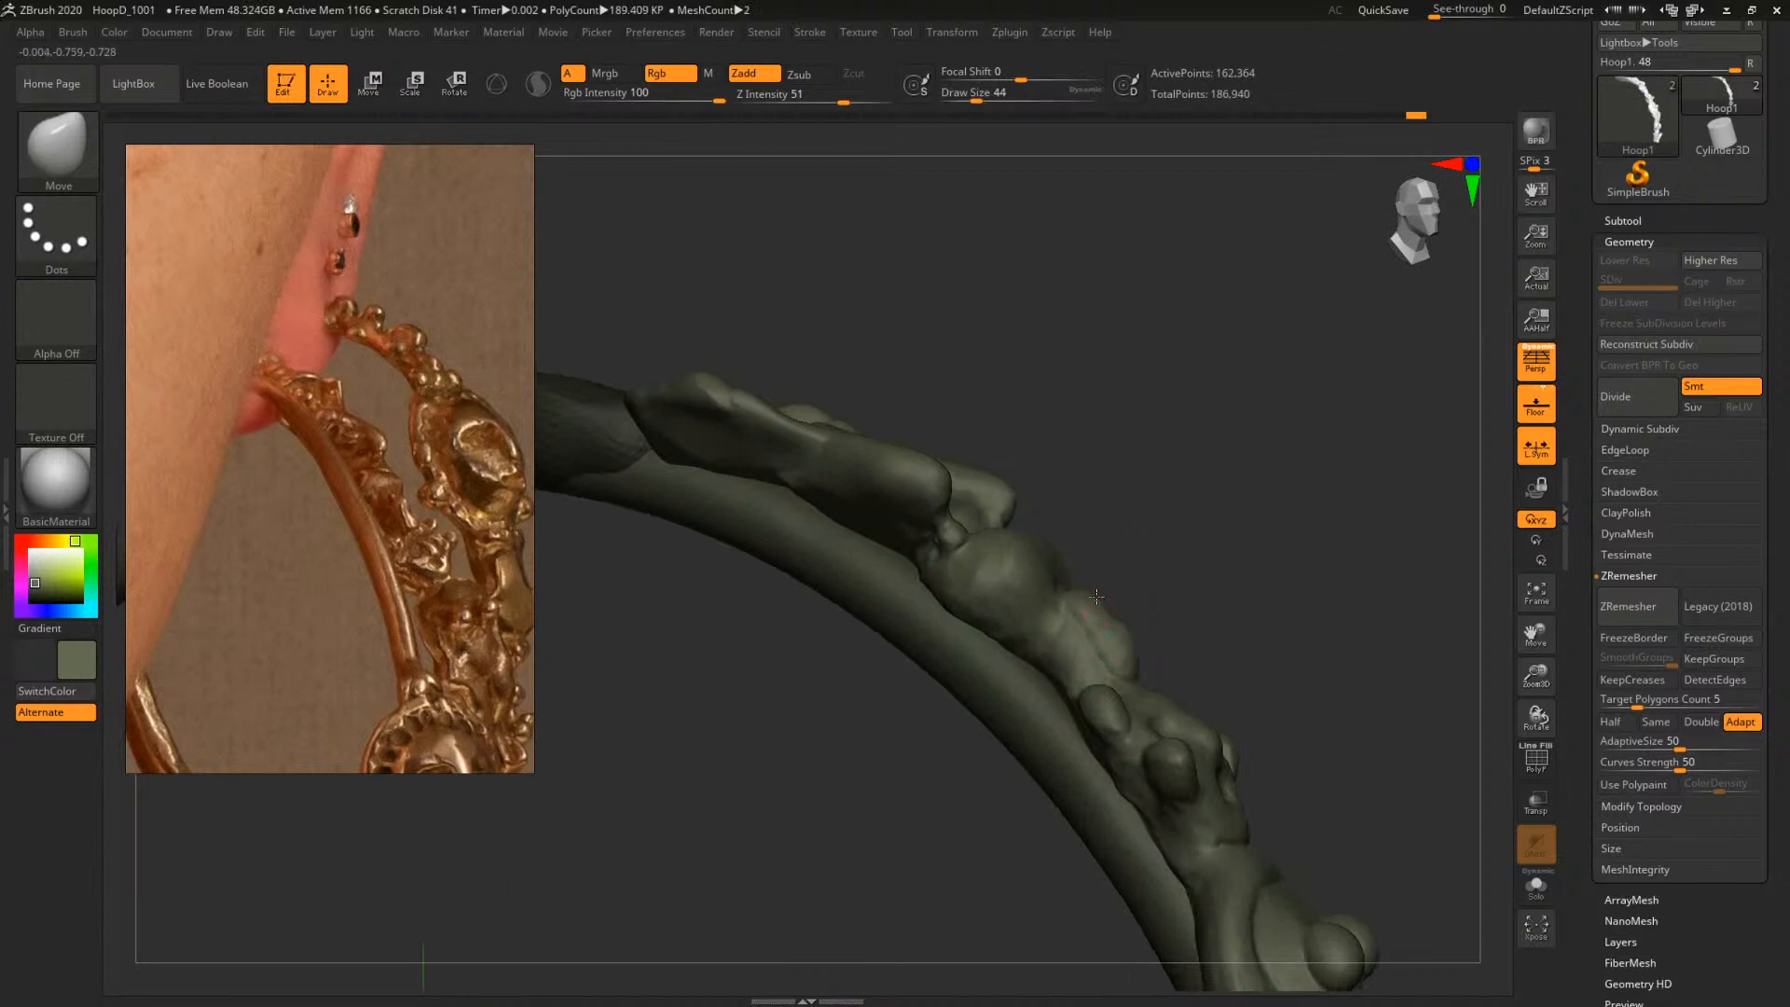
pyautogui.moveTo(1187, 535); pyautogui.dragTo(1109, 580)
# Build up the join between the oval neck ridge and the round body with the ClayBuildup brush at draw sizes 44 and 54
pyautogui.press('b')
pyautogui.press('c')
pyautogui.press('b')
pyautogui.moveTo(1179, 641)
pyautogui.mouseDown()
pyautogui.moveTo(1189, 603)
pyautogui.moveTo(1099, 569)
pyautogui.mouseUp()
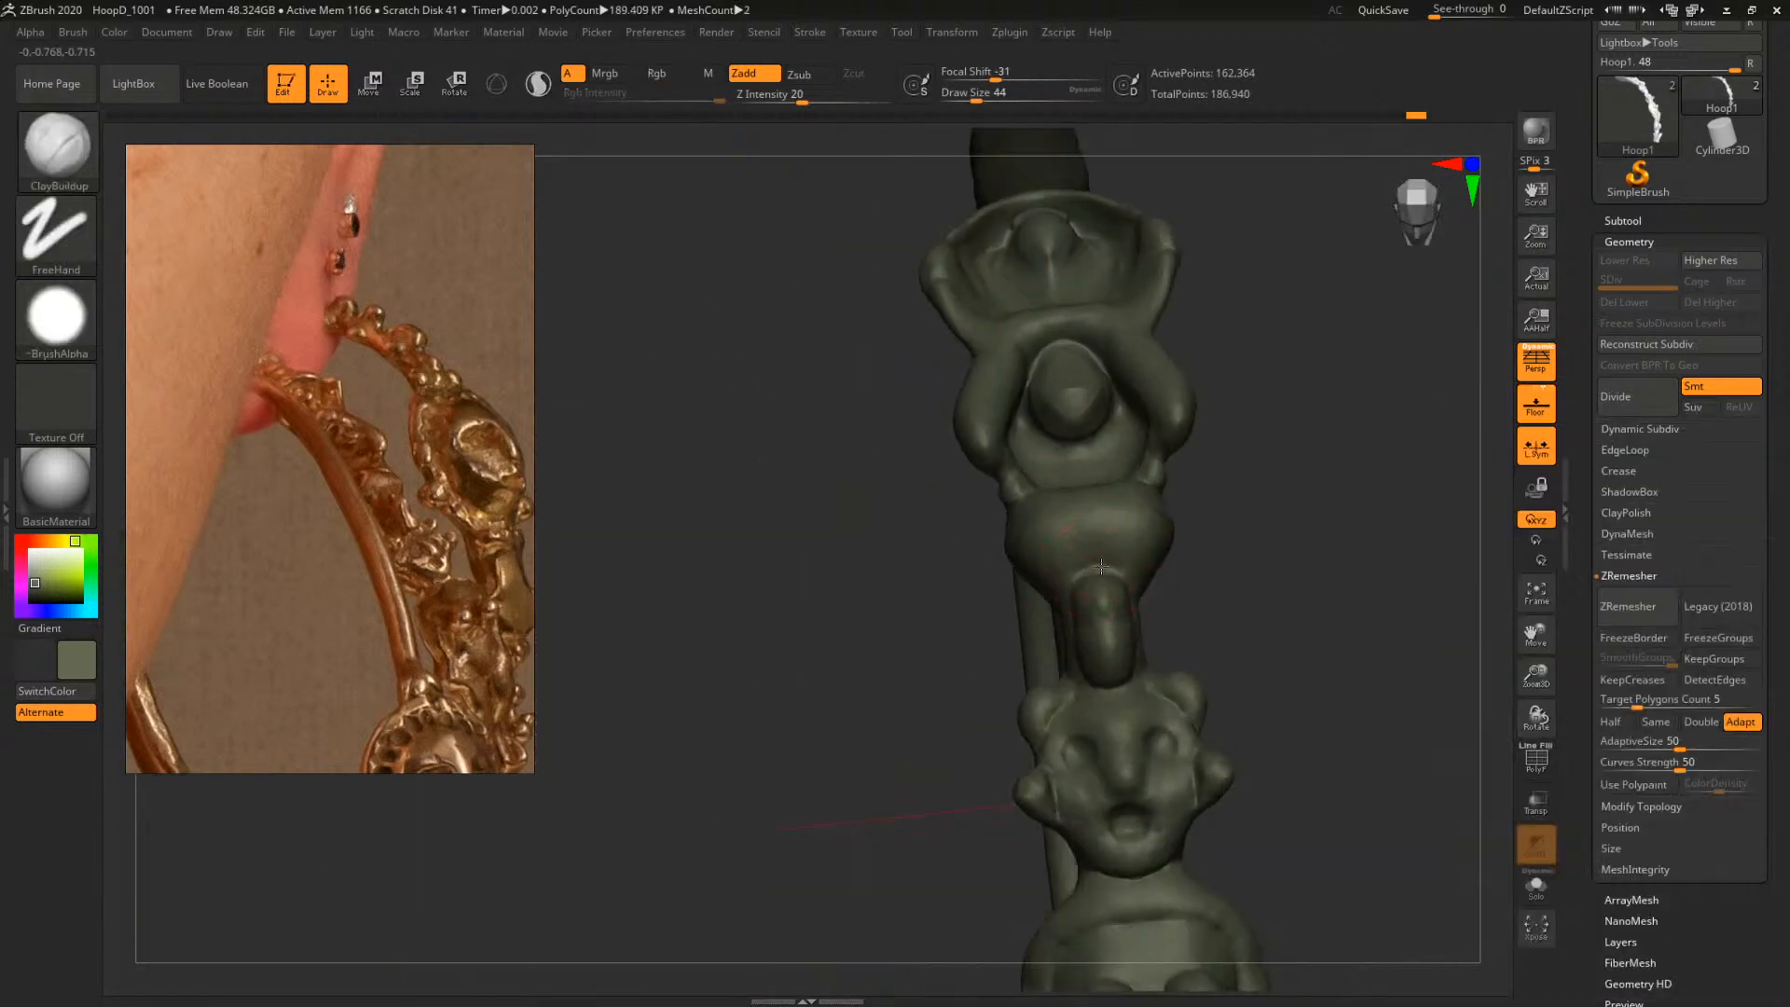
pyautogui.moveTo(1251, 578)
pyautogui.mouseDown()
pyautogui.moveTo(1119, 589)
pyautogui.moveTo(1259, 610)
pyautogui.mouseUp()
pyautogui.press('space')
pyautogui.moveTo(1096, 650); pyautogui.dragTo(1107, 650)
pyautogui.moveTo(1315, 581)
pyautogui.keyDown('alt'); pyautogui.mouseDown()
pyautogui.moveTo(1219, 511)
pyautogui.moveTo(970, 492)
pyautogui.moveTo(1338, 600)
pyautogui.moveTo(1262, 540)
pyautogui.moveTo(1261, 454)
pyautogui.mouseUp(); pyautogui.keyUp('alt')
pyautogui.keyDown('alt'); pyautogui.moveTo(1266, 531); pyautogui.dragTo(1304, 587); pyautogui.keyUp('alt')
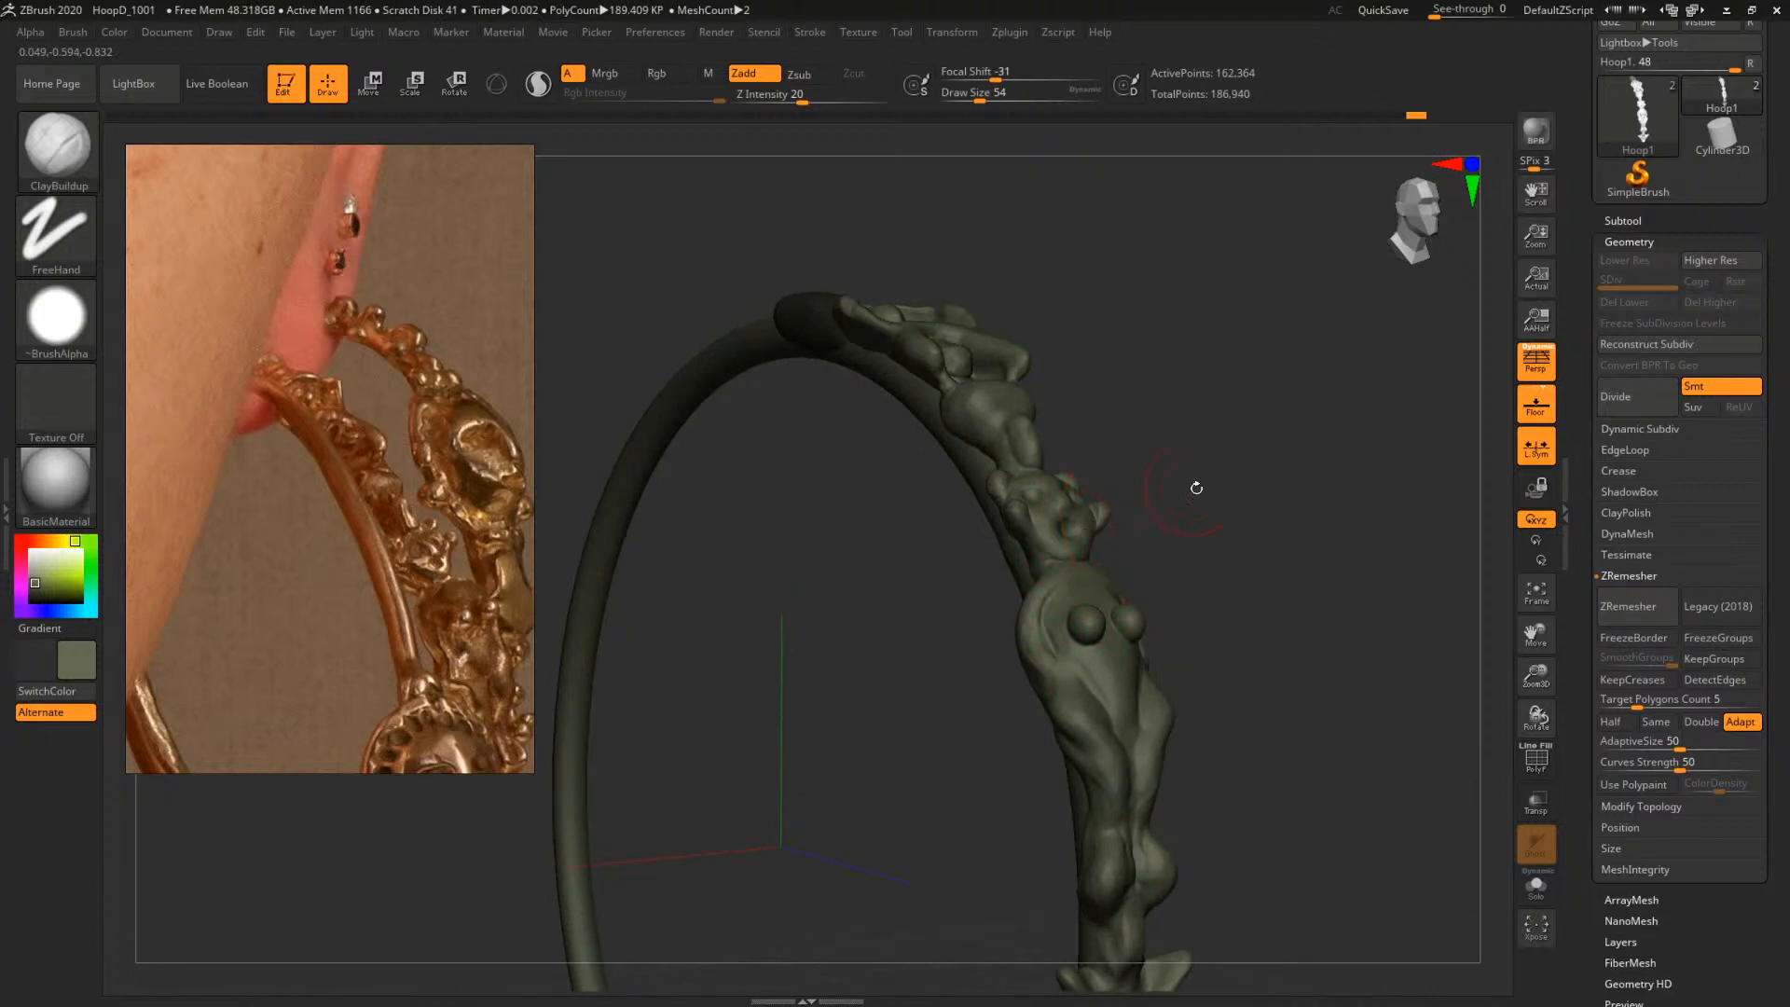
# Build up the cheeks around the open mouth of the lower face with the ClayBuildup brush at draw size 31
pyautogui.moveTo(1222, 483)
pyautogui.mouseDown()
pyautogui.moveTo(1234, 467)
pyautogui.moveTo(1342, 627)
pyautogui.moveTo(1286, 653)
pyautogui.moveTo(1286, 603)
pyautogui.moveTo(1200, 582)
pyautogui.mouseUp()
pyautogui.press('b')
pyautogui.press('c')
pyautogui.press('b')
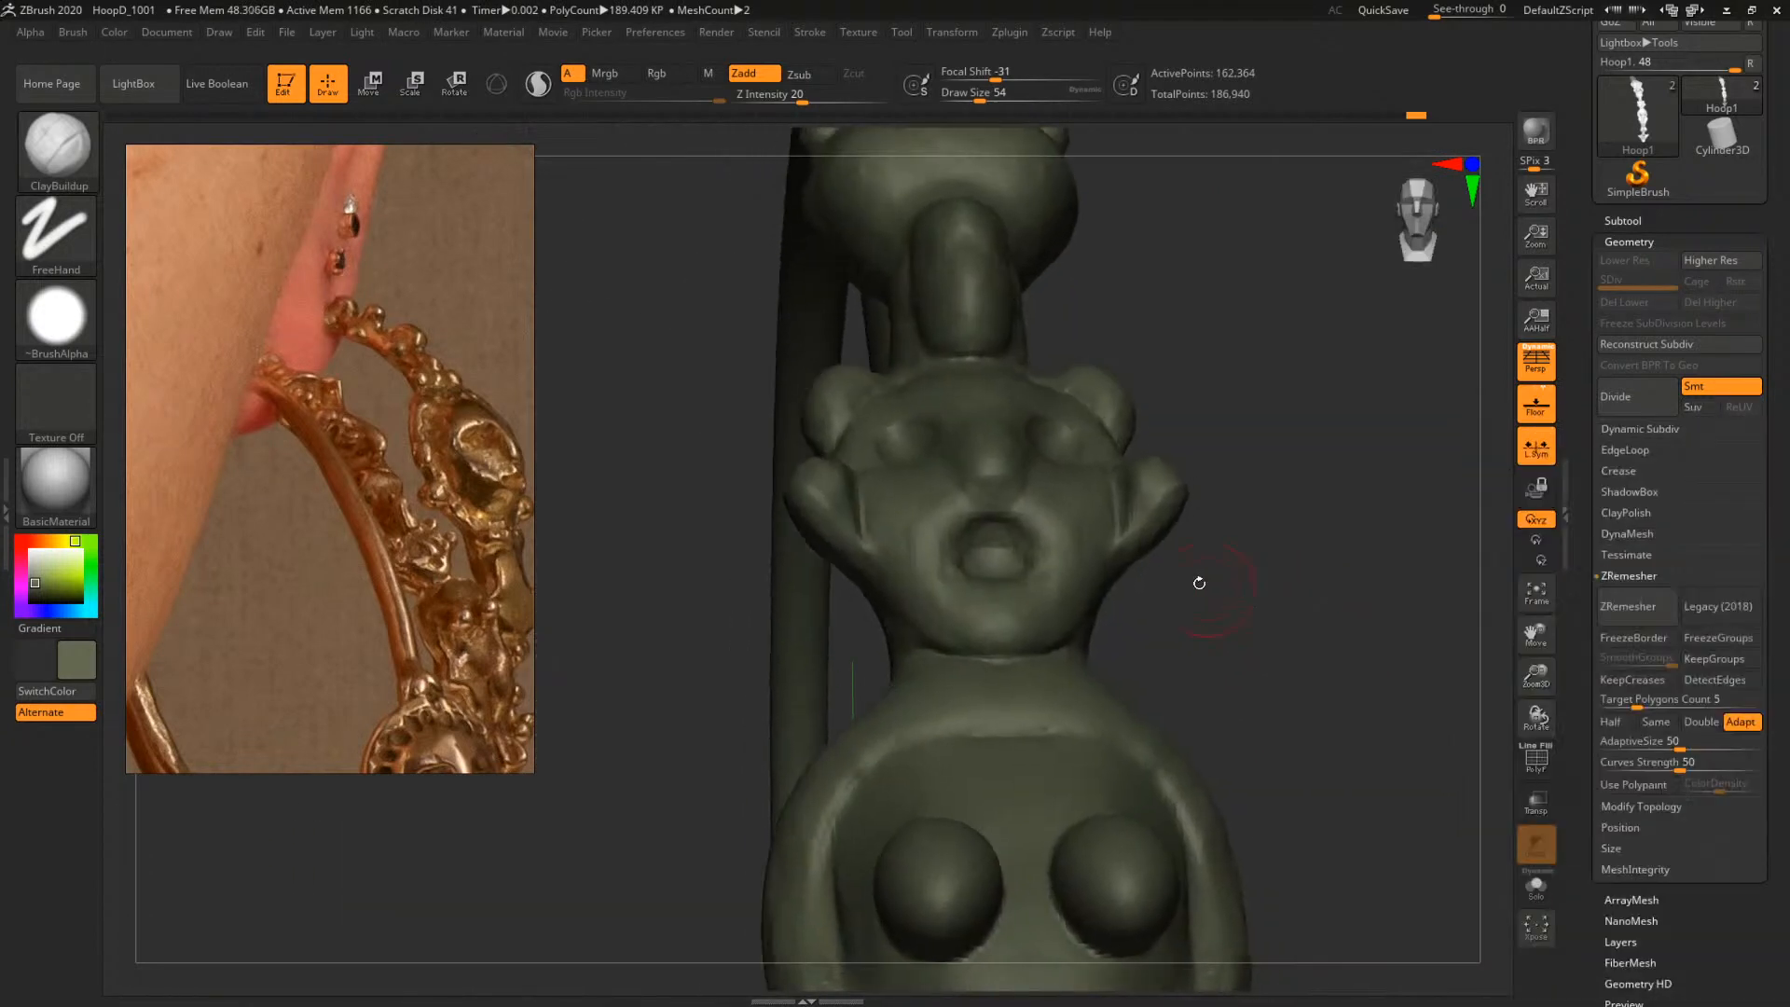
pyautogui.press('space')
pyautogui.moveTo(1090, 534)
pyautogui.mouseDown()
pyautogui.moveTo(1073, 533)
pyautogui.moveTo(1092, 498)
pyautogui.moveTo(1081, 533)
pyautogui.mouseUp()
pyautogui.press('space')
pyautogui.press('space')
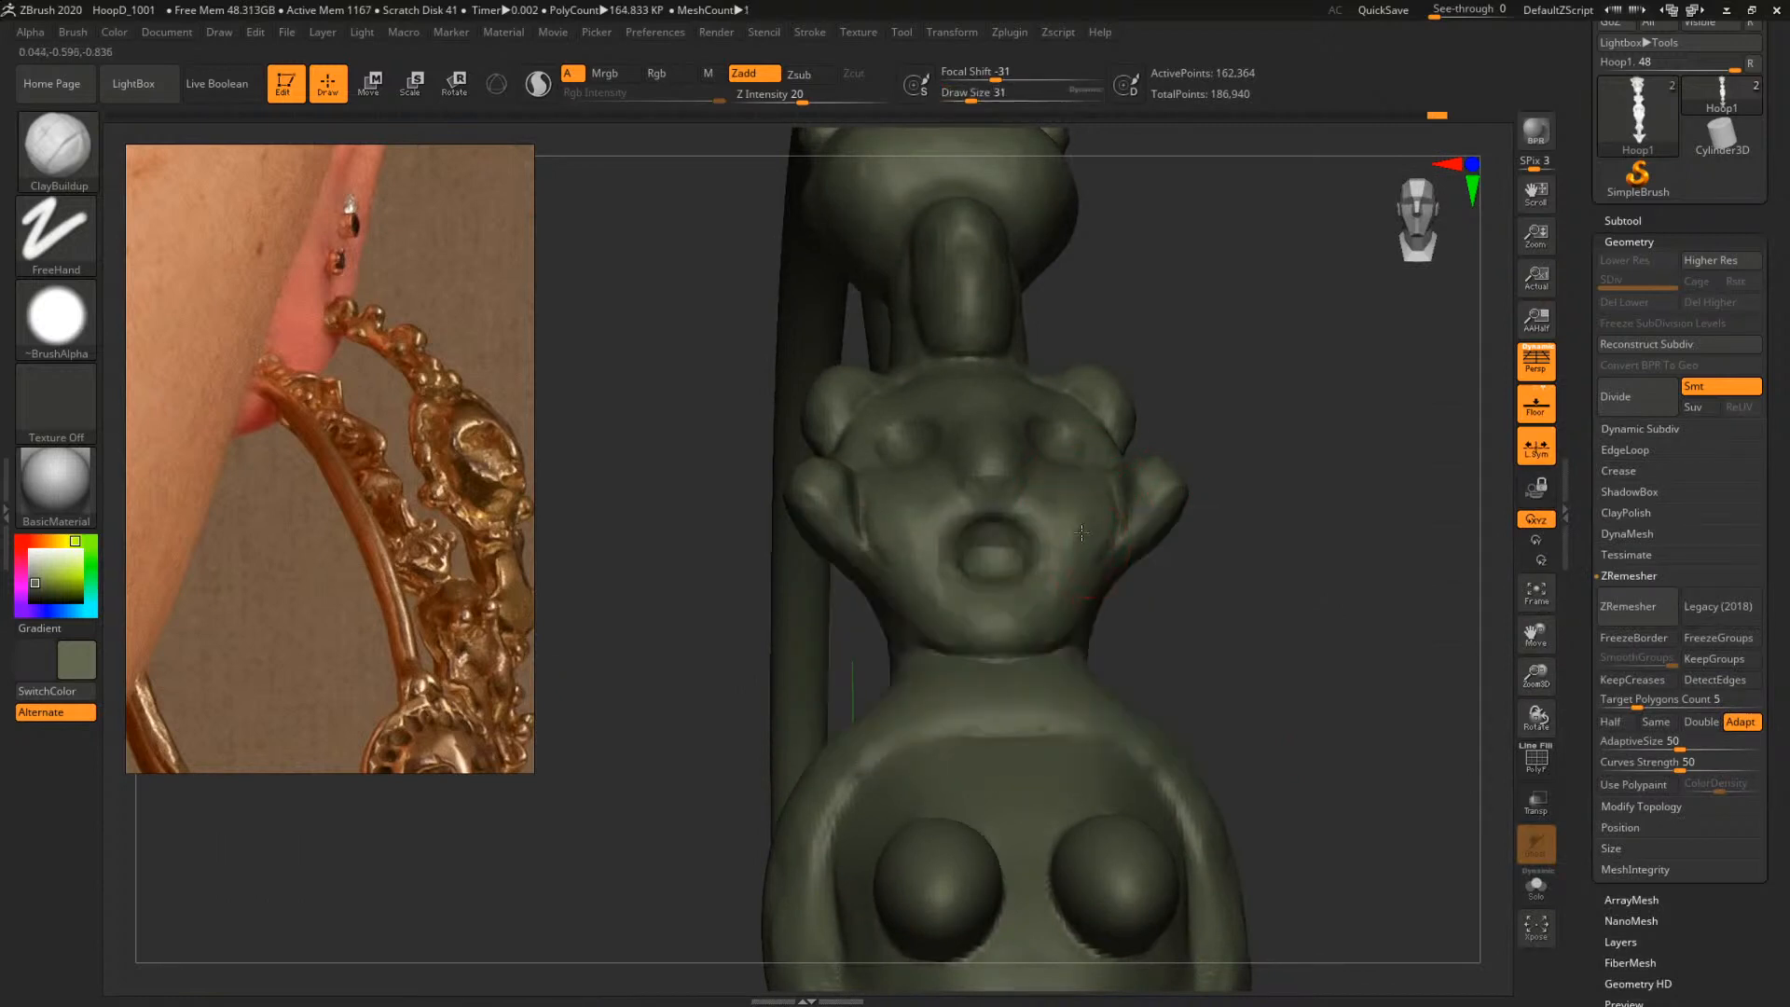
pyautogui.moveTo(1122, 563); pyautogui.dragTo(1077, 589, button='right')
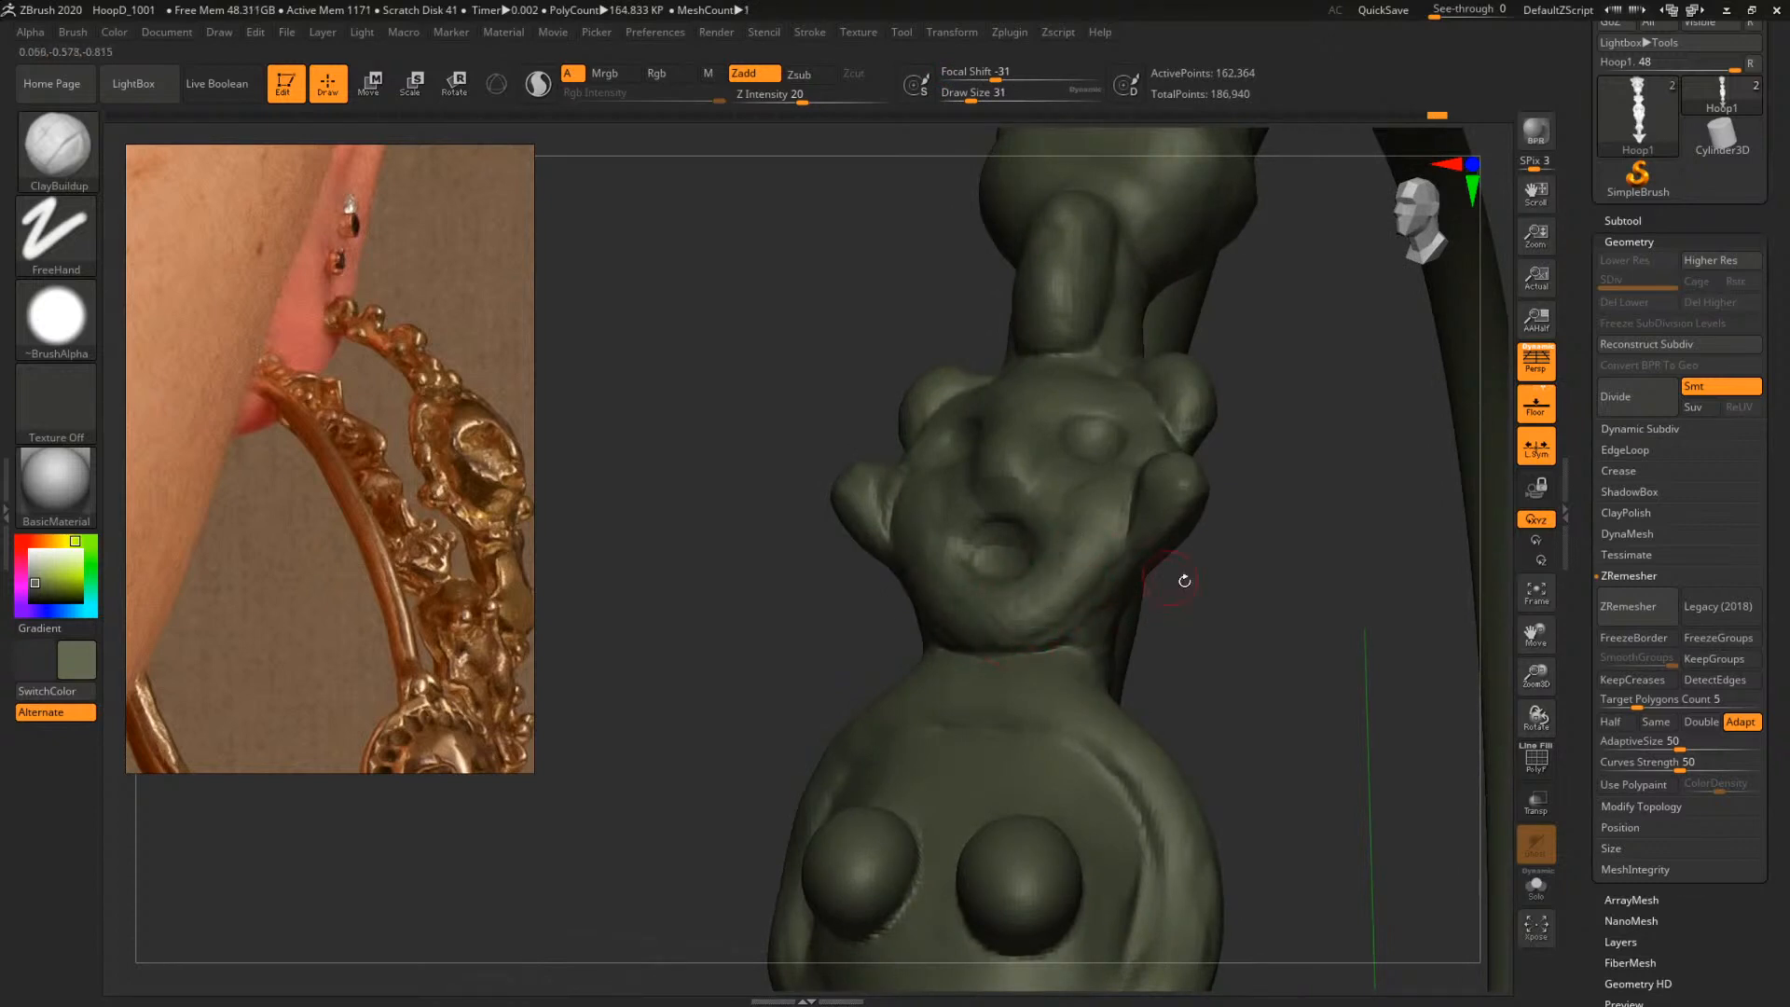
pyautogui.moveTo(1184, 581)
pyautogui.mouseDown(button='right')
pyautogui.moveTo(1163, 556)
pyautogui.moveTo(1250, 543)
pyautogui.moveTo(1065, 584)
pyautogui.mouseUp(button='right')
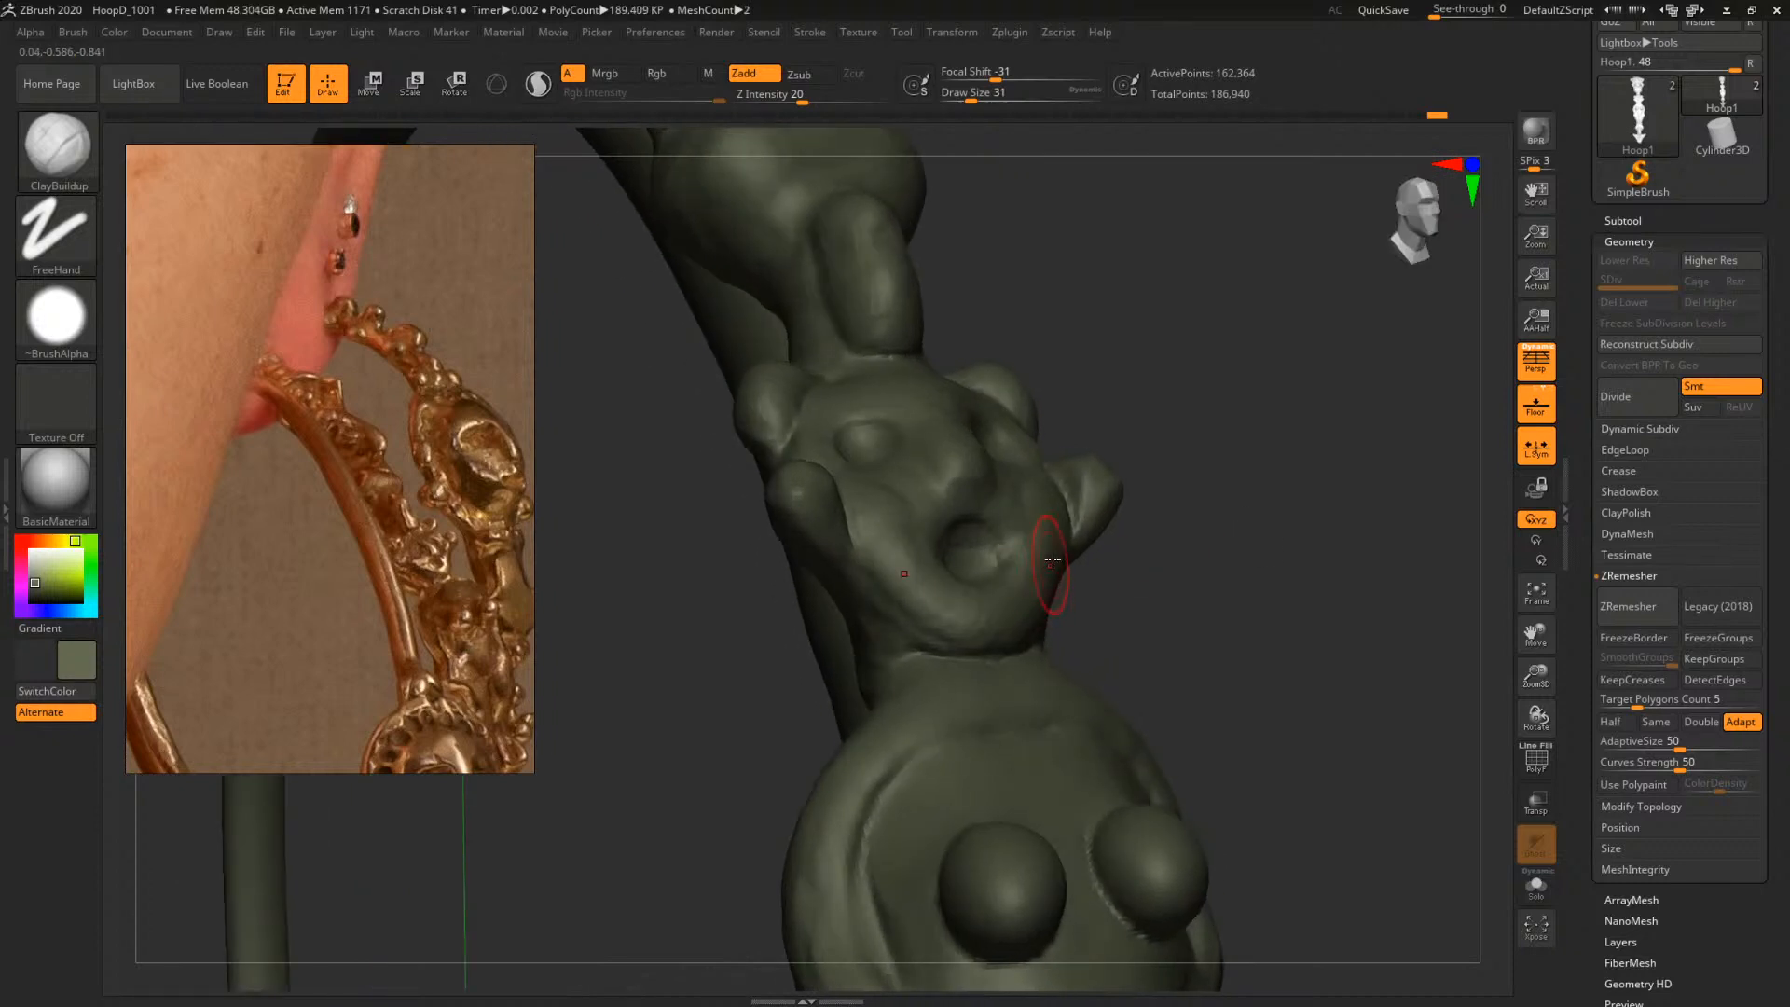
pyautogui.keyDown('shift'); pyautogui.moveTo(1057, 487); pyautogui.dragTo(1045, 480, button='right'); pyautogui.keyUp('shift')
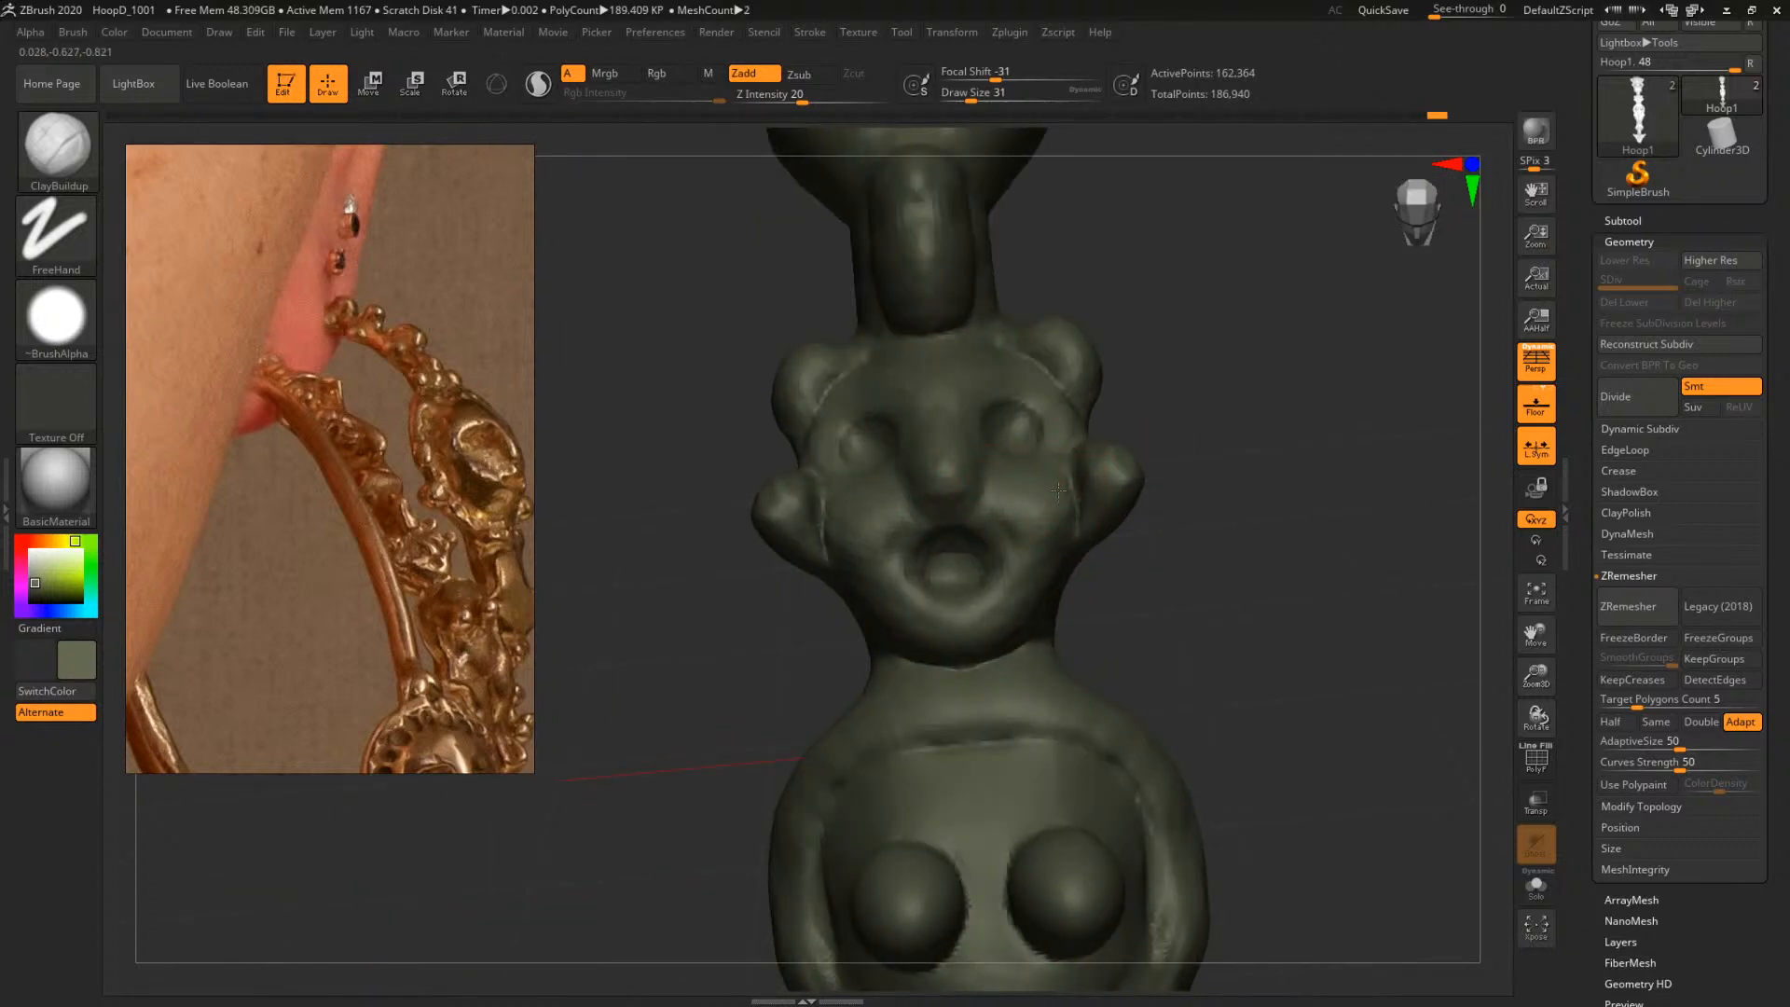
pyautogui.moveTo(1137, 543); pyautogui.dragTo(1025, 538, button='right')
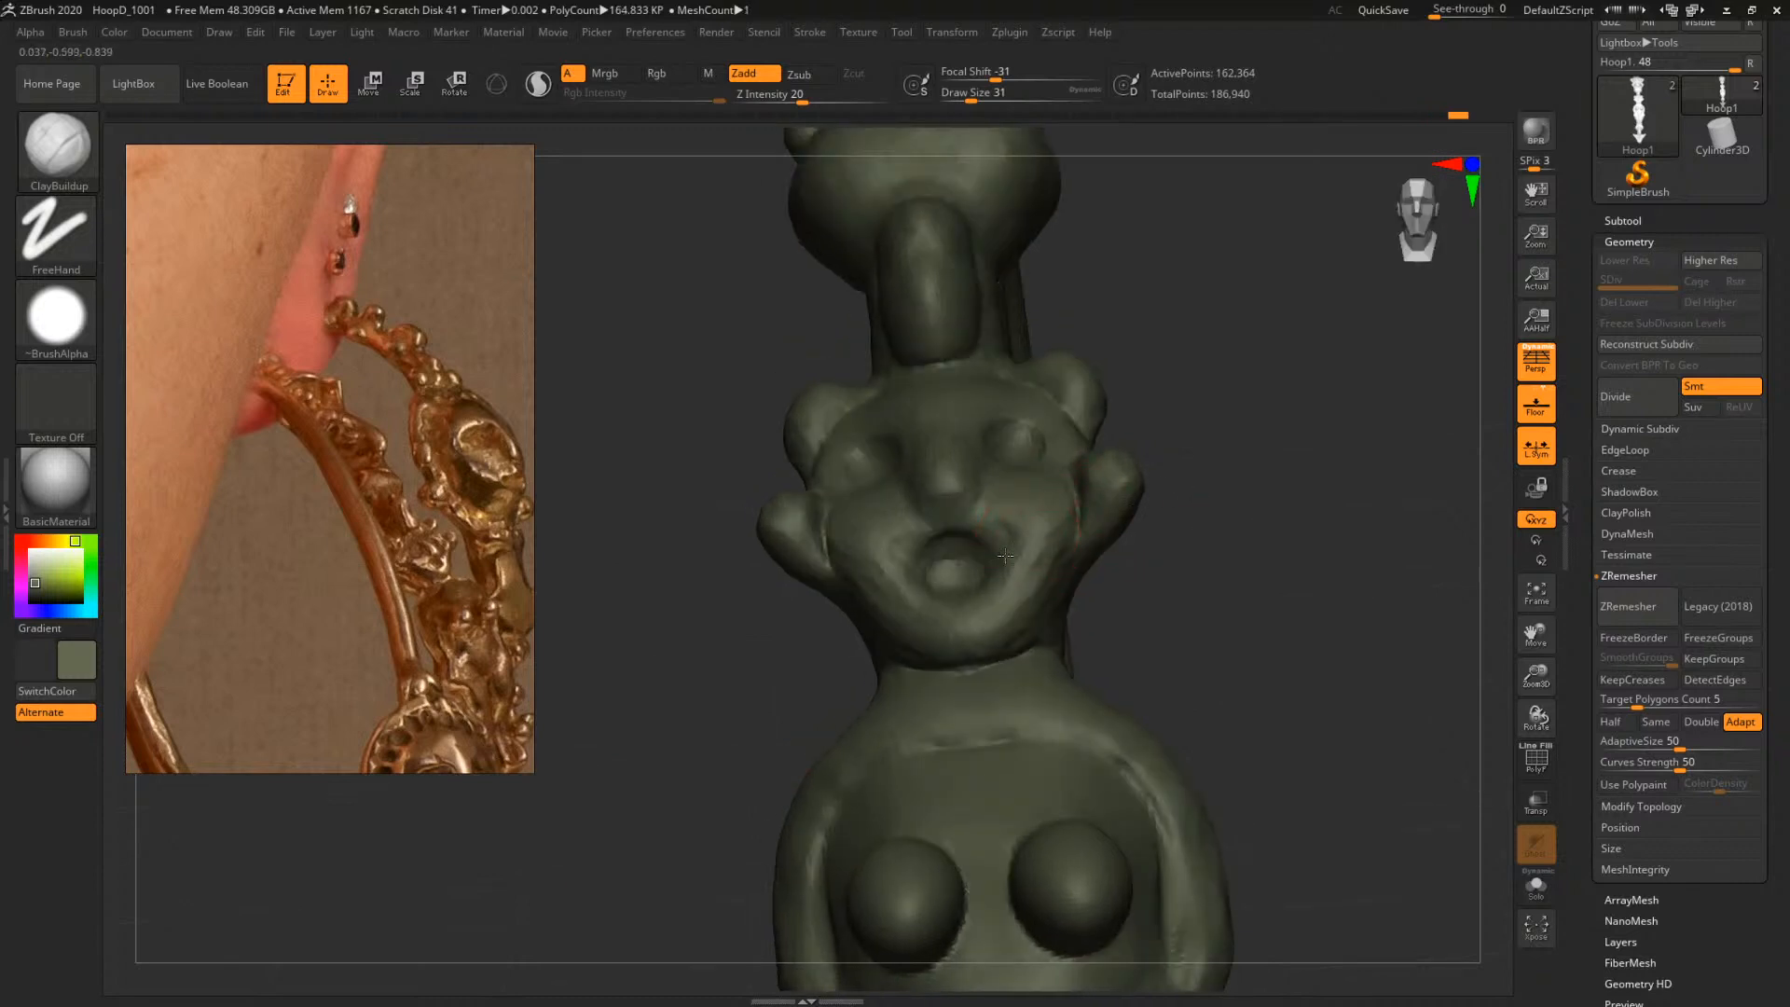
# Shape the eyes and brows of the lower face with the ClayBuildup brush at draw sizes 25 and 29
pyautogui.moveTo(1178, 521)
pyautogui.mouseDown(button='right')
pyautogui.moveTo(1187, 471)
pyautogui.moveTo(1105, 472)
pyautogui.mouseUp(button='right')
pyautogui.press('space')
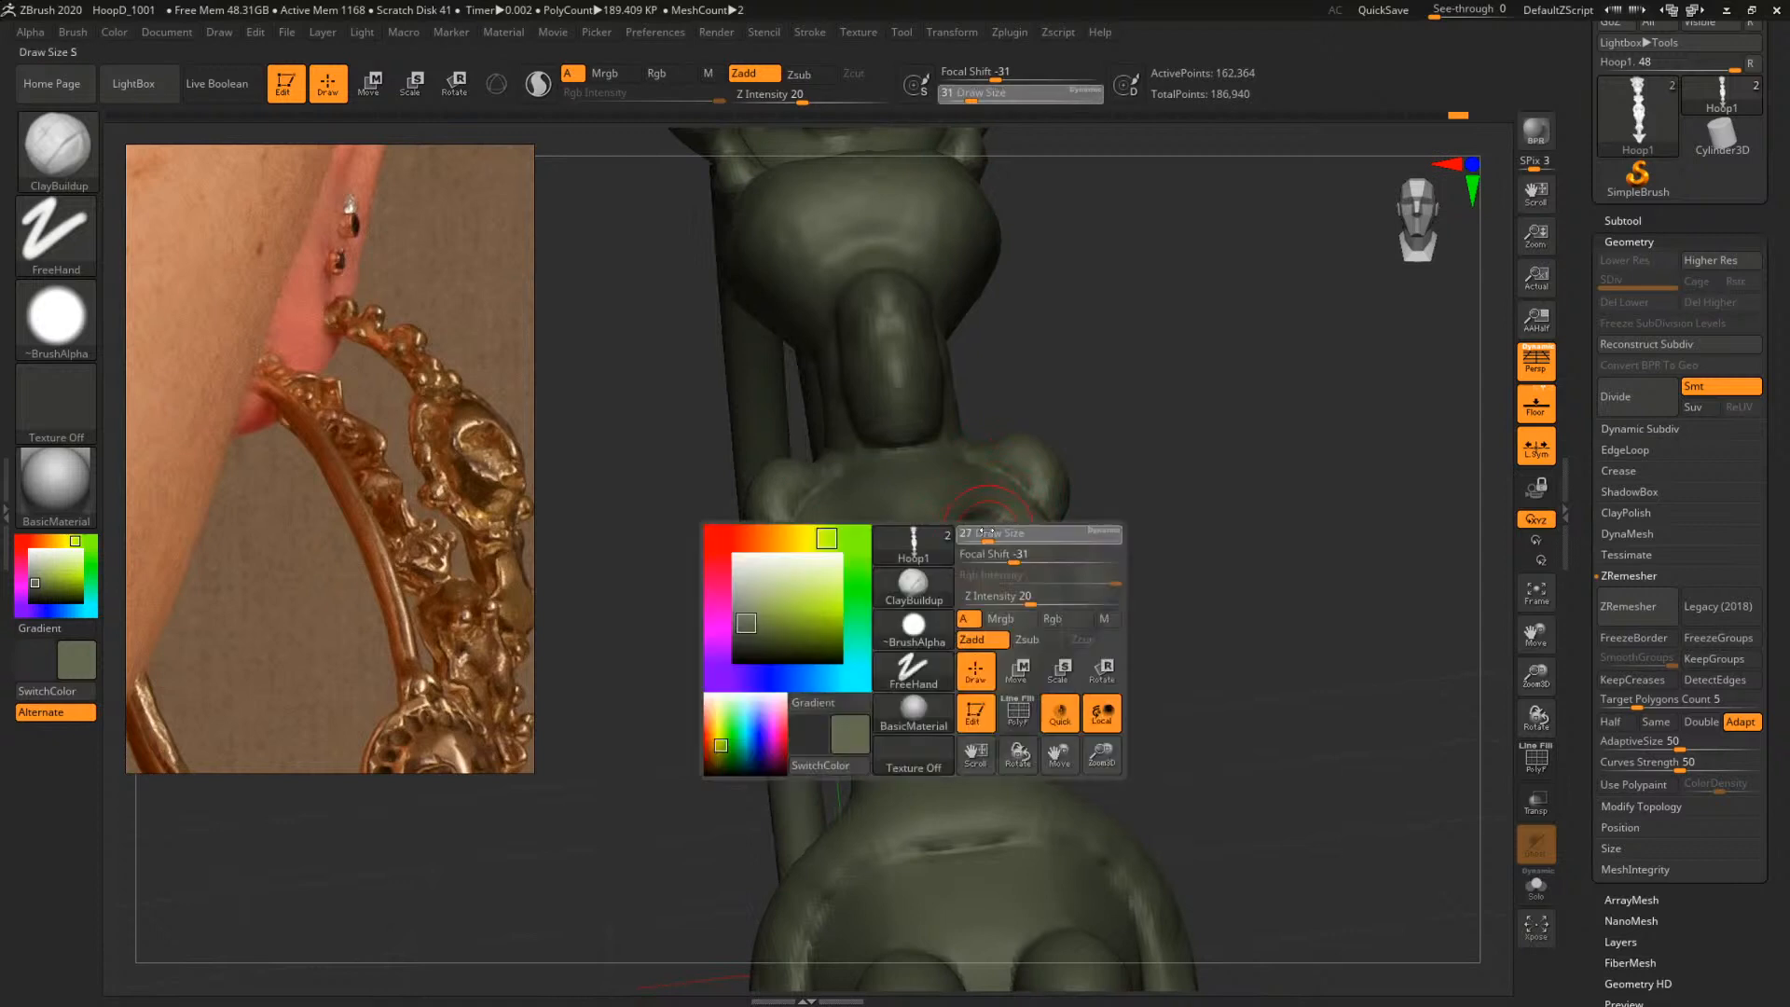
pyautogui.click(991, 538)
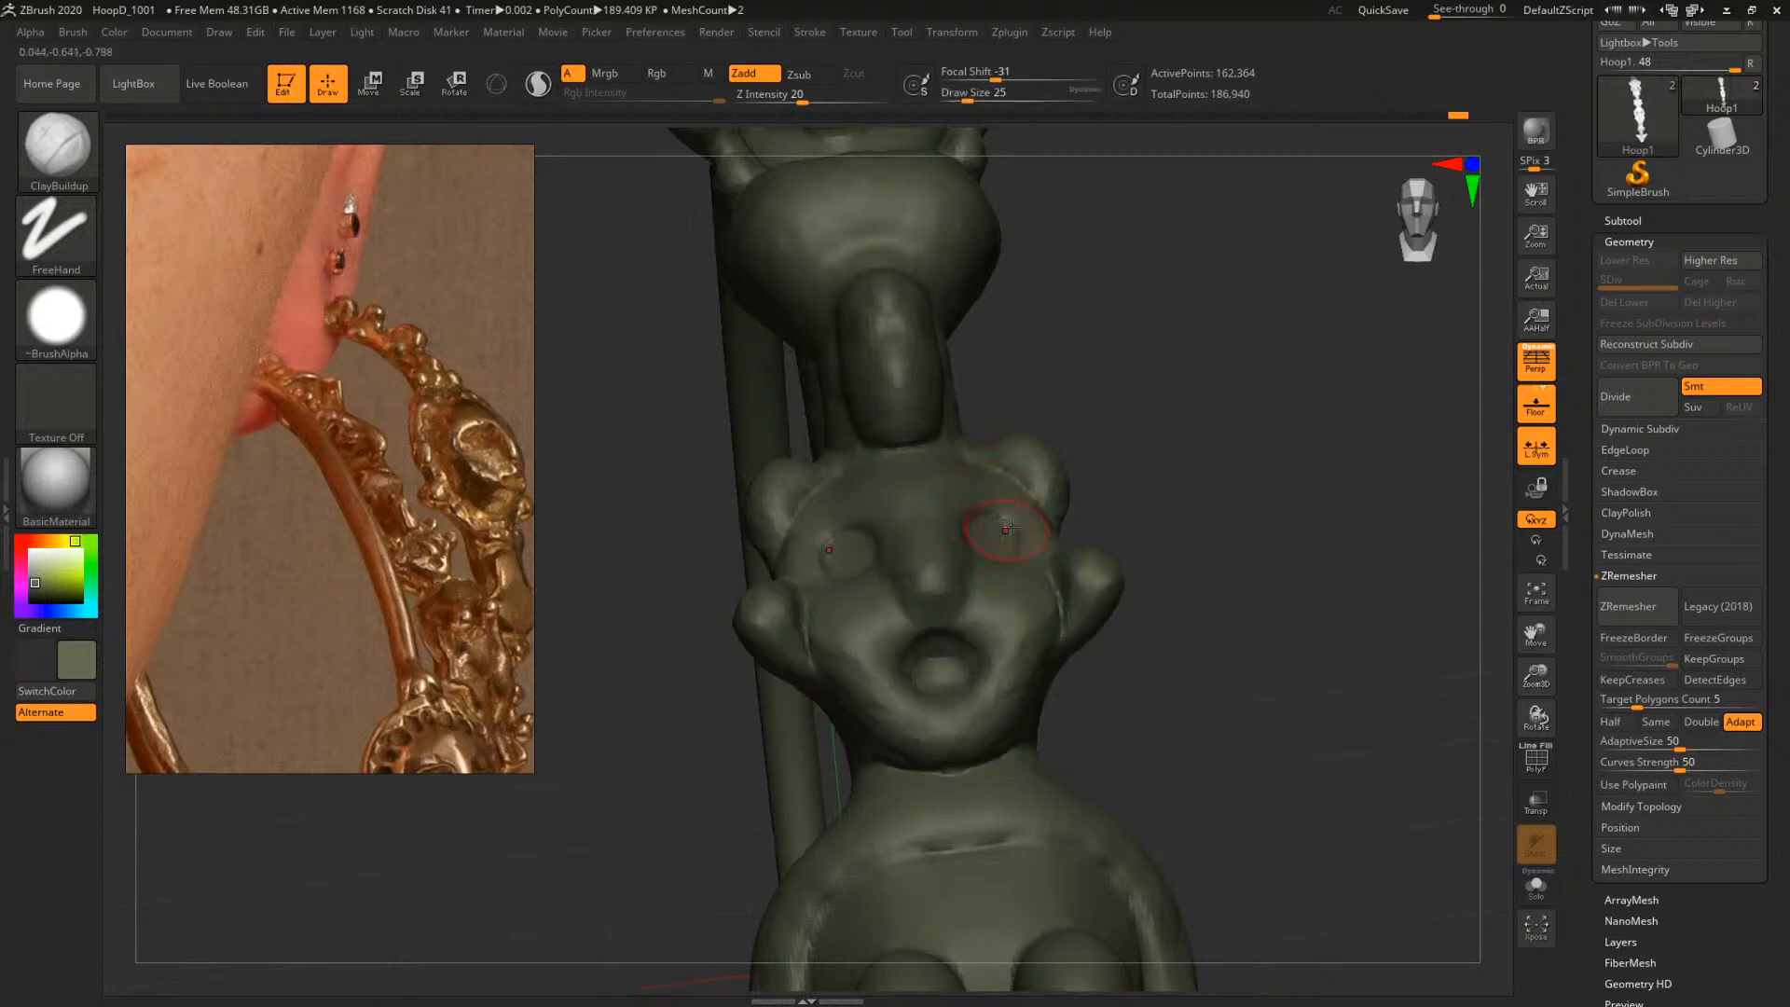
pyautogui.moveTo(1010, 528); pyautogui.dragTo(974, 601, button='right')
pyautogui.press('space')
pyautogui.click(979, 500)
pyautogui.press('space')
pyautogui.click(979, 488)
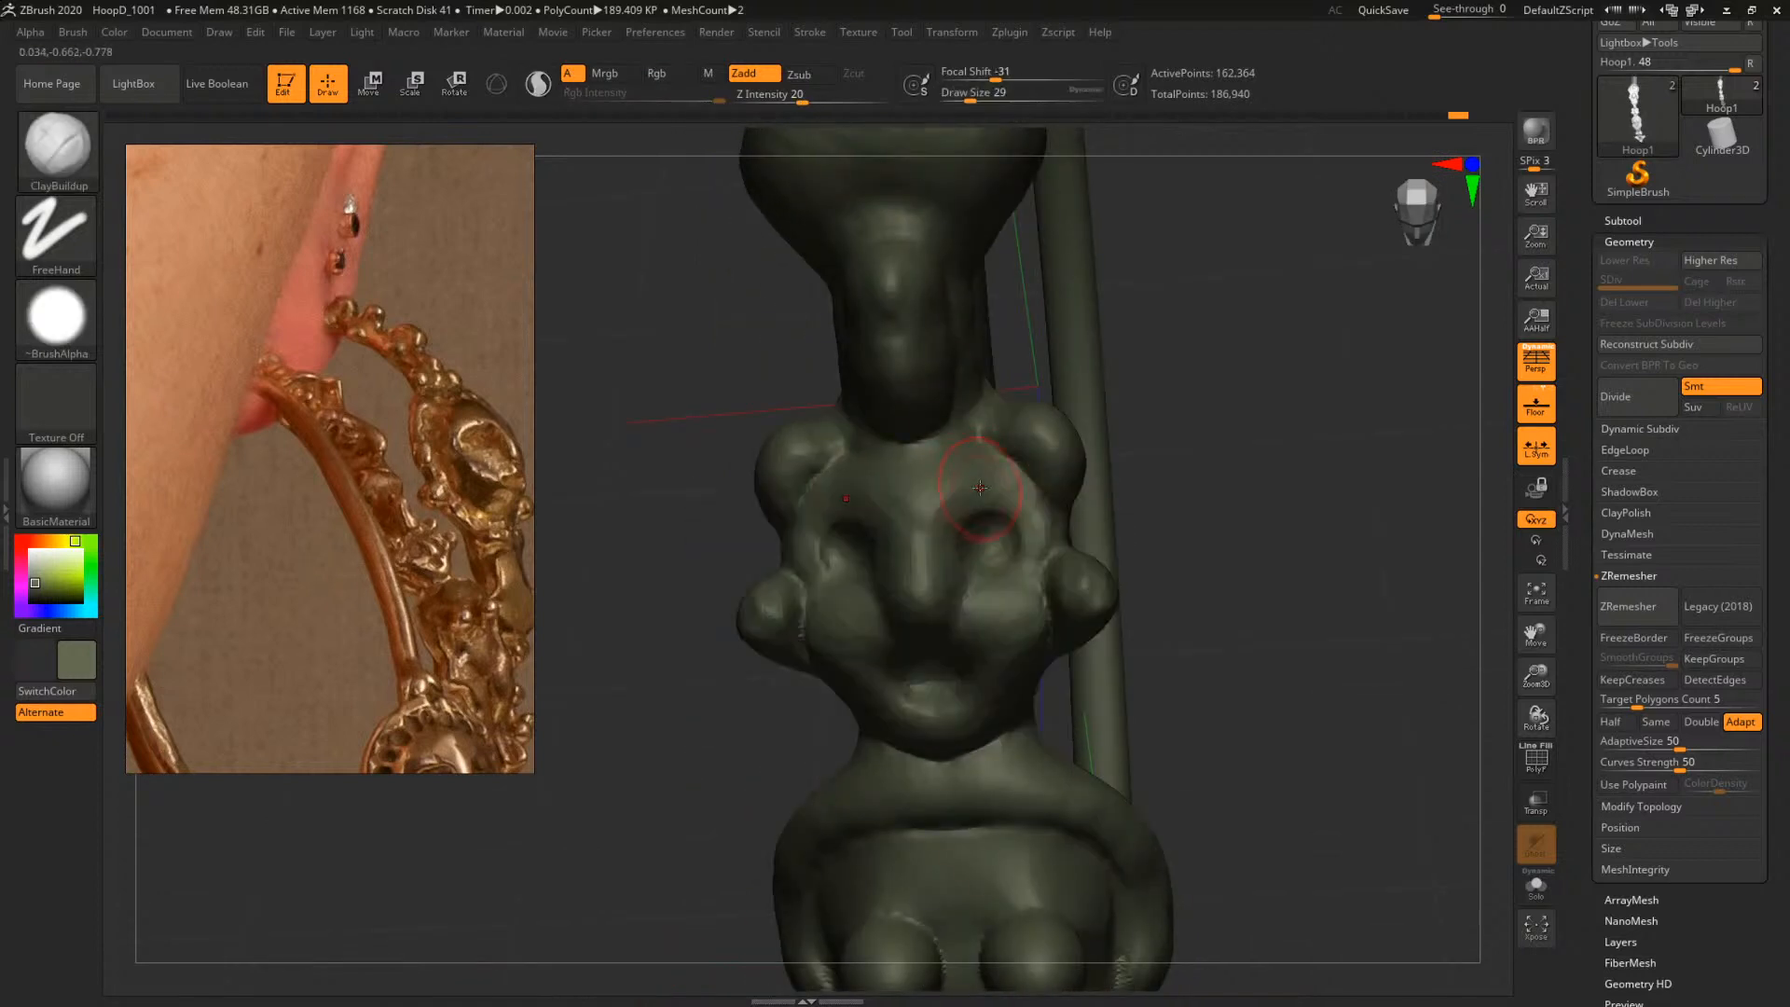
# Fill out the forehead of the lower face at draw size 49 and refine around its eyes at draw size 37 with ClayBuildup
pyautogui.press('space')
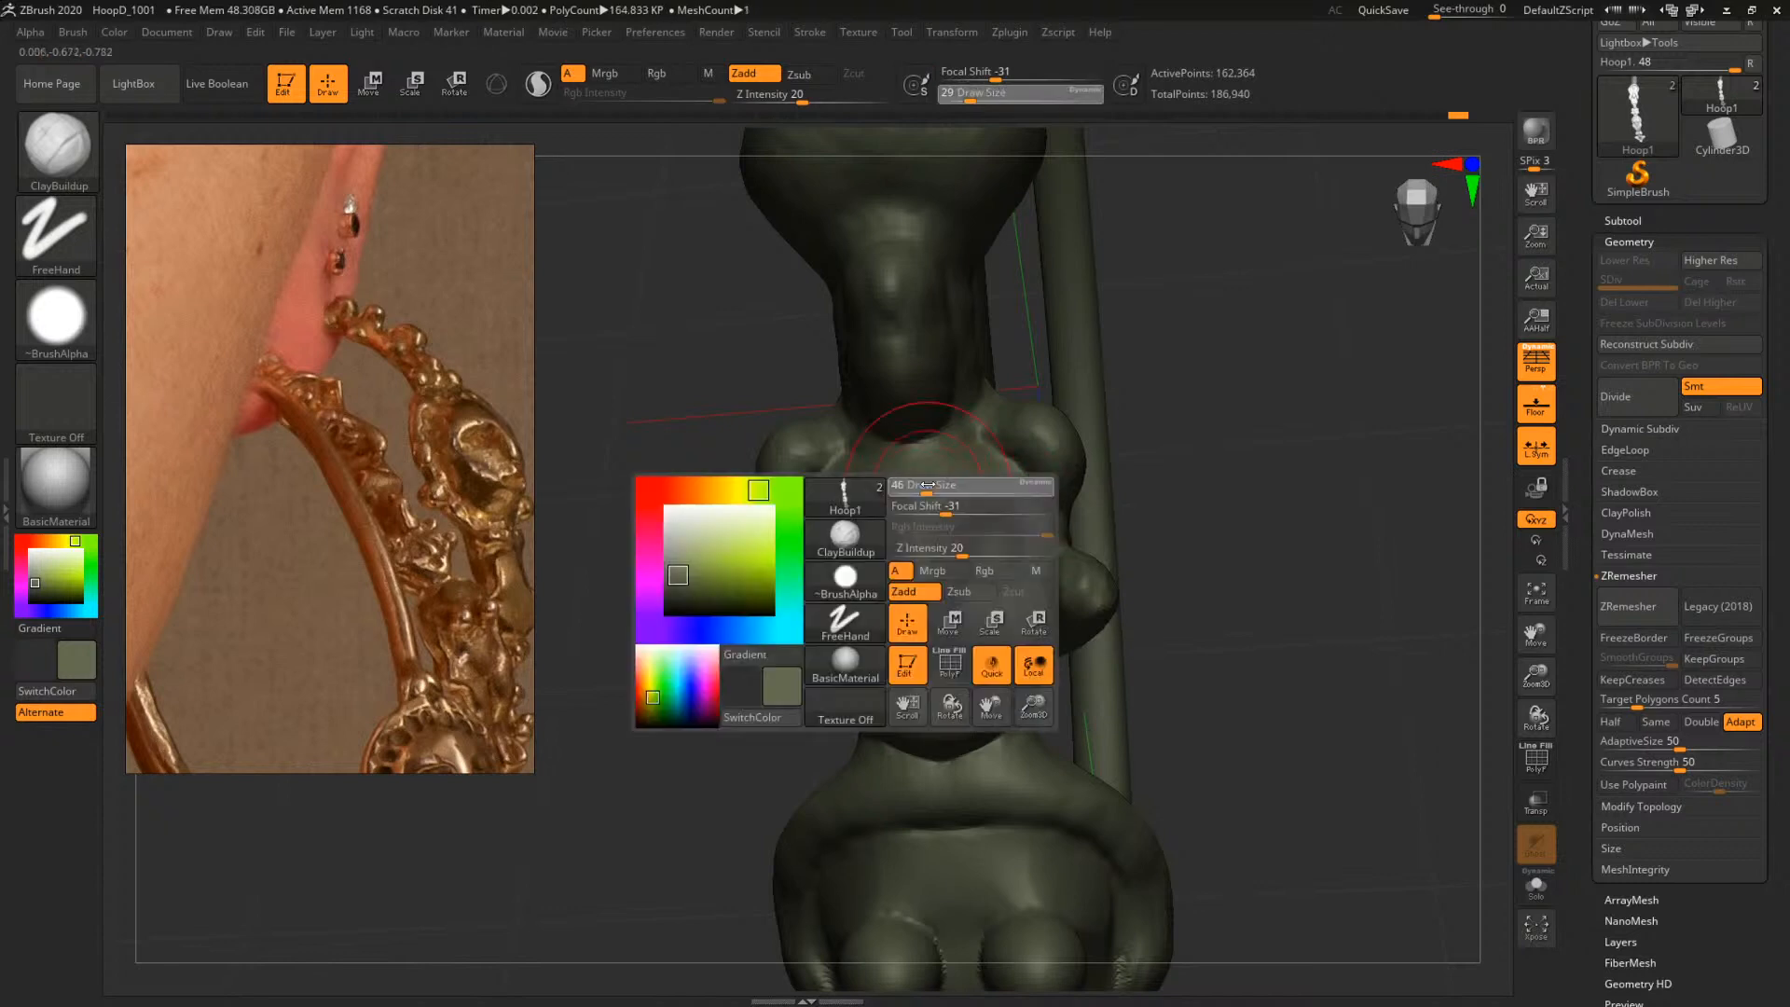
pyautogui.click(947, 473)
pyautogui.moveTo(1091, 479); pyautogui.dragTo(940, 493, button='right')
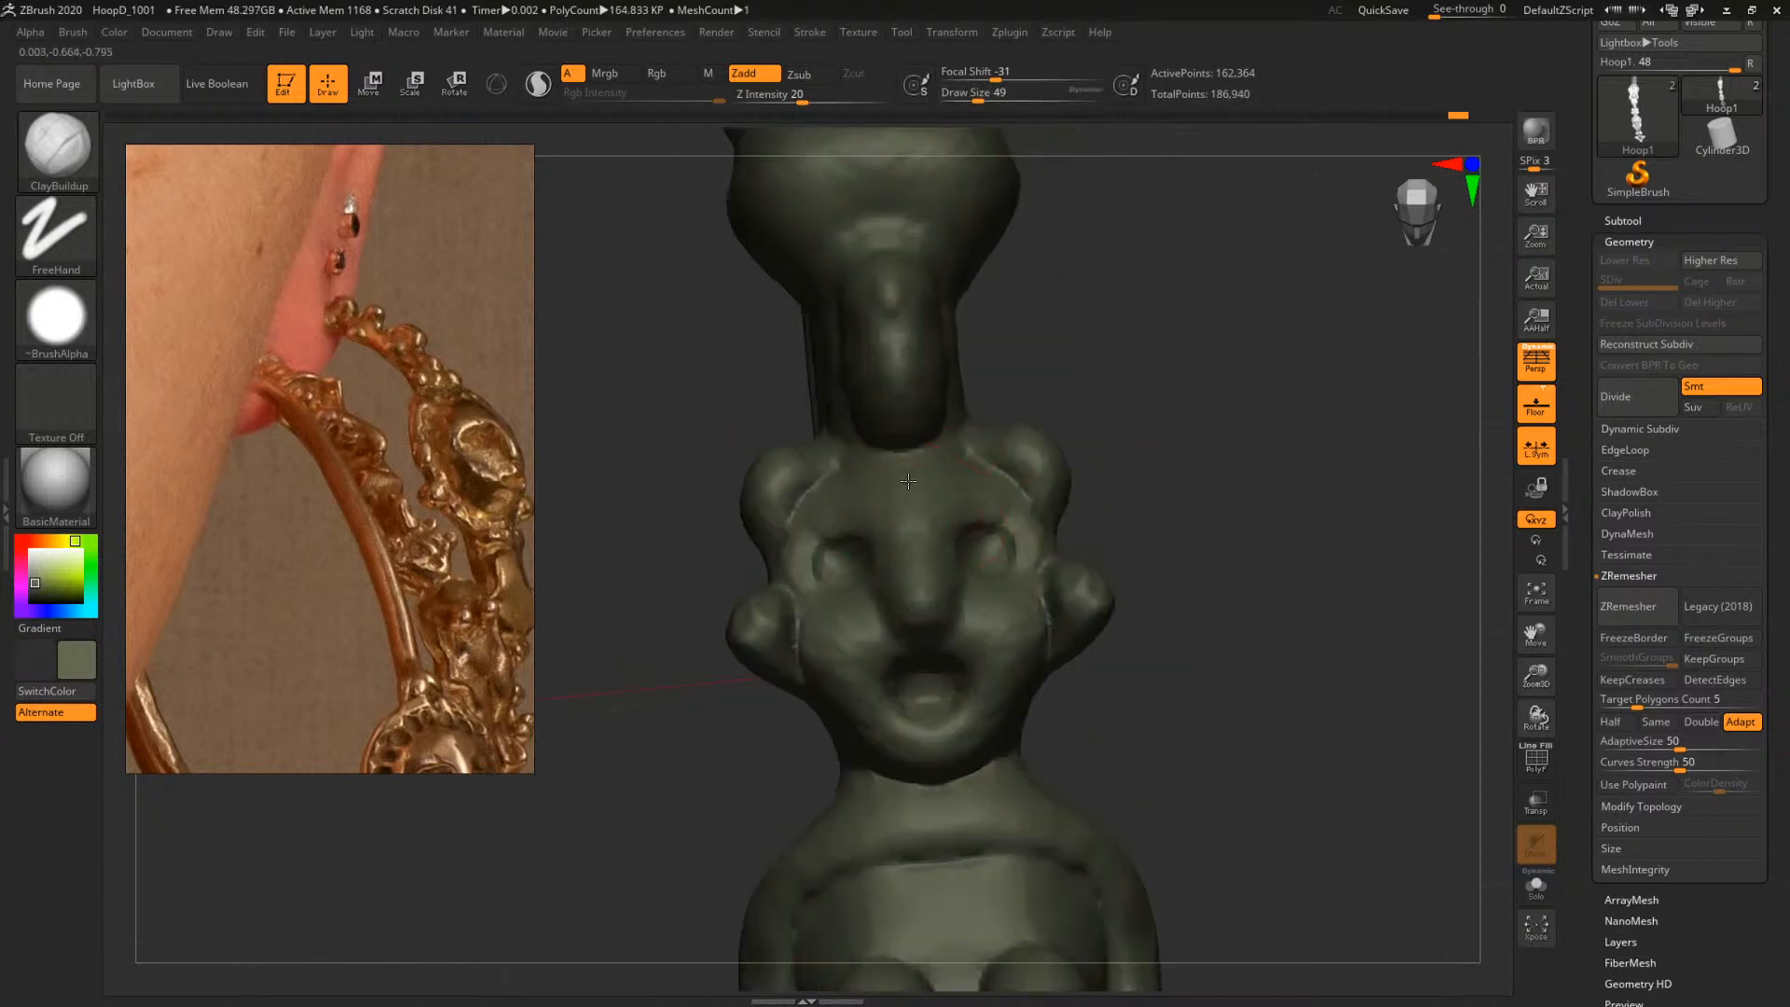
pyautogui.moveTo(1212, 470)
pyautogui.mouseDown()
pyautogui.moveTo(1266, 456)
pyautogui.moveTo(1103, 504)
pyautogui.moveTo(1307, 616)
pyautogui.moveTo(1079, 555)
pyautogui.mouseUp()
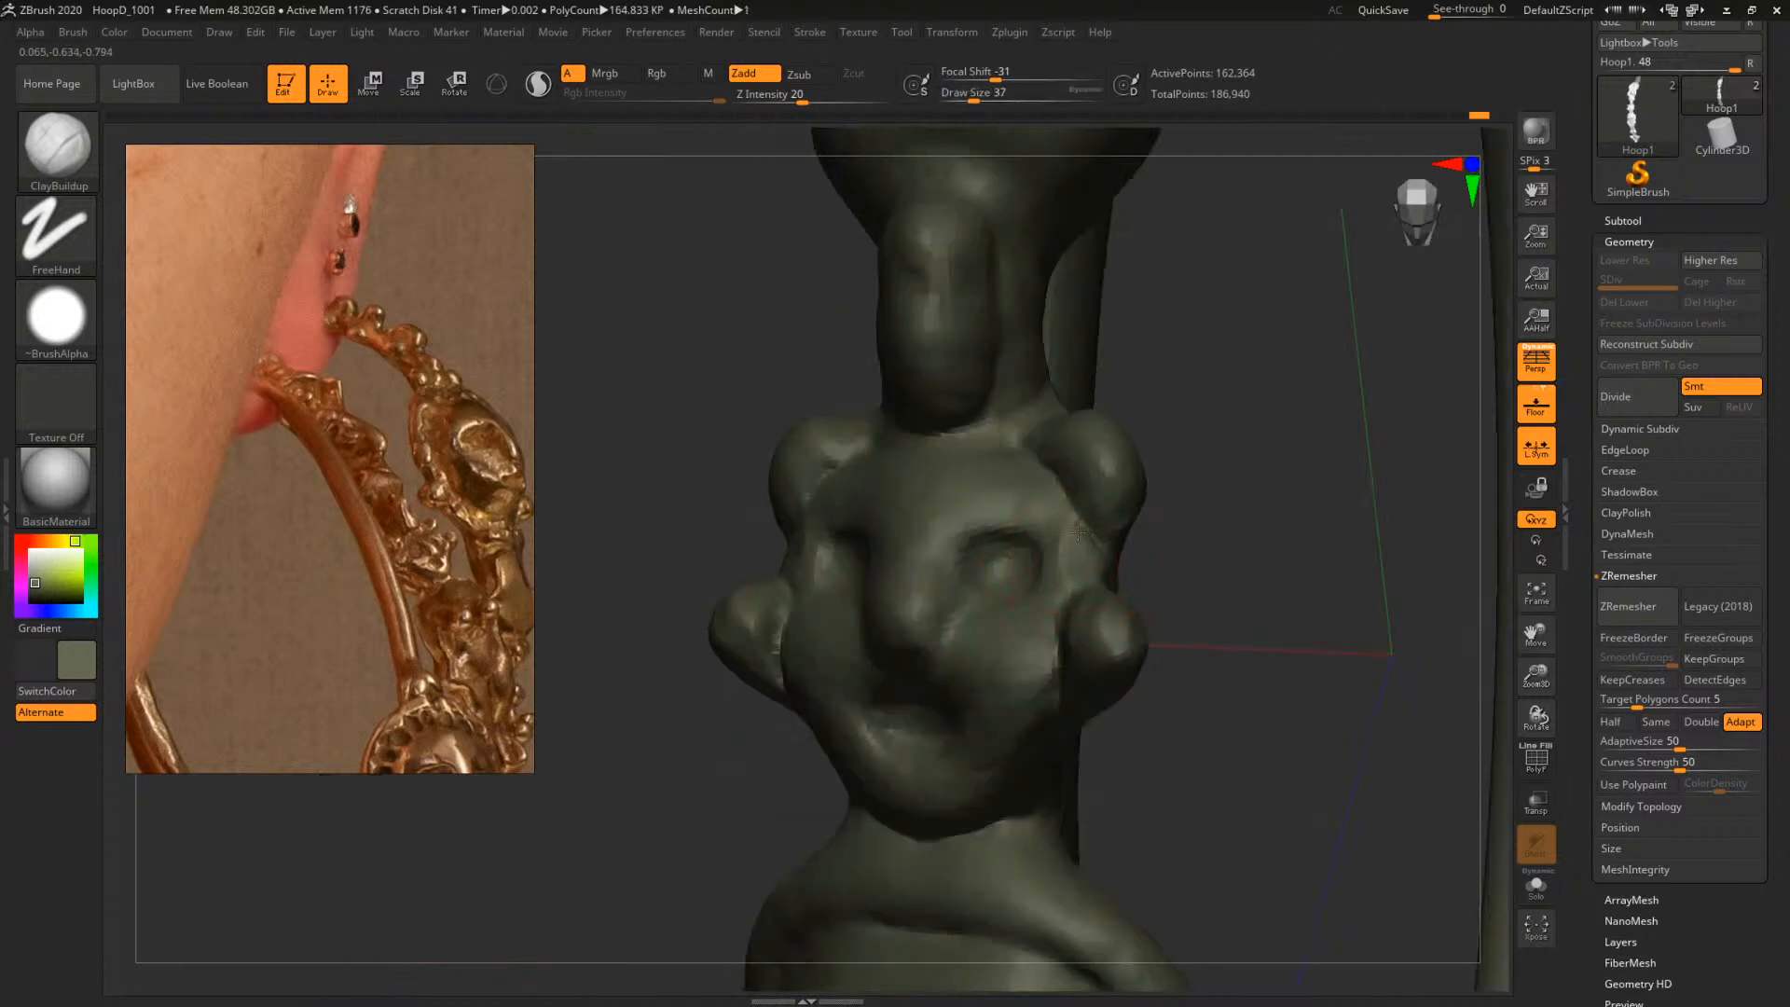
# Build up the side of the lower head between its upper and lower knobs with the ClayBuildup brush, starting at draw size 25
pyautogui.moveTo(1171, 523); pyautogui.dragTo(1403, 686)
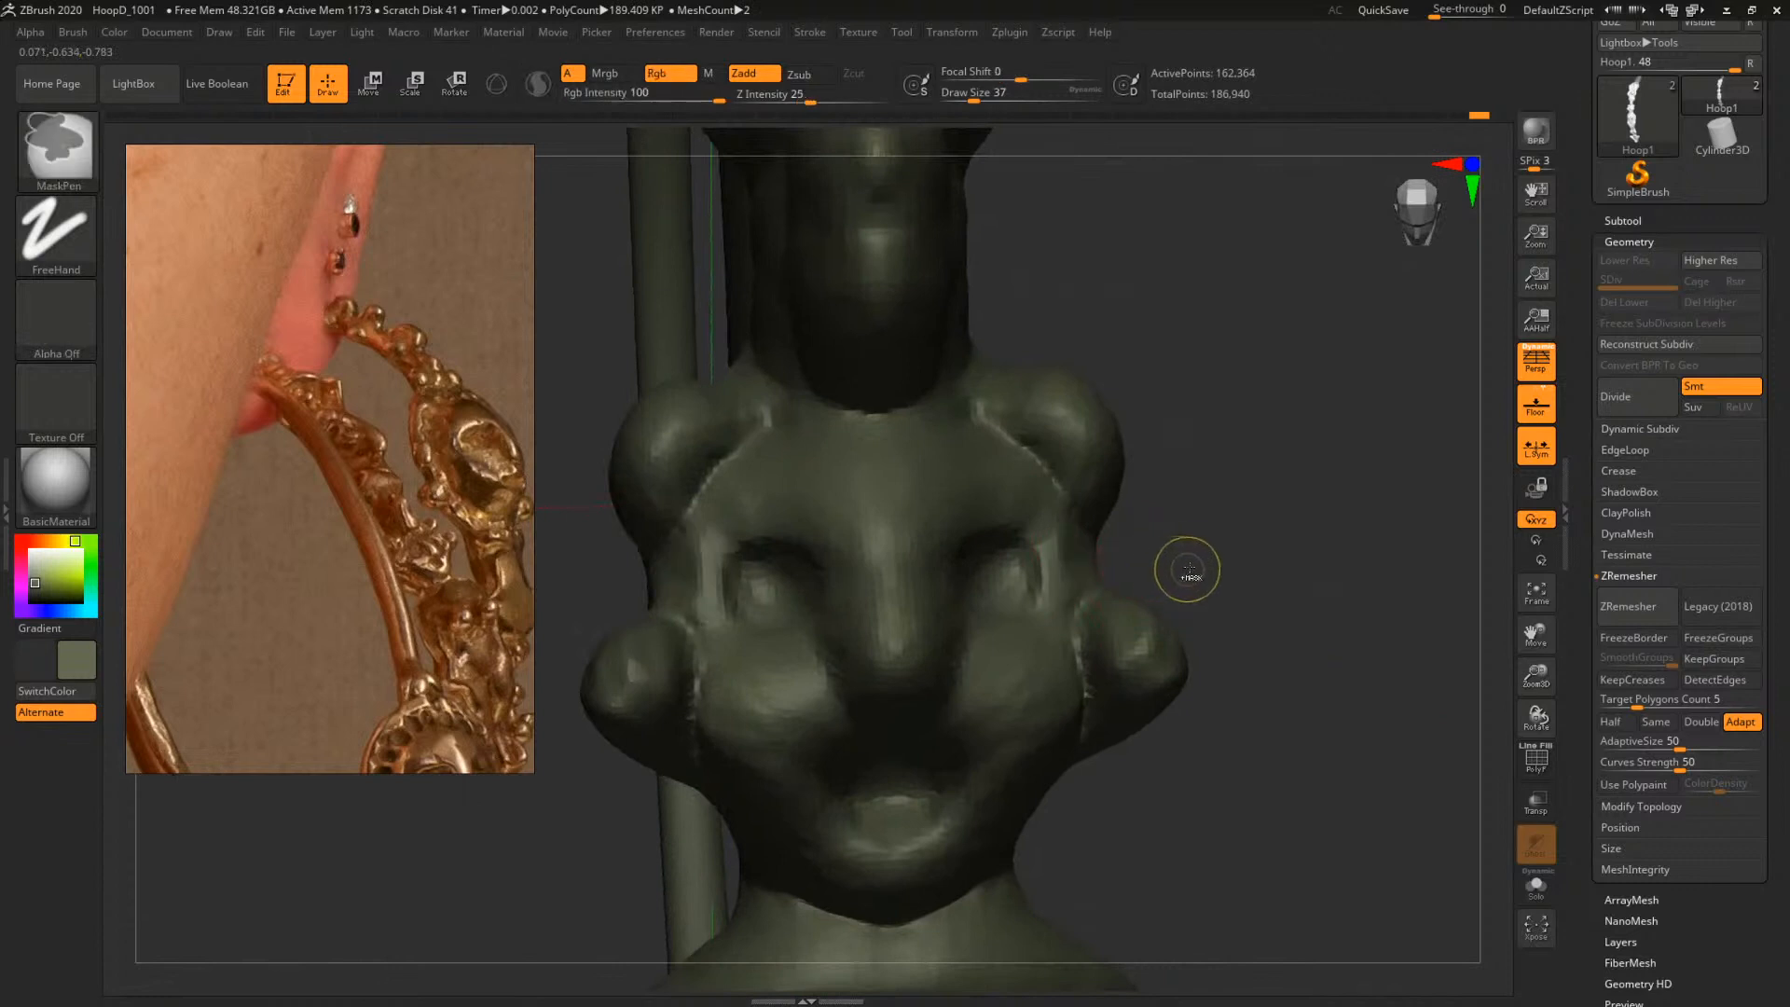
pyautogui.moveTo(1236, 543)
pyautogui.mouseDown()
pyautogui.moveTo(1063, 582)
pyautogui.moveTo(1092, 575)
pyautogui.mouseUp()
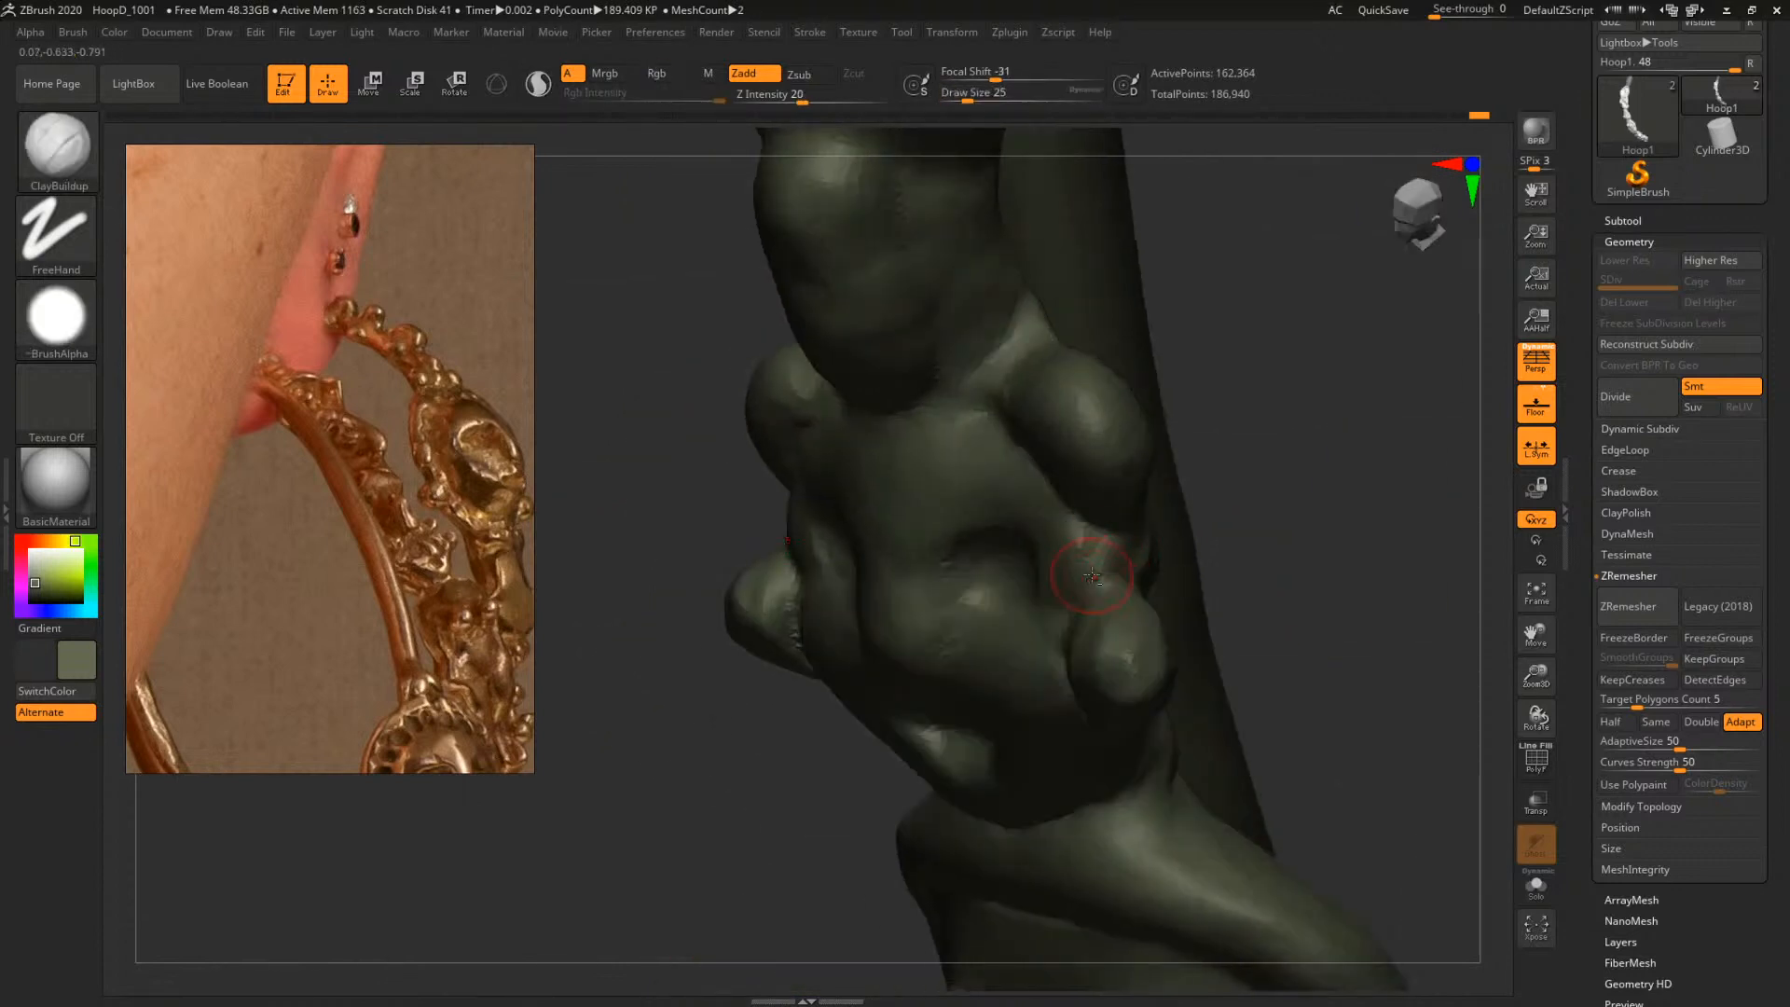
pyautogui.moveTo(1114, 538); pyautogui.dragTo(1170, 538, button='right')
pyautogui.press('space')
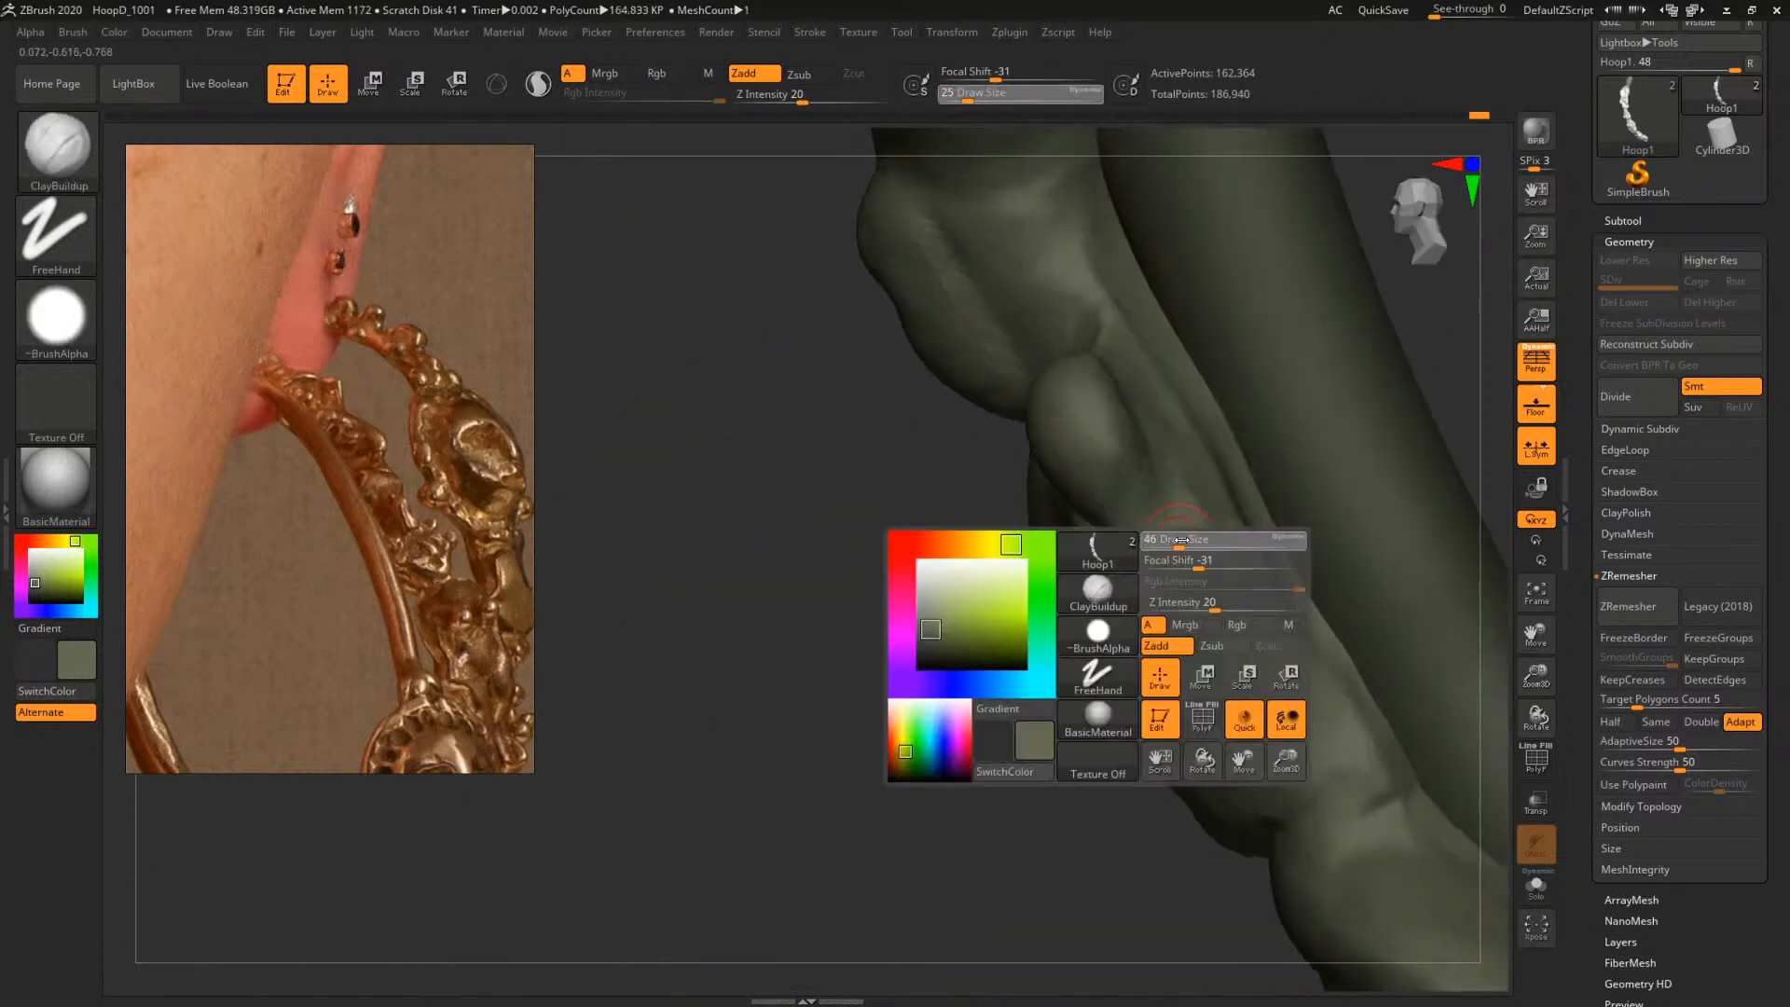
pyautogui.moveTo(1170, 539)
pyautogui.mouseDown()
pyautogui.moveTo(1259, 593)
pyautogui.moveTo(1182, 446)
pyautogui.mouseUp()
pyautogui.press('space')
pyautogui.moveTo(921, 607)
pyautogui.mouseDown()
pyautogui.moveTo(1311, 591)
pyautogui.moveTo(1323, 572)
pyautogui.moveTo(1247, 572)
pyautogui.moveTo(1301, 571)
pyautogui.moveTo(1283, 671)
pyautogui.moveTo(1186, 536)
pyautogui.moveTo(1418, 822)
pyautogui.moveTo(1214, 569)
pyautogui.moveTo(1156, 539)
pyautogui.mouseUp()
# Fill out the mermaid's waist below the breasts with the ClayBuildup brush at draw size 49, and undo the last stroke made at size 35
pyautogui.press('space')
pyautogui.moveTo(1115, 523); pyautogui.dragTo(1084, 523)
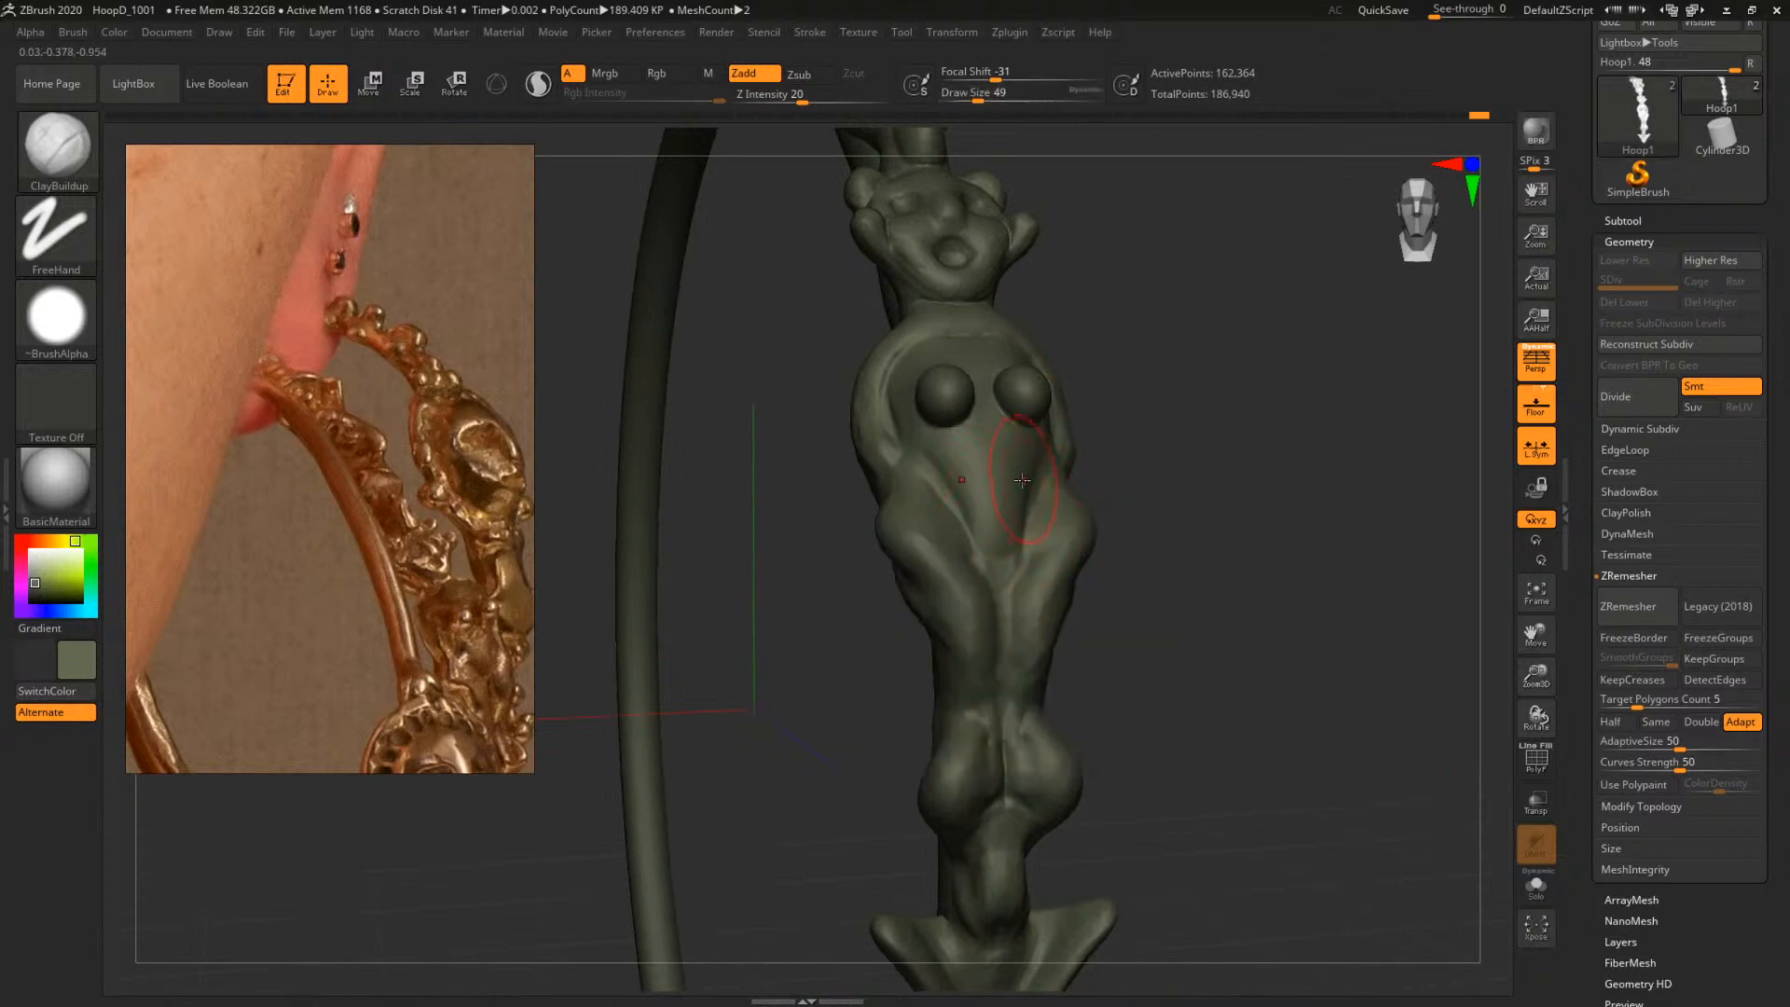
pyautogui.moveTo(1023, 481)
pyautogui.mouseDown()
pyautogui.moveTo(1032, 503)
pyautogui.moveTo(1041, 457)
pyautogui.mouseUp()
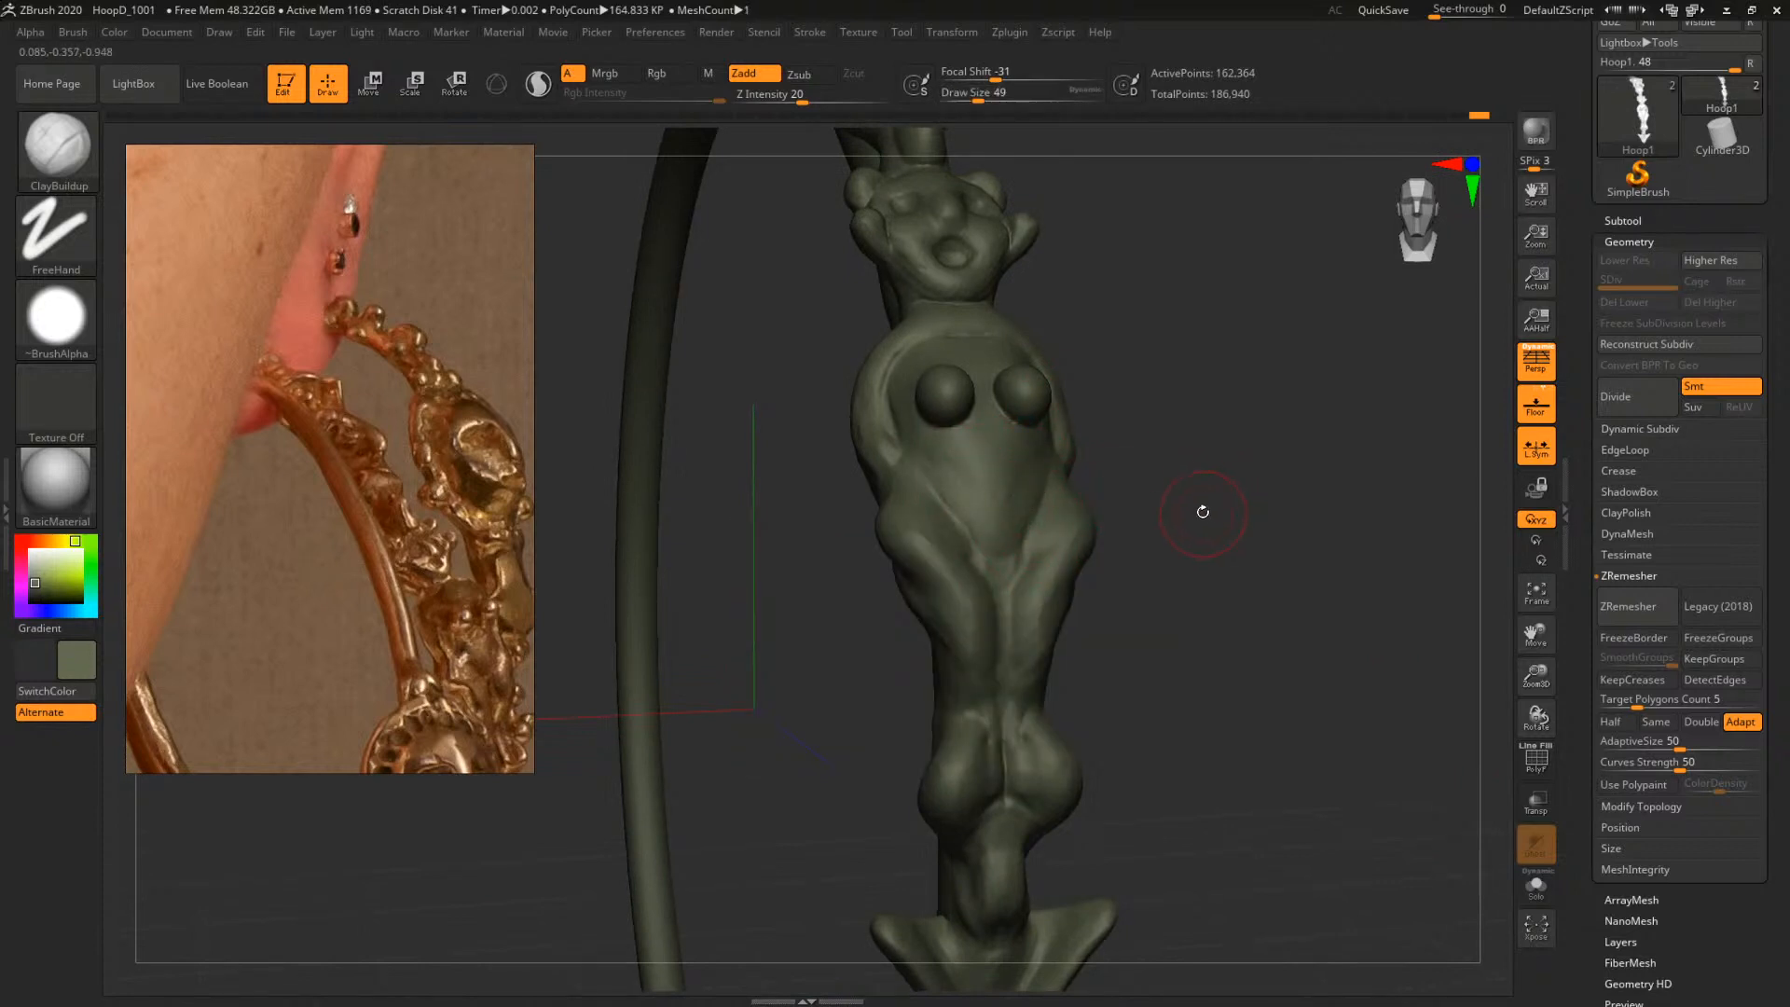
pyautogui.moveTo(1202, 512); pyautogui.dragTo(1201, 482)
pyautogui.press('space')
pyautogui.moveTo(1012, 514); pyautogui.dragTo(1000, 512)
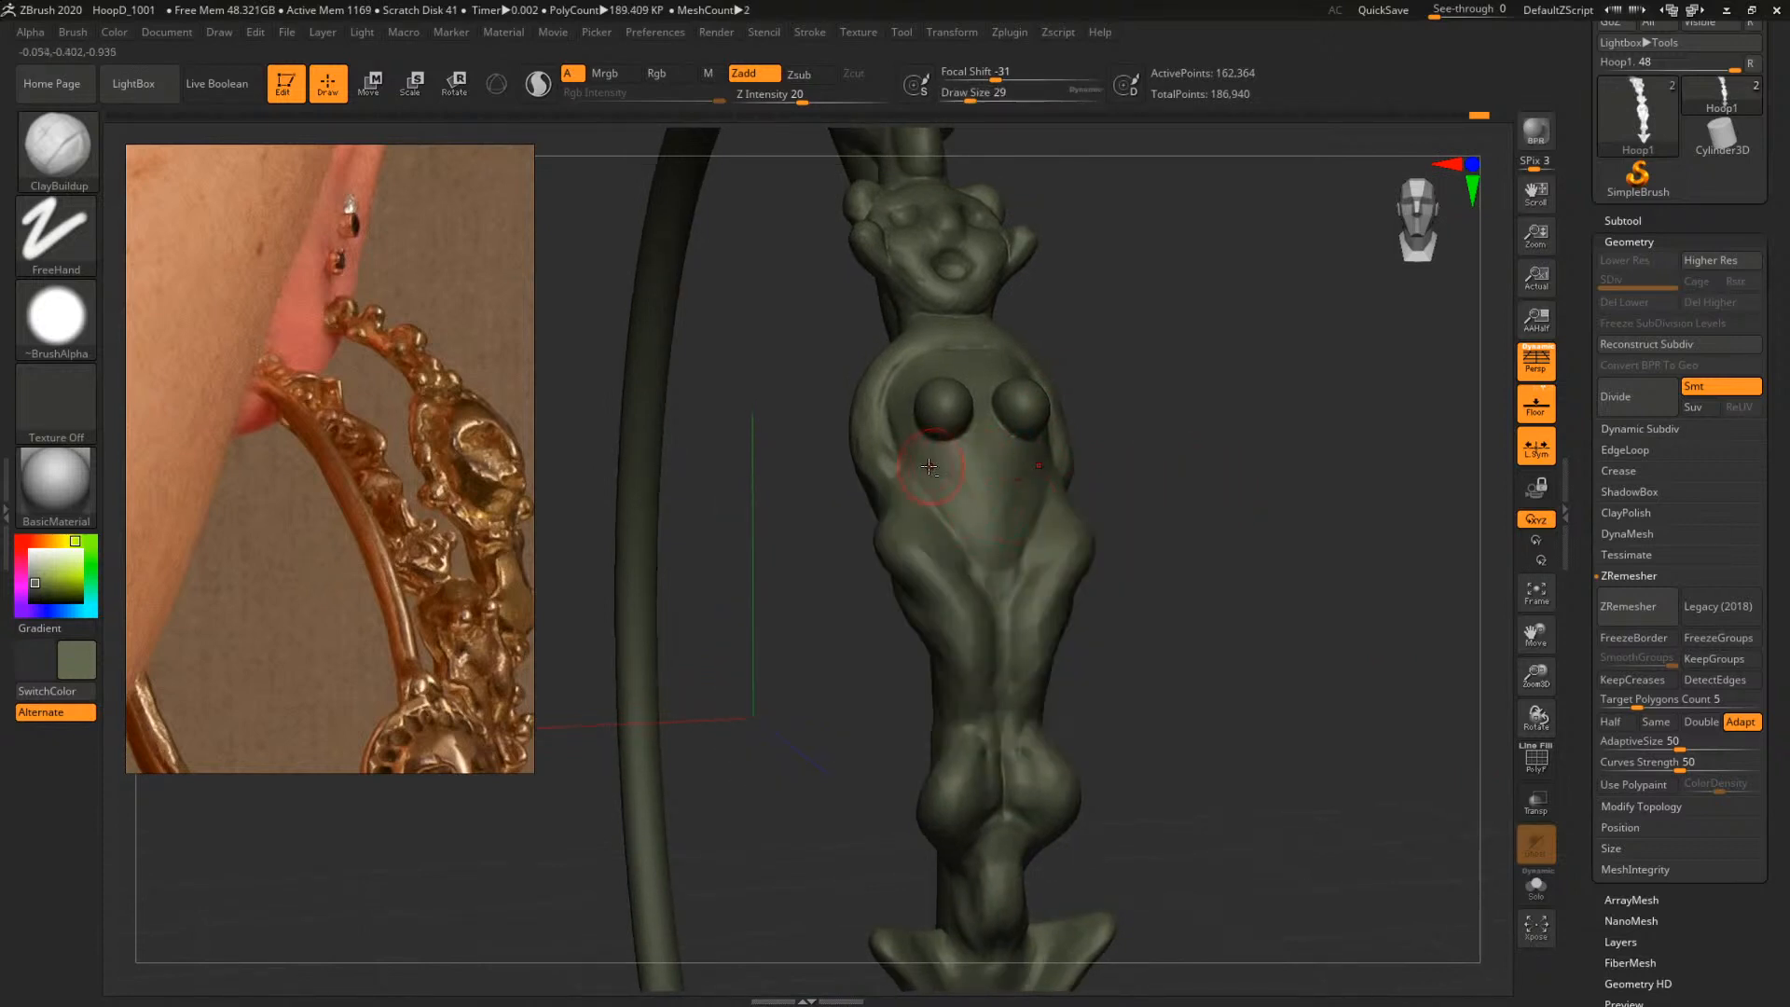
pyautogui.press('space')
pyautogui.moveTo(917, 466); pyautogui.dragTo(951, 491)
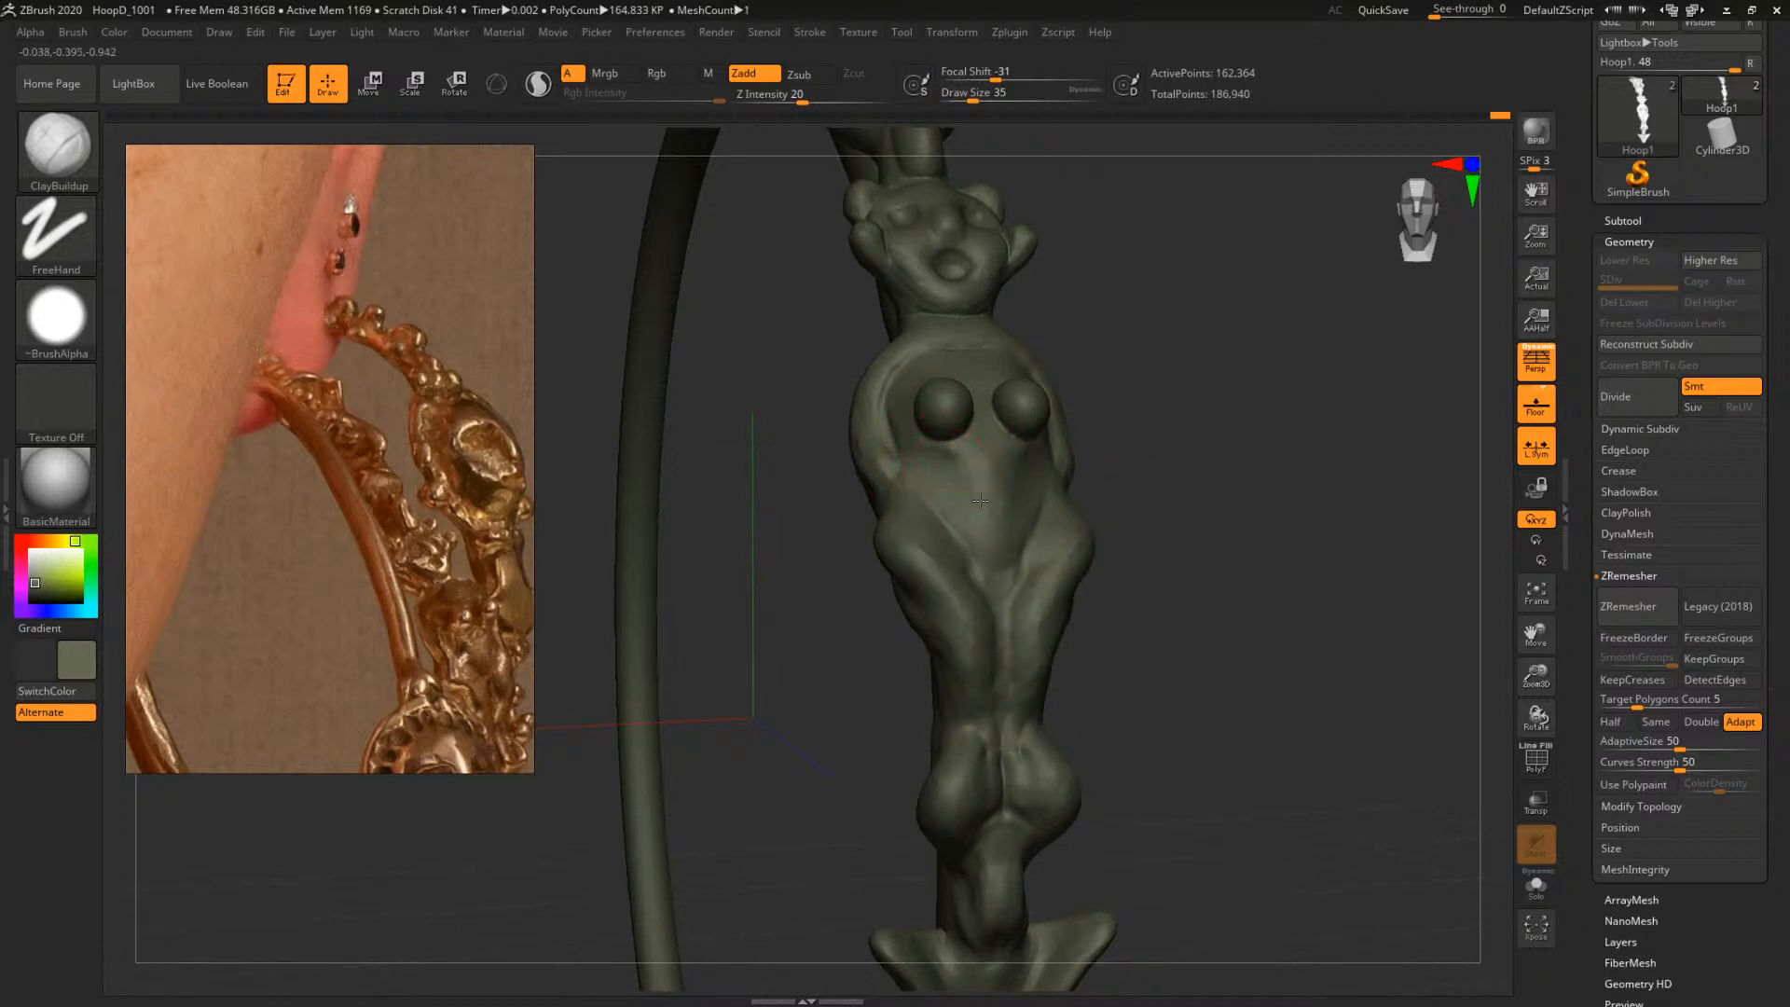
pyautogui.hotkey('ctrl', 'z')
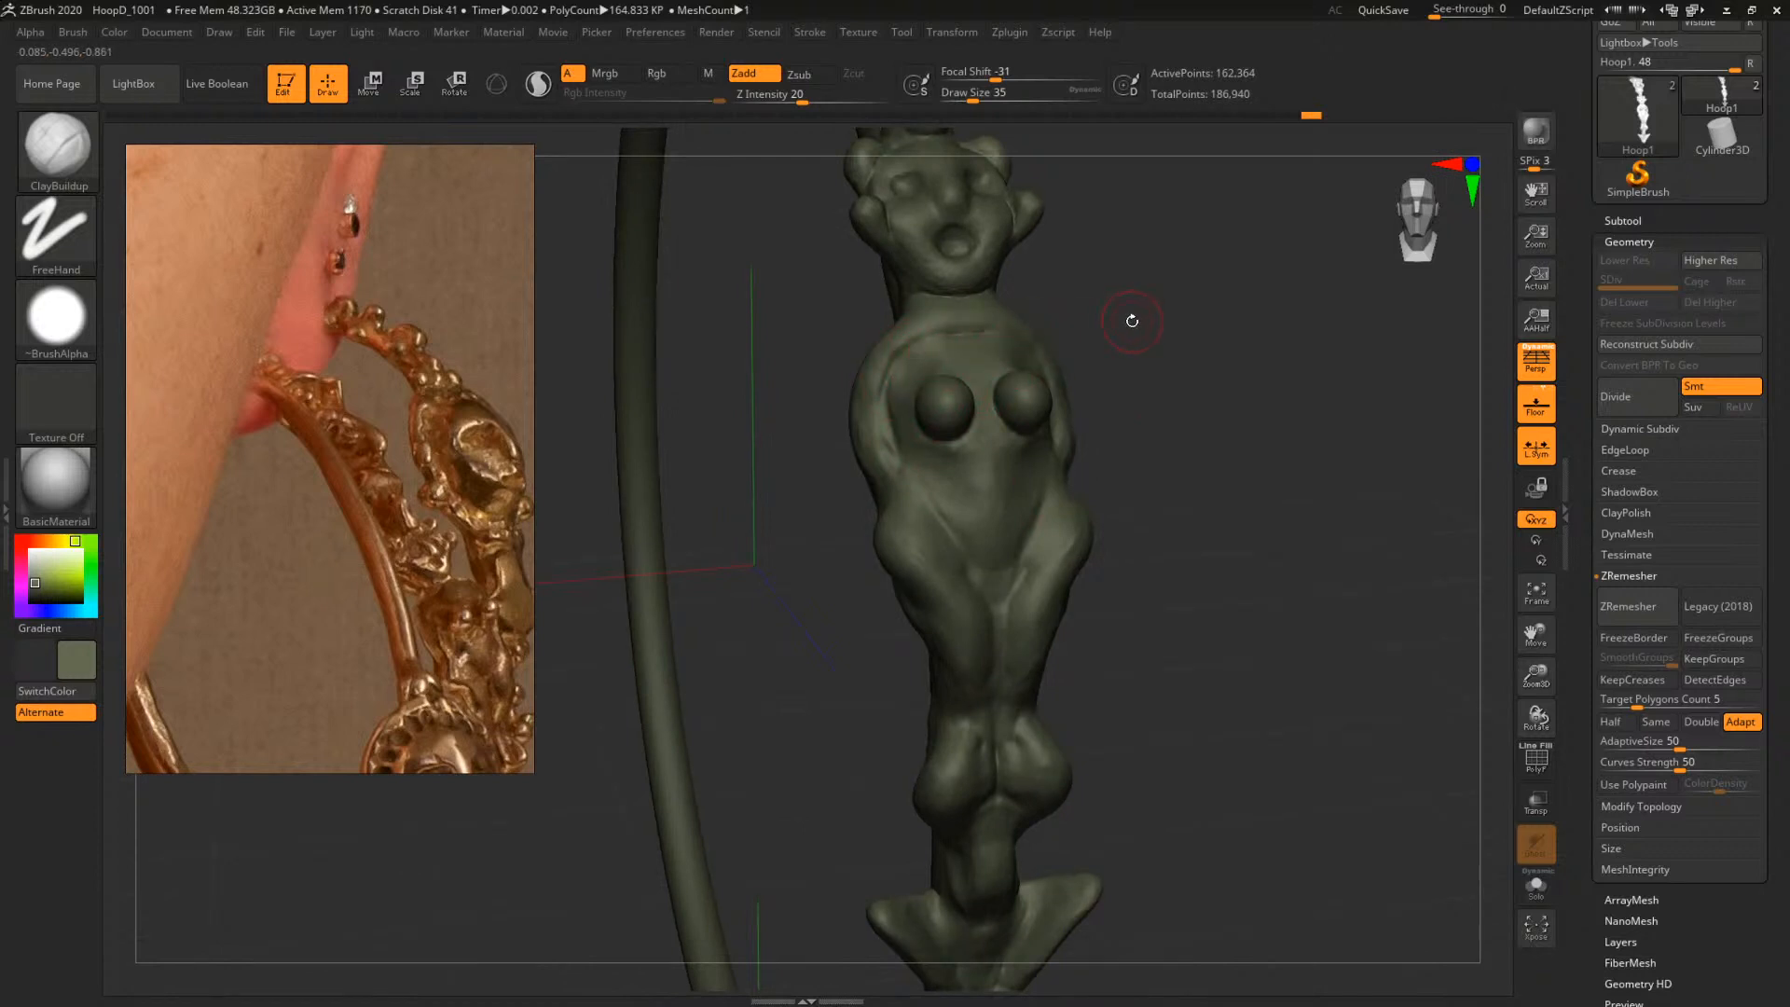
# Refine the forms of the mermaid's torso, arms and thighs with the ClayBuildup brush at draw size 35
pyautogui.moveTo(1123, 327); pyautogui.dragTo(926, 388)
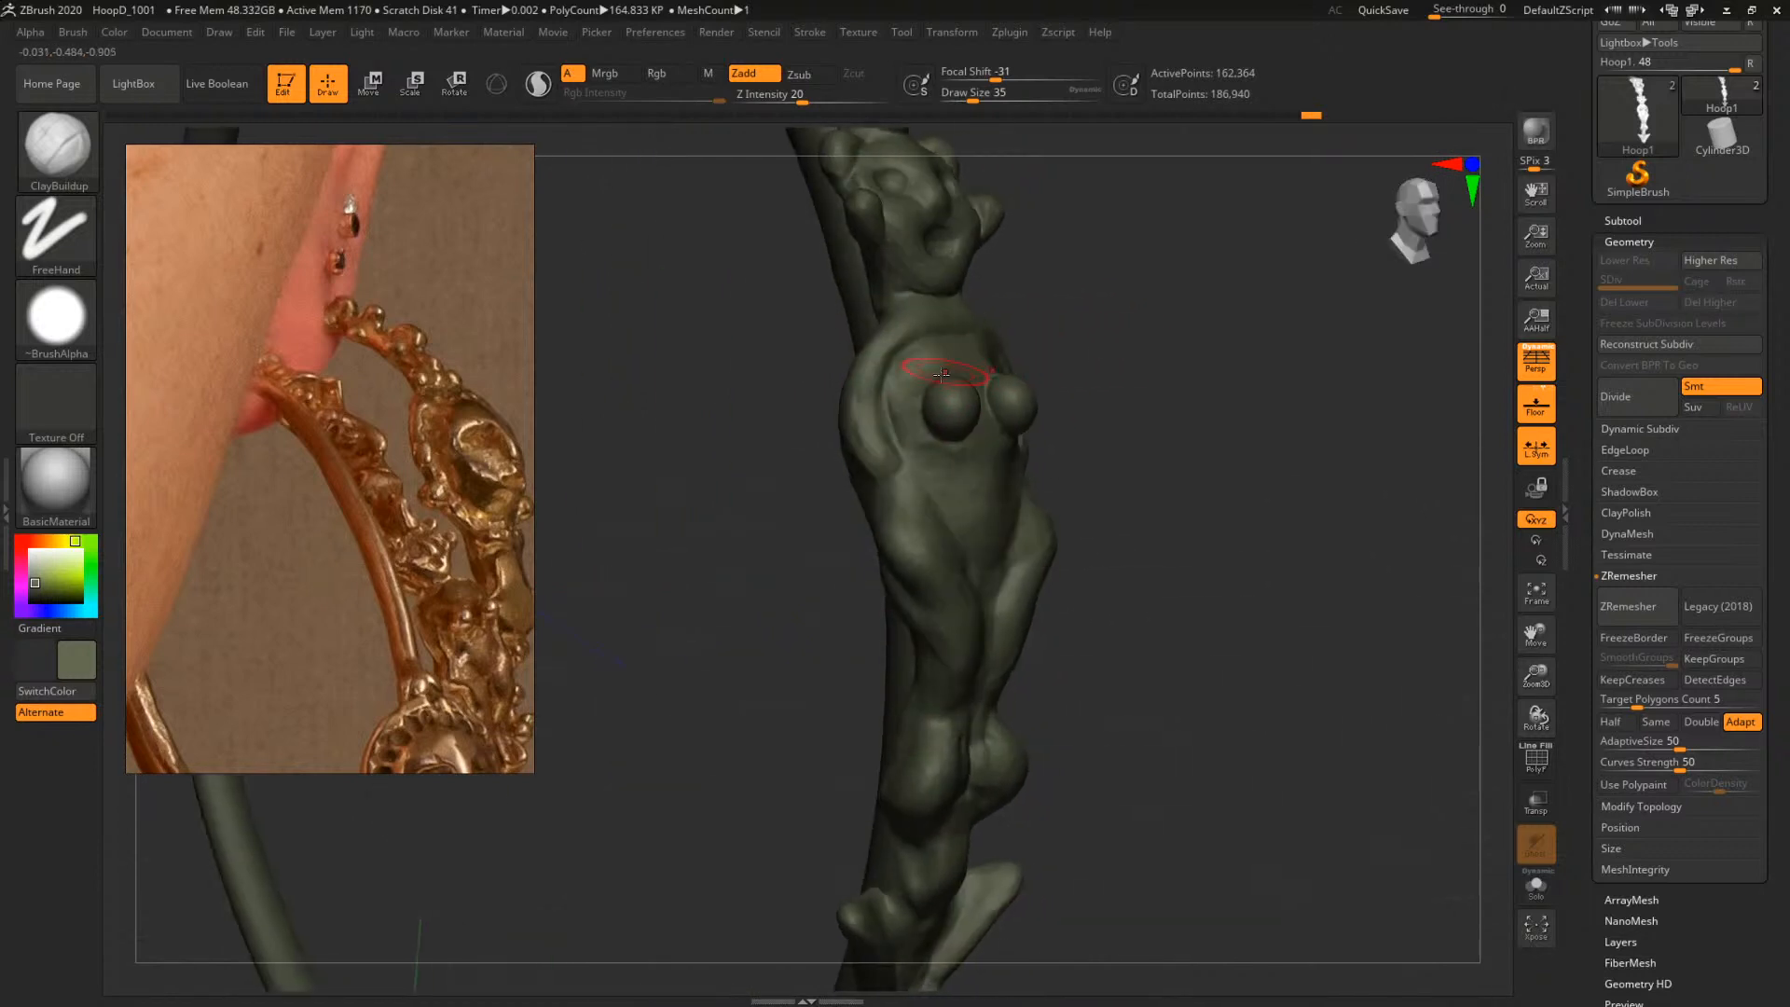
pyautogui.press('ctrl')
pyautogui.moveTo(1207, 405); pyautogui.dragTo(1081, 428)
pyautogui.moveTo(1215, 395); pyautogui.dragTo(1088, 557)
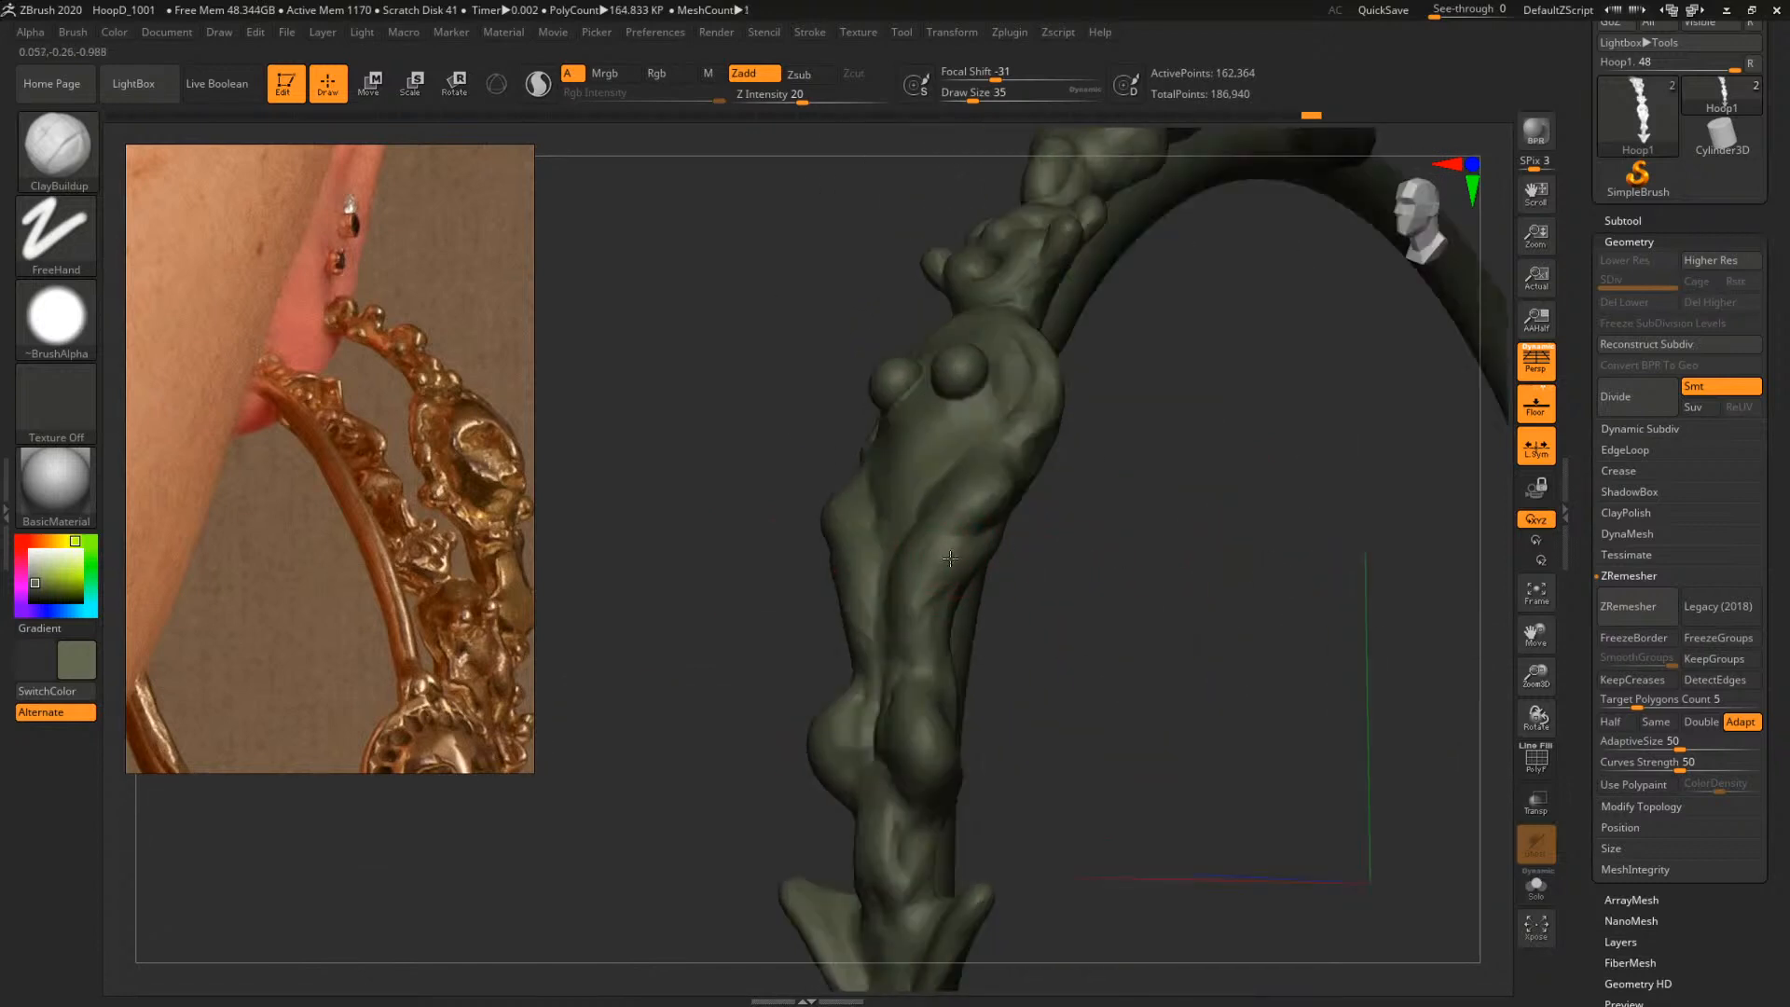
pyautogui.moveTo(1136, 535)
pyautogui.mouseDown()
pyautogui.moveTo(1250, 538)
pyautogui.moveTo(1133, 559)
pyautogui.moveTo(1144, 539)
pyautogui.moveTo(1130, 604)
pyautogui.moveTo(1138, 528)
pyautogui.mouseUp()
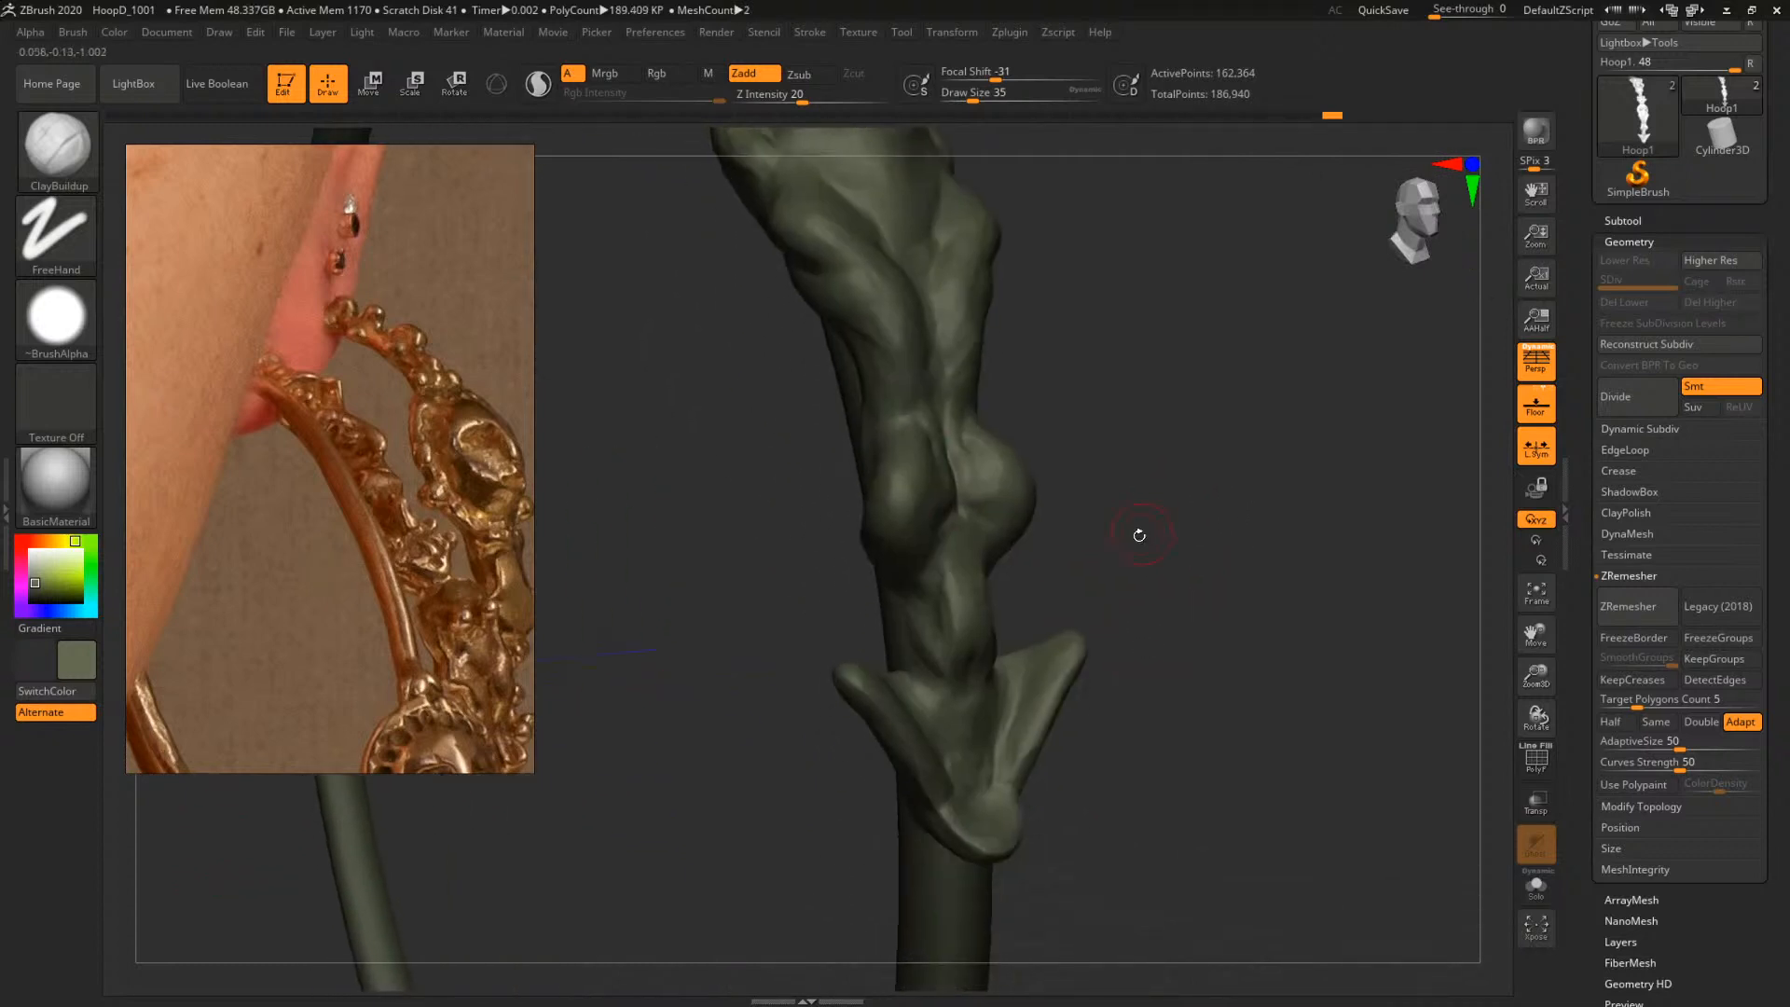
# Build up the oval form between the mermaid's knees and tail fin with ClayBuildup at draw size 35, comparing it with the reference photo
pyautogui.scroll(3, 404, 467)
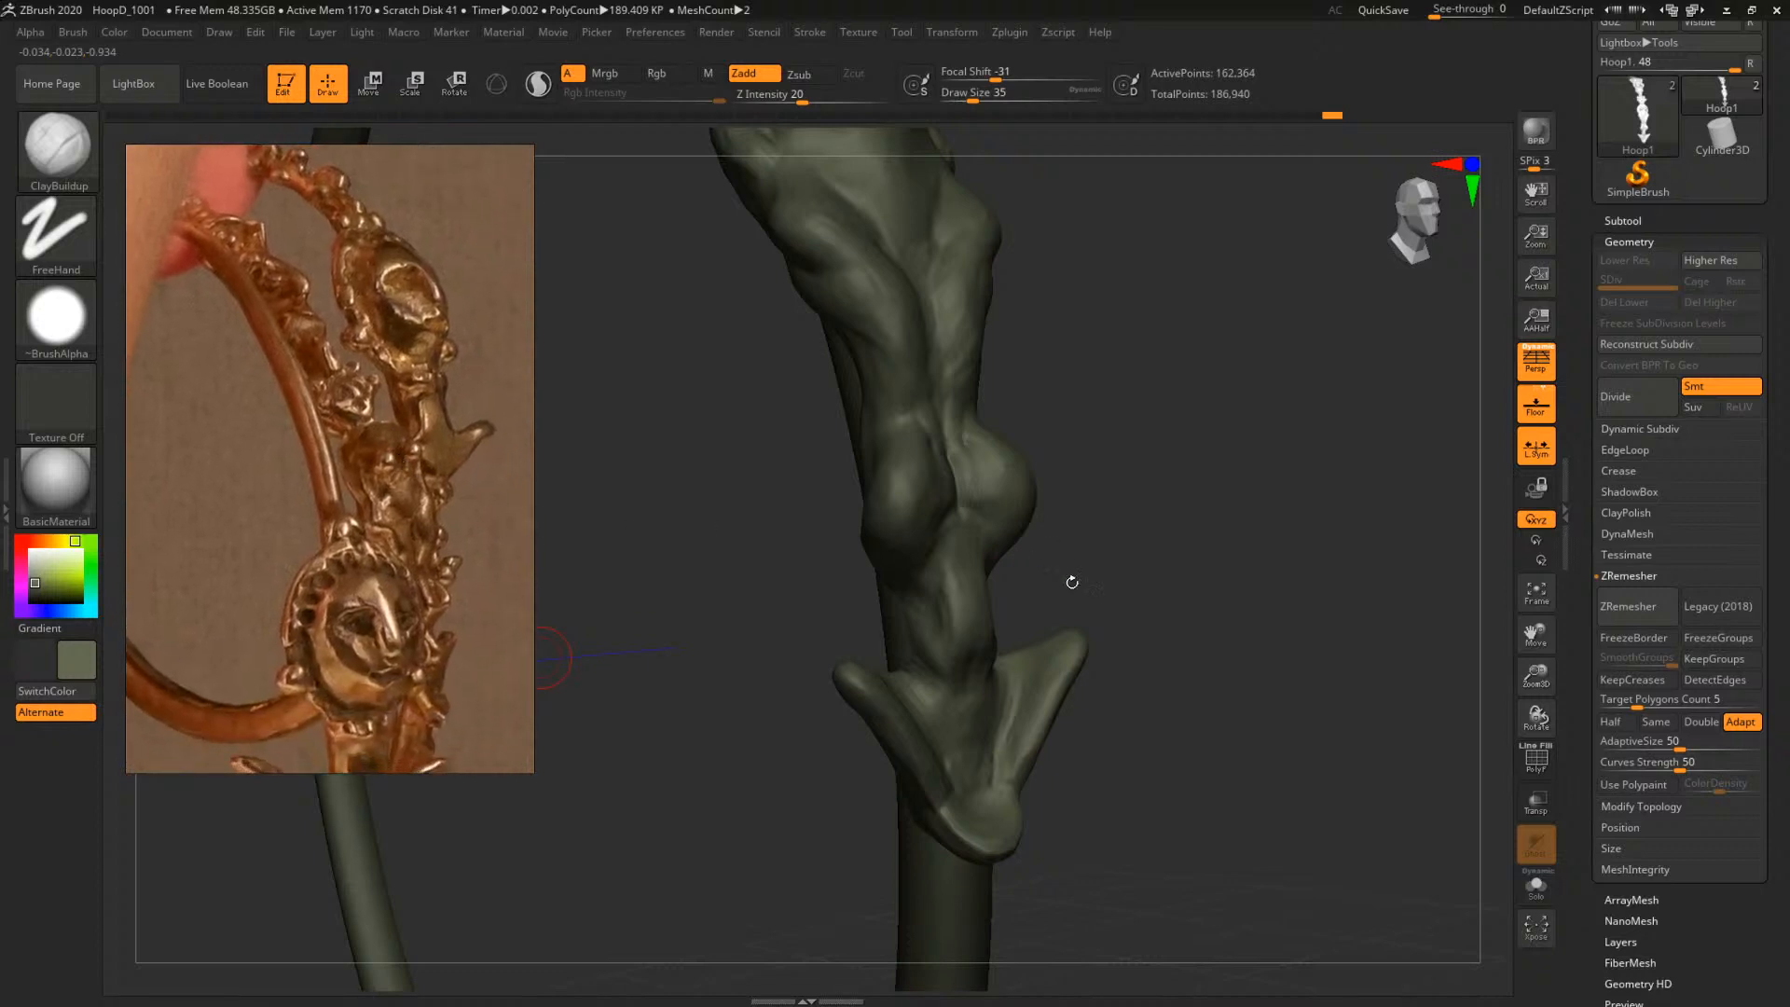
pyautogui.moveTo(1154, 652); pyautogui.dragTo(942, 532)
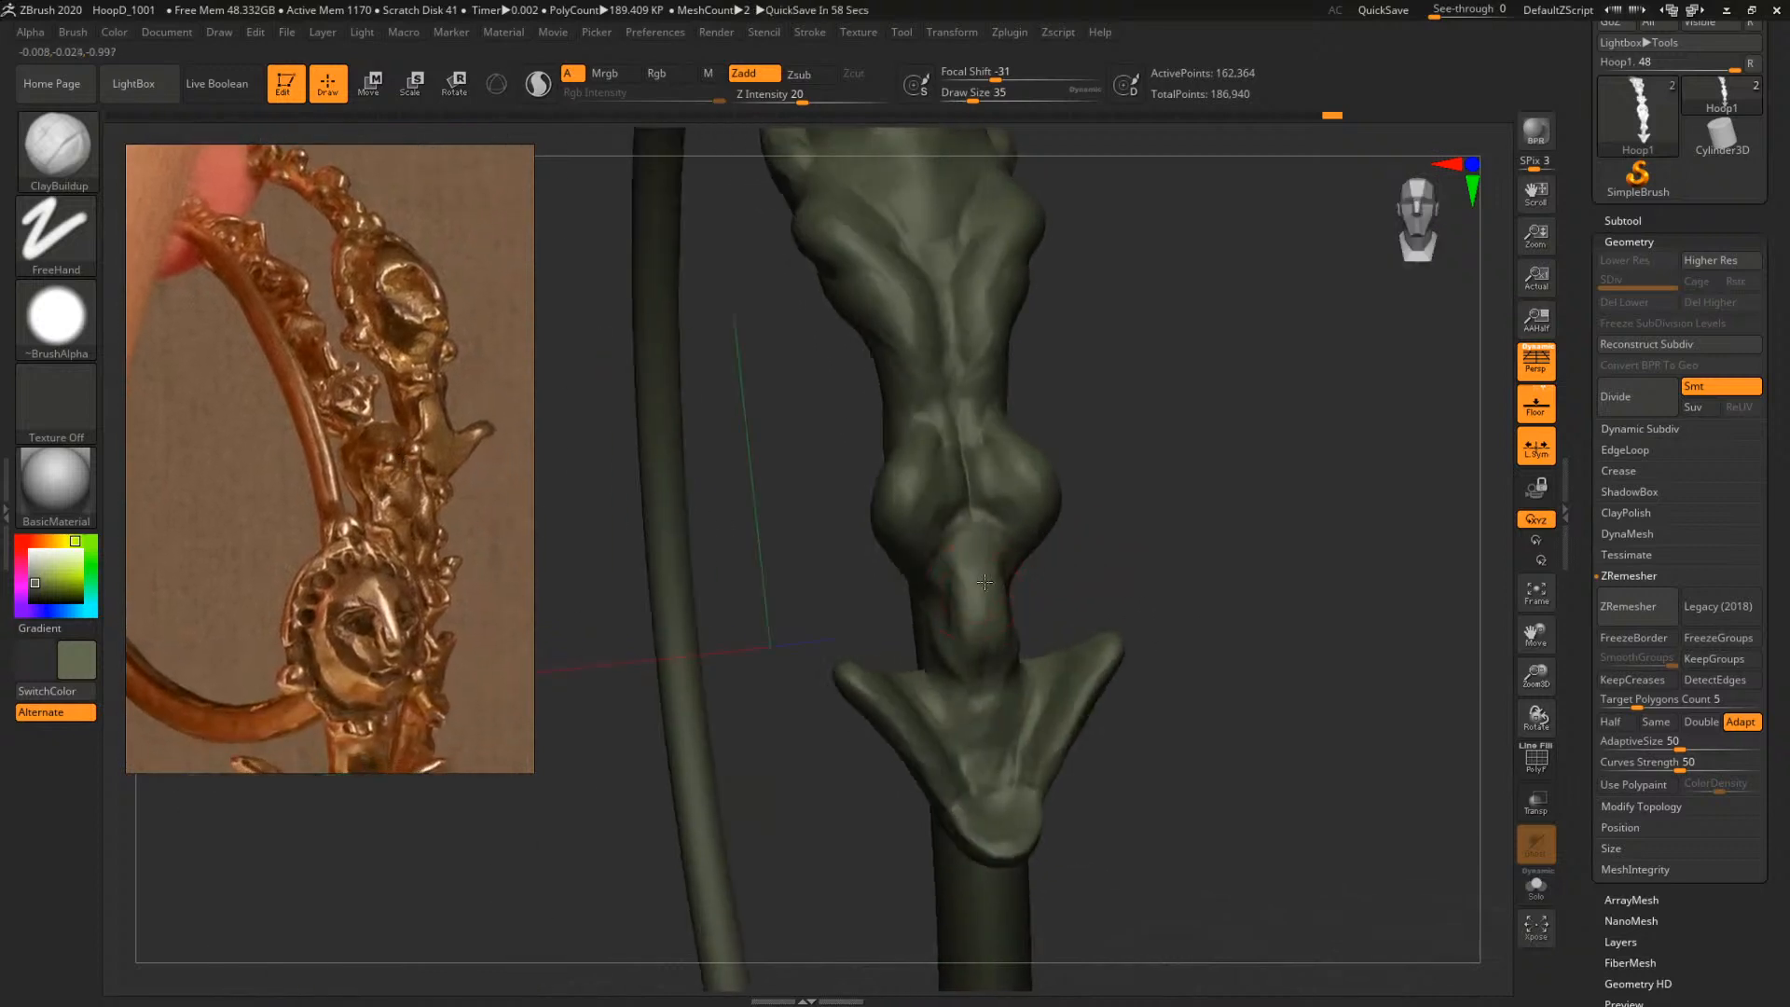
pyautogui.moveTo(976, 611)
pyautogui.mouseDown()
pyautogui.moveTo(983, 647)
pyautogui.moveTo(970, 605)
pyautogui.mouseUp()
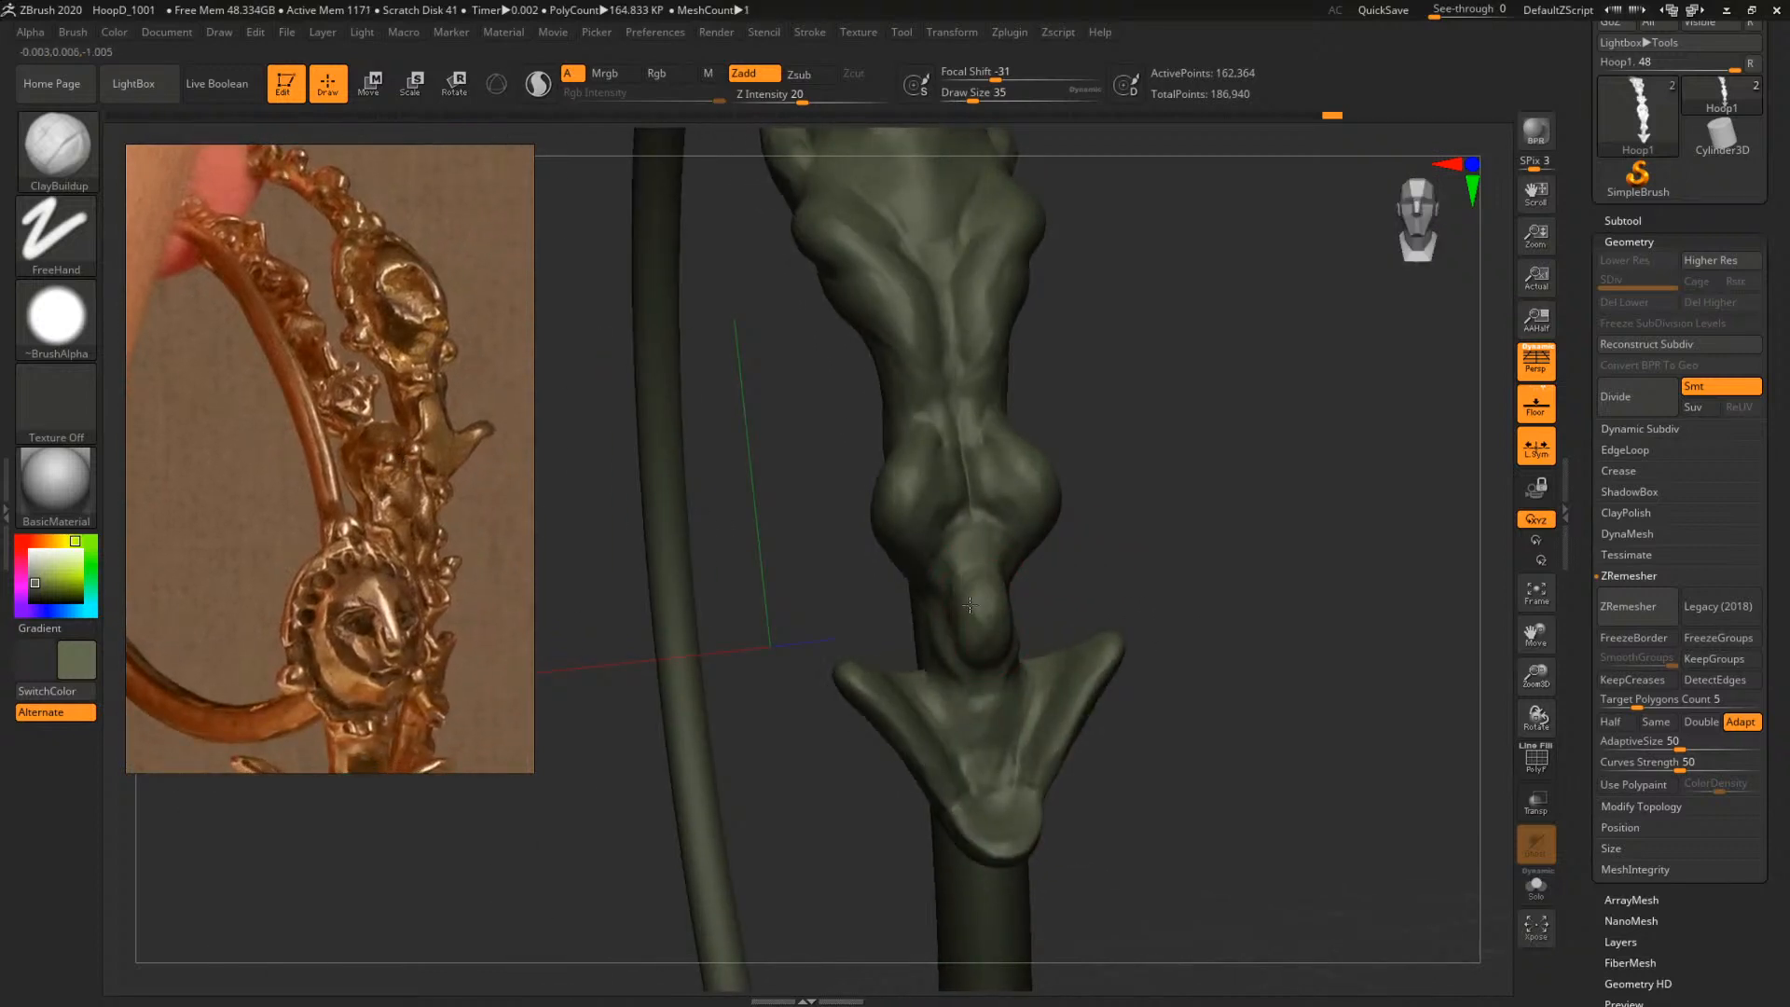
pyautogui.moveTo(1160, 501)
pyautogui.mouseDown()
pyautogui.moveTo(1179, 519)
pyautogui.moveTo(987, 564)
pyautogui.moveTo(969, 604)
pyautogui.mouseUp()
pyautogui.moveTo(1145, 584)
pyautogui.mouseDown()
pyautogui.moveTo(1196, 522)
pyautogui.moveTo(1200, 540)
pyautogui.moveTo(1185, 503)
pyautogui.moveTo(1072, 560)
pyautogui.moveTo(1163, 571)
pyautogui.moveTo(1217, 522)
pyautogui.moveTo(1131, 504)
pyautogui.moveTo(1304, 546)
pyautogui.mouseUp()
pyautogui.keyDown('alt'); pyautogui.moveTo(1250, 484); pyautogui.dragTo(1234, 563); pyautogui.keyUp('alt')
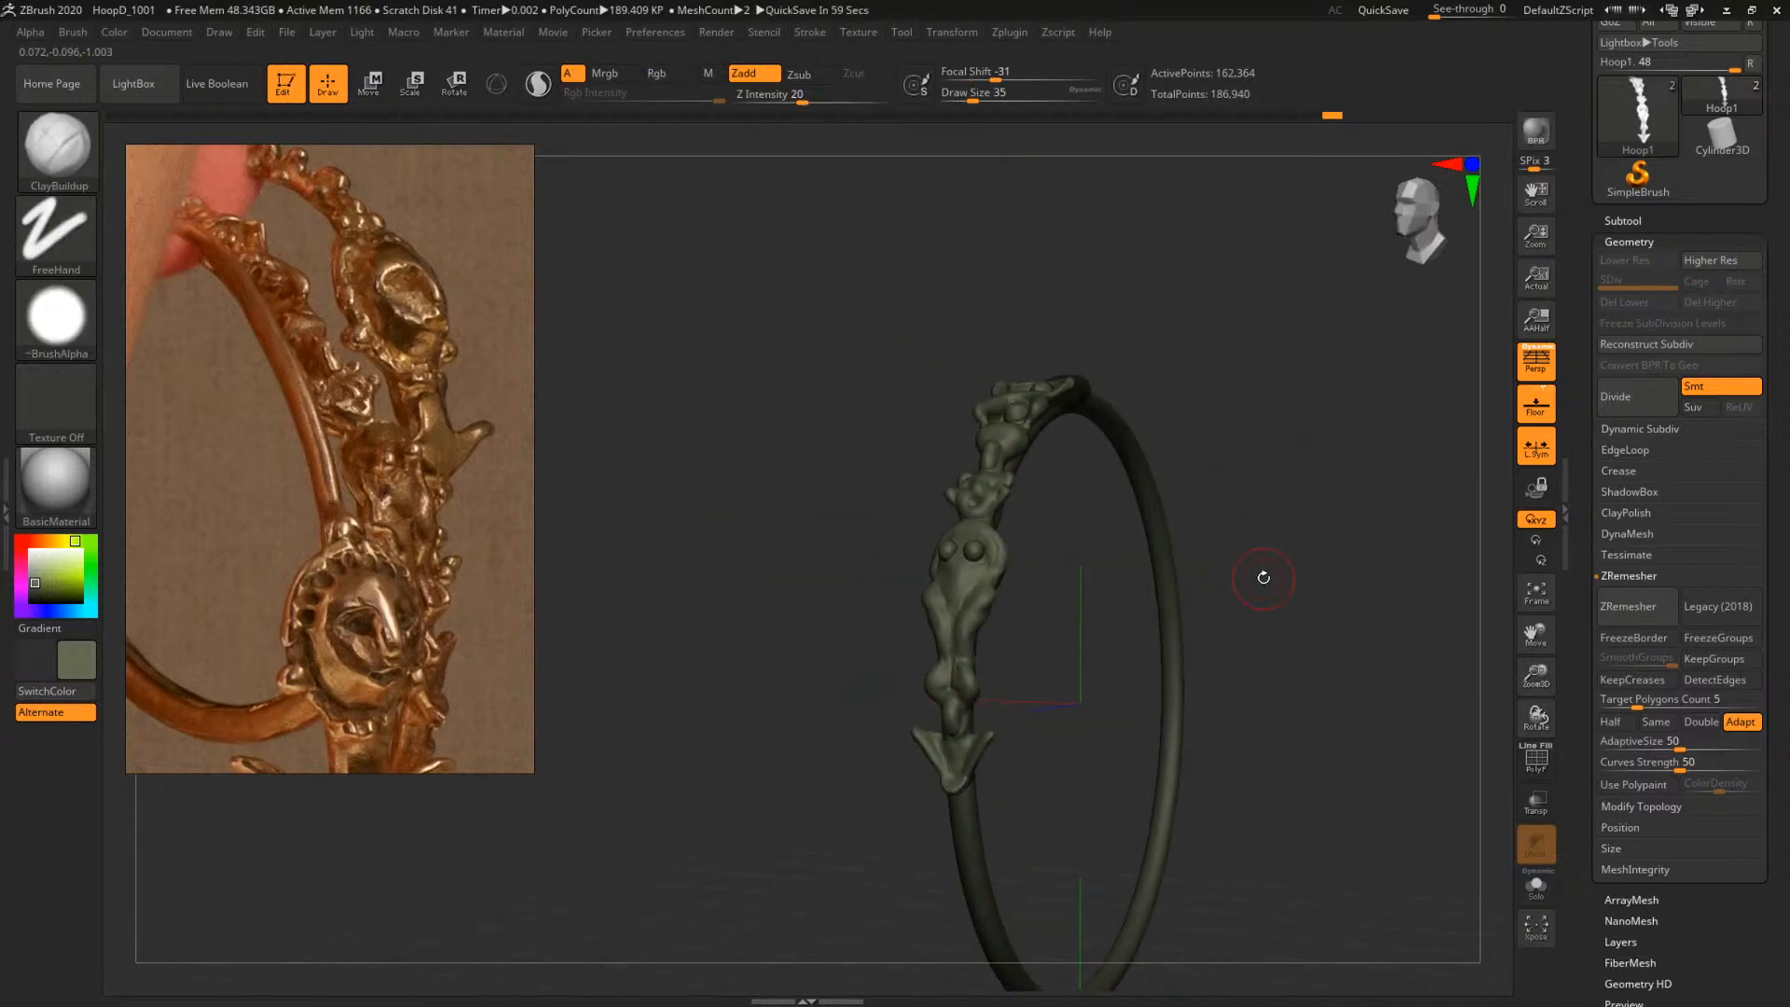
# Examine the sculpted figures and their polygroups from several sides of the hoop with the polygon wireframe display on
pyautogui.moveTo(1310, 453)
pyautogui.mouseDown()
pyautogui.moveTo(1250, 463)
pyautogui.moveTo(1325, 468)
pyautogui.mouseUp()
pyautogui.moveTo(959, 372); pyautogui.dragTo(1202, 538)
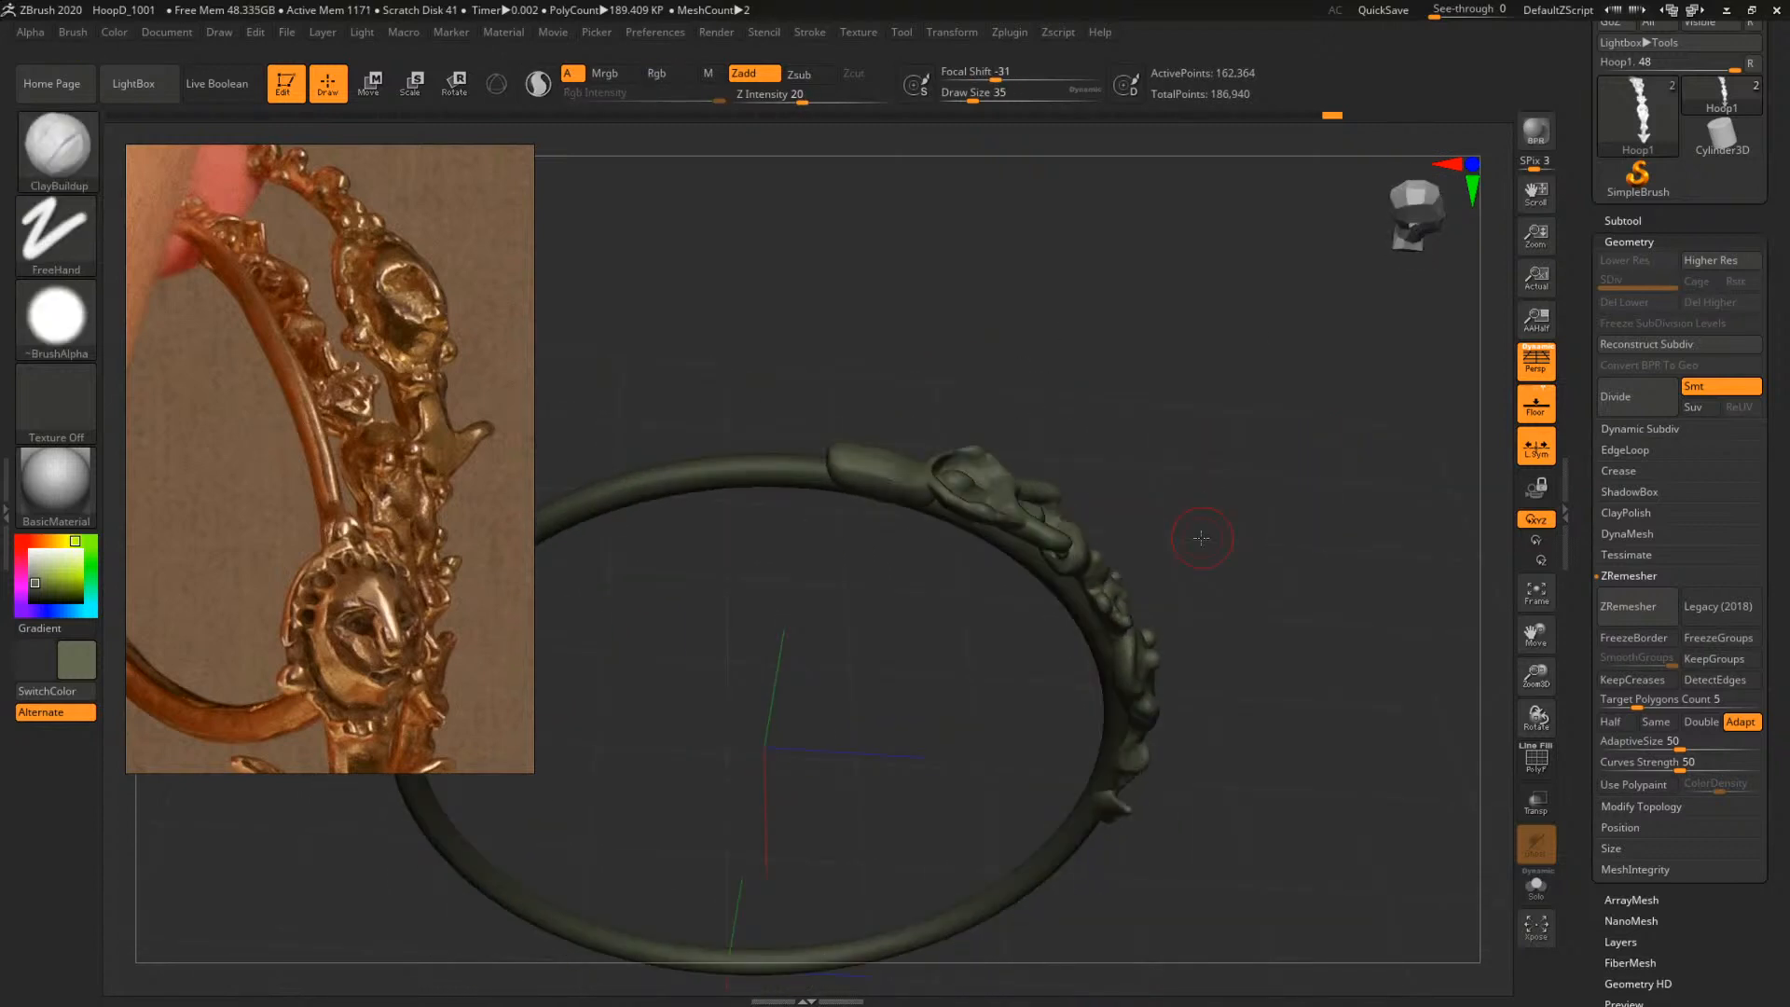
pyautogui.moveTo(1226, 456)
pyautogui.mouseDown()
pyautogui.moveTo(1214, 486)
pyautogui.moveTo(1295, 527)
pyautogui.moveTo(1407, 488)
pyautogui.moveTo(1259, 532)
pyautogui.moveTo(1005, 375)
pyautogui.moveTo(1138, 431)
pyautogui.moveTo(1119, 427)
pyautogui.mouseUp()
pyautogui.hotkey('shift', 'f')
pyautogui.hotkey('shift', 'f')
pyautogui.hotkey('shift', 'f')
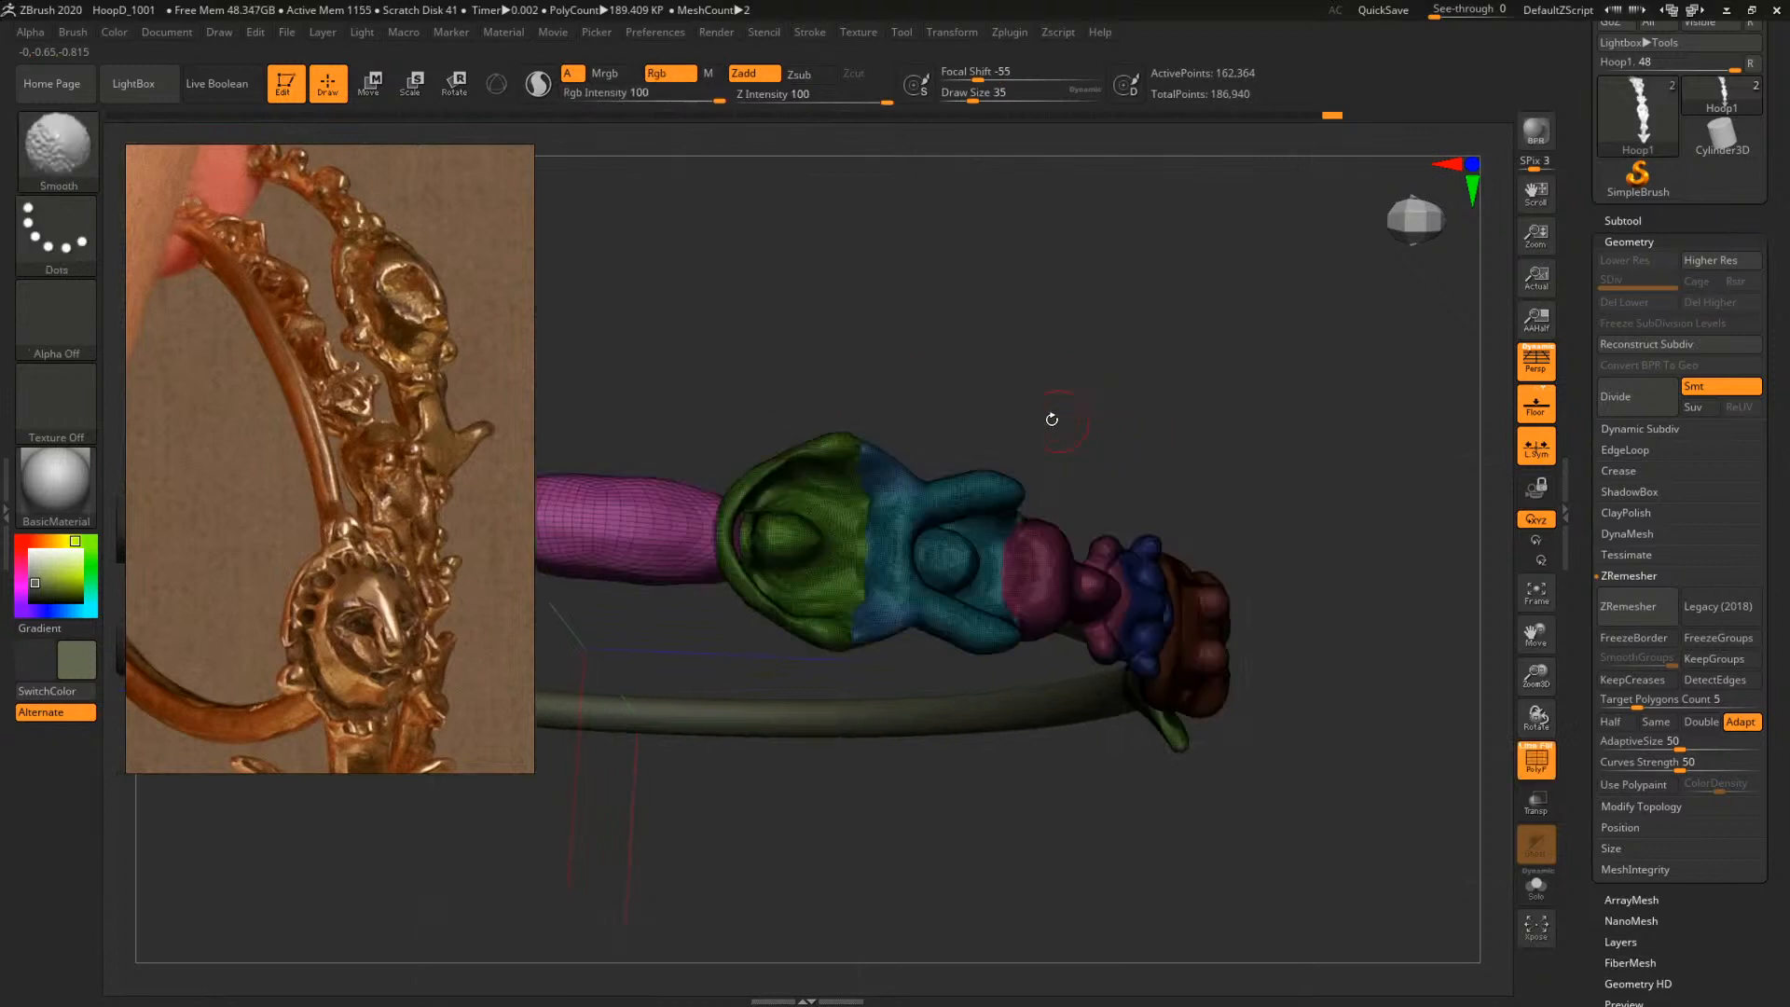
pyautogui.press('b')
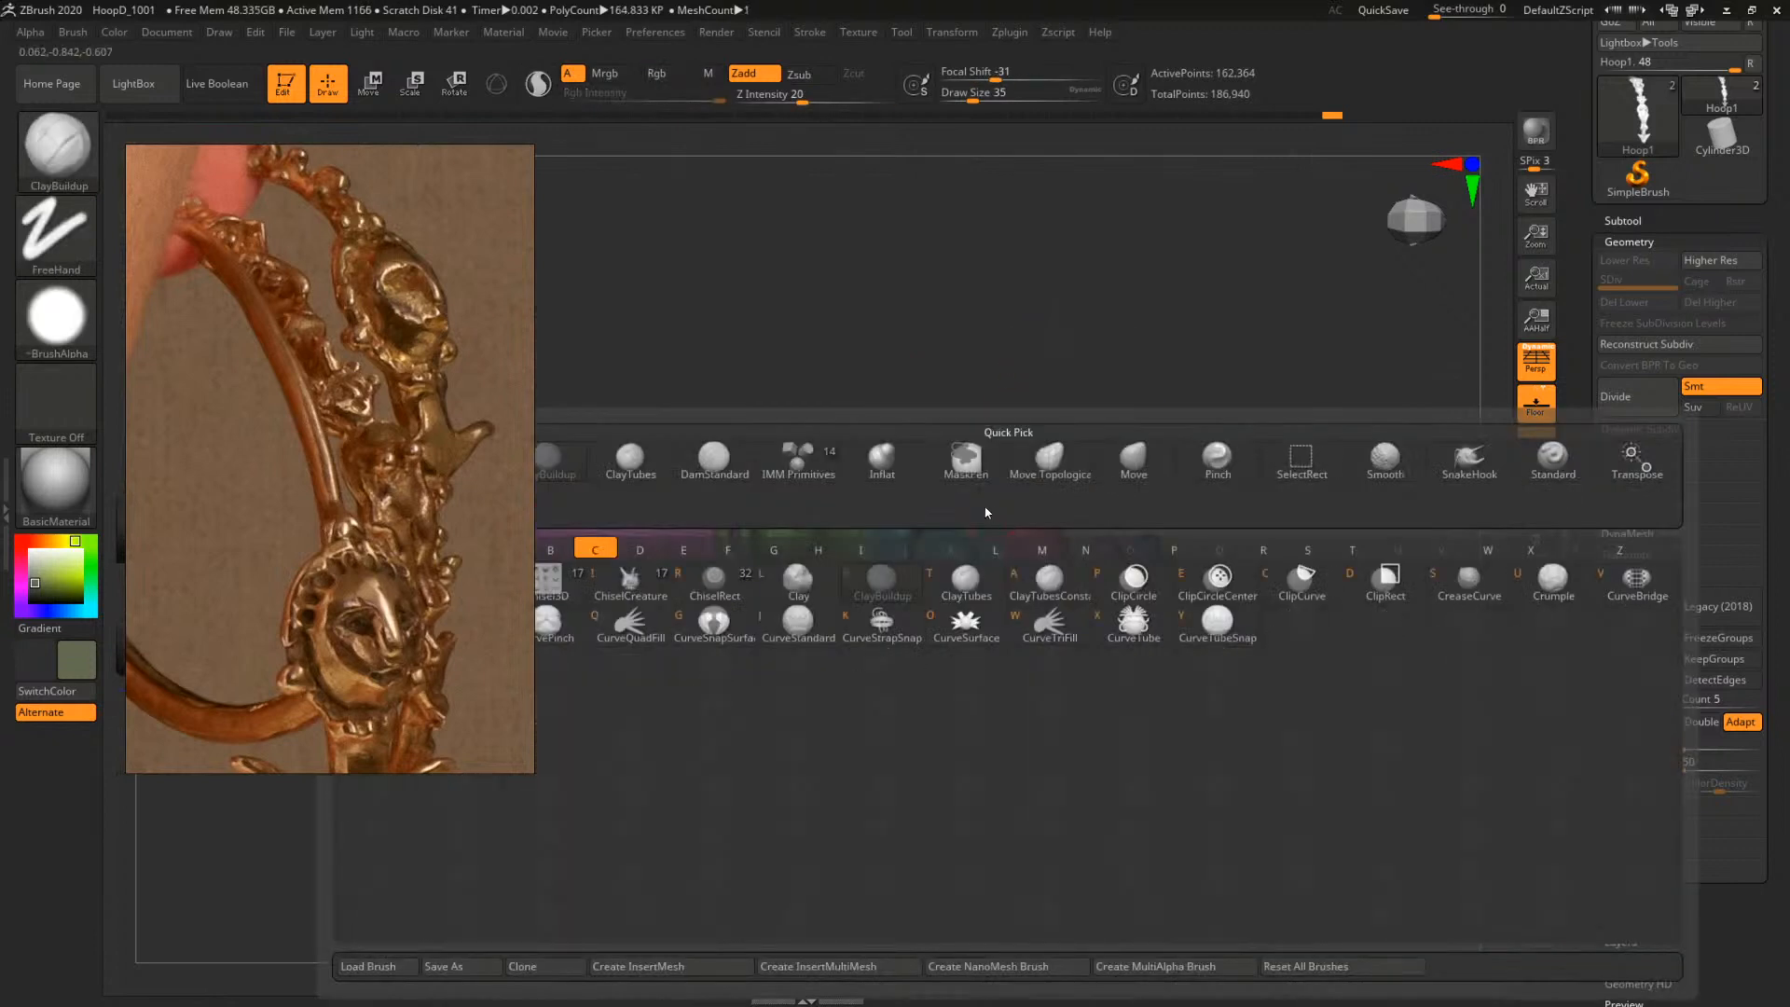
pyautogui.press('b')
pyautogui.moveTo(975, 485); pyautogui.dragTo(1005, 467)
# Clear the mask and remesh the hoop's sculpted figures with DynaMesh at resolution 1000
pyautogui.keyDown('ctrl'); pyautogui.moveTo(1012, 404); pyautogui.dragTo(1057, 473); pyautogui.keyUp('ctrl')
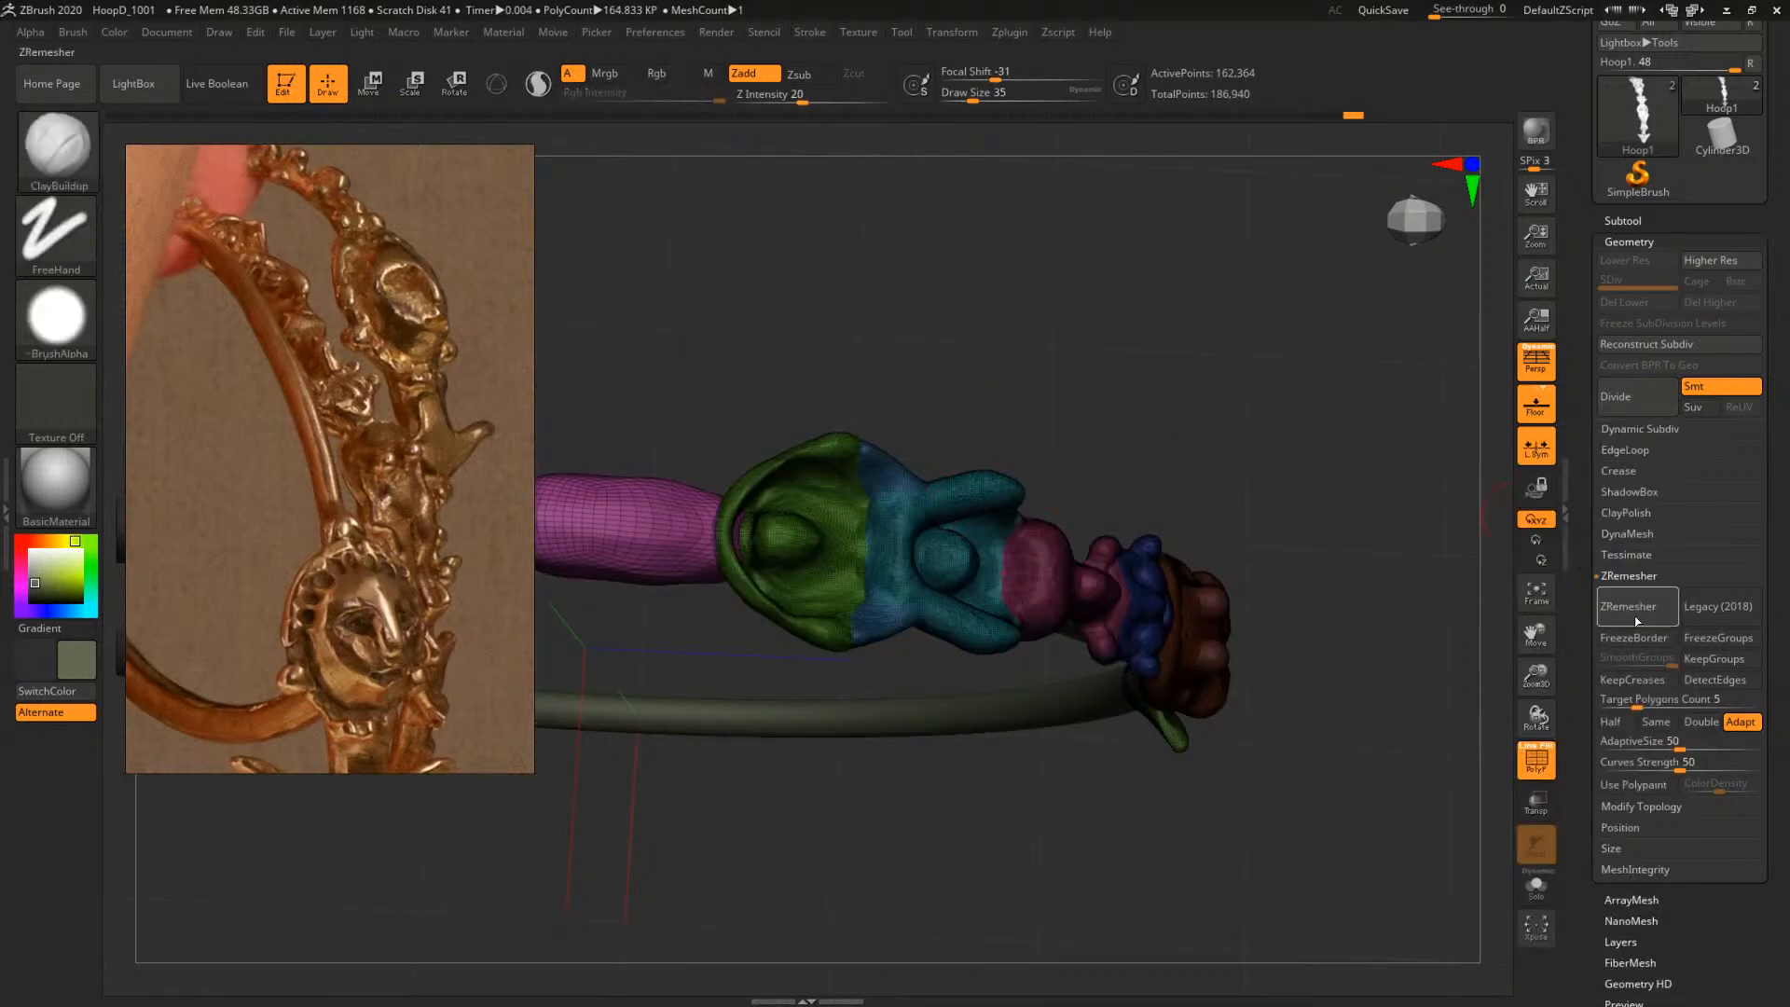
pyautogui.click(1625, 535)
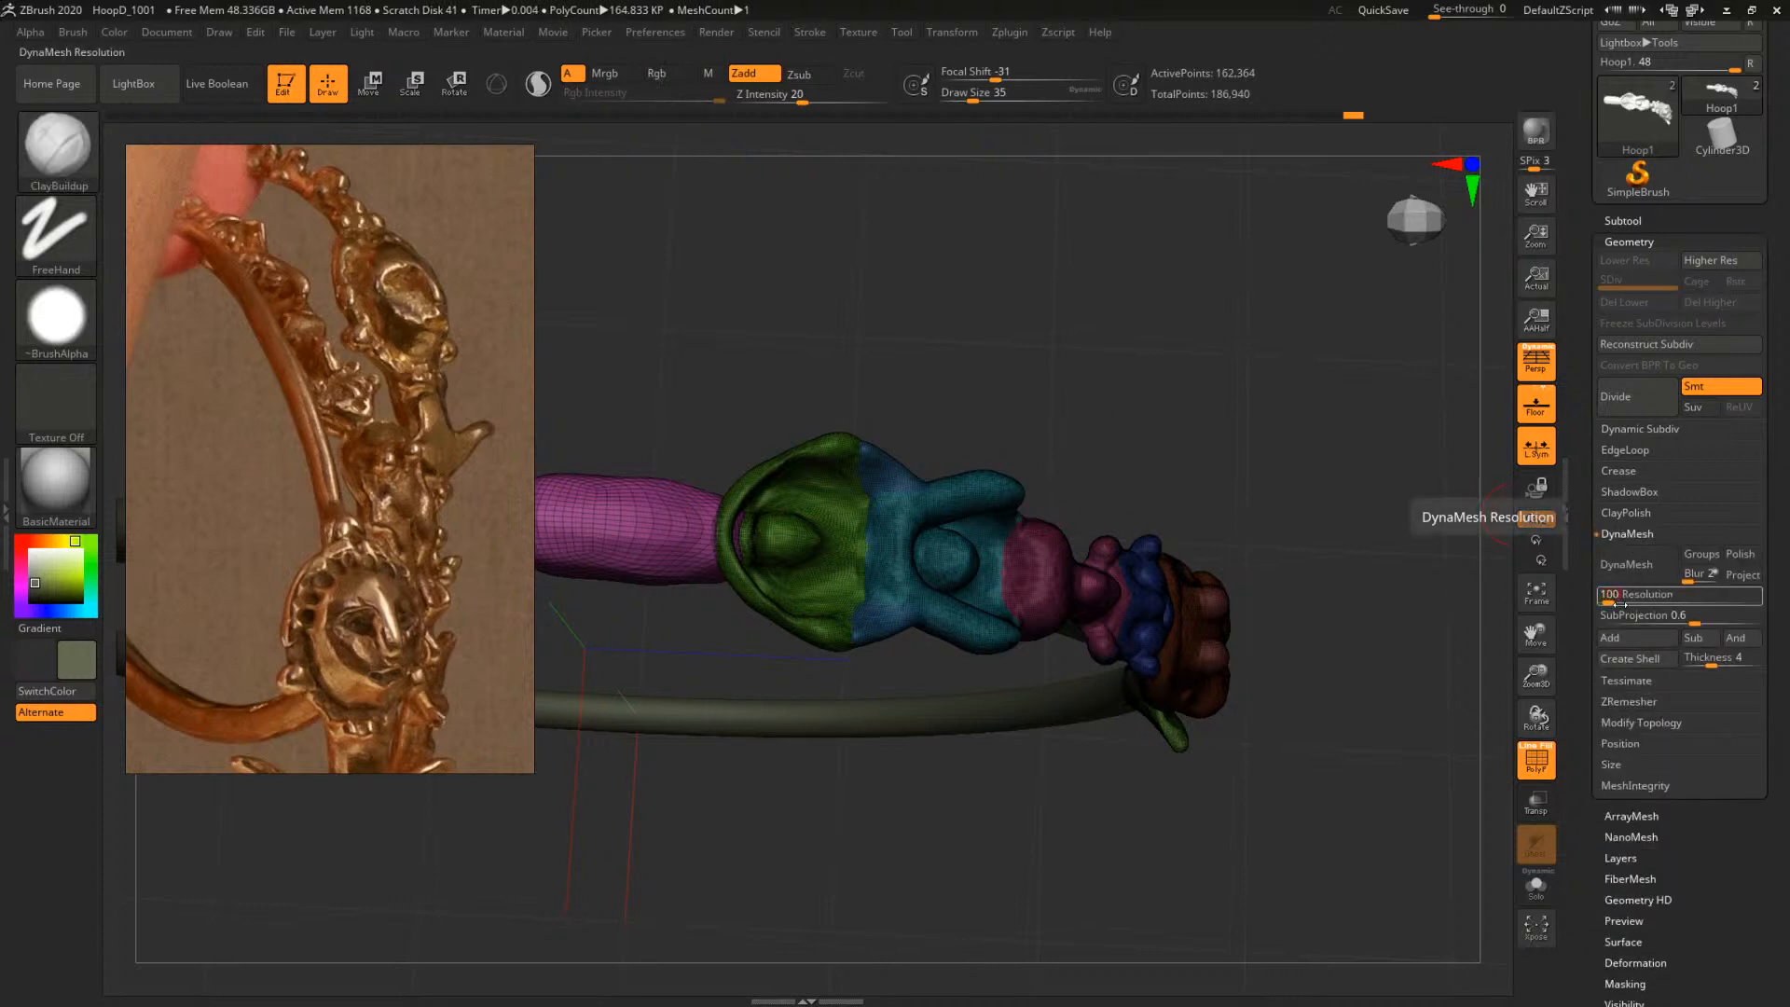
pyautogui.click(1623, 562)
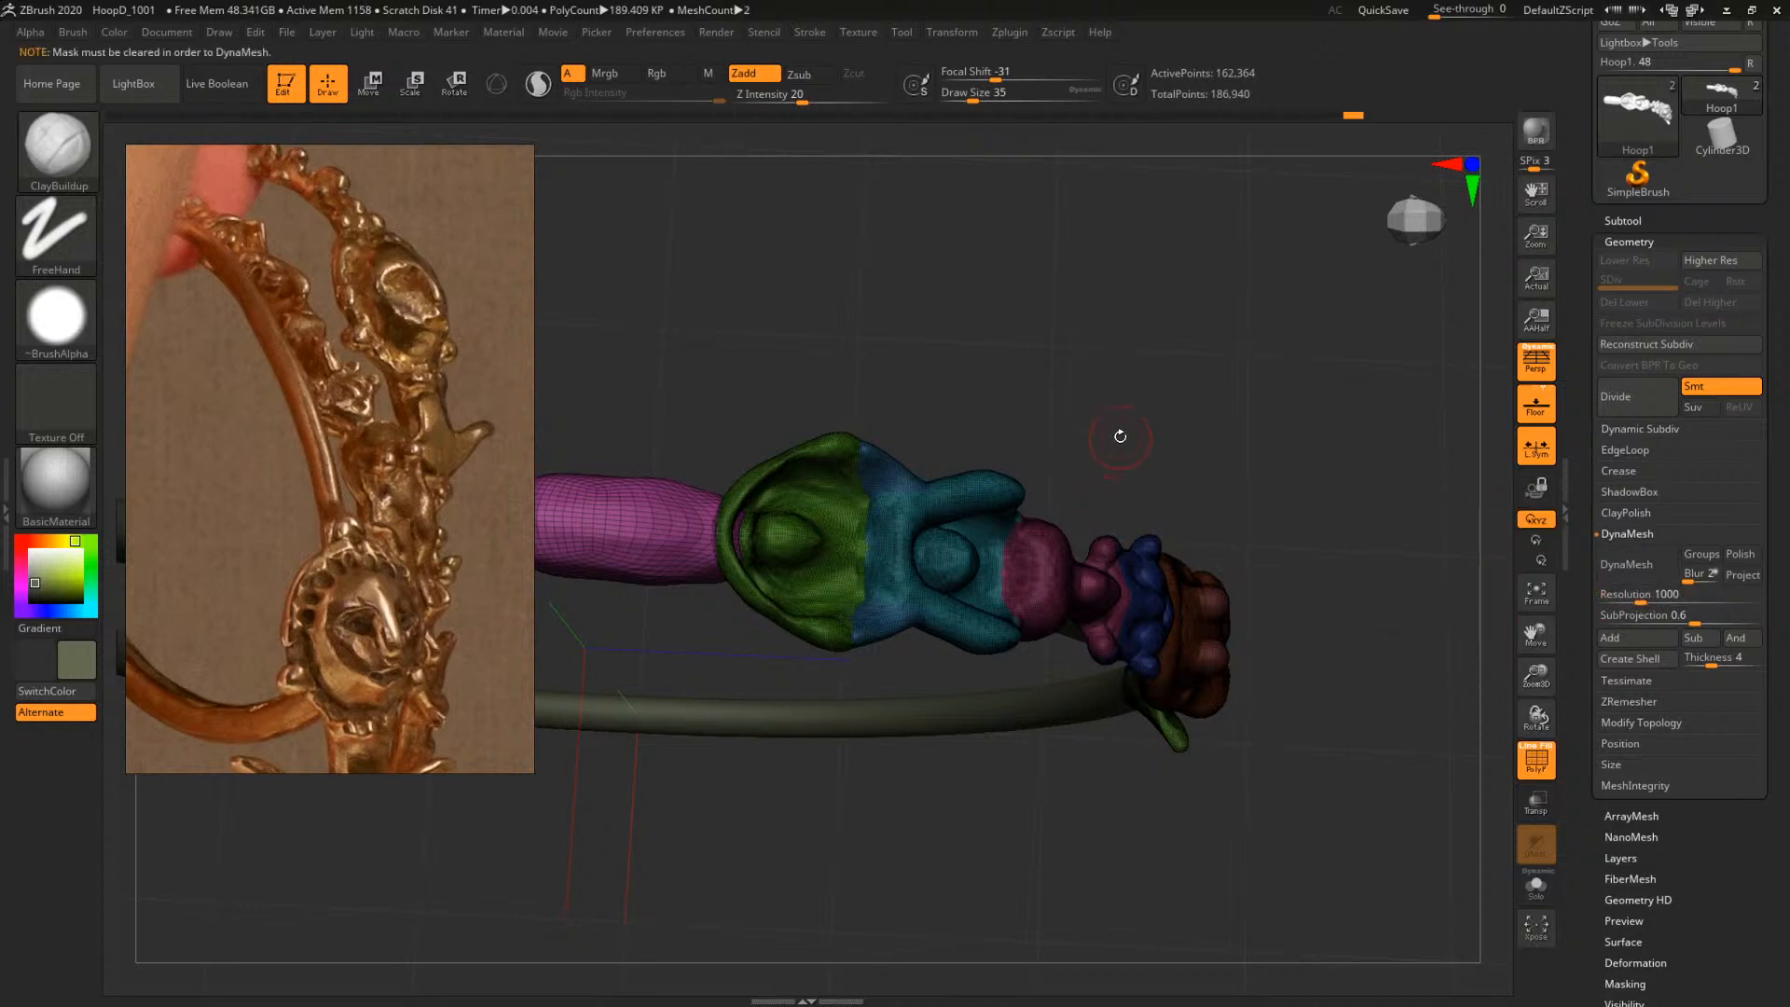
pyautogui.moveTo(1141, 448); pyautogui.dragTo(1138, 367)
pyautogui.hotkey('shift', 'f')
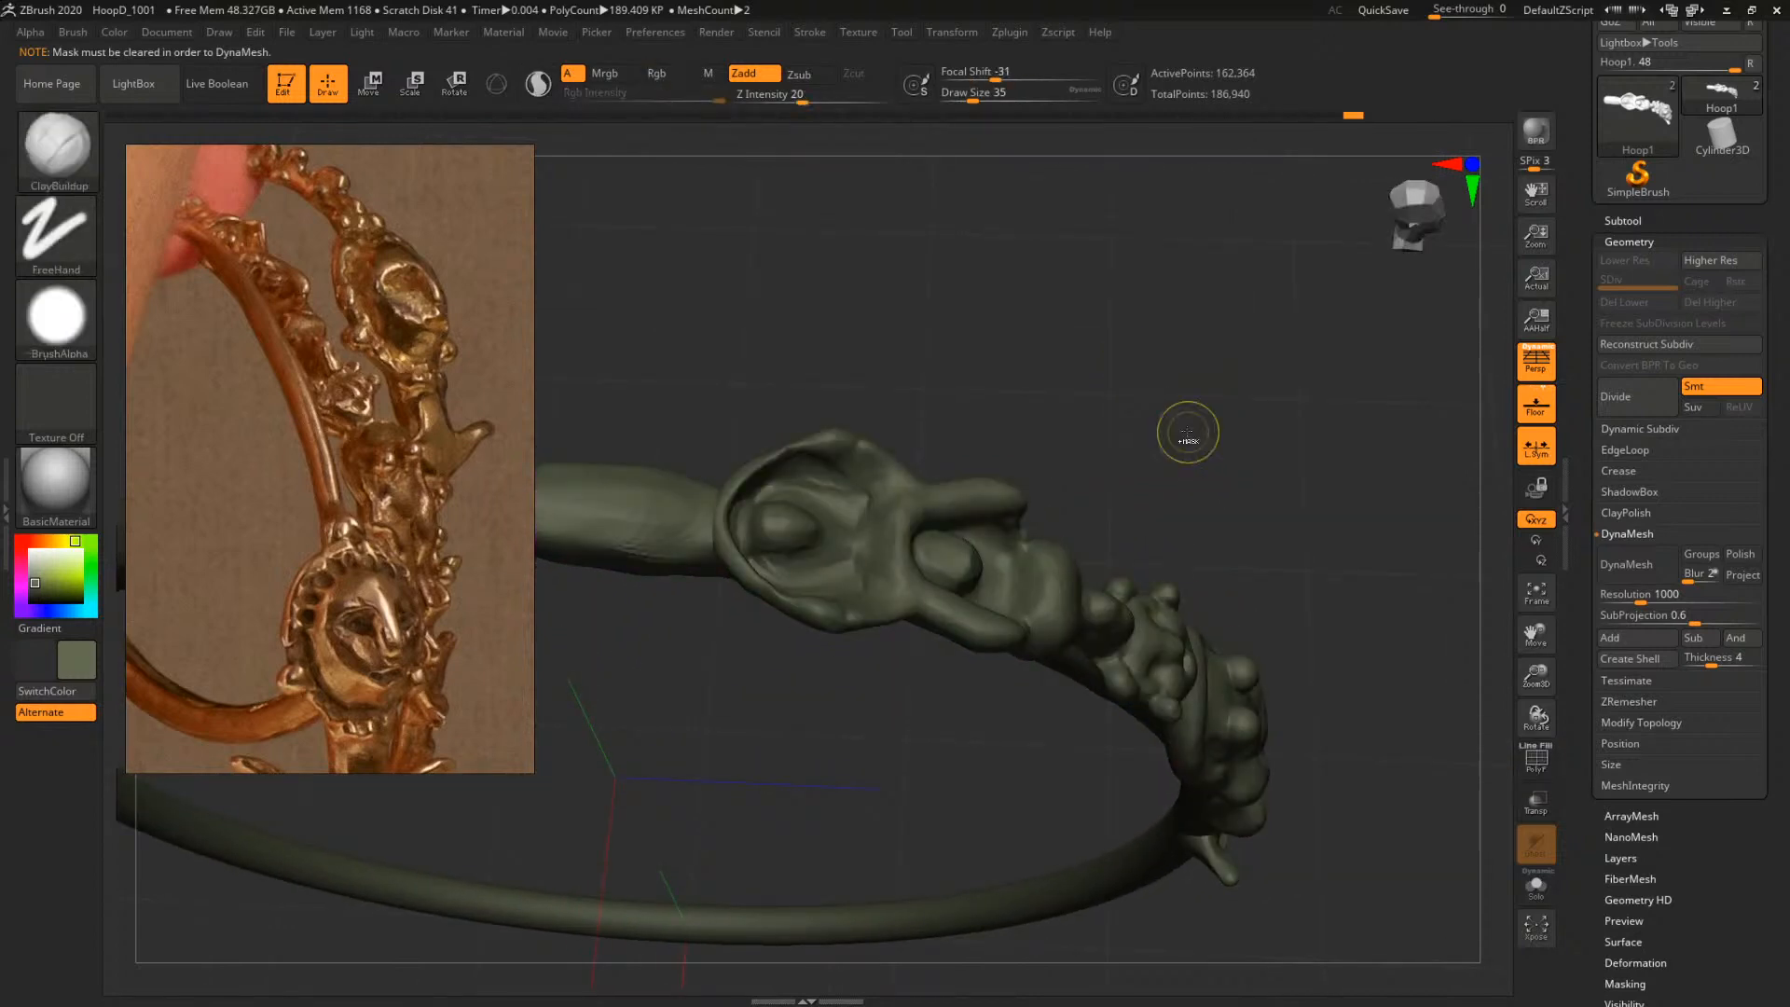
pyautogui.keyDown('ctrl'); pyautogui.moveTo(1188, 433); pyautogui.dragTo(1226, 457); pyautogui.keyUp('ctrl')
pyautogui.click(1636, 564)
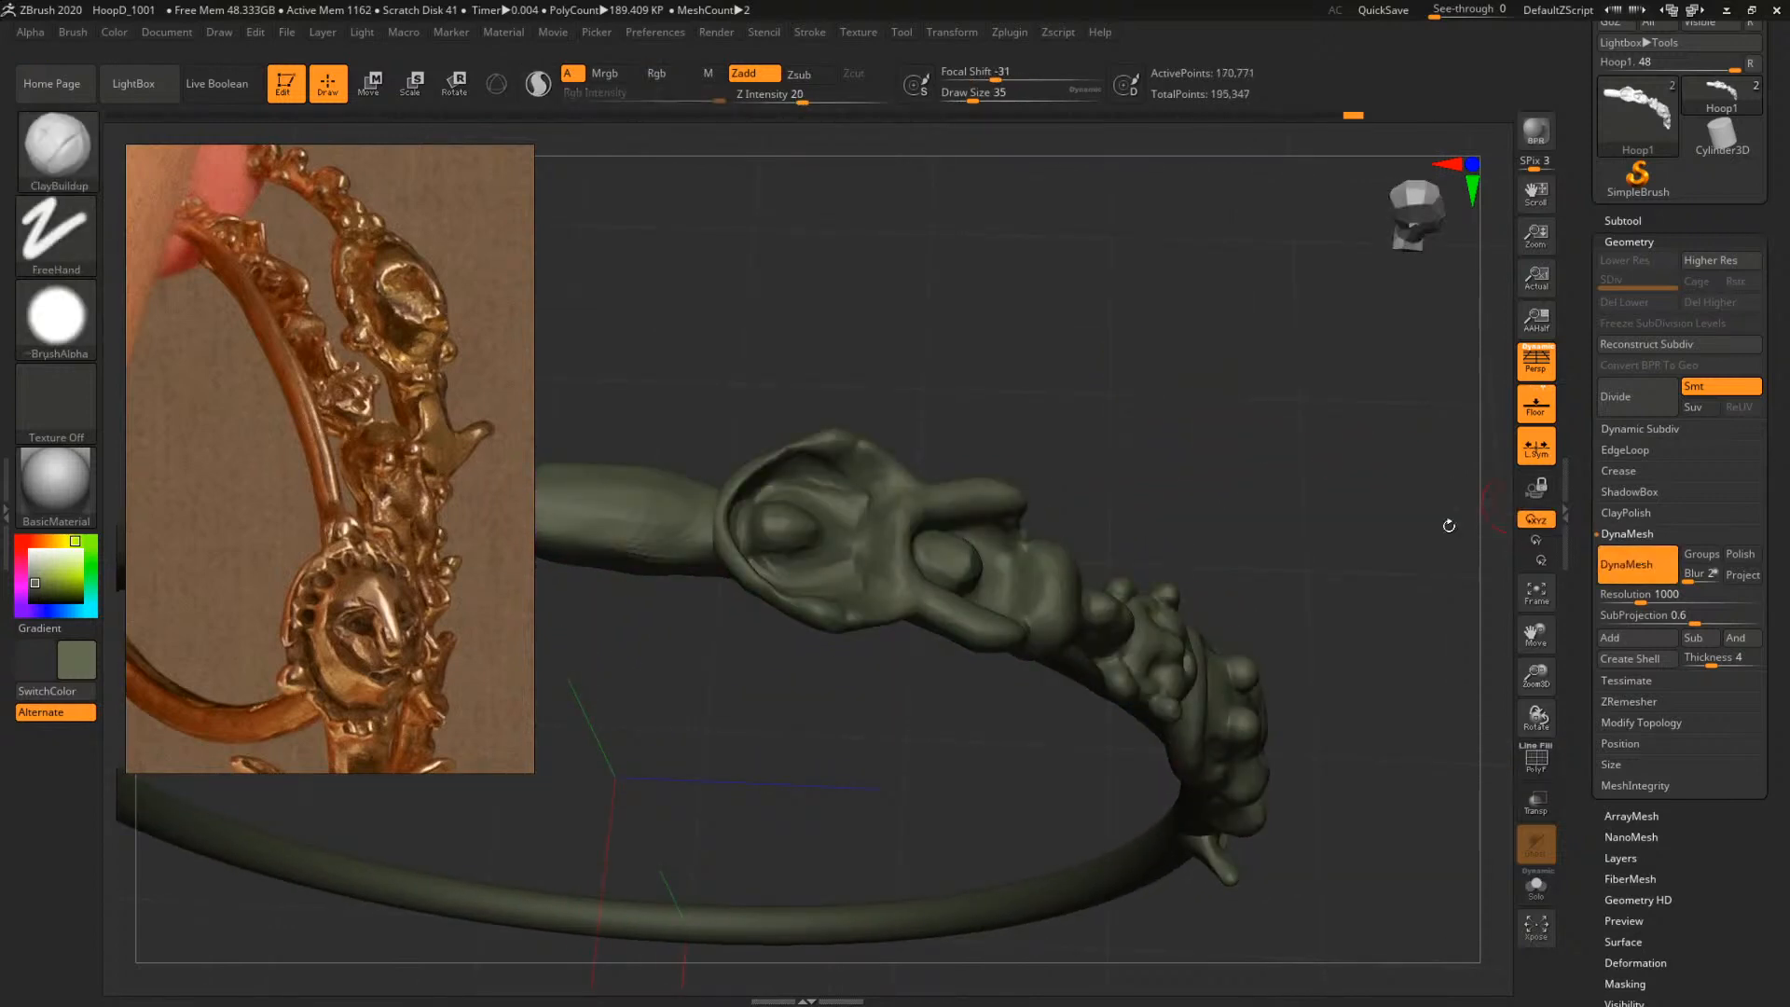
# Build up the inner rim of the hollow hood around the head with the ClayBuildup brush at draw size 17
pyautogui.moveTo(1145, 457)
pyautogui.mouseDown()
pyautogui.moveTo(1119, 447)
pyautogui.moveTo(1235, 448)
pyautogui.moveTo(1235, 424)
pyautogui.moveTo(1145, 472)
pyautogui.mouseUp()
pyautogui.hotkey('shift', 'f')
pyautogui.hotkey('shift', 'f')
pyautogui.press('b')
pyautogui.press('c')
pyautogui.press('b')
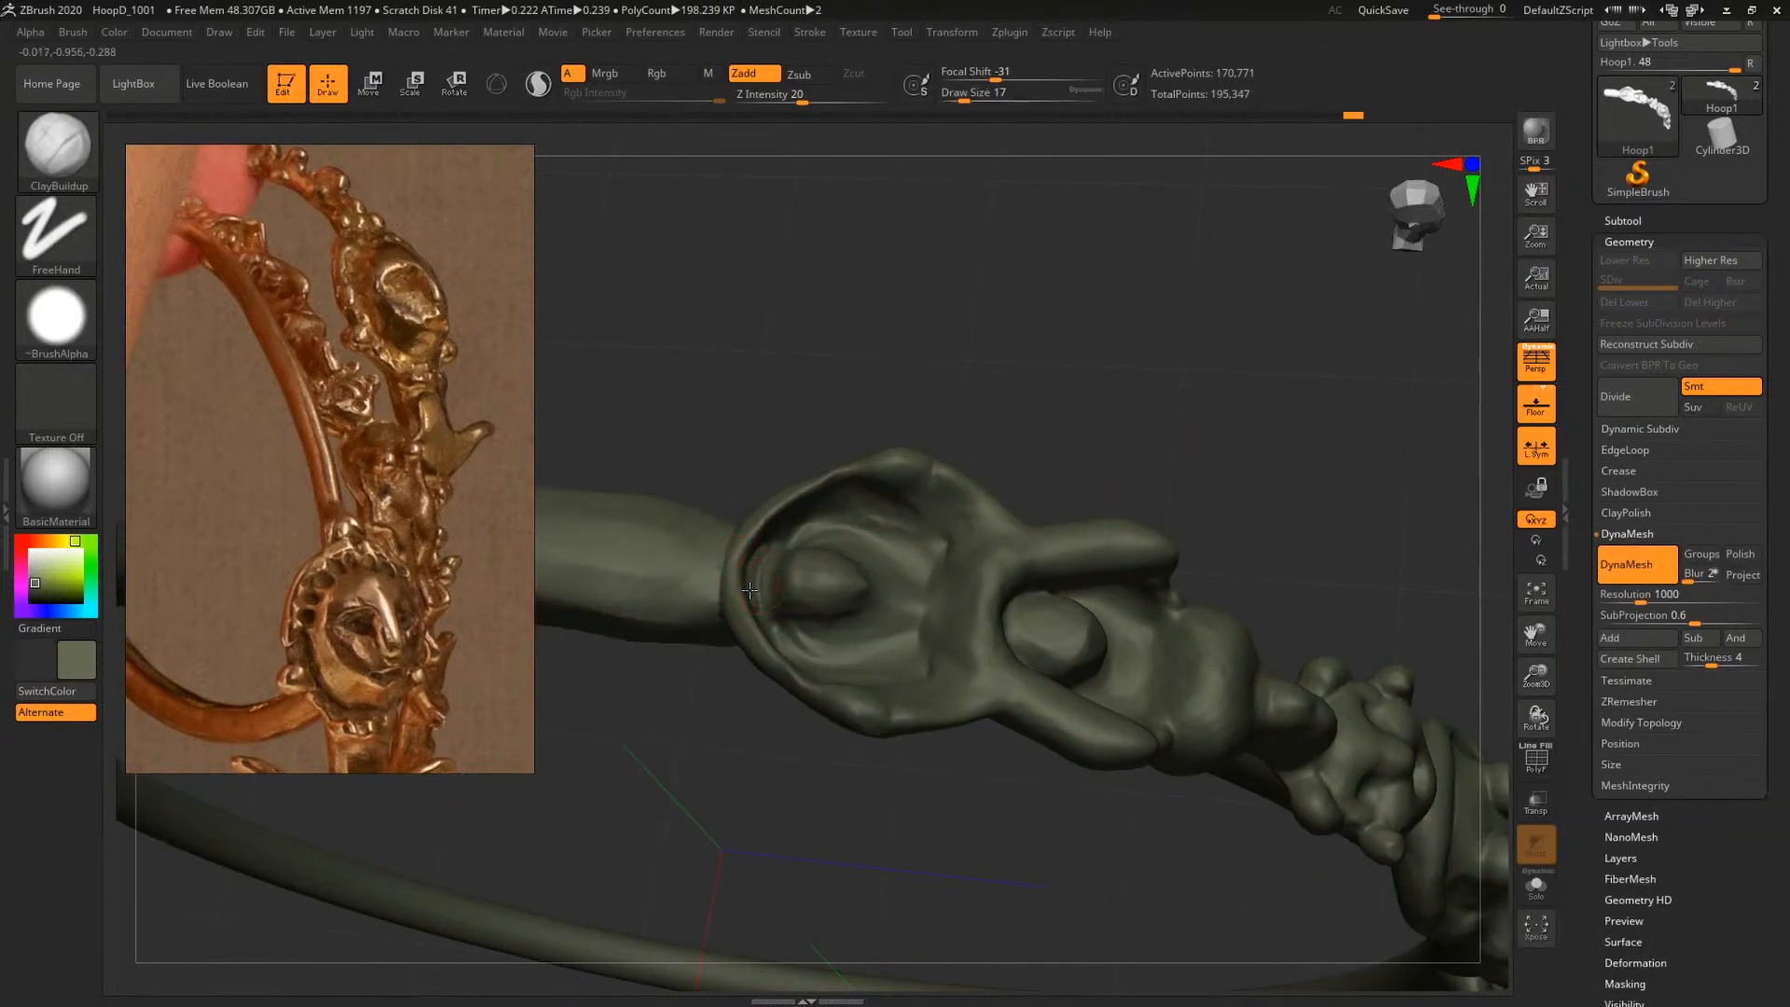
pyautogui.moveTo(749, 590); pyautogui.dragTo(808, 524)
pyautogui.moveTo(993, 386)
pyautogui.mouseDown()
pyautogui.moveTo(861, 453)
pyautogui.moveTo(815, 504)
pyautogui.mouseUp()
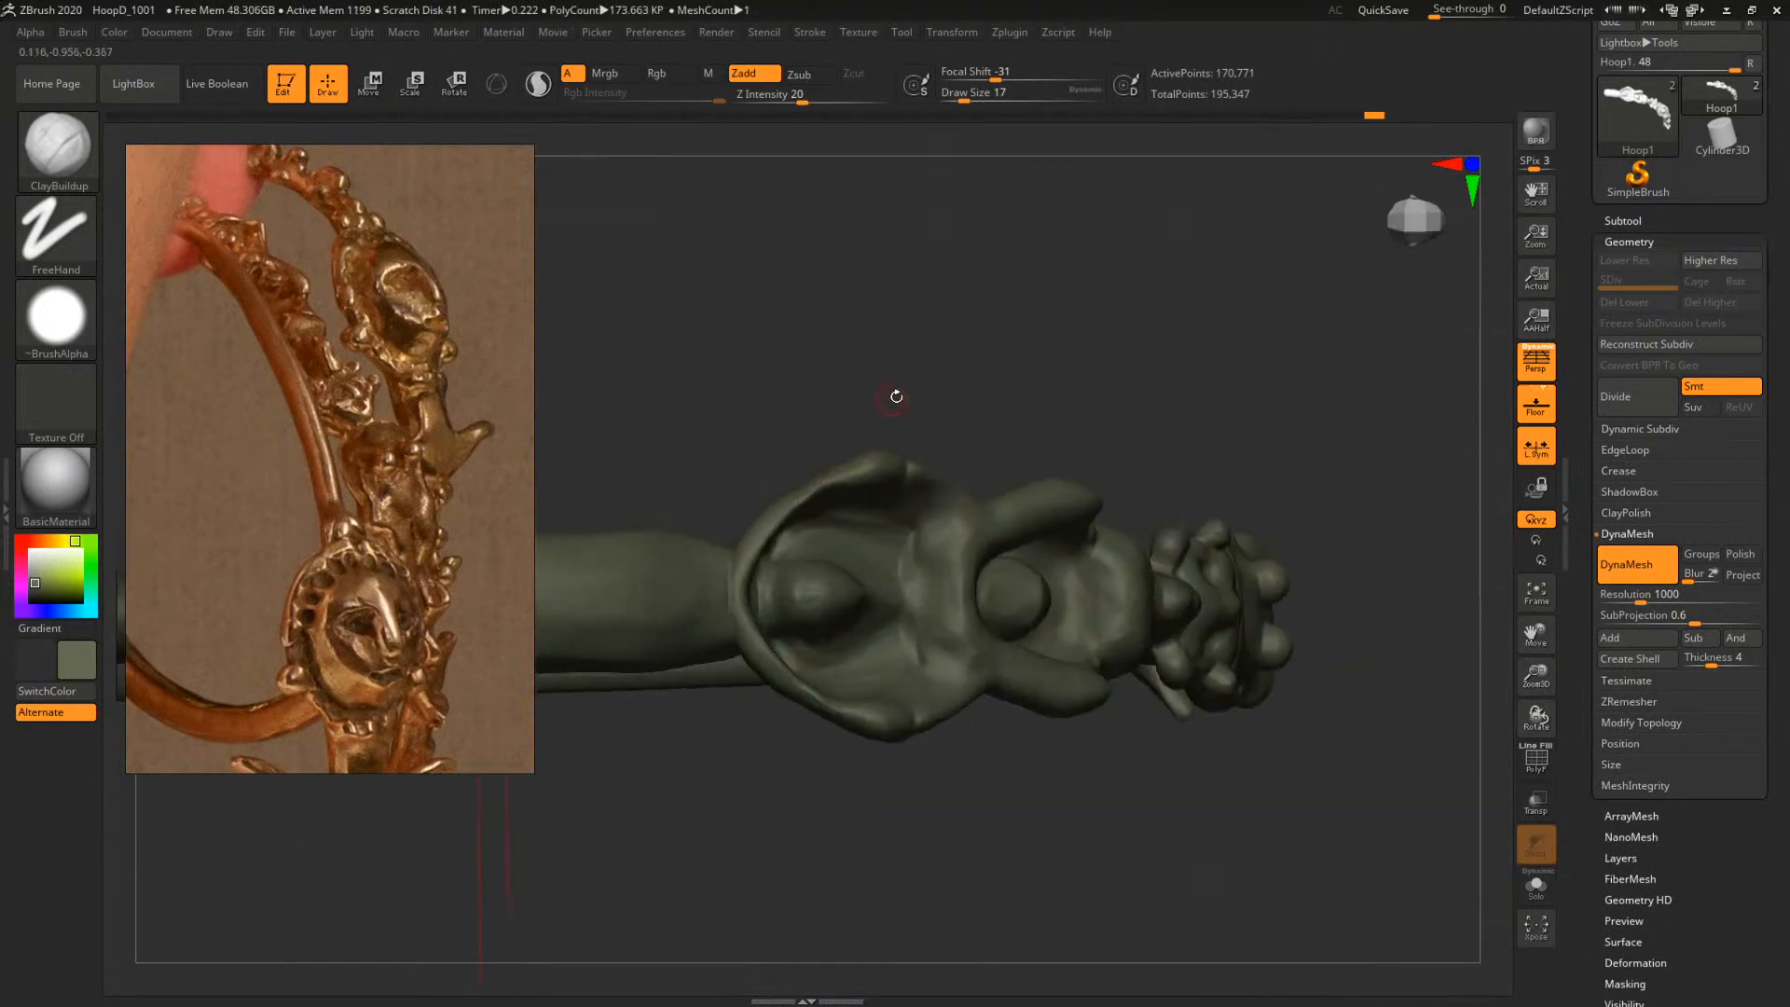
# Thicken the hood's curved outer edge with the ClayBuildup brush at draw sizes 27 and 25
pyautogui.moveTo(895, 396); pyautogui.dragTo(850, 415)
pyautogui.press('space')
pyautogui.moveTo(796, 488); pyautogui.dragTo(872, 506)
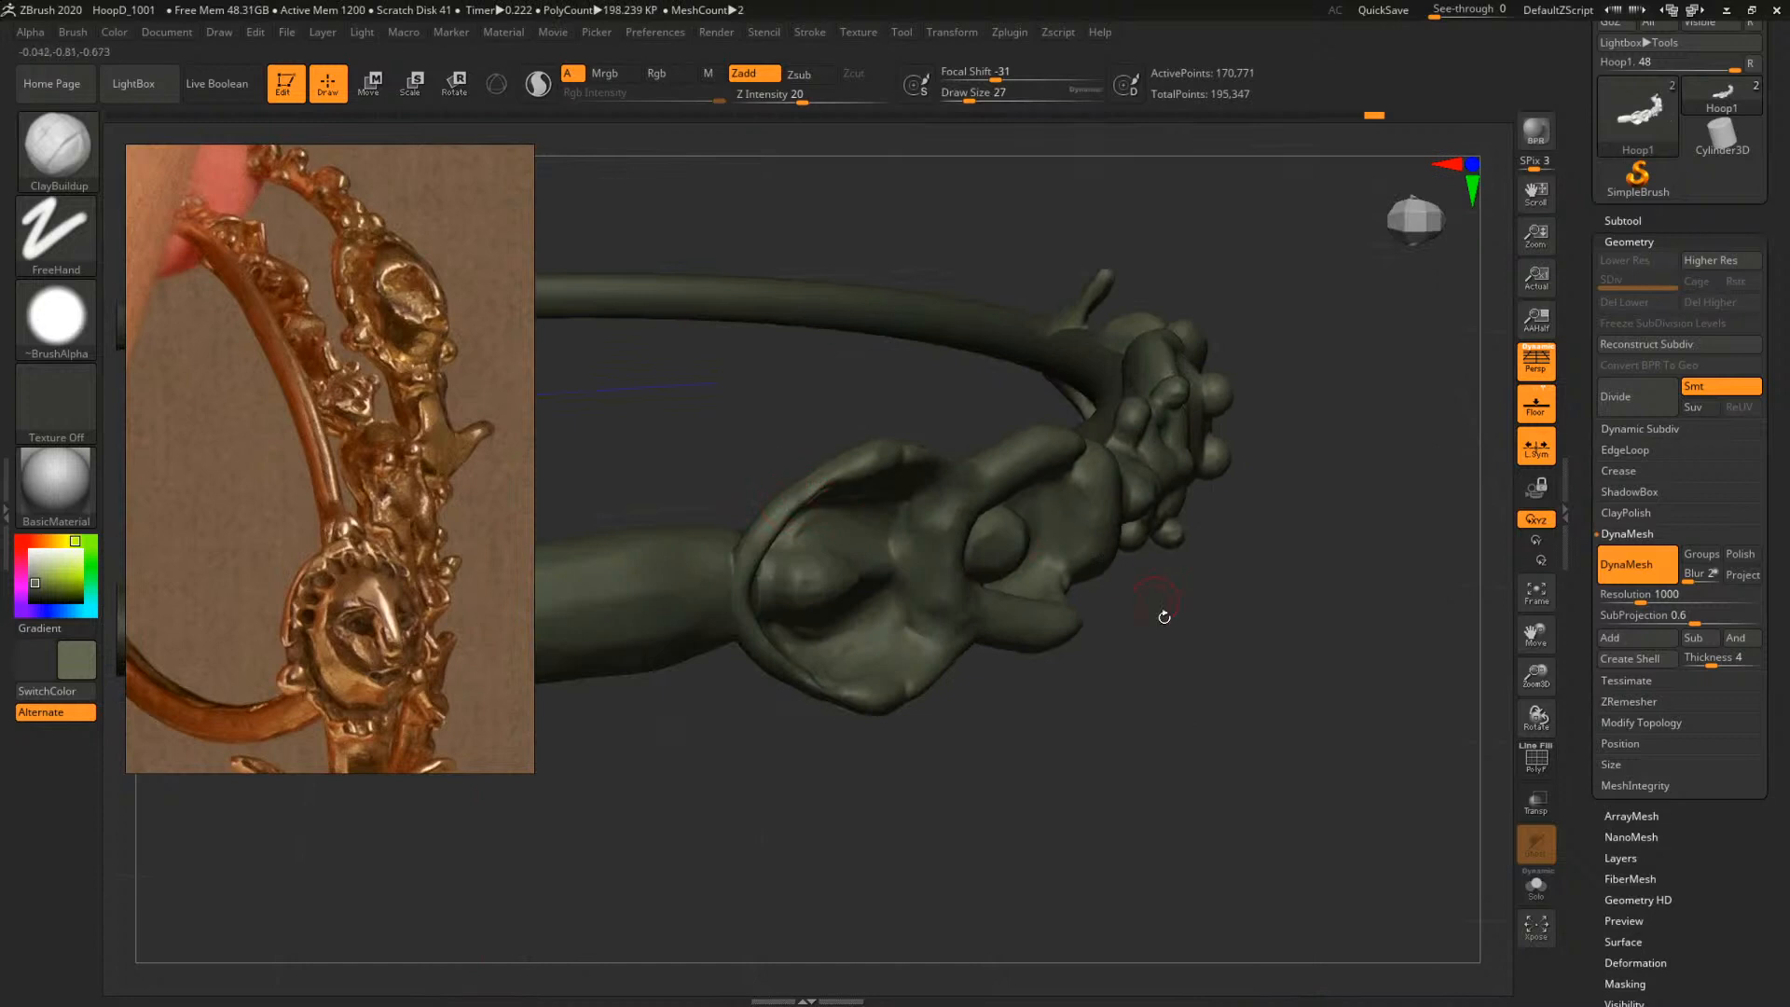
pyautogui.moveTo(1163, 615)
pyautogui.mouseDown()
pyautogui.moveTo(1047, 336)
pyautogui.moveTo(970, 457)
pyautogui.mouseUp()
pyautogui.press('space')
pyautogui.moveTo(872, 486); pyautogui.dragTo(867, 487)
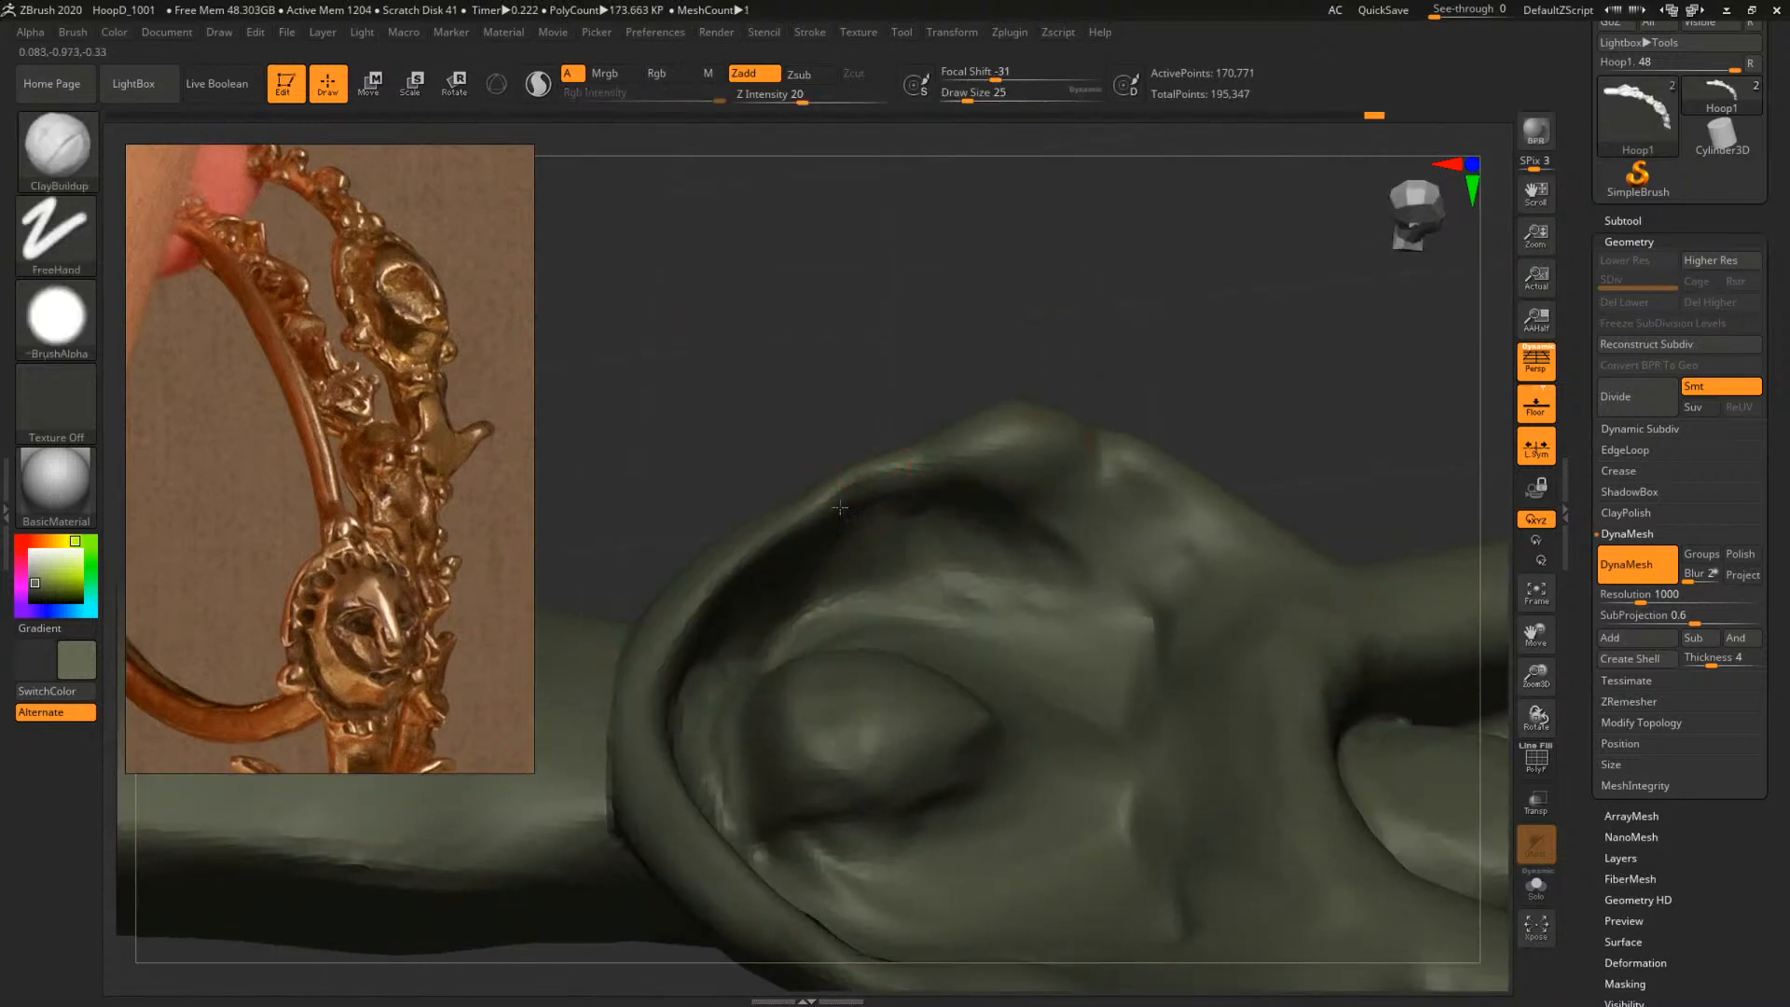
pyautogui.moveTo(906, 384)
pyautogui.mouseDown()
pyautogui.moveTo(982, 376)
pyautogui.moveTo(918, 438)
pyautogui.mouseUp()
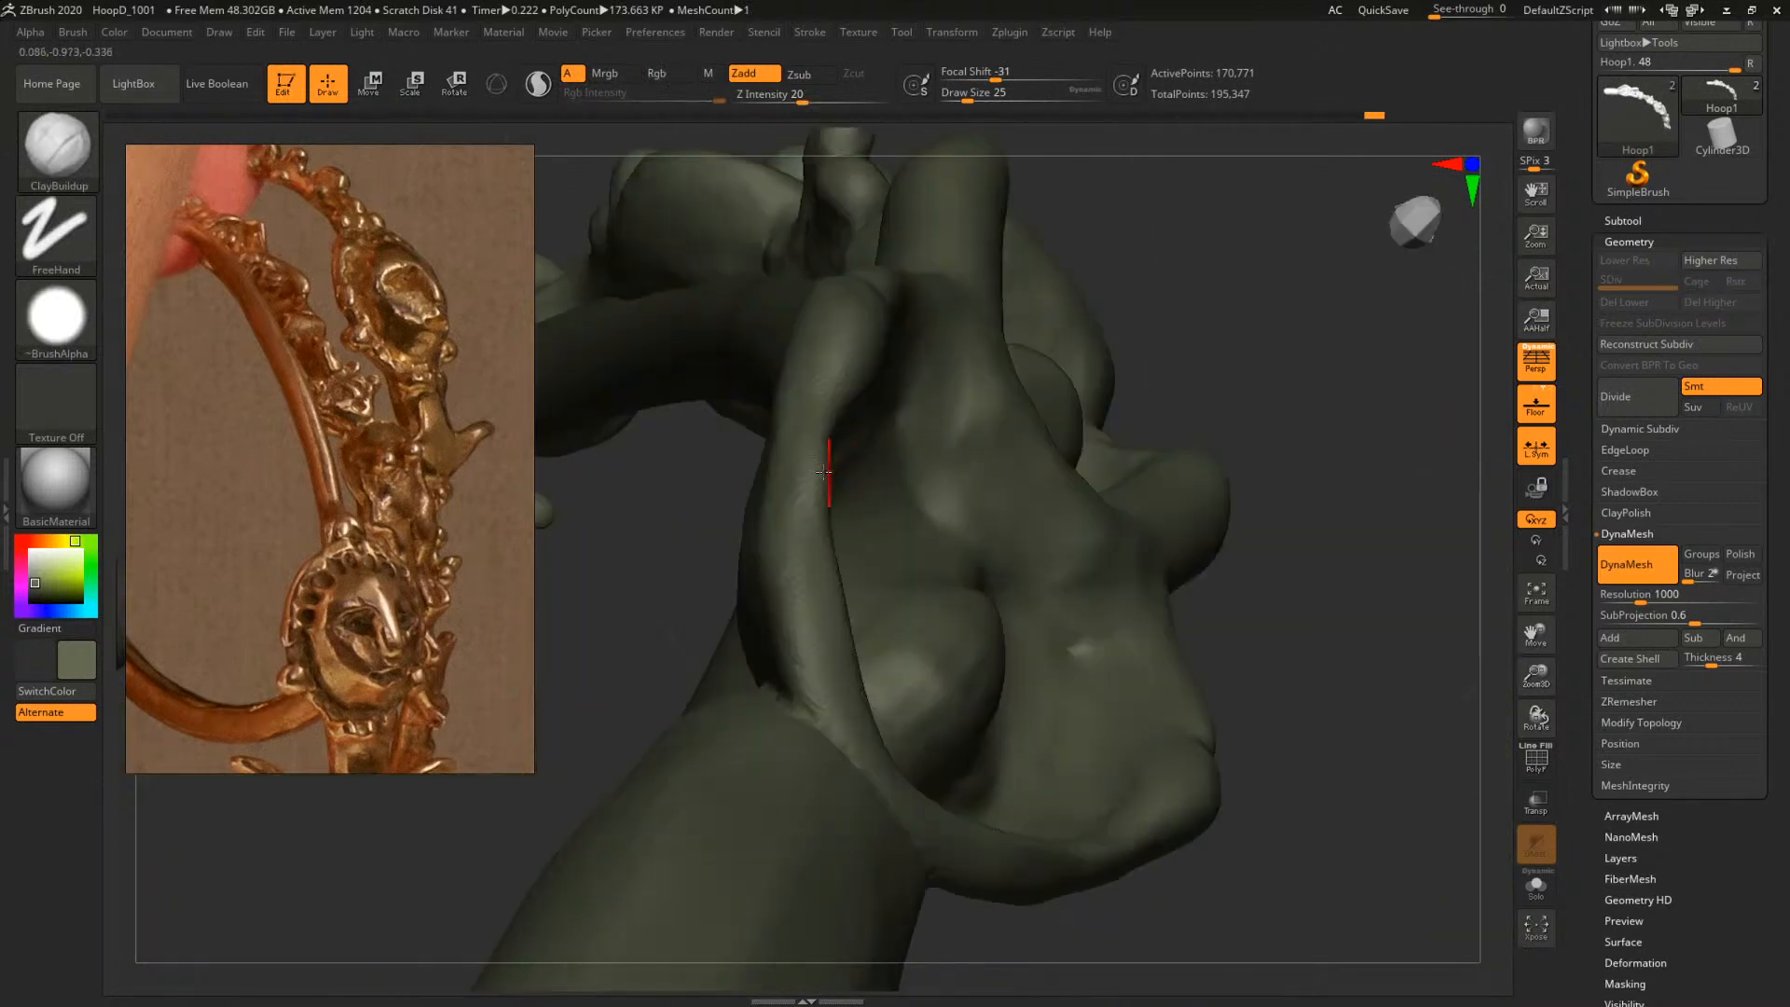
# Trim the rounded end piece beside the last figure with the TrimDynamic brush at draw size 65
pyautogui.moveTo(1287, 444); pyautogui.dragTo(822, 415)
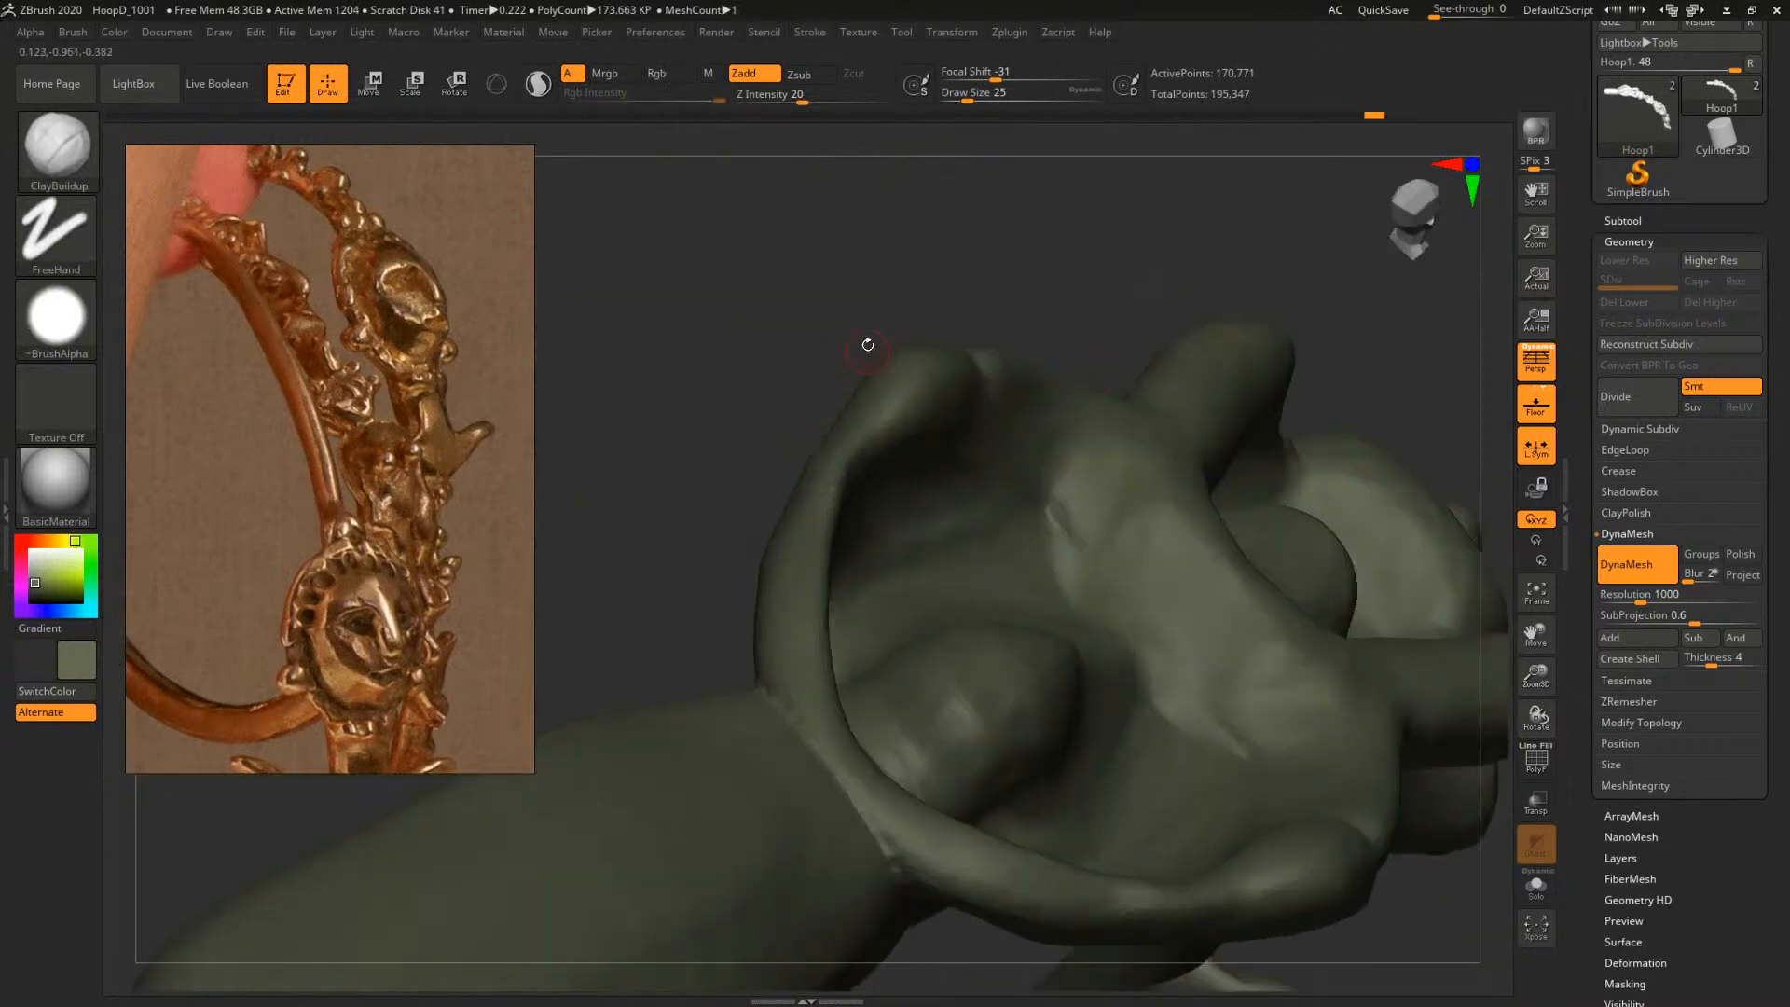
pyautogui.moveTo(868, 345)
pyautogui.mouseDown()
pyautogui.moveTo(751, 340)
pyautogui.moveTo(735, 392)
pyautogui.moveTo(853, 343)
pyautogui.moveTo(935, 349)
pyautogui.mouseUp()
pyautogui.press('b')
pyautogui.press('t')
pyautogui.press('d')
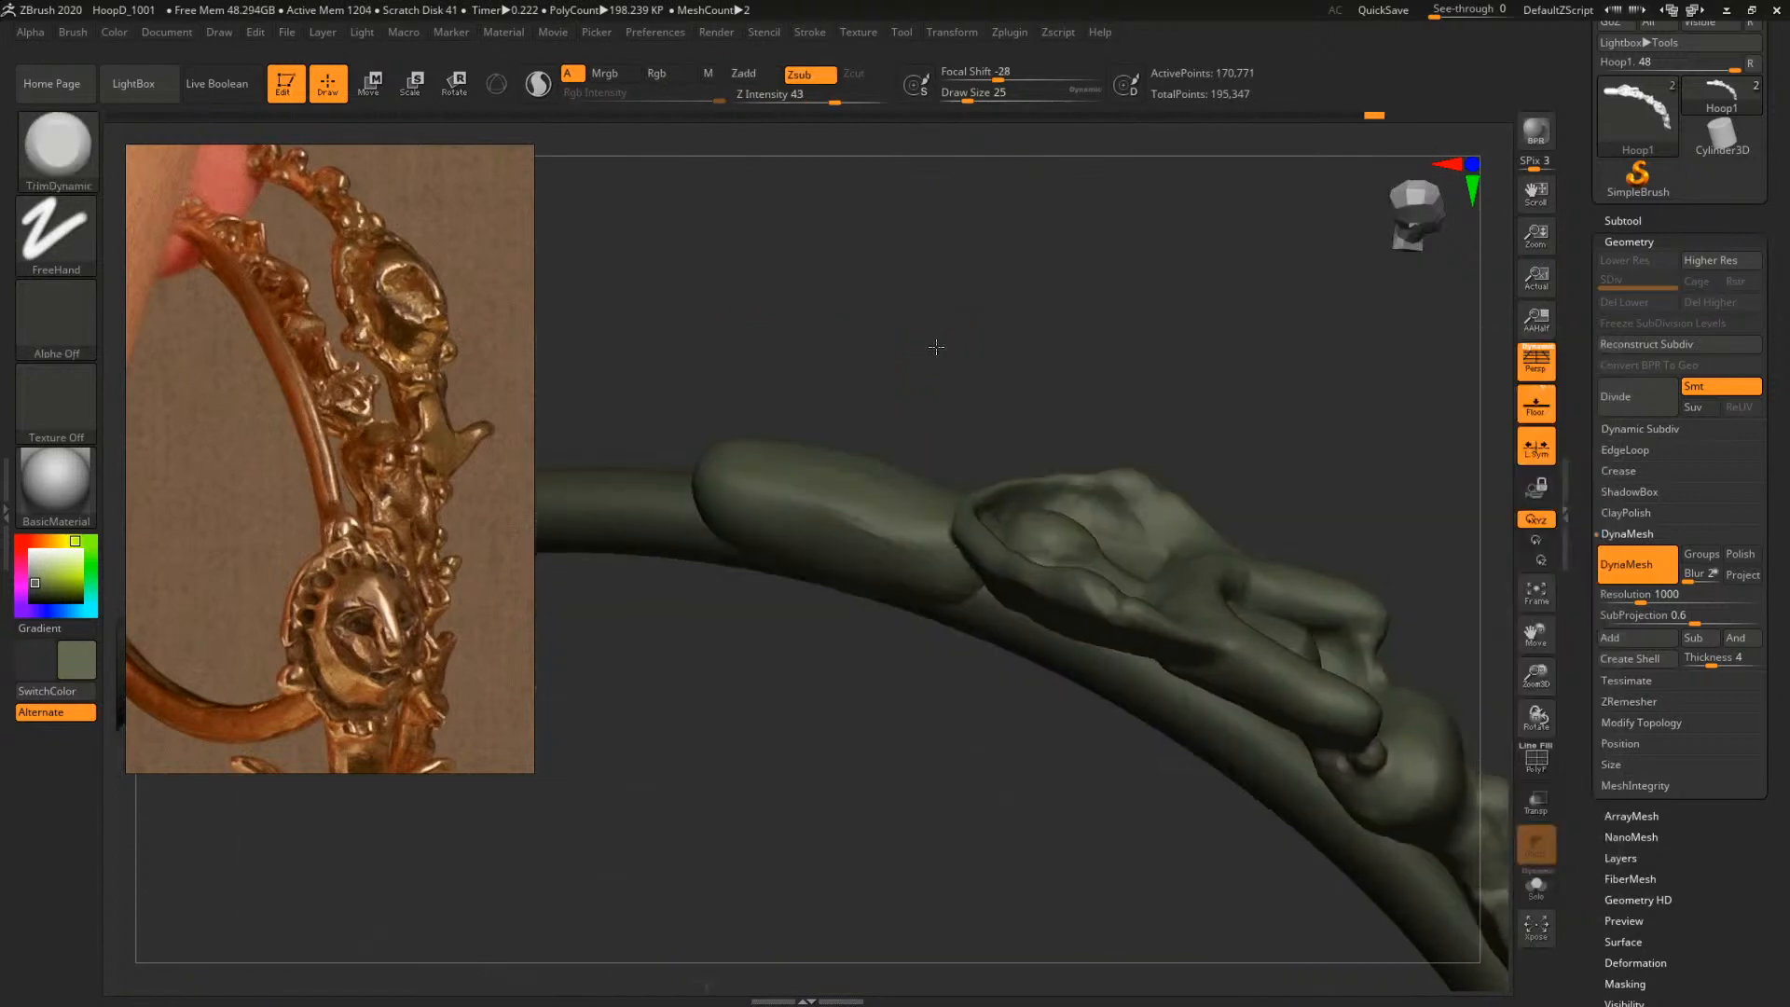
pyautogui.press('space')
pyautogui.moveTo(820, 460)
pyautogui.mouseDown()
pyautogui.moveTo(842, 511)
pyautogui.moveTo(902, 554)
pyautogui.mouseUp()
pyautogui.press('space')
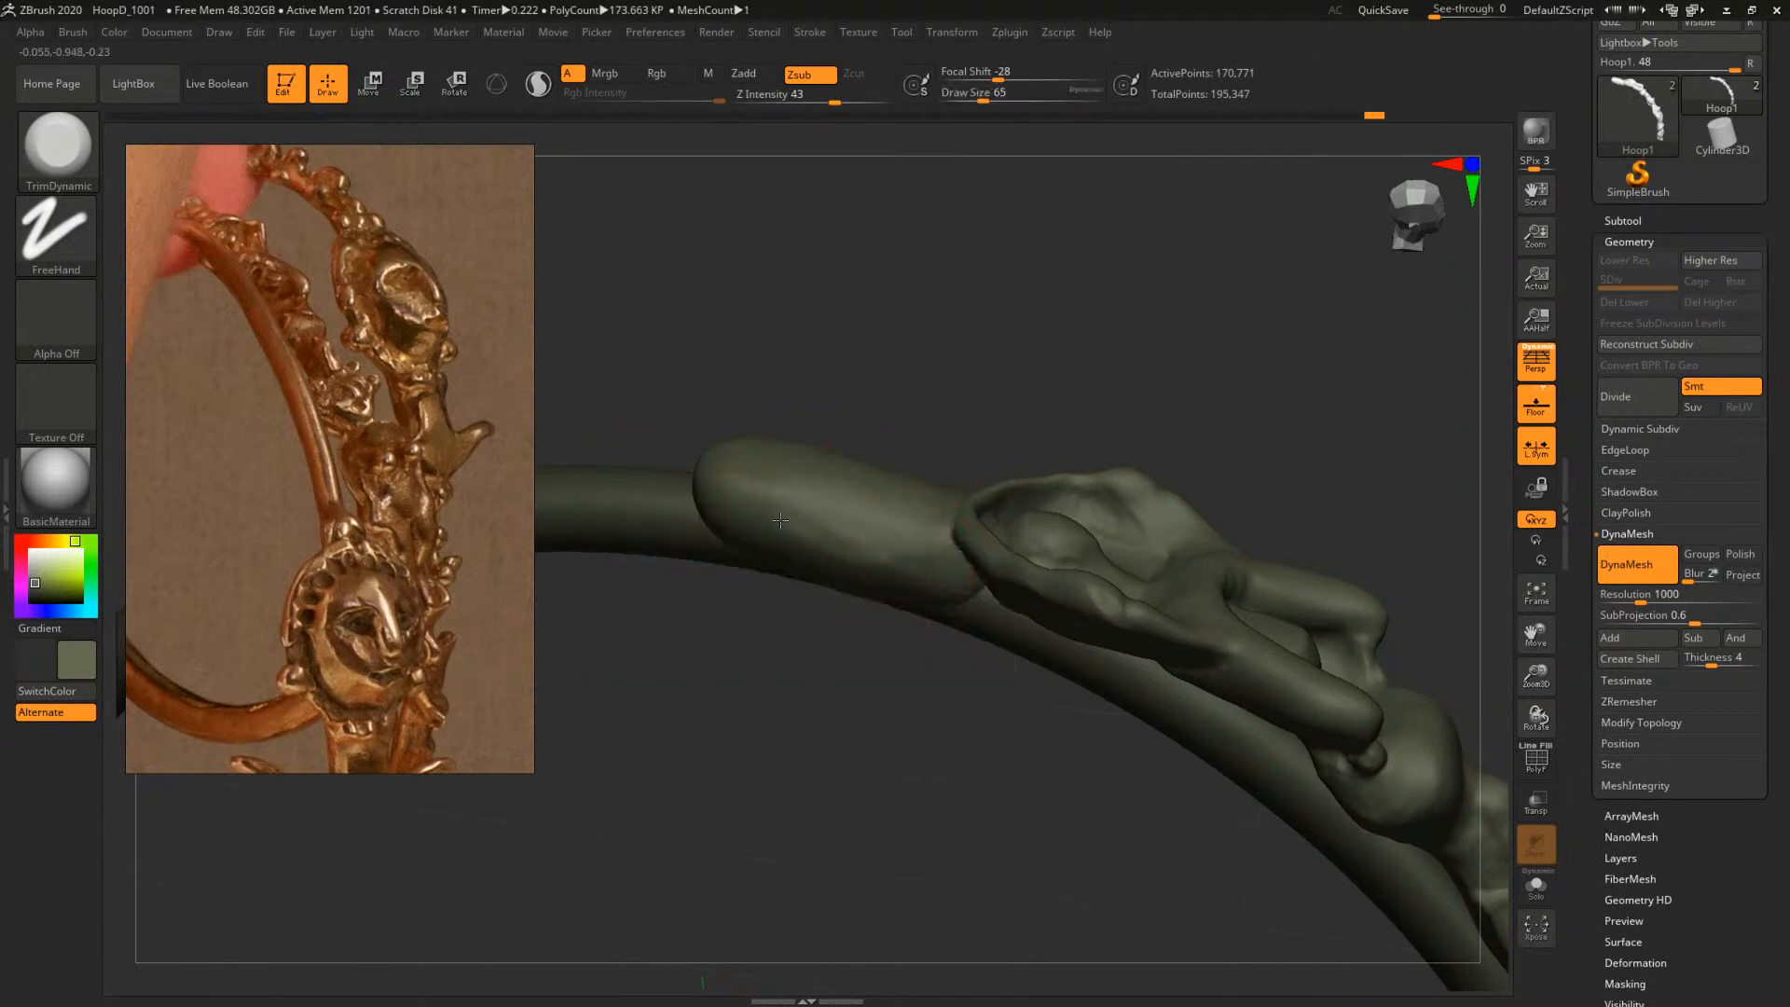
pyautogui.moveTo(919, 467); pyautogui.dragTo(896, 570)
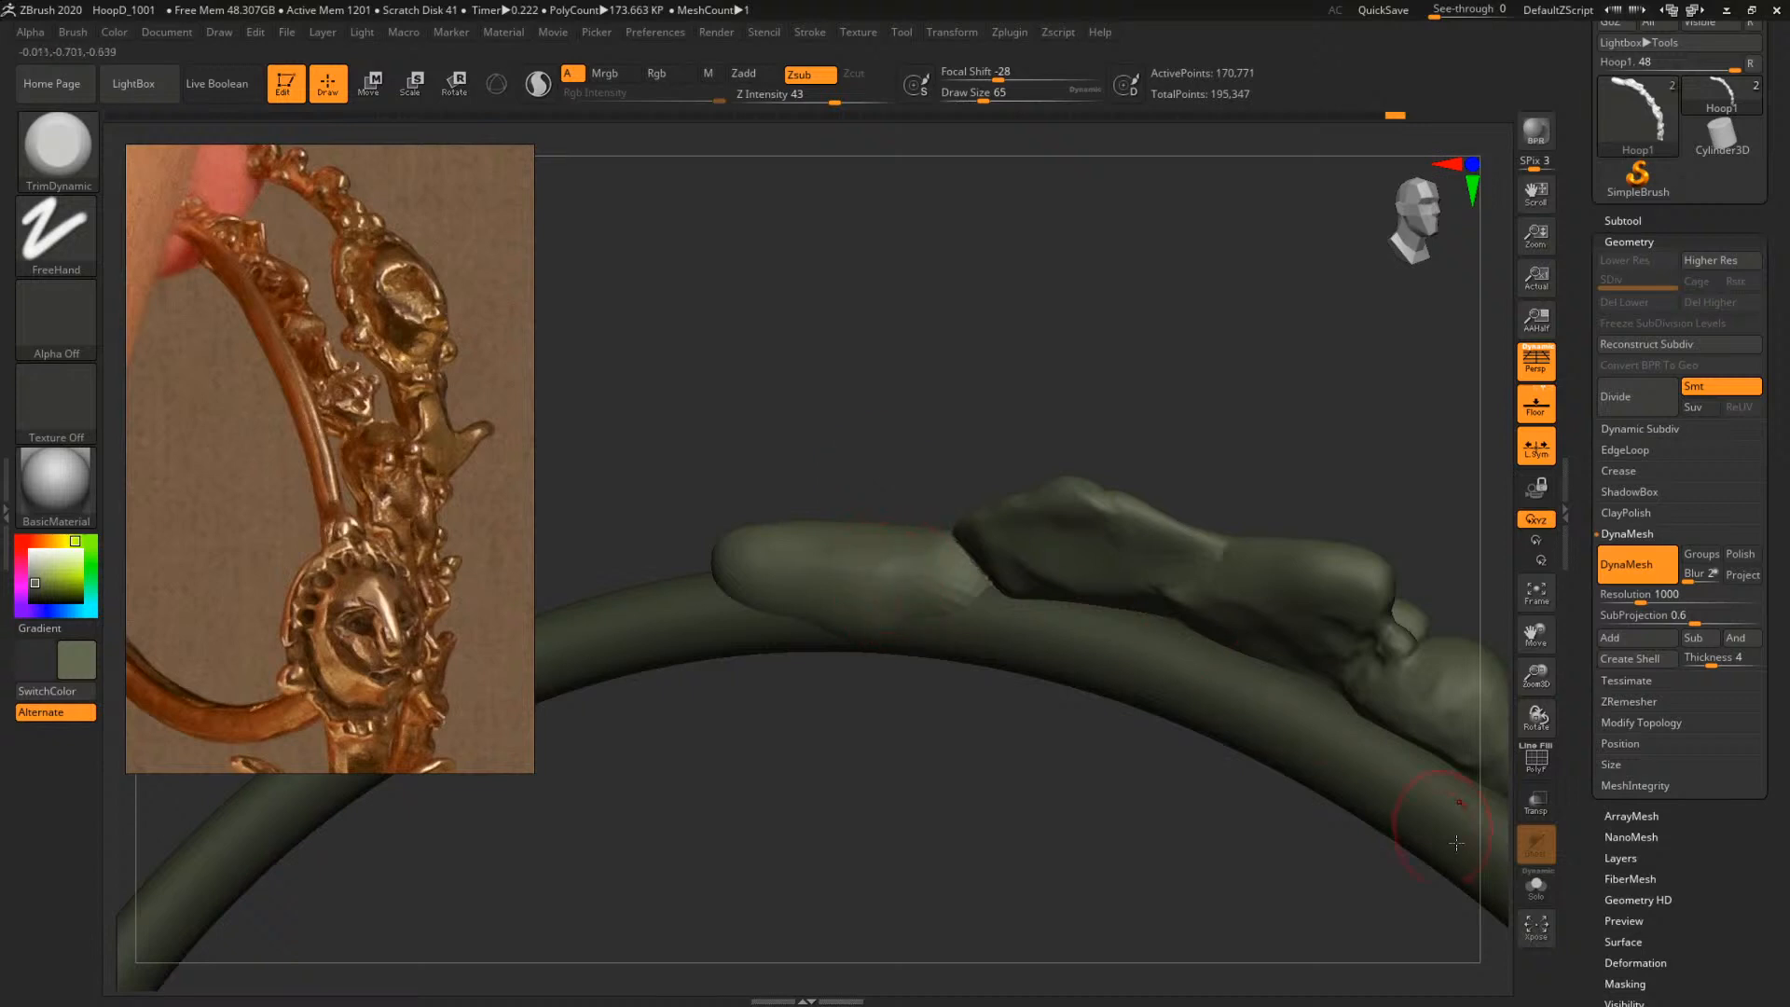
# Isolate the ornament strip and even out its rounded end piece, raising the TrimDynamic draw size to 90 and 140
pyautogui.click(1536, 887)
pyautogui.moveTo(990, 404)
pyautogui.mouseDown()
pyautogui.moveTo(852, 557)
pyautogui.moveTo(853, 607)
pyautogui.mouseUp()
pyautogui.press('space')
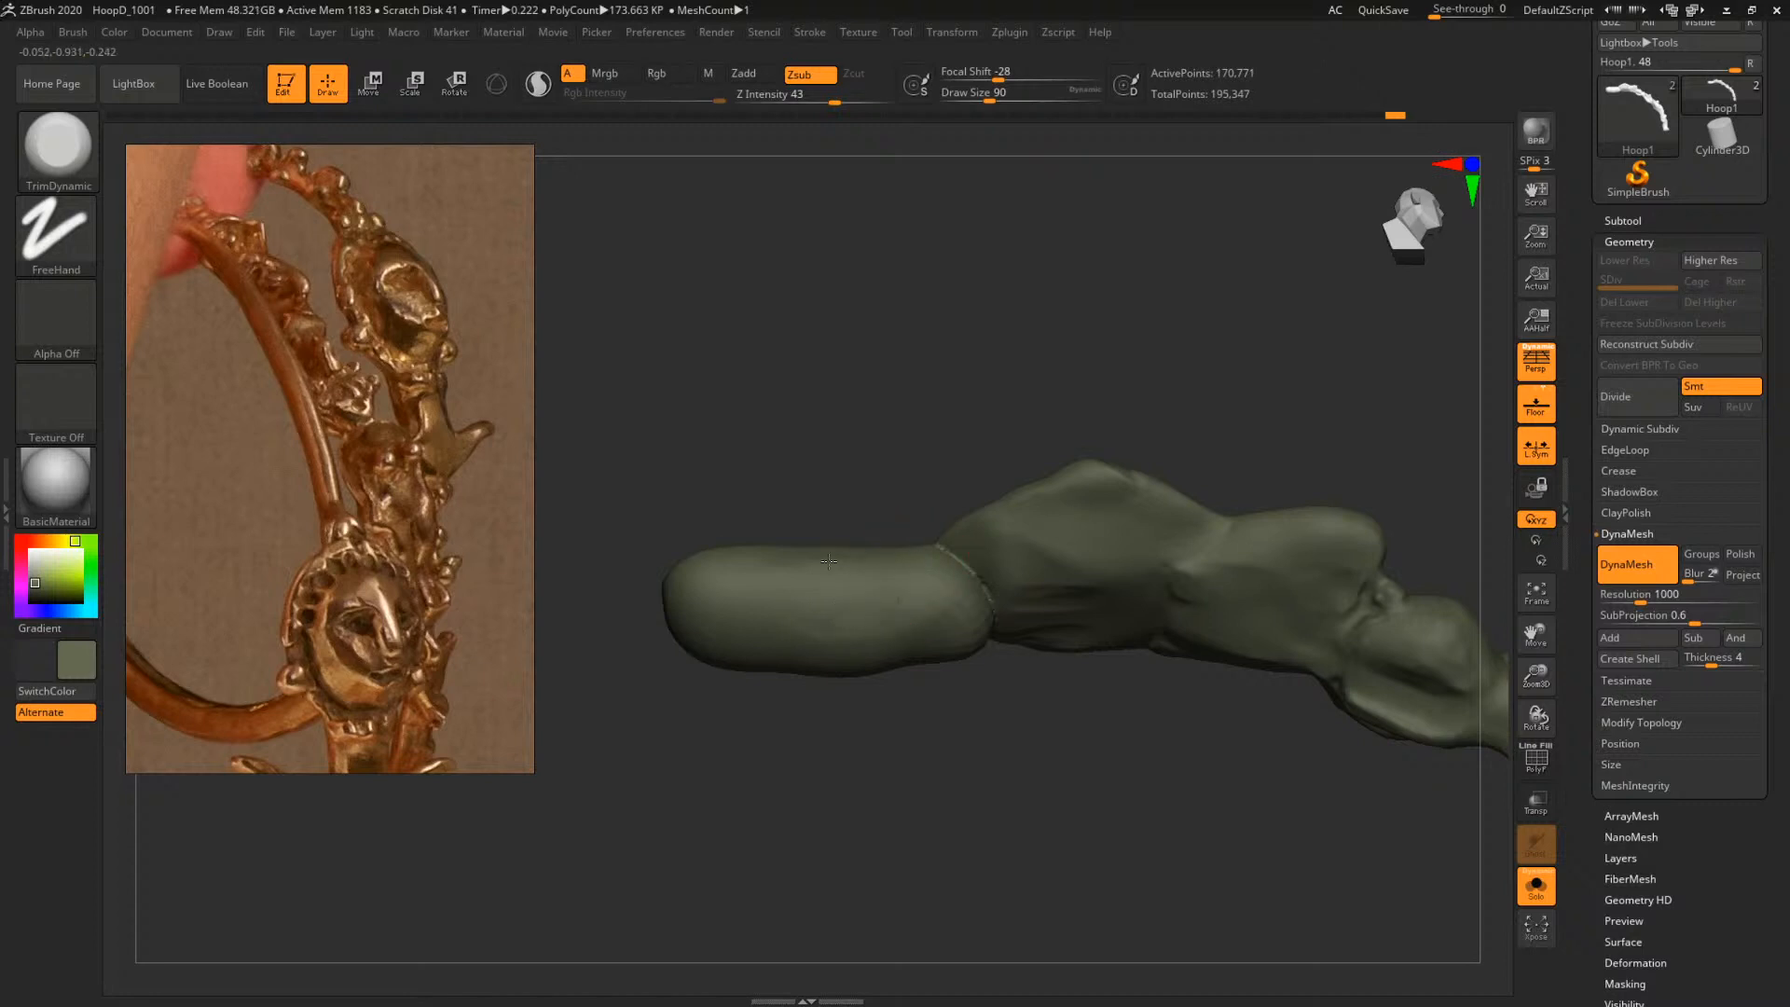
pyautogui.keyDown('shift'); pyautogui.moveTo(909, 433); pyautogui.dragTo(900, 466); pyautogui.keyUp('shift')
pyautogui.press('space')
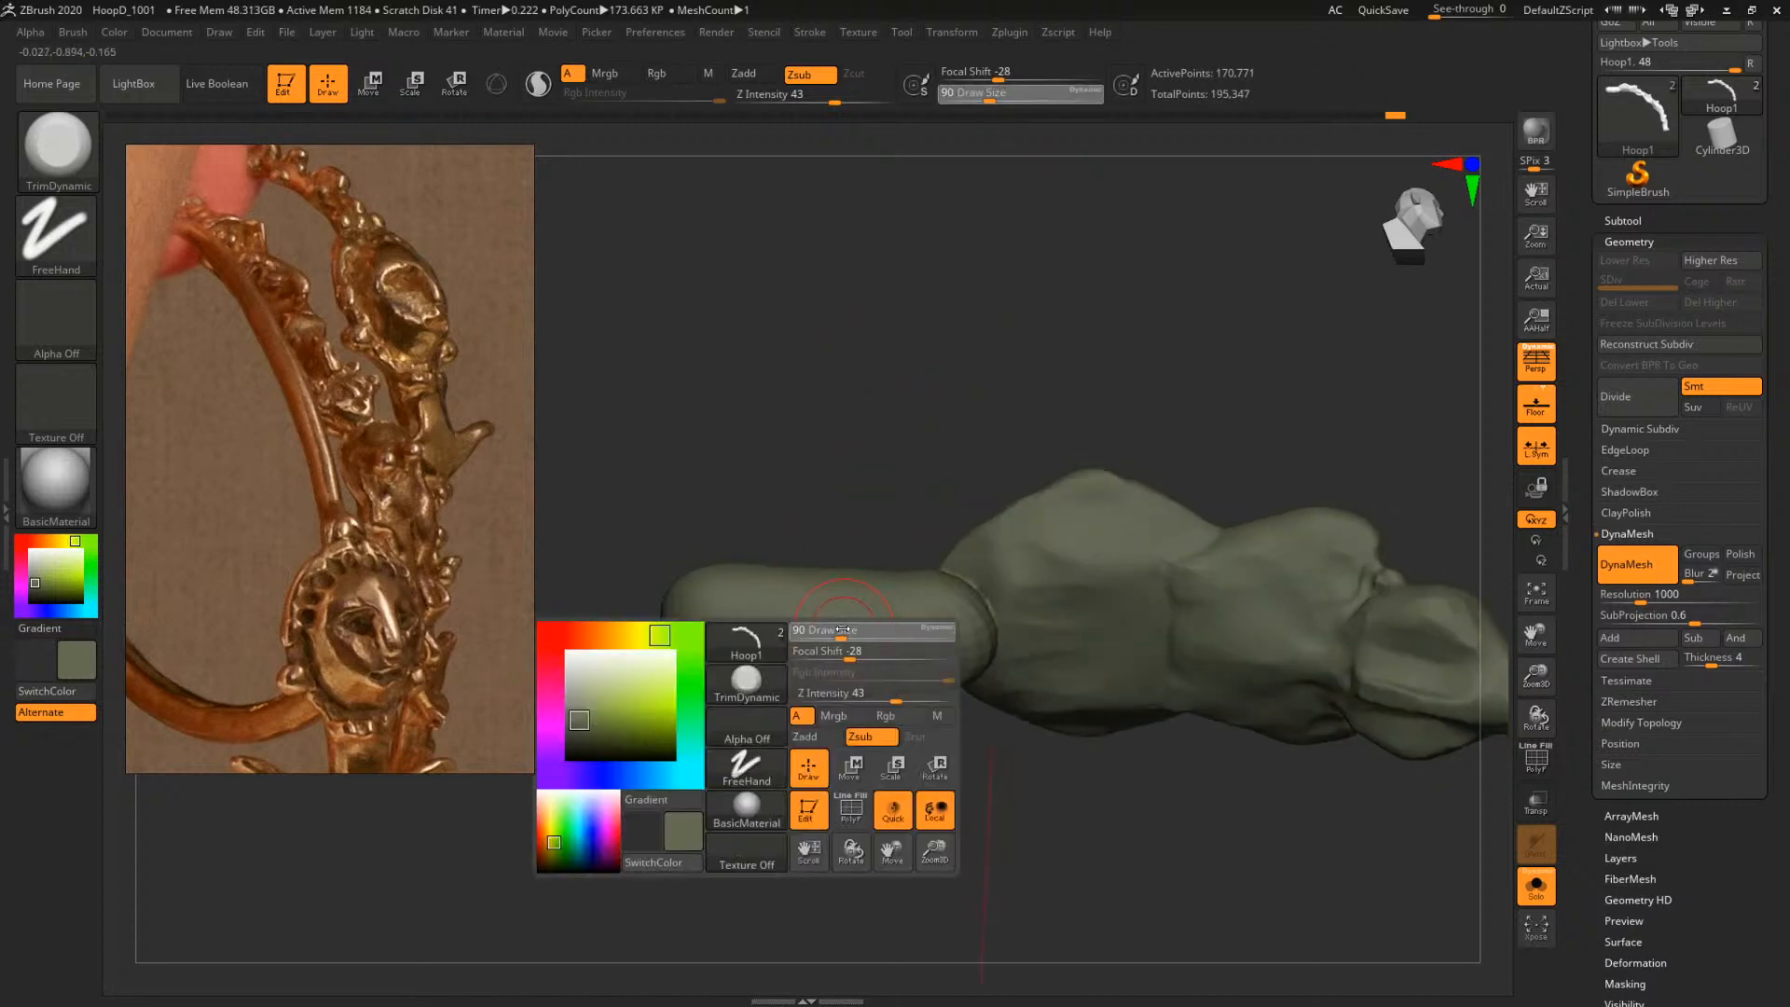
pyautogui.moveTo(836, 631); pyautogui.dragTo(848, 632)
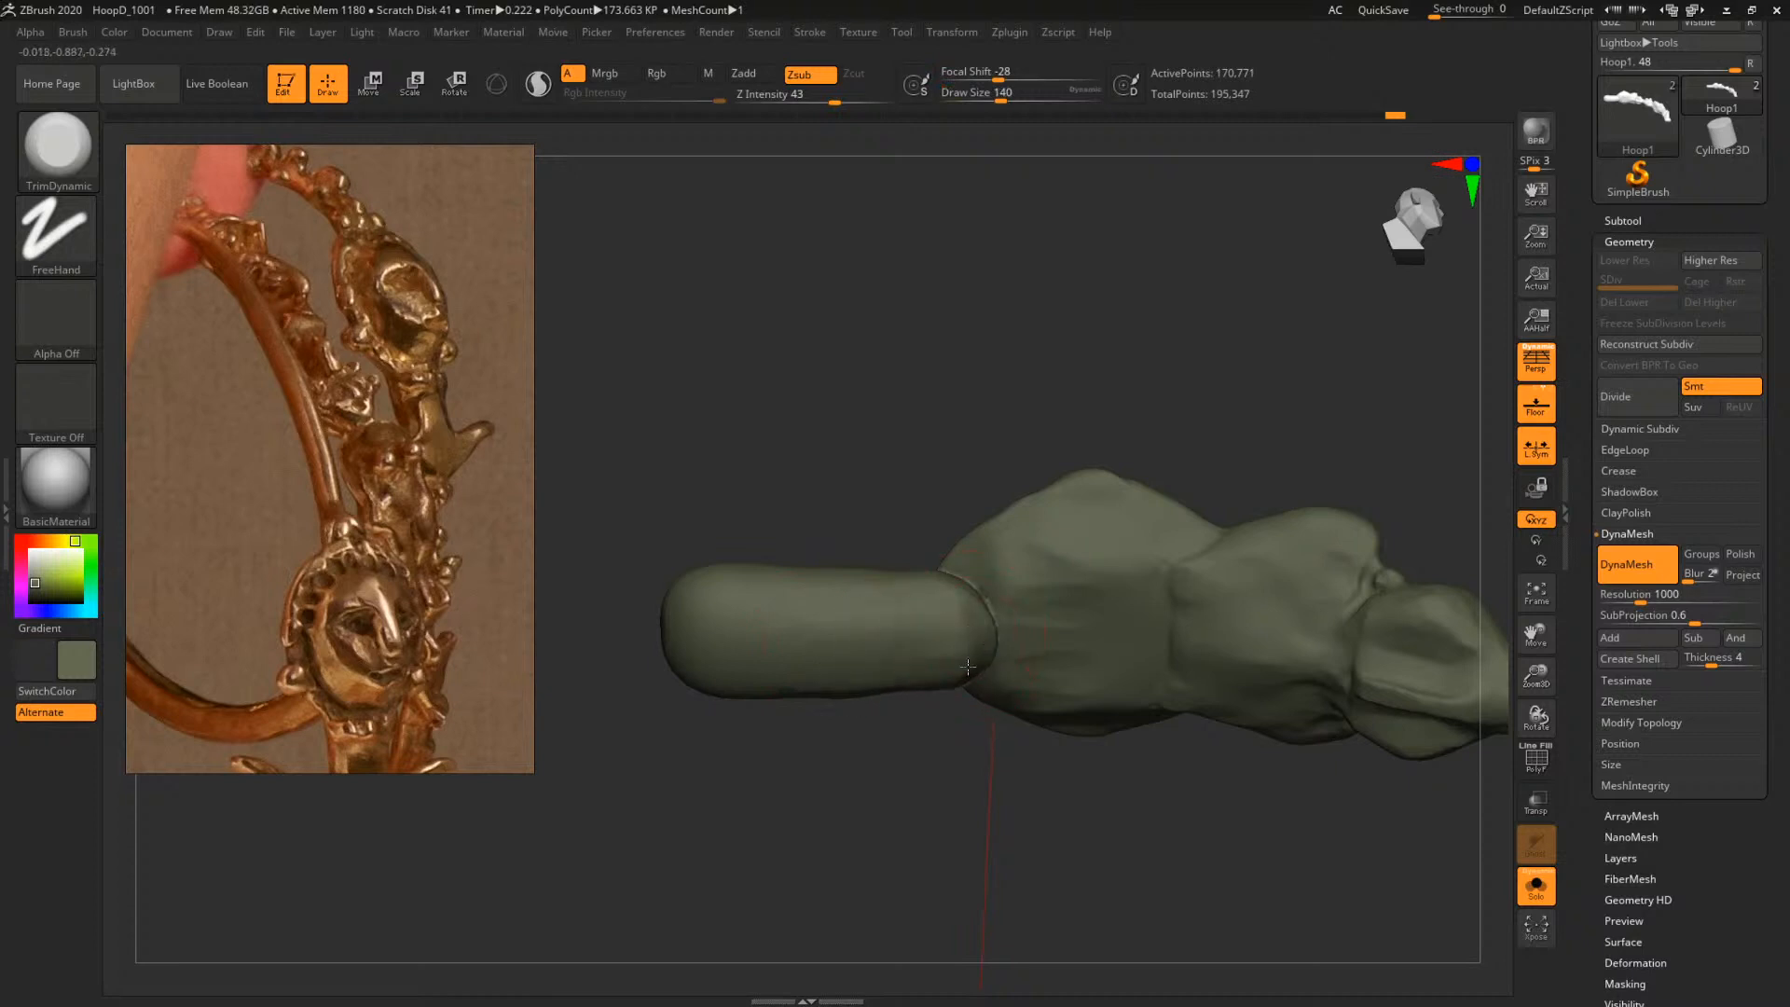
# Trim the side and tip of the isolated end piece with TrimDynamic at draw size 77
pyautogui.moveTo(920, 615); pyautogui.dragTo(880, 595, button='right')
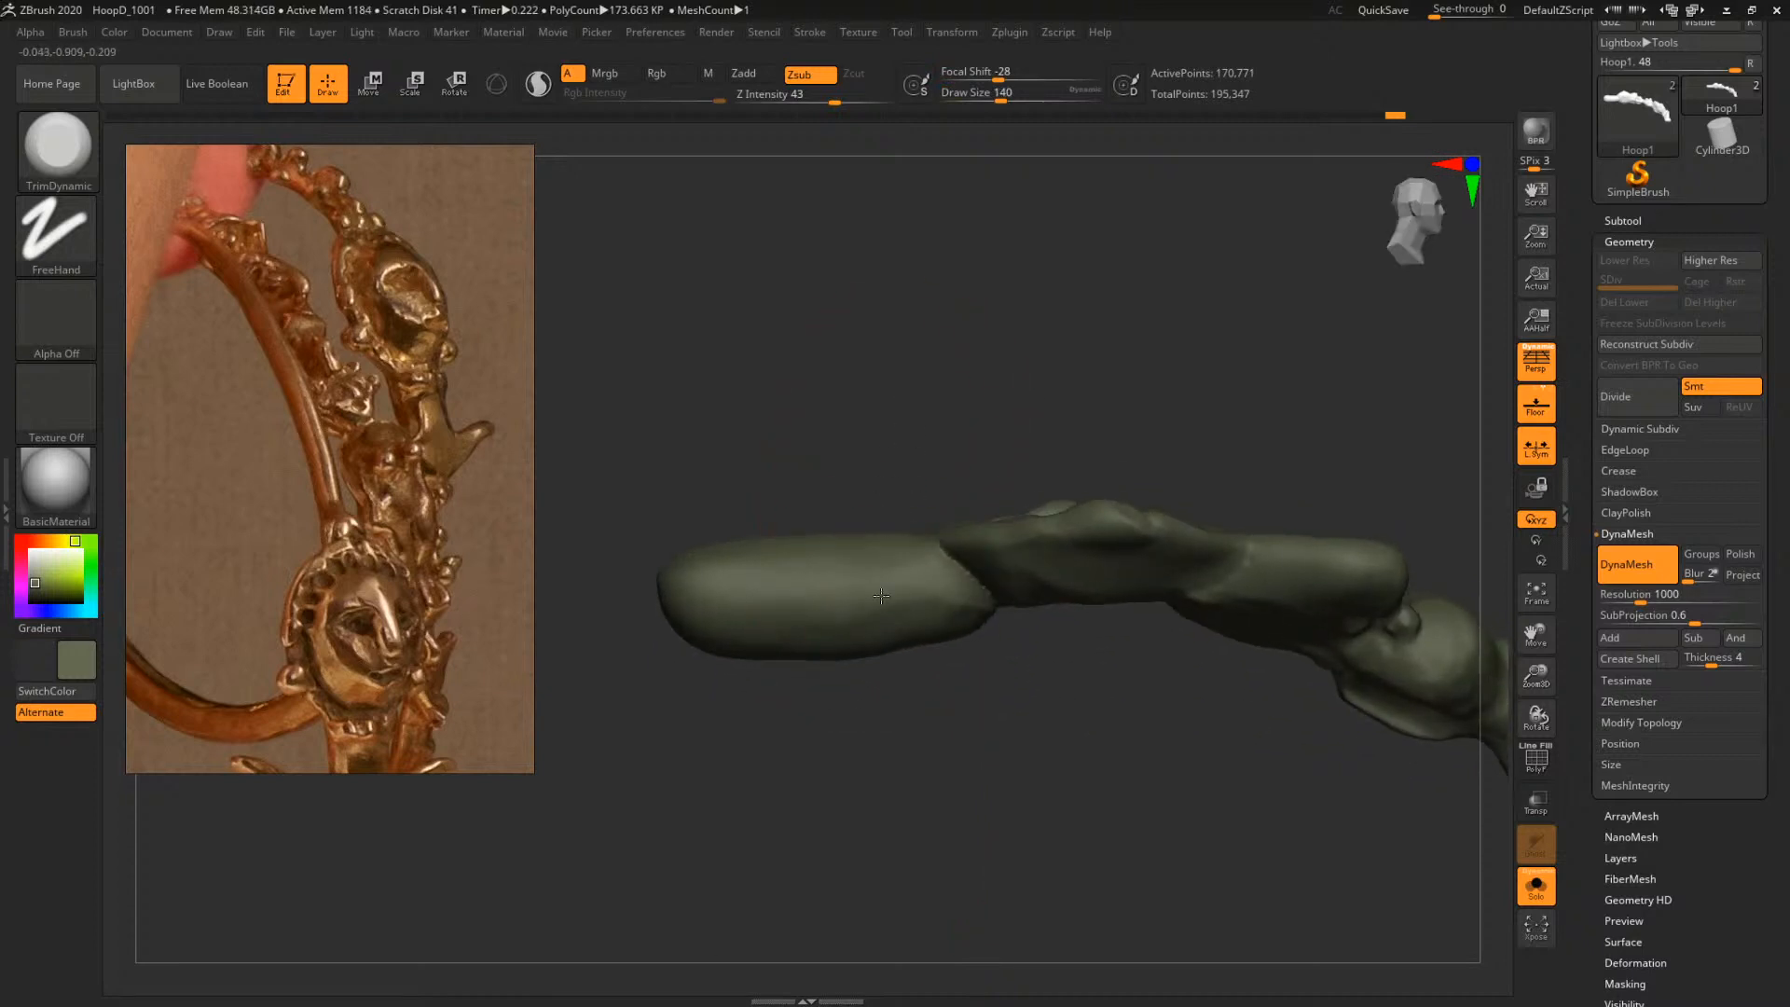
pyautogui.press('space')
pyautogui.moveTo(785, 608); pyautogui.dragTo(774, 608)
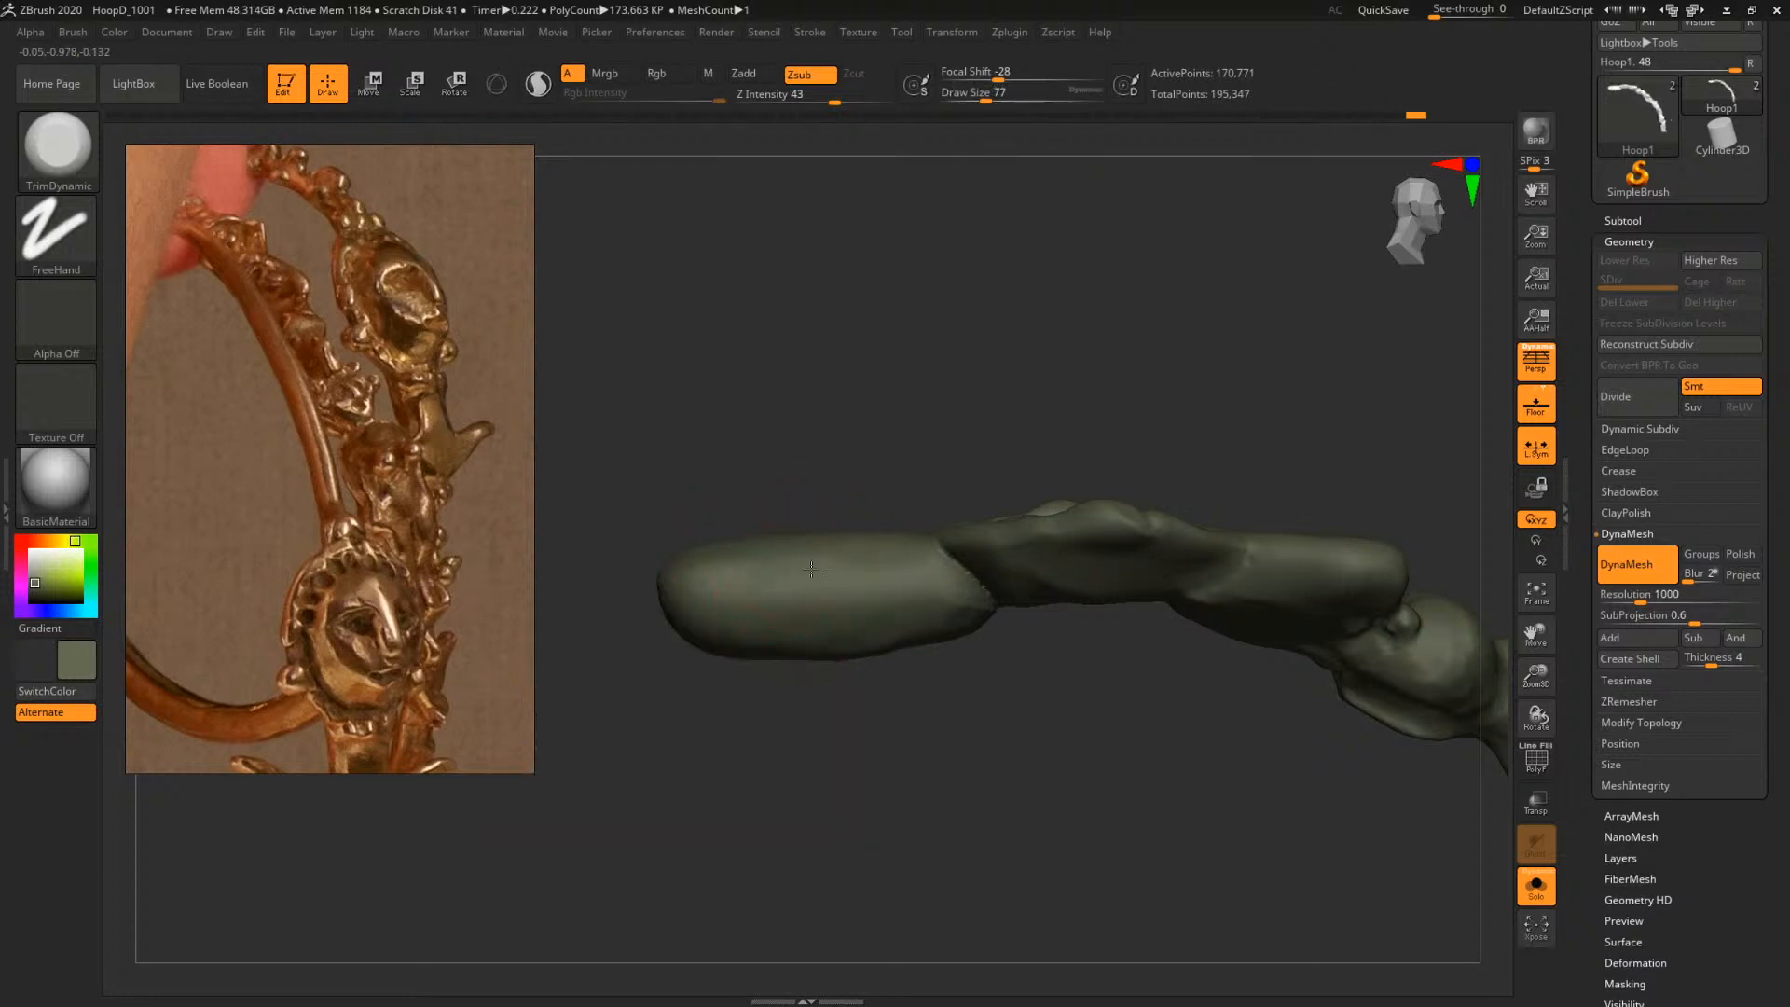
pyautogui.moveTo(884, 671); pyautogui.dragTo(862, 541, button='right')
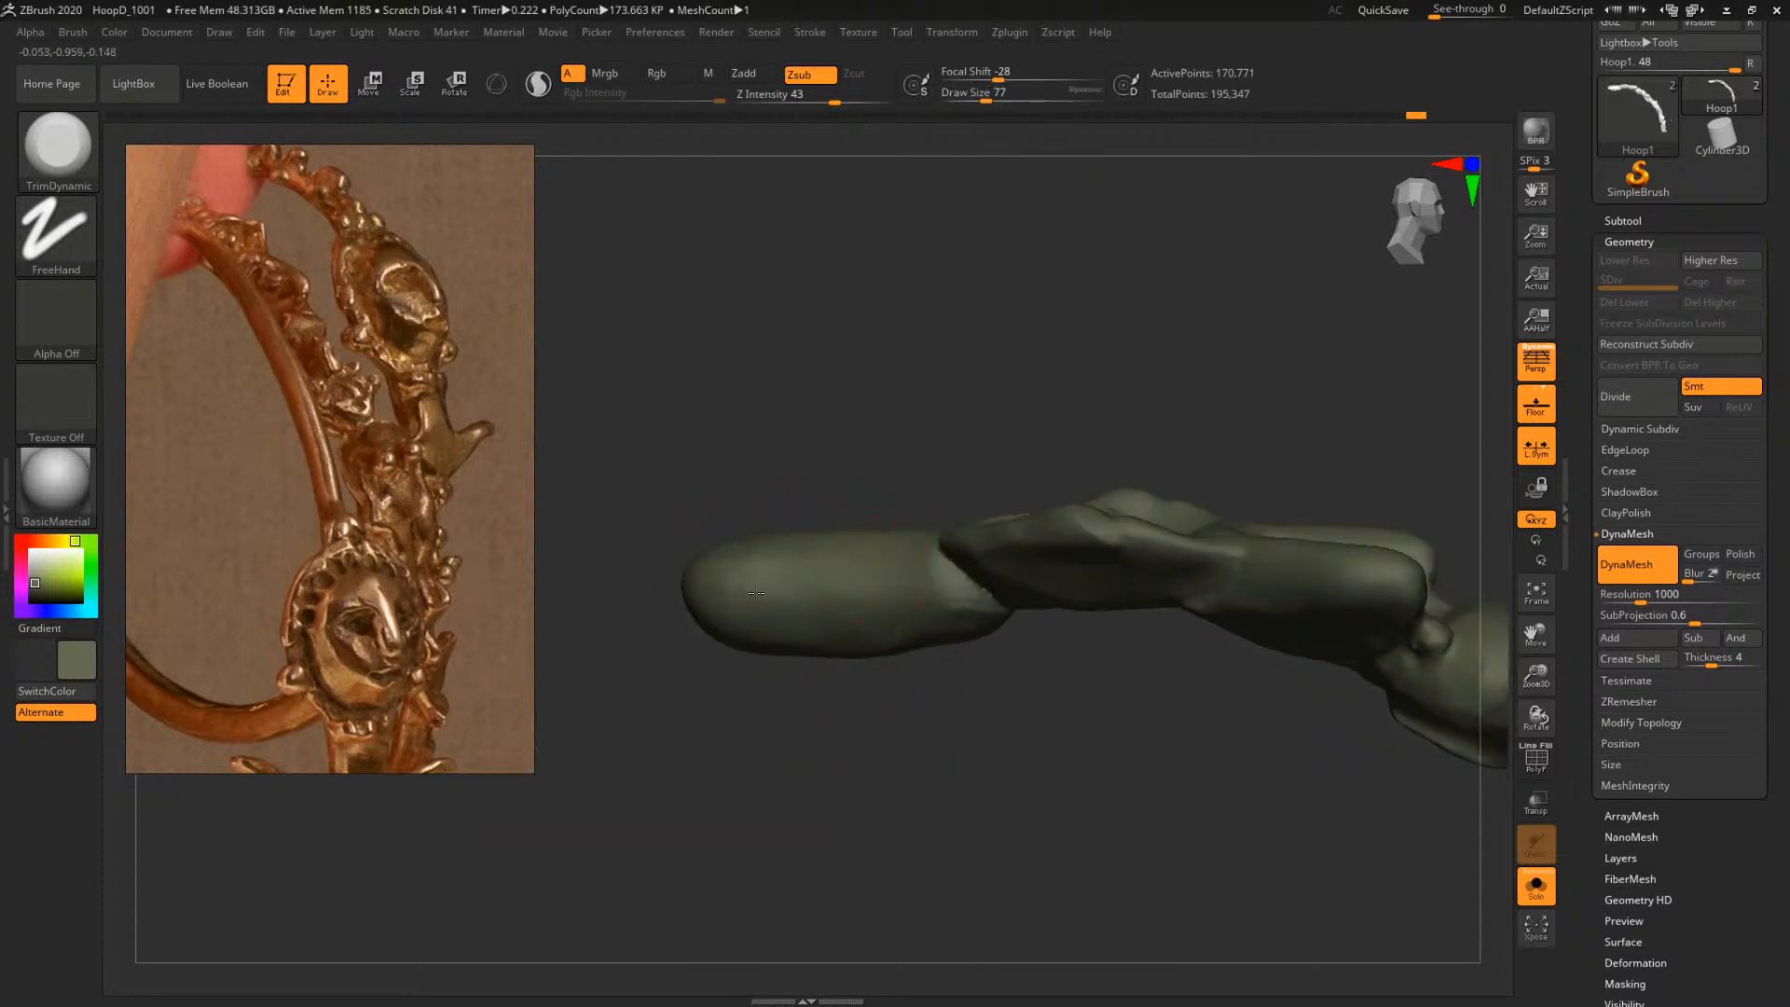
pyautogui.moveTo(725, 681); pyautogui.dragTo(745, 601)
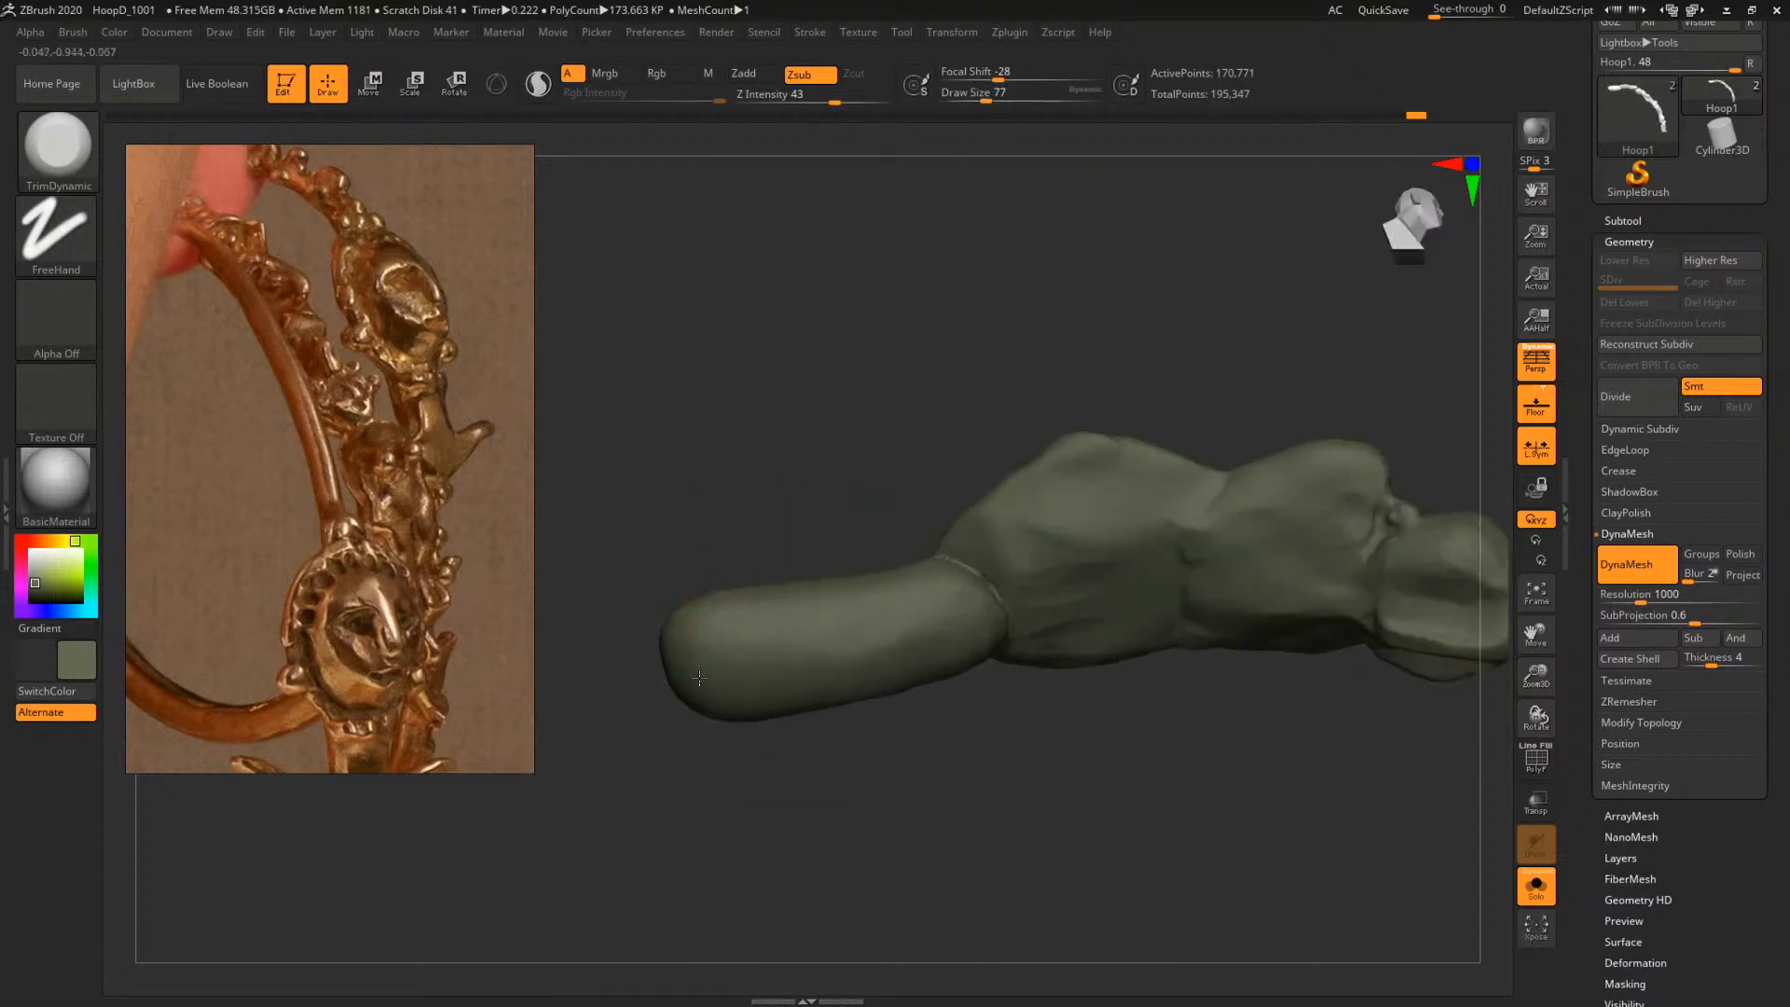
# Show the whole hoop again and add volume to the tip of the end piece with ClayBuildup at draw size 71
pyautogui.click(1528, 879)
pyautogui.moveTo(955, 372); pyautogui.dragTo(1007, 516)
pyautogui.moveTo(980, 610); pyautogui.dragTo(971, 537, button='right')
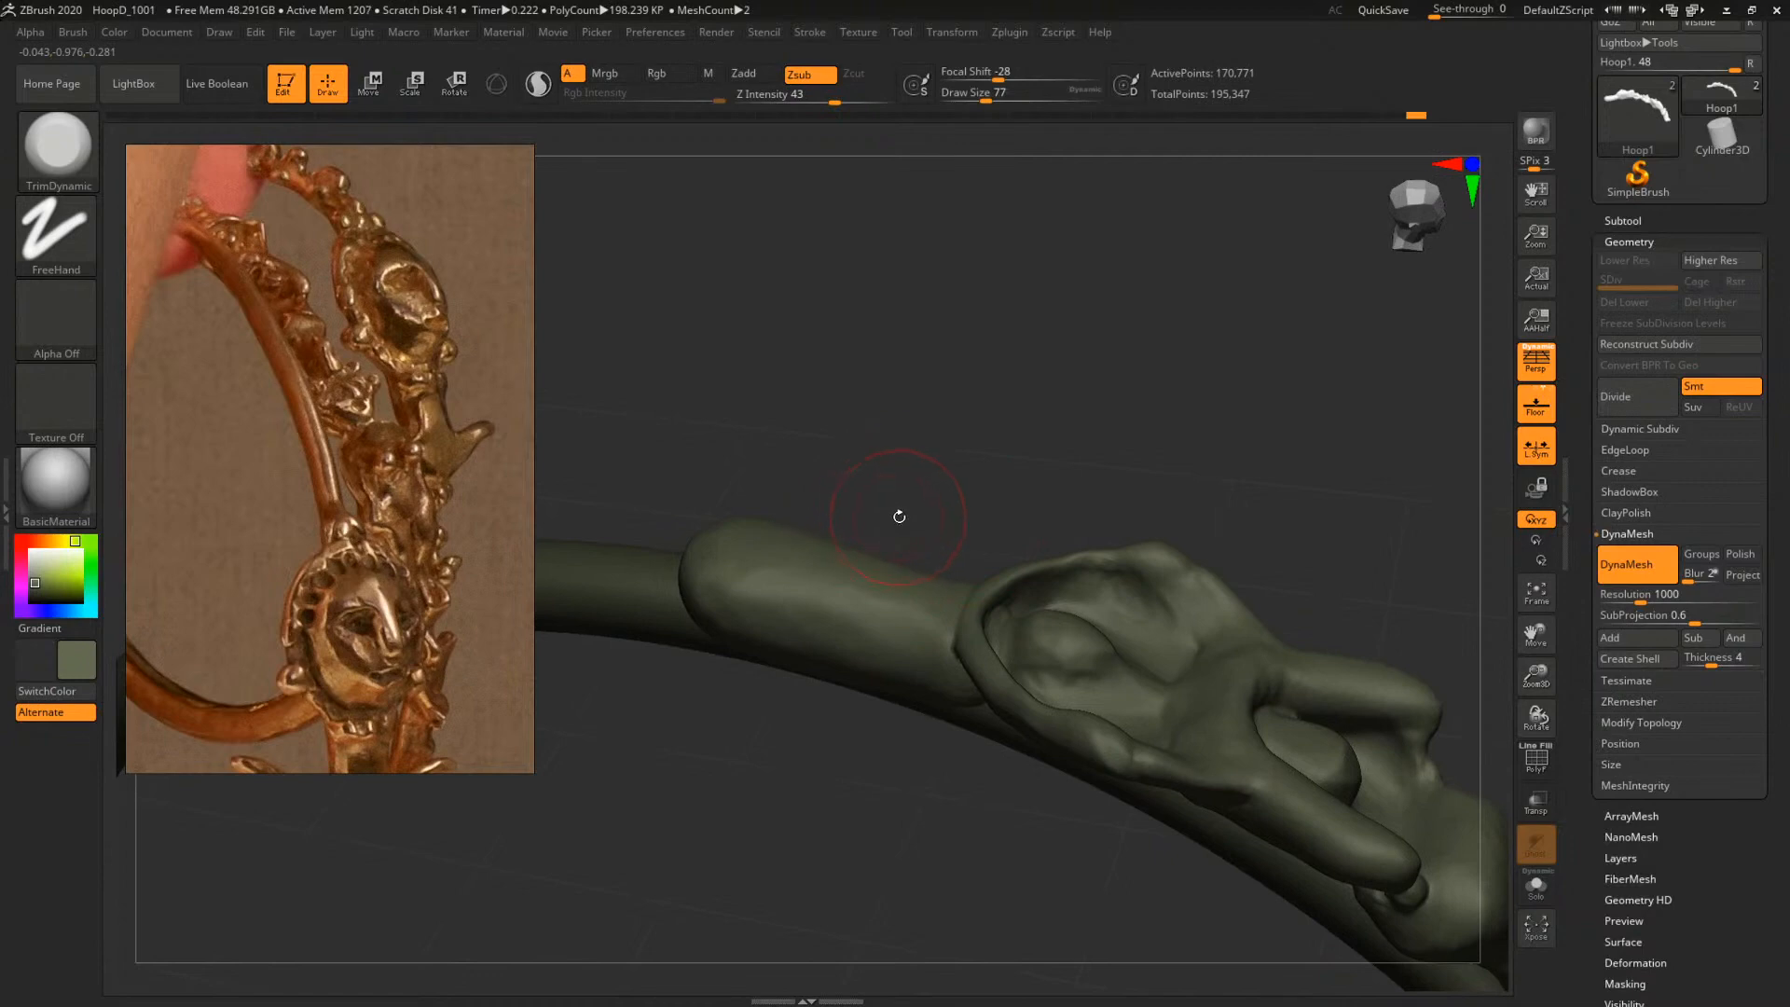
pyautogui.press('b')
pyautogui.press('c')
pyautogui.press('b')
pyautogui.press('space')
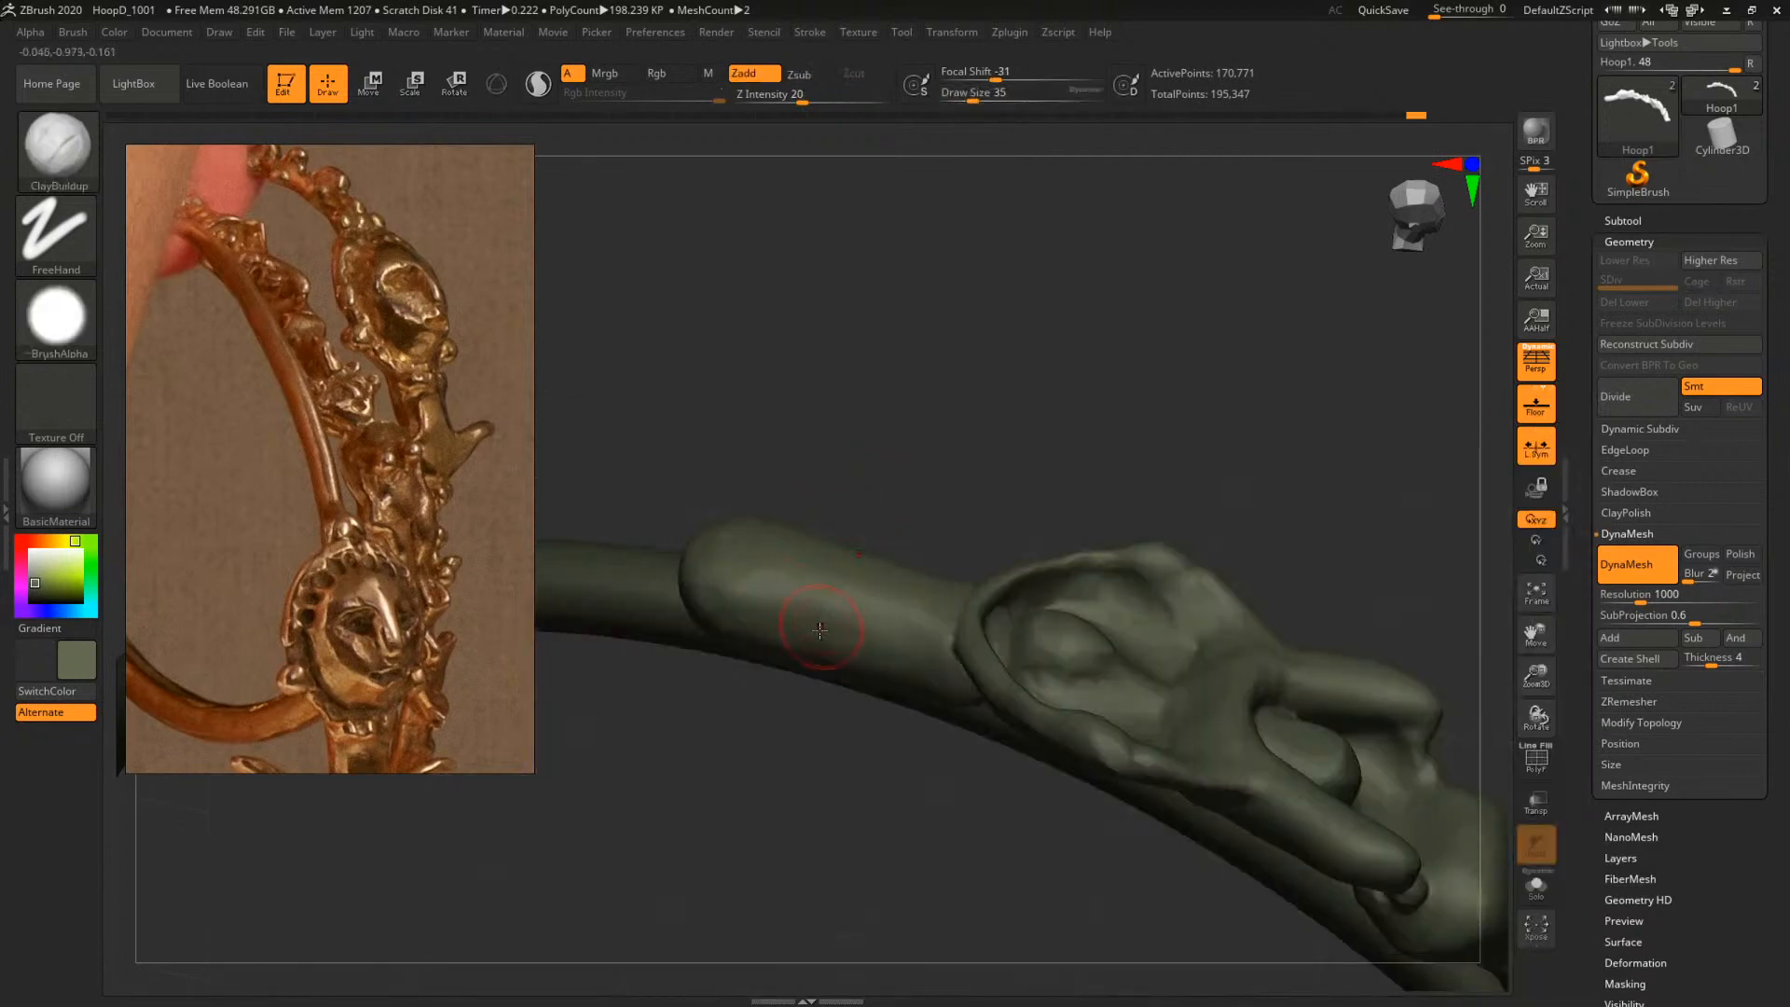
pyautogui.press('space')
pyautogui.moveTo(821, 538)
pyautogui.mouseDown()
pyautogui.moveTo(795, 617)
pyautogui.moveTo(765, 626)
pyautogui.moveTo(723, 571)
pyautogui.mouseUp()
pyautogui.click(790, 602)
pyautogui.moveTo(901, 458)
pyautogui.mouseDown(button='right')
pyautogui.moveTo(916, 431)
pyautogui.moveTo(932, 473)
pyautogui.mouseUp(button='right')
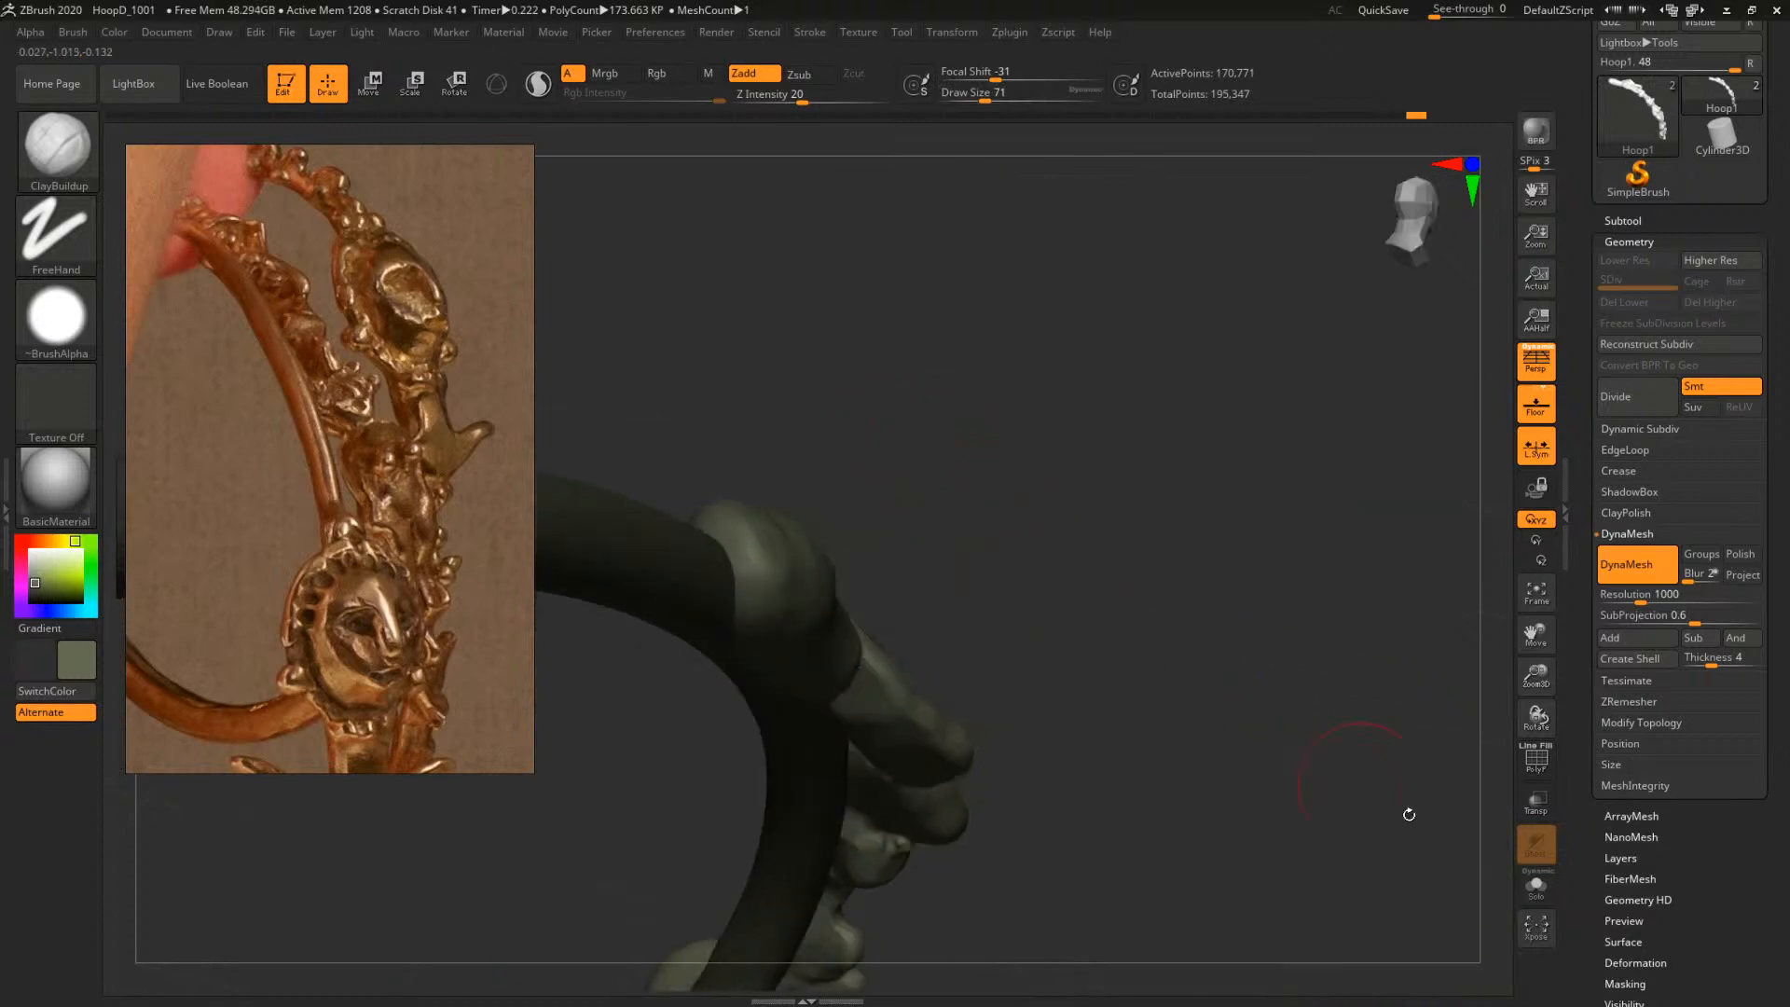
# Isolate the ornament strip again and build up more clay around the tip of the end piece
pyautogui.click(1537, 887)
pyautogui.moveTo(1184, 643); pyautogui.dragTo(941, 597, button='right')
pyautogui.moveTo(777, 565)
pyautogui.mouseDown()
pyautogui.moveTo(761, 565)
pyautogui.moveTo(789, 557)
pyautogui.moveTo(770, 597)
pyautogui.moveTo(753, 591)
pyautogui.moveTo(781, 573)
pyautogui.mouseUp()
pyautogui.press('space')
pyautogui.click(791, 567)
pyautogui.press('space')
pyautogui.click(794, 568)
pyautogui.moveTo(886, 487)
pyautogui.mouseDown(button='right')
pyautogui.moveTo(971, 543)
pyautogui.moveTo(838, 526)
pyautogui.mouseUp(button='right')
# Flatten the end face of the tip with the TrimDynamic brush at draw size 172
pyautogui.press('b')
pyautogui.press('t')
pyautogui.press('d')
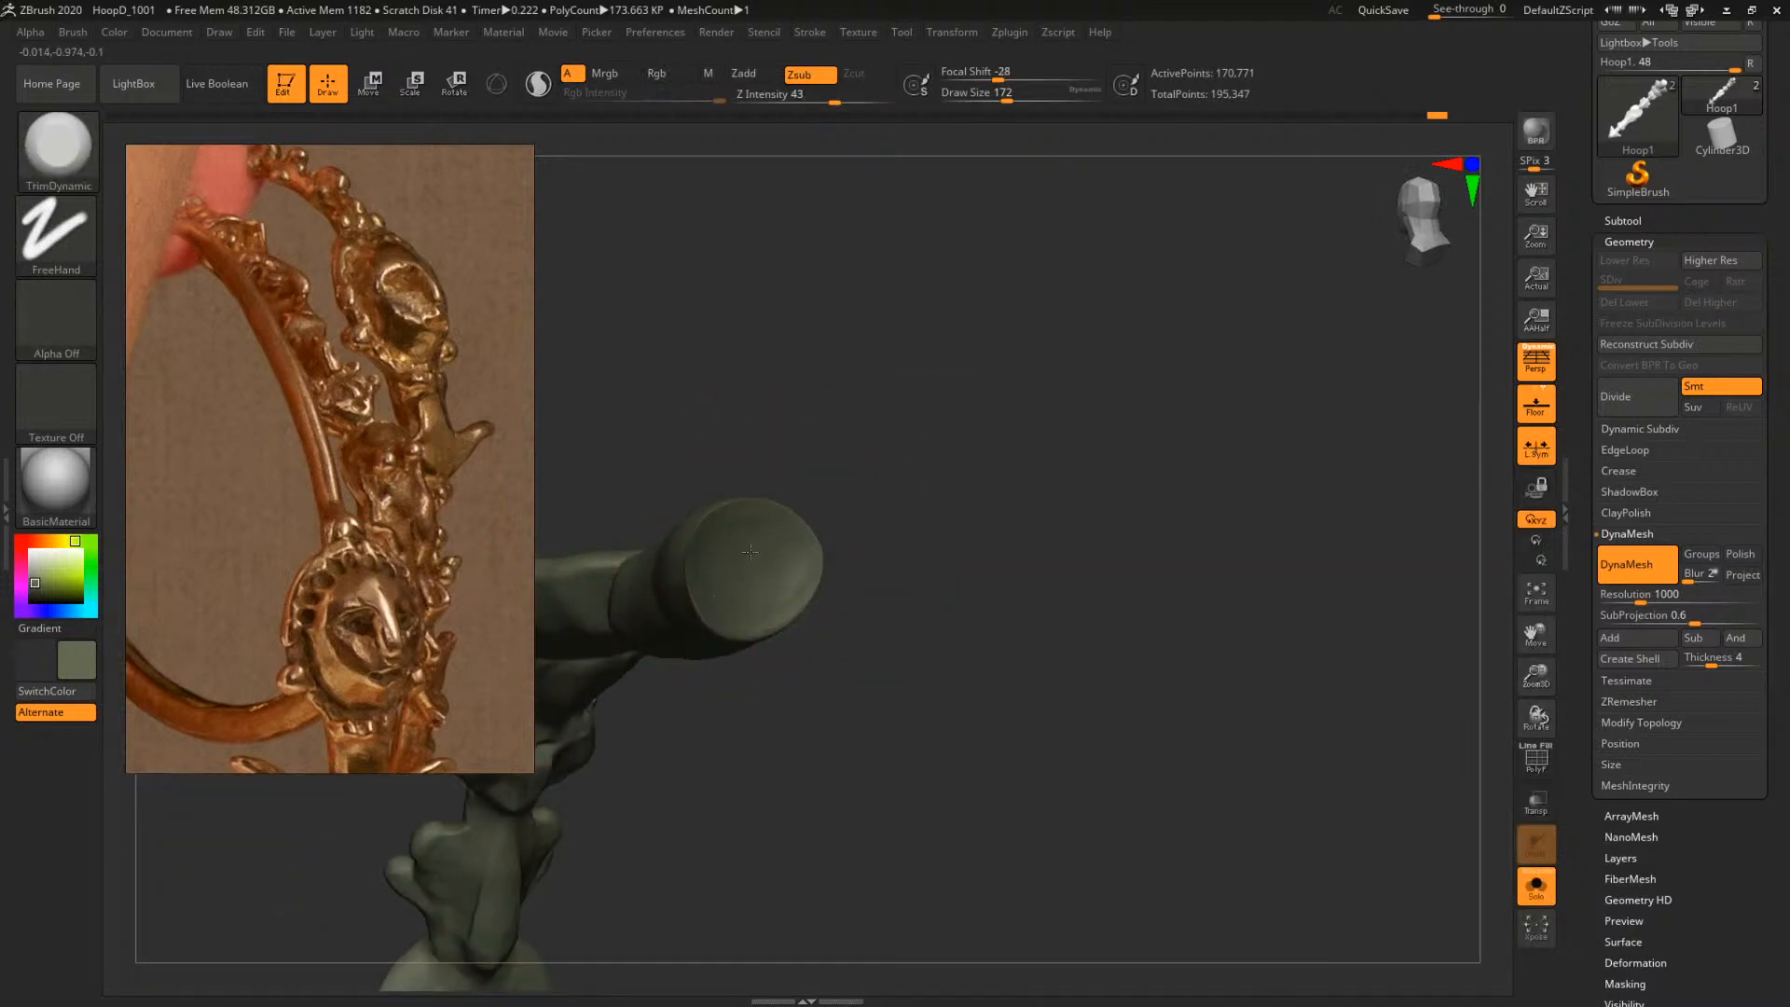
pyautogui.moveTo(749, 552); pyautogui.dragTo(754, 586)
pyautogui.moveTo(859, 484); pyautogui.dragTo(916, 503, button='right')
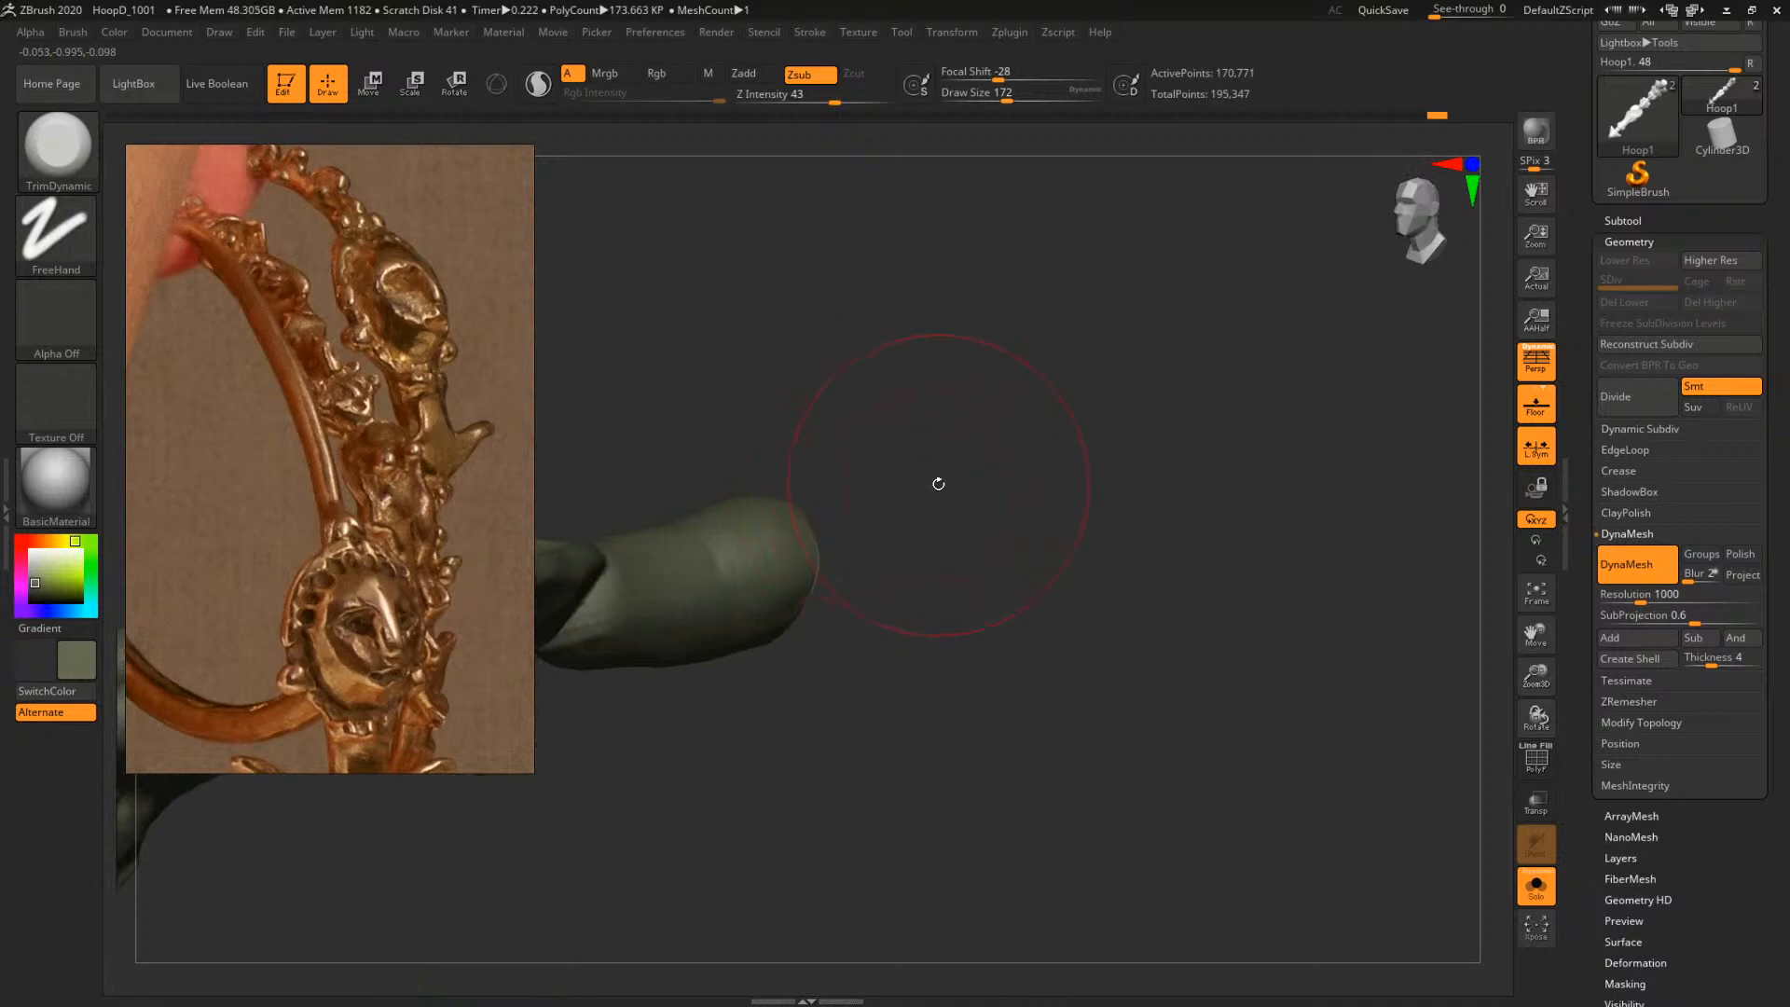
# Trim the end cap and its rim with TrimDynamic at draw size 217, and undo the last stroke
pyautogui.moveTo(944, 438); pyautogui.dragTo(763, 509, button='right')
pyautogui.press('space')
pyautogui.moveTo(763, 541)
pyautogui.mouseDown()
pyautogui.moveTo(798, 441)
pyautogui.moveTo(731, 548)
pyautogui.moveTo(802, 436)
pyautogui.mouseUp()
pyautogui.moveTo(927, 384)
pyautogui.mouseDown()
pyautogui.moveTo(959, 387)
pyautogui.moveTo(940, 409)
pyautogui.mouseUp()
pyautogui.moveTo(801, 480)
pyautogui.mouseDown()
pyautogui.moveTo(779, 504)
pyautogui.moveTo(766, 457)
pyautogui.moveTo(769, 549)
pyautogui.moveTo(738, 484)
pyautogui.mouseUp()
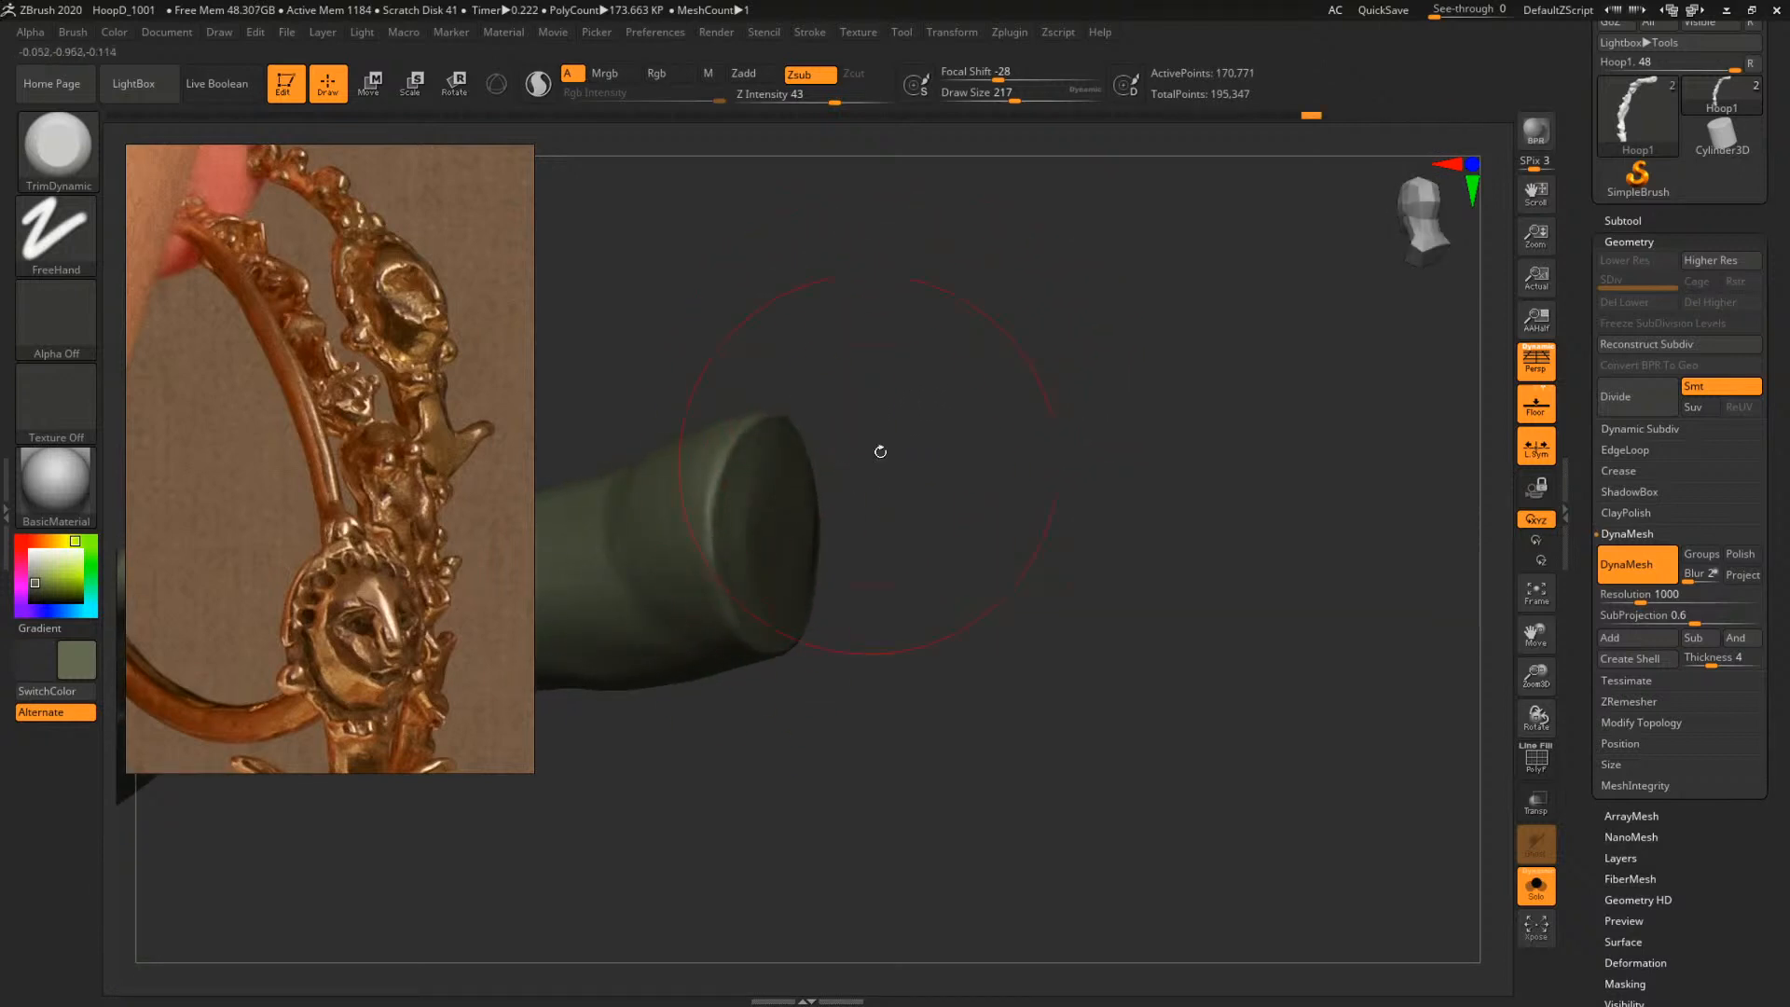
pyautogui.moveTo(879, 452)
pyautogui.mouseDown()
pyautogui.moveTo(1003, 447)
pyautogui.moveTo(871, 444)
pyautogui.moveTo(896, 477)
pyautogui.moveTo(835, 508)
pyautogui.moveTo(809, 452)
pyautogui.moveTo(737, 494)
pyautogui.moveTo(797, 513)
pyautogui.moveTo(799, 473)
pyautogui.moveTo(749, 524)
pyautogui.mouseUp()
pyautogui.hotkey('ctrl', 'z')
# Refine the flat end face with TrimDynamic at draw sizes 116 and 158
pyautogui.press('space')
pyautogui.press('space')
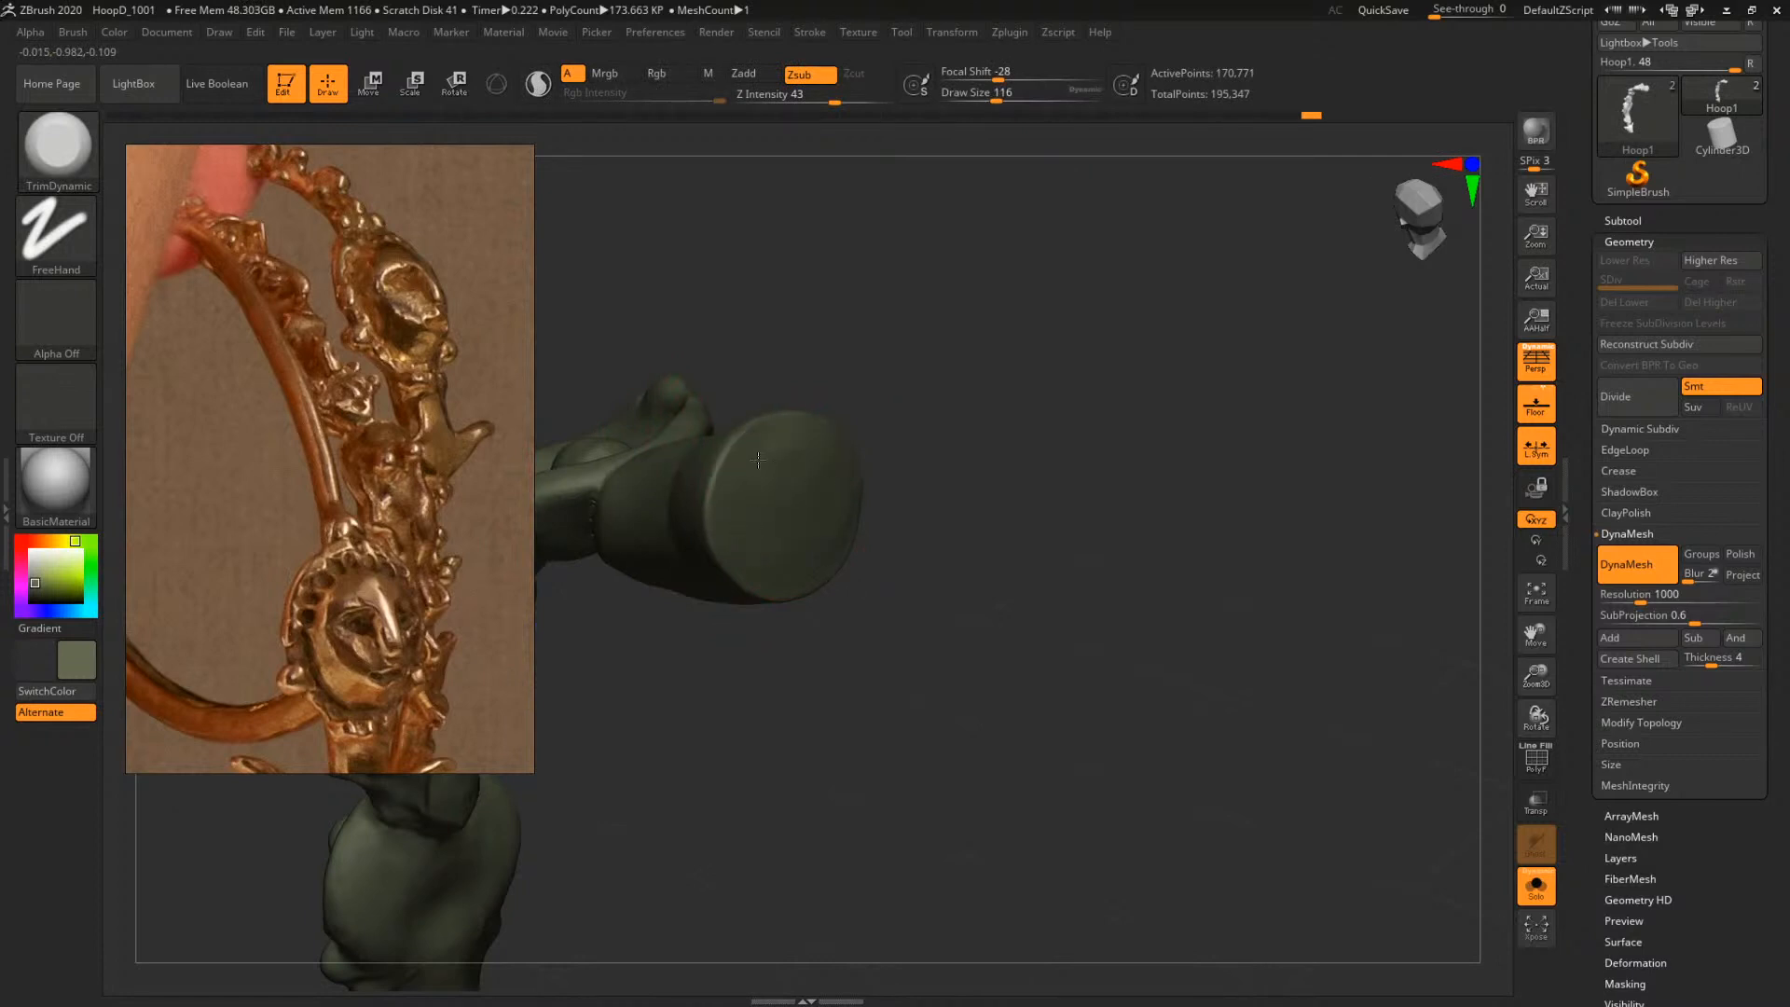
pyautogui.moveTo(897, 430)
pyautogui.mouseDown()
pyautogui.moveTo(935, 411)
pyautogui.moveTo(901, 399)
pyautogui.moveTo(828, 431)
pyautogui.moveTo(714, 518)
pyautogui.moveTo(740, 473)
pyautogui.moveTo(827, 505)
pyautogui.mouseUp()
pyautogui.press('space')
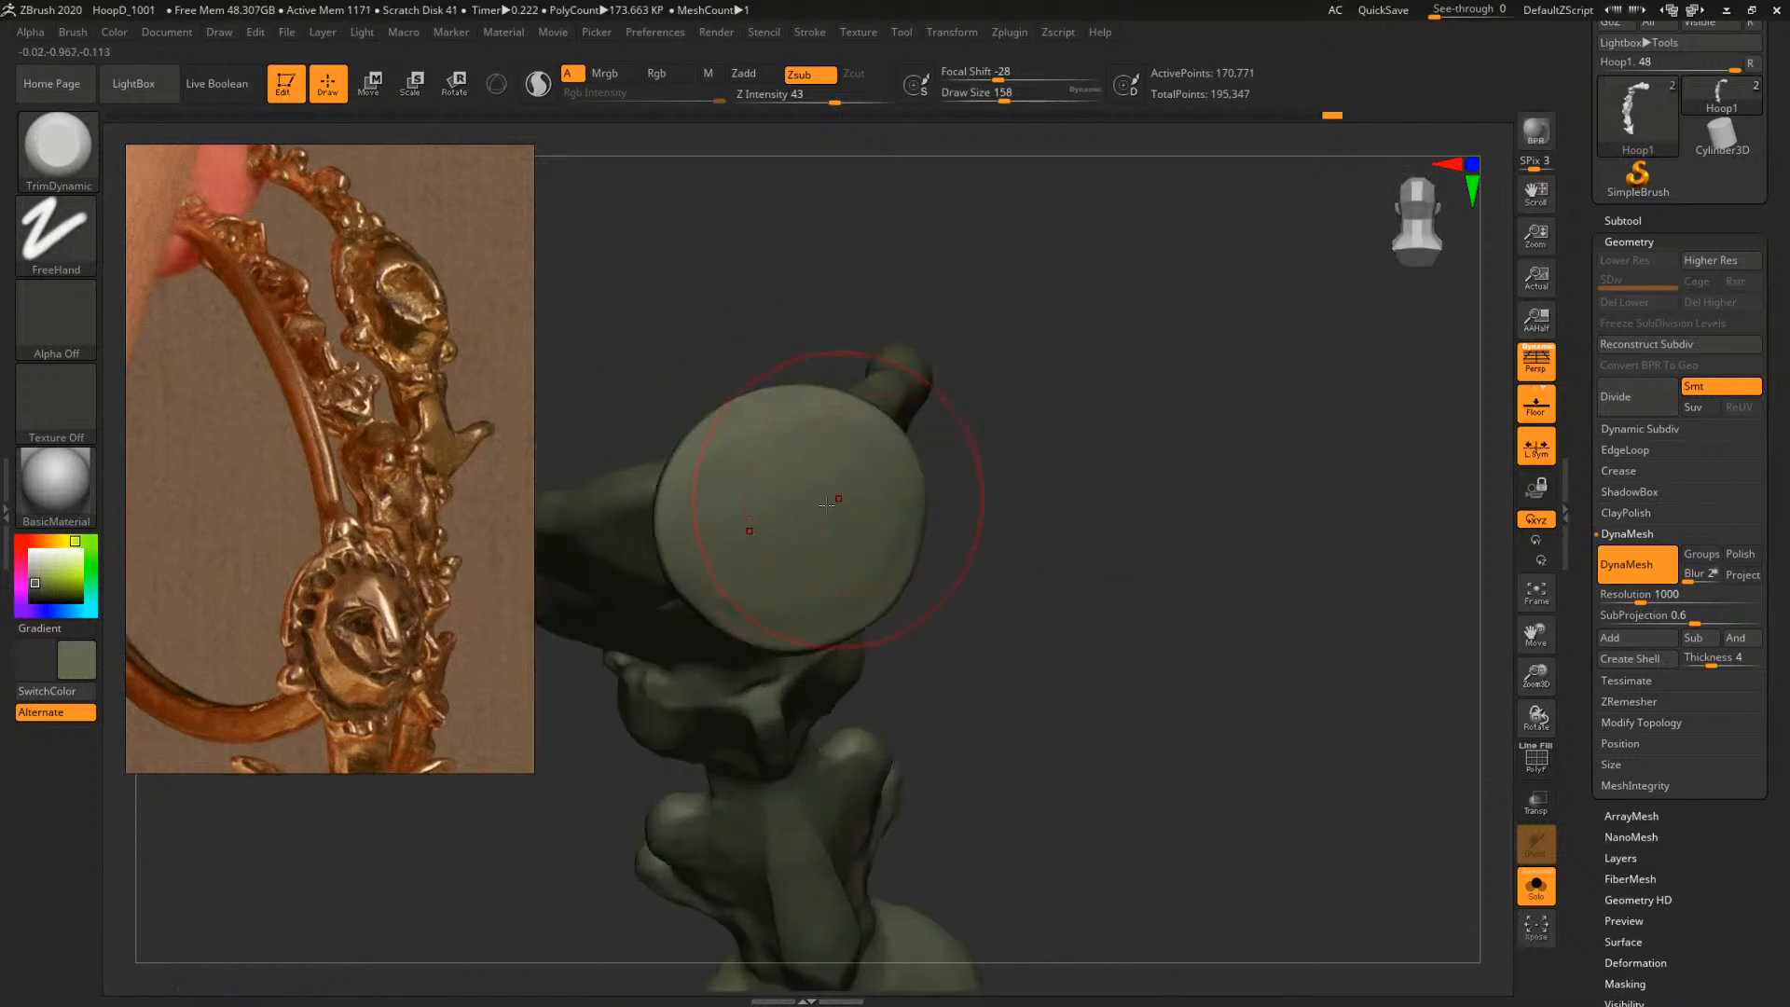
pyautogui.moveTo(852, 528)
pyautogui.mouseDown(button='right')
pyautogui.moveTo(969, 438)
pyautogui.moveTo(951, 363)
pyautogui.moveTo(1015, 488)
pyautogui.moveTo(942, 503)
pyautogui.mouseUp(button='right')
# Trim around the edge of the flat end face with TrimDynamic at draw size 104
pyautogui.press('space')
pyautogui.moveTo(837, 538); pyautogui.dragTo(825, 538)
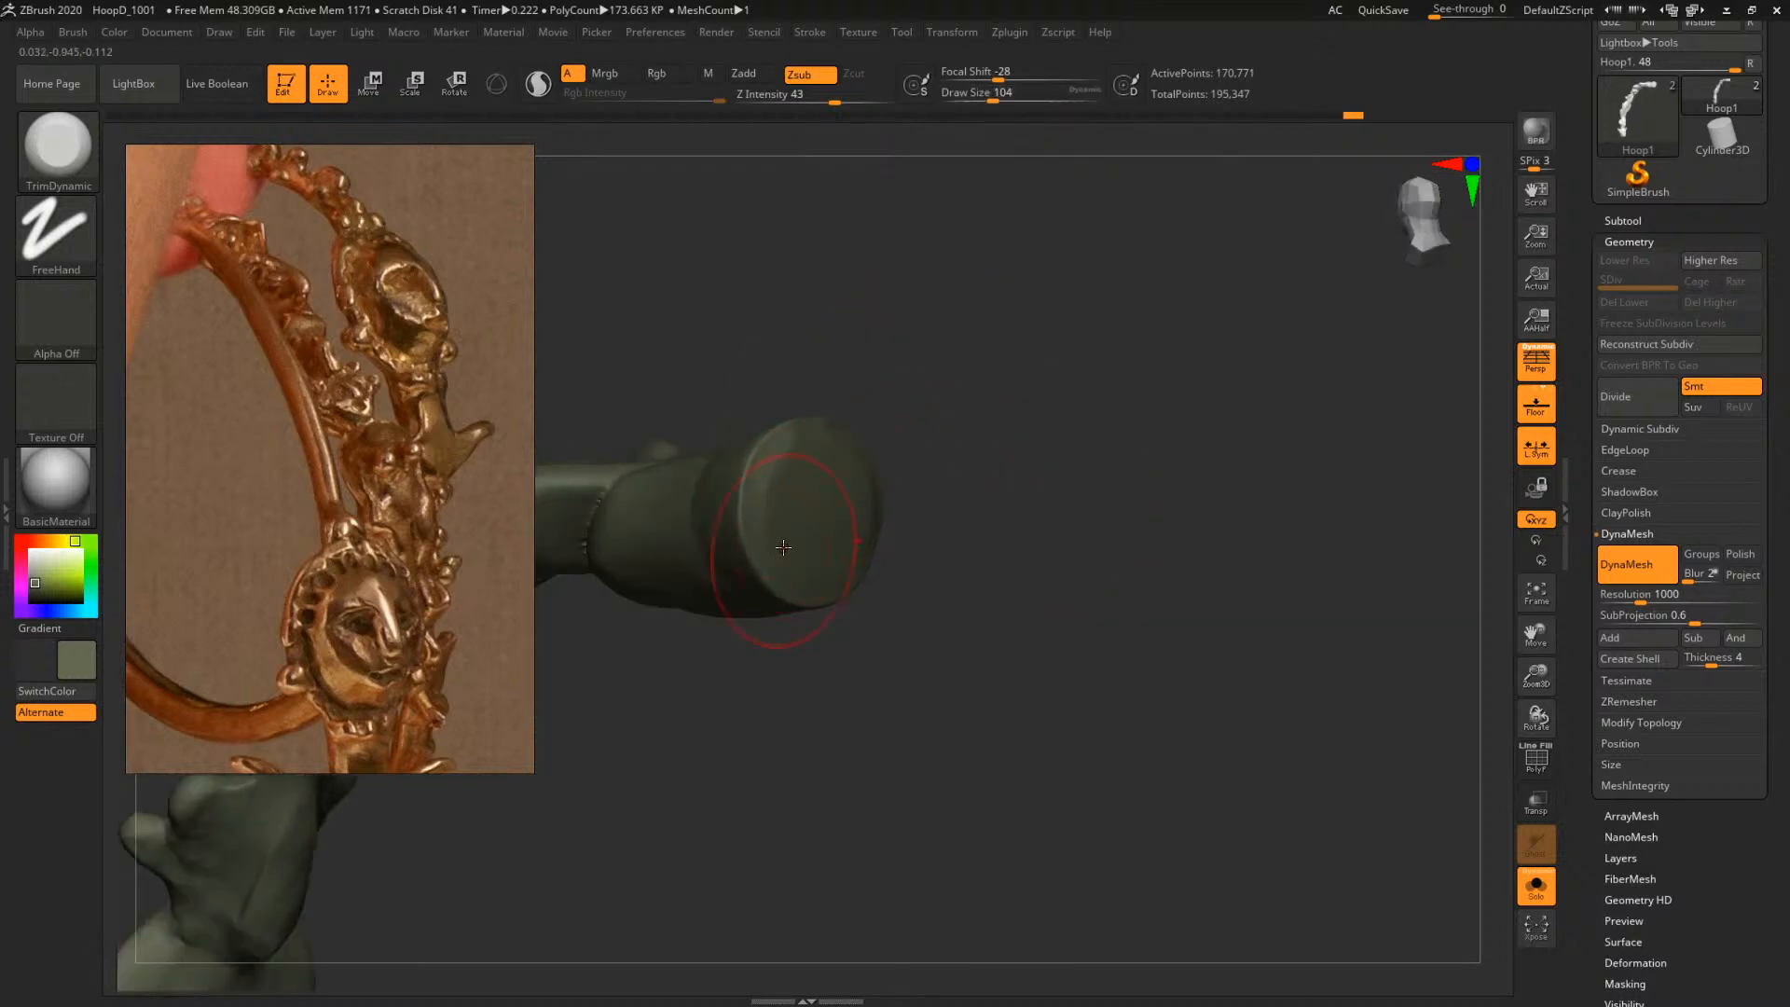
pyautogui.moveTo(911, 383); pyautogui.dragTo(853, 466)
pyautogui.moveTo(756, 514); pyautogui.dragTo(775, 556)
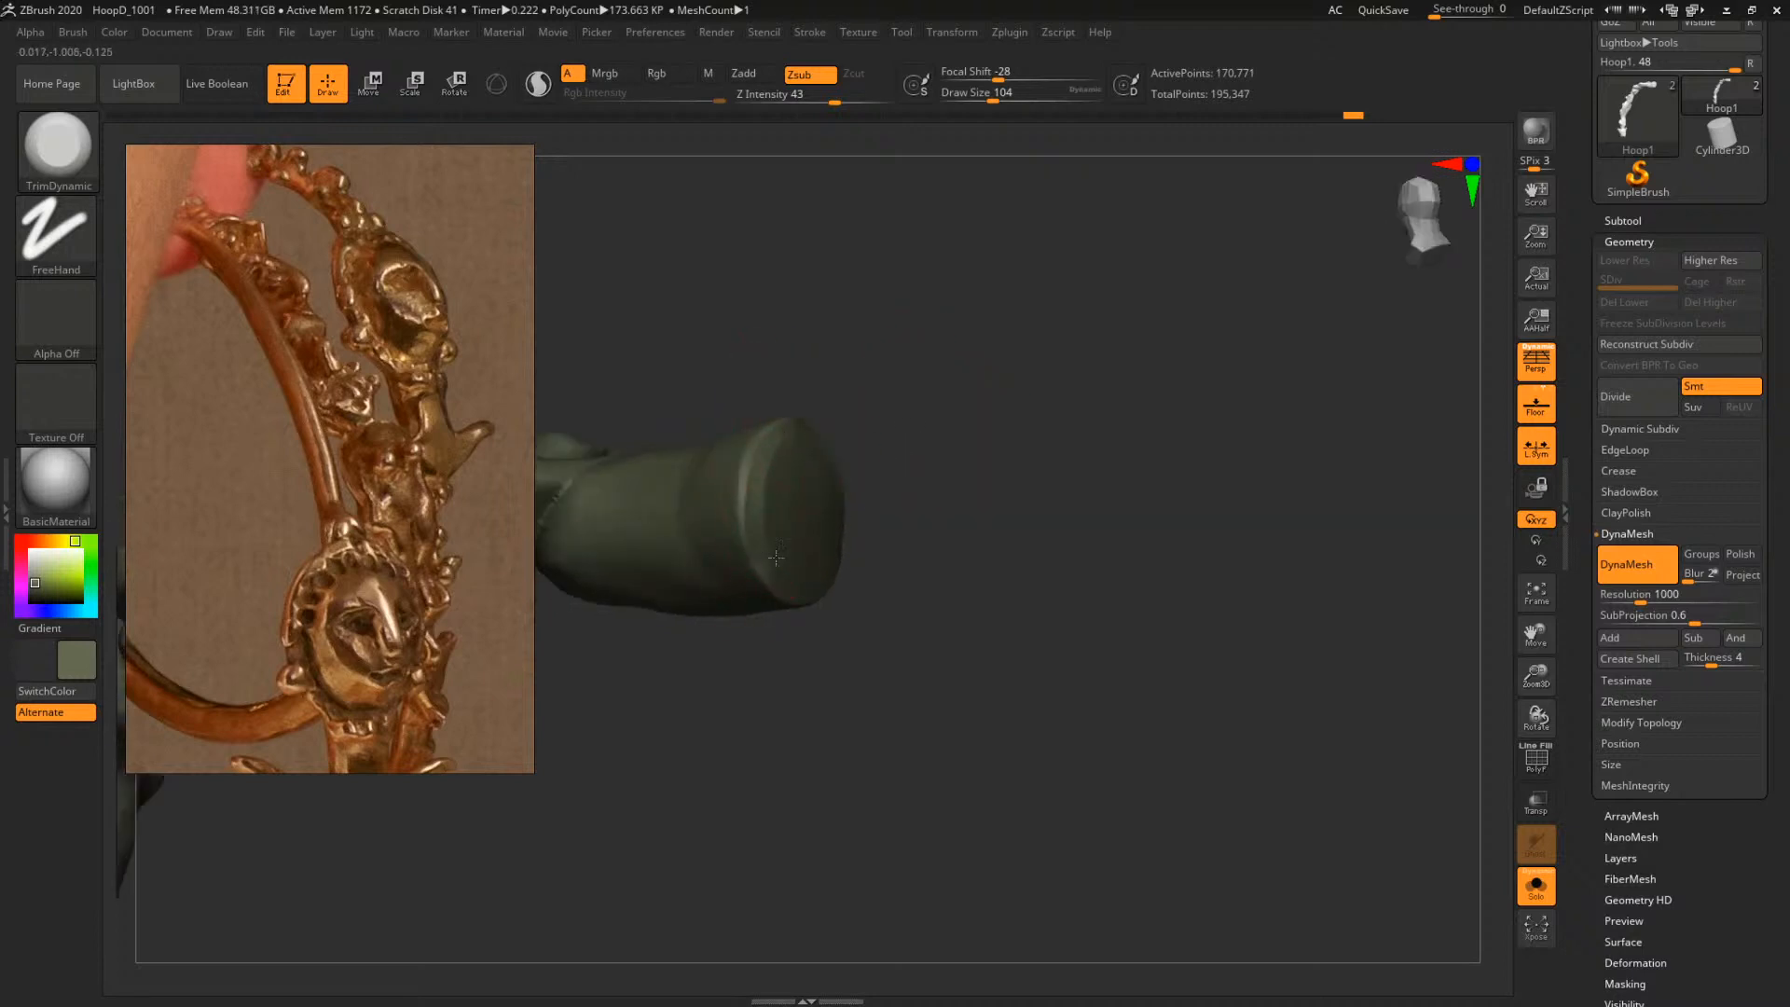
pyautogui.moveTo(947, 451); pyautogui.dragTo(1075, 418)
# Set the ClayBuildup brush to draw size 87 and check the full ornament strip alone and on the hoop
pyautogui.press('b')
pyautogui.press('c')
pyautogui.press('b')
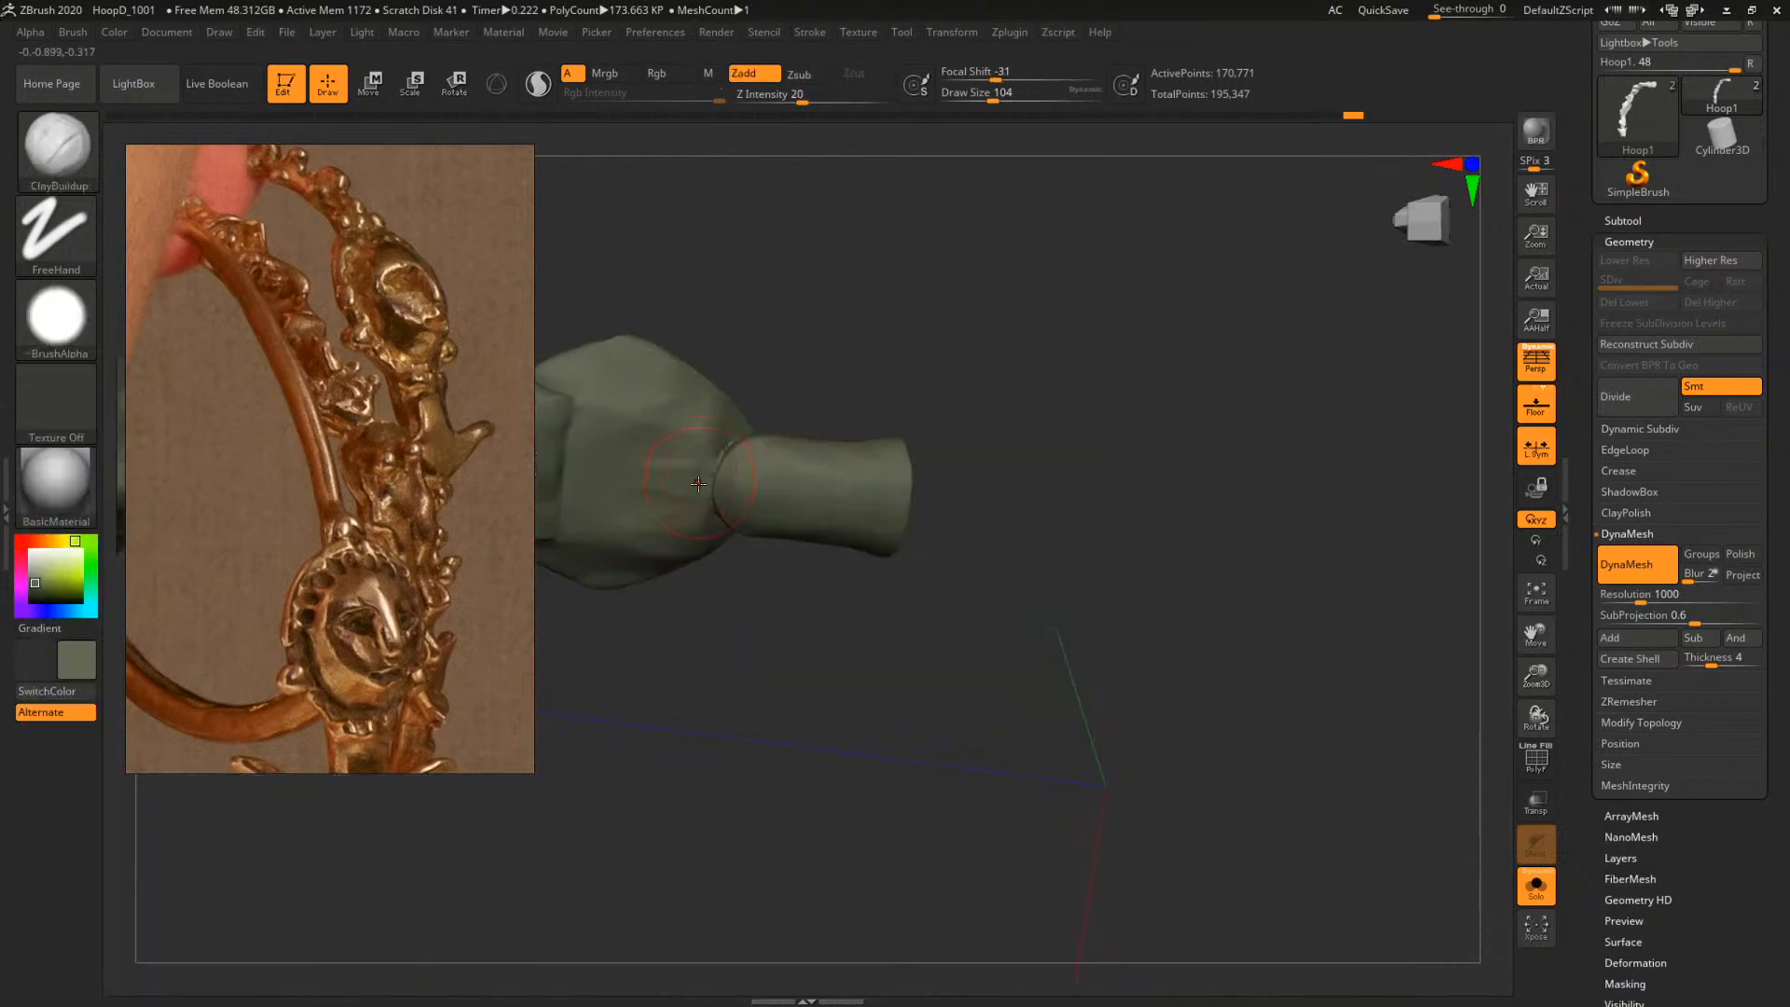
pyautogui.press('space')
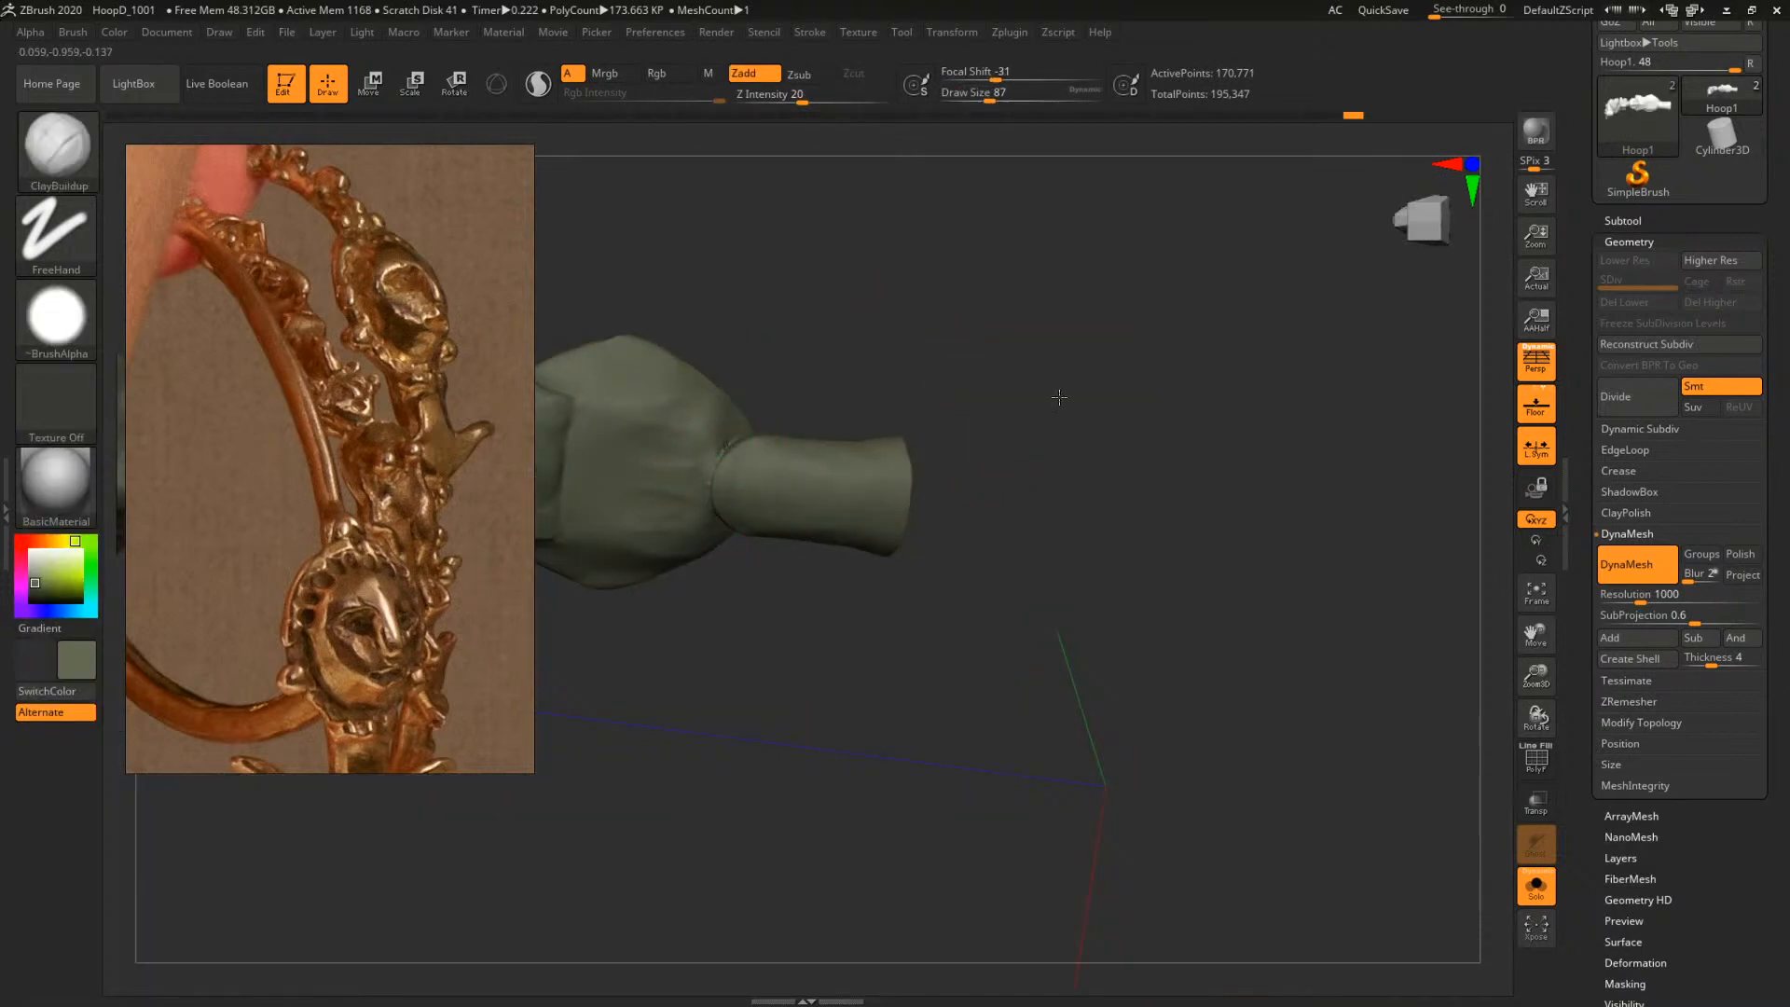
pyautogui.moveTo(1060, 397); pyautogui.dragTo(985, 431)
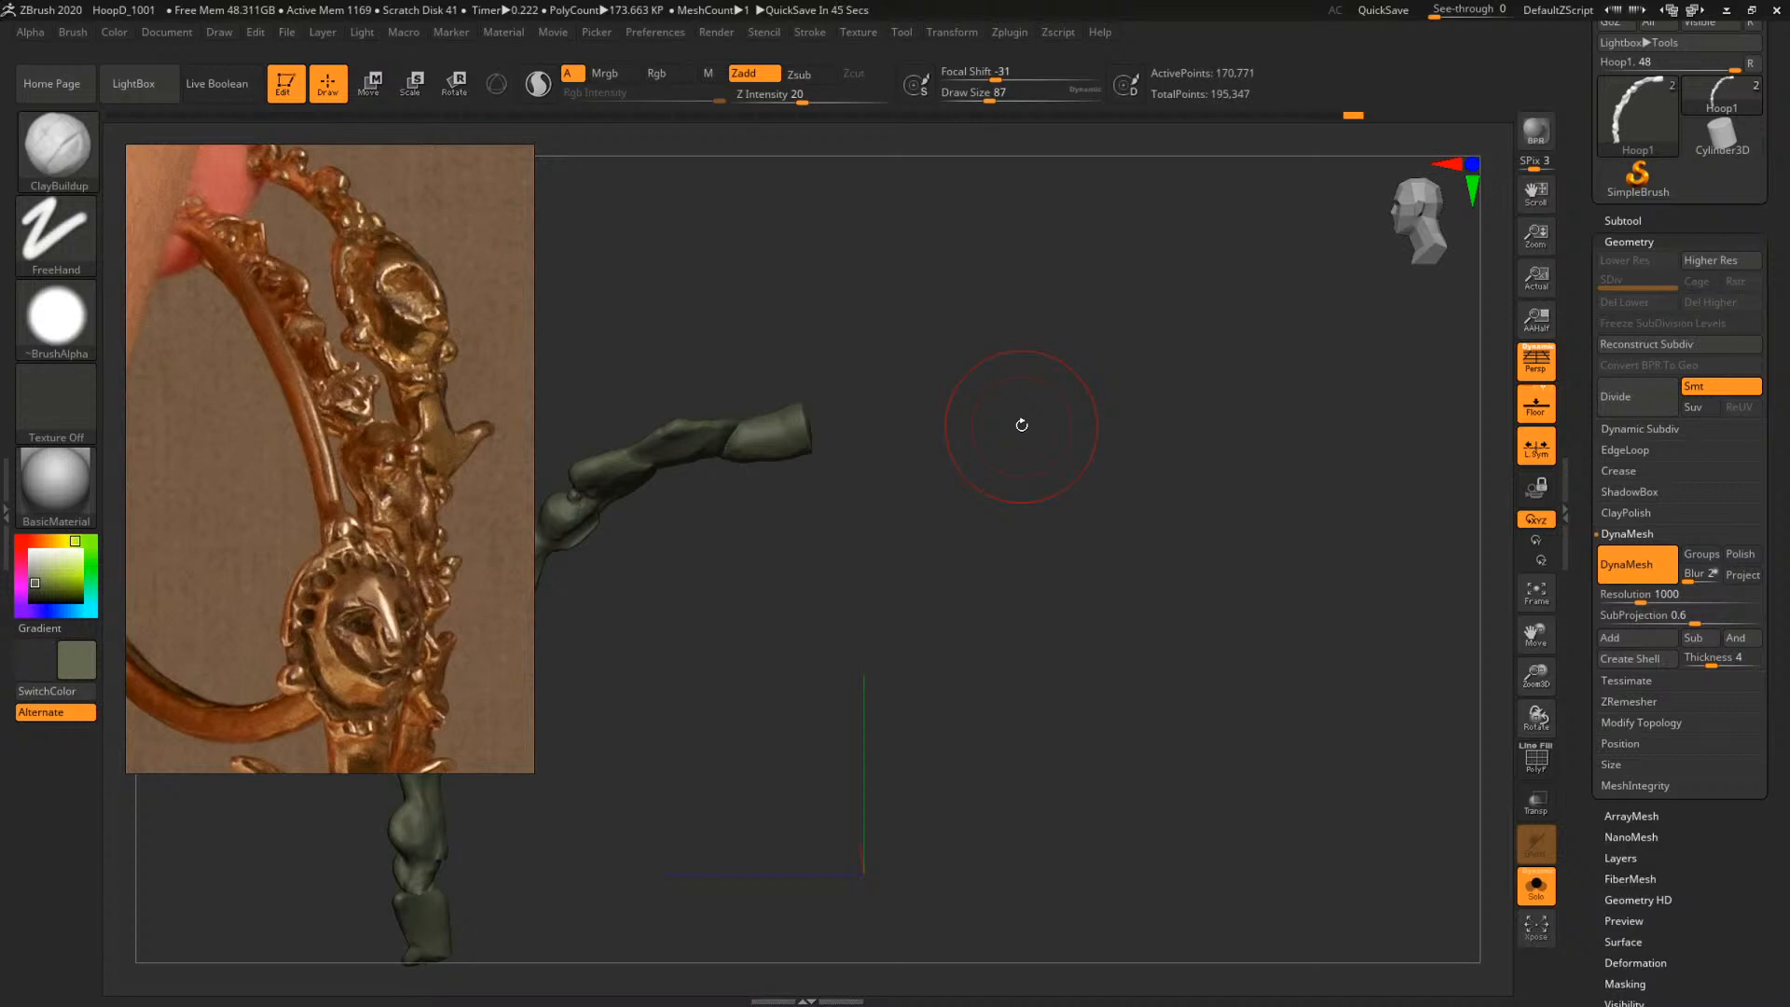
pyautogui.keyDown('alt'); pyautogui.moveTo(1022, 380); pyautogui.dragTo(1103, 432); pyautogui.keyUp('alt')
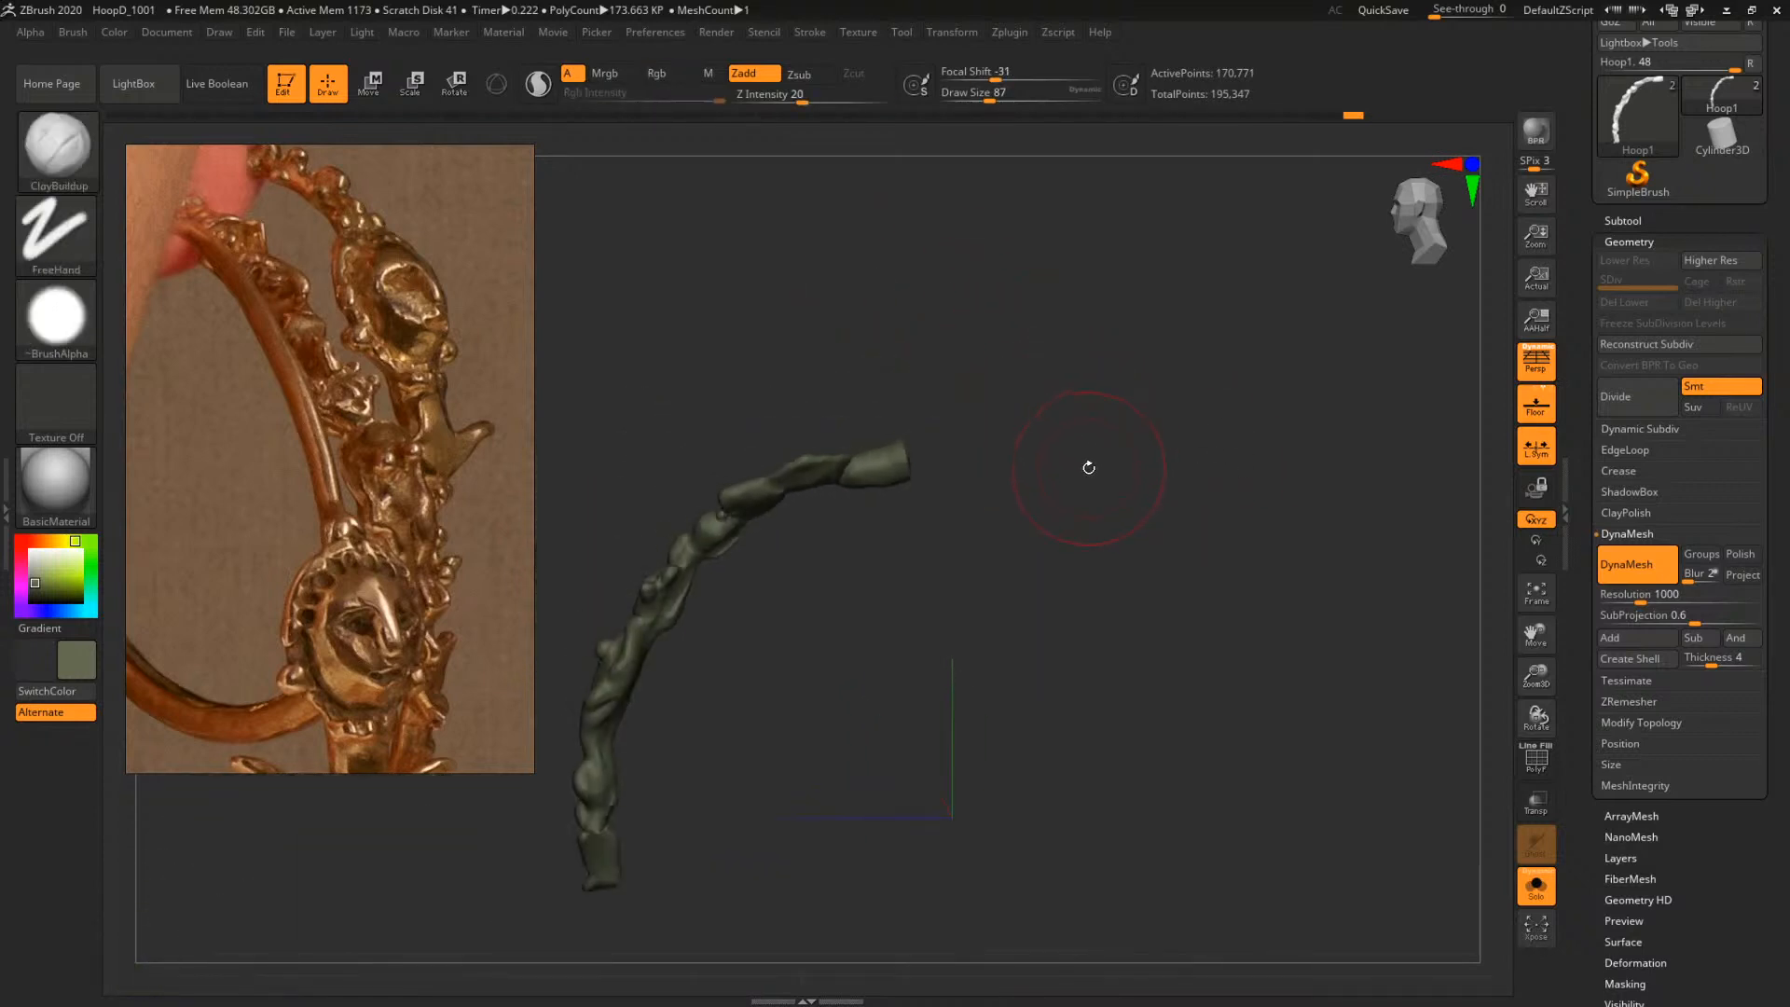
pyautogui.click(1535, 885)
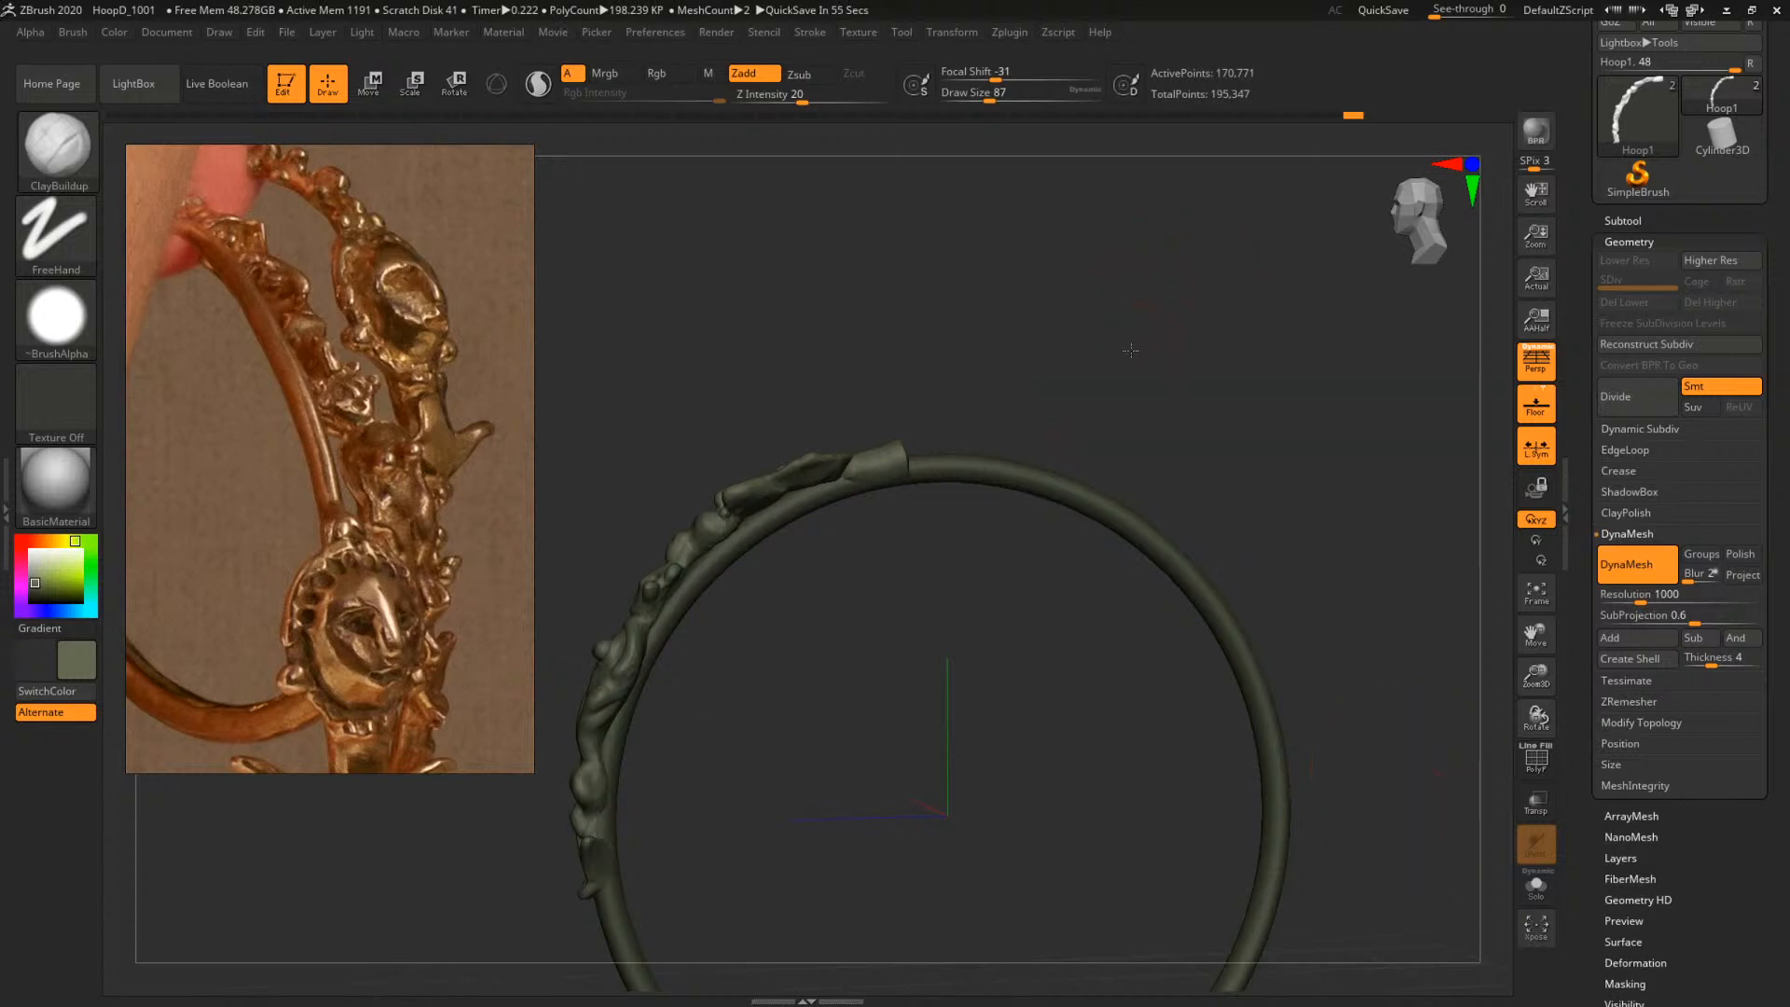
pyautogui.moveTo(1131, 348)
pyautogui.keyDown('alt'); pyautogui.mouseDown()
pyautogui.moveTo(1200, 340)
pyautogui.moveTo(1131, 340)
pyautogui.moveTo(1197, 296)
pyautogui.moveTo(1152, 302)
pyautogui.moveTo(1152, 341)
pyautogui.mouseUp(); pyautogui.keyUp('alt')
# Carve a crease around the end piece near its flared rim with the DamStandard brush at draw size 56
pyautogui.press('b')
pyautogui.press('d')
pyautogui.press('s')
pyautogui.press('space')
pyautogui.moveTo(951, 452)
pyautogui.mouseDown()
pyautogui.moveTo(932, 383)
pyautogui.moveTo(914, 454)
pyautogui.moveTo(946, 433)
pyautogui.moveTo(928, 454)
pyautogui.mouseUp()
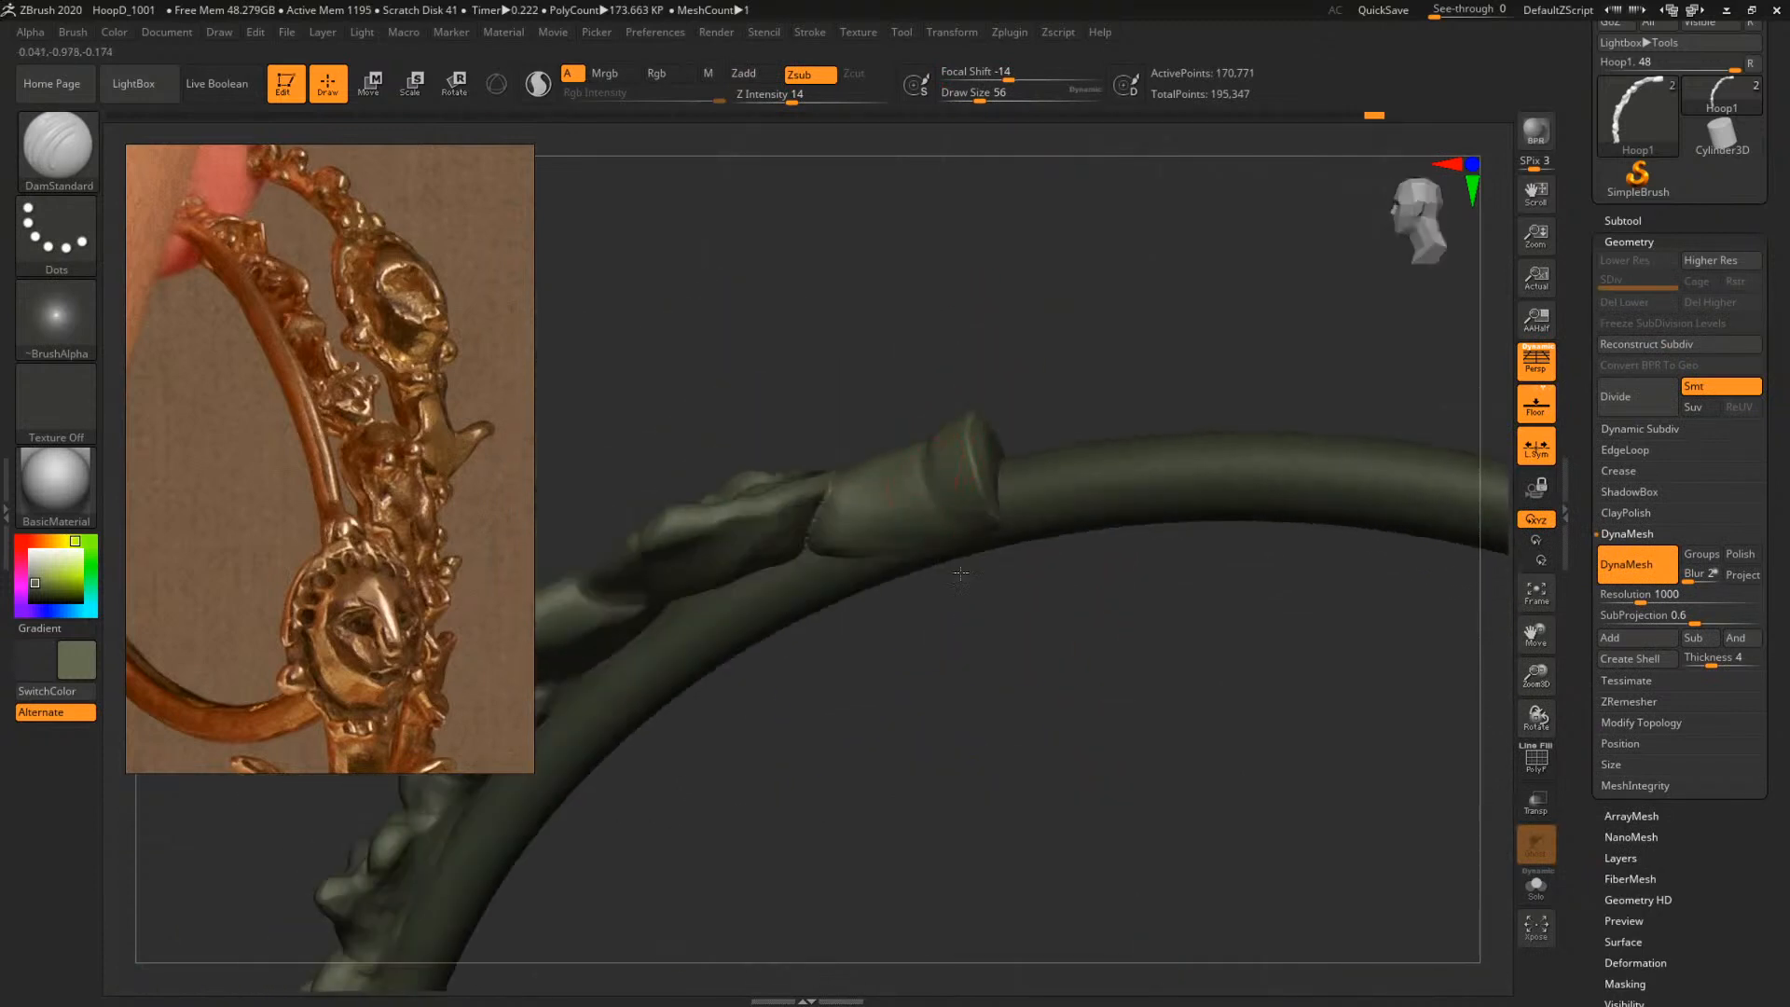
pyautogui.moveTo(961, 573); pyautogui.dragTo(940, 511)
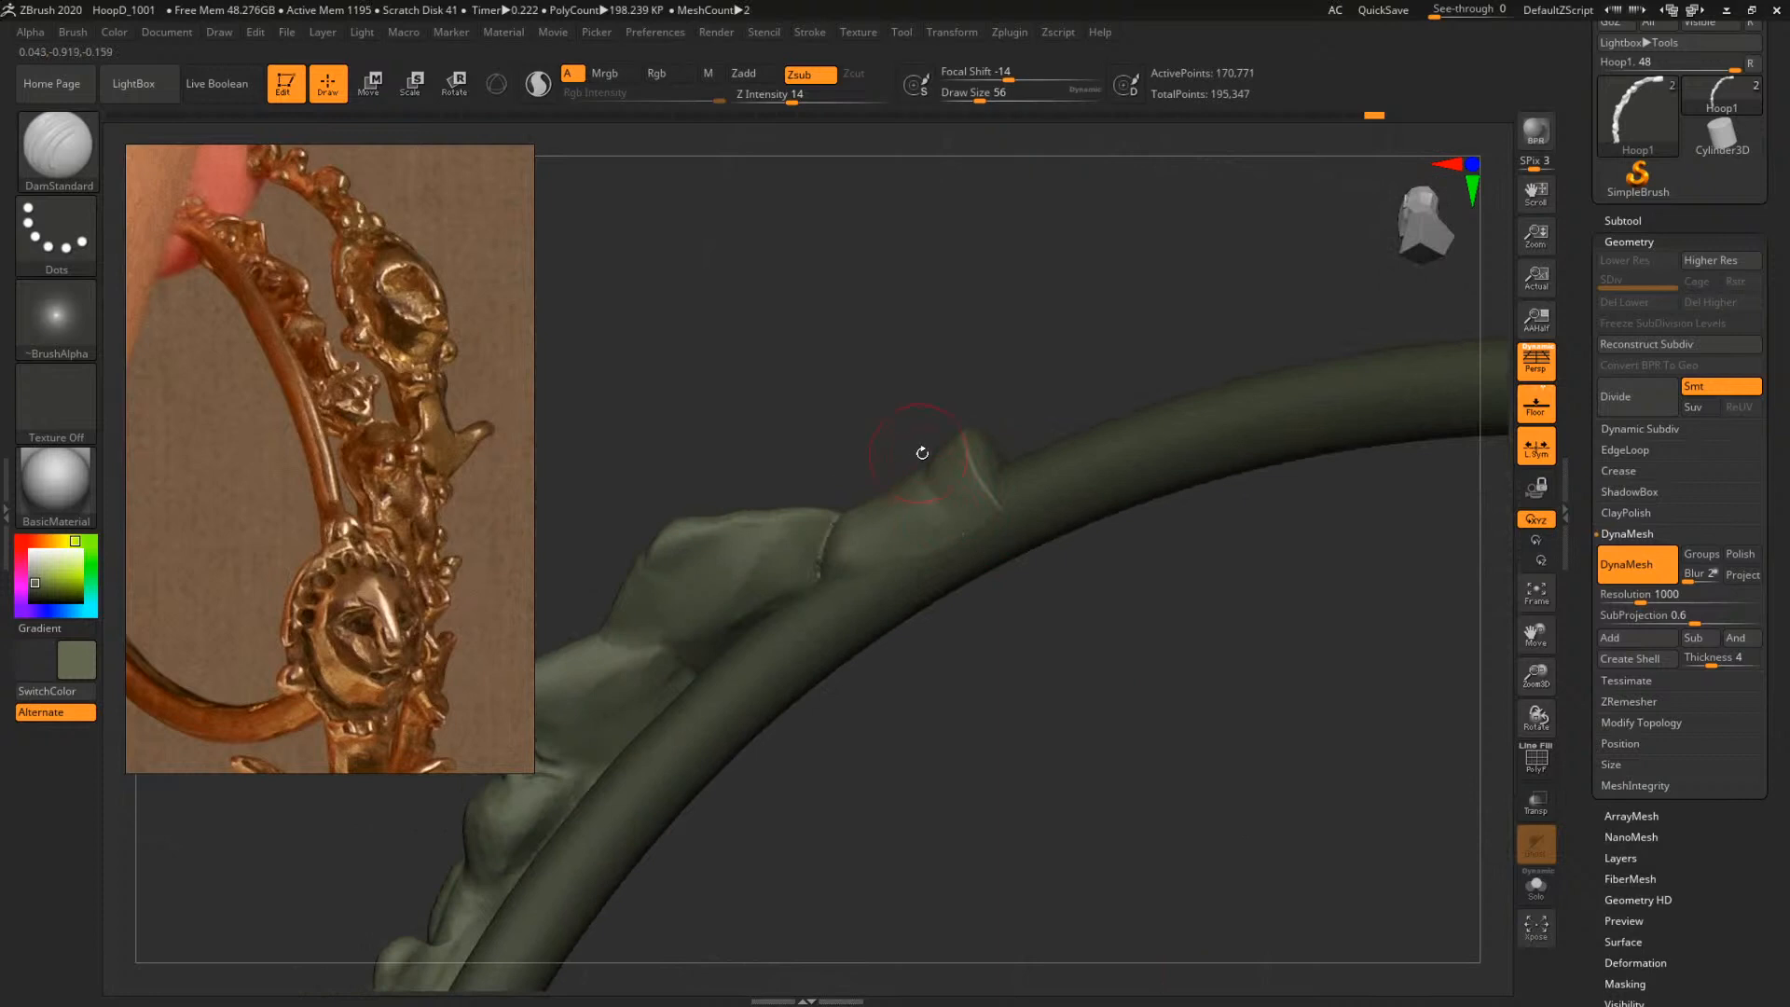
# Trim the surface of the end piece behind the flared rim with TrimDynamic at draw size 94
pyautogui.press('b')
pyautogui.press('t')
pyautogui.press('d')
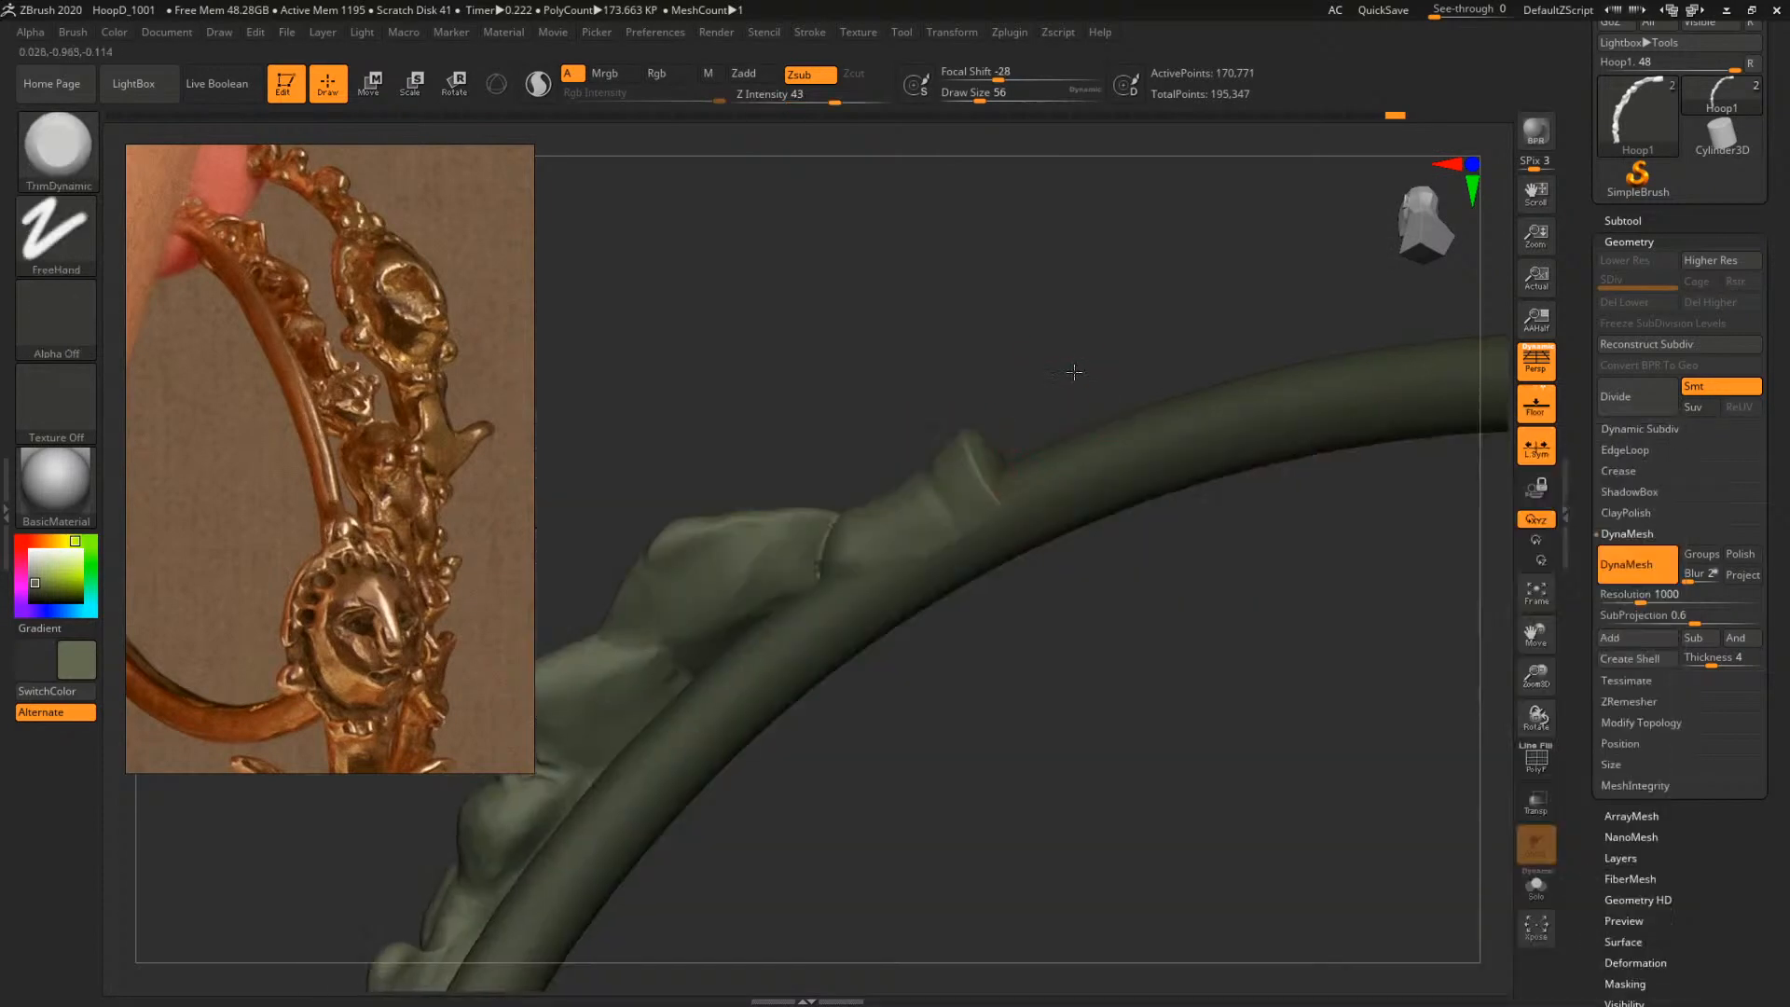
pyautogui.moveTo(1074, 372); pyautogui.dragTo(1046, 395)
pyautogui.press('space')
pyautogui.moveTo(901, 510); pyautogui.dragTo(915, 510)
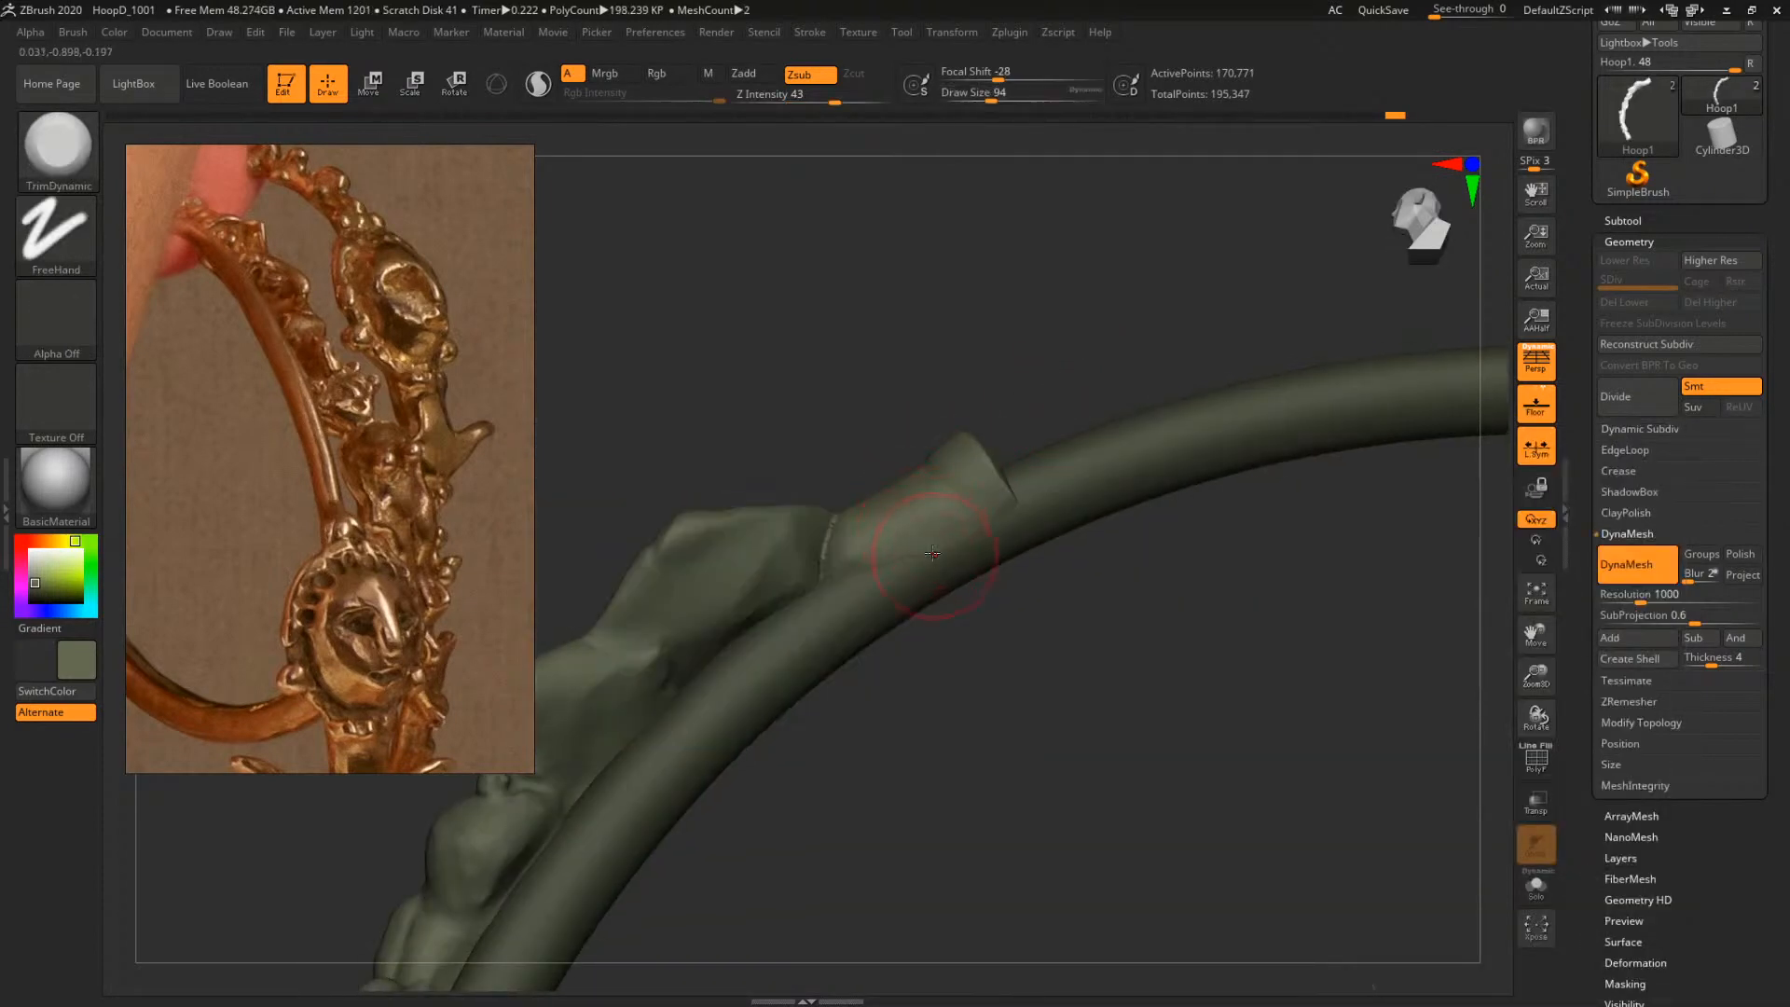
# Isolate the ornament strip and slim the underside of the end piece's neck with TrimDynamic at draw size 120
pyautogui.click(1534, 890)
pyautogui.moveTo(1263, 779); pyautogui.dragTo(1247, 695)
pyautogui.press('space')
pyautogui.moveTo(932, 550)
pyautogui.mouseDown()
pyautogui.moveTo(964, 590)
pyautogui.moveTo(936, 597)
pyautogui.mouseUp()
pyautogui.moveTo(999, 669); pyautogui.dragTo(1049, 678)
pyautogui.moveTo(929, 573)
pyautogui.mouseDown()
pyautogui.moveTo(918, 587)
pyautogui.moveTo(860, 550)
pyautogui.moveTo(908, 537)
pyautogui.mouseUp()
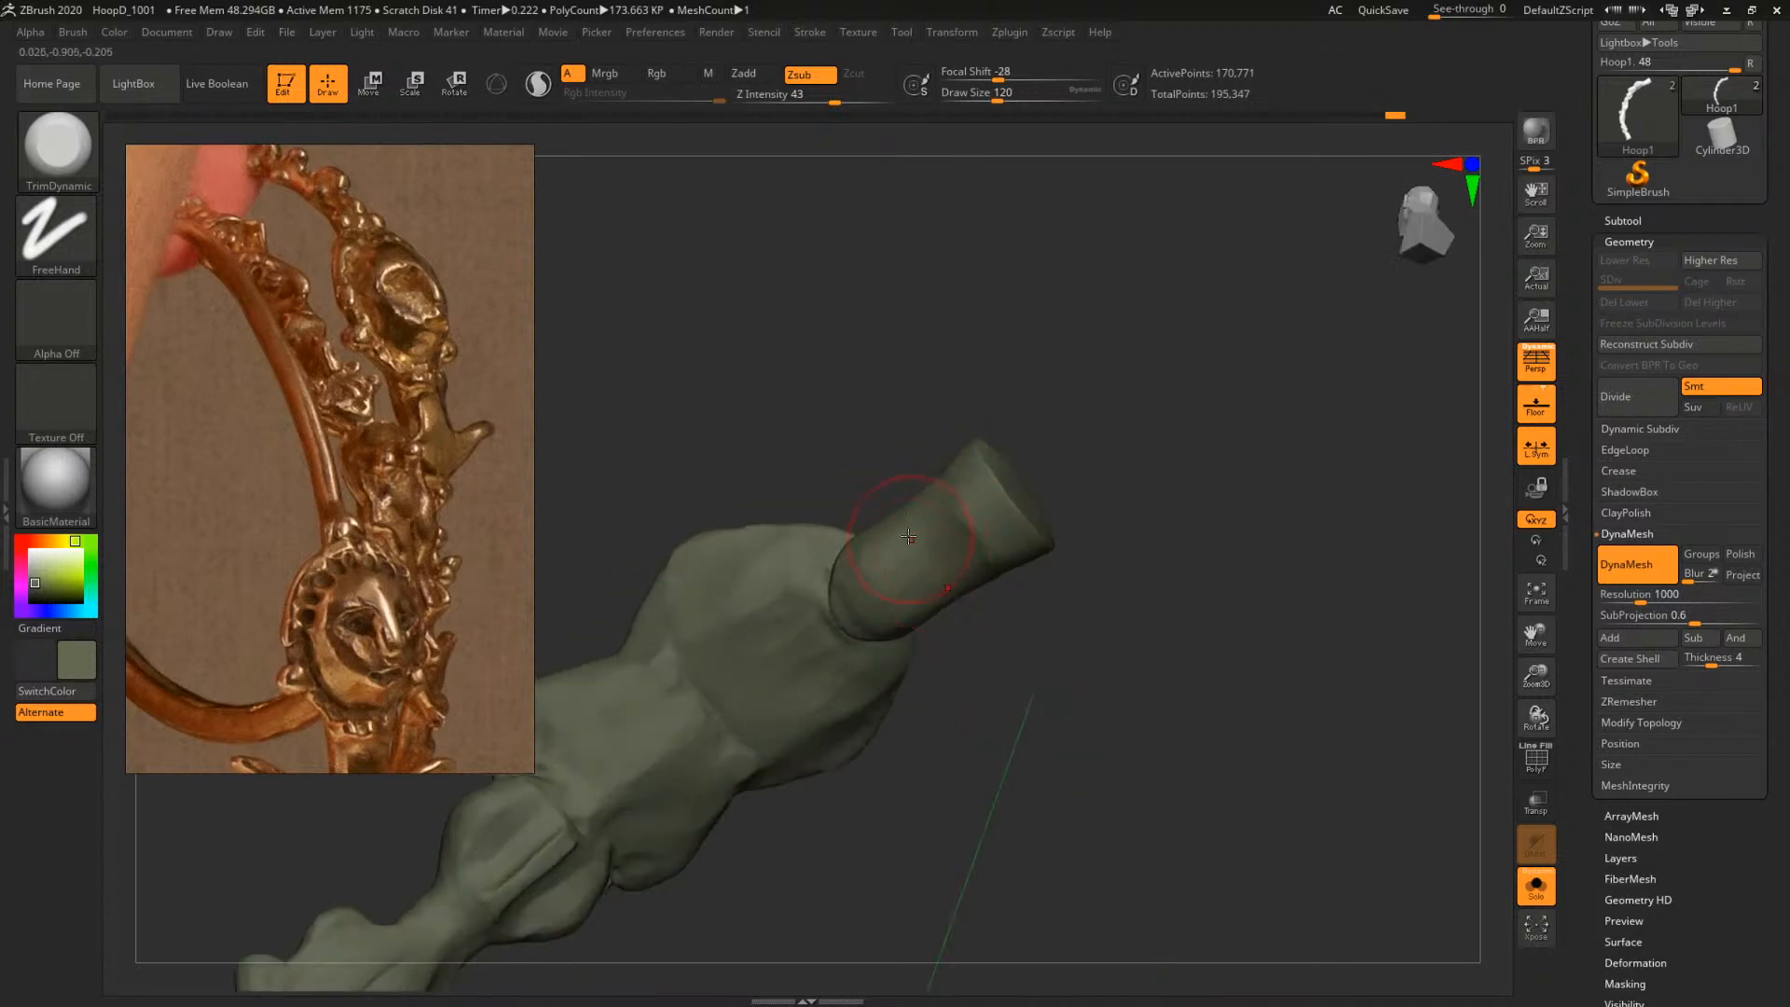
pyautogui.moveTo(1019, 652)
pyautogui.mouseDown()
pyautogui.moveTo(1077, 677)
pyautogui.moveTo(883, 579)
pyautogui.moveTo(858, 472)
pyautogui.mouseUp()
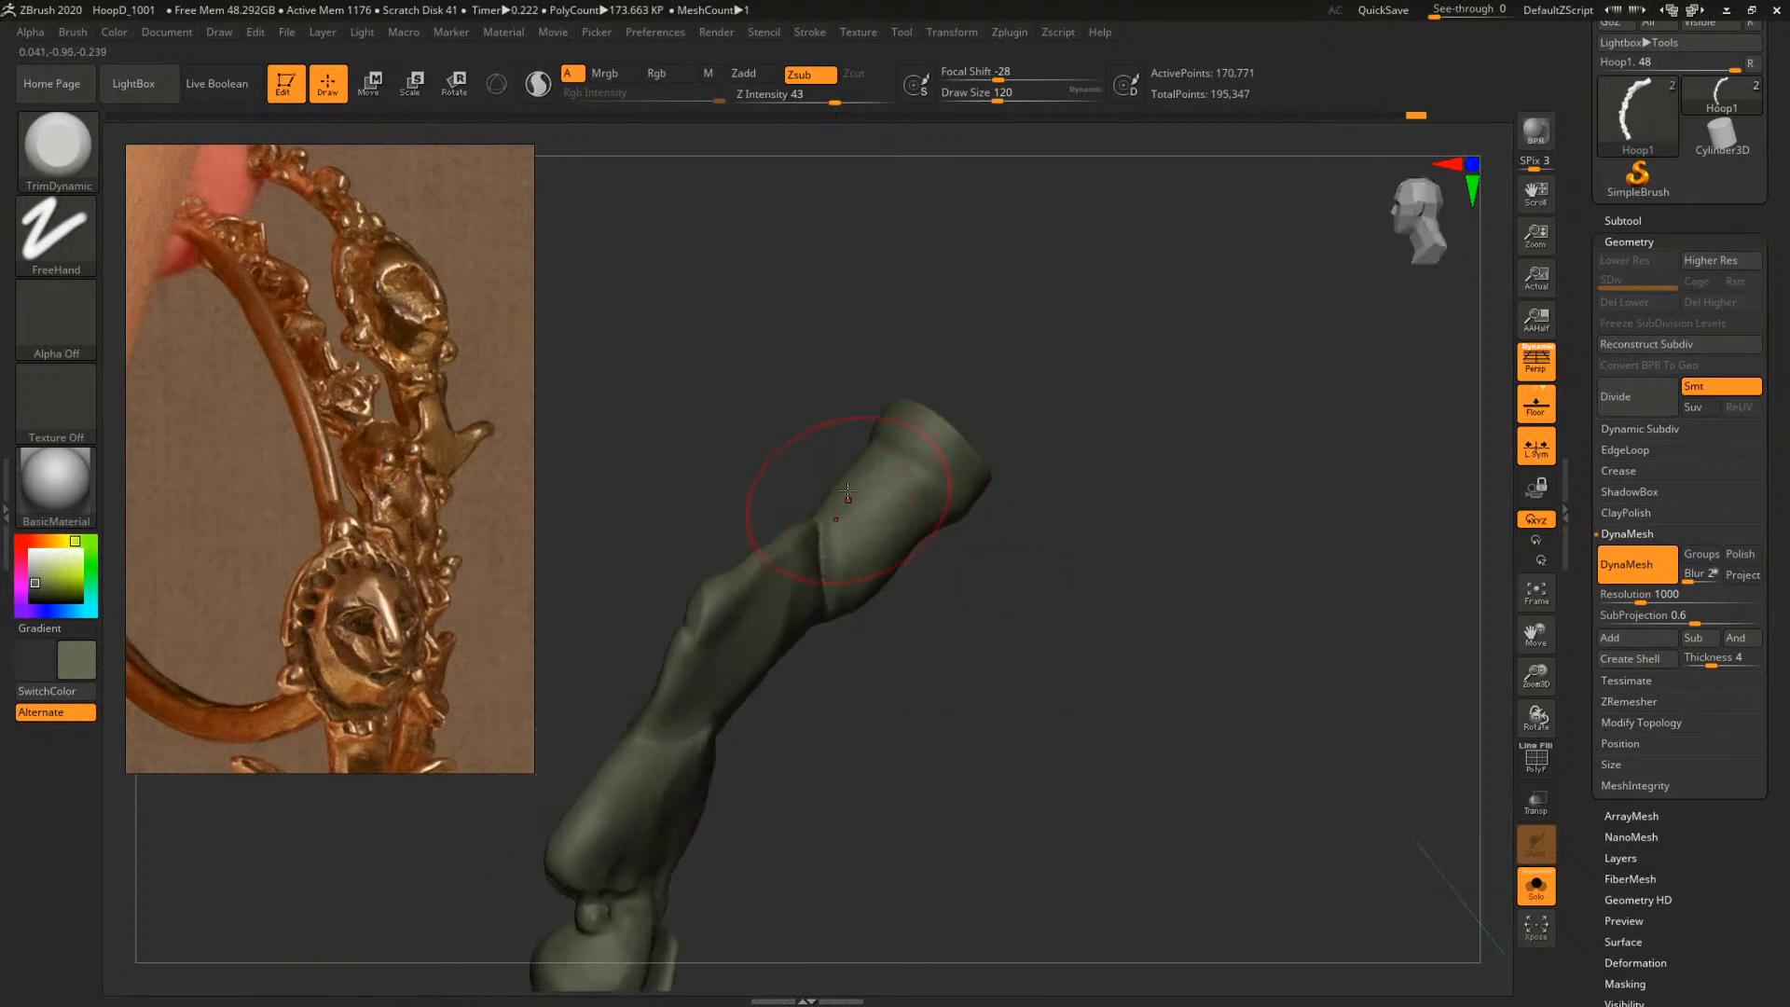
# Shape the neck between the last figure and the flared rim, reducing the TrimDynamic draw size to 51
pyautogui.press('space')
pyautogui.moveTo(849, 543); pyautogui.dragTo(838, 545)
pyautogui.press('space')
pyautogui.moveTo(938, 642)
pyautogui.mouseDown()
pyautogui.moveTo(878, 589)
pyautogui.moveTo(919, 584)
pyautogui.mouseUp()
pyautogui.press('space')
pyautogui.moveTo(1042, 654); pyautogui.dragTo(1070, 839)
pyautogui.press('space')
pyautogui.moveTo(952, 611)
pyautogui.mouseDown()
pyautogui.moveTo(934, 613)
pyautogui.moveTo(955, 626)
pyautogui.mouseUp()
pyautogui.press('space')
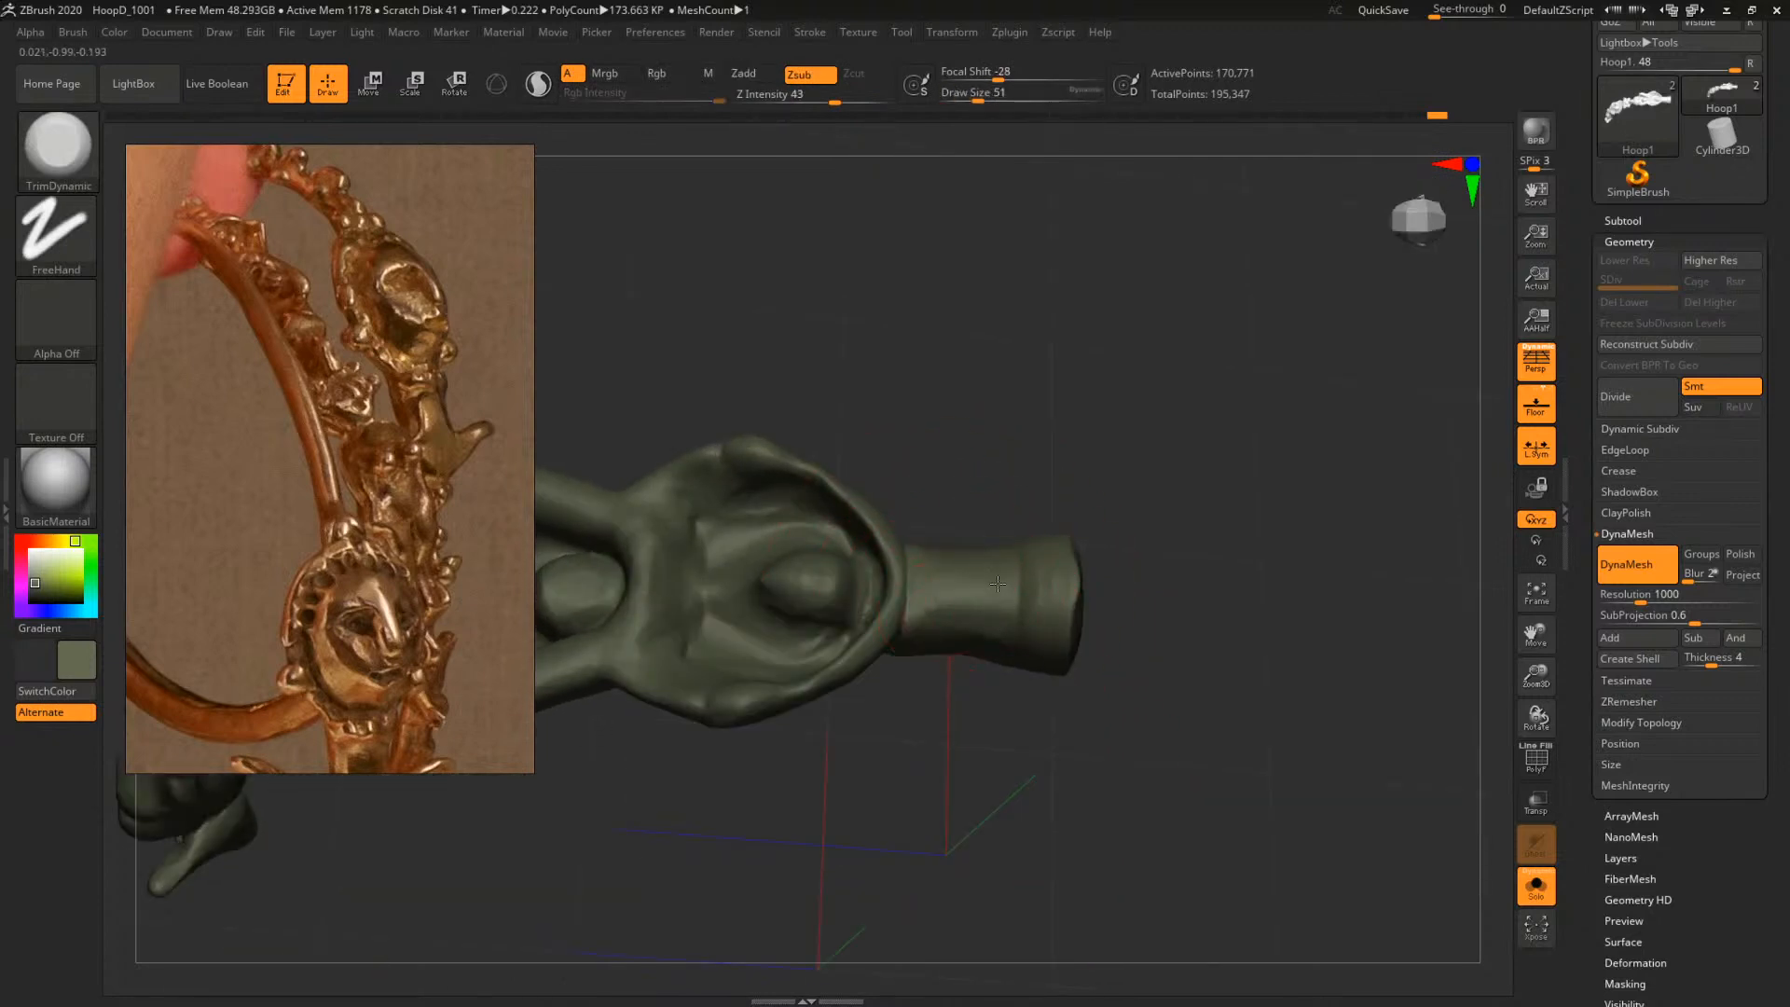
# Clean up the joint between the neck and the figure's hood with TrimDynamic at draw sizes 13 and 29
pyautogui.moveTo(977, 727)
pyautogui.mouseDown()
pyautogui.moveTo(967, 671)
pyautogui.moveTo(902, 632)
pyautogui.mouseUp()
pyautogui.press('space')
pyautogui.press('space')
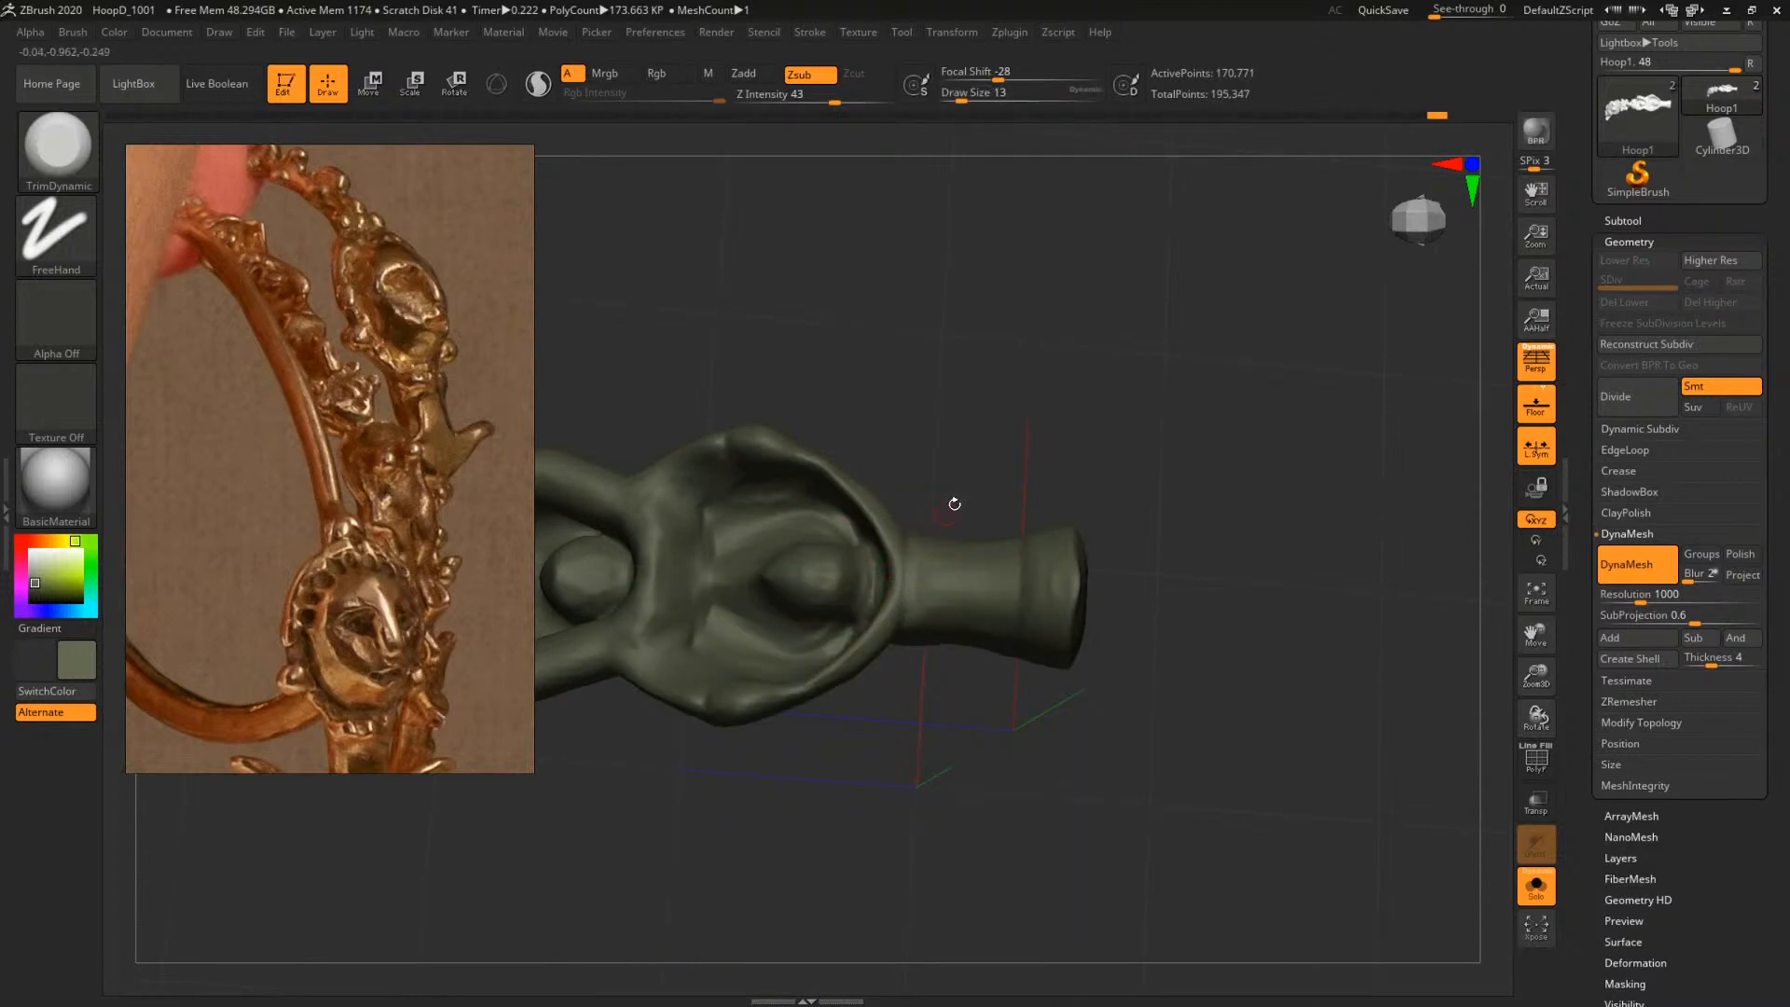
pyautogui.moveTo(955, 503); pyautogui.dragTo(953, 457)
pyautogui.press('space')
pyautogui.moveTo(909, 599); pyautogui.dragTo(913, 596)
pyautogui.moveTo(953, 494)
pyautogui.mouseDown()
pyautogui.moveTo(963, 424)
pyautogui.moveTo(887, 621)
pyautogui.mouseUp()
pyautogui.moveTo(944, 550)
pyautogui.mouseDown()
pyautogui.moveTo(961, 497)
pyautogui.moveTo(935, 706)
pyautogui.moveTo(1029, 625)
pyautogui.moveTo(1278, 650)
pyautogui.moveTo(1127, 619)
pyautogui.mouseUp()
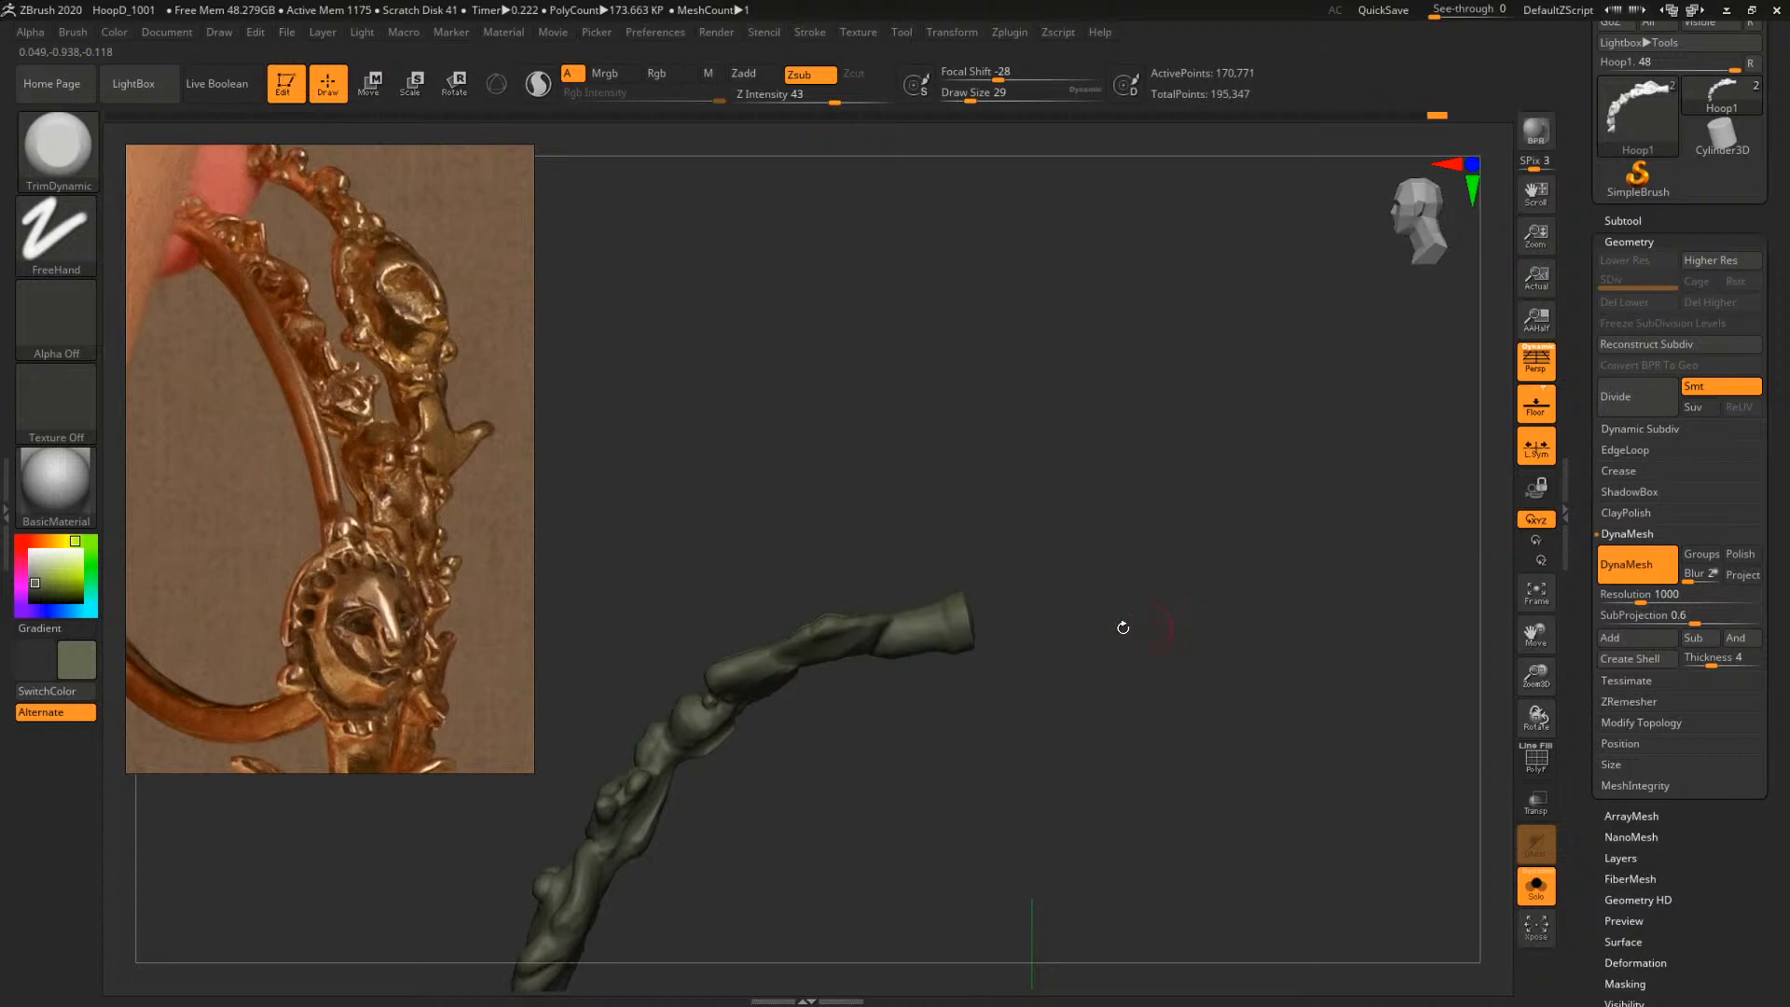
# Remesh the ornament strip with DynaMesh at resolution 1000 and bring the plain hoop back into view
pyautogui.keyDown('ctrl'); pyautogui.moveTo(1004, 390); pyautogui.dragTo(1250, 671); pyautogui.keyUp('ctrl')
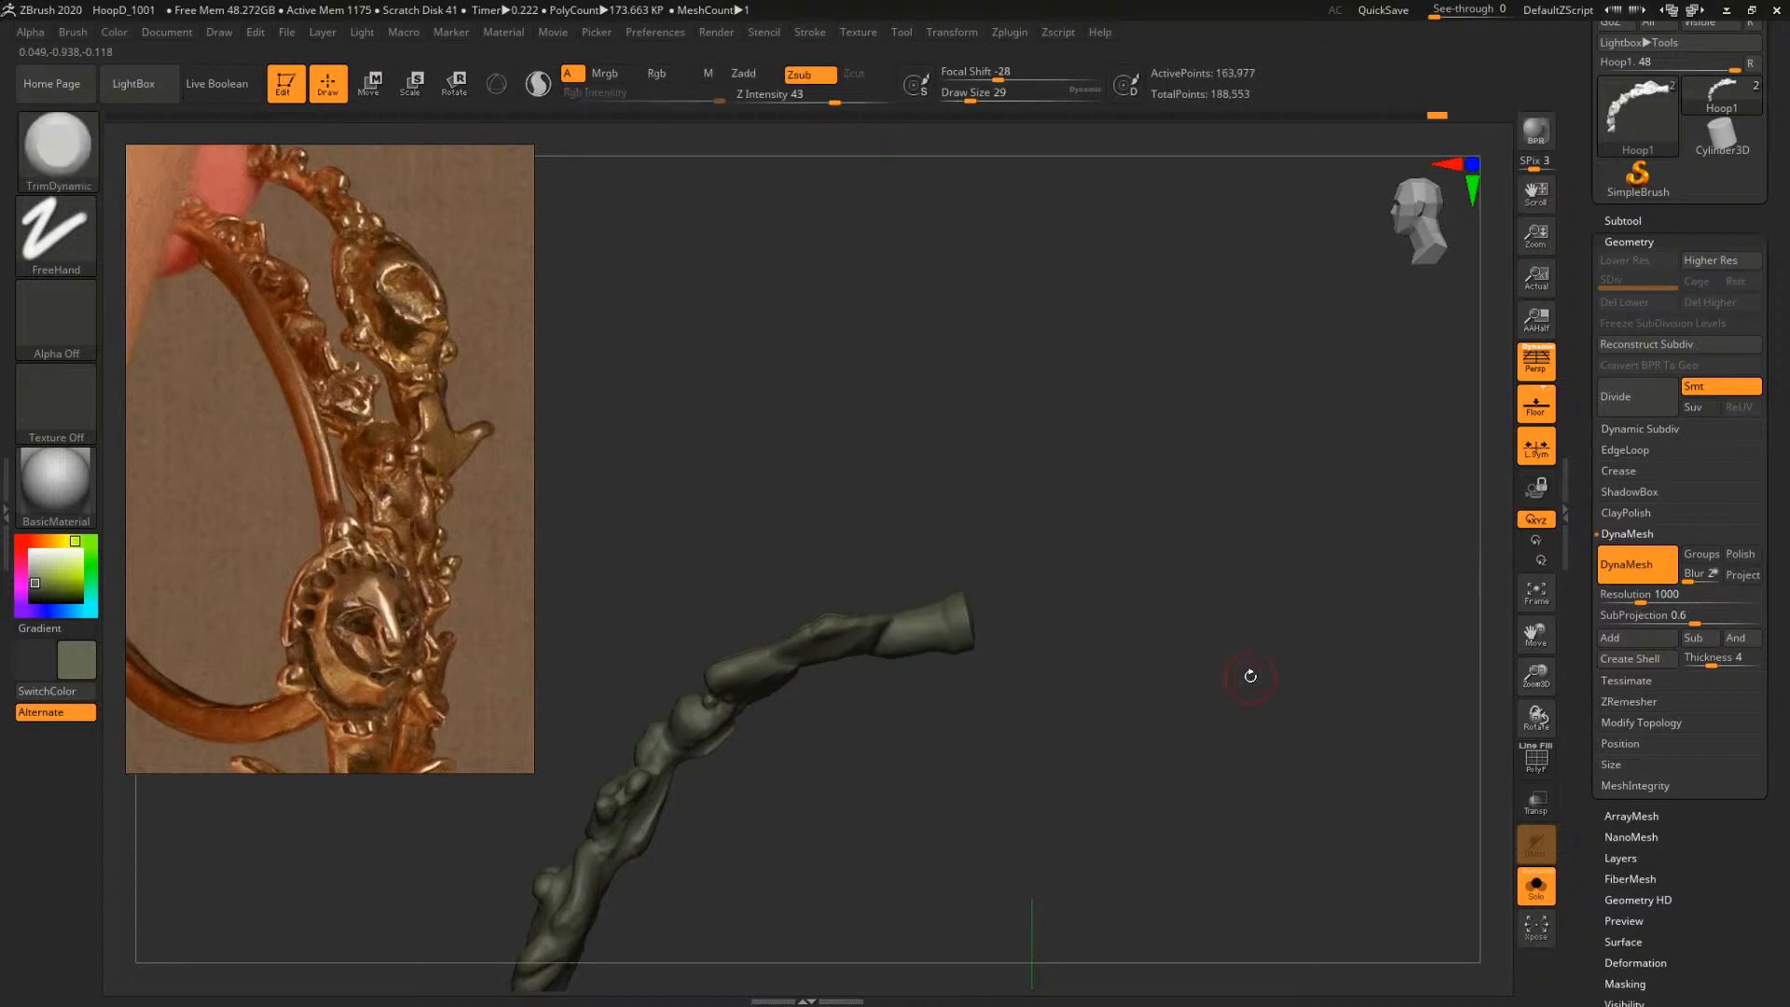
pyautogui.click(1536, 888)
pyautogui.moveTo(1161, 719); pyautogui.dragTo(1173, 726)
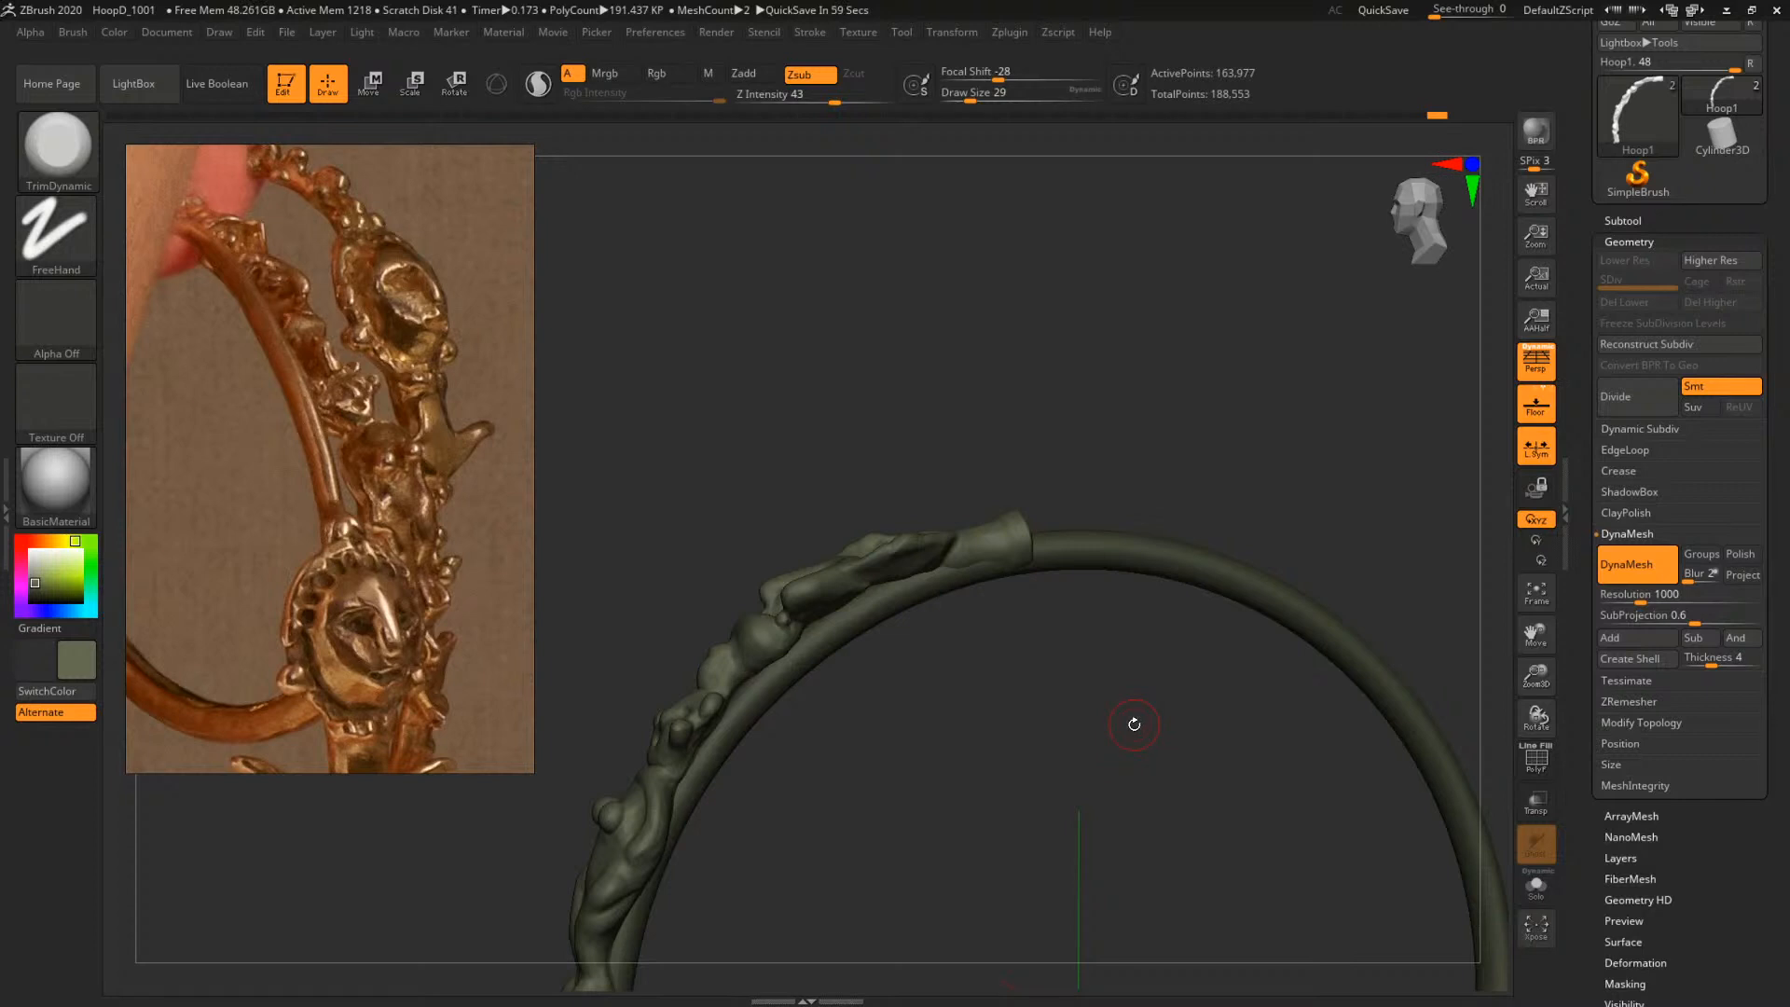
pyautogui.keyDown('alt'); pyautogui.moveTo(1126, 761); pyautogui.dragTo(1262, 823); pyautogui.keyUp('alt')
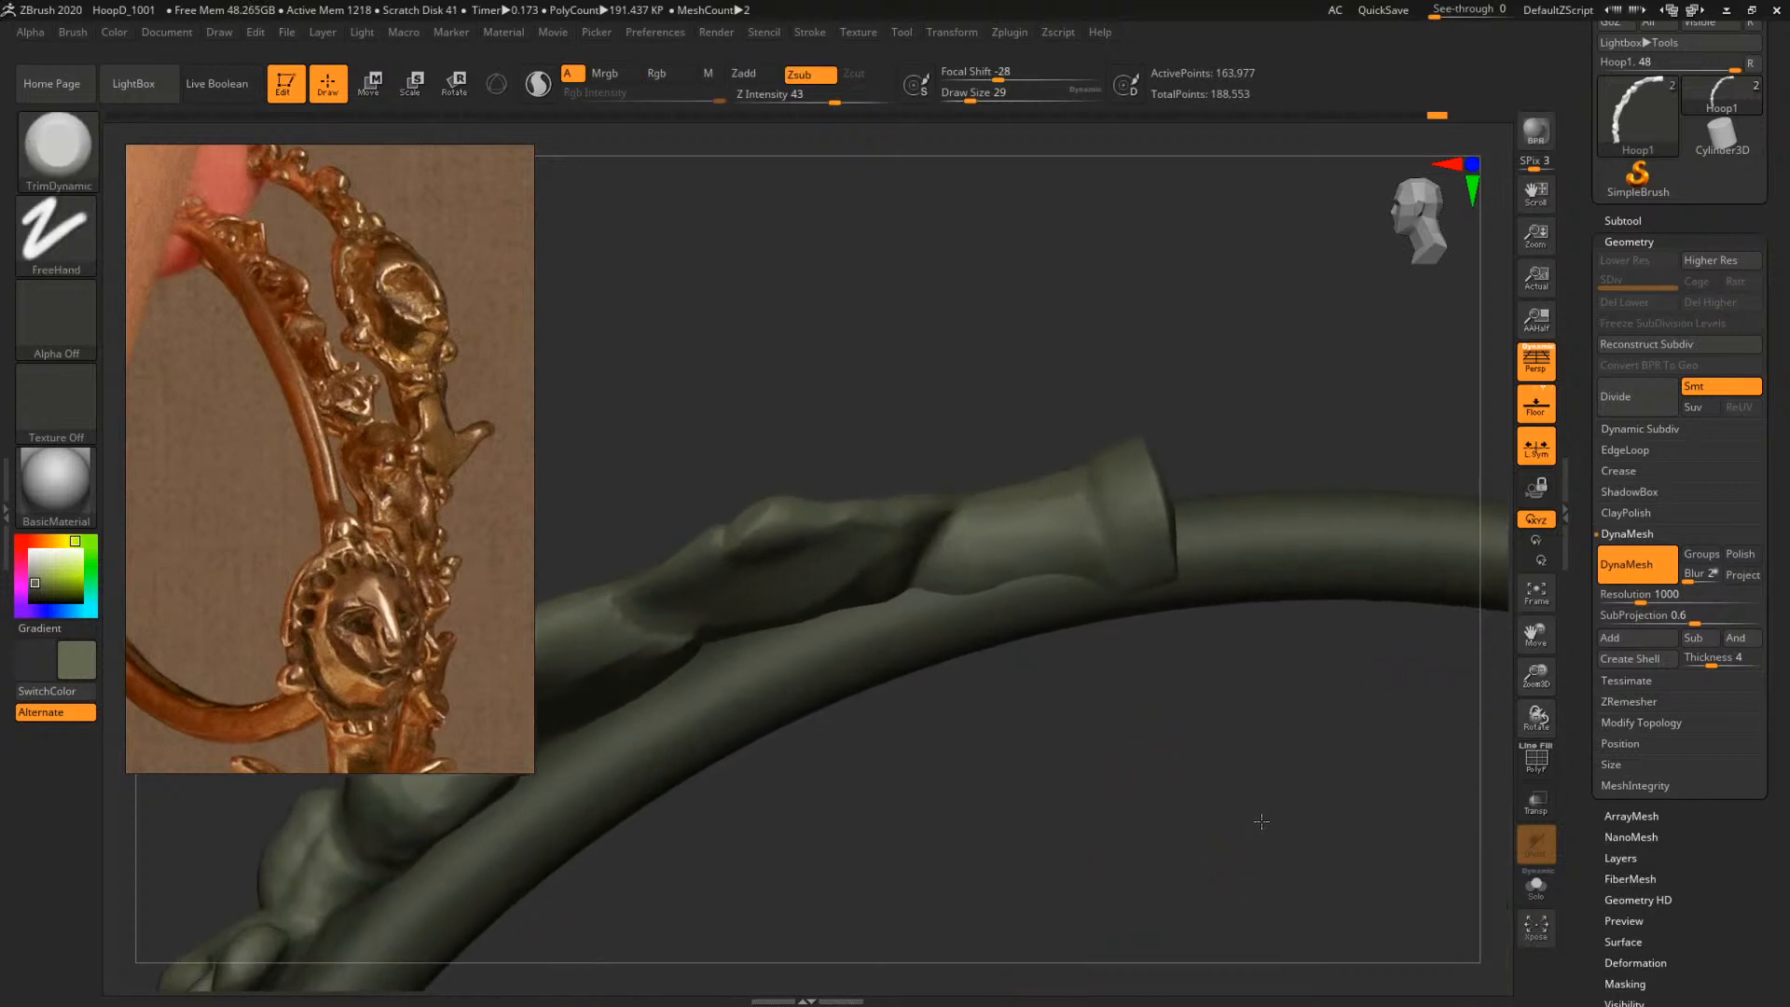
# Isolate the ornament strip, flatten the end piece's flared rim with TrimDynamic at draw size 145, and show the full hoop again
pyautogui.click(1533, 890)
pyautogui.press('b')
pyautogui.press('t')
pyautogui.press('d')
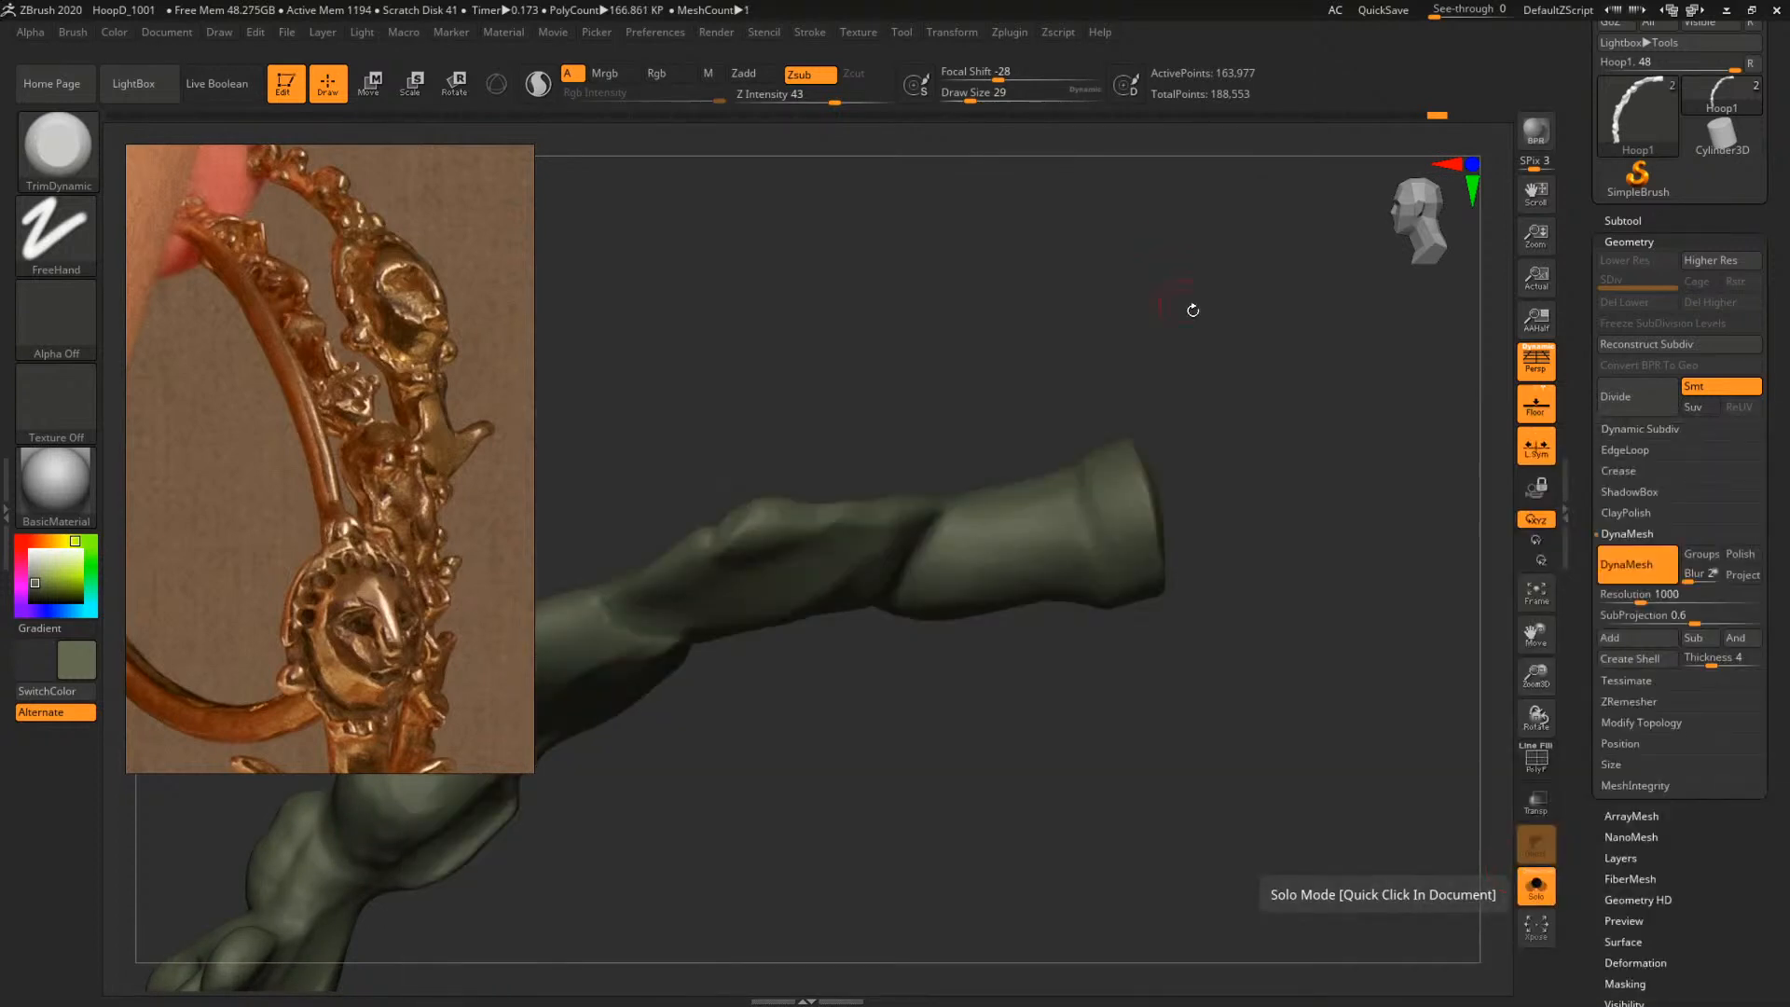
pyautogui.moveTo(1275, 384); pyautogui.dragTo(1180, 400)
pyautogui.press('space')
pyautogui.moveTo(1104, 469)
pyautogui.mouseDown()
pyautogui.moveTo(1148, 466)
pyautogui.moveTo(1254, 518)
pyautogui.moveTo(1147, 544)
pyautogui.moveTo(1198, 547)
pyautogui.moveTo(1115, 552)
pyautogui.mouseUp()
pyautogui.press('space')
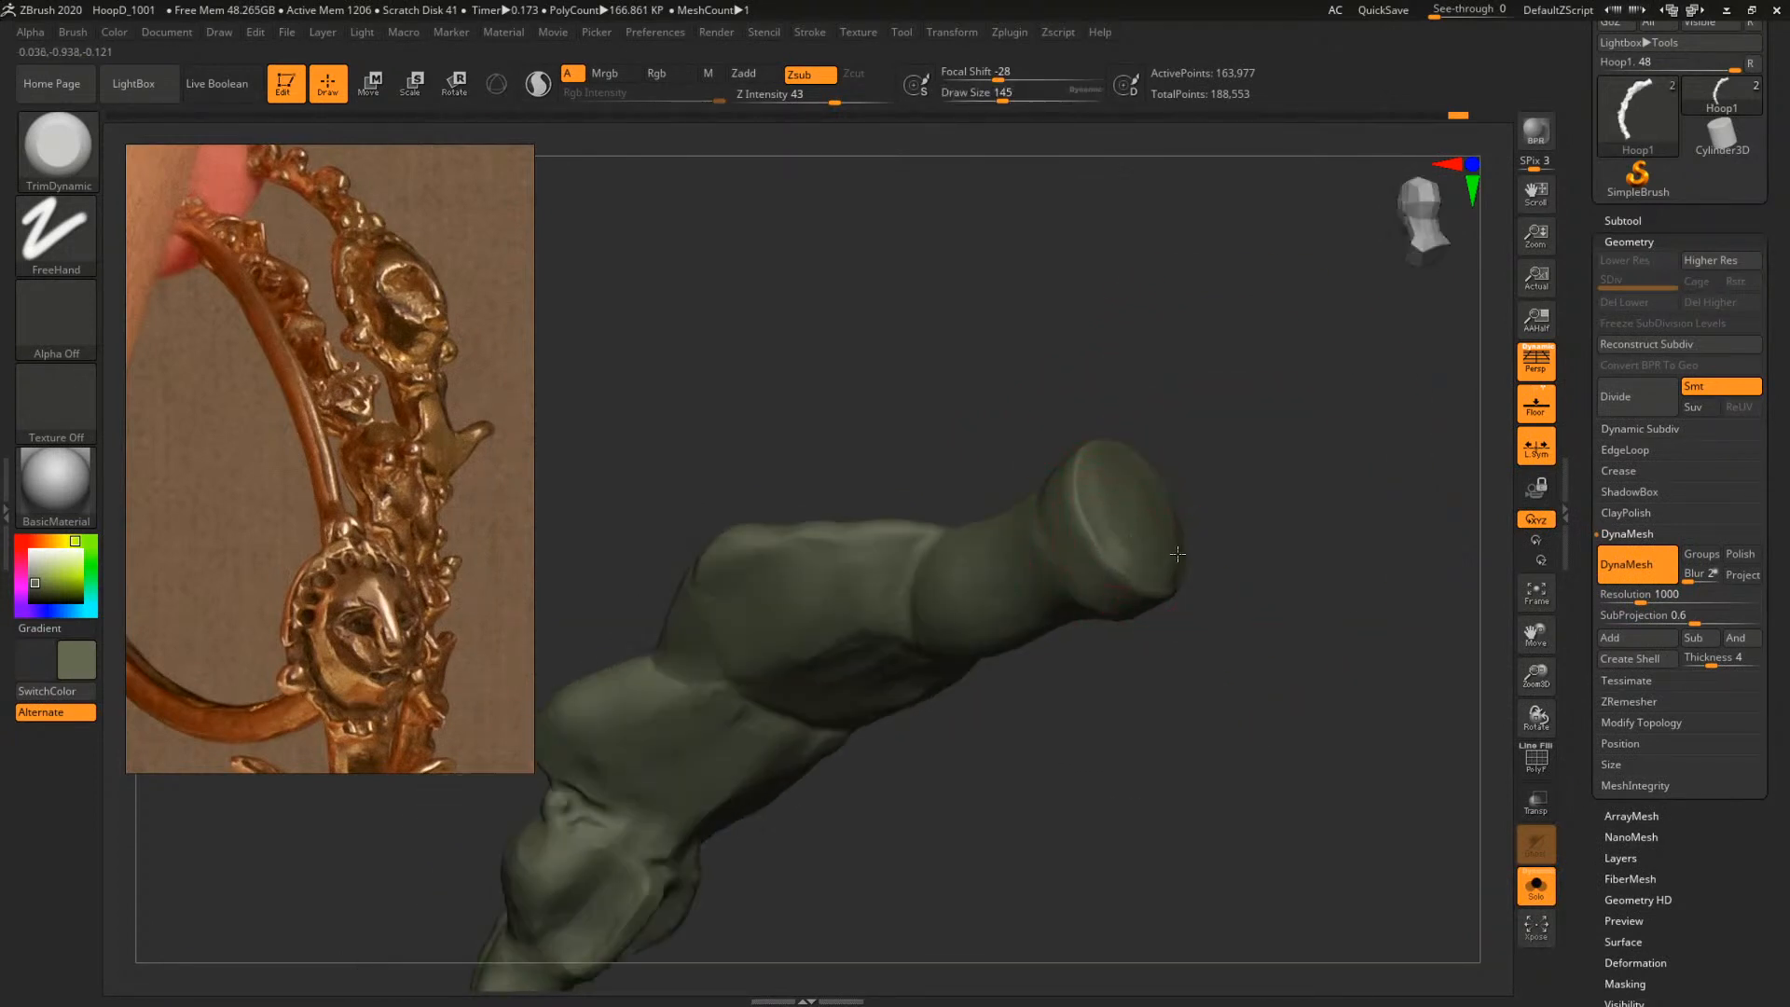
pyautogui.moveTo(1222, 508); pyautogui.dragTo(1097, 585)
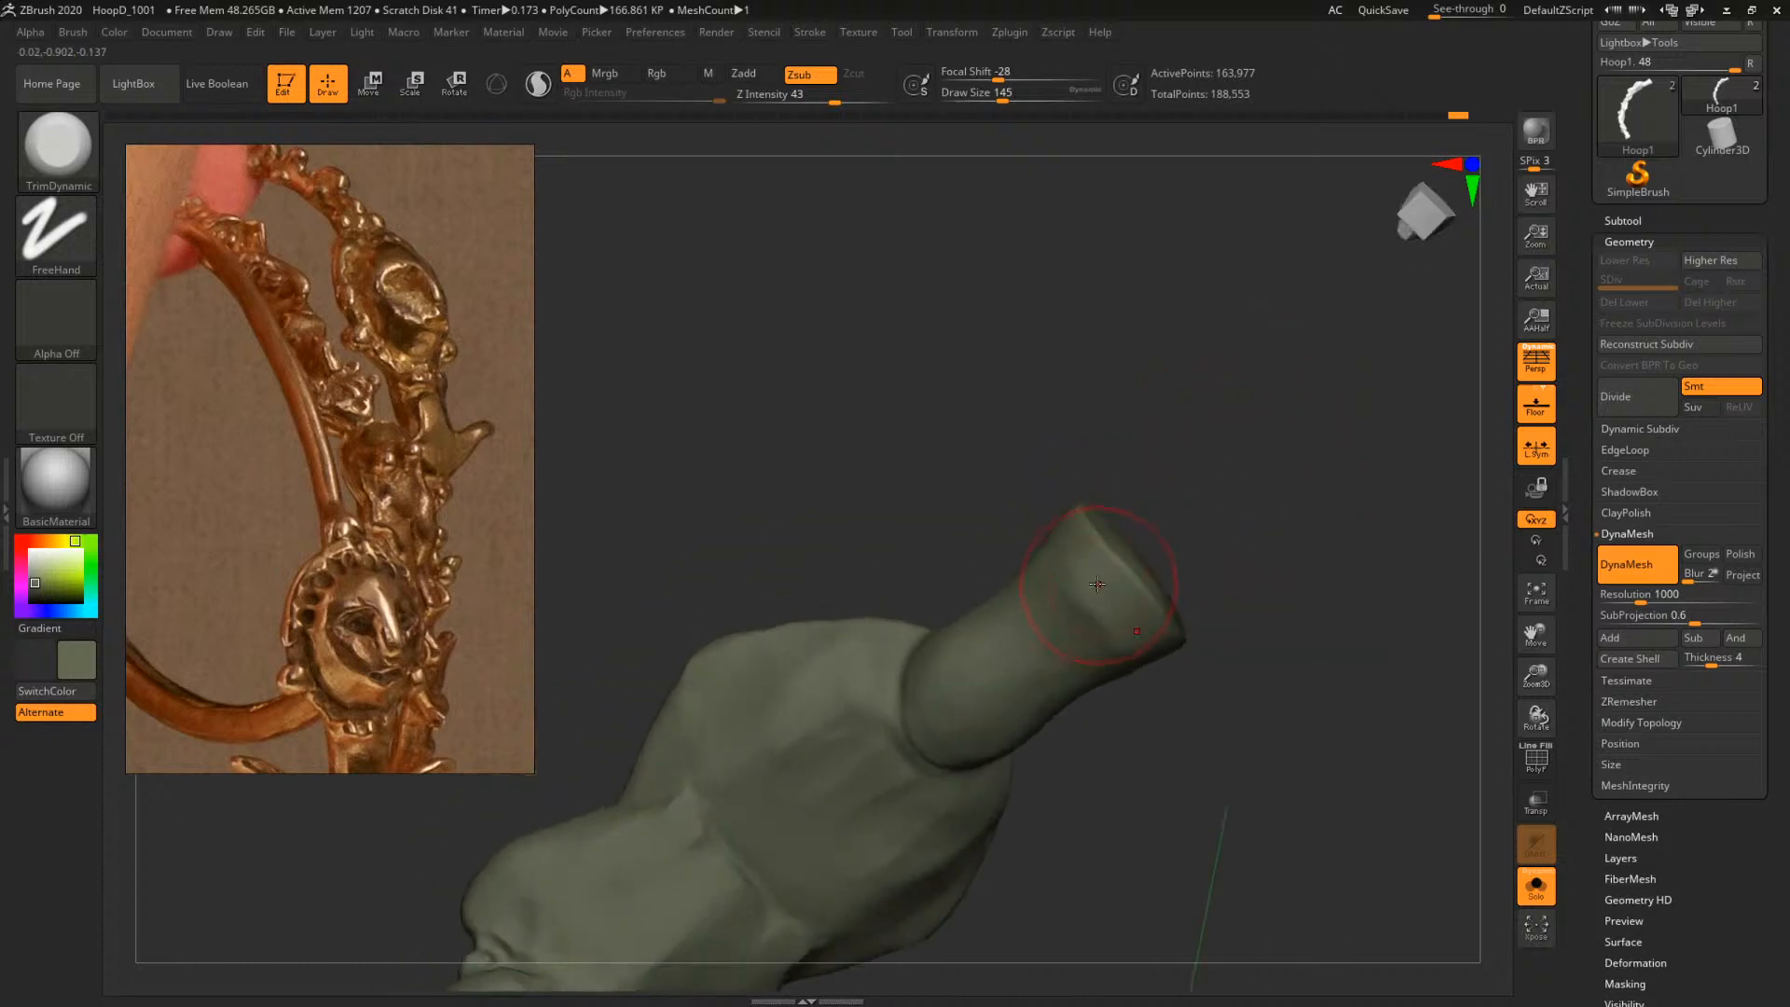
pyautogui.moveTo(1226, 481); pyautogui.dragTo(1278, 579)
pyautogui.click(1535, 888)
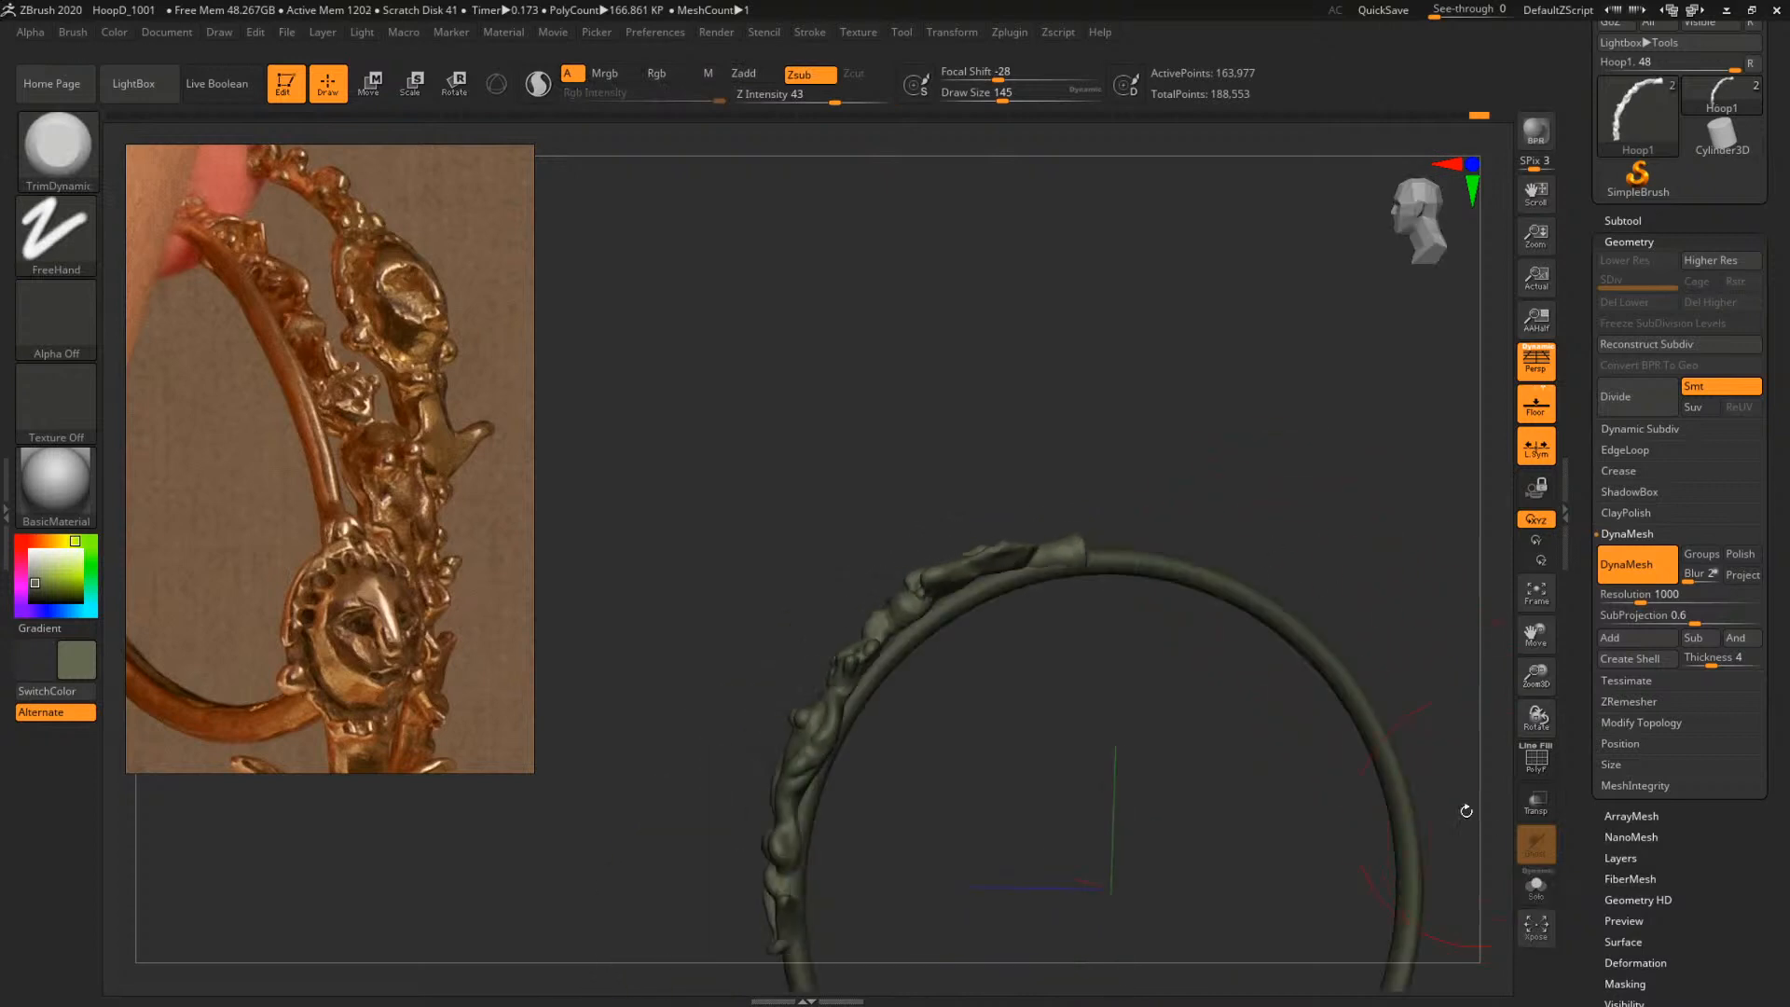
pyautogui.moveTo(1241, 504)
pyautogui.mouseDown()
pyautogui.moveTo(1266, 469)
pyautogui.moveTo(1222, 373)
pyautogui.mouseUp()
# Save the project over the existing HoopD_1001.ZPR file
pyautogui.press('ctrl')
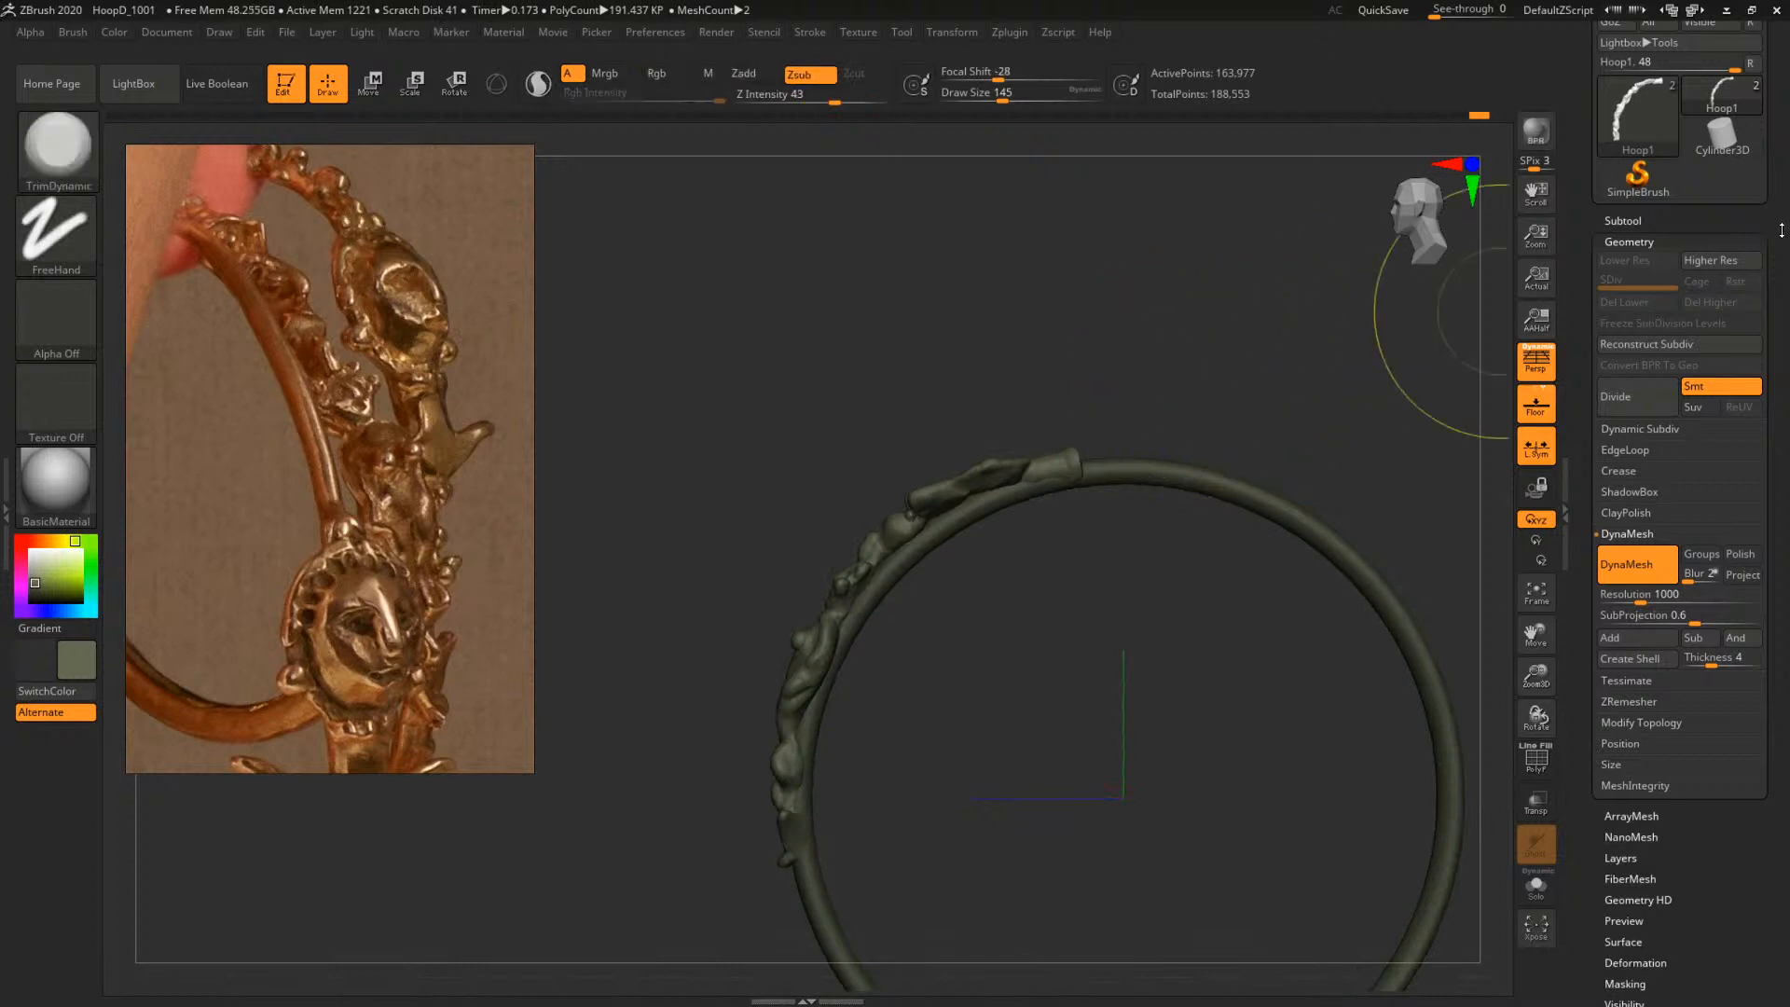
pyautogui.scroll(3, 1765, 363)
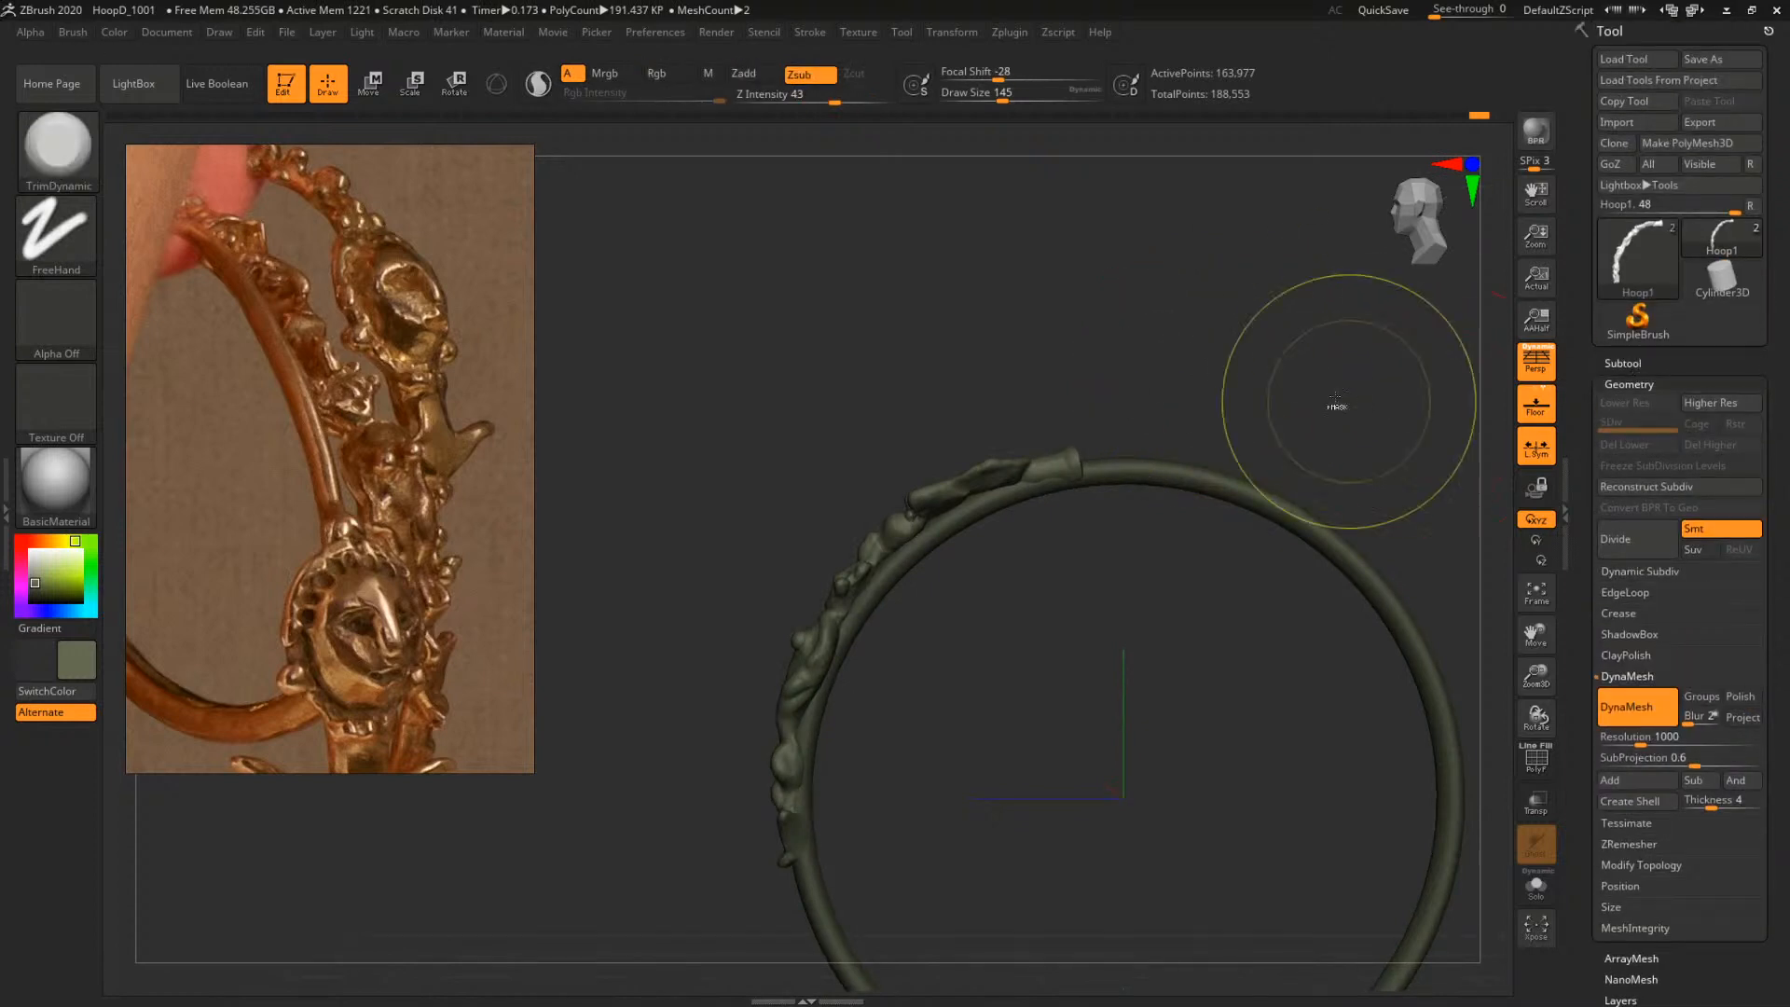
pyautogui.press('ctrl')
pyautogui.hotkey('ctrl', 's')
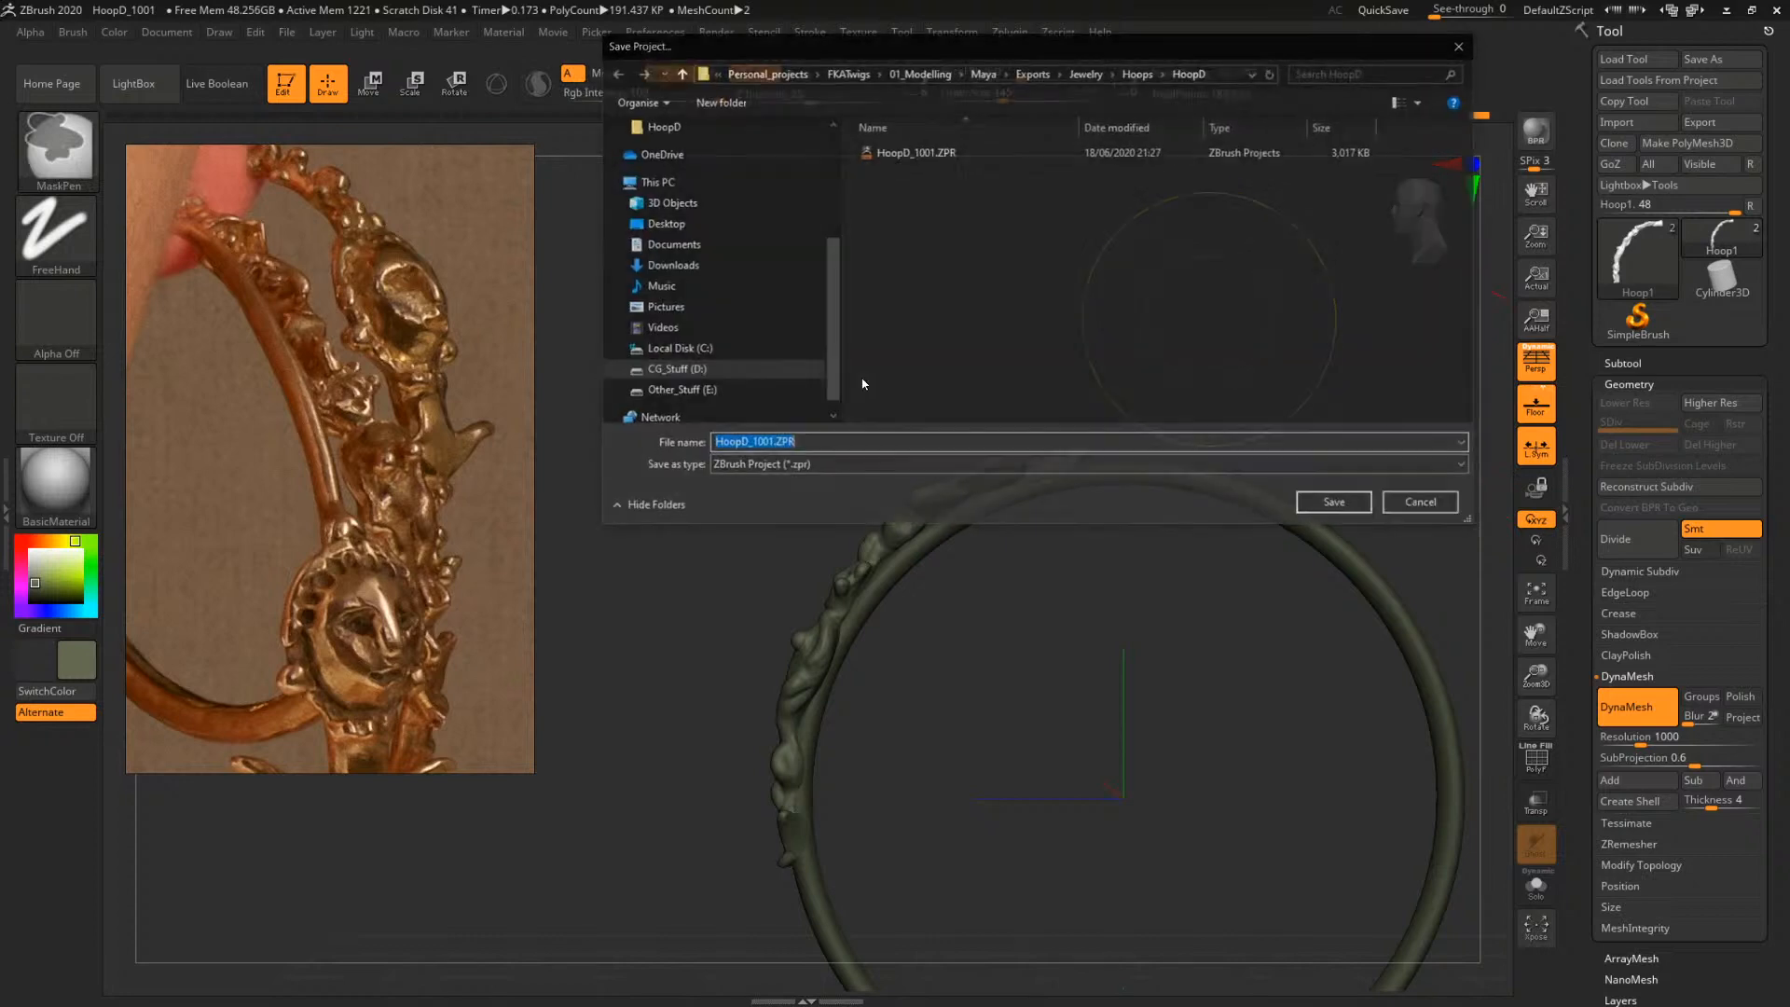
pyautogui.click(1351, 502)
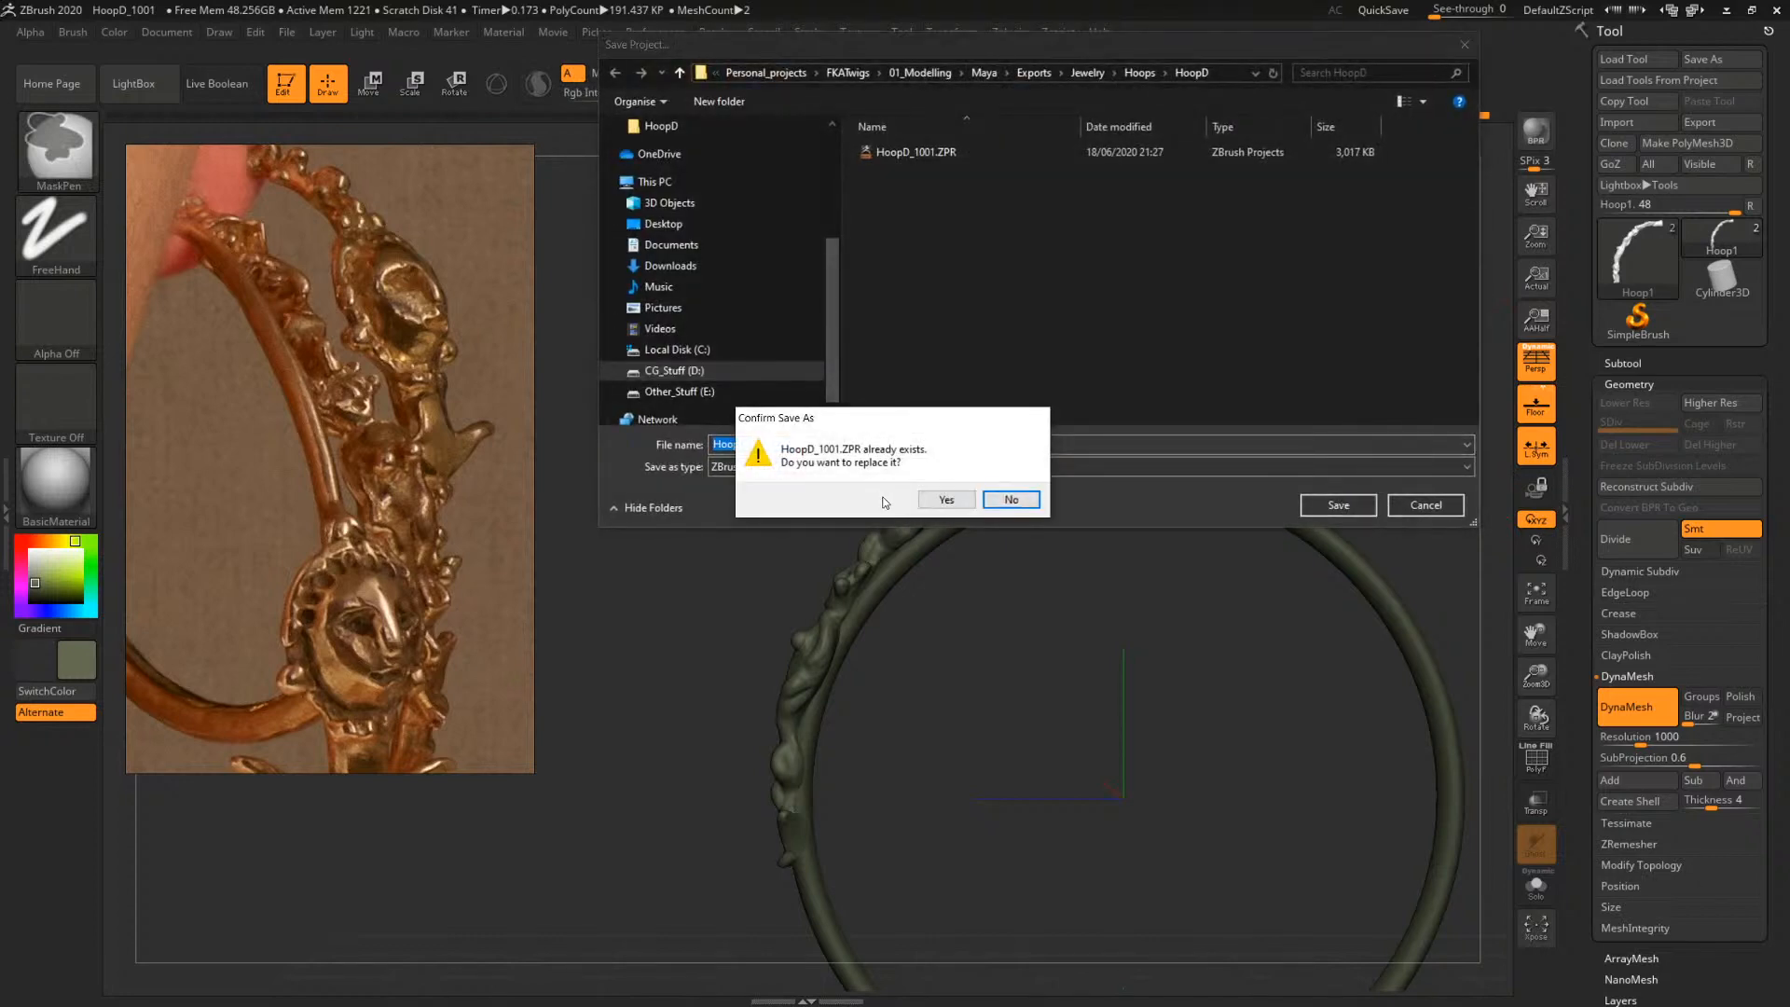
pyautogui.click(944, 498)
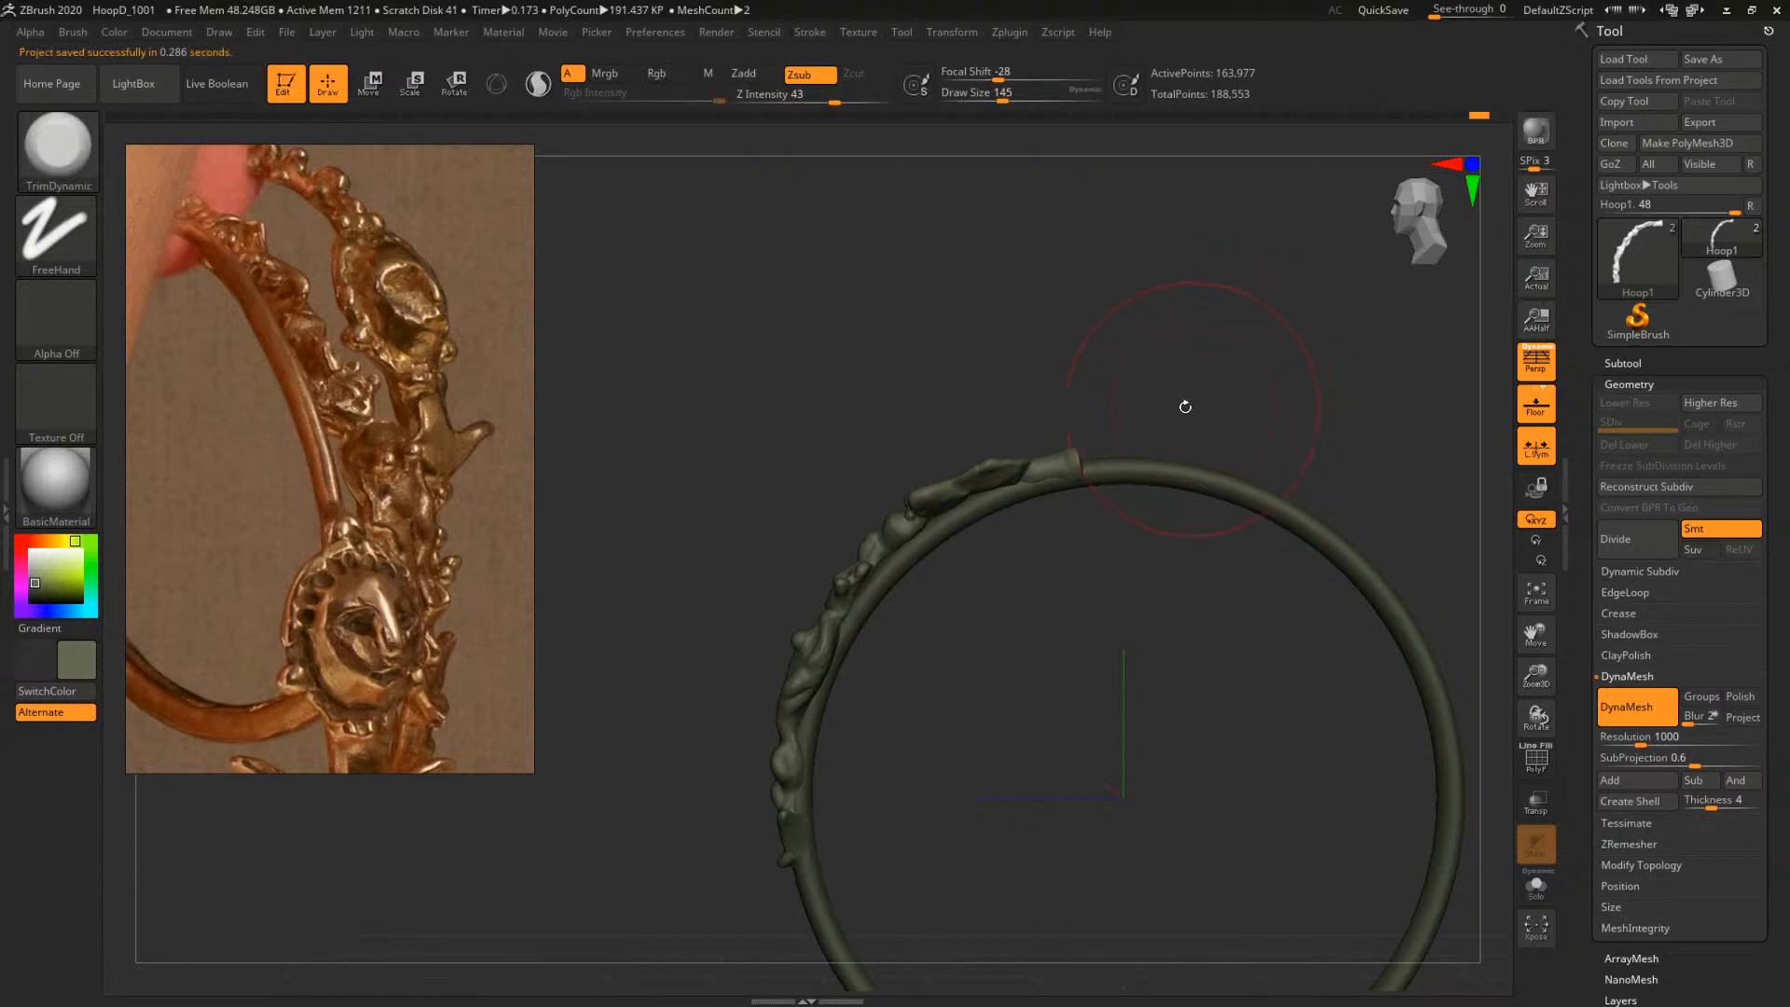
# Remesh the ornament strip with DynaMesh once more, check its wireframe, and open the subtool list
pyautogui.moveTo(1127, 374); pyautogui.dragTo(1258, 375)
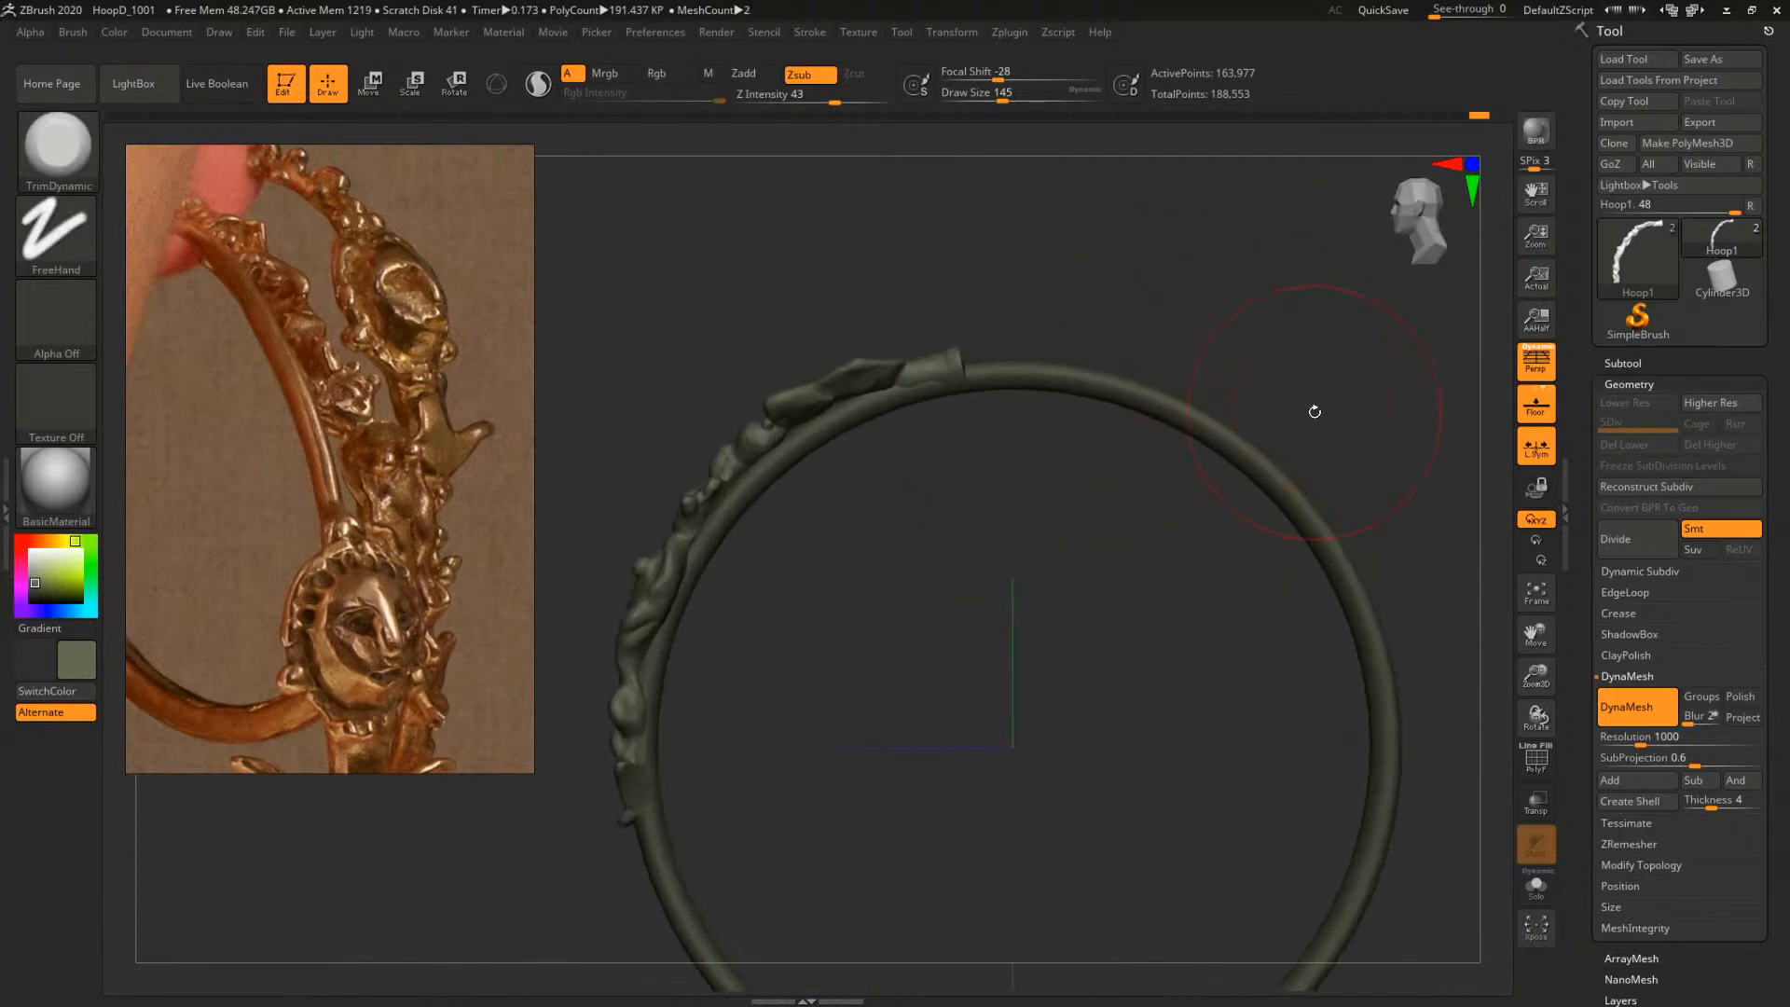
pyautogui.press('ctrl')
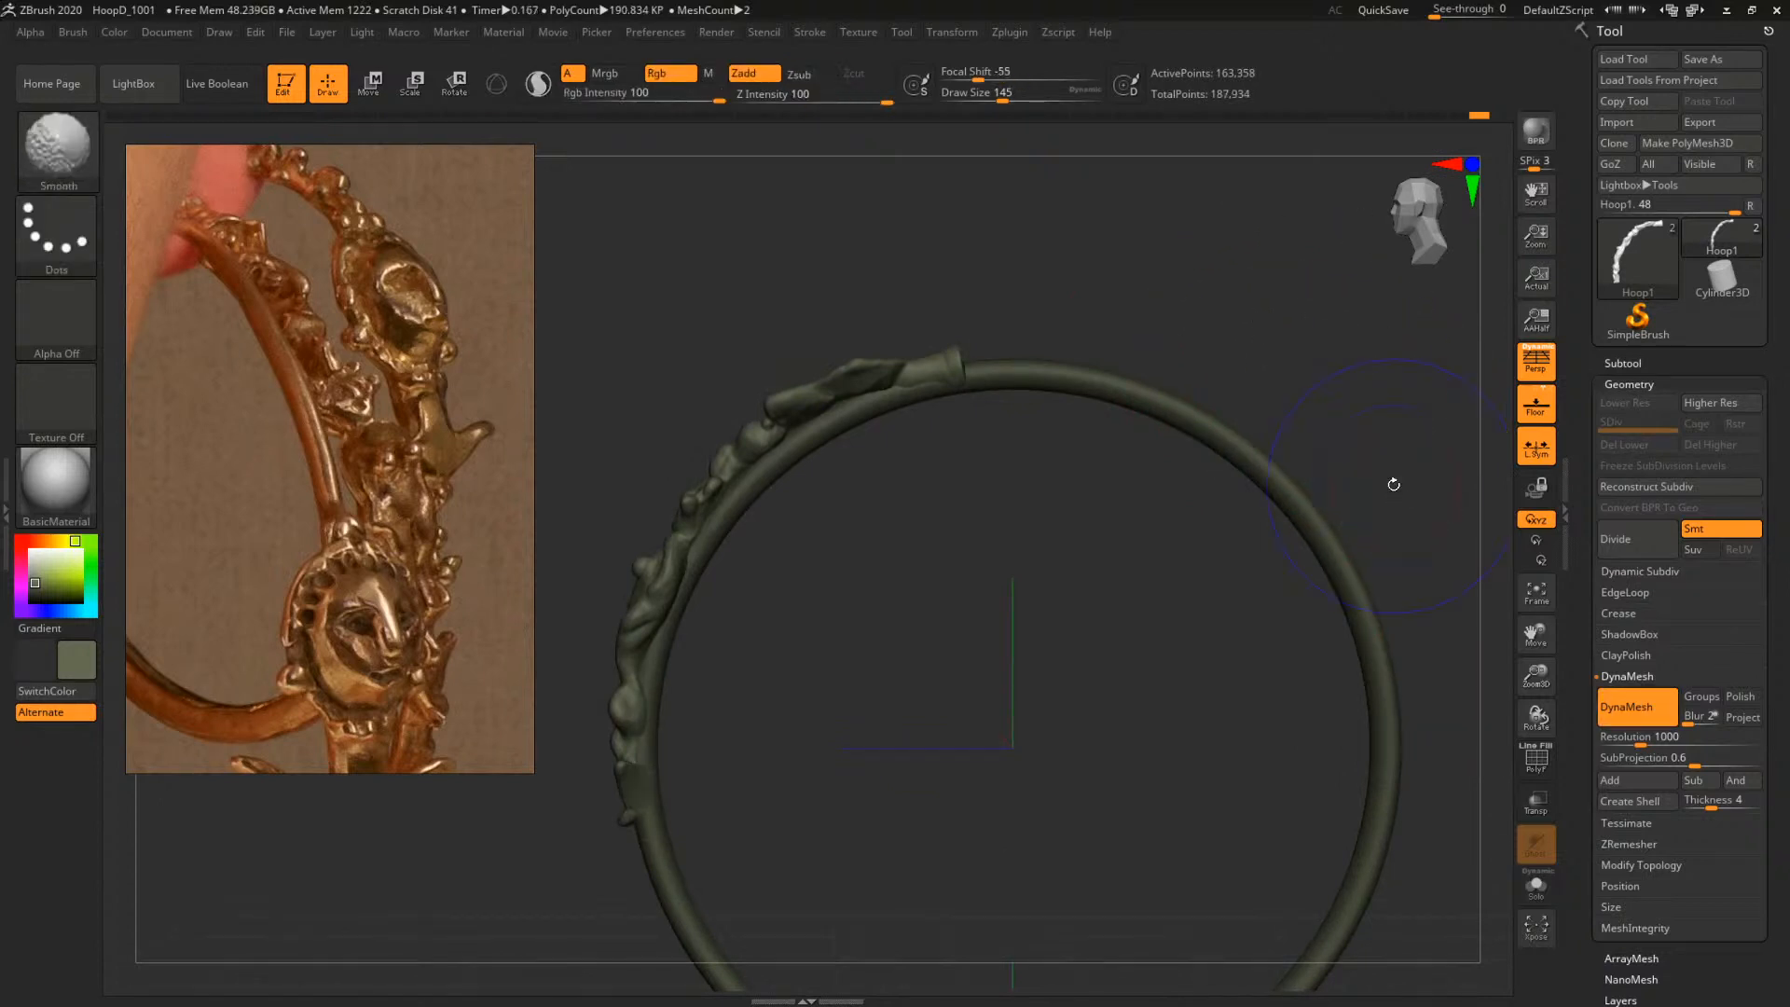
pyautogui.hotkey('shift', 'f')
pyautogui.hotkey('shift', 'f')
pyautogui.moveTo(1309, 357); pyautogui.dragTo(1241, 315)
pyautogui.keyDown('shift'); pyautogui.moveTo(1158, 548); pyautogui.dragTo(1138, 556); pyautogui.keyUp('shift')
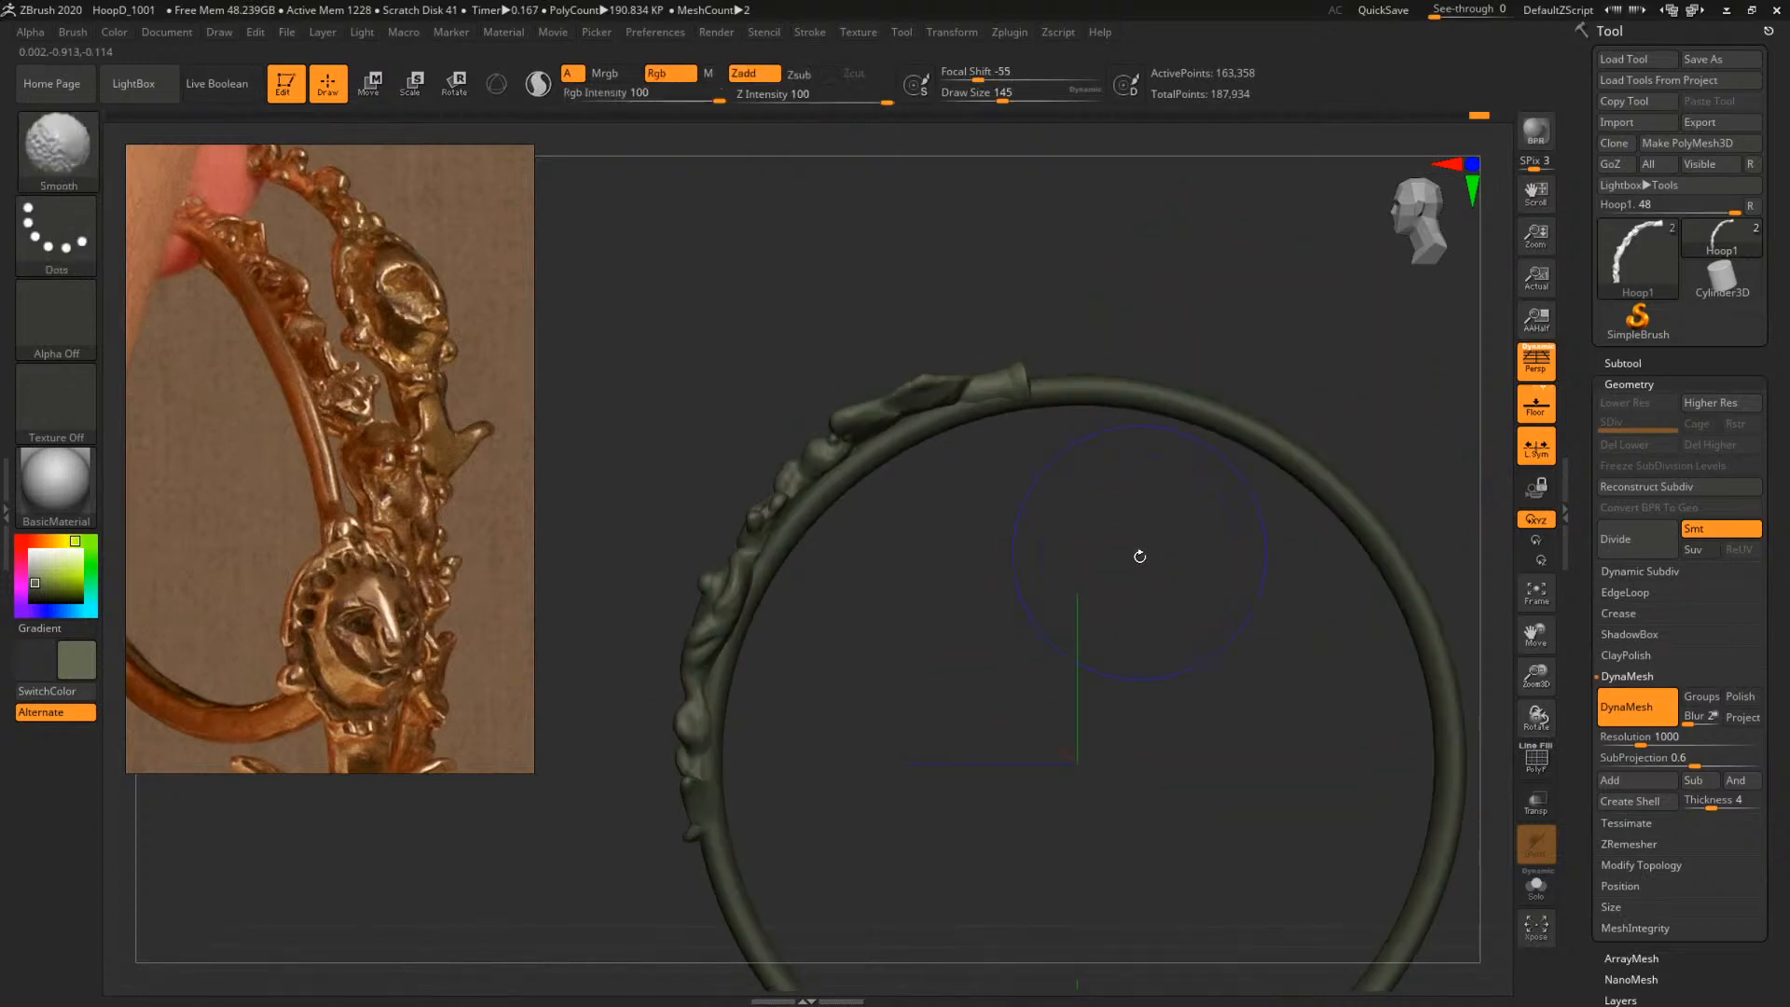
pyautogui.keyDown('alt'); pyautogui.moveTo(1252, 364); pyautogui.dragTo(1269, 317); pyautogui.keyUp('alt')
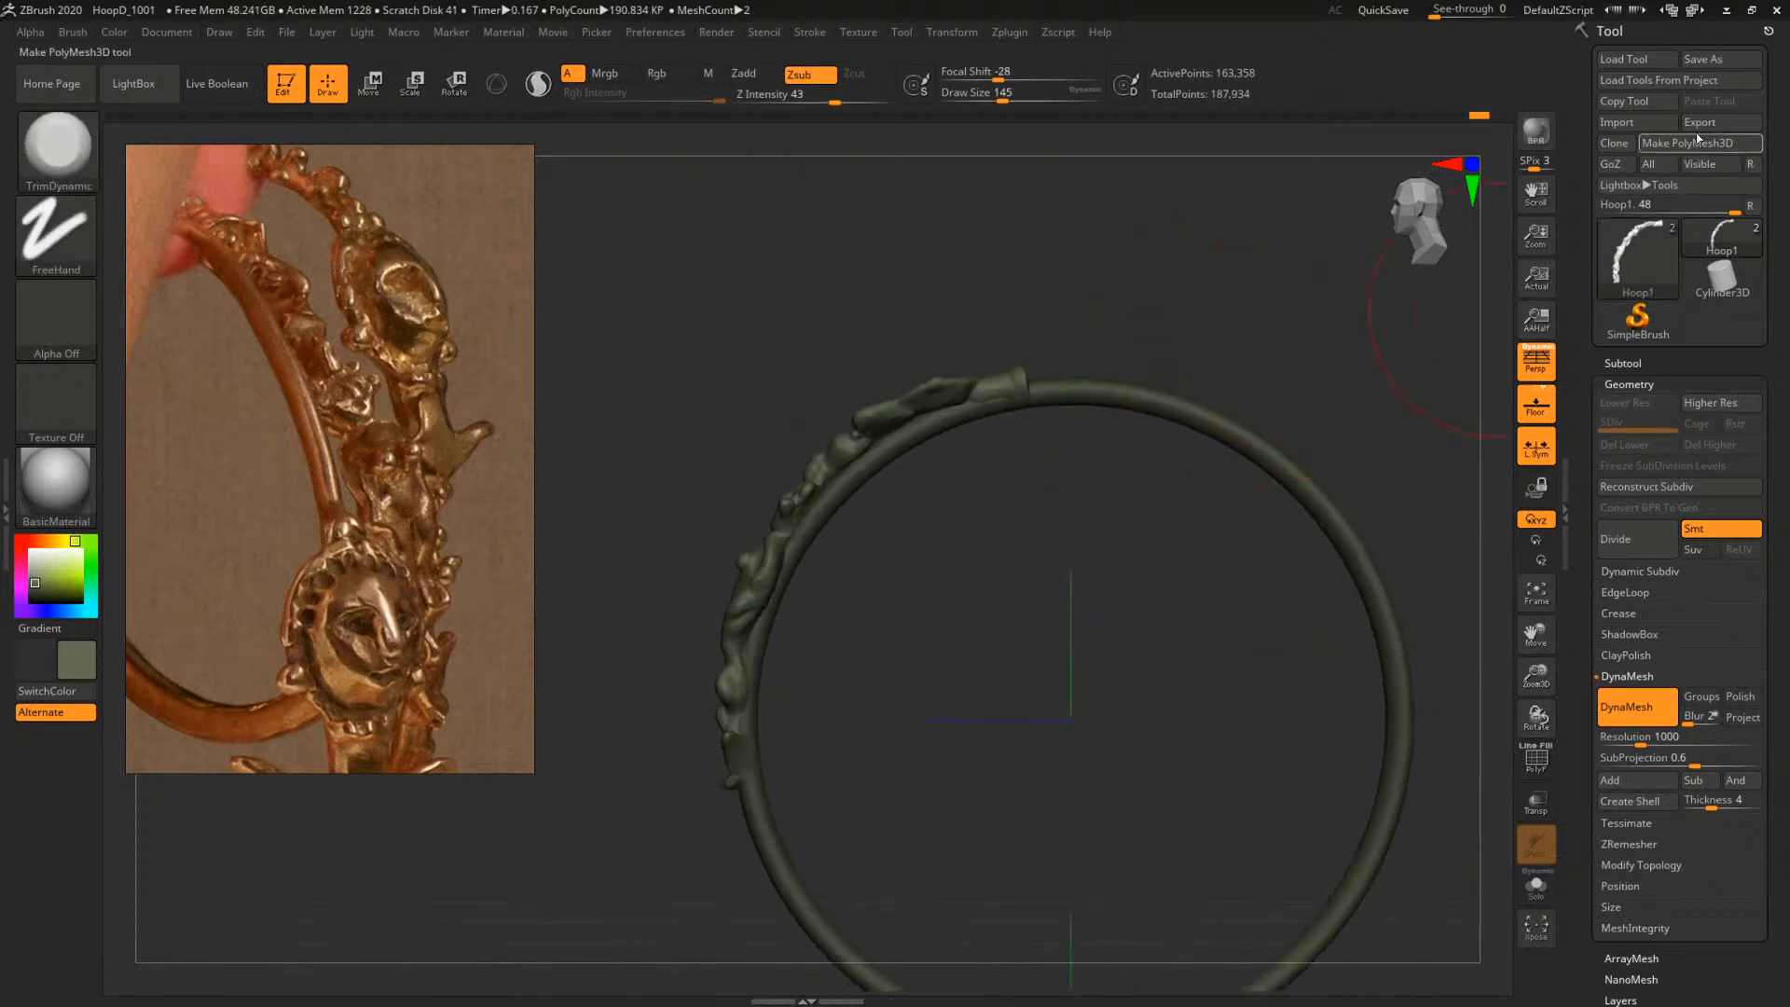
pyautogui.click(1622, 363)
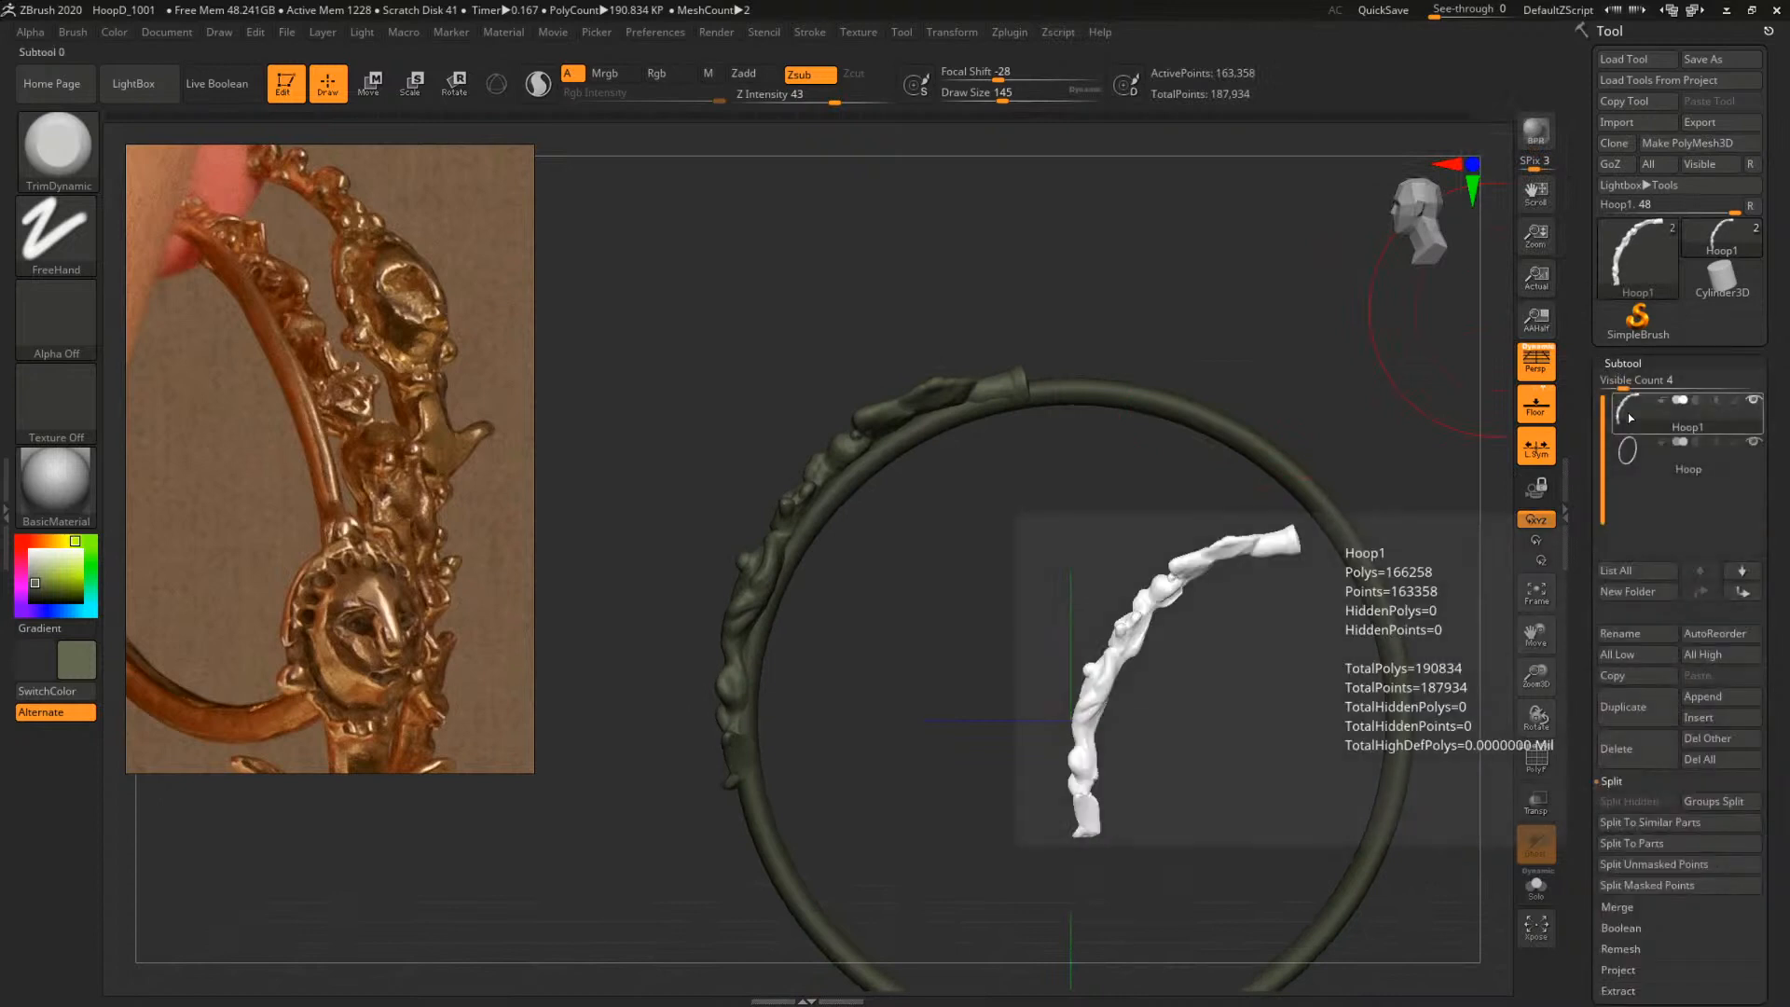
pyautogui.click(1630, 708)
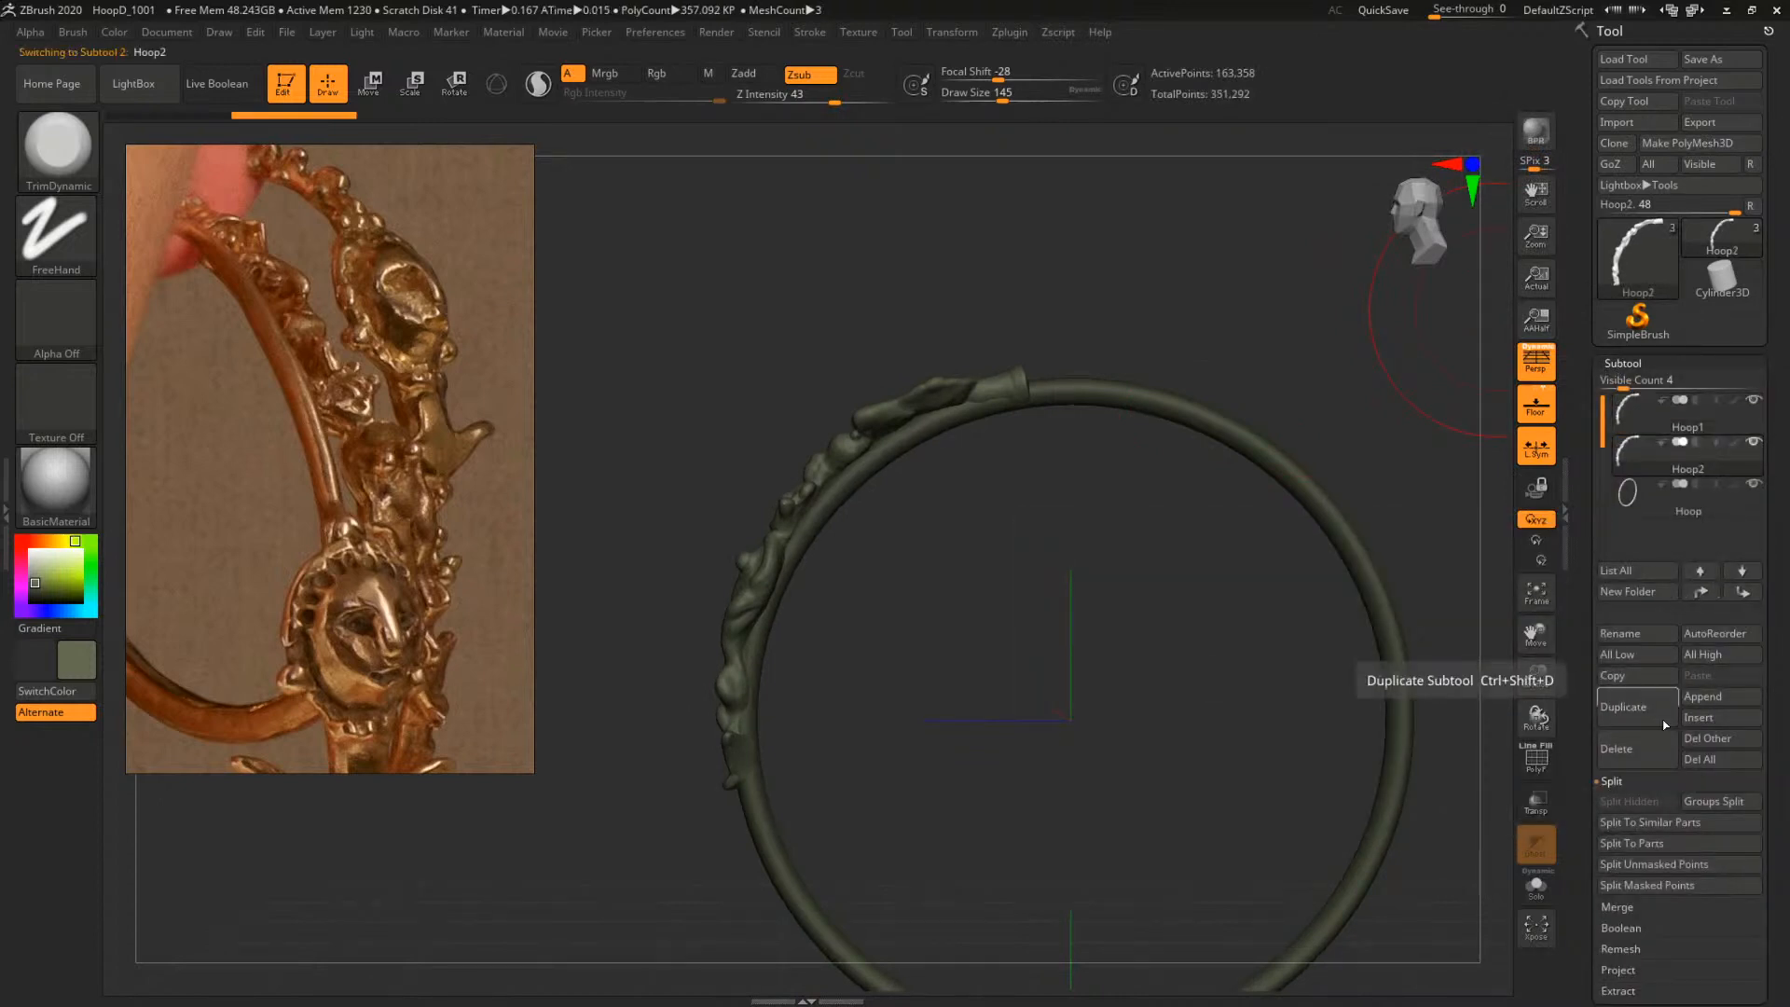
pyautogui.click(1665, 759)
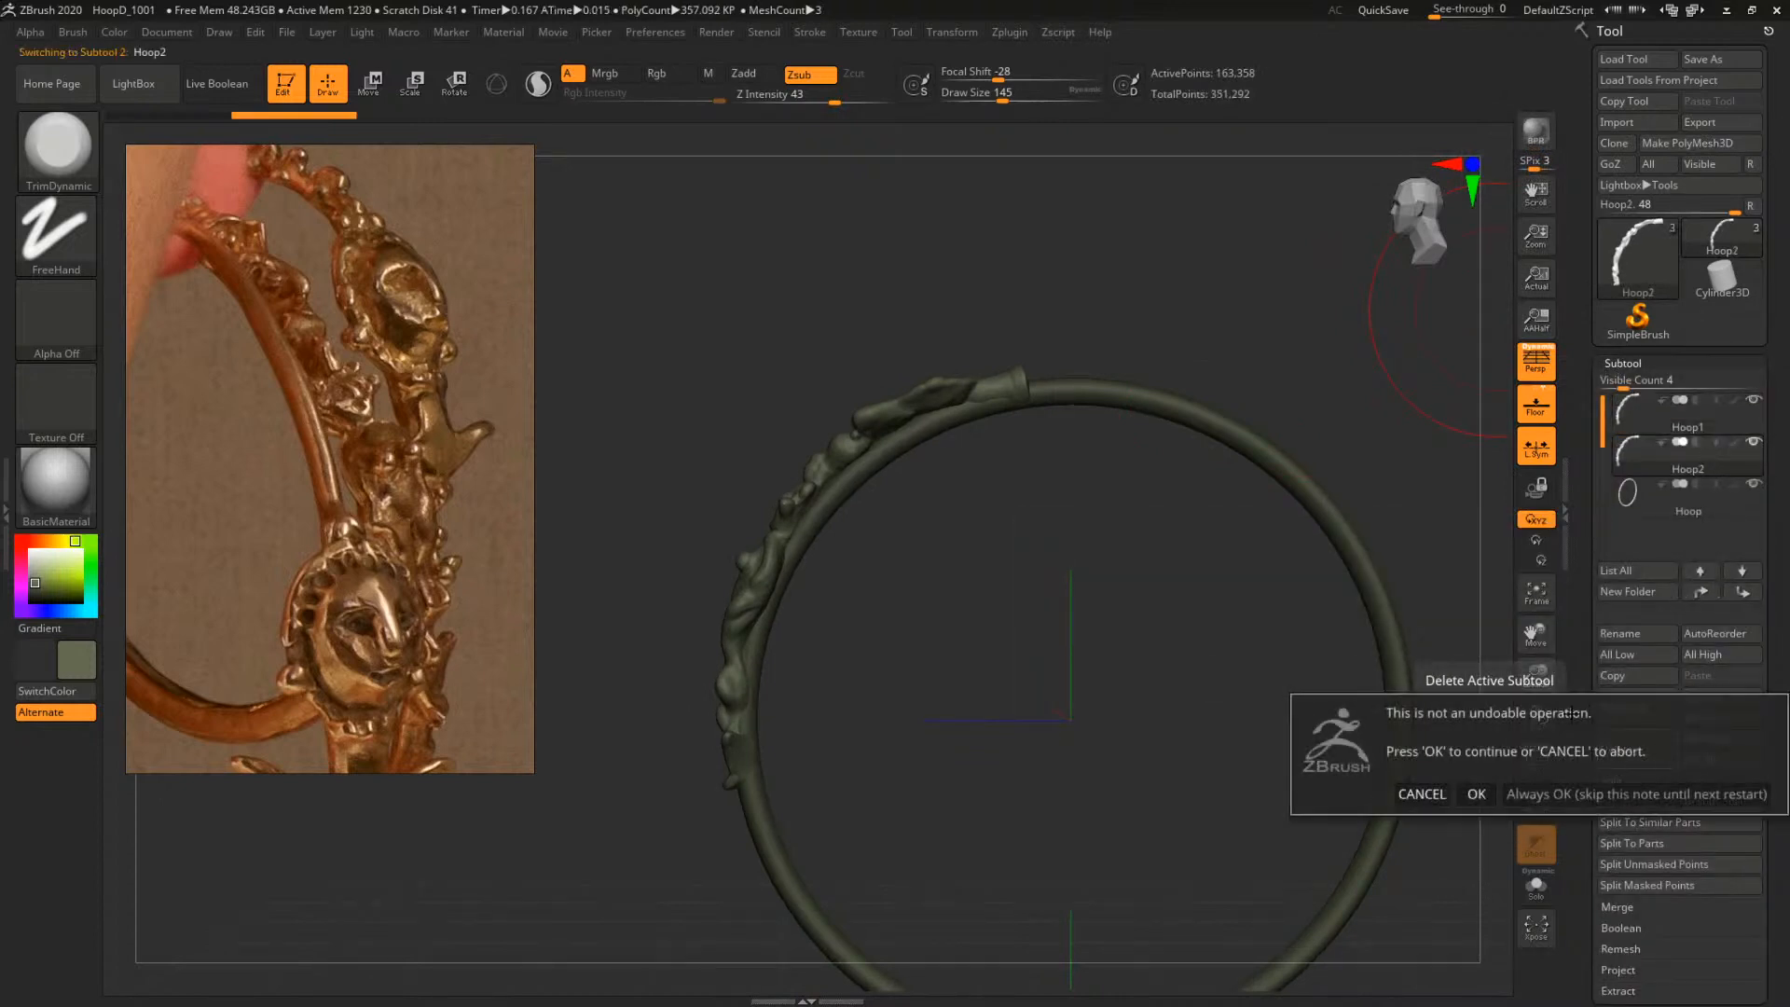
pyautogui.click(1476, 794)
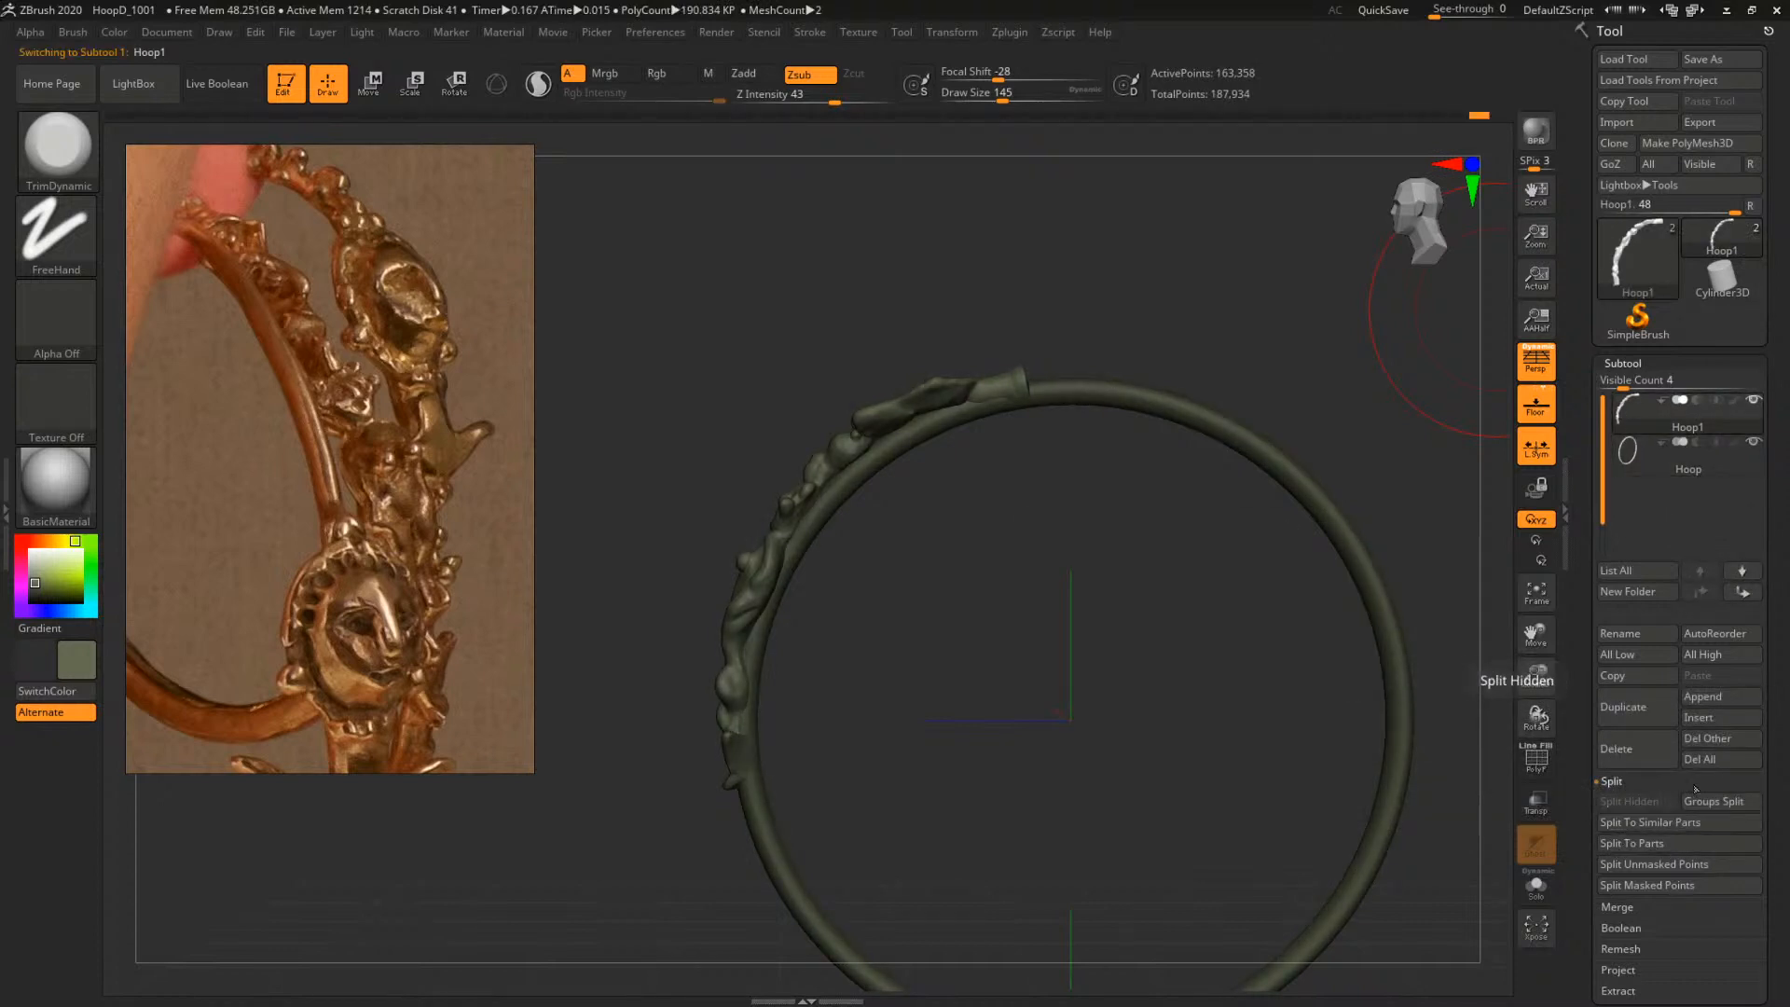
# Merge the ornament strip down with the plain hoop into a single subtool
pyautogui.click(1616, 906)
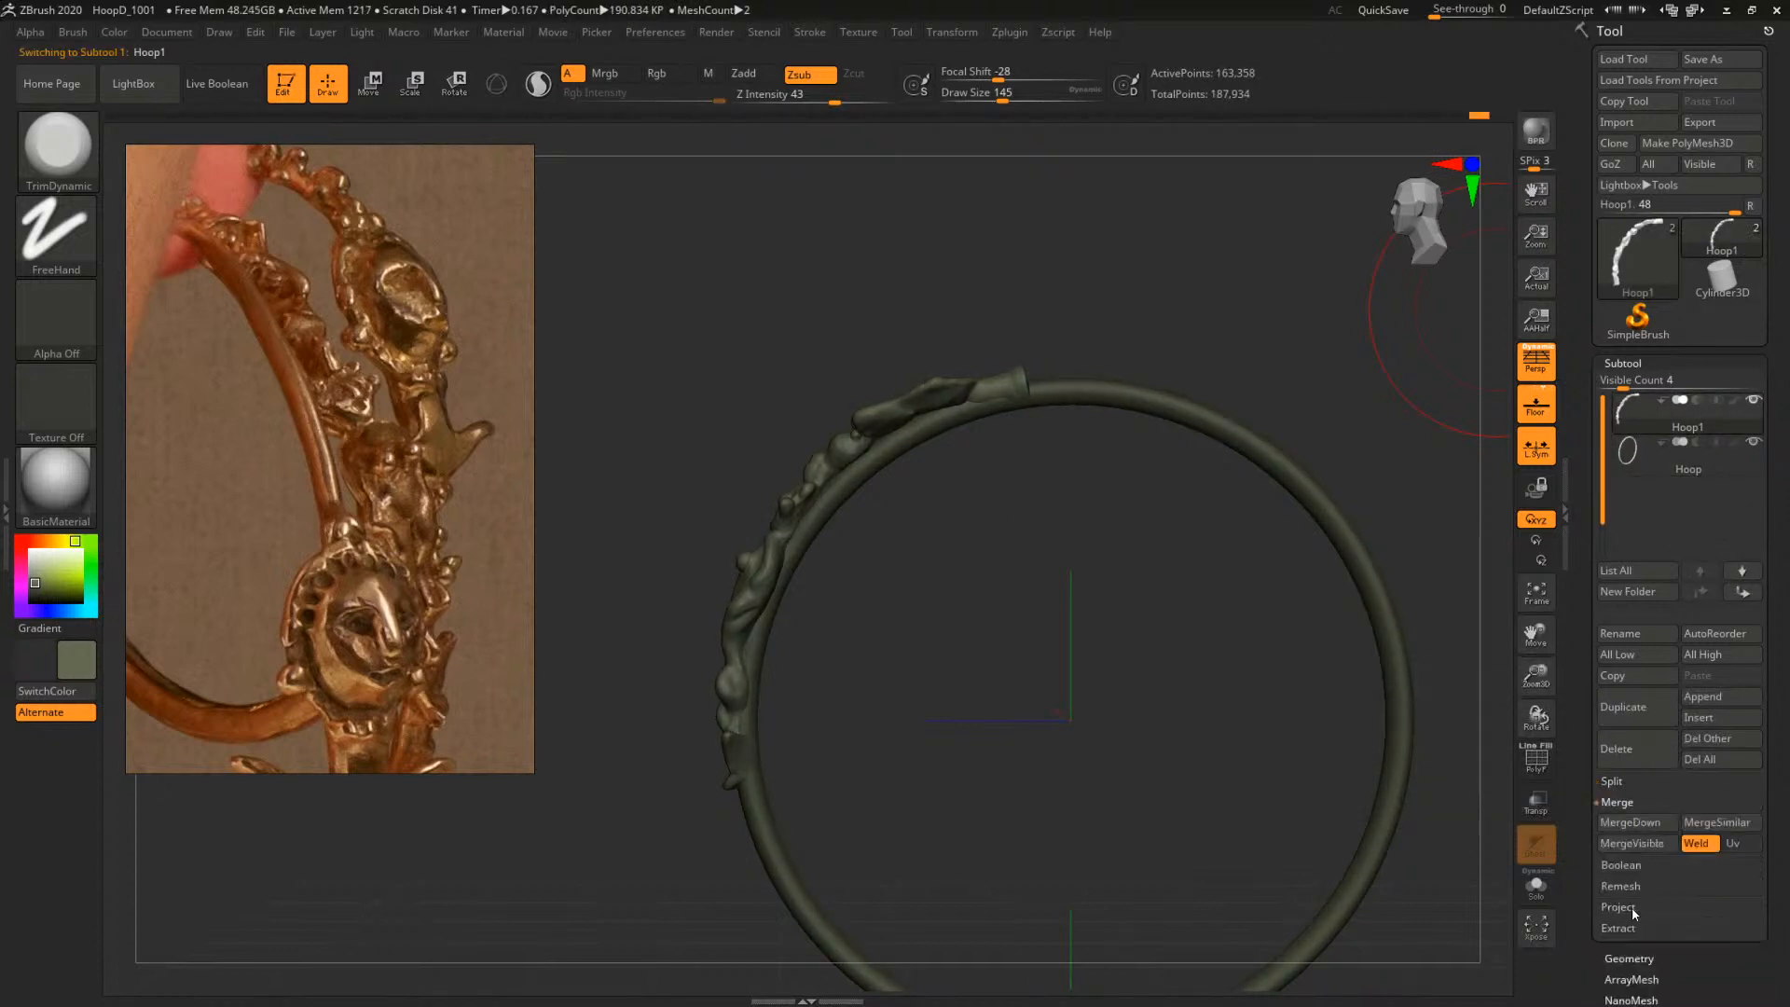
pyautogui.click(1642, 825)
pyautogui.click(1474, 859)
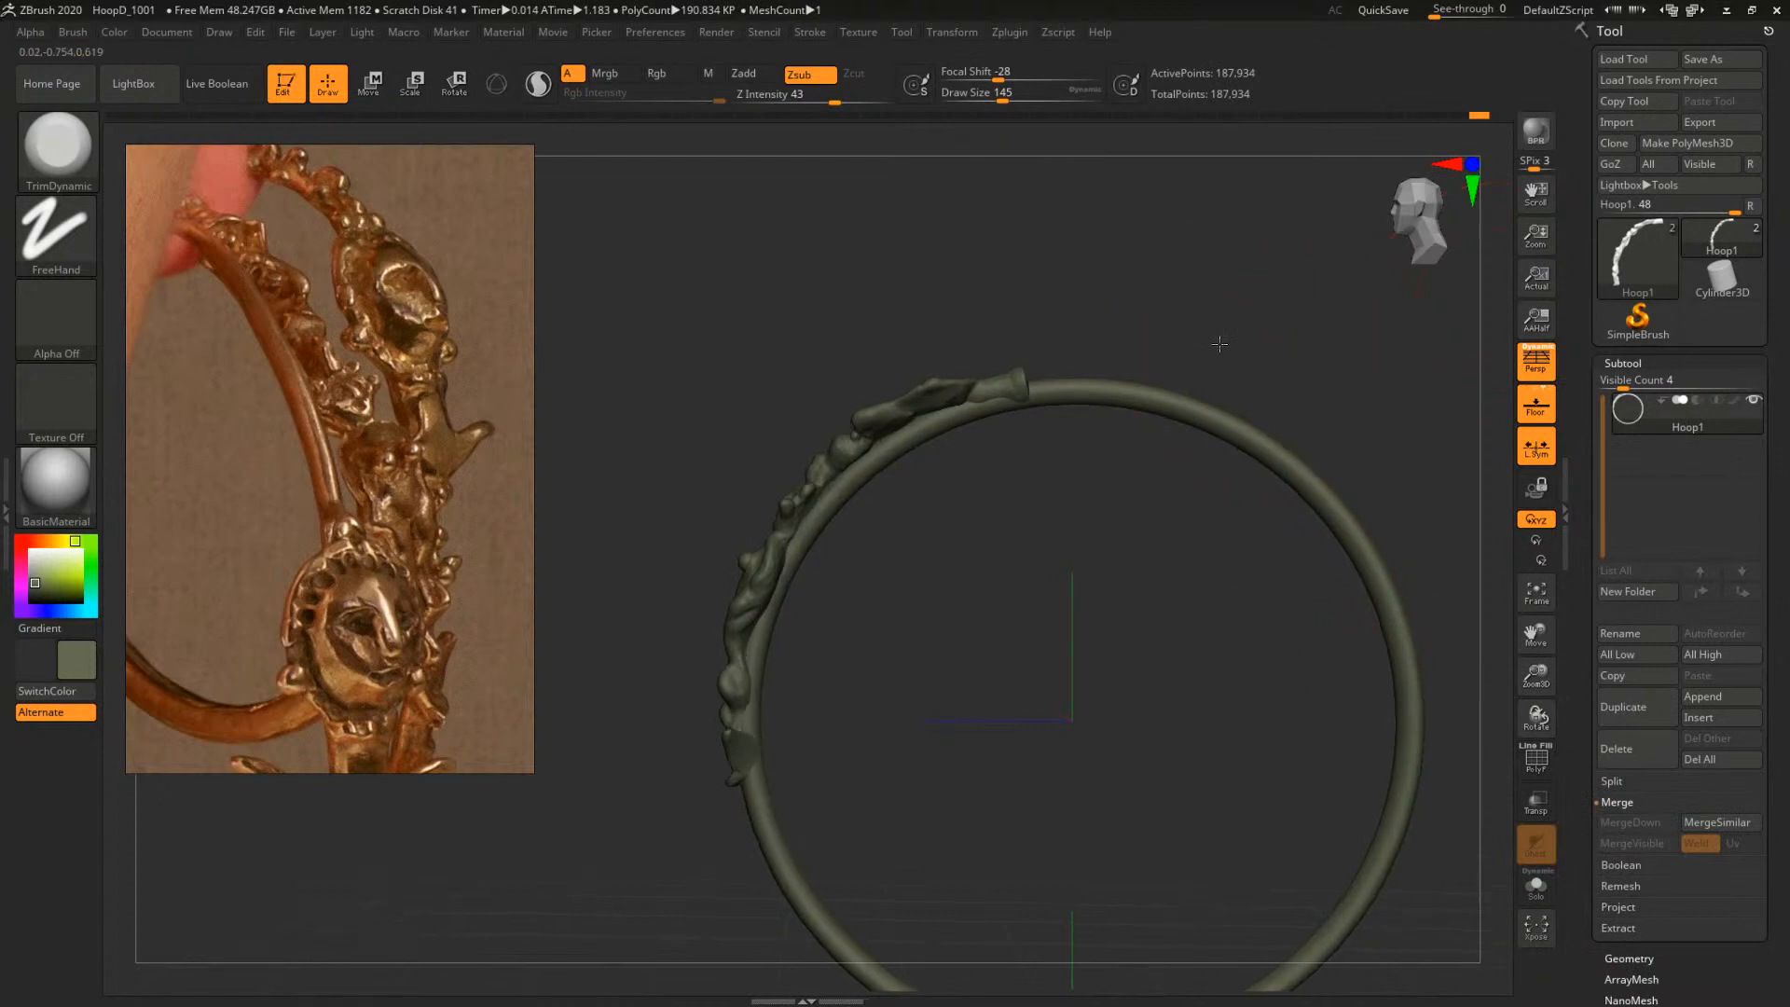
# Export the merged hoop in OBJ format over the existing HoopD_HighPoly_GEO.OBJ in the HoopD folder
pyautogui.click(1699, 122)
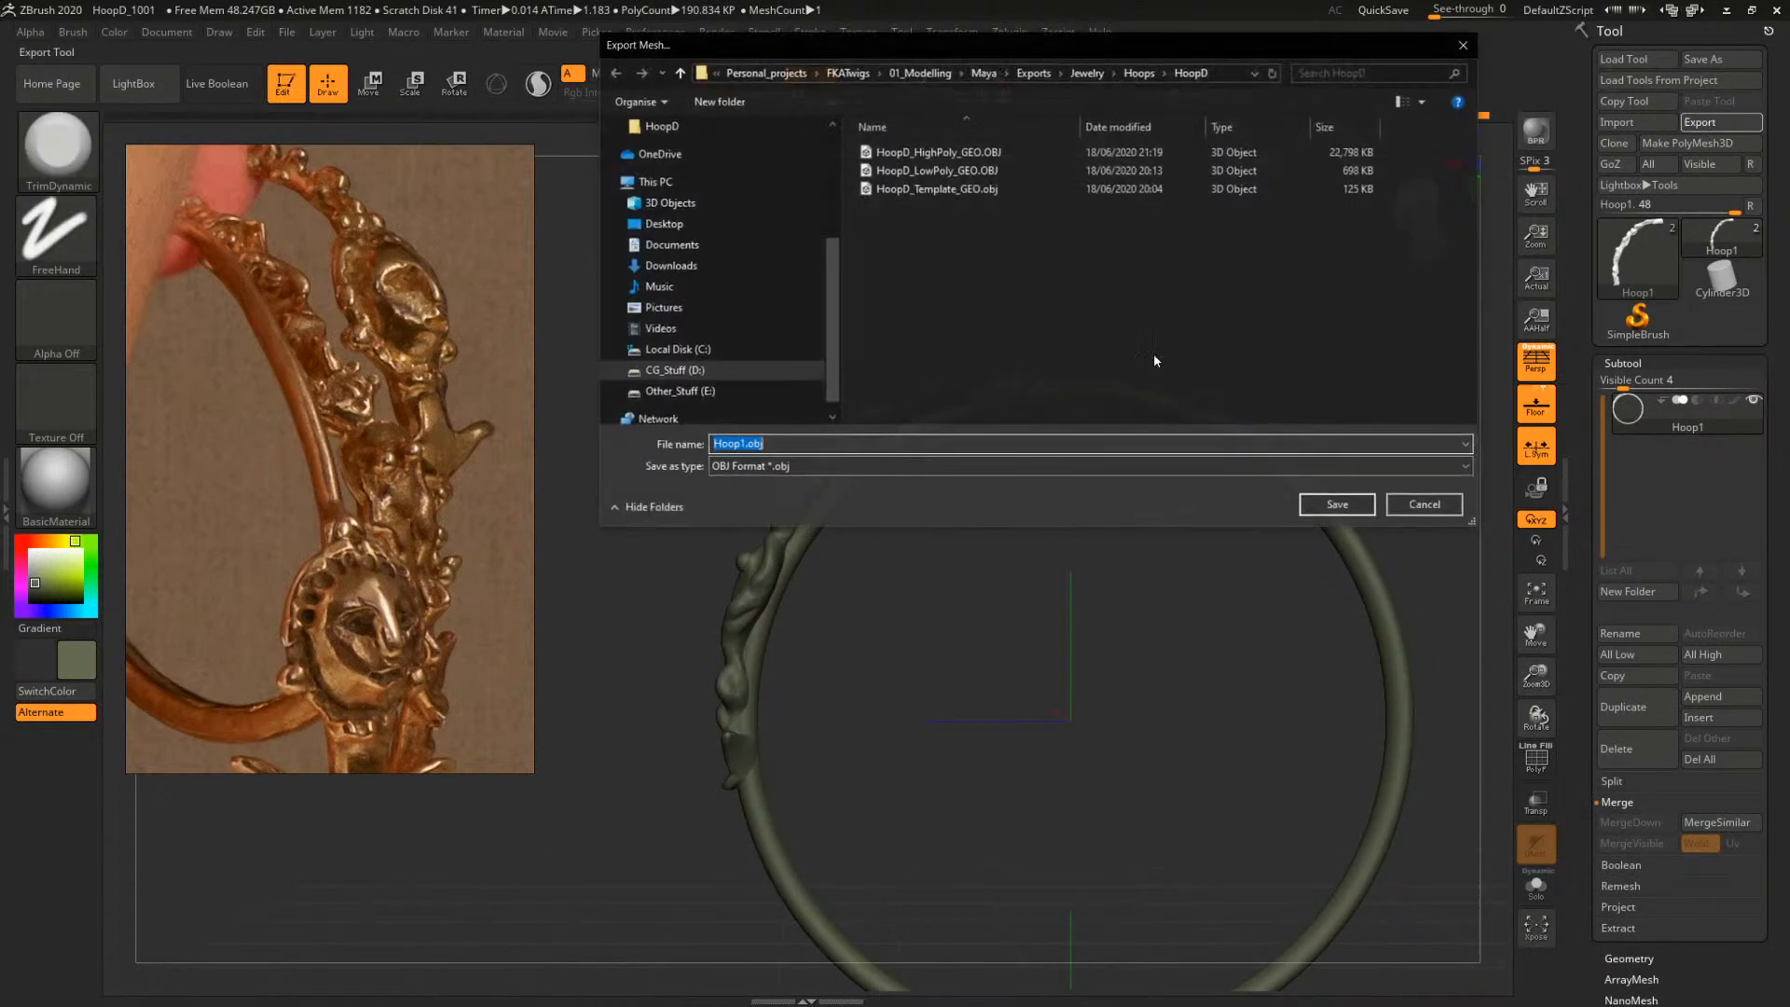
pyautogui.click(936, 152)
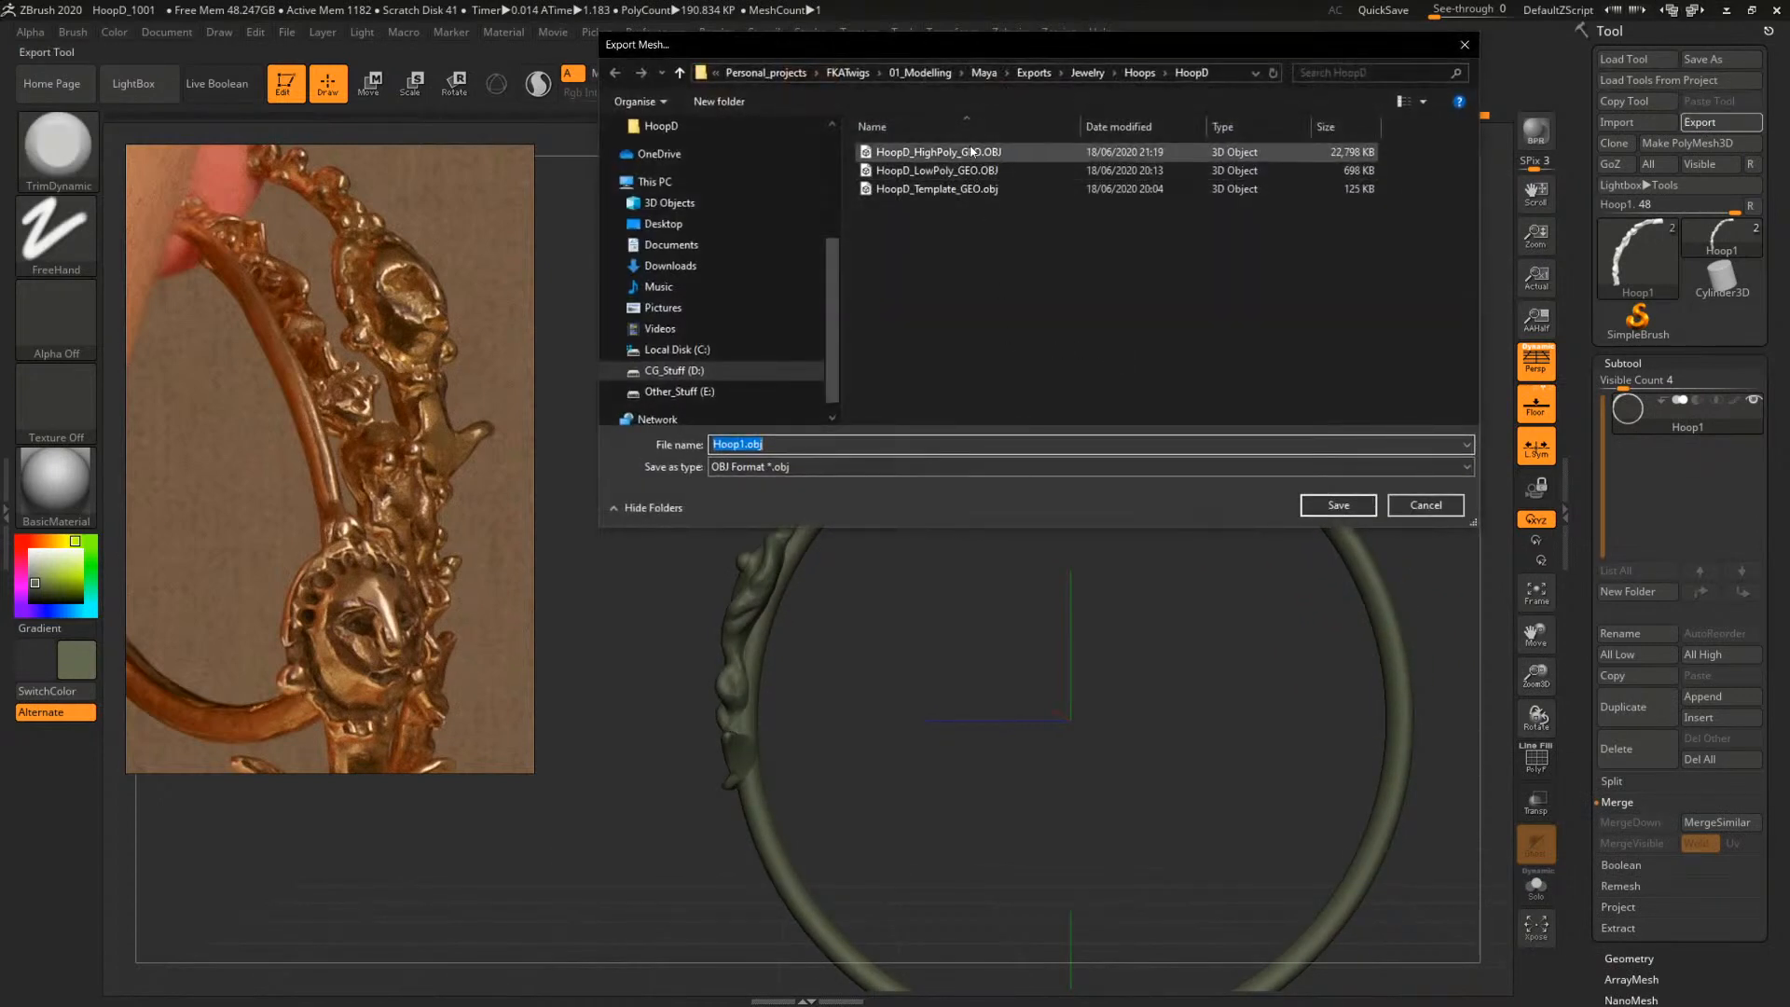
pyautogui.click(1343, 508)
pyautogui.click(947, 501)
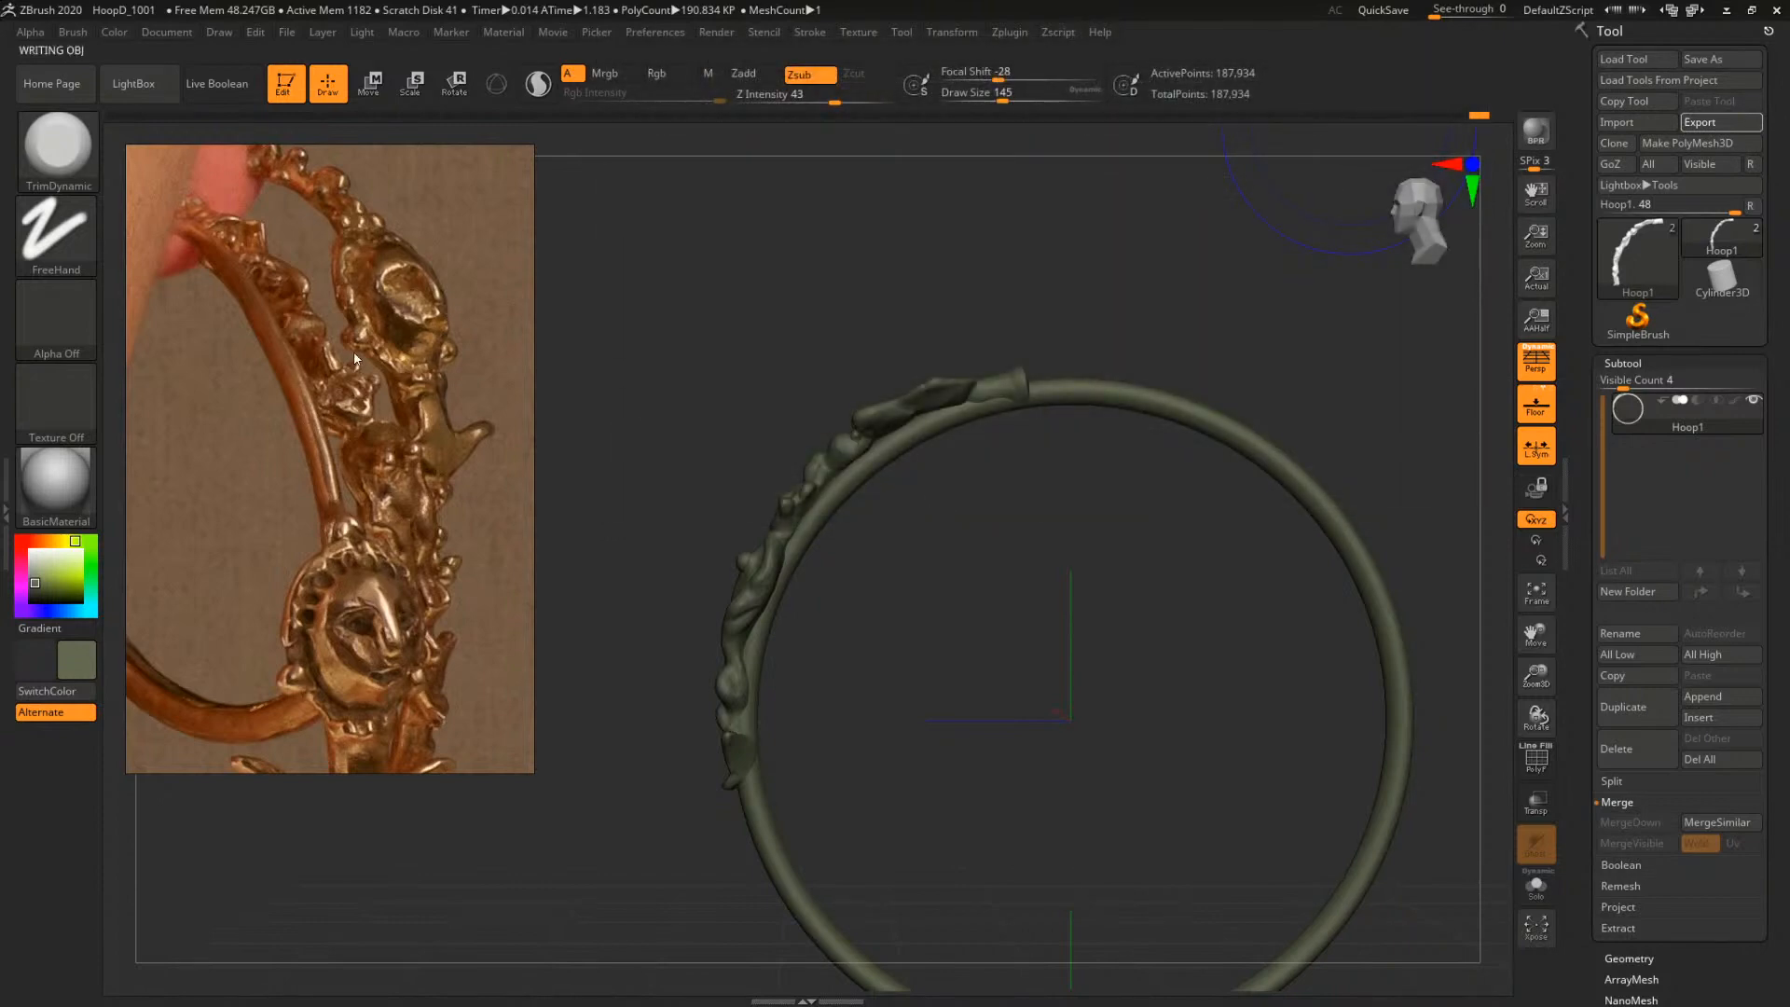
# Hide the reference photo overlay and minimise ZBrush to reach the render viewer
pyautogui.hotkey('ctrl', 'm')
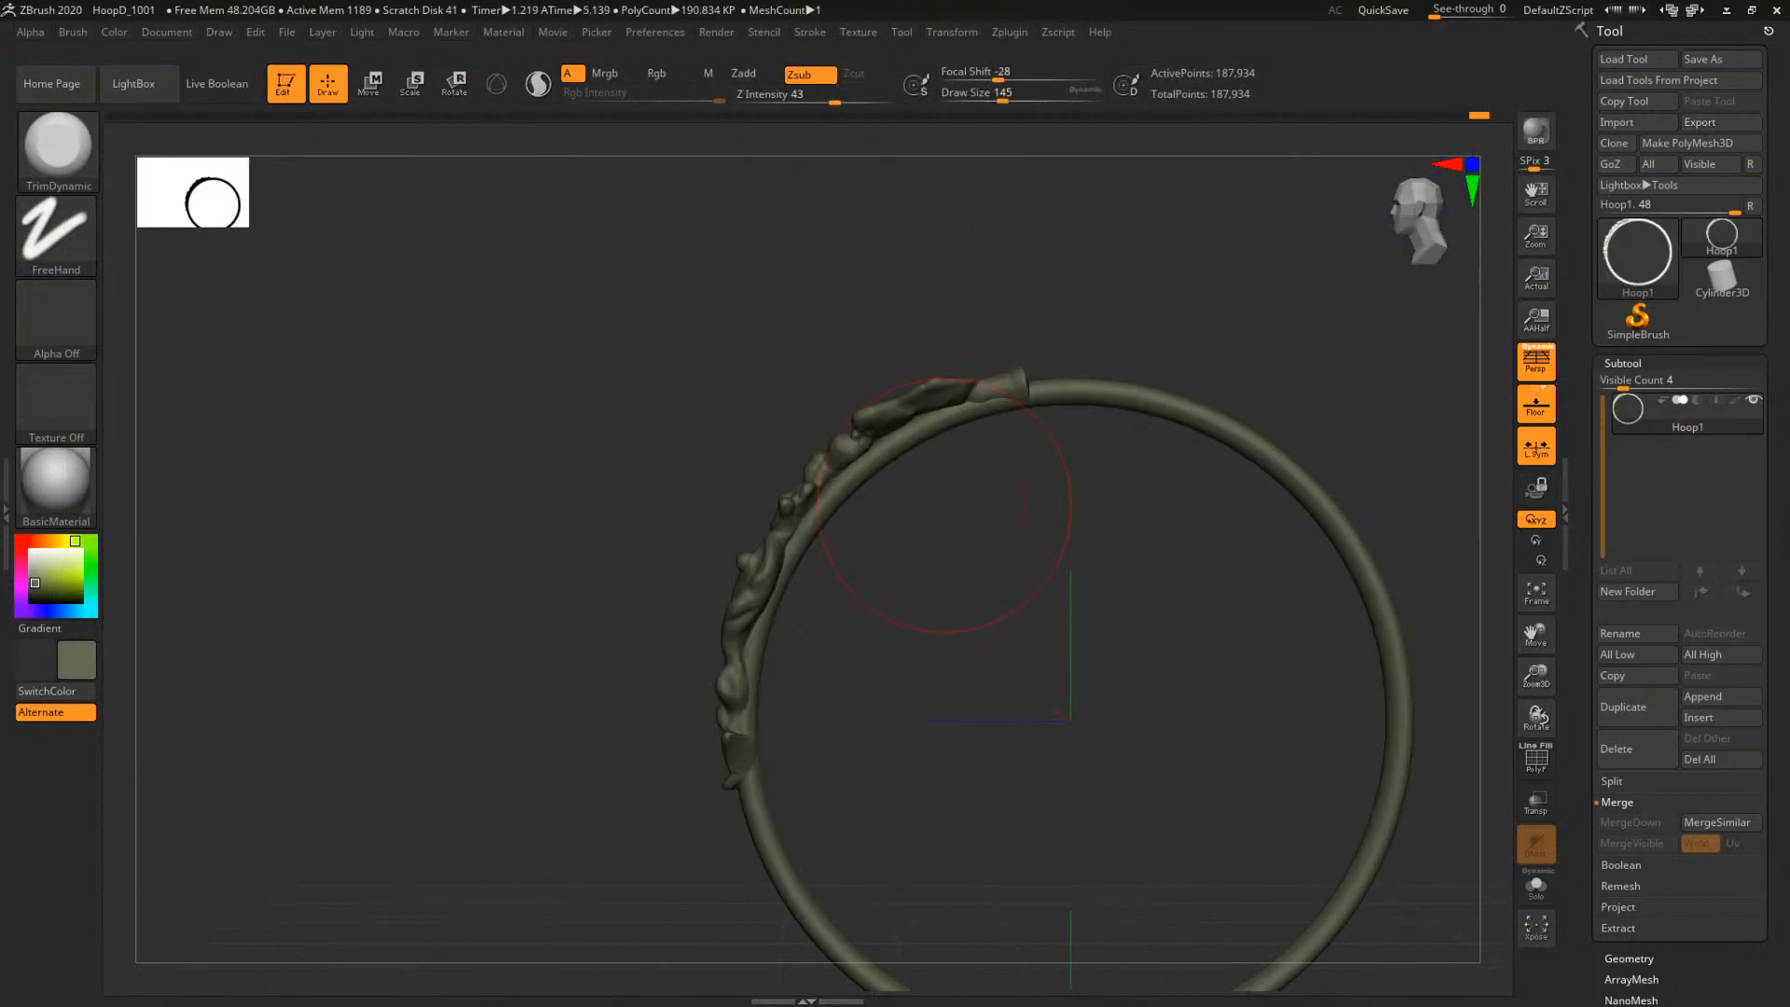
pyautogui.moveTo(1104, 183); pyautogui.dragTo(1561, 53)
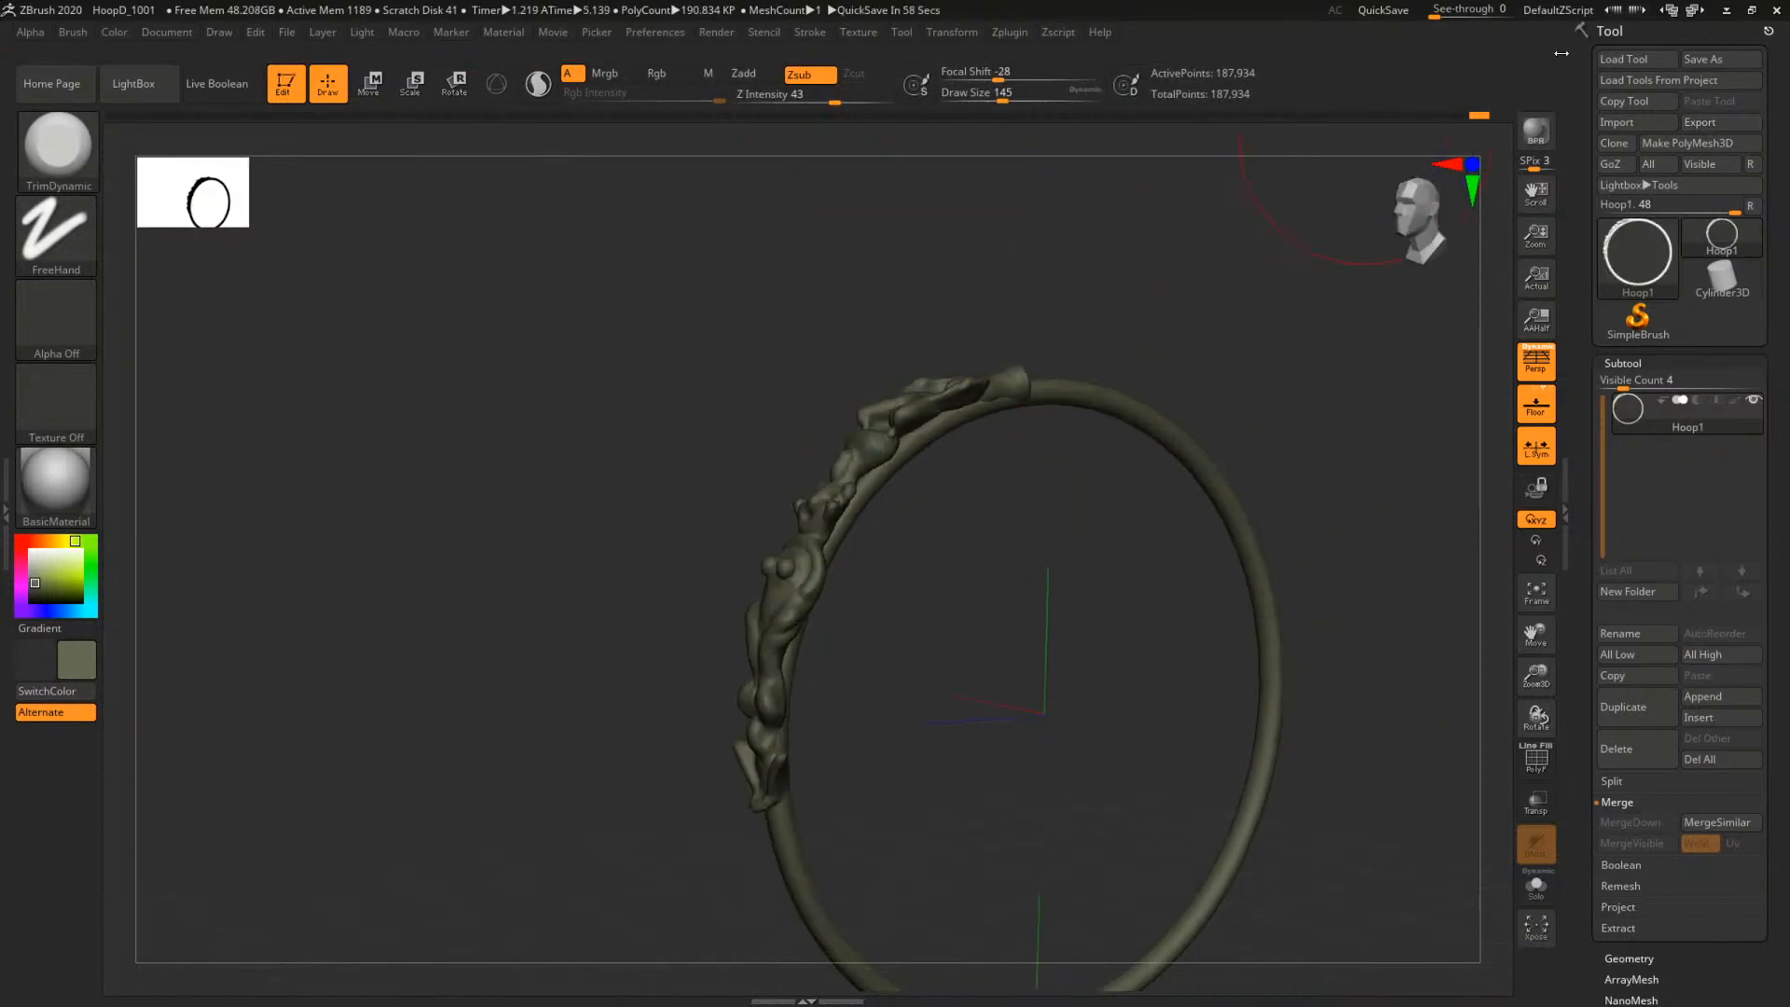
pyautogui.click(1725, 10)
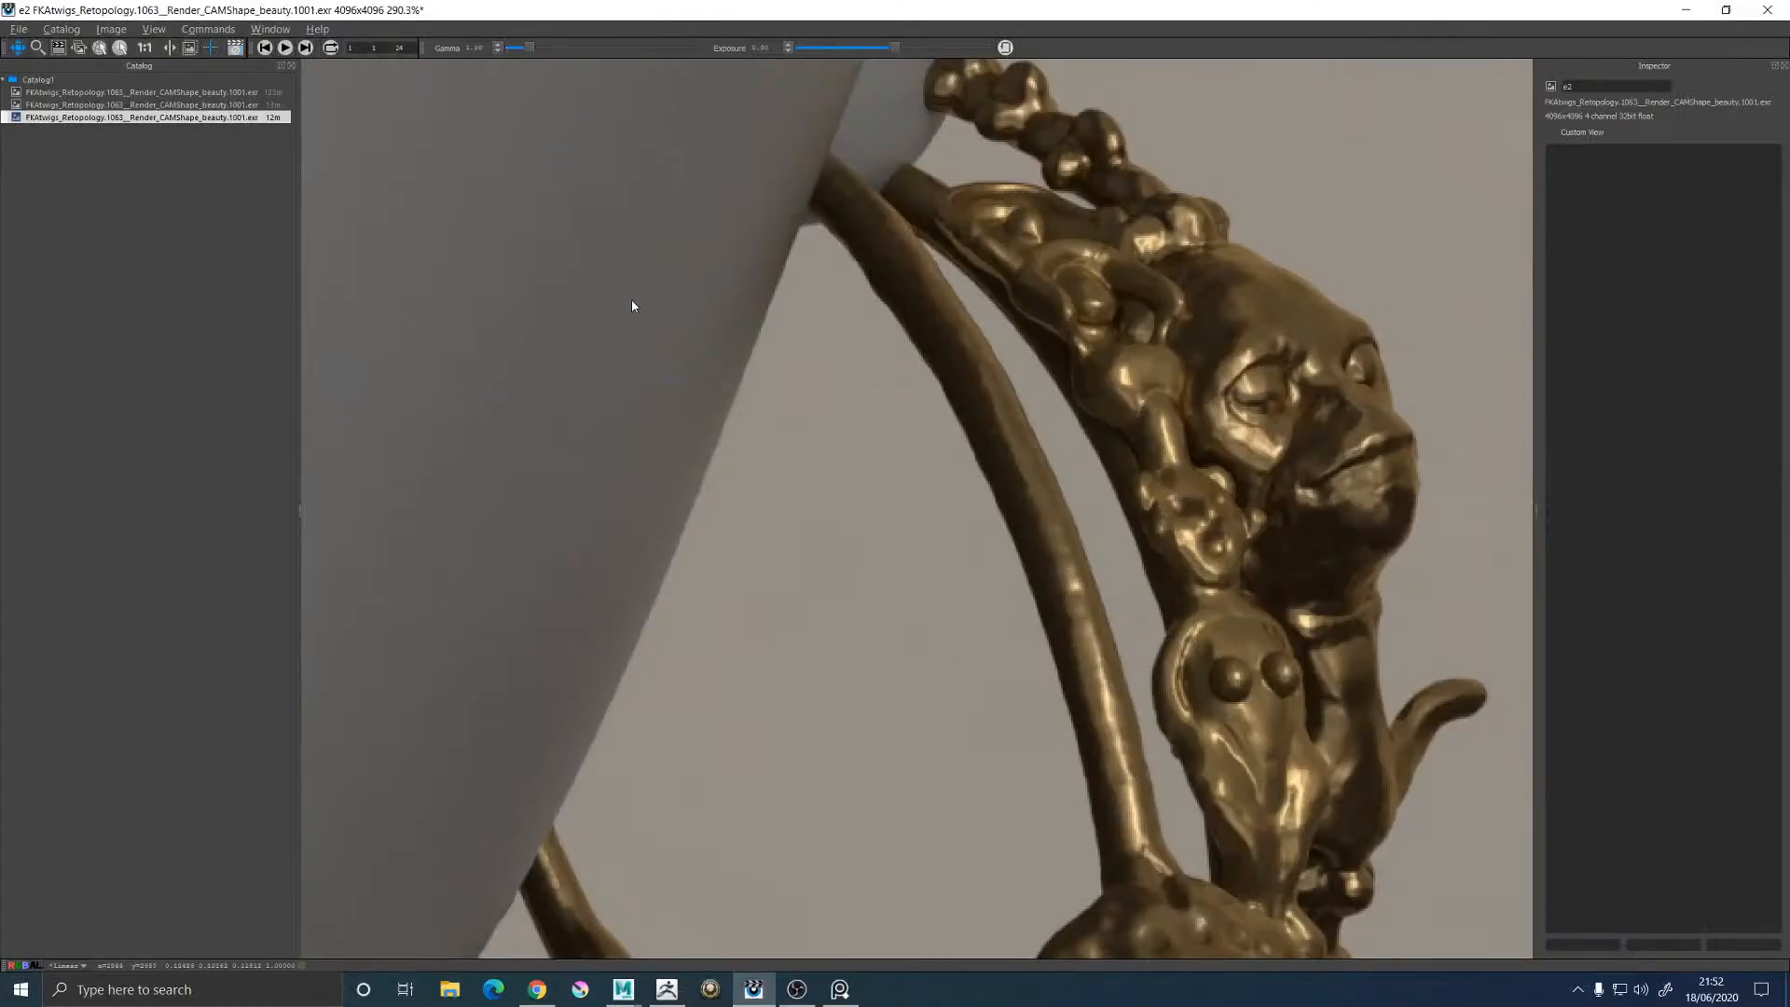
# Examine the hoop earrings in the beauty render, both close up and in the context of the whole face
pyautogui.scroll(-5, 632, 306)
pyautogui.scroll(5, 1198, 508)
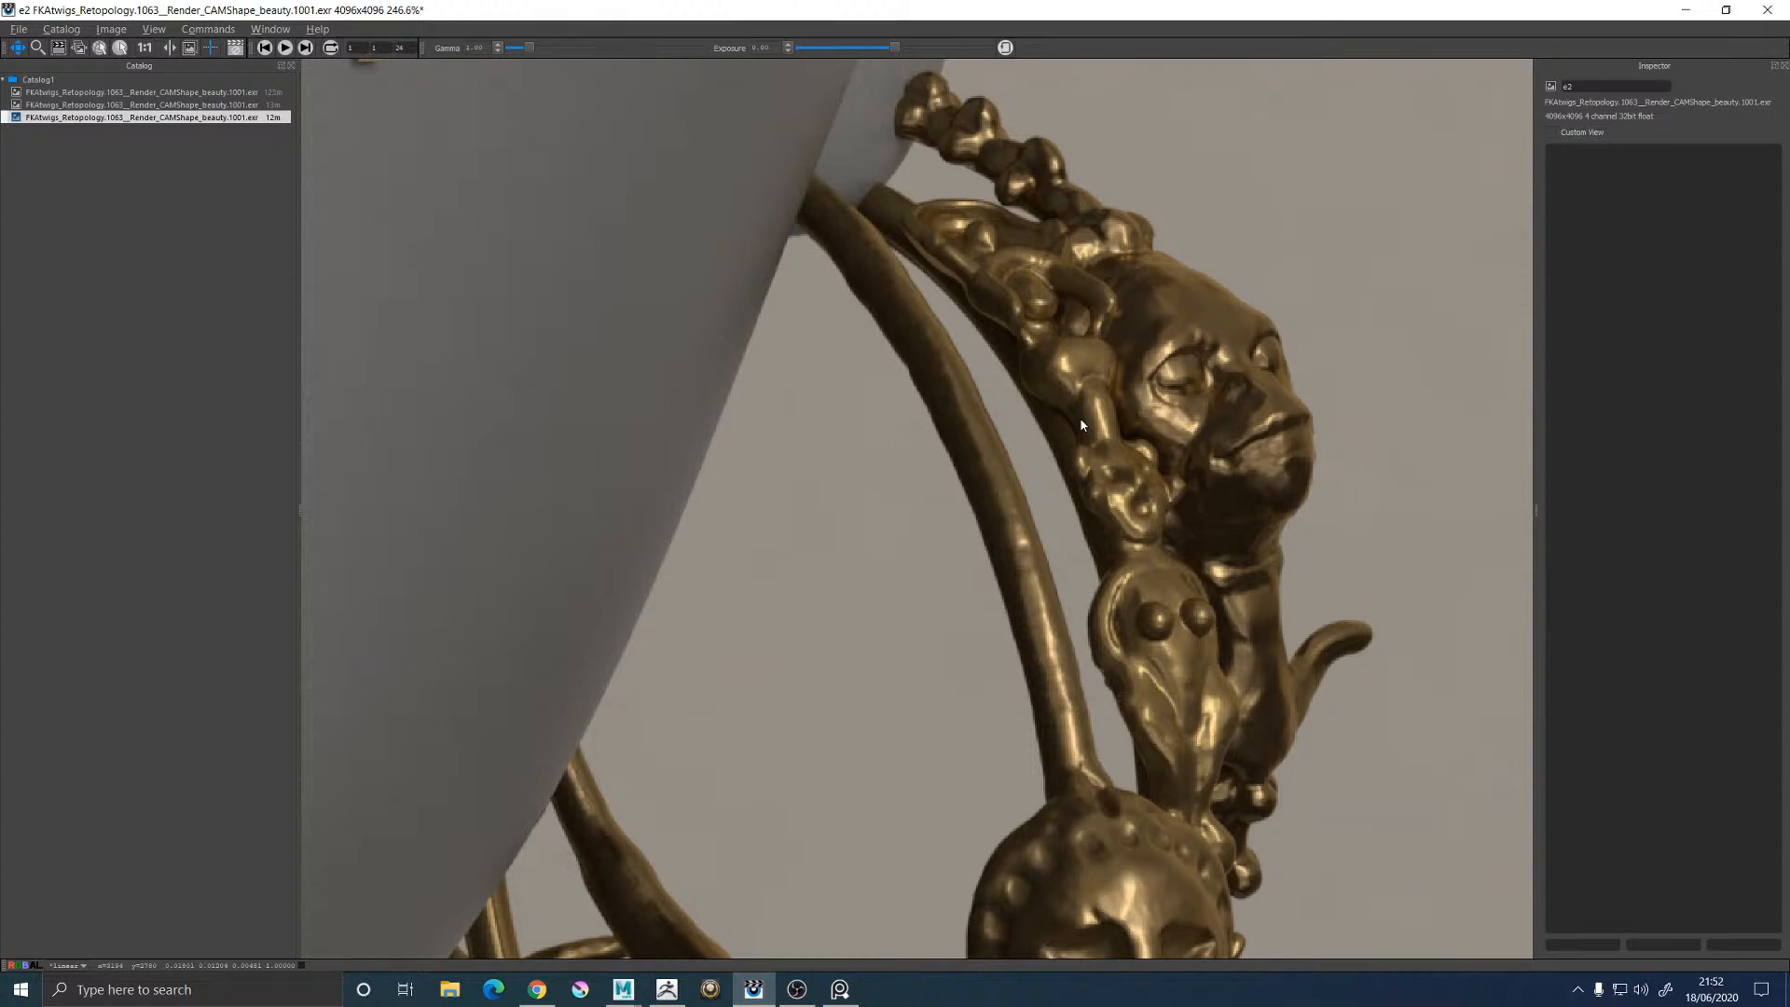
pyautogui.scroll(-5, 1081, 424)
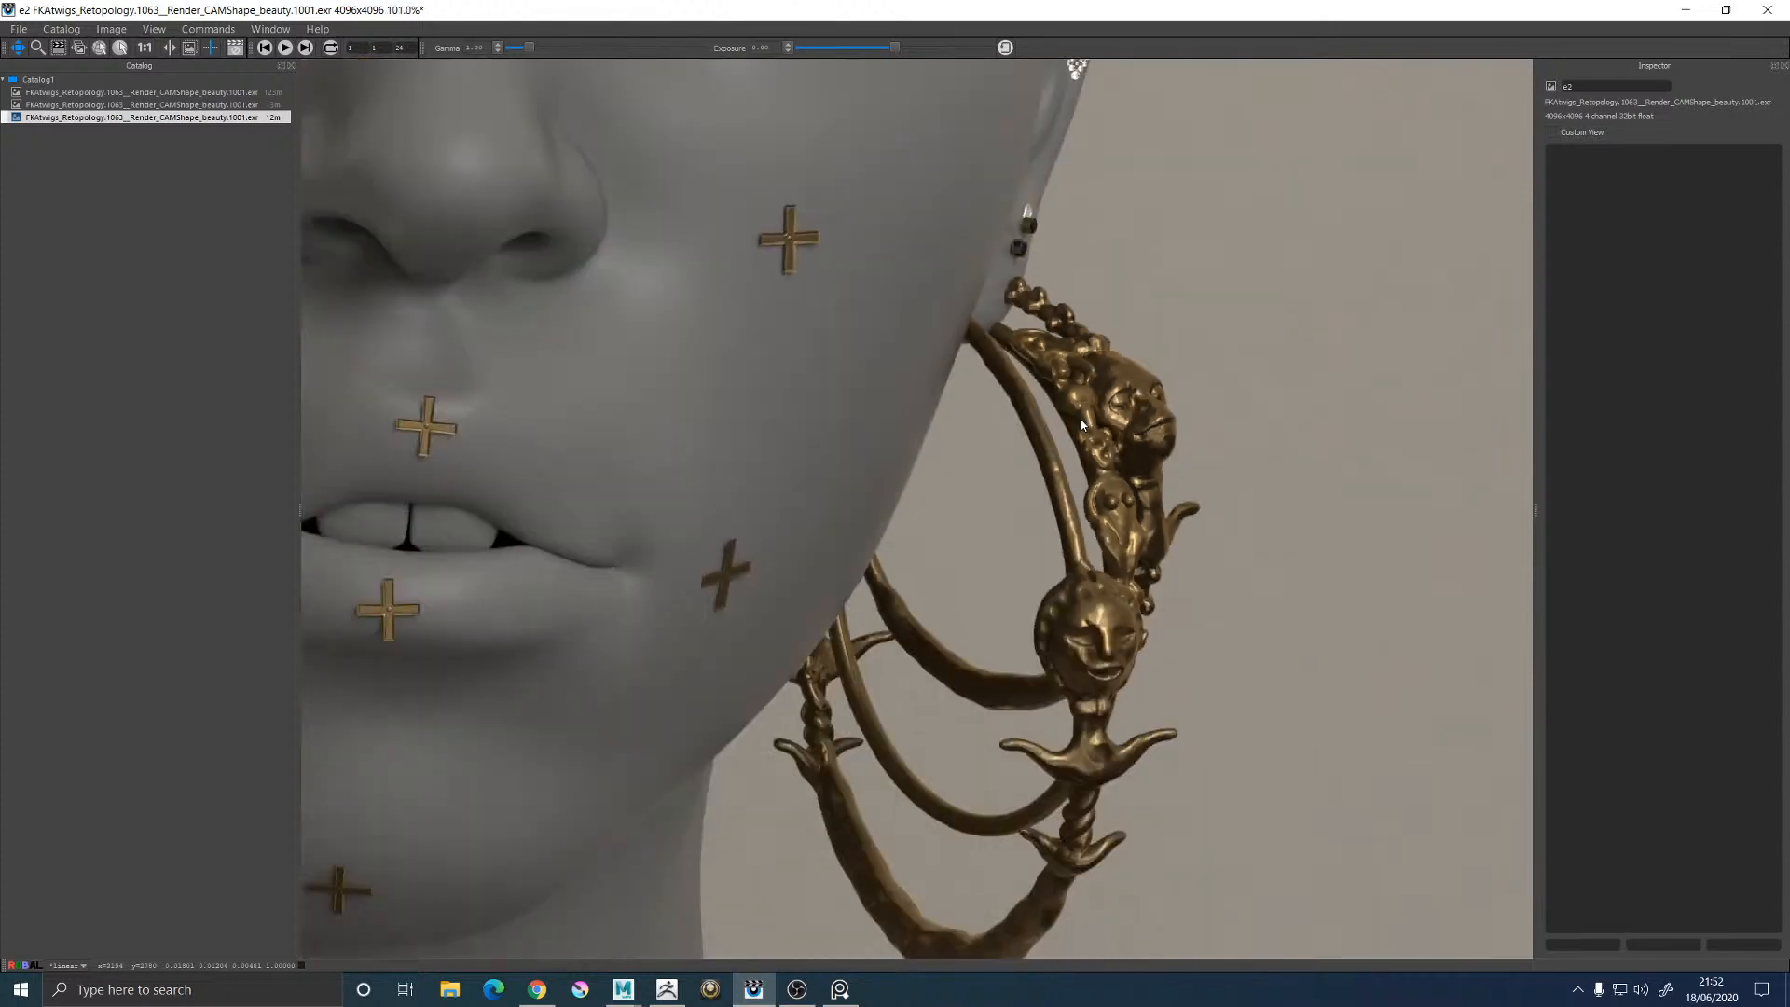
pyautogui.scroll(-4, 1081, 424)
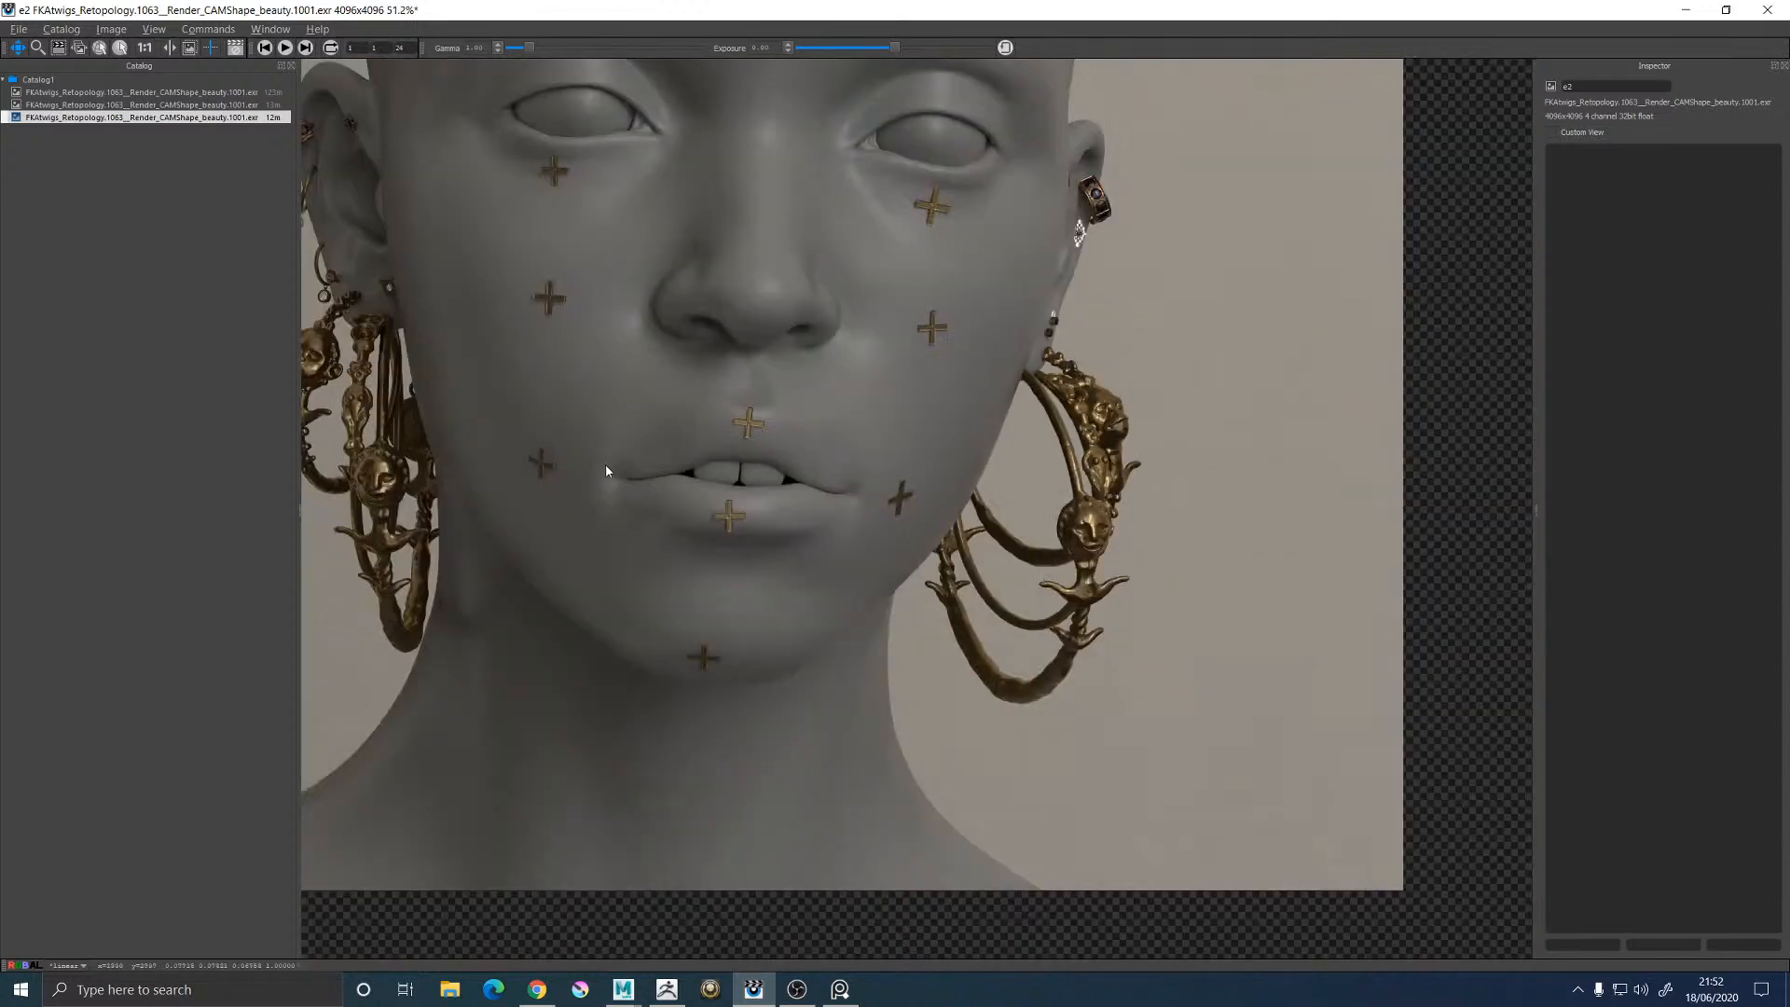
# Switch to Maya and inspect the PxrGold_MAT and PxrHoopC_MAT materials assigned to the two hoops, leaving nothing selected
pyautogui.click(1687, 11)
pyautogui.click(957, 641)
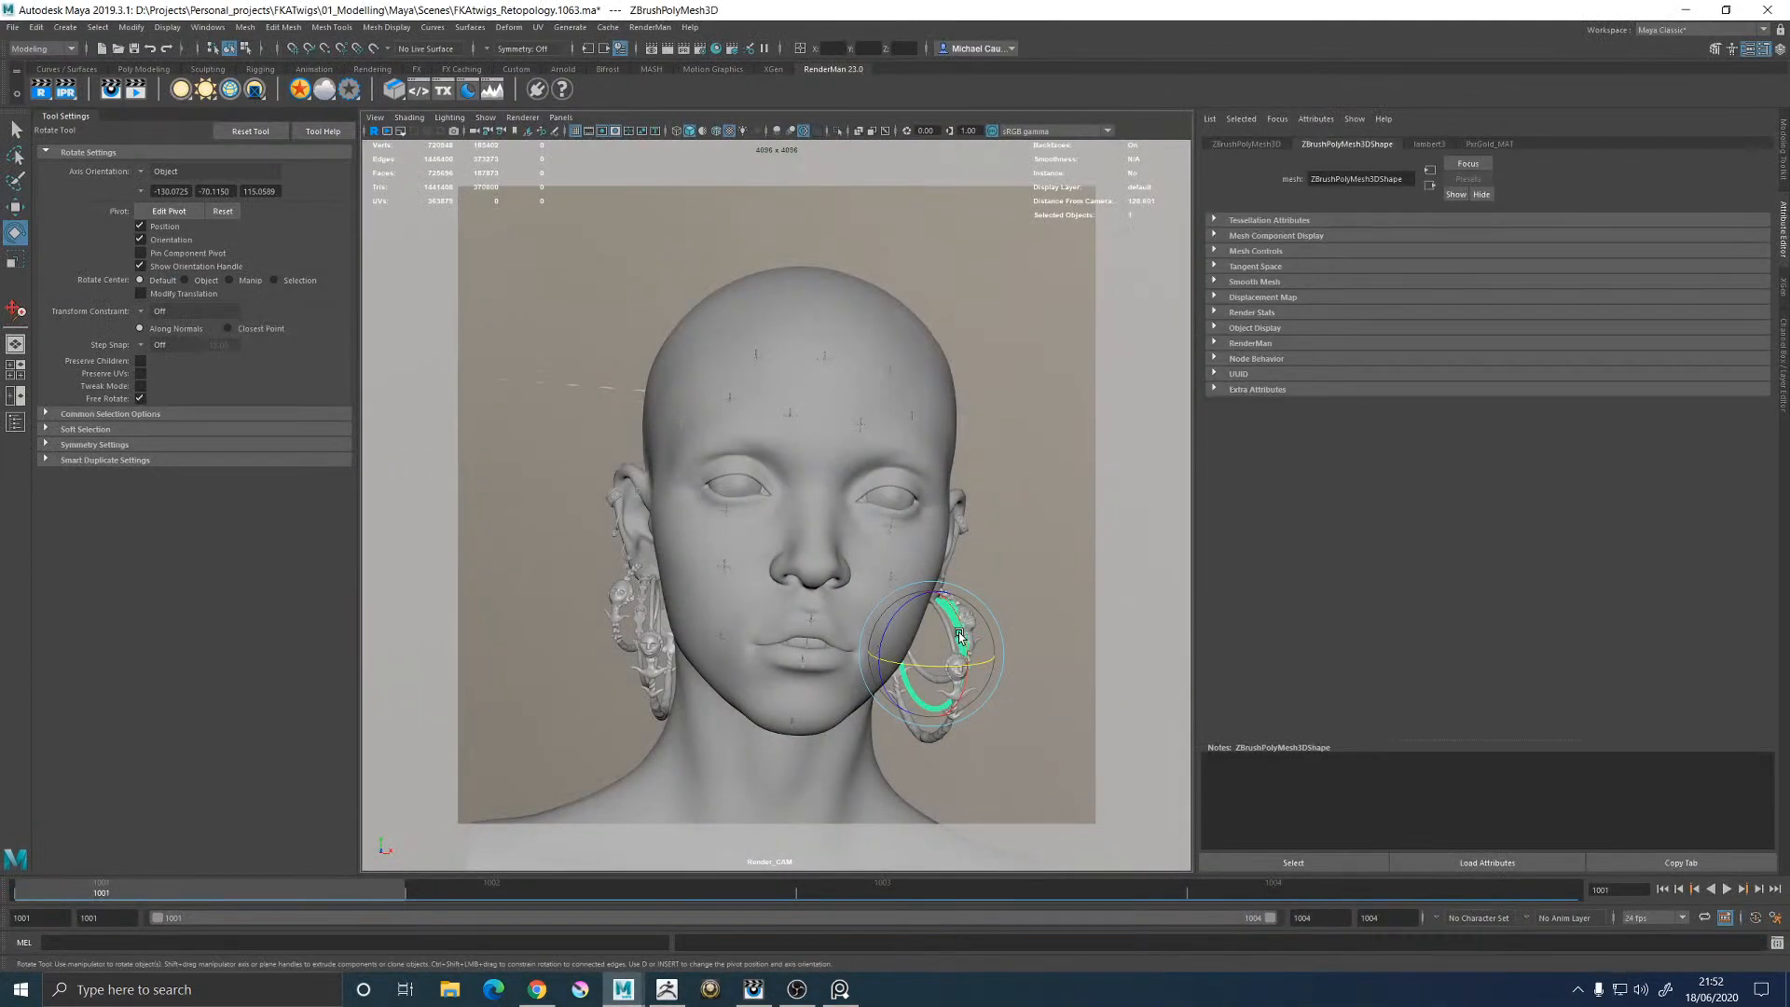
pyautogui.click(1489, 144)
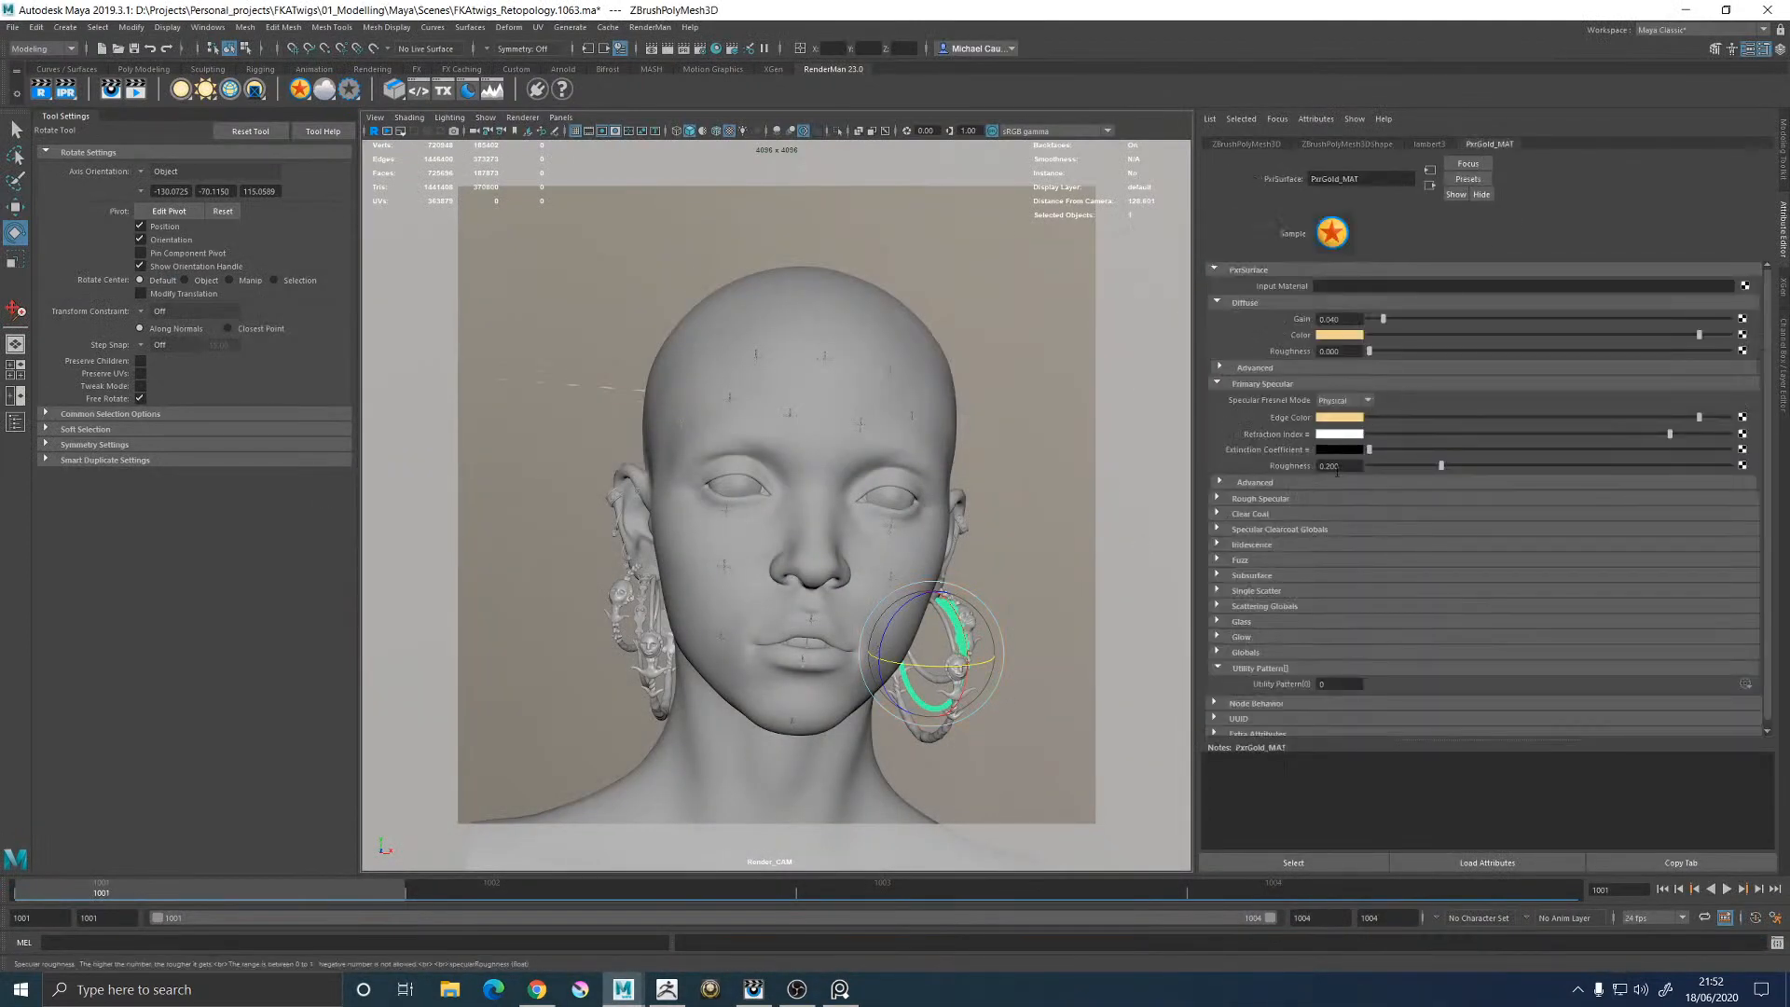
pyautogui.click(973, 612)
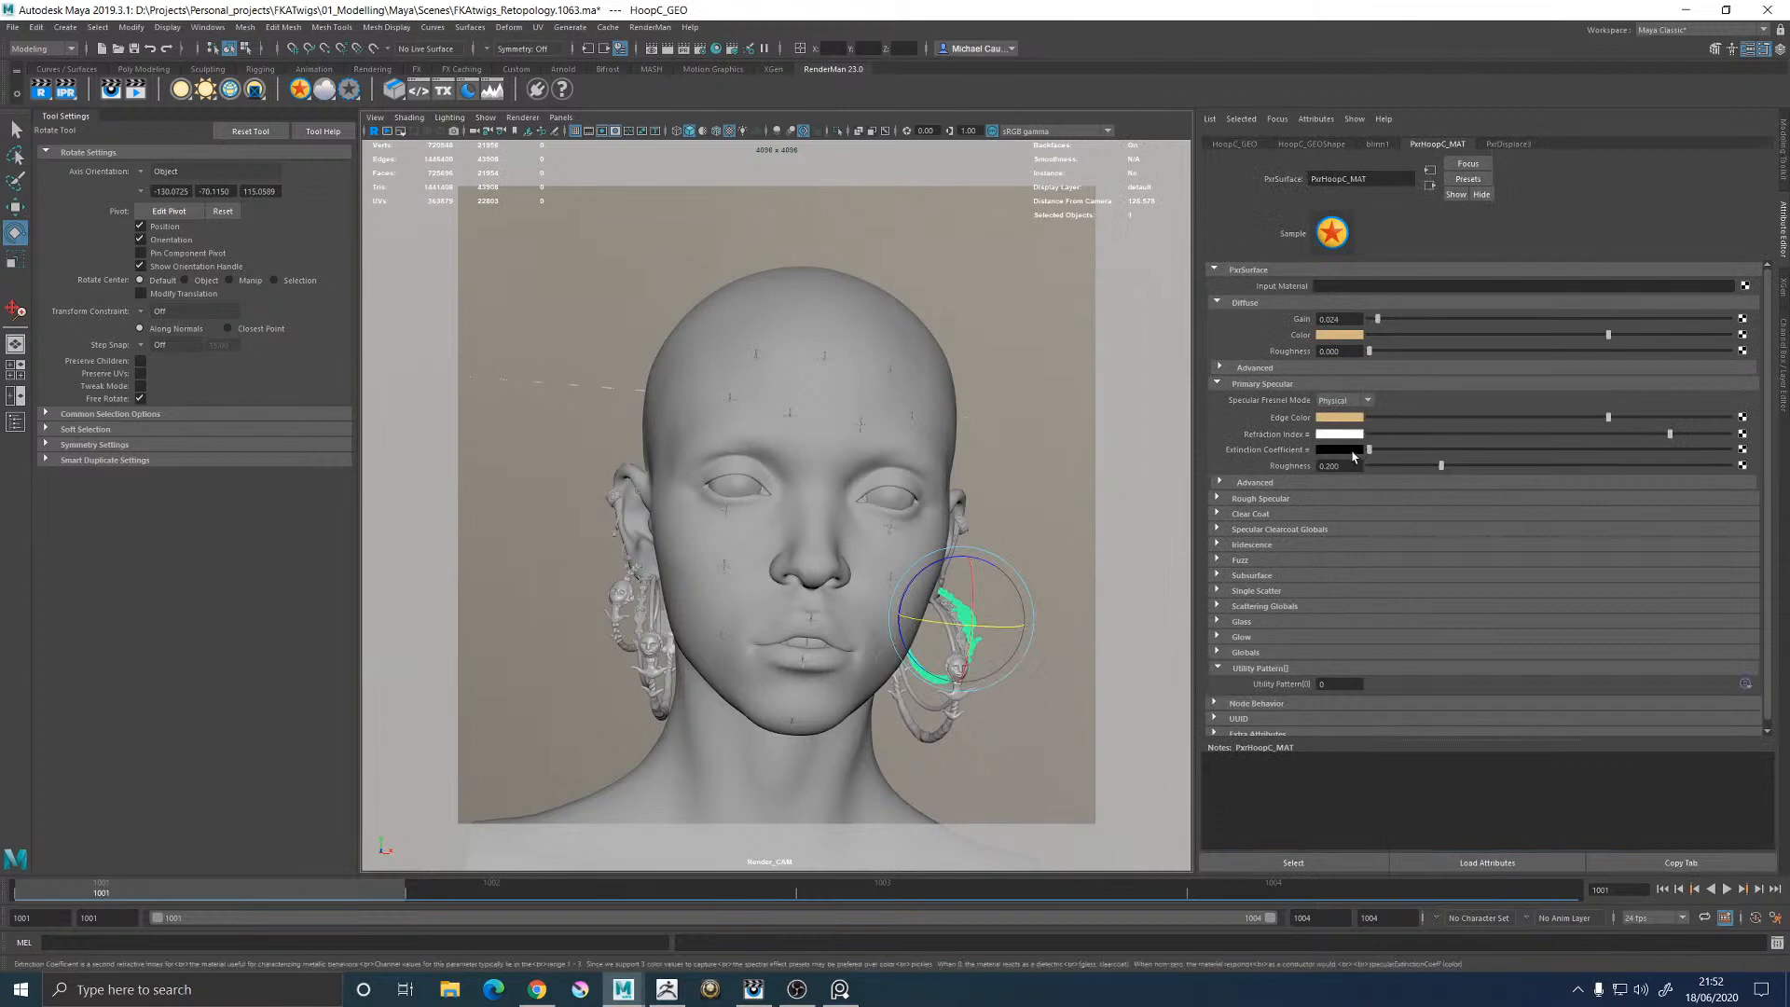
pyautogui.click(1024, 482)
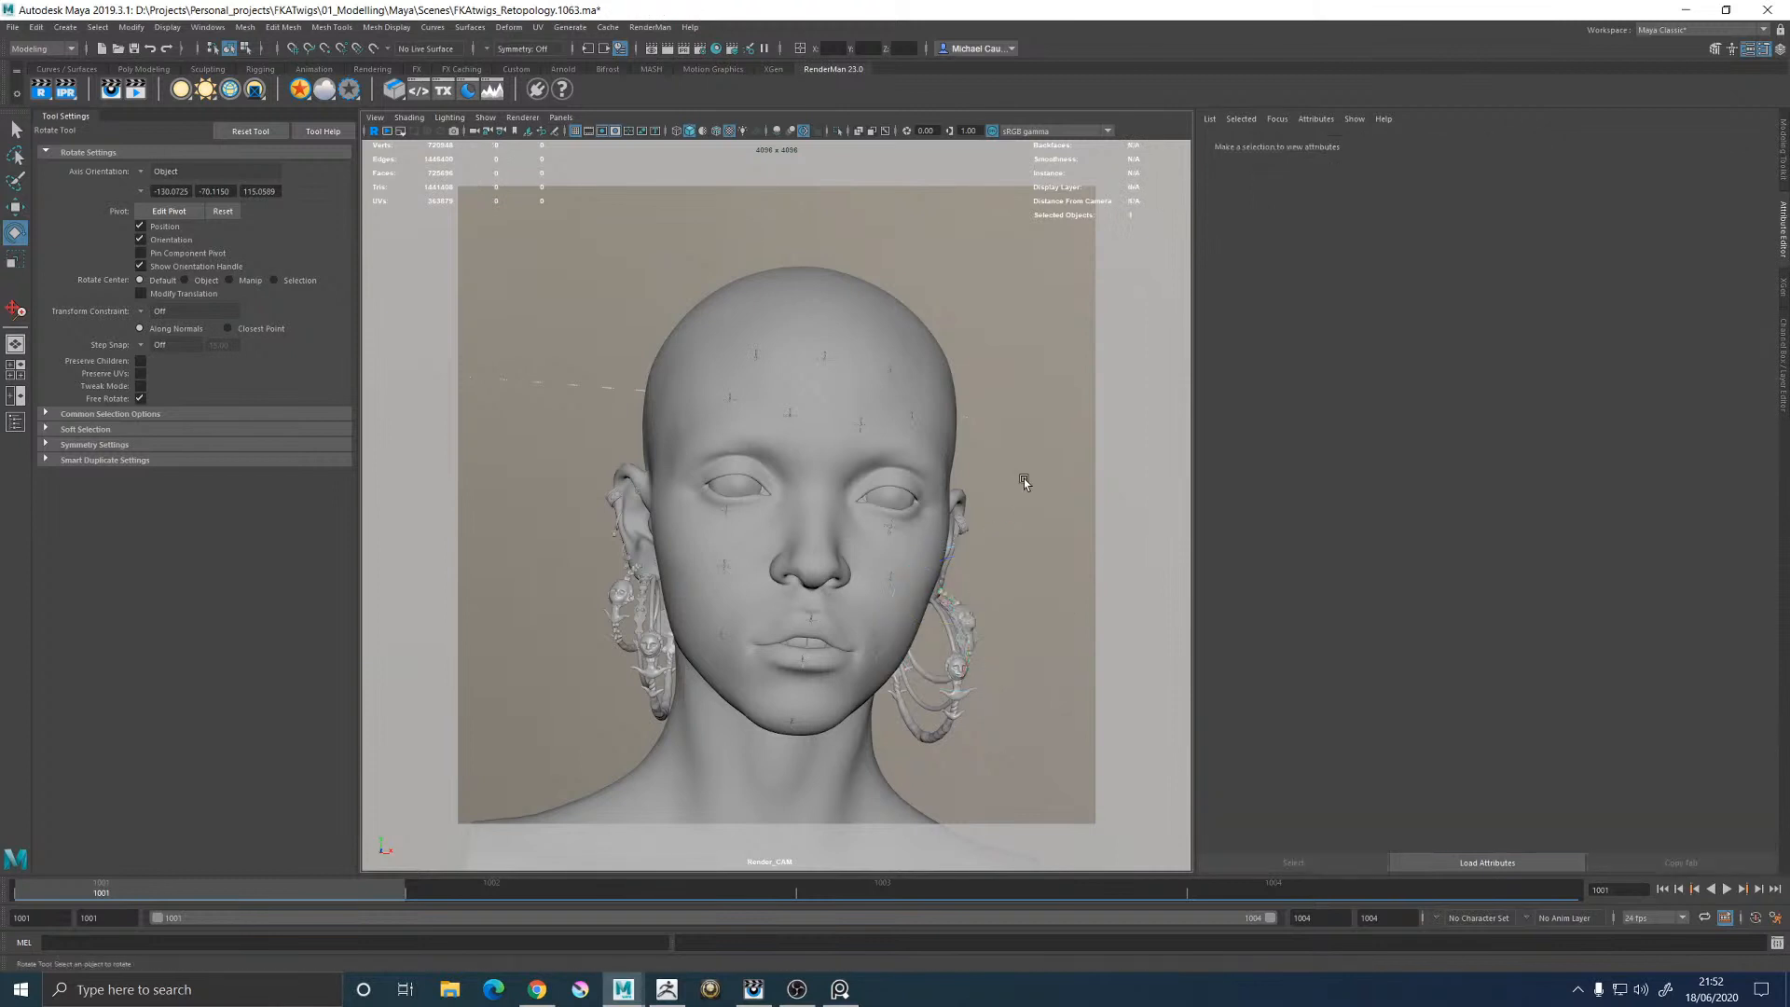
# Check the PxrGold_MAT material on the left-ear hoop and the HoopD sculpt in ZBrush, ending back in Maya with nothing selected
pyautogui.click(953, 618)
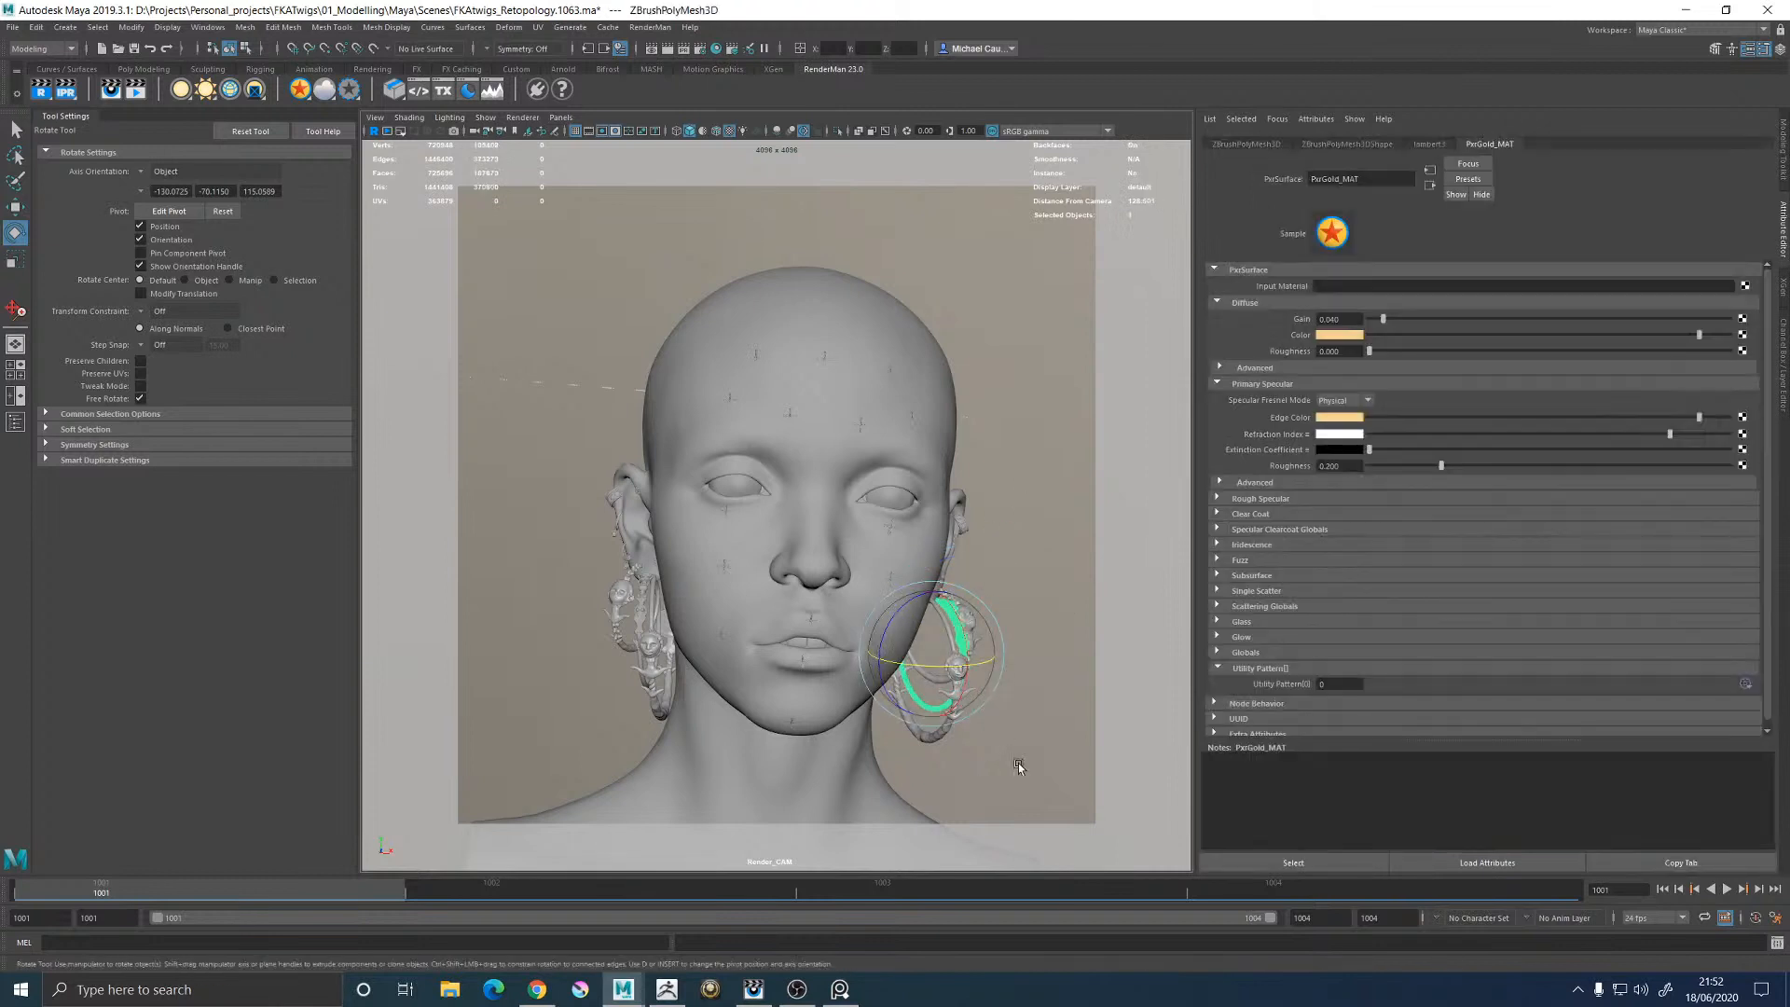
pyautogui.click(1331, 435)
pyautogui.click(1046, 265)
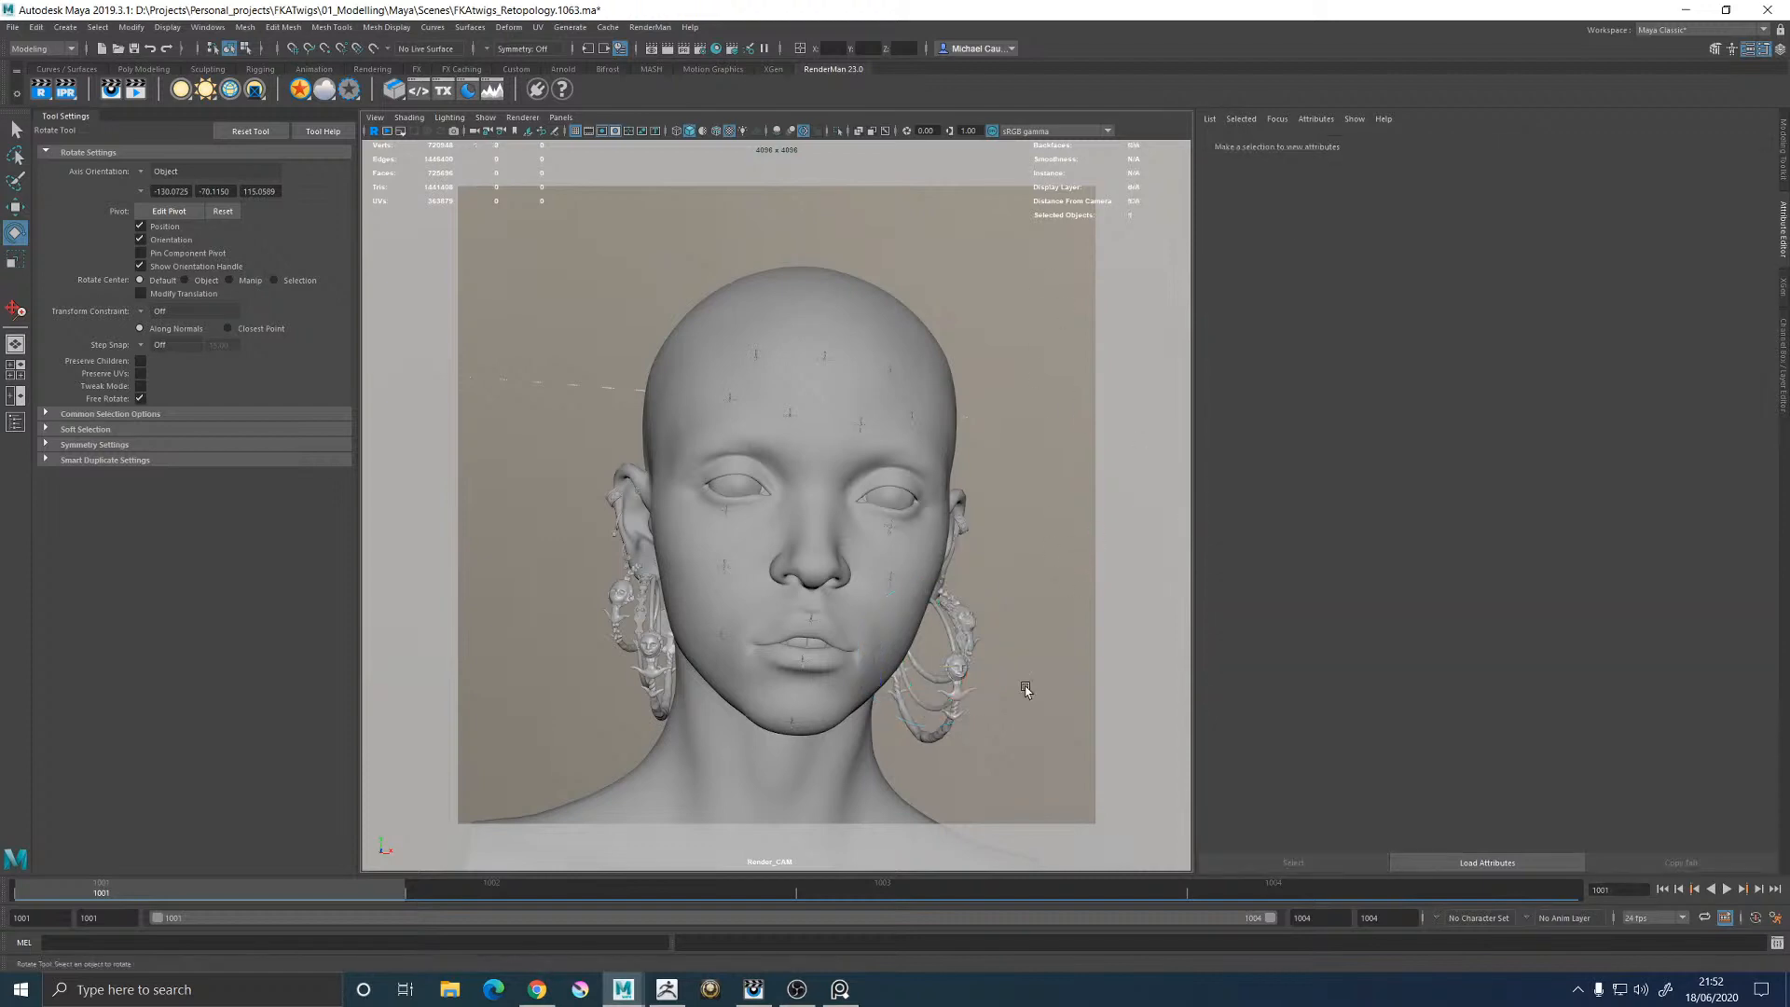
pyautogui.click(667, 989)
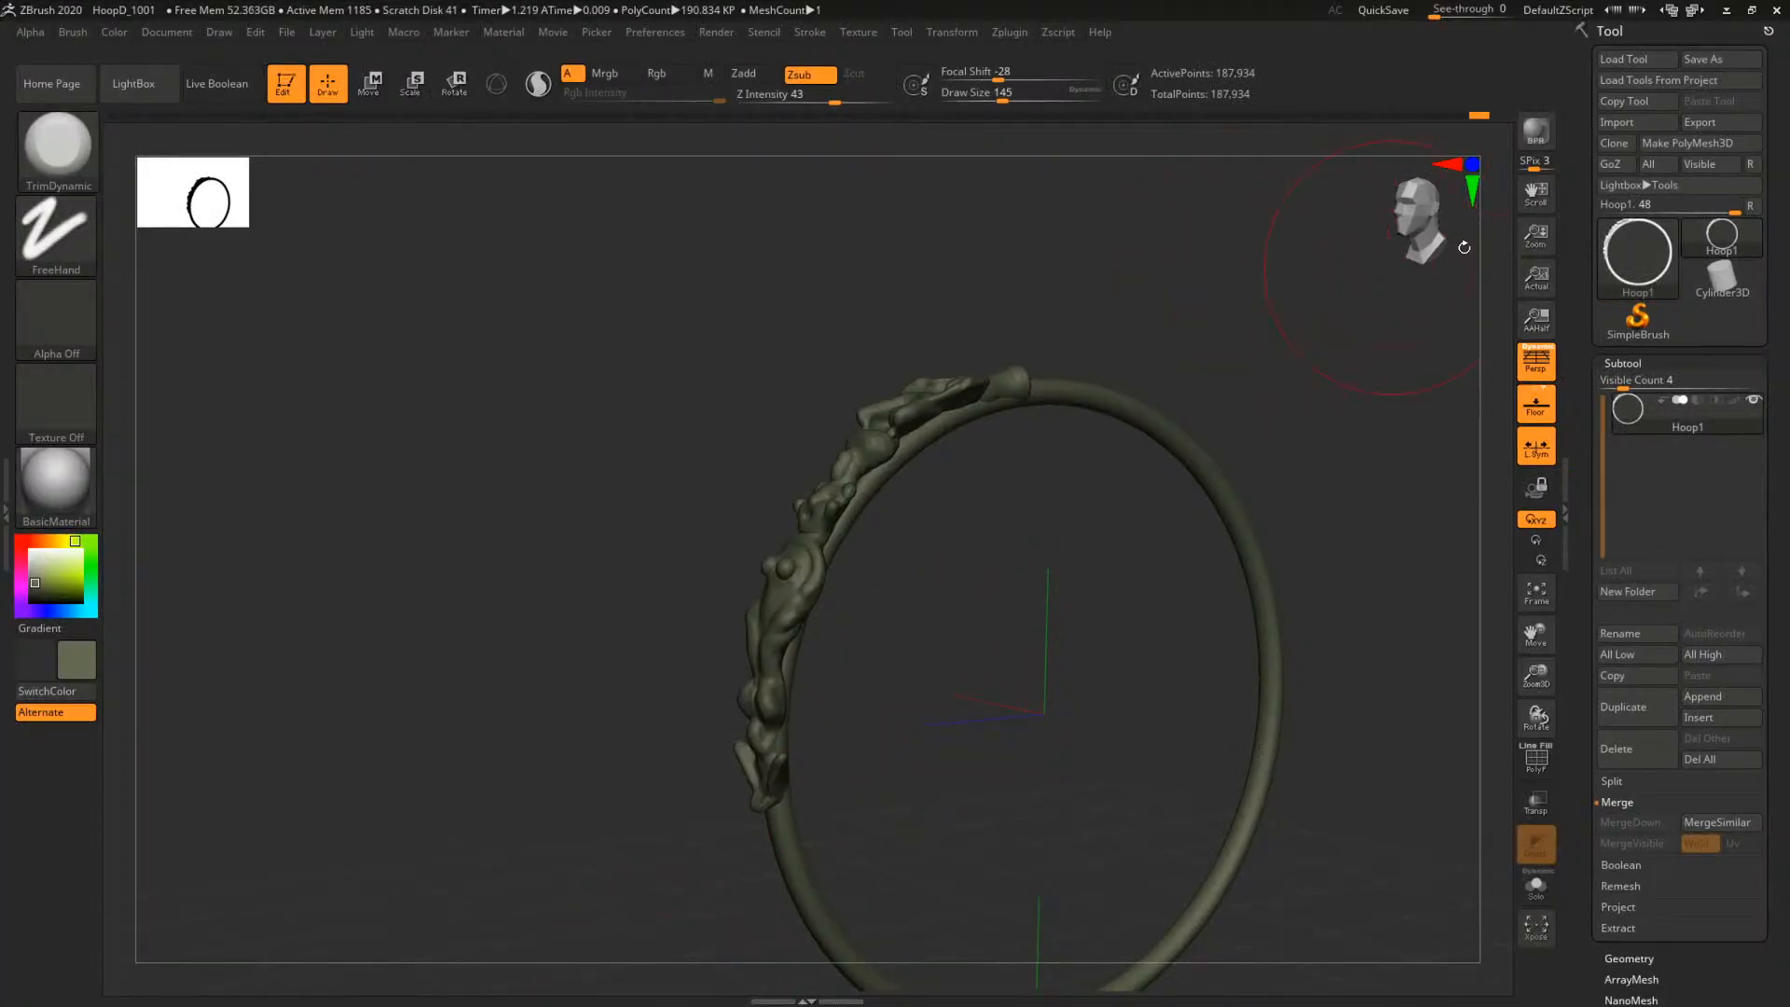
pyautogui.click(1727, 11)
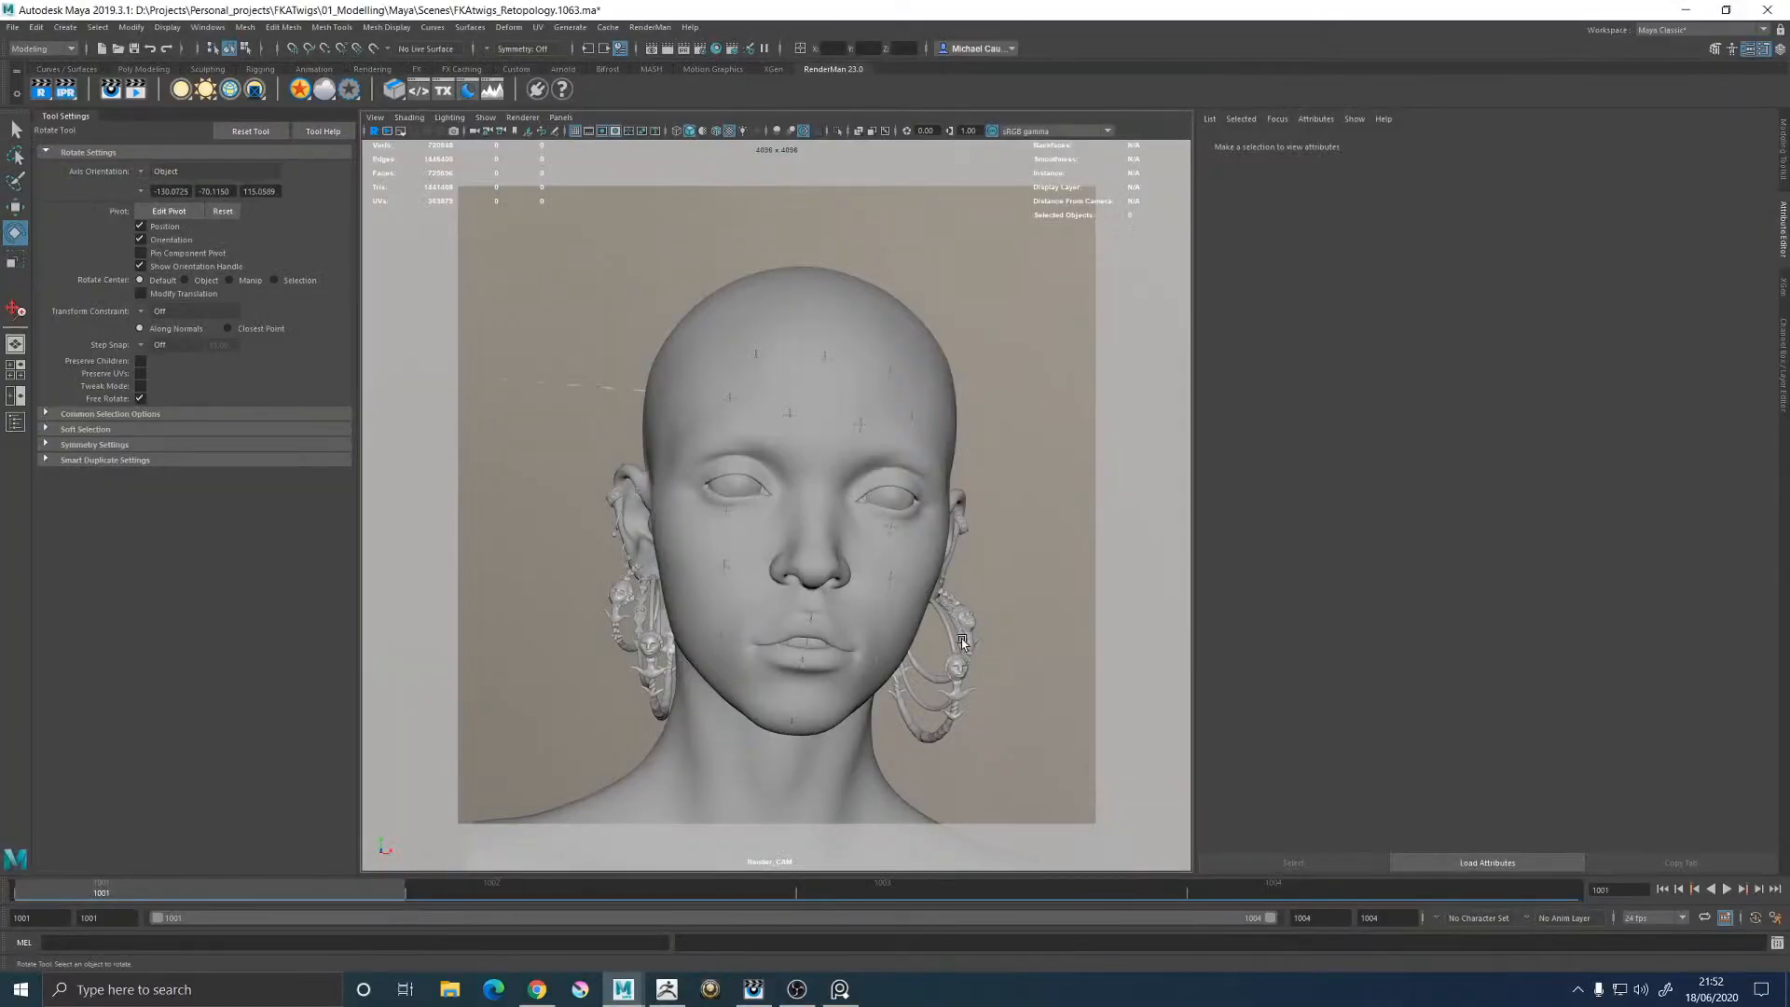
# Import the re-exported HoopD_HighPoly_GEO.OBJ mesh into the head scene
pyautogui.click(15, 28)
pyautogui.click(93, 186)
pyautogui.doubleClick(464, 234)
# In the perspective view, select the imported HoopD_HighPoly_GEO1 mesh from the Outliner and frame it at the right ear
pyautogui.press('space')
pyautogui.press('space')
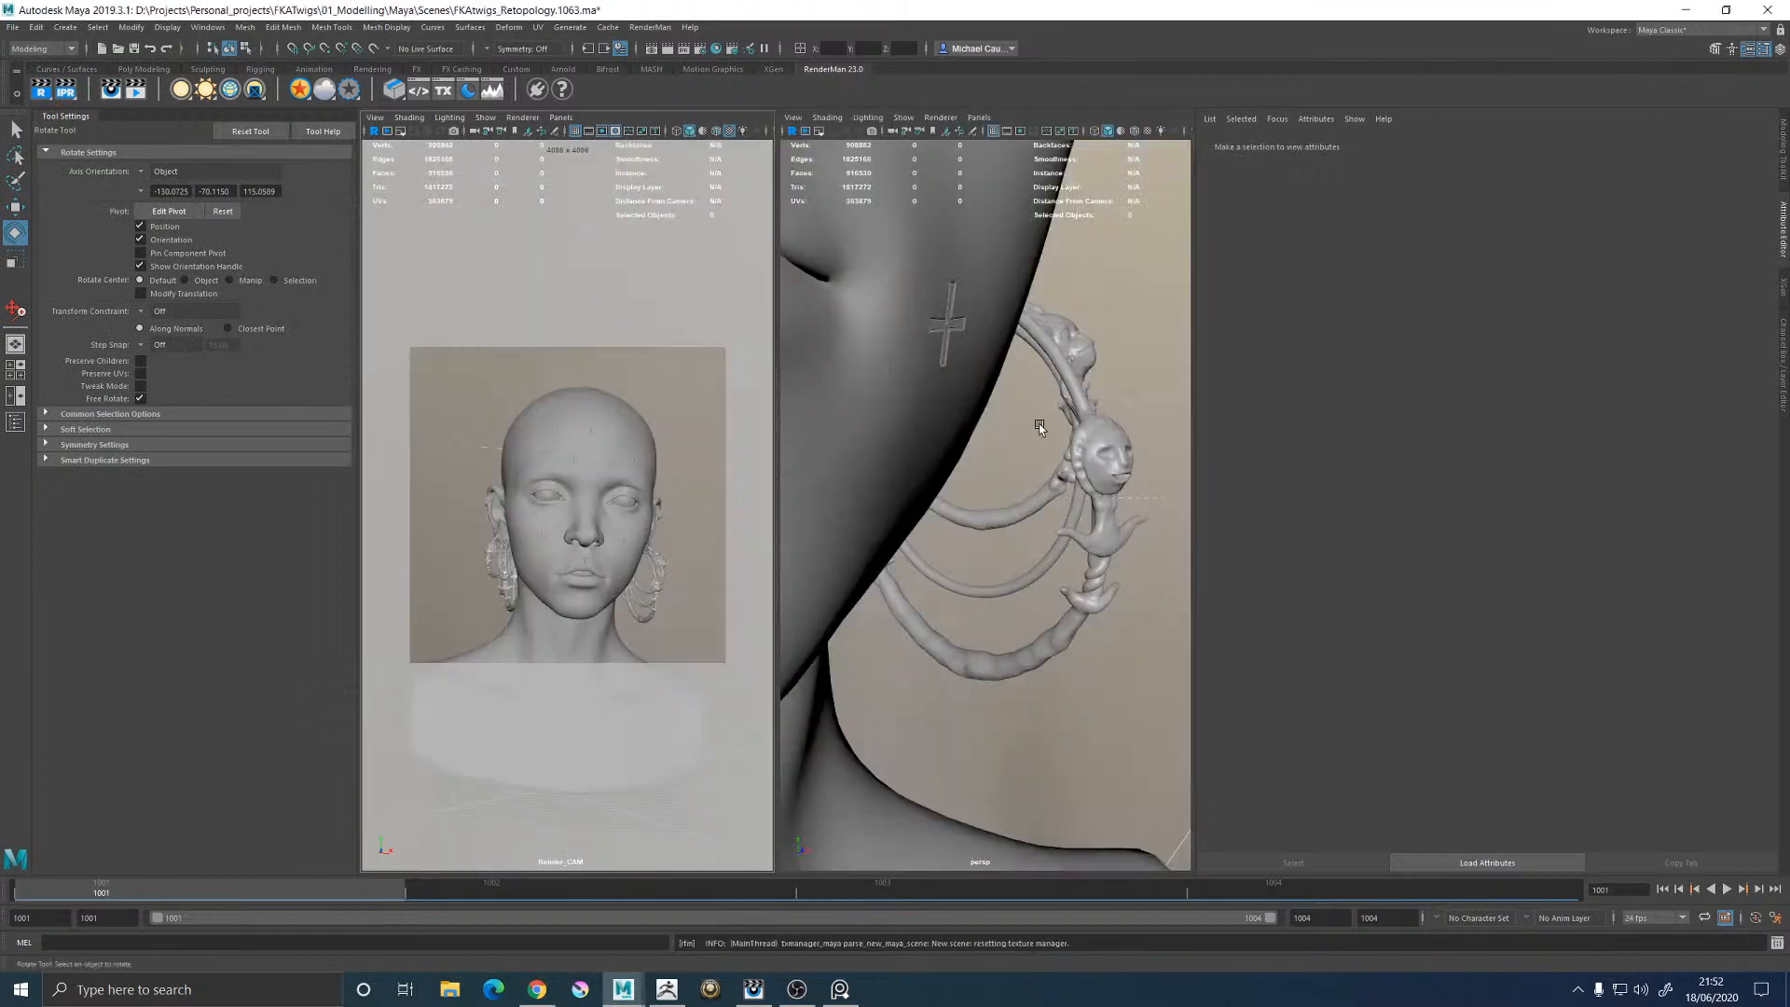
pyautogui.press('w')
pyautogui.keyDown('alt'); pyautogui.moveTo(1039, 427); pyautogui.dragTo(661, 442, button='right'); pyautogui.keyUp('alt')
pyautogui.keyDown('alt'); pyautogui.moveTo(660, 442); pyautogui.dragTo(713, 431, button='middle'); pyautogui.keyUp('alt')
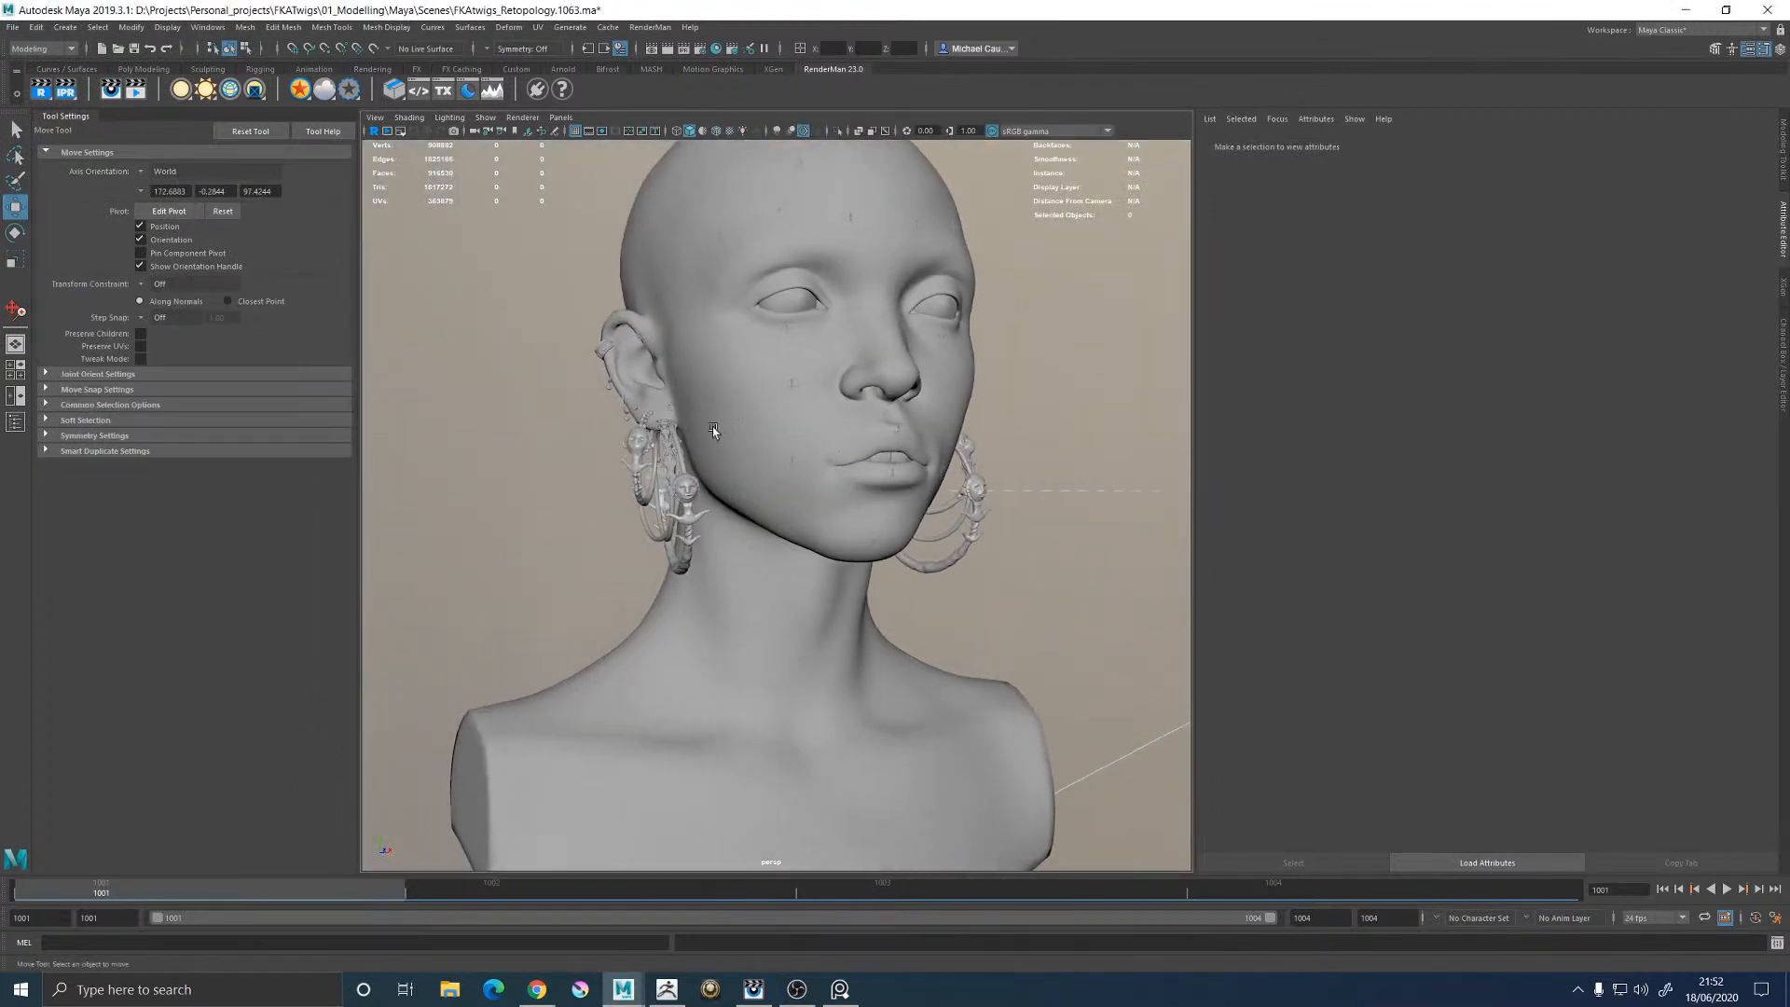
pyautogui.click(15, 424)
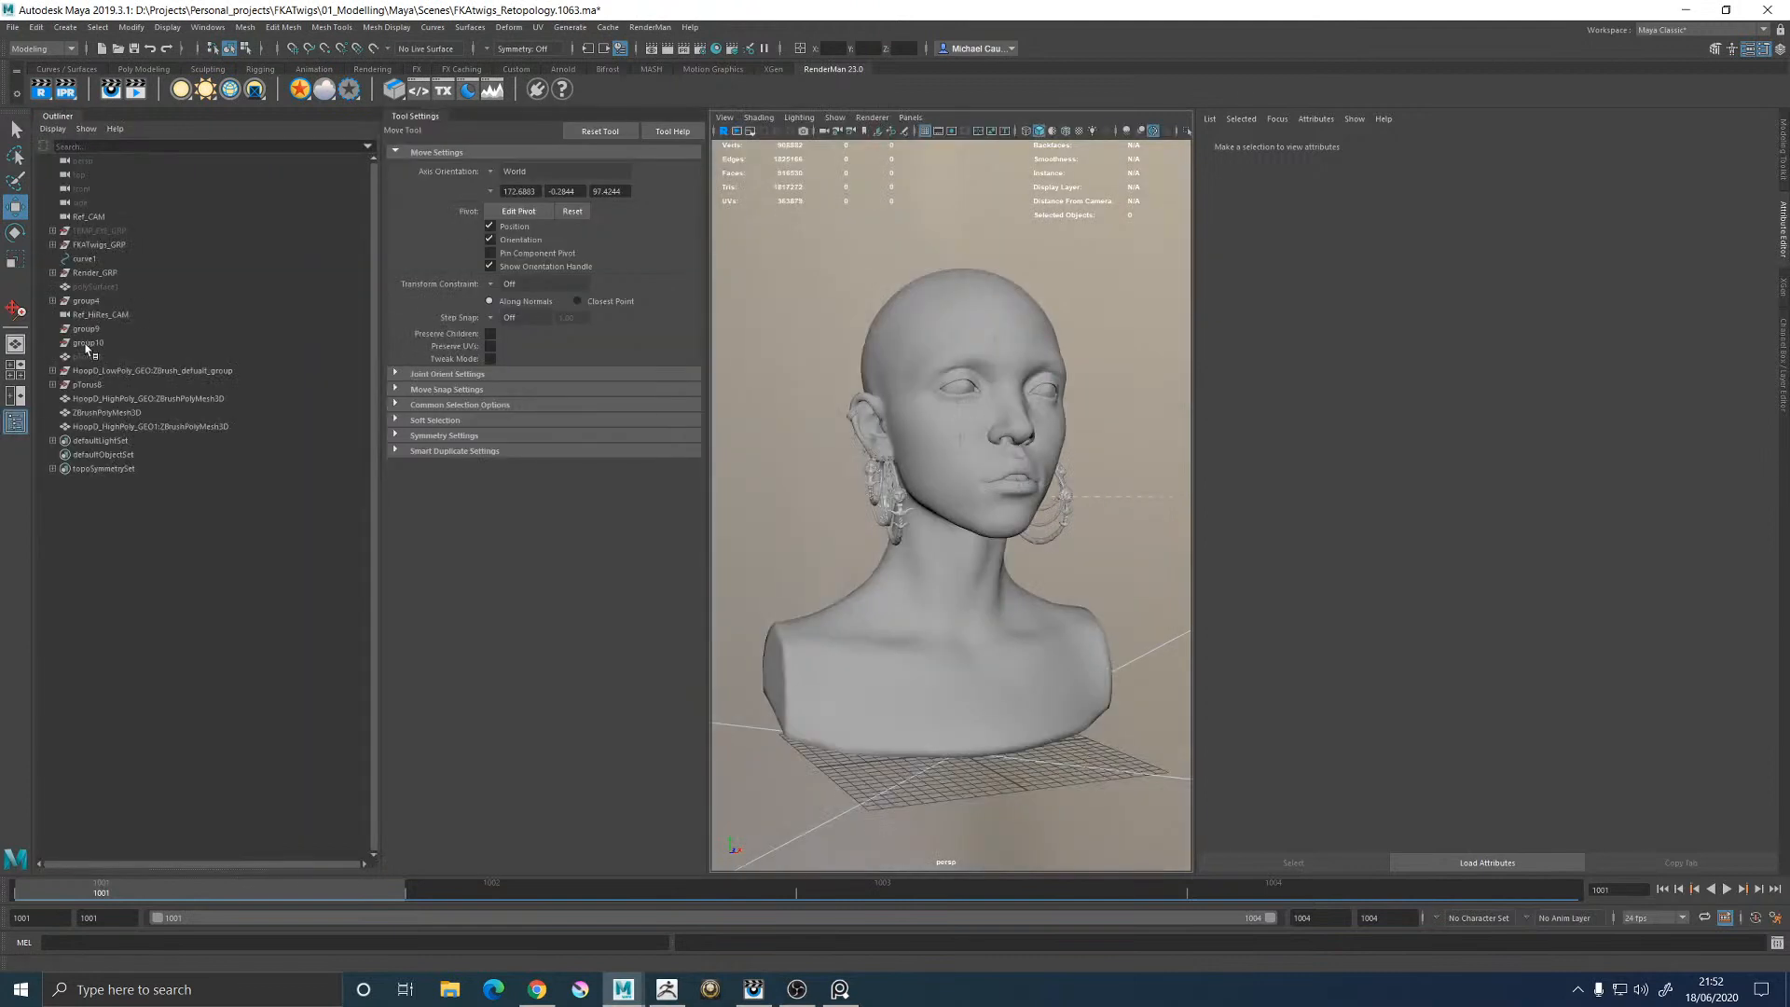
pyautogui.click(107, 426)
pyautogui.press('f')
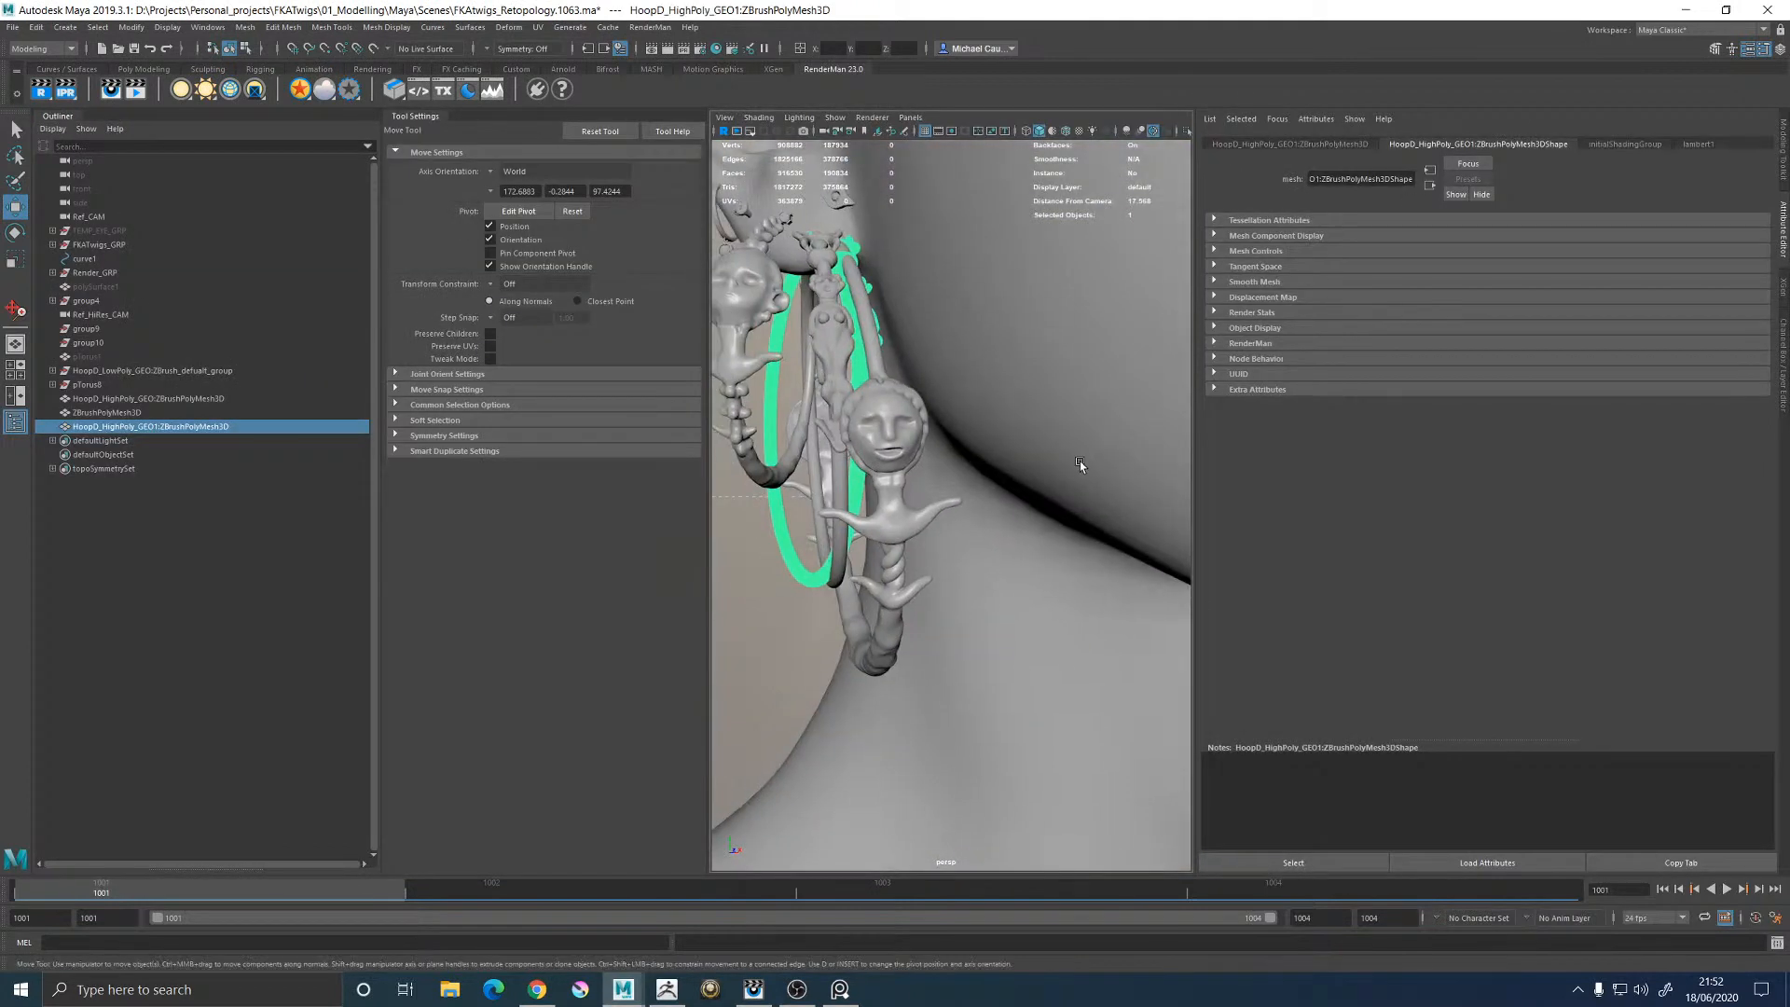
pyautogui.click(408, 119)
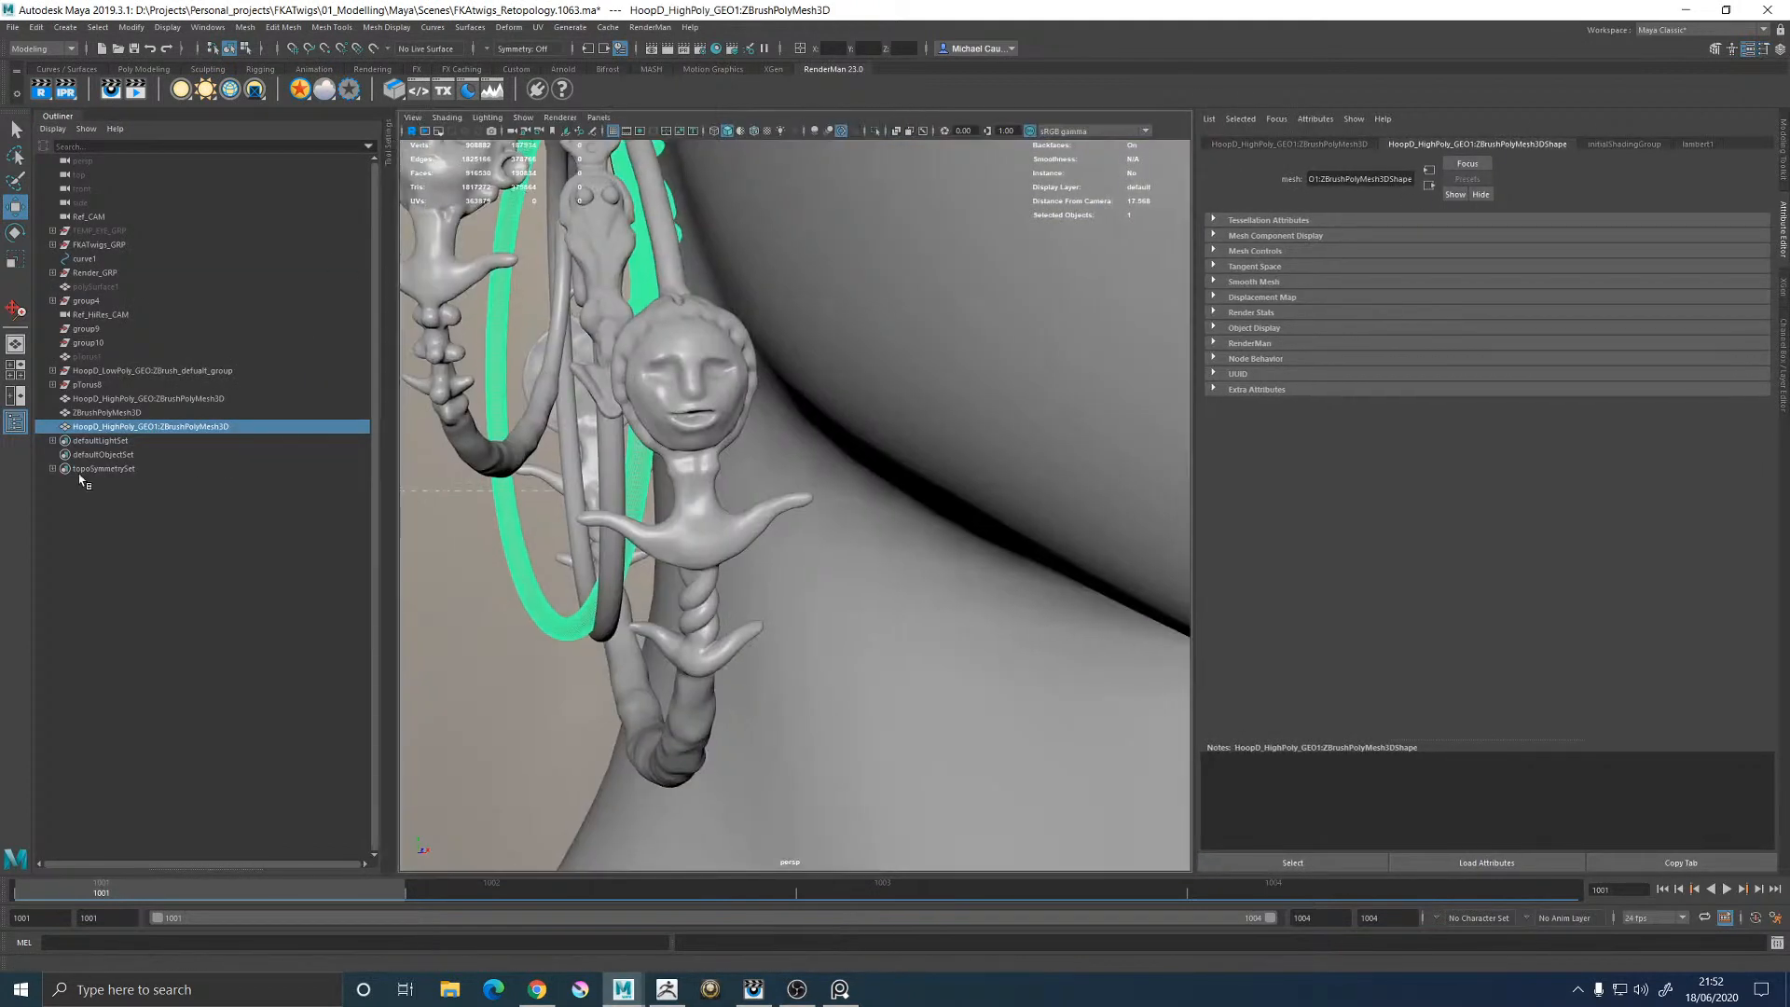
pyautogui.click(14, 425)
# Centre the pivot of the imported hoop so it can be transformed about its own middle
pyautogui.keyDown('alt'); pyautogui.moveTo(914, 384); pyautogui.dragTo(573, 415, button='right'); pyautogui.keyUp('alt')
pyautogui.keyDown('alt'); pyautogui.moveTo(545, 410); pyautogui.dragTo(742, 429, button='middle'); pyautogui.keyUp('alt')
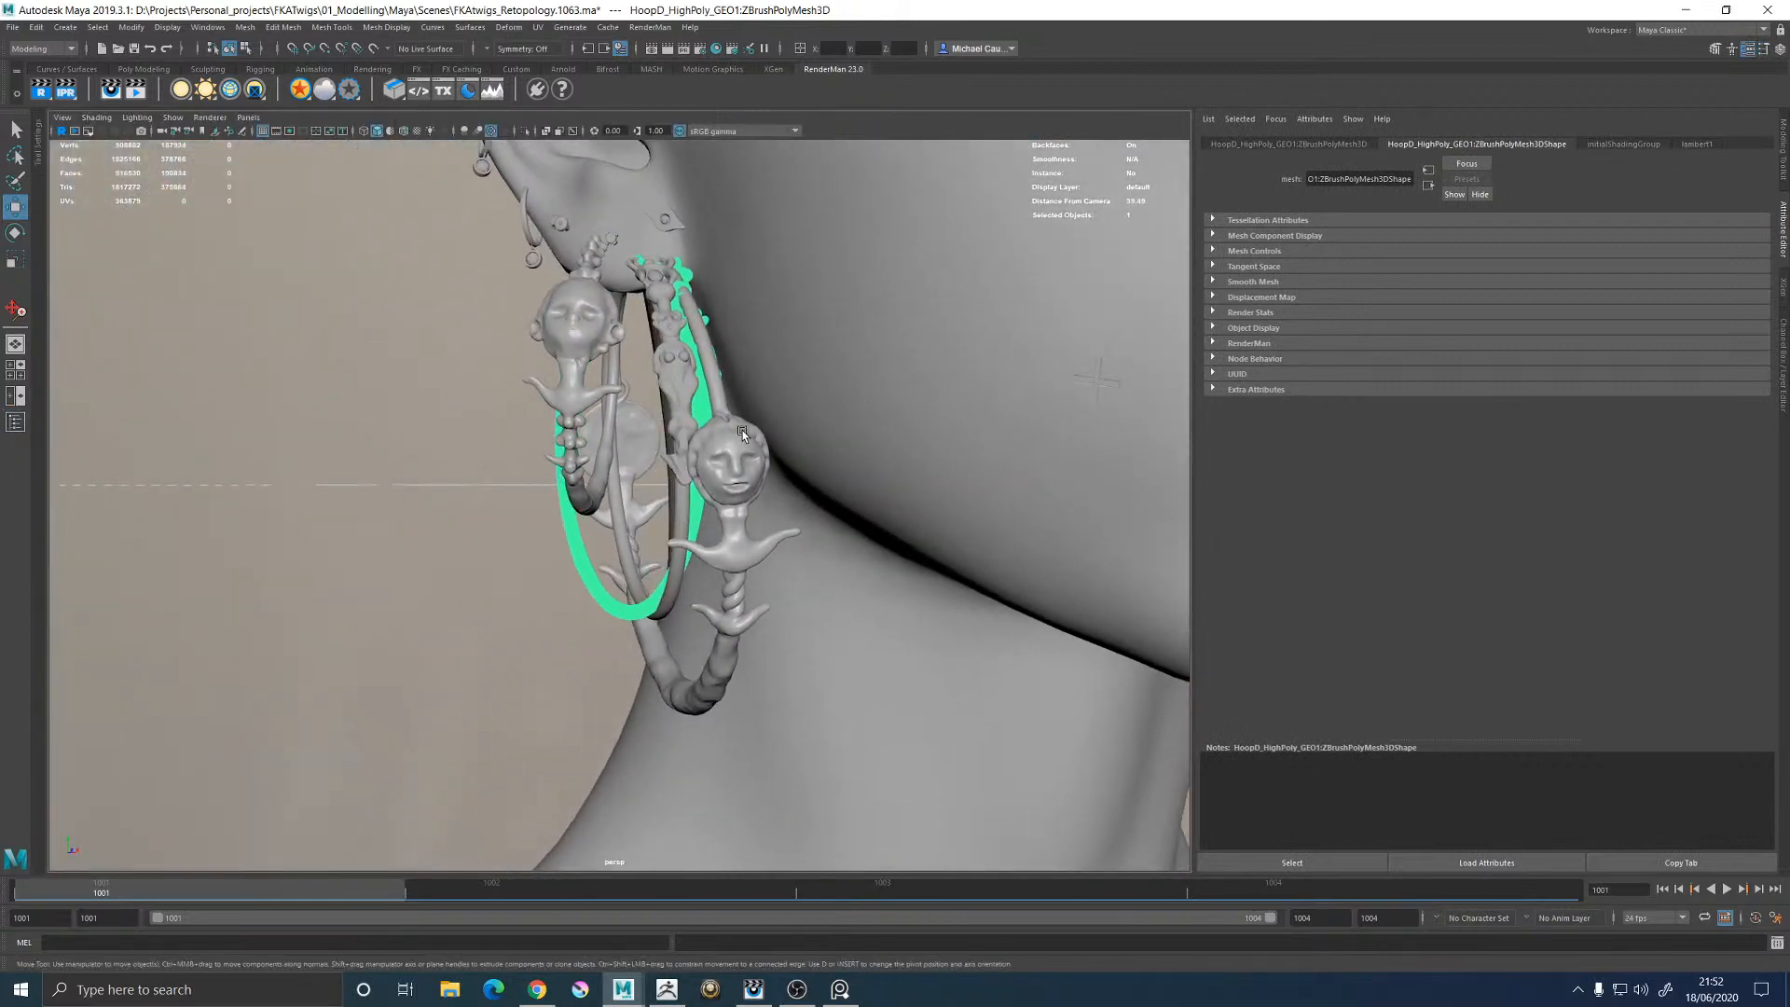
pyautogui.keyDown('alt'); pyautogui.moveTo(742, 429); pyautogui.dragTo(721, 438); pyautogui.keyUp('alt')
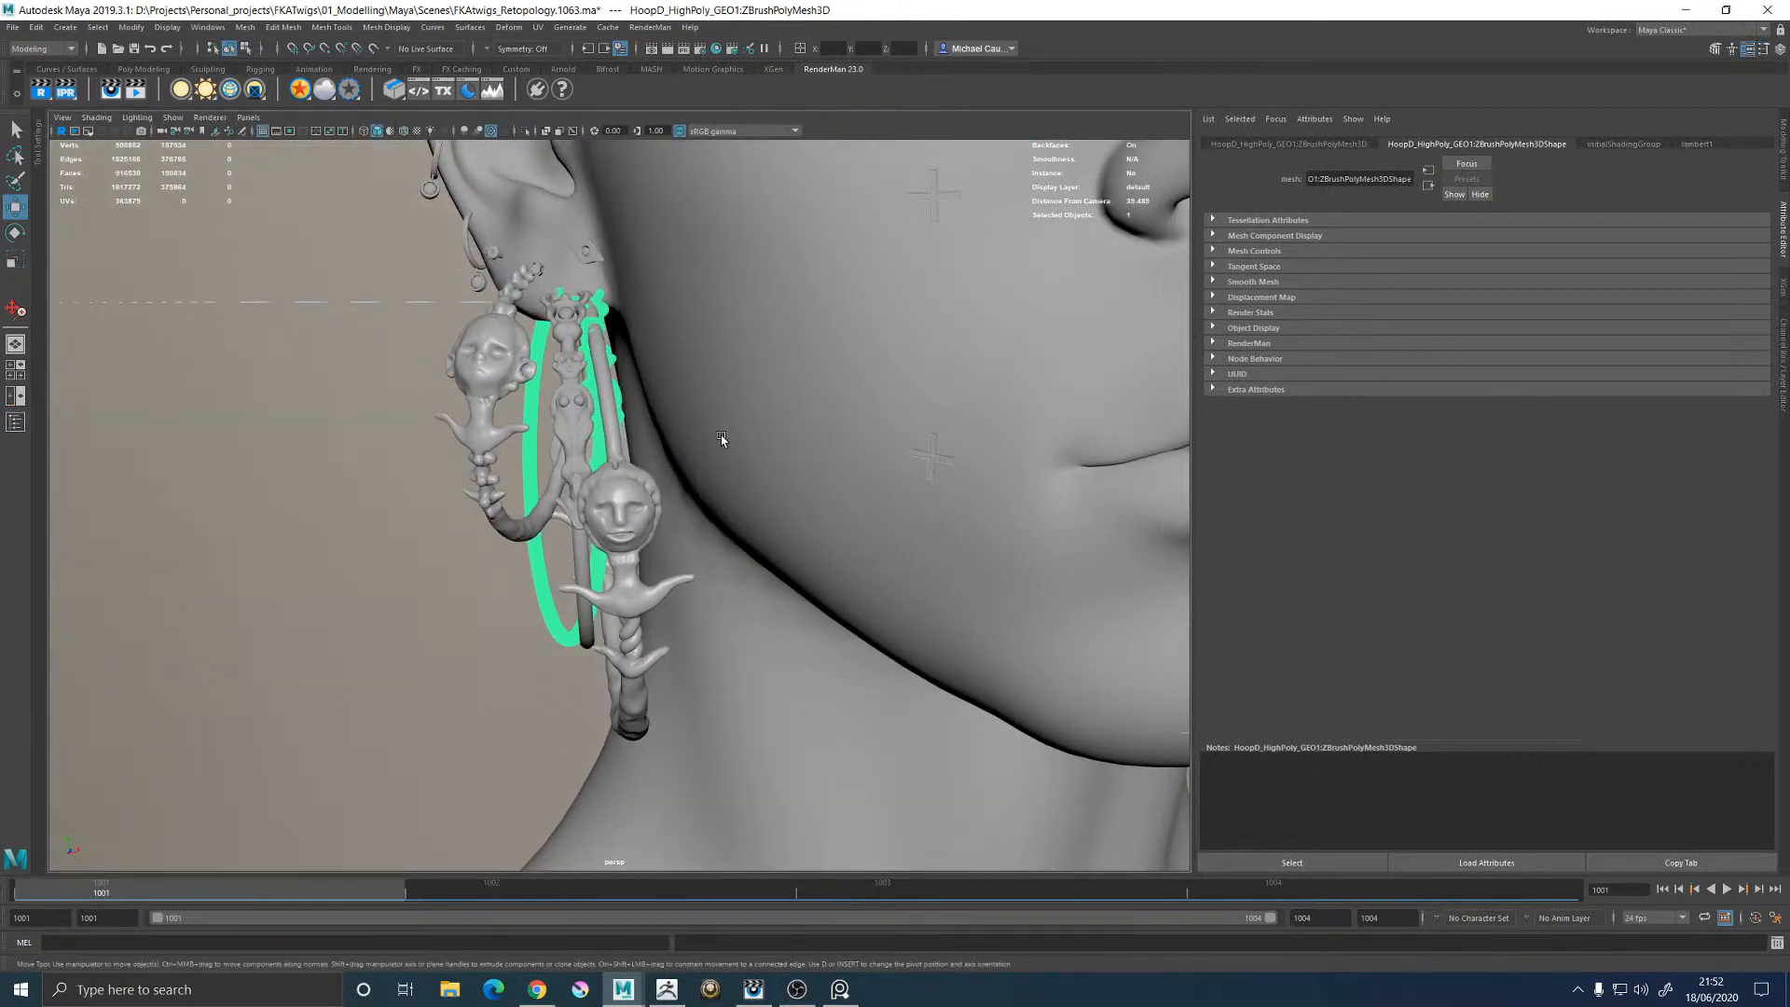
pyautogui.press('e')
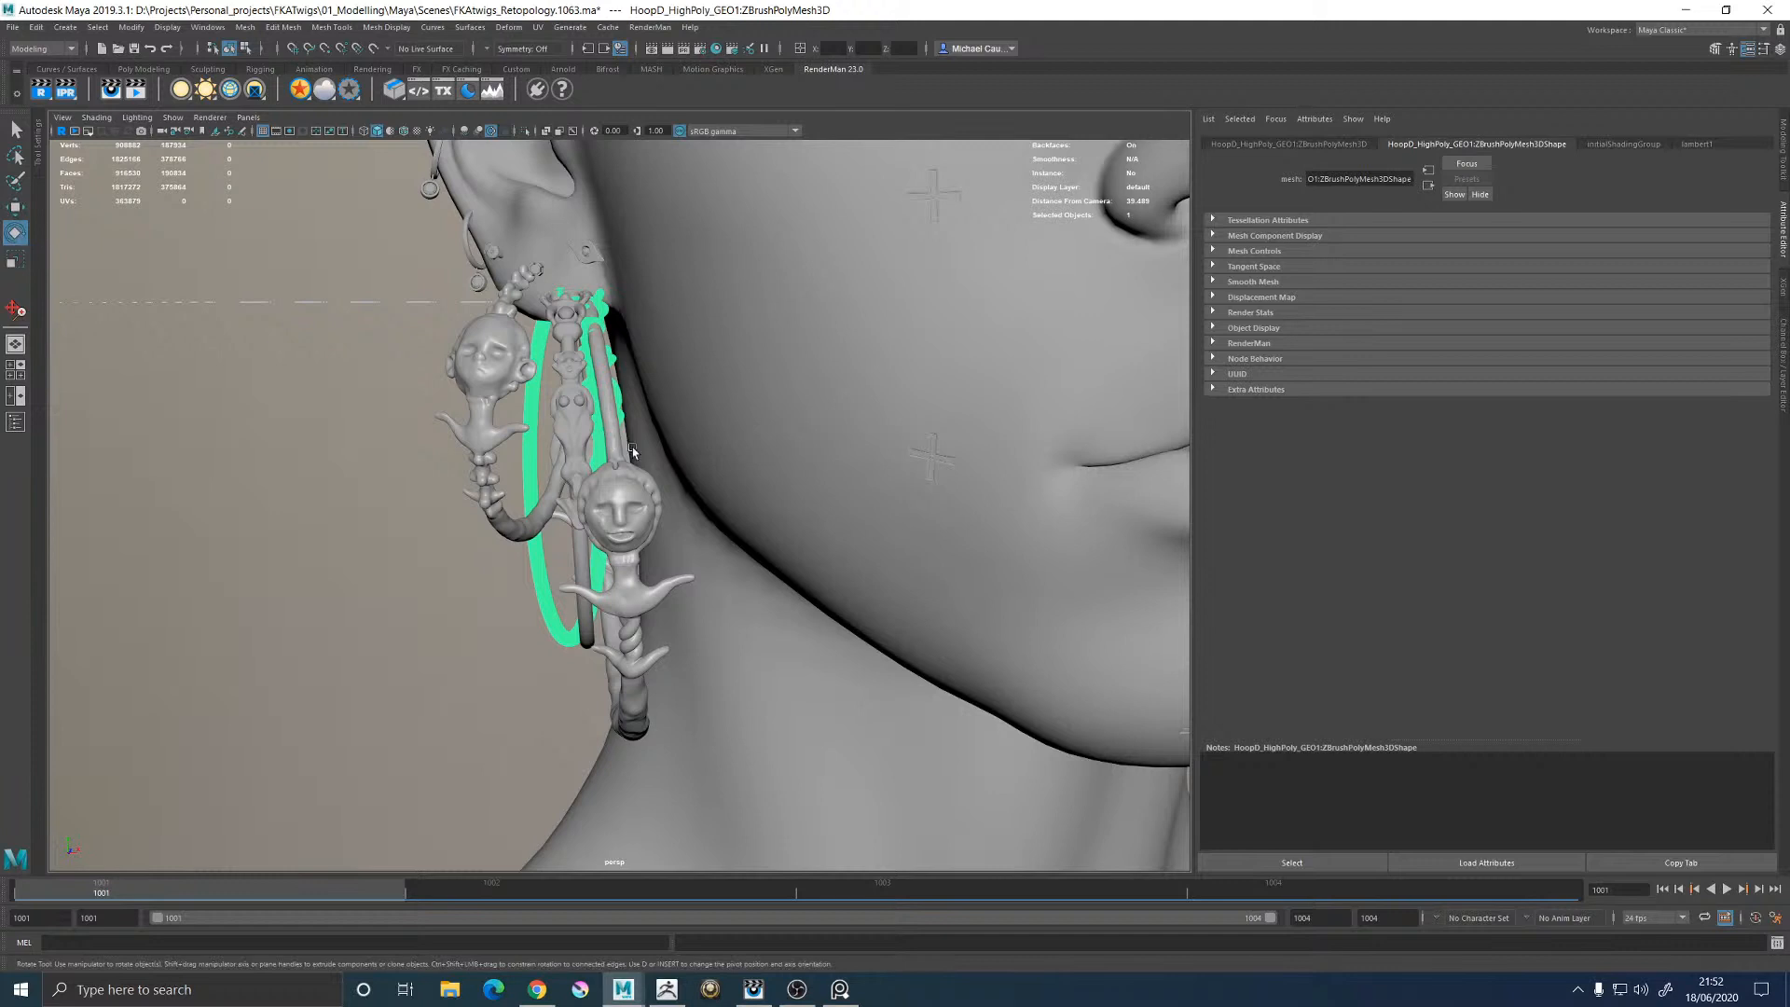
pyautogui.keyDown('alt'); pyautogui.moveTo(632, 451); pyautogui.dragTo(701, 452, button='right'); pyautogui.keyUp('alt')
pyautogui.keyDown('alt'); pyautogui.moveTo(701, 451); pyautogui.dragTo(830, 515, button='middle'); pyautogui.keyUp('alt')
pyautogui.keyDown('alt'); pyautogui.moveTo(829, 515); pyautogui.dragTo(748, 535); pyautogui.keyUp('alt')
pyautogui.click(137, 30)
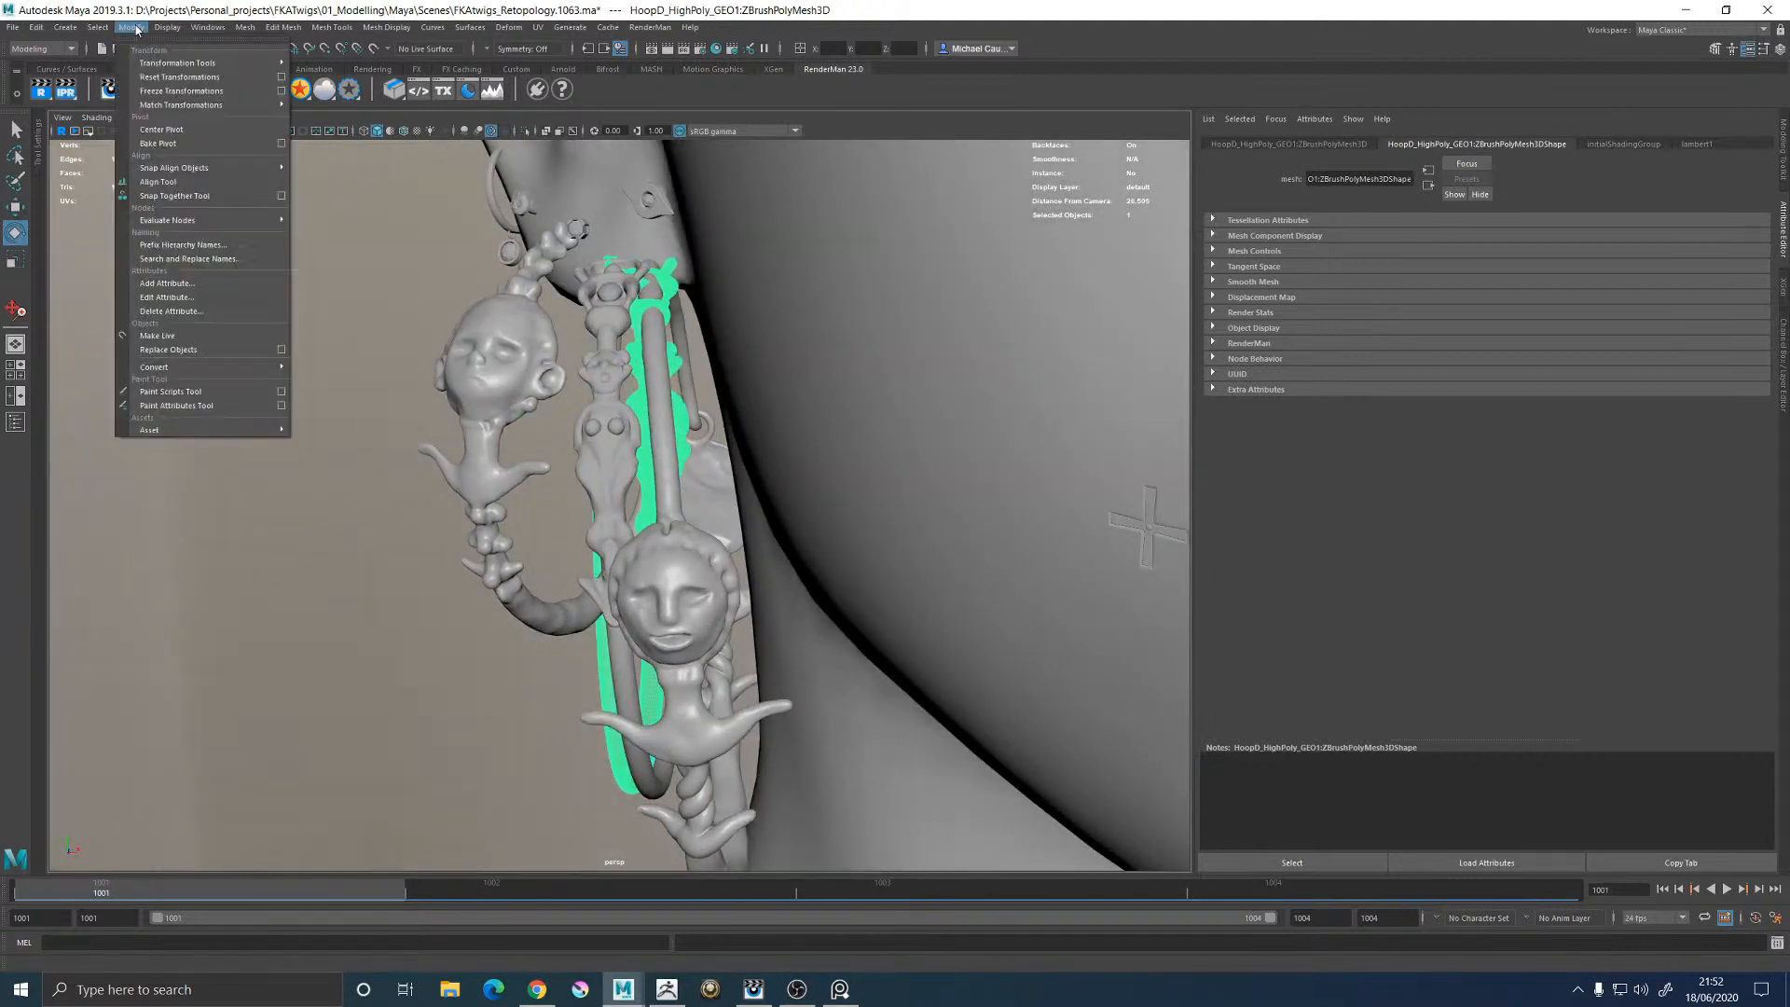
pyautogui.click(171, 129)
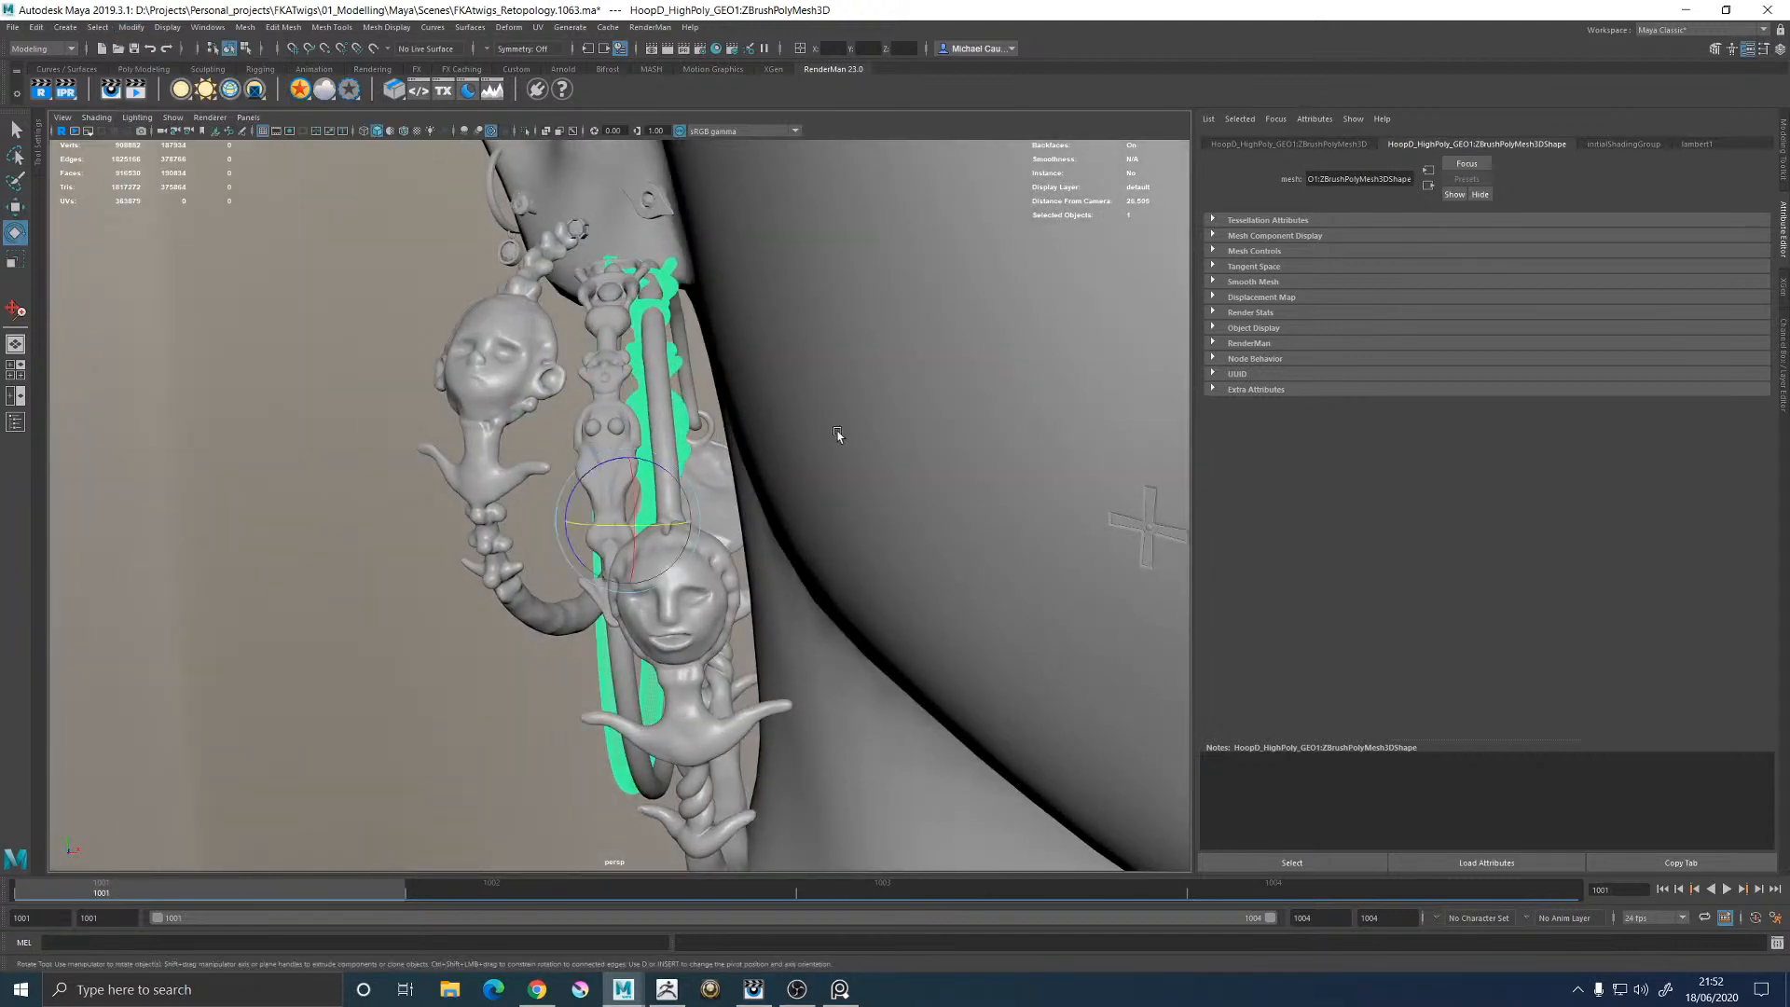
# Position the imported hoop at the right earlobe against the old HoopD hoop, and delete the old hoop
pyautogui.keyDown('alt'); pyautogui.moveTo(859, 518); pyautogui.dragTo(650, 694); pyautogui.keyUp('alt')
pyautogui.keyDown('alt'); pyautogui.moveTo(763, 583); pyautogui.dragTo(792, 428, button='middle'); pyautogui.keyUp('alt')
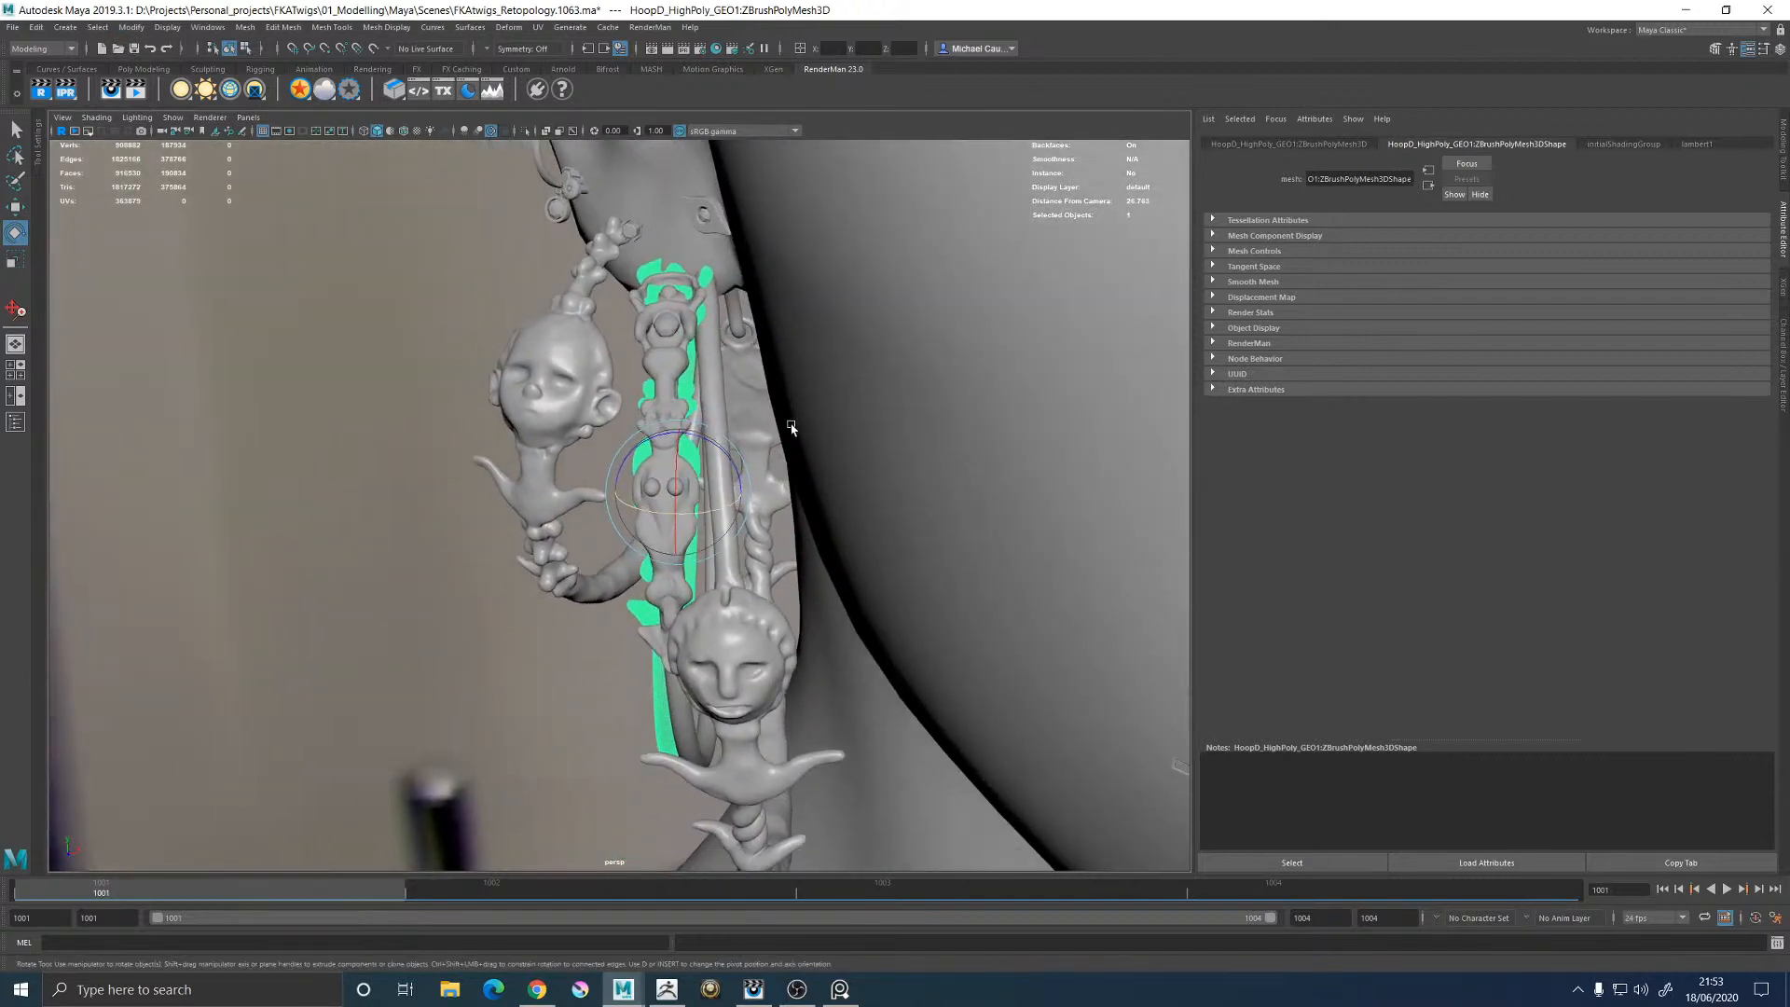
pyautogui.keyDown('alt'); pyautogui.moveTo(792, 427); pyautogui.dragTo(793, 410); pyautogui.keyUp('alt')
pyautogui.keyDown('alt'); pyautogui.moveTo(792, 410); pyautogui.dragTo(768, 473, button='middle'); pyautogui.keyUp('alt')
pyautogui.keyDown('alt'); pyautogui.moveTo(768, 473); pyautogui.dragTo(964, 416); pyautogui.keyUp('alt')
pyautogui.keyDown('alt'); pyautogui.moveTo(964, 416); pyautogui.dragTo(739, 445, button='middle'); pyautogui.keyUp('alt')
pyautogui.press('w')
pyautogui.moveTo(777, 443); pyautogui.dragTo(755, 473)
pyautogui.click(765, 266)
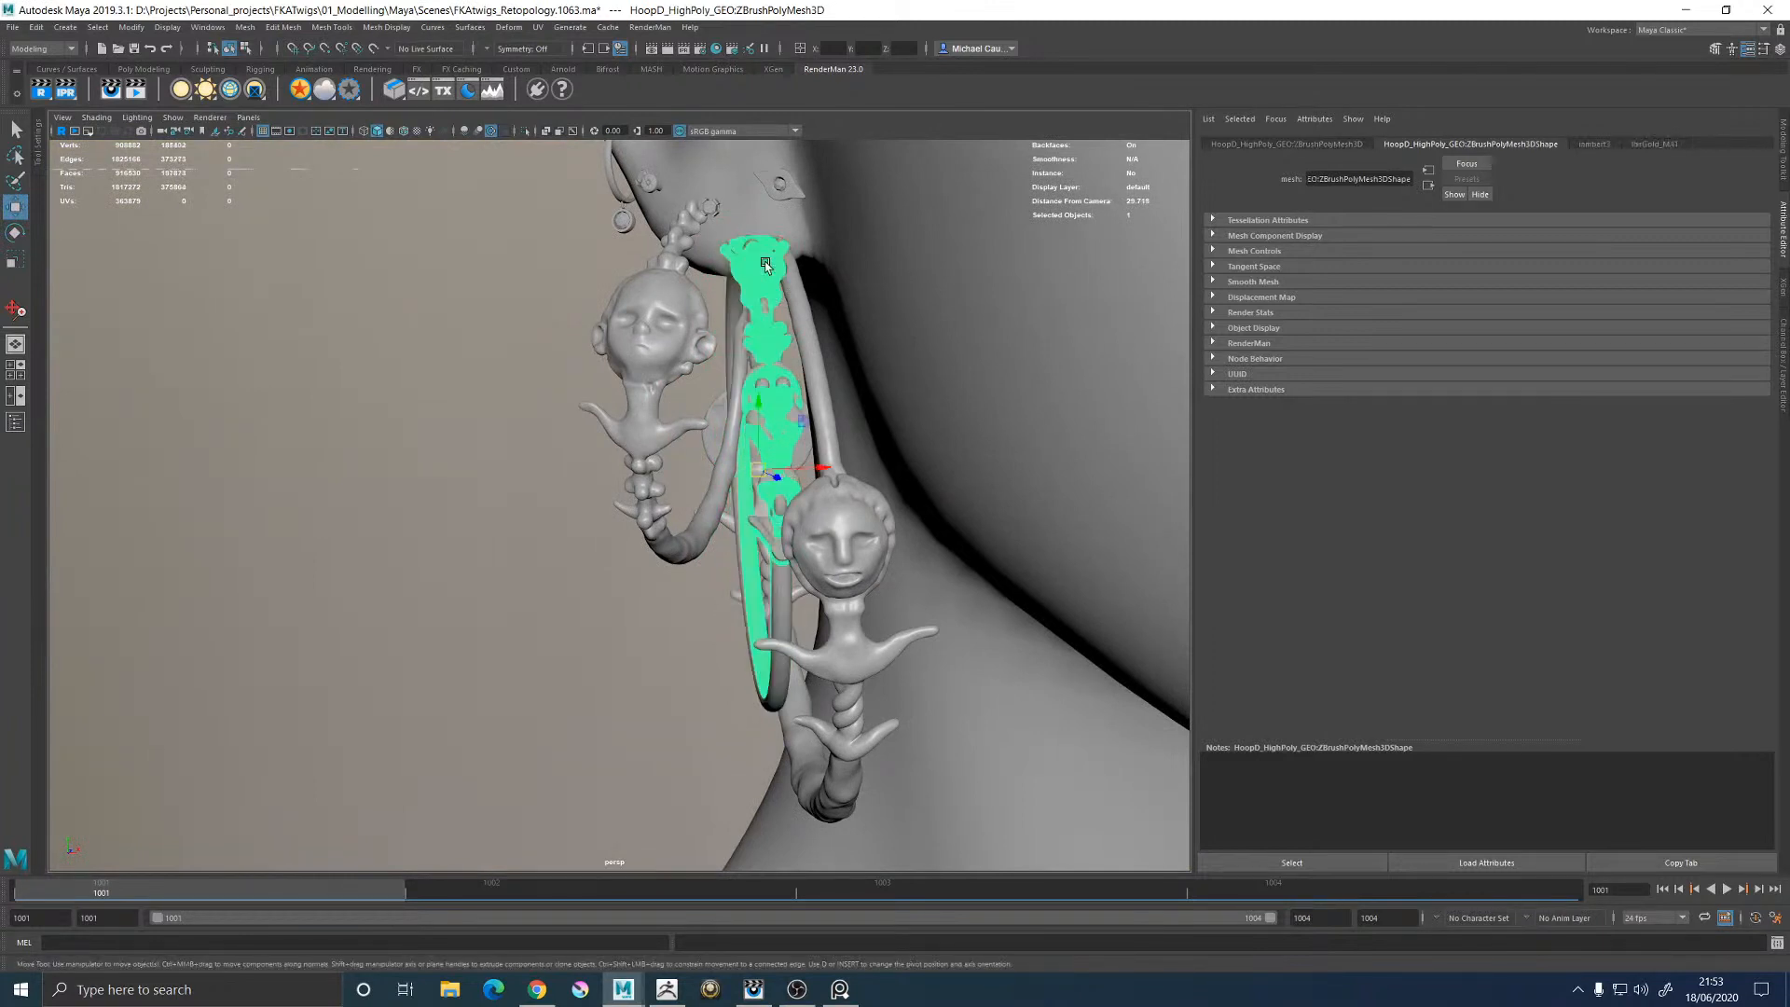
pyautogui.click(764, 265)
# Duplicate the new right-ear hoop and move the copy across to the left ear
pyautogui.click(769, 332)
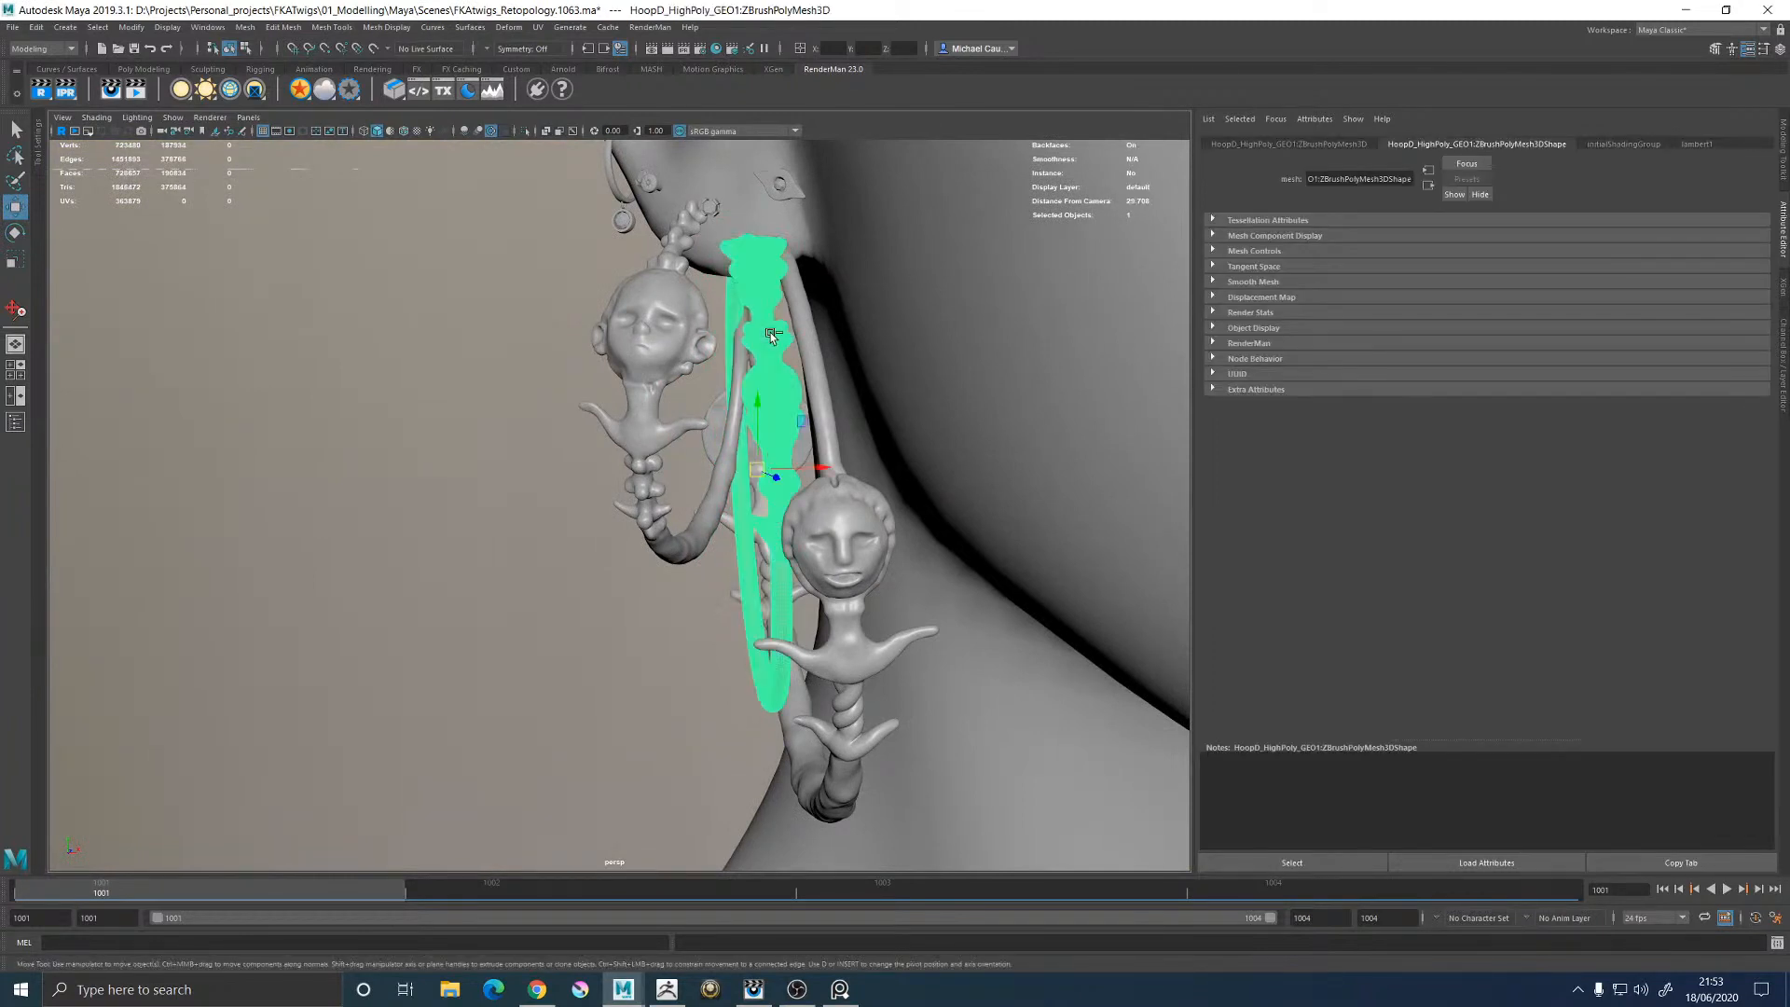
pyautogui.hotkey('ctrl', 'd')
pyautogui.scroll(-8, 770, 332)
pyautogui.keyDown('alt'); pyautogui.moveTo(841, 395); pyautogui.dragTo(706, 368, button='middle'); pyautogui.keyUp('alt')
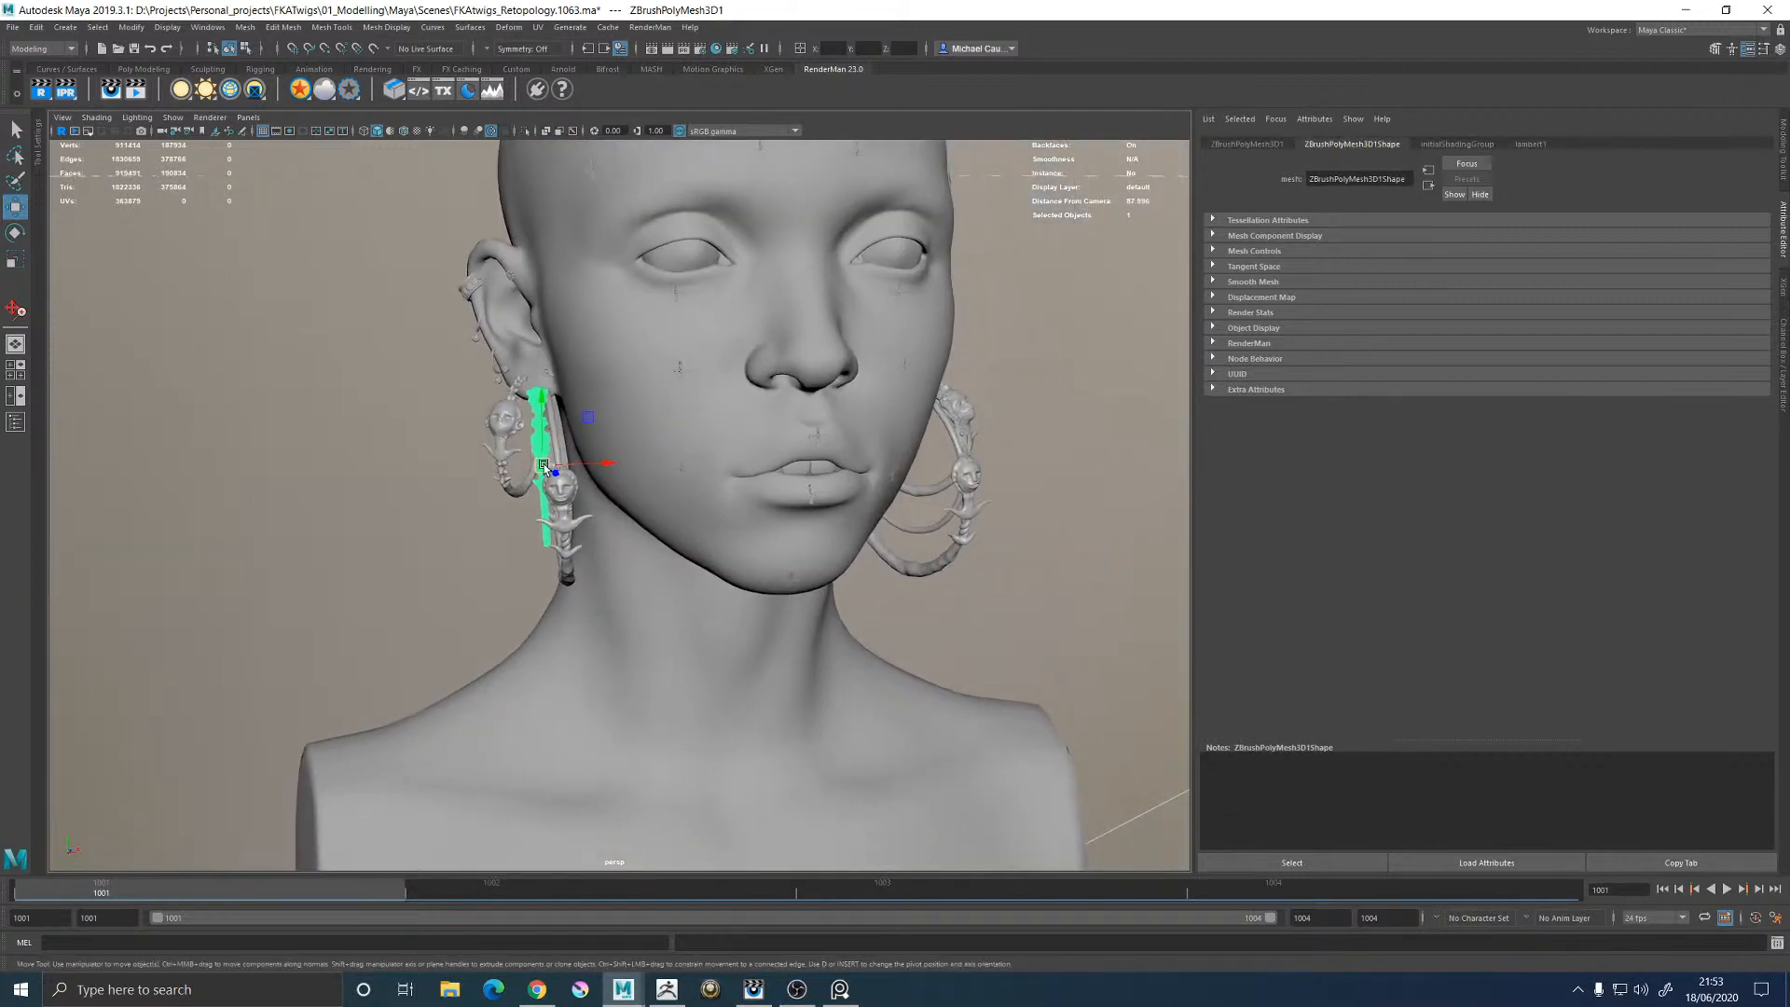
pyautogui.moveTo(544, 464); pyautogui.dragTo(959, 460)
# Rotate the hoop copy to suit the left ear and move it outward beside the other left earrings
pyautogui.press('e')
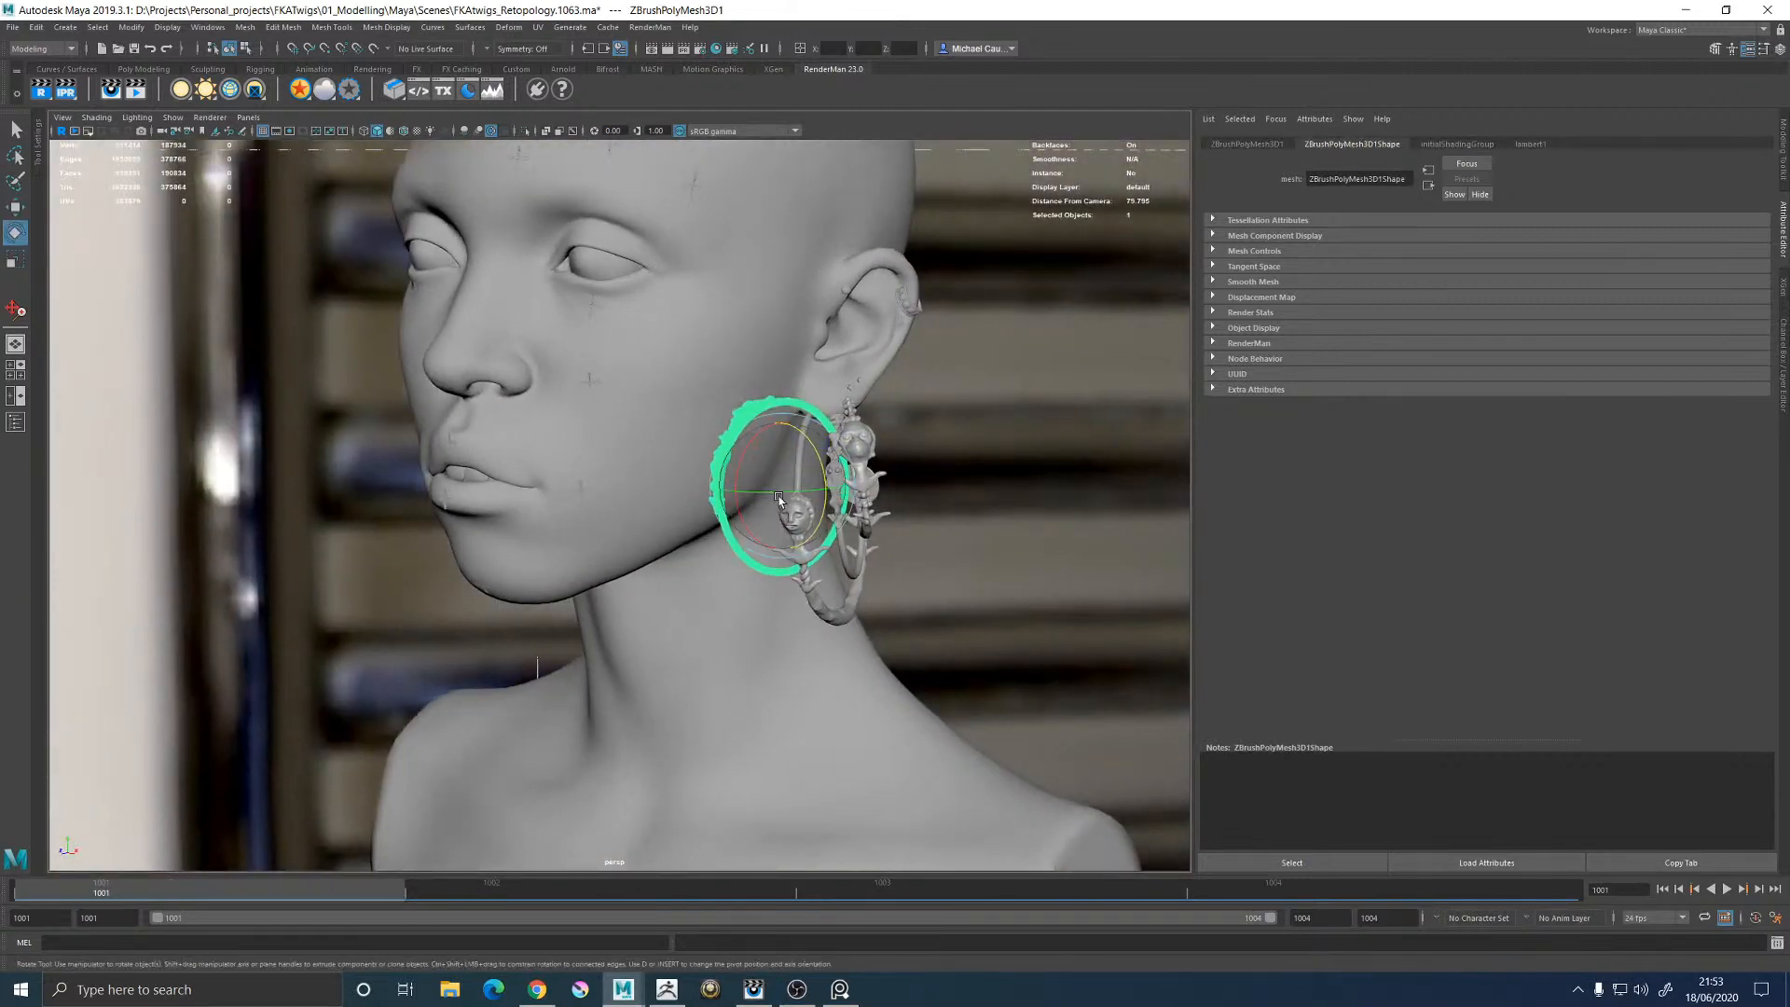
pyautogui.moveTo(778, 494); pyautogui.dragTo(808, 494)
pyautogui.keyDown('alt'); pyautogui.moveTo(911, 454); pyautogui.dragTo(631, 455, button='middle'); pyautogui.keyUp('alt')
pyautogui.scroll(7, 623, 483)
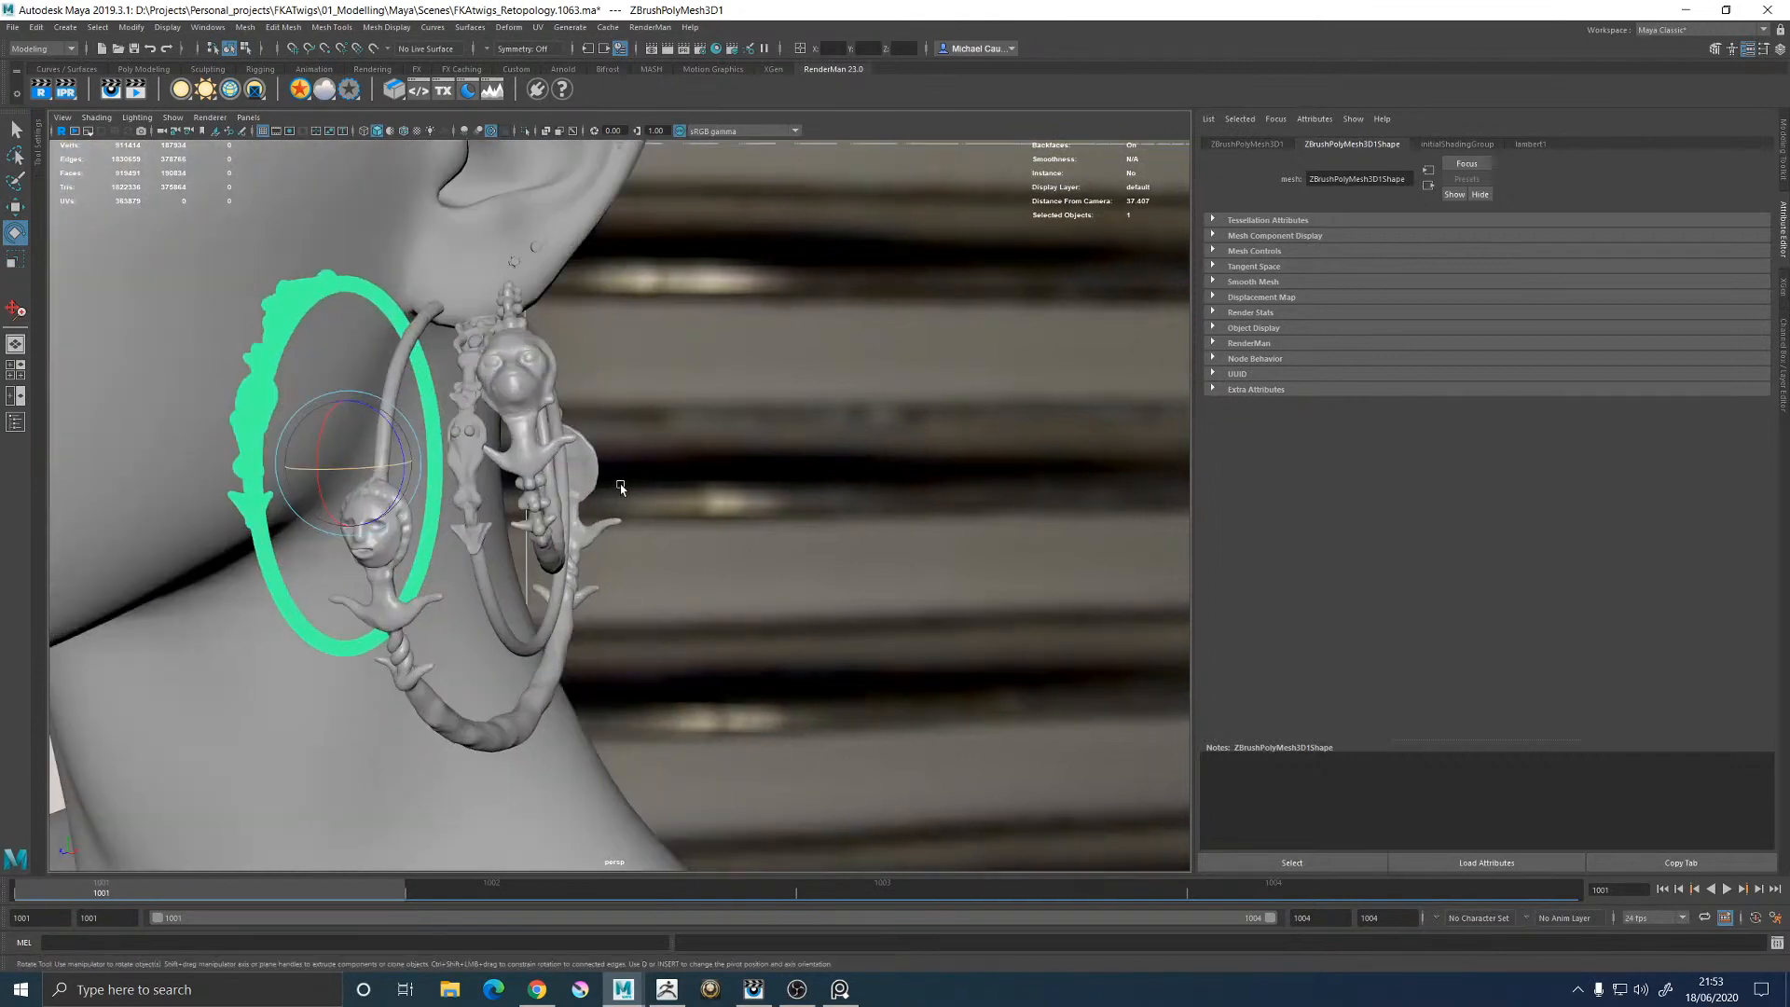
pyautogui.keyDown('alt'); pyautogui.moveTo(522, 496); pyautogui.dragTo(656, 488); pyautogui.keyUp('alt')
pyautogui.press('w')
pyautogui.moveTo(837, 417); pyautogui.dragTo(943, 441)
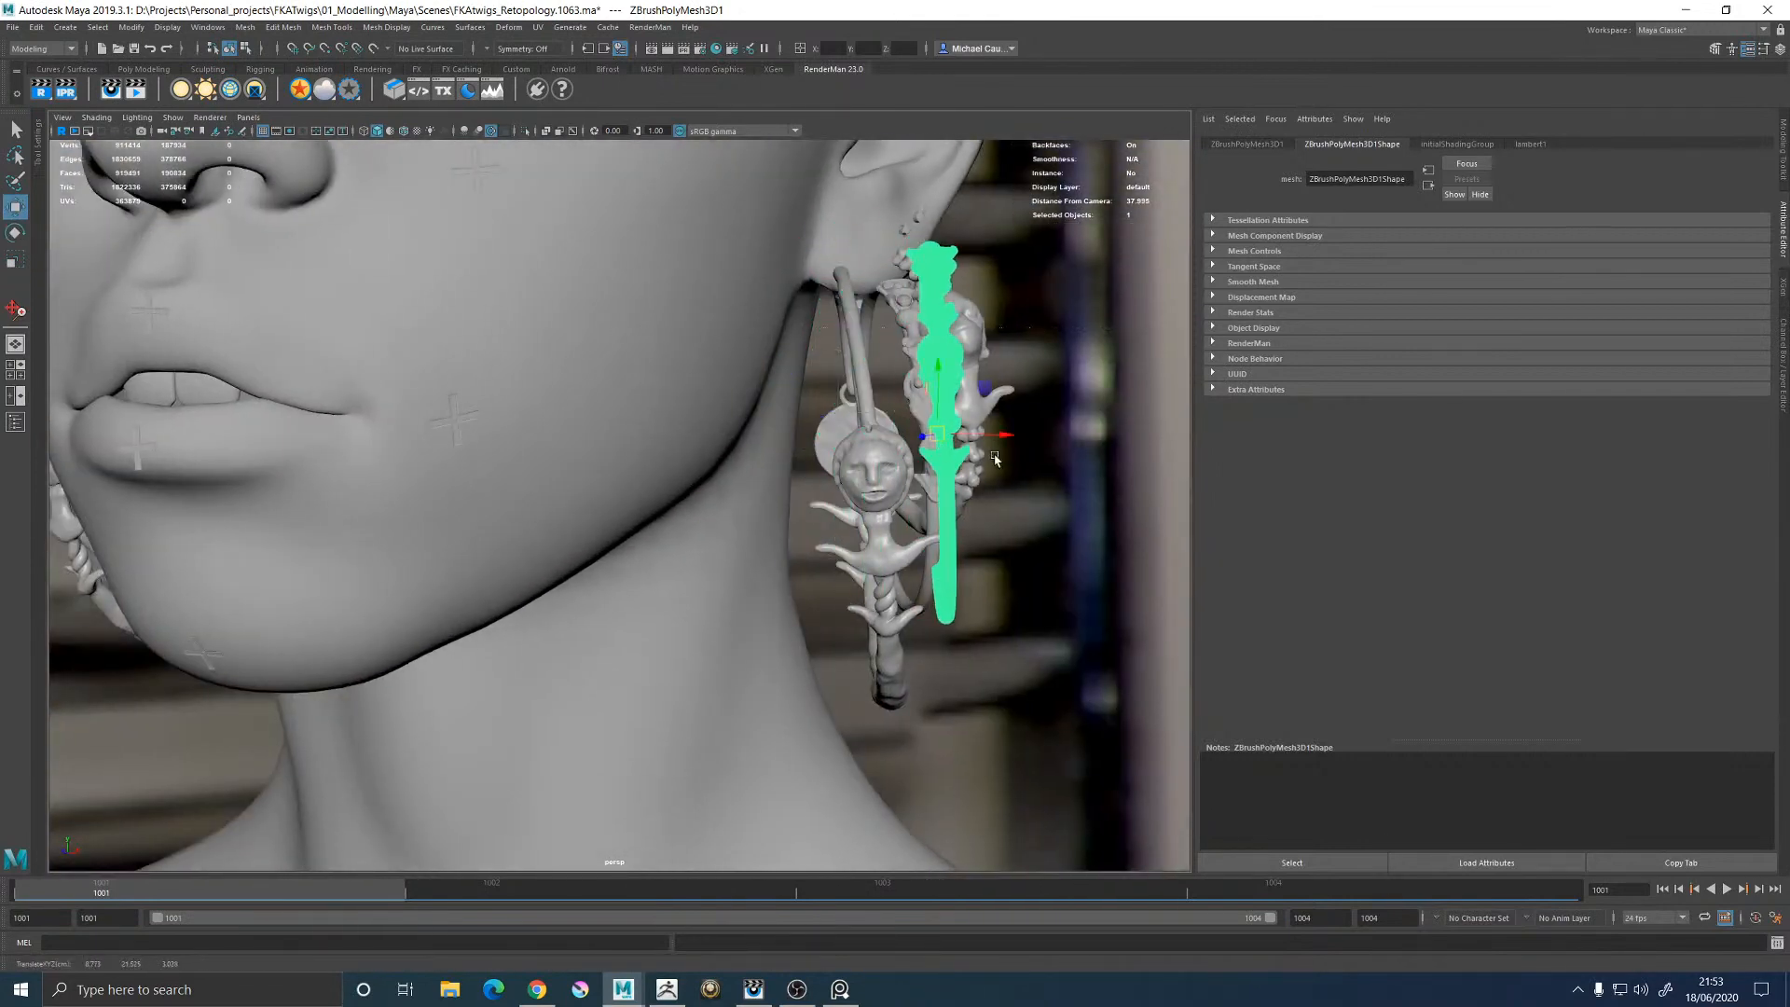
# Refine the copy's rotation and position until it lines up with the old hoop on the left ear
pyautogui.keyDown('alt'); pyautogui.moveTo(1051, 462); pyautogui.dragTo(1005, 465); pyautogui.keyUp('alt')
pyautogui.press('e')
pyautogui.moveTo(792, 499); pyautogui.dragTo(831, 511)
pyautogui.press('w')
pyautogui.press('e')
pyautogui.press('w')
pyautogui.moveTo(658, 502); pyautogui.dragTo(645, 328)
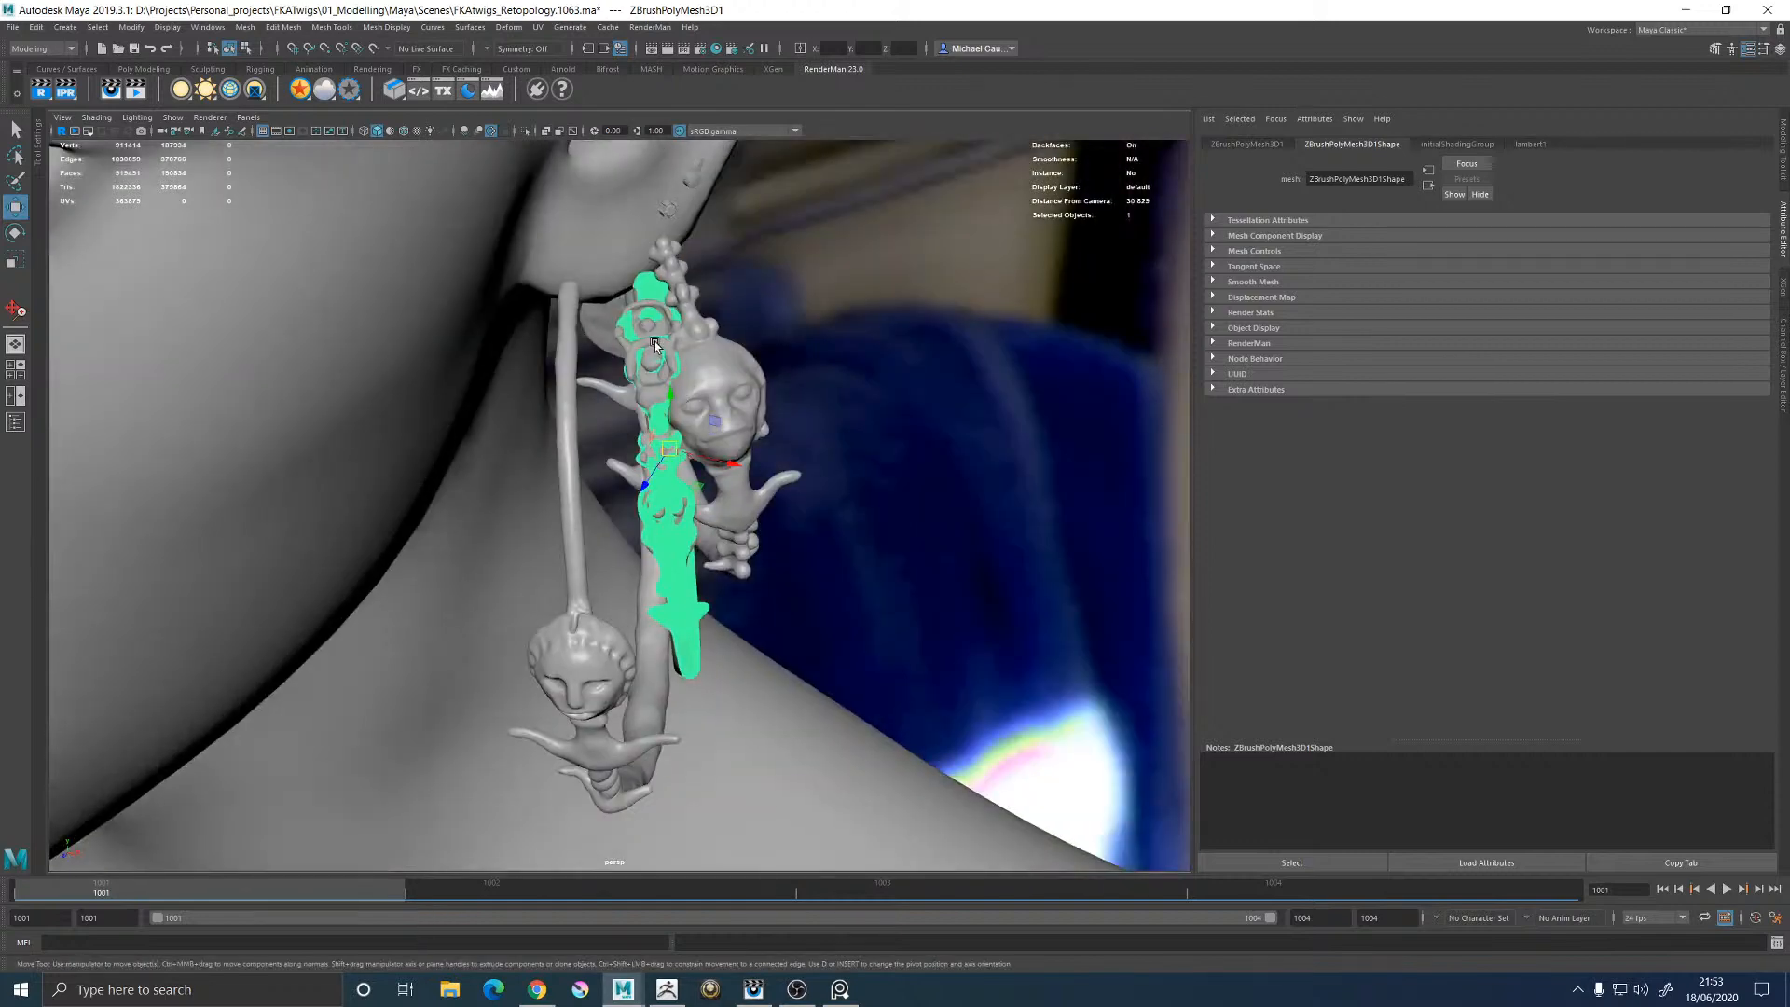
# Delete the old HoopD hoop on the left ear and select the new copy in its place
pyautogui.click(656, 345)
pyautogui.press('Delete')
pyautogui.click(665, 343)
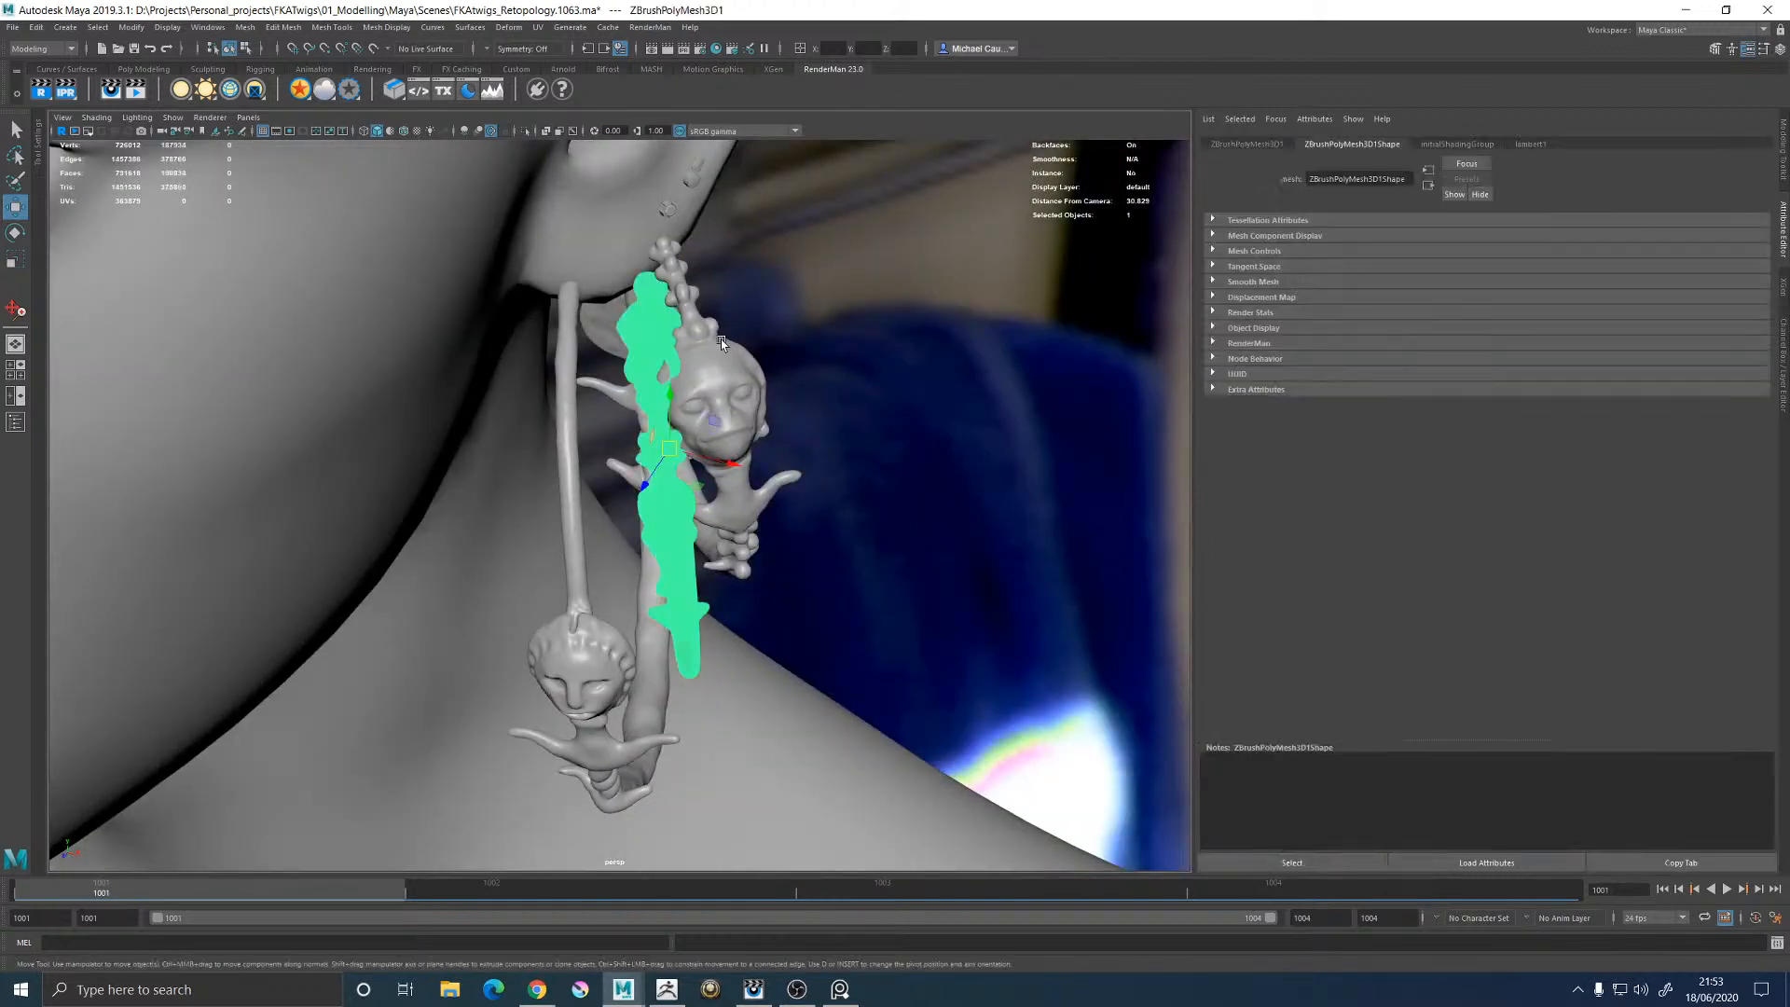
# Adjust the new left hoop so its upper end passes through the earlobe, checking it from the side
pyautogui.keyDown('alt'); pyautogui.moveTo(720, 339); pyautogui.dragTo(589, 314); pyautogui.keyUp('alt')
pyautogui.keyDown('alt'); pyautogui.moveTo(589, 313); pyautogui.dragTo(795, 407, button='right'); pyautogui.keyUp('alt')
pyautogui.keyDown('alt'); pyautogui.moveTo(795, 407); pyautogui.dragTo(655, 439); pyautogui.keyUp('alt')
pyautogui.click(655, 439)
pyautogui.keyDown('alt'); pyautogui.moveTo(619, 322); pyautogui.dragTo(647, 295); pyautogui.keyUp('alt')
pyautogui.click(654, 248)
pyautogui.keyDown('alt'); pyautogui.moveTo(655, 248); pyautogui.dragTo(561, 361, button='right'); pyautogui.keyUp('alt')
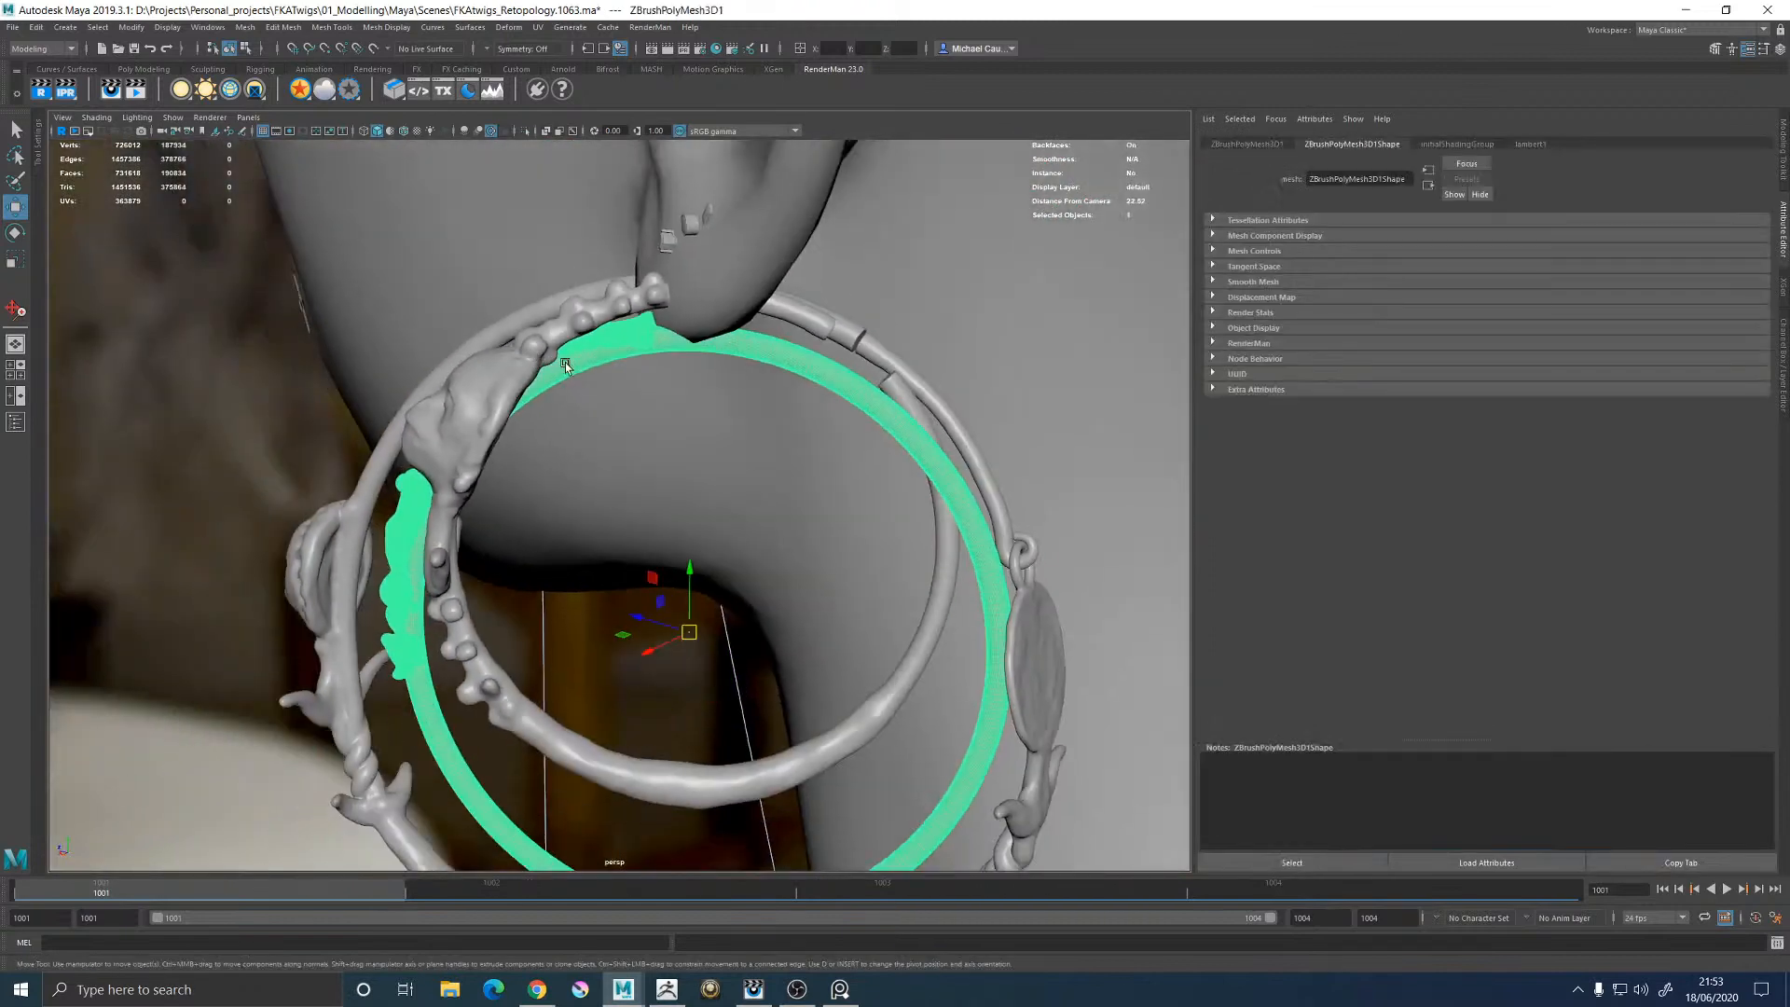
pyautogui.keyDown('alt'); pyautogui.moveTo(561, 362); pyautogui.dragTo(718, 513); pyautogui.keyUp('alt')
# Nudge the left hoop to sit between the neighbouring head-shaped earrings, checking the spacing from the front
pyautogui.press('e')
pyautogui.press('w')
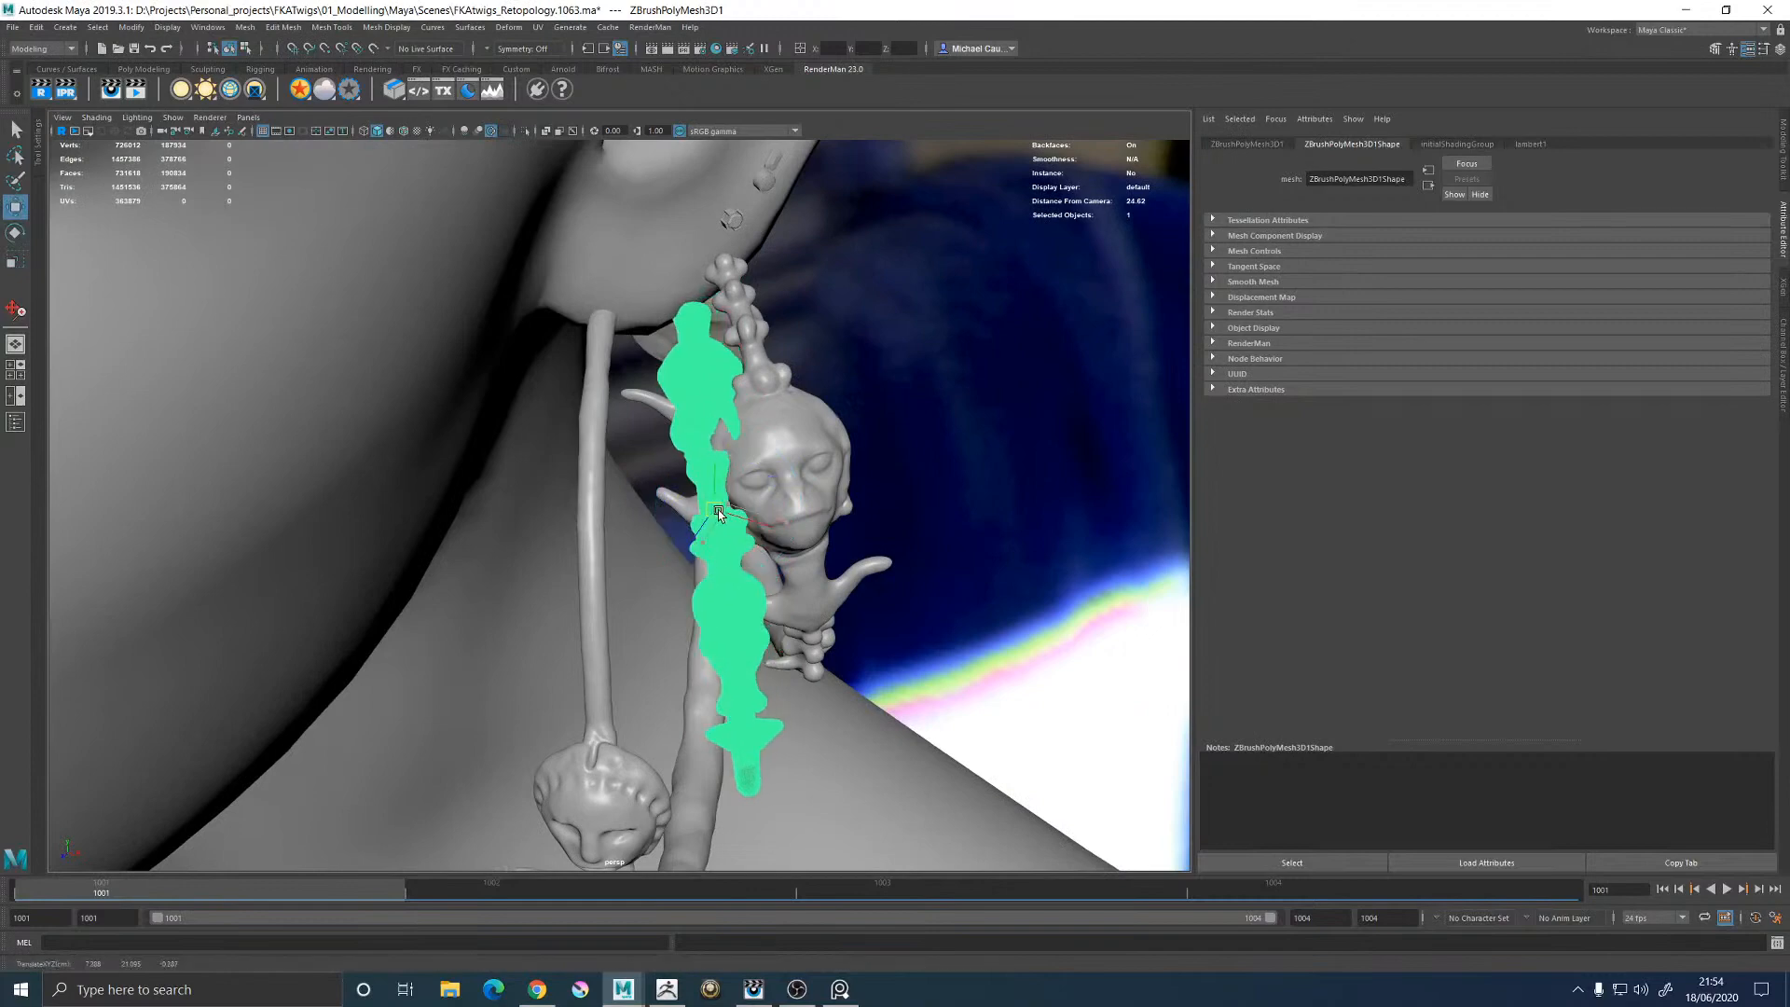
pyautogui.click(962, 463)
pyautogui.keyDown('alt'); pyautogui.moveTo(962, 462); pyautogui.dragTo(875, 524, button='right'); pyautogui.keyUp('alt')
pyautogui.keyDown('alt'); pyautogui.moveTo(875, 524); pyautogui.dragTo(676, 480); pyautogui.keyUp('alt')
pyautogui.click(710, 466)
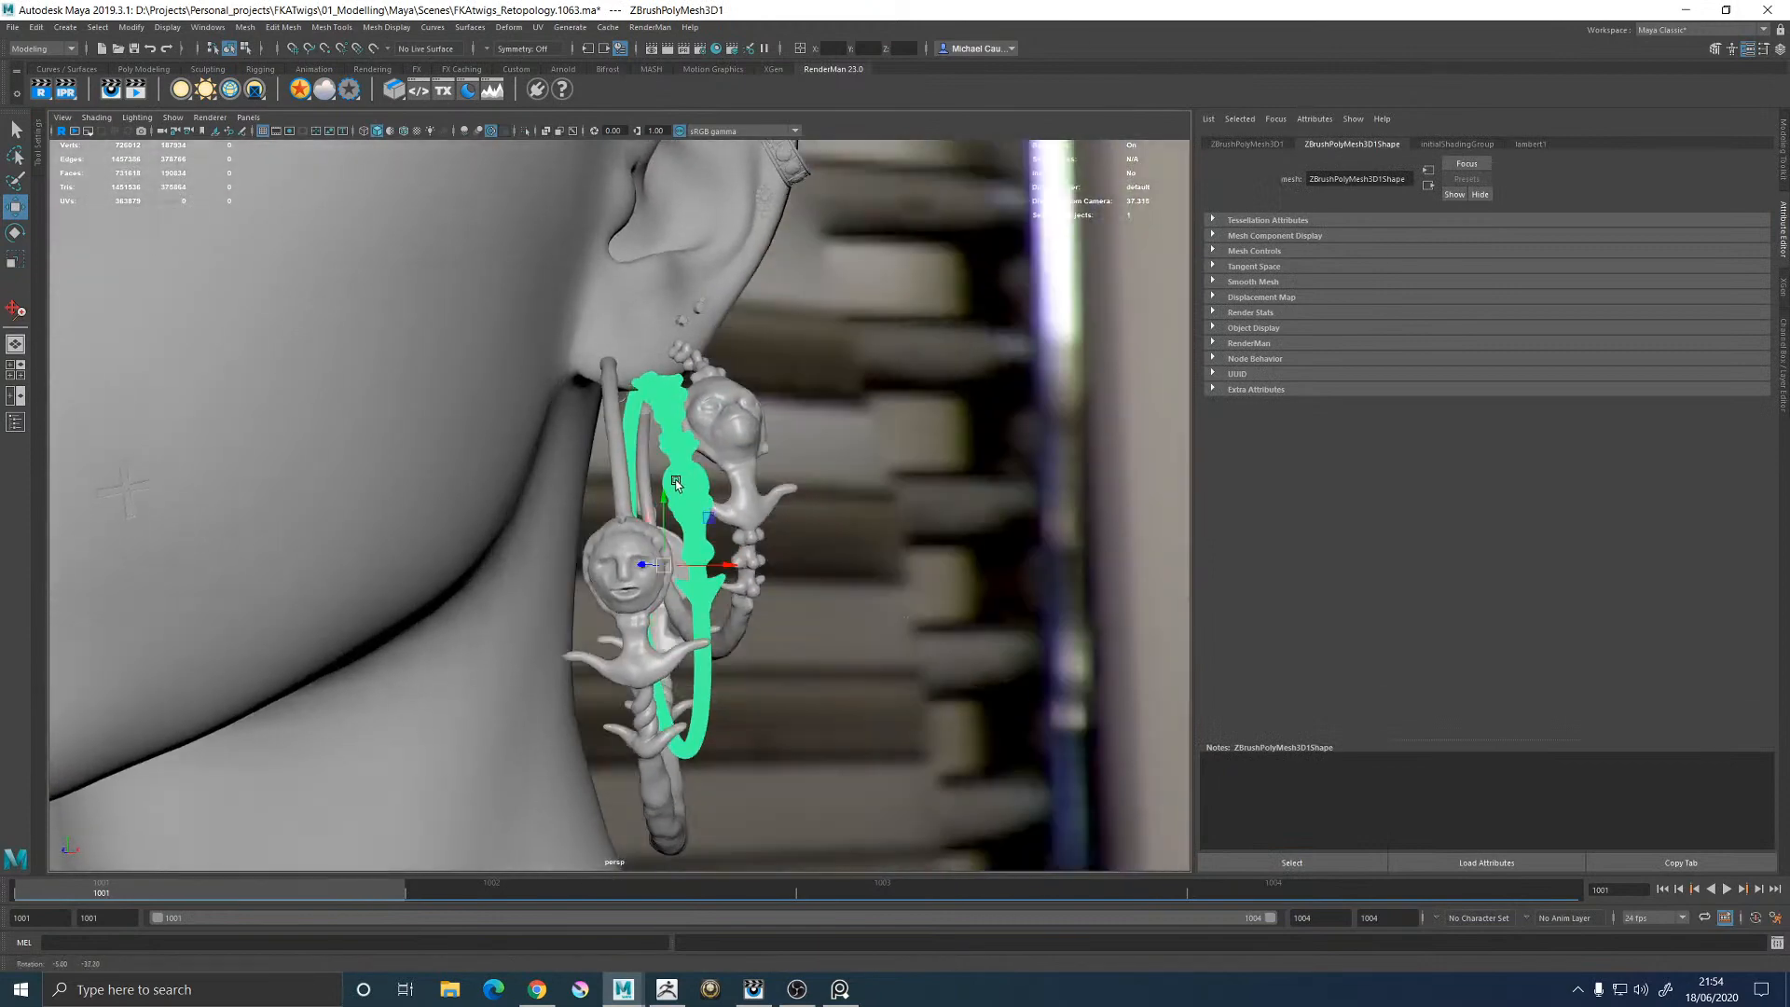
# Fine-tune the left hoop's placement slightly as seen through Render_CAM, and clear the selection
pyautogui.press('space')
pyautogui.press('space')
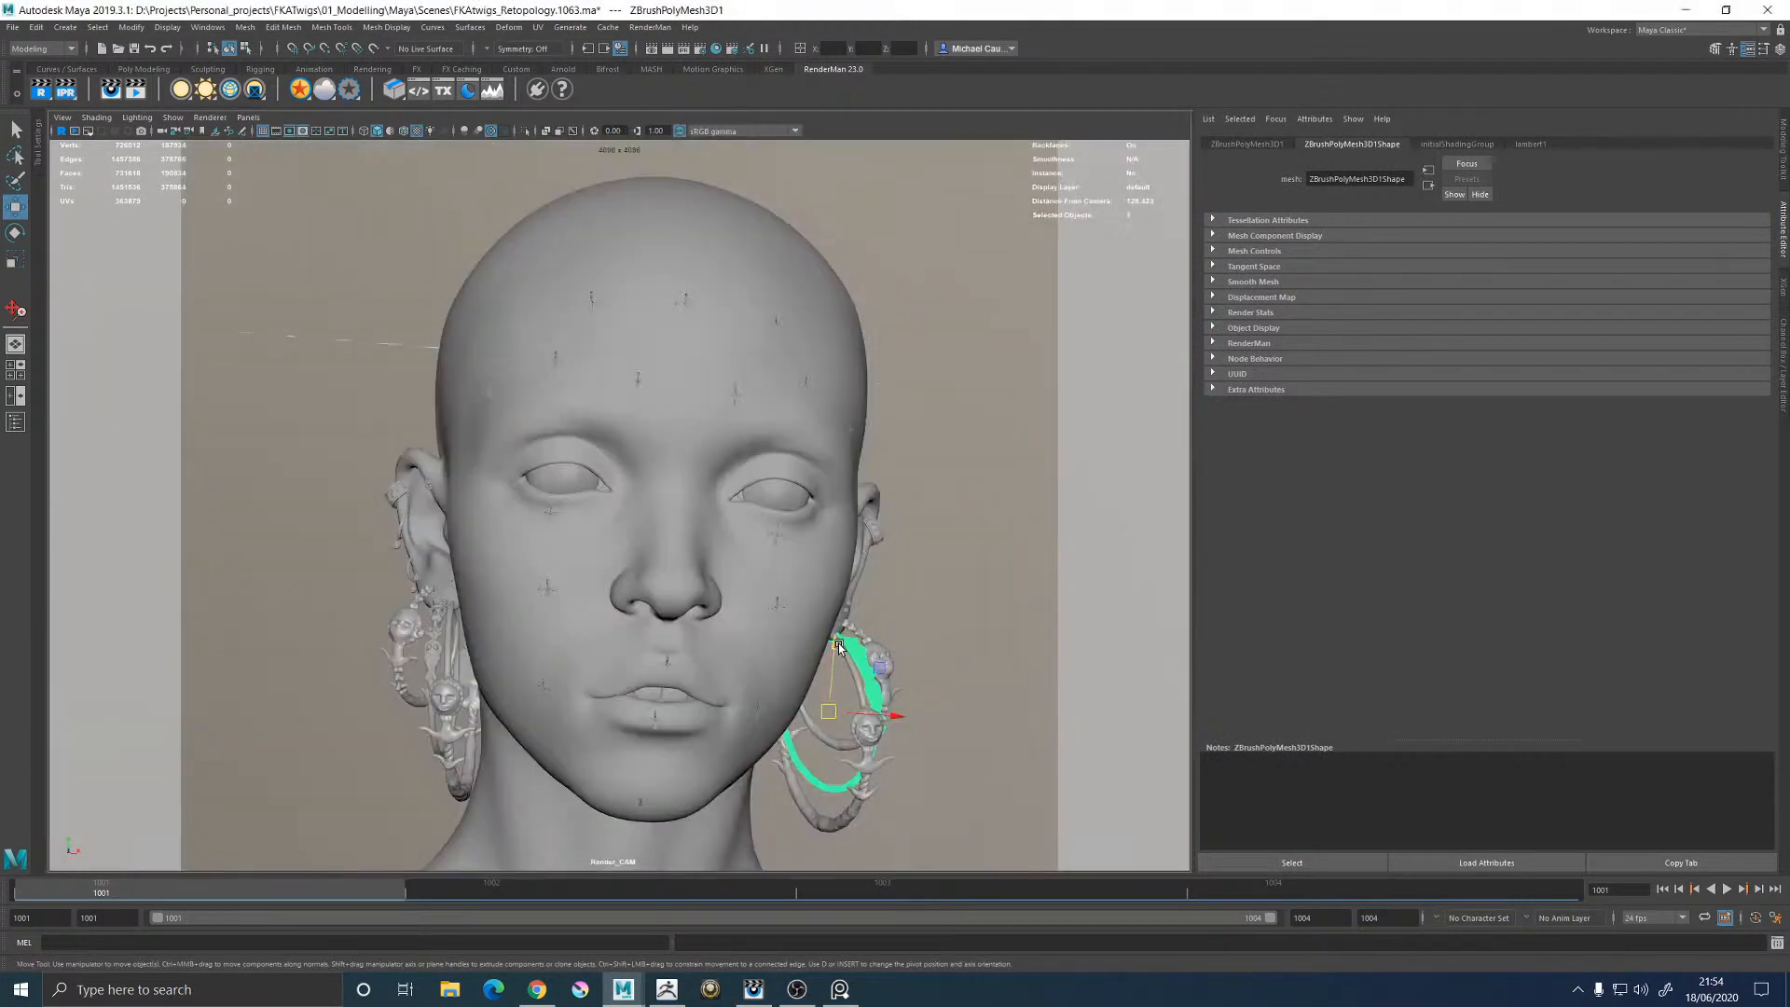
pyautogui.moveTo(839, 646); pyautogui.dragTo(837, 642)
pyautogui.click(912, 638)
# Examine the left hoop in the perspective view, close up from several angles and together with the whole face
pyautogui.press('space')
pyautogui.press('space')
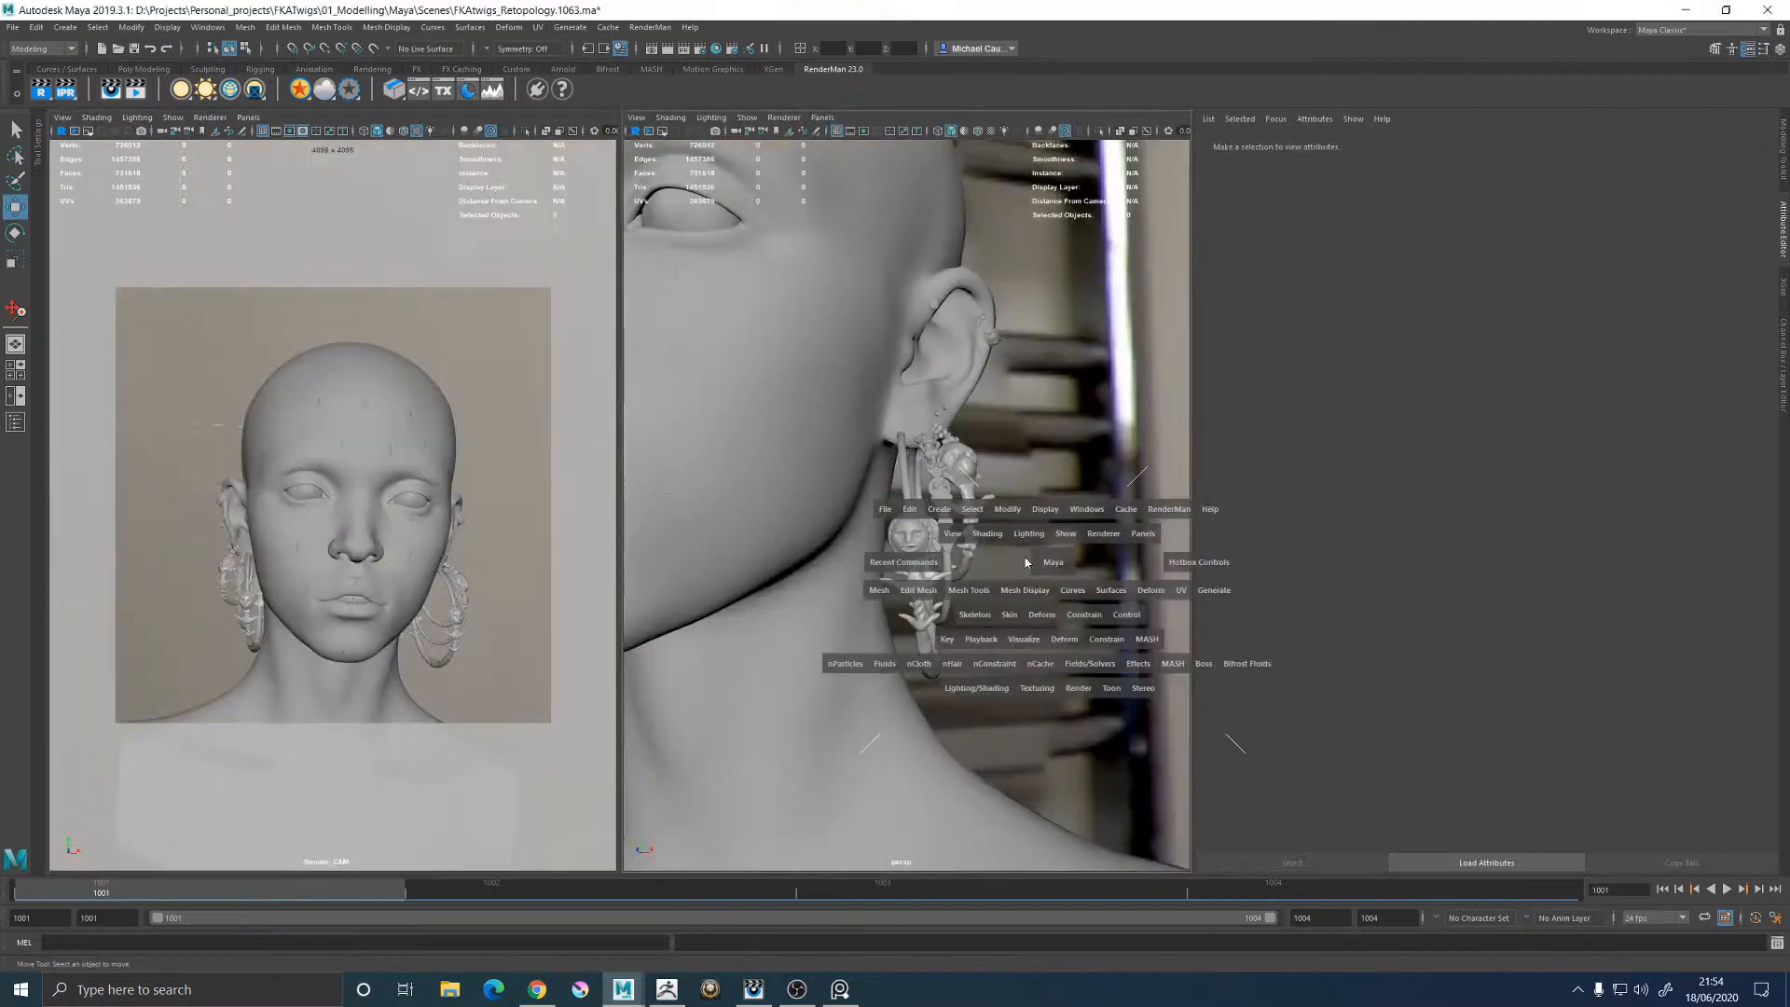
pyautogui.keyDown('alt'); pyautogui.moveTo(796, 522); pyautogui.dragTo(757, 524); pyautogui.keyUp('alt')
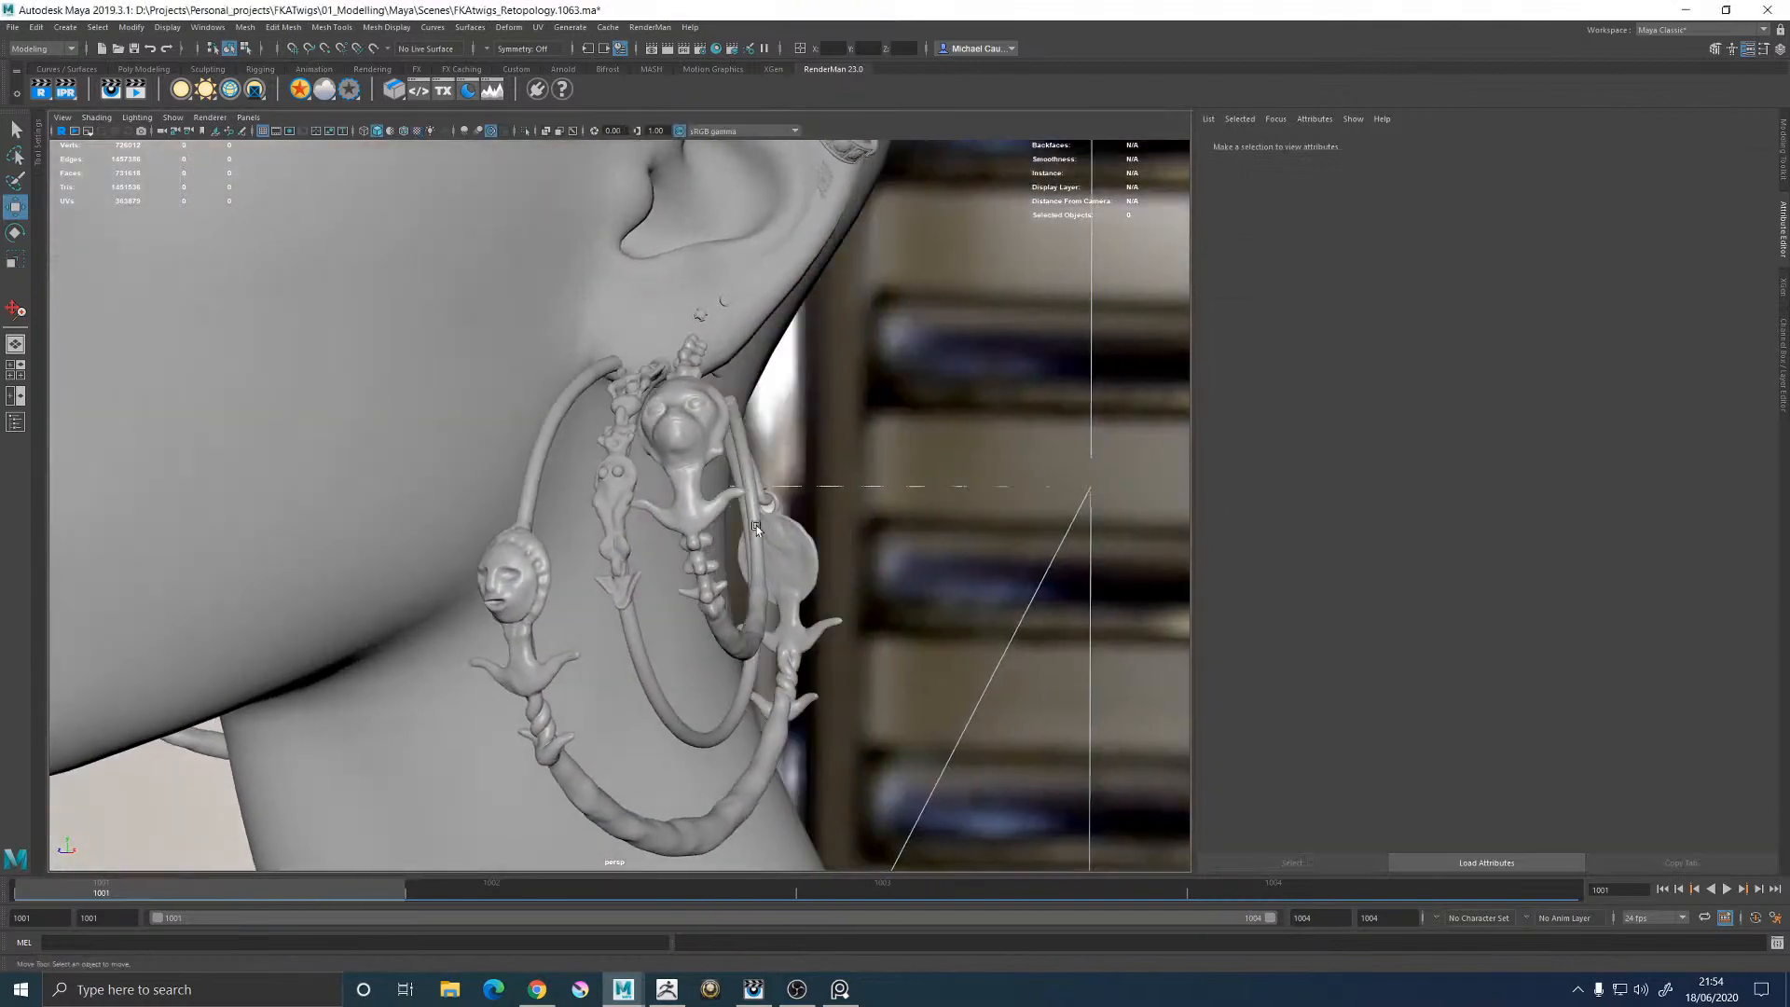
pyautogui.click(630, 479)
pyautogui.press('f')
pyautogui.keyDown('alt'); pyautogui.moveTo(632, 507); pyautogui.dragTo(746, 371); pyautogui.keyUp('alt')
pyautogui.keyDown('alt'); pyautogui.moveTo(589, 401); pyautogui.dragTo(752, 439); pyautogui.keyUp('alt')
pyautogui.keyDown('alt'); pyautogui.moveTo(752, 439); pyautogui.dragTo(596, 448, button='right'); pyautogui.keyUp('alt')
pyautogui.keyDown('alt'); pyautogui.moveTo(596, 448); pyautogui.dragTo(941, 438, button='middle'); pyautogui.keyUp('alt')
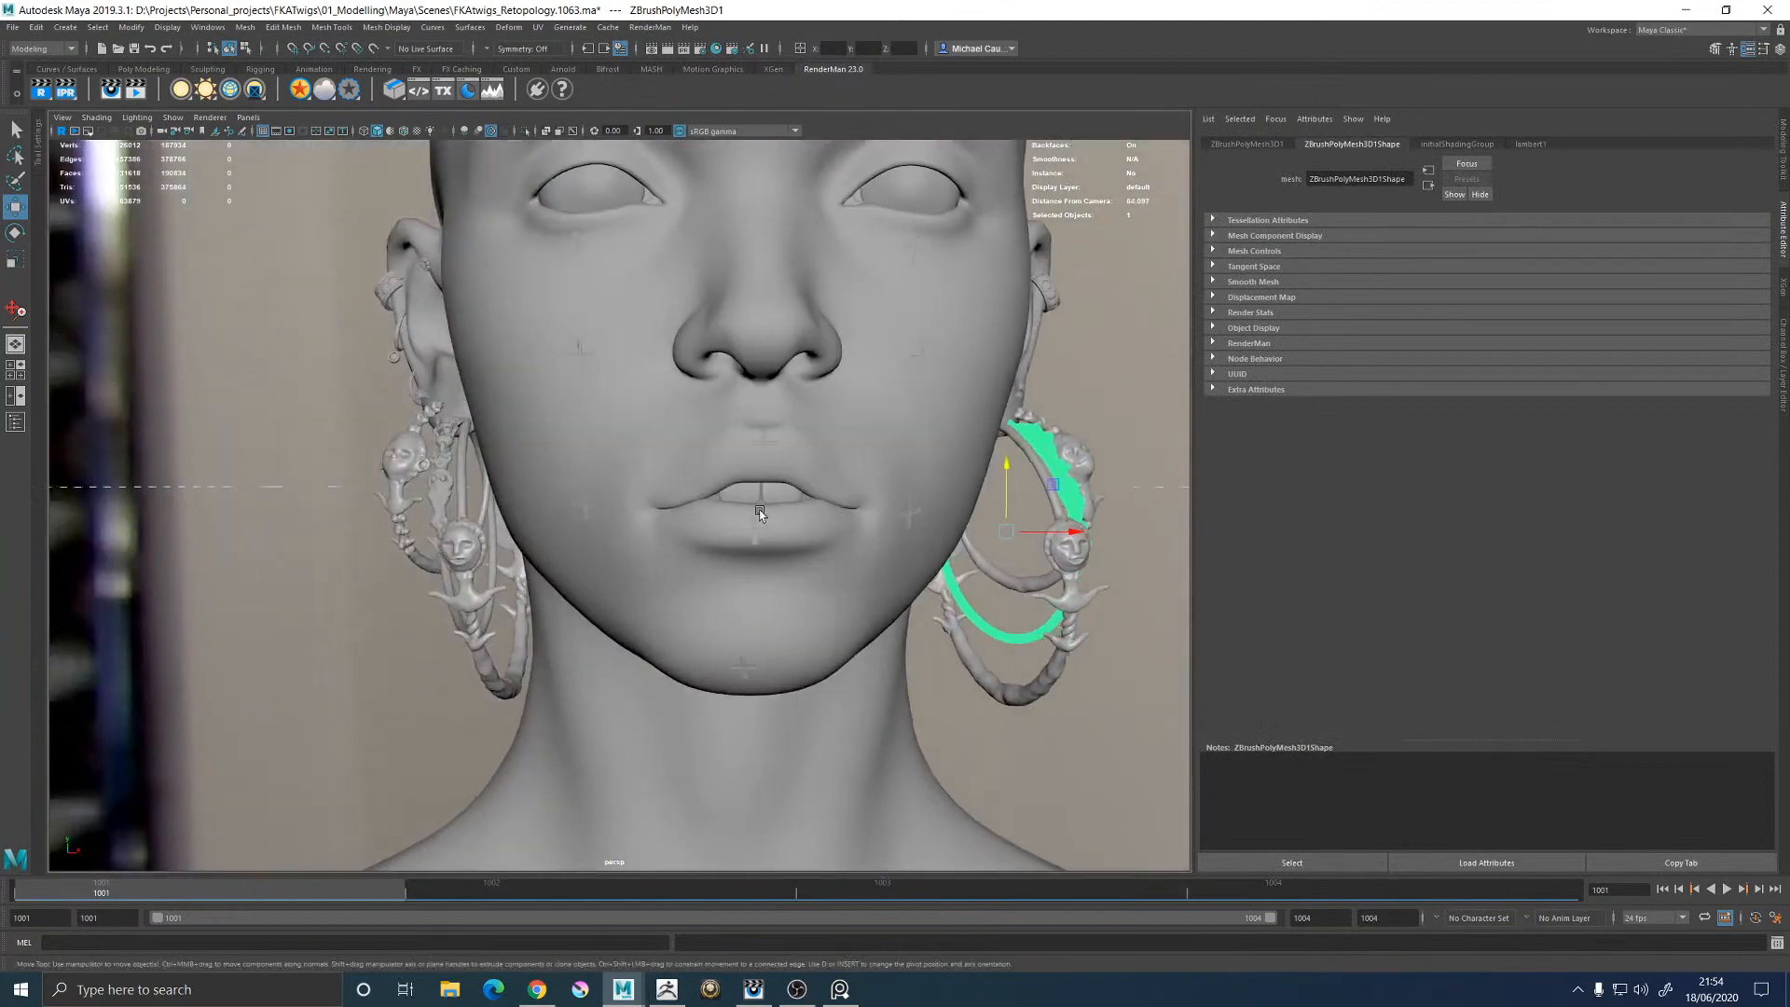
pyautogui.keyDown('alt'); pyautogui.moveTo(709, 503); pyautogui.dragTo(802, 508); pyautogui.keyUp('alt')
# Add the right hoop to the selection, assign an existing material to both new hoops and deselect them
pyautogui.keyDown('shift'); pyautogui.click(473, 524); pyautogui.keyUp('shift')
pyautogui.moveTo(251, 518); pyautogui.dragTo(399, 754, button='right')
pyautogui.click(366, 647)
# Save the scene as the next version, FKATwigs_Retopology.1064.ma
pyautogui.keyDown('alt'); pyautogui.moveTo(488, 674); pyautogui.dragTo(464, 674); pyautogui.keyUp('alt')
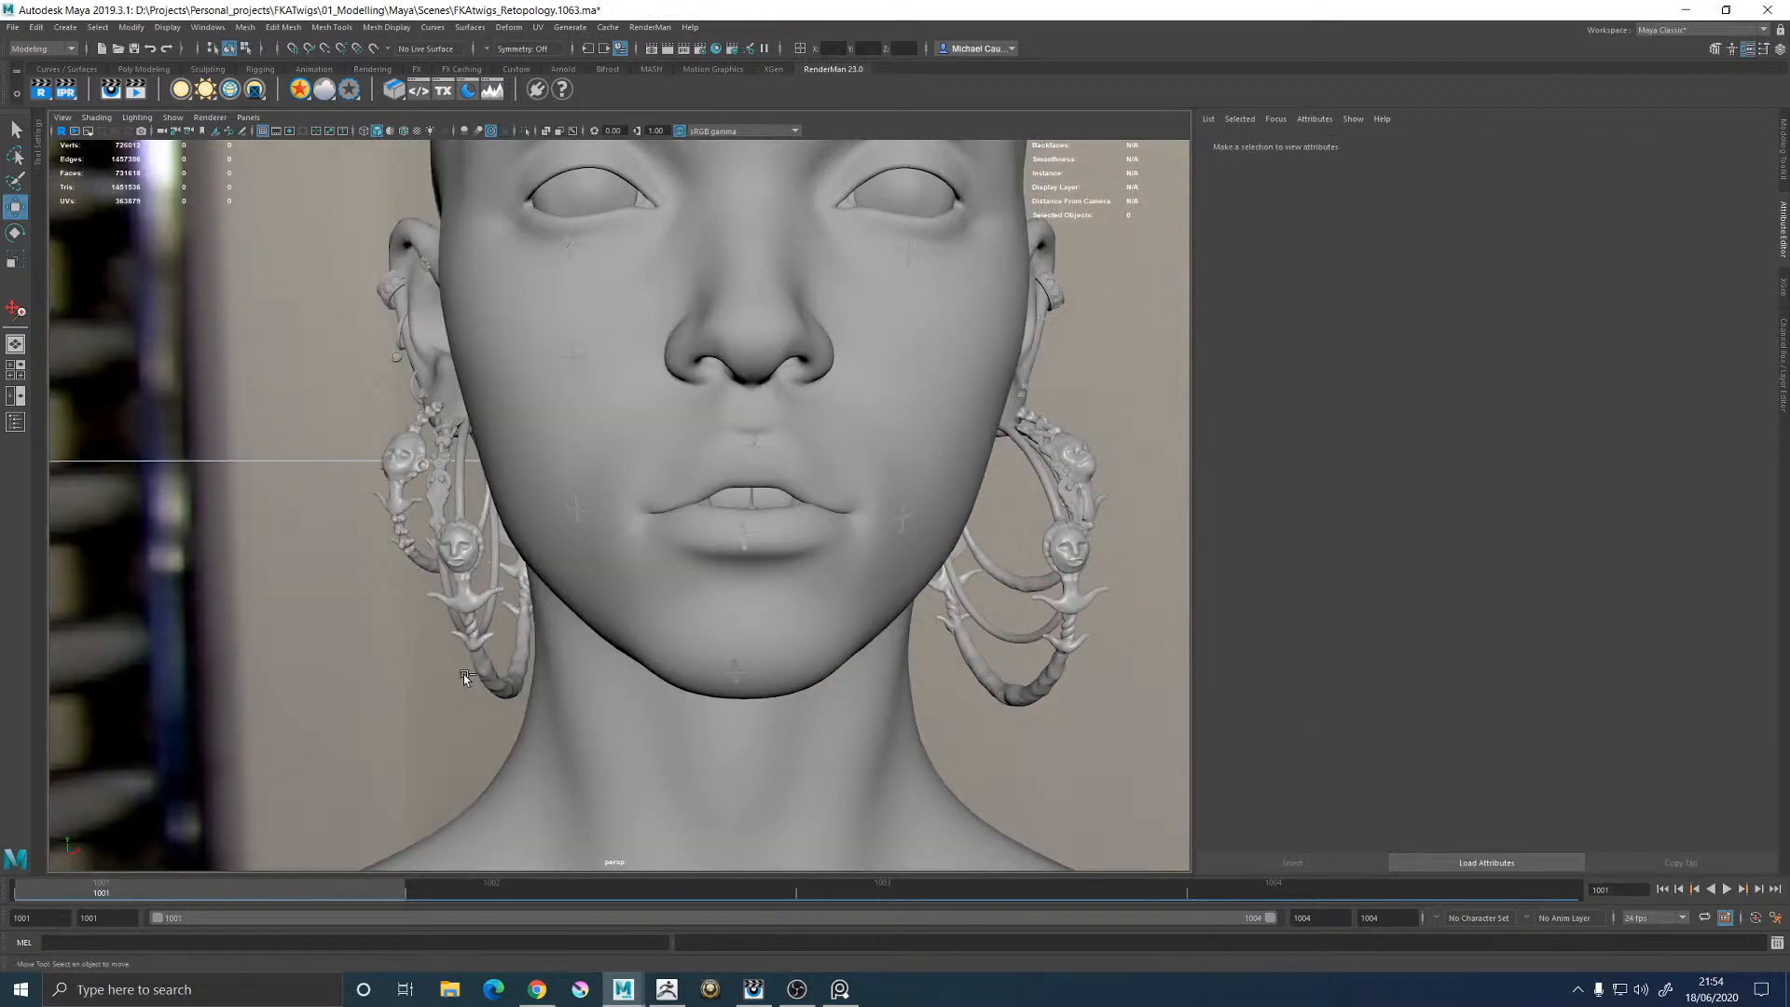
pyautogui.press('q')
pyautogui.hotkey('ctrl', 's')
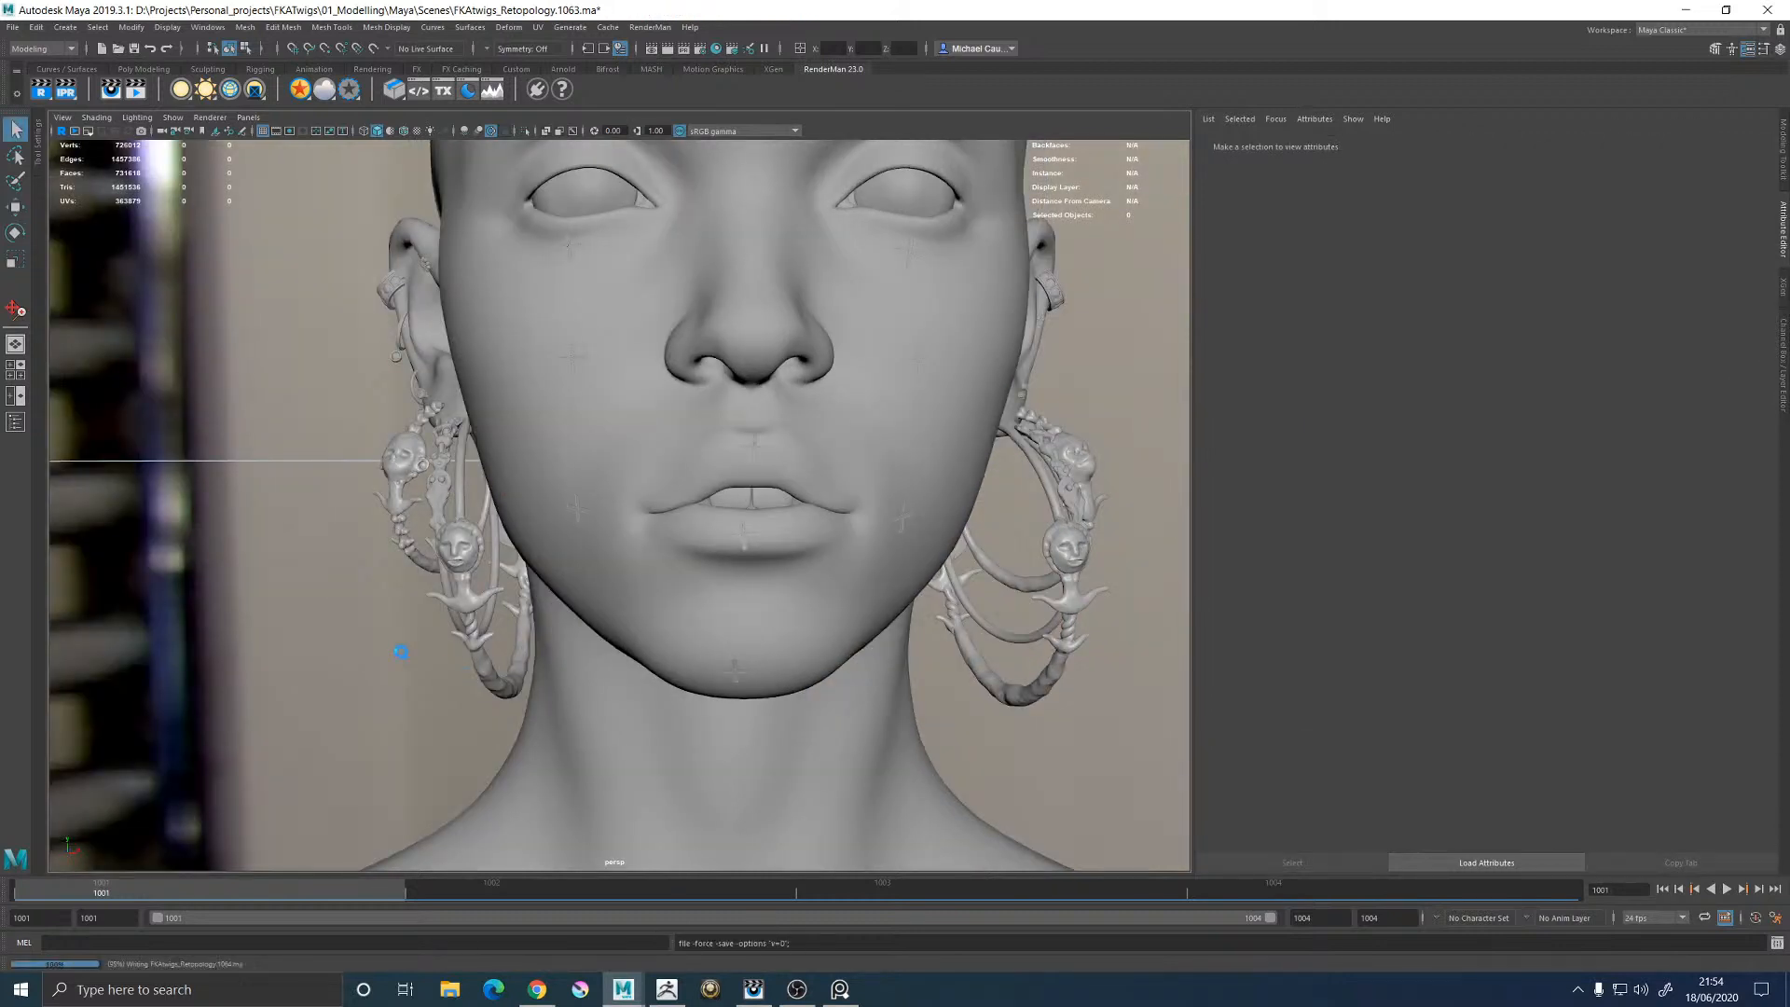
pyautogui.press('w')
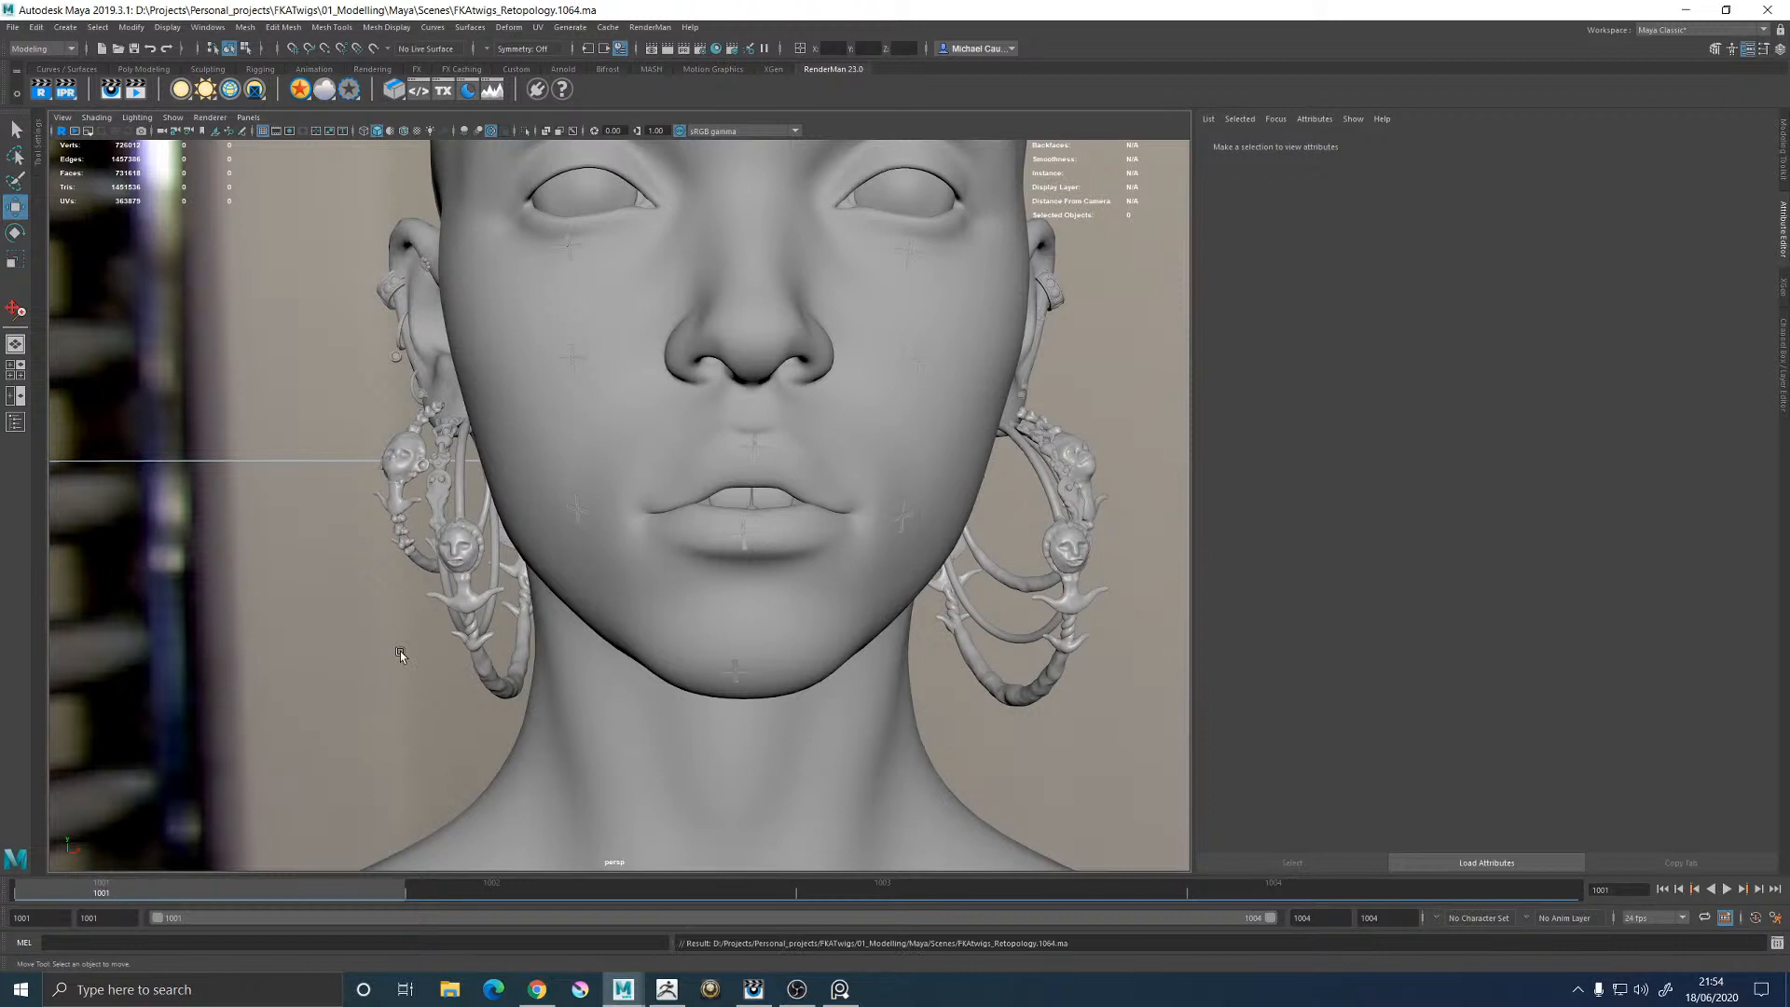
# Review both sets of earrings on the whole head, finishing in the full-size Render_CAM view
pyautogui.keyDown('alt'); pyautogui.moveTo(344, 662); pyautogui.dragTo(361, 635); pyautogui.keyUp('alt')
pyautogui.press('space')
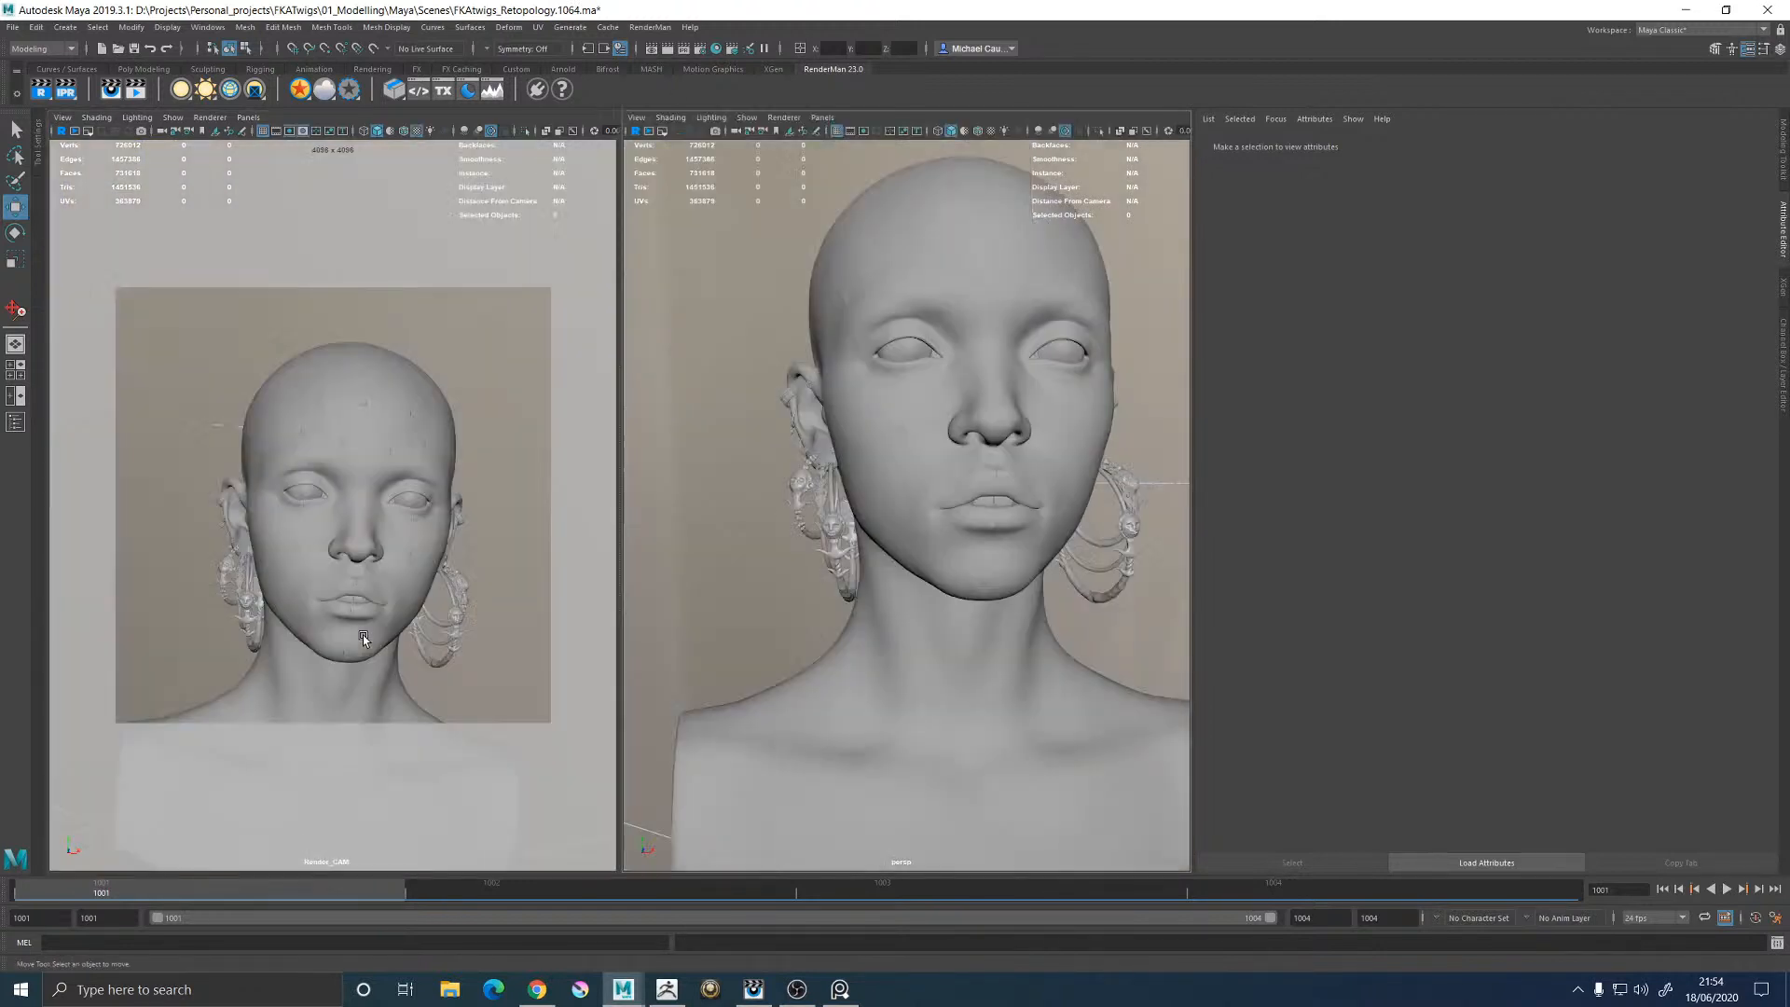
pyautogui.press('space')
pyautogui.press('space')
pyautogui.press('space')
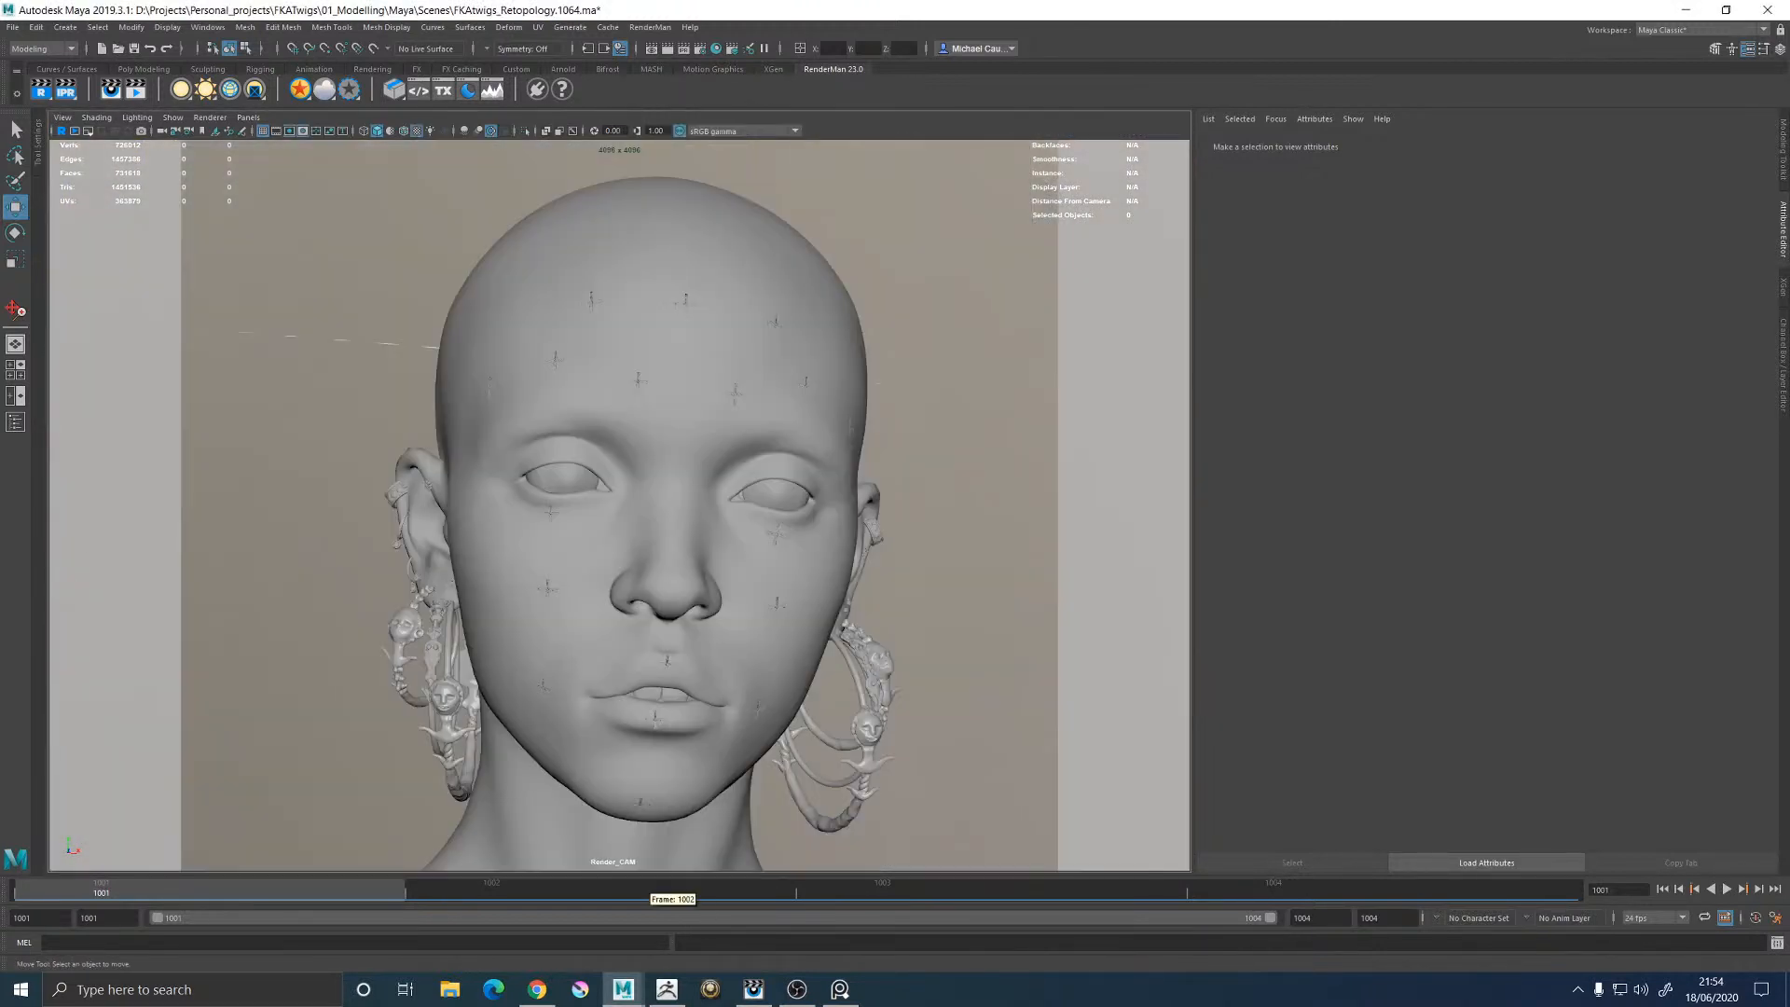
# Start a RenderMan render of the Render_CAM view and frame the new image in the render viewer
pyautogui.click(748, 994)
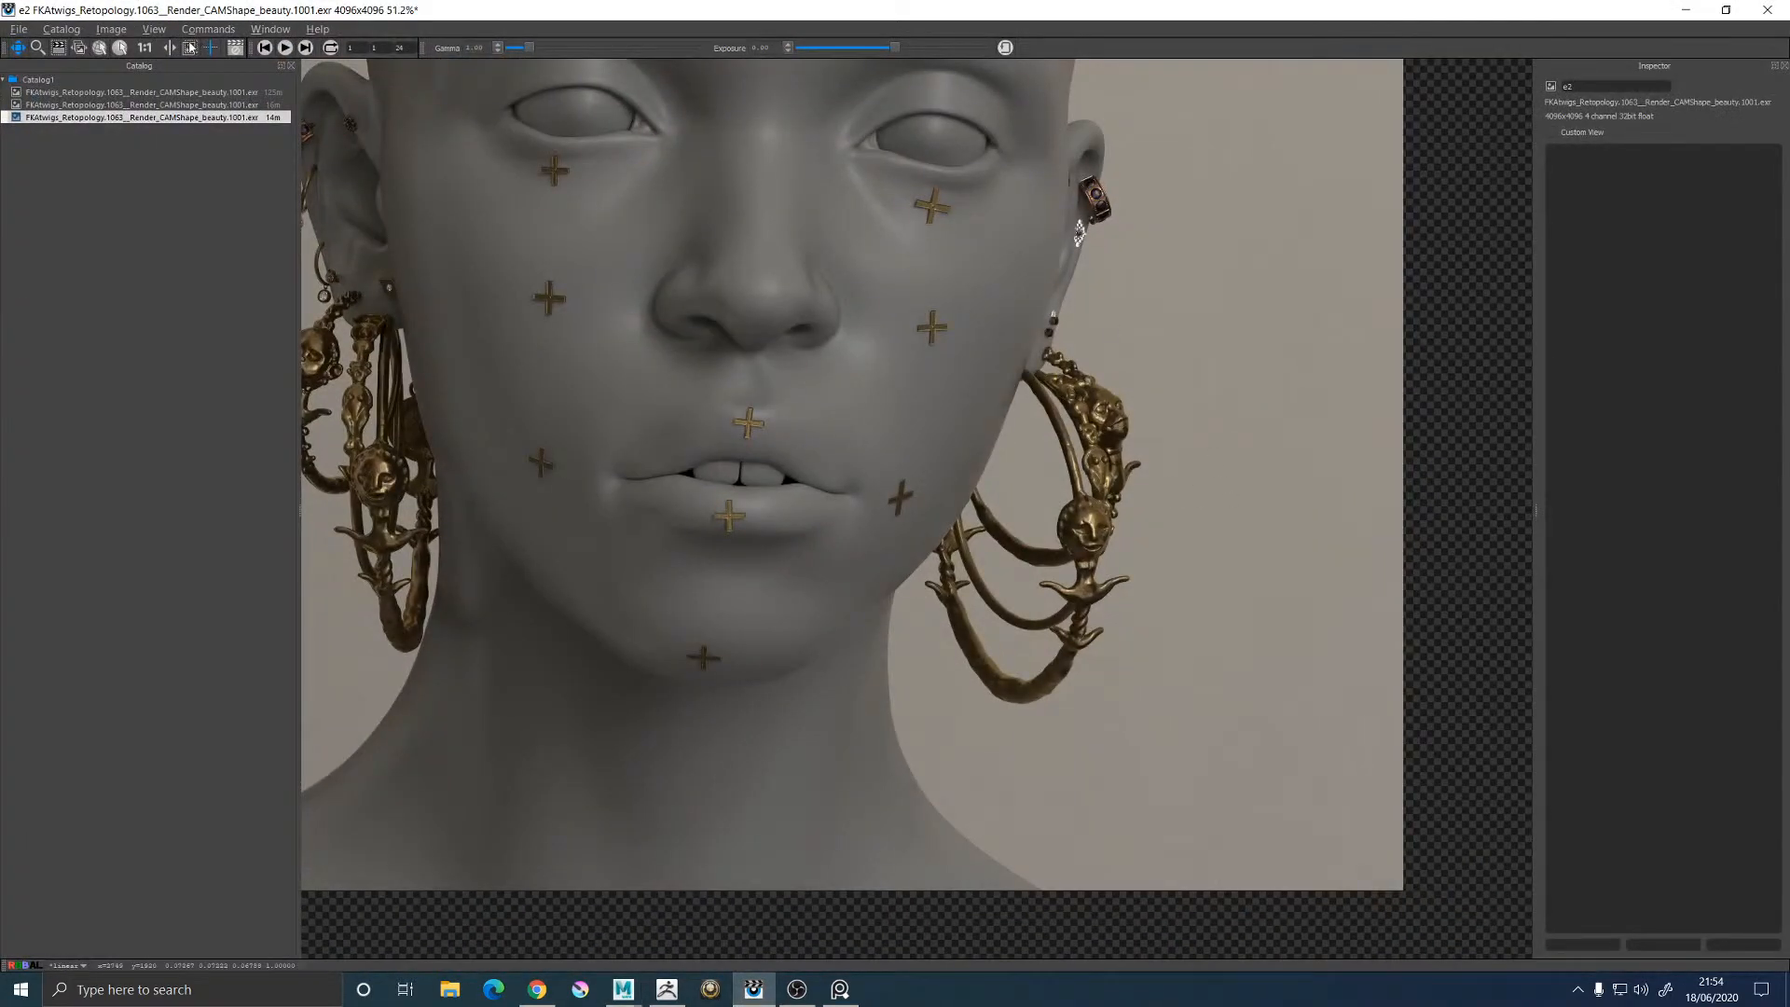
pyautogui.click(1699, 7)
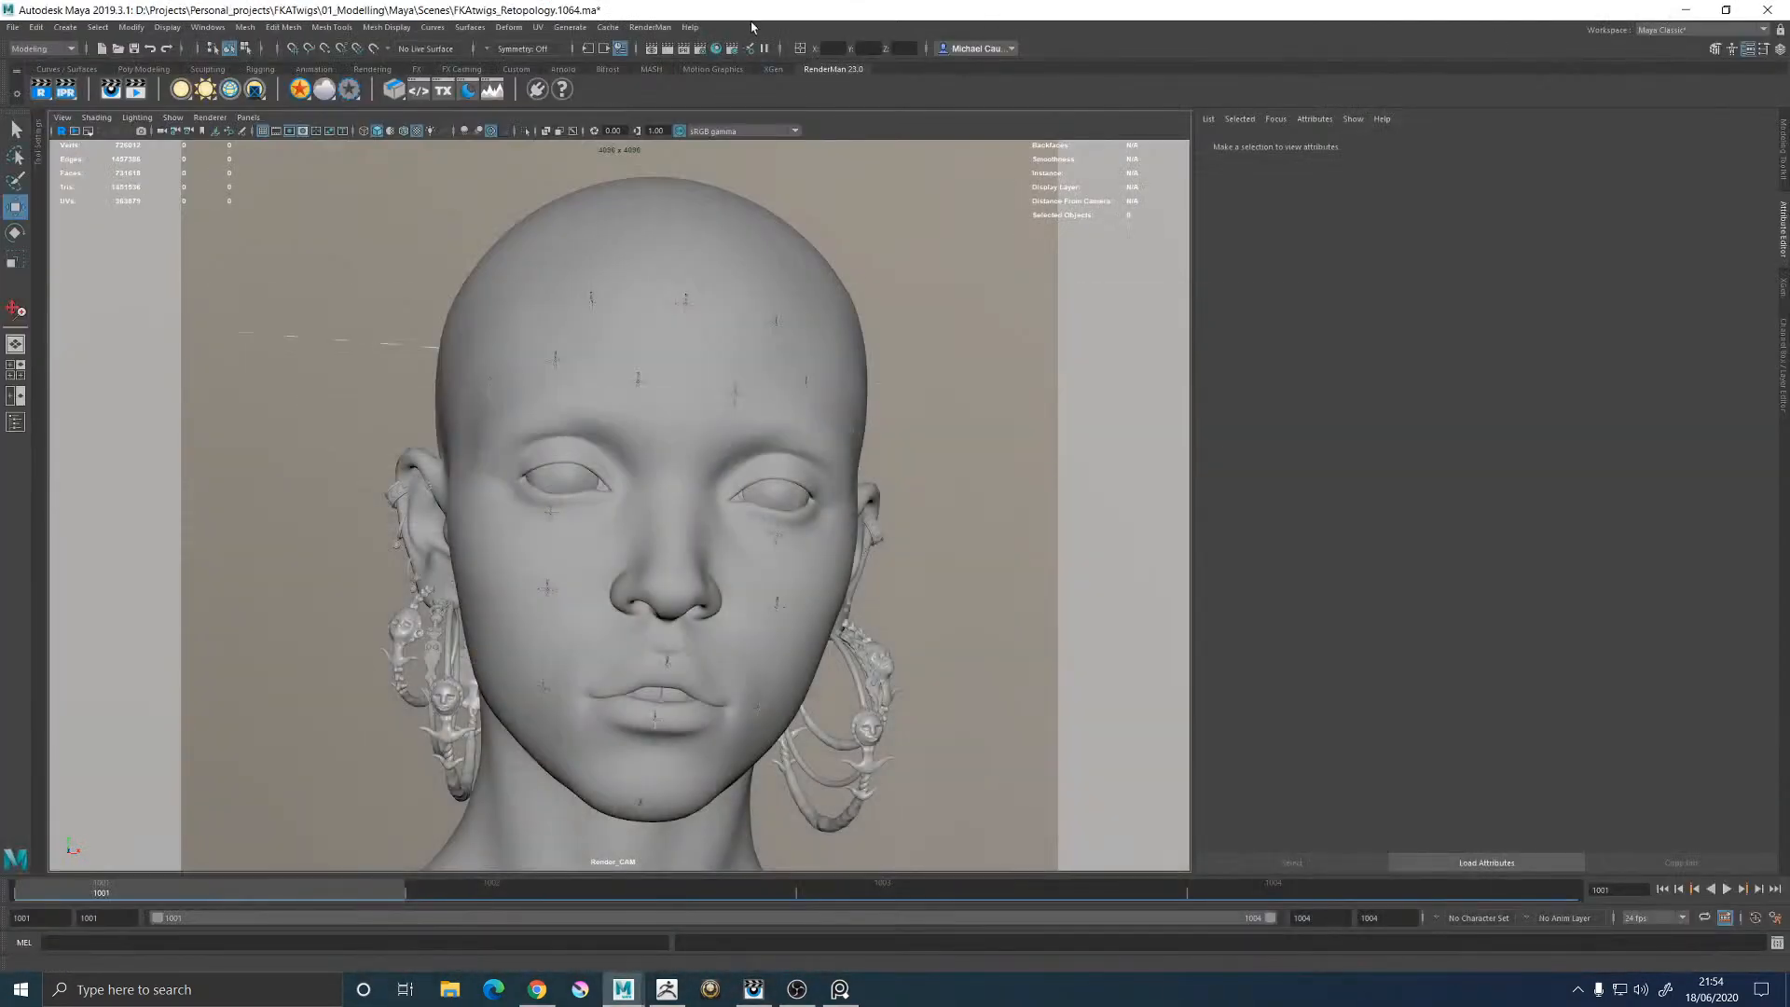
pyautogui.click(650, 27)
pyautogui.click(651, 70)
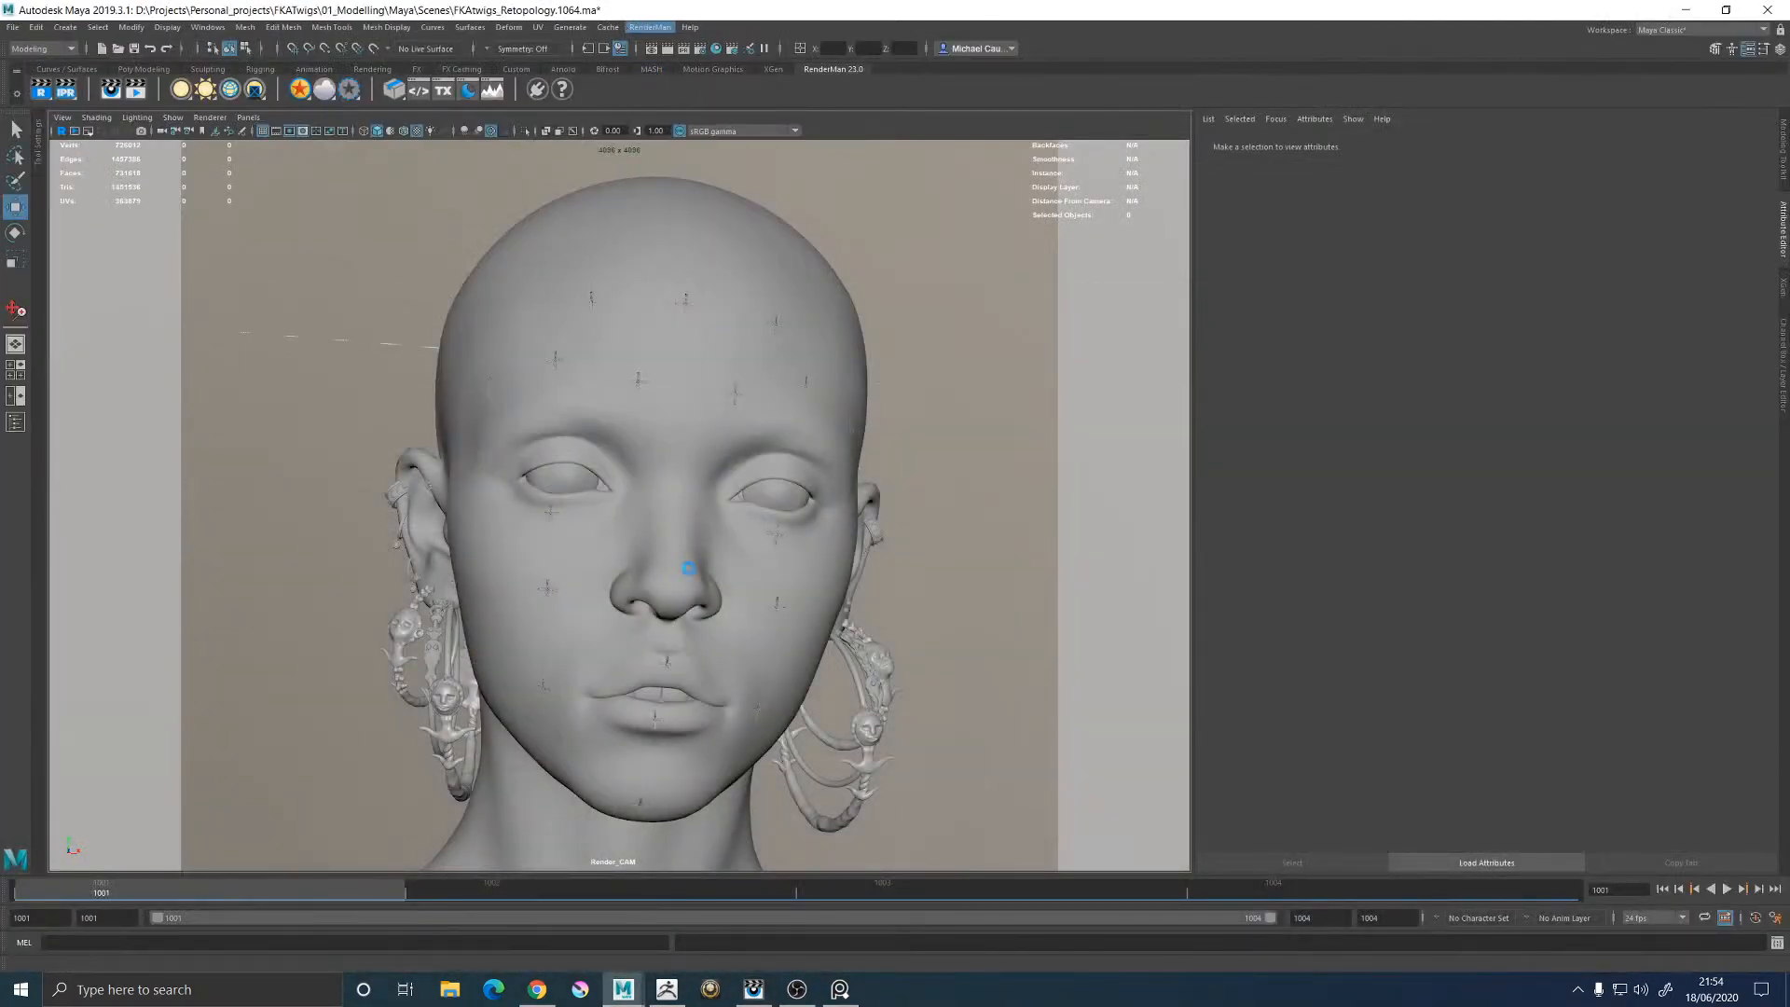
pyautogui.click(745, 994)
pyautogui.scroll(-3, 712, 478)
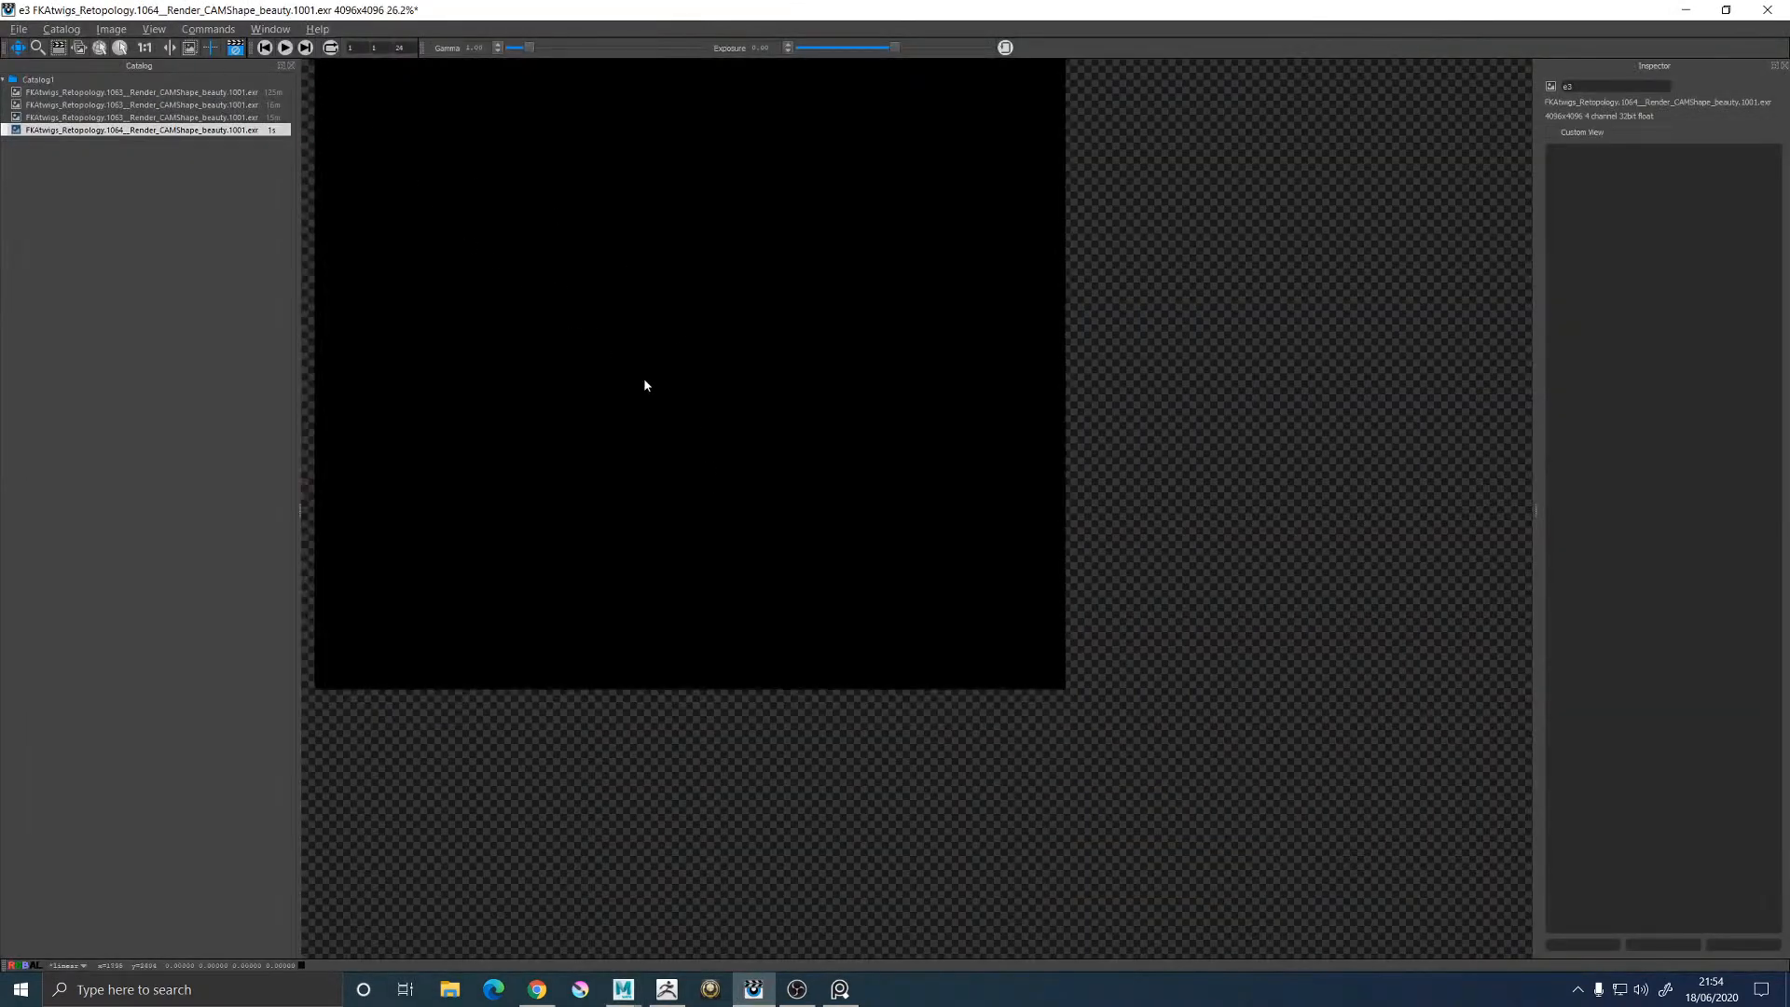
pyautogui.moveTo(631, 332); pyautogui.dragTo(738, 494)
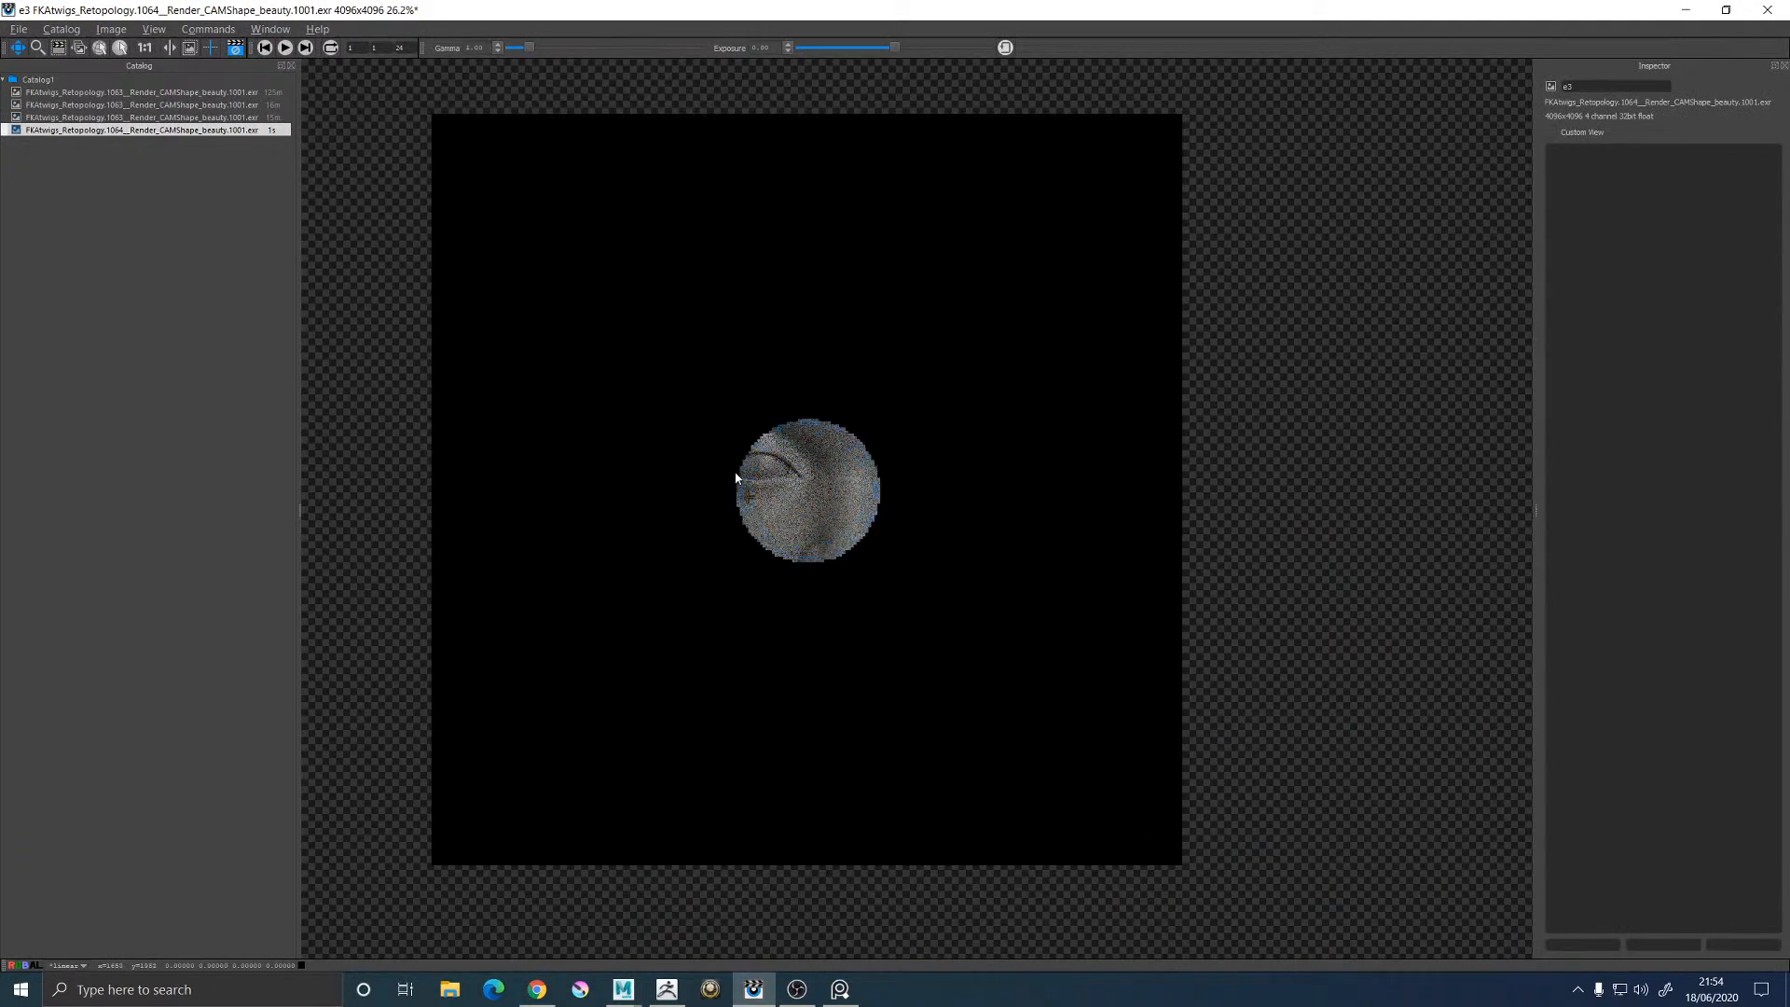
# Examine the new render of the whole head and the gold hoops on both ears up close
pyautogui.scroll(1, 737, 484)
pyautogui.scroll(1, 736, 433)
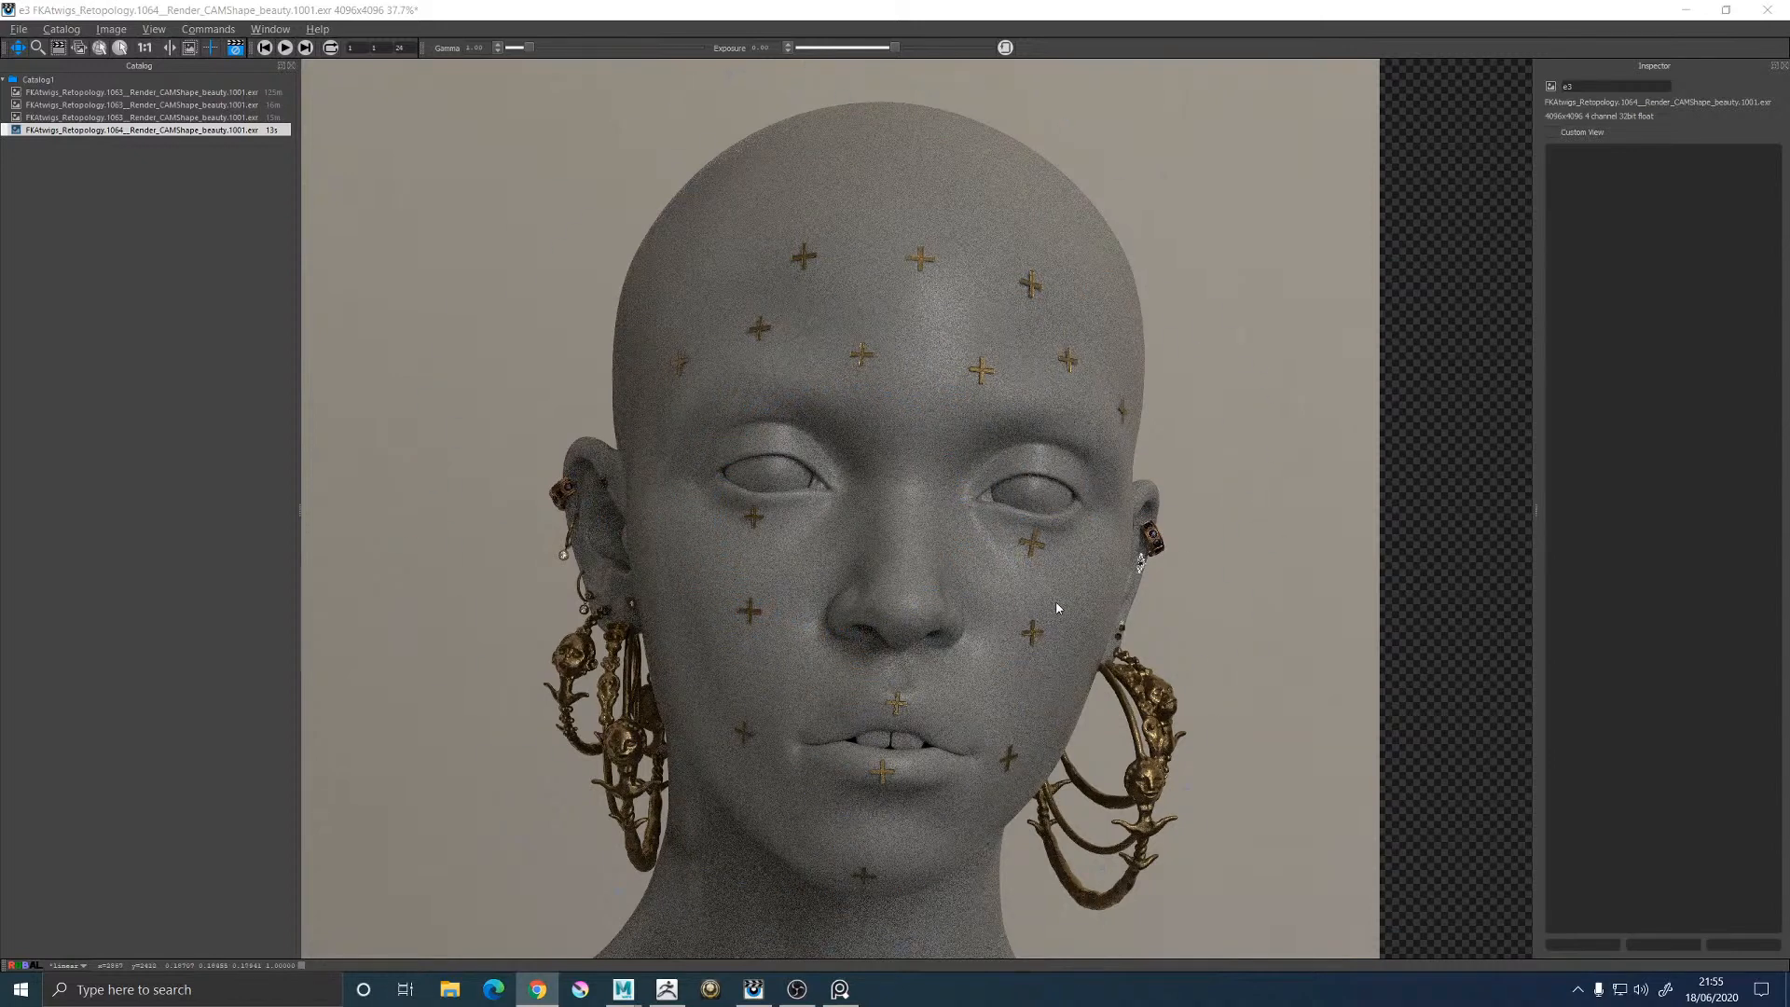
pyautogui.scroll(5, 1217, 748)
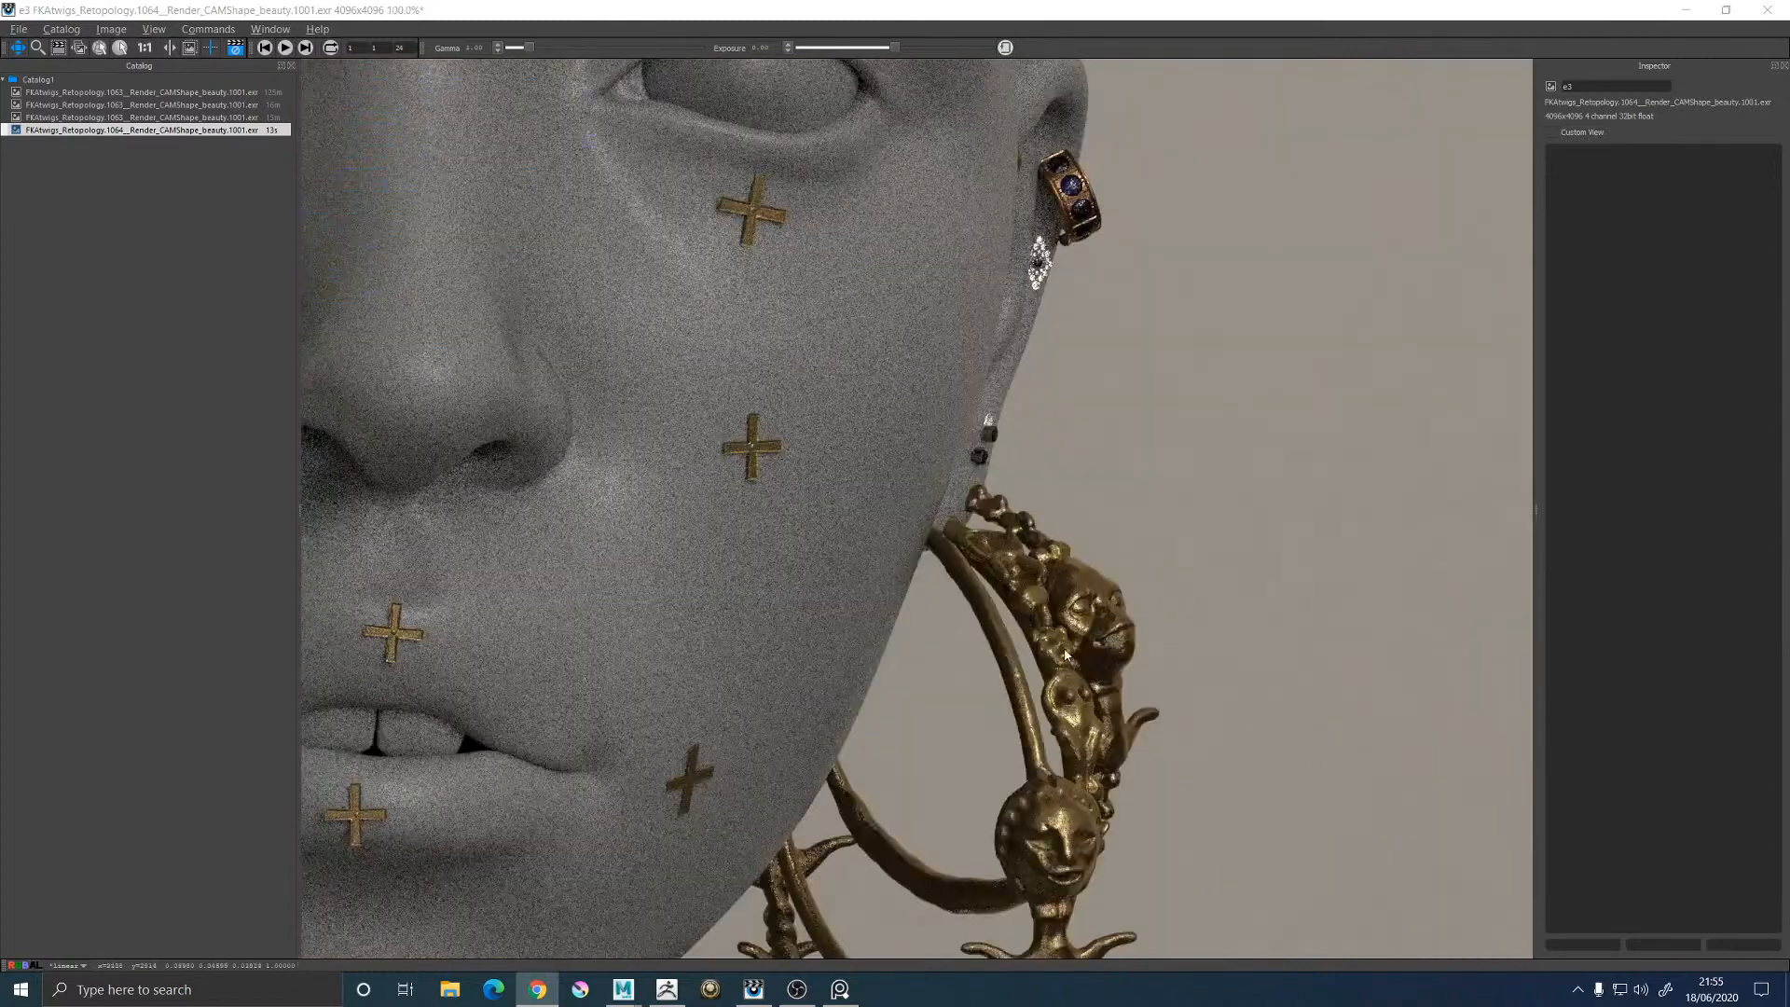
pyautogui.scroll(-6, 1066, 652)
pyautogui.scroll(3, 858, 680)
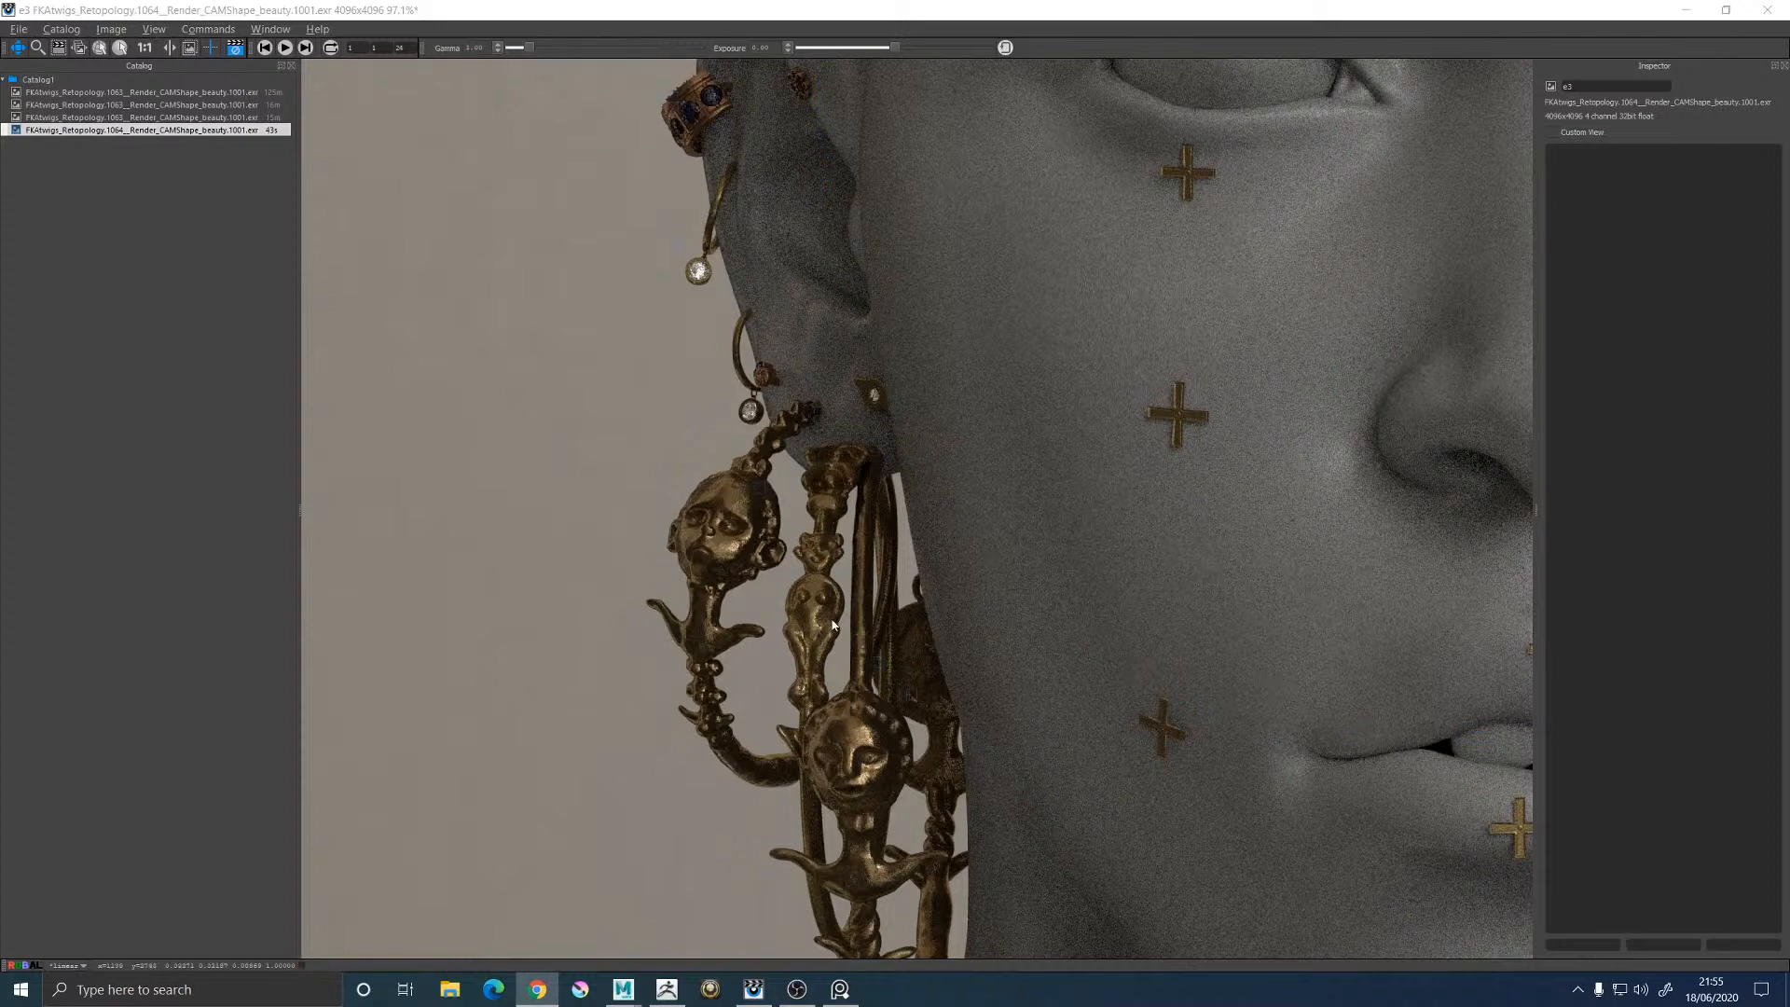
pyautogui.scroll(-5, 832, 624)
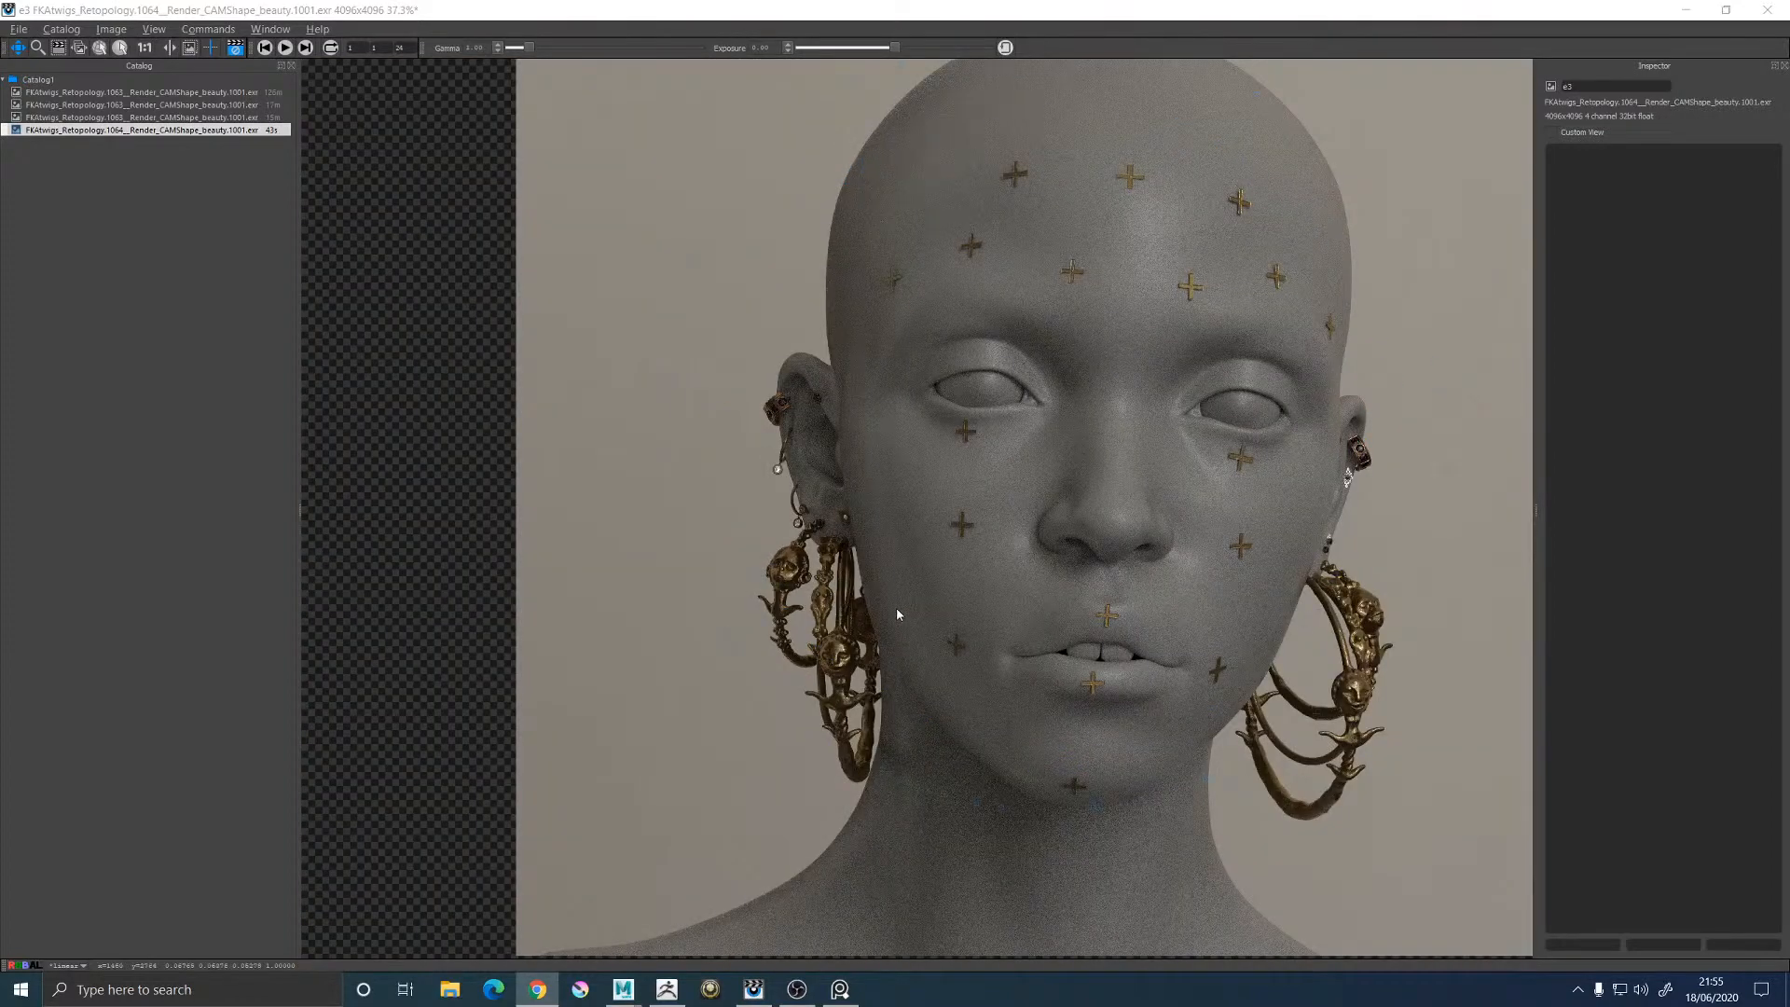
pyautogui.scroll(6, 794, 591)
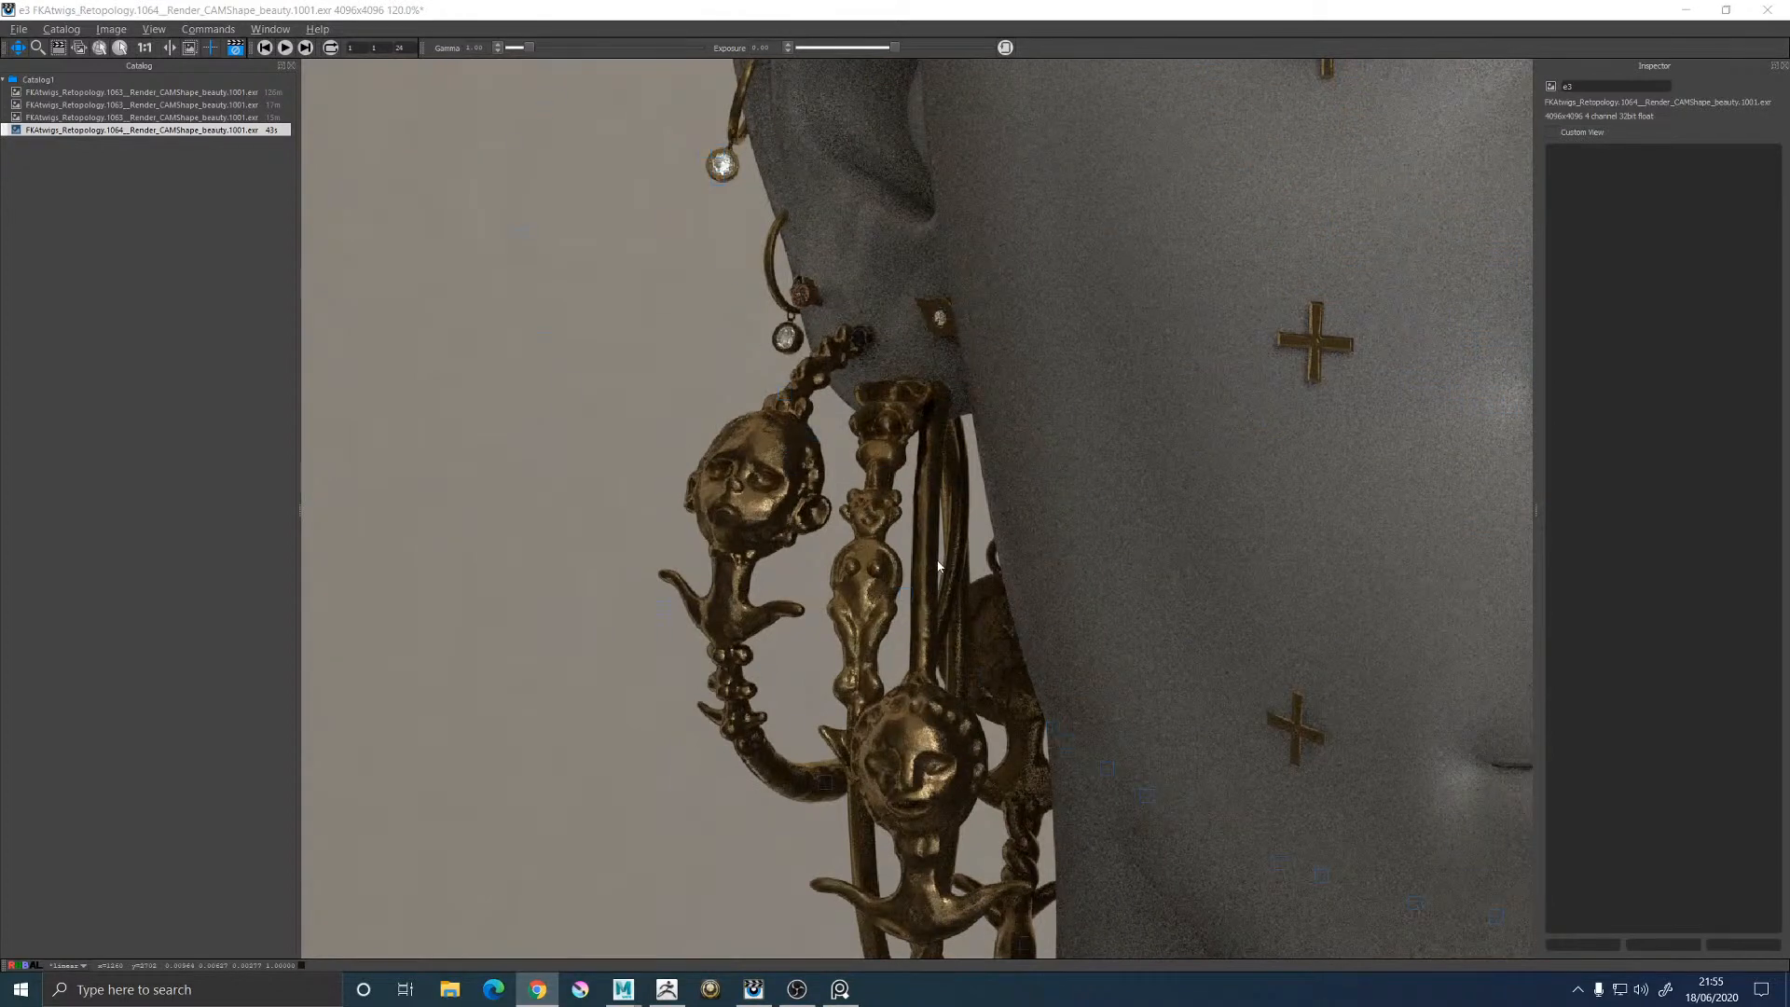
# Stop the running render and return to Maya with the perspective view at full size
pyautogui.click(238, 48)
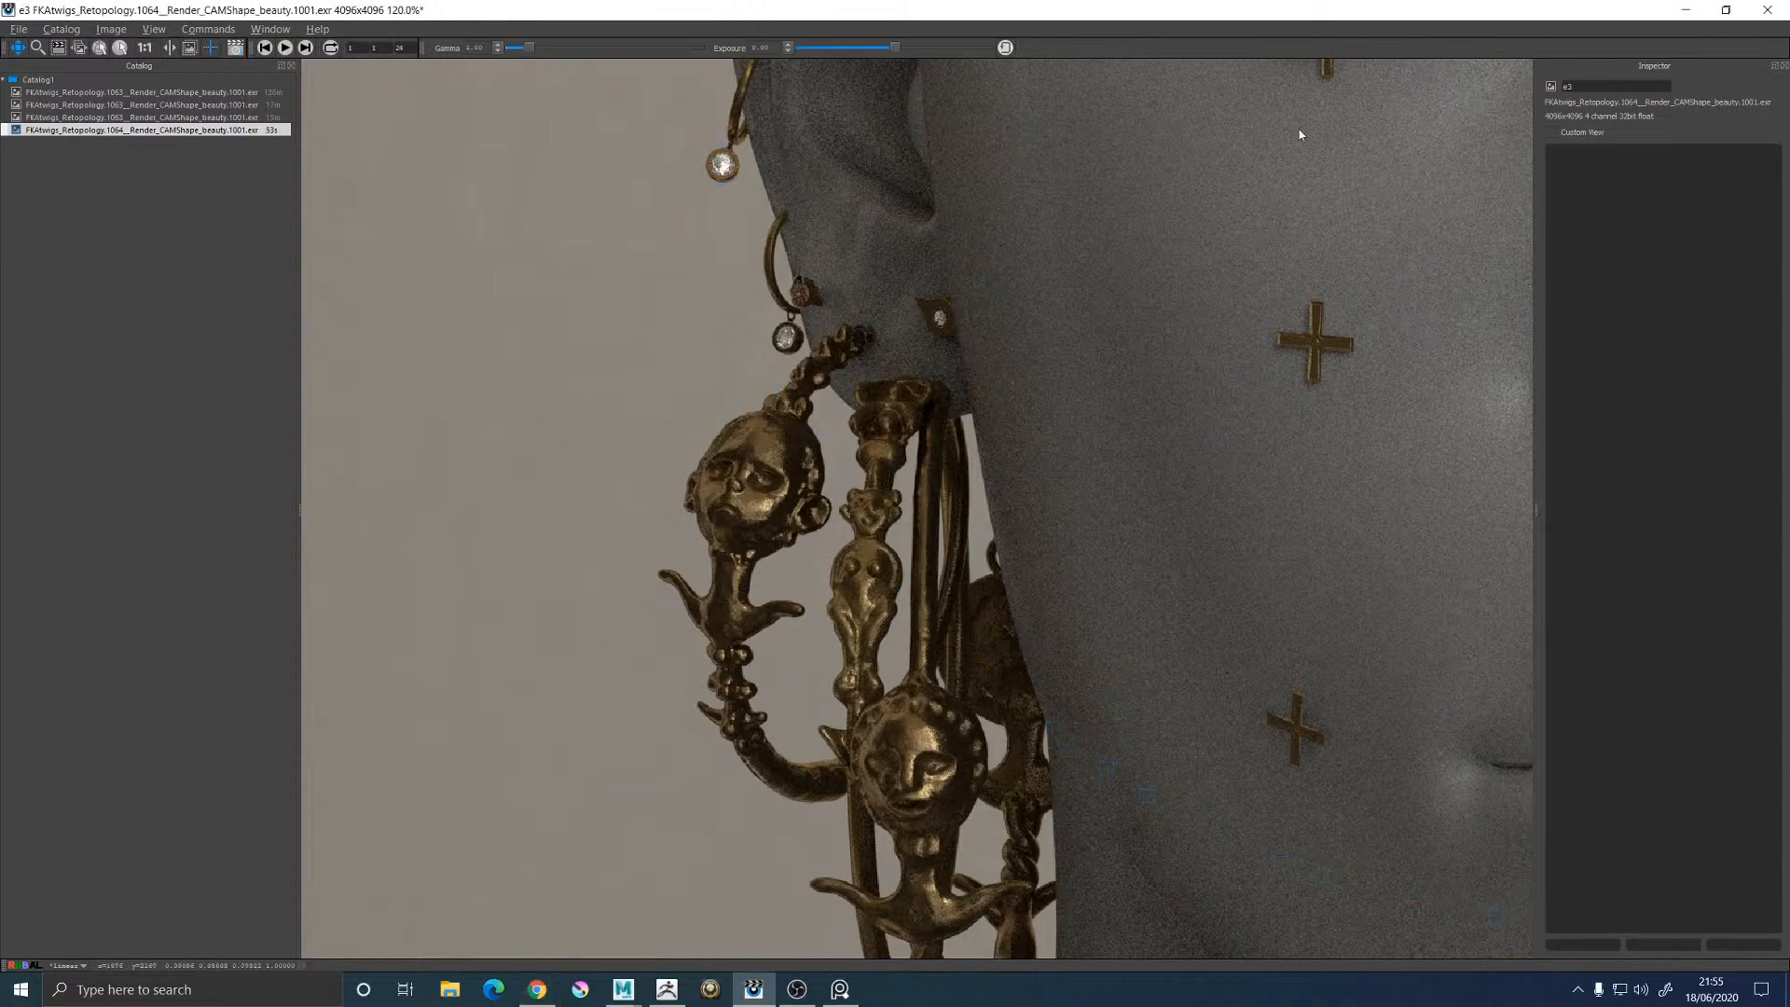
pyautogui.click(1684, 13)
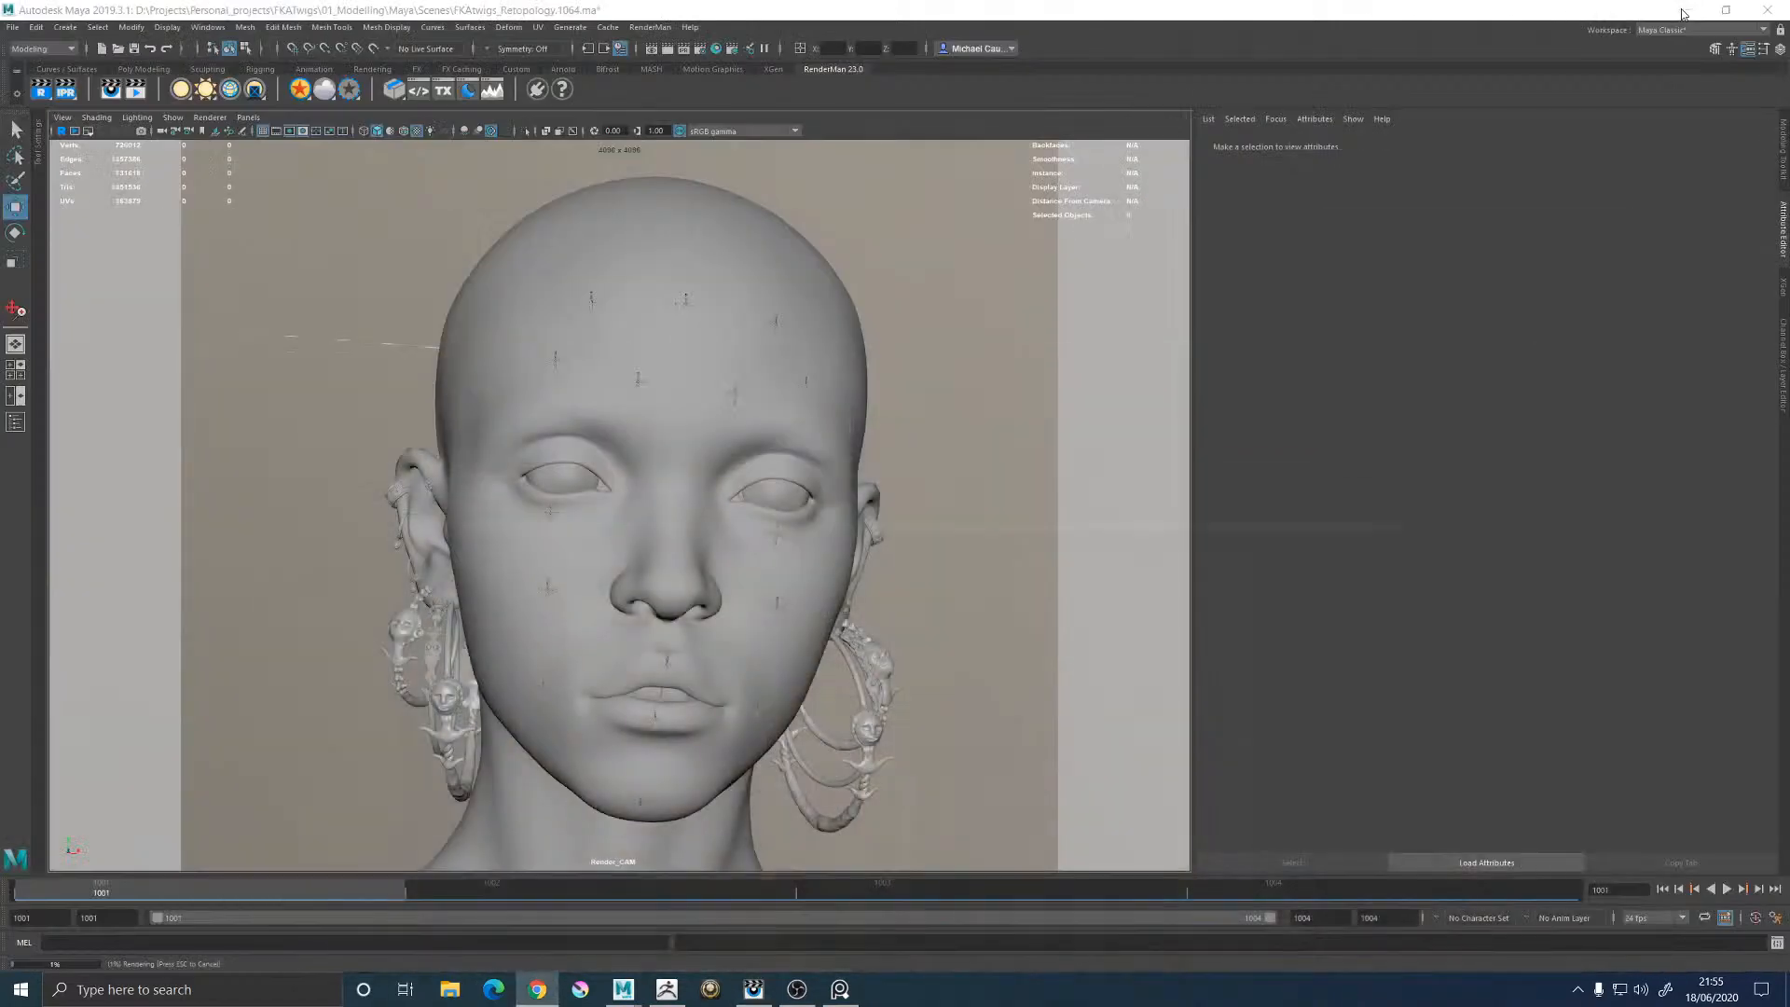
pyautogui.click(434, 649)
pyautogui.press('space')
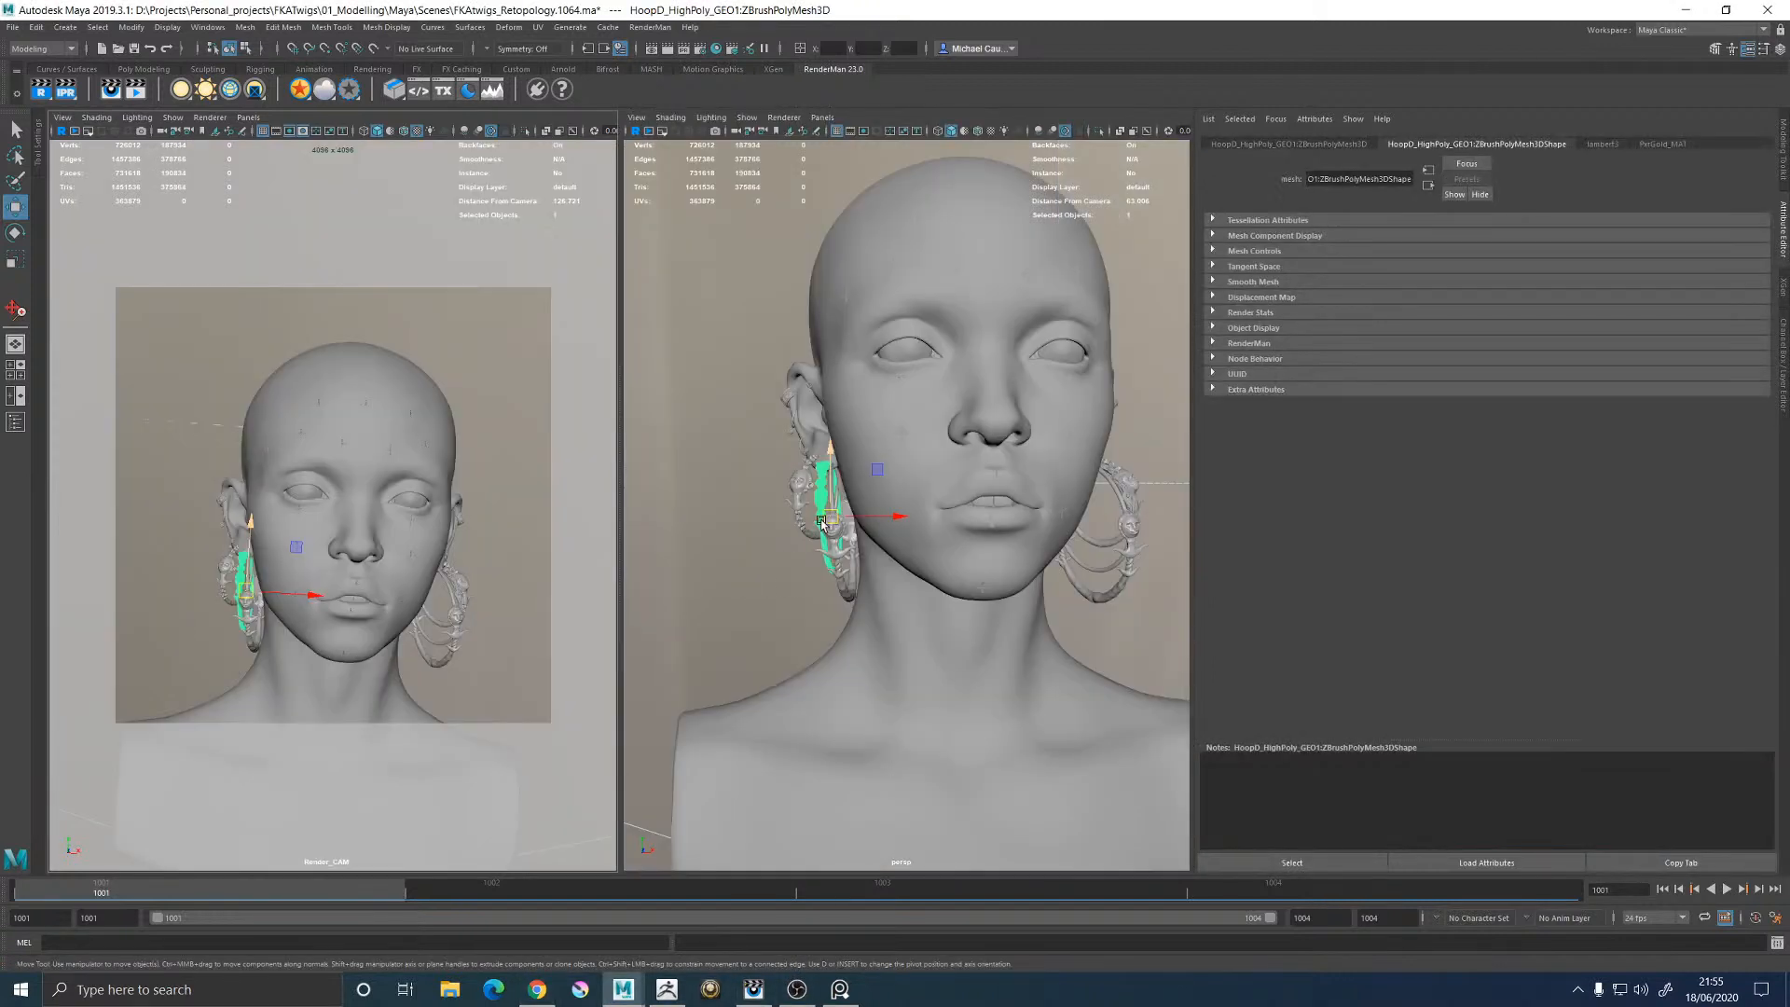
pyautogui.press('space')
# Import another copy of the HoopD_HighPoly_GEO mesh into the scene
pyautogui.click(13, 27)
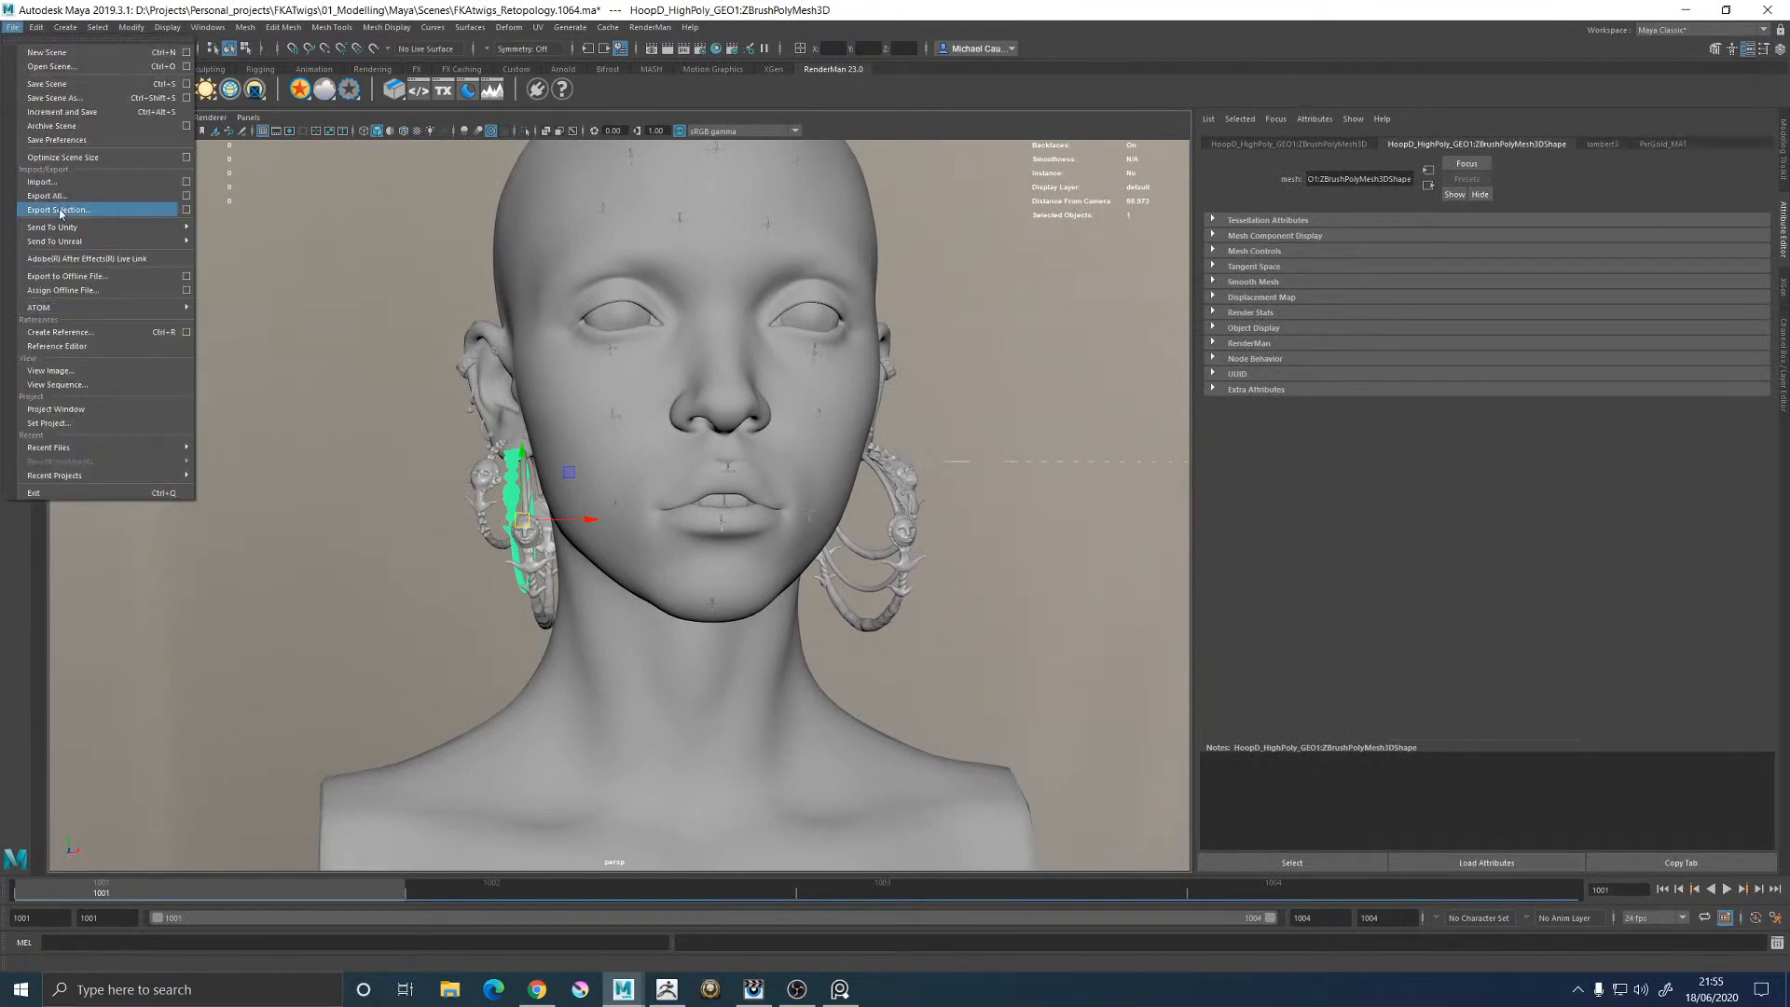
pyautogui.click(42, 181)
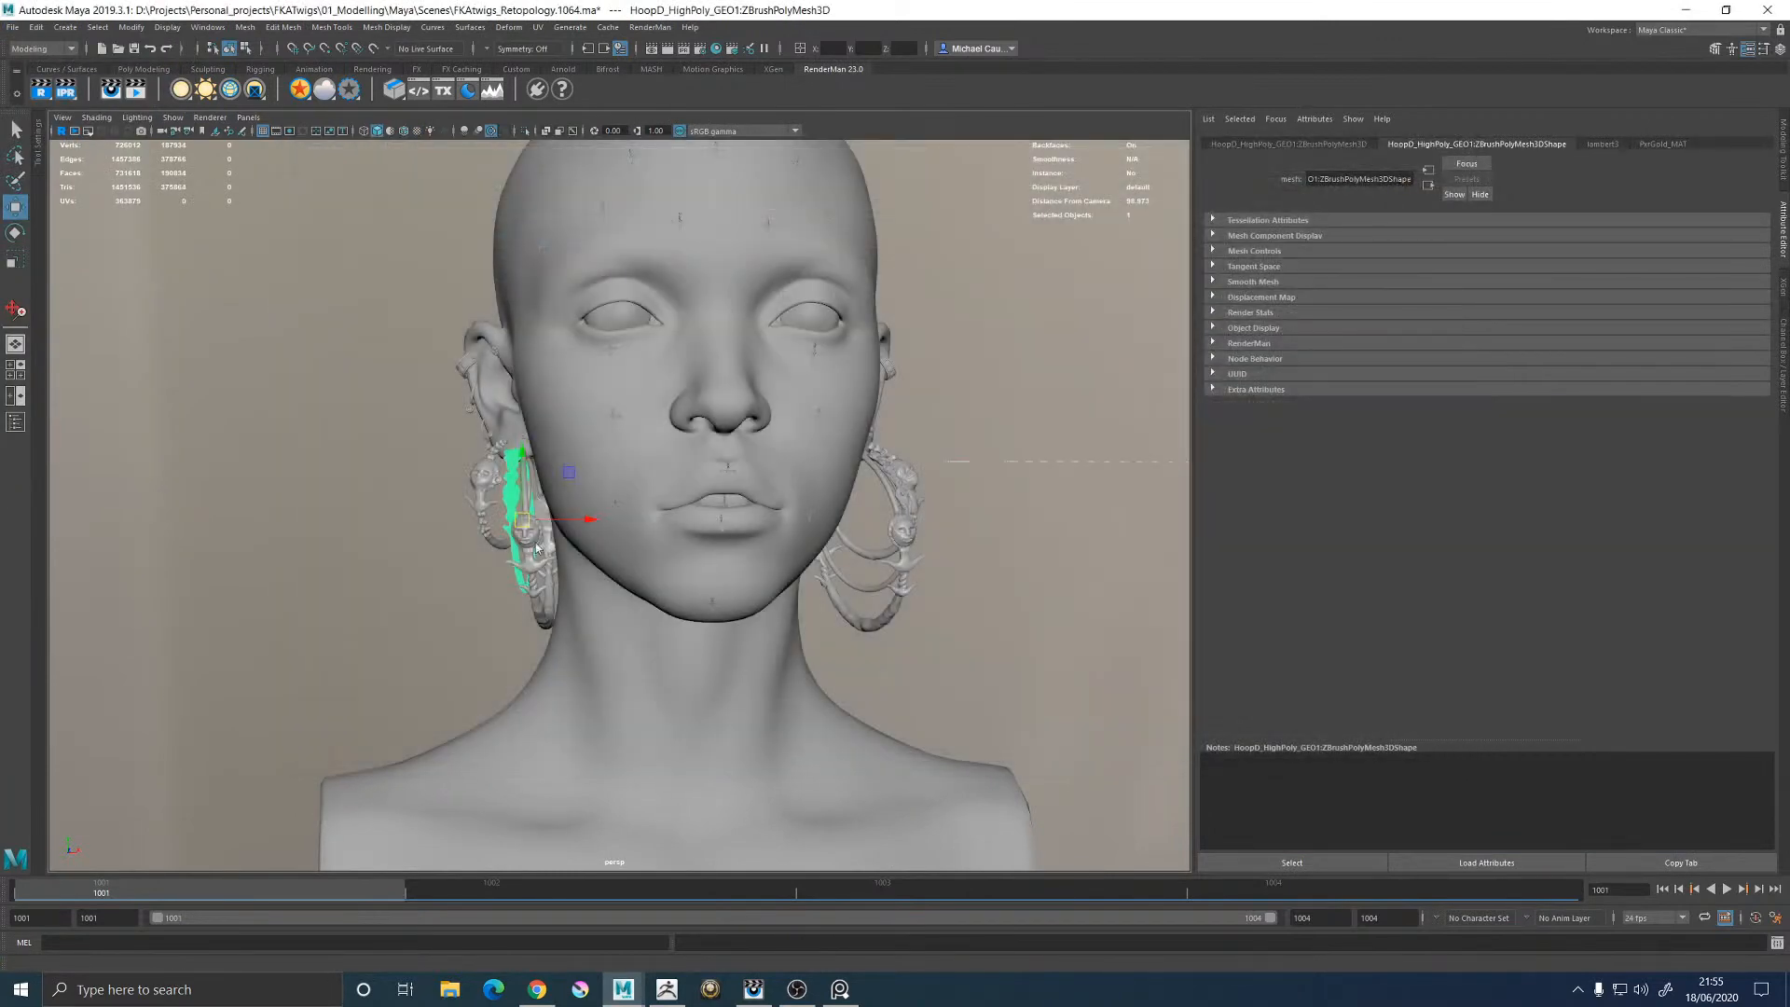
pyautogui.click(536, 548)
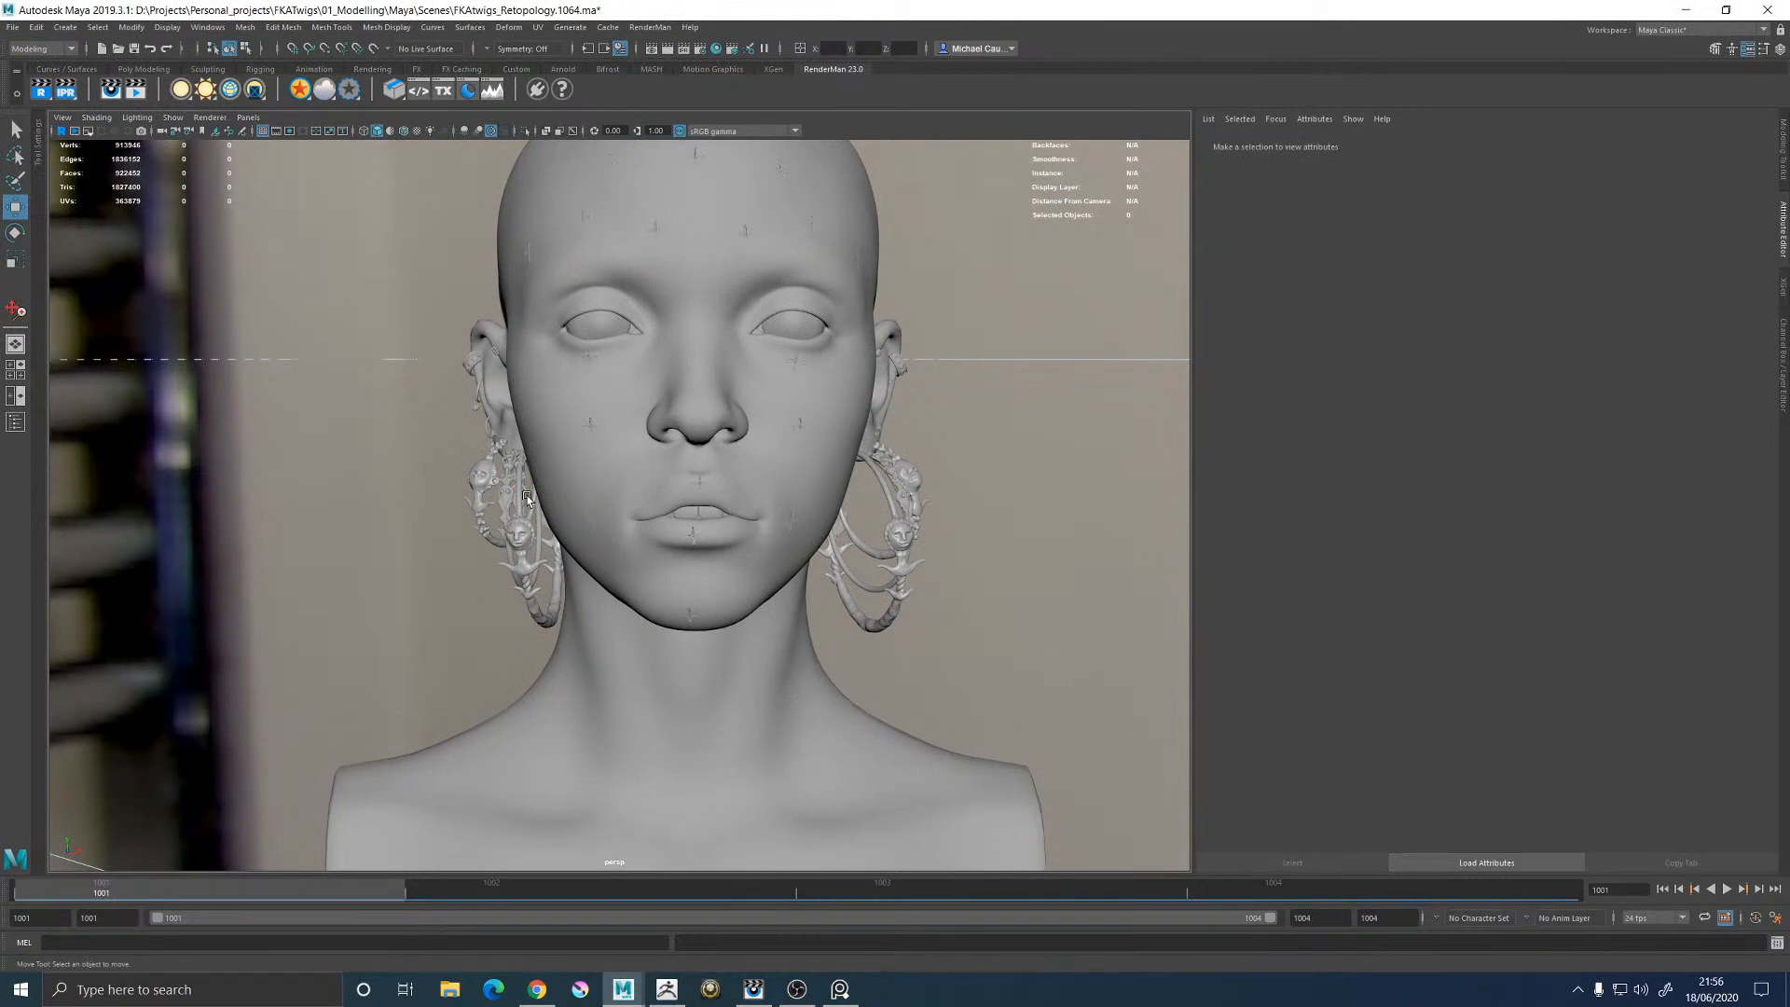
# Isolate the newly imported hoop in the perspective view and frame its sculpted figure from the side
pyautogui.click(527, 496)
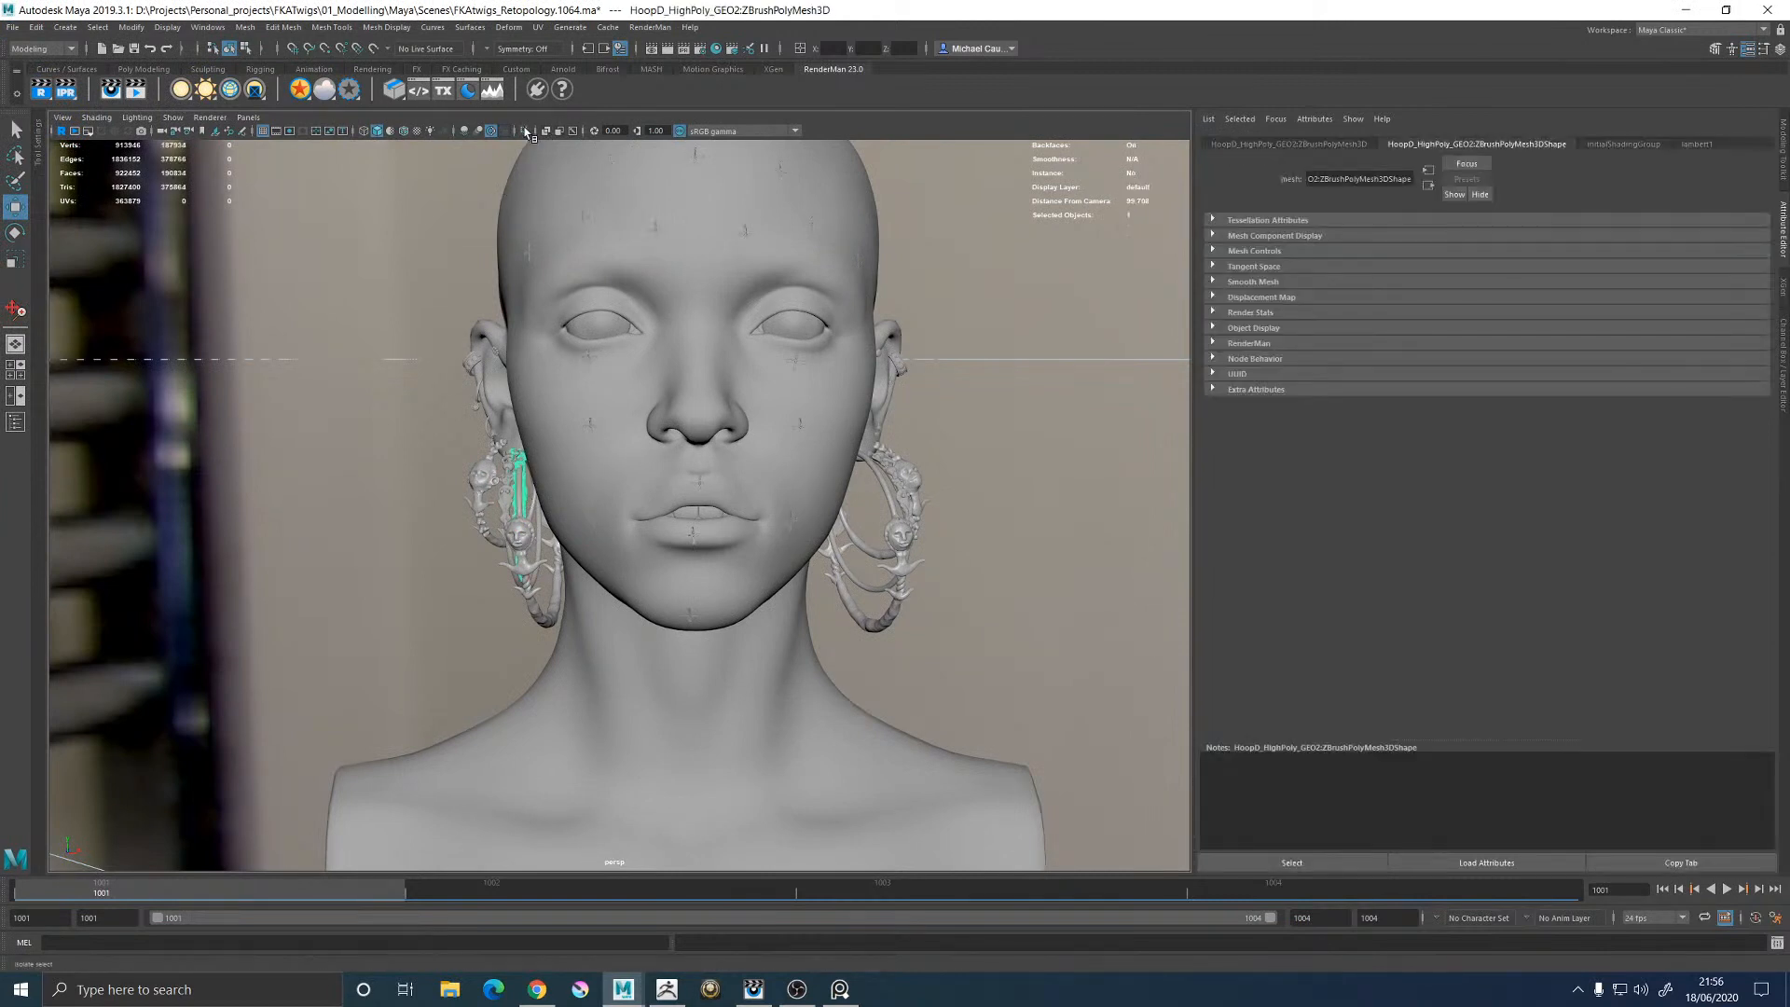
pyautogui.click(525, 132)
pyautogui.keyDown('alt'); pyautogui.moveTo(364, 483); pyautogui.dragTo(470, 464); pyautogui.keyUp('alt')
pyautogui.keyDown('alt'); pyautogui.moveTo(470, 465); pyautogui.dragTo(858, 722, button='right'); pyautogui.keyUp('alt')
pyautogui.click(659, 499)
pyautogui.keyDown('alt'); pyautogui.moveTo(659, 500); pyautogui.dragTo(688, 552); pyautogui.keyUp('alt')
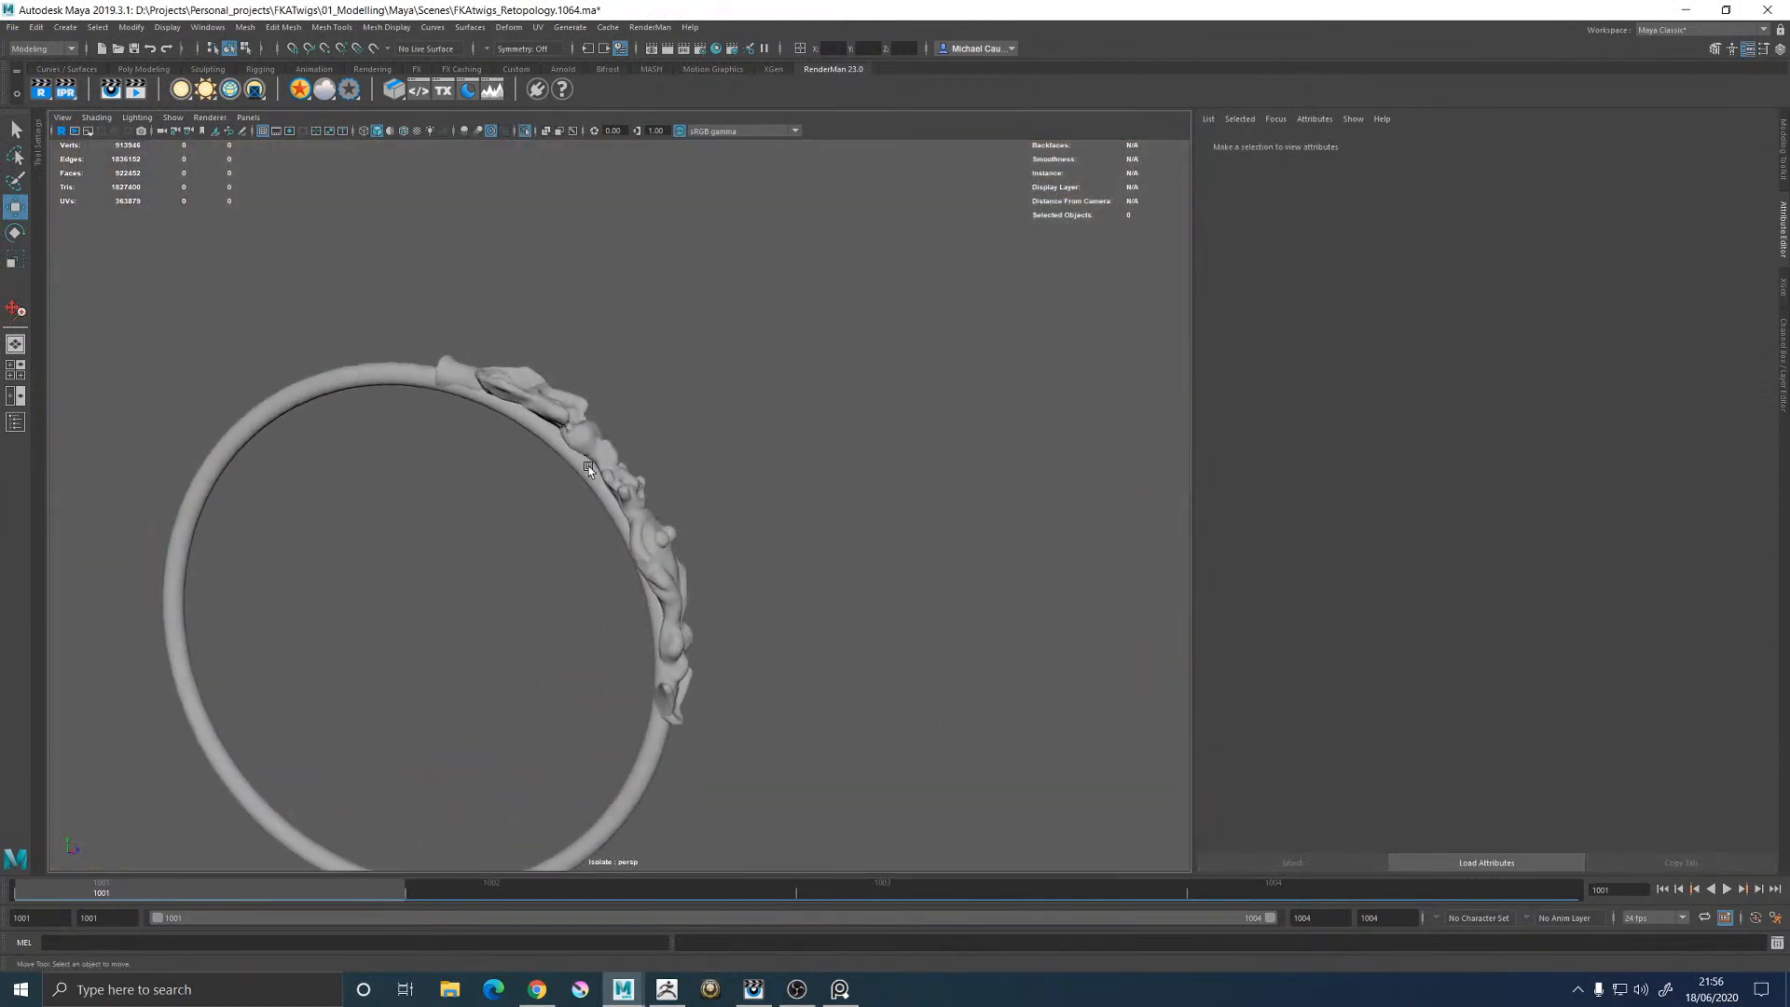
# Separate the imported hoop mesh into its individual pieces
pyautogui.click(584, 464)
pyautogui.keyDown('shift'); pyautogui.rightClick(763, 407); pyautogui.keyUp('shift')
pyautogui.moveTo(737, 580)
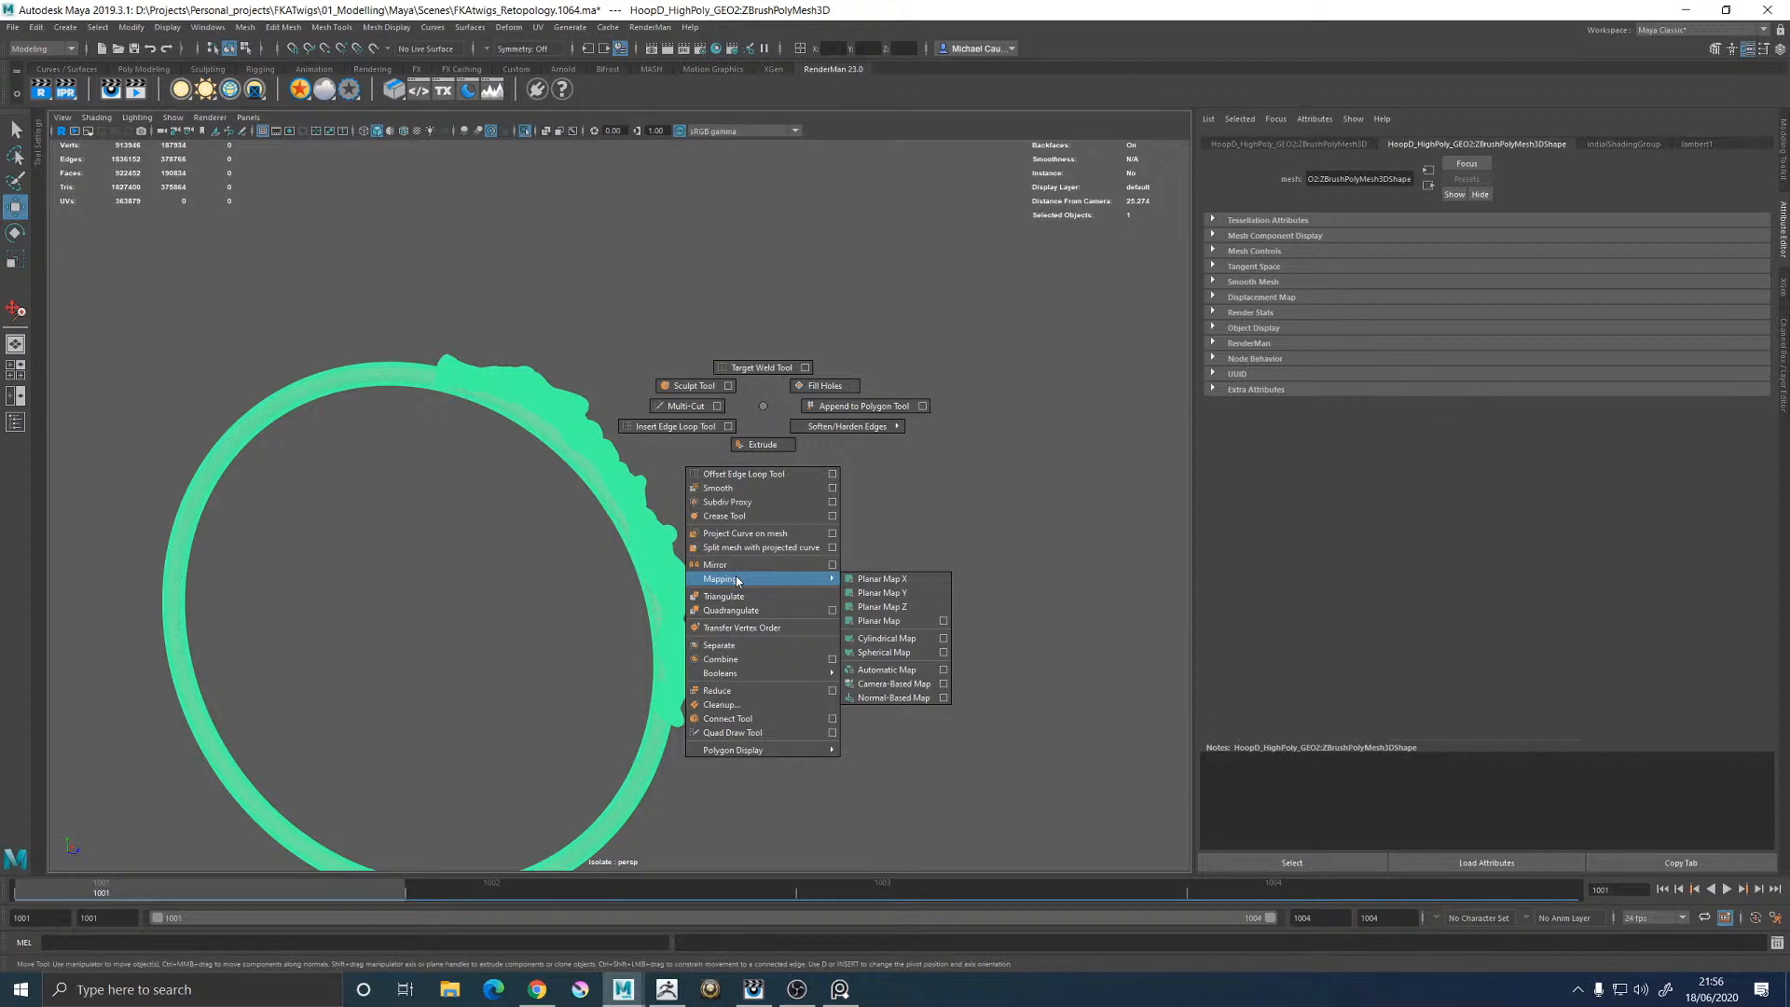
pyautogui.keyDown('shift'); pyautogui.moveTo(736, 577); pyautogui.dragTo(736, 648, button='right'); pyautogui.keyUp('shift')
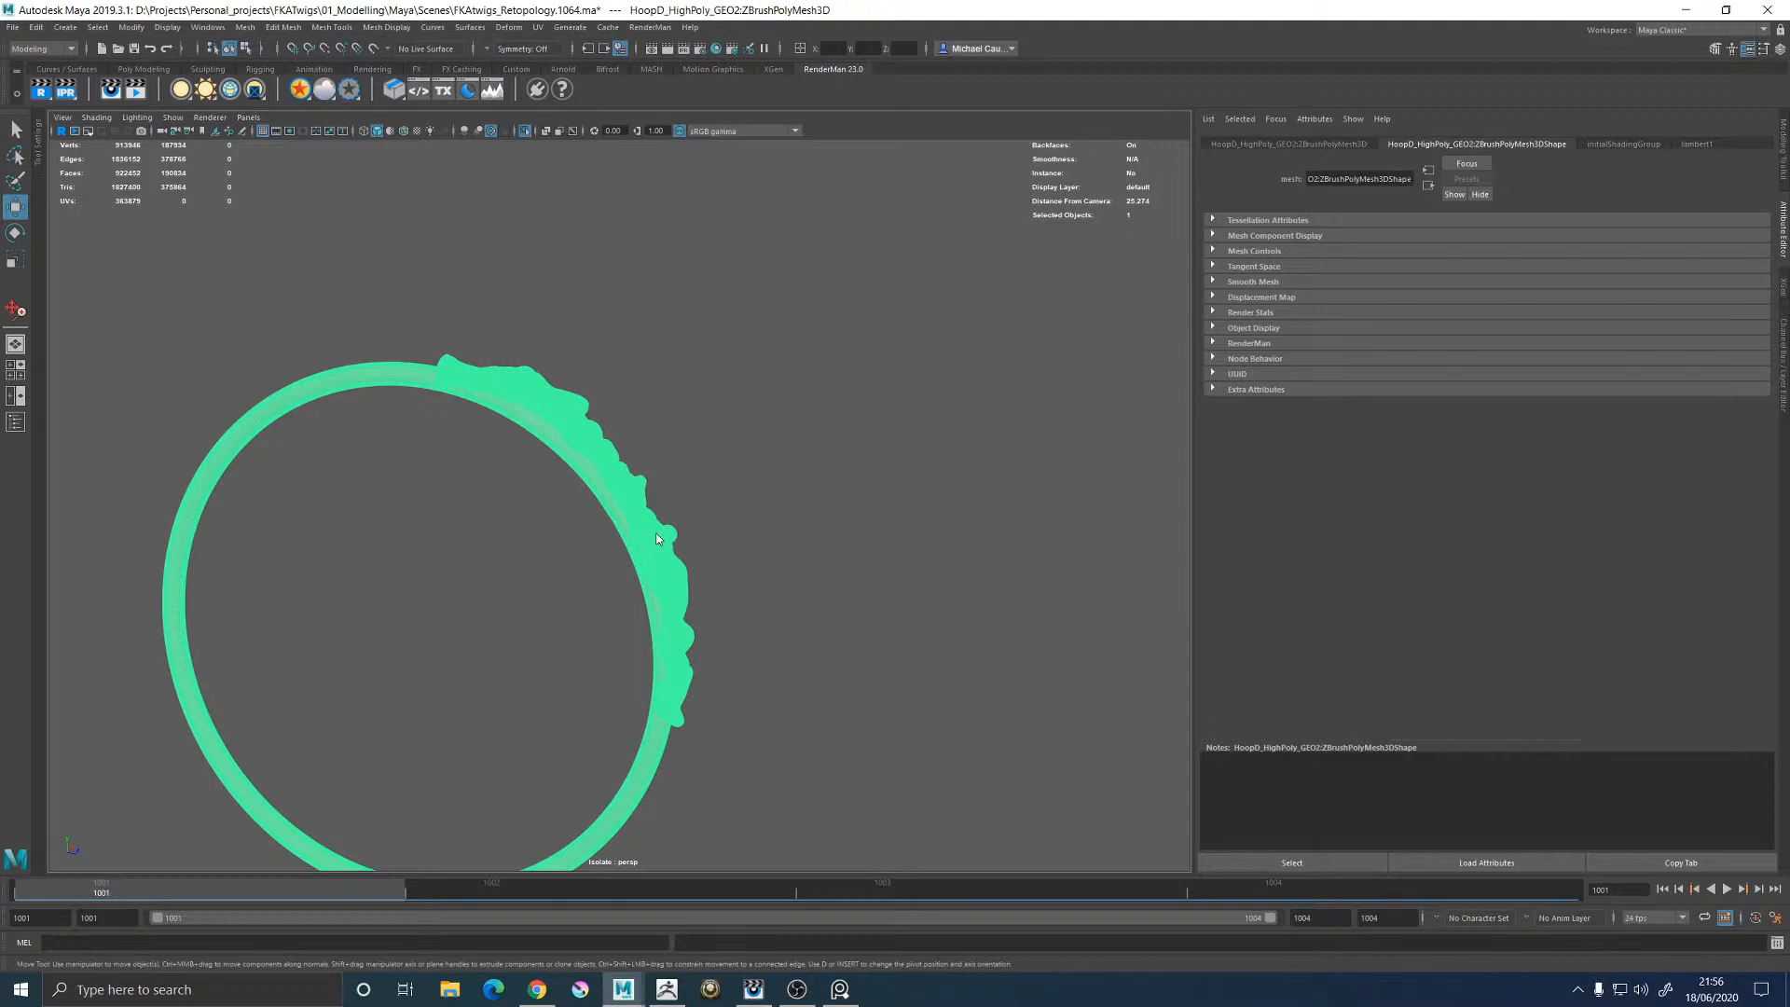
pyautogui.scroll(-5, 656, 533)
# Duplicate the sculpted figure piece of the hoop and center the copy's pivot
pyautogui.click(633, 510)
pyautogui.scroll(3, 648, 521)
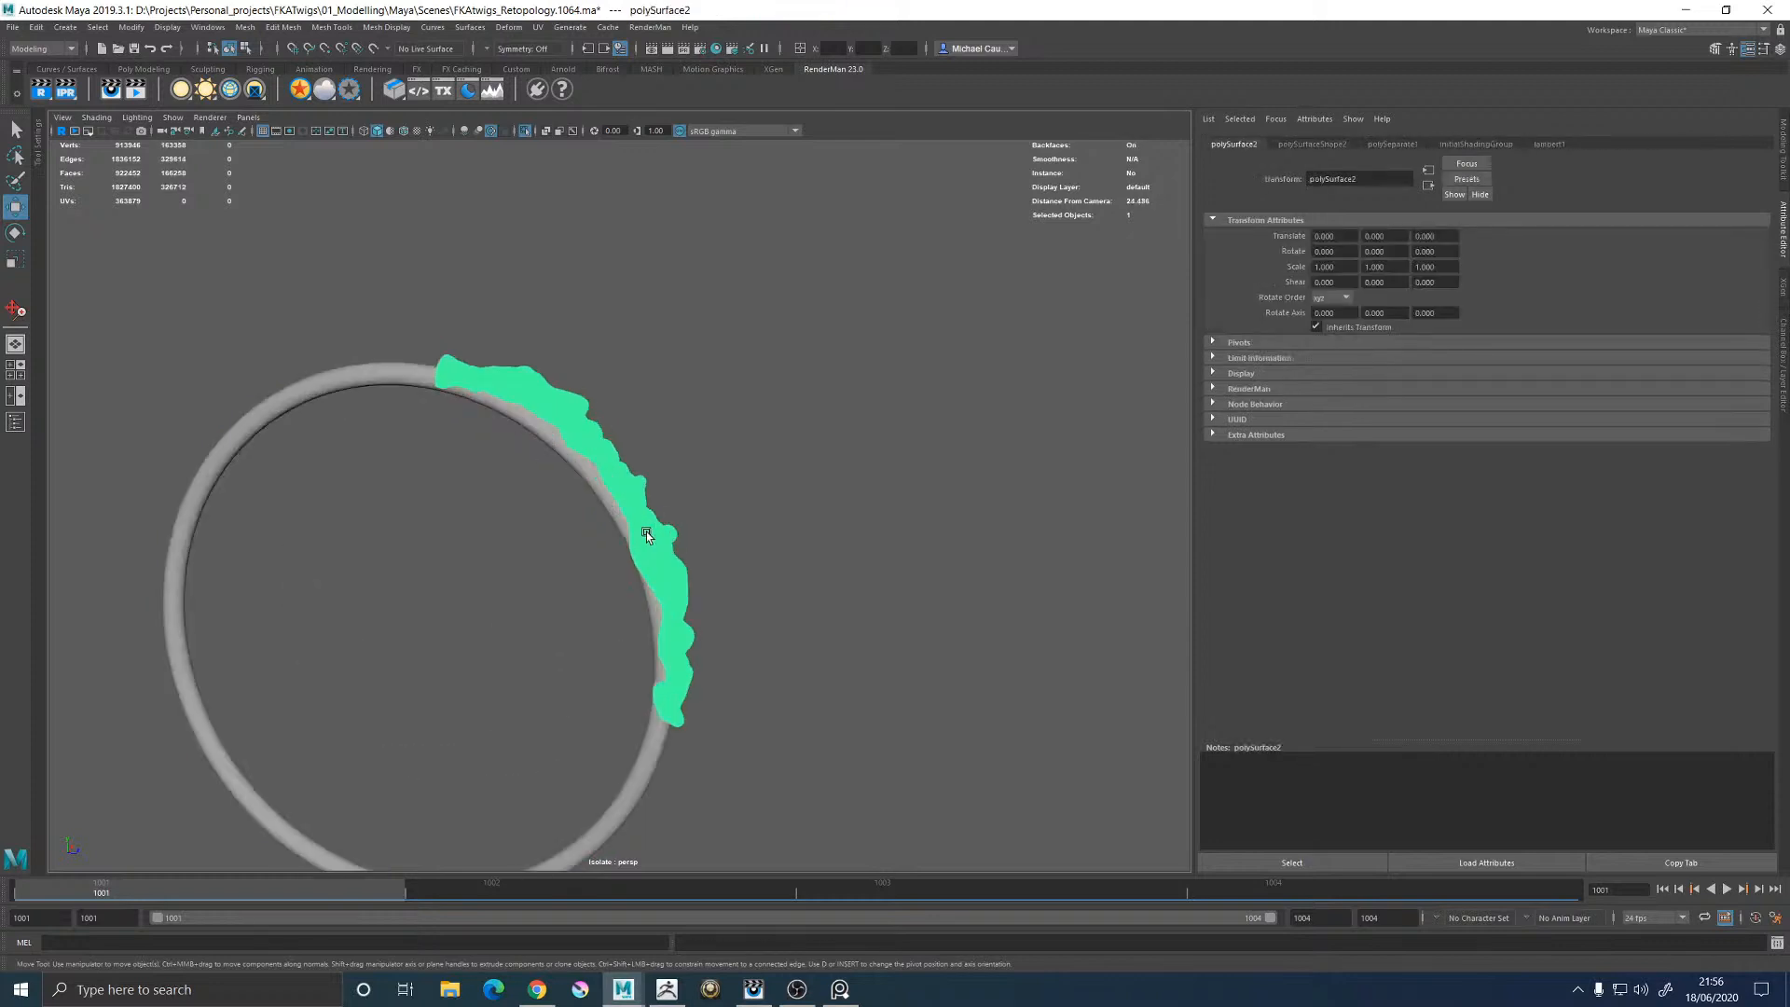
pyautogui.scroll(3, 737, 545)
pyautogui.press('r')
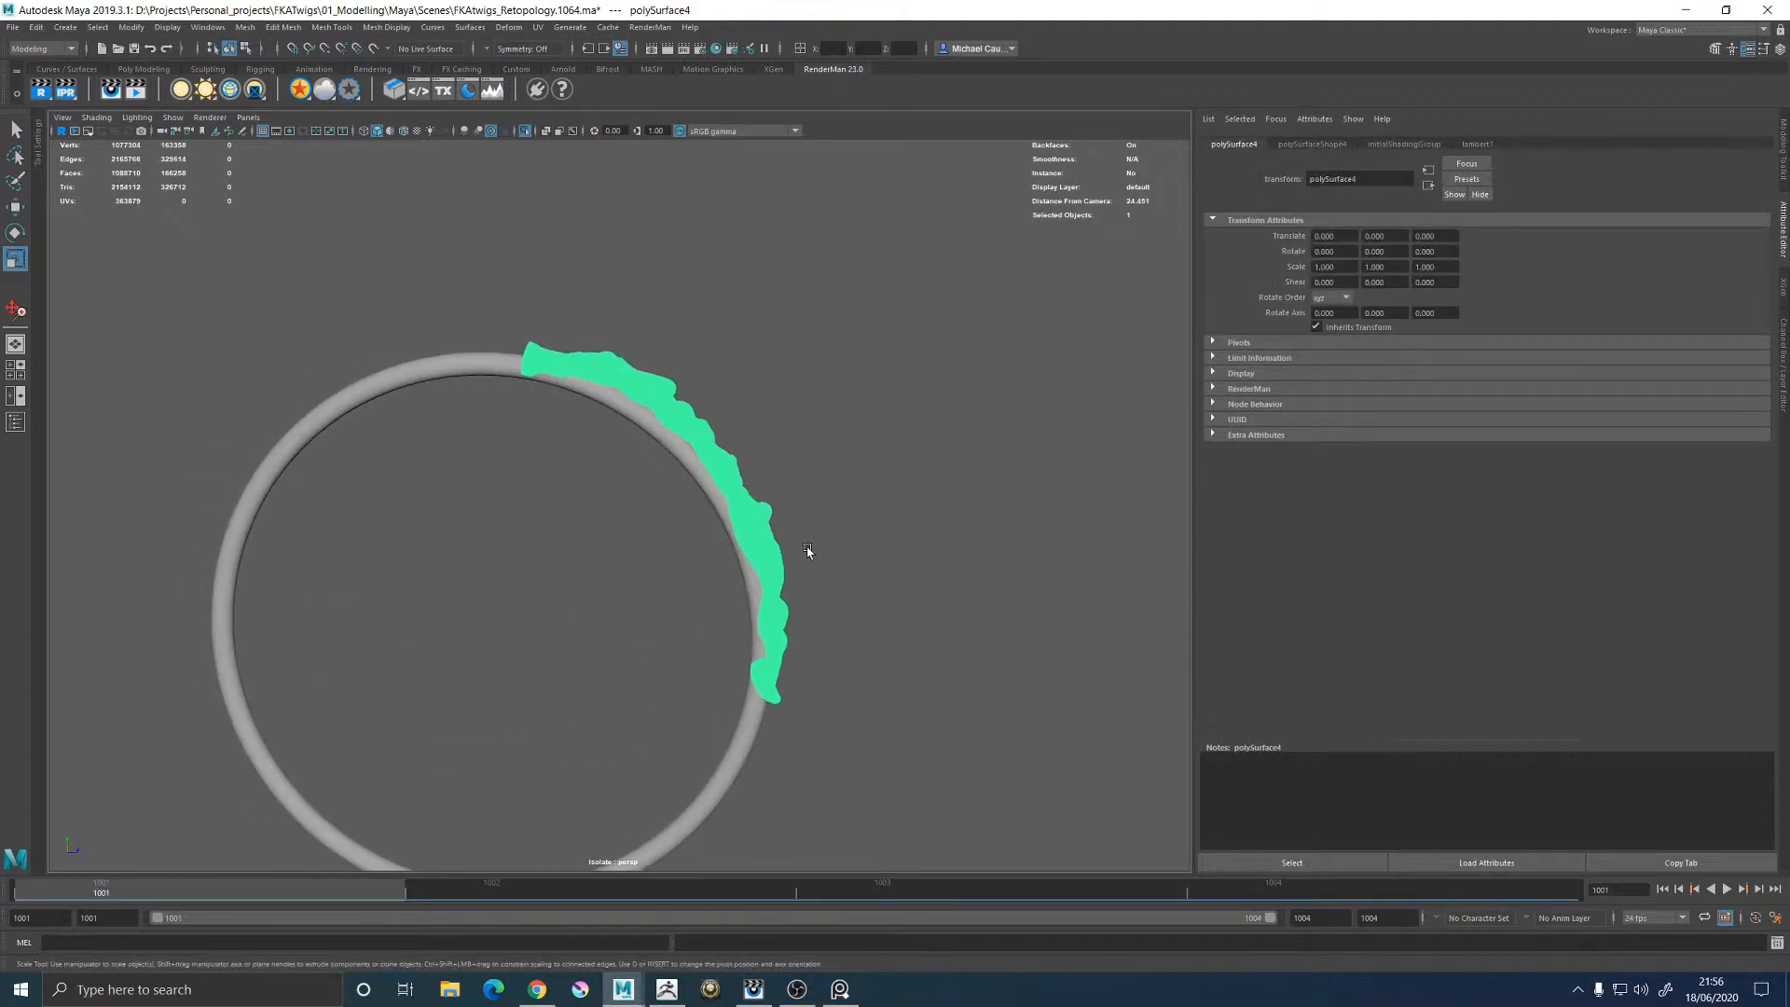
pyautogui.scroll(-5, 761, 550)
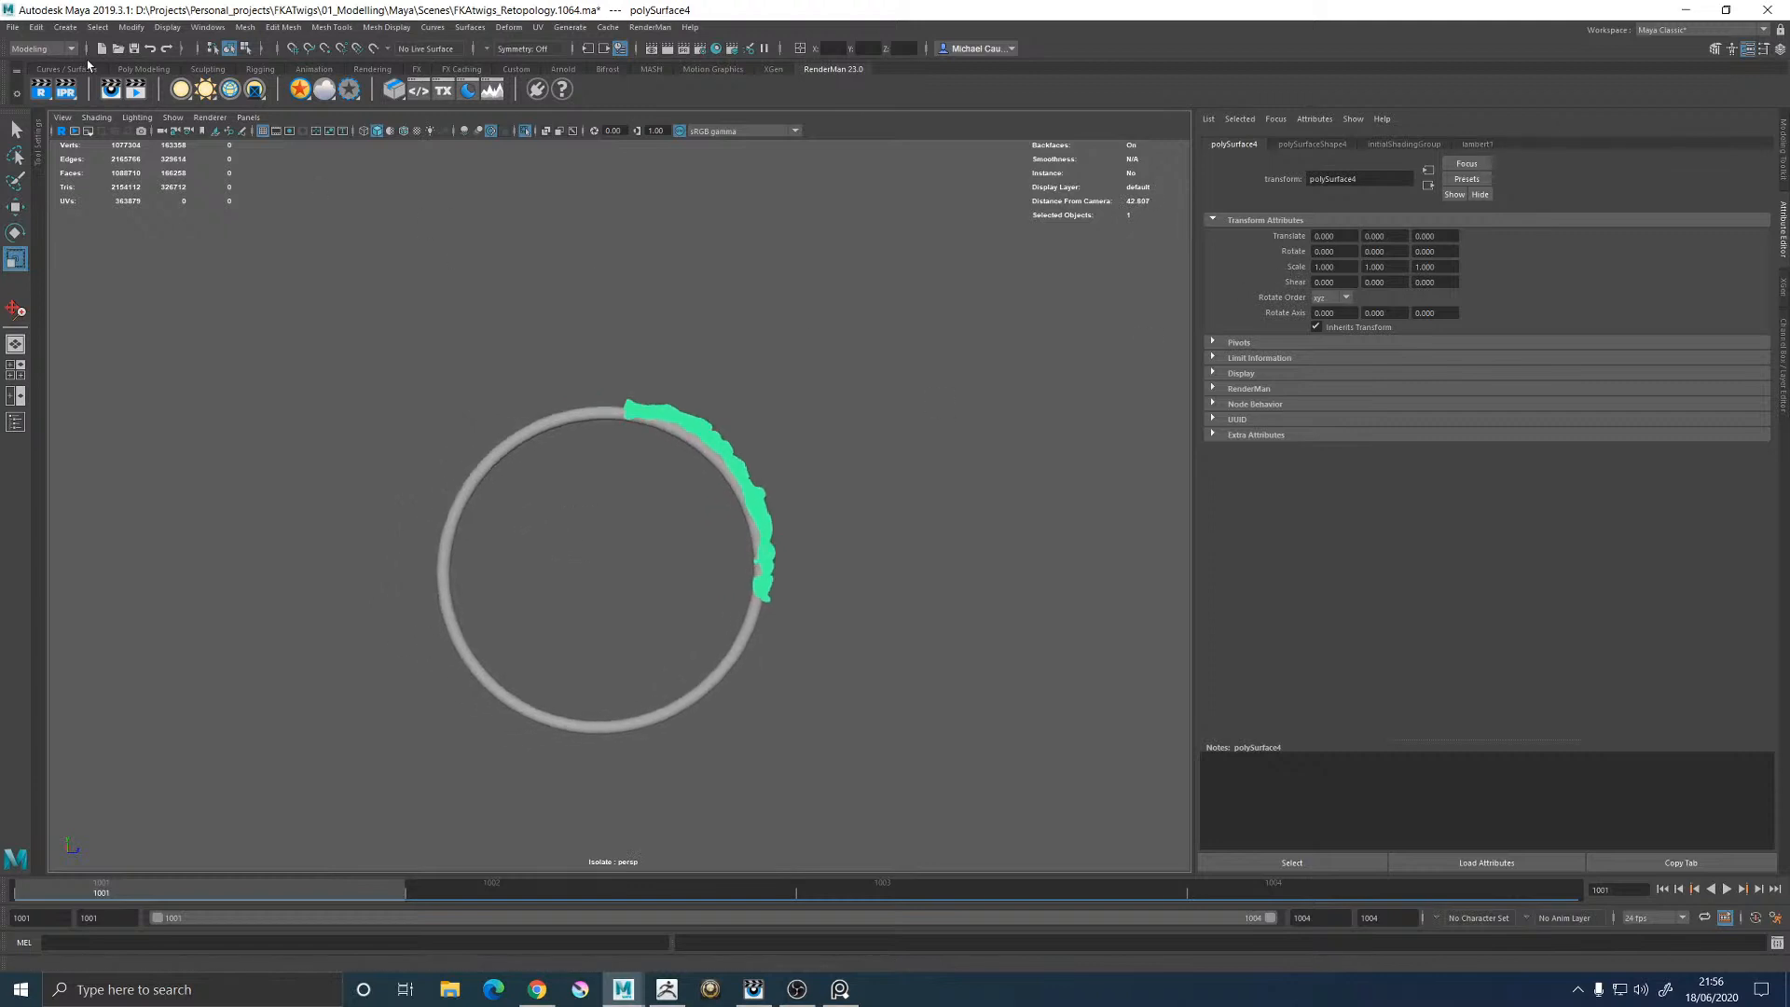
pyautogui.click(131, 27)
pyautogui.click(157, 134)
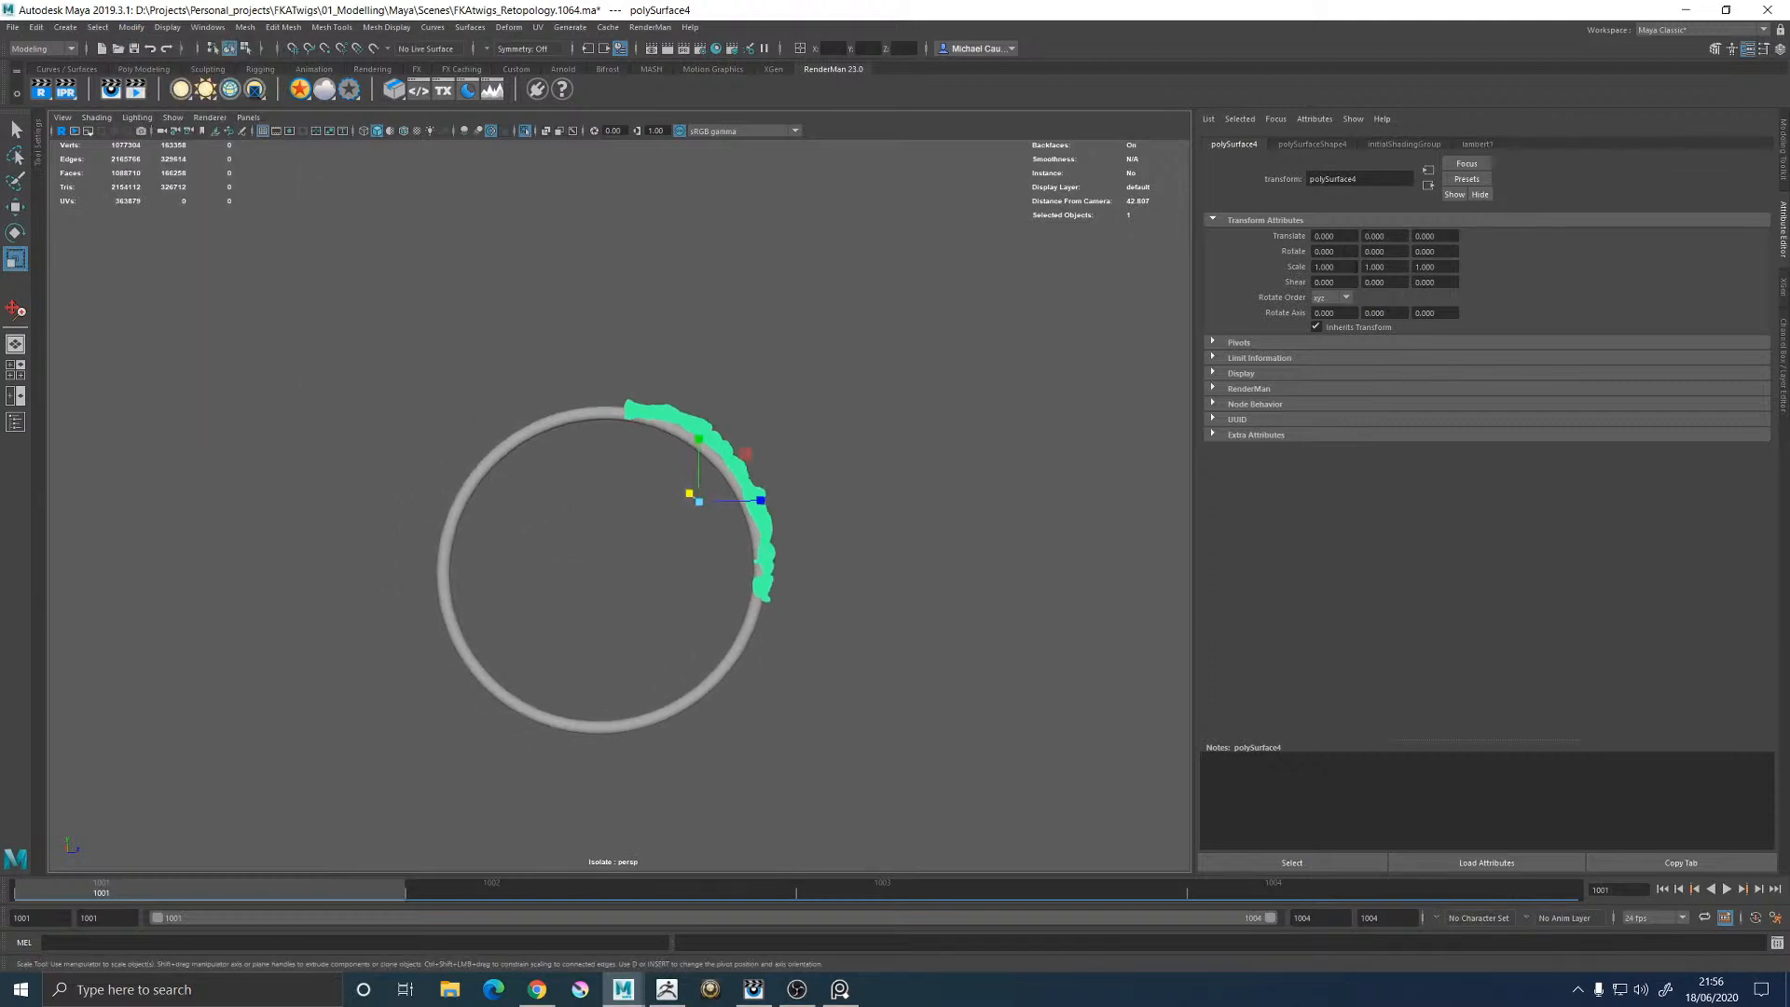
# Mirror the duplicated figure with a Z scale of -1 and move it to about -3.277 in Z, onto the ring's opposite side
pyautogui.doubleClick(1426, 267)
pyautogui.write('-1')
pyautogui.press('Return')
pyautogui.press('w')
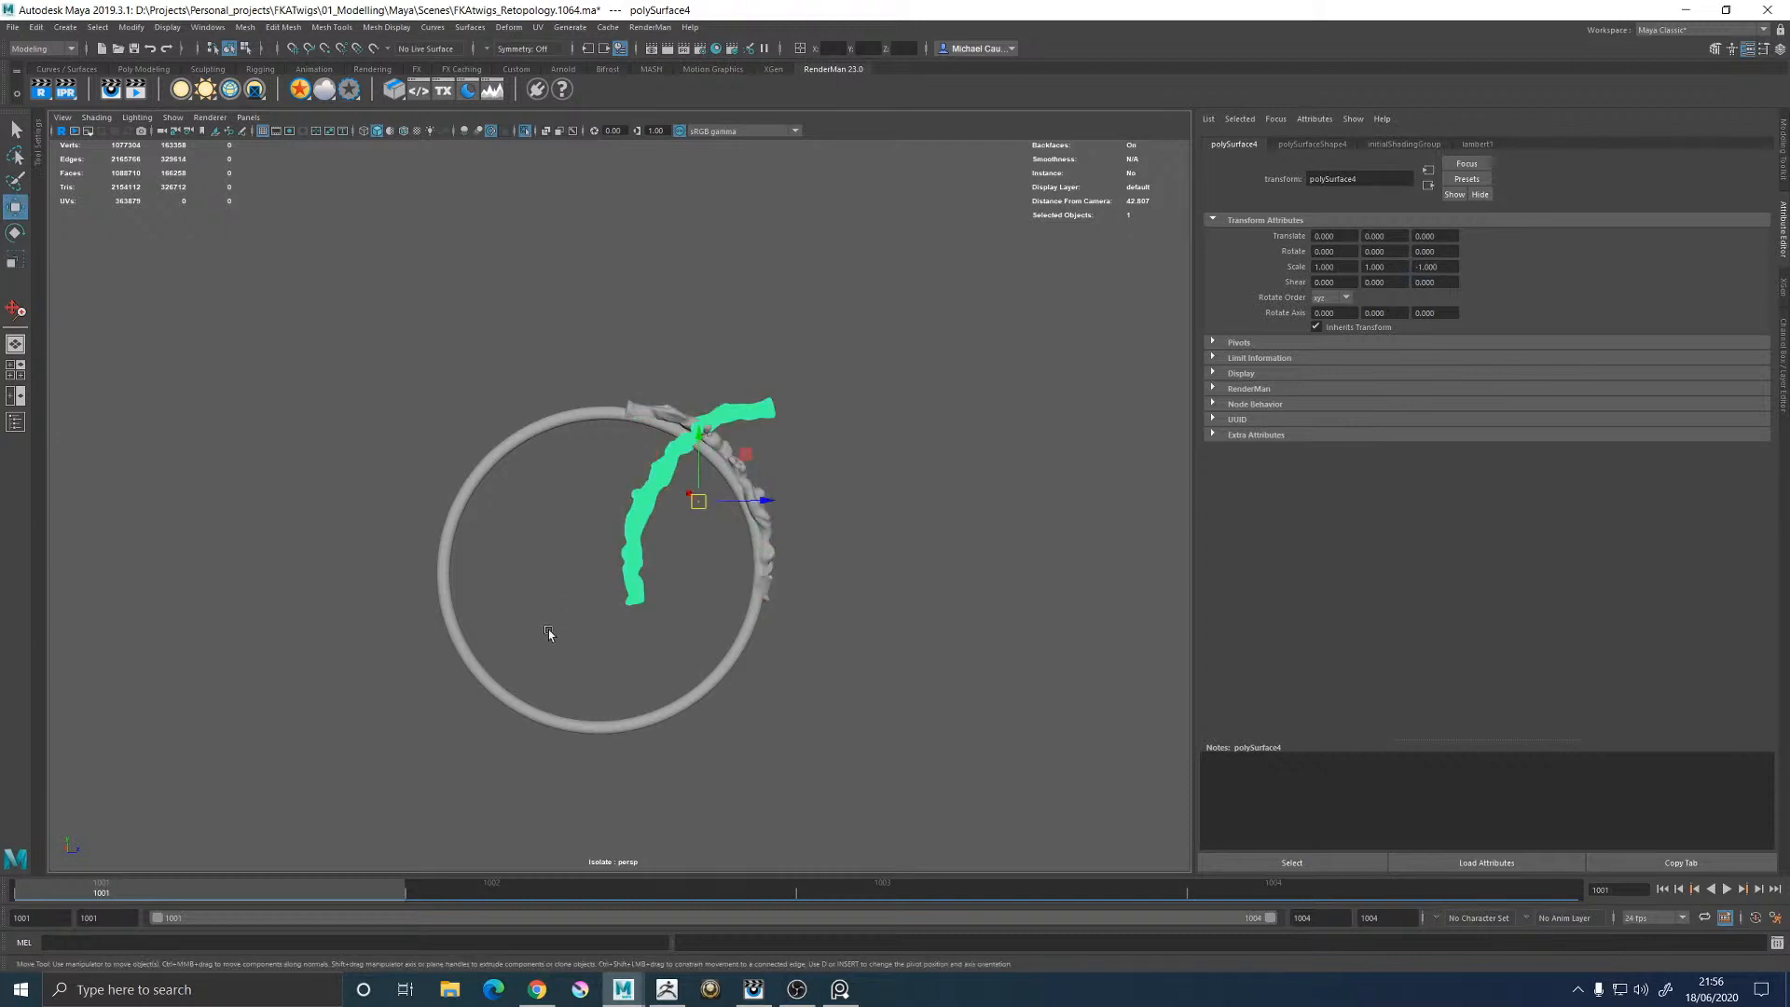
pyautogui.moveTo(765, 499); pyautogui.dragTo(695, 467)
# Examine the placement of both figures on the ring from the side, the front and at an angle
pyautogui.click(534, 545)
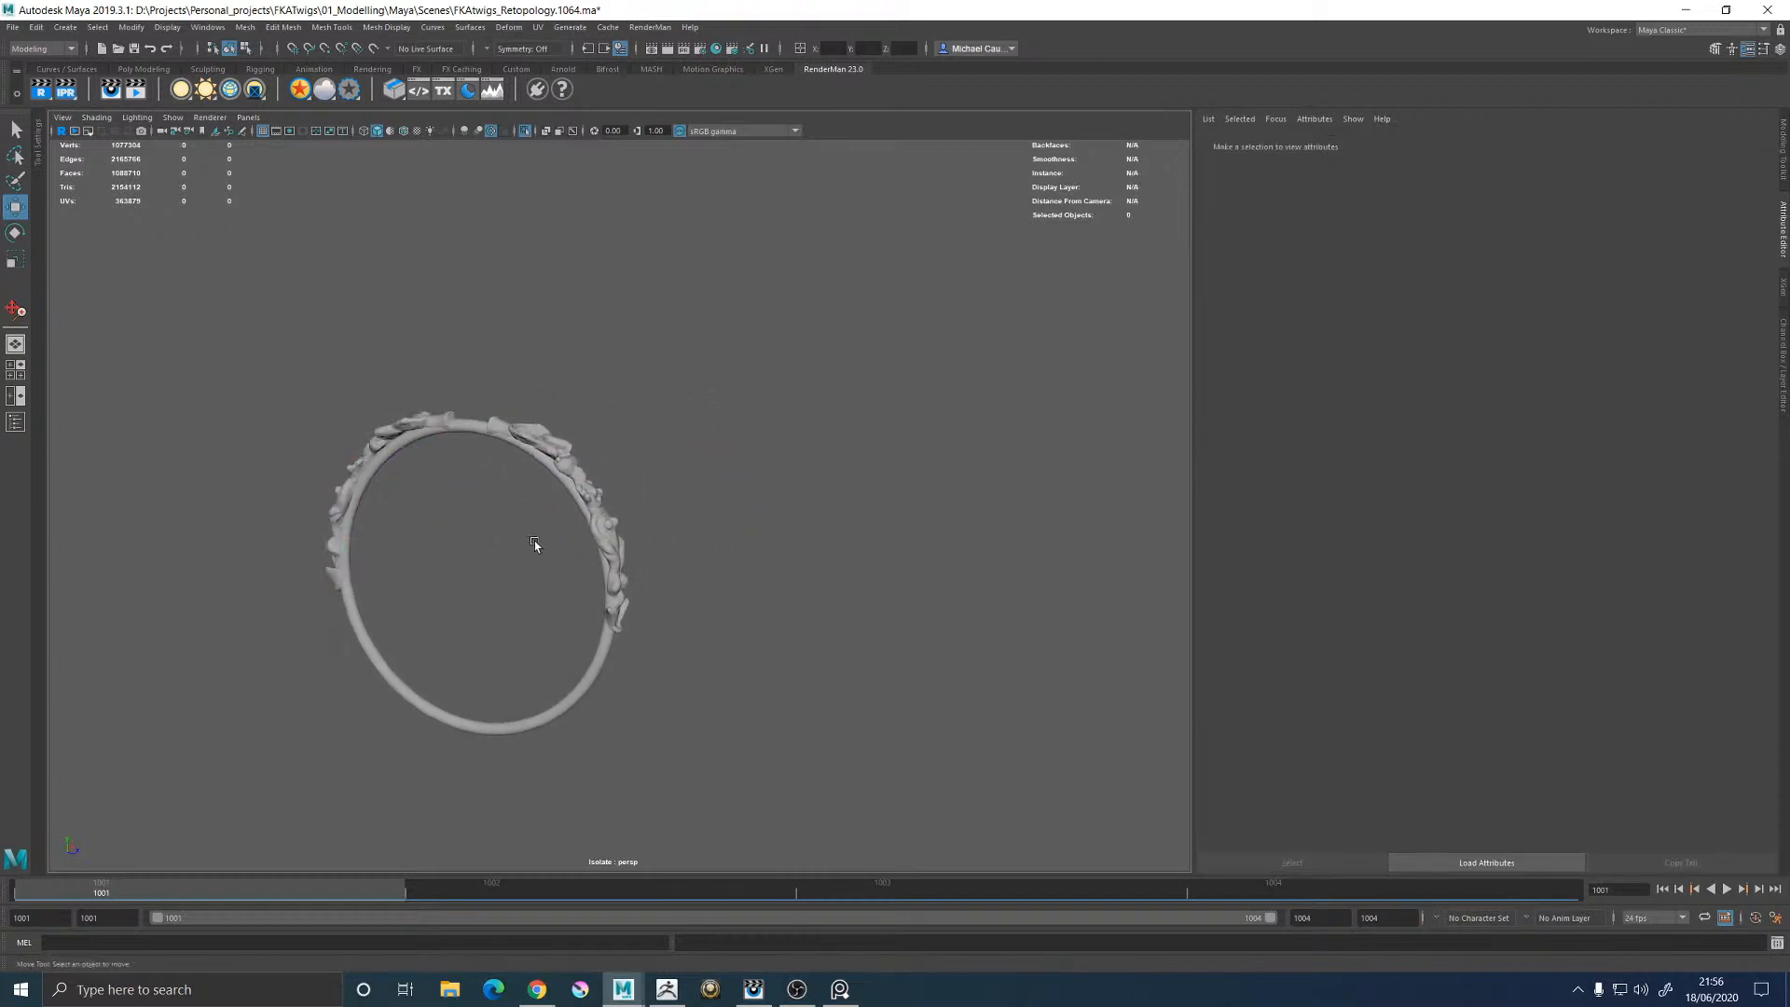
pyautogui.keyDown('alt'); pyautogui.moveTo(505, 548); pyautogui.dragTo(560, 534); pyautogui.keyUp('alt')
pyautogui.keyDown('alt'); pyautogui.moveTo(561, 534); pyautogui.dragTo(692, 553, button='right'); pyautogui.keyUp('alt')
pyautogui.keyDown('alt'); pyautogui.moveTo(551, 443); pyautogui.dragTo(611, 486, button='middle'); pyautogui.keyUp('alt')
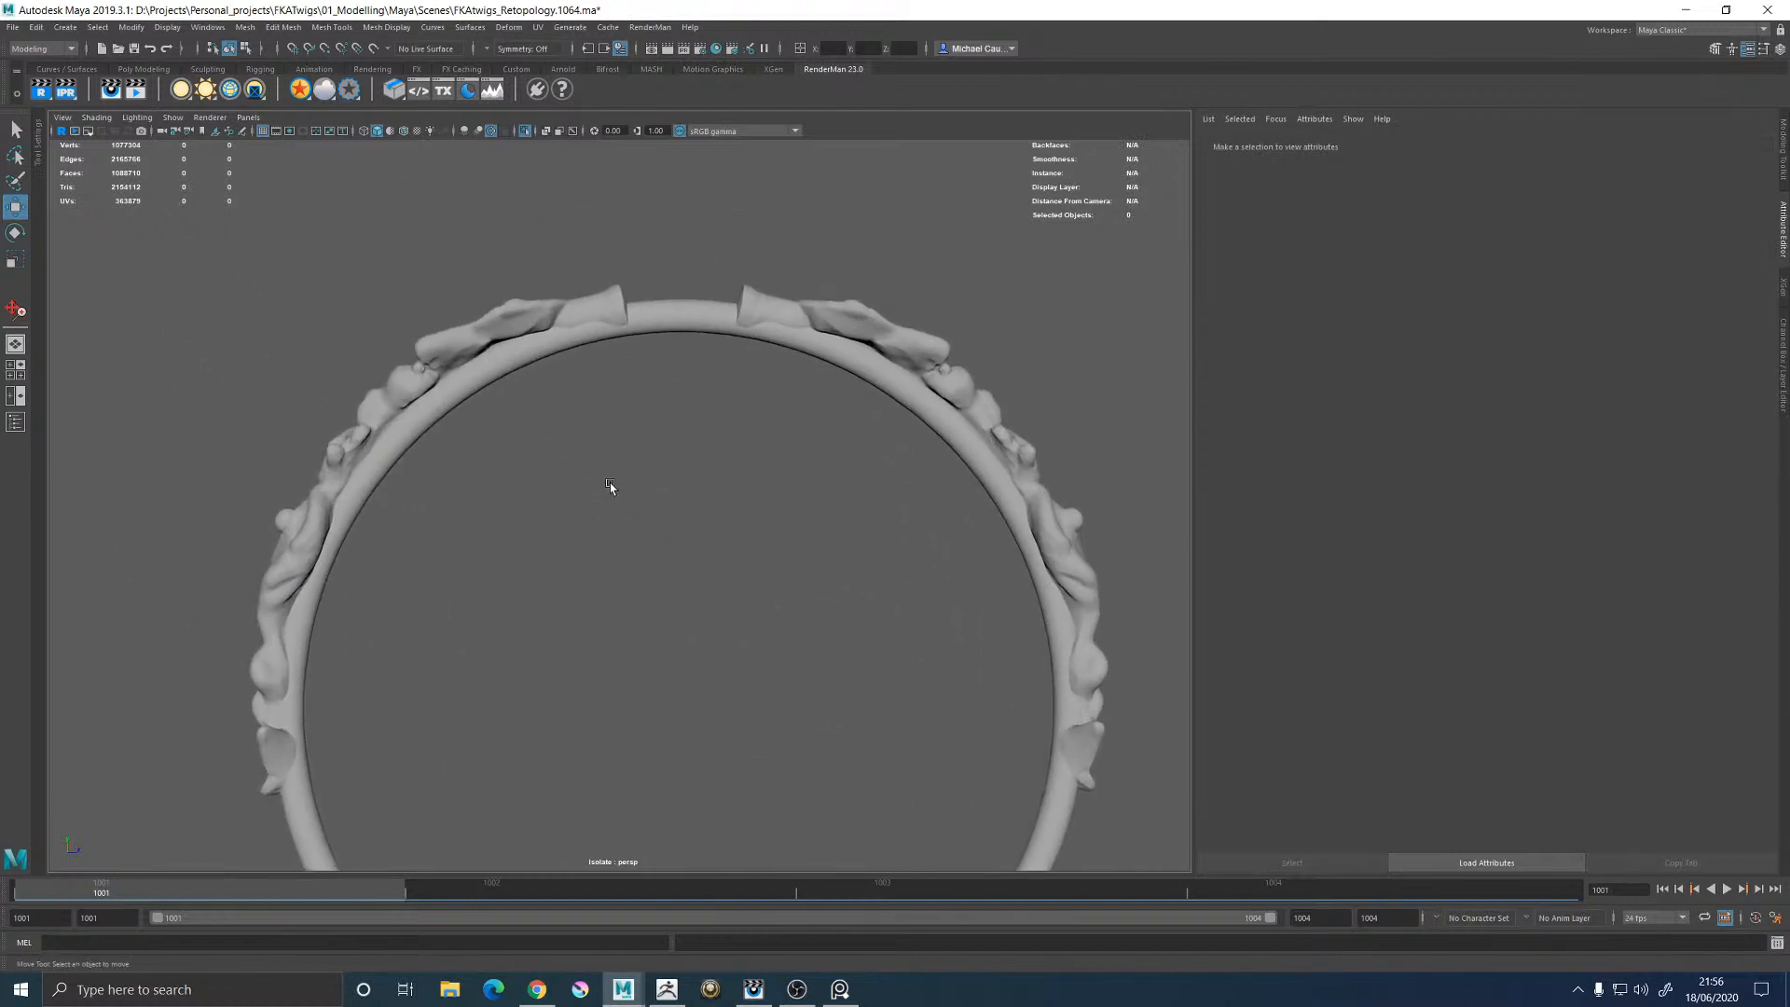
pyautogui.click(549, 317)
pyautogui.click(727, 567)
pyautogui.keyDown('alt'); pyautogui.moveTo(504, 620); pyautogui.dragTo(792, 626); pyautogui.keyUp('alt')
pyautogui.keyDown('alt'); pyautogui.moveTo(821, 623); pyautogui.dragTo(480, 616, button='middle'); pyautogui.keyUp('alt')
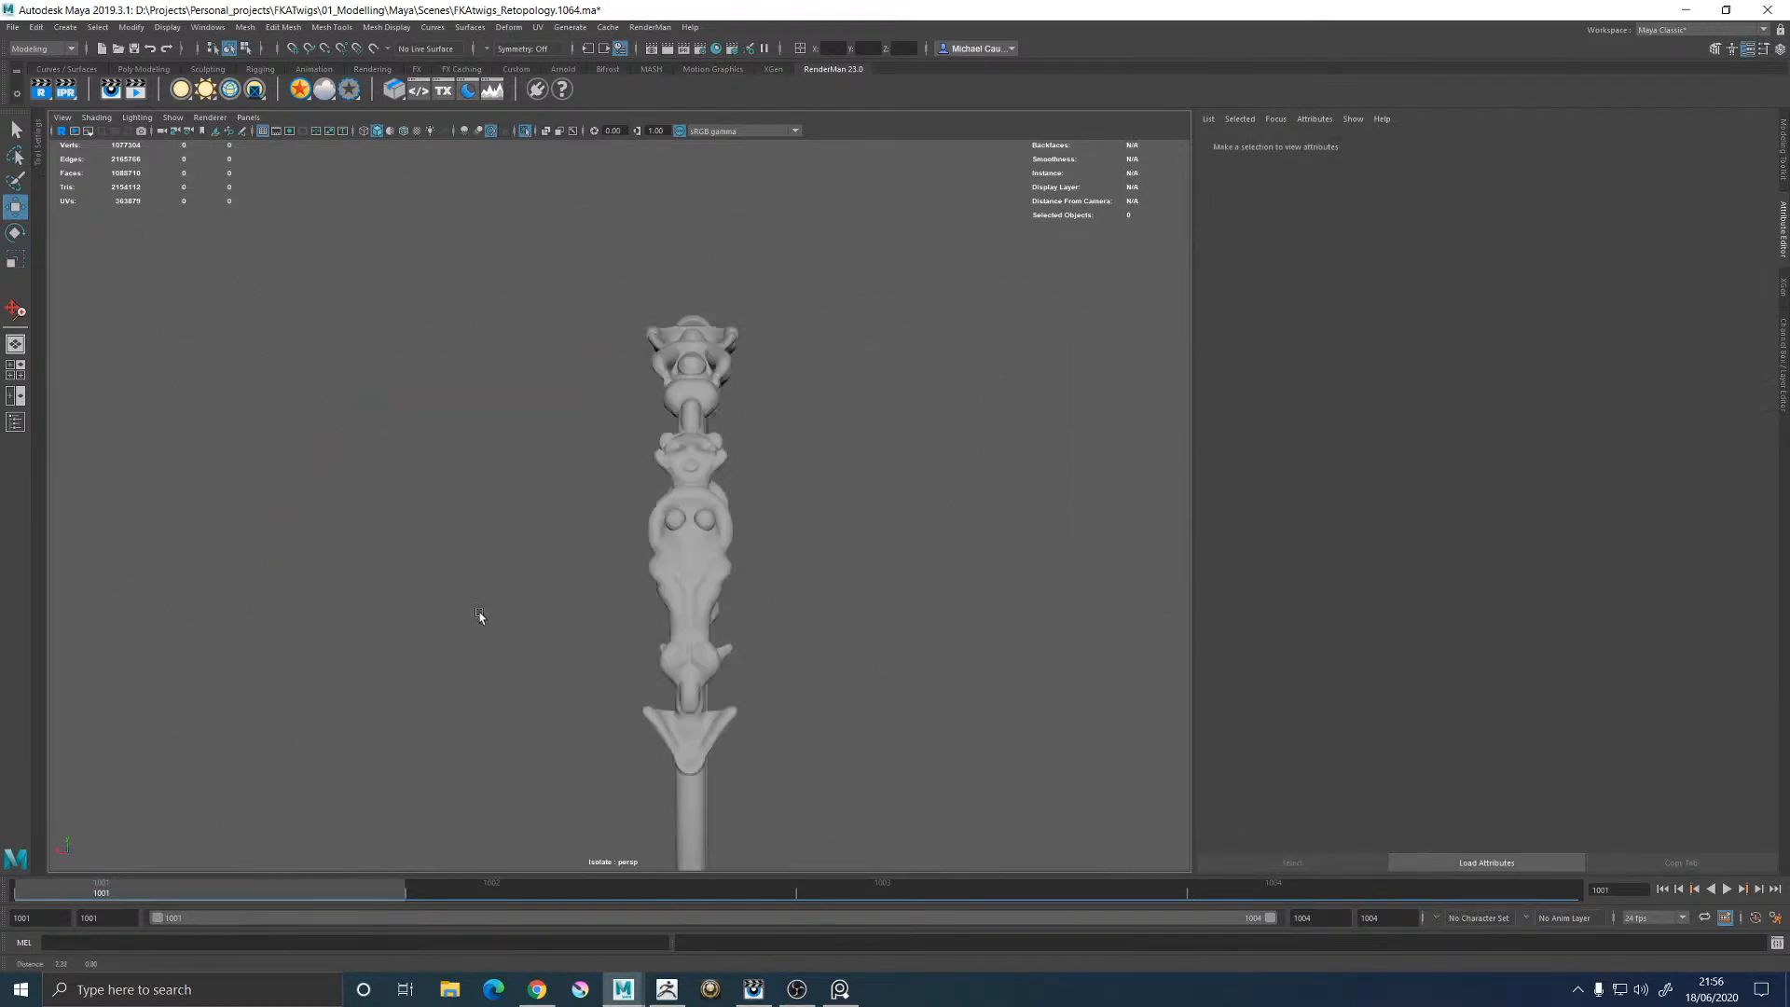
pyautogui.keyDown('alt'); pyautogui.moveTo(479, 615); pyautogui.dragTo(539, 671); pyautogui.keyUp('alt')
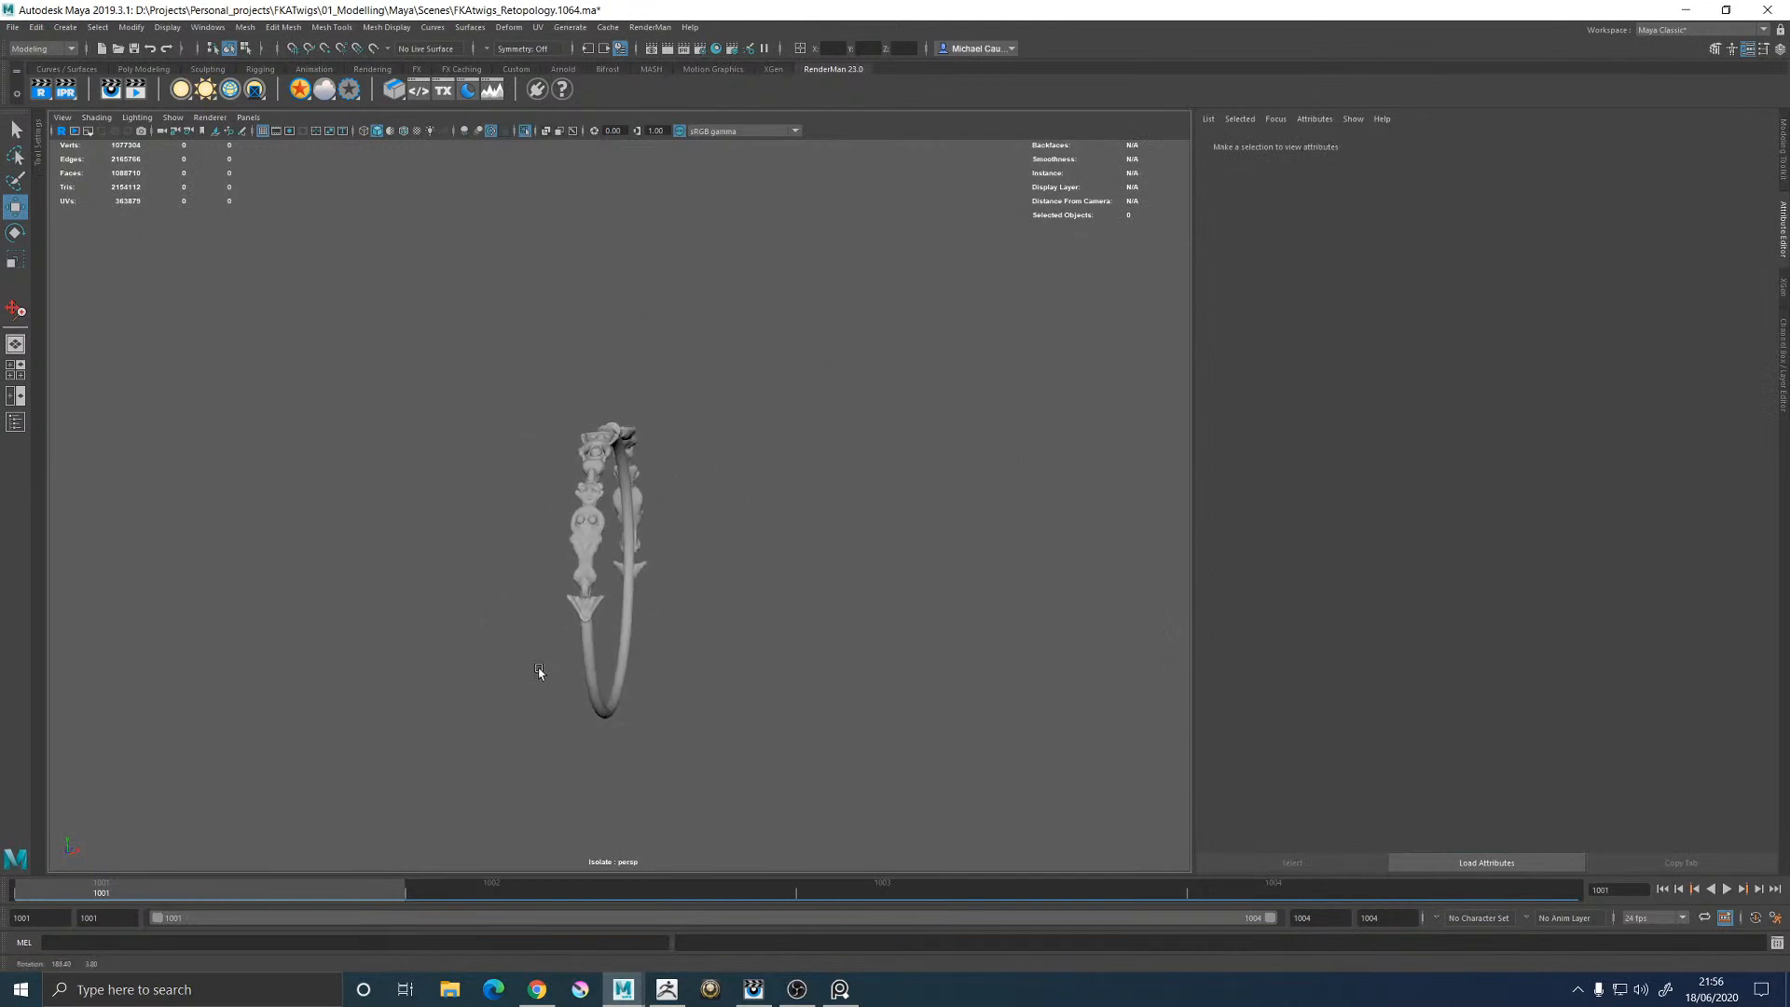
# Combine the ring and both figure pieces into one mesh and delete its history
pyautogui.moveTo(580, 478); pyautogui.dragTo(776, 593)
pyautogui.keyDown('shift'); pyautogui.moveTo(764, 451); pyautogui.dragTo(730, 707, button='right'); pyautogui.keyUp('shift')
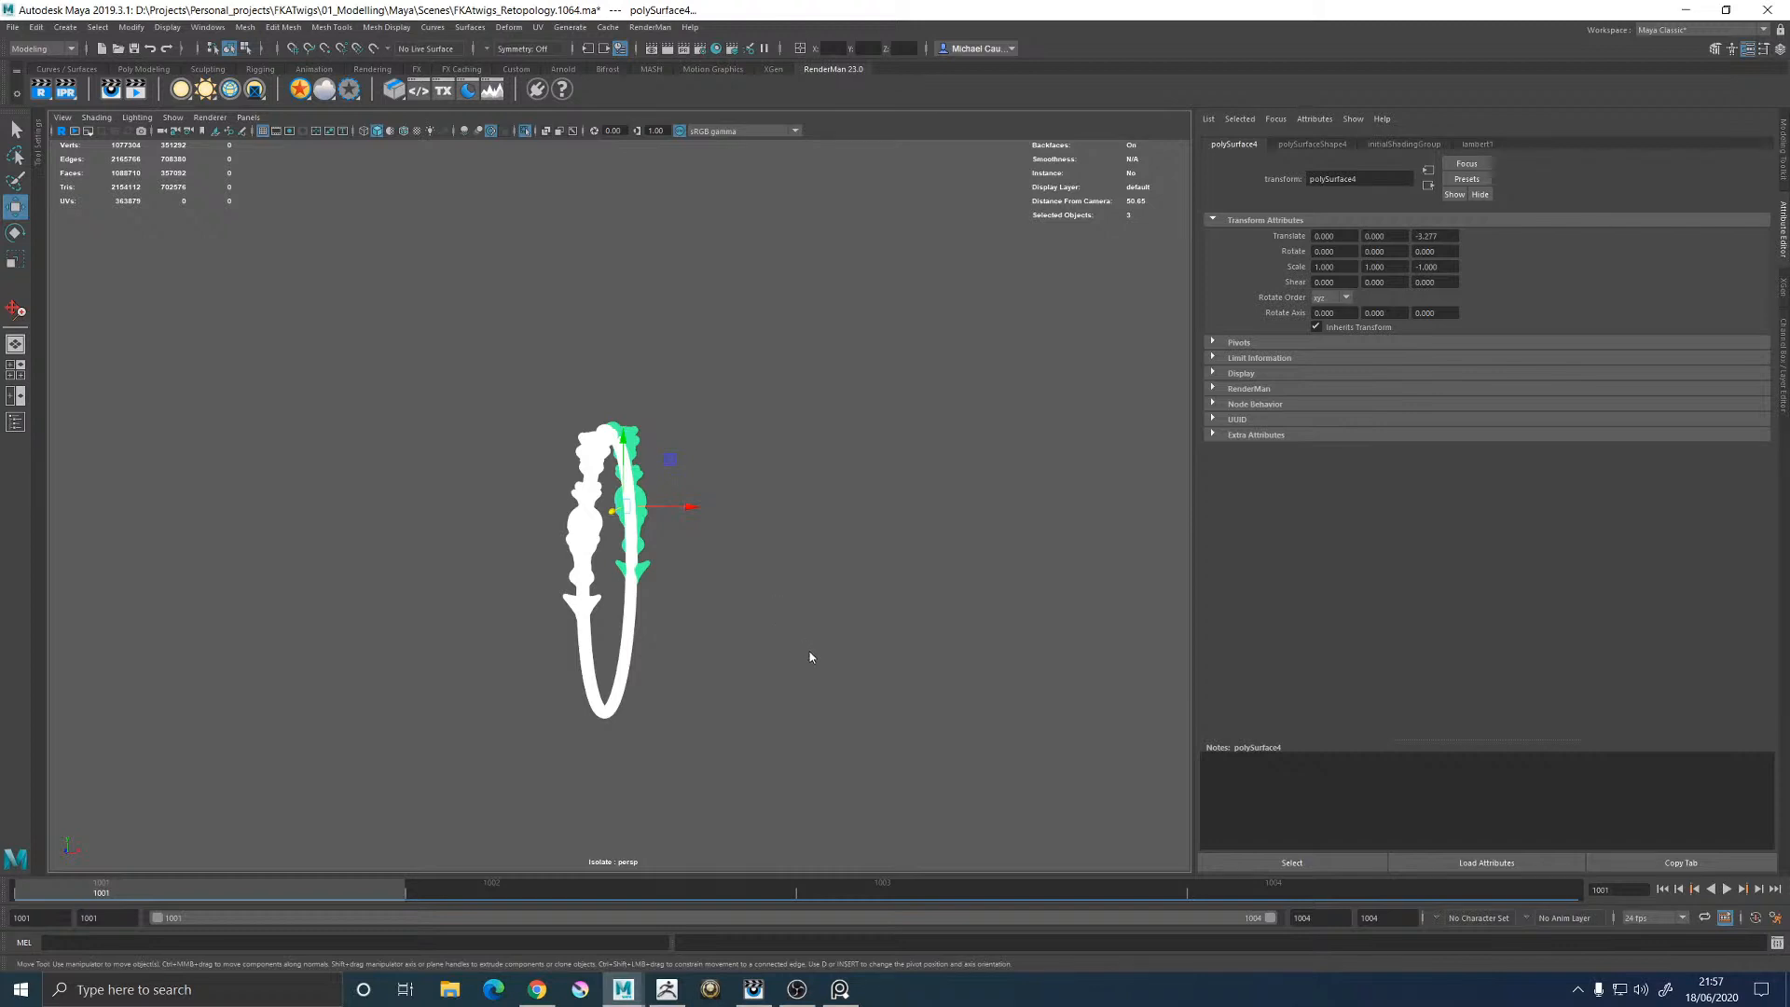
pyautogui.press('g')
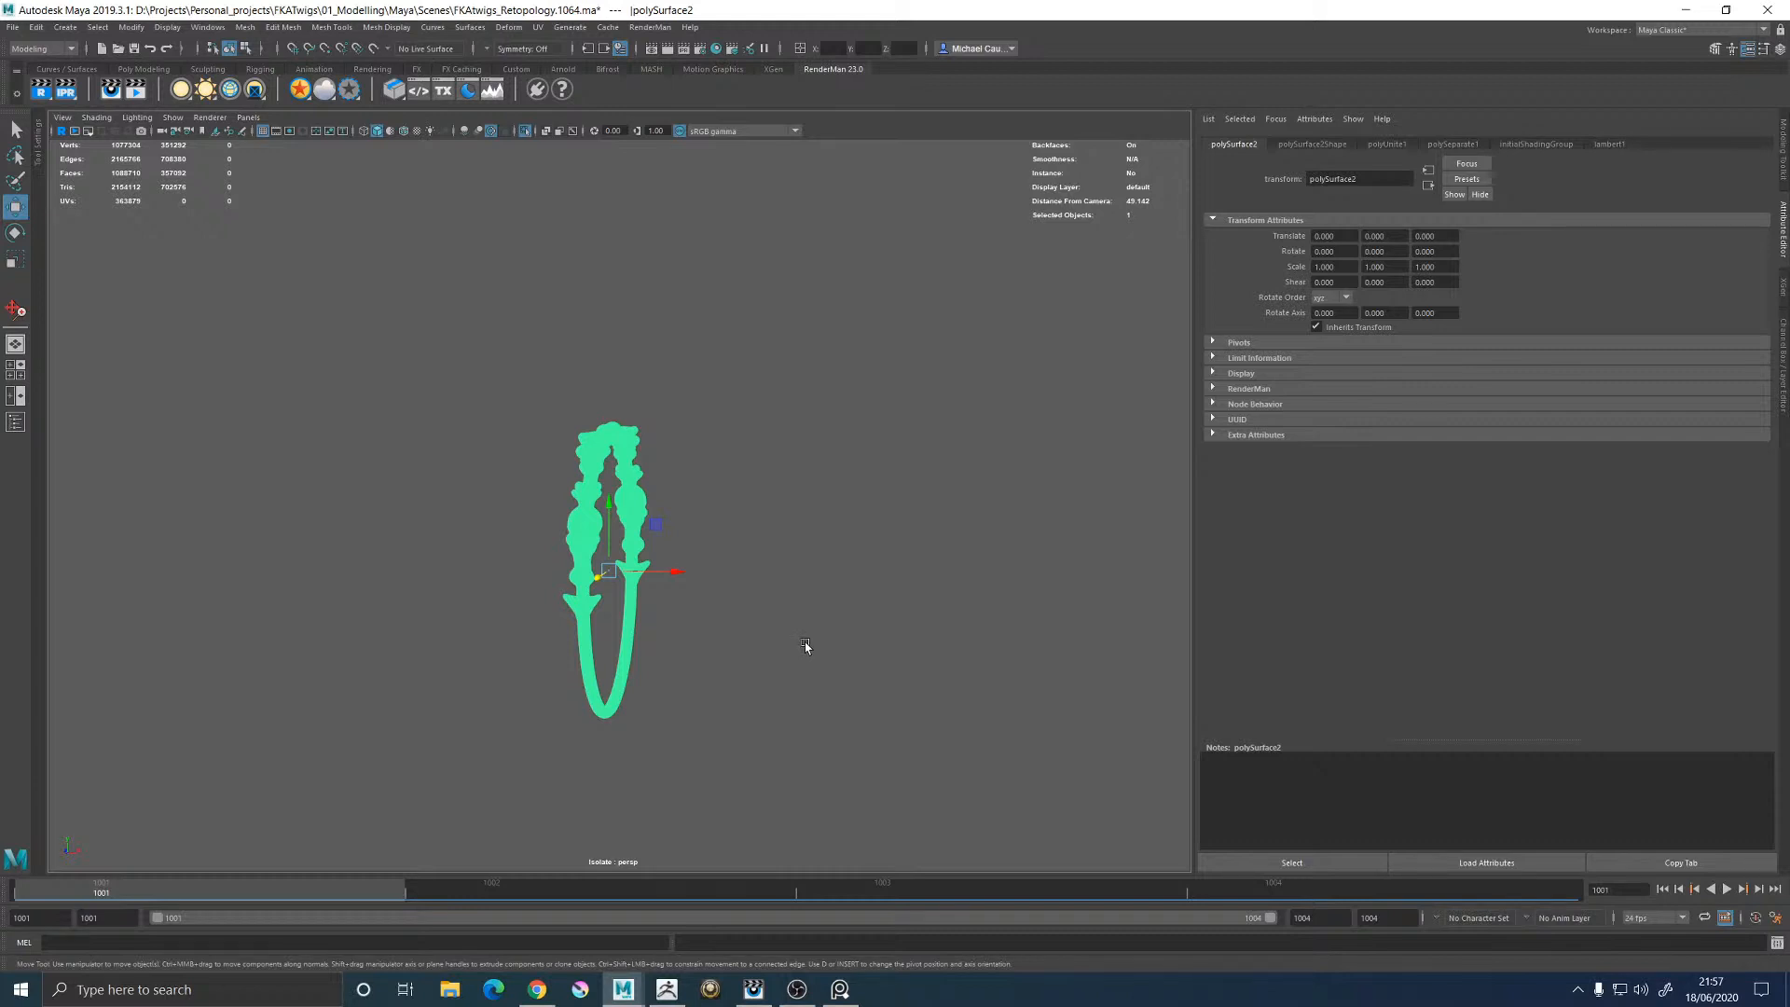
pyautogui.hotkey('alt', 'shift', 'd')
pyautogui.moveTo(597, 466)
pyautogui.keyDown('alt'); pyautogui.mouseDown()
pyautogui.moveTo(709, 492)
pyautogui.moveTo(780, 540)
pyautogui.moveTo(586, 495)
pyautogui.mouseUp(); pyautogui.keyUp('alt')
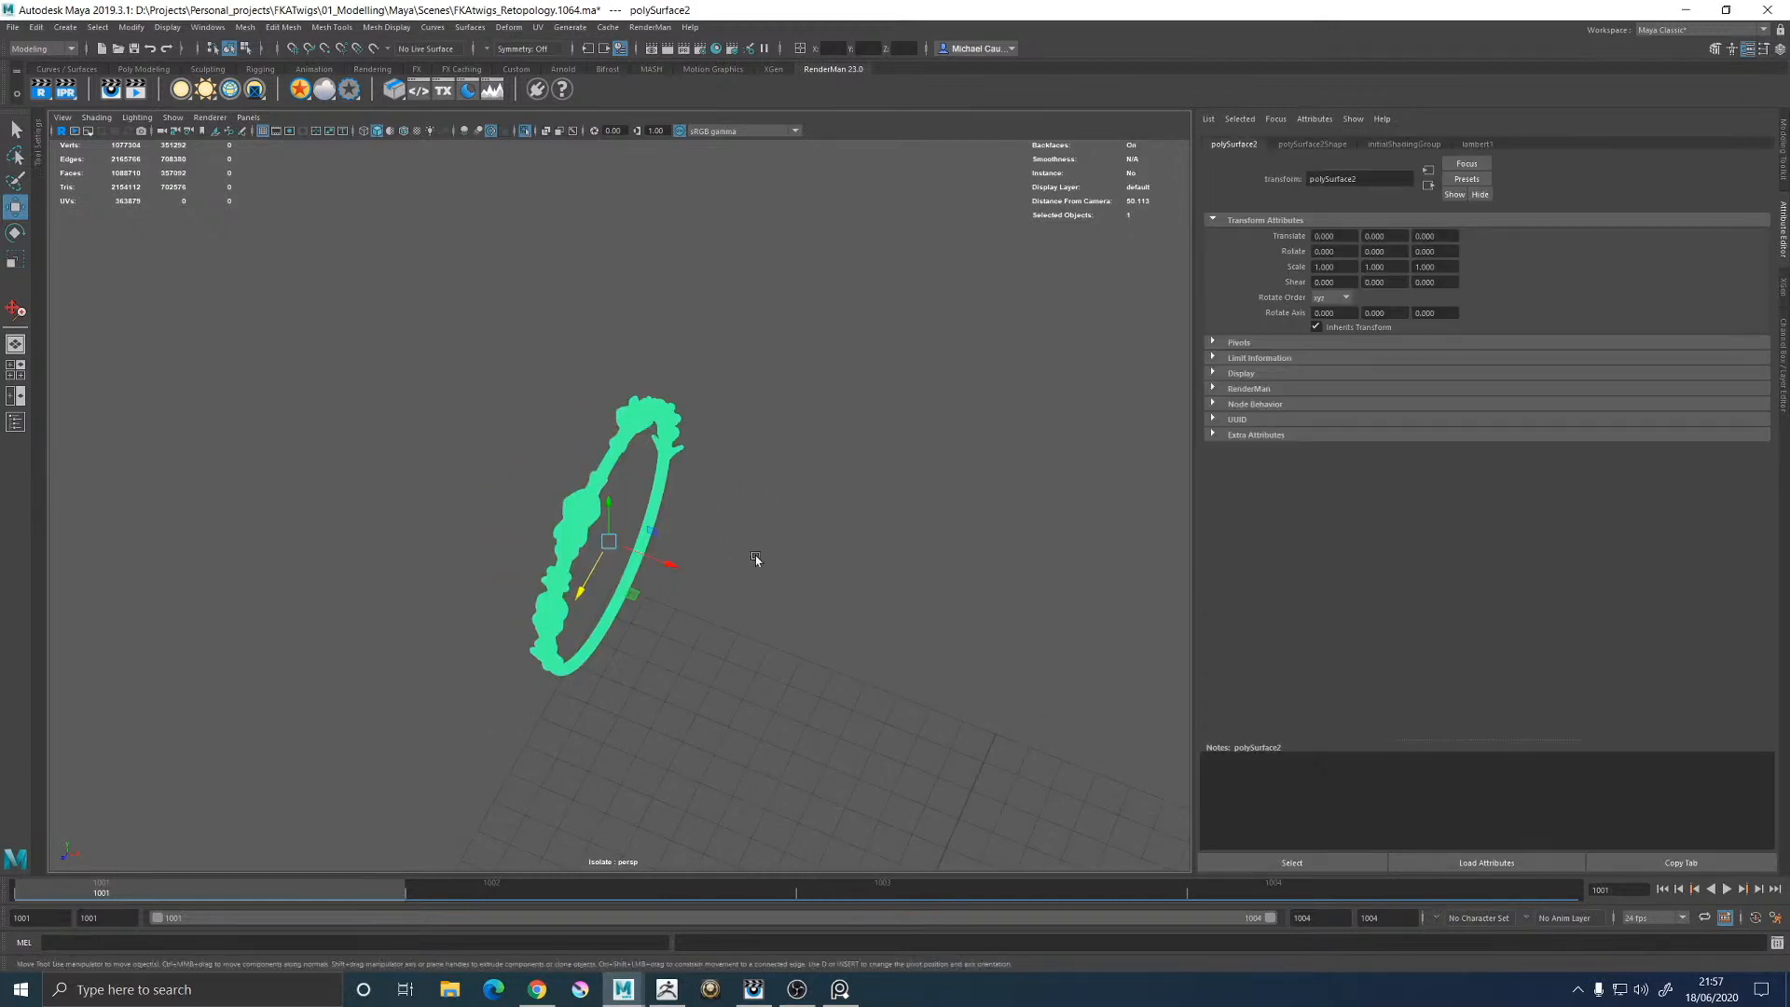
pyautogui.keyDown('alt'); pyautogui.moveTo(792, 599); pyautogui.dragTo(703, 411); pyautogui.keyUp('alt')
pyautogui.click(699, 411)
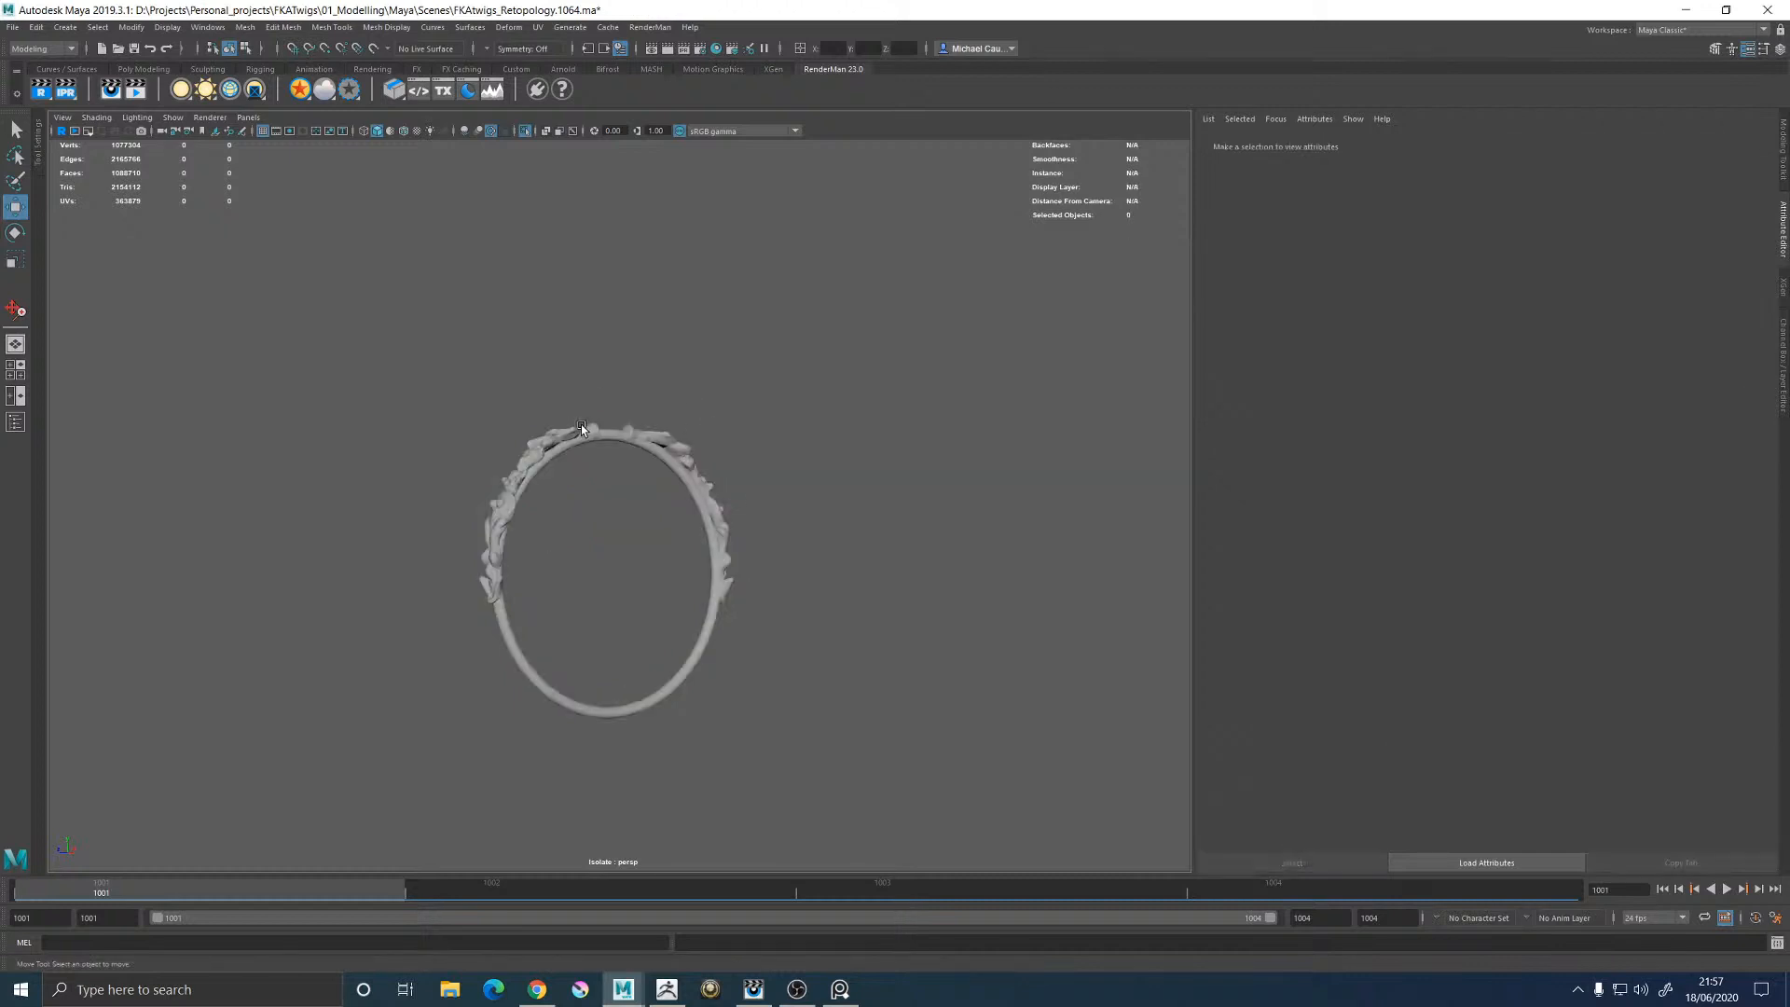
# Export the combined hoop mesh as an OBJ, overwriting HoopD_HighPoly_GEO.OBJ in the HoopD exports folder
pyautogui.click(584, 427)
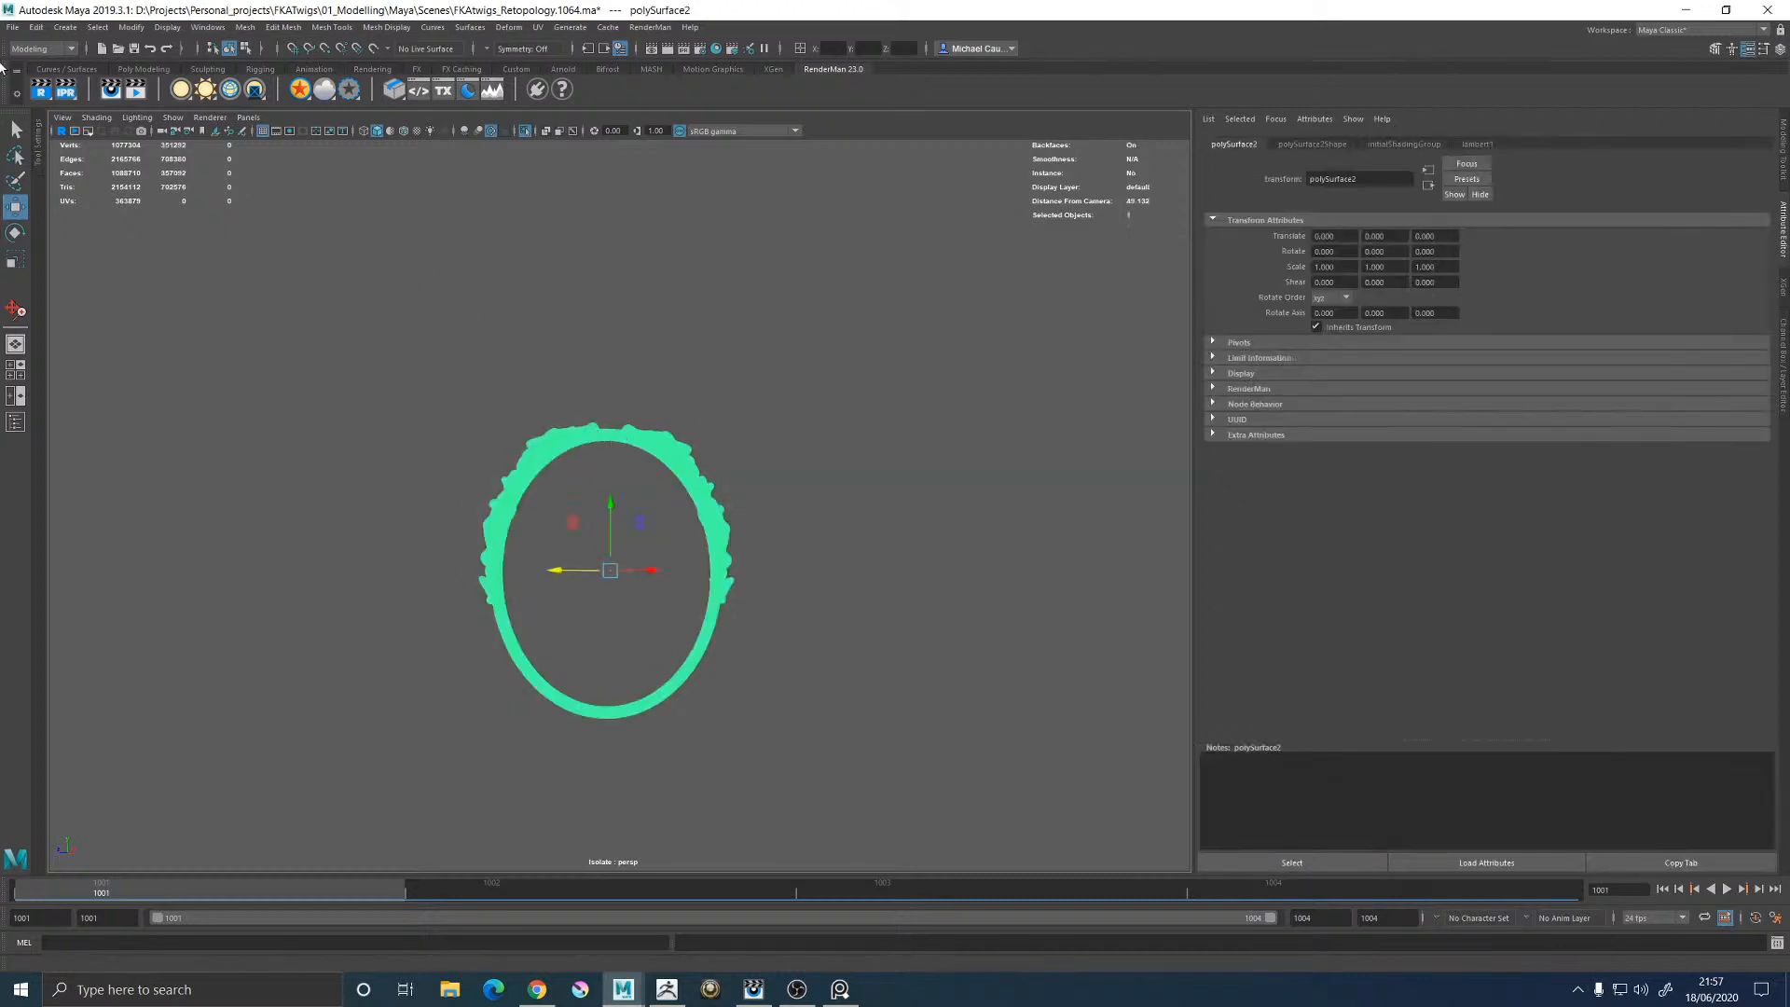
pyautogui.click(13, 27)
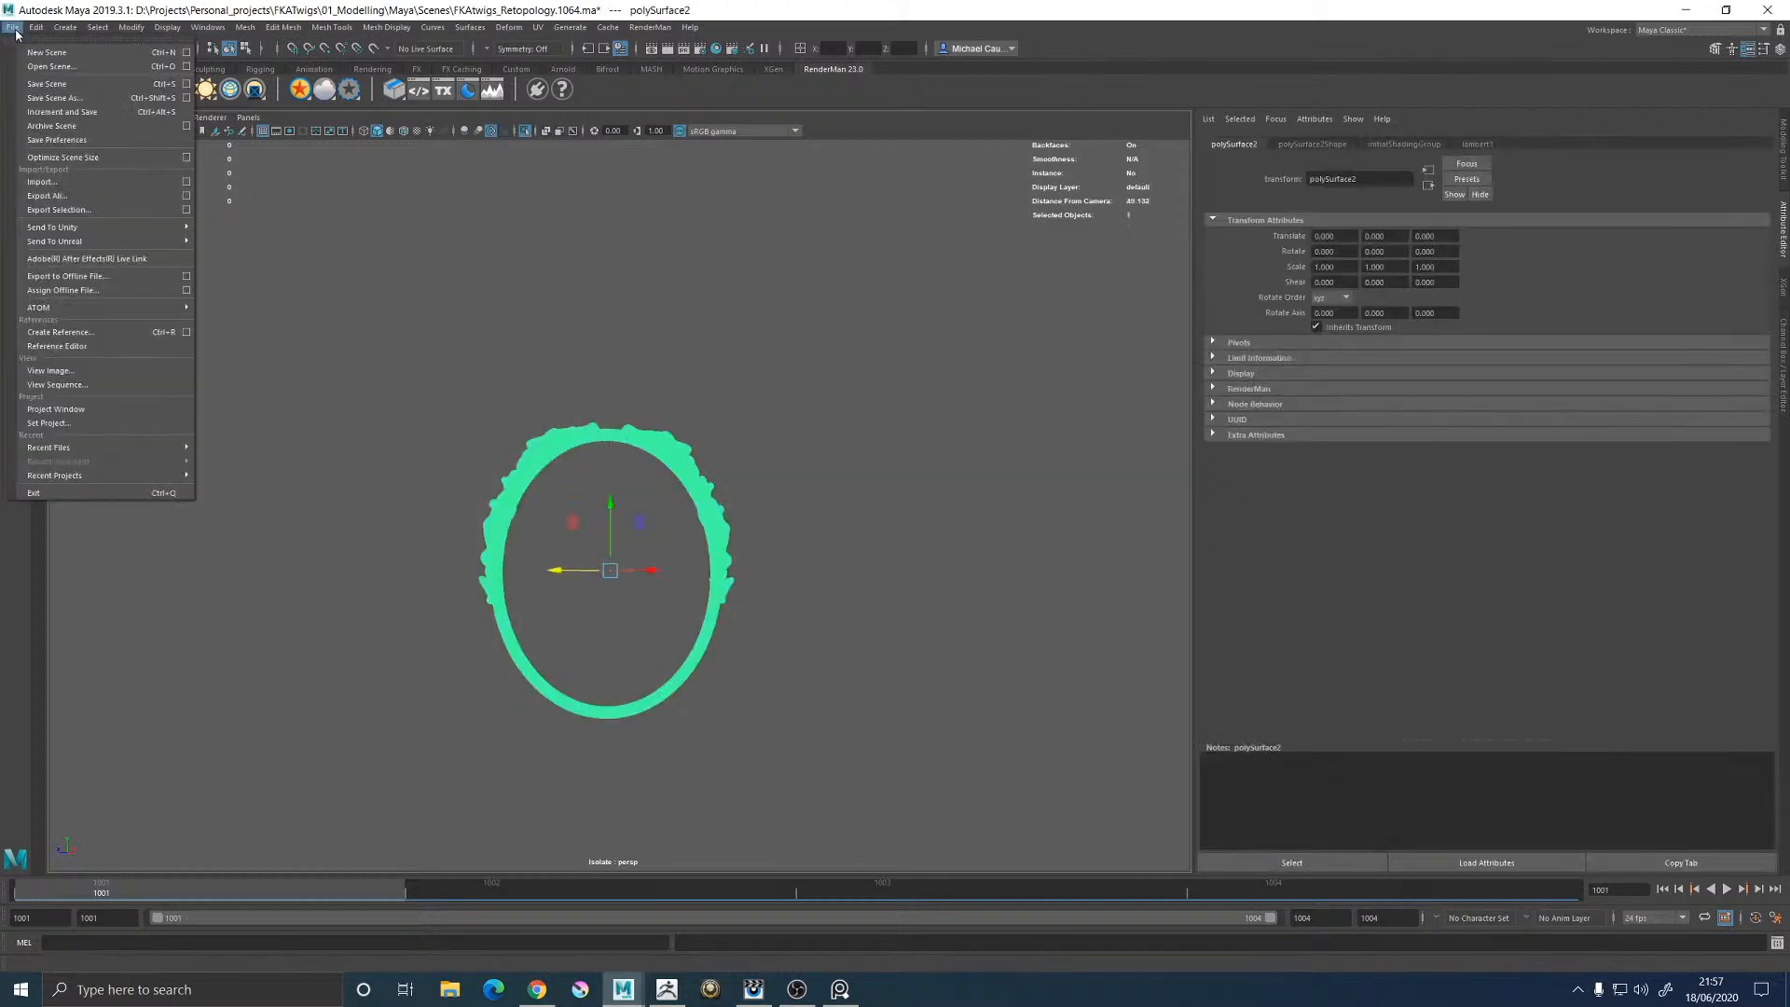
pyautogui.click(73, 209)
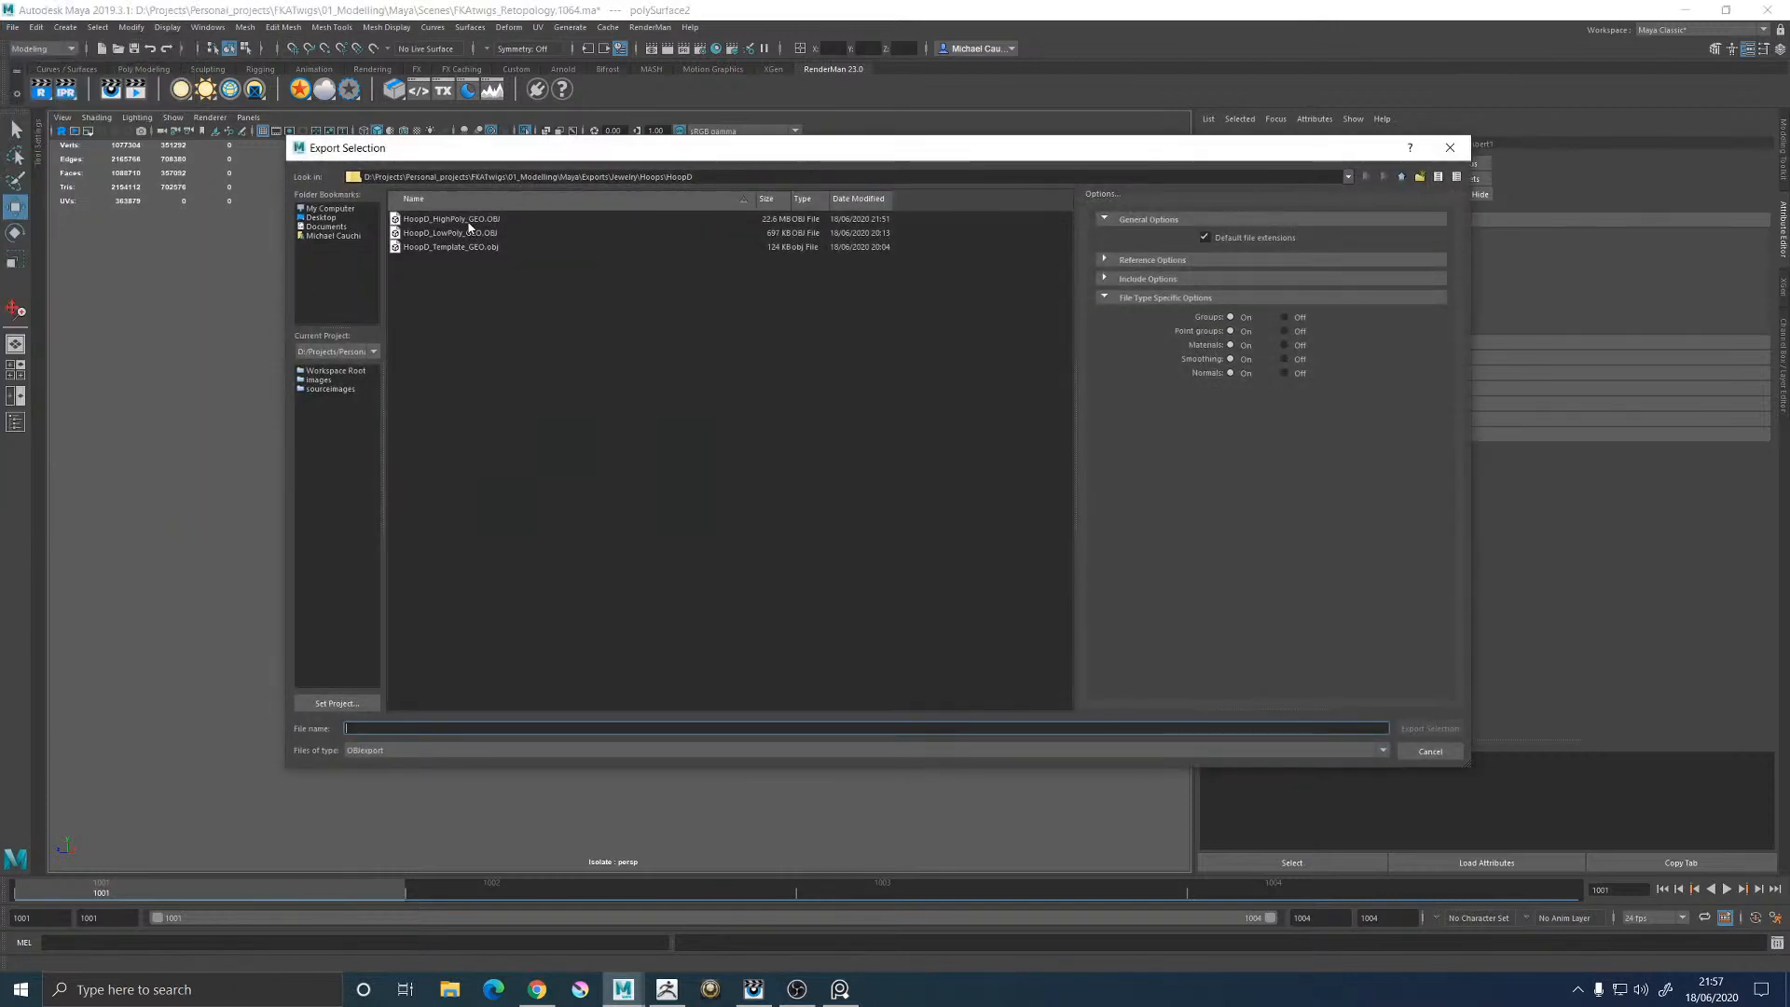
pyautogui.click(480, 221)
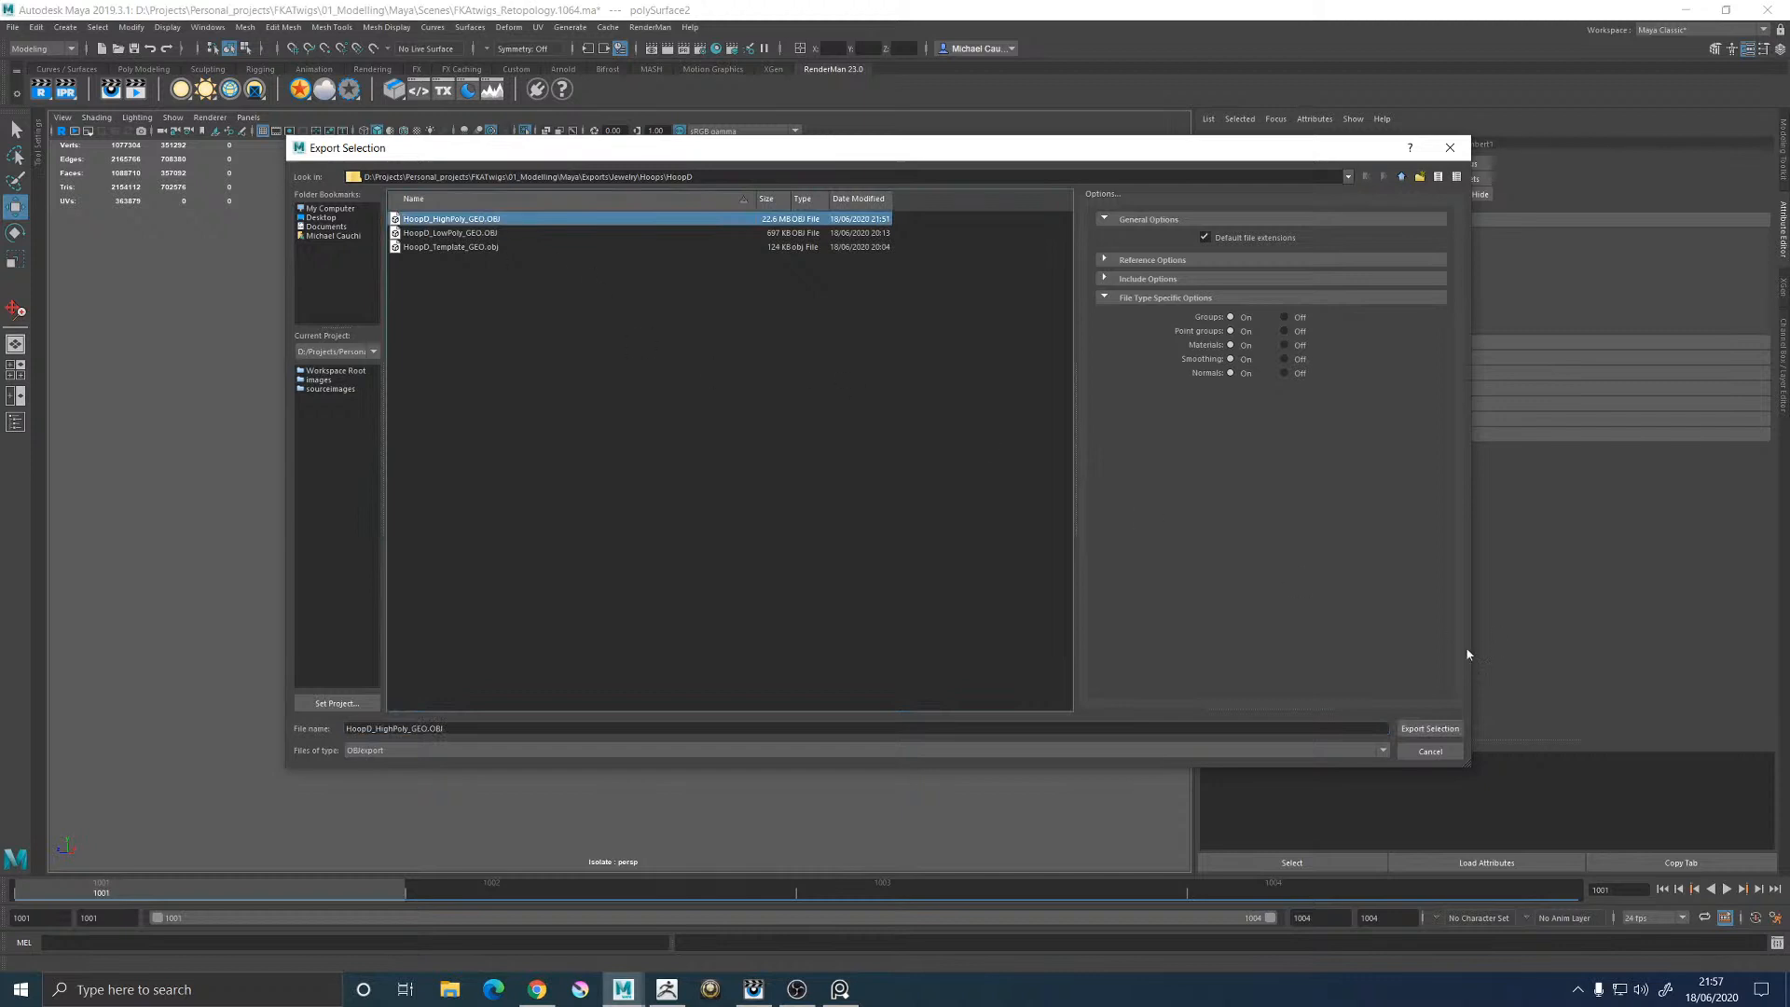
pyautogui.click(1429, 729)
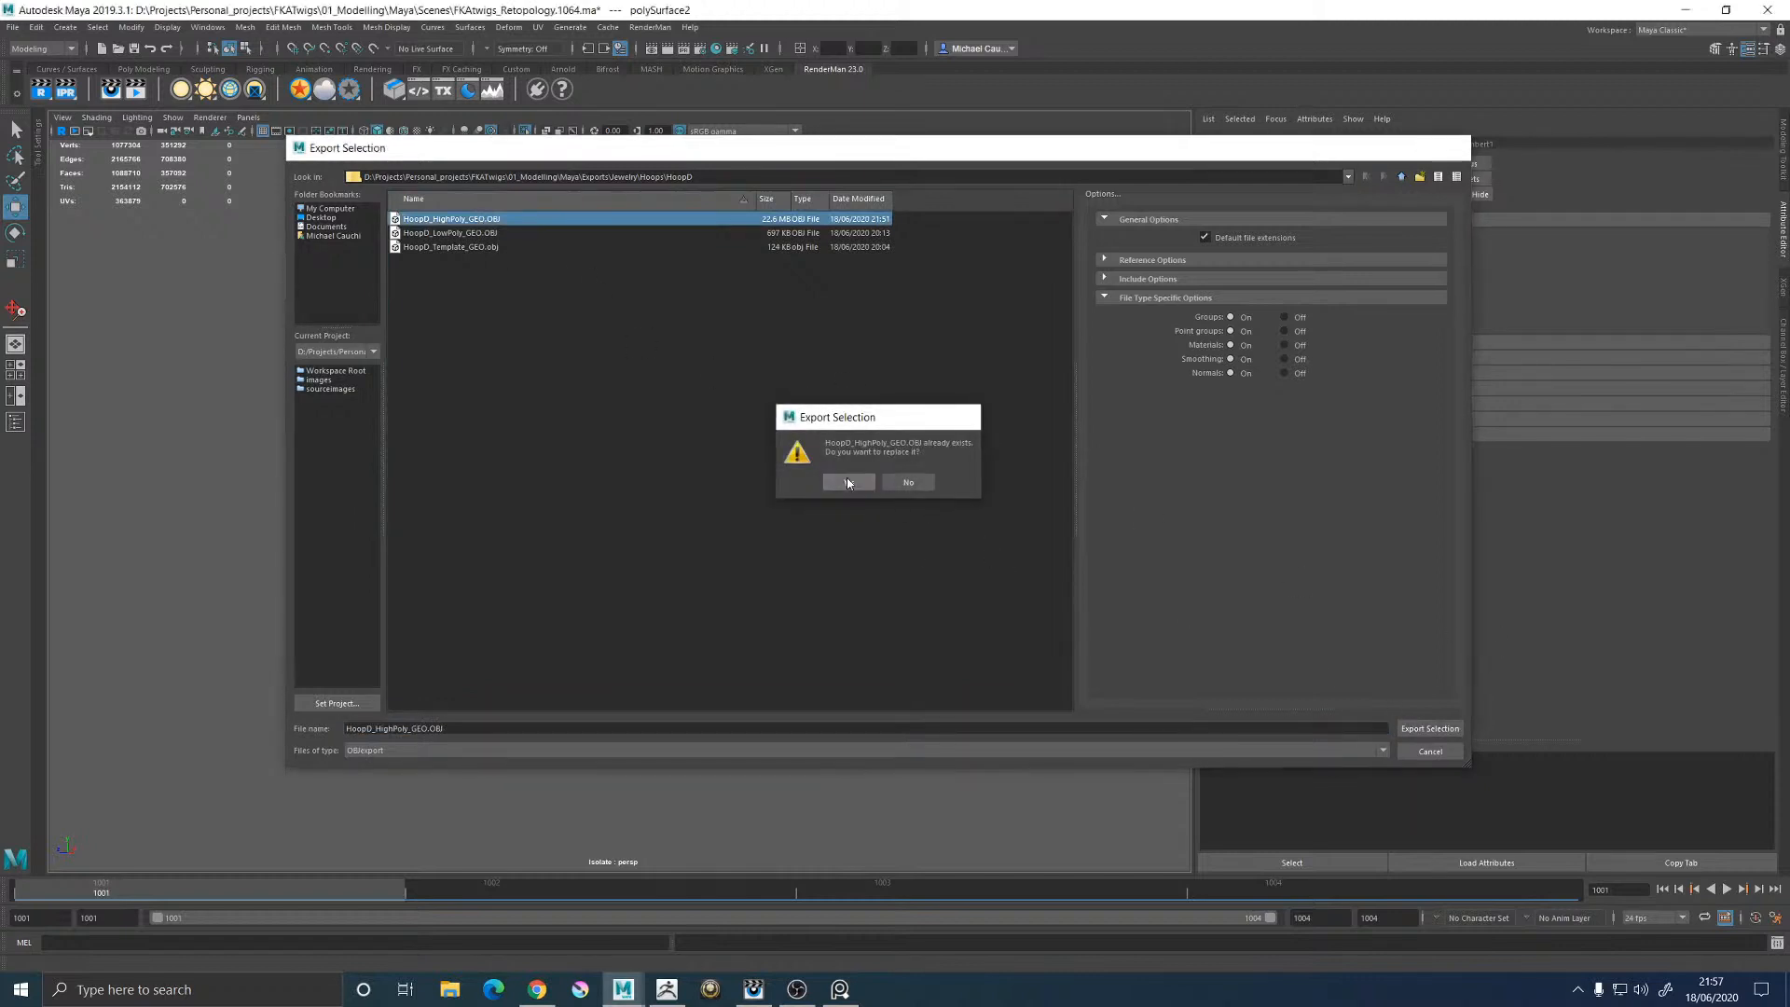
pyautogui.click(847, 481)
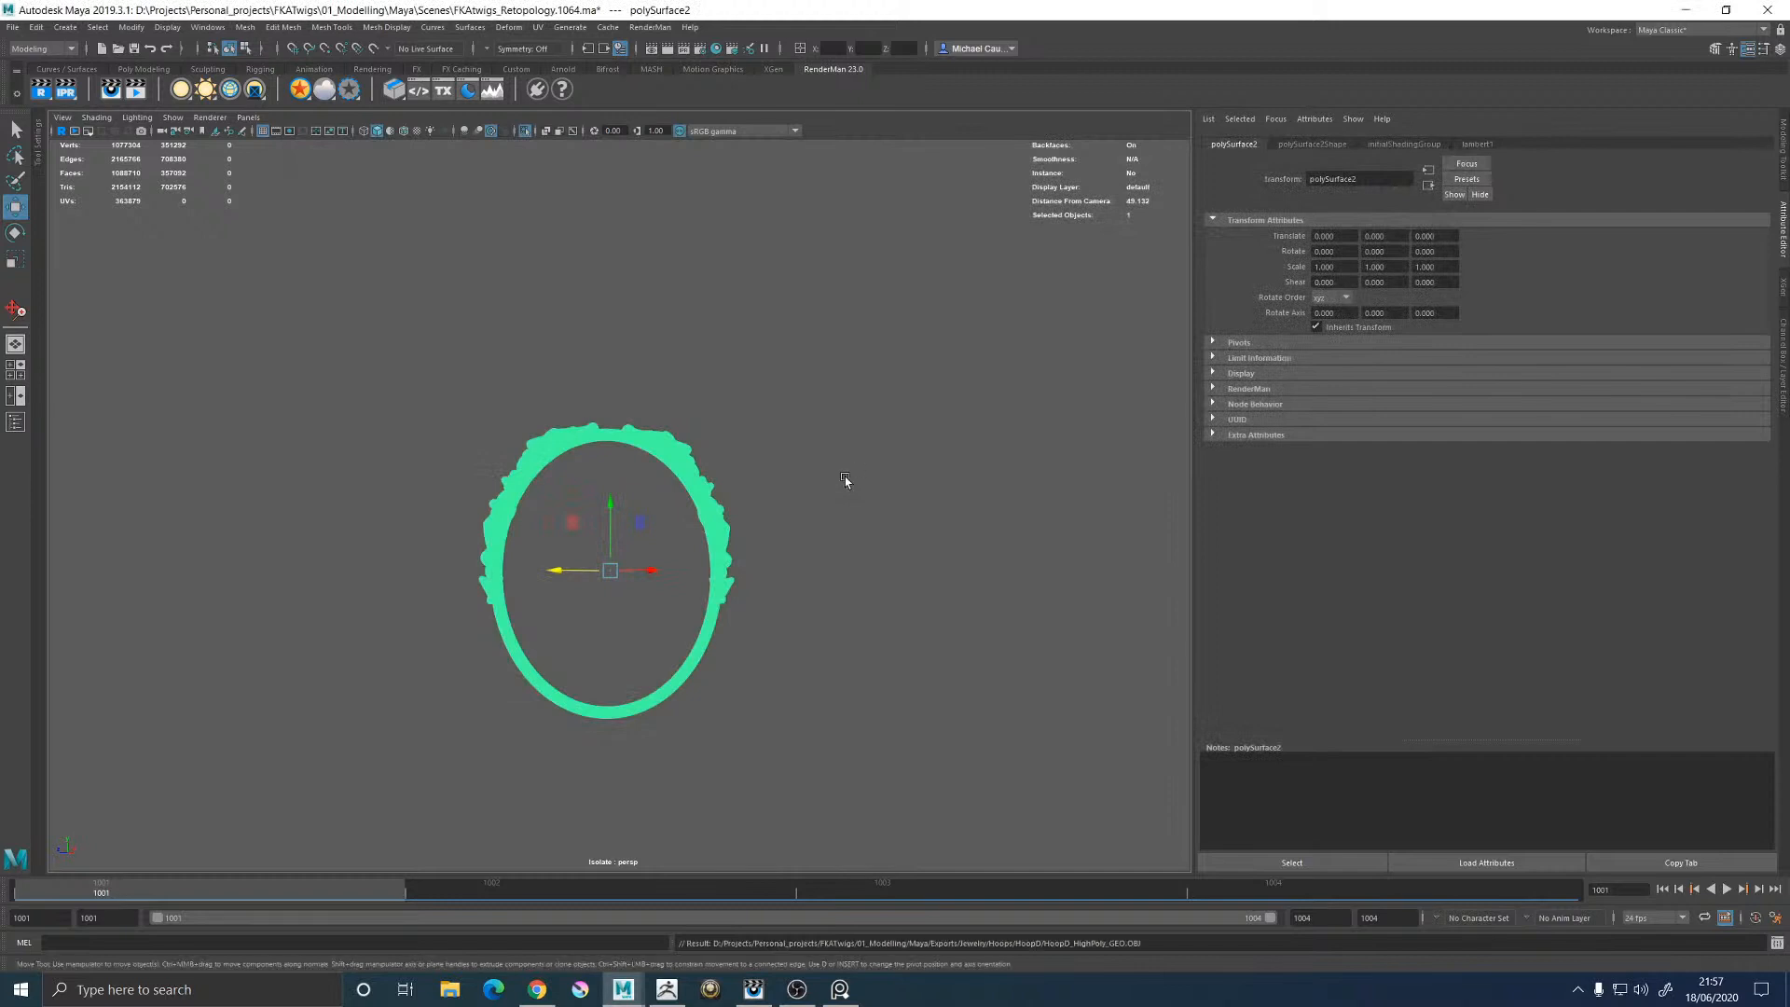
# Examine the combined hoop mesh up close from several angles, checking both figures along the ring
pyautogui.keyDown('alt'); pyautogui.moveTo(856, 515); pyautogui.dragTo(704, 536); pyautogui.keyUp('alt')
pyautogui.keyDown('alt'); pyautogui.moveTo(704, 536); pyautogui.dragTo(778, 615, button='right'); pyautogui.keyUp('alt')
pyautogui.click(778, 615)
pyautogui.keyDown('alt'); pyautogui.moveTo(526, 535); pyautogui.dragTo(495, 504); pyautogui.keyUp('alt')
pyautogui.click(496, 504)
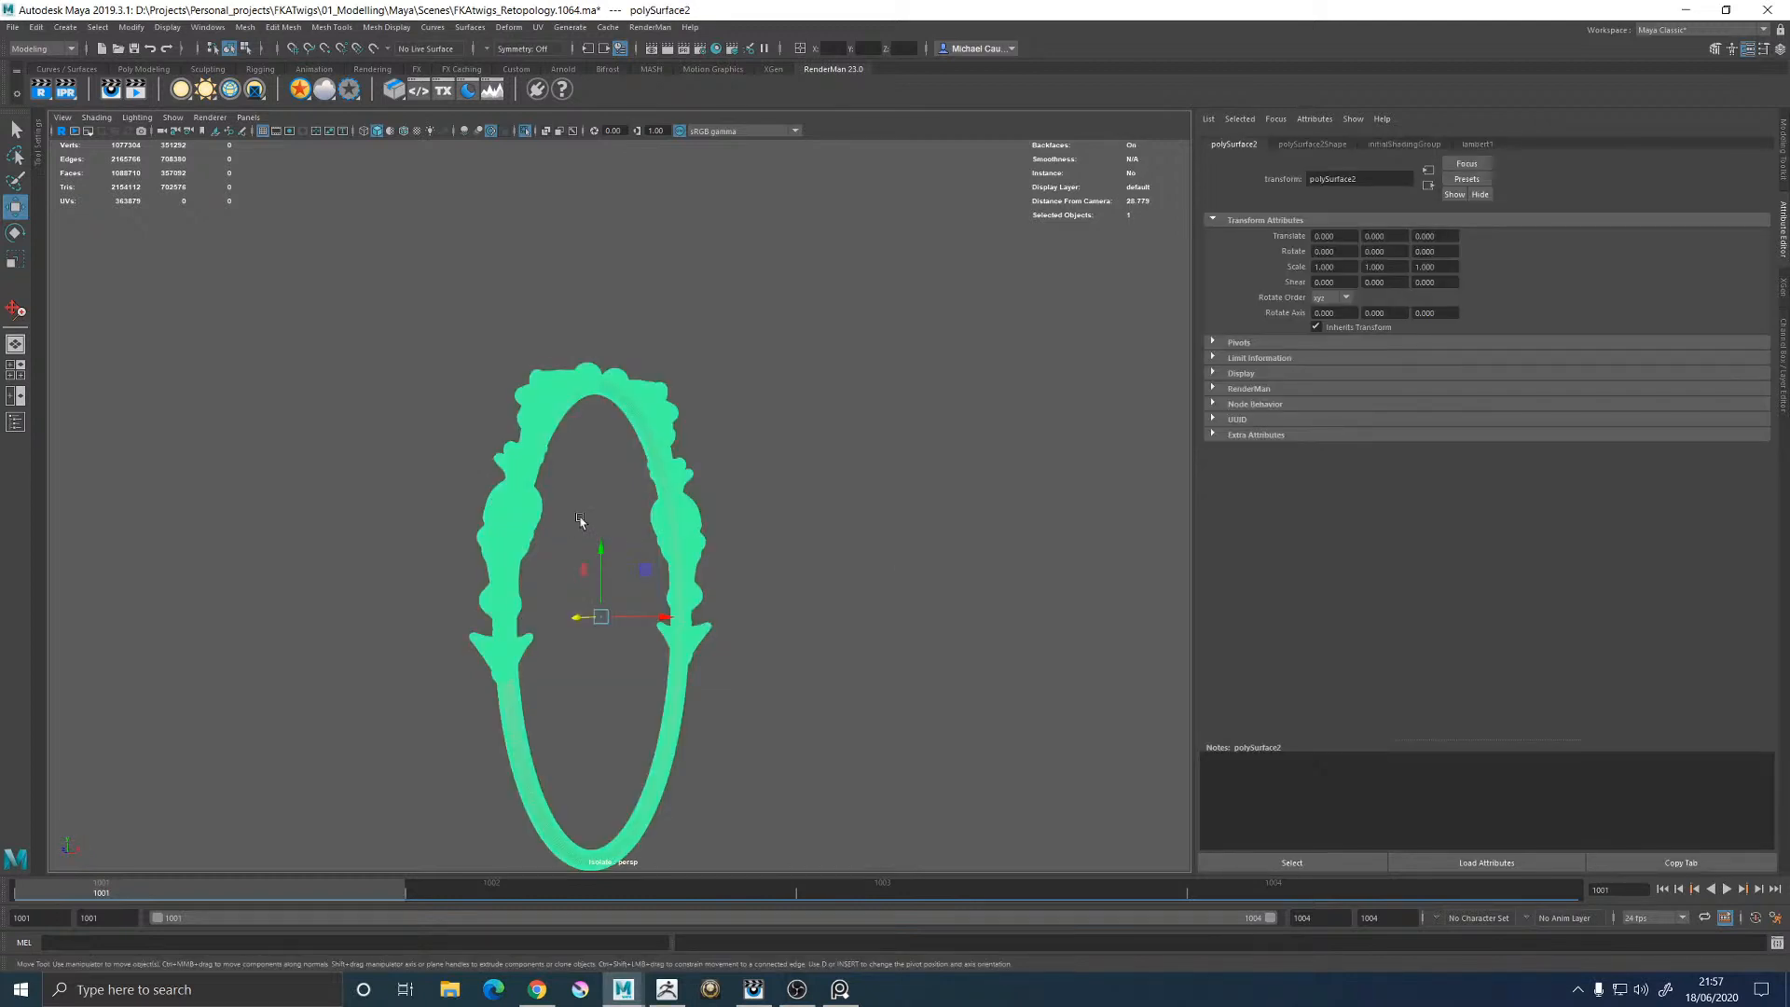
pyautogui.keyDown('alt'); pyautogui.moveTo(582, 521); pyautogui.dragTo(718, 445); pyautogui.keyUp('alt')
pyautogui.click(639, 431)
pyautogui.click(709, 390)
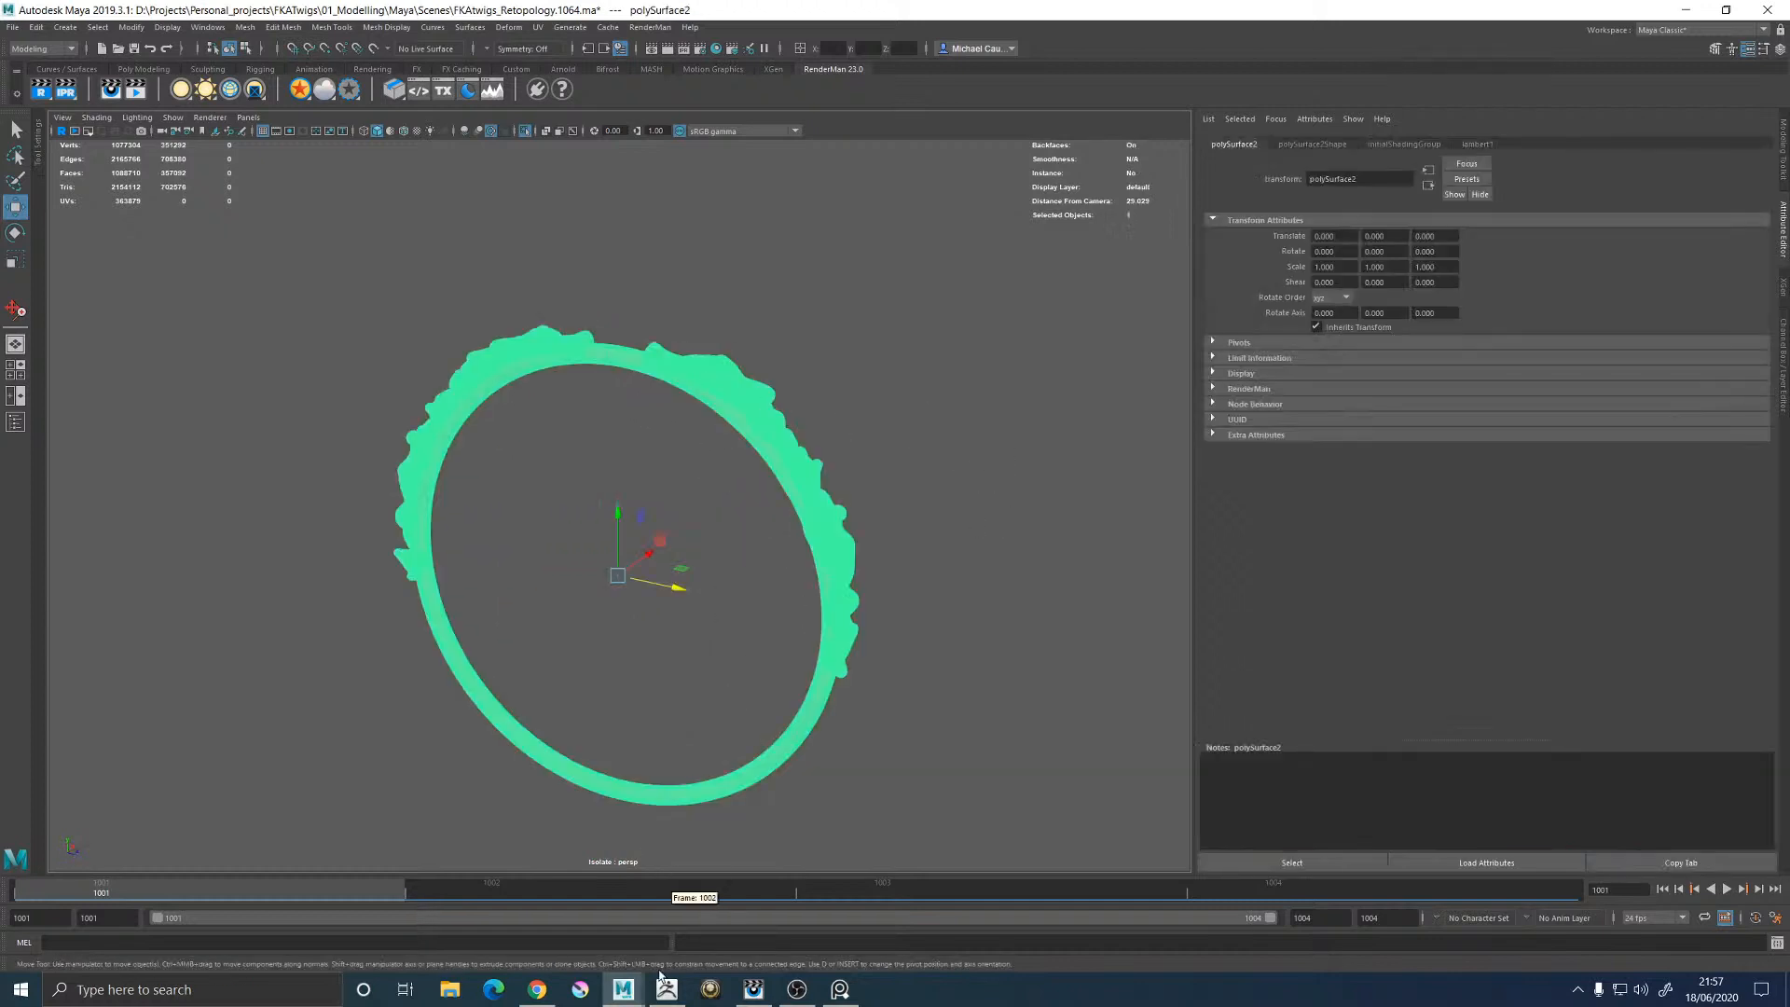
# Switch to ZBrush and import HoopD_HighPoly_GEO.OBJ in place of the one-figure hoop
pyautogui.moveTo(681, 988)
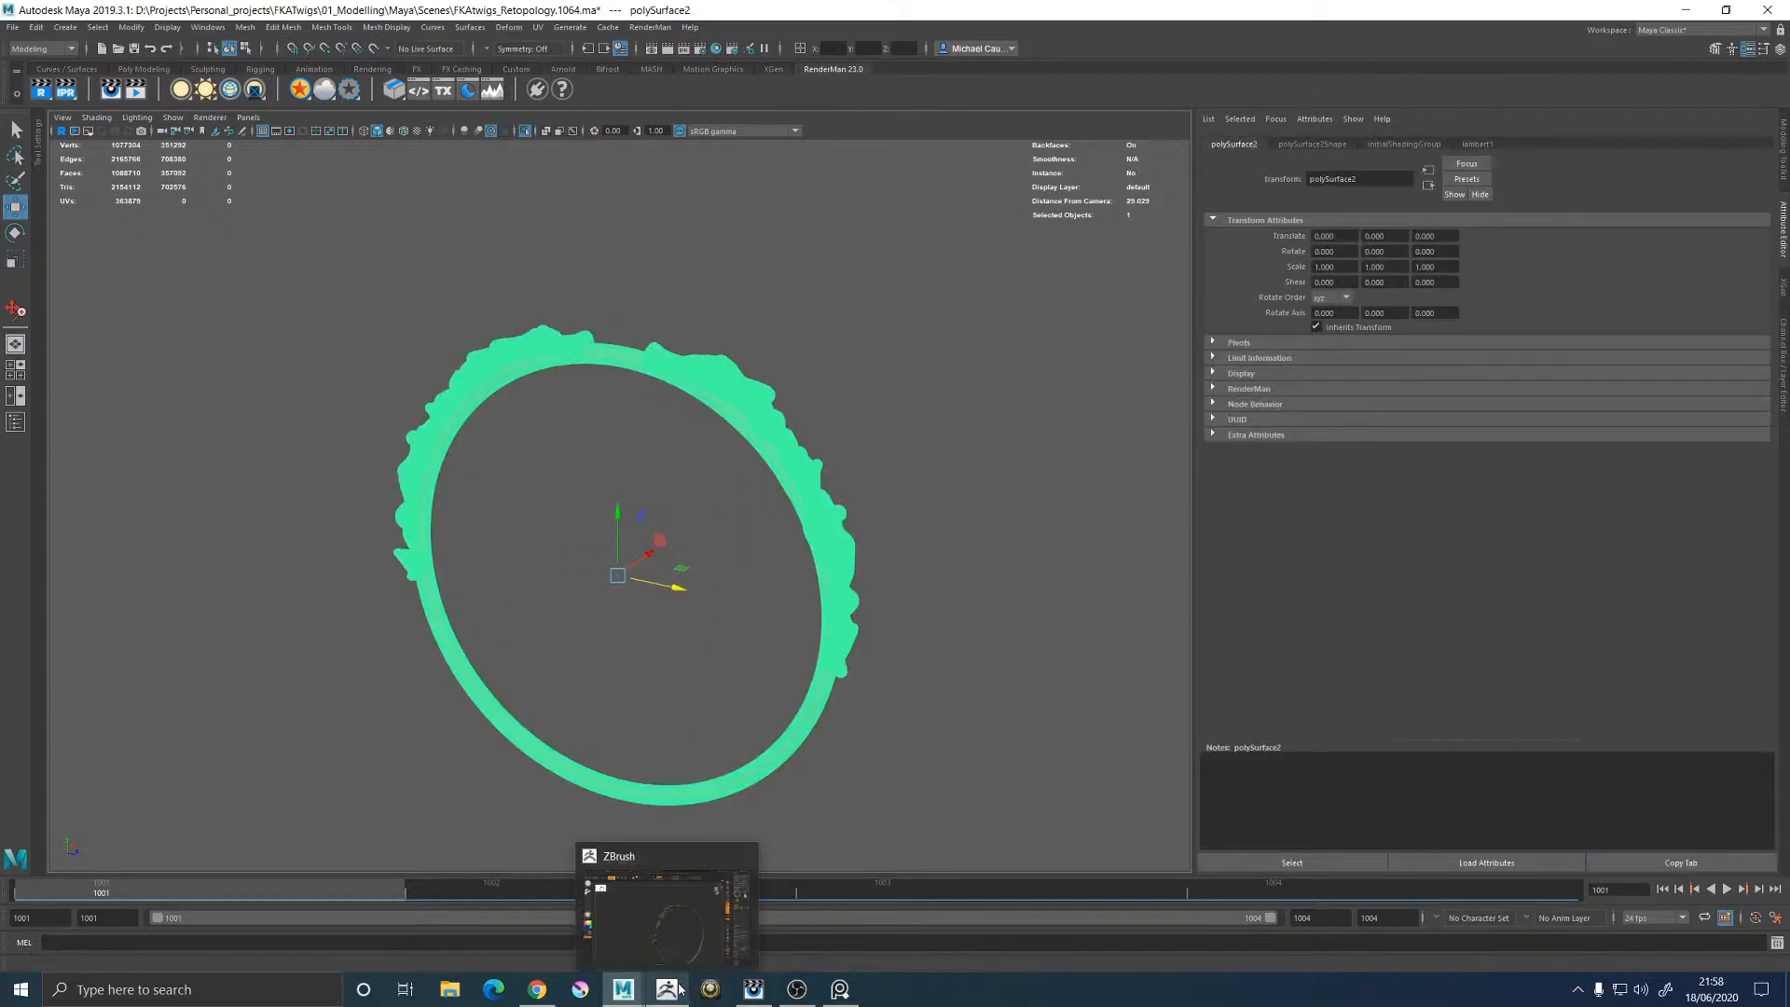
pyautogui.click(681, 988)
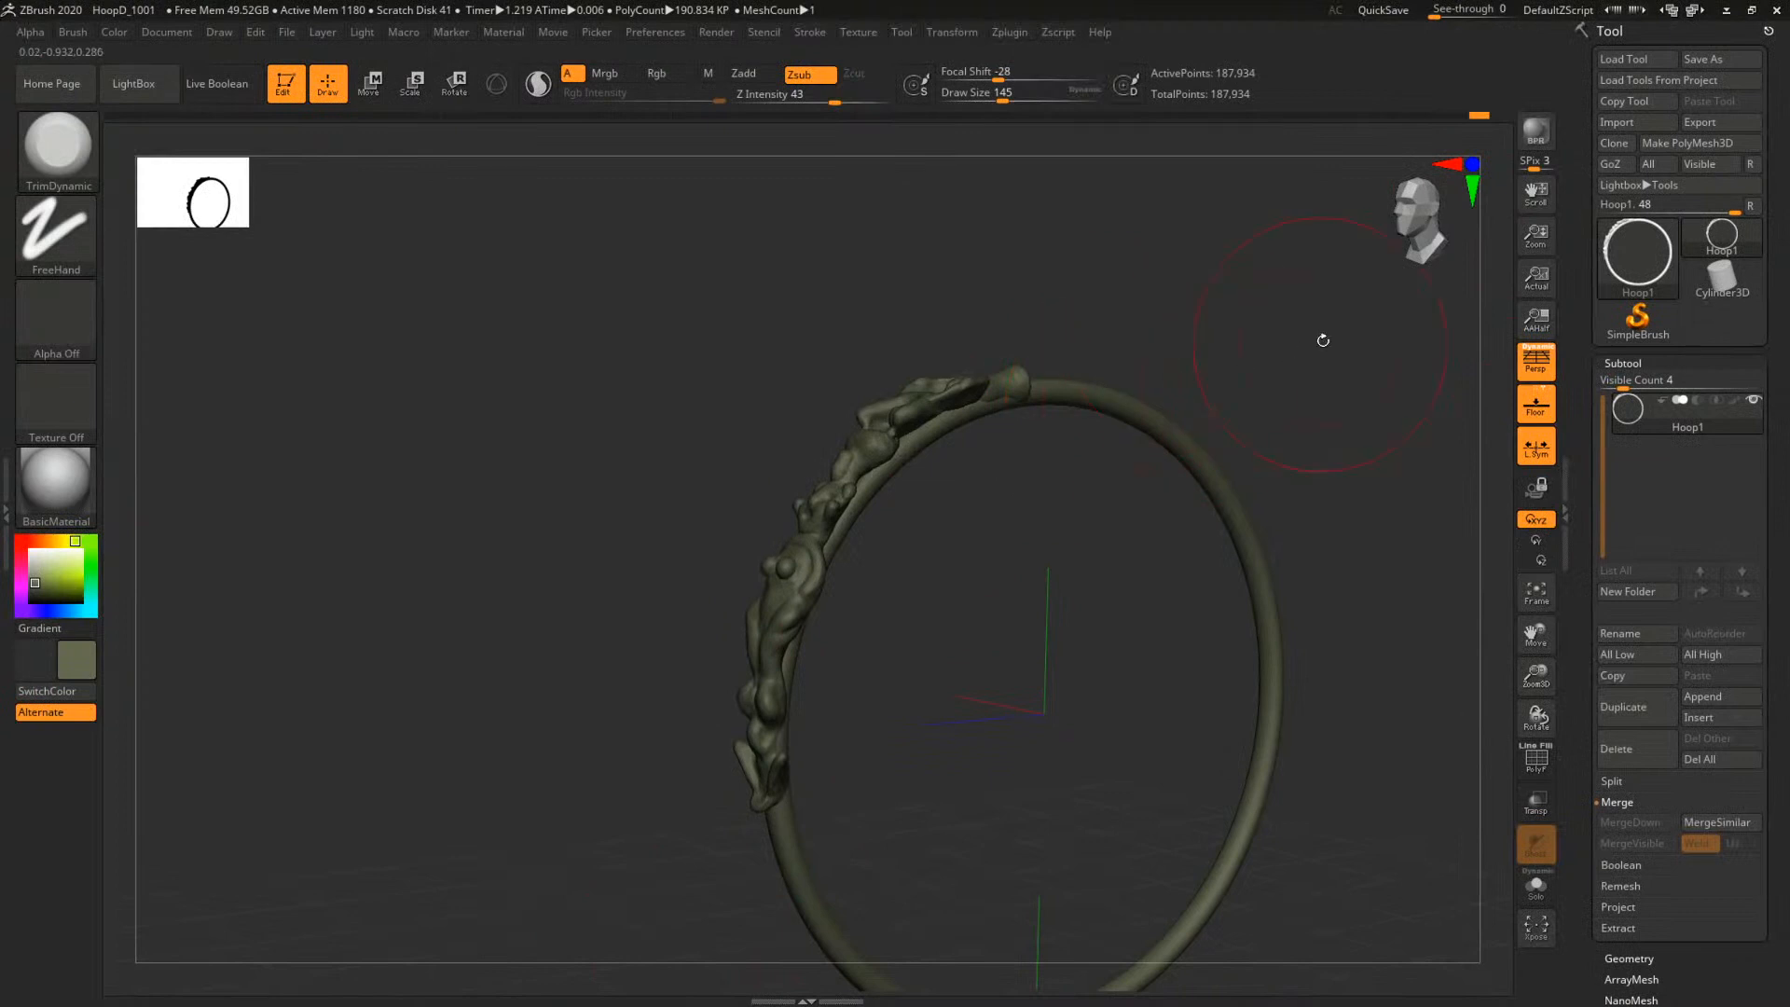
pyautogui.click(1618, 124)
pyautogui.doubleClick(881, 152)
pyautogui.moveTo(1084, 290); pyautogui.dragTo(957, 292)
pyautogui.hotkey('shift', 'f')
pyautogui.hotkey('shift', 'f')
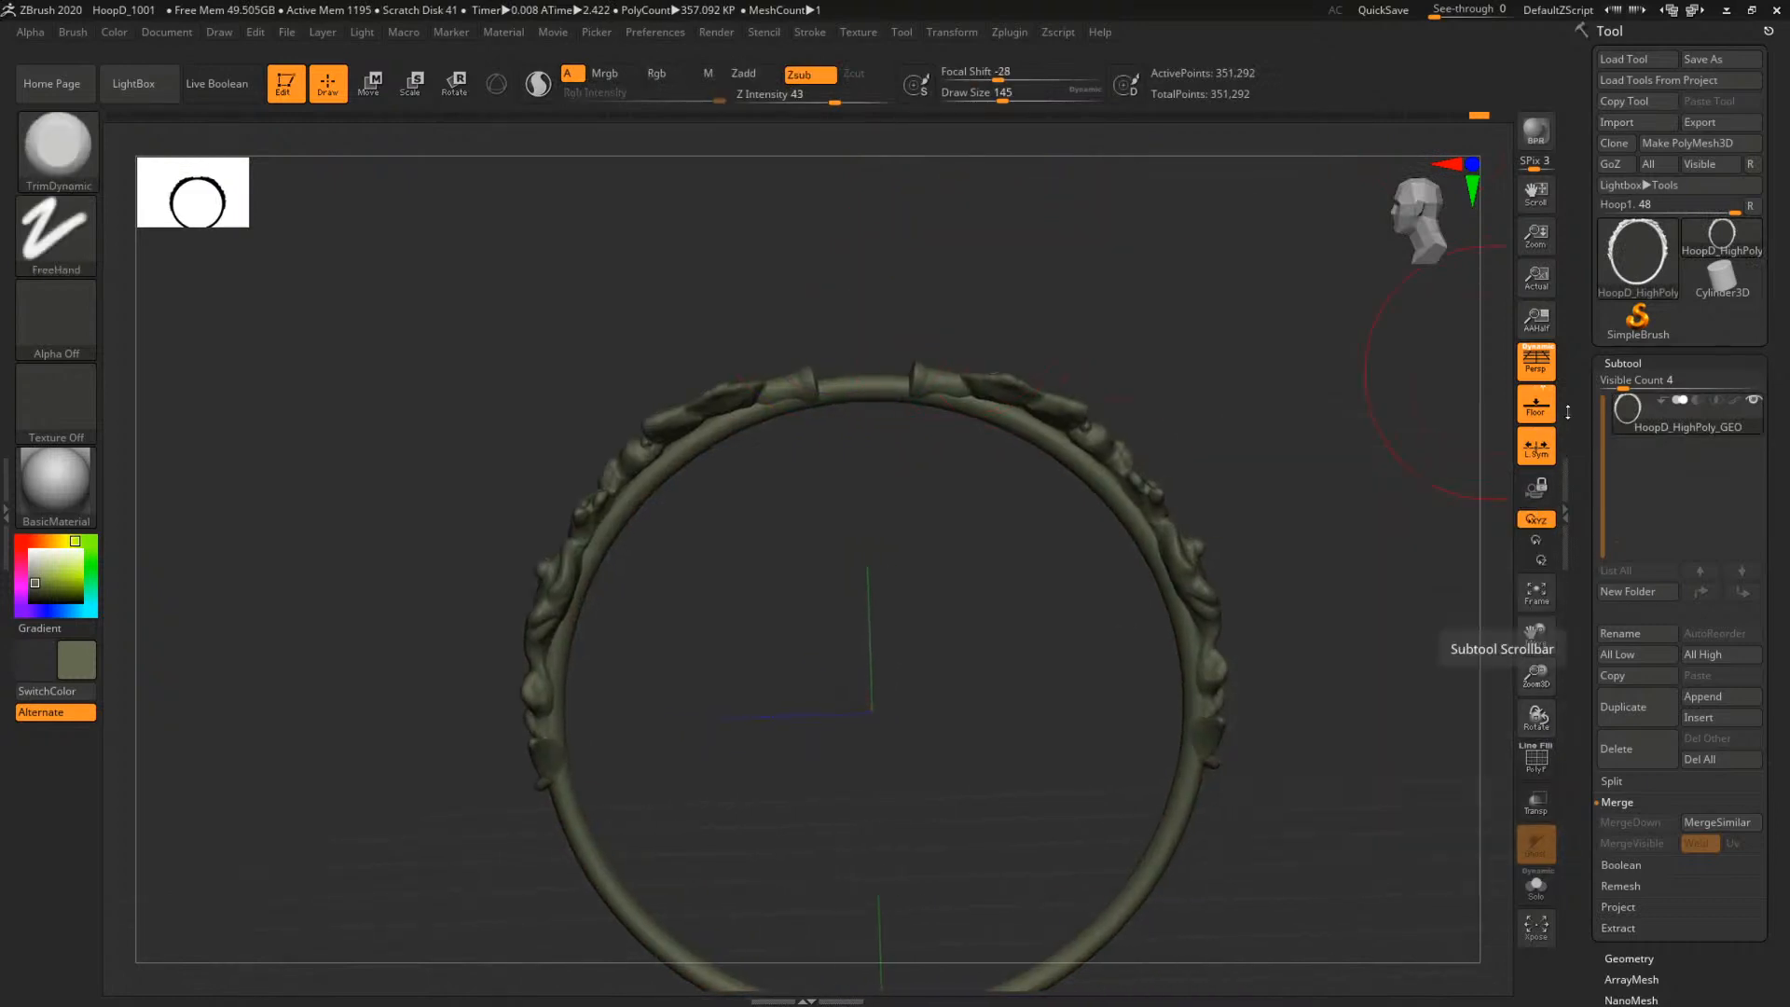
pyautogui.moveTo(1074, 288); pyautogui.dragTo(1173, 279)
pyautogui.moveTo(1190, 286); pyautogui.dragTo(1188, 386)
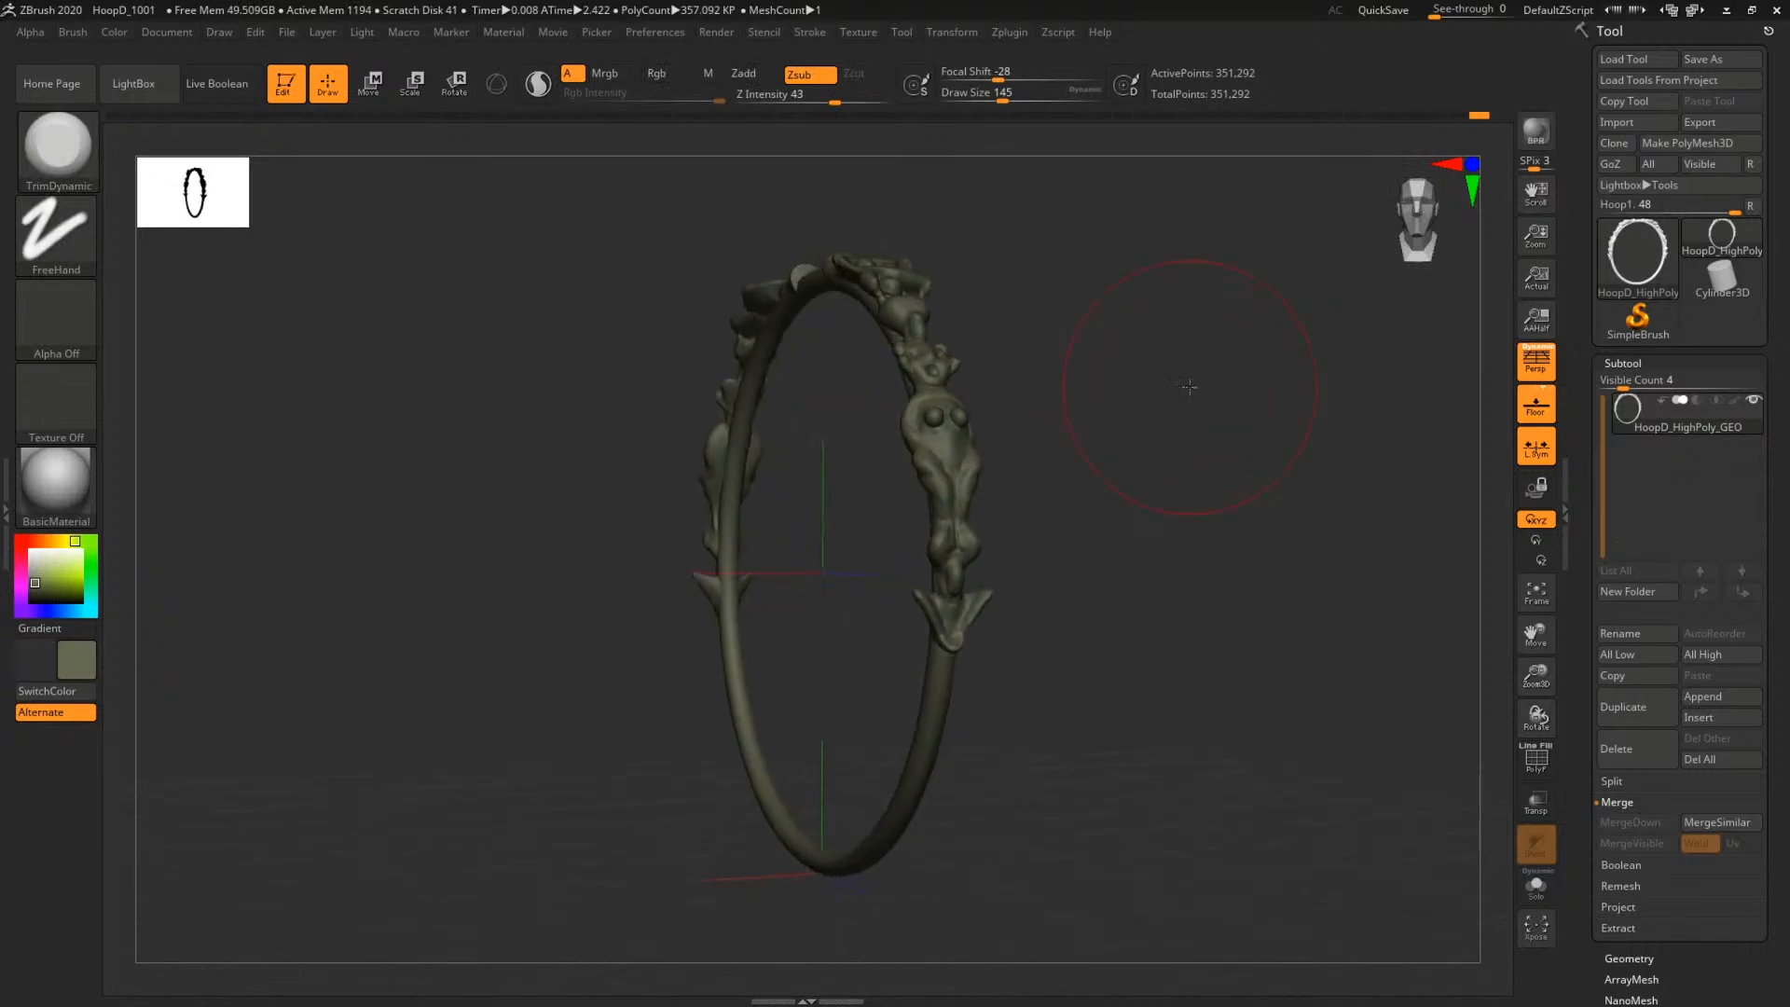
pyautogui.click(1623, 364)
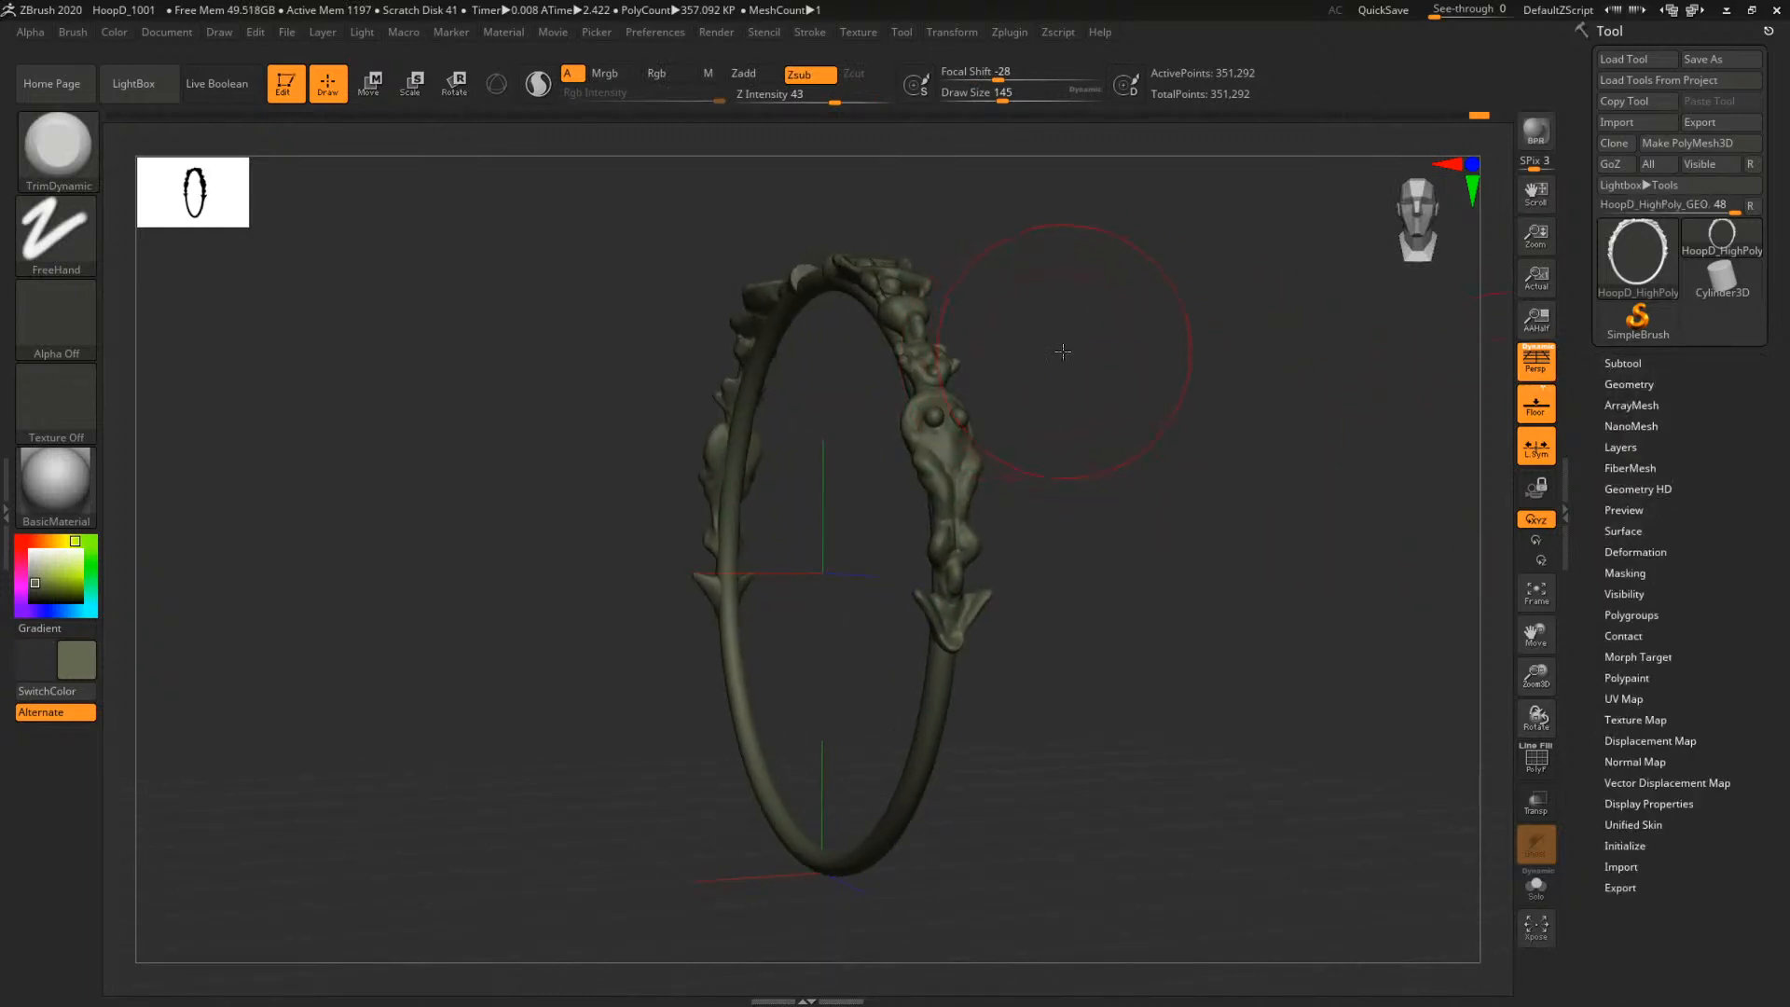
pyautogui.moveTo(1063, 351)
pyautogui.mouseDown()
pyautogui.moveTo(1218, 363)
pyautogui.moveTo(1189, 371)
pyautogui.mouseUp()
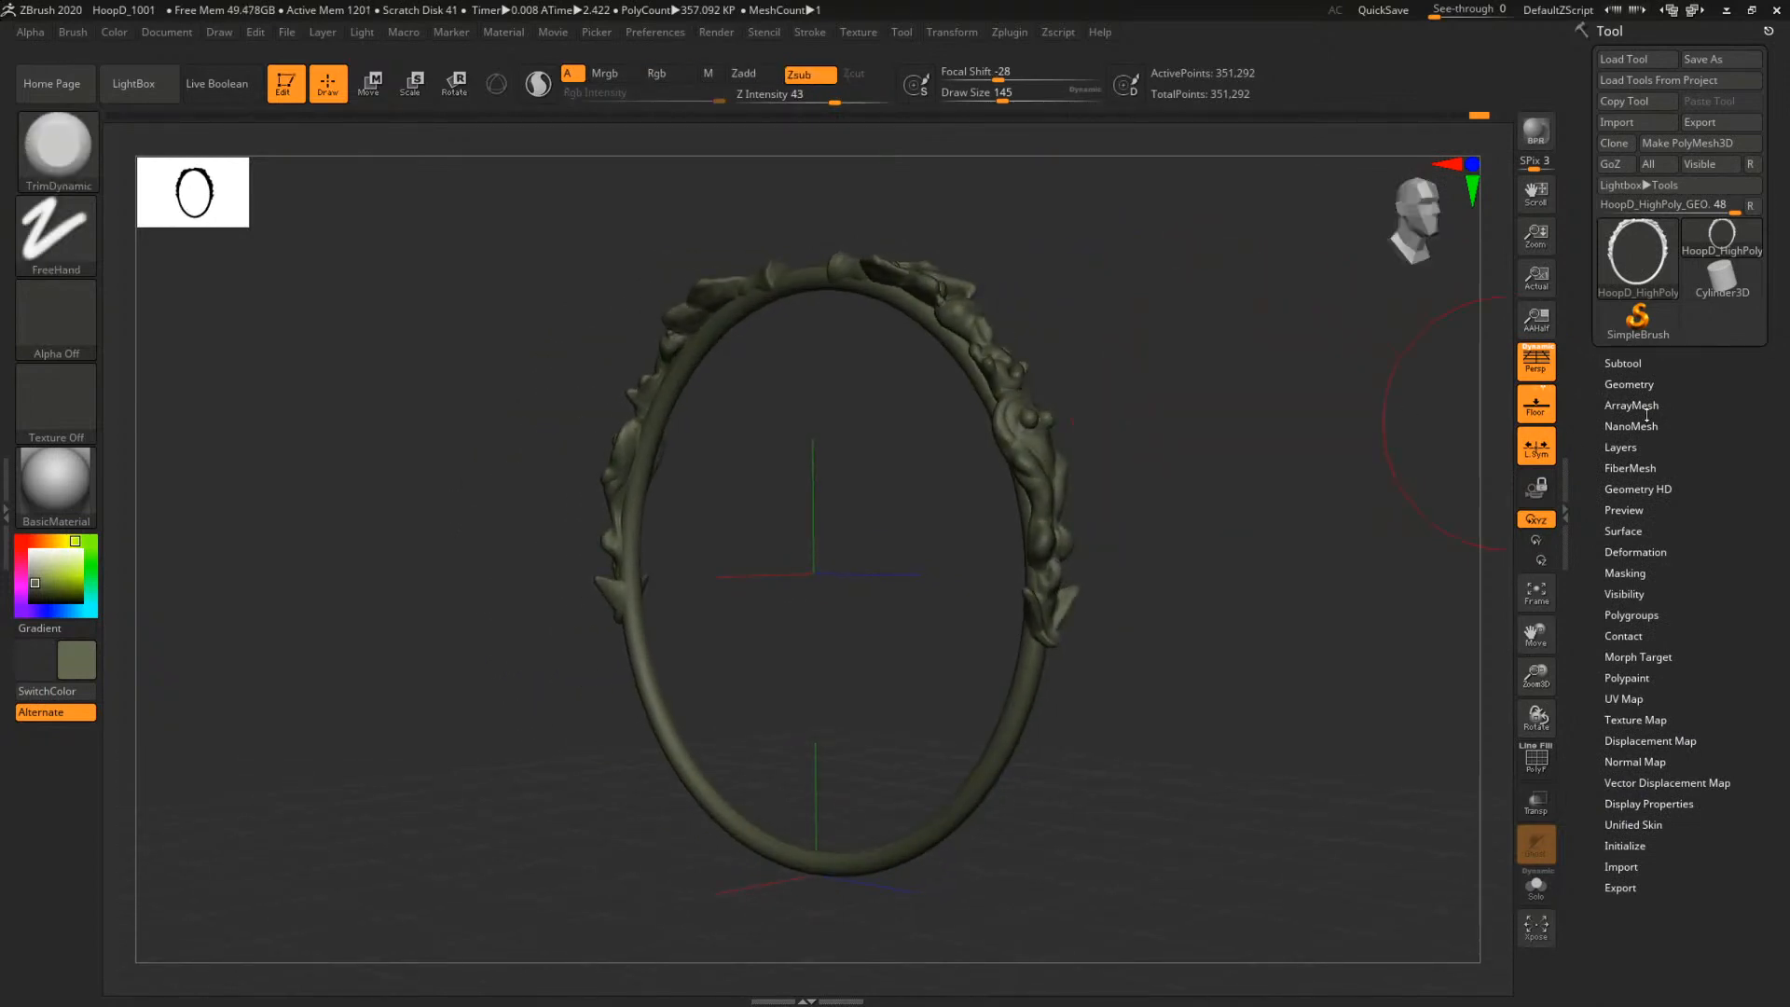
pyautogui.click(1623, 364)
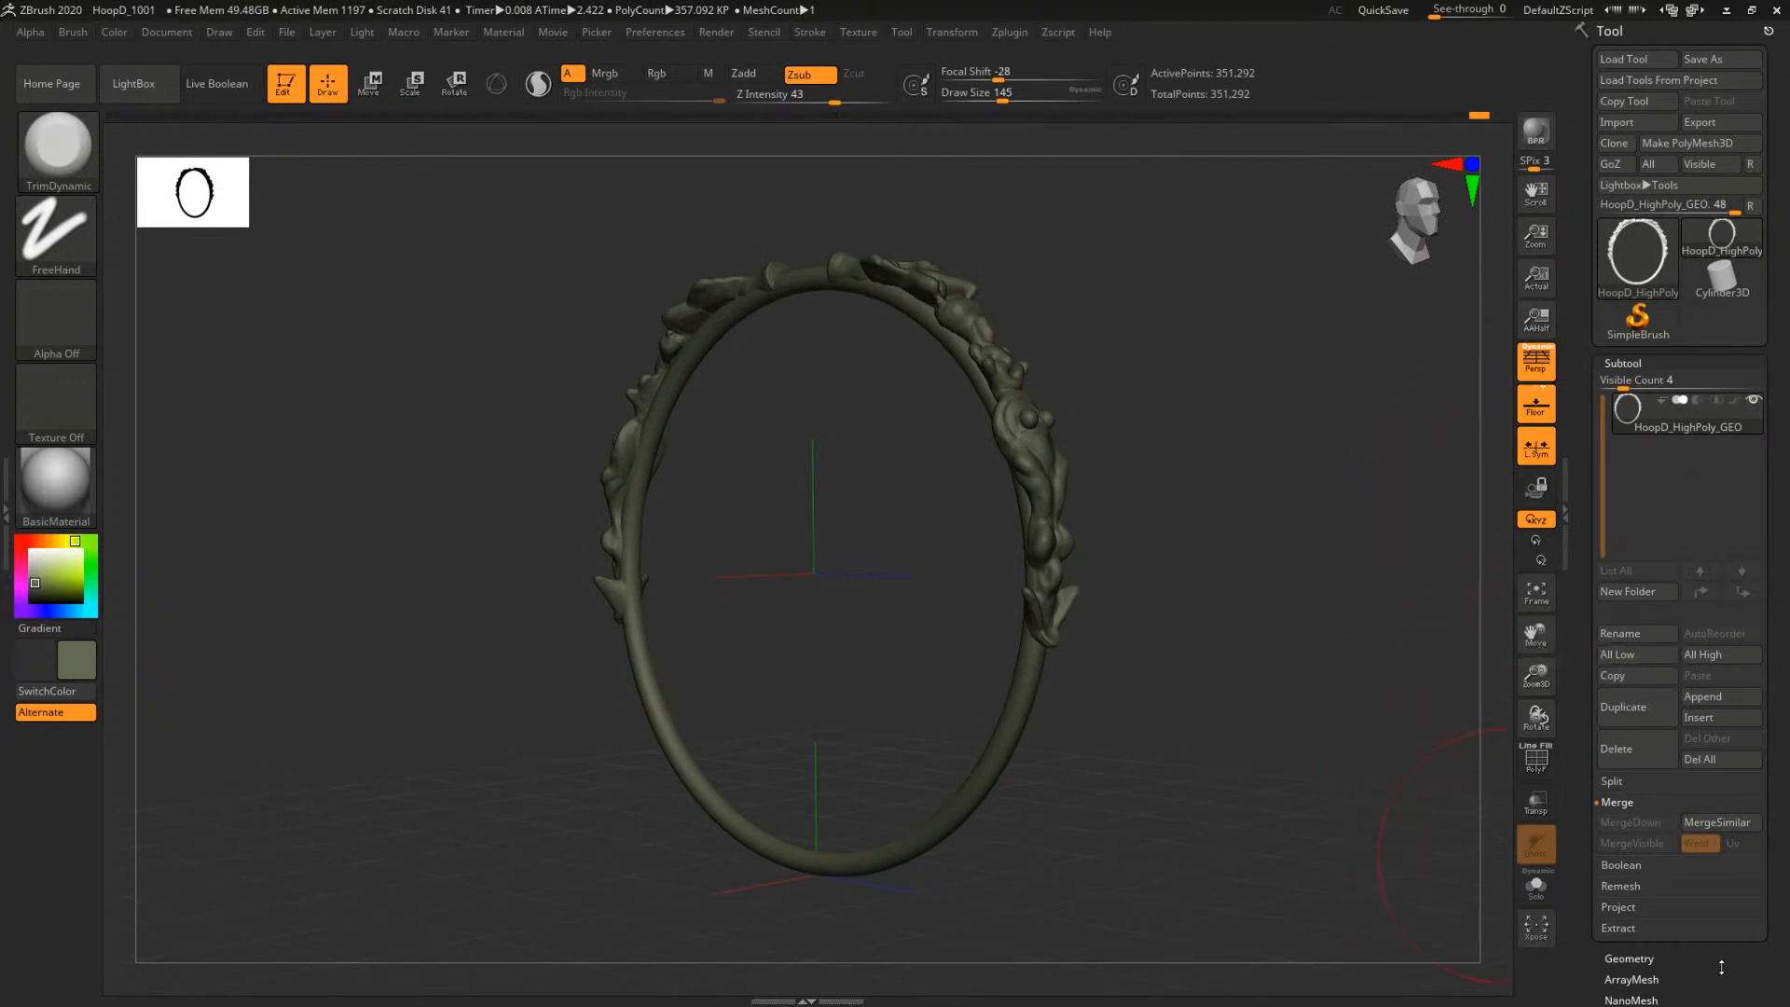
# Assign automatic polygroups by topology continuity to the hoop and isolate the plain ring
pyautogui.scroll(-3, 1721, 967)
pyautogui.scroll(-4, 1753, 902)
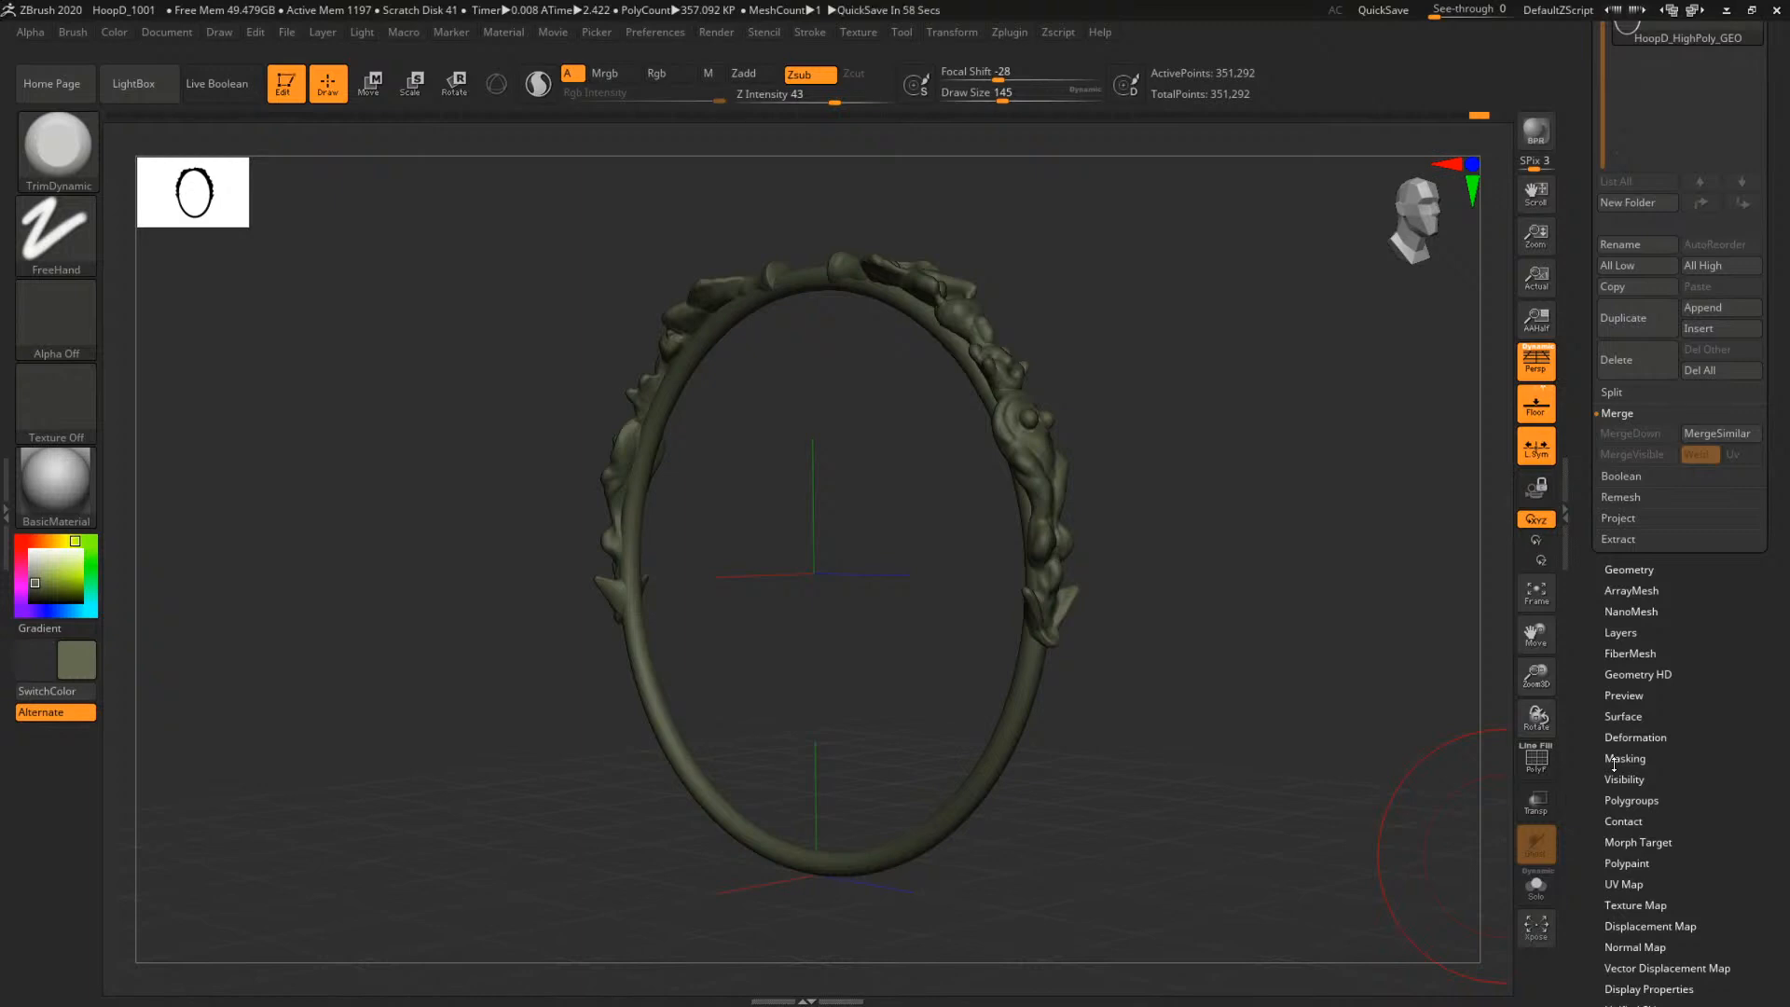
pyautogui.moveTo(1355, 480); pyautogui.dragTo(1374, 500)
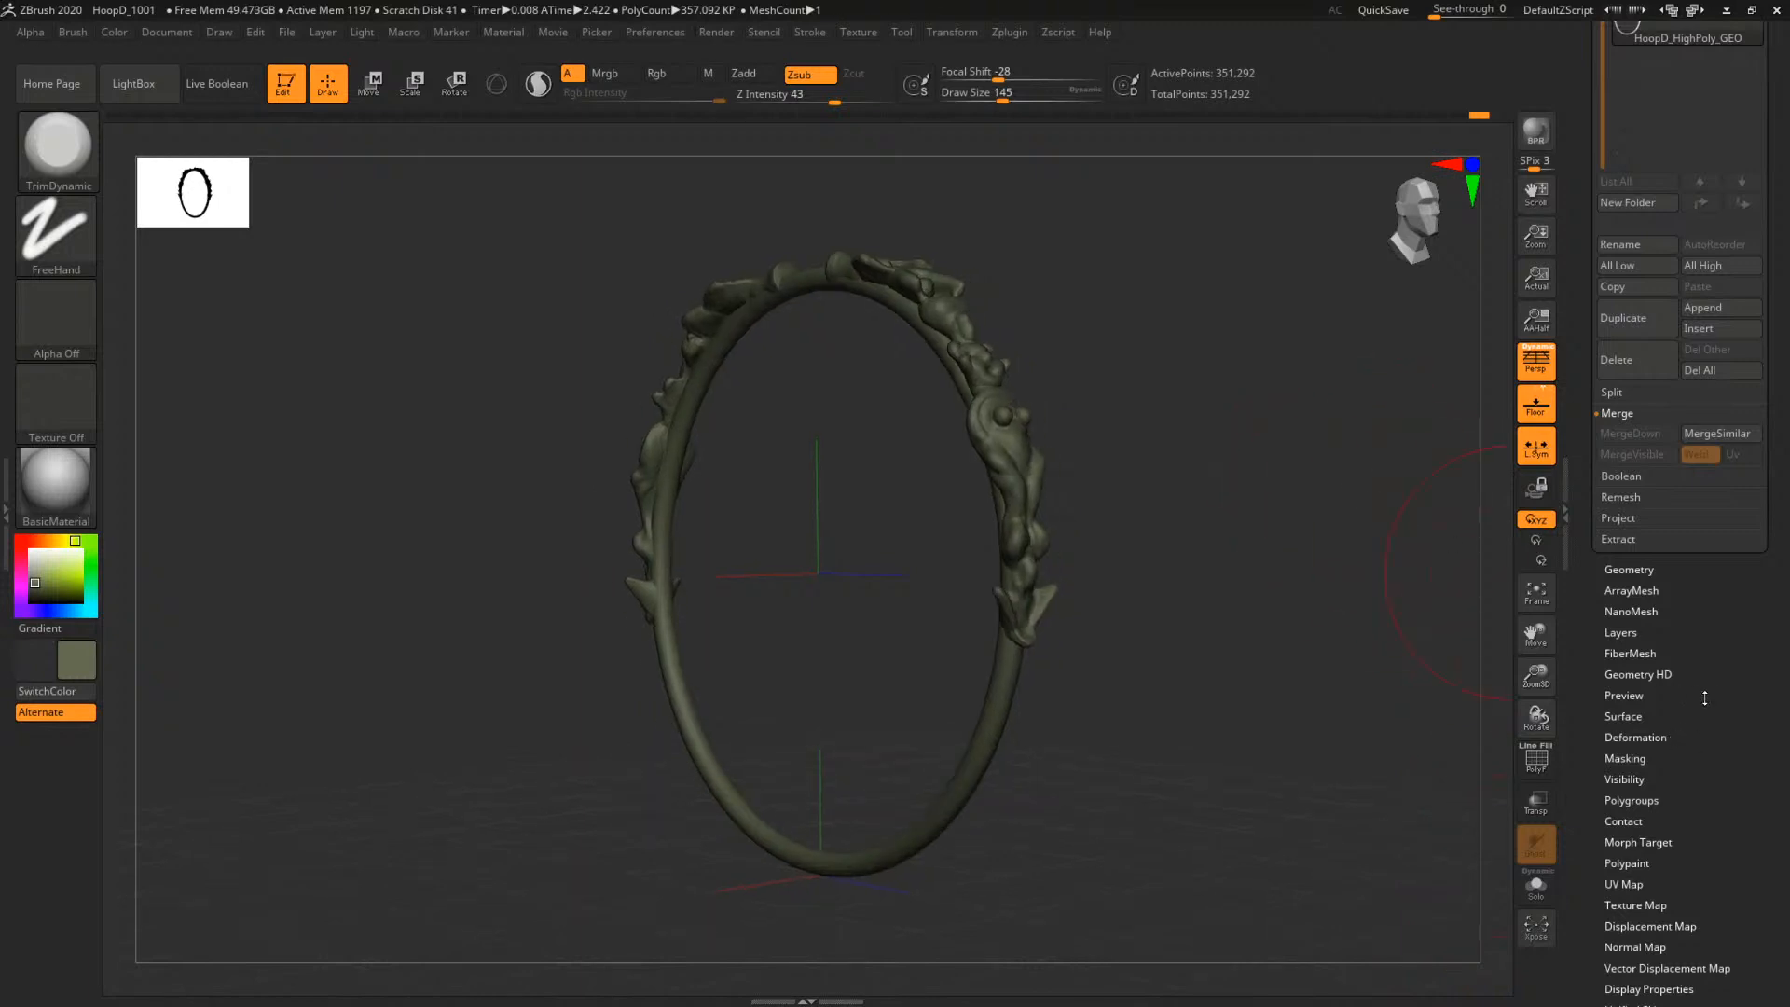
pyautogui.moveTo(1725, 698); pyautogui.dragTo(1713, 652)
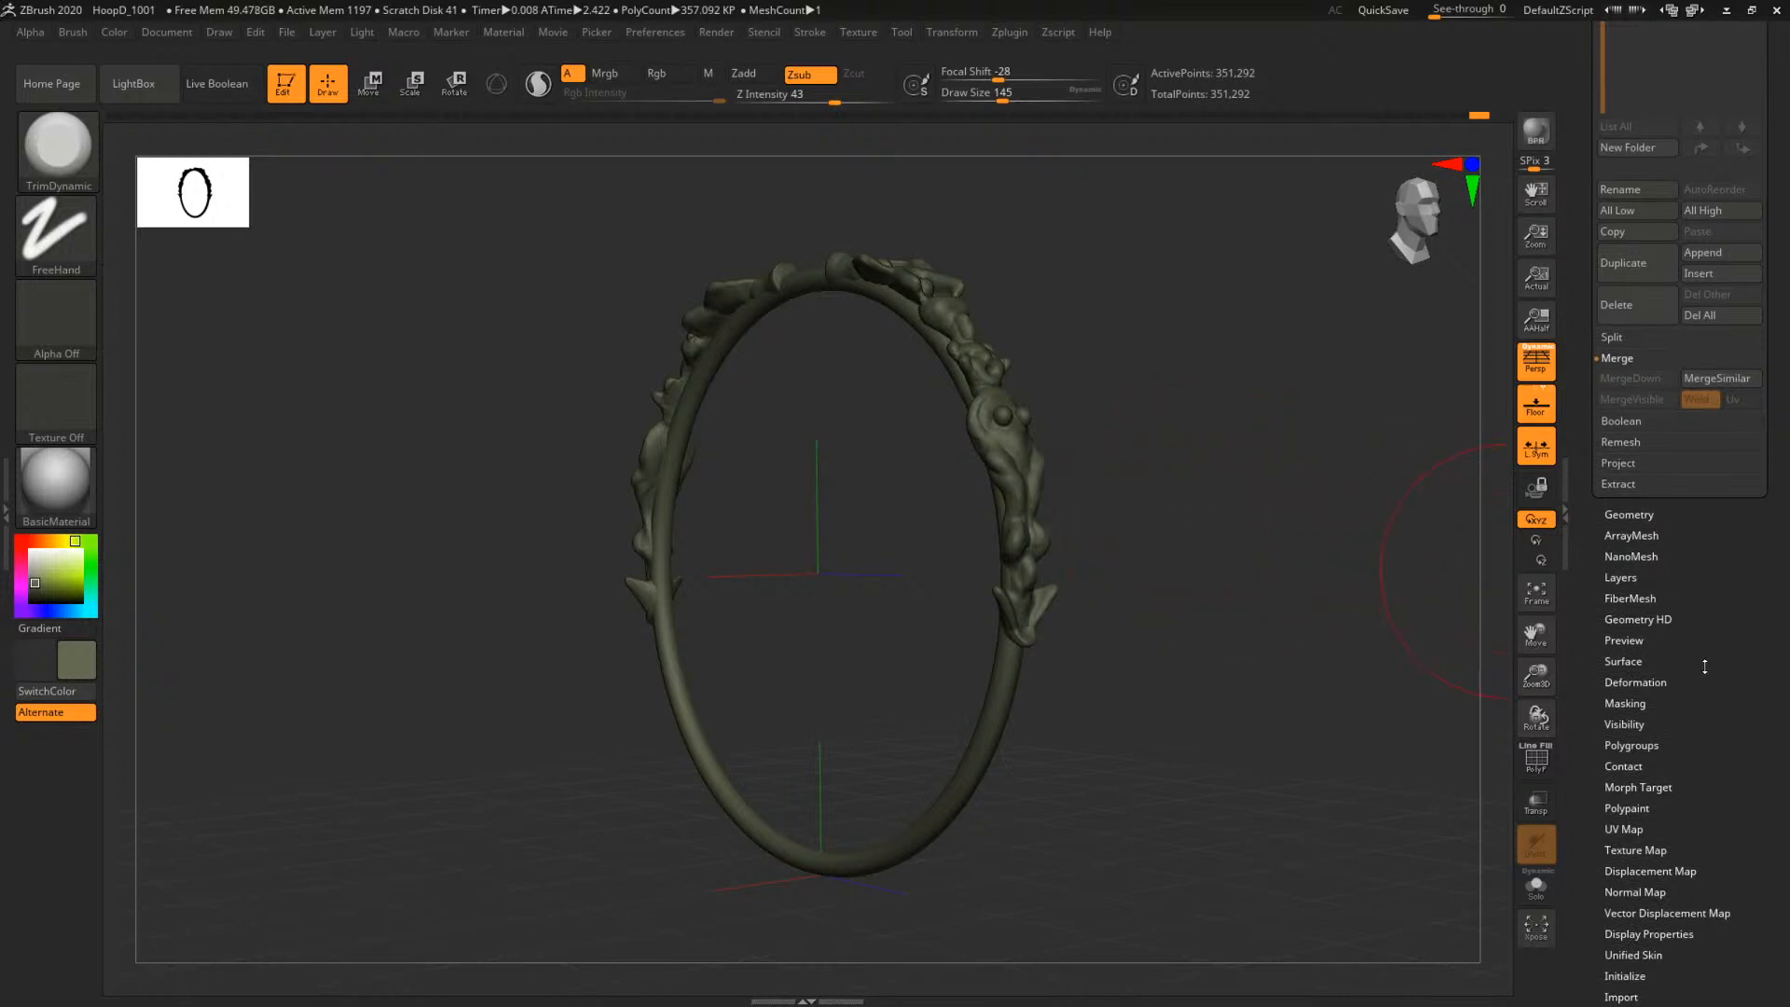
pyautogui.scroll(-3, 1705, 666)
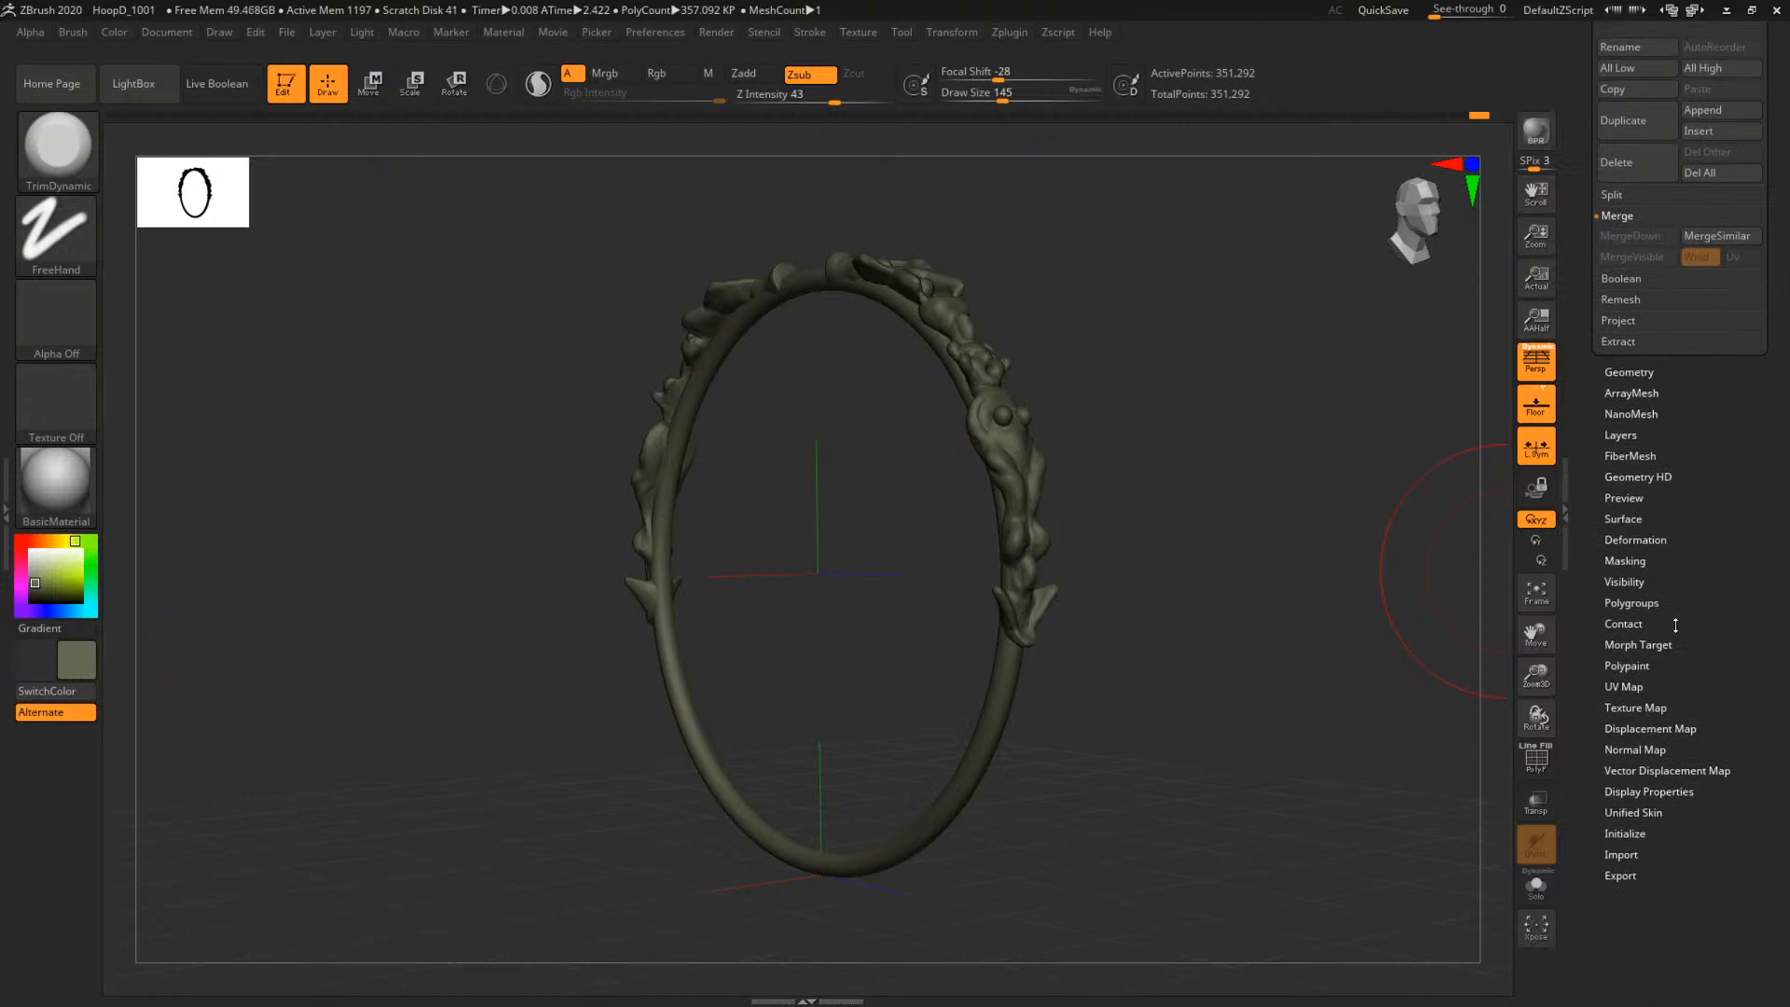
pyautogui.scroll(1, 1697, 628)
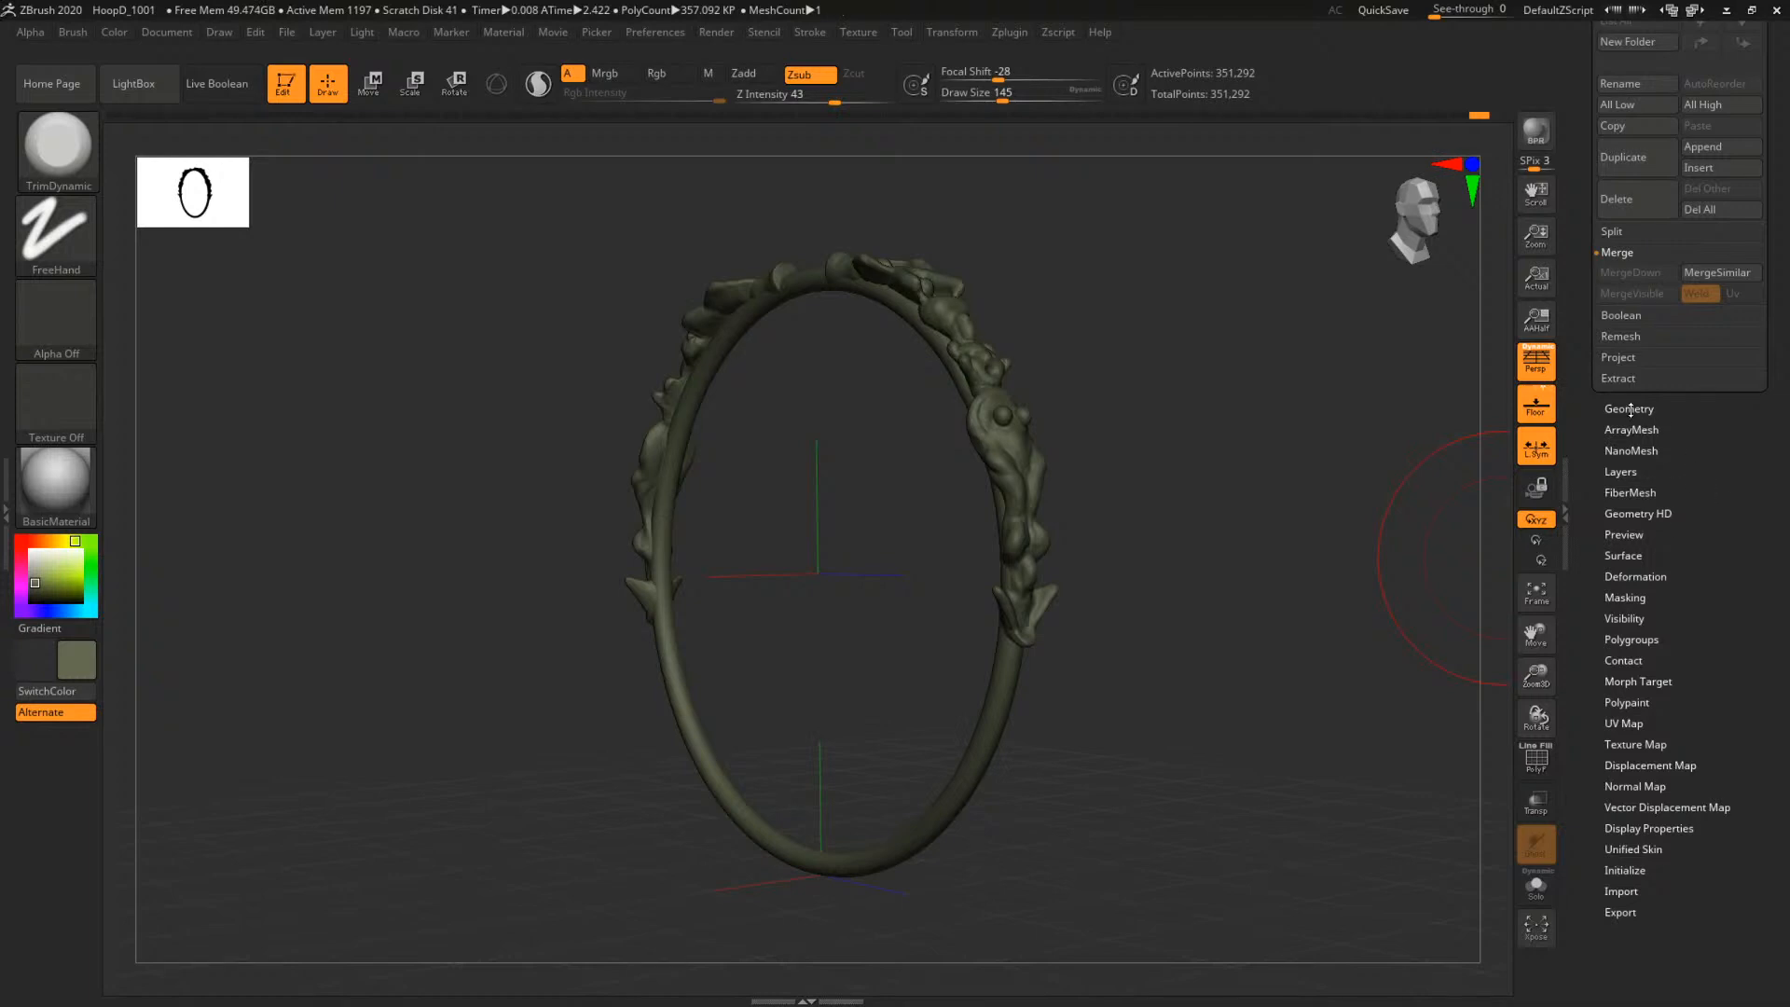
pyautogui.click(1631, 640)
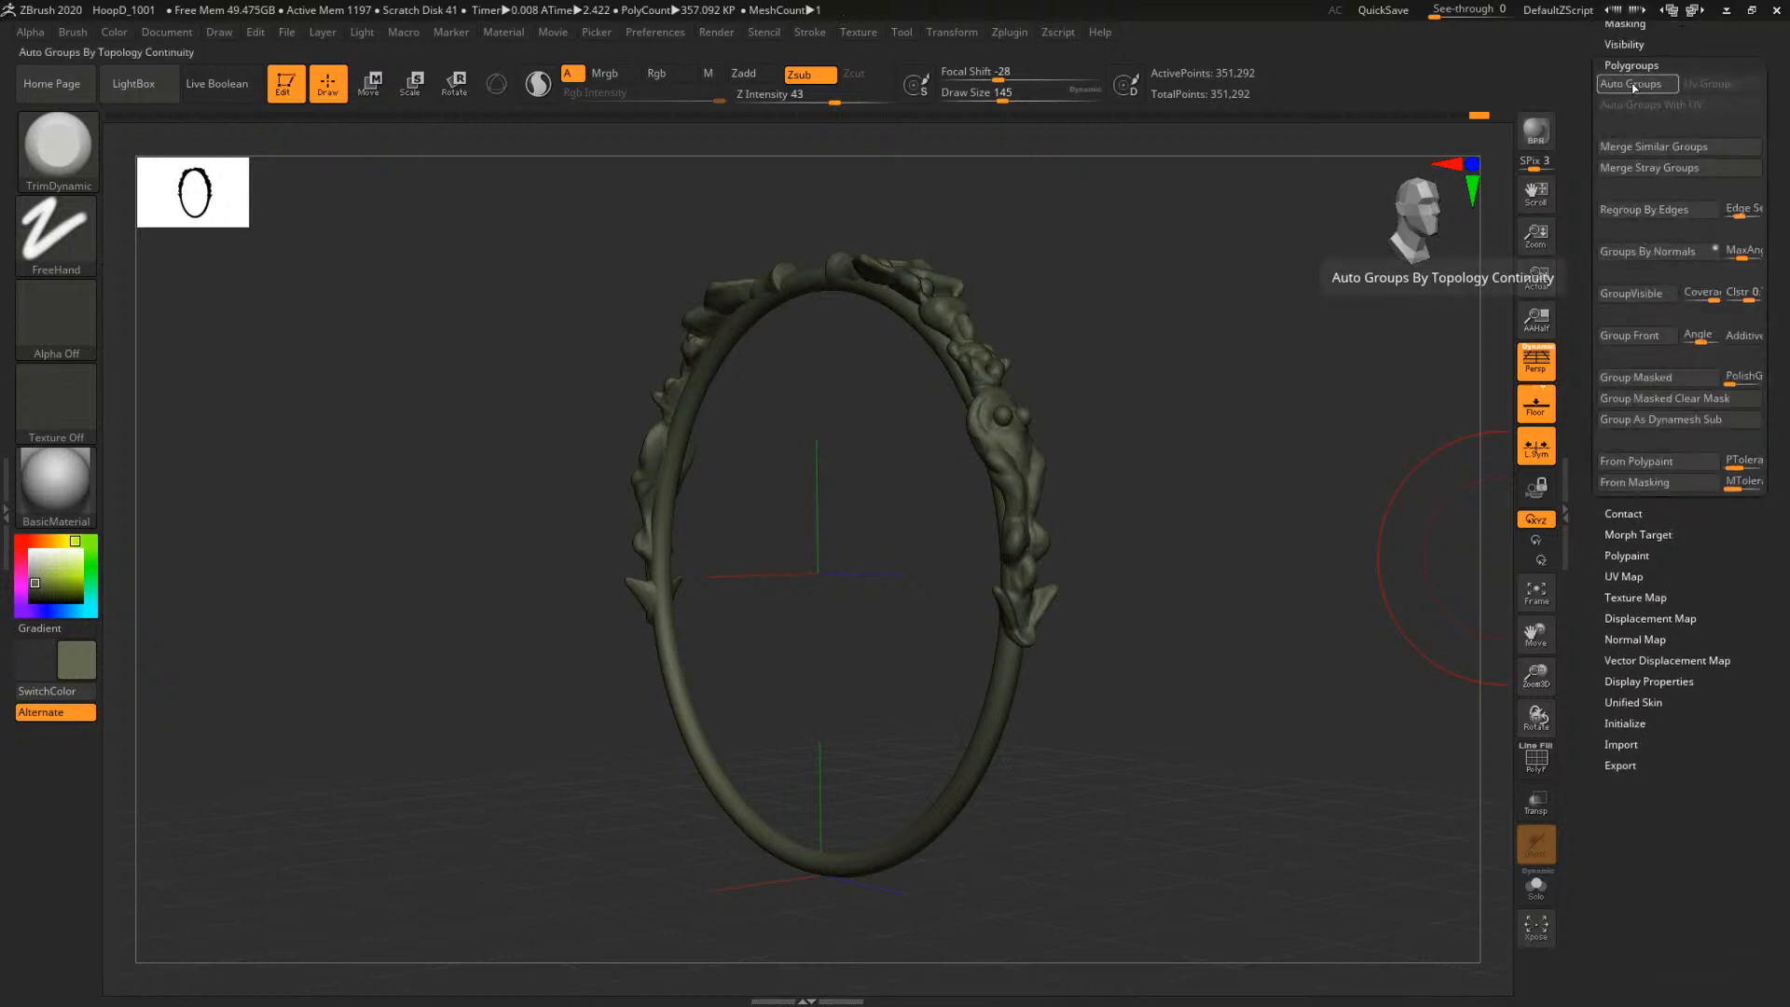
pyautogui.keyDown('ctrl'); pyautogui.keyDown('shift'); pyautogui.click(996, 672); pyautogui.keyUp('shift'); pyautogui.keyUp('ctrl')
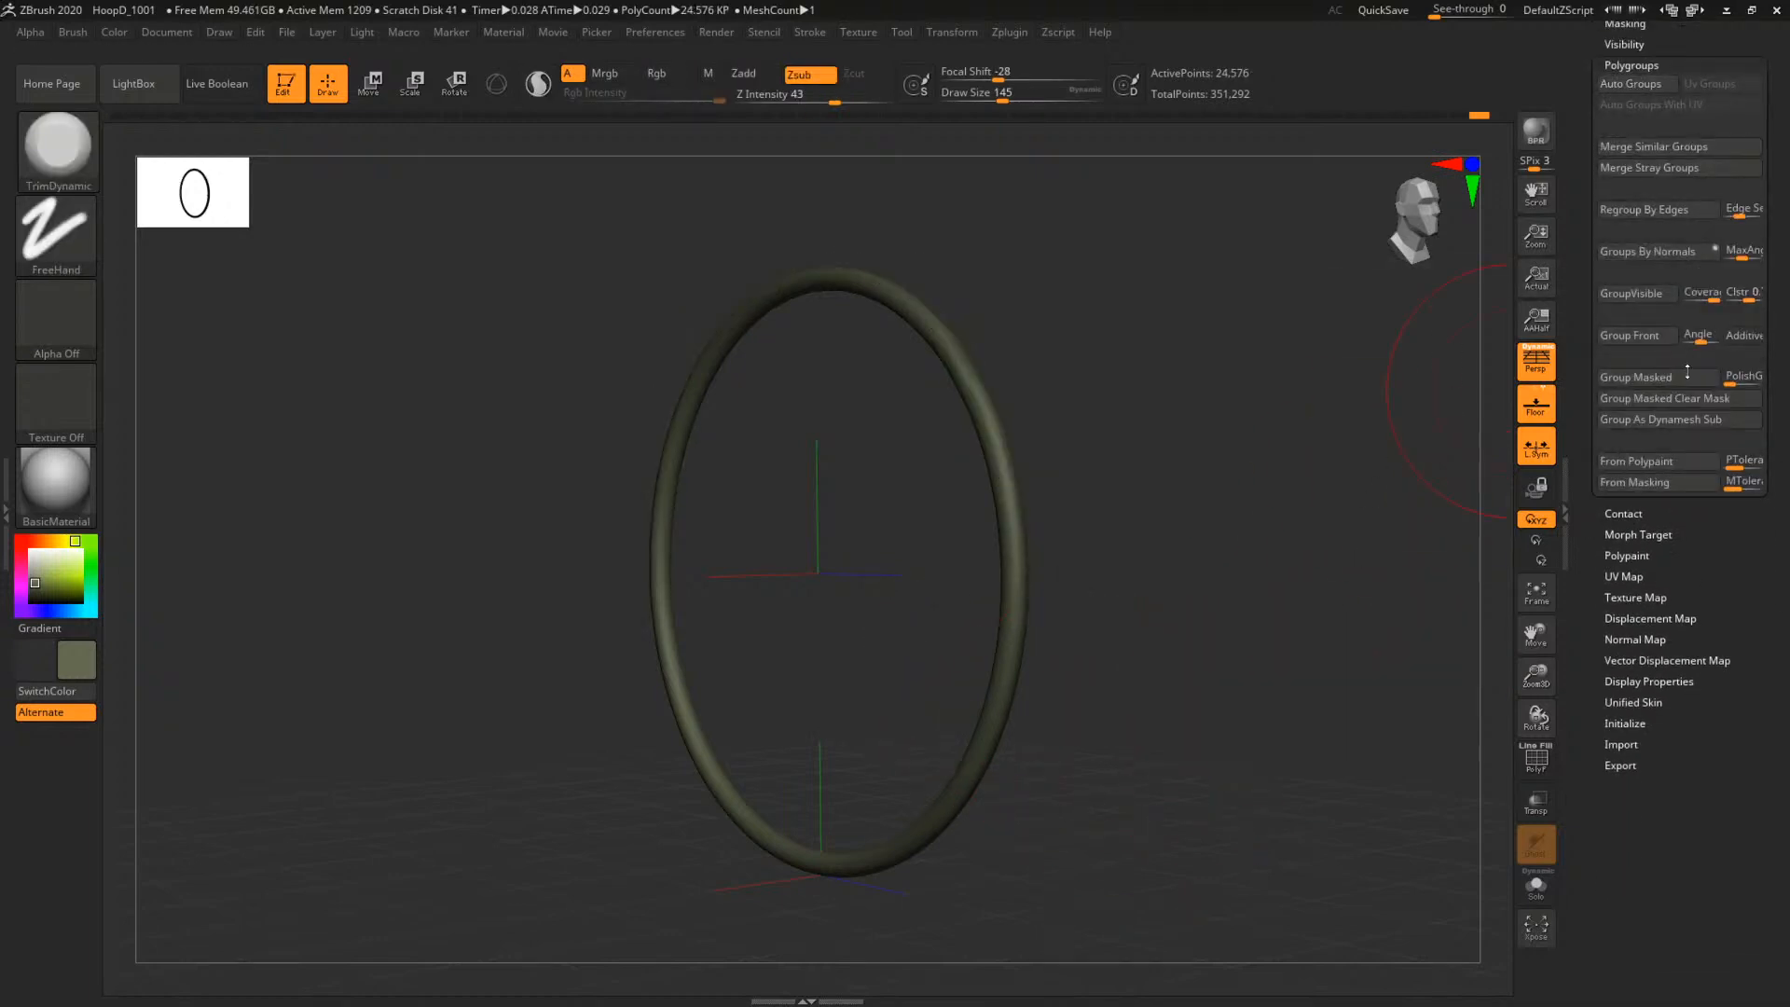
# Split the hidden figure geometry off the ring into its own subtool
pyautogui.scroll(3, 1732, 673)
pyautogui.scroll(10, 1732, 673)
pyautogui.click(1623, 362)
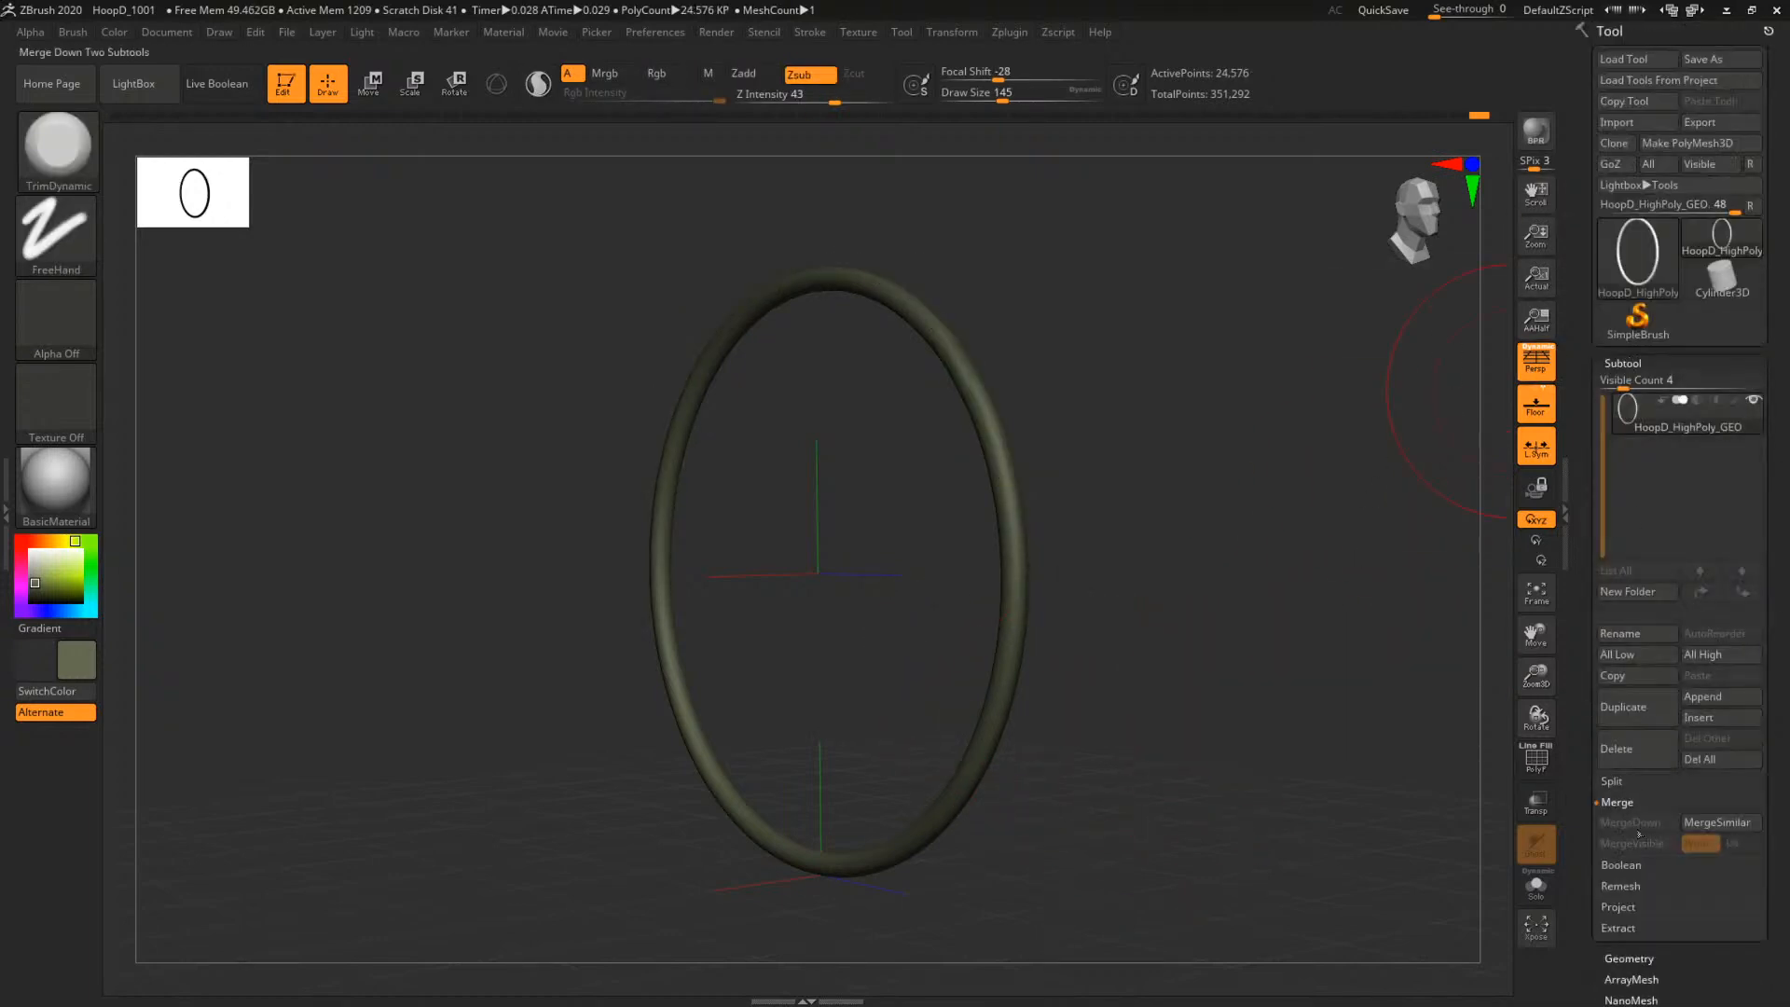
pyautogui.click(1613, 781)
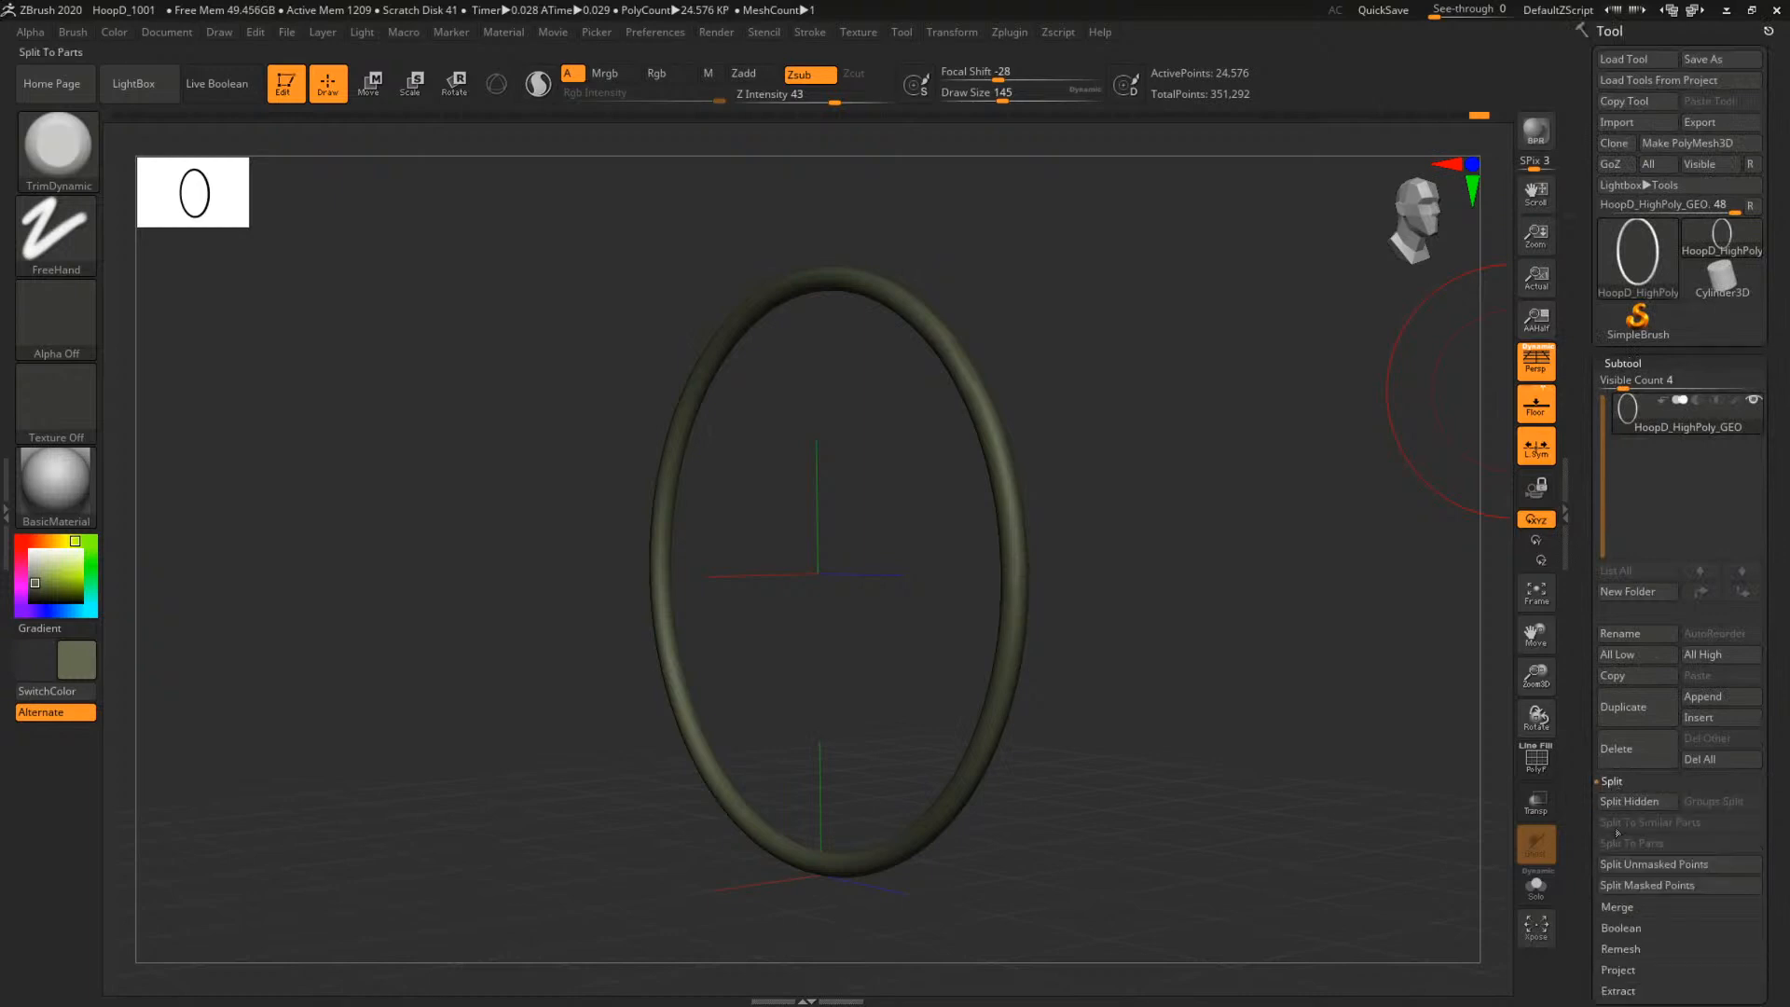
pyautogui.click(1628, 802)
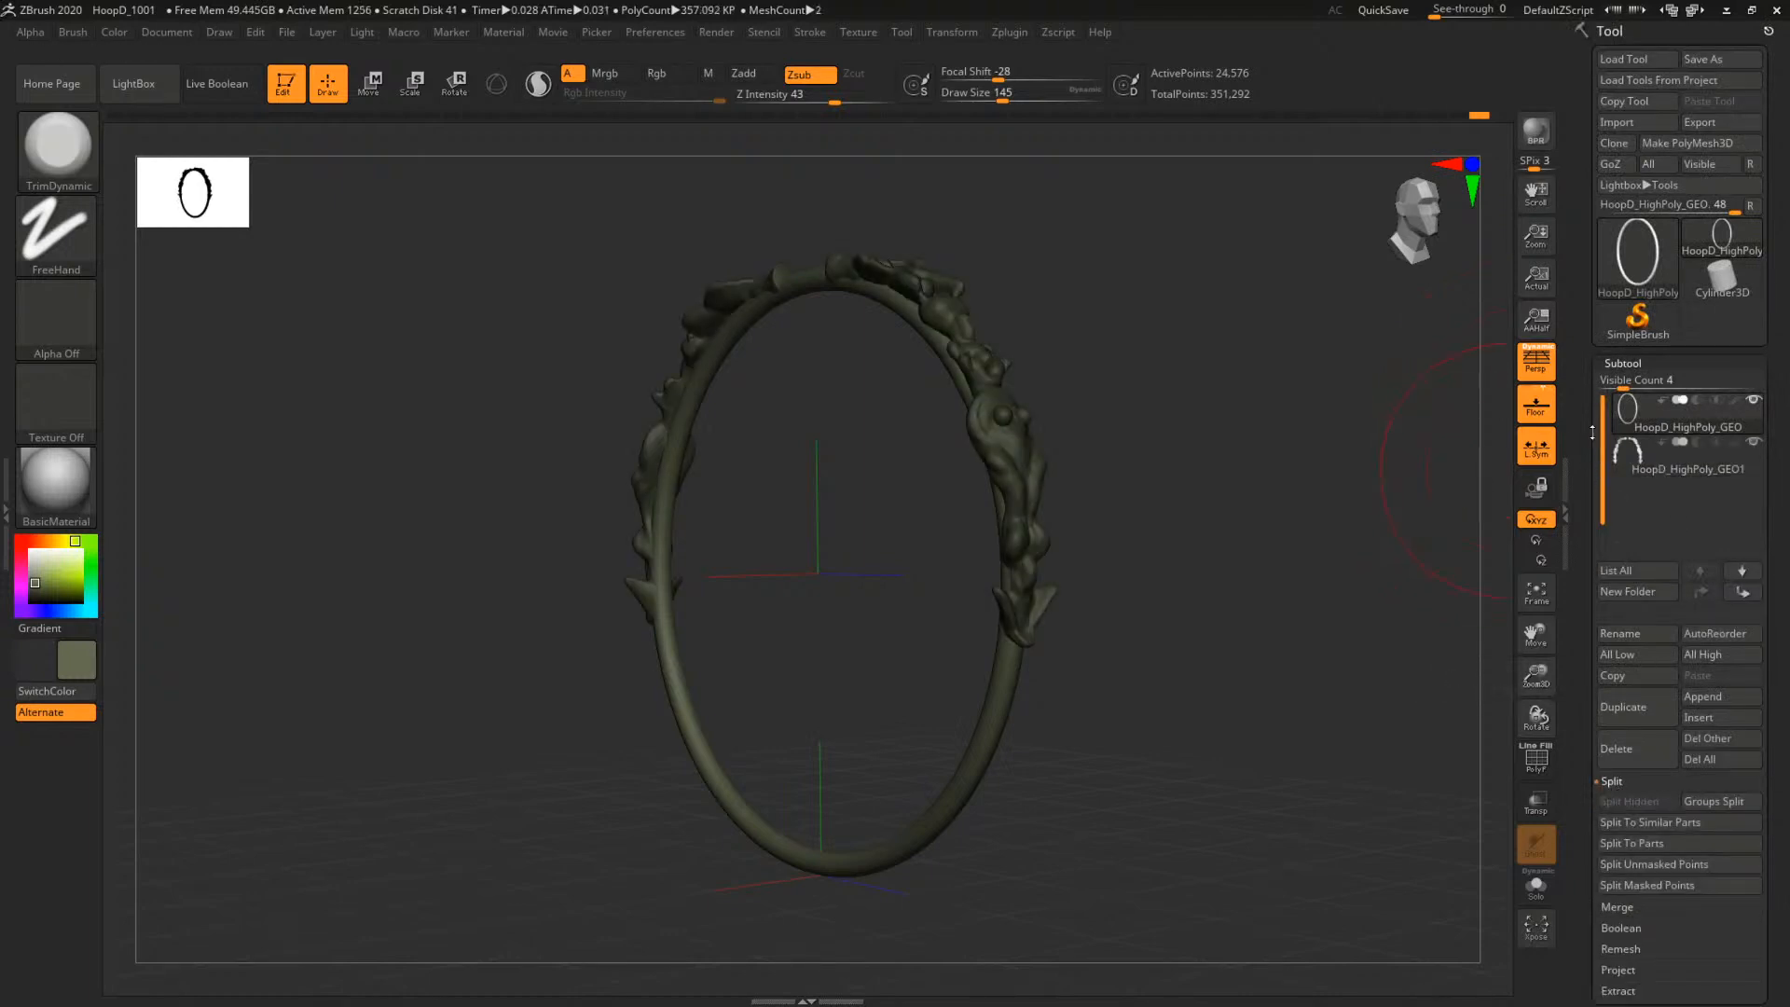
# Check the split by viewing the hoop from the side with the figures subtool active, and reselect the ring subtool
pyautogui.click(1669, 457)
pyautogui.moveTo(1361, 466); pyautogui.dragTo(1155, 553)
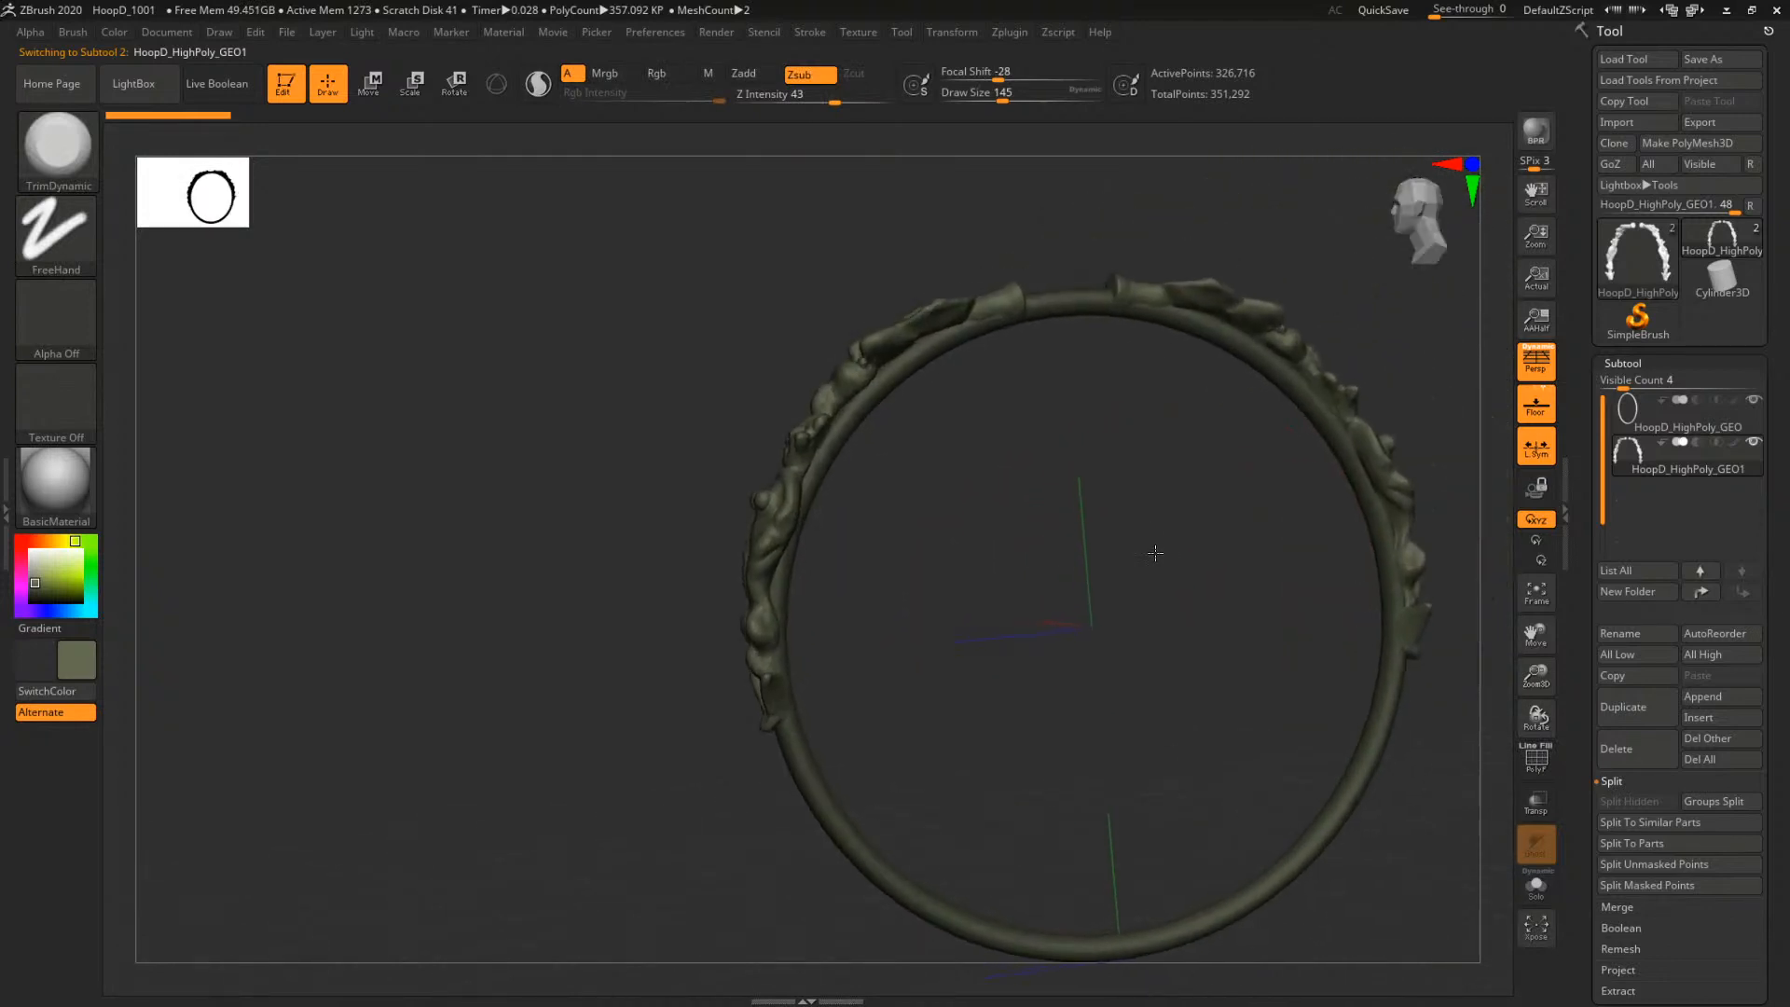
pyautogui.click(1631, 407)
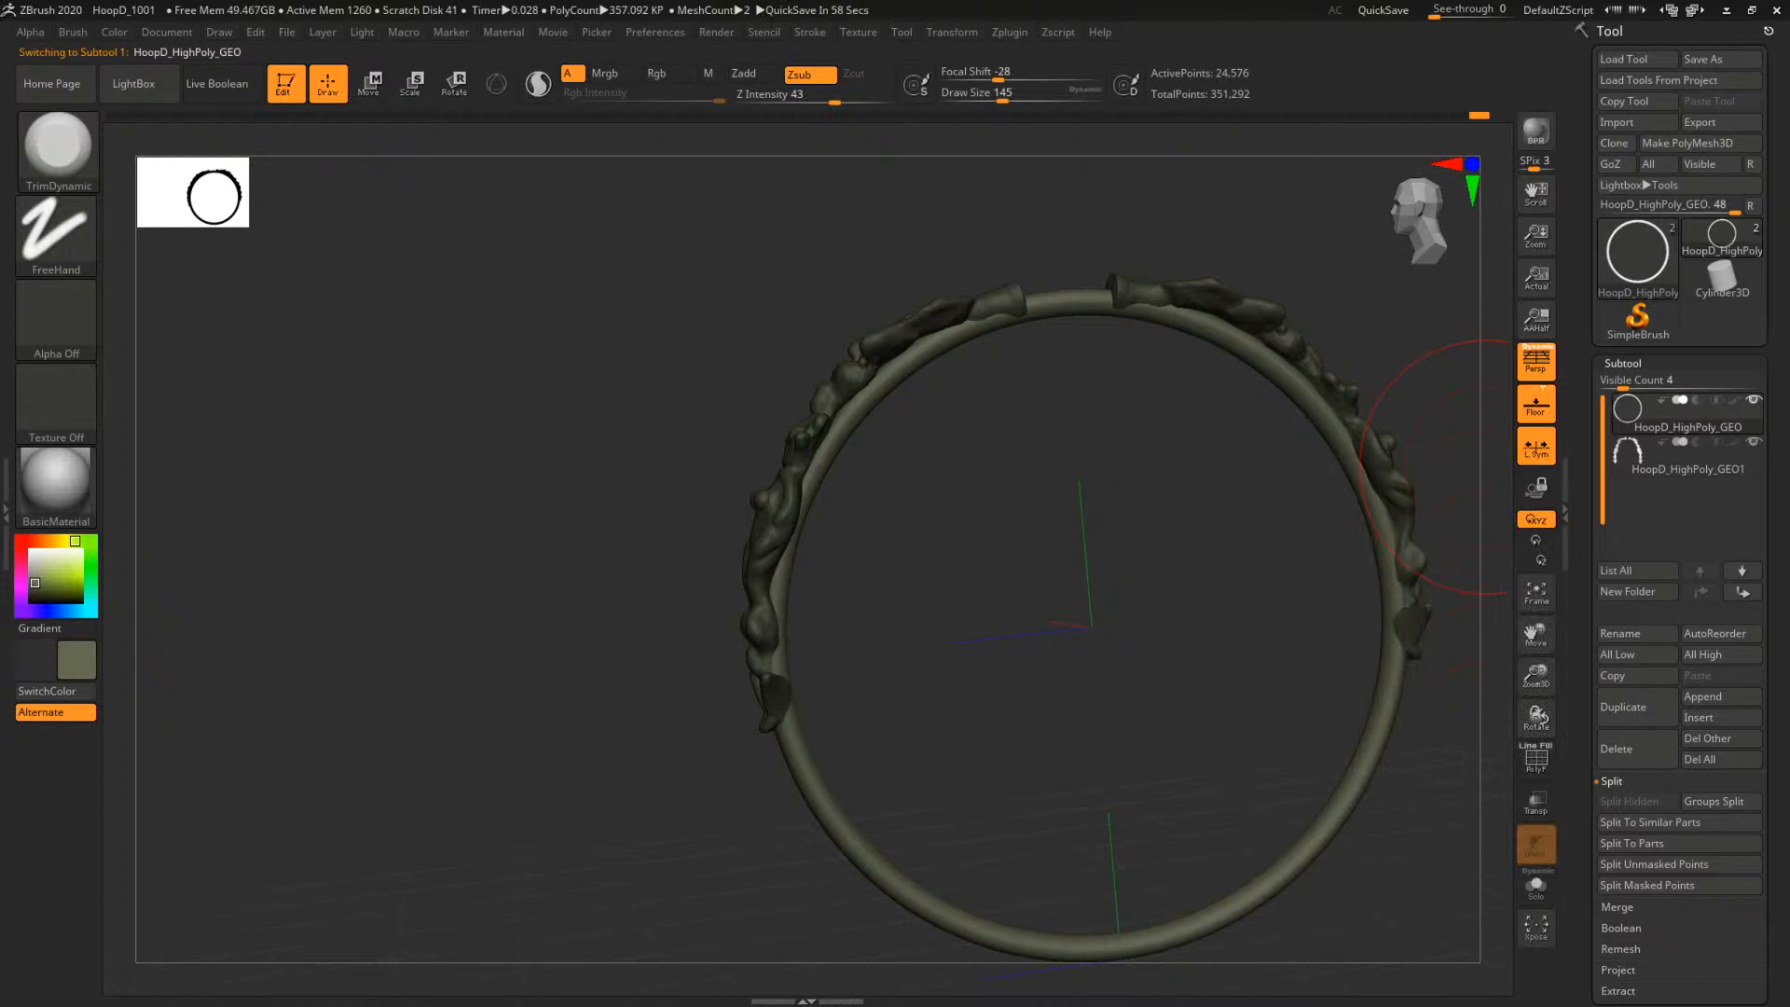
# Examine the gold hoop earrings in the reference photos close up, keeping the reference board clear of the model
pyautogui.moveTo(675, 631); pyautogui.dragTo(564, 547, button='right')
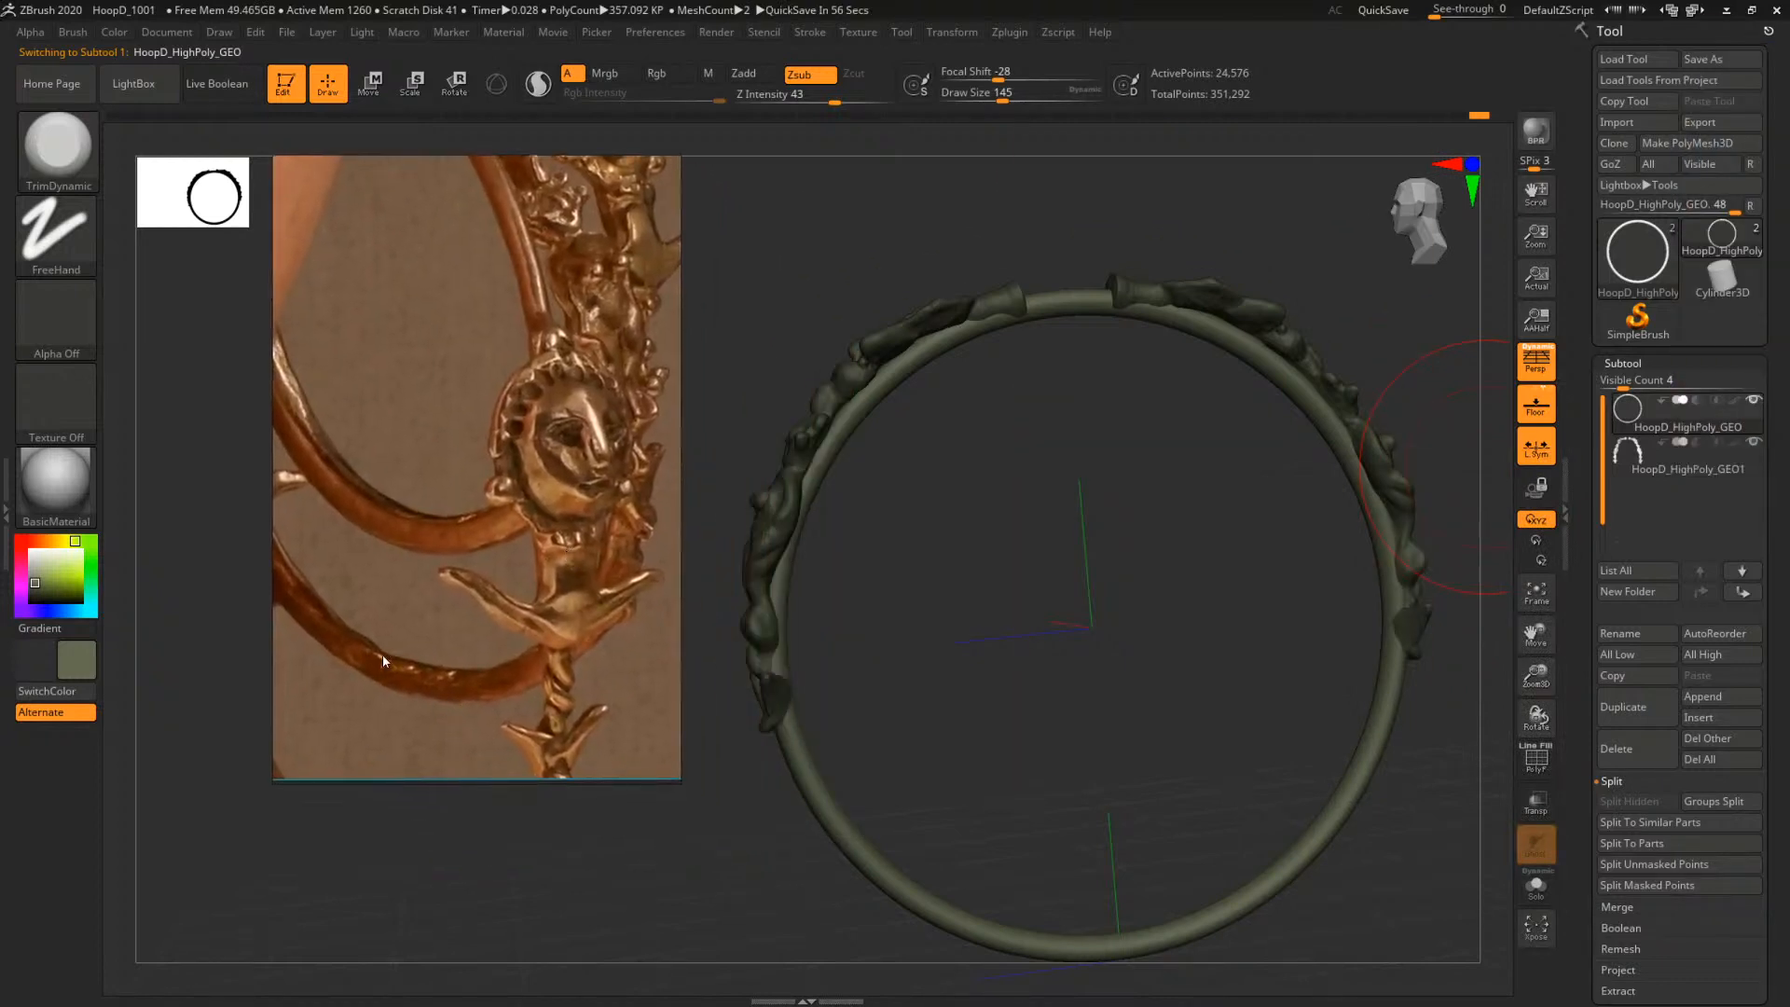
pyautogui.moveTo(358, 658); pyautogui.dragTo(551, 459, button='middle')
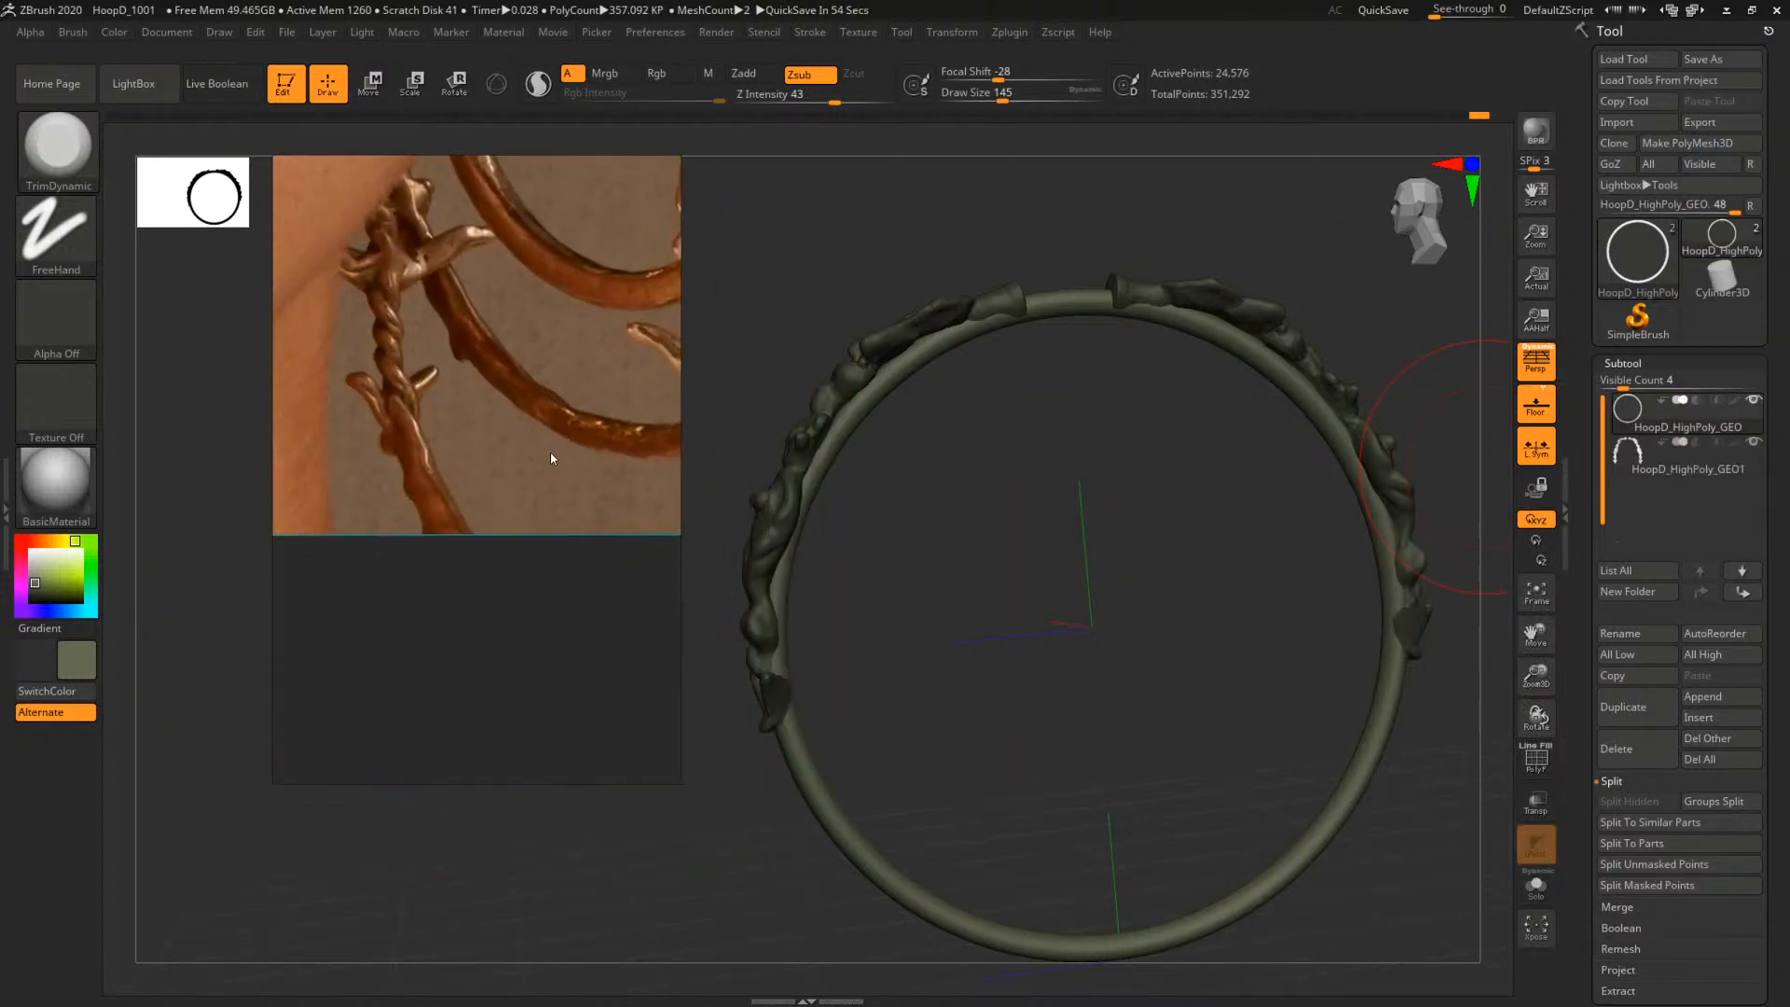
pyautogui.moveTo(401, 471); pyautogui.dragTo(543, 557, button='middle')
pyautogui.scroll(-4, 477, 557)
pyautogui.scroll(-4, 396, 540)
pyautogui.moveTo(395, 540); pyautogui.dragTo(699, 540, button='middle')
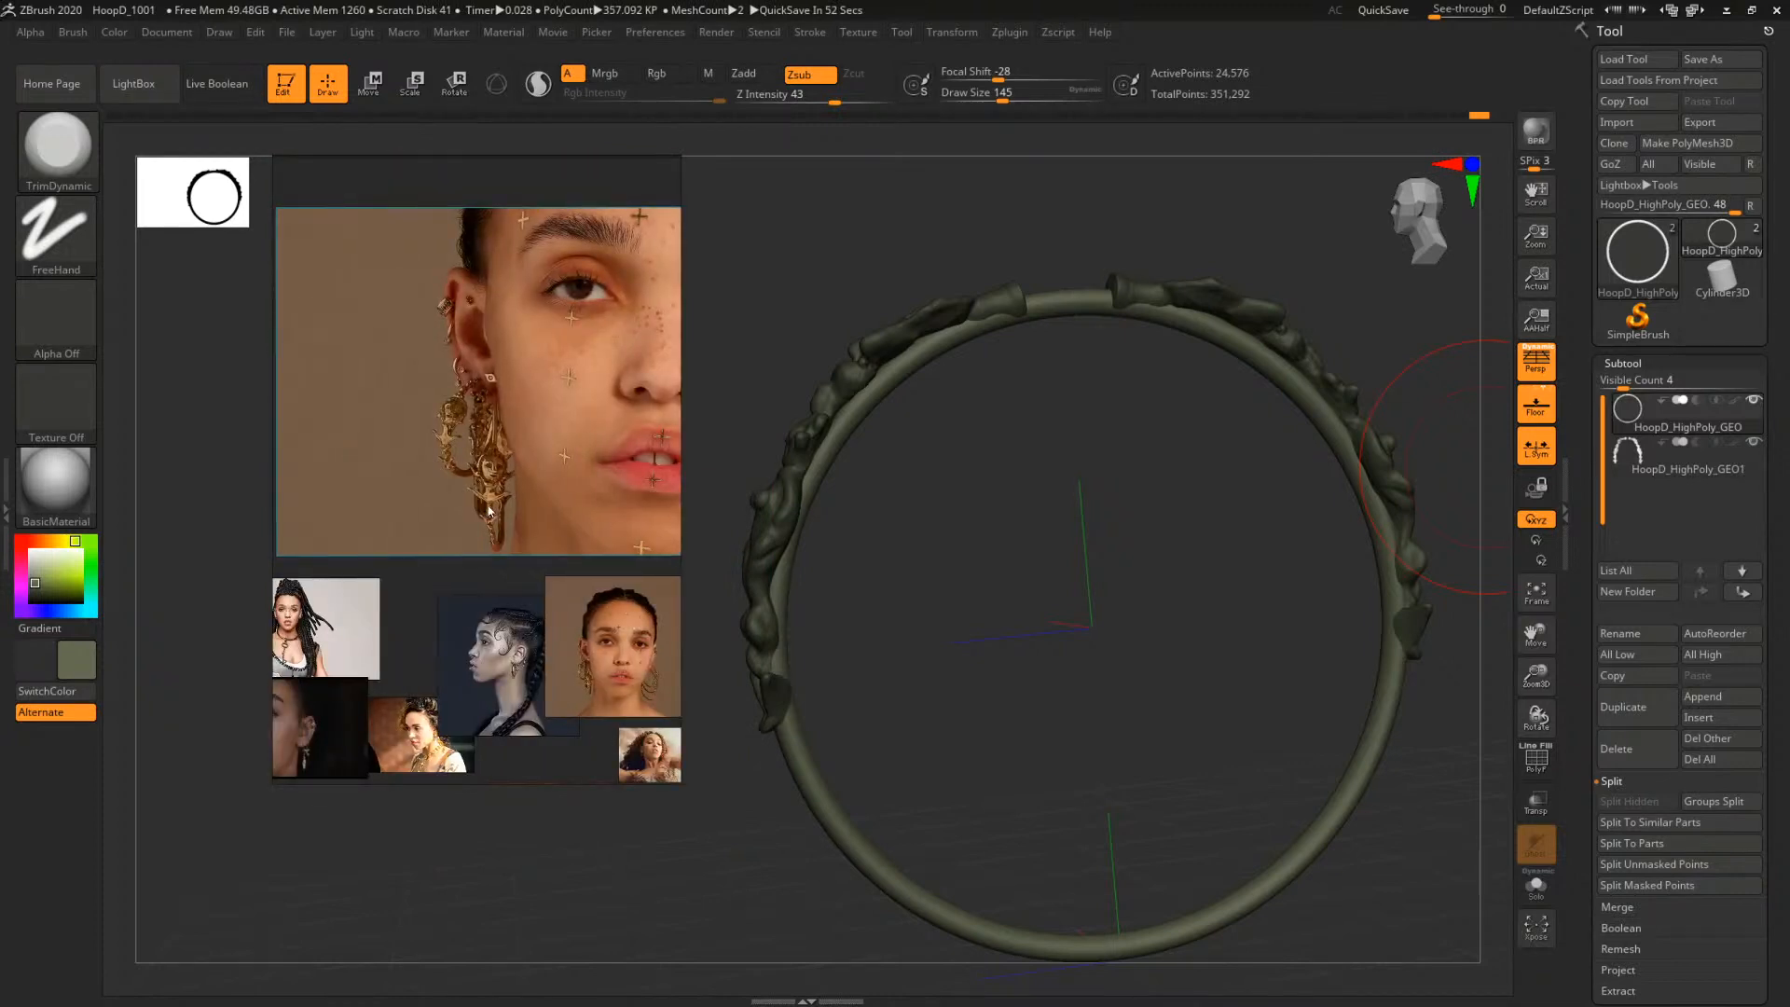
pyautogui.scroll(6, 486, 509)
pyautogui.moveTo(487, 507); pyautogui.dragTo(491, 563, button='middle')
pyautogui.moveTo(491, 177); pyautogui.dragTo(485, 282, button='middle')
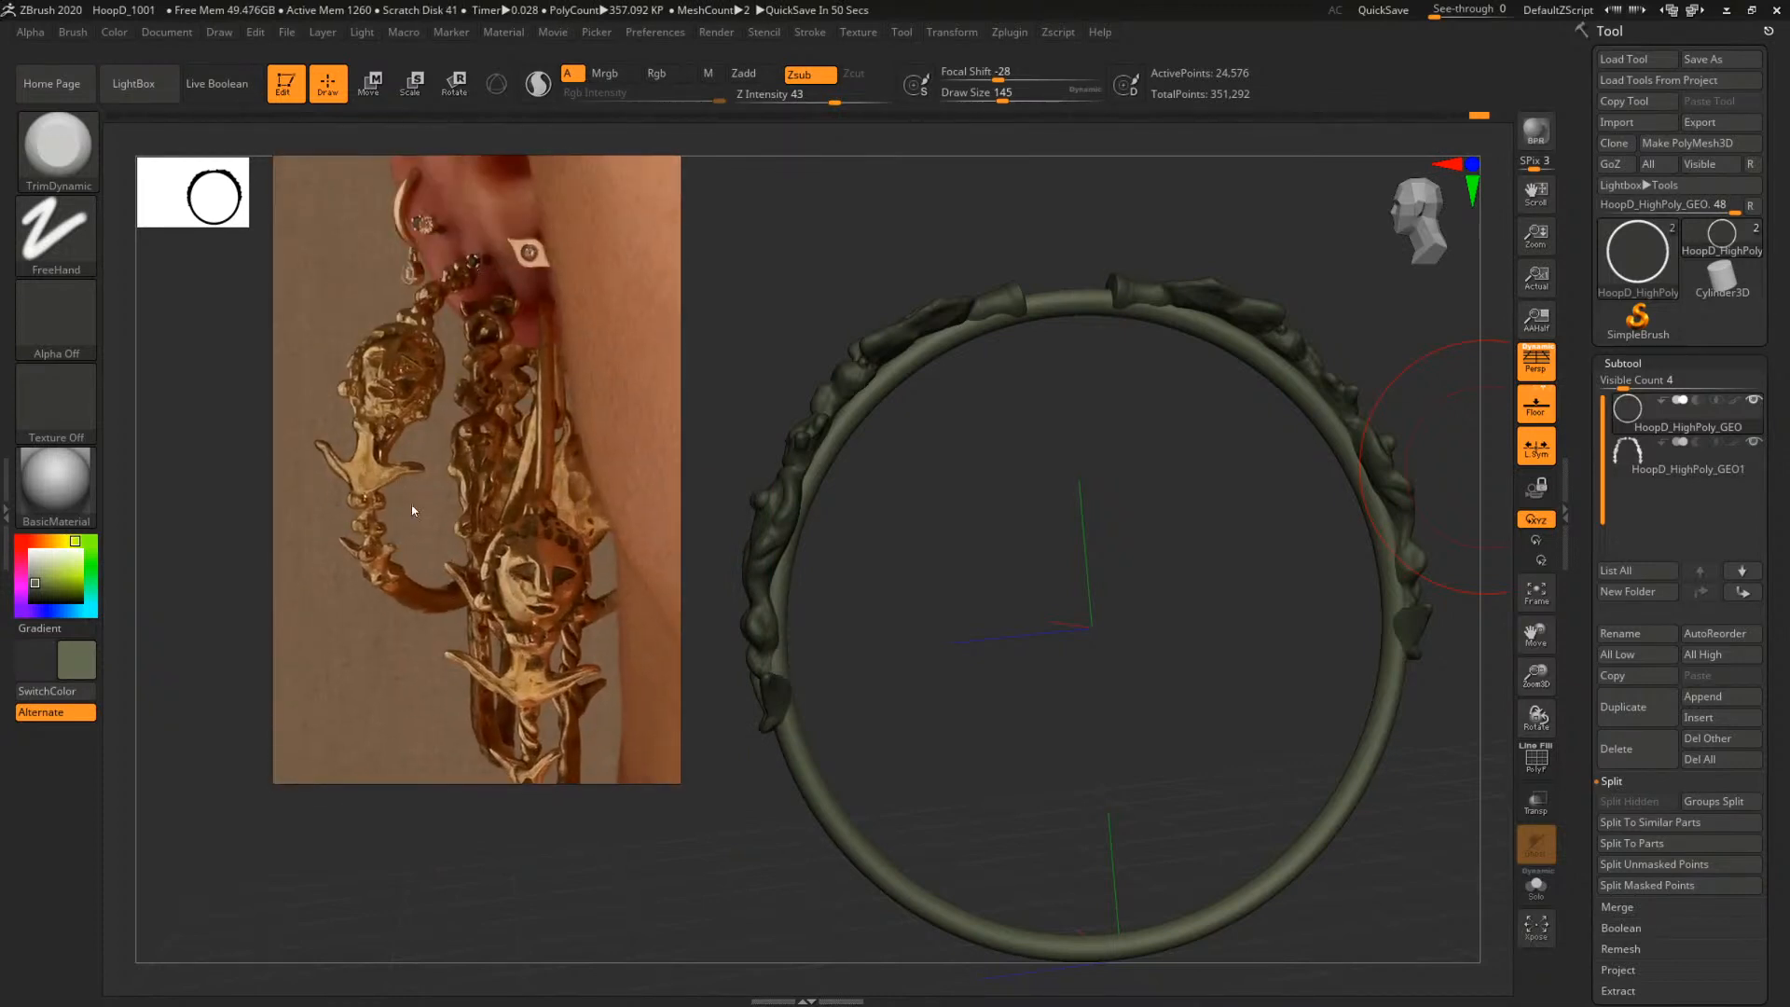
pyautogui.moveTo(470, 649); pyautogui.dragTo(455, 631, button='middle')
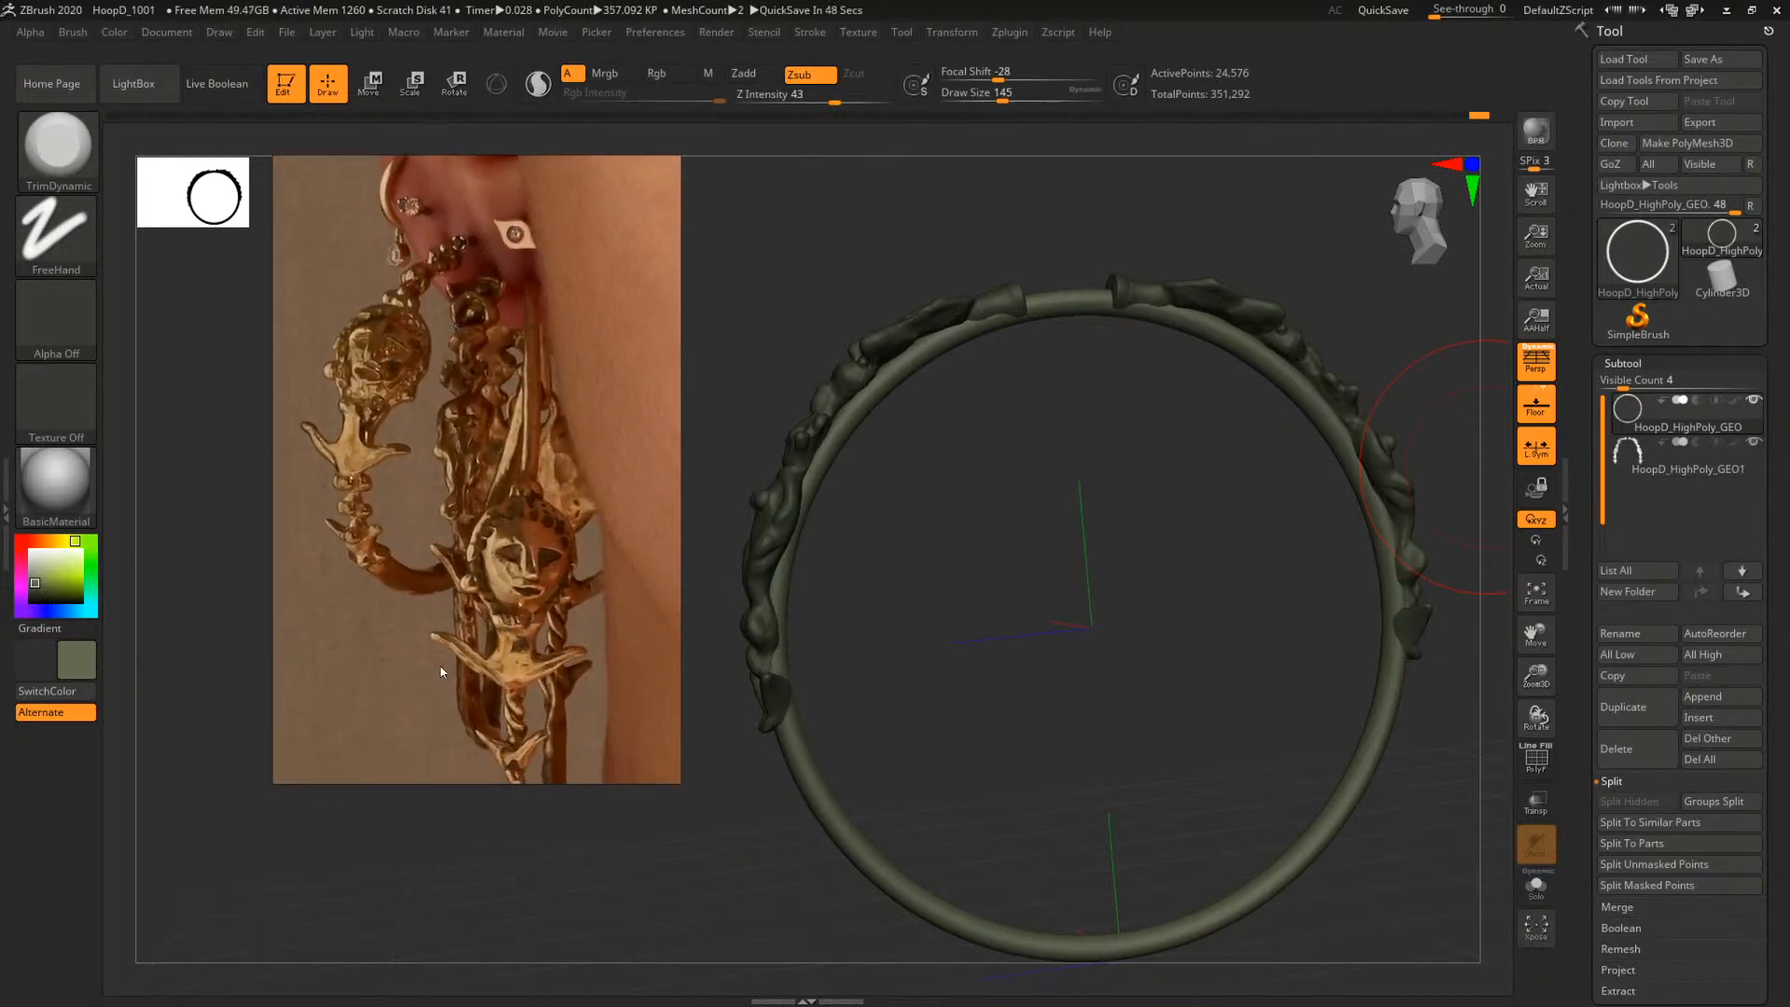
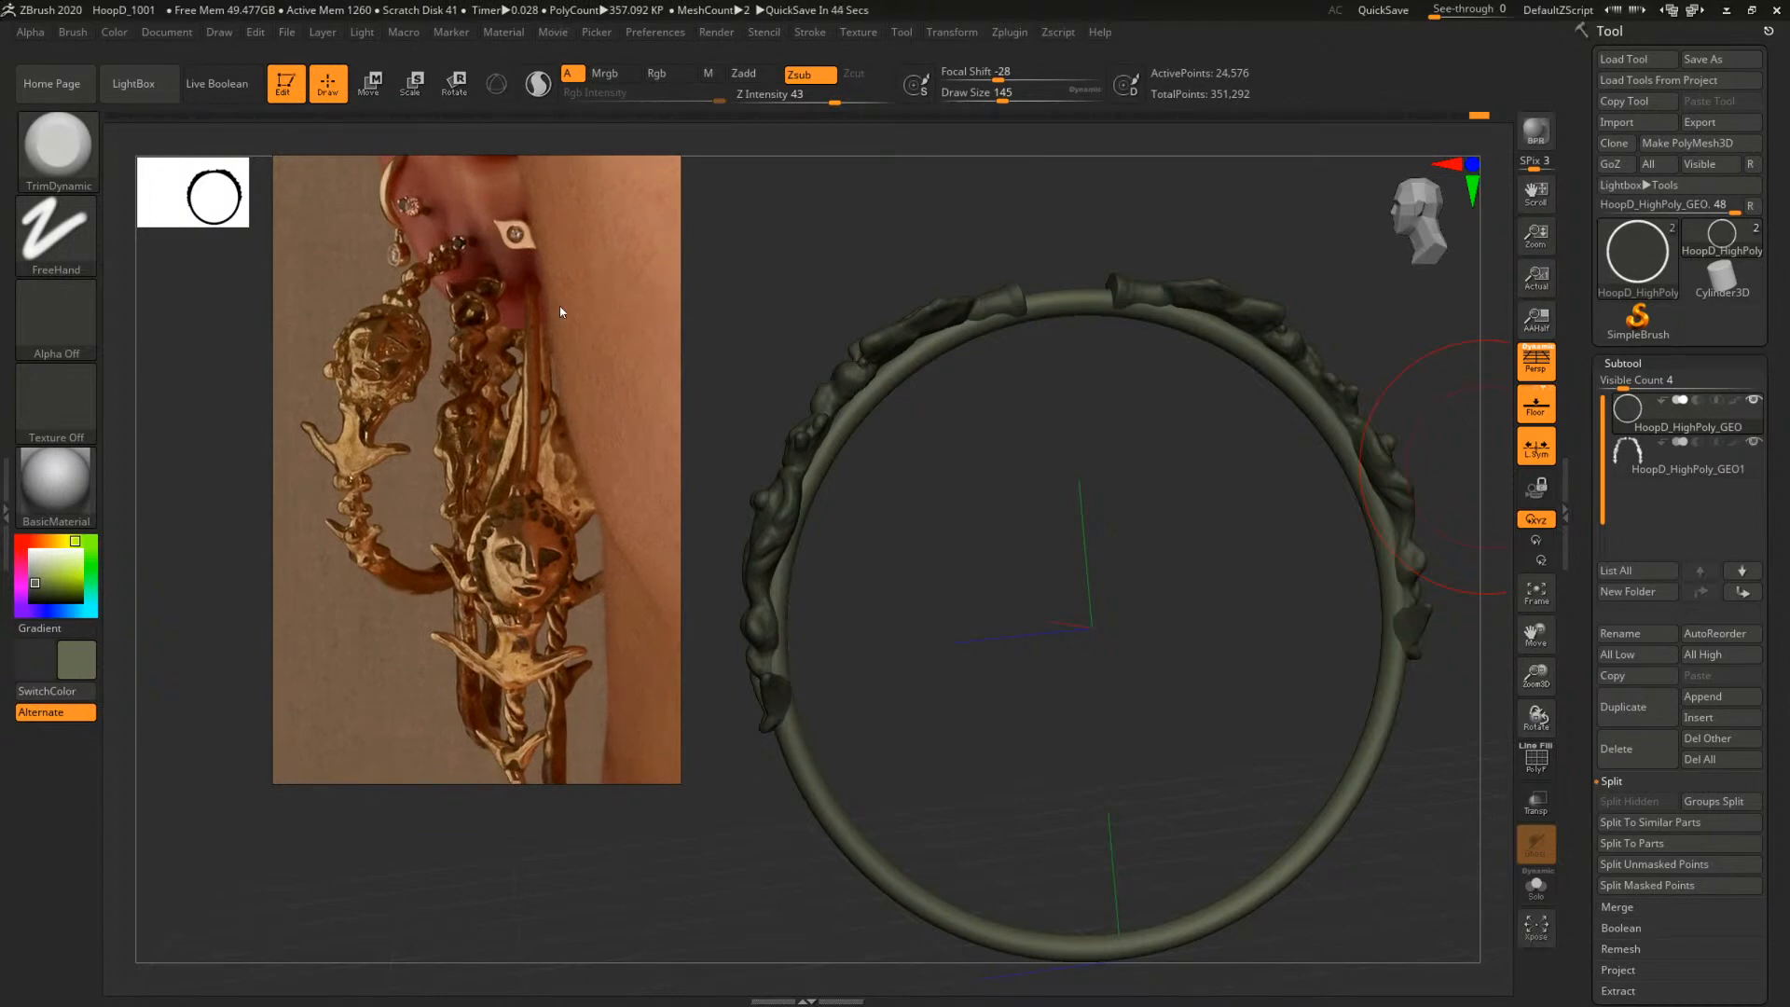
pyautogui.moveTo(560, 307); pyautogui.dragTo(402, 277, button='right')
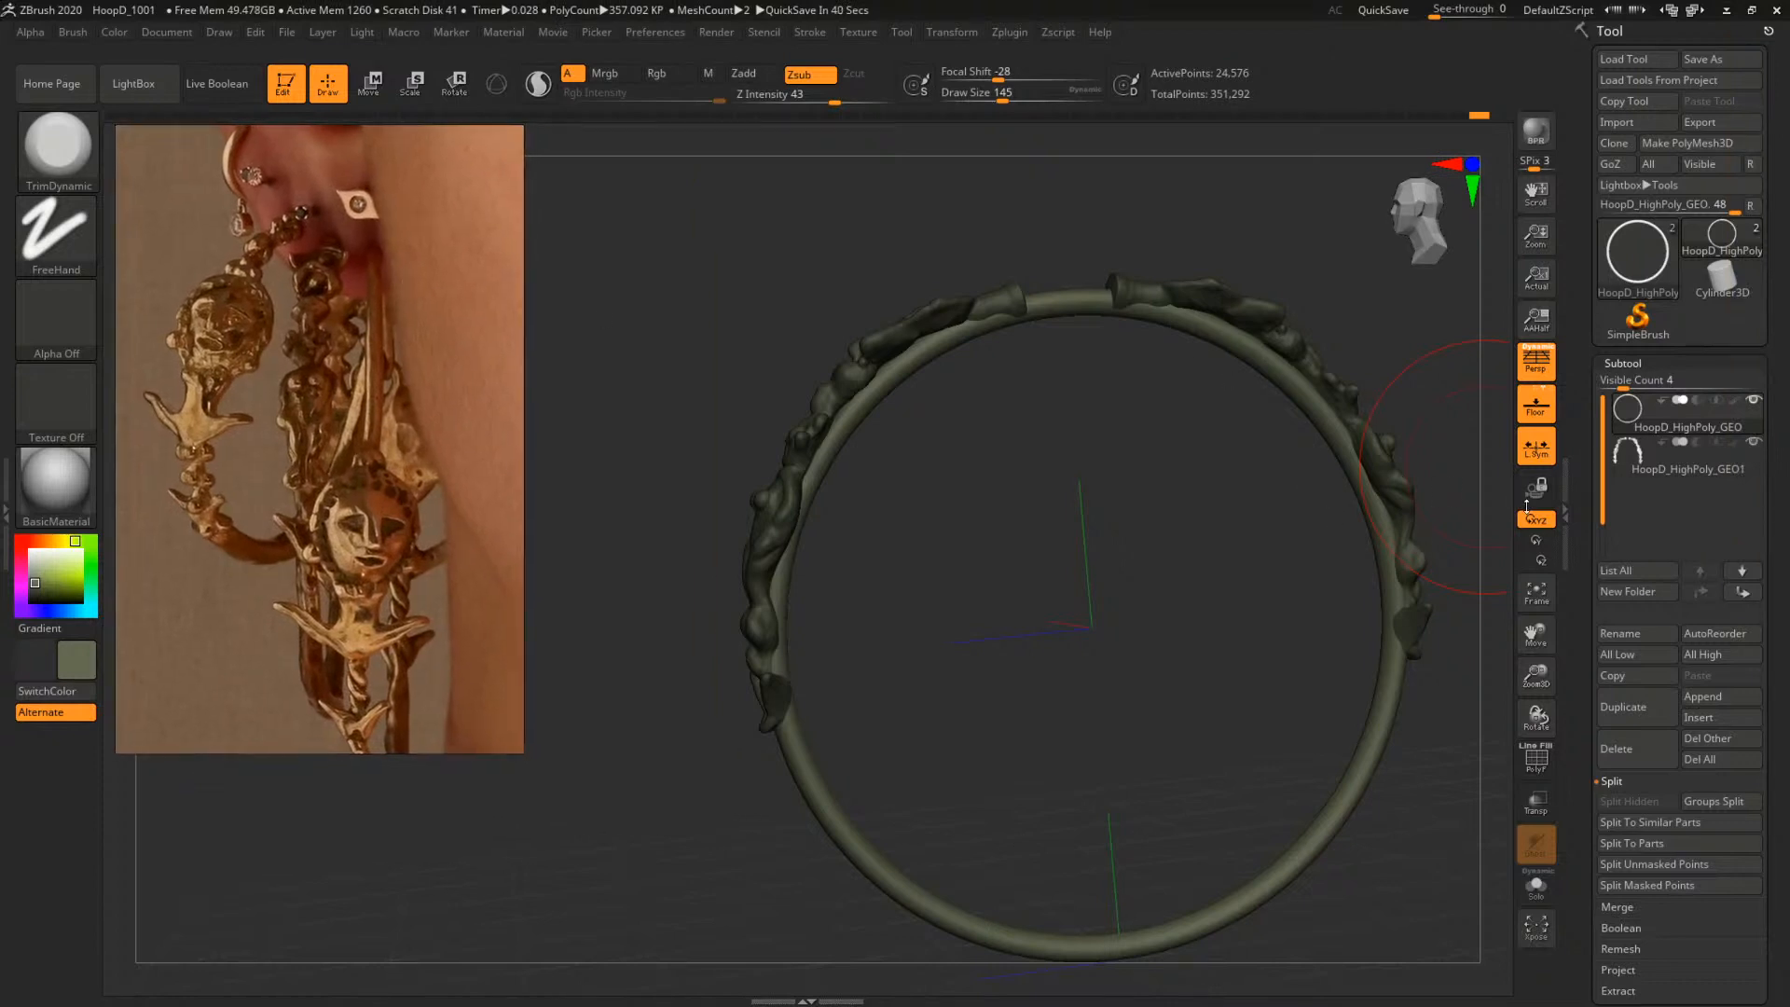
# Merge the ring subtool down with the figures subtool beneath it into one mesh
pyautogui.click(1616, 909)
pyautogui.click(1630, 821)
pyautogui.click(1471, 863)
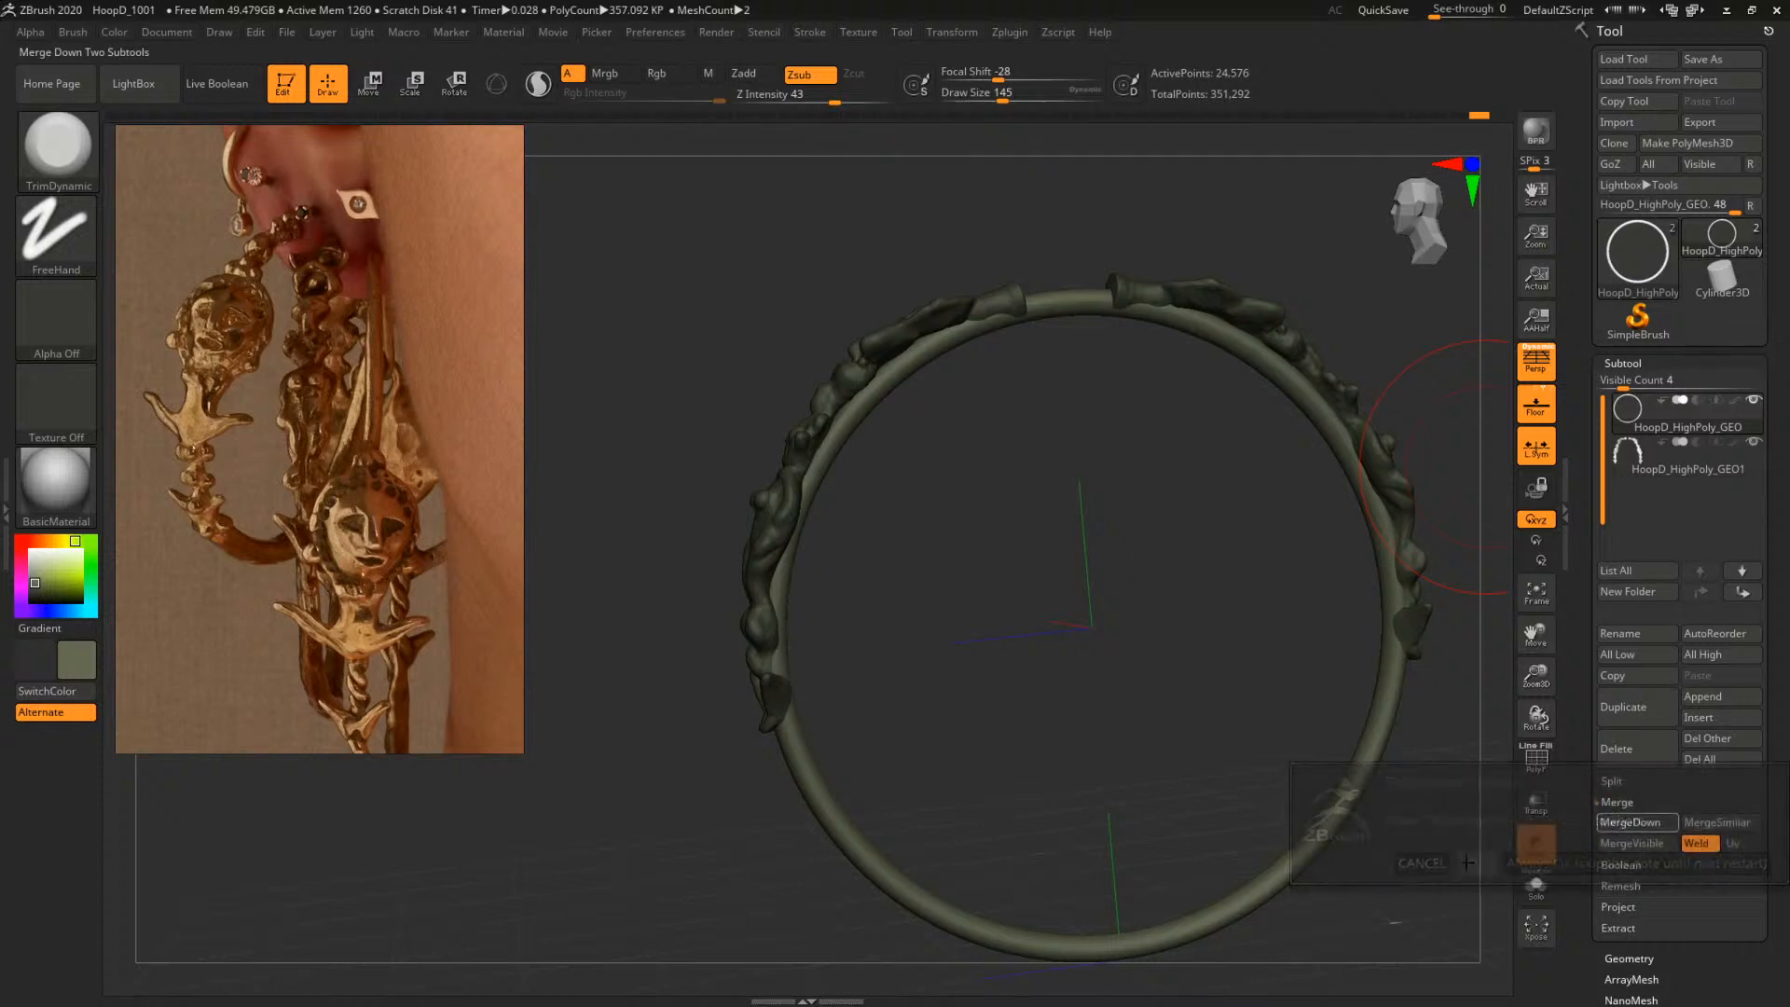
pyautogui.moveTo(1051, 639); pyautogui.dragTo(1399, 659)
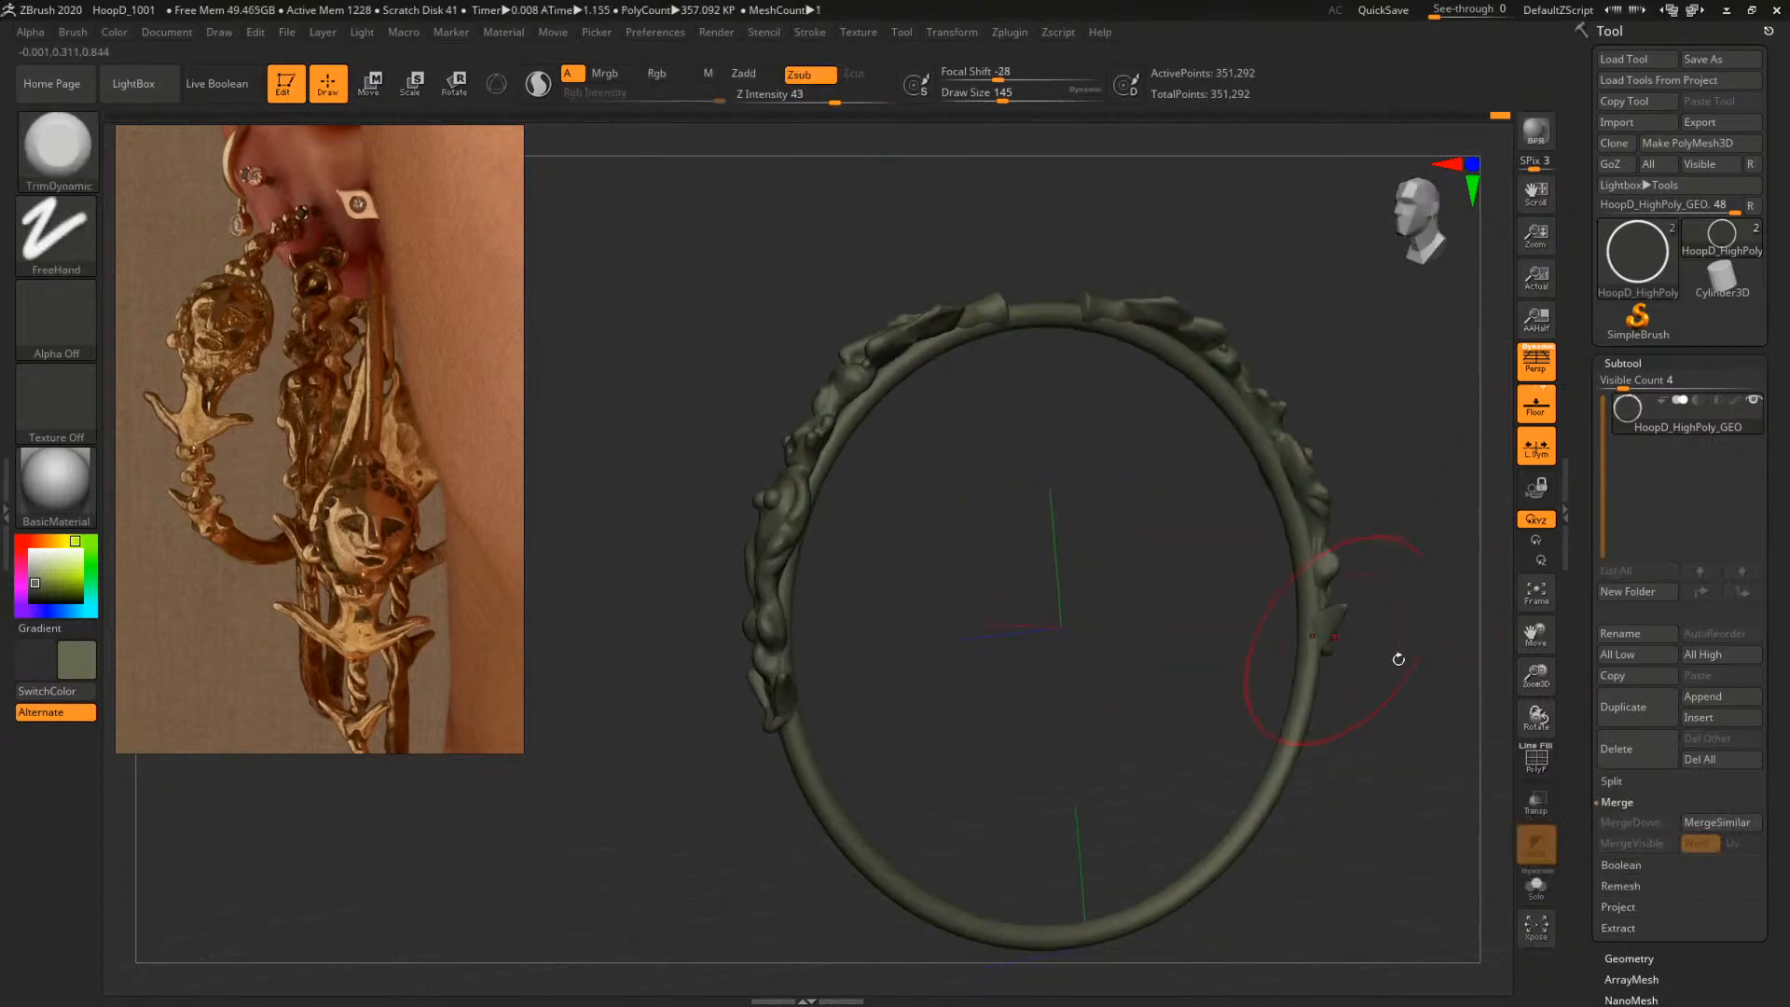
# Duplicate the merged hoop subtool and hide the original, keeping the copy active
pyautogui.click(1632, 706)
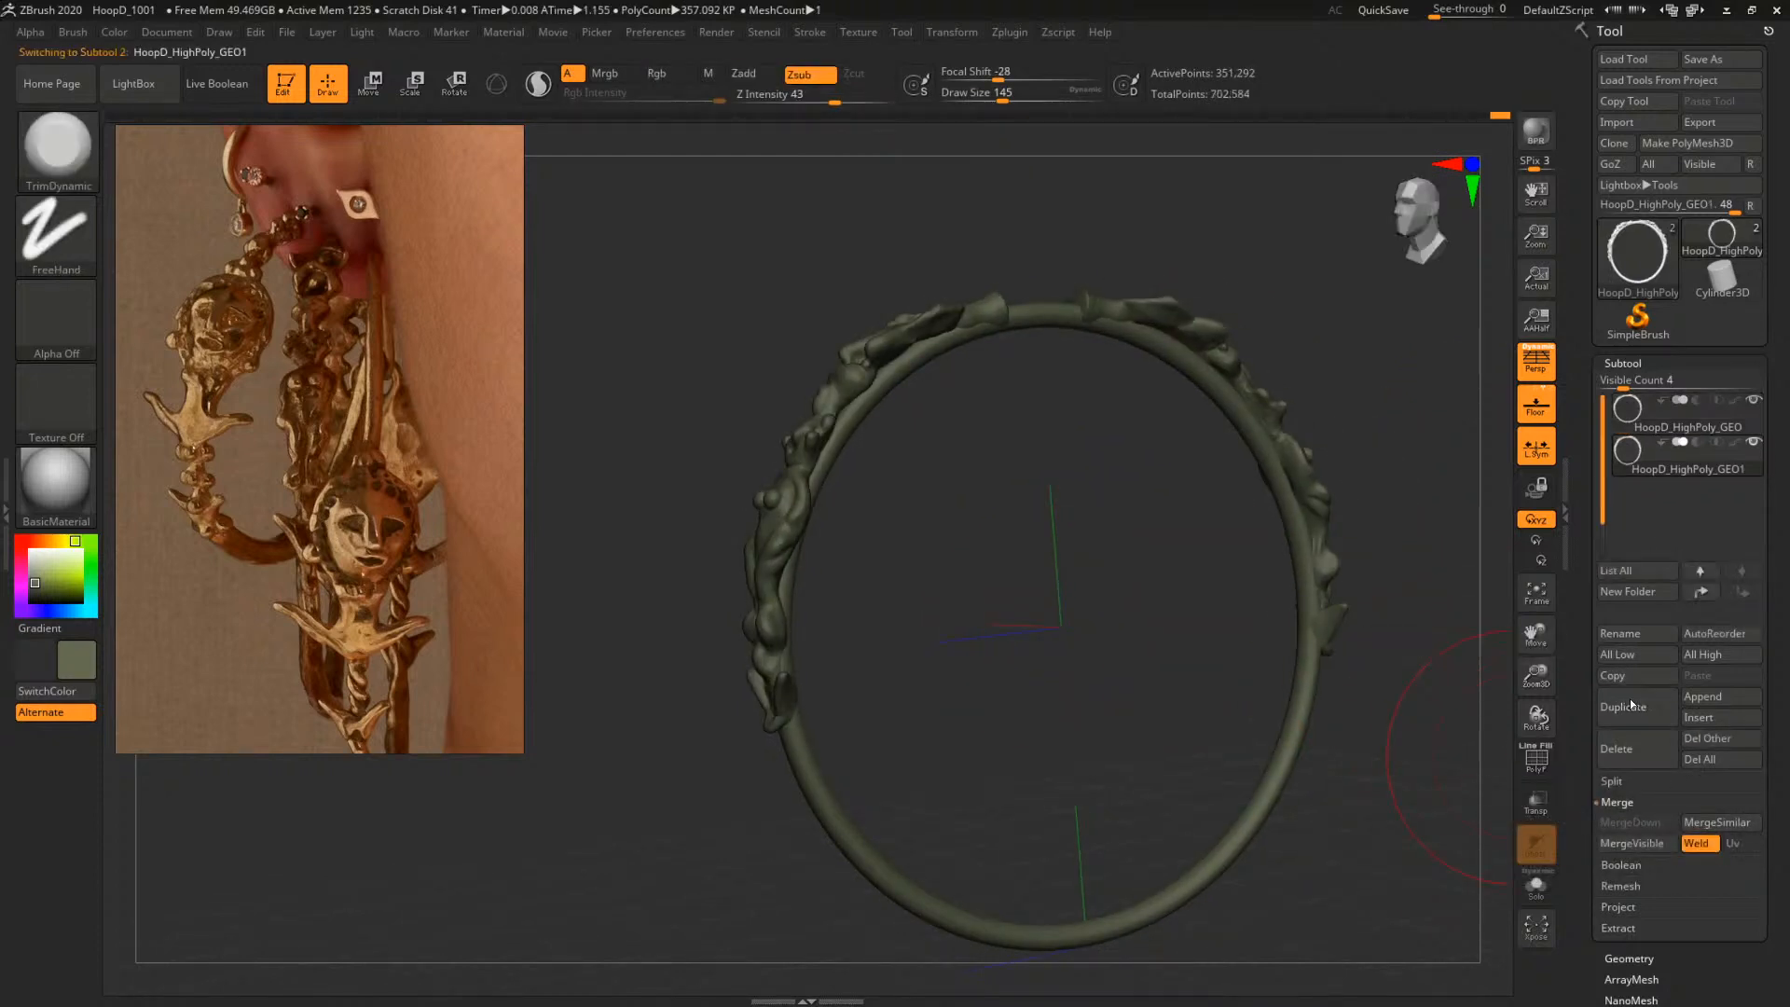
pyautogui.click(1754, 401)
pyautogui.click(1650, 362)
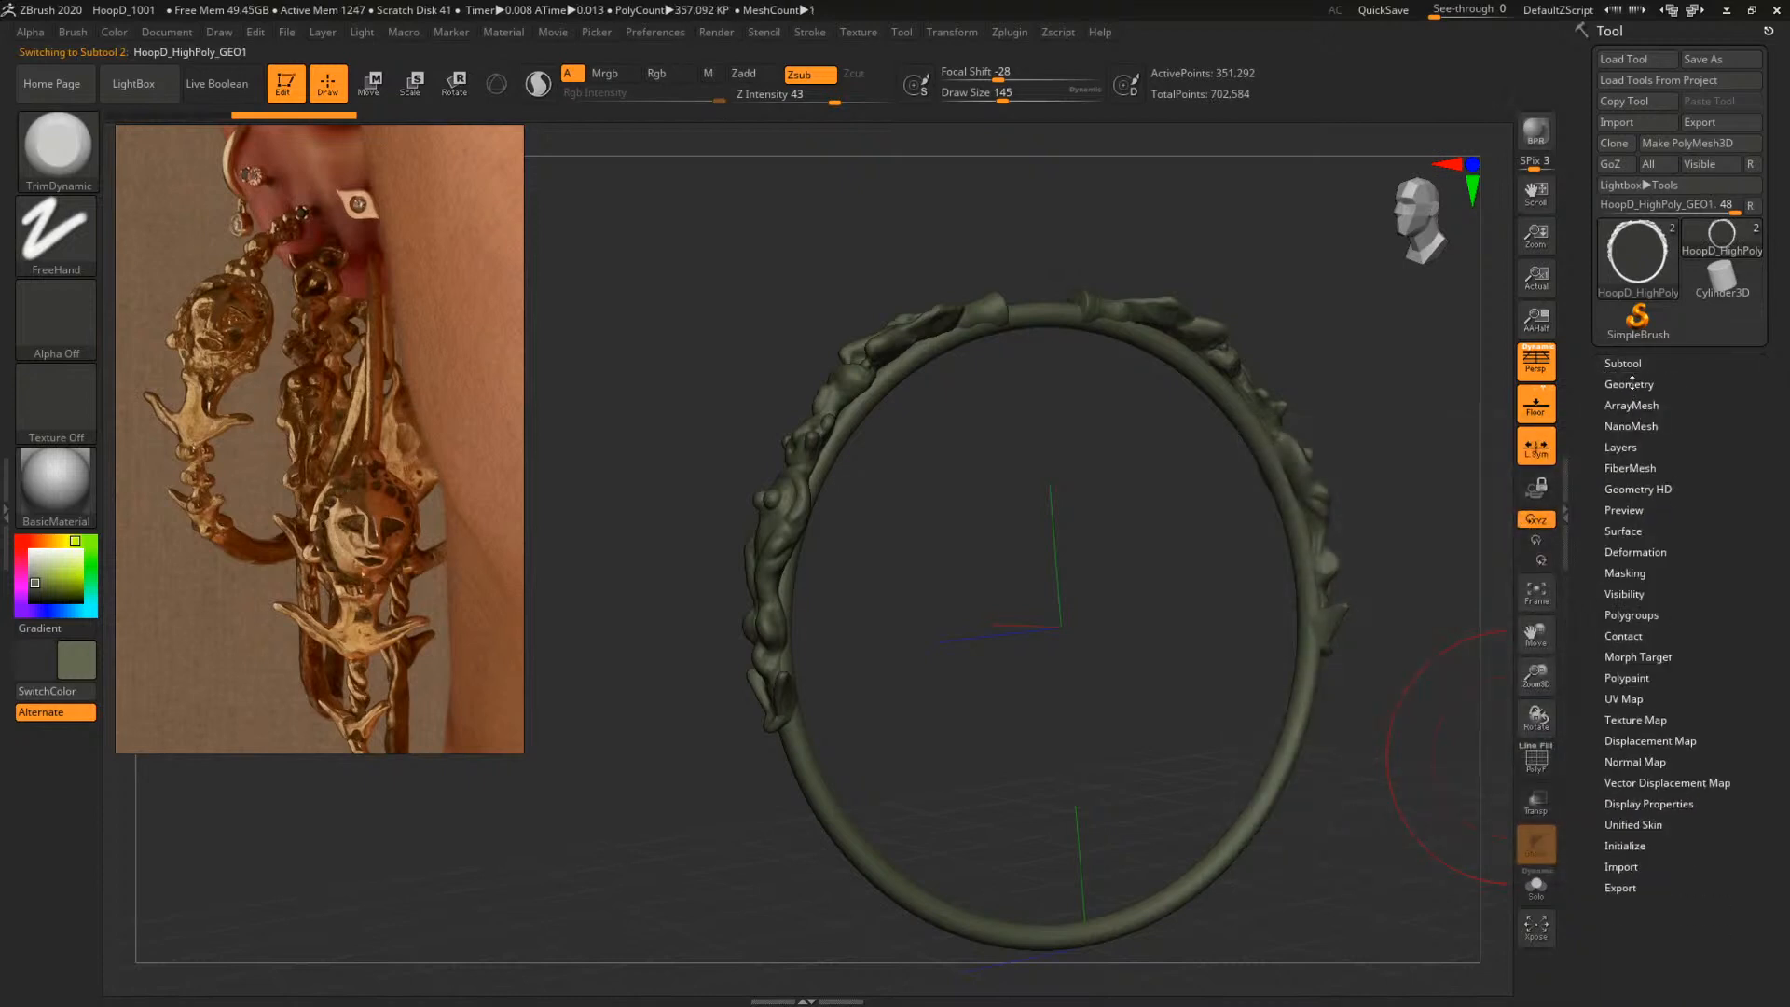
# DynaMesh the duplicated hoop at resolution 1000 and inspect the joined surface on the figure close up
pyautogui.click(1631, 382)
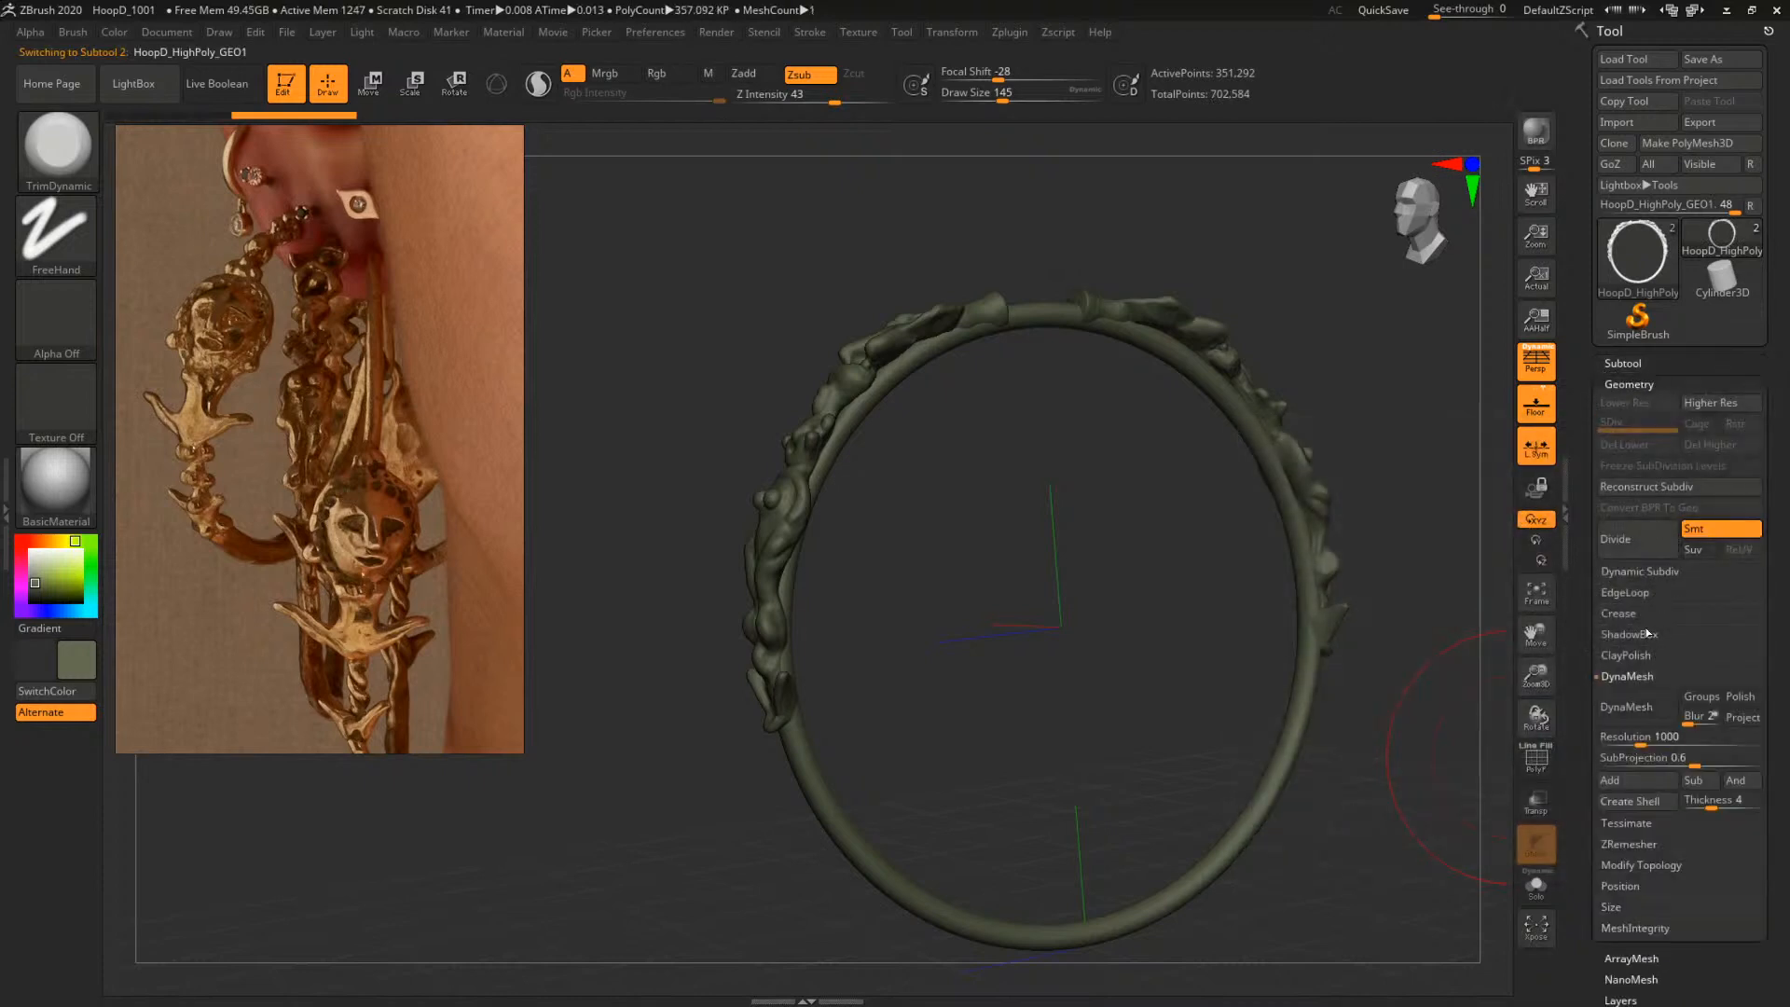
pyautogui.click(1639, 706)
pyautogui.hotkey('shift', 'f')
pyautogui.moveTo(997, 461); pyautogui.dragTo(1143, 540)
pyautogui.hotkey('shift', 'f')
pyautogui.keyDown('alt'); pyautogui.moveTo(1100, 294); pyautogui.dragTo(1138, 610); pyautogui.keyUp('alt')
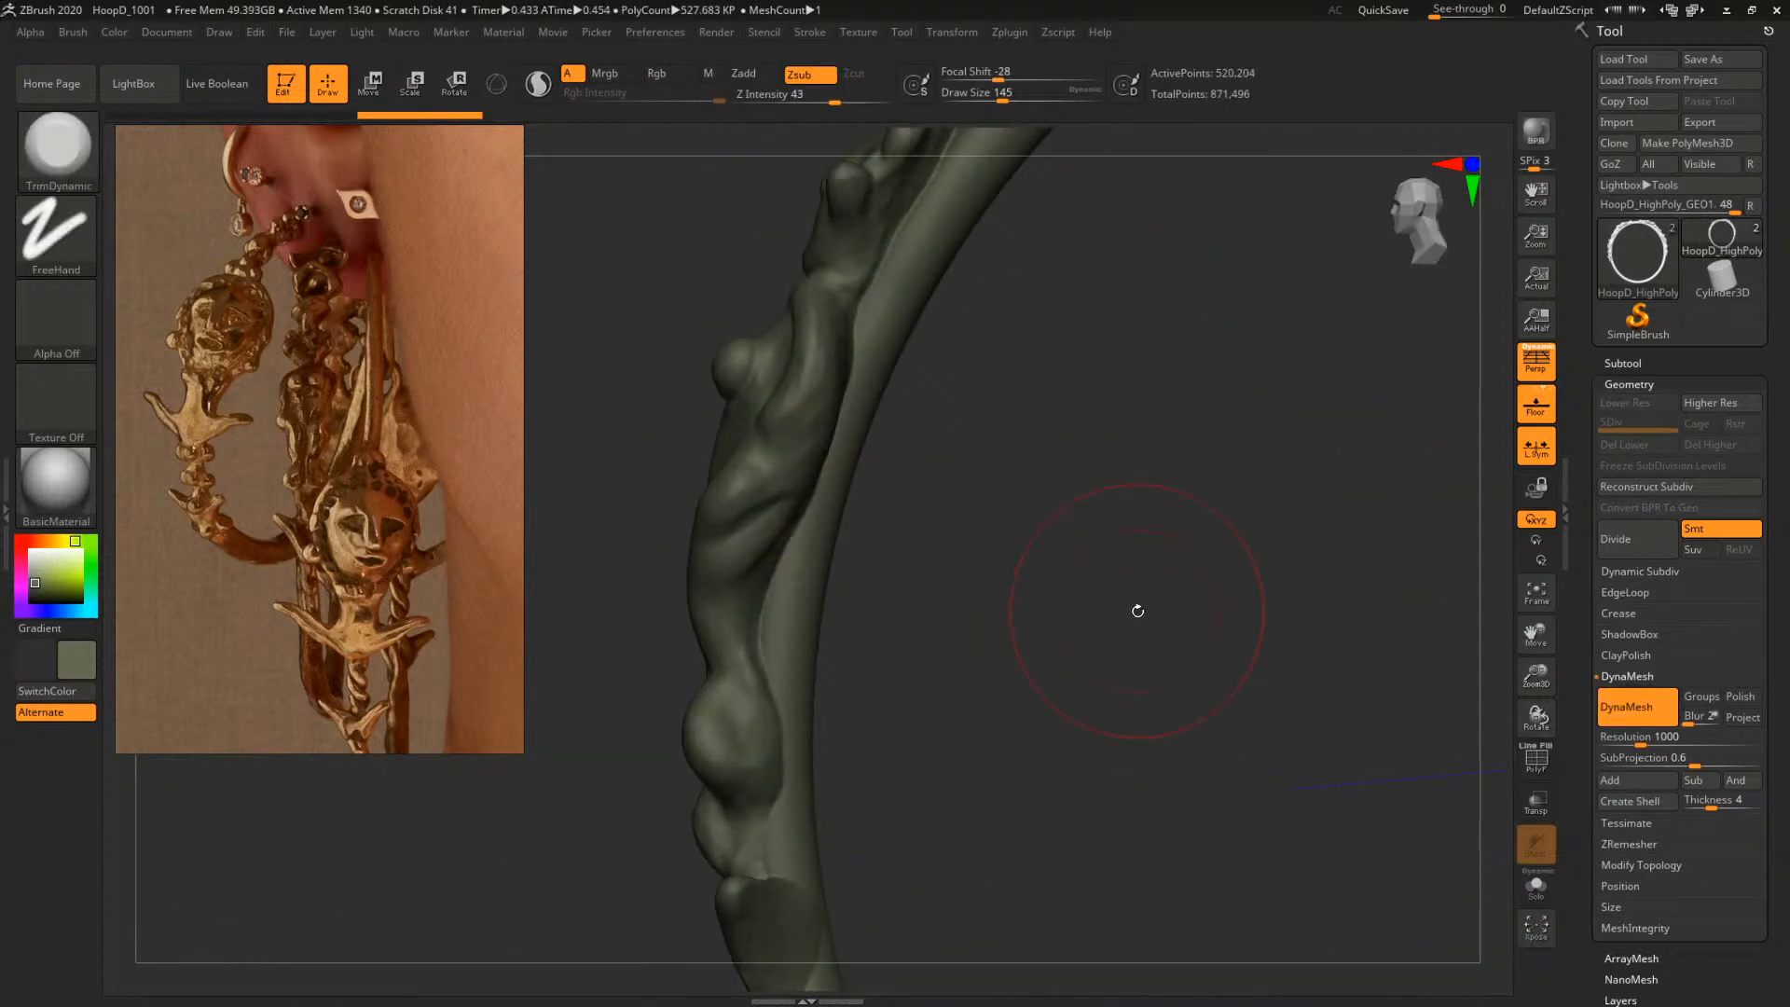
# Switch to the ClayTubes brush and set its draw size to 74 for work on the figure's seam
pyautogui.press('b')
pyautogui.press('c')
pyautogui.press('t')
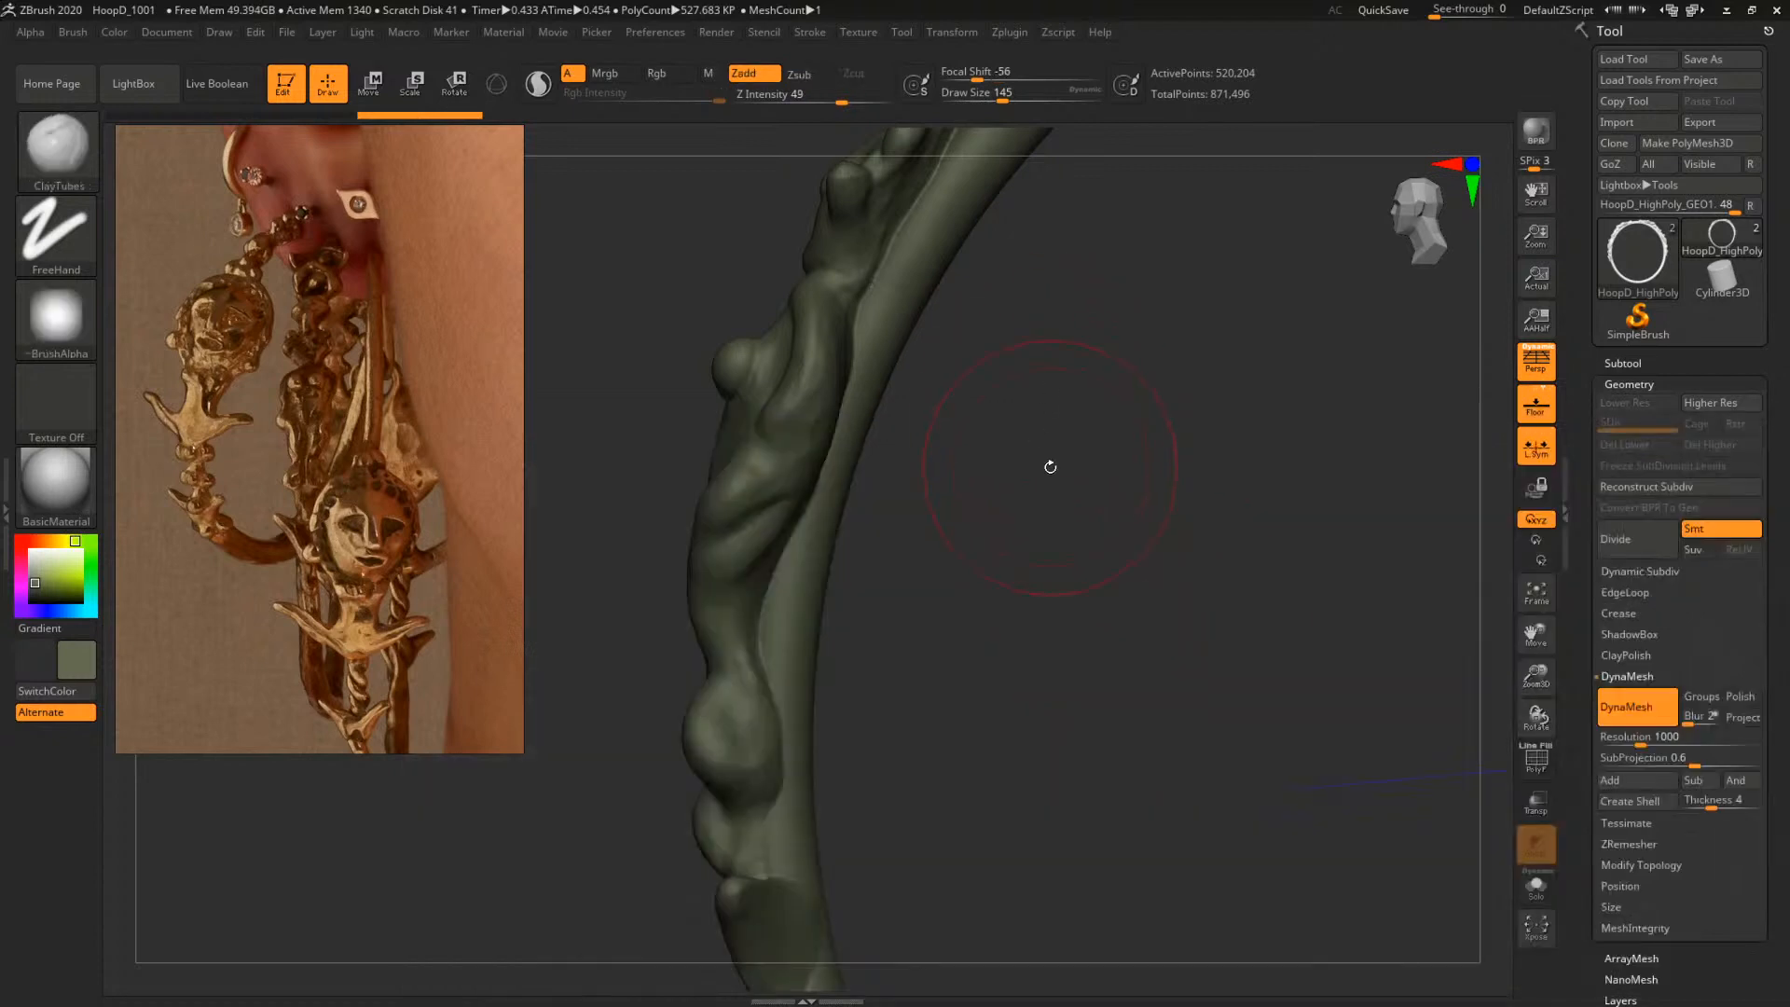
pyautogui.moveTo(1050, 466)
pyautogui.mouseDown()
pyautogui.moveTo(1099, 499)
pyautogui.moveTo(1059, 467)
pyautogui.moveTo(841, 460)
pyautogui.moveTo(827, 385)
pyautogui.moveTo(838, 352)
pyautogui.moveTo(870, 337)
pyautogui.mouseUp()
pyautogui.press('s')
pyautogui.press('s')
# Try to fill the seam between the figure's middle section and the ring with ClayTubes strokes
pyautogui.moveTo(1054, 240); pyautogui.dragTo(997, 270)
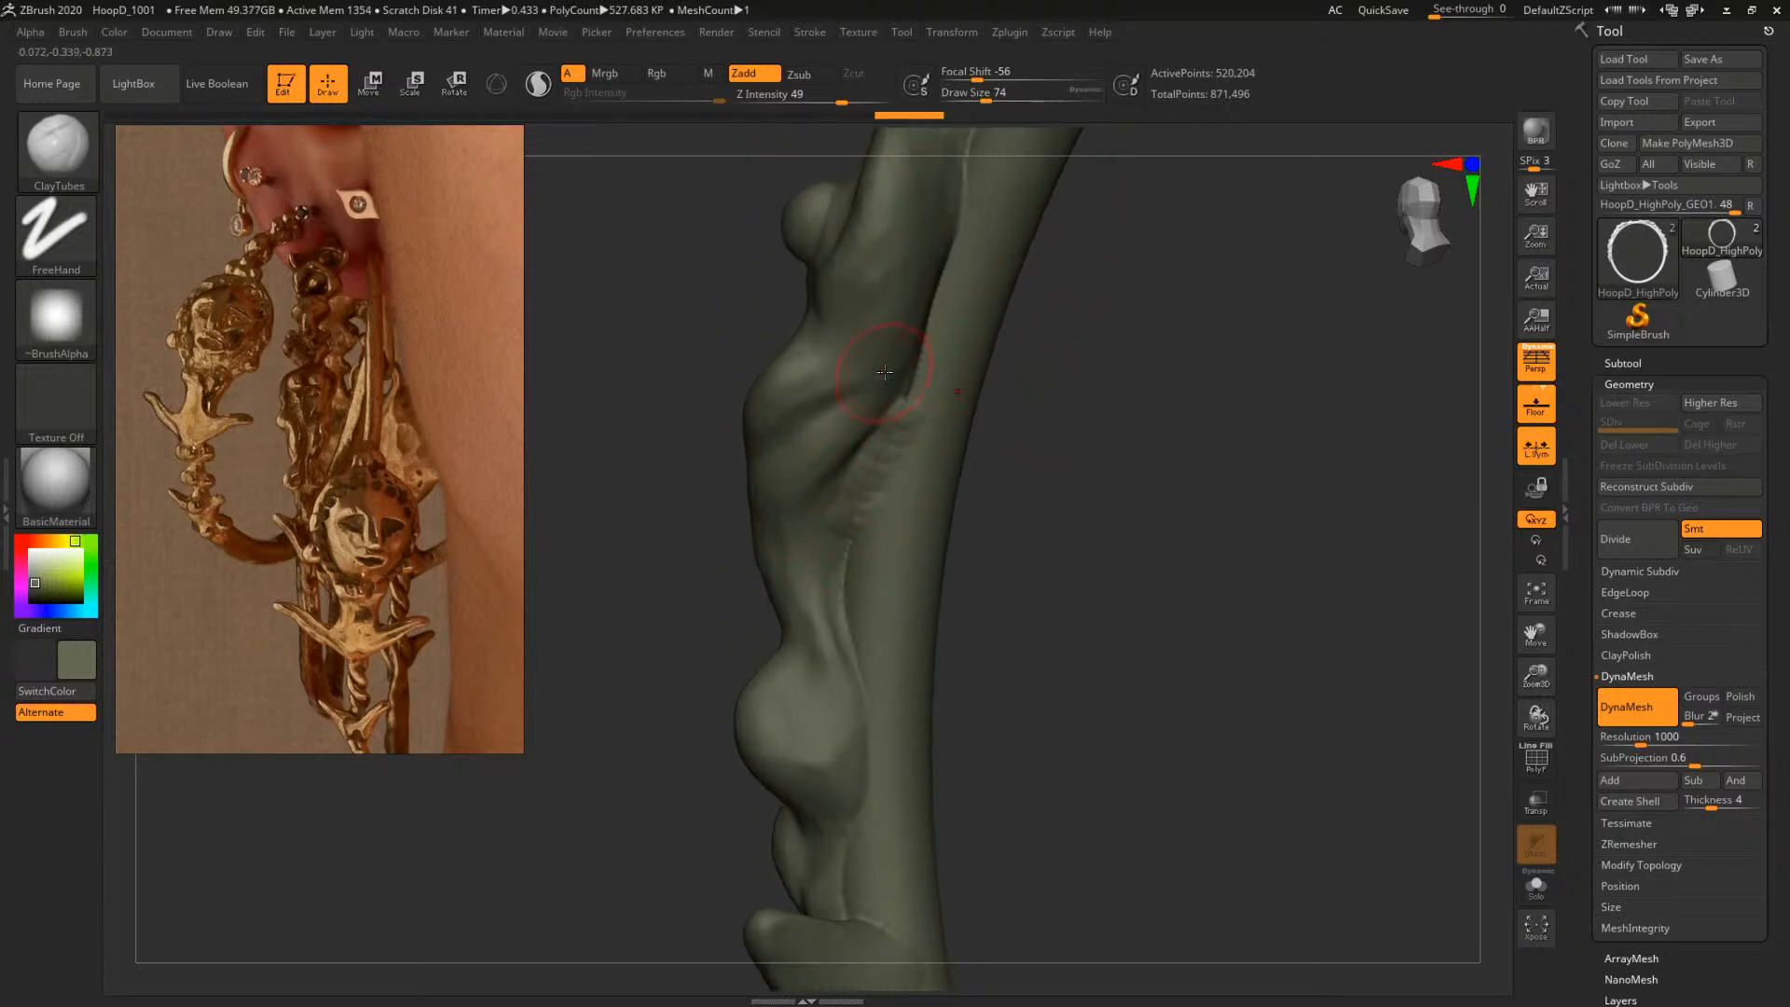
pyautogui.moveTo(917, 333); pyautogui.dragTo(937, 311)
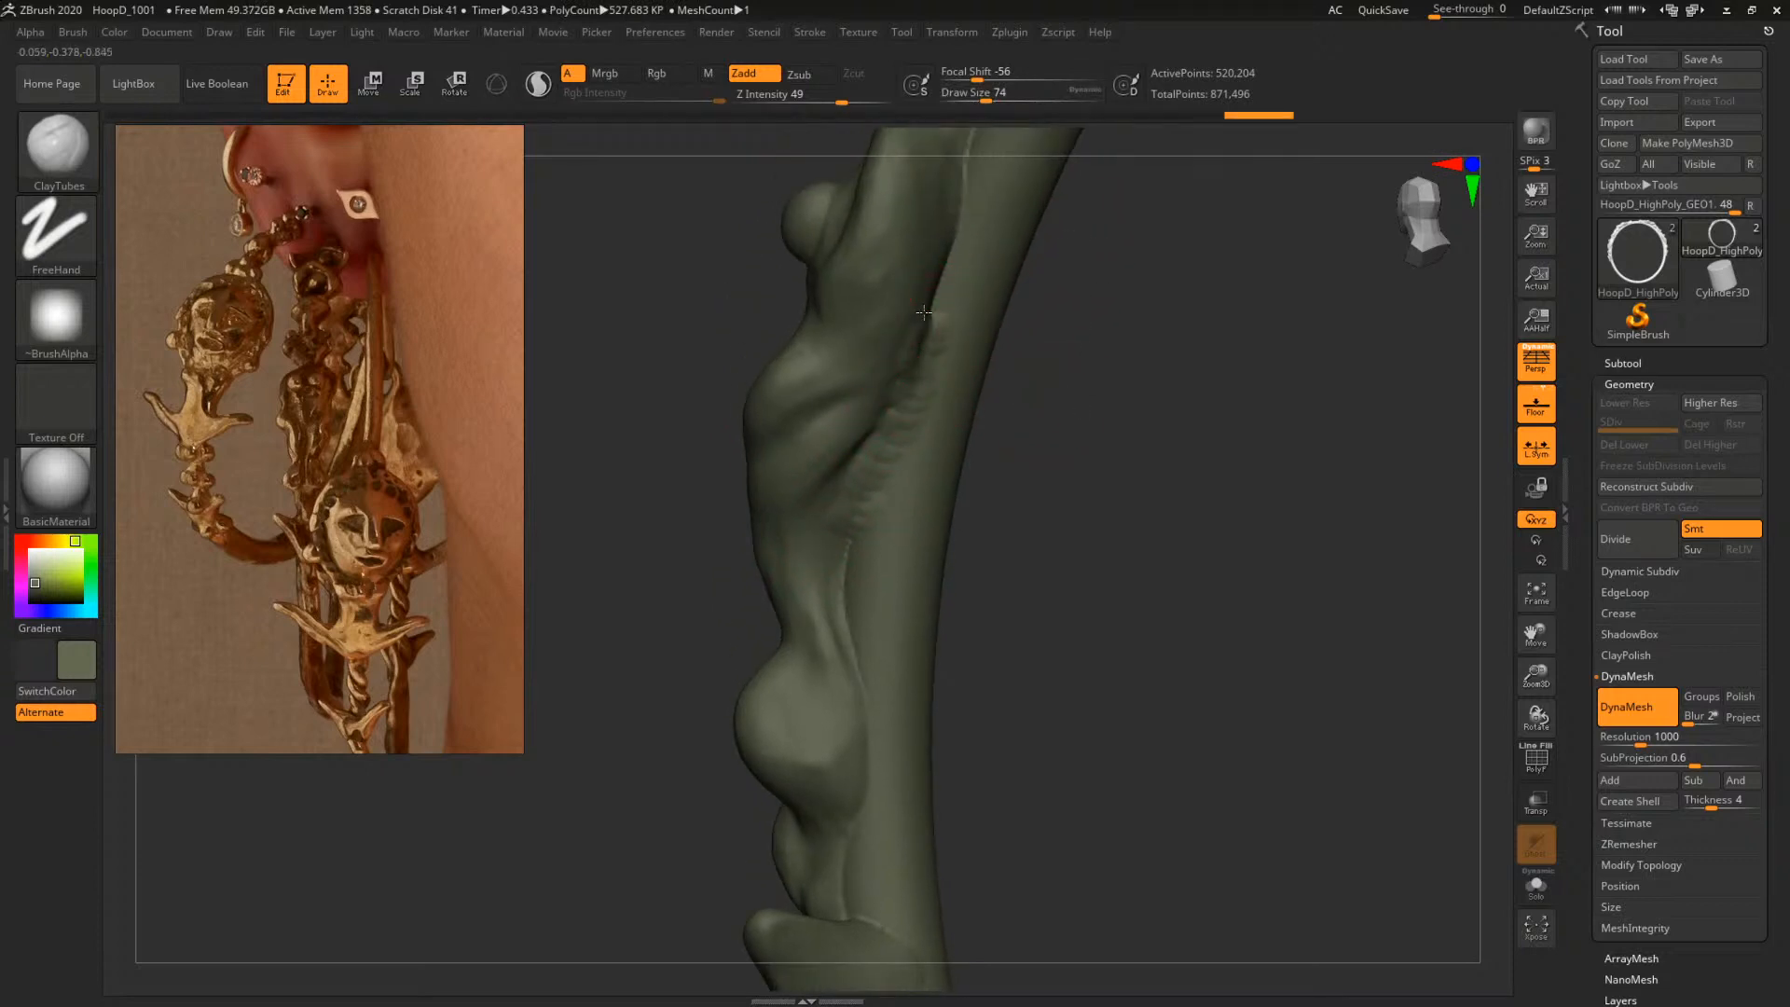
pyautogui.moveTo(1053, 322)
pyautogui.mouseDown()
pyautogui.moveTo(1079, 392)
pyautogui.moveTo(1067, 433)
pyautogui.mouseUp()
pyautogui.moveTo(909, 391)
pyautogui.mouseDown()
pyautogui.moveTo(909, 416)
pyautogui.moveTo(904, 379)
pyautogui.moveTo(954, 282)
pyautogui.mouseUp()
pyautogui.press('space')
pyautogui.moveTo(1127, 290)
pyautogui.mouseDown()
pyautogui.moveTo(1152, 461)
pyautogui.moveTo(1137, 471)
pyautogui.mouseUp()
pyautogui.moveTo(925, 365)
pyautogui.mouseDown()
pyautogui.moveTo(952, 363)
pyautogui.moveTo(964, 287)
pyautogui.mouseUp()
pyautogui.moveTo(946, 276); pyautogui.dragTo(976, 263)
# Try to continue the ClayTubes buildup at draw size 112 along the seam beside the figure's upper body
pyautogui.keyDown('alt'); pyautogui.moveTo(1162, 371); pyautogui.dragTo(1138, 519); pyautogui.keyUp('alt')
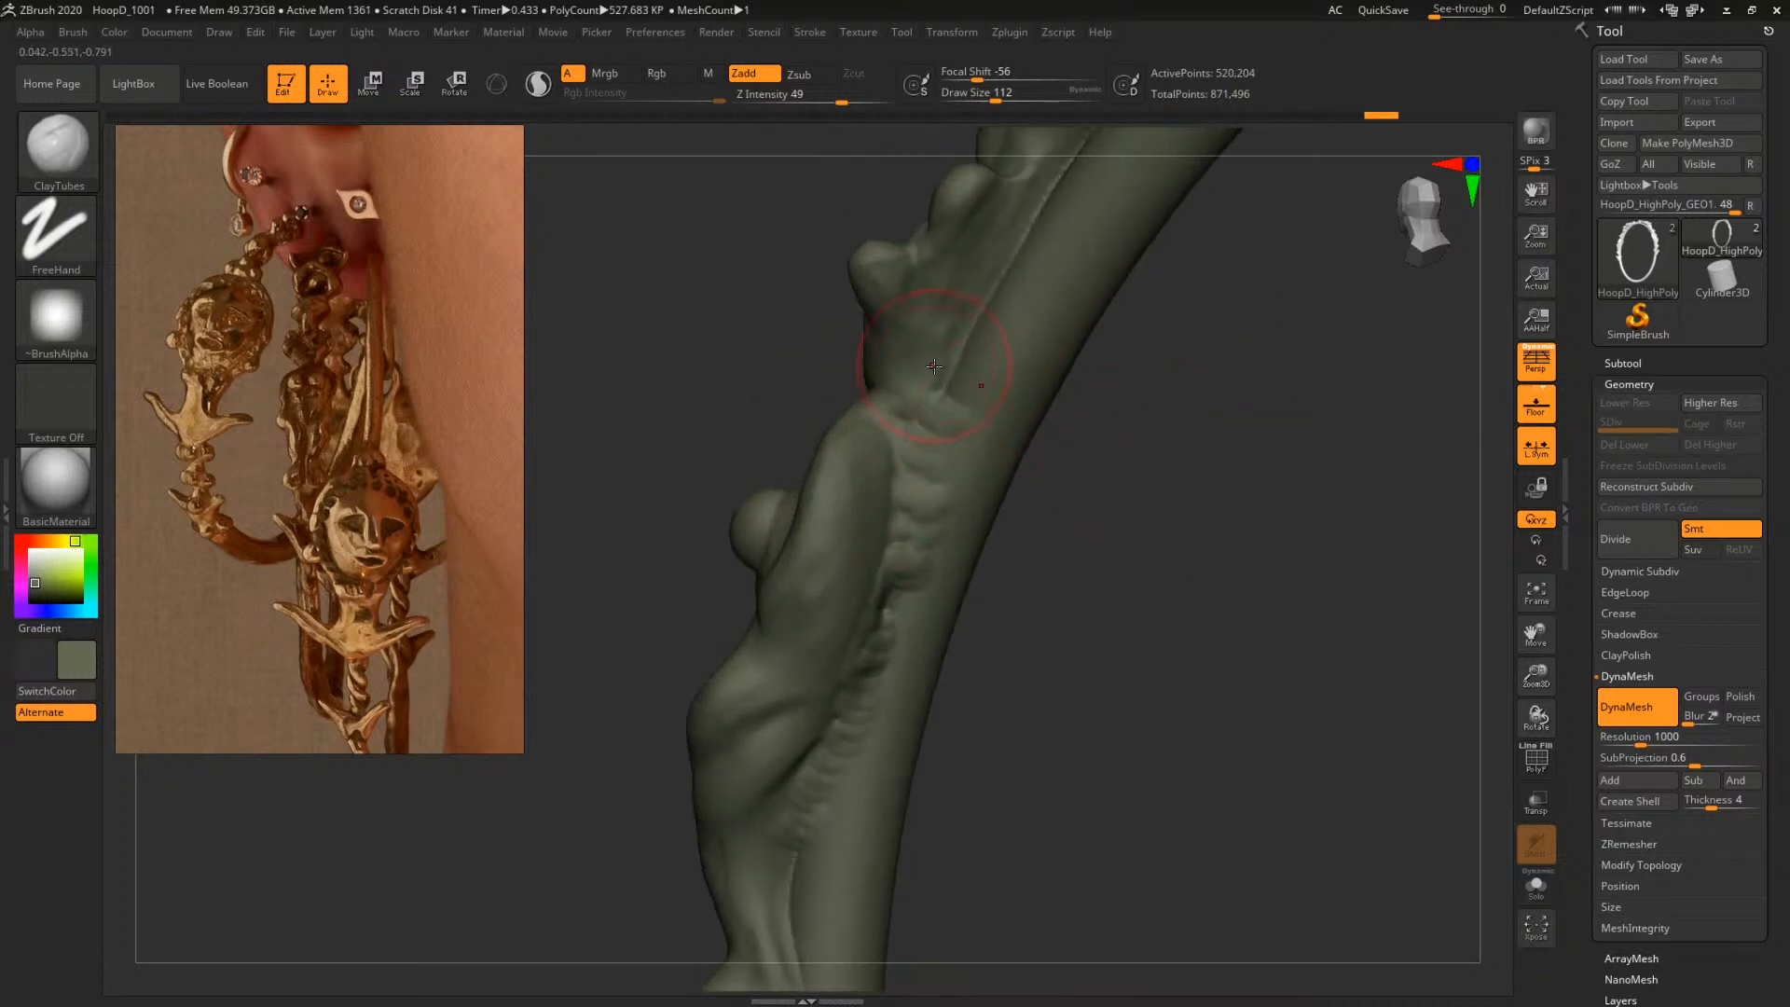
pyautogui.moveTo(934, 371); pyautogui.dragTo(1036, 219)
pyautogui.moveTo(1212, 304); pyautogui.dragTo(998, 410)
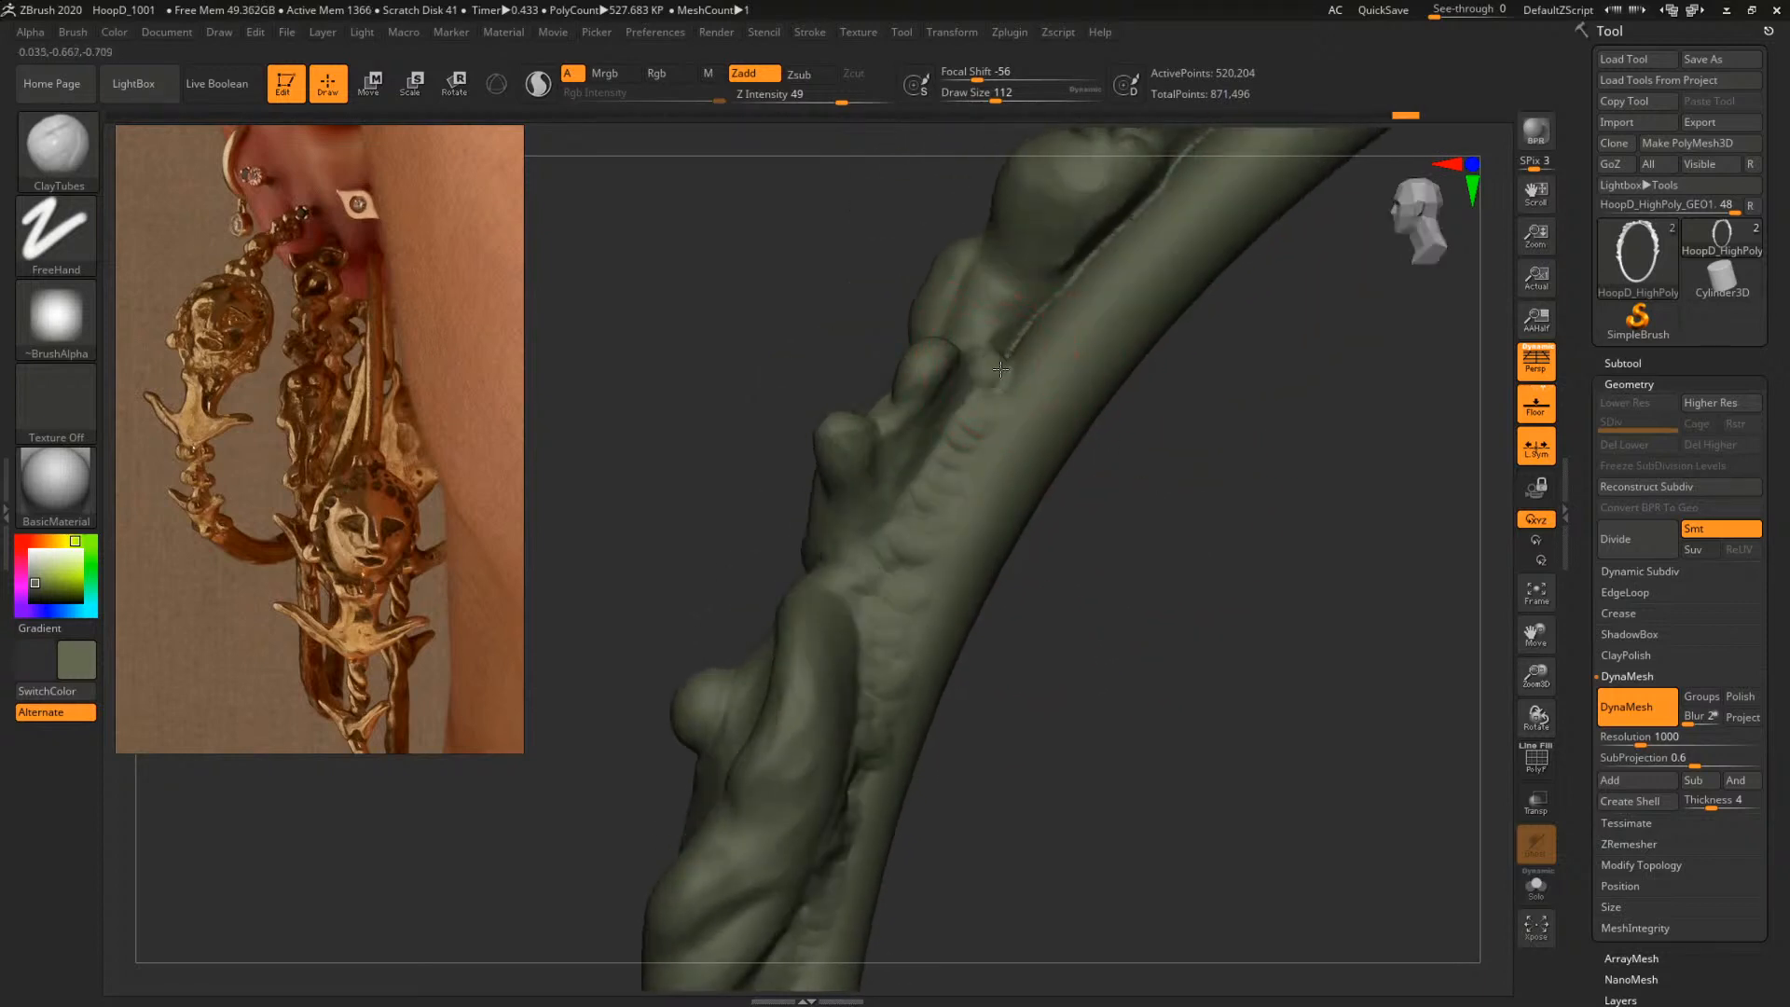
pyautogui.moveTo(1029, 344); pyautogui.dragTo(1133, 224)
pyautogui.moveTo(1212, 419)
pyautogui.mouseDown()
pyautogui.moveTo(1236, 405)
pyautogui.moveTo(1156, 513)
pyautogui.mouseUp()
pyautogui.moveTo(1040, 342); pyautogui.dragTo(1132, 273)
pyautogui.moveTo(1264, 438)
pyautogui.keyDown('alt'); pyautogui.mouseDown()
pyautogui.moveTo(1202, 594)
pyautogui.moveTo(1223, 545)
pyautogui.mouseUp(); pyautogui.keyUp('alt')
pyautogui.moveTo(1049, 384); pyautogui.dragTo(1193, 303)
# Try ClayTubes strokes in the gap near the figure's upper end, and undo the last strokes there
pyautogui.moveTo(1341, 401)
pyautogui.keyDown('alt'); pyautogui.mouseDown()
pyautogui.moveTo(1266, 481)
pyautogui.moveTo(1193, 477)
pyautogui.mouseUp(); pyautogui.keyUp('alt')
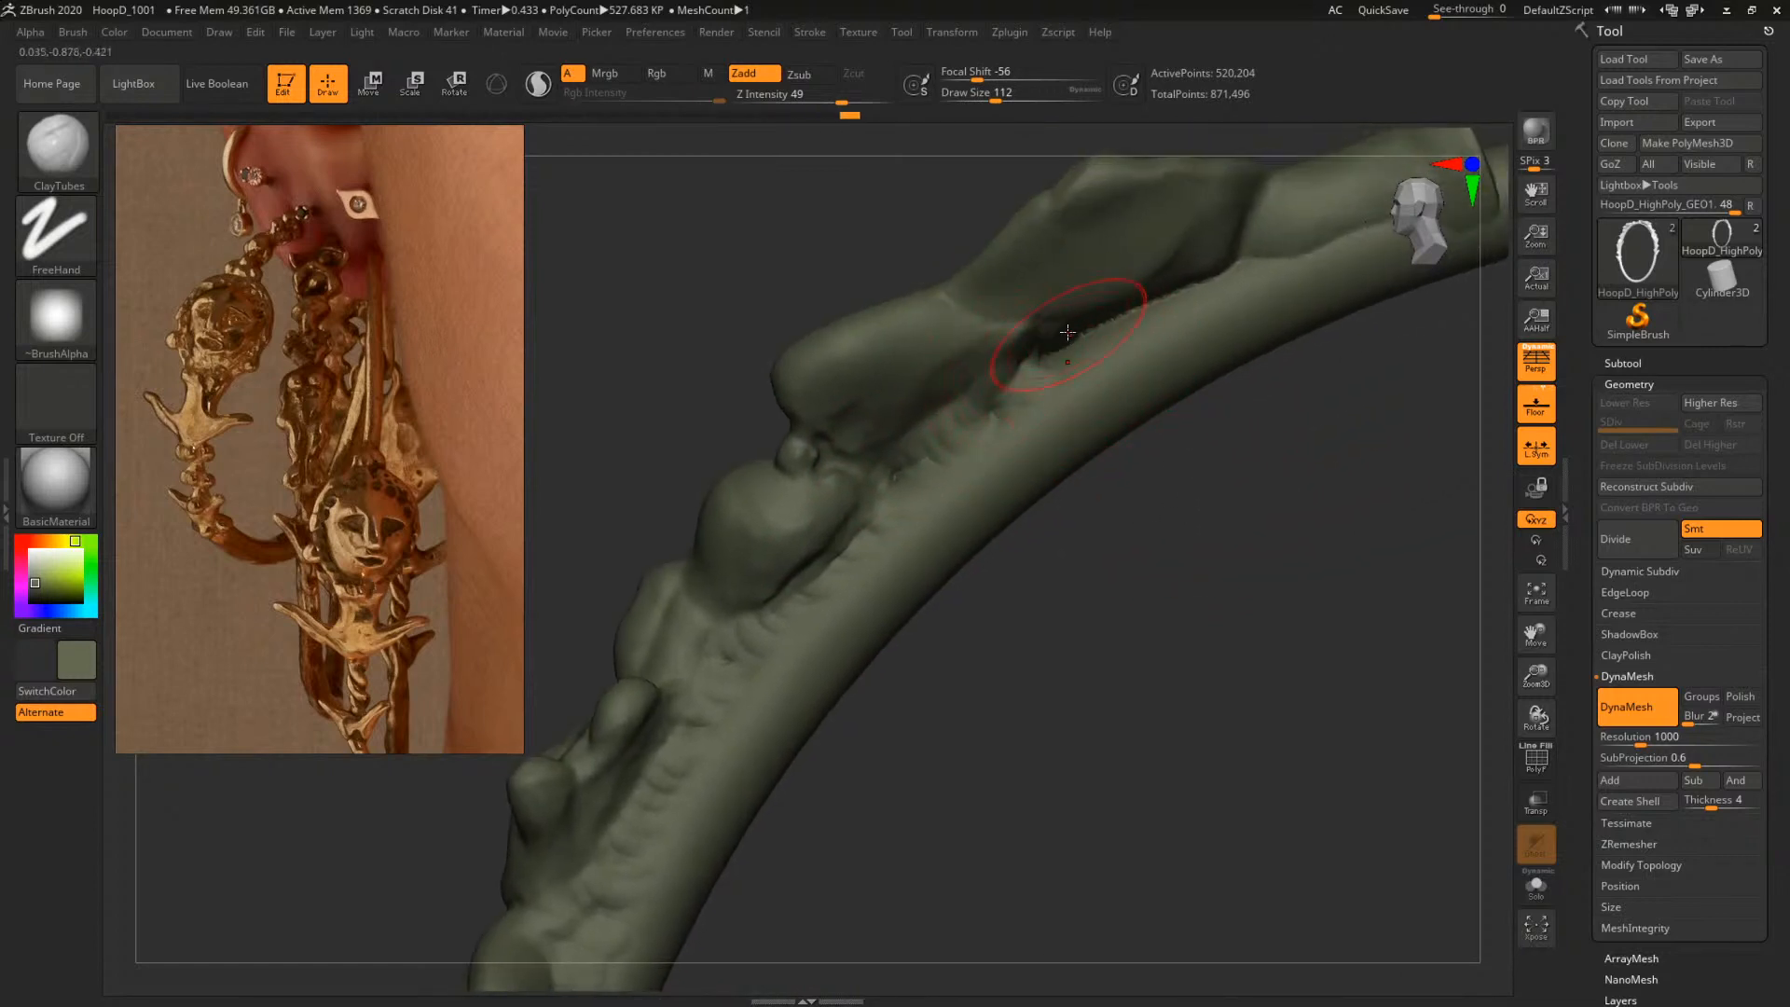
pyautogui.moveTo(1067, 332)
pyautogui.mouseDown()
pyautogui.moveTo(1053, 344)
pyautogui.moveTo(1159, 297)
pyautogui.moveTo(1137, 305)
pyautogui.mouseUp()
pyautogui.moveTo(1029, 362); pyautogui.dragTo(1212, 284)
pyautogui.keyDown('alt'); pyautogui.moveTo(1325, 437); pyautogui.dragTo(1235, 471); pyautogui.keyUp('alt')
pyautogui.moveTo(1146, 320)
pyautogui.mouseDown()
pyautogui.moveTo(1109, 324)
pyautogui.moveTo(1109, 344)
pyautogui.moveTo(1209, 313)
pyautogui.mouseUp()
pyautogui.hotkey('ctrl', 'z')
pyautogui.hotkey('ctrl', 'z')
# Try to fill the seam just above the figure's rounded bulge with ClayTubes at draw size 51
pyautogui.press('s')
pyautogui.press('s')
pyautogui.keyDown('alt'); pyautogui.moveTo(1330, 390); pyautogui.dragTo(1259, 277); pyautogui.keyUp('alt')
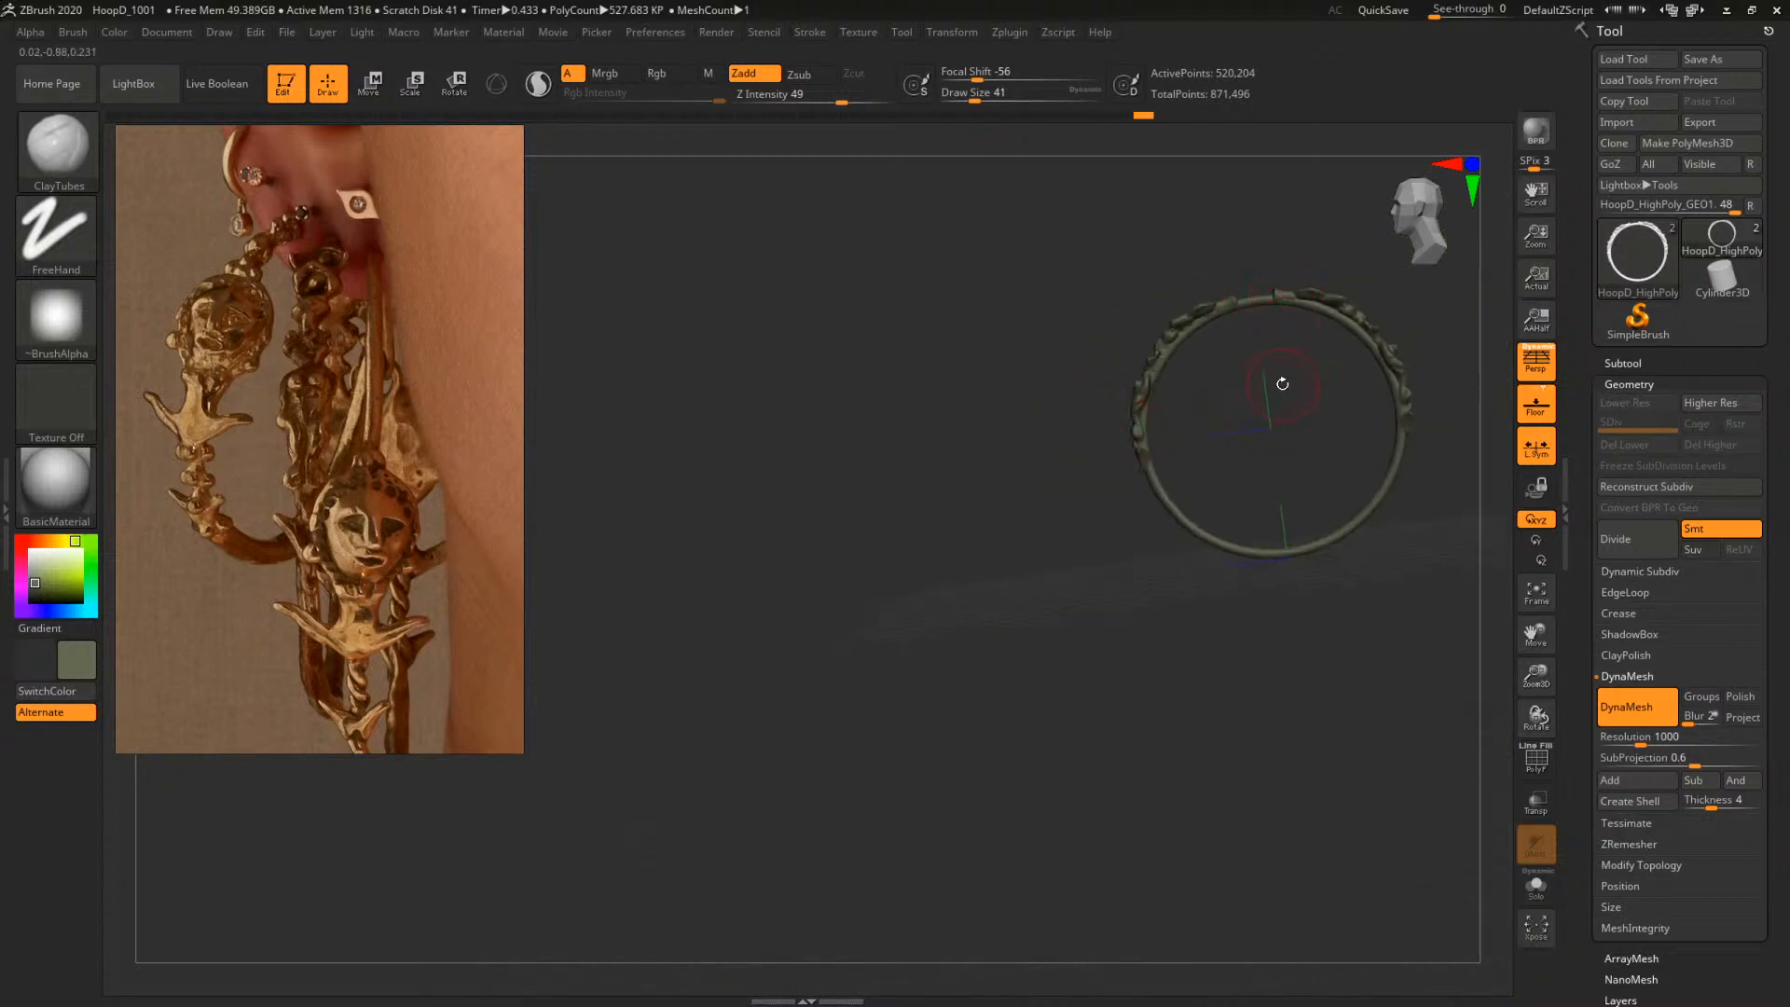
pyautogui.keyDown('alt'); pyautogui.moveTo(1304, 444); pyautogui.dragTo(1261, 284); pyautogui.keyUp('alt')
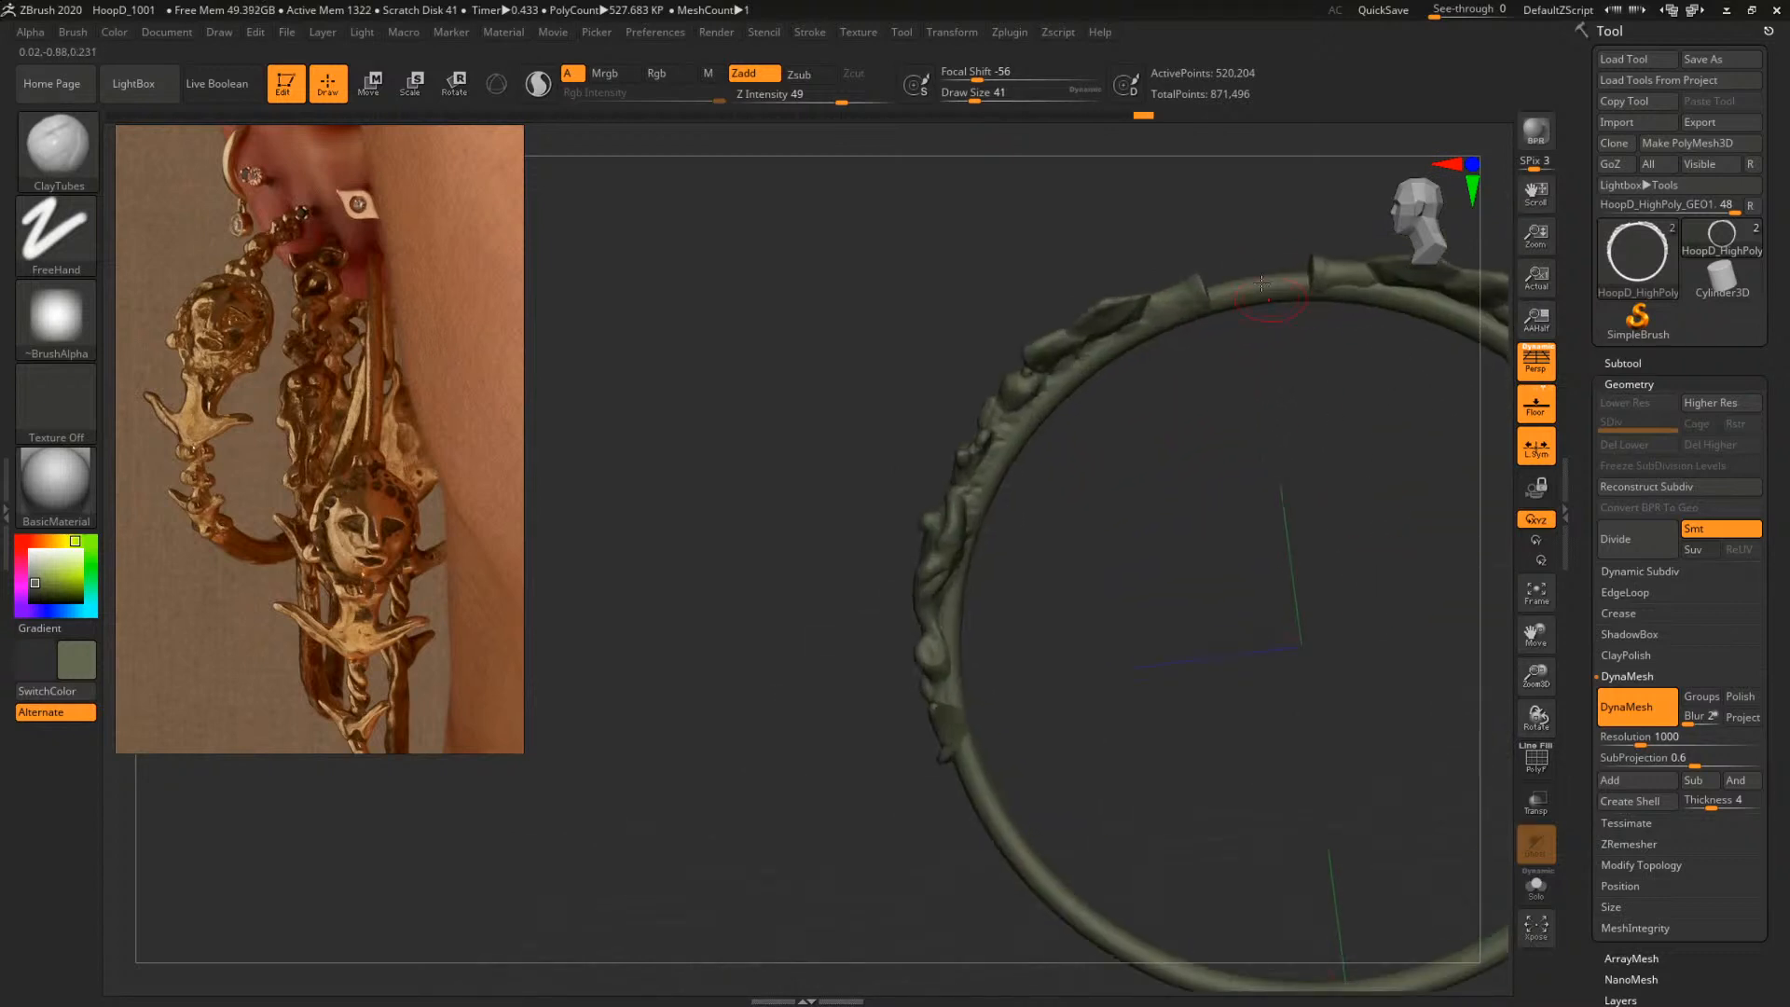
pyautogui.keyDown('alt'); pyautogui.moveTo(1260, 350); pyautogui.dragTo(1167, 551); pyautogui.keyUp('alt')
pyautogui.moveTo(899, 623); pyautogui.dragTo(1378, 259)
pyautogui.keyDown('alt'); pyautogui.moveTo(1091, 539); pyautogui.dragTo(1202, 332); pyautogui.keyUp('alt')
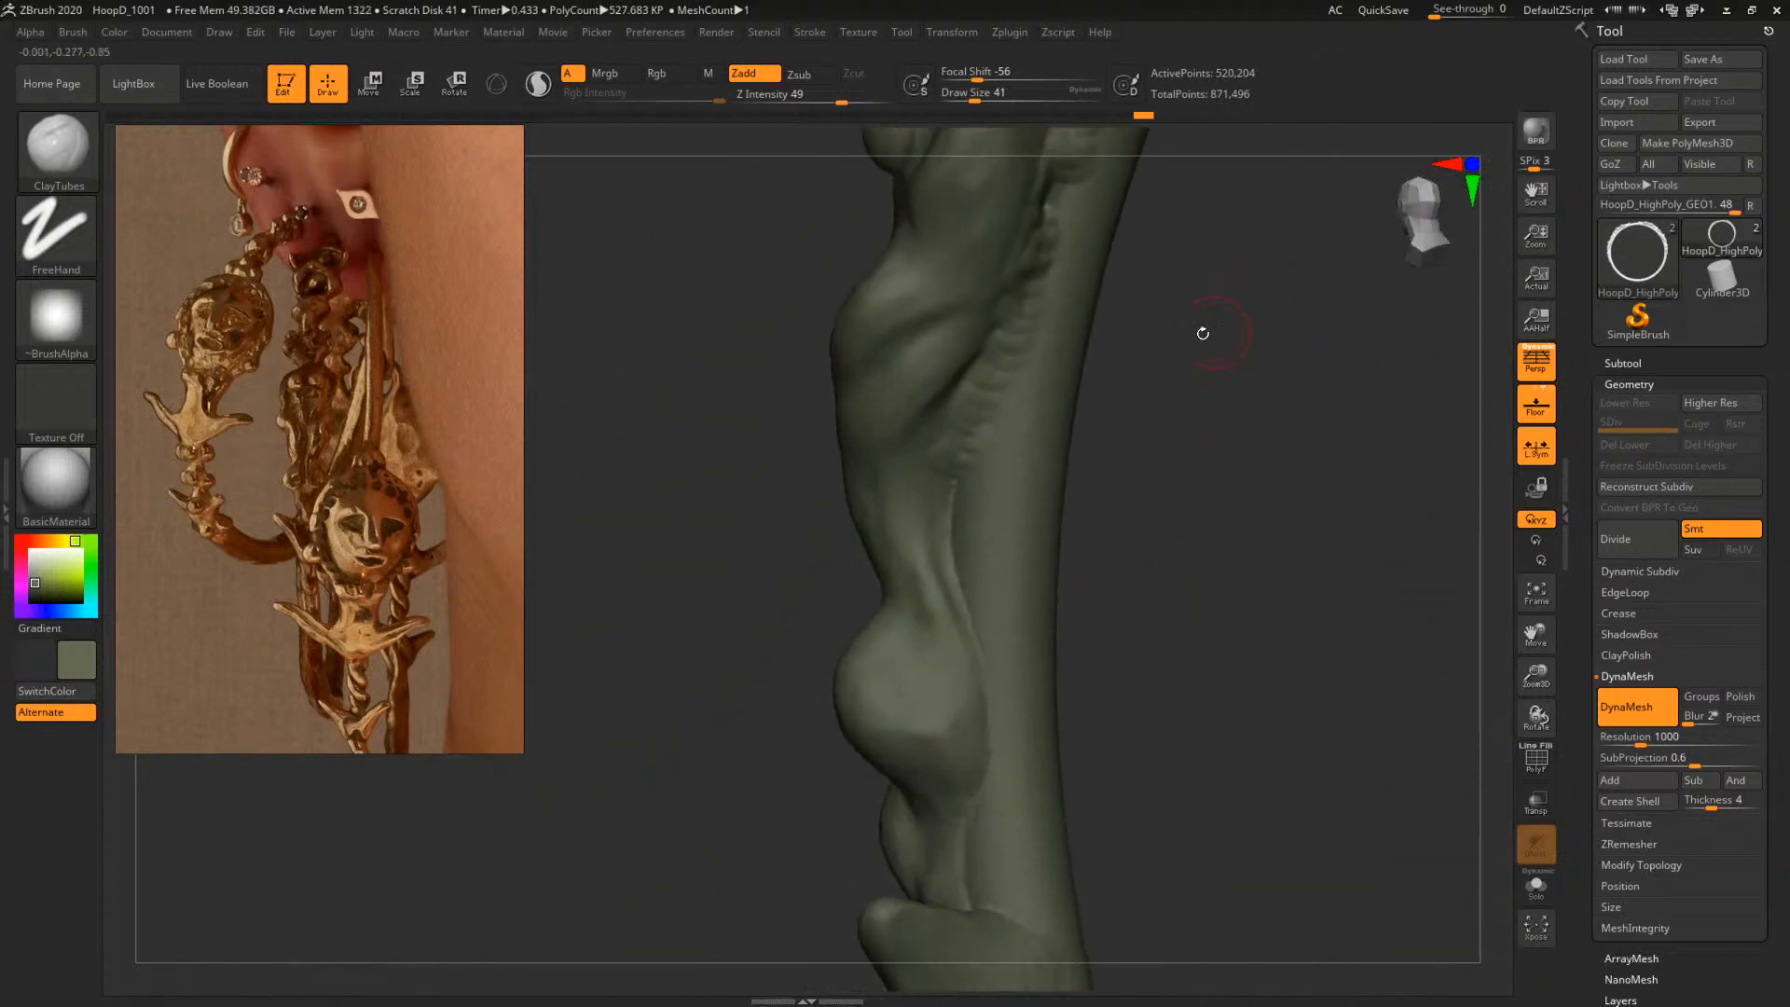
pyautogui.press('space')
pyautogui.moveTo(947, 507); pyautogui.dragTo(950, 526)
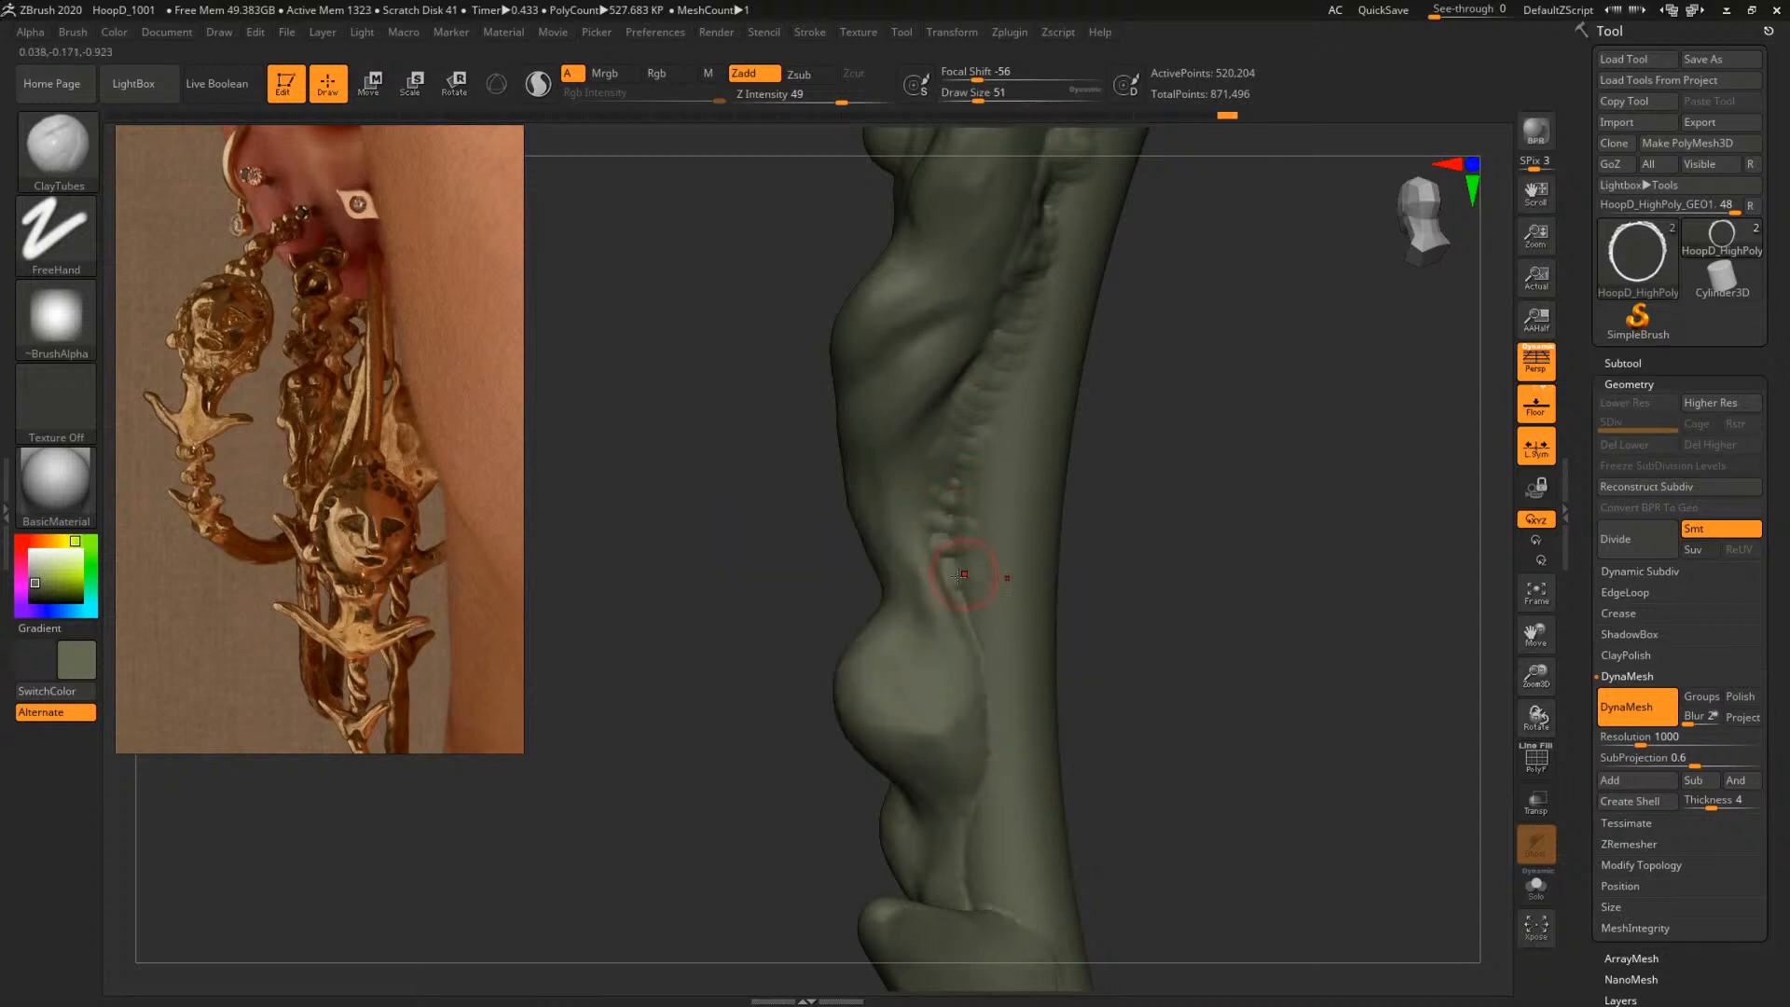
pyautogui.keyDown('alt'); pyautogui.moveTo(1201, 630); pyautogui.dragTo(1250, 423); pyautogui.keyUp('alt')
pyautogui.press('ctrl')
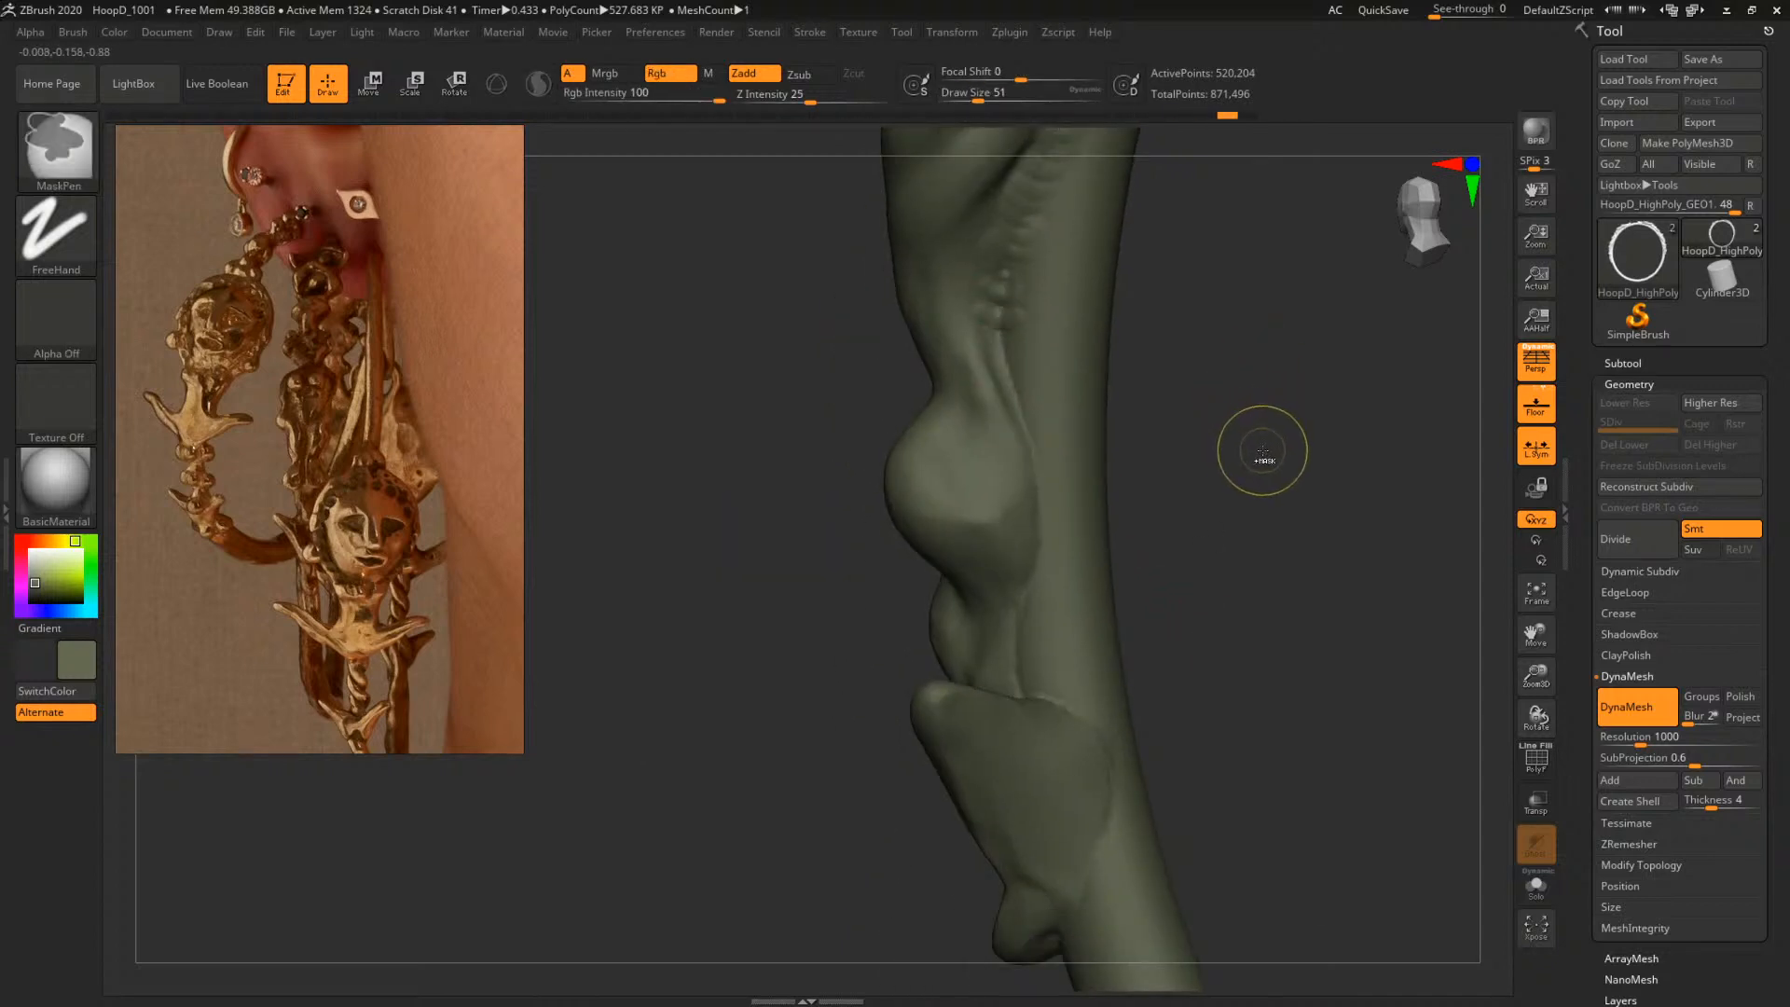
pyautogui.moveTo(1290, 495)
pyautogui.mouseDown()
pyautogui.moveTo(1286, 511)
pyautogui.moveTo(1283, 419)
pyautogui.mouseUp()
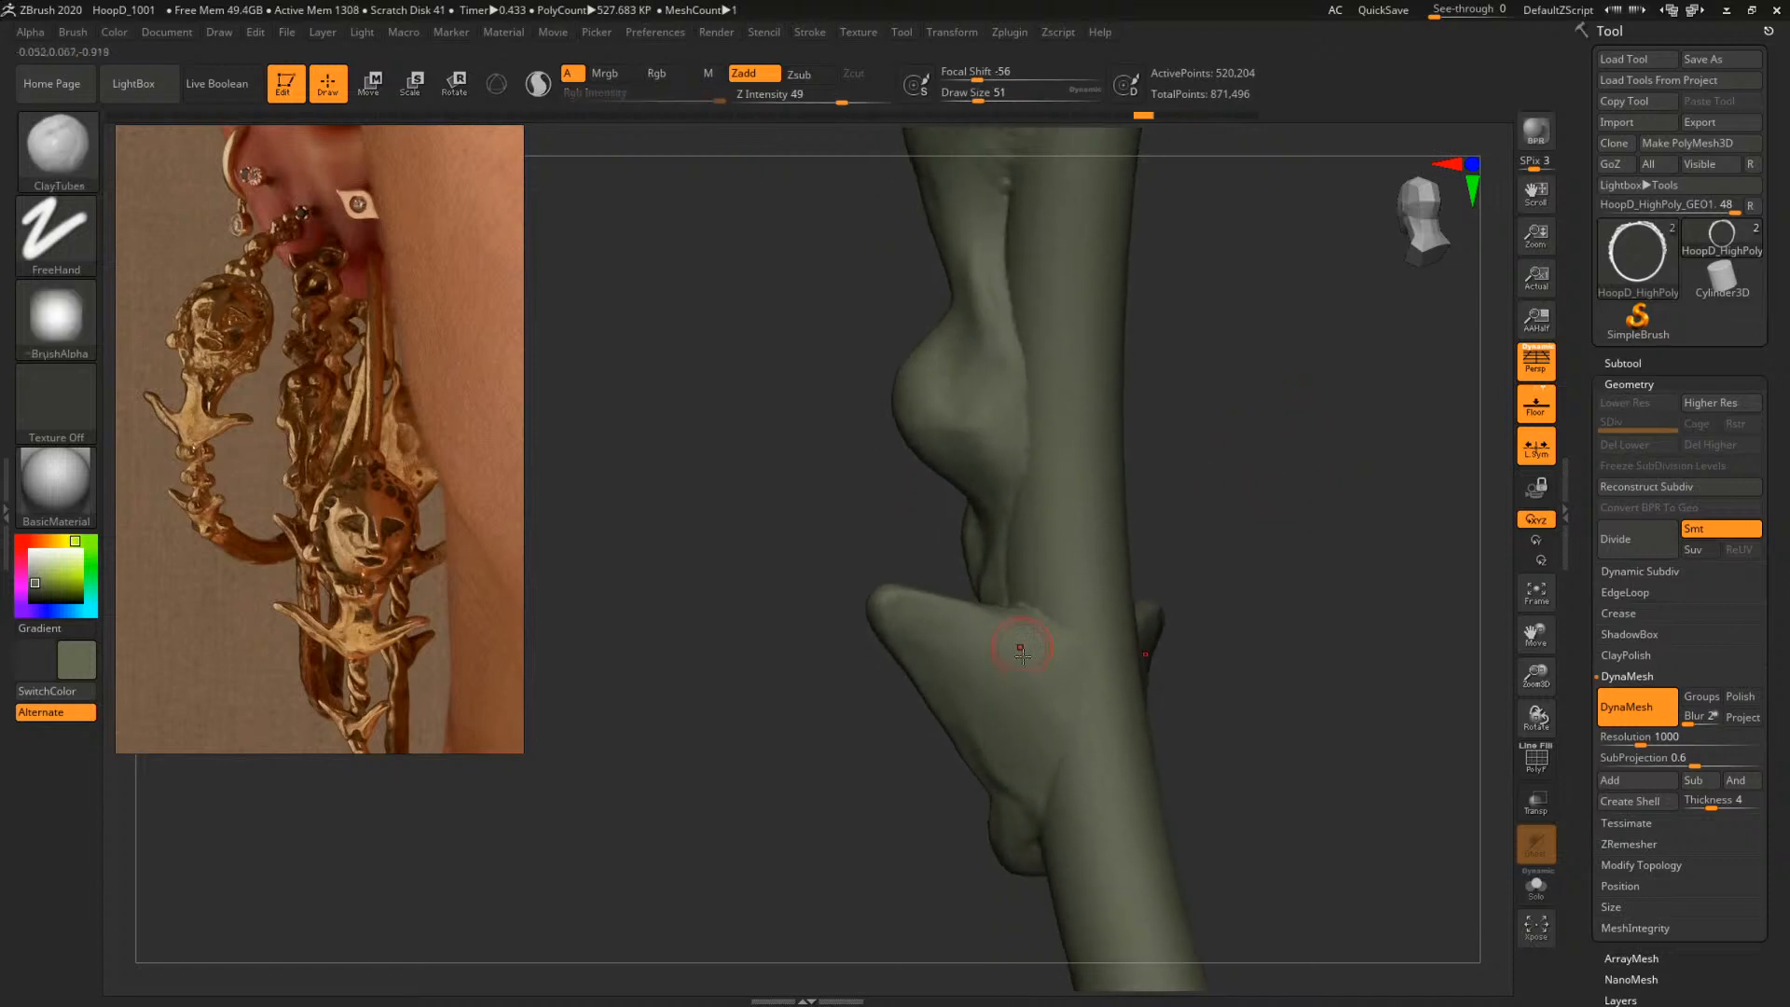
# Try to build up clay at draw size 90 where the tail fin and the bulge above it meet the ring
pyautogui.press('space')
pyautogui.click(1045, 668)
pyautogui.moveTo(1045, 669)
pyautogui.mouseDown()
pyautogui.moveTo(1062, 757)
pyautogui.moveTo(1065, 663)
pyautogui.mouseUp()
pyautogui.moveTo(1146, 578); pyautogui.dragTo(1165, 557)
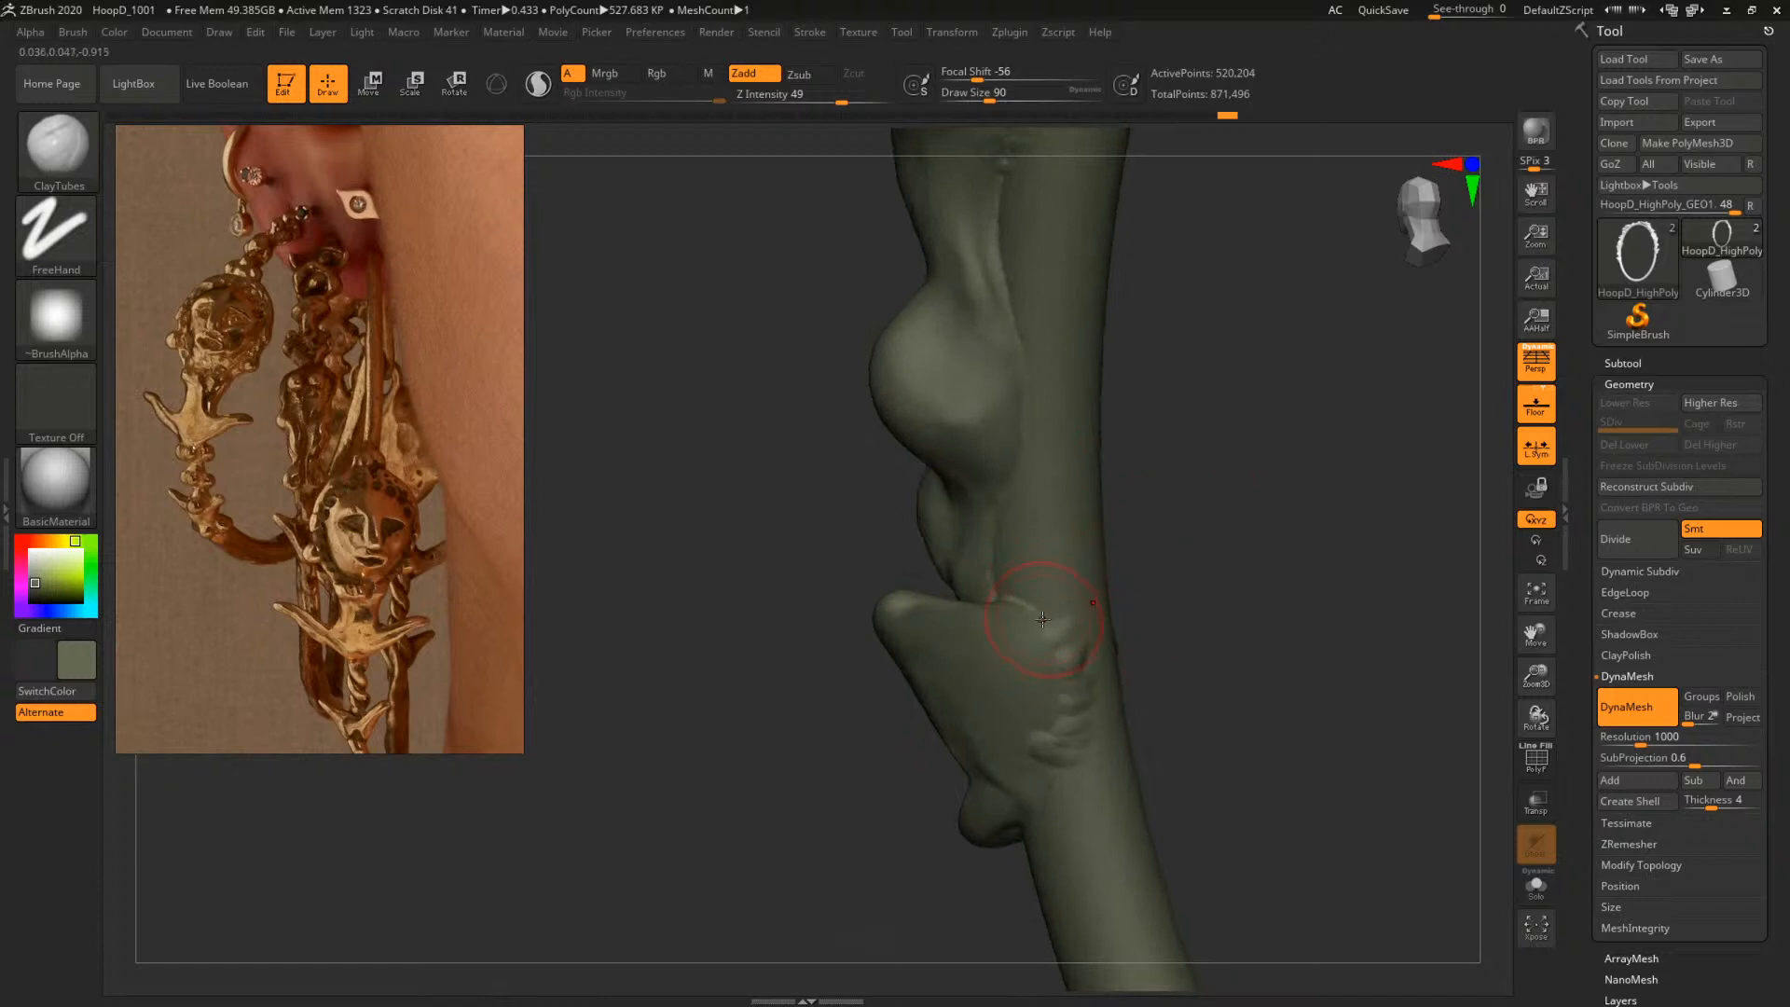
pyautogui.moveTo(1042, 619); pyautogui.dragTo(1010, 593)
pyautogui.moveTo(1183, 504); pyautogui.dragTo(959, 611)
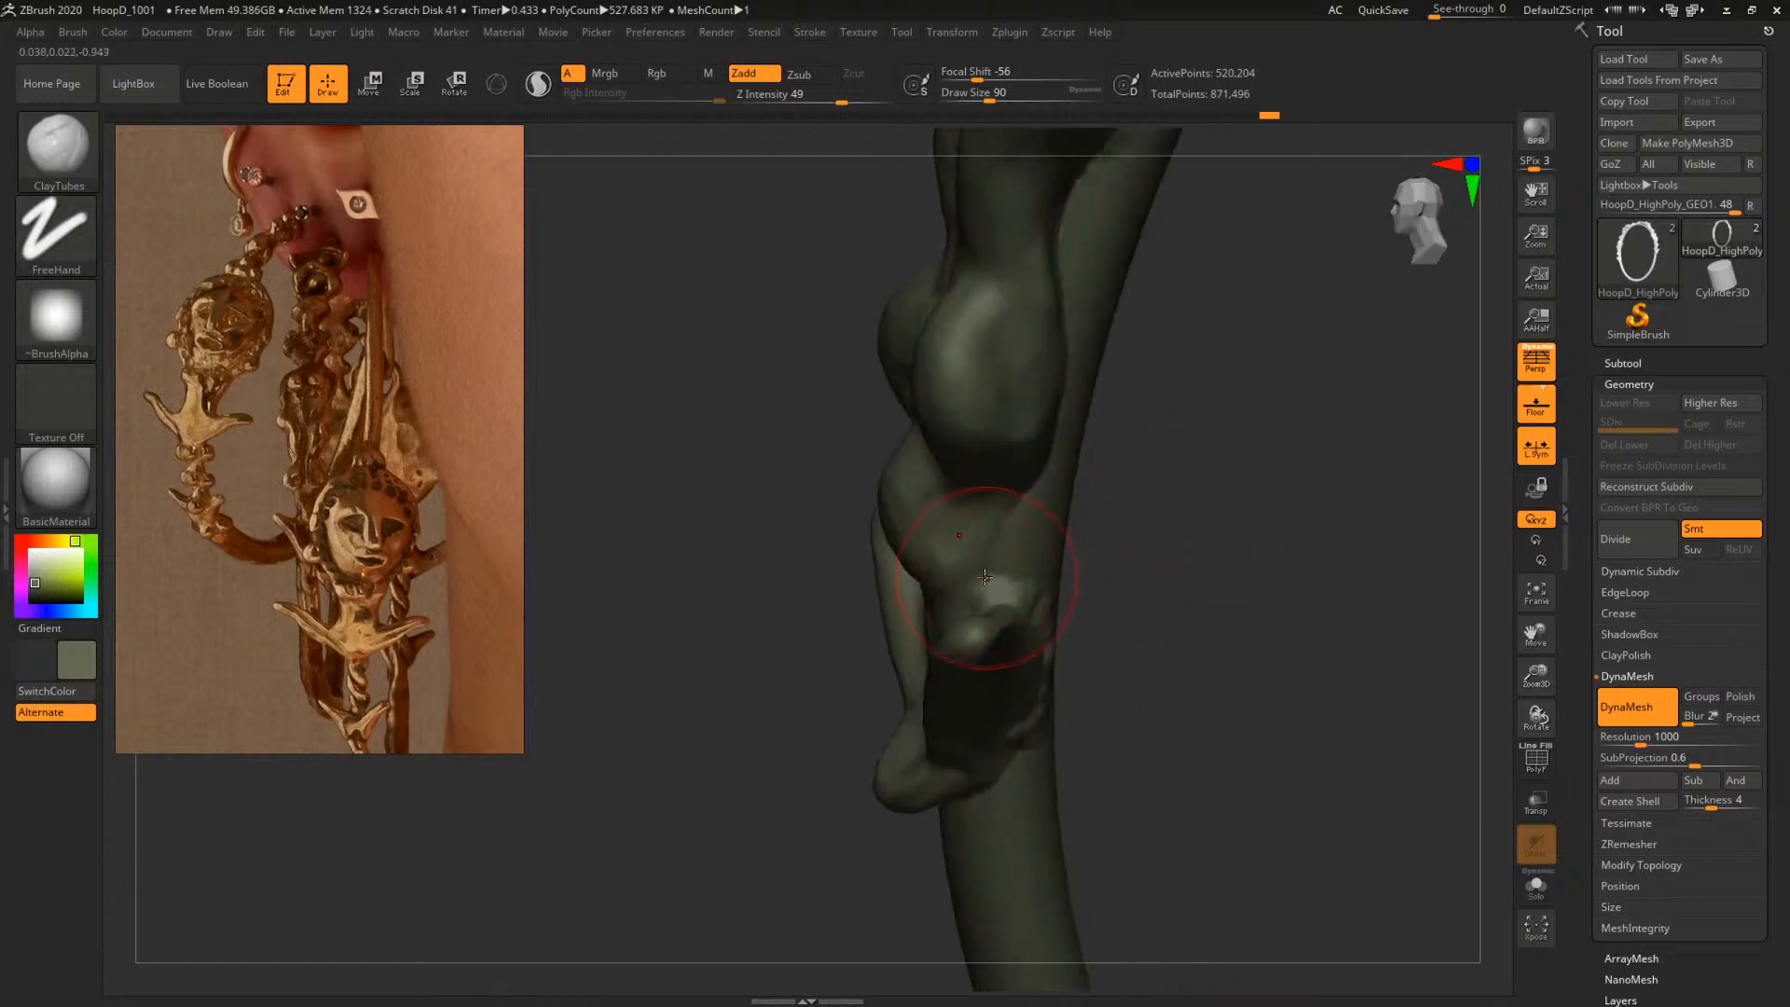
pyautogui.moveTo(1108, 494); pyautogui.dragTo(1019, 498)
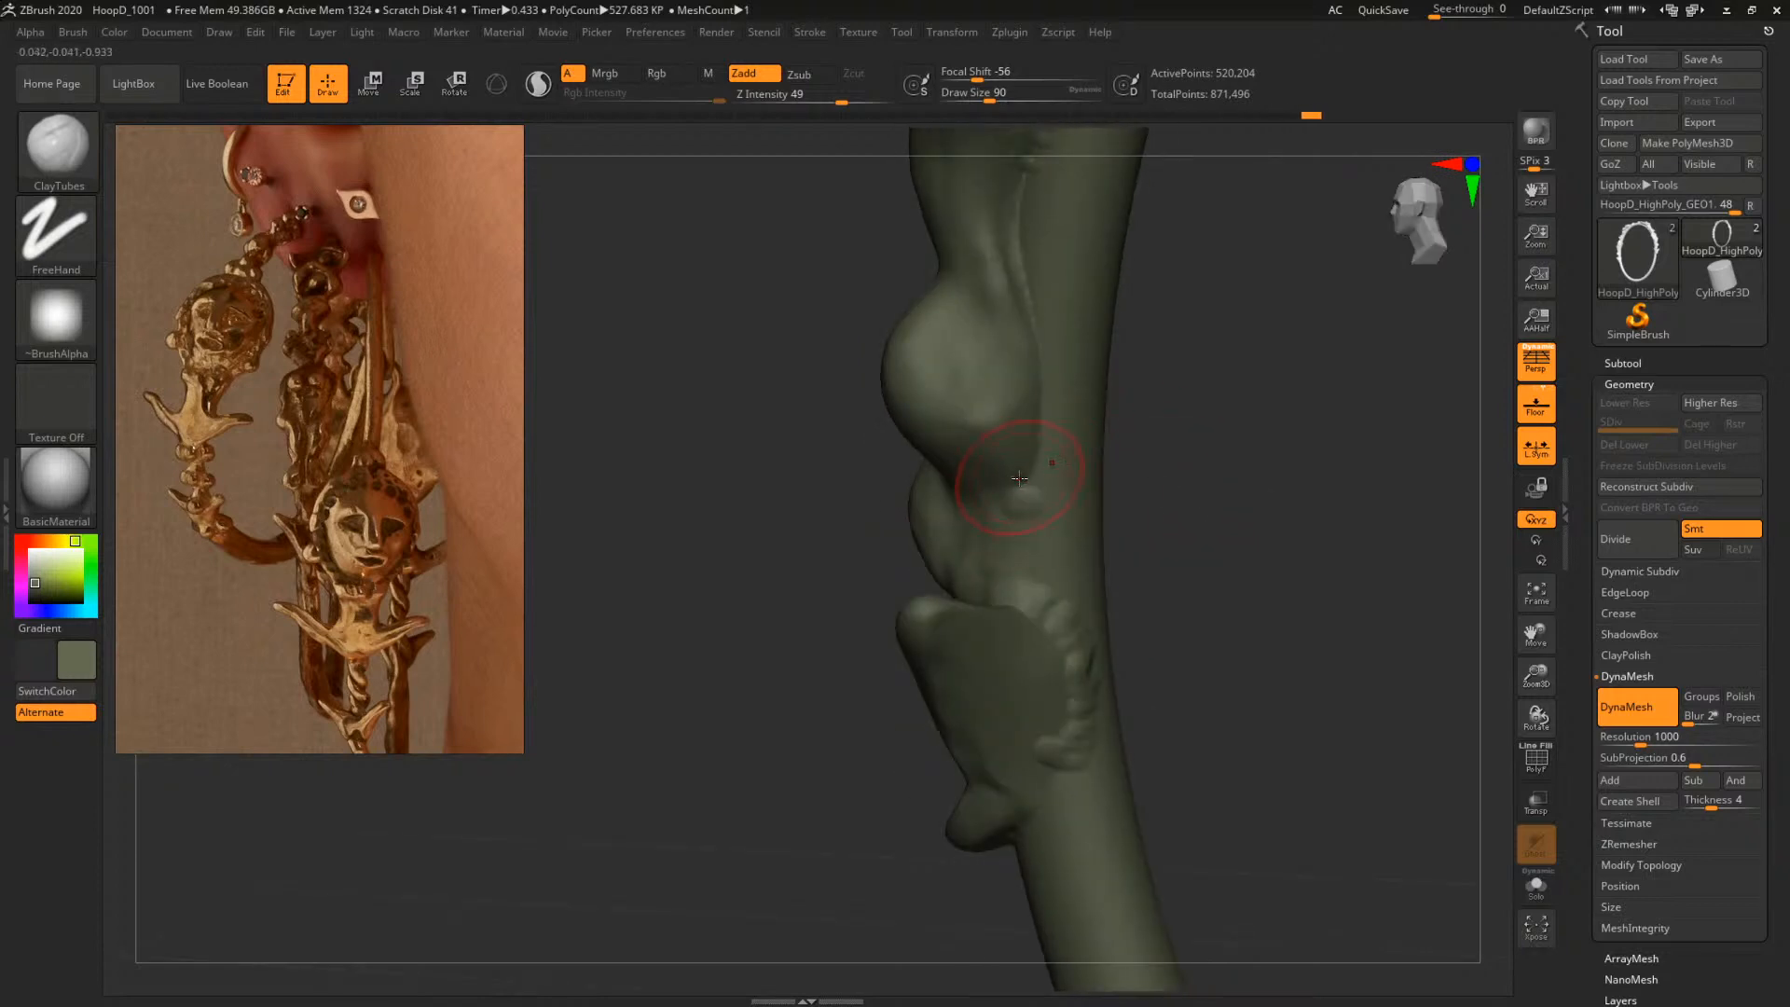
pyautogui.moveTo(1142, 404)
pyautogui.mouseDown()
pyautogui.moveTo(1174, 531)
pyautogui.moveTo(965, 515)
pyautogui.mouseUp()
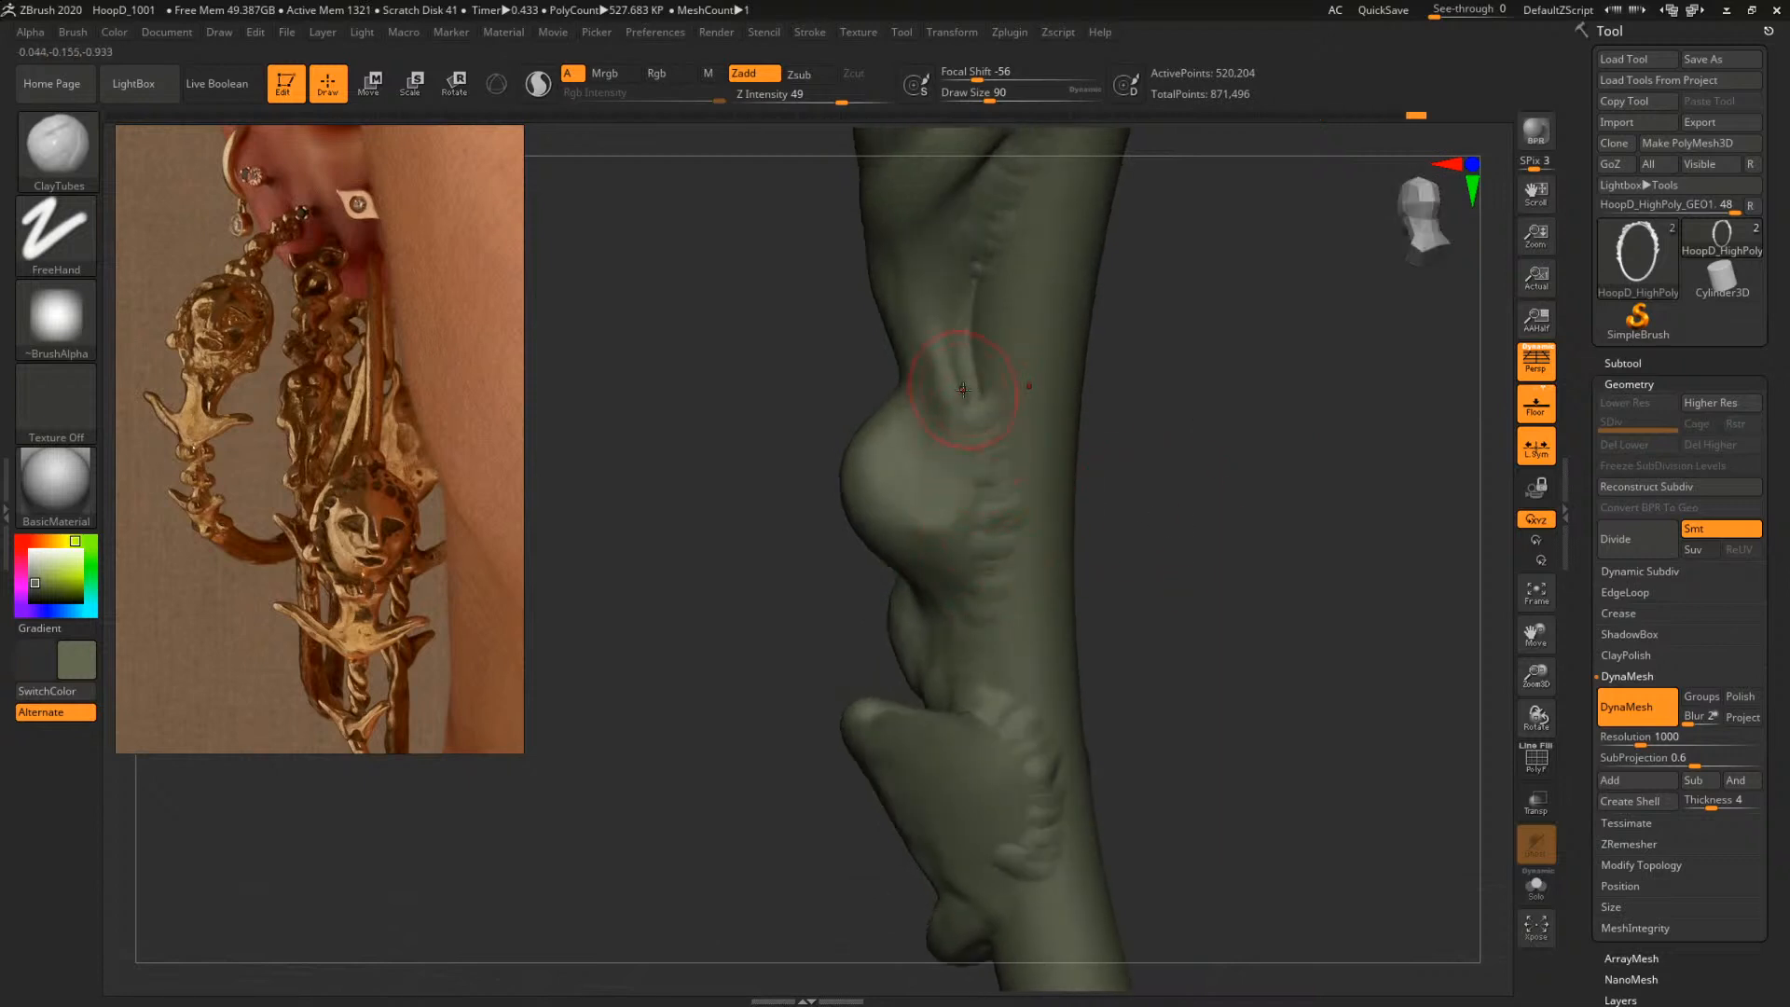
pyautogui.moveTo(963, 390); pyautogui.dragTo(971, 344)
# Undo the ClayTubes seam strokes on the figure back to the freshly DynaMeshed surface
pyautogui.hotkey('ctrl', 'z')
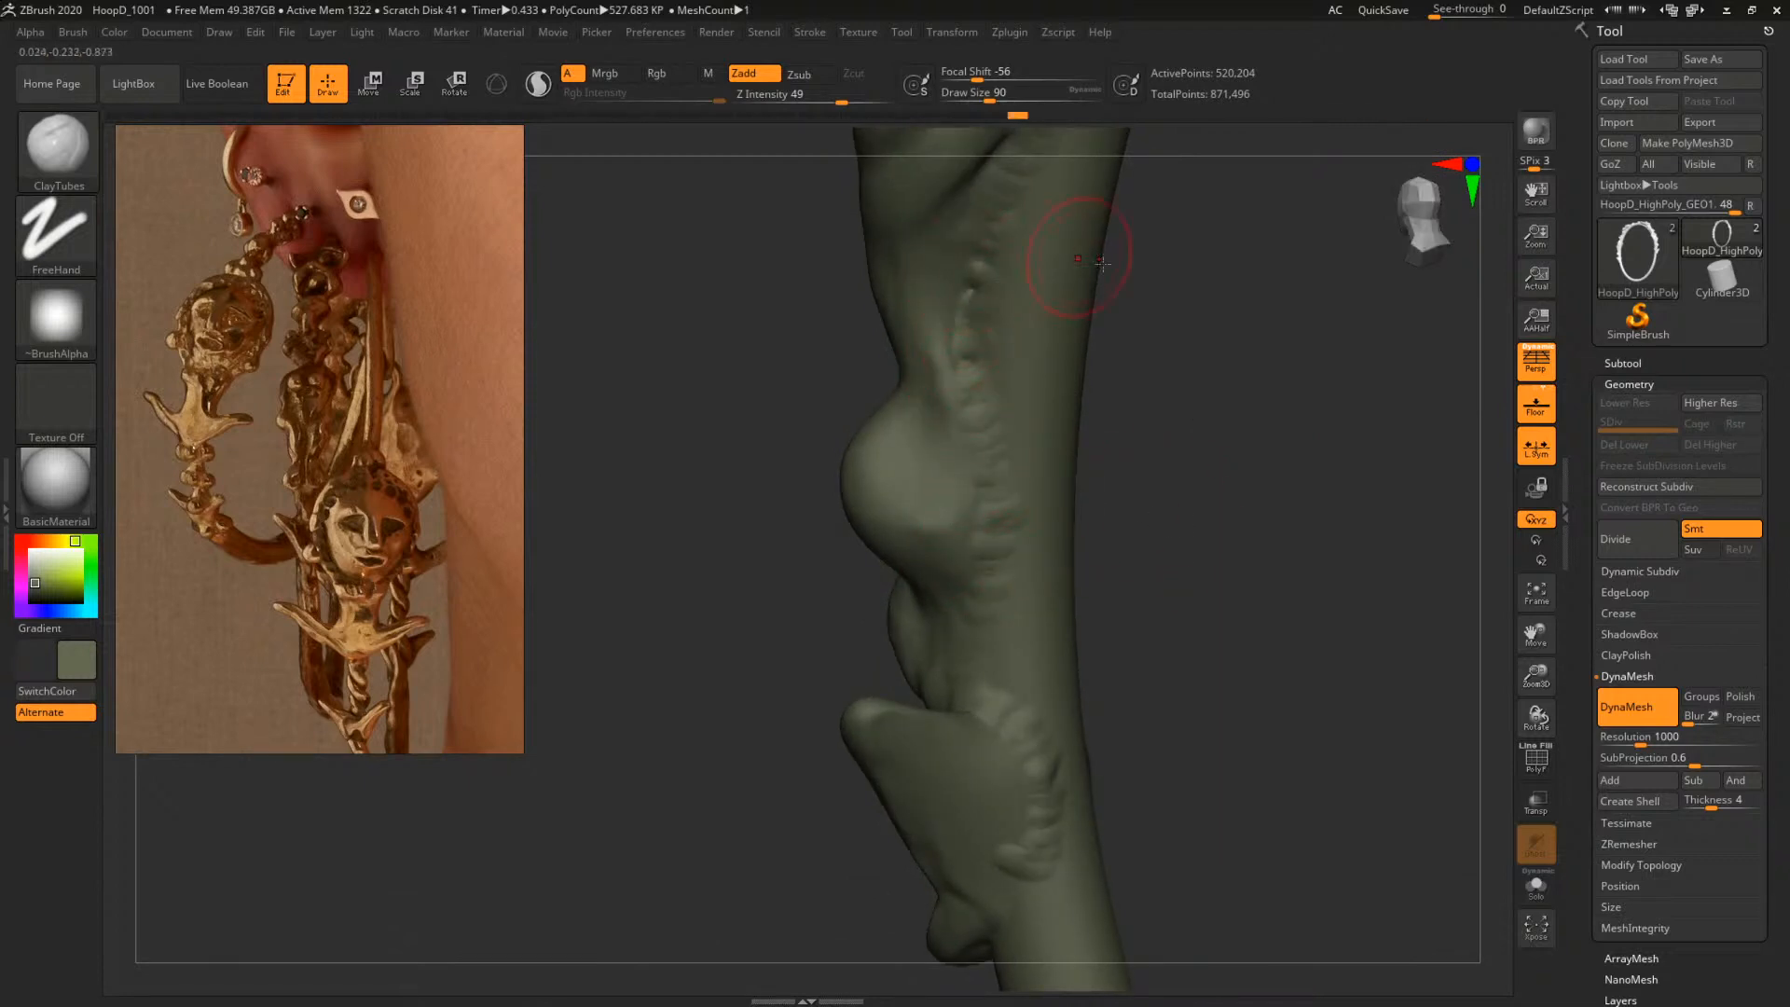
pyautogui.moveTo(1156, 317)
pyautogui.mouseDown()
pyautogui.moveTo(1158, 384)
pyautogui.moveTo(1081, 386)
pyautogui.moveTo(1130, 381)
pyautogui.moveTo(1127, 359)
pyautogui.moveTo(1156, 440)
pyautogui.moveTo(1201, 441)
pyautogui.moveTo(1129, 440)
pyautogui.moveTo(1203, 431)
pyautogui.mouseUp()
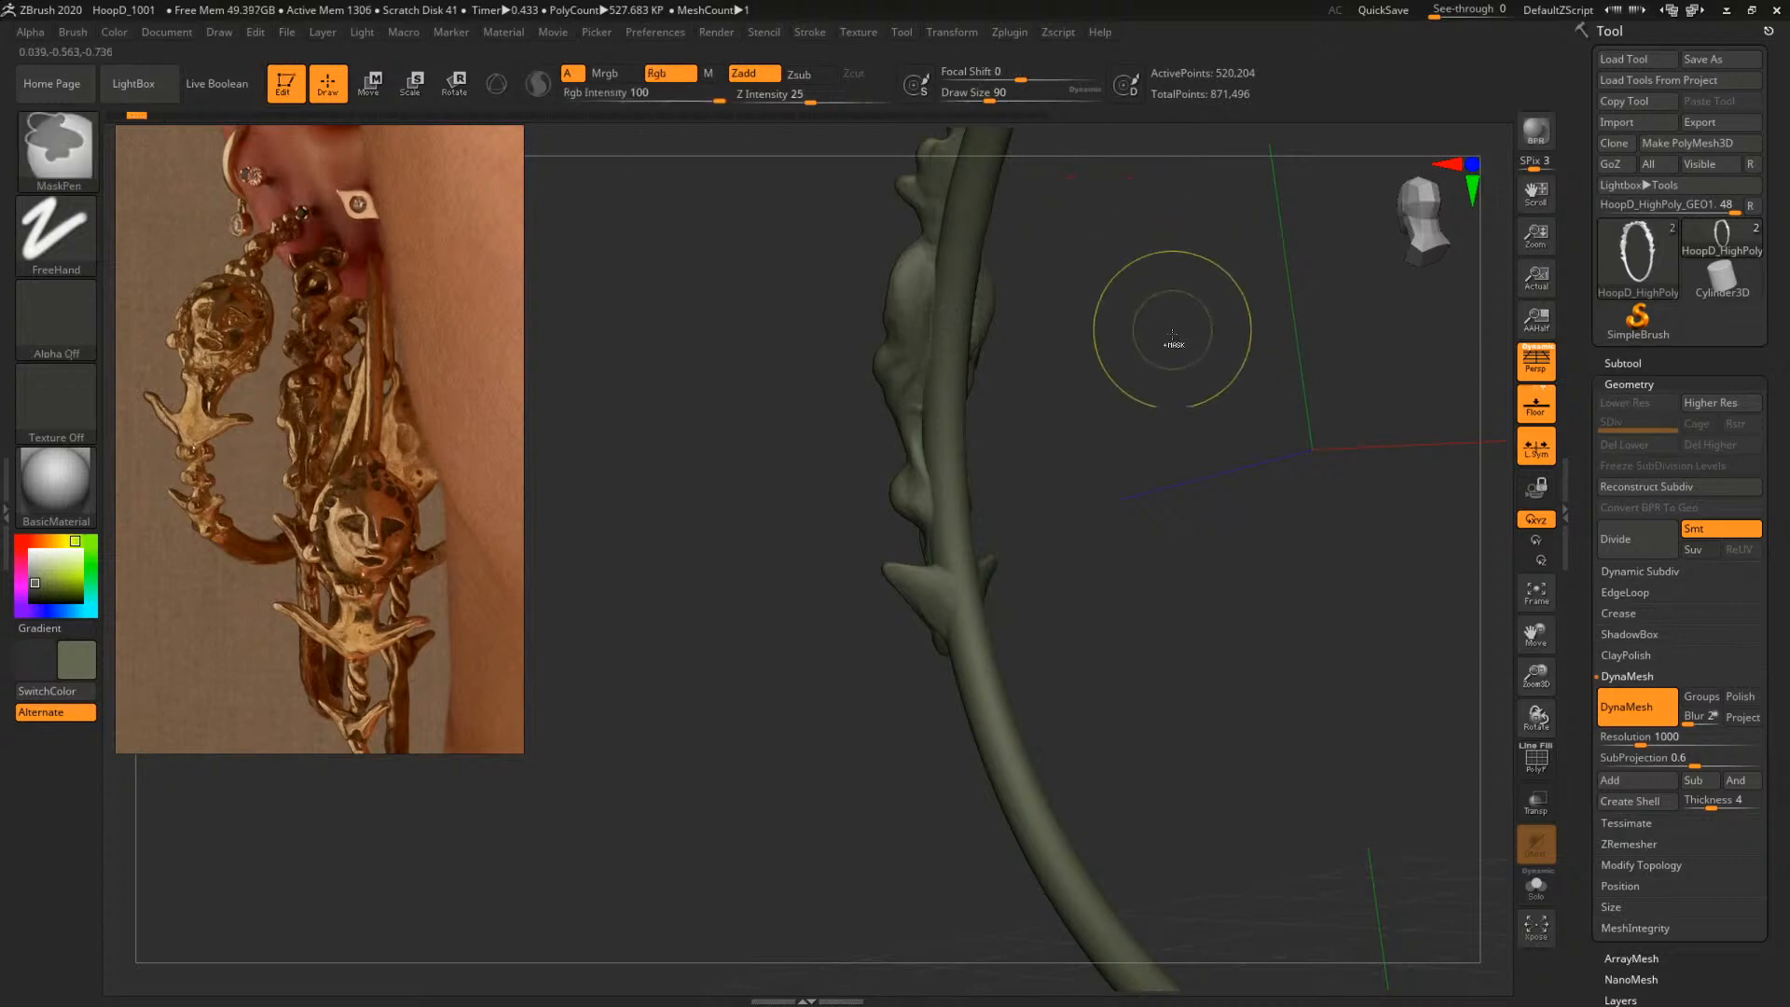
pyautogui.moveTo(1095, 395); pyautogui.dragTo(1294, 331)
pyautogui.moveTo(1196, 452)
pyautogui.mouseDown()
pyautogui.moveTo(1219, 511)
pyautogui.moveTo(1183, 411)
pyautogui.moveTo(1150, 428)
pyautogui.moveTo(1239, 588)
pyautogui.moveTo(1212, 361)
pyautogui.mouseUp()
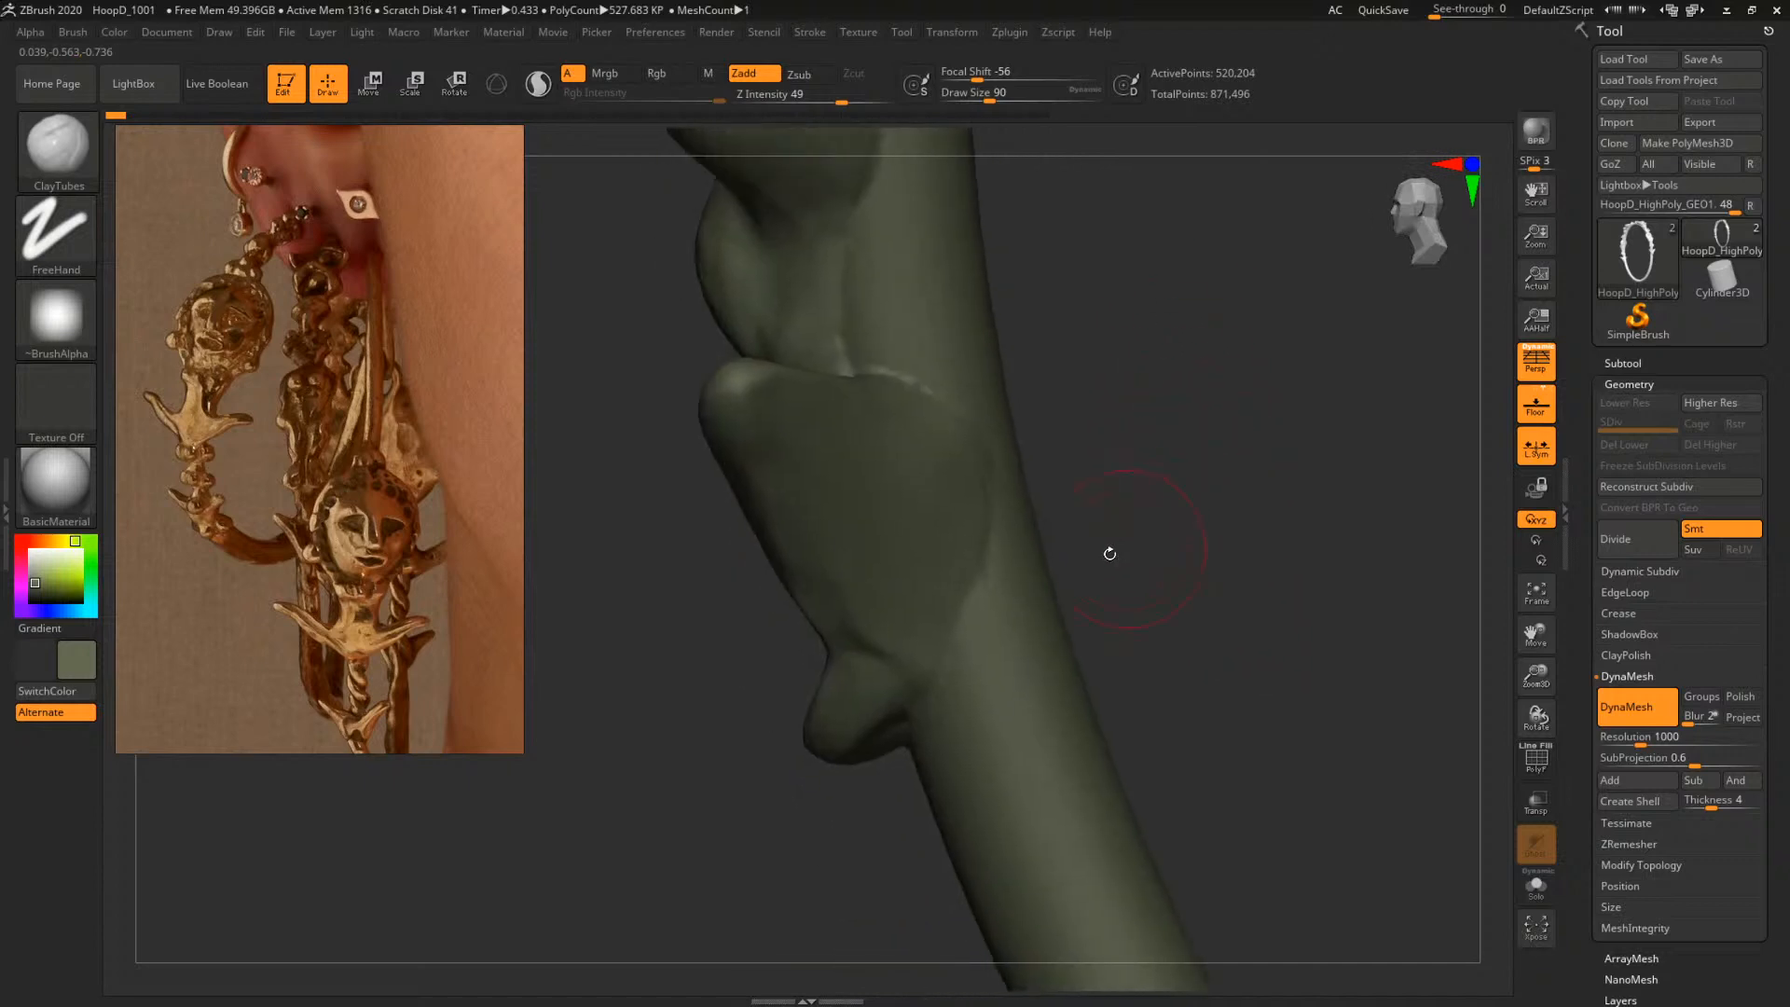
# Build up clay along the tail fin's edge against the ring, using ClayTubes at draw sizes 74 and 97
pyautogui.press('space')
pyautogui.moveTo(965, 654); pyautogui.dragTo(970, 605)
pyautogui.click(972, 732)
pyautogui.moveTo(994, 534); pyautogui.dragTo(999, 523)
pyautogui.keyDown('alt'); pyautogui.moveTo(1100, 383); pyautogui.dragTo(1088, 464); pyautogui.keyUp('alt')
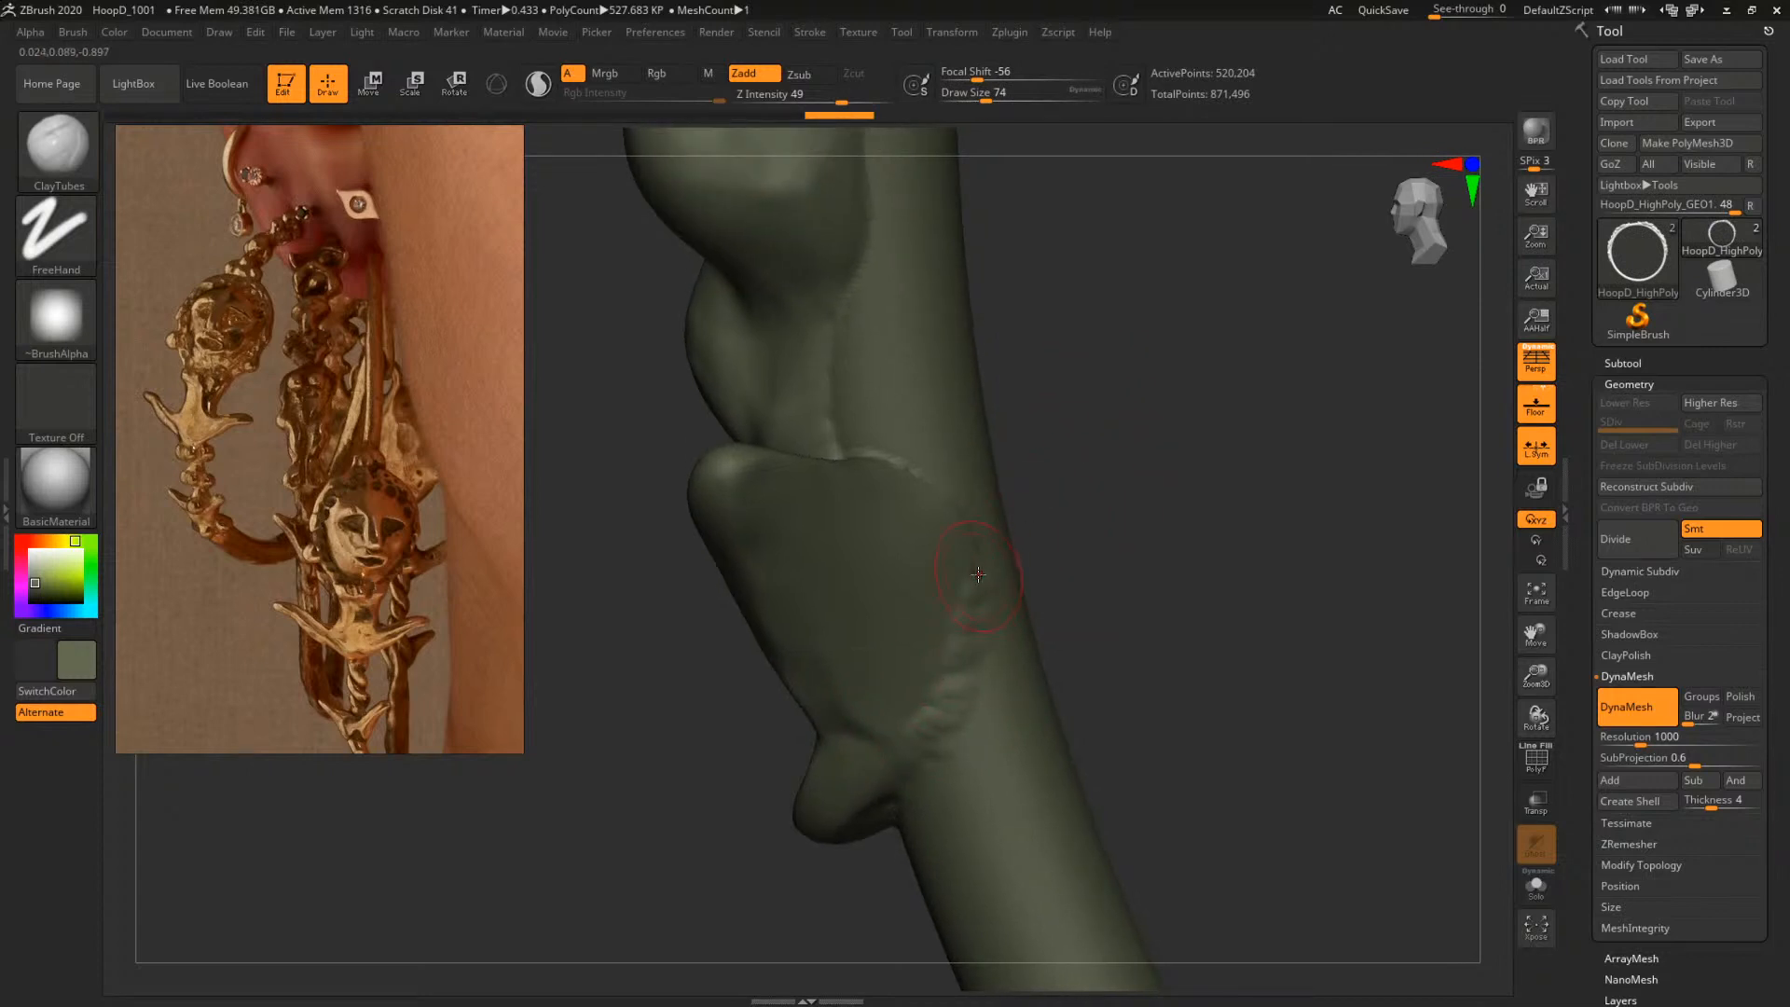
pyautogui.moveTo(967, 597); pyautogui.dragTo(974, 572)
pyautogui.press('space')
pyautogui.moveTo(960, 564)
pyautogui.mouseDown()
pyautogui.moveTo(976, 564)
pyautogui.moveTo(980, 504)
pyautogui.mouseUp()
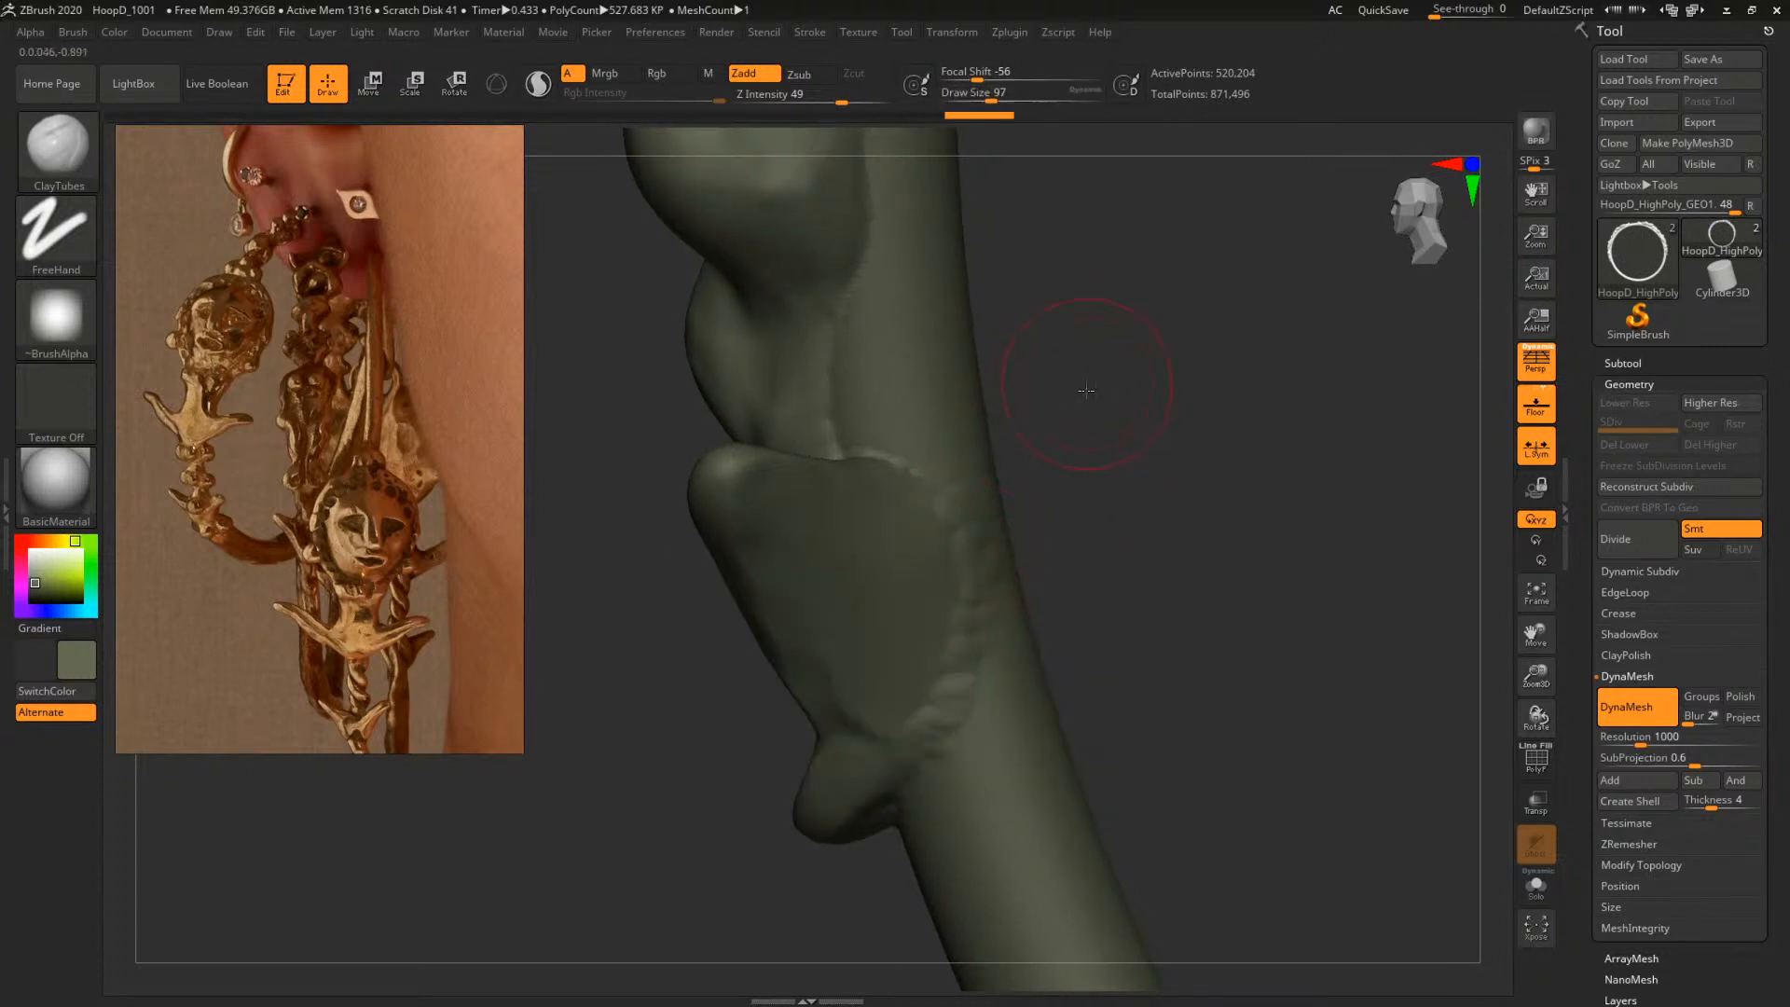
pyautogui.moveTo(1086, 389)
pyautogui.keyDown('alt'); pyautogui.mouseDown()
pyautogui.moveTo(987, 543)
pyautogui.moveTo(867, 544)
pyautogui.mouseUp(); pyautogui.keyUp('alt')
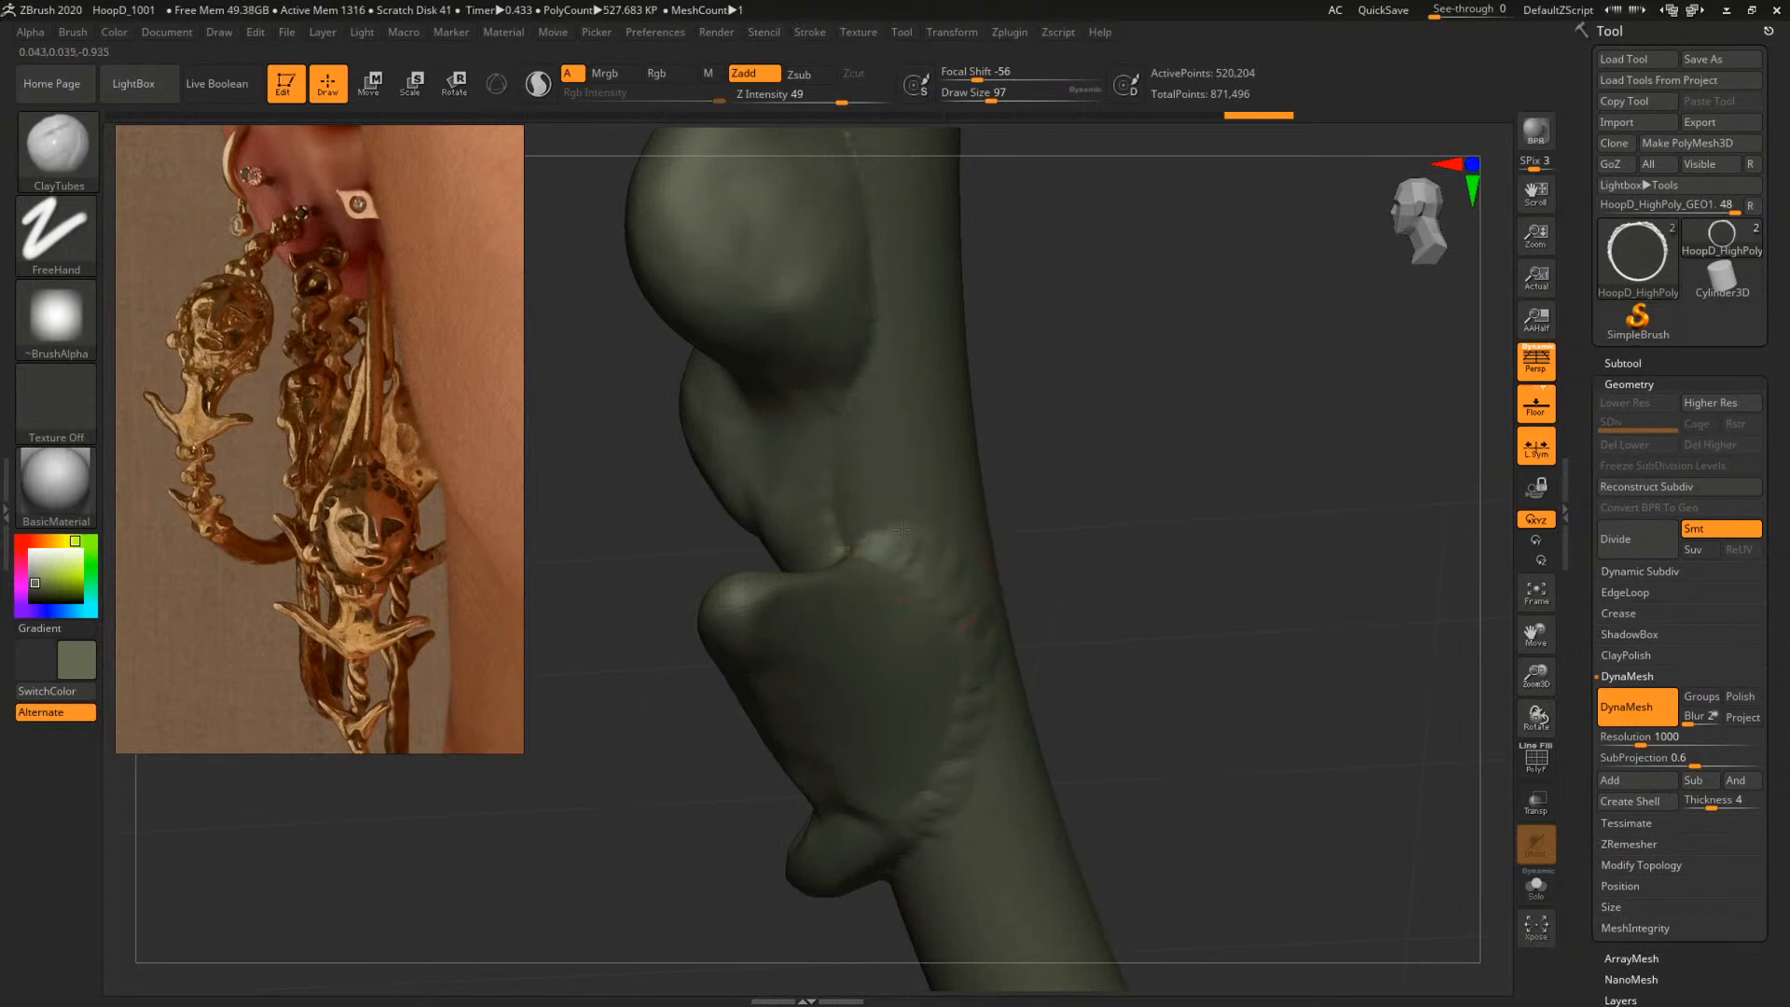
# Fill the seam between the ring and the figure from above the tail fin up beside the rounded bulge
pyautogui.moveTo(1095, 419); pyautogui.dragTo(974, 461)
pyautogui.moveTo(841, 545); pyautogui.dragTo(839, 418)
pyautogui.moveTo(1066, 380); pyautogui.dragTo(969, 456)
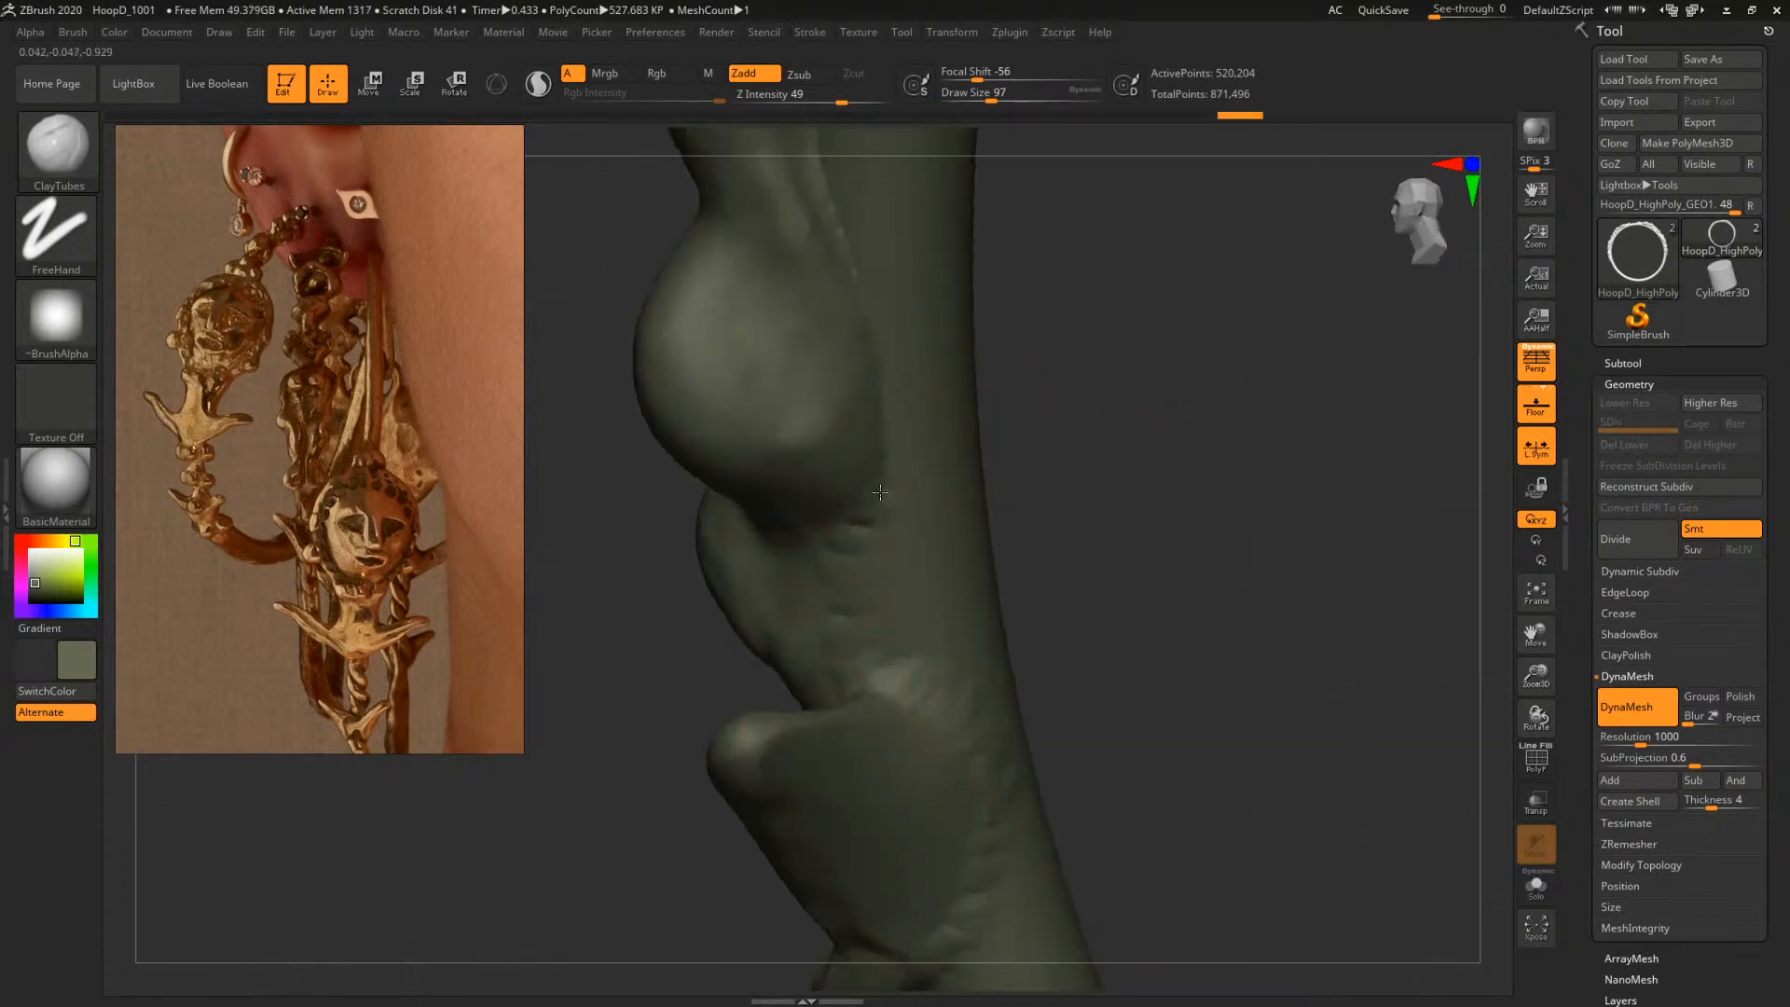
pyautogui.moveTo(1067, 412)
pyautogui.mouseDown()
pyautogui.moveTo(1107, 571)
pyautogui.moveTo(857, 575)
pyautogui.moveTo(902, 545)
pyautogui.moveTo(884, 503)
pyautogui.mouseUp()
# Try a broader ClayTubes stroke at draw size 140 where the rounded bulge meets the ring
pyautogui.press('space')
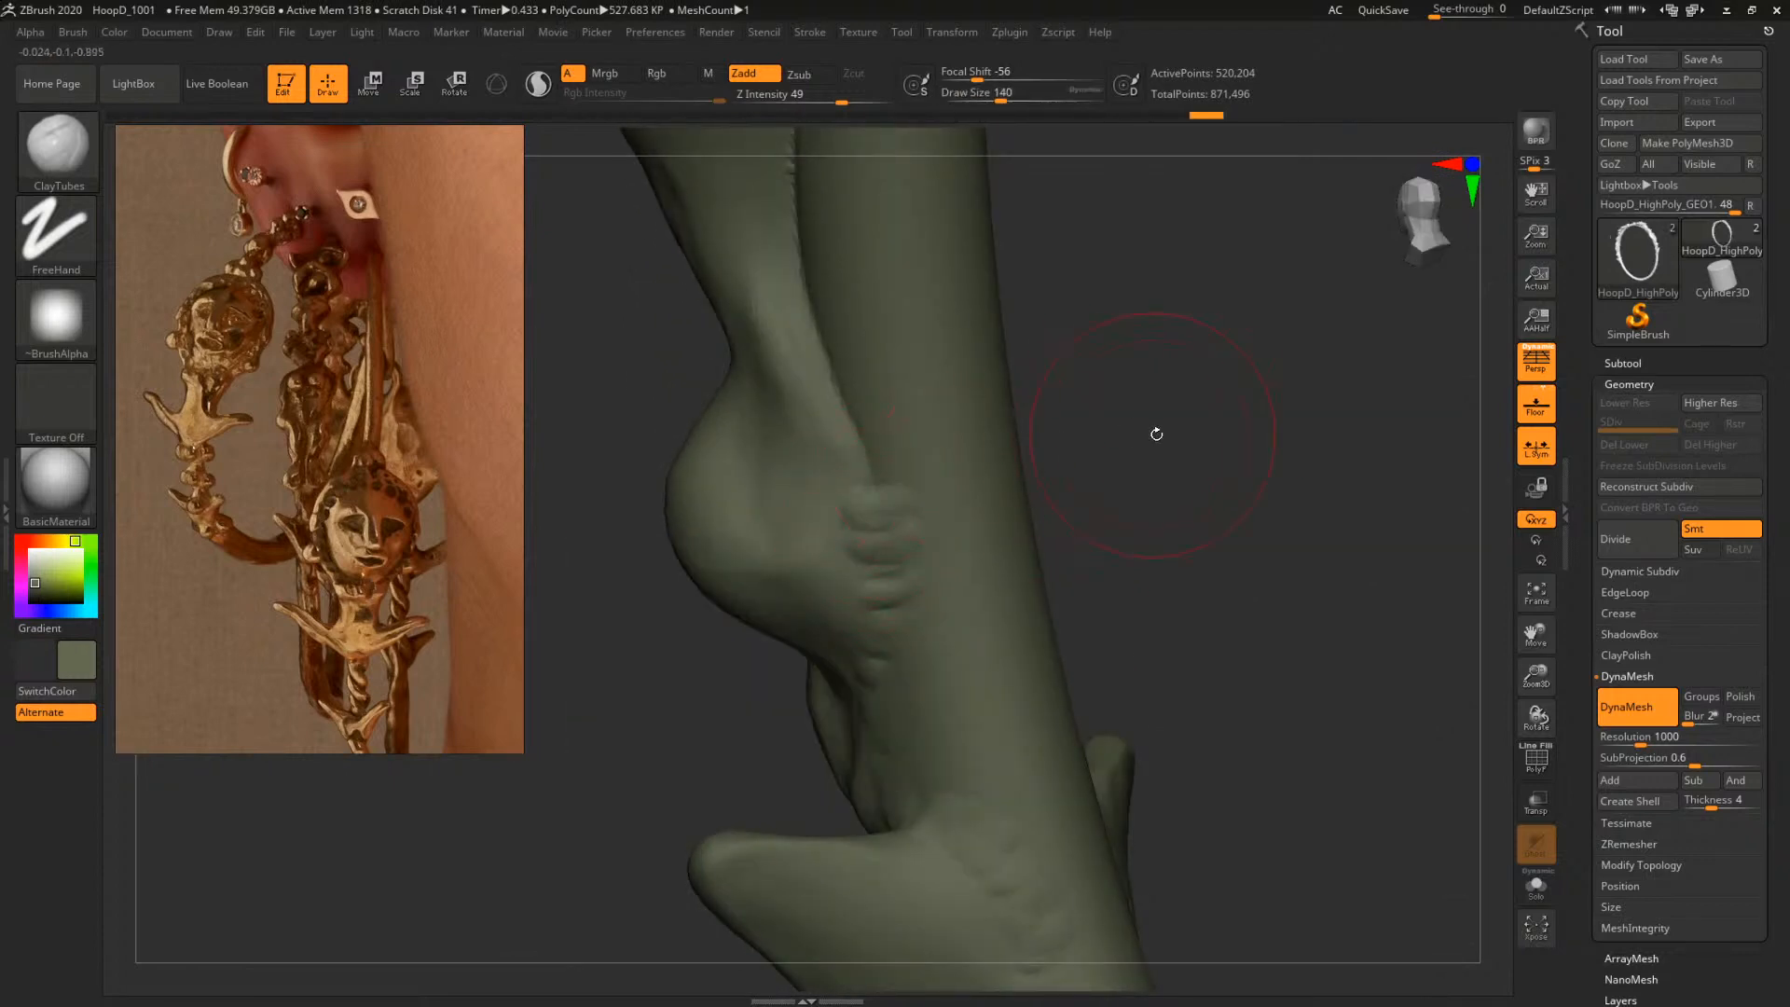
pyautogui.moveTo(1156, 433)
pyautogui.mouseDown()
pyautogui.moveTo(1218, 432)
pyautogui.moveTo(1031, 411)
pyautogui.moveTo(1053, 410)
pyautogui.mouseUp()
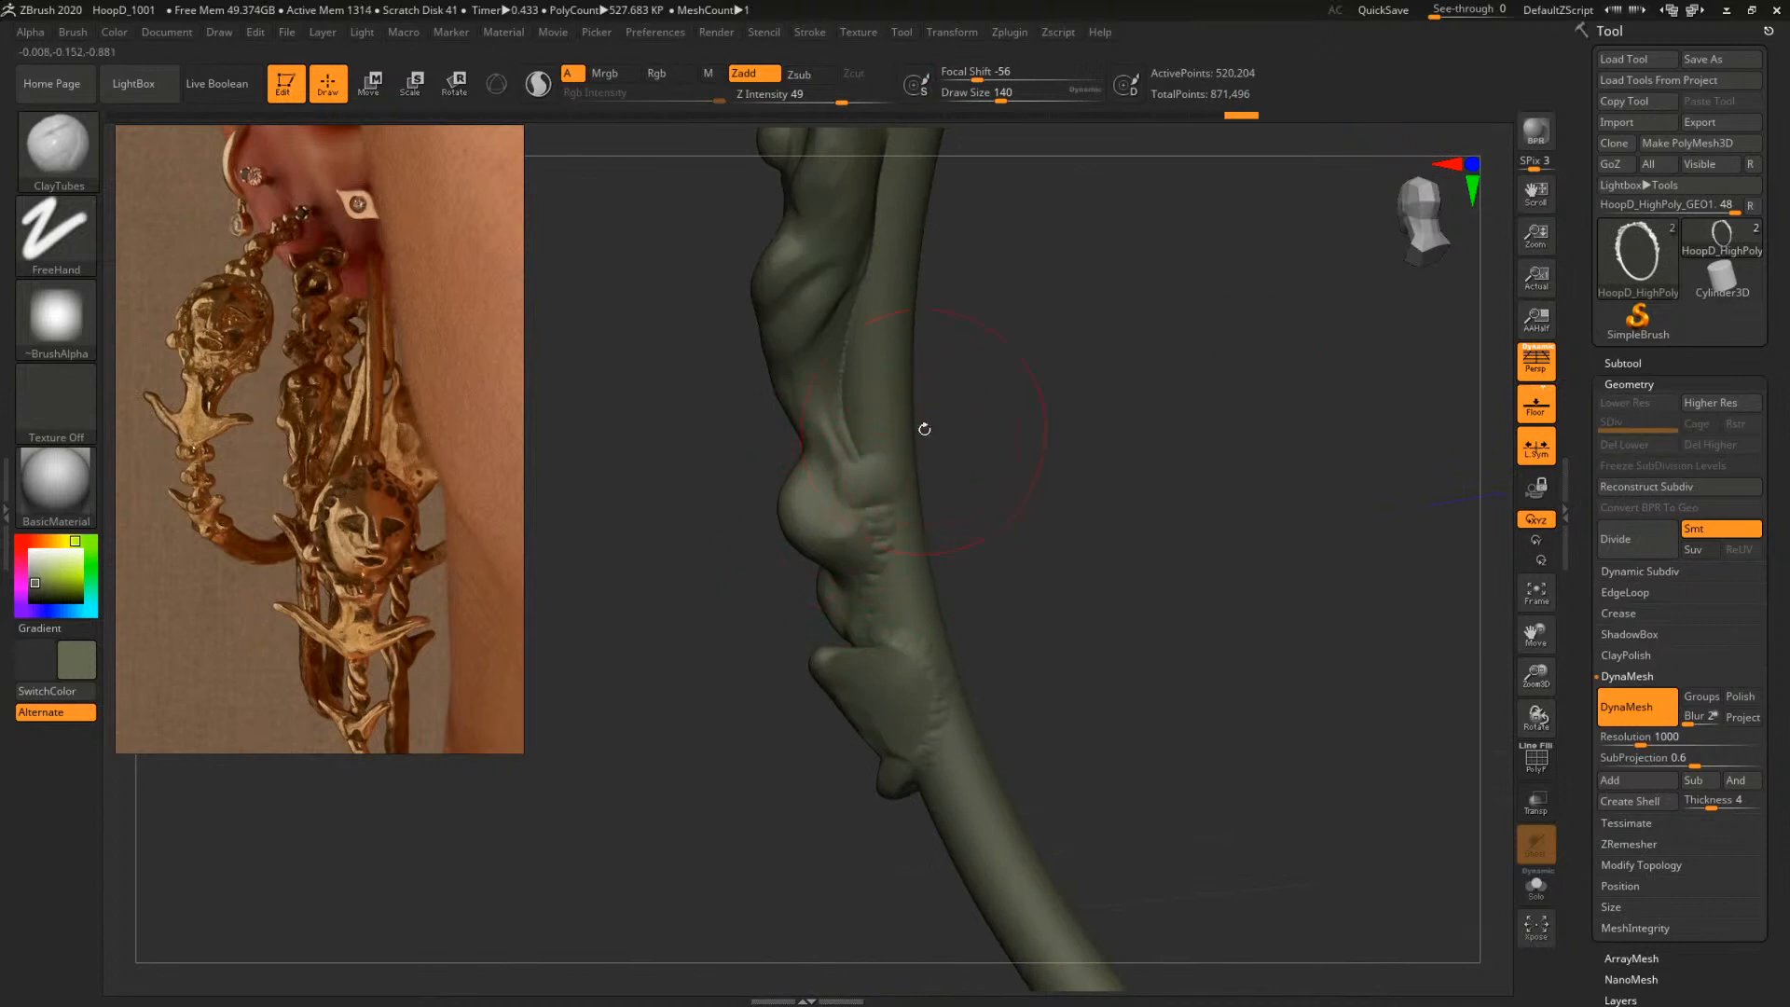
pyautogui.hotkey('ctrl', 'z')
# Fill the crease at the upper edge of the rounded bulge with ClayTubes at draw size 83
pyautogui.press('space')
pyautogui.moveTo(878, 490); pyautogui.dragTo(866, 489)
pyautogui.moveTo(1030, 475)
pyautogui.mouseDown()
pyautogui.moveTo(1071, 479)
pyautogui.moveTo(1079, 524)
pyautogui.mouseUp()
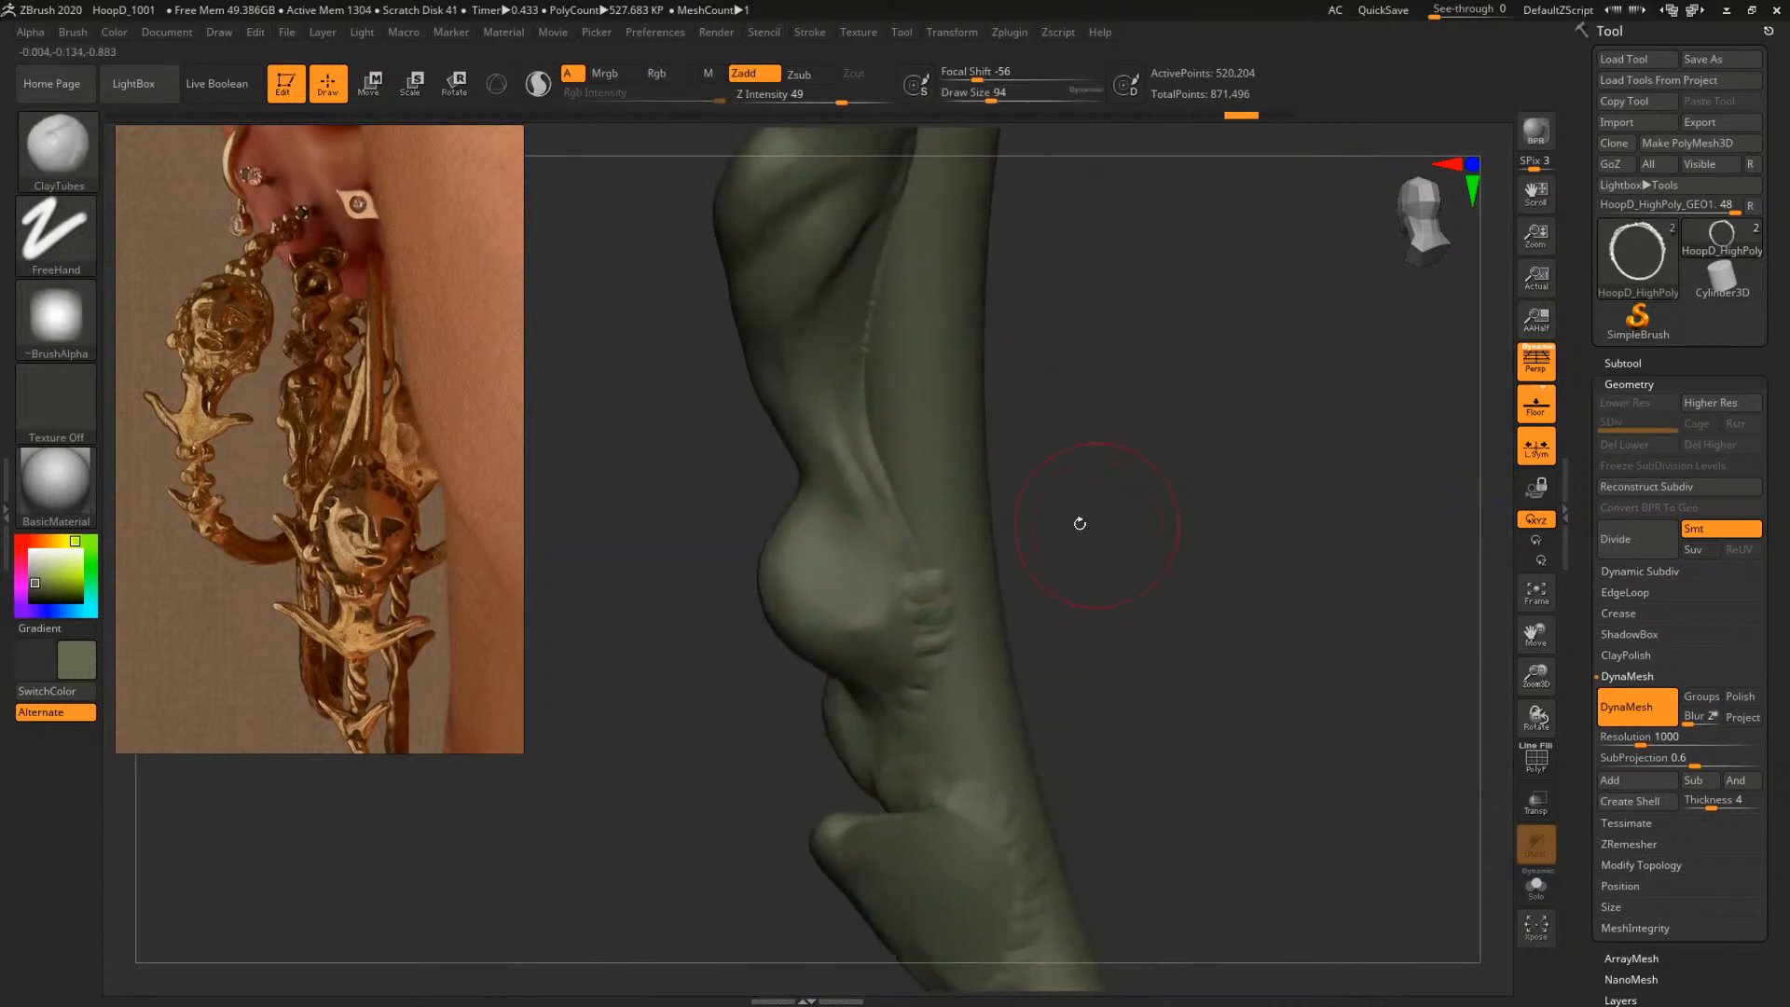
pyautogui.press('space')
pyautogui.moveTo(940, 557); pyautogui.dragTo(899, 537)
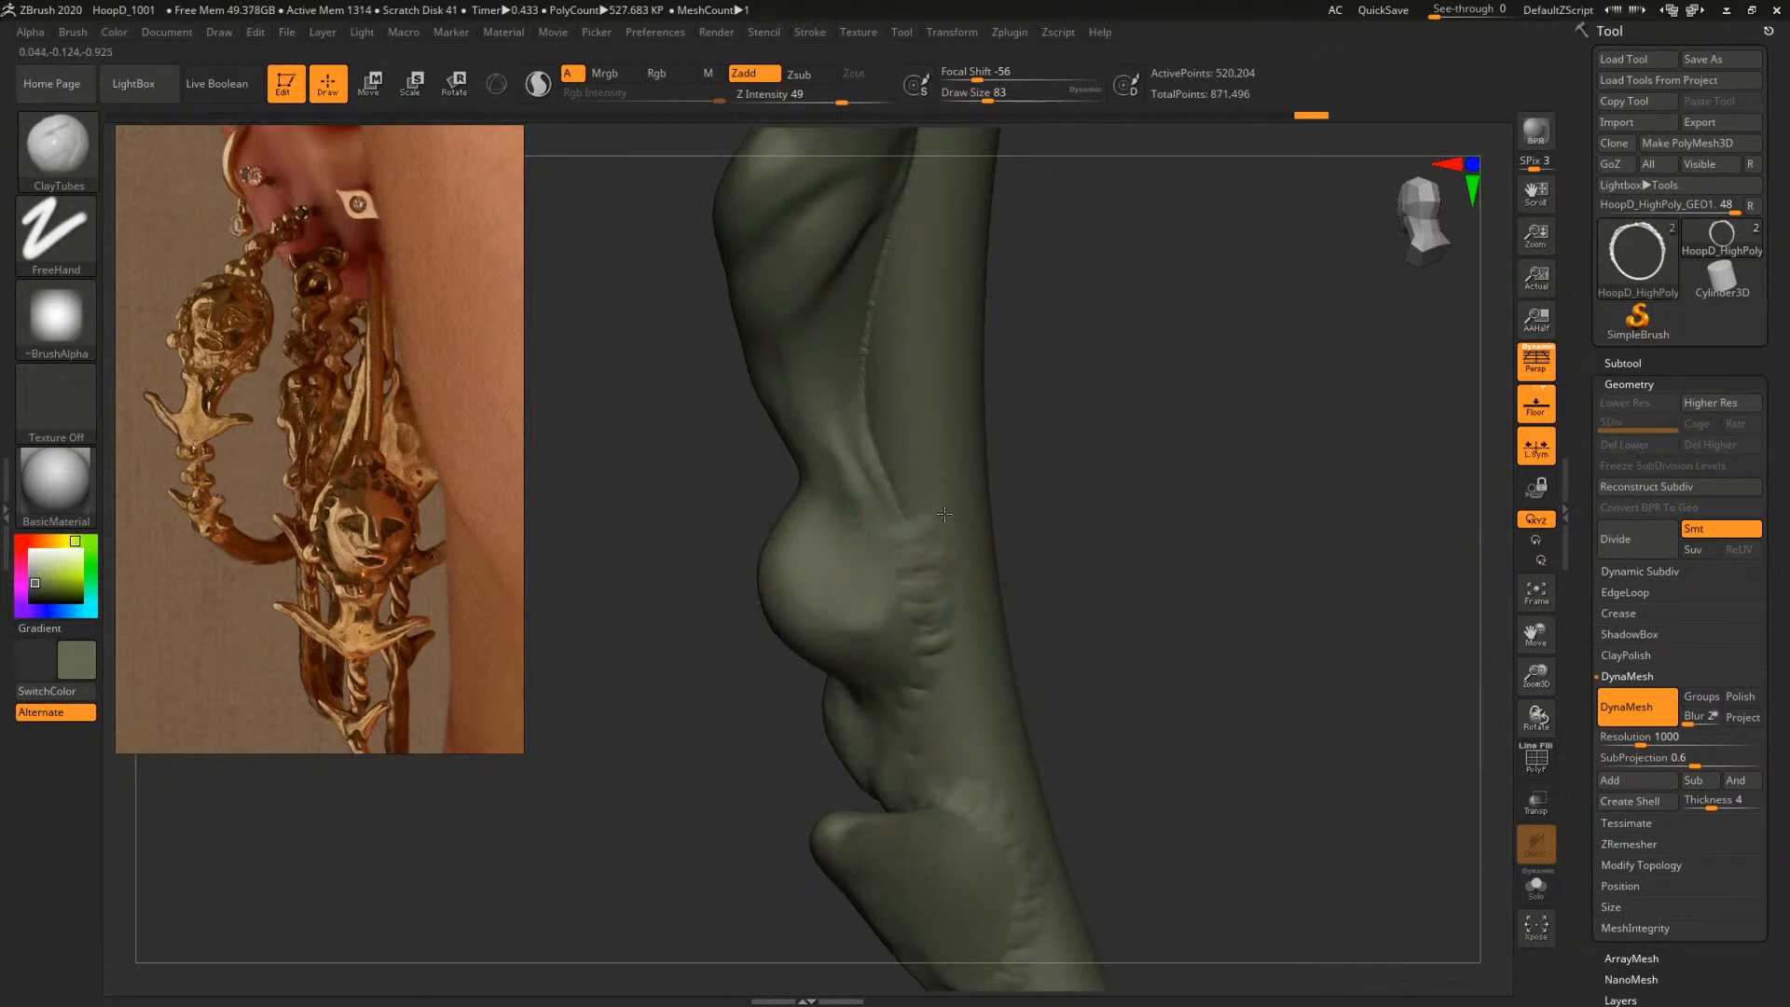
pyautogui.keyDown('alt'); pyautogui.moveTo(1091, 395); pyautogui.dragTo(1088, 461); pyautogui.keyUp('alt')
pyautogui.moveTo(901, 570)
pyautogui.mouseDown()
pyautogui.moveTo(883, 571)
pyautogui.moveTo(906, 539)
pyautogui.moveTo(883, 534)
pyautogui.mouseUp()
# Build up clay along the seam from above the bulge to the figure's middle section at draw size 116
pyautogui.press('space')
pyautogui.moveTo(869, 528)
pyautogui.mouseDown()
pyautogui.moveTo(867, 415)
pyautogui.moveTo(910, 317)
pyautogui.mouseUp()
pyautogui.moveTo(1083, 302); pyautogui.dragTo(1071, 459)
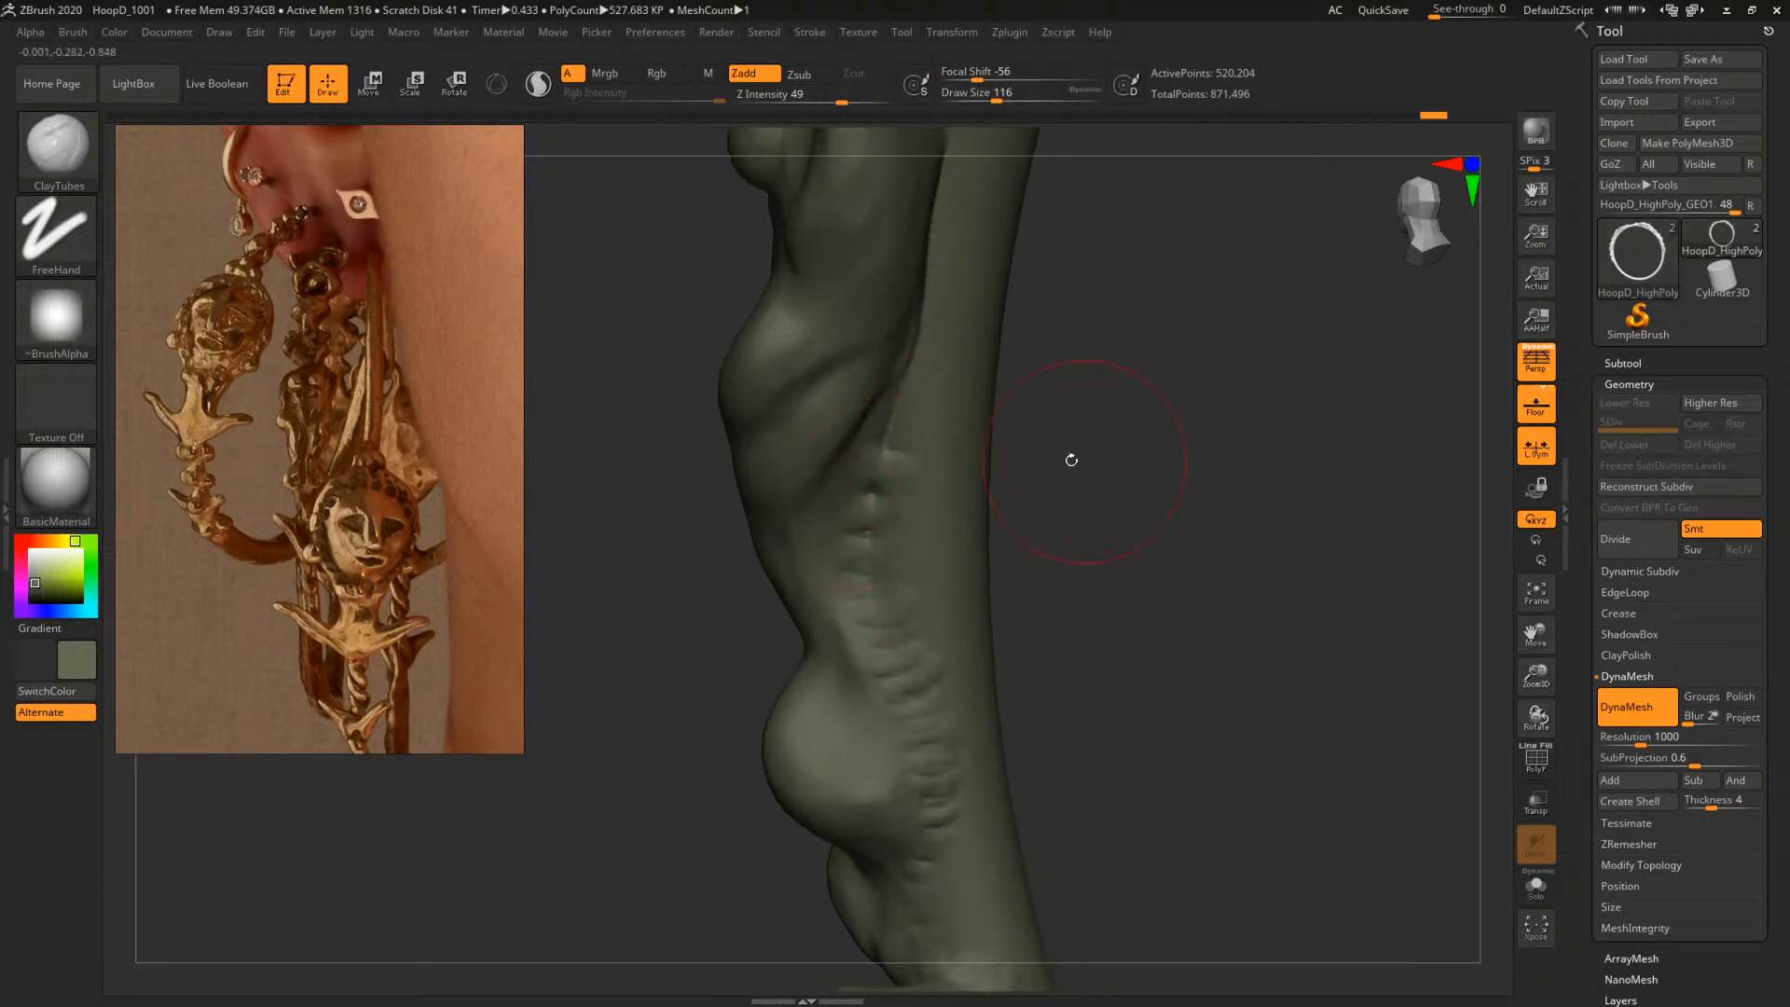
pyautogui.moveTo(871, 489); pyautogui.dragTo(929, 336)
pyautogui.keyDown('alt'); pyautogui.moveTo(1109, 387); pyautogui.dragTo(1094, 544); pyautogui.keyUp('alt')
pyautogui.moveTo(890, 487); pyautogui.dragTo(923, 365)
pyautogui.moveTo(1024, 384); pyautogui.dragTo(1105, 399)
pyautogui.moveTo(911, 351); pyautogui.dragTo(919, 293)
pyautogui.moveTo(1108, 411)
pyautogui.keyDown('alt'); pyautogui.mouseDown()
pyautogui.moveTo(1059, 388)
pyautogui.moveTo(1099, 428)
pyautogui.moveTo(1031, 501)
pyautogui.mouseUp(); pyautogui.keyUp('alt')
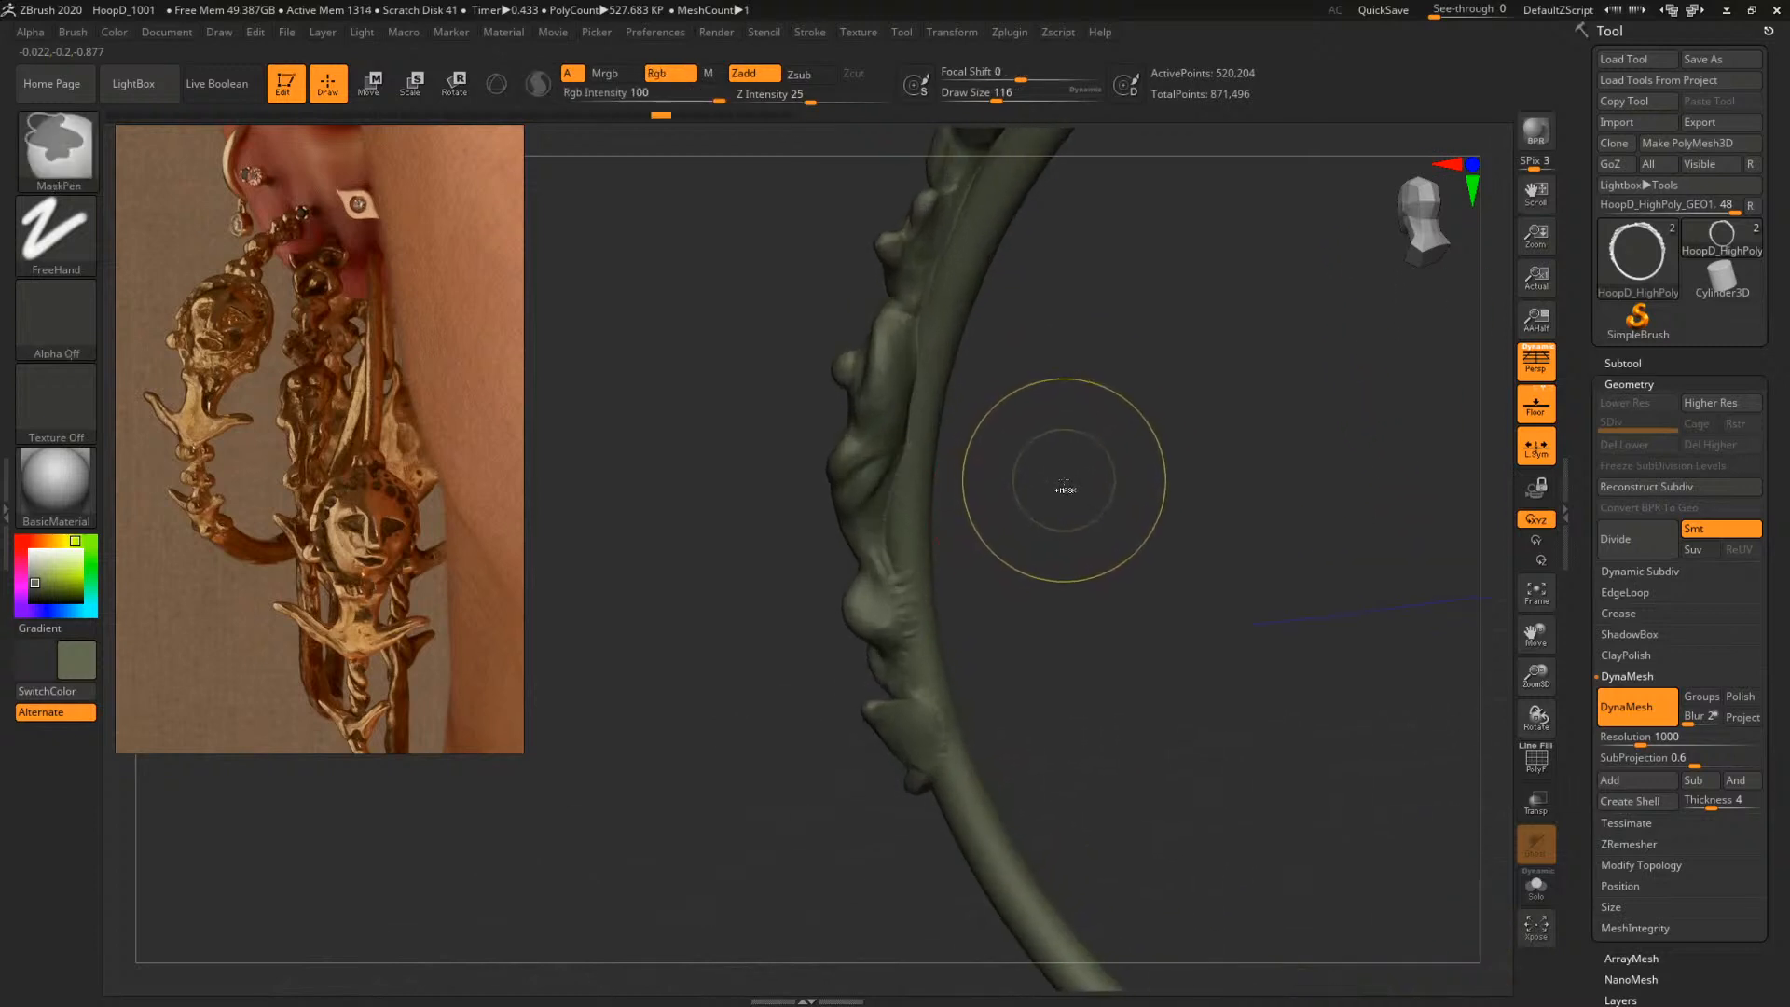
# Discard the newer undo history and rebuild the ClayTubes fill along the seam beside the rounded bulge at draw size 116
pyautogui.keyDown('alt'); pyautogui.moveTo(1077, 536); pyautogui.dragTo(1172, 214); pyautogui.keyUp('alt')
pyautogui.click(946, 712)
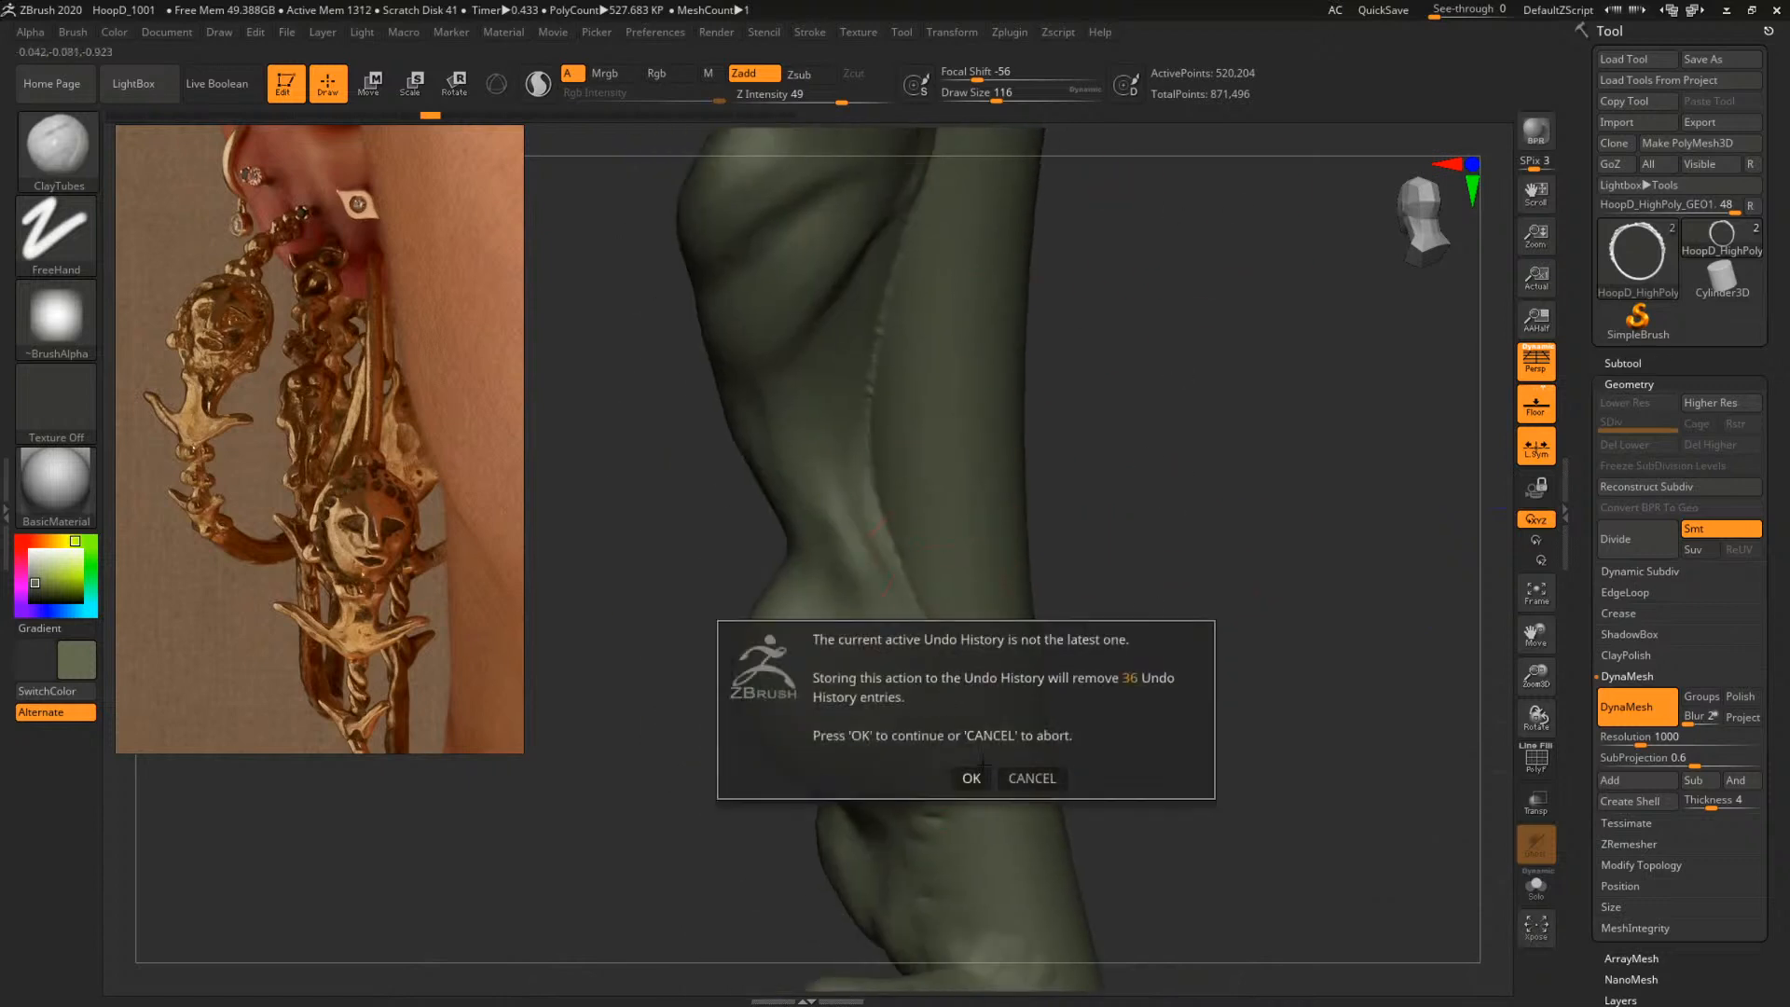
pyautogui.press('Return')
pyautogui.moveTo(943, 716); pyautogui.dragTo(865, 452)
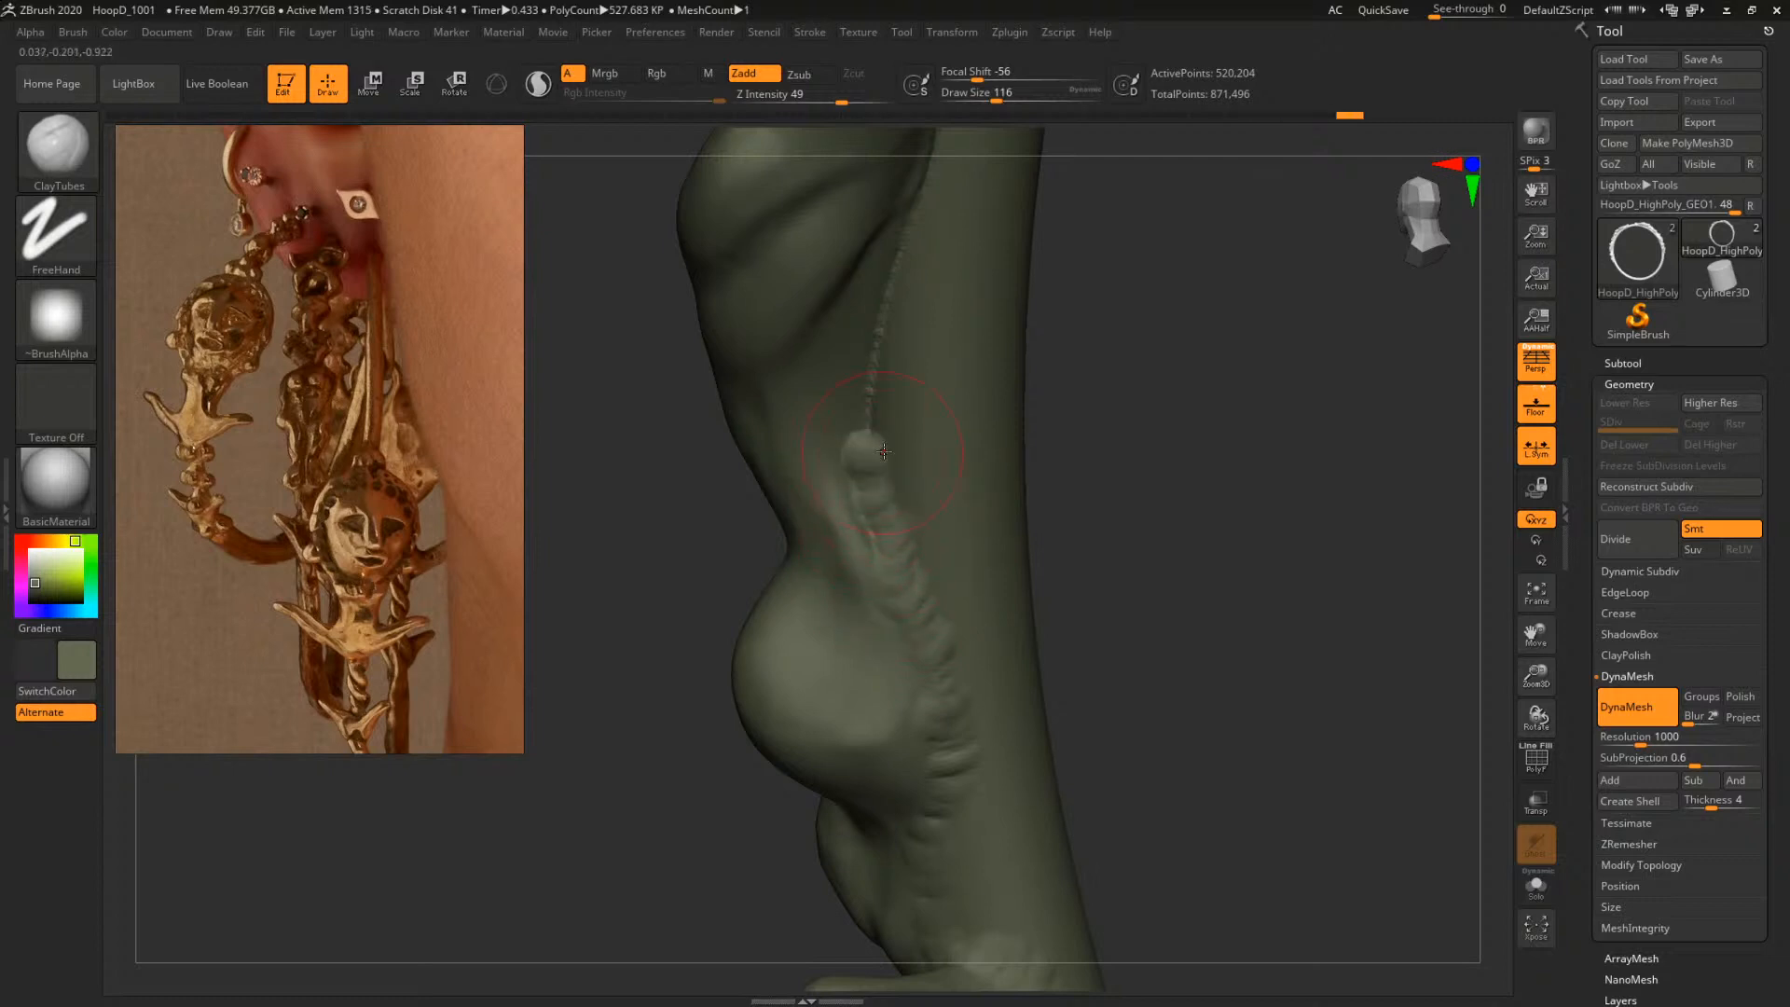
# Continue the clay fill up the seam from above the rounded bulge to the figure's diagonal fold
pyautogui.keyDown('alt'); pyautogui.moveTo(1096, 374); pyautogui.dragTo(1115, 456); pyautogui.keyUp('alt')
pyautogui.moveTo(871, 515); pyautogui.dragTo(918, 360)
pyautogui.keyDown('alt'); pyautogui.moveTo(1097, 338); pyautogui.dragTo(1102, 432); pyautogui.keyUp('alt')
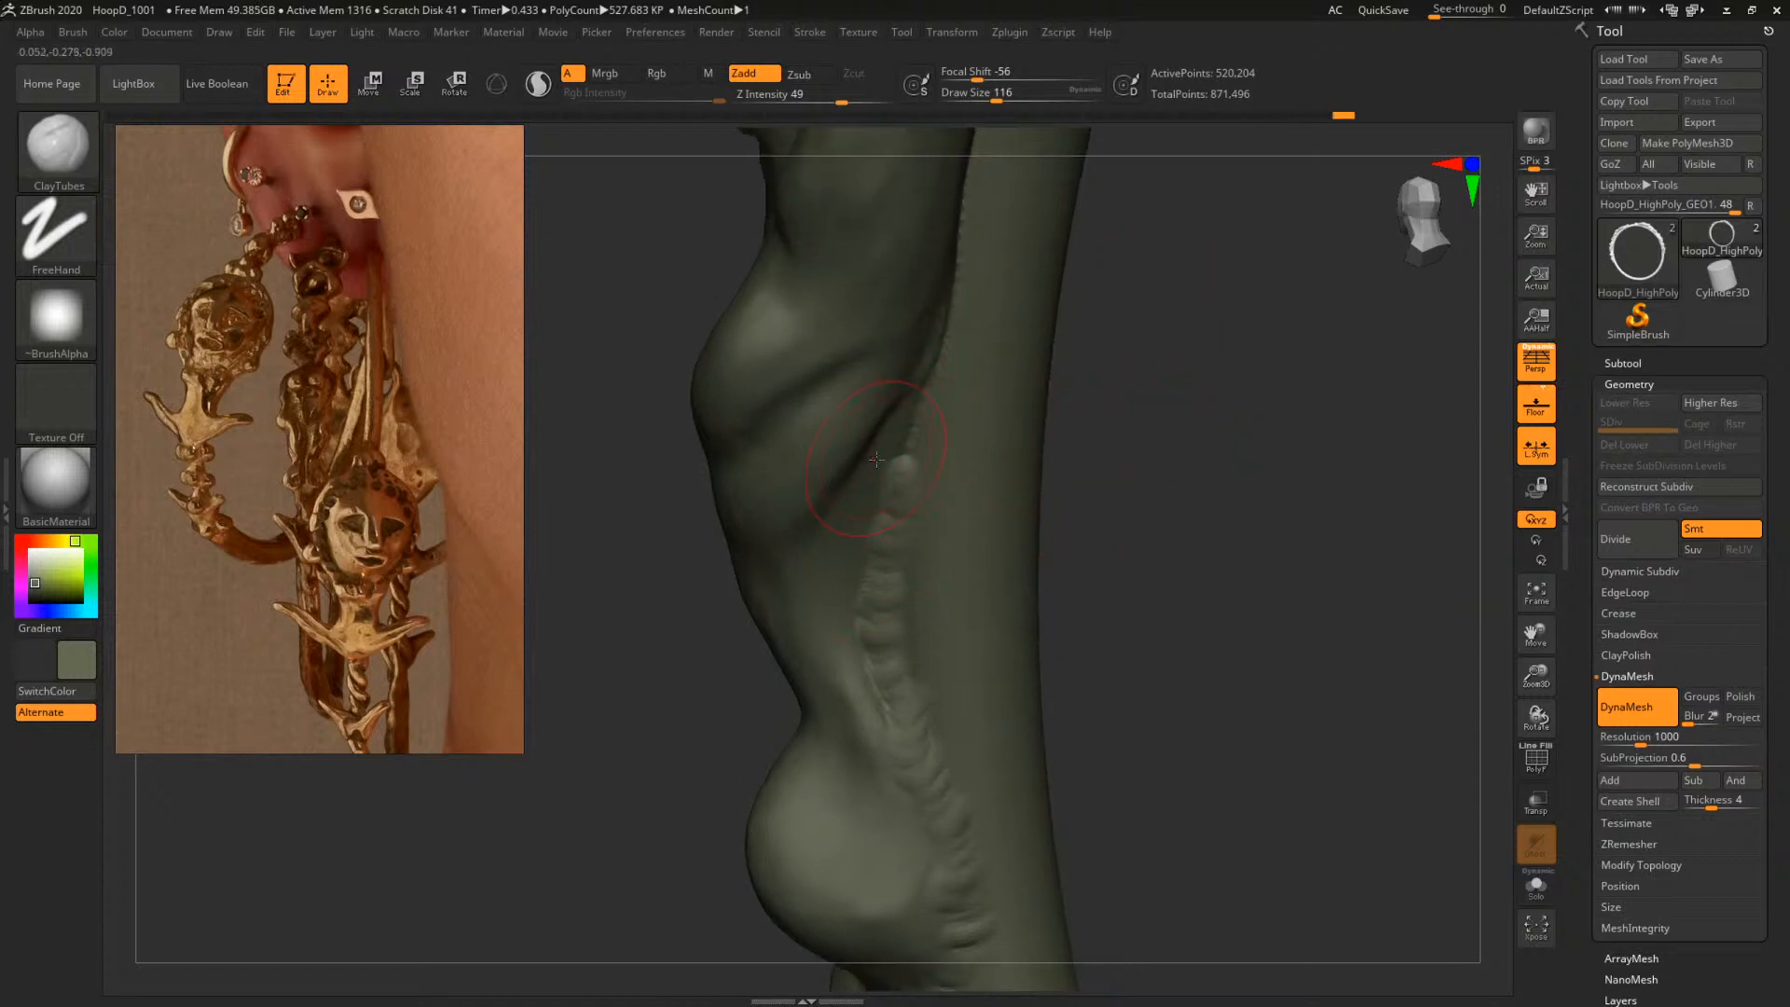
pyautogui.moveTo(899, 442); pyautogui.dragTo(924, 426)
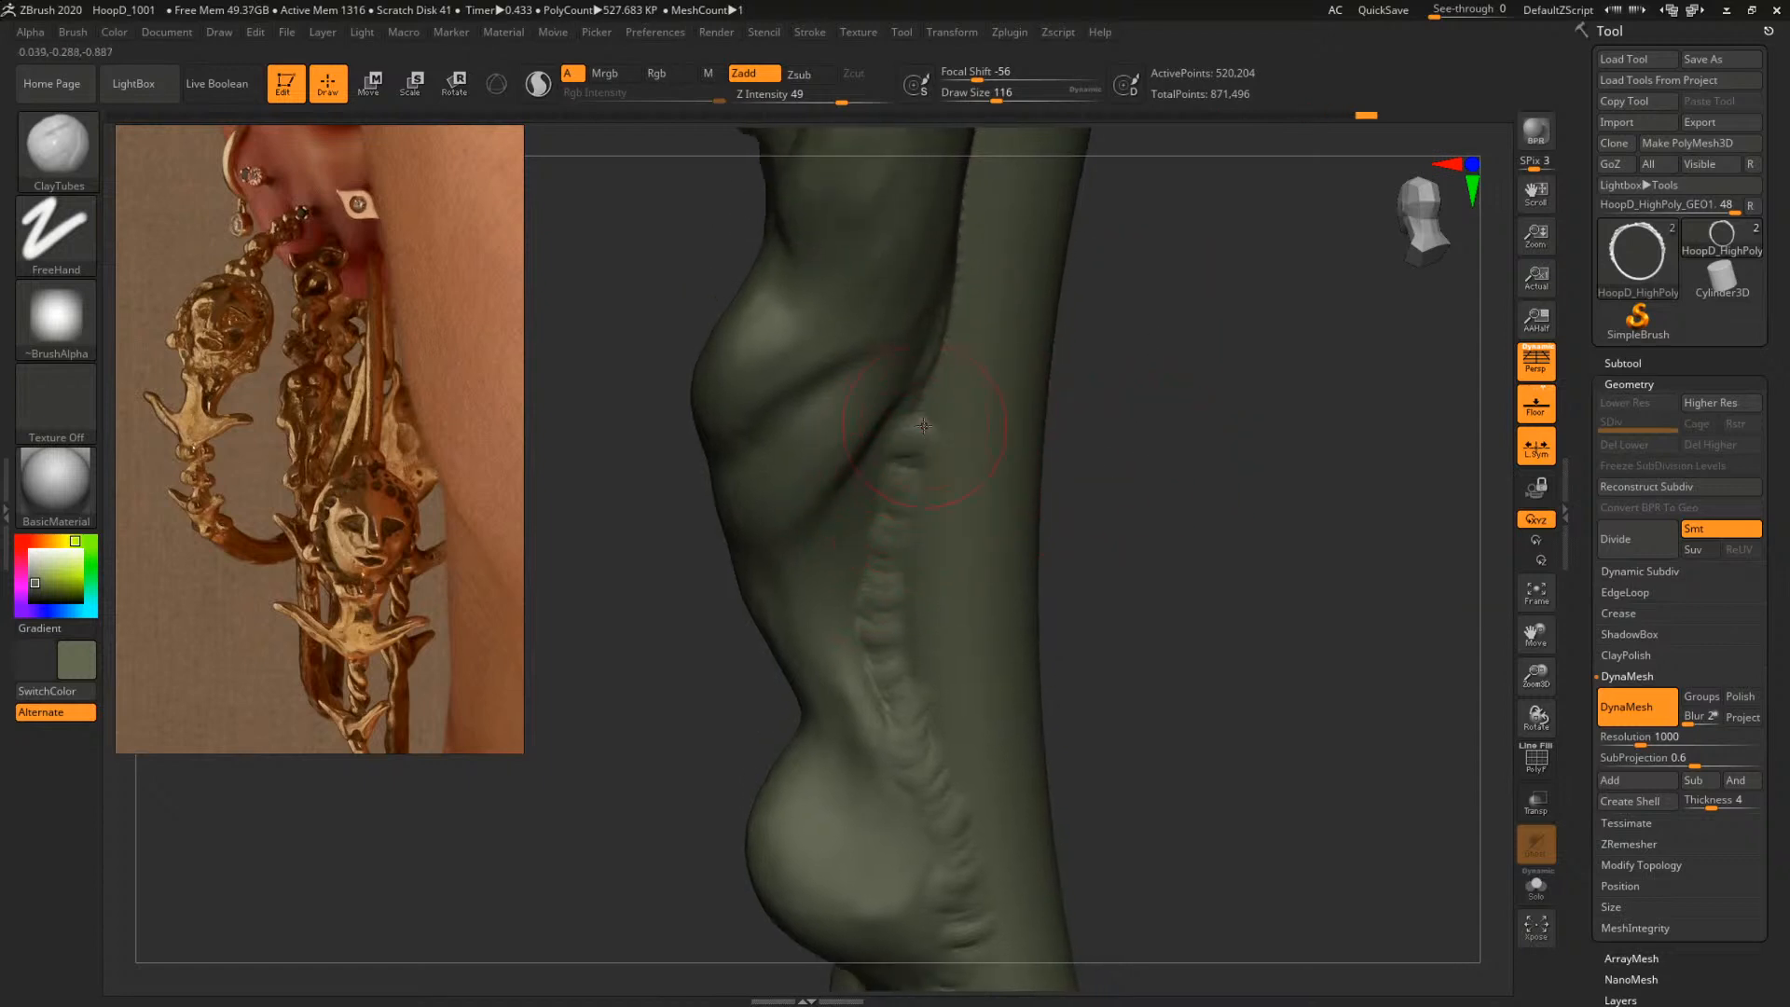
pyautogui.moveTo(1143, 363)
pyautogui.mouseDown()
pyautogui.moveTo(1147, 483)
pyautogui.moveTo(1058, 458)
pyautogui.mouseUp()
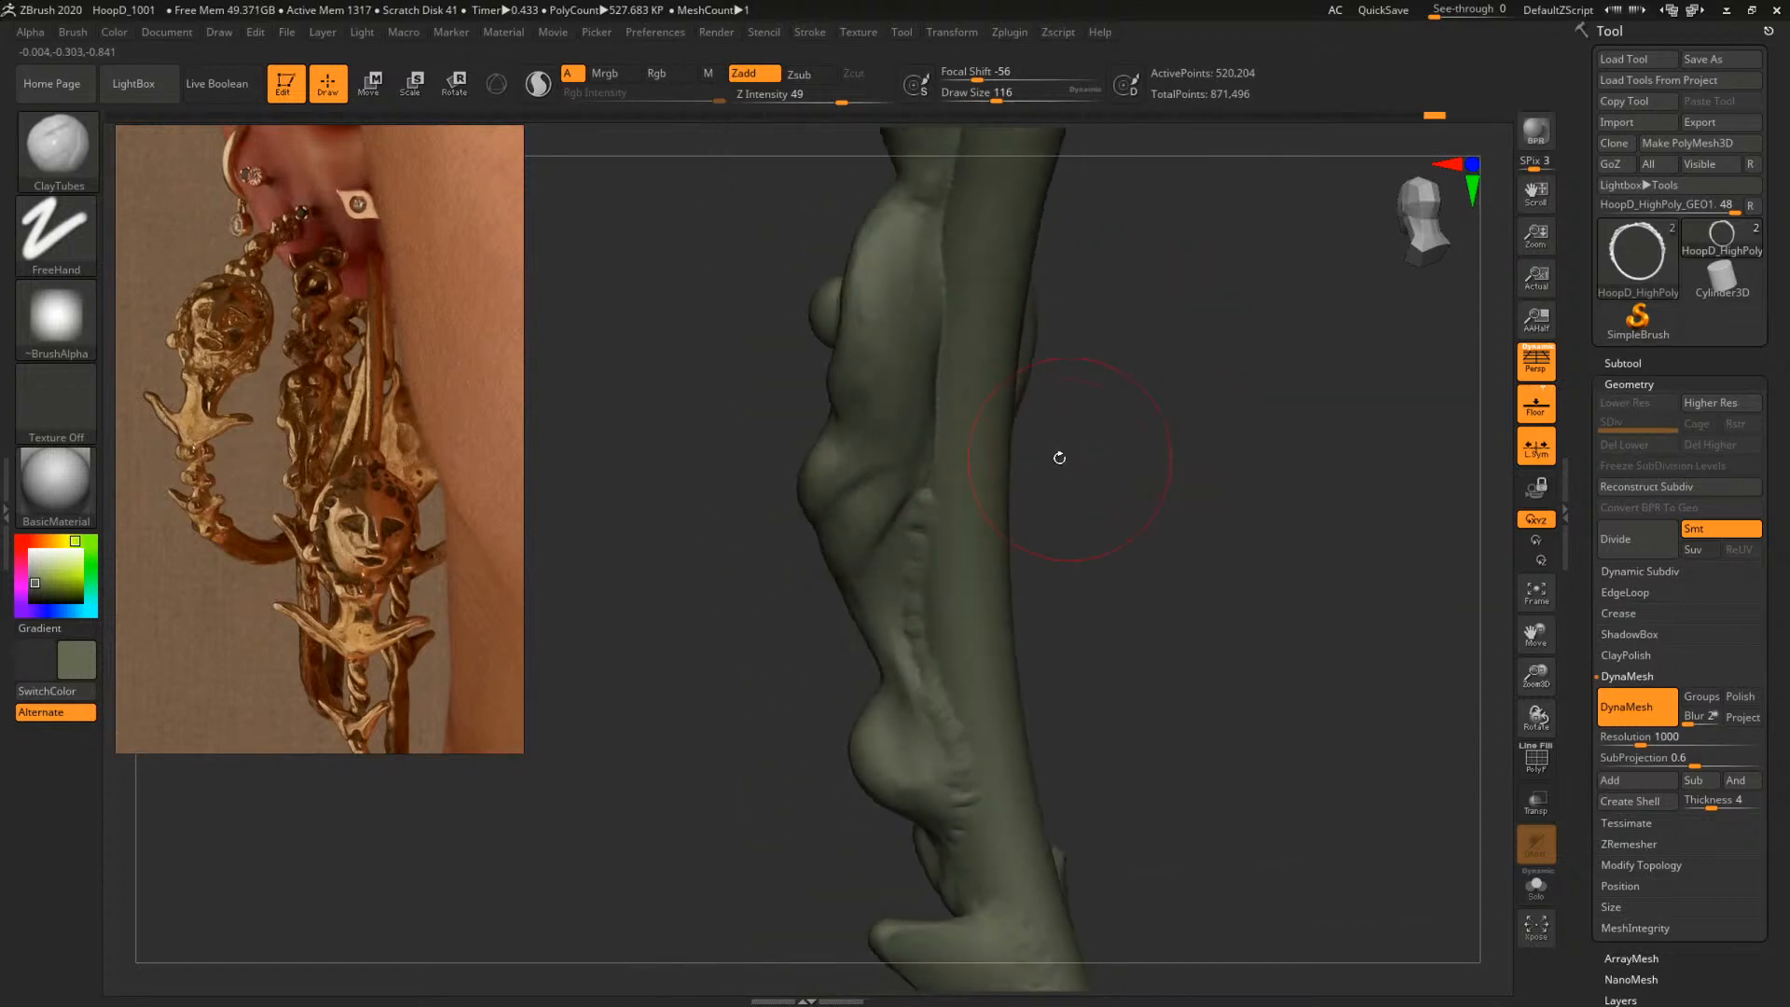
pyautogui.moveTo(923, 482); pyautogui.dragTo(930, 469)
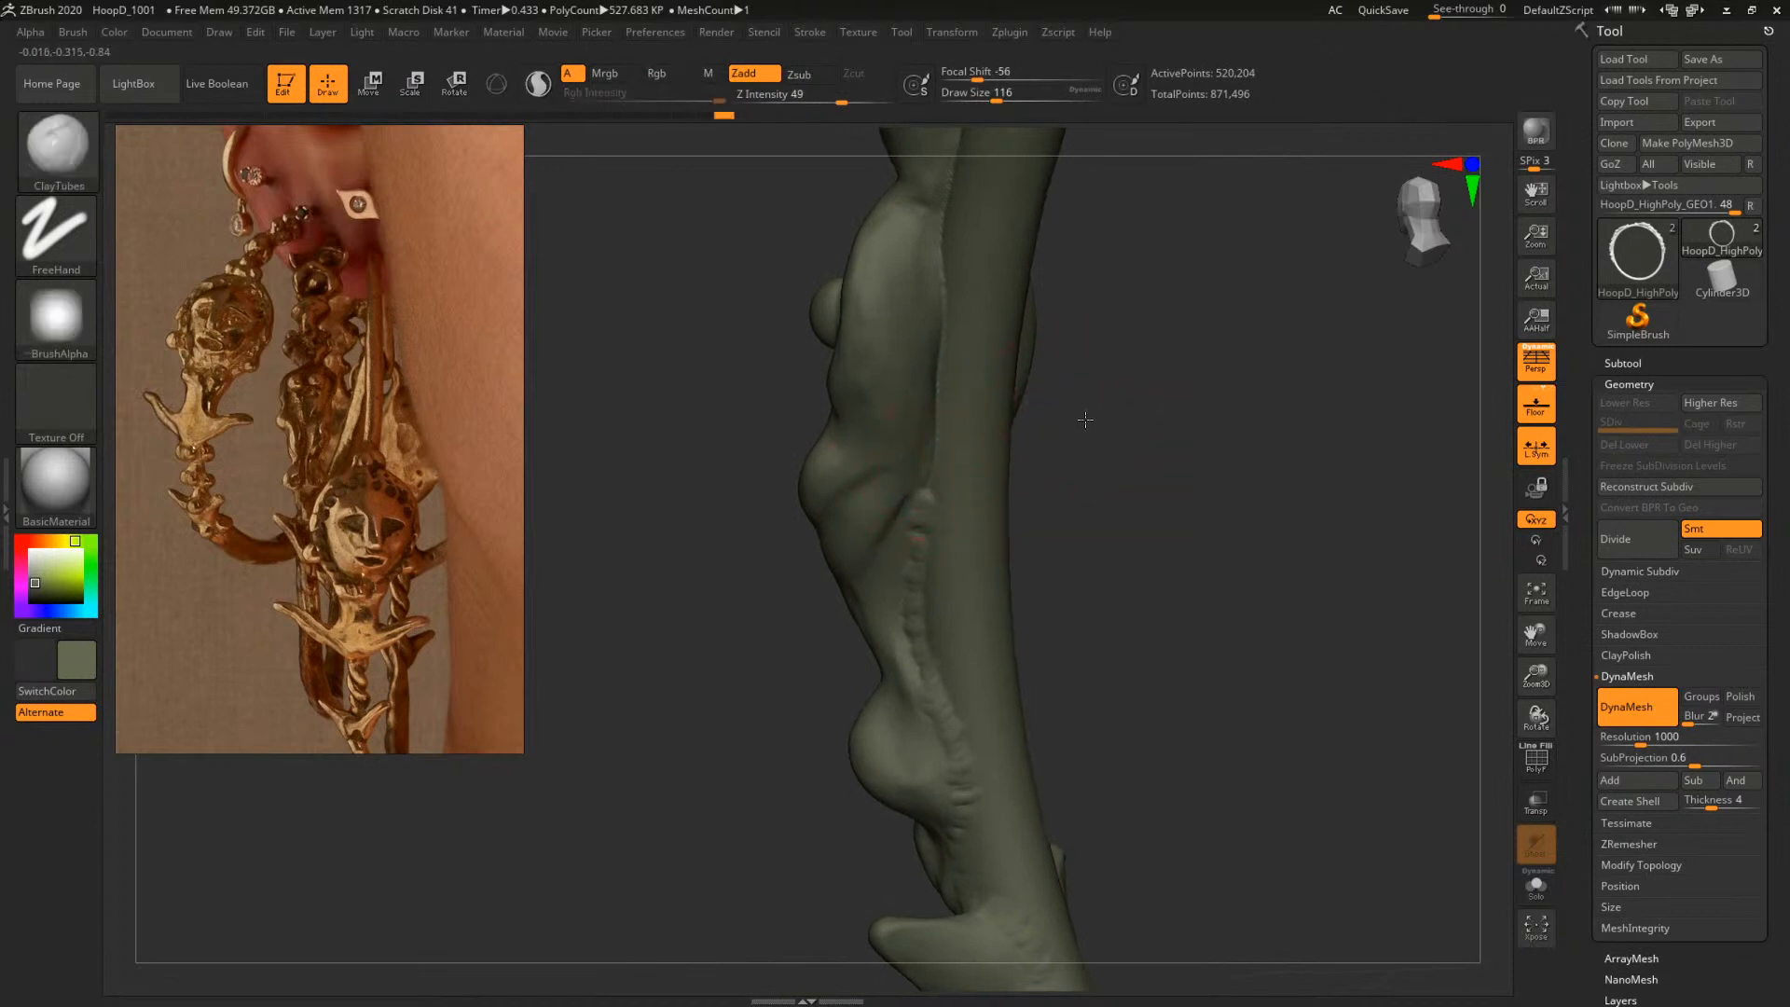
pyautogui.keyDown('ctrl'); pyautogui.moveTo(1079, 419); pyautogui.dragTo(1086, 480, button='right'); pyautogui.keyUp('ctrl')
pyautogui.moveTo(923, 475); pyautogui.dragTo(950, 427)
# Fill the seam above the diagonal fold, beside the long smooth form with the small ball, using draw size 132
pyautogui.press('space')
pyautogui.keyDown('ctrl'); pyautogui.moveTo(1233, 428); pyautogui.dragTo(1196, 419, button='right'); pyautogui.keyUp('ctrl')
pyautogui.keyDown('alt'); pyautogui.moveTo(1196, 419); pyautogui.dragTo(1205, 451); pyautogui.keyUp('alt')
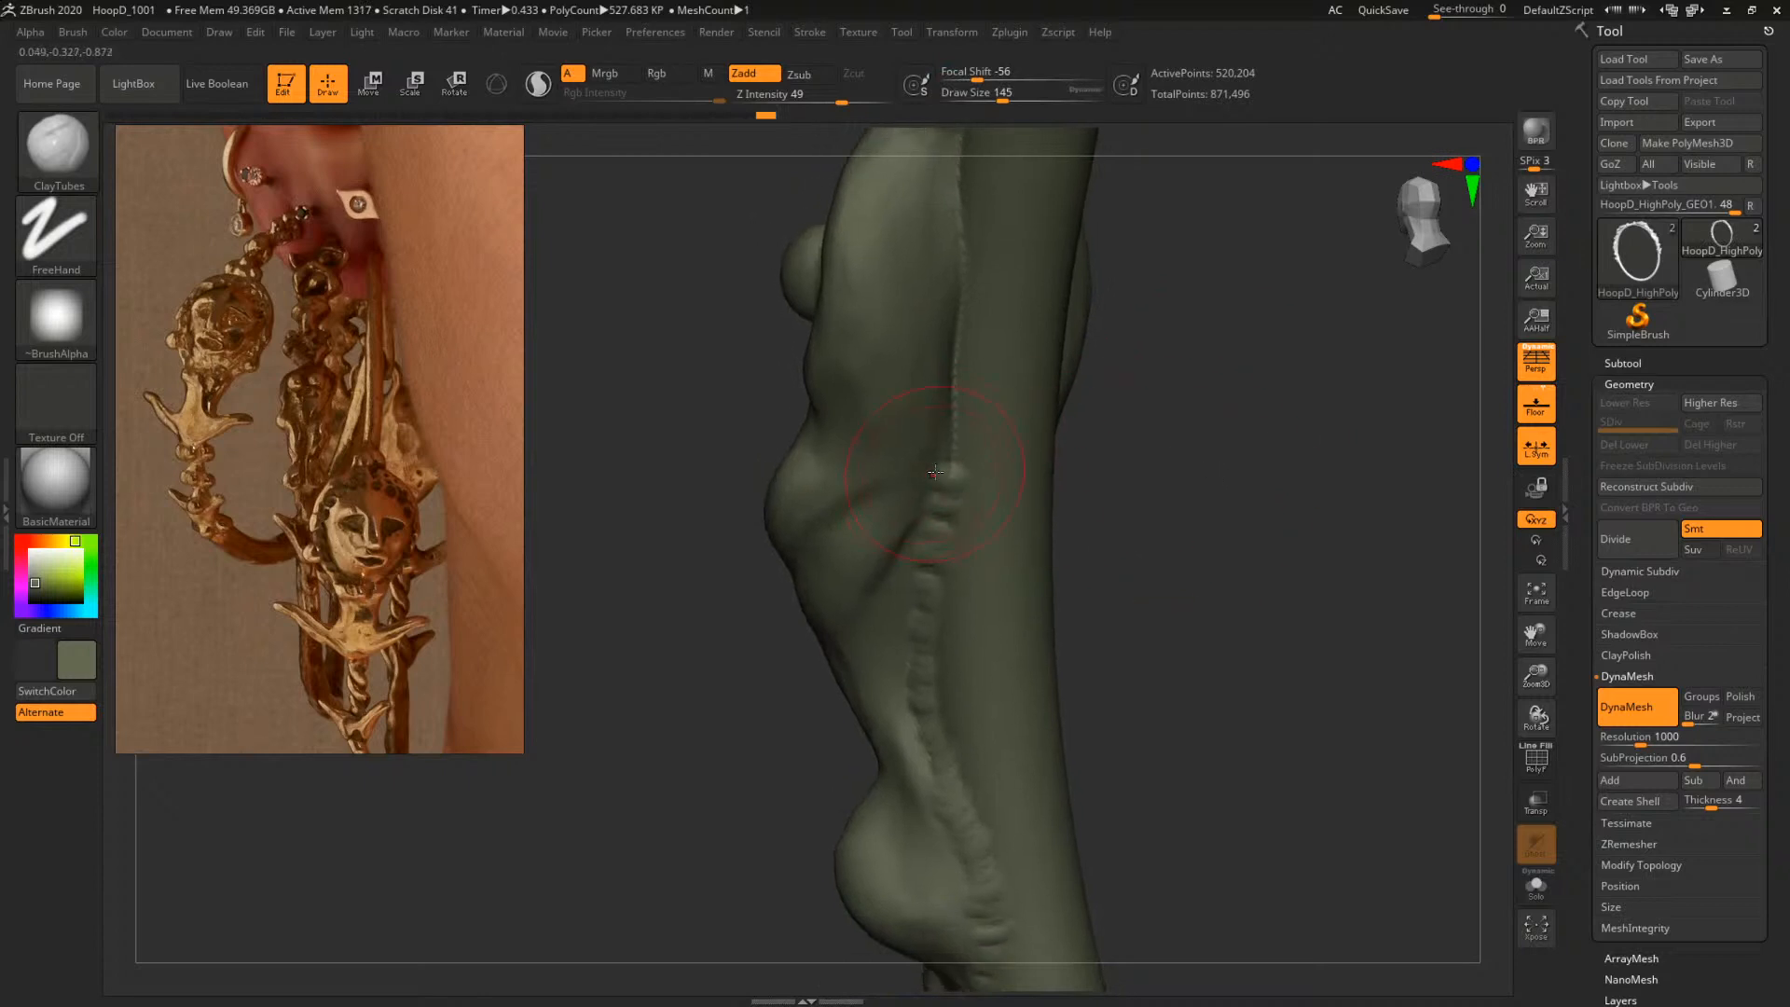
pyautogui.press('space')
pyautogui.moveTo(943, 459); pyautogui.dragTo(956, 307)
pyautogui.moveTo(1170, 387); pyautogui.dragTo(1101, 426)
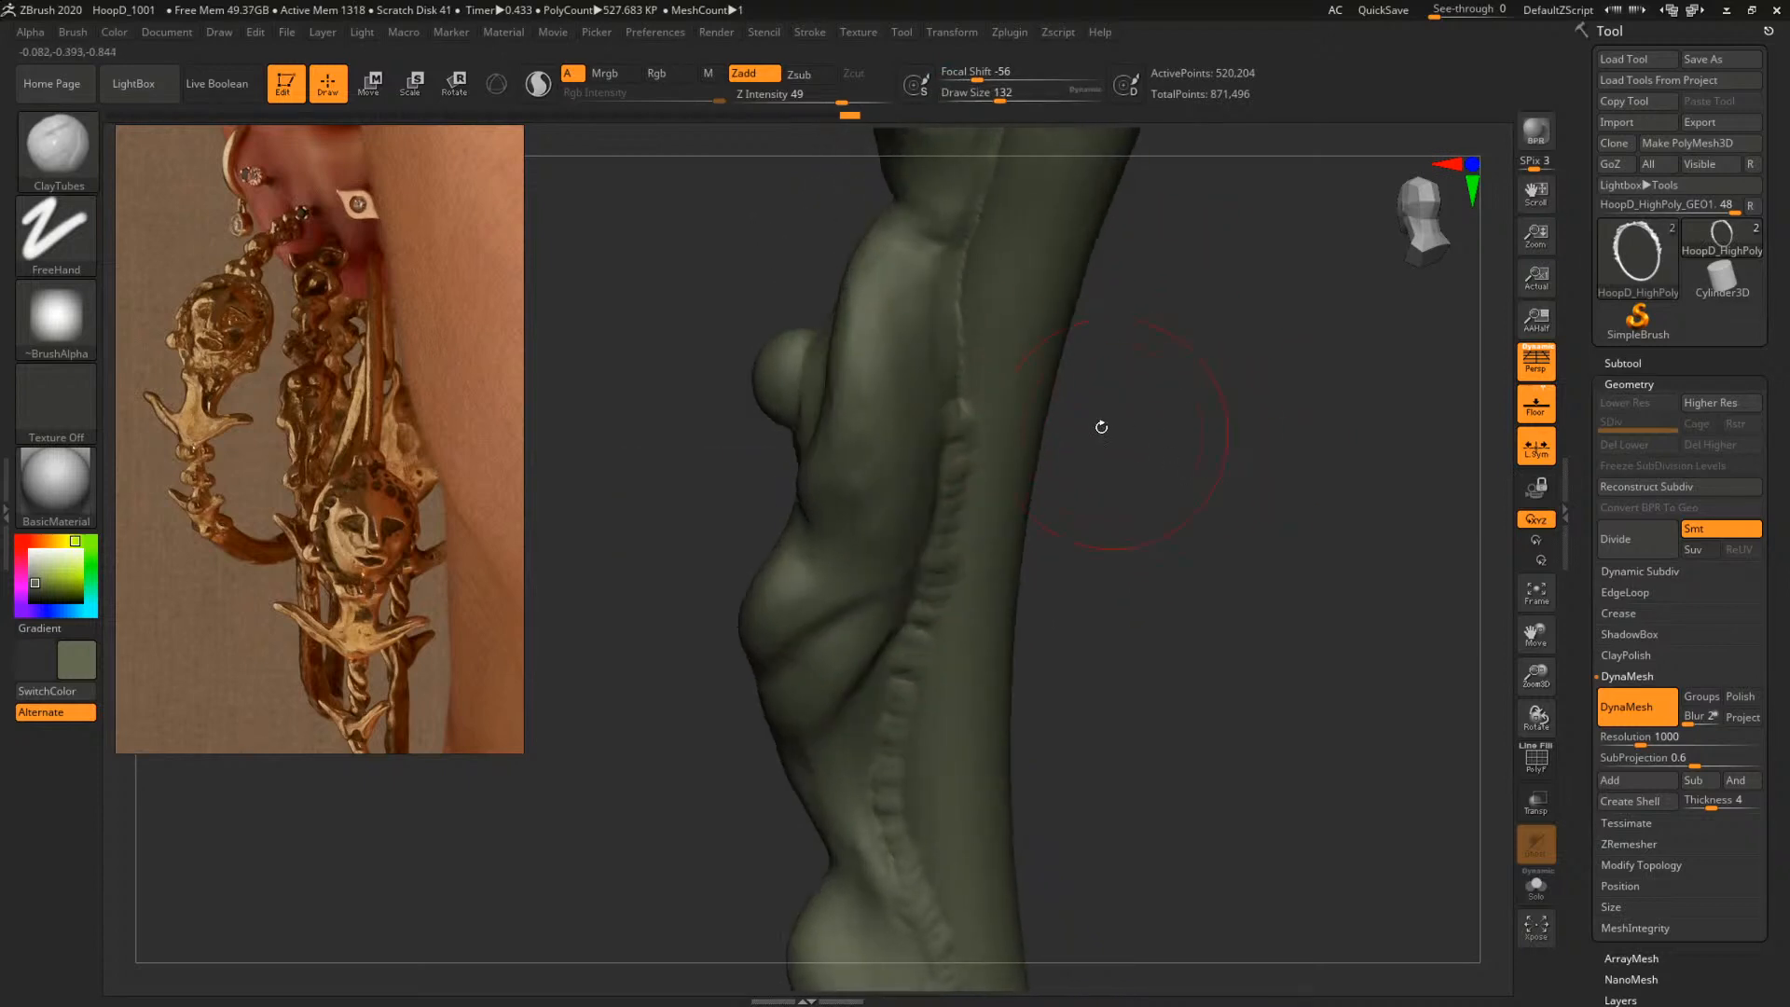
pyautogui.moveTo(954, 388); pyautogui.dragTo(965, 250)
# Set the draw size to 94 and fill the seam past the top of the long form and beside the small knobs
pyautogui.press('space')
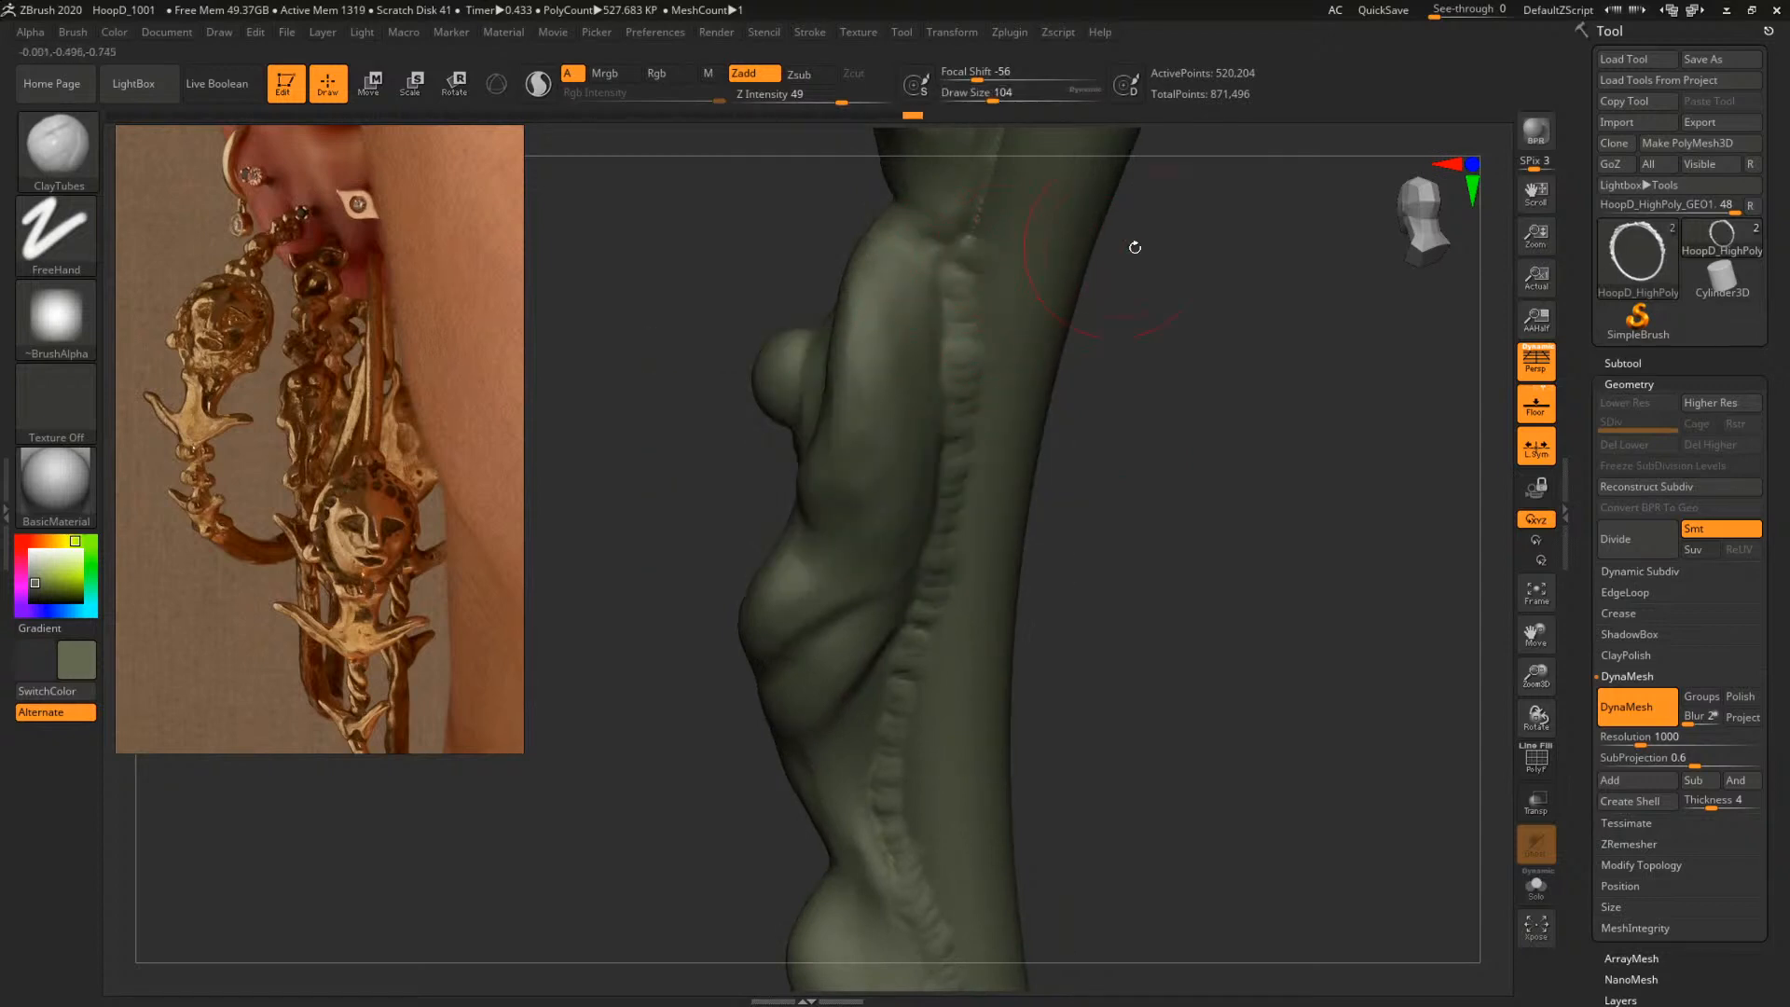
pyautogui.moveTo(1135, 248); pyautogui.dragTo(1176, 512)
pyautogui.press('space')
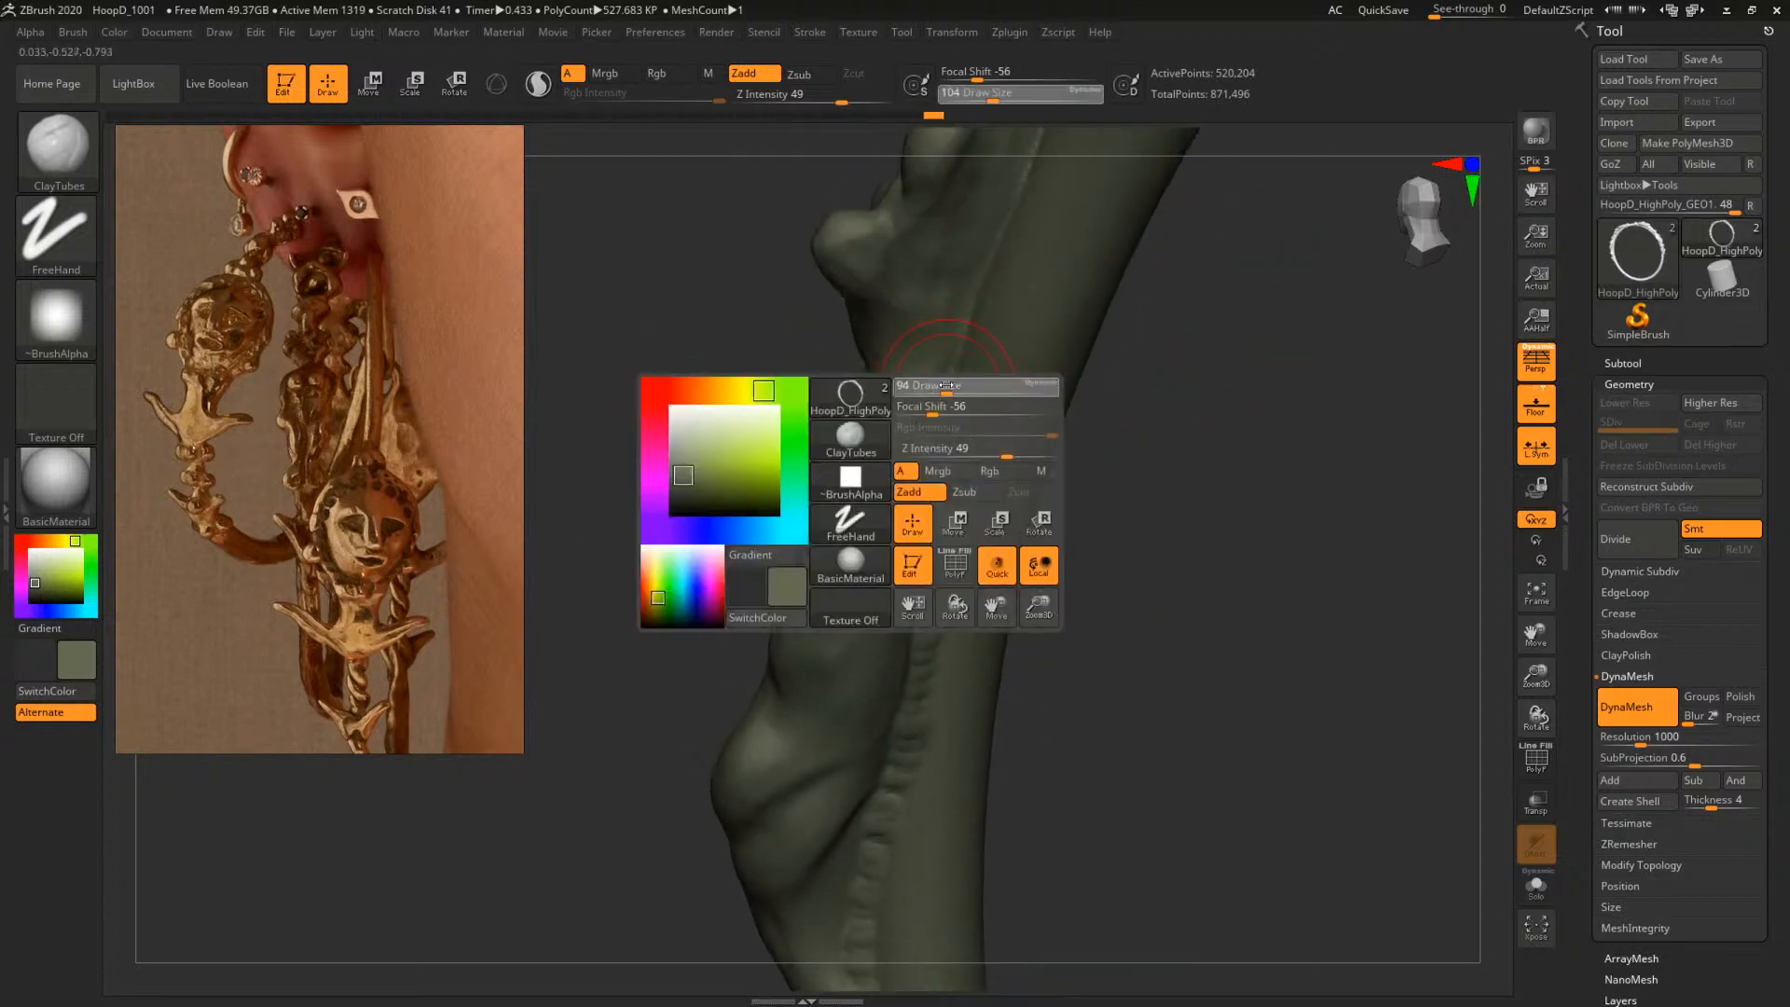
pyautogui.moveTo(953, 388); pyautogui.dragTo(971, 349)
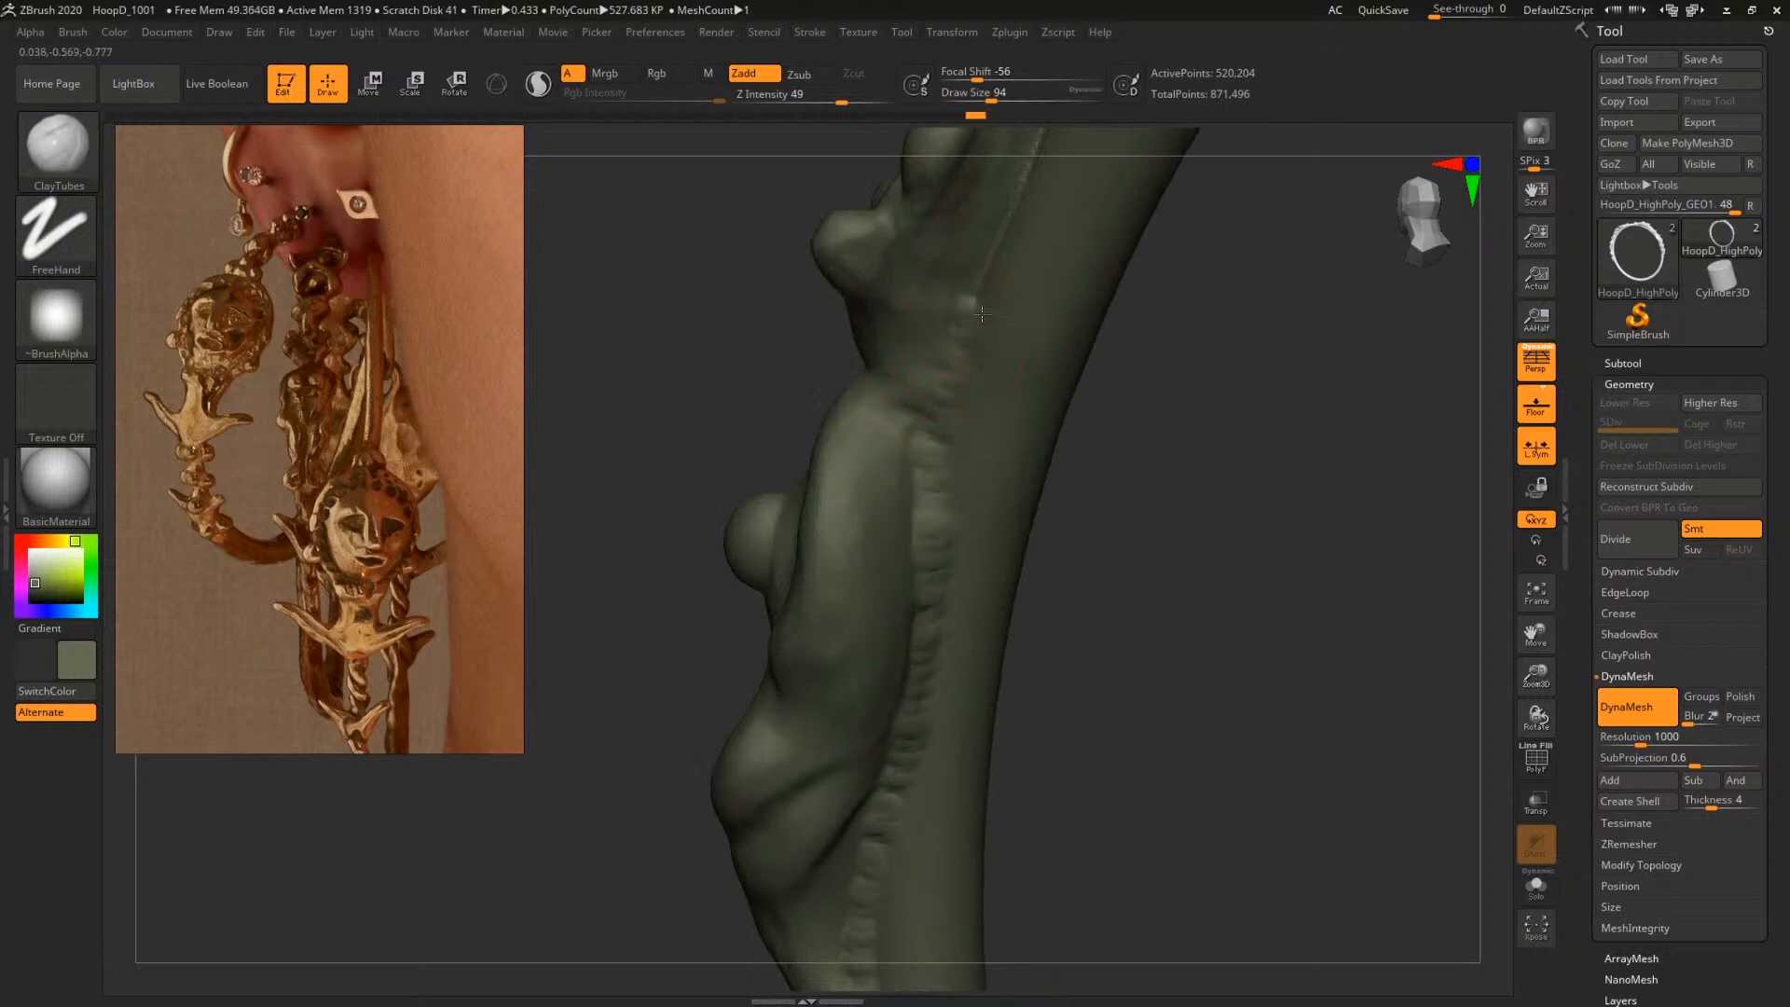
pyautogui.moveTo(1228, 319); pyautogui.dragTo(1148, 424)
pyautogui.moveTo(932, 428); pyautogui.dragTo(996, 331)
pyautogui.moveTo(1166, 391)
pyautogui.mouseDown()
pyautogui.moveTo(1184, 422)
pyautogui.moveTo(1147, 415)
pyautogui.mouseUp()
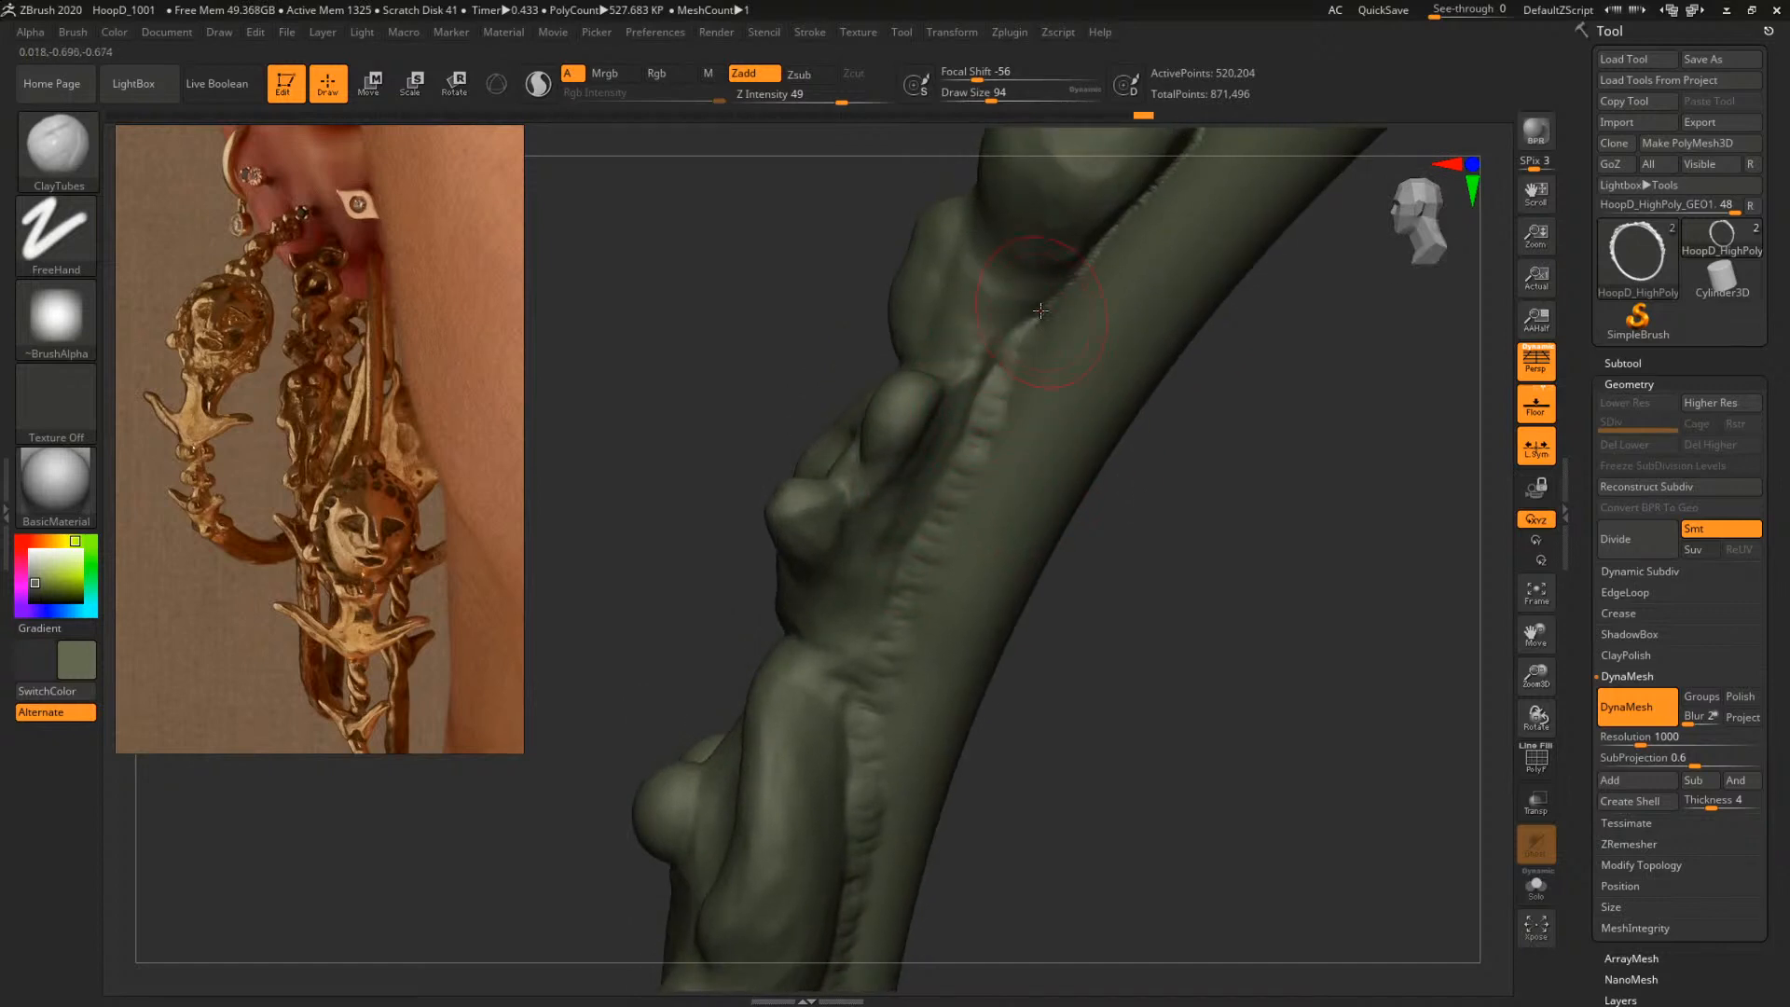
# Build up clay in the seam beside the larger rounded form above the knobs and at the head's lower edge
pyautogui.moveTo(1305, 433); pyautogui.dragTo(1124, 436)
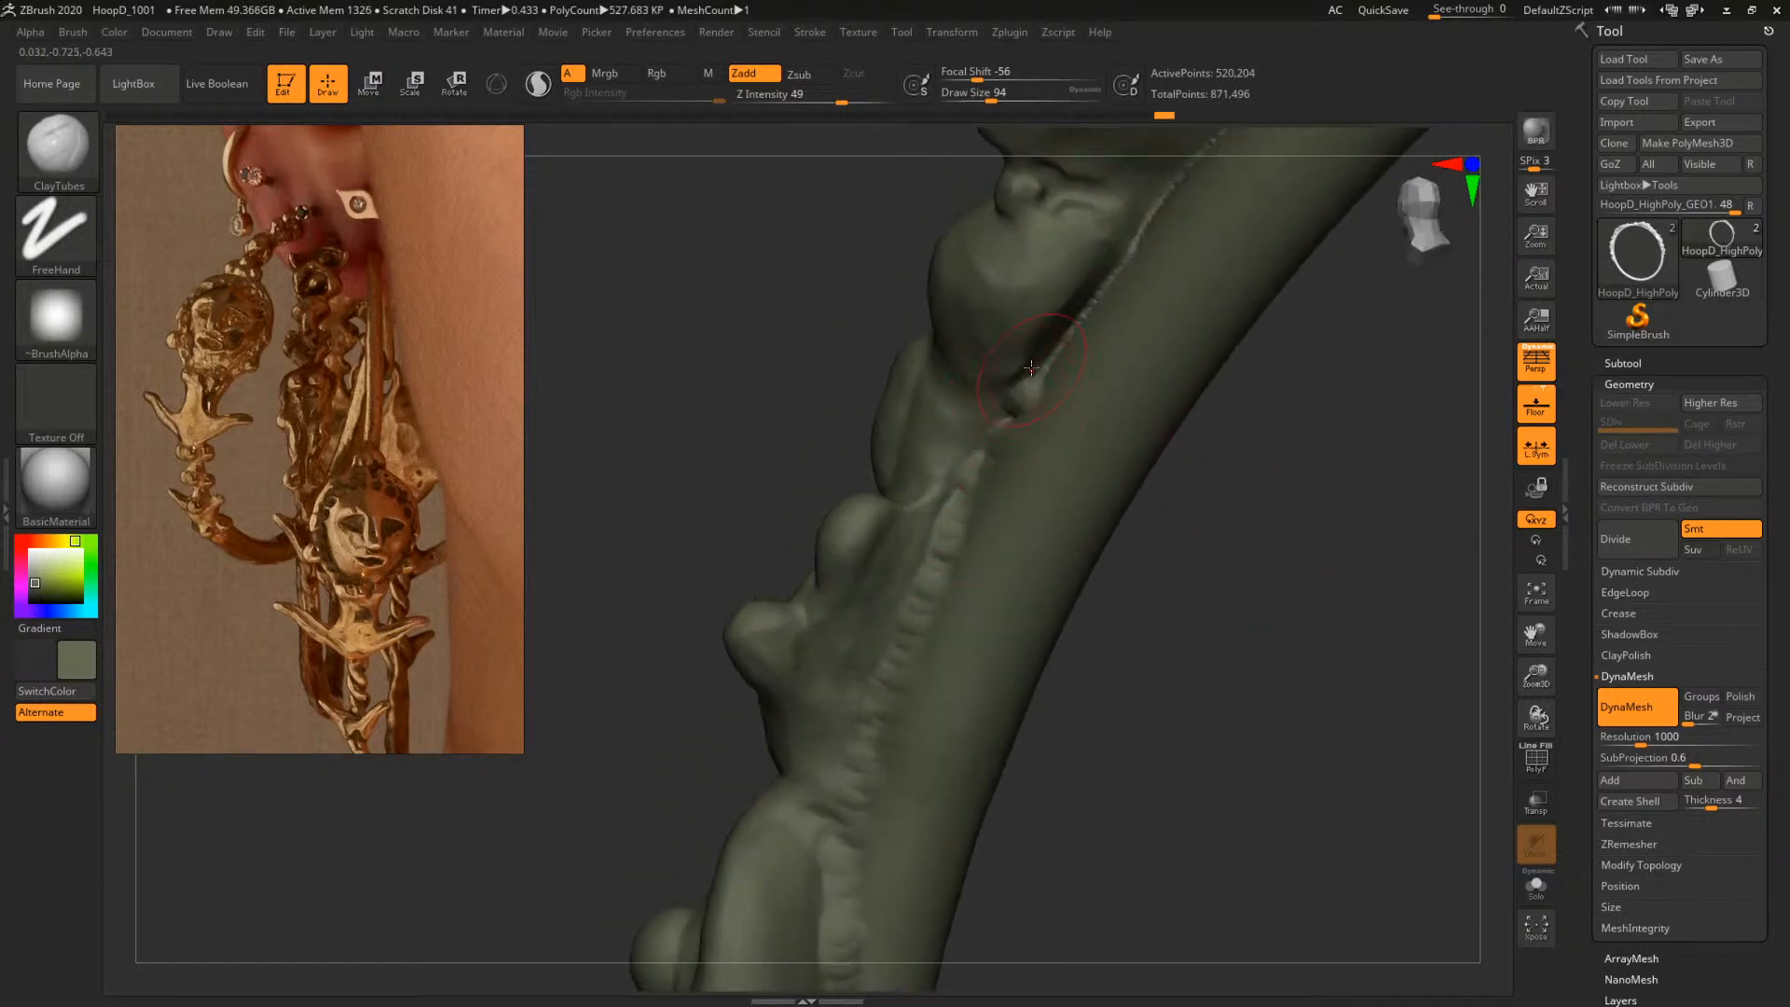
pyautogui.moveTo(1343, 523)
pyautogui.mouseDown()
pyautogui.moveTo(1323, 583)
pyautogui.moveTo(1259, 630)
pyautogui.mouseUp()
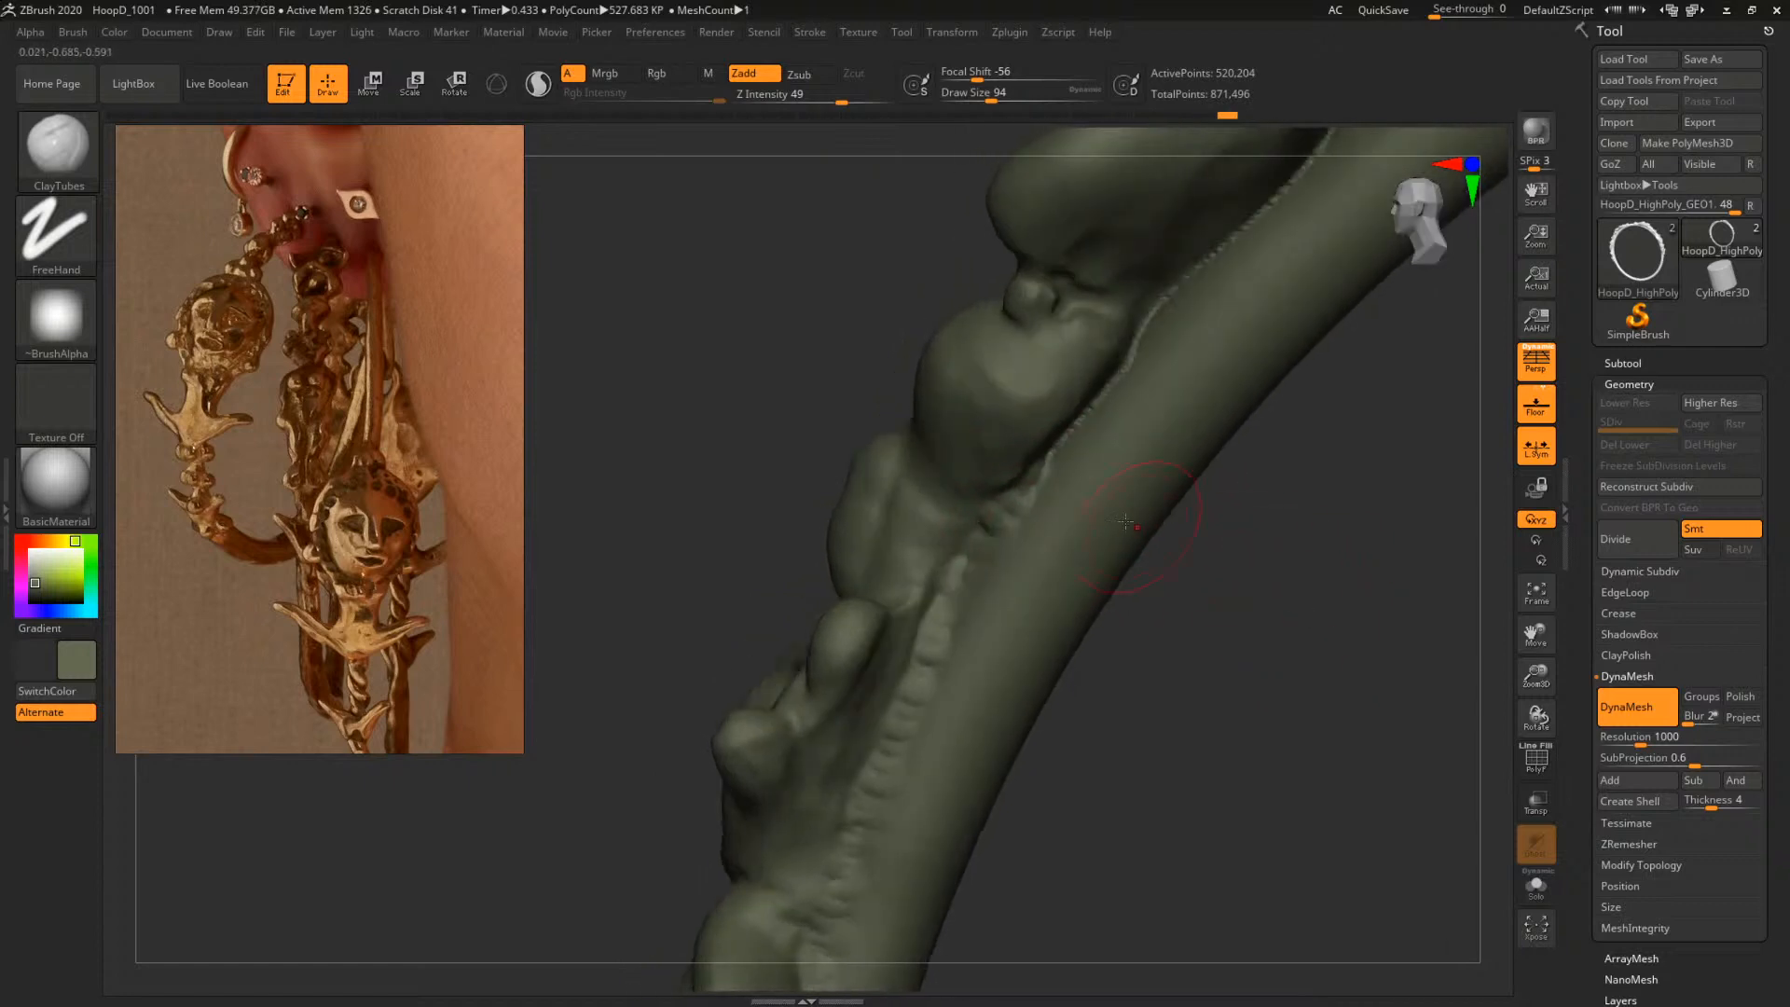
pyautogui.moveTo(1245, 518); pyautogui.dragTo(1189, 511)
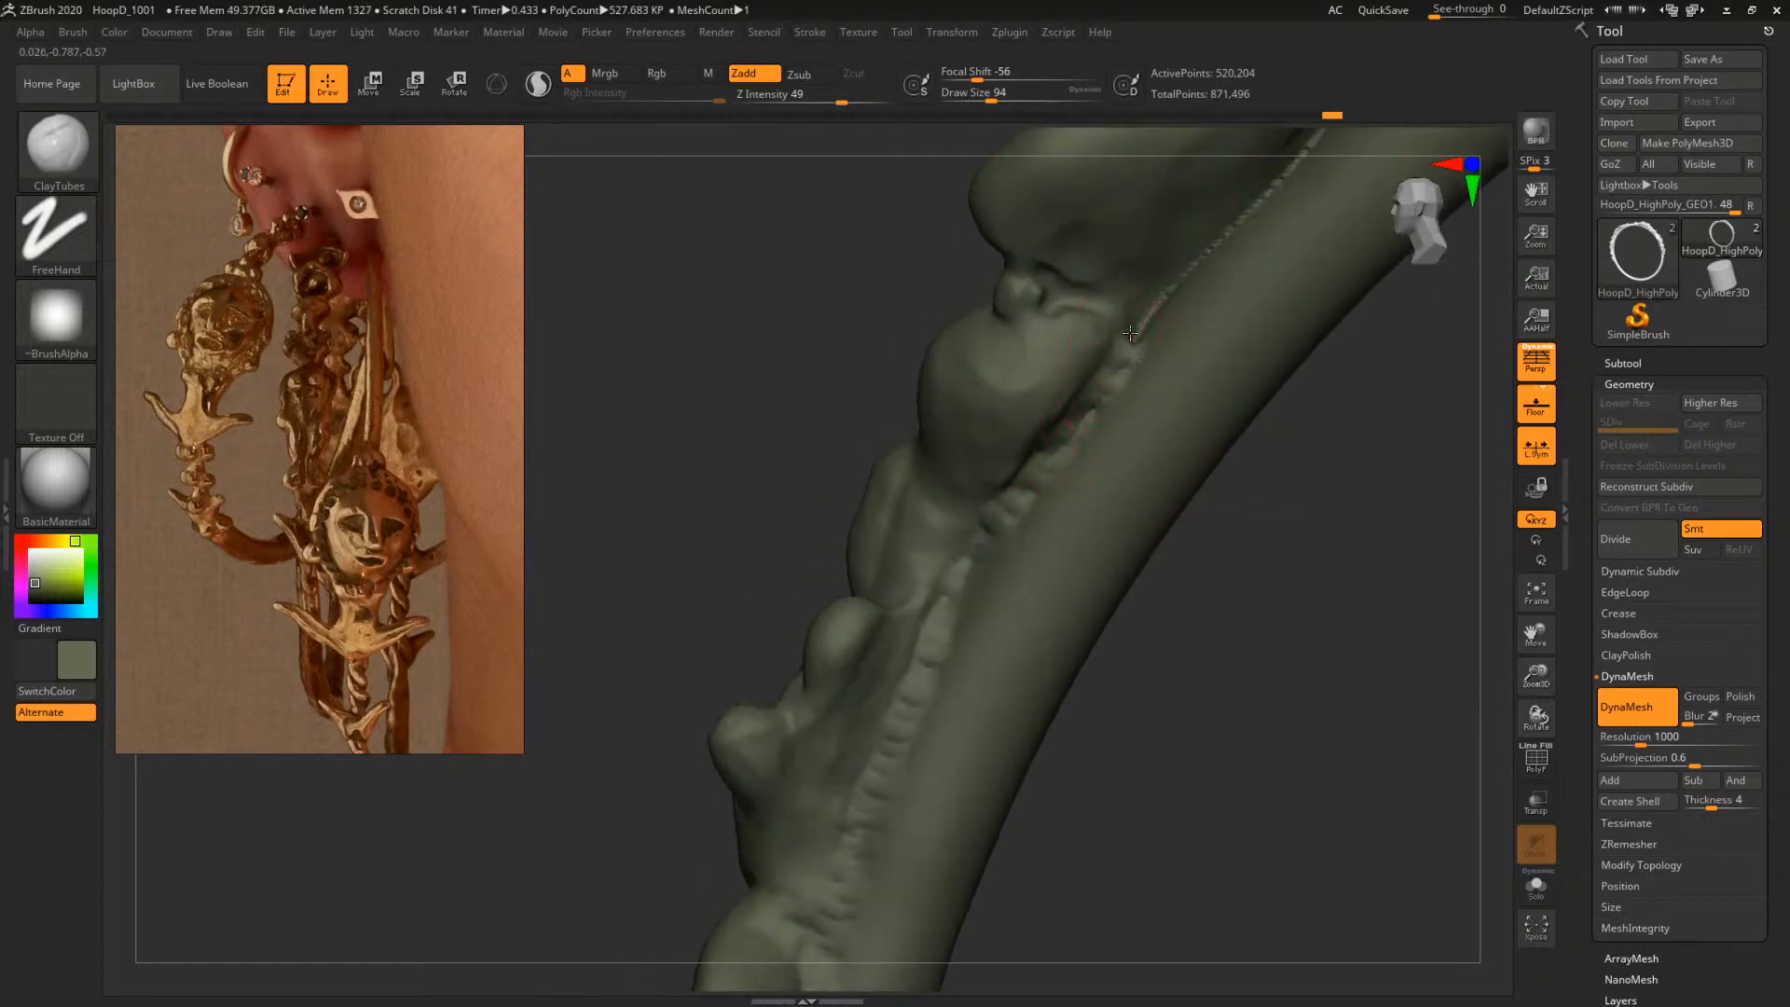
pyautogui.moveTo(1129, 333); pyautogui.dragTo(1158, 471)
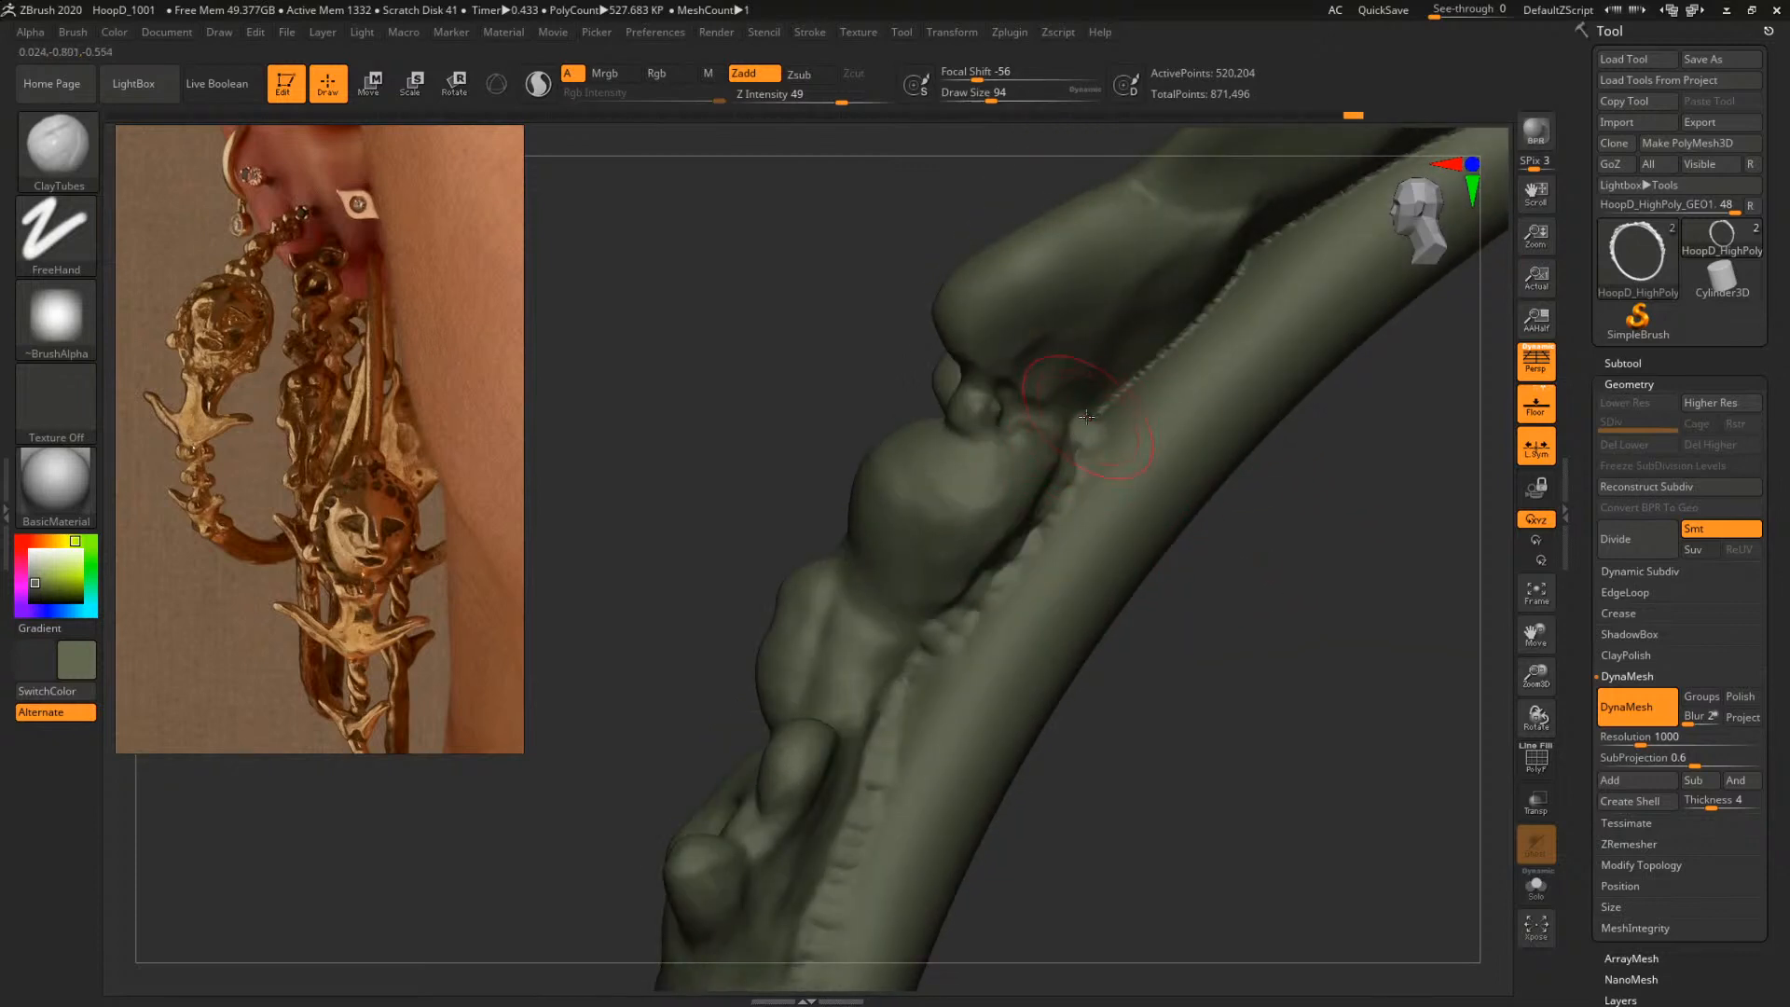
pyautogui.moveTo(1108, 415); pyautogui.dragTo(1143, 371)
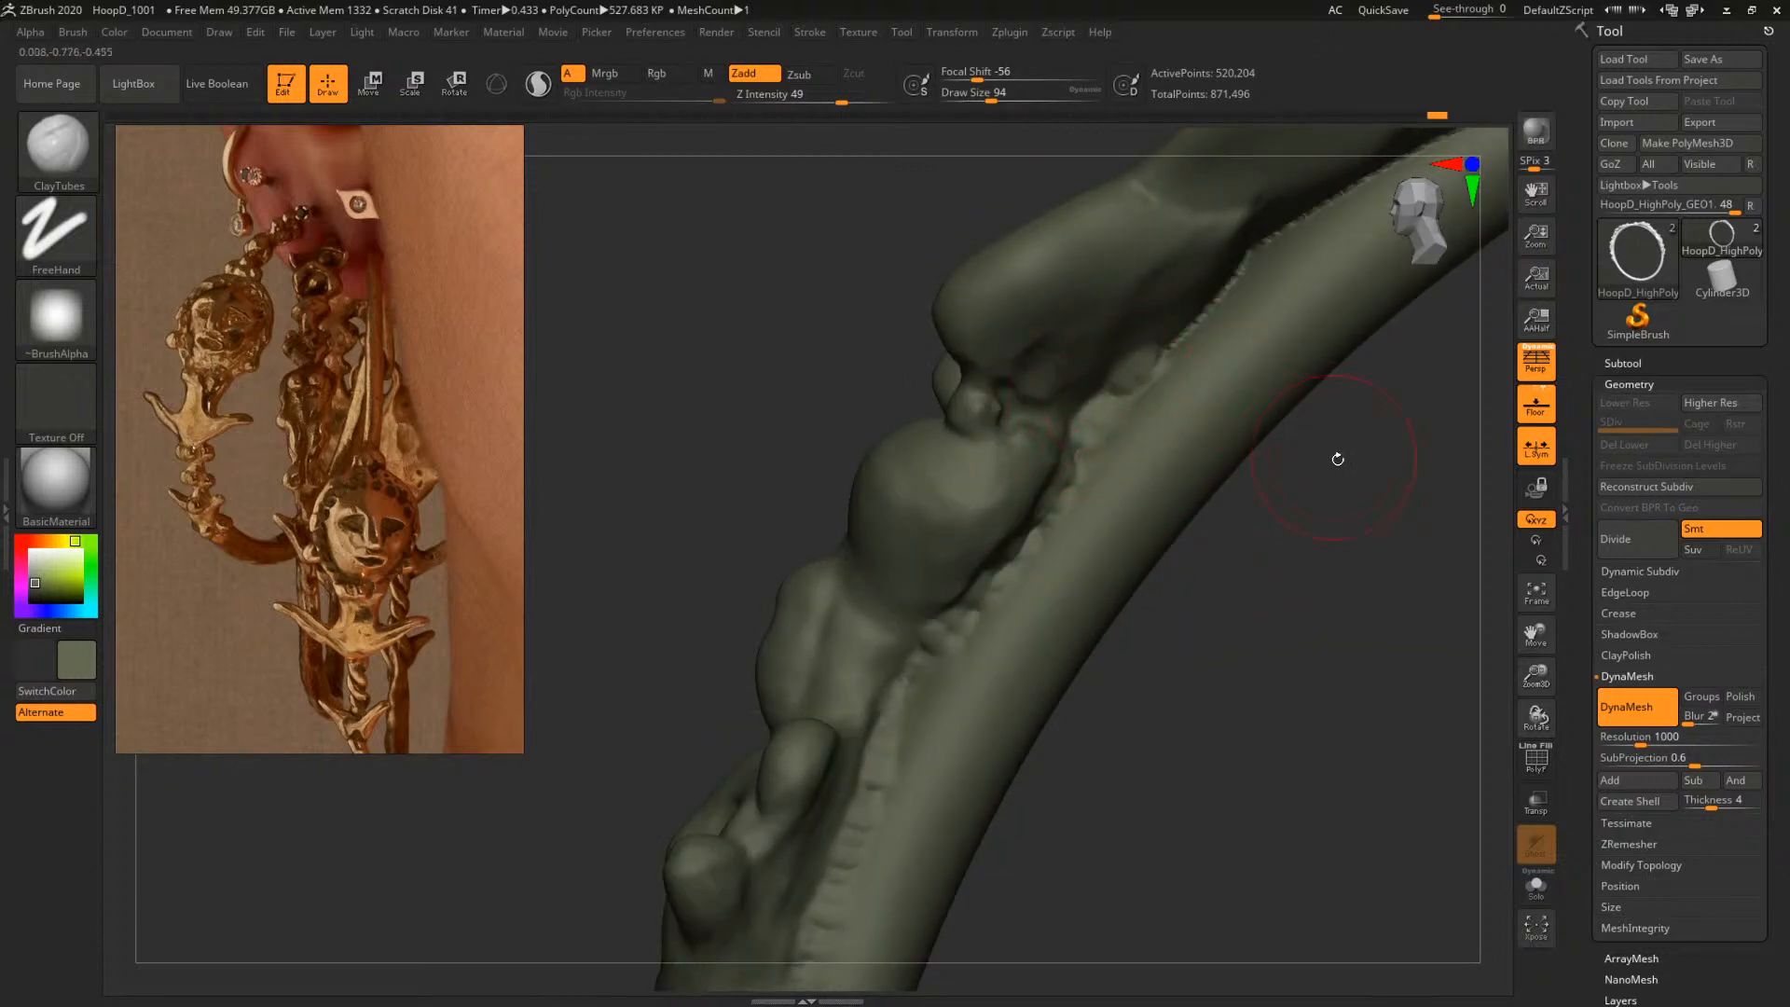
# Fill the remaining seam along the head and the angular form above it, up to the collar's end on the ring
pyautogui.moveTo(1338, 459); pyautogui.dragTo(1226, 516)
pyautogui.moveTo(1096, 407); pyautogui.dragTo(1188, 320)
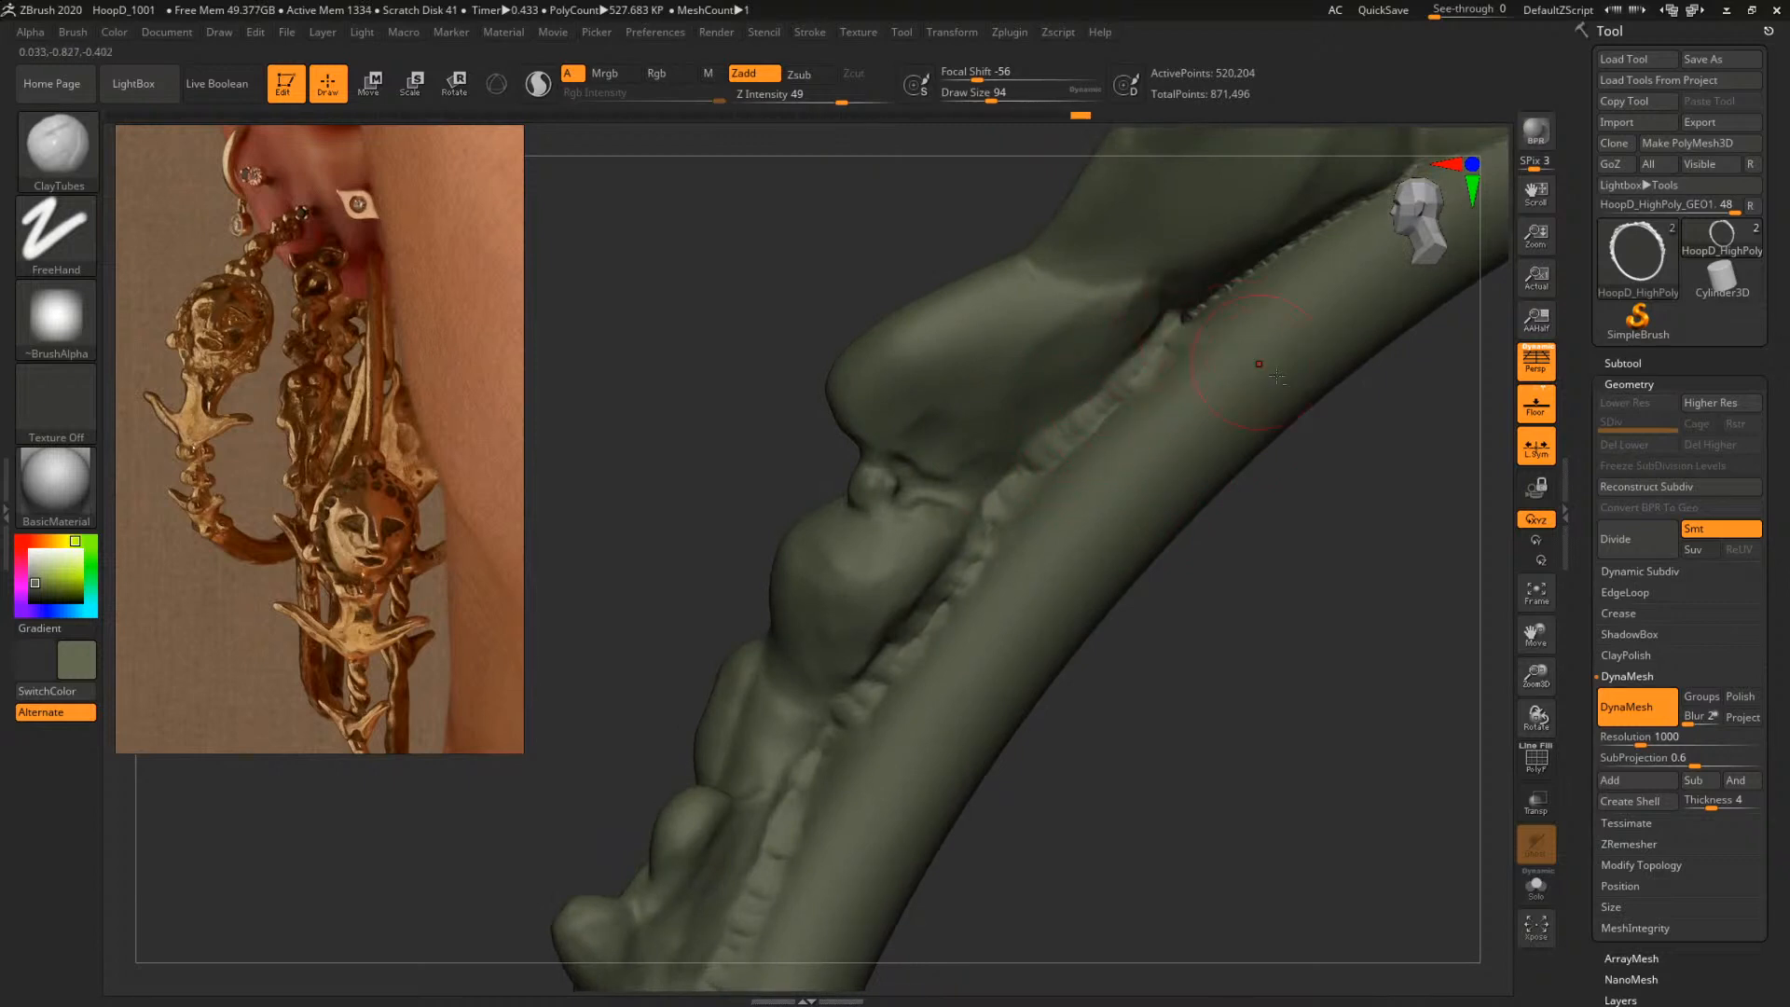
pyautogui.moveTo(1406, 515); pyautogui.dragTo(1281, 585)
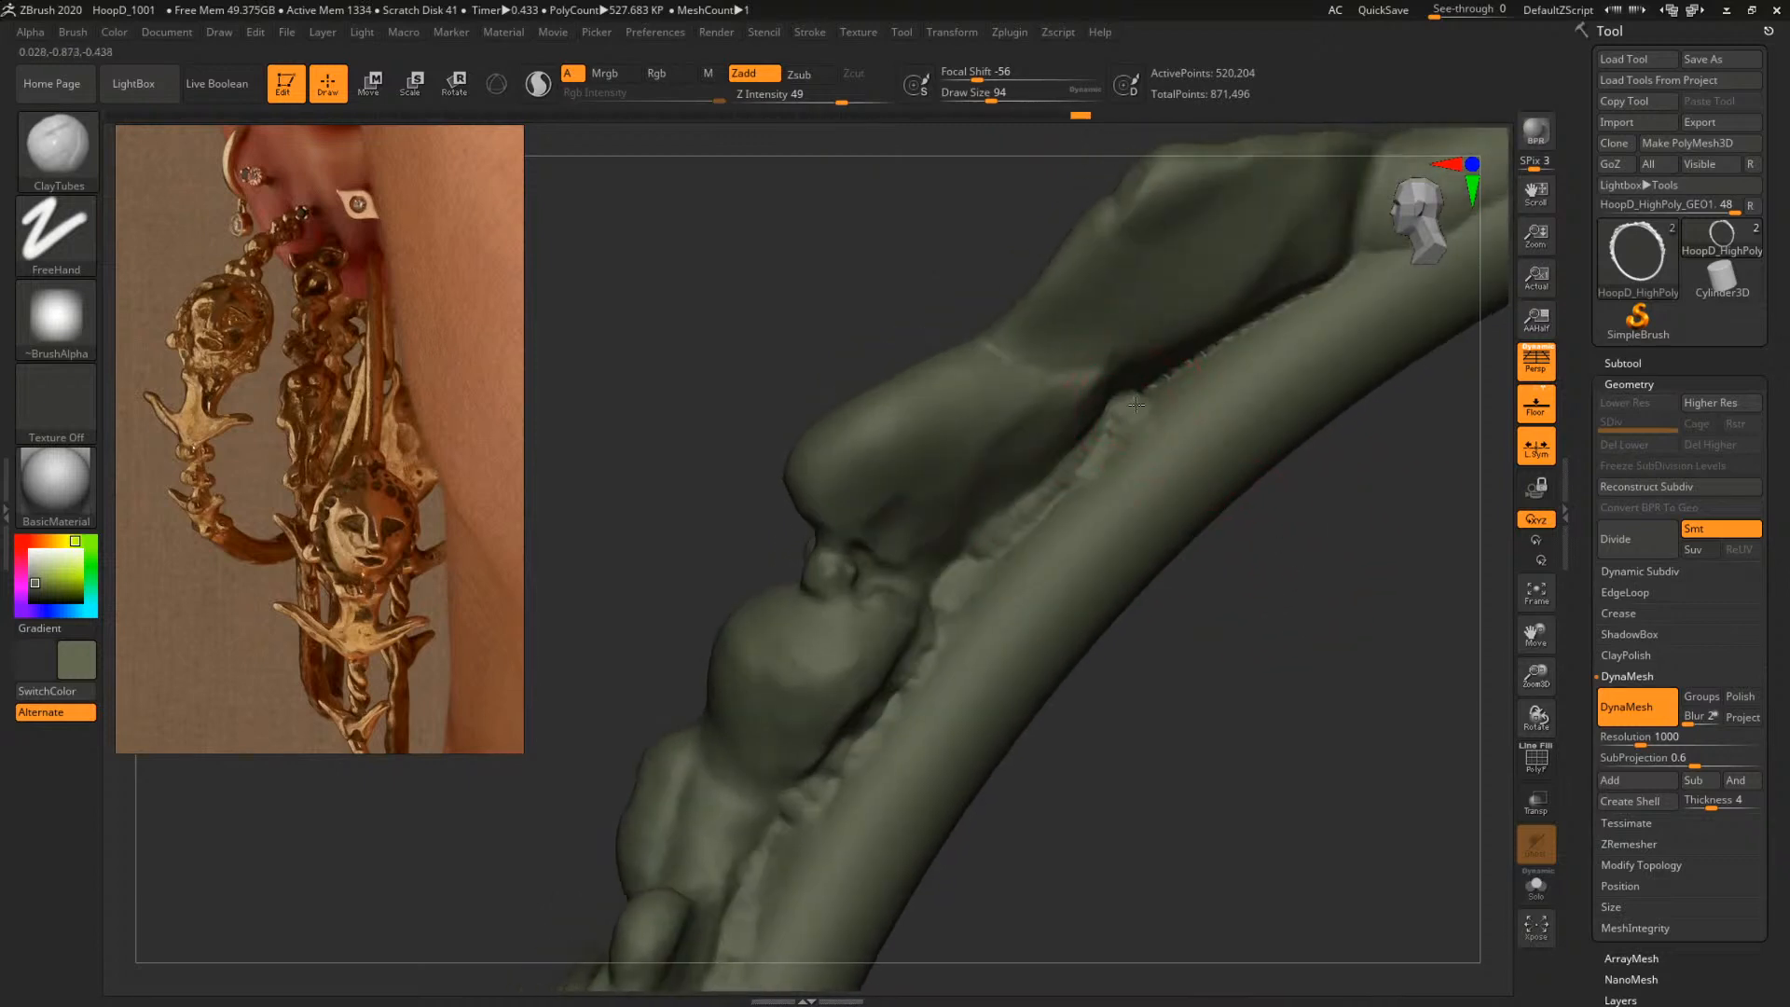
pyautogui.keyDown('alt'); pyautogui.moveTo(1184, 375); pyautogui.dragTo(1068, 486); pyautogui.keyUp('alt')
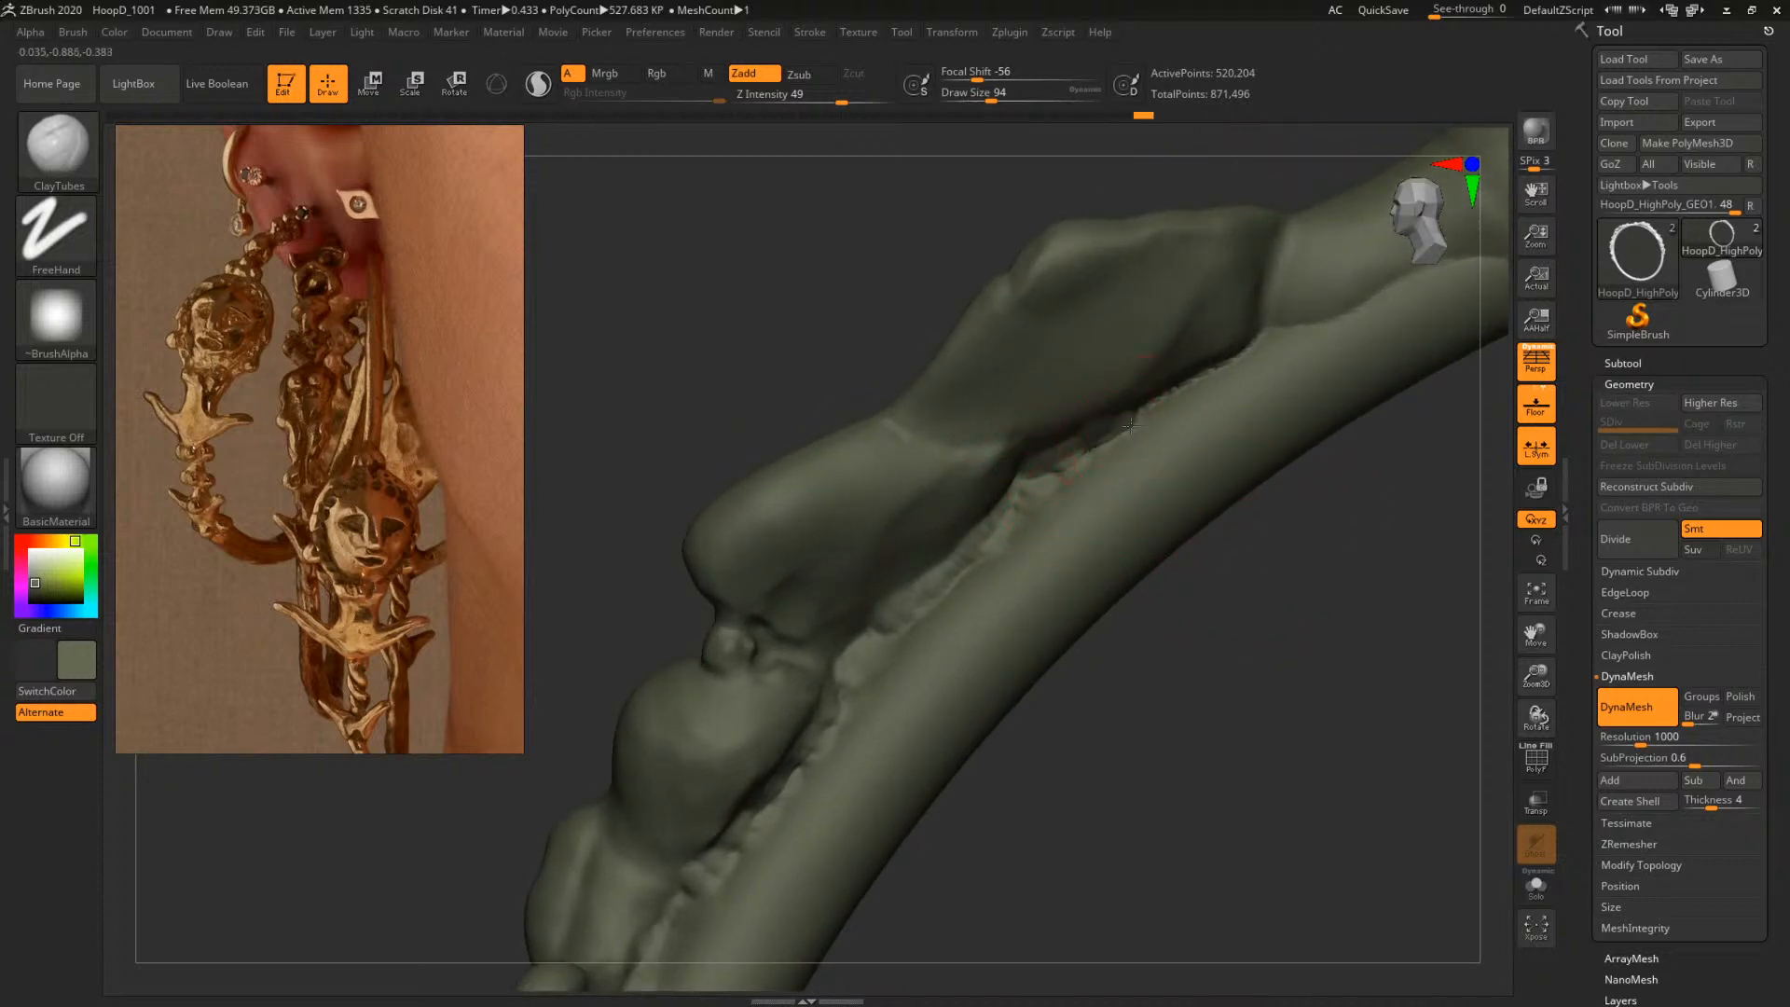
pyautogui.moveTo(1310, 503); pyautogui.dragTo(1158, 482)
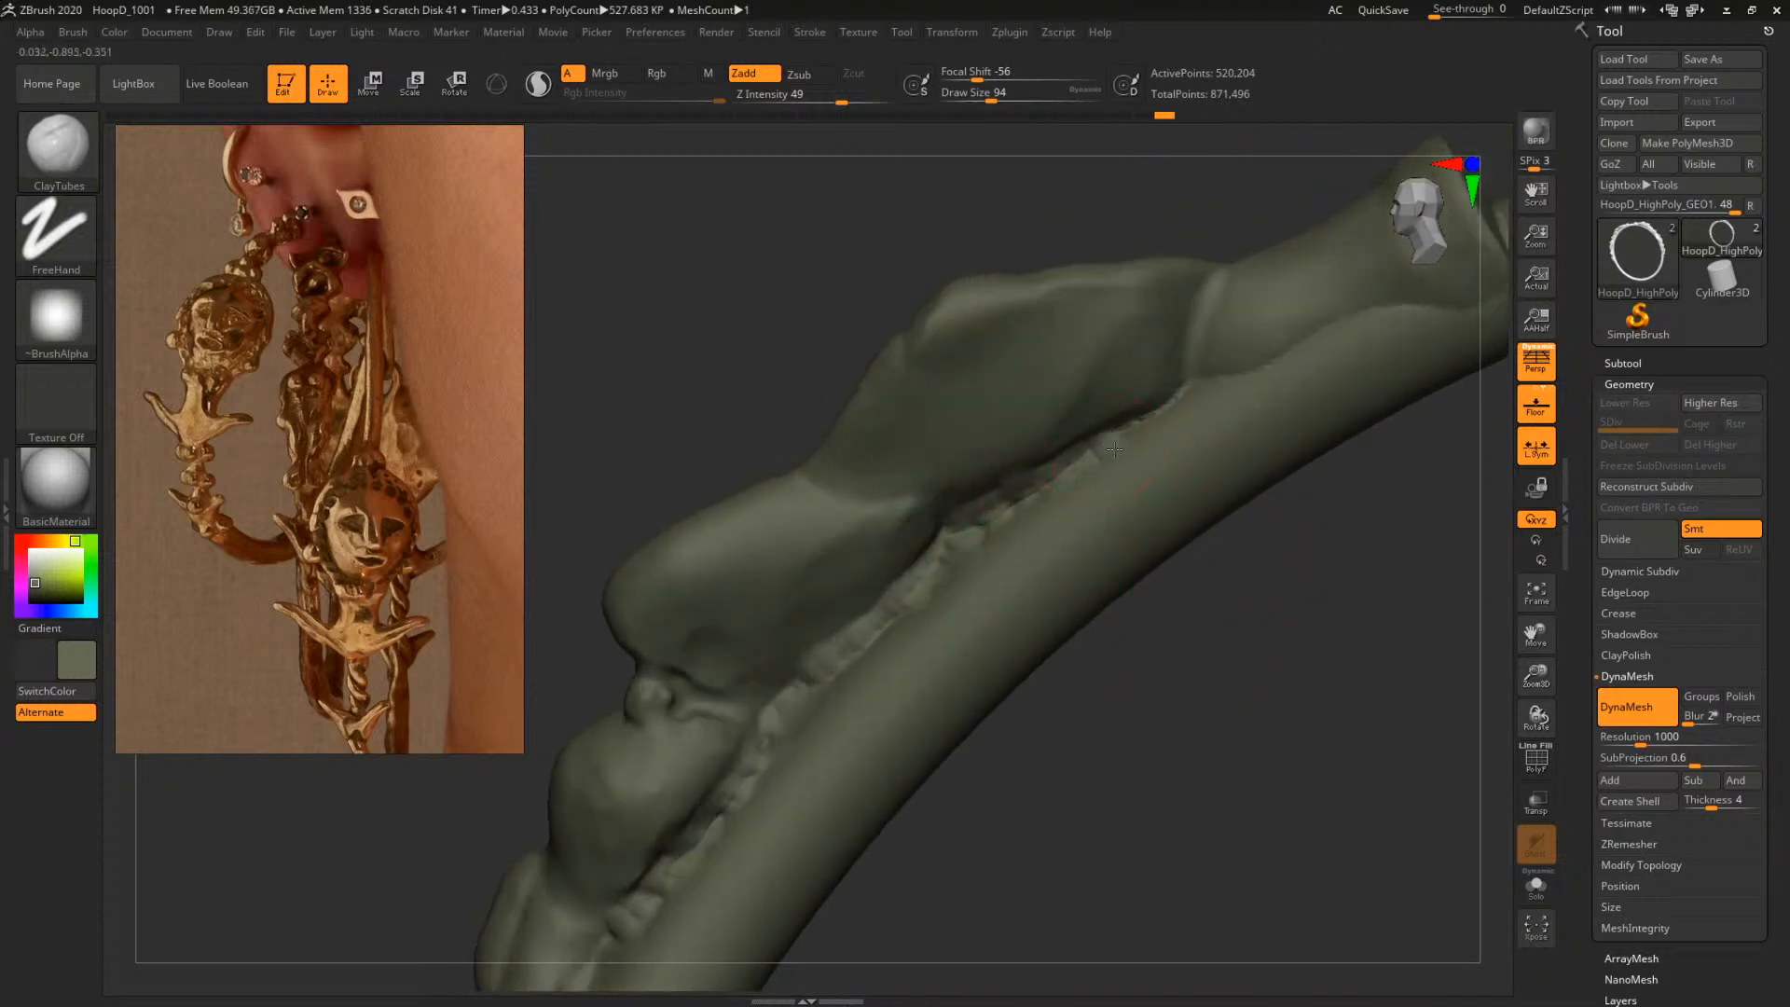
pyautogui.moveTo(1129, 423); pyautogui.dragTo(1199, 381)
pyautogui.moveTo(1368, 484); pyautogui.dragTo(1211, 576)
pyautogui.moveTo(1131, 419); pyautogui.dragTo(1419, 345)
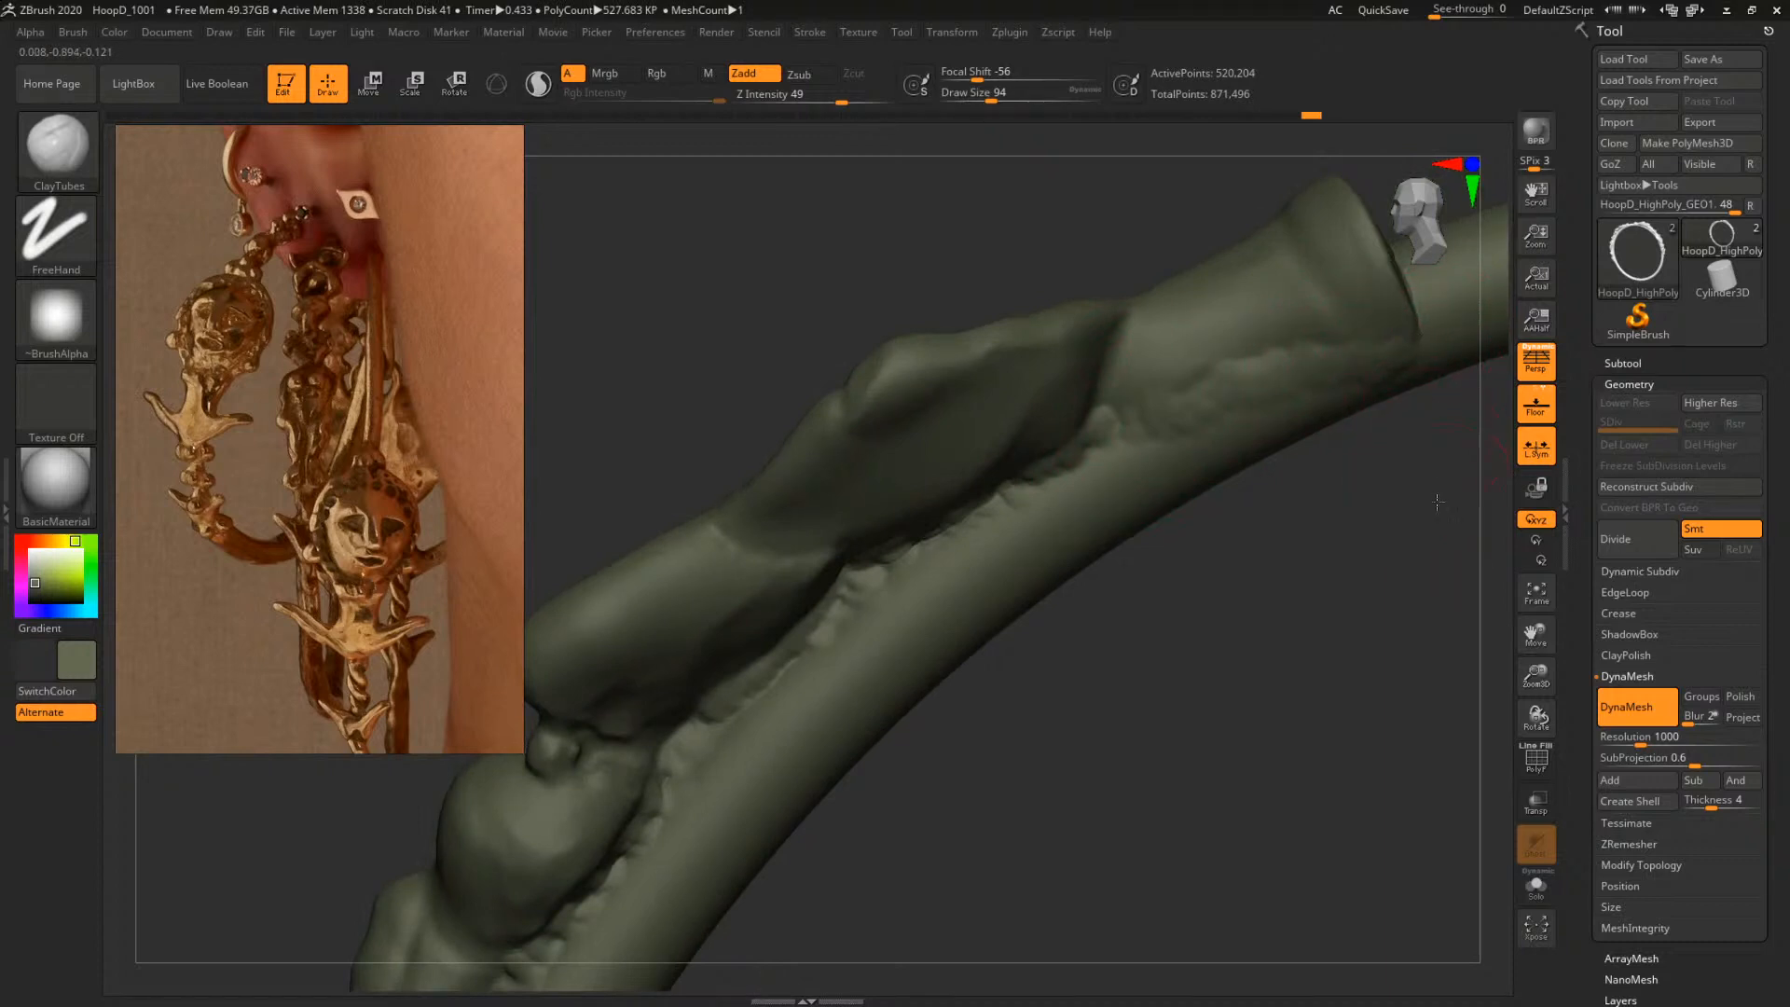
# Turn to the reverse side of the ring and isolate the upper quarter carrying the blended figure
pyautogui.keyDown('alt'); pyautogui.moveTo(1436, 502); pyautogui.dragTo(1103, 591); pyautogui.keyUp('alt')
pyautogui.keyDown('alt'); pyautogui.moveTo(1296, 614); pyautogui.dragTo(1110, 404); pyautogui.keyUp('alt')
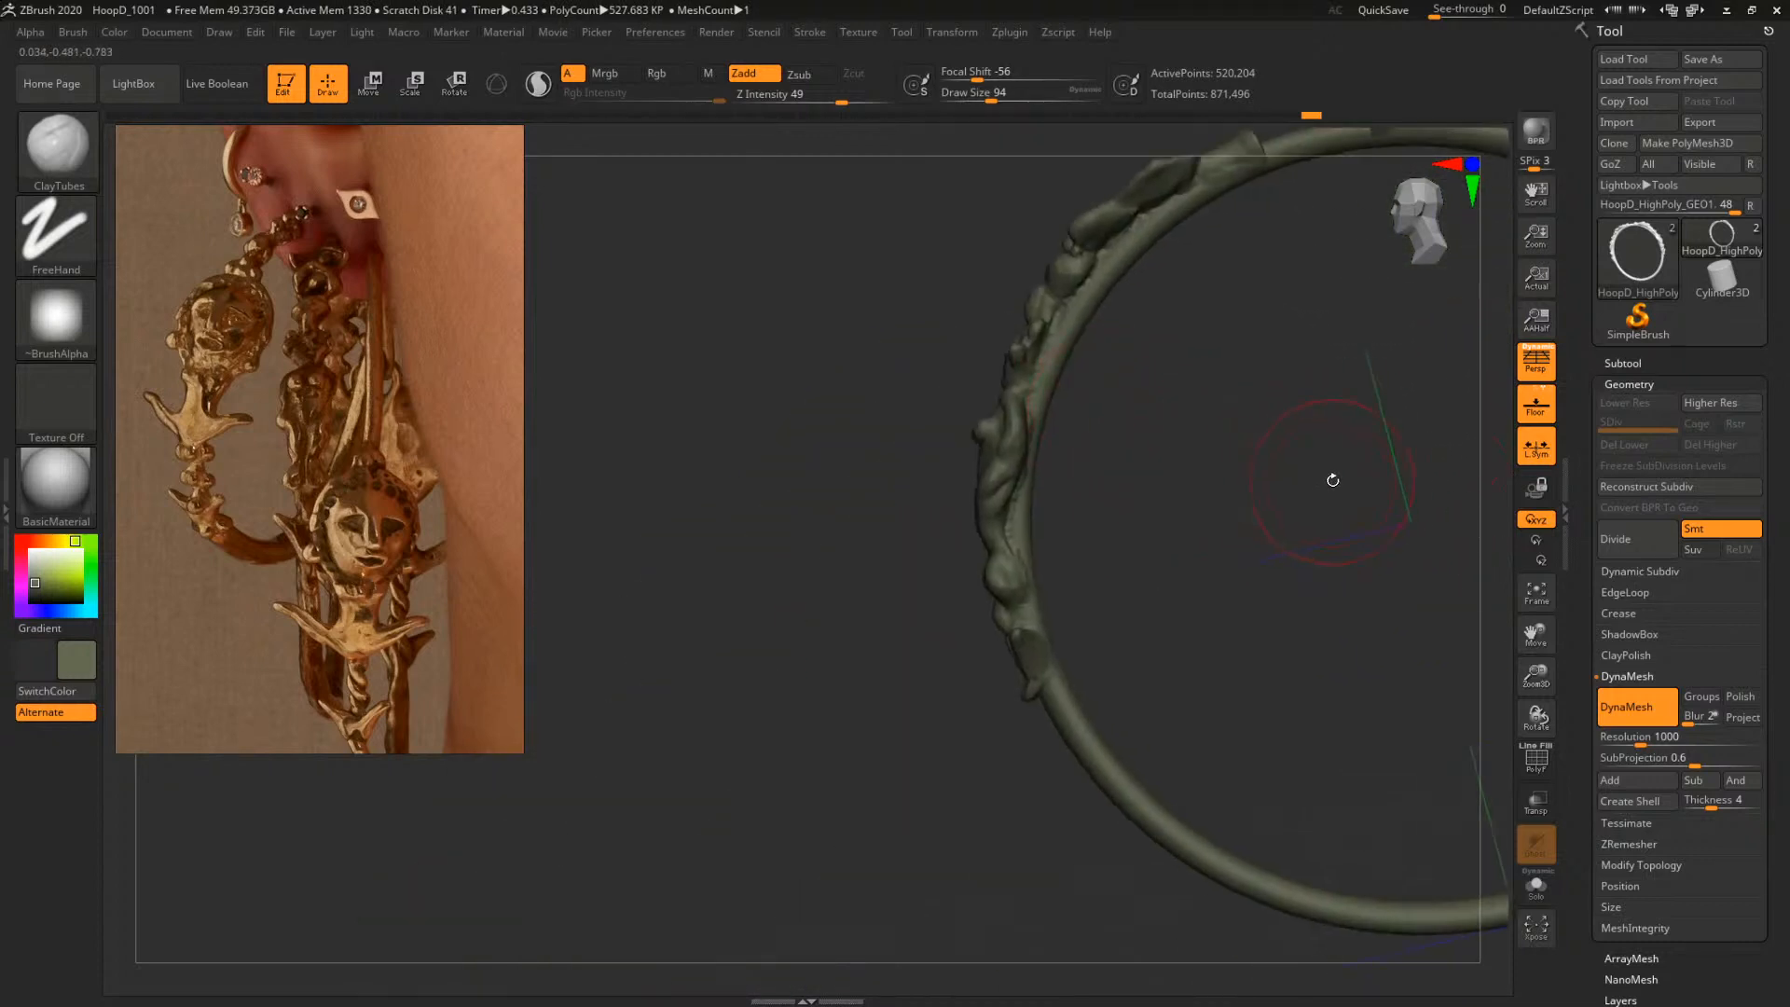
pyautogui.moveTo(1333, 480); pyautogui.dragTo(1003, 467)
pyautogui.moveTo(1338, 597)
pyautogui.keyDown('alt'); pyautogui.mouseDown()
pyautogui.moveTo(1206, 552)
pyautogui.moveTo(1342, 680)
pyautogui.moveTo(1263, 699)
pyautogui.moveTo(1155, 493)
pyautogui.moveTo(1222, 533)
pyautogui.moveTo(1324, 643)
pyautogui.mouseUp(); pyautogui.keyUp('alt')
pyautogui.press('f')
pyautogui.moveTo(1047, 568); pyautogui.dragTo(1128, 576)
pyautogui.moveTo(1398, 652)
pyautogui.keyDown('alt'); pyautogui.mouseDown()
pyautogui.moveTo(1077, 551)
pyautogui.moveTo(1206, 643)
pyautogui.moveTo(792, 523)
pyautogui.moveTo(1058, 607)
pyautogui.mouseUp(); pyautogui.keyUp('alt')
pyautogui.press('f')
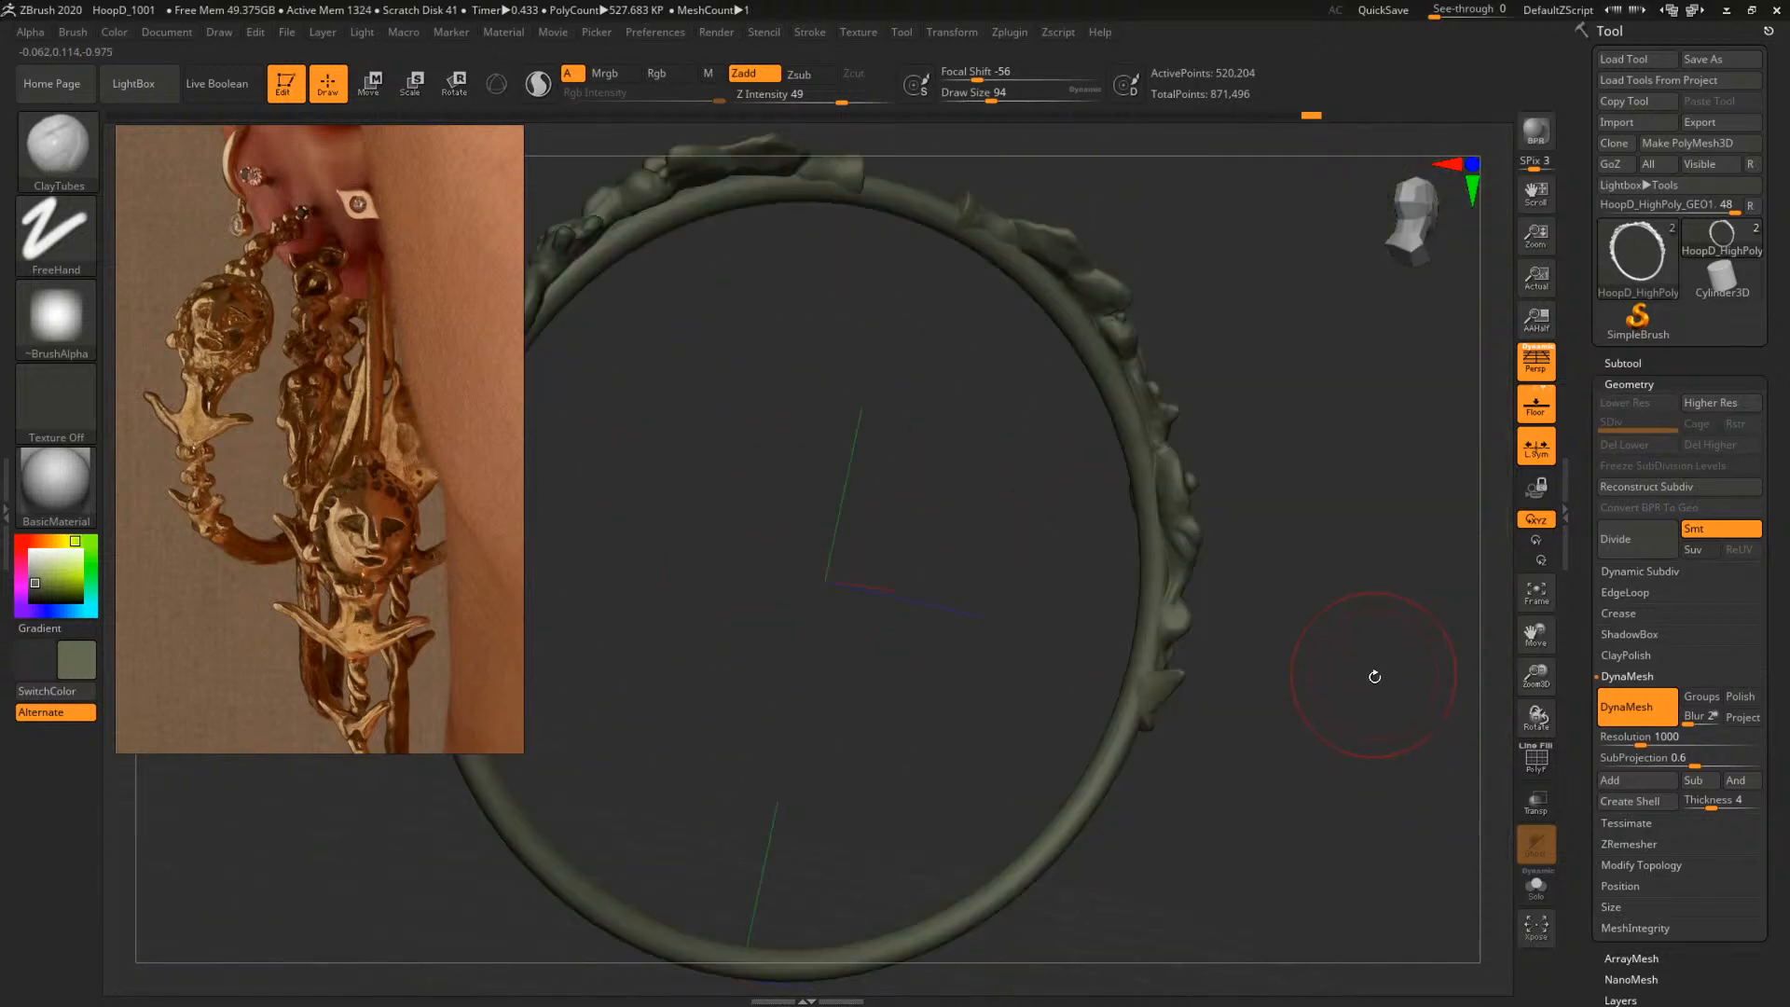
pyautogui.keyDown('shift'); pyautogui.moveTo(1374, 676); pyautogui.dragTo(1370, 691); pyautogui.keyUp('shift')
pyautogui.keyDown('ctrl'); pyautogui.keyDown('shift'); pyautogui.moveTo(1379, 759); pyautogui.dragTo(896, 166); pyautogui.keyUp('shift'); pyautogui.keyUp('ctrl')
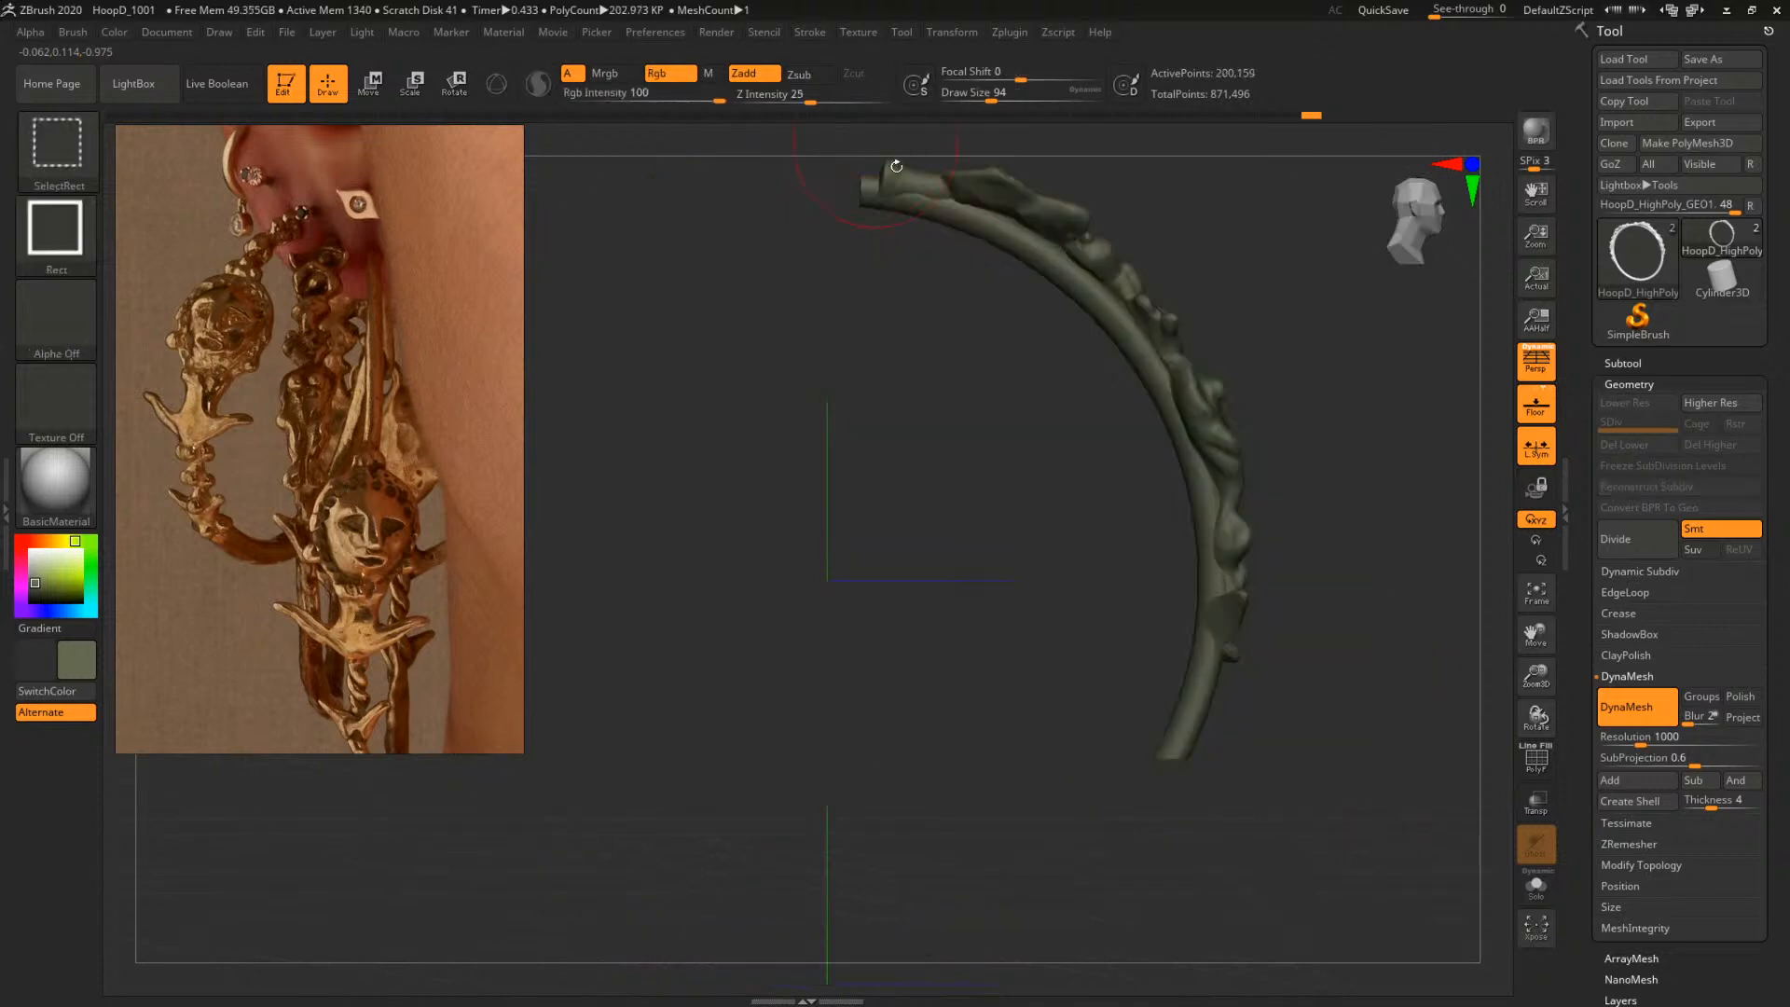
pyautogui.press('f')
pyautogui.press('f')
# Fill the seam around the tail fin on the reverse side with ClayTubes at draw size 94
pyautogui.moveTo(1272, 694)
pyautogui.keyDown('alt'); pyautogui.mouseDown()
pyautogui.moveTo(1161, 420)
pyautogui.moveTo(1303, 657)
pyautogui.moveTo(1073, 438)
pyautogui.moveTo(970, 590)
pyautogui.mouseUp(); pyautogui.keyUp('alt')
pyautogui.moveTo(1278, 631)
pyautogui.keyDown('alt'); pyautogui.mouseDown()
pyautogui.moveTo(1194, 513)
pyautogui.moveTo(1346, 639)
pyautogui.moveTo(1049, 511)
pyautogui.mouseUp(); pyautogui.keyUp('alt')
pyautogui.moveTo(869, 661); pyautogui.dragTo(837, 552)
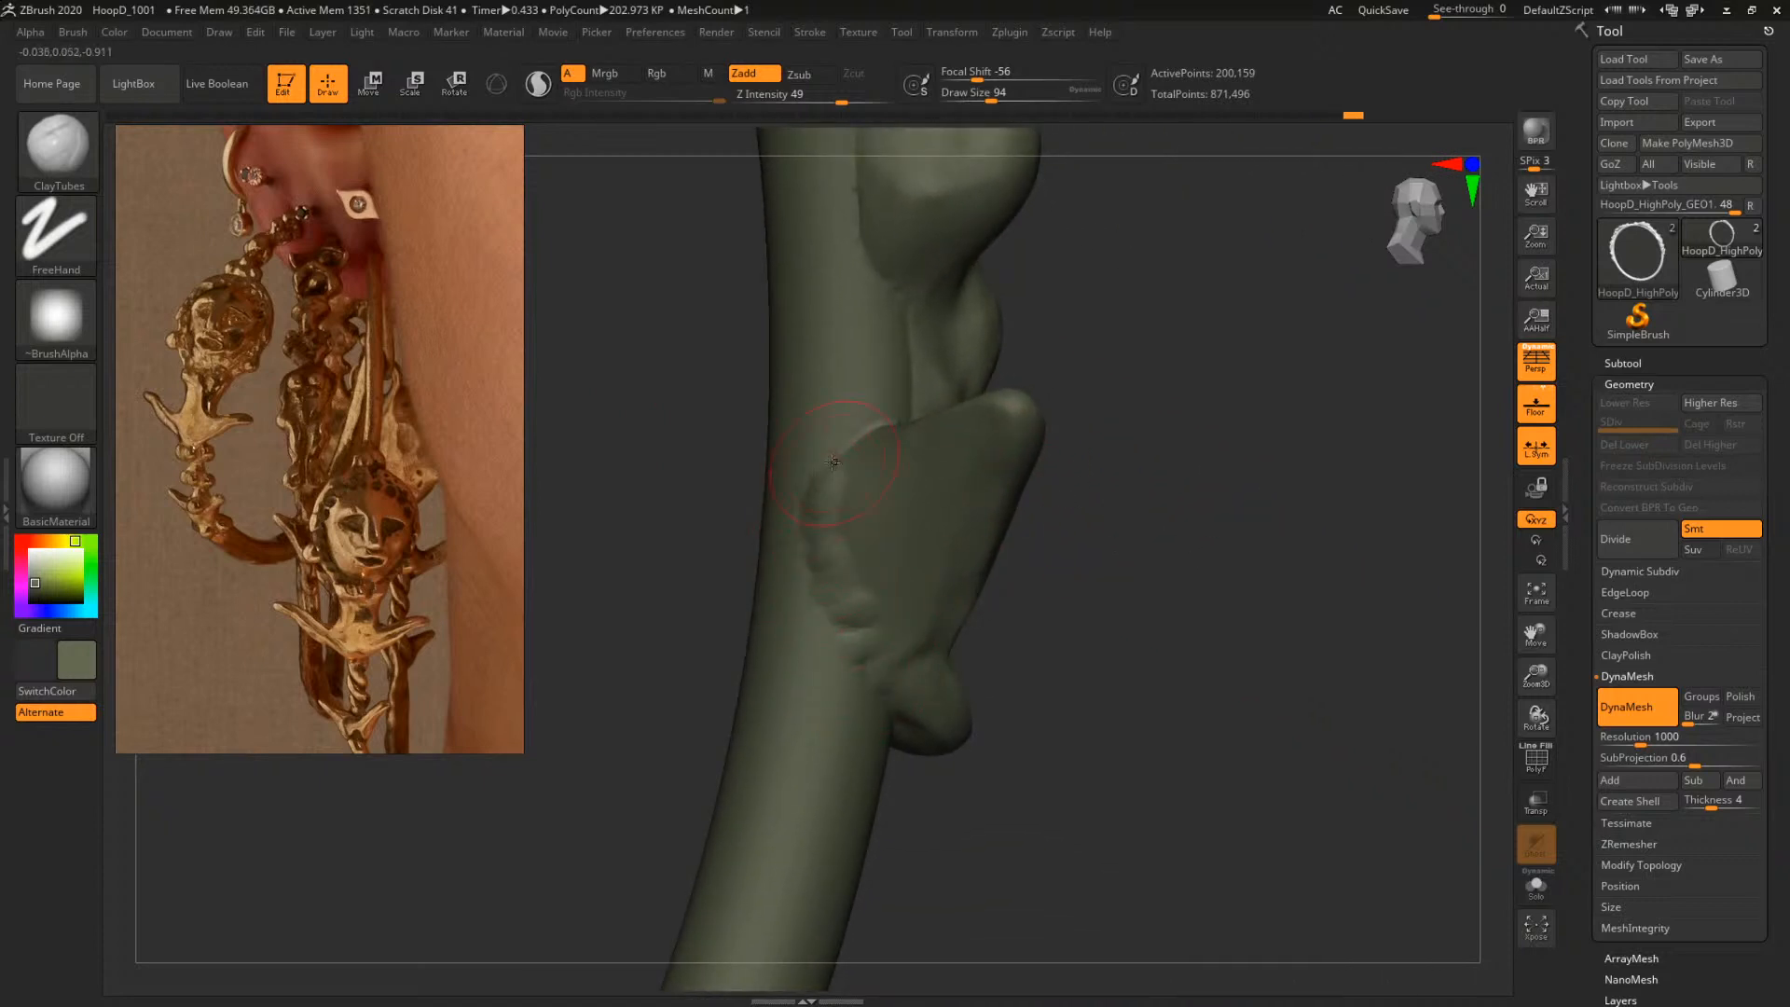
pyautogui.moveTo(833, 462); pyautogui.dragTo(847, 442)
pyautogui.moveTo(1091, 382); pyautogui.dragTo(1104, 457)
pyautogui.moveTo(859, 484); pyautogui.dragTo(865, 472)
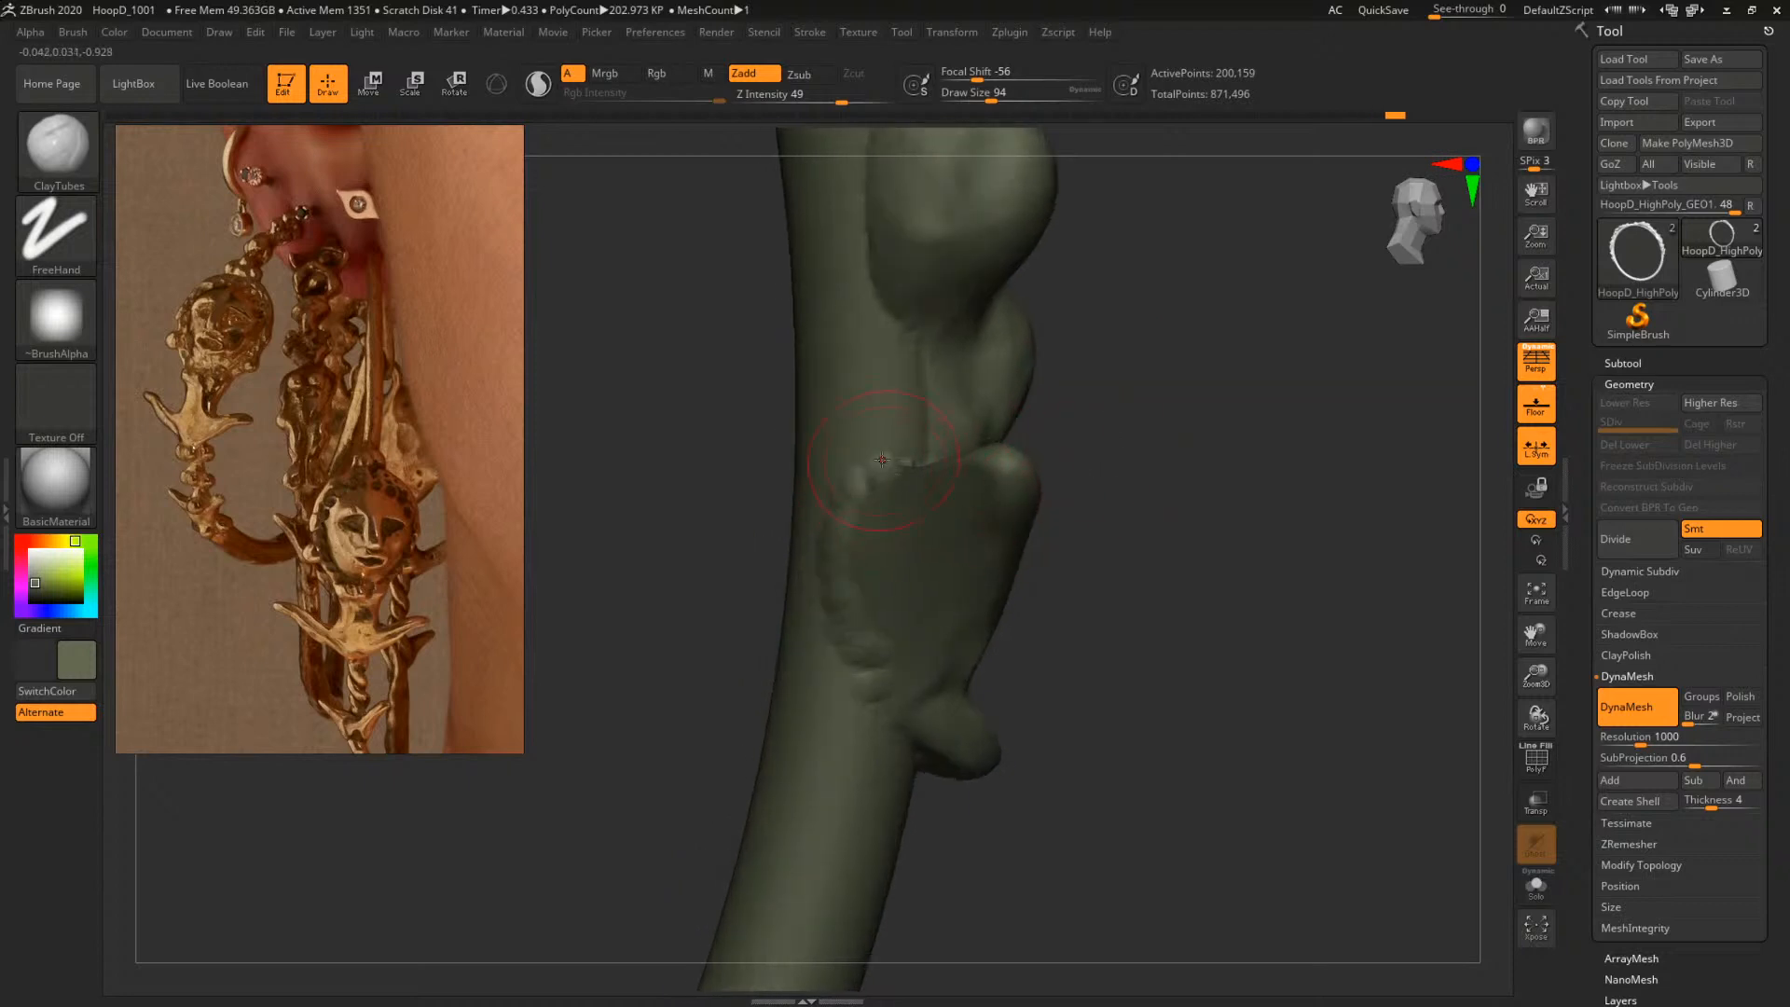
# Build up clay on the reverse seam from above the tail fin along the rounded bulge
pyautogui.moveTo(1084, 405)
pyautogui.mouseDown()
pyautogui.moveTo(943, 520)
pyautogui.moveTo(895, 433)
pyautogui.moveTo(1131, 456)
pyautogui.mouseUp()
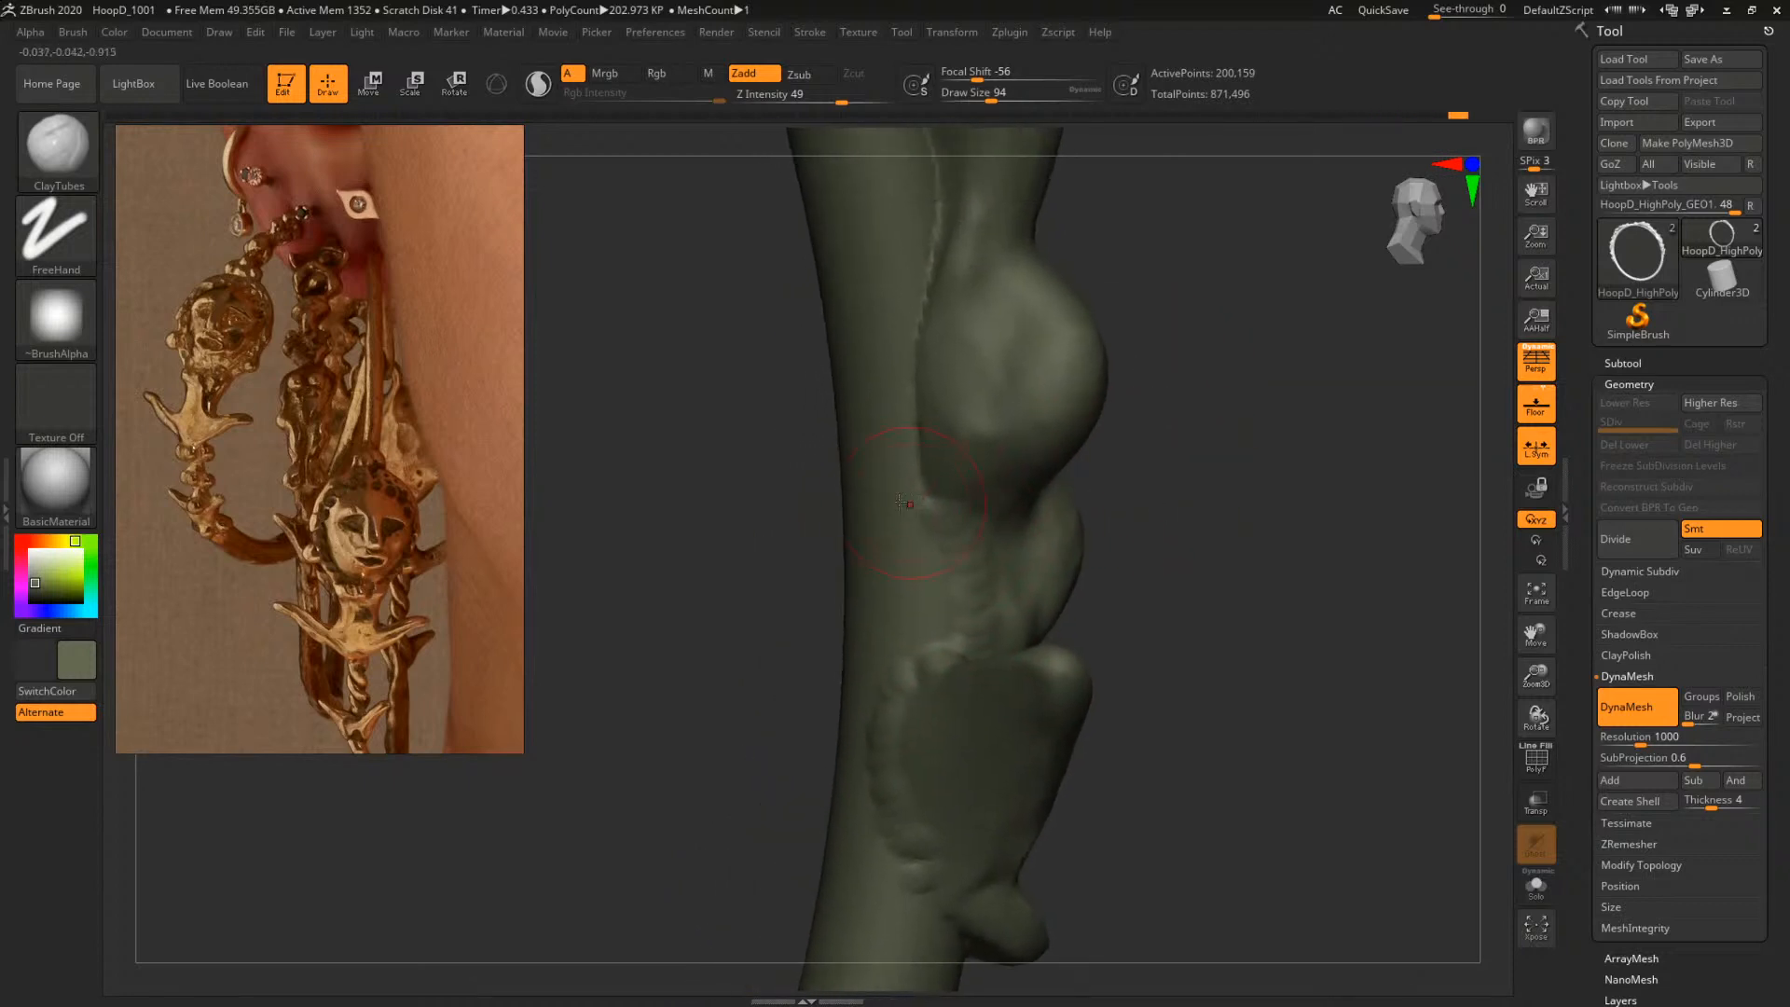
pyautogui.moveTo(928, 475); pyautogui.dragTo(925, 359)
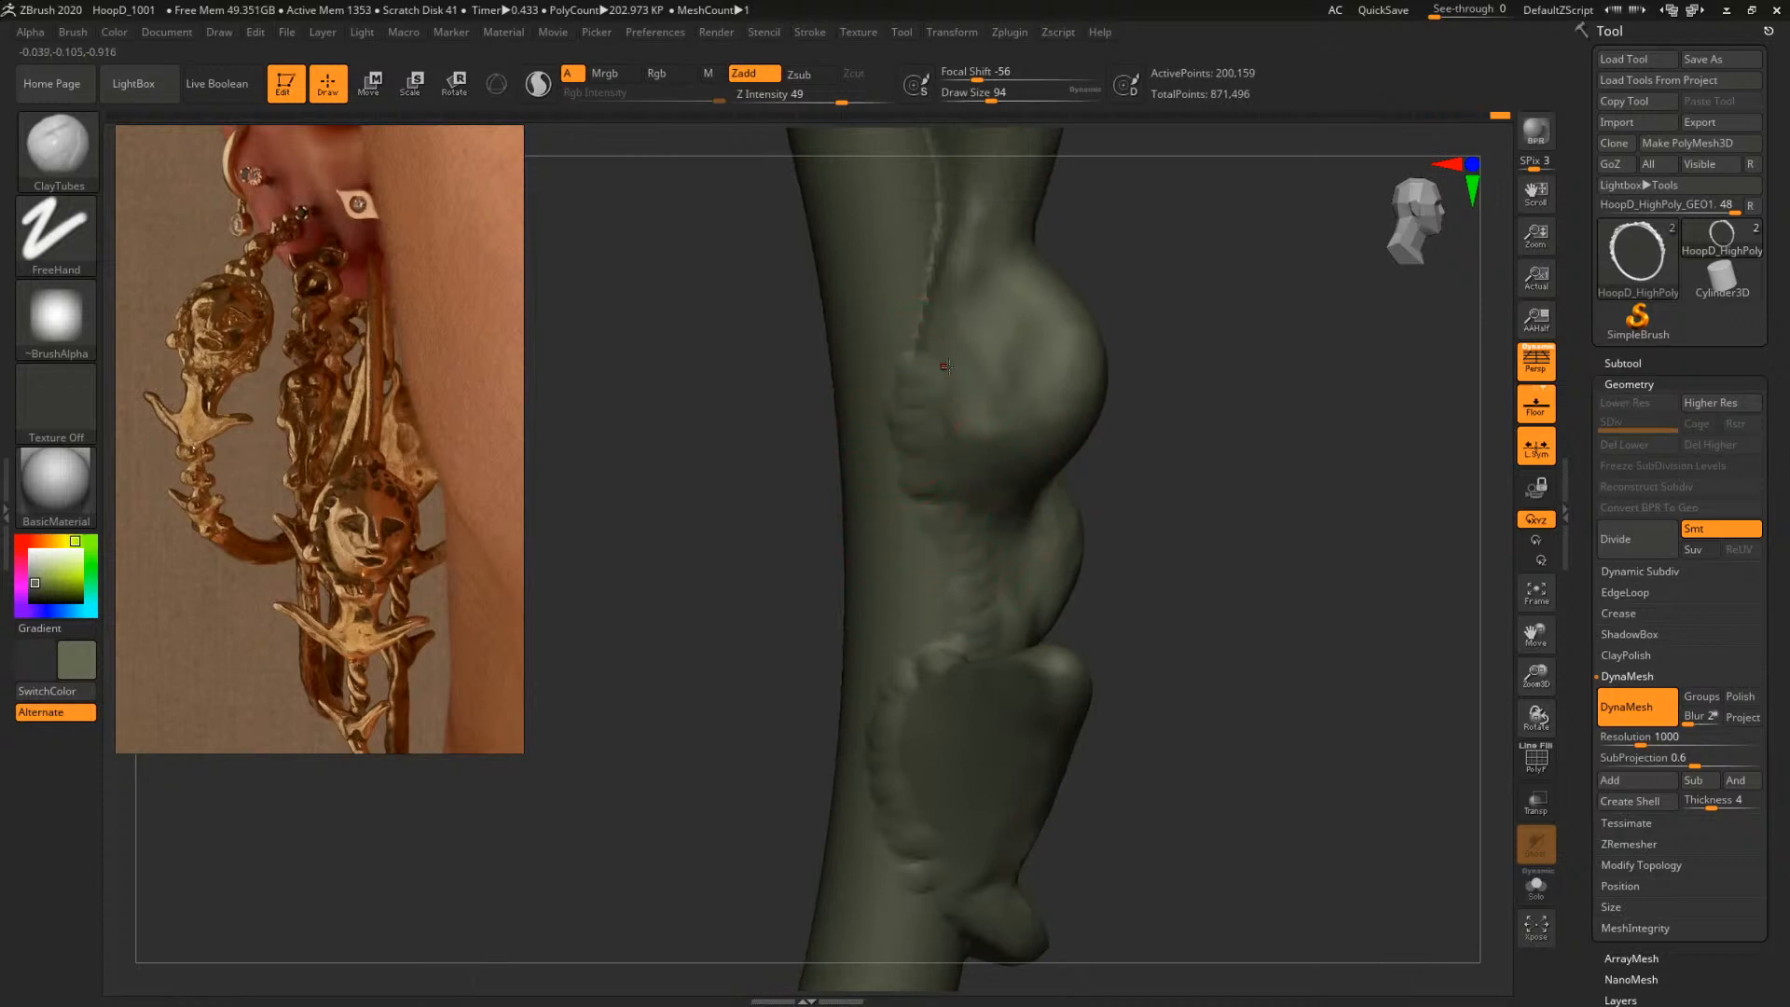
pyautogui.moveTo(1156, 234); pyautogui.dragTo(1146, 419)
pyautogui.moveTo(926, 503); pyautogui.dragTo(955, 375)
# Extend the reverse-side clay fill from above the rounded bulge along the figure's diagonal fold
pyautogui.moveTo(1156, 307); pyautogui.dragTo(1199, 432)
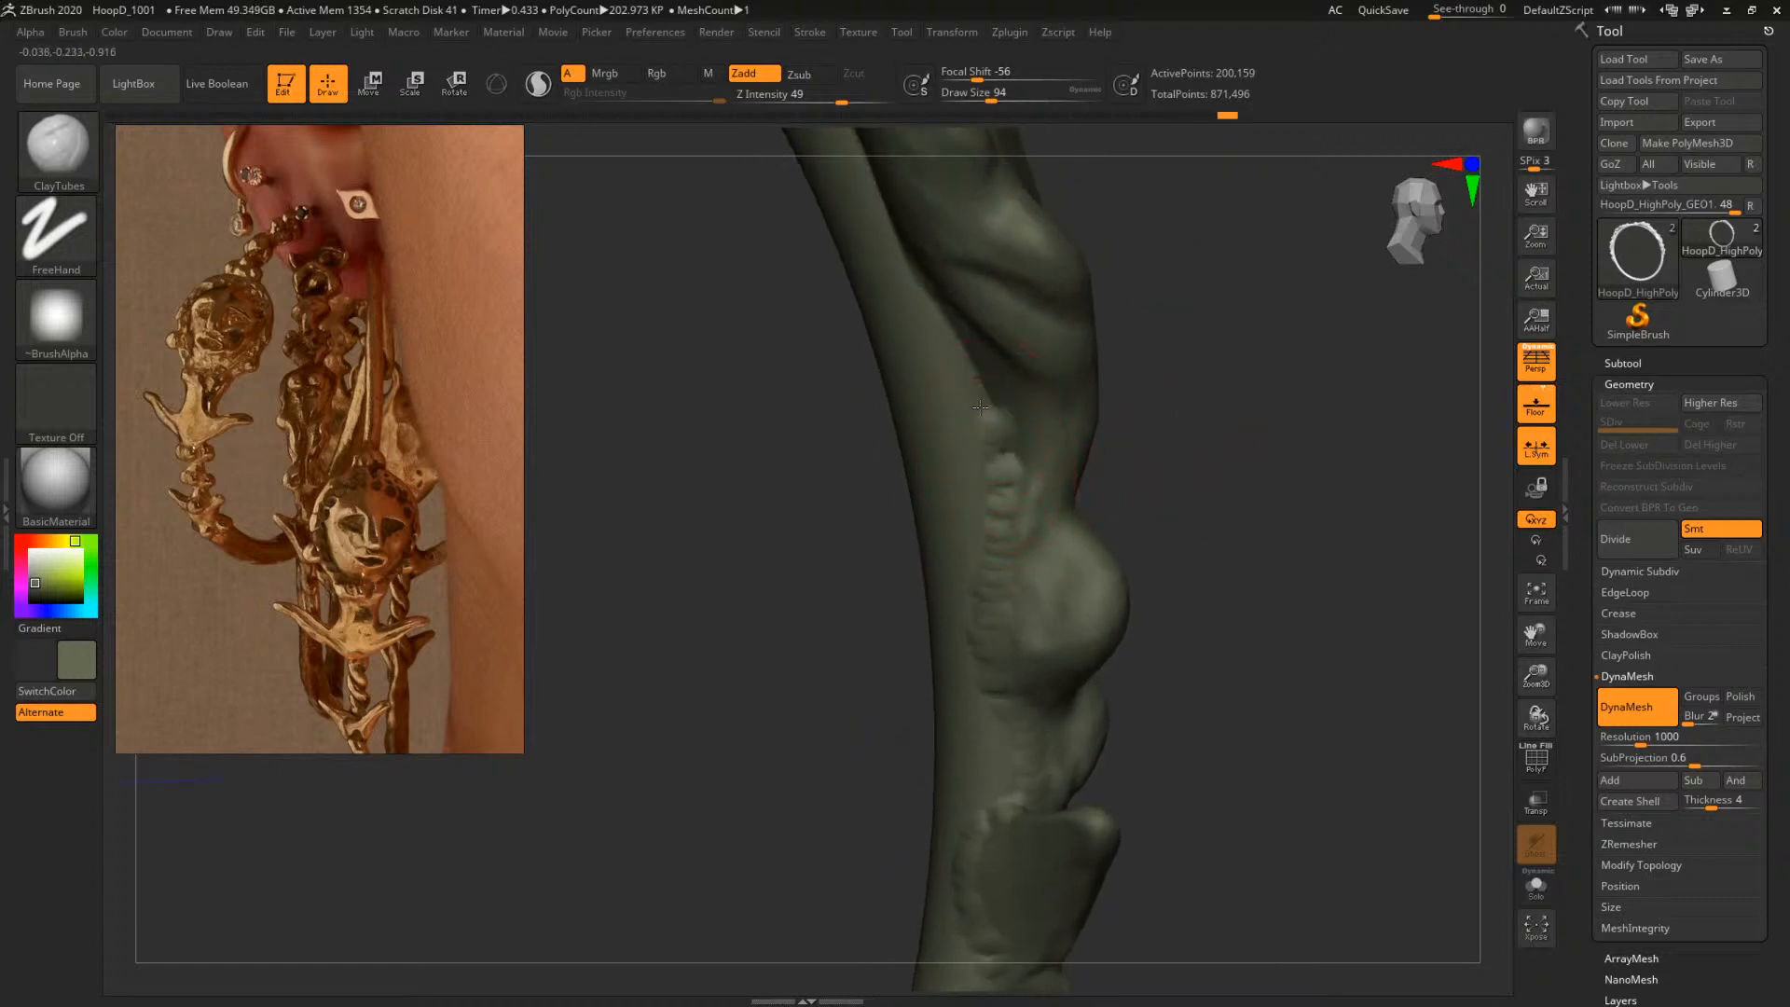
pyautogui.moveTo(980, 406); pyautogui.dragTo(966, 356)
pyautogui.moveTo(1223, 375); pyautogui.dragTo(1221, 538)
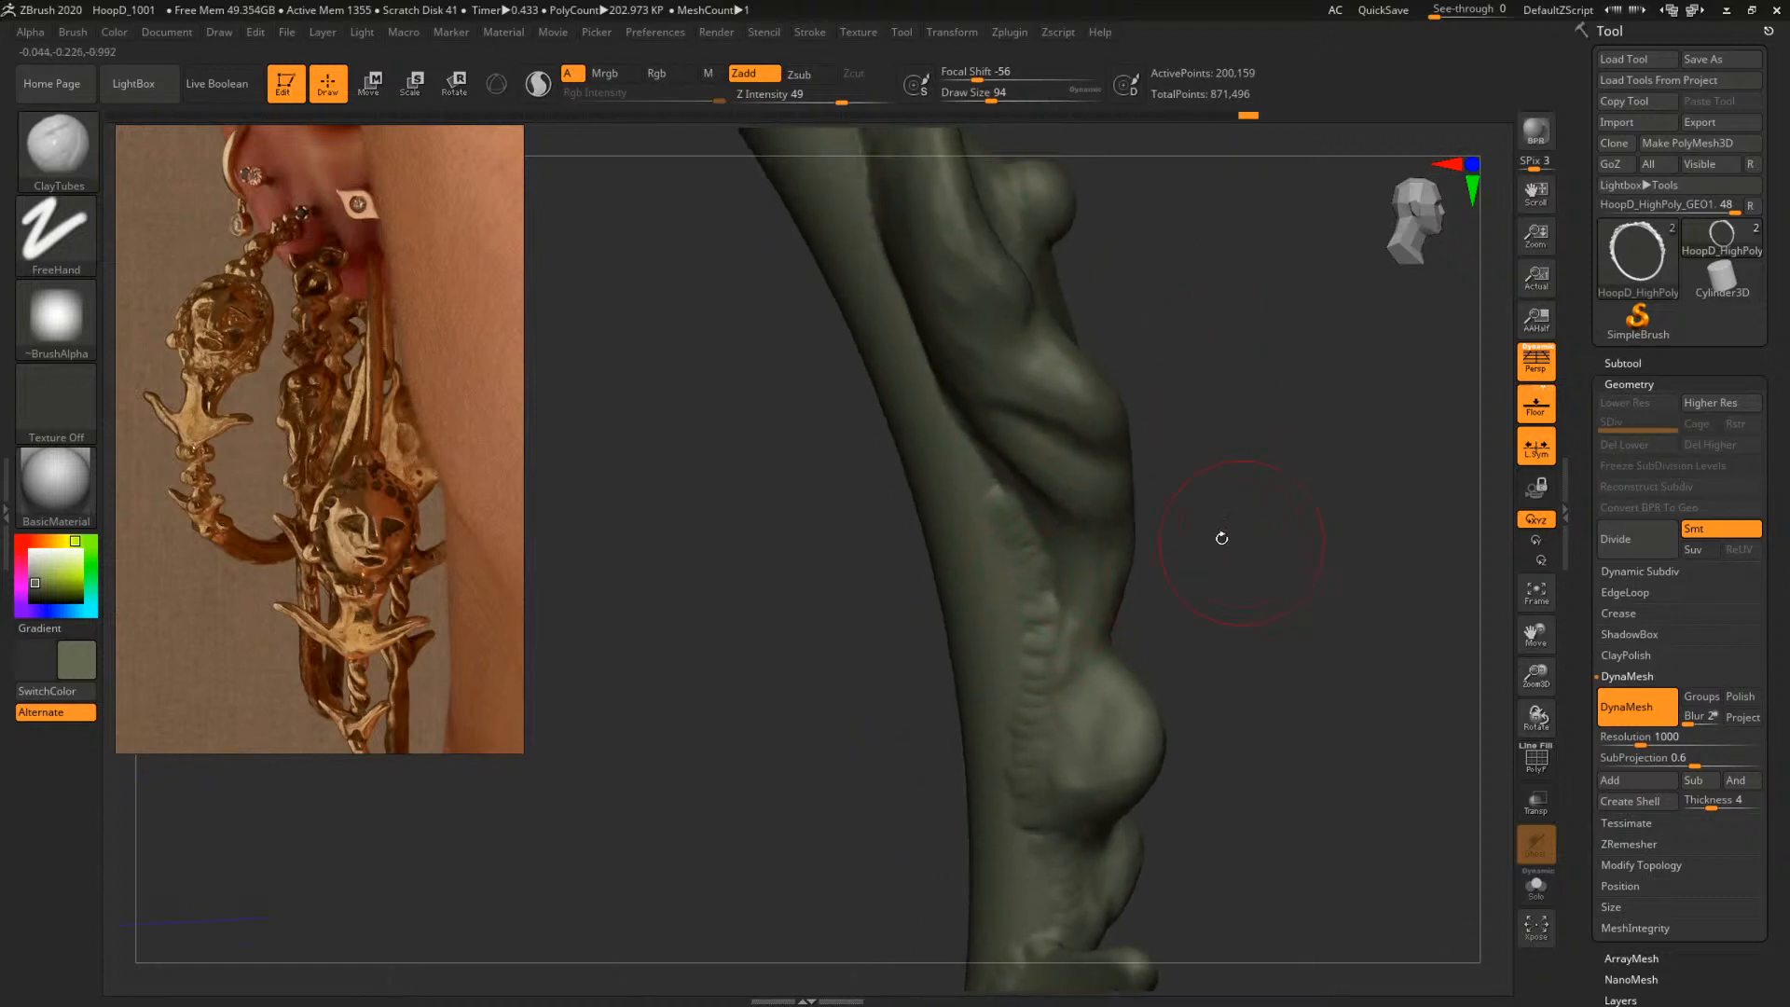
pyautogui.moveTo(994, 483); pyautogui.dragTo(960, 418)
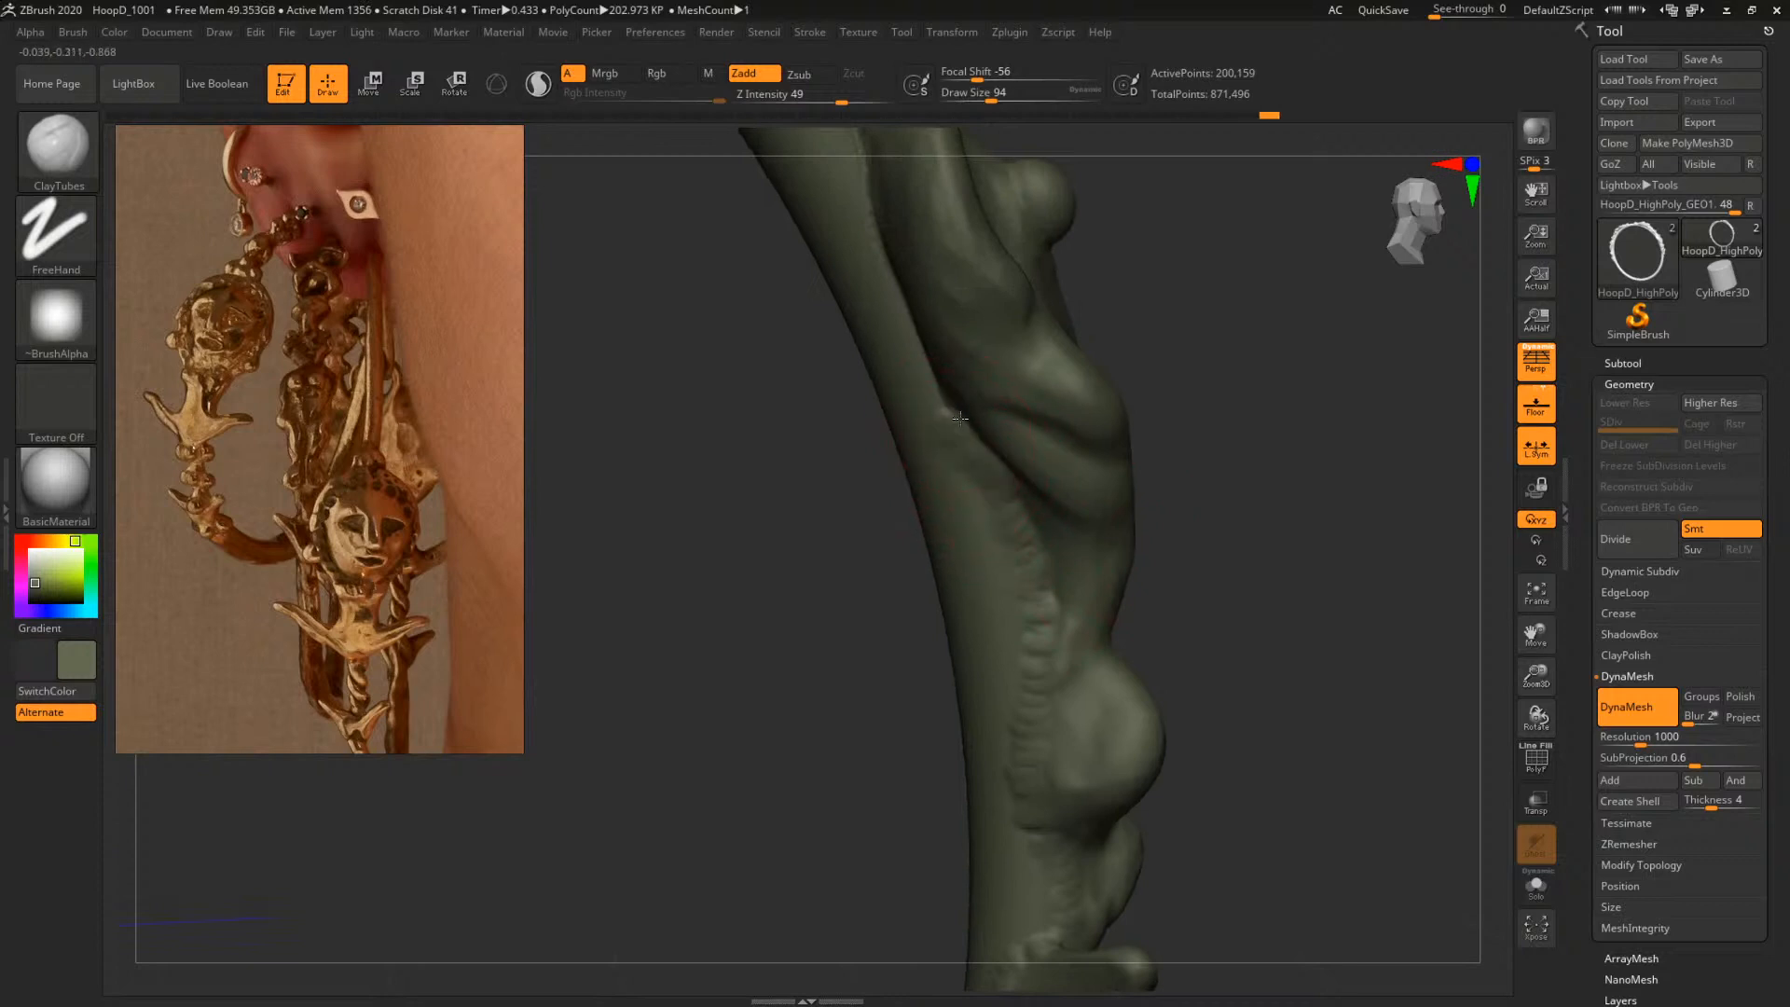
pyautogui.moveTo(1185, 309); pyautogui.dragTo(1219, 446)
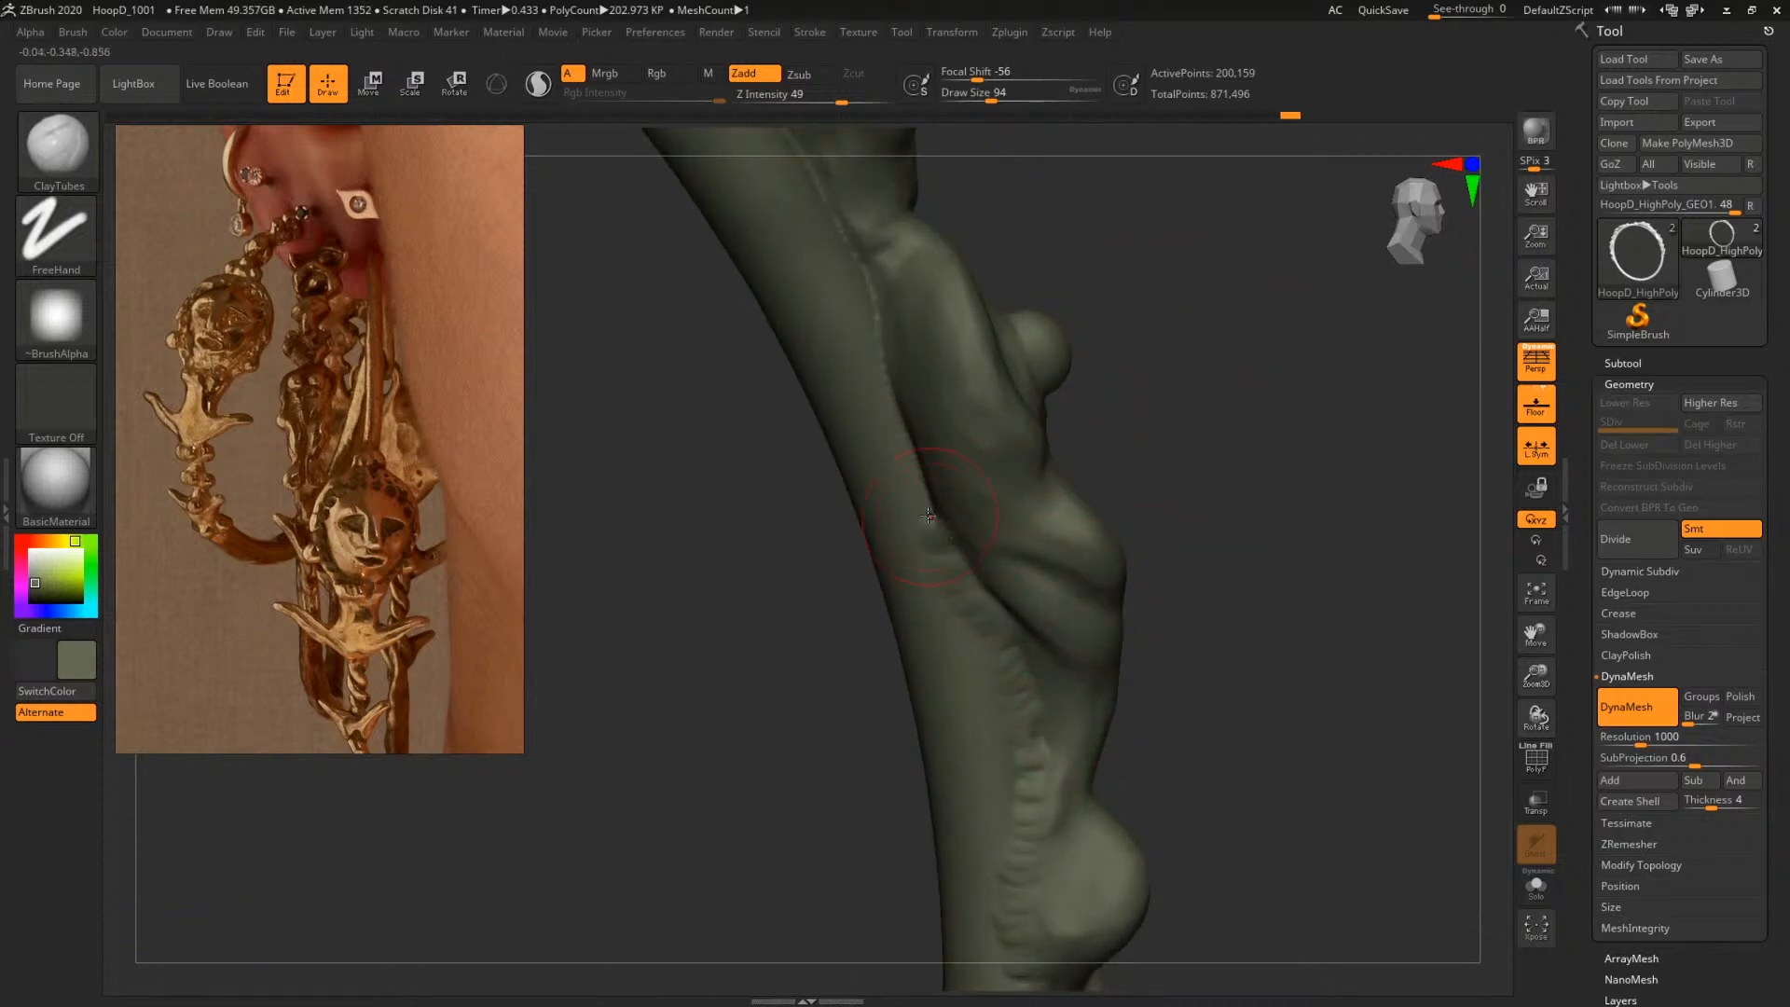
# Fill the reverse seam above the diagonal fold alongside the long smooth form with the small ball
pyautogui.moveTo(919, 490); pyautogui.dragTo(912, 473)
pyautogui.moveTo(1200, 389); pyautogui.dragTo(1178, 458)
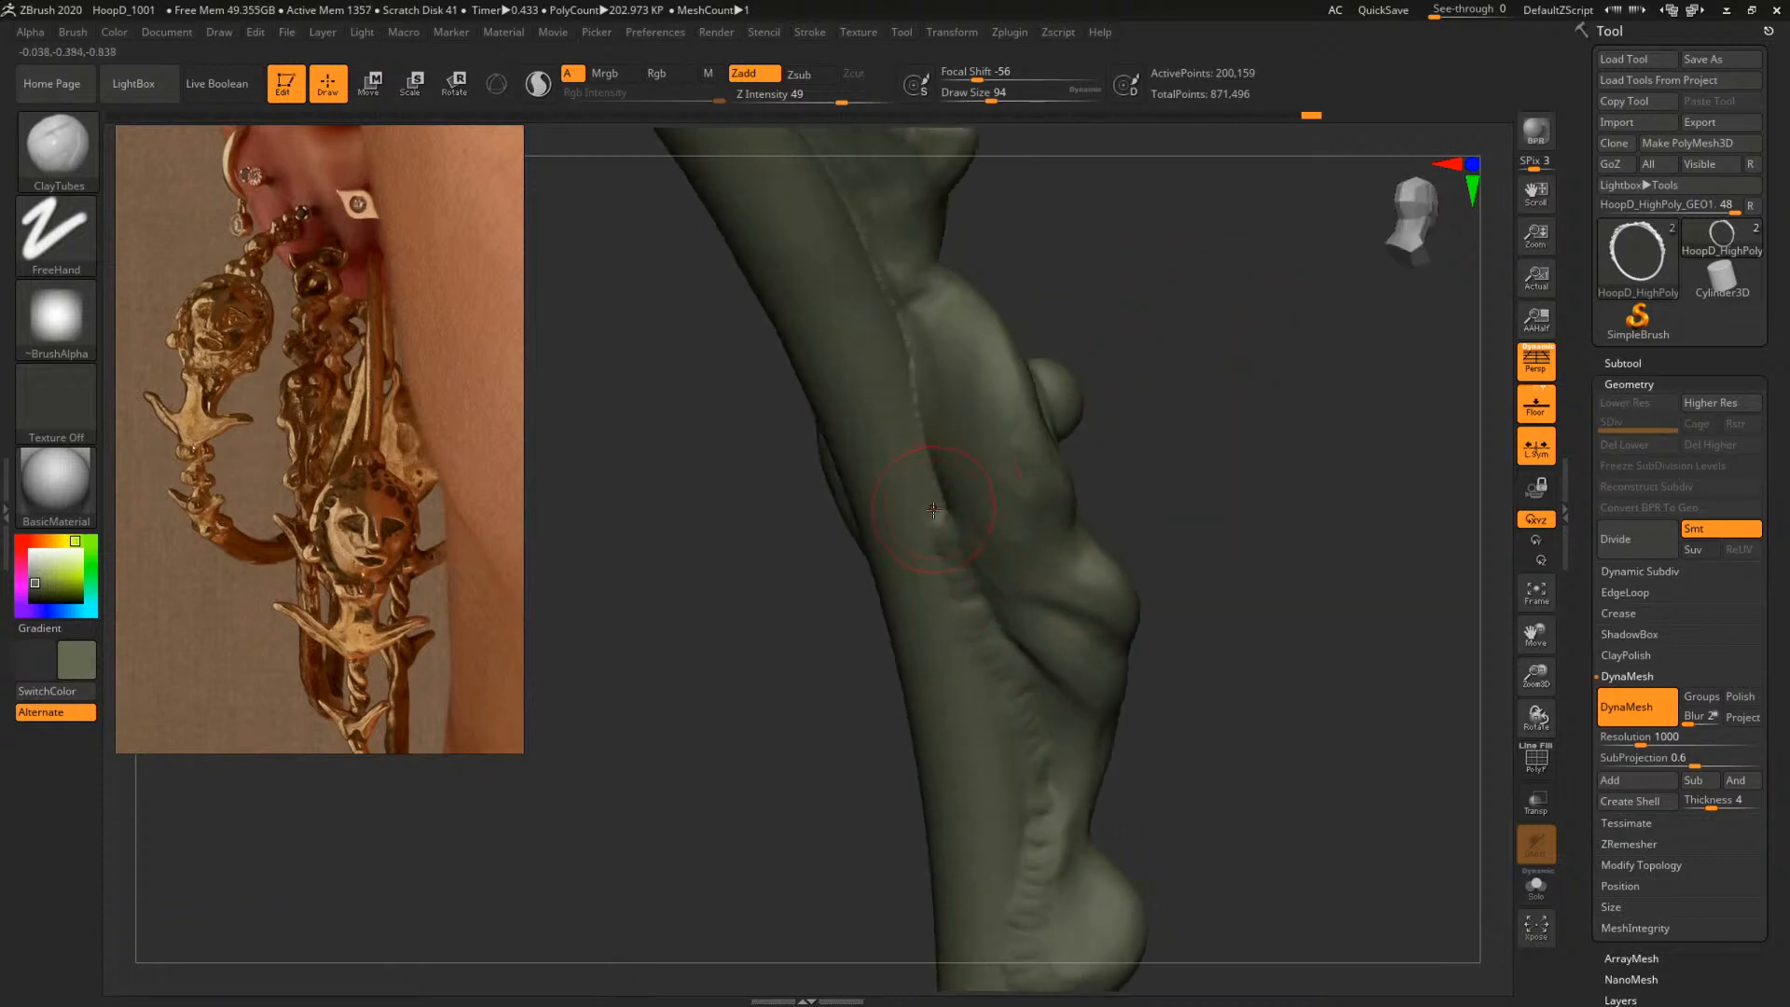
pyautogui.moveTo(931, 492); pyautogui.dragTo(915, 389)
pyautogui.moveTo(1058, 271)
pyautogui.mouseDown()
pyautogui.moveTo(1079, 372)
pyautogui.moveTo(1030, 372)
pyautogui.mouseUp()
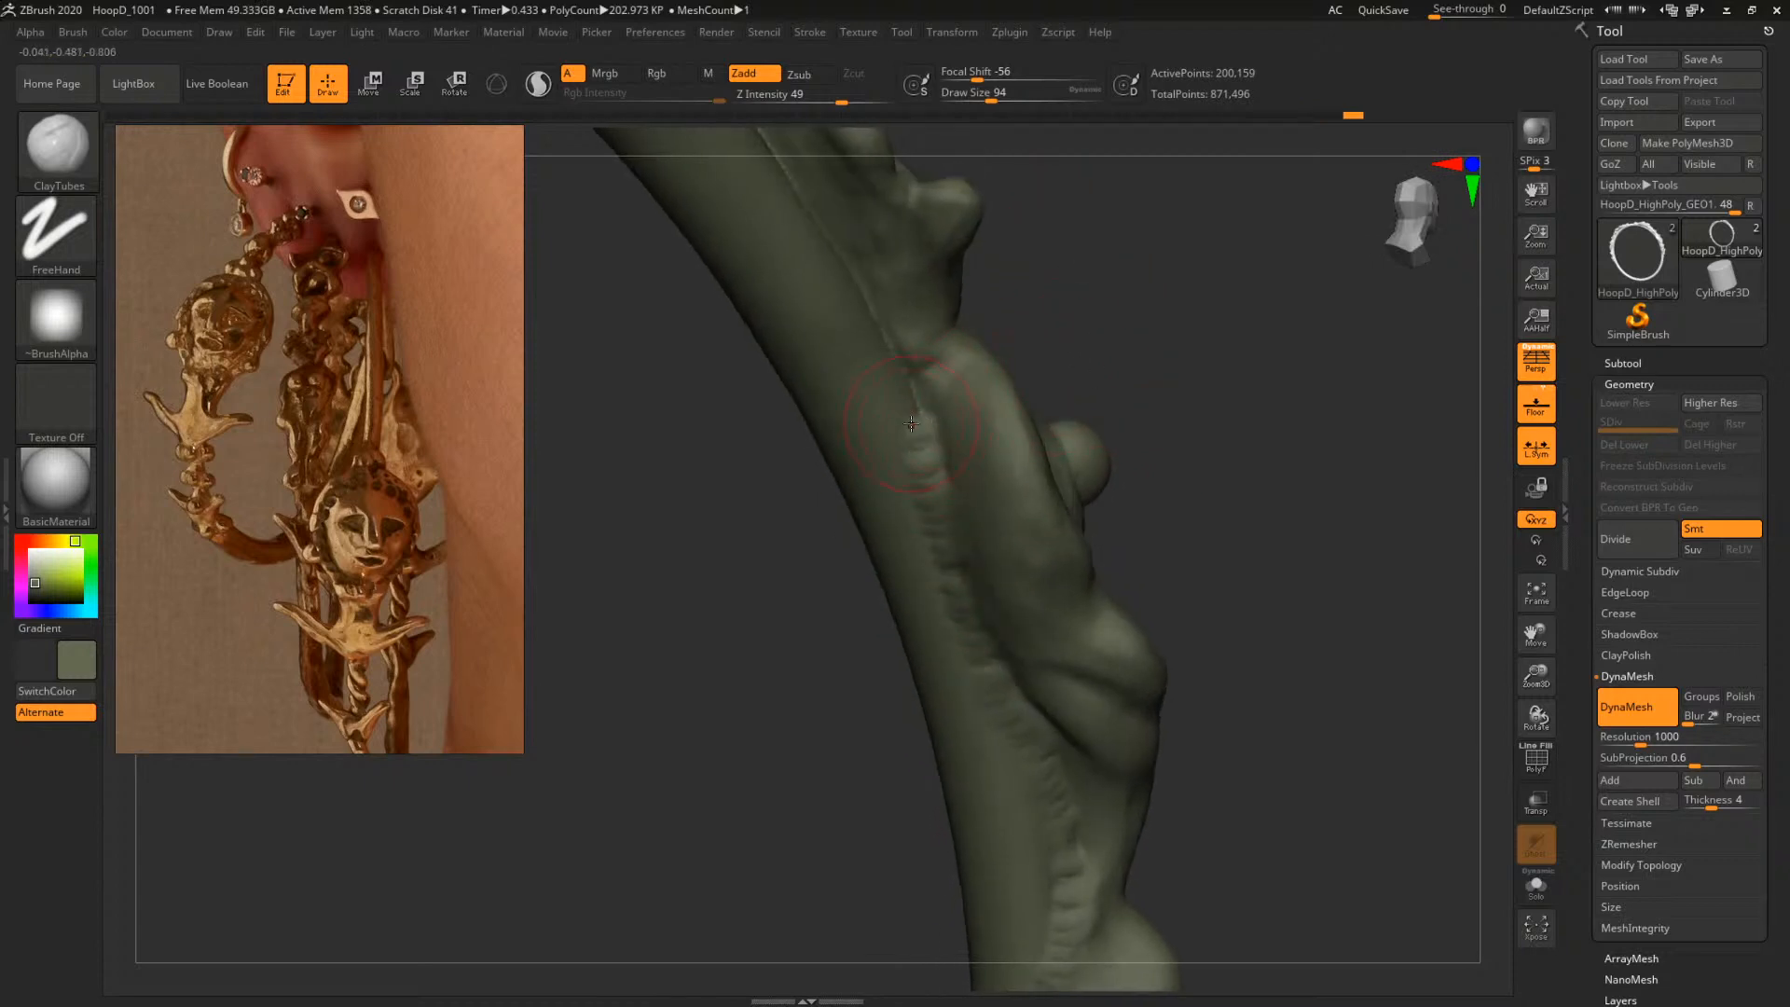
# Extend the reverse-side ClayTubes fill from the top of the long smooth form past the small knobs
pyautogui.moveTo(911, 423); pyautogui.dragTo(927, 383)
pyautogui.moveTo(1265, 414); pyautogui.dragTo(1107, 408)
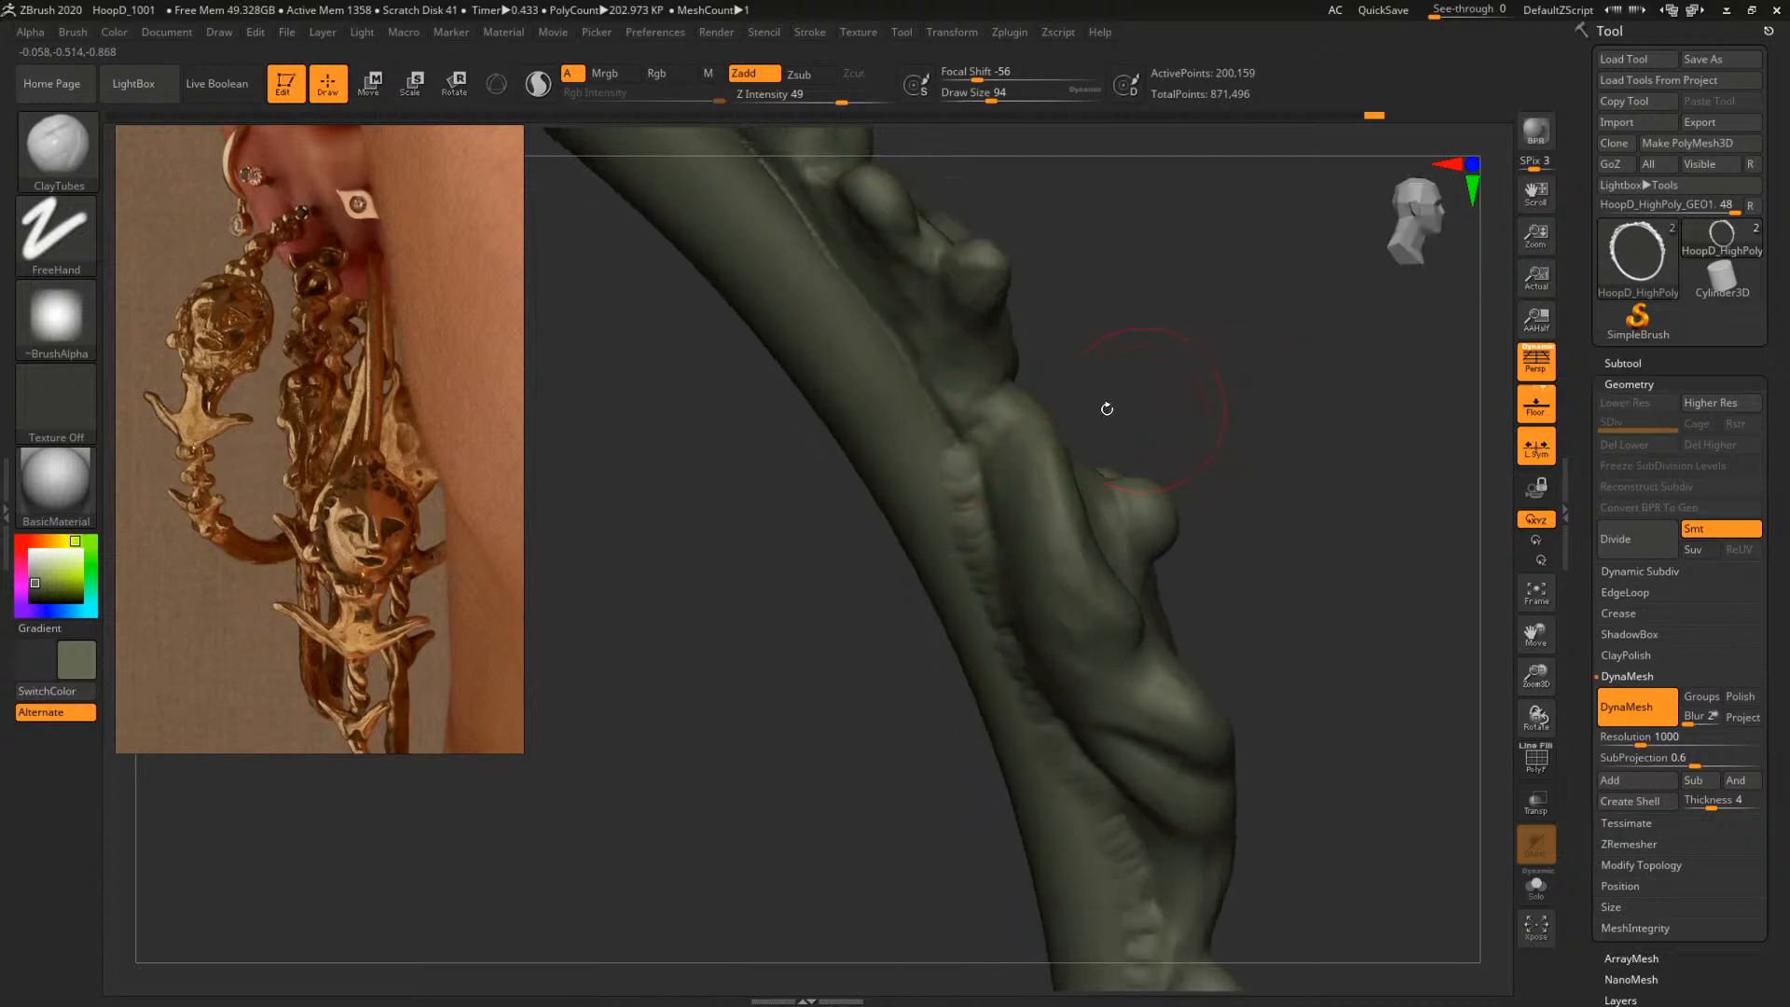
pyautogui.moveTo(941, 444); pyautogui.dragTo(958, 419)
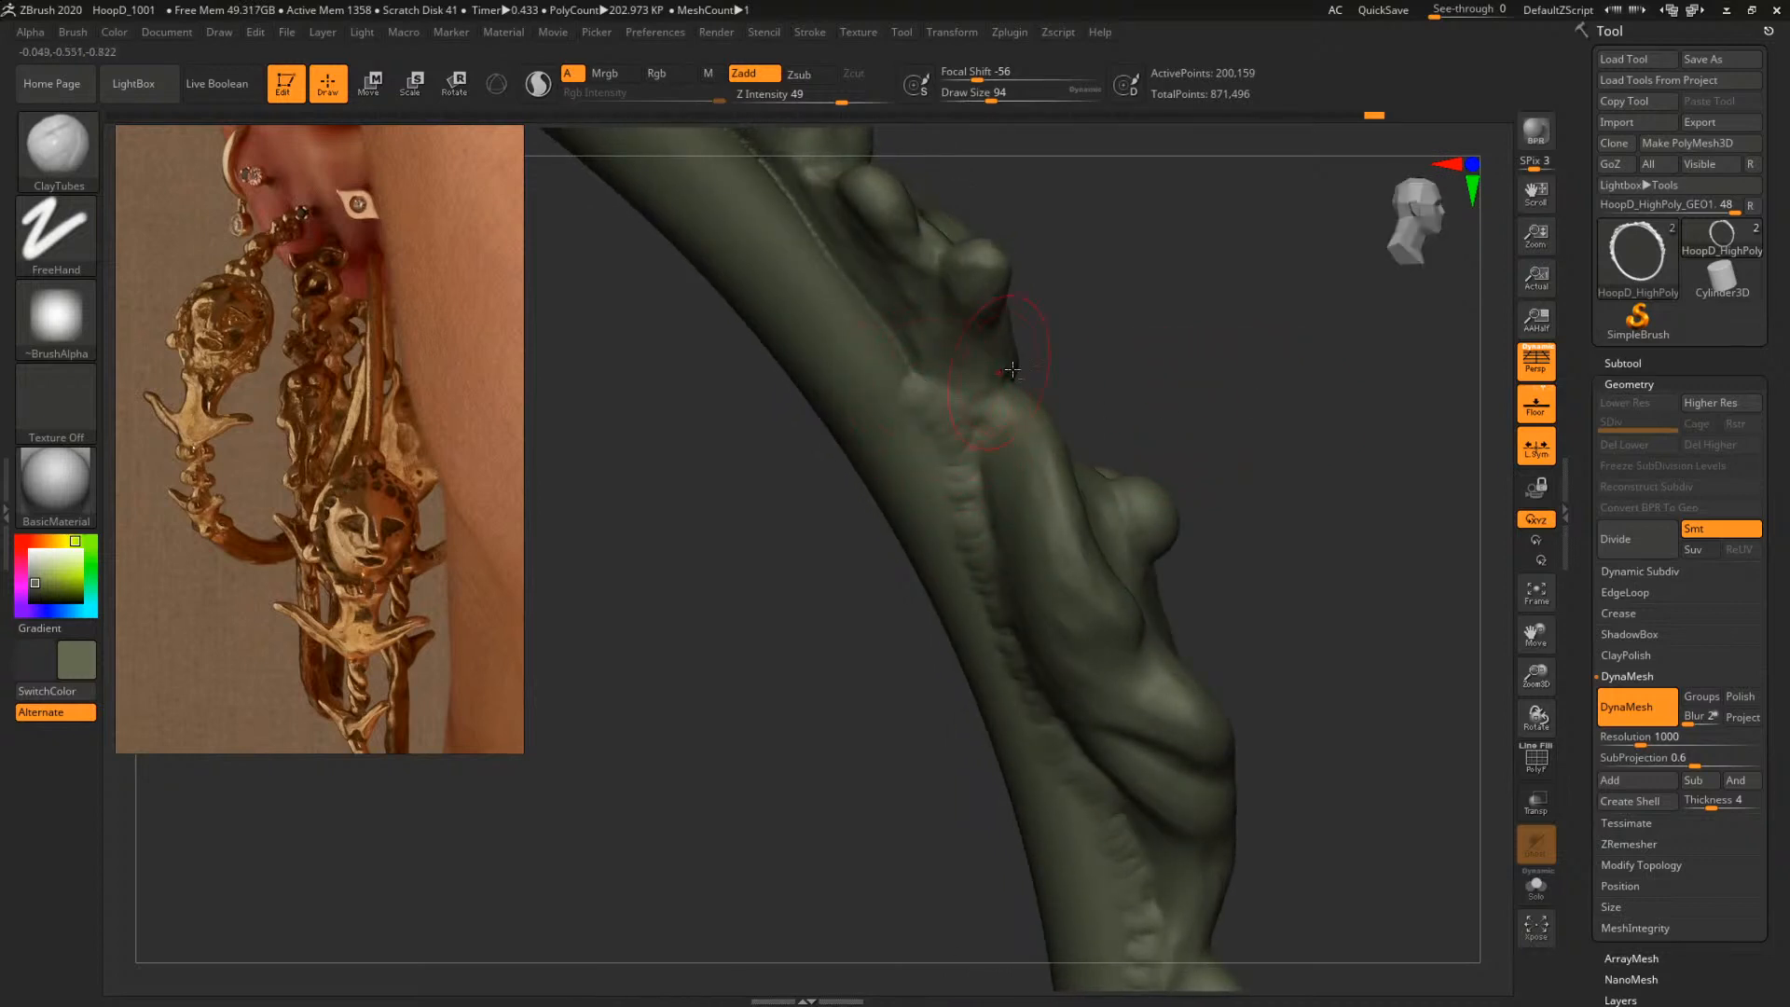
pyautogui.keyDown('alt'); pyautogui.moveTo(1055, 358); pyautogui.dragTo(1115, 446); pyautogui.keyUp('alt')
pyautogui.moveTo(985, 473)
pyautogui.mouseDown()
pyautogui.moveTo(957, 404)
pyautogui.moveTo(904, 358)
pyautogui.mouseUp()
pyautogui.keyDown('alt'); pyautogui.moveTo(1061, 232); pyautogui.dragTo(1121, 324); pyautogui.keyUp('alt')
pyautogui.moveTo(951, 425); pyautogui.dragTo(897, 347)
pyautogui.keyDown('alt'); pyautogui.moveTo(1108, 227); pyautogui.dragTo(1167, 319); pyautogui.keyUp('alt')
pyautogui.moveTo(957, 408); pyautogui.dragTo(900, 349)
# Fill the reverse seam beneath the rounded head form up to the start of the elongated form above it
pyautogui.keyDown('alt'); pyautogui.moveTo(1035, 265); pyautogui.dragTo(1084, 347); pyautogui.keyUp('alt')
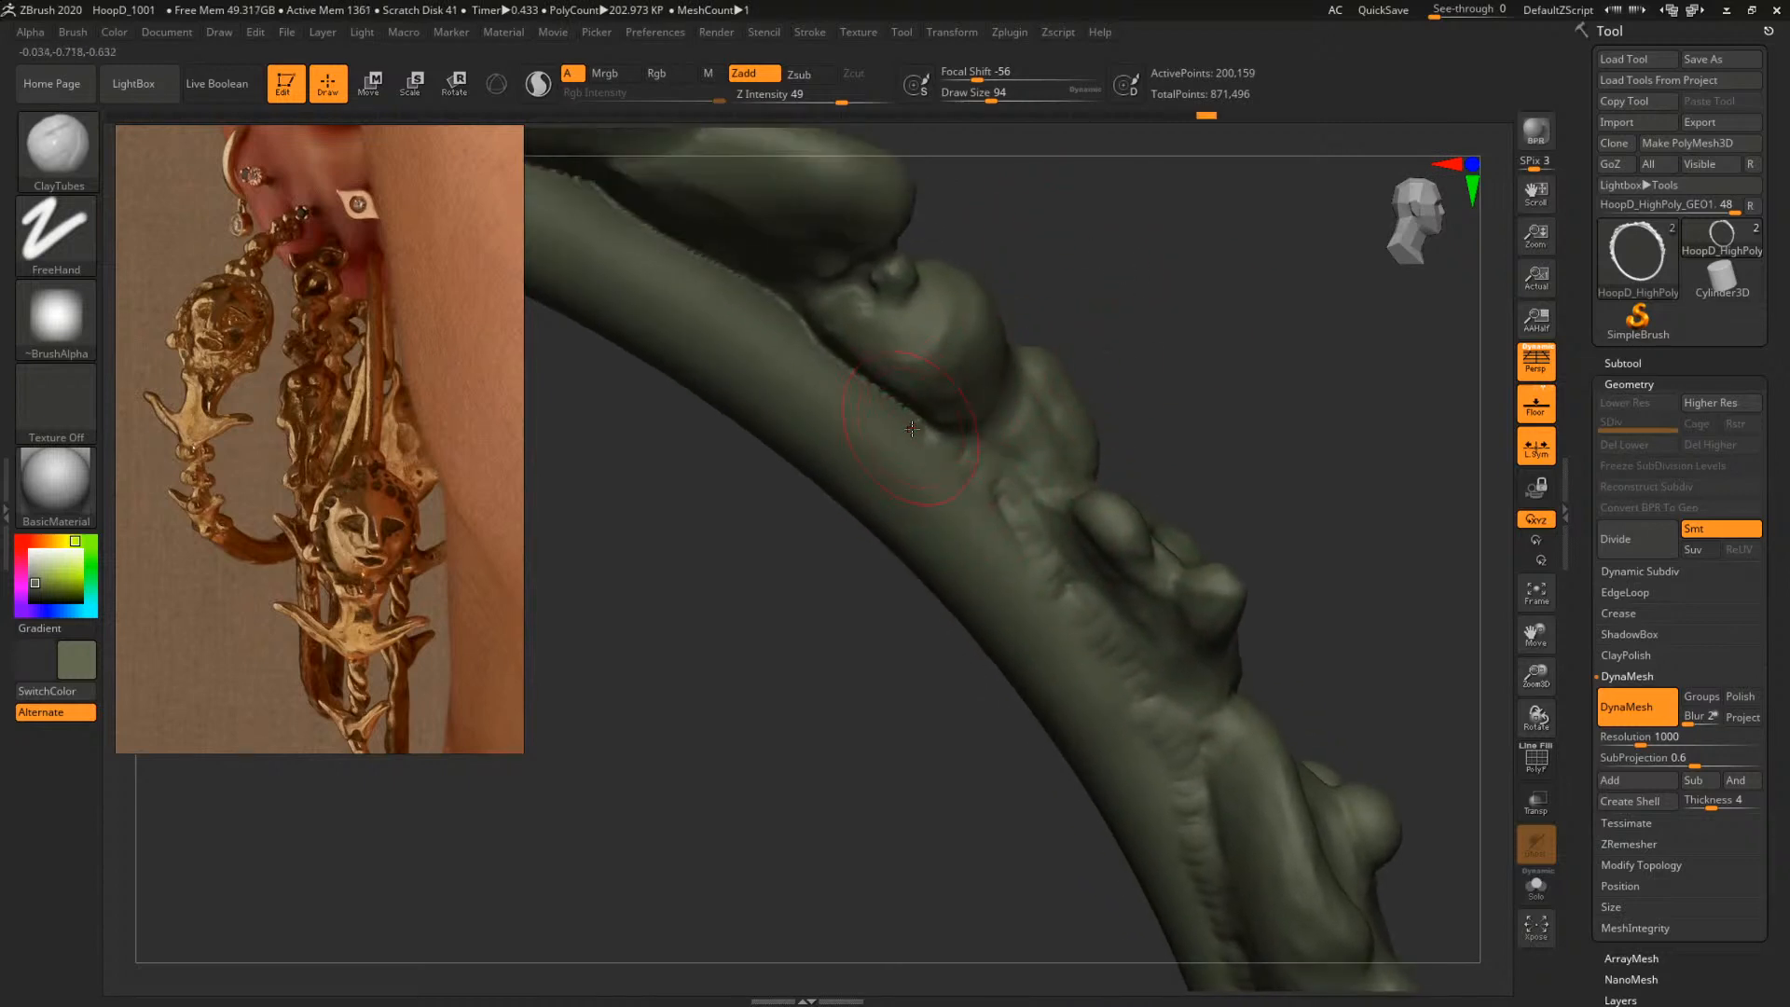
pyautogui.moveTo(1108, 285); pyautogui.dragTo(1081, 300)
pyautogui.moveTo(899, 409); pyautogui.dragTo(896, 407)
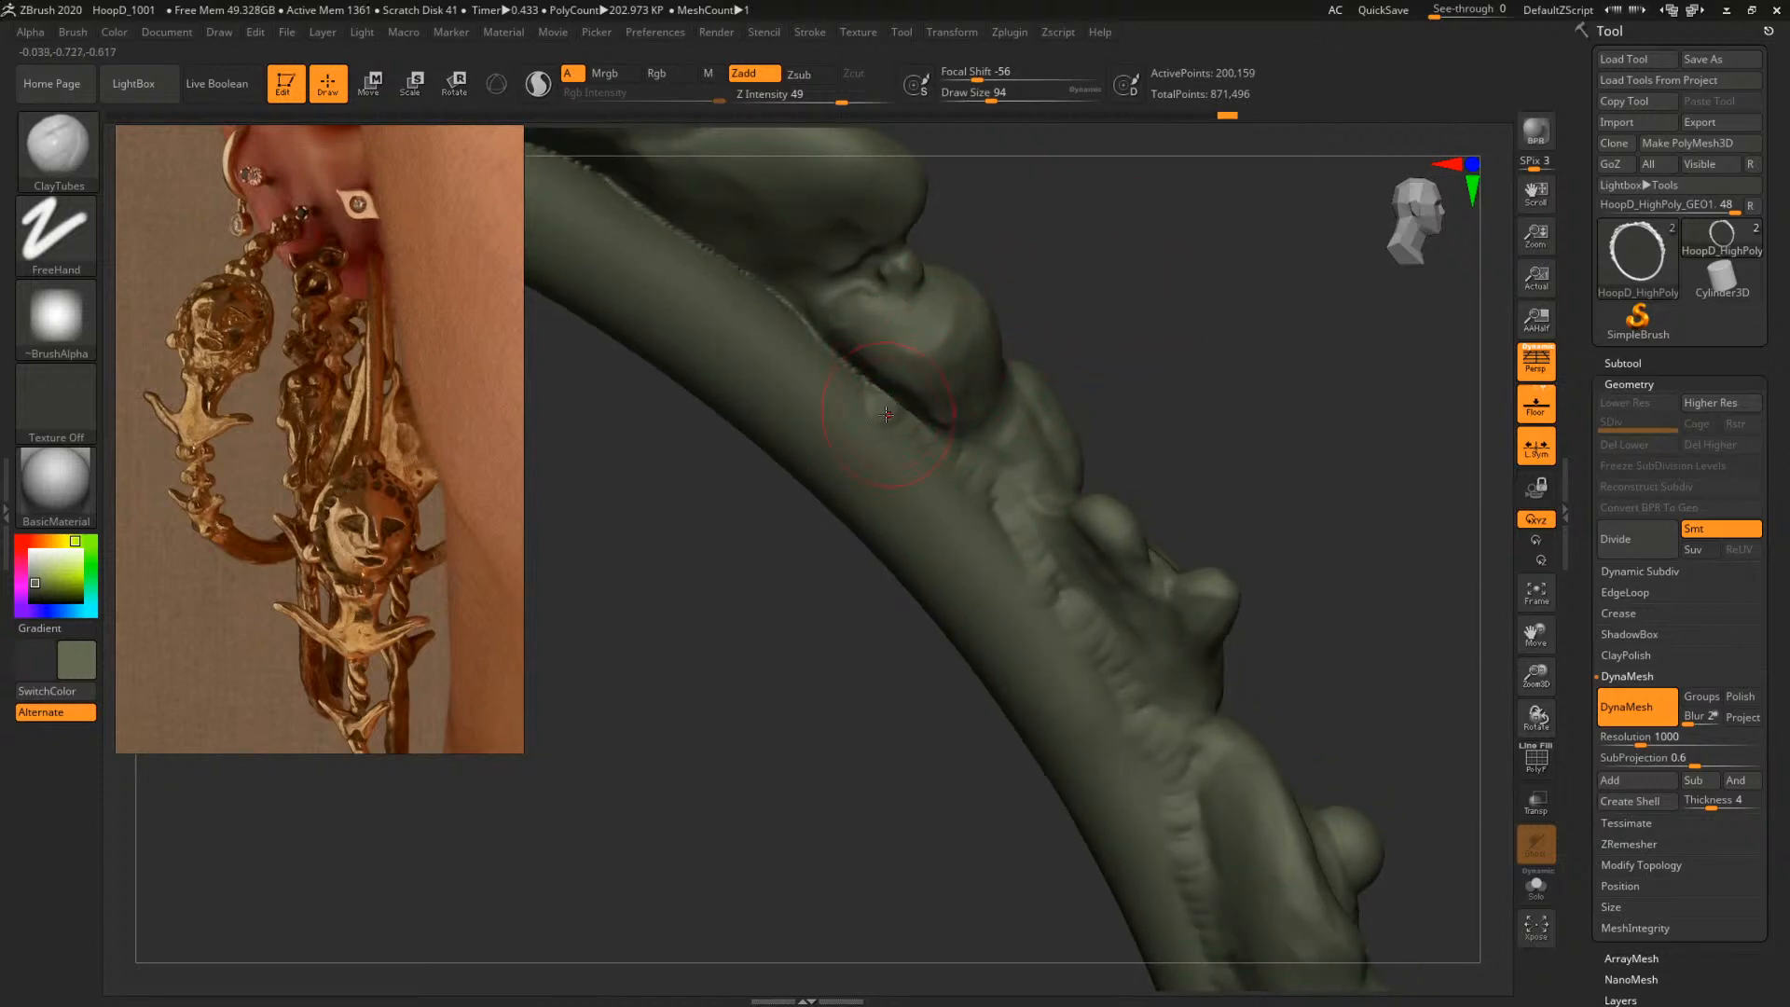
pyautogui.moveTo(1063, 241)
pyautogui.keyDown('alt'); pyautogui.mouseDown()
pyautogui.moveTo(1098, 315)
pyautogui.moveTo(1011, 316)
pyautogui.mouseUp(); pyautogui.keyUp('alt')
pyautogui.moveTo(864, 412); pyautogui.dragTo(859, 409)
pyautogui.keyDown('alt'); pyautogui.moveTo(1089, 293); pyautogui.dragTo(1134, 353); pyautogui.keyUp('alt')
pyautogui.moveTo(1134, 352); pyautogui.dragTo(1053, 358)
pyautogui.moveTo(866, 404); pyautogui.dragTo(822, 391)
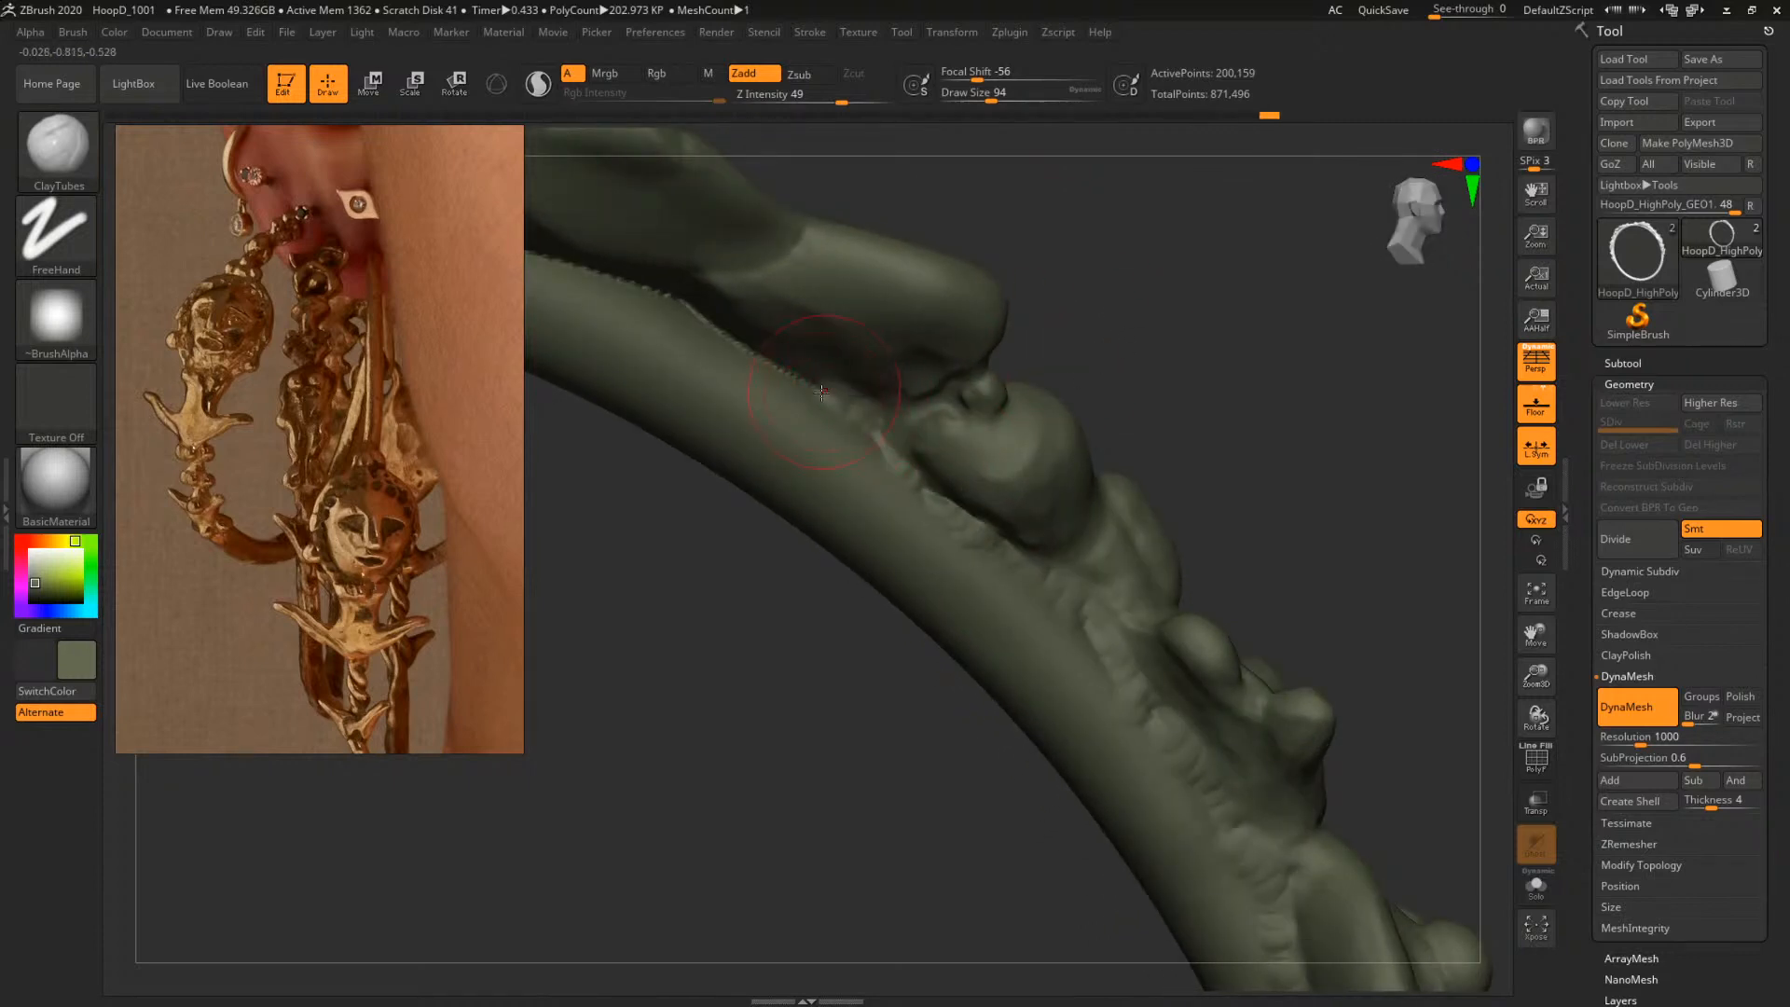
# Build up clay along the reverse seam beneath the elongated and faceted forms as far as the collar section
pyautogui.keyDown('alt'); pyautogui.moveTo(1014, 222); pyautogui.dragTo(1128, 270); pyautogui.keyUp('alt')
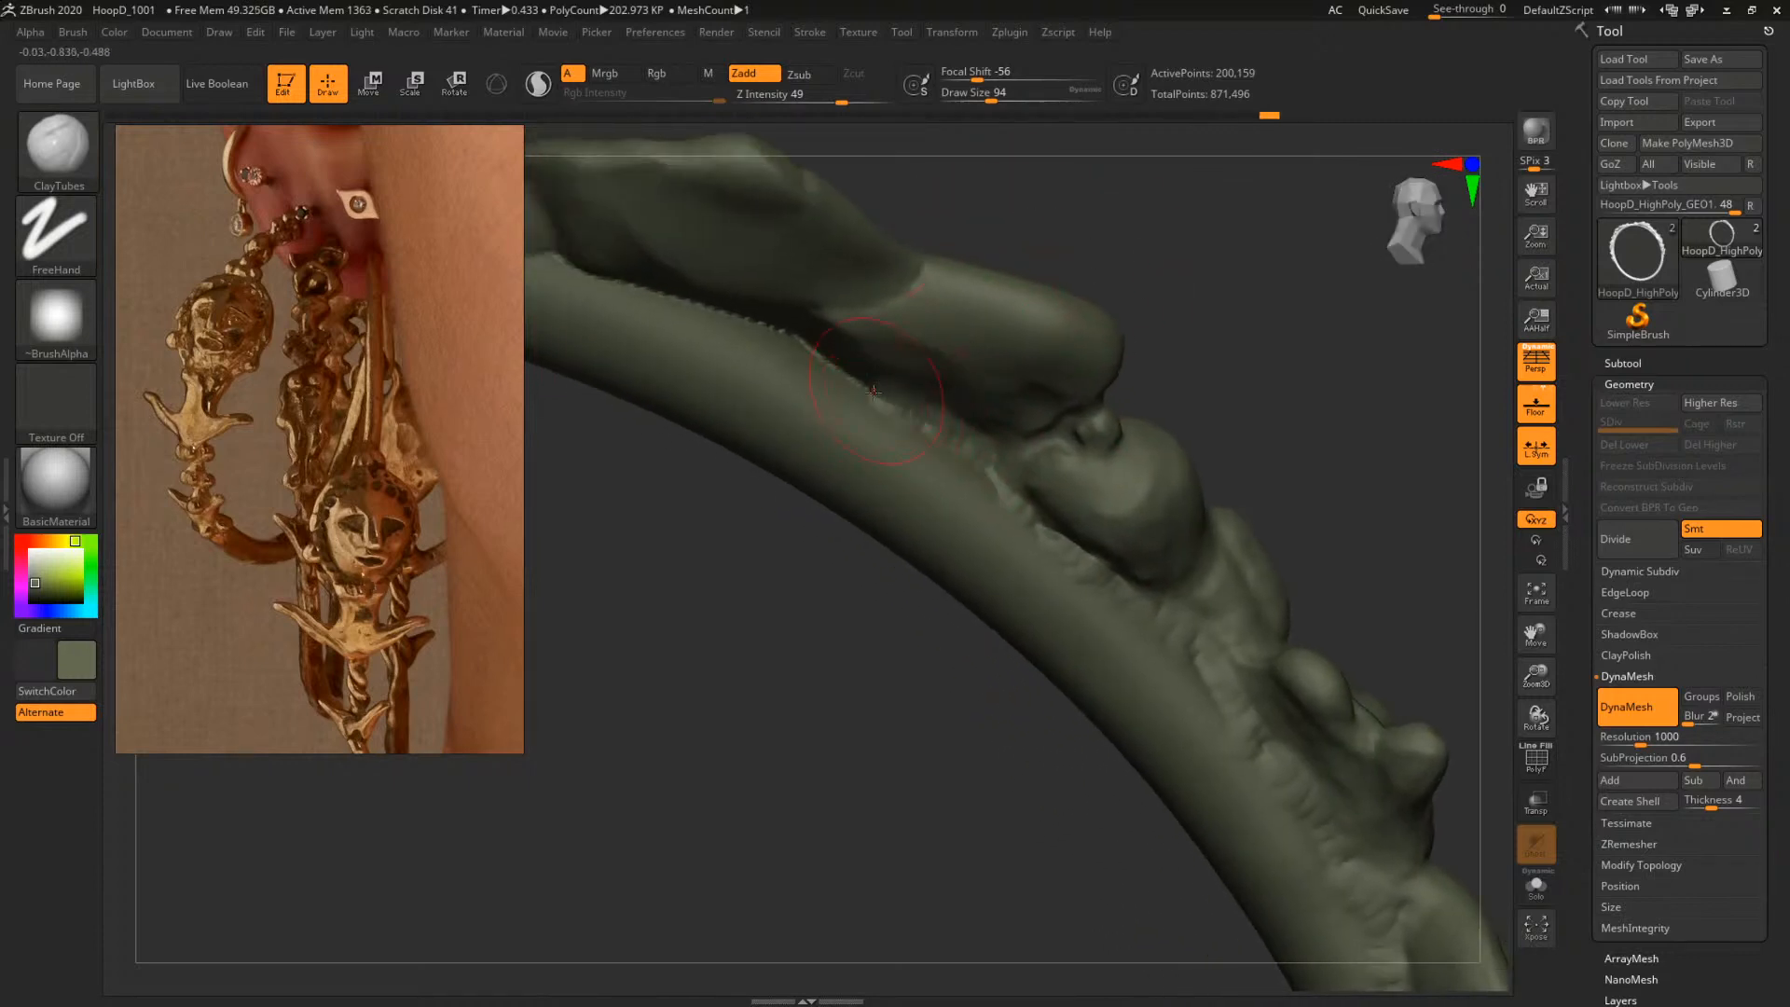
pyautogui.moveTo(874, 393); pyautogui.dragTo(849, 383)
pyautogui.keyDown('alt'); pyautogui.moveTo(1030, 232); pyautogui.dragTo(1112, 269); pyautogui.keyUp('alt')
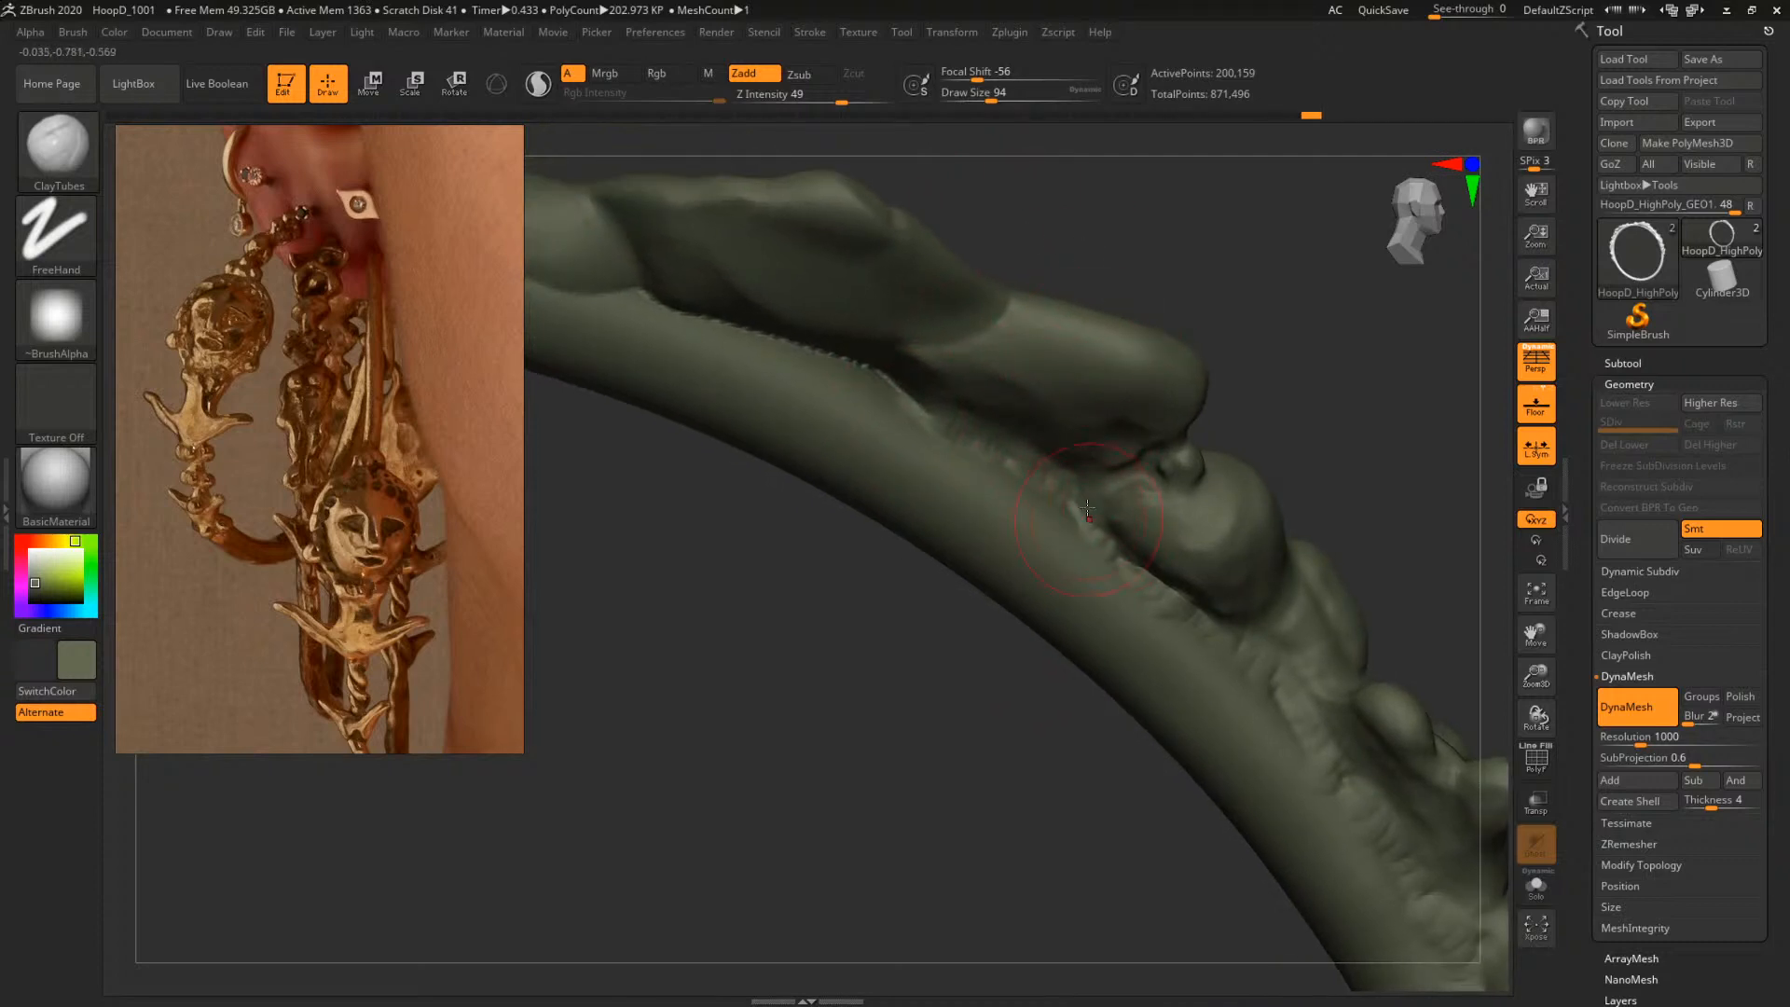
pyautogui.moveTo(910, 385); pyautogui.dragTo(881, 358)
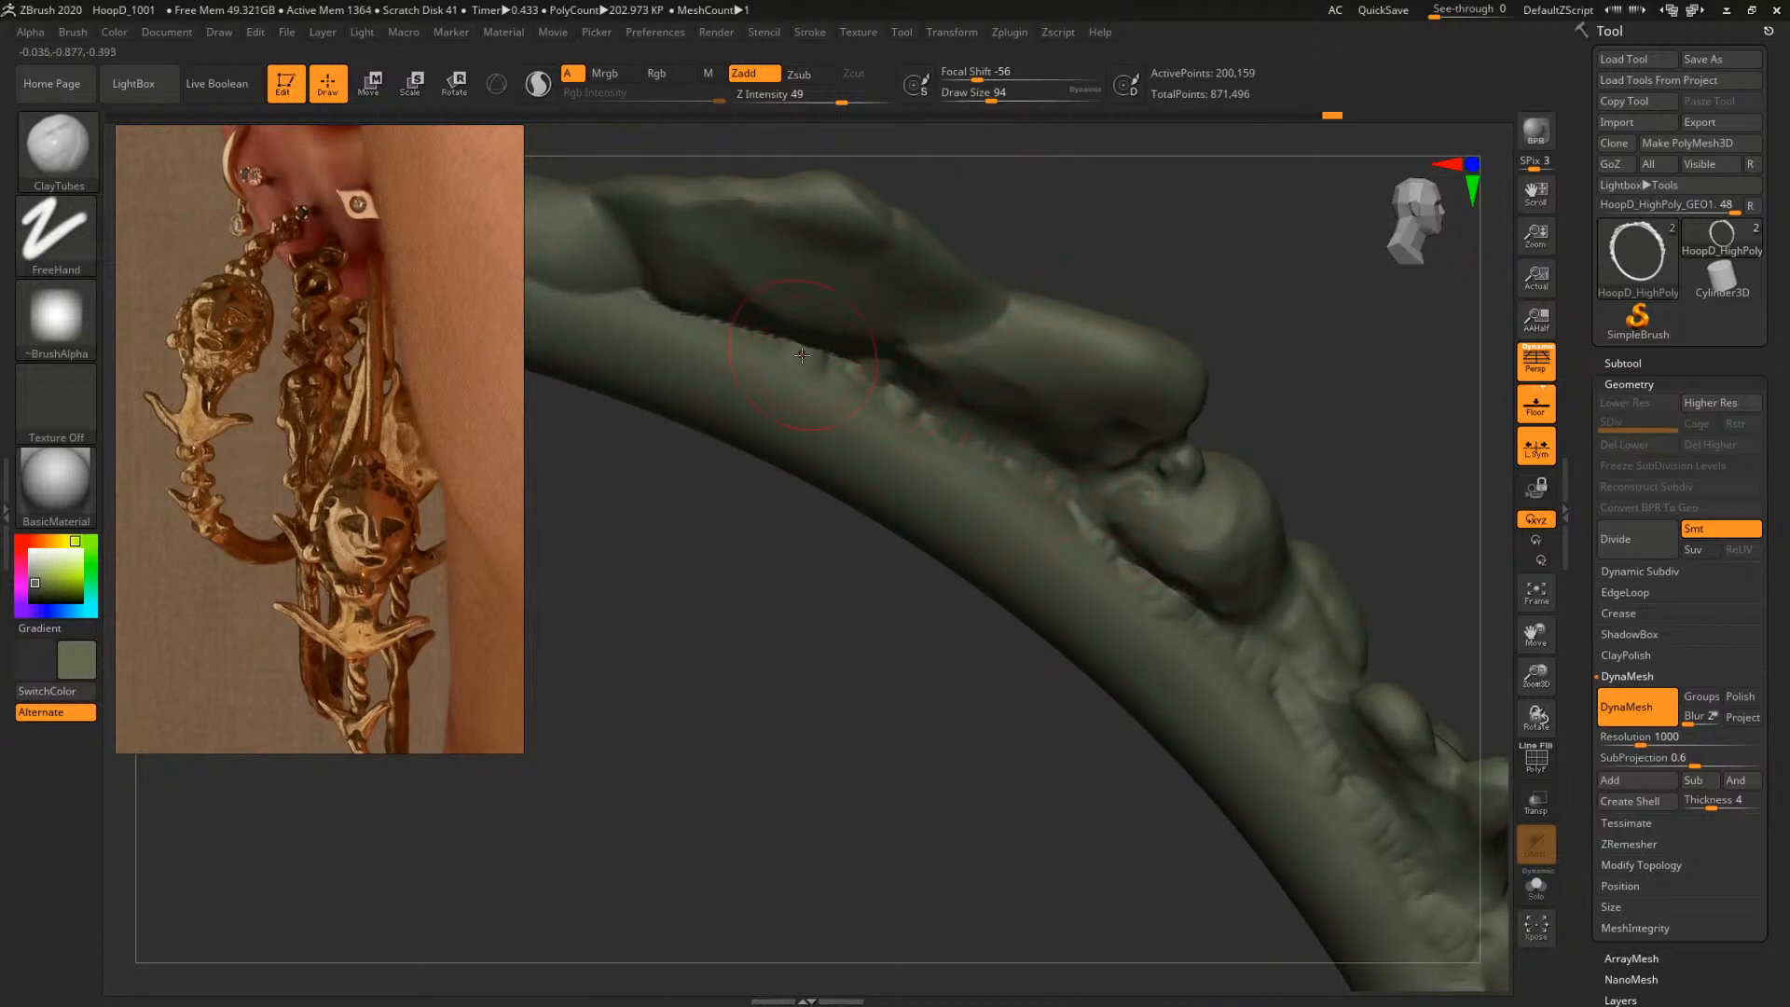
pyautogui.moveTo(827, 358); pyautogui.dragTo(650, 295)
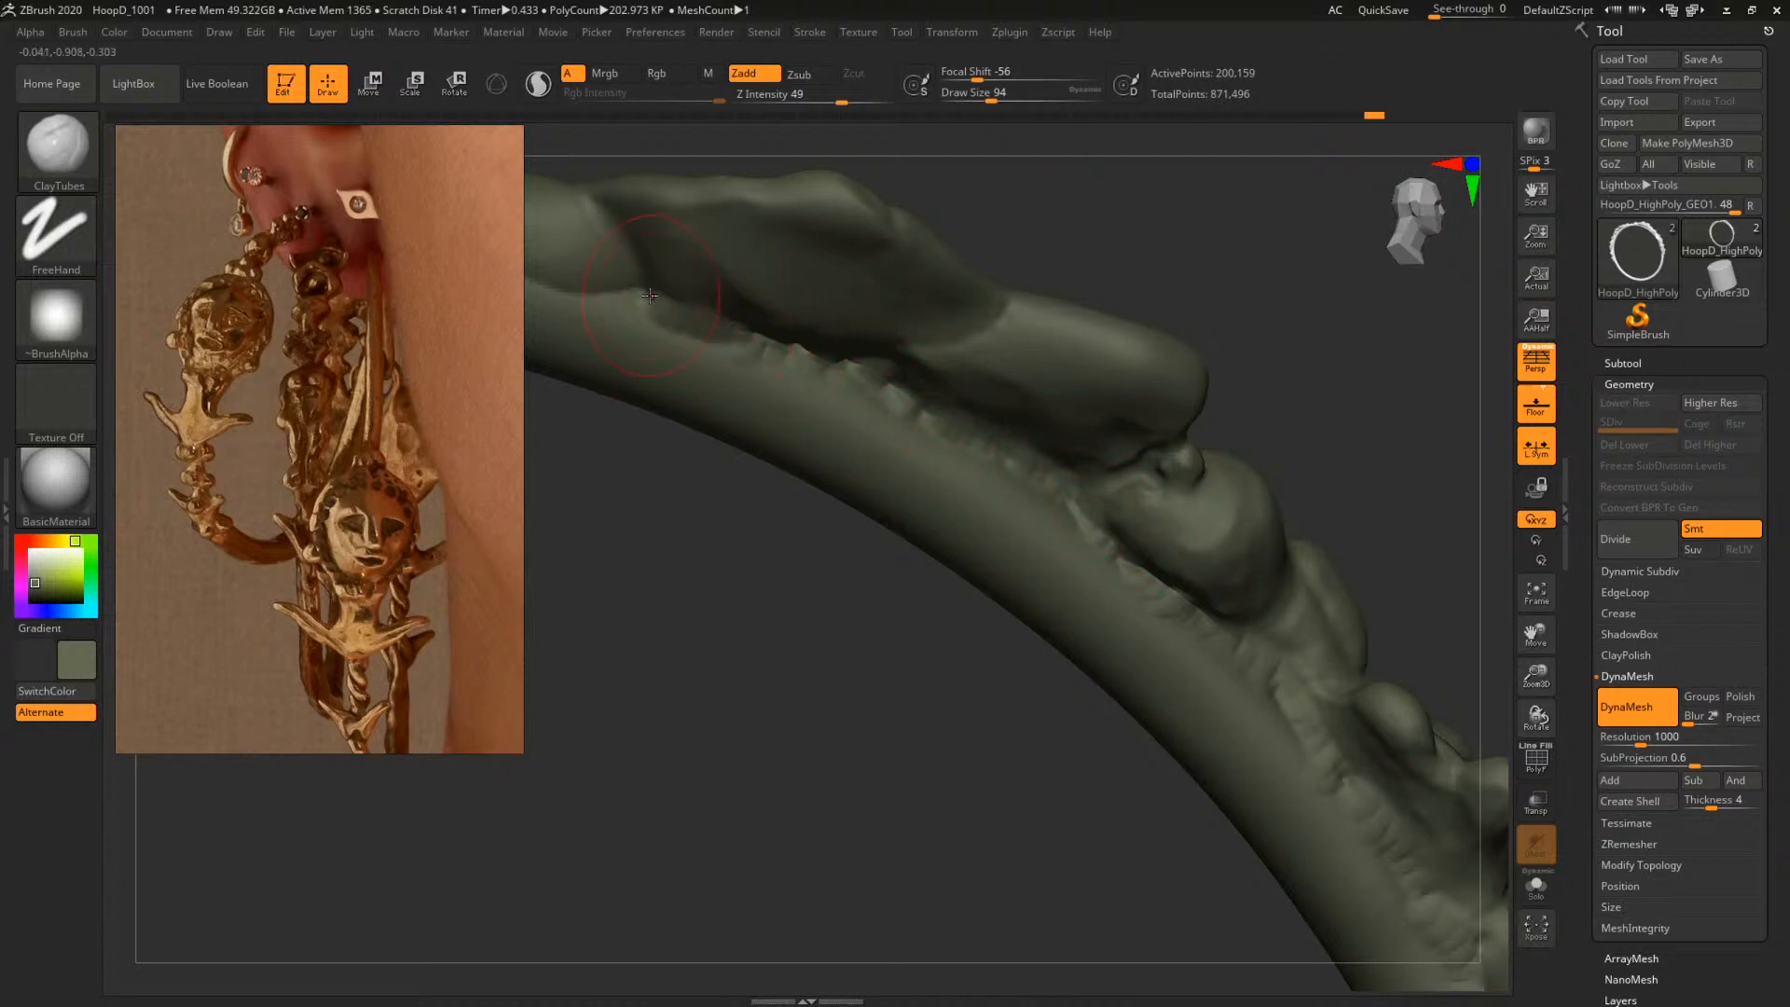
pyautogui.moveTo(1218, 240)
pyautogui.mouseDown()
pyautogui.moveTo(1030, 259)
pyautogui.moveTo(1079, 280)
pyautogui.moveTo(892, 324)
pyautogui.mouseUp()
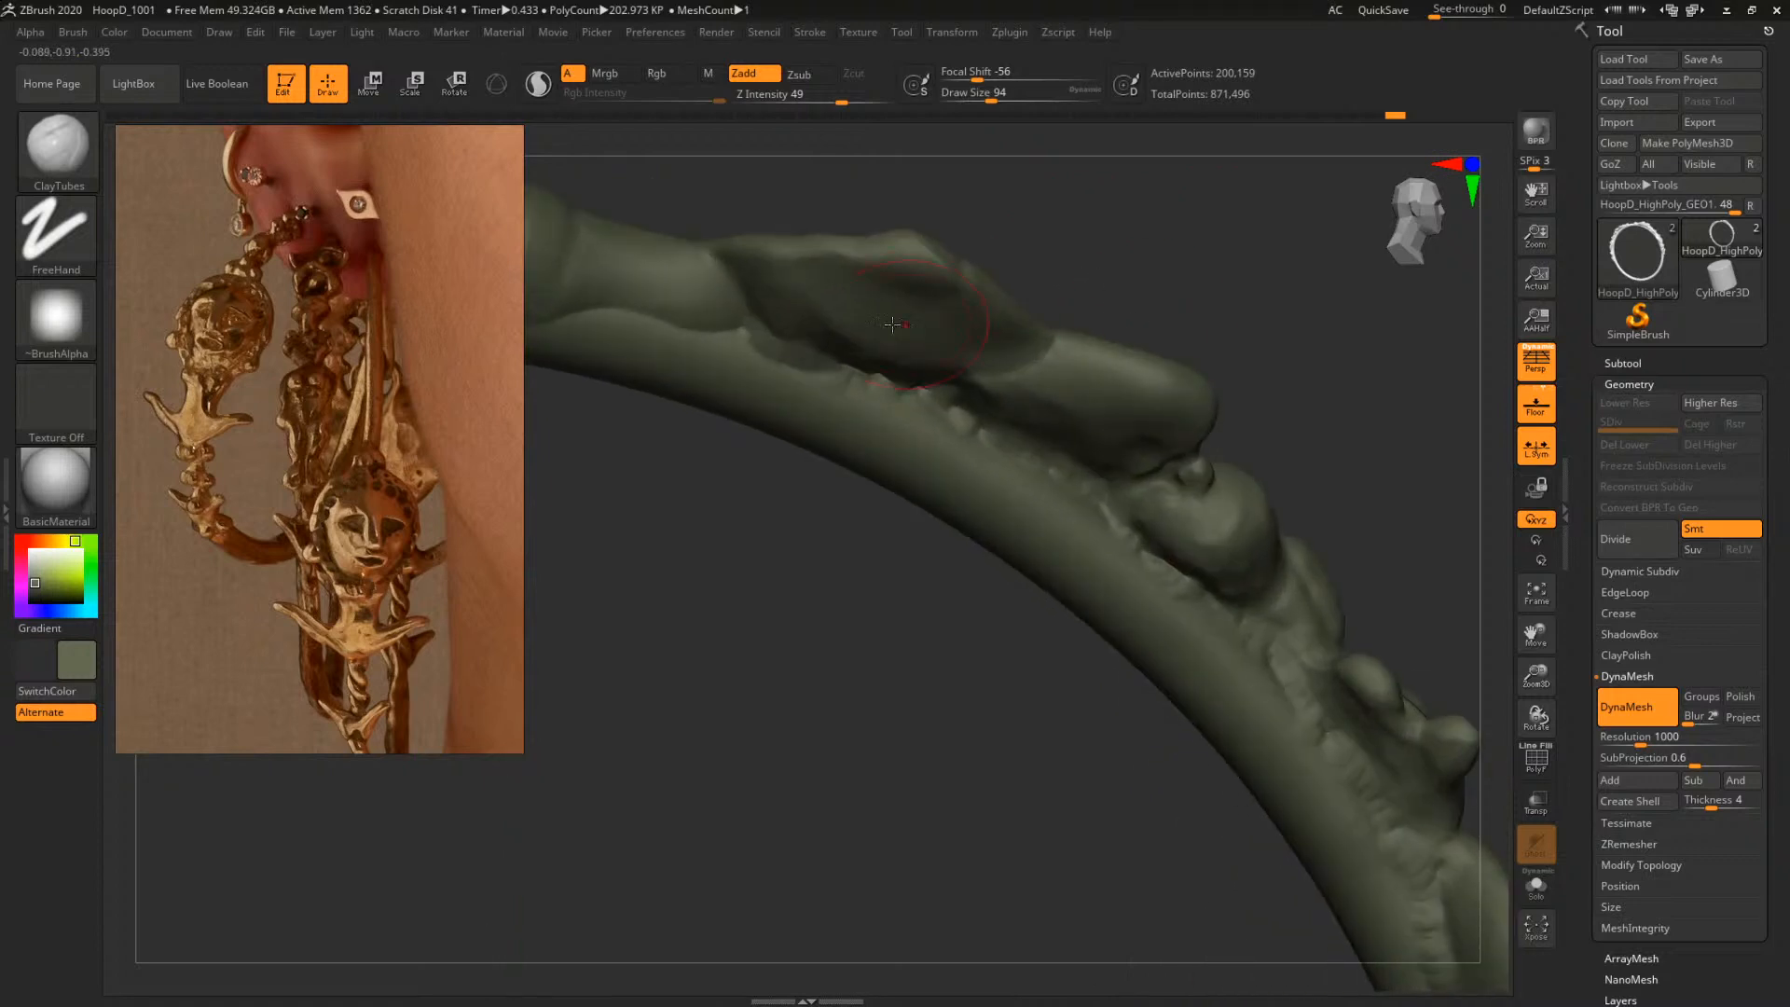
pyautogui.moveTo(740, 313); pyautogui.dragTo(750, 280)
# Unhide the whole hoop and isolate the figure section on its opposite half
pyautogui.keyDown('alt'); pyautogui.moveTo(1228, 272); pyautogui.dragTo(818, 362); pyautogui.keyUp('alt')
pyautogui.moveTo(1155, 360); pyautogui.dragTo(1151, 363)
pyautogui.keyDown('ctrl'); pyautogui.keyDown('shift'); pyautogui.click(1155, 354); pyautogui.keyUp('shift'); pyautogui.keyUp('ctrl')
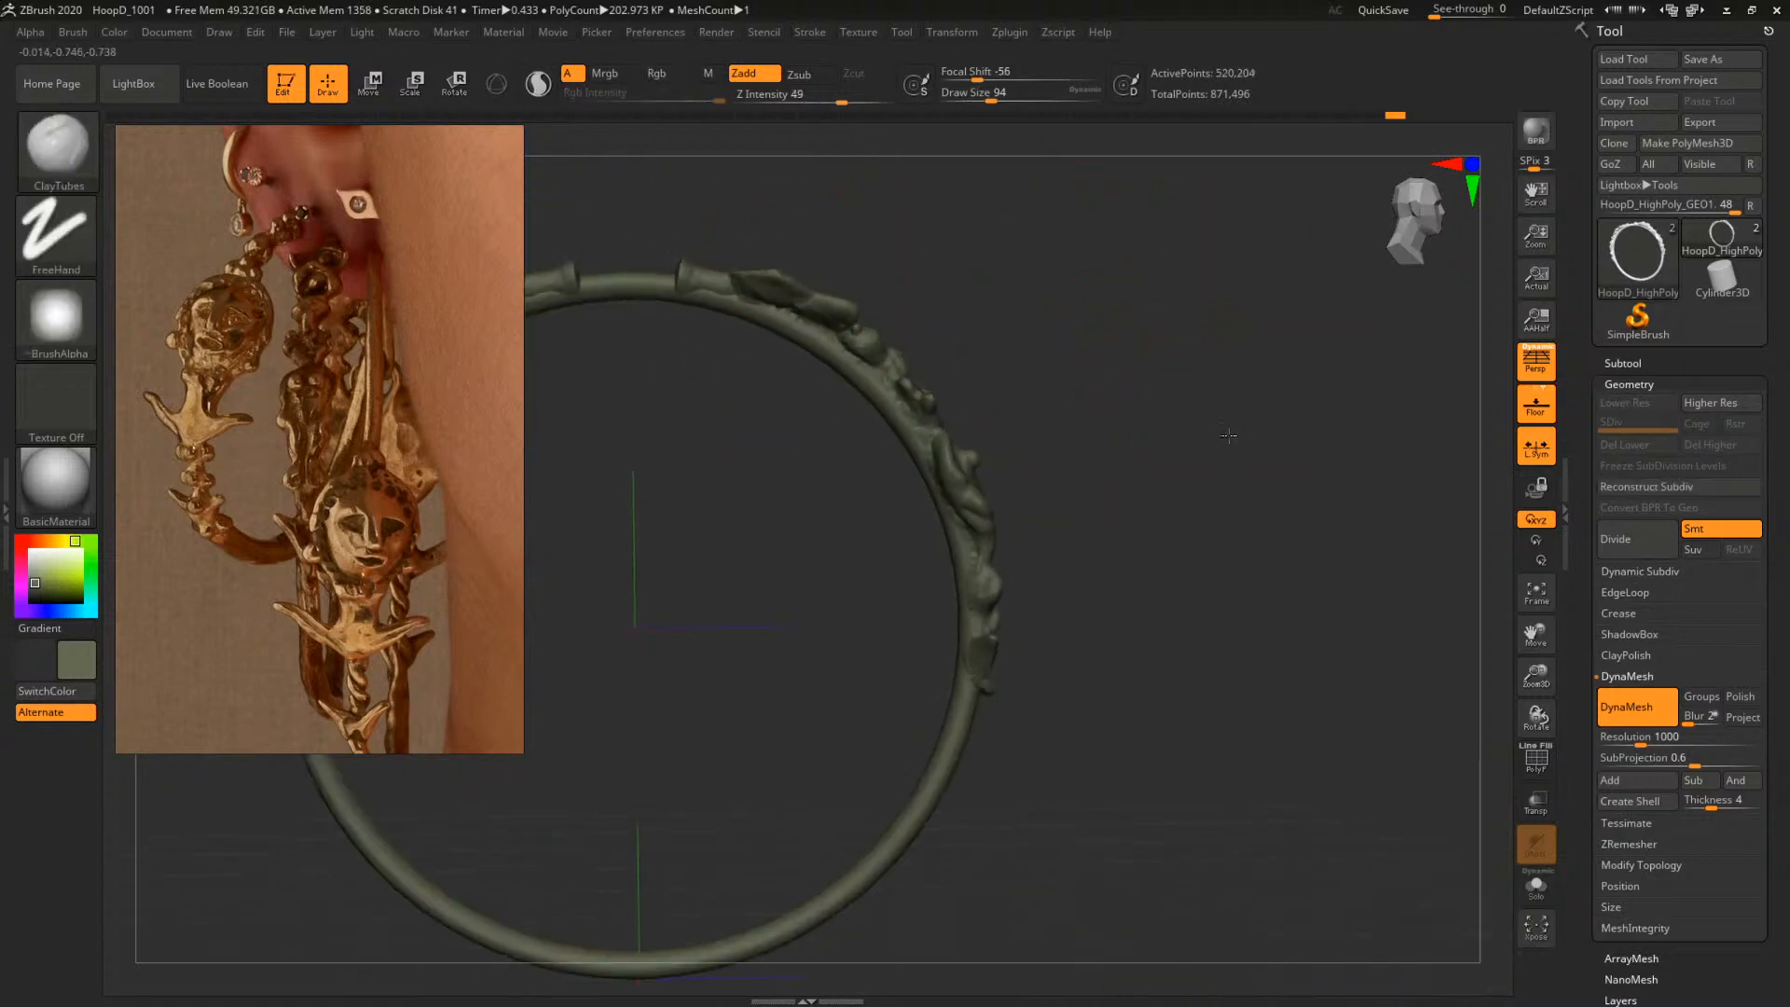
pyautogui.keyDown('alt'); pyautogui.moveTo(1226, 436); pyautogui.dragTo(1121, 457); pyautogui.keyUp('alt')
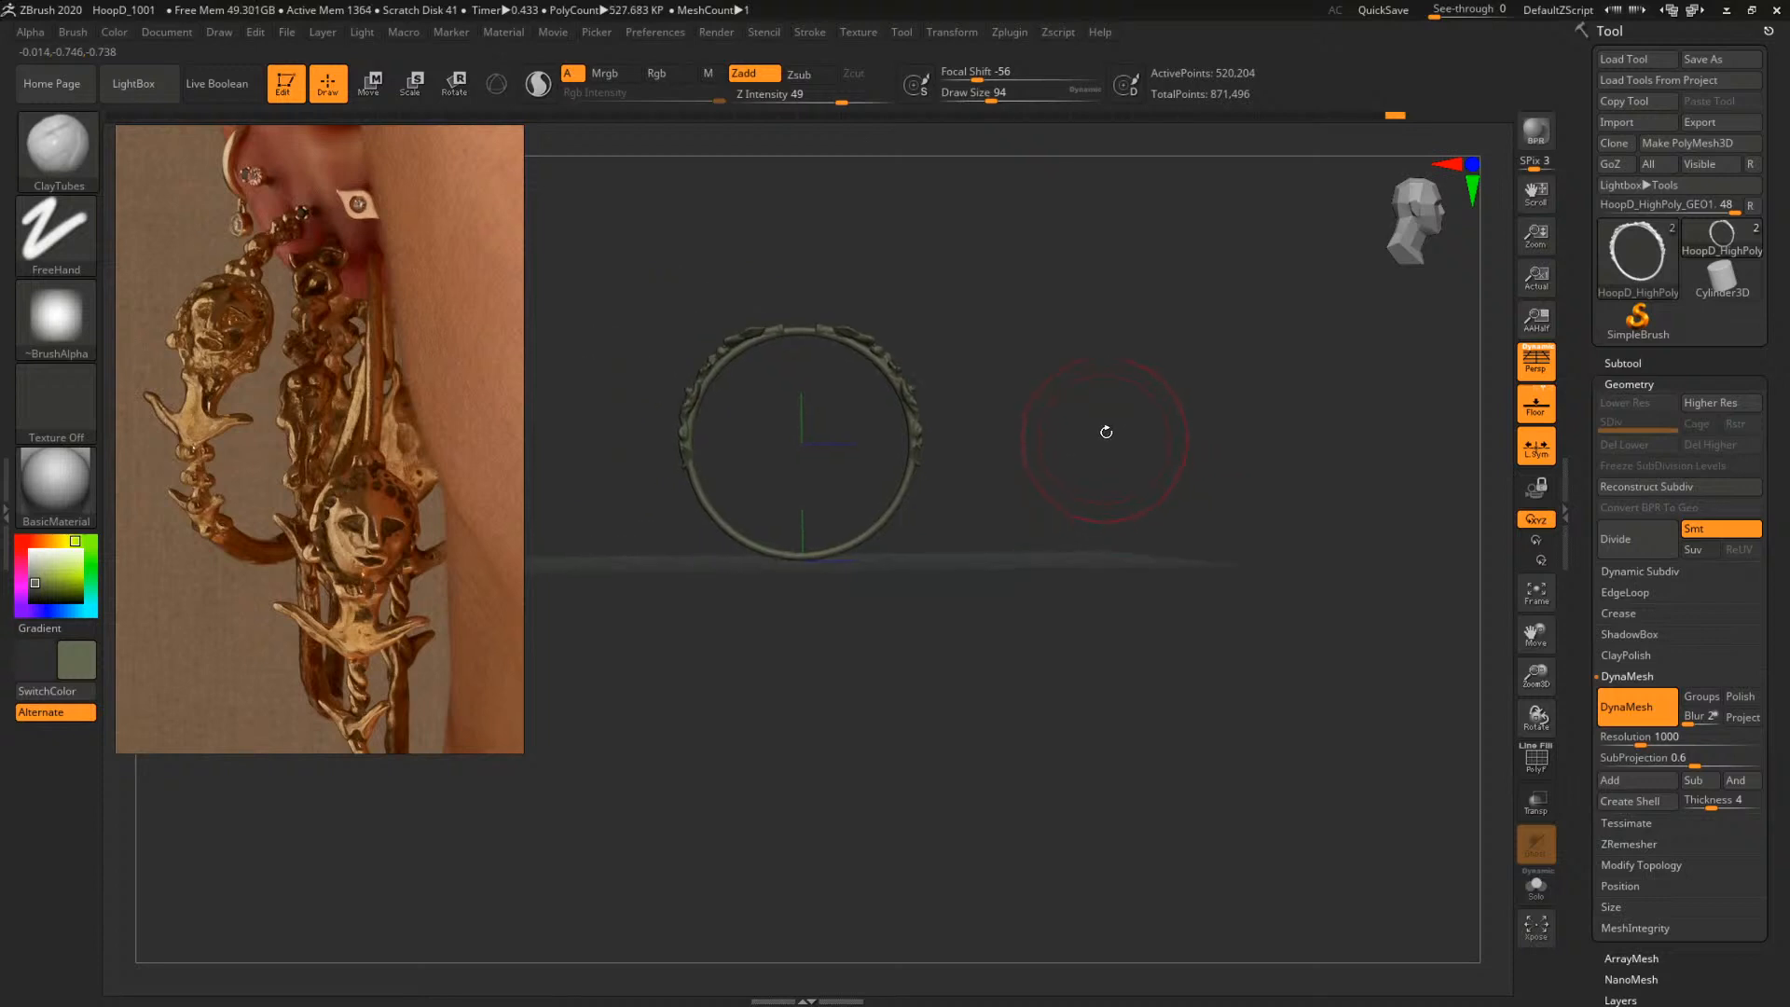
pyautogui.keyDown('alt'); pyautogui.moveTo(1148, 424); pyautogui.dragTo(1473, 765); pyautogui.keyUp('alt')
pyautogui.keyDown('alt'); pyautogui.moveTo(723, 495); pyautogui.dragTo(1320, 361); pyautogui.keyUp('alt')
pyautogui.moveTo(1097, 653); pyautogui.dragTo(1047, 622)
pyautogui.press('f')
pyautogui.keyDown('alt'); pyautogui.moveTo(983, 529); pyautogui.dragTo(1290, 563); pyautogui.keyUp('alt')
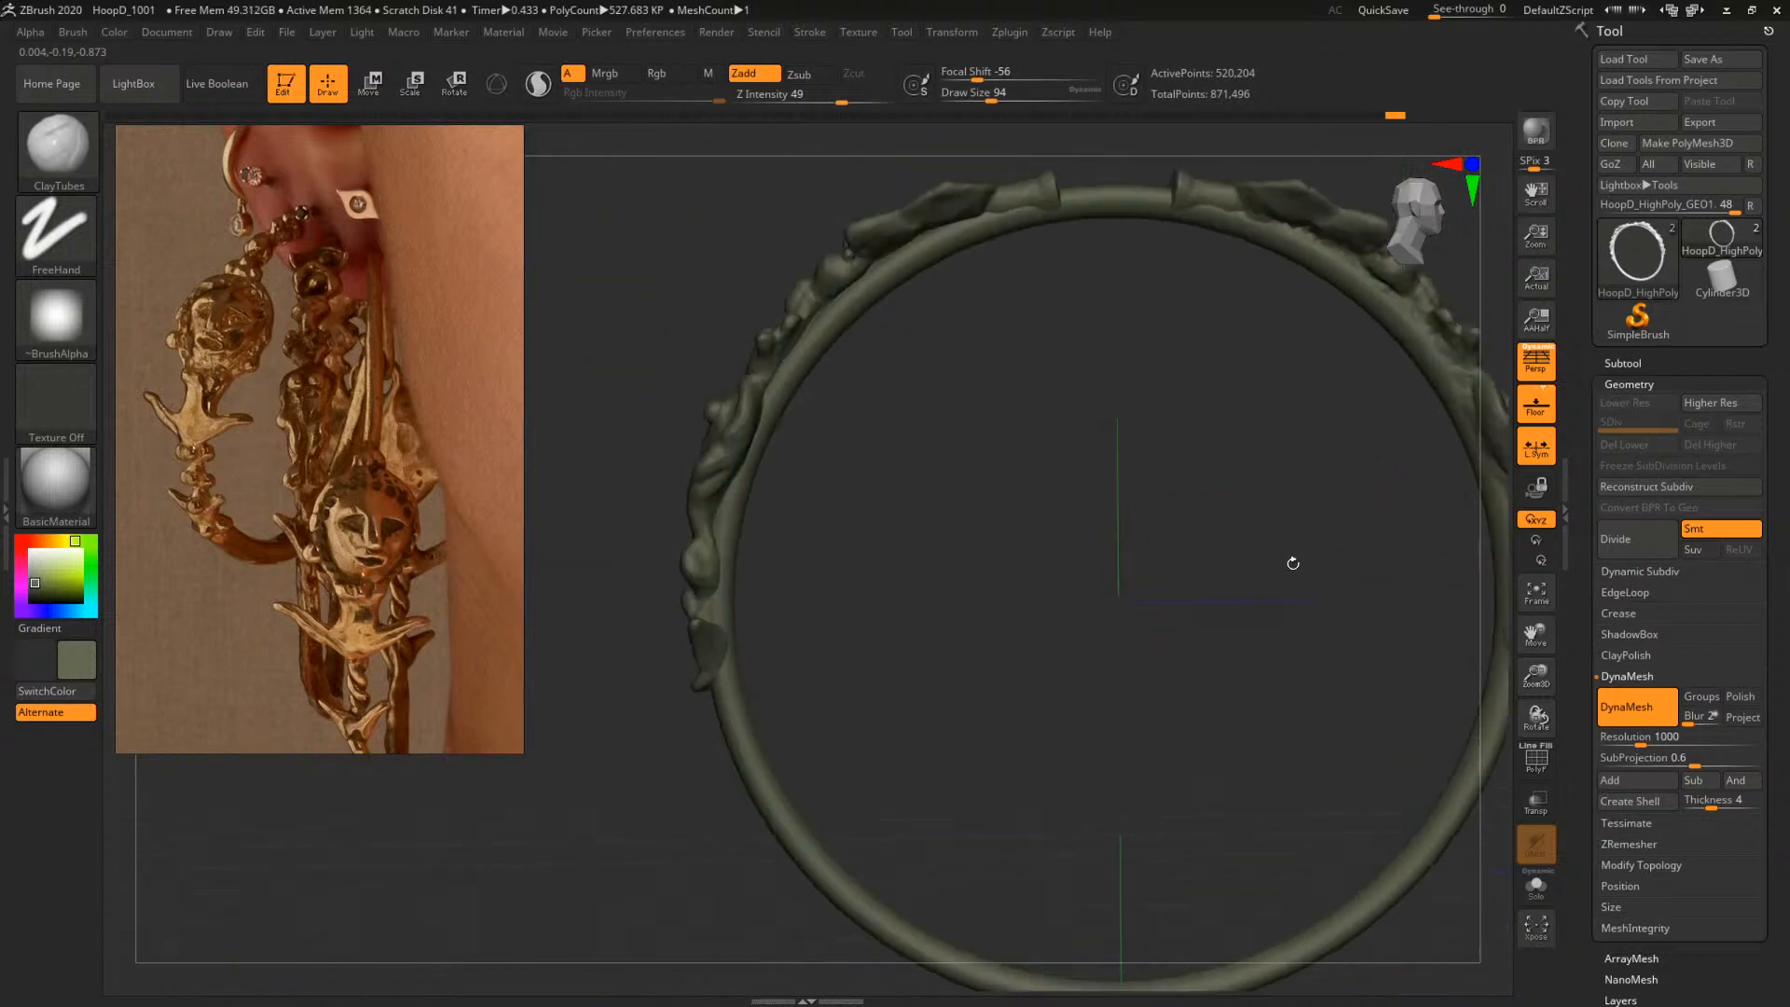
pyautogui.keyDown('alt'); pyautogui.moveTo(1143, 557); pyautogui.dragTo(906, 458); pyautogui.keyUp('alt')
pyautogui.keyDown('ctrl'); pyautogui.keyDown('shift'); pyautogui.moveTo(766, 330); pyautogui.dragTo(1100, 653); pyautogui.keyUp('shift'); pyautogui.keyUp('ctrl')
pyautogui.press('f')
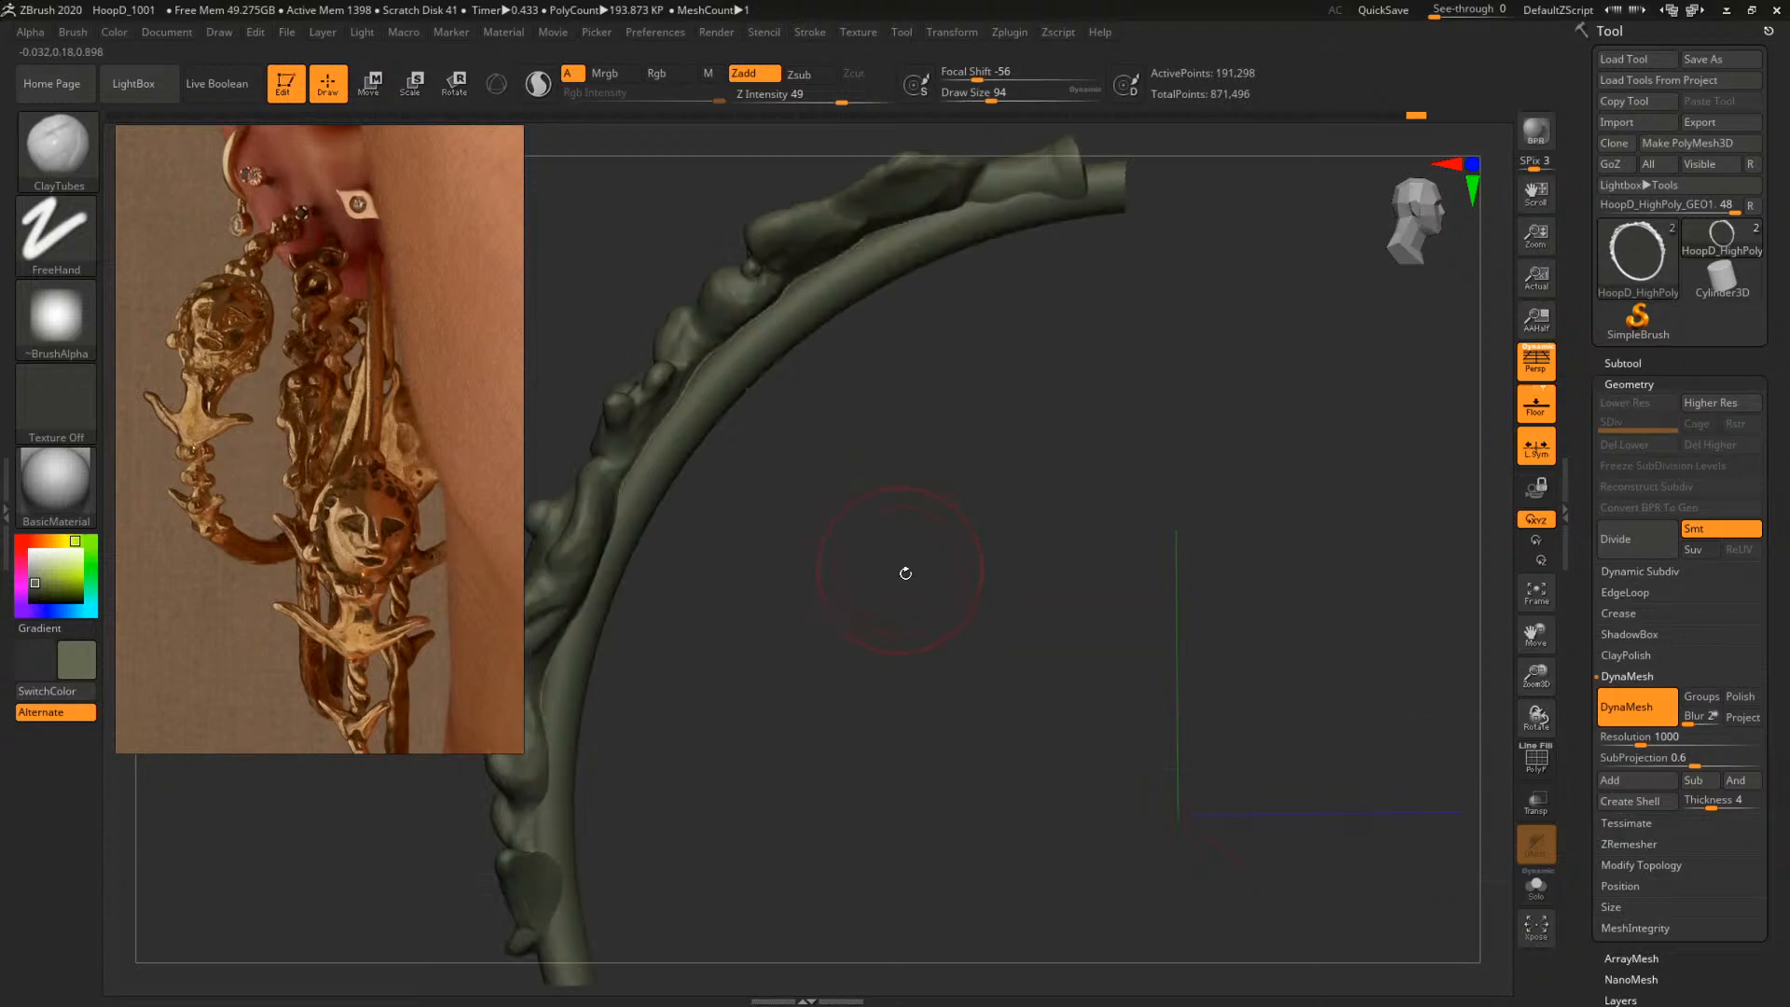
# Fill the seam around the opposite figure's tail fin with ClayTubes at draw size 94
pyautogui.keyDown('alt'); pyautogui.moveTo(903, 572); pyautogui.dragTo(1215, 395); pyautogui.keyUp('alt')
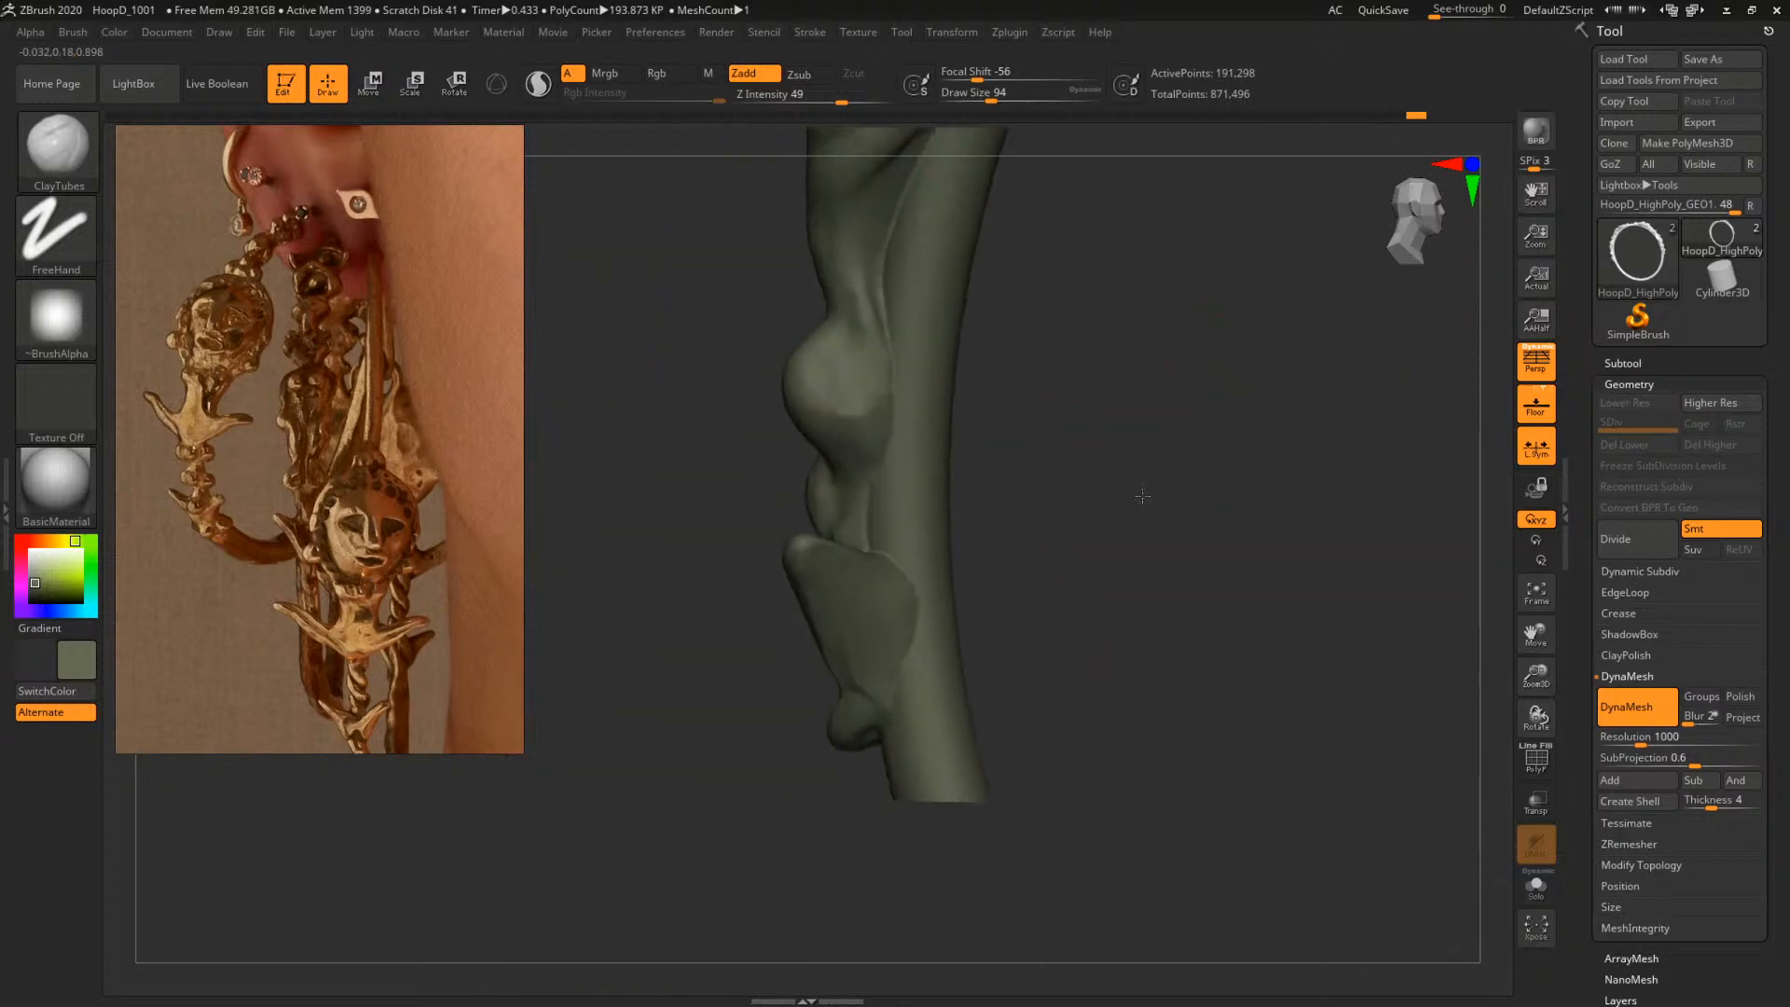
pyautogui.keyDown('alt'); pyautogui.moveTo(1141, 497); pyautogui.dragTo(1192, 563); pyautogui.keyUp('alt')
pyautogui.moveTo(1078, 671)
pyautogui.keyDown('alt'); pyautogui.mouseDown()
pyautogui.moveTo(1290, 400)
pyautogui.moveTo(1124, 544)
pyautogui.moveTo(1059, 532)
pyautogui.moveTo(981, 602)
pyautogui.mouseUp(); pyautogui.keyUp('alt')
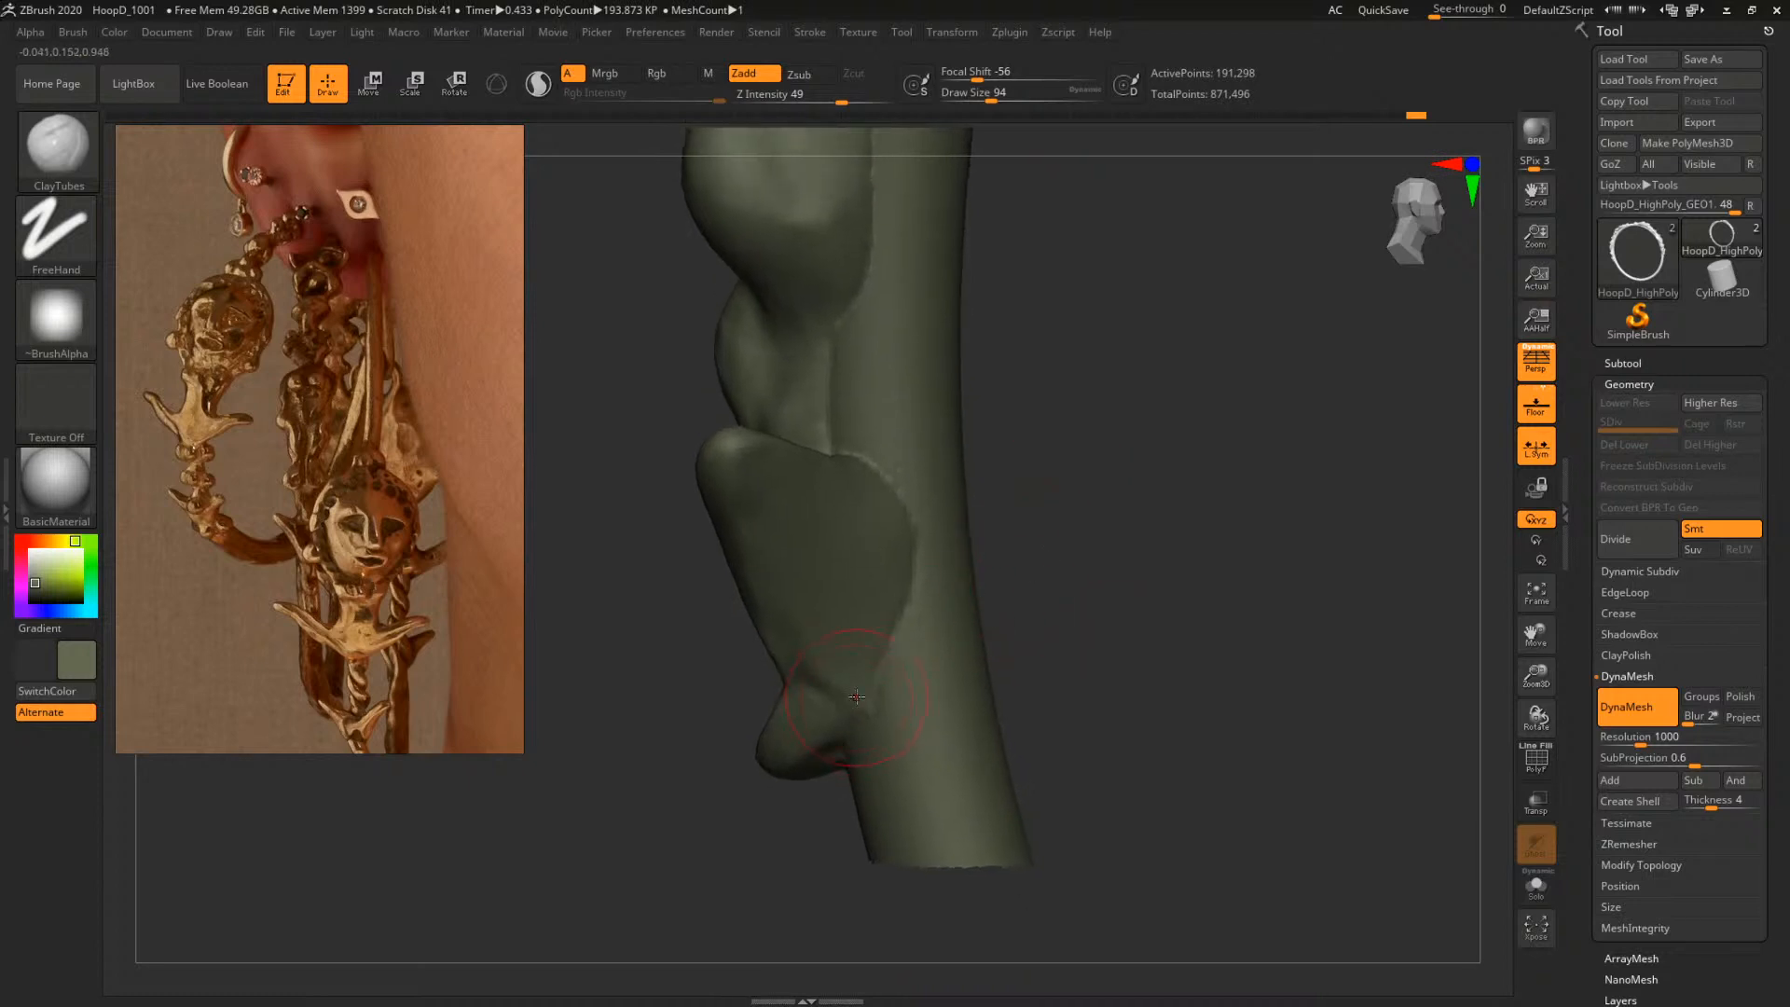
pyautogui.moveTo(857, 696); pyautogui.dragTo(910, 528)
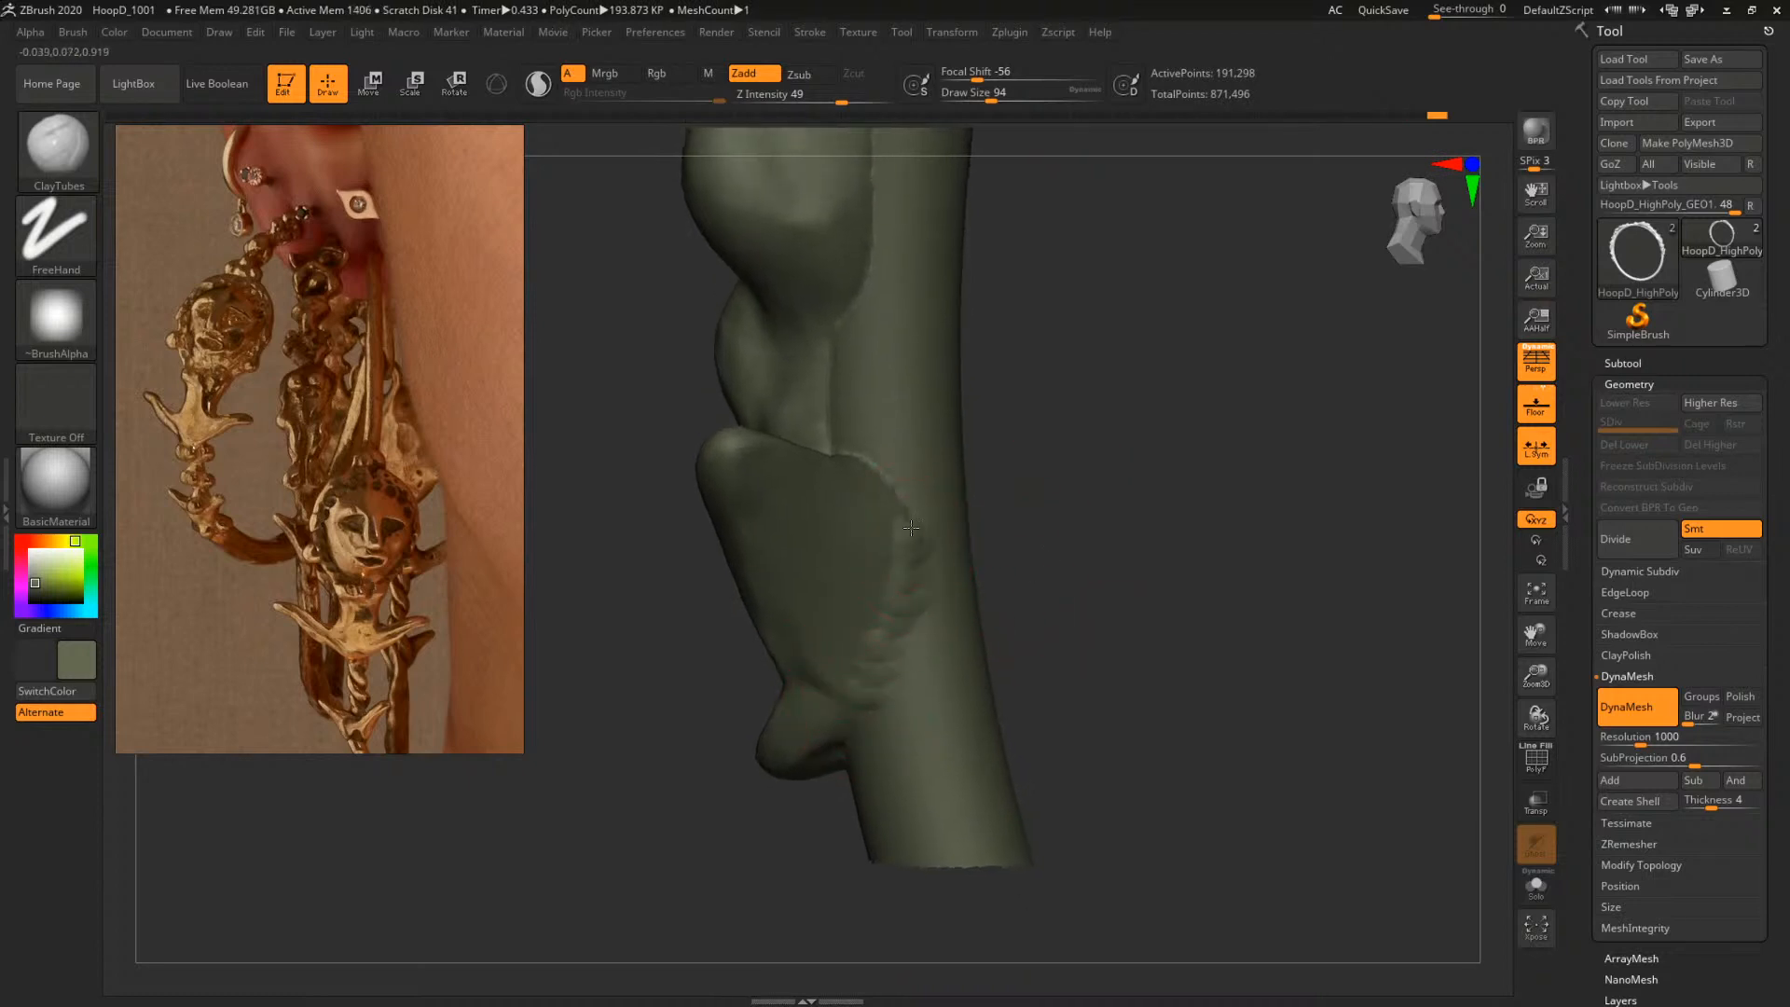
pyautogui.keyDown('alt'); pyautogui.moveTo(1074, 406); pyautogui.dragTo(1065, 557); pyautogui.keyUp('alt')
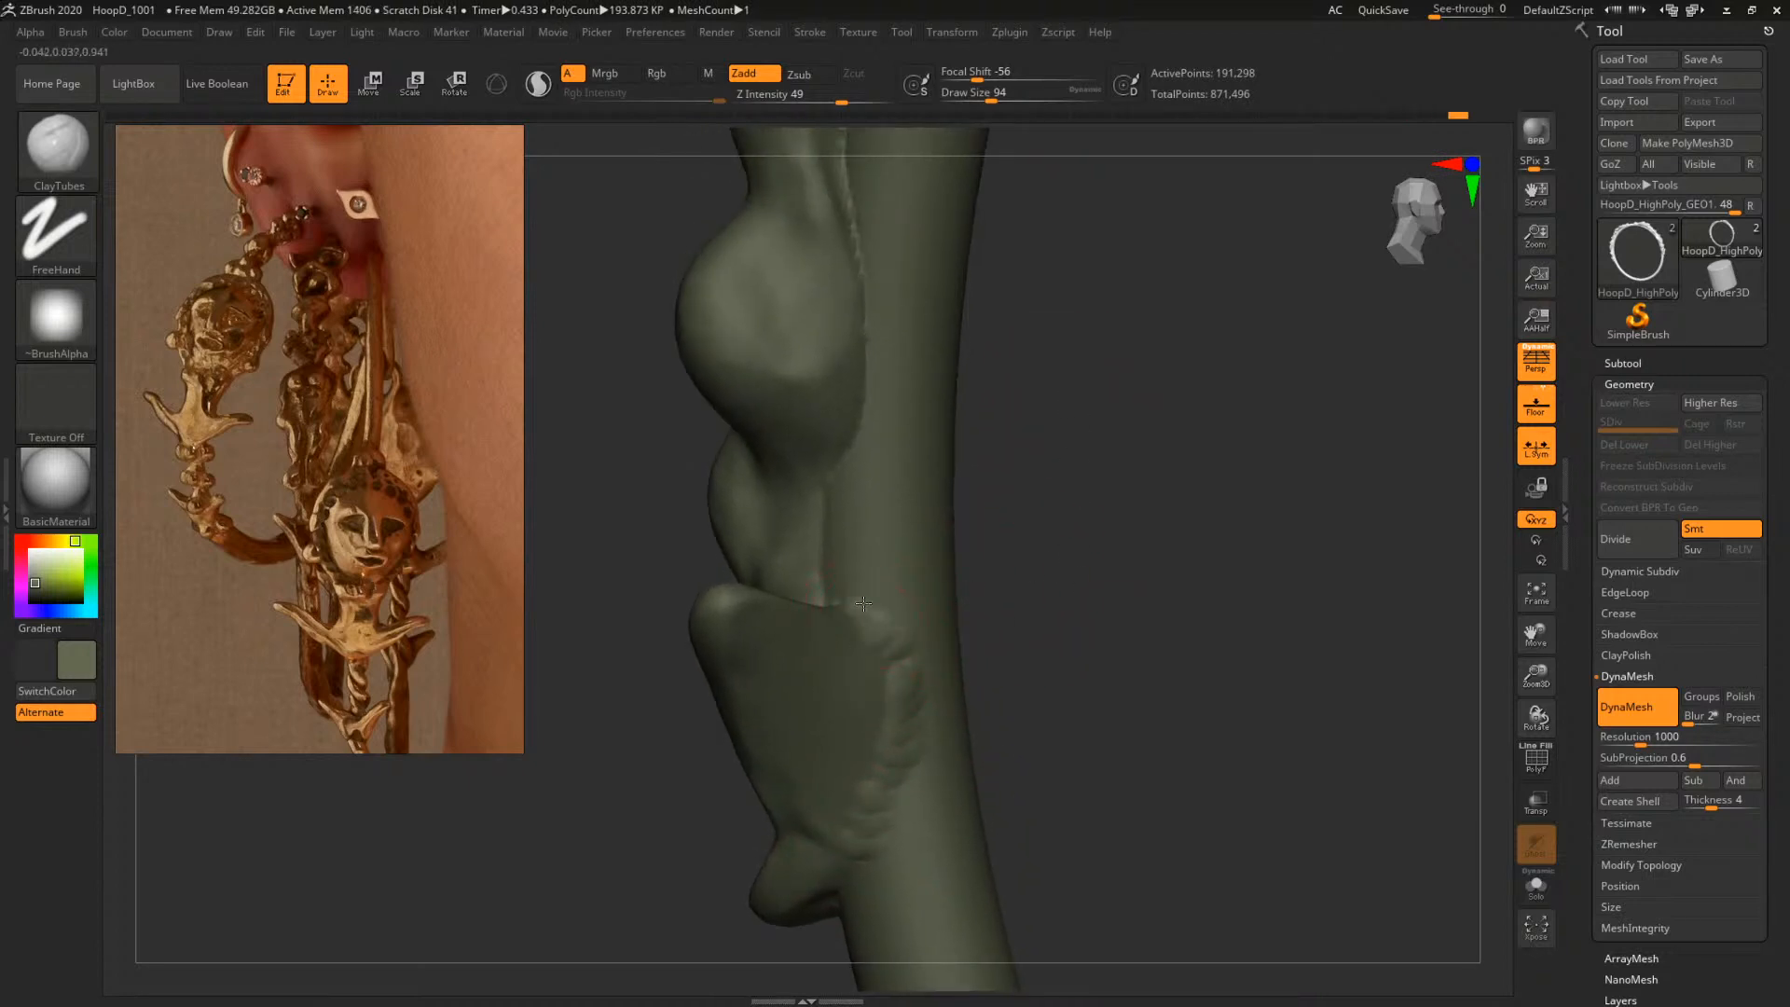
pyautogui.moveTo(1028, 498); pyautogui.dragTo(1027, 557)
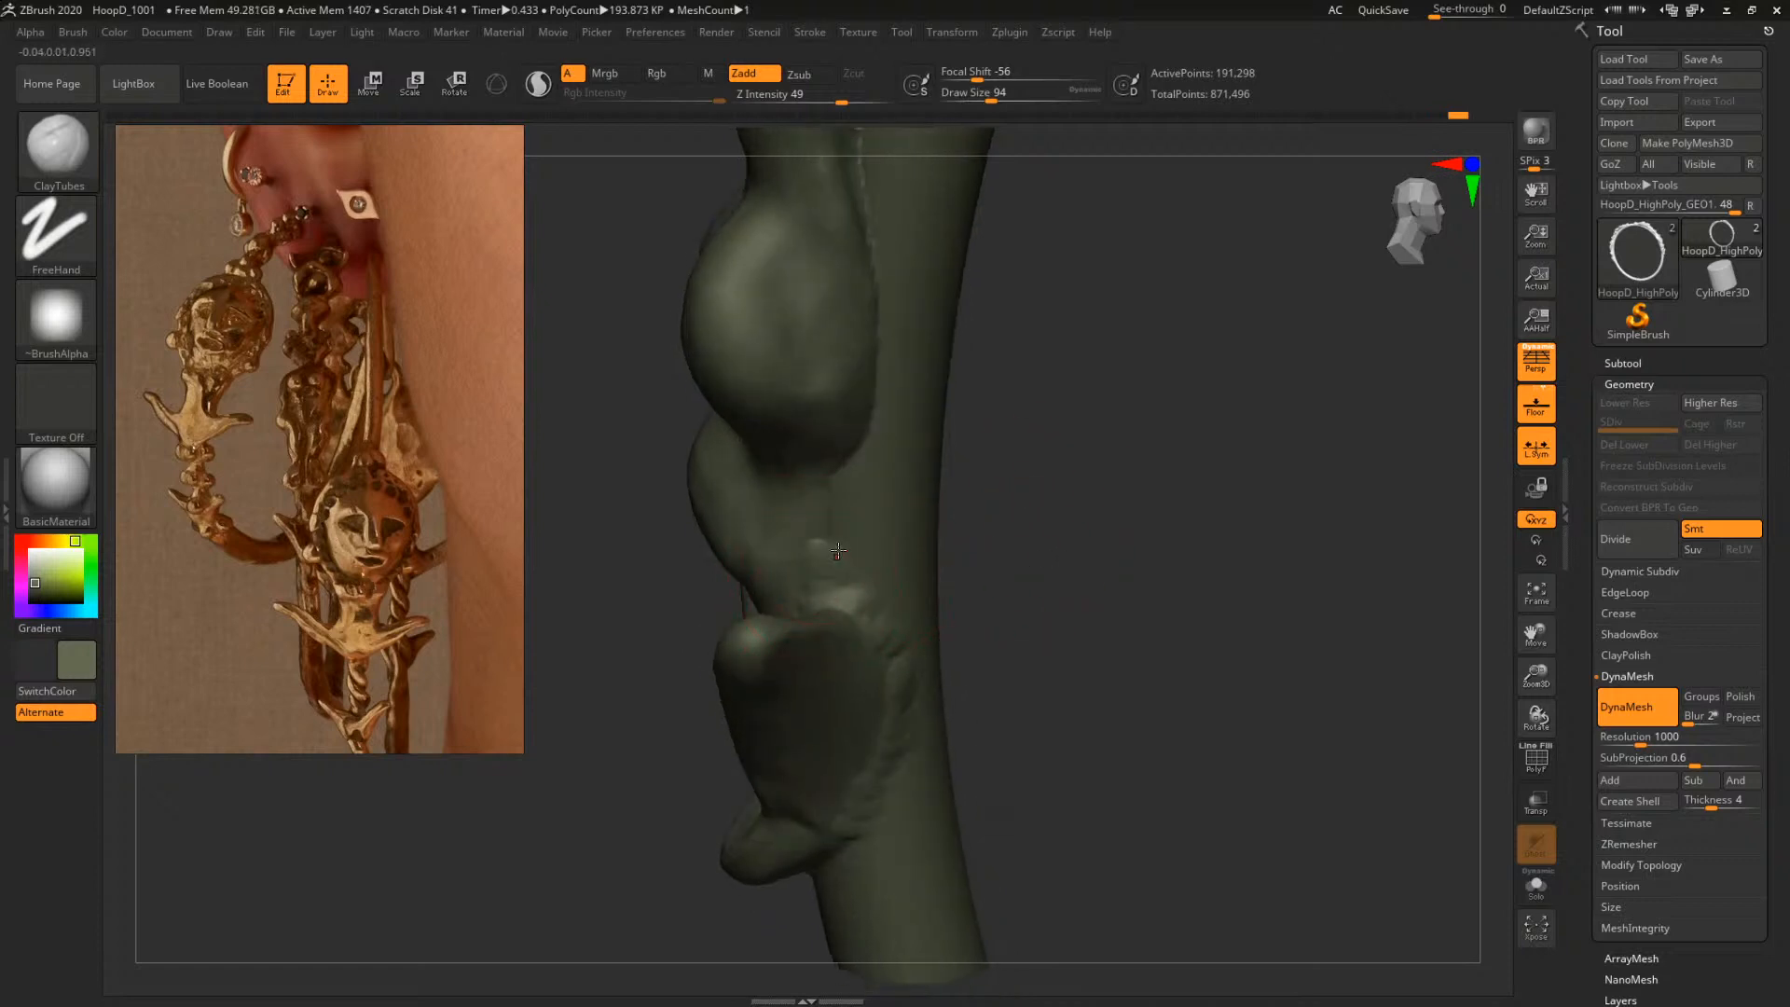
# Build up clay along the seam beside the opposite figure's rounded bulge
pyautogui.moveTo(1042, 458)
pyautogui.mouseDown()
pyautogui.moveTo(1050, 540)
pyautogui.moveTo(1012, 572)
pyautogui.mouseUp()
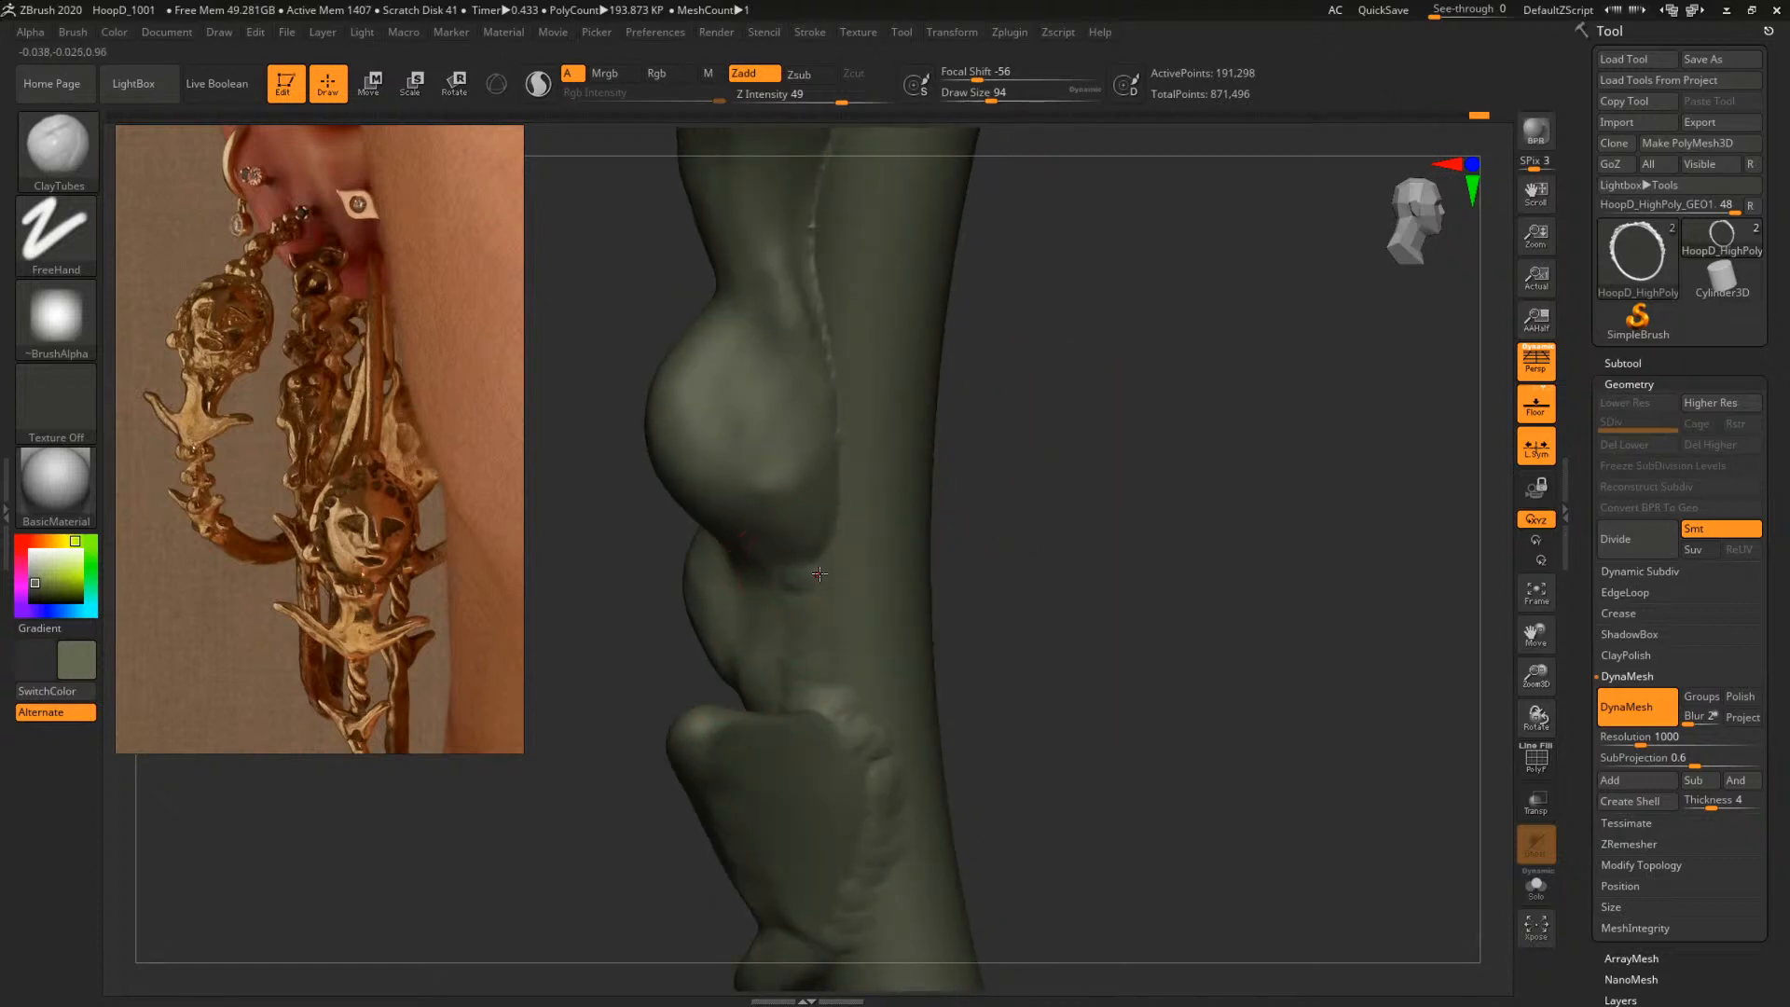
pyautogui.moveTo(848, 531); pyautogui.dragTo(847, 443)
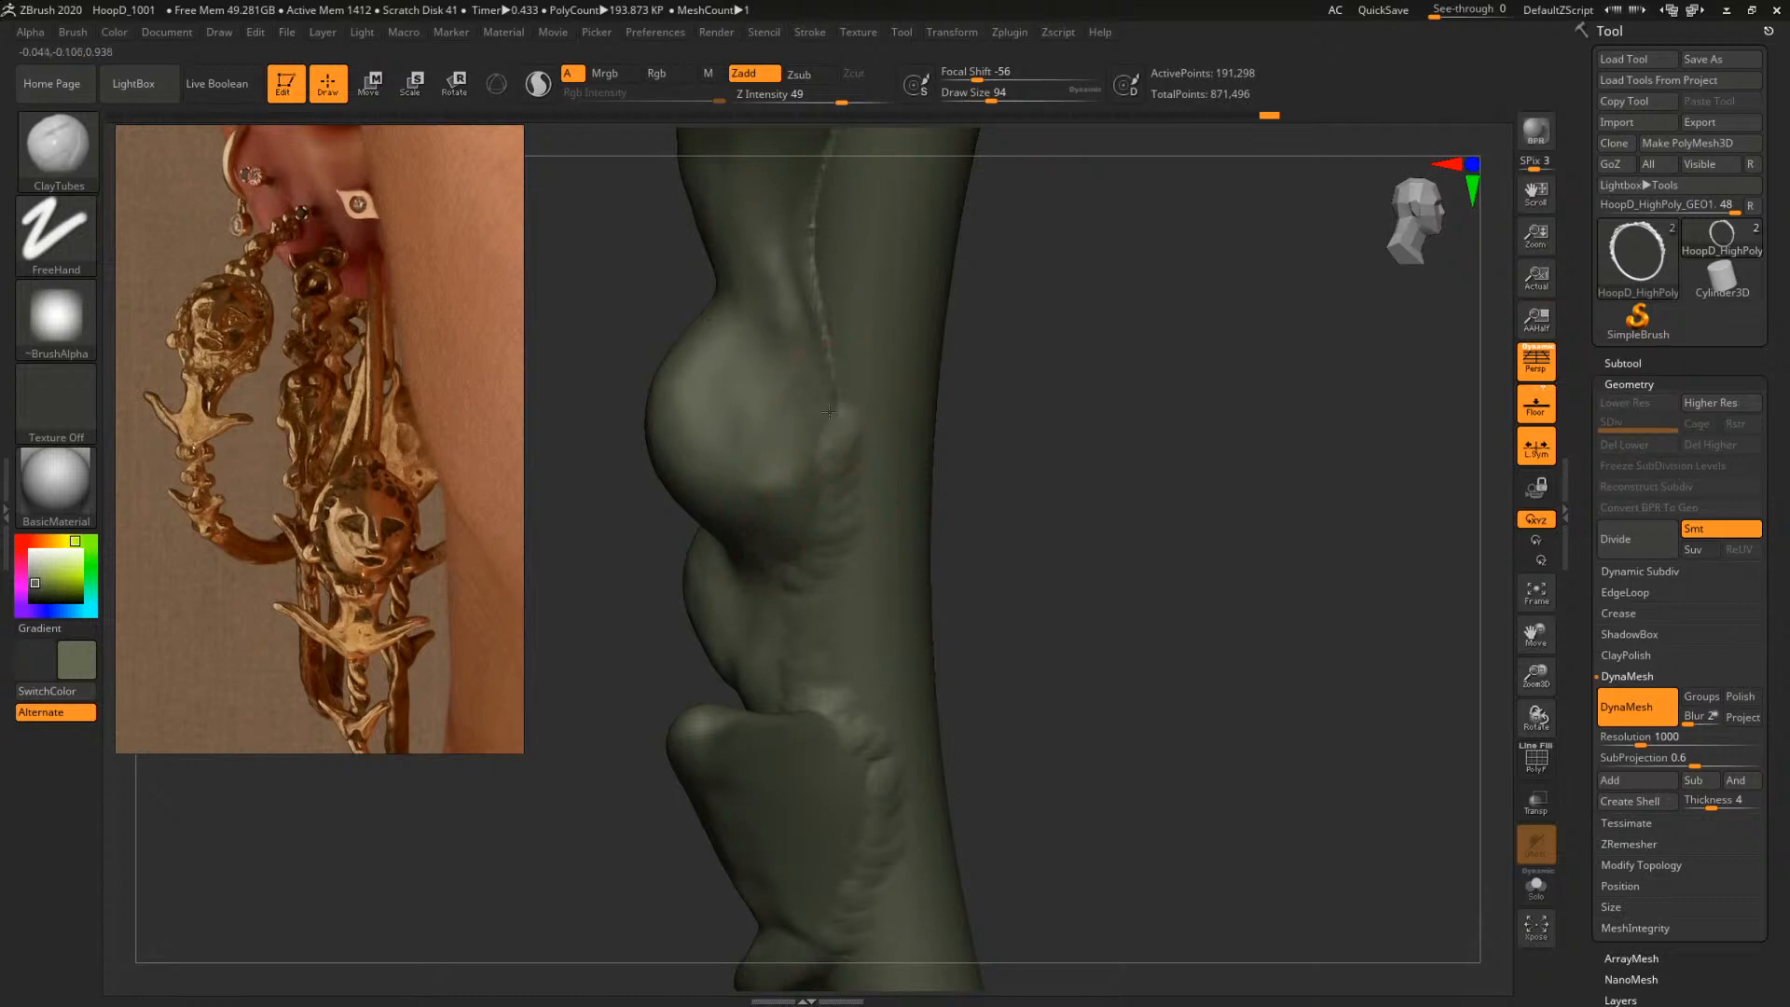
pyautogui.moveTo(987, 367)
pyautogui.mouseDown()
pyautogui.moveTo(1059, 507)
pyautogui.moveTo(944, 470)
pyautogui.mouseUp()
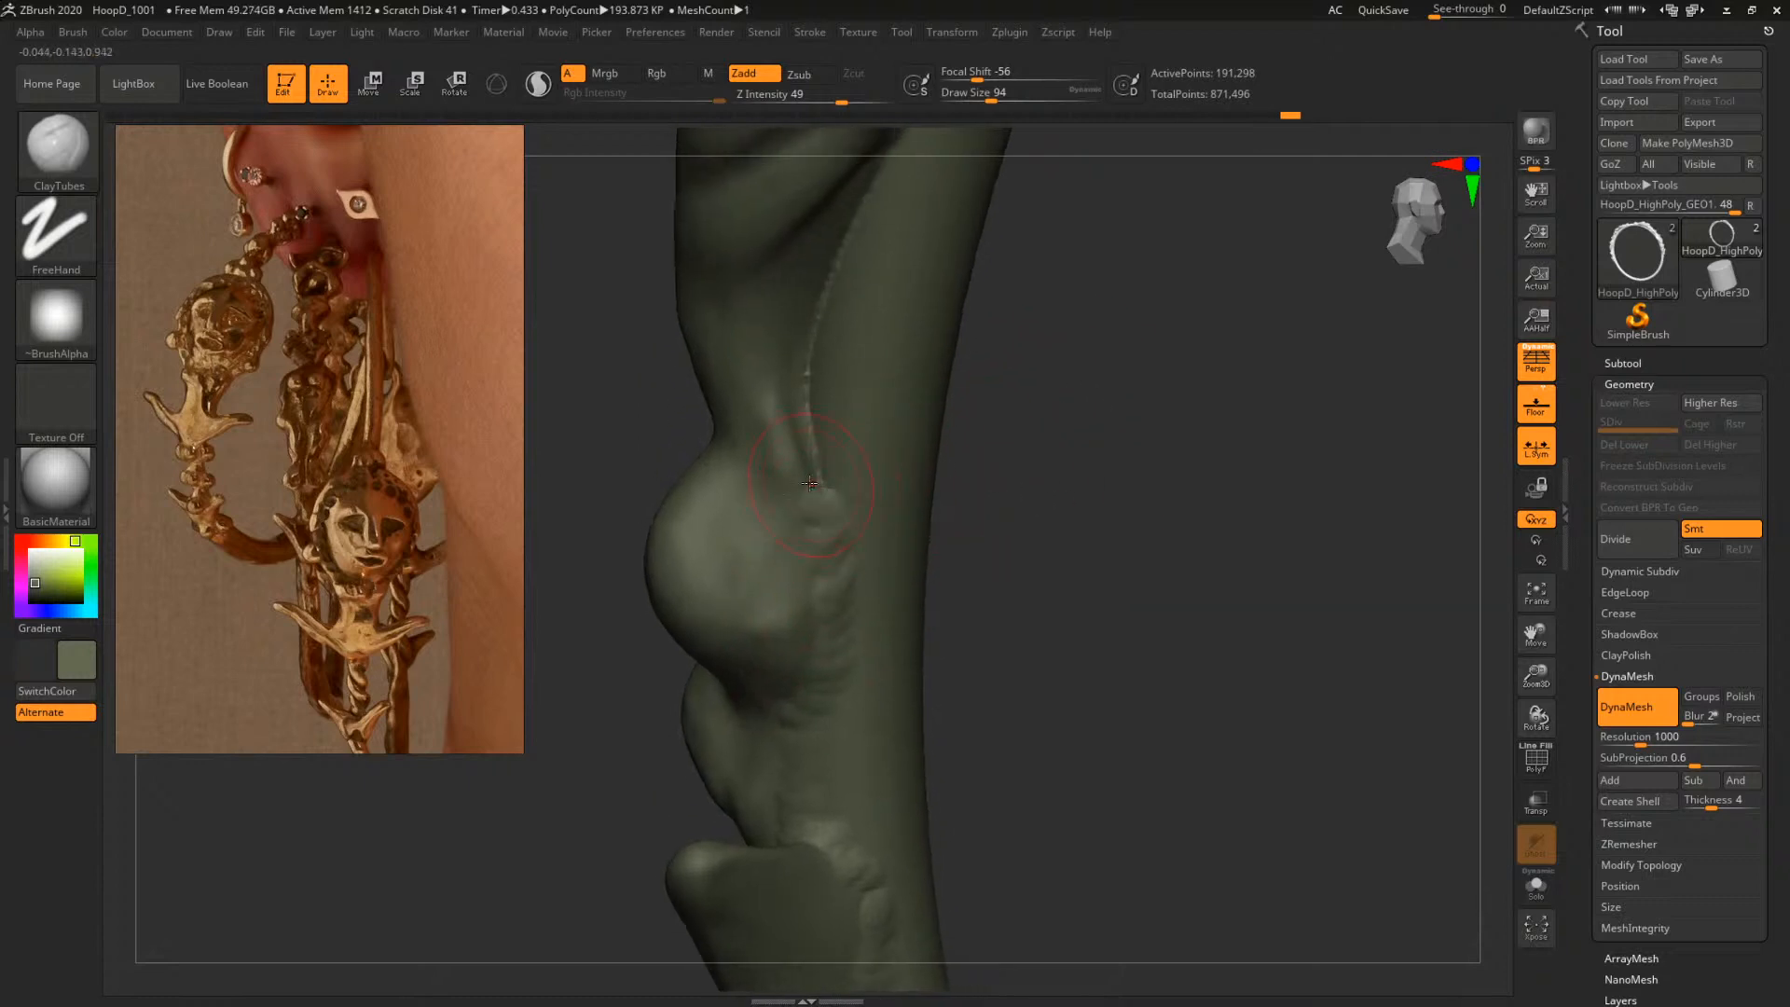
# Extend the opposite figure's clay fill from above the rounded bulge along the diagonal fold
pyautogui.moveTo(809, 483); pyautogui.dragTo(838, 289)
pyautogui.moveTo(1059, 292); pyautogui.dragTo(1055, 508)
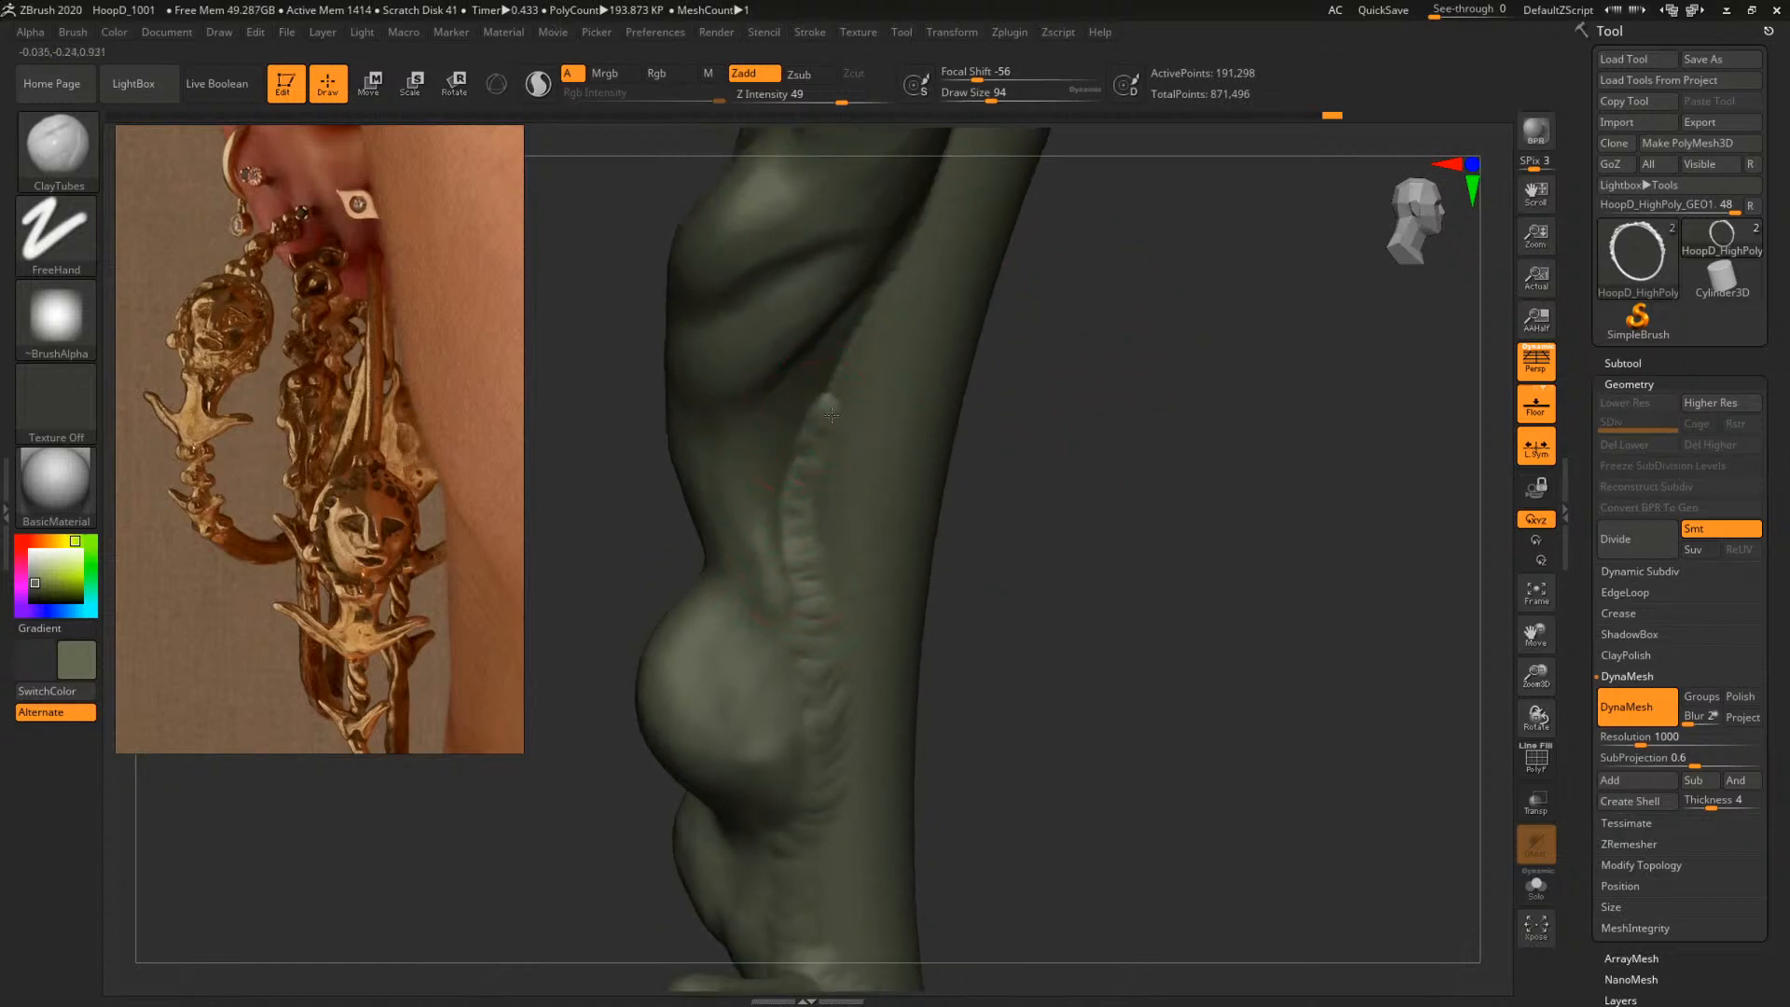
pyautogui.moveTo(831, 415); pyautogui.dragTo(897, 271)
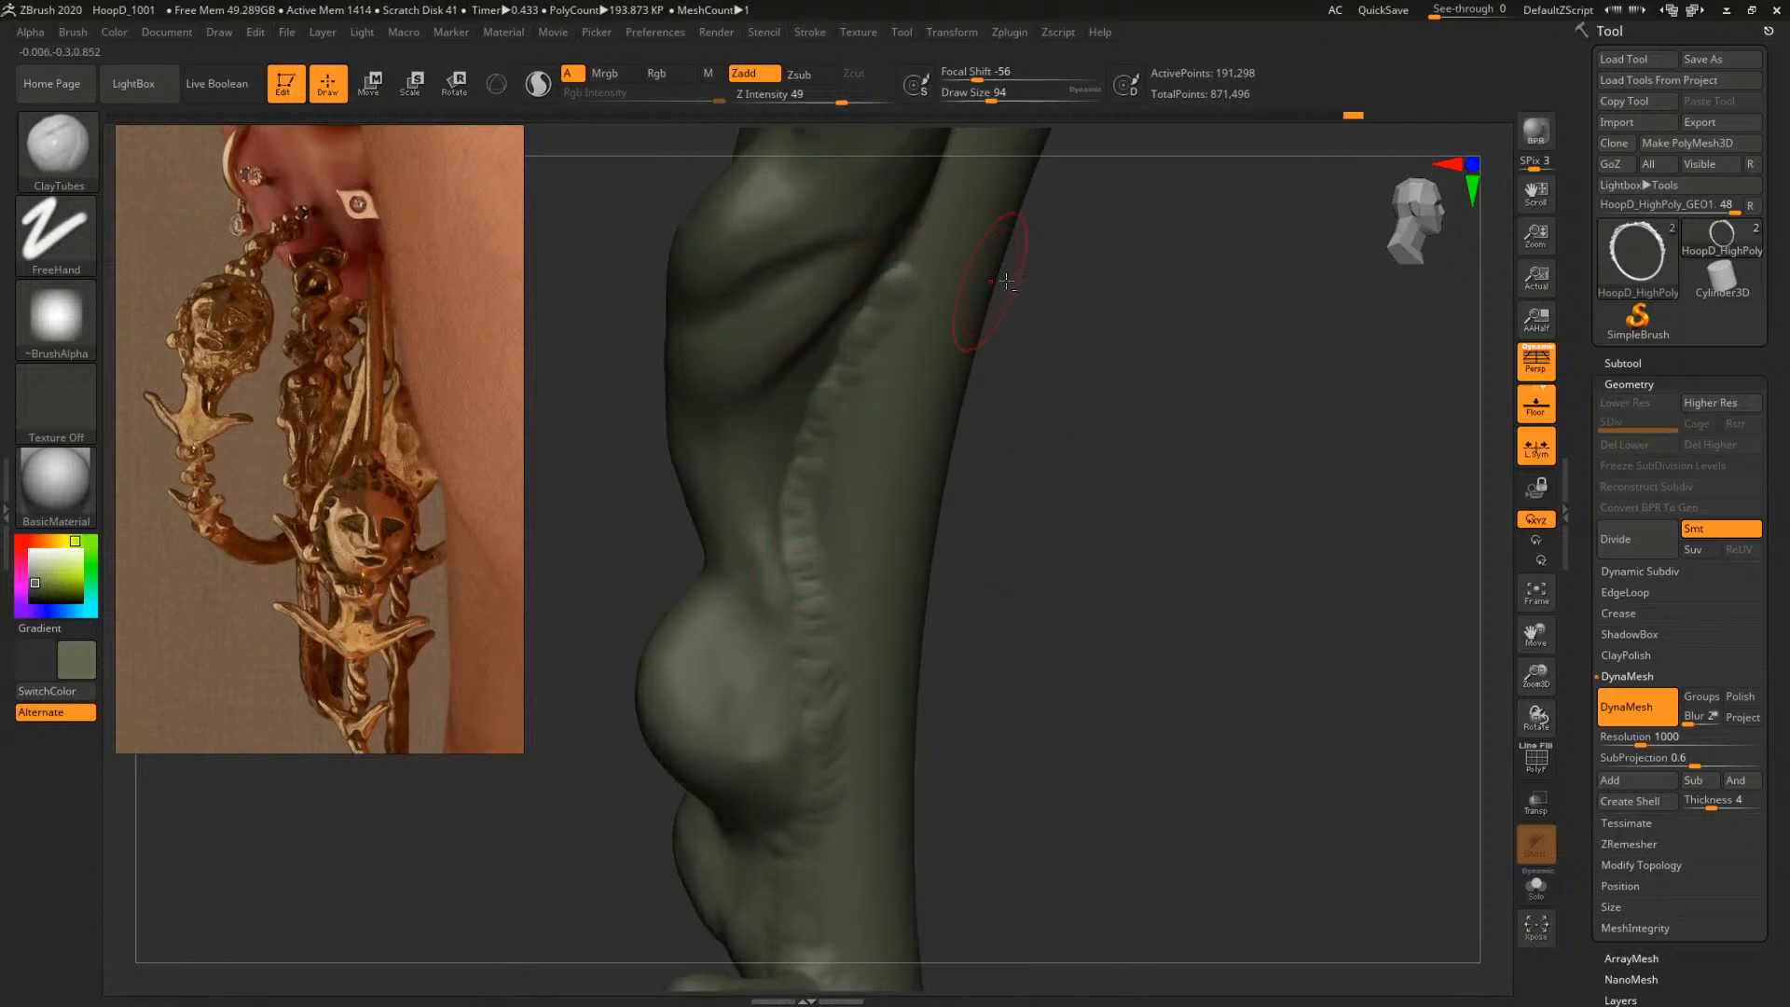
pyautogui.moveTo(1006, 281); pyautogui.dragTo(932, 355)
pyautogui.moveTo(1087, 352)
pyautogui.mouseDown()
pyautogui.moveTo(1098, 512)
pyautogui.moveTo(855, 431)
pyautogui.moveTo(876, 436)
pyautogui.mouseUp()
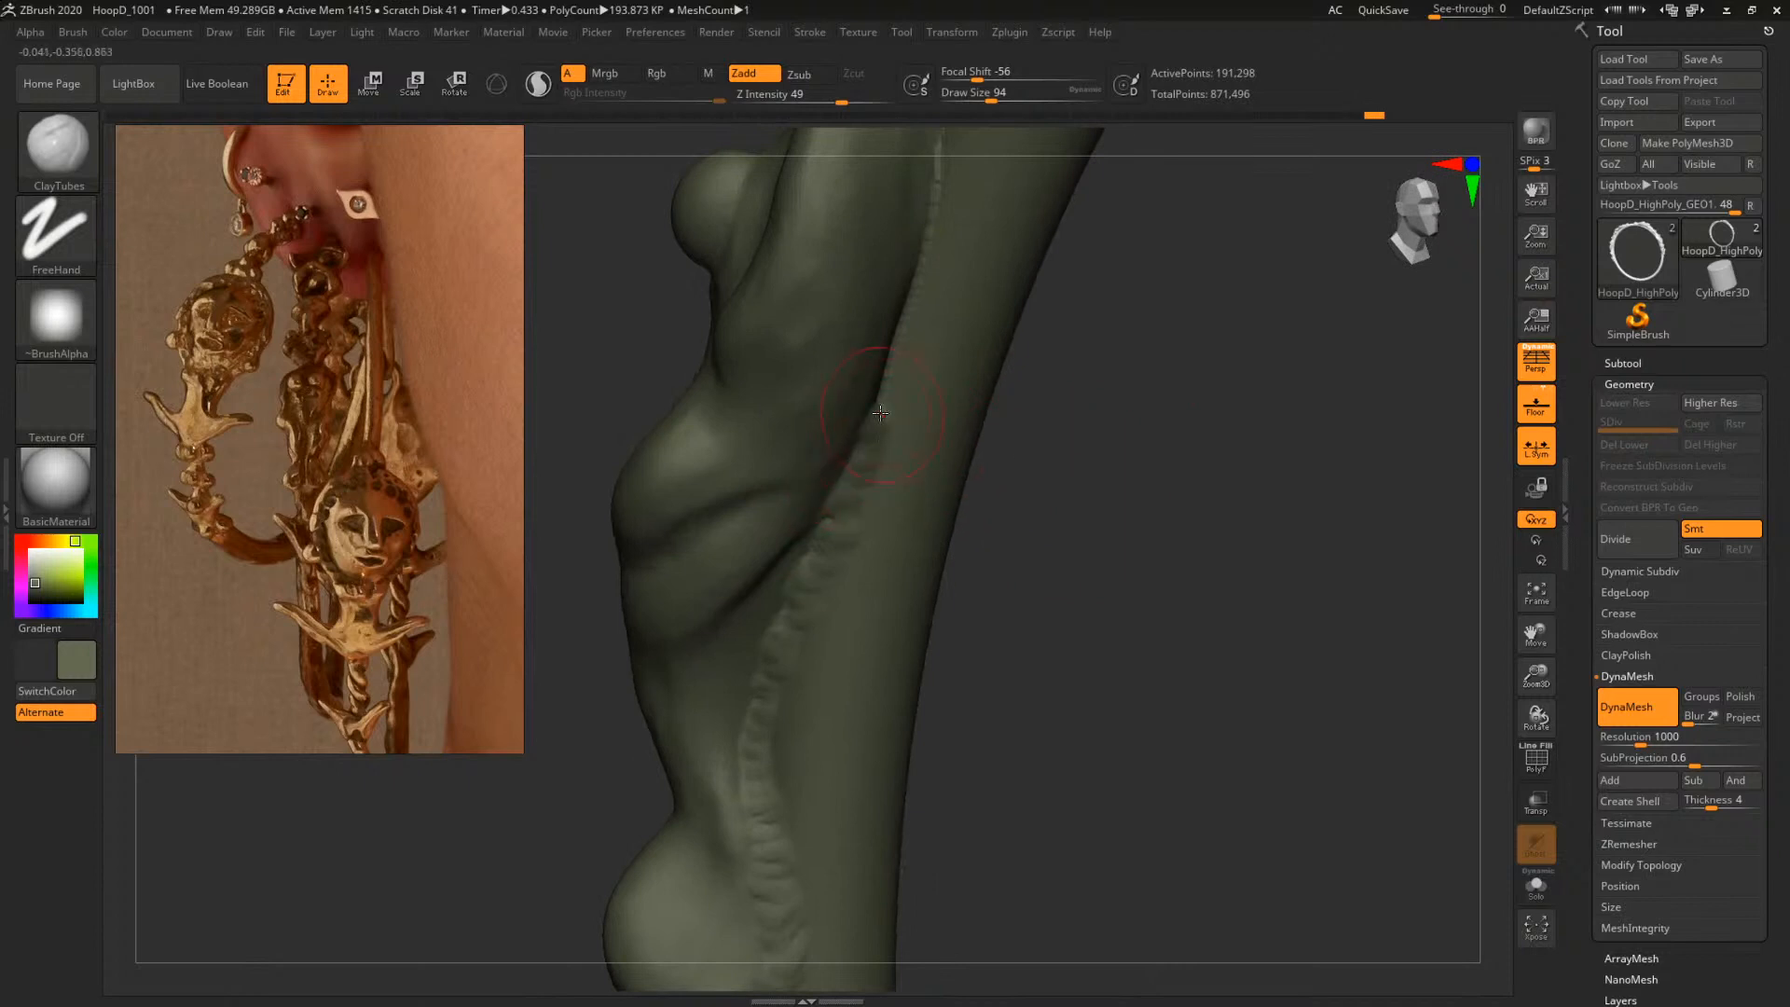
# Fill the seam alongside the opposite figure's long smooth form with the small ball
pyautogui.moveTo(1108, 384); pyautogui.dragTo(1026, 551)
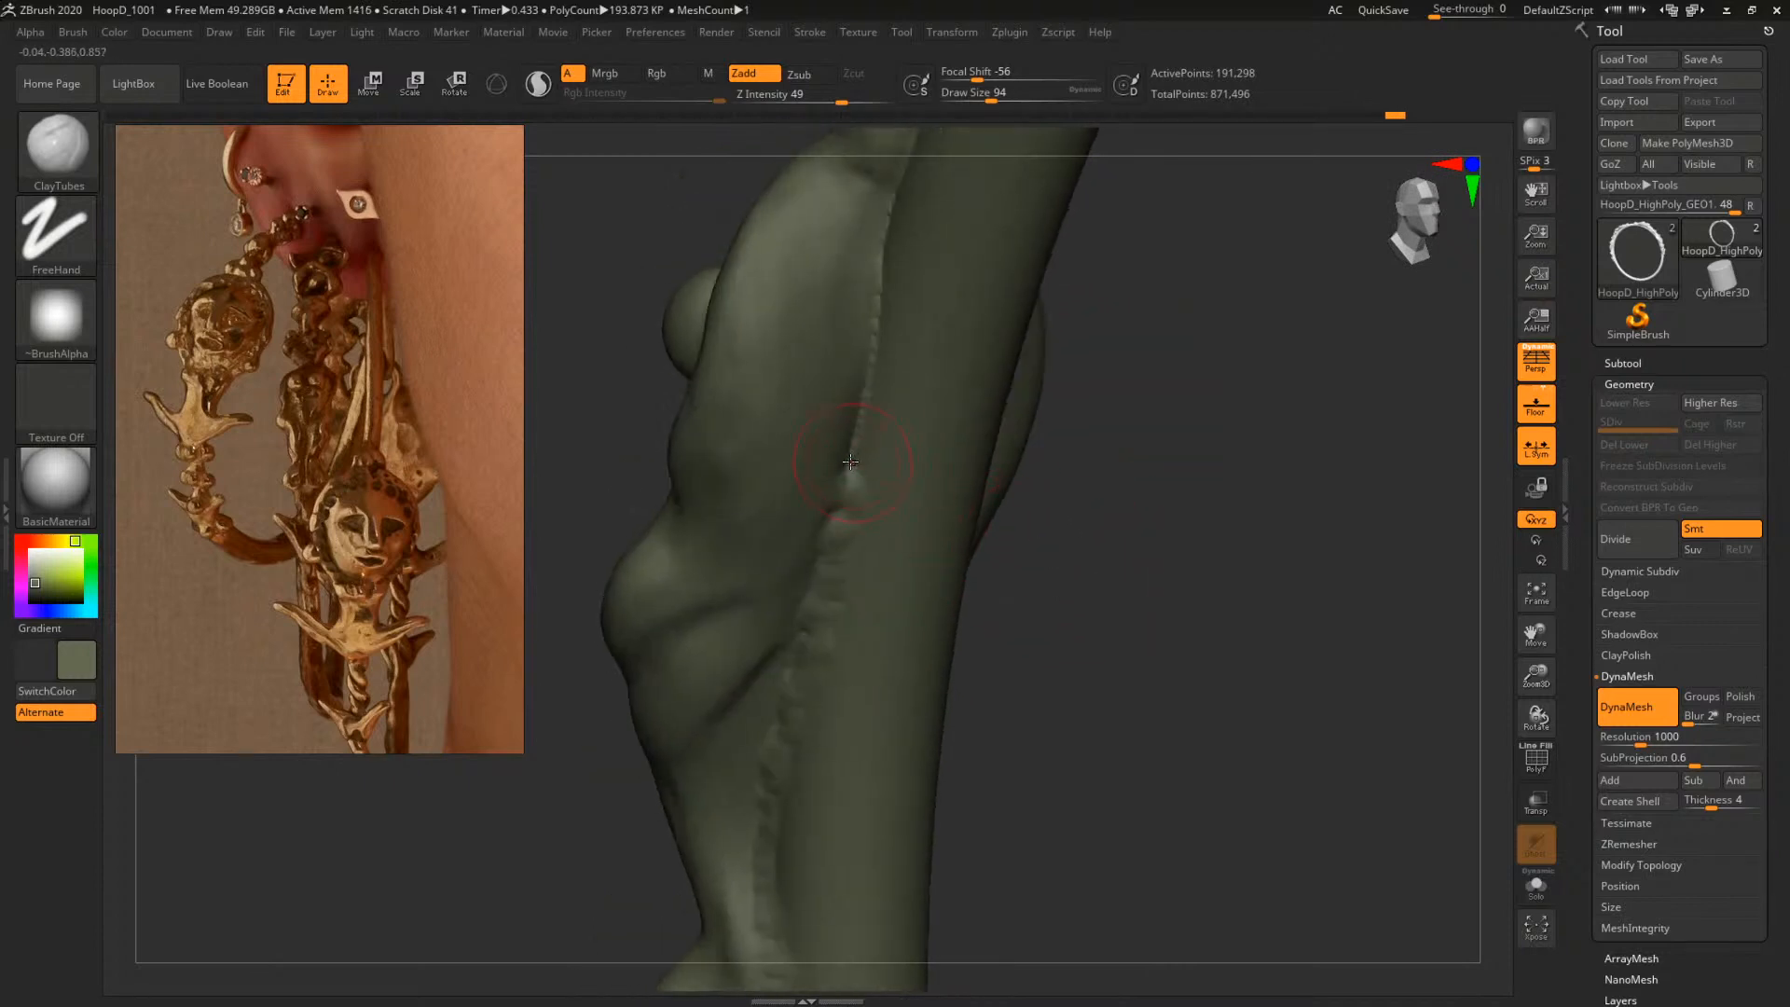
pyautogui.moveTo(875, 407); pyautogui.dragTo(870, 345)
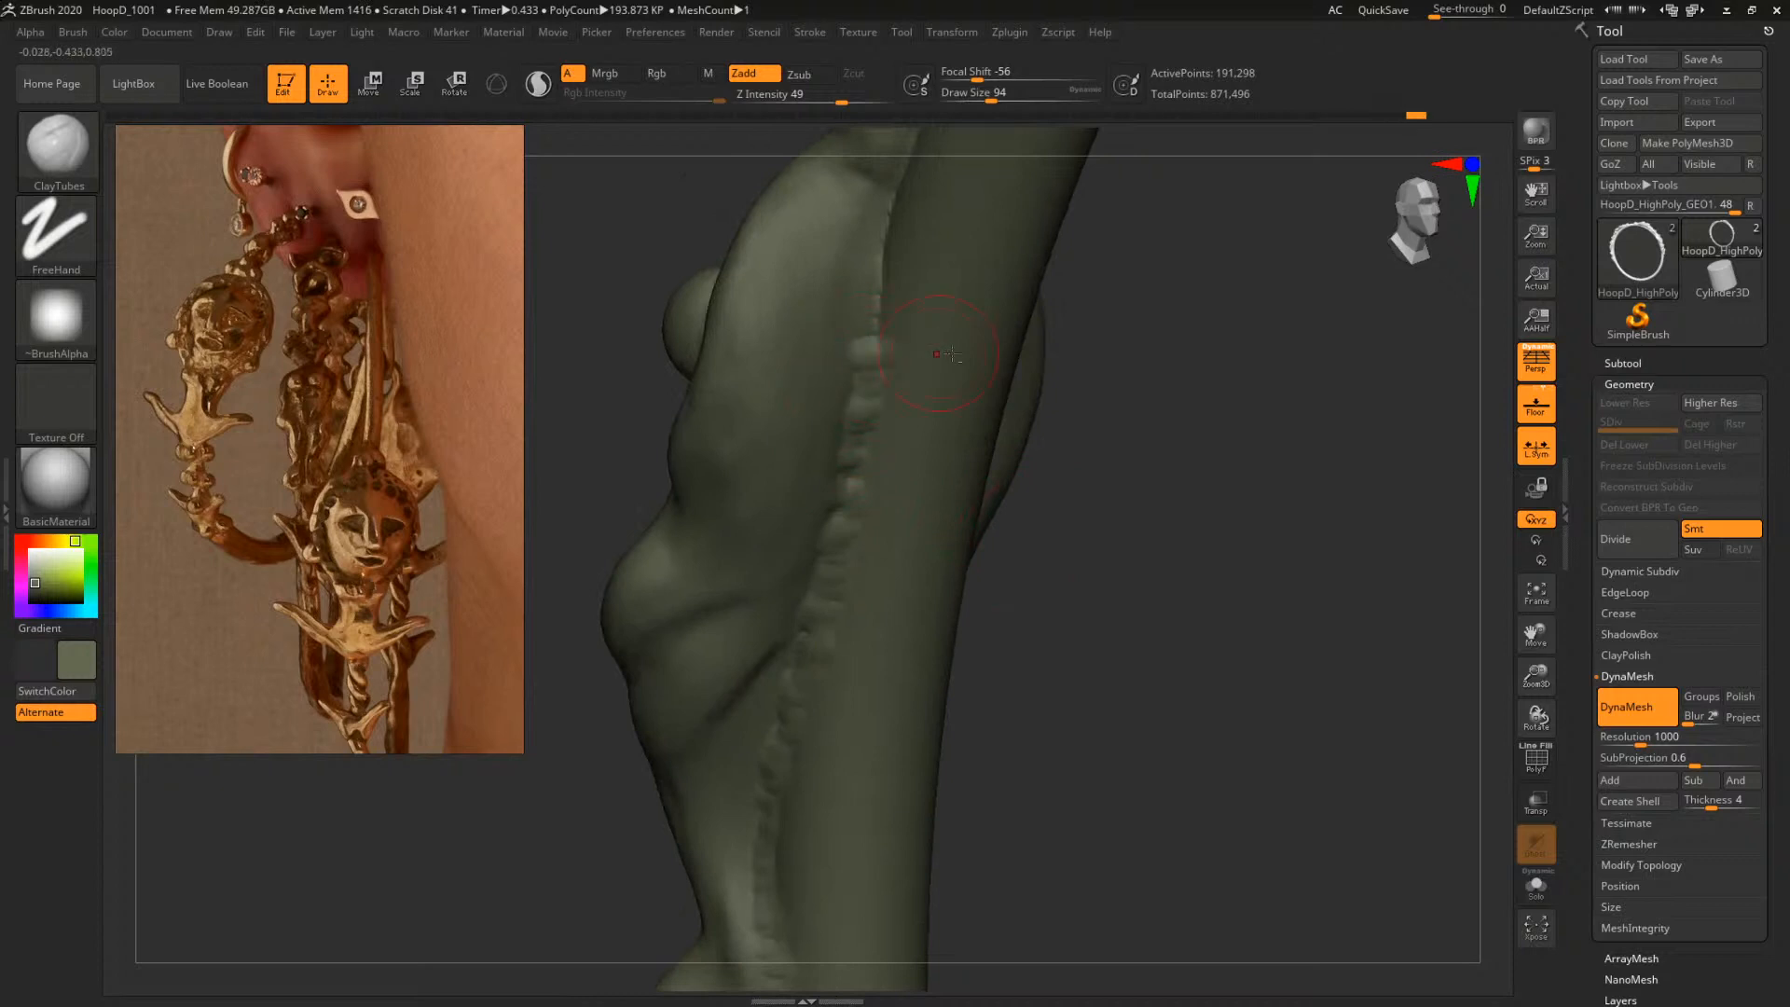
pyautogui.moveTo(1148, 369); pyautogui.dragTo(1083, 577)
pyautogui.moveTo(837, 462); pyautogui.dragTo(854, 406)
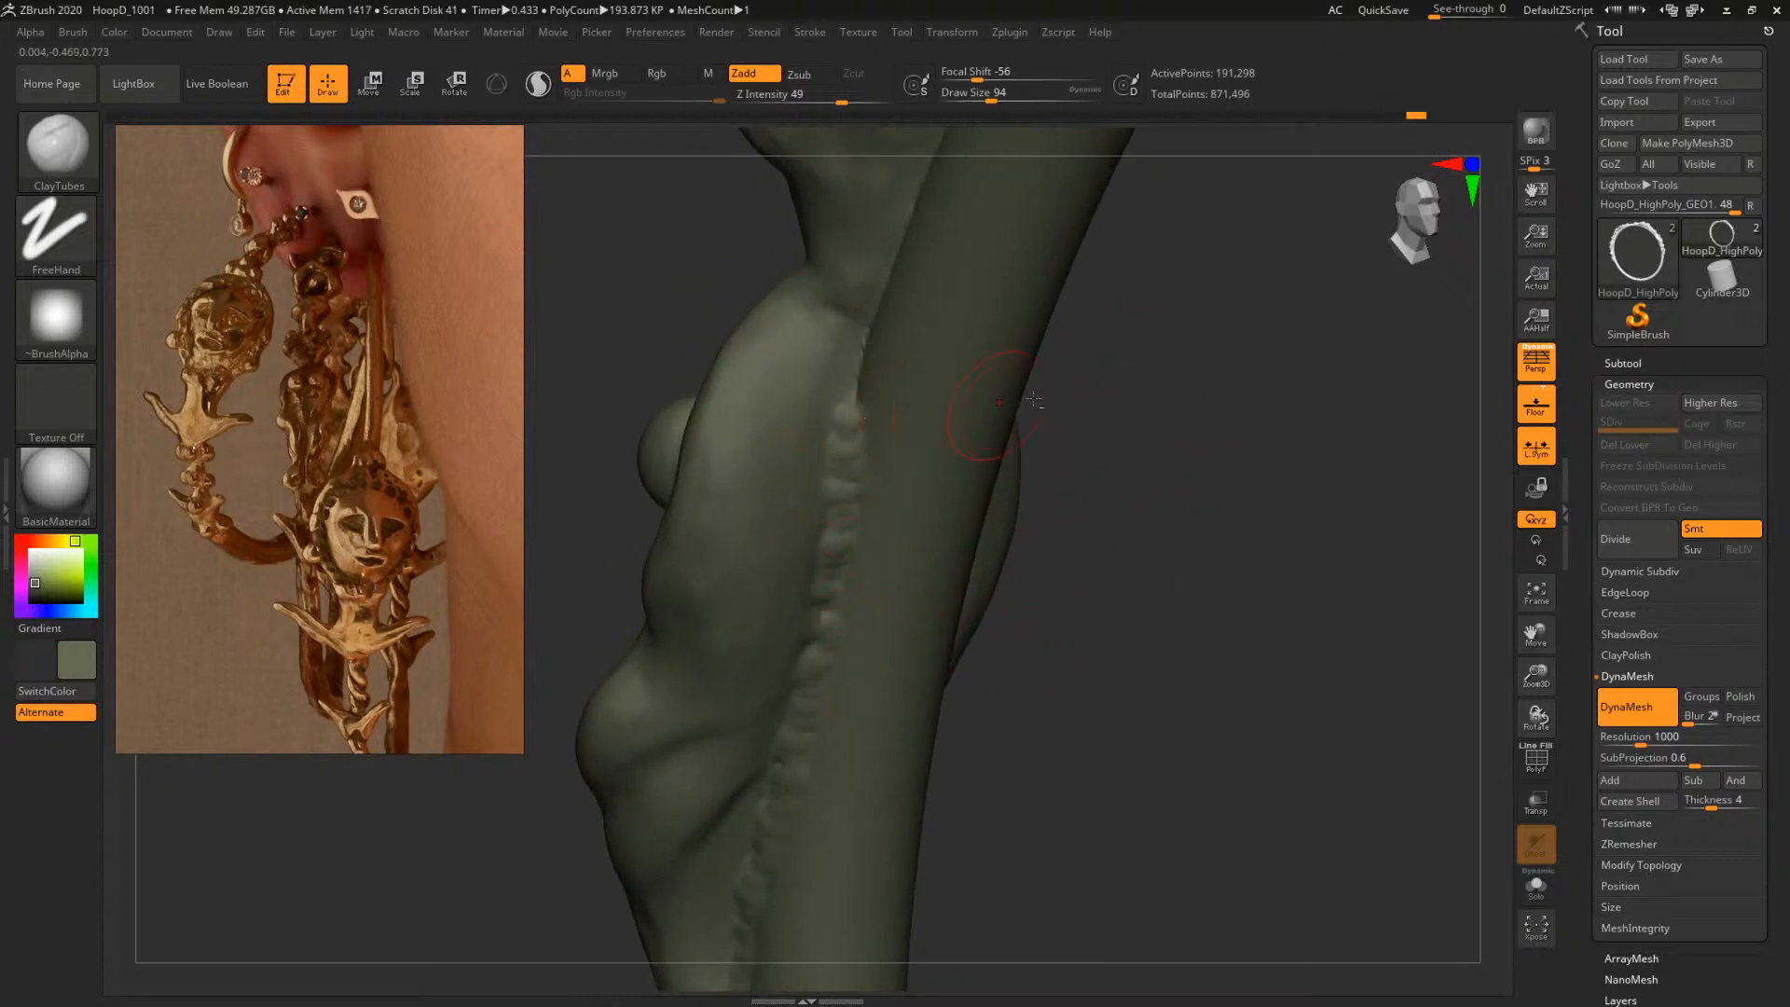
pyautogui.moveTo(1123, 420); pyautogui.dragTo(1139, 623)
pyautogui.moveTo(839, 499); pyautogui.dragTo(887, 381)
# Continue the opposite figure's clay fill past the small knobs to the rounded head form
pyautogui.moveTo(1162, 436); pyautogui.dragTo(1134, 606)
pyautogui.moveTo(860, 509); pyautogui.dragTo(946, 377)
pyautogui.moveTo(1163, 399); pyautogui.dragTo(1147, 560)
pyautogui.moveTo(919, 512); pyautogui.dragTo(1016, 370)
pyautogui.moveTo(1200, 431); pyautogui.dragTo(1176, 569)
pyautogui.moveTo(935, 517); pyautogui.dragTo(1000, 484)
pyautogui.moveTo(1159, 560); pyautogui.dragTo(1149, 673)
pyautogui.moveTo(885, 573); pyautogui.dragTo(1014, 472)
# Fill the seam from the opposite figure's rounded head form along the underside of the elongated form
pyautogui.keyDown('alt'); pyautogui.moveTo(1231, 546); pyautogui.dragTo(1062, 580); pyautogui.keyUp('alt')
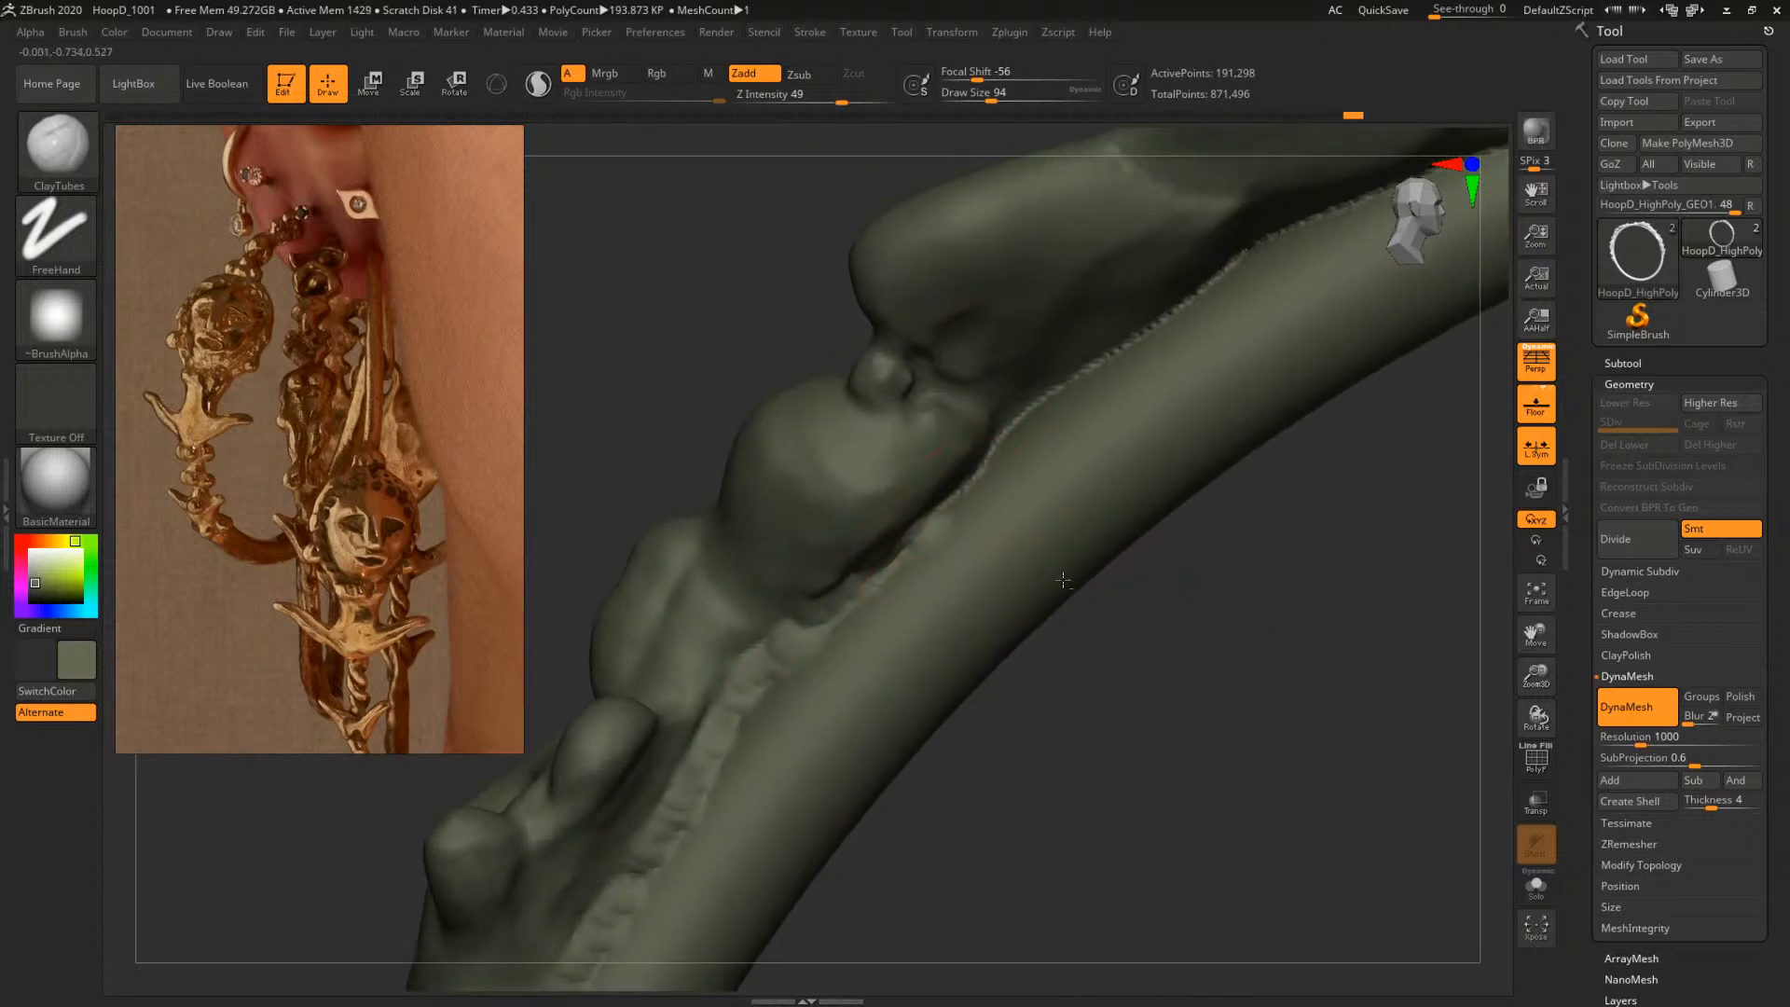
pyautogui.moveTo(965, 488); pyautogui.dragTo(1053, 396)
pyautogui.moveTo(1235, 507); pyautogui.dragTo(1173, 660)
pyautogui.moveTo(944, 492); pyautogui.dragTo(1065, 407)
pyautogui.moveTo(1226, 543); pyautogui.dragTo(1166, 723)
pyautogui.moveTo(963, 524); pyautogui.dragTo(1045, 472)
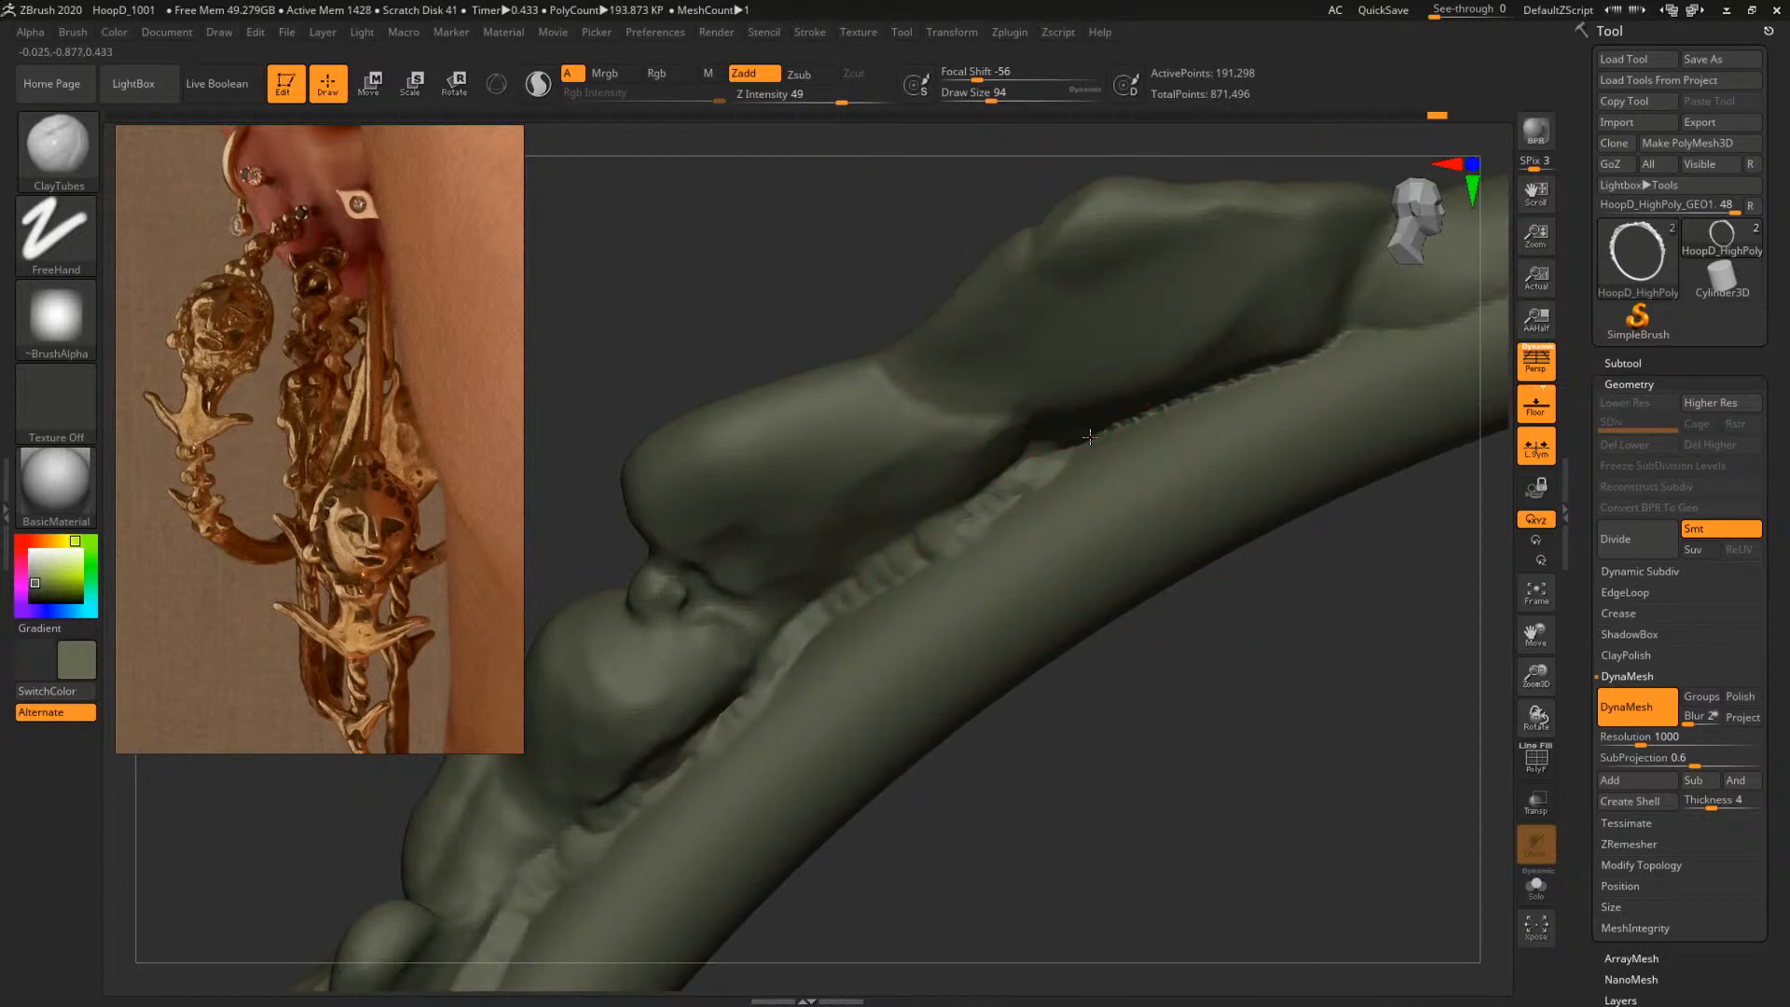
# Build up clay beneath the opposite figure's faceted form and along the collar section to its flared rim
pyautogui.moveTo(1331, 572); pyautogui.dragTo(1207, 585)
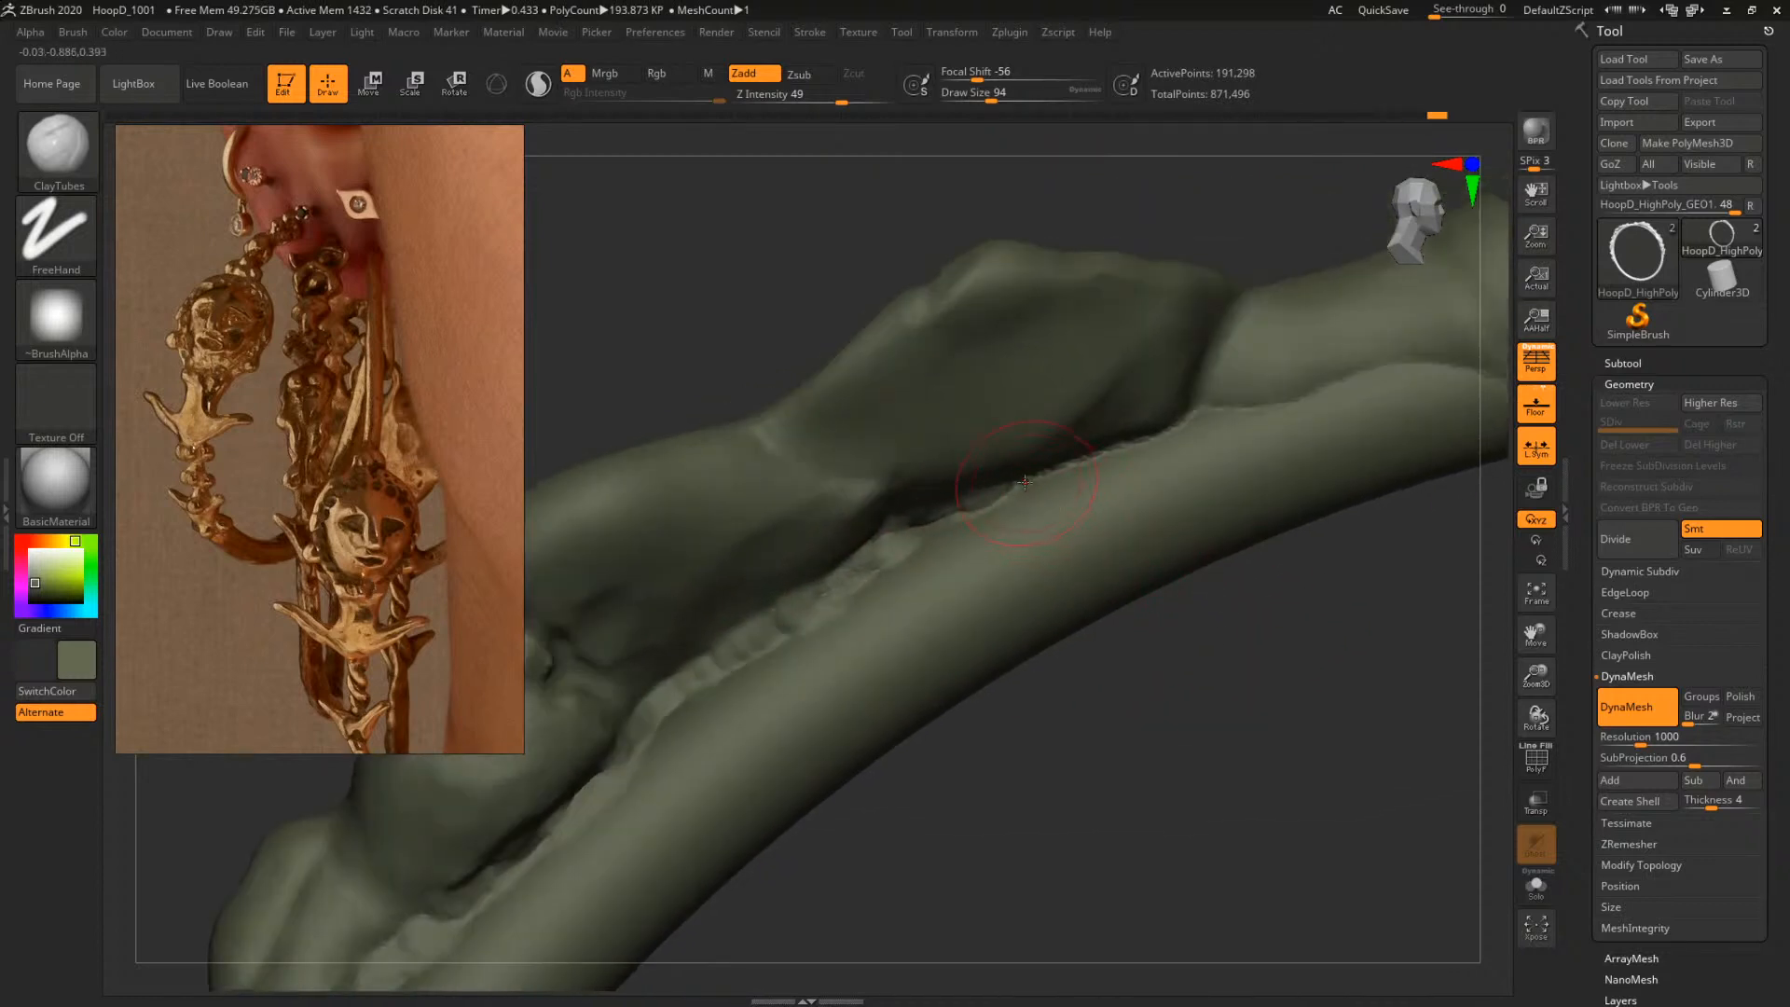
pyautogui.moveTo(1025, 482); pyautogui.dragTo(1170, 424)
pyautogui.keyDown('alt'); pyautogui.moveTo(1286, 560); pyautogui.dragTo(1209, 604); pyautogui.keyUp('alt')
pyautogui.moveTo(1131, 441); pyautogui.dragTo(1337, 434)
pyautogui.keyDown('alt'); pyautogui.moveTo(1337, 434); pyautogui.dragTo(1213, 526, button='right'); pyautogui.keyUp('alt')
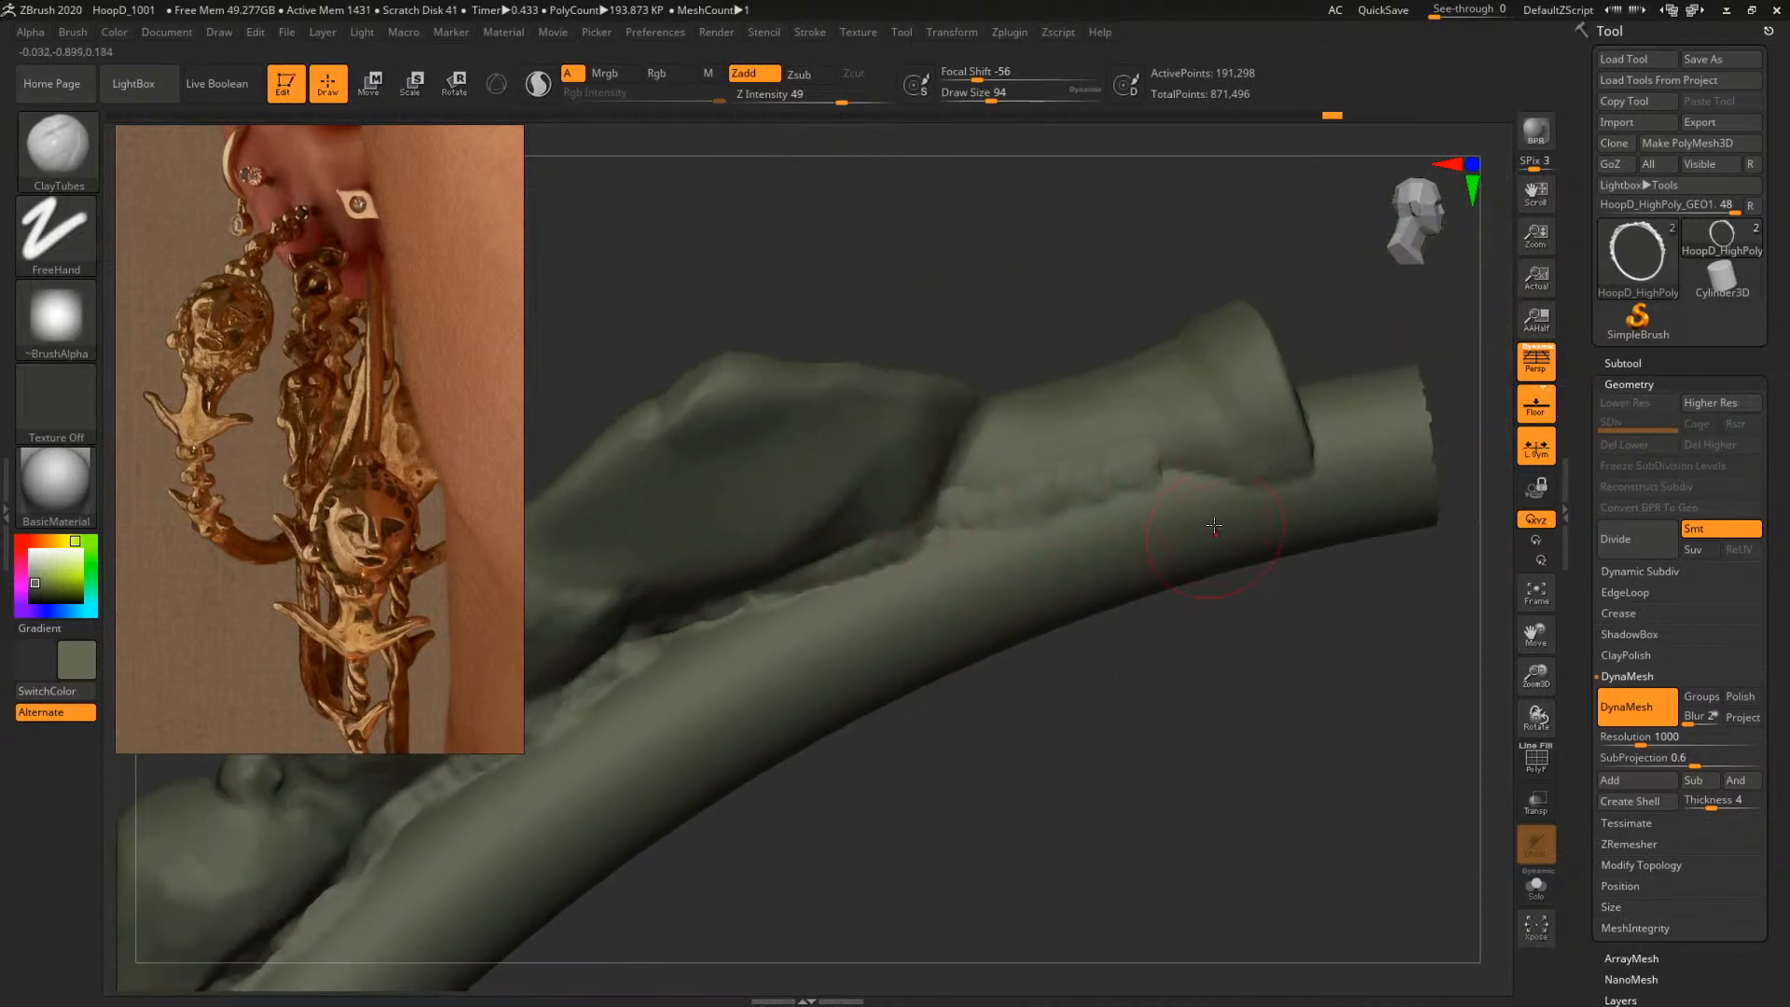
pyautogui.moveTo(1175, 458); pyautogui.dragTo(1280, 480)
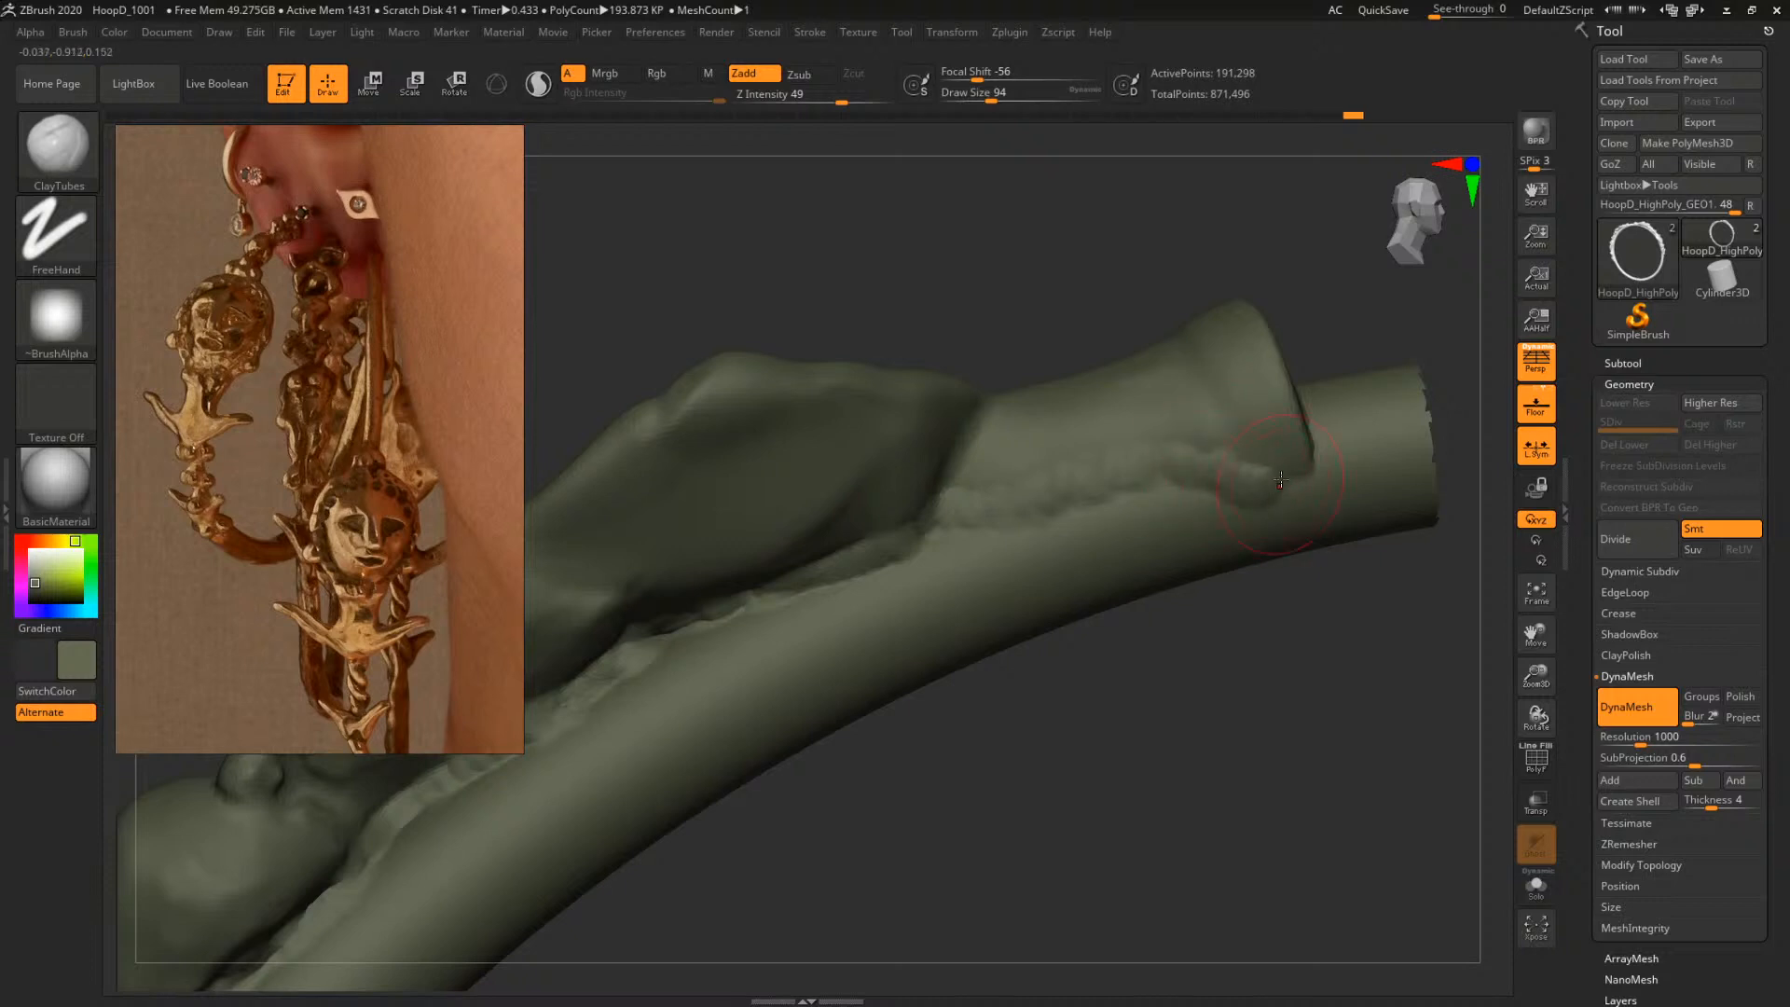
# Fill the junction between the flared collar's open end and the ring, and frame the visible section
pyautogui.keyDown('ctrl'); pyautogui.moveTo(1382, 610); pyautogui.dragTo(1291, 625, button='right'); pyautogui.keyUp('ctrl')
pyautogui.moveTo(1291, 653); pyautogui.dragTo(1125, 496, button='right')
pyautogui.moveTo(1137, 467); pyautogui.dragTo(1197, 409)
pyautogui.moveTo(1336, 411); pyautogui.dragTo(1236, 423, button='right')
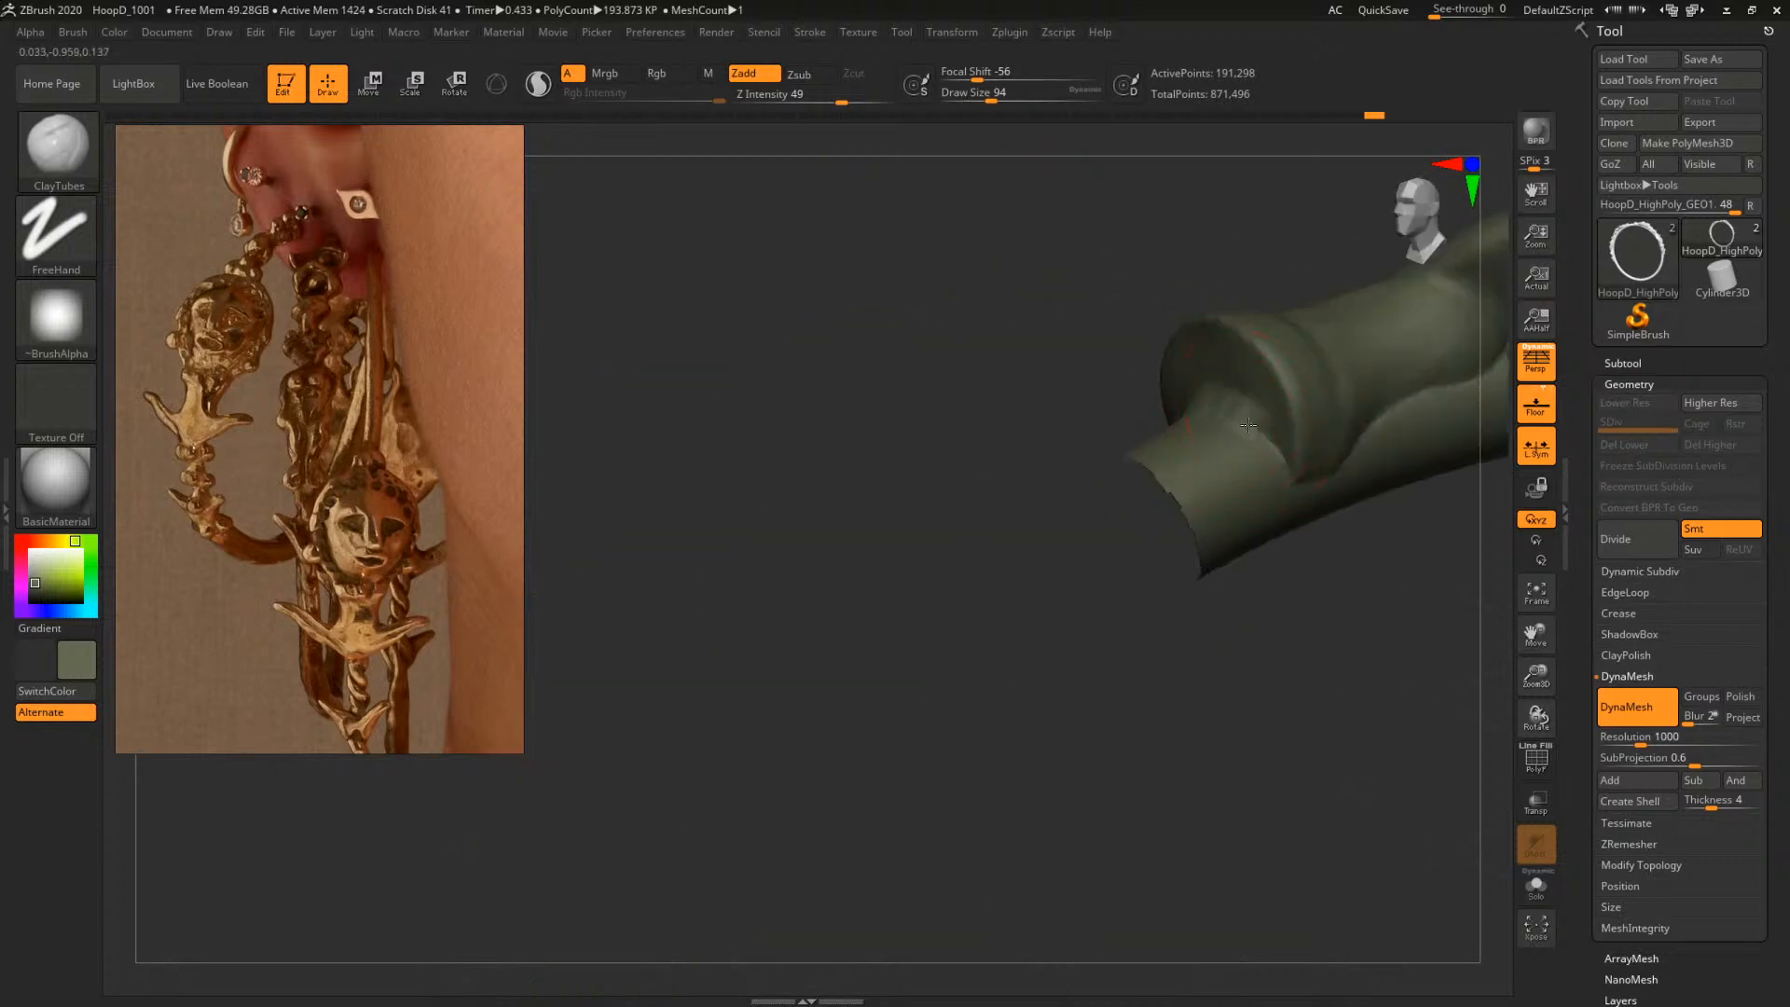
pyautogui.moveTo(1360, 629); pyautogui.dragTo(770, 375, button='right')
pyautogui.keyDown('alt'); pyautogui.moveTo(1354, 702); pyautogui.dragTo(1075, 554, button='right'); pyautogui.keyUp('alt')
pyautogui.press('f')
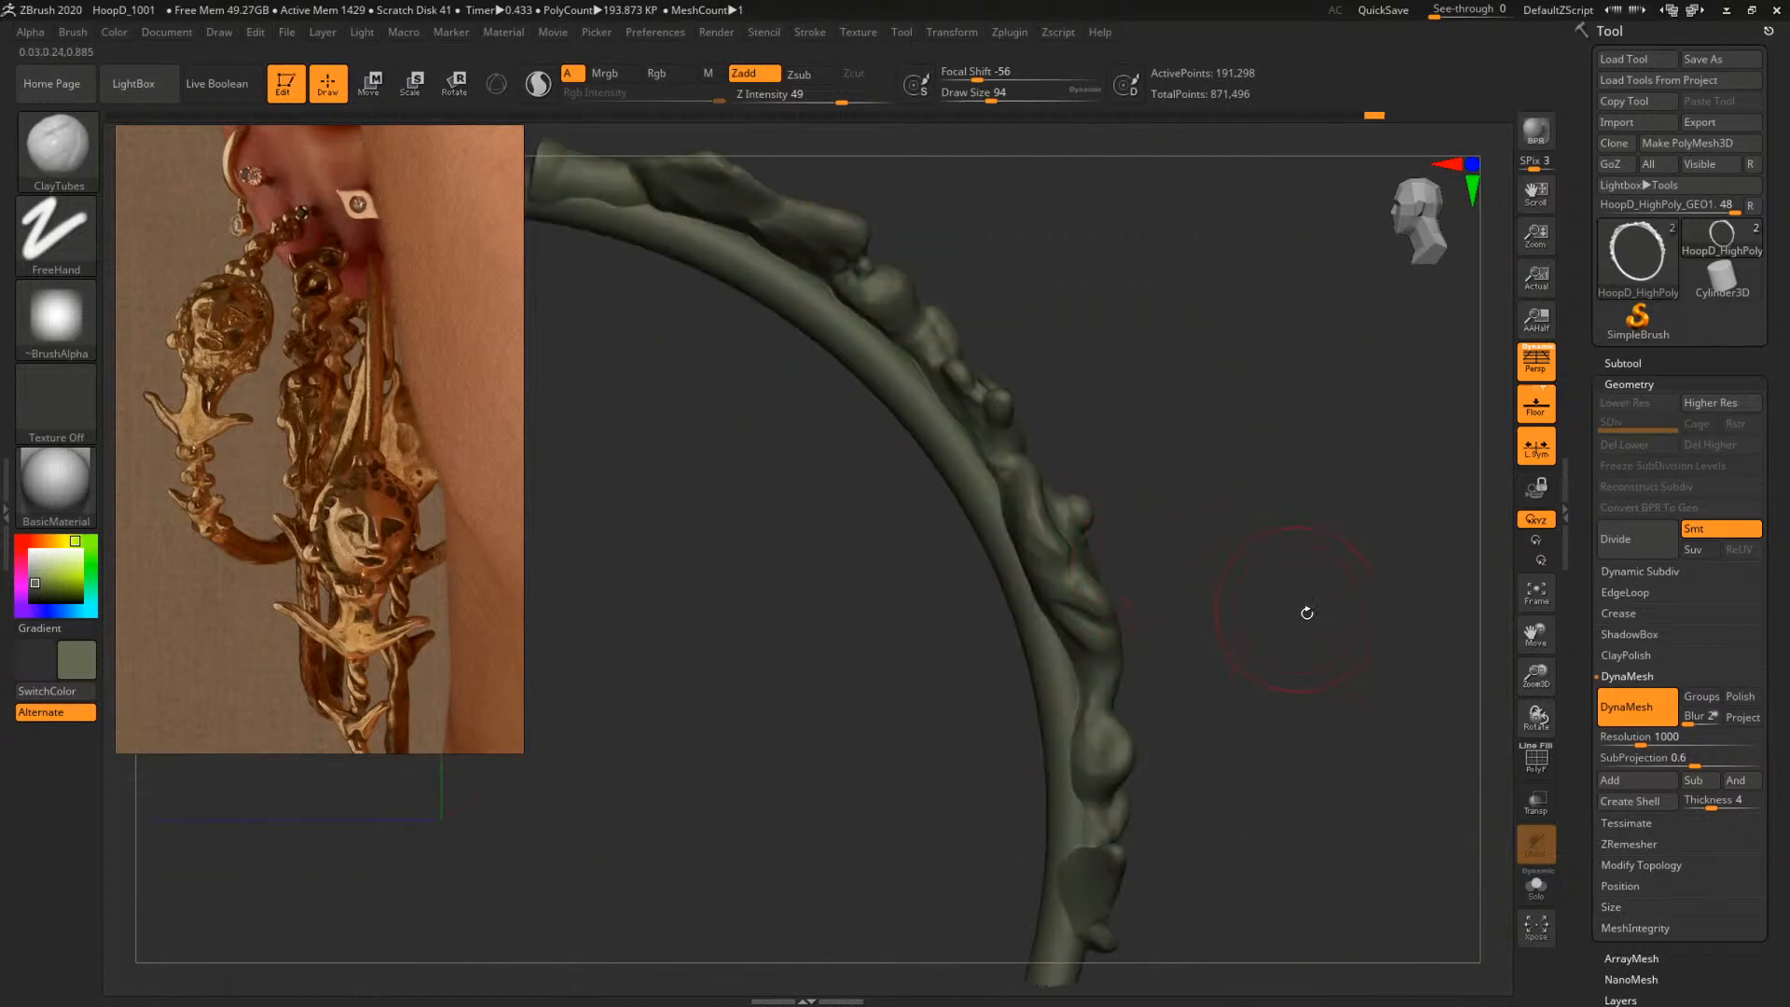
# Build up clay along the seam where the lowest leaf-shaped form near the cut end meets the ring
pyautogui.keyDown('alt'); pyautogui.moveTo(1354, 650); pyautogui.dragTo(942, 224, button='right'); pyautogui.keyUp('alt')
pyautogui.moveTo(1271, 627); pyautogui.dragTo(1367, 740, button='right')
pyautogui.keyDown('alt'); pyautogui.moveTo(1111, 809); pyautogui.dragTo(624, 372, button='right'); pyautogui.keyUp('alt')
pyautogui.keyDown('alt'); pyautogui.moveTo(1259, 643); pyautogui.dragTo(1319, 383, button='right'); pyautogui.keyUp('alt')
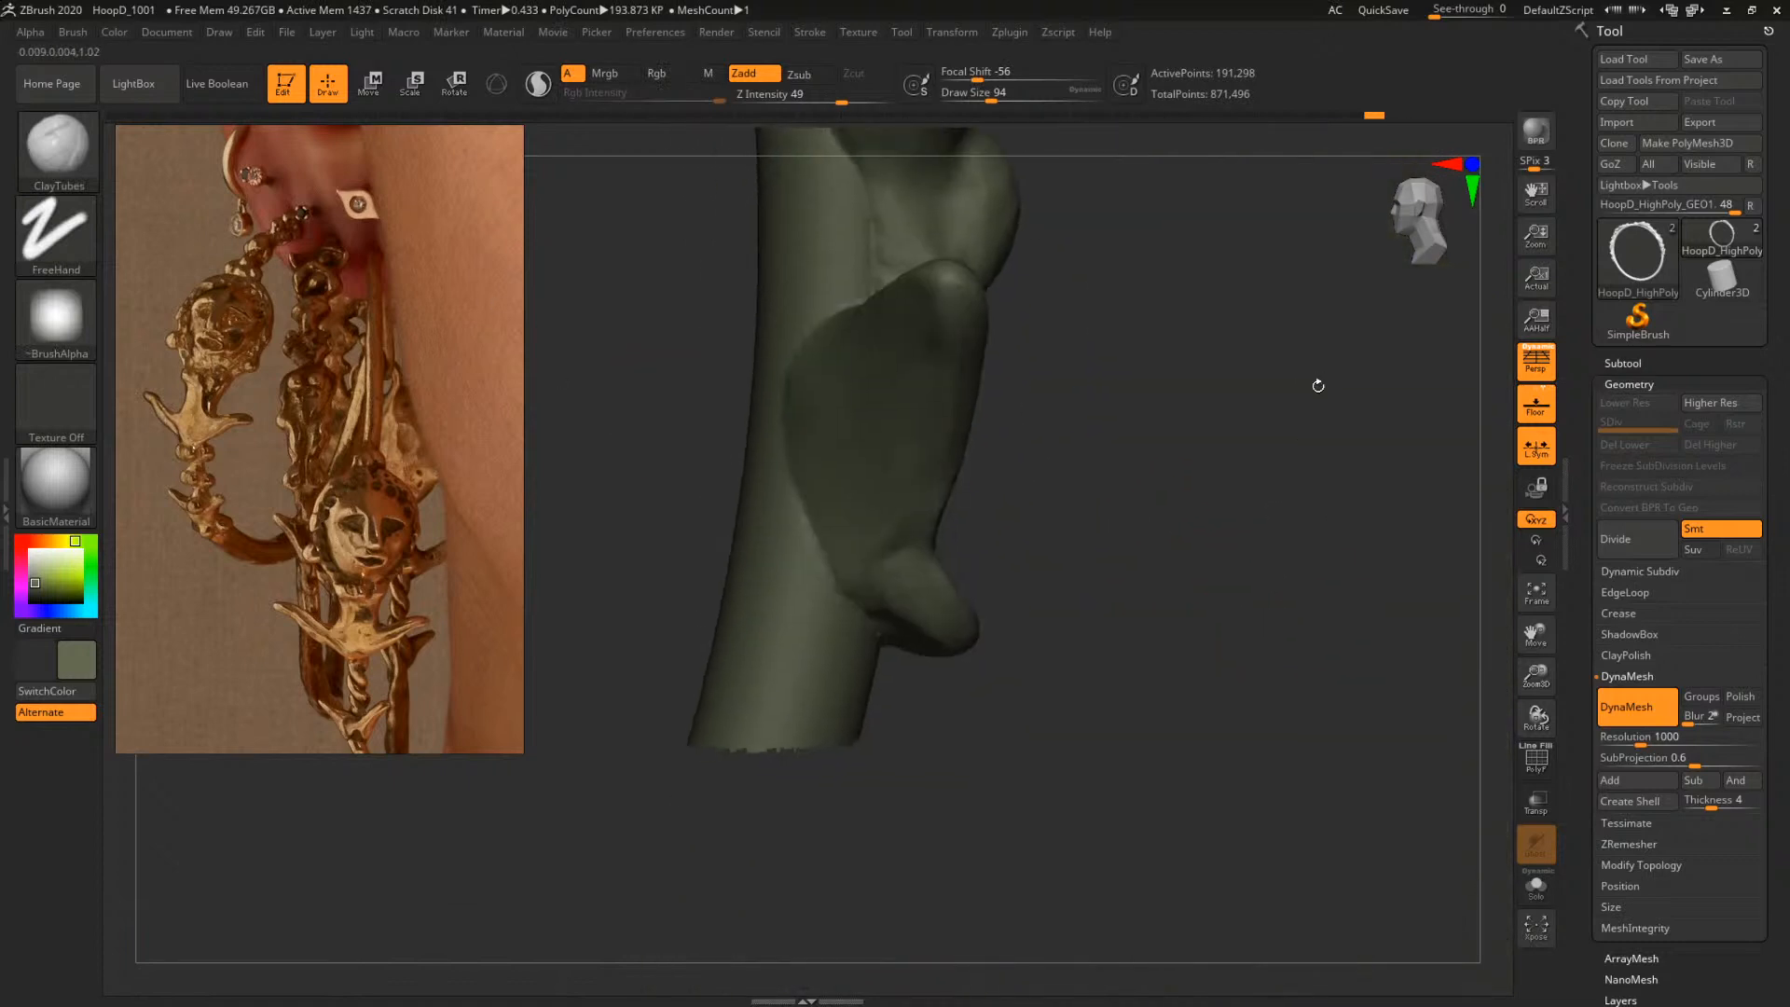
pyautogui.moveTo(1287, 479); pyautogui.dragTo(1082, 531, button='right')
pyautogui.moveTo(834, 579); pyautogui.dragTo(786, 446)
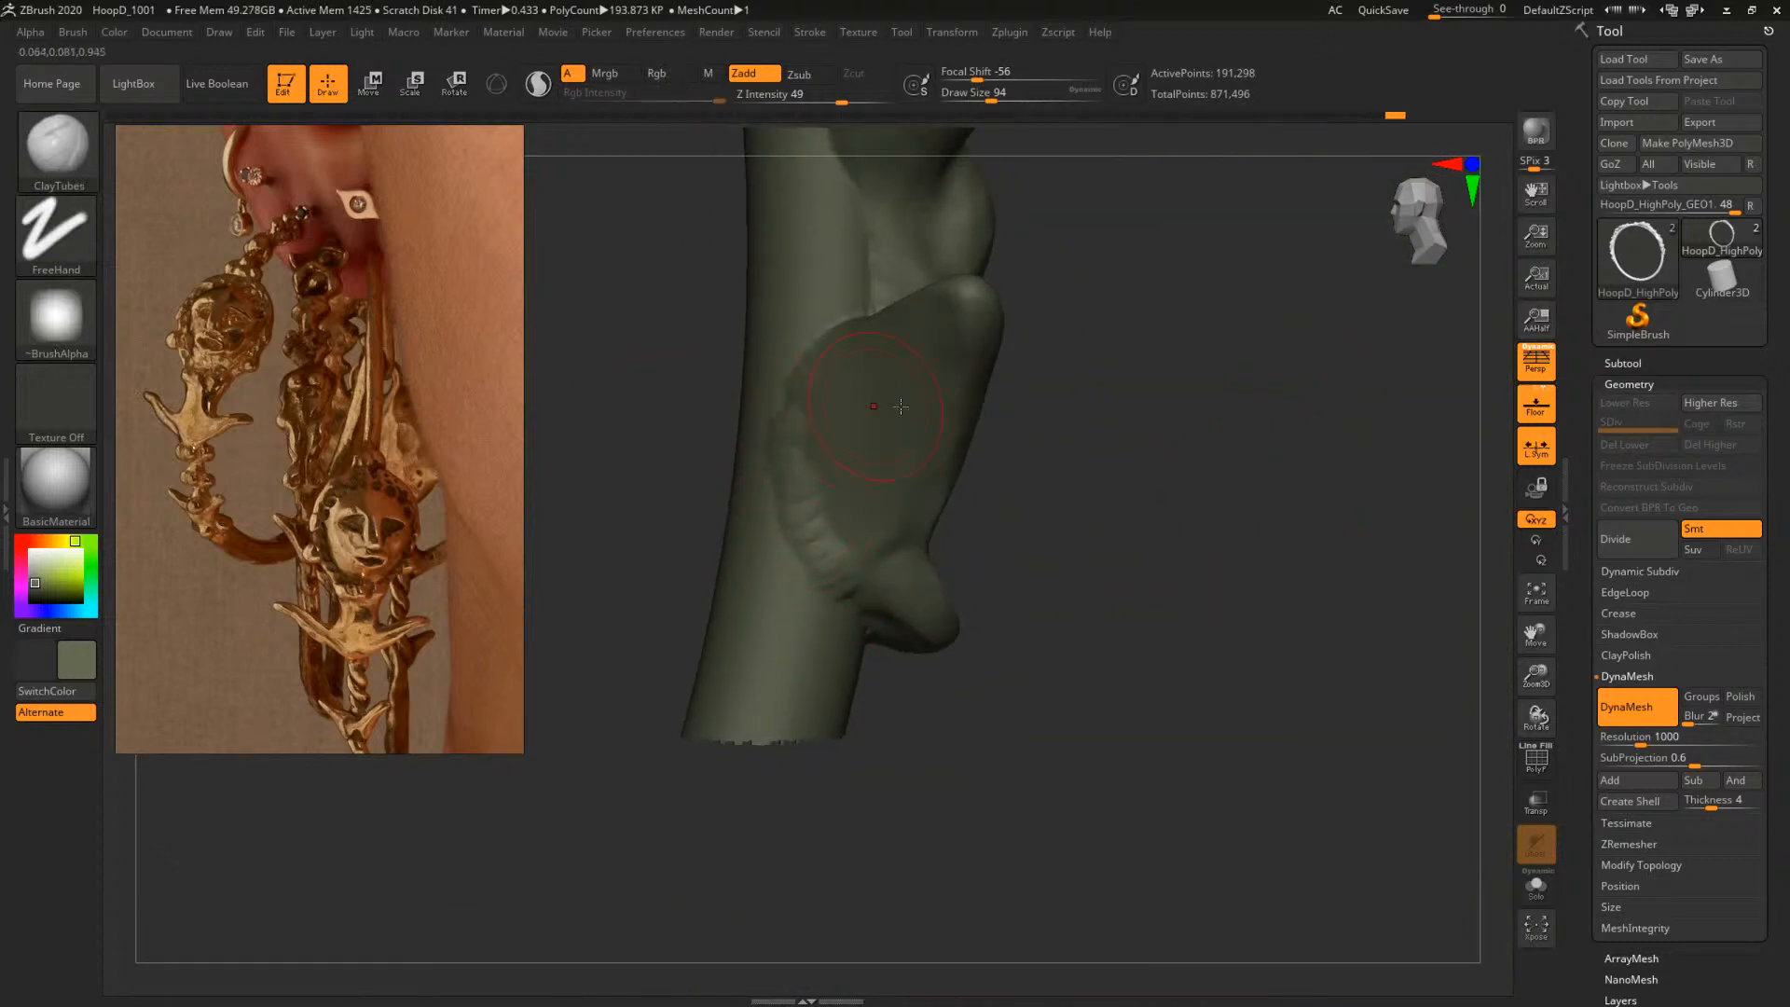
pyautogui.moveTo(1098, 406); pyautogui.dragTo(1112, 619, button='right')
pyautogui.moveTo(835, 569); pyautogui.dragTo(892, 498)
# Continue the clay fill along the ring seam past the rounded bulge toward the folded form
pyautogui.moveTo(1156, 447); pyautogui.dragTo(1180, 568)
pyautogui.moveTo(898, 582)
pyautogui.mouseDown()
pyautogui.moveTo(881, 477)
pyautogui.moveTo(914, 428)
pyautogui.mouseUp()
pyautogui.moveTo(915, 430); pyautogui.dragTo(867, 590, button='right')
pyautogui.moveTo(862, 571)
pyautogui.mouseDown()
pyautogui.moveTo(856, 390)
pyautogui.moveTo(879, 350)
pyautogui.mouseUp()
pyautogui.moveTo(878, 349); pyautogui.dragTo(873, 486, button='right')
pyautogui.moveTo(872, 487); pyautogui.dragTo(857, 363)
pyautogui.moveTo(857, 362); pyautogui.dragTo(932, 494, button='right')
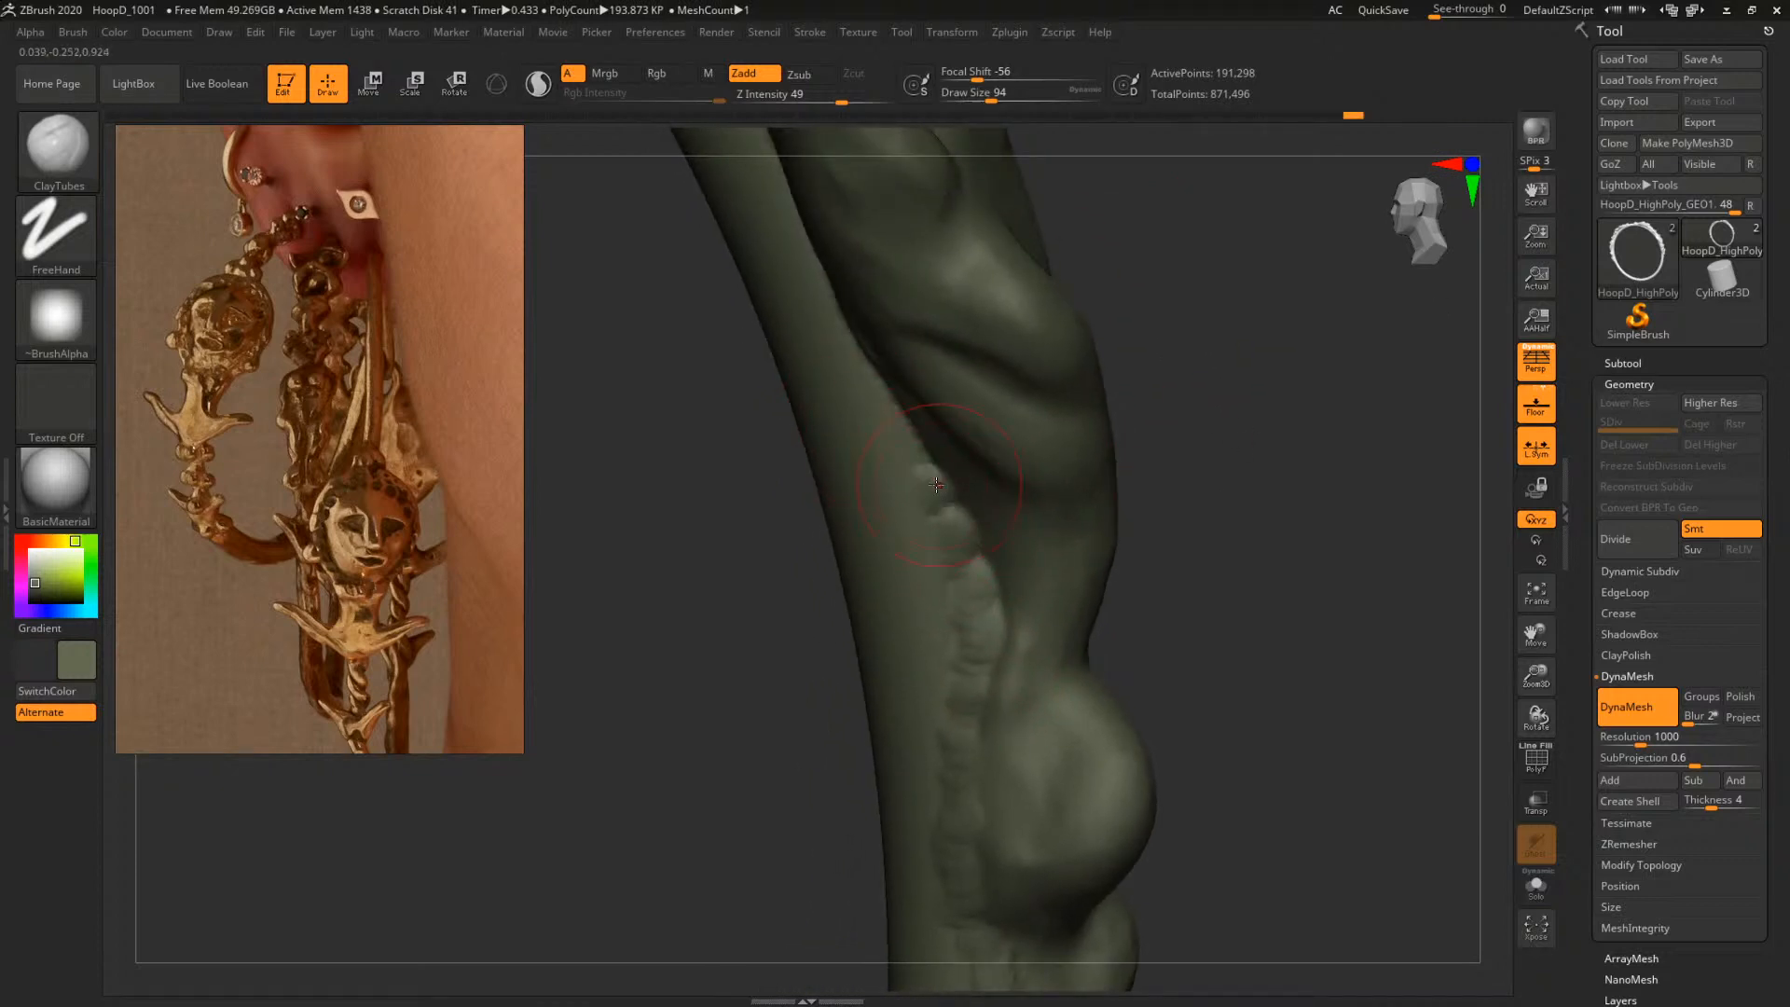
# Fill the seam between the ring and the folded form along its inner edge
pyautogui.moveTo(1174, 308); pyautogui.dragTo(1259, 384)
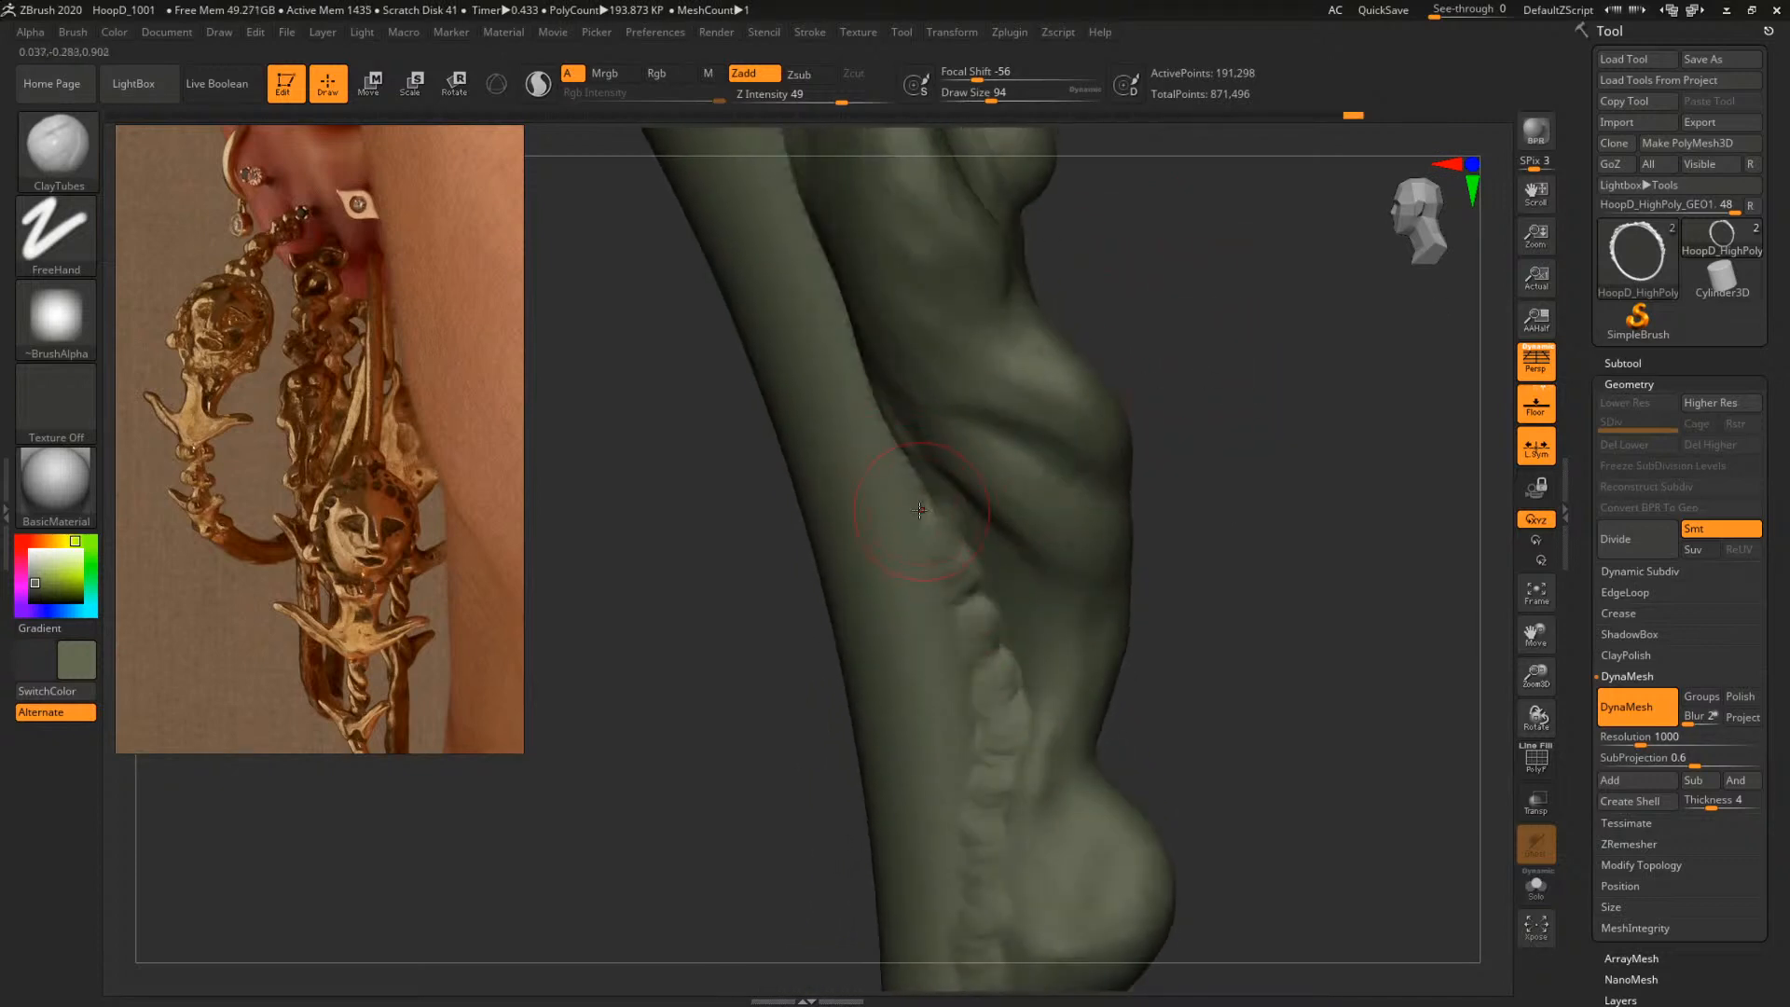
pyautogui.moveTo(1170, 280); pyautogui.dragTo(1231, 410)
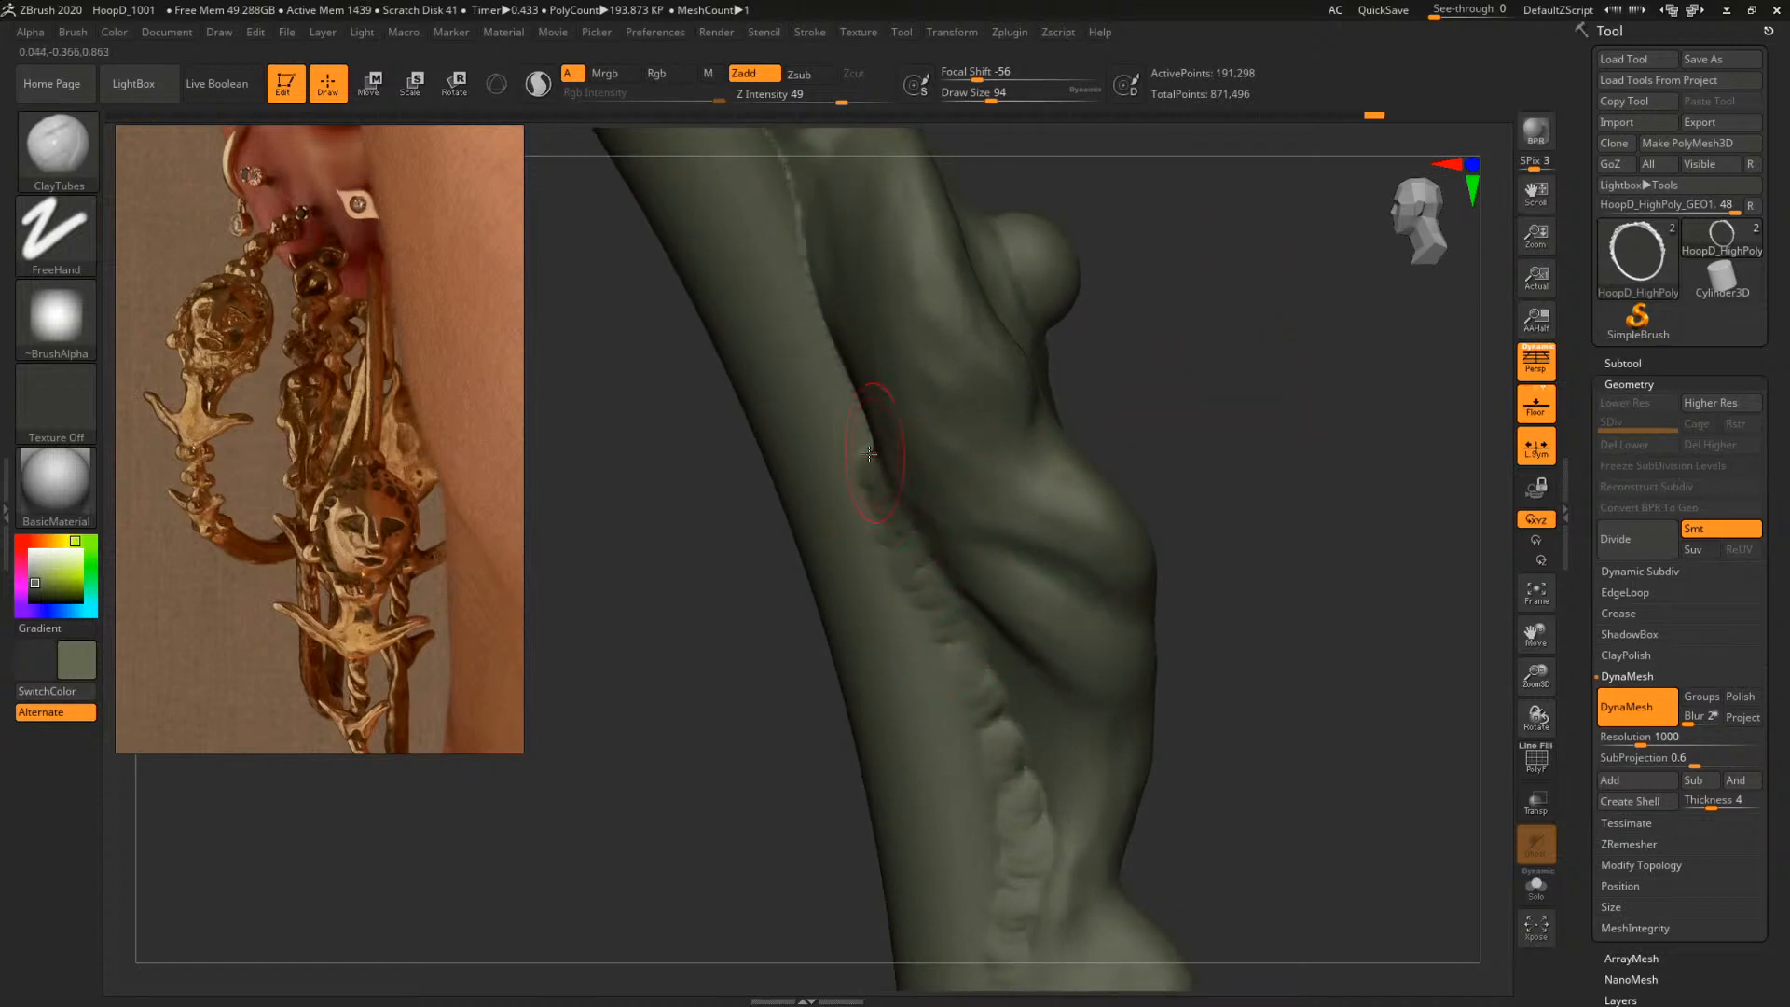
pyautogui.moveTo(1218, 373); pyautogui.dragTo(1059, 439)
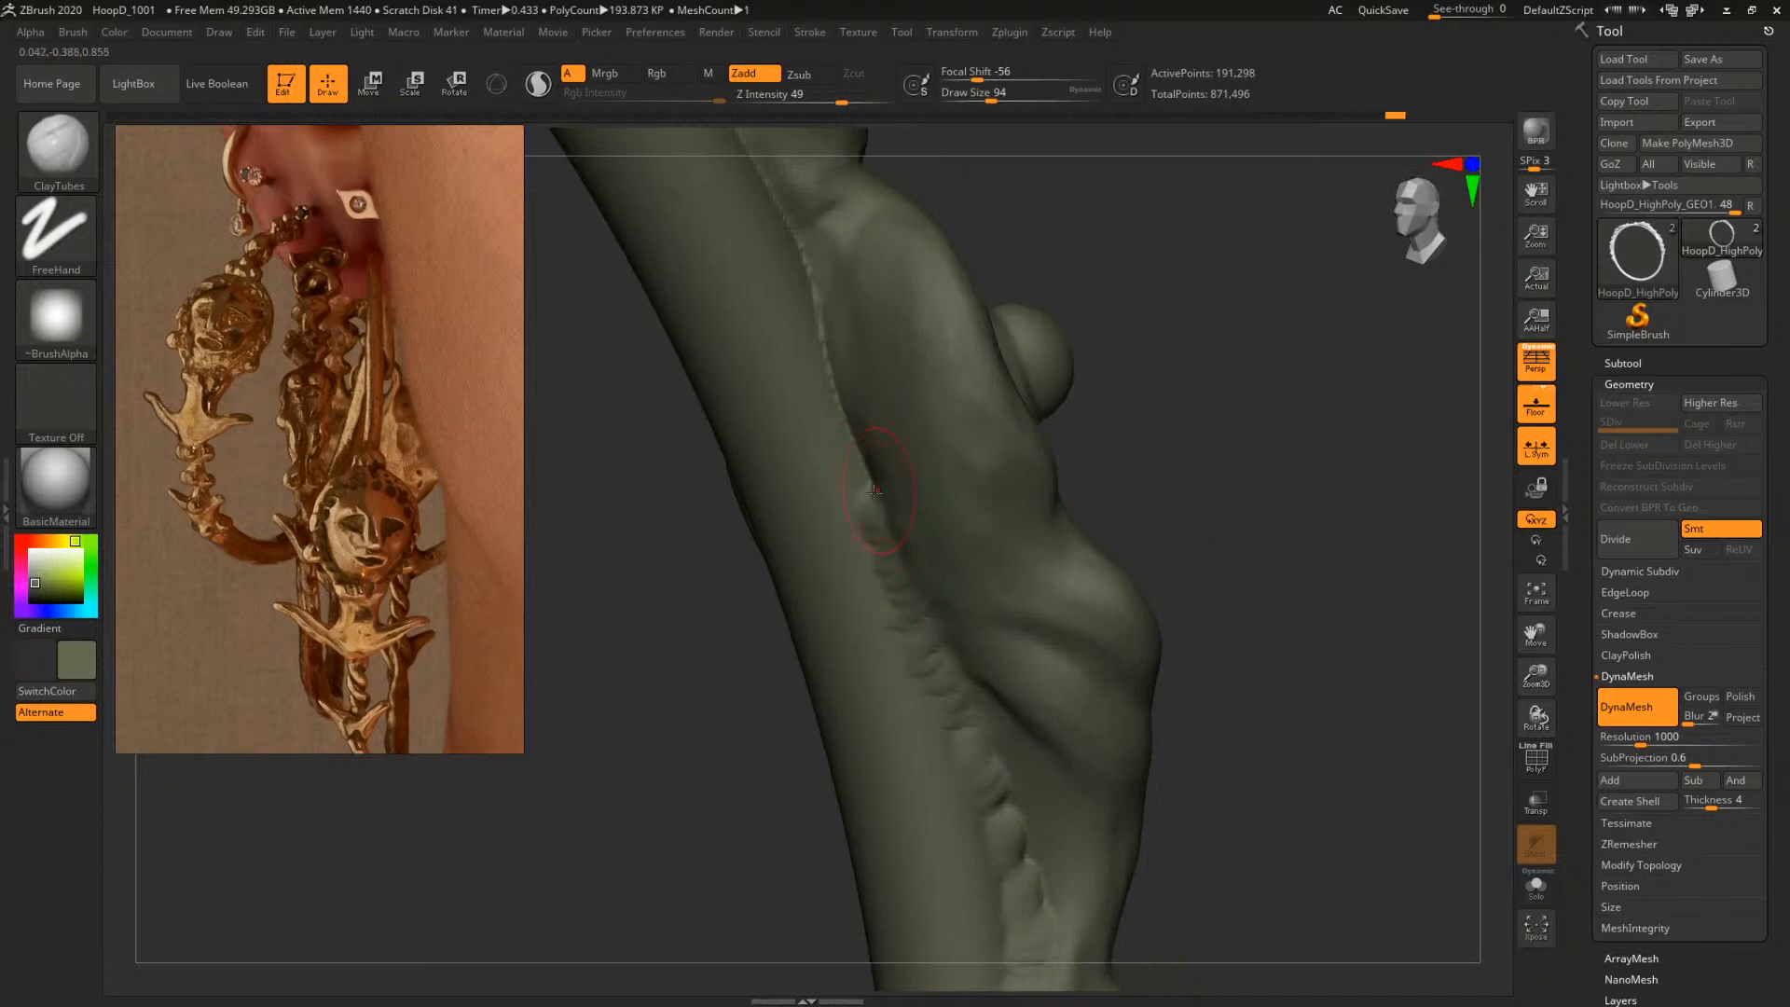
pyautogui.moveTo(866, 475); pyautogui.dragTo(832, 408)
pyautogui.keyDown('alt'); pyautogui.moveTo(1178, 349); pyautogui.dragTo(1191, 430); pyautogui.keyUp('alt')
pyautogui.moveTo(826, 434); pyautogui.dragTo(827, 347)
# Extend the clay fill along the ring seam beneath the figure's small knobs
pyautogui.moveTo(1136, 299)
pyautogui.mouseDown()
pyautogui.moveTo(1210, 397)
pyautogui.moveTo(1183, 395)
pyautogui.mouseUp()
pyautogui.moveTo(875, 432); pyautogui.dragTo(825, 334)
pyautogui.moveTo(1119, 392)
pyautogui.mouseDown()
pyautogui.moveTo(1177, 406)
pyautogui.moveTo(1182, 445)
pyautogui.mouseUp()
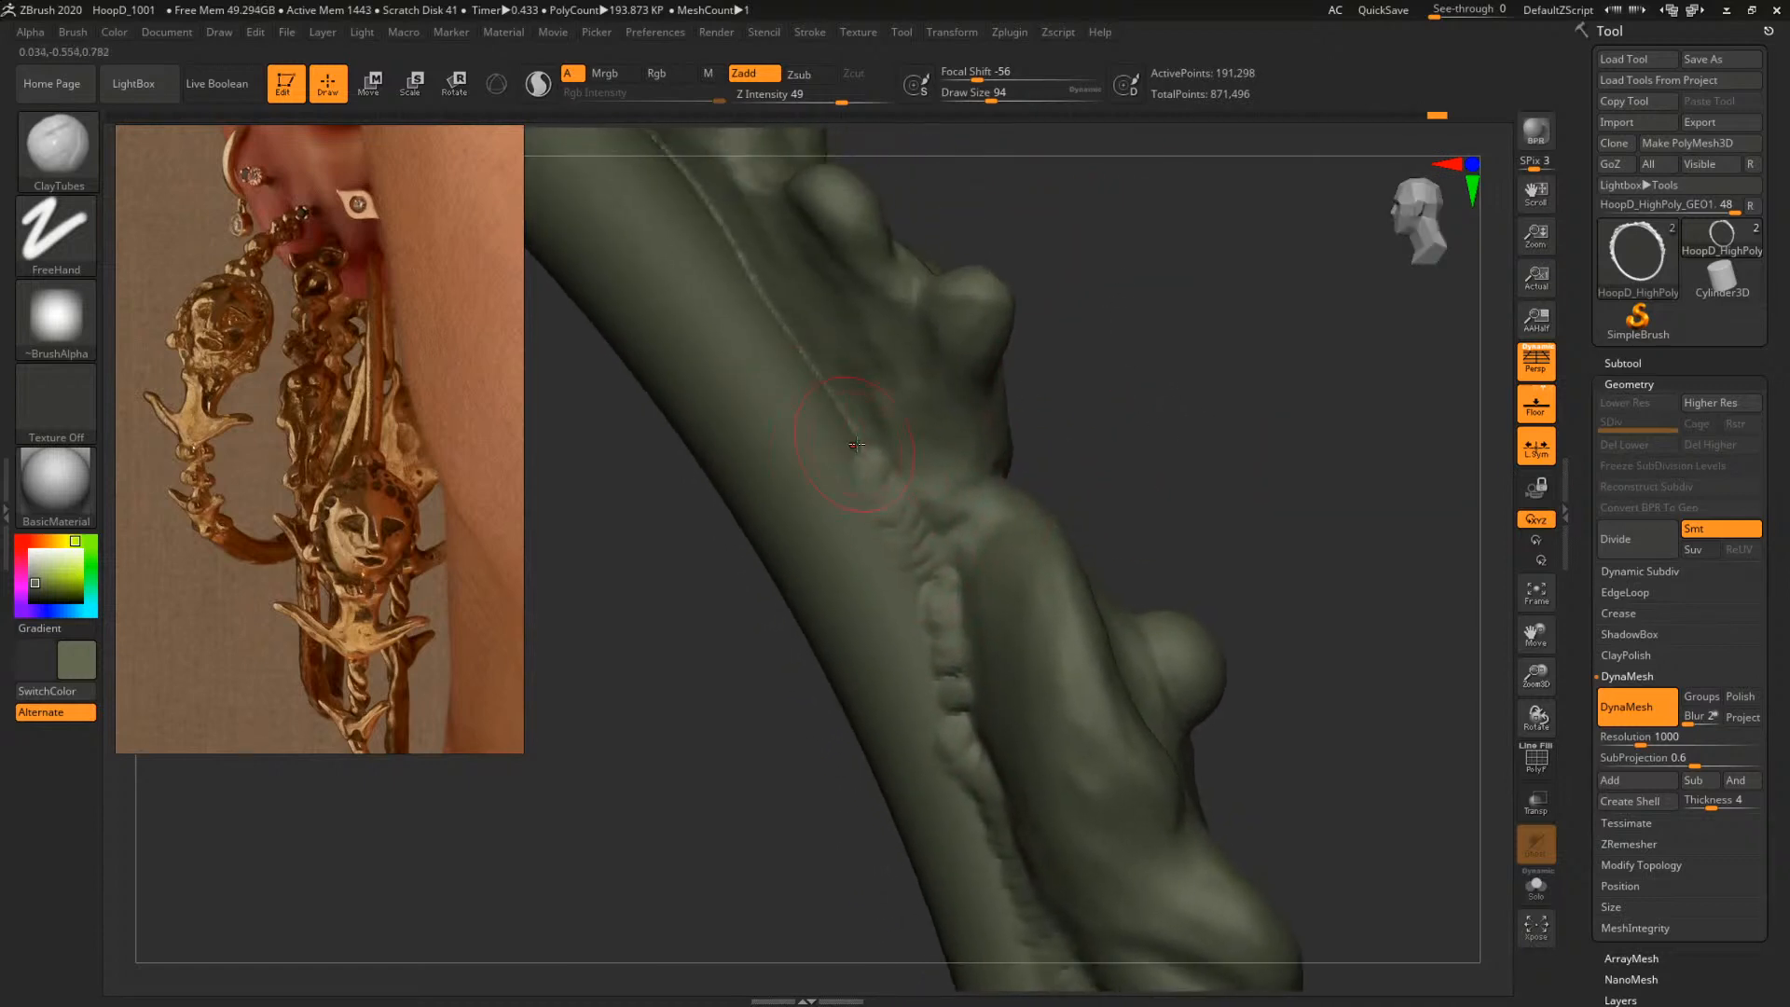
pyautogui.moveTo(872, 458); pyautogui.dragTo(800, 334)
pyautogui.keyDown('alt'); pyautogui.moveTo(1011, 242); pyautogui.dragTo(1076, 346); pyautogui.keyUp('alt')
pyautogui.moveTo(826, 424)
pyautogui.mouseDown()
pyautogui.moveTo(813, 362)
pyautogui.moveTo(769, 319)
pyautogui.mouseUp()
pyautogui.keyDown('alt'); pyautogui.moveTo(1084, 276); pyautogui.dragTo(1165, 386); pyautogui.keyUp('alt')
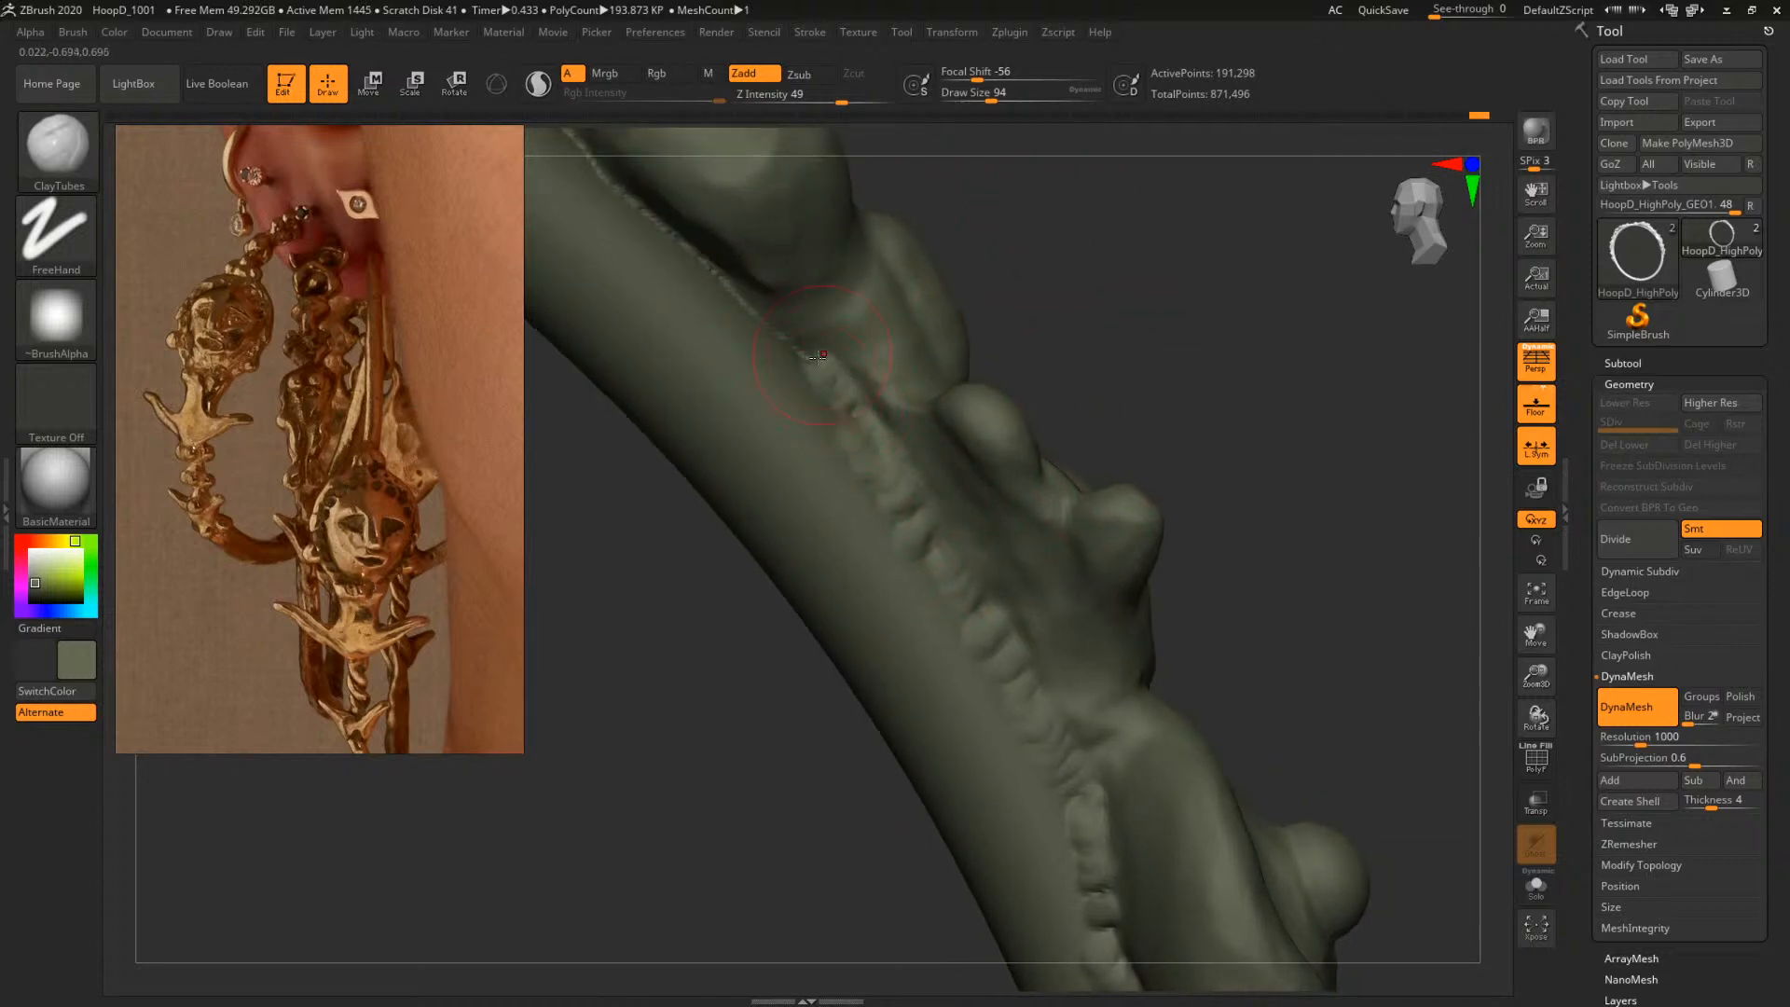
# Fill the seam beneath the rounded head form and along the underside of the elongated form
pyautogui.moveTo(819, 354); pyautogui.dragTo(736, 300)
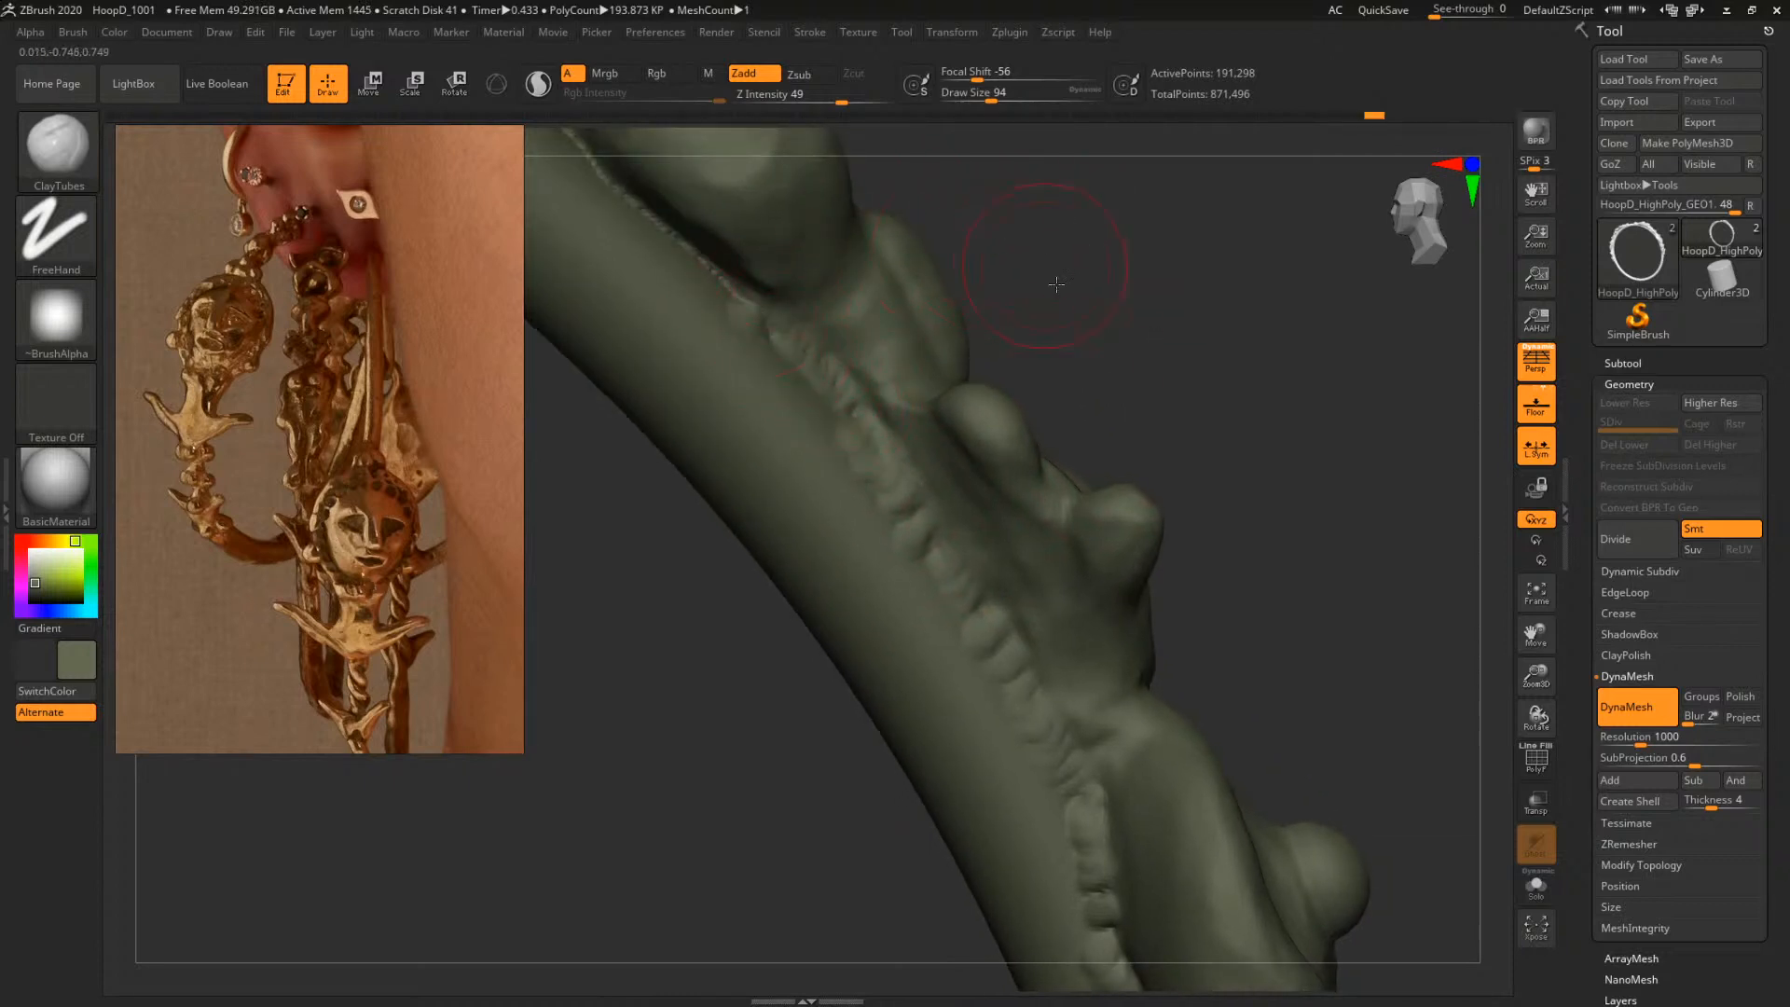
pyautogui.keyDown('alt'); pyautogui.moveTo(1056, 284); pyautogui.dragTo(1179, 404); pyautogui.keyUp('alt')
pyautogui.moveTo(869, 426); pyautogui.dragTo(737, 300)
pyautogui.keyDown('alt'); pyautogui.moveTo(1134, 250); pyautogui.dragTo(1287, 388); pyautogui.keyUp('alt')
pyautogui.moveTo(869, 437); pyautogui.dragTo(863, 394)
pyautogui.keyDown('alt'); pyautogui.moveTo(1120, 260); pyautogui.dragTo(1247, 372); pyautogui.keyUp('alt')
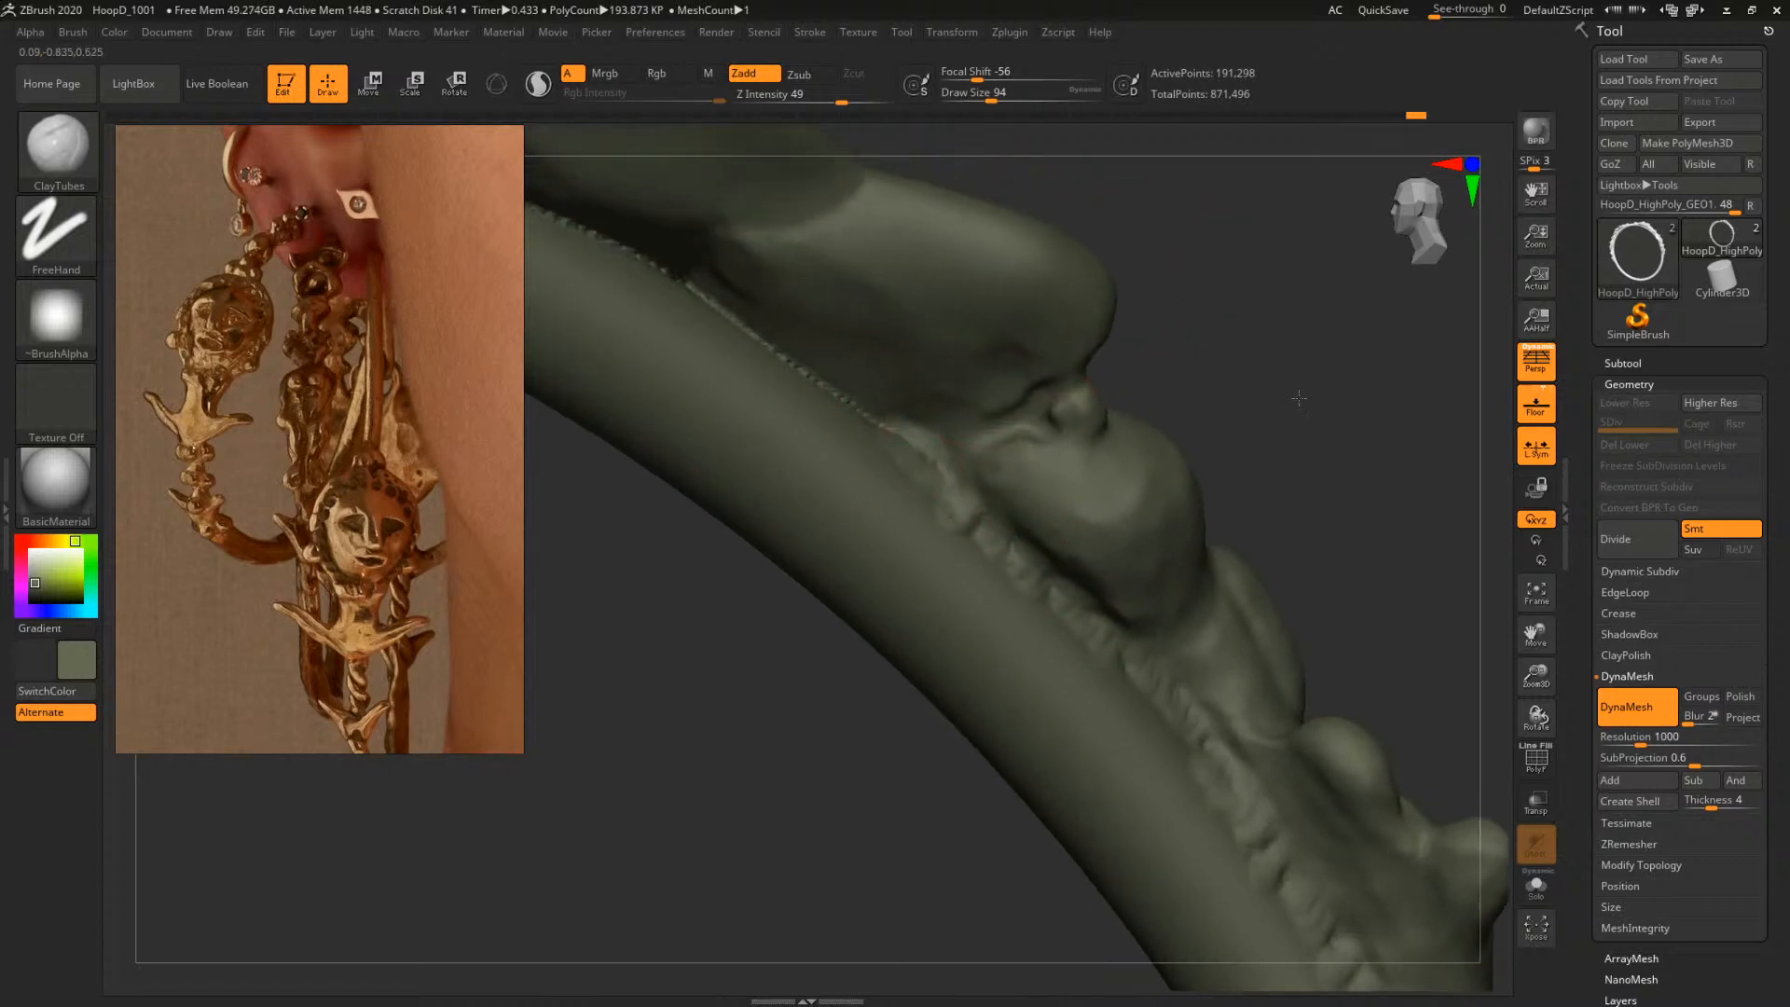
pyautogui.moveTo(924, 459); pyautogui.dragTo(759, 344)
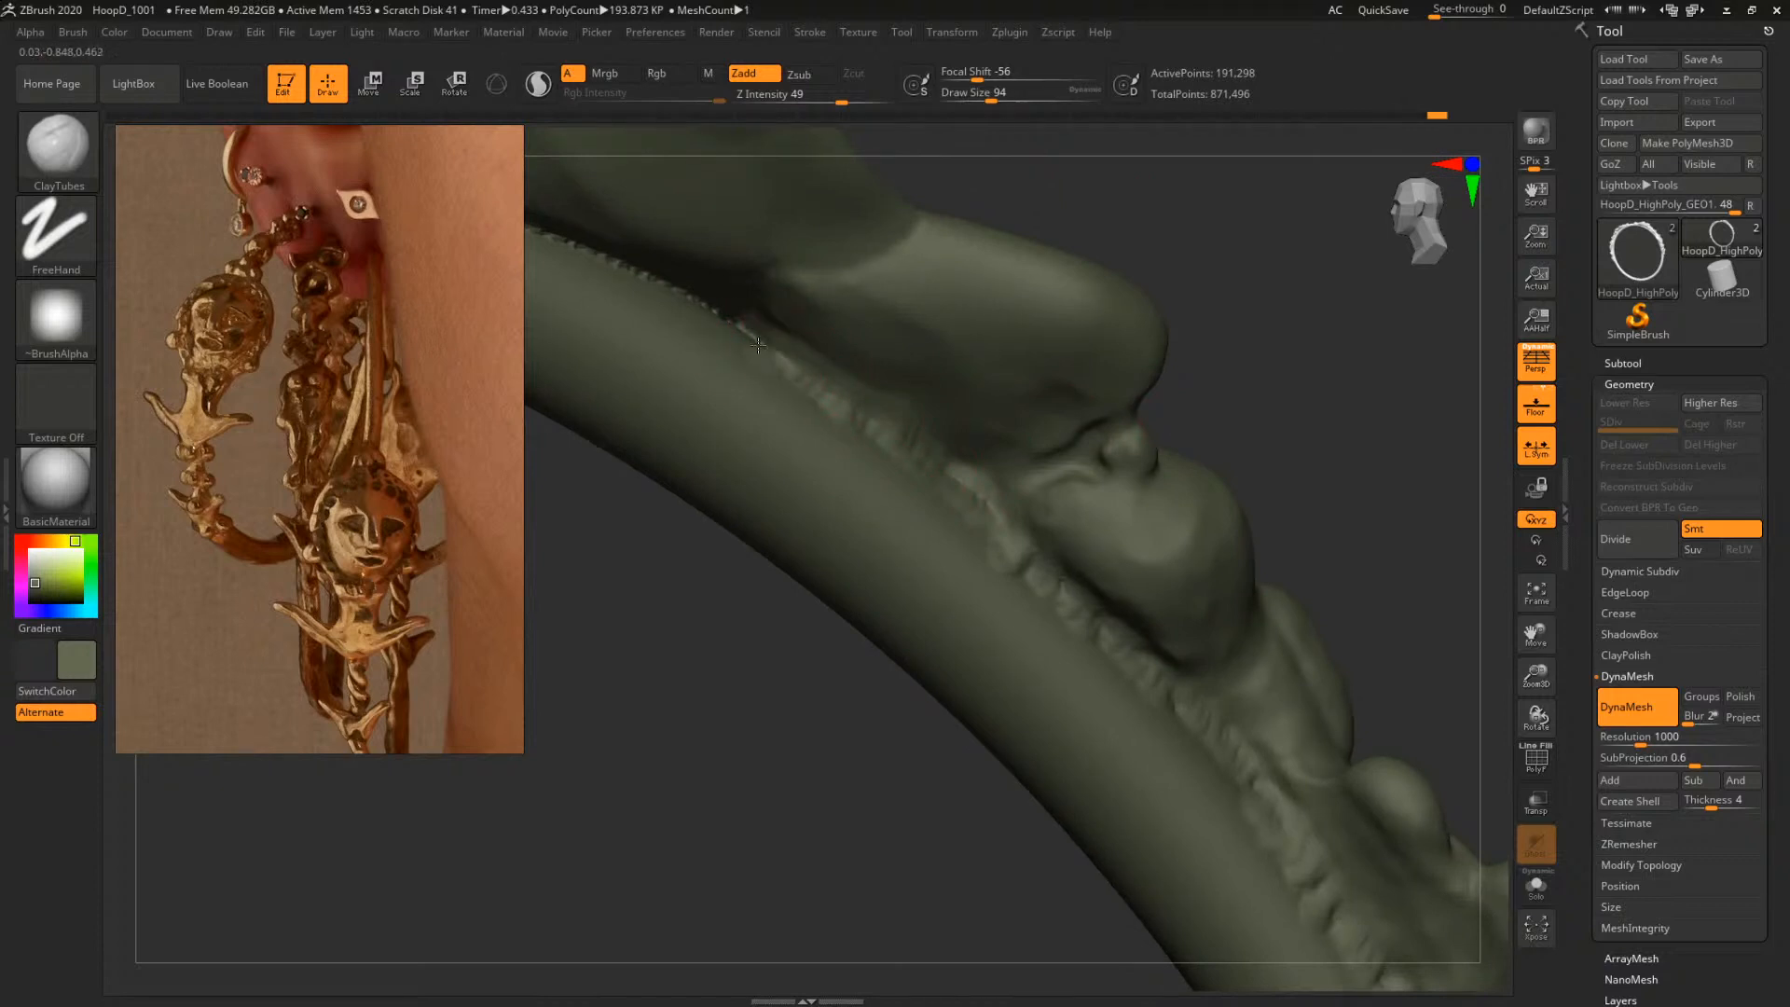
# Build up clay beneath the faceted form and along the collar section to its flared rim
pyautogui.keyDown('alt'); pyautogui.moveTo(1113, 203); pyautogui.dragTo(1282, 265); pyautogui.keyUp('alt')
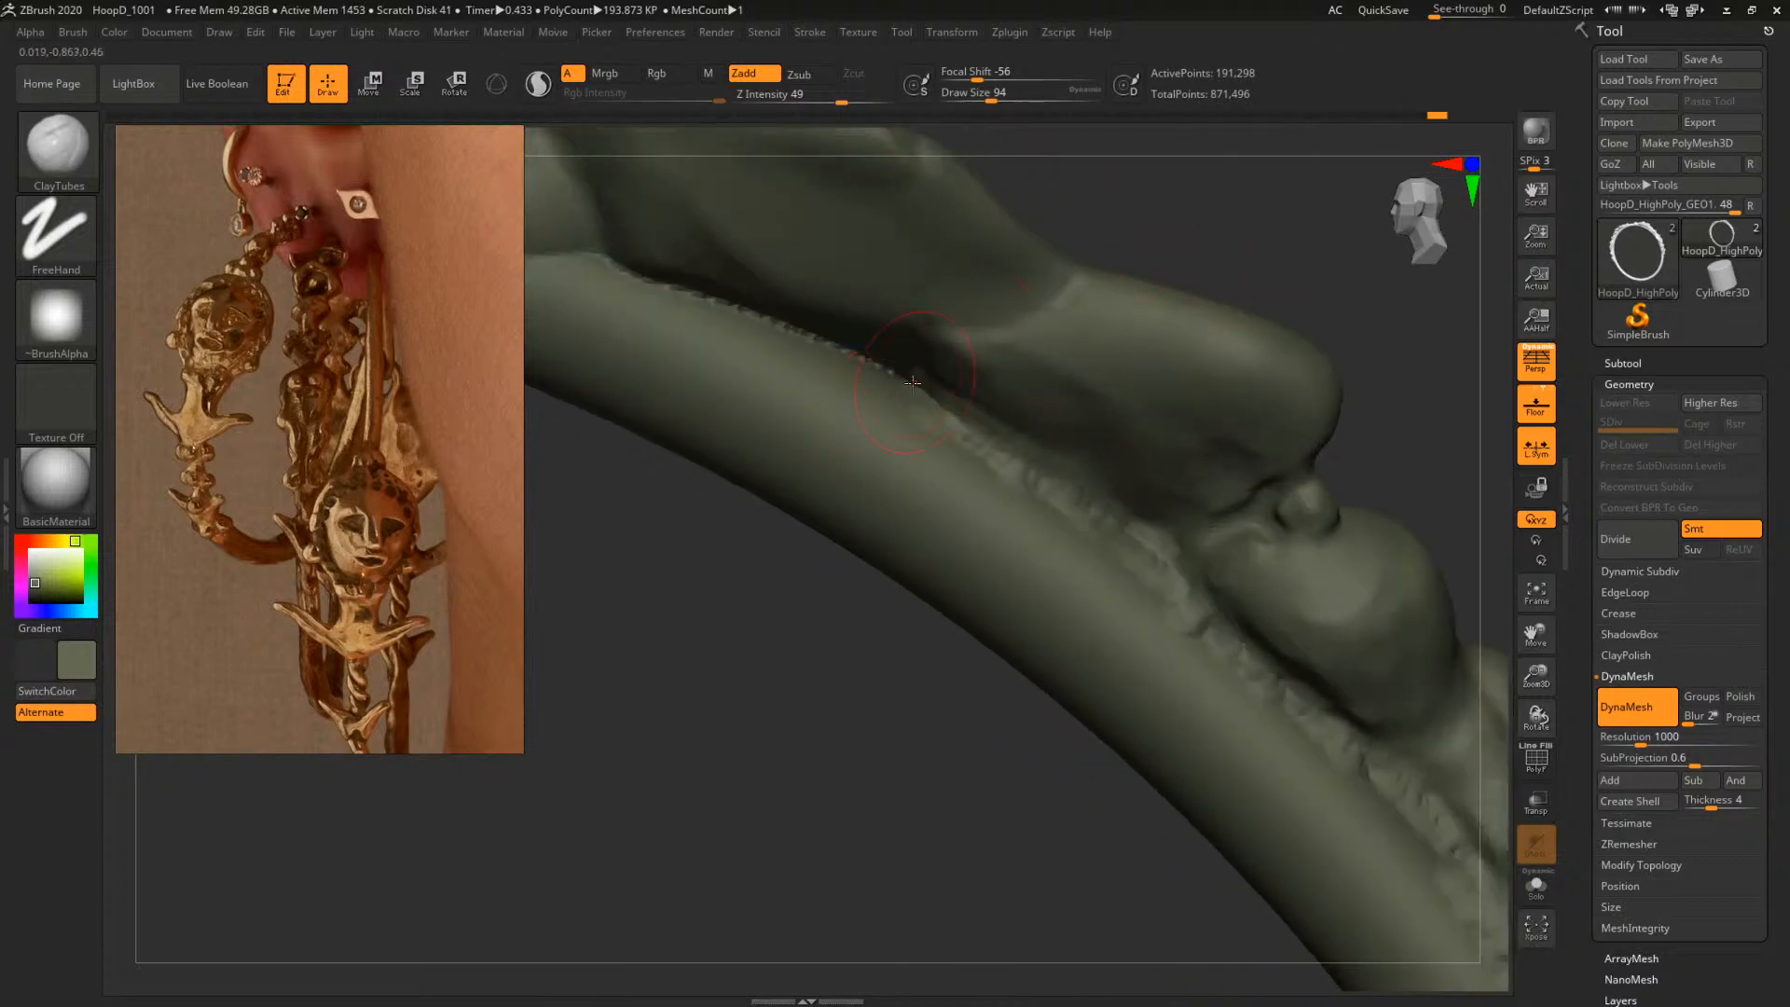
pyautogui.moveTo(919, 386); pyautogui.dragTo(882, 367)
pyautogui.moveTo(1163, 250); pyautogui.dragTo(1223, 309)
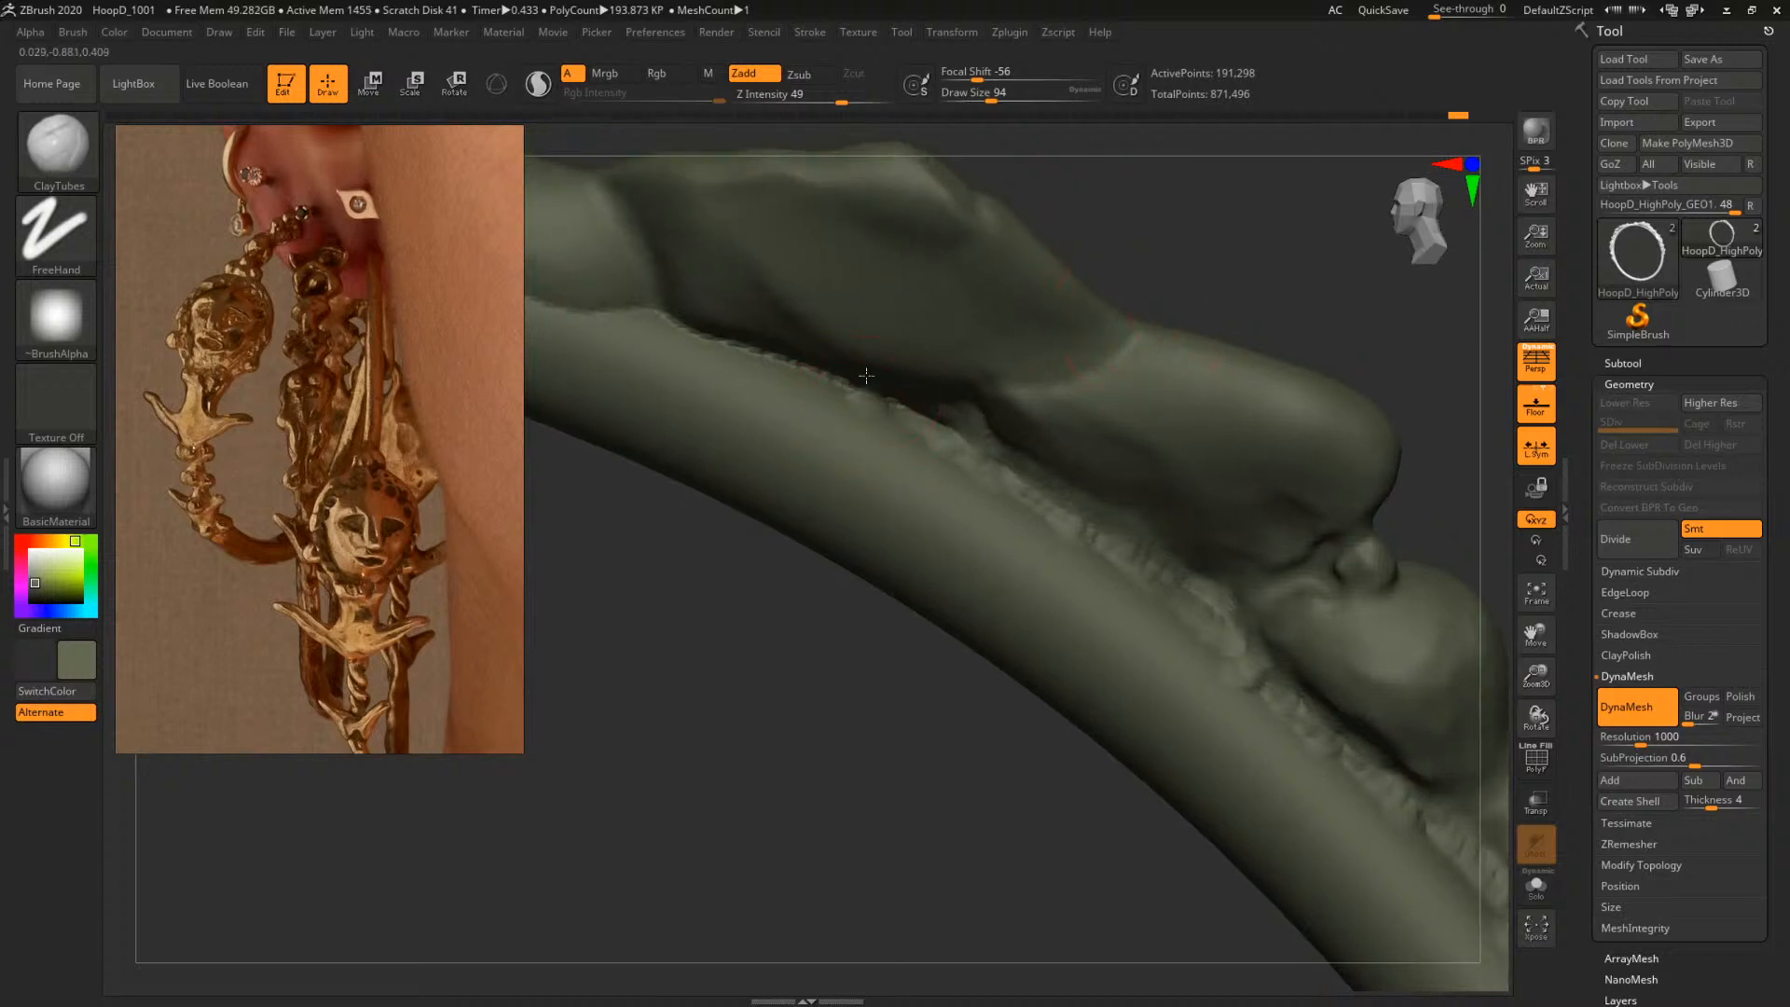
pyautogui.keyDown('alt'); pyautogui.moveTo(1139, 265); pyautogui.dragTo(1217, 322); pyautogui.keyUp('alt')
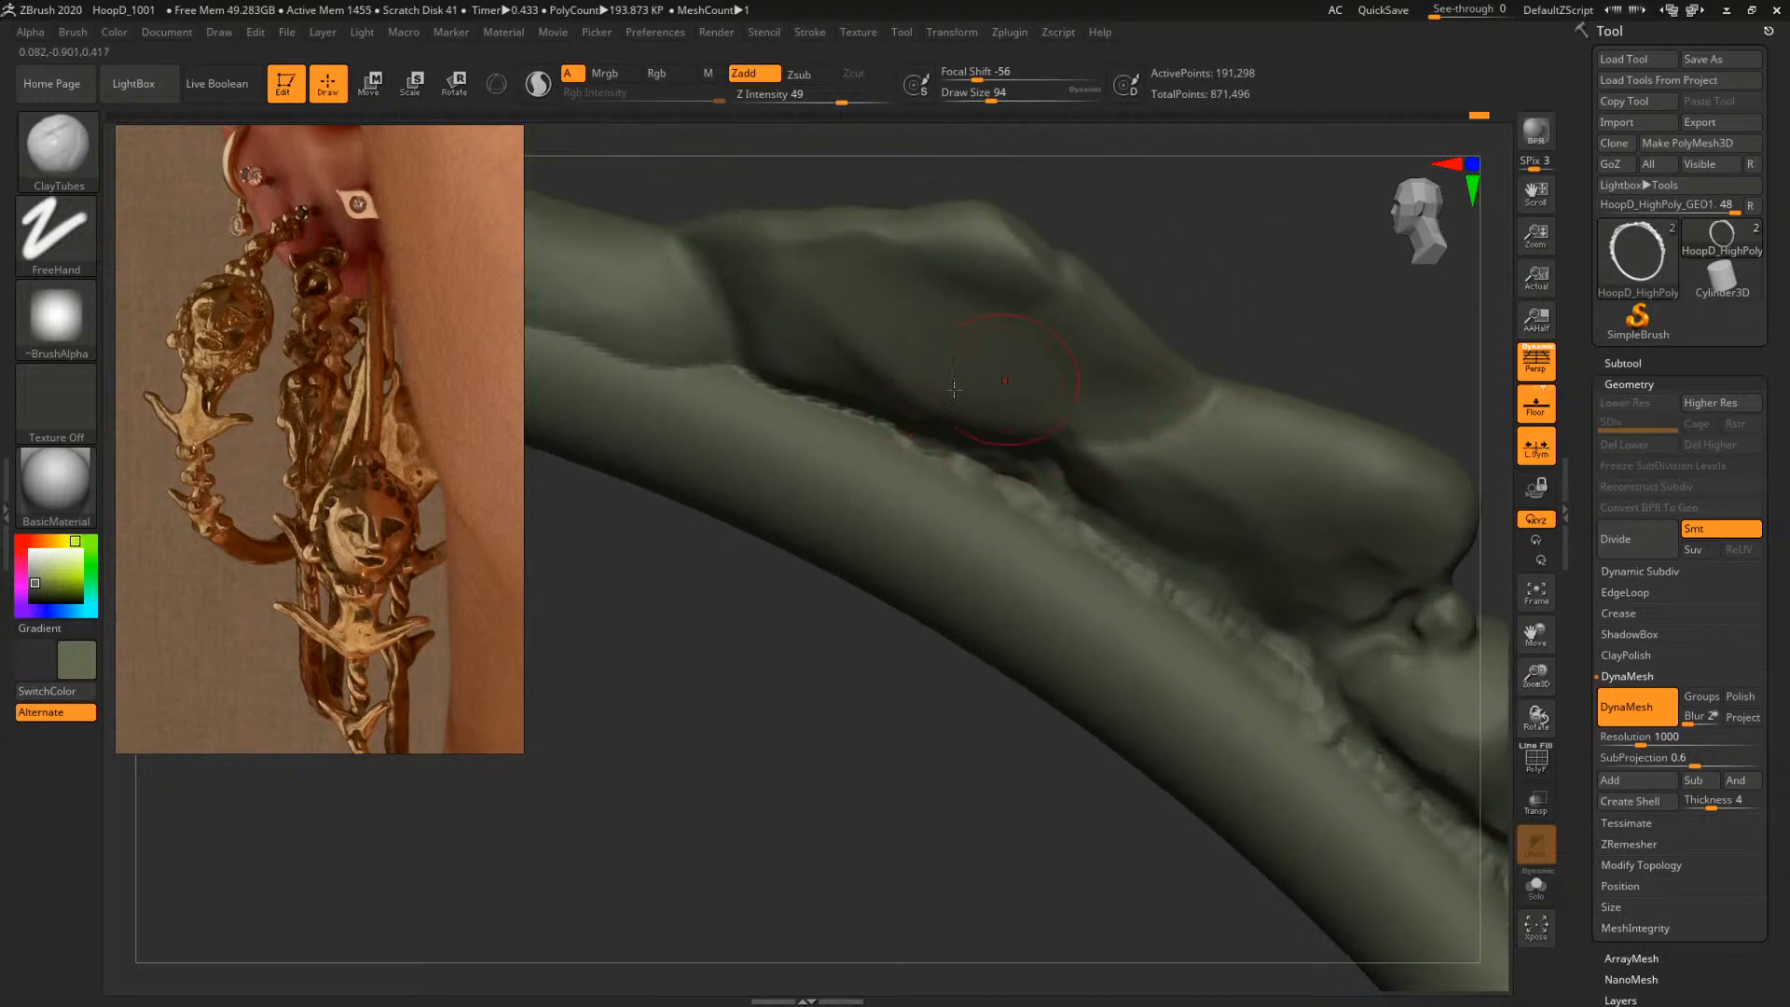
pyautogui.moveTo(837, 407); pyautogui.dragTo(764, 377)
pyautogui.moveTo(860, 201); pyautogui.dragTo(1148, 261)
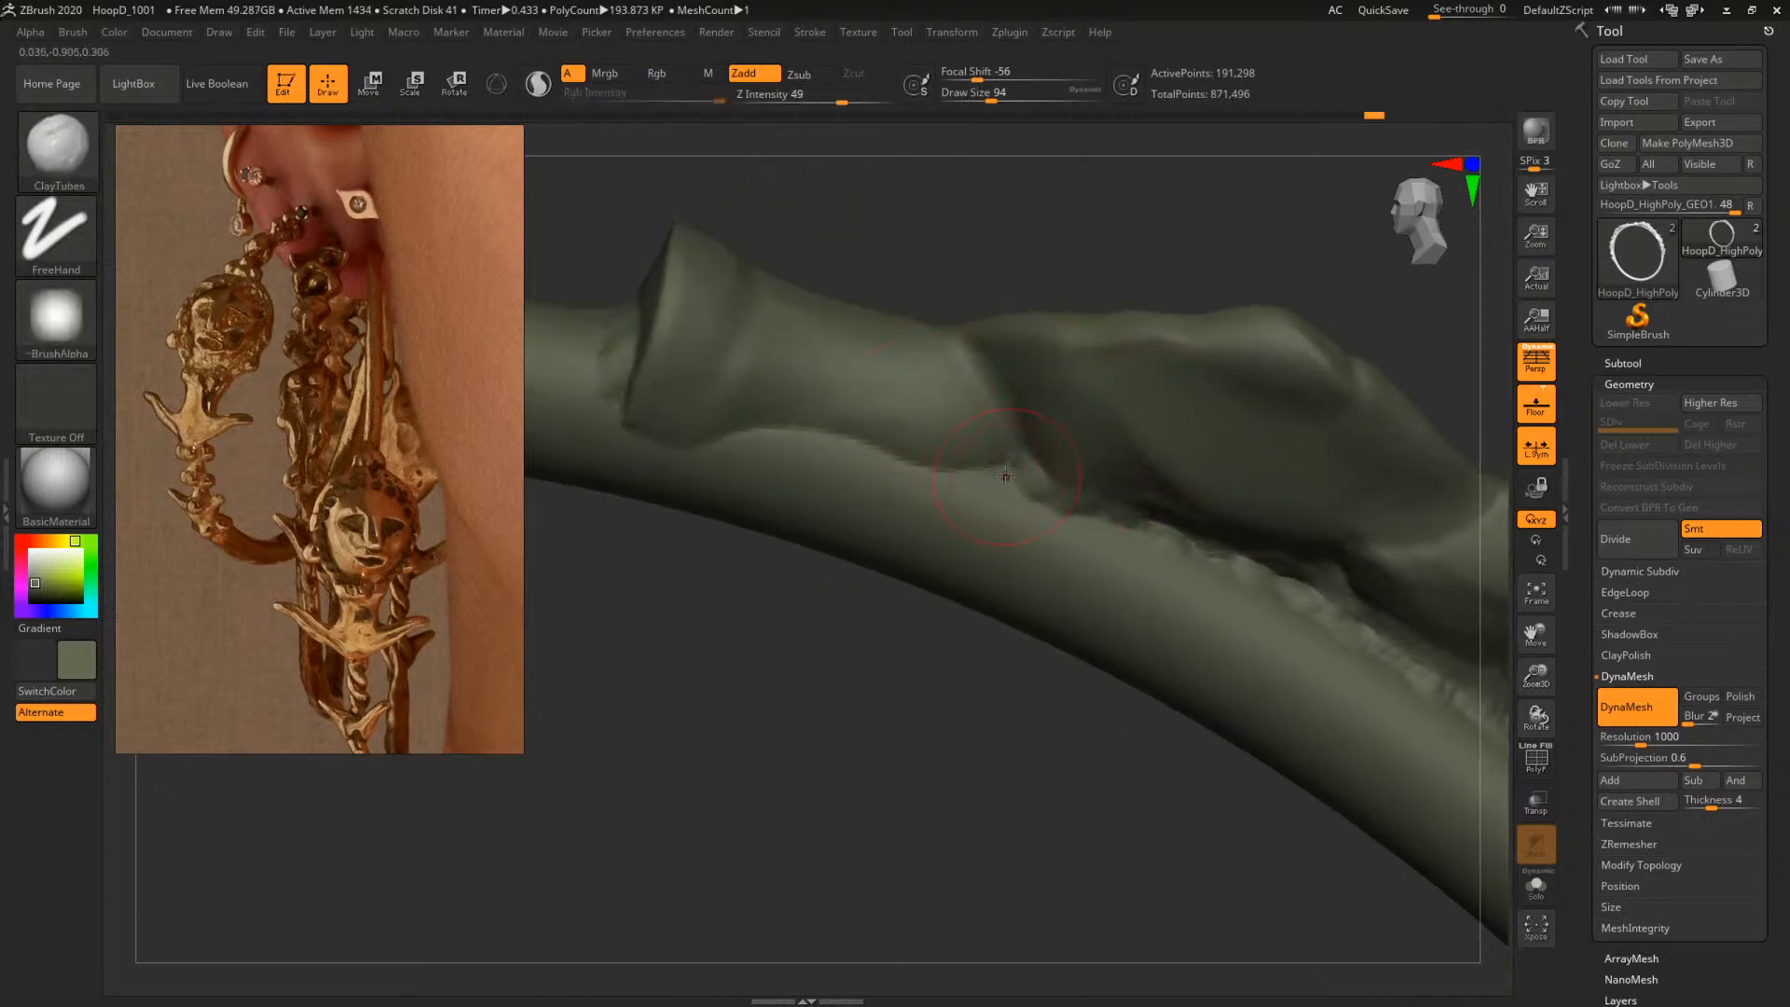
pyautogui.moveTo(974, 471)
pyautogui.mouseDown()
pyautogui.moveTo(840, 426)
pyautogui.moveTo(767, 432)
pyautogui.mouseUp()
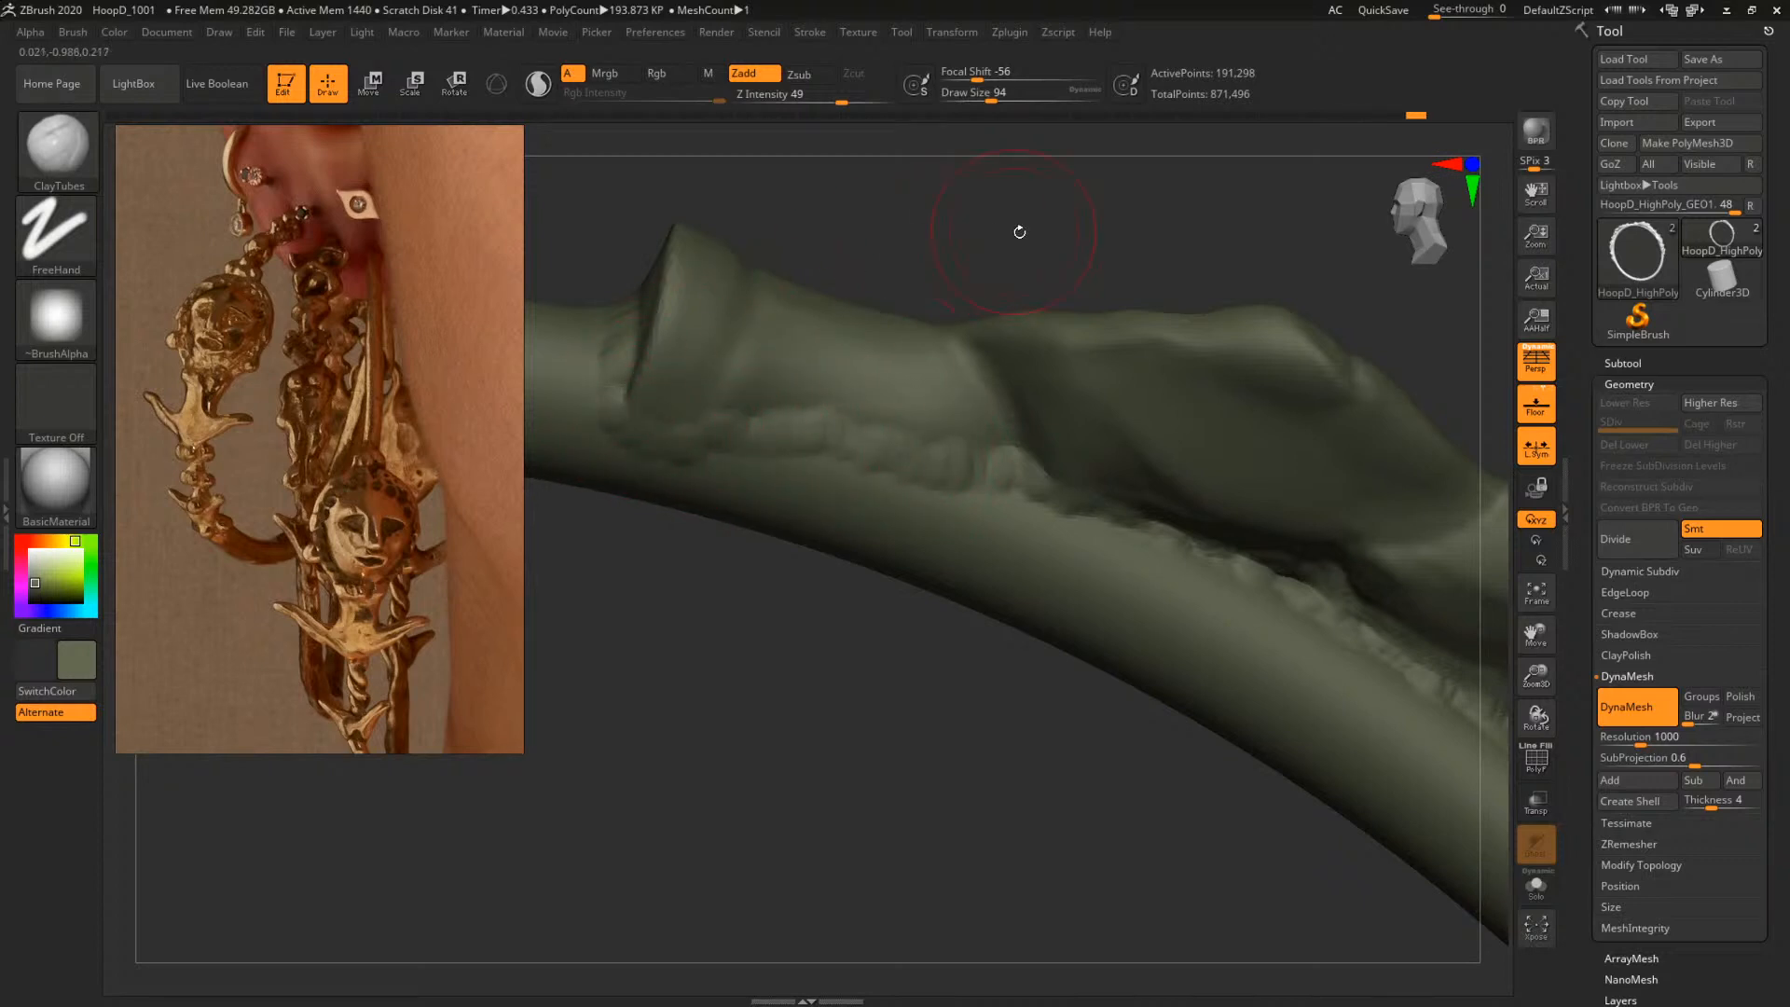
# Unhide the whole hoop and frame the hooded form of the figure from the front
pyautogui.keyDown('alt'); pyautogui.moveTo(1020, 232); pyautogui.dragTo(1099, 383); pyautogui.keyUp('alt')
pyautogui.keyDown('ctrl'); pyautogui.keyDown('shift'); pyautogui.click(1191, 431); pyautogui.keyUp('shift'); pyautogui.keyUp('ctrl')
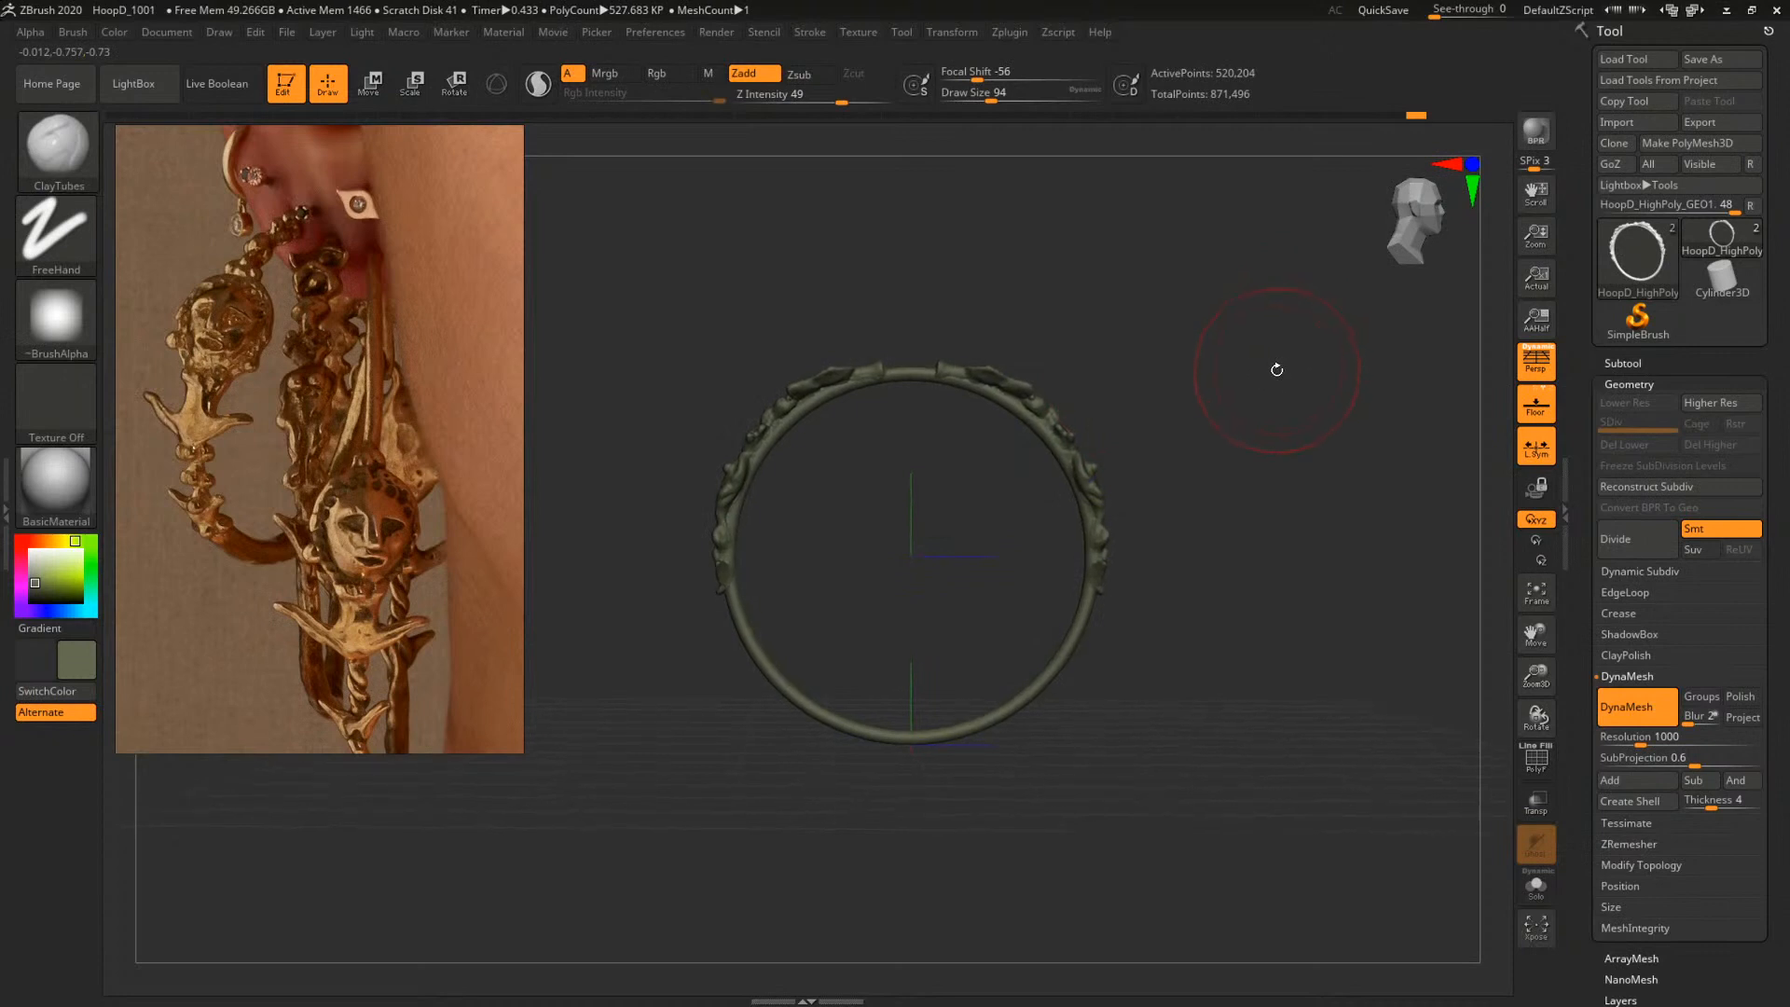
pyautogui.moveTo(1278, 372)
pyautogui.mouseDown()
pyautogui.moveTo(1255, 375)
pyautogui.moveTo(1285, 369)
pyautogui.mouseUp()
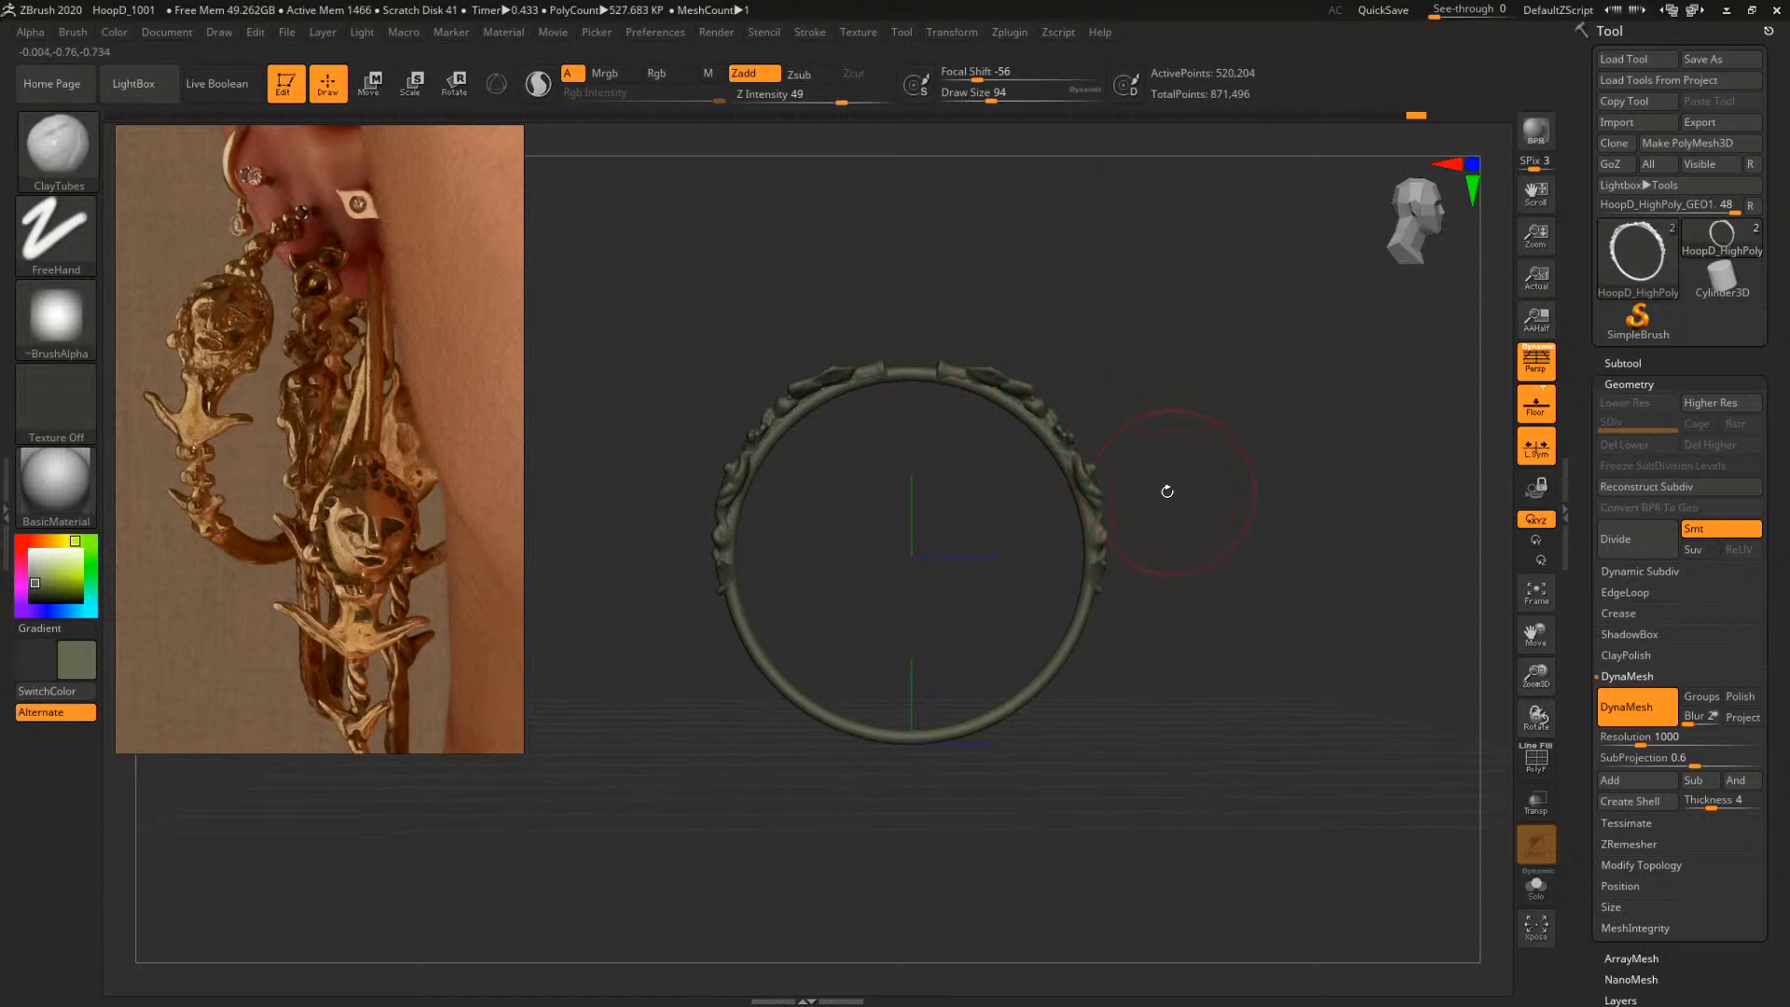
pyautogui.keyDown('alt'); pyautogui.moveTo(1203, 416); pyautogui.dragTo(1307, 463); pyautogui.keyUp('alt')
pyautogui.keyDown('alt'); pyautogui.moveTo(1377, 397); pyautogui.dragTo(1314, 420); pyautogui.keyUp('alt')
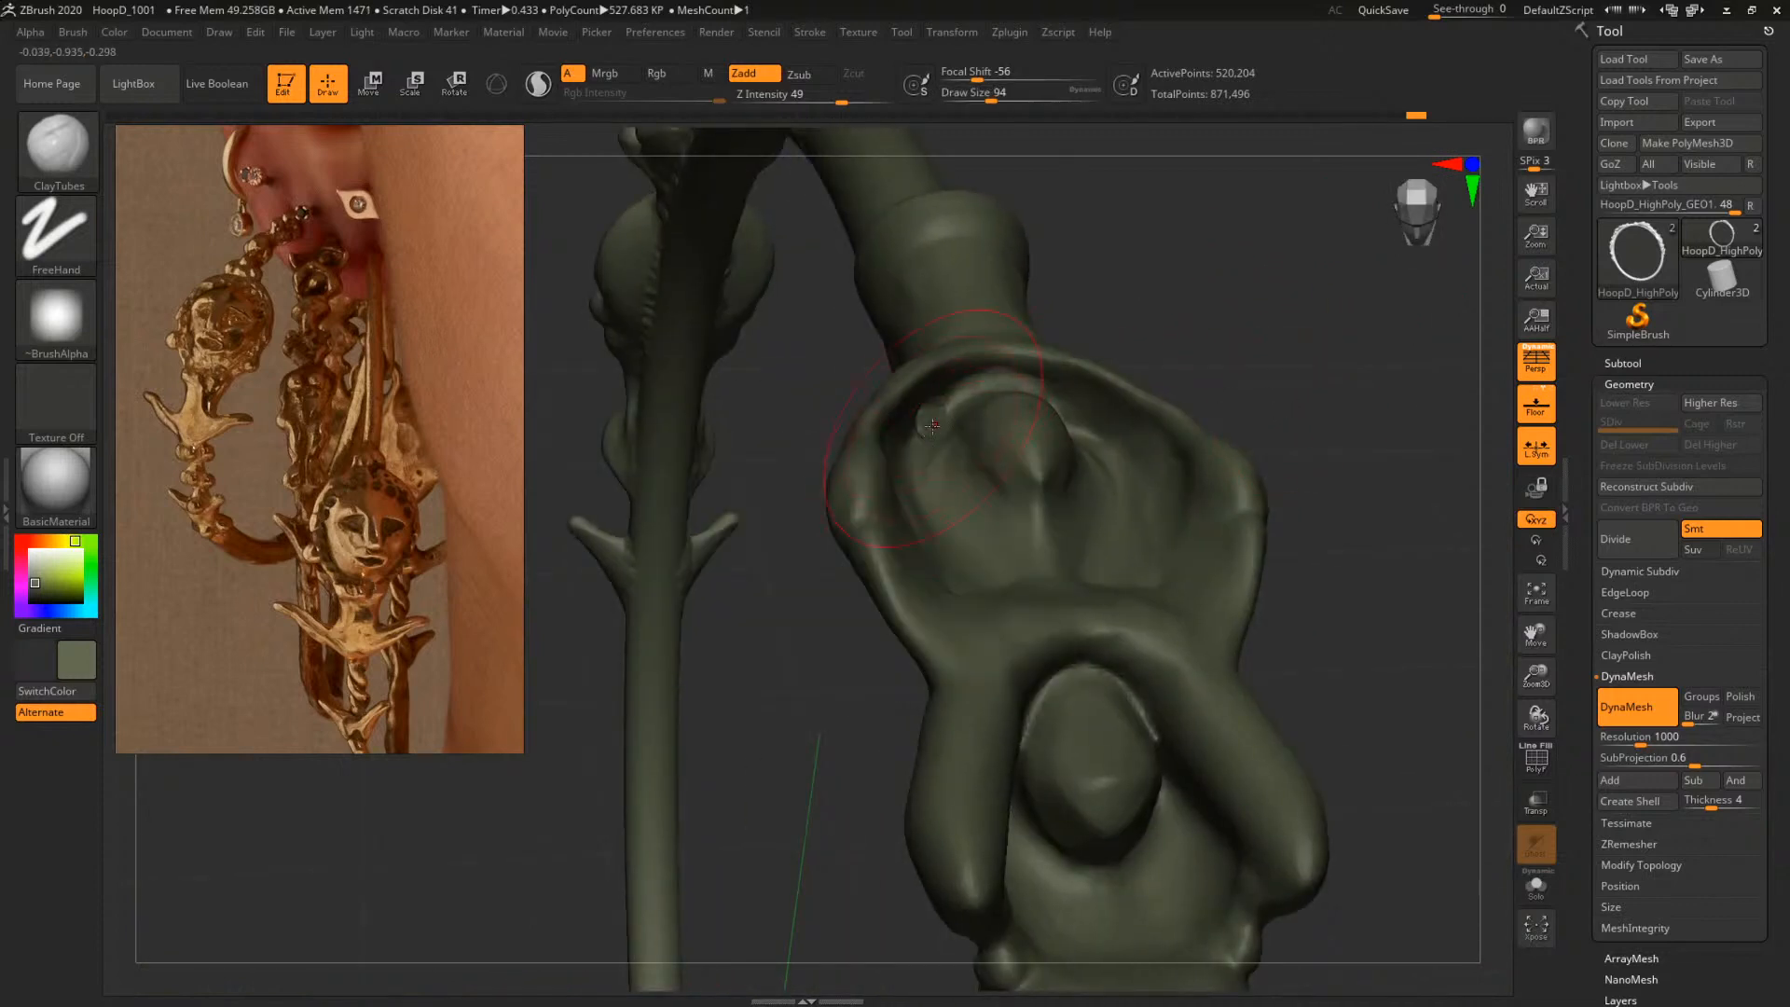
# Reduce the draw size to 37 and smooth the small bump on the fold inside the hooded form
pyautogui.press('space')
pyautogui.moveTo(932, 425); pyautogui.dragTo(925, 422)
pyautogui.keyDown('alt'); pyautogui.moveTo(1286, 295); pyautogui.dragTo(1277, 139); pyautogui.keyUp('alt')
pyautogui.keyDown('shift'); pyautogui.moveTo(856, 293); pyautogui.dragTo(850, 306); pyautogui.keyUp('shift')
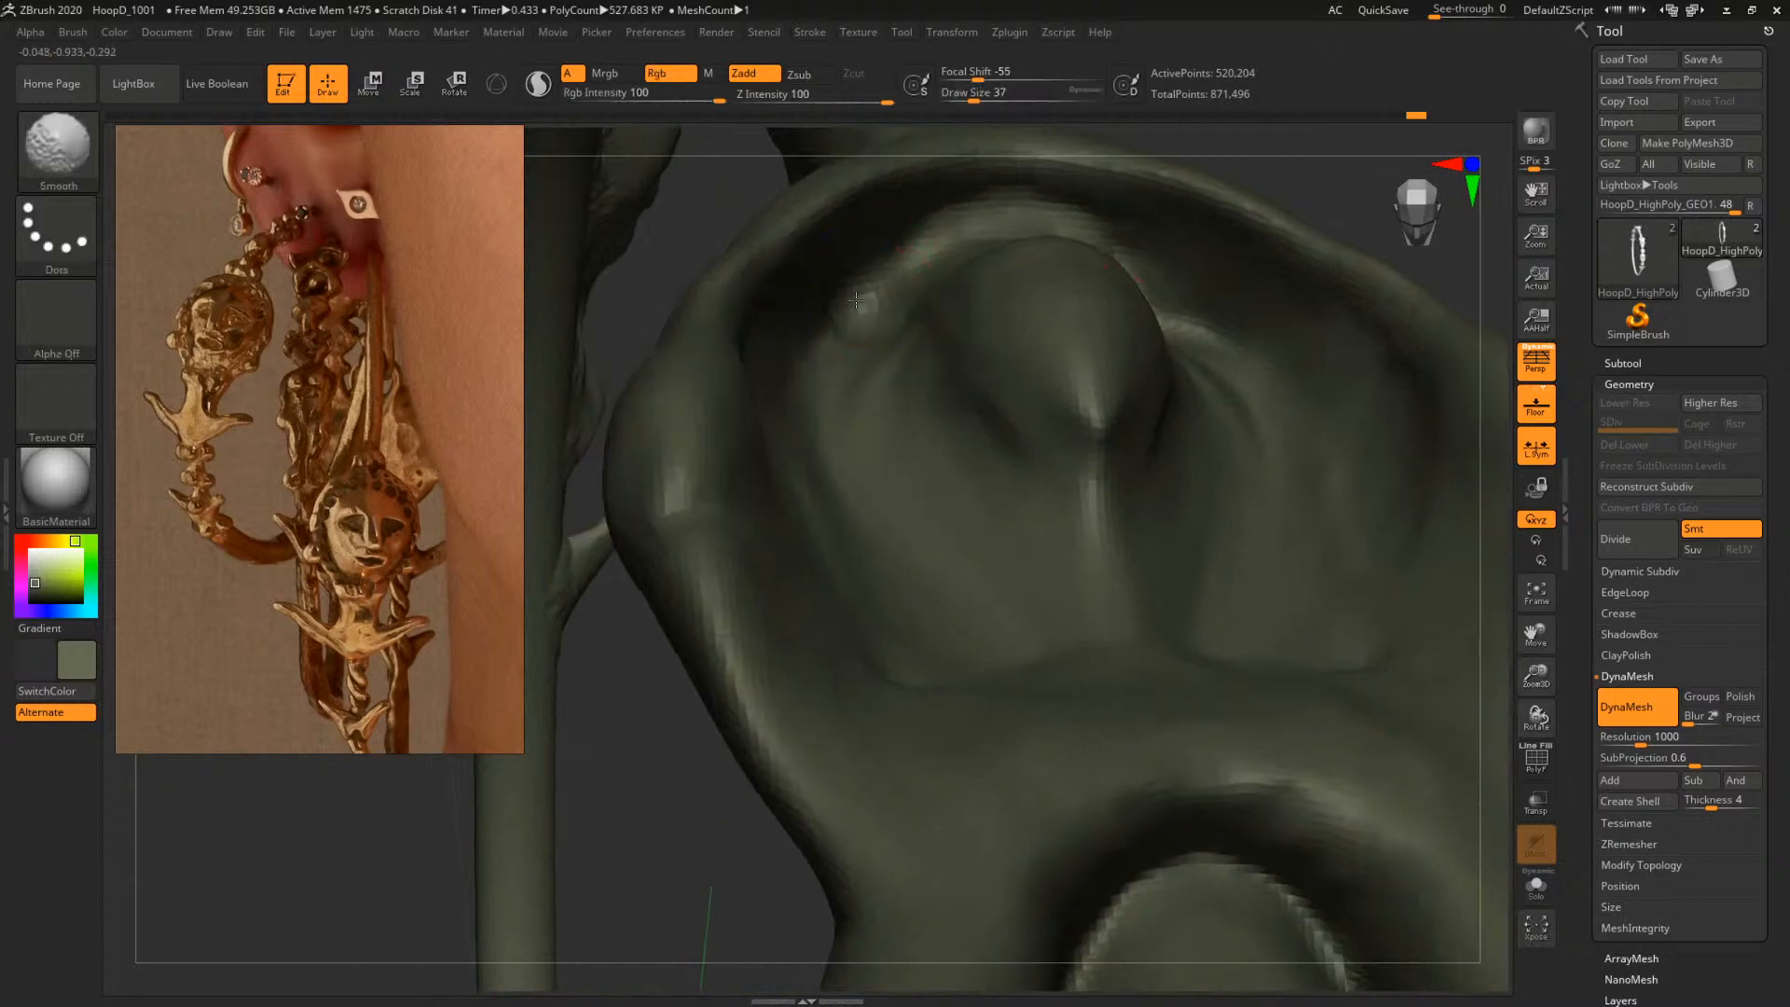
# Subdivide the merged hoop mesh once and check the hooded form from several angles
pyautogui.moveTo(1311, 191)
pyautogui.mouseDown()
pyautogui.moveTo(1283, 324)
pyautogui.moveTo(1322, 329)
pyautogui.mouseUp()
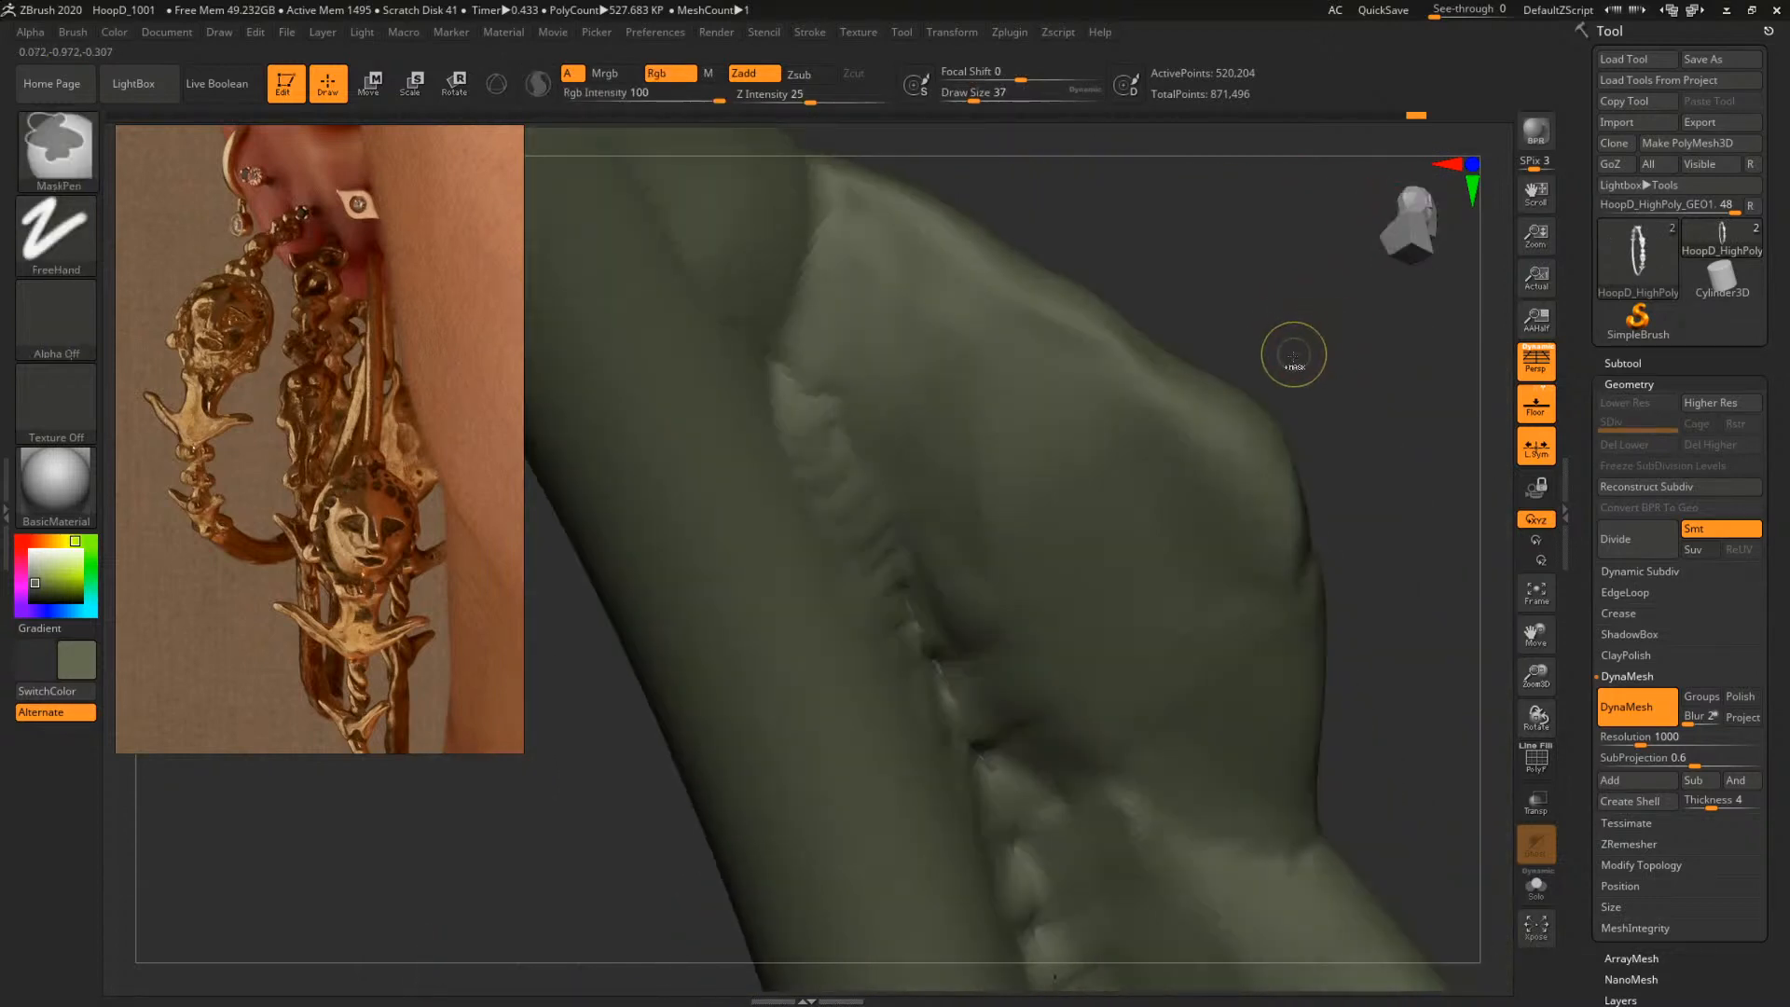
pyautogui.hotkey('ctrl', 'd')
pyautogui.moveTo(1346, 448)
pyautogui.mouseDown()
pyautogui.moveTo(1071, 472)
pyautogui.moveTo(1346, 344)
pyautogui.moveTo(1311, 451)
pyautogui.moveTo(1243, 421)
pyautogui.moveTo(1116, 435)
pyautogui.moveTo(1137, 427)
pyautogui.mouseUp()
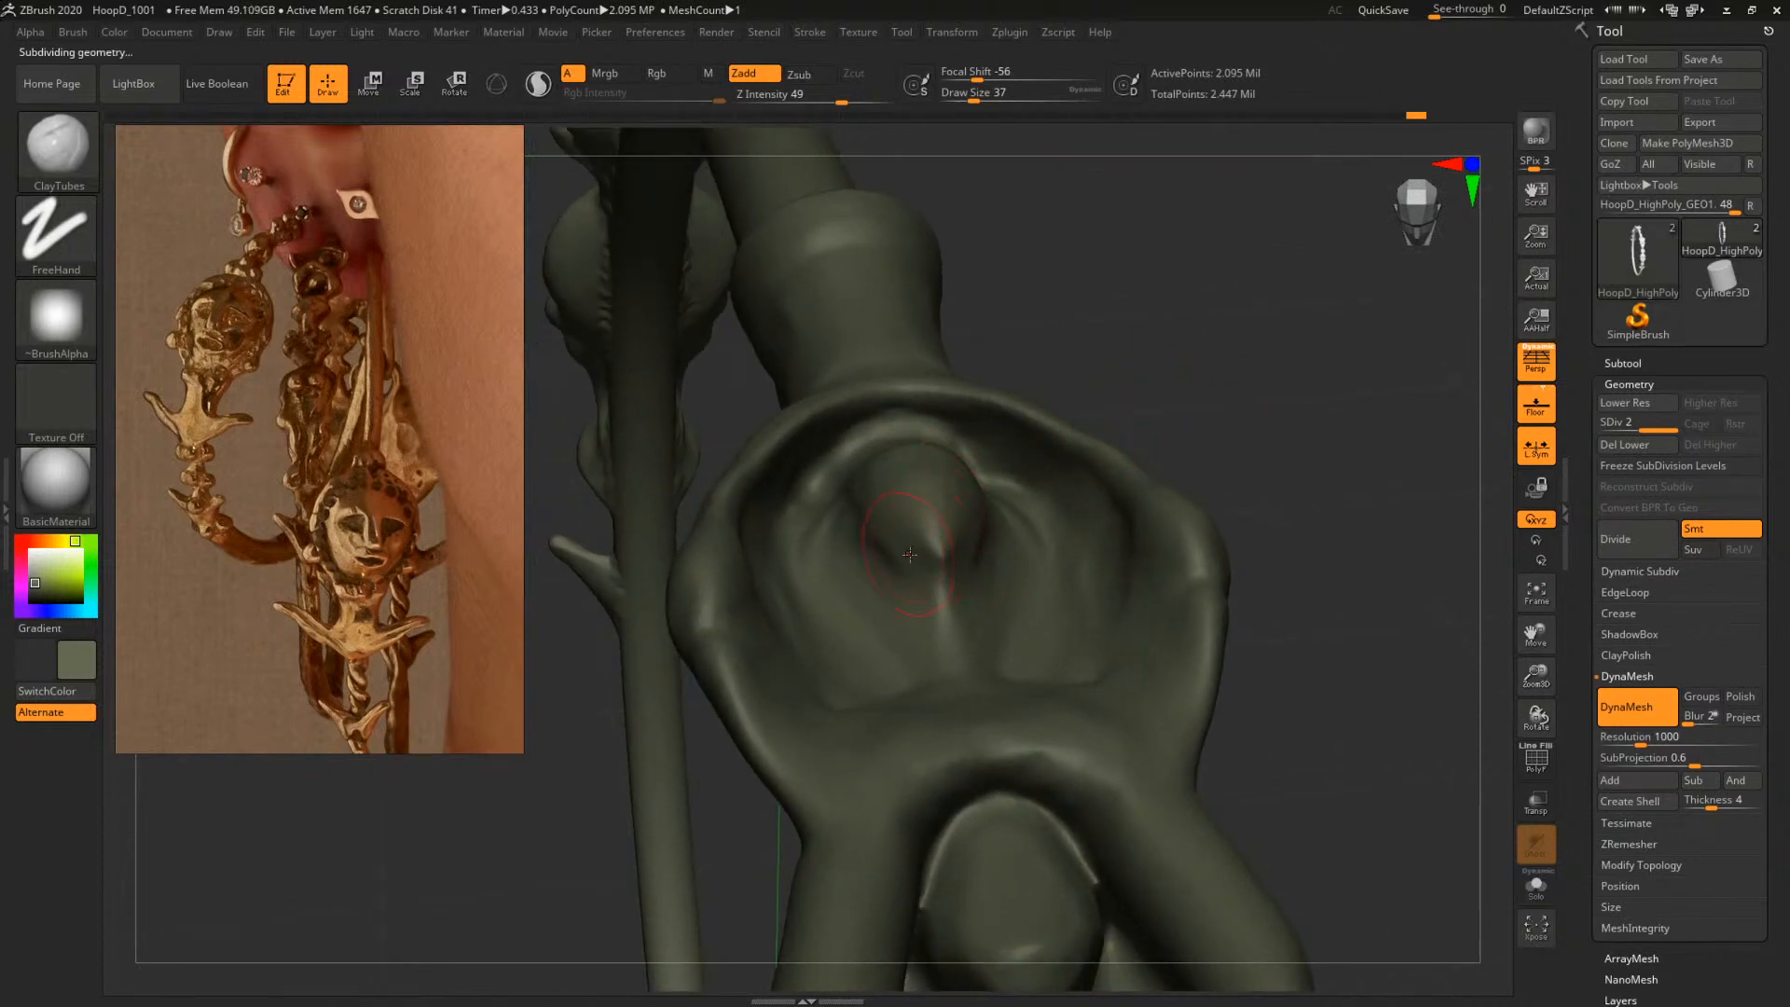
pyautogui.moveTo(1253, 402); pyautogui.dragTo(1139, 401)
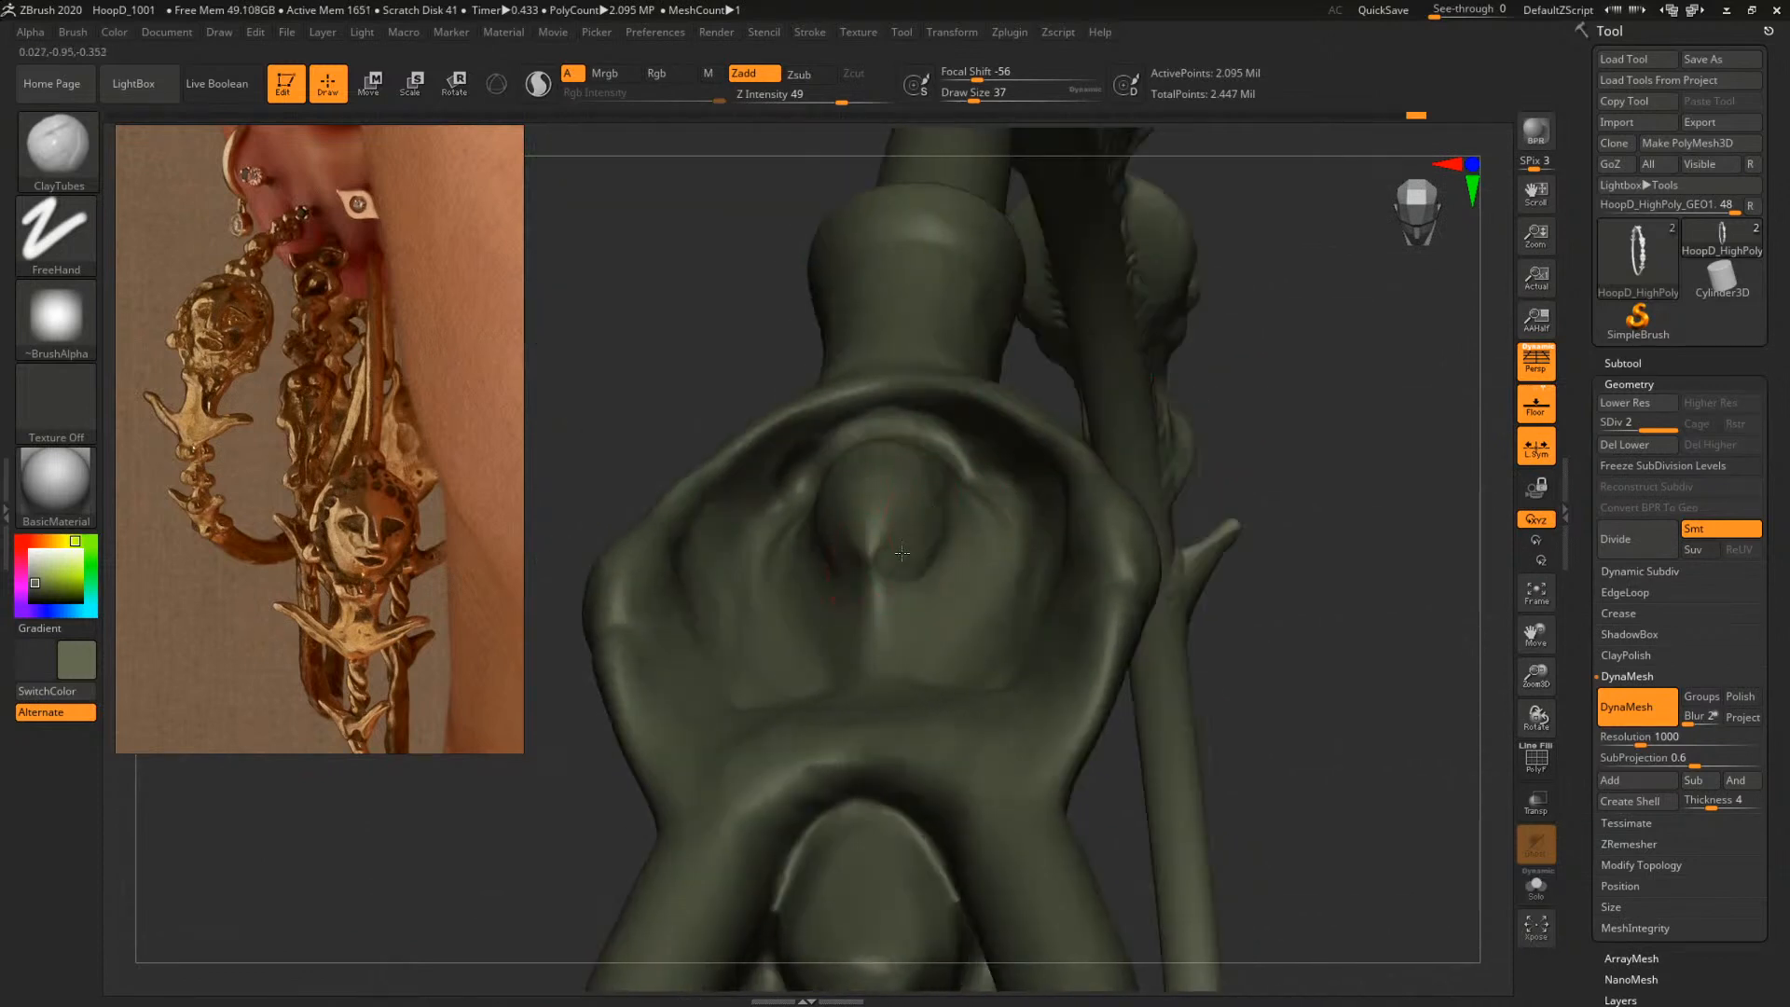
pyautogui.moveTo(1250, 381); pyautogui.dragTo(1177, 380)
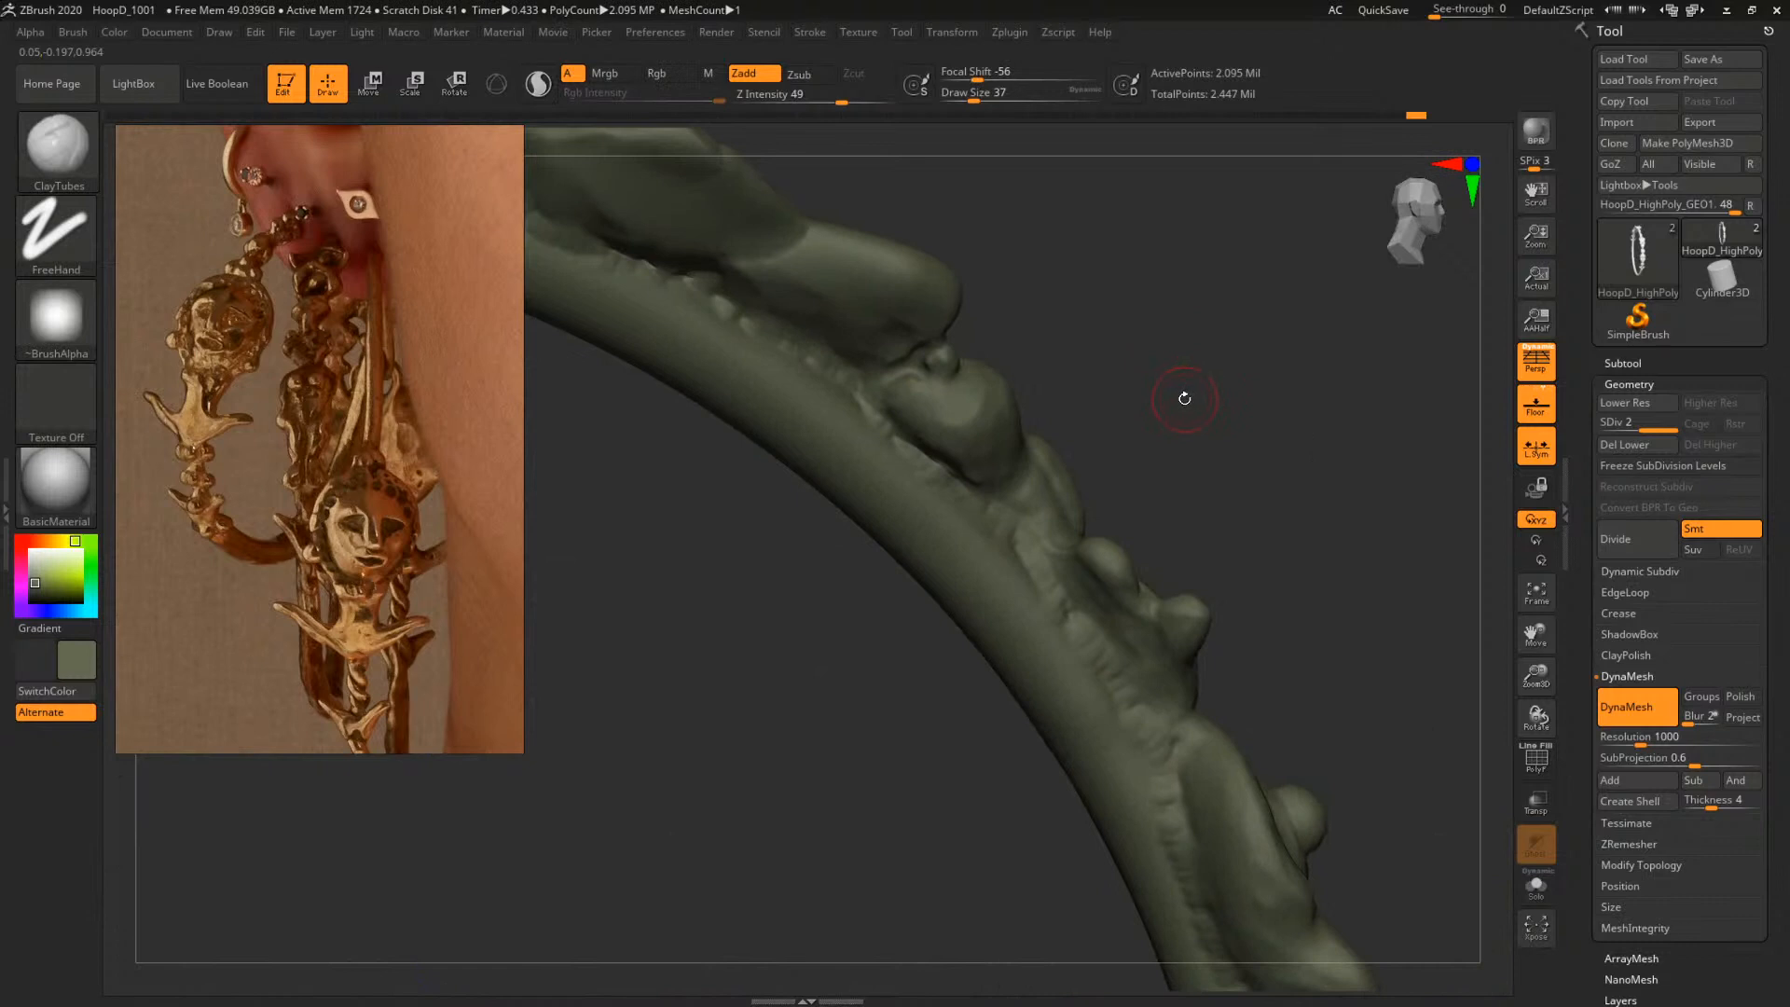
# Enlarge the brush to draw size 77 and add clay along the ring seam from the elongated form down to the knobs
pyautogui.moveTo(1055, 446)
pyautogui.mouseDown()
pyautogui.moveTo(1039, 534)
pyautogui.moveTo(1007, 525)
pyautogui.mouseUp()
pyautogui.press('space')
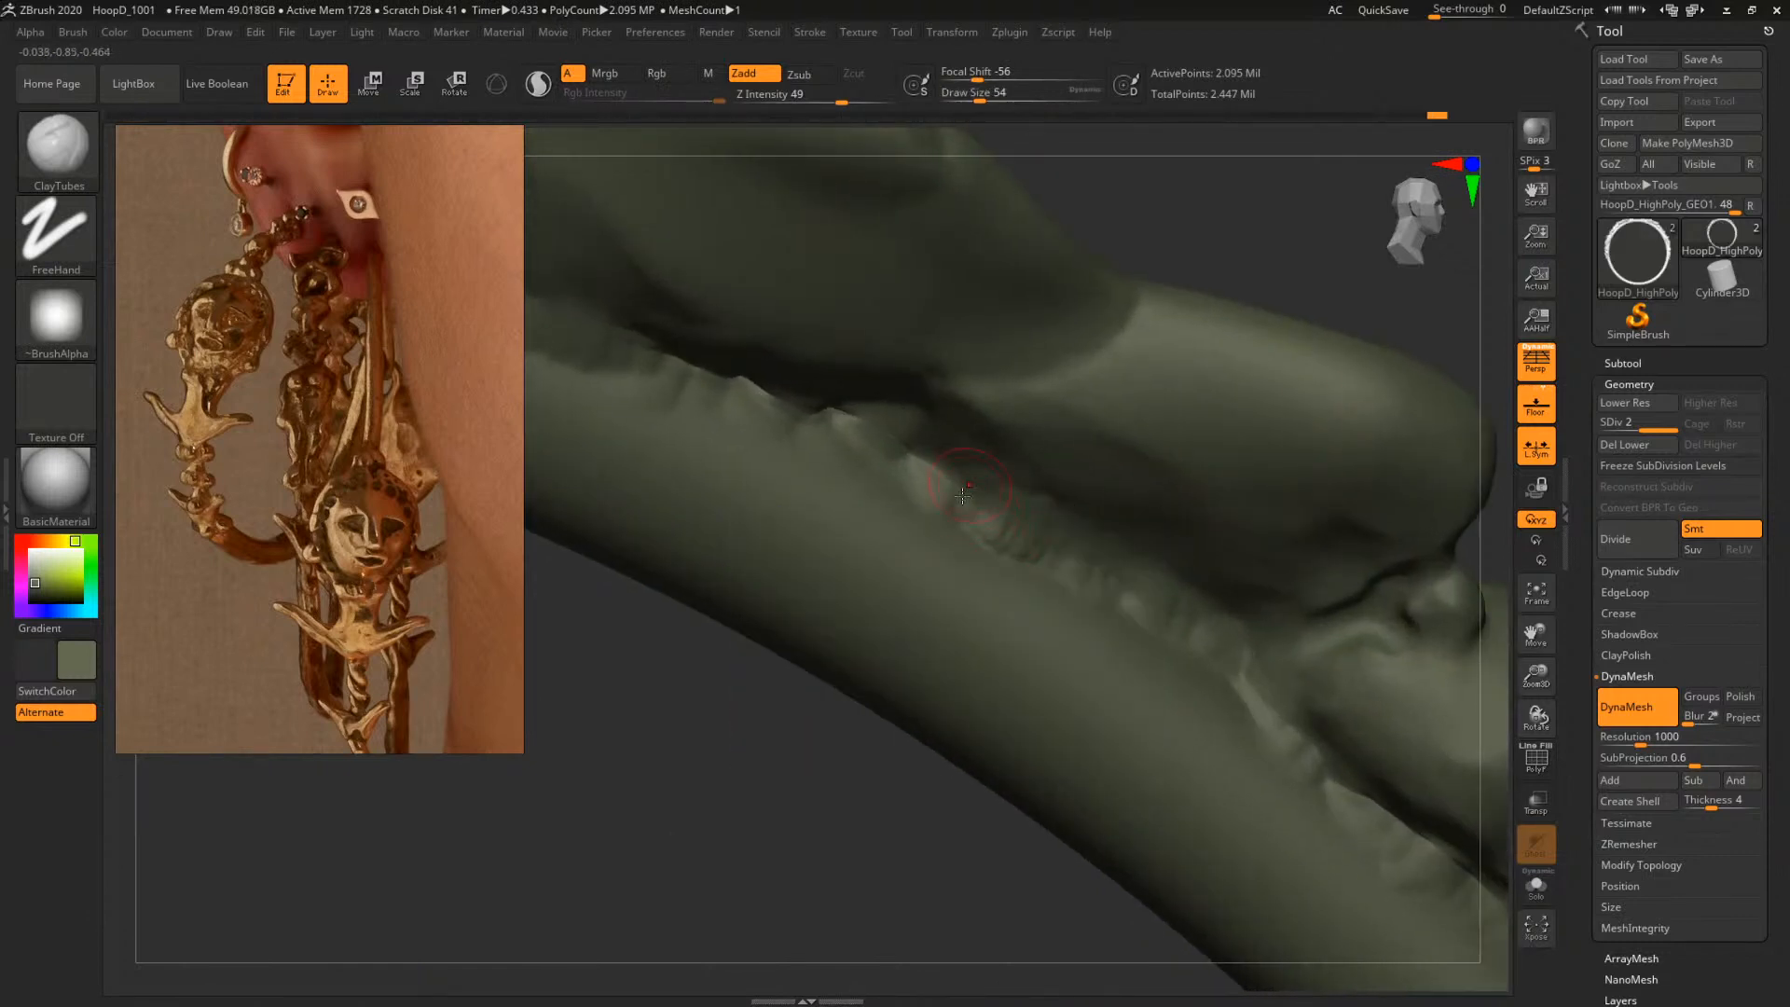
pyautogui.press('space')
pyautogui.moveTo(1051, 538)
pyautogui.mouseDown()
pyautogui.moveTo(1105, 587)
pyautogui.moveTo(1063, 536)
pyautogui.mouseUp()
pyautogui.moveTo(1194, 264)
pyautogui.keyDown('alt'); pyautogui.mouseDown()
pyautogui.moveTo(1003, 276)
pyautogui.moveTo(1125, 297)
pyautogui.moveTo(1163, 372)
pyautogui.moveTo(1246, 383)
pyautogui.moveTo(1119, 383)
pyautogui.moveTo(1171, 388)
pyautogui.moveTo(1051, 260)
pyautogui.moveTo(1270, 447)
pyautogui.moveTo(1091, 239)
pyautogui.moveTo(1072, 401)
pyautogui.mouseUp(); pyautogui.keyUp('alt')
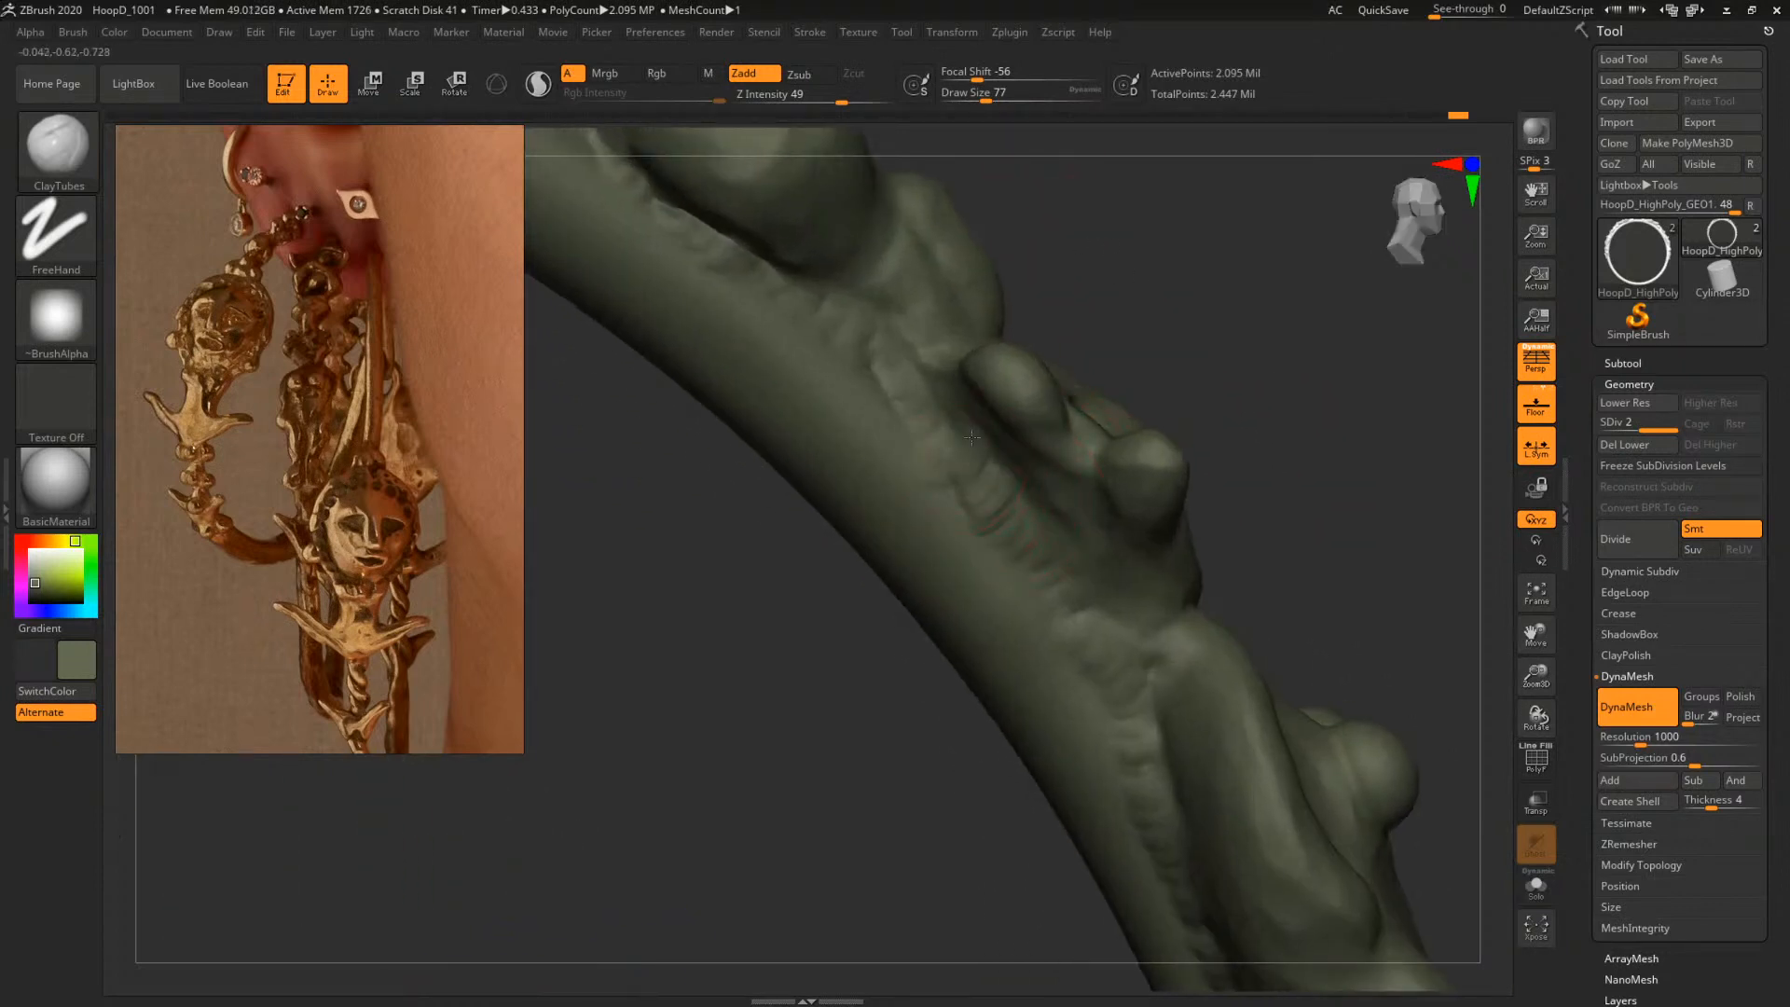
# Isolate the faceted form's section to frame it, unhide the rest, and fill the seam beneath it at draw size 104
pyautogui.moveTo(1262, 348)
pyautogui.keyDown('alt'); pyautogui.mouseDown()
pyautogui.moveTo(1082, 376)
pyautogui.moveTo(1163, 372)
pyautogui.moveTo(1019, 371)
pyautogui.moveTo(1211, 452)
pyautogui.moveTo(1219, 387)
pyautogui.moveTo(1351, 376)
pyautogui.moveTo(1216, 588)
pyautogui.moveTo(1183, 512)
pyautogui.moveTo(1227, 523)
pyautogui.moveTo(1306, 467)
pyautogui.moveTo(1391, 623)
pyautogui.moveTo(1383, 535)
pyautogui.moveTo(1359, 571)
pyautogui.moveTo(1190, 243)
pyautogui.moveTo(1113, 319)
pyautogui.moveTo(1025, 186)
pyautogui.mouseUp(); pyautogui.keyUp('alt')
pyautogui.moveTo(672, 375)
pyautogui.keyDown('ctrl'); pyautogui.keyDown('shift'); pyautogui.mouseDown()
pyautogui.moveTo(848, 531)
pyautogui.moveTo(1110, 712)
pyautogui.mouseUp(); pyautogui.keyUp('shift'); pyautogui.keyUp('ctrl')
pyautogui.press('f')
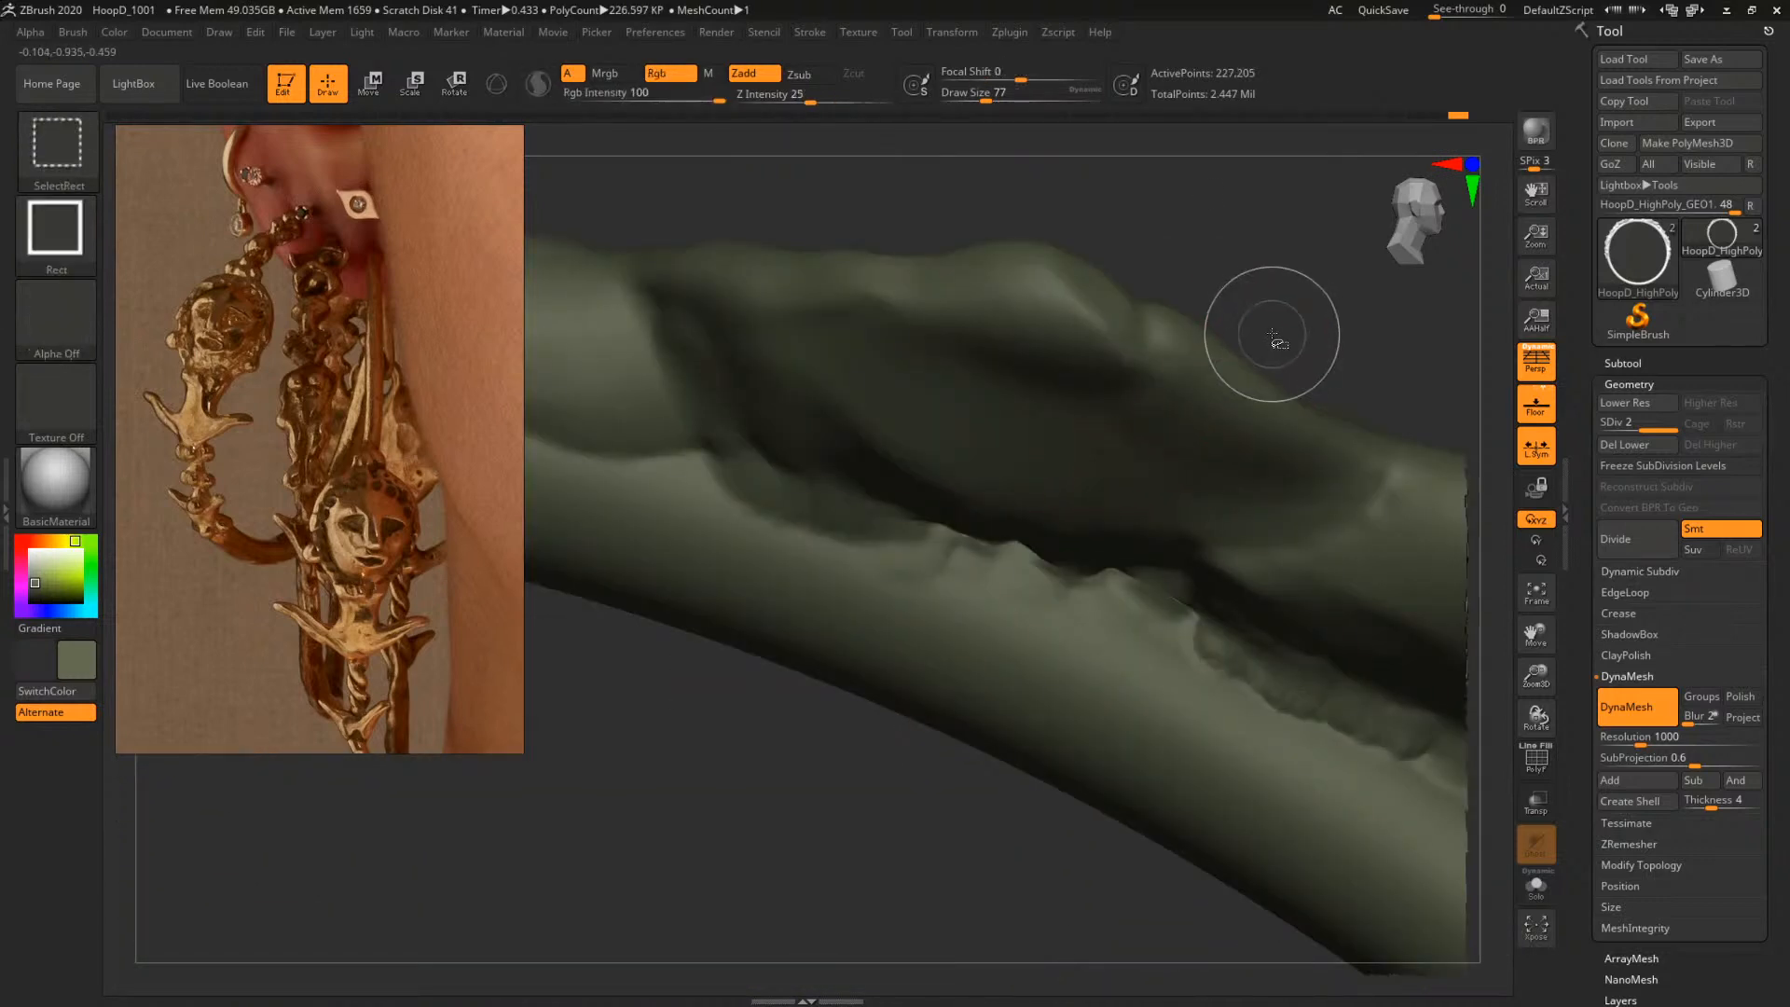
pyautogui.keyDown('ctrl'); pyautogui.keyDown('shift'); pyautogui.click(1262, 336); pyautogui.keyUp('shift'); pyautogui.keyUp('ctrl')
pyautogui.moveTo(1351, 328); pyautogui.dragTo(1468, 302)
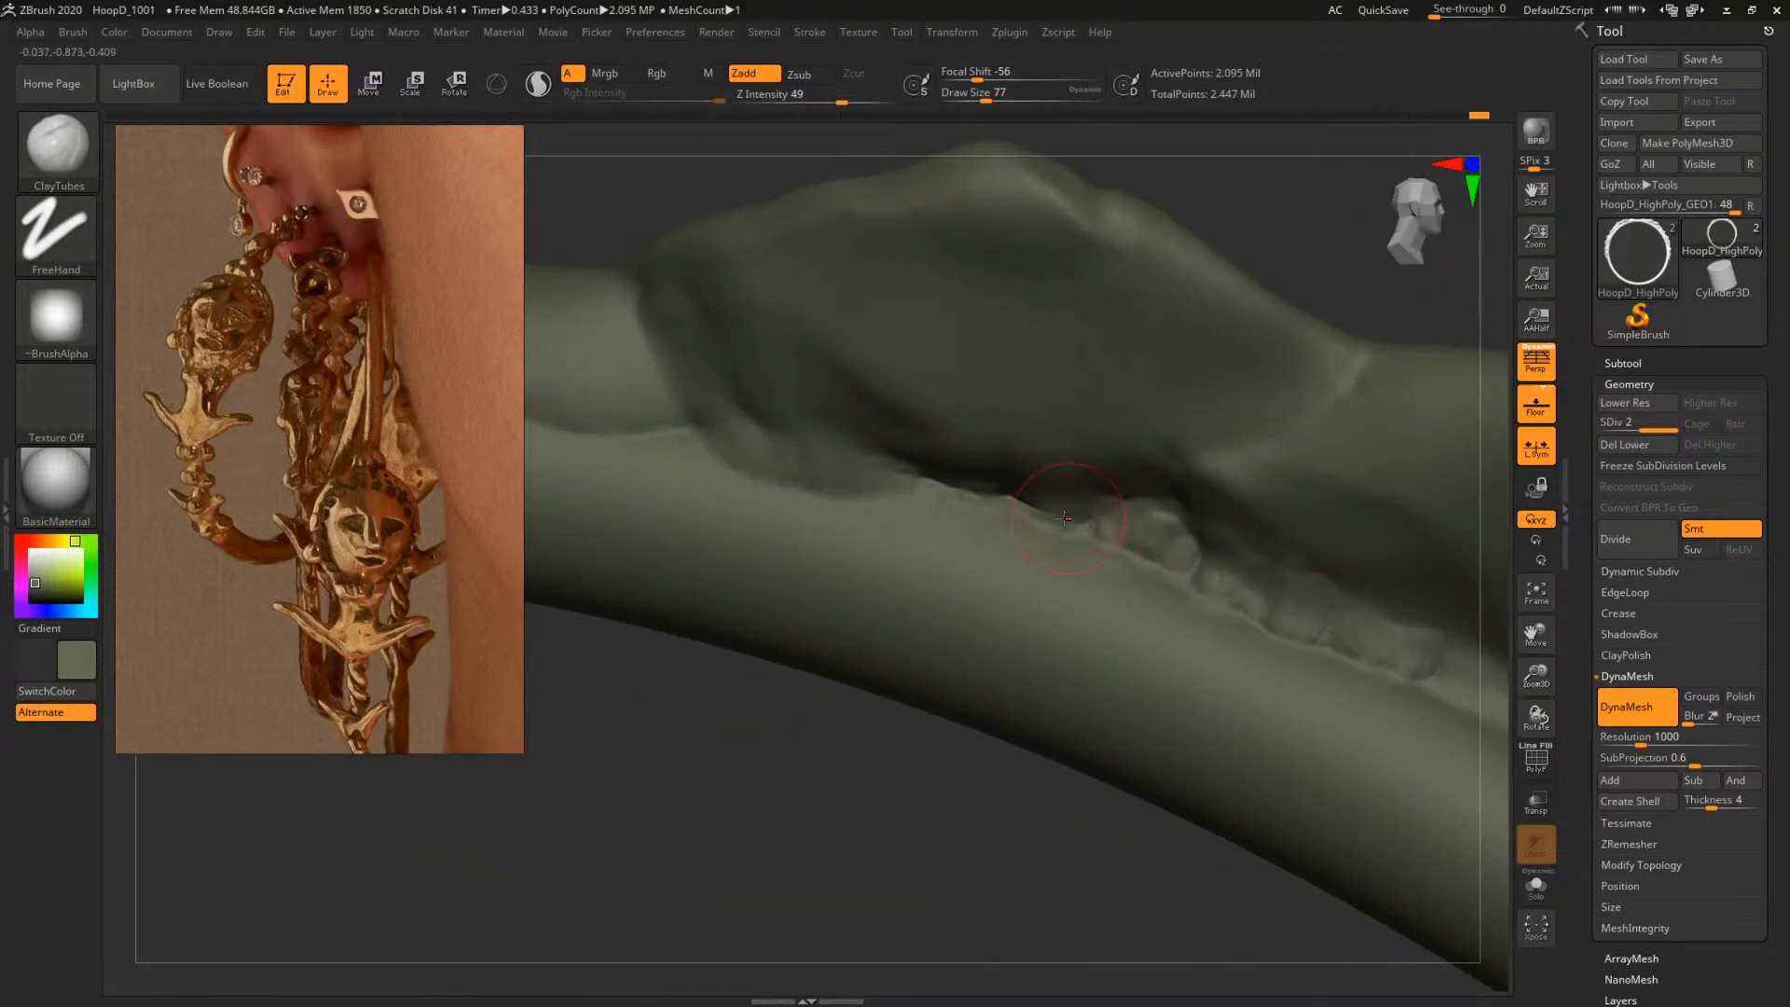
pyautogui.press('space')
pyautogui.moveTo(1065, 517); pyautogui.dragTo(1073, 519)
pyautogui.moveTo(1078, 521); pyautogui.dragTo(789, 436)
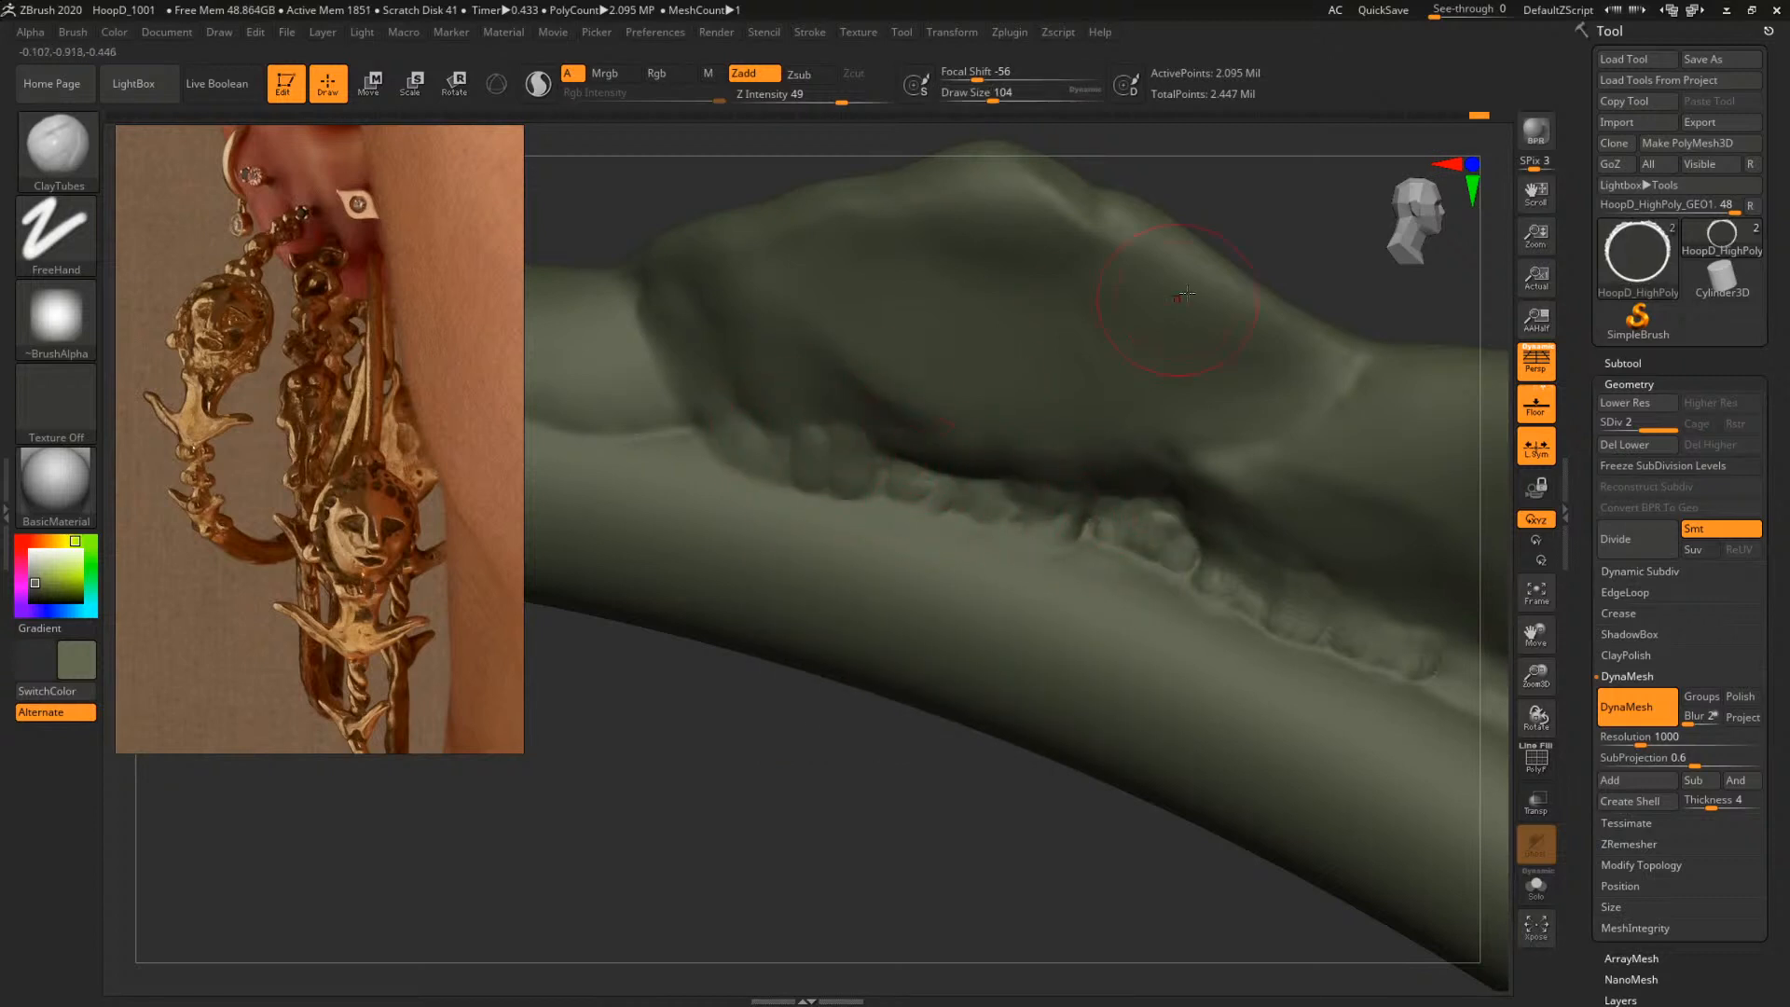
# Compare the two subdivision levels, then re-DynaMesh the hoop at resolution 3000 and check its wireframe
pyautogui.hotkey('shift', 'd')
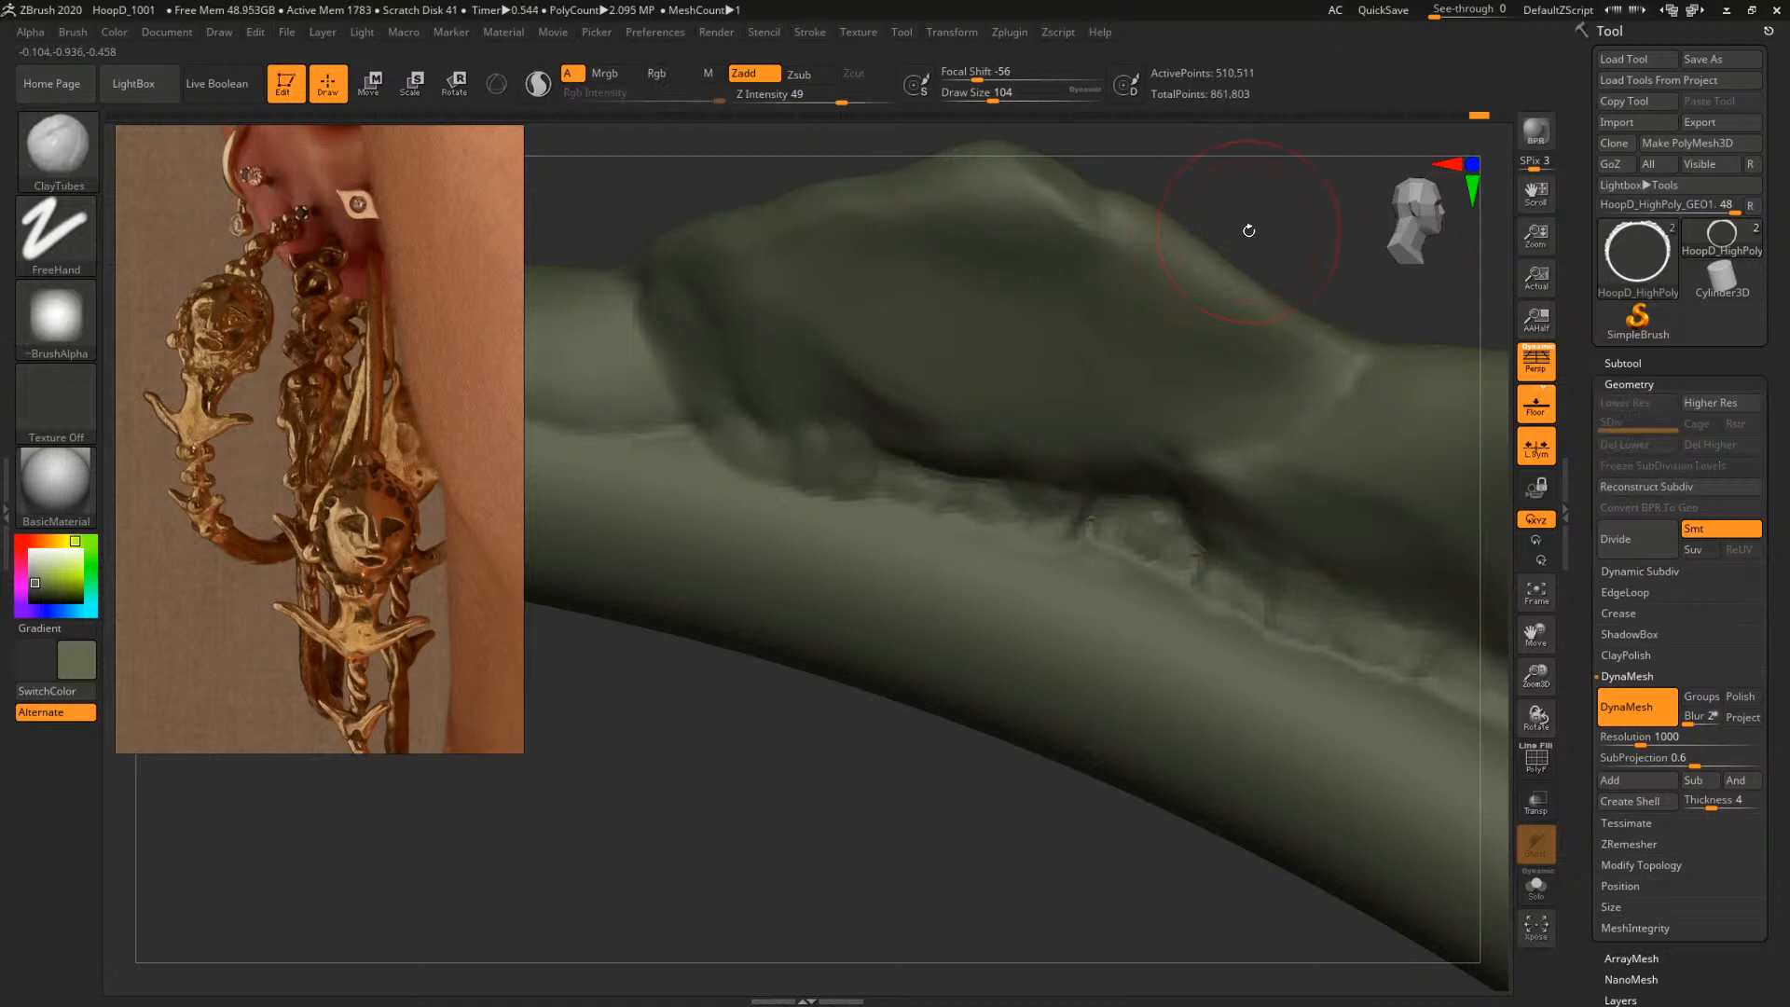
pyautogui.press('d')
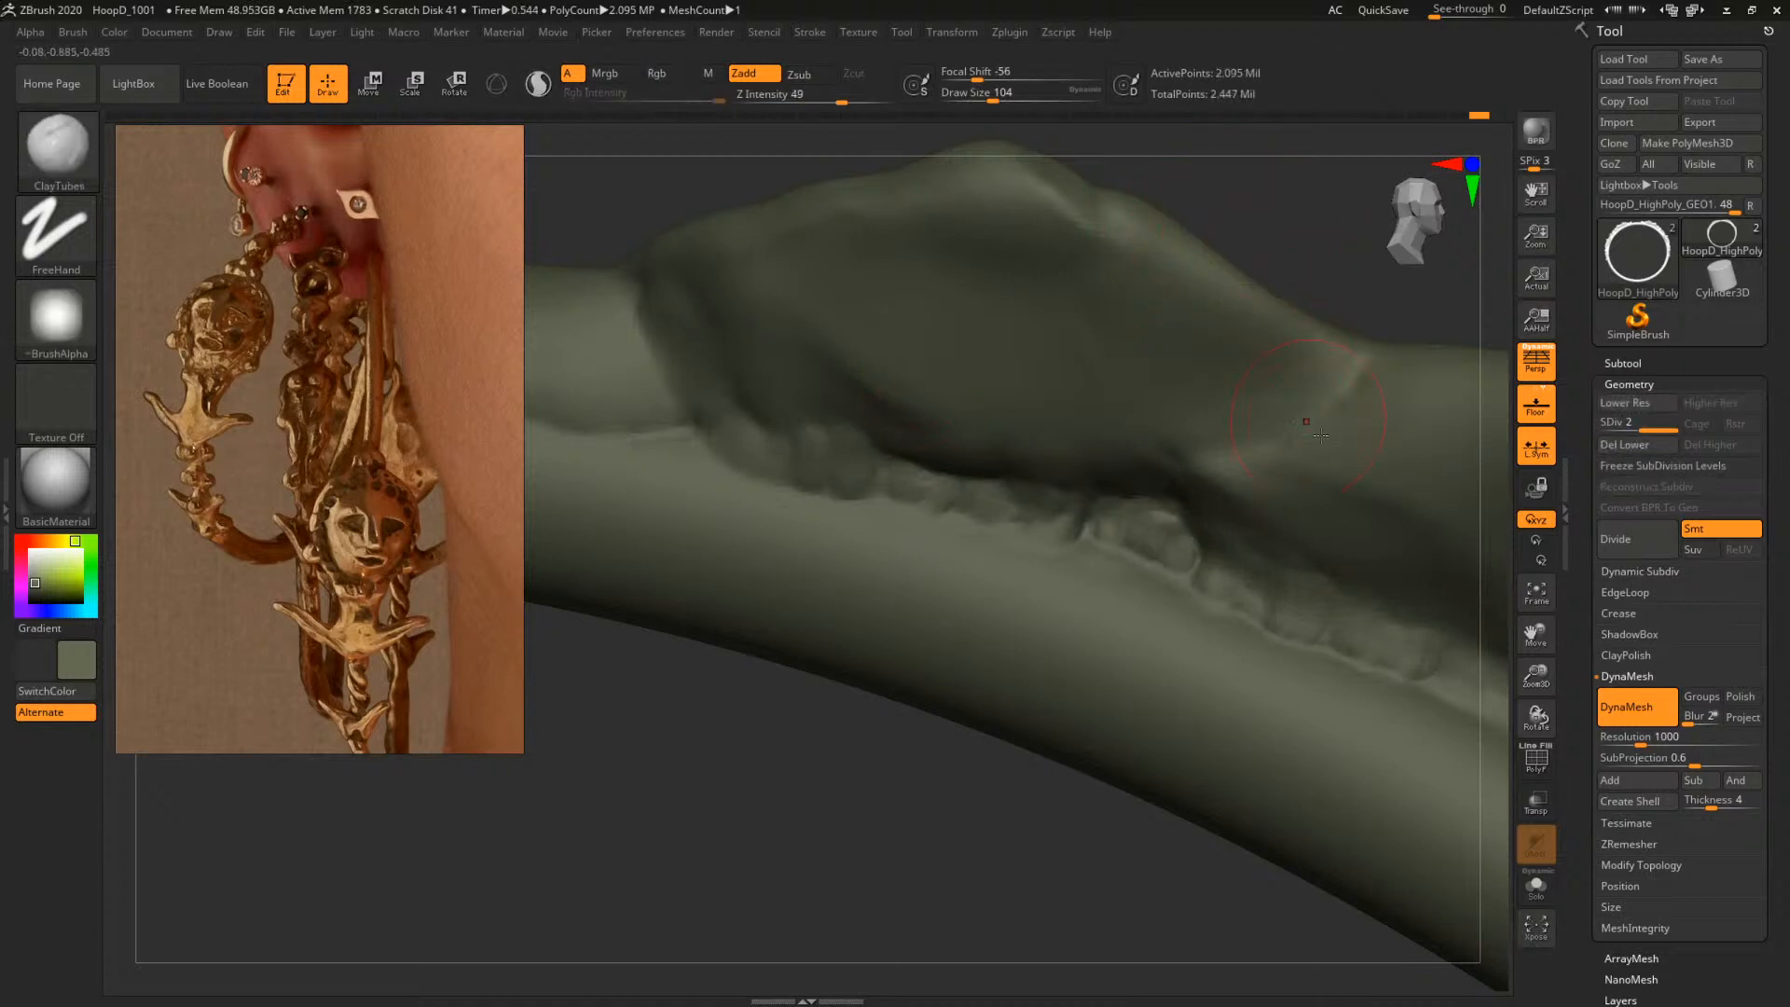
pyautogui.click(1632, 736)
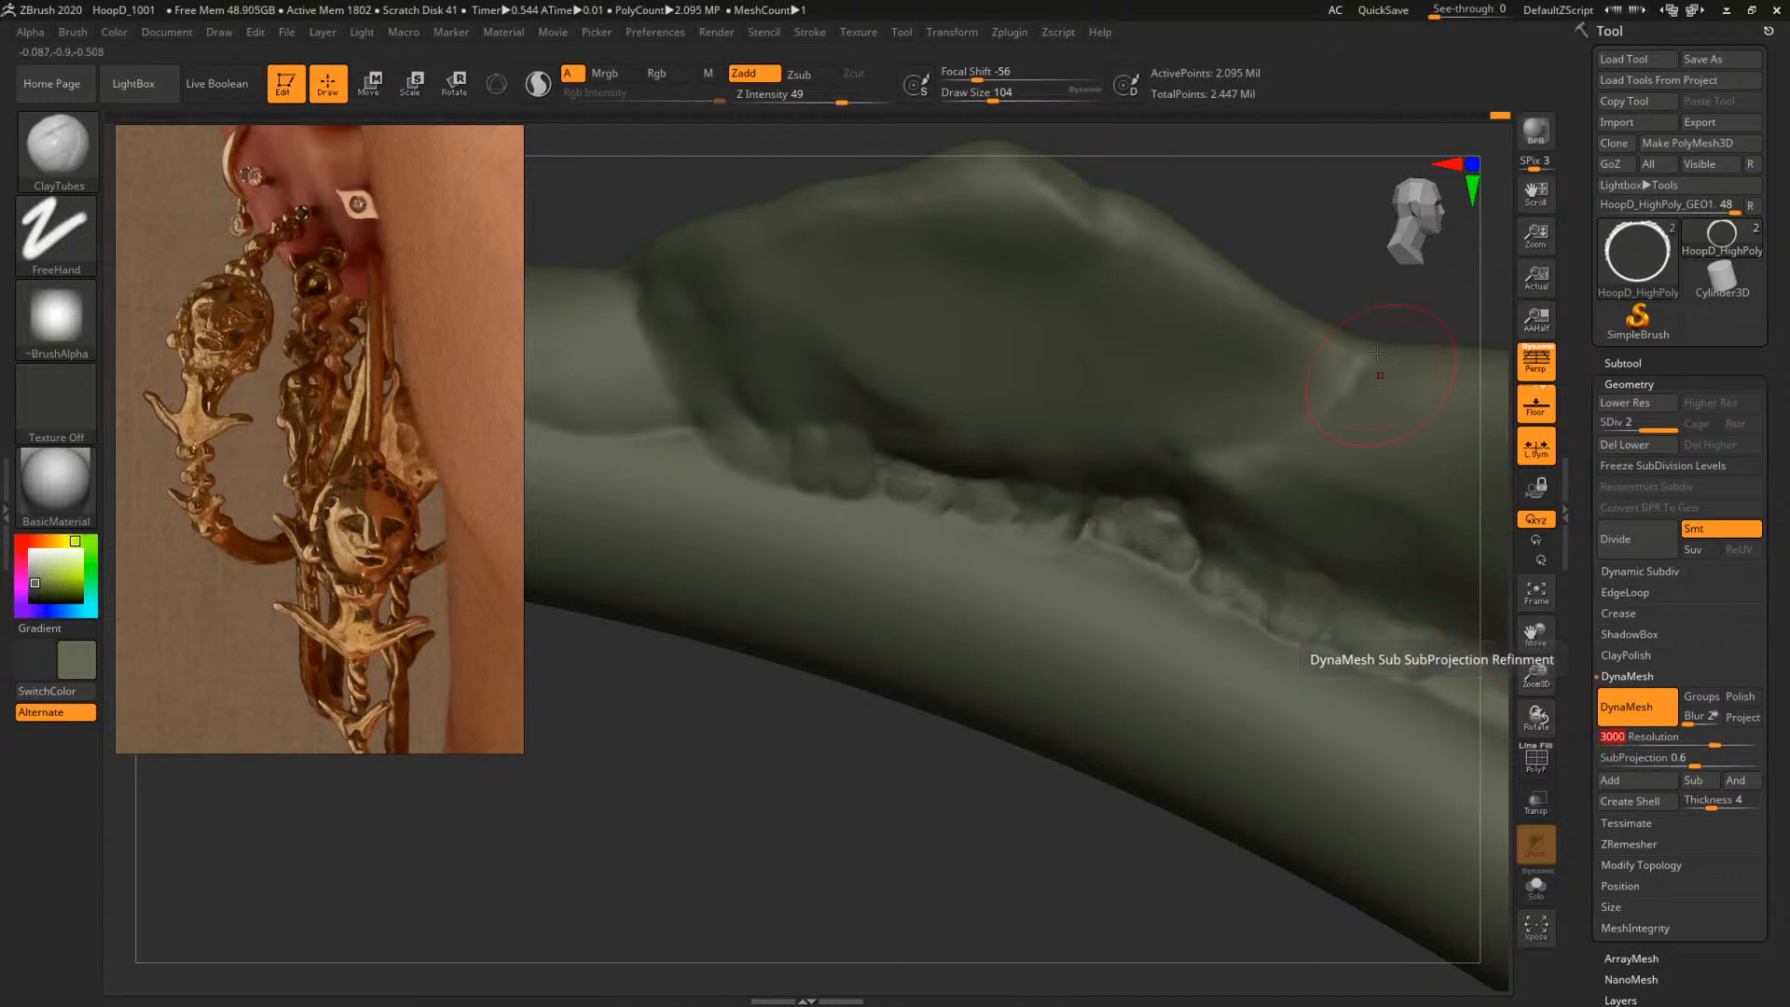
pyautogui.press('ctrl')
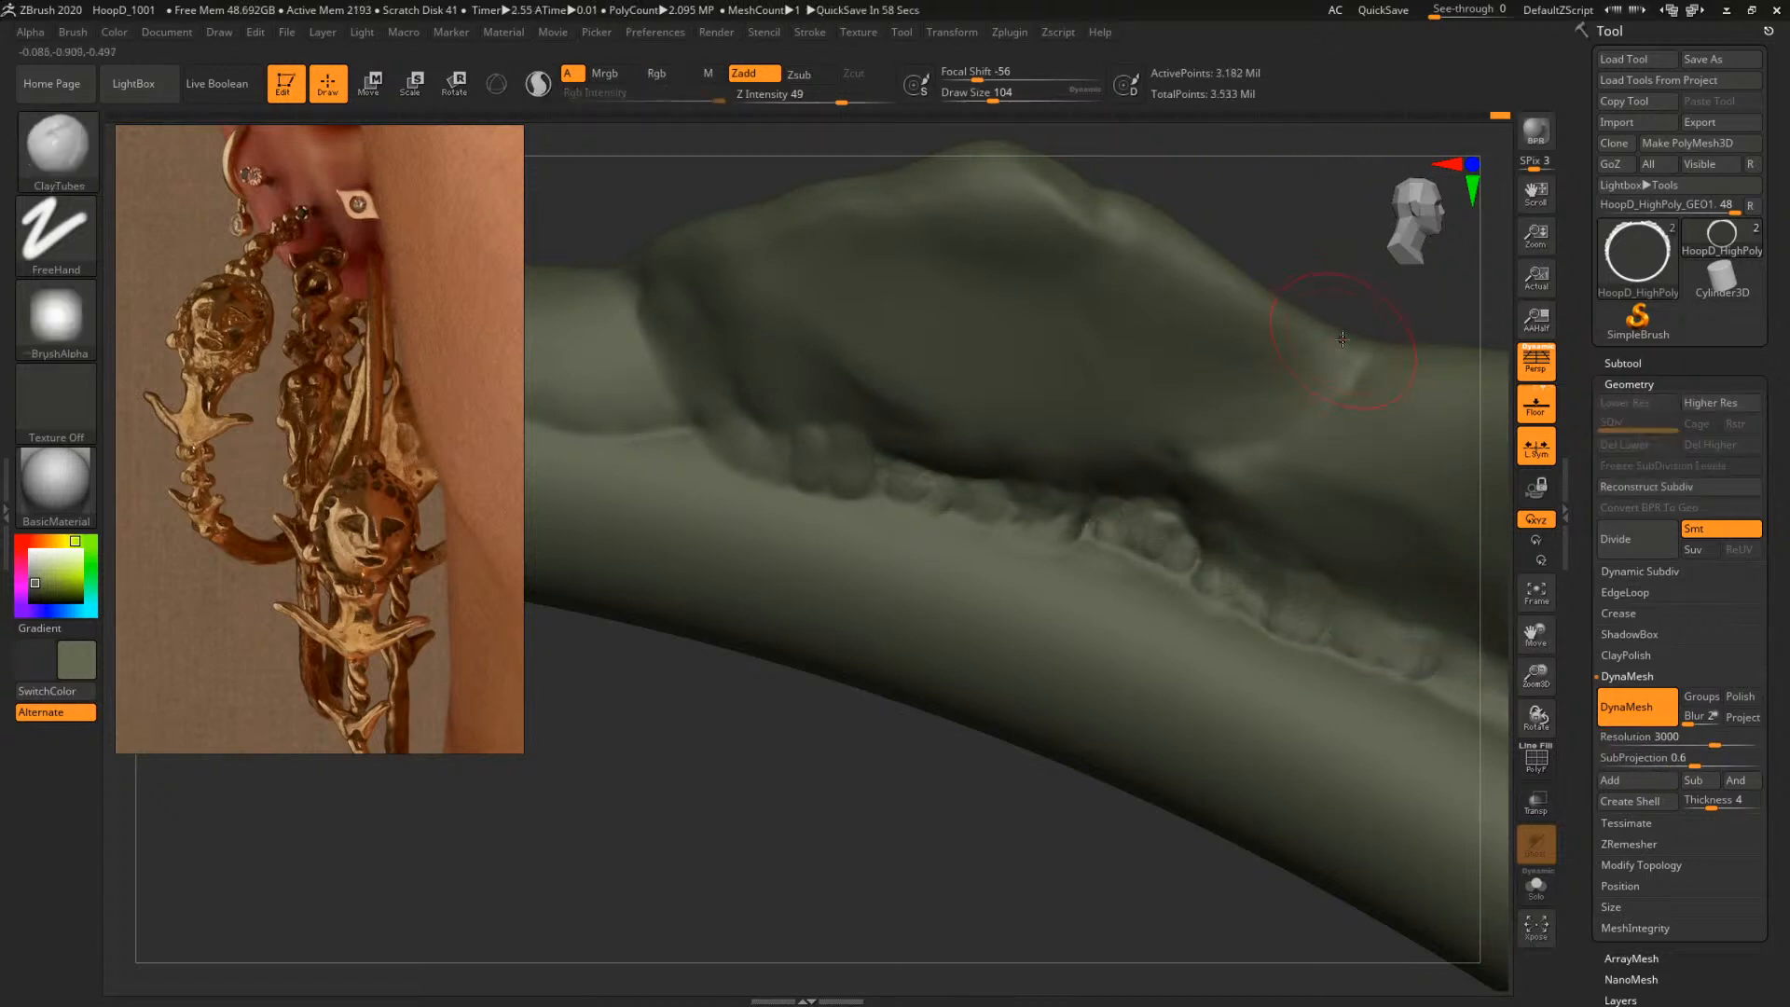
pyautogui.hotkey('shift', 'f')
pyautogui.hotkey('shift', 'f')
# Set the draw size to 62 and carve a deeper recess beside the dome inside the hooded form
pyautogui.moveTo(1267, 192)
pyautogui.mouseDown()
pyautogui.moveTo(1245, 364)
pyautogui.moveTo(1212, 419)
pyautogui.mouseUp()
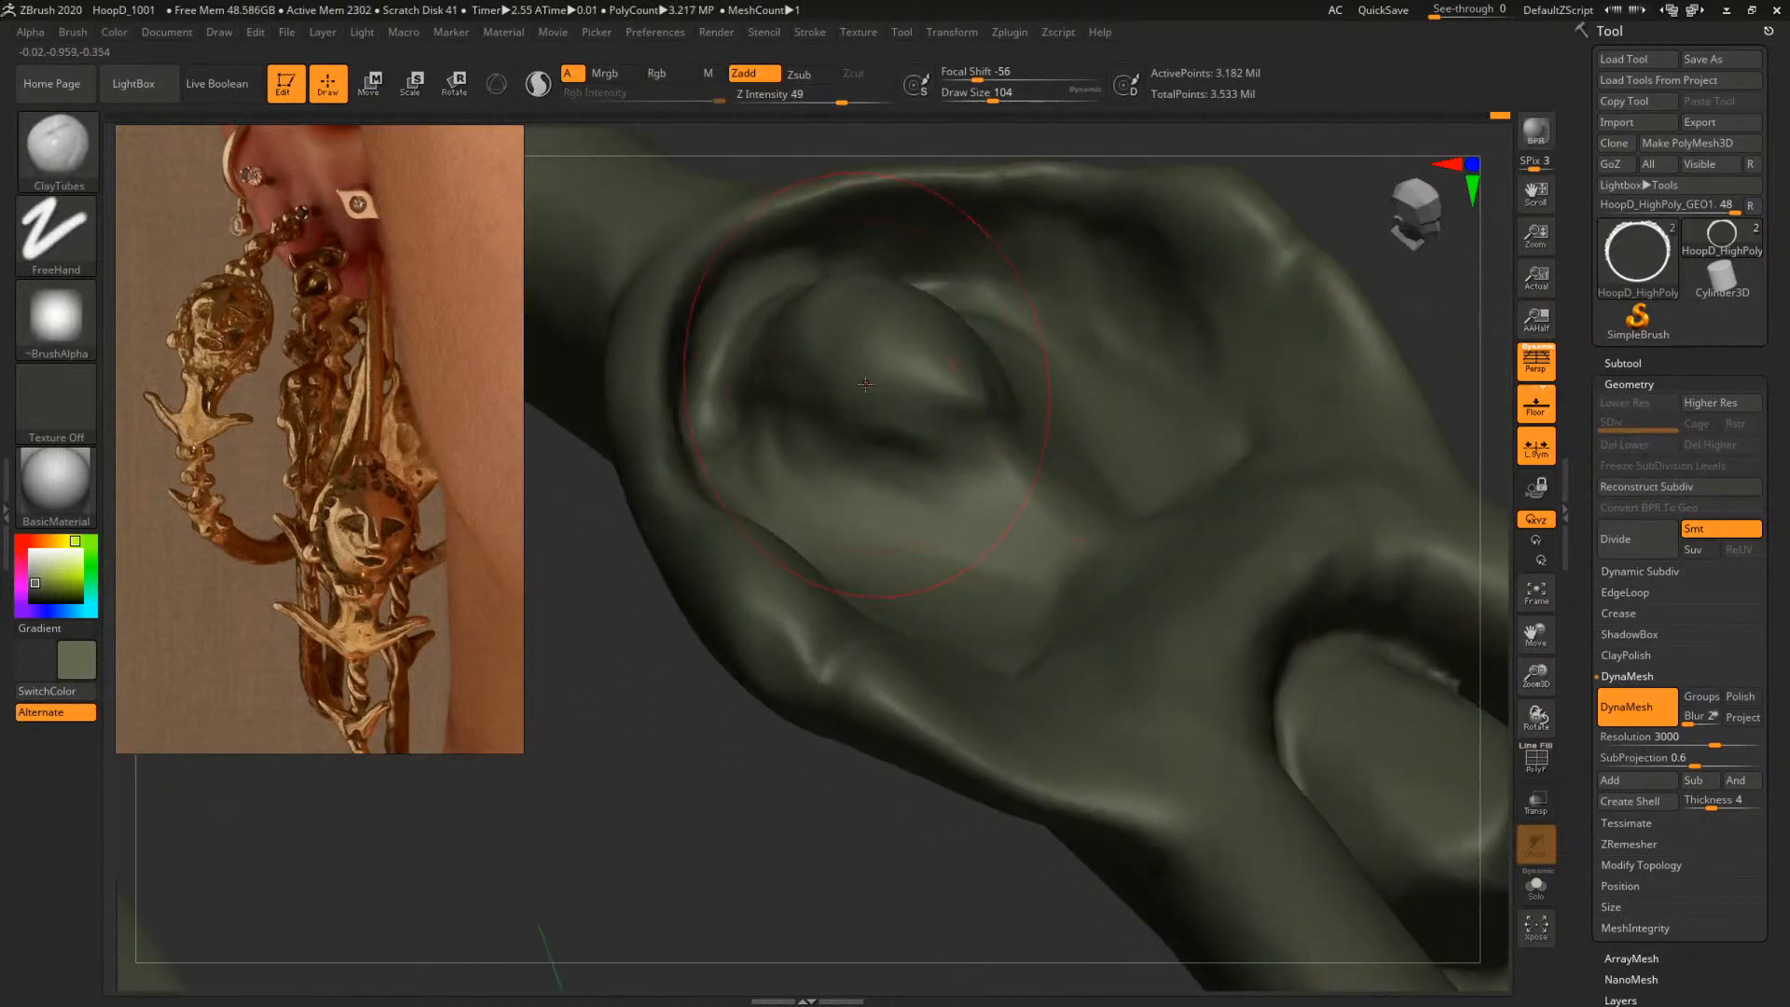
pyautogui.press('space')
pyautogui.moveTo(865, 393)
pyautogui.mouseDown()
pyautogui.moveTo(795, 361)
pyautogui.moveTo(770, 396)
pyautogui.moveTo(784, 363)
pyautogui.mouseUp()
pyautogui.press('space')
pyautogui.press('space')
pyautogui.press('space')
pyautogui.press('space')
pyautogui.keyDown('alt'); pyautogui.moveTo(788, 337); pyautogui.dragTo(777, 370); pyautogui.keyUp('alt')
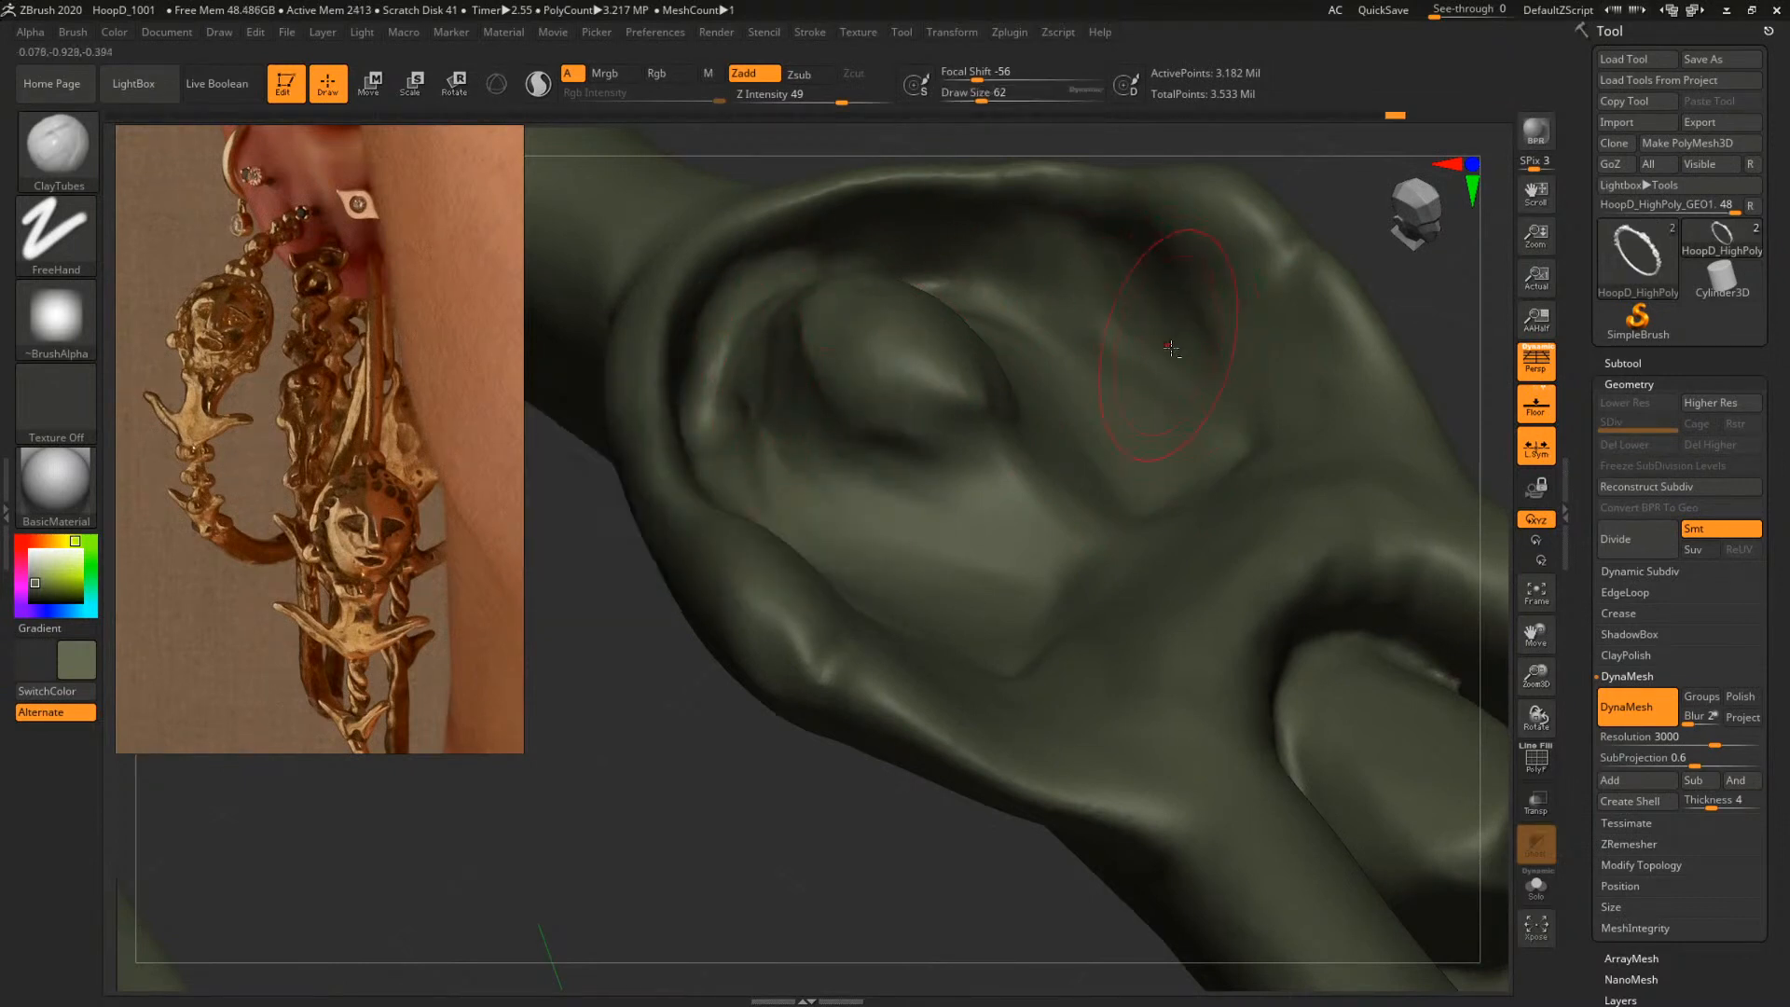
# Set the draw size to 39 and carve further into the groove between the dome and the hood's inner wall
pyautogui.keyDown('alt'); pyautogui.moveTo(1321, 202); pyautogui.dragTo(1328, 522); pyautogui.keyUp('alt')
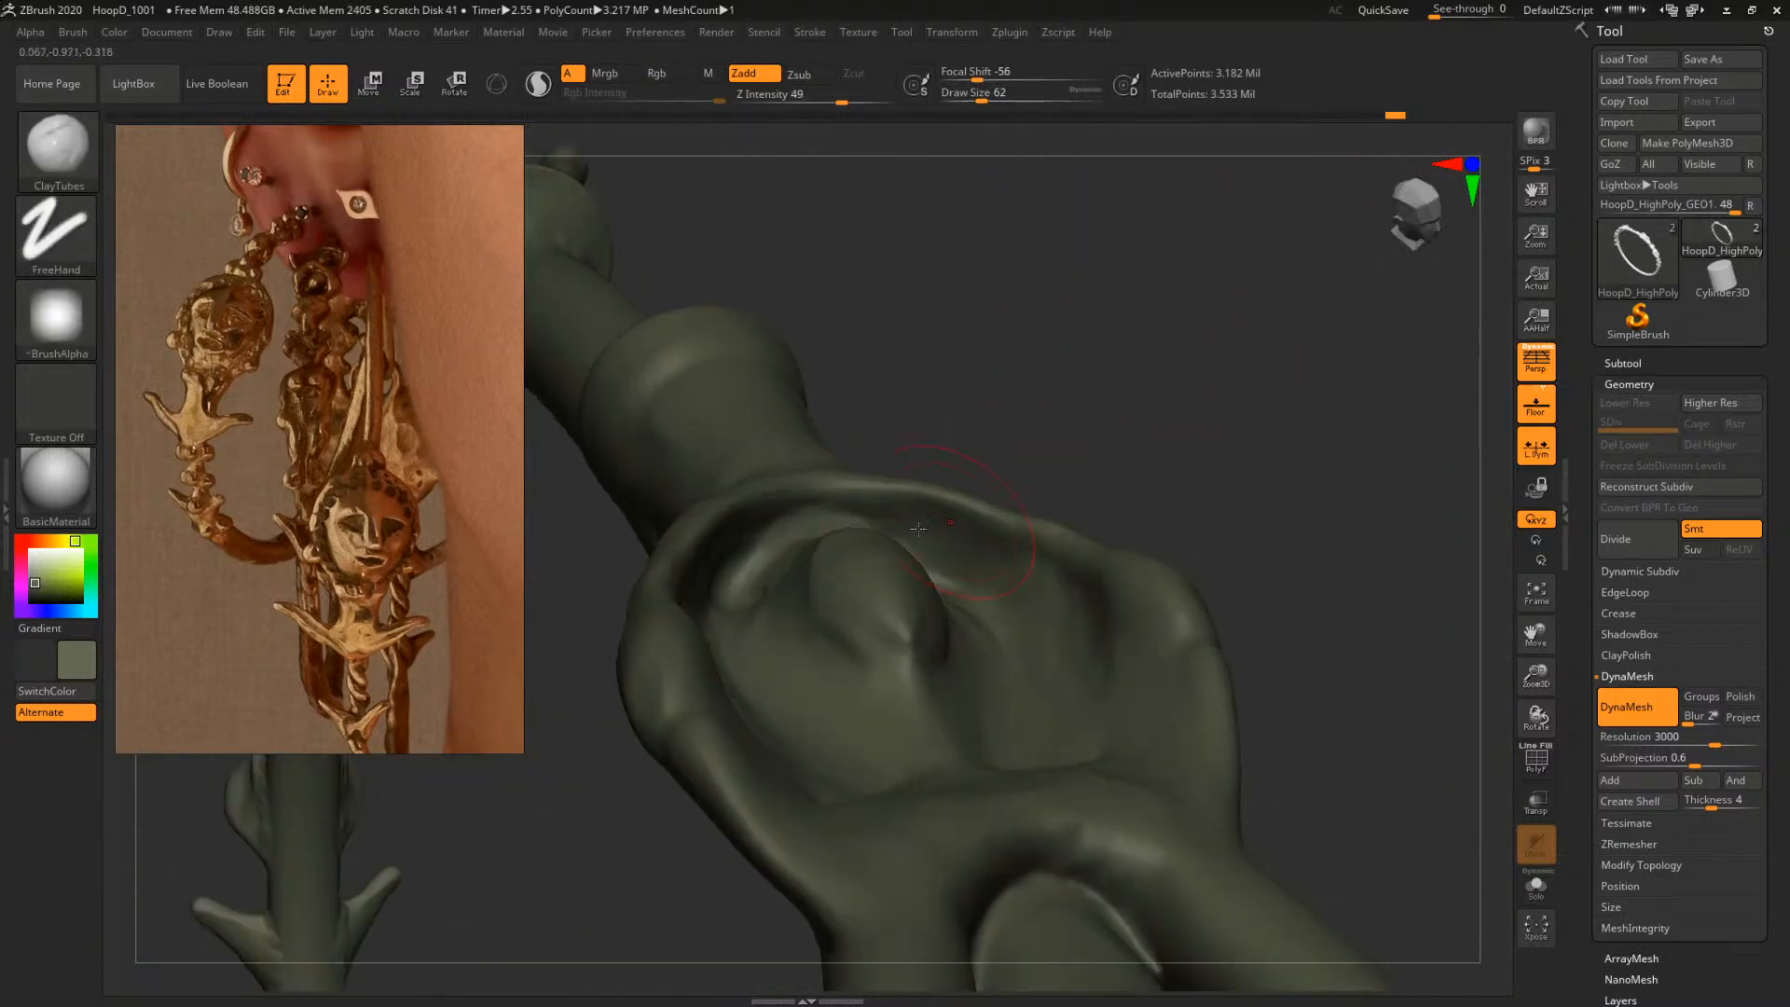
pyautogui.moveTo(741, 578); pyautogui.dragTo(803, 534)
pyautogui.press('space')
pyautogui.moveTo(741, 579); pyautogui.dragTo(729, 579)
pyautogui.moveTo(979, 425); pyautogui.dragTo(879, 428)
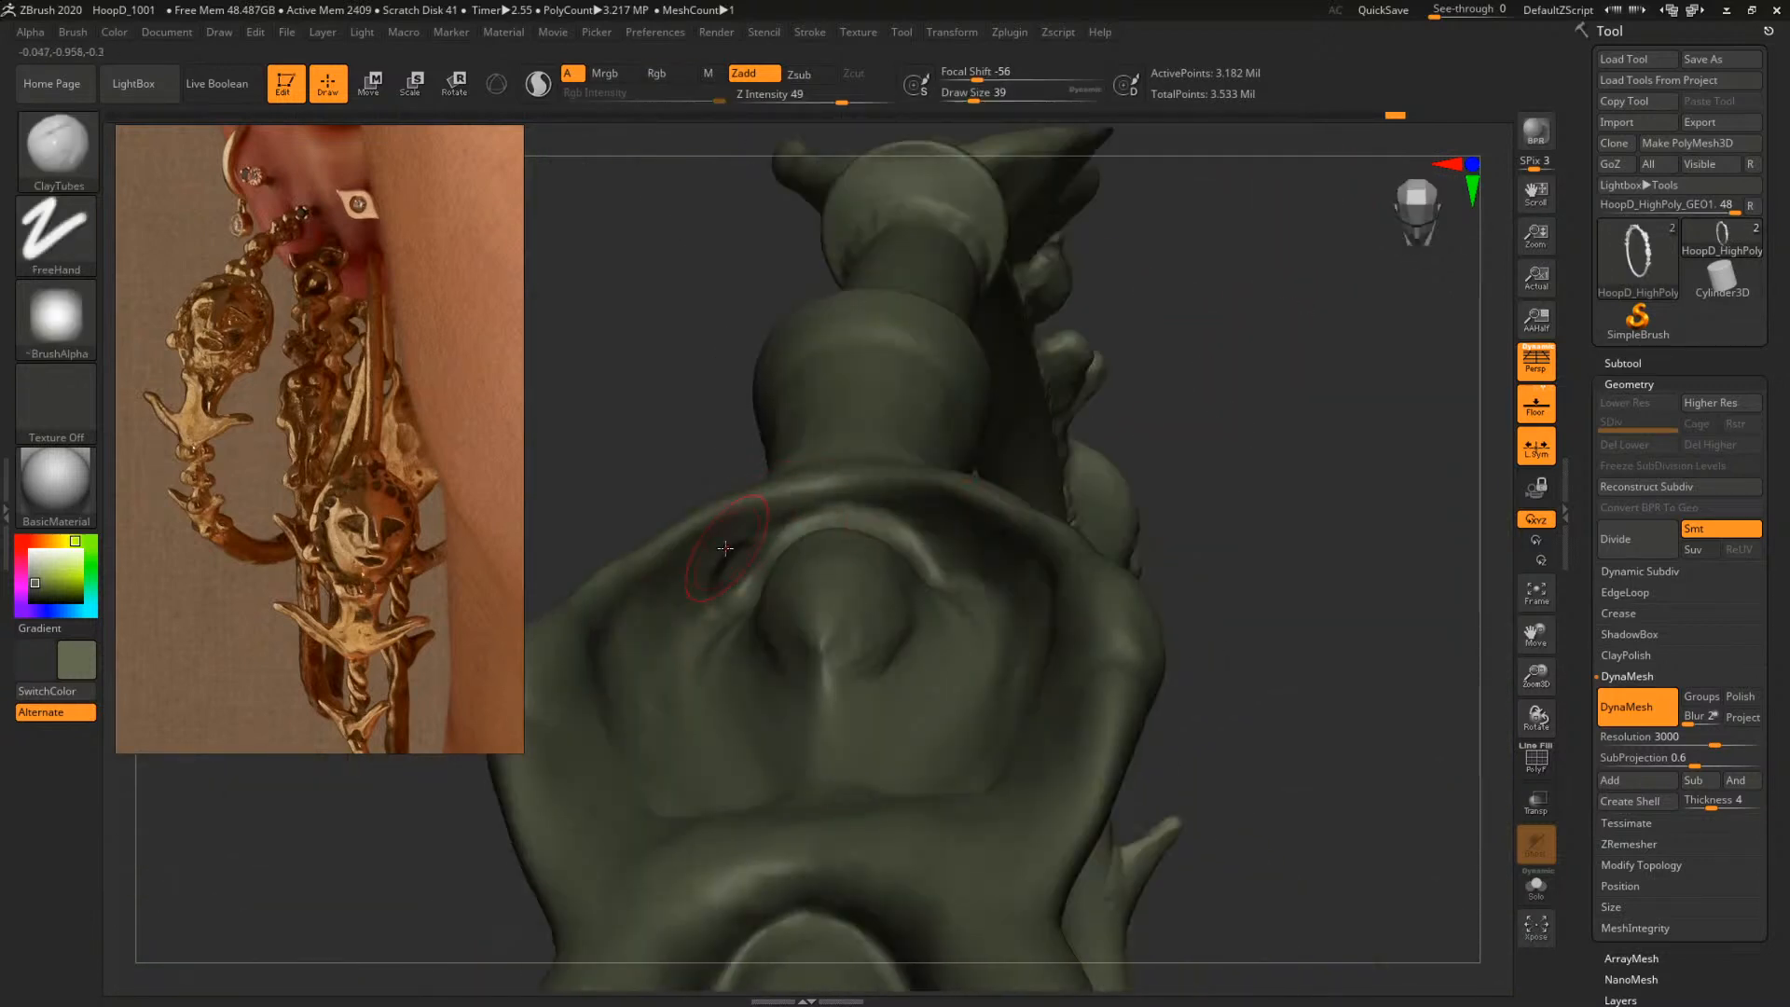
# Try to deepen the groove beside the dome at draw size 51, inspect the hood's outer side, and undo the stroke
pyautogui.press('space')
pyautogui.moveTo(711, 572); pyautogui.dragTo(716, 572)
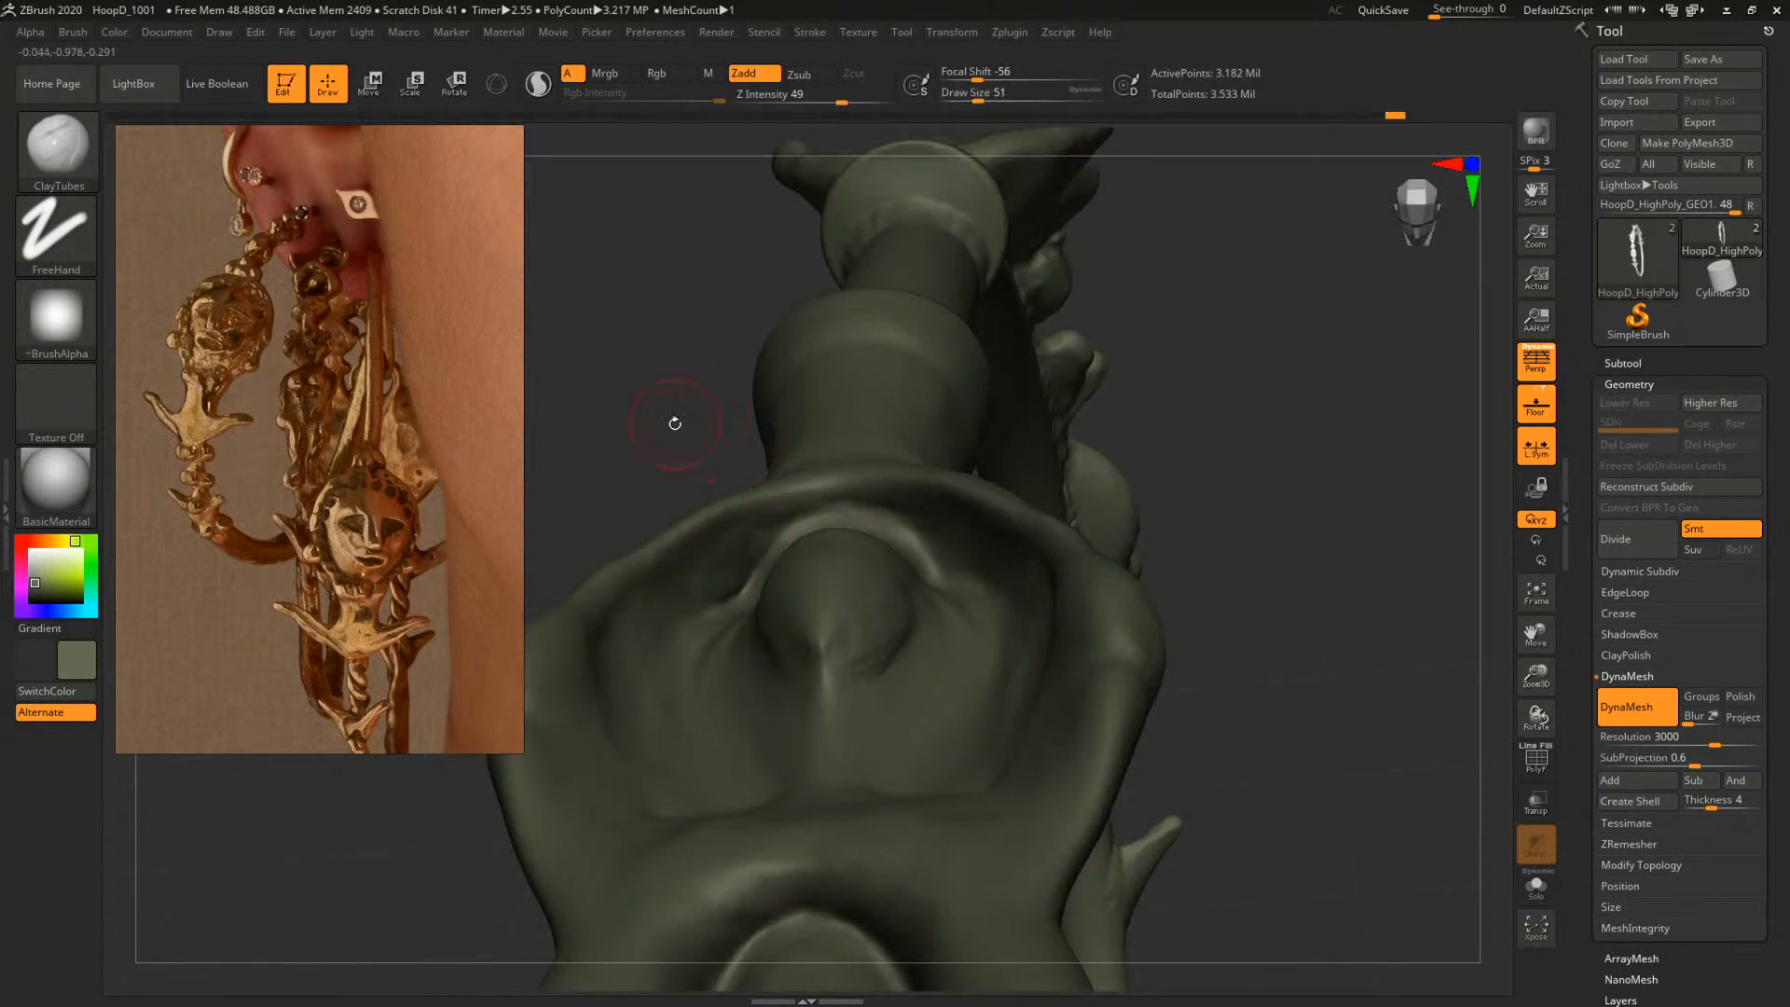
pyautogui.moveTo(675, 423); pyautogui.dragTo(815, 427)
pyautogui.press('ctrl')
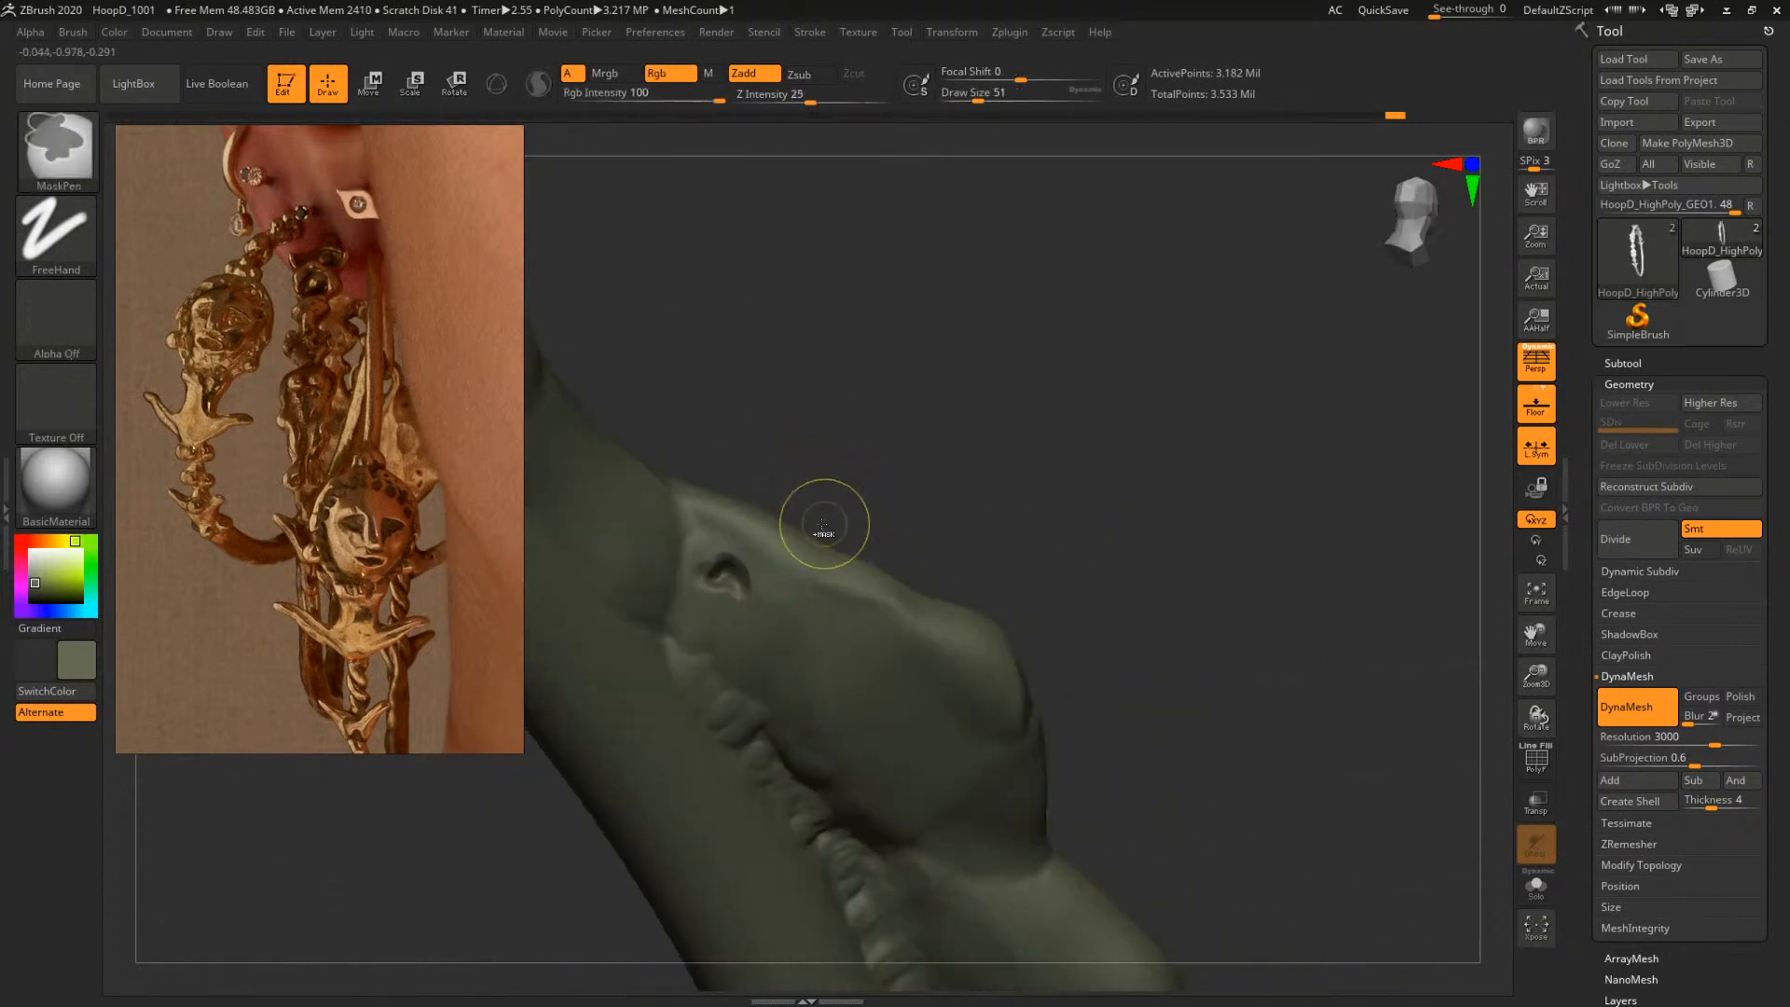
pyautogui.hotkey('ctrl', 'z')
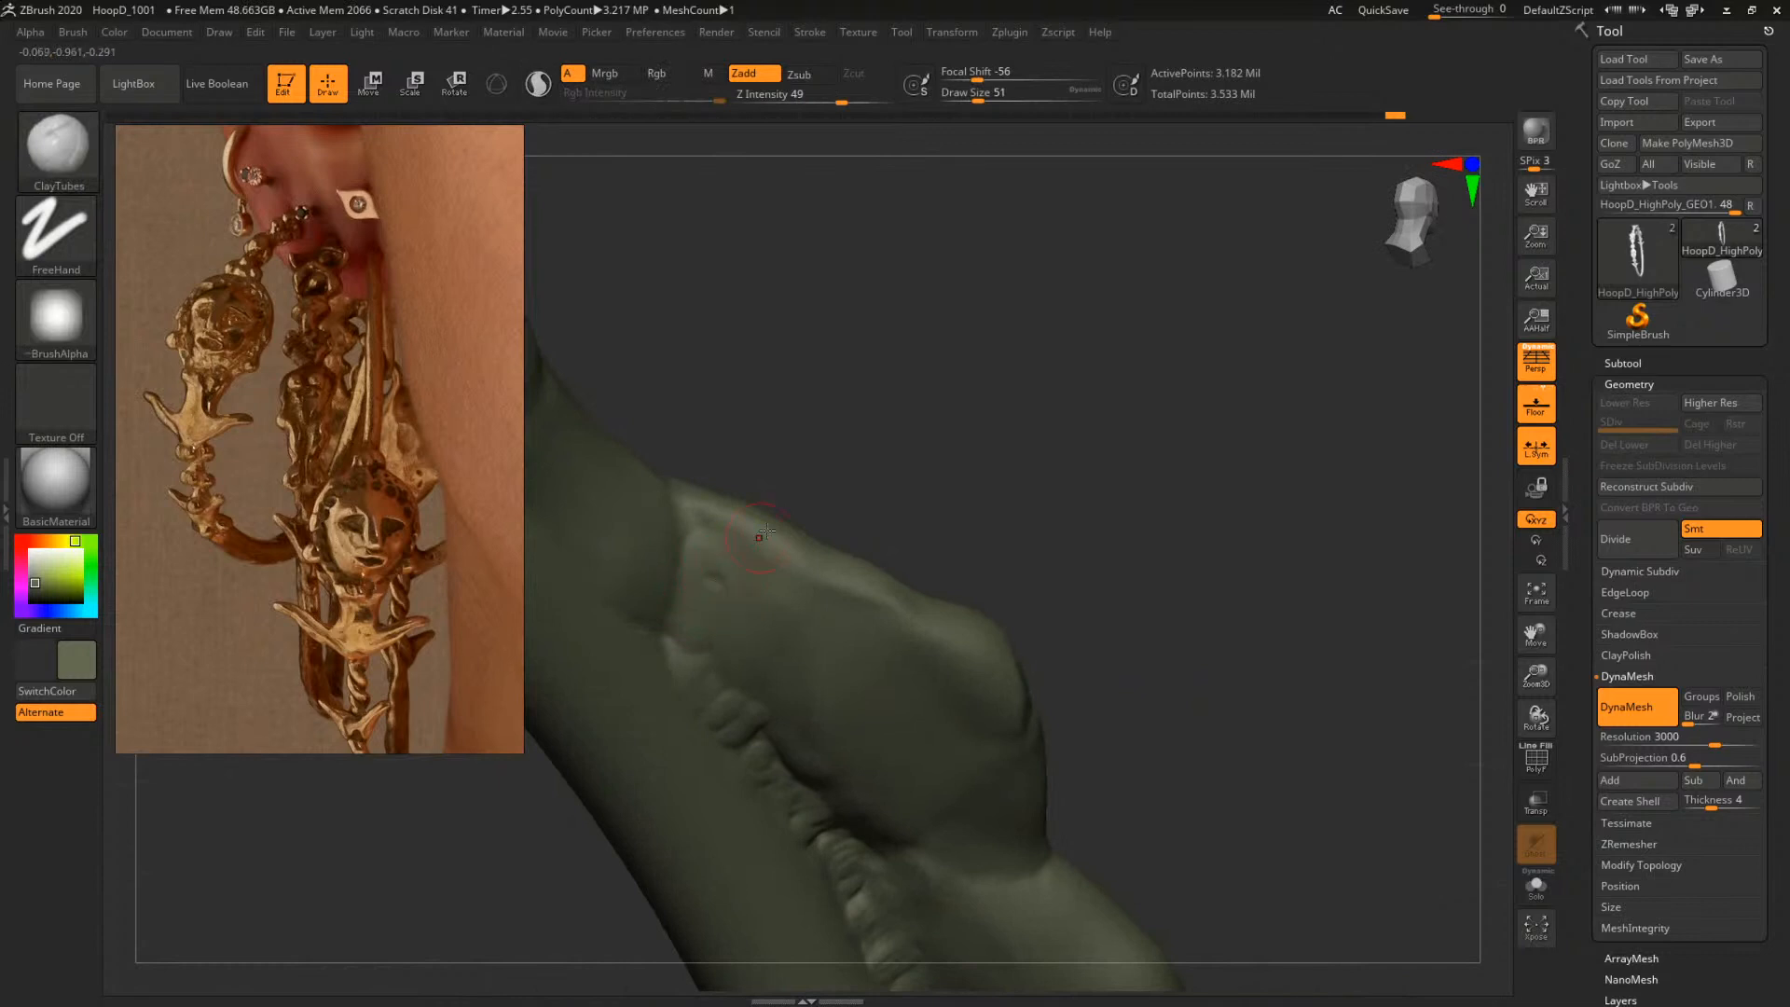
# Switch to the ClayBuildup brush at draw size 39 and patch the dents on the hood's outer side
pyautogui.moveTo(886, 471); pyautogui.dragTo(760, 513)
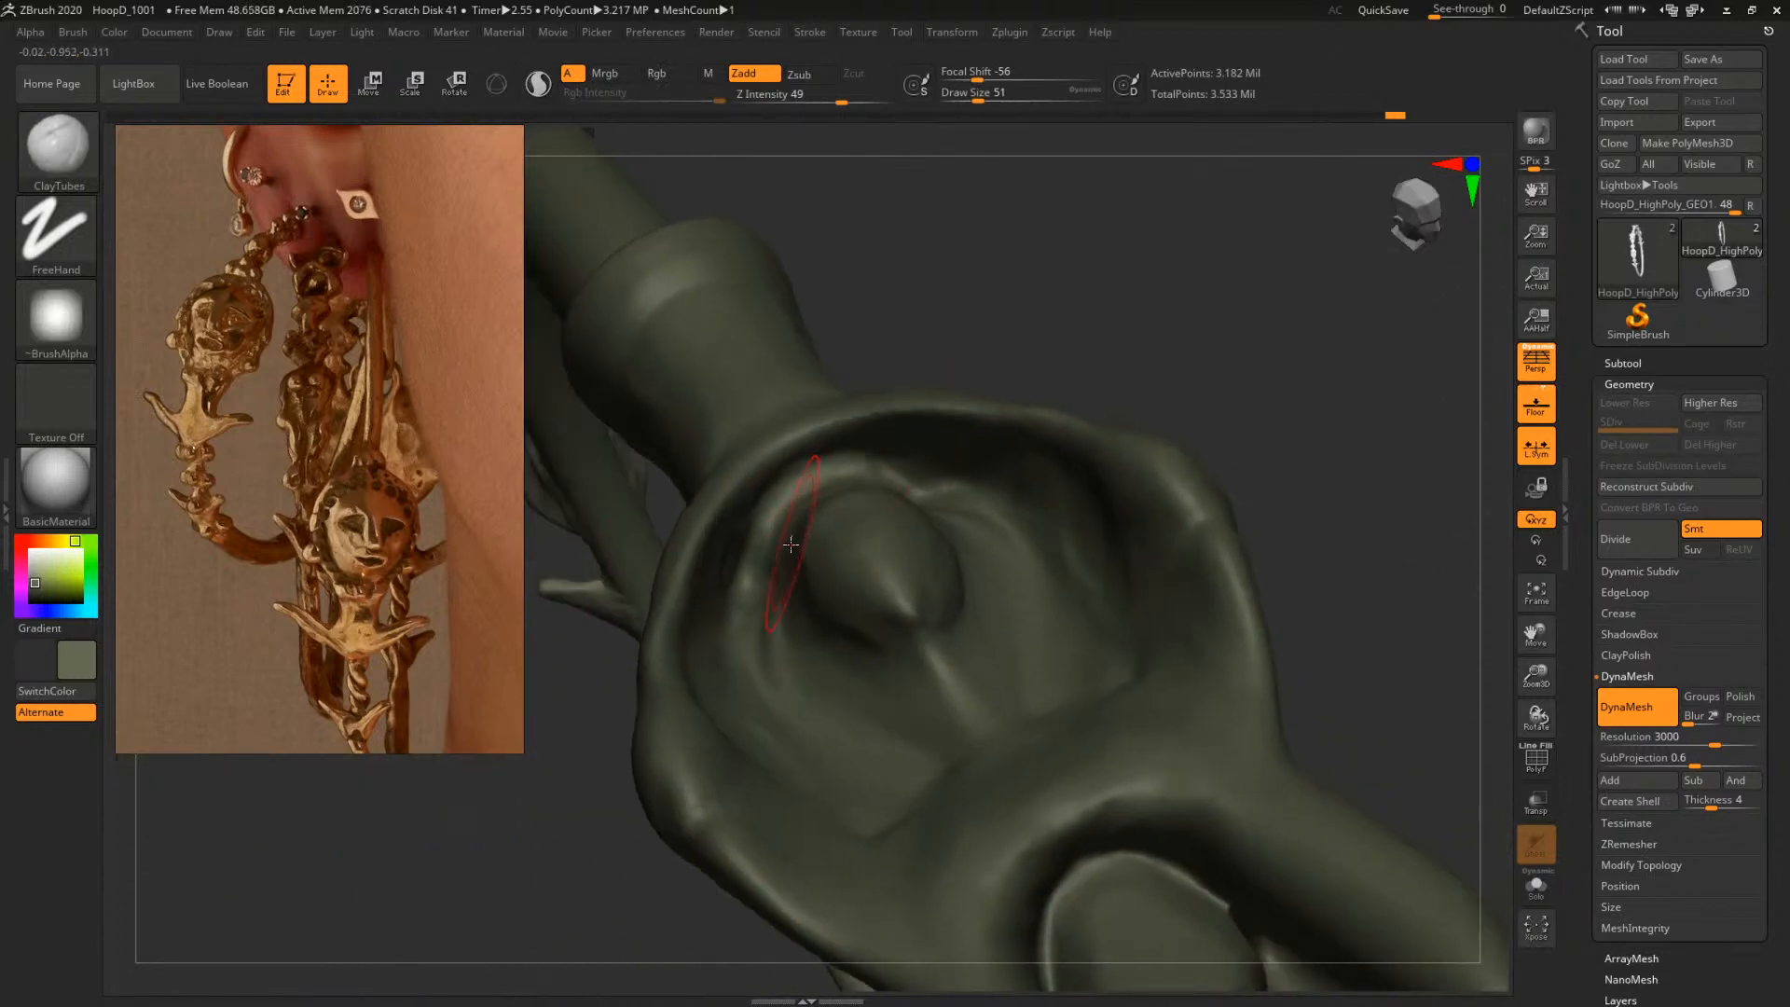
pyautogui.press('b')
pyautogui.press('c')
pyautogui.press('b')
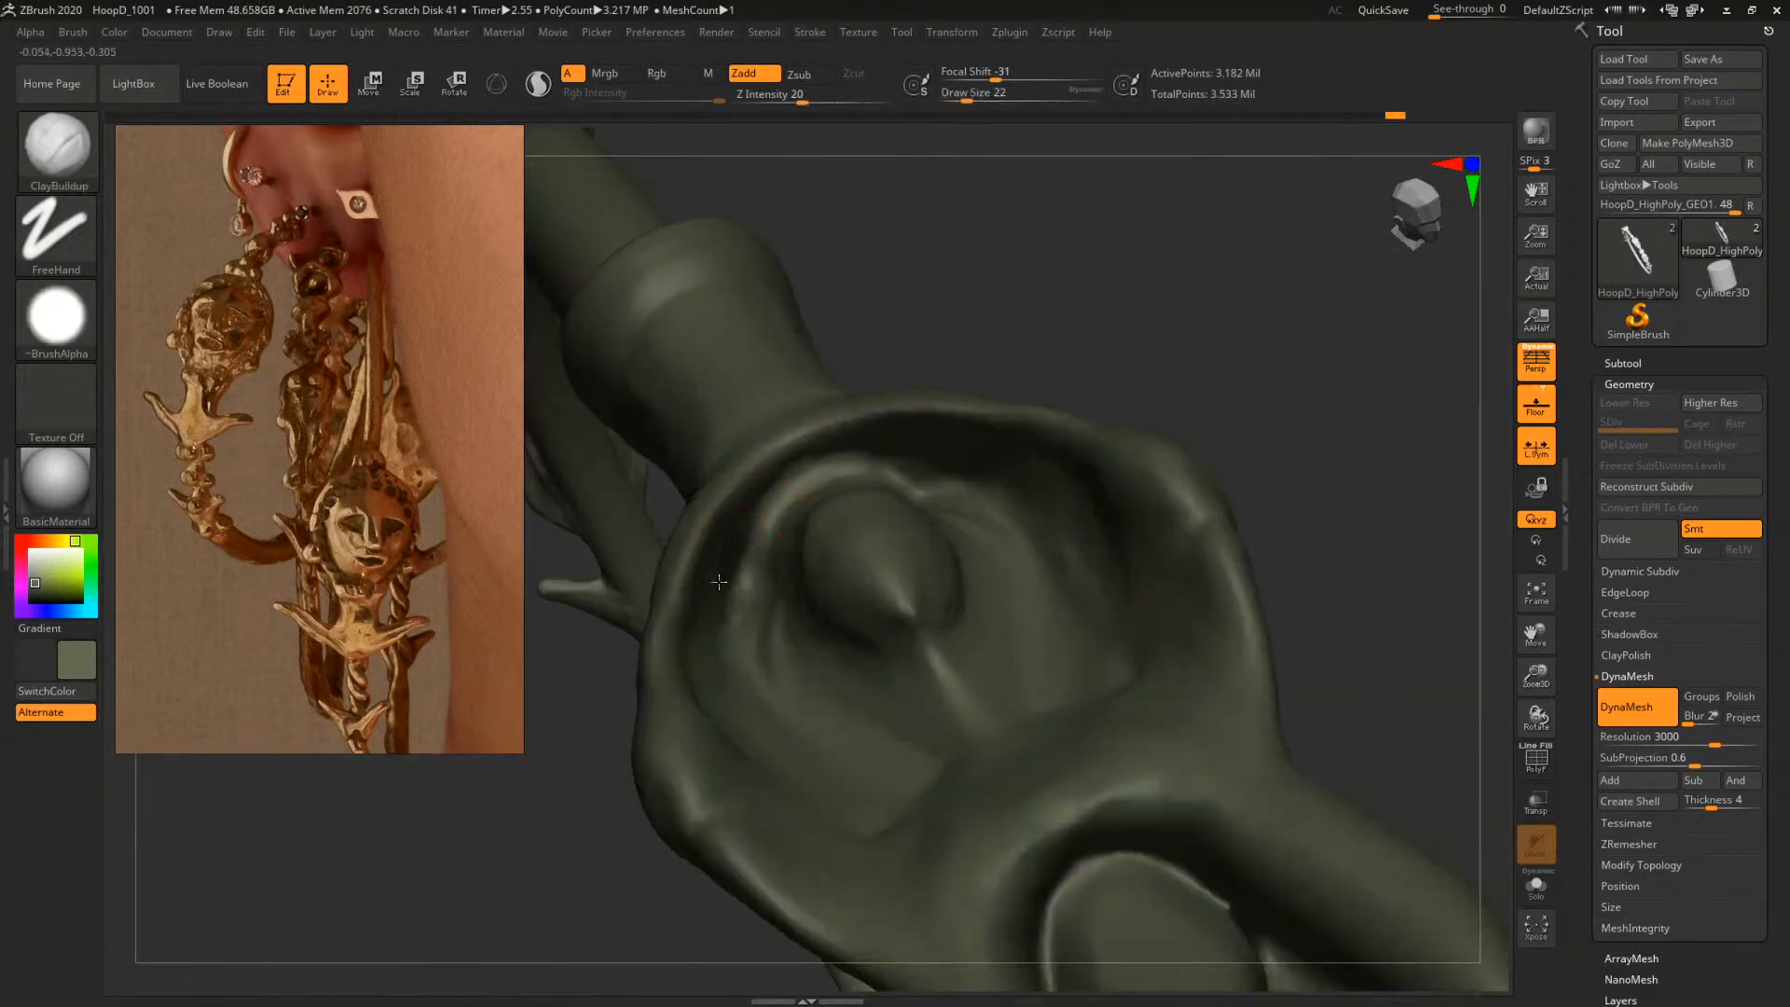
pyautogui.press('space')
pyautogui.moveTo(733, 565); pyautogui.dragTo(741, 567)
pyautogui.moveTo(965, 328); pyautogui.dragTo(1072, 321)
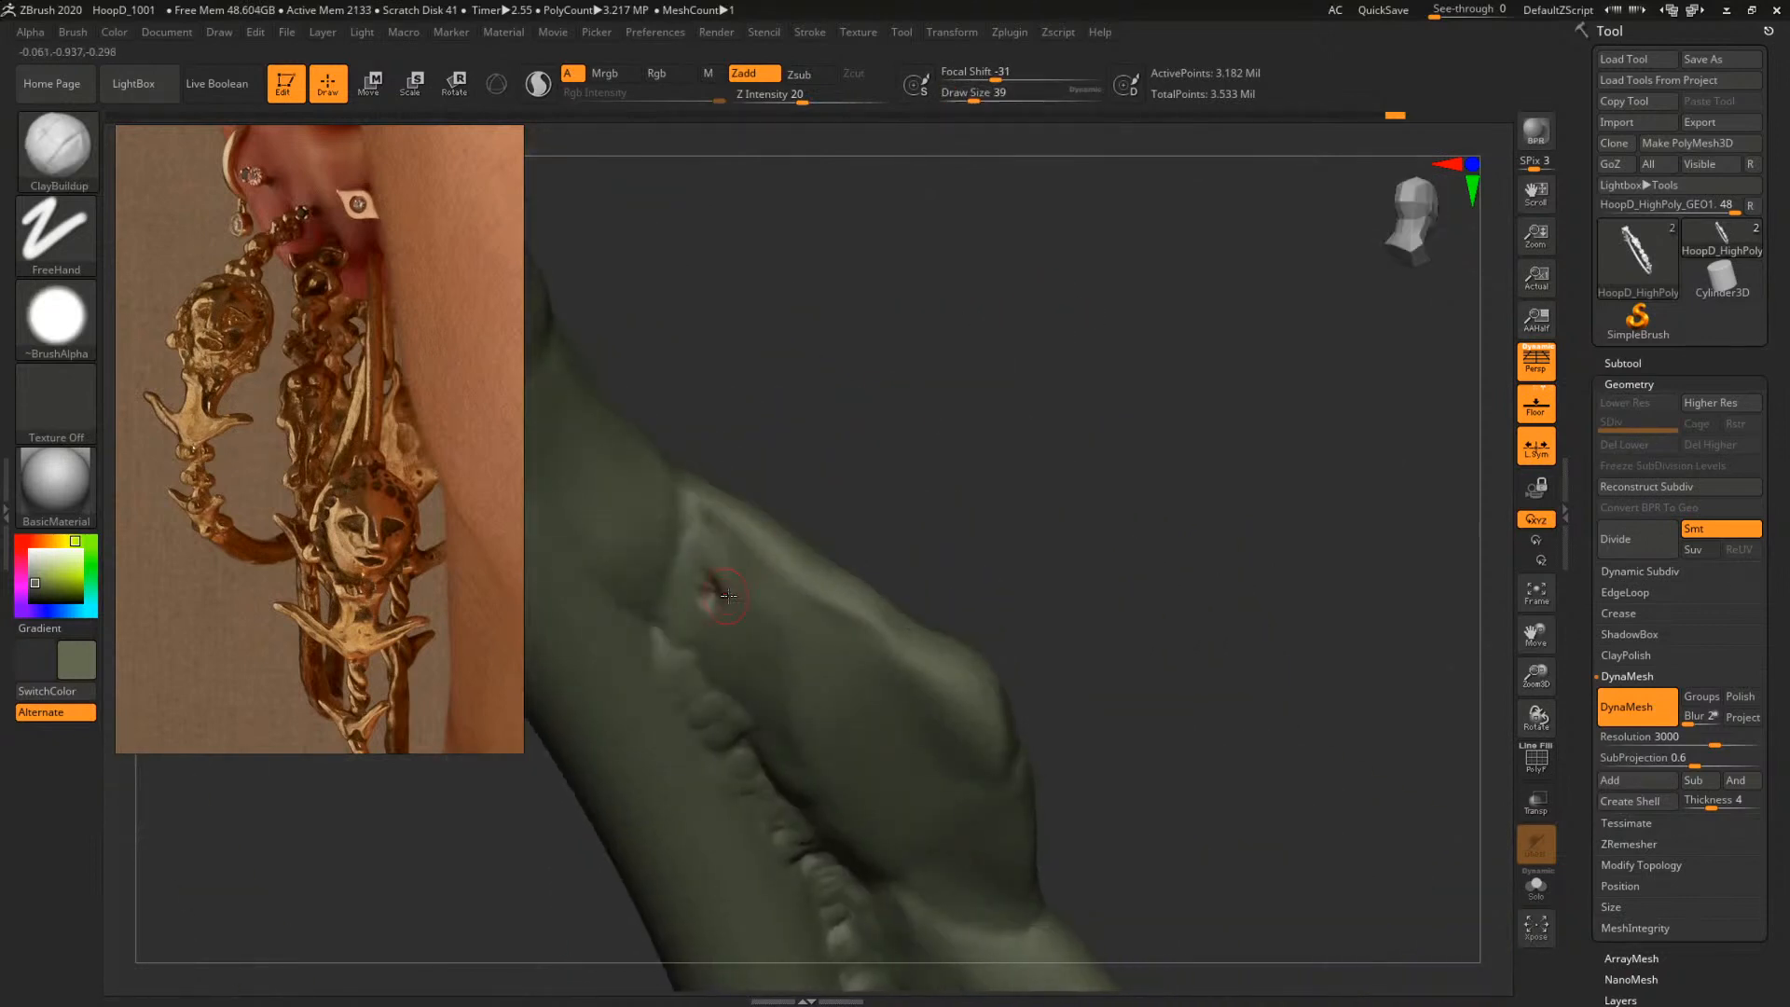
pyautogui.press('space')
pyautogui.moveTo(723, 592); pyautogui.dragTo(699, 608)
pyautogui.press('shift')
pyautogui.press('space')
pyautogui.moveTo(961, 439); pyautogui.dragTo(878, 465)
# Switch back to ClayTubes at draw size 54 and reshape the ridge running down from the dome's tip
pyautogui.press('b')
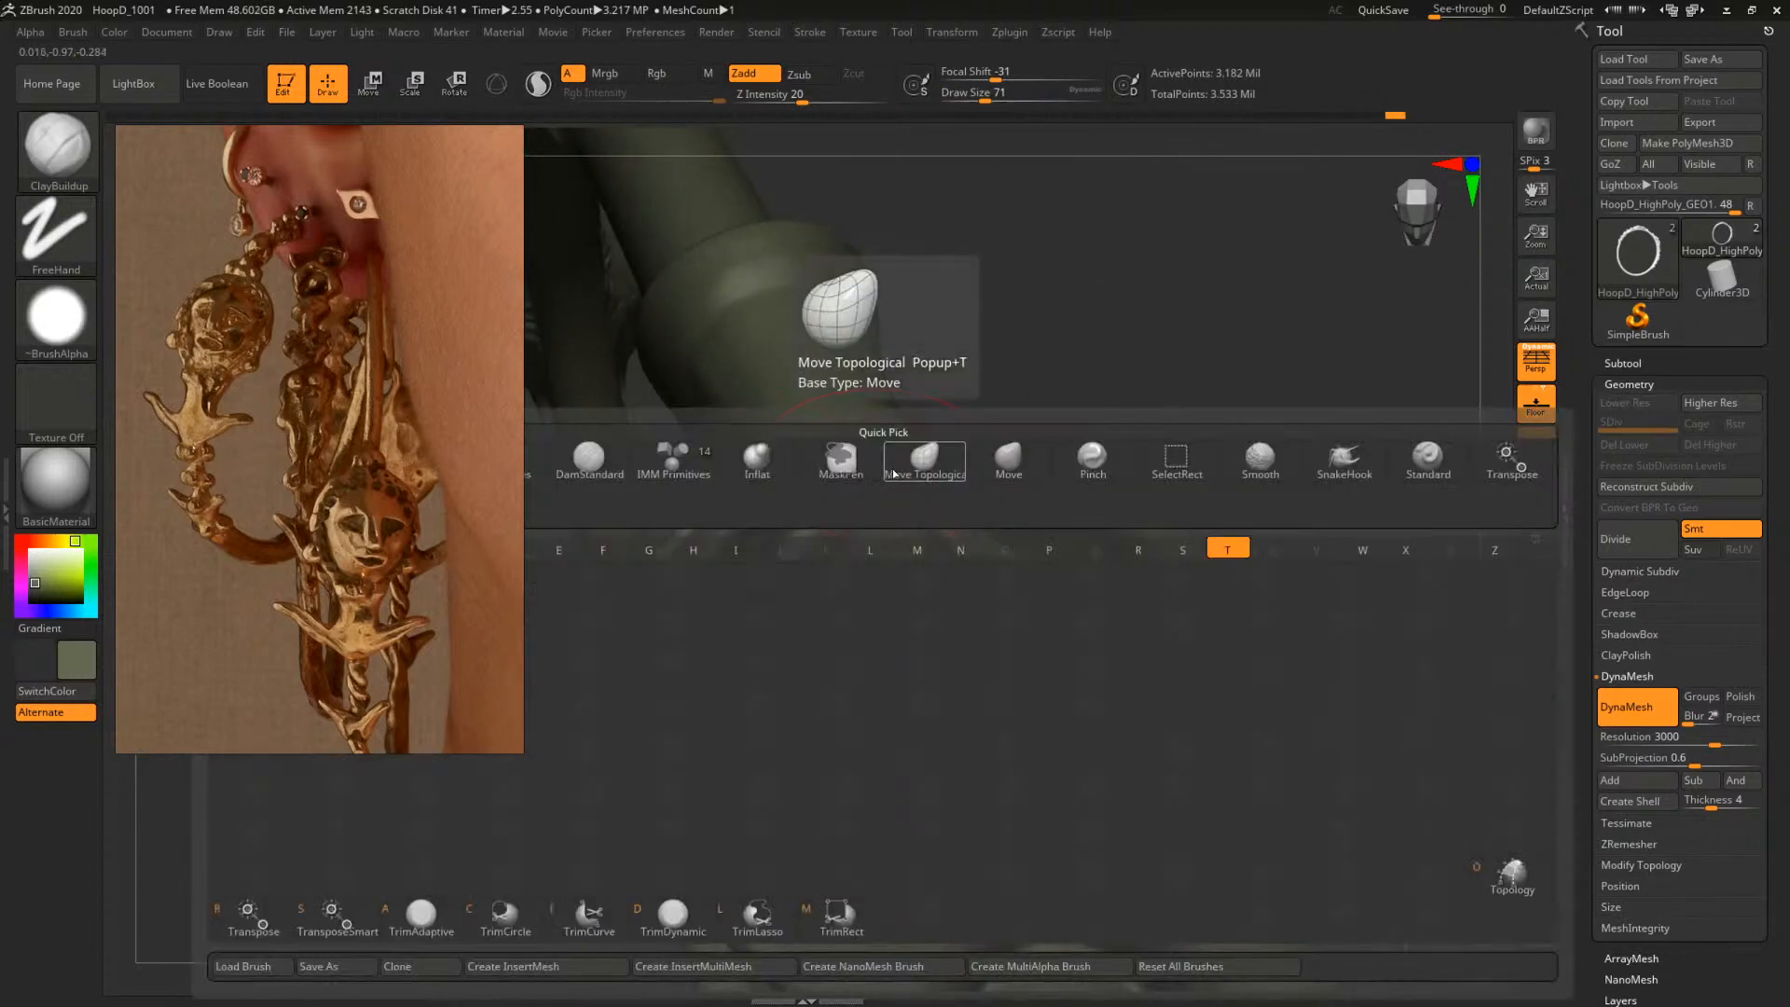
pyautogui.press('b')
pyautogui.moveTo(1256, 406)
pyautogui.keyDown('alt'); pyautogui.mouseDown()
pyautogui.moveTo(1018, 425)
pyautogui.moveTo(1264, 402)
pyautogui.moveTo(1278, 369)
pyautogui.mouseUp(); pyautogui.keyUp('alt')
pyautogui.press('b')
pyautogui.press('c')
pyautogui.press('t')
pyautogui.press('space')
pyautogui.moveTo(896, 555)
pyautogui.mouseDown()
pyautogui.moveTo(873, 555)
pyautogui.moveTo(870, 597)
pyautogui.mouseUp()
pyautogui.press('space')
pyautogui.press('space')
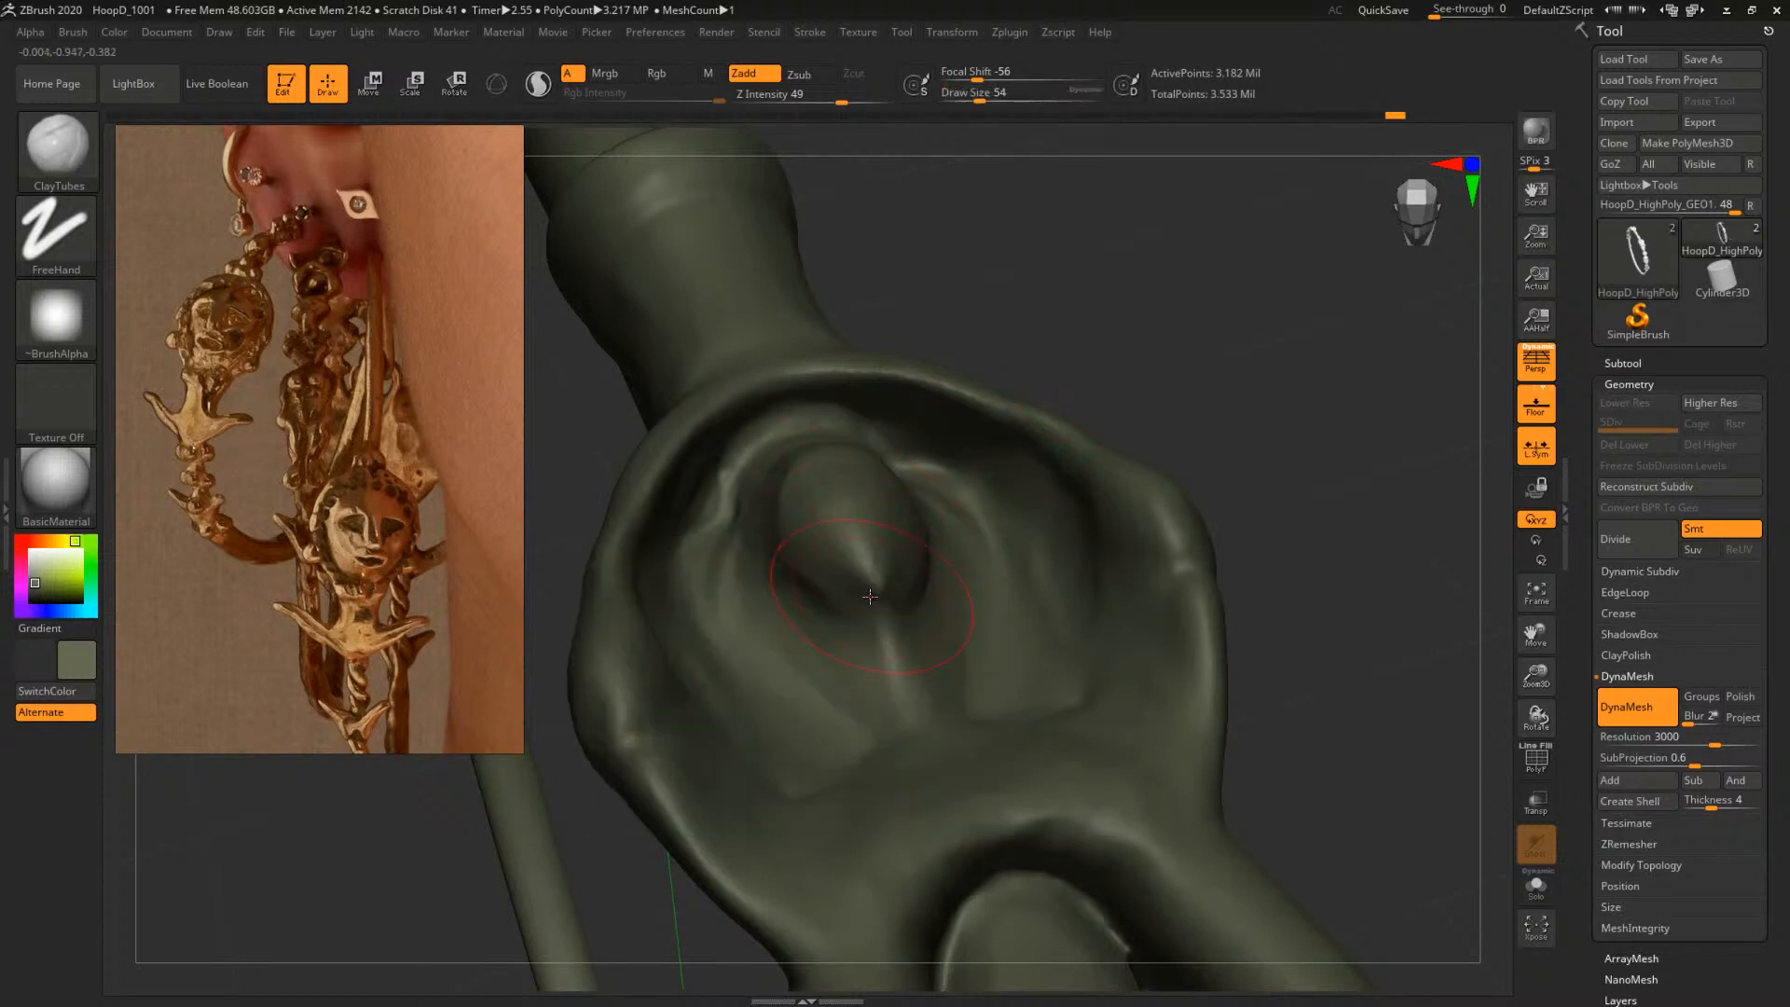
pyautogui.moveTo(1135, 359); pyautogui.dragTo(788, 551)
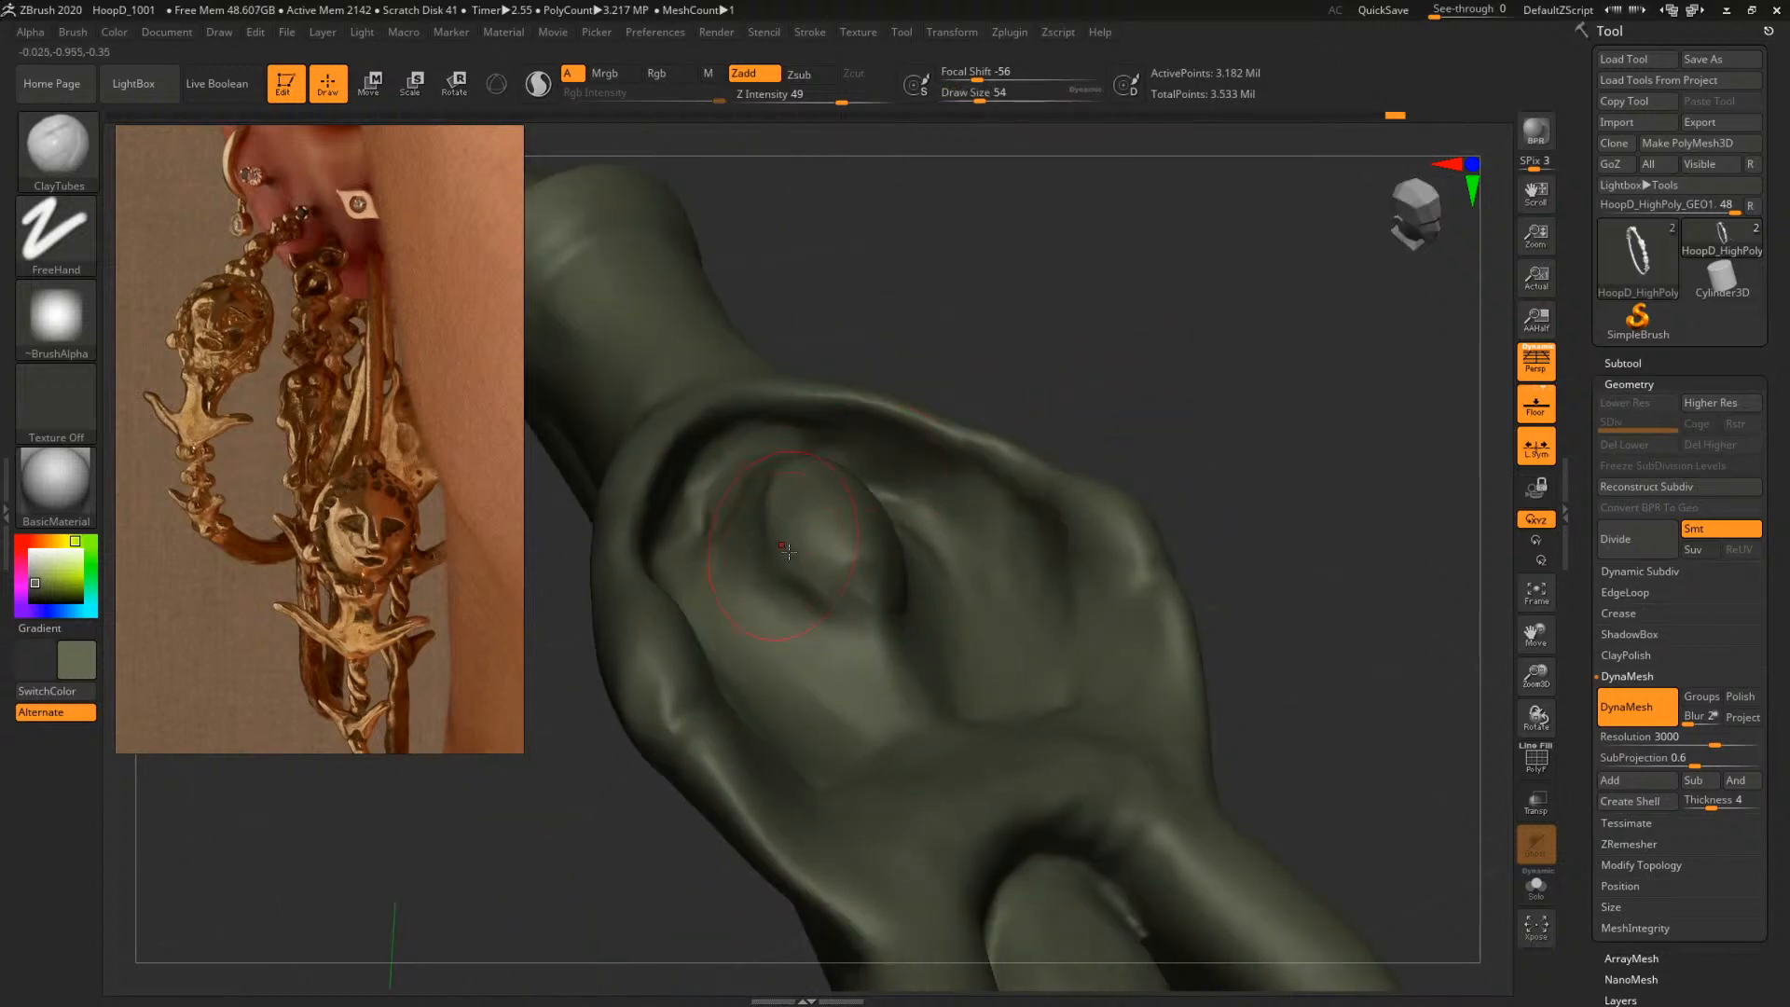
pyautogui.moveTo(1064, 367)
pyautogui.mouseDown()
pyautogui.moveTo(1031, 368)
pyautogui.moveTo(1115, 300)
pyautogui.moveTo(990, 424)
pyautogui.mouseUp()
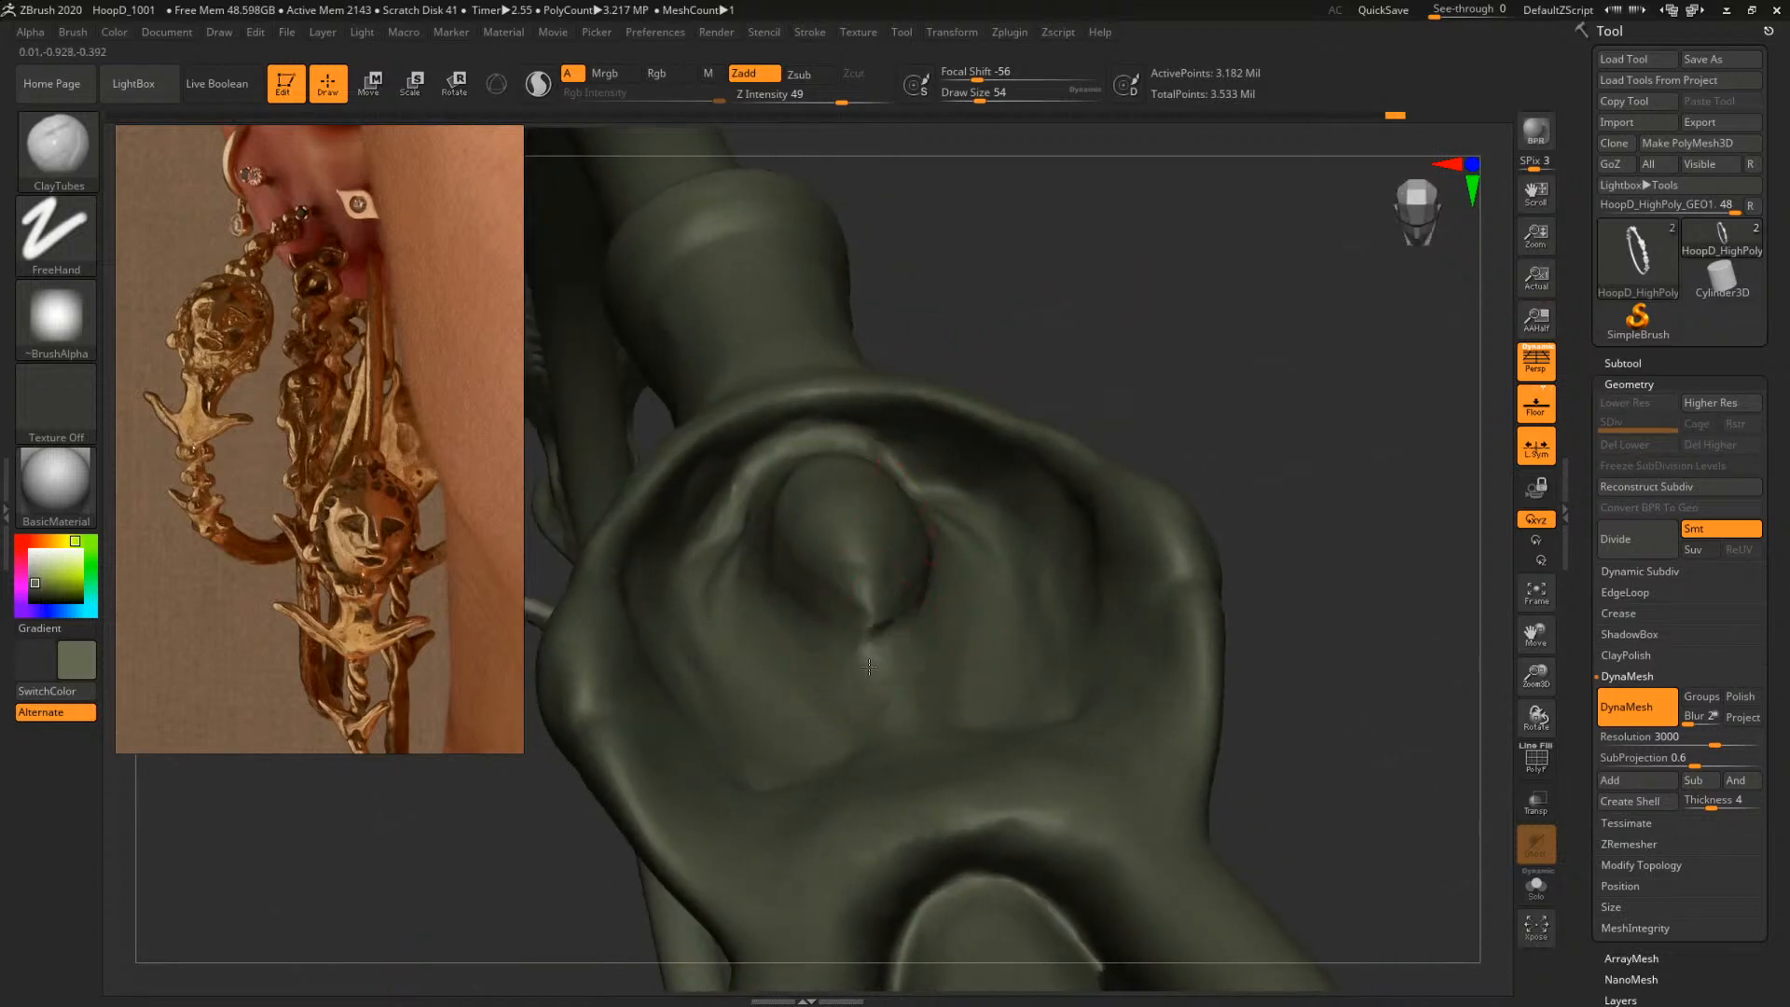
# Blend the surface beneath the dome and soften the hard edges on the hood's inner wall beside it
pyautogui.moveTo(1164, 397)
pyautogui.mouseDown()
pyautogui.moveTo(1183, 364)
pyautogui.moveTo(1127, 423)
pyautogui.mouseUp()
pyautogui.moveTo(897, 589); pyautogui.dragTo(828, 606)
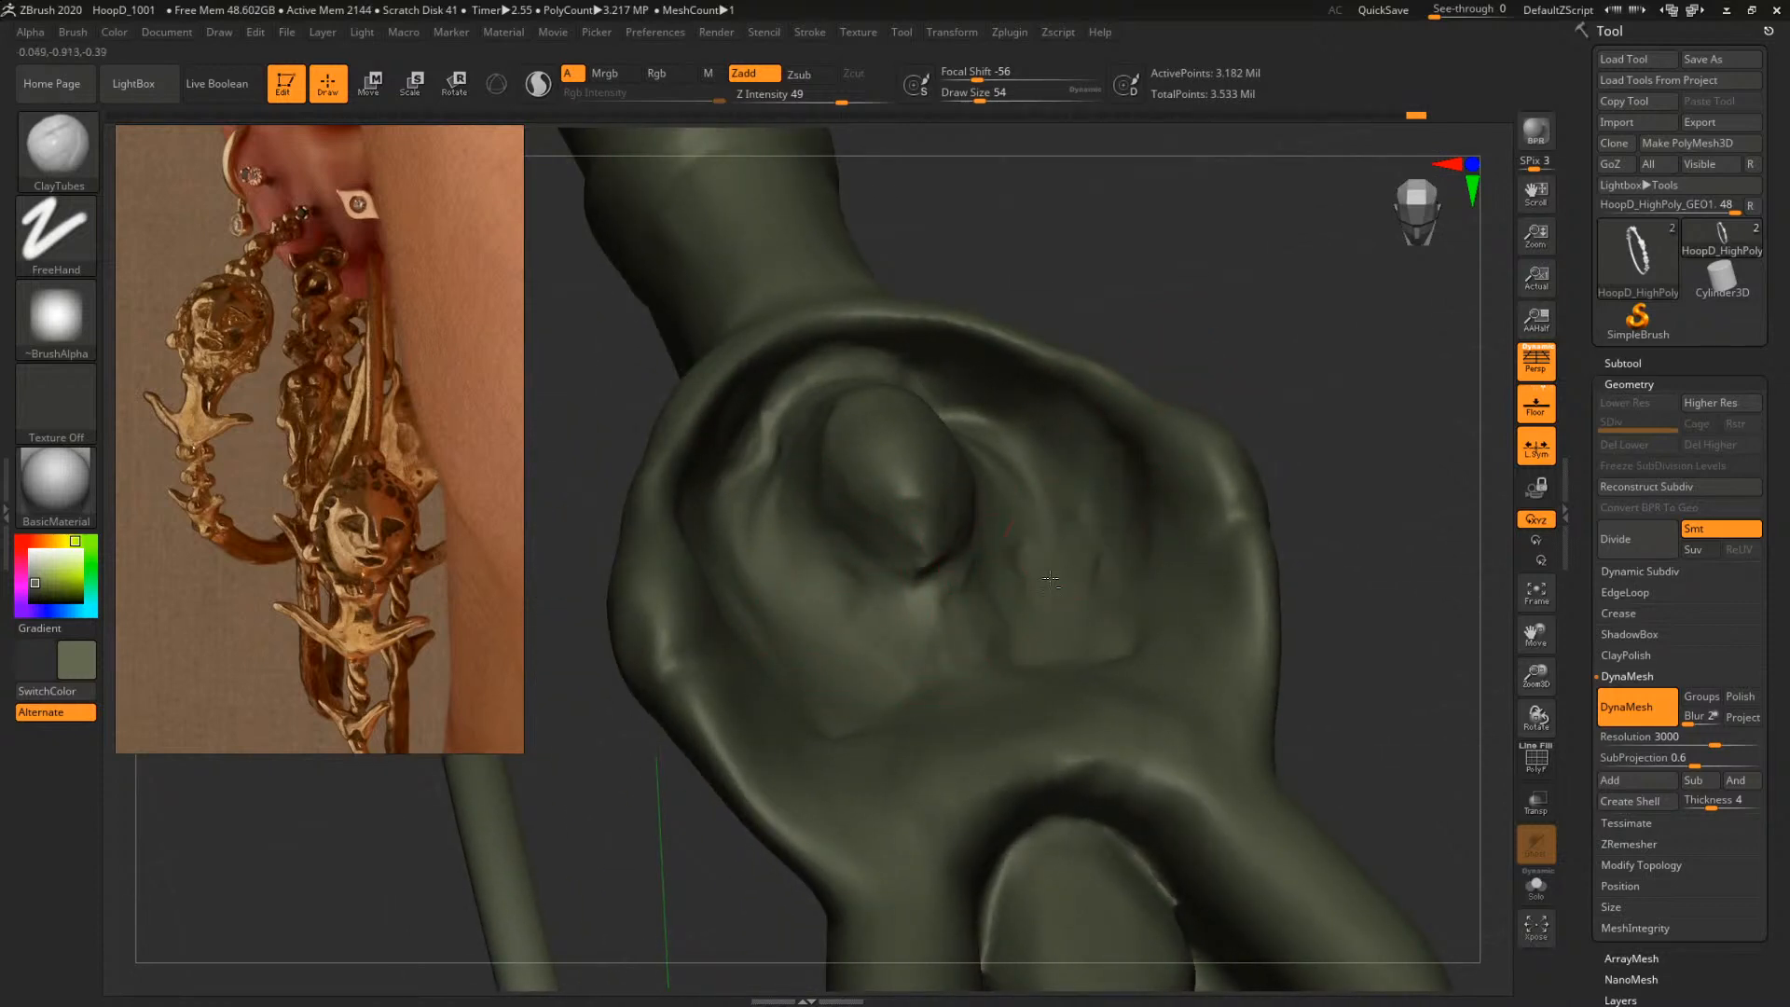
pyautogui.moveTo(1218, 311); pyautogui.dragTo(1052, 518)
pyautogui.moveTo(1079, 383); pyautogui.dragTo(1026, 460, button='right')
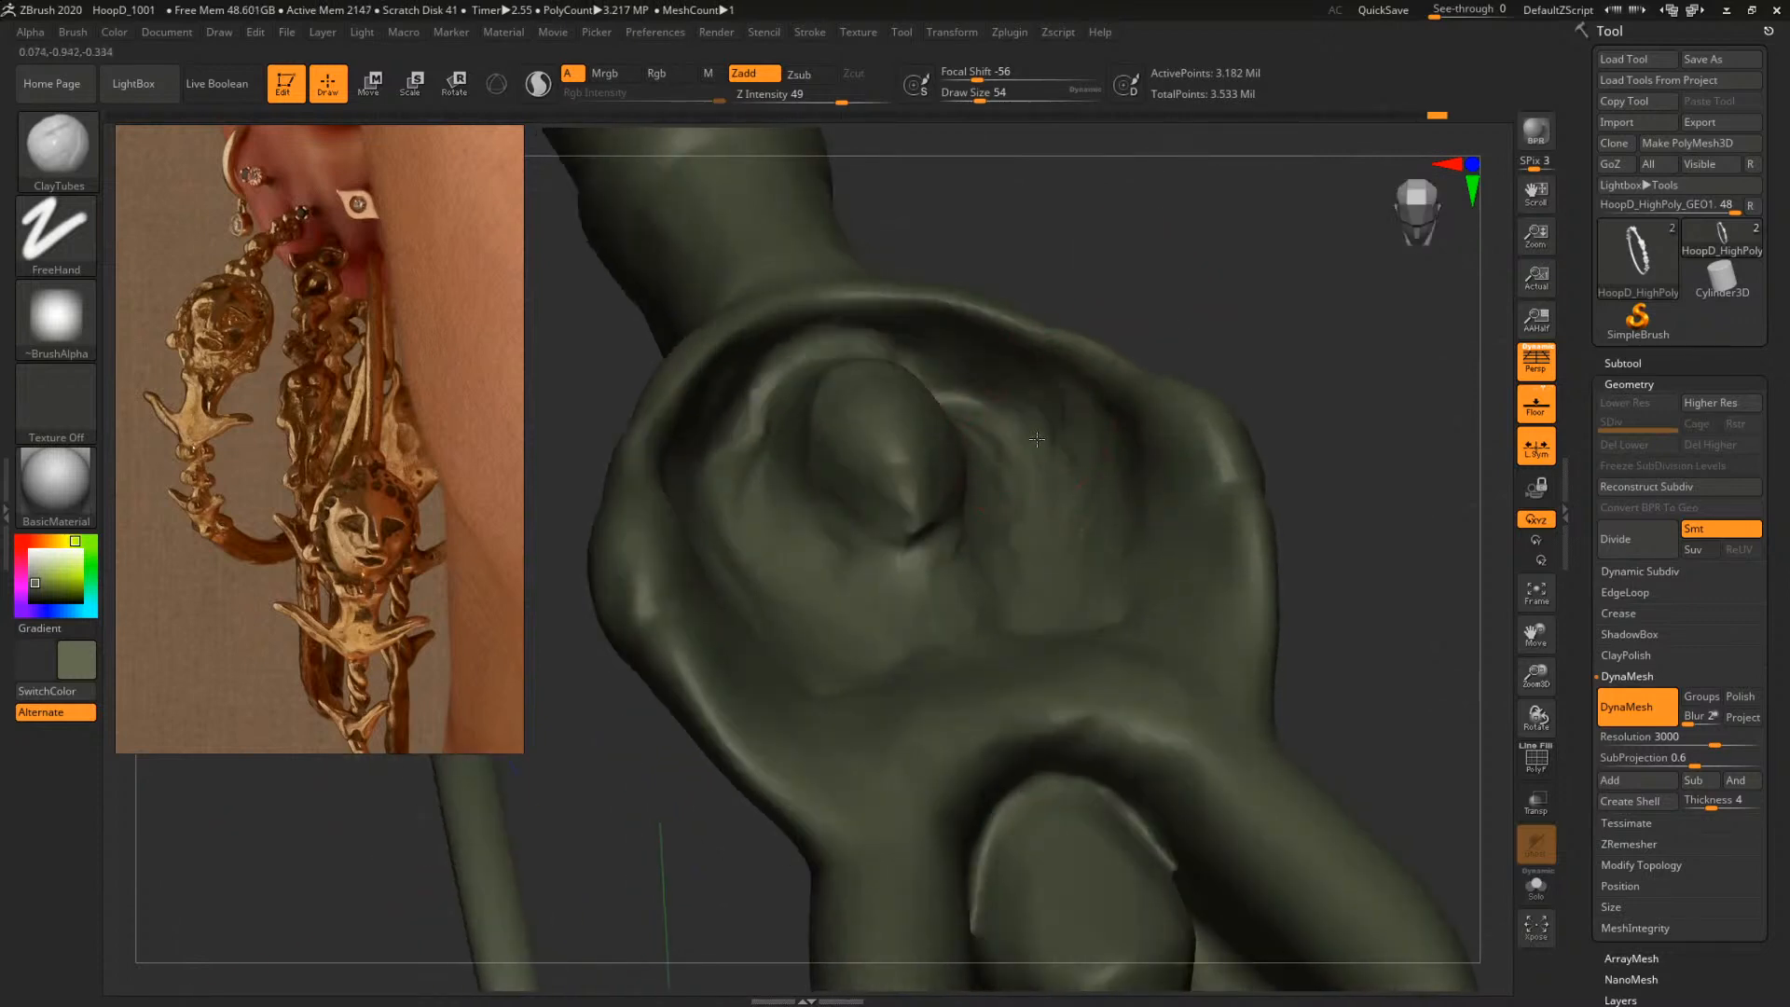
pyautogui.moveTo(1058, 235); pyautogui.dragTo(1011, 236, button='right')
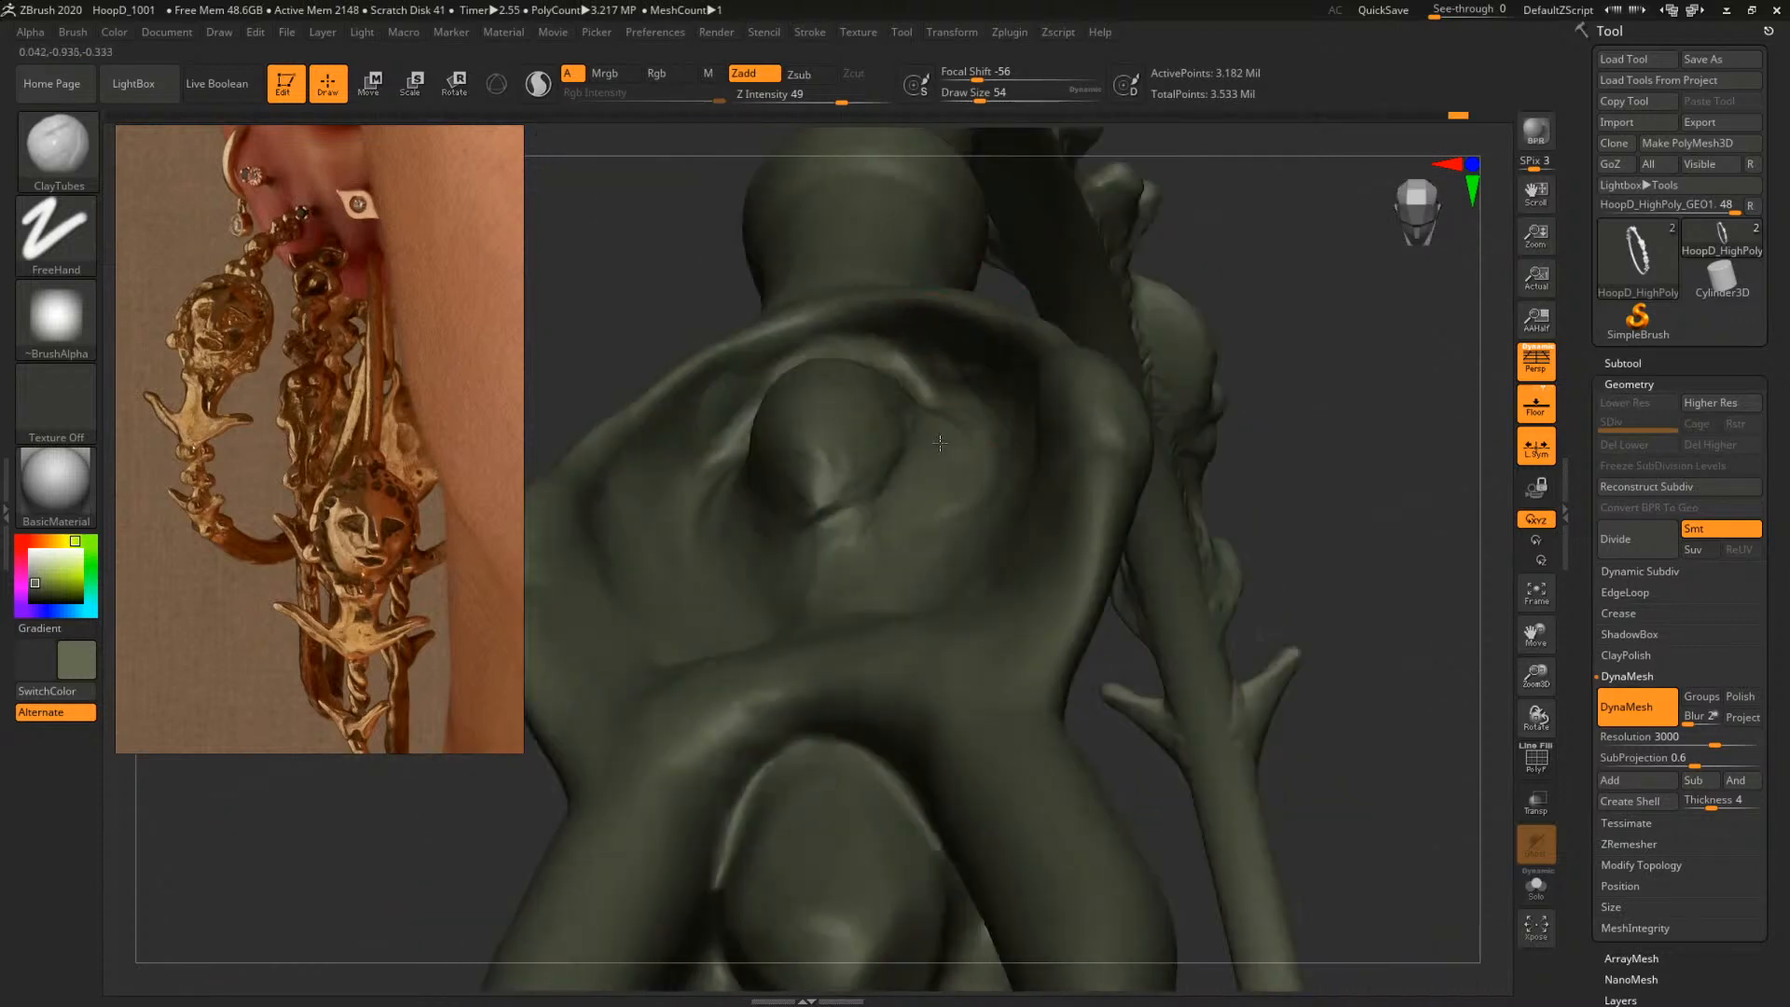
# Set the draw size to 37 and build up clay on the raised area alongside the dome
pyautogui.moveTo(939, 443); pyautogui.dragTo(911, 500, button='right')
pyautogui.press('space')
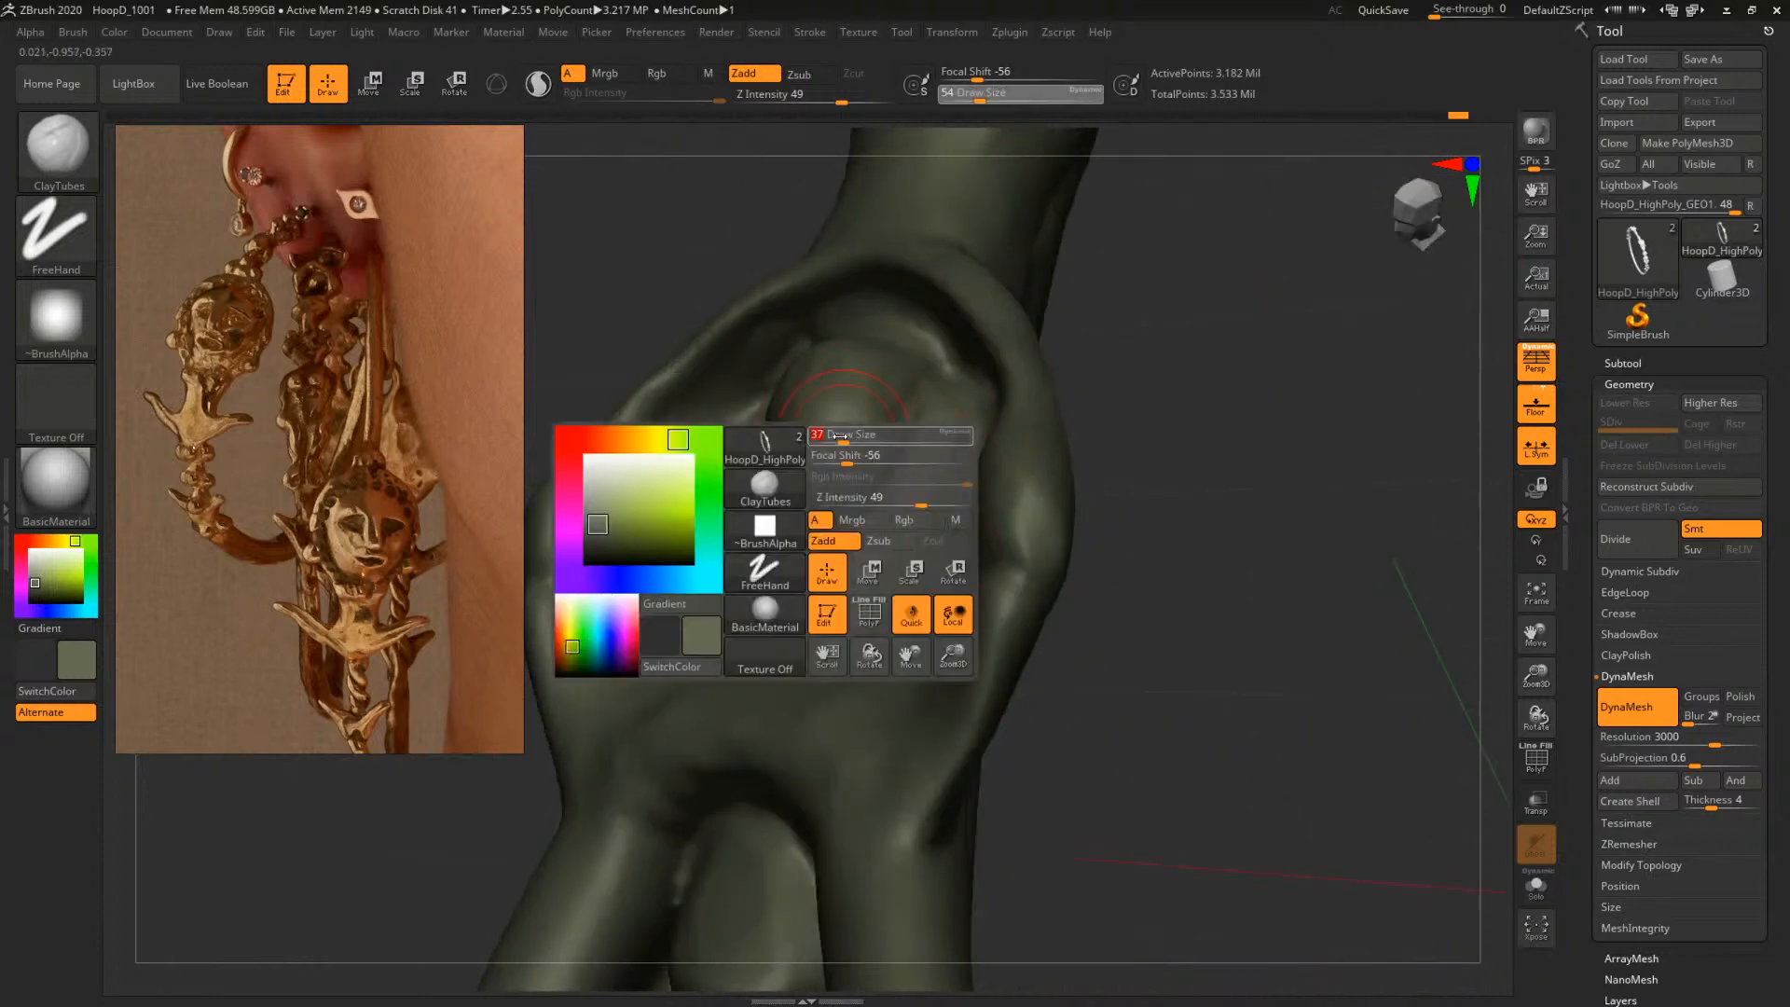
pyautogui.moveTo(849, 439); pyautogui.dragTo(843, 437)
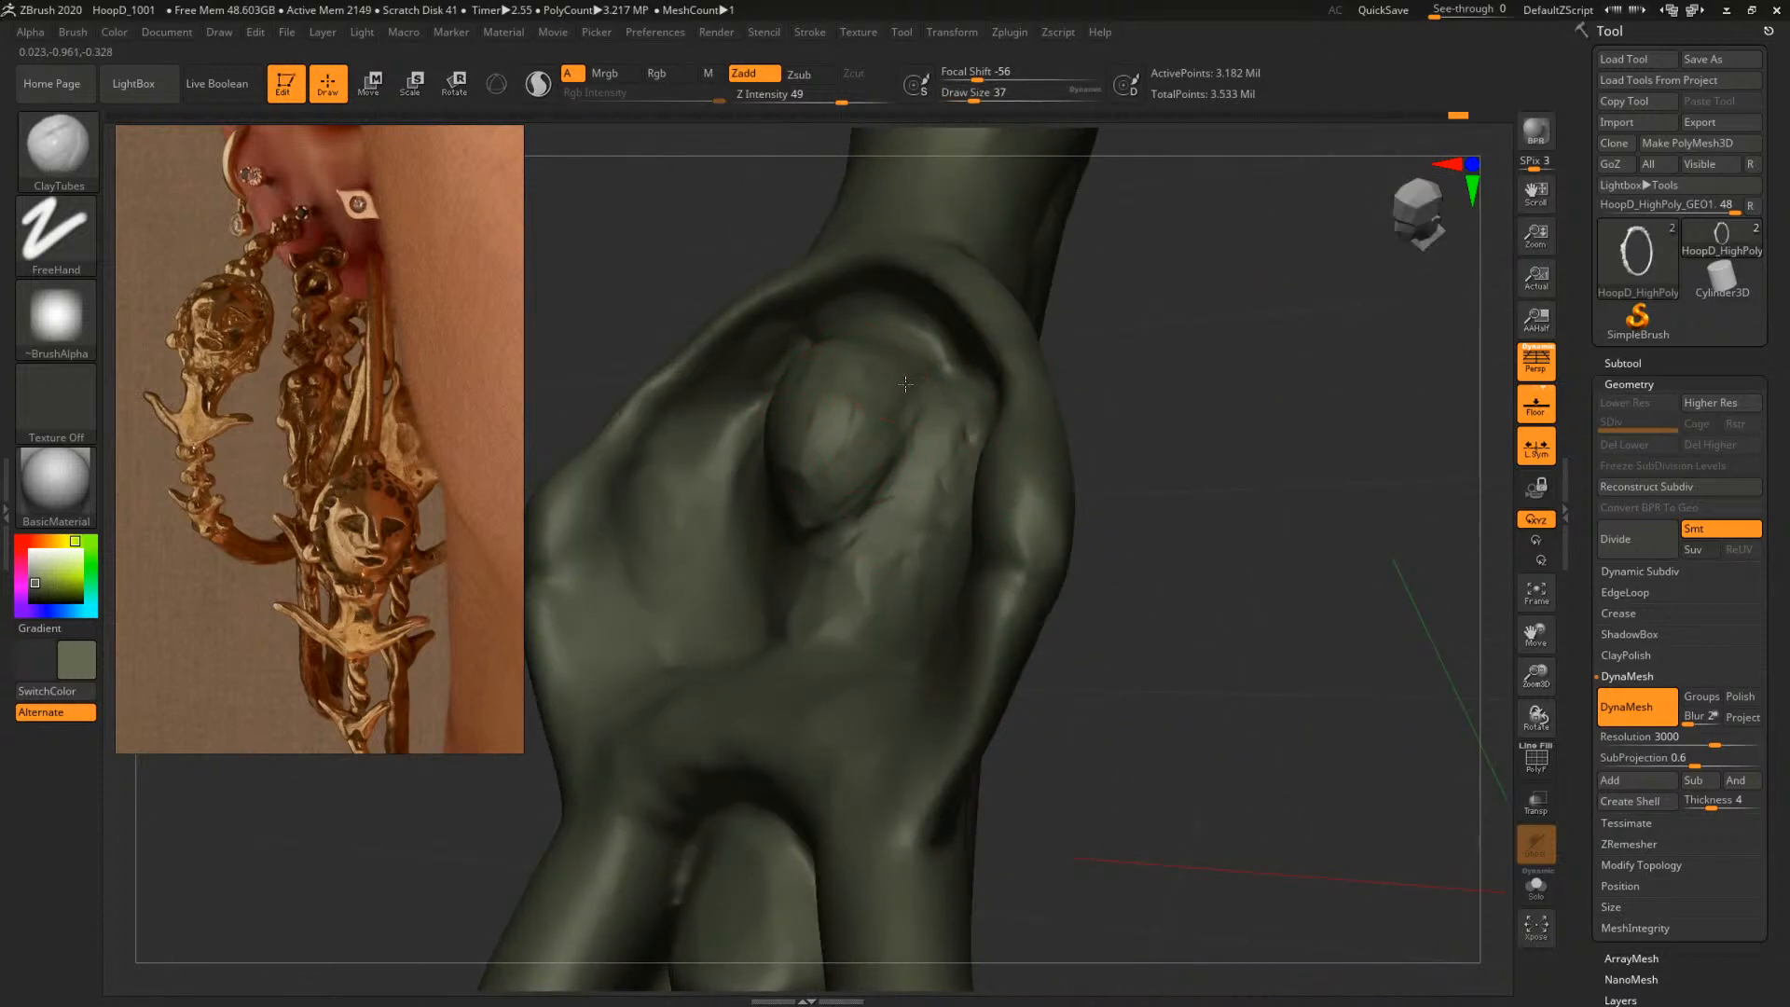
pyautogui.moveTo(808, 508)
pyautogui.mouseDown(button='right')
pyautogui.moveTo(1246, 367)
pyautogui.moveTo(1304, 527)
pyautogui.moveTo(1283, 516)
pyautogui.mouseUp(button='right')
# Reduce the draw size to 33 and shape the bulge on the hood's outer rim
pyautogui.press('space')
pyautogui.moveTo(1076, 498); pyautogui.dragTo(1074, 498)
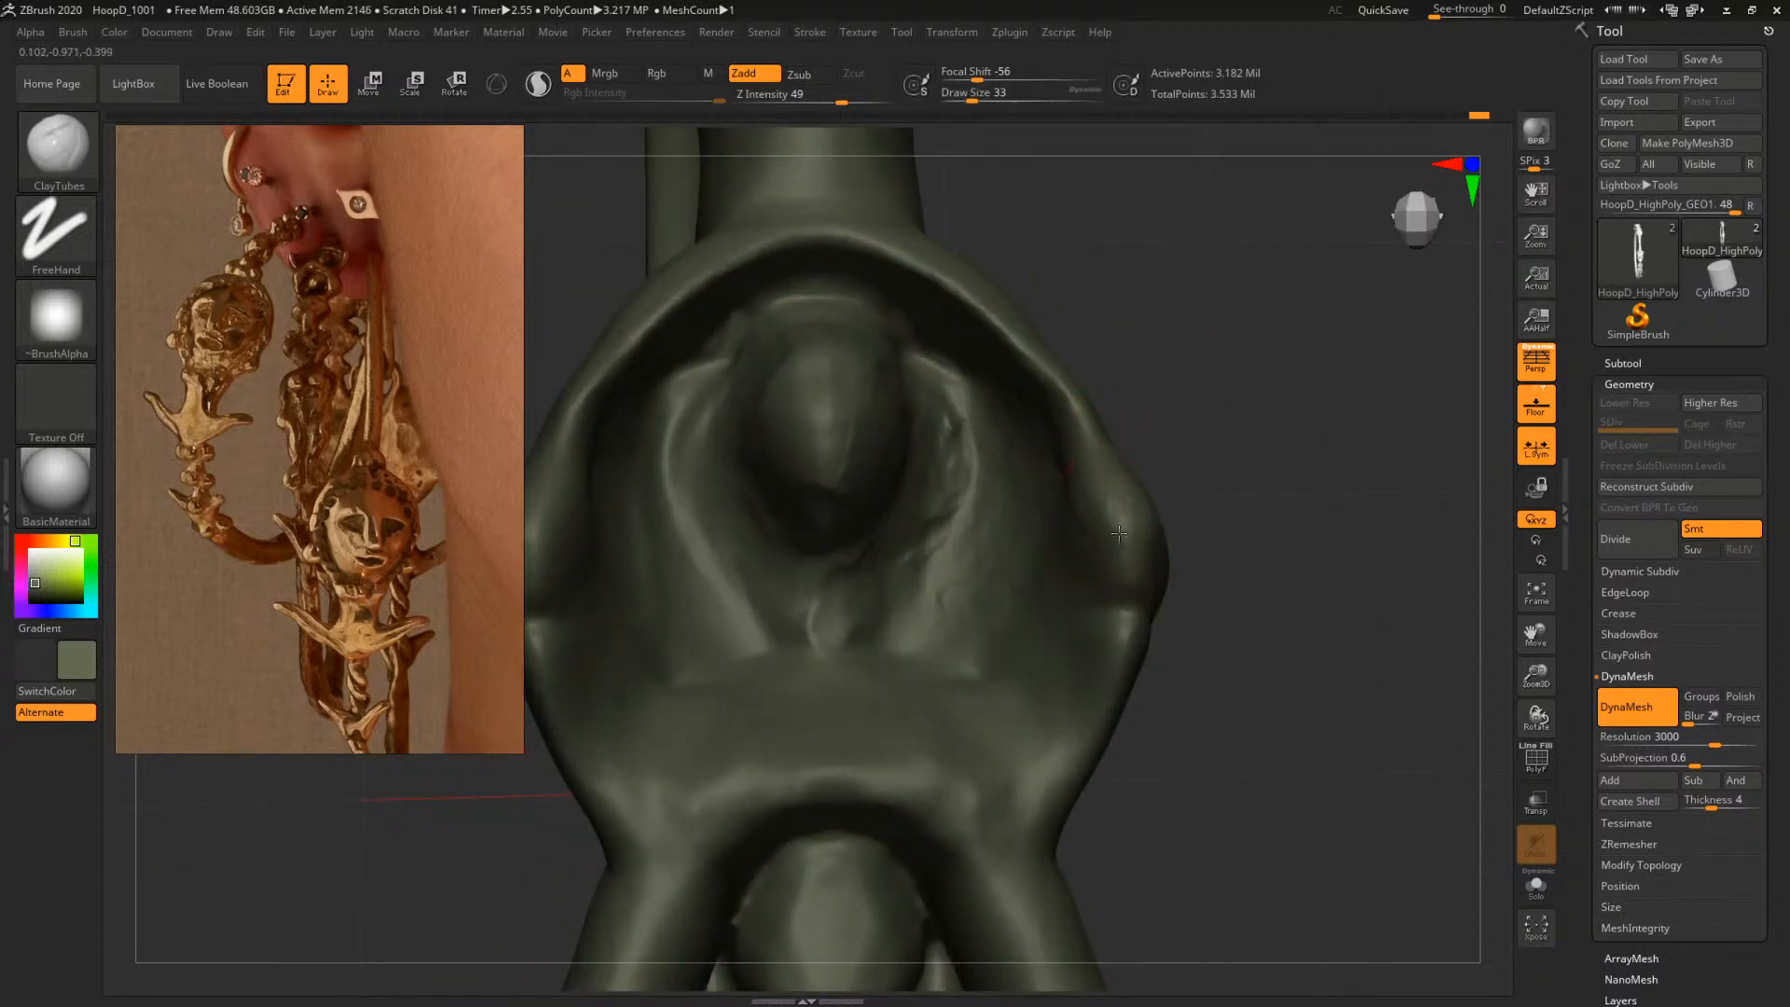
pyautogui.moveTo(1202, 547); pyautogui.dragTo(1154, 545, button='right')
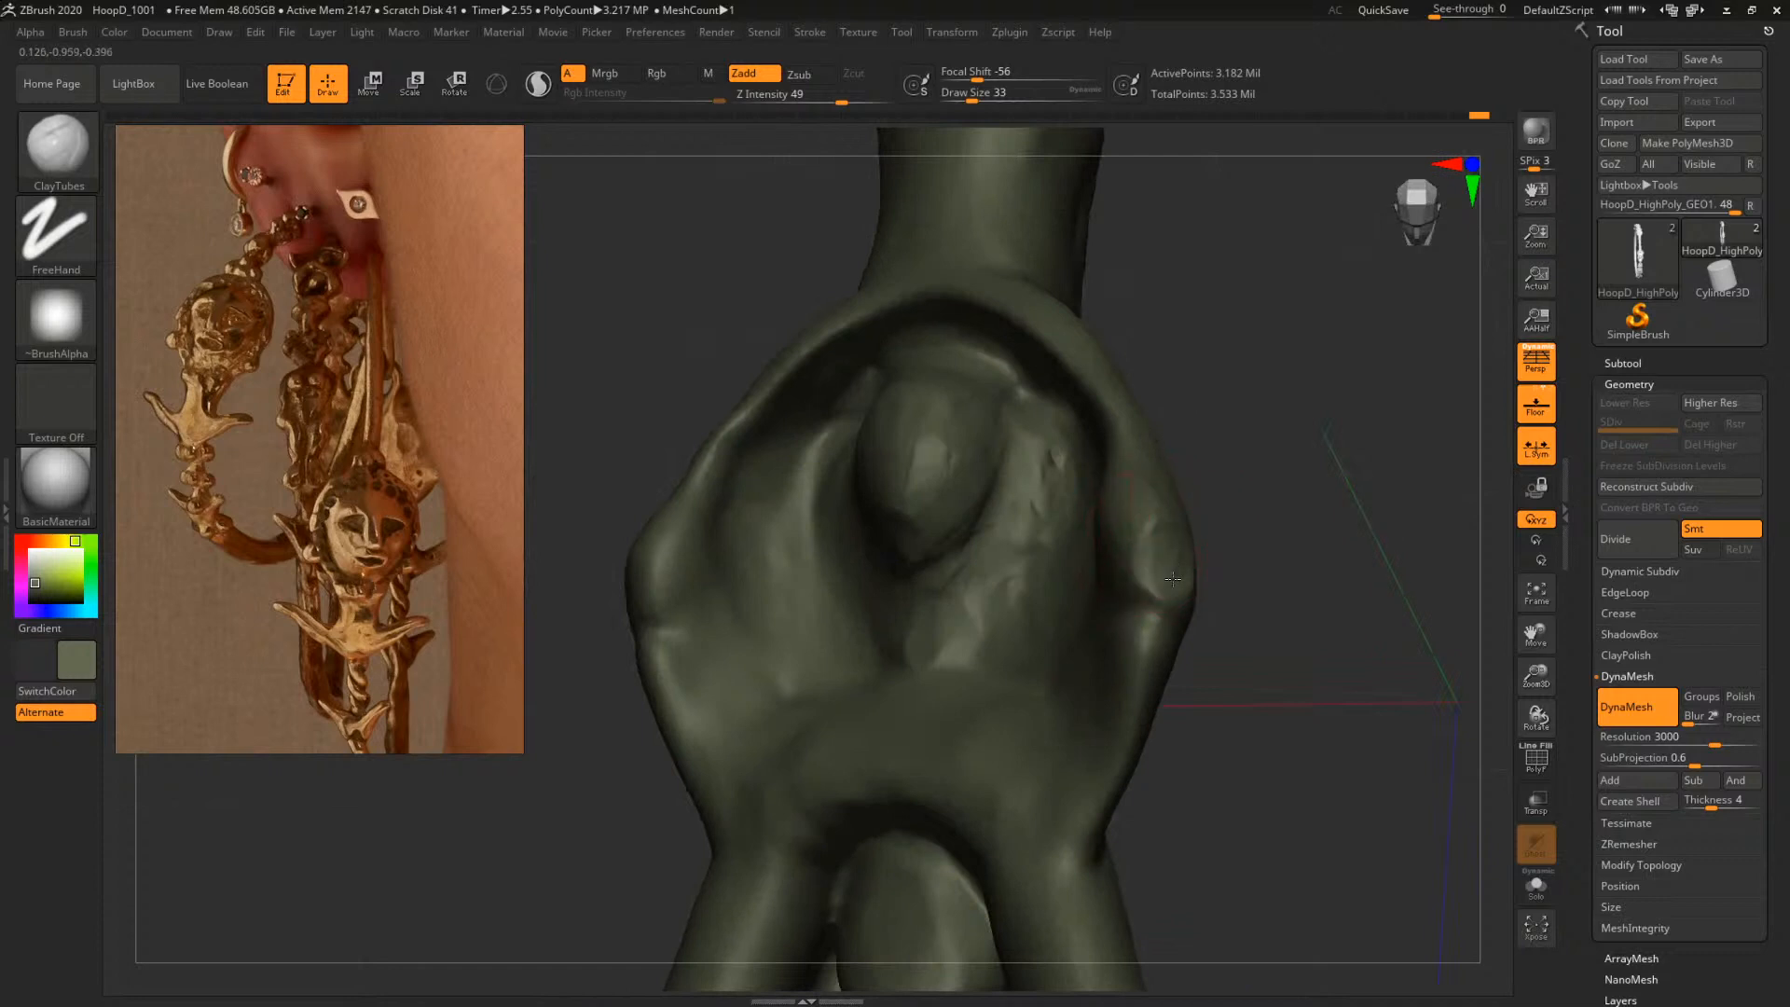
pyautogui.moveTo(1269, 606)
pyautogui.mouseDown(button='right')
pyautogui.moveTo(1198, 500)
pyautogui.moveTo(1063, 592)
pyautogui.mouseUp(button='right')
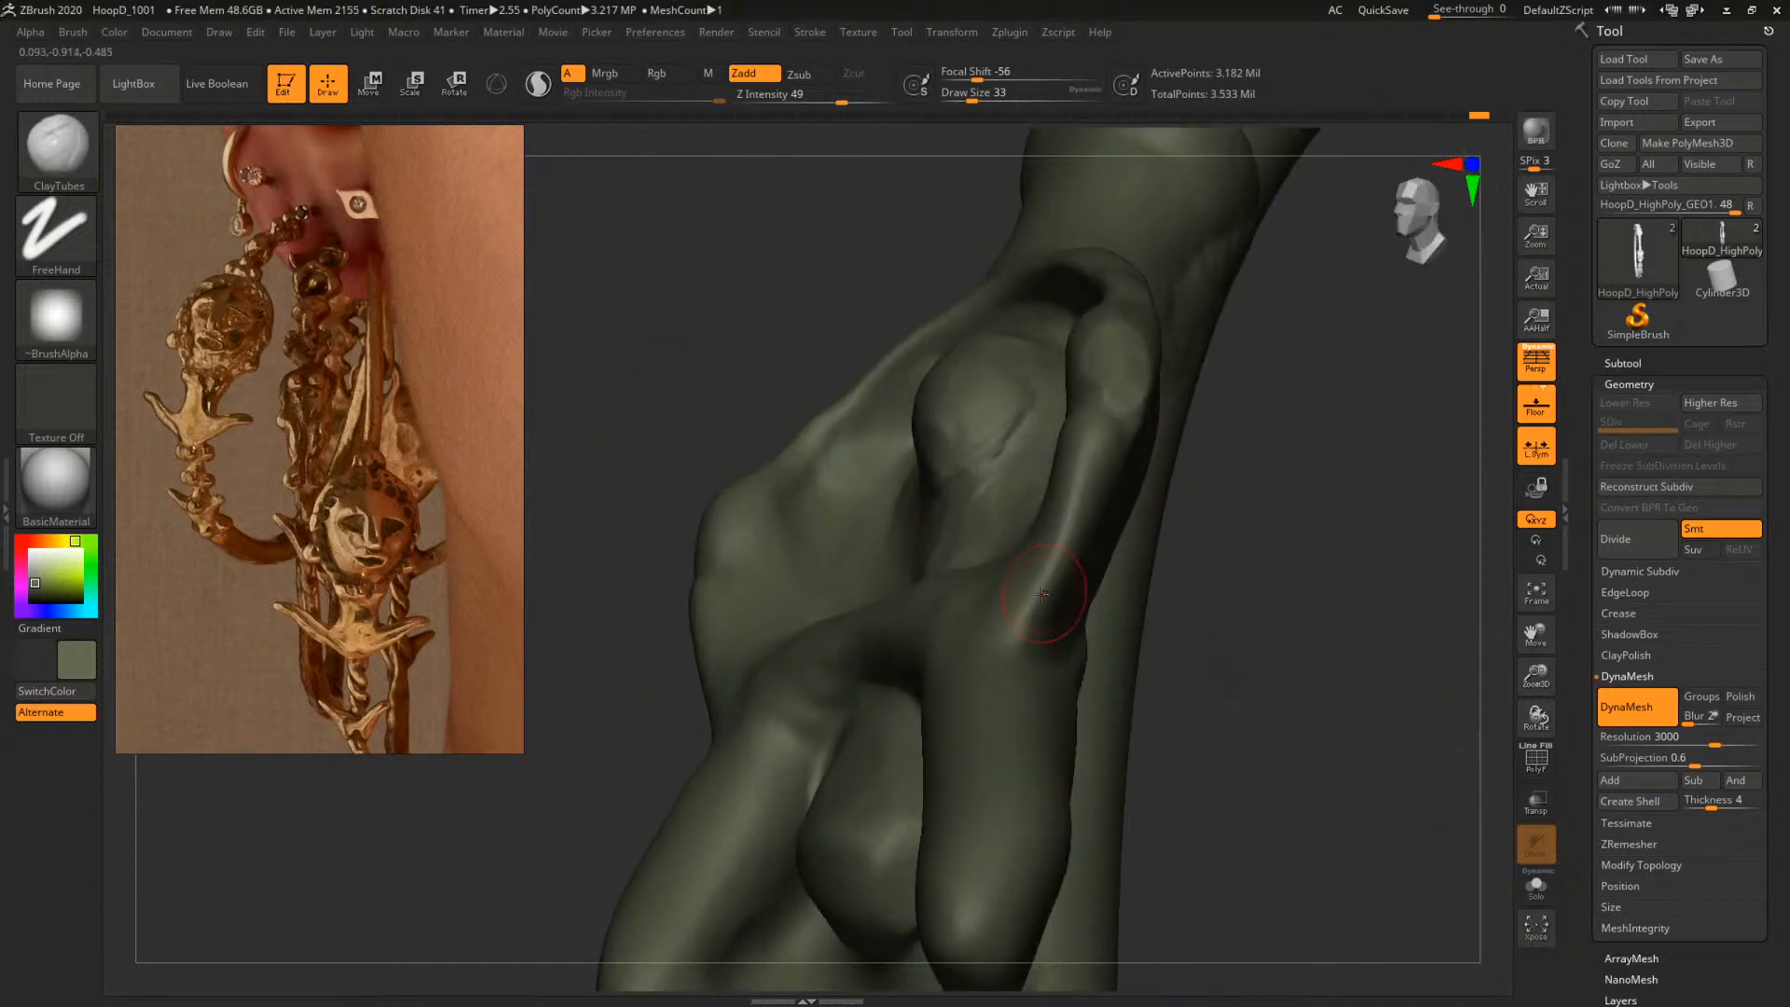
# Raise the draw size to 51 and add clay where the hood's rim joins the limb below it
pyautogui.press('space')
pyautogui.moveTo(1039, 617)
pyautogui.mouseDown()
pyautogui.moveTo(1072, 533)
pyautogui.moveTo(1019, 644)
pyautogui.mouseUp()
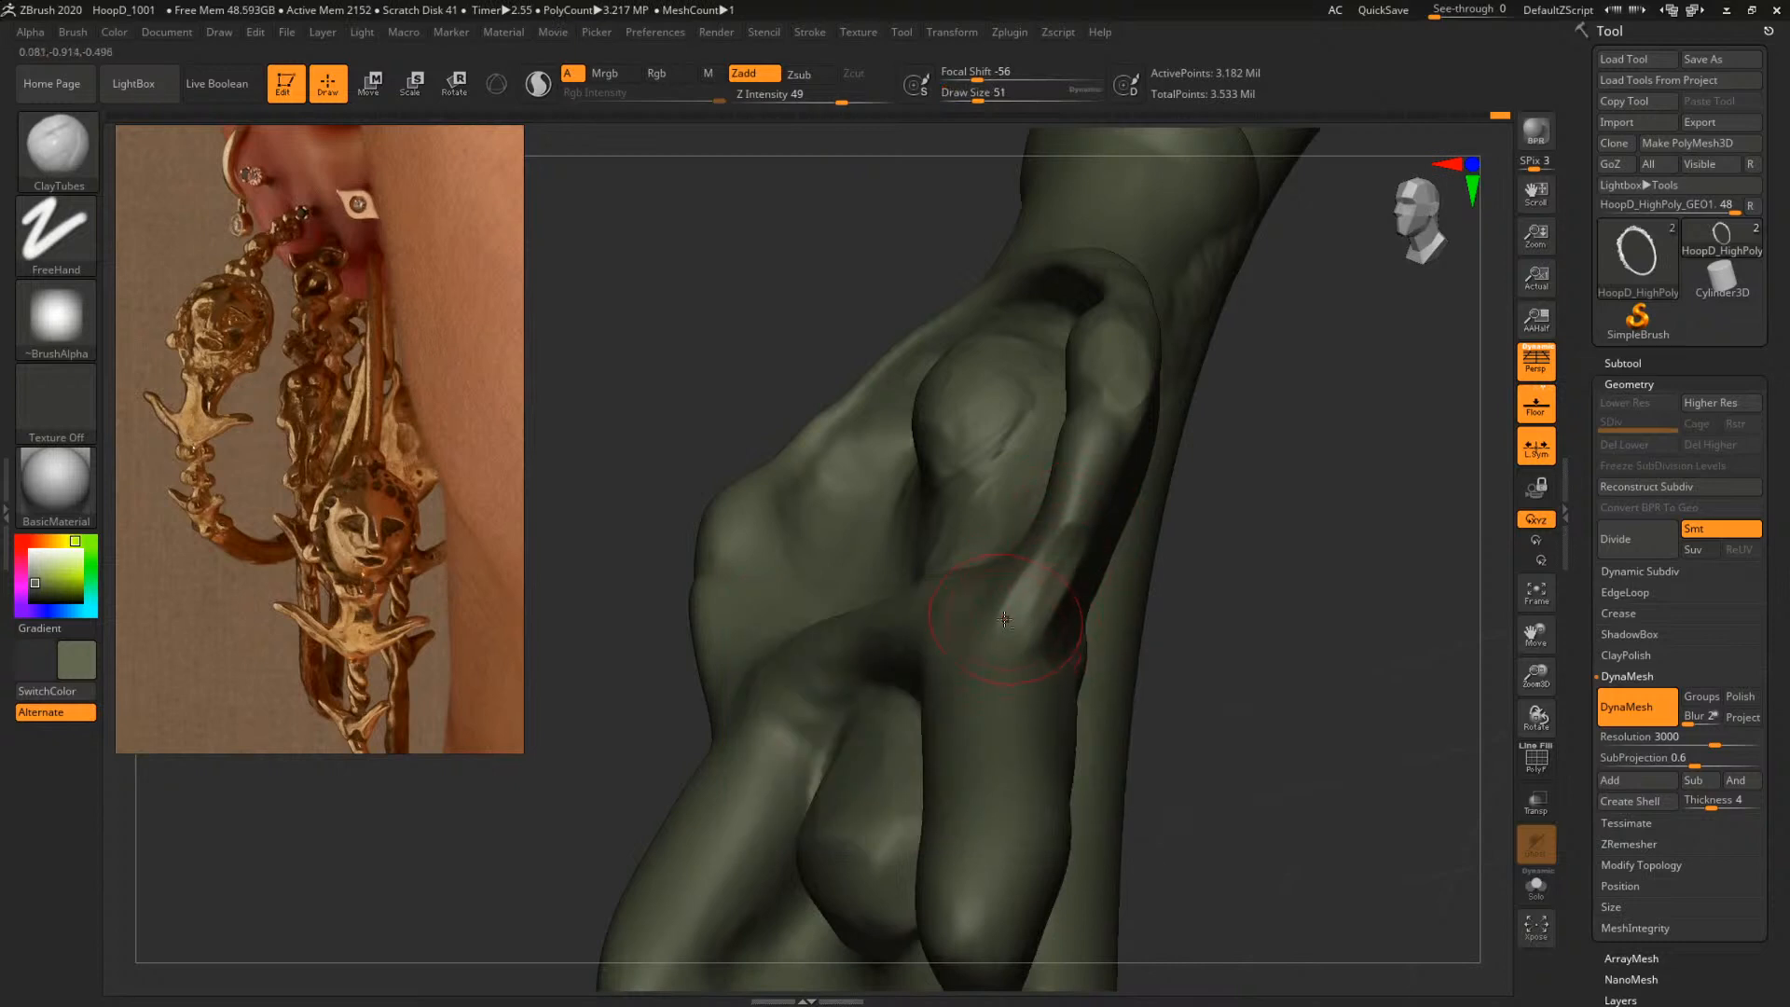
pyautogui.moveTo(1219, 552); pyautogui.dragTo(1055, 585, button='right')
pyautogui.press('space')
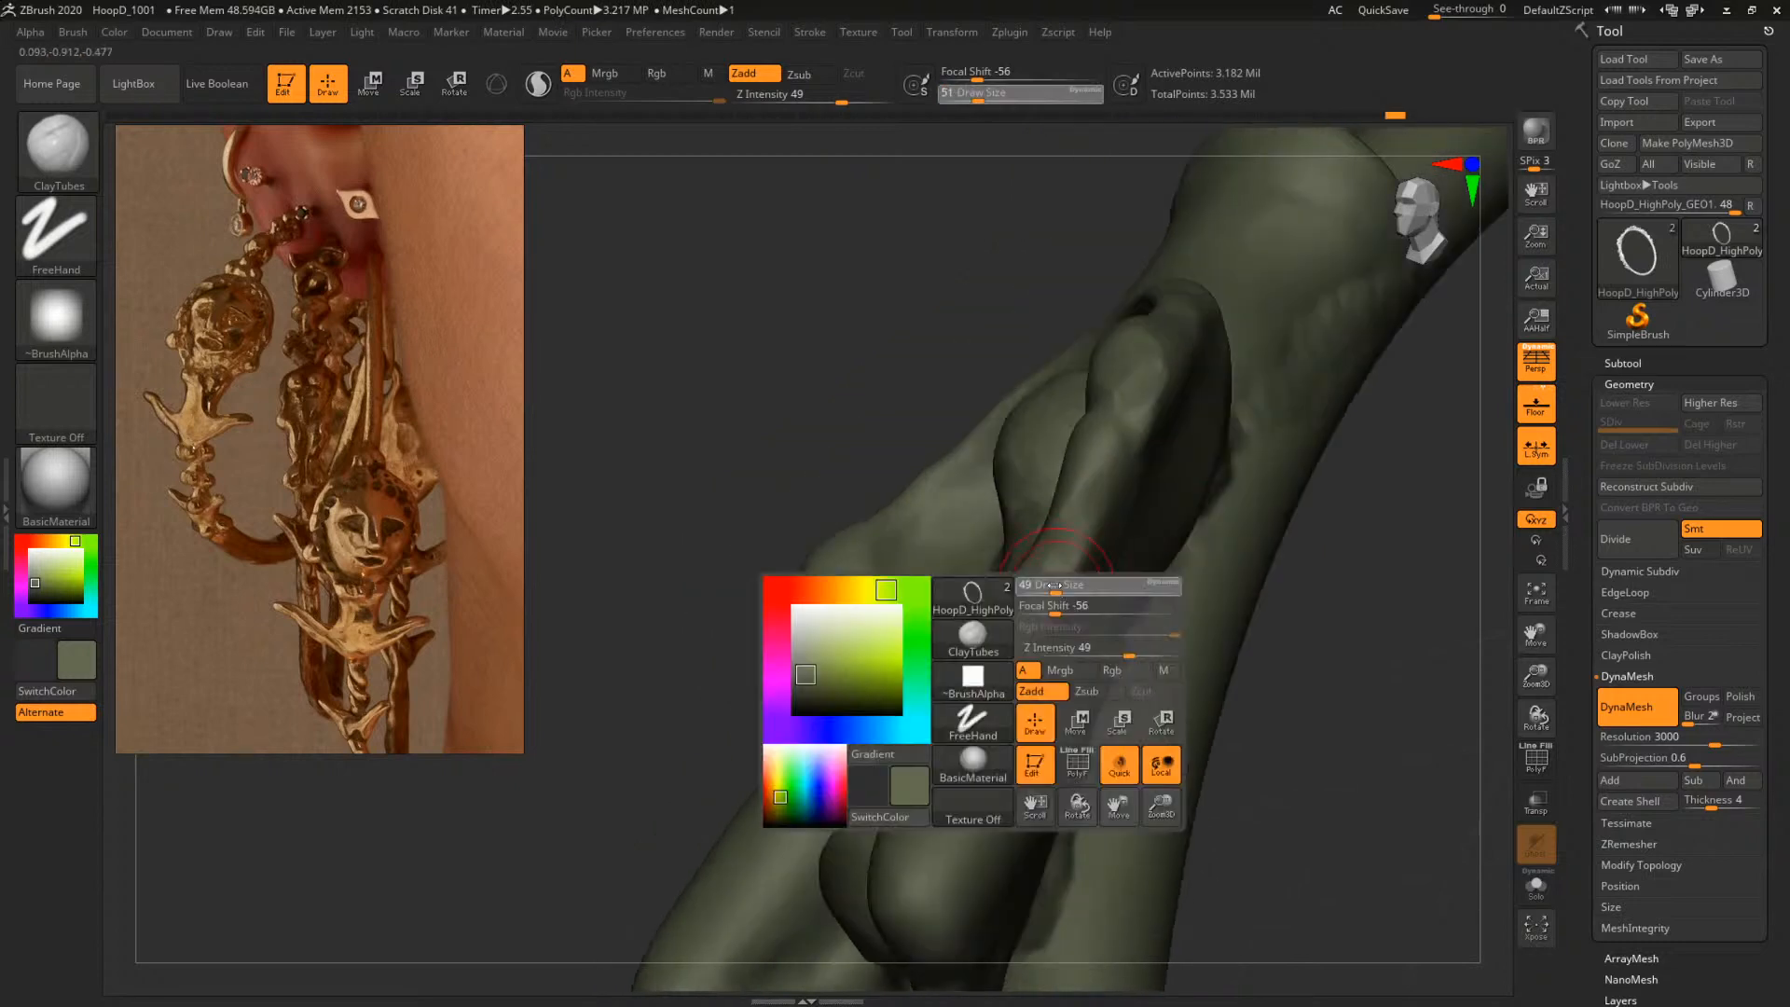
pyautogui.moveTo(1054, 586); pyautogui.dragTo(1059, 587)
pyautogui.moveTo(1100, 511)
pyautogui.mouseDown()
pyautogui.moveTo(1072, 589)
pyautogui.moveTo(1031, 593)
pyautogui.mouseUp()
pyautogui.moveTo(1309, 573)
pyautogui.mouseDown()
pyautogui.moveTo(1318, 516)
pyautogui.moveTo(1235, 563)
pyautogui.moveTo(1250, 523)
pyautogui.moveTo(1074, 455)
pyautogui.mouseUp()
# Build up the thin side edge of the hood's rim above the limb, using draw sizes 29 and 37
pyautogui.press('space')
pyautogui.press('space')
pyautogui.moveTo(1018, 508); pyautogui.dragTo(1024, 495)
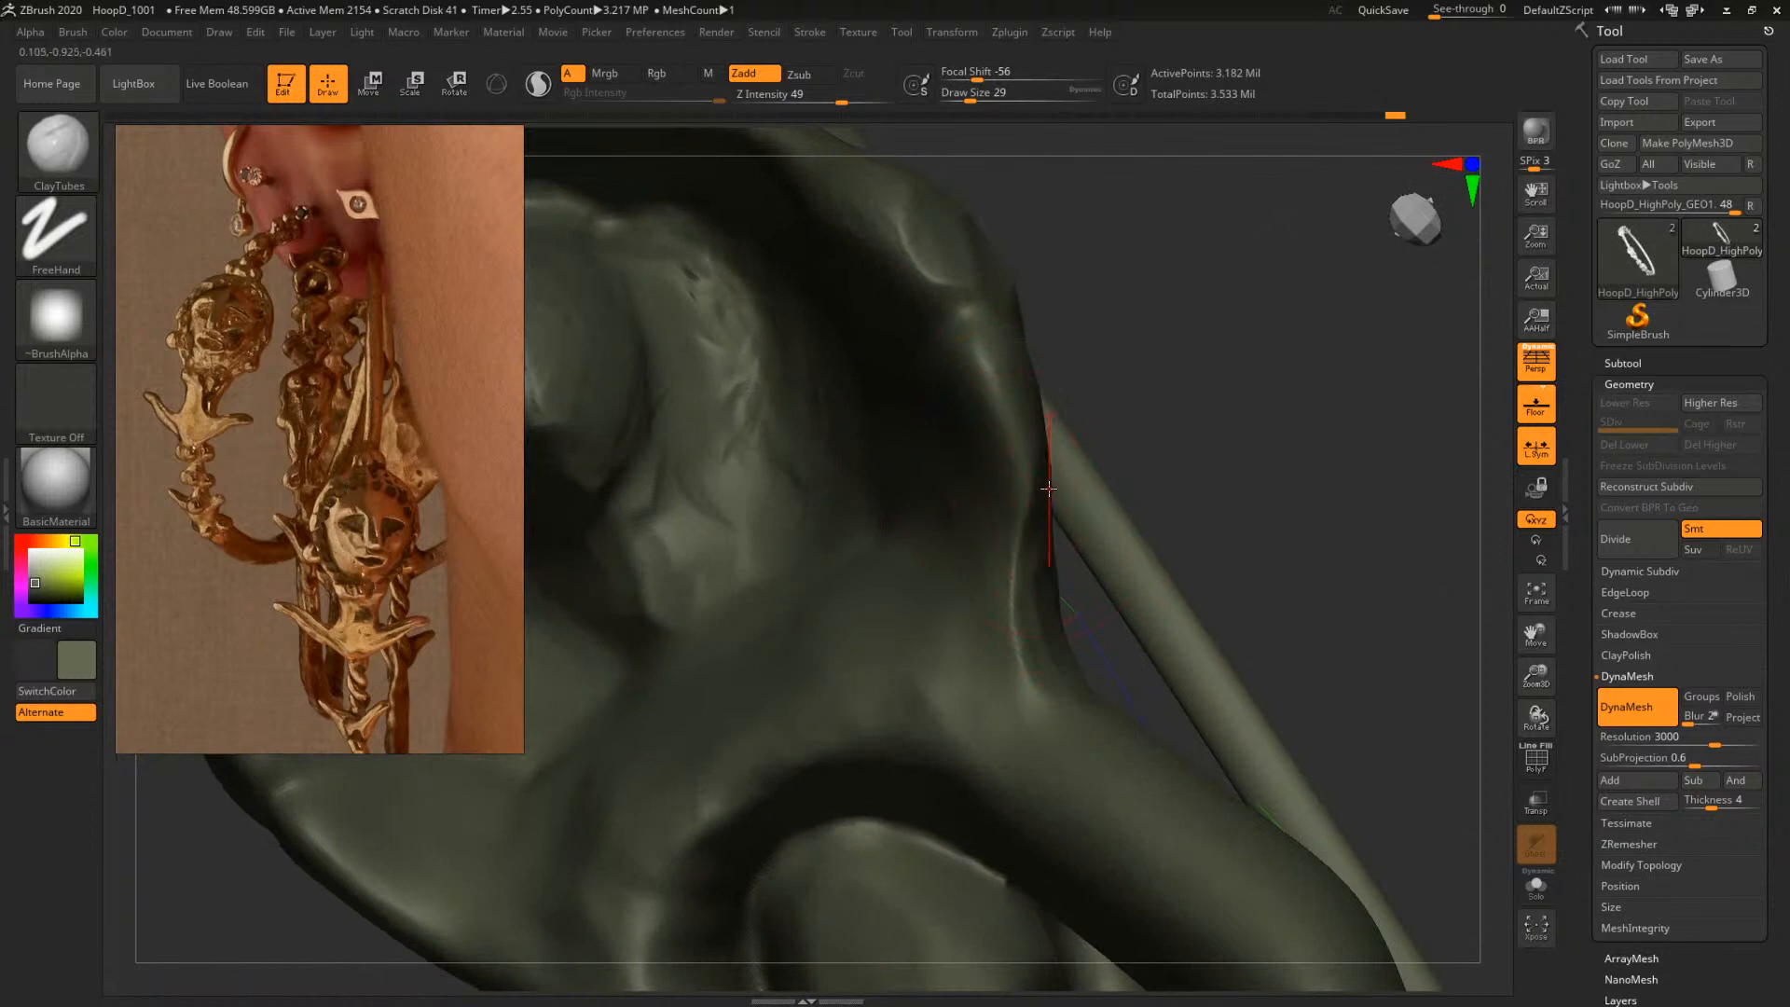
pyautogui.press('space')
pyautogui.moveTo(1029, 468)
pyautogui.mouseDown()
pyautogui.moveTo(1012, 571)
pyautogui.moveTo(1026, 660)
pyautogui.mouseUp()
pyautogui.moveTo(1192, 415); pyautogui.dragTo(1182, 388)
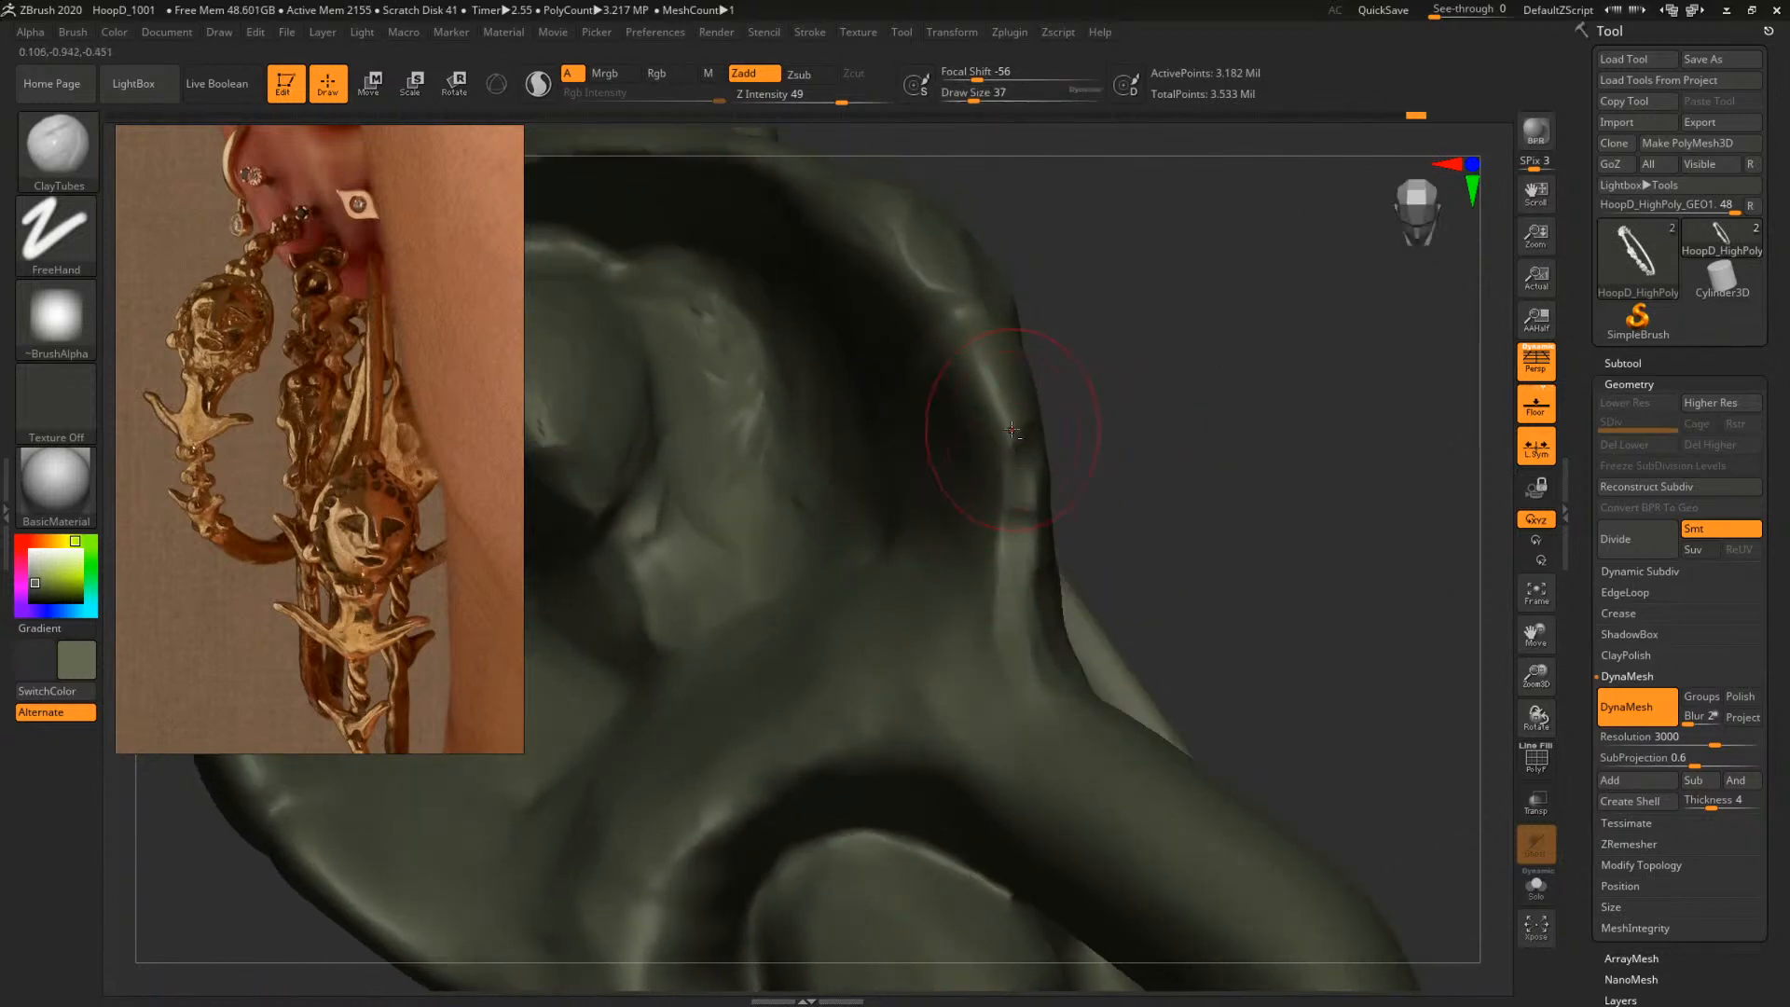
pyautogui.moveTo(1016, 420); pyautogui.dragTo(1019, 433)
pyautogui.moveTo(1118, 373)
pyautogui.mouseDown()
pyautogui.moveTo(1179, 349)
pyautogui.moveTo(1155, 392)
pyautogui.mouseUp()
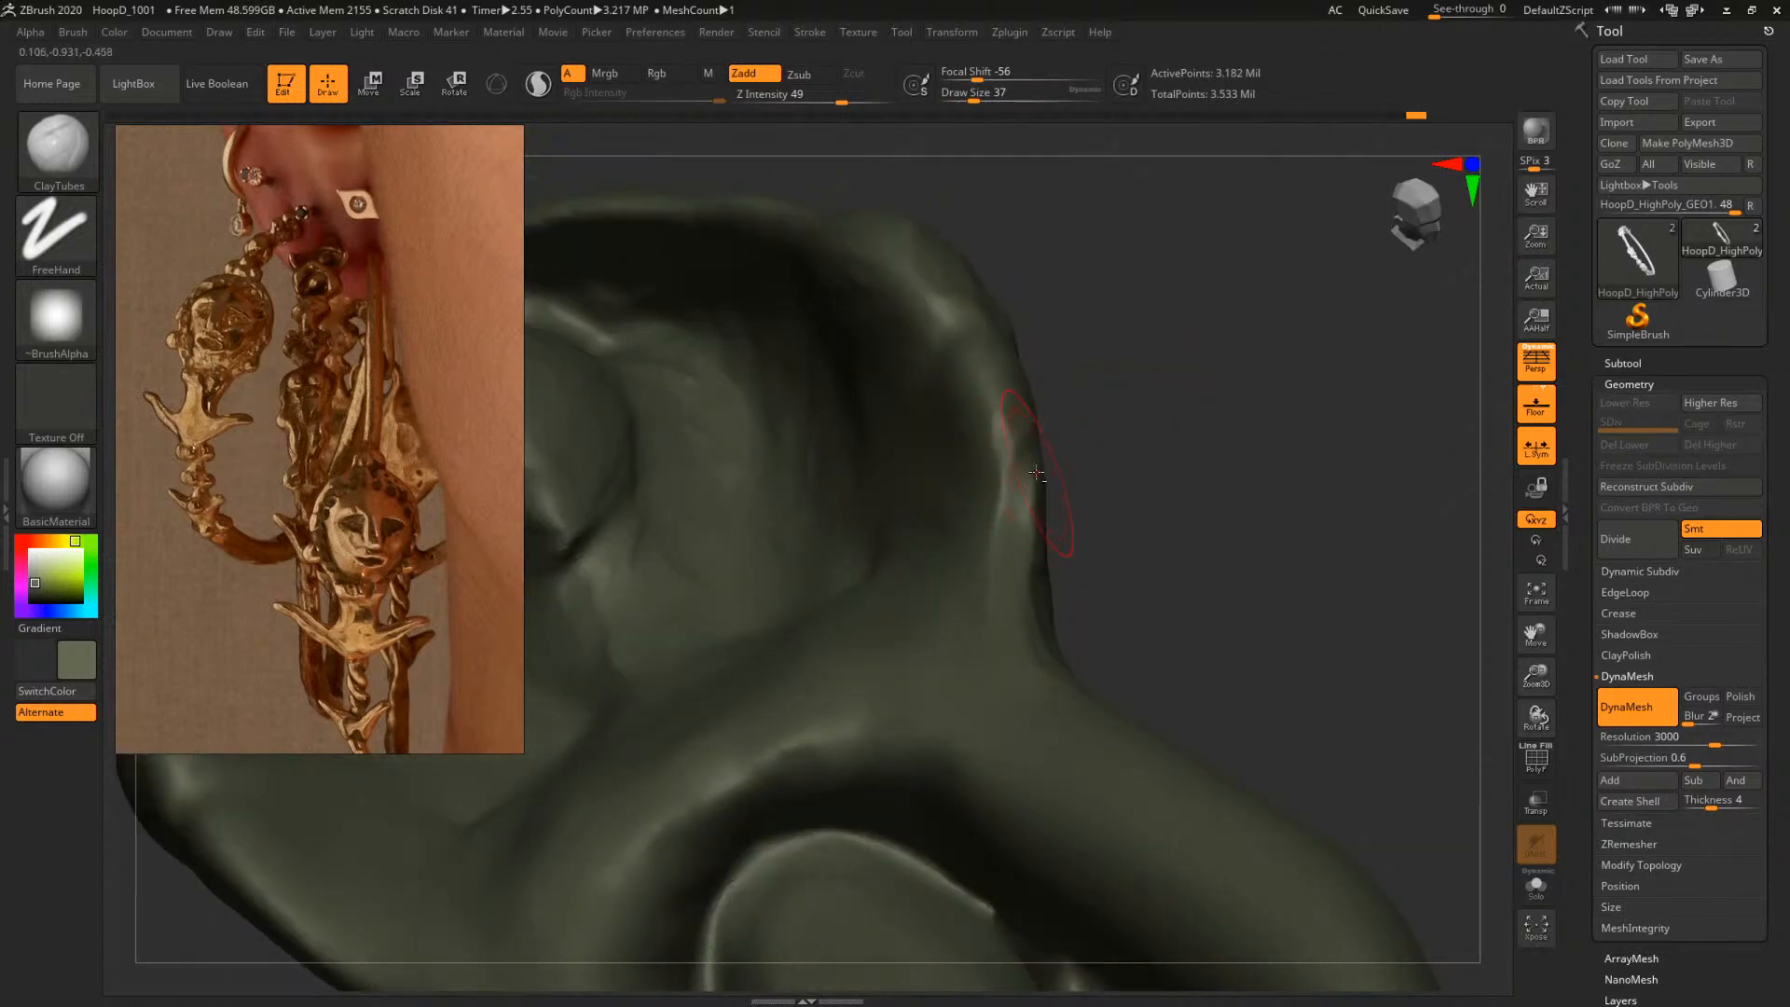
pyautogui.moveTo(1087, 523)
pyautogui.mouseDown()
pyautogui.moveTo(1031, 548)
pyautogui.moveTo(1052, 454)
pyautogui.mouseUp()
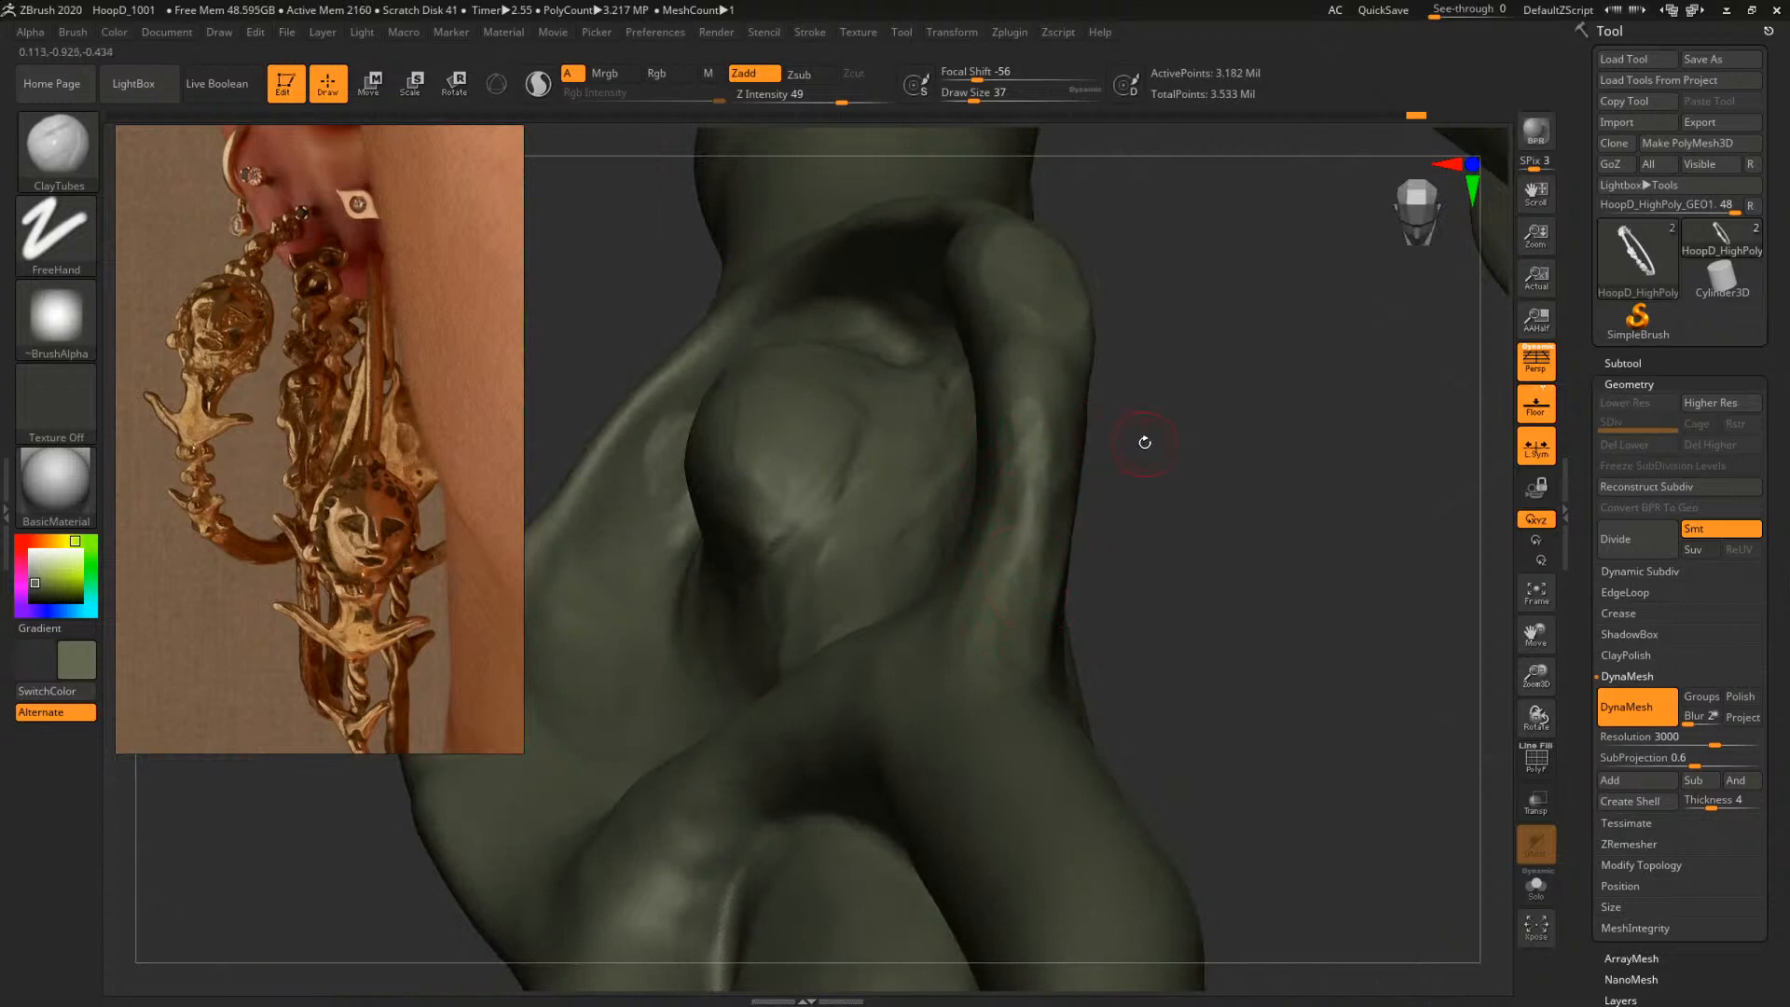
pyautogui.moveTo(1144, 443); pyautogui.dragTo(1088, 464)
# Set the draw size to 51 and thicken the side rim up toward its rounded bulge
pyautogui.press('space')
pyautogui.click(984, 495)
pyautogui.moveTo(982, 543); pyautogui.dragTo(990, 380)
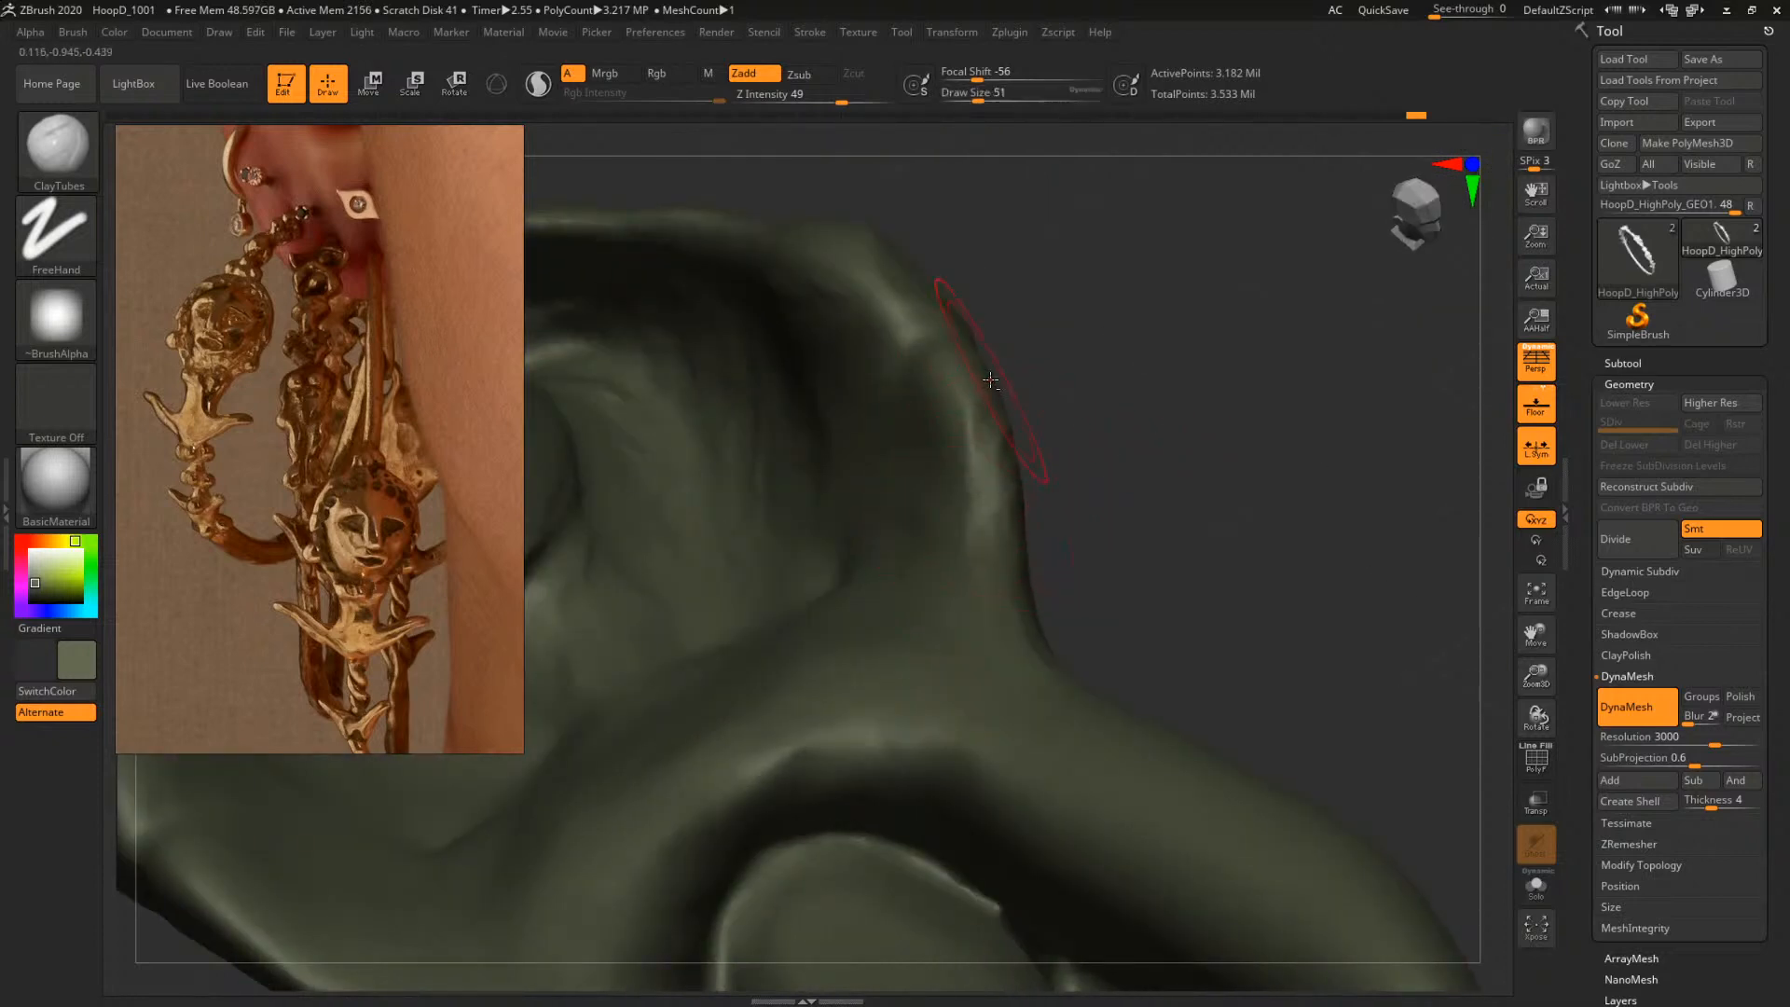
pyautogui.moveTo(1115, 400); pyautogui.dragTo(1015, 469)
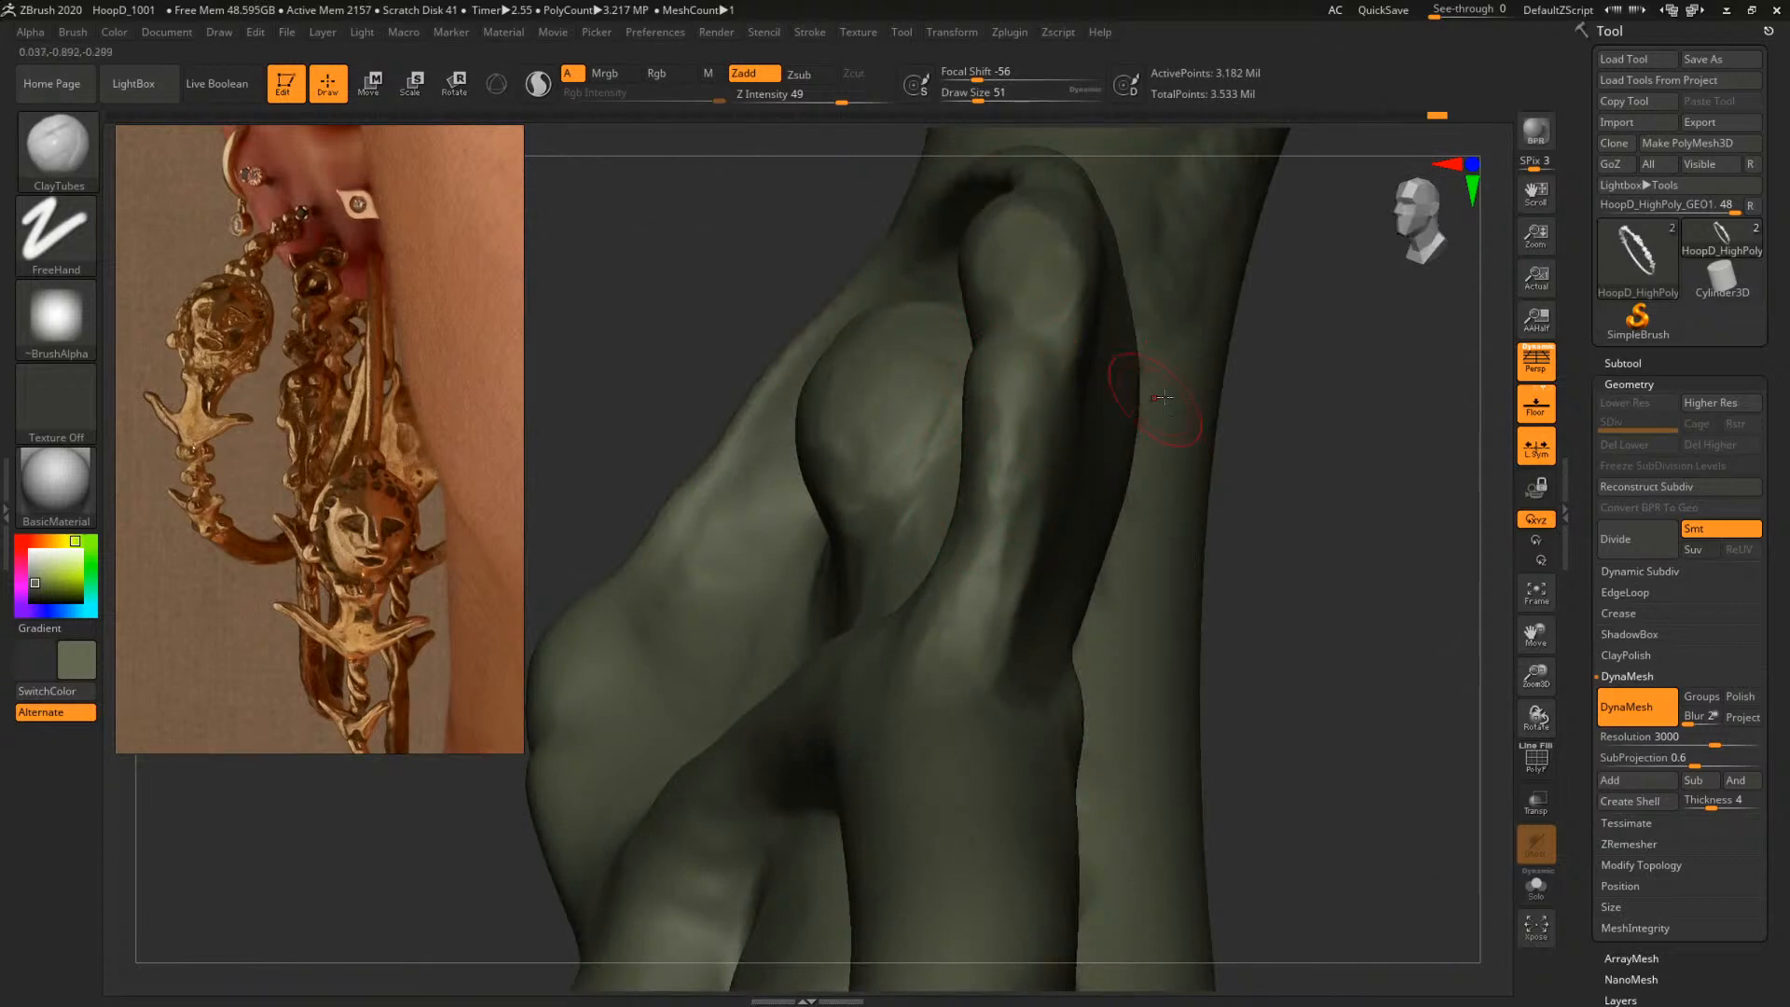
pyautogui.moveTo(1273, 450)
pyautogui.mouseDown()
pyautogui.moveTo(1308, 462)
pyautogui.moveTo(1257, 442)
pyautogui.mouseUp()
# Fill the notch on the inner side of the hood's rim with clay, using draw sizes 27 and 46
pyautogui.press('[')
pyautogui.press('[')
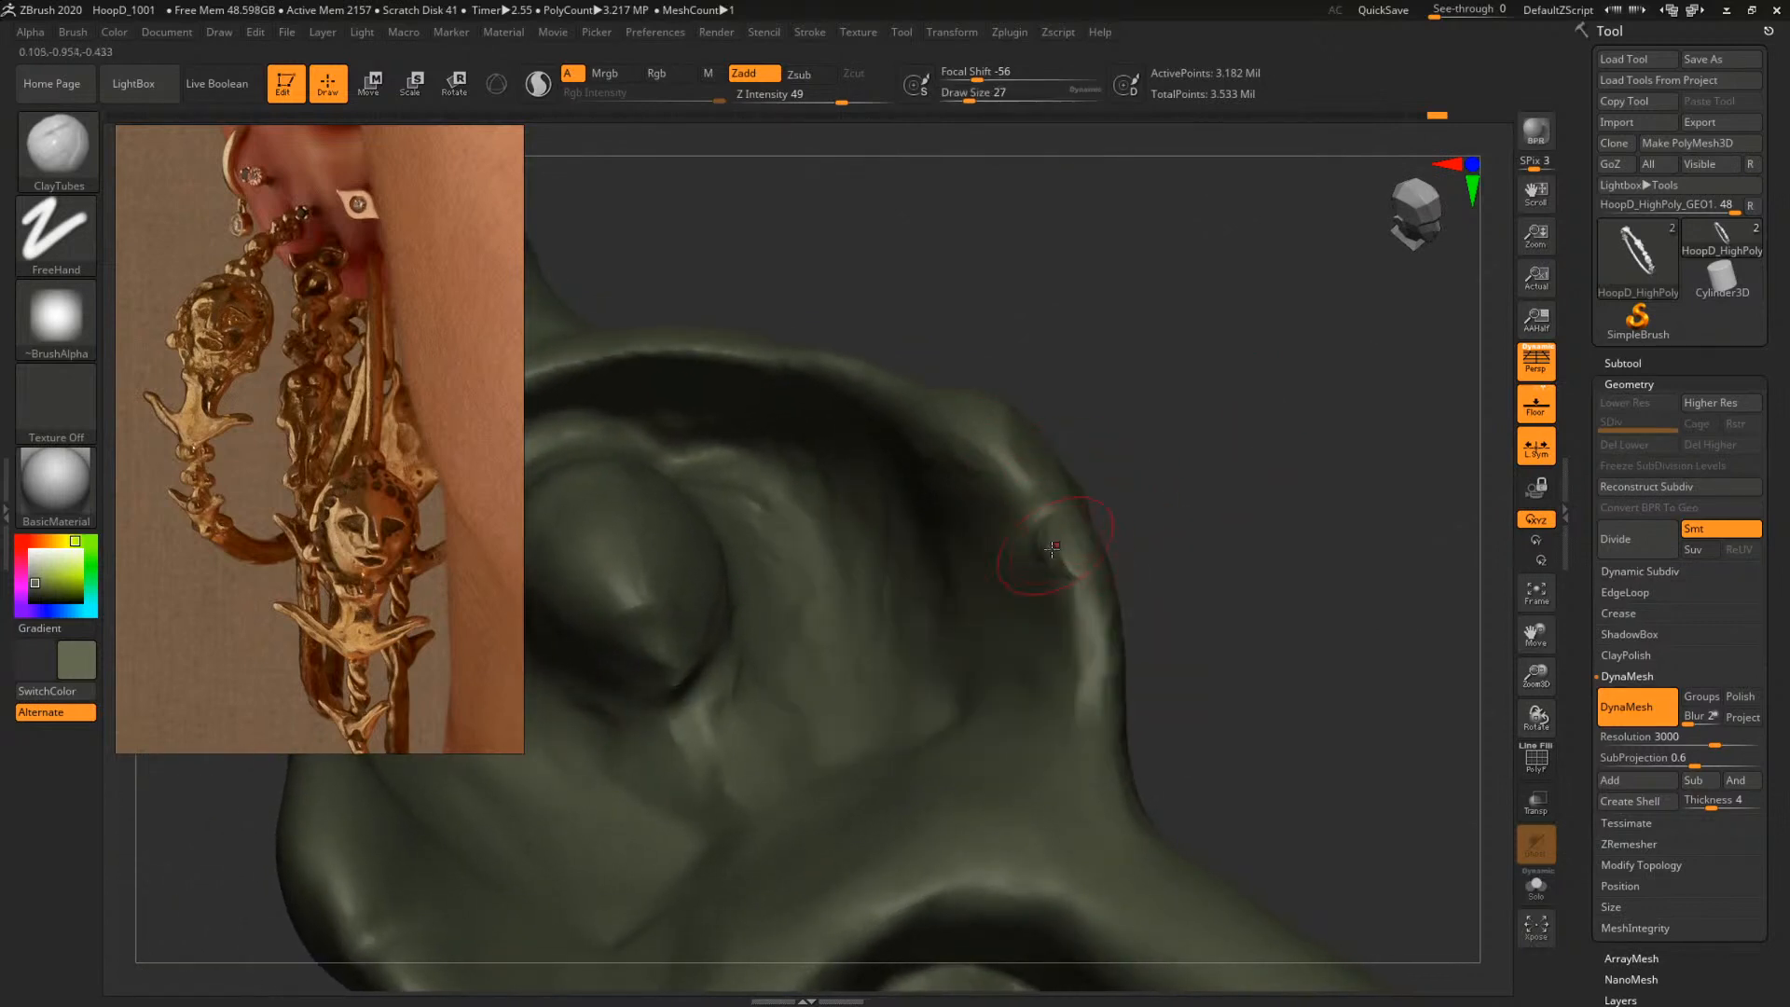
pyautogui.moveTo(1214, 463)
pyautogui.mouseDown()
pyautogui.moveTo(1145, 496)
pyautogui.moveTo(1270, 471)
pyautogui.mouseUp()
pyautogui.press('space')
pyautogui.moveTo(1062, 557); pyautogui.dragTo(1078, 551)
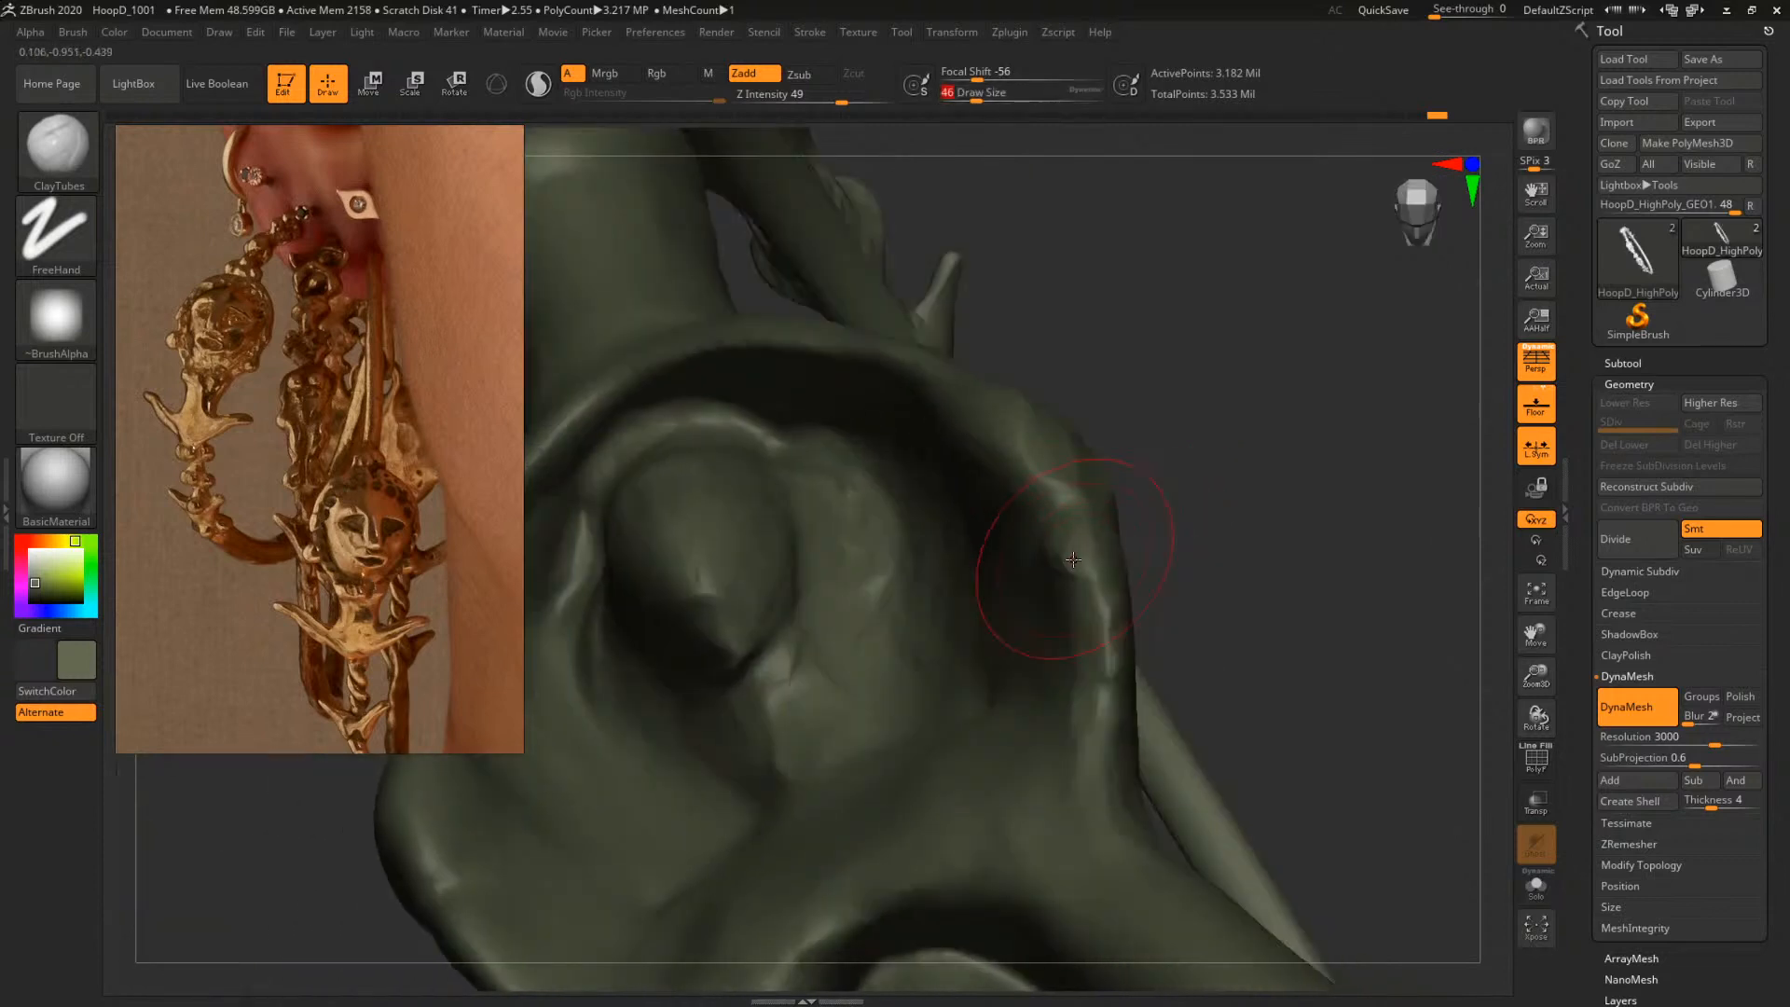
pyautogui.moveTo(1195, 459); pyautogui.dragTo(1115, 511)
pyautogui.moveTo(1046, 586); pyautogui.dragTo(1047, 522)
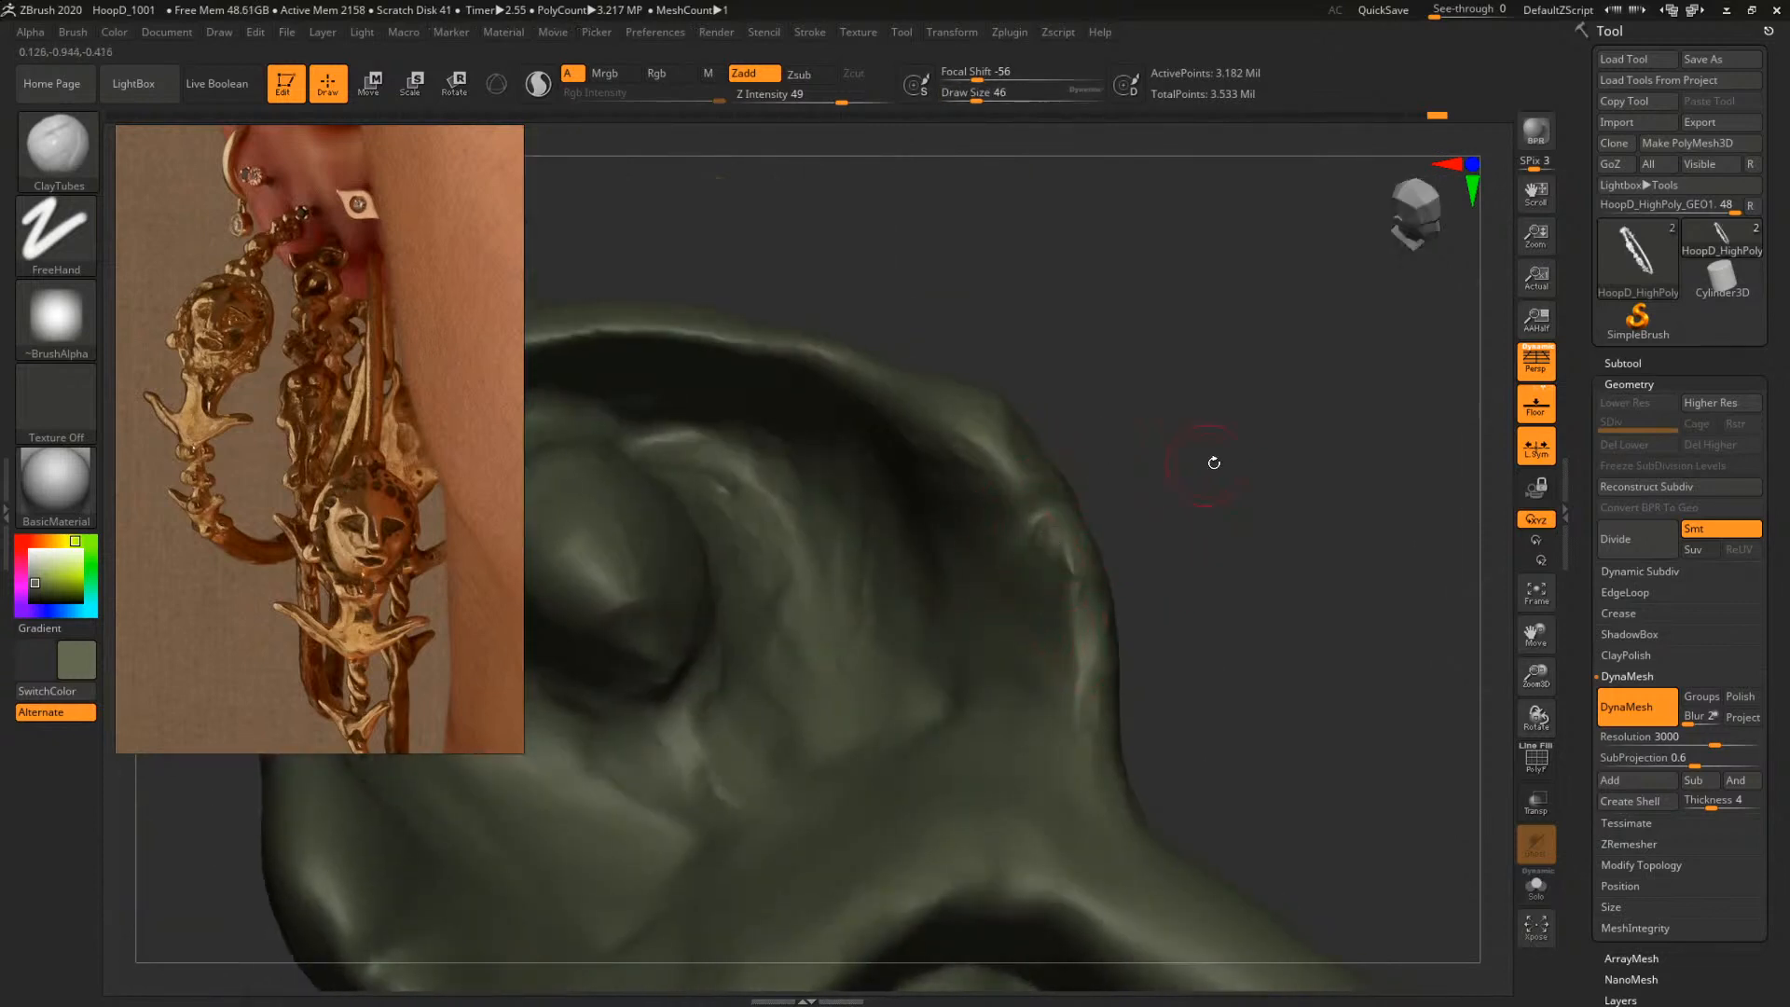
pyautogui.moveTo(1317, 472)
pyautogui.keyDown('alt'); pyautogui.mouseDown()
pyautogui.moveTo(1198, 437)
pyautogui.moveTo(1190, 404)
pyautogui.moveTo(1278, 520)
pyautogui.moveTo(1227, 508)
pyautogui.mouseUp(); pyautogui.keyUp('alt')
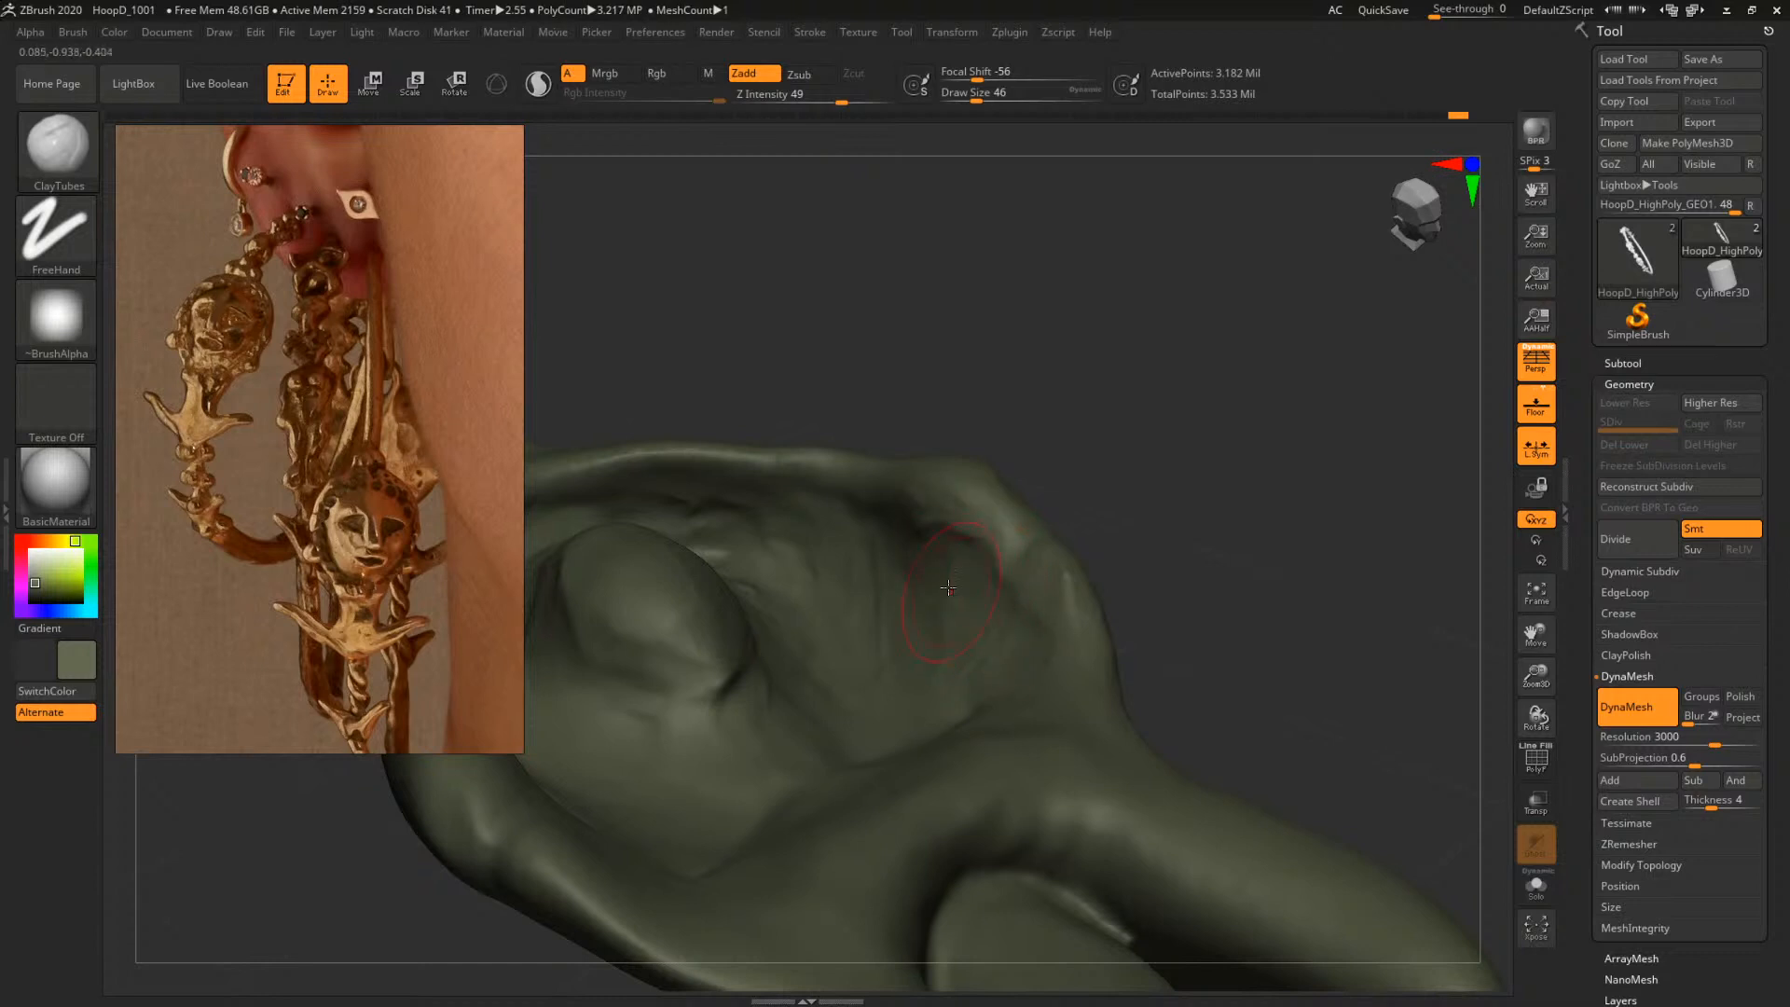
# Reduce the draw size to 31 and sculpt small creases into the hood's inner wall below the rim
pyautogui.moveTo(1111, 477); pyautogui.dragTo(1067, 520)
pyautogui.press('[')
pyautogui.moveTo(983, 561); pyautogui.dragTo(941, 614)
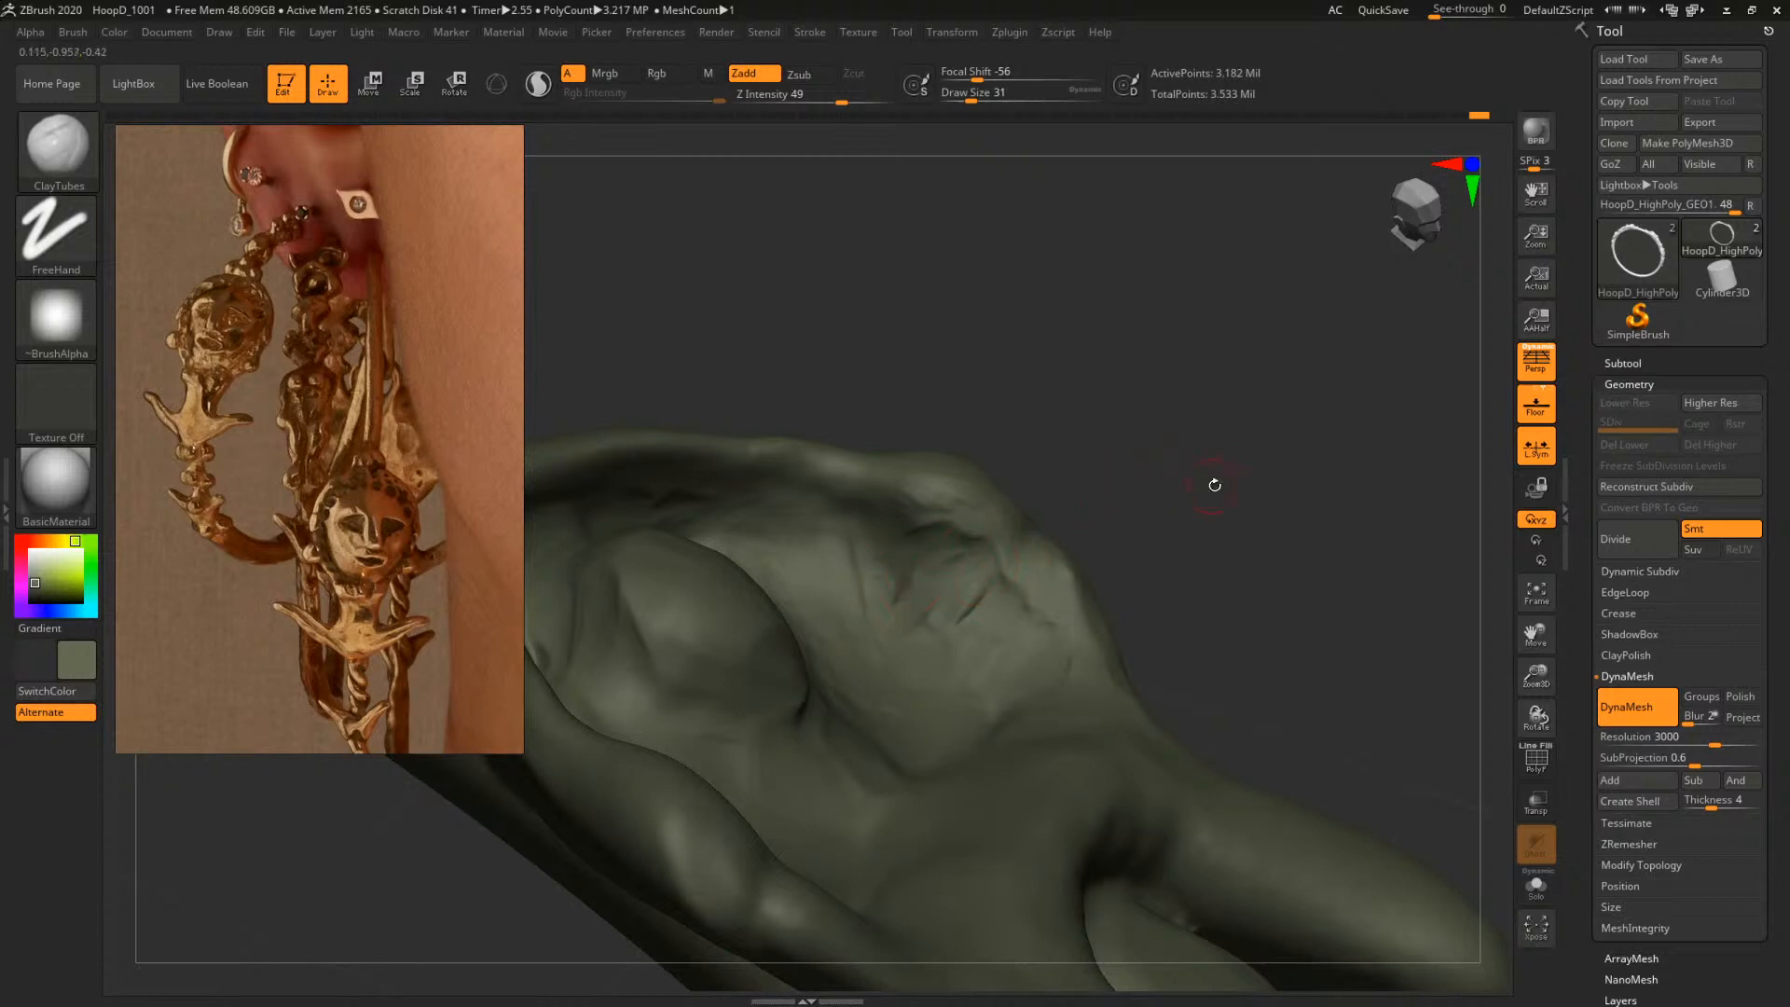
pyautogui.moveTo(1214, 484)
pyautogui.mouseDown()
pyautogui.moveTo(930, 459)
pyautogui.moveTo(1091, 447)
pyautogui.moveTo(907, 474)
pyautogui.moveTo(1083, 504)
pyautogui.mouseUp()
# Enlarge the brush from draw size 49 to 83 and carve hollows into the hood's outer side
pyautogui.press('space')
pyautogui.keyDown('alt'); pyautogui.moveTo(1067, 410); pyautogui.dragTo(1062, 385); pyautogui.keyUp('alt')
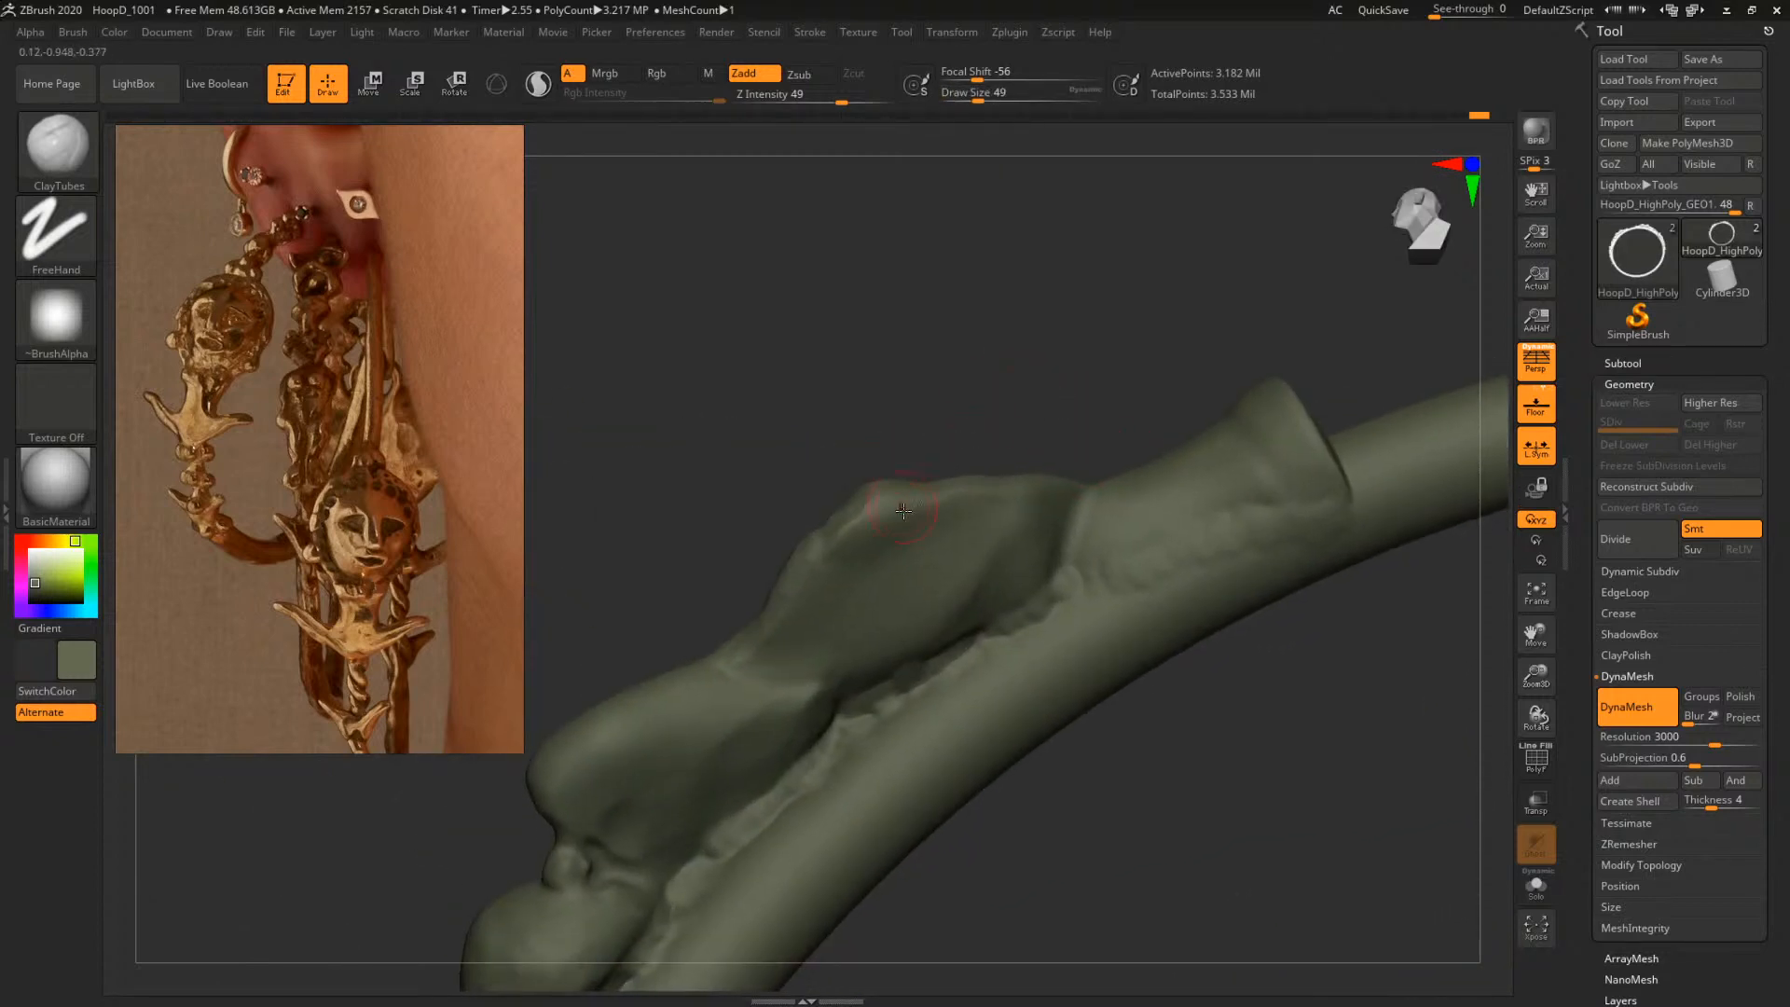
pyautogui.press('space')
pyautogui.moveTo(908, 570)
pyautogui.mouseDown()
pyautogui.moveTo(877, 547)
pyautogui.moveTo(888, 503)
pyautogui.moveTo(900, 527)
pyautogui.moveTo(928, 522)
pyautogui.moveTo(913, 555)
pyautogui.moveTo(918, 523)
pyautogui.moveTo(896, 498)
pyautogui.moveTo(964, 522)
pyautogui.moveTo(935, 558)
pyautogui.mouseUp()
pyautogui.press('space')
pyautogui.keyDown('alt'); pyautogui.moveTo(977, 511); pyautogui.dragTo(975, 570); pyautogui.keyUp('alt')
pyautogui.keyDown('alt'); pyautogui.moveTo(1015, 515); pyautogui.dragTo(1008, 560); pyautogui.keyUp('alt')
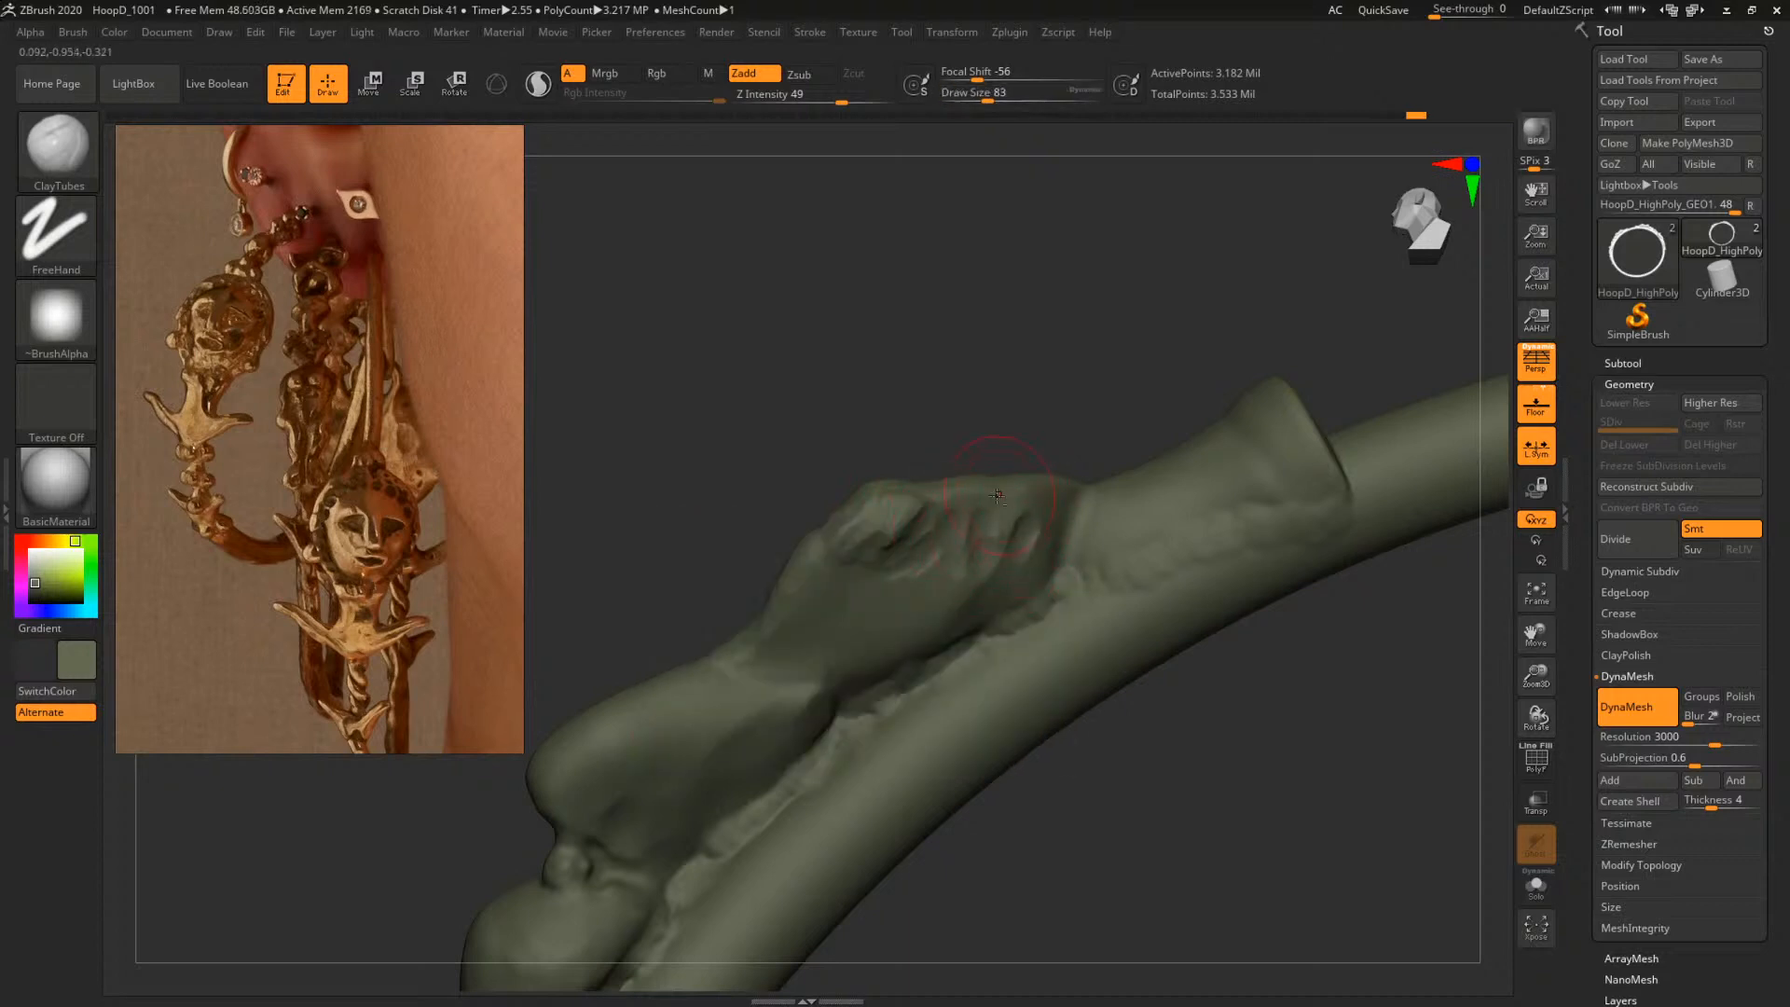
# Flatten the bumps on the hood's outer side with the TrimDynamic brush at draw size 68
pyautogui.moveTo(1027, 399)
pyautogui.mouseDown()
pyautogui.moveTo(1025, 550)
pyautogui.moveTo(991, 498)
pyautogui.mouseUp()
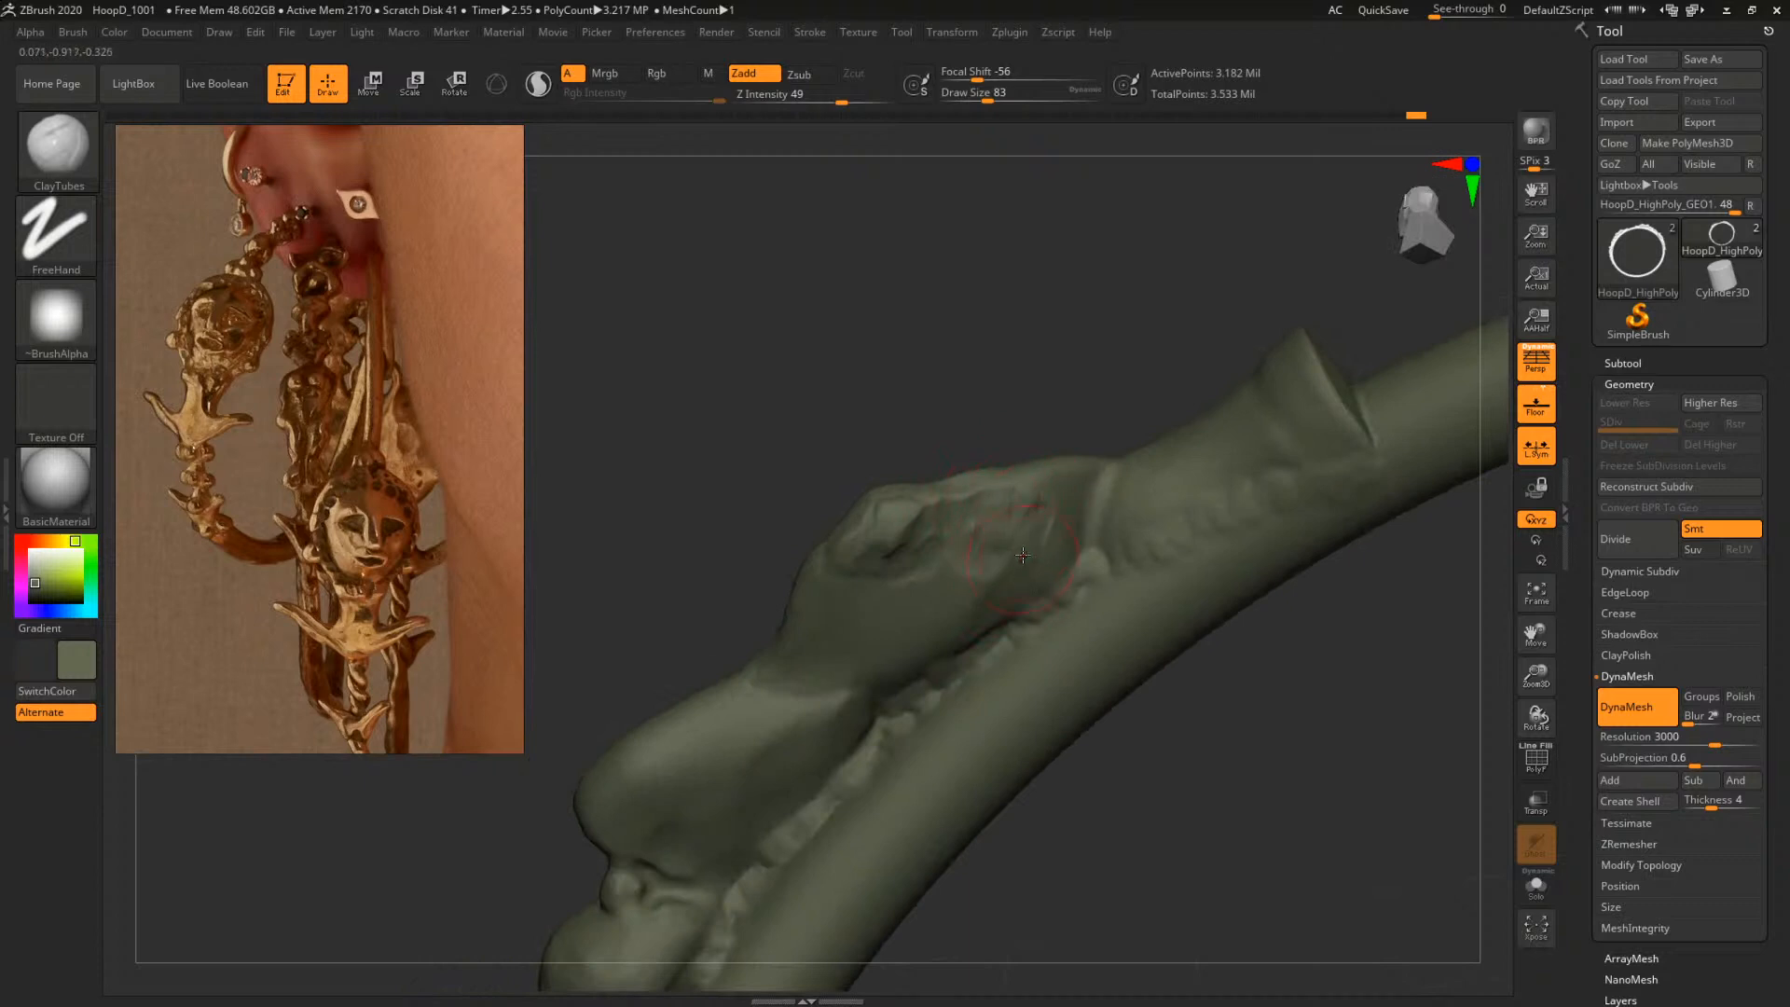
pyautogui.press('b')
pyautogui.press('t')
pyautogui.press('d')
pyautogui.press('space')
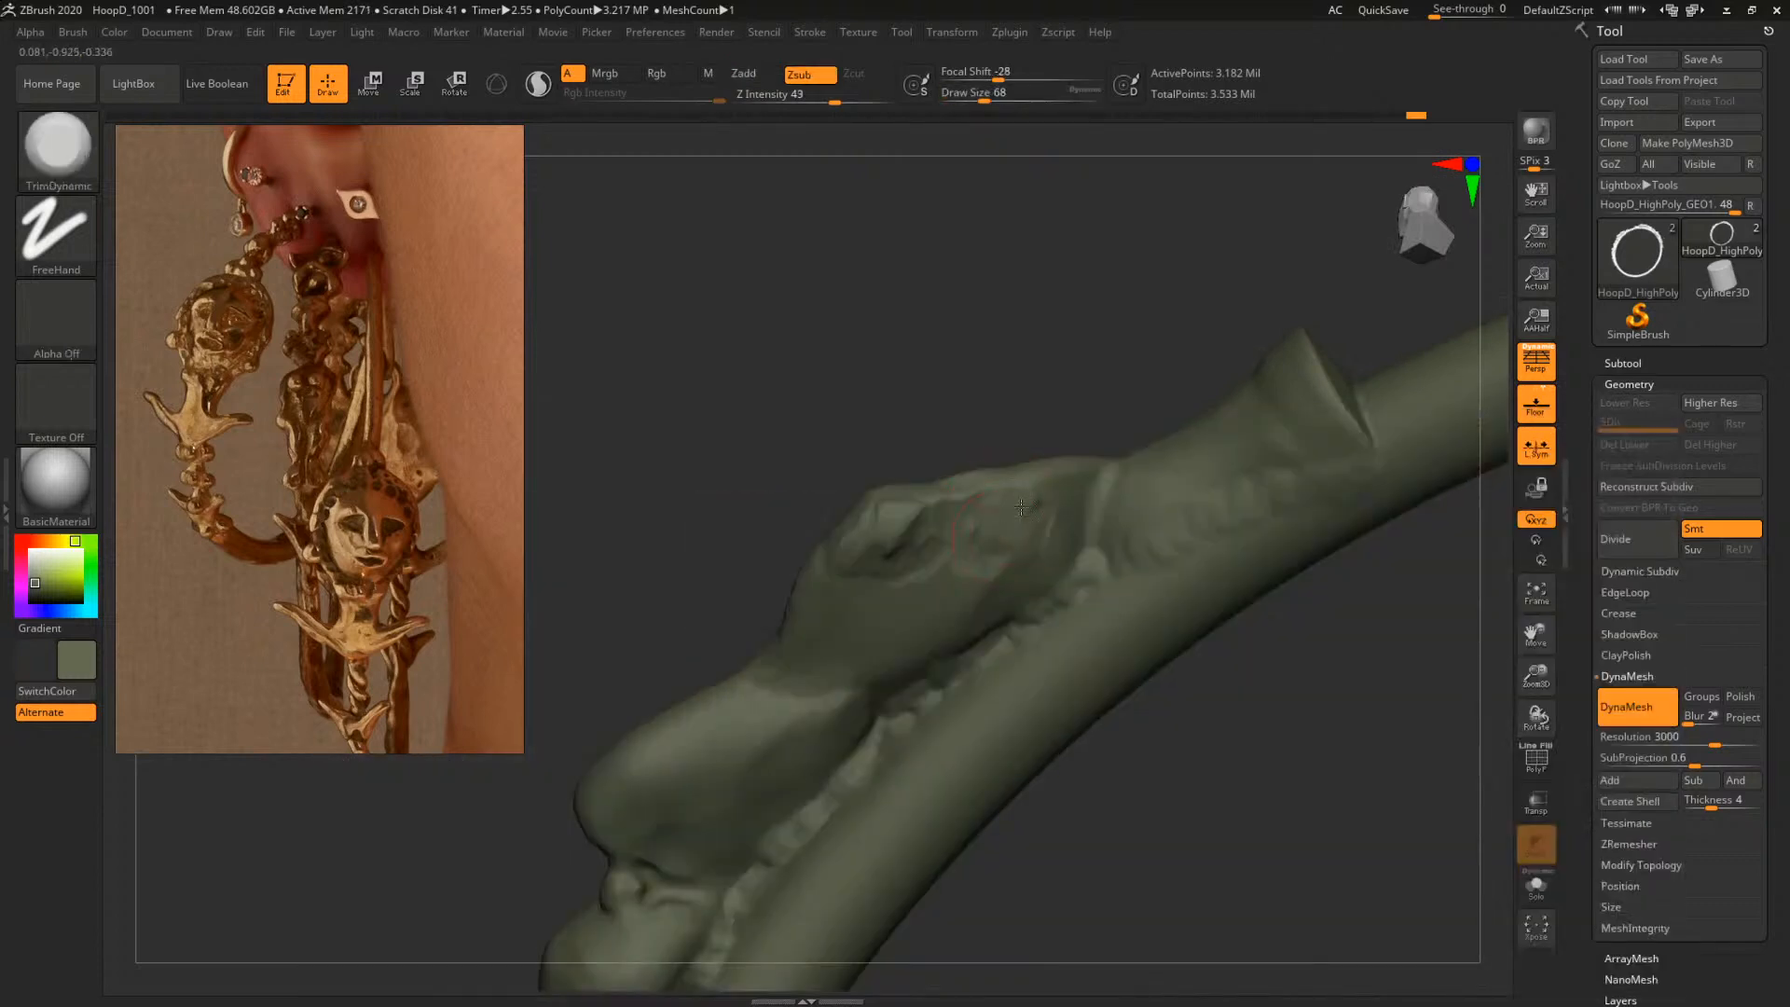
pyautogui.moveTo(988, 428)
pyautogui.mouseDown()
pyautogui.moveTo(1246, 439)
pyautogui.moveTo(1166, 559)
pyautogui.mouseUp()
# Build up clay on the hood's inner wall beside the head with the ClayBuildup brush at draw size 31
pyautogui.press('b')
pyautogui.press('c')
pyautogui.press('b')
pyautogui.press('space')
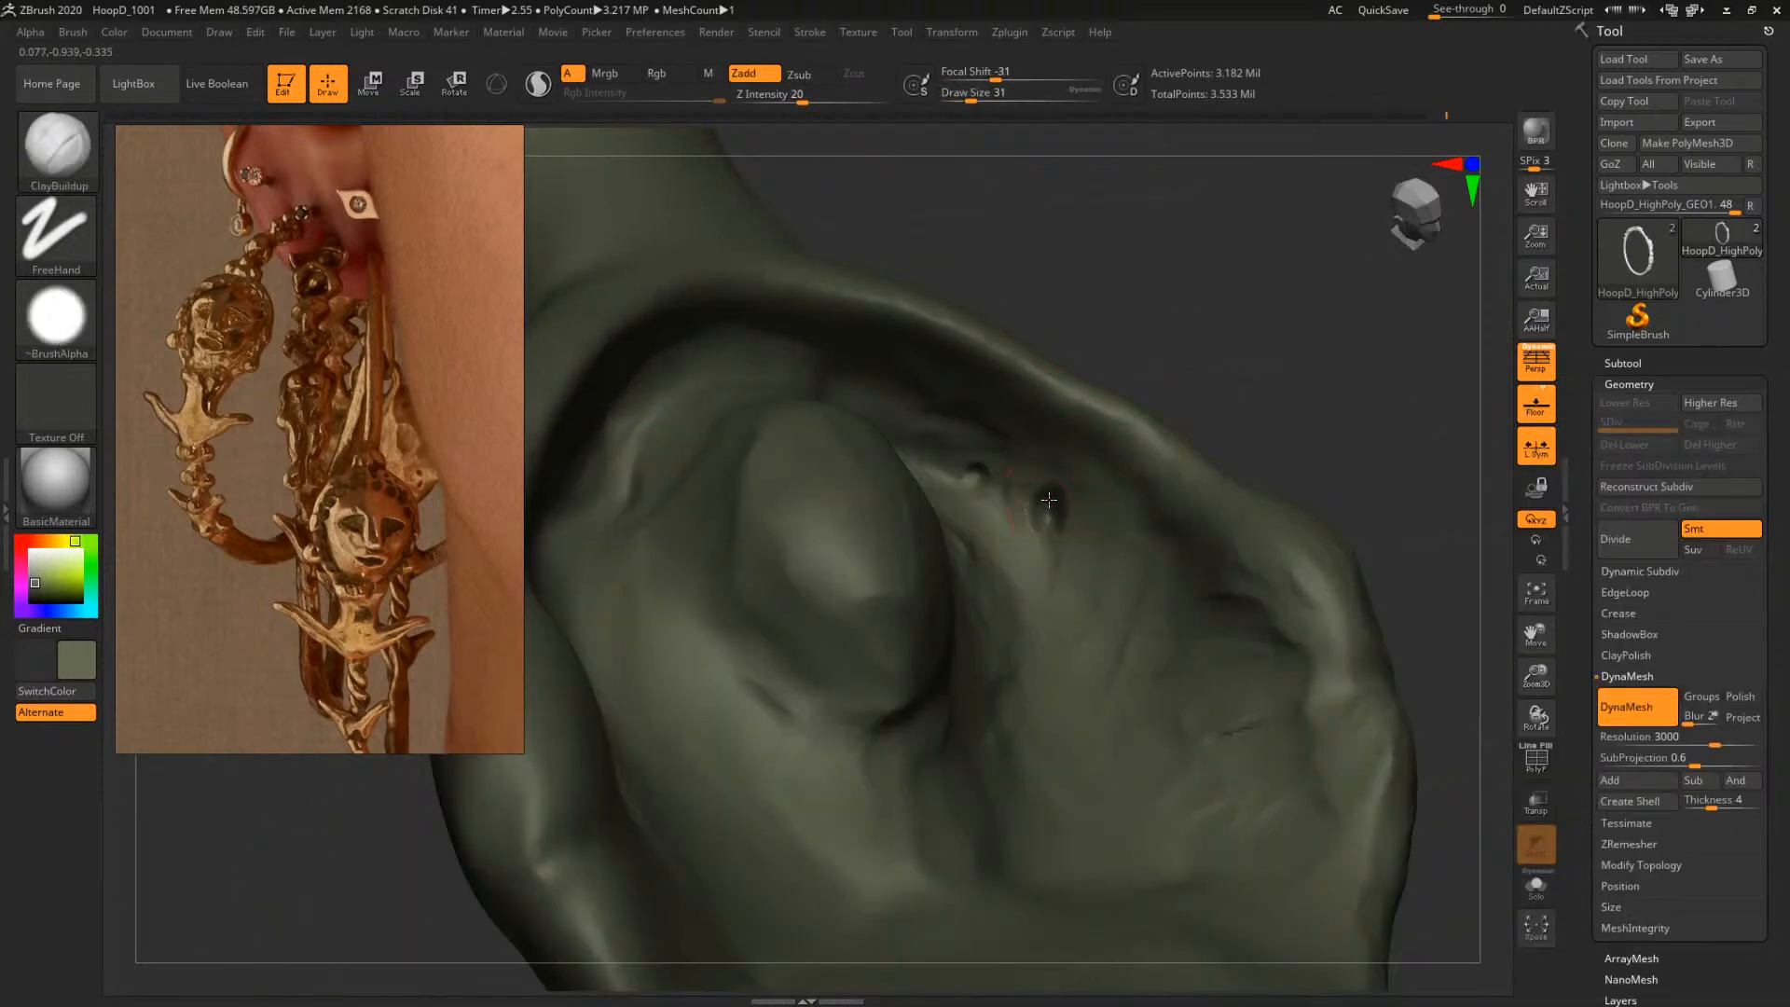
pyautogui.moveTo(1034, 517); pyautogui.dragTo(1023, 508)
pyautogui.moveTo(1286, 373)
pyautogui.mouseDown()
pyautogui.moveTo(1100, 401)
pyautogui.moveTo(1249, 392)
pyautogui.mouseUp()
pyautogui.moveTo(1253, 242)
pyautogui.mouseDown()
pyautogui.moveTo(1262, 292)
pyautogui.moveTo(1175, 385)
pyautogui.moveTo(1219, 388)
pyautogui.moveTo(1163, 390)
pyautogui.mouseUp()
# Switch to the ClayTubes brush and examine the hood's cavity and rim, both within the whole ring and close up
pyautogui.press('b')
pyautogui.press('c')
pyautogui.press('t')
pyautogui.moveTo(1155, 497); pyautogui.dragTo(1192, 535)
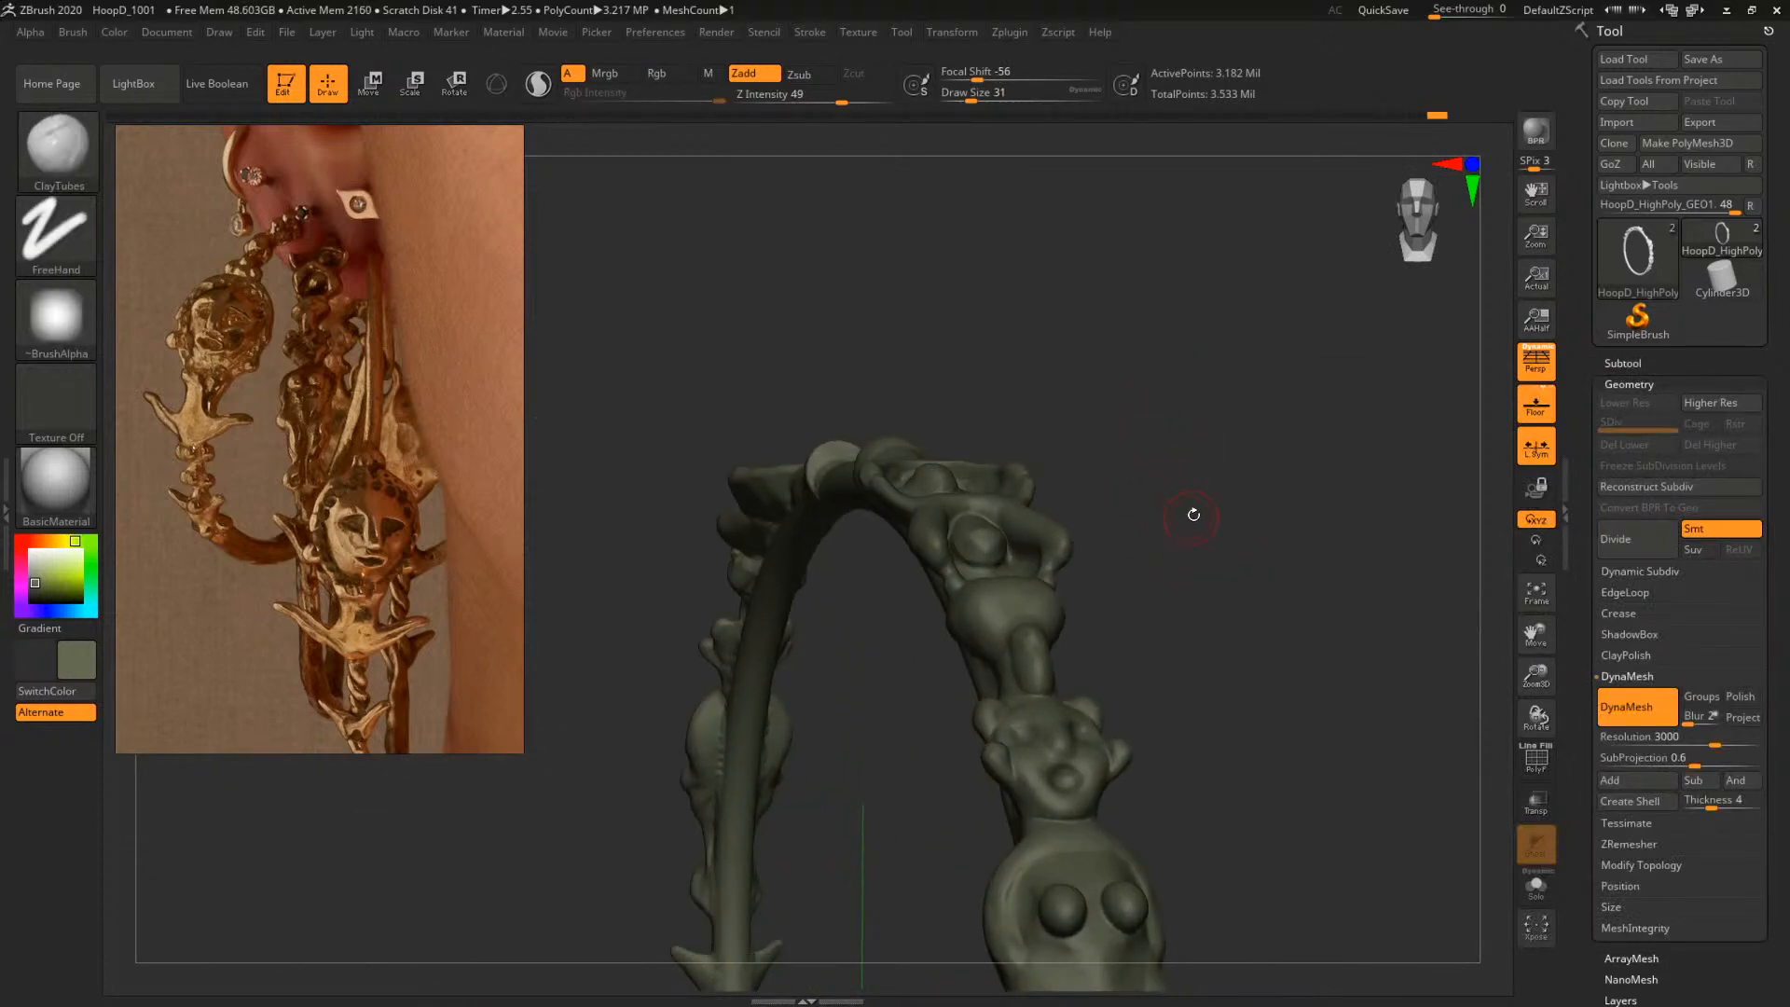
pyautogui.moveTo(1194, 514)
pyautogui.mouseDown()
pyautogui.moveTo(1250, 532)
pyautogui.moveTo(1271, 436)
pyautogui.moveTo(1180, 473)
pyautogui.moveTo(1178, 407)
pyautogui.moveTo(1212, 434)
pyautogui.moveTo(1176, 435)
pyautogui.moveTo(1319, 472)
pyautogui.moveTo(1295, 439)
pyautogui.moveTo(1358, 432)
pyautogui.moveTo(1315, 422)
pyautogui.moveTo(1491, 413)
pyautogui.mouseUp()
pyautogui.press('b')
pyautogui.press('c')
pyautogui.press('t')
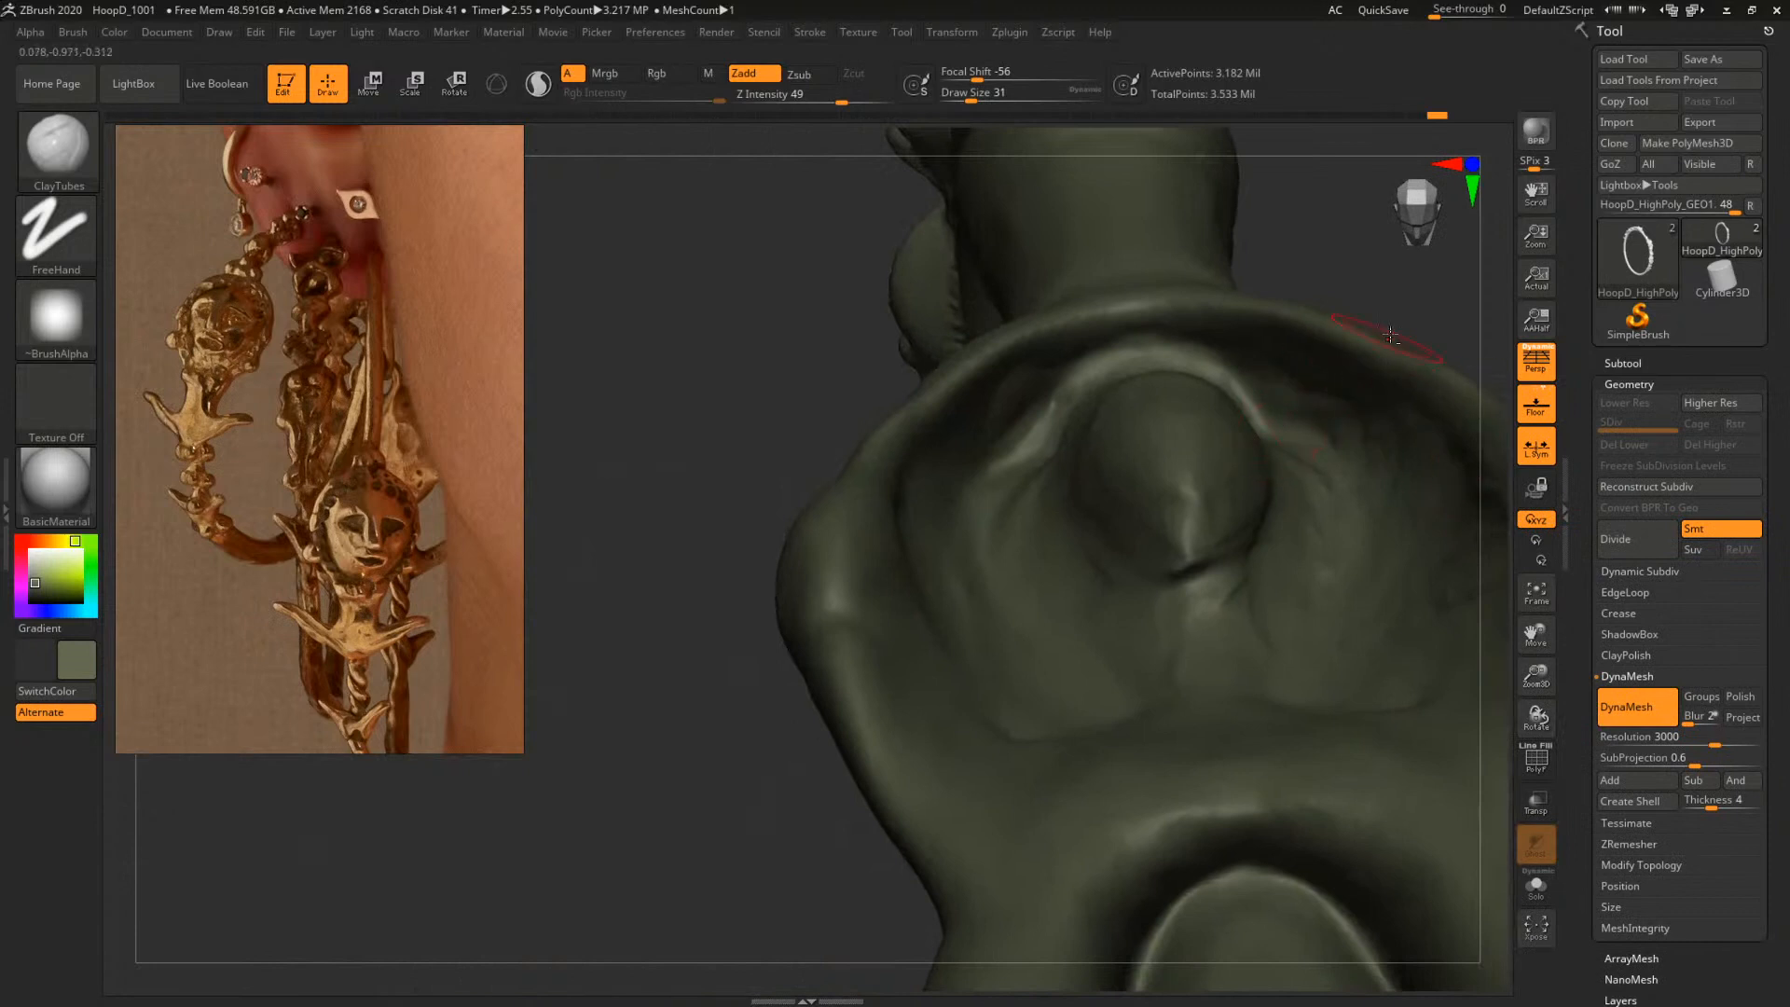
pyautogui.moveTo(1397, 317); pyautogui.dragTo(1219, 490)
pyautogui.moveTo(1226, 392)
pyautogui.mouseDown()
pyautogui.moveTo(1277, 361)
pyautogui.moveTo(811, 348)
pyautogui.moveTo(850, 471)
pyautogui.moveTo(679, 360)
pyautogui.moveTo(756, 434)
pyautogui.mouseUp()
# Enlarge the ClayTubes brush to draw size 41 and 46 and add clay around the notch on the hood's side rim
pyautogui.press('b')
pyautogui.press('c')
pyautogui.press('t')
pyautogui.press('space')
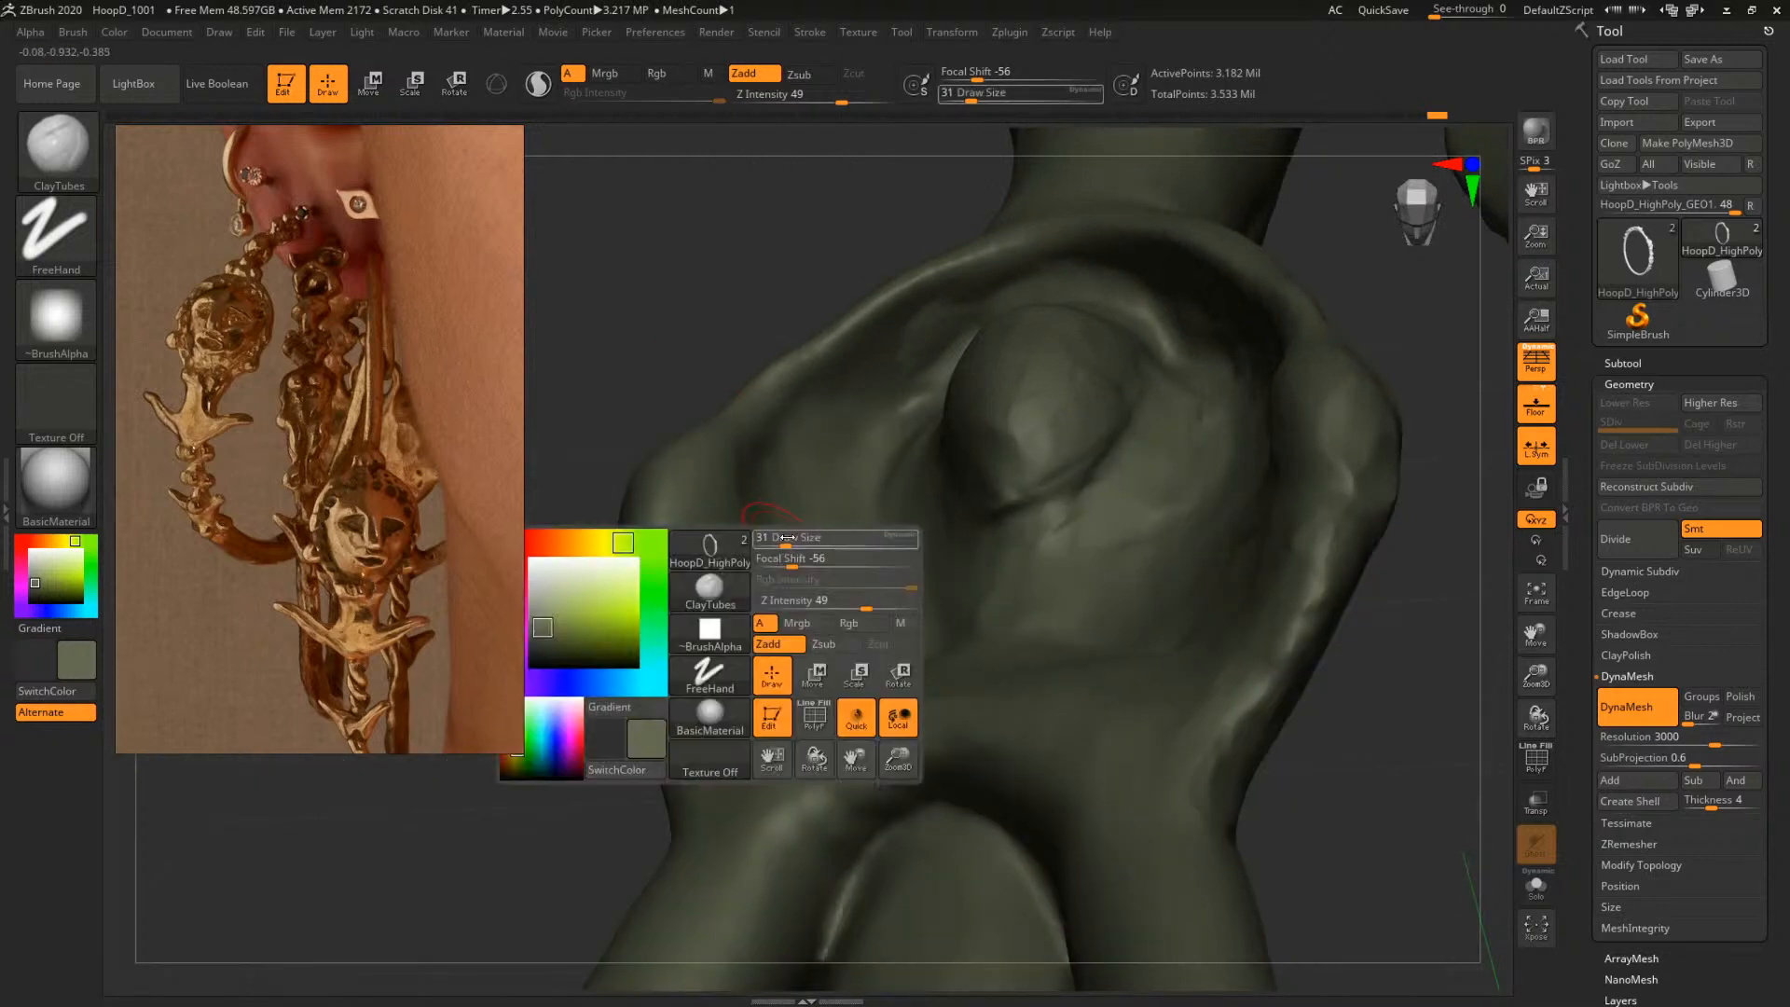
pyautogui.moveTo(788, 538); pyautogui.dragTo(793, 538)
pyautogui.moveTo(692, 338)
pyautogui.mouseDown()
pyautogui.moveTo(730, 343)
pyautogui.moveTo(723, 372)
pyautogui.mouseUp()
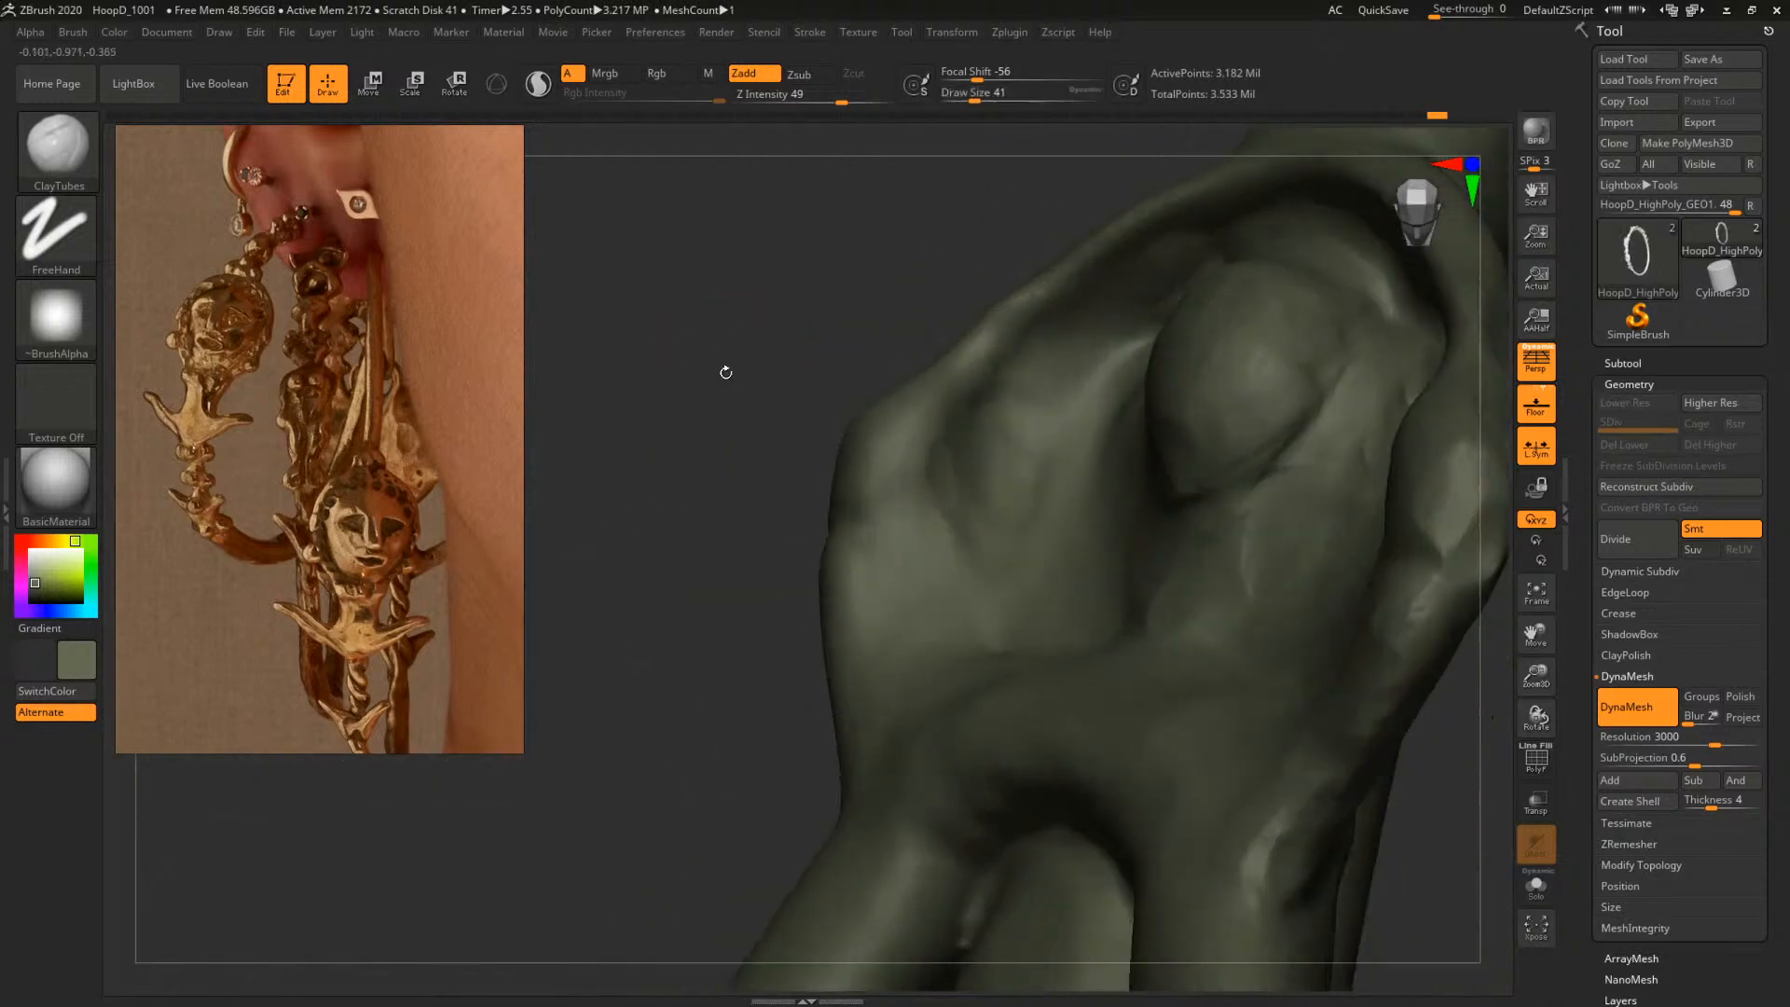
pyautogui.press('space')
pyautogui.moveTo(891, 526)
pyautogui.mouseDown()
pyautogui.moveTo(919, 515)
pyautogui.moveTo(911, 560)
pyautogui.mouseUp()
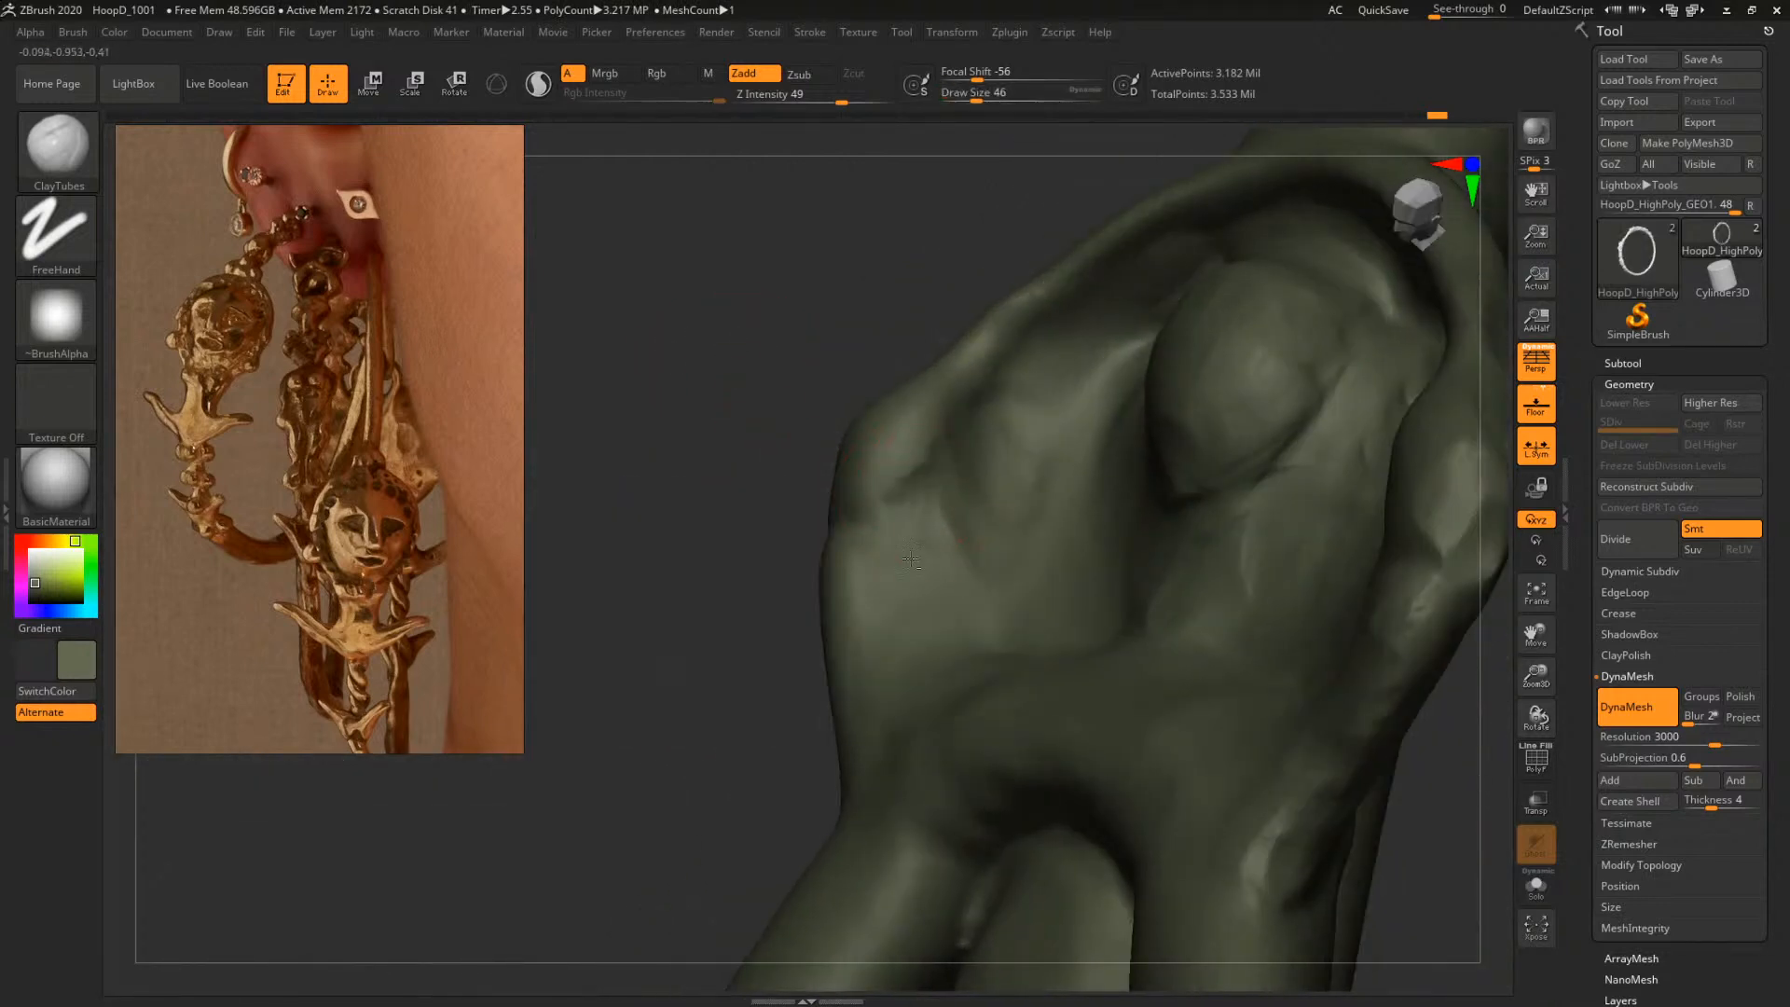
# Sculpt the surface beside the rounded ball inside the upper hollow using ClayTubes at draw size 54
pyautogui.moveTo(912, 354); pyautogui.dragTo(955, 399)
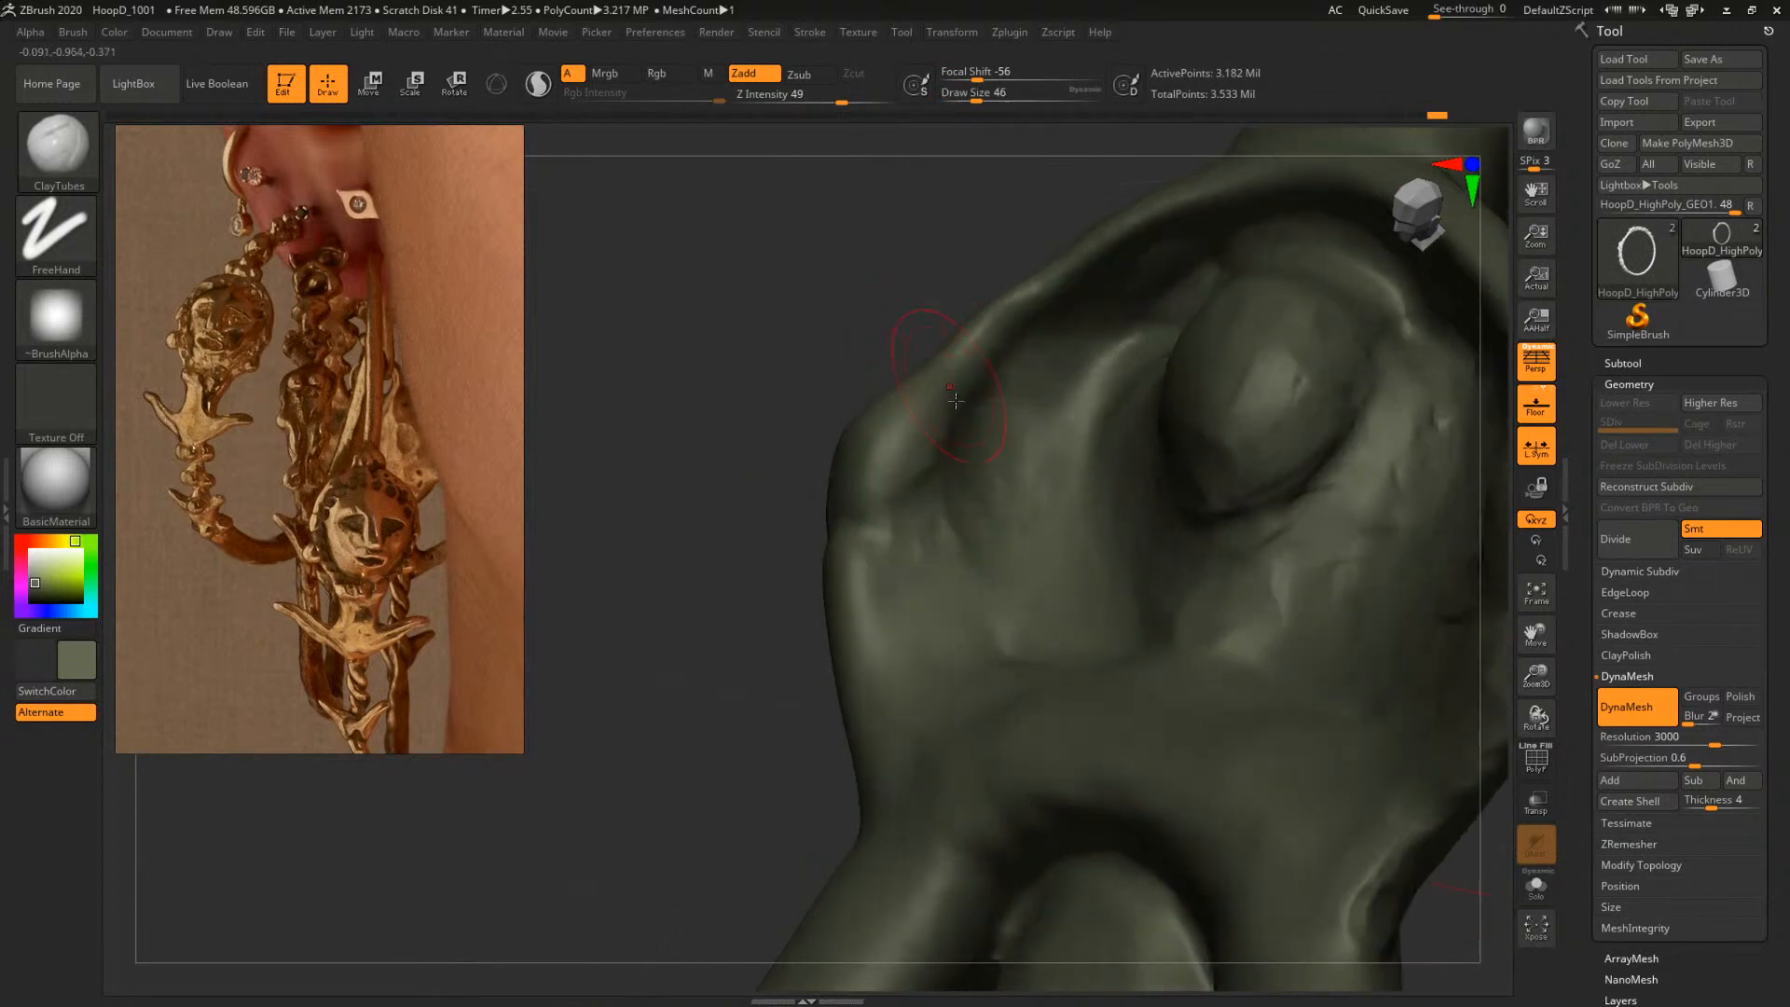
pyautogui.press('space')
pyautogui.moveTo(1020, 458); pyautogui.dragTo(1049, 480)
pyautogui.moveTo(932, 303); pyautogui.dragTo(1106, 390)
pyautogui.moveTo(1427, 244); pyautogui.dragTo(1353, 292)
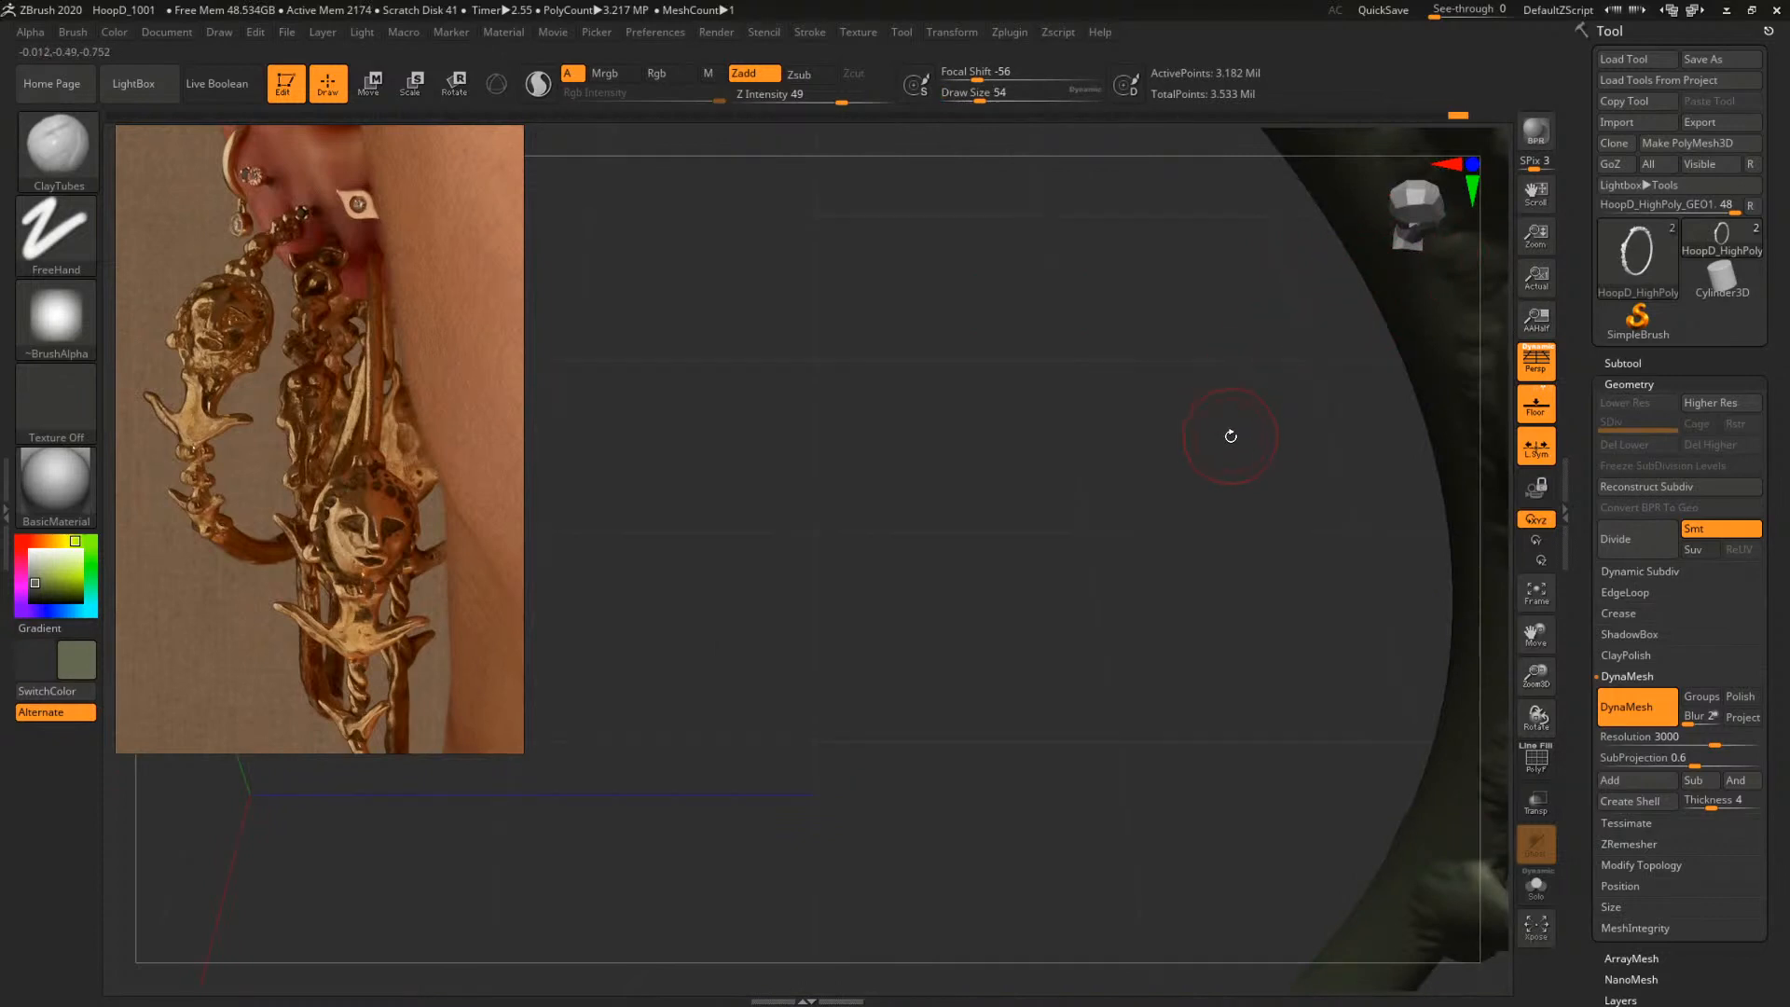
# Isolate the upper hoop section containing the collar and hollowed figure, hiding the rest of the mesh, and frame it
pyautogui.moveTo(1194, 442); pyautogui.dragTo(1134, 439)
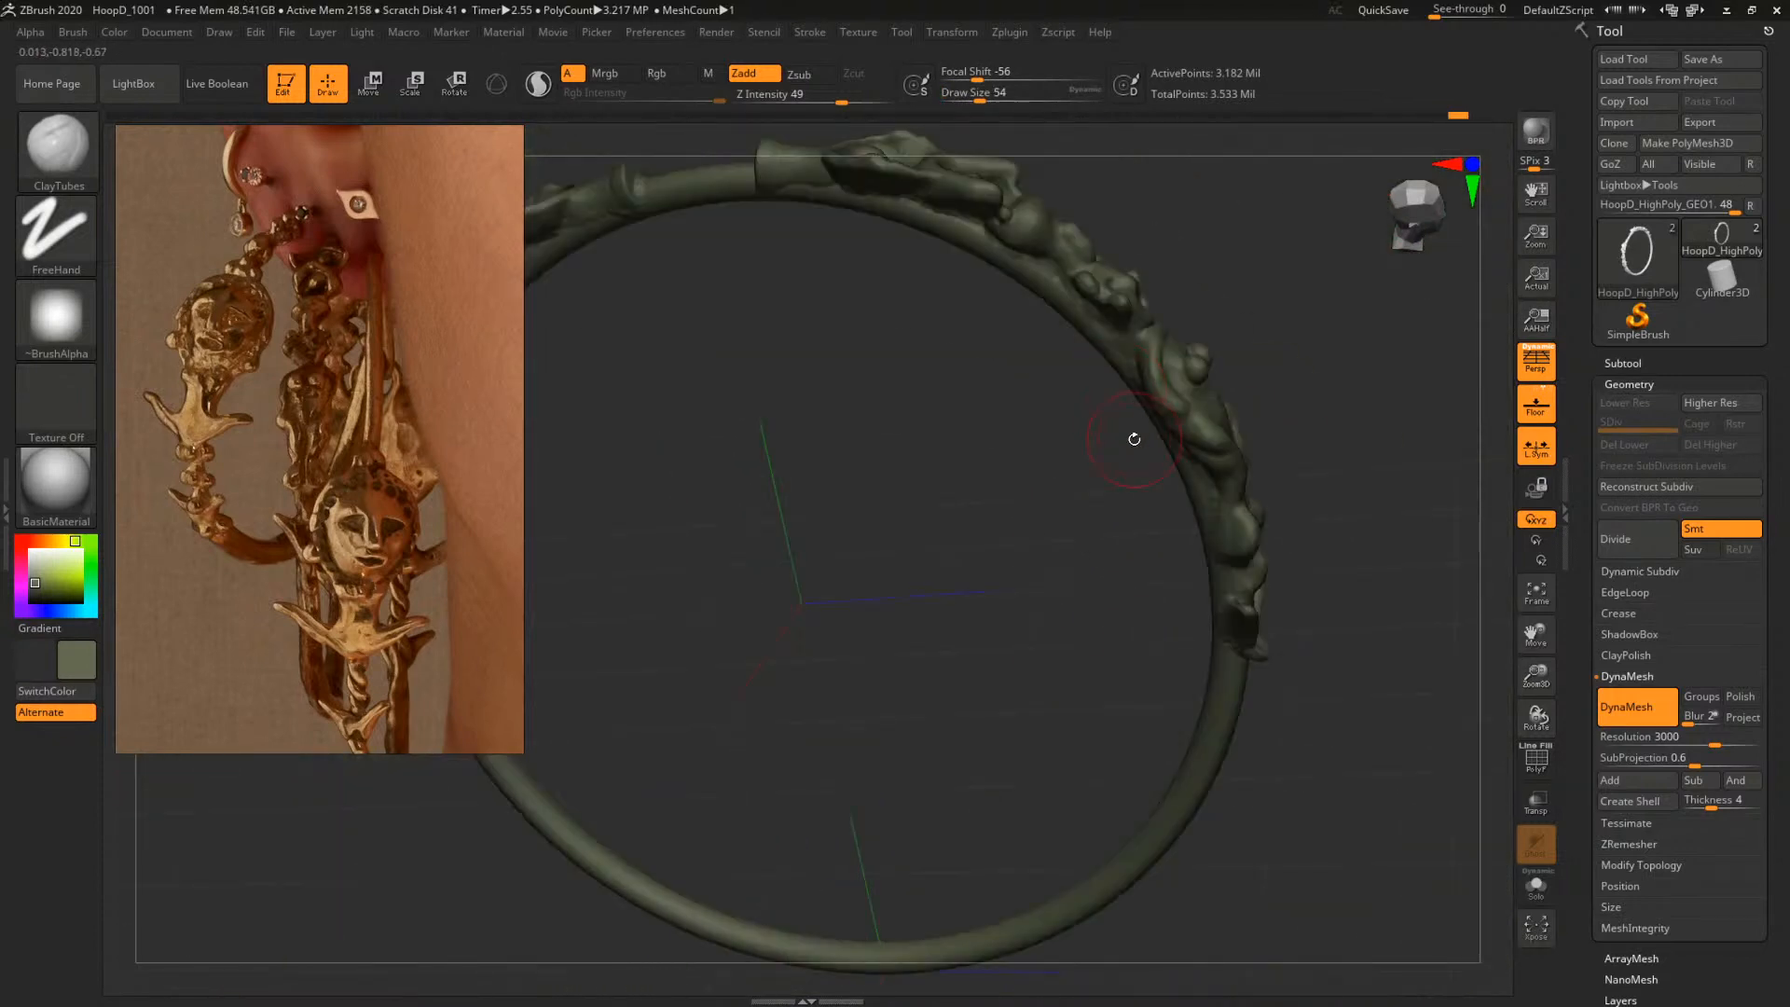
pyautogui.moveTo(1287, 257)
pyautogui.keyDown('alt'); pyautogui.mouseDown()
pyautogui.moveTo(1239, 479)
pyautogui.moveTo(1191, 432)
pyautogui.moveTo(1070, 392)
pyautogui.moveTo(952, 641)
pyautogui.moveTo(851, 523)
pyautogui.mouseUp(); pyautogui.keyUp('alt')
pyautogui.moveTo(752, 343)
pyautogui.keyDown('ctrl'); pyautogui.keyDown('shift'); pyautogui.mouseDown()
pyautogui.moveTo(1099, 624)
pyautogui.moveTo(1219, 645)
pyautogui.mouseUp(); pyautogui.keyUp('shift'); pyautogui.keyUp('ctrl')
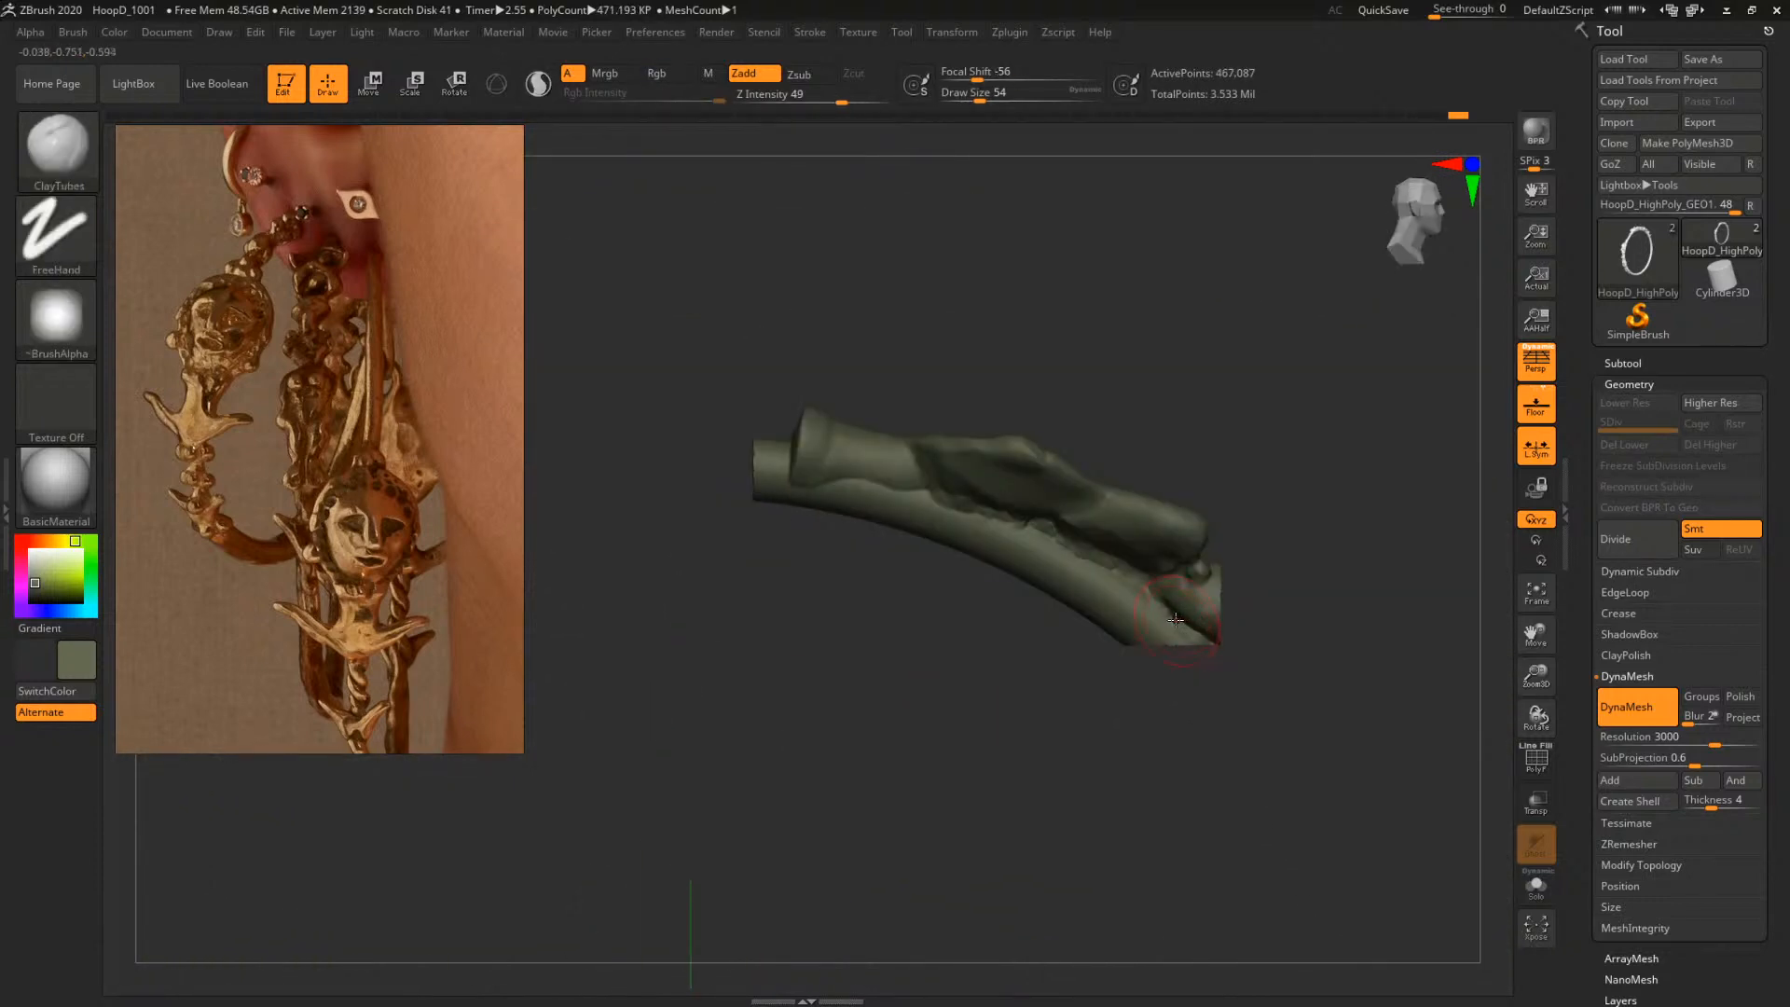
pyautogui.press('f')
pyautogui.moveTo(1218, 336); pyautogui.dragTo(1343, 494)
# Move the earring reference photo down so it no longer covers the document and camera settings
pyautogui.click(162, 36)
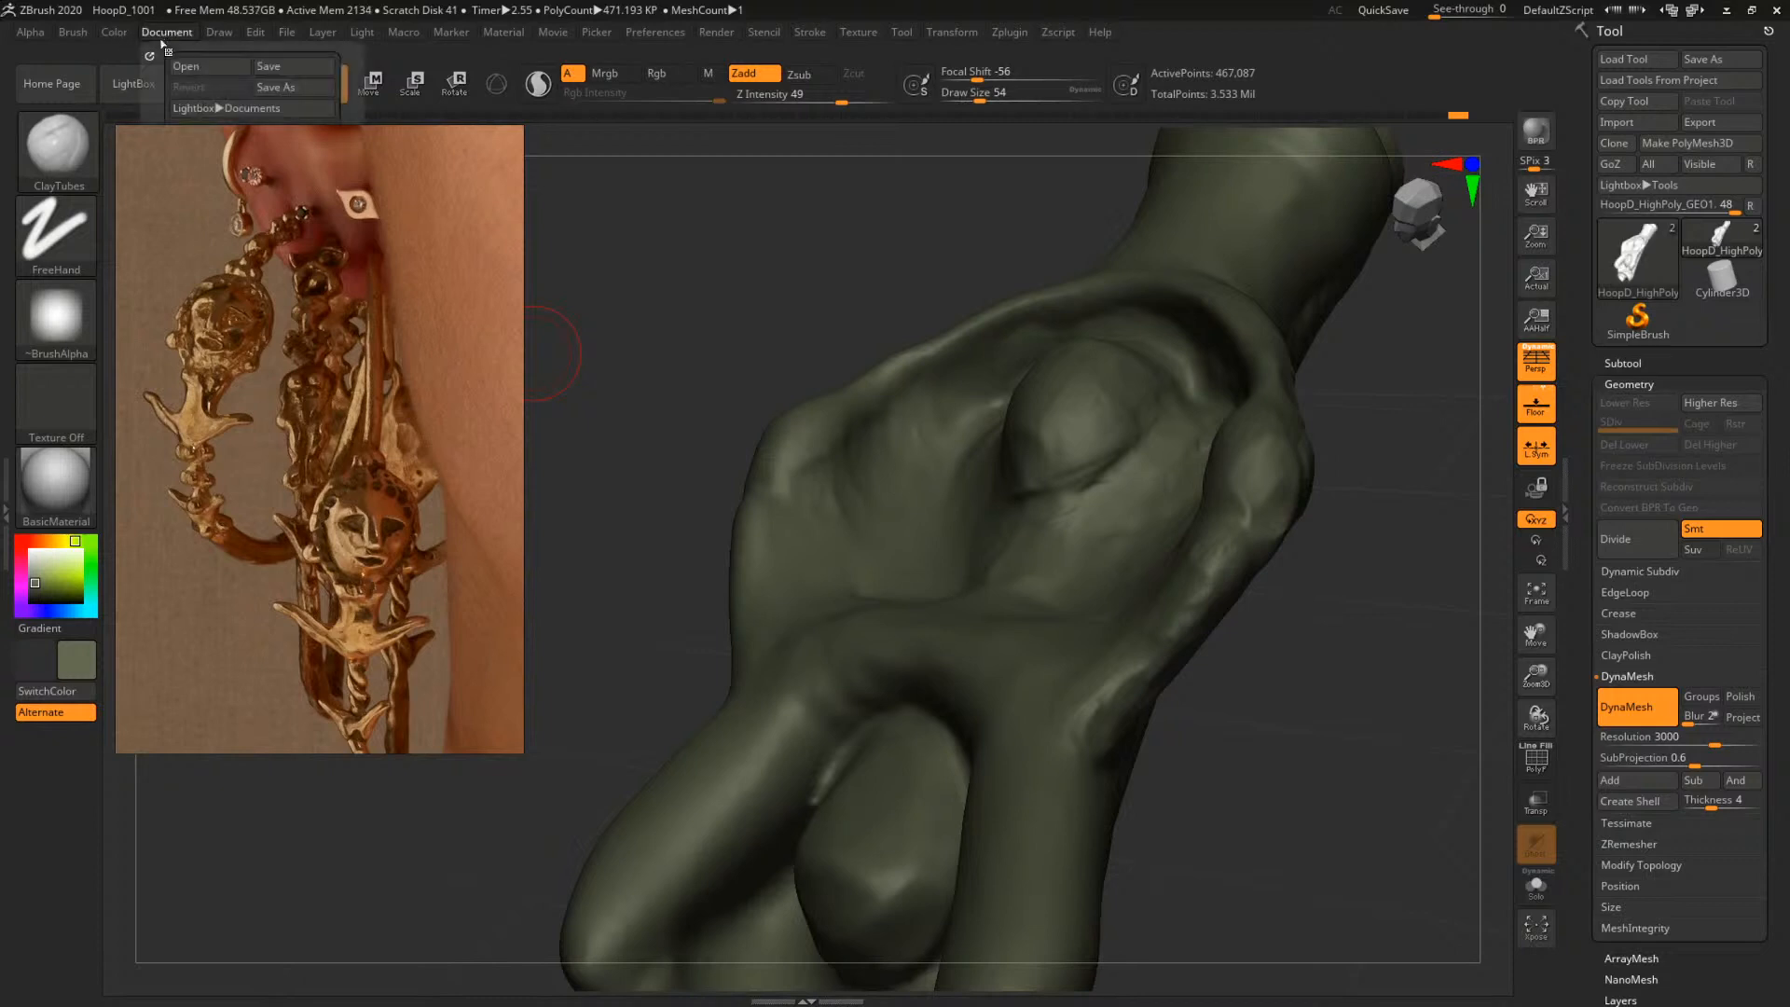
pyautogui.moveTo(182, 173); pyautogui.dragTo(175, 518)
pyautogui.moveTo(237, 438); pyautogui.dragTo(181, 566)
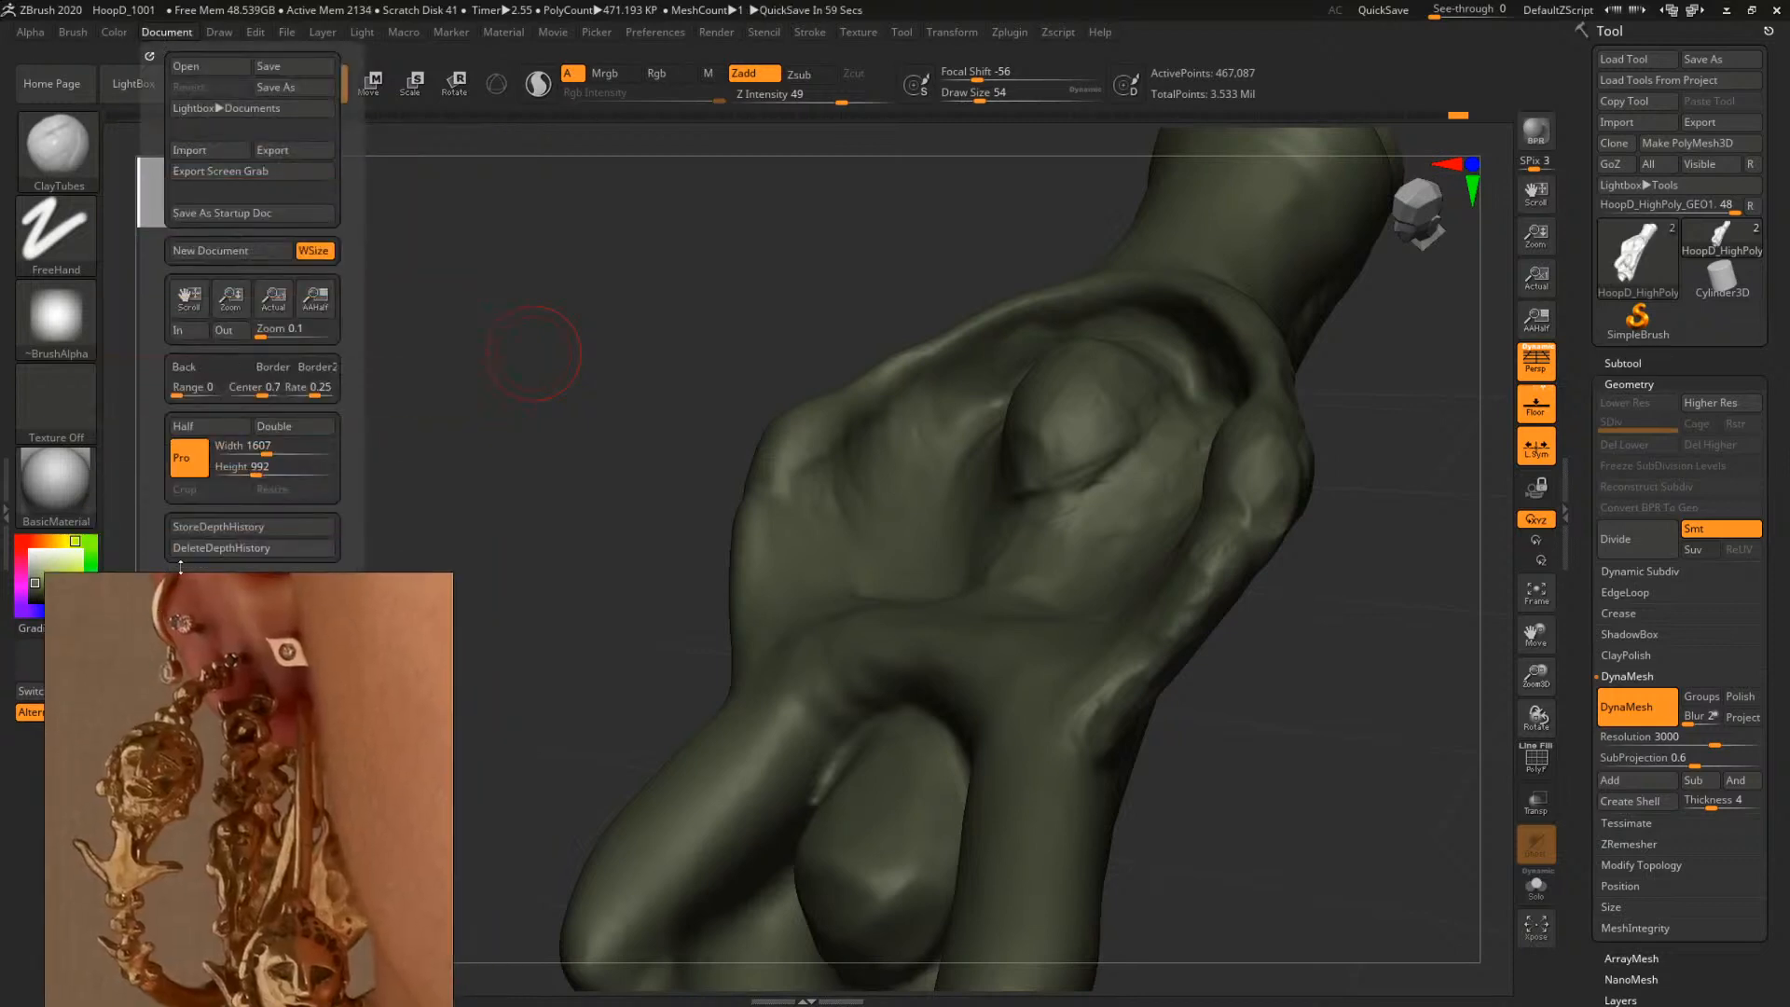
# Set the camera focal length to 150 mm
pyautogui.click(219, 31)
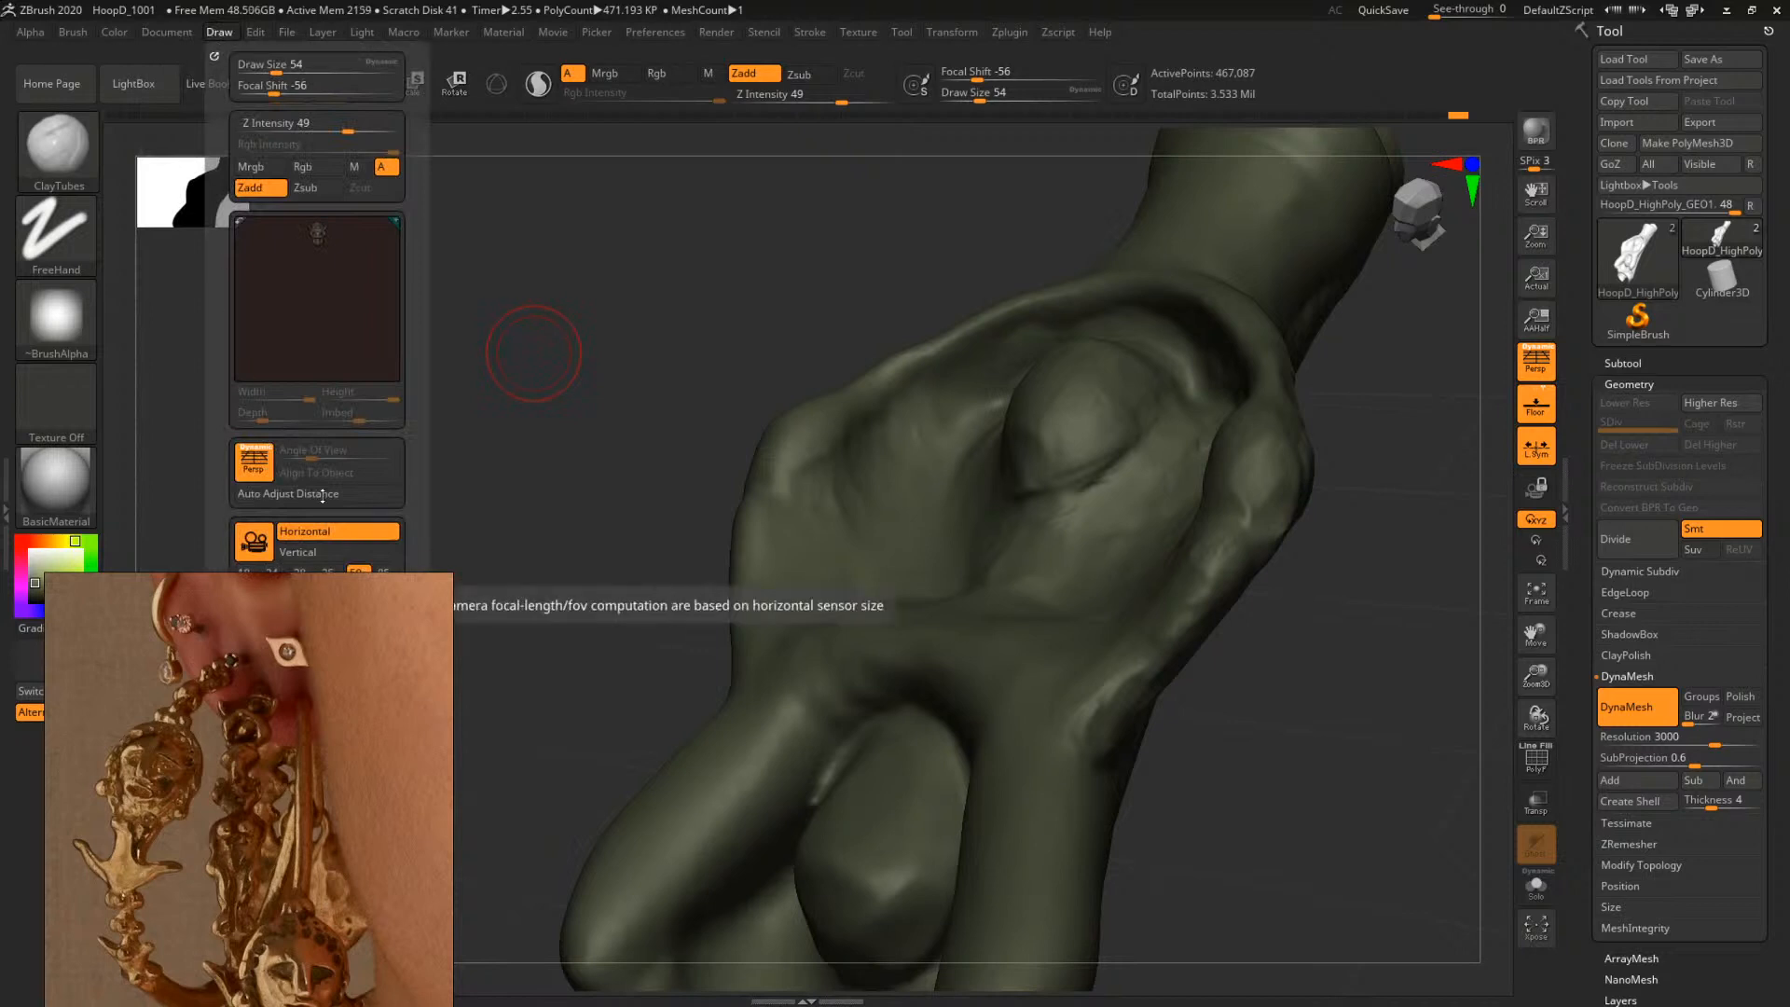
pyautogui.click(300, 573)
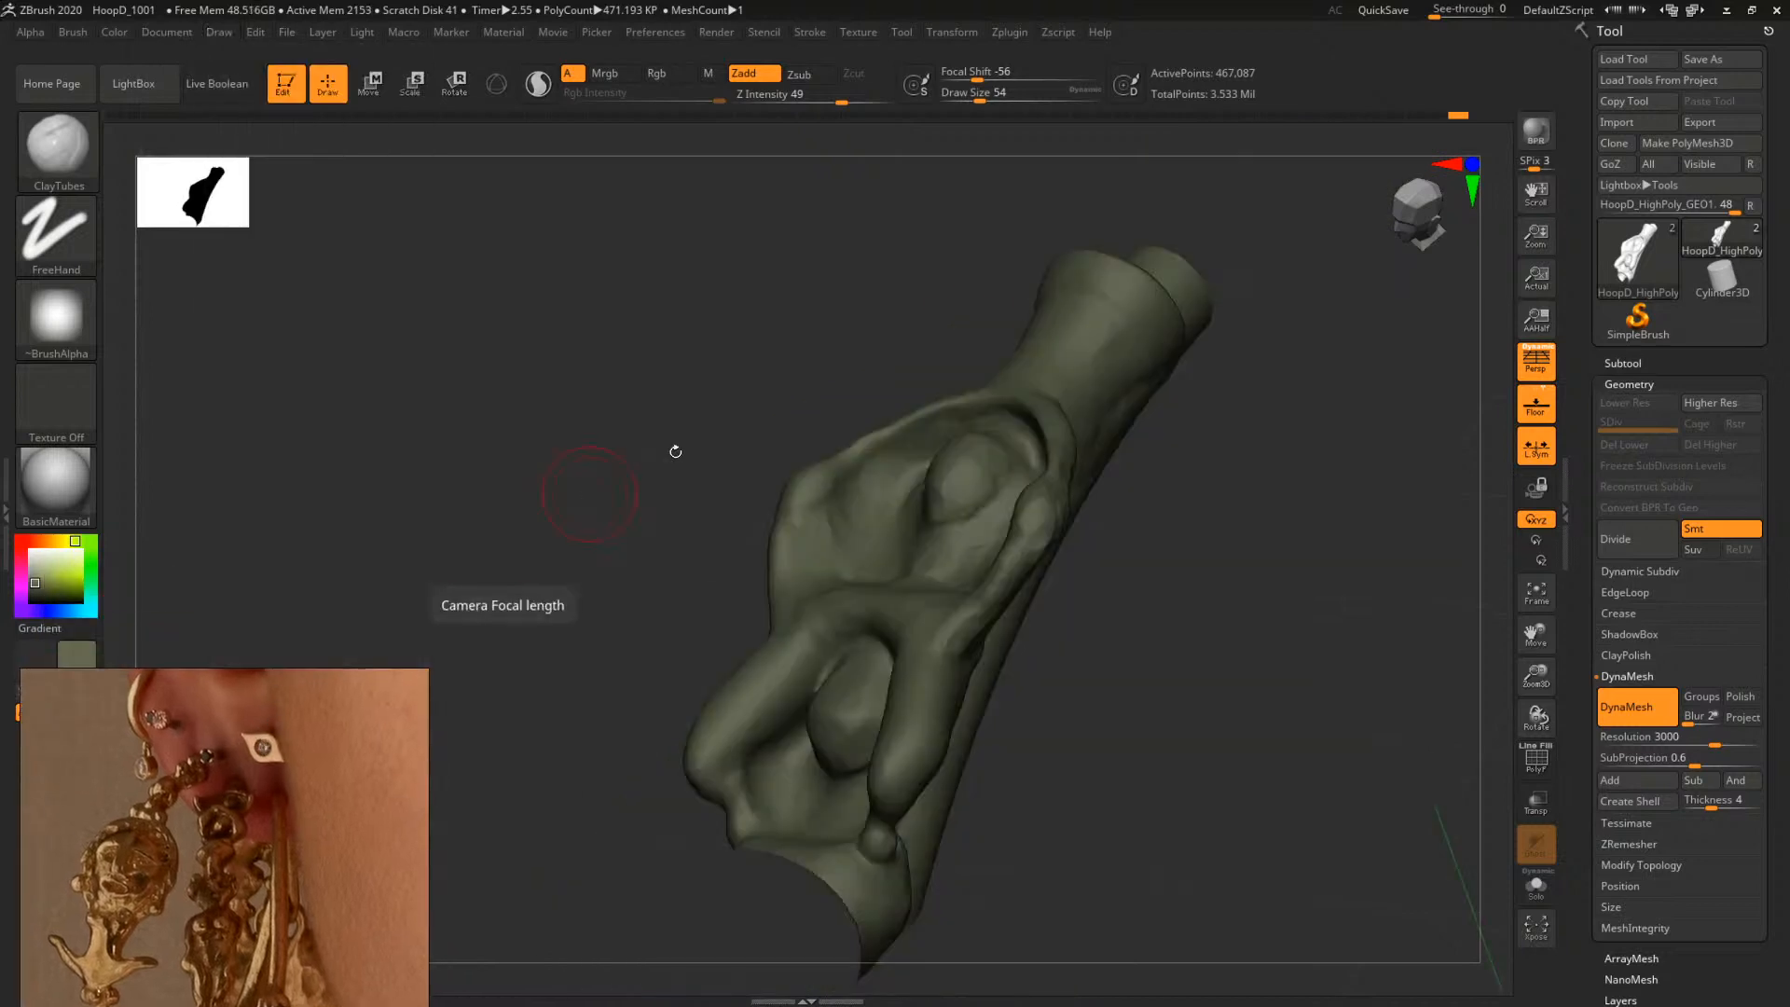
pyautogui.moveTo(676, 452); pyautogui.dragTo(962, 343)
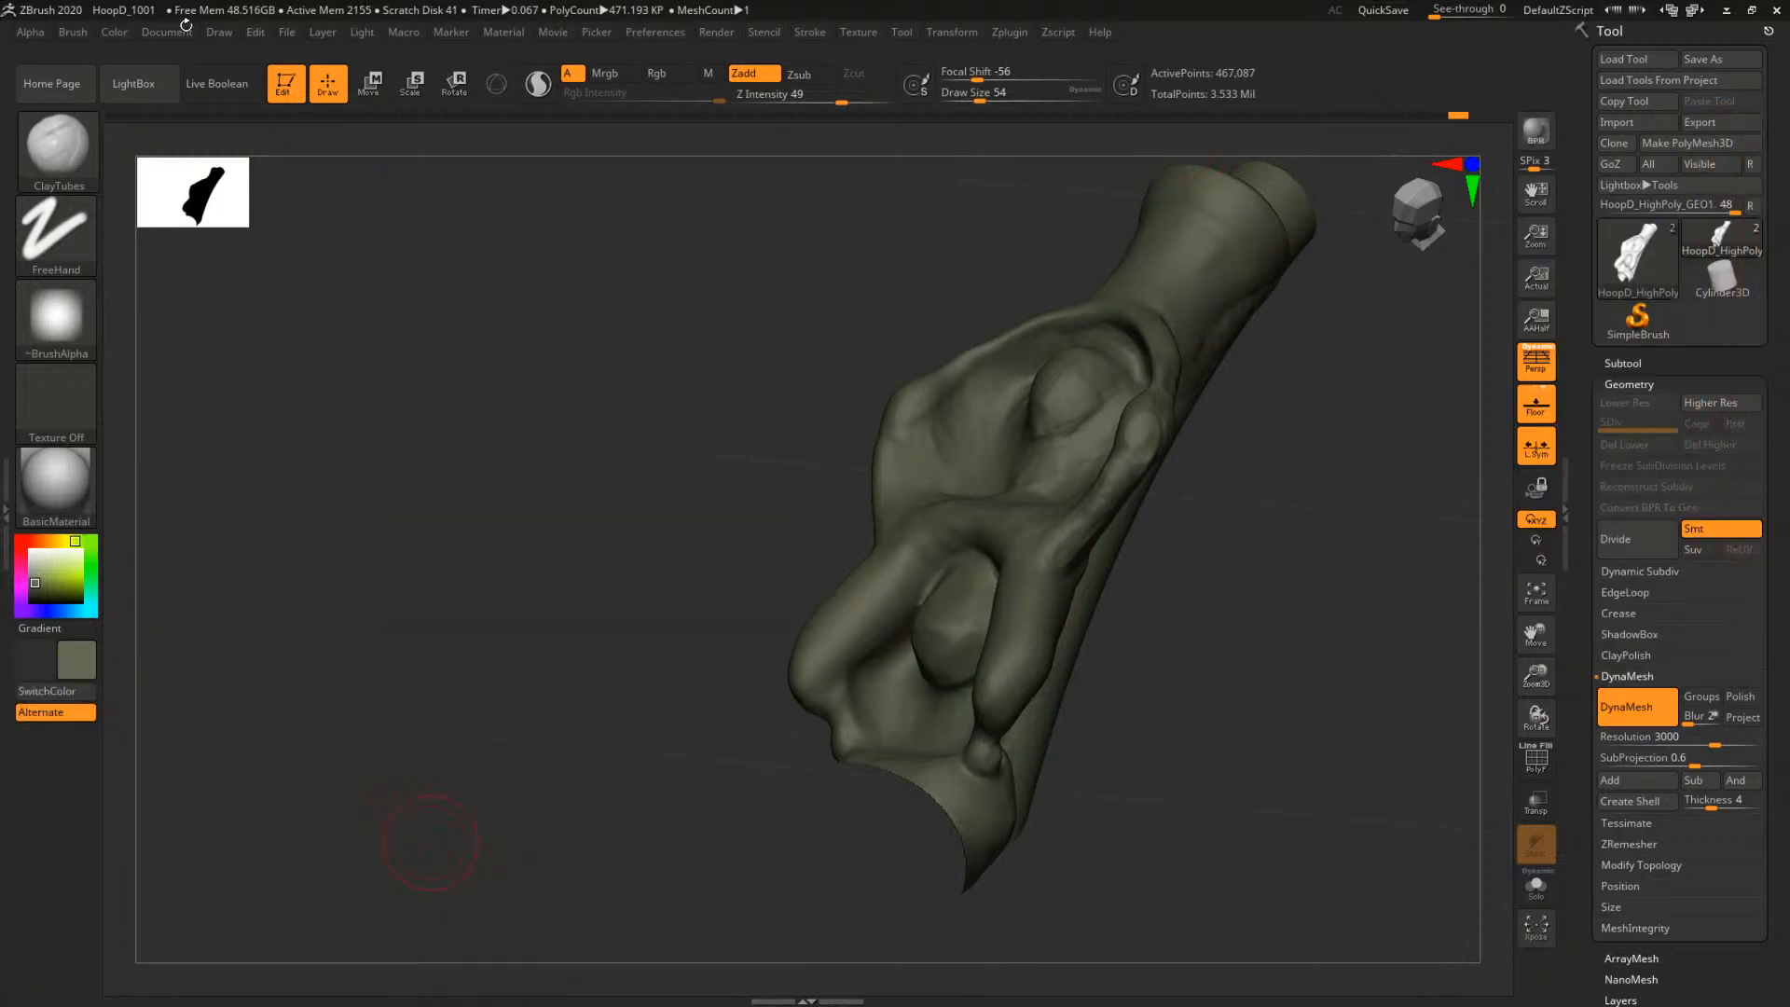
pyautogui.moveTo(220, 39)
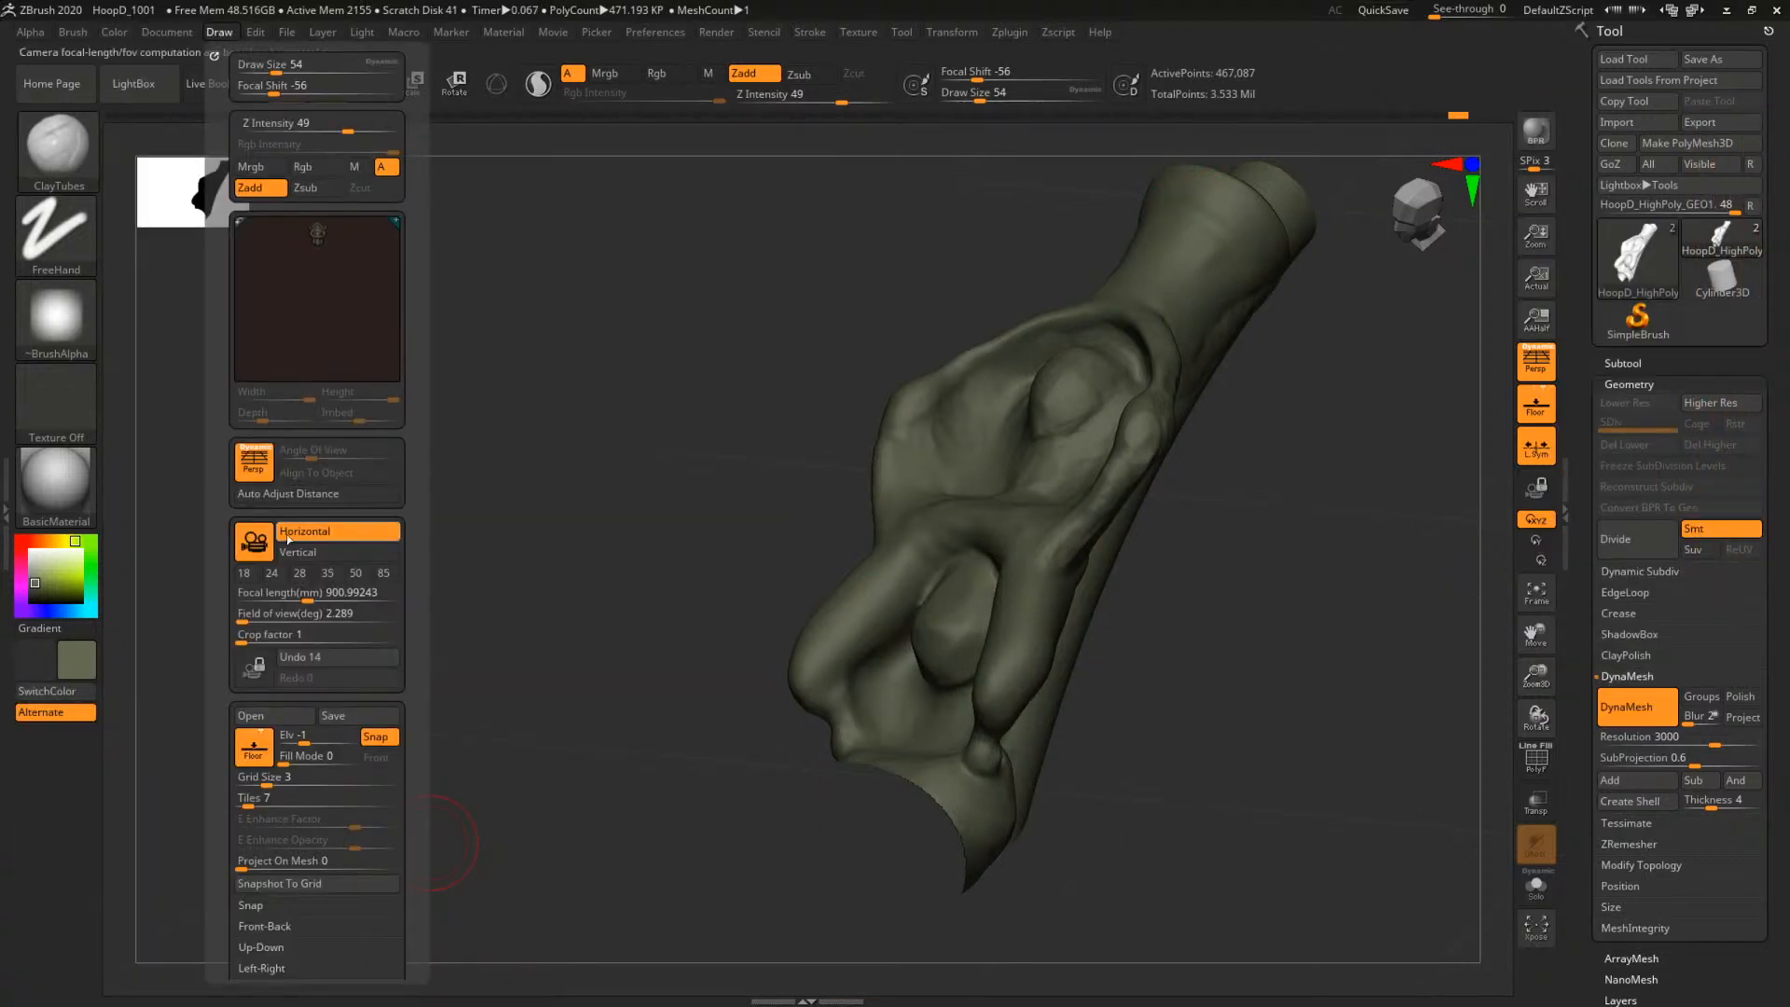
pyautogui.click(316, 595)
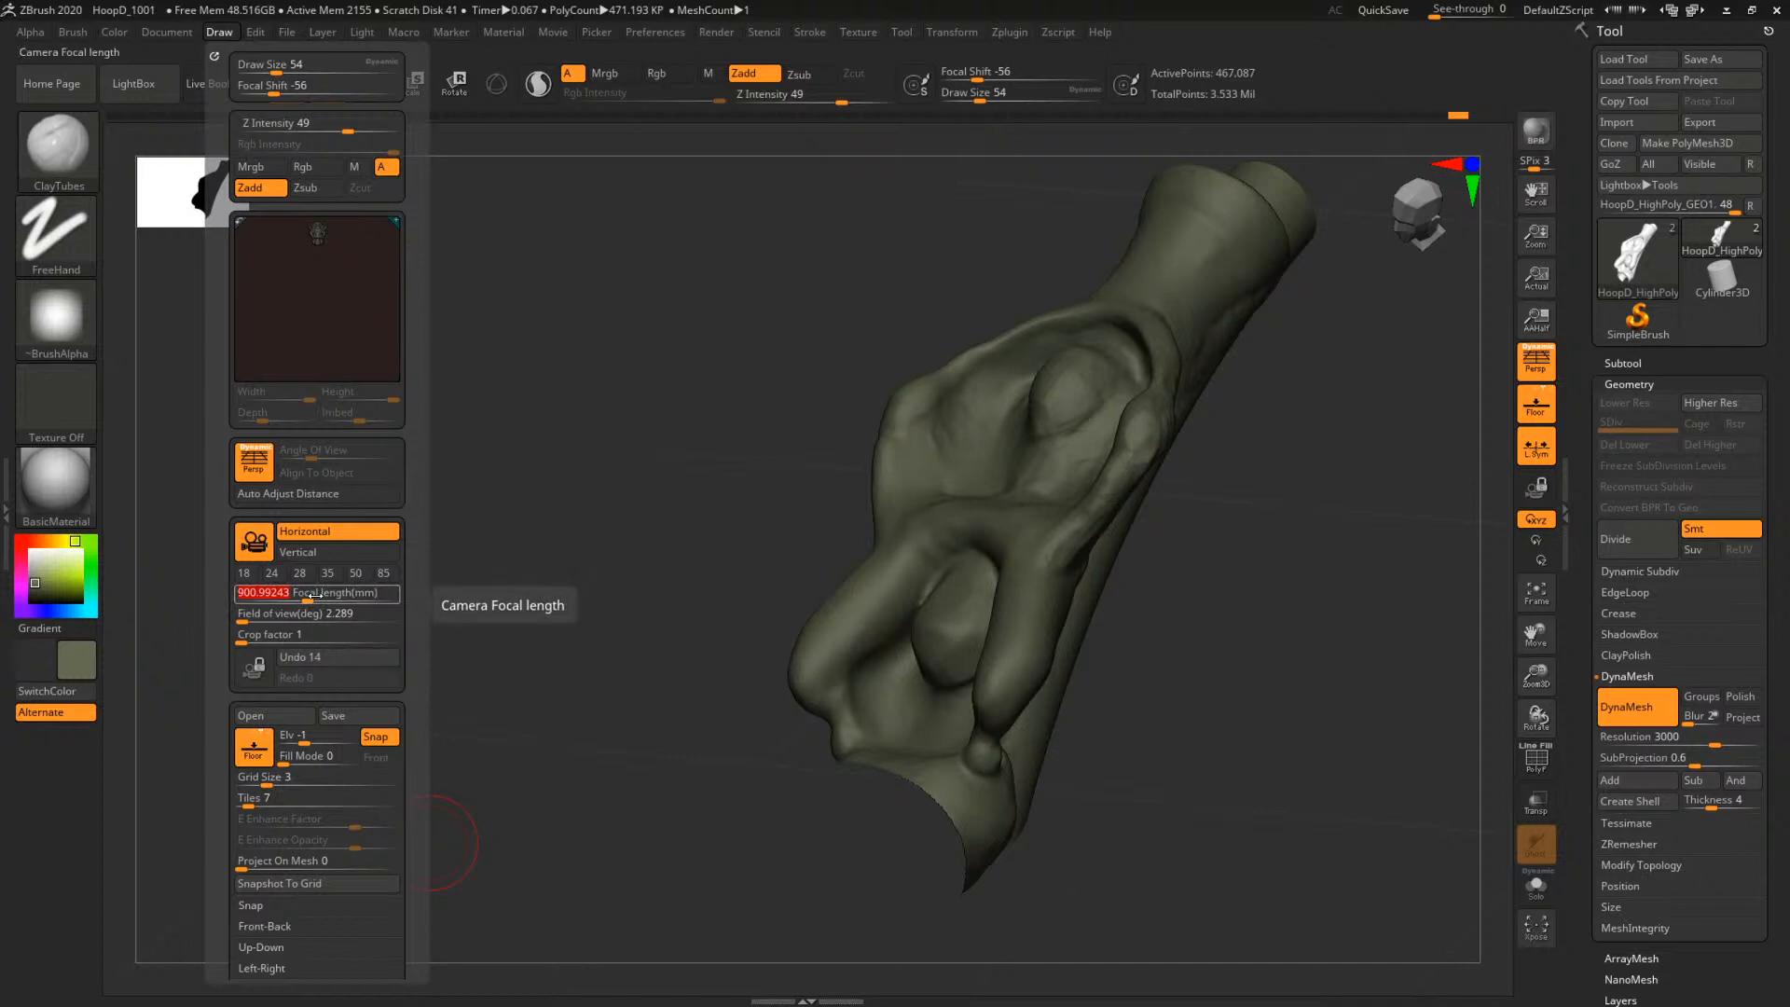
pyautogui.write('150')
pyautogui.press('Return')
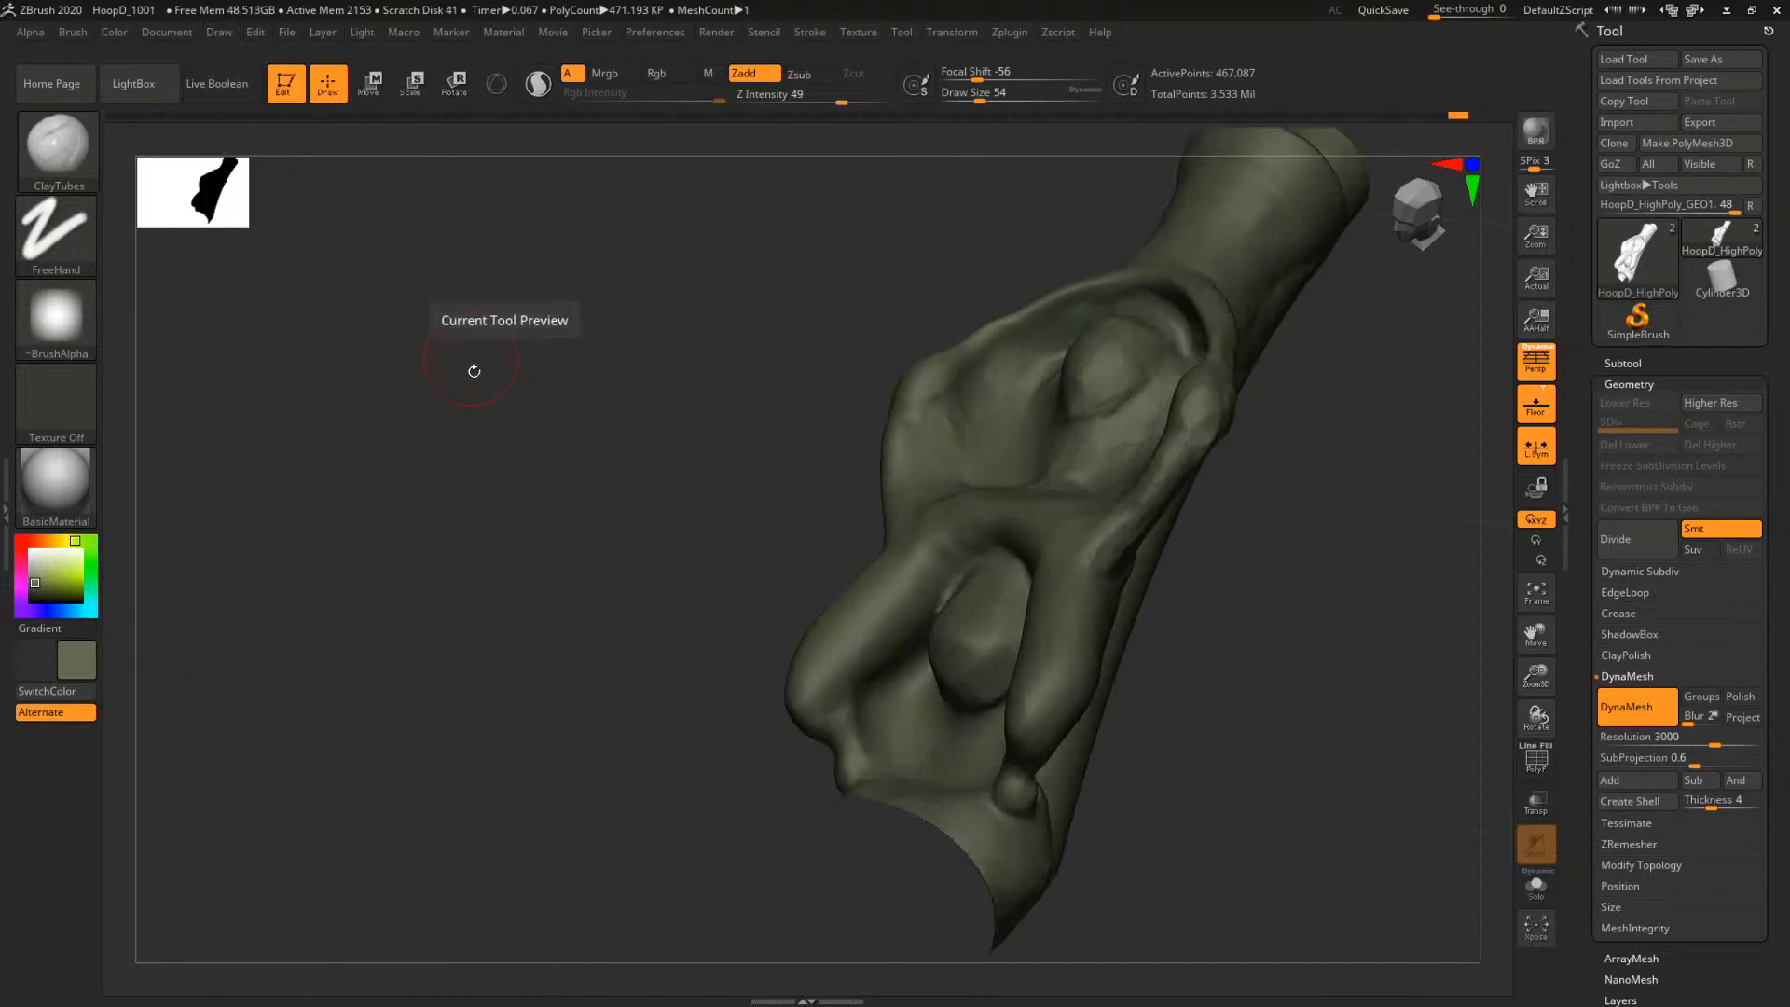
# Bring back the hidden parts so the whole hoop is shown again
pyautogui.click(1546, 898)
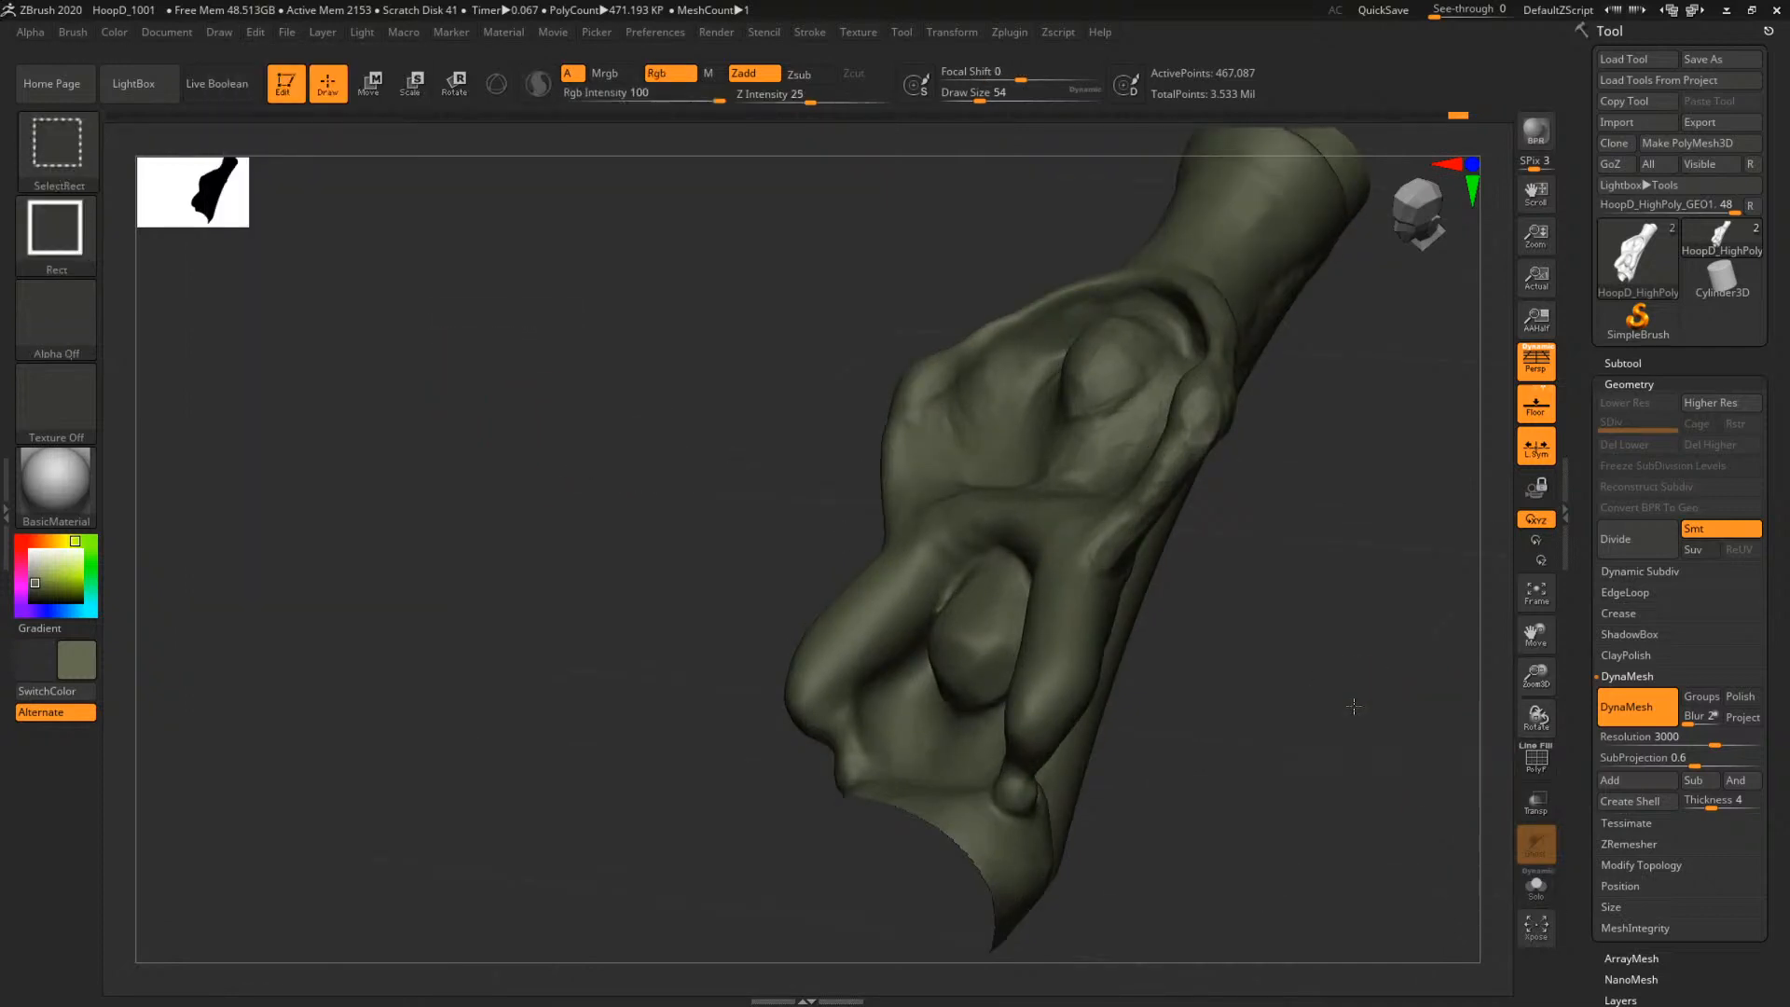
pyautogui.keyDown('shift'); pyautogui.moveTo(1333, 714); pyautogui.dragTo(1380, 672); pyautogui.keyUp('shift')
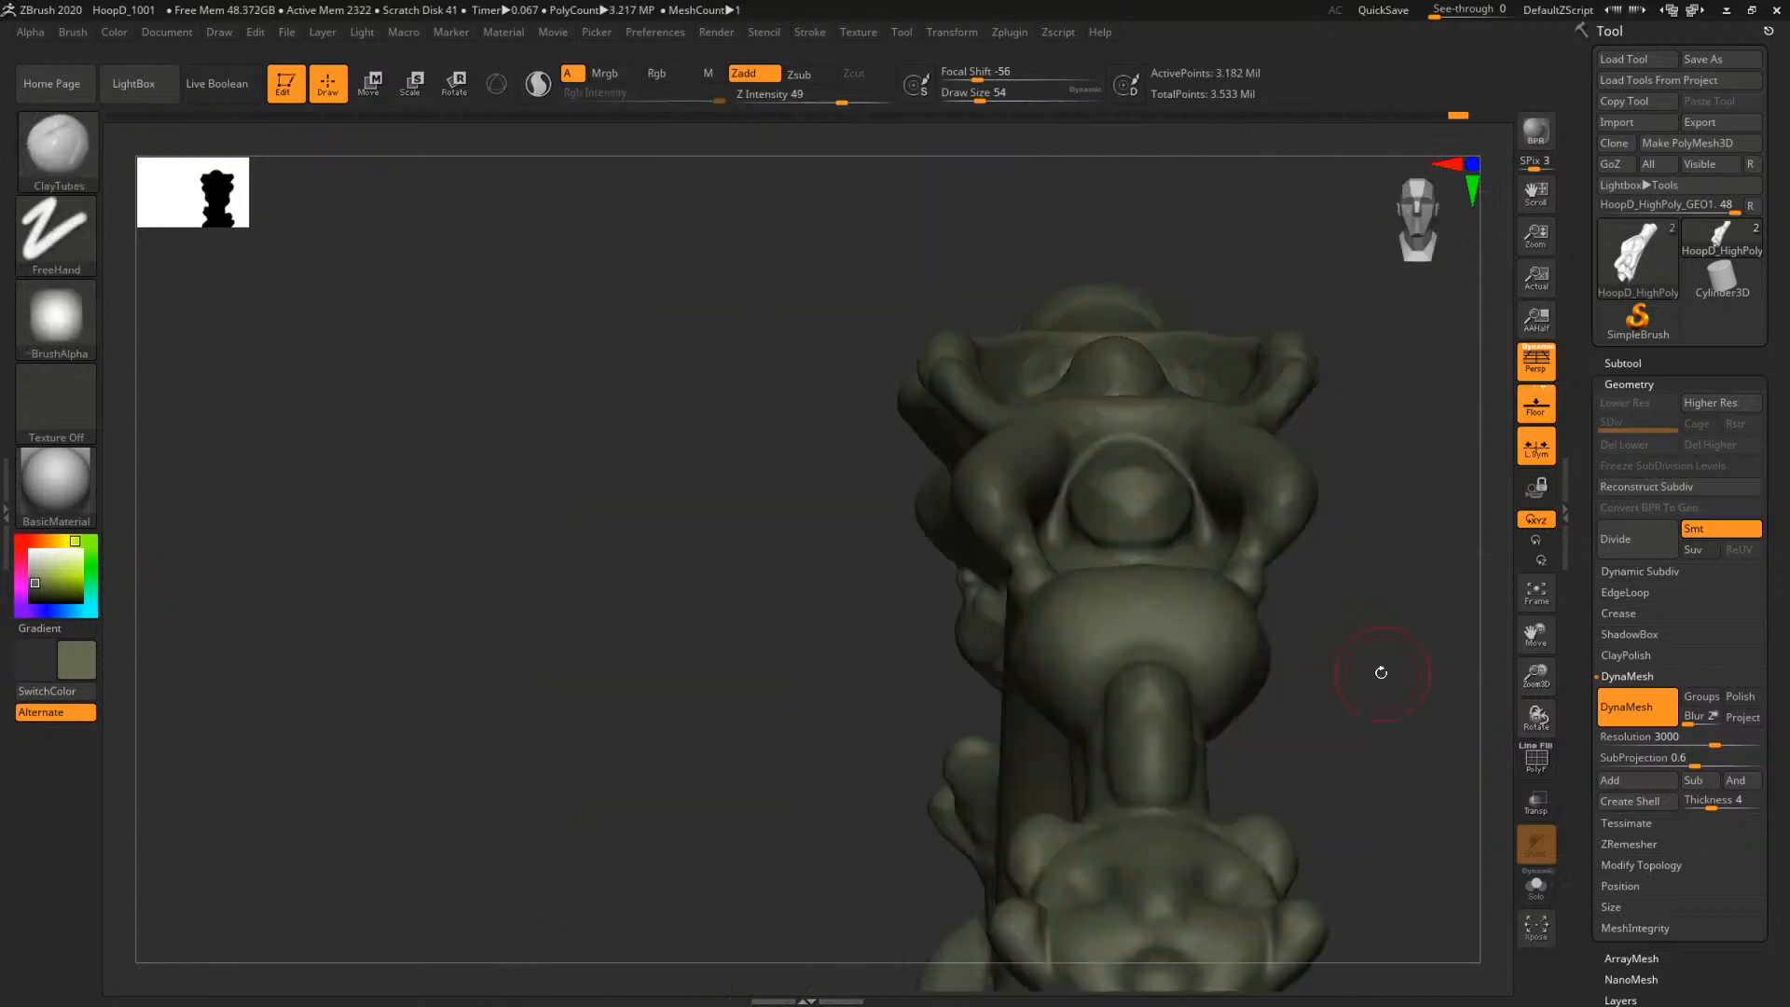
pyautogui.moveTo(1377, 423)
pyautogui.mouseDown()
pyautogui.moveTo(1274, 591)
pyautogui.moveTo(1290, 613)
pyautogui.moveTo(1053, 607)
pyautogui.mouseUp()
# Sculpt the inner walls of the hollow around the ball with the ClayTubes brush at draw size 54
pyautogui.press('b')
pyautogui.press('c')
pyautogui.press('t')
pyautogui.press('space')
pyautogui.moveTo(776, 563); pyautogui.dragTo(774, 563)
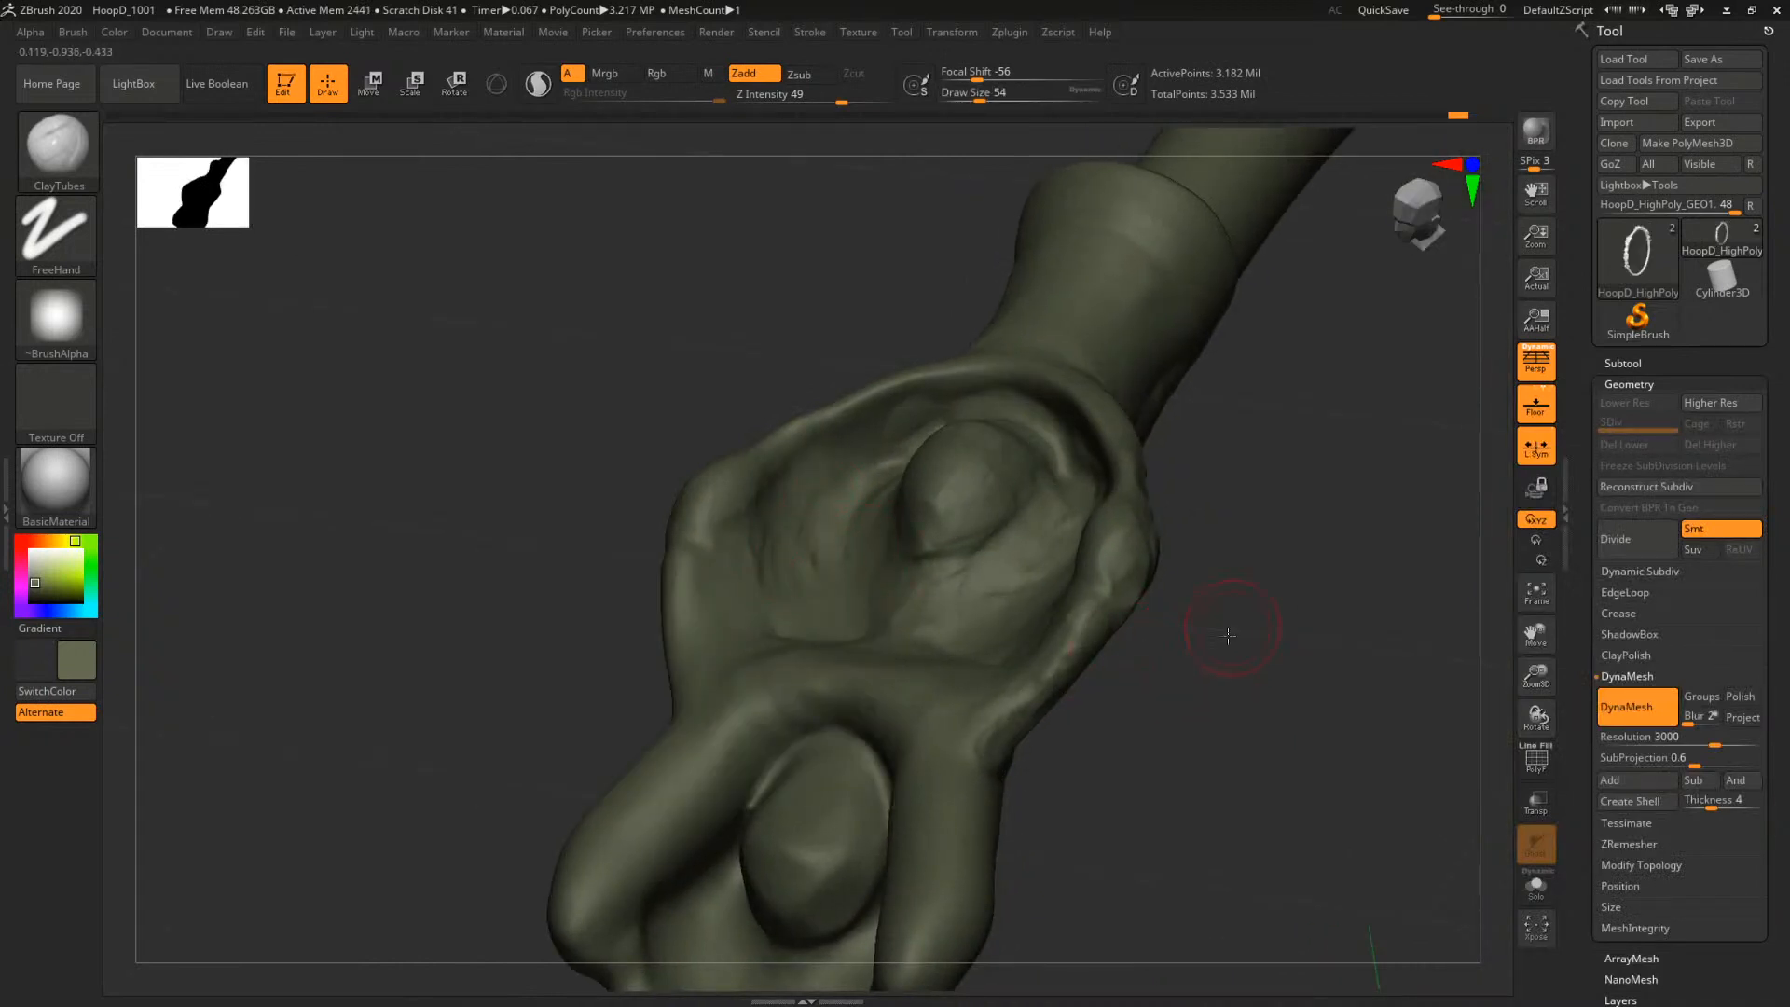
pyautogui.moveTo(1229, 636); pyautogui.dragTo(859, 572)
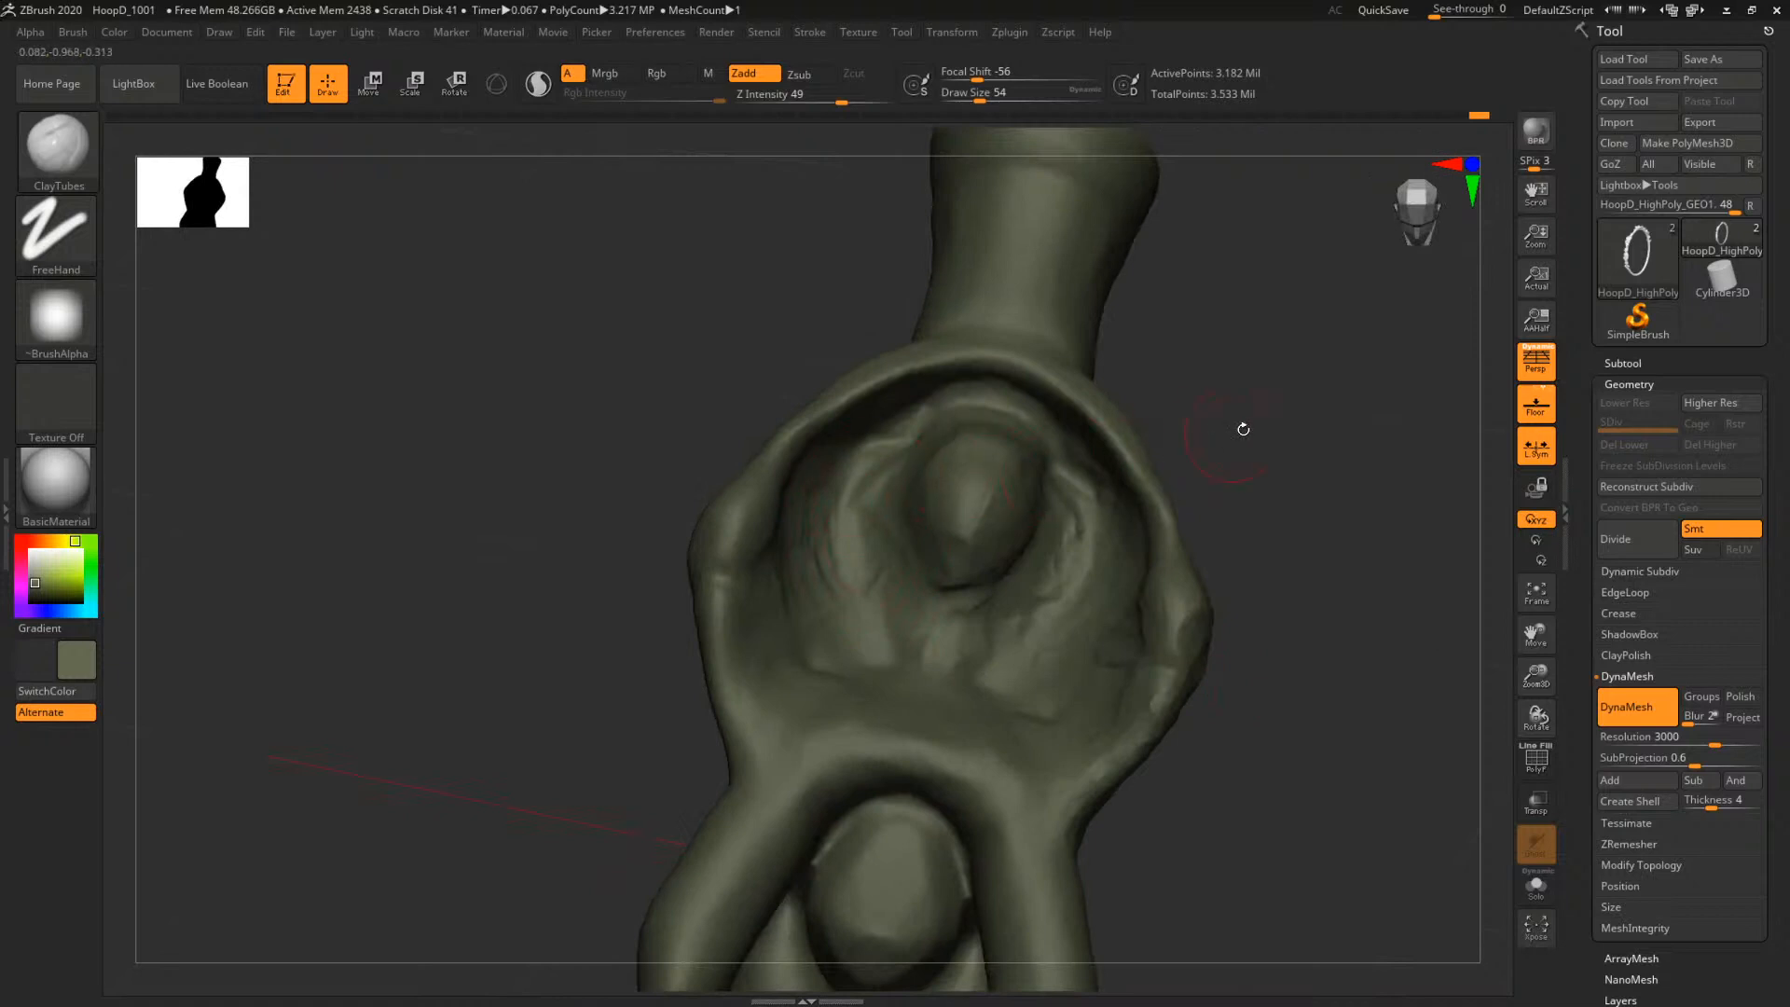
pyautogui.moveTo(1243, 429); pyautogui.dragTo(867, 478)
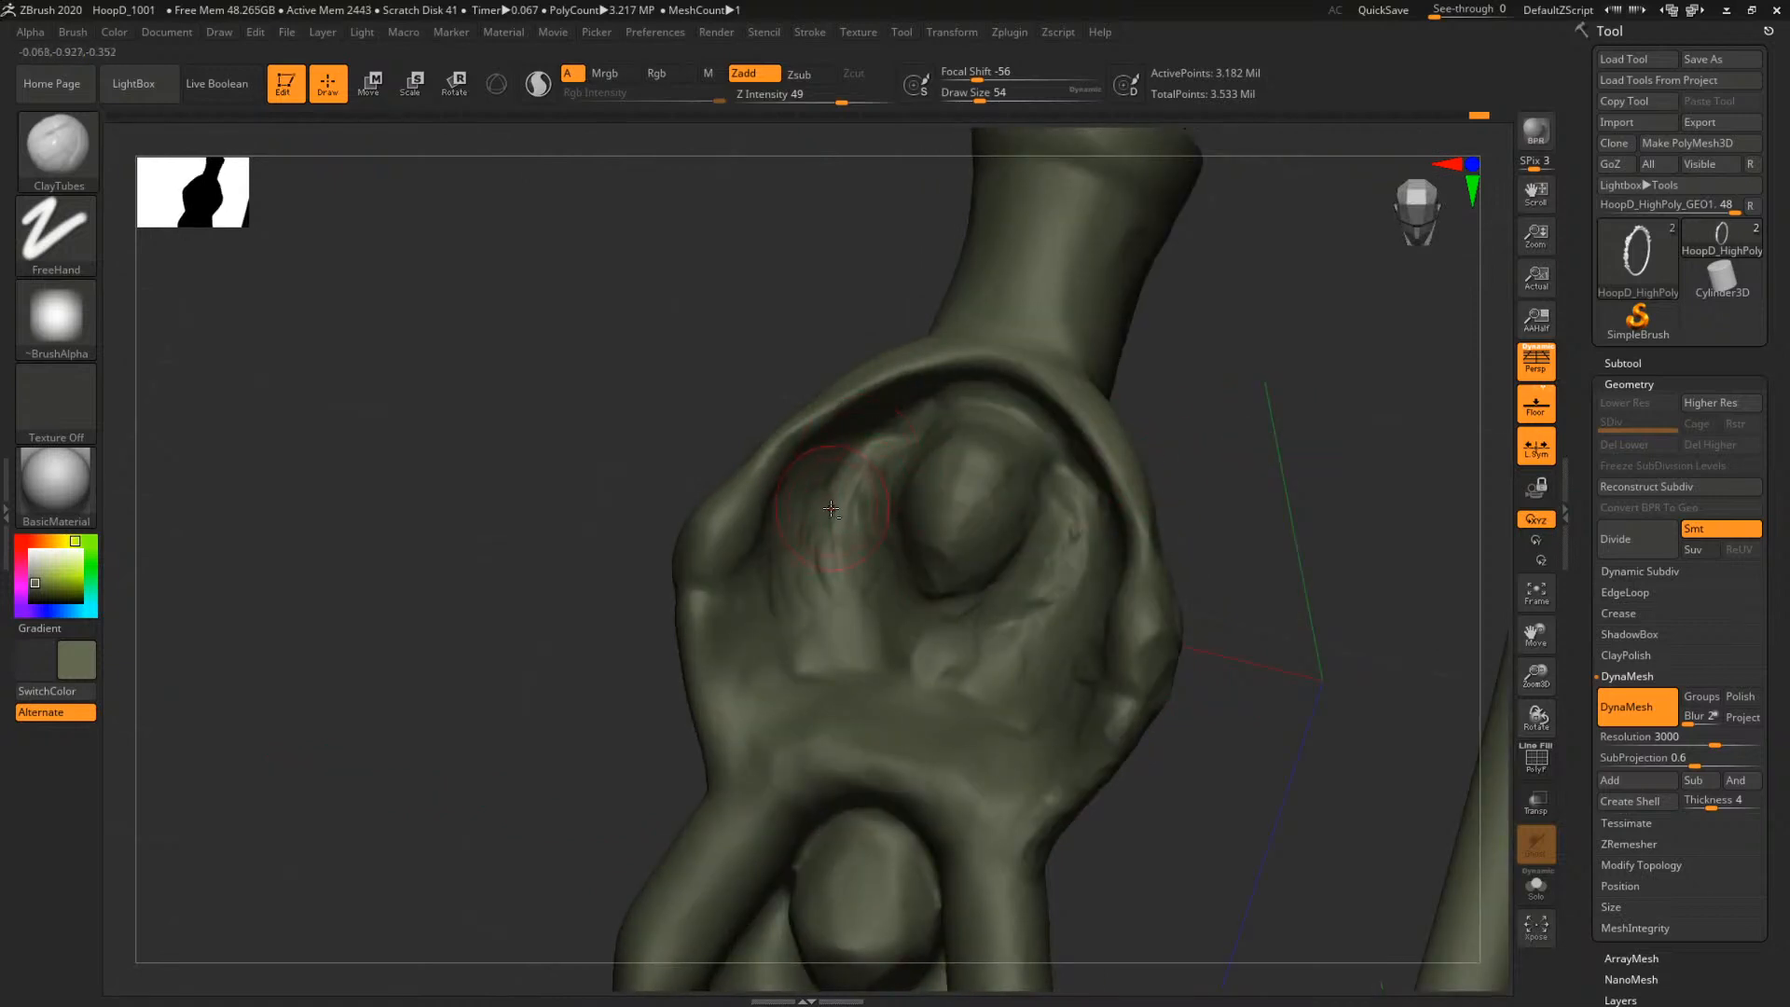
pyautogui.moveTo(718, 334); pyautogui.dragTo(1051, 518)
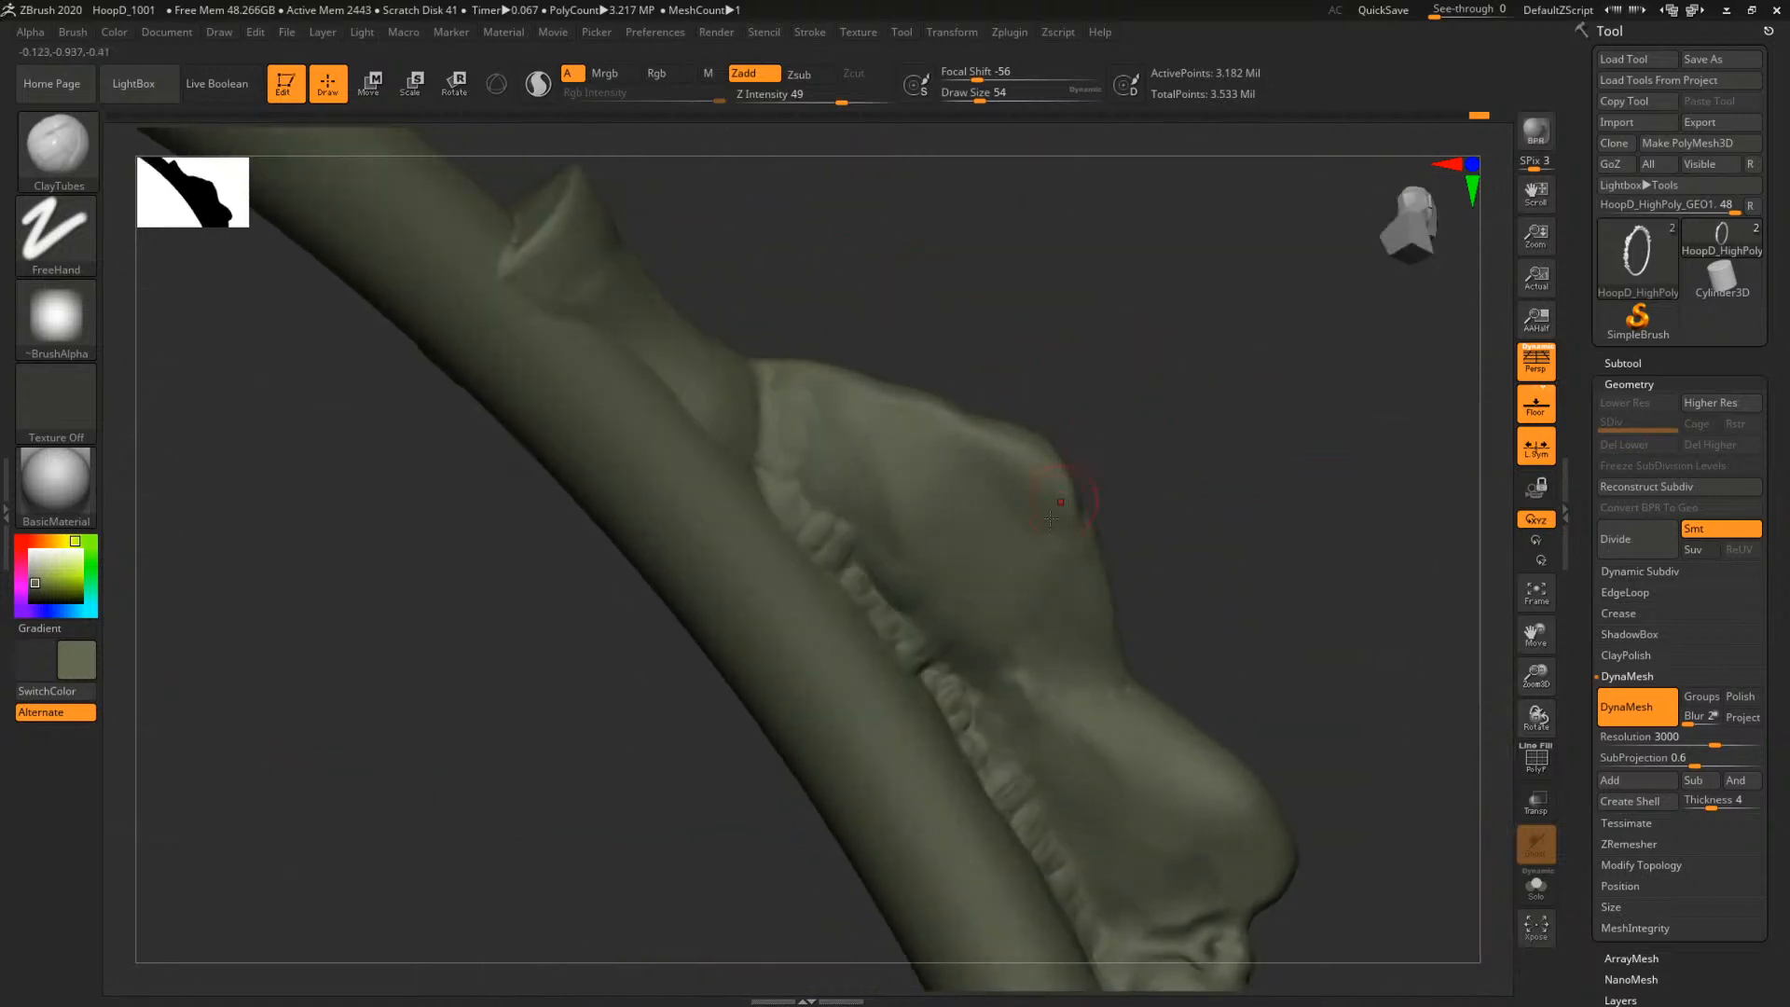
# Try ClayTubes strokes on the hollow's outer side with the draw size raised to 132, and undo the last one
pyautogui.press('space')
pyautogui.moveTo(997, 606); pyautogui.dragTo(1023, 585)
pyautogui.press('space')
pyautogui.moveTo(1029, 580); pyautogui.dragTo(981, 604)
pyautogui.hotkey('ctrl', 'z')
# Build up the neck between the collar and the hollow using ClayTubes at draw size 128
pyautogui.moveTo(1231, 467)
pyautogui.mouseDown()
pyautogui.moveTo(1299, 473)
pyautogui.moveTo(1258, 408)
pyautogui.moveTo(1131, 428)
pyautogui.moveTo(1237, 393)
pyautogui.moveTo(1522, 716)
pyautogui.mouseUp()
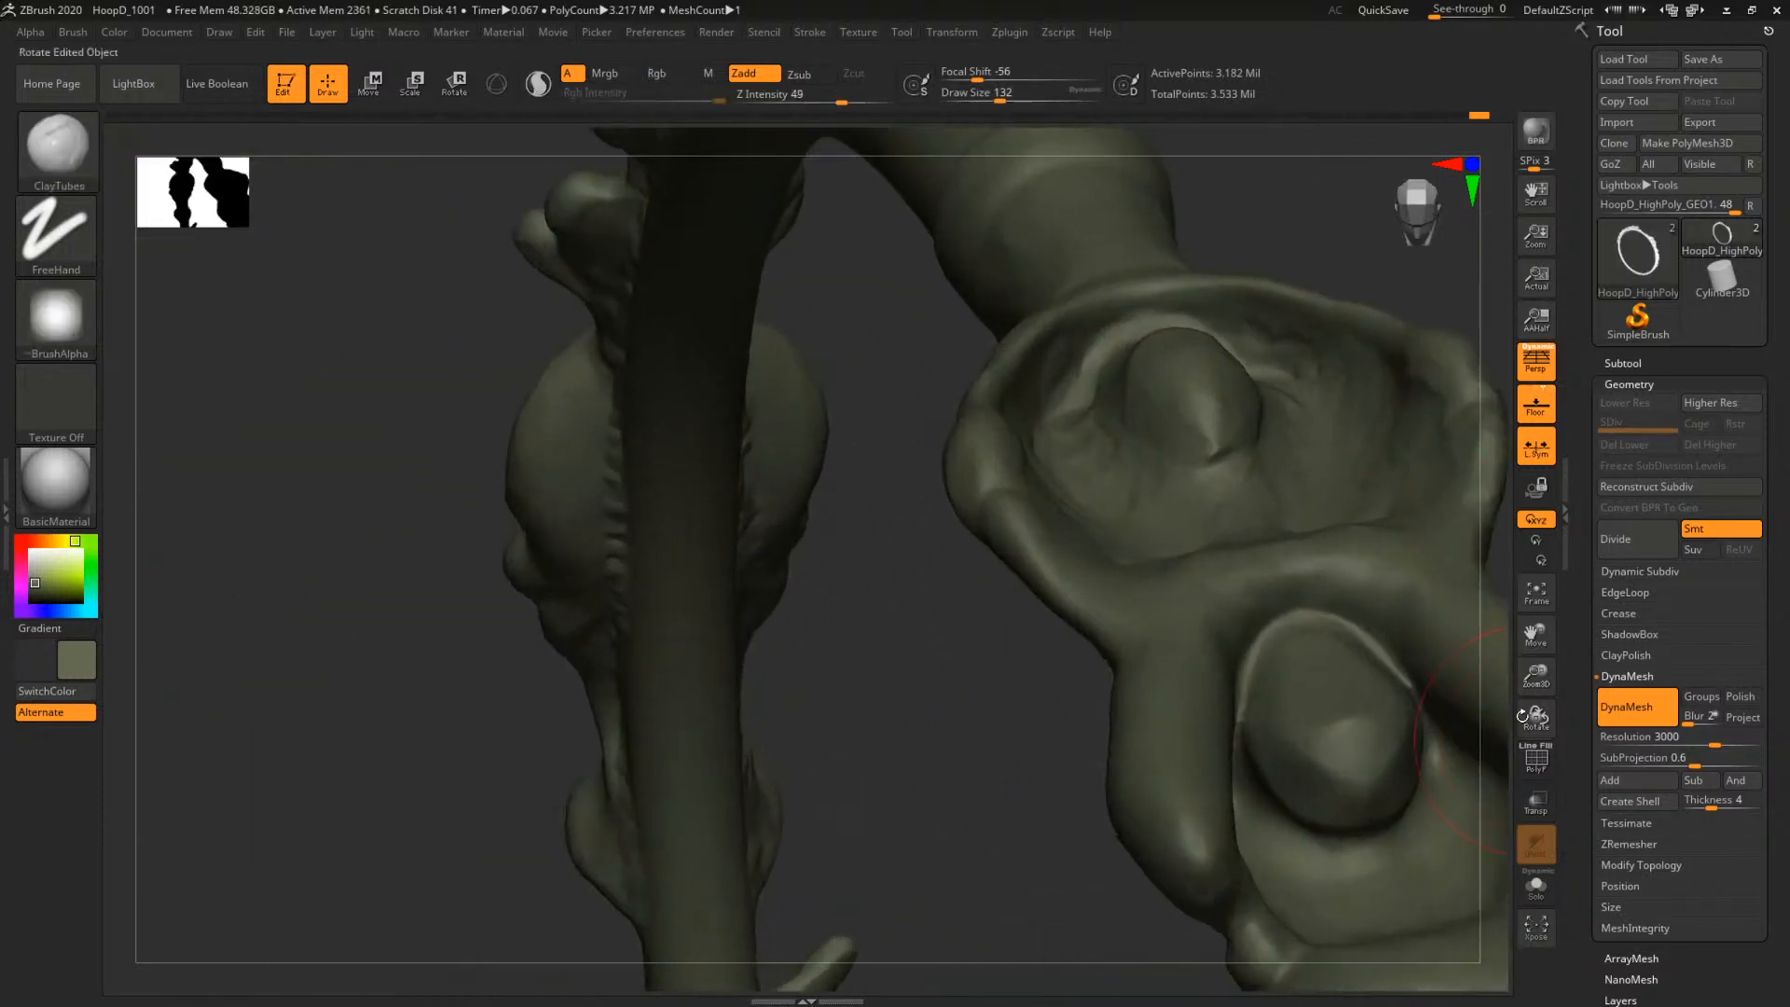
pyautogui.moveTo(1356, 248); pyautogui.dragTo(974, 444)
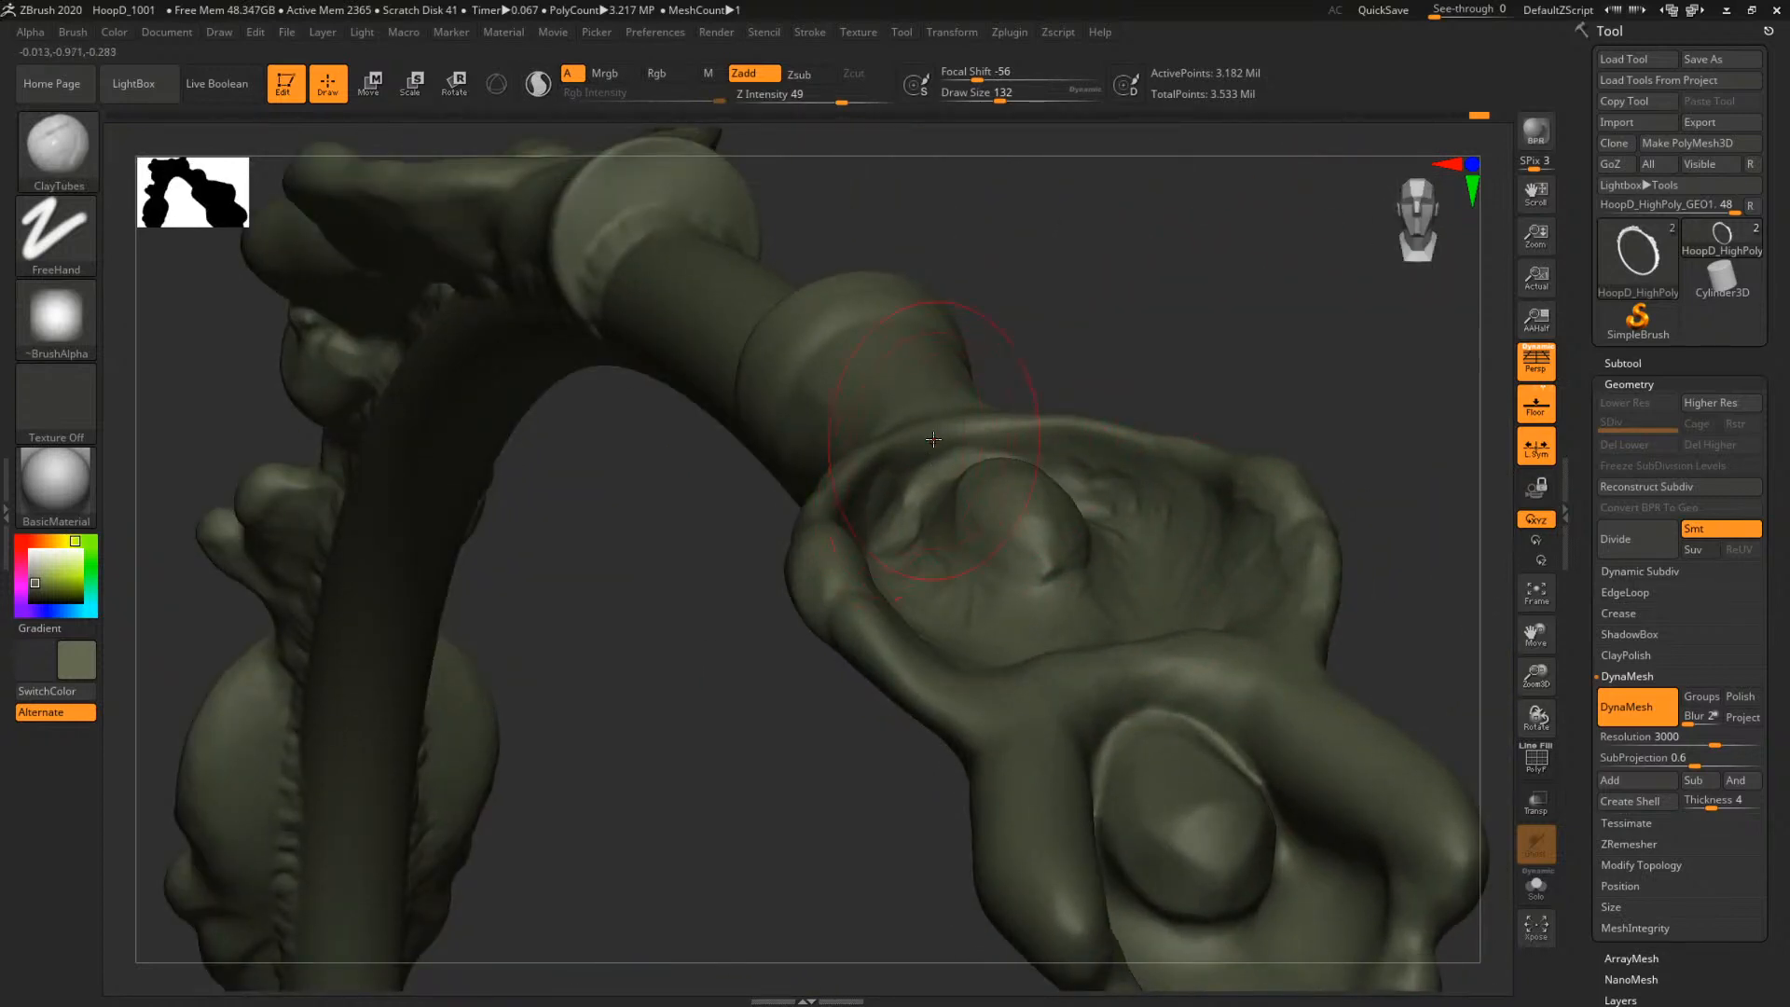
pyautogui.moveTo(1087, 308)
pyautogui.mouseDown()
pyautogui.moveTo(1159, 268)
pyautogui.moveTo(1203, 395)
pyautogui.moveTo(879, 476)
pyautogui.mouseUp()
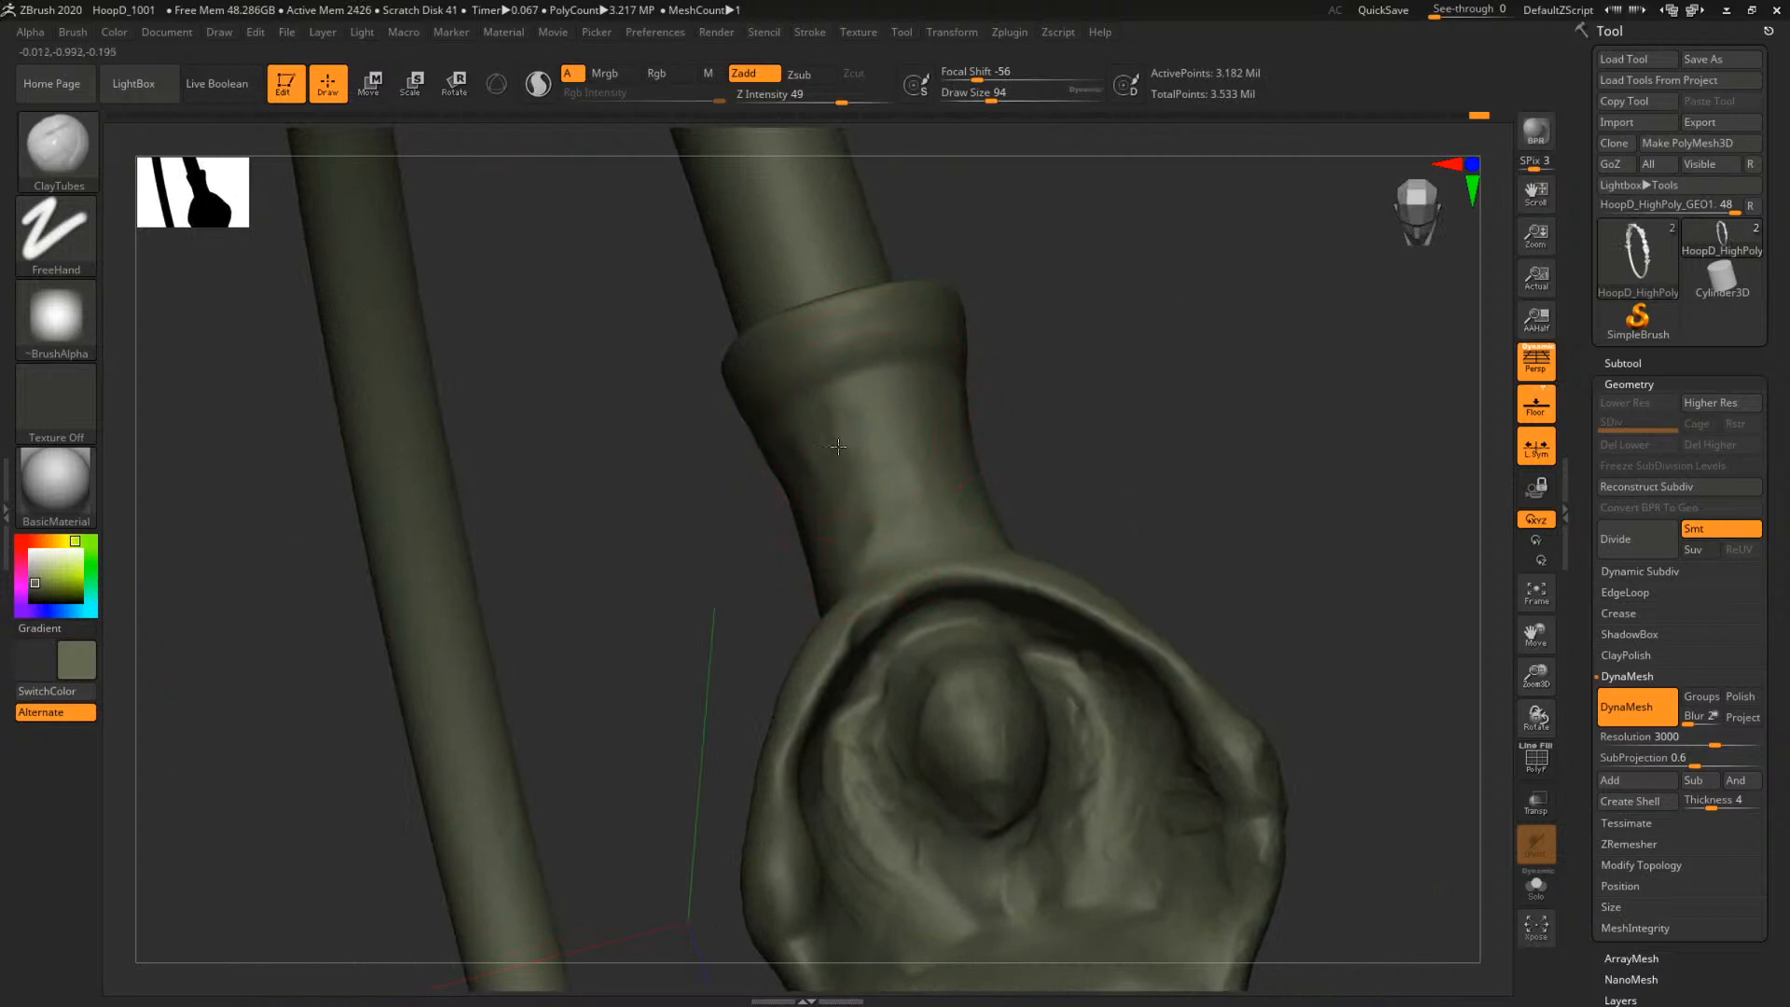
pyautogui.moveTo(1042, 386); pyautogui.dragTo(998, 419)
pyautogui.press('space')
pyautogui.moveTo(909, 504); pyautogui.dragTo(979, 513)
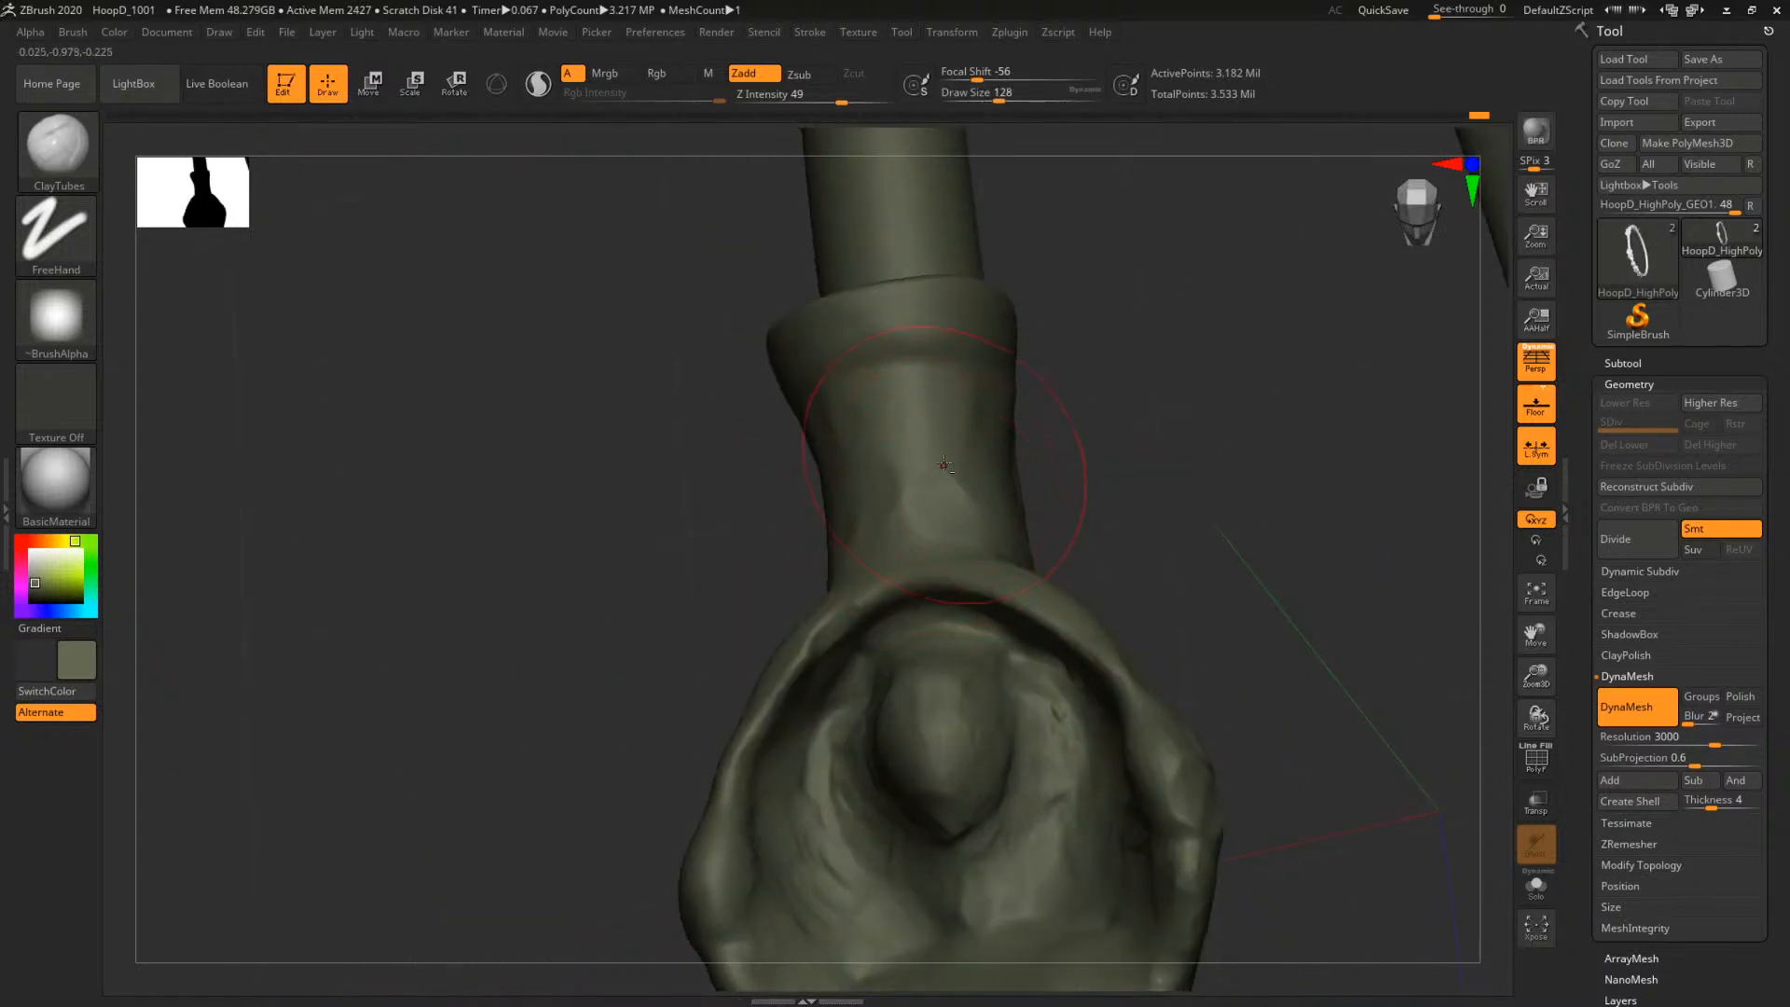
pyautogui.moveTo(942, 434)
pyautogui.mouseDown()
pyautogui.moveTo(965, 480)
pyautogui.moveTo(997, 417)
pyautogui.mouseUp()
pyautogui.moveTo(910, 469); pyautogui.dragTo(902, 480)
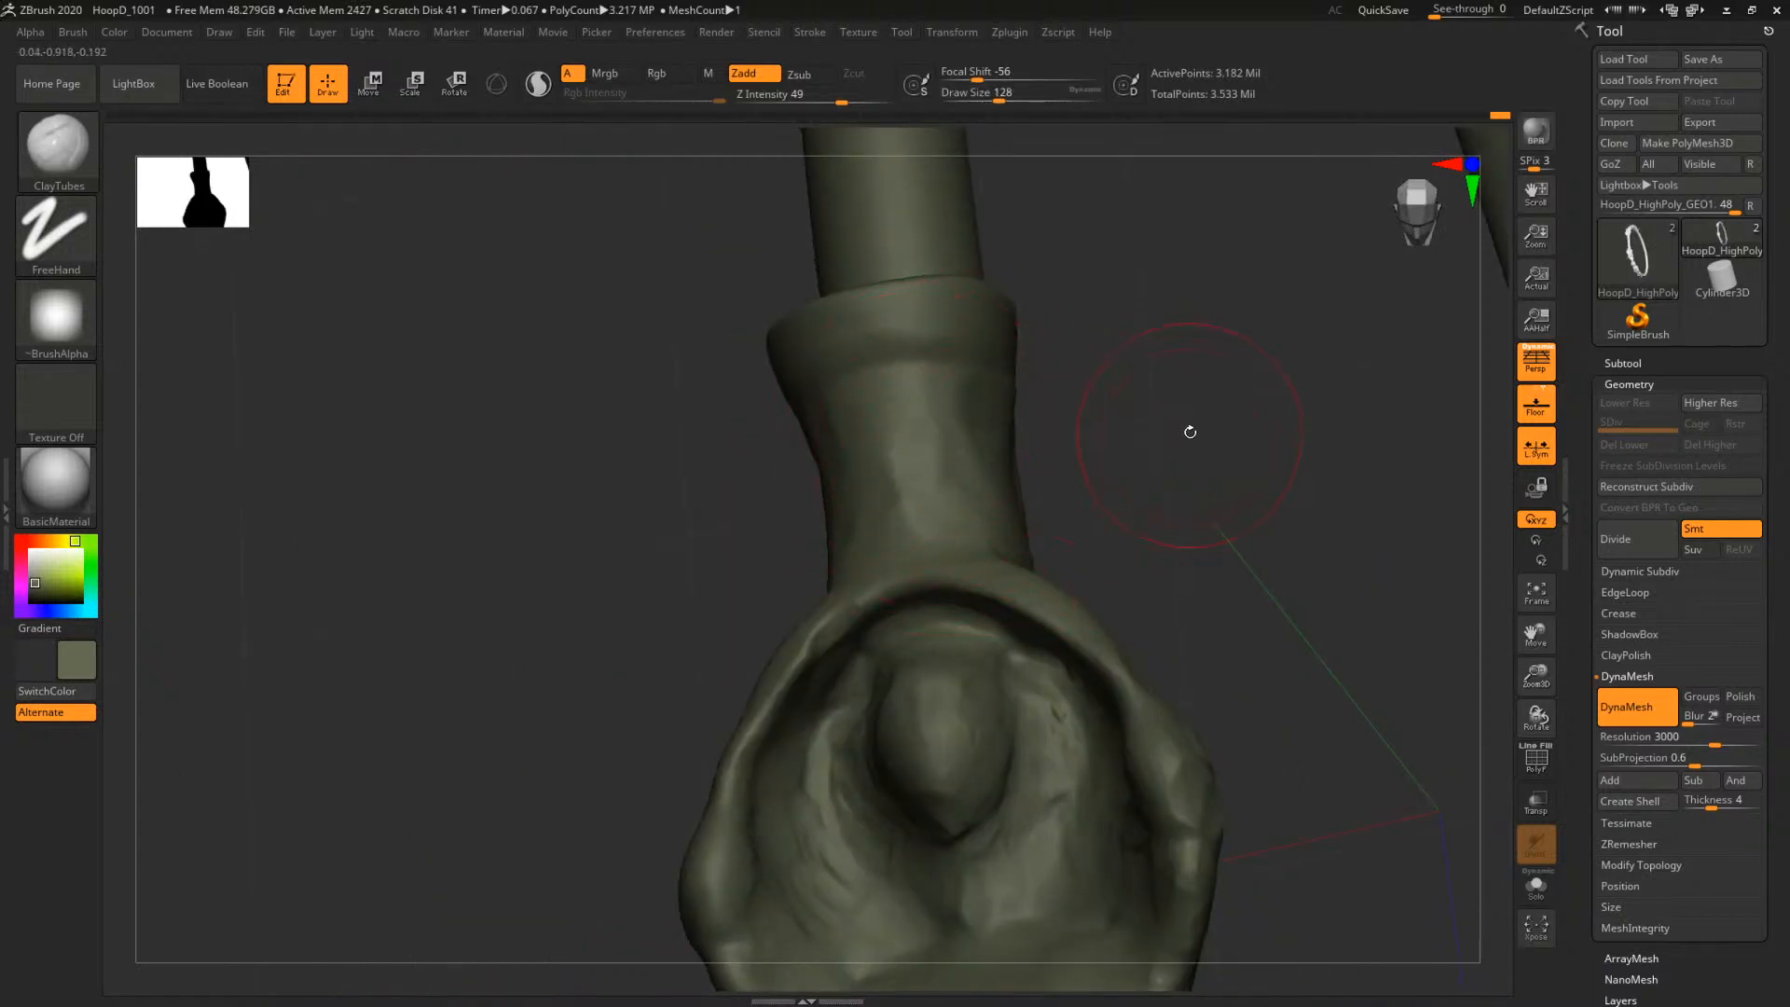
# Sculpt the collar's flat end face around the rod with ClayTubes at draw size 71, undoing the last stroke
pyautogui.moveTo(1189, 432)
pyautogui.mouseDown()
pyautogui.moveTo(1251, 392)
pyautogui.moveTo(1228, 448)
pyautogui.mouseUp()
pyautogui.press('space')
pyautogui.moveTo(778, 493); pyautogui.dragTo(754, 492)
pyautogui.moveTo(1021, 256); pyautogui.dragTo(1015, 343)
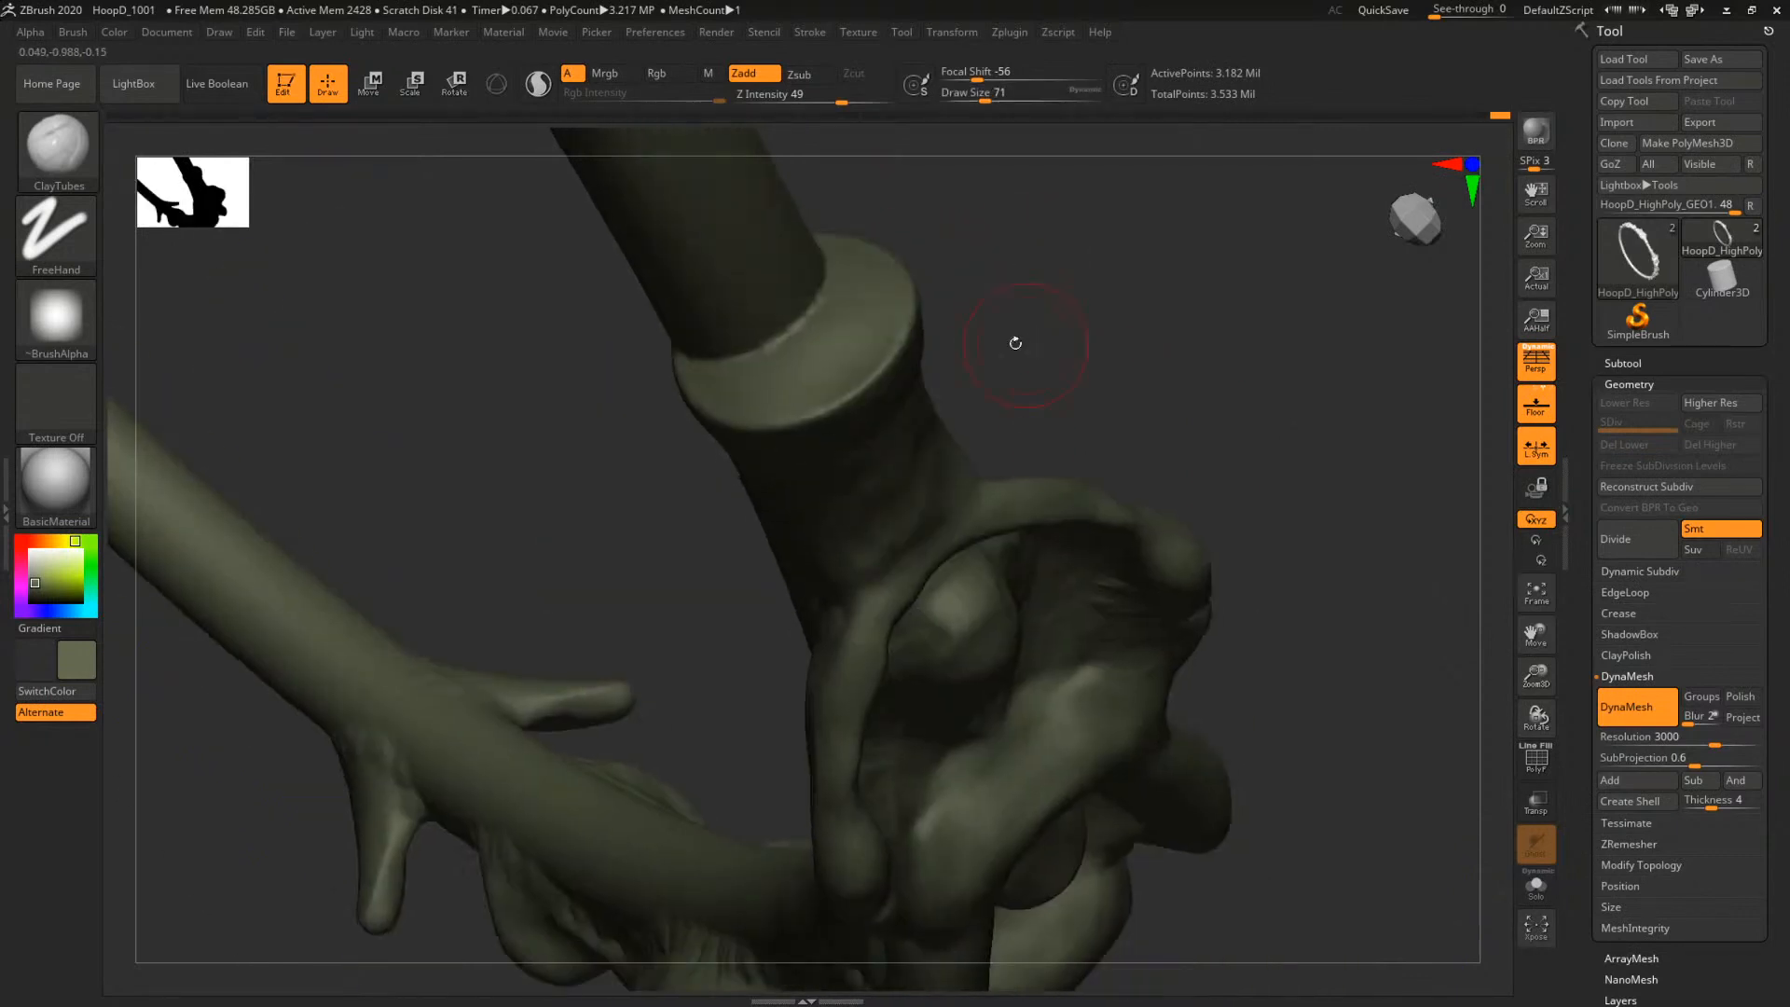
pyautogui.moveTo(797, 369); pyautogui.dragTo(839, 323)
pyautogui.hotkey('ctrl', 'z')
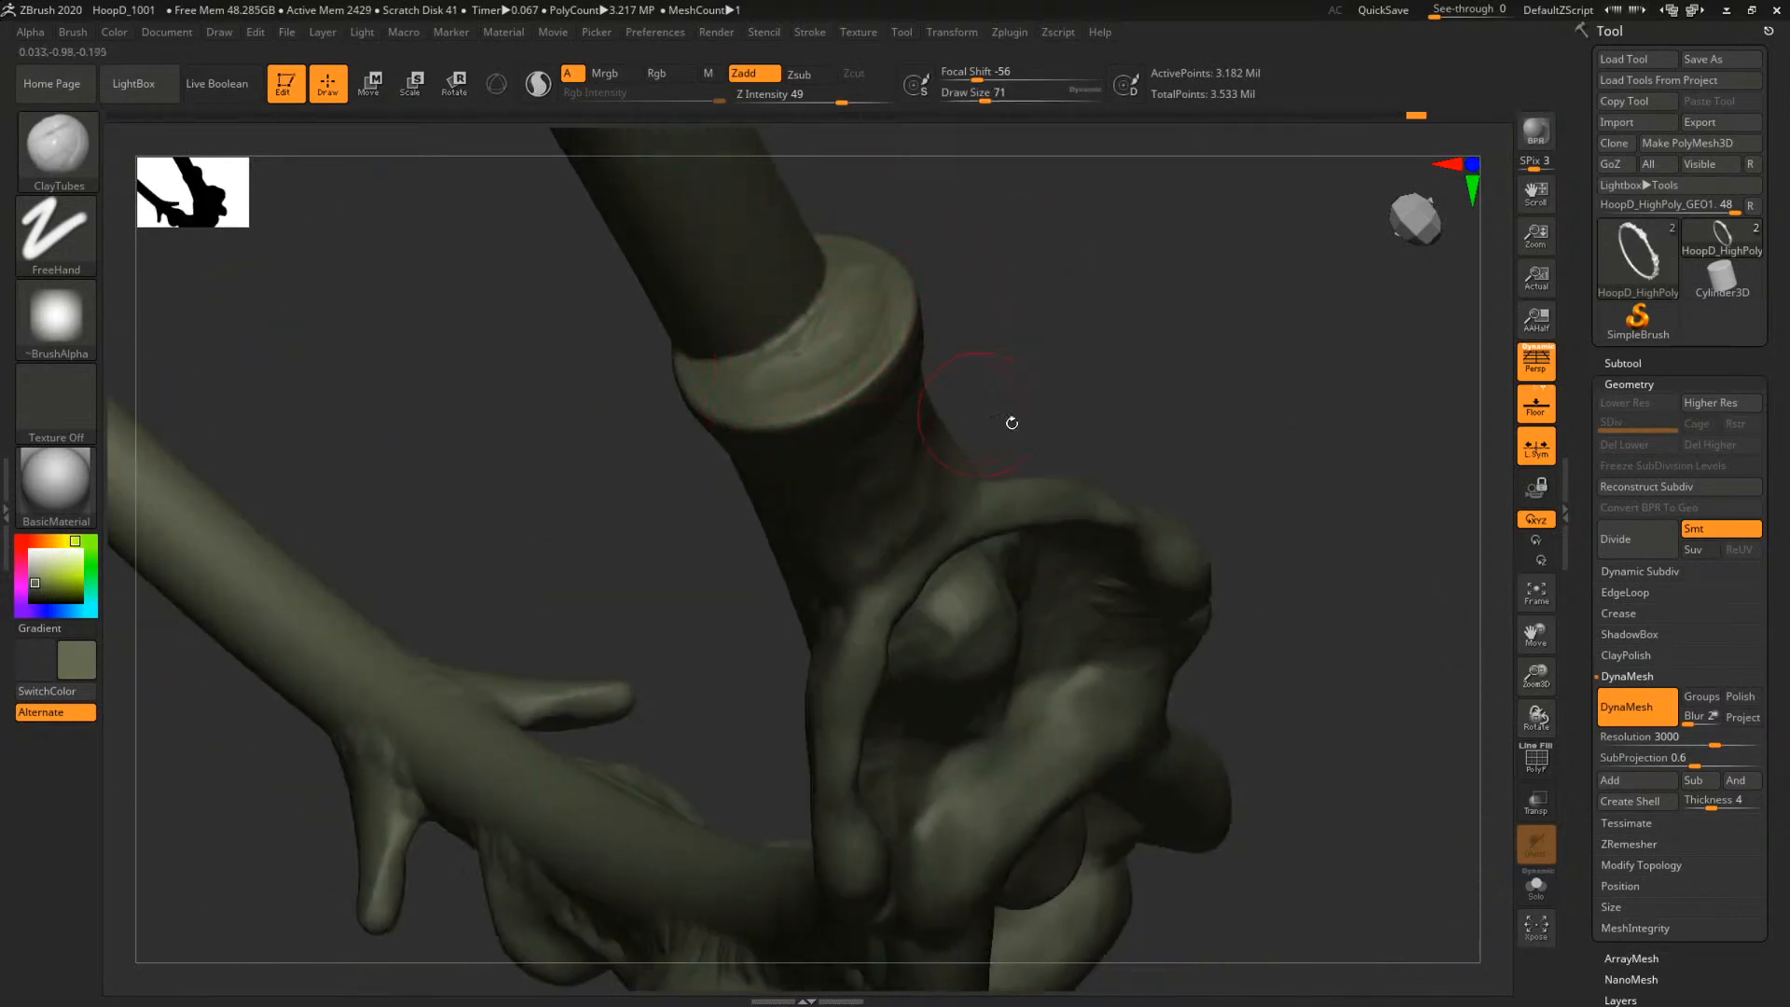
# Refine the seam where the rod enters the collar's end face using ClayTubes at draw size 49
pyautogui.moveTo(1100, 416); pyautogui.dragTo(1119, 443)
pyautogui.press('space')
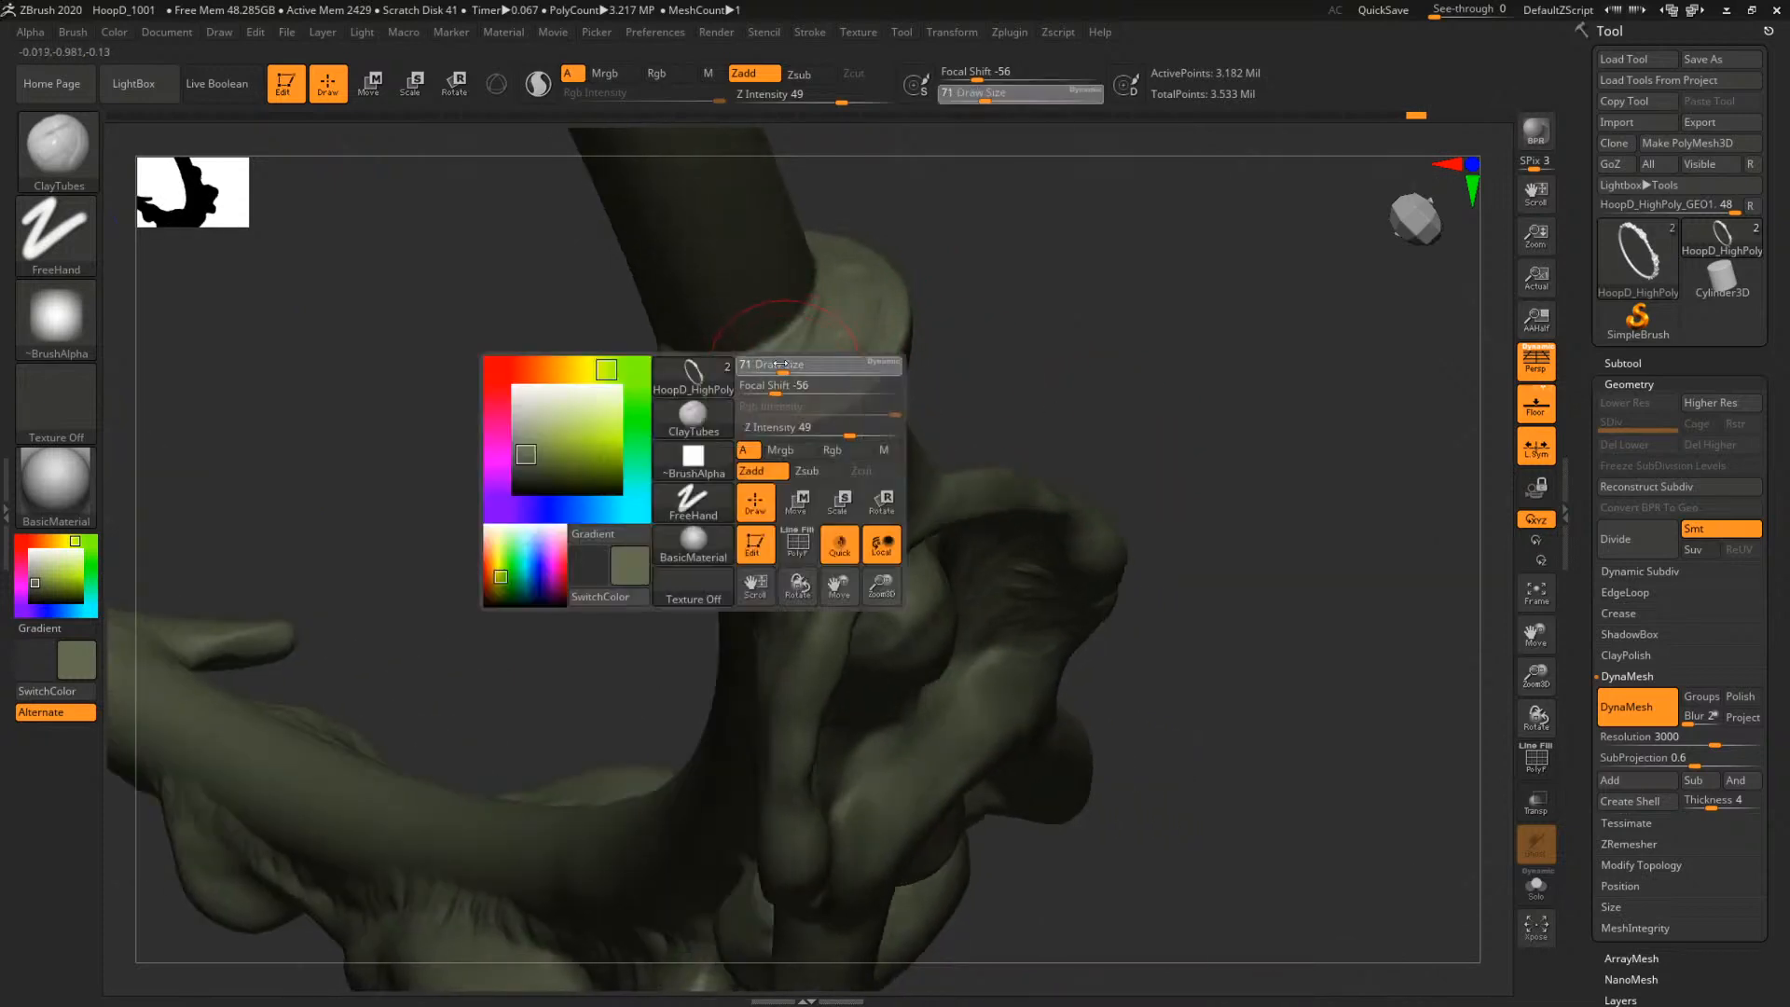
pyautogui.click(781, 362)
pyautogui.moveTo(994, 293); pyautogui.dragTo(1034, 401)
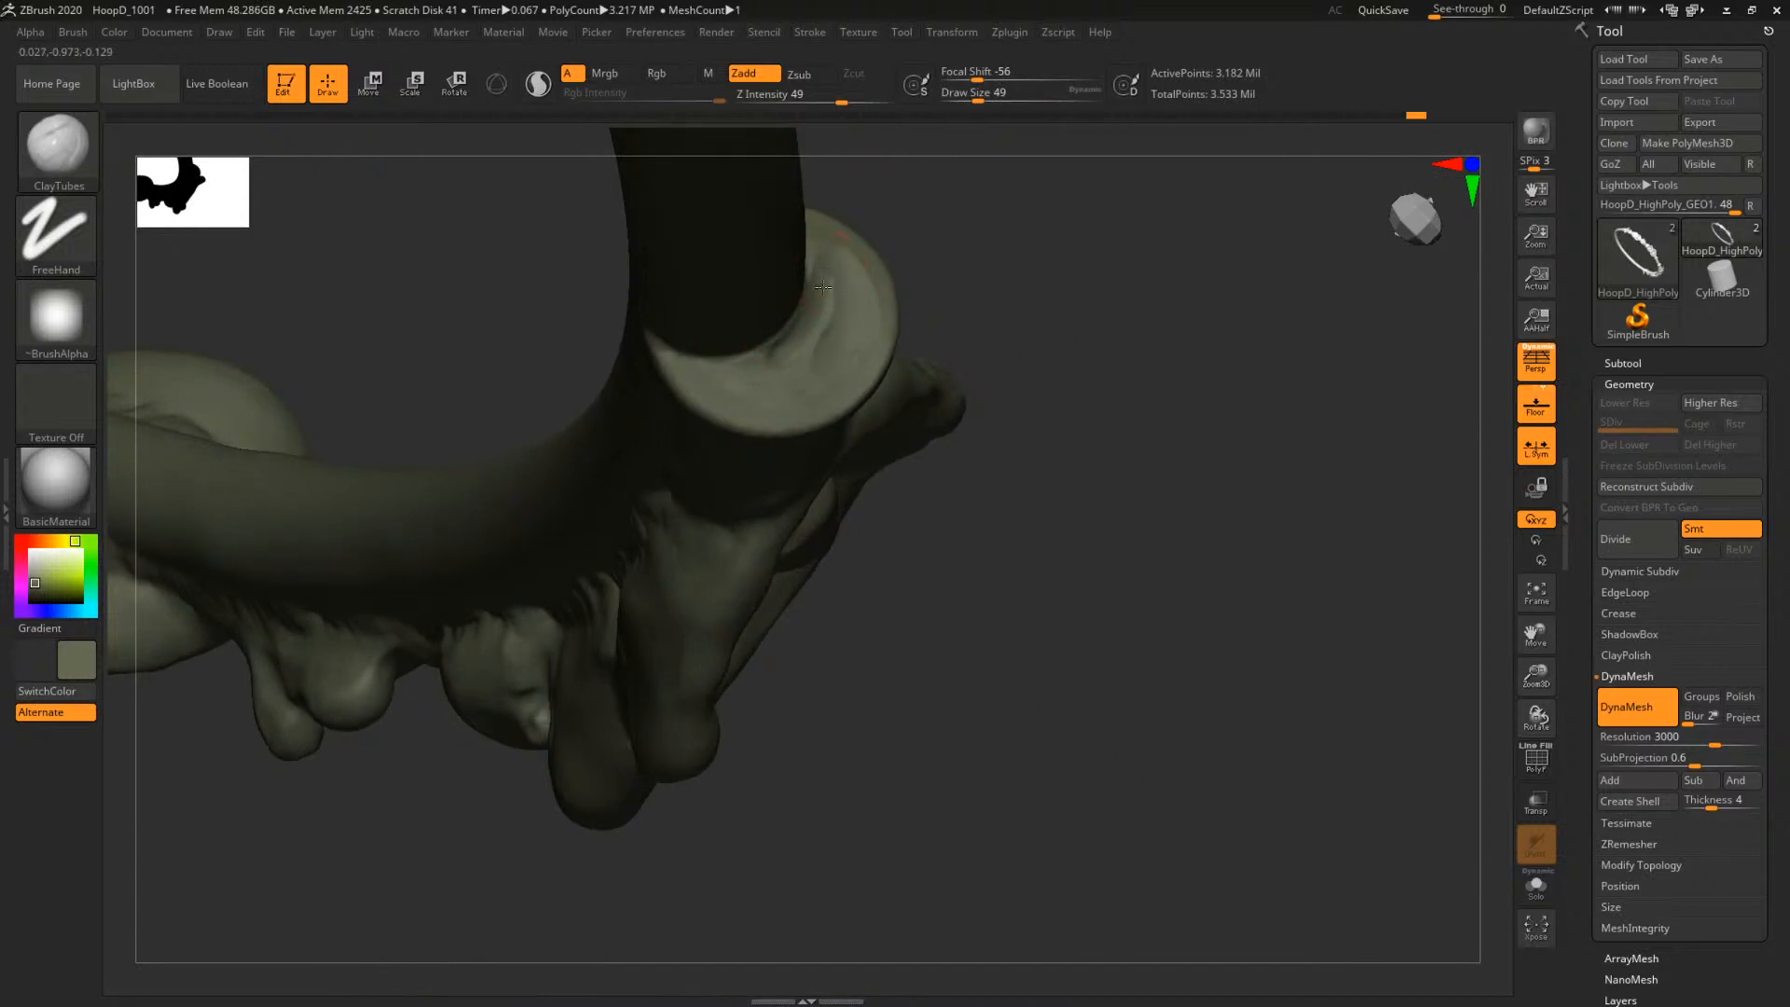
pyautogui.moveTo(933, 293); pyautogui.dragTo(1054, 335)
# Even out the collar's end face with broader ClayTubes strokes at draw sizes 74 and 65
pyautogui.press('space')
pyautogui.click(836, 325)
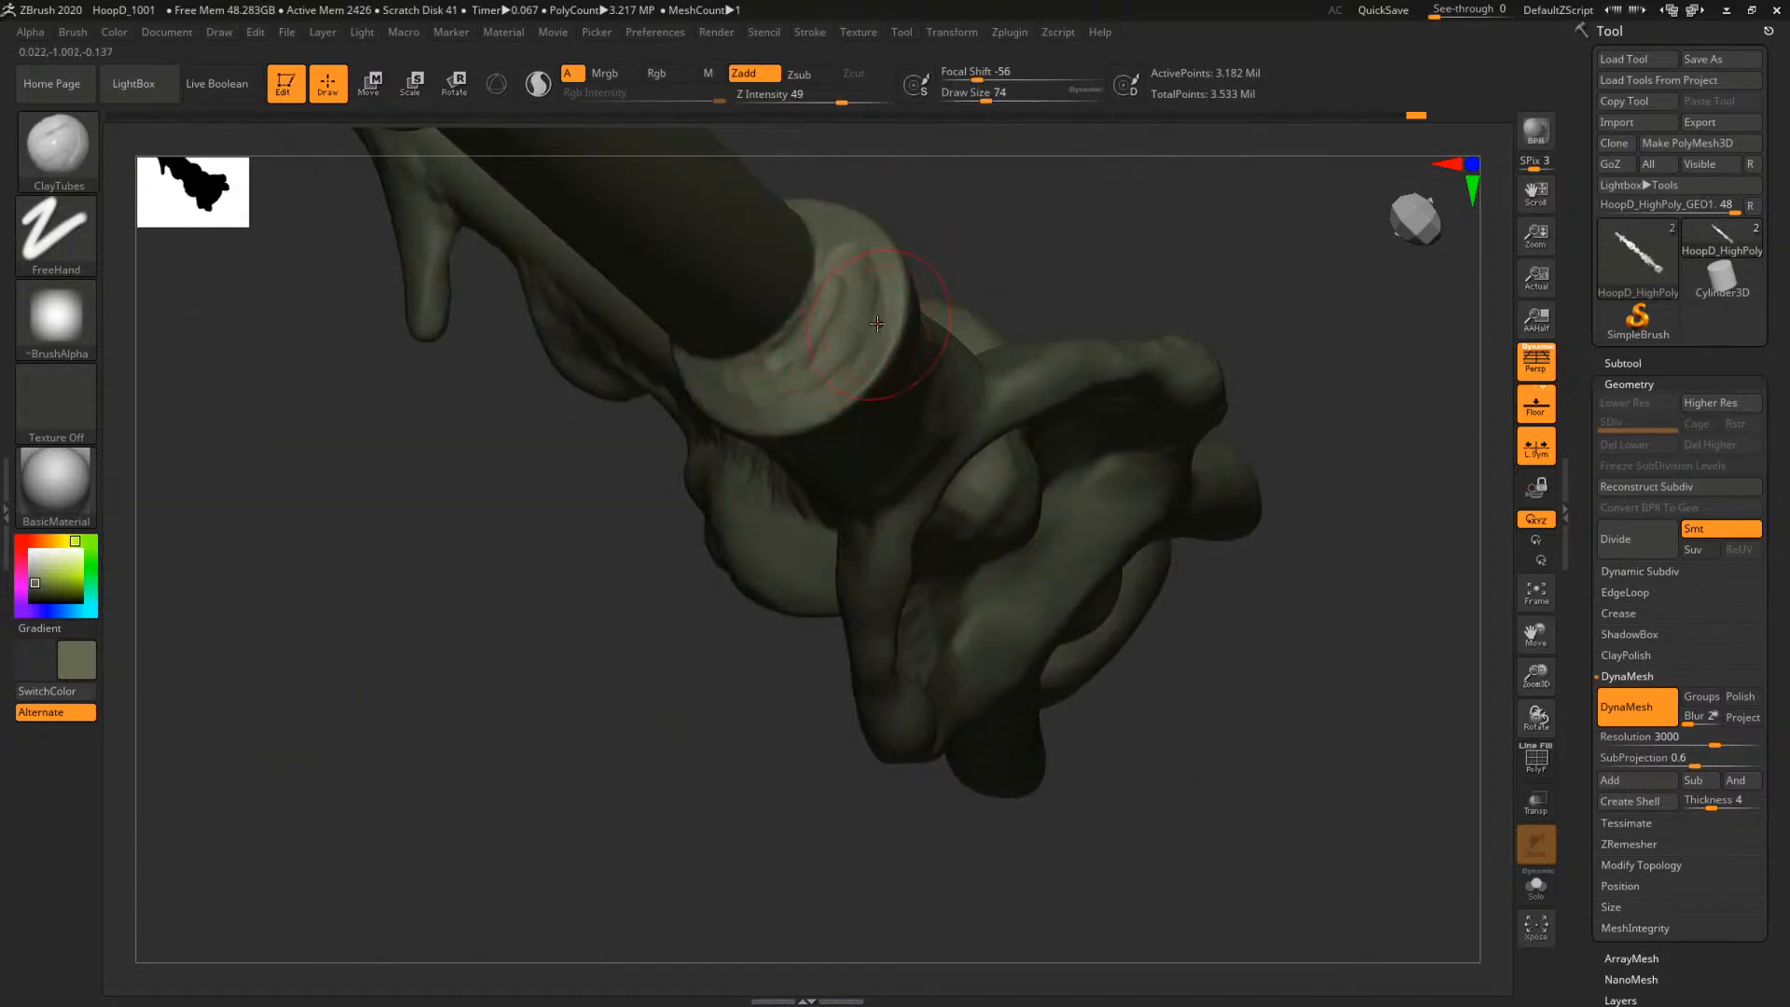
pyautogui.moveTo(969, 220); pyautogui.dragTo(1016, 168)
pyautogui.press('space')
pyautogui.click(832, 274)
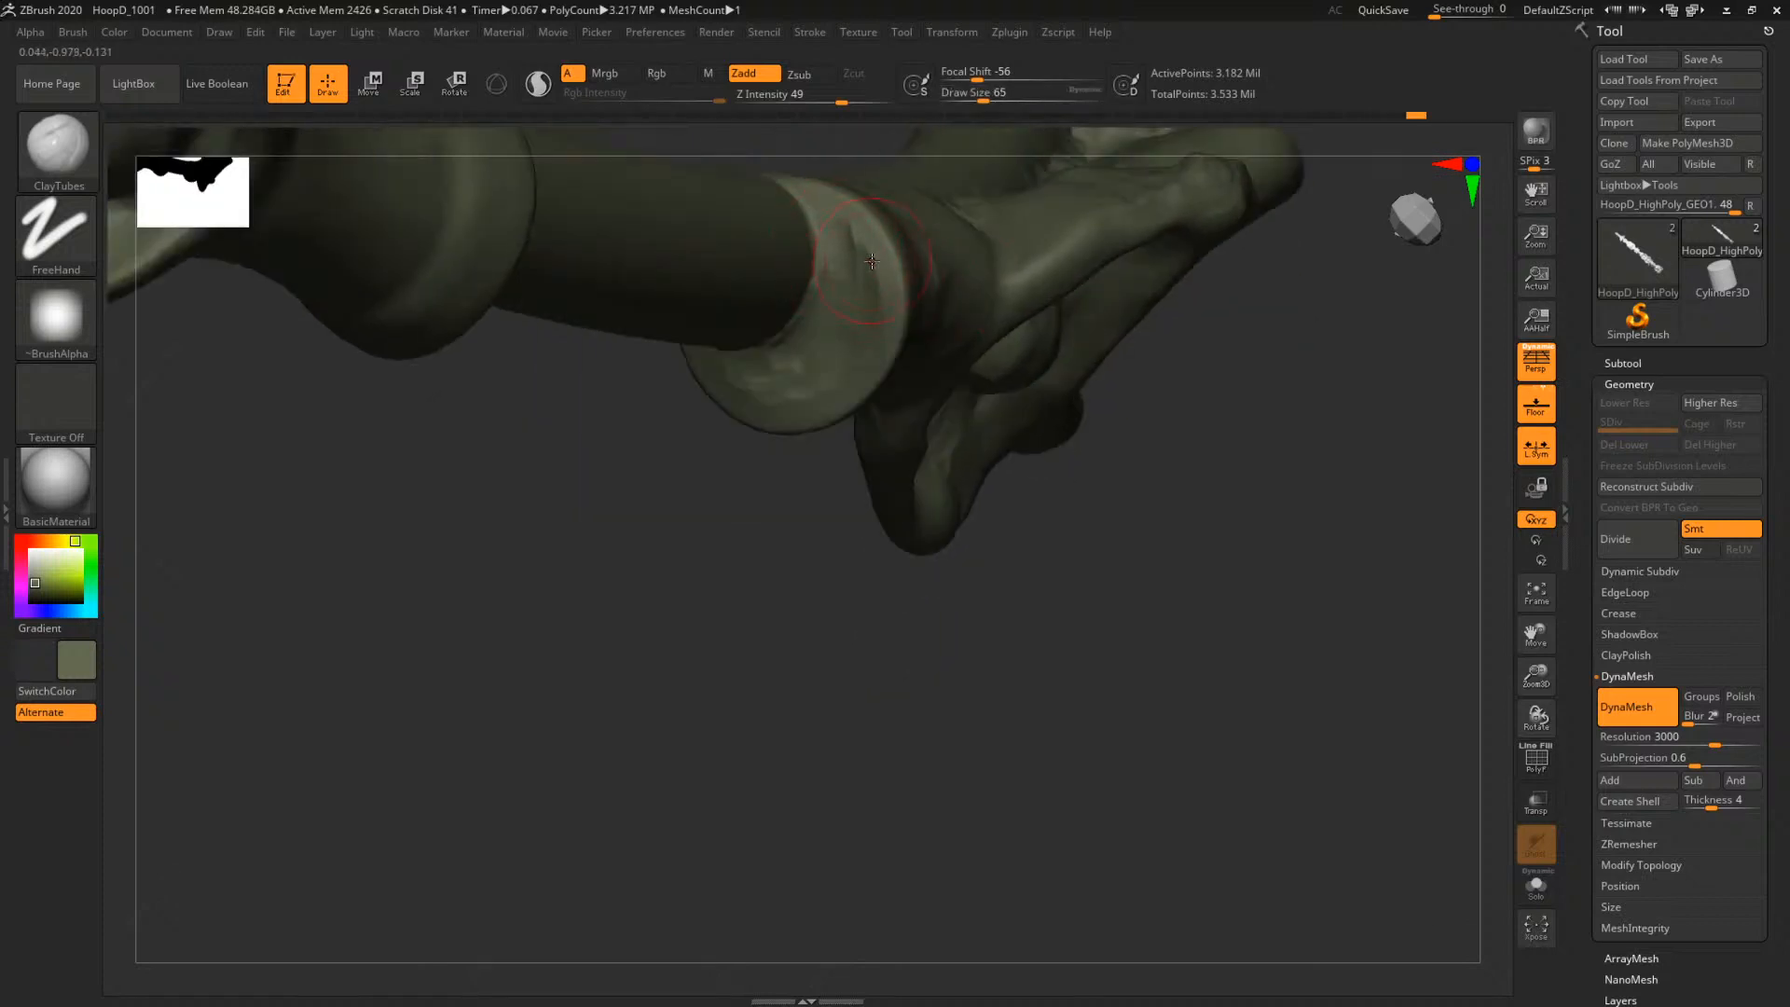
# Build up the neck between the collar and the hollow's rim with ClayTubes at draw size 97
pyautogui.moveTo(1131, 585); pyautogui.dragTo(1190, 377)
pyautogui.keyDown('alt'); pyautogui.moveTo(1024, 444); pyautogui.dragTo(900, 571); pyautogui.keyUp('alt')
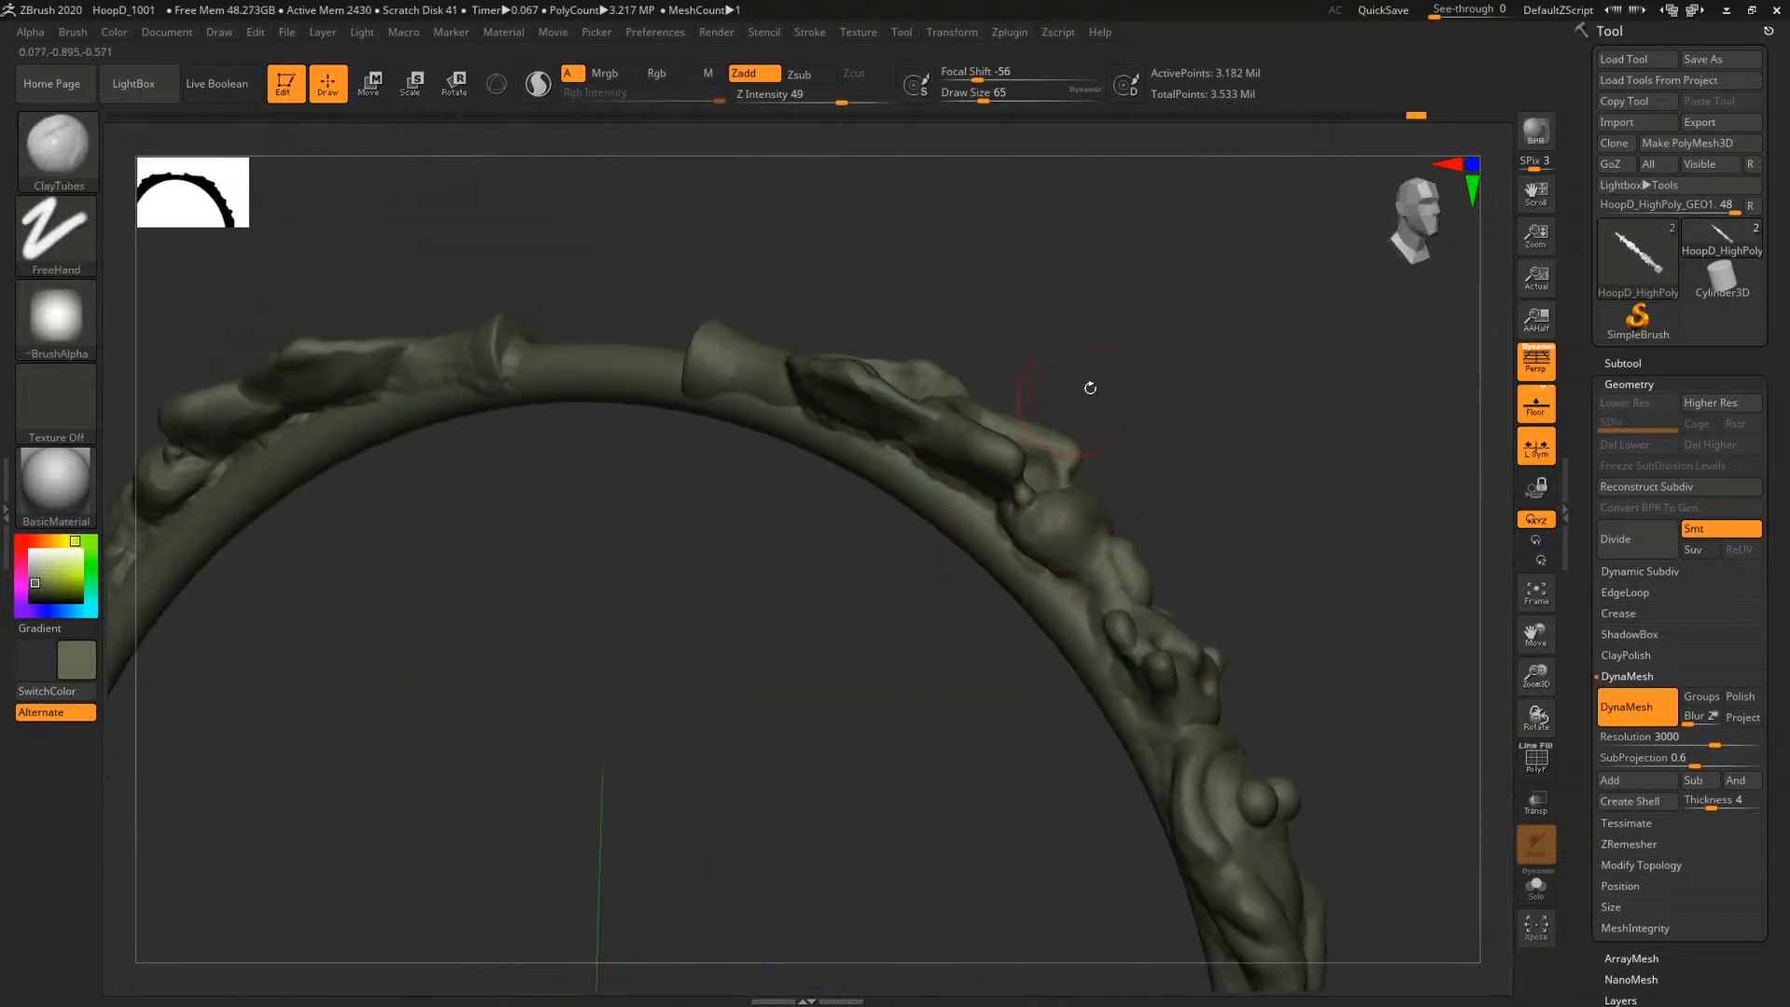
pyautogui.keyDown('alt'); pyautogui.moveTo(975, 500); pyautogui.dragTo(918, 643); pyautogui.keyUp('alt')
pyautogui.moveTo(800, 552)
pyautogui.mouseDown()
pyautogui.moveTo(785, 678)
pyautogui.moveTo(809, 699)
pyautogui.mouseUp()
pyautogui.press(']')
pyautogui.press(']')
pyautogui.press(']')
pyautogui.press(']')
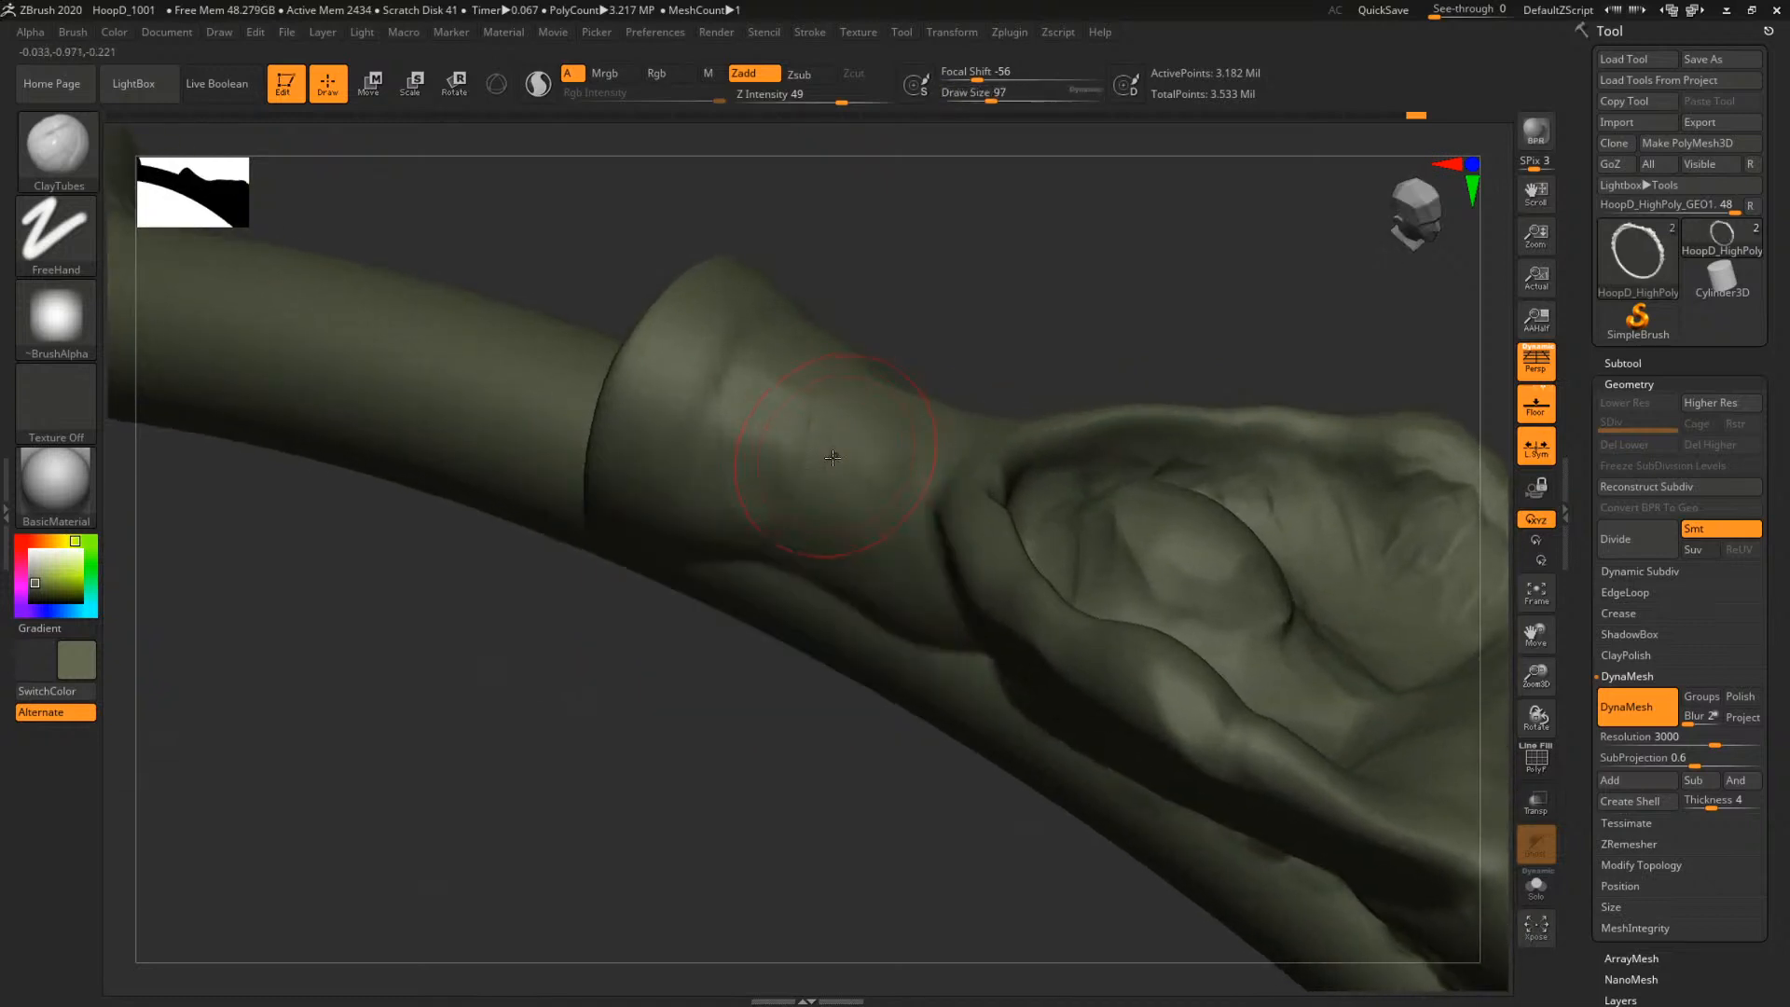
pyautogui.moveTo(1003, 332)
pyautogui.mouseDown()
pyautogui.moveTo(974, 450)
pyautogui.moveTo(958, 399)
pyautogui.mouseUp()
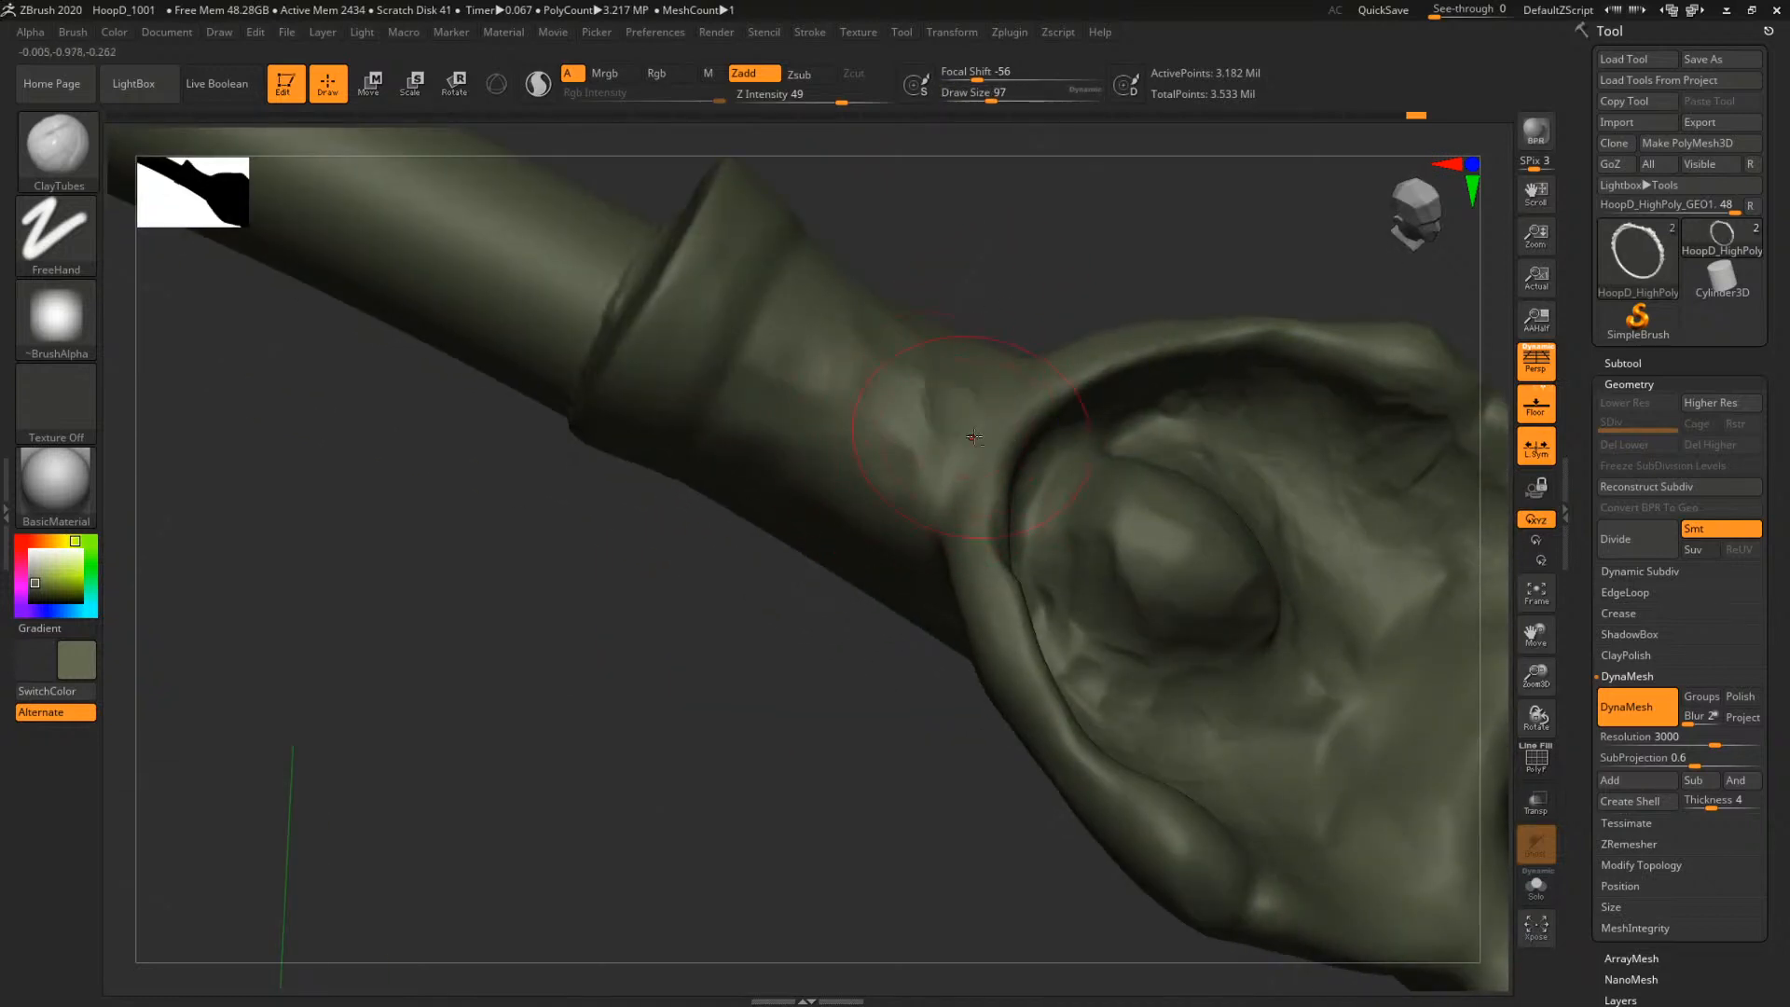
pyautogui.moveTo(1050, 254)
pyautogui.mouseDown()
pyautogui.moveTo(957, 327)
pyautogui.moveTo(823, 306)
pyautogui.mouseUp()
pyautogui.keyDown('alt'); pyautogui.moveTo(1130, 247); pyautogui.dragTo(771, 361); pyautogui.keyUp('alt')
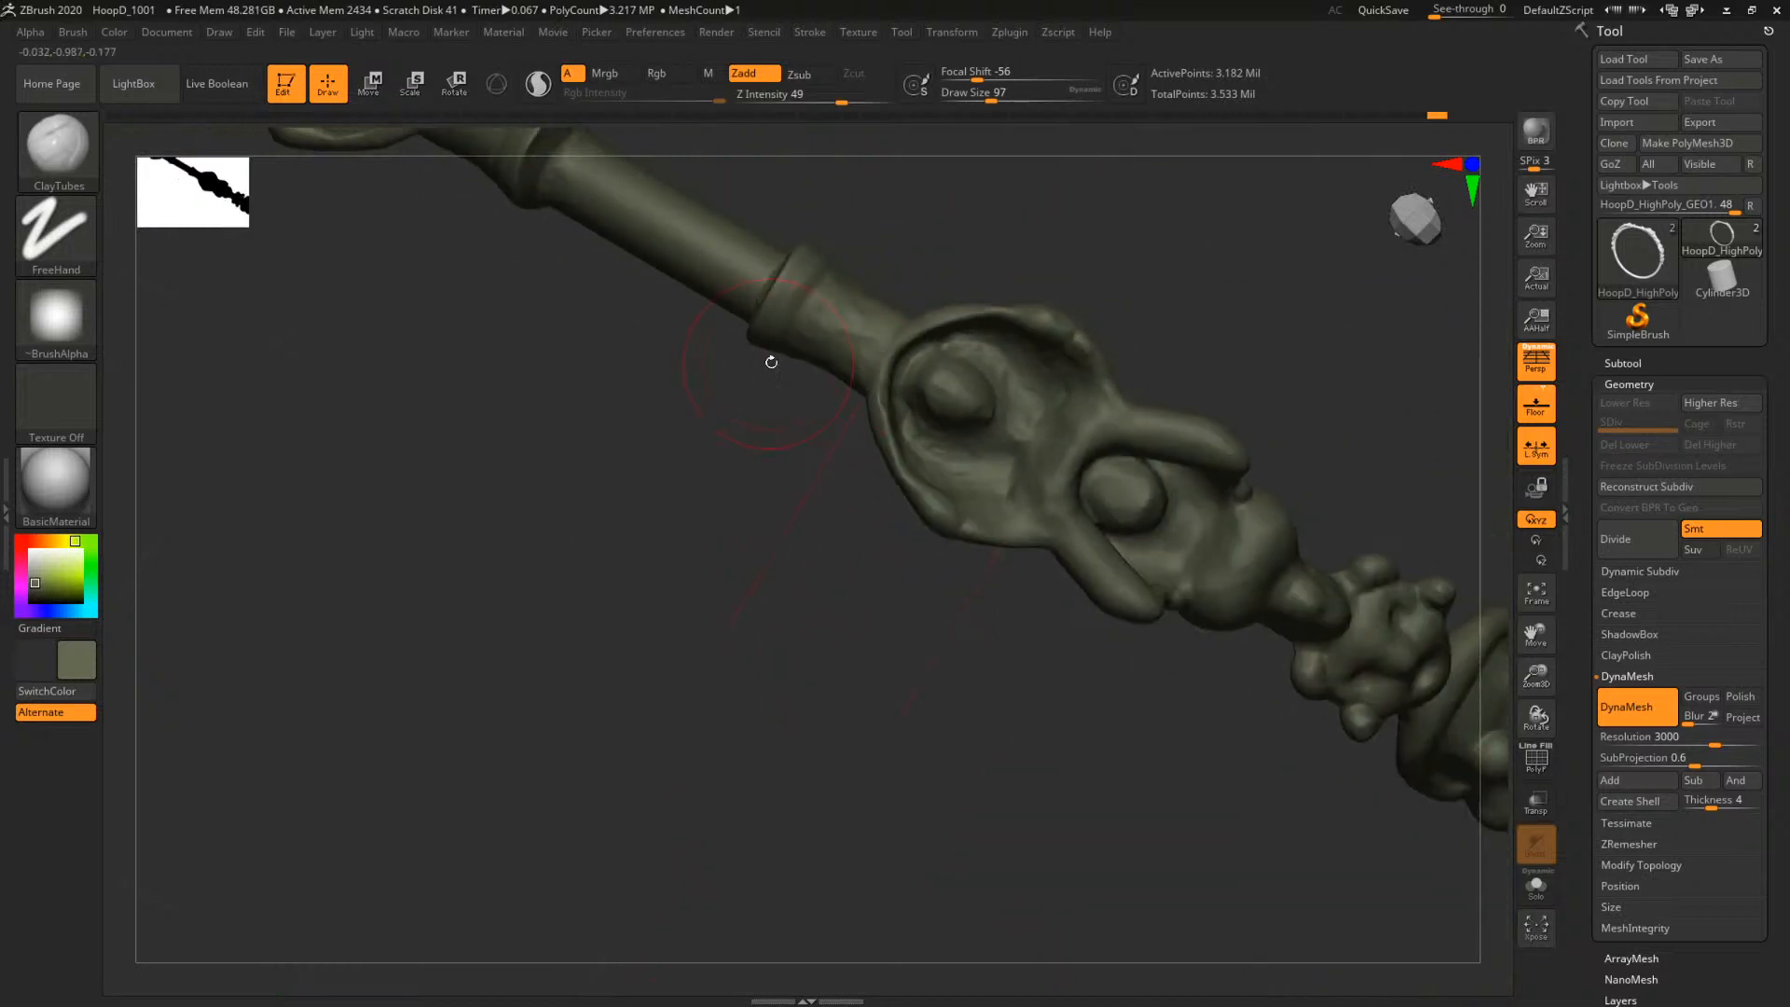
# Start a row of ClayTubes dabs at draw size 77 along the seam between the collar's neck and the rod
pyautogui.moveTo(1184, 335)
pyautogui.mouseDown()
pyautogui.moveTo(1248, 316)
pyautogui.moveTo(1209, 238)
pyautogui.moveTo(1176, 296)
pyautogui.mouseUp()
pyautogui.moveTo(890, 545); pyautogui.dragTo(860, 555)
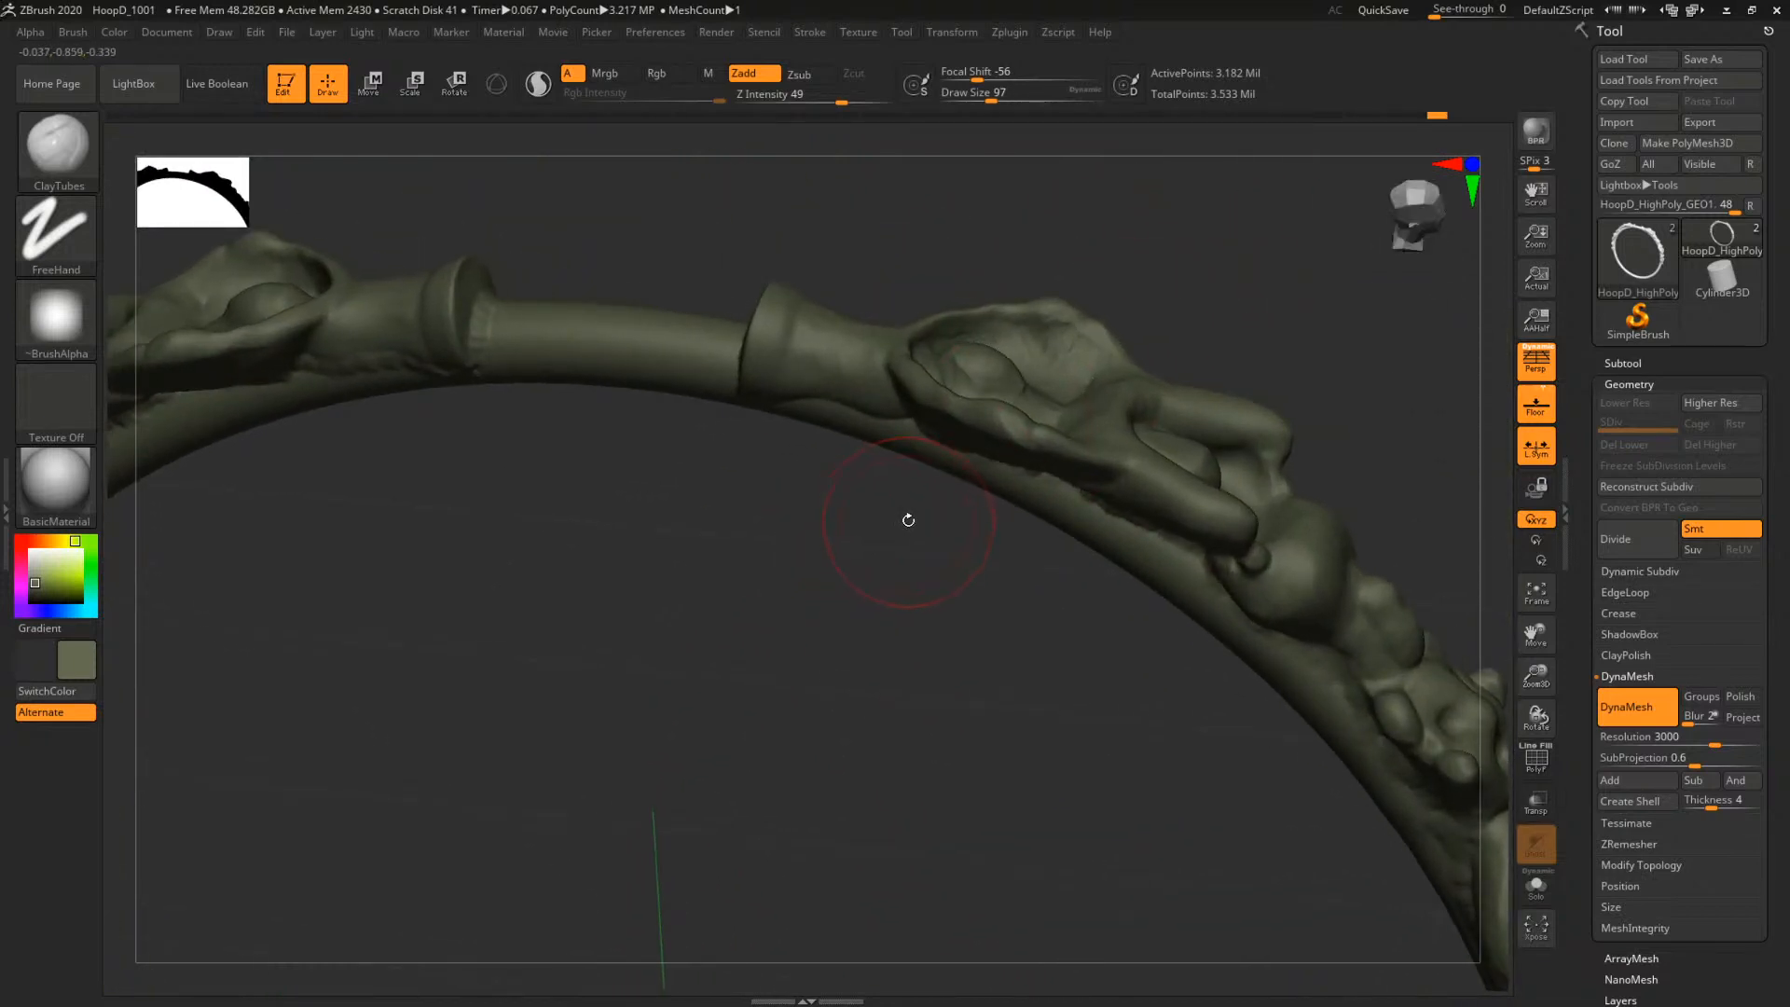
pyautogui.keyDown('alt'); pyautogui.moveTo(865, 535); pyautogui.dragTo(912, 501); pyautogui.keyUp('alt')
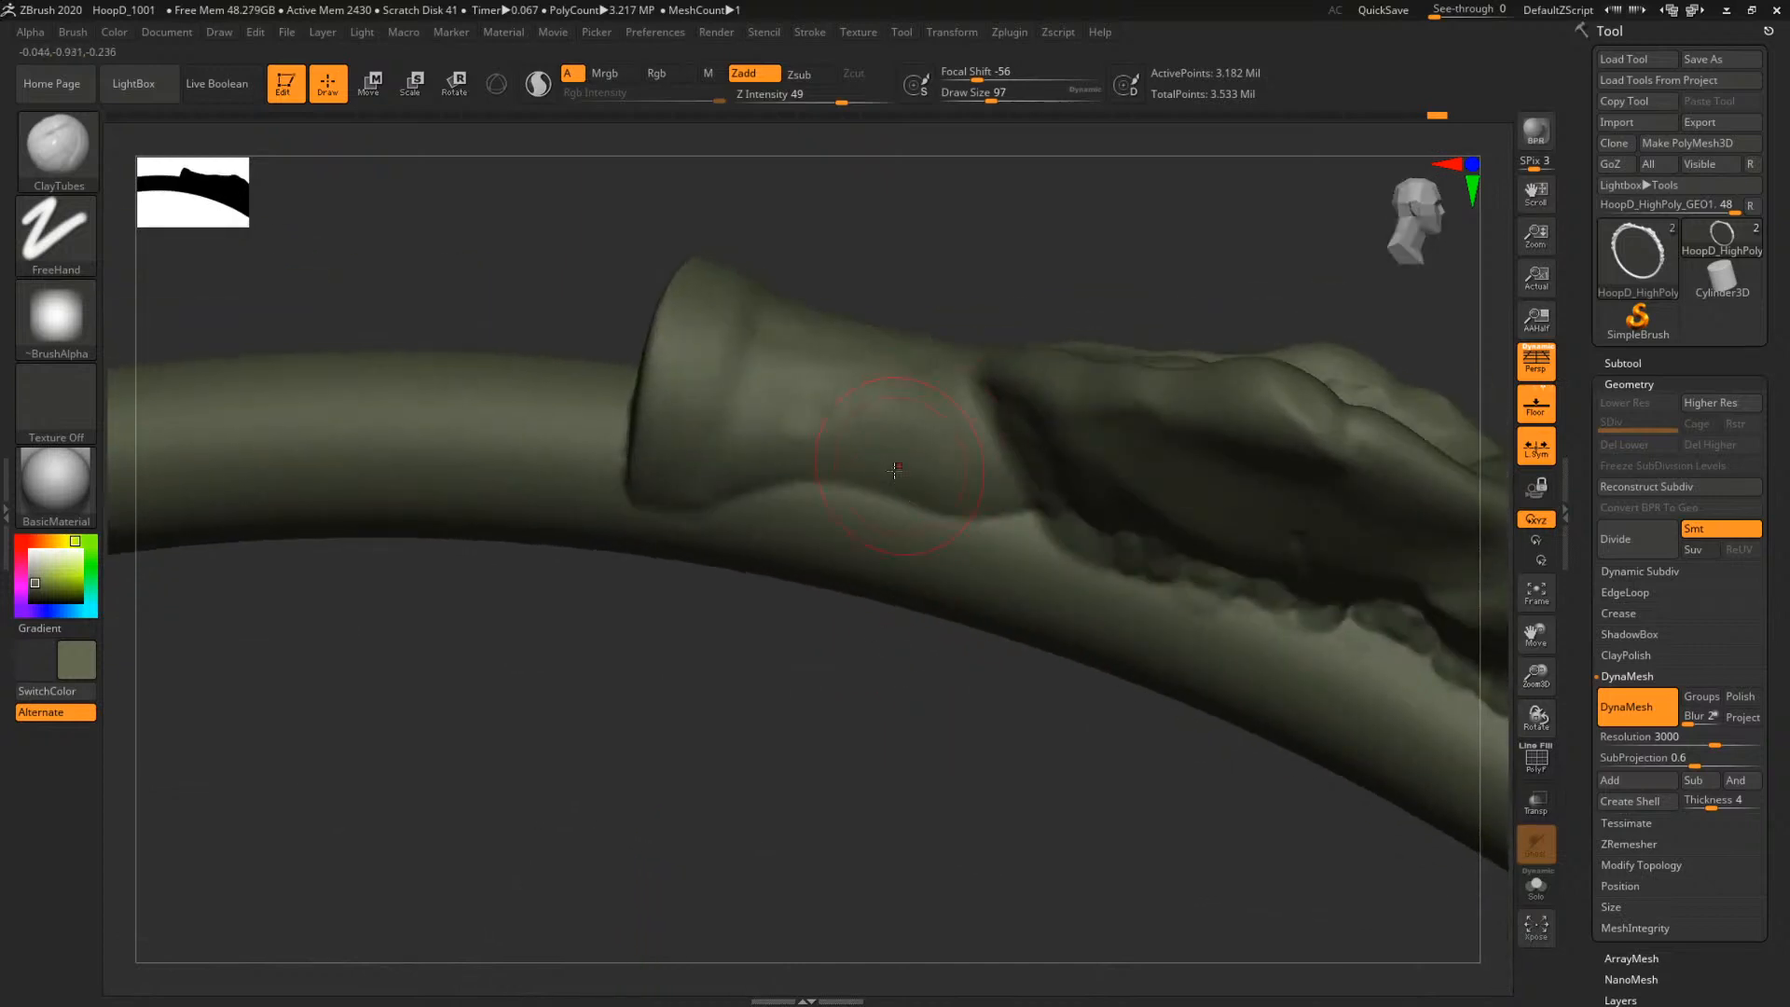
pyautogui.moveTo(906, 670)
pyautogui.mouseDown()
pyautogui.moveTo(1049, 494)
pyautogui.moveTo(1022, 495)
pyautogui.mouseUp()
pyautogui.press('space')
pyautogui.press('space')
pyautogui.moveTo(813, 453)
pyautogui.mouseDown()
pyautogui.moveTo(781, 473)
pyautogui.moveTo(805, 473)
pyautogui.mouseUp()
pyautogui.moveTo(829, 449); pyautogui.dragTo(823, 477)
pyautogui.moveTo(991, 271); pyautogui.dragTo(1014, 274)
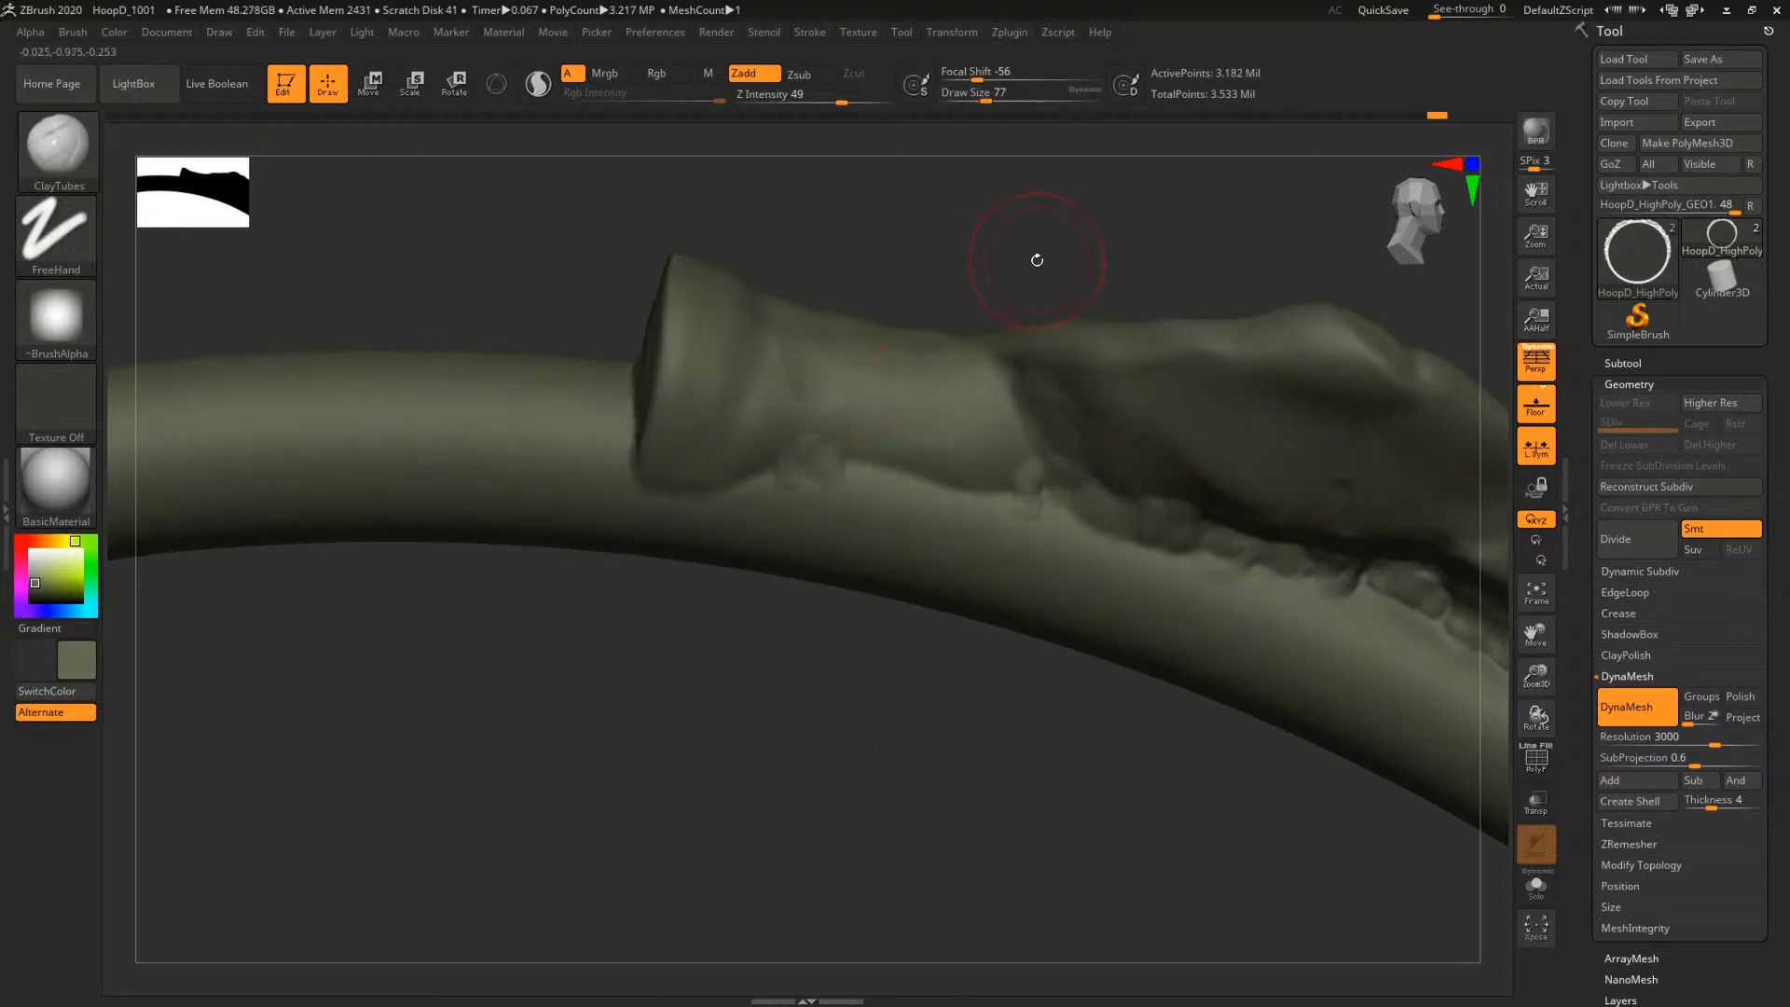
# Continue the ClayTubes dabs along the neck's seam to the figure's base at draw size 101
pyautogui.press('space')
pyautogui.click(854, 484)
pyautogui.moveTo(846, 449); pyautogui.dragTo(842, 476)
pyautogui.moveTo(867, 451); pyautogui.dragTo(887, 478)
pyautogui.moveTo(904, 454); pyautogui.dragTo(935, 486)
pyautogui.moveTo(955, 465)
pyautogui.mouseDown()
pyautogui.moveTo(965, 492)
pyautogui.moveTo(993, 496)
pyautogui.mouseUp()
pyautogui.moveTo(1006, 471); pyautogui.dragTo(1012, 496)
pyautogui.moveTo(847, 236); pyautogui.dragTo(883, 239)
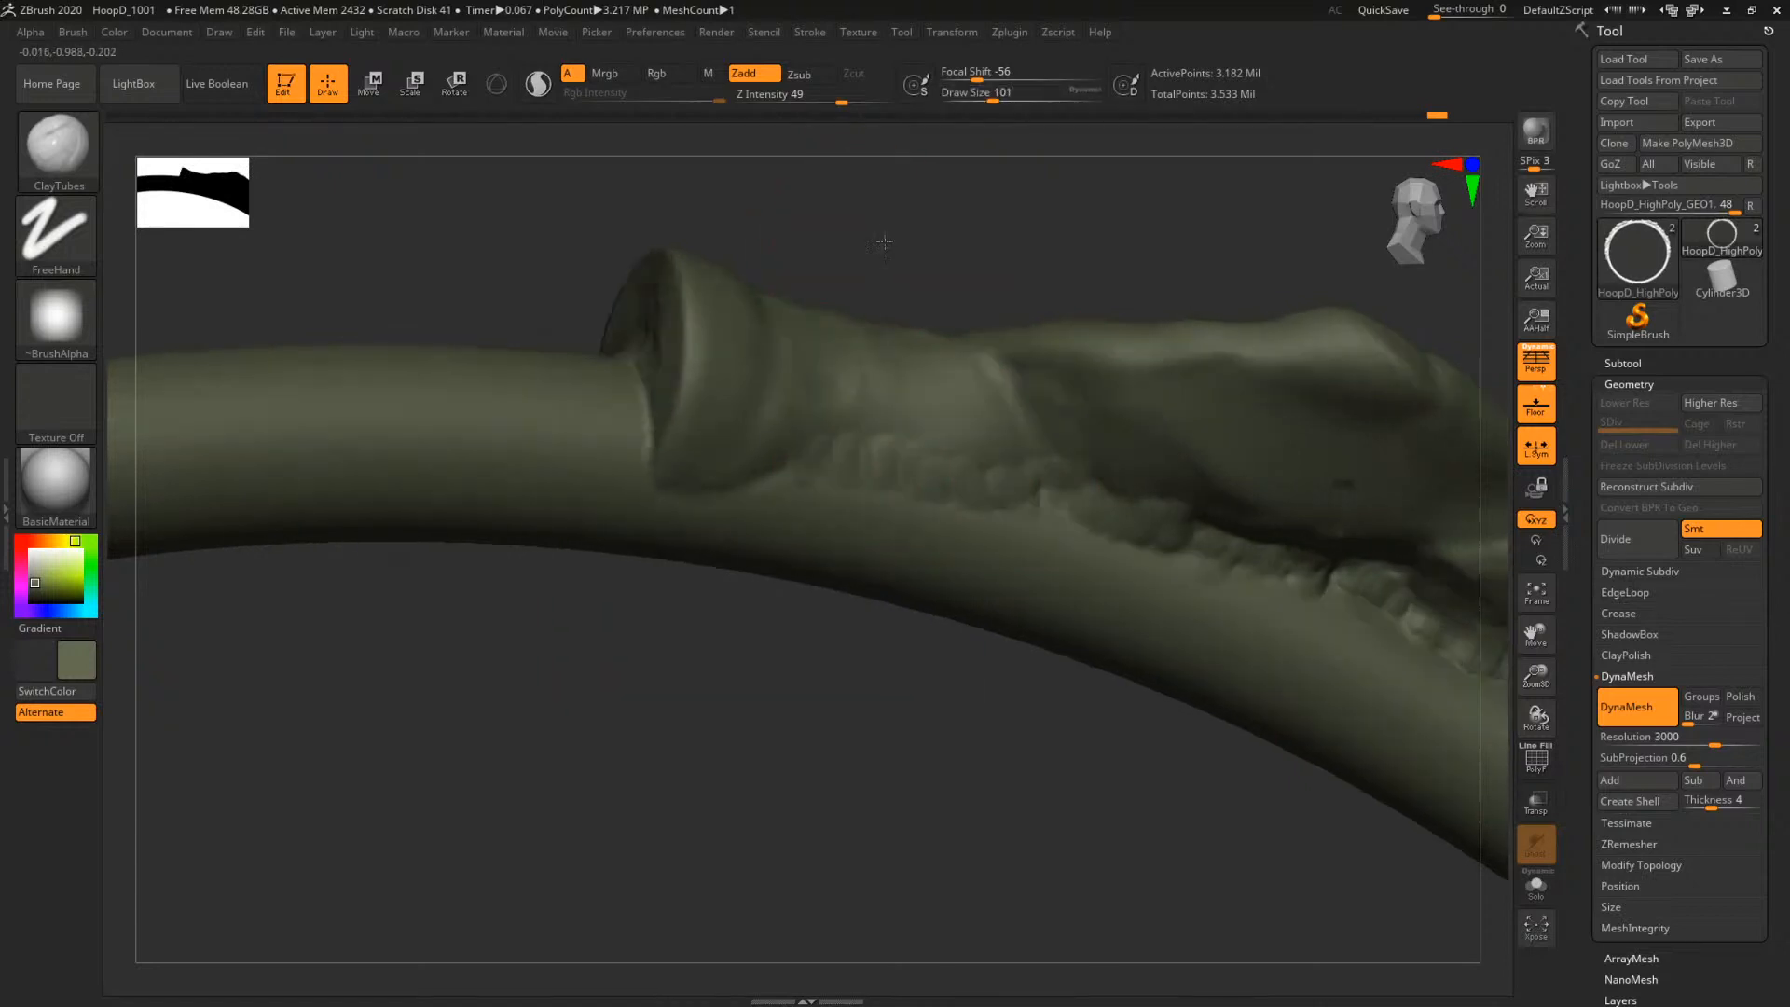
# Blend the collar's lower edge into the rod with ClayTubes at draw size 101
pyautogui.moveTo(760, 468); pyautogui.dragTo(667, 492)
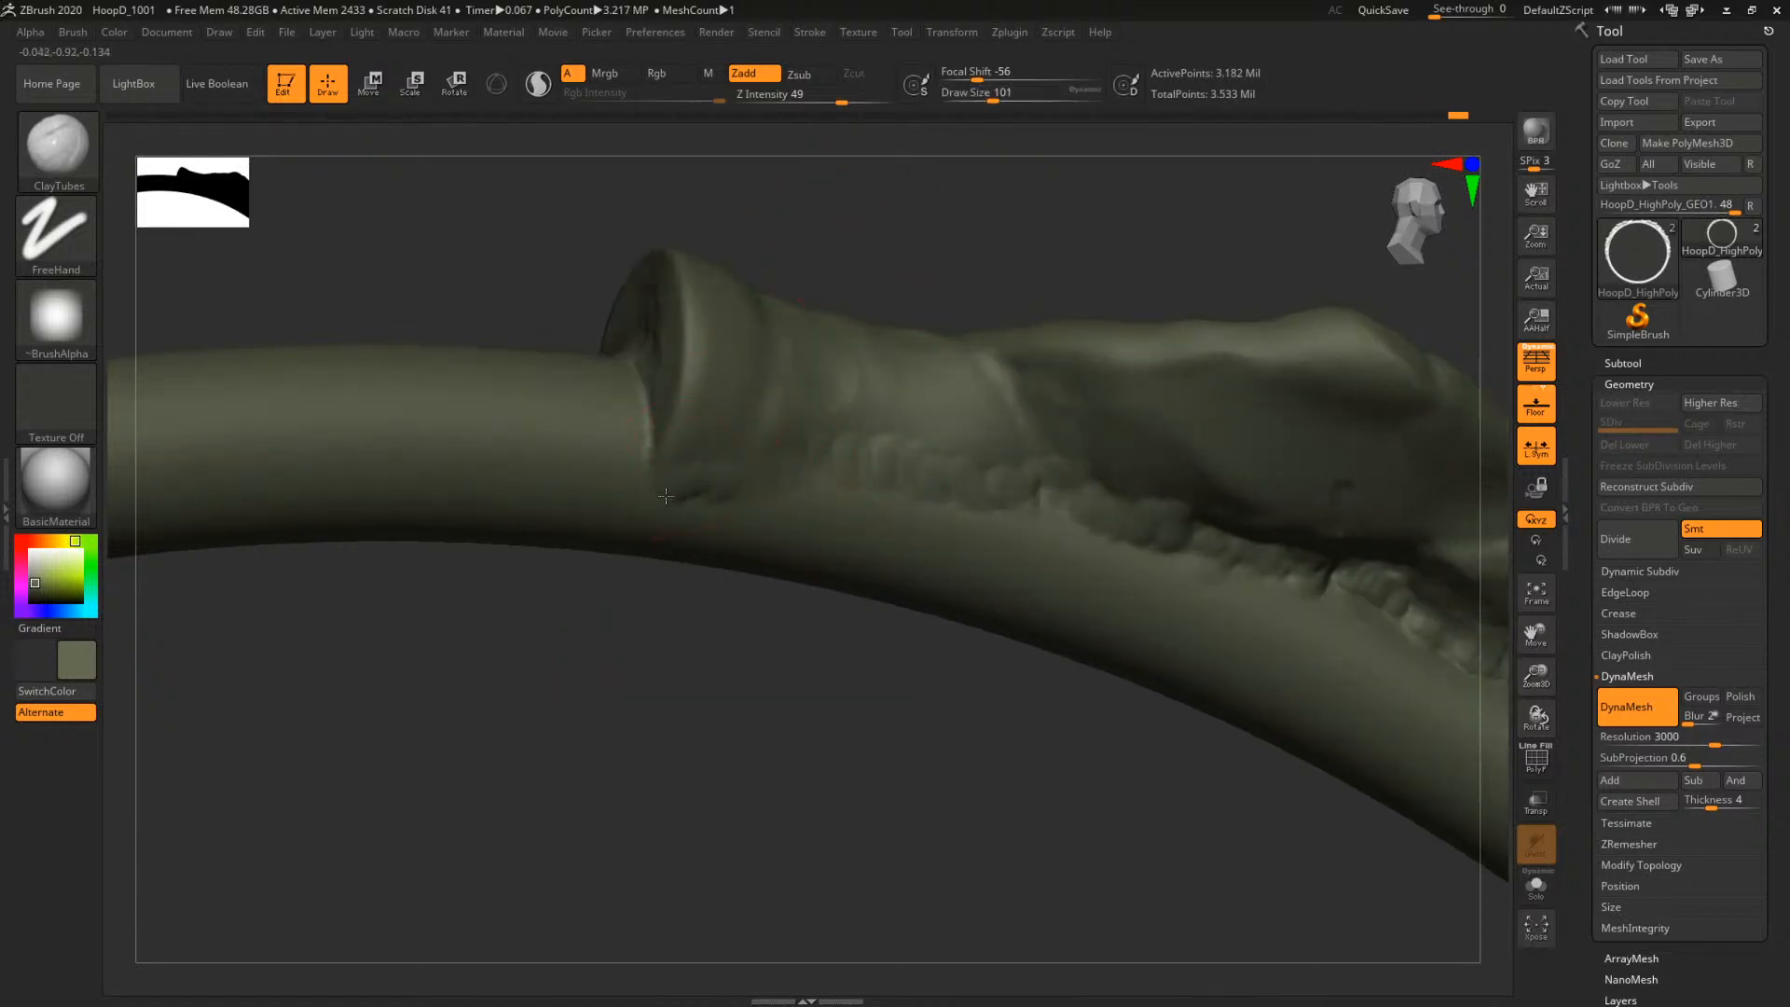
pyautogui.moveTo(851, 261); pyautogui.dragTo(932, 253)
pyautogui.moveTo(668, 426)
pyautogui.mouseDown()
pyautogui.moveTo(652, 450)
pyautogui.moveTo(626, 393)
pyautogui.mouseUp()
pyautogui.moveTo(723, 215)
pyautogui.mouseDown()
pyautogui.moveTo(767, 307)
pyautogui.moveTo(875, 399)
pyautogui.moveTo(735, 316)
pyautogui.moveTo(529, 380)
pyautogui.moveTo(571, 342)
pyautogui.mouseUp()
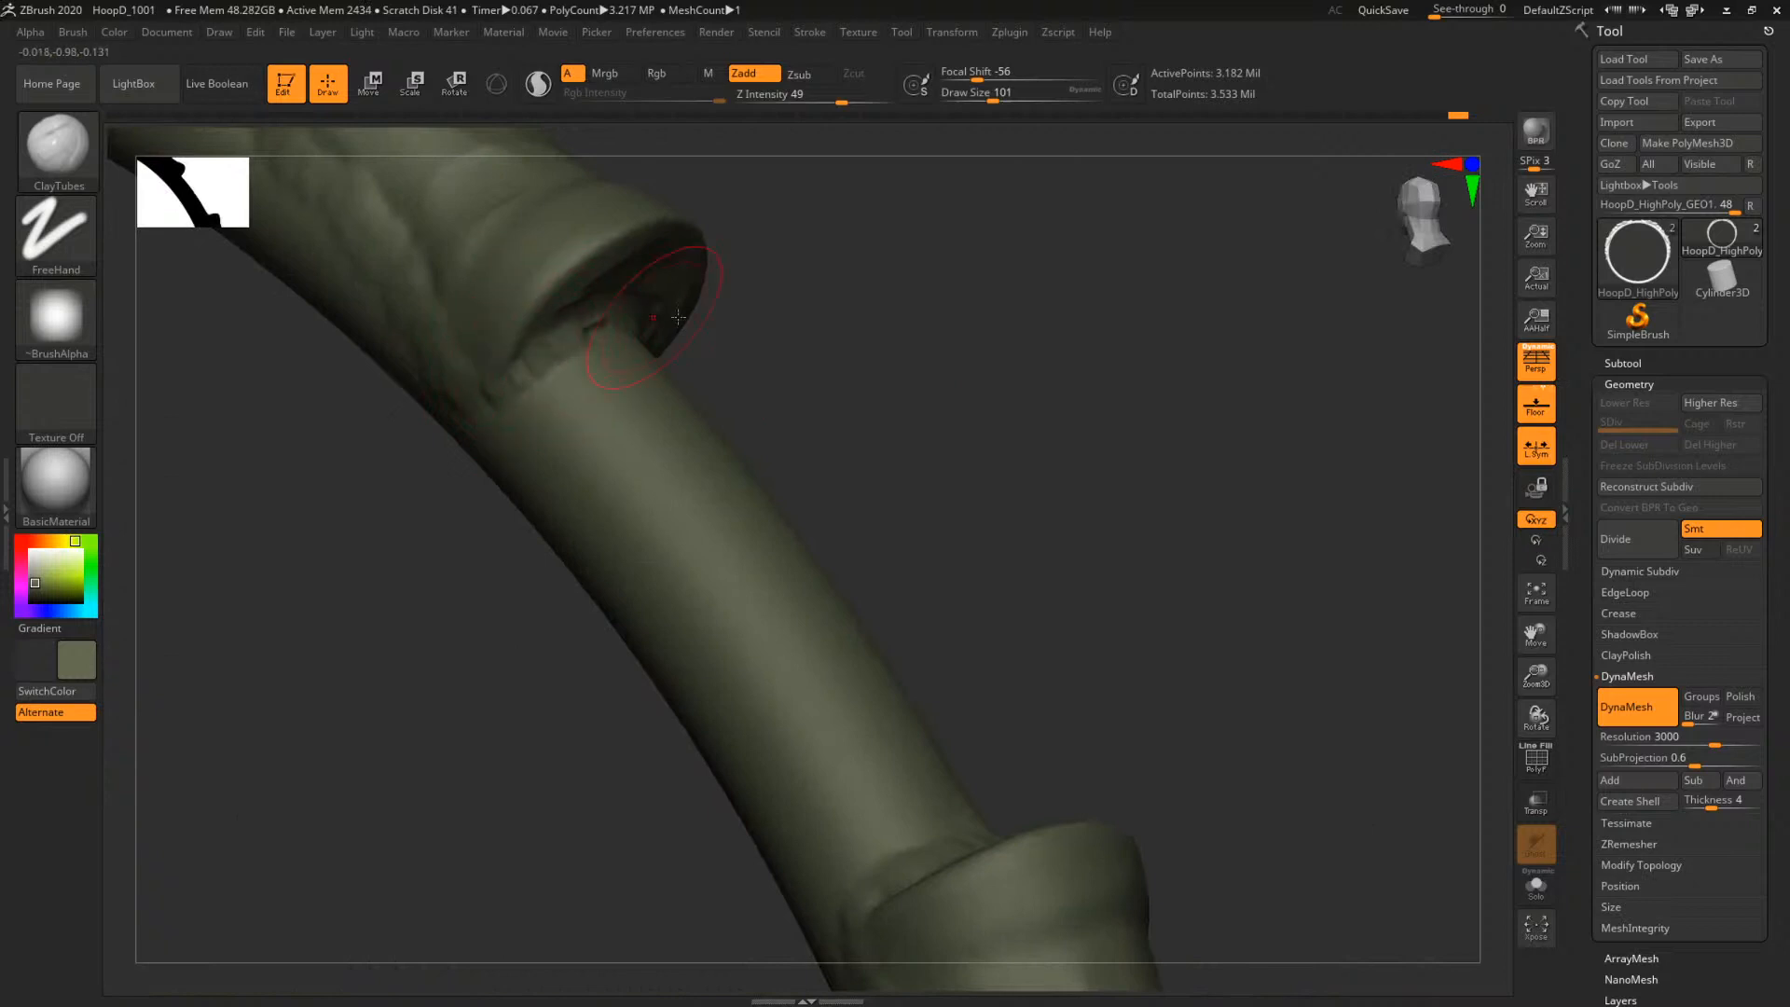
# Fill the gap around the rod at the collar's end face with short ClayTubes strokes at draw size 101
pyautogui.moveTo(736, 312); pyautogui.dragTo(834, 322)
pyautogui.moveTo(591, 328); pyautogui.dragTo(632, 332)
pyautogui.moveTo(653, 305); pyautogui.dragTo(656, 331)
pyautogui.moveTo(871, 331); pyautogui.dragTo(812, 333)
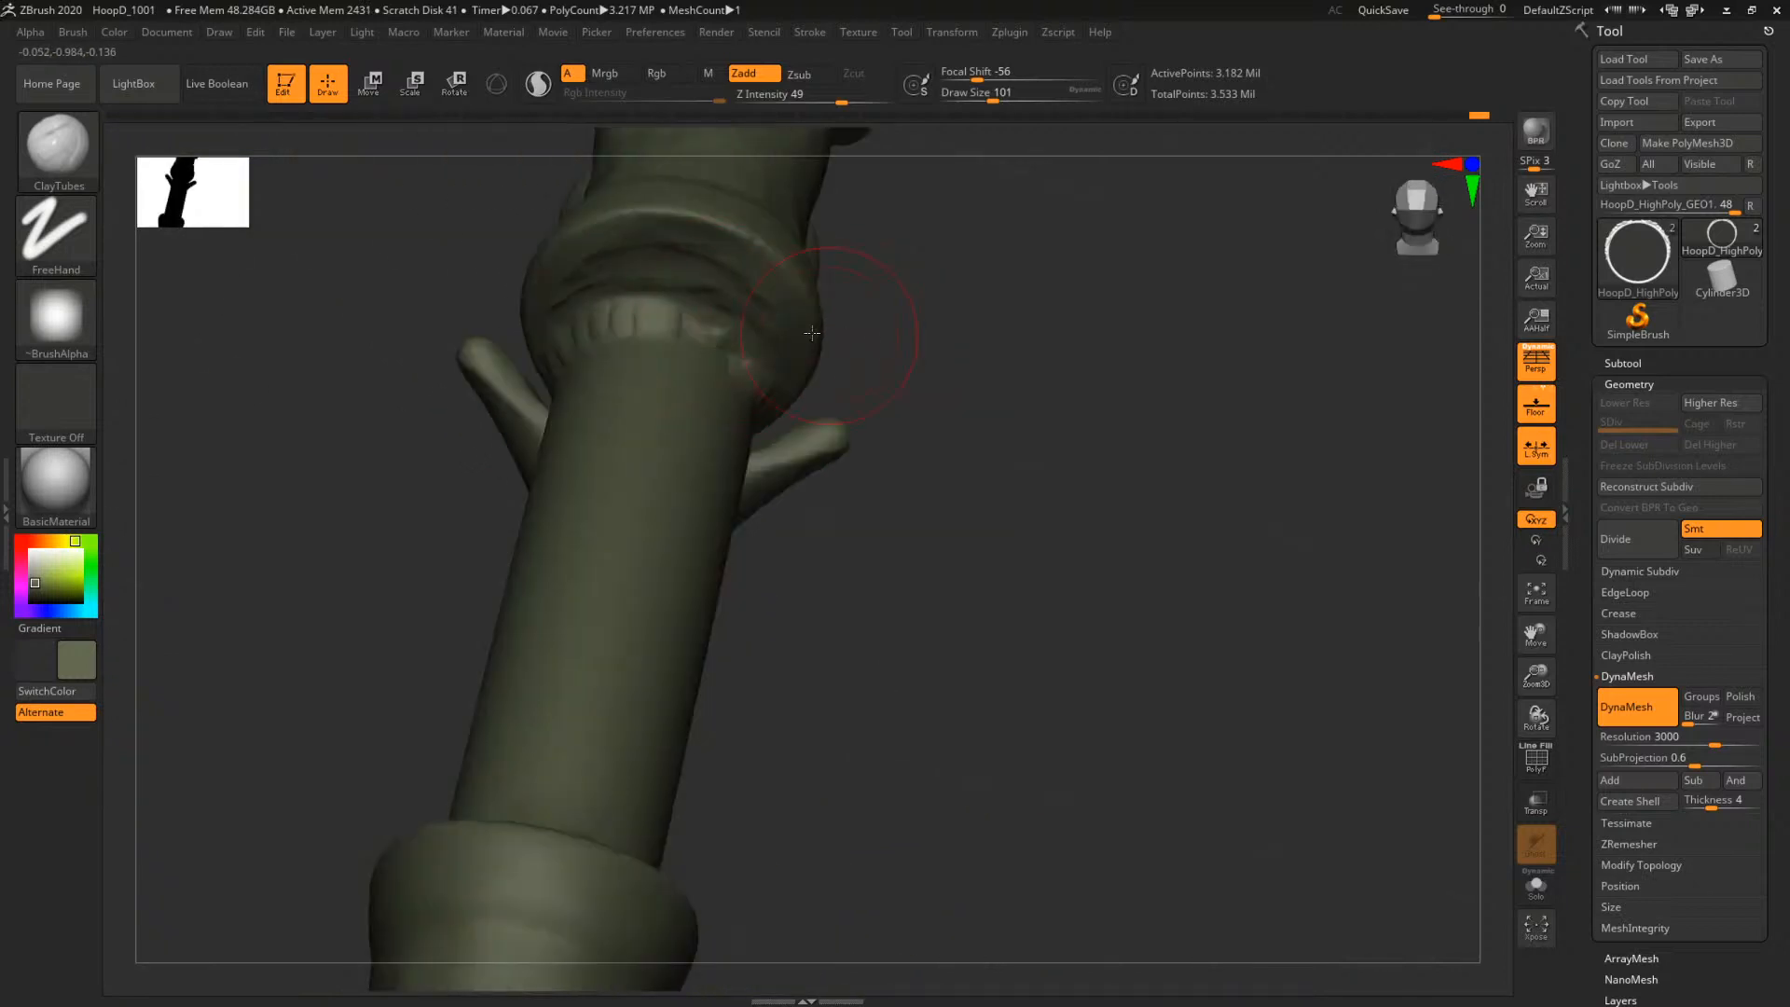
pyautogui.moveTo(692, 309)
pyautogui.mouseDown()
pyautogui.moveTo(694, 335)
pyautogui.moveTo(716, 338)
pyautogui.mouseUp()
pyautogui.moveTo(741, 330); pyautogui.dragTo(726, 351)
pyautogui.moveTo(1064, 385)
pyautogui.mouseDown()
pyautogui.moveTo(1234, 340)
pyautogui.moveTo(1171, 332)
pyautogui.moveTo(1124, 280)
pyautogui.moveTo(1068, 284)
pyautogui.mouseUp()
# Shape the side of the collar and neck with ClayTubes at draw sizes 116 and 90
pyautogui.press('space')
pyautogui.moveTo(804, 410); pyautogui.dragTo(808, 410)
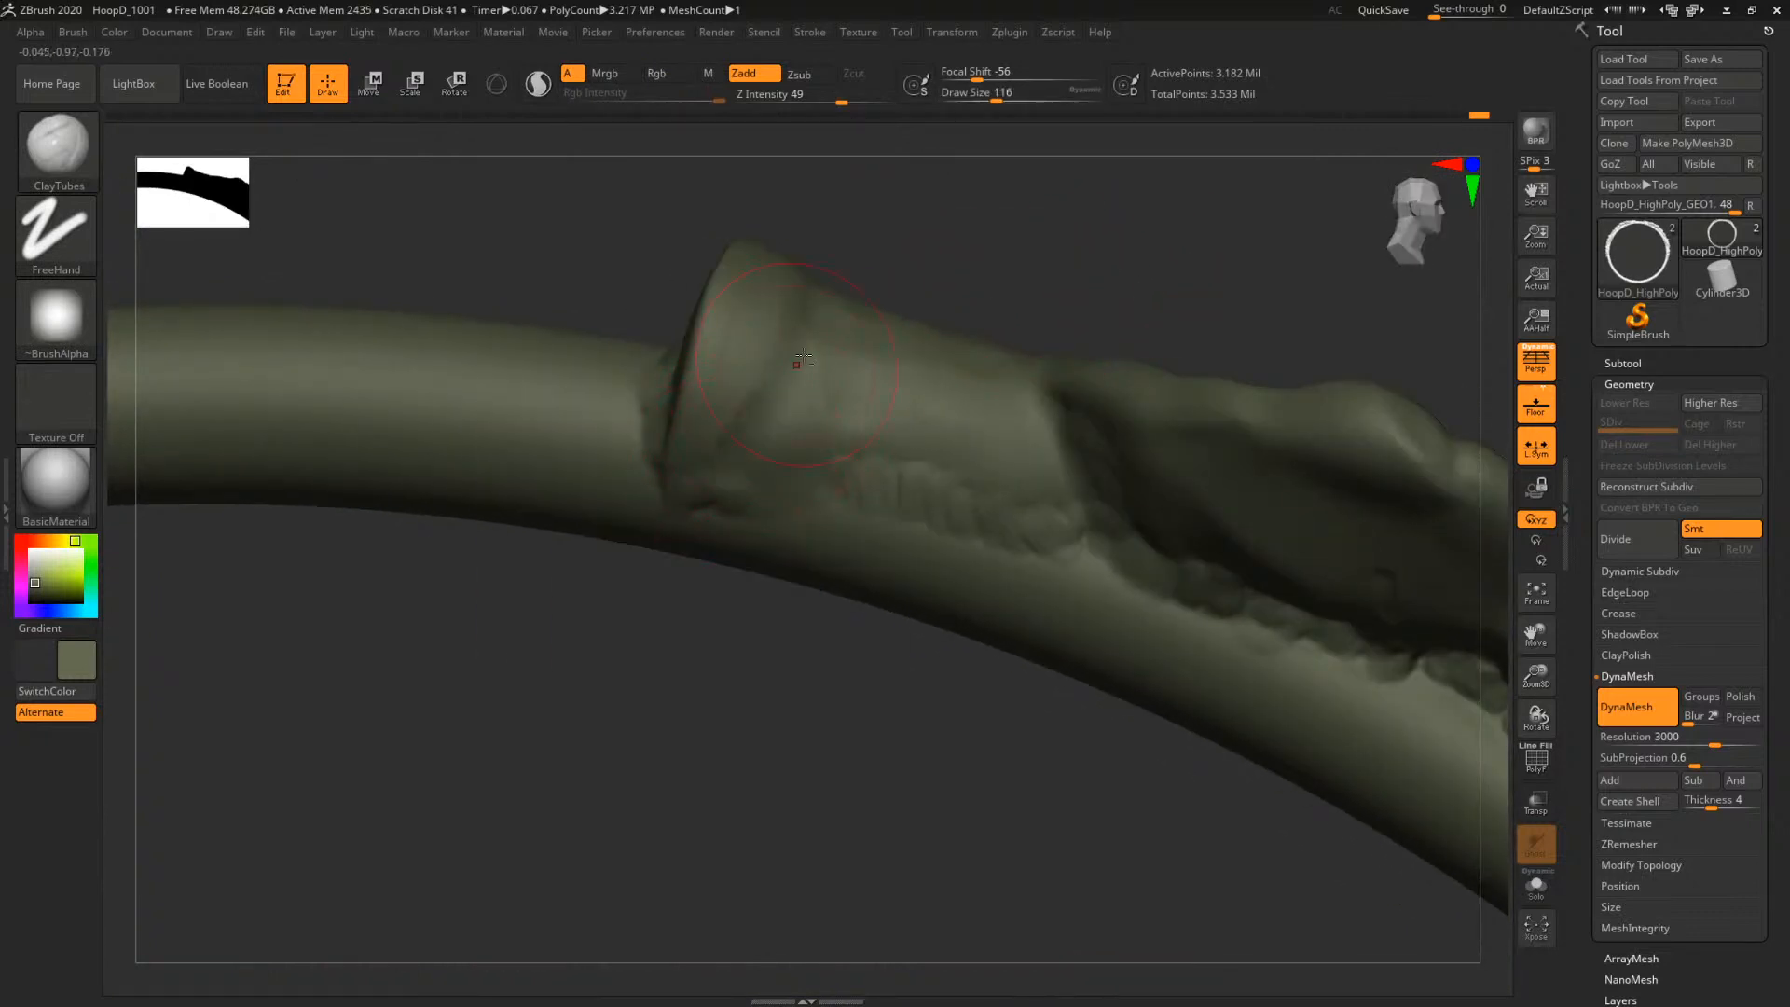
pyautogui.moveTo(926, 263); pyautogui.dragTo(881, 284)
pyautogui.press('s')
pyautogui.moveTo(785, 415); pyautogui.dragTo(781, 462)
pyautogui.press('space')
pyautogui.moveTo(783, 456); pyautogui.dragTo(788, 444)
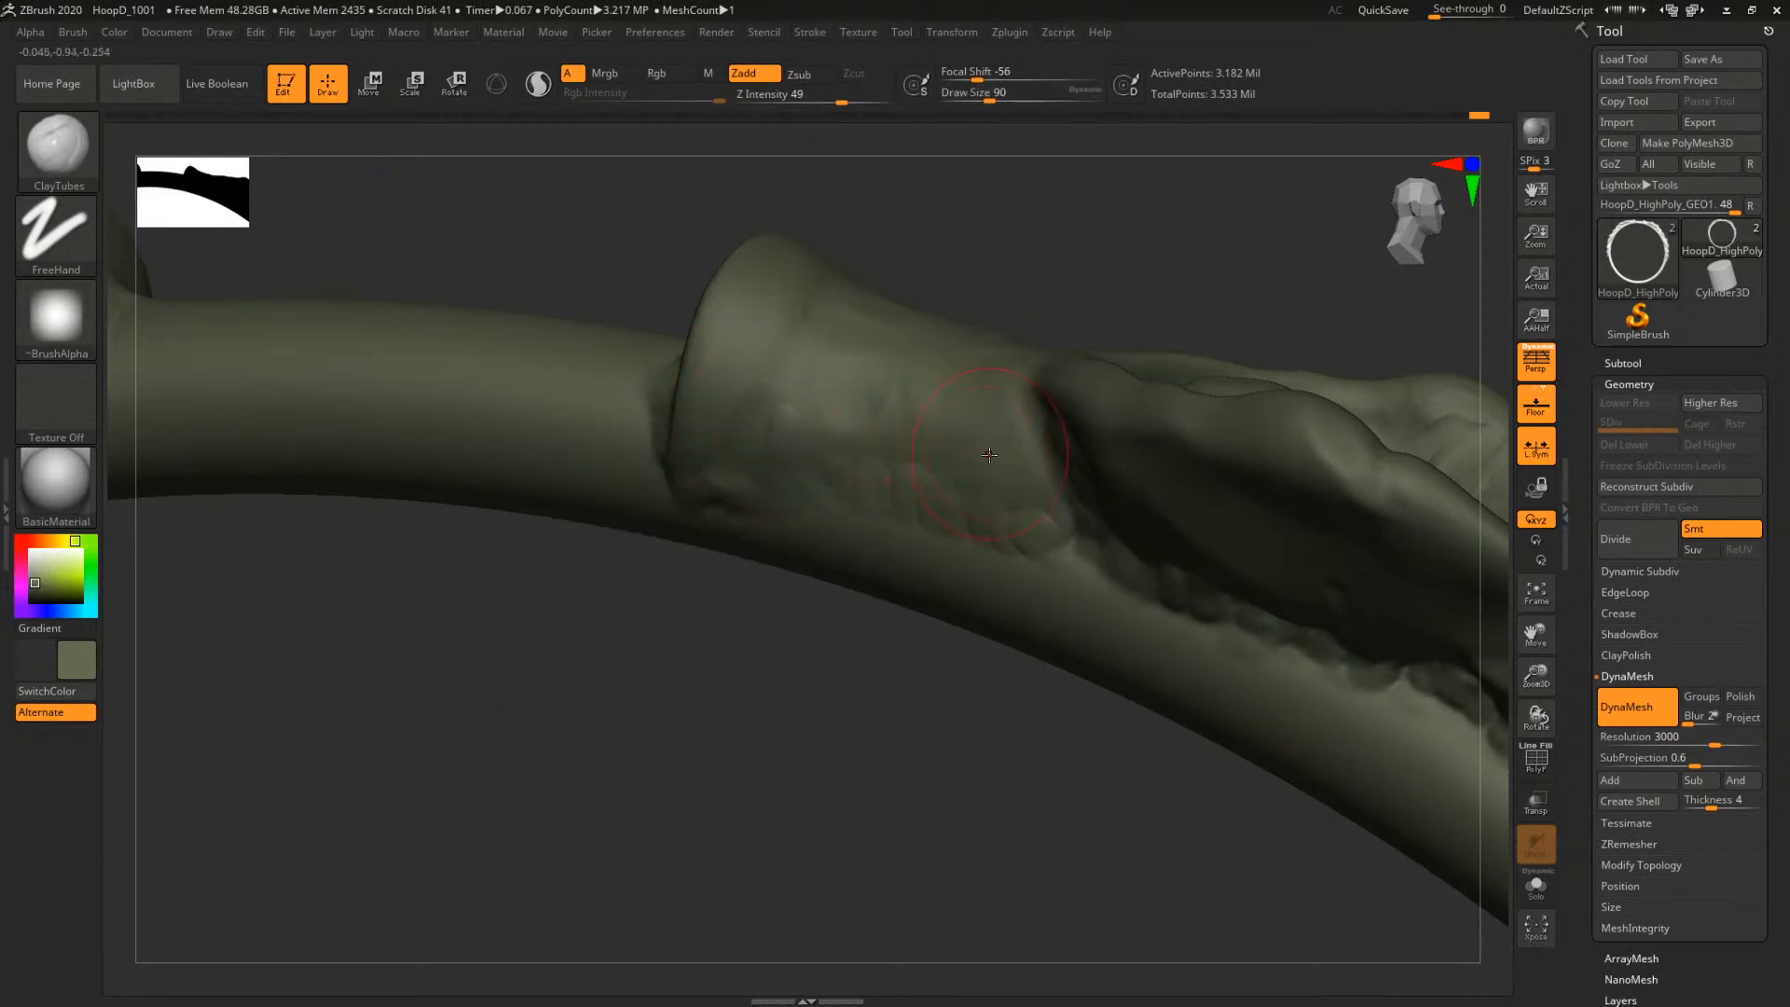
pyautogui.moveTo(989, 455); pyautogui.dragTo(1022, 503)
# Work the neck near the hollow's rim with ClayTubes at draw size 101
pyautogui.keyDown('alt'); pyautogui.moveTo(1121, 269); pyautogui.dragTo(1004, 316); pyautogui.keyUp('alt')
pyautogui.press('space')
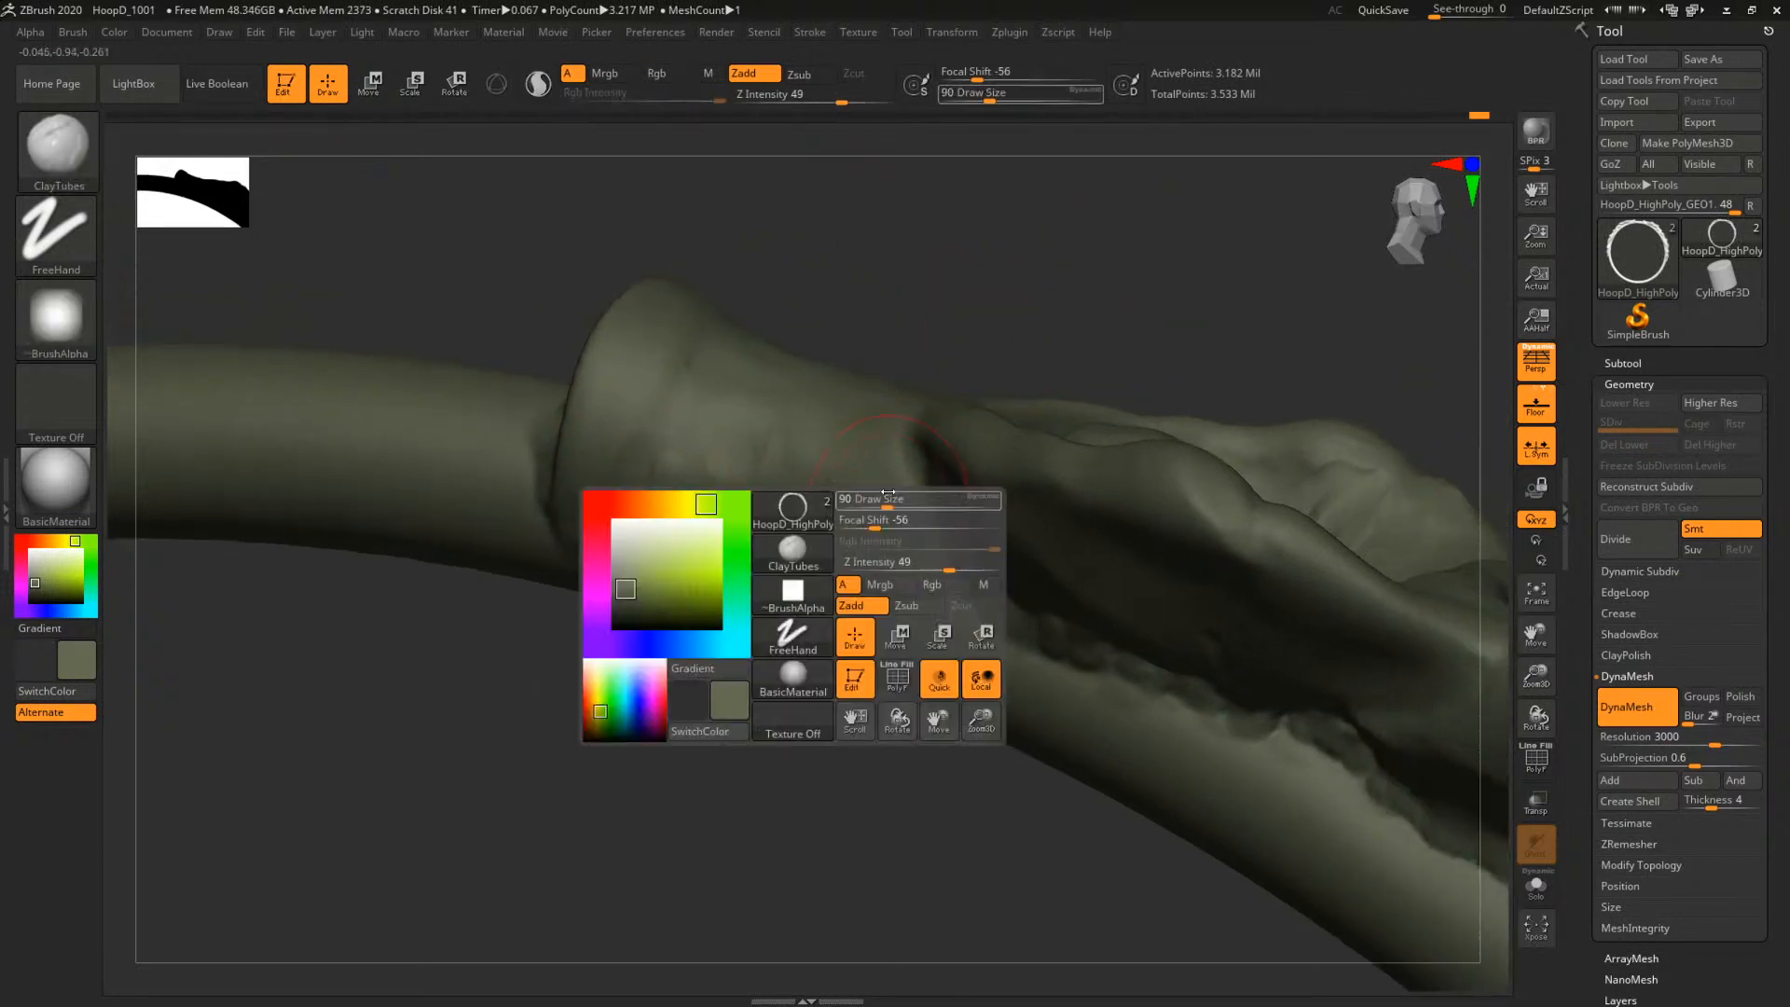
pyautogui.moveTo(887, 519); pyautogui.dragTo(897, 520)
pyautogui.moveTo(1035, 317); pyautogui.dragTo(1006, 489)
pyautogui.moveTo(879, 668)
pyautogui.mouseDown()
pyautogui.moveTo(851, 679)
pyautogui.moveTo(471, 619)
pyautogui.moveTo(835, 649)
pyautogui.moveTo(727, 639)
pyautogui.moveTo(851, 683)
pyautogui.moveTo(755, 621)
pyautogui.mouseUp()
# Flatten the uneven neck surface with the TrimDynamic brush, reducing the draw size to 65
pyautogui.press('b')
pyautogui.press('t')
pyautogui.press('d')
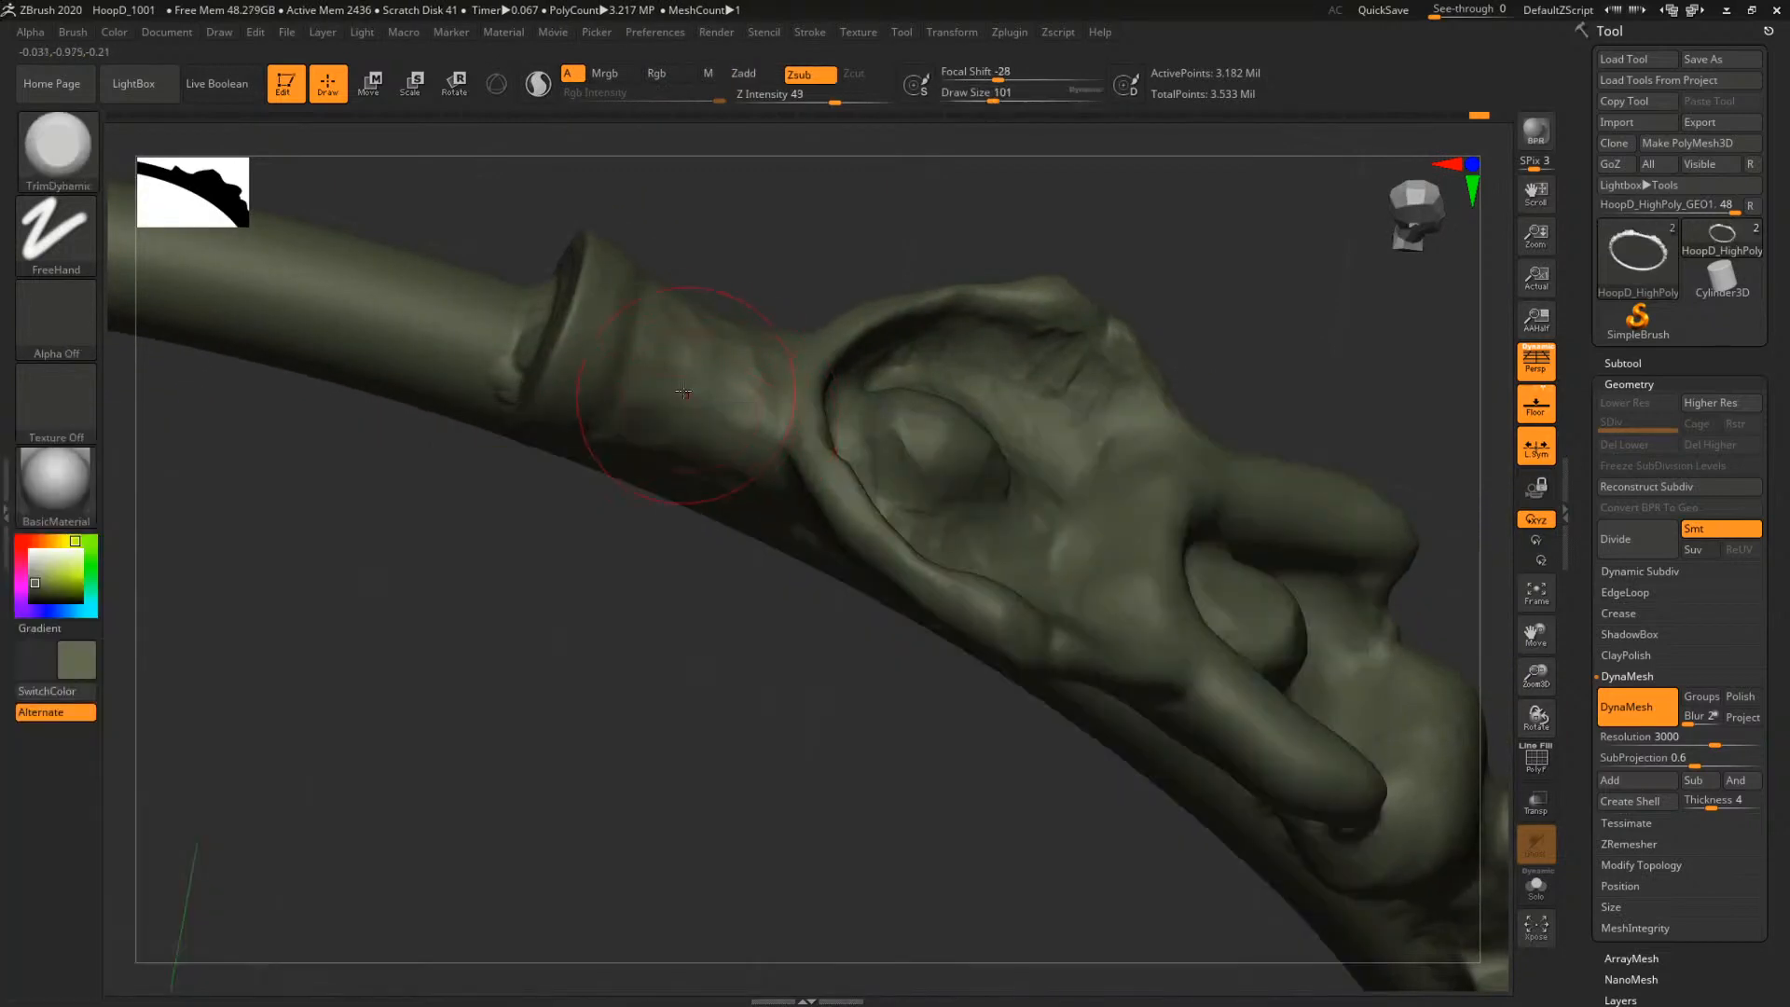
pyautogui.press('space')
pyautogui.press('space')
pyautogui.click(674, 380)
pyautogui.press('space')
pyautogui.click(714, 393)
# Plane the neck and the rounded forms in the figure's hollows with TrimDynamic at draw size 65
pyautogui.moveTo(717, 591); pyautogui.dragTo(699, 354)
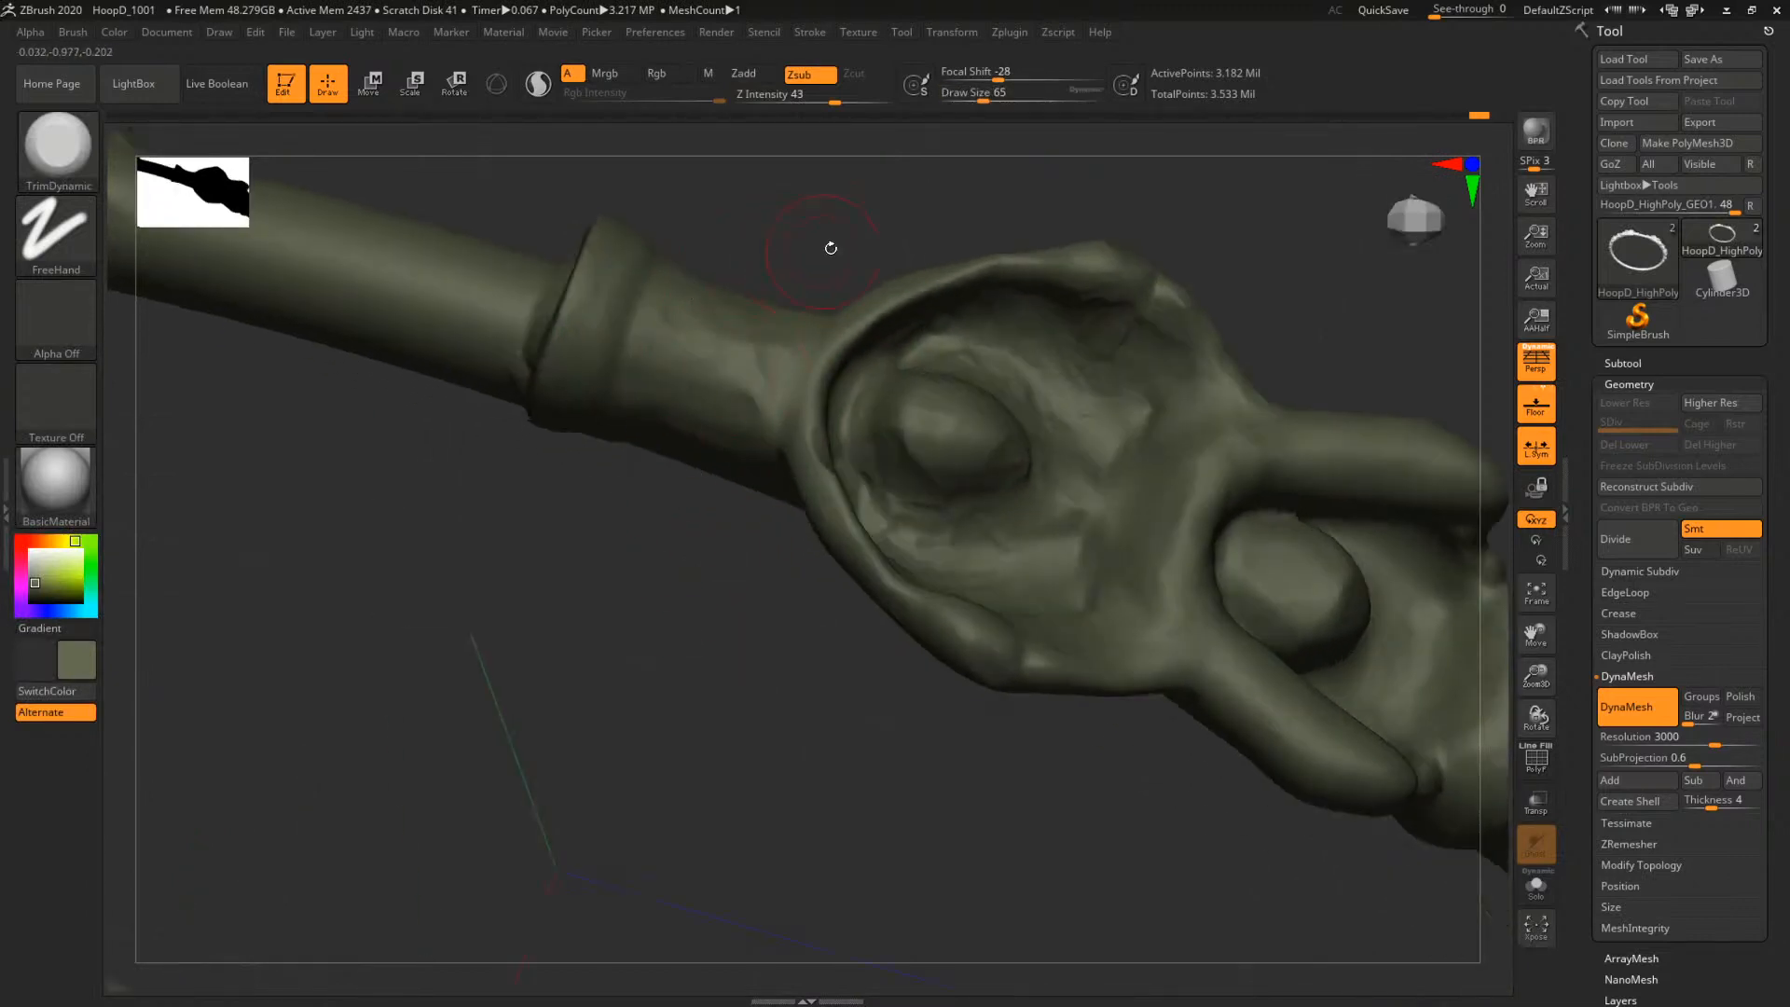
pyautogui.moveTo(830, 247)
pyautogui.mouseDown()
pyautogui.moveTo(838, 213)
pyautogui.moveTo(748, 345)
pyautogui.mouseUp()
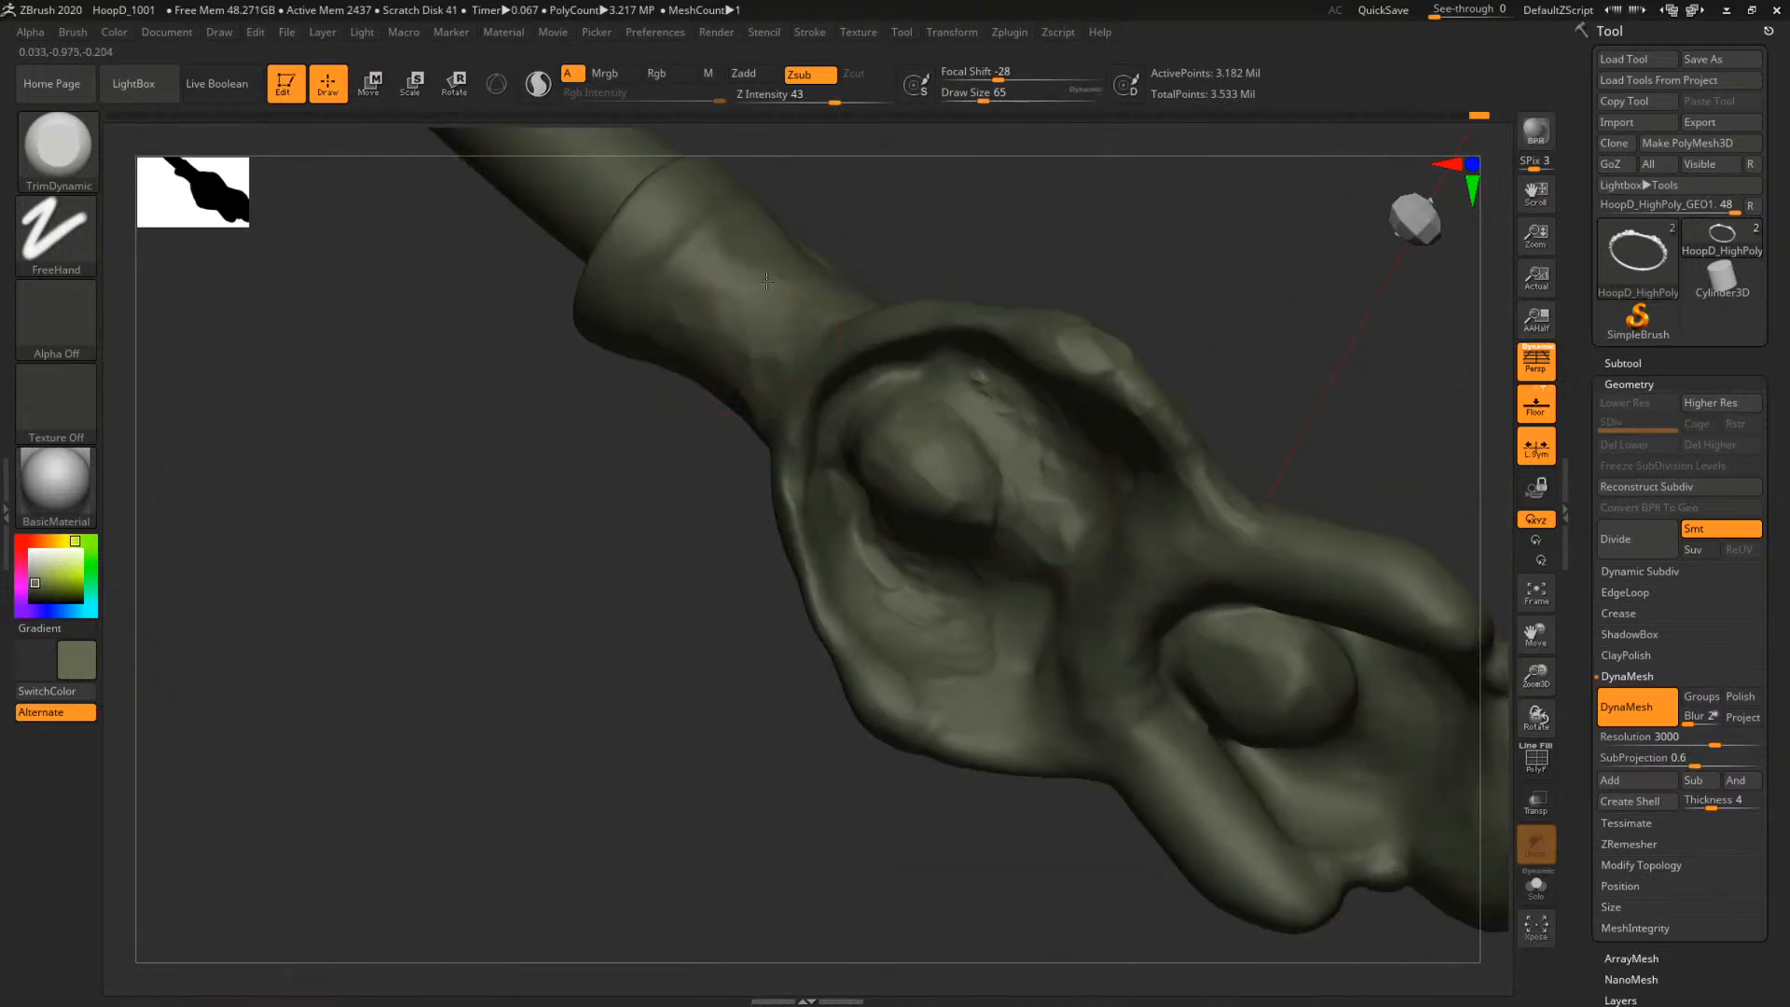
pyautogui.moveTo(766, 281); pyautogui.dragTo(943, 208)
pyautogui.moveTo(1250, 261); pyautogui.dragTo(1157, 277)
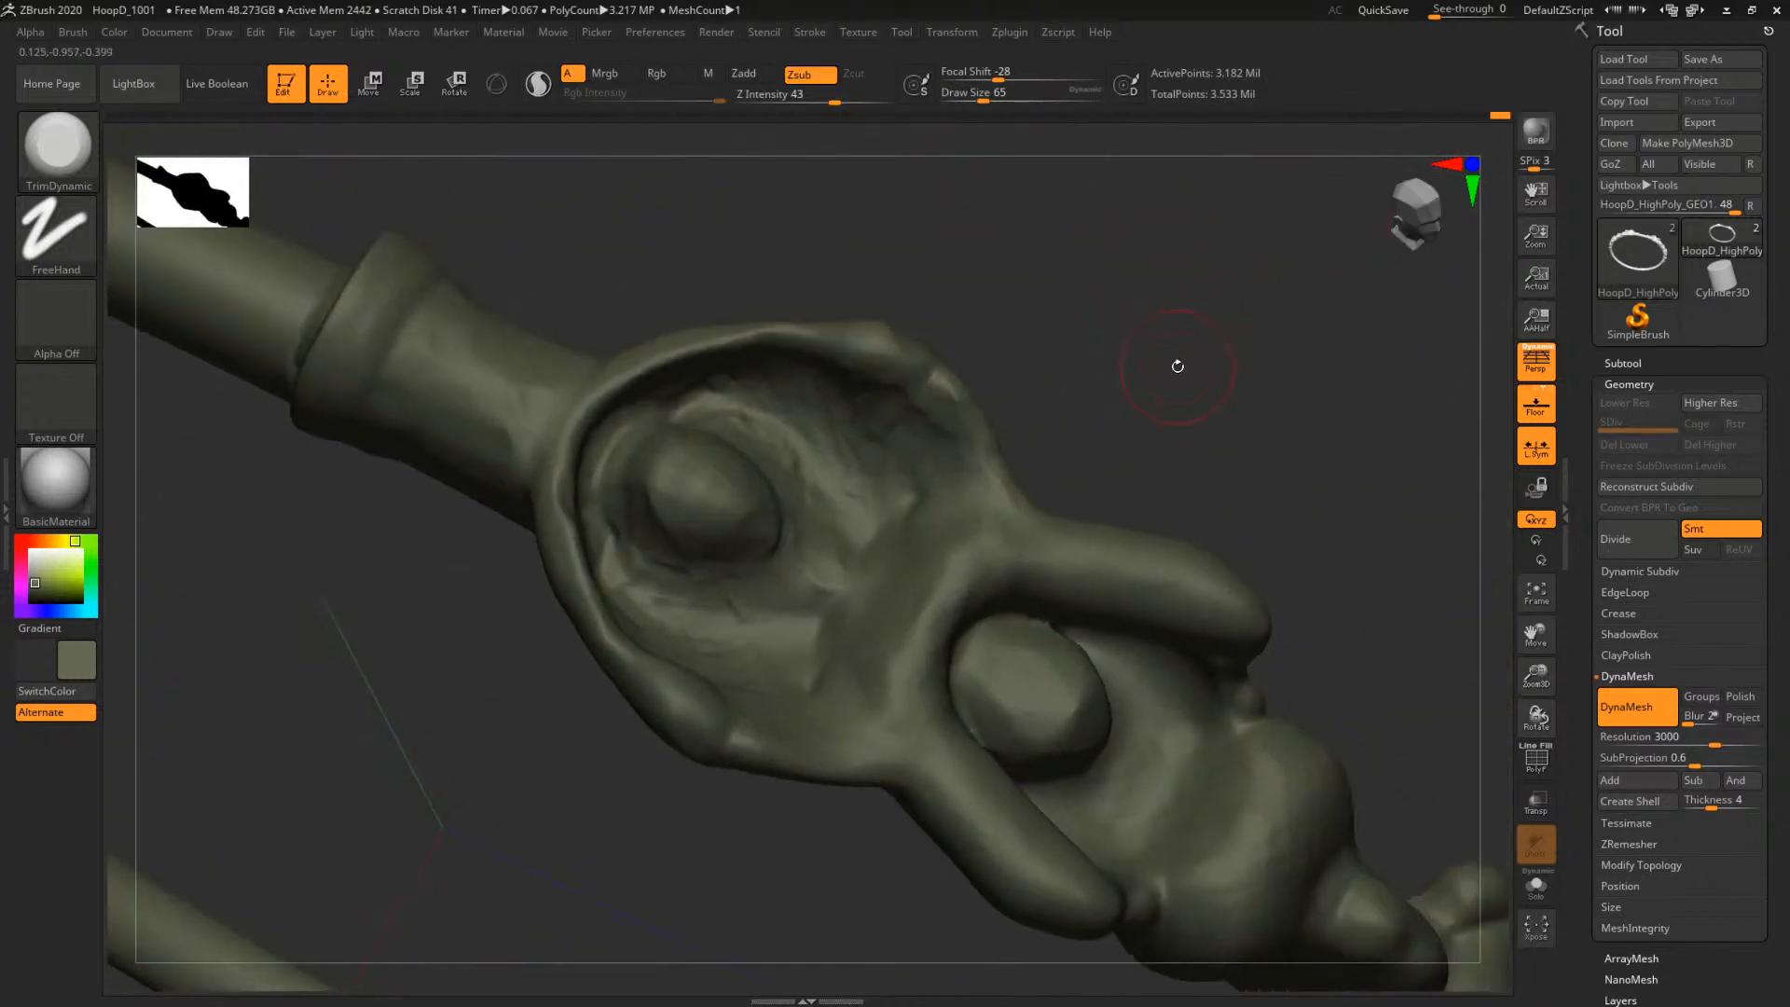
# Switch to ClayTubes and build up the hollow's floor below the ball at draw sizes 65 and 59
pyautogui.press('b')
pyautogui.press('c')
pyautogui.press('t')
pyautogui.moveTo(1173, 371)
pyautogui.mouseDown()
pyautogui.moveTo(1239, 320)
pyautogui.moveTo(941, 298)
pyautogui.moveTo(1063, 371)
pyautogui.moveTo(1202, 393)
pyautogui.moveTo(1194, 428)
pyautogui.moveTo(1258, 404)
pyautogui.moveTo(1161, 481)
pyautogui.moveTo(1187, 515)
pyautogui.moveTo(975, 512)
pyautogui.moveTo(1079, 436)
pyautogui.moveTo(1212, 615)
pyautogui.moveTo(1278, 423)
pyautogui.mouseUp()
pyautogui.press('b')
pyautogui.click(1251, 485)
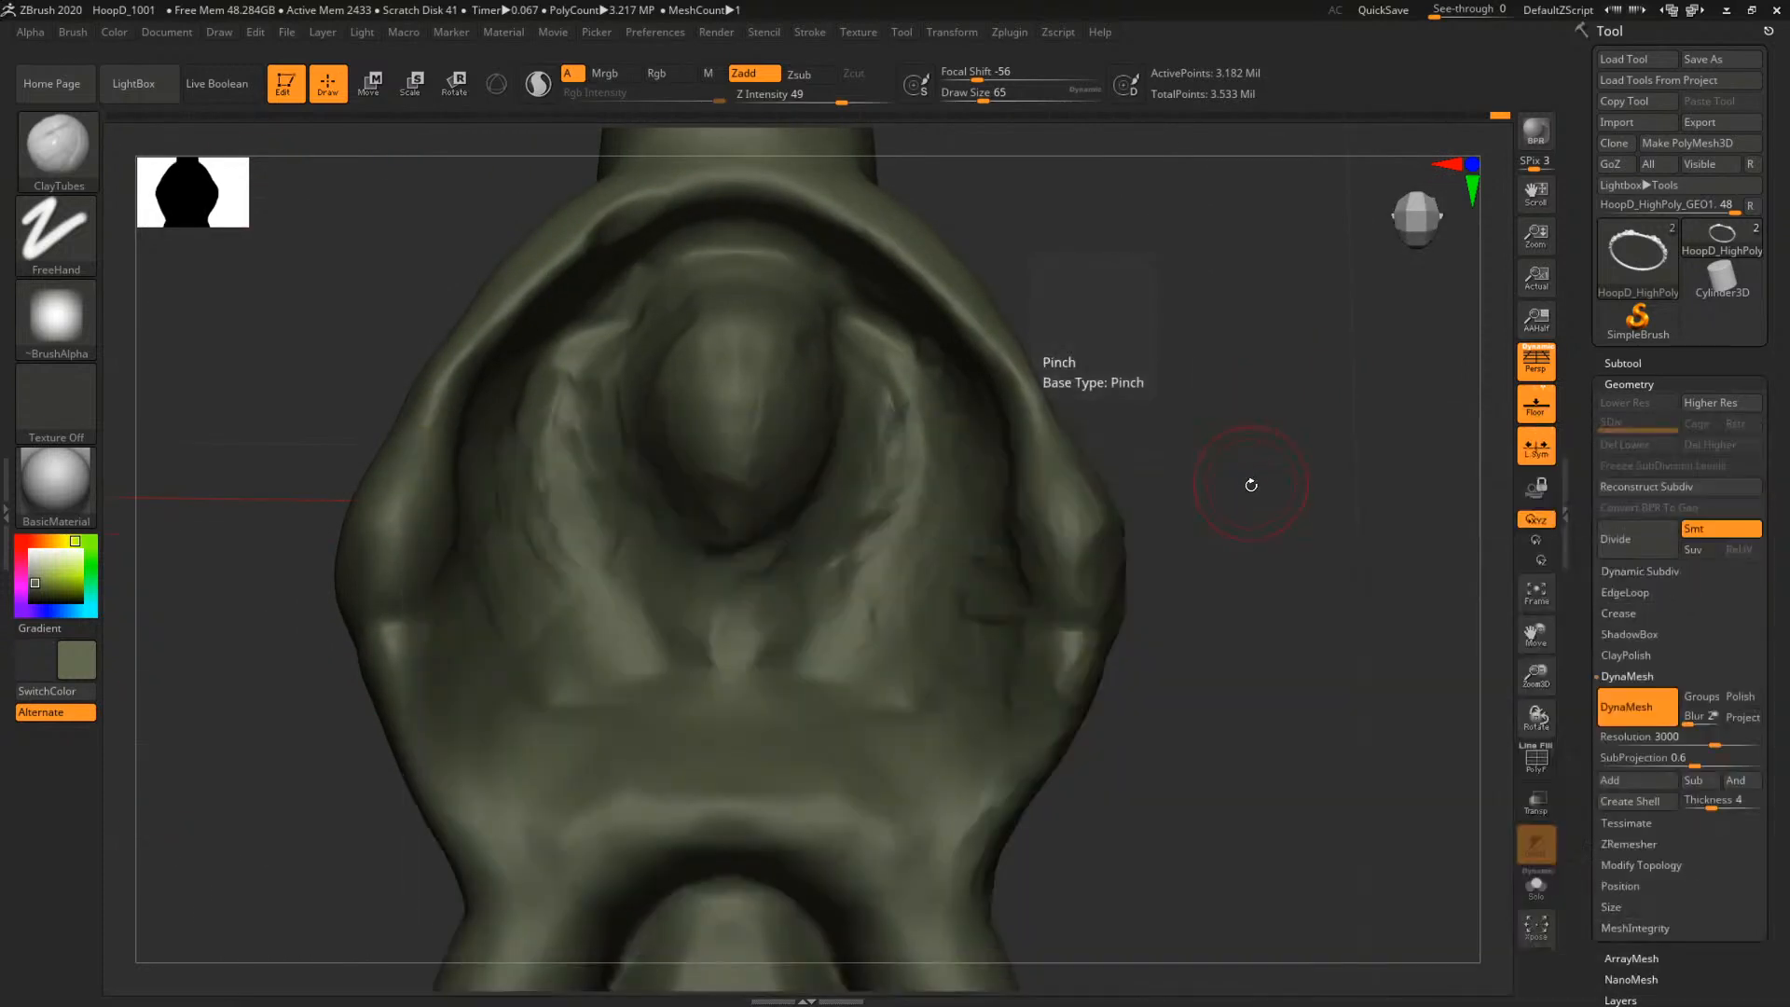
pyautogui.moveTo(1251, 485)
pyautogui.keyDown('alt'); pyautogui.mouseDown()
pyautogui.moveTo(1251, 520)
pyautogui.moveTo(1336, 446)
pyautogui.mouseUp(); pyautogui.keyUp('alt')
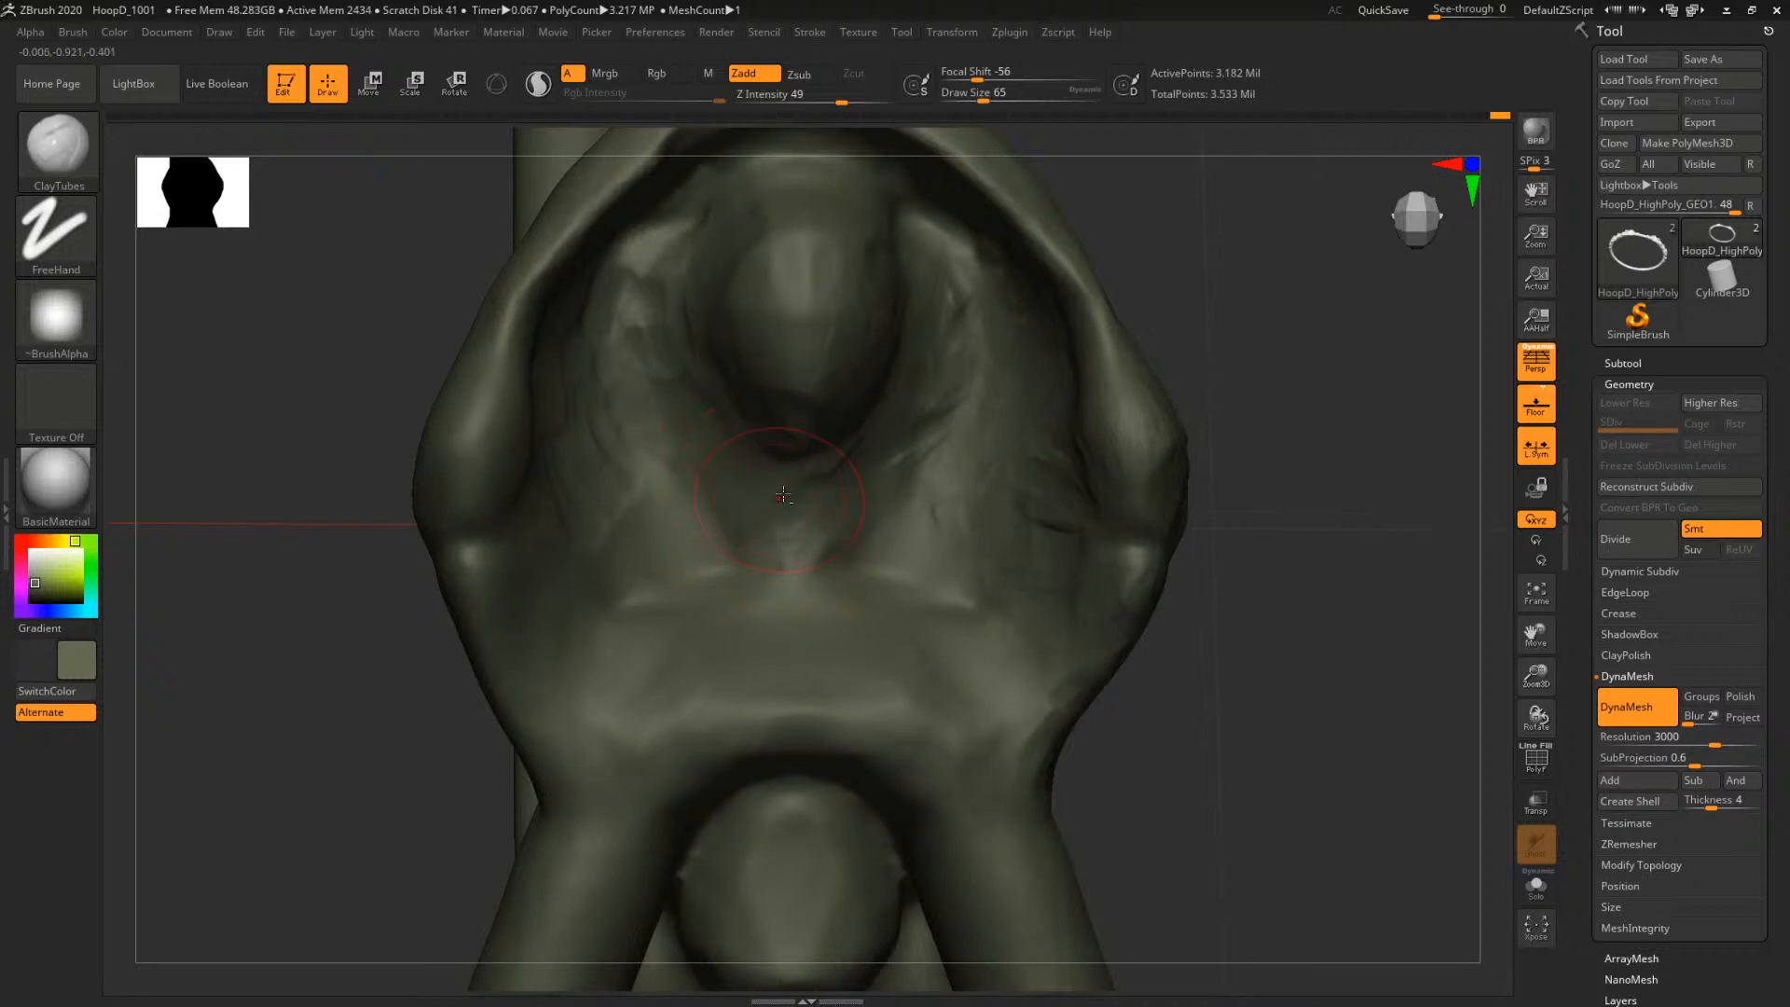
pyautogui.moveTo(1203, 471)
pyautogui.mouseDown()
pyautogui.moveTo(1119, 467)
pyautogui.moveTo(1134, 404)
pyautogui.moveTo(1275, 472)
pyautogui.moveTo(1147, 499)
pyautogui.mouseUp()
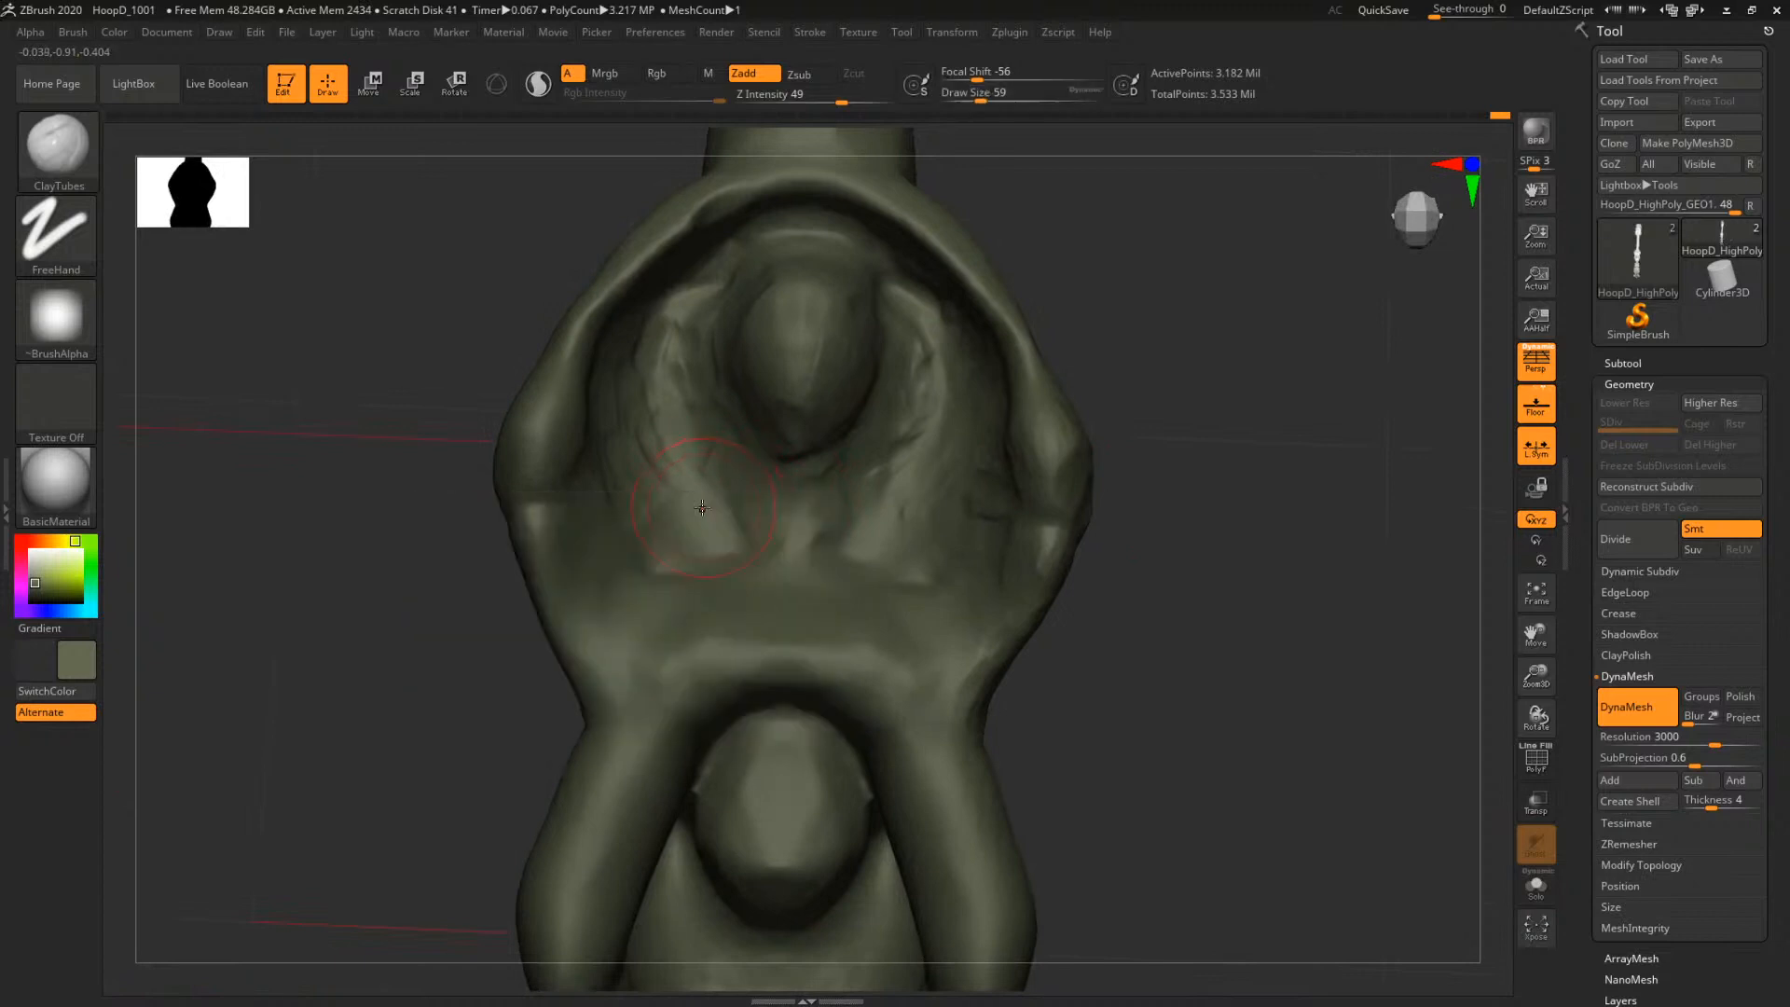
# Fill out the ridges and floor around the ball with broader ClayTubes strokes at draw size 74
pyautogui.press(']')
pyautogui.moveTo(719, 534)
pyautogui.mouseDown()
pyautogui.moveTo(690, 475)
pyautogui.moveTo(728, 451)
pyautogui.mouseUp()
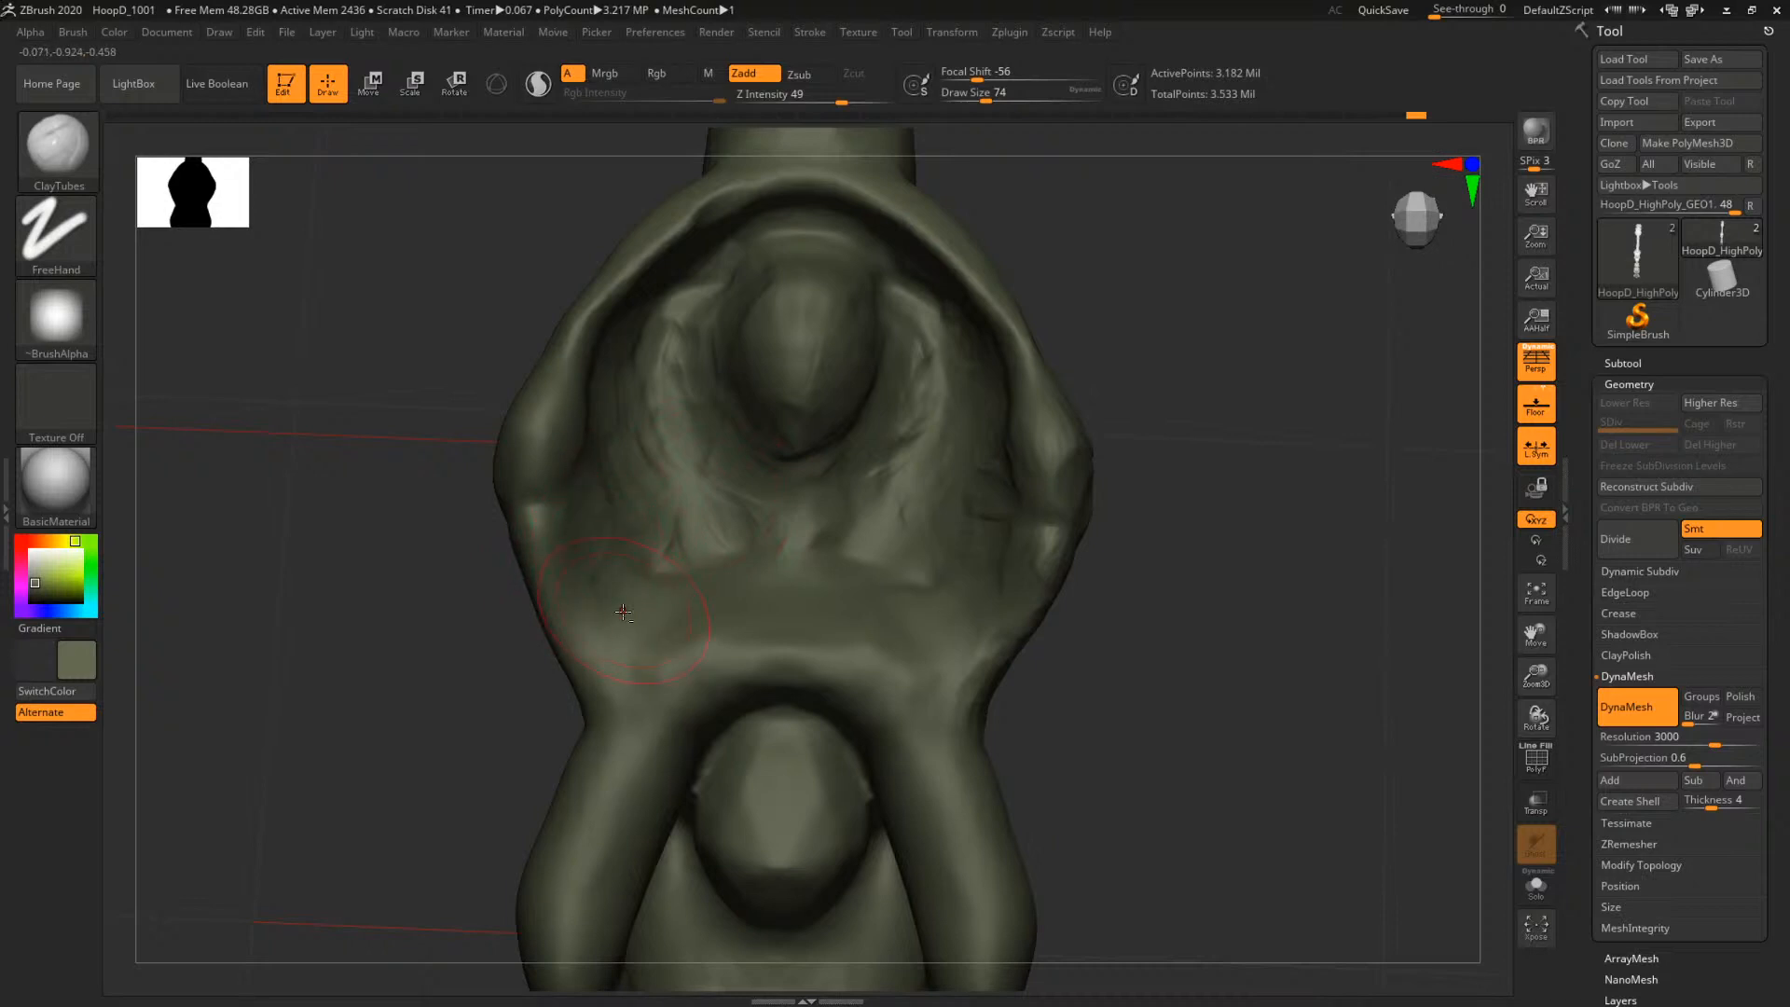
pyautogui.click(696, 533)
pyautogui.moveTo(1282, 399)
pyautogui.mouseDown()
pyautogui.moveTo(1264, 433)
pyautogui.moveTo(1199, 388)
pyautogui.moveTo(1290, 382)
pyautogui.mouseUp()
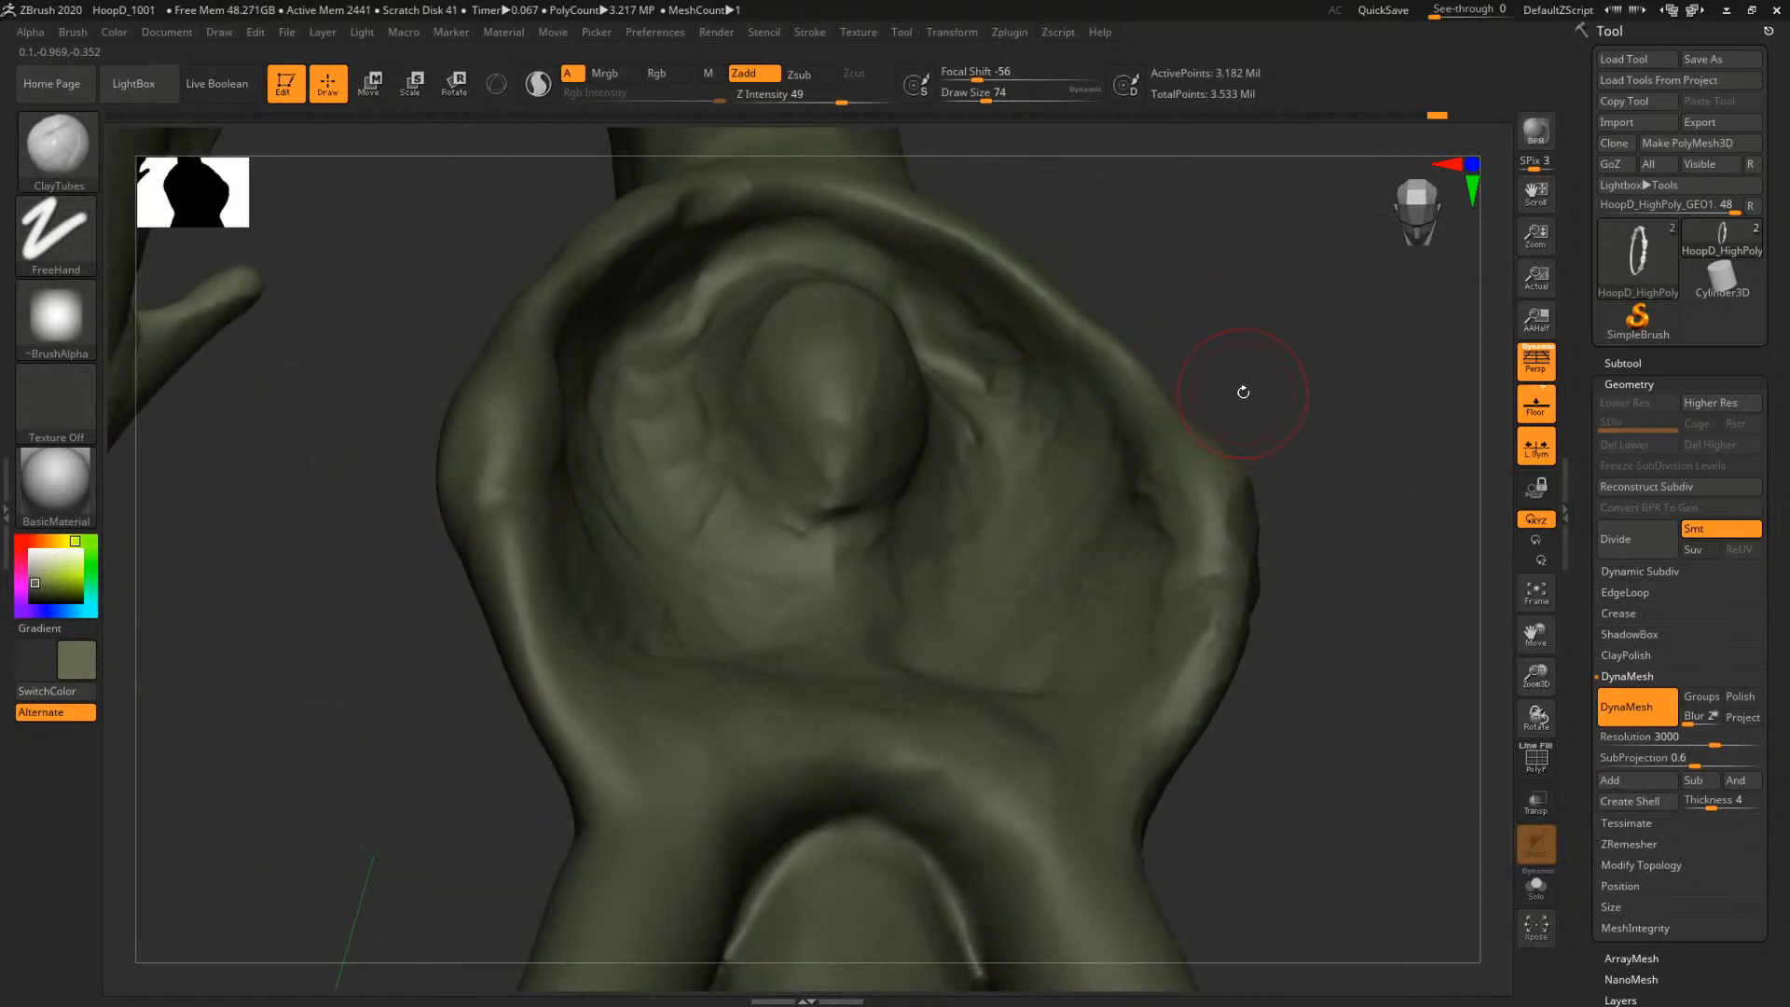
# Sculpt the hollow's inner side walls with ClayTubes at draw size 71
pyautogui.moveTo(1254, 338); pyautogui.dragTo(1380, 396)
pyautogui.press('space')
pyautogui.moveTo(654, 508); pyautogui.dragTo(646, 553)
pyautogui.press('space')
pyautogui.moveTo(449, 658); pyautogui.dragTo(482, 619)
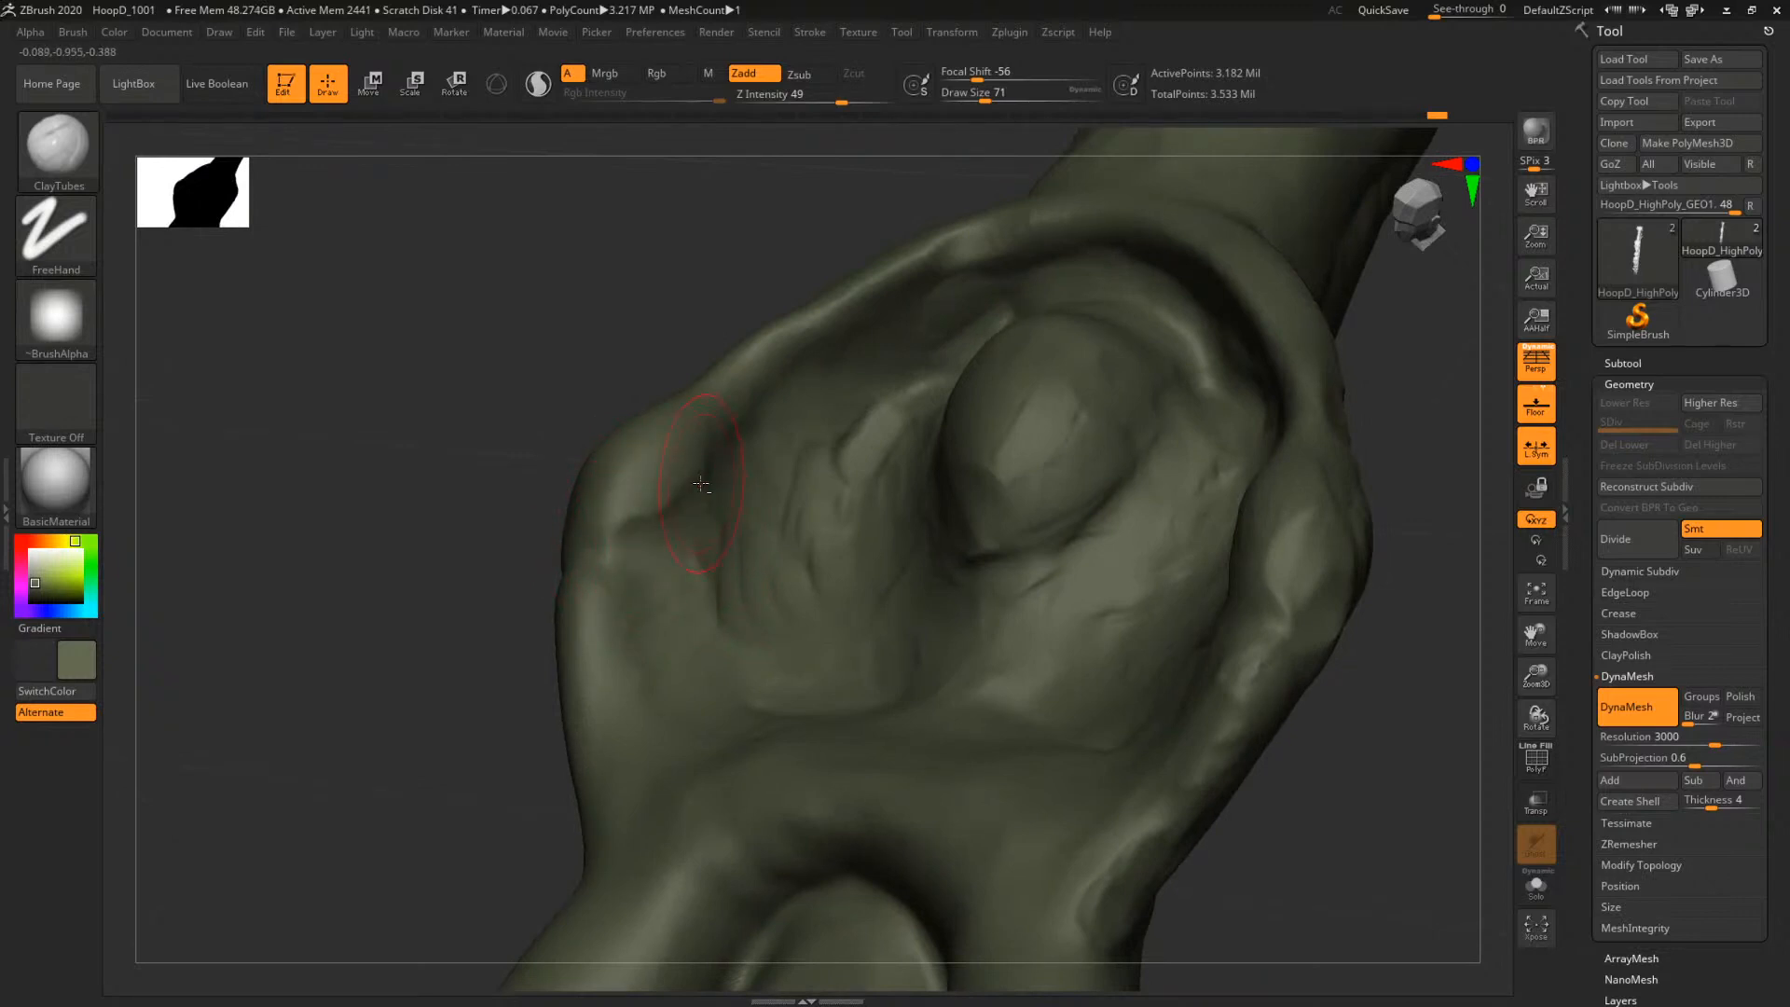
# Refine the hollow's bulging side rim and its inner edge with ClayTubes at draw size 71
pyautogui.moveTo(656, 390)
pyautogui.mouseDown()
pyautogui.moveTo(583, 436)
pyautogui.moveTo(610, 527)
pyautogui.mouseUp()
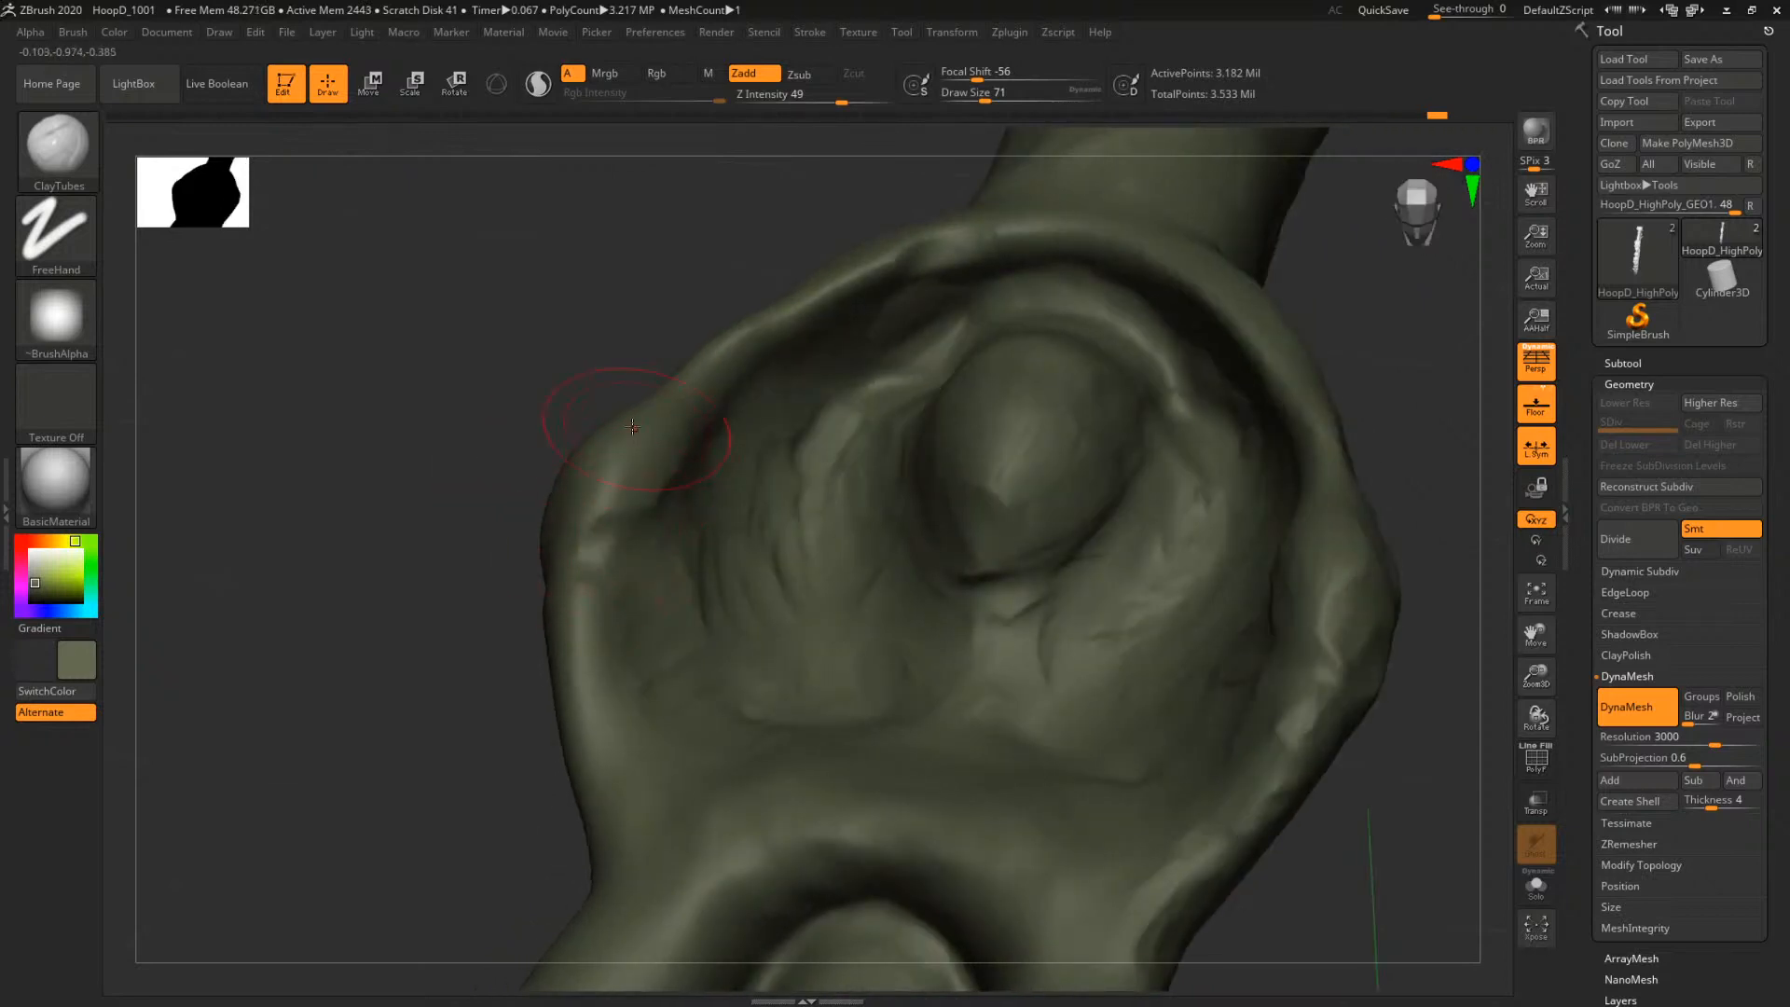
pyautogui.moveTo(490, 410)
pyautogui.mouseDown()
pyautogui.moveTo(467, 400)
pyautogui.moveTo(495, 435)
pyautogui.moveTo(684, 436)
pyautogui.mouseUp()
pyautogui.moveTo(969, 508)
pyautogui.mouseDown()
pyautogui.moveTo(1102, 532)
pyautogui.moveTo(1255, 397)
pyautogui.moveTo(1286, 411)
pyautogui.moveTo(1190, 433)
pyautogui.mouseUp()
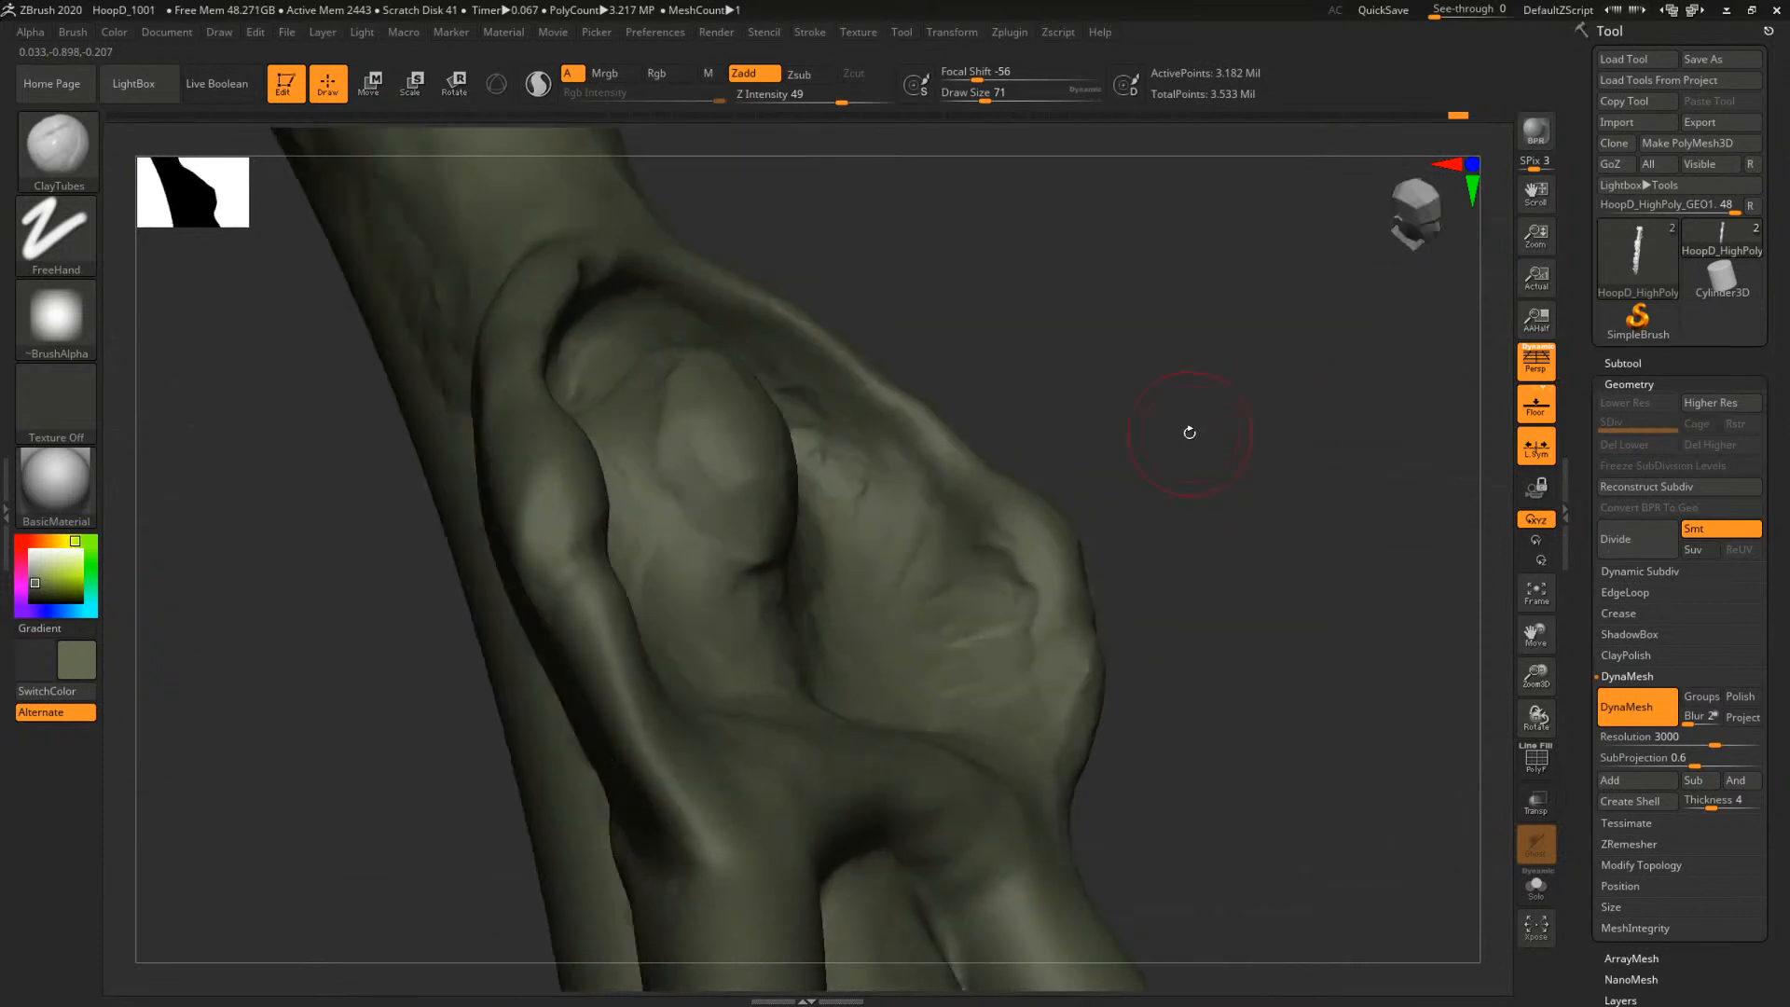
# Shape the hollow's arched rim beside the neck with ClayTubes at draw size 51
pyautogui.press('[')
pyautogui.press('[')
pyautogui.moveTo(1107, 380)
pyautogui.mouseDown()
pyautogui.moveTo(1111, 344)
pyautogui.moveTo(1111, 375)
pyautogui.moveTo(432, 407)
pyautogui.moveTo(391, 467)
pyautogui.moveTo(727, 373)
pyautogui.mouseUp()
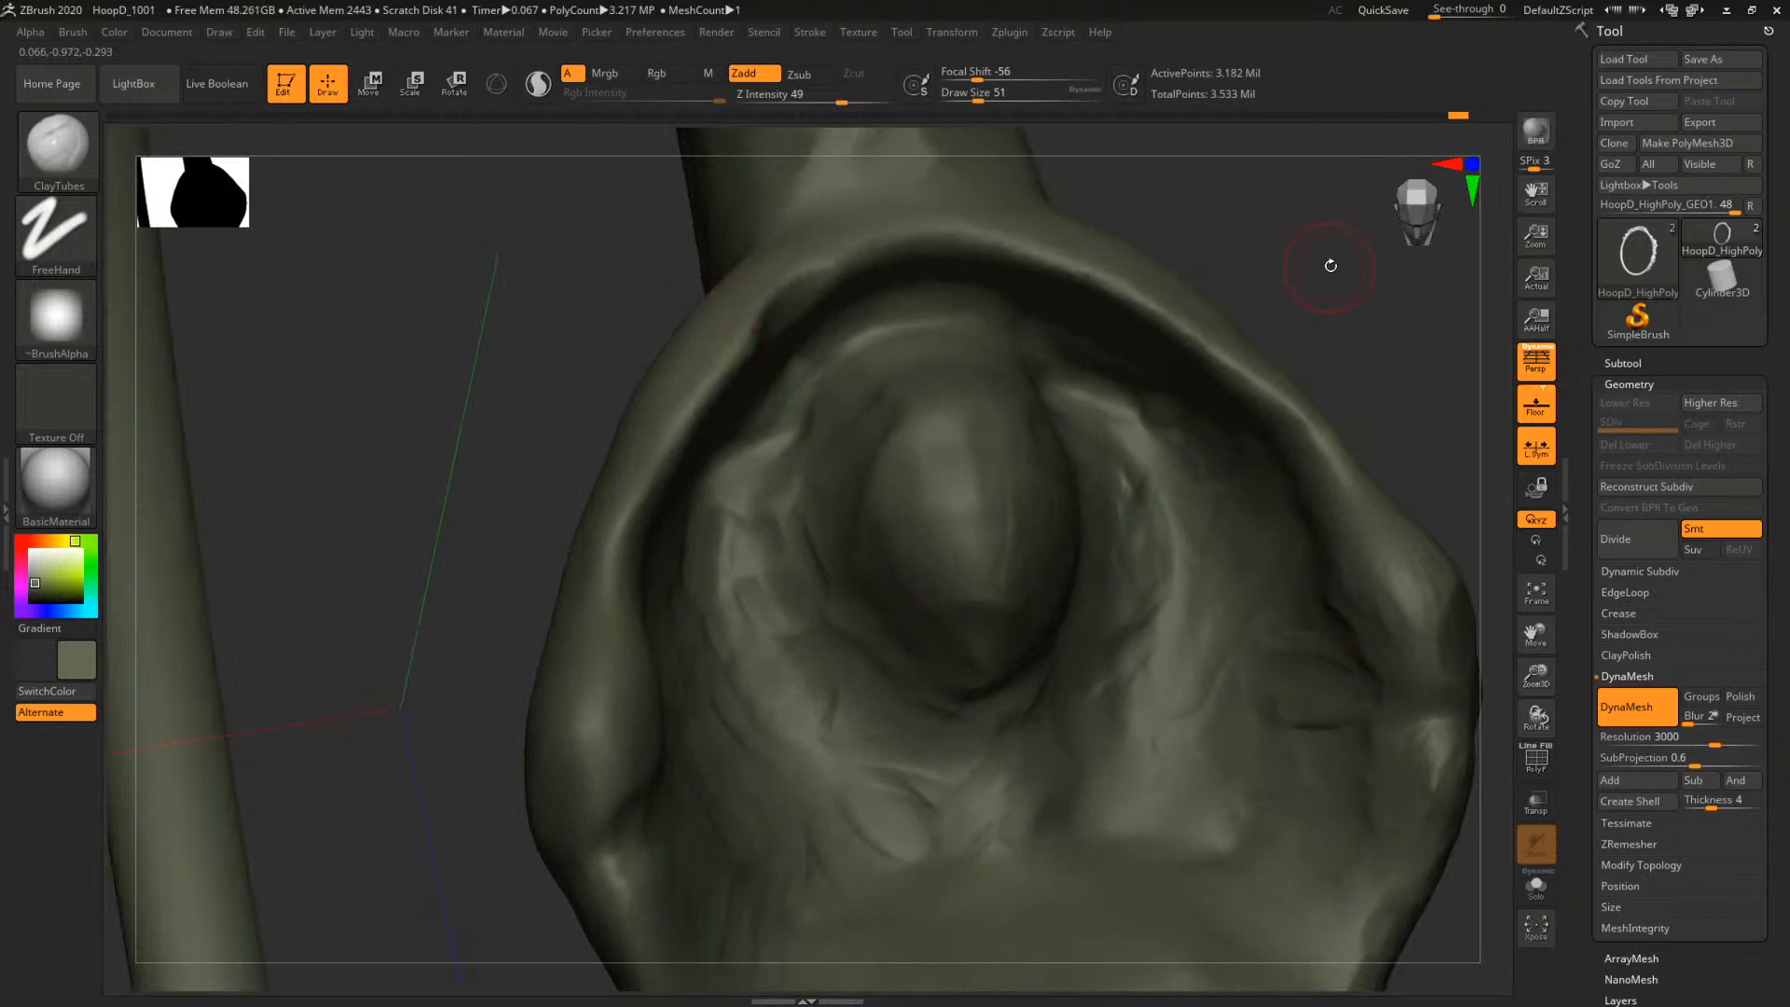
pyautogui.moveTo(1305, 274)
pyautogui.mouseDown()
pyautogui.moveTo(1278, 299)
pyautogui.moveTo(1061, 288)
pyautogui.mouseUp()
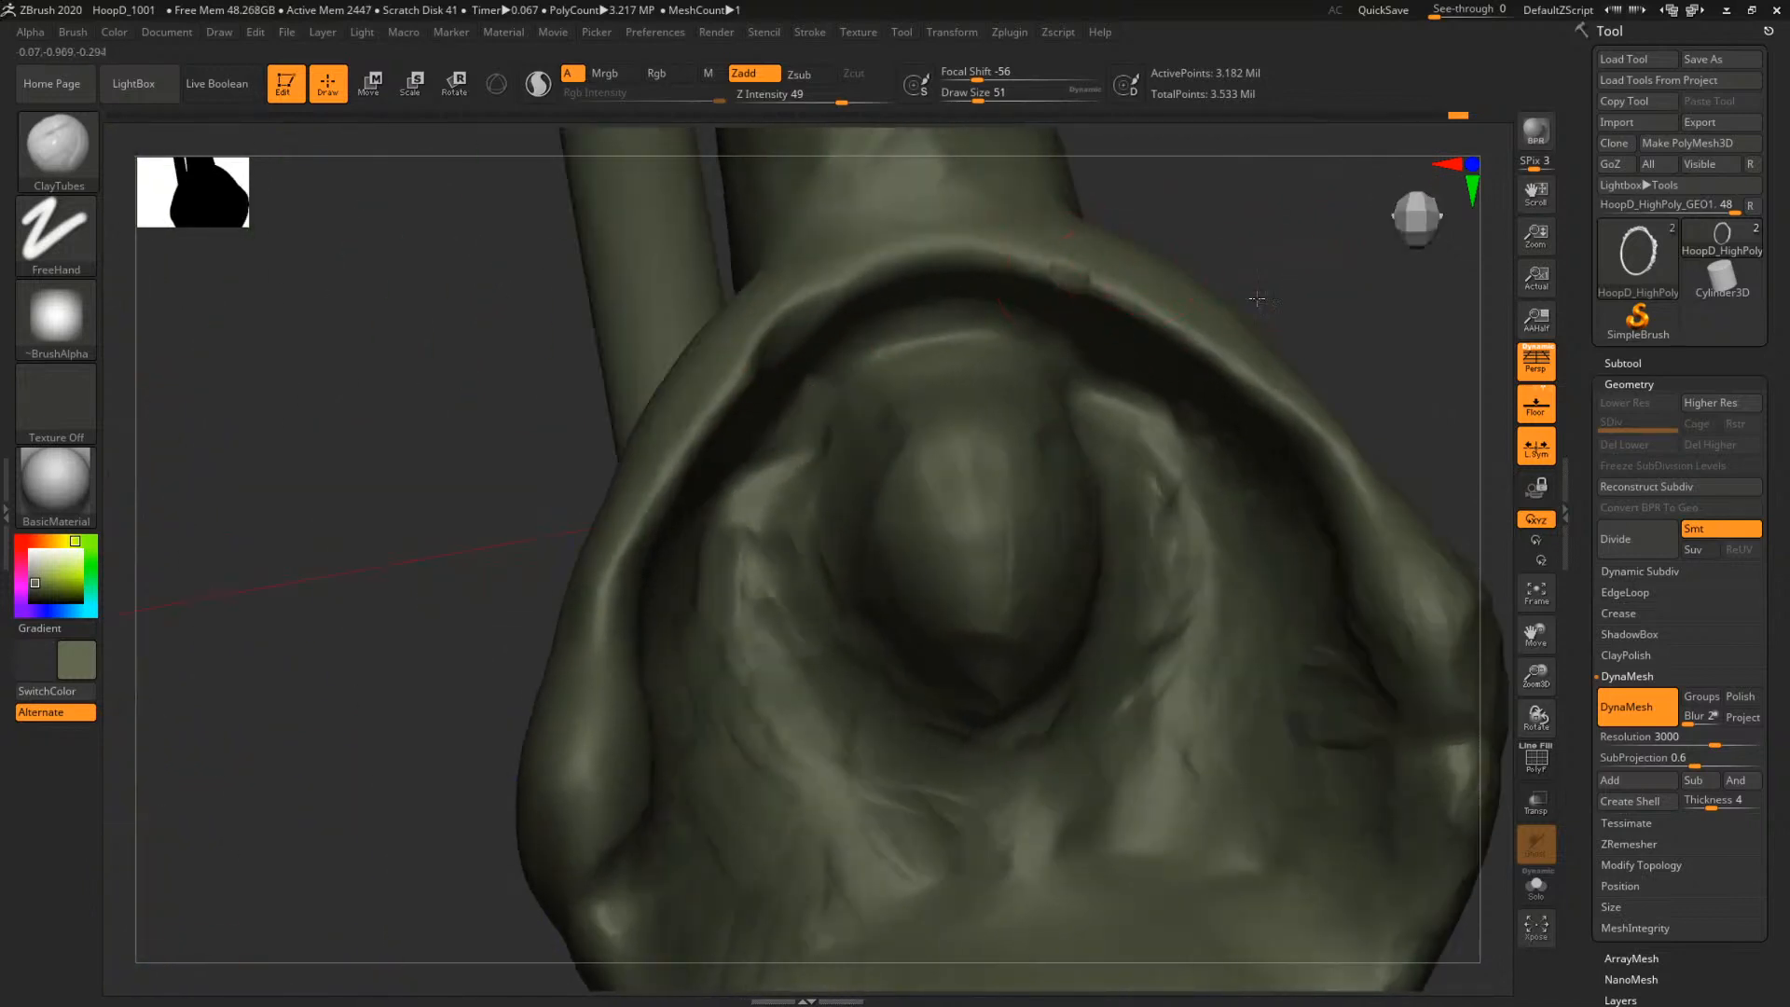
pyautogui.moveTo(1257, 299); pyautogui.dragTo(1171, 283)
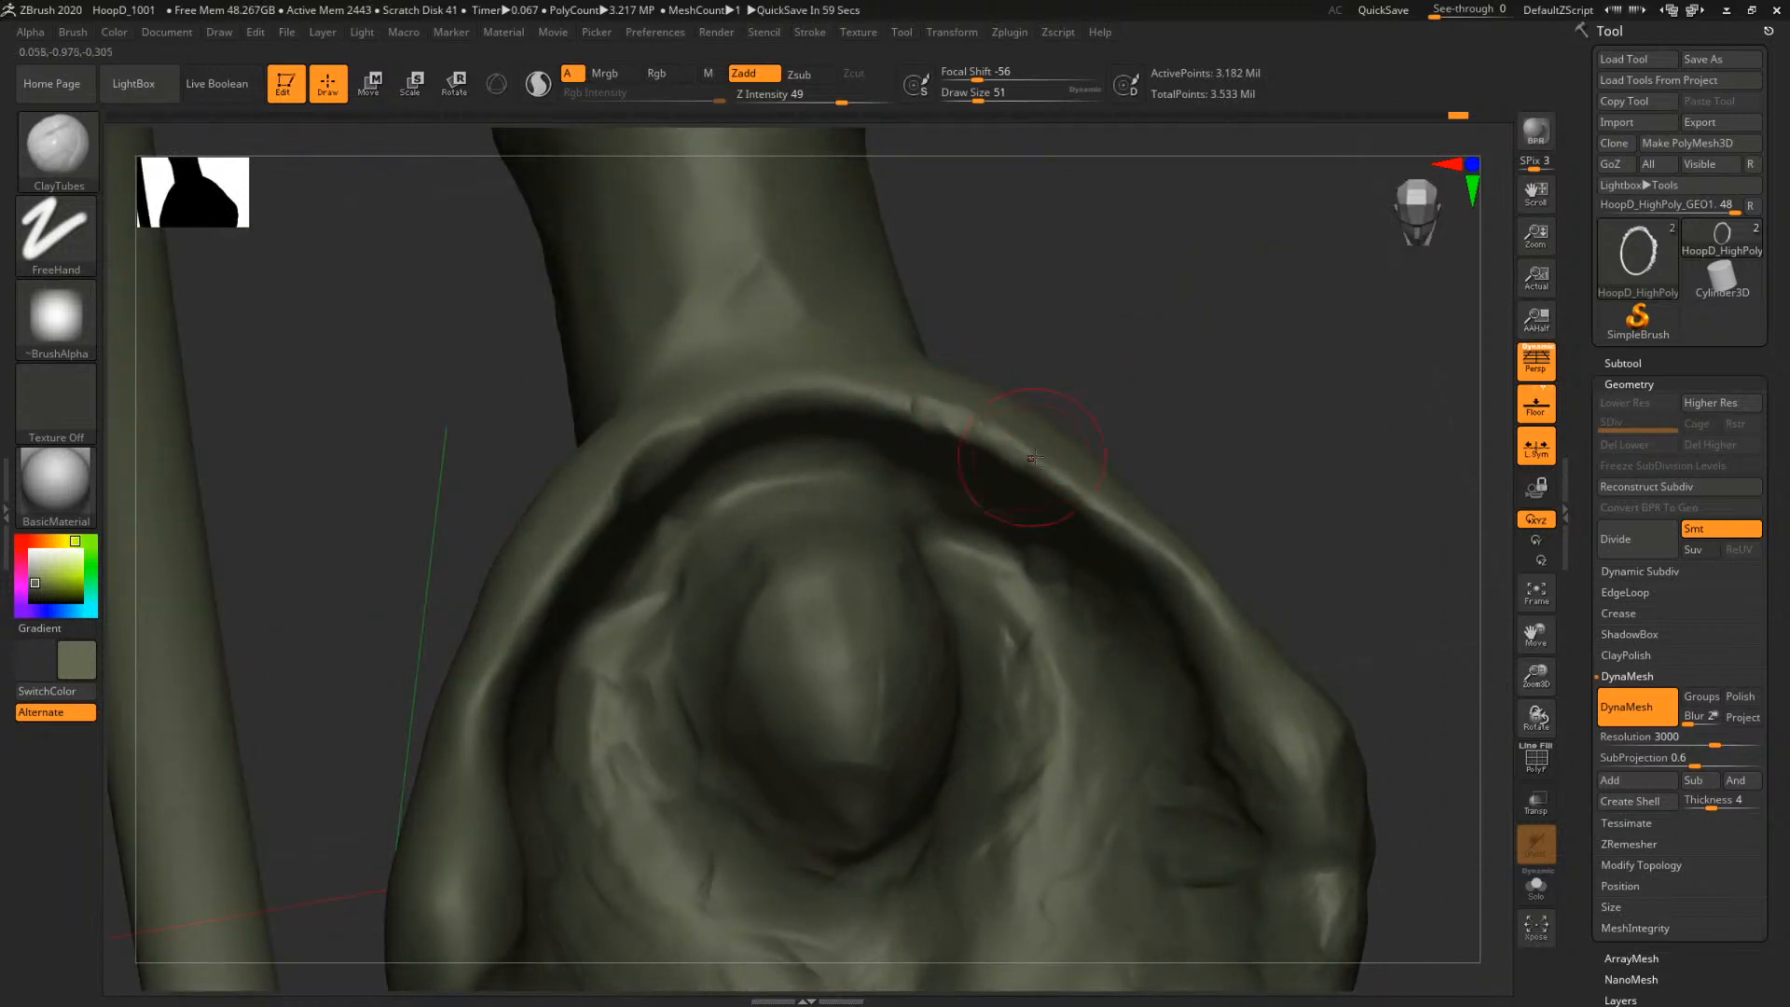
# Thicken the arched rim down toward its side bulge with ClayTubes strokes, raising the draw size to 54
pyautogui.moveTo(1034, 458); pyautogui.dragTo(1085, 520)
pyautogui.moveTo(956, 419)
pyautogui.mouseDown()
pyautogui.moveTo(909, 406)
pyautogui.moveTo(1058, 472)
pyautogui.mouseUp()
pyautogui.press('space')
pyautogui.moveTo(1117, 536); pyautogui.dragTo(1148, 555)
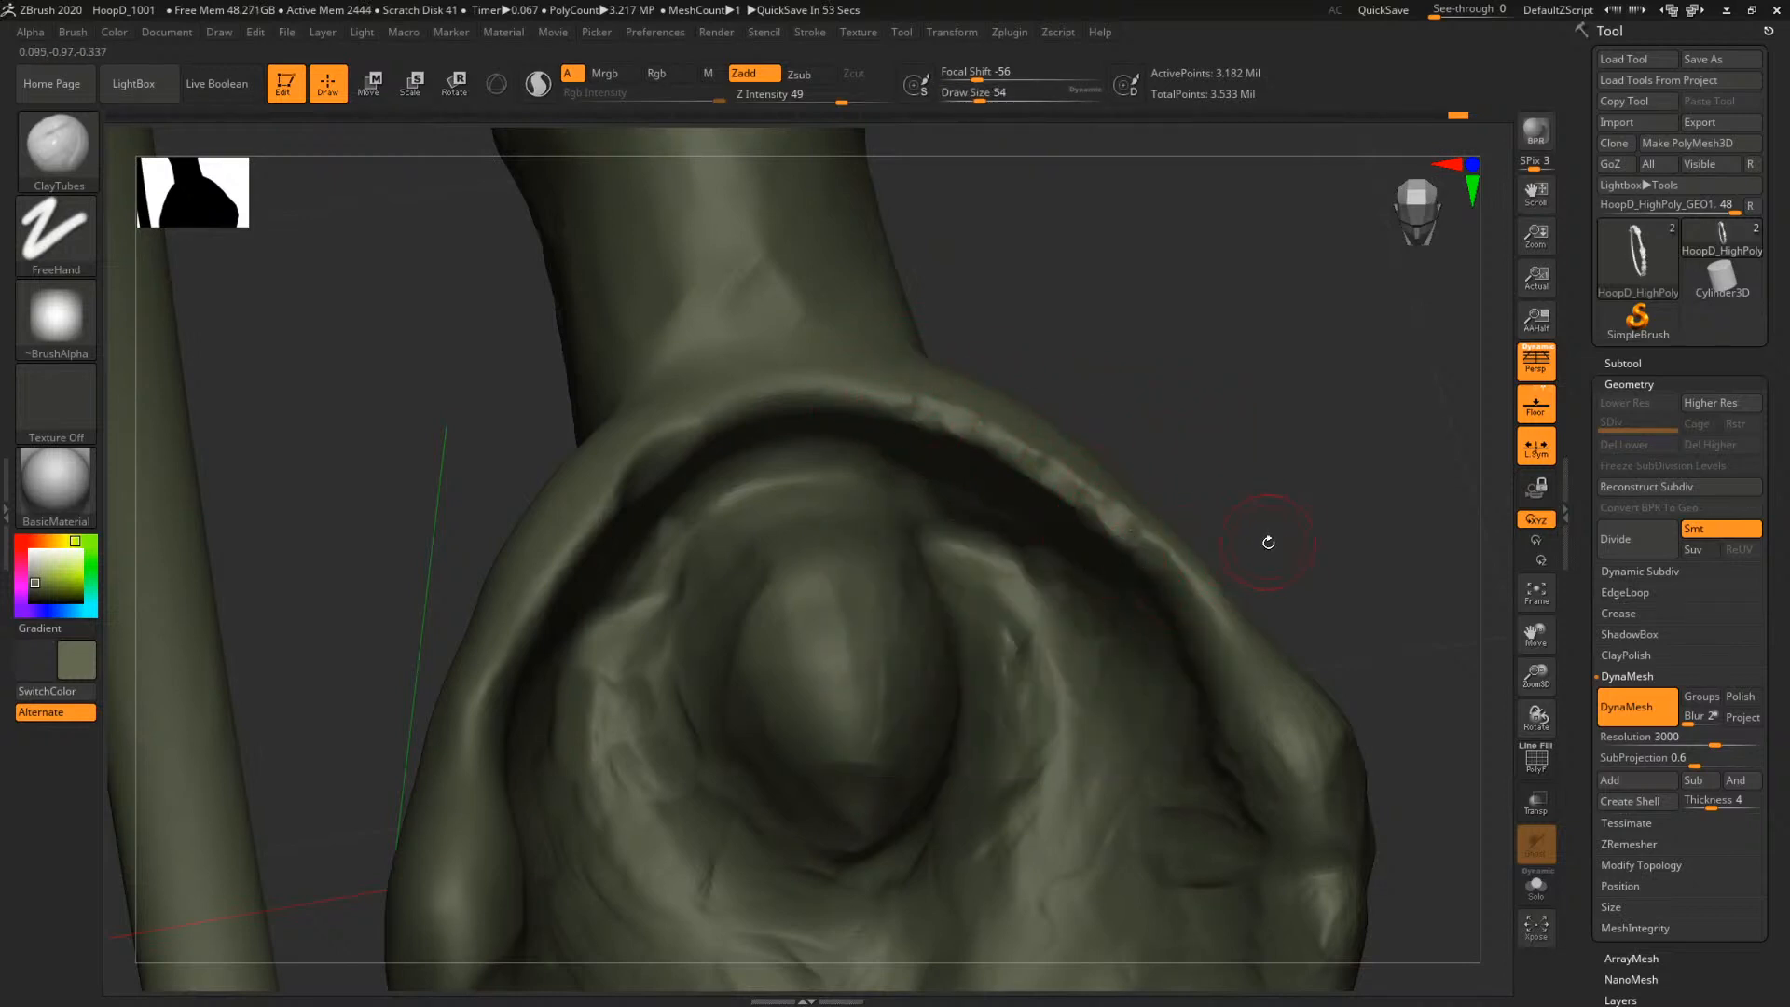
pyautogui.moveTo(1268, 542)
pyautogui.mouseDown()
pyautogui.moveTo(1230, 522)
pyautogui.moveTo(1289, 450)
pyautogui.moveTo(806, 485)
pyautogui.moveTo(757, 523)
pyautogui.moveTo(810, 528)
pyautogui.mouseUp()
# Define the rim's opposite side with finer ClayTubes strokes at draw sizes 39 and 33
pyautogui.press('space')
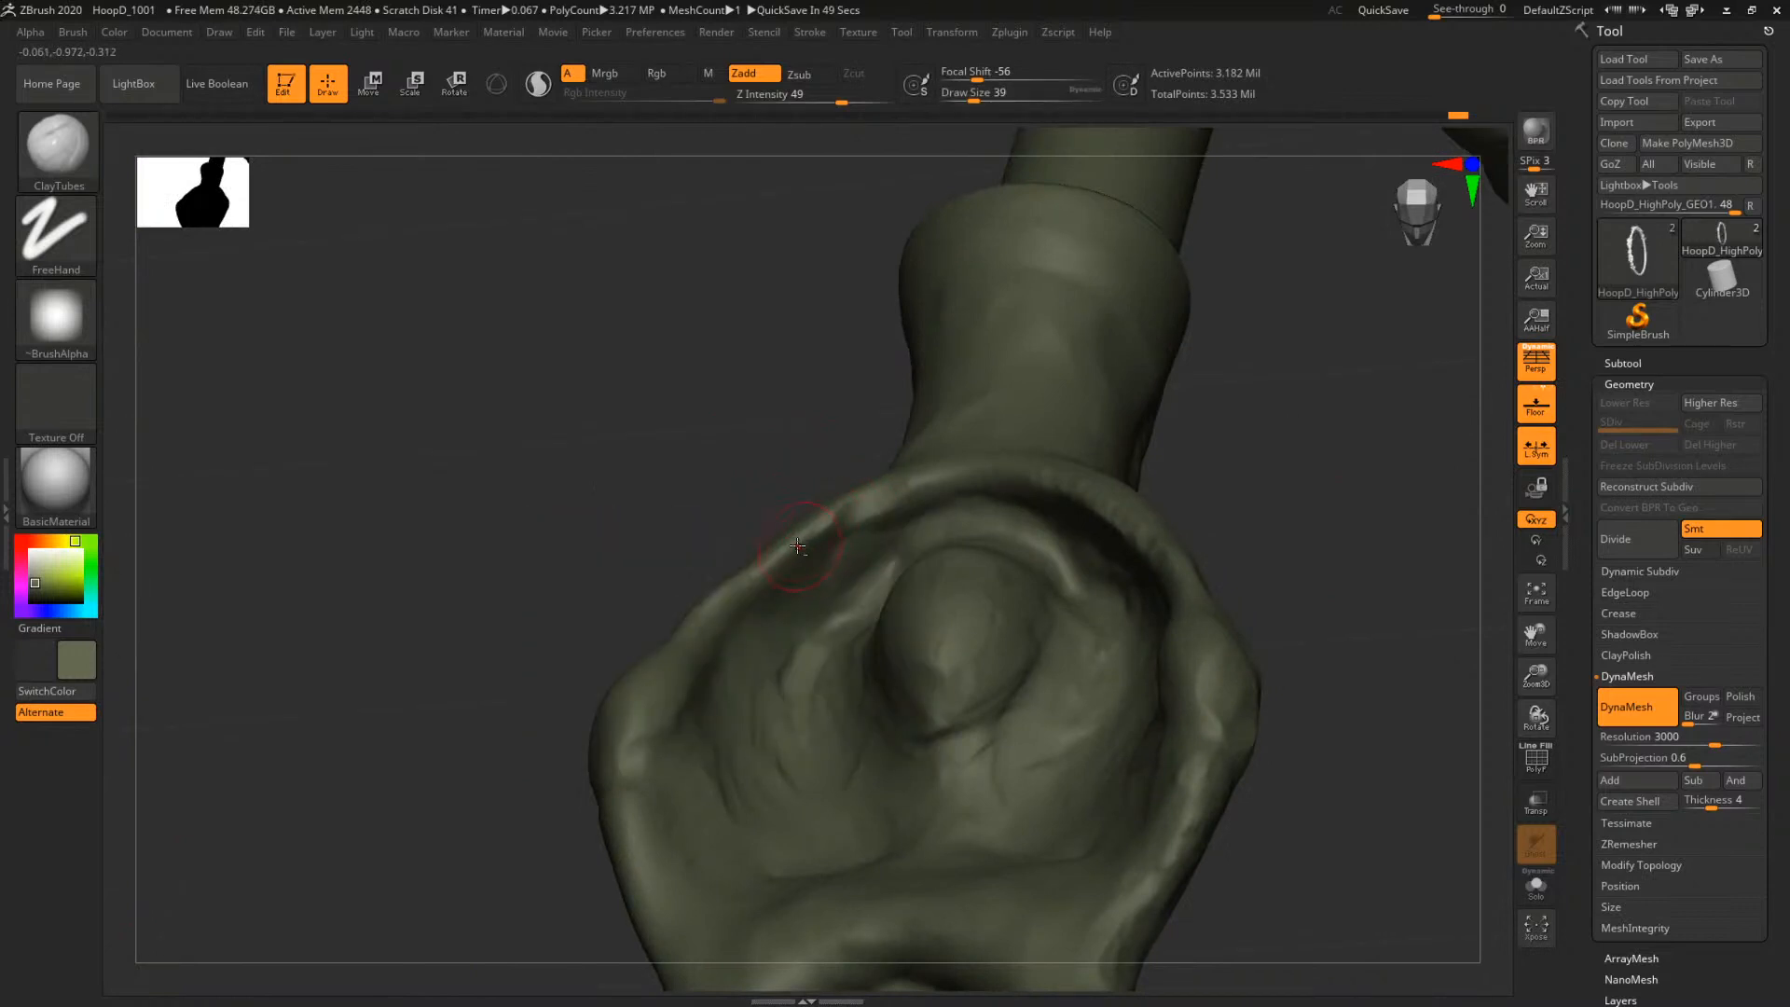
pyautogui.moveTo(1359, 593)
pyautogui.keyDown('alt'); pyautogui.mouseDown()
pyautogui.moveTo(1031, 556)
pyautogui.moveTo(1331, 499)
pyautogui.moveTo(1366, 582)
pyautogui.mouseUp(); pyautogui.keyUp('alt')
pyautogui.moveTo(686, 469)
pyautogui.mouseDown()
pyautogui.moveTo(712, 372)
pyautogui.moveTo(779, 411)
pyautogui.mouseUp()
pyautogui.press('space')
pyautogui.moveTo(729, 524); pyautogui.dragTo(743, 525)
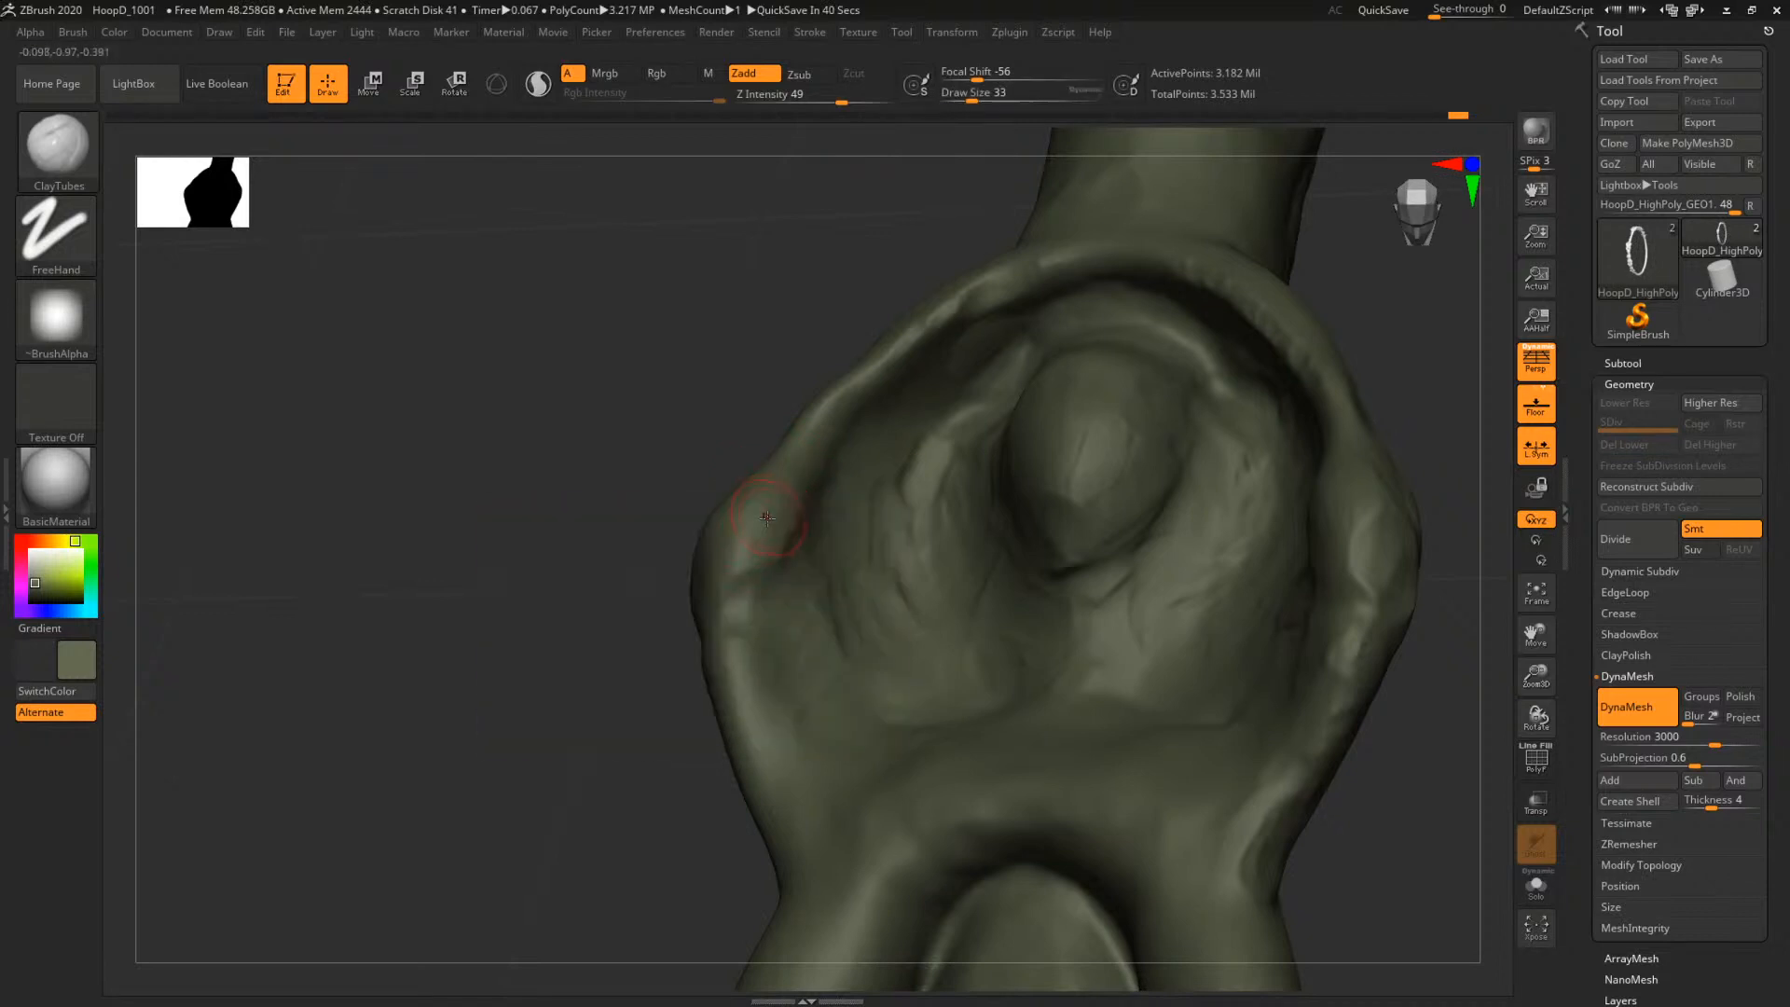
# Sculpt the rim's side bulge and the edge below it with ClayTubes at draw size 44
pyautogui.press(']')
pyautogui.moveTo(755, 556)
pyautogui.mouseDown()
pyautogui.moveTo(775, 506)
pyautogui.moveTo(749, 590)
pyautogui.mouseUp()
pyautogui.press('space')
pyautogui.moveTo(643, 410); pyautogui.dragTo(776, 466)
pyautogui.moveTo(1212, 305); pyautogui.dragTo(998, 360)
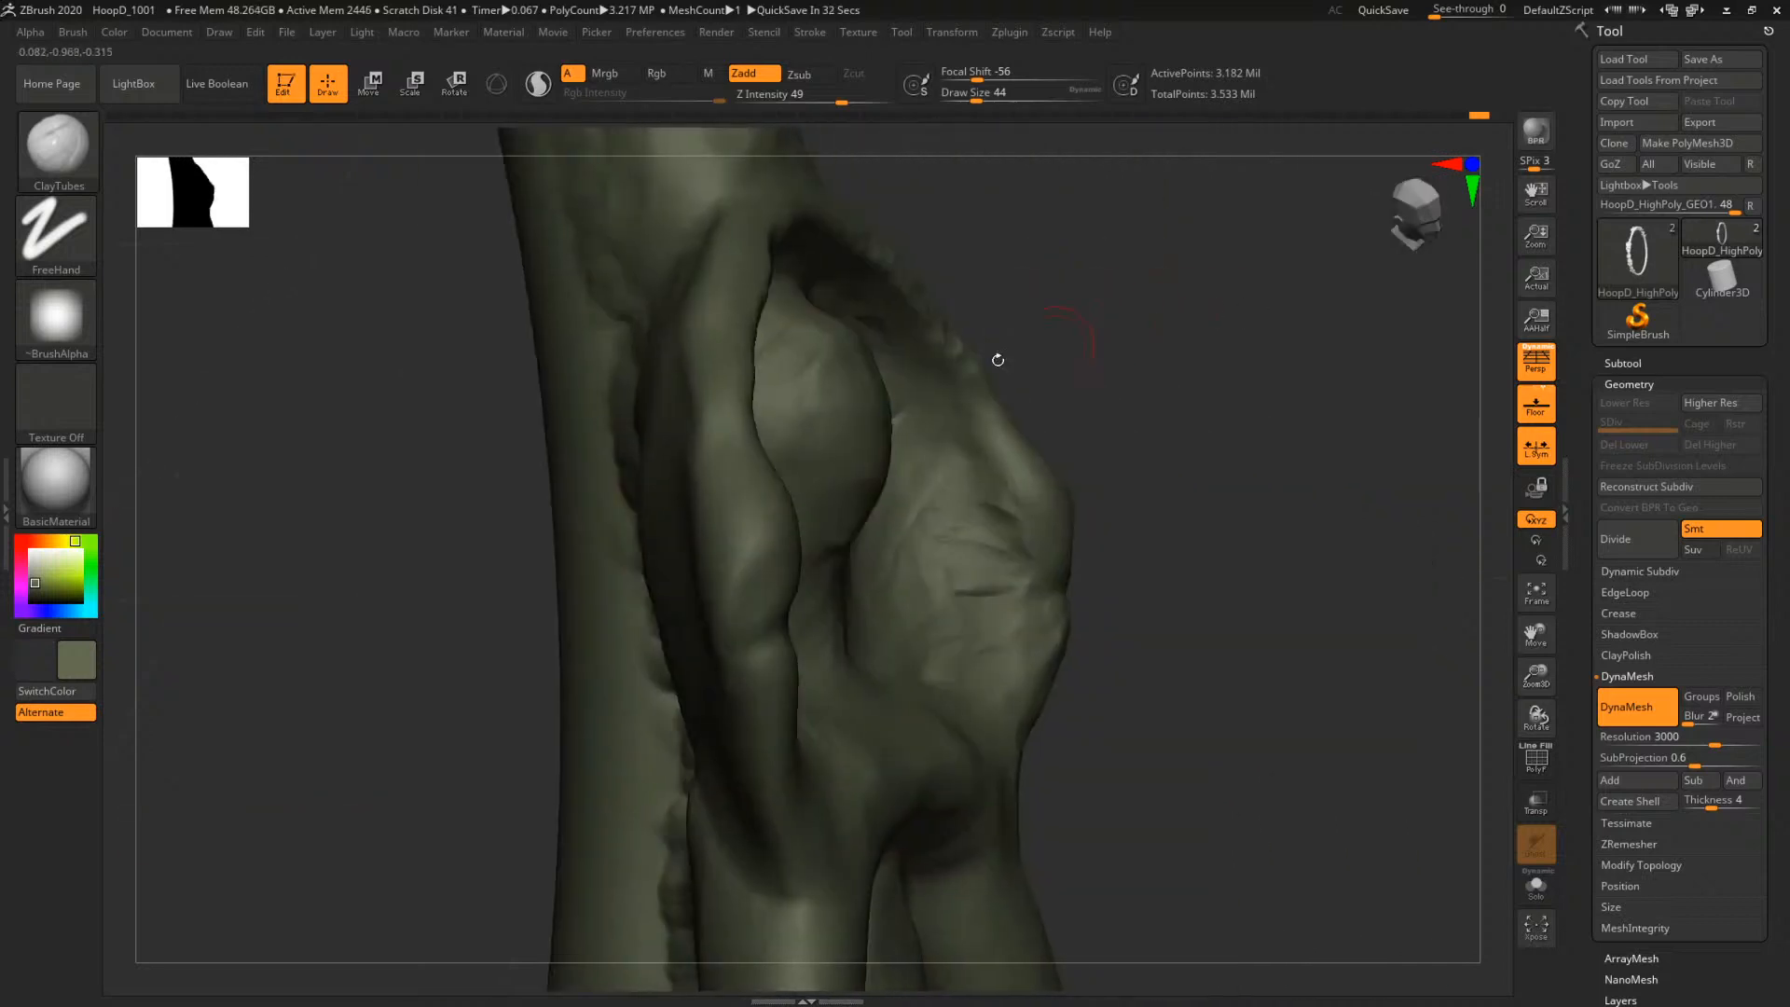
# Build up the outer edge of the hollow's rim around its side bulge with ClayTubes, raising the draw size to 71
pyautogui.press(']')
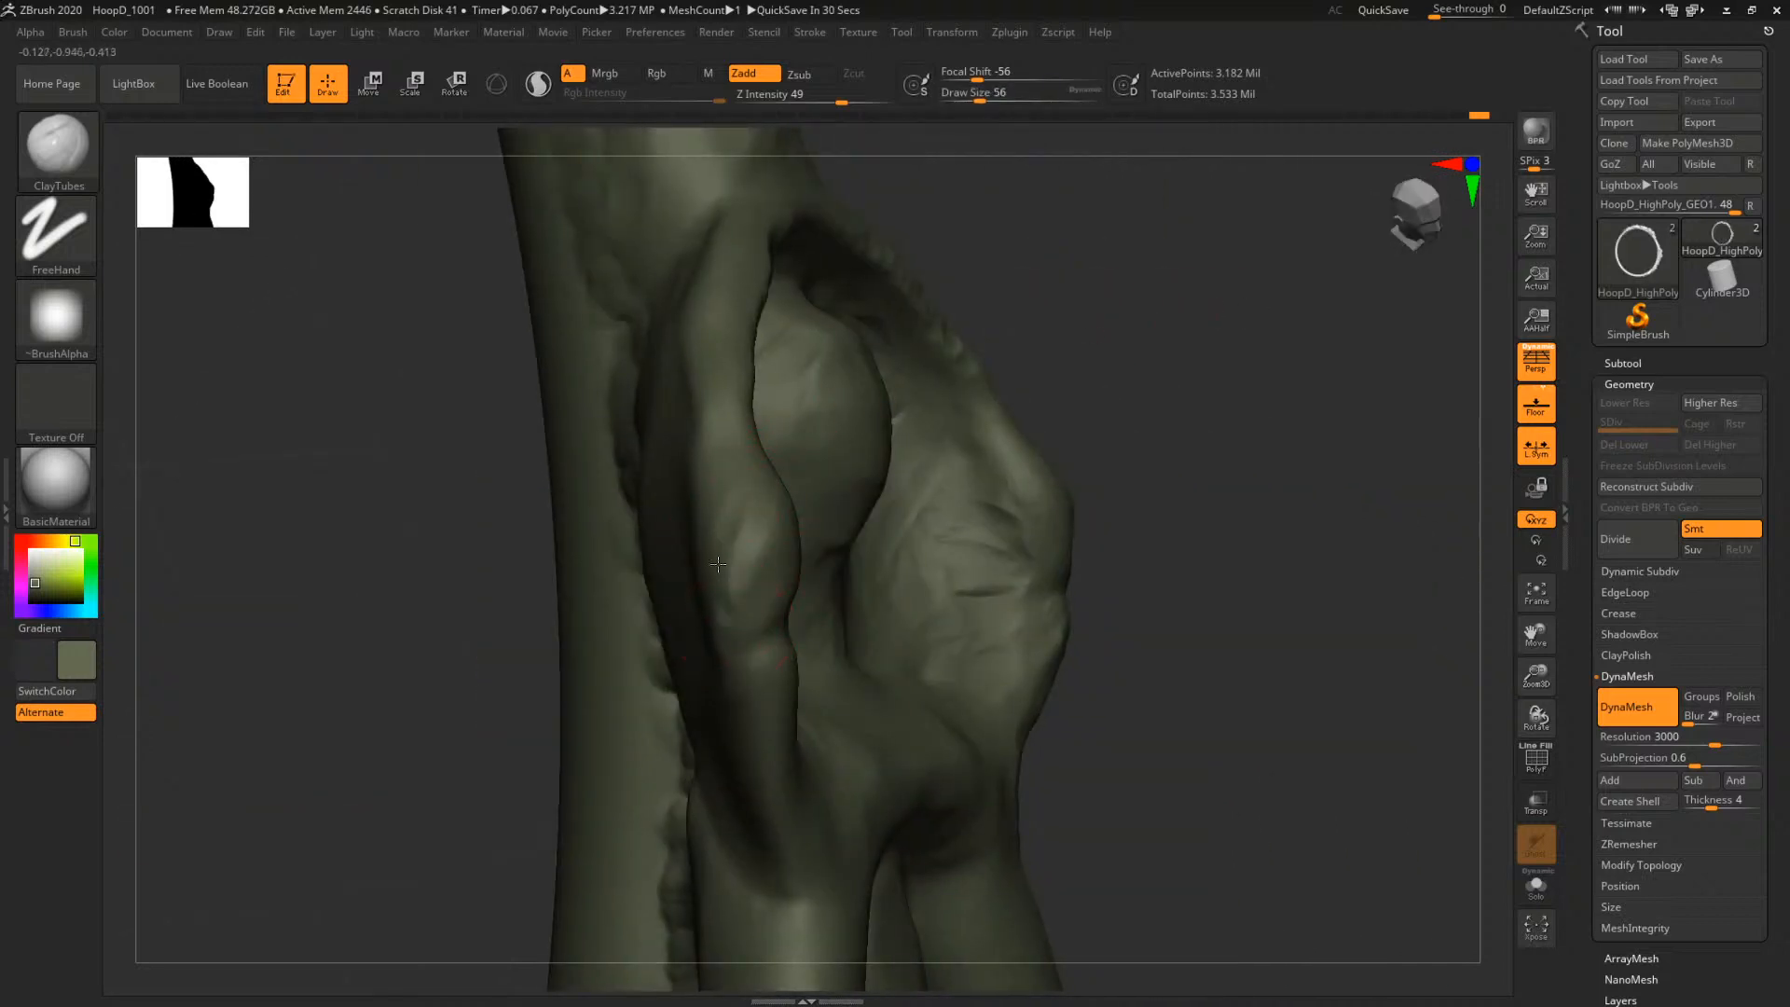
pyautogui.moveTo(1095, 327); pyautogui.dragTo(799, 417)
pyautogui.press('space')
pyautogui.moveTo(683, 511); pyautogui.dragTo(689, 512)
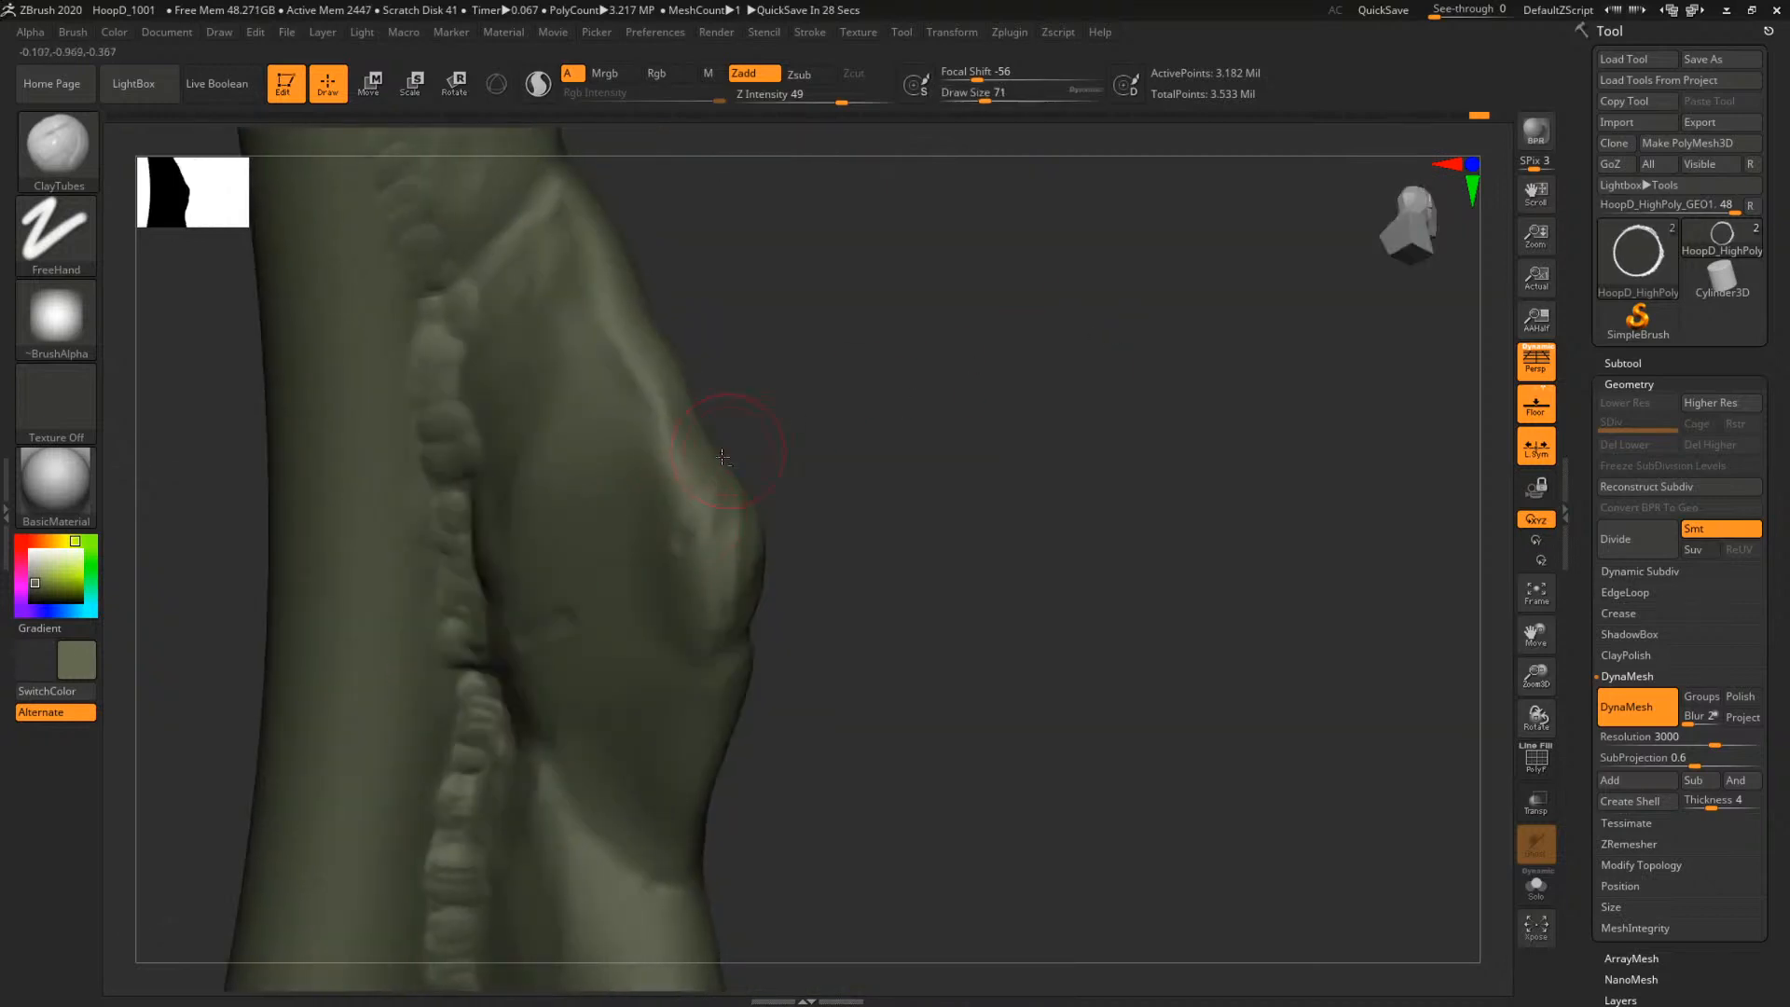
pyautogui.moveTo(832, 543)
pyautogui.mouseDown()
pyautogui.moveTo(855, 504)
pyautogui.moveTo(766, 546)
pyautogui.mouseUp()
# Flatten the rim's side bulge from the front and side with TrimDynamic at draw size 62
pyautogui.press('b')
pyautogui.press('t')
pyautogui.press('d')
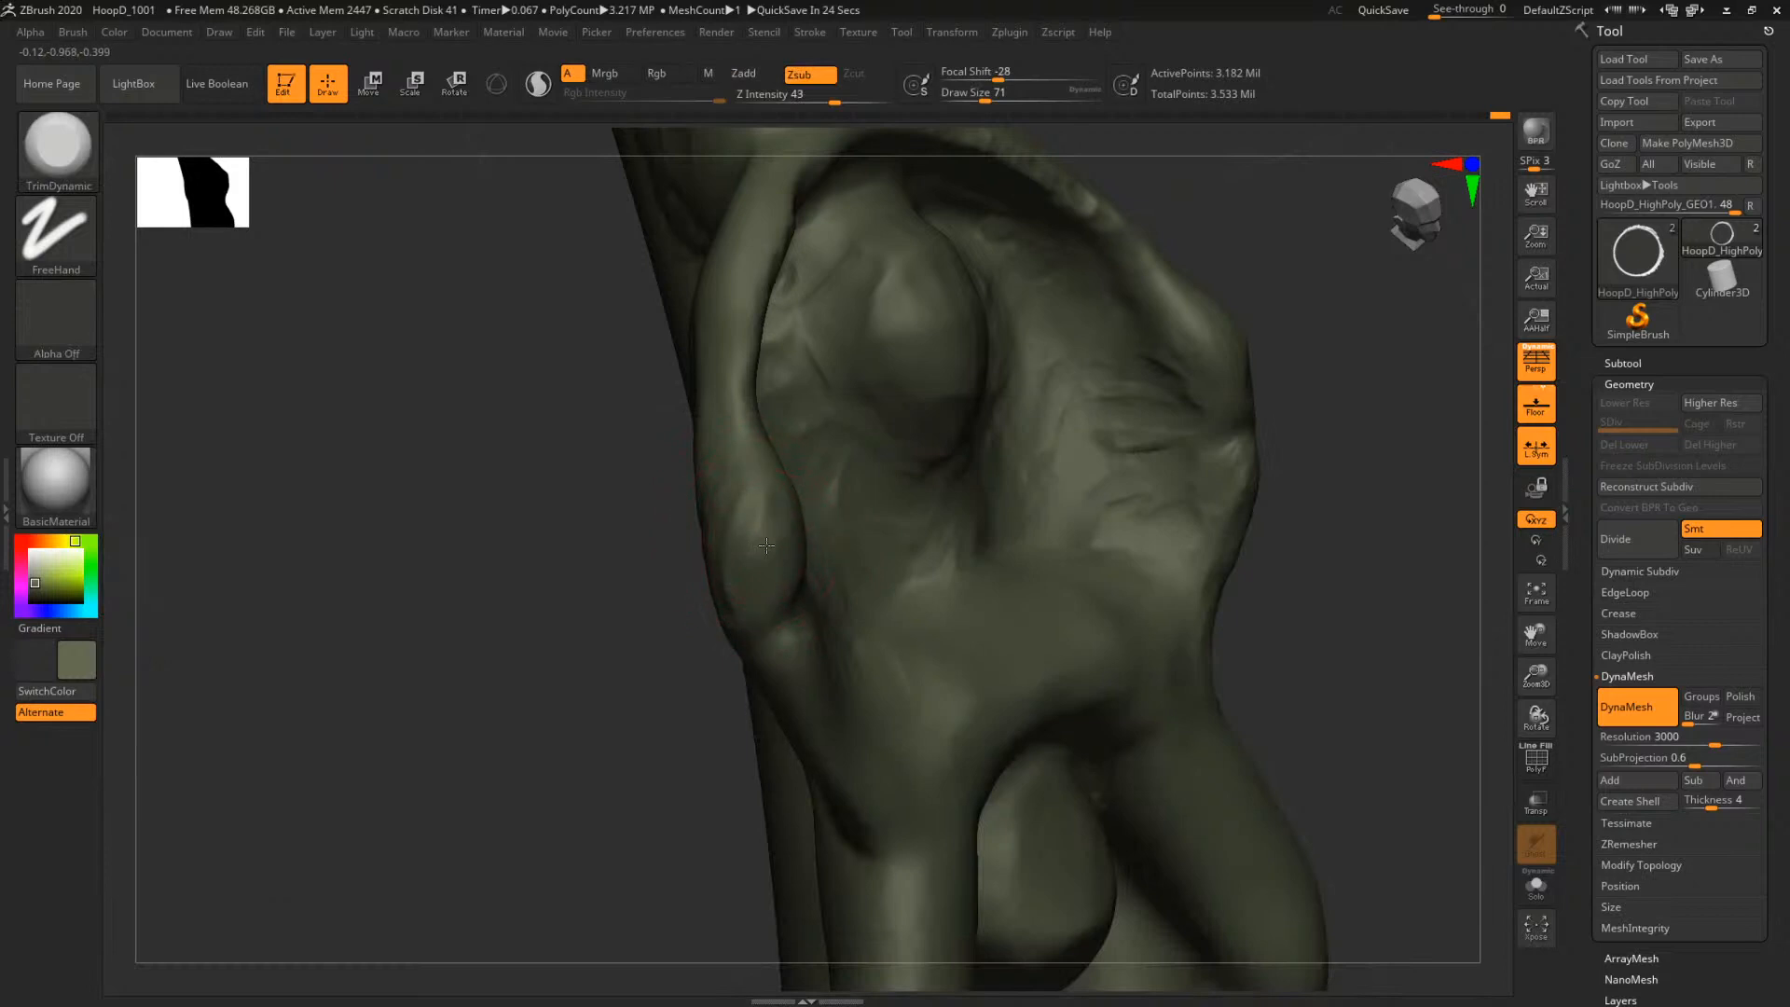
pyautogui.moveTo(585, 656); pyautogui.dragTo(485, 673)
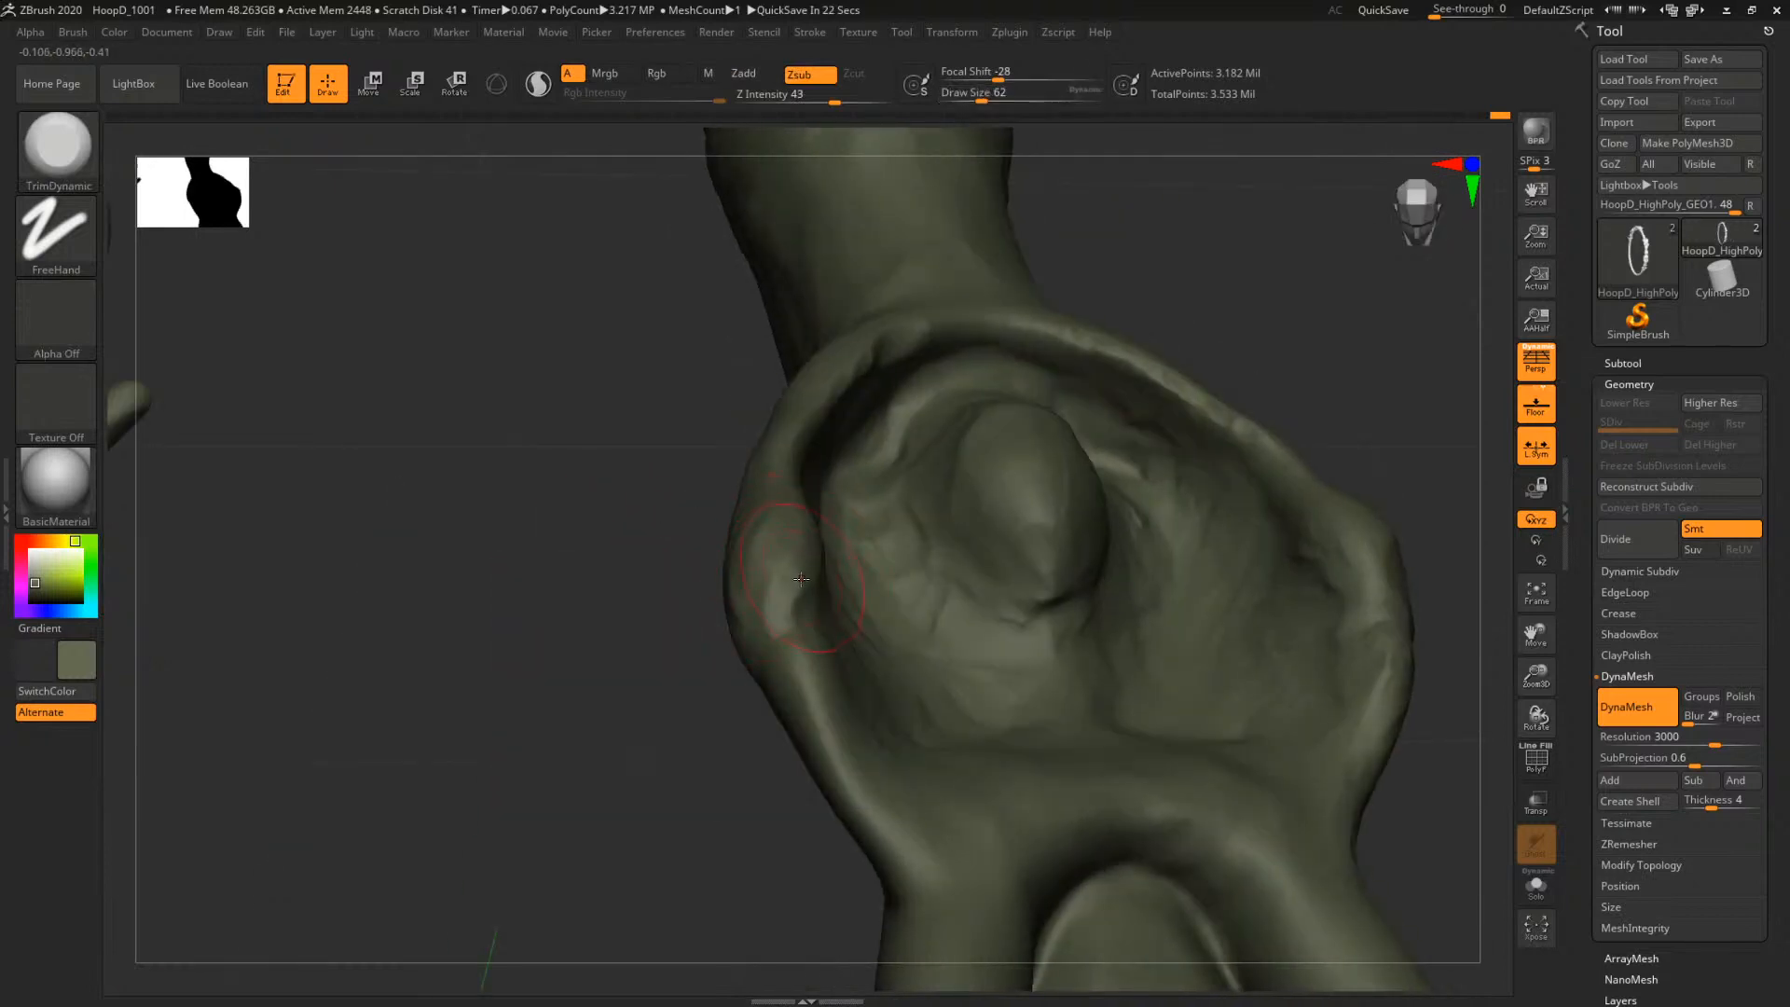
pyautogui.moveTo(729, 539); pyautogui.dragTo(762, 588)
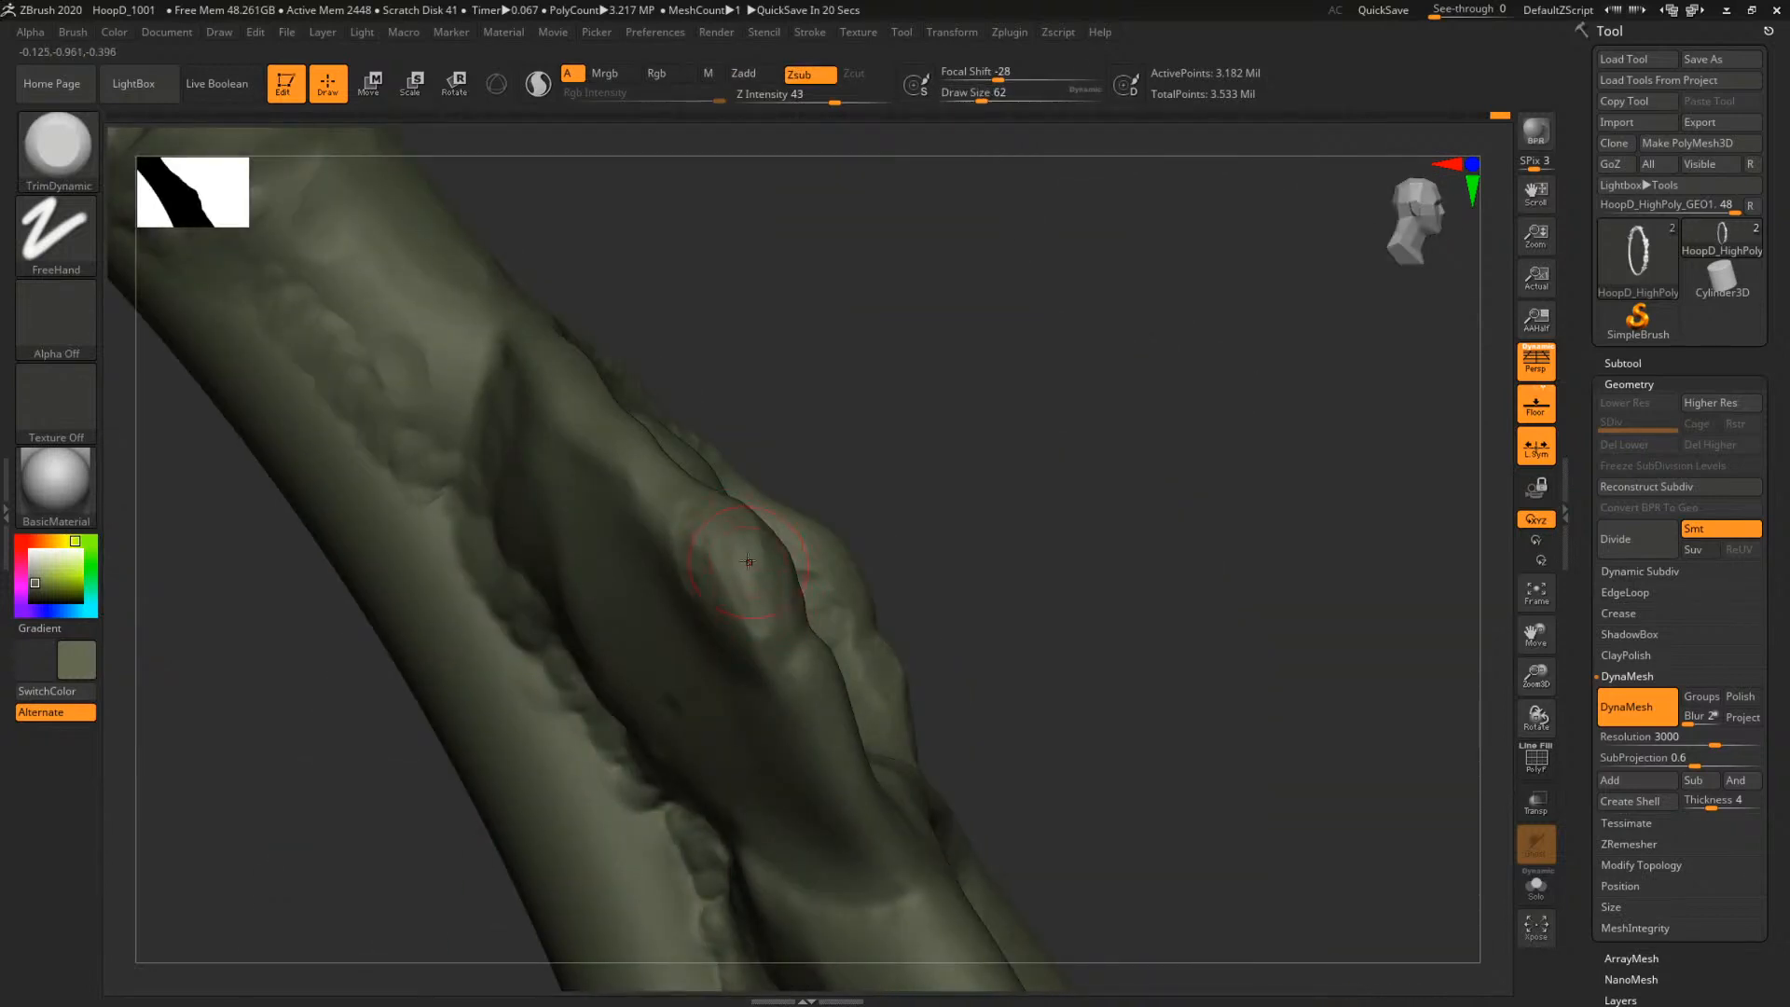
pyautogui.moveTo(874, 397); pyautogui.dragTo(875, 427)
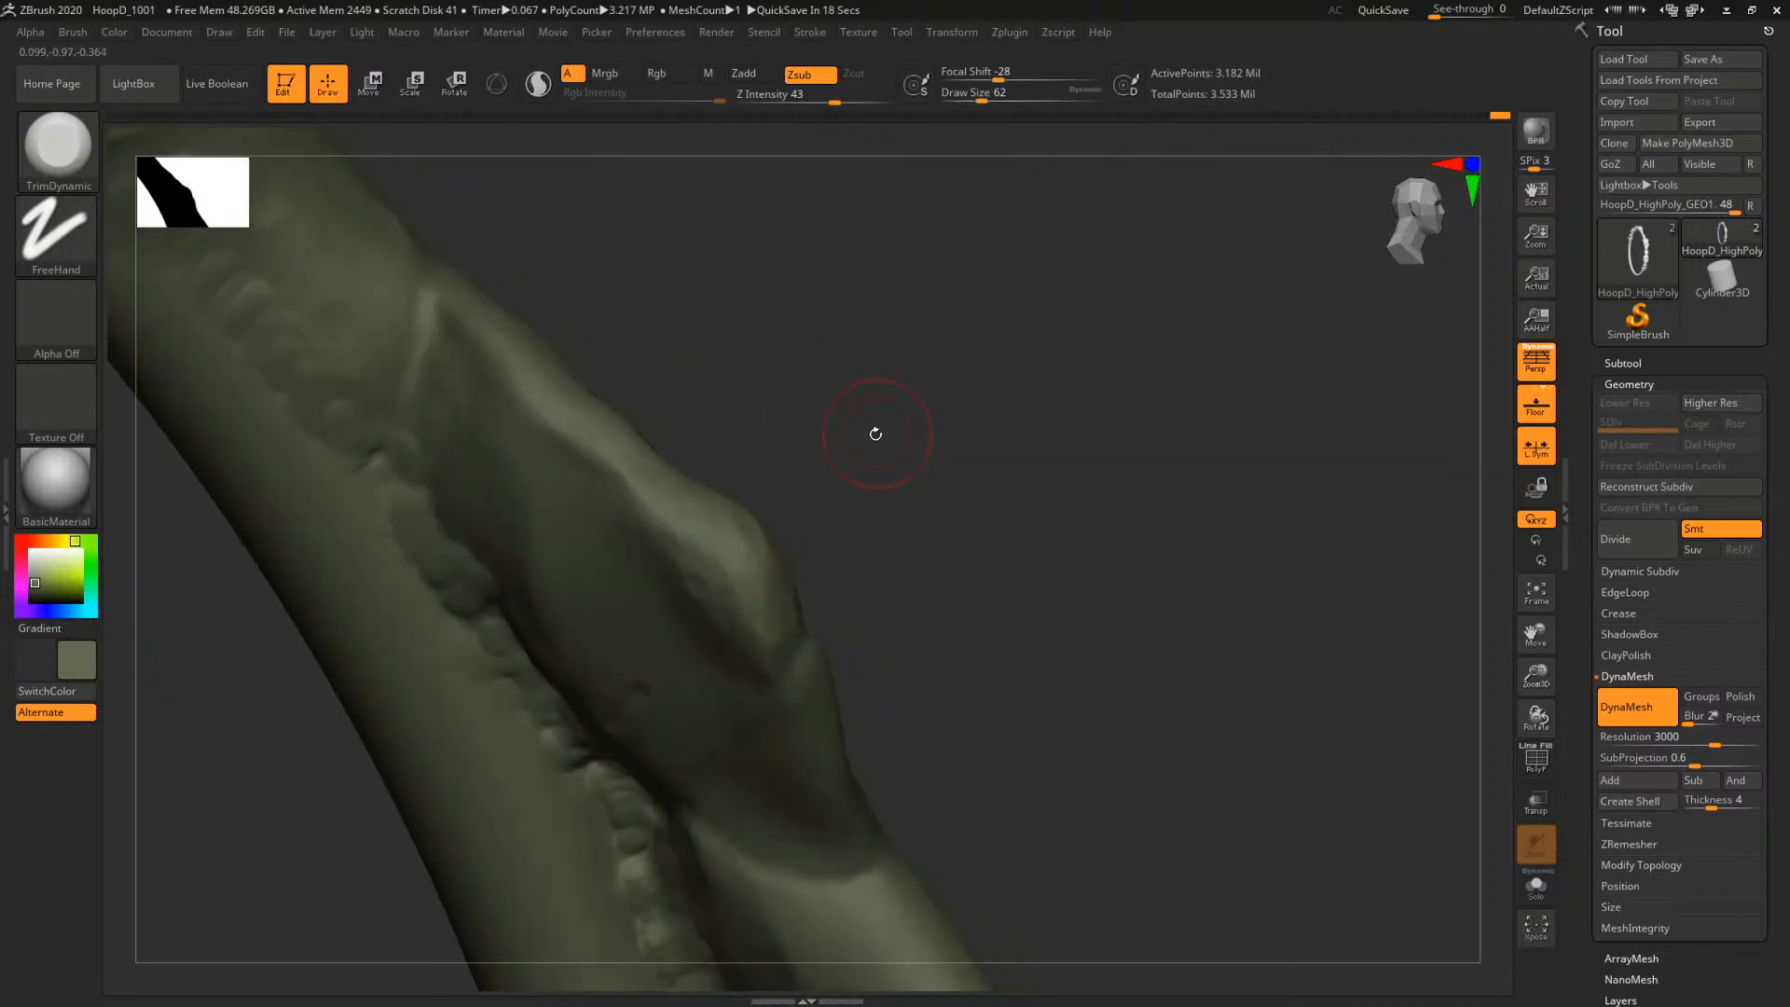
# Add ClayTubes strokes along the rim edge just above the side bulge, raising the draw size to 77
pyautogui.press('b')
pyautogui.press('c')
pyautogui.press('t')
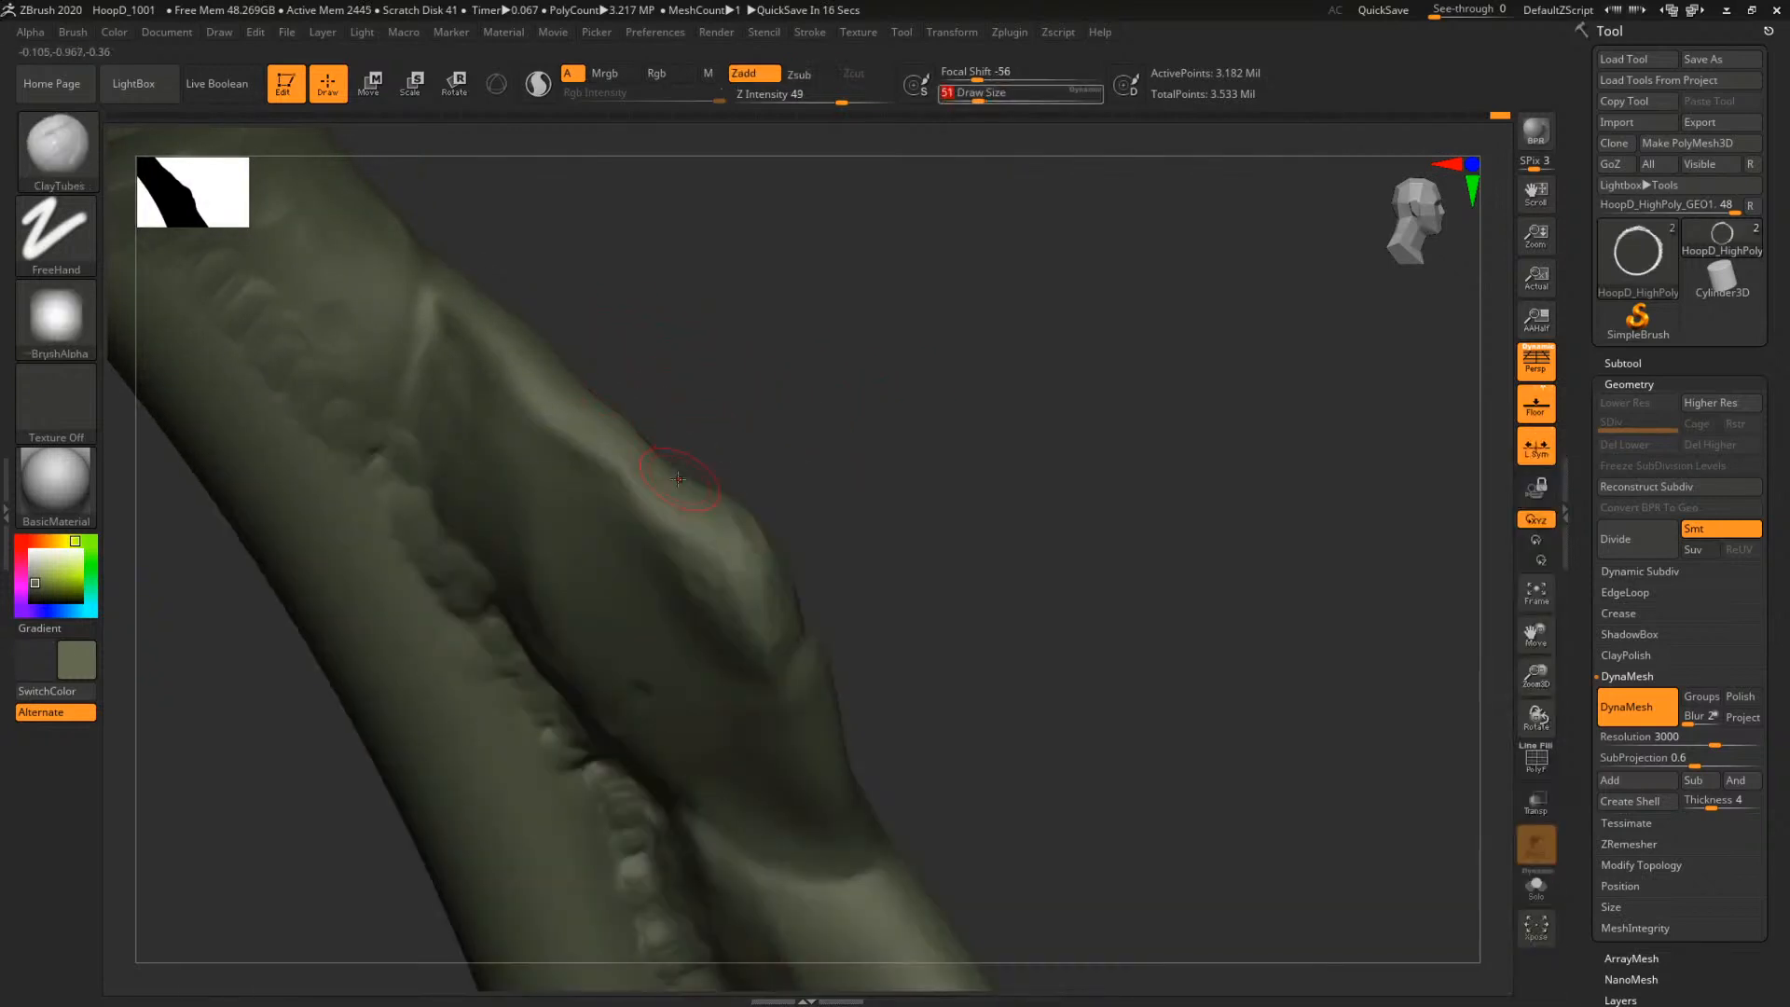
pyautogui.press('space')
pyautogui.moveTo(658, 524)
pyautogui.mouseDown()
pyautogui.moveTo(666, 546)
pyautogui.moveTo(625, 469)
pyautogui.mouseUp()
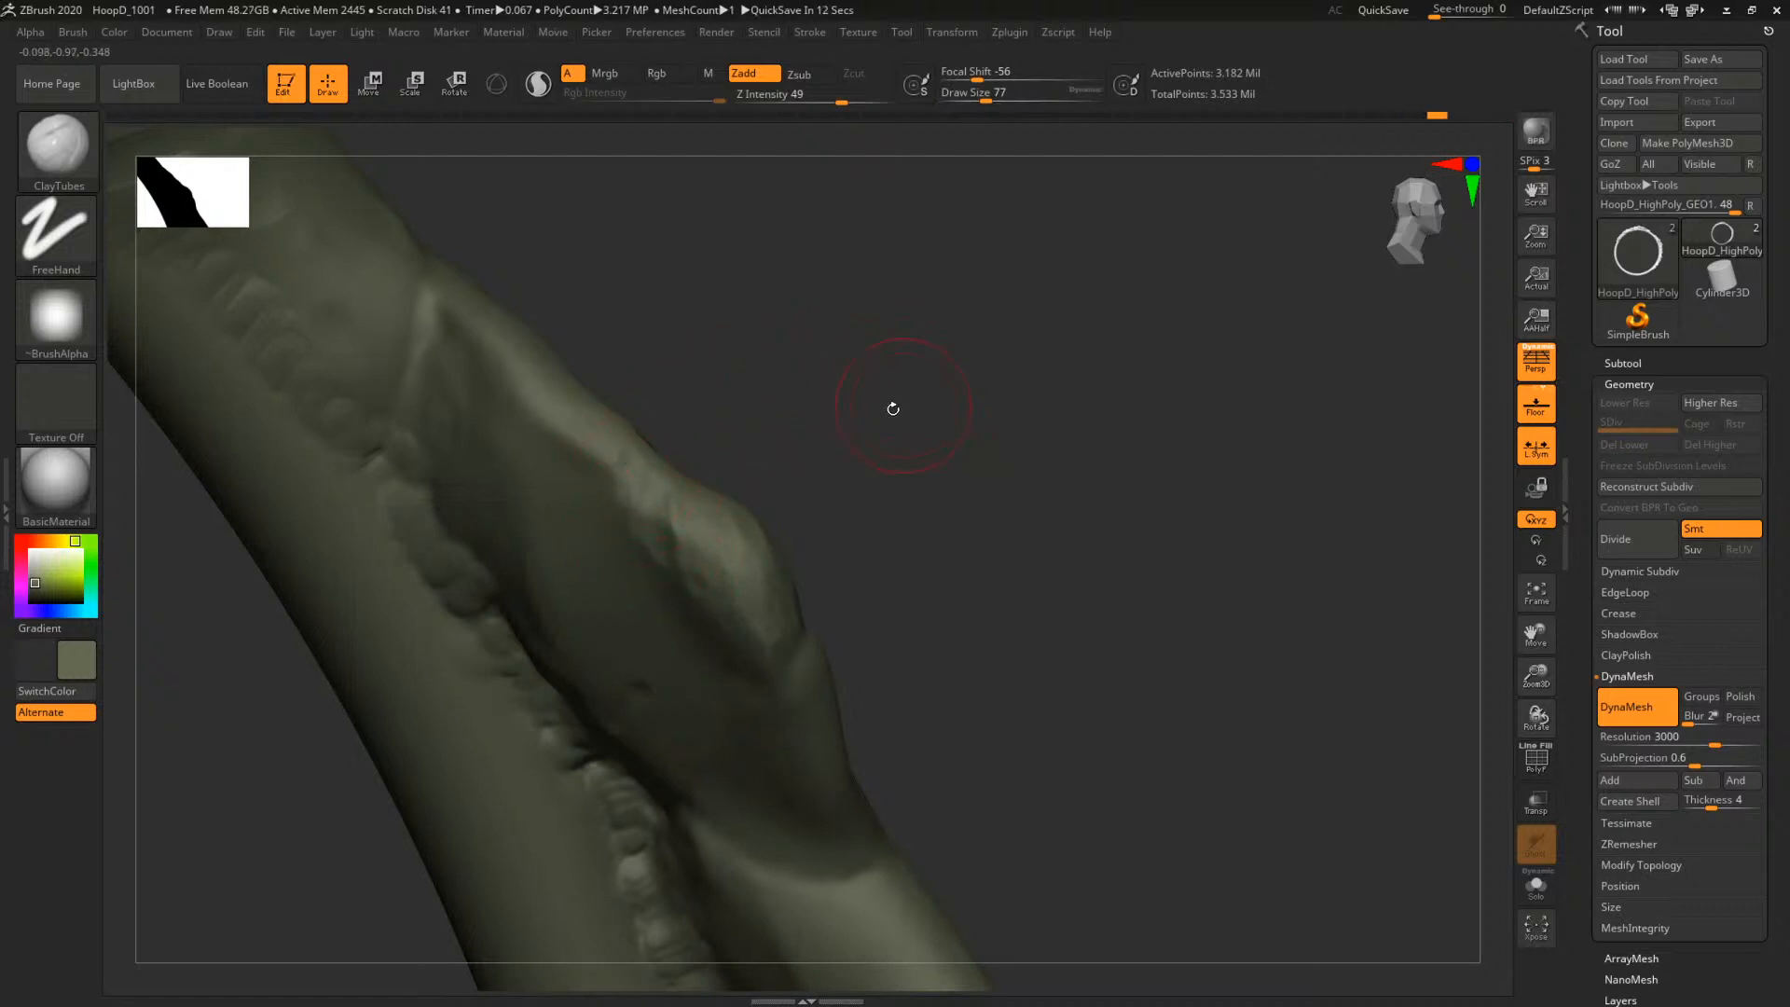
pyautogui.moveTo(904, 407); pyautogui.dragTo(666, 545)
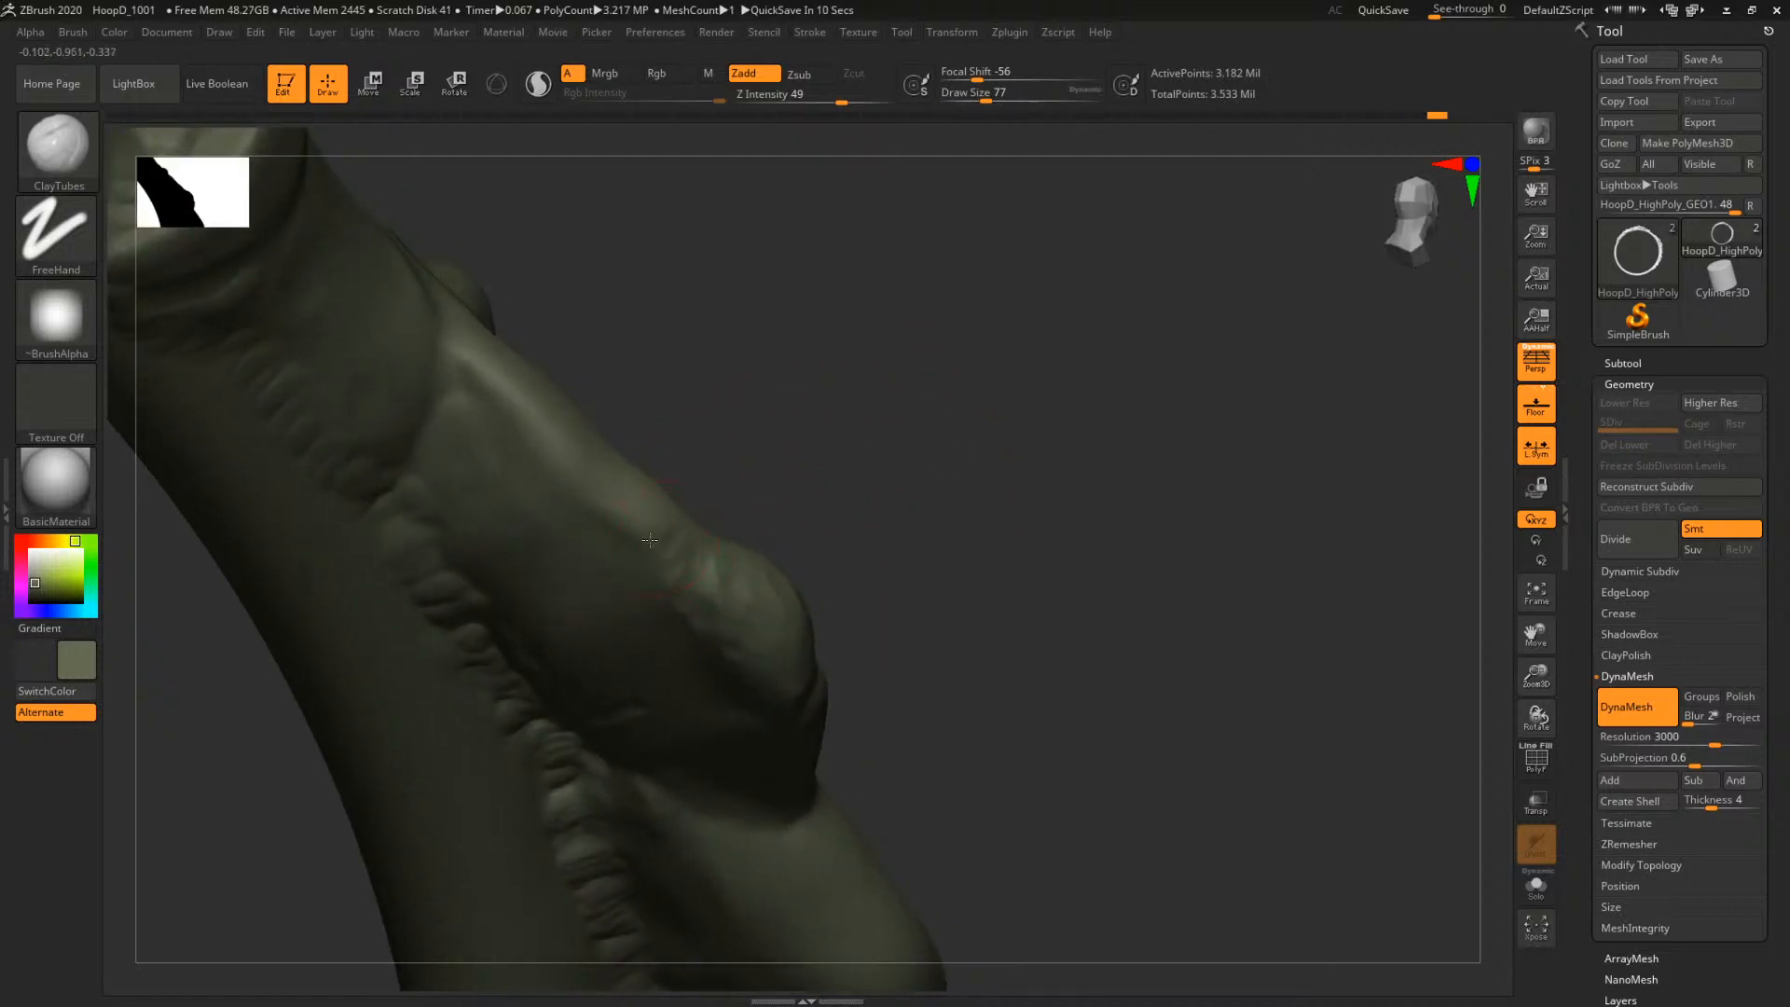
pyautogui.keyDown('alt'); pyautogui.moveTo(1042, 448); pyautogui.dragTo(1164, 542); pyautogui.keyUp('alt')
# Blend the new clay above the rim's side bulge with TrimDynamic at draw size 65
pyautogui.press('b')
pyautogui.press('t')
pyautogui.press('d')
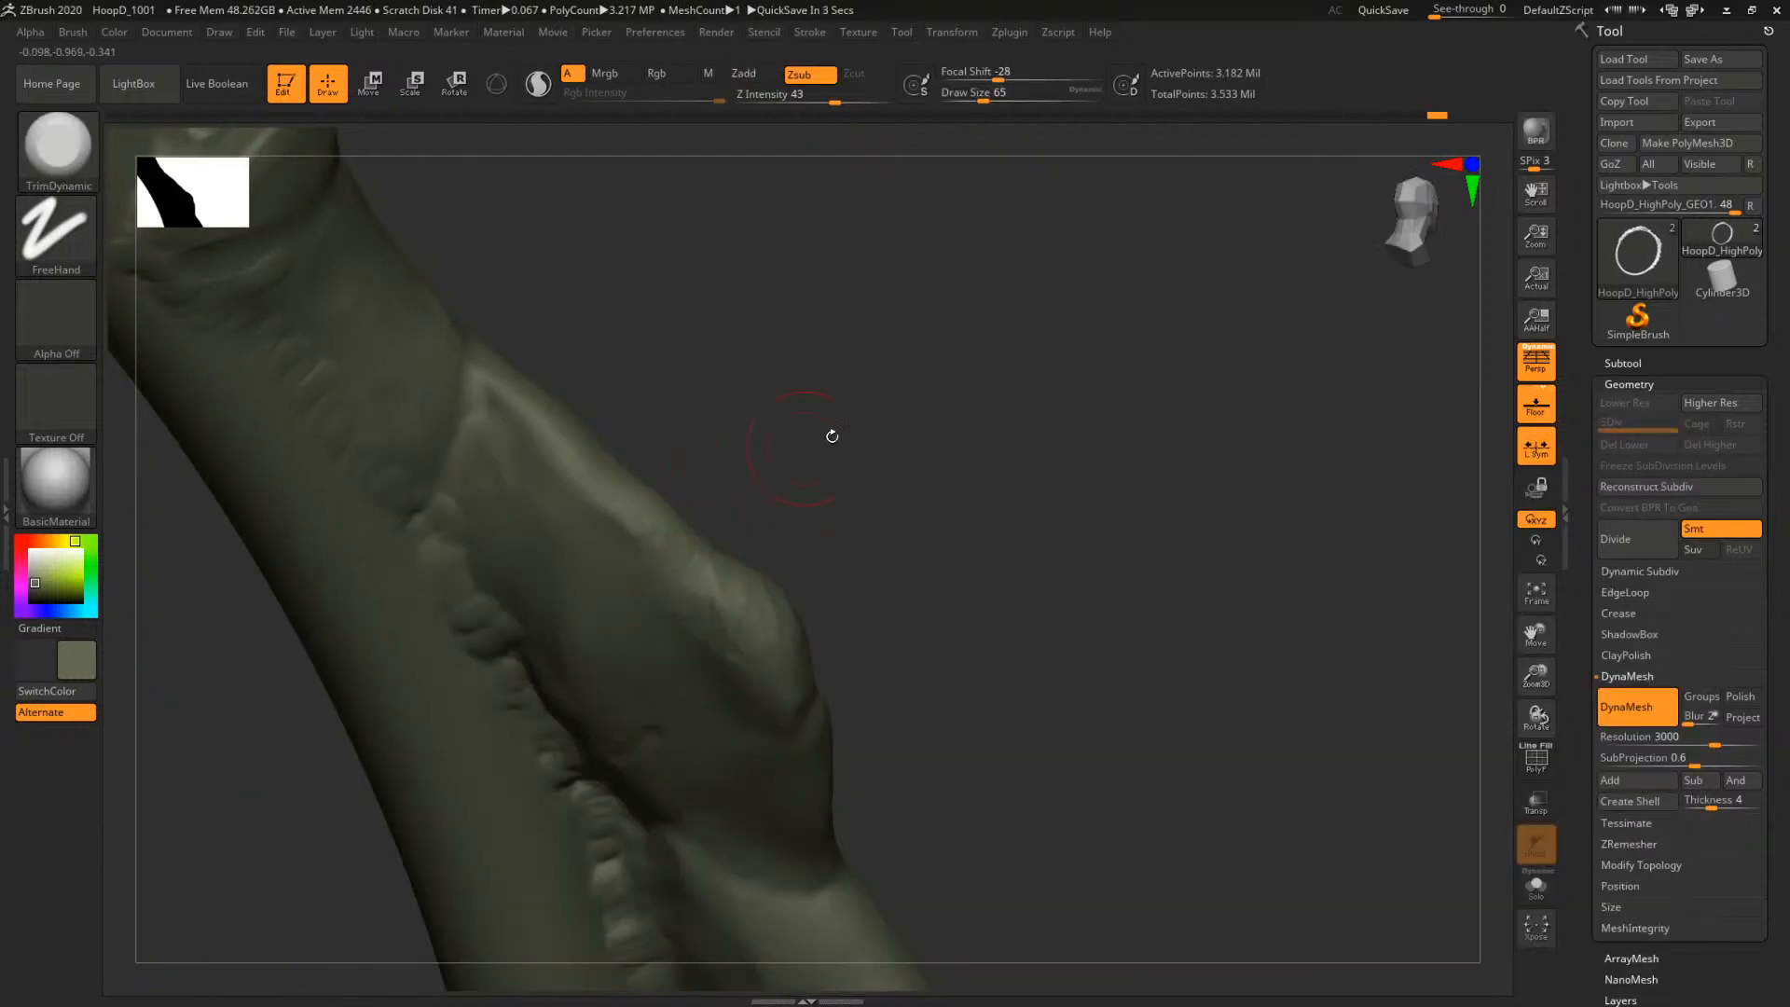
pyautogui.moveTo(832, 436); pyautogui.dragTo(941, 444)
pyautogui.moveTo(1277, 256)
pyautogui.keyDown('alt'); pyautogui.mouseDown()
pyautogui.moveTo(631, 371)
pyautogui.moveTo(1087, 436)
pyautogui.moveTo(1035, 368)
pyautogui.moveTo(1074, 435)
pyautogui.mouseUp(); pyautogui.keyUp('alt')
pyautogui.moveTo(1079, 507)
pyautogui.keyDown('alt'); pyautogui.mouseDown()
pyautogui.moveTo(1087, 435)
pyautogui.moveTo(1119, 478)
pyautogui.moveTo(1172, 456)
pyautogui.moveTo(1119, 432)
pyautogui.moveTo(1152, 420)
pyautogui.moveTo(1131, 458)
pyautogui.mouseUp(); pyautogui.keyUp('alt')
# Following the reference photo, build a rounded lump with ClayTubes at draw size 97 where the arch above the lower ball meets its arm
pyautogui.press('b')
pyautogui.press('c')
pyautogui.press('t')
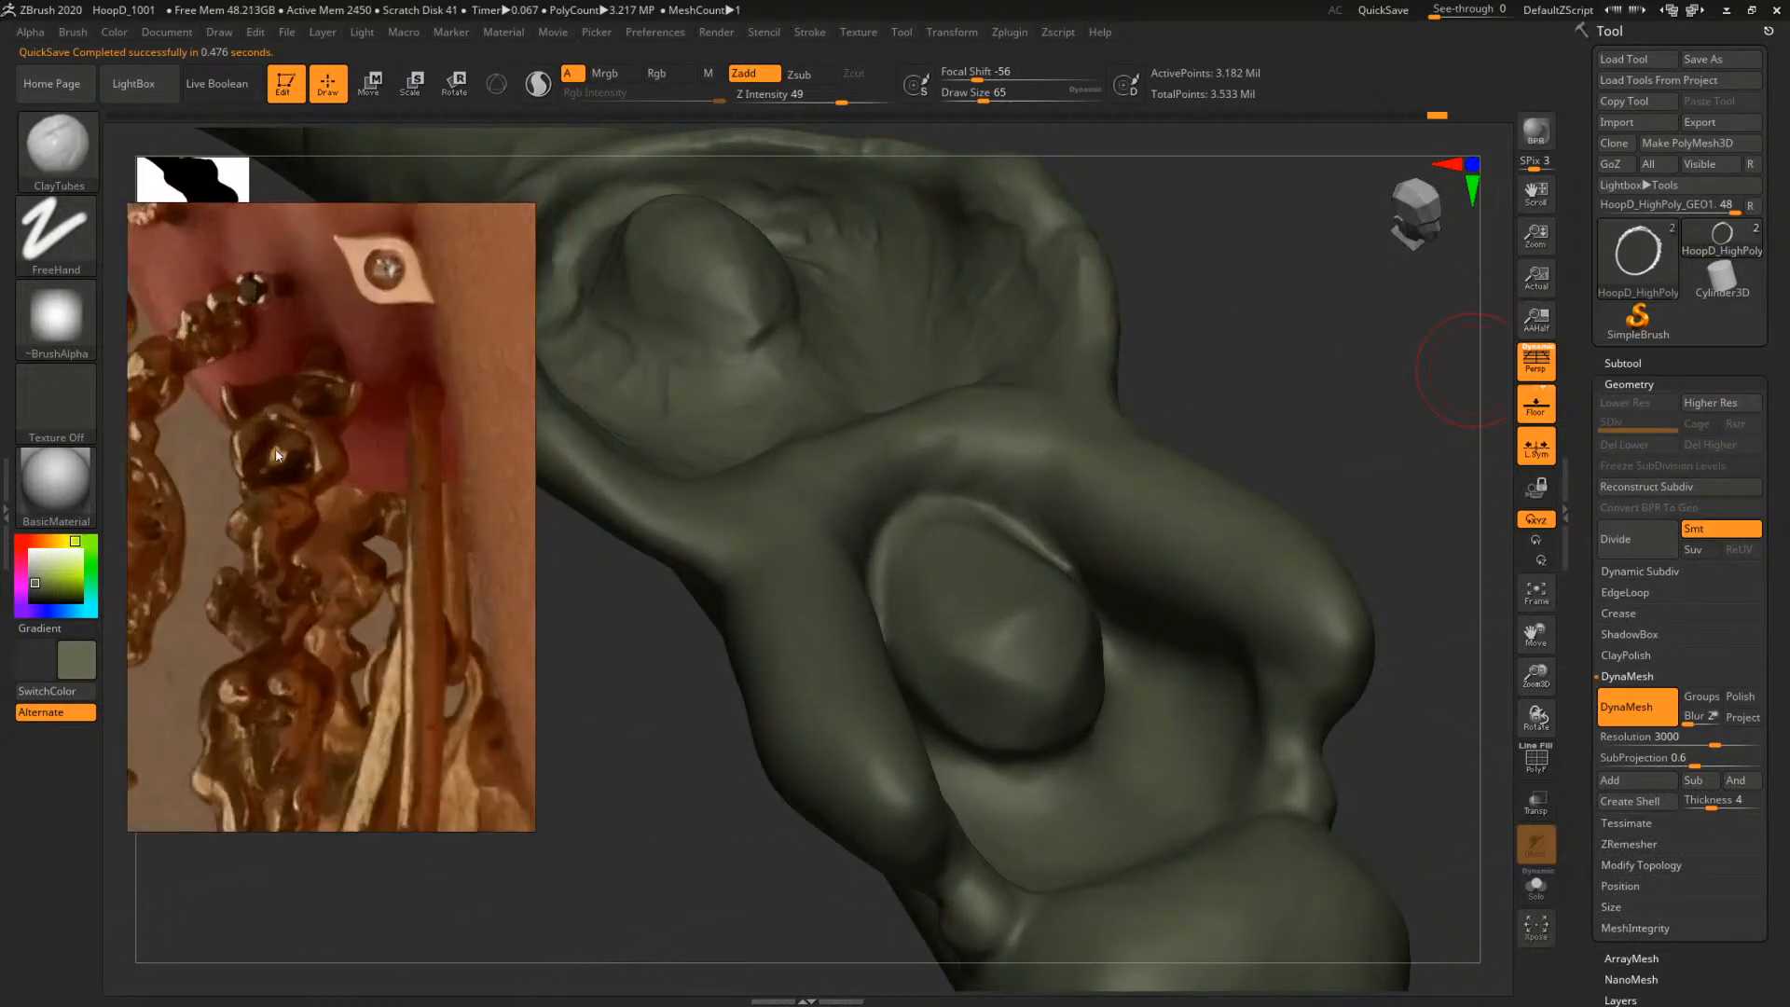
pyautogui.scroll(2, 288, 481)
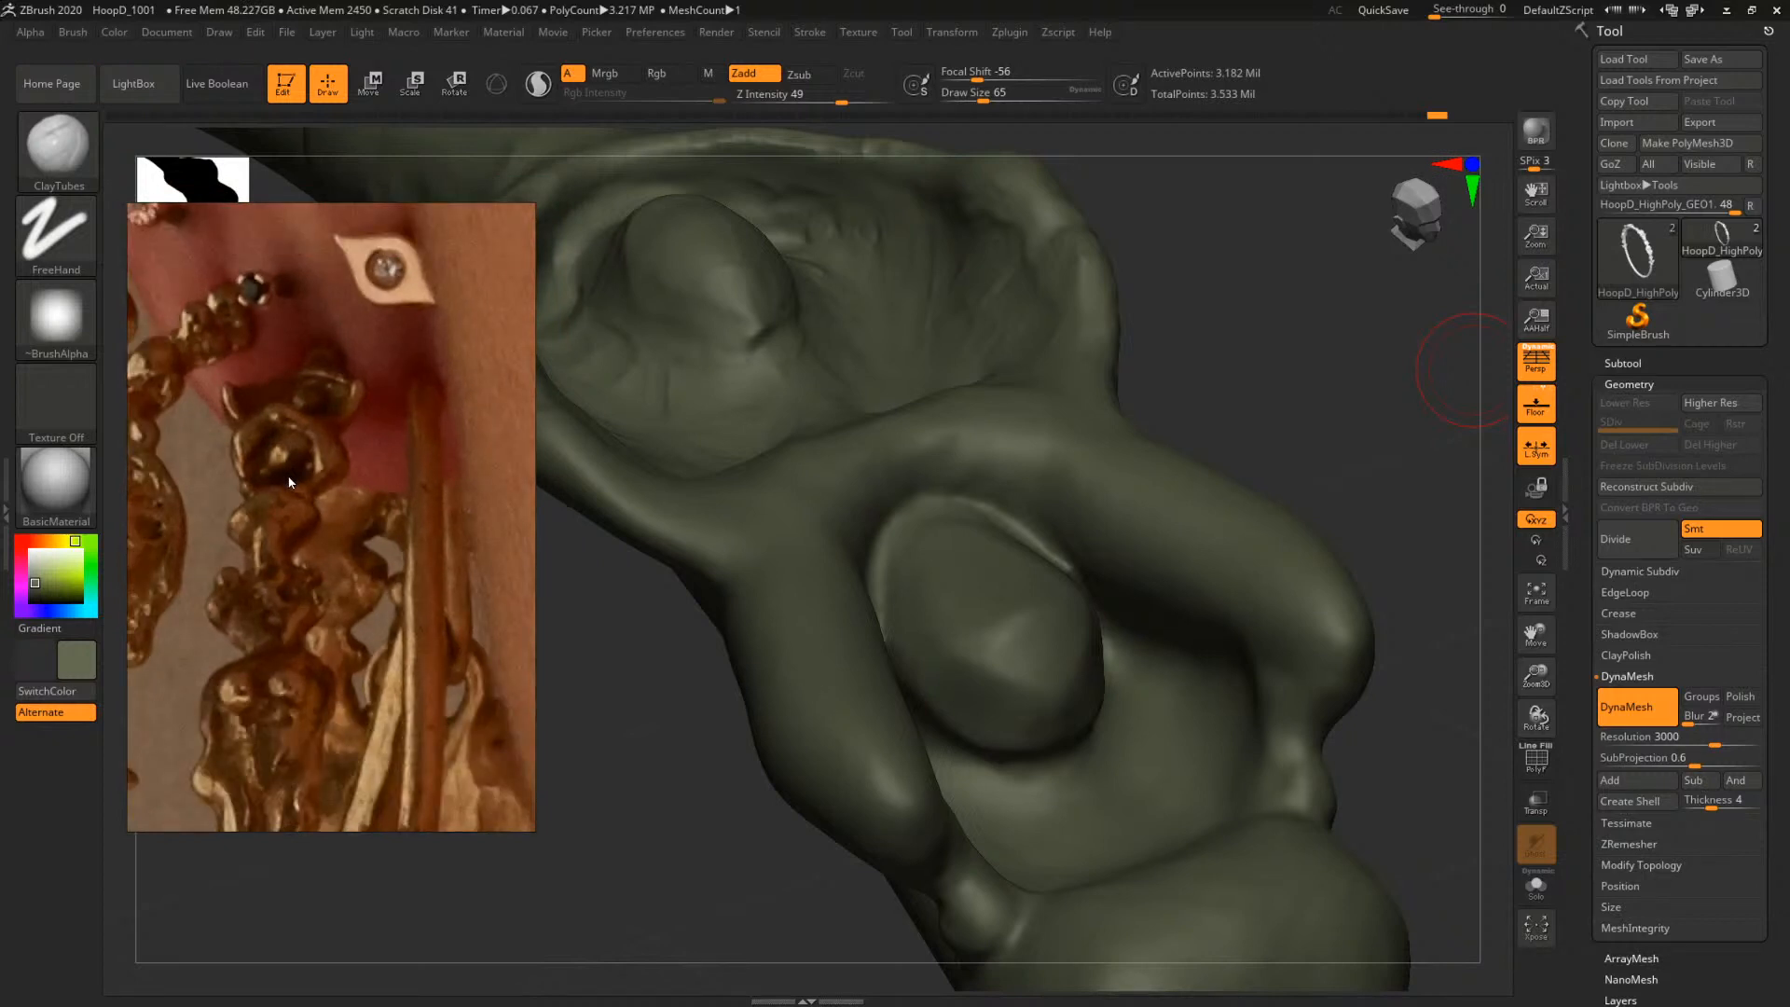
pyautogui.moveTo(1269, 419)
pyautogui.mouseDown()
pyautogui.moveTo(1314, 397)
pyautogui.moveTo(1166, 471)
pyautogui.mouseUp()
pyautogui.press('b')
pyautogui.press('c')
pyautogui.press('t')
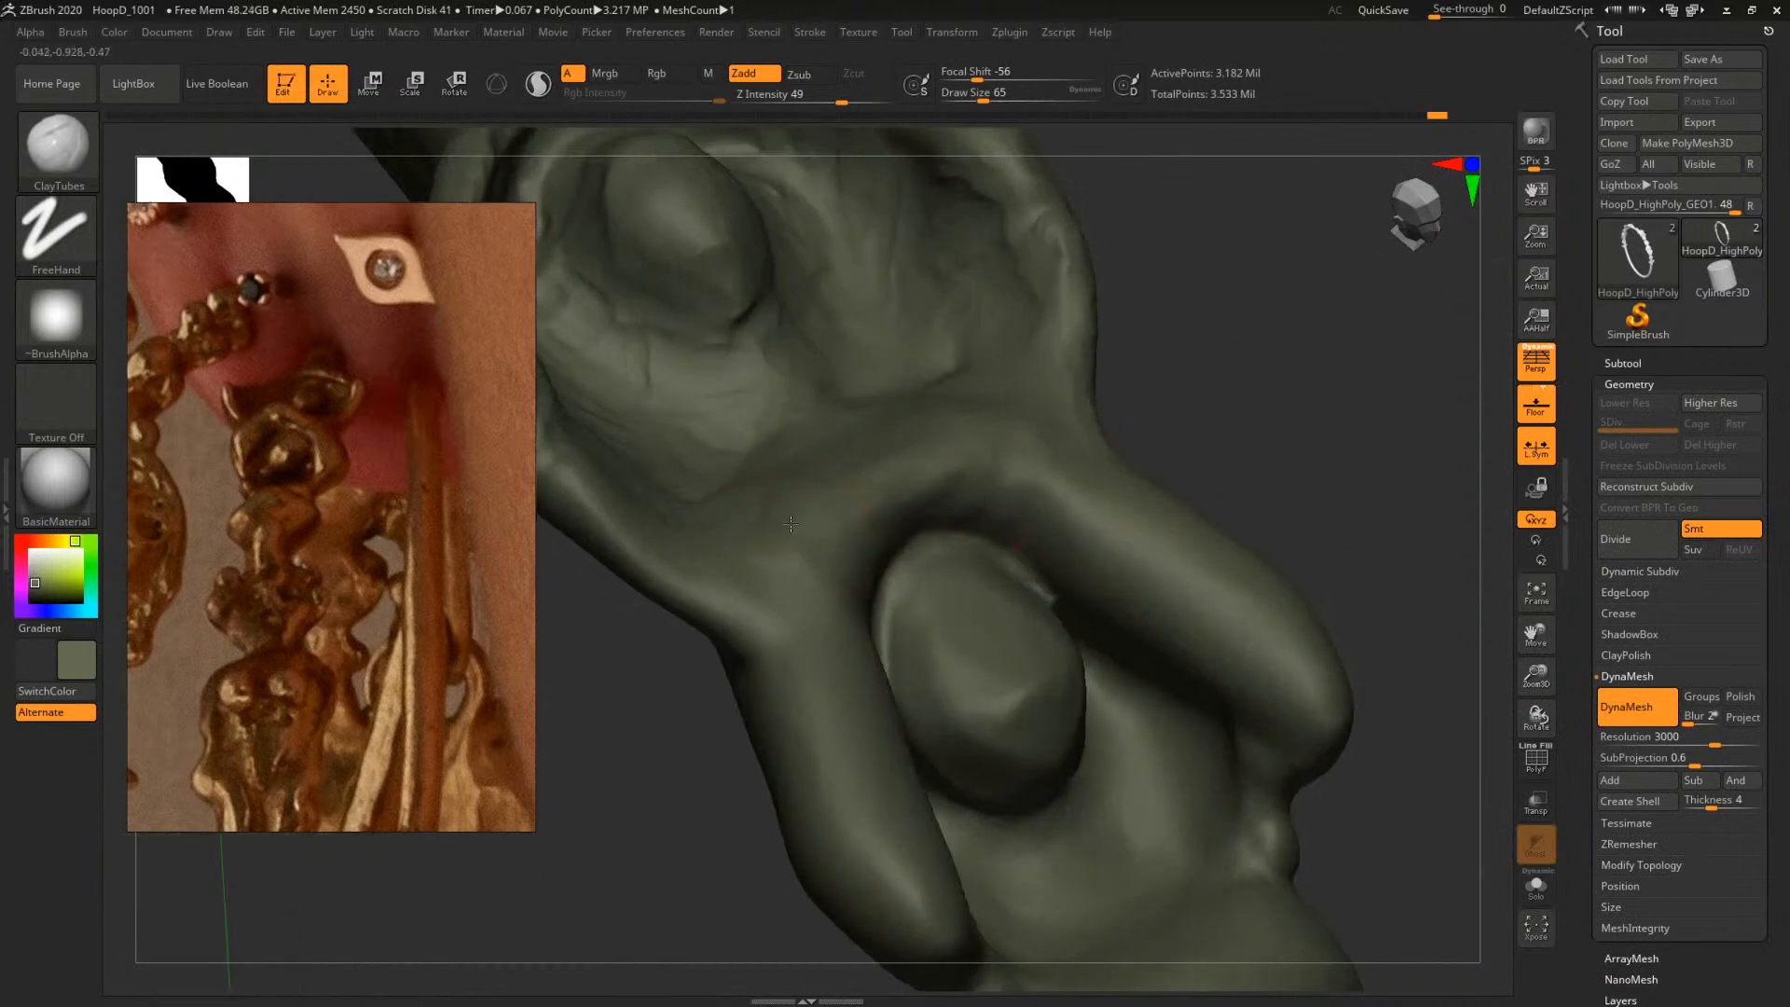
pyautogui.press('space')
pyautogui.moveTo(808, 548); pyautogui.dragTo(771, 590)
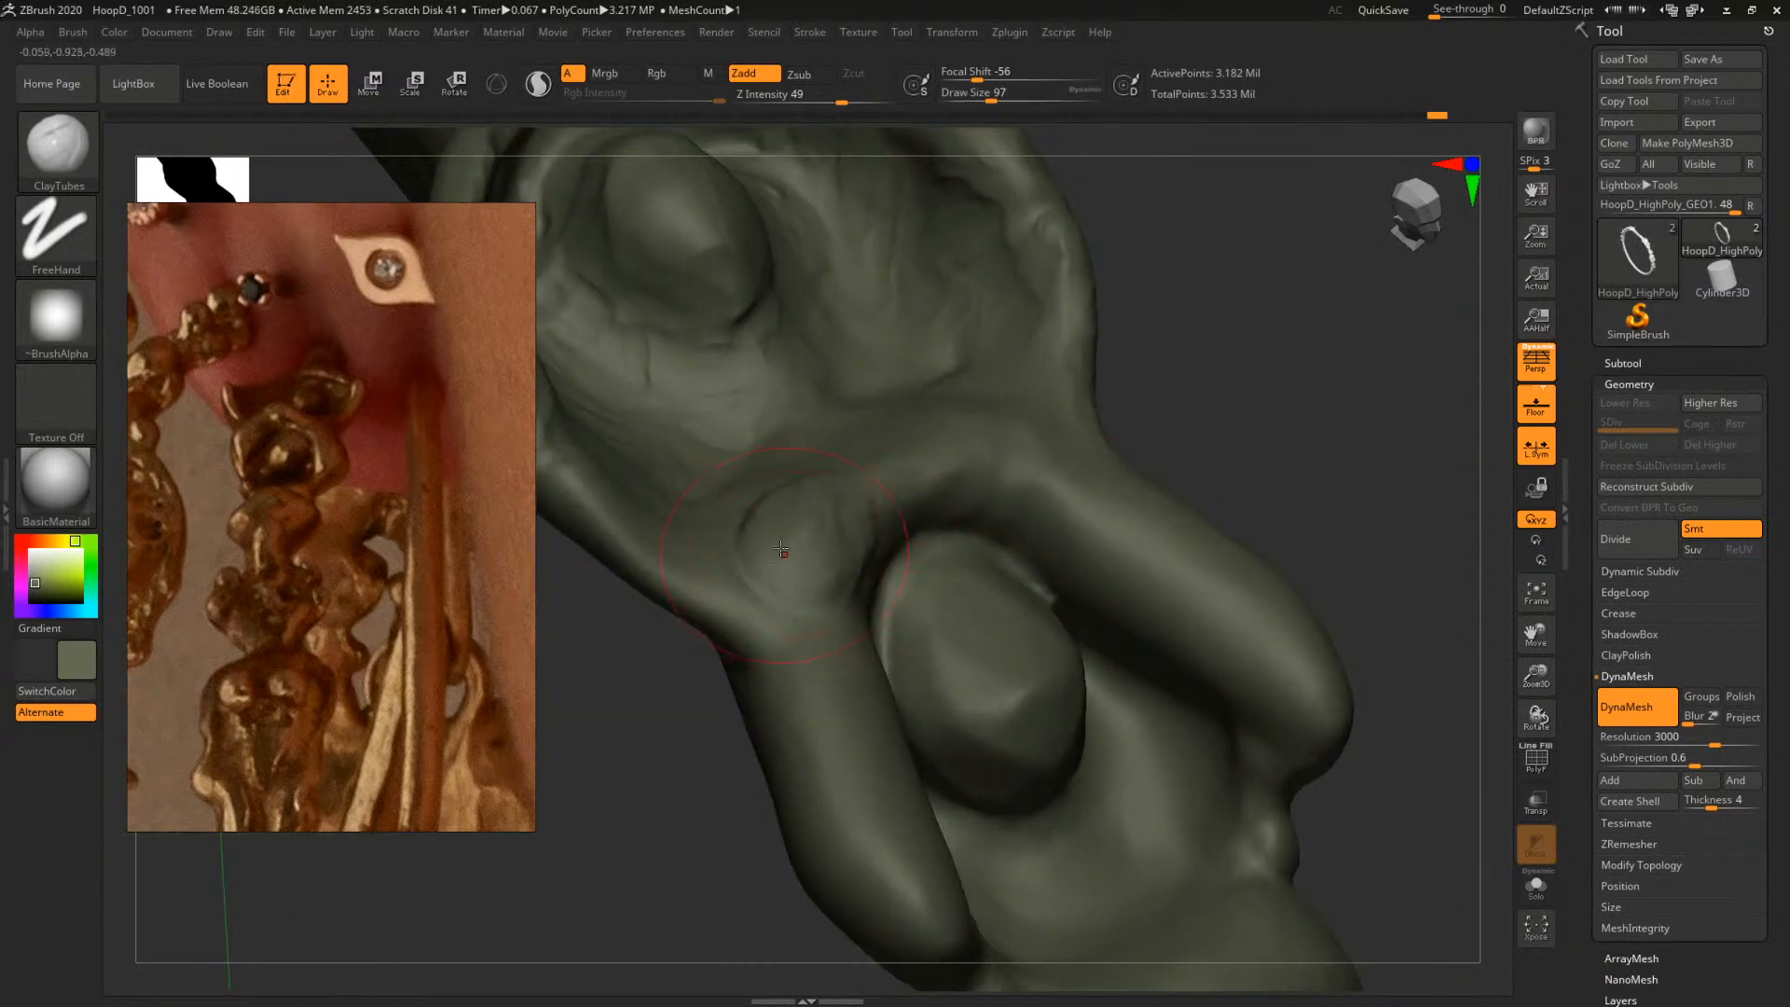
pyautogui.moveTo(1272, 425); pyautogui.dragTo(1181, 453)
pyautogui.moveTo(796, 527); pyautogui.dragTo(856, 549)
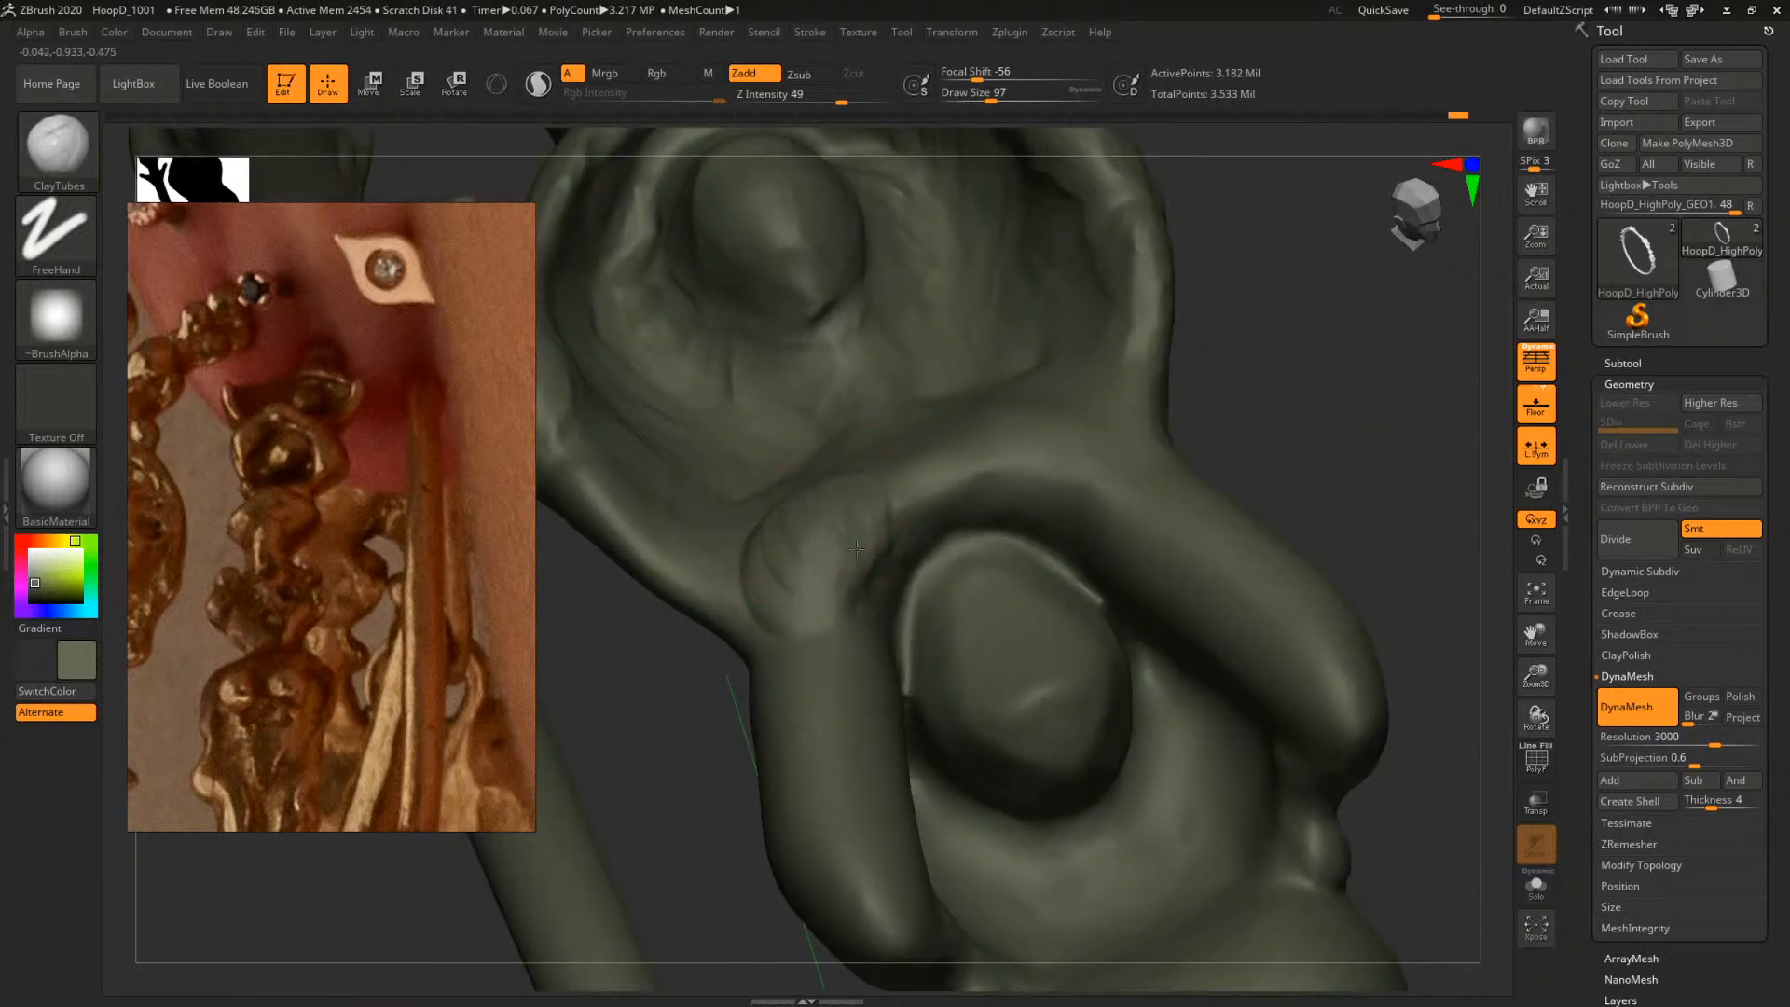
# Extend the rounded lump along the arch above the lower ball with ClayTubes at draw size 87
pyautogui.moveTo(1303, 417); pyautogui.dragTo(1245, 440)
pyautogui.press('space')
pyautogui.moveTo(860, 491); pyautogui.dragTo(870, 491)
pyautogui.press('space')
pyautogui.press('space')
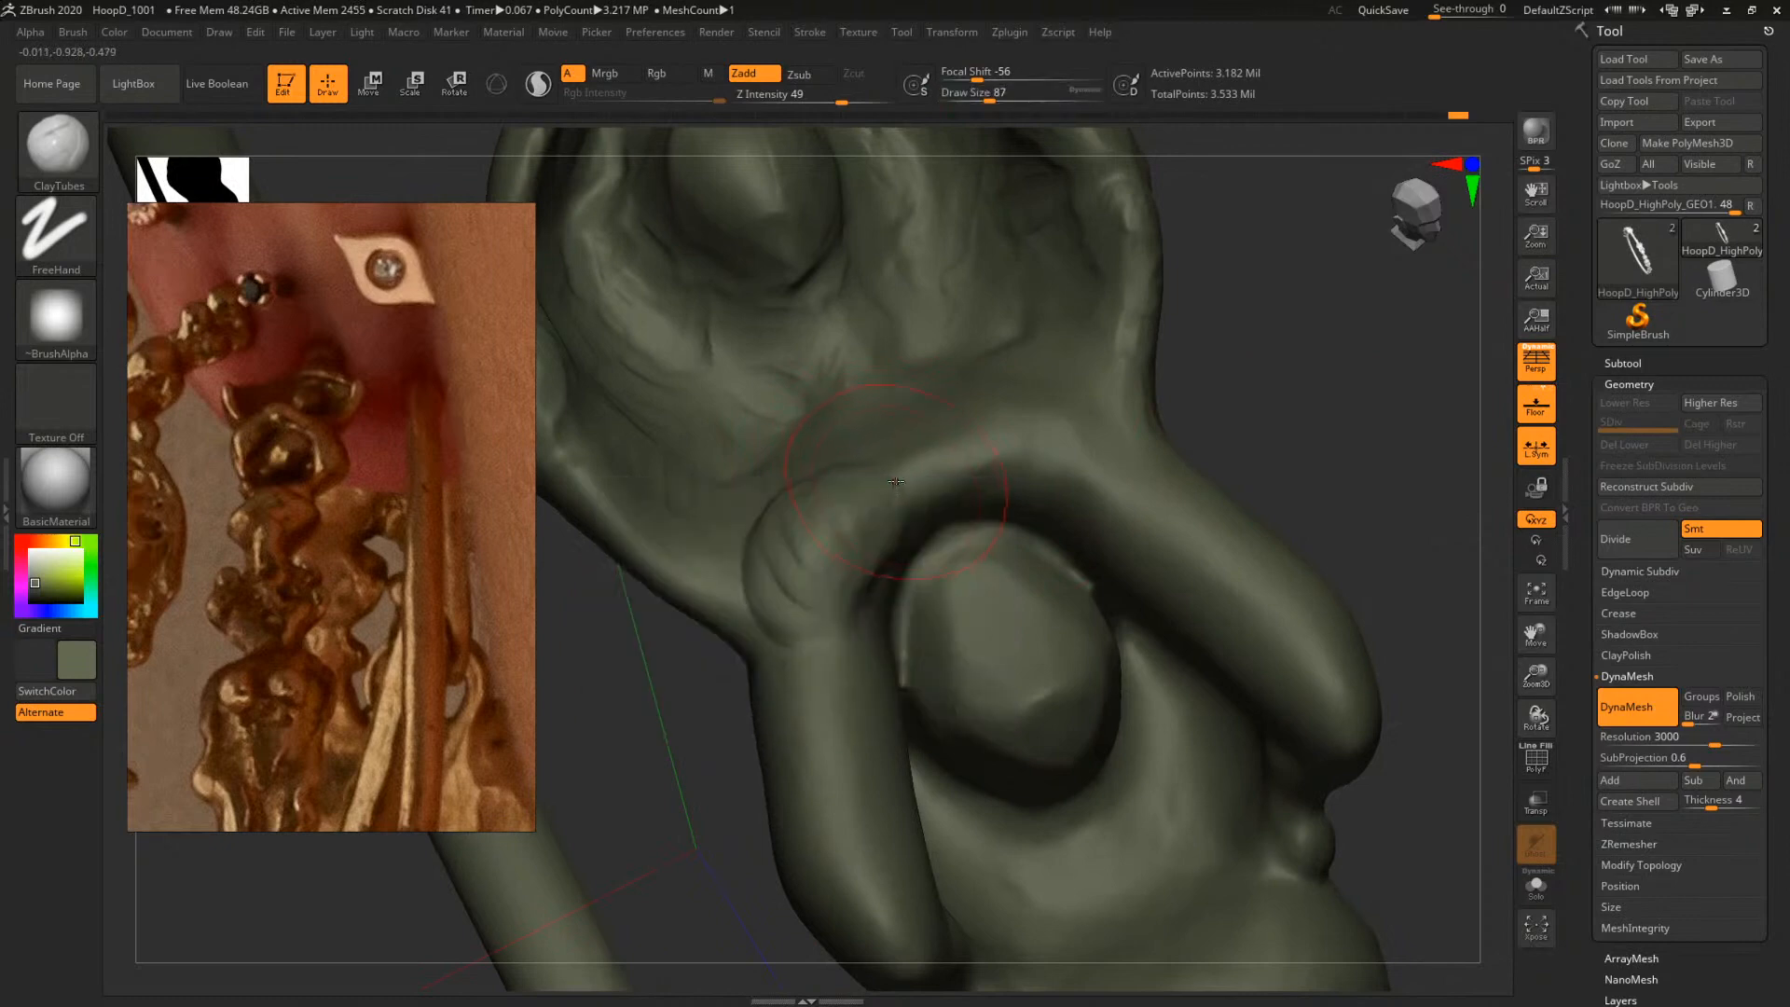
pyautogui.moveTo(1310, 367); pyautogui.dragTo(795, 503)
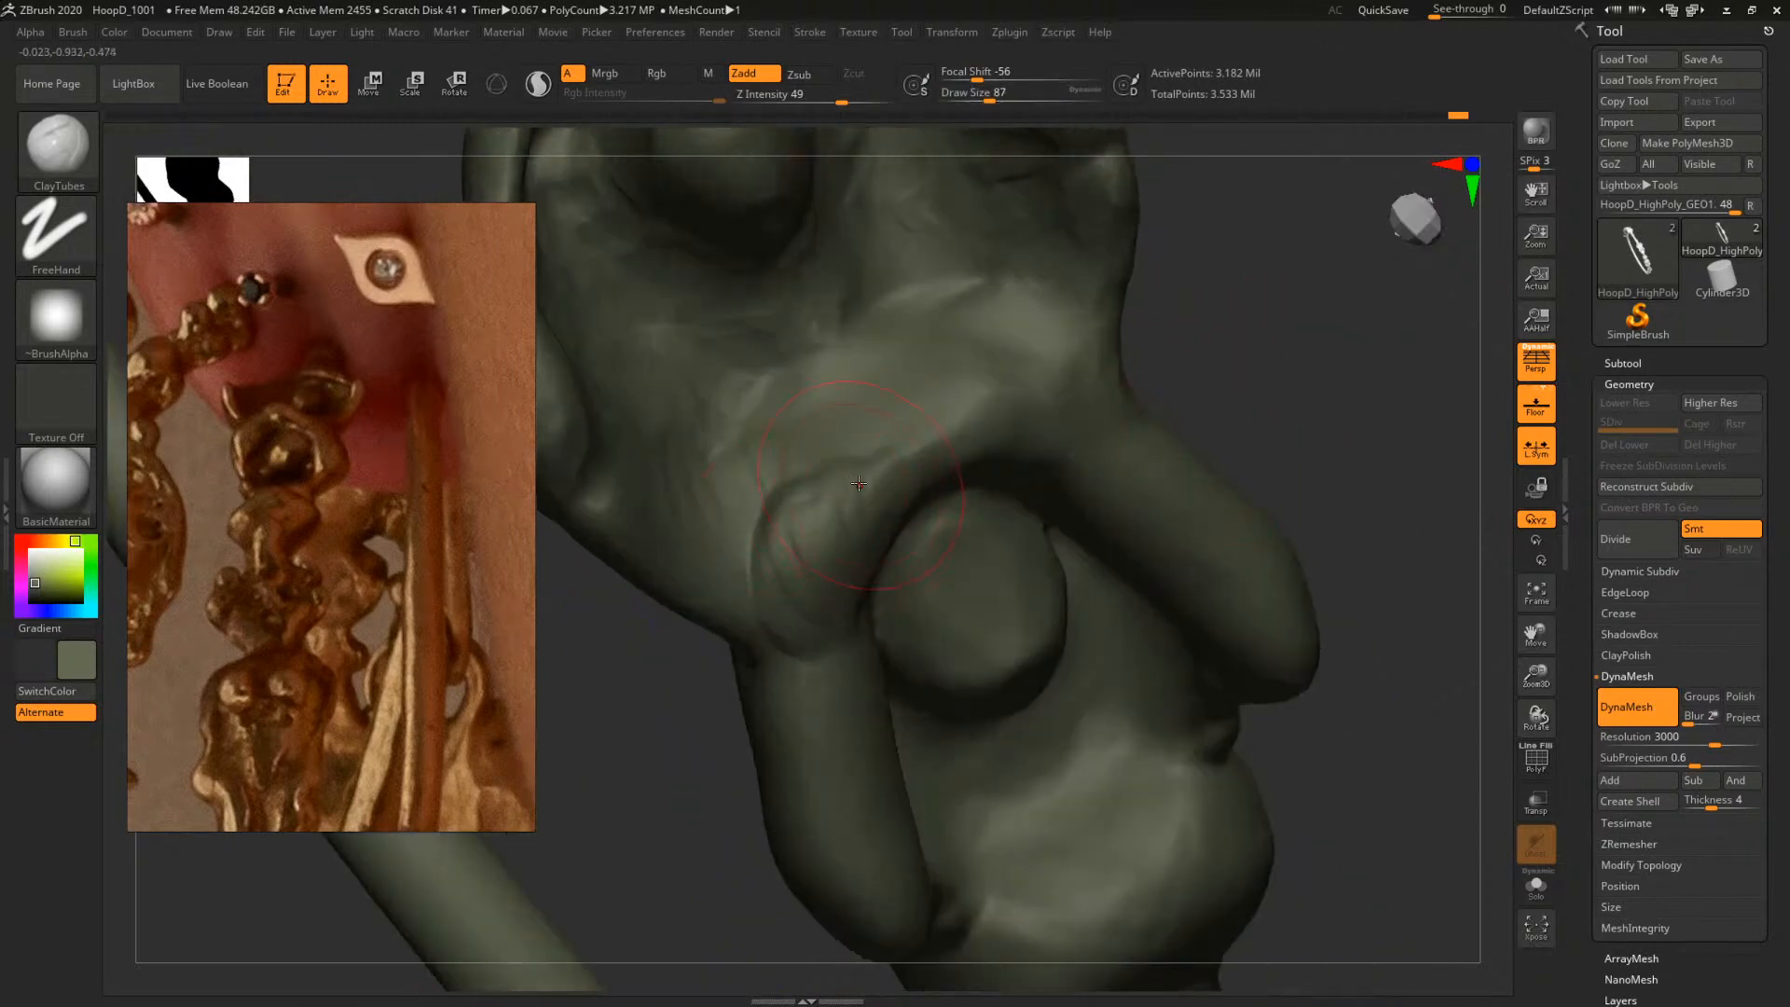
pyautogui.moveTo(1329, 429)
pyautogui.mouseDown()
pyautogui.moveTo(1318, 306)
pyautogui.moveTo(1378, 448)
pyautogui.moveTo(1363, 466)
pyautogui.moveTo(804, 546)
pyautogui.mouseUp()
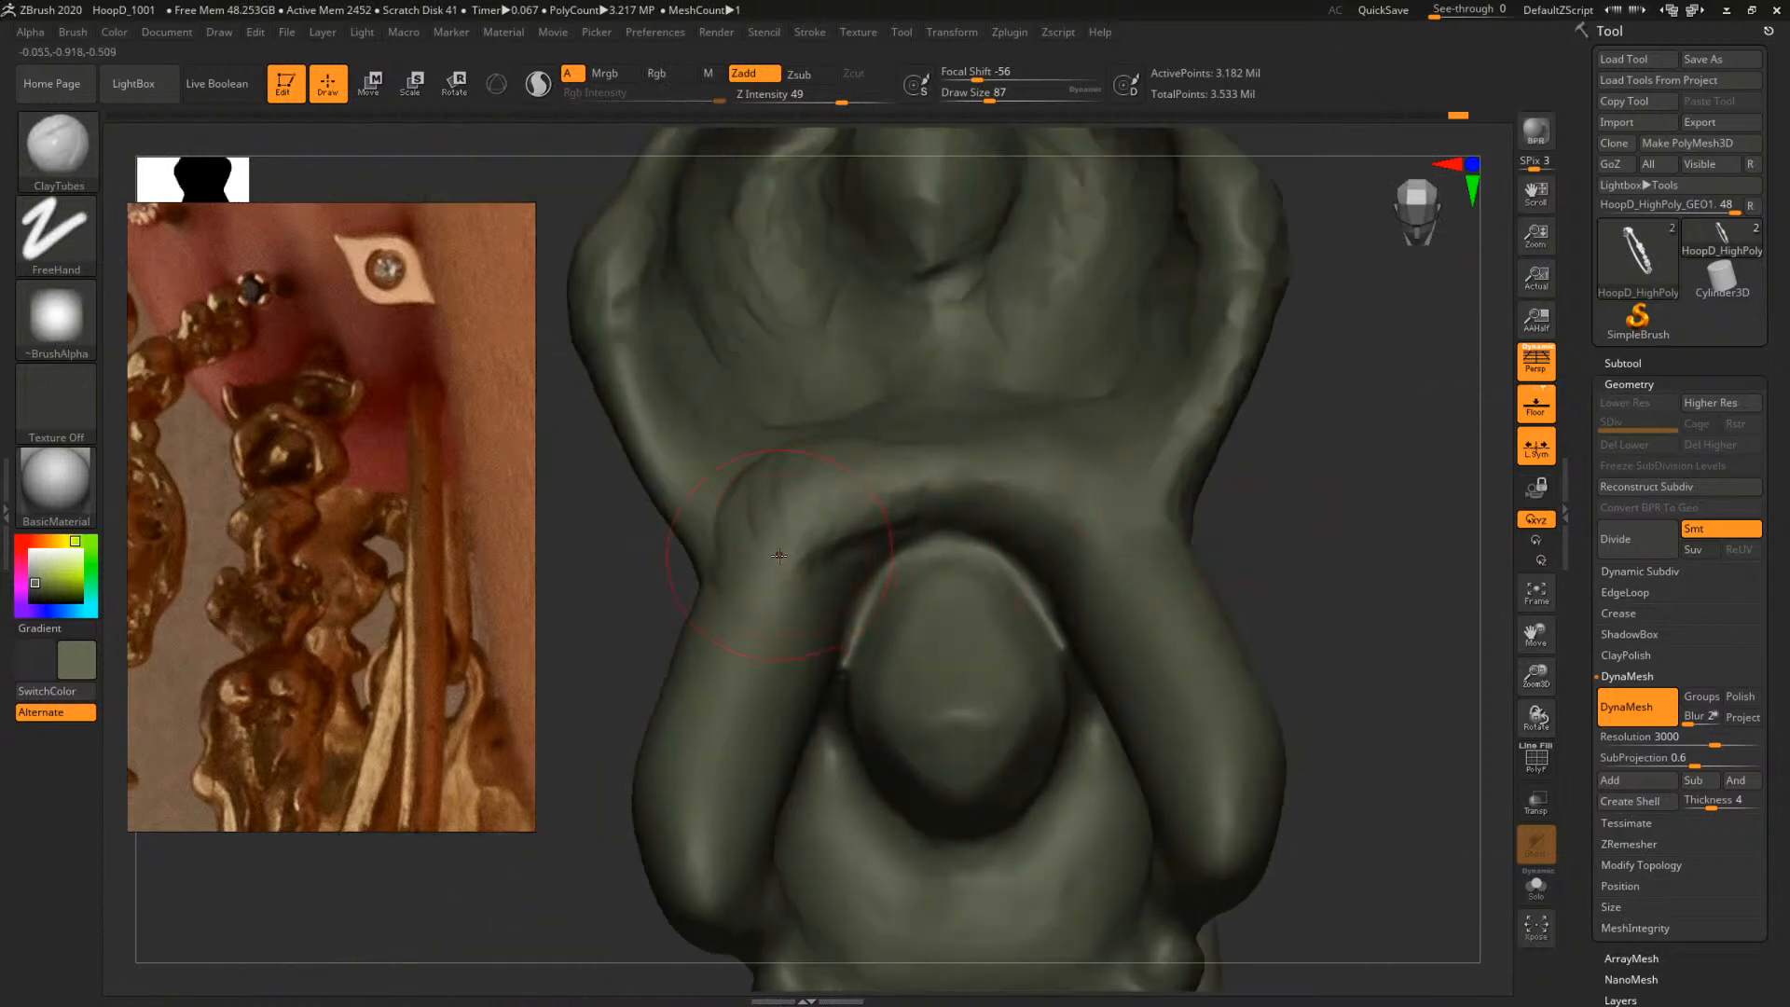
# Round out the lump and its transition into the arm from several angles with ClayTubes at draw size 87
pyautogui.moveTo(1418, 499); pyautogui.dragTo(1265, 552)
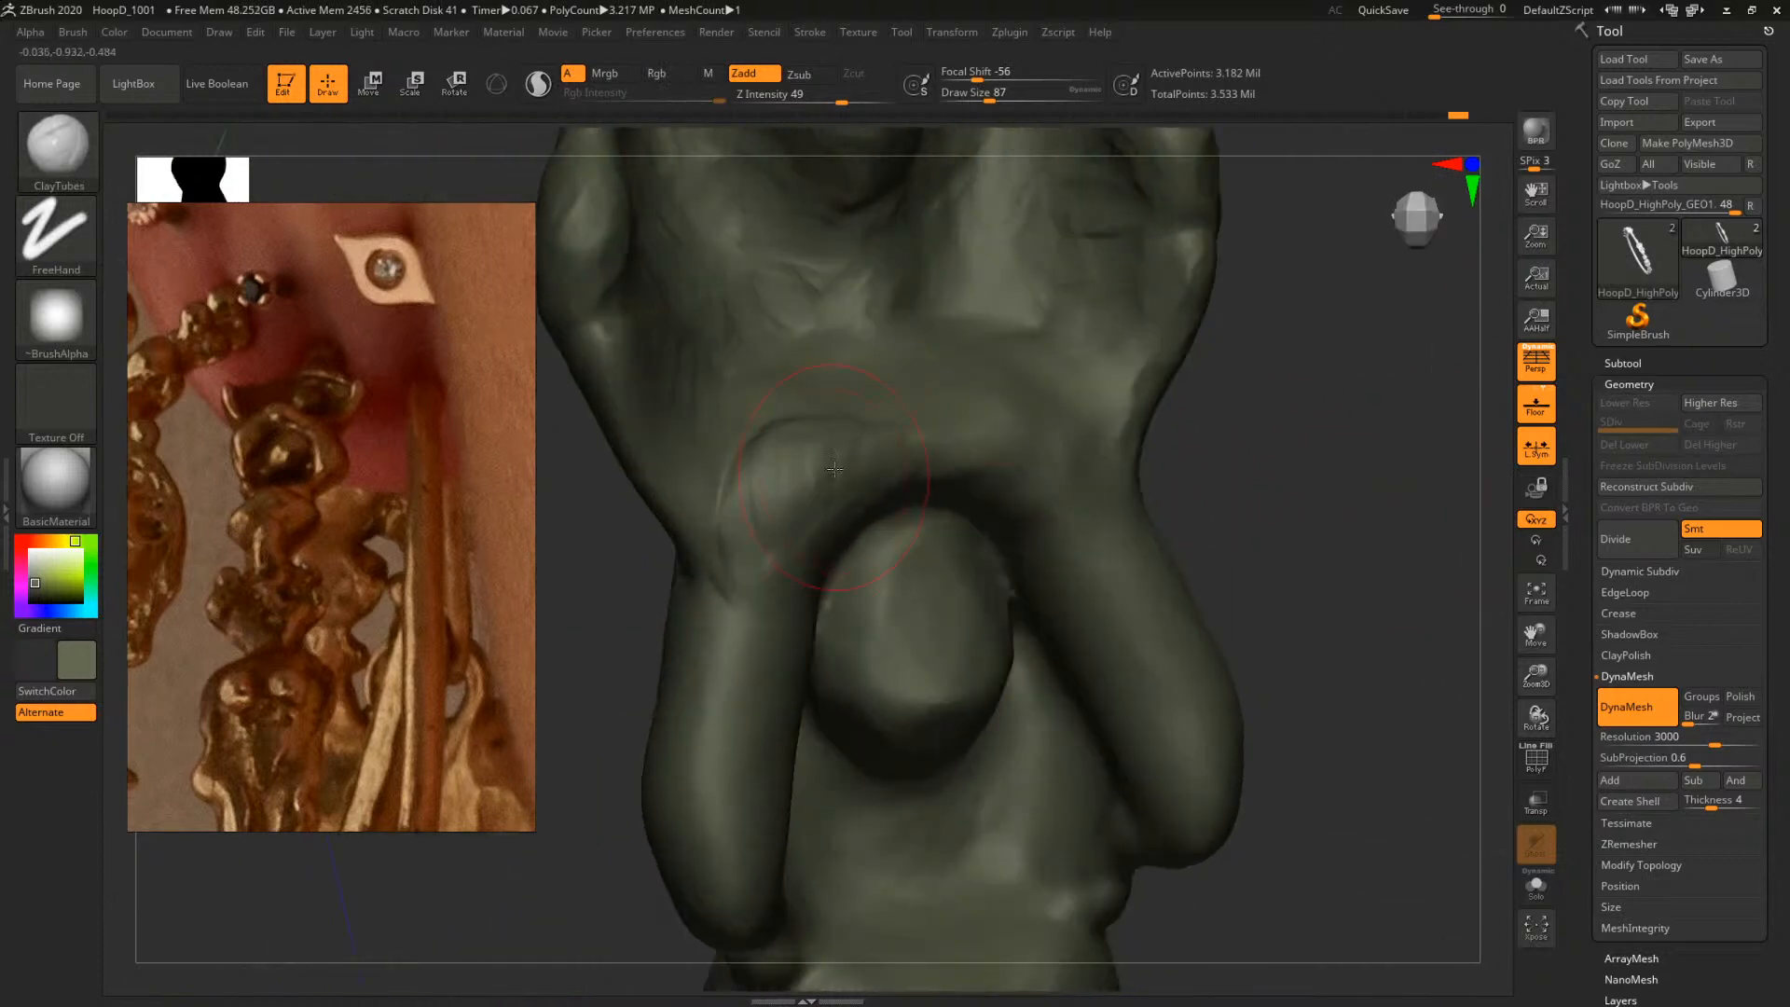
pyautogui.moveTo(827, 462)
pyautogui.mouseDown()
pyautogui.moveTo(740, 499)
pyautogui.moveTo(771, 395)
pyautogui.mouseUp()
pyautogui.moveTo(1403, 469)
pyautogui.mouseDown()
pyautogui.moveTo(1285, 445)
pyautogui.moveTo(1341, 465)
pyautogui.mouseUp()
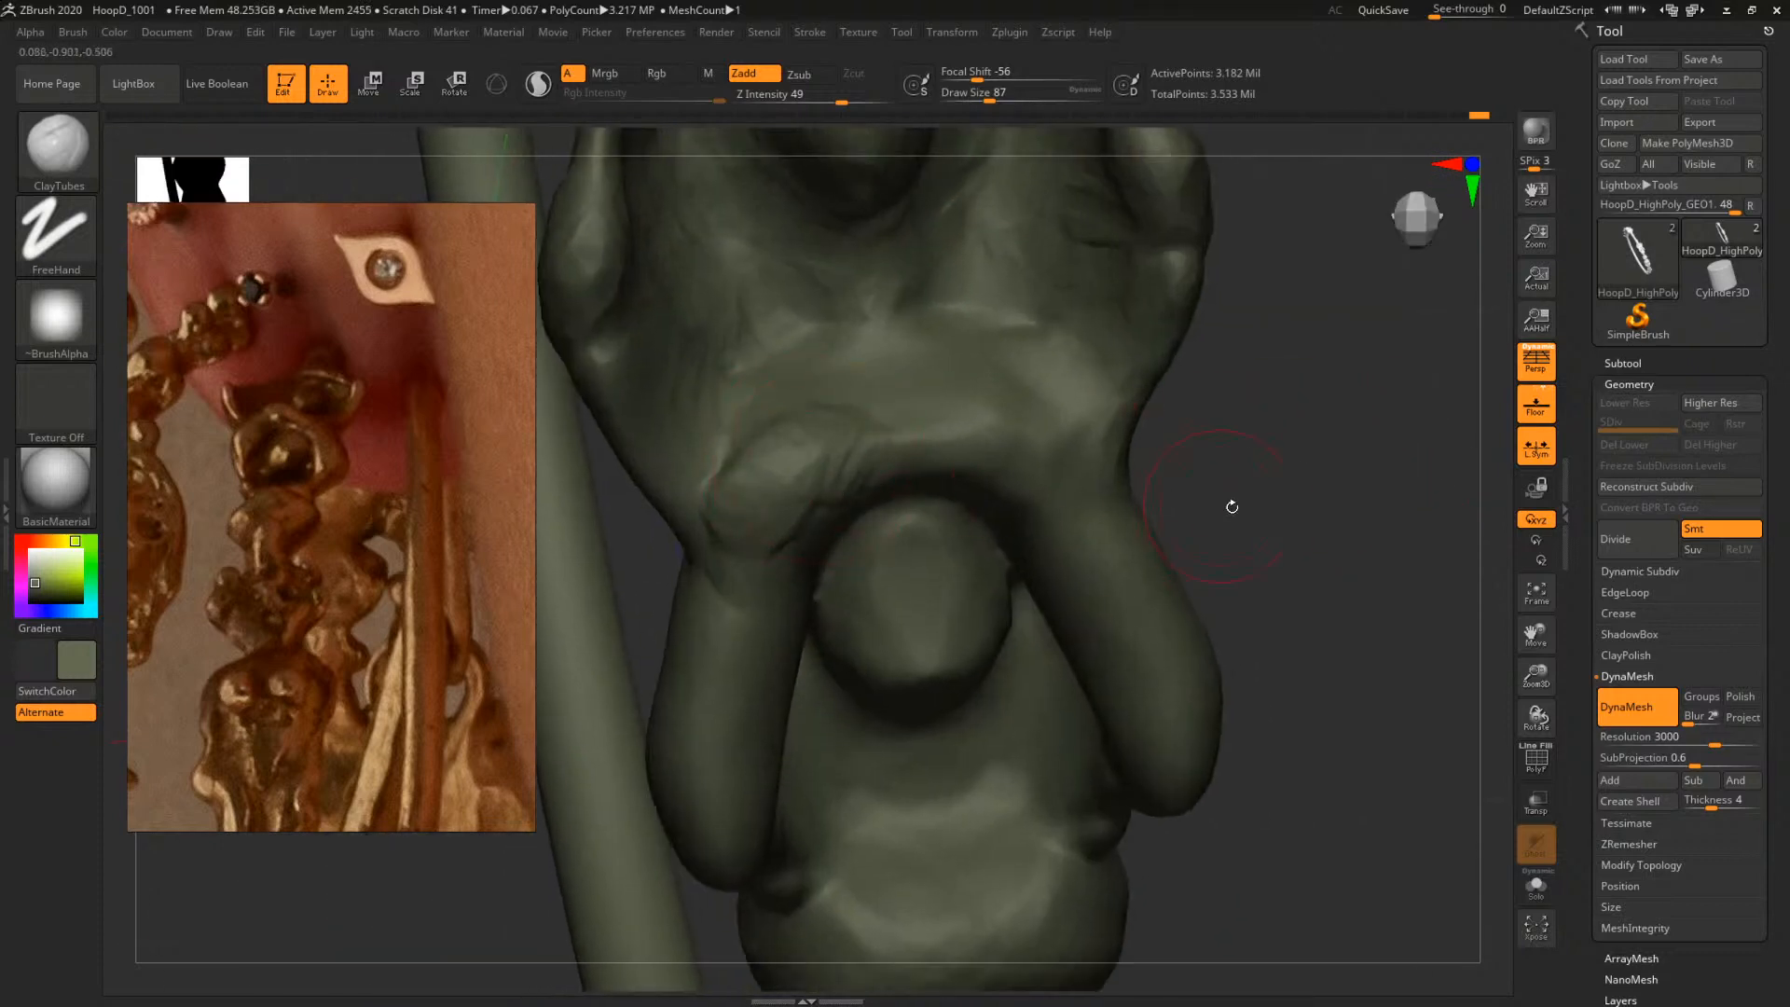
pyautogui.moveTo(1231, 507); pyautogui.dragTo(1118, 466)
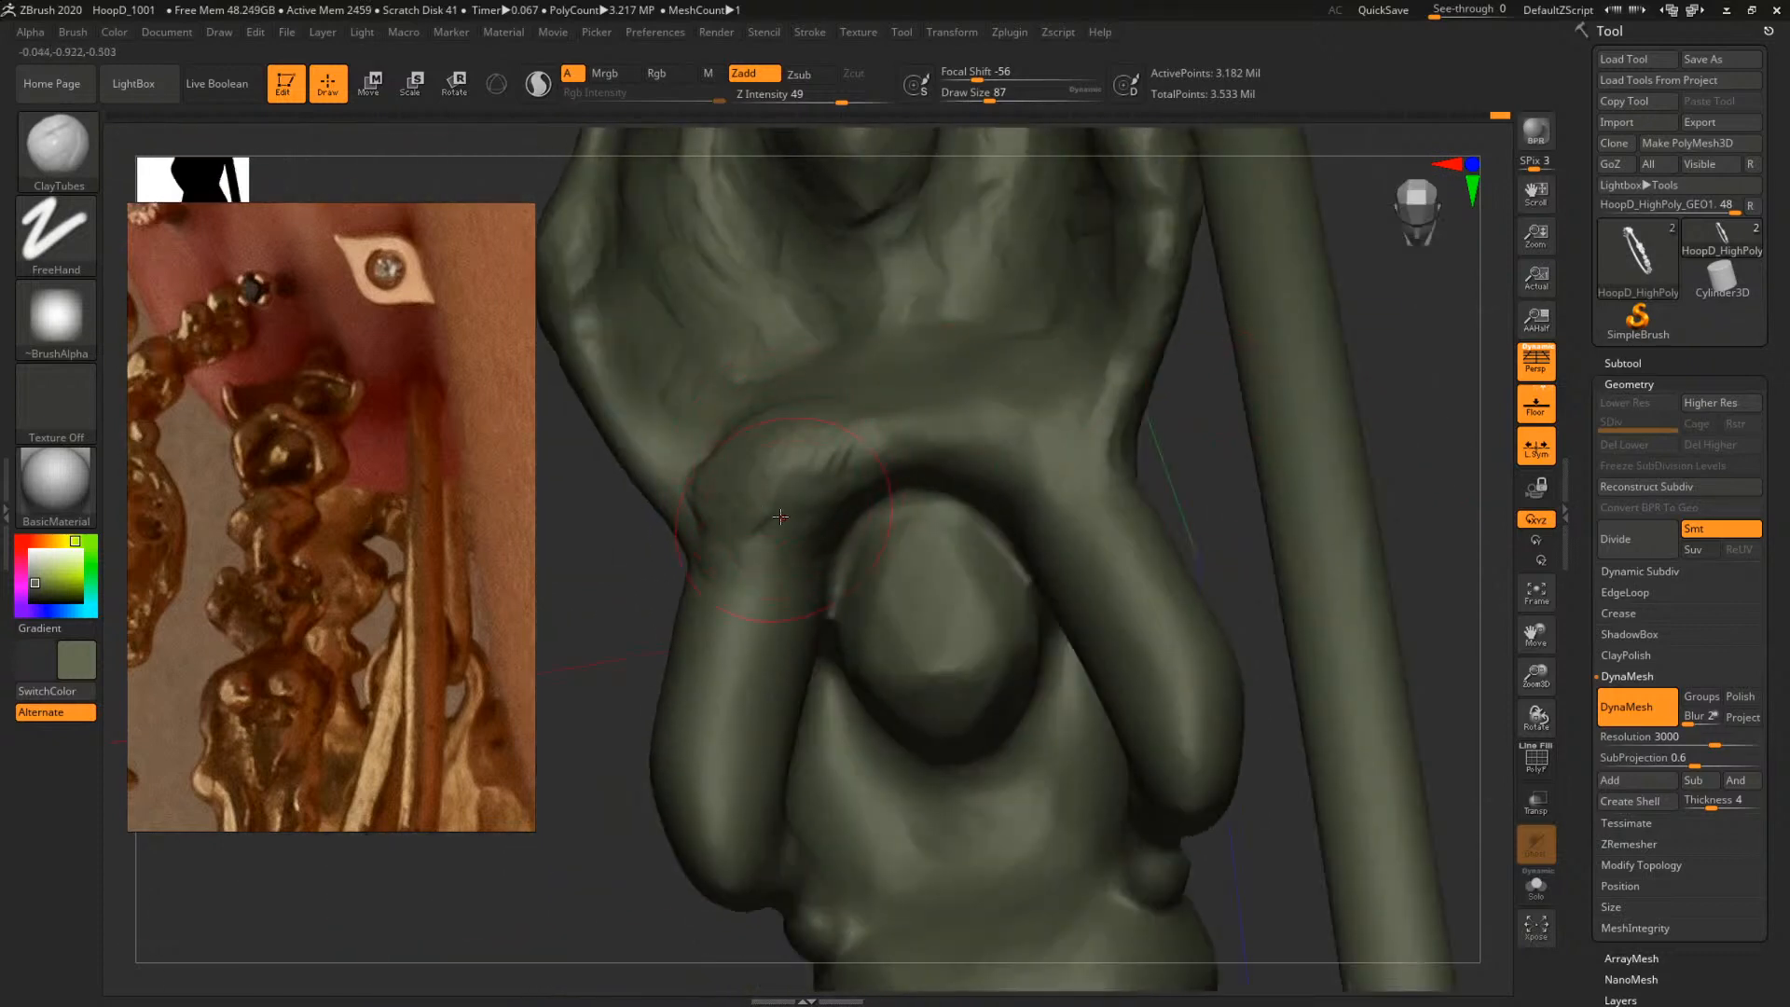
pyautogui.moveTo(1419, 429)
pyautogui.mouseDown()
pyautogui.moveTo(1371, 372)
pyautogui.moveTo(1346, 404)
pyautogui.moveTo(1256, 374)
pyautogui.moveTo(982, 488)
pyautogui.mouseUp()
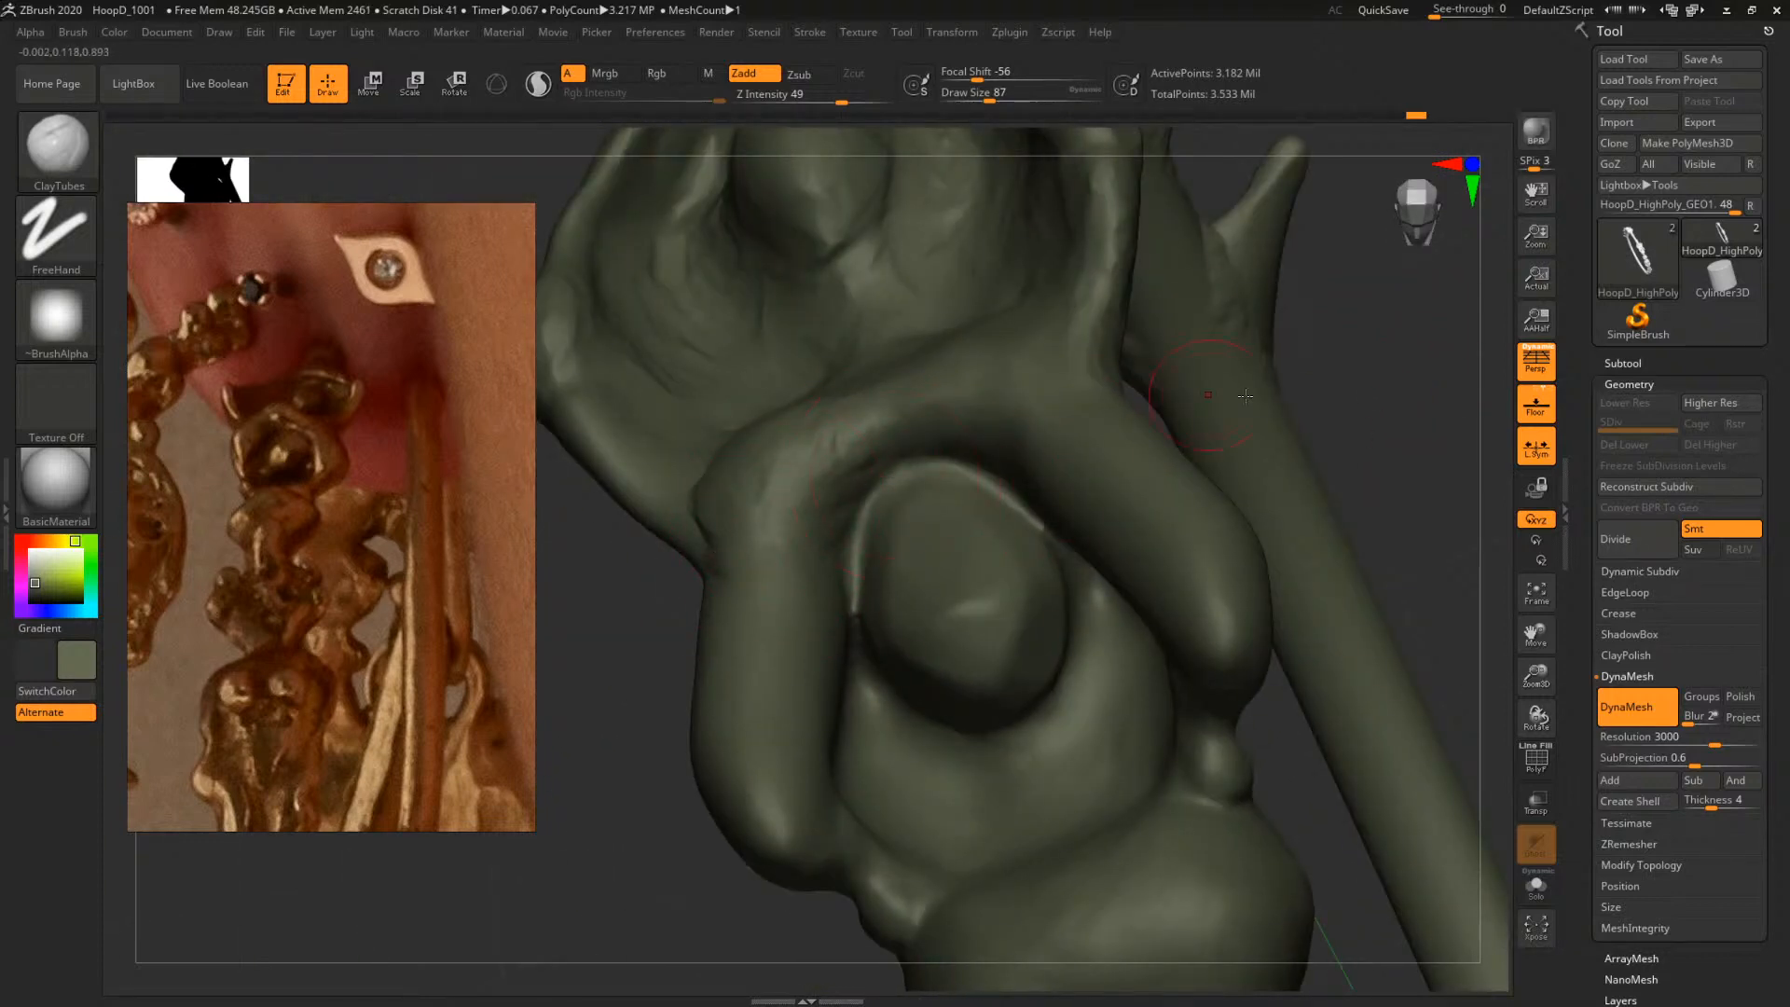
pyautogui.moveTo(1346, 392); pyautogui.dragTo(1314, 446)
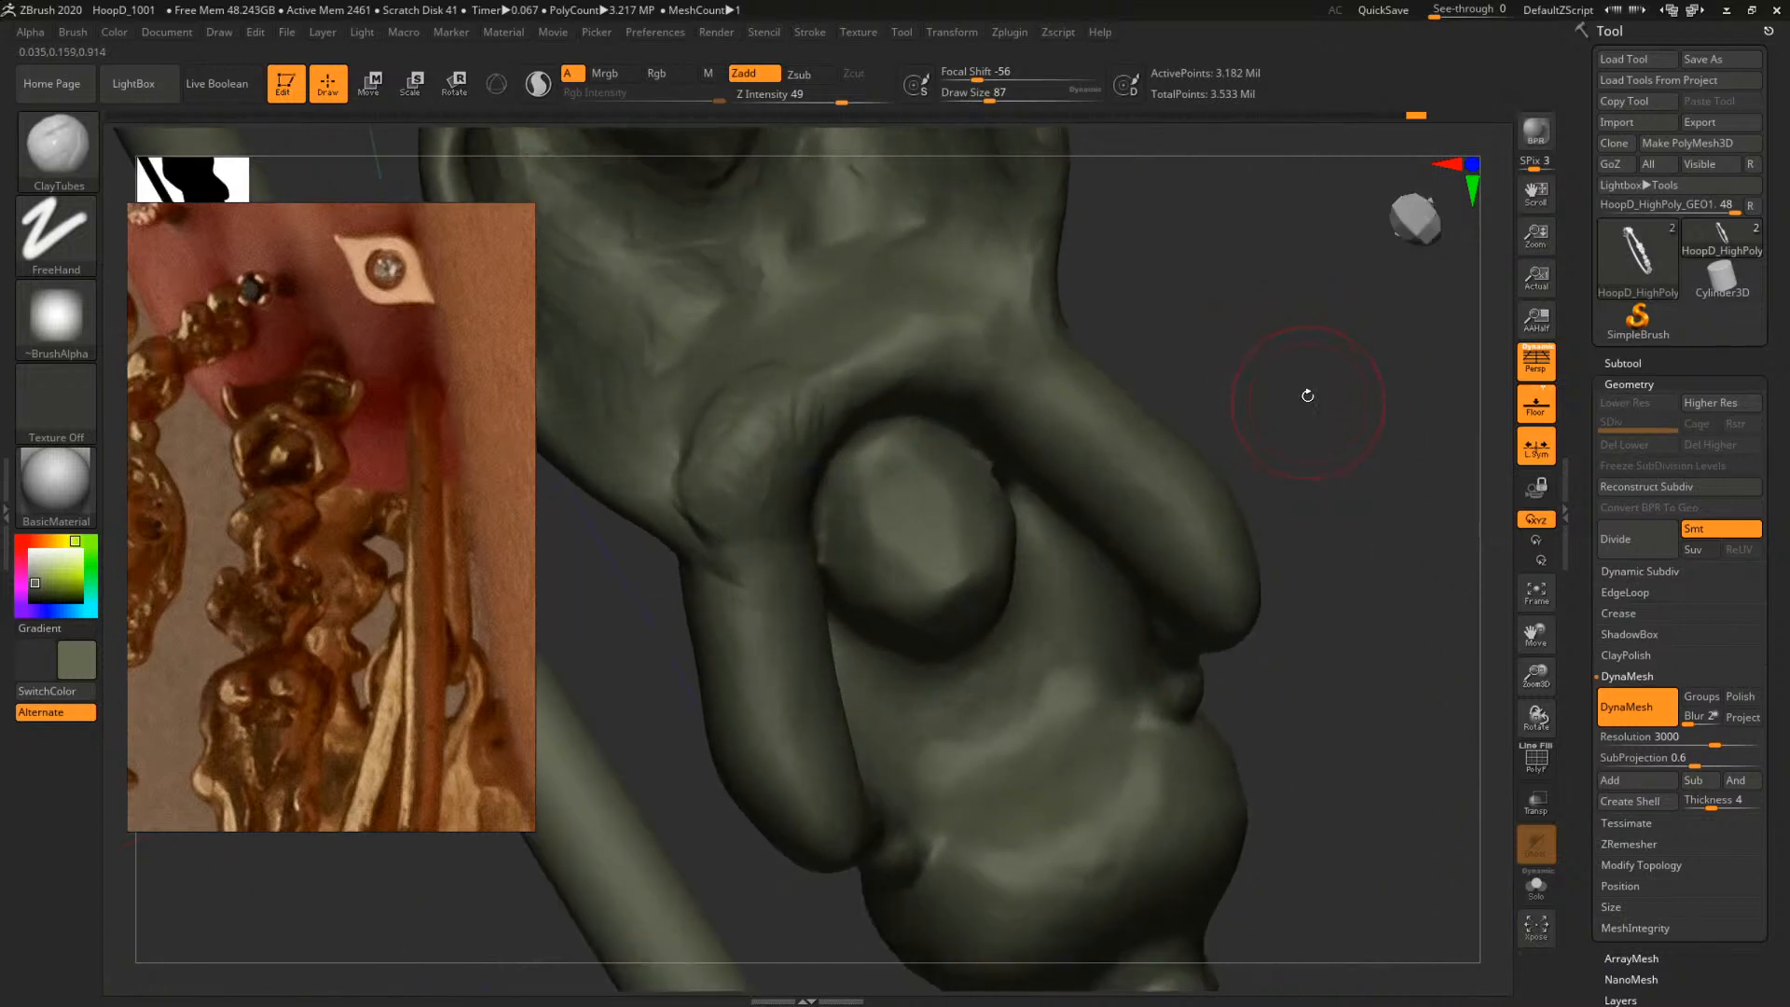
# Sculpt smaller forms on the surface just above the lump with ClayTubes at draw sizes 74 and 59
pyautogui.keyDown('alt'); pyautogui.moveTo(1111, 333); pyautogui.dragTo(1135, 424); pyautogui.keyUp('alt')
pyautogui.press('space')
pyautogui.moveTo(756, 435); pyautogui.dragTo(747, 437)
pyautogui.press('space')
pyautogui.moveTo(748, 438)
pyautogui.mouseDown()
pyautogui.moveTo(732, 433)
pyautogui.moveTo(751, 456)
pyautogui.mouseUp()
pyautogui.moveTo(1143, 347); pyautogui.dragTo(1086, 300)
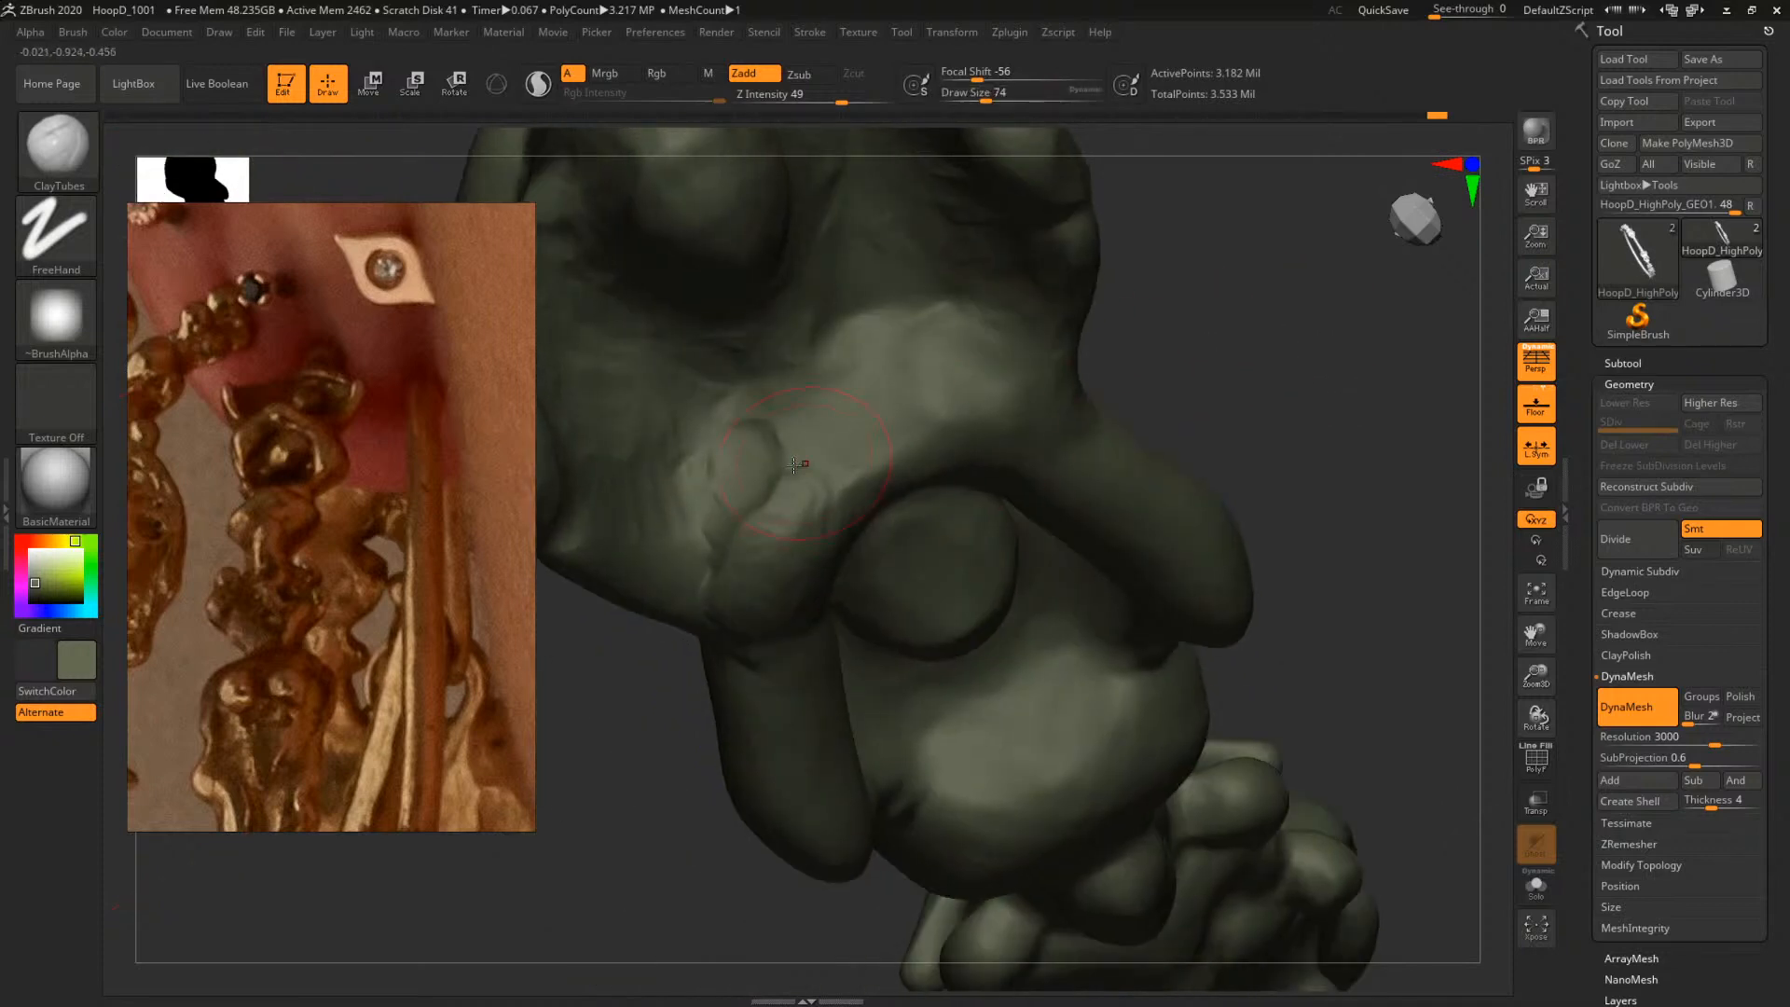
pyautogui.press('space')
pyautogui.moveTo(766, 456)
pyautogui.mouseDown()
pyautogui.moveTo(765, 438)
pyautogui.moveTo(726, 500)
pyautogui.mouseUp()
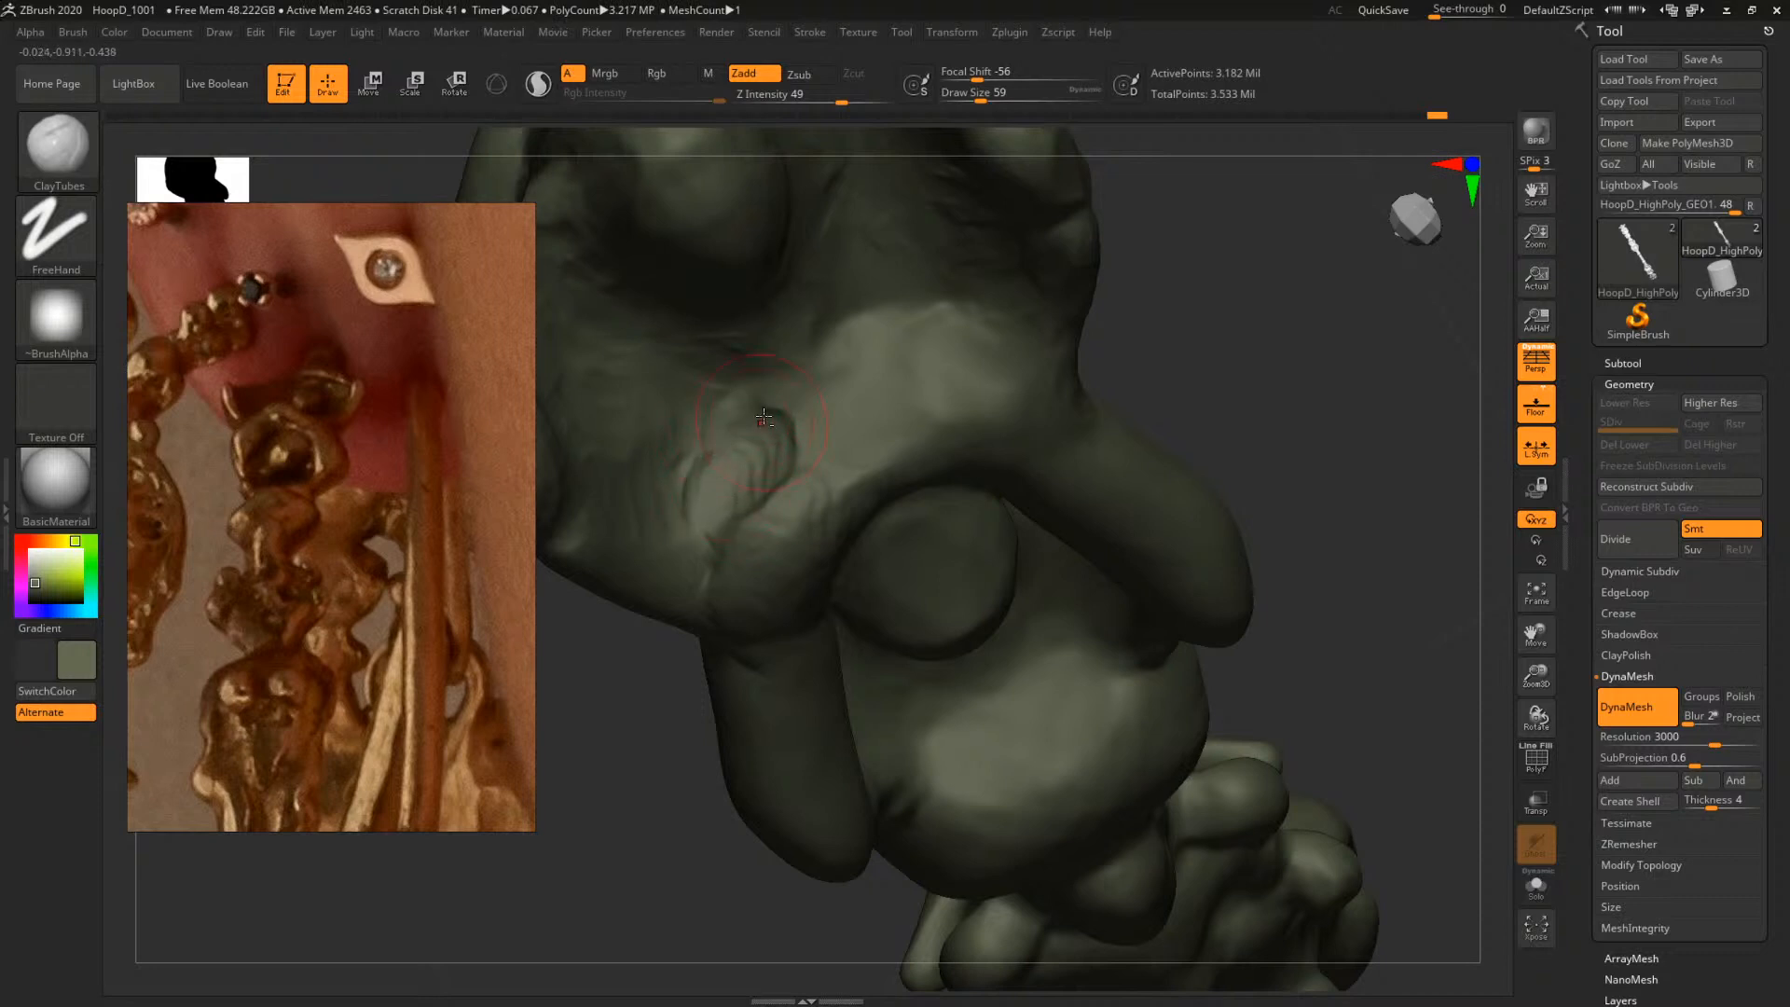
pyautogui.moveTo(1211, 379)
pyautogui.mouseDown()
pyautogui.moveTo(1273, 342)
pyautogui.moveTo(982, 392)
pyautogui.moveTo(1115, 307)
pyautogui.moveTo(1250, 451)
pyautogui.moveTo(1225, 447)
pyautogui.mouseUp()
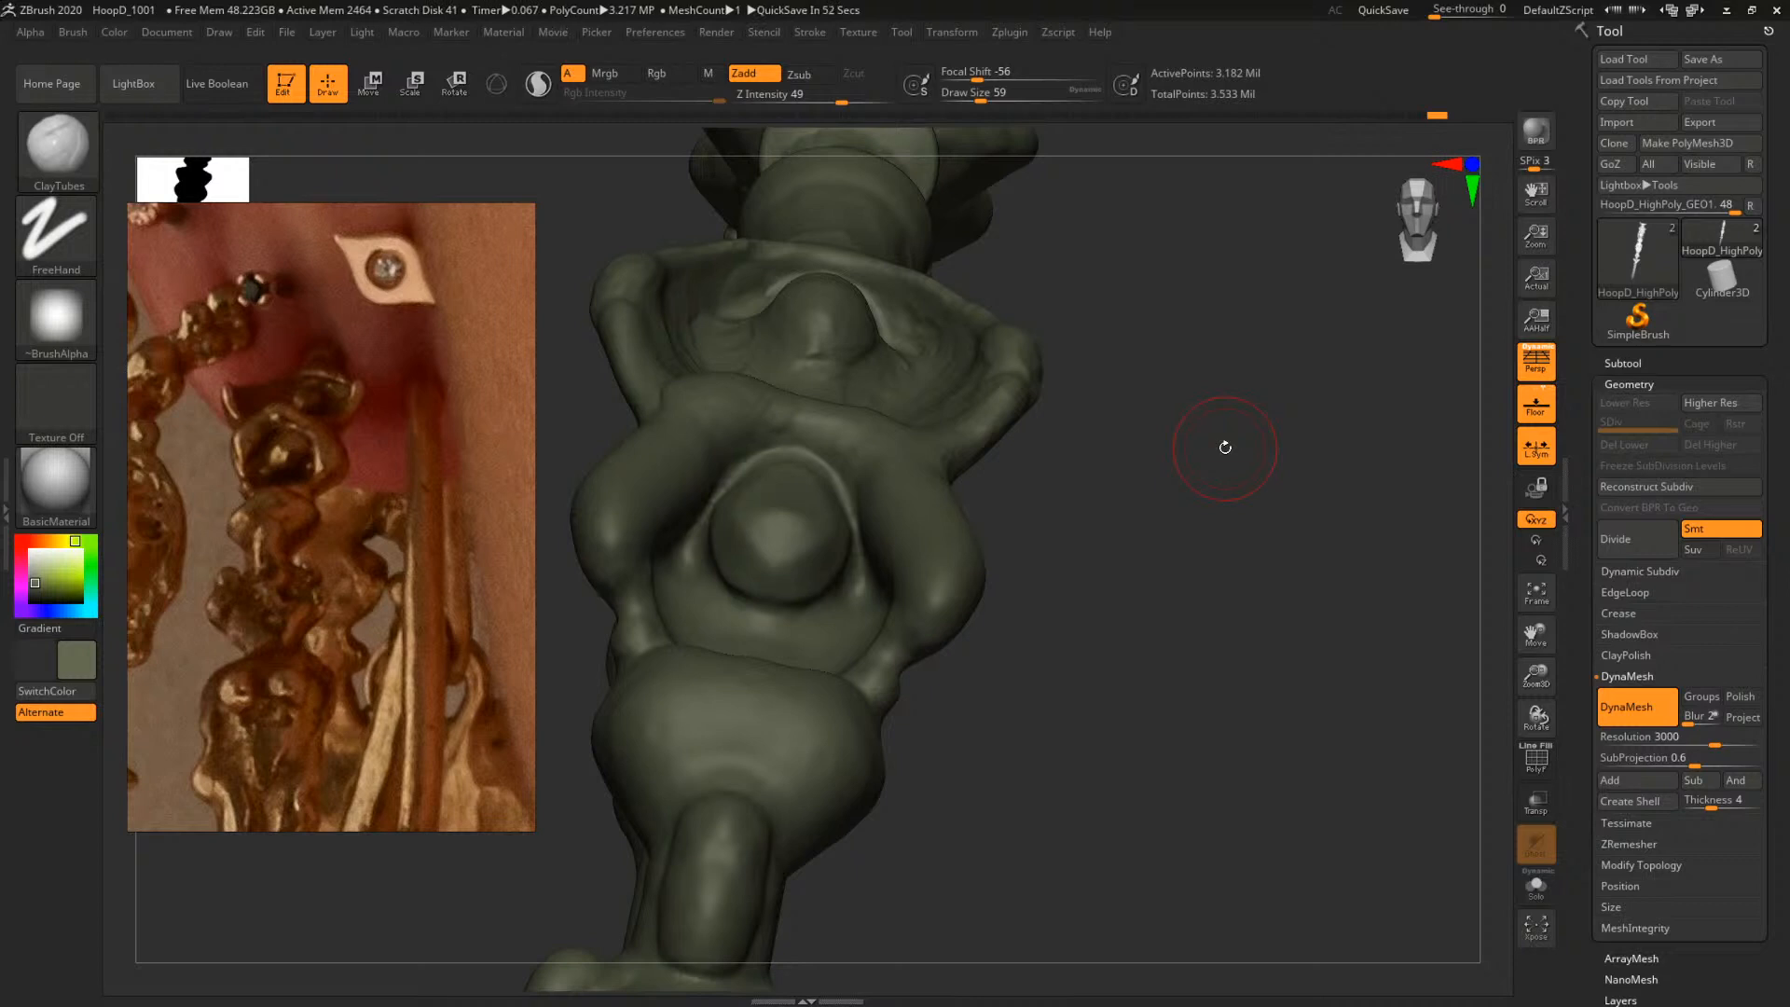
# Build up the rounded end of the arm beside the lower ball with ClayTubes at draw size 101
pyautogui.moveTo(1154, 524)
pyautogui.mouseDown()
pyautogui.moveTo(1231, 518)
pyautogui.moveTo(1092, 540)
pyautogui.moveTo(1159, 535)
pyautogui.moveTo(1245, 564)
pyautogui.mouseUp()
pyautogui.press('b')
pyautogui.press('c')
pyautogui.press('t')
pyautogui.press('space')
pyautogui.moveTo(768, 463)
pyautogui.mouseDown()
pyautogui.moveTo(790, 494)
pyautogui.moveTo(772, 424)
pyautogui.moveTo(760, 493)
pyautogui.mouseUp()
pyautogui.moveTo(1149, 335); pyautogui.dragTo(1333, 347)
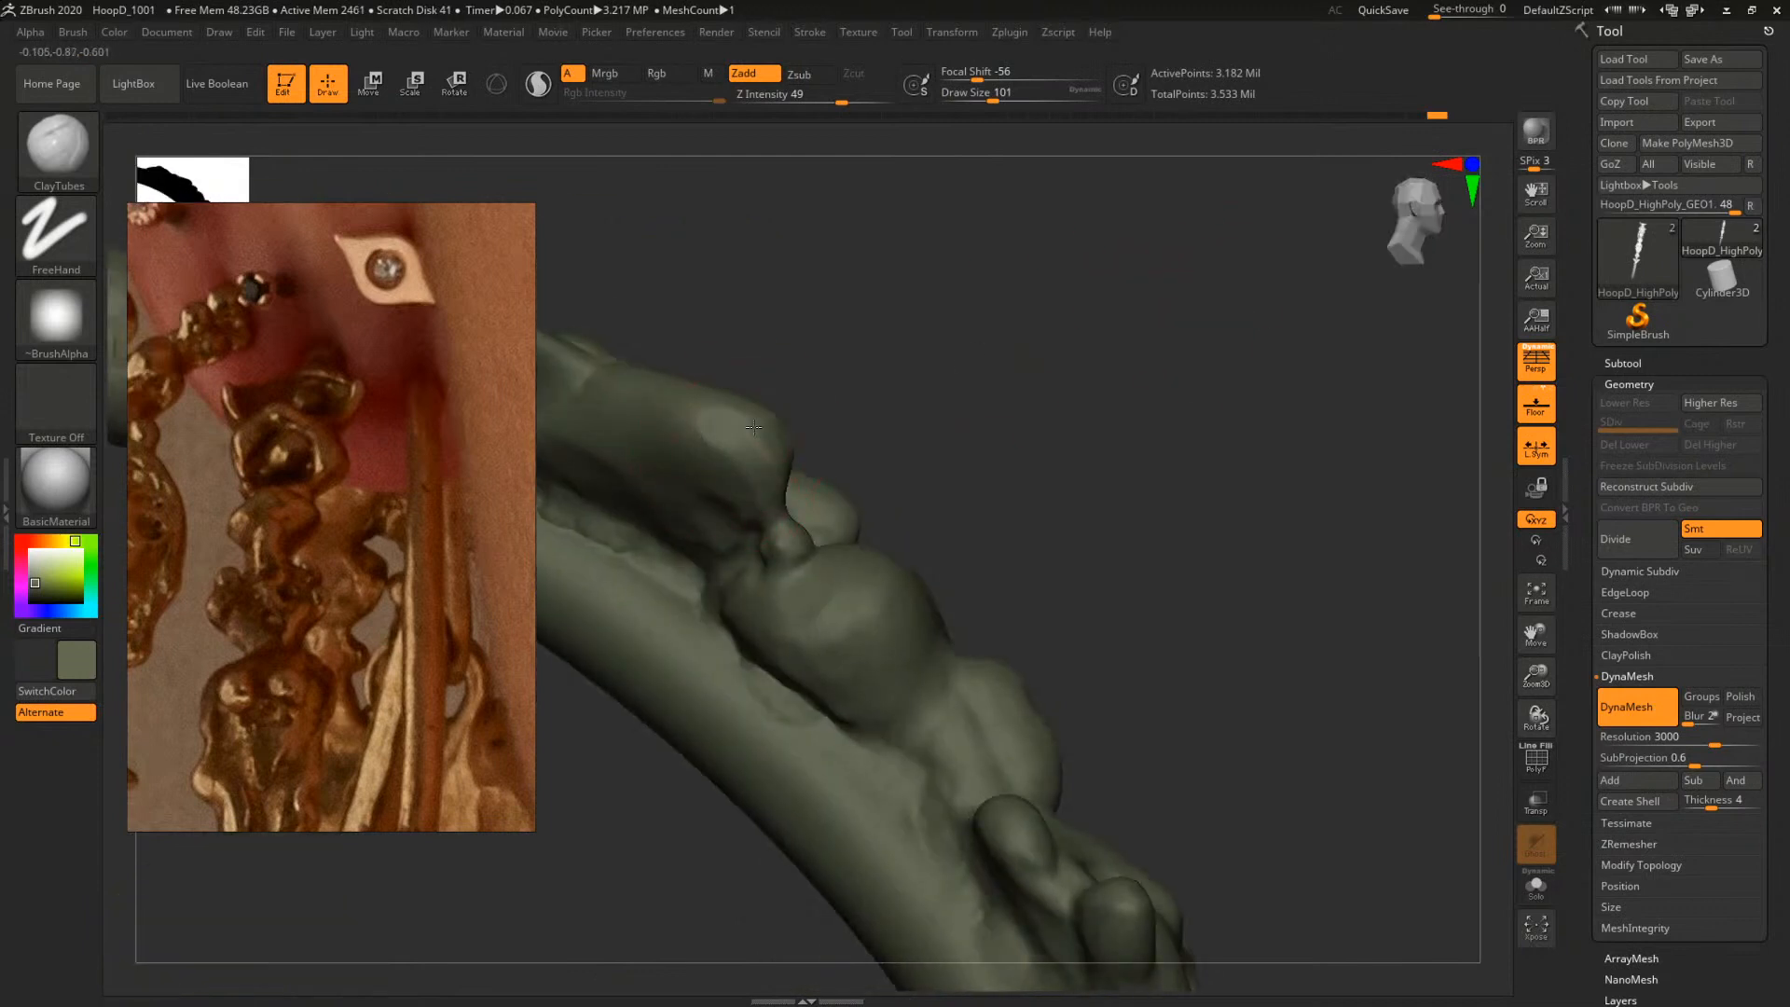
pyautogui.moveTo(766, 421)
pyautogui.mouseDown()
pyautogui.moveTo(739, 424)
pyautogui.moveTo(719, 457)
pyautogui.mouseUp()
pyautogui.moveTo(955, 486); pyautogui.dragTo(874, 484)
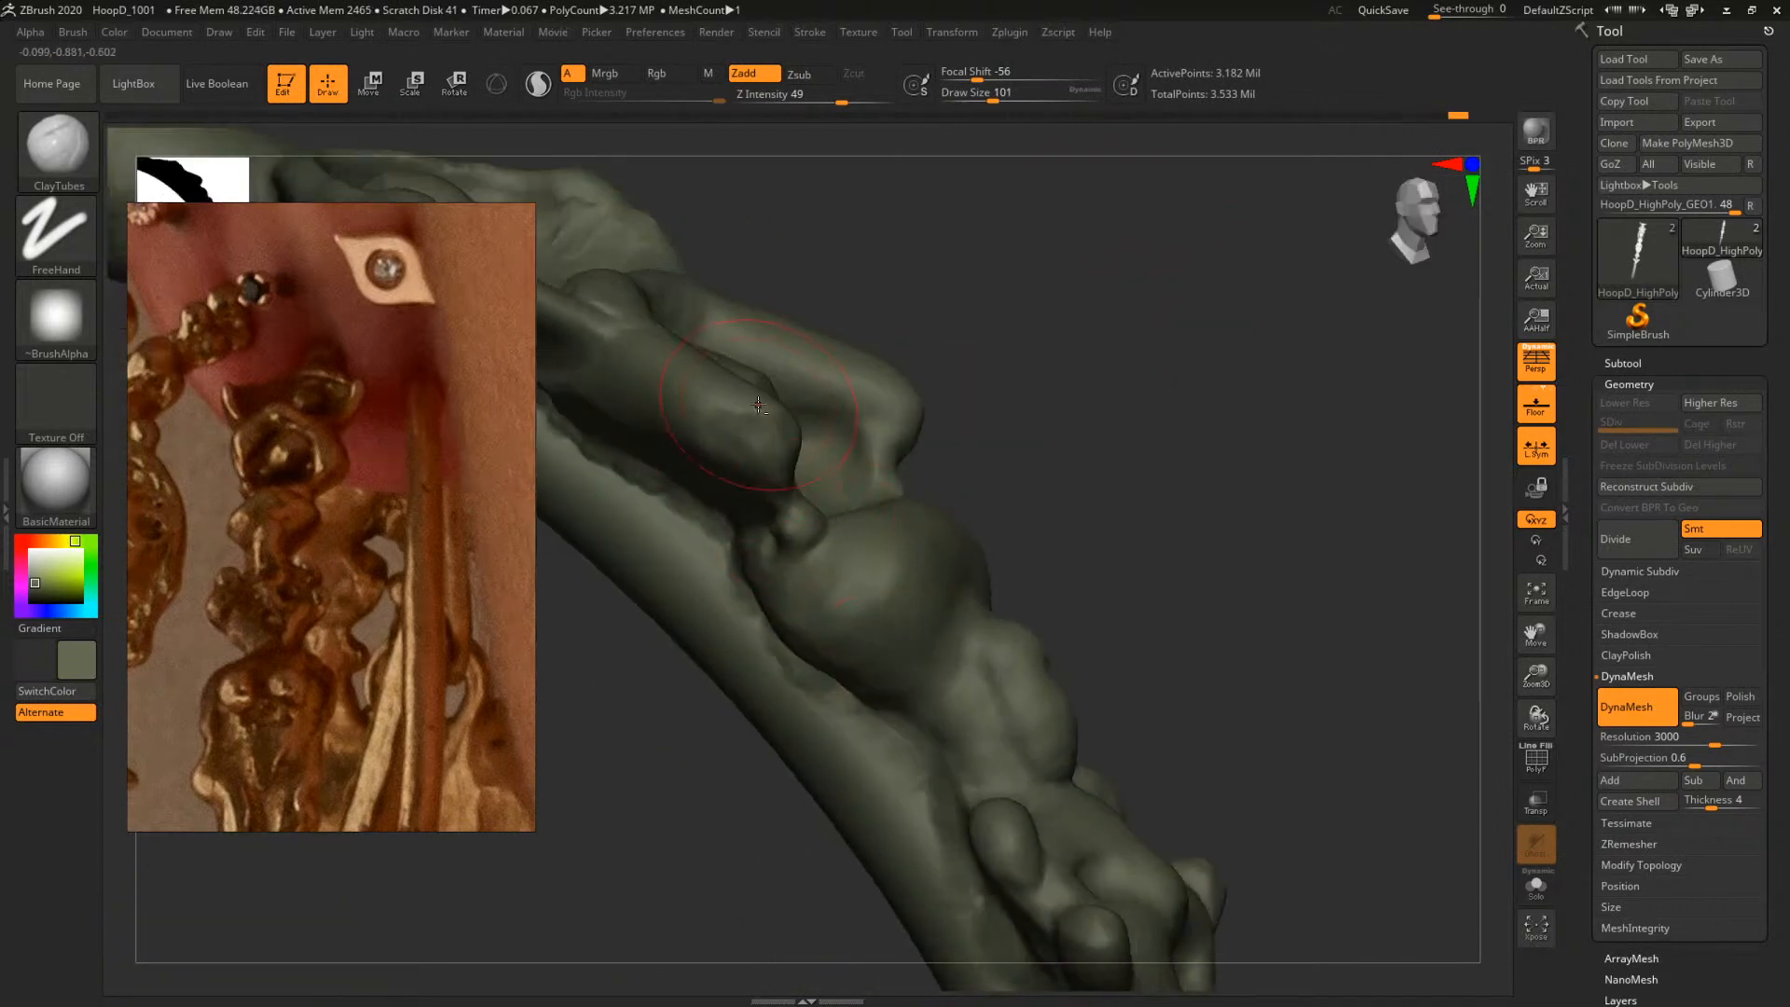
pyautogui.moveTo(779, 423)
pyautogui.mouseDown()
pyautogui.moveTo(733, 408)
pyautogui.moveTo(736, 425)
pyautogui.mouseUp()
# Flatten and blend the arm's rounded end with TrimDynamic at draw size 65
pyautogui.press('b')
pyautogui.press('t')
pyautogui.press('d')
pyautogui.press('space')
pyautogui.click(732, 446)
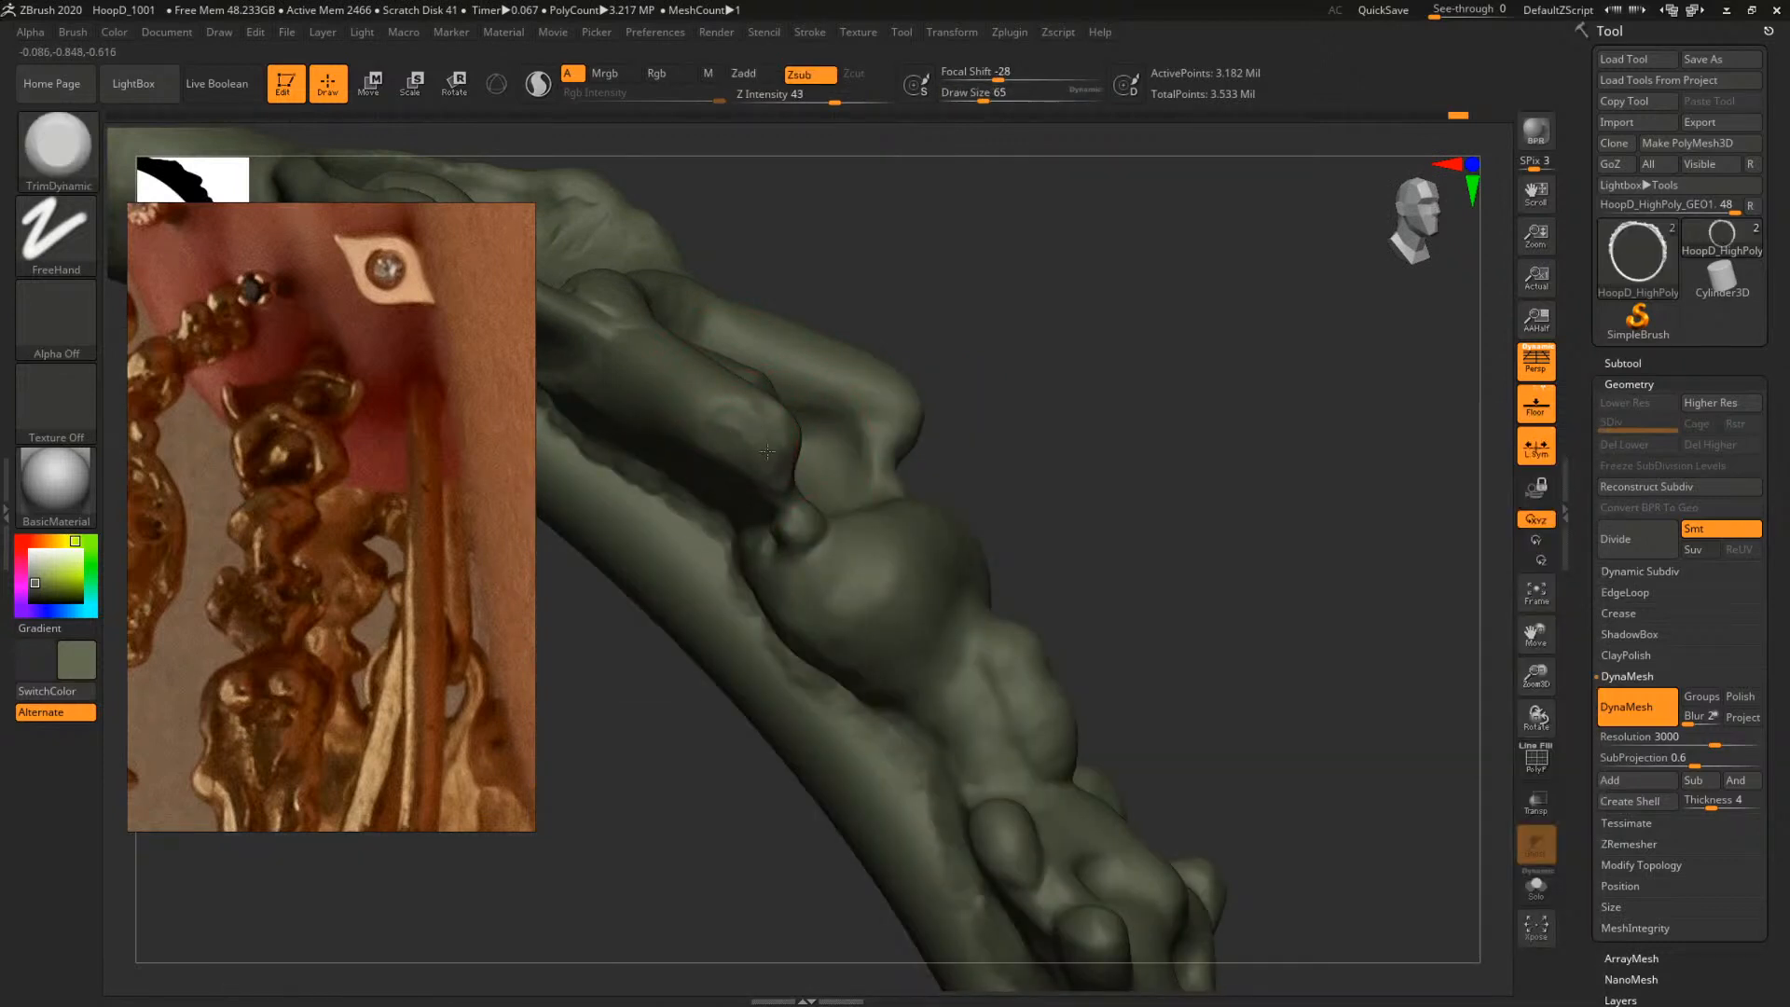
pyautogui.moveTo(1016, 372); pyautogui.dragTo(979, 448)
pyautogui.moveTo(736, 433)
pyautogui.mouseDown()
pyautogui.moveTo(716, 415)
pyautogui.moveTo(764, 384)
pyautogui.mouseUp()
pyautogui.moveTo(1130, 342); pyautogui.dragTo(1030, 359)
pyautogui.moveTo(726, 422); pyautogui.dragTo(799, 442)
pyautogui.moveTo(832, 585); pyautogui.dragTo(835, 563)
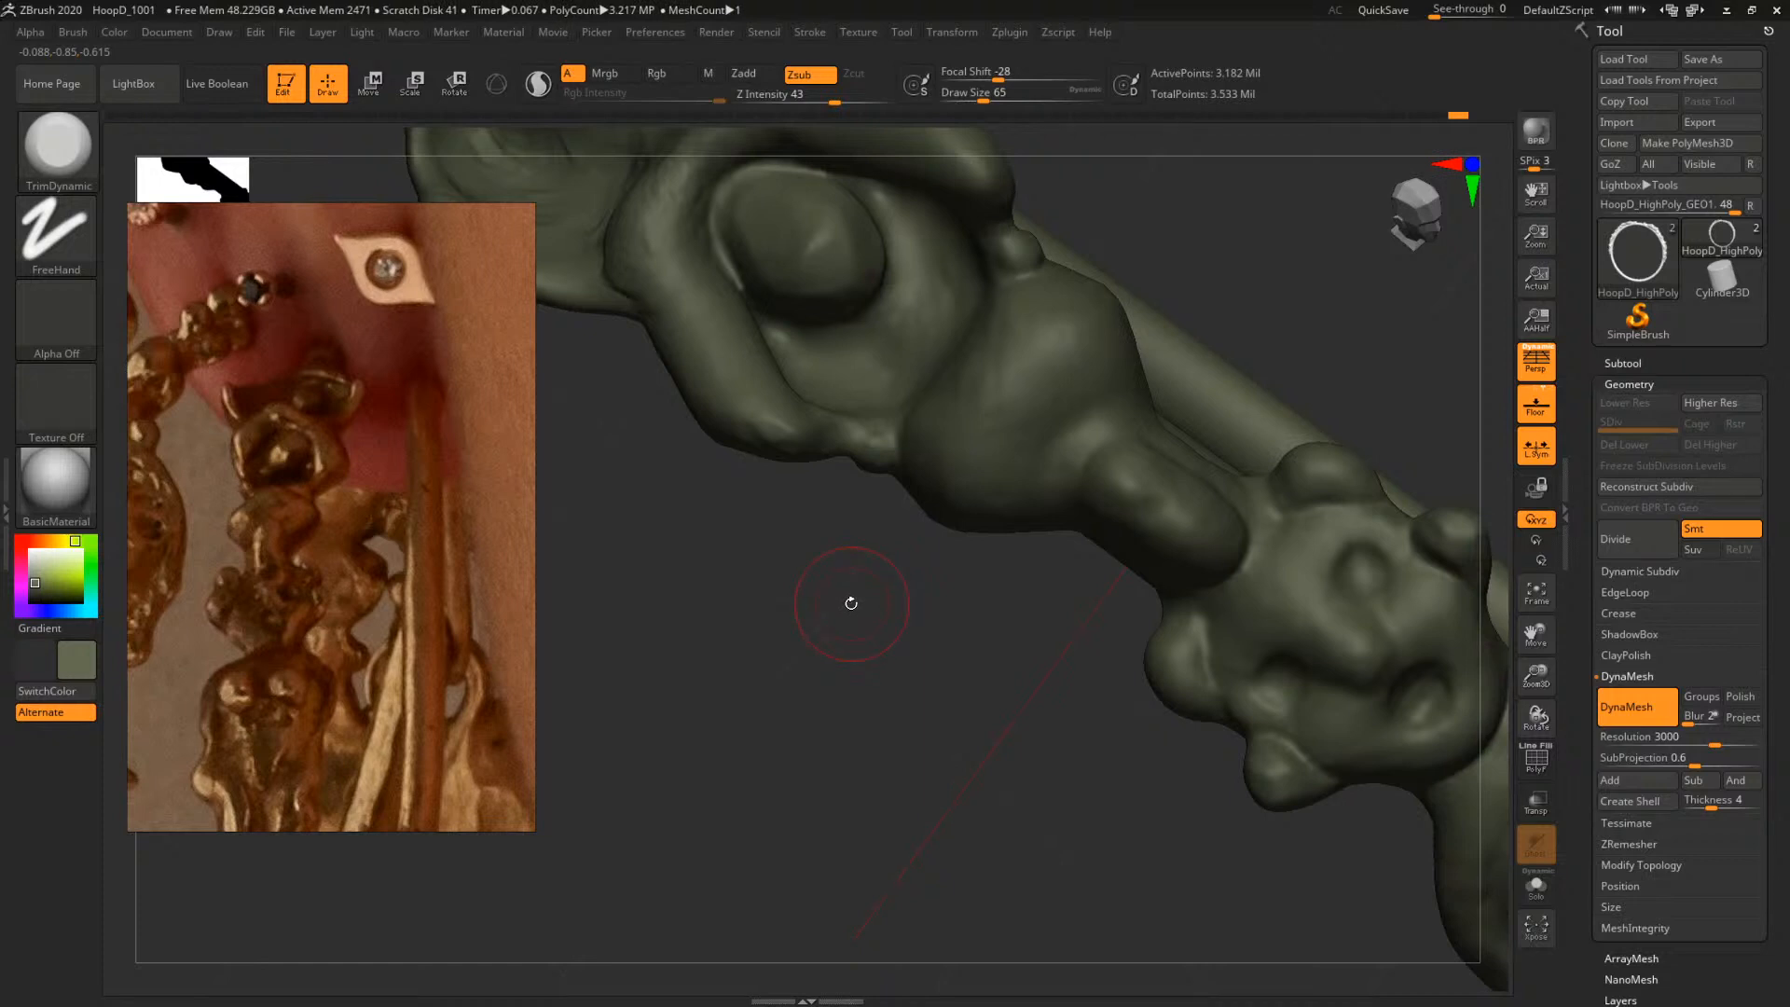
# Sculpt the outer side of the arm with ClayTubes at draw size 90
pyautogui.moveTo(1358, 350)
pyautogui.mouseDown()
pyautogui.moveTo(1131, 340)
pyautogui.moveTo(1306, 495)
pyautogui.mouseUp()
pyautogui.press('b')
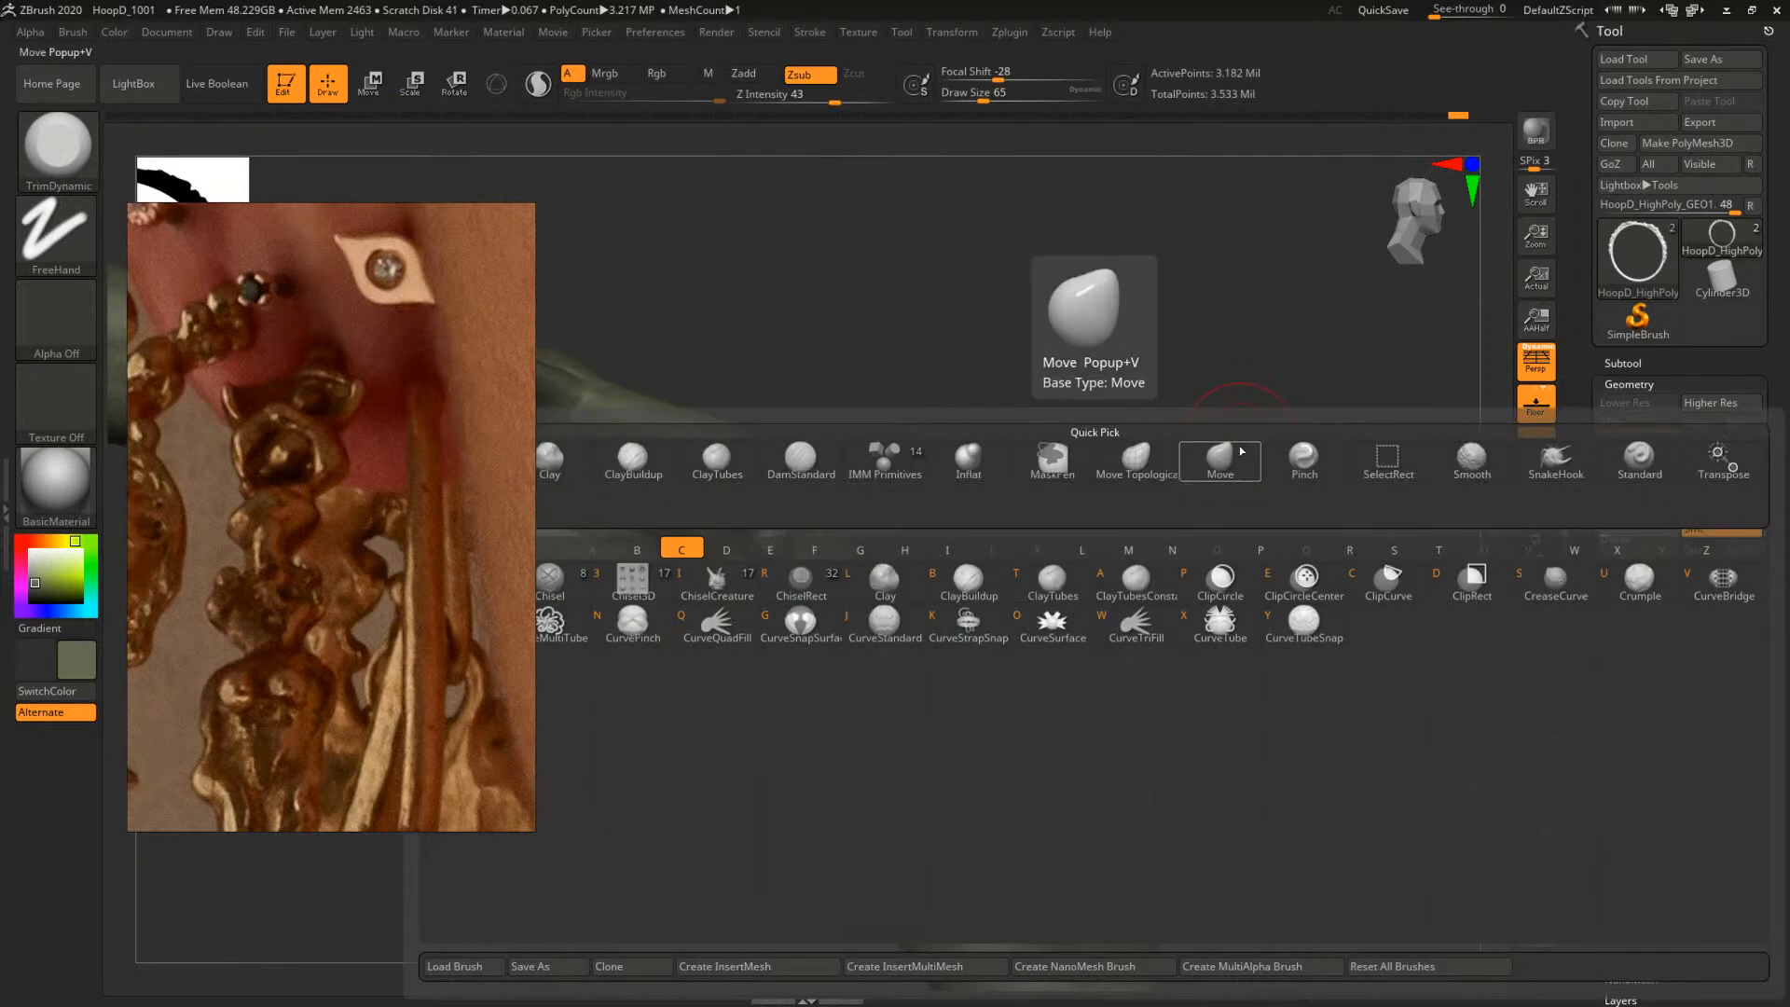
pyautogui.press('c')
pyautogui.press('t')
pyautogui.keyDown('alt'); pyautogui.moveTo(1091, 500); pyautogui.dragTo(1199, 456); pyautogui.keyUp('alt')
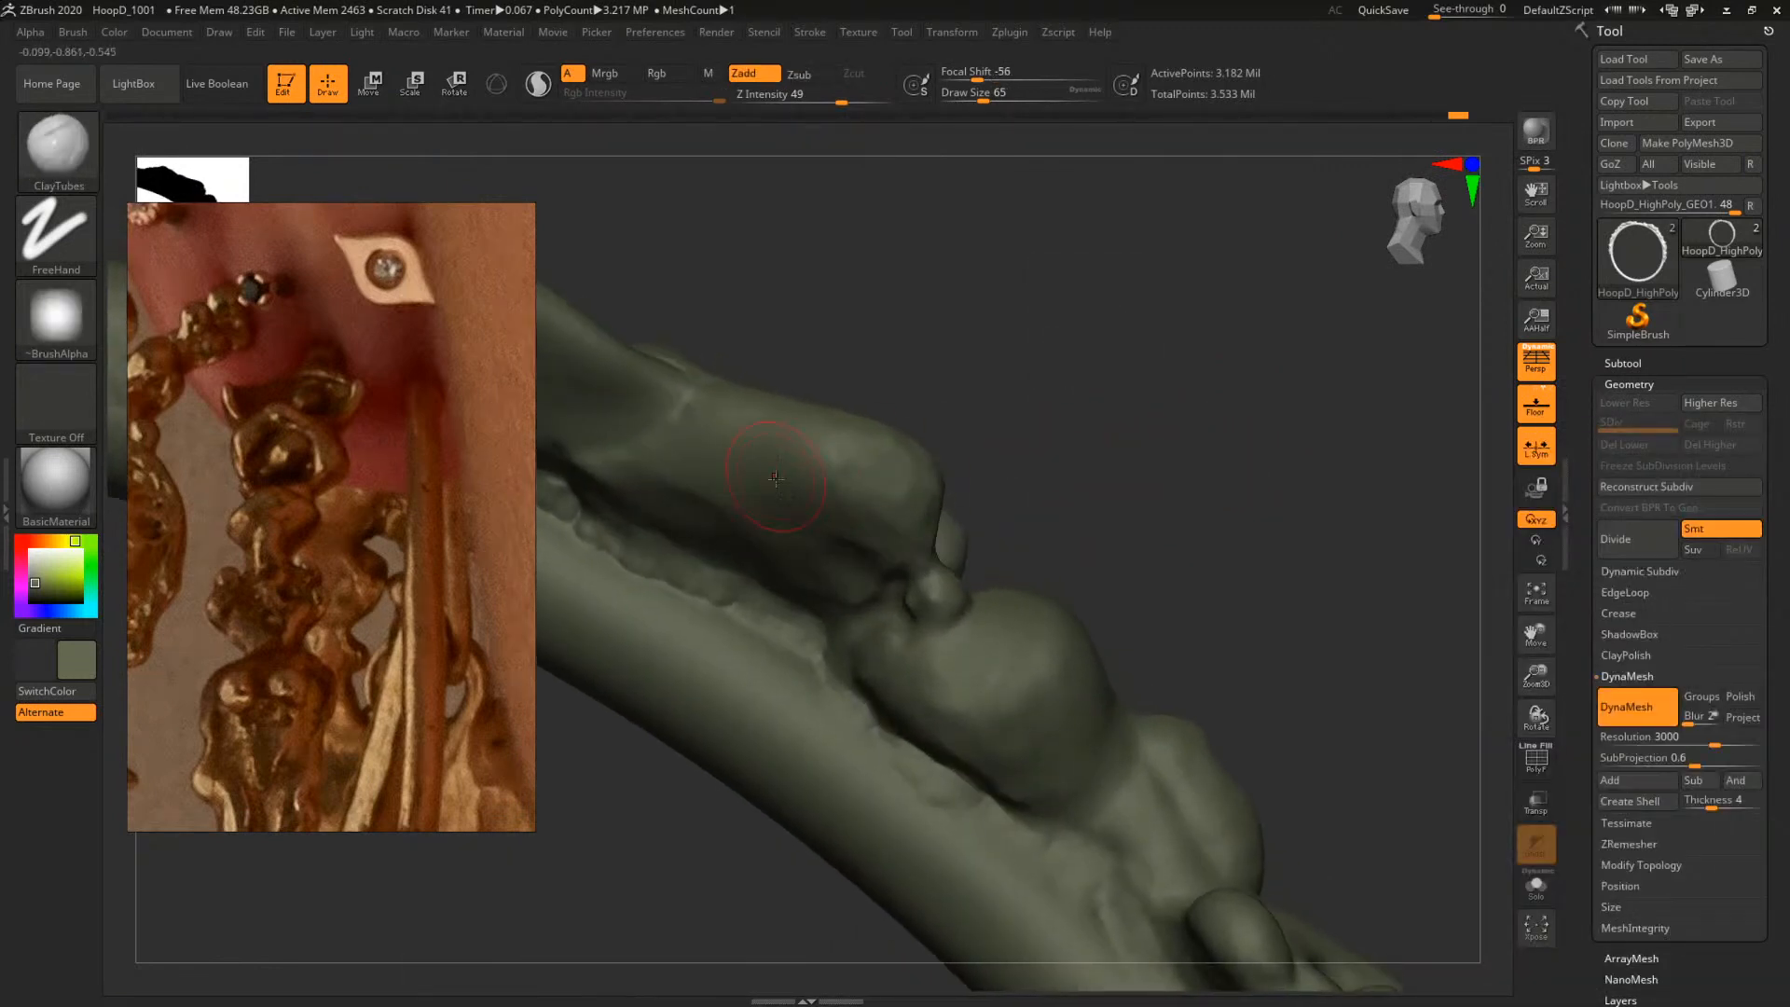
pyautogui.press('space')
pyautogui.click(756, 501)
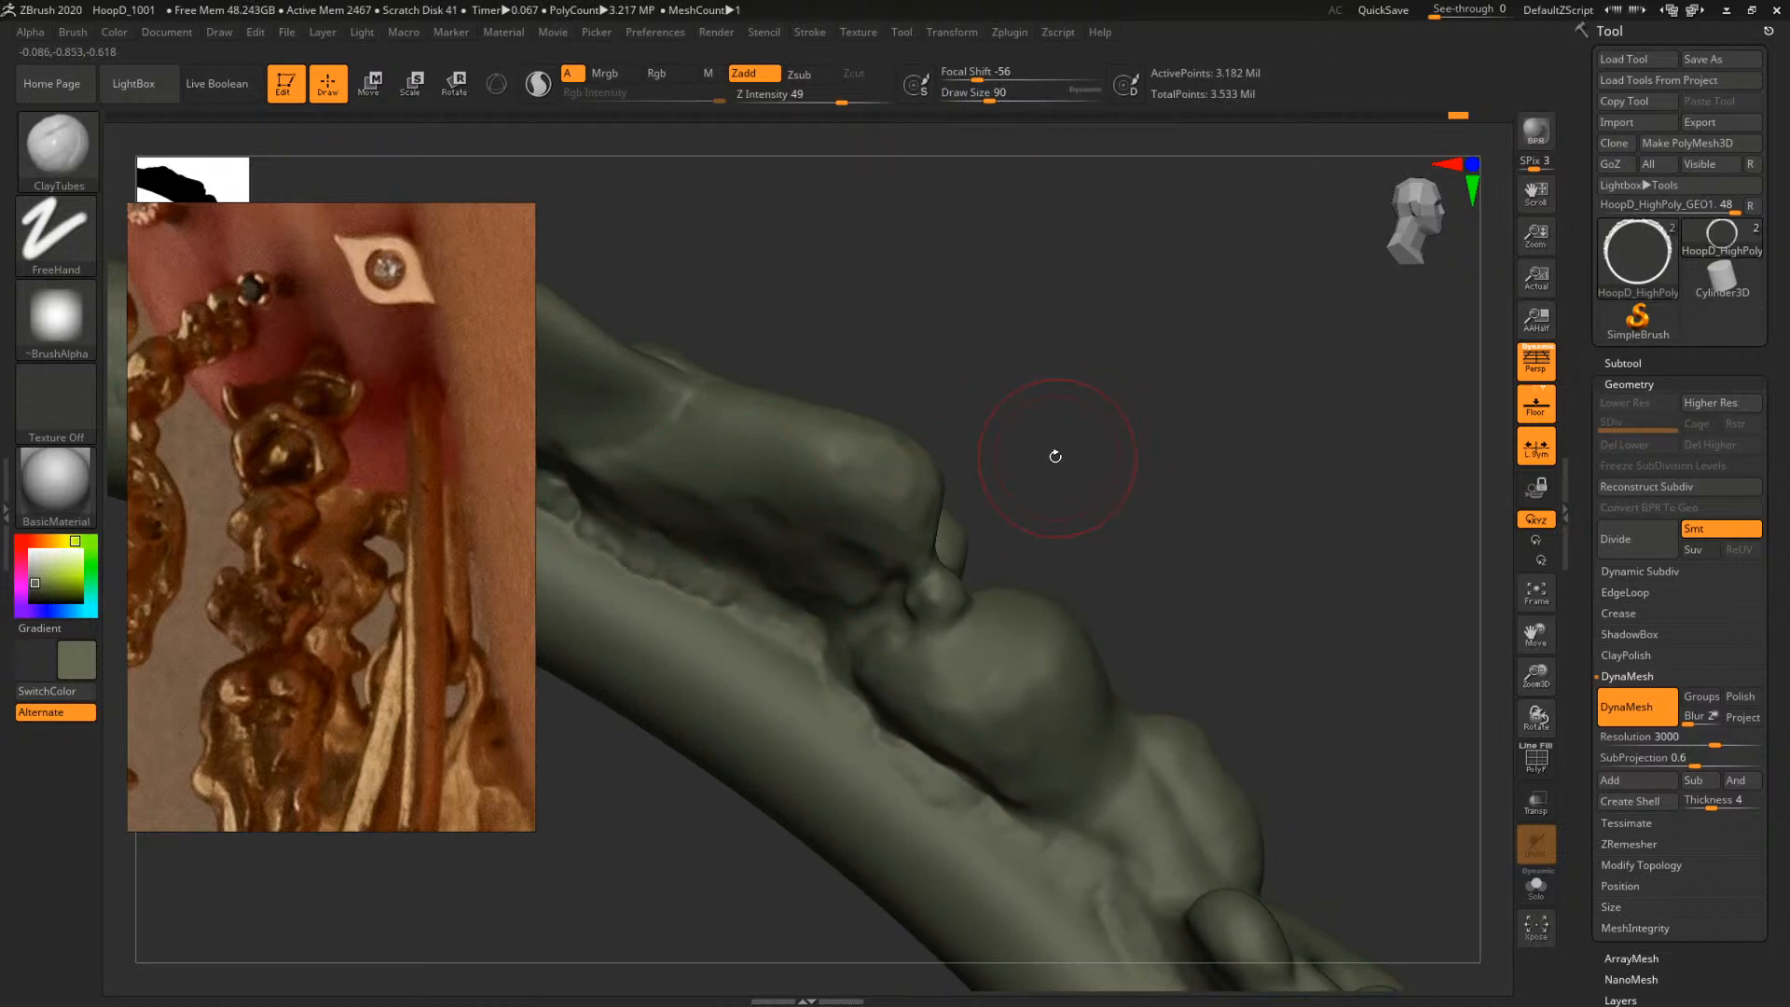
# Carve into the outer side of the arm above the lower ball with ClayTubes at draw size 158
pyautogui.moveTo(1055, 456)
pyautogui.mouseDown()
pyautogui.moveTo(1083, 448)
pyautogui.moveTo(1093, 482)
pyautogui.mouseUp()
pyautogui.press('space')
pyautogui.click(792, 535)
pyautogui.press('space')
pyautogui.click(814, 538)
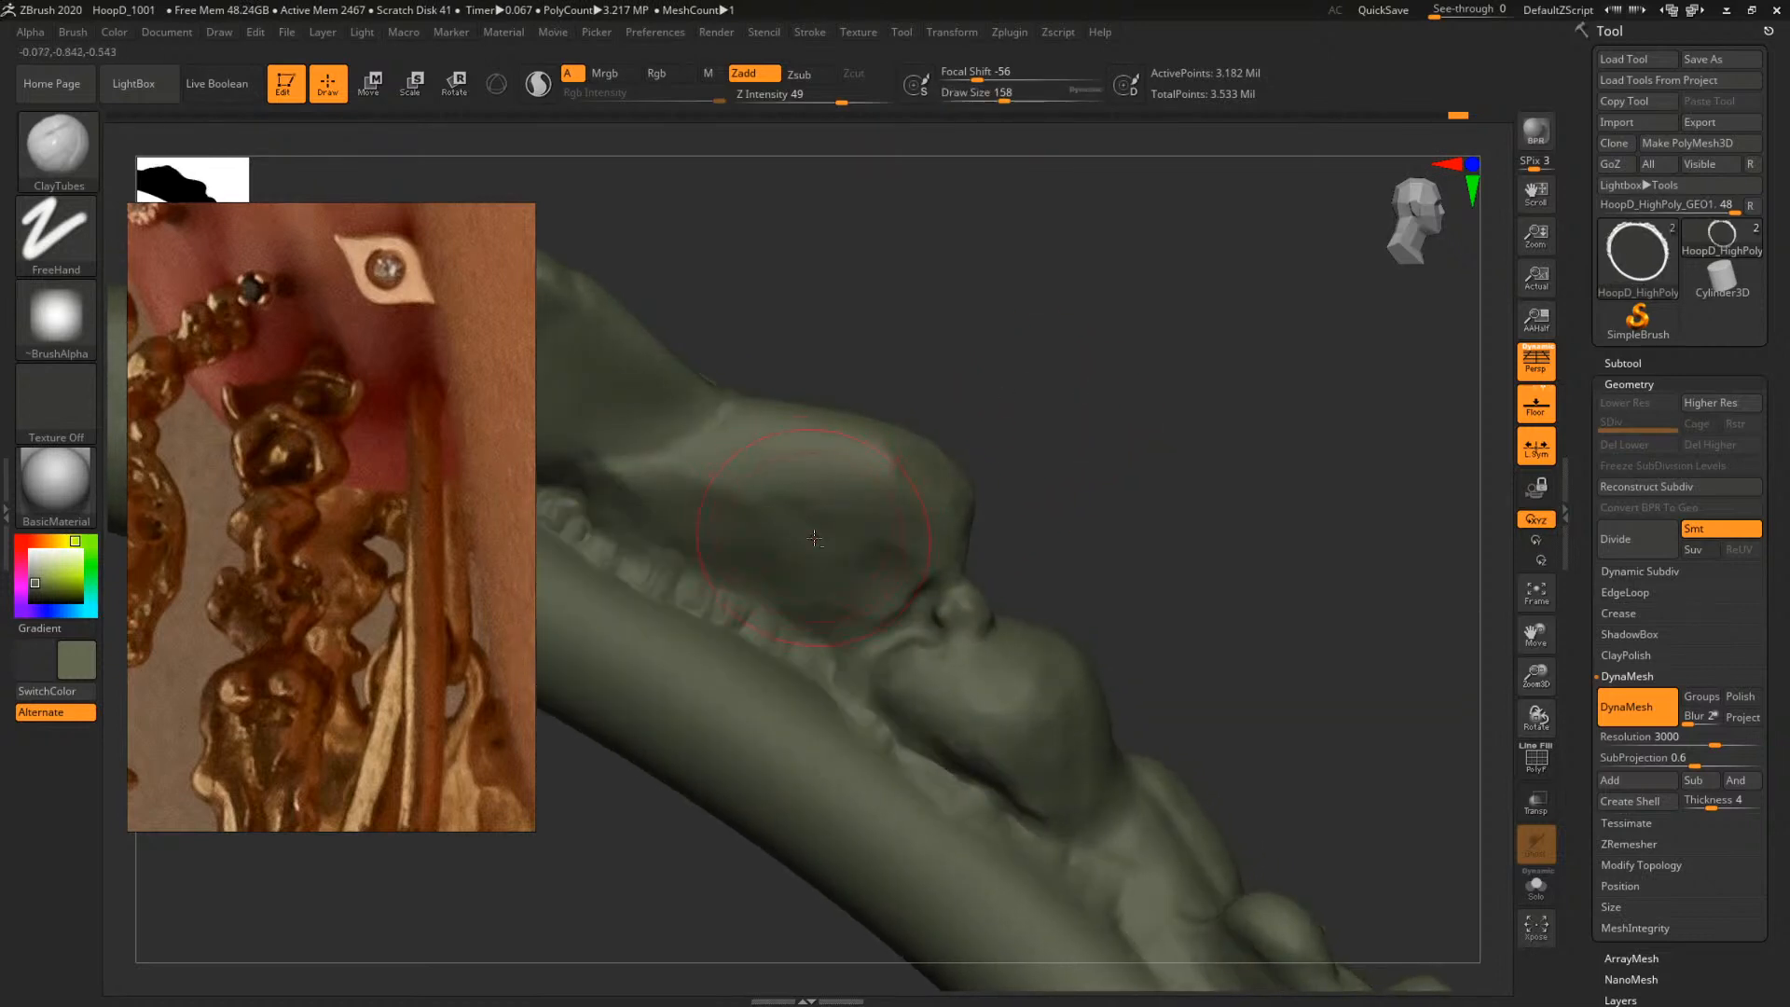
pyautogui.moveTo(814, 538)
pyautogui.keyDown('alt'); pyautogui.mouseDown()
pyautogui.moveTo(897, 568)
pyautogui.moveTo(881, 555)
pyautogui.moveTo(820, 588)
pyautogui.mouseUp(); pyautogui.keyUp('alt')
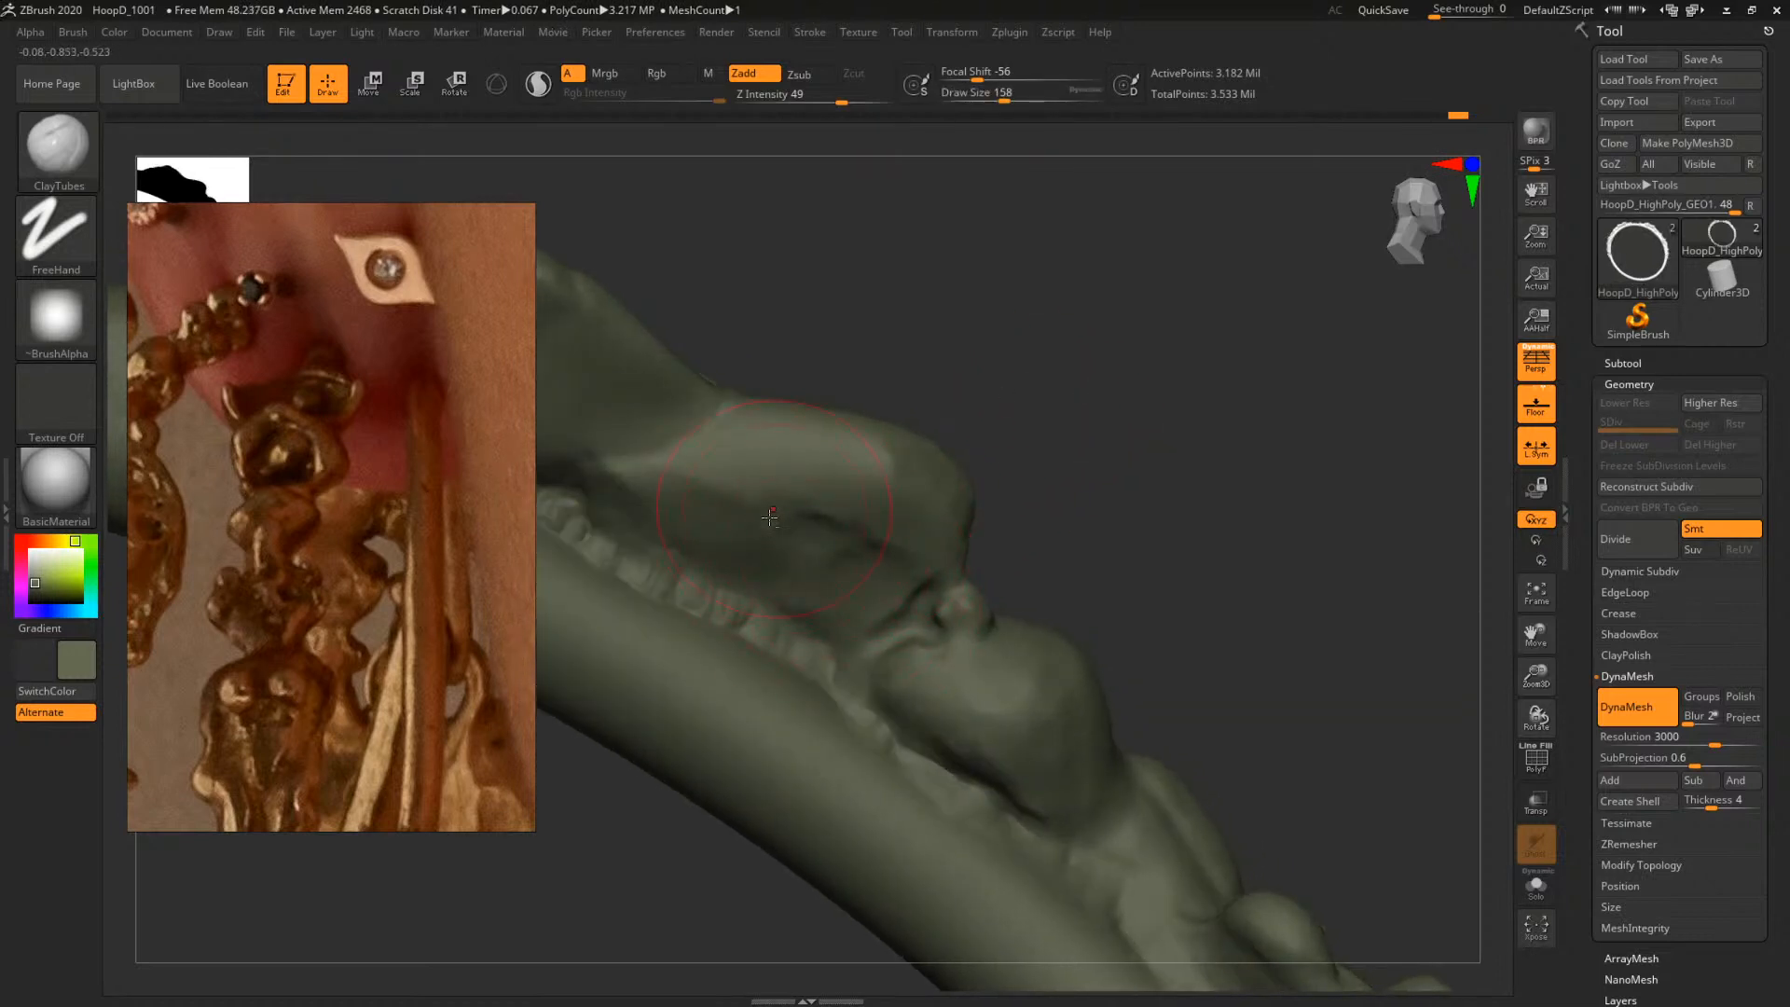
pyautogui.moveTo(1027, 379); pyautogui.dragTo(1015, 374)
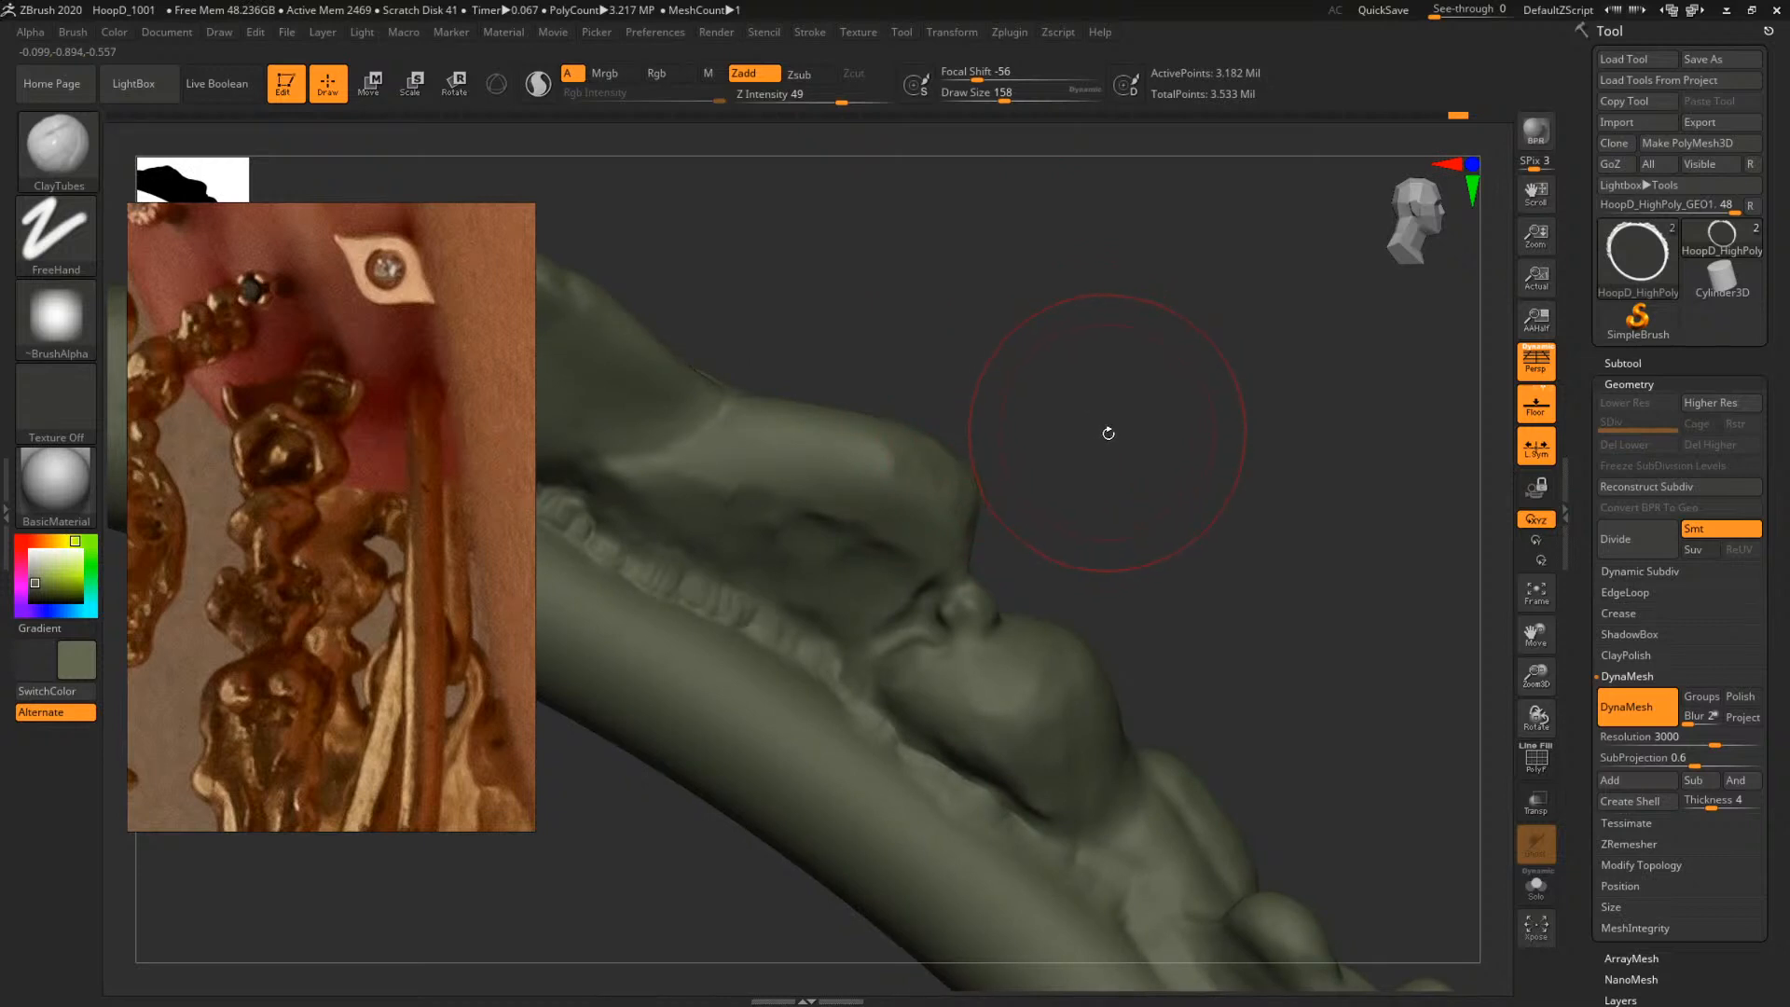
pyautogui.keyDown('alt'); pyautogui.moveTo(1072, 385); pyautogui.dragTo(1169, 405); pyautogui.keyUp('alt')
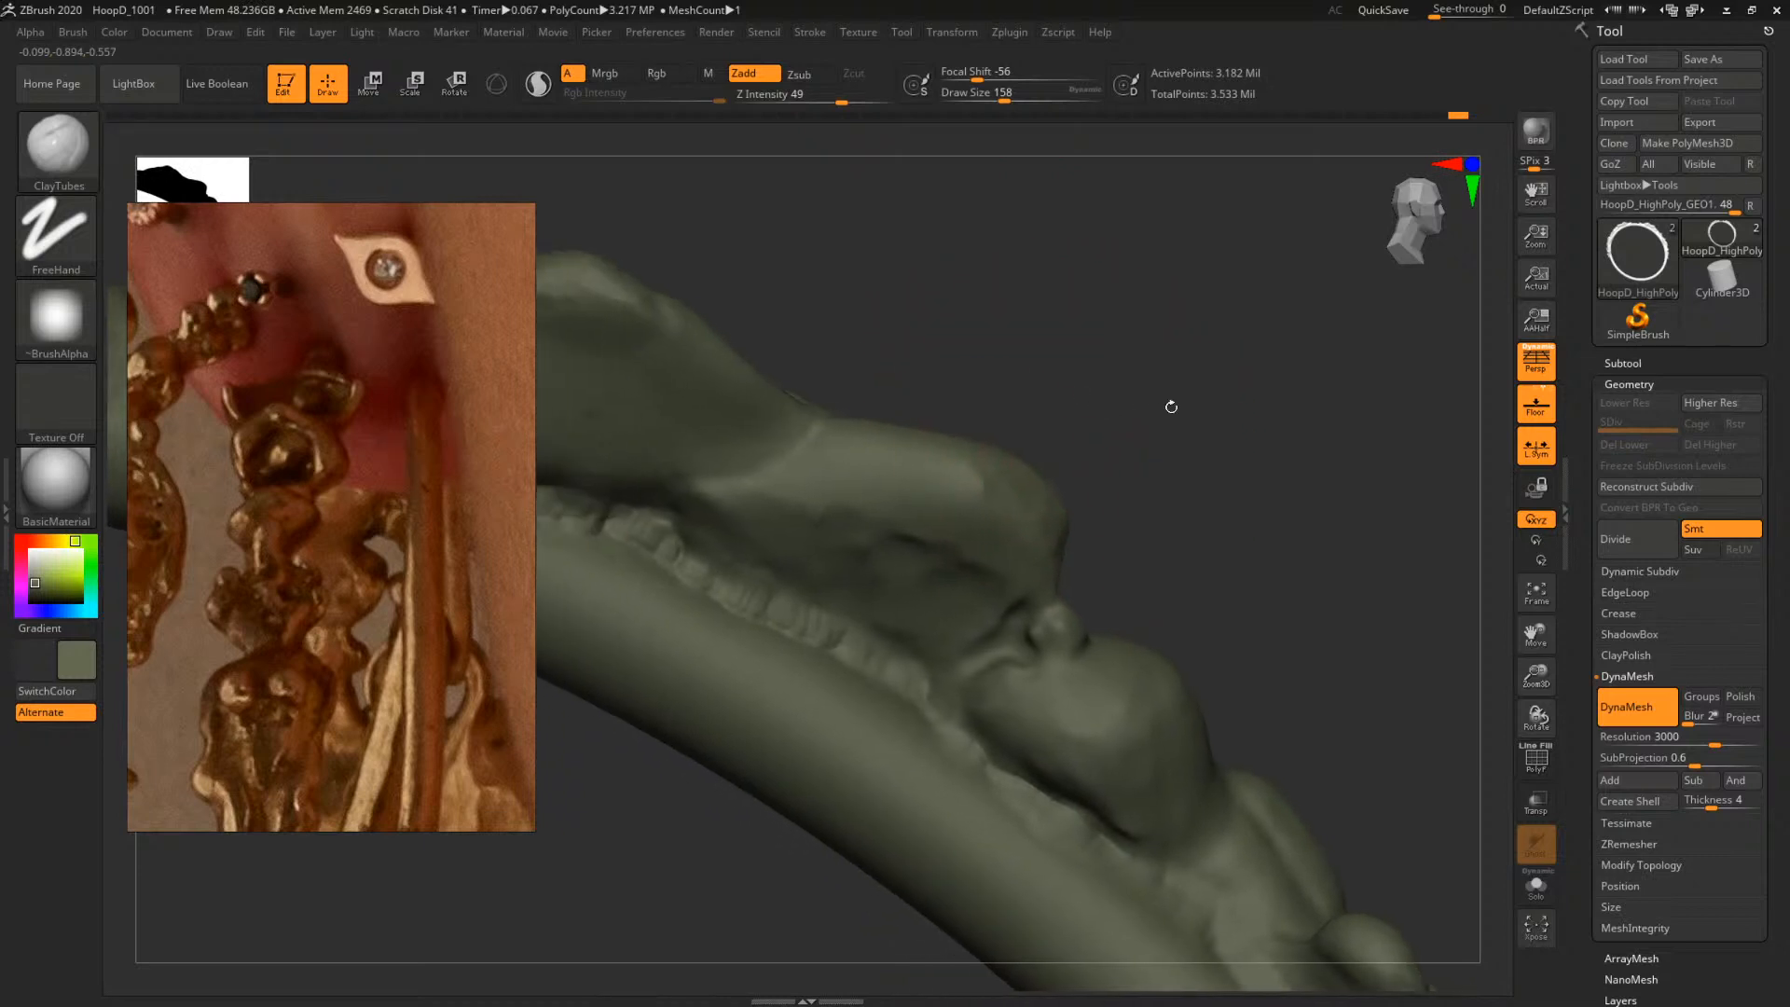
# Flatten the carved outer side of the arm with TrimDynamic at draw size 104
pyautogui.press('space')
pyautogui.moveTo(805, 529); pyautogui.dragTo(793, 526)
pyautogui.press('b')
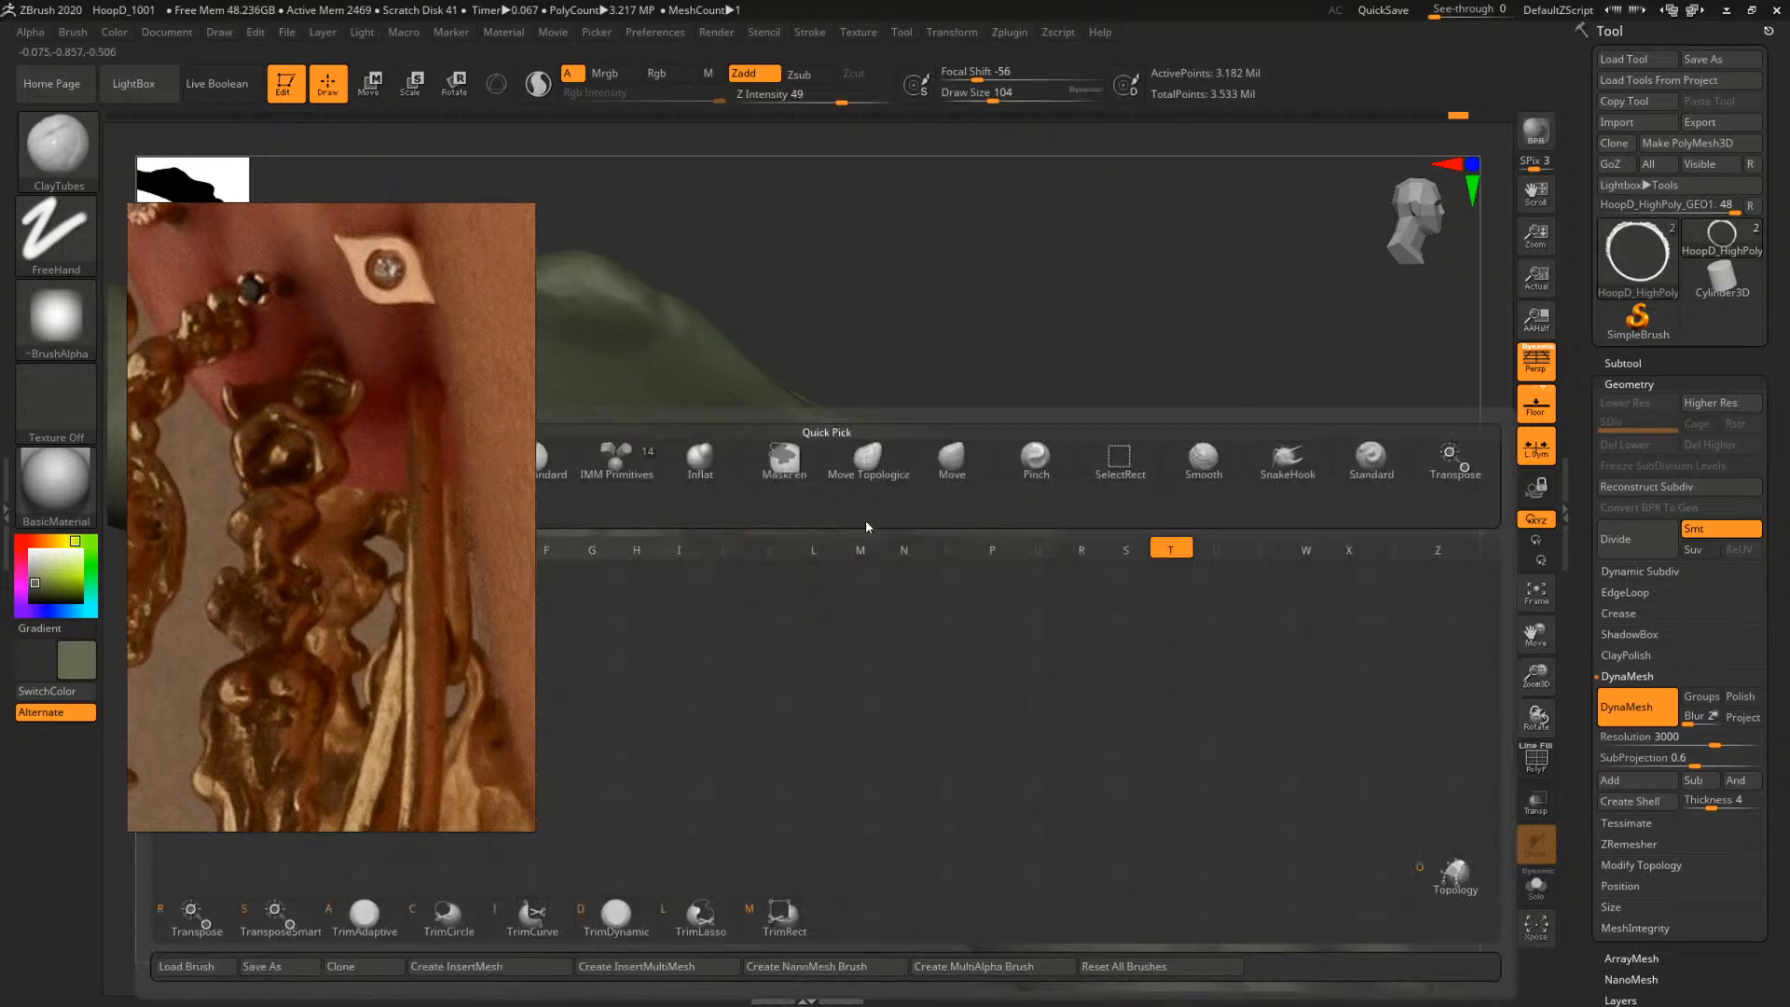
pyautogui.press('t')
pyautogui.press('d')
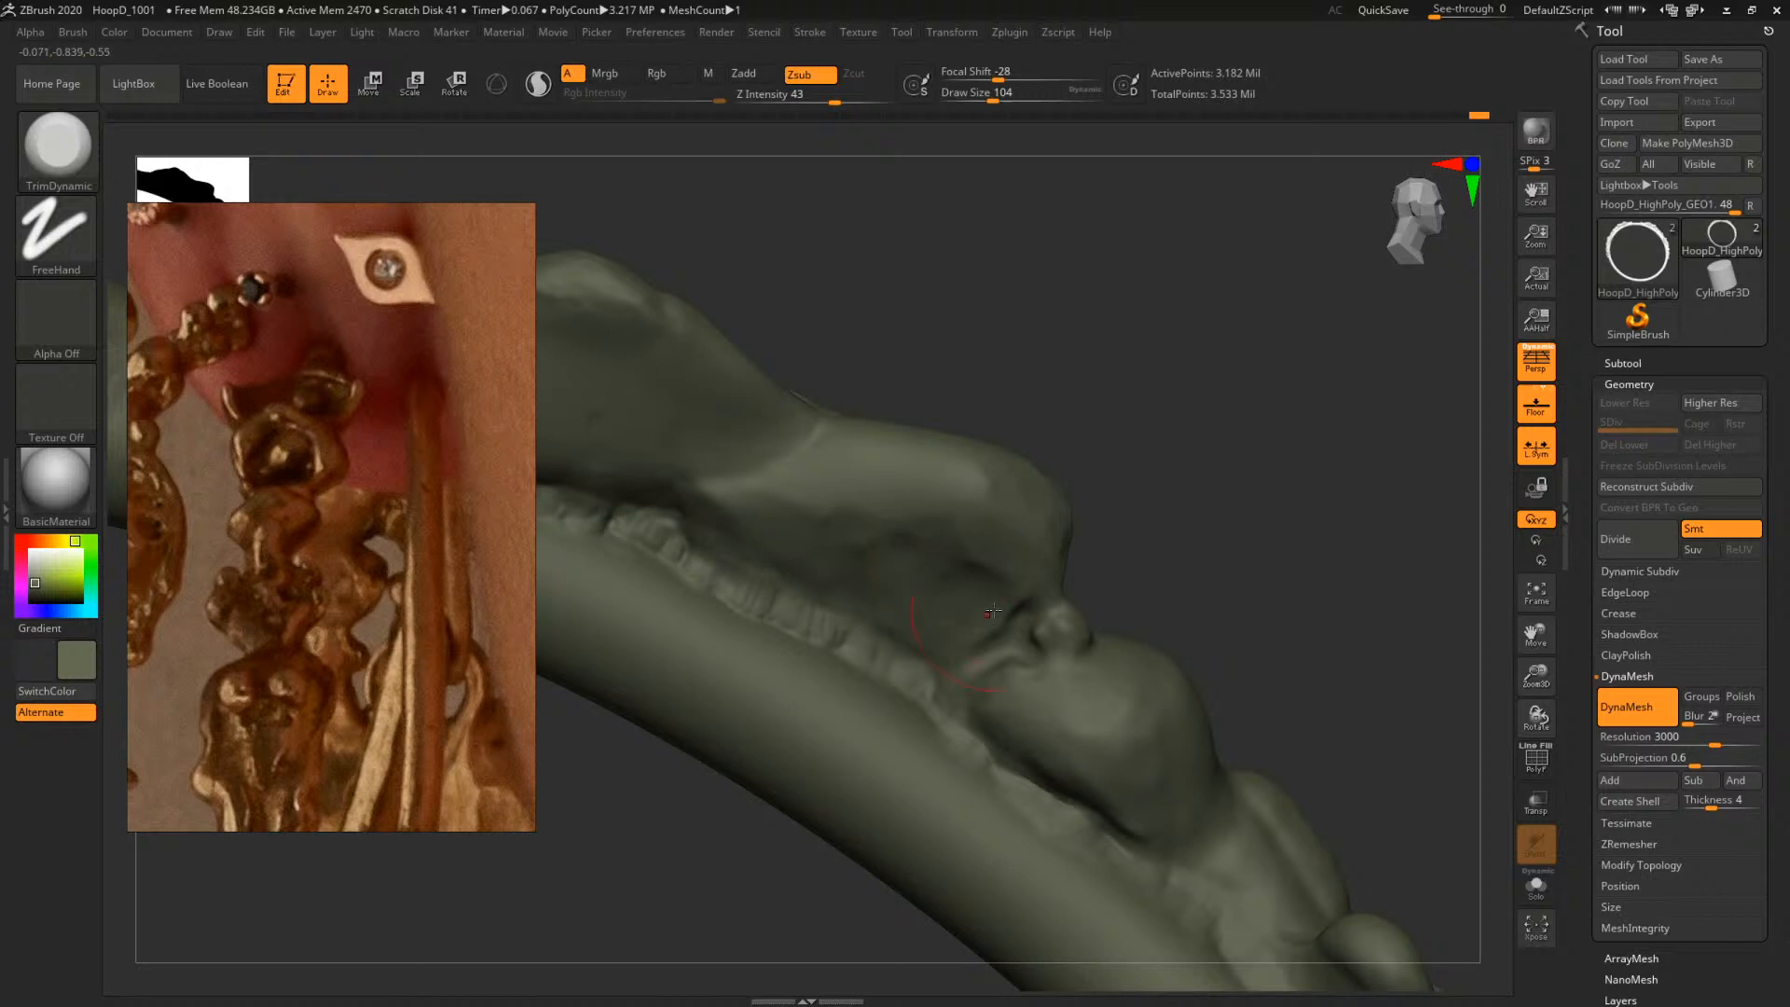
# Refine the arm's side surface above the beaded seam with ClayTubes at draw size 87
pyautogui.press('b')
pyautogui.press('c')
pyautogui.press('t')
pyautogui.moveTo(1155, 491); pyautogui.dragTo(1100, 499)
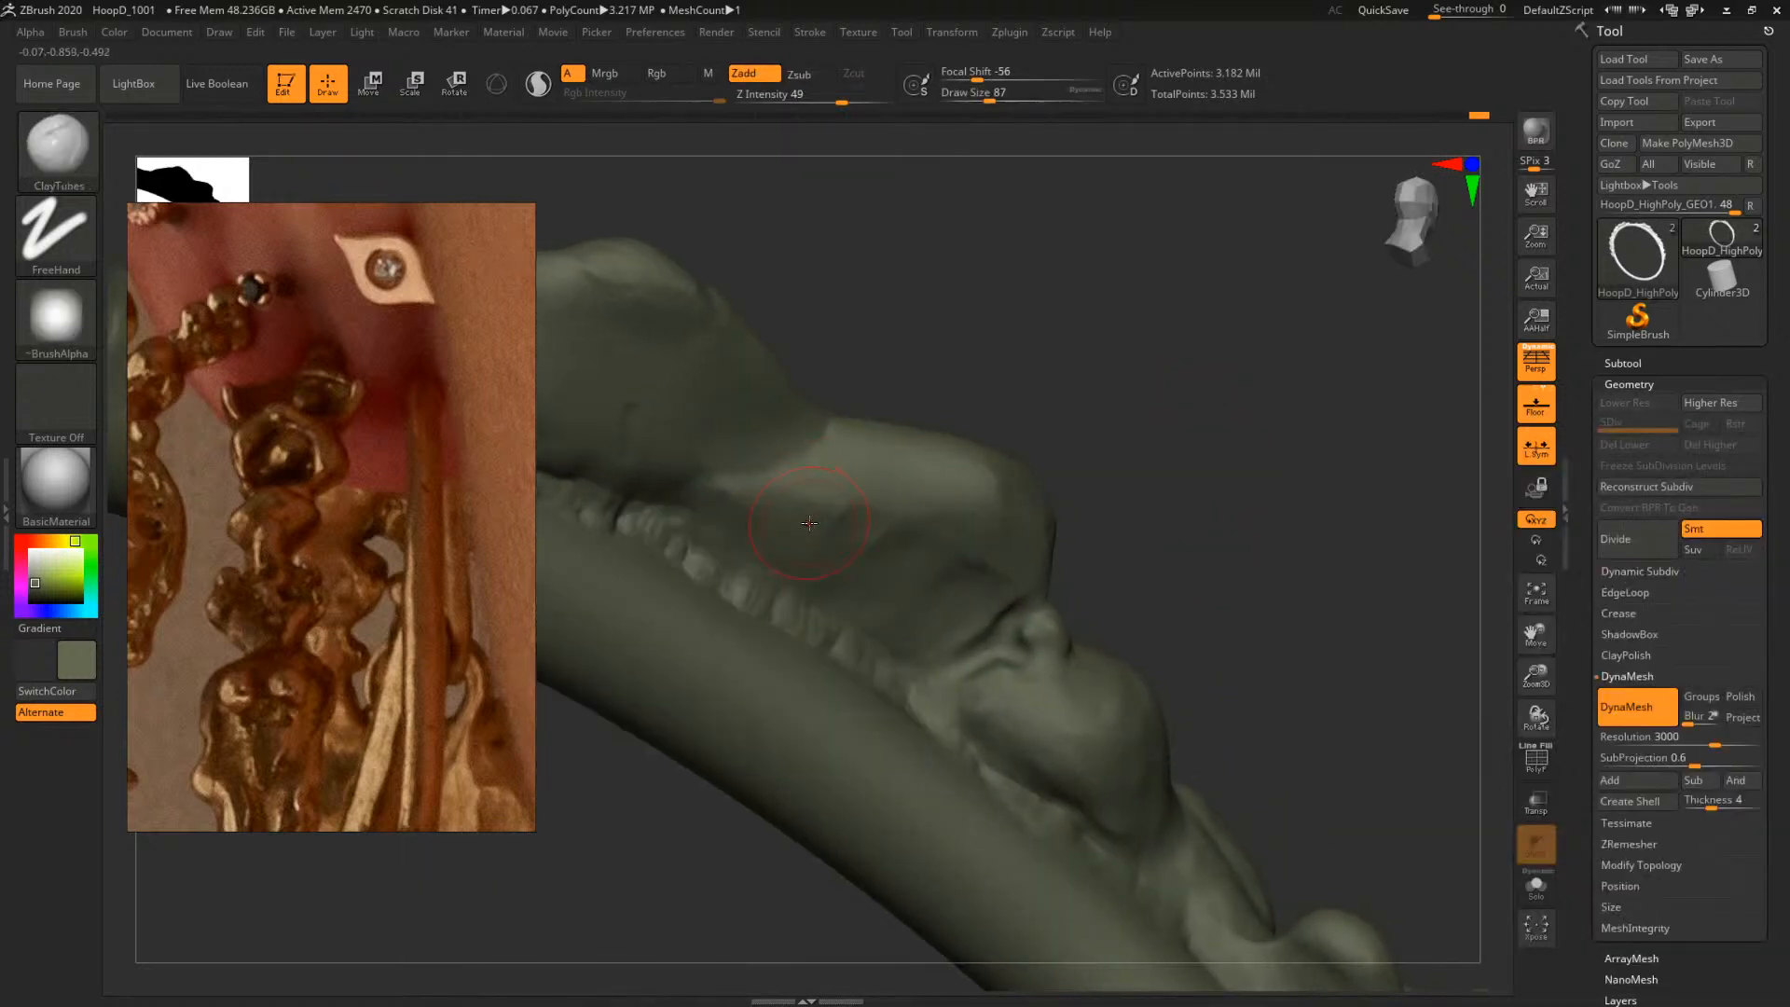
# Sculpt the outer side of the hollow rim where it meets the arm with ClayTubes at draw size 97
pyautogui.moveTo(974, 312)
pyautogui.mouseDown()
pyautogui.moveTo(998, 299)
pyautogui.moveTo(1082, 347)
pyautogui.mouseUp()
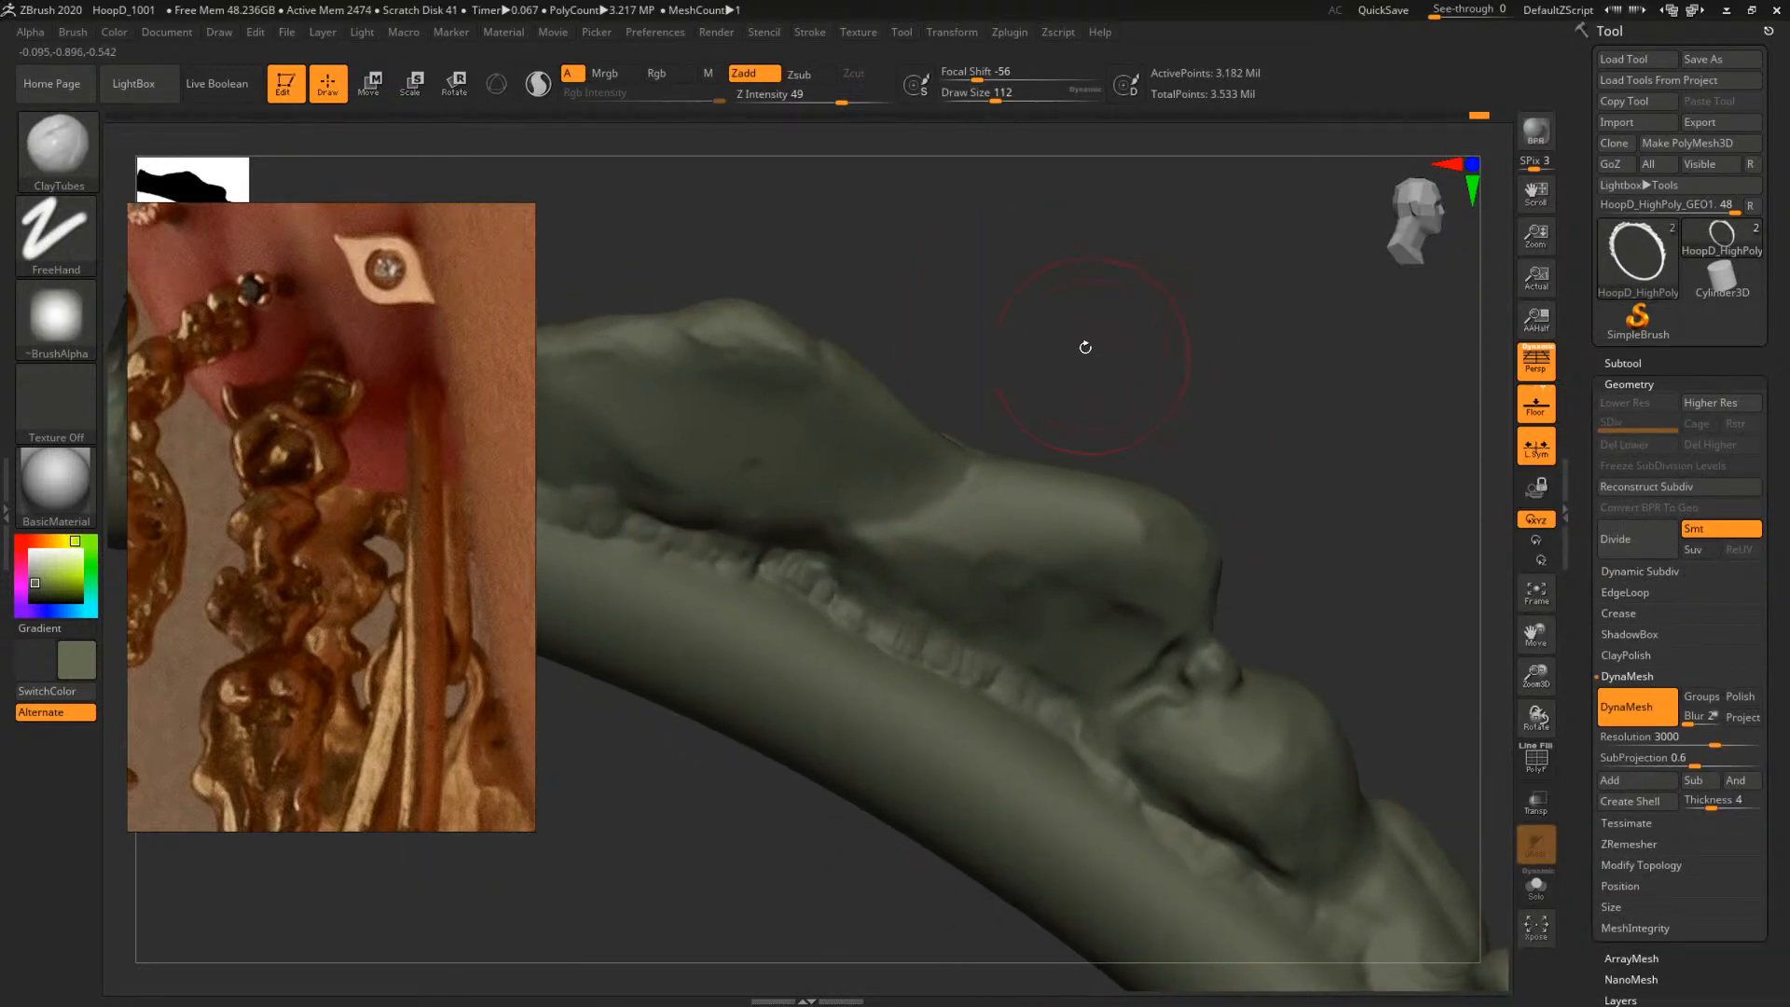
pyautogui.press('s')
pyautogui.moveTo(853, 445); pyautogui.dragTo(836, 443)
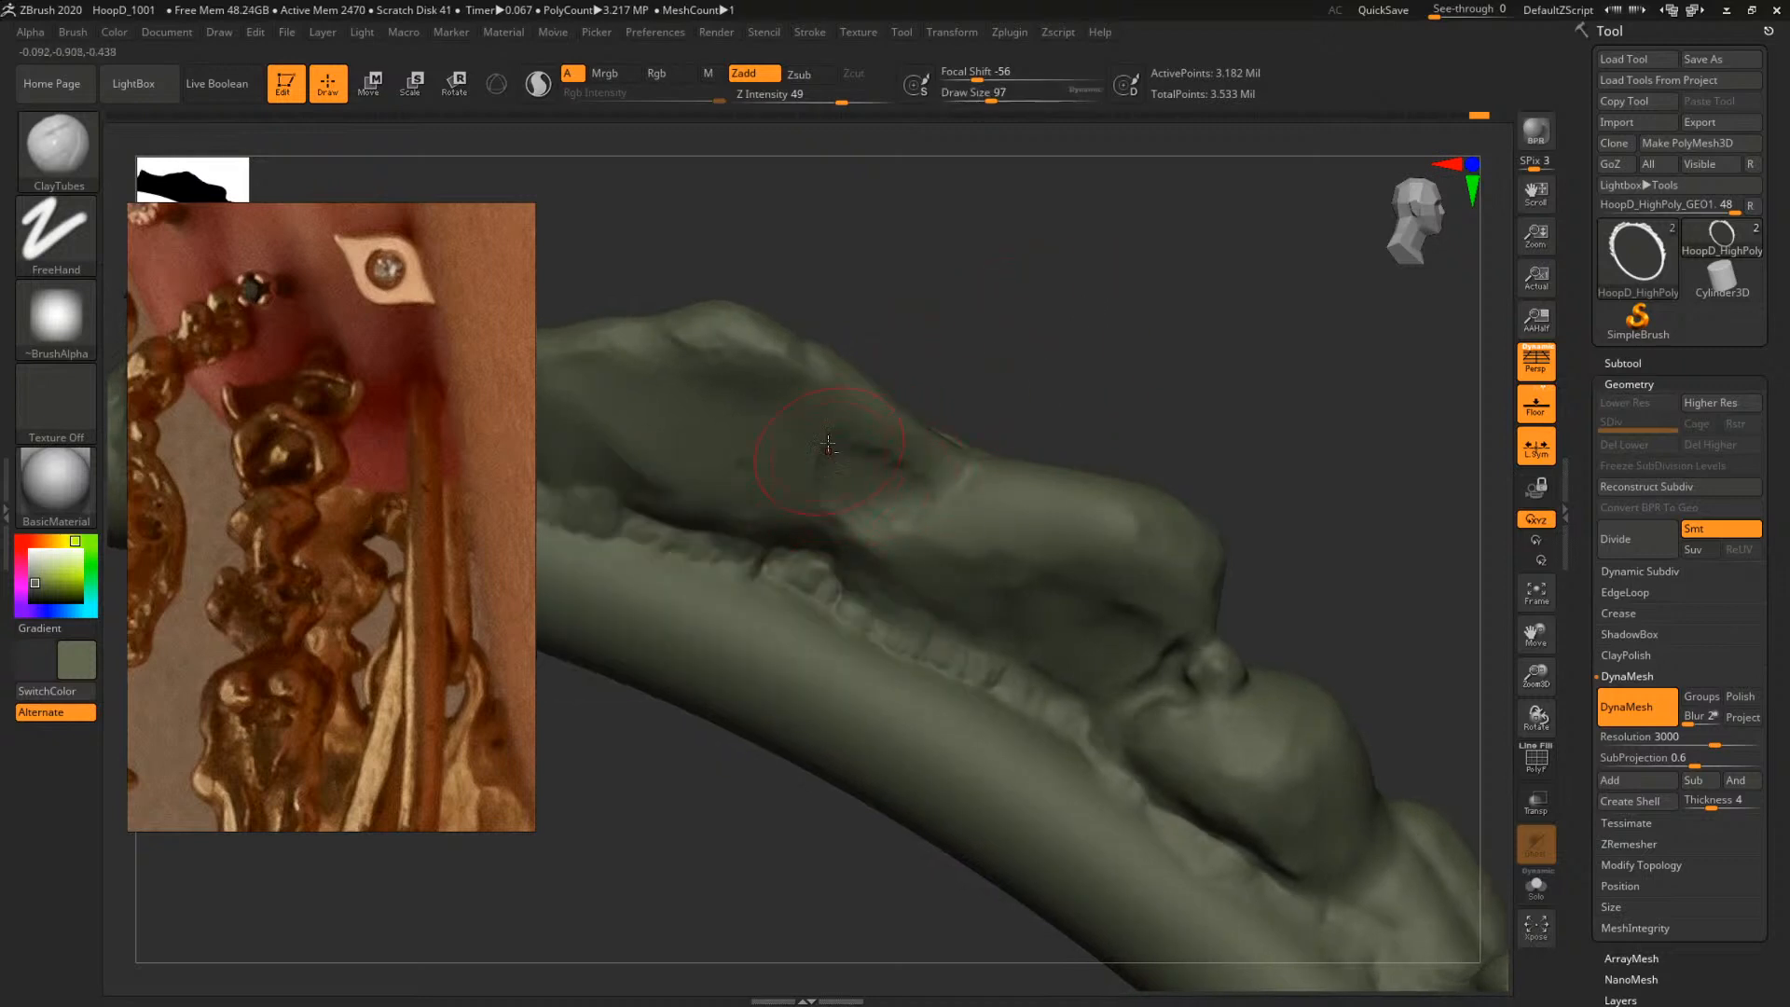
pyautogui.moveTo(805, 481)
pyautogui.mouseDown()
pyautogui.moveTo(967, 355)
pyautogui.moveTo(1251, 386)
pyautogui.mouseUp()
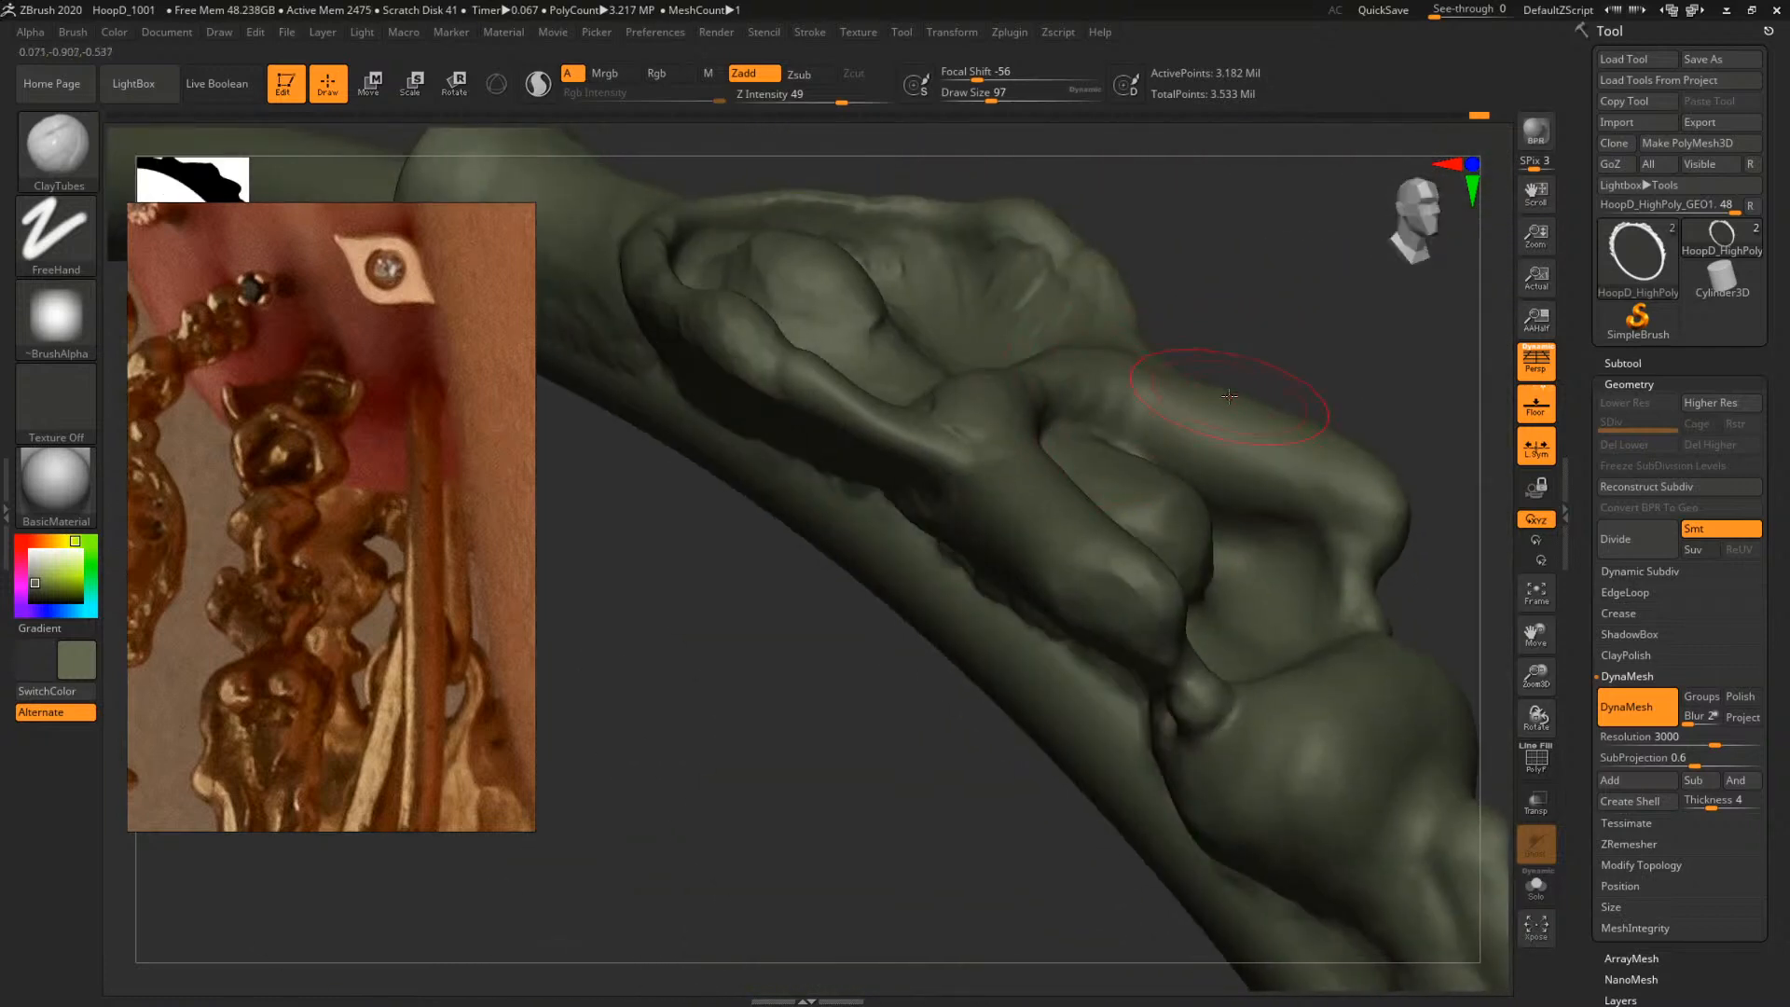
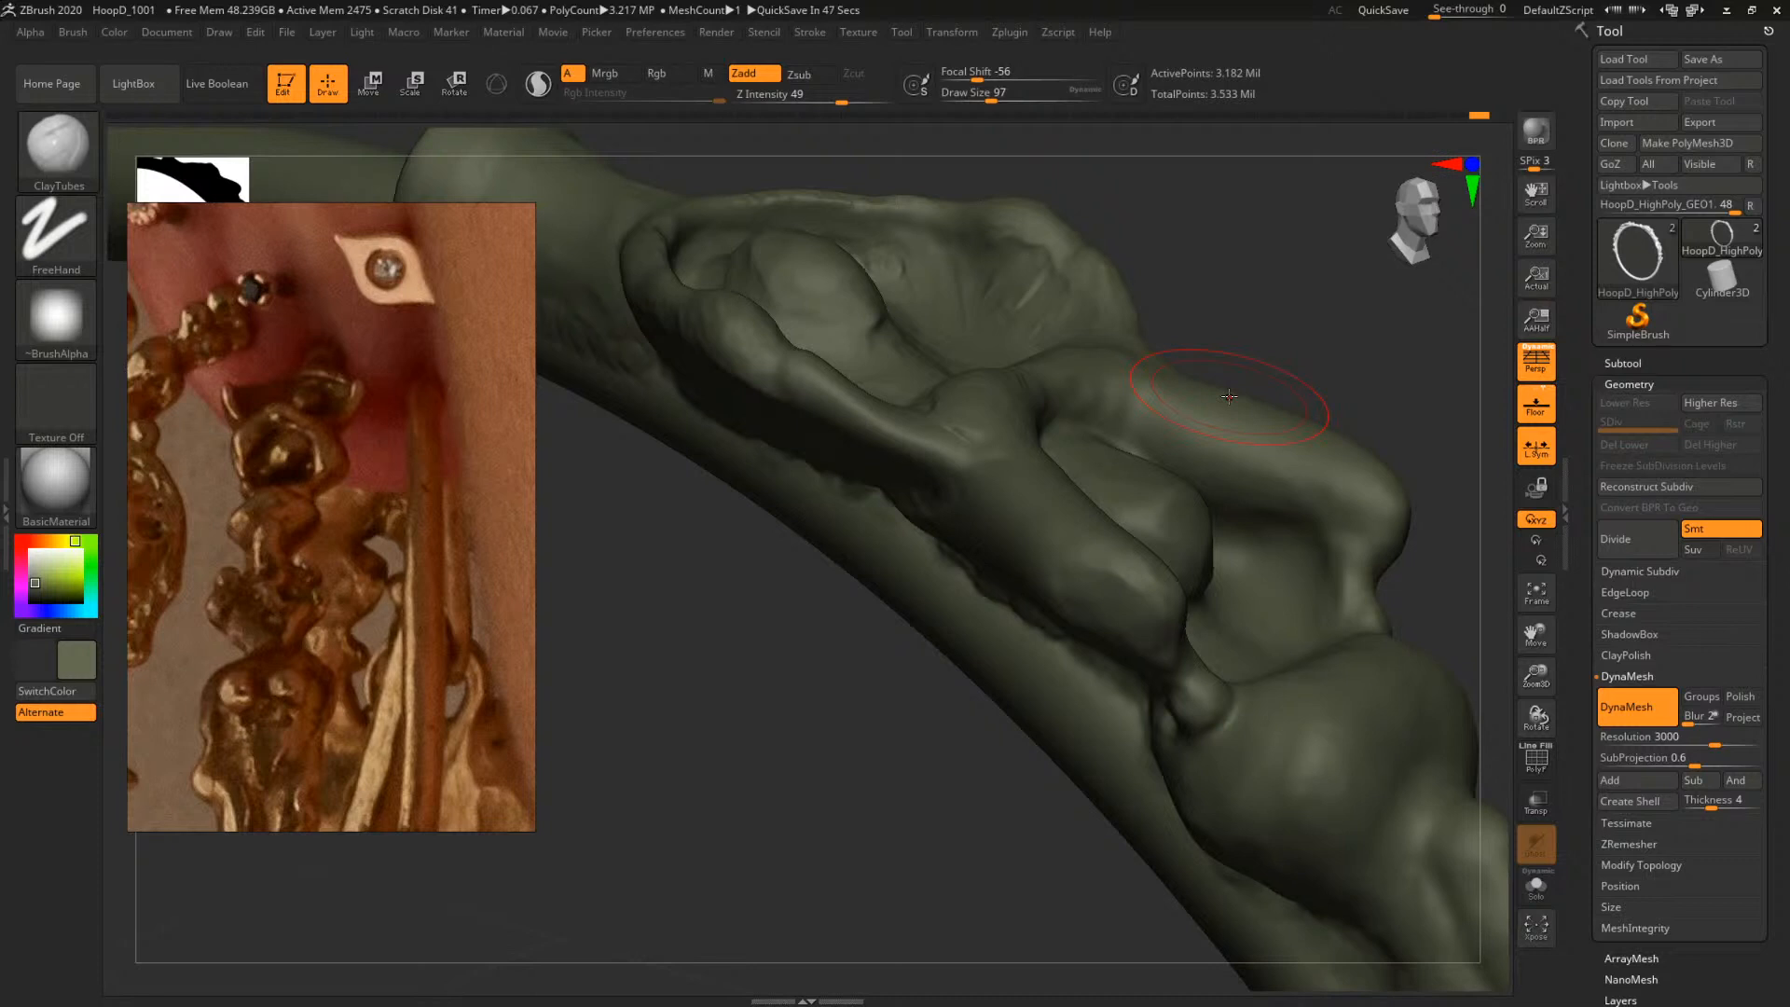
# Refine the upper surface of the raised arm with ClayTubes at draw size 90
pyautogui.keyDown('alt'); pyautogui.moveTo(1270, 337); pyautogui.dragTo(1126, 374); pyautogui.keyUp('alt')
pyautogui.press('b')
pyautogui.press('c')
pyautogui.press('t')
pyautogui.moveTo(1240, 383)
pyautogui.mouseDown()
pyautogui.moveTo(1273, 437)
pyautogui.moveTo(1198, 448)
pyautogui.moveTo(1203, 415)
pyautogui.moveTo(1166, 403)
pyautogui.moveTo(1201, 382)
pyautogui.moveTo(1231, 405)
pyautogui.moveTo(1290, 388)
pyautogui.moveTo(1245, 406)
pyautogui.mouseUp()
pyautogui.press('b')
pyautogui.press('c')
pyautogui.press('t')
pyautogui.press('space')
pyautogui.moveTo(790, 484)
pyautogui.mouseDown()
pyautogui.moveTo(717, 507)
pyautogui.moveTo(710, 556)
pyautogui.moveTo(828, 522)
pyautogui.mouseUp()
# Build up the arm beside the rounded head below the hollow rim with ClayTubes at draw size 65
pyautogui.moveTo(1191, 459)
pyautogui.mouseDown()
pyautogui.moveTo(1289, 425)
pyautogui.moveTo(1162, 451)
pyautogui.mouseUp()
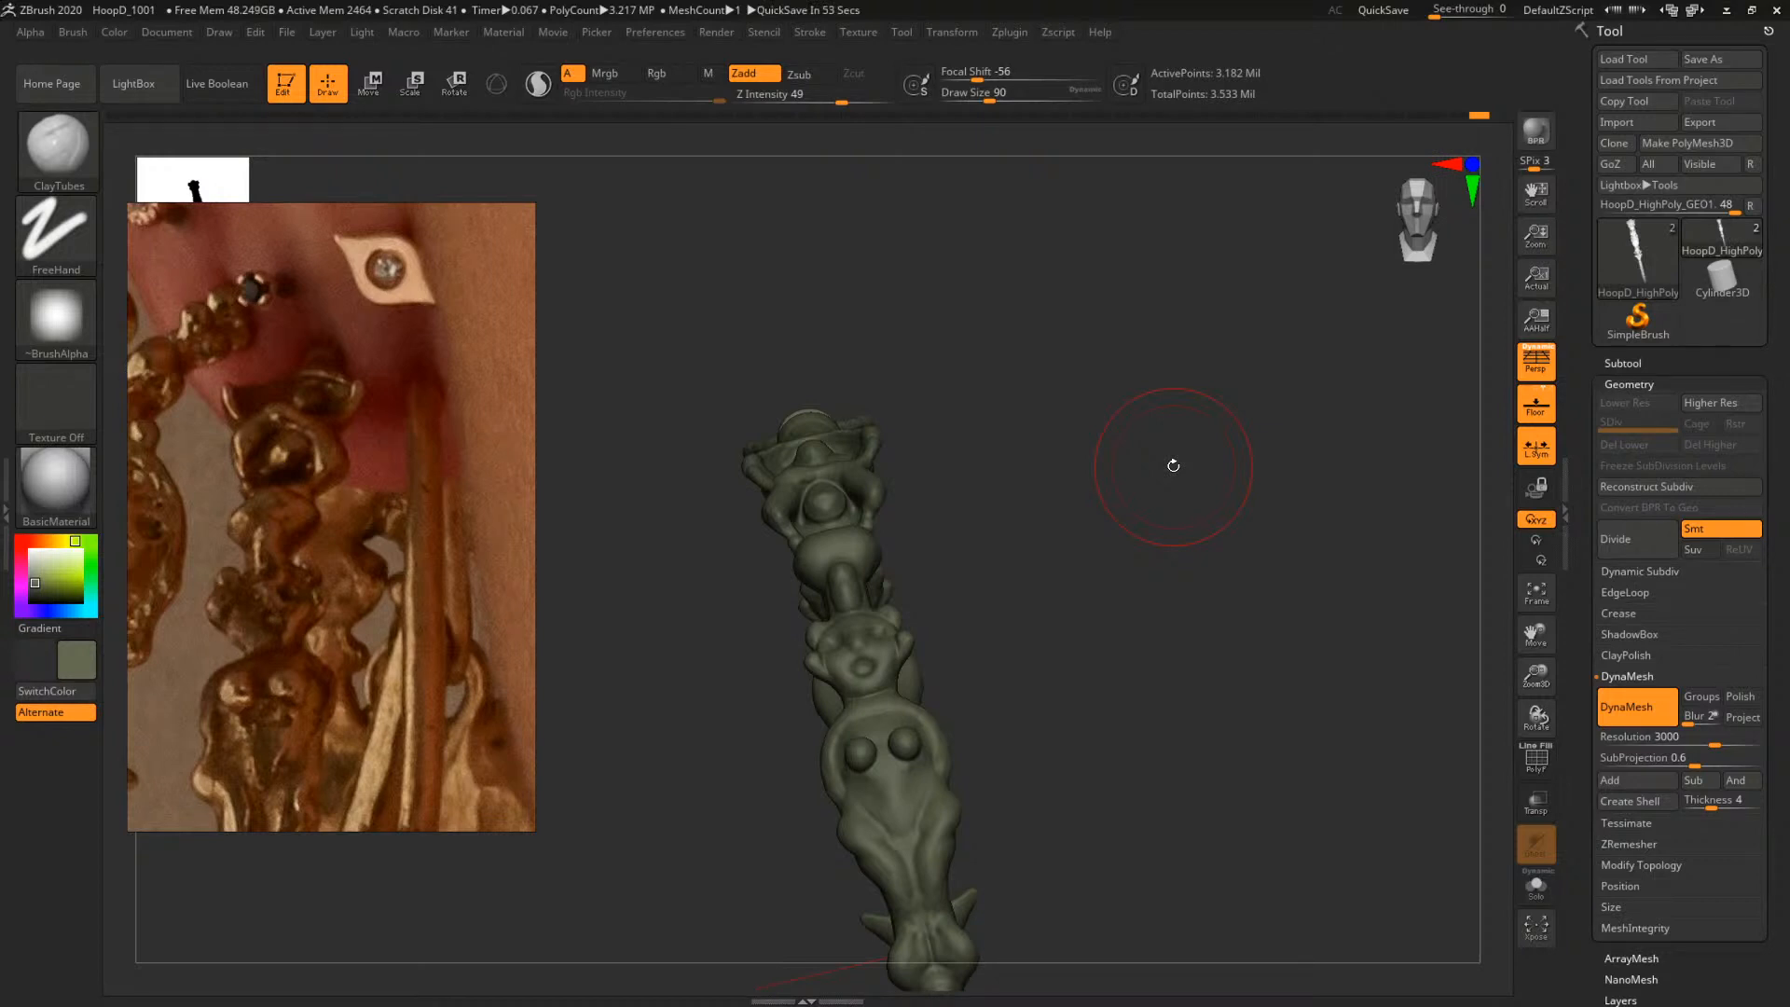
pyautogui.moveTo(1047, 510); pyautogui.dragTo(1230, 451)
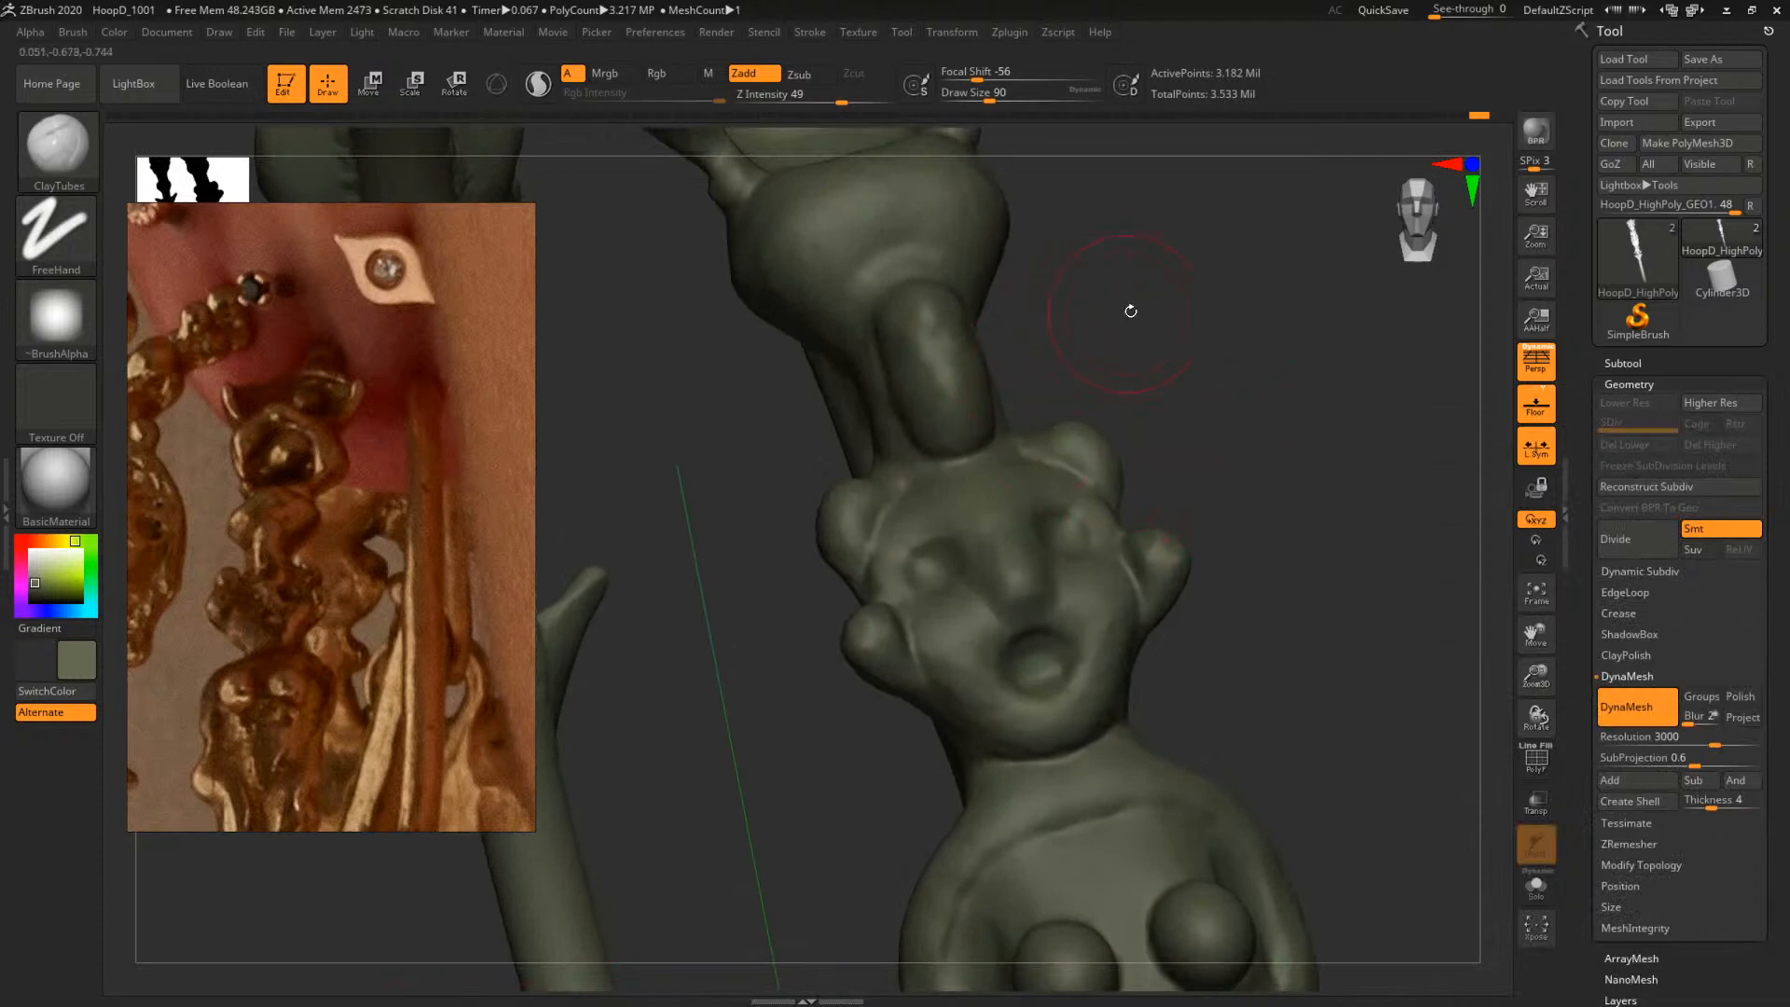
pyautogui.moveTo(1131, 307)
pyautogui.mouseDown()
pyautogui.moveTo(1195, 557)
pyautogui.moveTo(1152, 559)
pyautogui.mouseUp()
pyautogui.press('s')
pyautogui.moveTo(1013, 528); pyautogui.dragTo(997, 528)
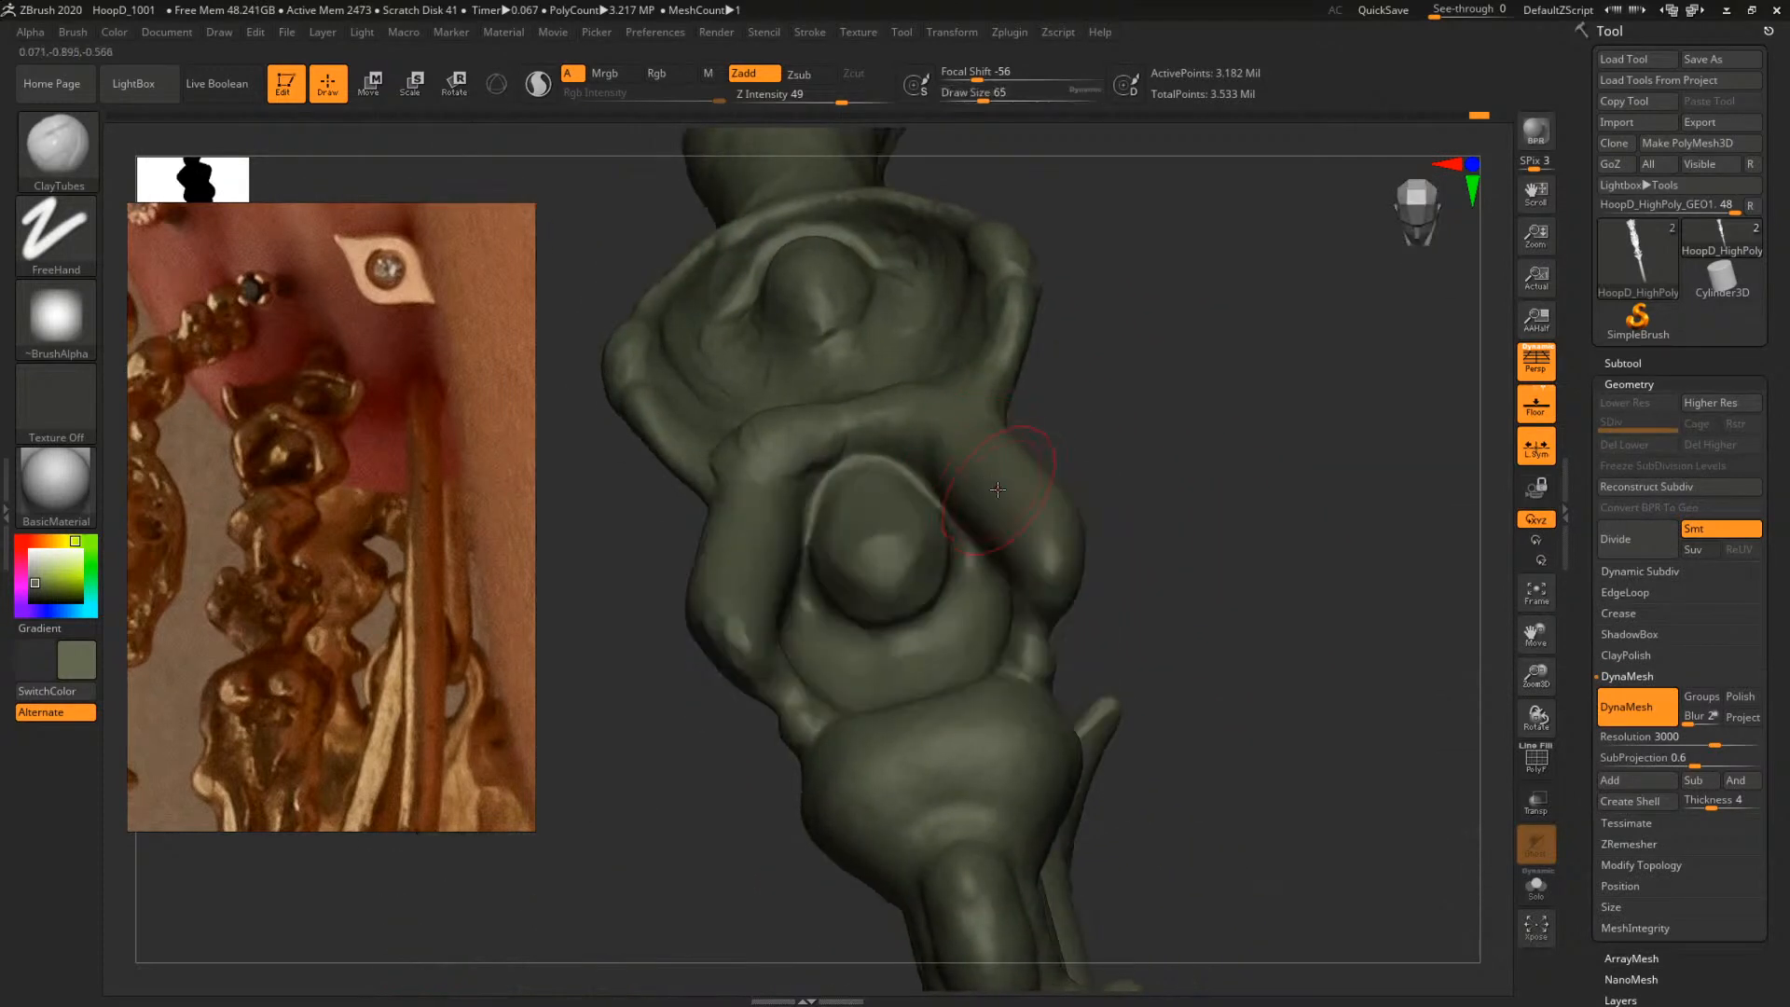
pyautogui.moveTo(1016, 466); pyautogui.dragTo(988, 503)
pyautogui.moveTo(1156, 457); pyautogui.dragTo(1142, 550)
# Sculpt the rounded head between the two arms from several angles with ClayTubes at draw size 65
pyautogui.moveTo(923, 505); pyautogui.dragTo(920, 580)
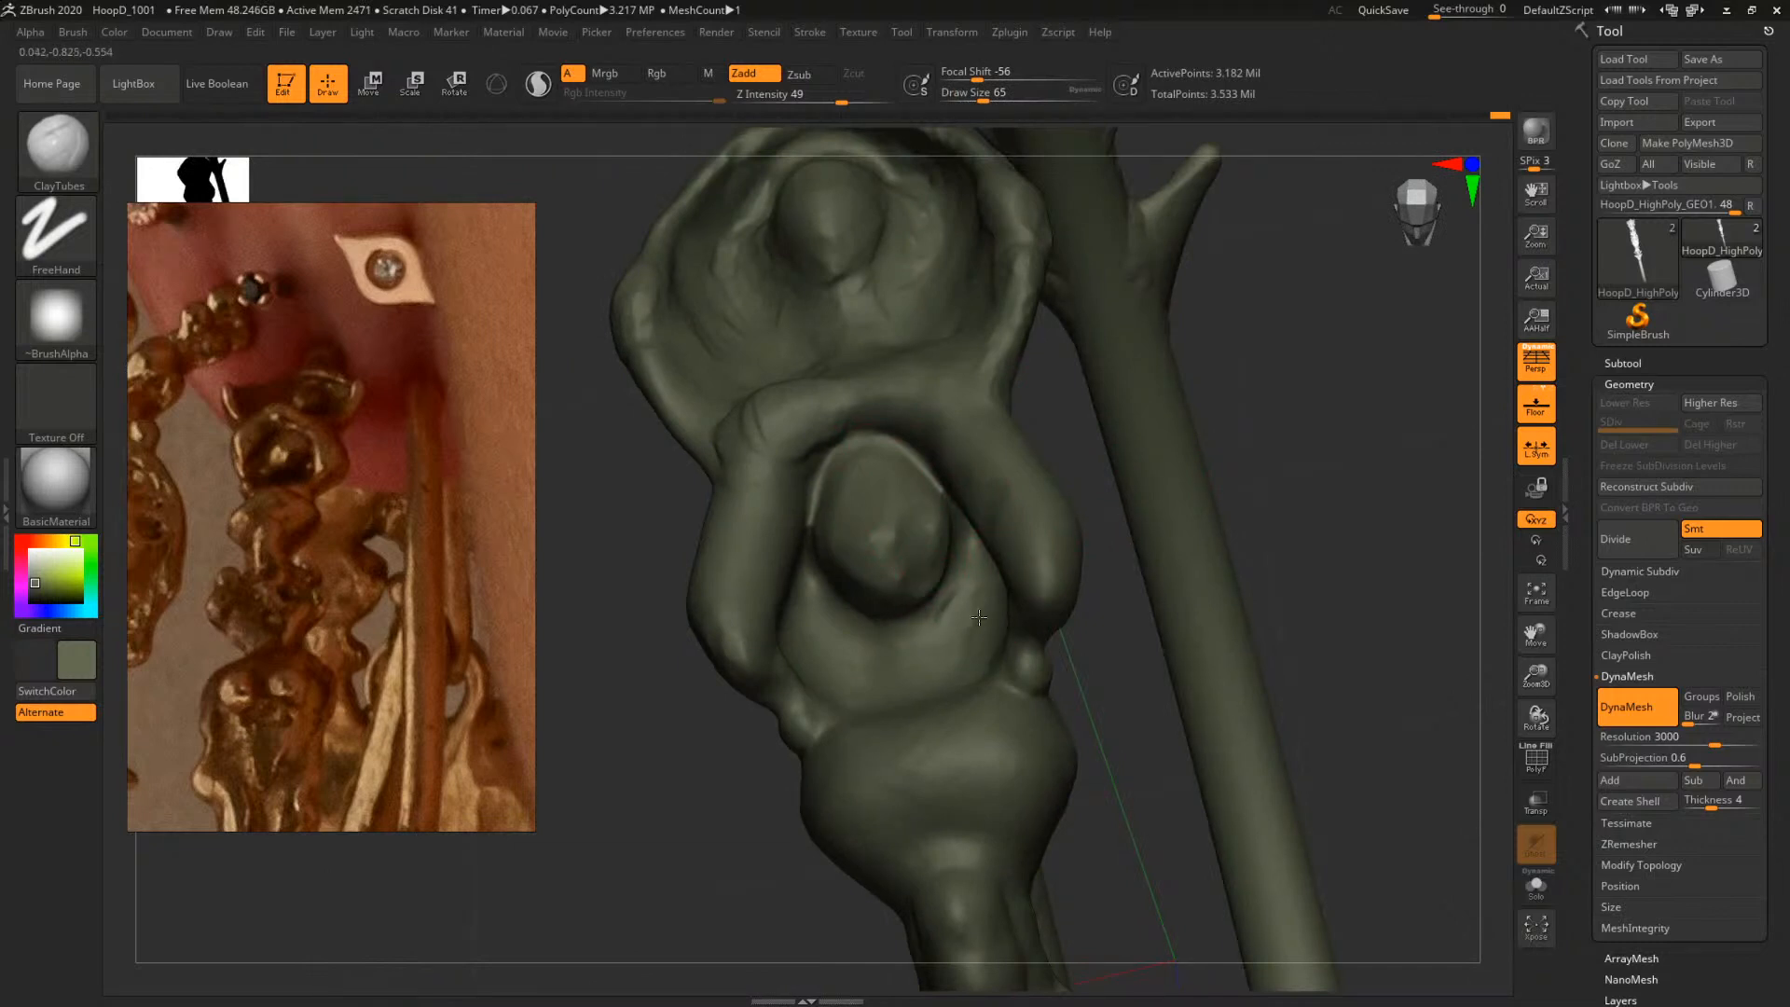
pyautogui.moveTo(1334, 436); pyautogui.dragTo(1436, 447)
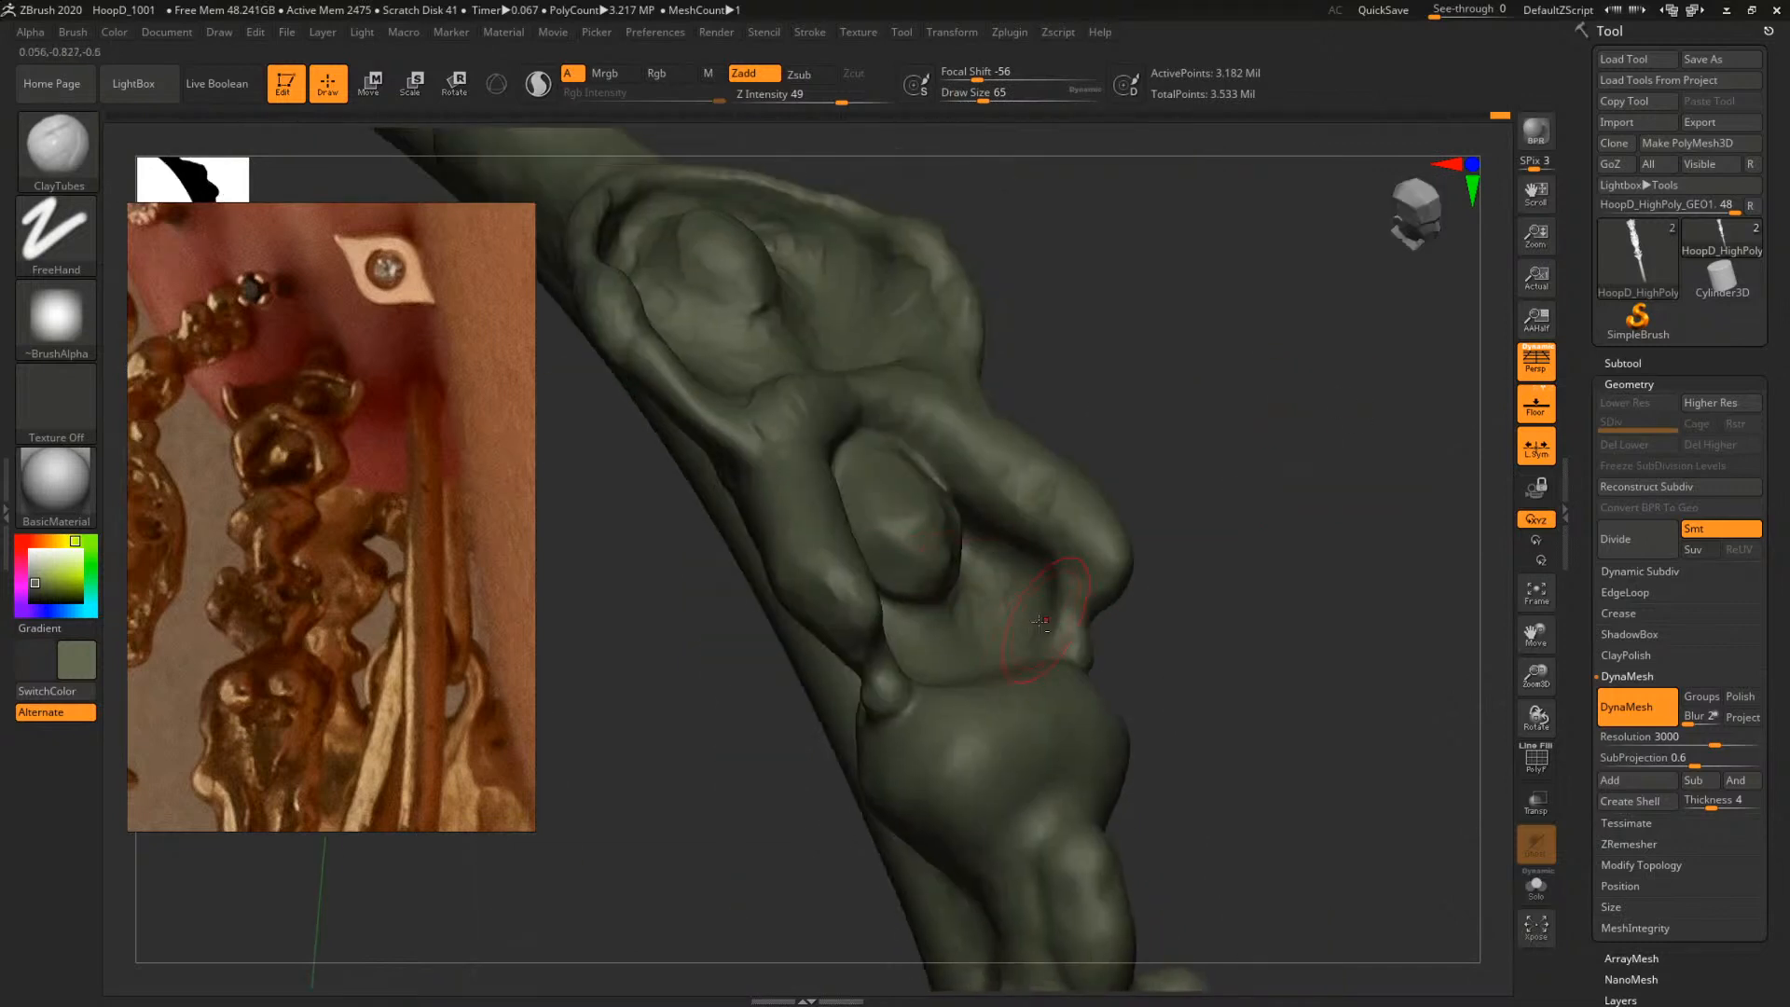
pyautogui.moveTo(1203, 471); pyautogui.dragTo(1110, 460)
pyautogui.moveTo(857, 676); pyautogui.dragTo(839, 574)
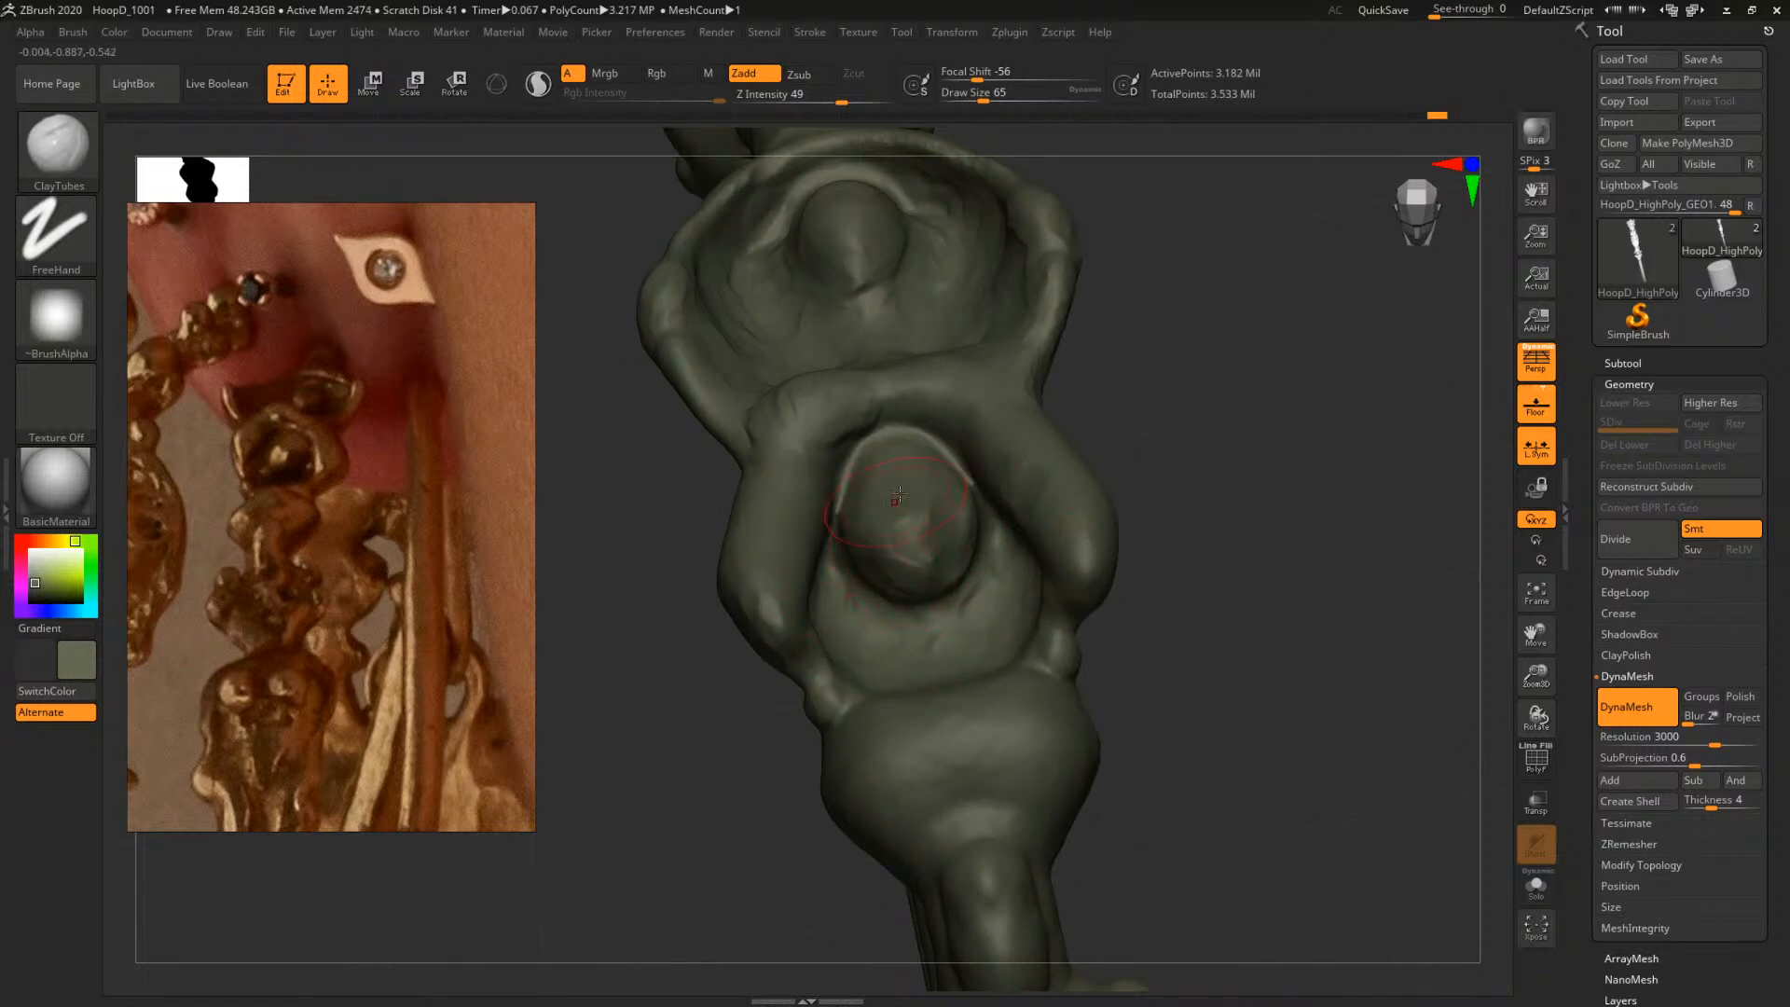
pyautogui.moveTo(1230, 369); pyautogui.dragTo(890, 513)
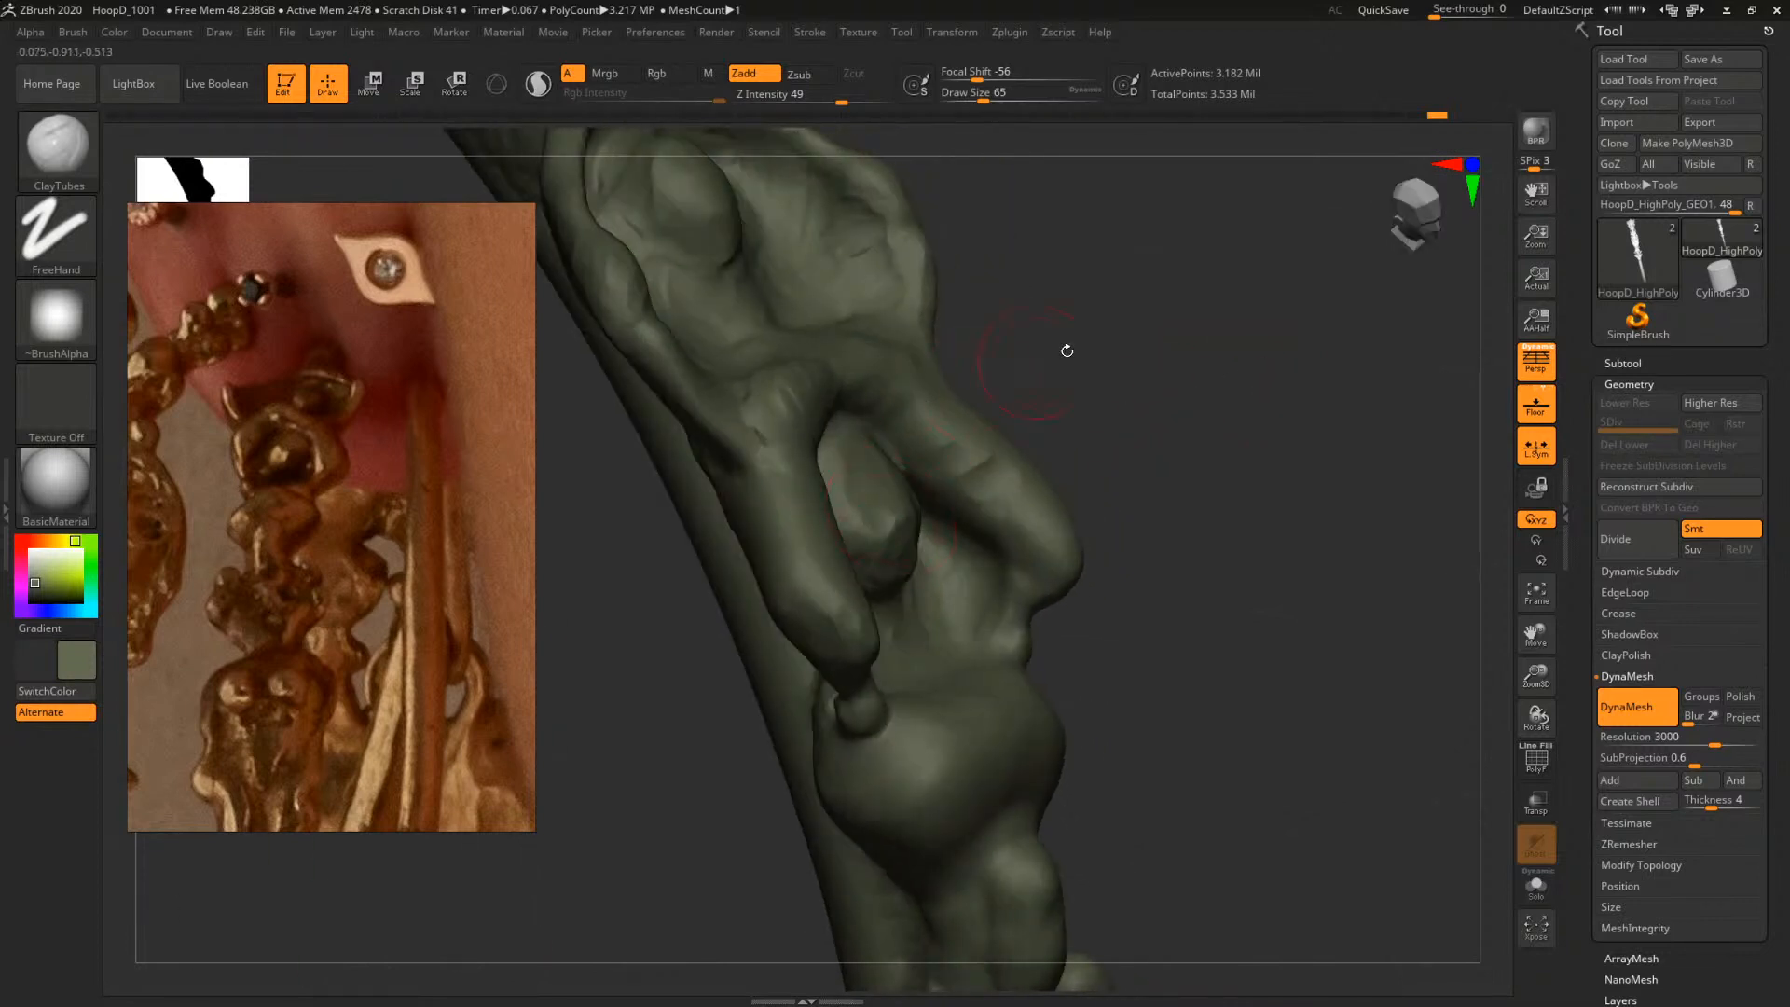
pyautogui.moveTo(1063, 351); pyautogui.dragTo(913, 447)
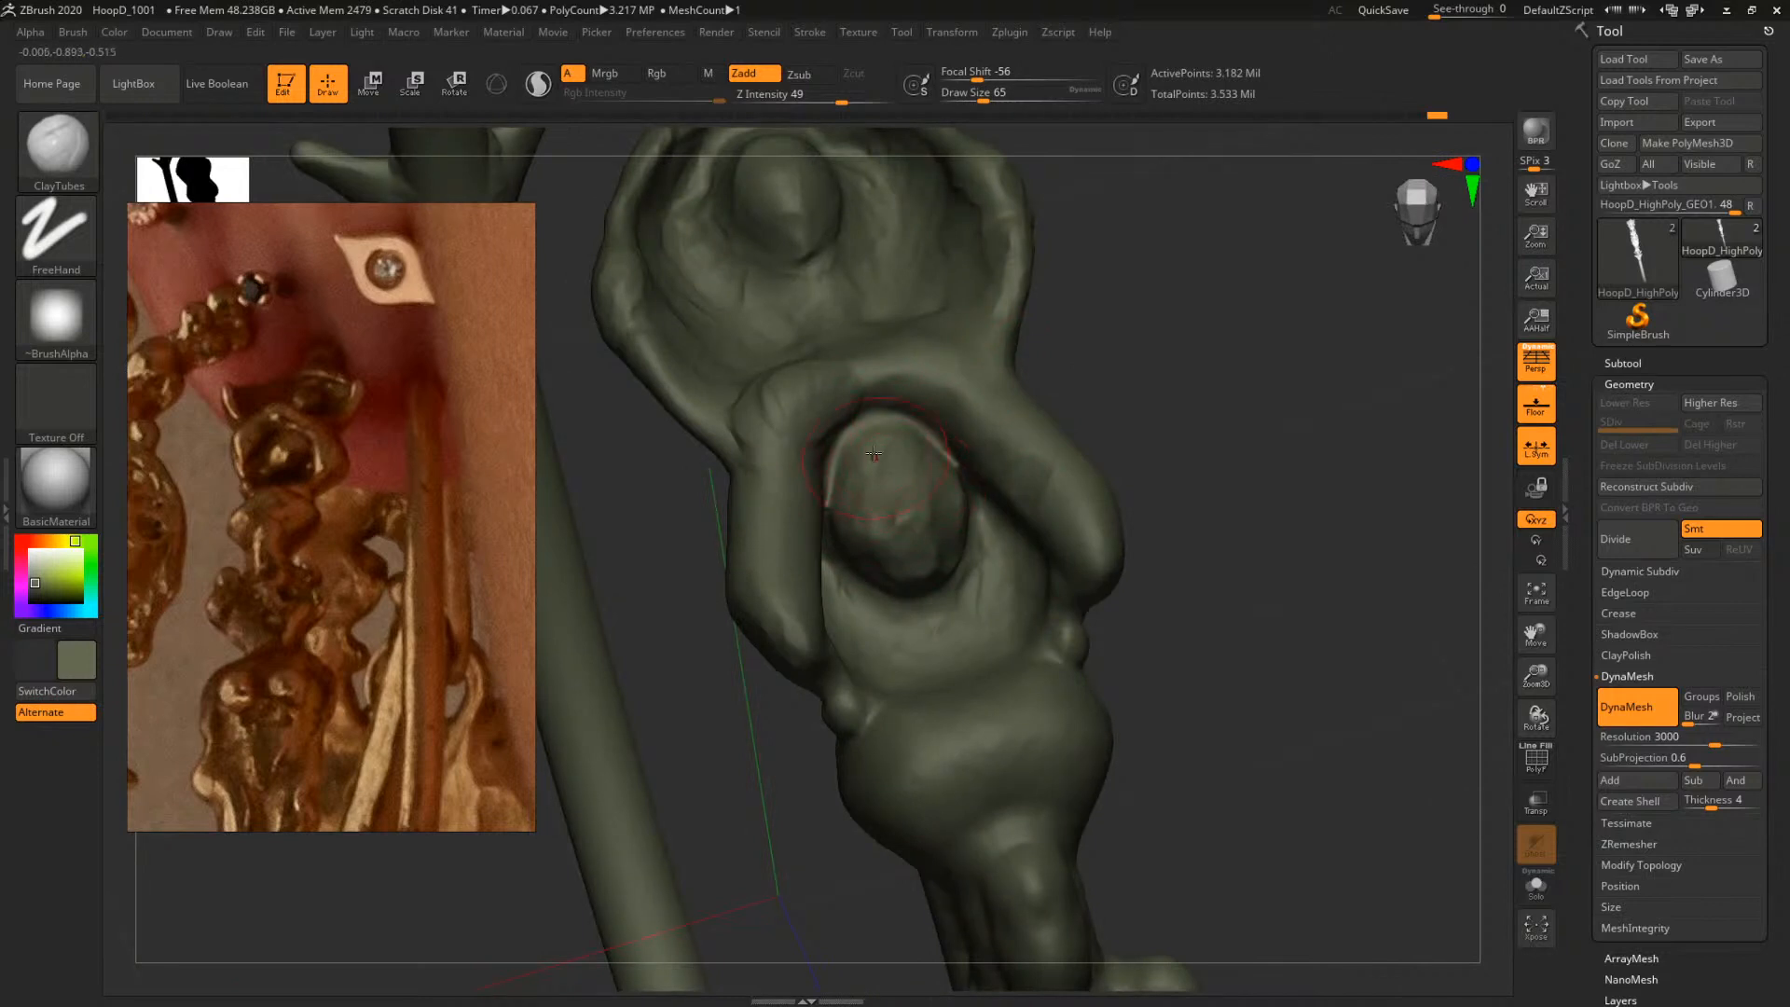
pyautogui.moveTo(1299, 496)
pyautogui.mouseDown()
pyautogui.moveTo(1039, 495)
pyautogui.moveTo(1072, 480)
pyautogui.moveTo(1104, 422)
pyautogui.moveTo(929, 533)
pyautogui.mouseUp()
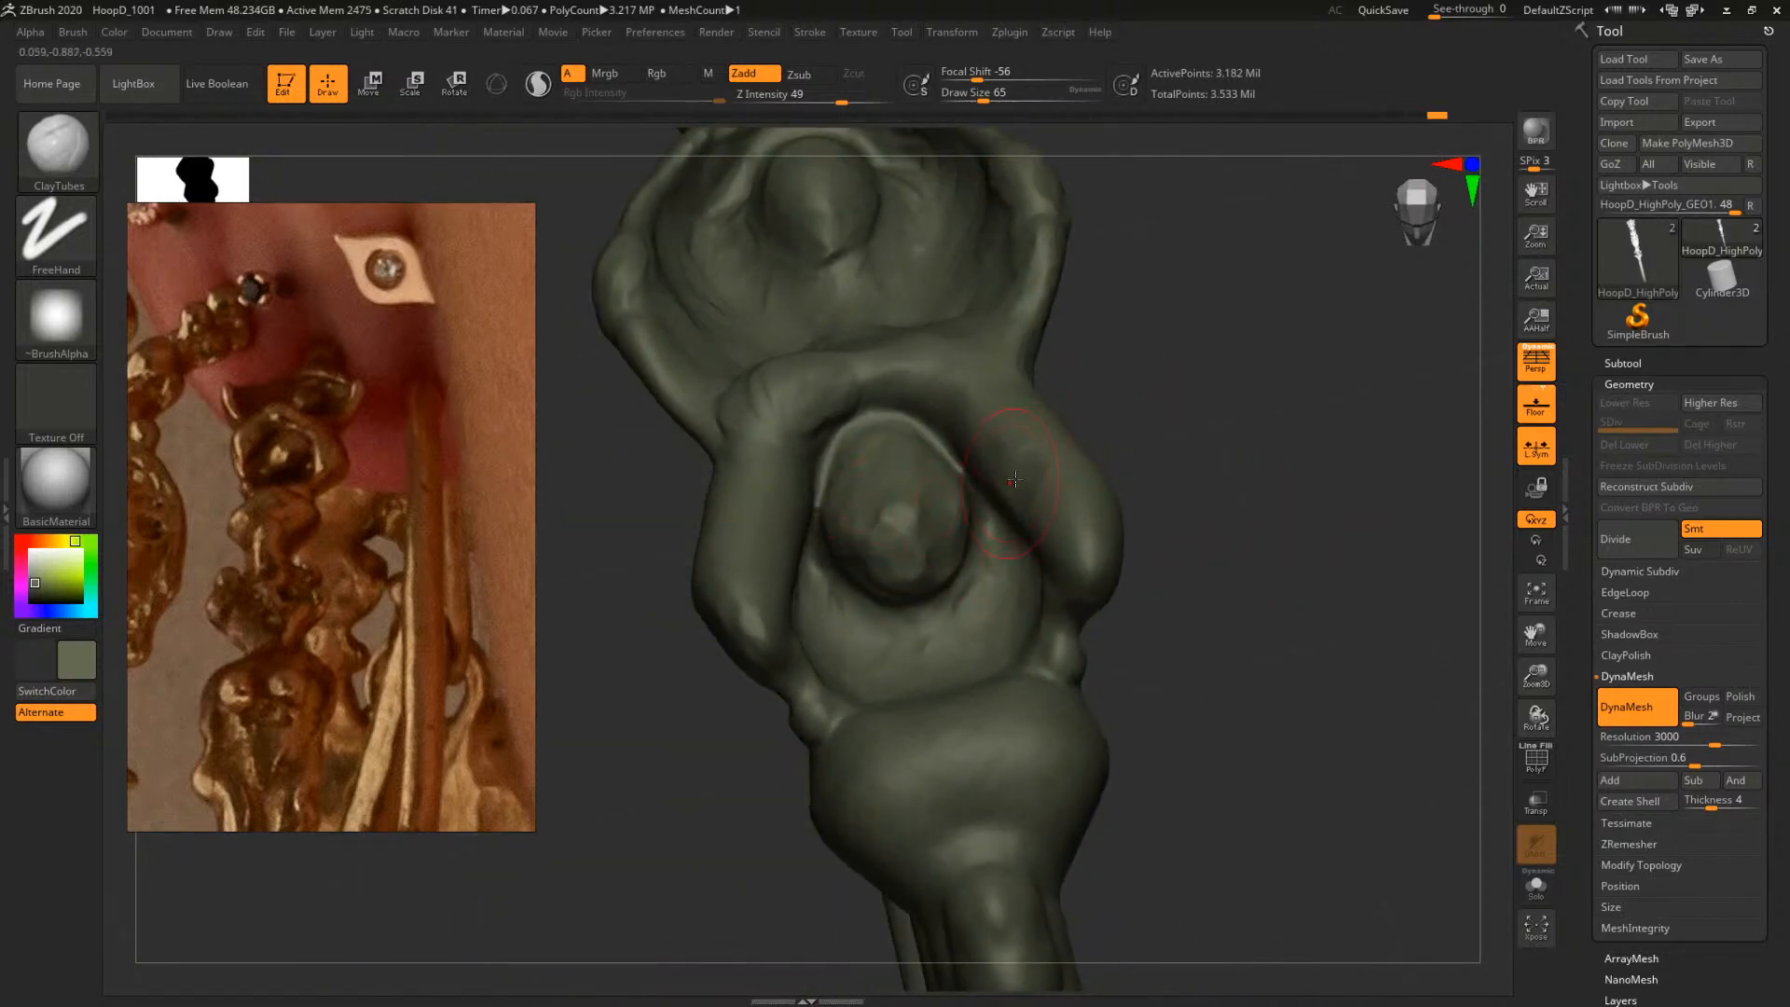
# Flatten the planes of the rounded head with TrimDynamic at draw size 65
pyautogui.press('b')
pyautogui.press('t')
pyautogui.press('d')
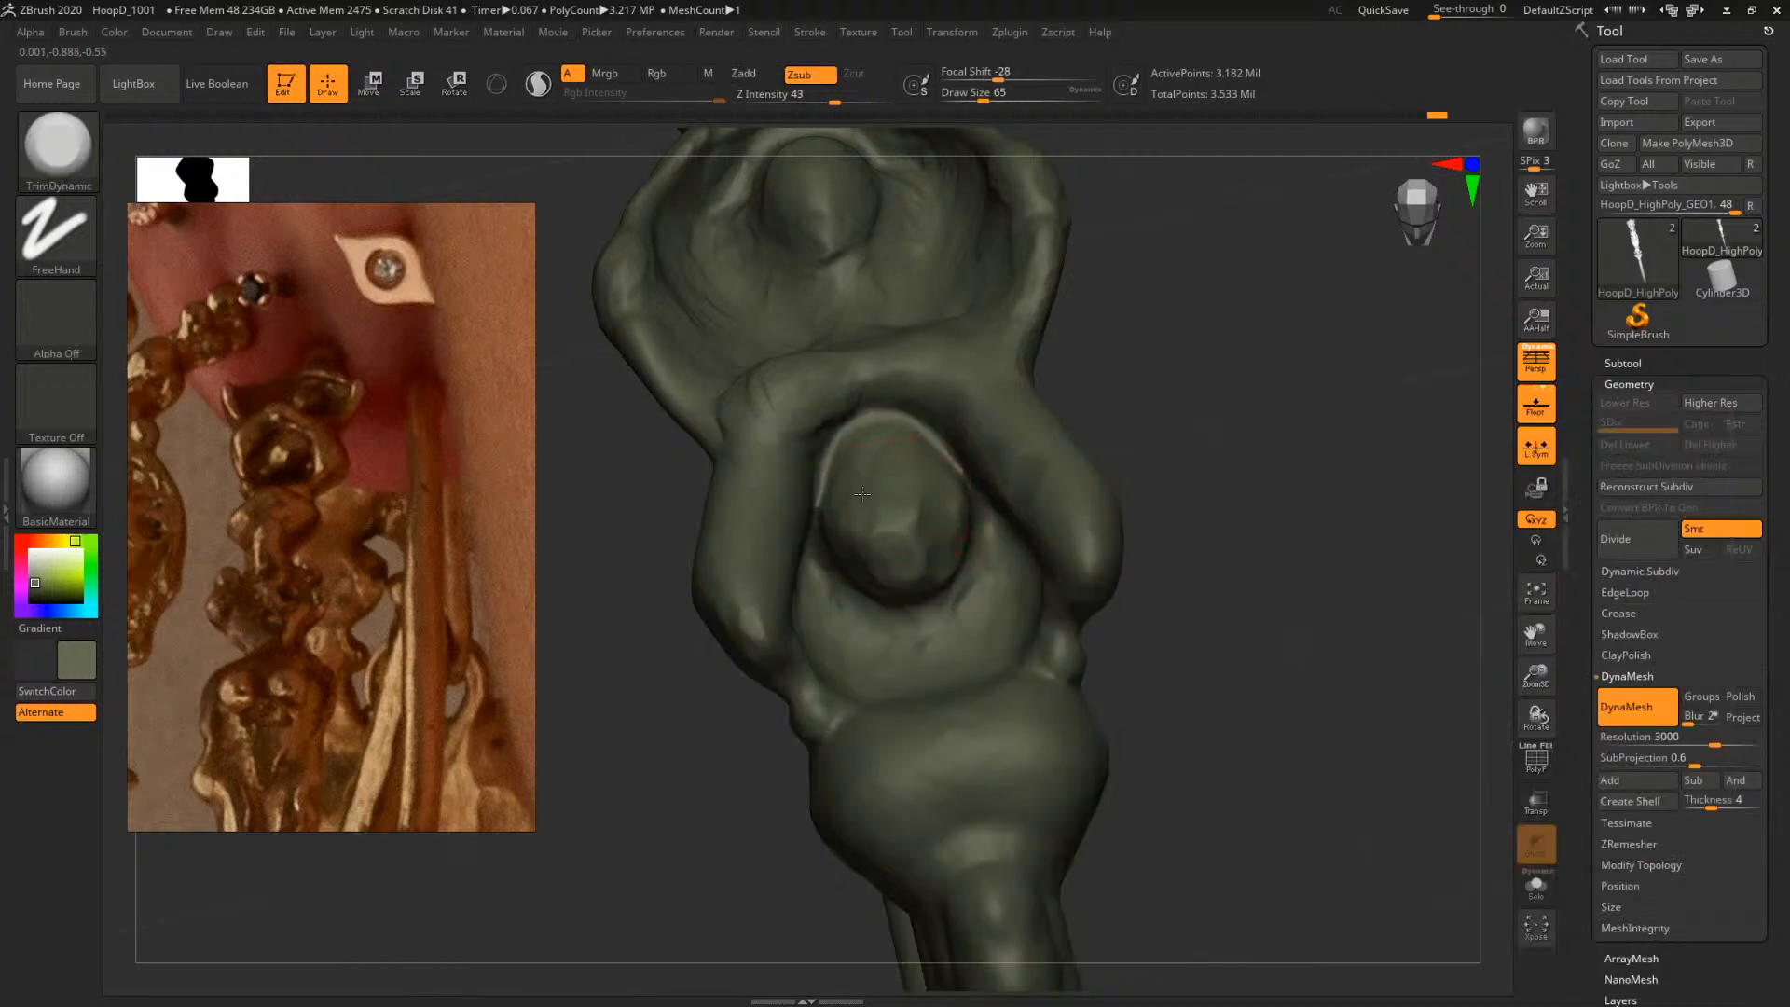
pyautogui.moveTo(887, 532); pyautogui.dragTo(911, 541)
# Add finer forms along the side of the head with ClayTubes at draw size 44 and undo the last change
pyautogui.press('b')
pyautogui.press('c')
pyautogui.press('t')
pyautogui.moveTo(1244, 550); pyautogui.dragTo(1135, 471)
pyautogui.press('space')
pyautogui.moveTo(923, 527); pyautogui.dragTo(899, 522)
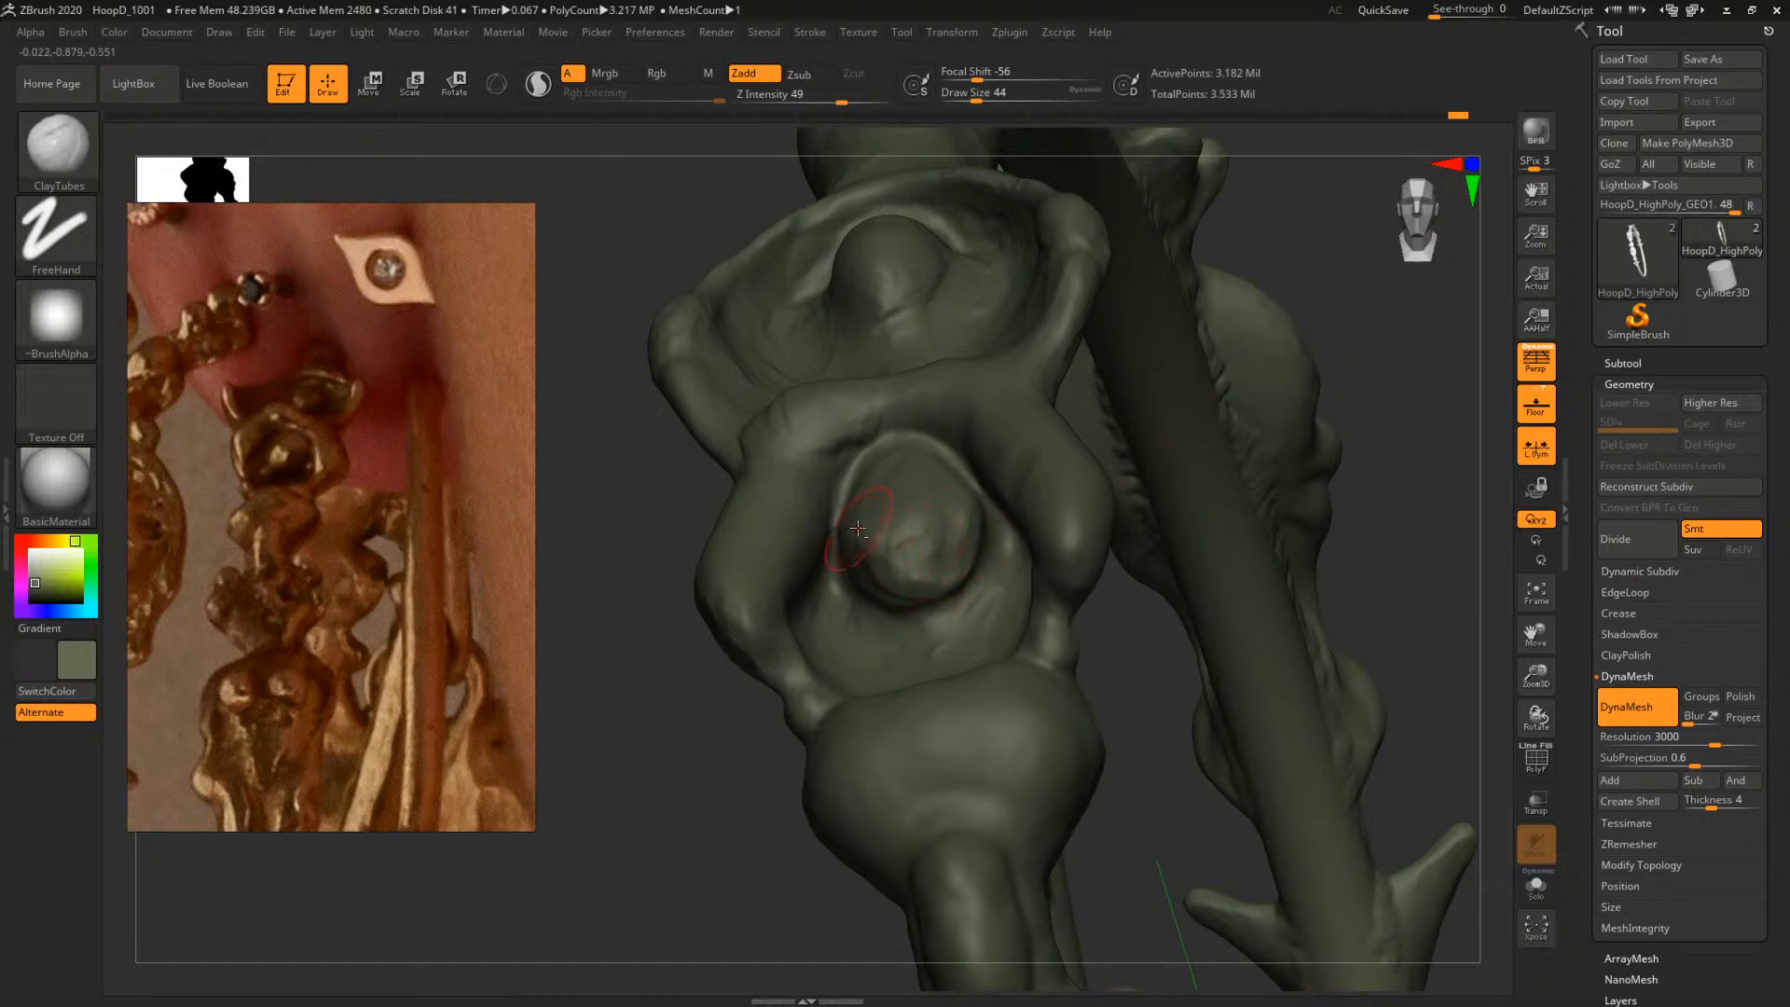
pyautogui.moveTo(1372, 293); pyautogui.dragTo(1445, 312)
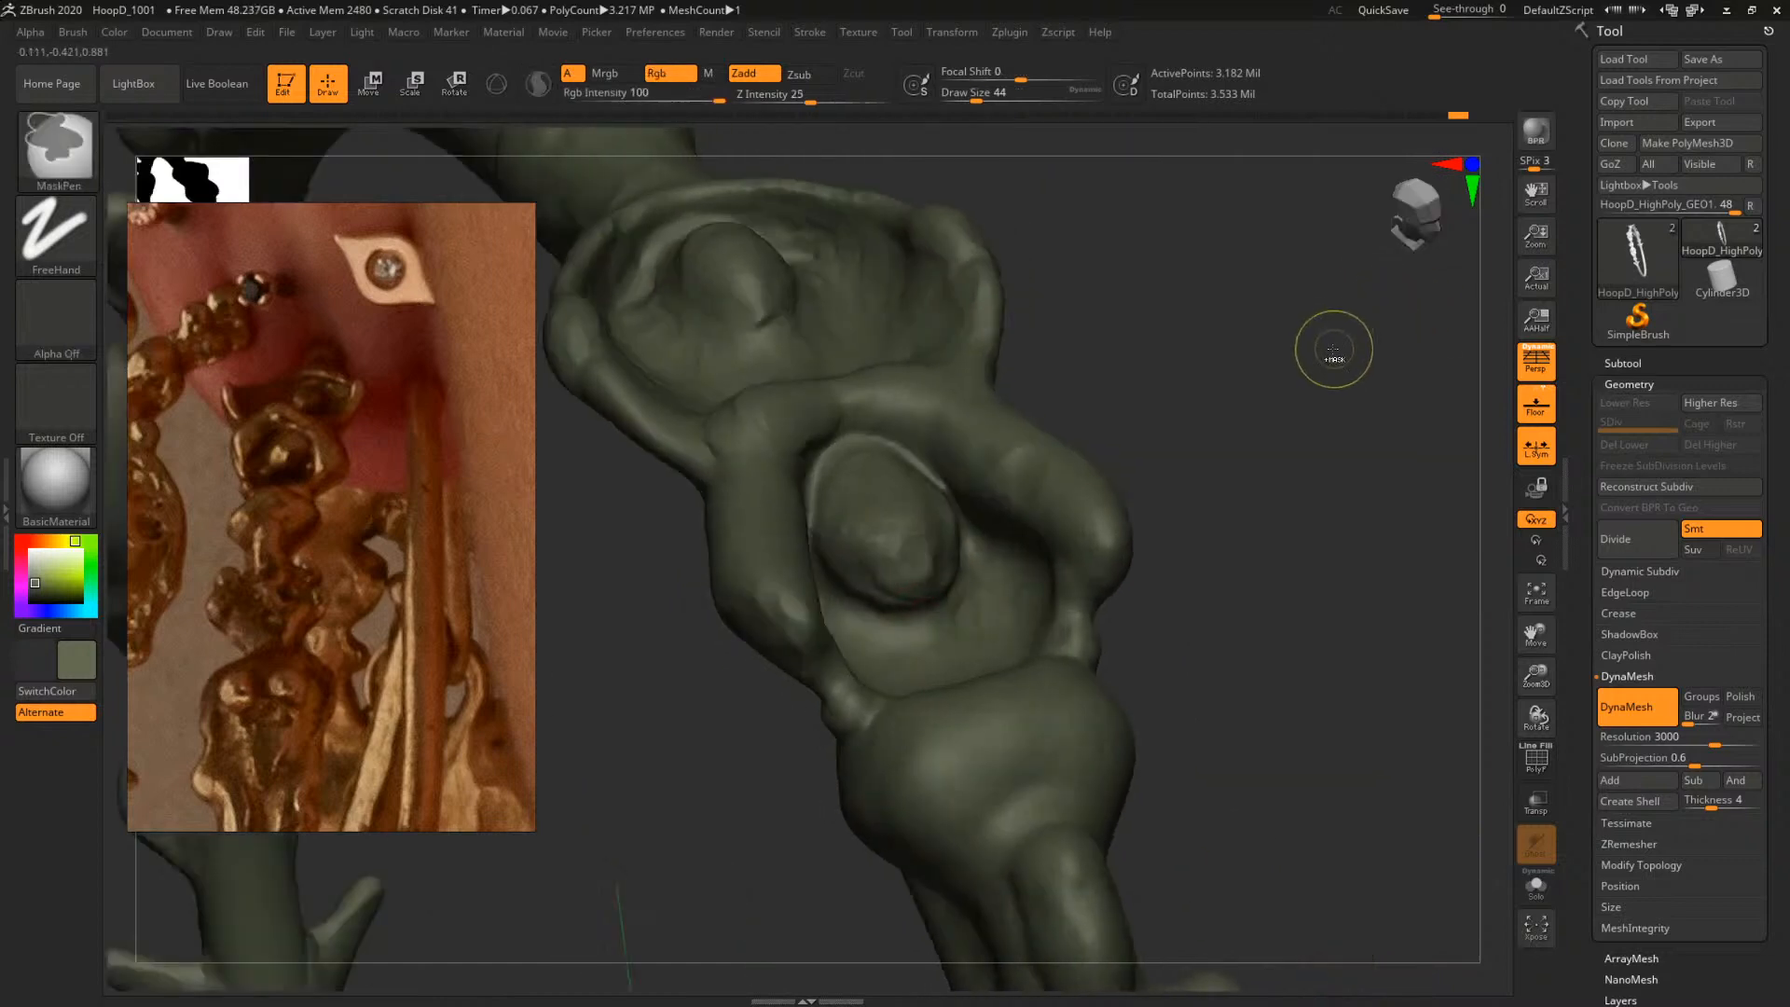
pyautogui.hotkey('ctrl', 'z')
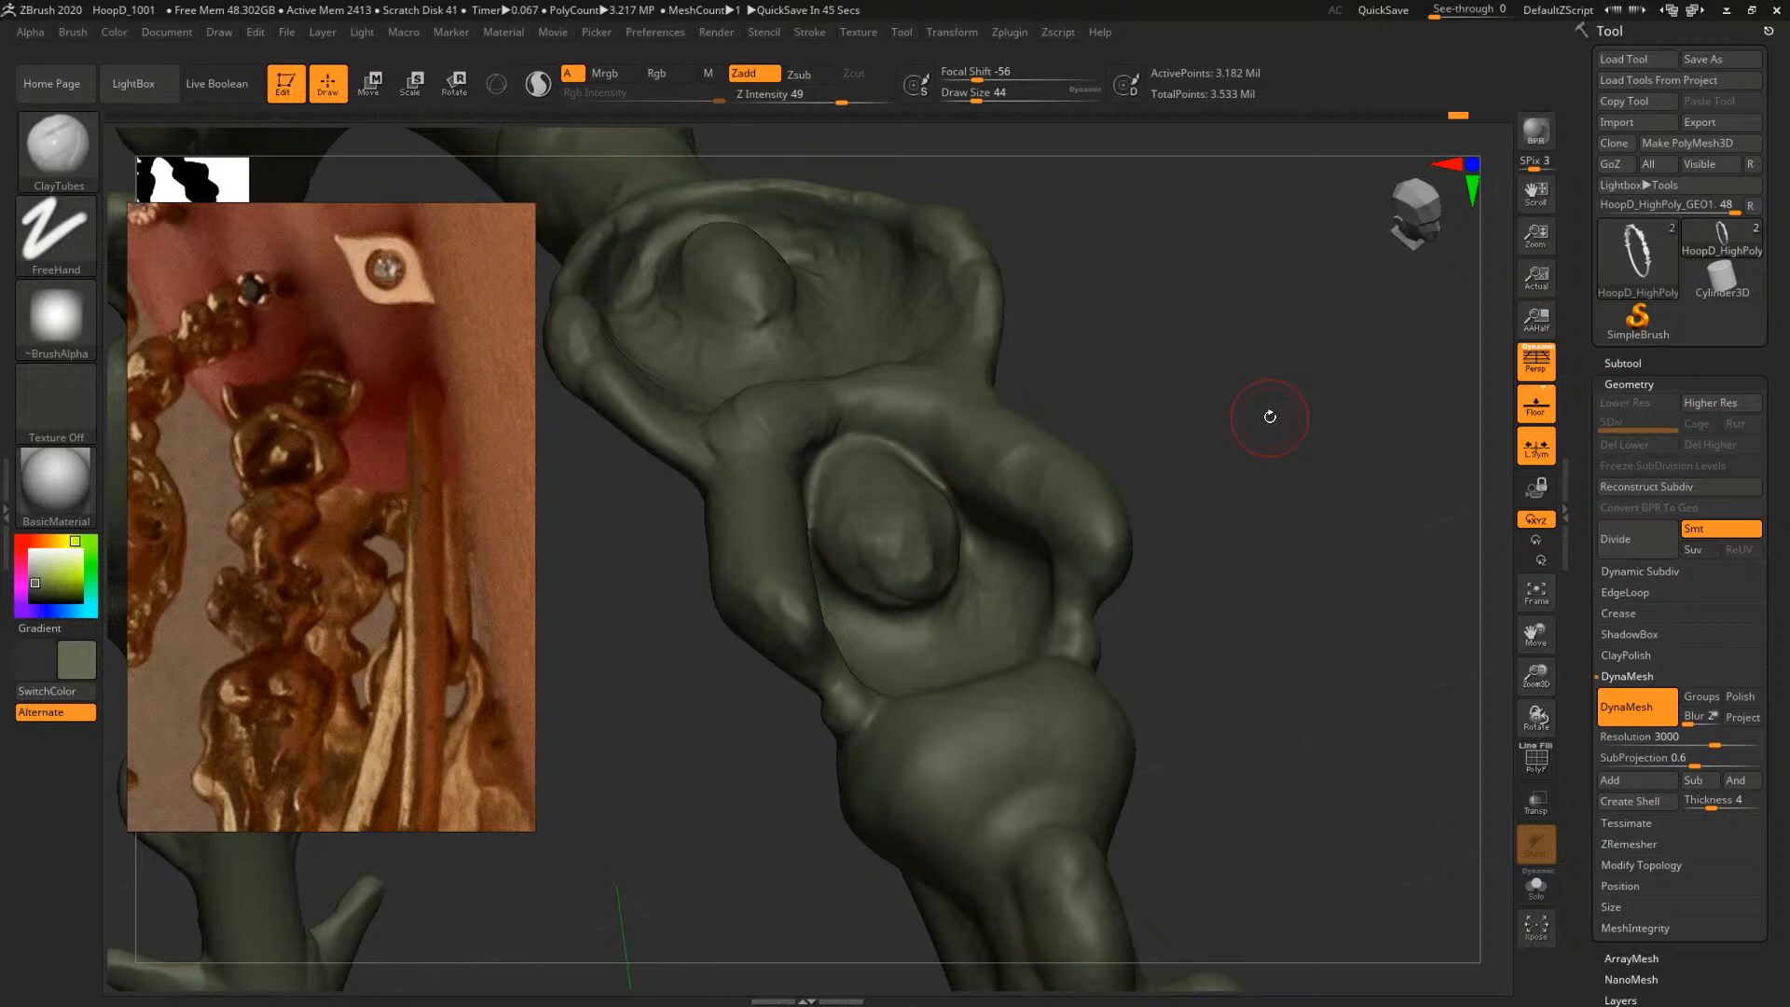
# Sculpt a small neck-like form on the chest directly below the head with ClayTubes at draw size 37
pyautogui.moveTo(1269, 417)
pyautogui.mouseDown()
pyautogui.moveTo(1262, 439)
pyautogui.moveTo(1303, 495)
pyautogui.mouseUp()
pyautogui.press('b')
pyautogui.press('c')
pyautogui.press('t')
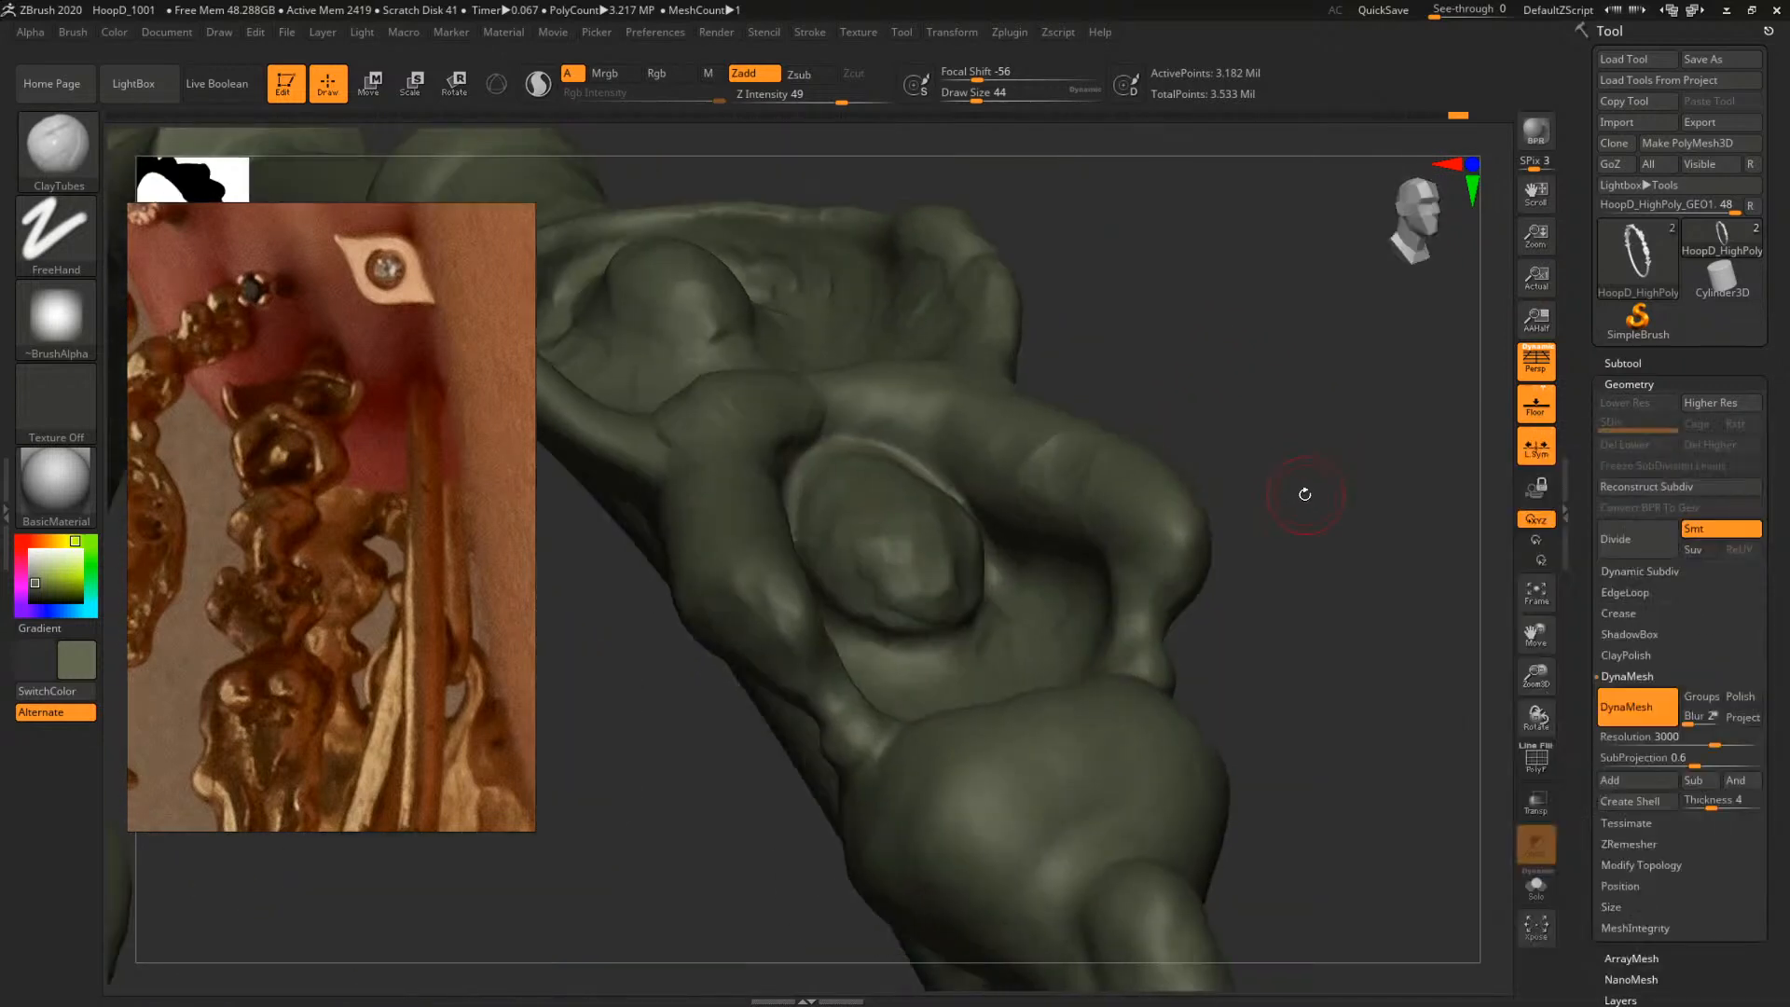
pyautogui.press('[')
pyautogui.press('[')
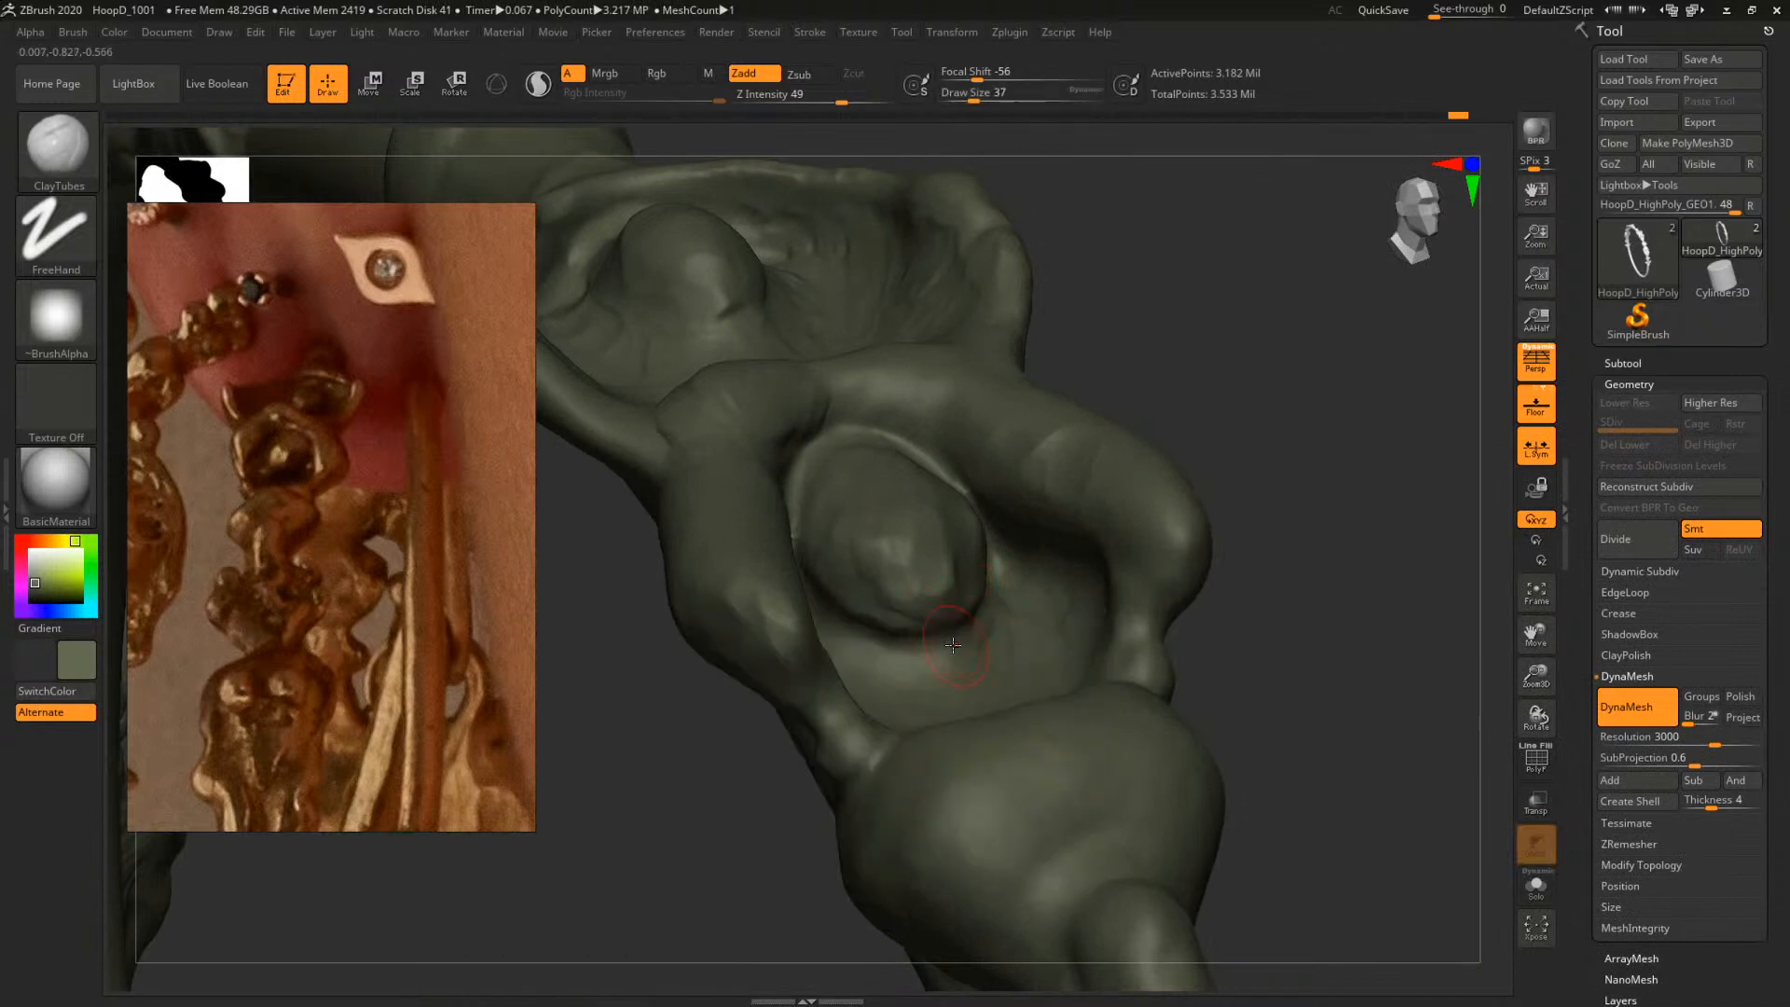
pyautogui.moveTo(945, 629)
pyautogui.mouseDown()
pyautogui.moveTo(926, 671)
pyautogui.moveTo(907, 646)
pyautogui.mouseUp()
pyautogui.moveTo(1271, 471); pyautogui.dragTo(1340, 465)
pyautogui.moveTo(915, 629); pyautogui.dragTo(950, 641)
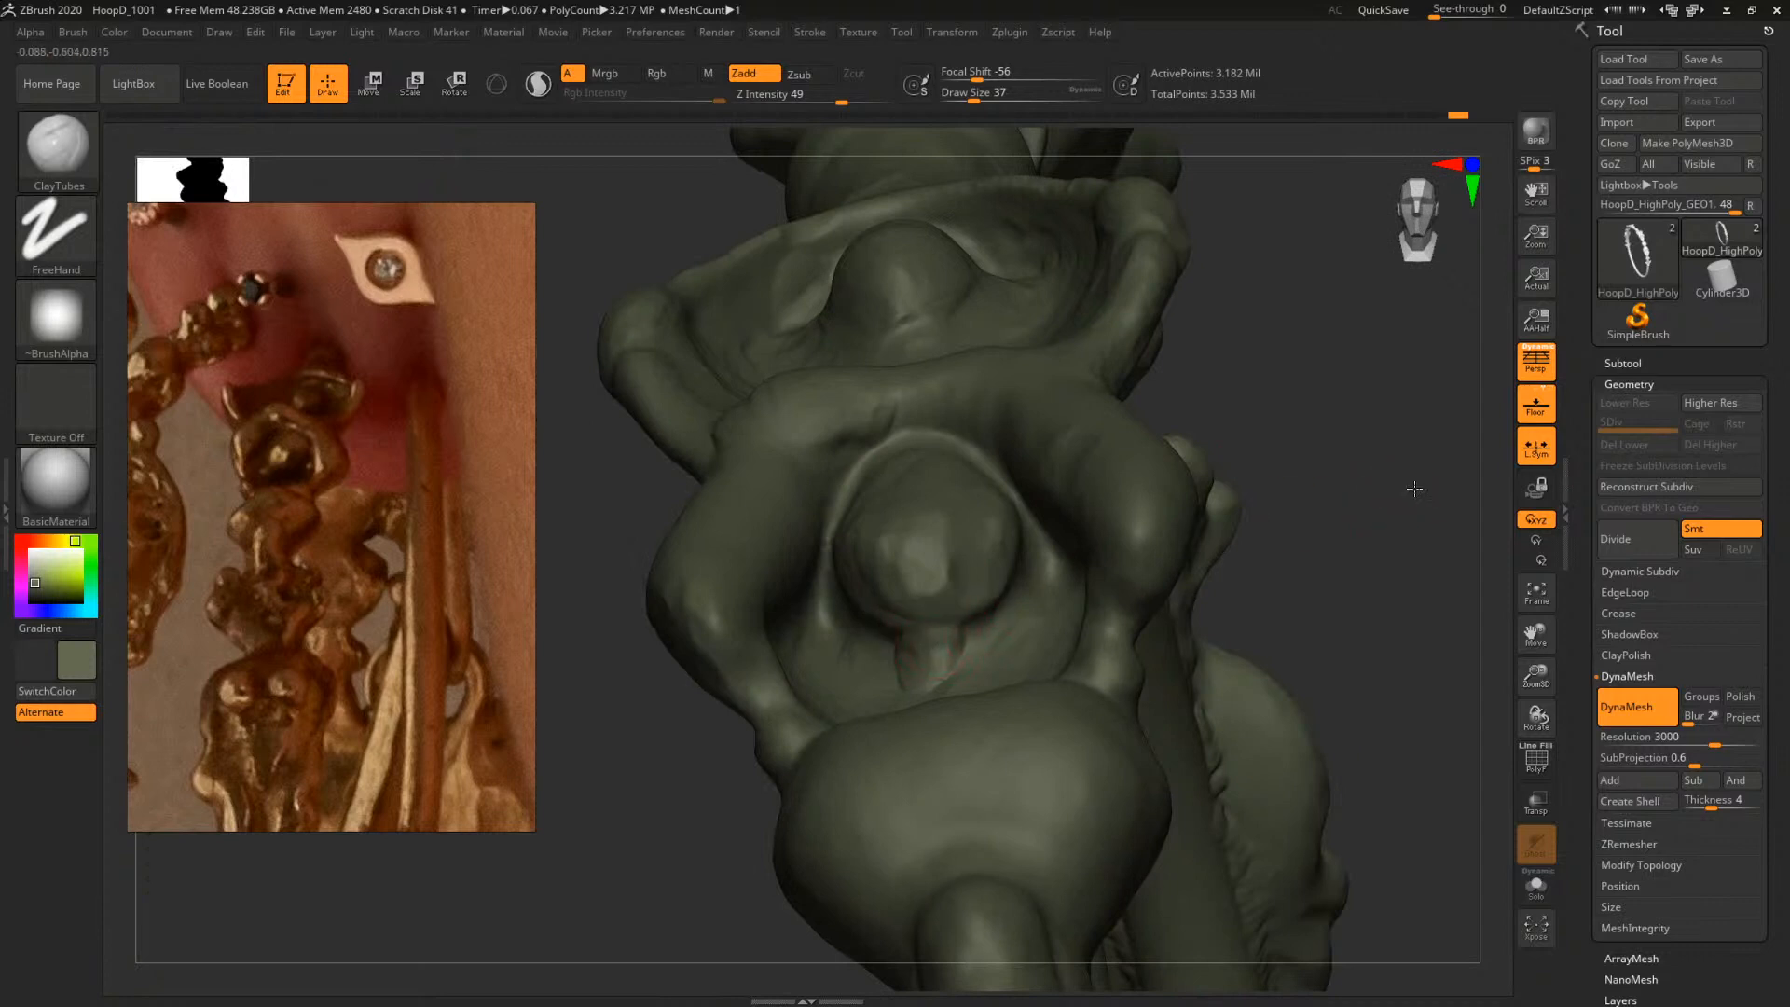
pyautogui.moveTo(1415, 489)
pyautogui.mouseDown()
pyautogui.moveTo(1191, 419)
pyautogui.moveTo(1384, 508)
pyautogui.moveTo(1339, 483)
pyautogui.moveTo(1376, 521)
pyautogui.moveTo(1234, 539)
pyautogui.moveTo(1314, 563)
pyautogui.moveTo(1353, 547)
pyautogui.moveTo(1361, 597)
pyautogui.mouseUp()
# Flatten the rounded lower end of the arm above the small ball with TrimDynamic at draw size 62
pyautogui.press('space')
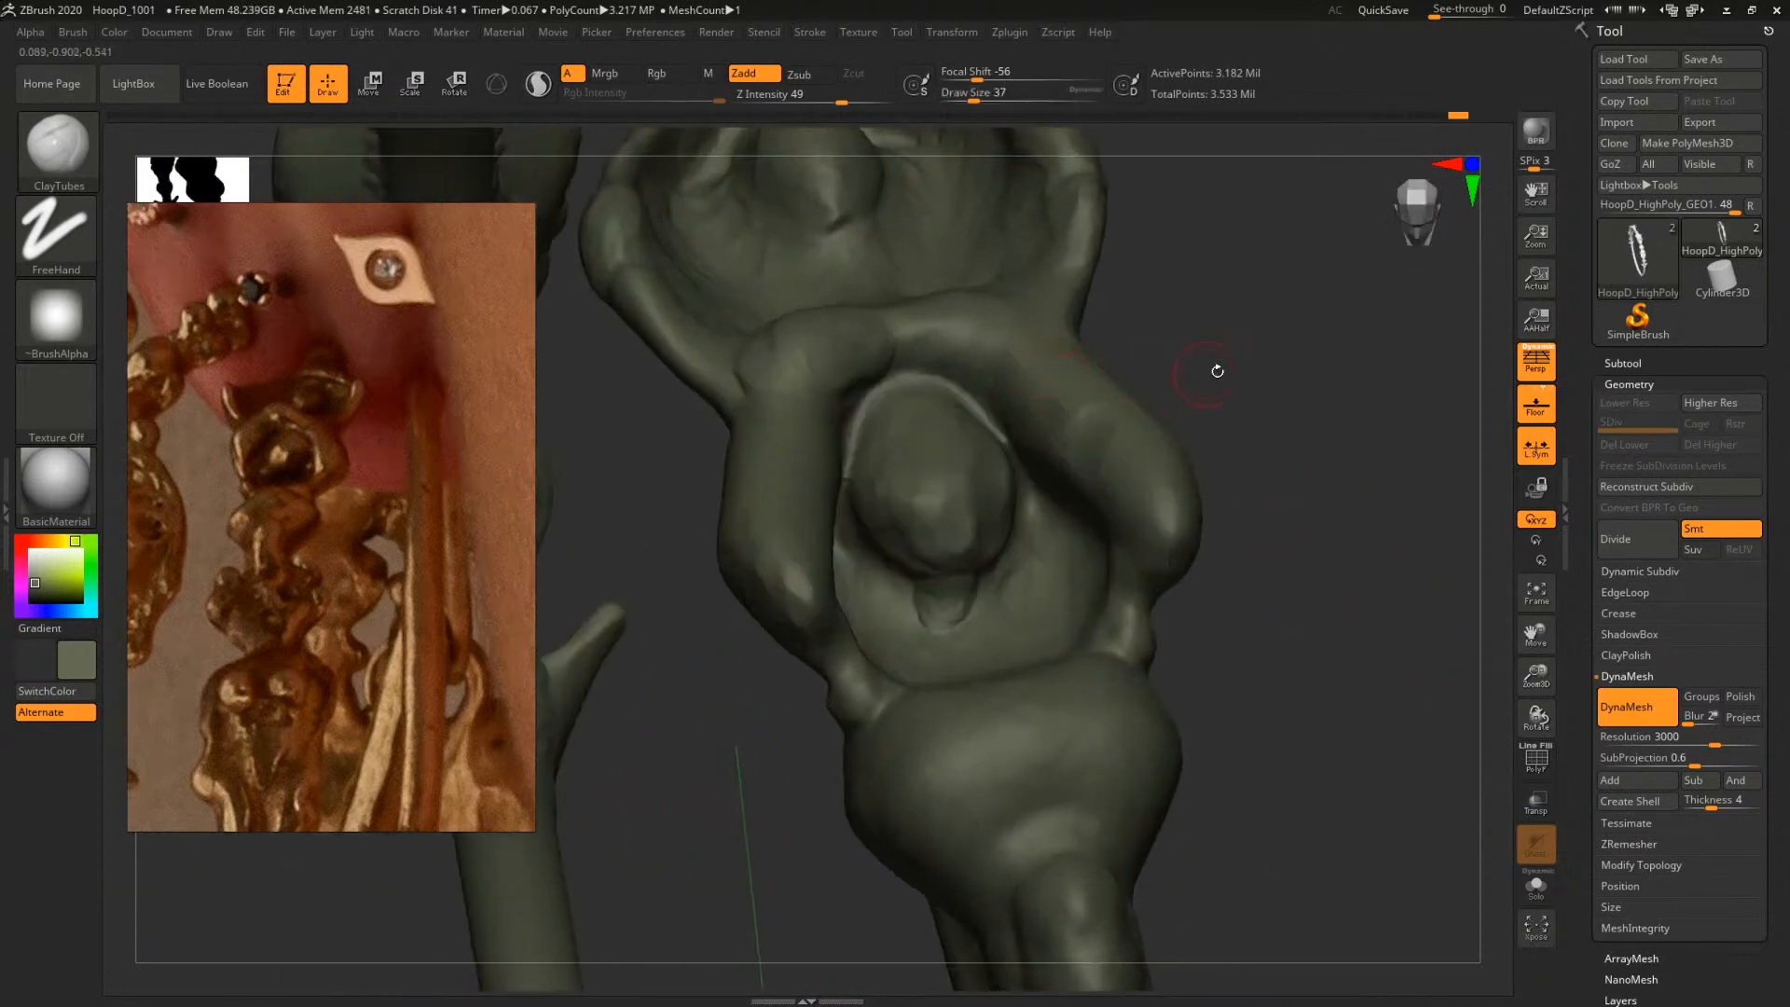
pyautogui.moveTo(1215, 371); pyautogui.dragTo(1103, 426)
pyautogui.press('space')
pyautogui.press('space')
pyautogui.moveTo(998, 484); pyautogui.dragTo(986, 486)
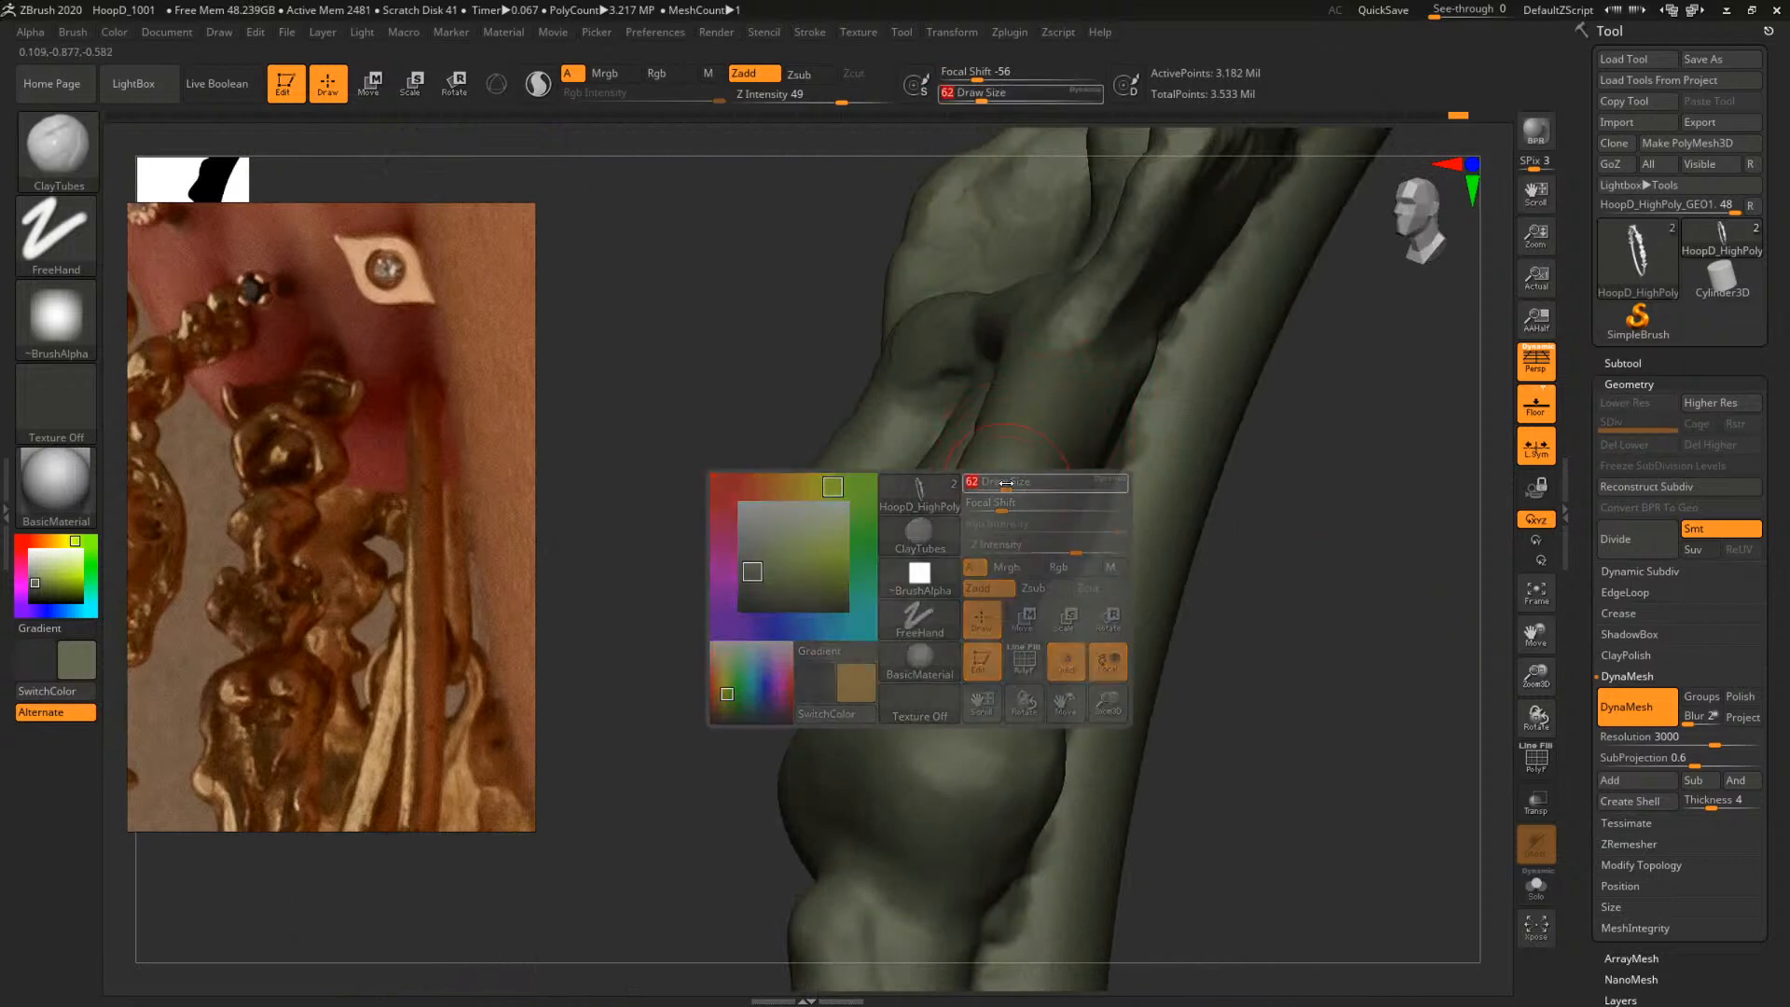
pyautogui.press('b')
pyautogui.press('t')
pyautogui.press('d')
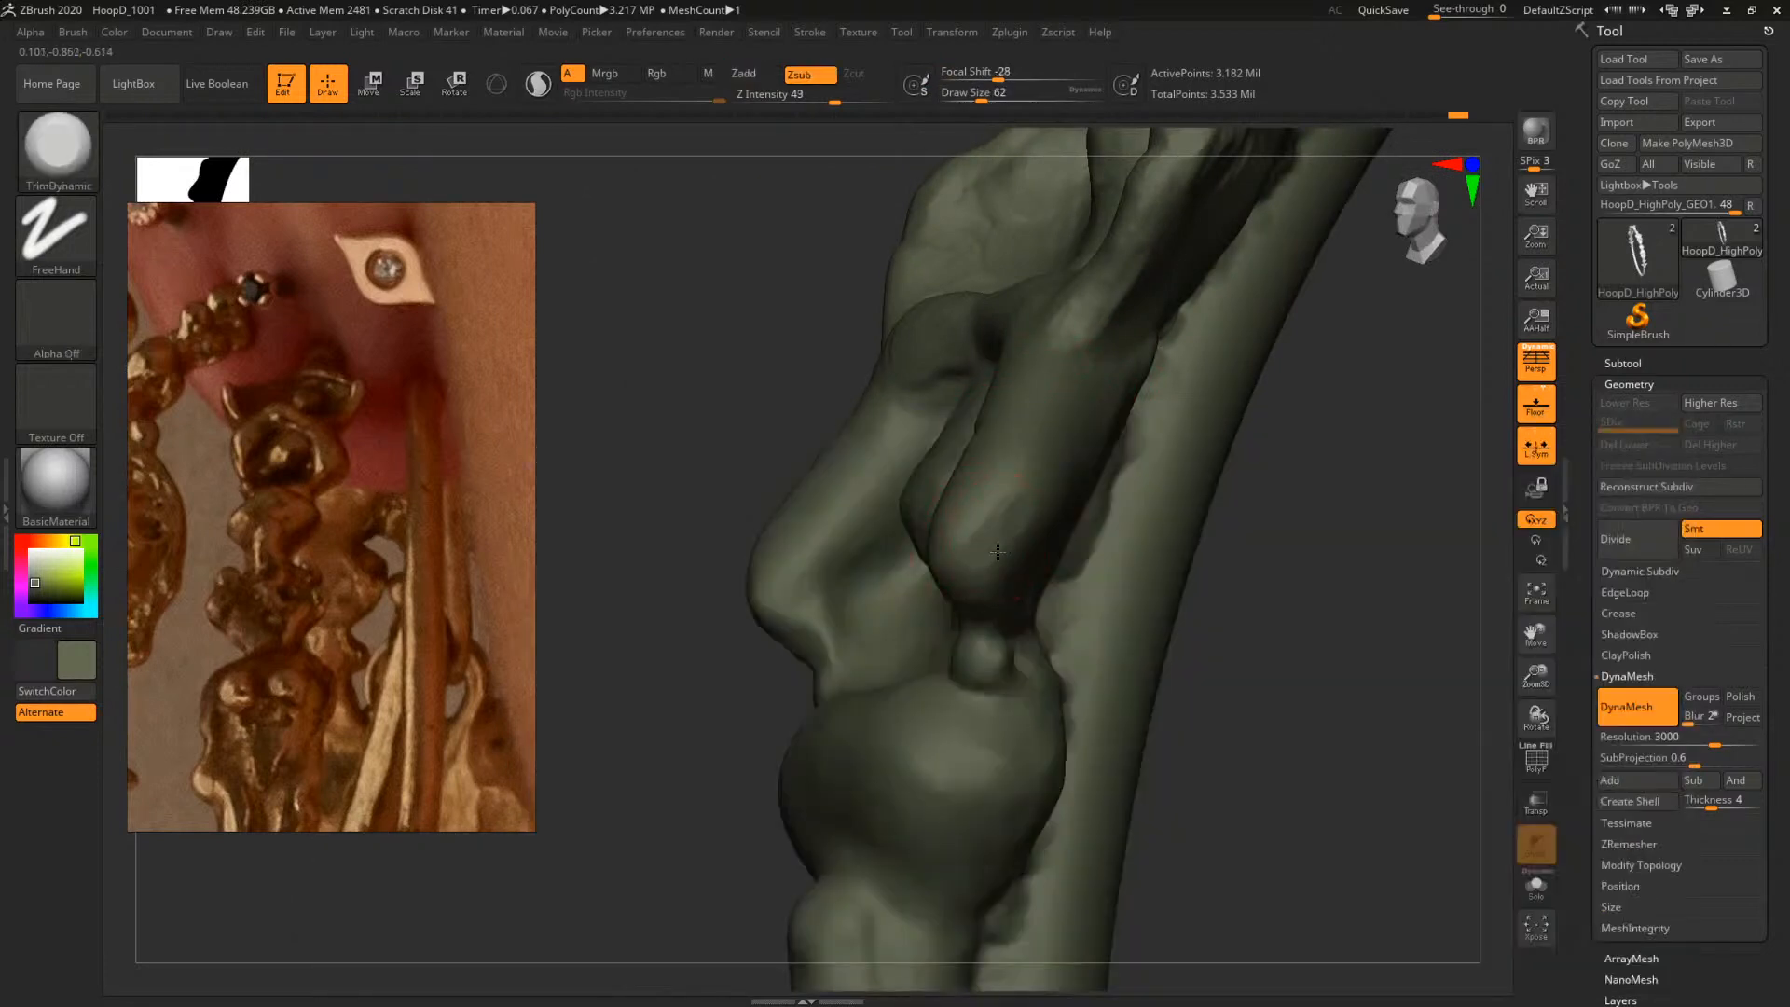
pyautogui.moveTo(691, 587); pyautogui.dragTo(1019, 520)
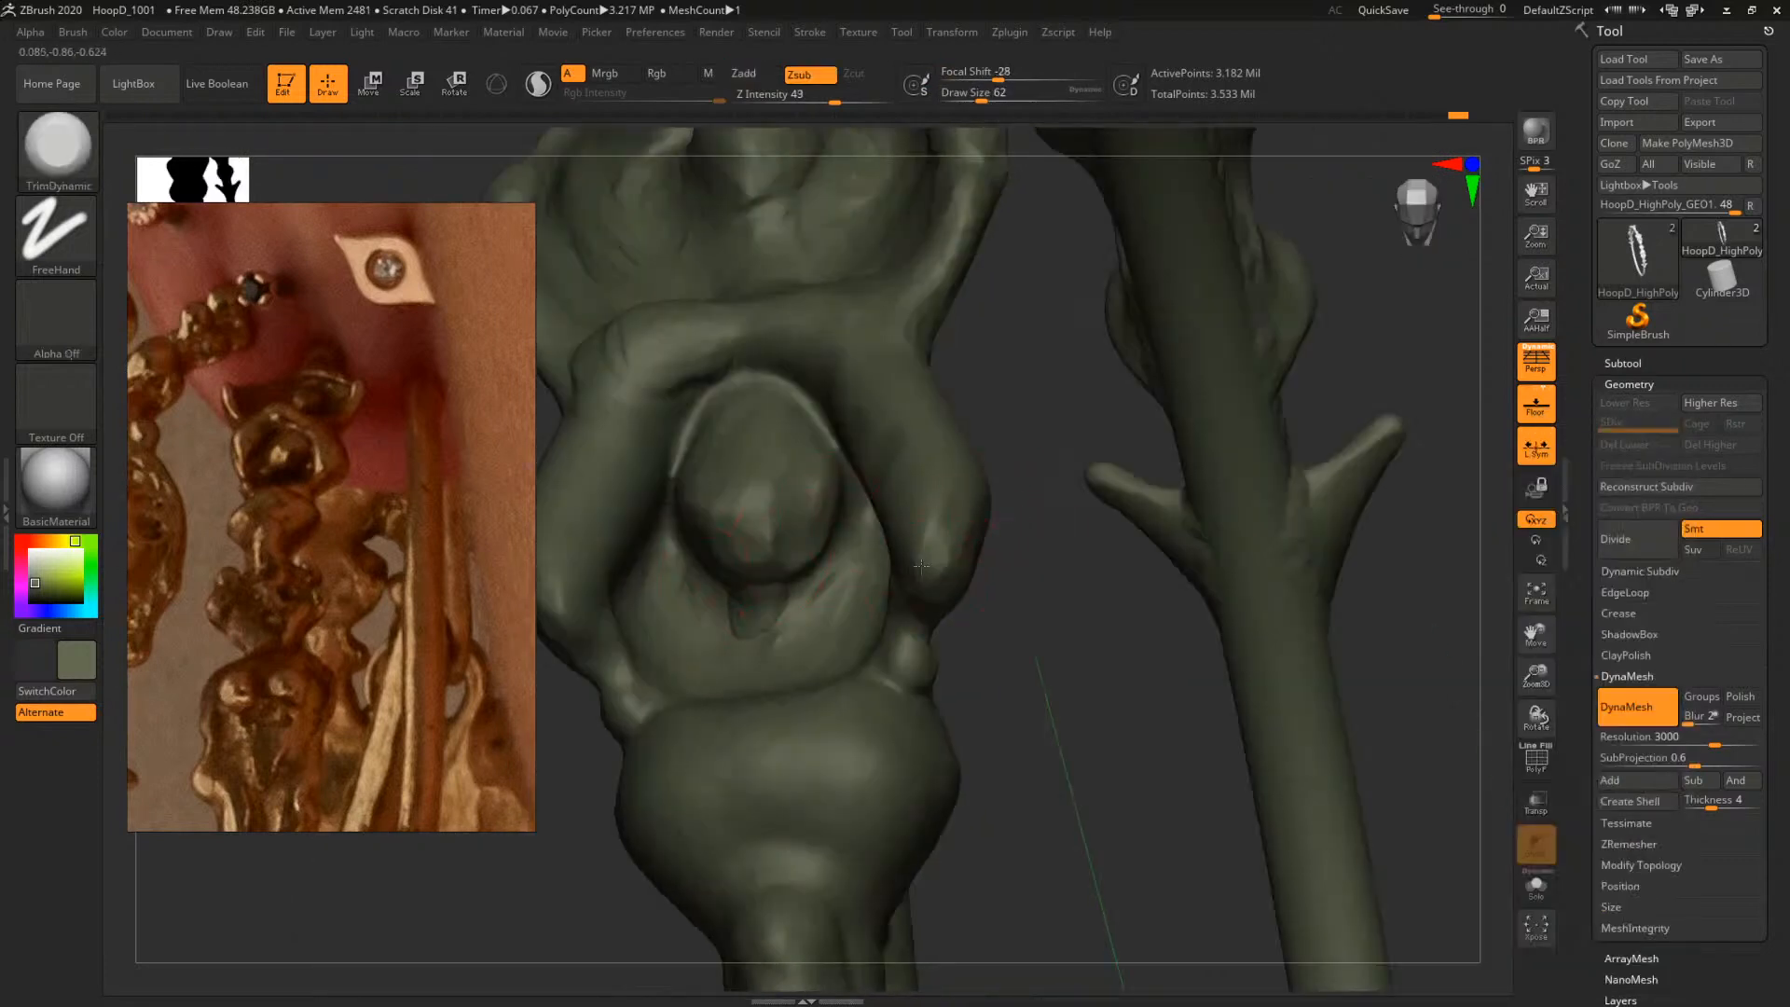
pyautogui.moveTo(1081, 609); pyautogui.dragTo(990, 616)
pyautogui.moveTo(944, 552)
pyautogui.mouseDown()
pyautogui.moveTo(949, 580)
pyautogui.moveTo(1081, 533)
pyautogui.mouseUp()
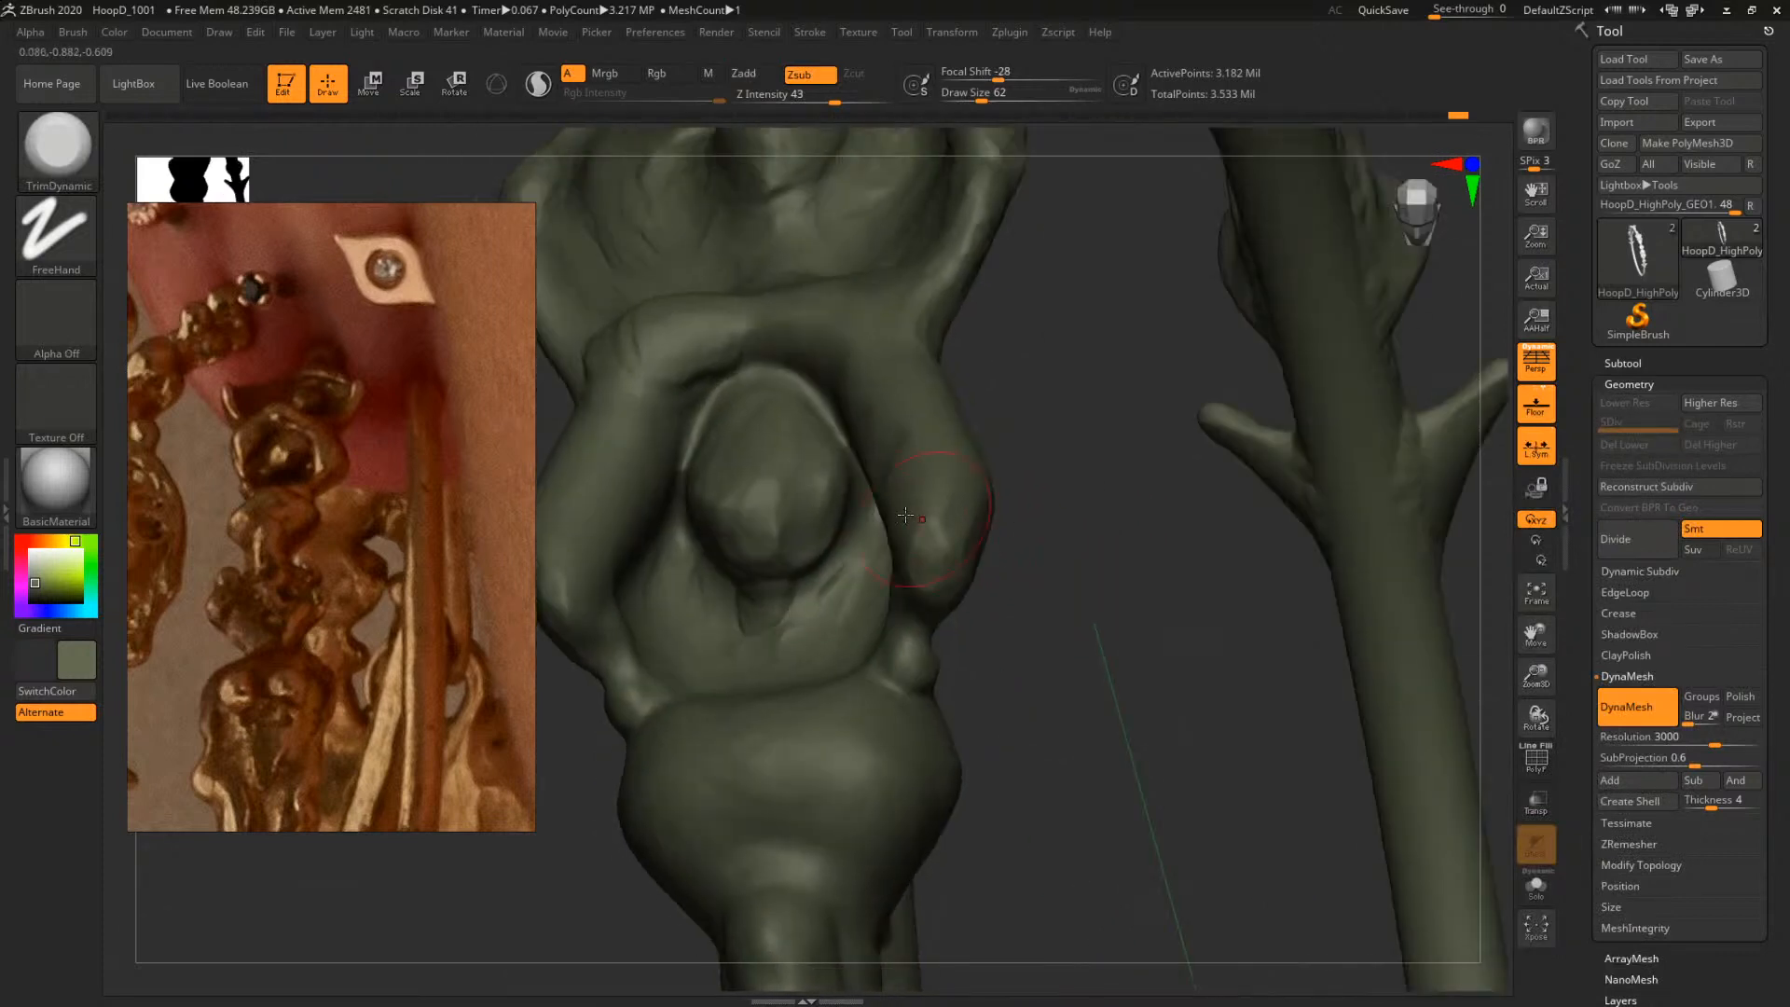
# Trim the outer side and tip of the same arm into cleaner planes with TrimDynamic at draw size 74
pyautogui.press('space')
pyautogui.moveTo(908, 519); pyautogui.dragTo(943, 552)
pyautogui.moveTo(1107, 449); pyautogui.dragTo(1018, 399)
pyautogui.press('space')
pyautogui.moveTo(932, 520); pyautogui.dragTo(923, 519)
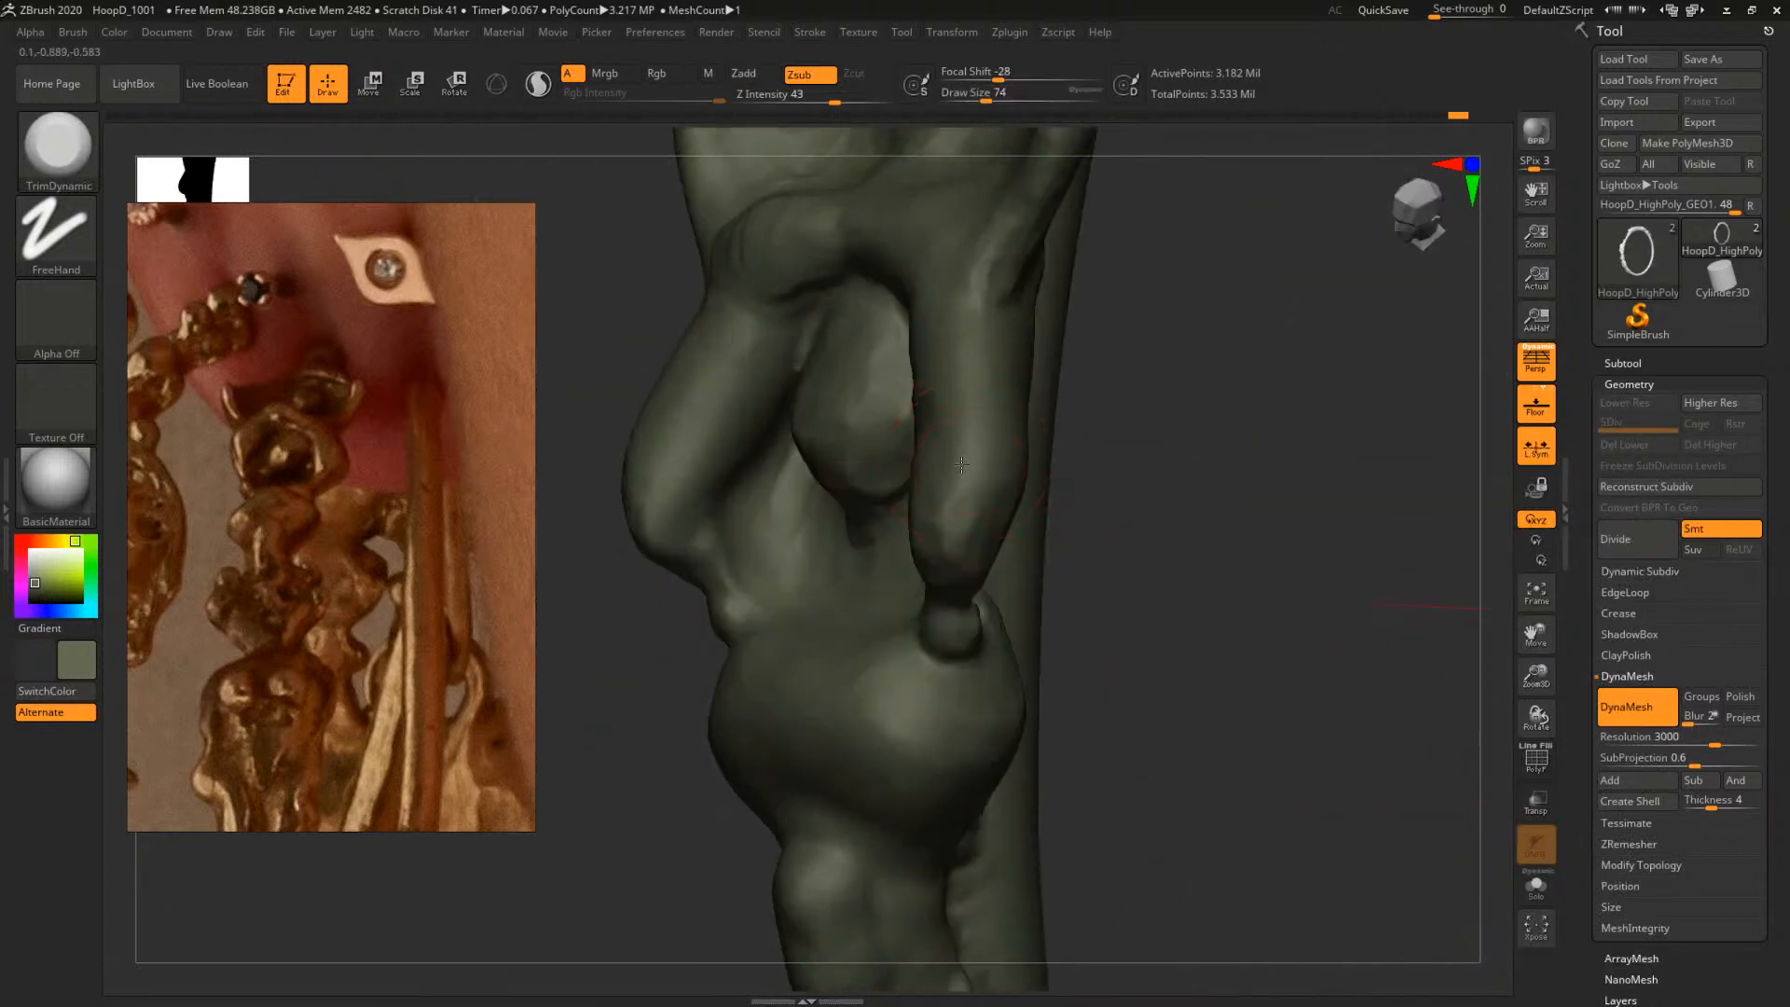
pyautogui.moveTo(974, 449); pyautogui.dragTo(981, 485)
pyautogui.moveTo(1118, 466); pyautogui.dragTo(979, 450)
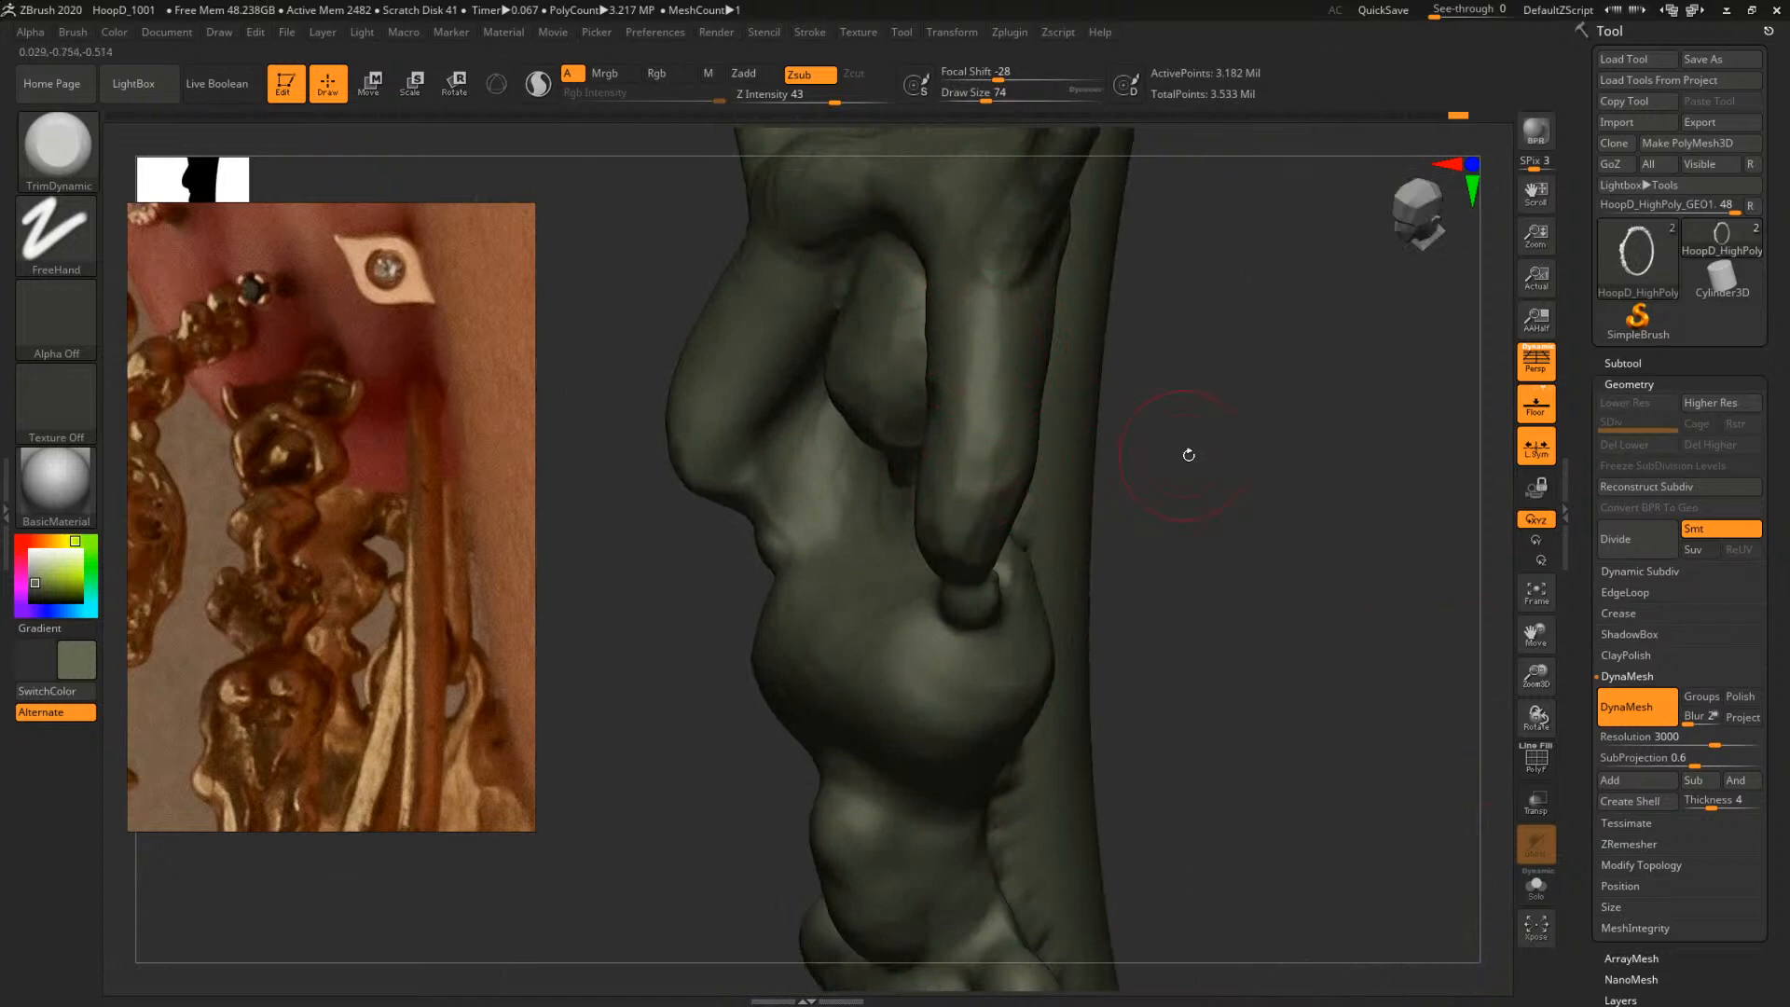
pyautogui.moveTo(1186, 451); pyautogui.dragTo(1109, 601)
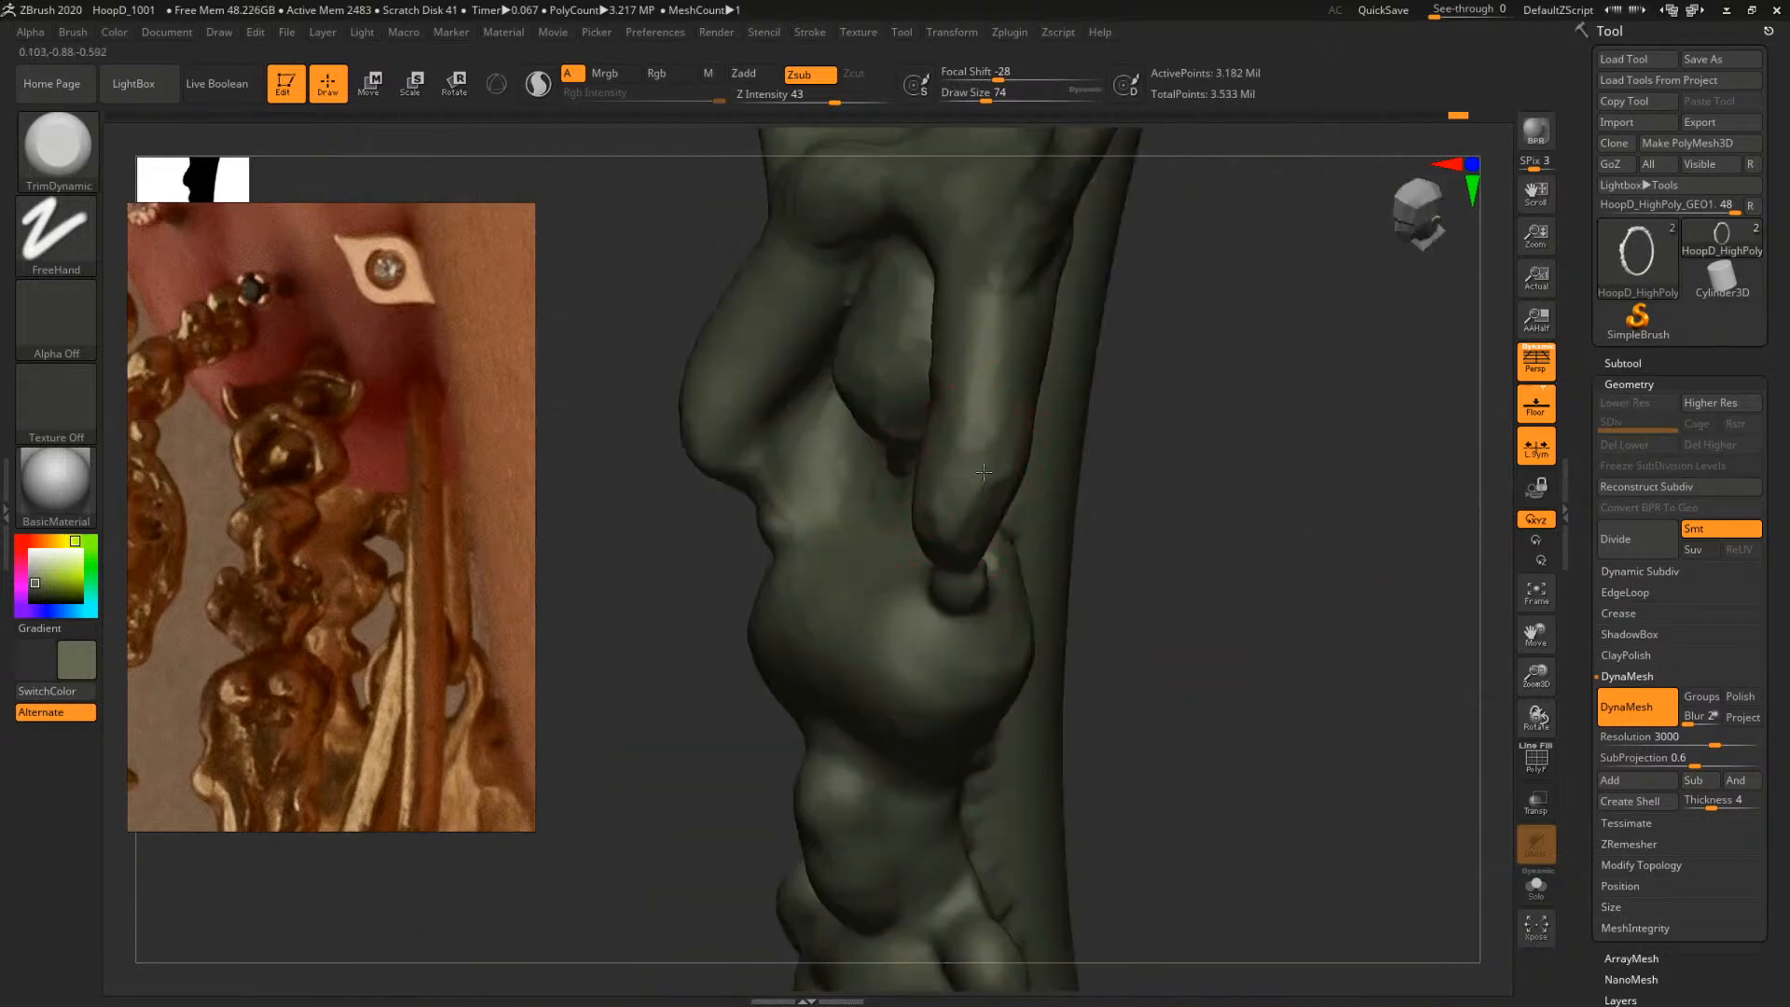
# Build up the forearm beside the lower figure's head with ClayTubes at draw size 39
pyautogui.moveTo(1230, 452); pyautogui.dragTo(1110, 484)
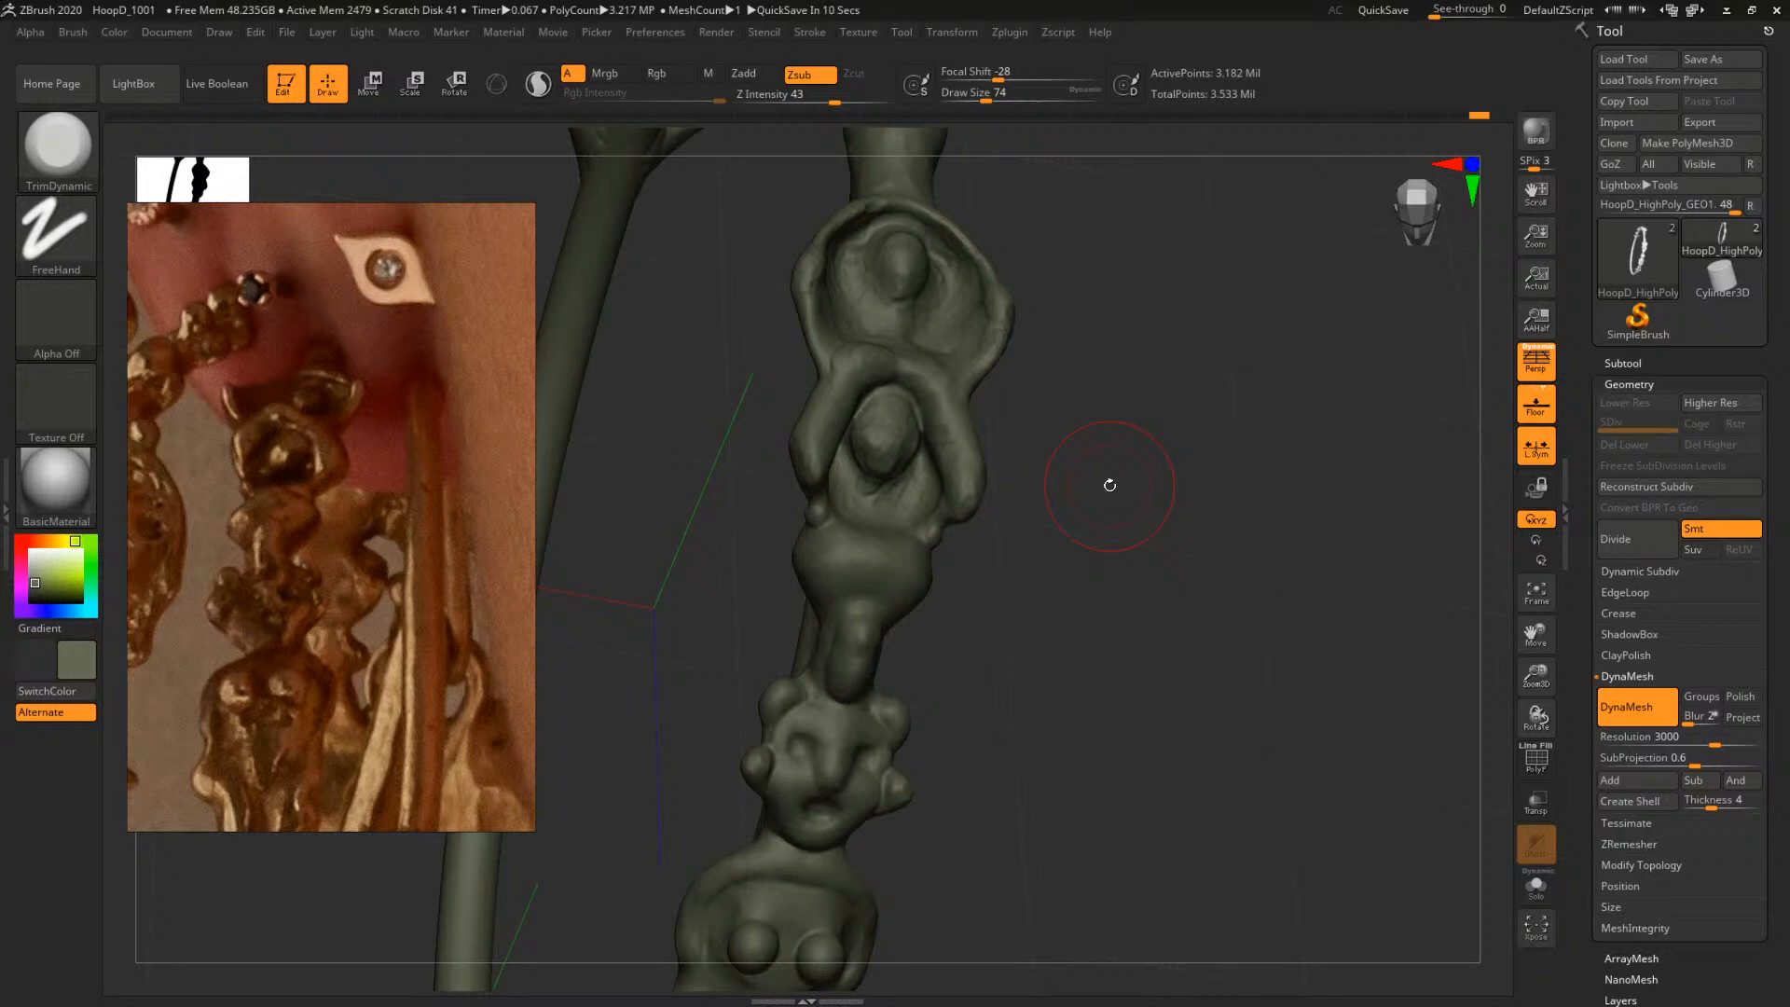
pyautogui.moveTo(1187, 470)
pyautogui.mouseDown()
pyautogui.moveTo(1171, 472)
pyautogui.moveTo(1287, 572)
pyautogui.moveTo(930, 373)
pyautogui.mouseUp()
pyautogui.press('b')
pyautogui.press('c')
pyautogui.press('t')
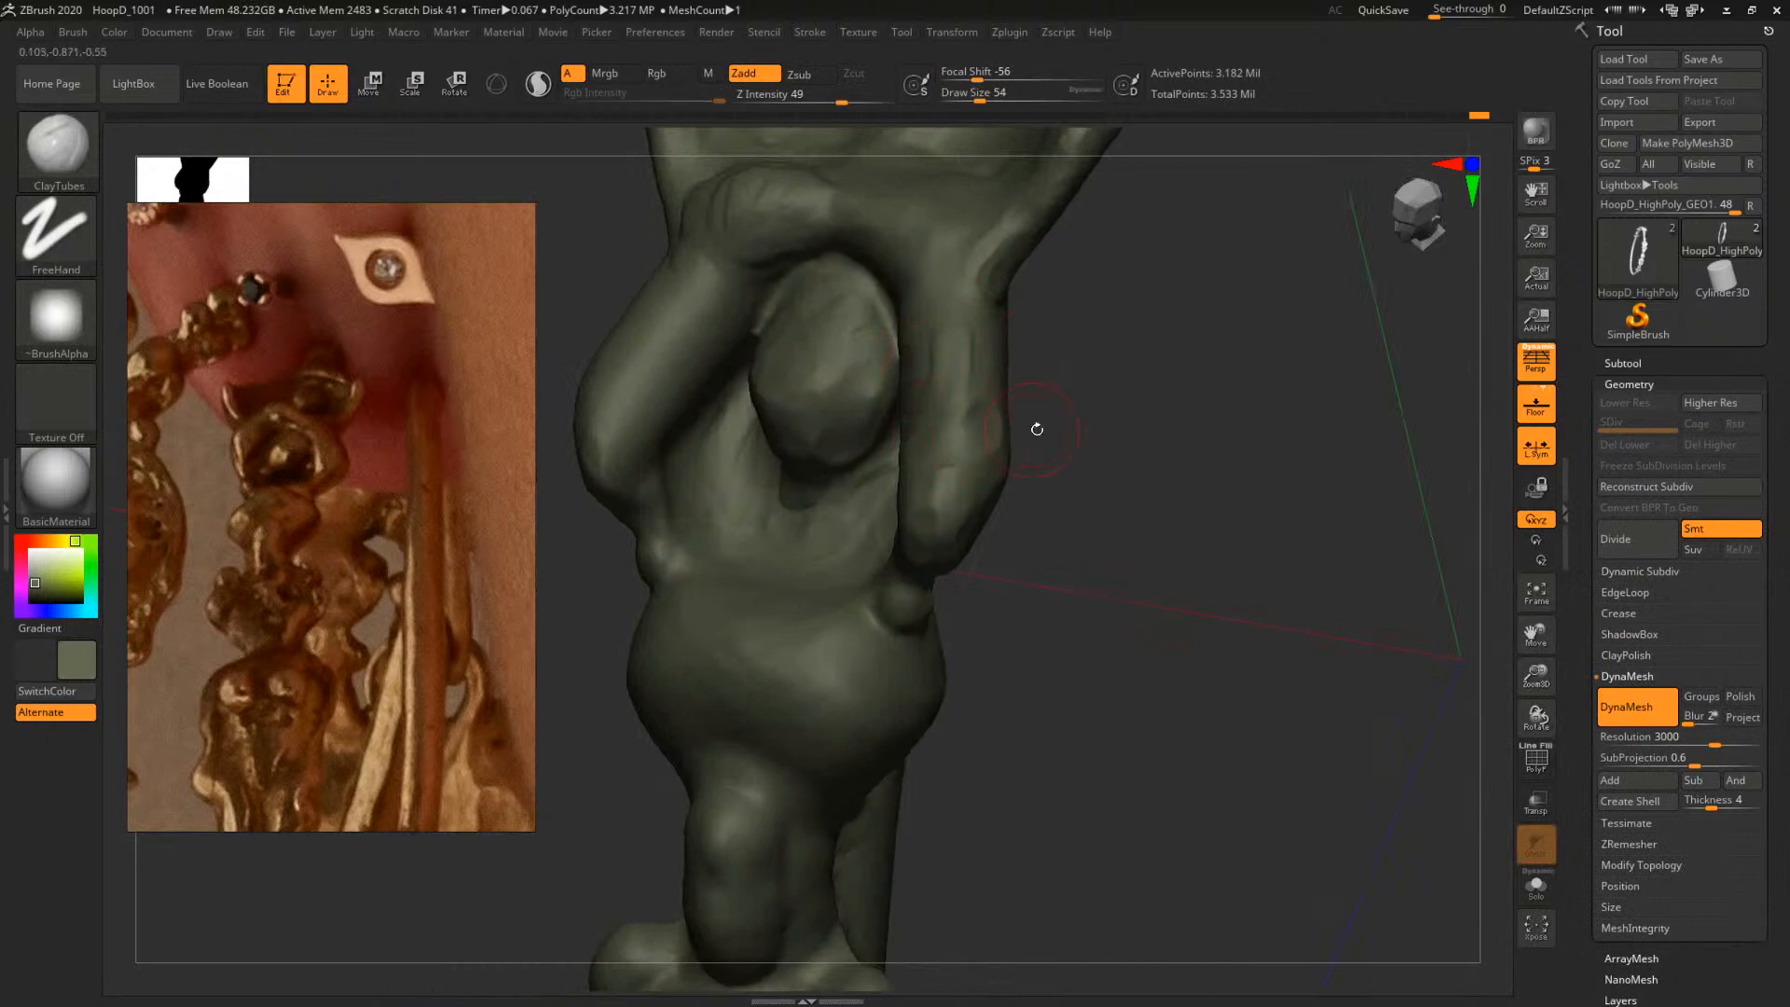
pyautogui.moveTo(1035, 424)
pyautogui.mouseDown()
pyautogui.moveTo(962, 445)
pyautogui.moveTo(941, 485)
pyautogui.moveTo(958, 410)
pyautogui.moveTo(975, 462)
pyautogui.moveTo(935, 460)
pyautogui.moveTo(945, 472)
pyautogui.moveTo(954, 421)
pyautogui.moveTo(947, 446)
pyautogui.mouseUp()
pyautogui.press('space')
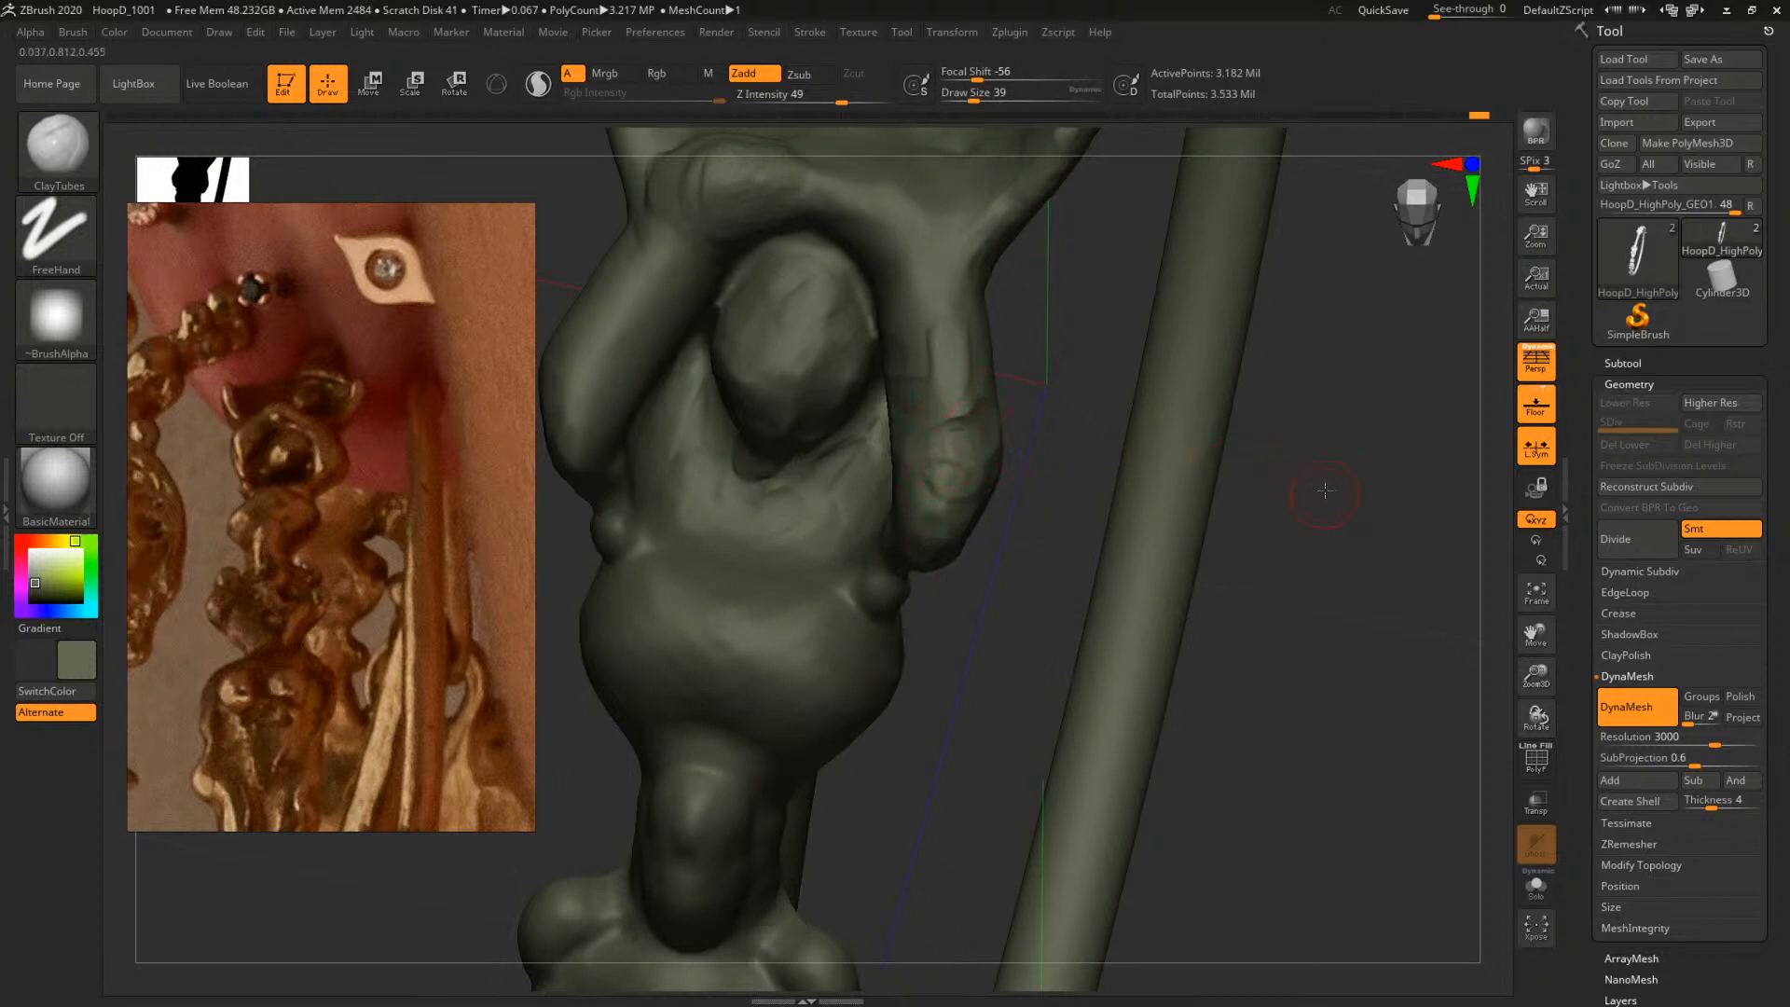
pyautogui.moveTo(1319, 491)
pyautogui.mouseDown()
pyautogui.moveTo(1173, 451)
pyautogui.moveTo(1087, 491)
pyautogui.mouseUp()
pyautogui.press('ctrl')
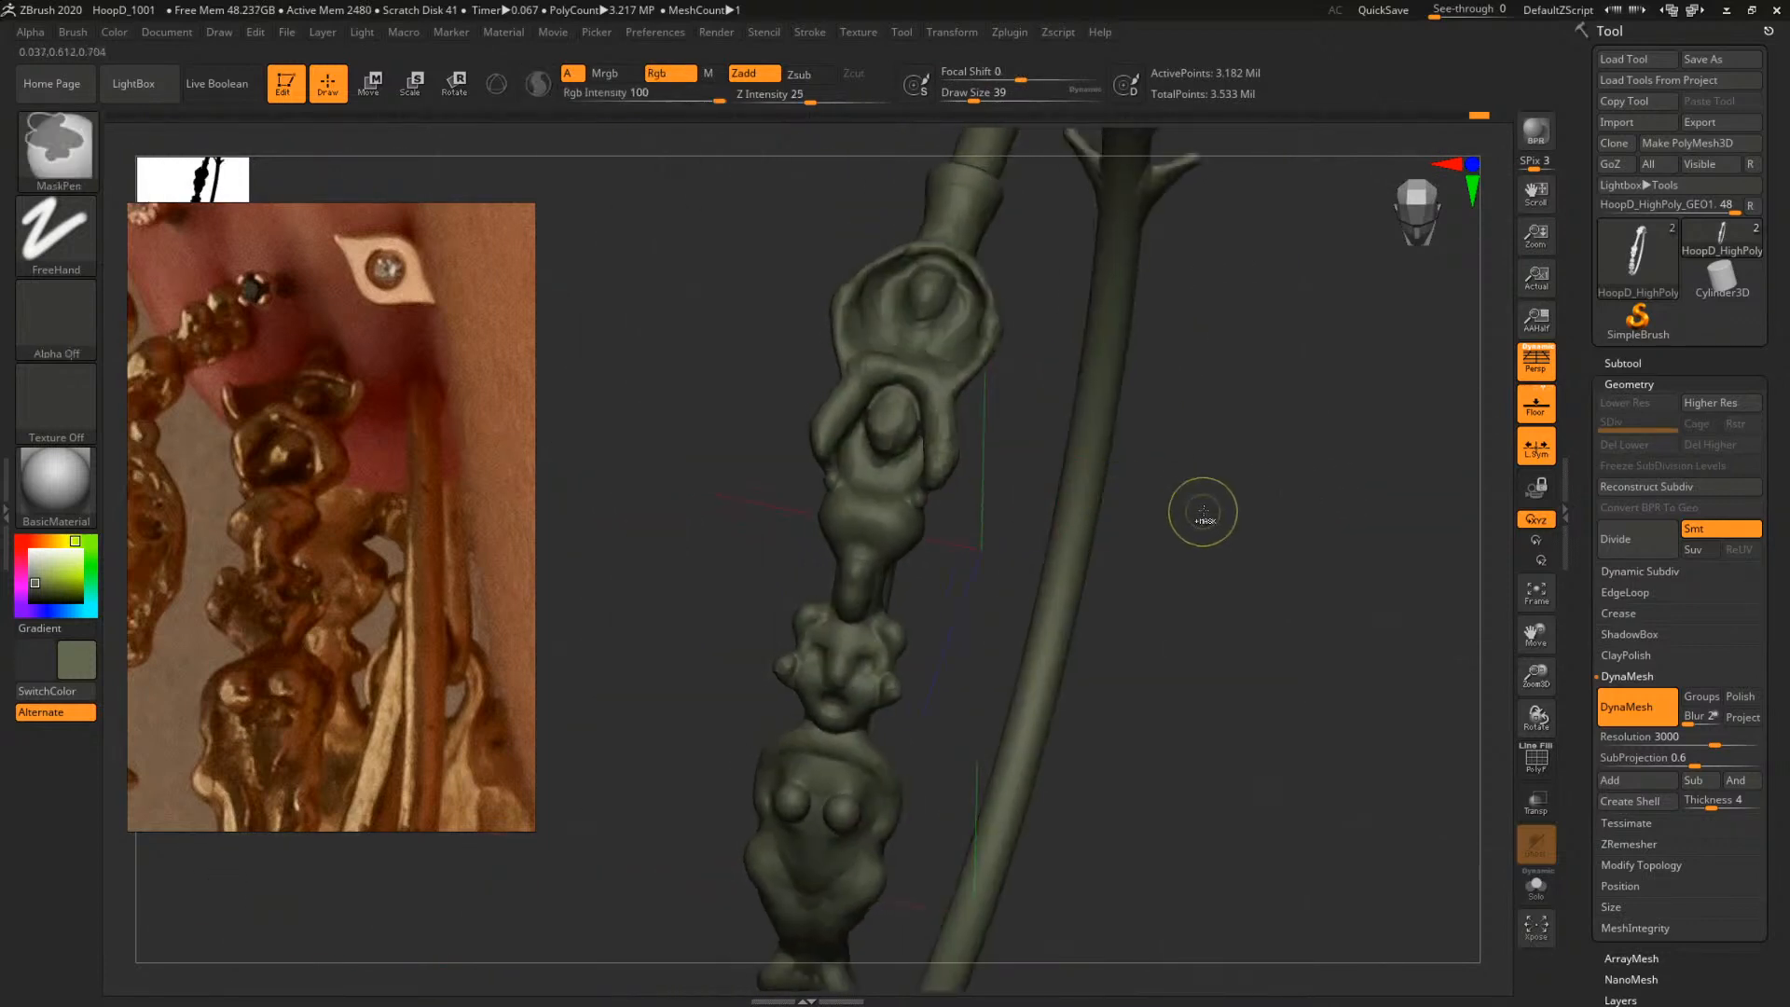
pyautogui.moveTo(1207, 515); pyautogui.dragTo(1320, 584)
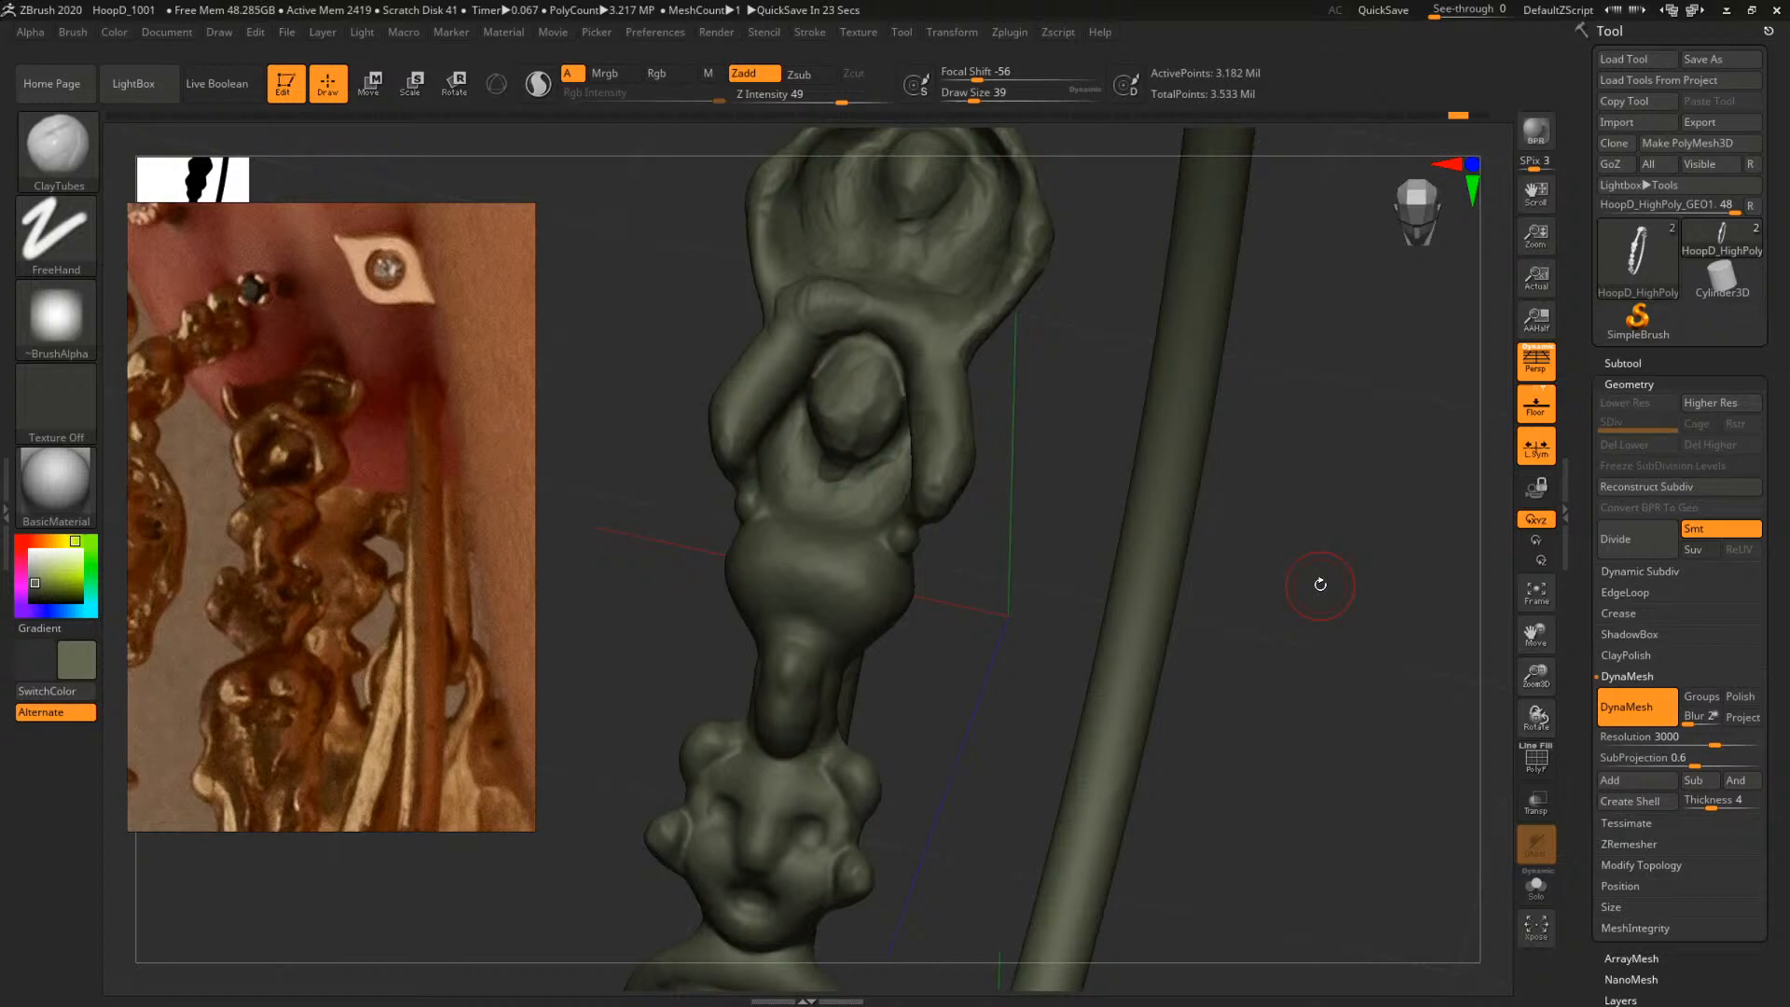
# Shape the small ball between the opposite arm and the belly with ClayTubes at draw size 39
pyautogui.moveTo(1070, 512)
pyautogui.mouseDown()
pyautogui.moveTo(1210, 483)
pyautogui.moveTo(1194, 467)
pyautogui.moveTo(1334, 470)
pyautogui.moveTo(1239, 523)
pyautogui.mouseUp()
pyautogui.press('b')
pyautogui.press('Escape')
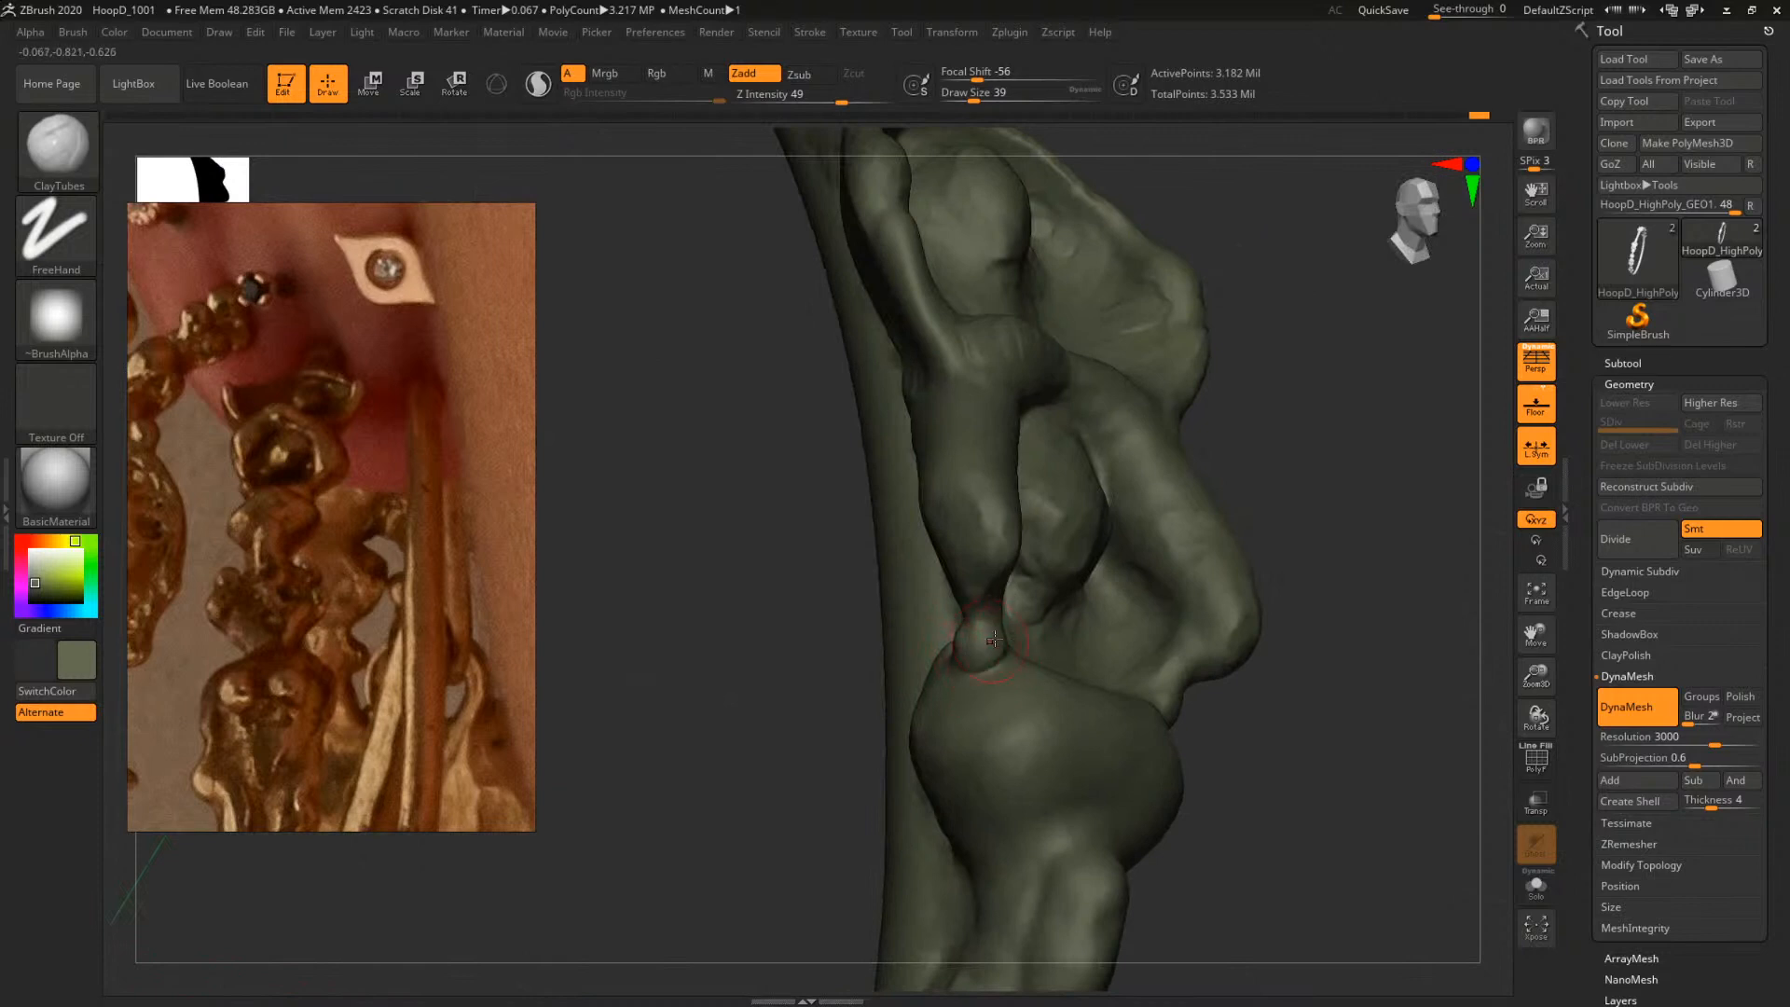
pyautogui.keyDown('alt'); pyautogui.moveTo(1329, 627); pyautogui.dragTo(1426, 606); pyautogui.keyUp('alt')
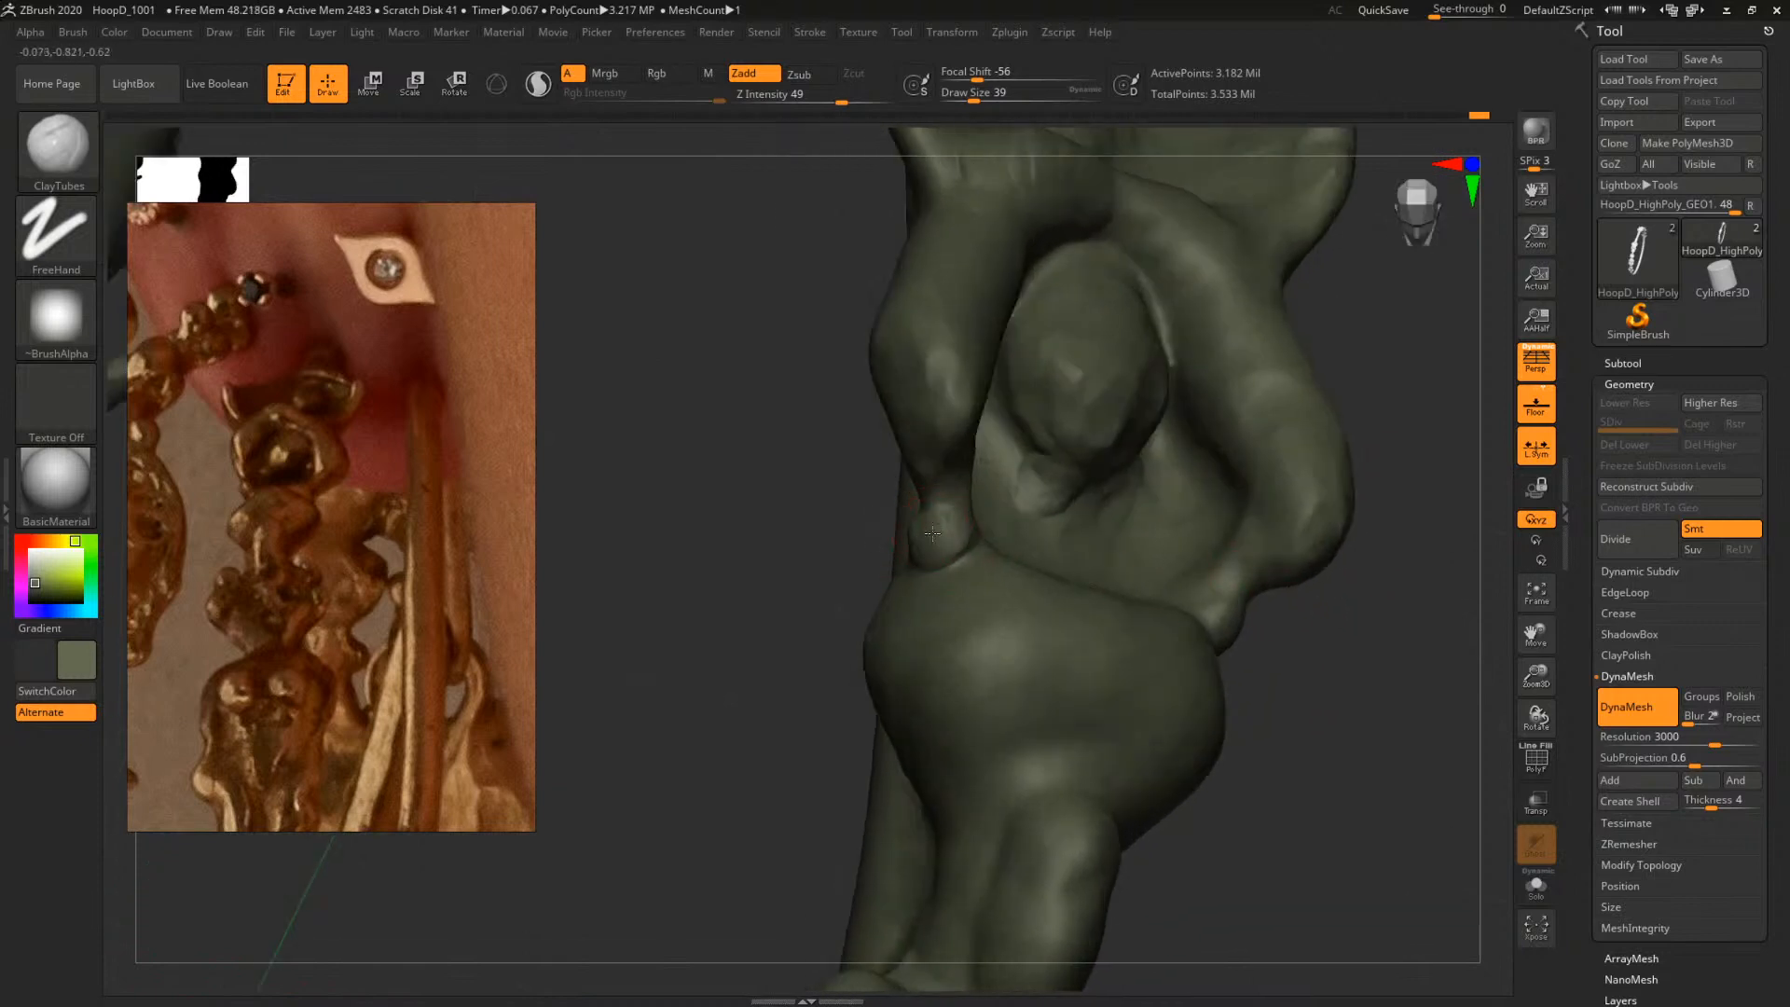
pyautogui.moveTo(932, 533)
pyautogui.mouseDown()
pyautogui.moveTo(945, 518)
pyautogui.moveTo(939, 541)
pyautogui.mouseUp()
pyautogui.moveTo(1291, 678); pyautogui.dragTo(1342, 701)
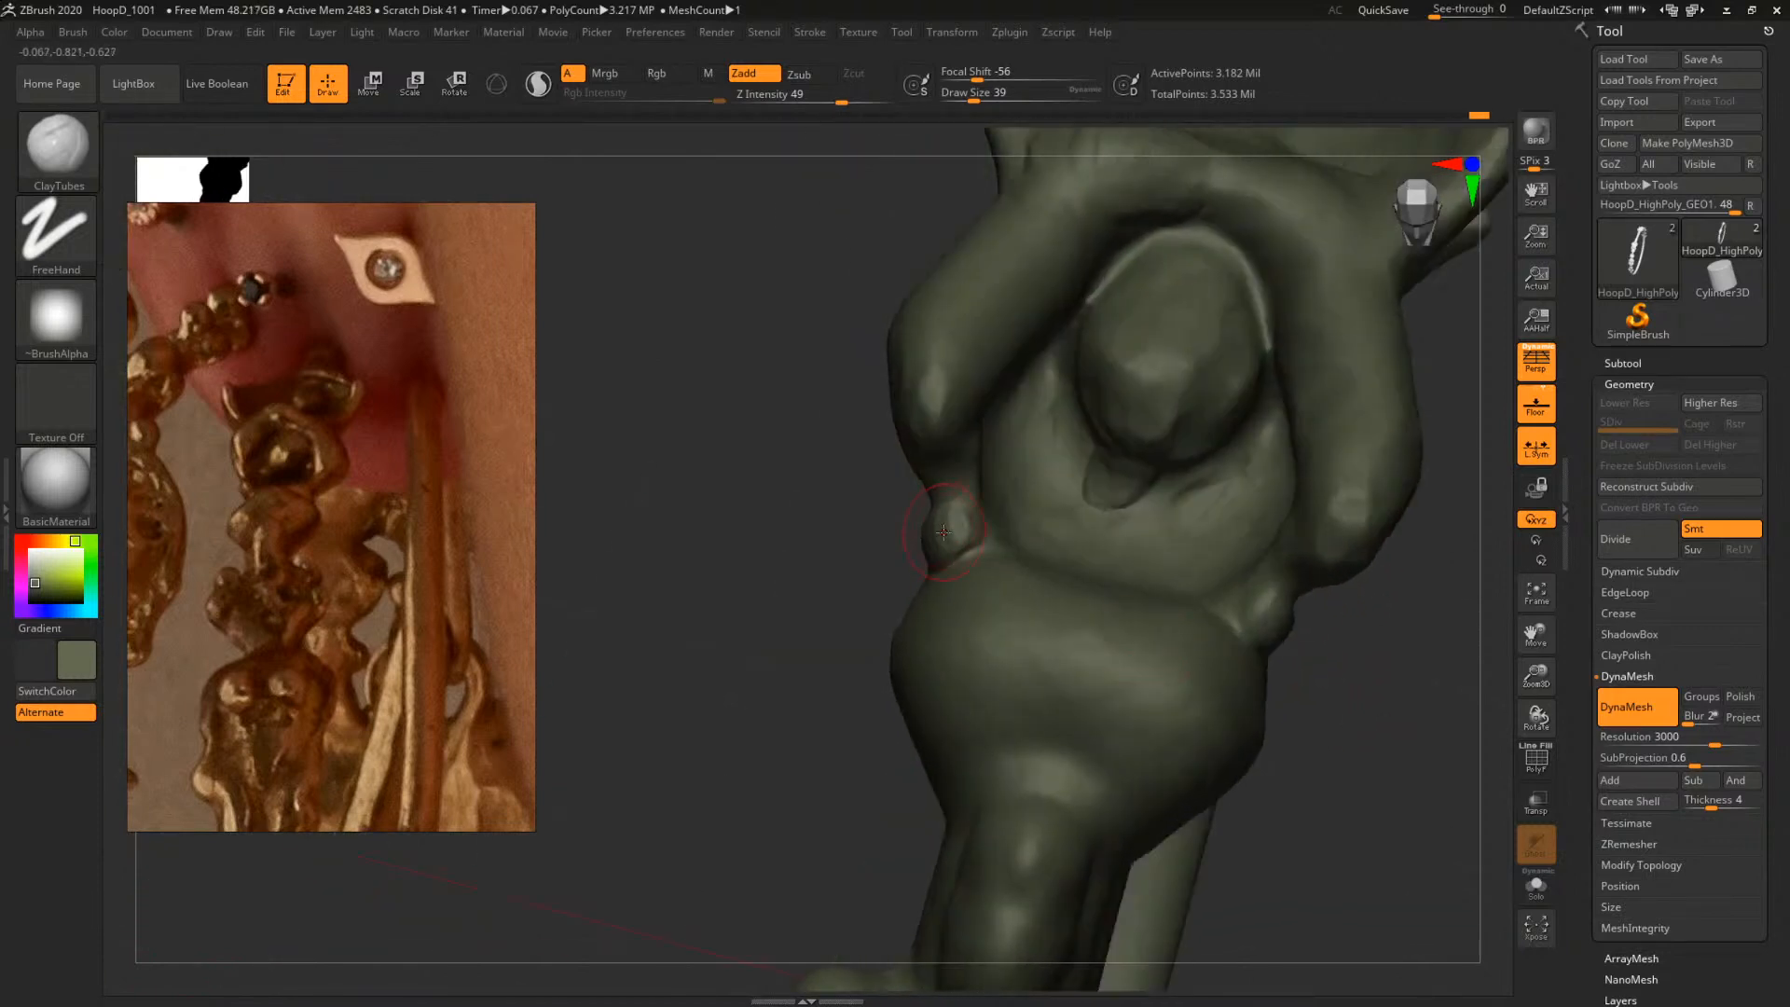
pyautogui.moveTo(964, 535)
pyautogui.mouseDown()
pyautogui.moveTo(971, 551)
pyautogui.moveTo(981, 522)
pyautogui.mouseUp()
pyautogui.moveTo(773, 671); pyautogui.dragTo(821, 640)
pyautogui.moveTo(1363, 671); pyautogui.dragTo(1436, 674)
pyautogui.moveTo(942, 516); pyautogui.dragTo(932, 547)
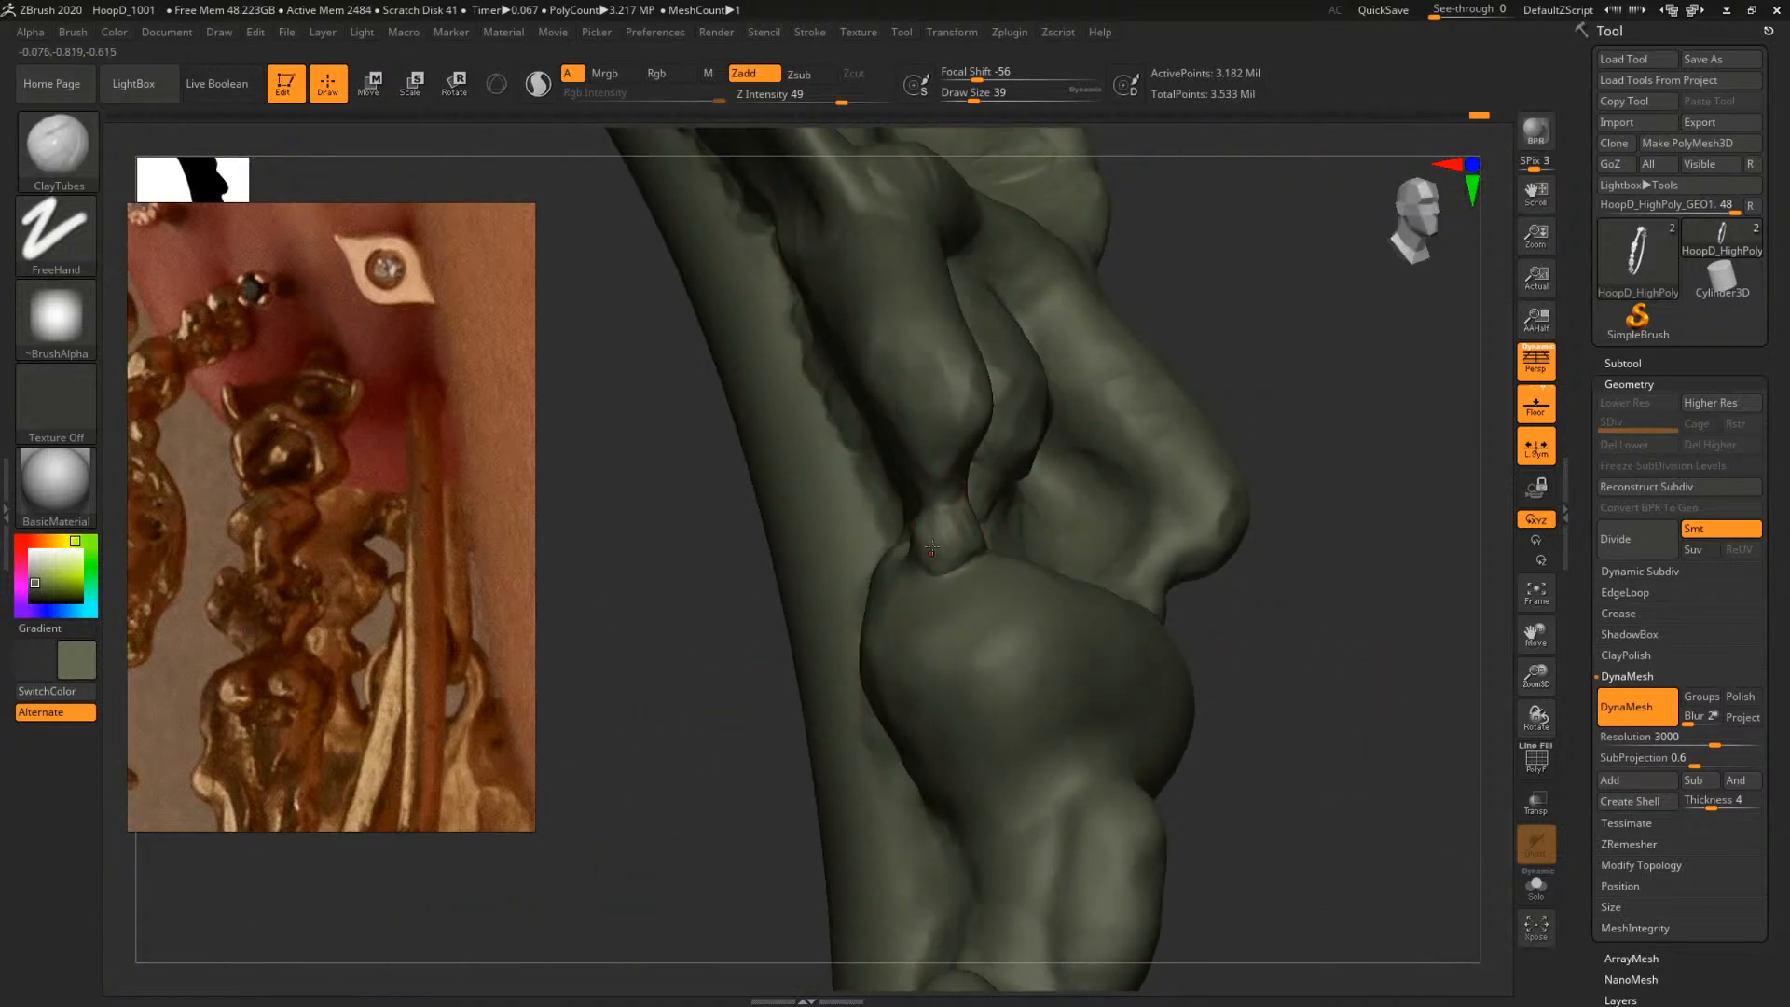
pyautogui.moveTo(1314, 673); pyautogui.dragTo(1380, 688)
pyautogui.moveTo(940, 518); pyautogui.dragTo(929, 552)
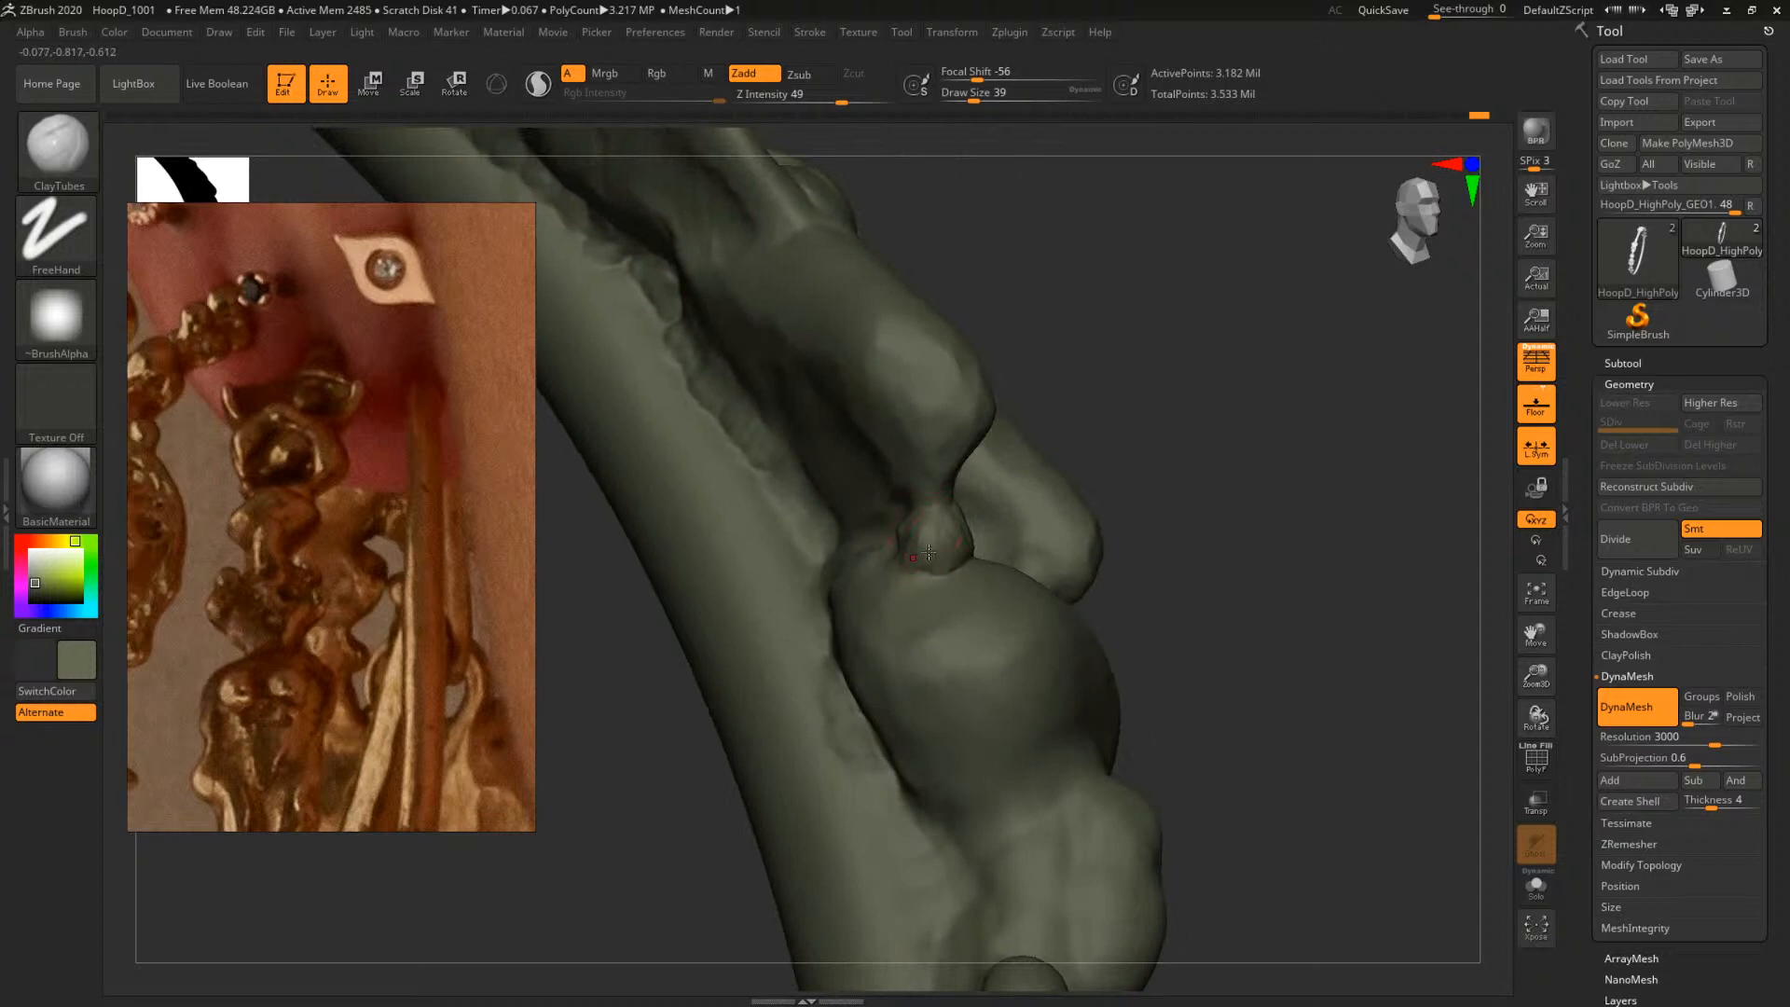
# Broaden the same small ball and blend its inner side into the belly with ClayTubes at draw size 62
pyautogui.moveTo(1314, 673); pyautogui.dragTo(1239, 674)
pyautogui.press('space')
pyautogui.moveTo(848, 652); pyautogui.dragTo(858, 651)
pyautogui.moveTo(959, 532); pyautogui.dragTo(966, 550)
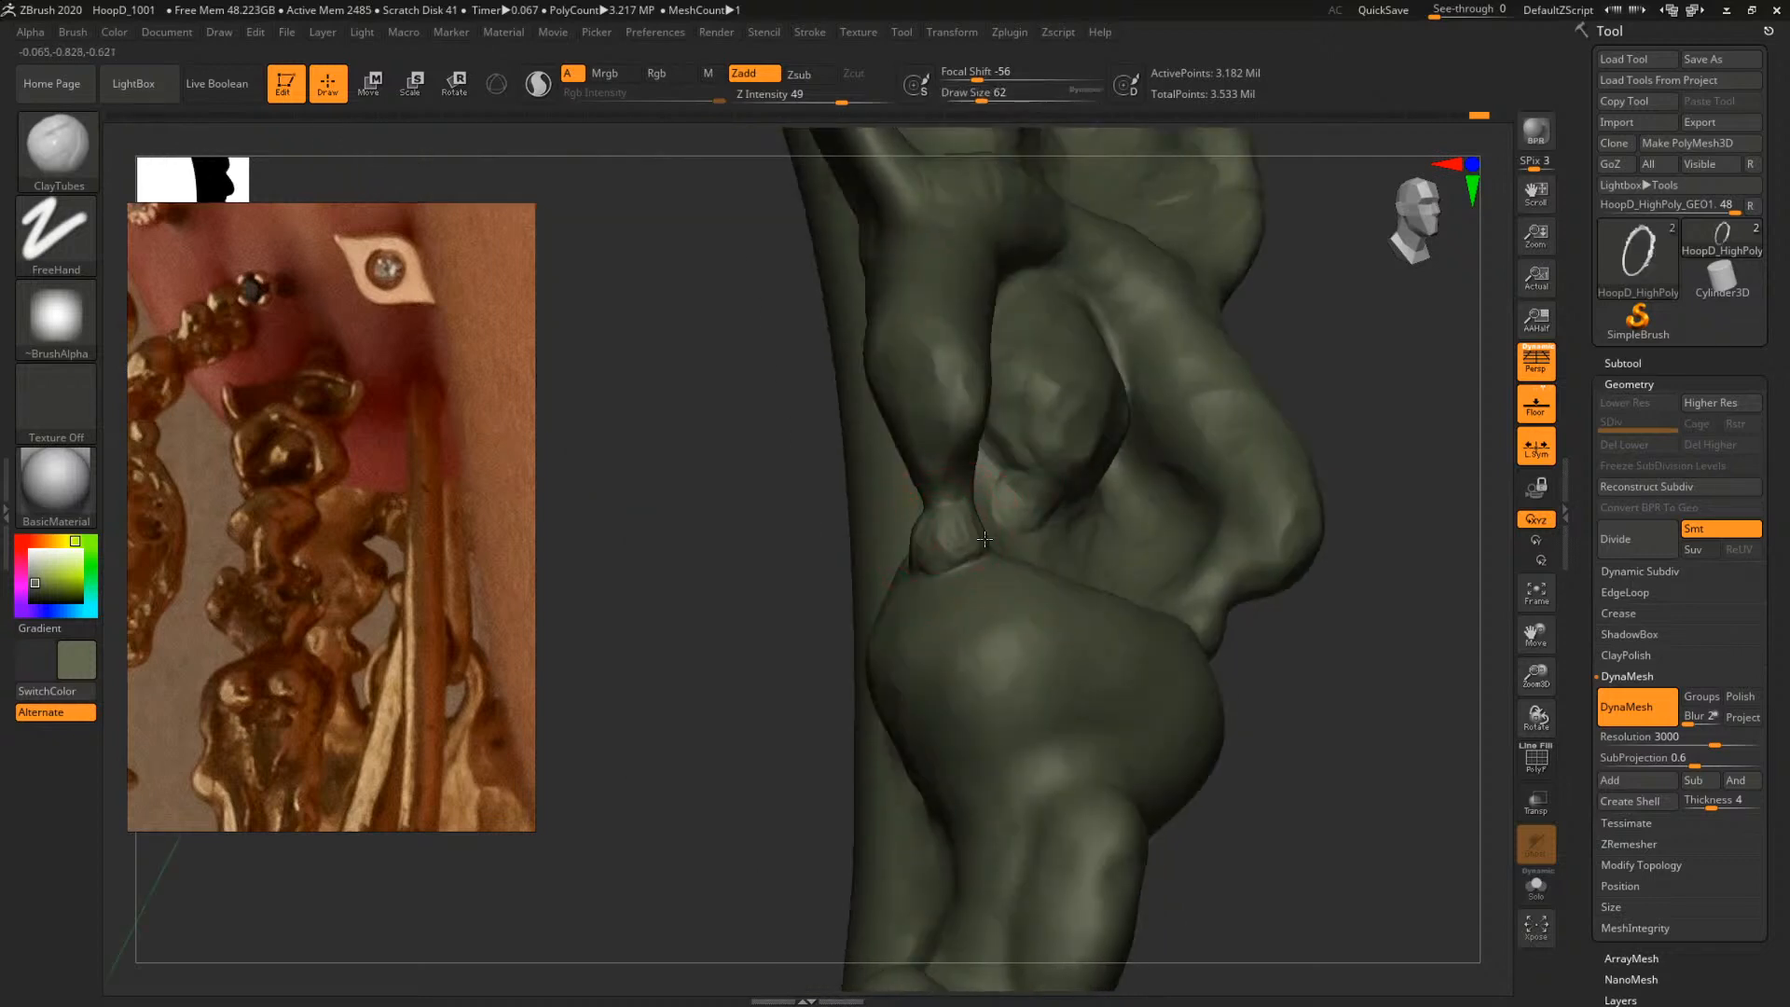
pyautogui.moveTo(1472, 446); pyautogui.dragTo(1370, 494)
pyautogui.moveTo(970, 531); pyautogui.dragTo(986, 536)
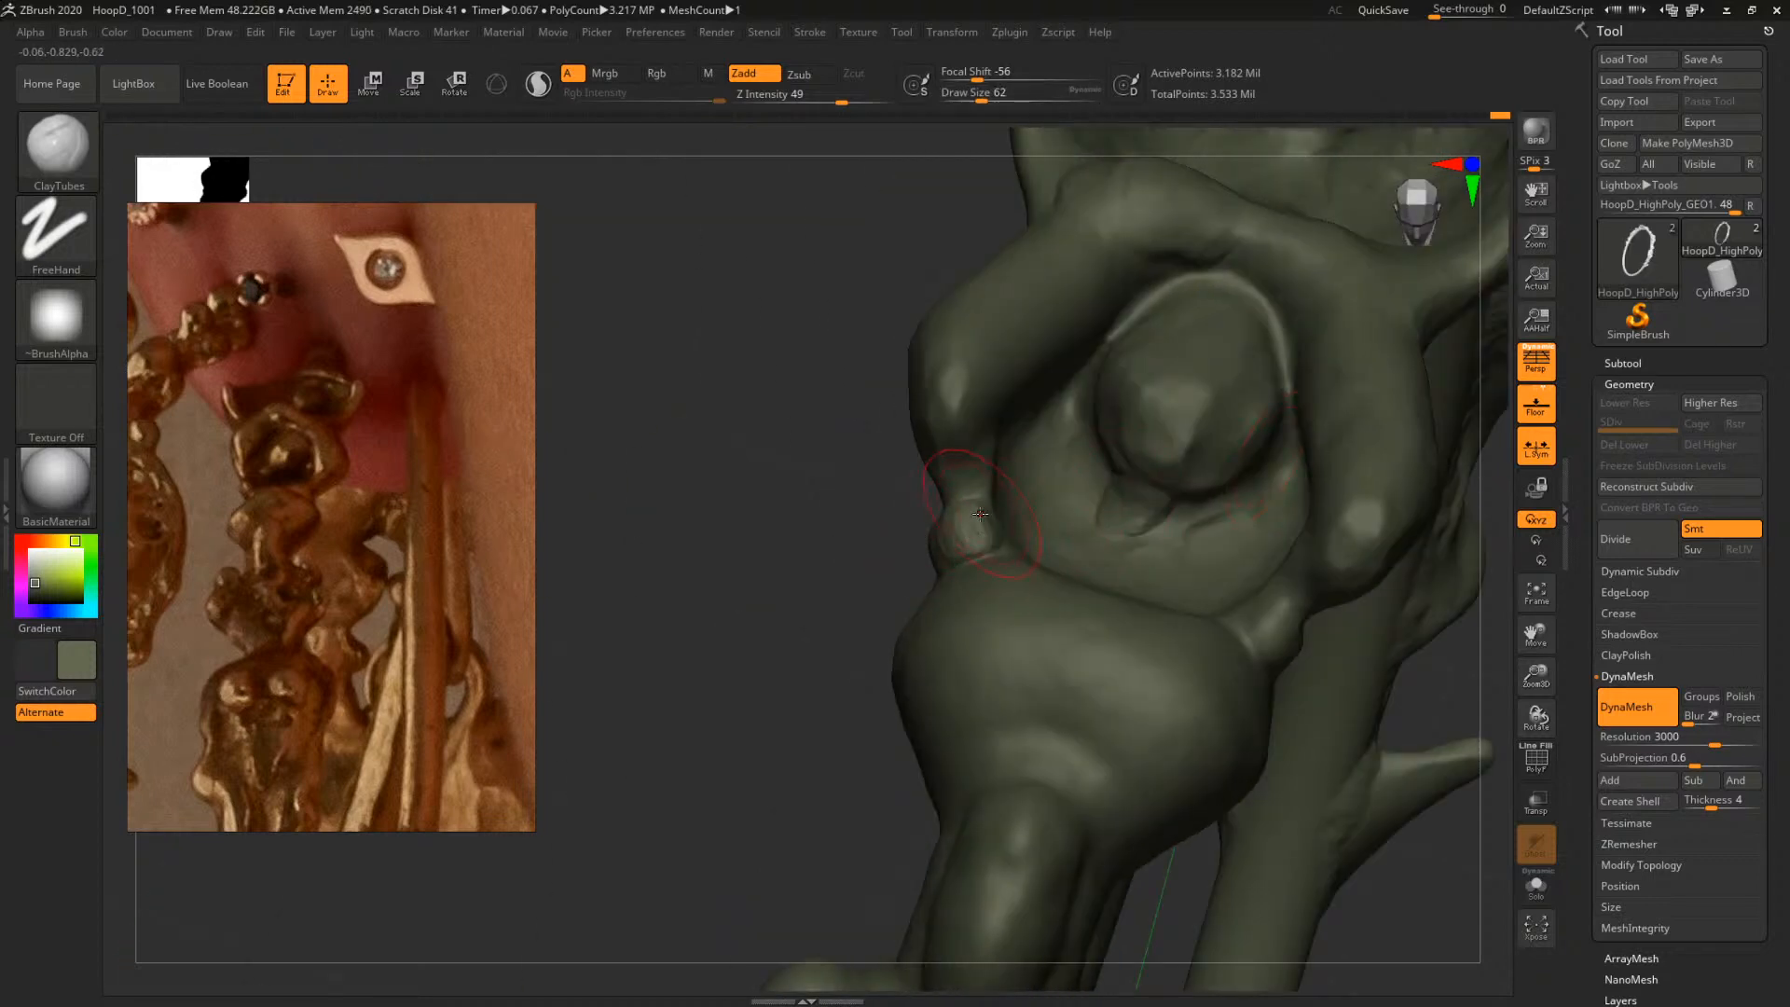
pyautogui.moveTo(847, 568); pyautogui.dragTo(890, 494)
pyautogui.moveTo(1377, 692); pyautogui.dragTo(1203, 631)
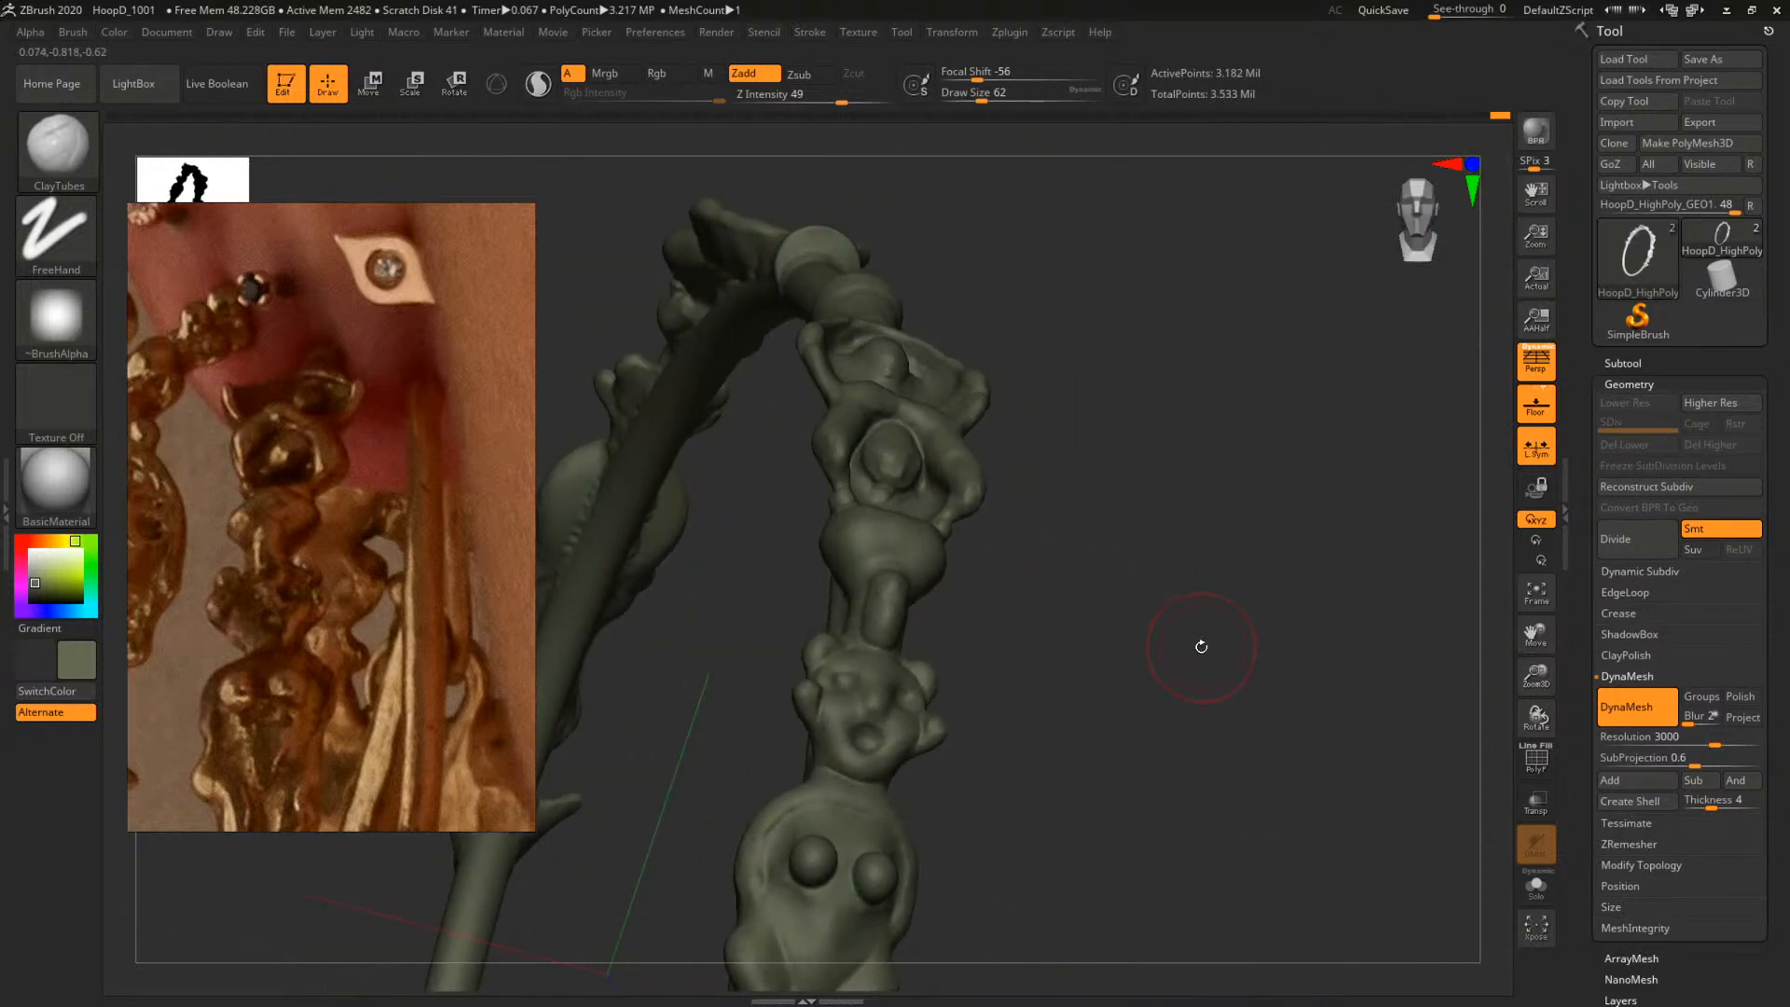
# Flatten the outer surface of the small ball beneath the arm with TrimDynamic
pyautogui.moveTo(1127, 667)
pyautogui.mouseDown()
pyautogui.moveTo(1215, 736)
pyautogui.moveTo(1274, 619)
pyautogui.moveTo(1283, 652)
pyautogui.moveTo(1360, 642)
pyautogui.moveTo(932, 559)
pyautogui.mouseUp()
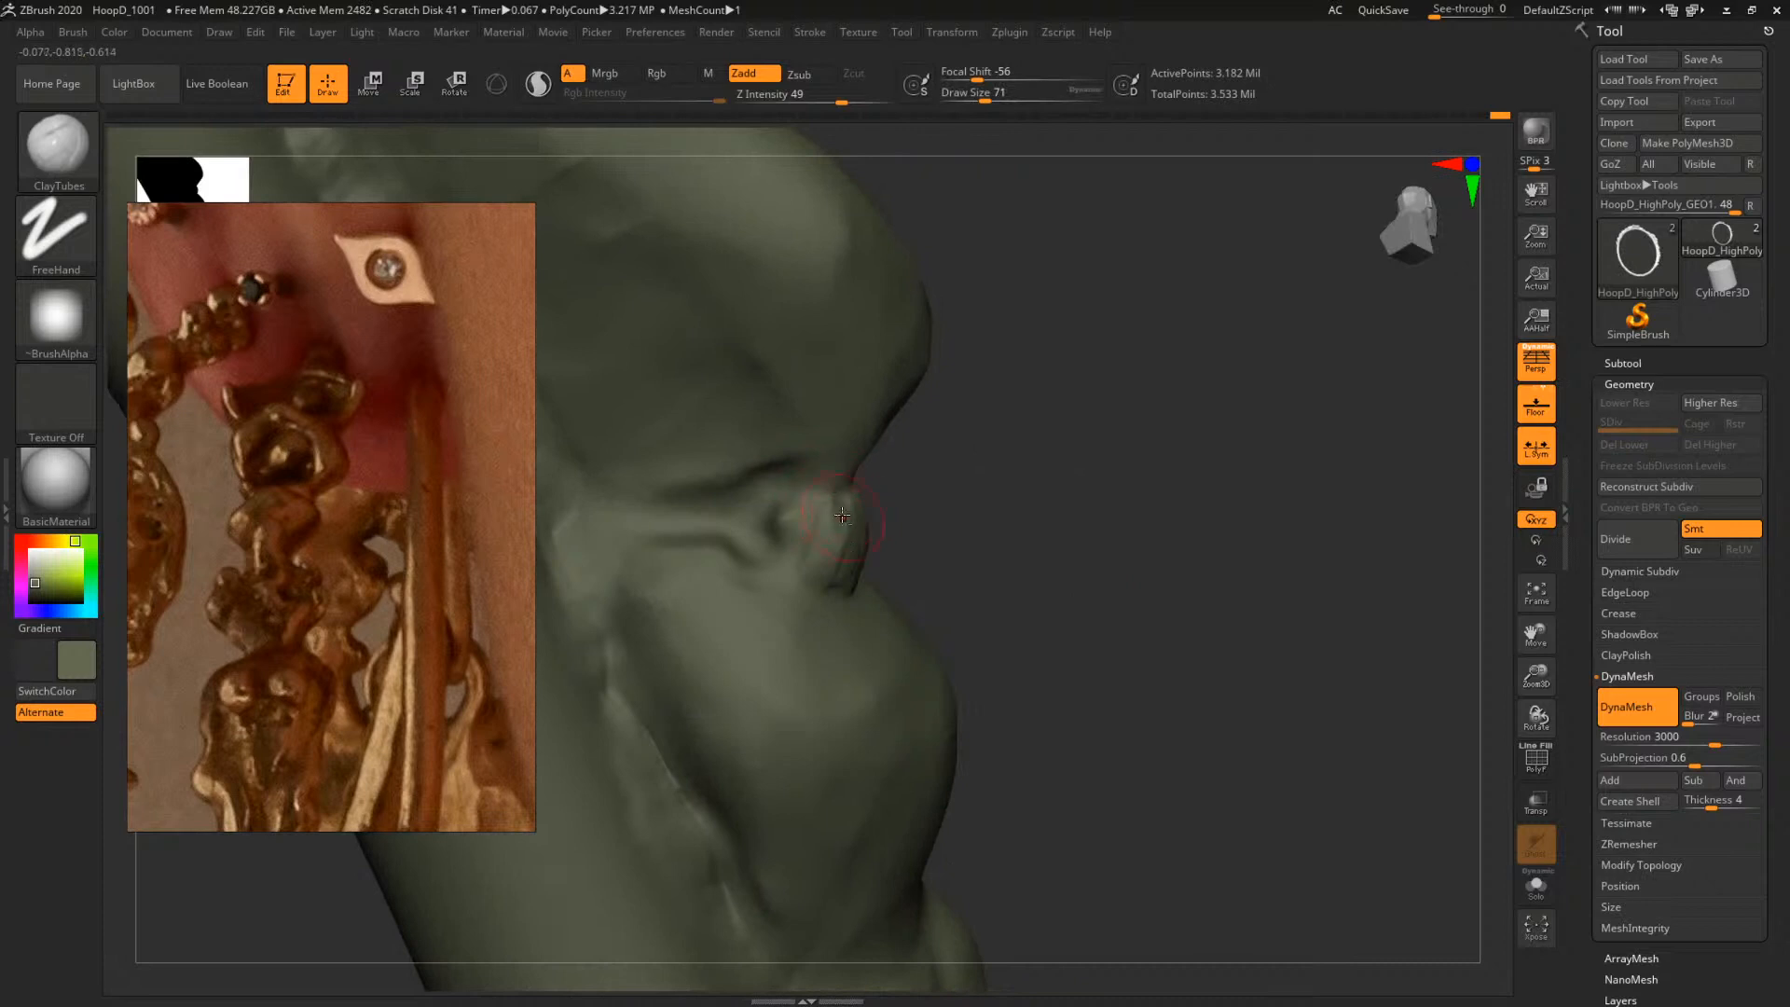
pyautogui.press('b')
pyautogui.press('t')
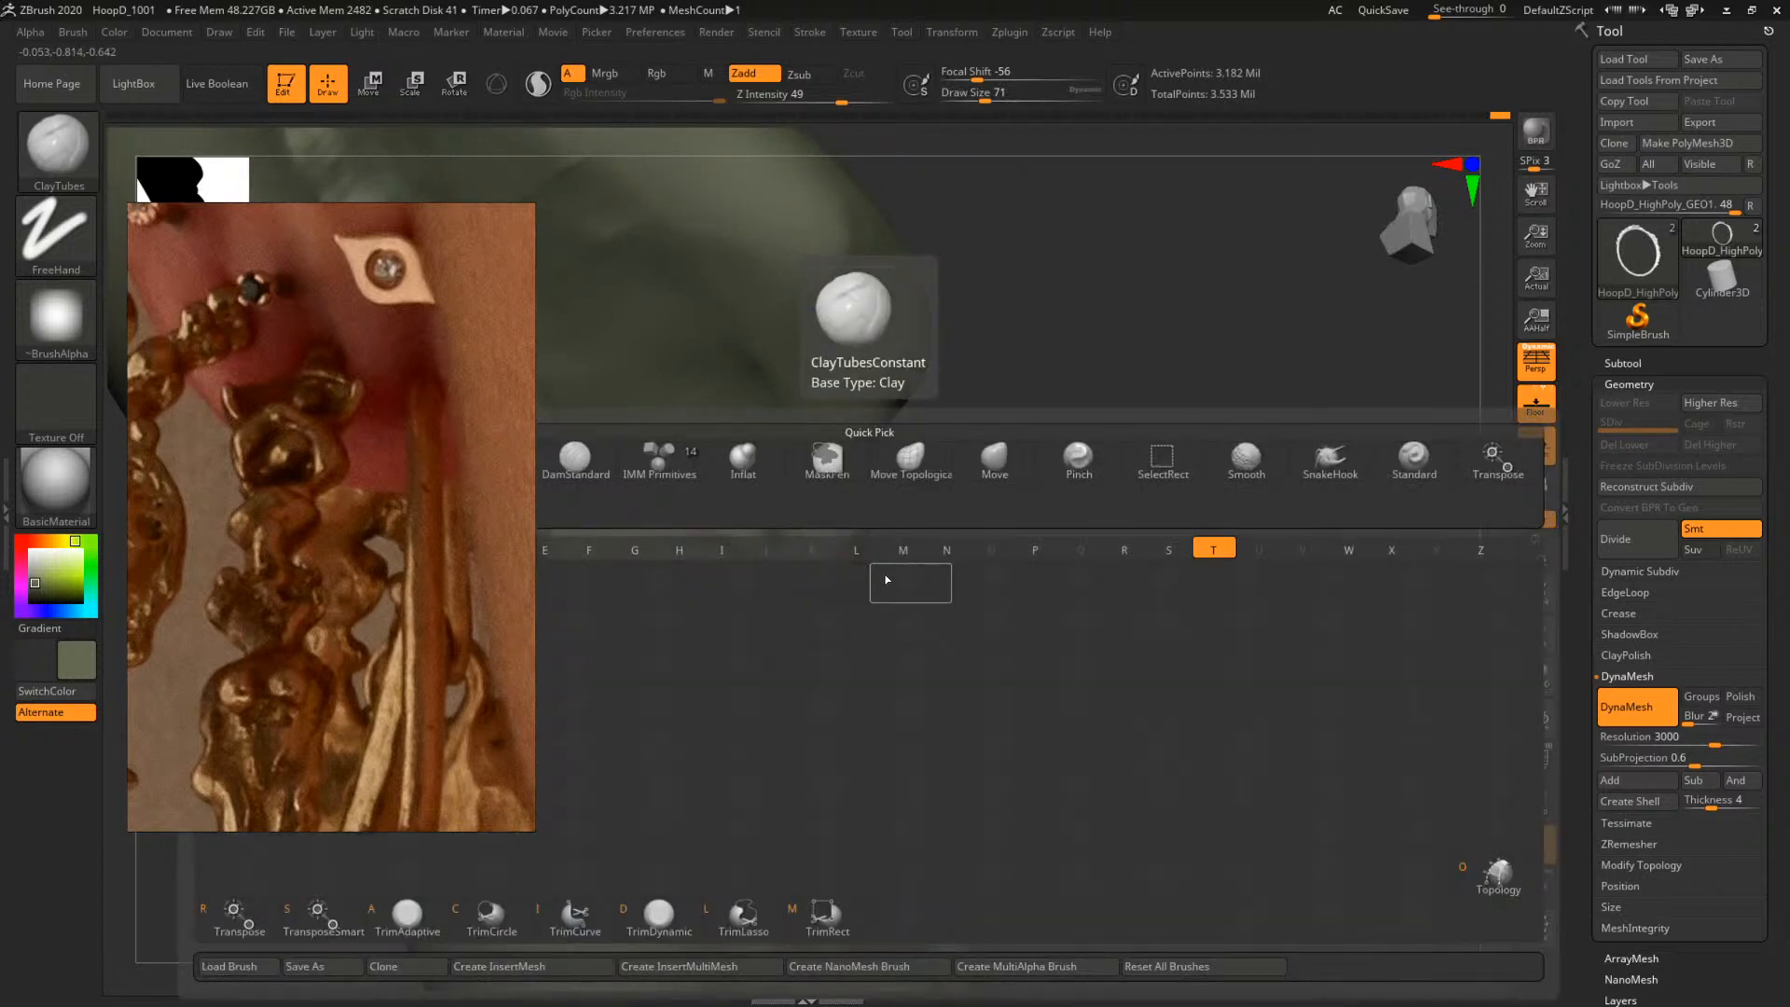
pyautogui.press('d')
pyautogui.moveTo(838, 567); pyautogui.dragTo(845, 563, button='right')
pyautogui.press('s')
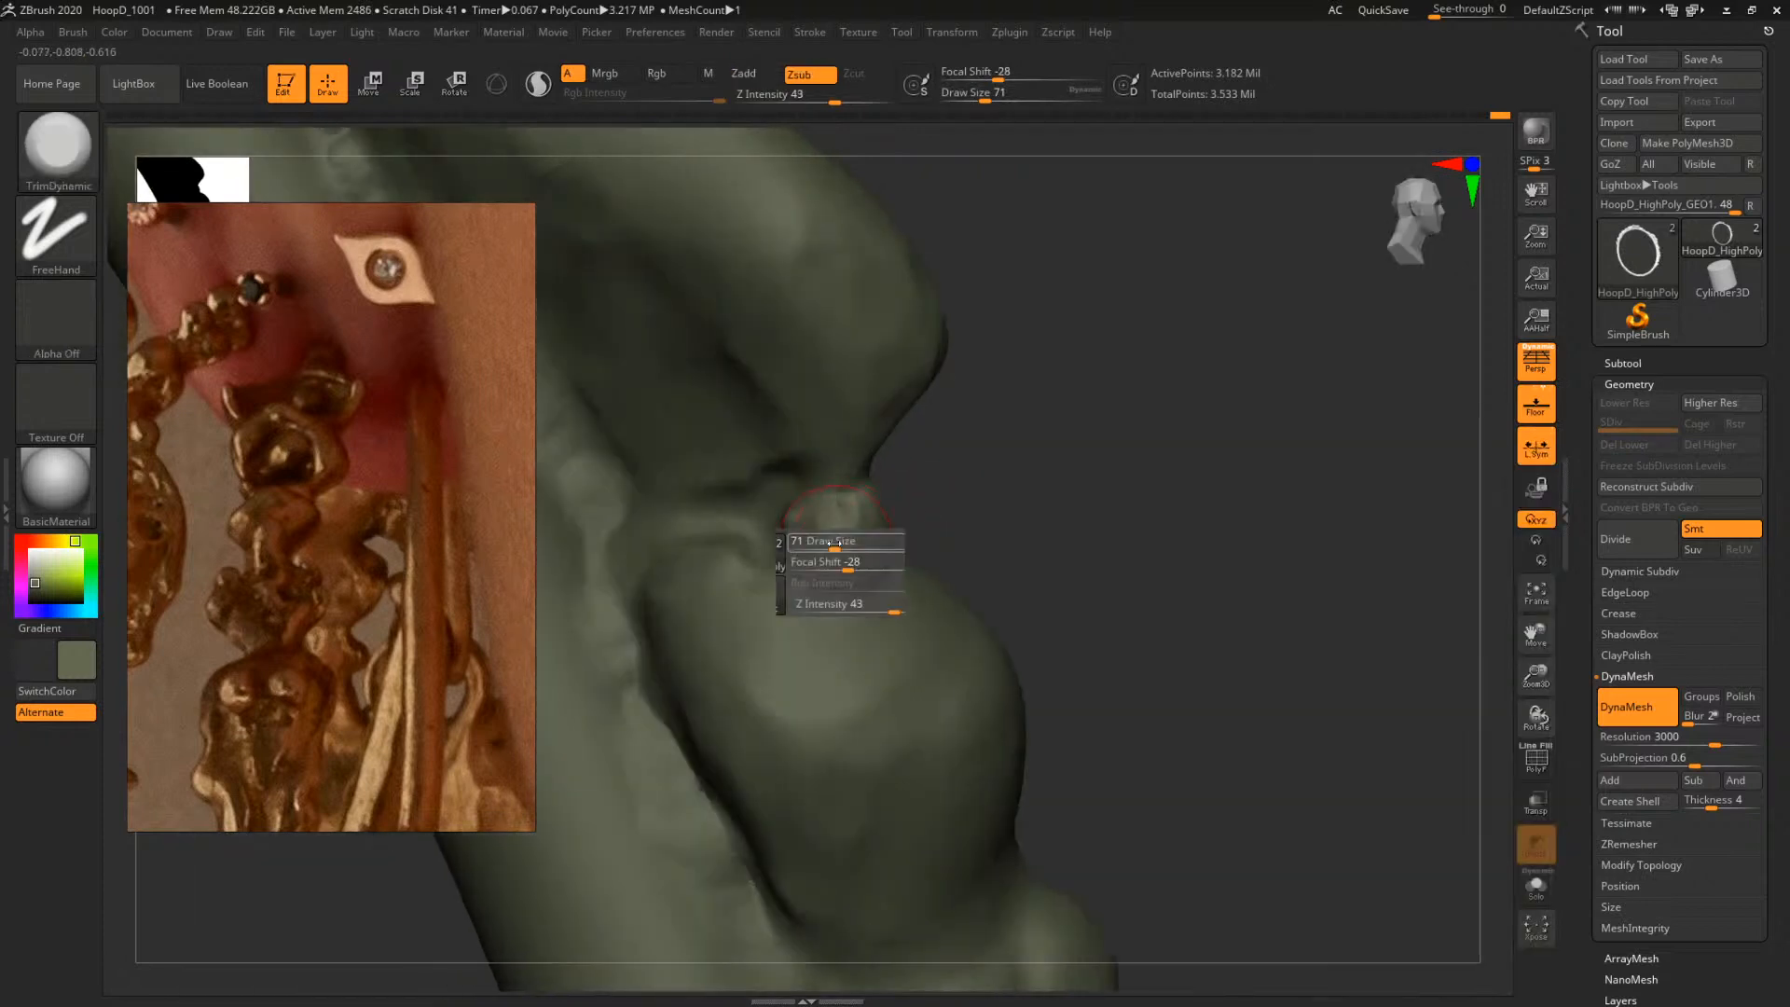
pyautogui.moveTo(844, 563); pyautogui.dragTo(850, 563)
pyautogui.moveTo(912, 545); pyautogui.dragTo(880, 509, button='right')
pyautogui.moveTo(1319, 531)
pyautogui.keyDown('ctrl'); pyautogui.mouseDown(button='right')
pyautogui.moveTo(1089, 456)
pyautogui.moveTo(1159, 464)
pyautogui.moveTo(1266, 532)
pyautogui.moveTo(1229, 525)
pyautogui.moveTo(1266, 531)
pyautogui.moveTo(1230, 575)
pyautogui.moveTo(1031, 516)
pyautogui.moveTo(1262, 623)
pyautogui.moveTo(1200, 619)
pyautogui.mouseUp(button='right'); pyautogui.keyUp('ctrl')
# Reshape the raised arms around the lower figure's head with the Move brush at draw size 149
pyautogui.press('b')
pyautogui.press('c')
pyautogui.press('t')
pyautogui.moveTo(1054, 559)
pyautogui.mouseDown(button='right')
pyautogui.moveTo(1156, 566)
pyautogui.moveTo(1119, 551)
pyautogui.mouseUp(button='right')
pyautogui.press('b')
pyautogui.press('m')
pyautogui.press('v')
pyautogui.press('space')
pyautogui.moveTo(1072, 545)
pyautogui.mouseDown()
pyautogui.moveTo(1087, 545)
pyautogui.moveTo(1059, 548)
pyautogui.mouseUp()
pyautogui.moveTo(1125, 654)
pyautogui.mouseDown(button='right')
pyautogui.moveTo(1178, 671)
pyautogui.moveTo(1159, 507)
pyautogui.mouseUp(button='right')
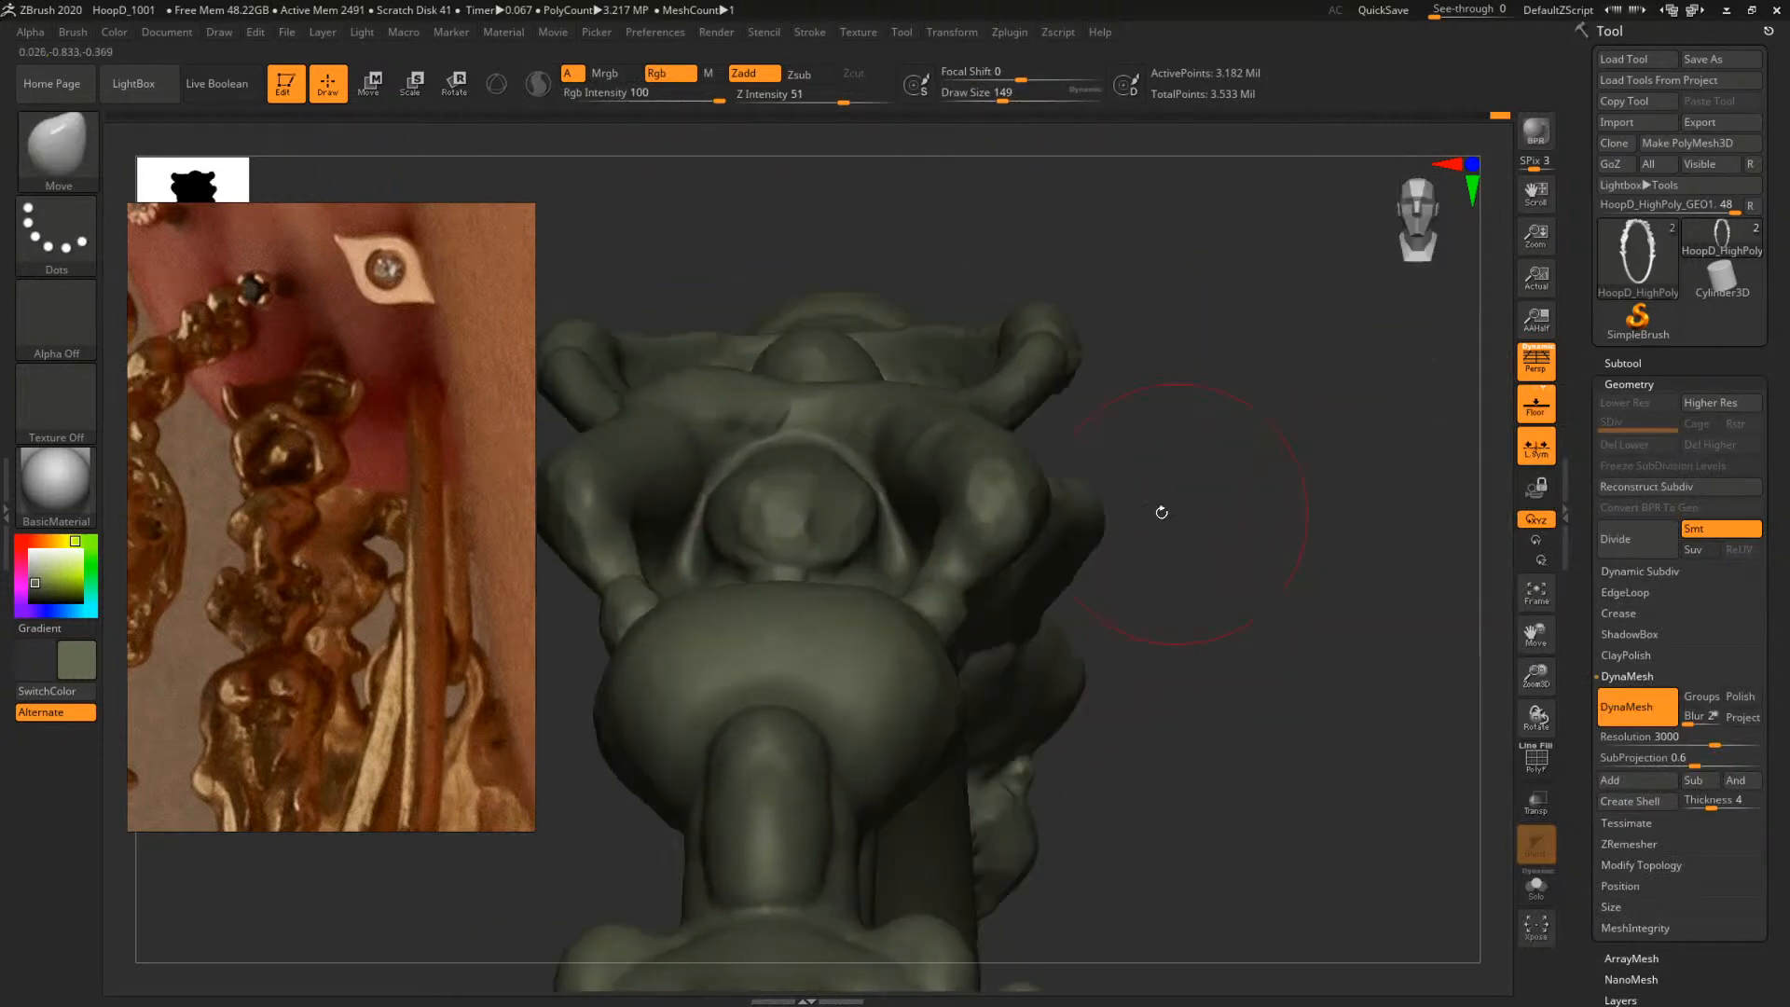
pyautogui.moveTo(697, 359); pyautogui.dragTo(640, 401, button='right')
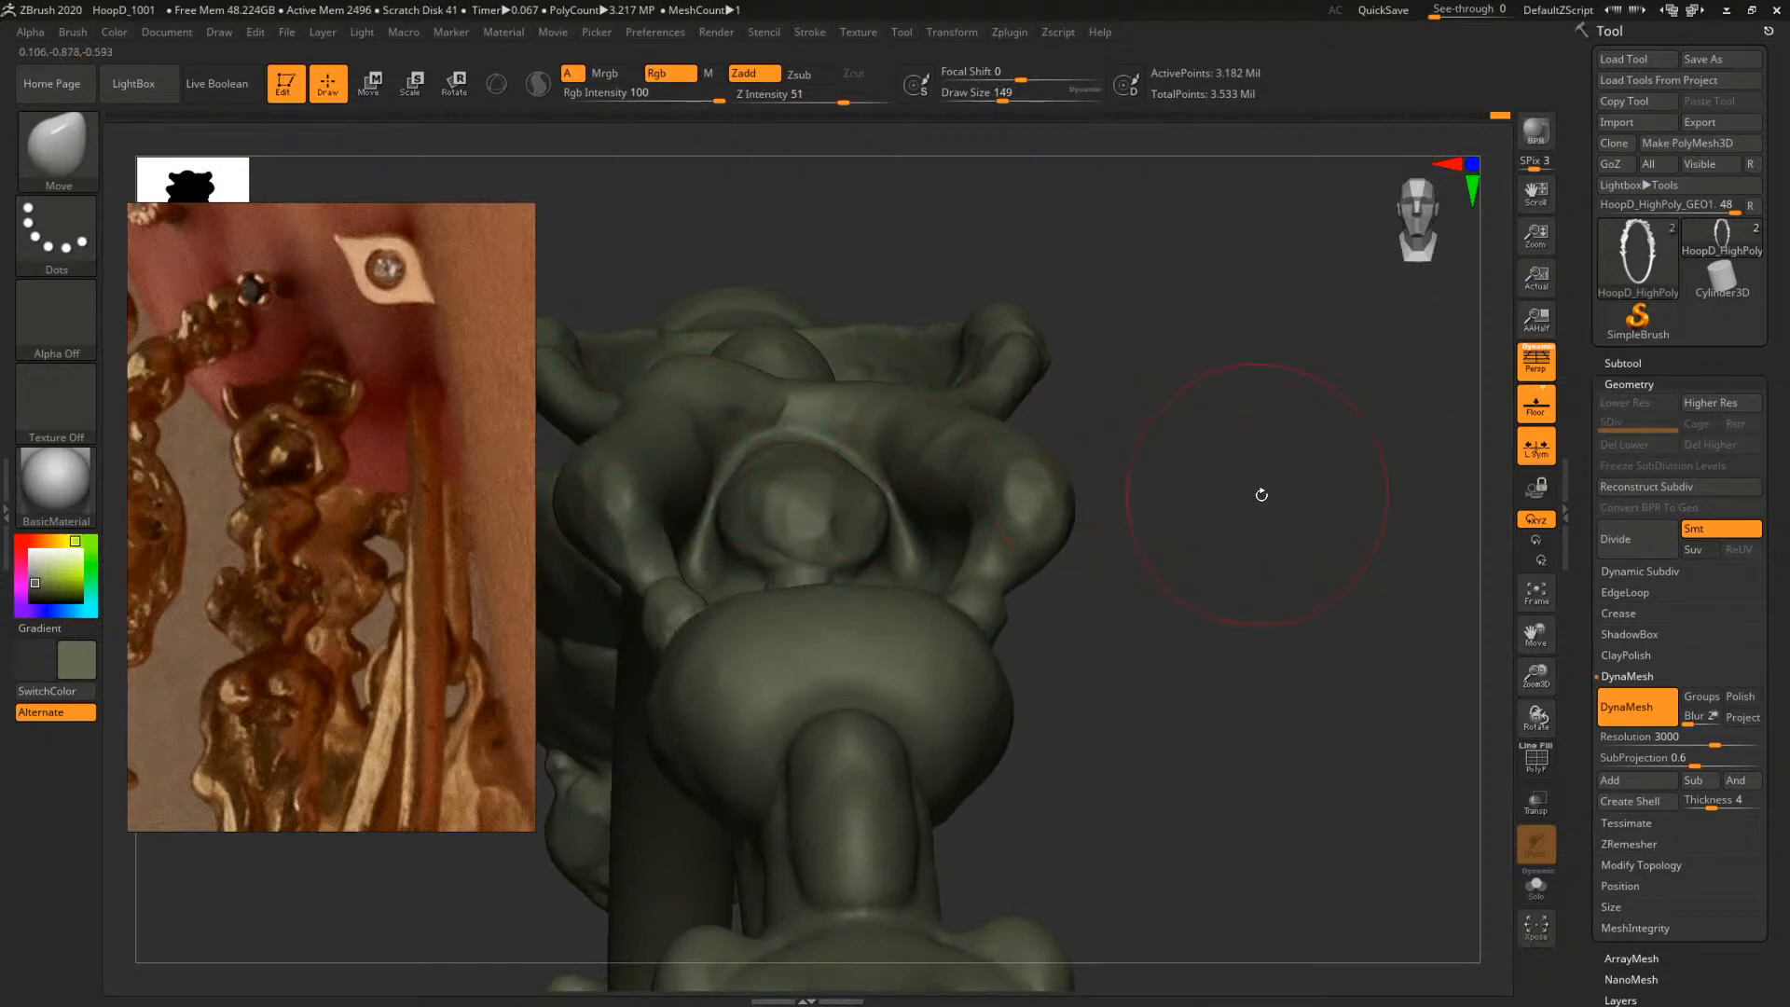
pyautogui.moveTo(1243, 484); pyautogui.dragTo(1255, 520, button='right')
# Adjust the area beside the lower head and shift the upper figure's head sideways with the Move brush at draw size 94
pyautogui.press('space')
pyautogui.moveTo(1030, 346); pyautogui.dragTo(1015, 339)
pyautogui.press('space')
pyautogui.keyDown('ctrl'); pyautogui.moveTo(1226, 414); pyautogui.dragTo(770, 417, button='right'); pyautogui.keyUp('ctrl')
pyautogui.moveTo(1207, 451)
pyautogui.mouseDown(button='right')
pyautogui.moveTo(1178, 404)
pyautogui.moveTo(1209, 429)
pyautogui.moveTo(831, 503)
pyautogui.mouseUp(button='right')
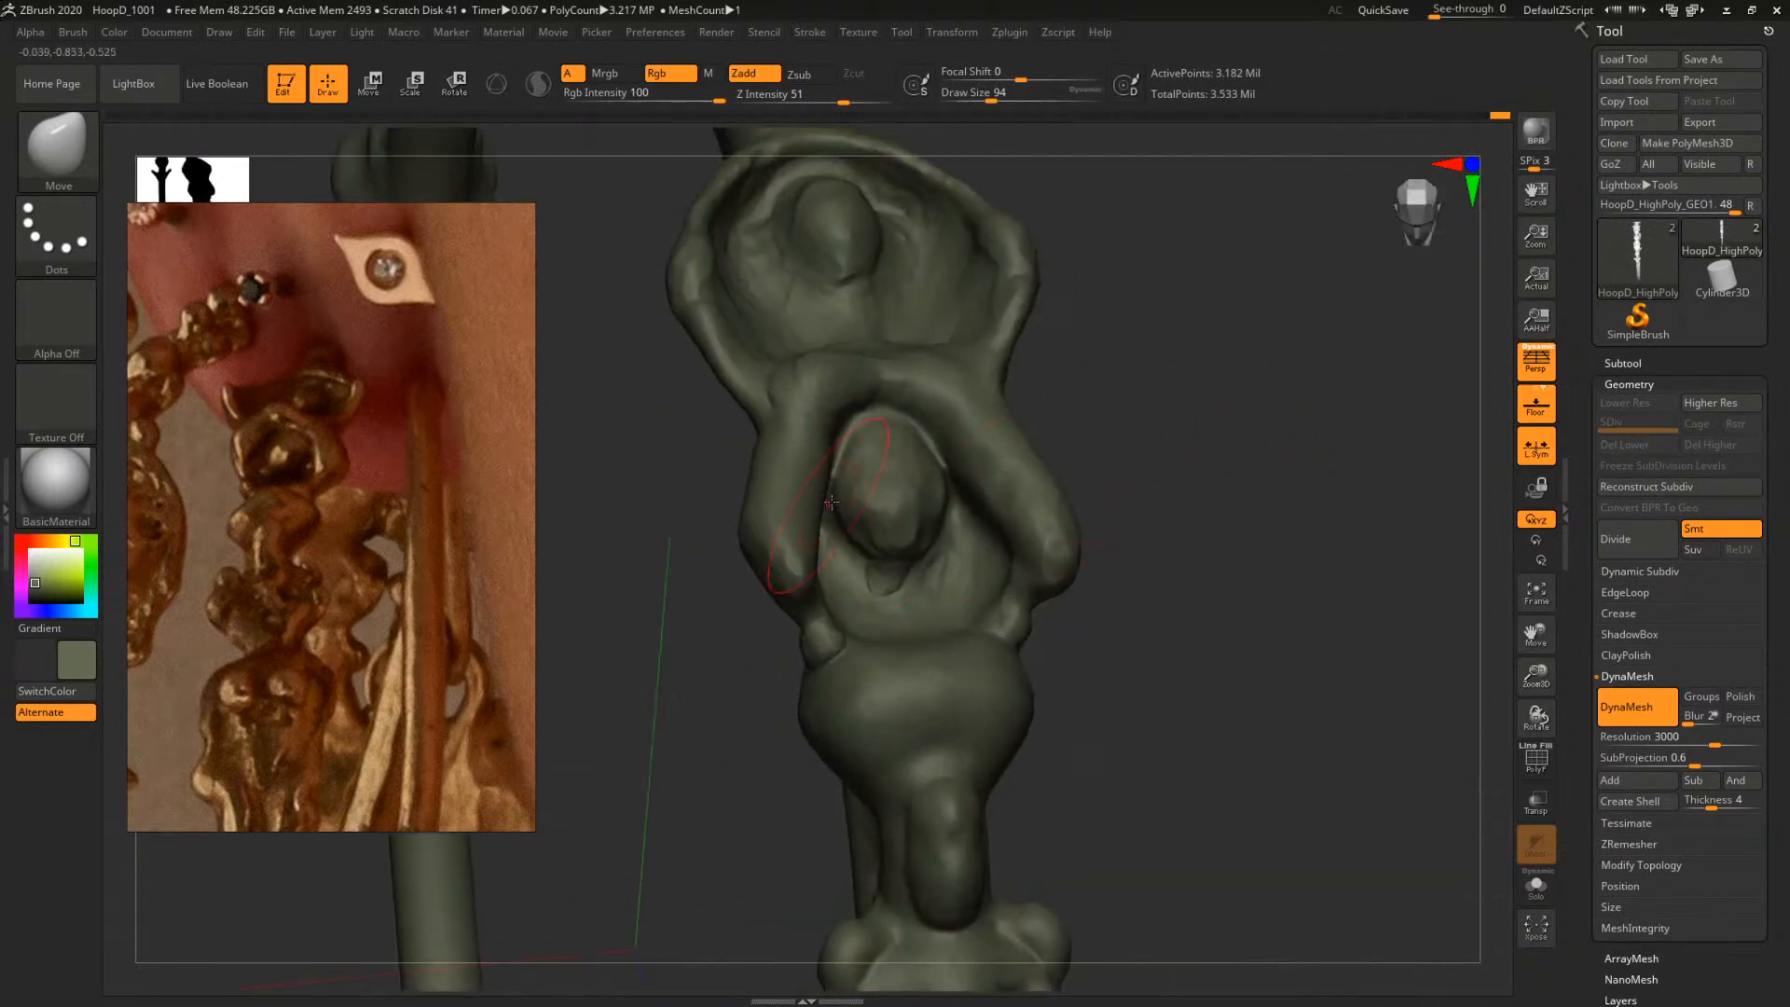
pyautogui.moveTo(930, 454); pyautogui.dragTo(944, 456)
pyautogui.moveTo(1156, 401)
pyautogui.mouseDown(button='right')
pyautogui.moveTo(1123, 355)
pyautogui.moveTo(1168, 533)
pyautogui.mouseUp(button='right')
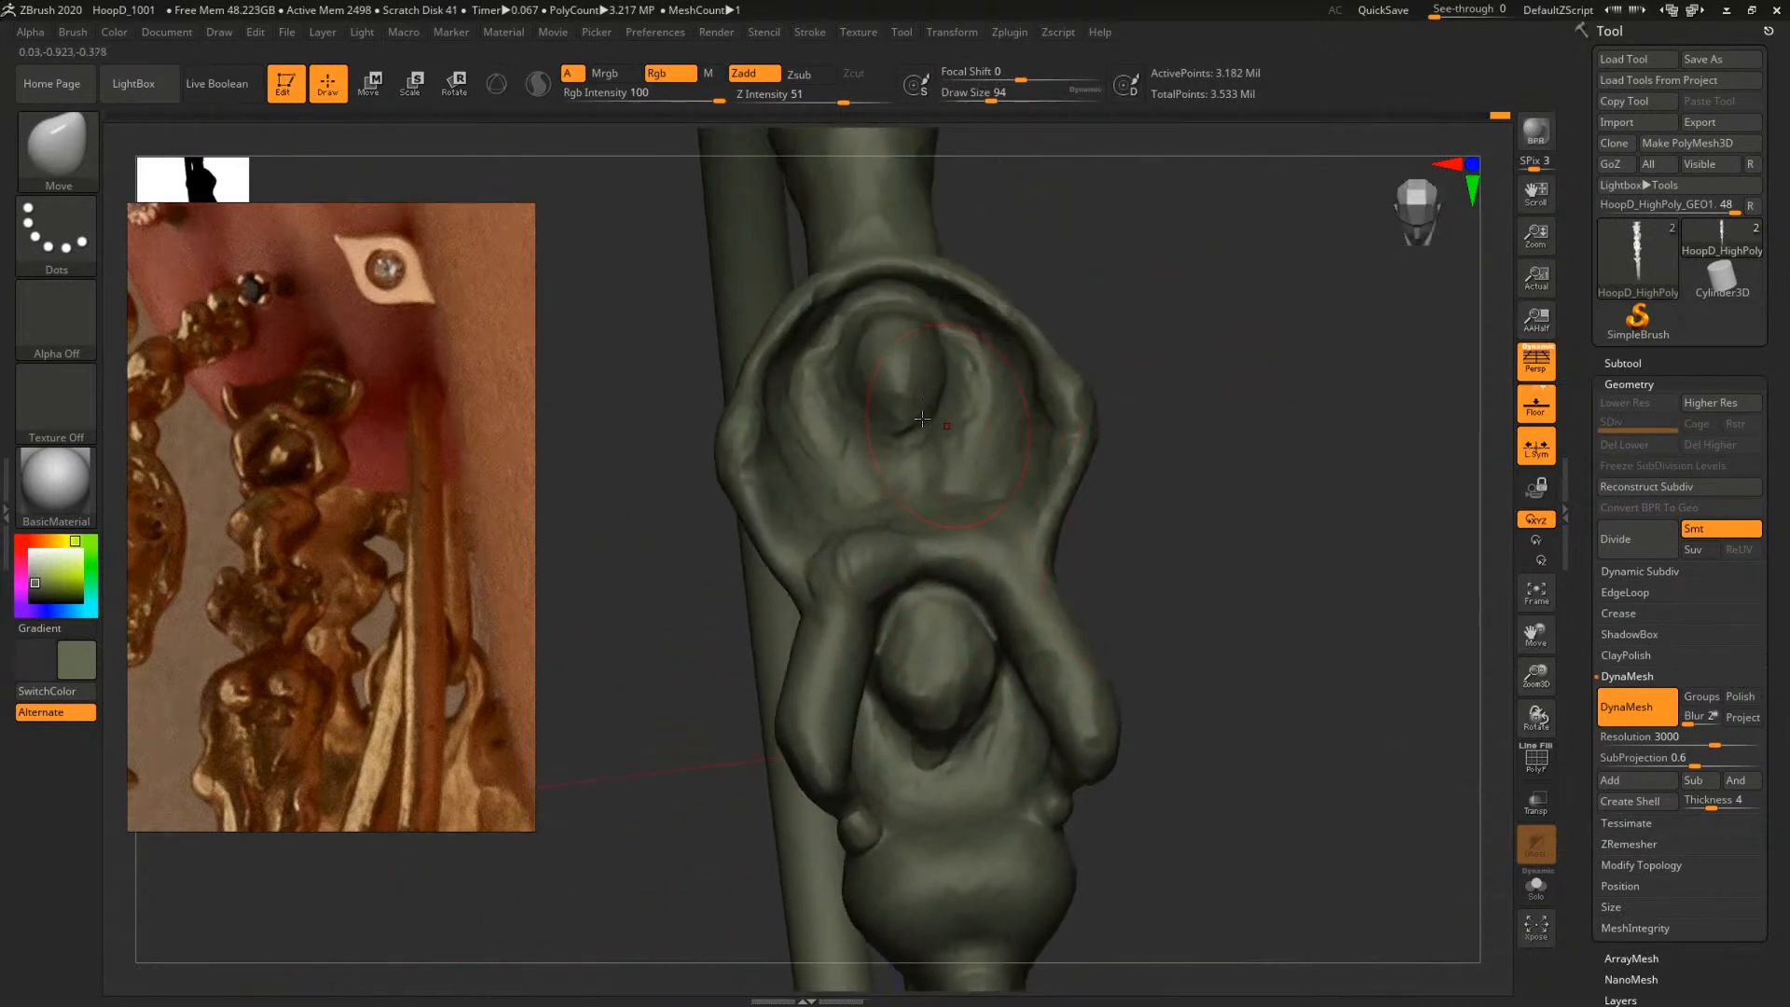
pyautogui.moveTo(862, 366); pyautogui.dragTo(911, 385)
pyautogui.press('space')
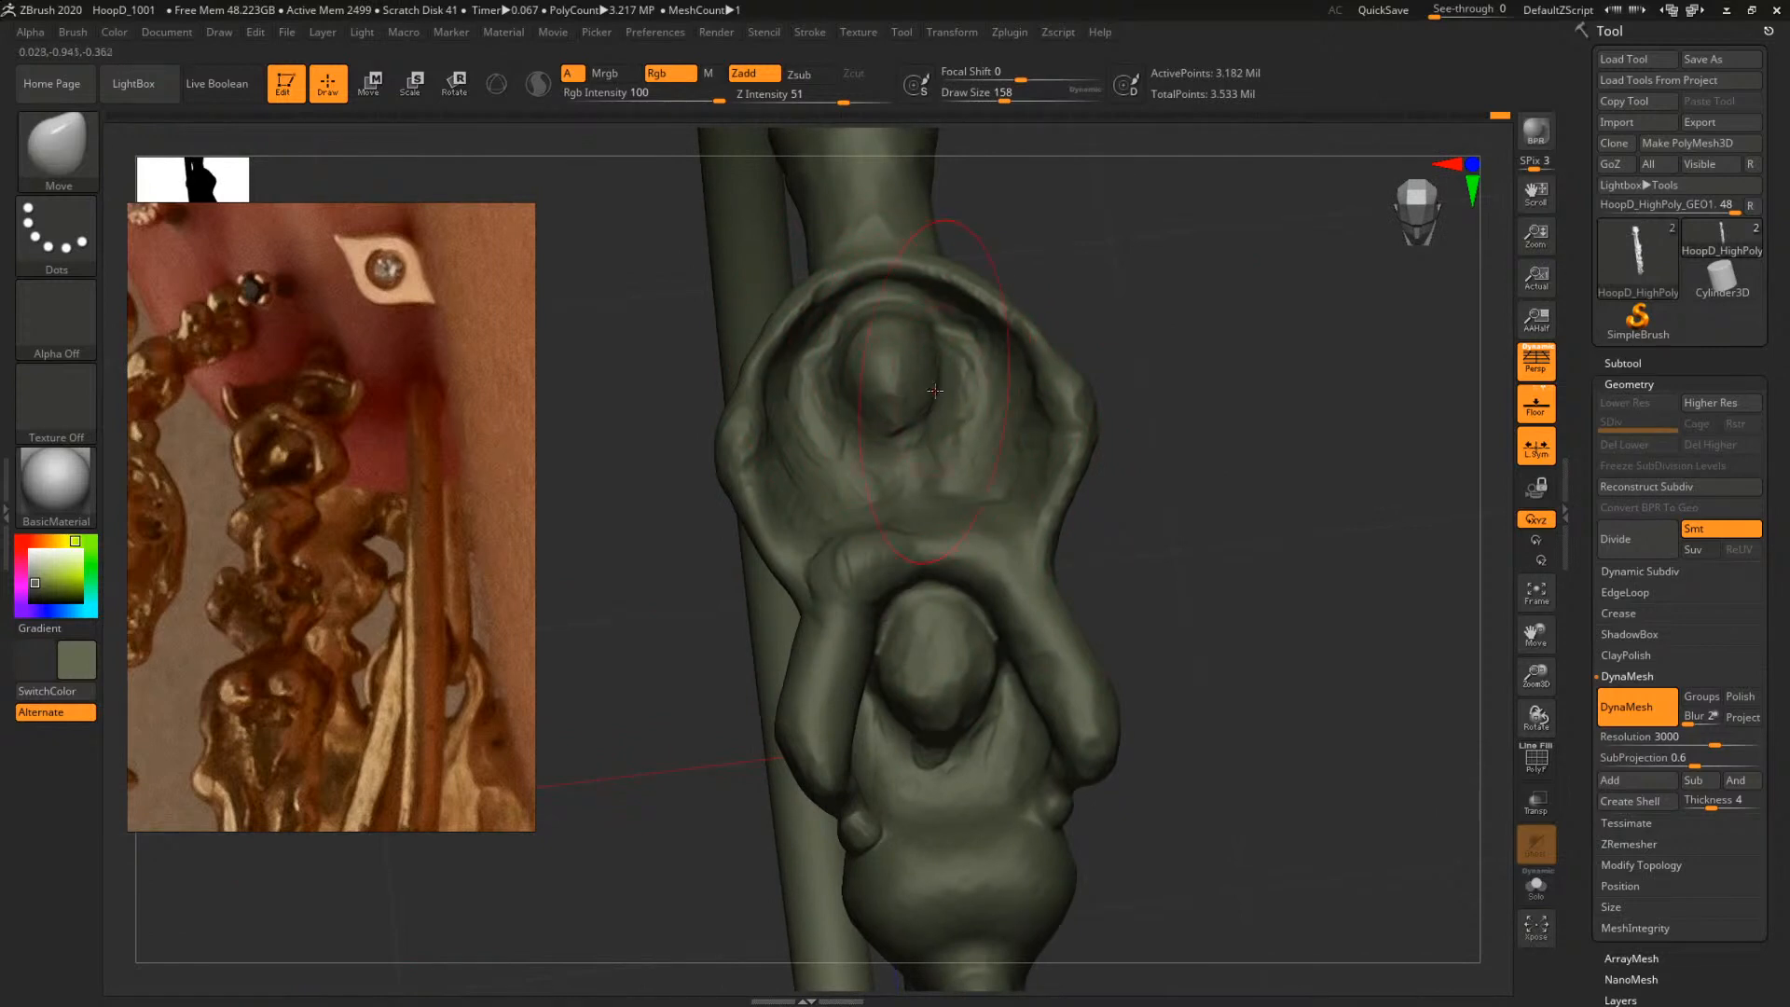
pyautogui.moveTo(1234, 428)
pyautogui.keyDown('ctrl'); pyautogui.mouseDown(button='right')
pyautogui.moveTo(1223, 322)
pyautogui.moveTo(1186, 428)
pyautogui.moveTo(1271, 635)
pyautogui.moveTo(1283, 603)
pyautogui.moveTo(1315, 627)
pyautogui.moveTo(996, 500)
pyautogui.mouseUp(button='right'); pyautogui.keyUp('ctrl')
# Add a raised patch to the side of the rounded belly with ClayTubes at draw size 80
pyautogui.press('b')
pyautogui.press('c')
pyautogui.press('t')
pyautogui.press('b')
pyautogui.press('t')
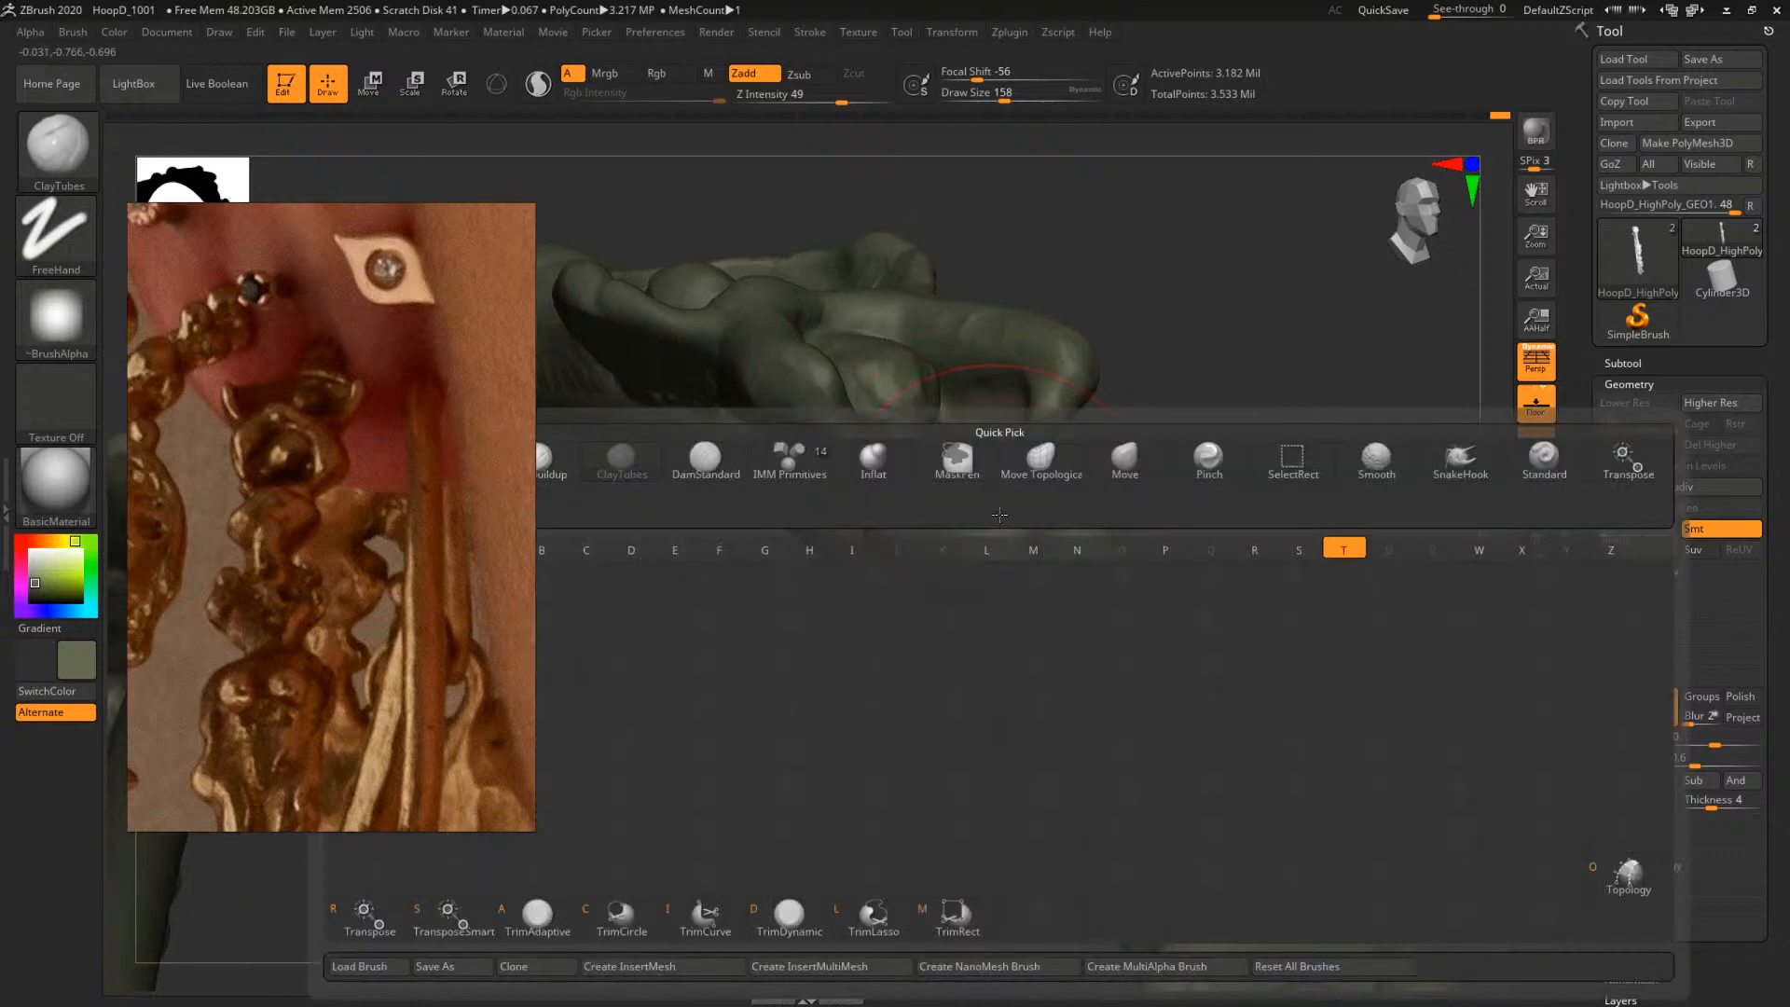
pyautogui.press('d')
pyautogui.press('s')
pyautogui.moveTo(999, 514); pyautogui.dragTo(961, 513)
pyautogui.moveTo(967, 520); pyautogui.dragTo(1167, 454, button='right')
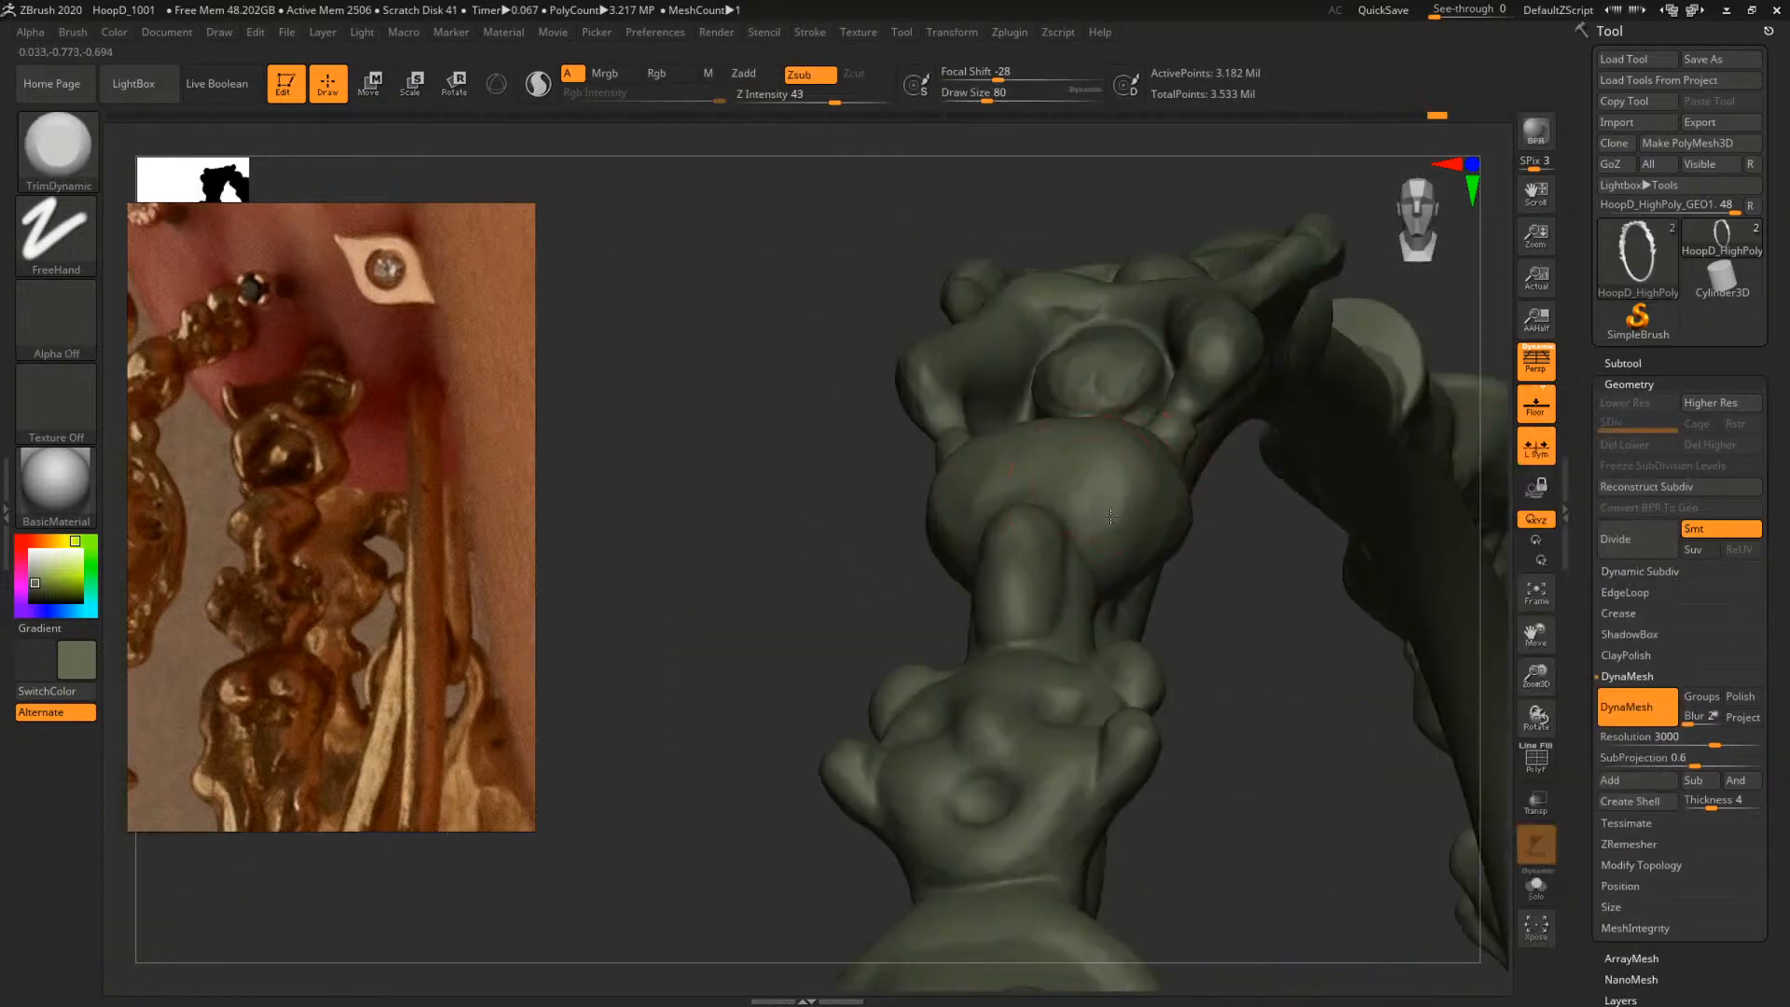
pyautogui.press('b')
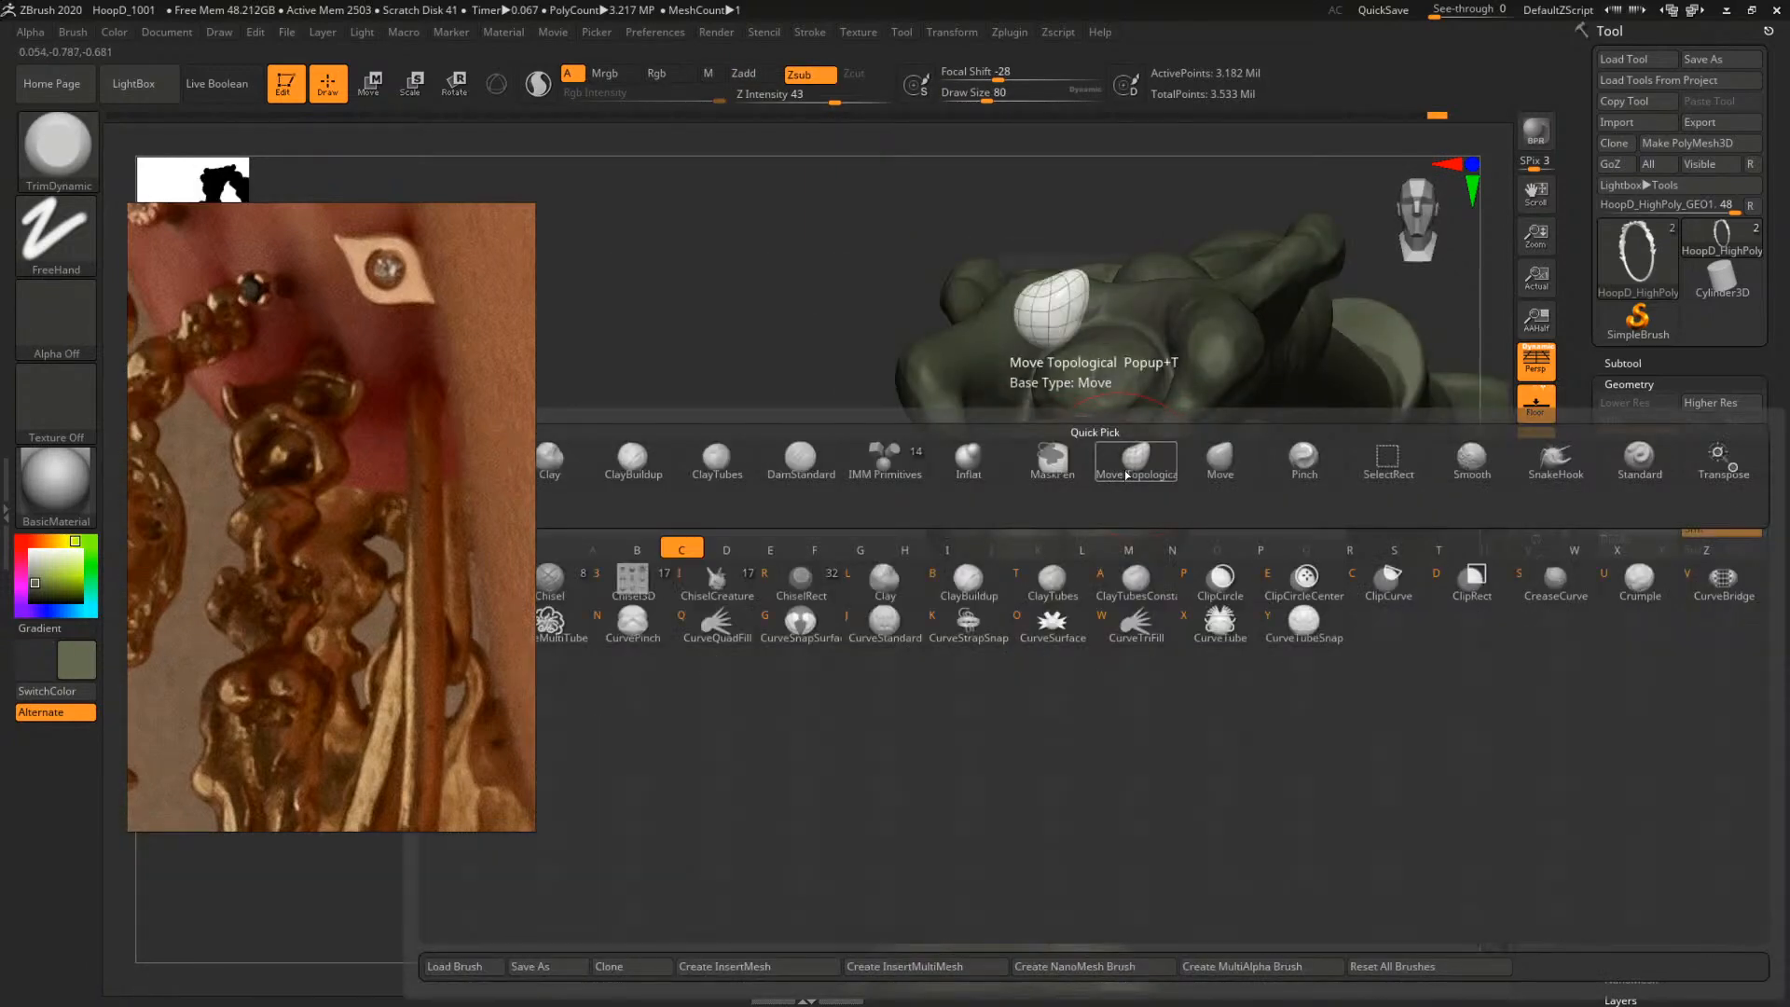
pyautogui.press('c')
pyautogui.press('t')
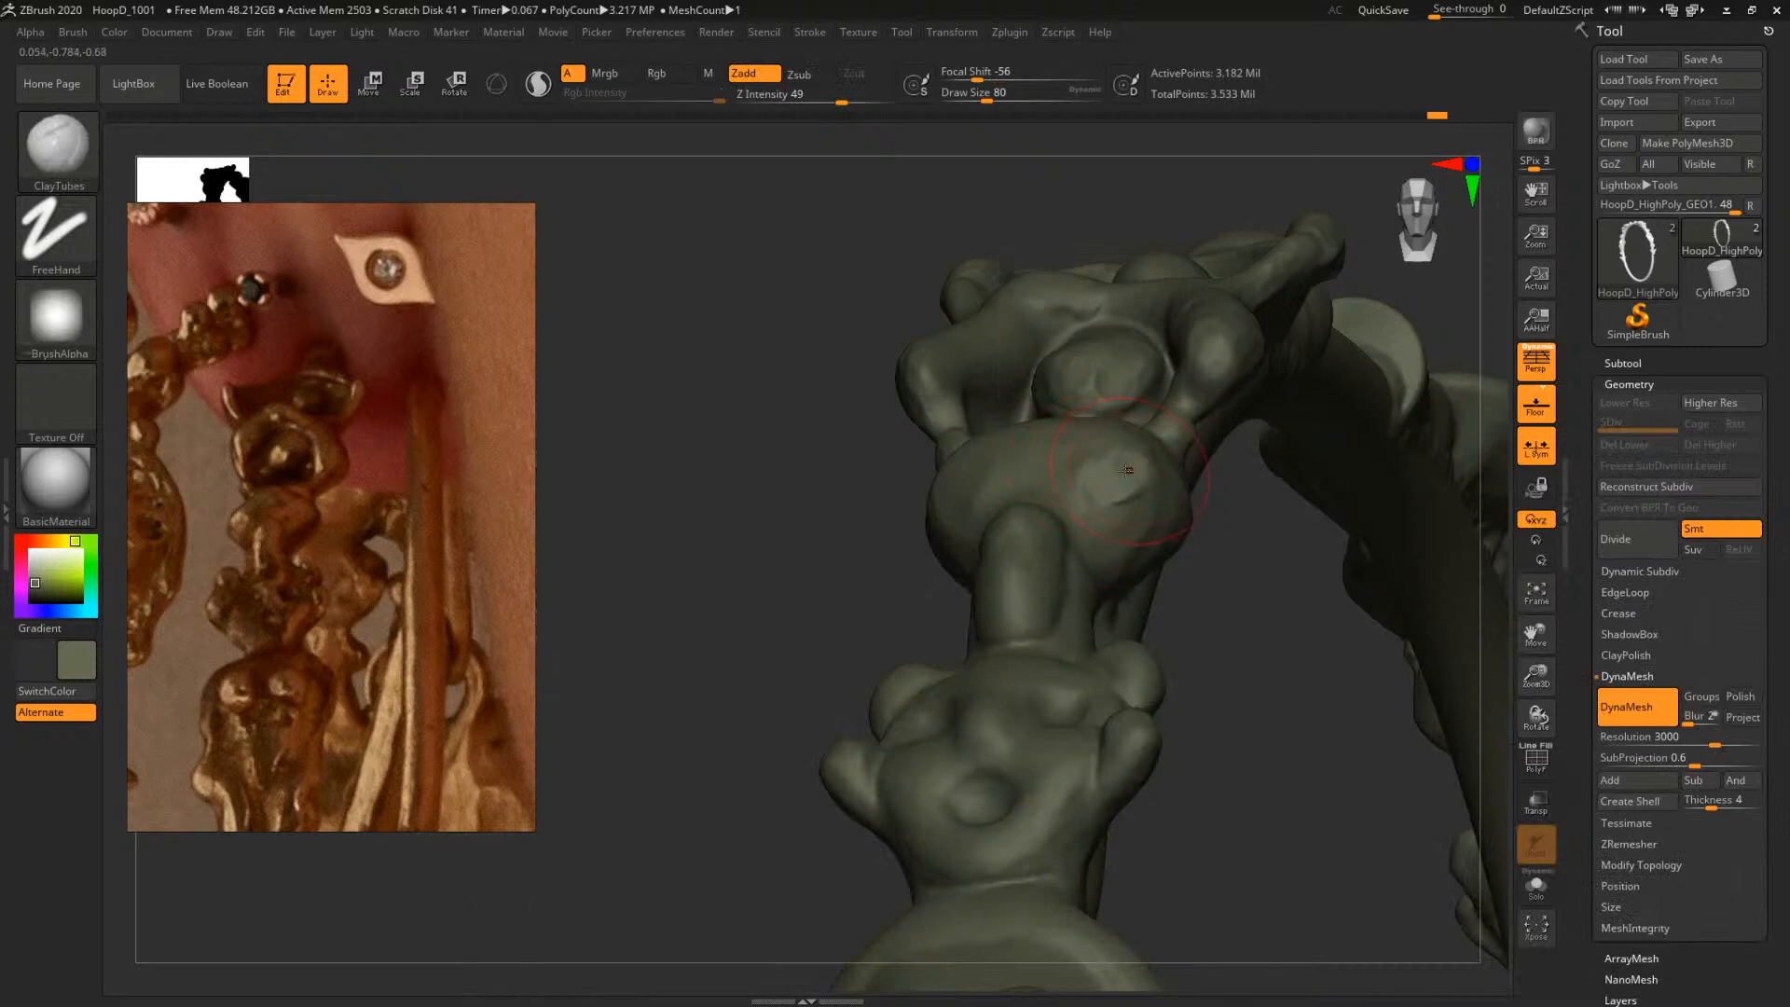
# Flatten the raised patch on the belly's side with TrimDynamic at draw size 80
pyautogui.press('b')
pyautogui.press('t')
pyautogui.press('d')
pyautogui.moveTo(1255, 571); pyautogui.dragTo(1129, 463, button='right')
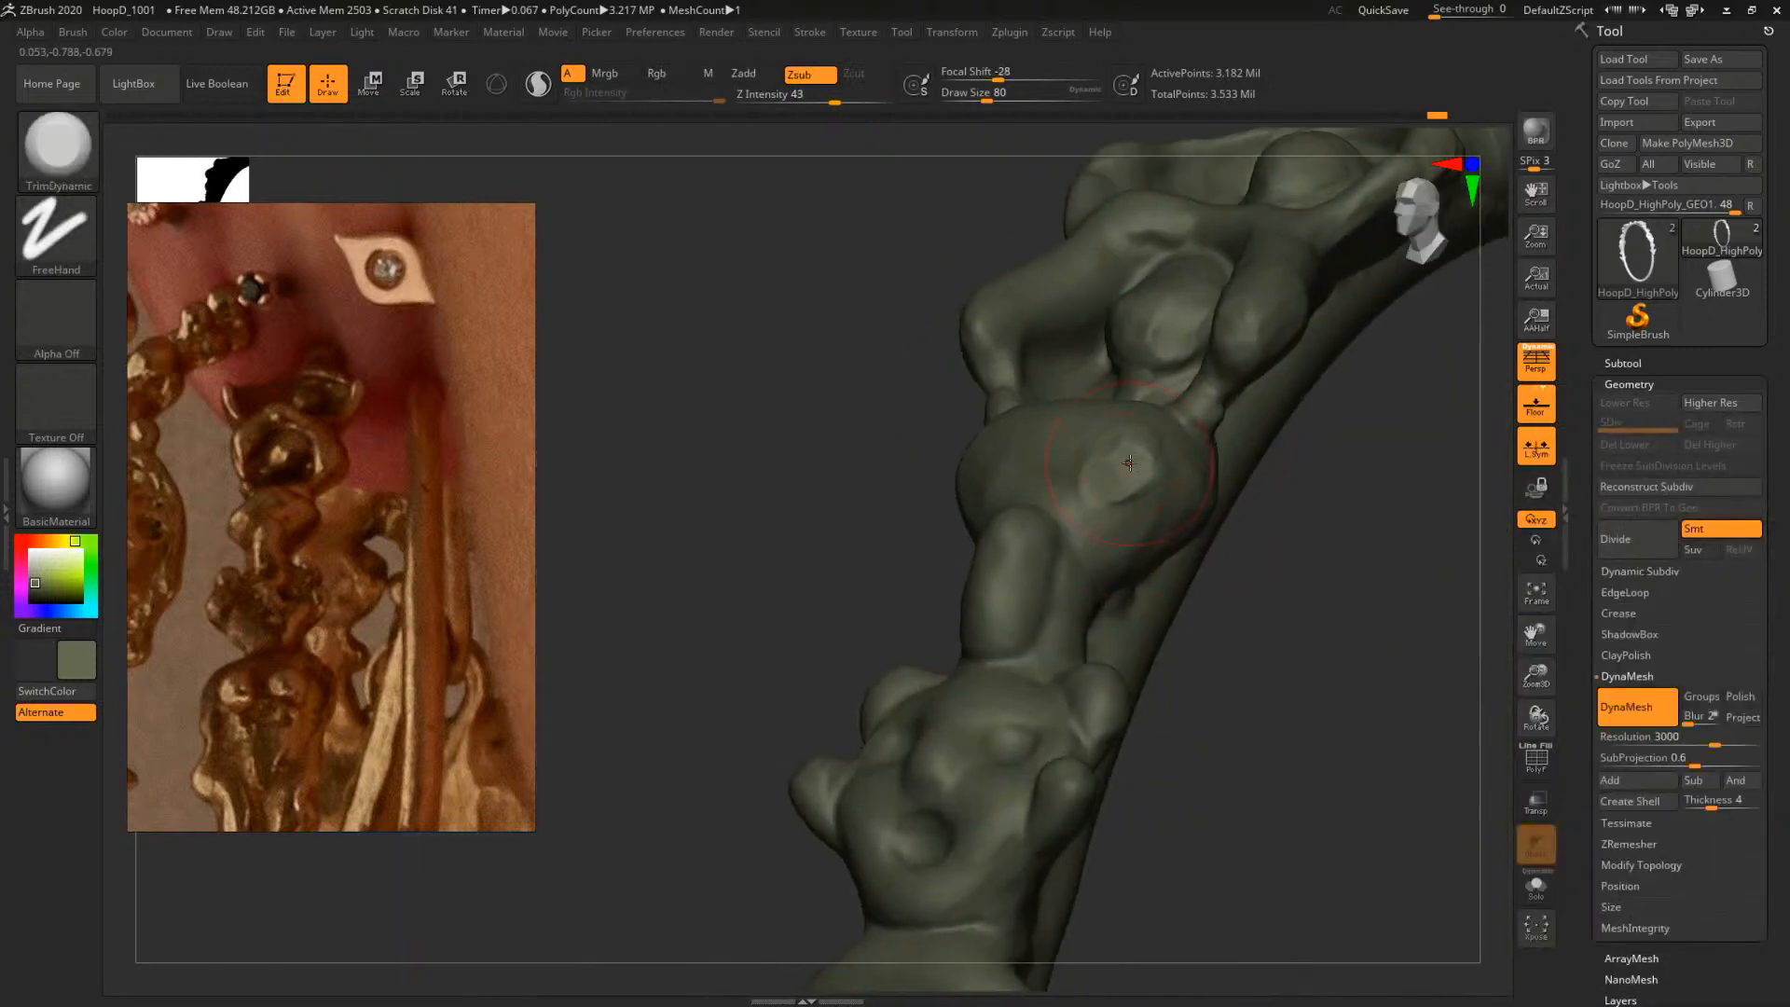
pyautogui.moveTo(1129, 463); pyautogui.dragTo(1155, 461)
pyautogui.moveTo(1232, 503); pyautogui.dragTo(1006, 448, button='right')
# Add form along the side of the rounded stub below the belly with ClayBuildup at draw size 56
pyautogui.keyDown('ctrl'); pyautogui.moveTo(1268, 451); pyautogui.dragTo(1389, 708, button='right'); pyautogui.keyUp('ctrl')
pyautogui.moveTo(1389, 709)
pyautogui.mouseDown(button='right')
pyautogui.moveTo(1277, 644)
pyautogui.moveTo(1402, 579)
pyautogui.moveTo(1302, 531)
pyautogui.moveTo(1293, 500)
pyautogui.moveTo(1287, 559)
pyautogui.moveTo(1254, 591)
pyautogui.moveTo(1276, 509)
pyautogui.moveTo(1081, 528)
pyautogui.mouseUp(button='right')
pyautogui.press('b')
pyautogui.press('c')
pyautogui.press('b')
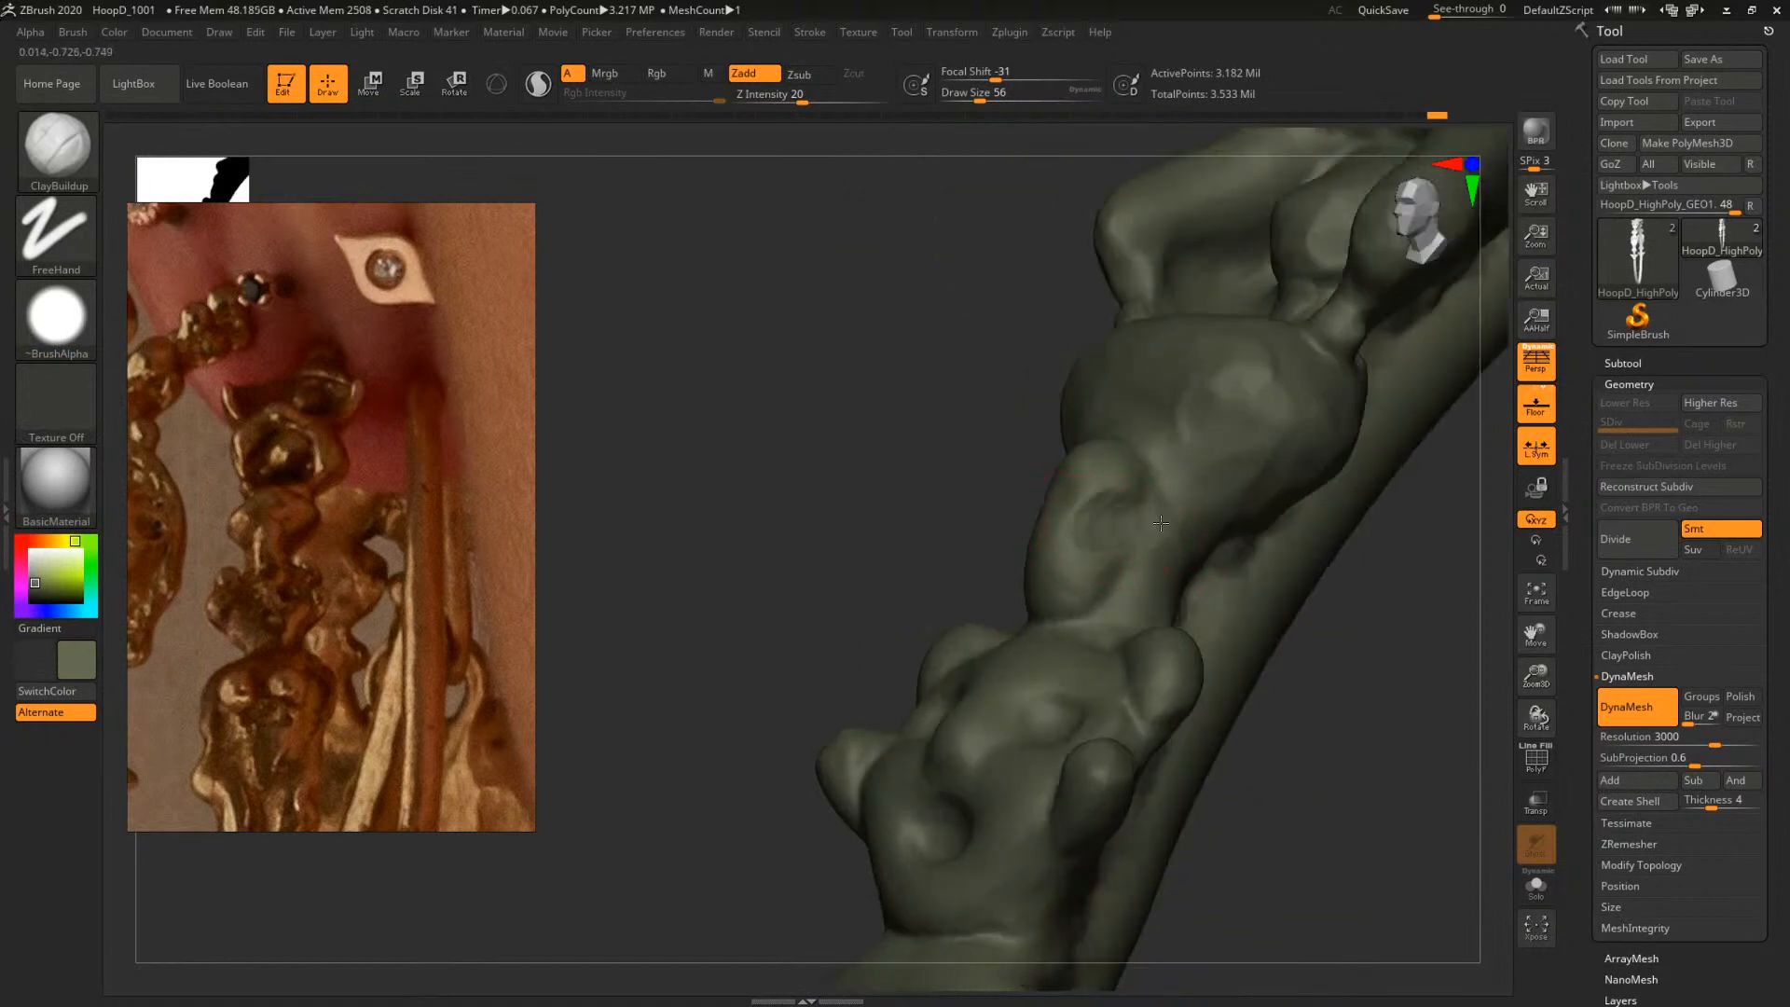
pyautogui.keyDown('shift'); pyautogui.moveTo(1355, 659); pyautogui.dragTo(1390, 639, button='right'); pyautogui.keyUp('shift')
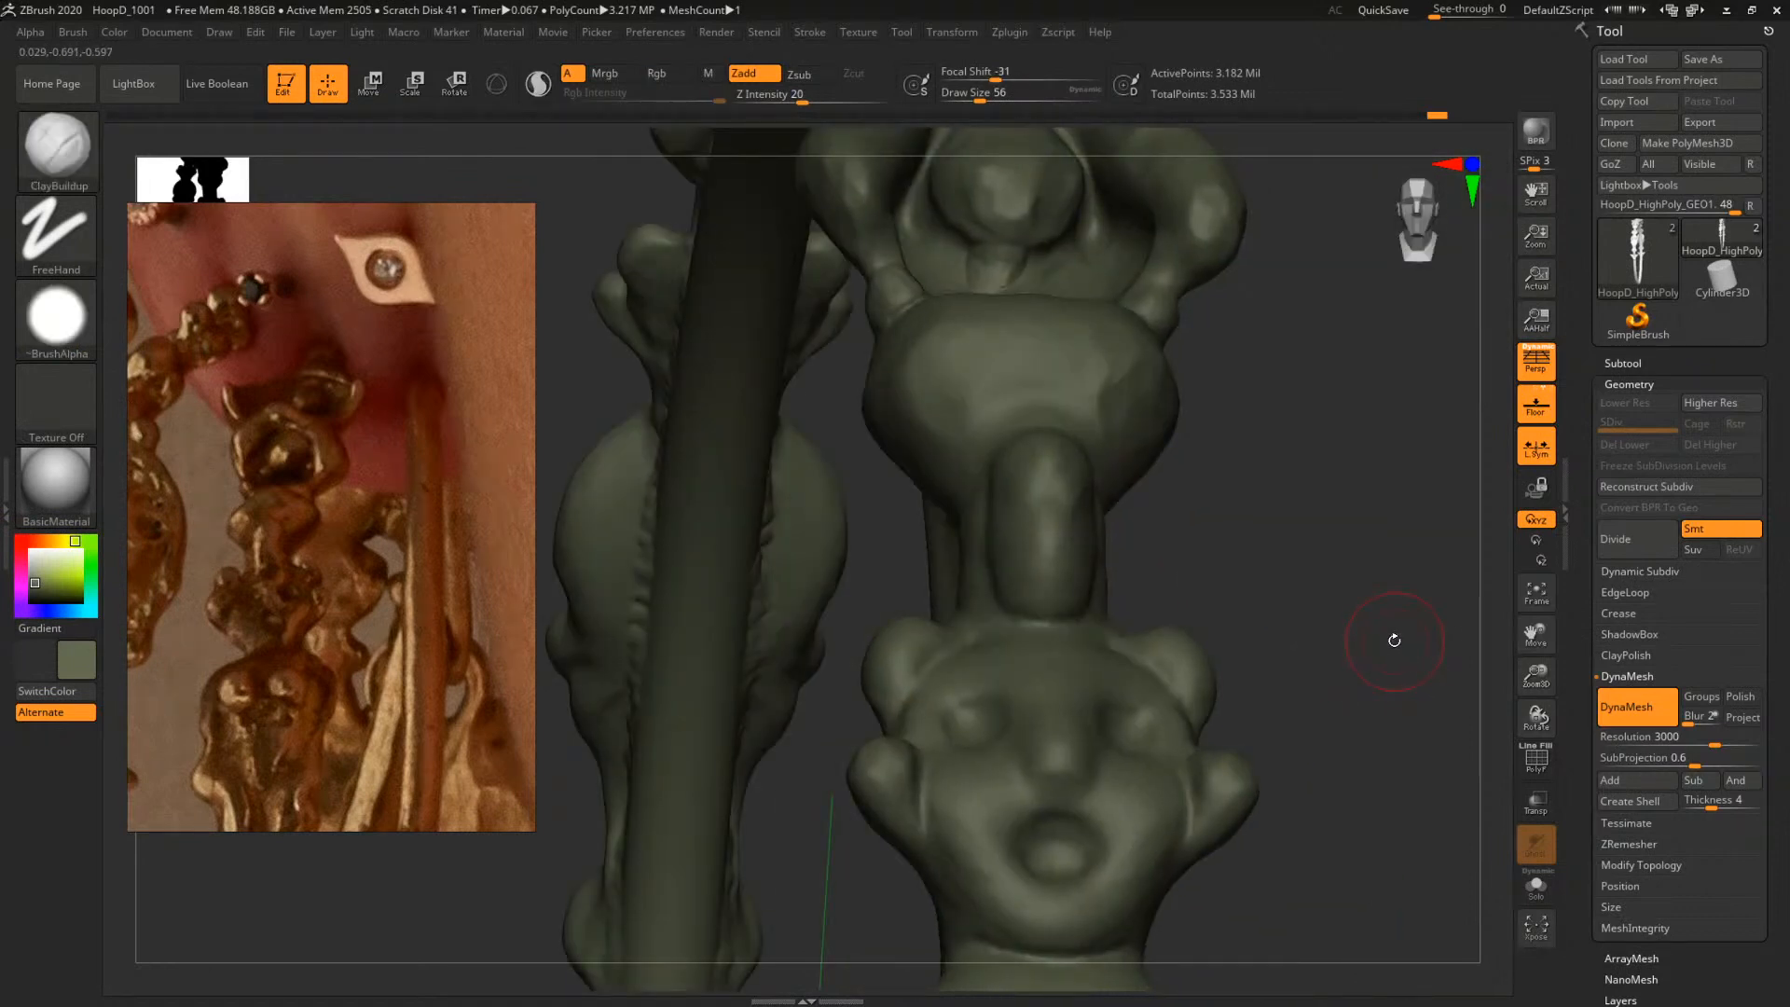
# Build up the side and rounded upper end of the stub below the belly with ClayTubes at draw size 74
pyautogui.press('b')
pyautogui.press('c')
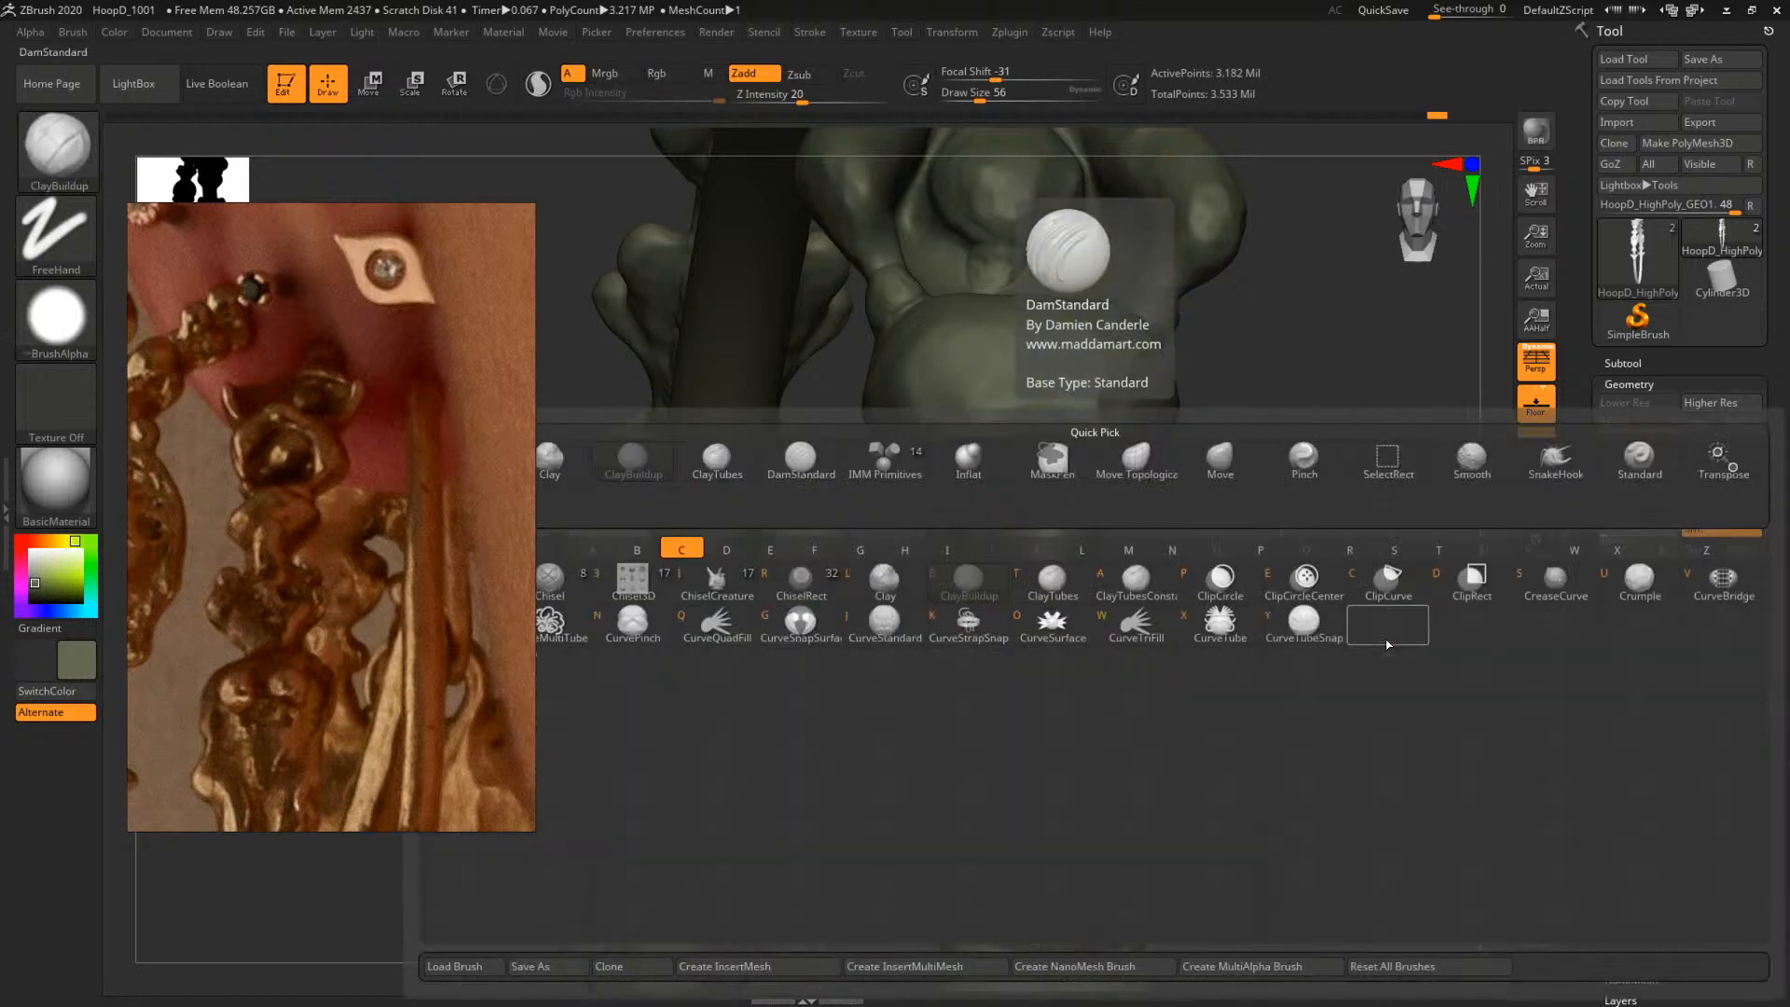
pyautogui.press('t')
pyautogui.moveTo(1390, 638); pyautogui.dragTo(1239, 589)
pyautogui.press('space')
pyautogui.moveTo(1078, 522); pyautogui.dragTo(1116, 531)
pyautogui.moveTo(1243, 573); pyautogui.dragTo(1118, 519)
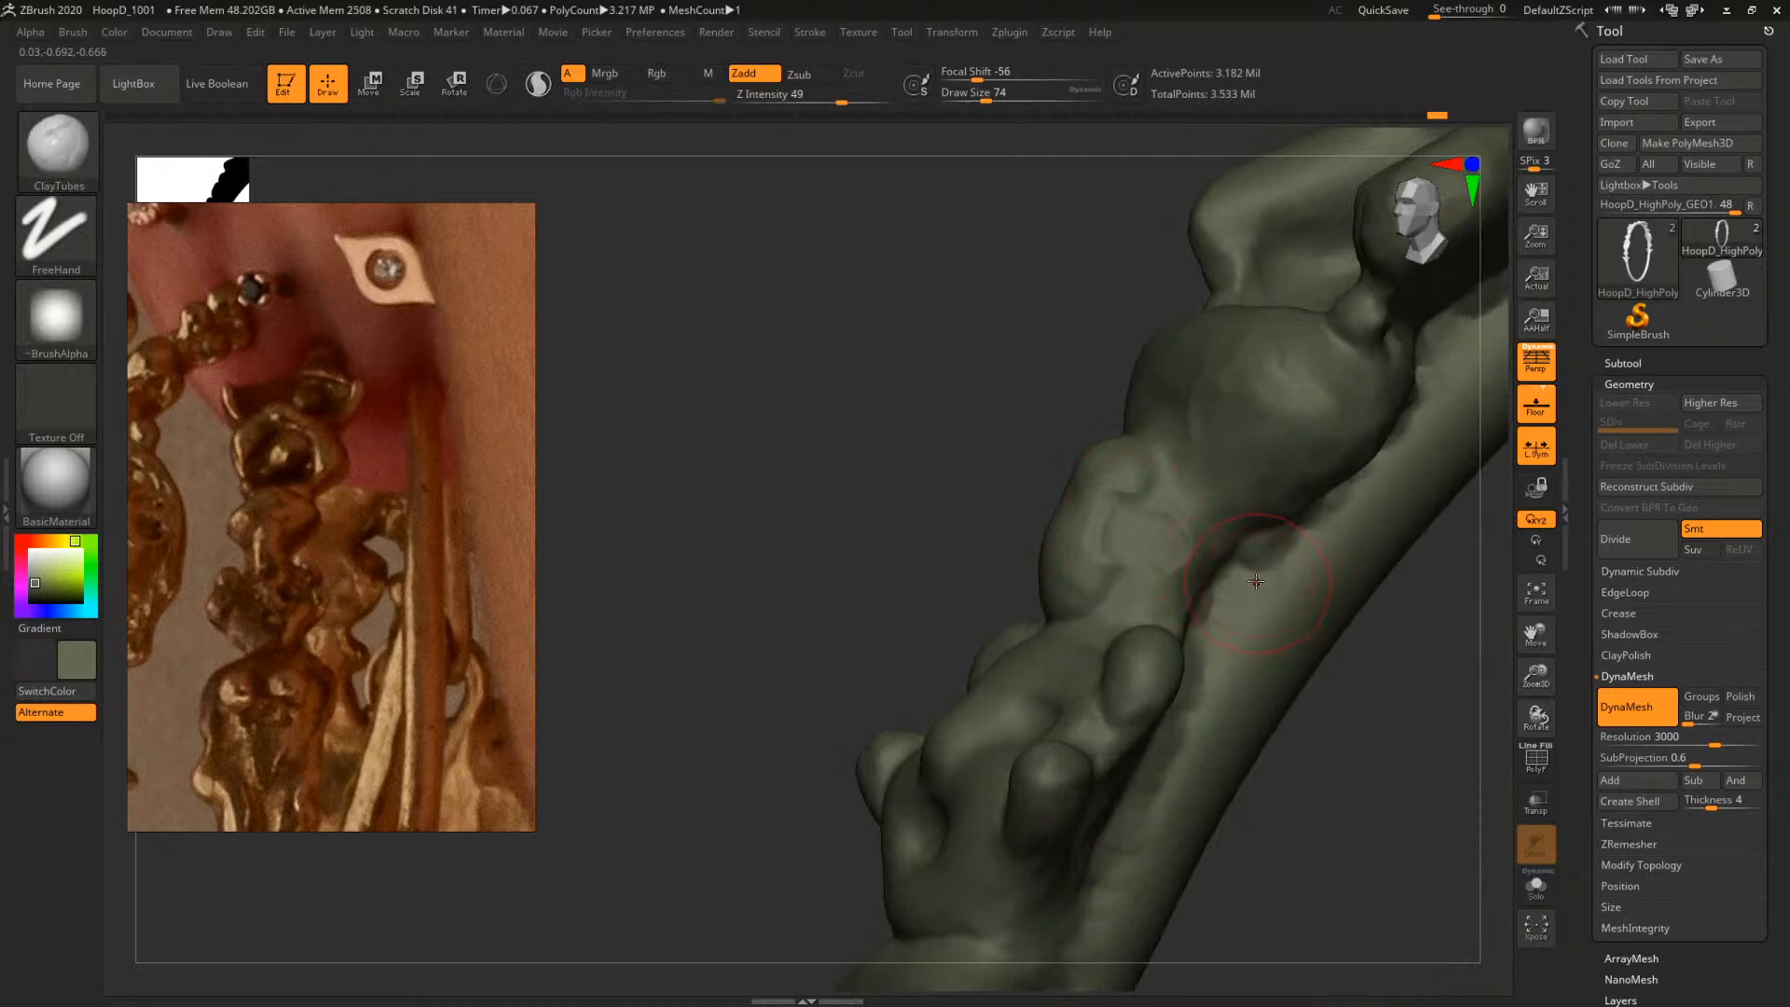
pyautogui.moveTo(1301, 728)
pyautogui.mouseDown()
pyautogui.moveTo(1221, 695)
pyautogui.moveTo(1313, 749)
pyautogui.moveTo(1293, 744)
pyautogui.mouseUp()
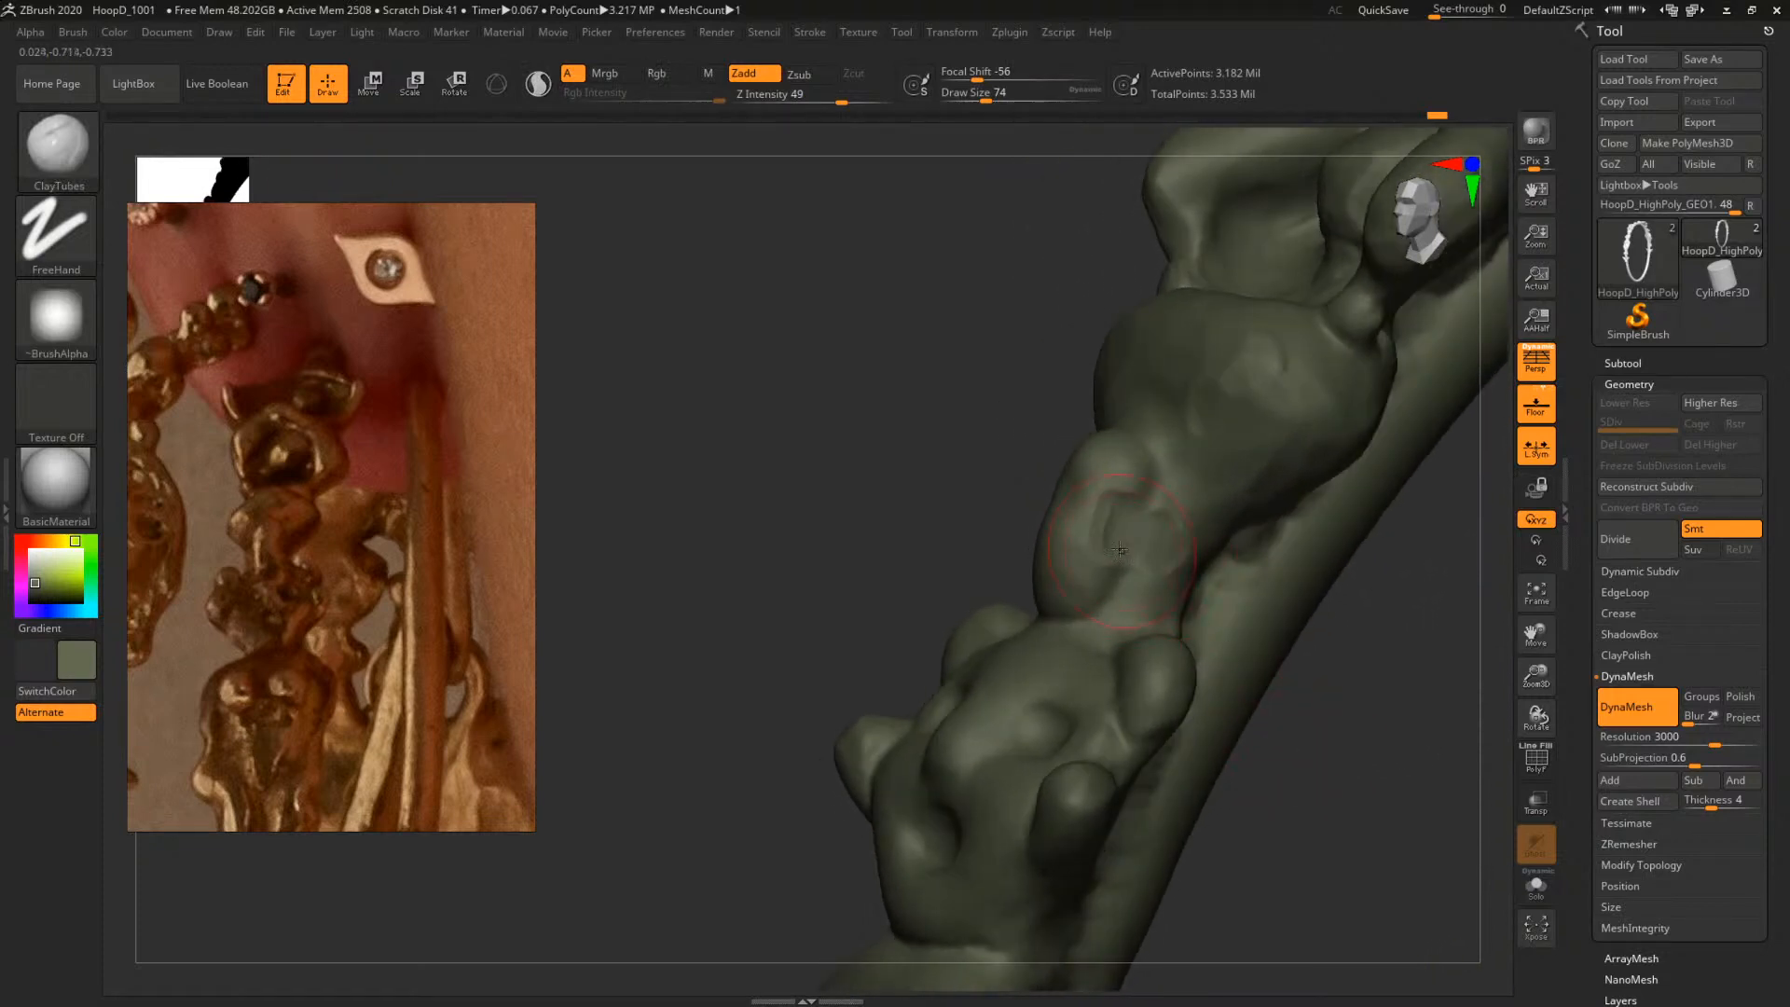
pyautogui.moveTo(879, 571); pyautogui.dragTo(942, 550)
pyautogui.moveTo(961, 480); pyautogui.dragTo(998, 508)
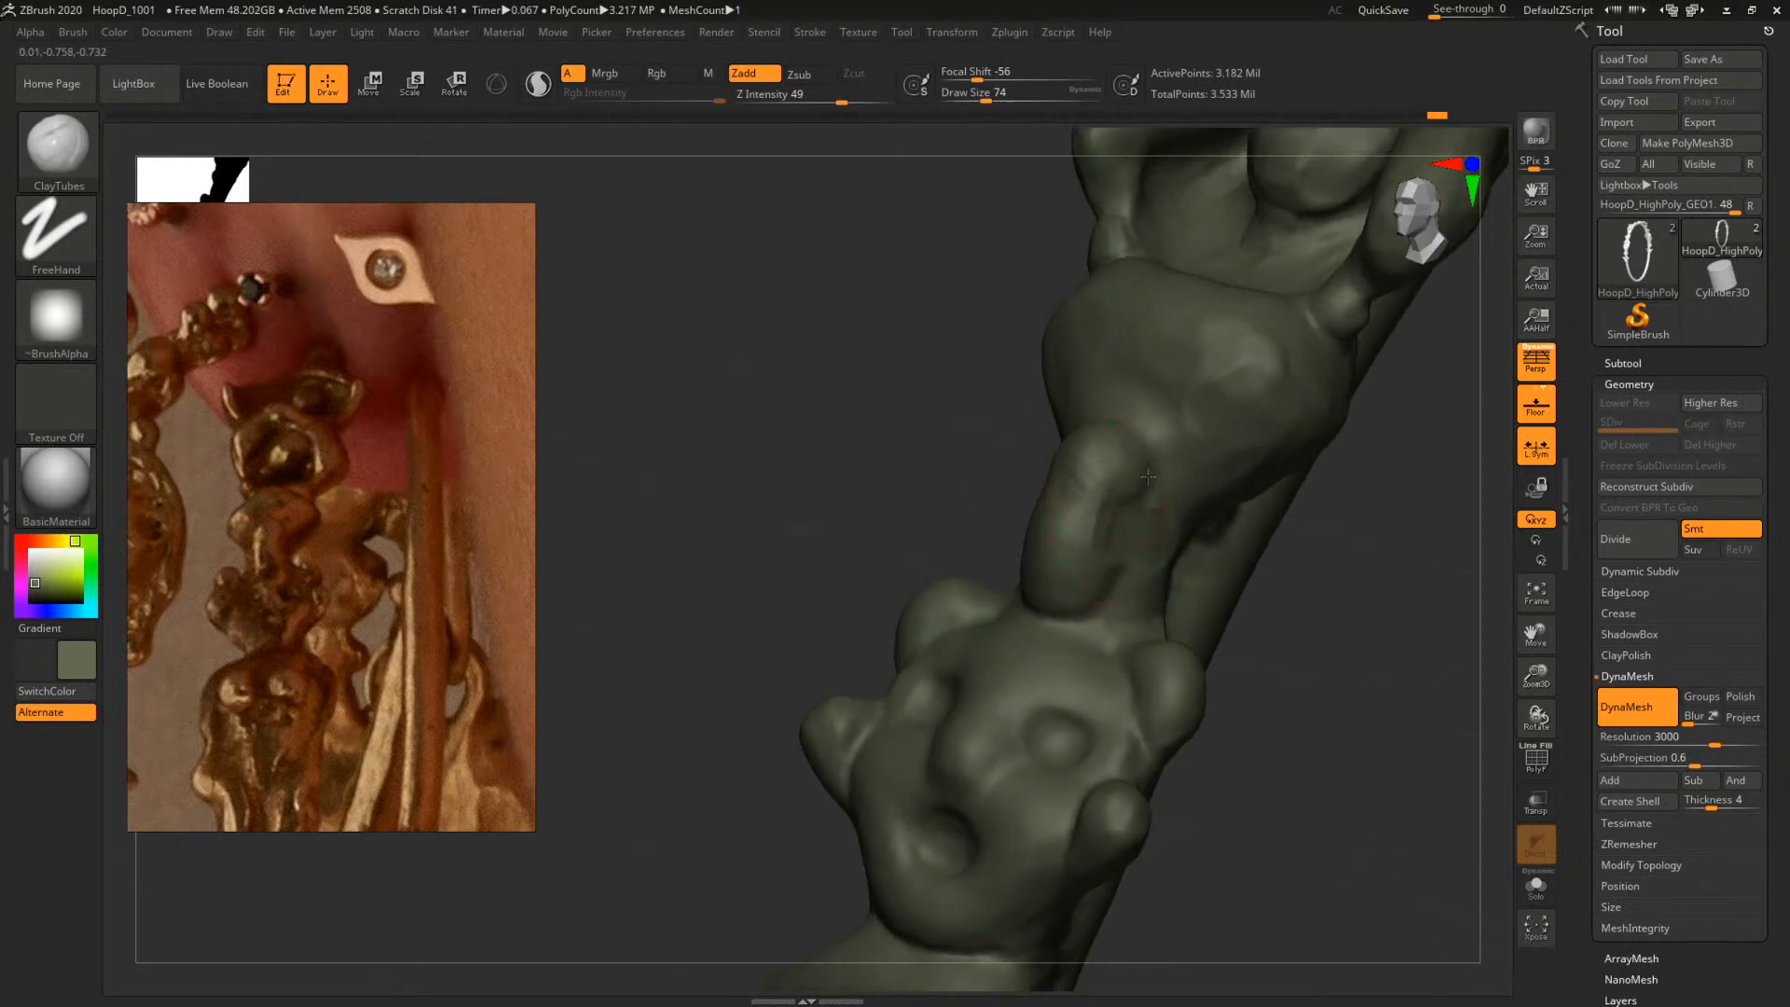
pyautogui.moveTo(1146, 445); pyautogui.dragTo(1080, 430)
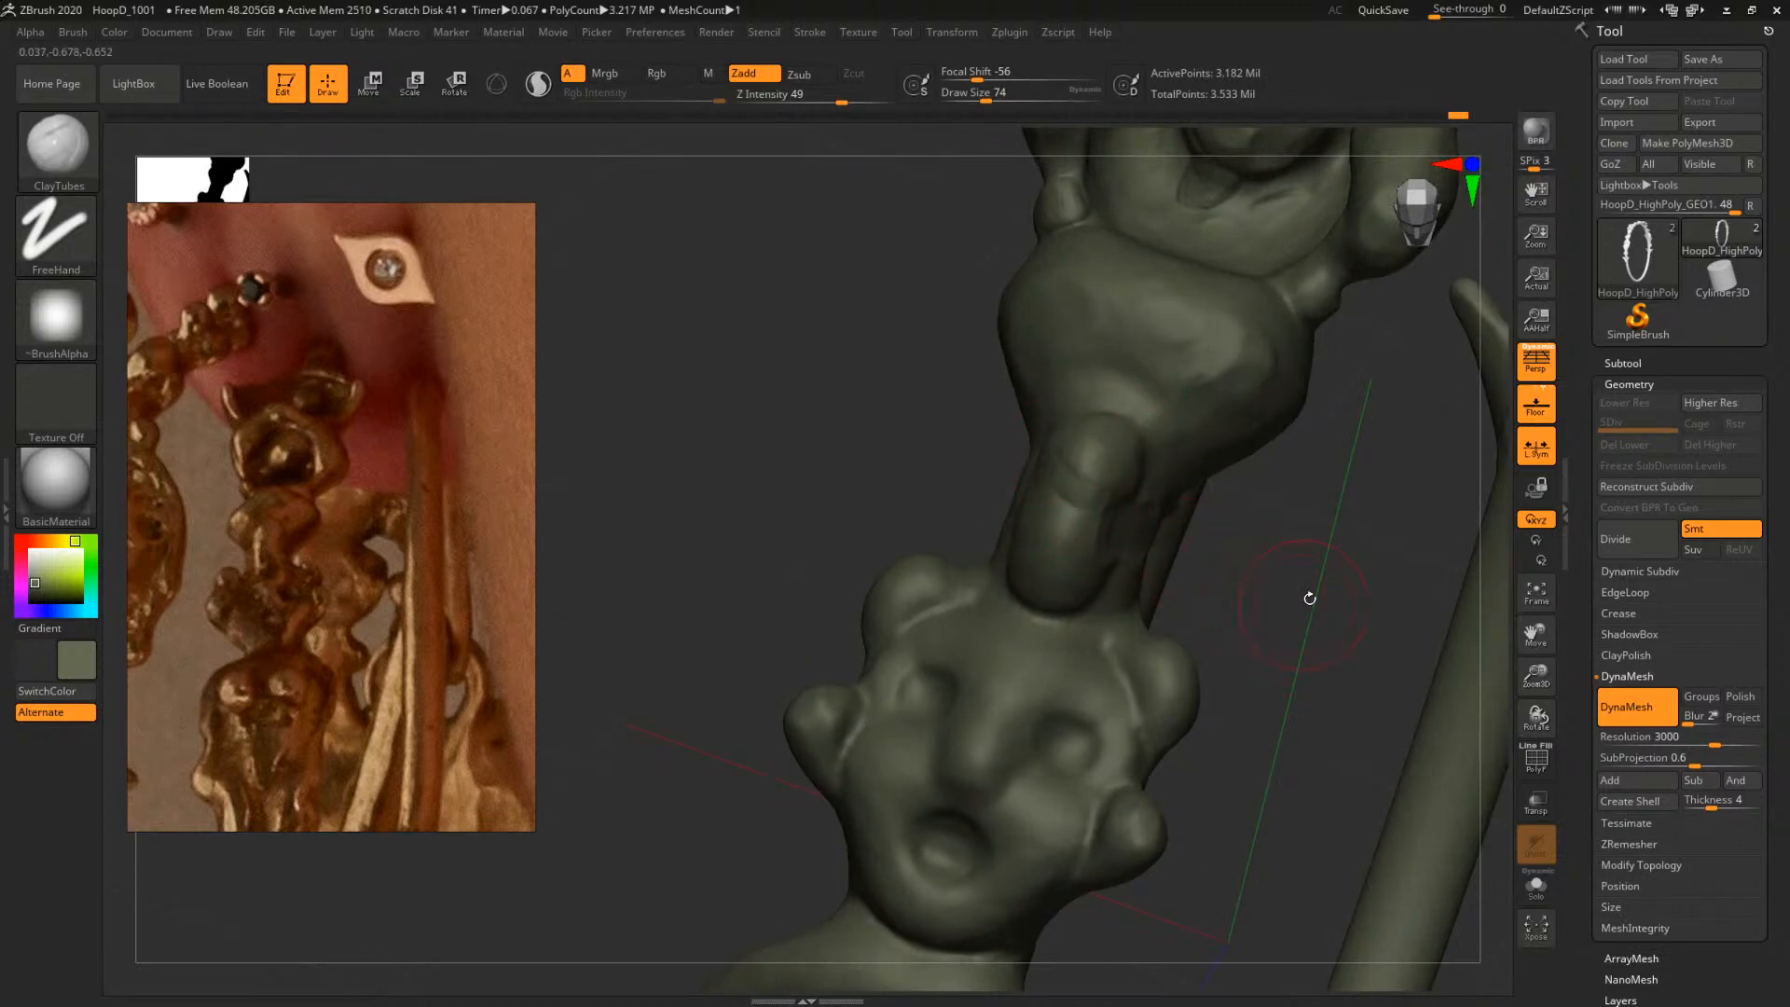
# Flatten the side and rounded upper end of the stub below the belly with TrimDynamic at draw size 74
pyautogui.moveTo(1310, 597); pyautogui.dragTo(1212, 521)
pyautogui.press('b')
pyautogui.press('t')
pyautogui.press('d')
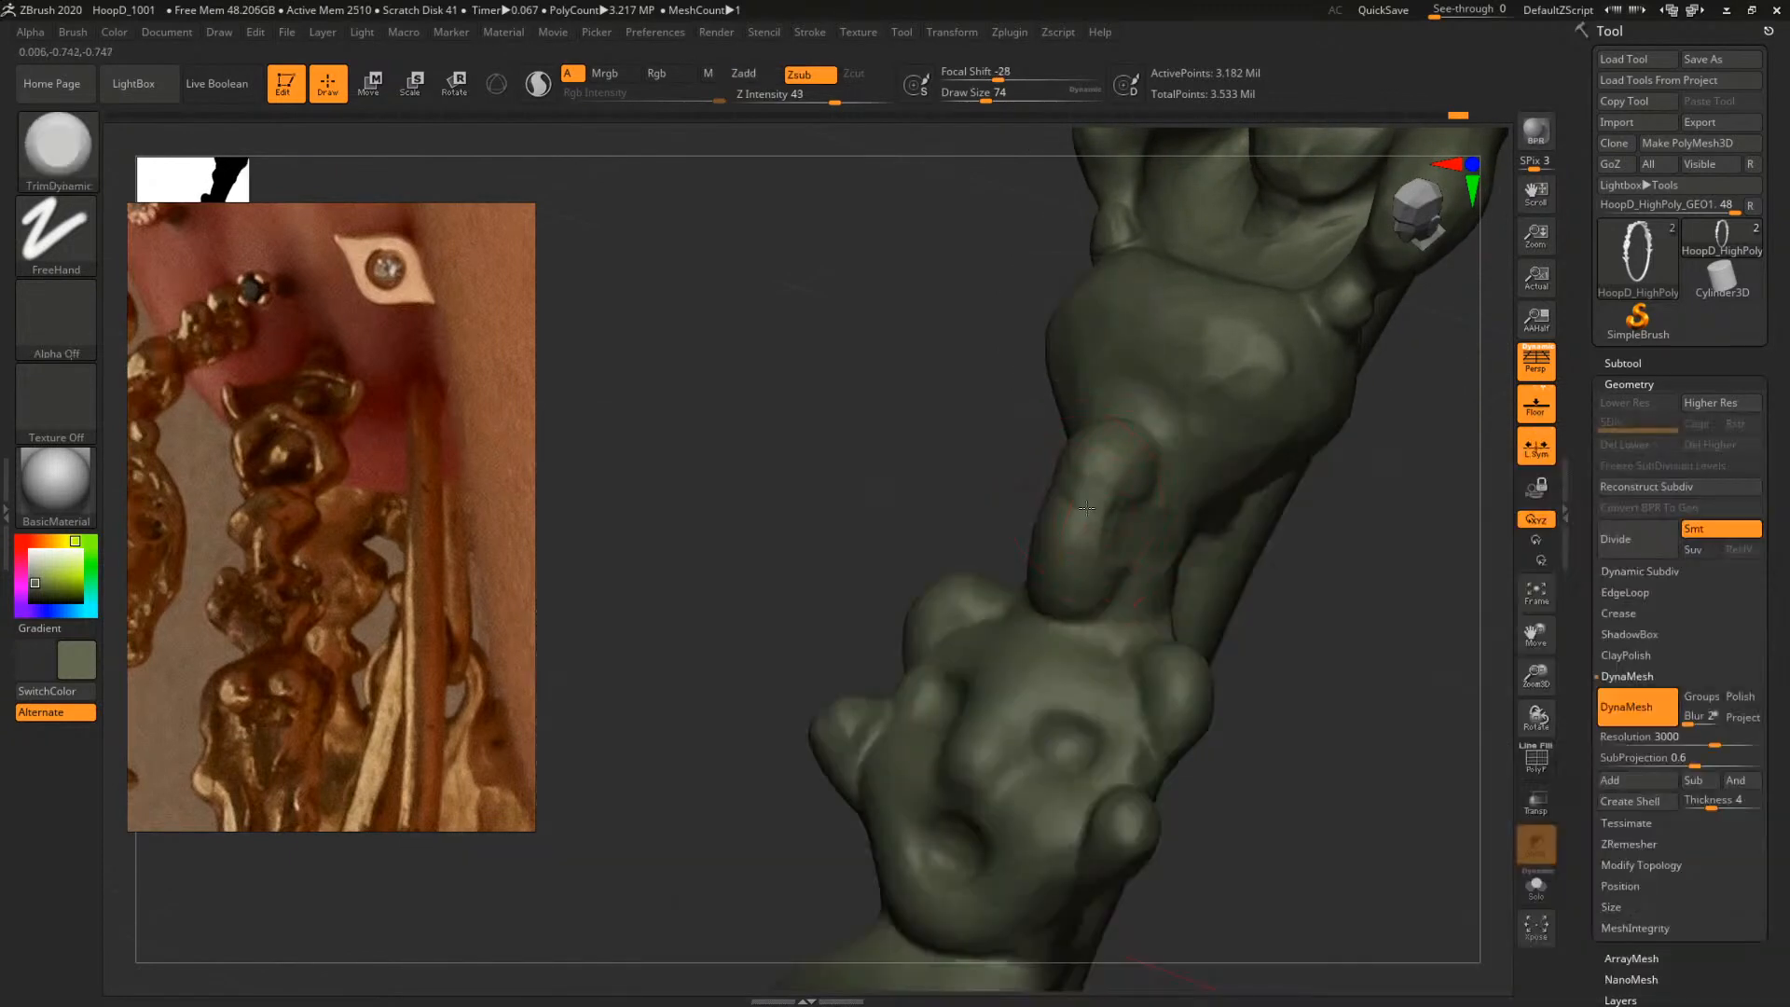
pyautogui.moveTo(1262, 587); pyautogui.dragTo(1174, 577)
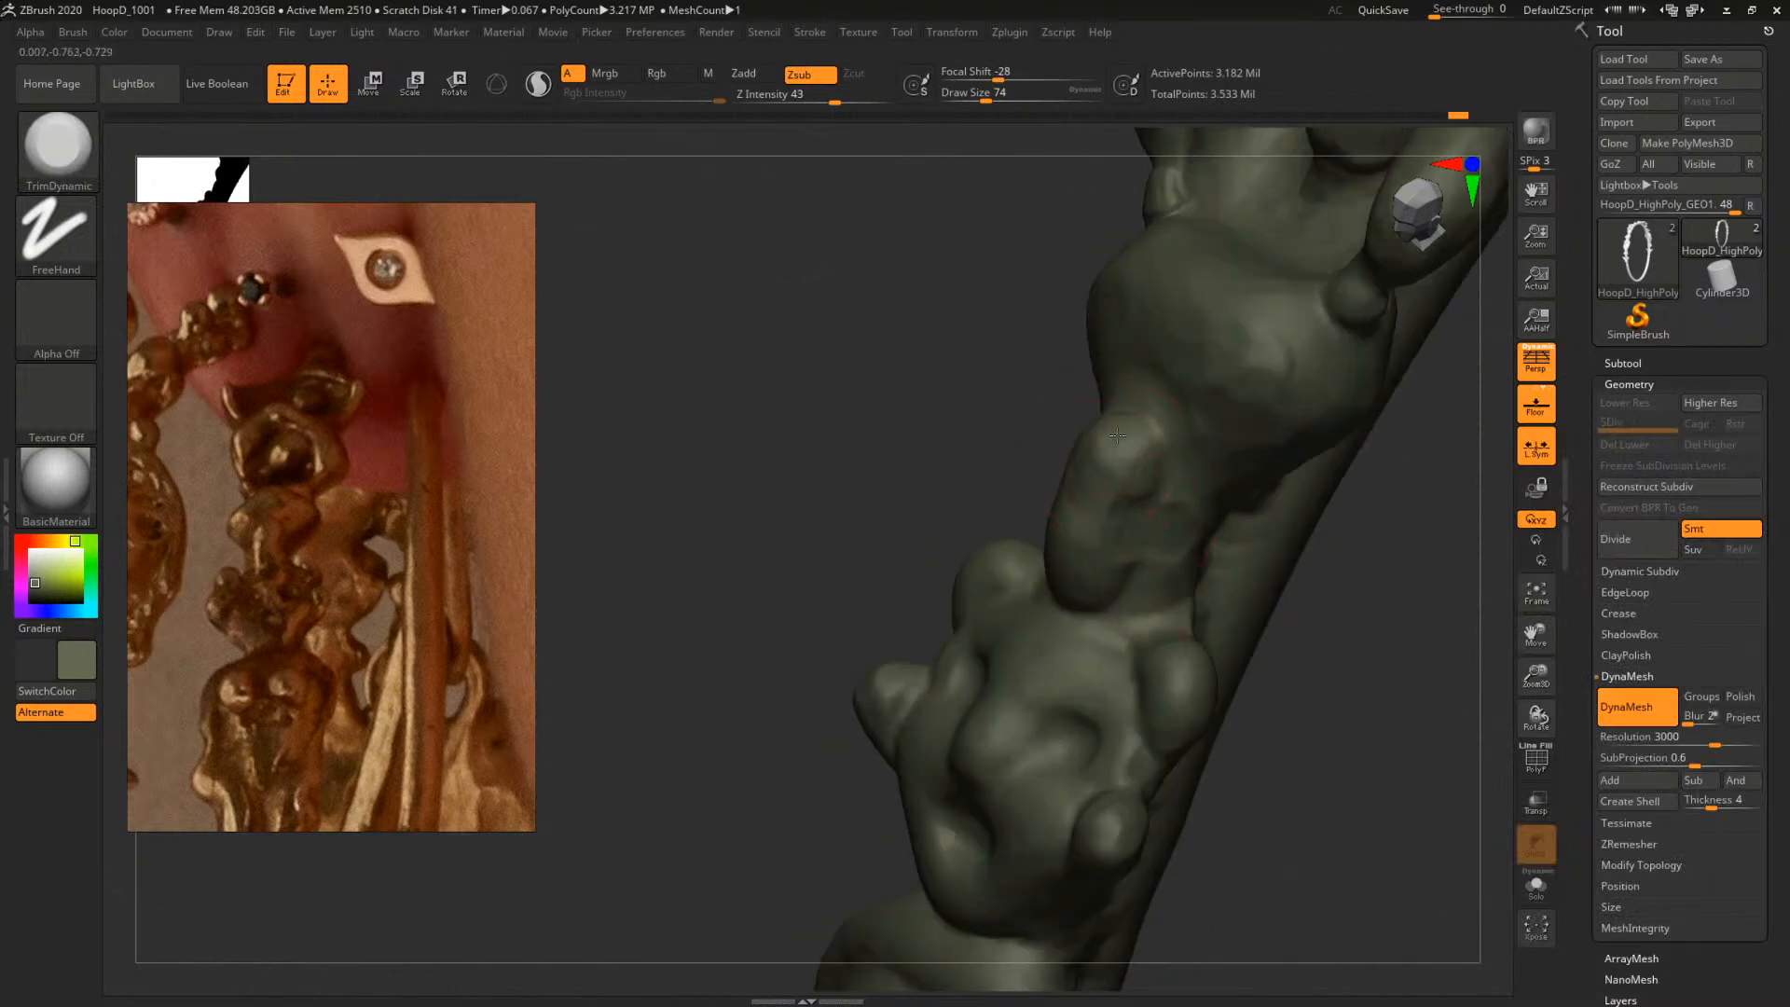
pyautogui.moveTo(1117, 435); pyautogui.dragTo(1129, 480)
# Add a small raised form on the side of the stub below the belly with ClayTubes at draw size 41
pyautogui.moveTo(1331, 613)
pyautogui.mouseDown()
pyautogui.moveTo(1296, 593)
pyautogui.moveTo(1465, 617)
pyautogui.mouseUp()
pyautogui.press('b')
pyautogui.press('c')
pyautogui.press('t')
pyautogui.press('space')
pyautogui.moveTo(1171, 499); pyautogui.dragTo(1157, 500)
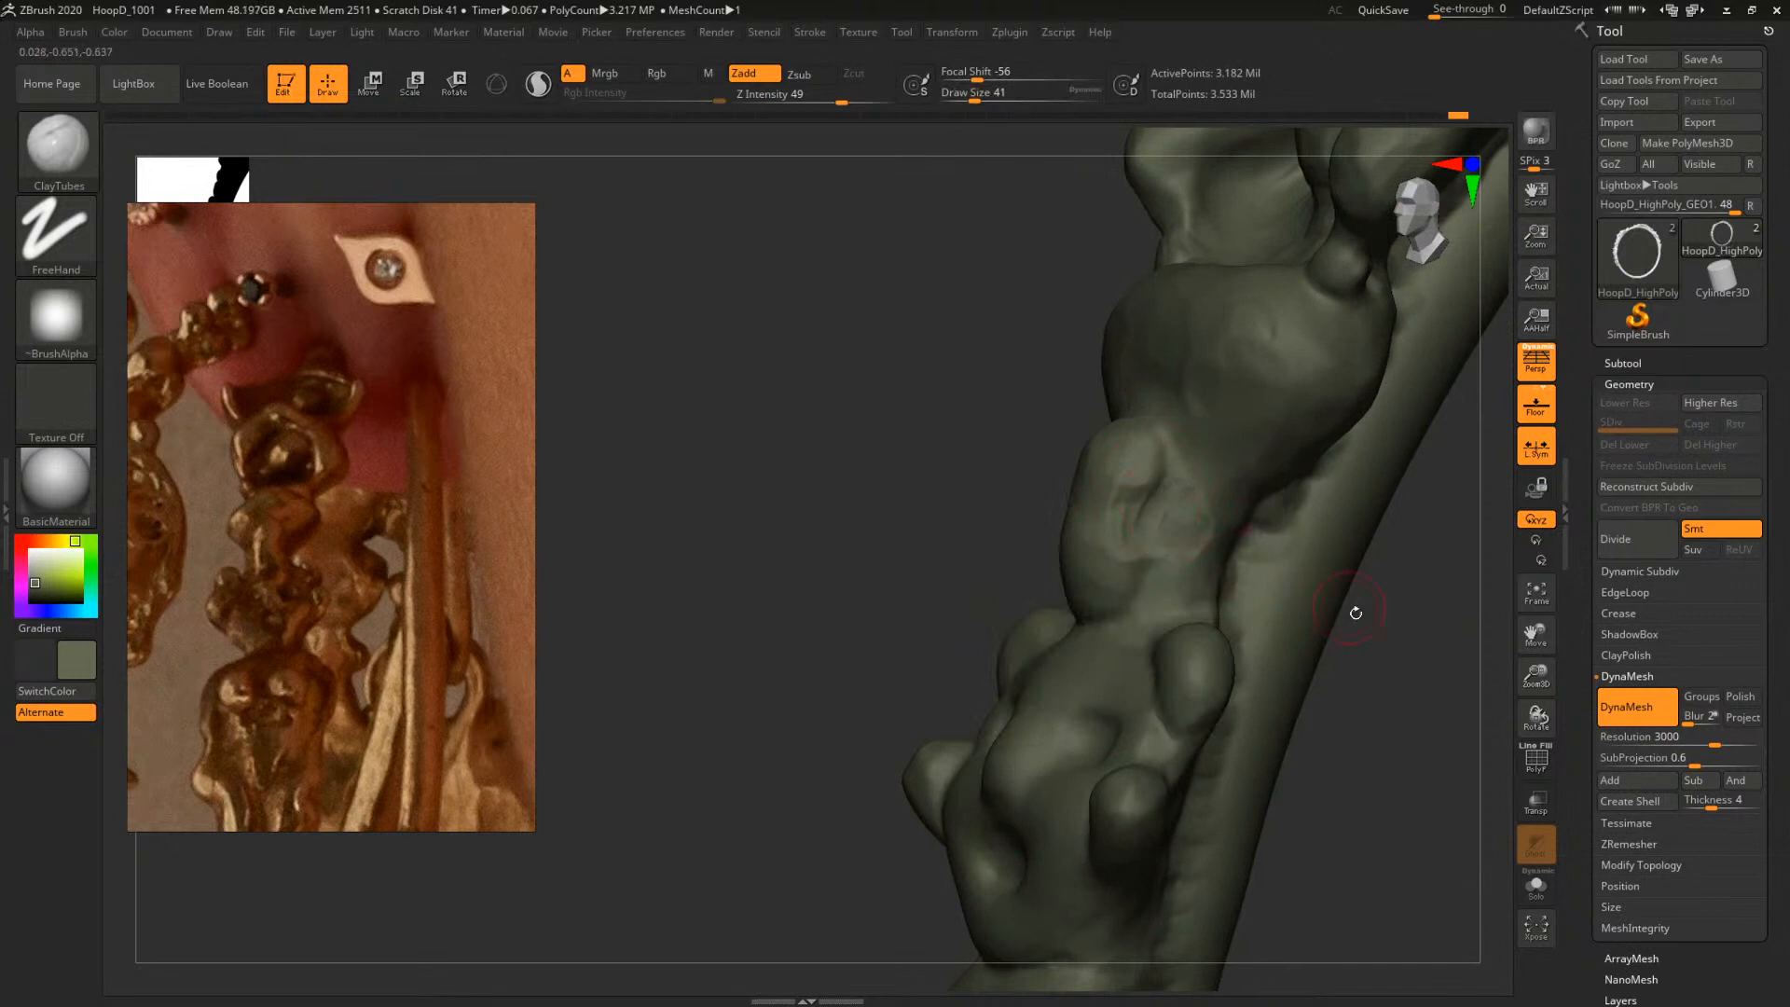
pyautogui.moveTo(1356, 613)
pyautogui.mouseDown()
pyautogui.moveTo(1422, 631)
pyautogui.moveTo(1207, 520)
pyautogui.moveTo(1359, 527)
pyautogui.moveTo(1374, 560)
pyautogui.moveTo(1249, 536)
pyautogui.mouseUp()
# Fill out the side of the stub between the belly and the head with ClayTubes at draw size 51
pyautogui.press('space')
pyautogui.moveTo(1096, 473); pyautogui.dragTo(1099, 473)
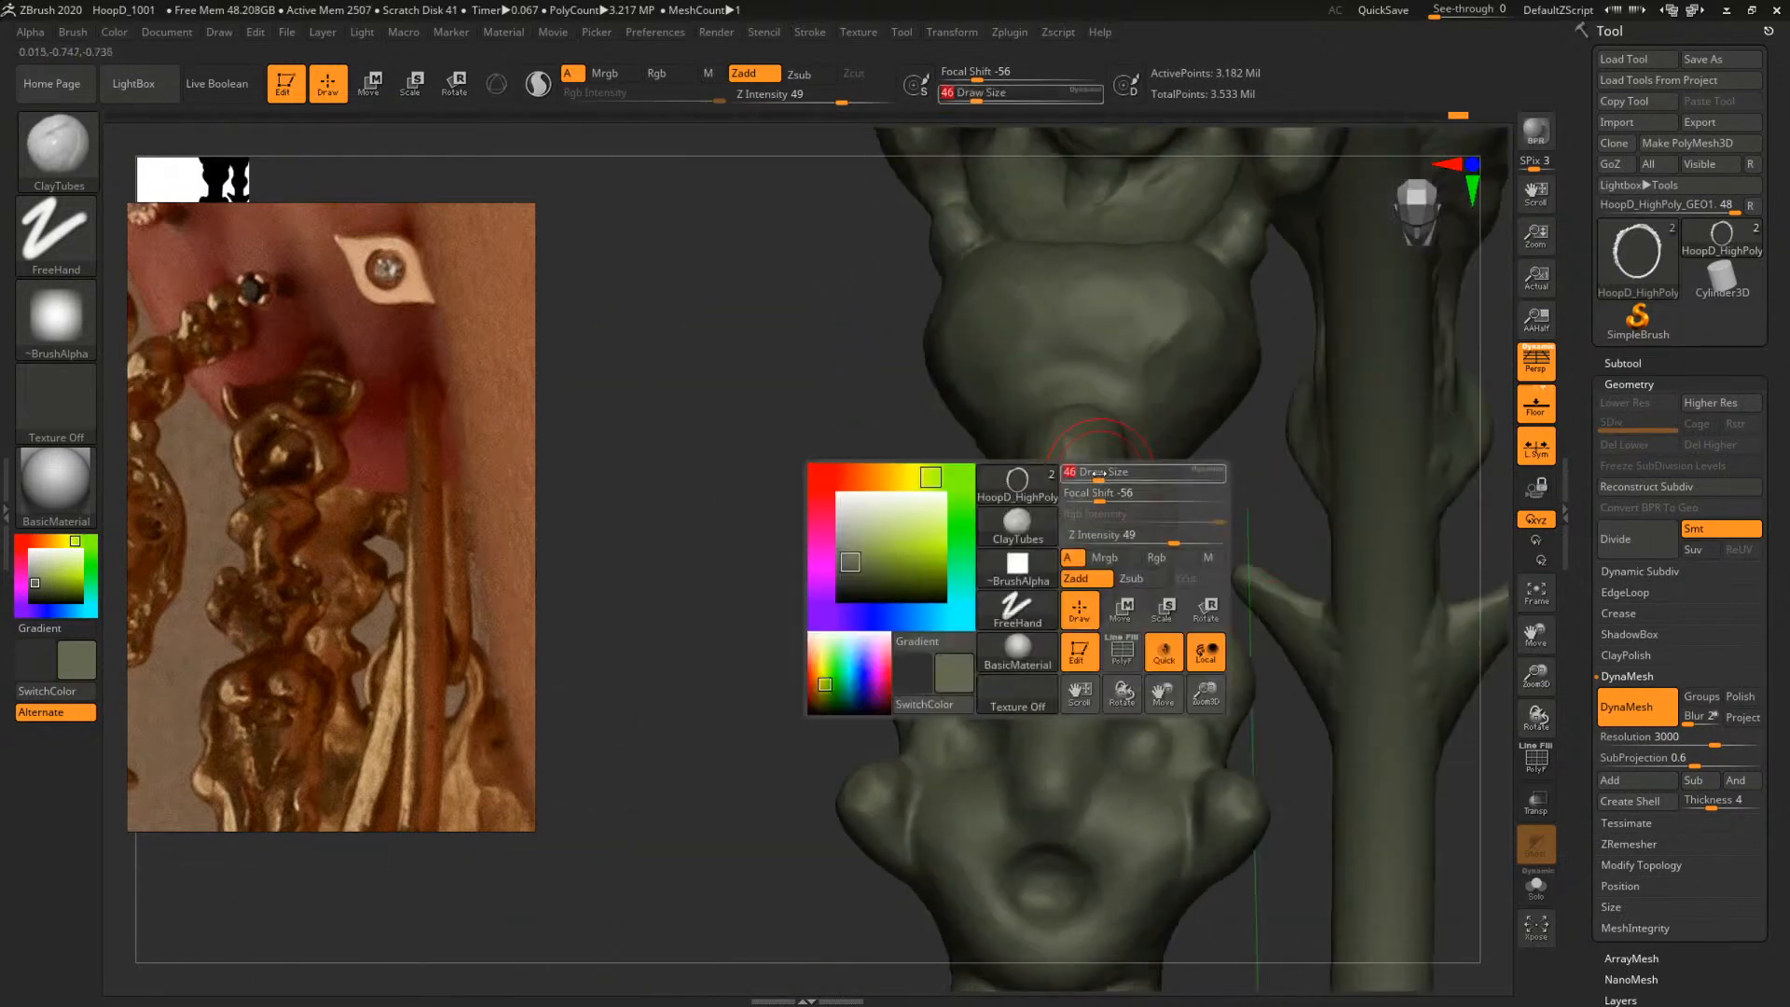
pyautogui.moveTo(1268, 497)
pyautogui.mouseDown()
pyautogui.moveTo(1127, 494)
pyautogui.moveTo(1114, 550)
pyautogui.mouseUp()
pyautogui.press('space')
pyautogui.moveTo(1335, 568)
pyautogui.mouseDown()
pyautogui.moveTo(1256, 532)
pyautogui.moveTo(1251, 548)
pyautogui.moveTo(1211, 546)
pyautogui.mouseUp()
pyautogui.press('b')
pyautogui.press('c')
pyautogui.press('t')
pyautogui.press('space')
pyautogui.moveTo(1167, 500); pyautogui.dragTo(1162, 500)
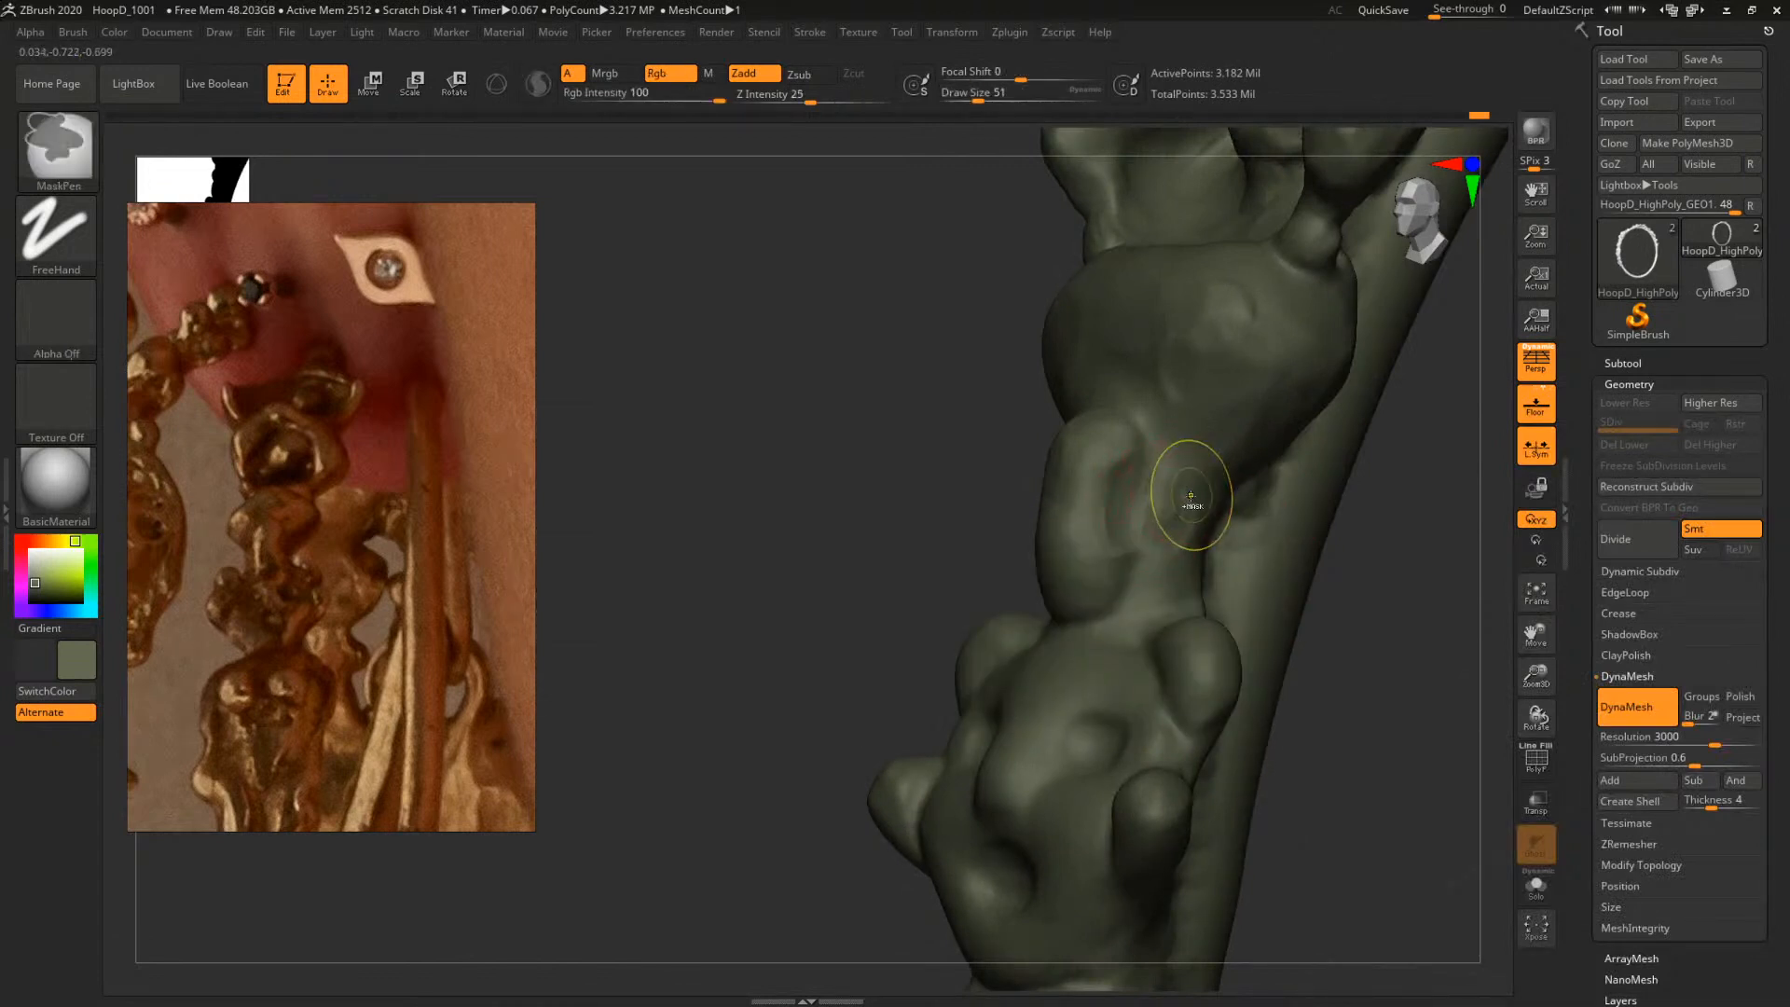
# Flatten the filled side and front of the stub with TrimDynamic, raising the draw size from 51 to 65
pyautogui.press('b')
pyautogui.press('t')
pyautogui.press('d')
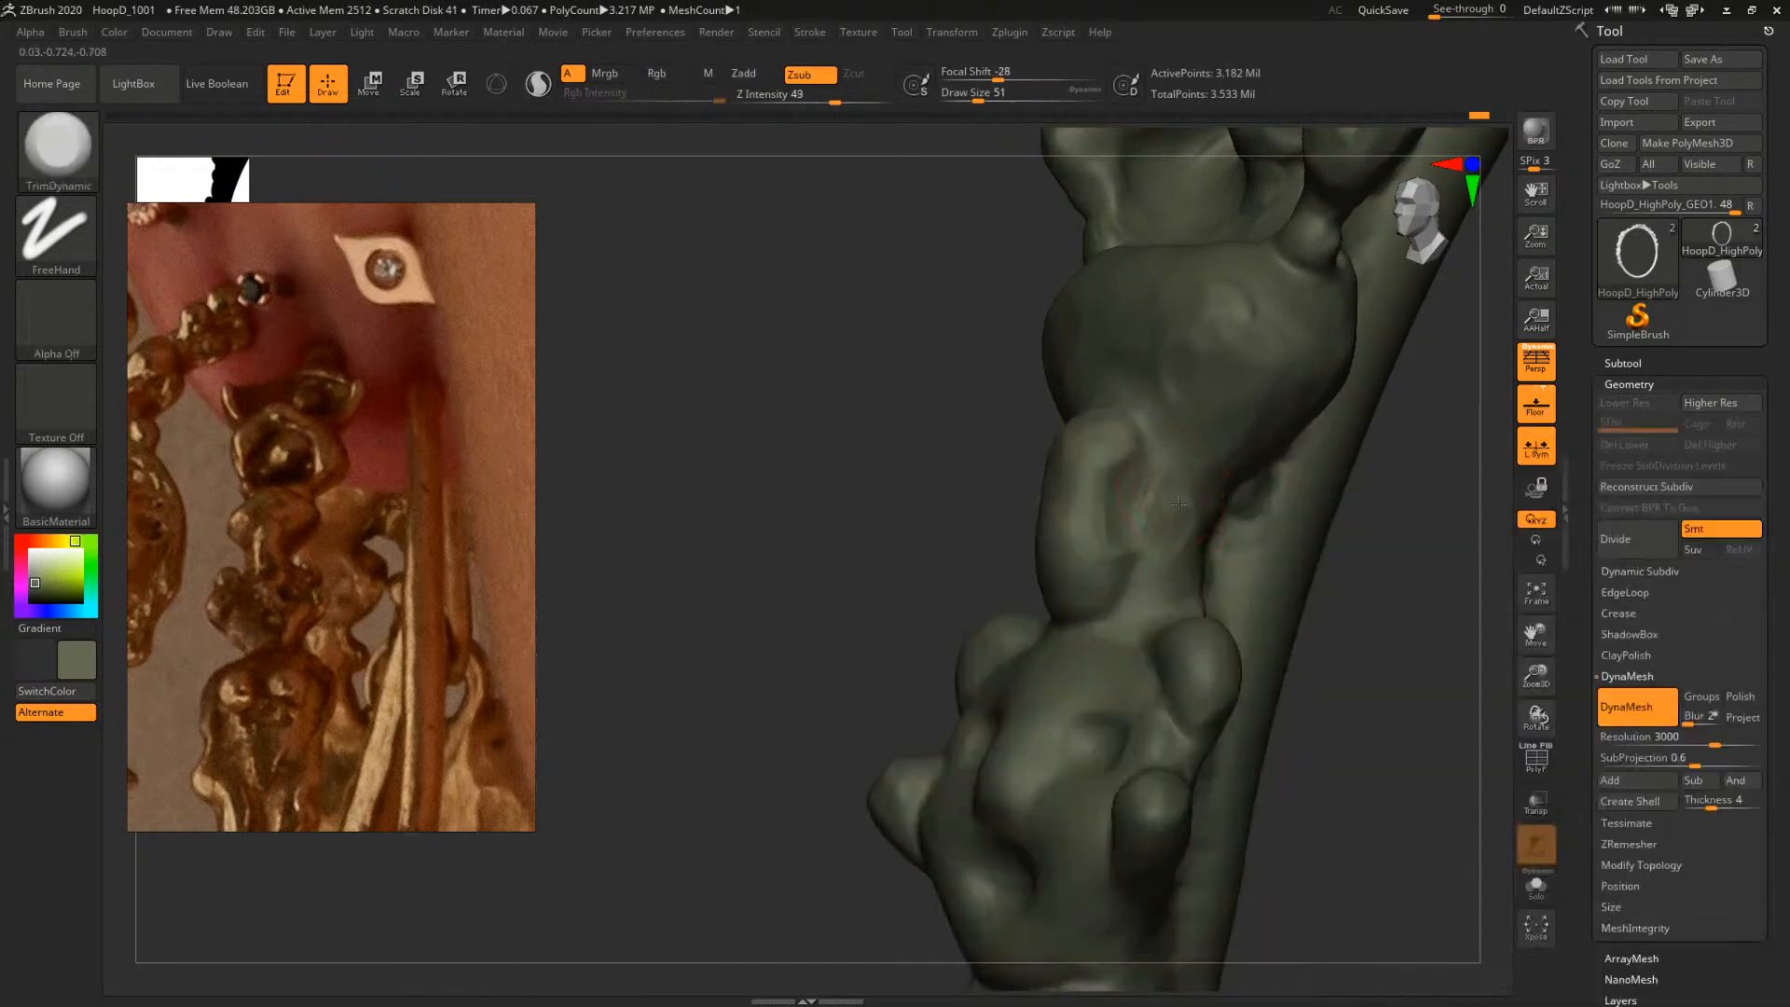
pyautogui.keyDown('shift'); pyautogui.moveTo(1396, 561); pyautogui.dragTo(1483, 536); pyautogui.keyUp('shift')
pyautogui.press('space')
pyautogui.moveTo(1103, 486); pyautogui.dragTo(1111, 486)
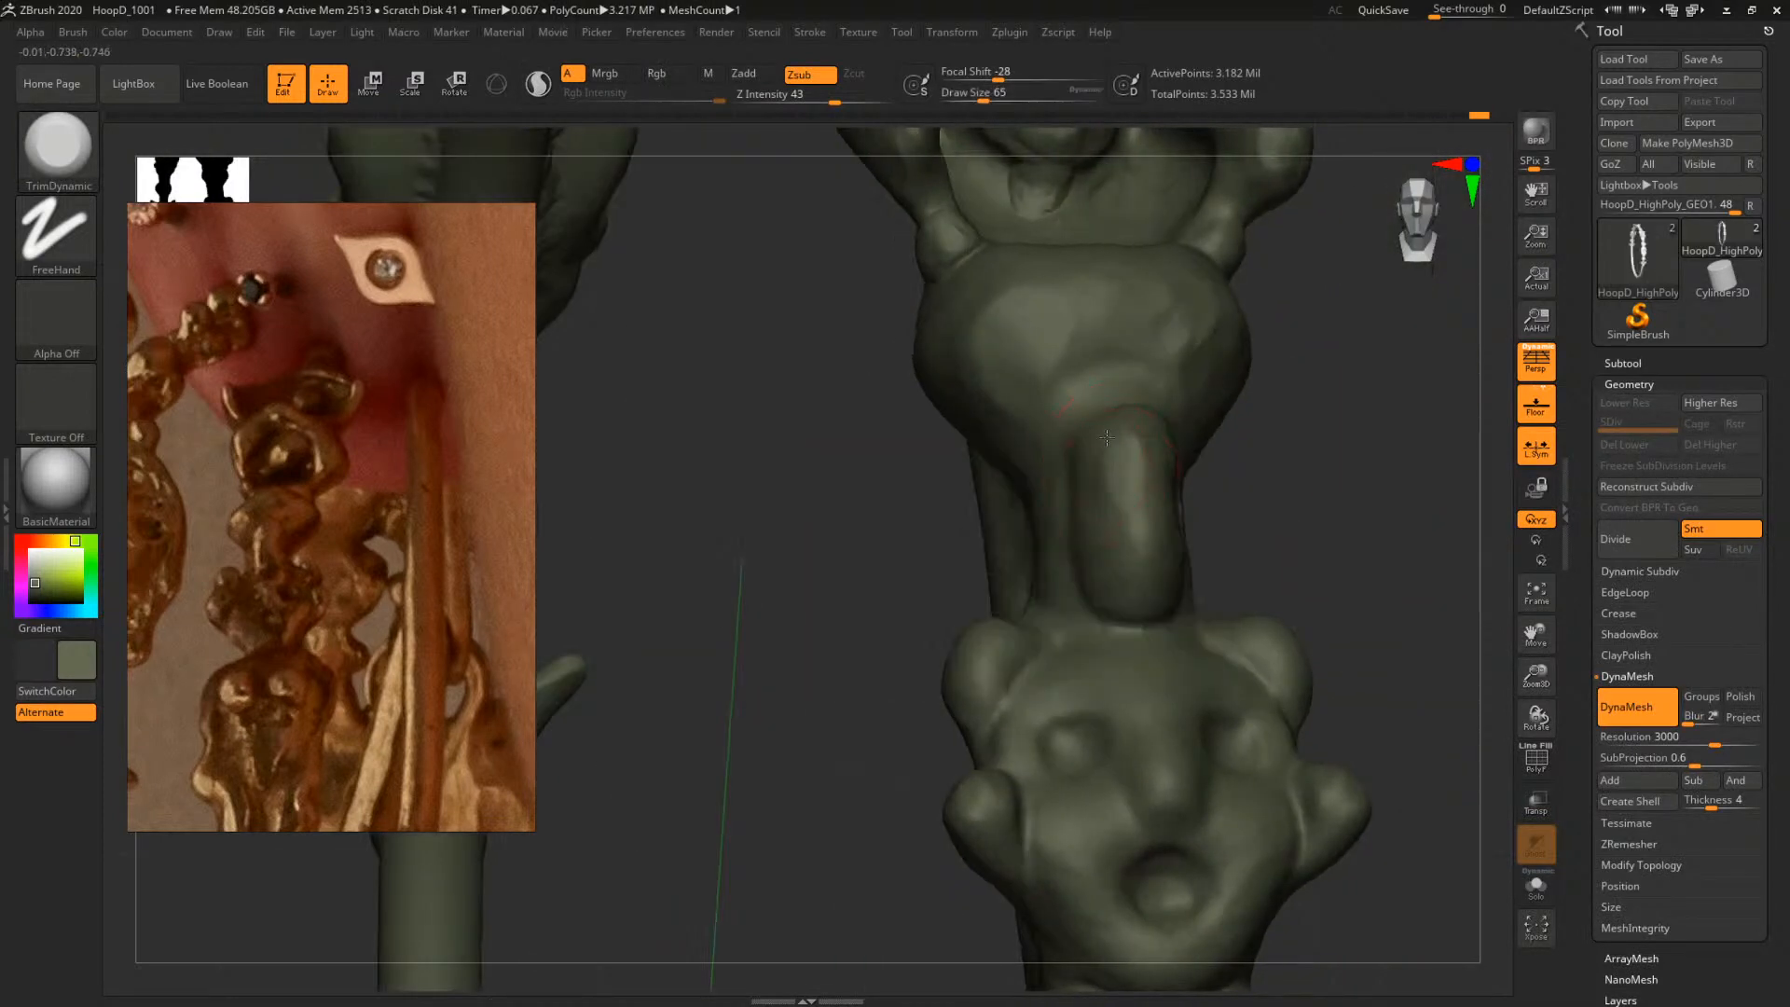
pyautogui.moveTo(1330, 454)
pyautogui.mouseDown()
pyautogui.moveTo(1322, 484)
pyautogui.moveTo(1031, 479)
pyautogui.moveTo(1021, 550)
pyautogui.mouseUp()
# Build up the opposite side of the stub below the belly with ClayTubes at draw size 62
pyautogui.press('b')
pyautogui.press('c')
pyautogui.press('t')
pyautogui.press('[')
pyautogui.press('[')
pyautogui.press('space')
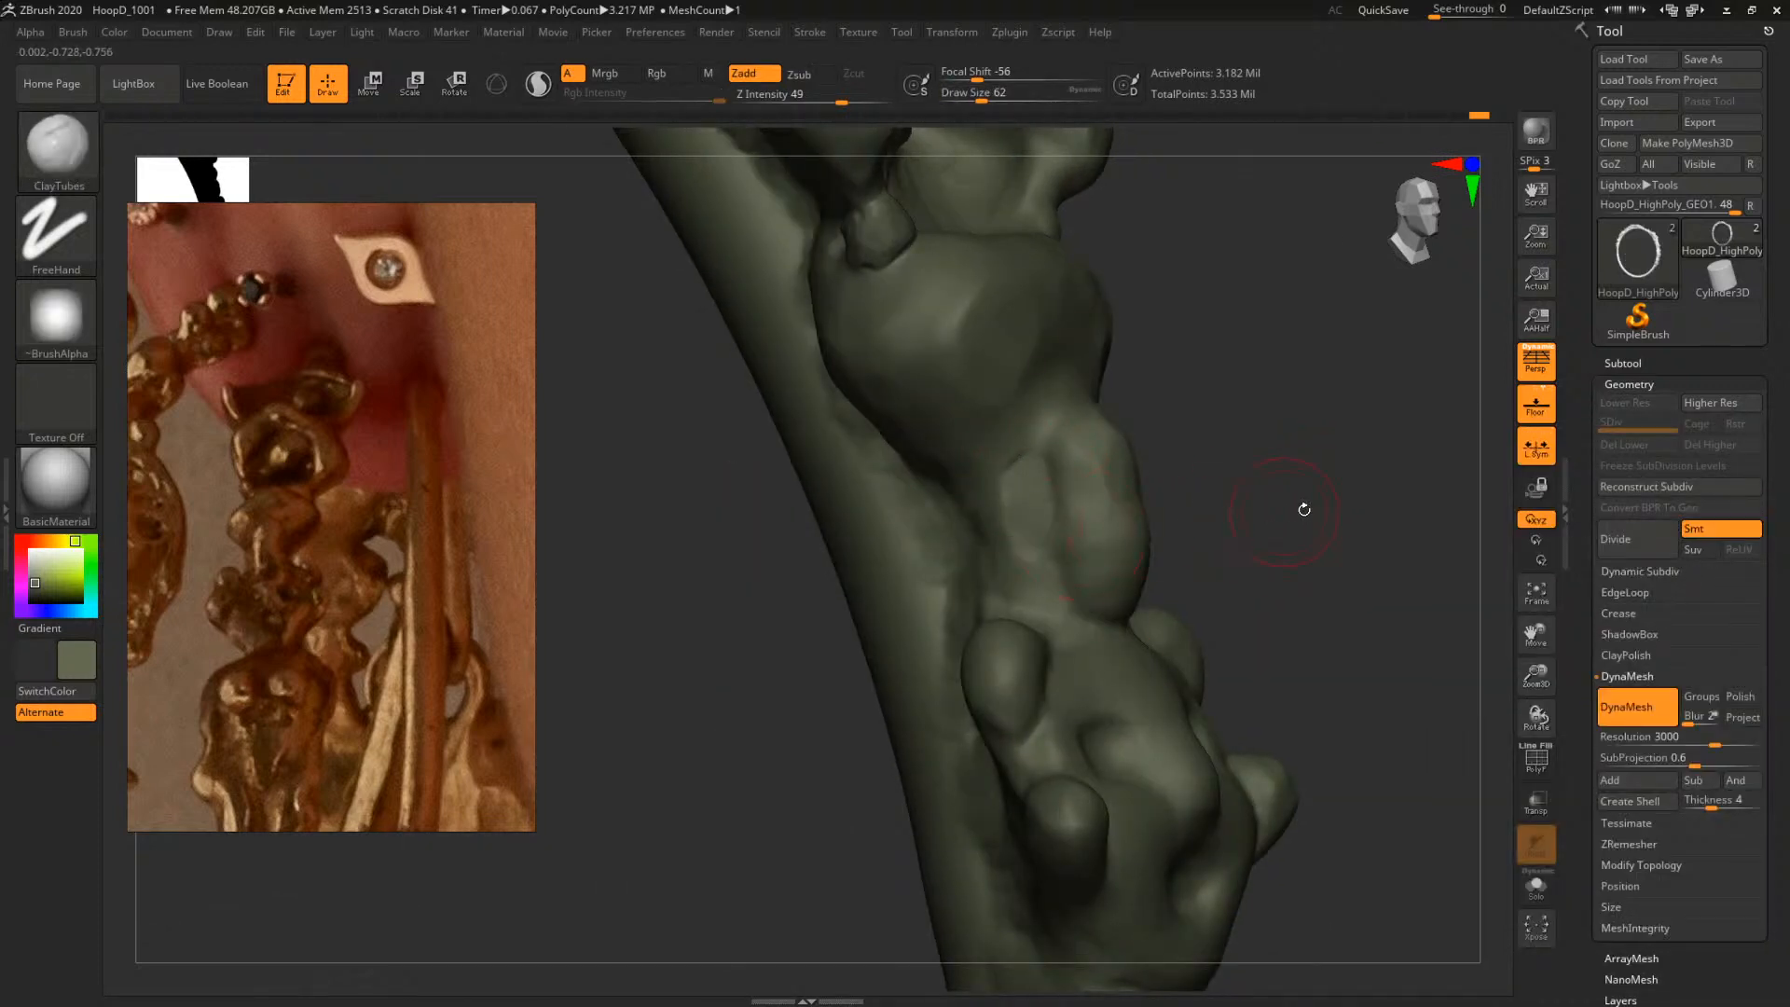
pyautogui.moveTo(1304, 509)
pyautogui.mouseDown()
pyautogui.moveTo(1267, 507)
pyautogui.moveTo(1299, 463)
pyautogui.moveTo(1192, 448)
pyautogui.mouseUp()
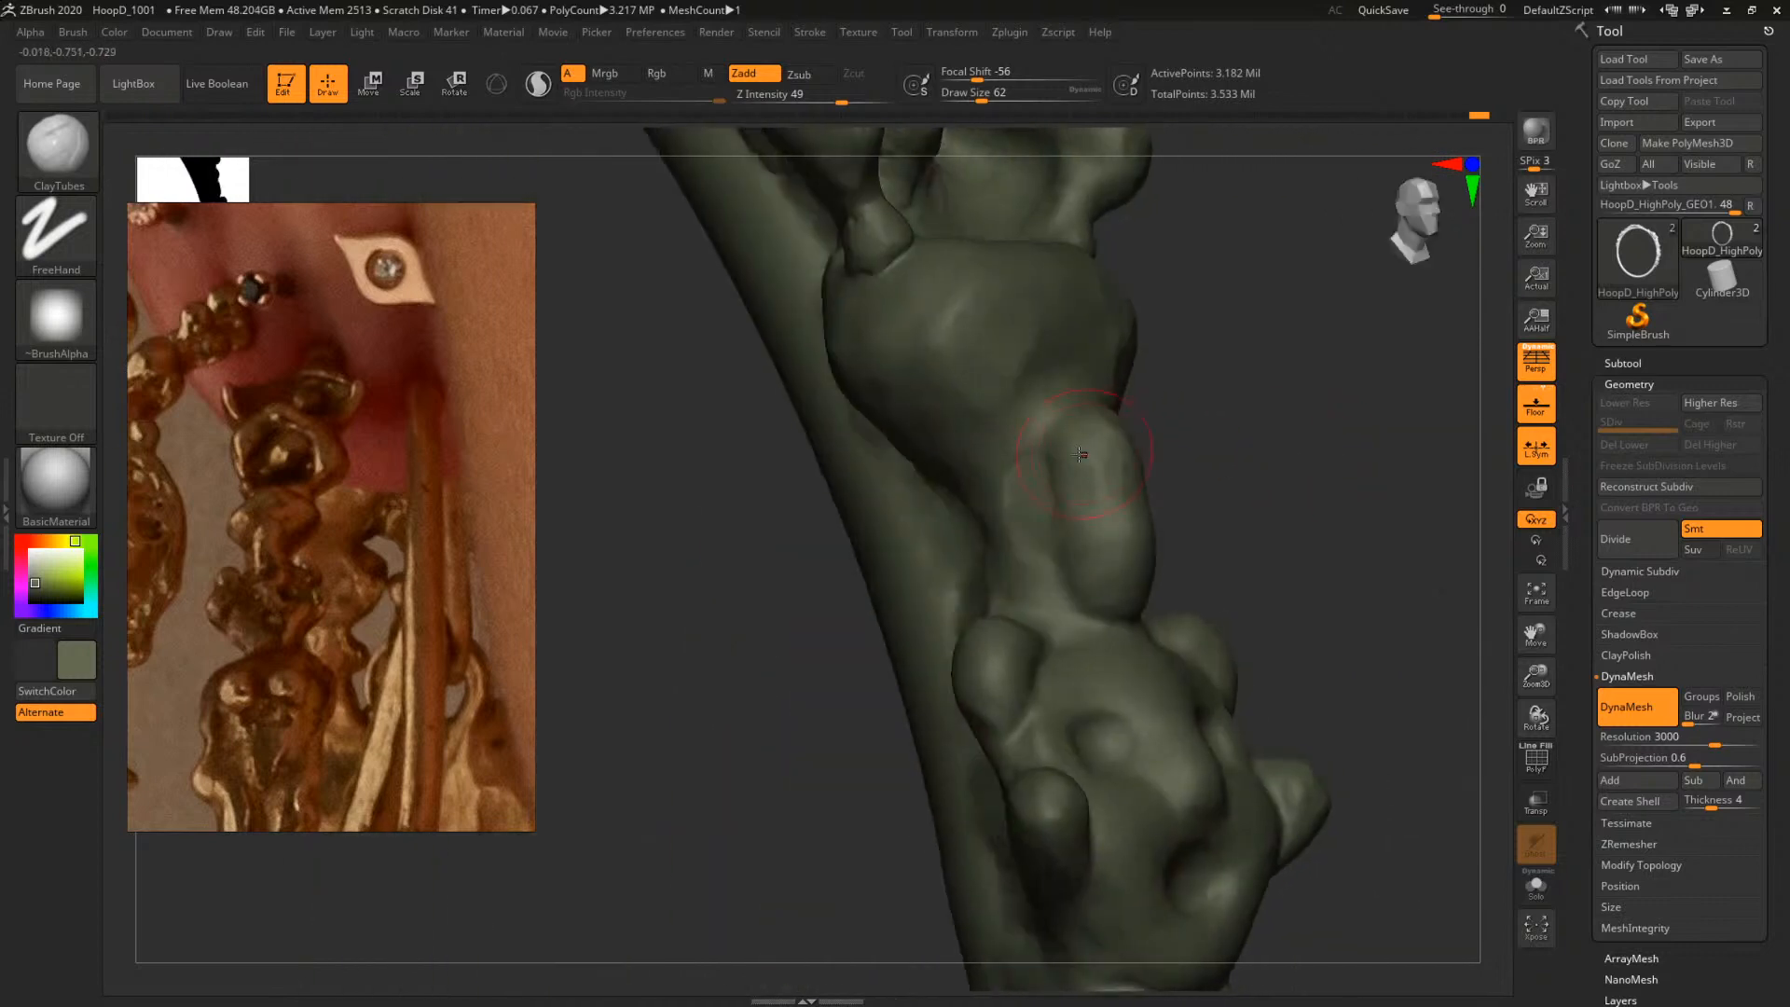
pyautogui.moveTo(1071, 462); pyautogui.dragTo(1123, 525)
pyautogui.moveTo(1272, 533); pyautogui.dragTo(1215, 513)
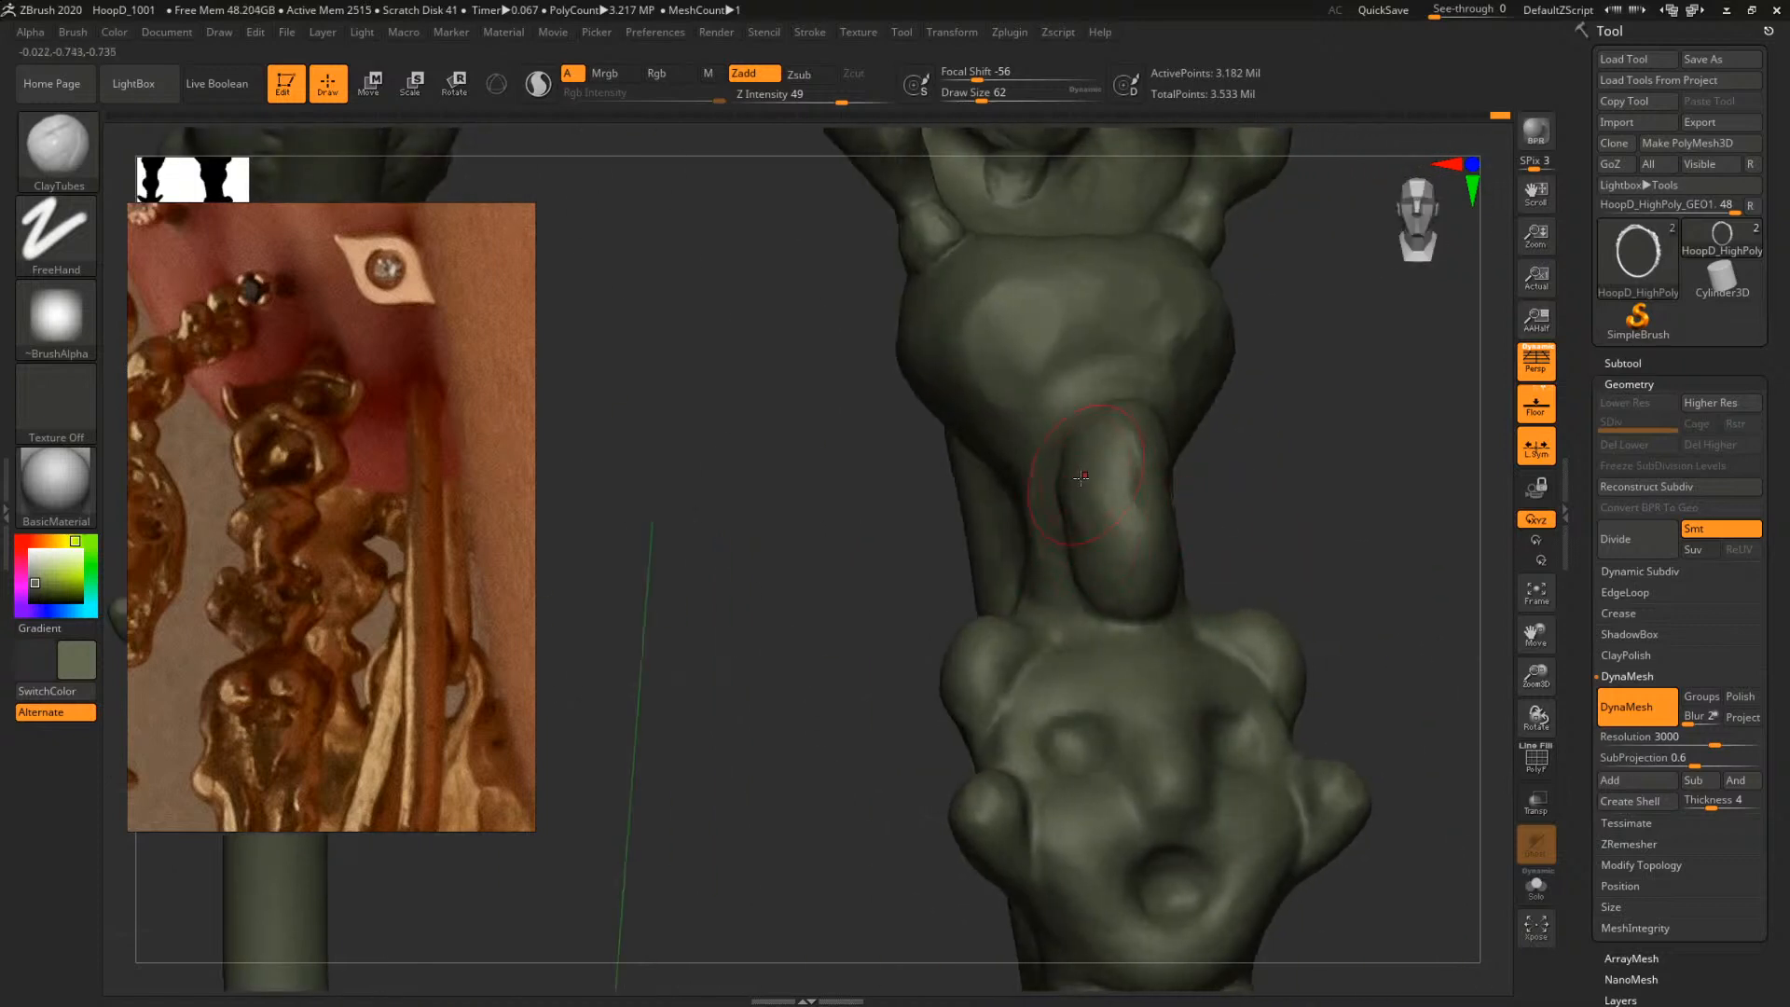
# Flatten the built-up side of the stub beside its rounded ridge with TrimDynamic at draw size 62
pyautogui.moveTo(1309, 463); pyautogui.dragTo(1372, 471)
pyautogui.moveTo(1246, 506); pyautogui.dragTo(1203, 508)
pyautogui.press('b')
pyautogui.press('t')
pyautogui.press('d')
pyautogui.moveTo(1078, 460); pyautogui.dragTo(1091, 558)
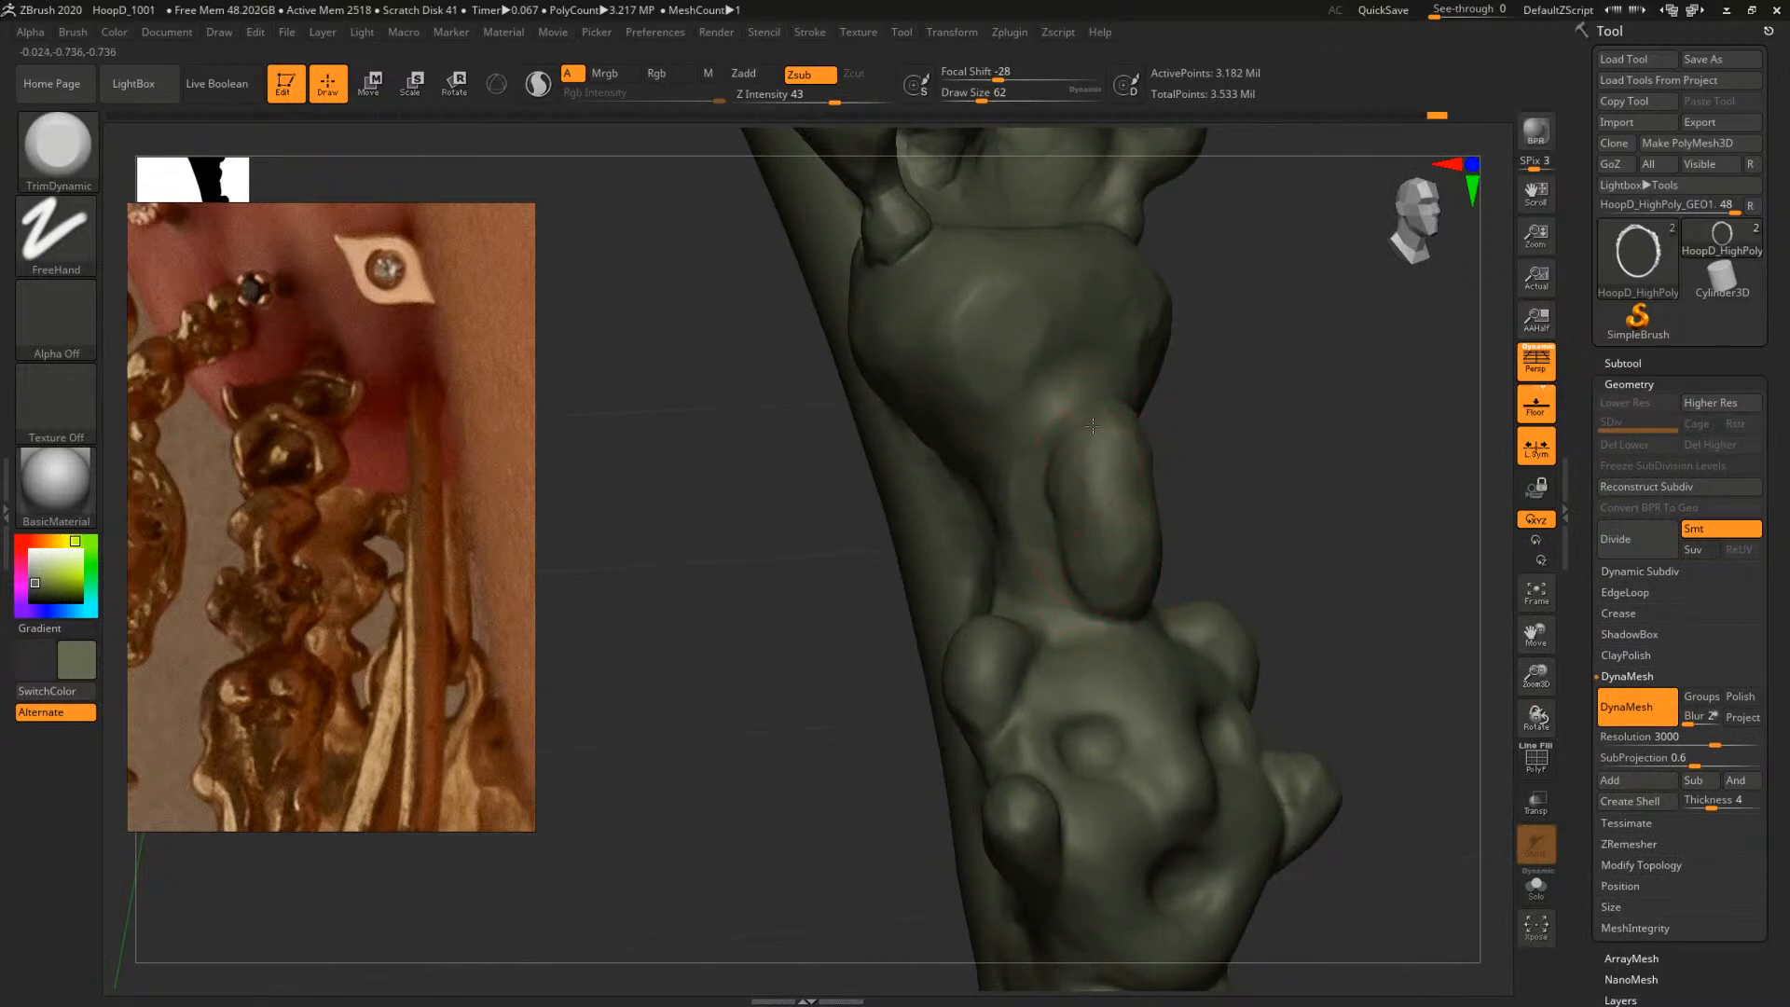
# Add more form along both sides of the stub where it meets the head with ClayTubes at draw size 62
pyautogui.moveTo(1327, 439)
pyautogui.mouseDown()
pyautogui.moveTo(1398, 395)
pyautogui.moveTo(1322, 439)
pyautogui.moveTo(1355, 473)
pyautogui.moveTo(1160, 527)
pyautogui.mouseUp()
pyautogui.press('b')
pyautogui.press('t')
pyautogui.moveTo(1040, 543)
pyautogui.mouseDown()
pyautogui.moveTo(1058, 559)
pyautogui.moveTo(1020, 504)
pyautogui.mouseUp()
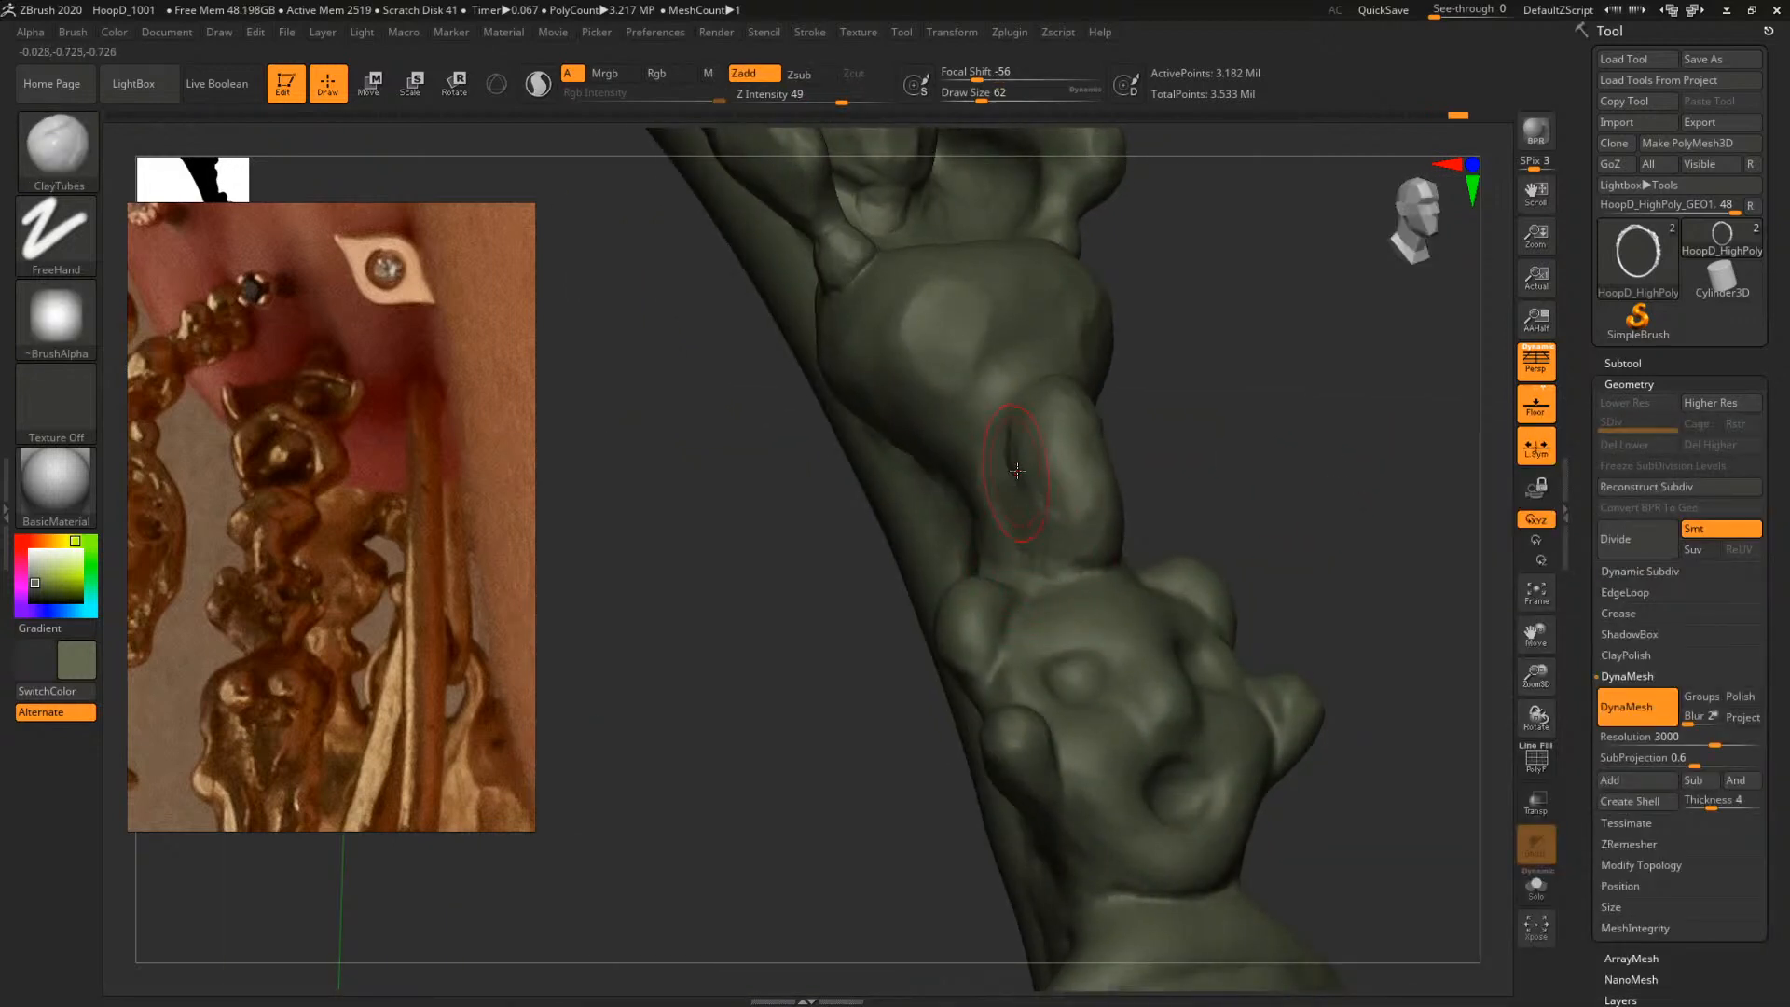
pyautogui.moveTo(1306, 459); pyautogui.dragTo(1020, 533)
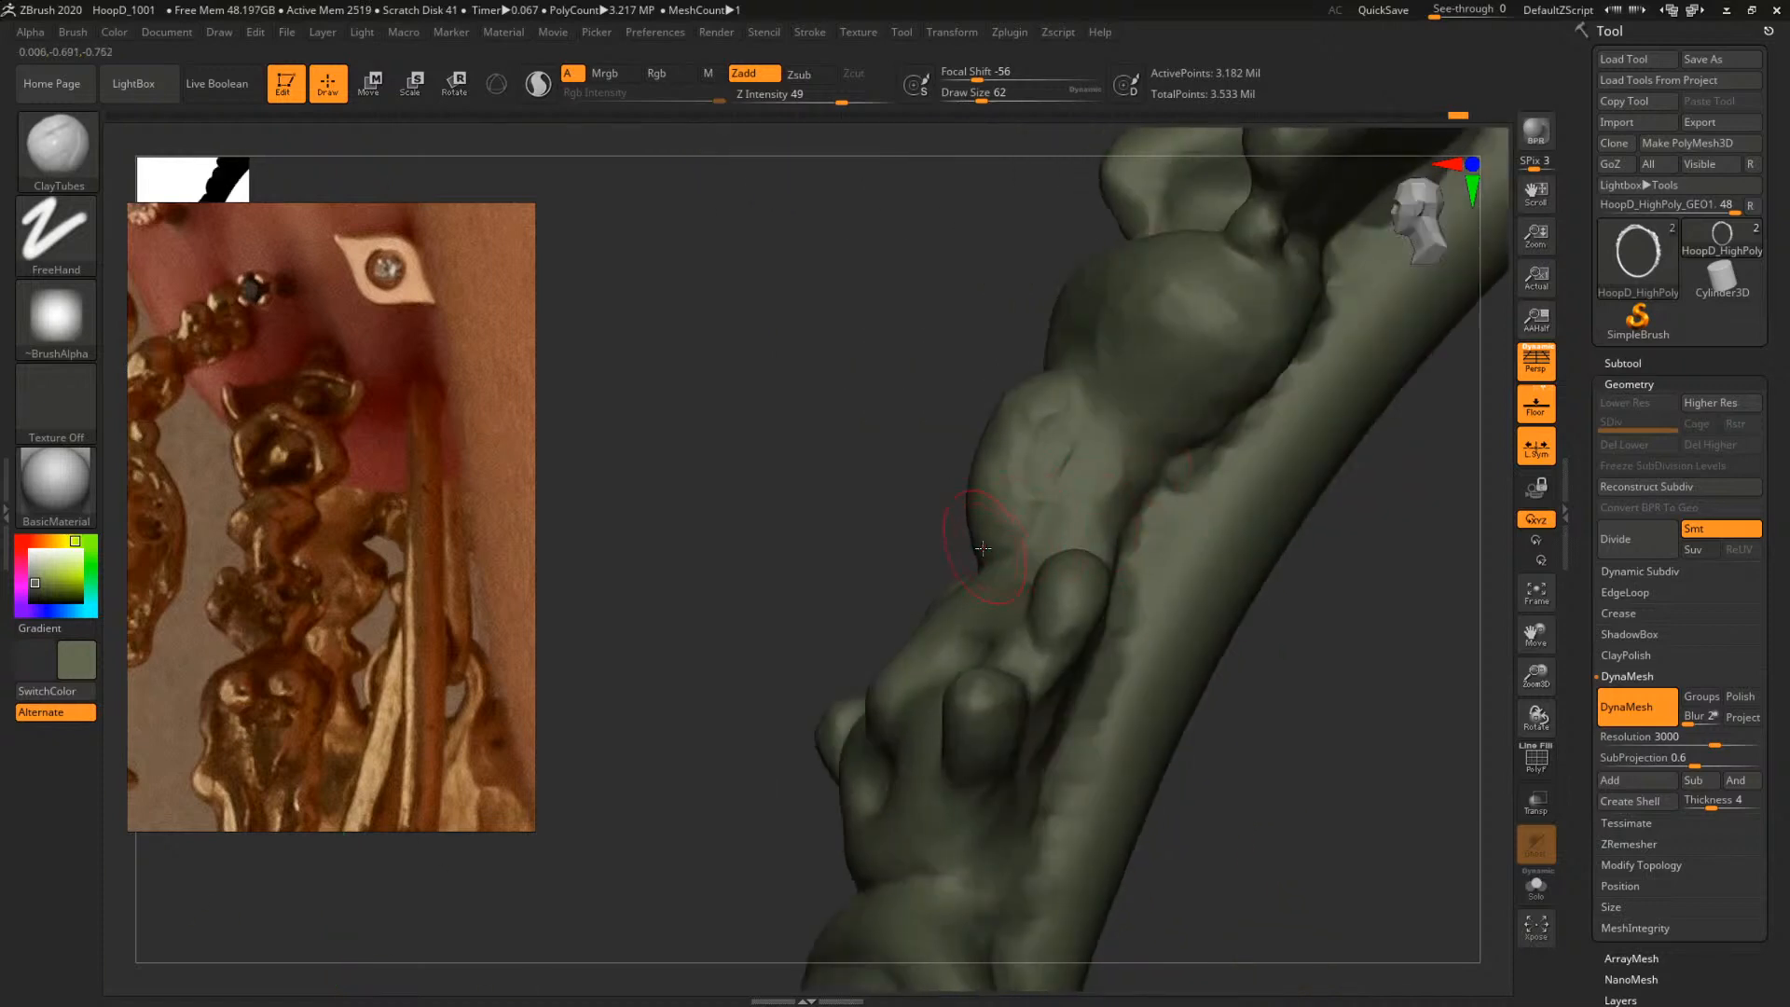
pyautogui.moveTo(886, 574)
pyautogui.mouseDown()
pyautogui.moveTo(1264, 528)
pyautogui.moveTo(966, 557)
pyautogui.mouseUp()
# Shape the nose tip and eye sockets of the head below the stub with ClayTubes at draw size 62
pyautogui.moveTo(1361, 532)
pyautogui.mouseDown()
pyautogui.moveTo(1395, 528)
pyautogui.moveTo(1091, 475)
pyautogui.moveTo(1234, 519)
pyautogui.moveTo(1271, 504)
pyautogui.moveTo(1258, 545)
pyautogui.mouseUp()
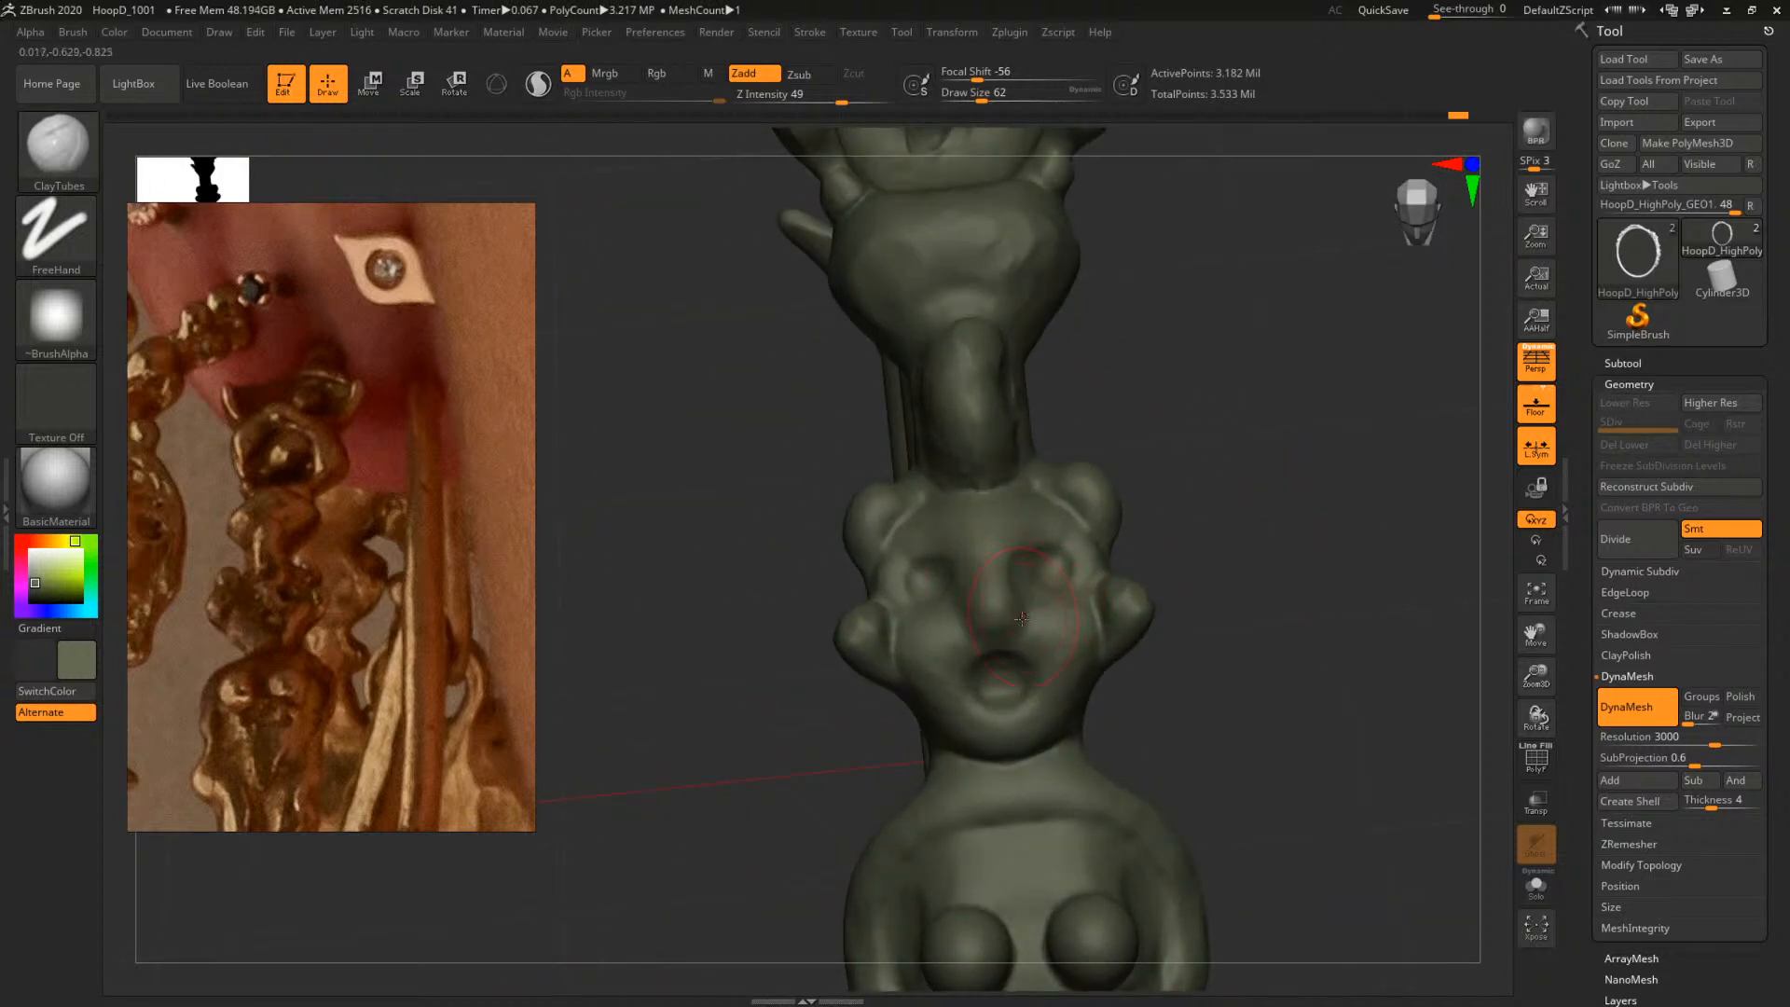
pyautogui.moveTo(1021, 618); pyautogui.dragTo(1008, 600)
pyautogui.moveTo(1195, 530); pyautogui.dragTo(1137, 552)
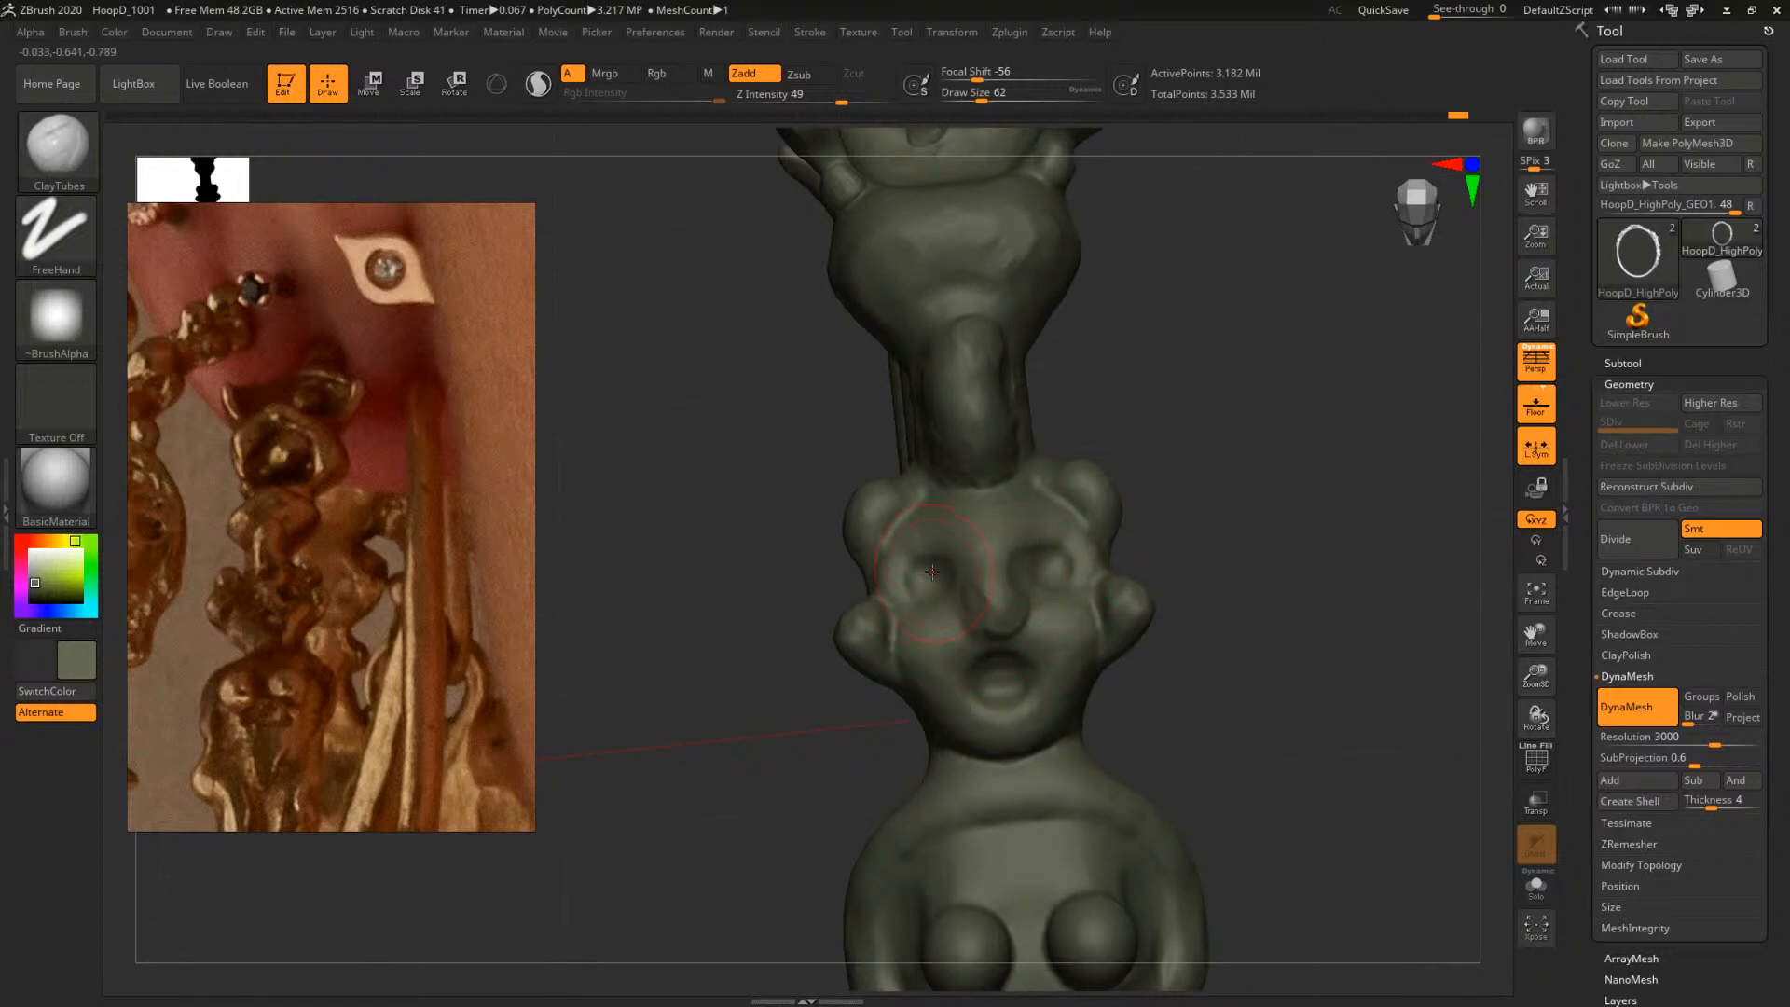
pyautogui.moveTo(1027, 553); pyautogui.dragTo(1046, 555)
# Adjust the shape of the head's eye area with the Move brush at draw size 51
pyautogui.press('b')
pyautogui.press('m')
pyautogui.press('v')
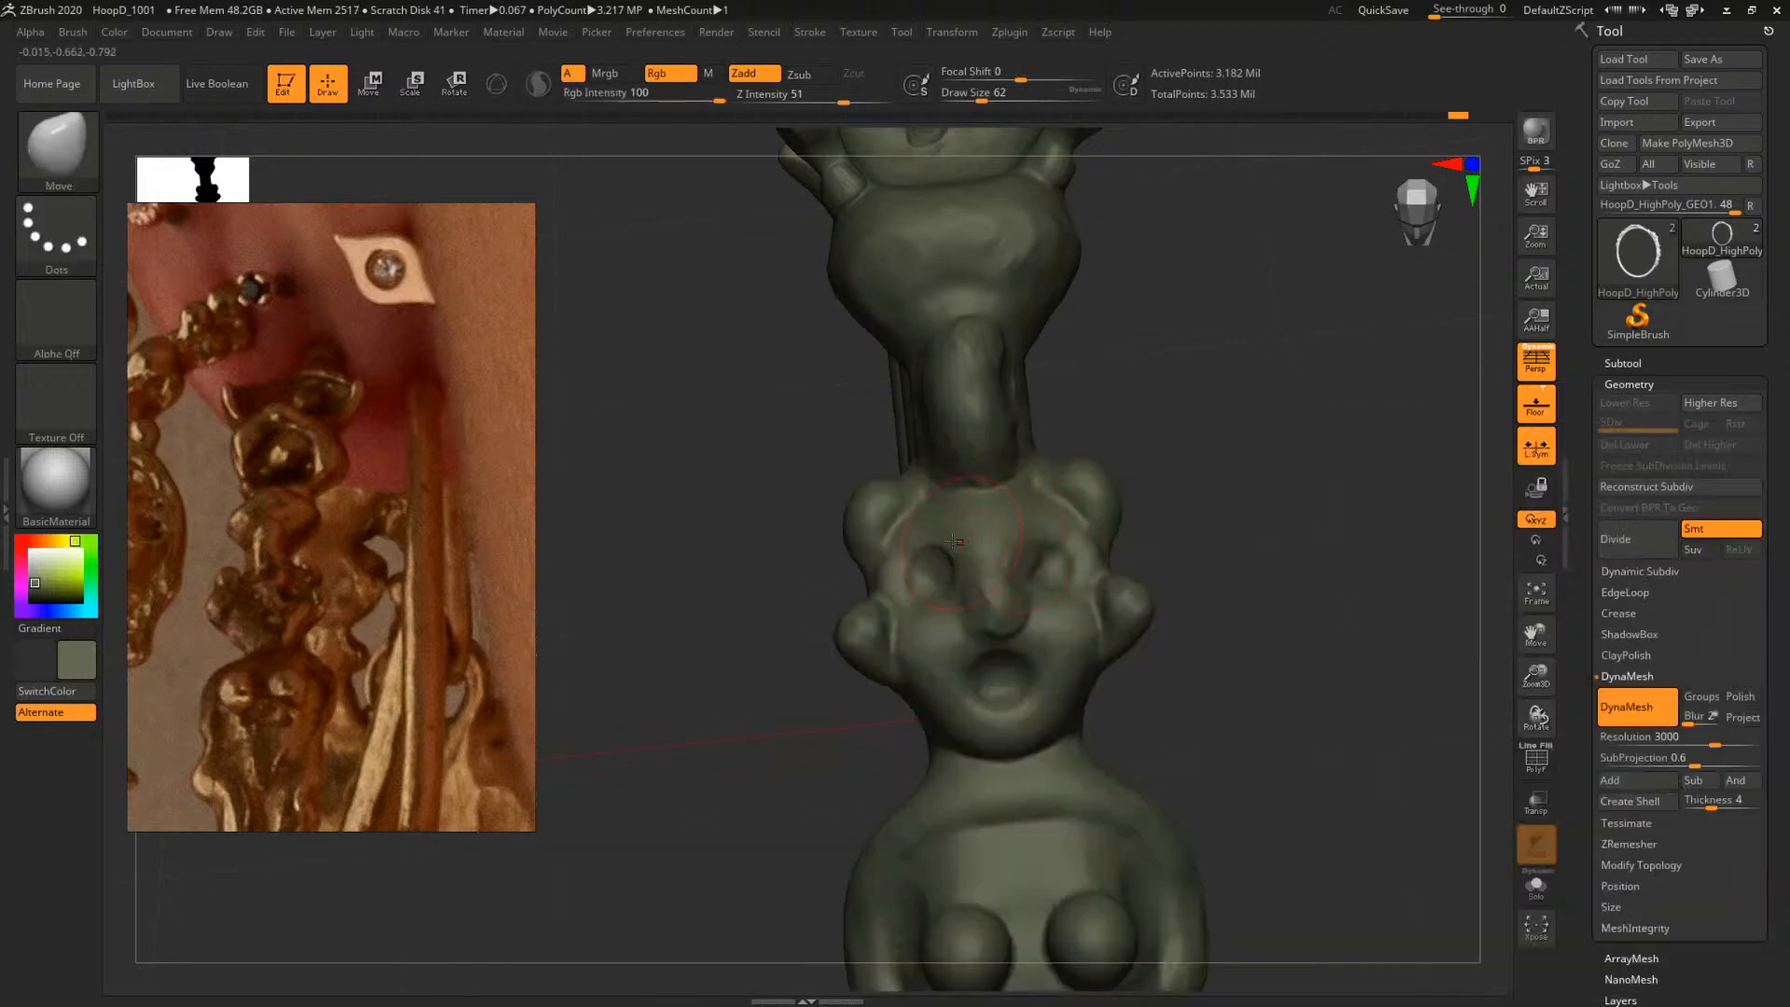
pyautogui.press('s')
pyautogui.moveTo(931, 545); pyautogui.dragTo(925, 545)
pyautogui.moveTo(1312, 510); pyautogui.dragTo(1298, 421)
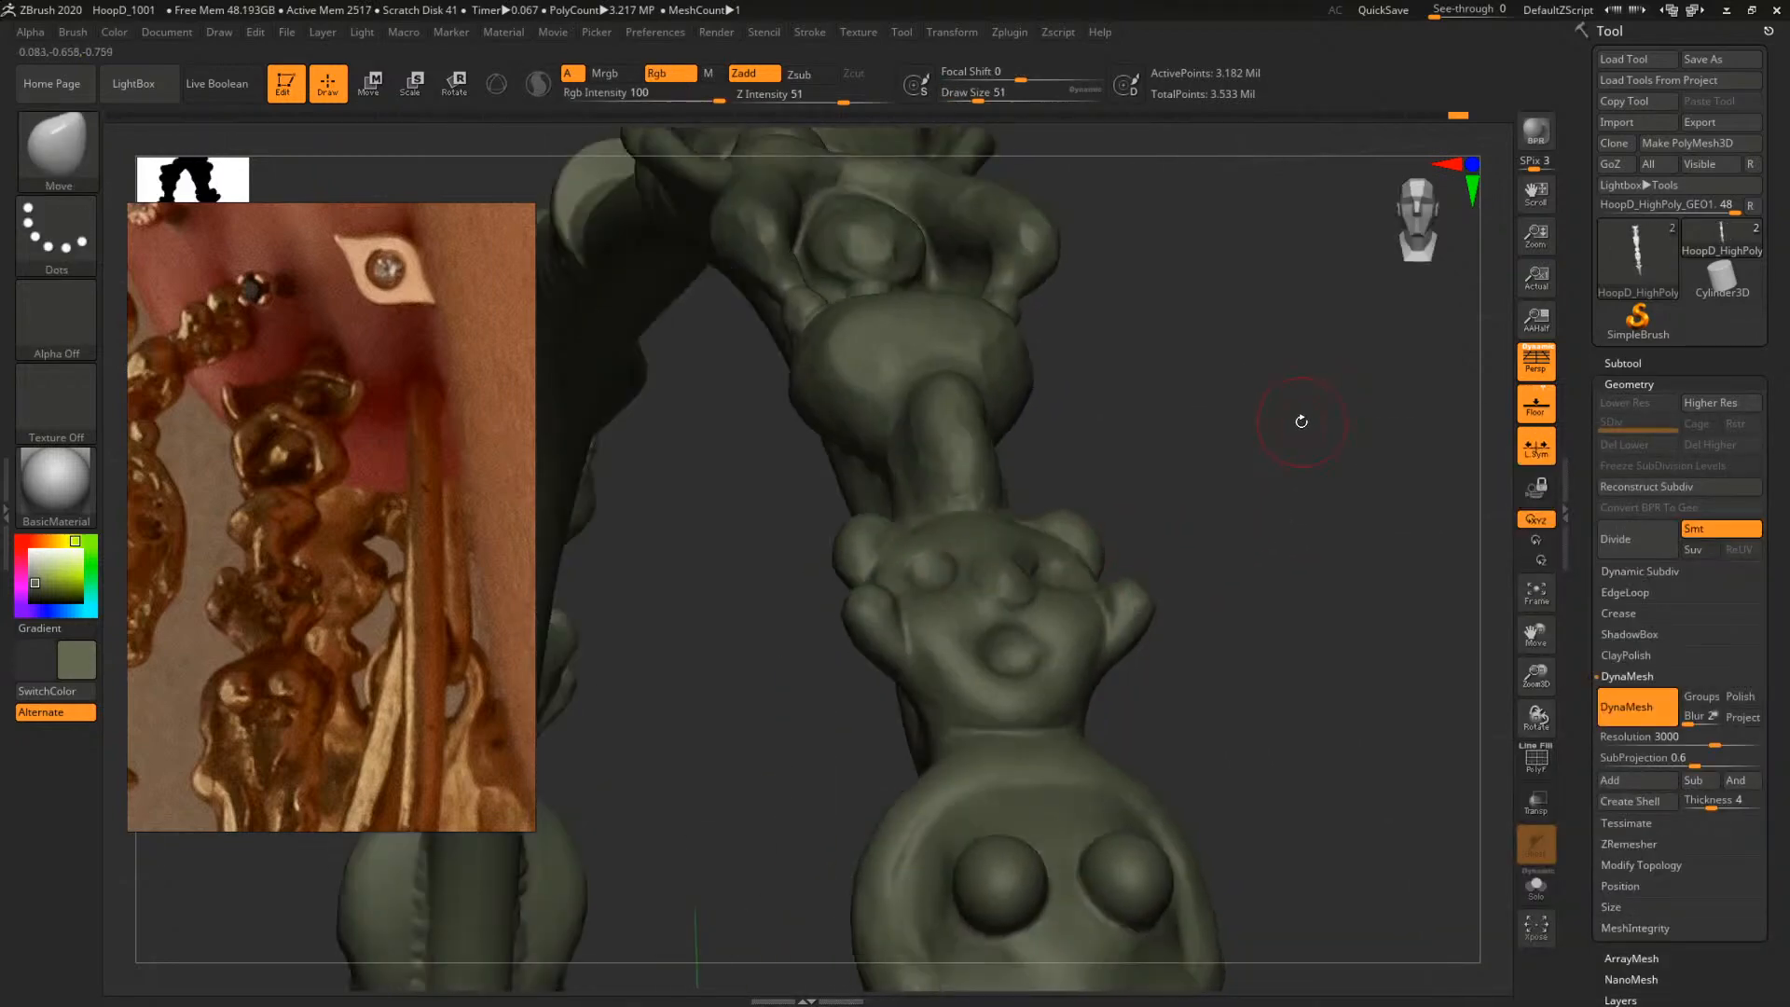
# Sculpt the eyelid, eyeball and inner brow around one eye of the head with ClayTubes at draw size 46
pyautogui.press('b')
pyautogui.press('c')
pyautogui.press('t')
pyautogui.keyDown('alt'); pyautogui.moveTo(1266, 495); pyautogui.dragTo(1351, 645); pyautogui.keyUp('alt')
pyautogui.press('s')
pyautogui.moveTo(923, 597)
pyautogui.mouseDown()
pyautogui.moveTo(984, 590)
pyautogui.moveTo(1002, 617)
pyautogui.mouseUp()
pyautogui.press('s')
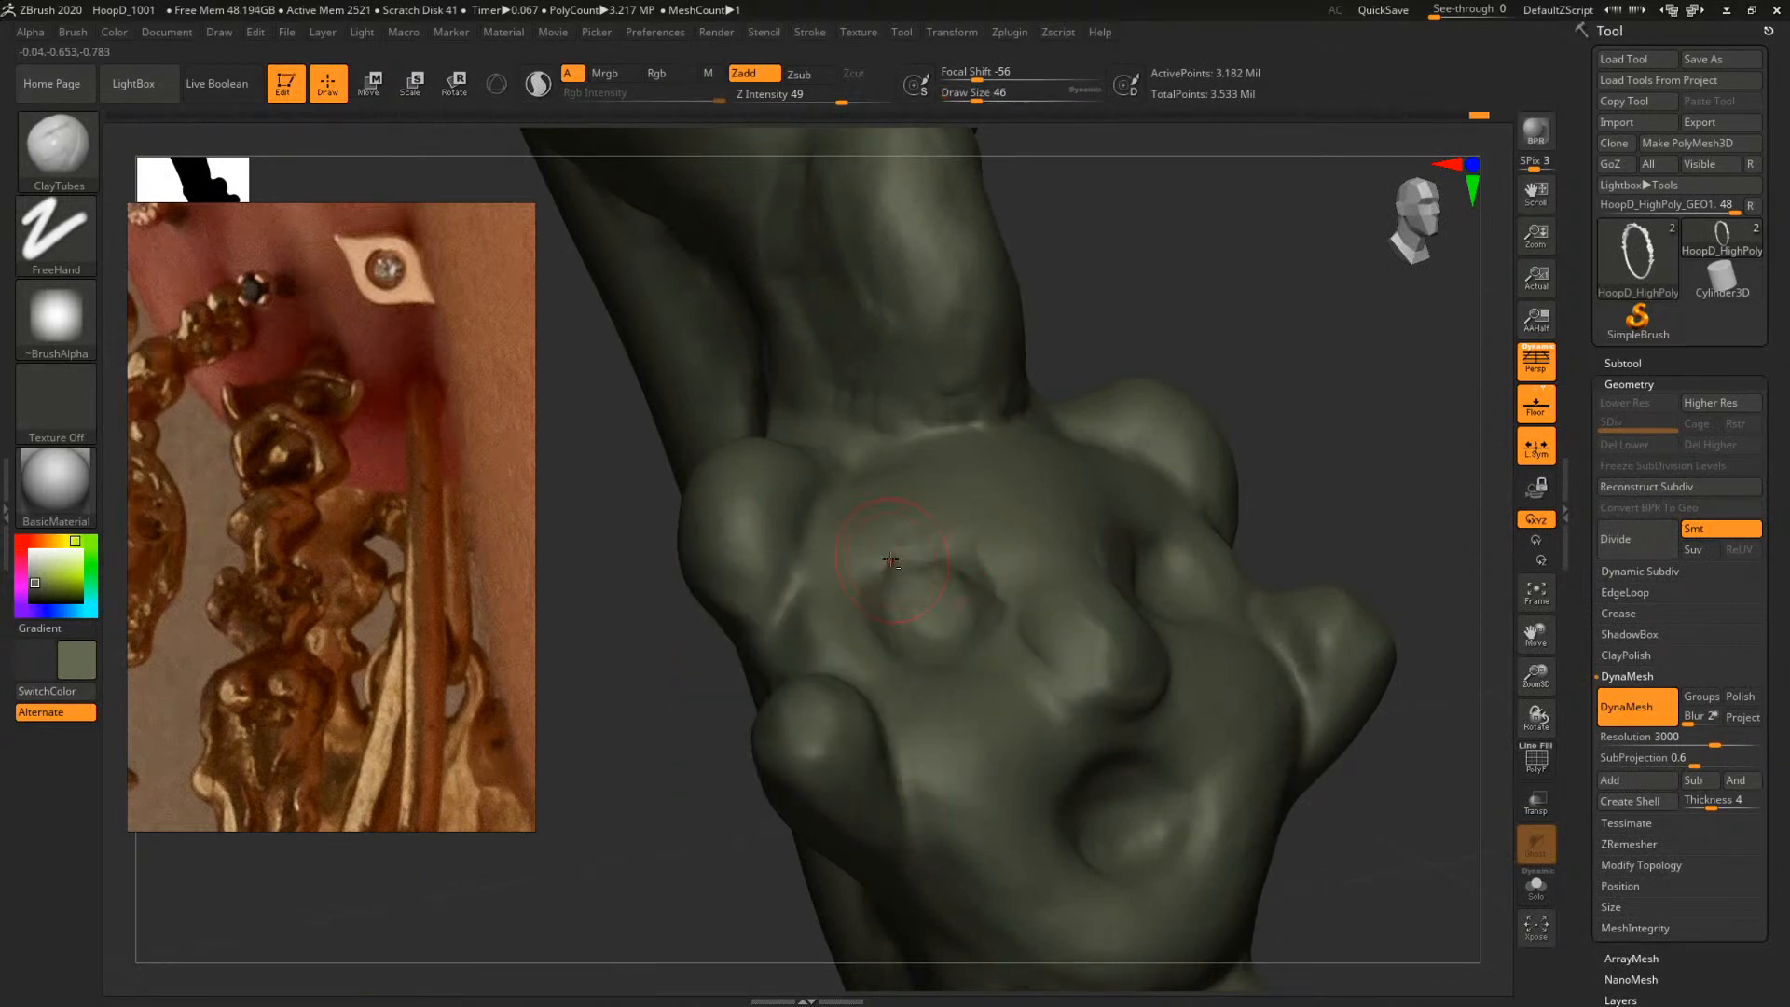
pyautogui.moveTo(890, 561)
pyautogui.mouseDown()
pyautogui.moveTo(951, 615)
pyautogui.moveTo(897, 614)
pyautogui.mouseUp()
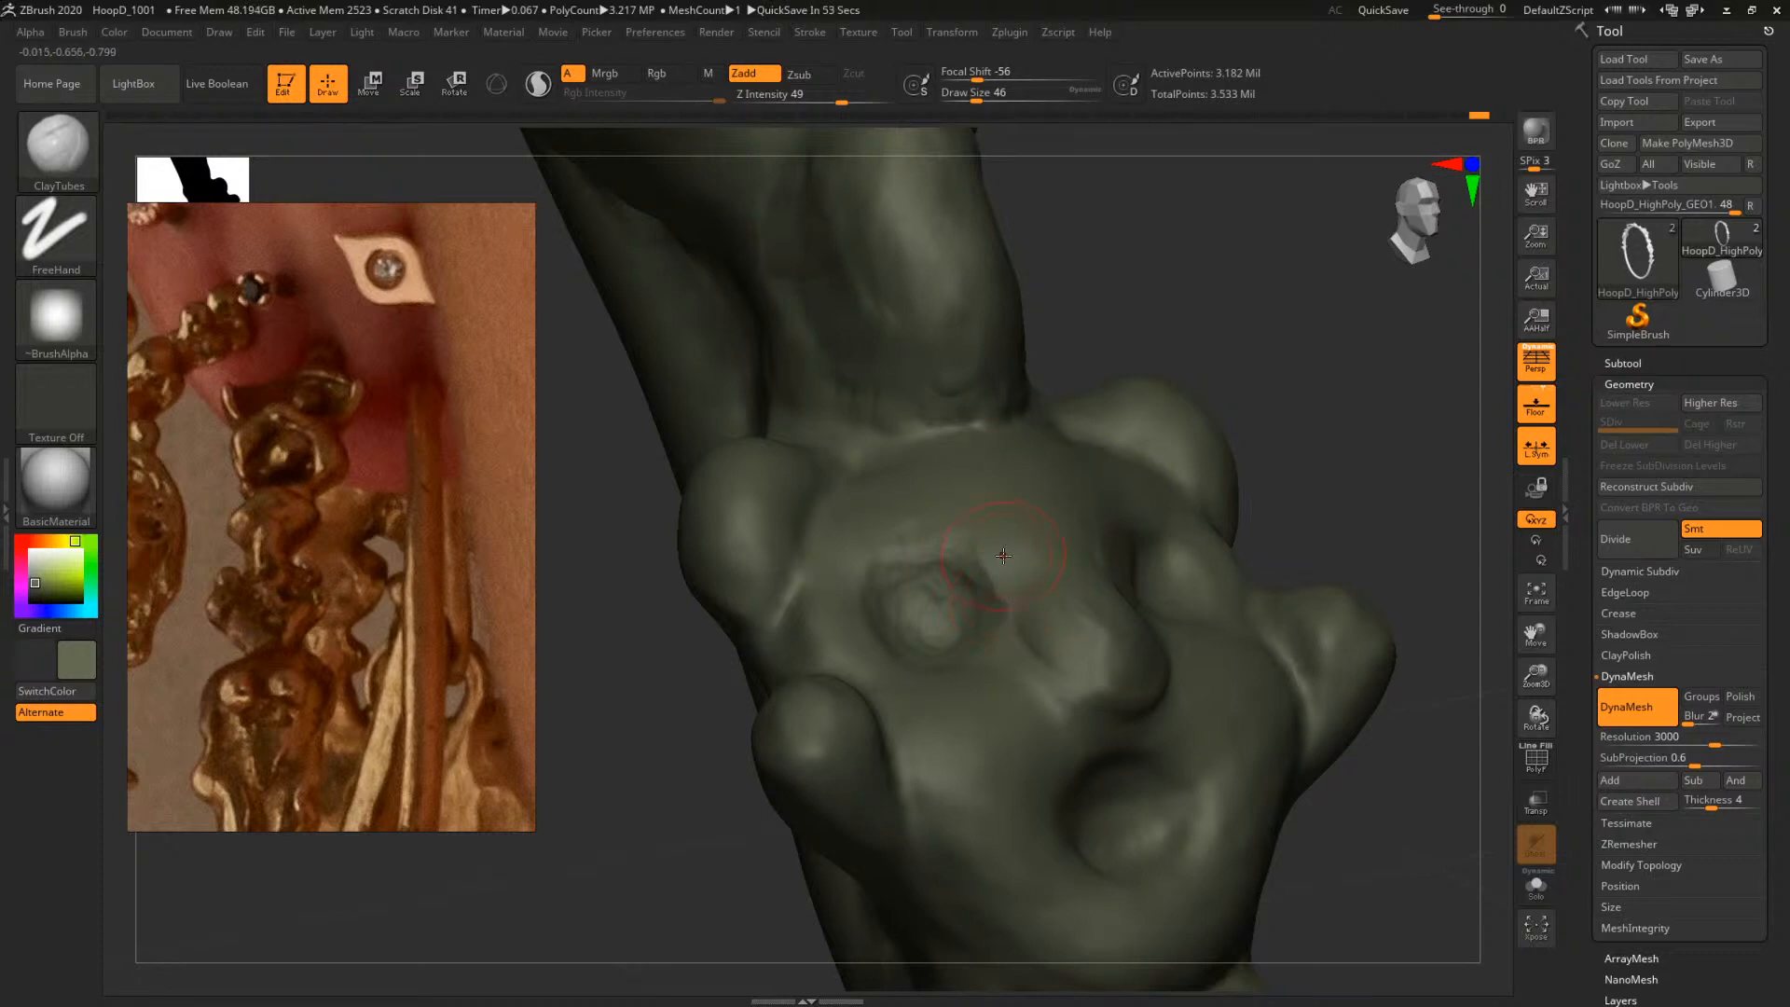
pyautogui.moveTo(1003, 555); pyautogui.dragTo(961, 578)
# Try to add and smooth forms on the cheek, mouth corner, brow and upper side bump at draw size 46
pyautogui.press('shift')
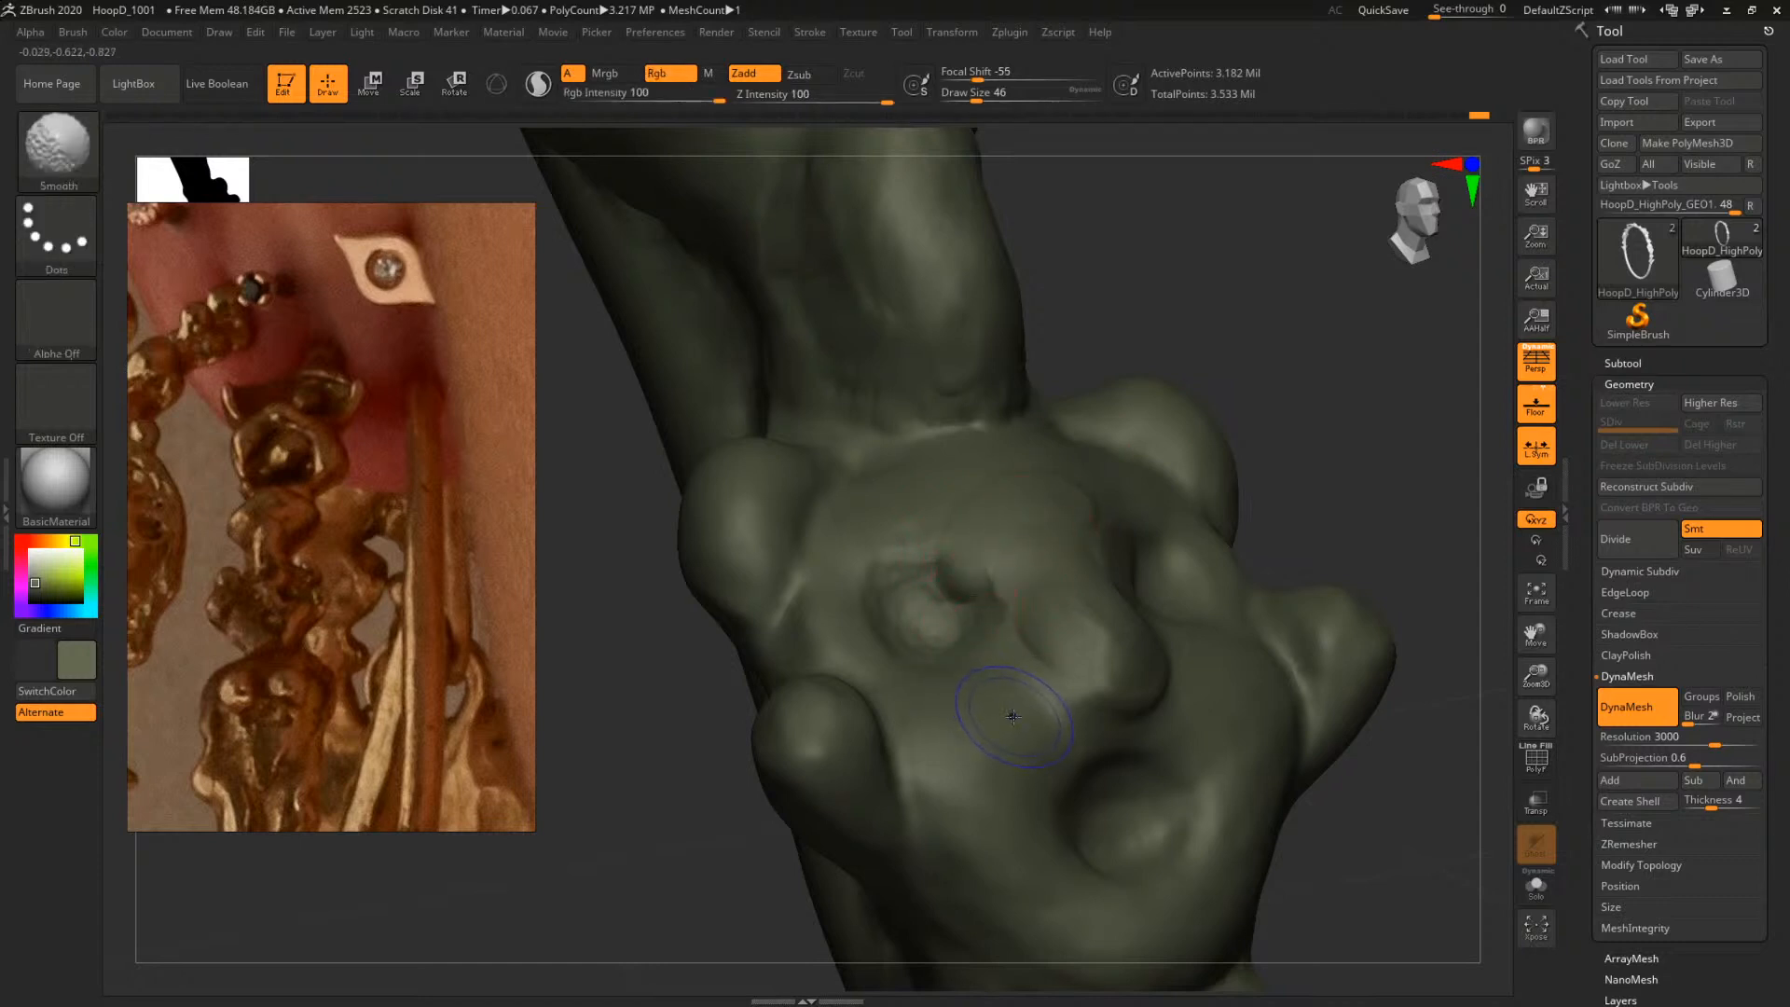
pyautogui.keyDown('shift'); pyautogui.moveTo(1011, 714); pyautogui.dragTo(1045, 856); pyautogui.keyUp('shift')
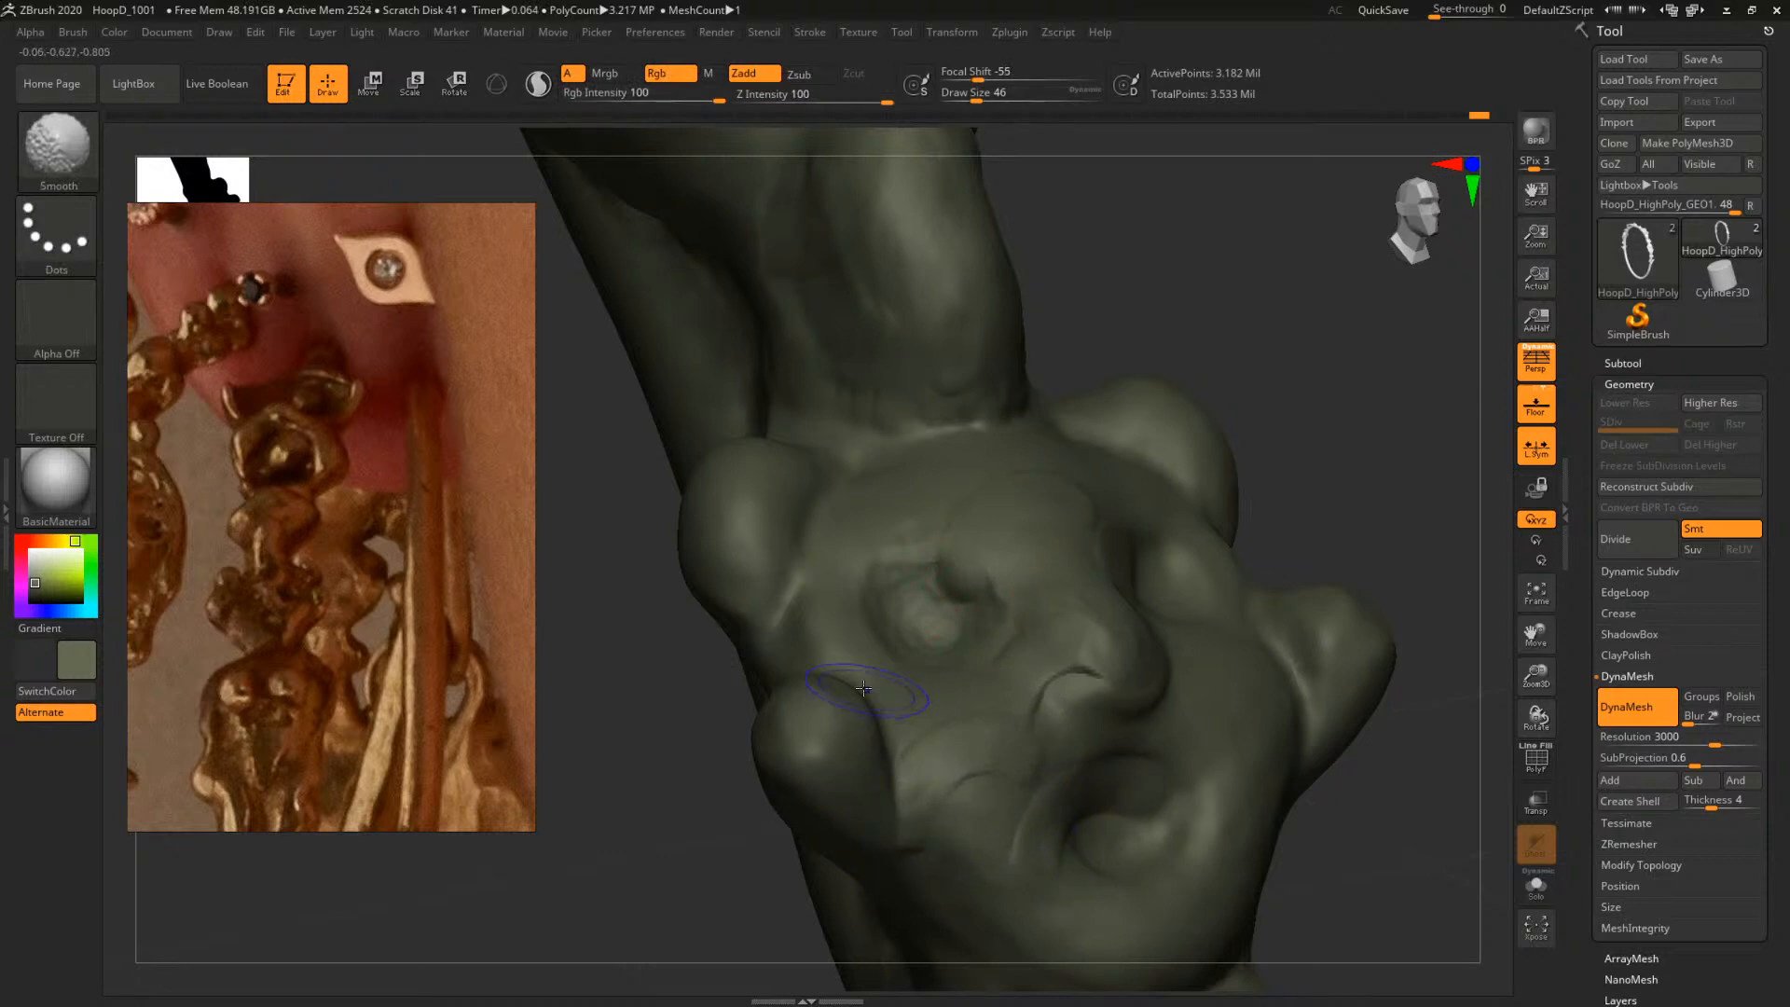
pyautogui.keyDown('shift'); pyautogui.moveTo(819, 699); pyautogui.dragTo(822, 634); pyautogui.keyUp('shift')
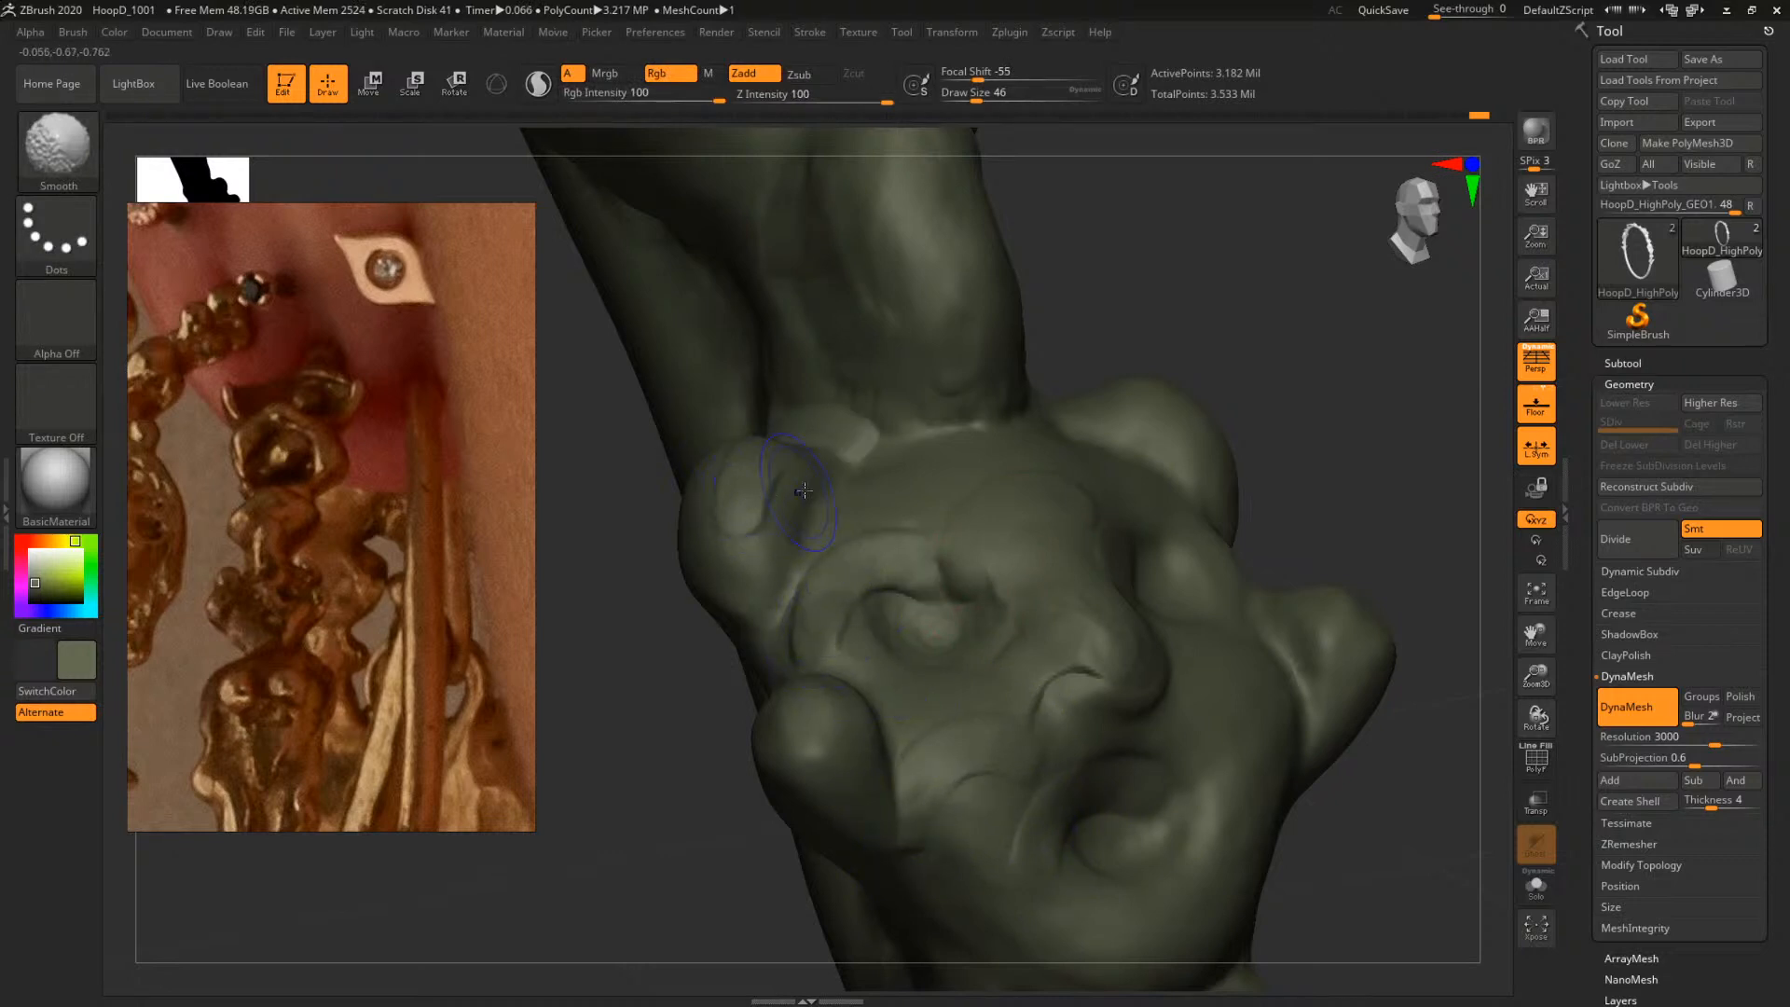
pyautogui.moveTo(805, 493)
pyautogui.keyDown('shift'); pyautogui.mouseDown()
pyautogui.moveTo(932, 437)
pyautogui.moveTo(1046, 415)
pyautogui.moveTo(1131, 500)
pyautogui.moveTo(1238, 752)
pyautogui.moveTo(1207, 899)
pyautogui.moveTo(960, 699)
pyautogui.moveTo(875, 528)
pyautogui.mouseUp(); pyautogui.keyUp('shift')
pyautogui.moveTo(909, 459)
pyautogui.keyDown('shift'); pyautogui.mouseDown()
pyautogui.moveTo(937, 451)
pyautogui.moveTo(859, 280)
pyautogui.moveTo(971, 354)
pyautogui.mouseUp(); pyautogui.keyUp('shift')
pyautogui.press('ctrl')
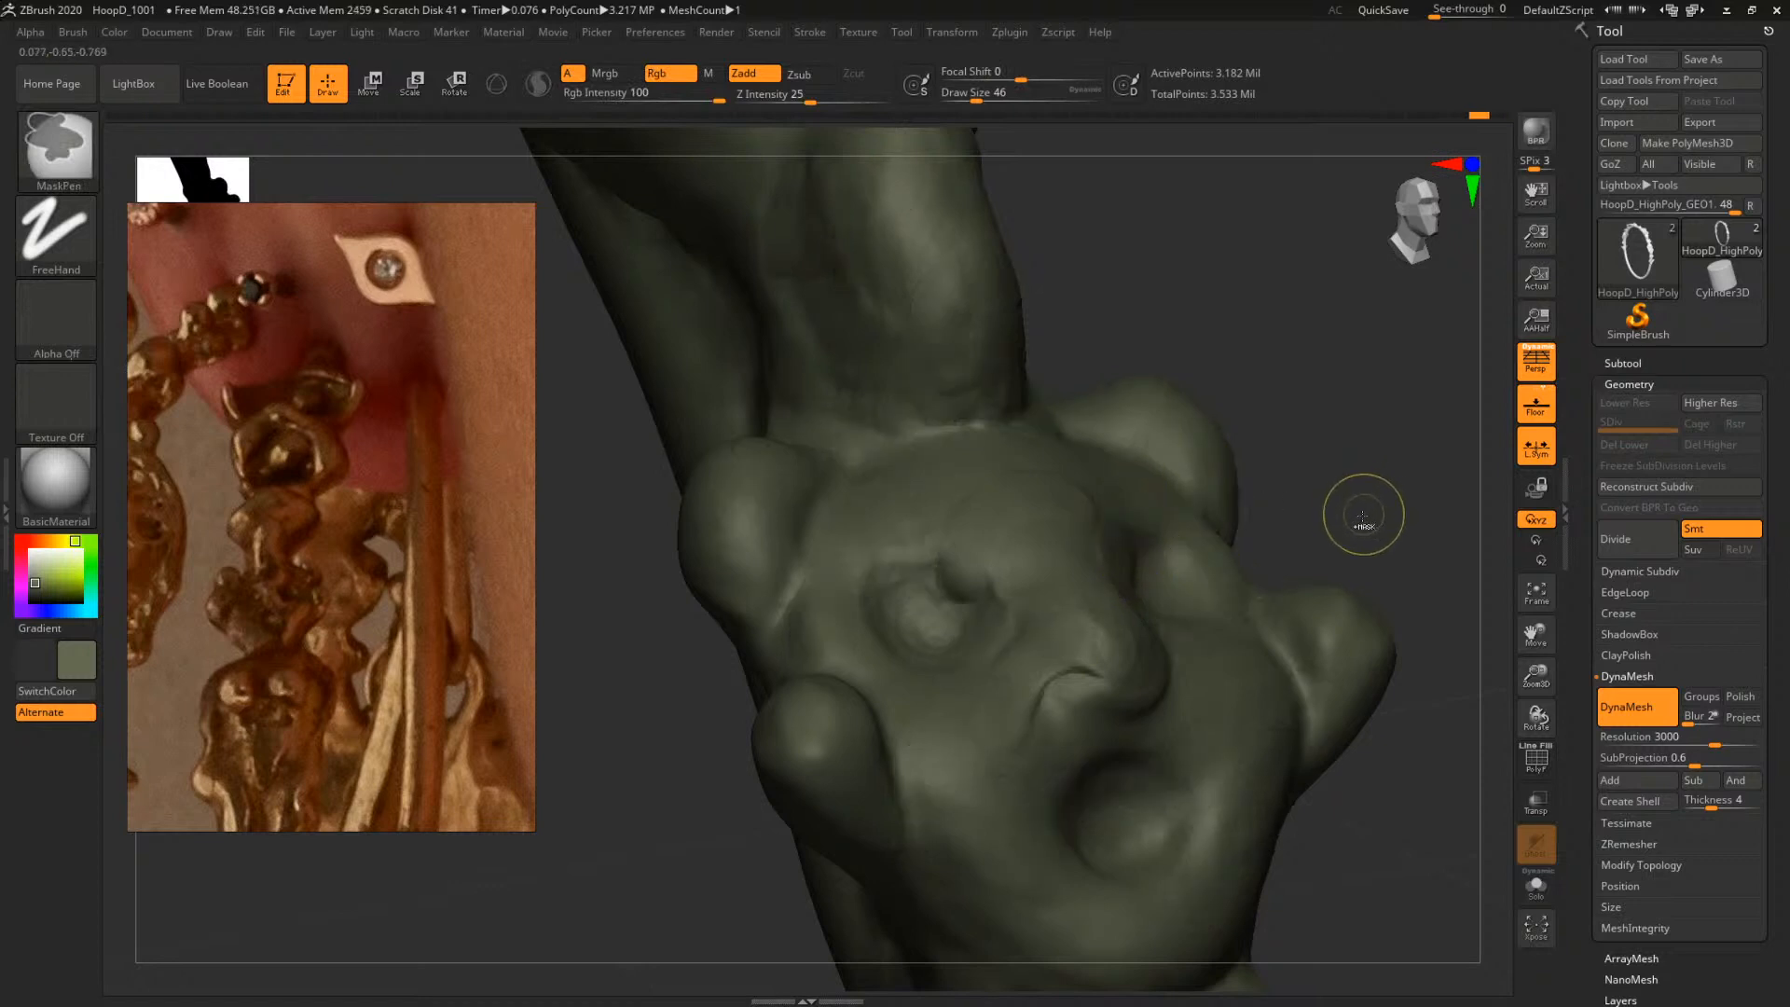
# Refine and smooth the brow and forehead between the head's eyes at draw size 46
pyautogui.moveTo(1378, 500); pyautogui.dragTo(988, 556)
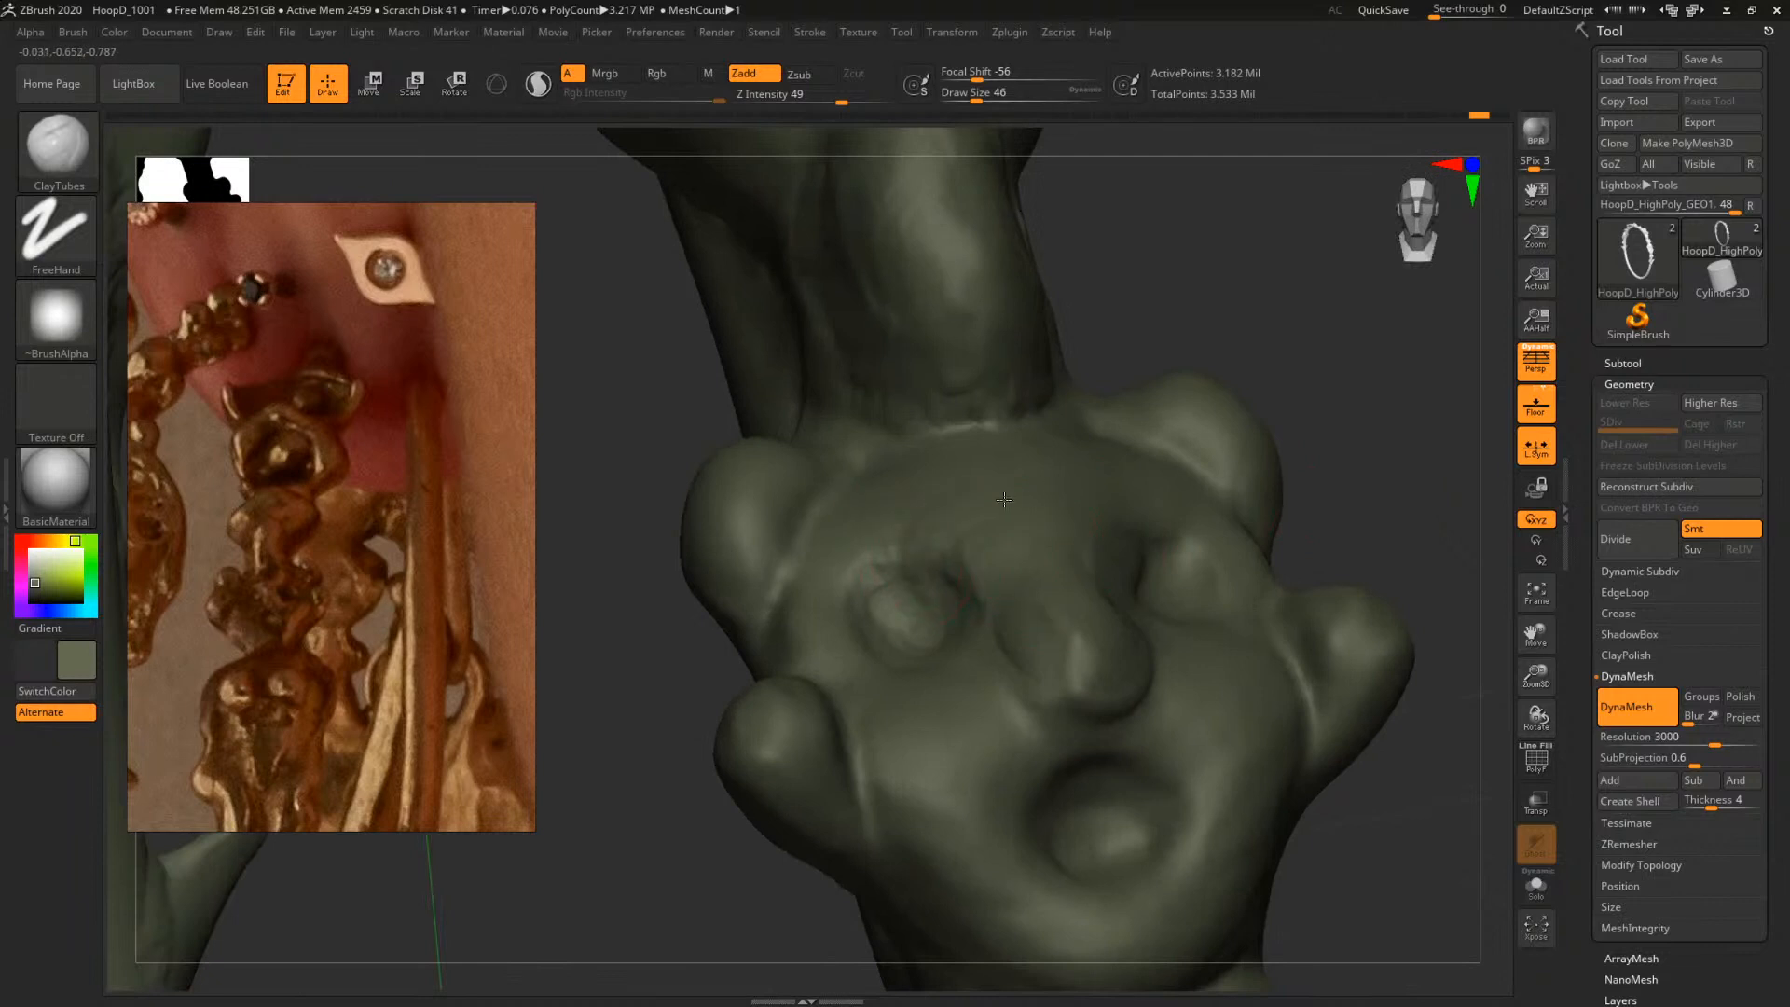
pyautogui.moveTo(1372, 462); pyautogui.dragTo(1014, 539)
pyautogui.press('shift')
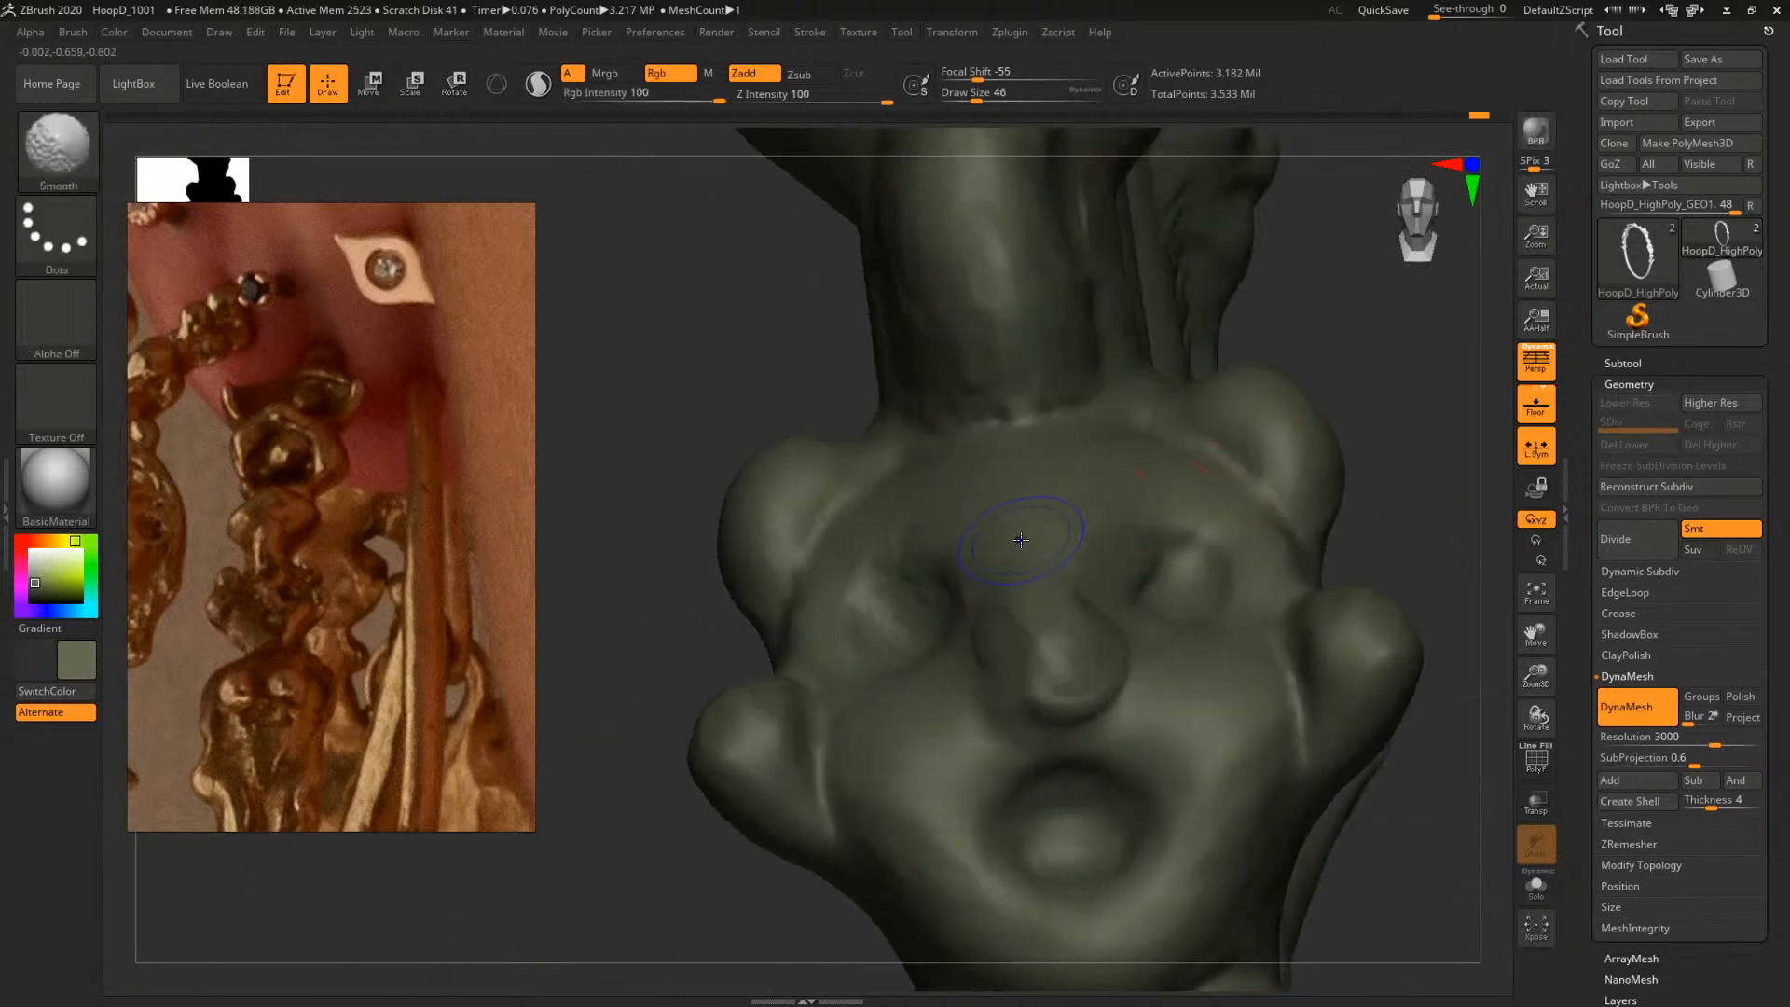
pyautogui.press('ctrl')
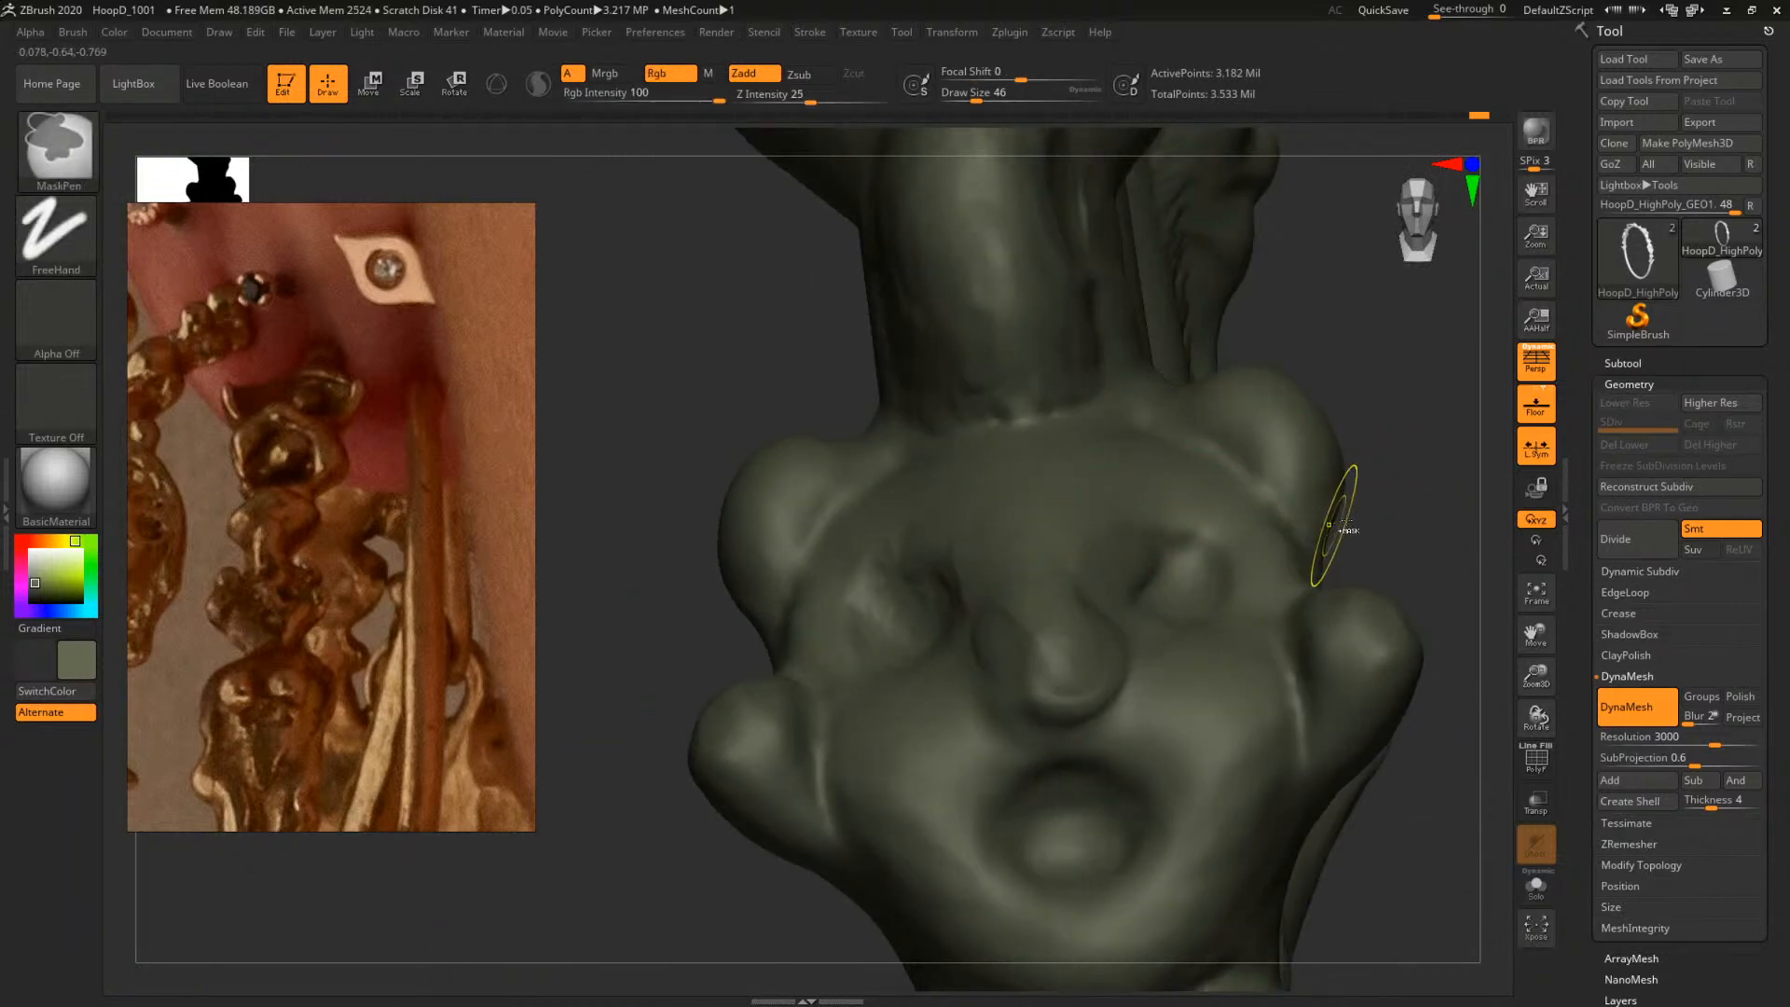
pyautogui.moveTo(1378, 520)
pyautogui.mouseDown()
pyautogui.moveTo(1438, 523)
pyautogui.moveTo(1237, 494)
pyautogui.mouseUp()
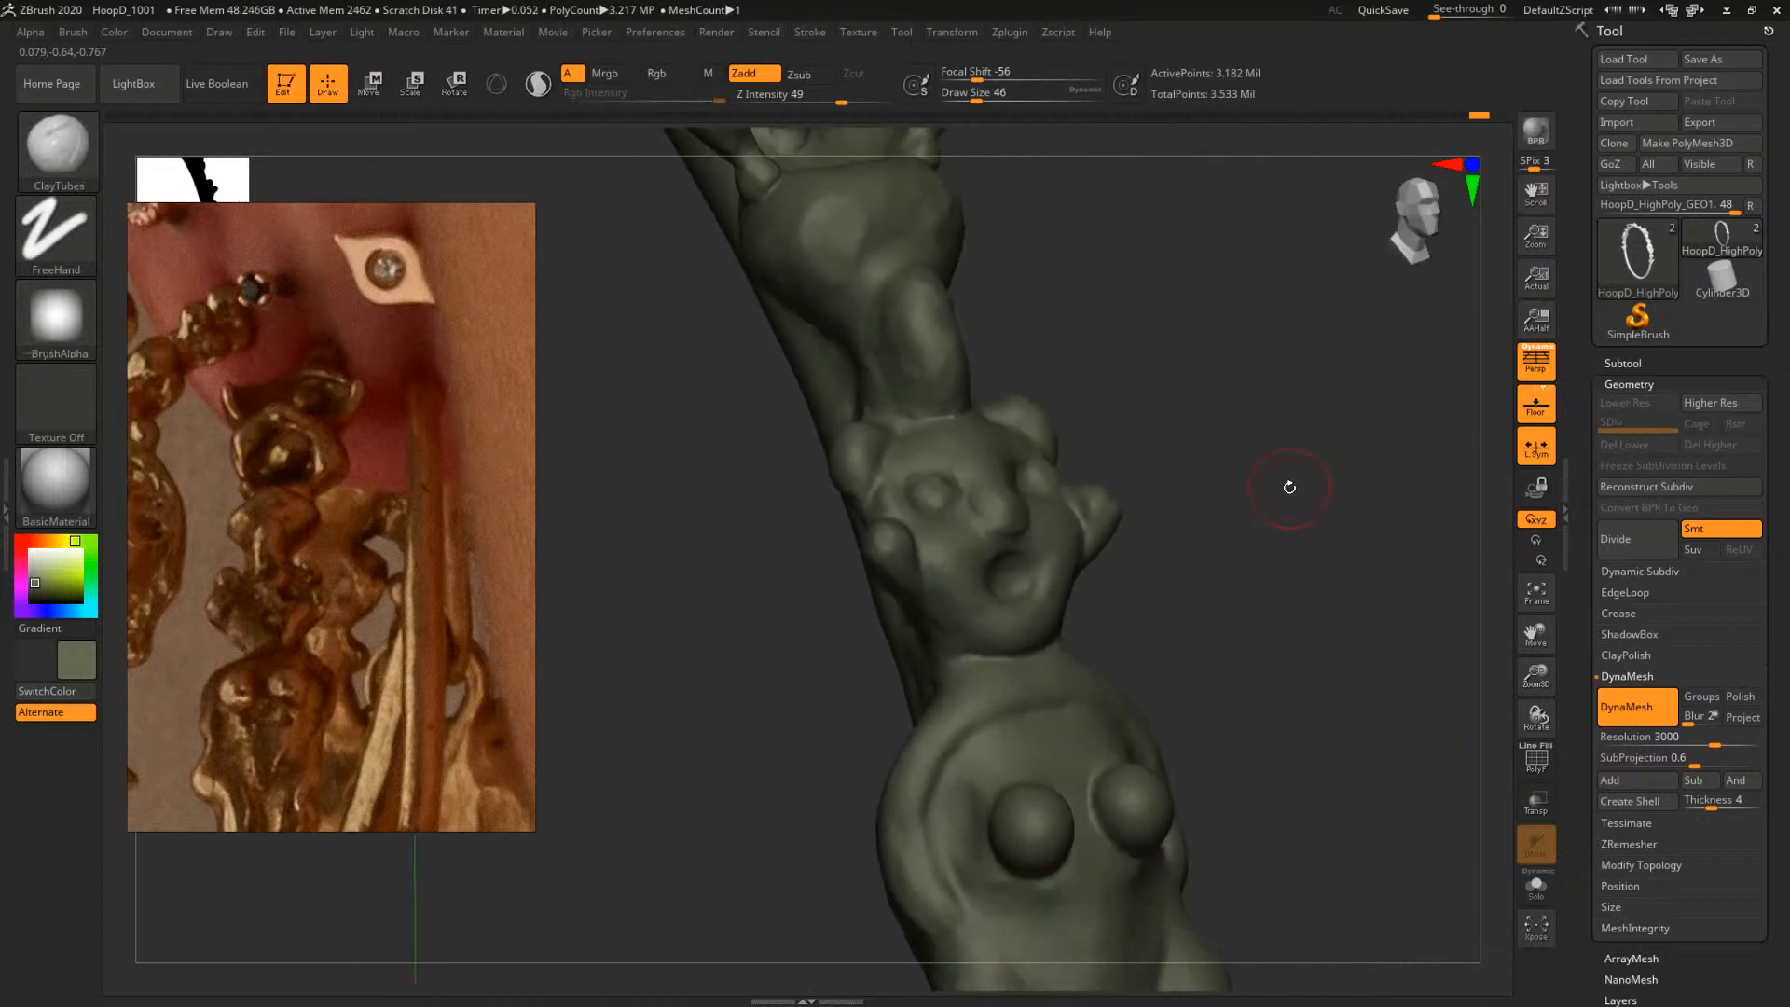
# Try to build up overlapping clay forms across the torso figure's belly and hips with ClayTubes at draw size 94
pyautogui.moveTo(1291, 500); pyautogui.dragTo(1268, 501)
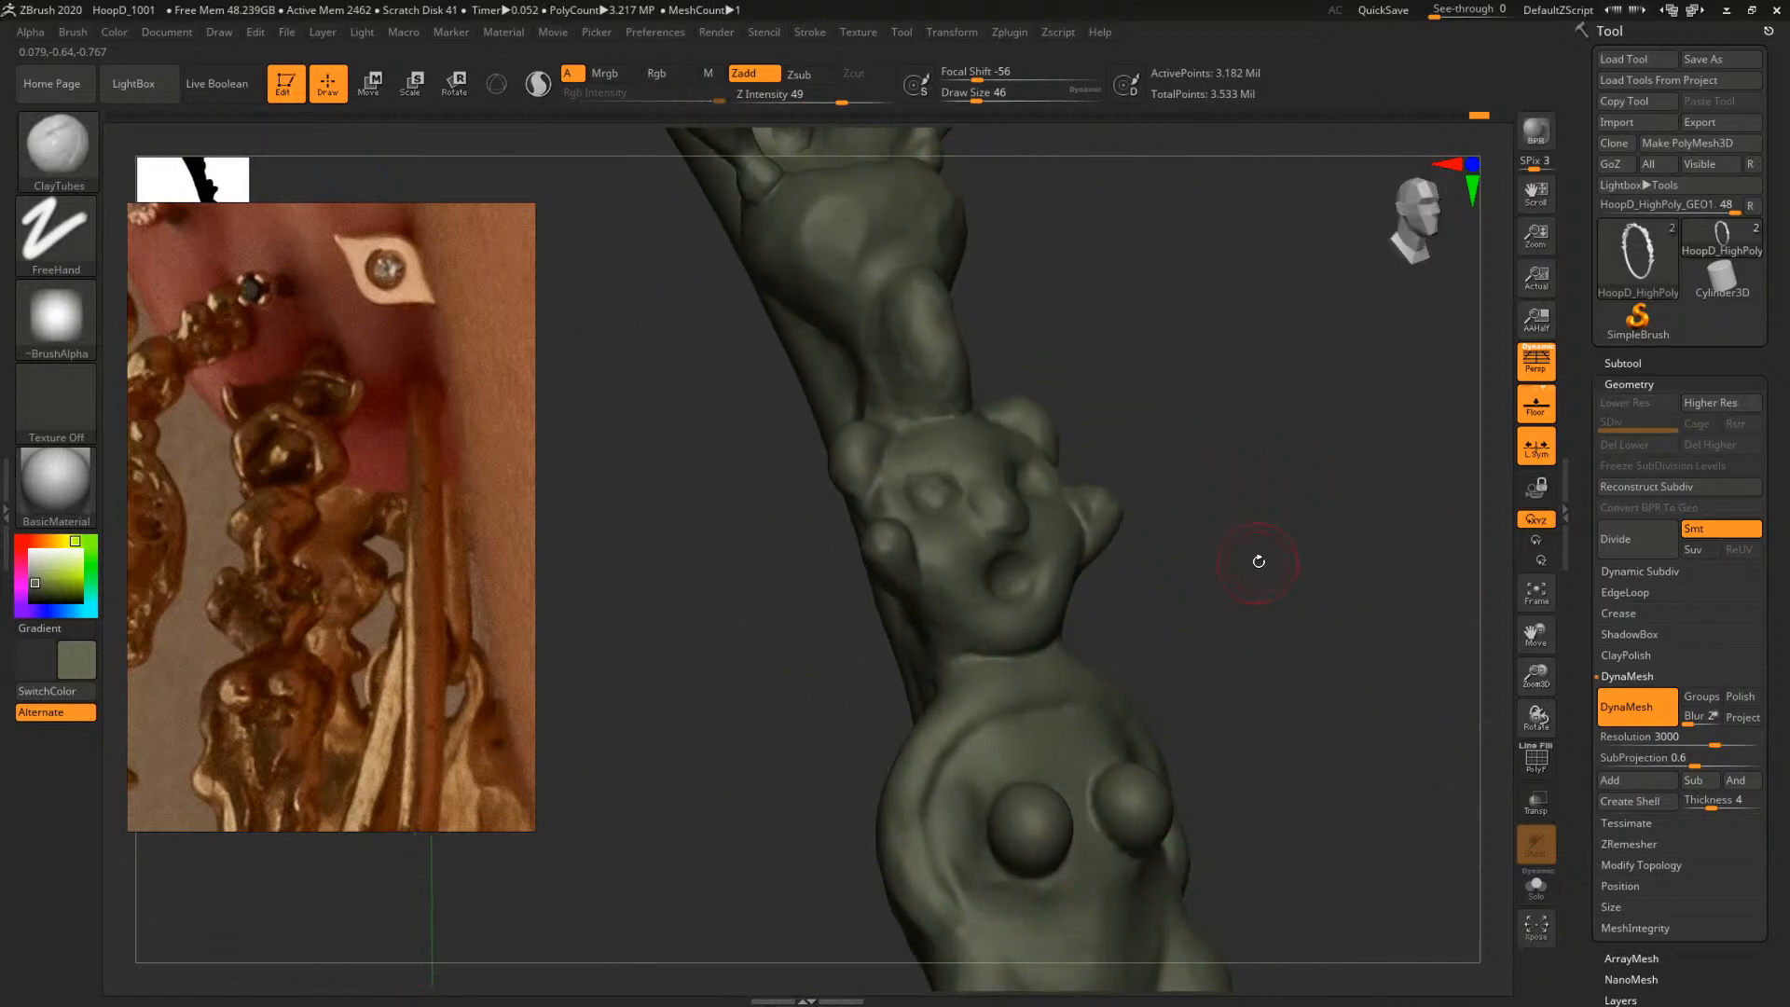
pyautogui.moveTo(1258, 561)
pyautogui.keyDown('alt'); pyautogui.mouseDown()
pyautogui.moveTo(1293, 367)
pyautogui.moveTo(1352, 428)
pyautogui.moveTo(1251, 229)
pyautogui.mouseUp(); pyautogui.keyUp('alt')
pyautogui.keyDown('alt'); pyautogui.moveTo(1329, 506); pyautogui.dragTo(1305, 310); pyautogui.keyUp('alt')
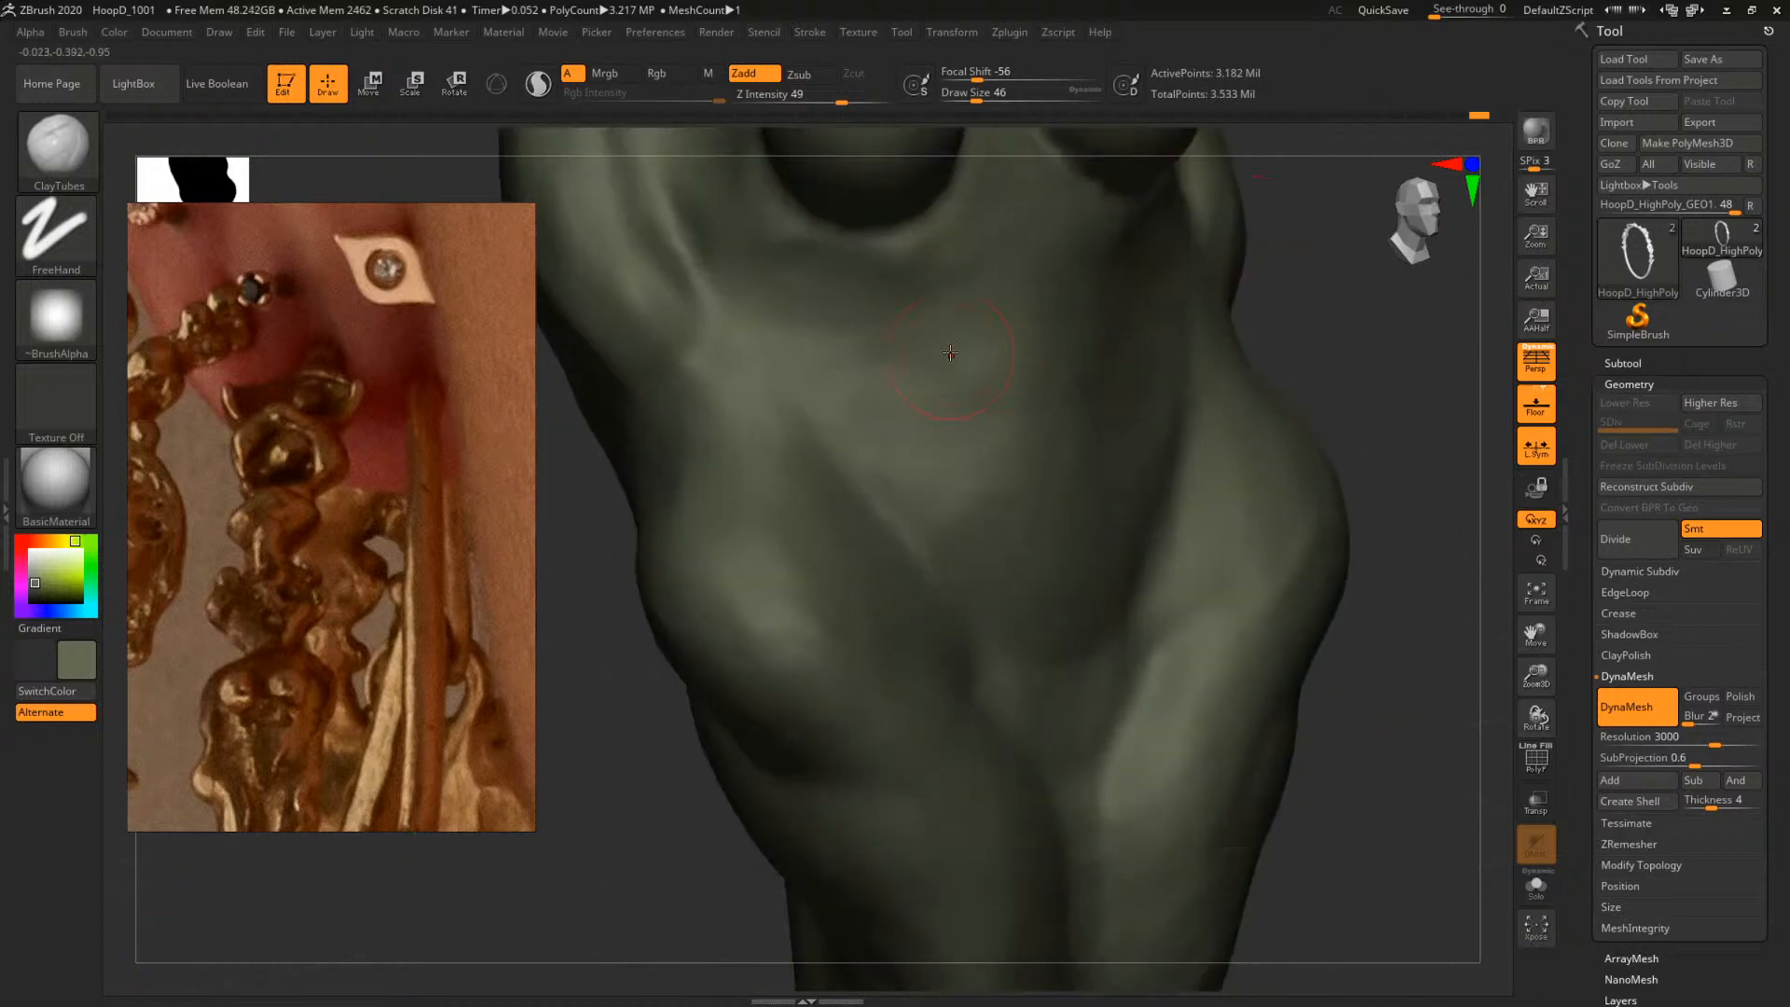
pyautogui.press('space')
pyautogui.moveTo(950, 352)
pyautogui.mouseDown()
pyautogui.moveTo(986, 352)
pyautogui.moveTo(890, 414)
pyautogui.mouseUp()
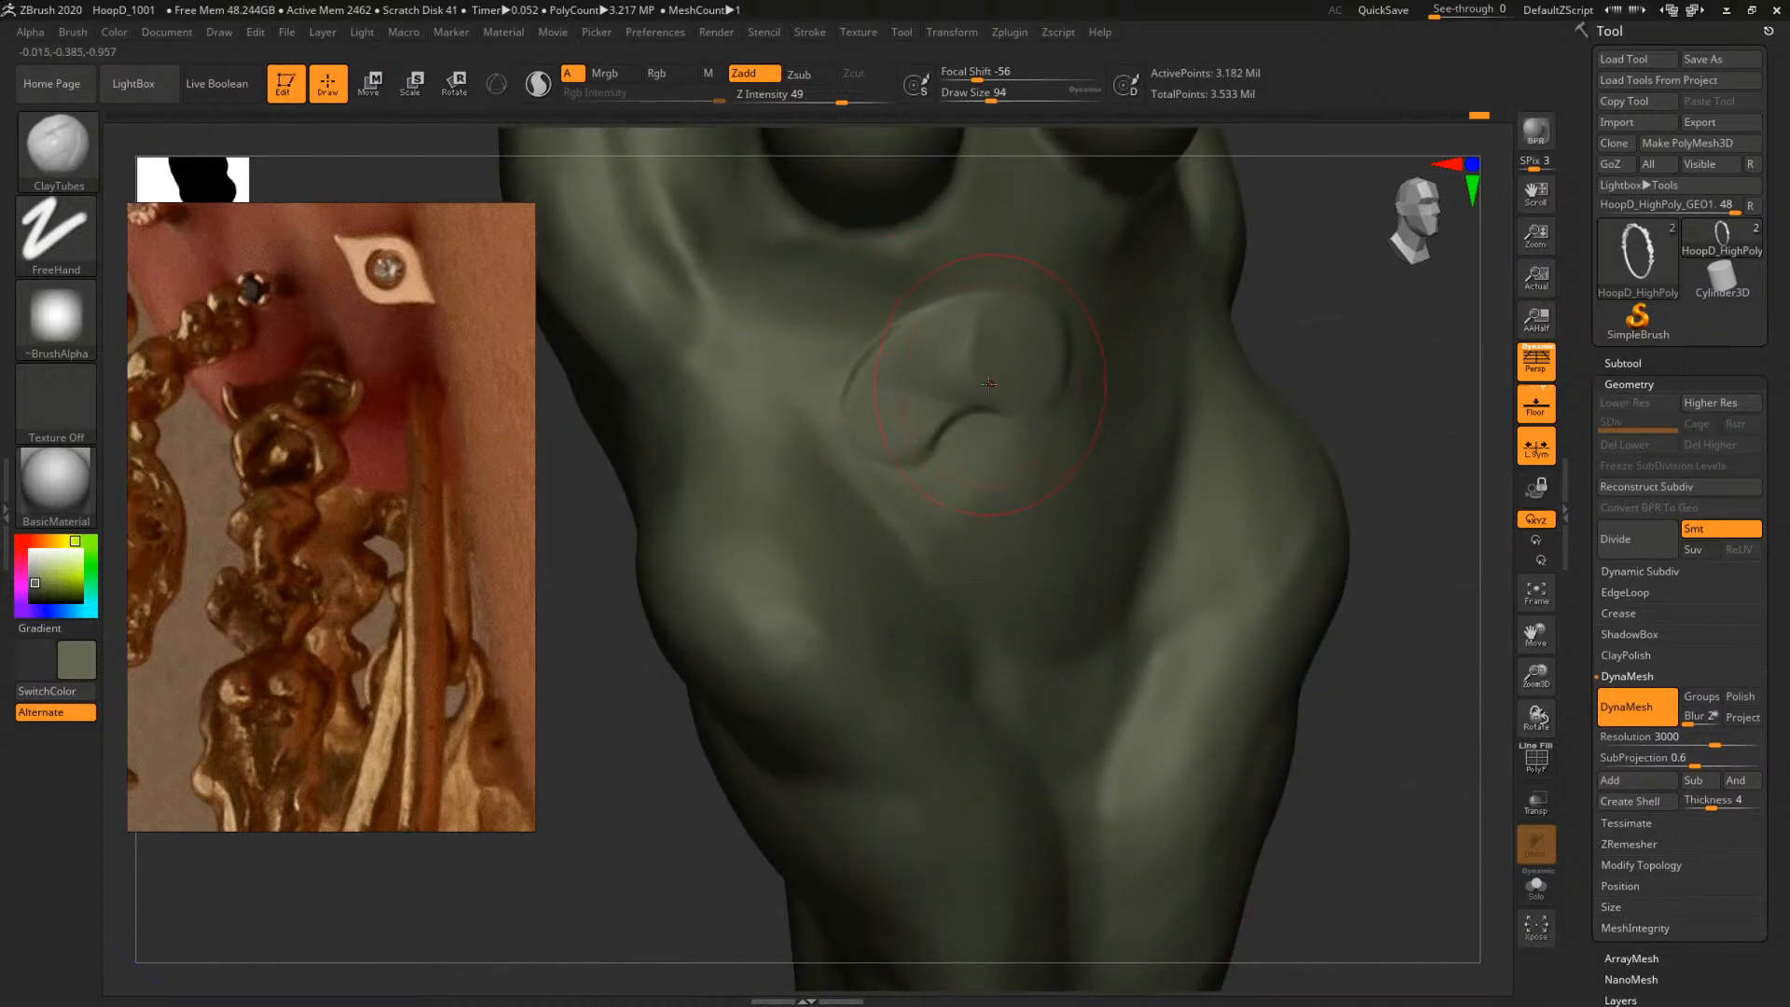
pyautogui.press('shift')
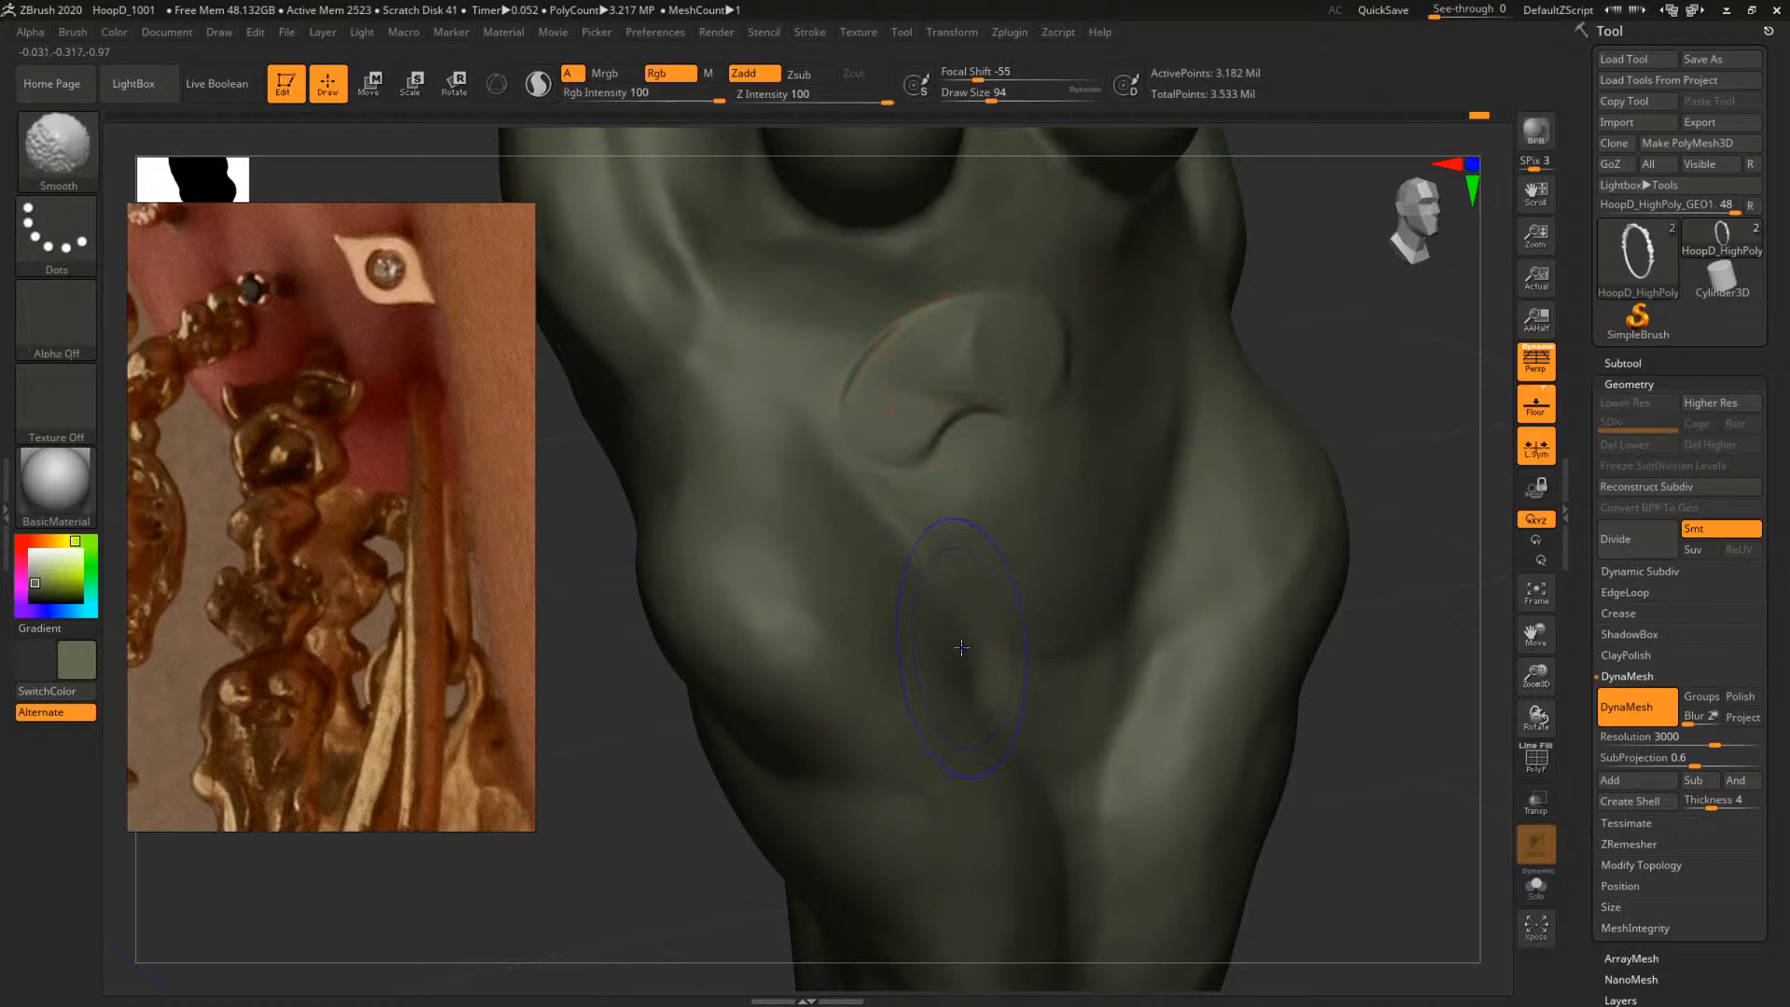
pyautogui.hotkey('ctrl', 'z')
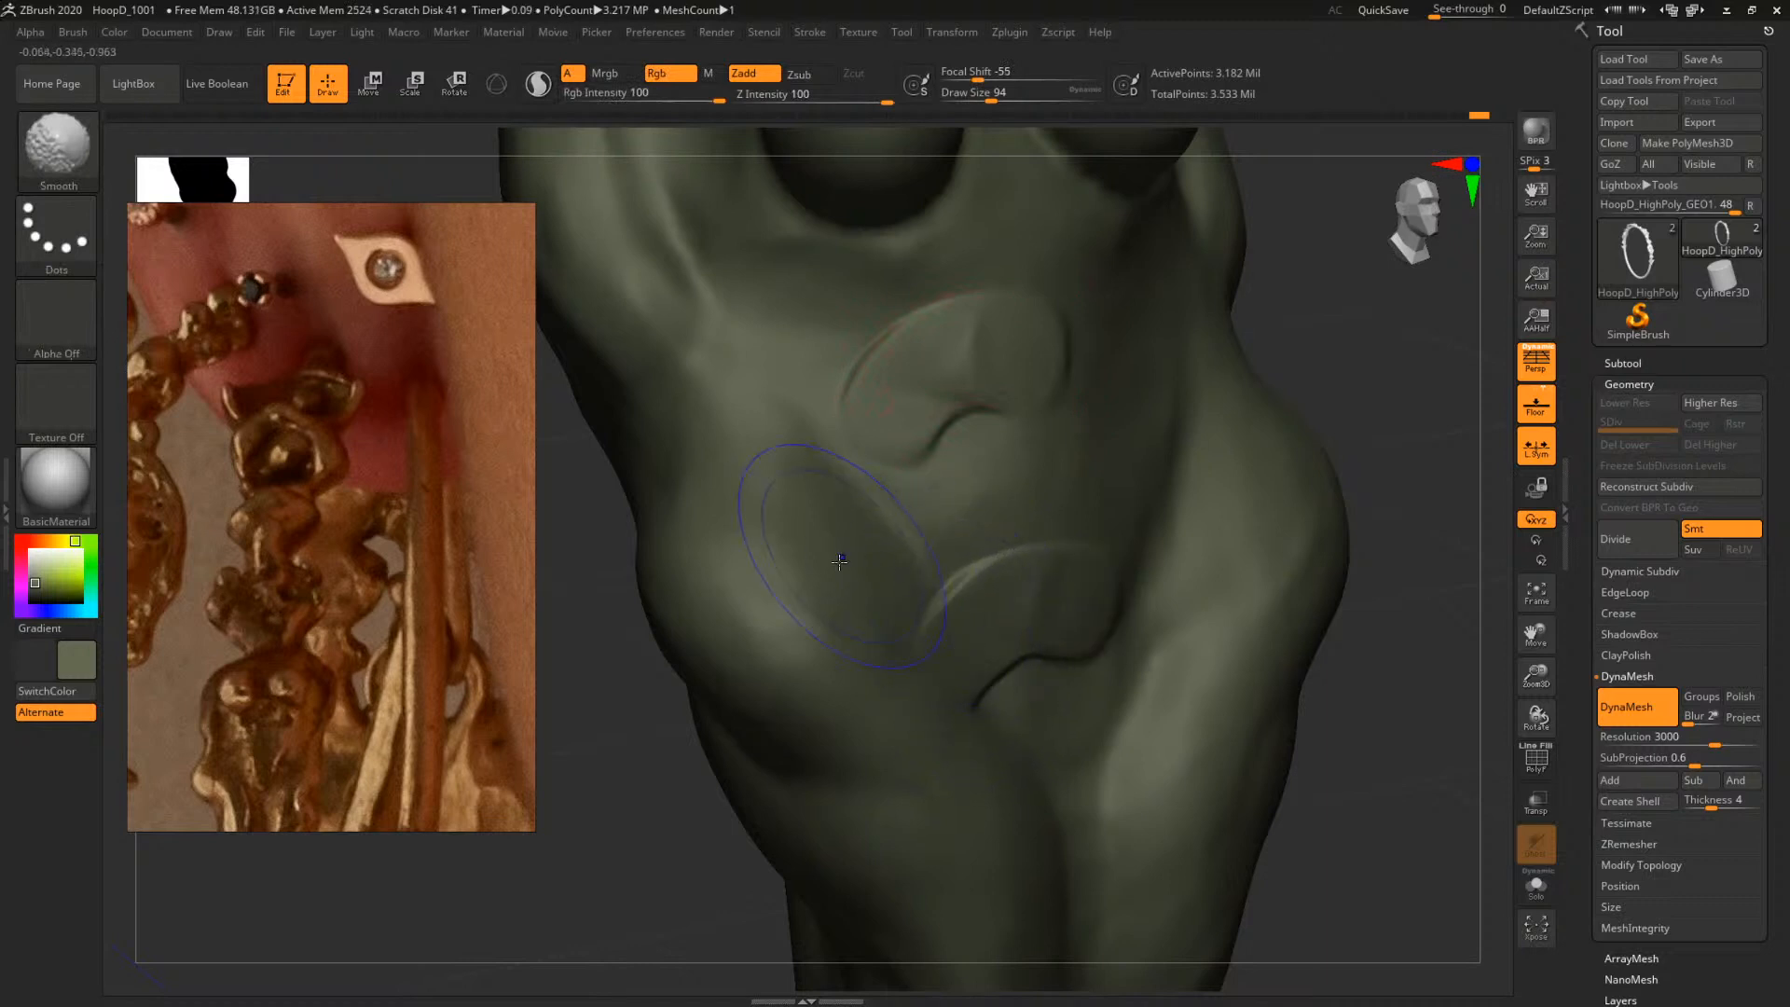
pyautogui.moveTo(839, 562); pyautogui.dragTo(780, 604)
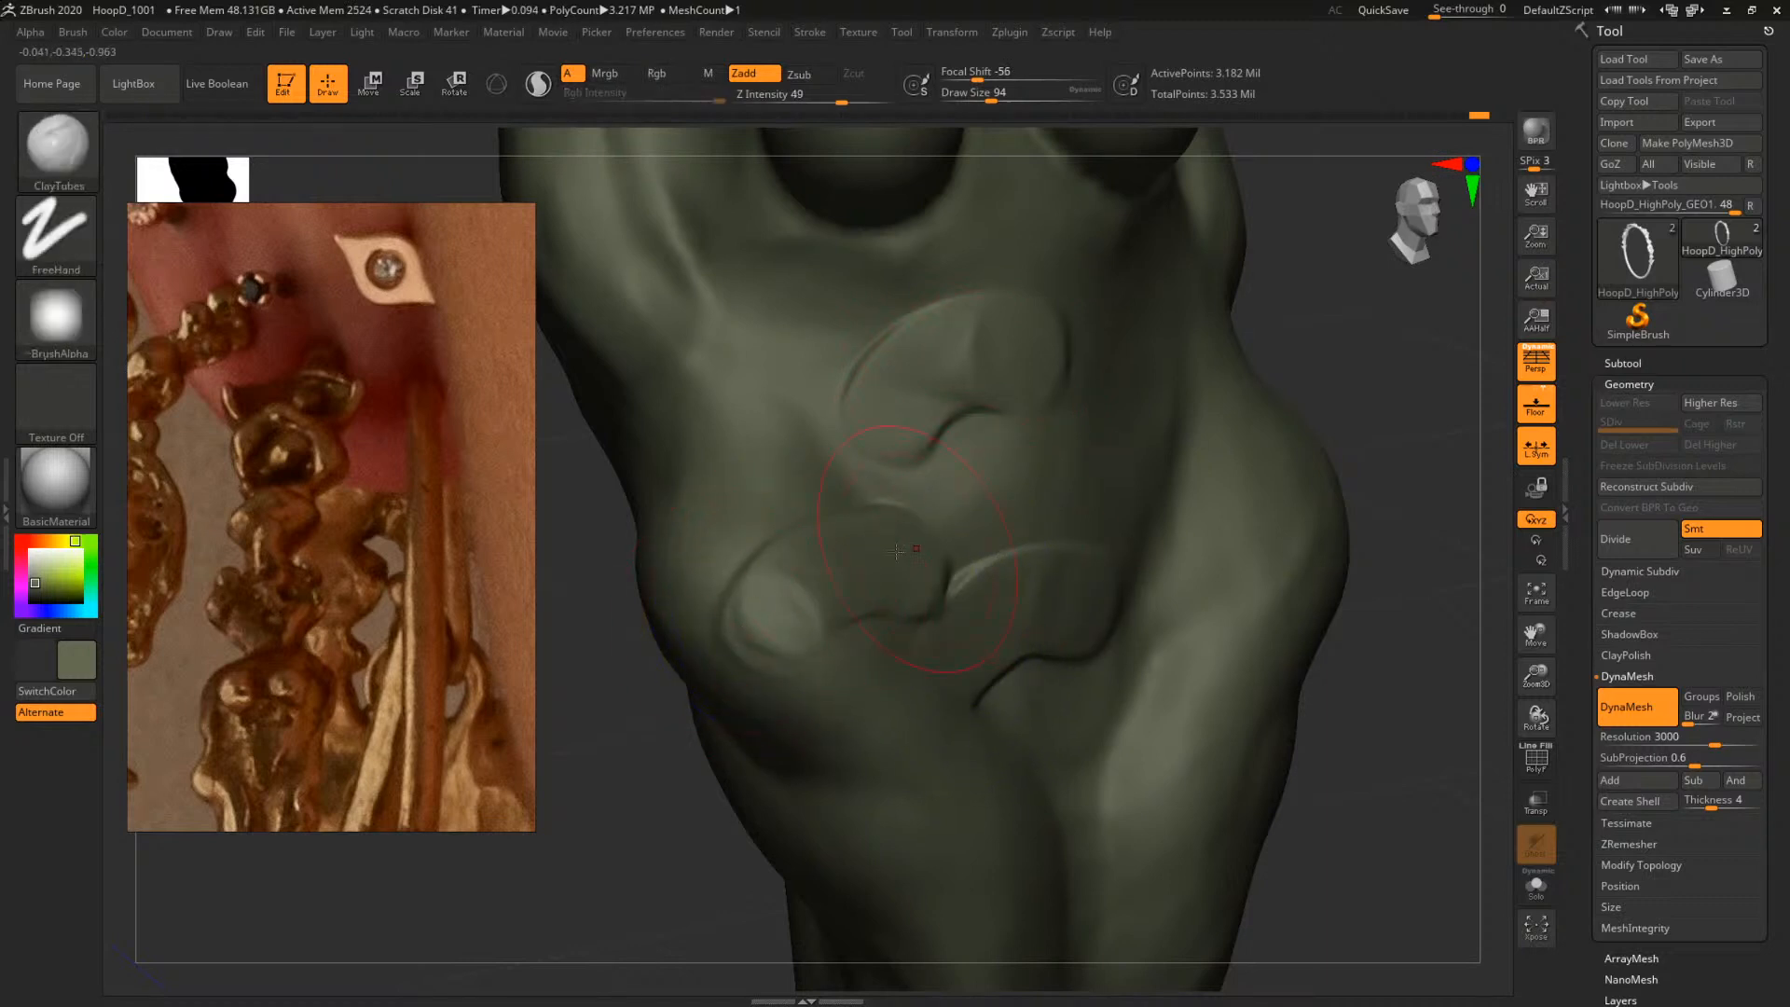
pyautogui.press('shift')
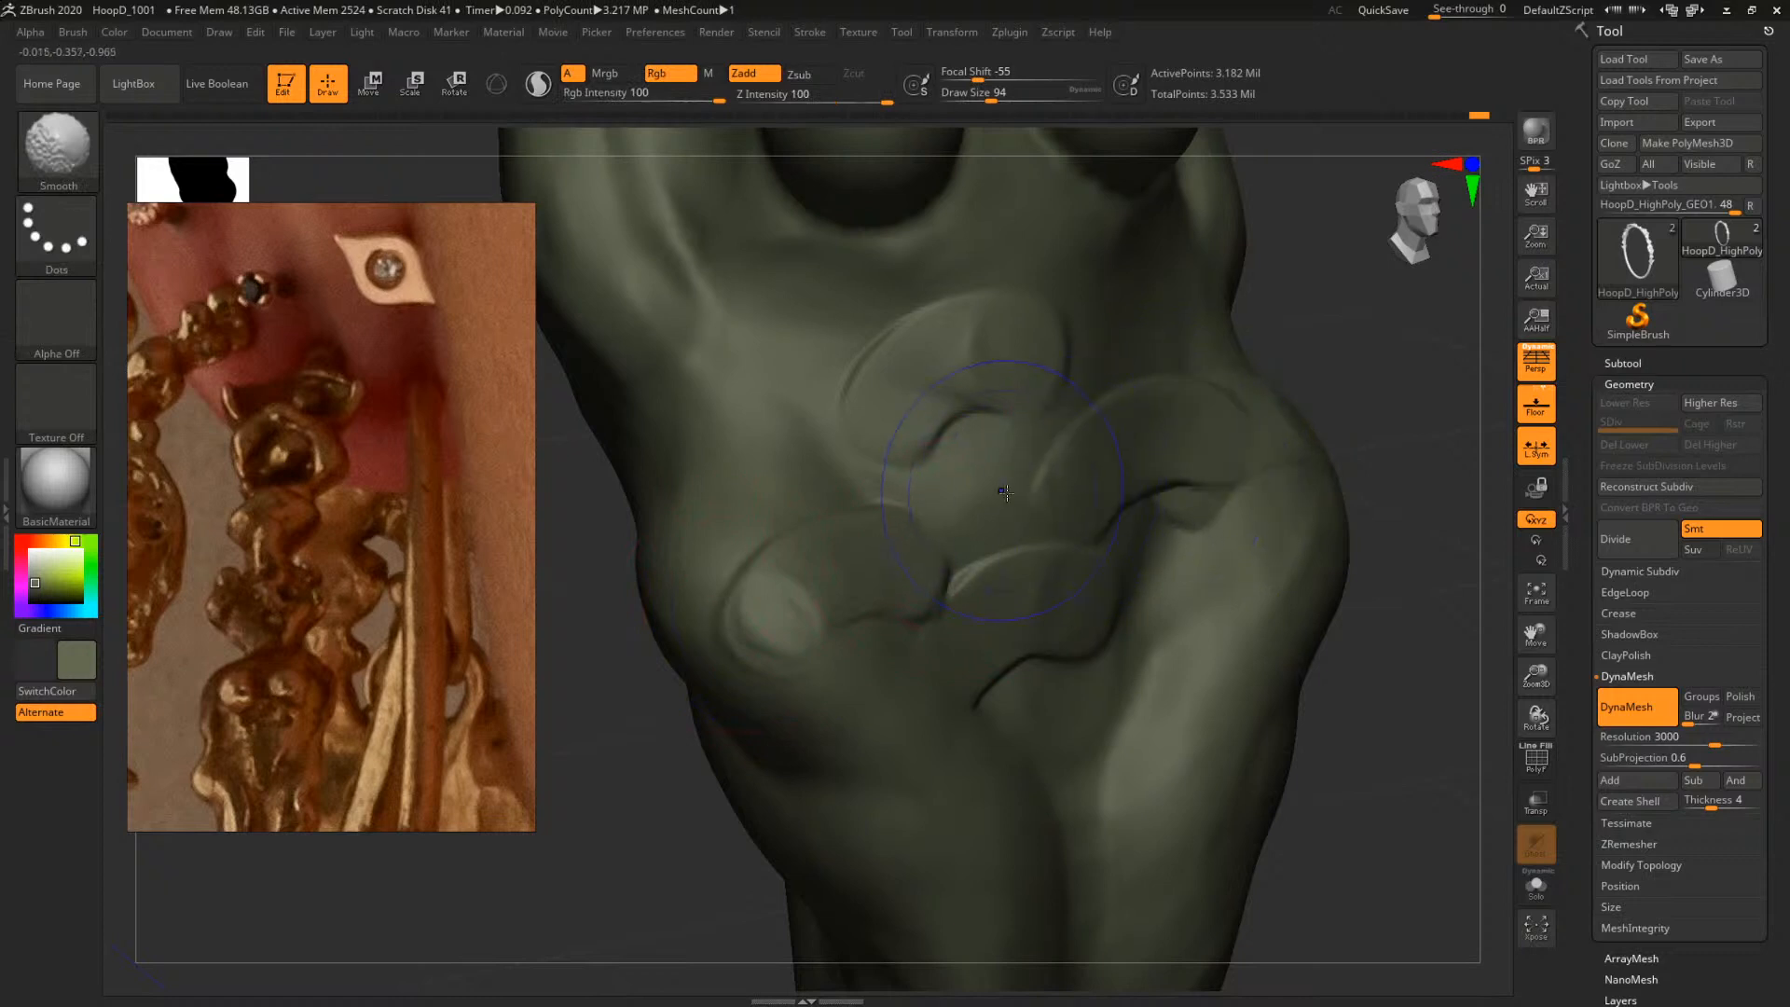
pyautogui.keyDown('shift'); pyautogui.moveTo(812, 601); pyautogui.dragTo(753, 612); pyautogui.keyUp('shift')
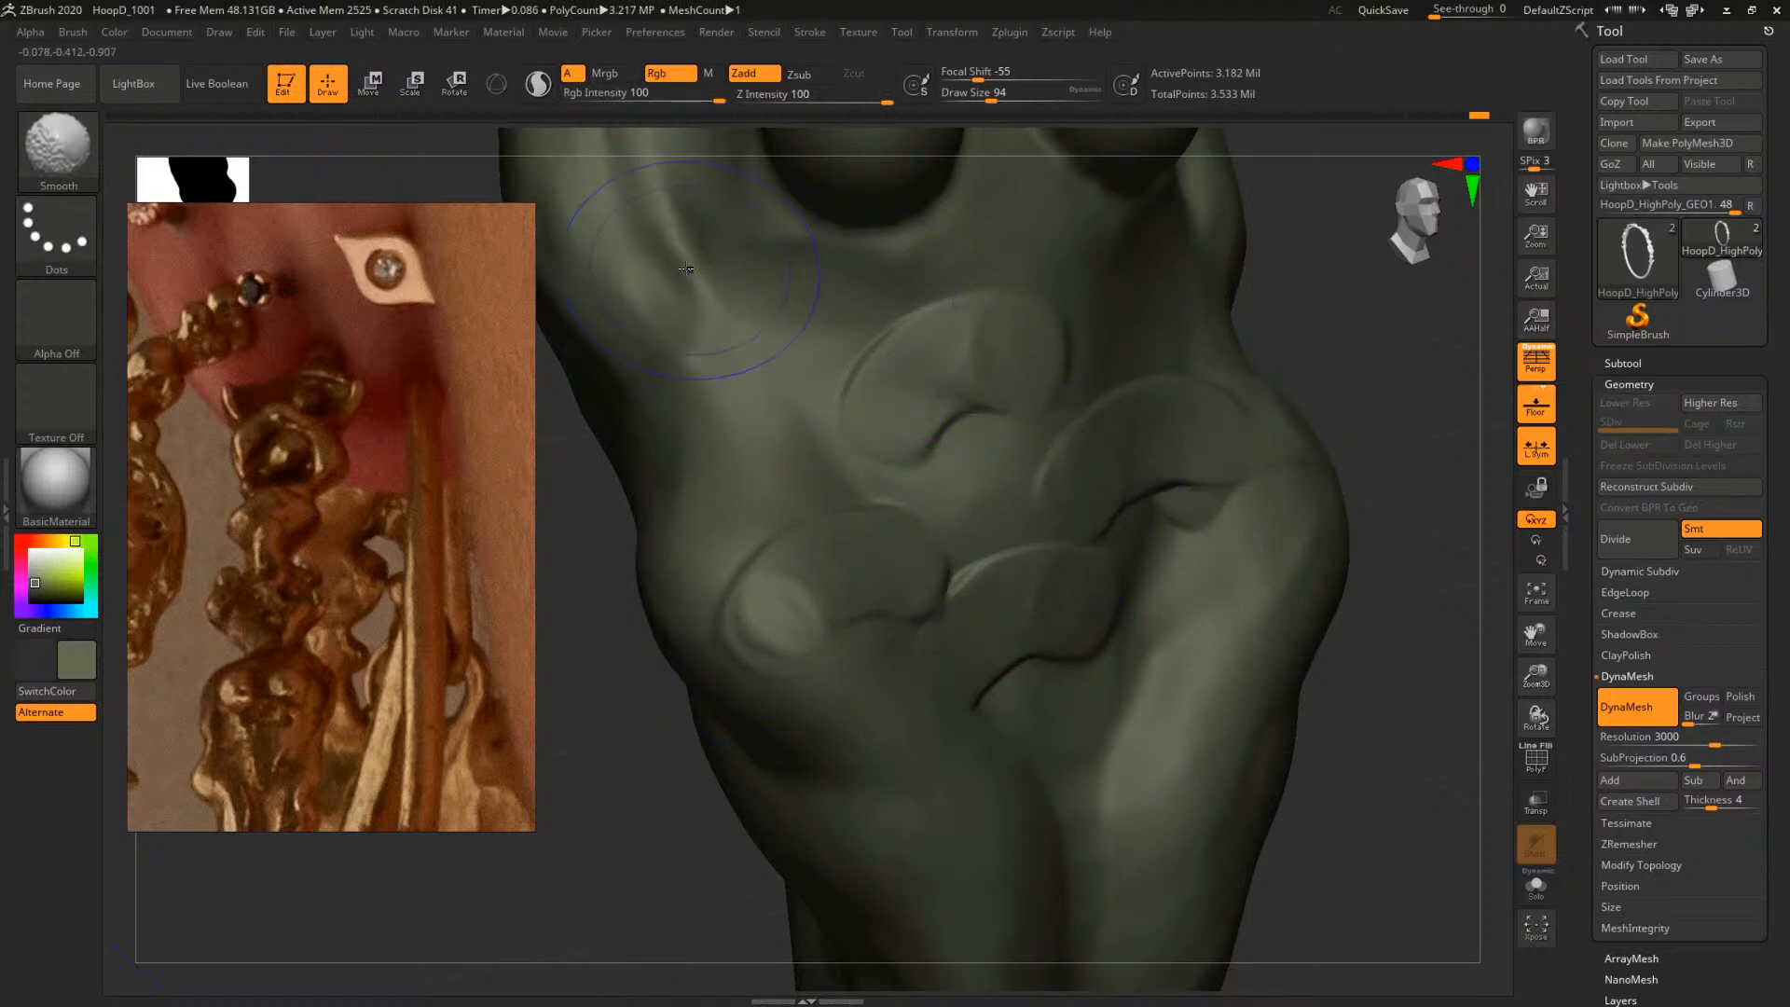
pyautogui.keyDown('shift'); pyautogui.click(741, 267); pyautogui.keyUp('shift')
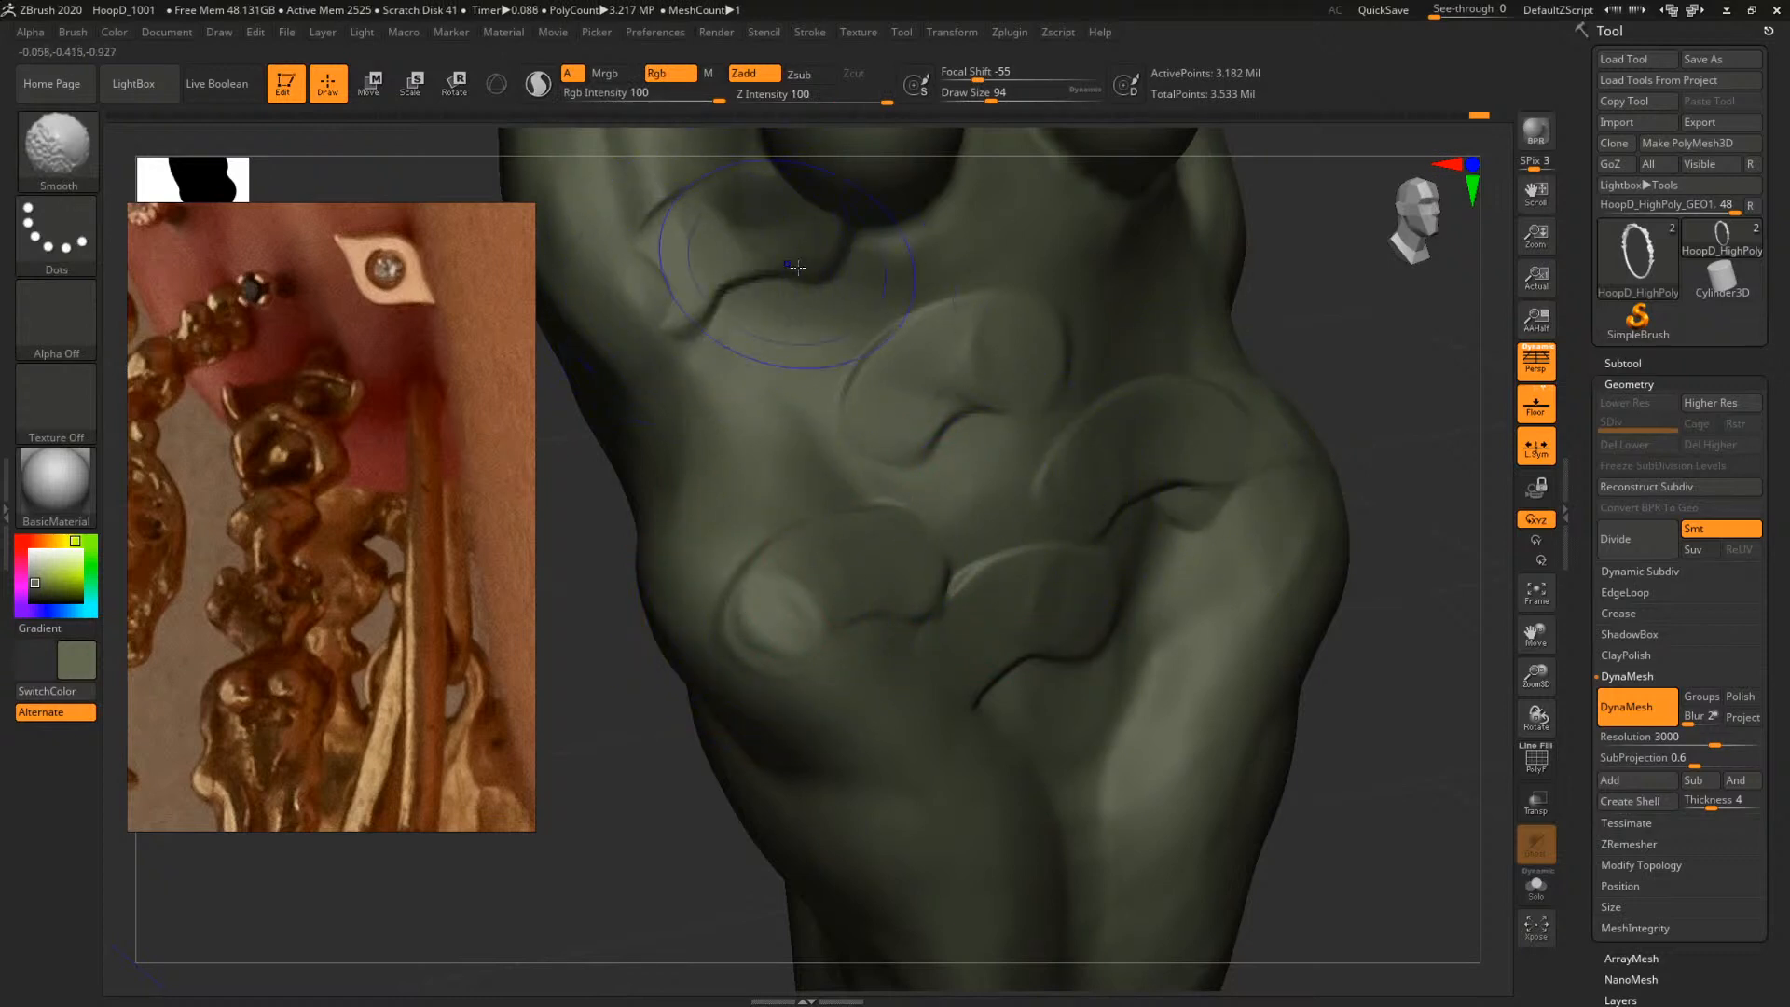
pyautogui.keyDown('shift'); pyautogui.click(1084, 234); pyautogui.keyUp('shift')
pyautogui.keyDown('shift'); pyautogui.click(1110, 576); pyautogui.keyUp('shift')
pyautogui.keyDown('shift'); pyautogui.click(1100, 730); pyautogui.keyUp('shift')
pyautogui.keyDown('shift'); pyautogui.click(970, 750); pyautogui.keyUp('shift')
pyautogui.keyDown('shift'); pyautogui.click(811, 512); pyautogui.keyUp('shift')
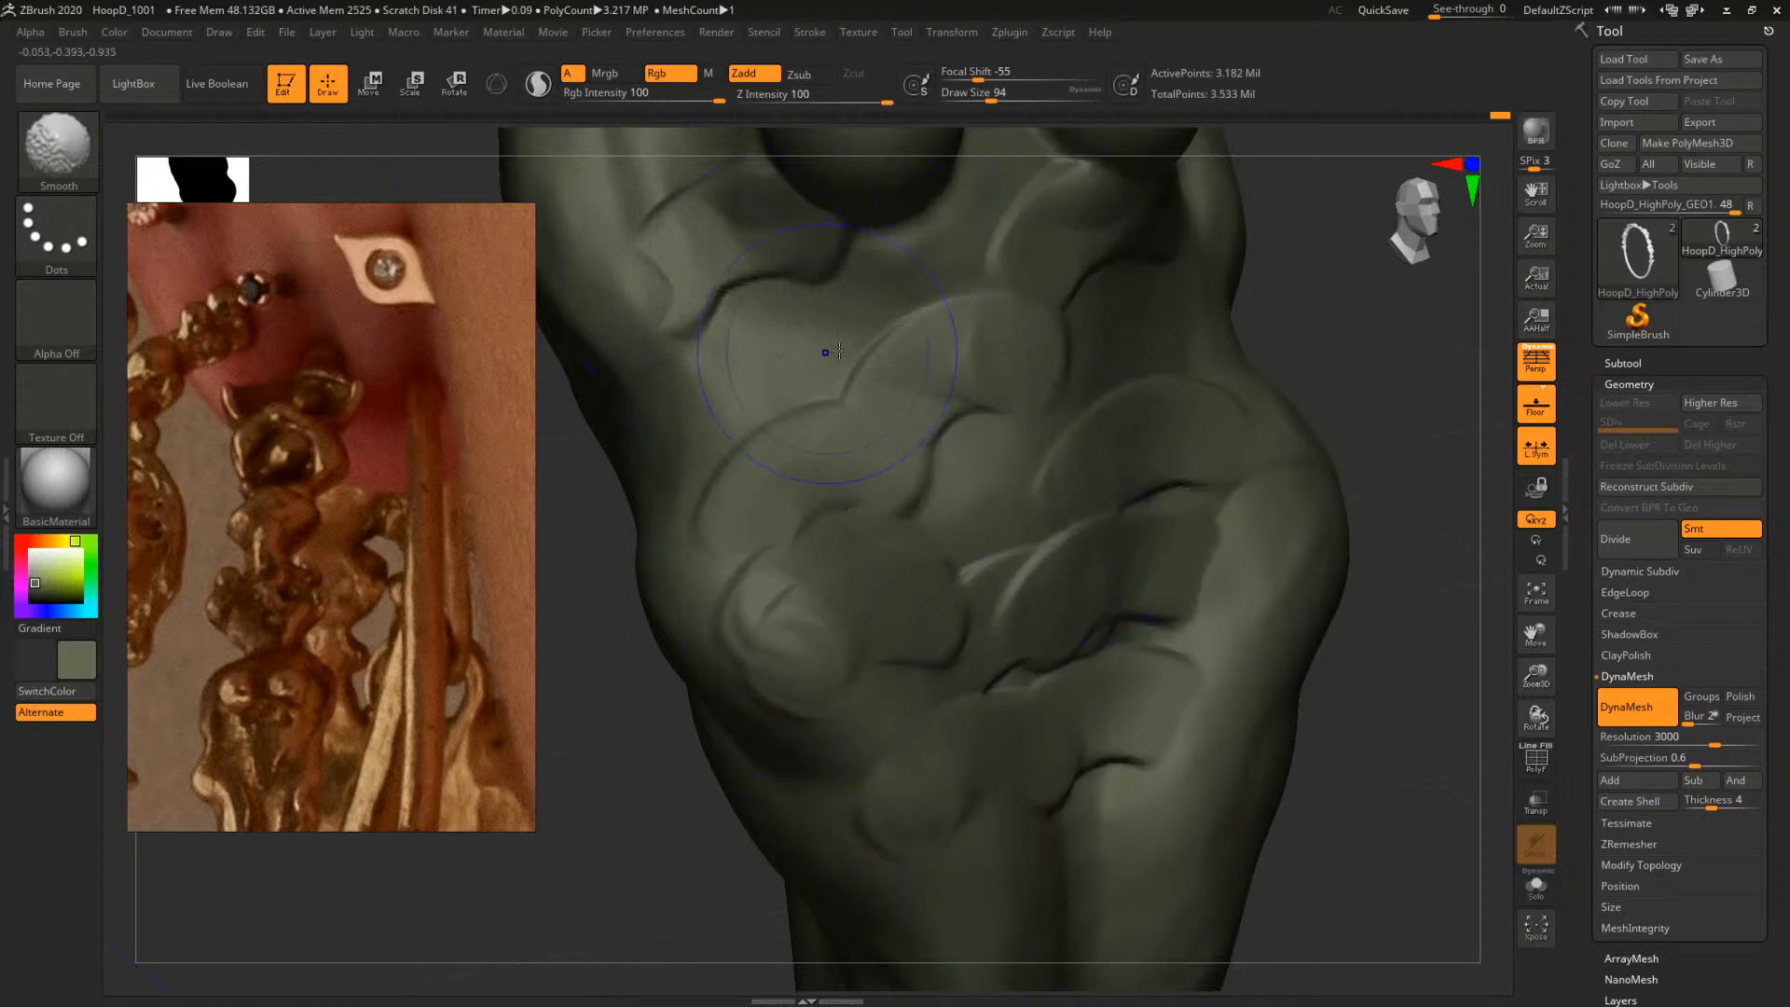
pyautogui.keyDown('shift'); pyautogui.click(877, 349); pyautogui.keyUp('shift')
pyautogui.keyDown('shift'); pyautogui.click(991, 445); pyautogui.keyUp('shift')
pyautogui.keyDown('shift'); pyautogui.click(1121, 597); pyautogui.keyUp('shift')
# Undo the overlapping clay strokes on the torso figure's belly and hips
pyautogui.hotkey('ctrl', 'z')
pyautogui.hotkey('ctrl', 'z')
pyautogui.hotkey('ctrl', 'z')
pyautogui.hotkey('ctrl', 'z')
pyautogui.hotkey('ctrl', 'z')
pyautogui.hotkey('ctrl', 'z')
pyautogui.hotkey('ctrl', 'z')
pyautogui.hotkey('ctrl', 'z')
pyautogui.hotkey('ctrl', 'z')
pyautogui.hotkey('ctrl', 'z')
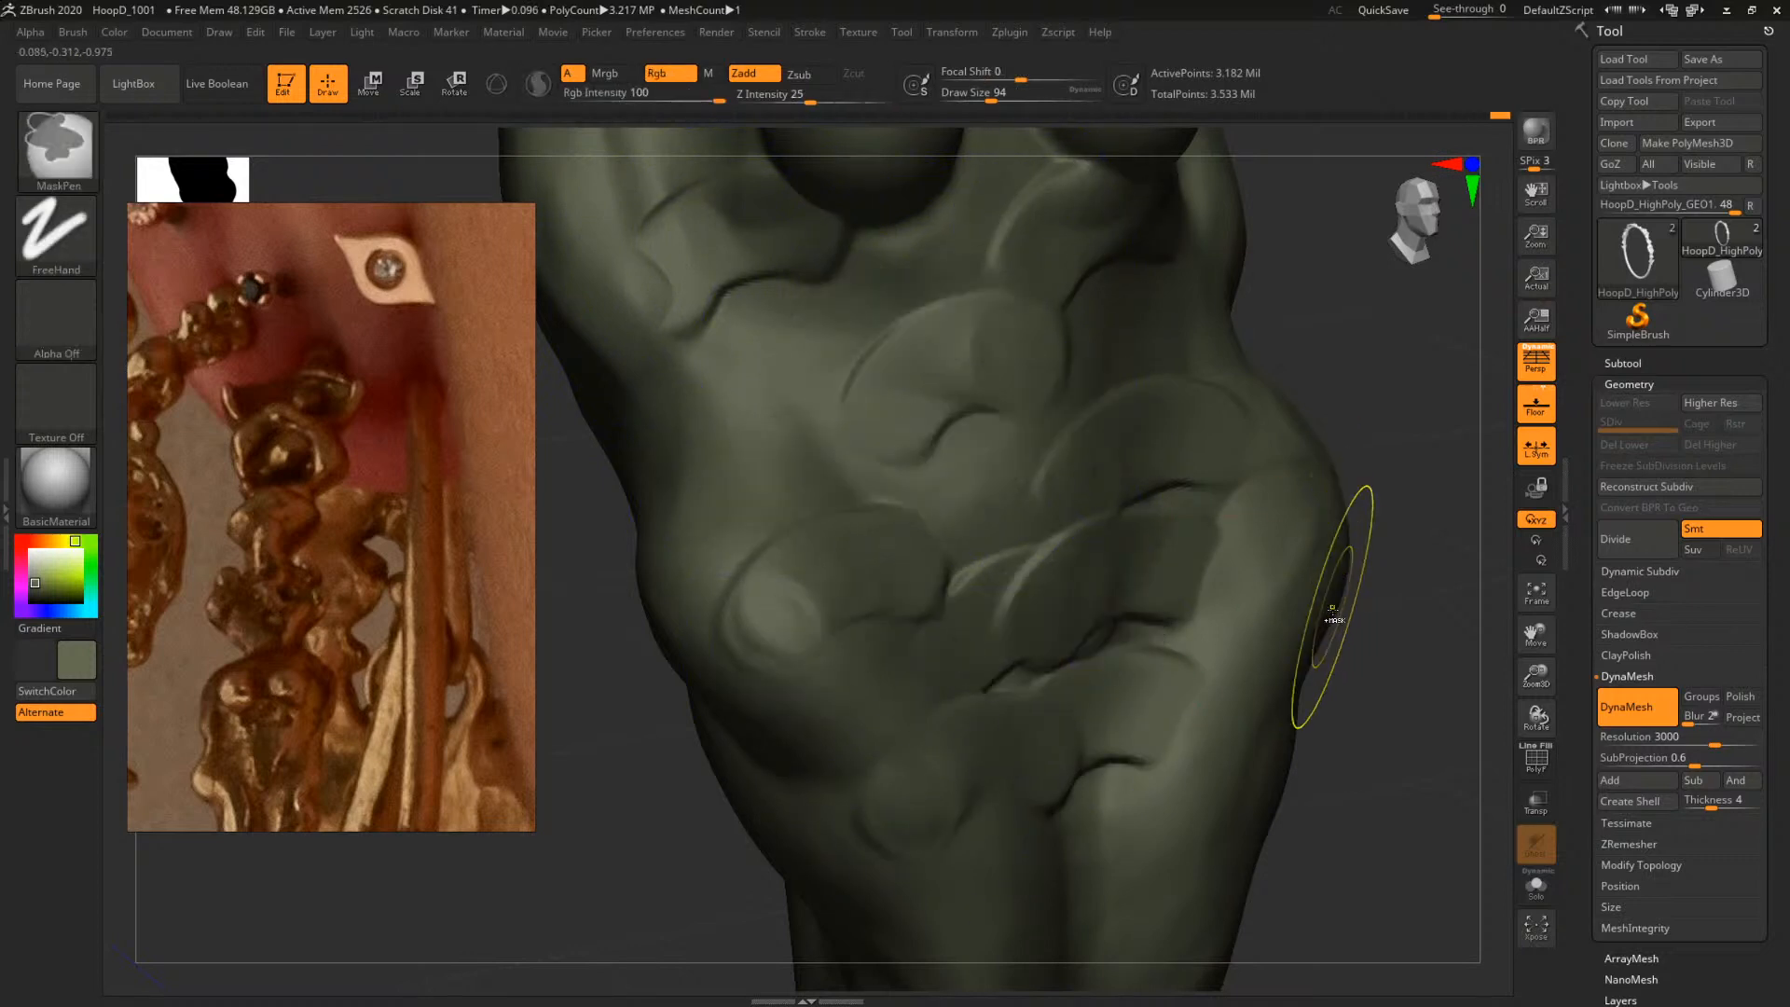
pyautogui.hotkey('ctrl', 'z')
pyautogui.hotkey('ctrl', 'z')
pyautogui.hotkey('ctrl', 'z')
pyautogui.hotkey('ctrl', 'z')
pyautogui.hotkey('ctrl', 'z')
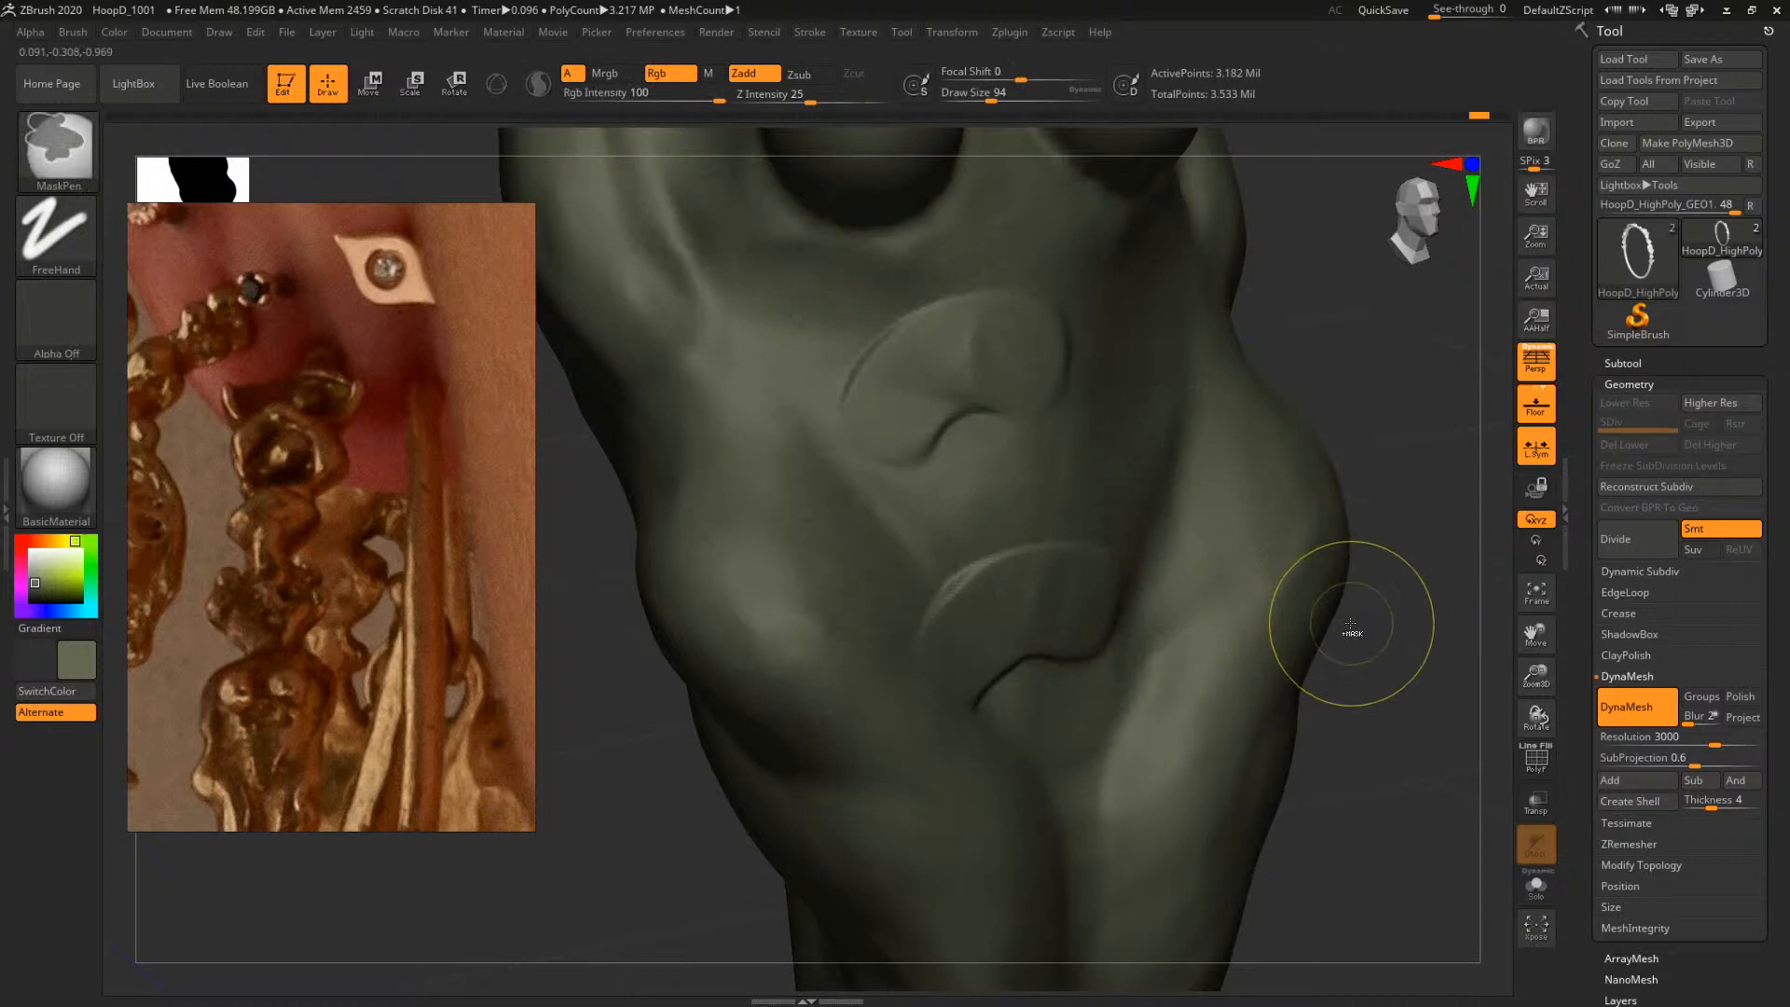
# Try to add a raised form at the centre of the belly with ClayTubes at draw size 94
pyautogui.moveTo(1334, 603)
pyautogui.keyDown('alt'); pyautogui.mouseDown()
pyautogui.moveTo(1231, 578)
pyautogui.moveTo(1249, 551)
pyautogui.moveTo(1254, 667)
pyautogui.mouseUp(); pyautogui.keyUp('alt')
pyautogui.moveTo(977, 536); pyautogui.dragTo(1043, 541)
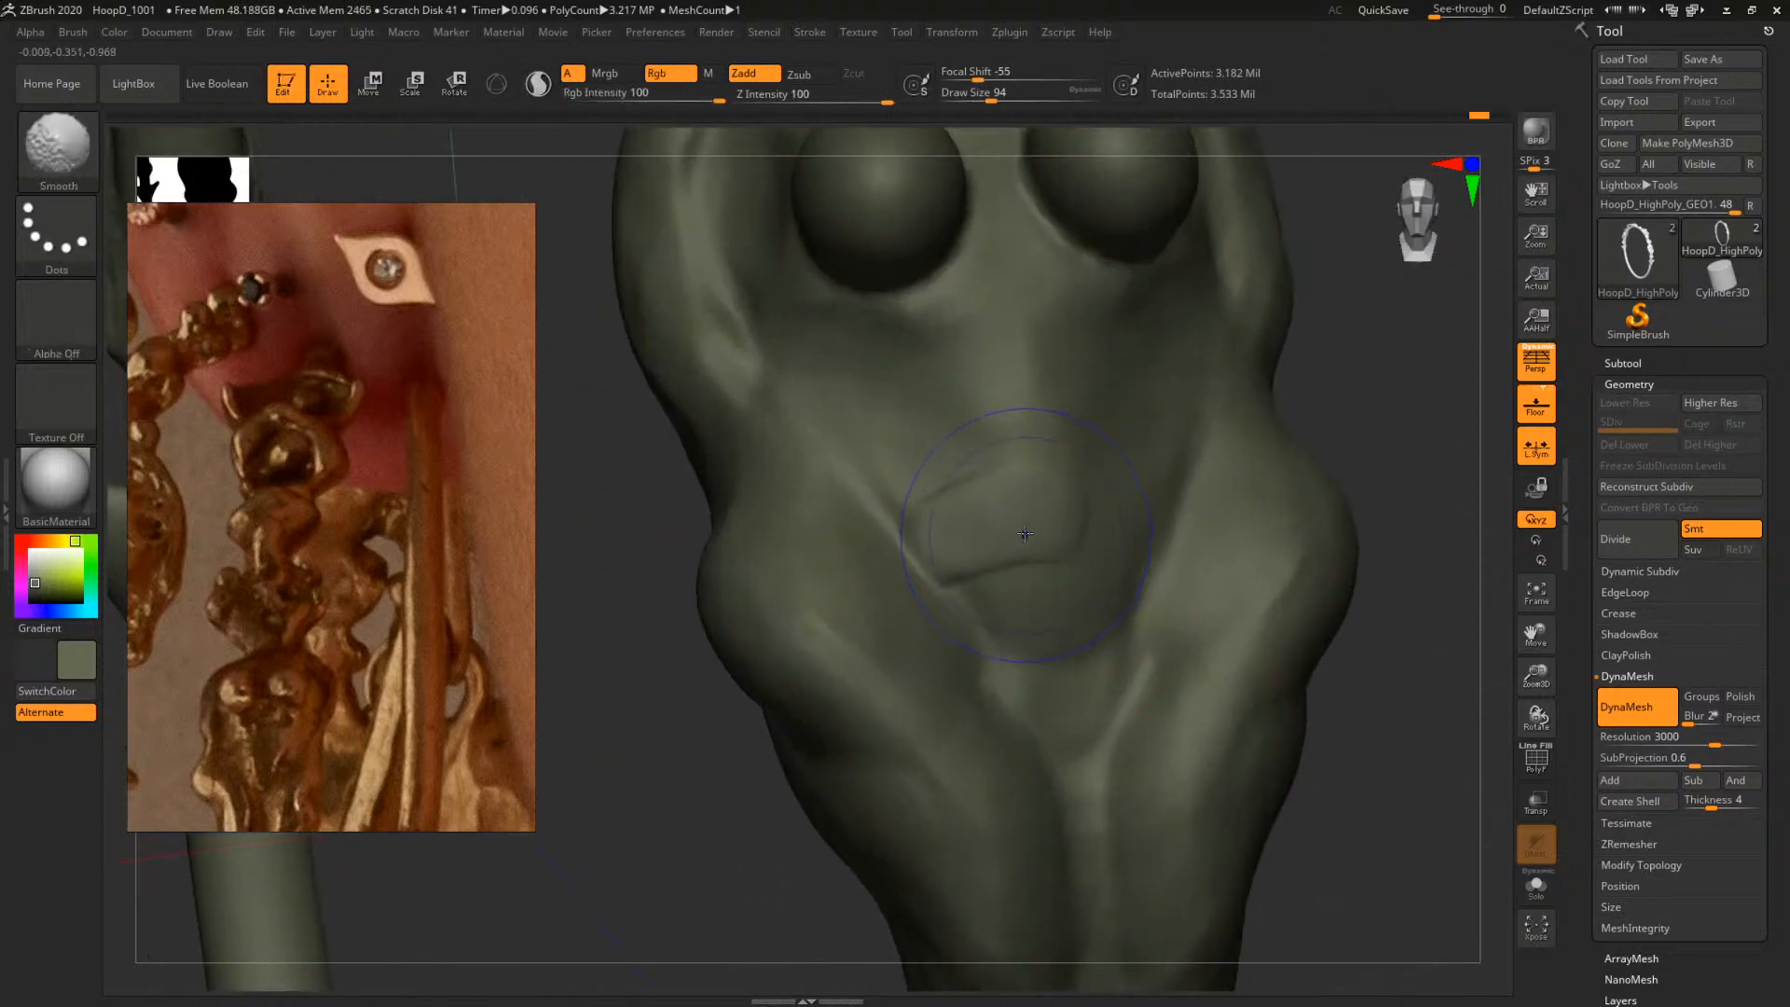
pyautogui.hotkey('ctrl', 'z')
pyautogui.moveTo(1438, 472); pyautogui.dragTo(1241, 669)
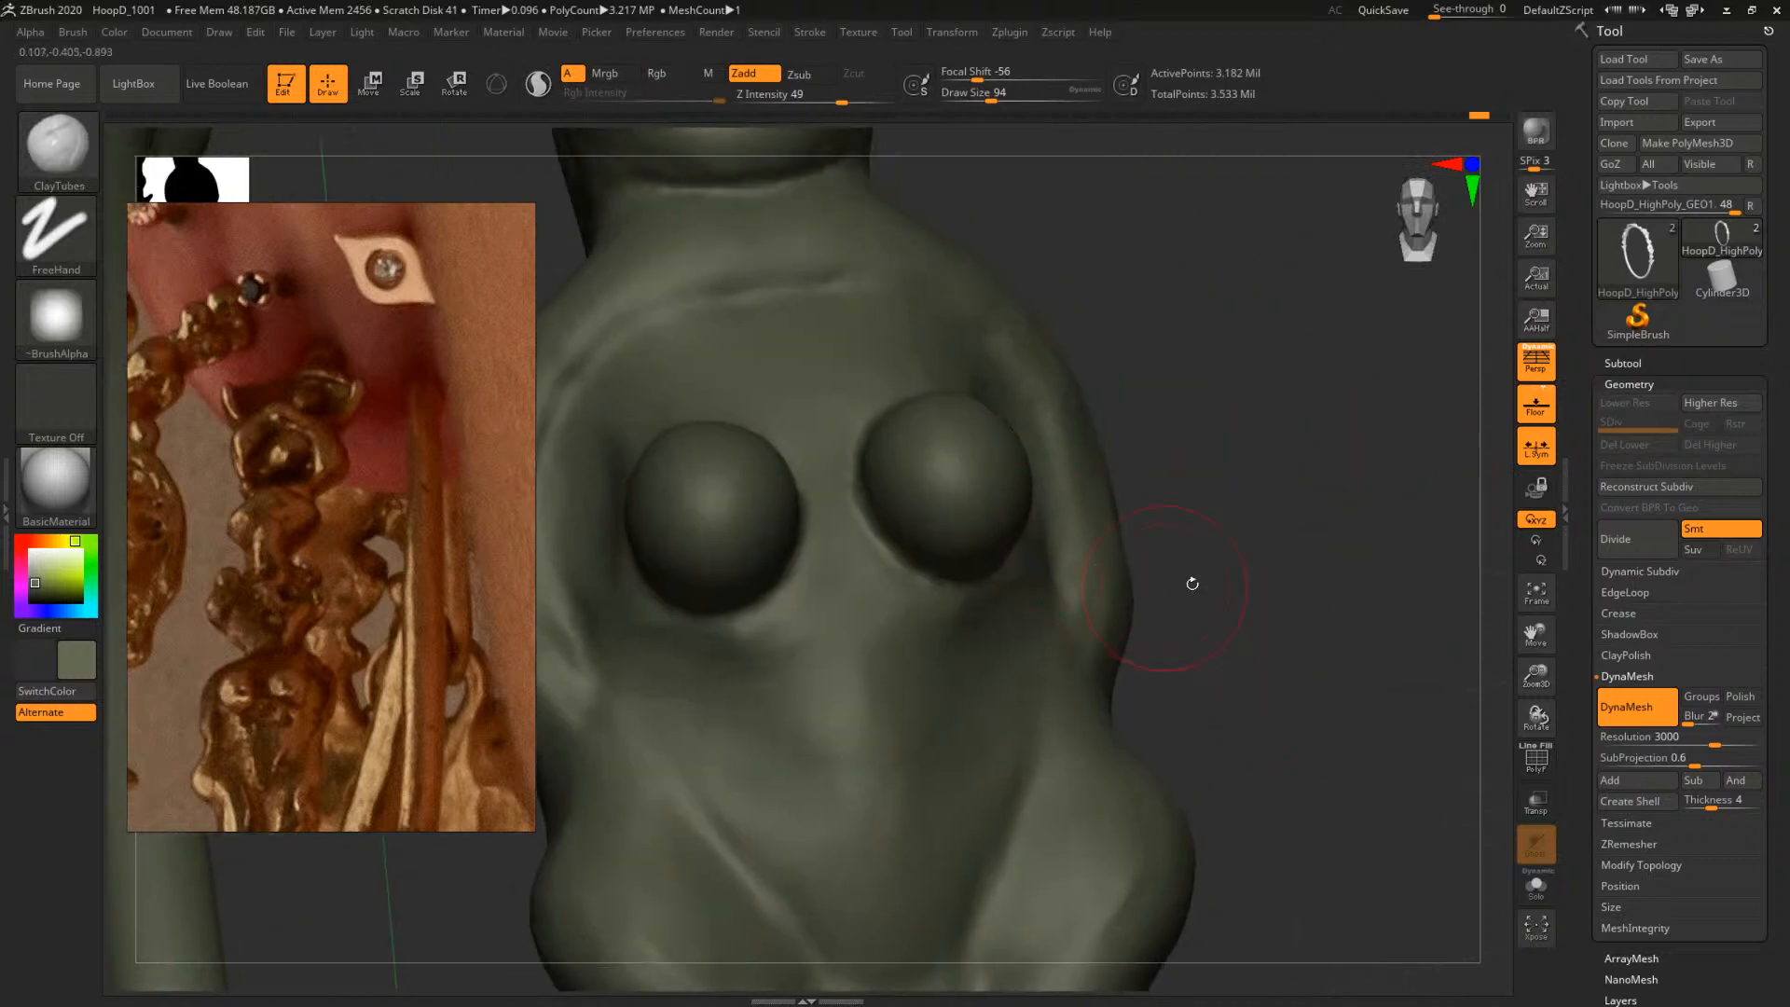
pyautogui.moveTo(1251, 568)
pyautogui.keyDown('alt'); pyautogui.mouseDown()
pyautogui.moveTo(1275, 646)
pyautogui.moveTo(1159, 572)
pyautogui.moveTo(1194, 637)
pyautogui.moveTo(1270, 652)
pyautogui.mouseUp(); pyautogui.keyUp('alt')
pyautogui.moveTo(1293, 501)
pyautogui.mouseDown()
pyautogui.moveTo(1270, 494)
pyautogui.moveTo(1324, 609)
pyautogui.mouseUp()
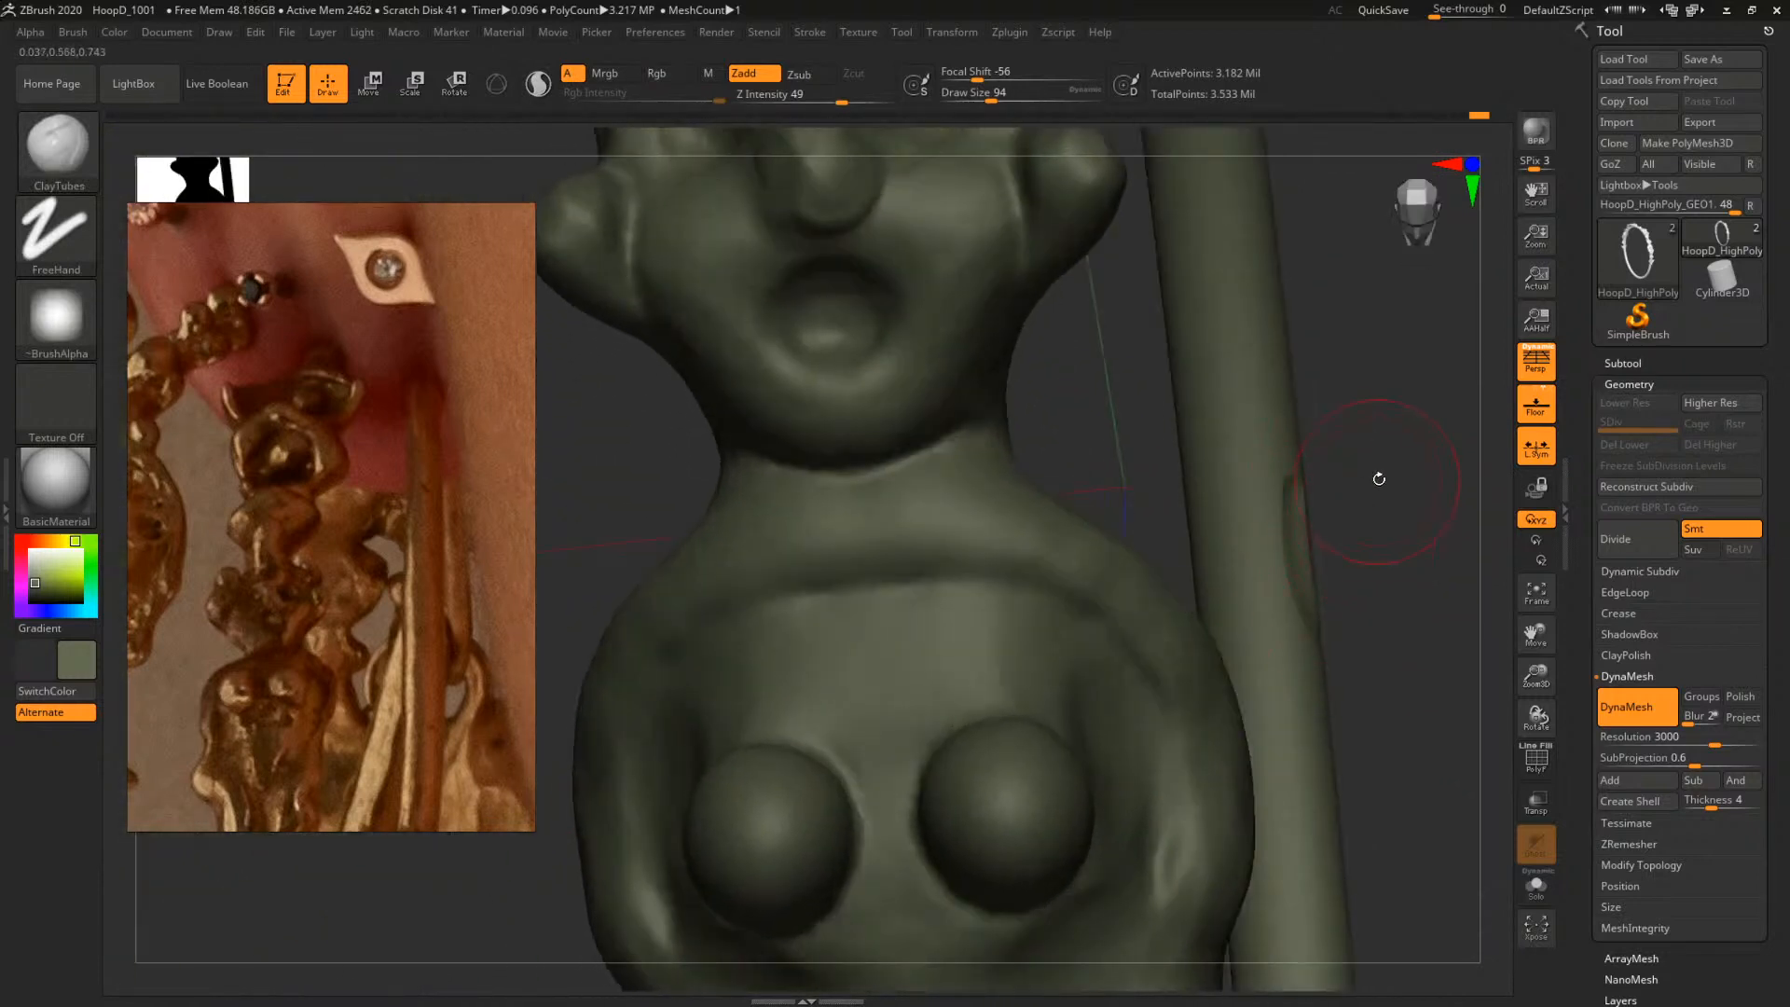
pyautogui.hotkey('ctrl', 'z')
# Isolate the hoop section running from the upper figure through the head to the torso figure, and frame it
pyautogui.moveTo(1383, 451)
pyautogui.keyDown('alt'); pyautogui.mouseDown()
pyautogui.moveTo(1346, 611)
pyautogui.moveTo(1115, 543)
pyautogui.mouseUp(); pyautogui.keyUp('alt')
pyautogui.press('f')
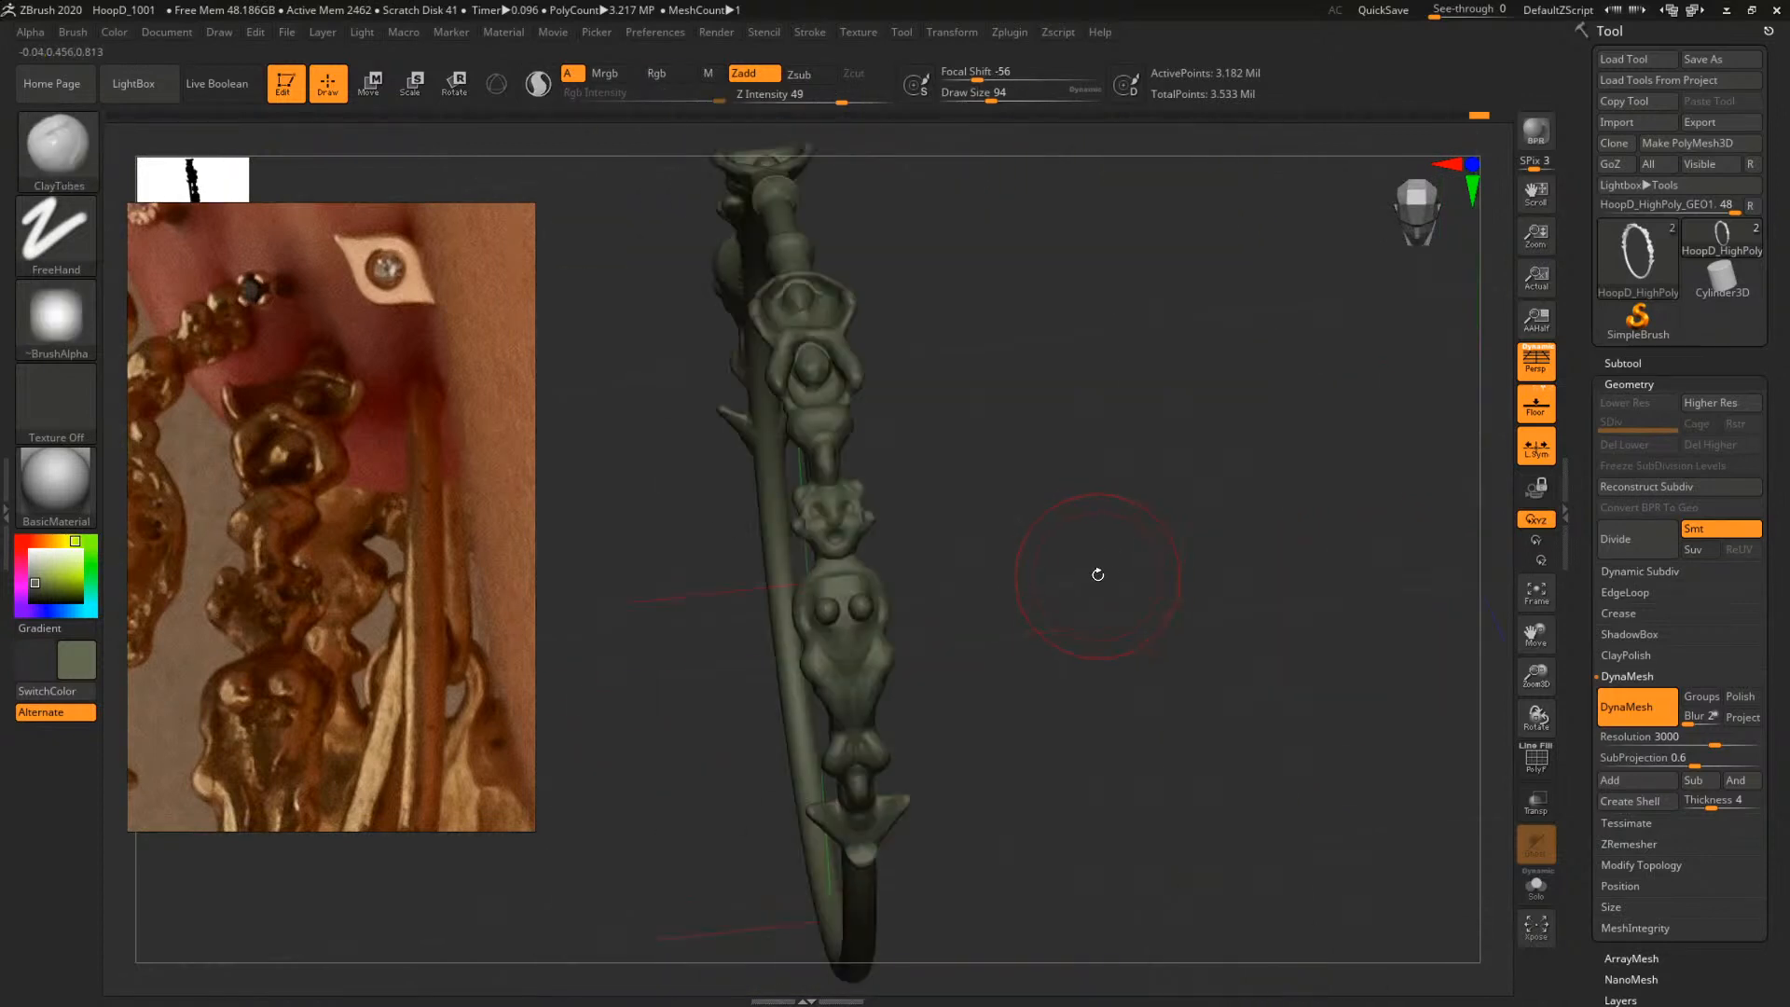
pyautogui.moveTo(1153, 607)
pyautogui.mouseDown()
pyautogui.moveTo(1287, 531)
pyautogui.moveTo(1190, 556)
pyautogui.moveTo(1215, 600)
pyautogui.moveTo(1025, 504)
pyautogui.moveTo(751, 288)
pyautogui.mouseUp()
pyautogui.moveTo(988, 522); pyautogui.dragTo(1103, 518)
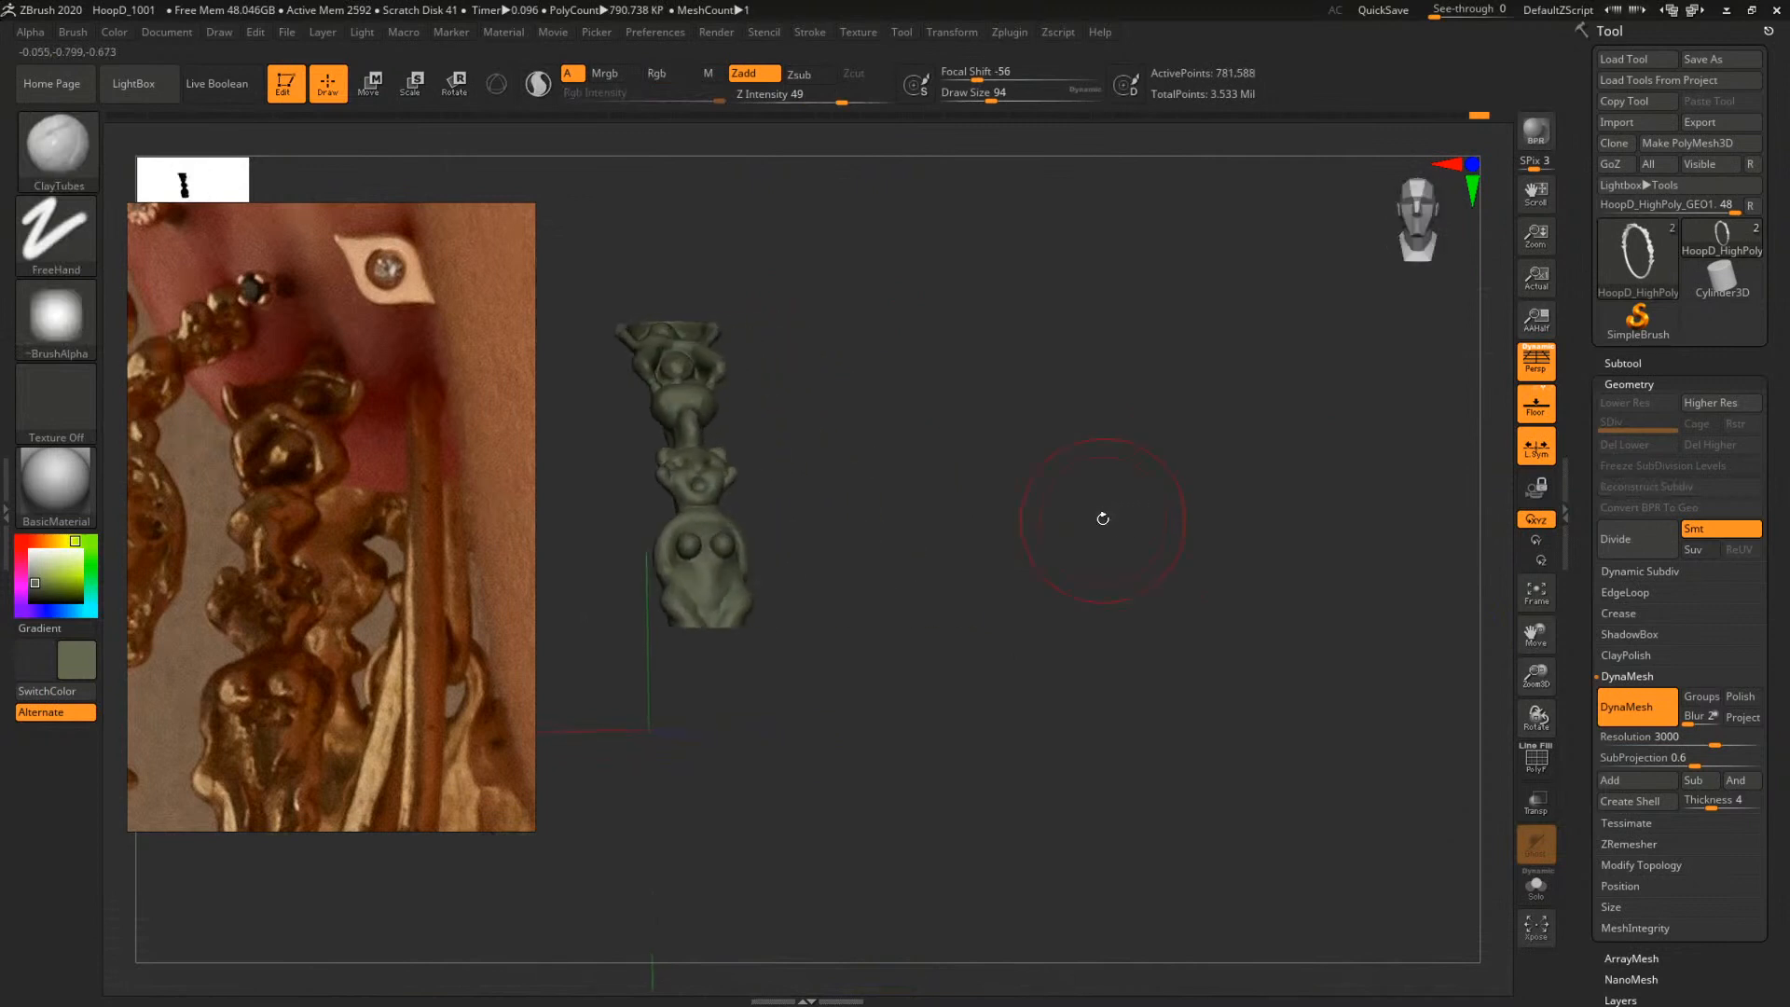
pyautogui.press('f')
# Refine the brow above one of the head's eyes with ClayTubes at draw size 59
pyautogui.moveTo(1203, 575)
pyautogui.mouseDown()
pyautogui.moveTo(1171, 615)
pyautogui.moveTo(1187, 528)
pyautogui.moveTo(1229, 588)
pyautogui.moveTo(1215, 616)
pyautogui.moveTo(1256, 458)
pyautogui.mouseUp()
pyautogui.press('b')
pyautogui.press('c')
pyautogui.press('t')
pyautogui.press('s')
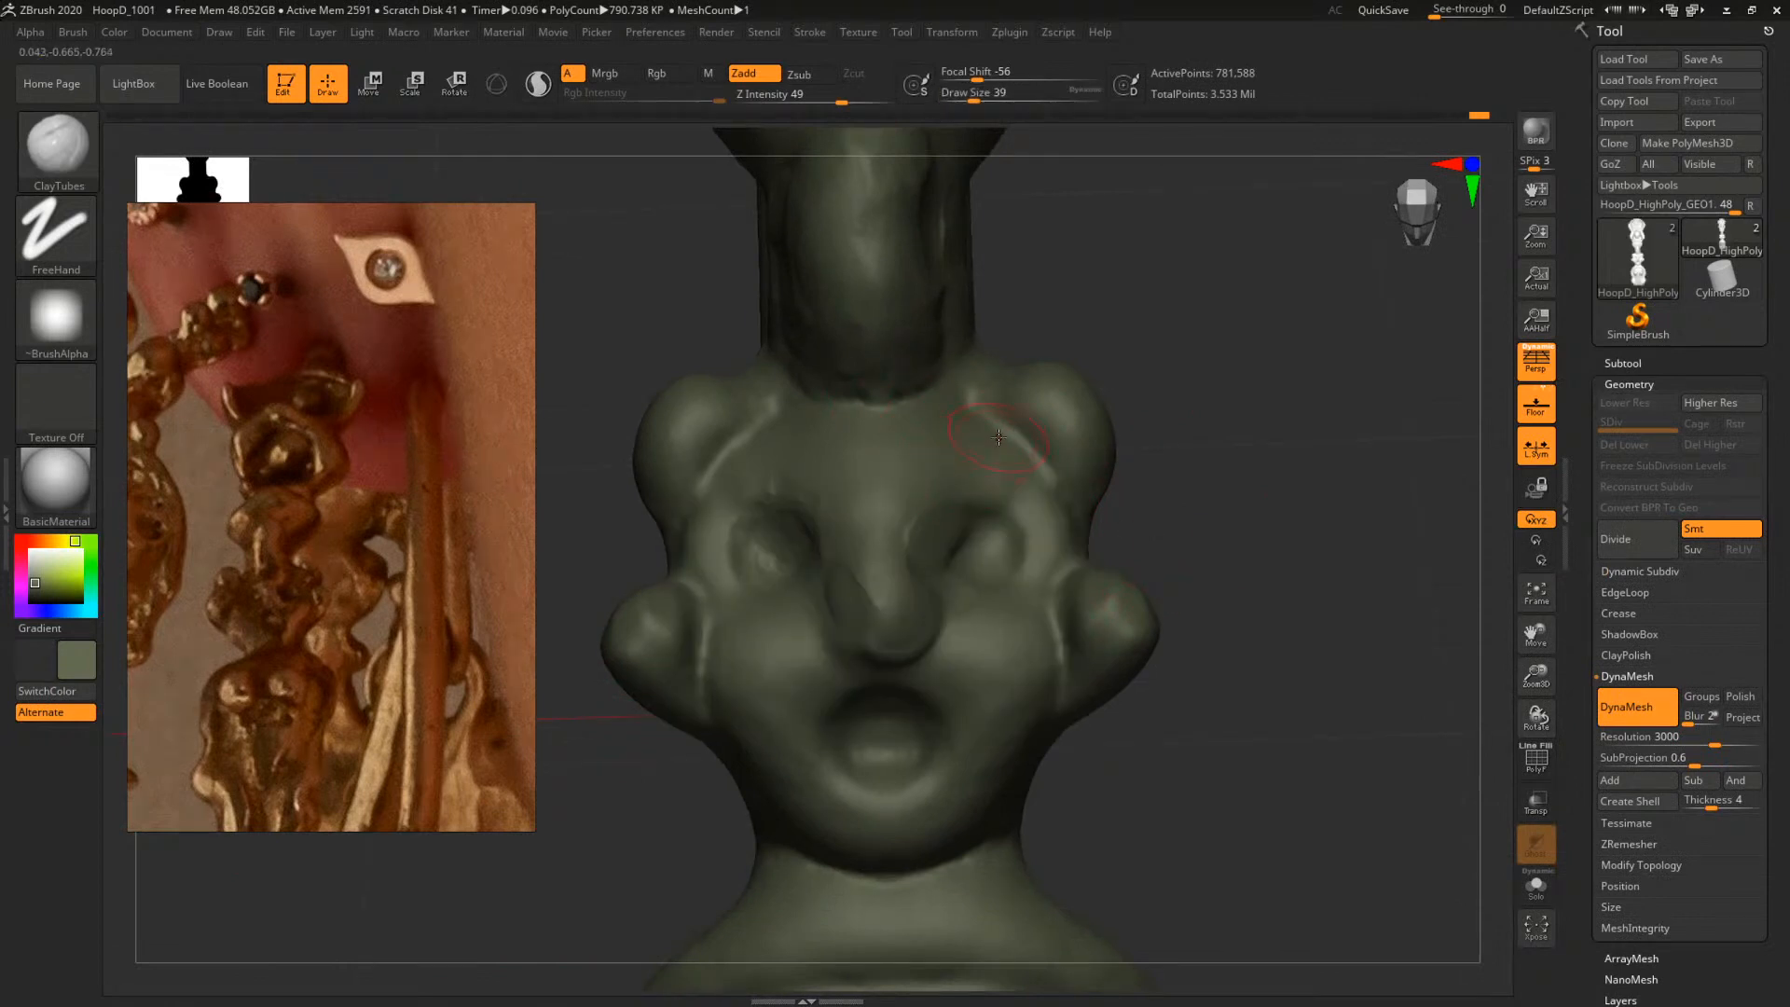
pyautogui.press('s')
pyautogui.moveTo(1013, 442); pyautogui.dragTo(999, 442)
pyautogui.moveTo(1004, 511)
pyautogui.mouseDown()
pyautogui.moveTo(1025, 548)
pyautogui.moveTo(958, 507)
pyautogui.mouseUp()
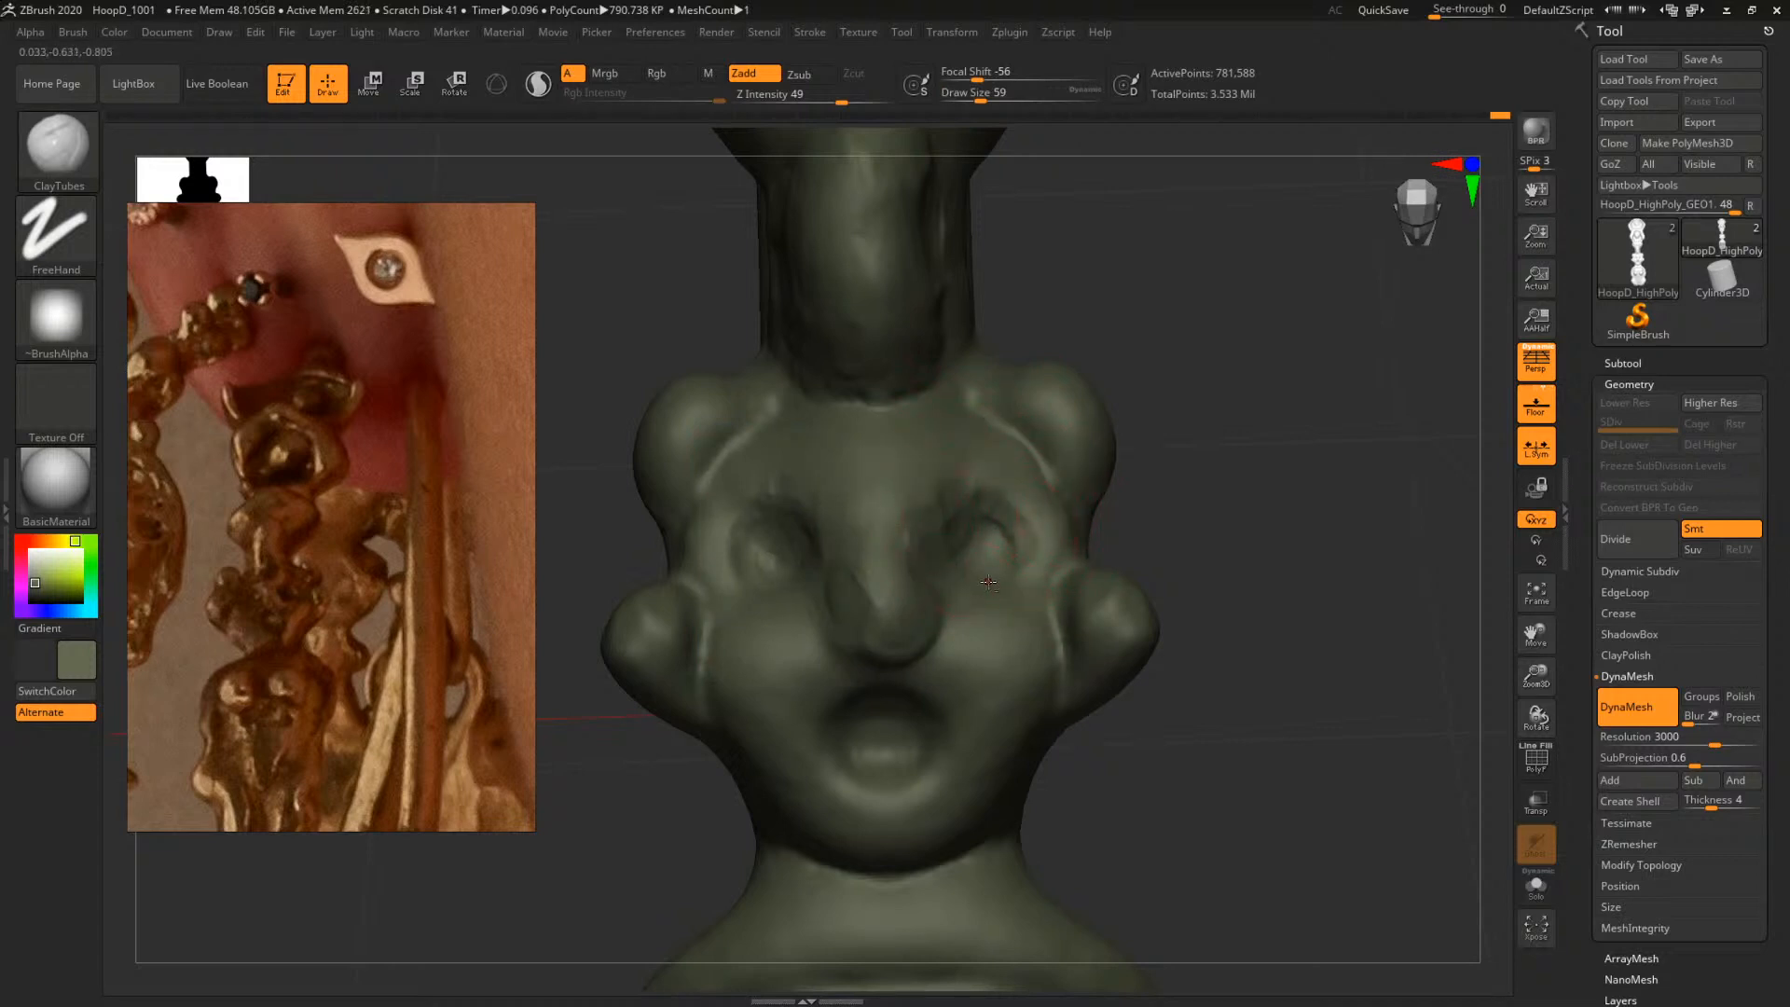
# Shape the head's eye and surrounding lid forms with ClayTubes at draw size 56
pyautogui.press('space')
pyautogui.moveTo(1028, 560); pyautogui.dragTo(996, 551)
pyautogui.moveTo(1227, 541)
pyautogui.mouseDown()
pyautogui.moveTo(1094, 514)
pyautogui.moveTo(1298, 588)
pyautogui.moveTo(1274, 607)
pyautogui.moveTo(891, 563)
pyautogui.moveTo(903, 584)
pyautogui.moveTo(839, 499)
pyautogui.mouseUp()
pyautogui.press('space')
pyautogui.press('space')
pyautogui.press('space')
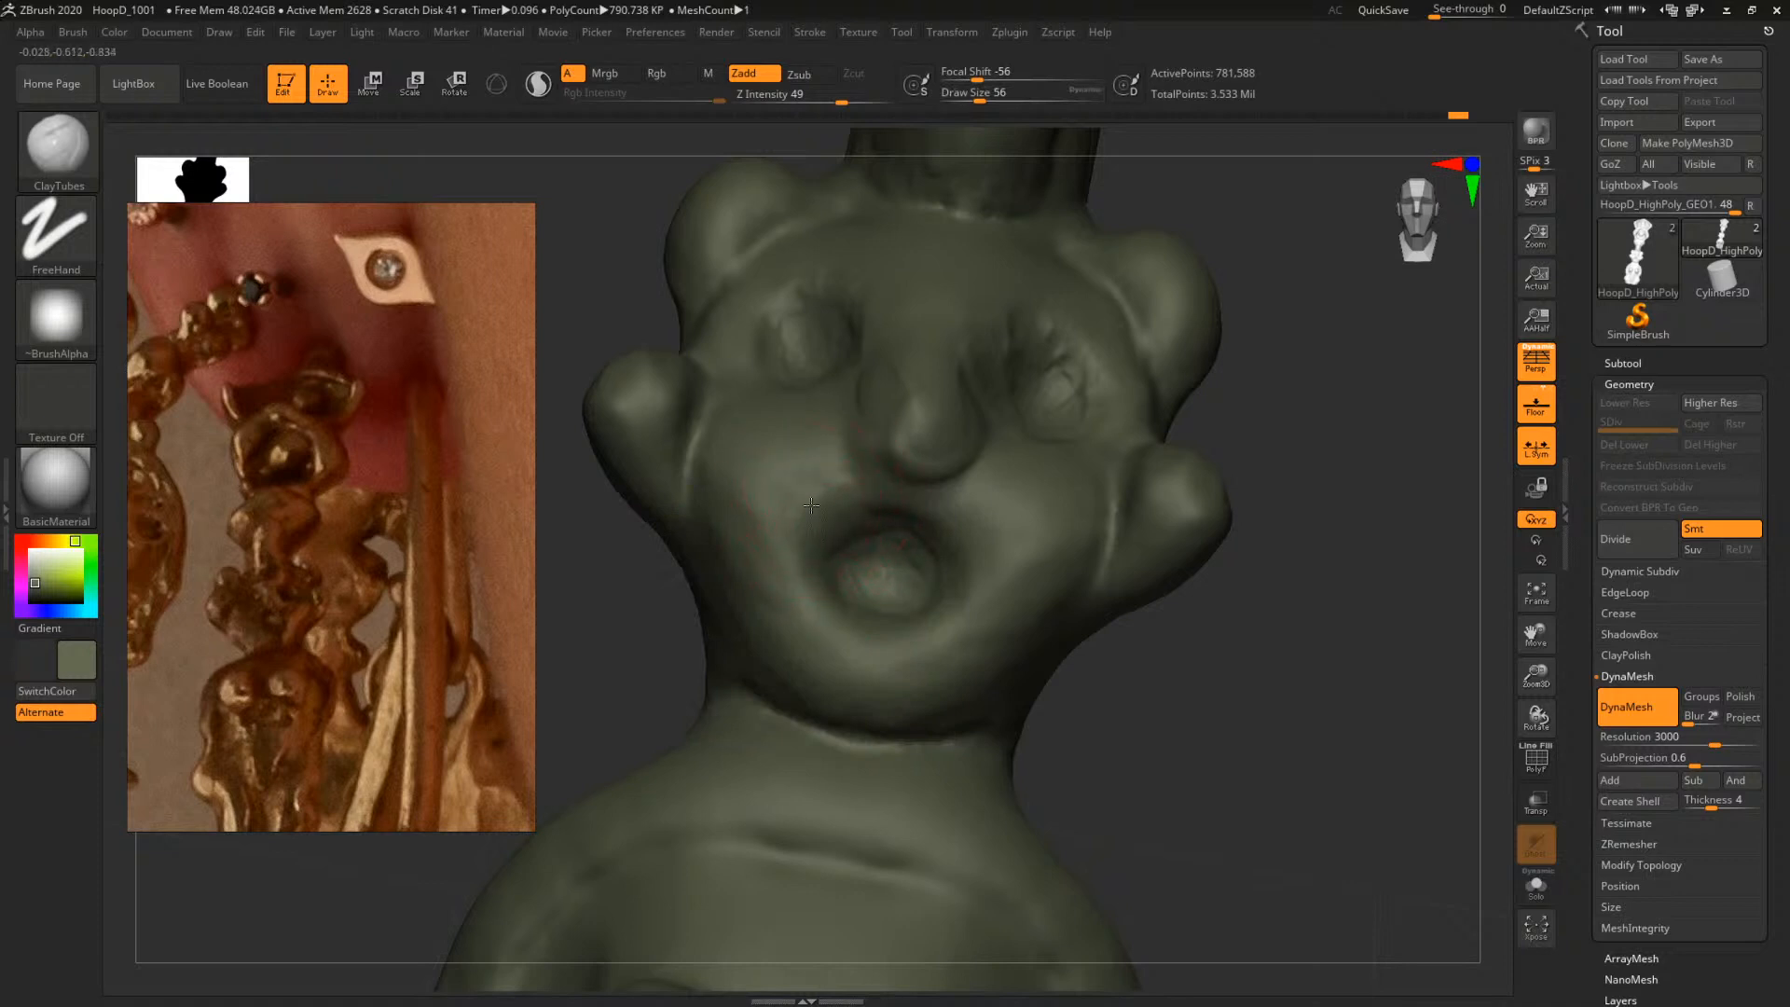
# Flatten the head's cheek and lower side bumps with TrimDynamic at draw size 56
pyautogui.press('b')
pyautogui.press('t')
pyautogui.press('d')
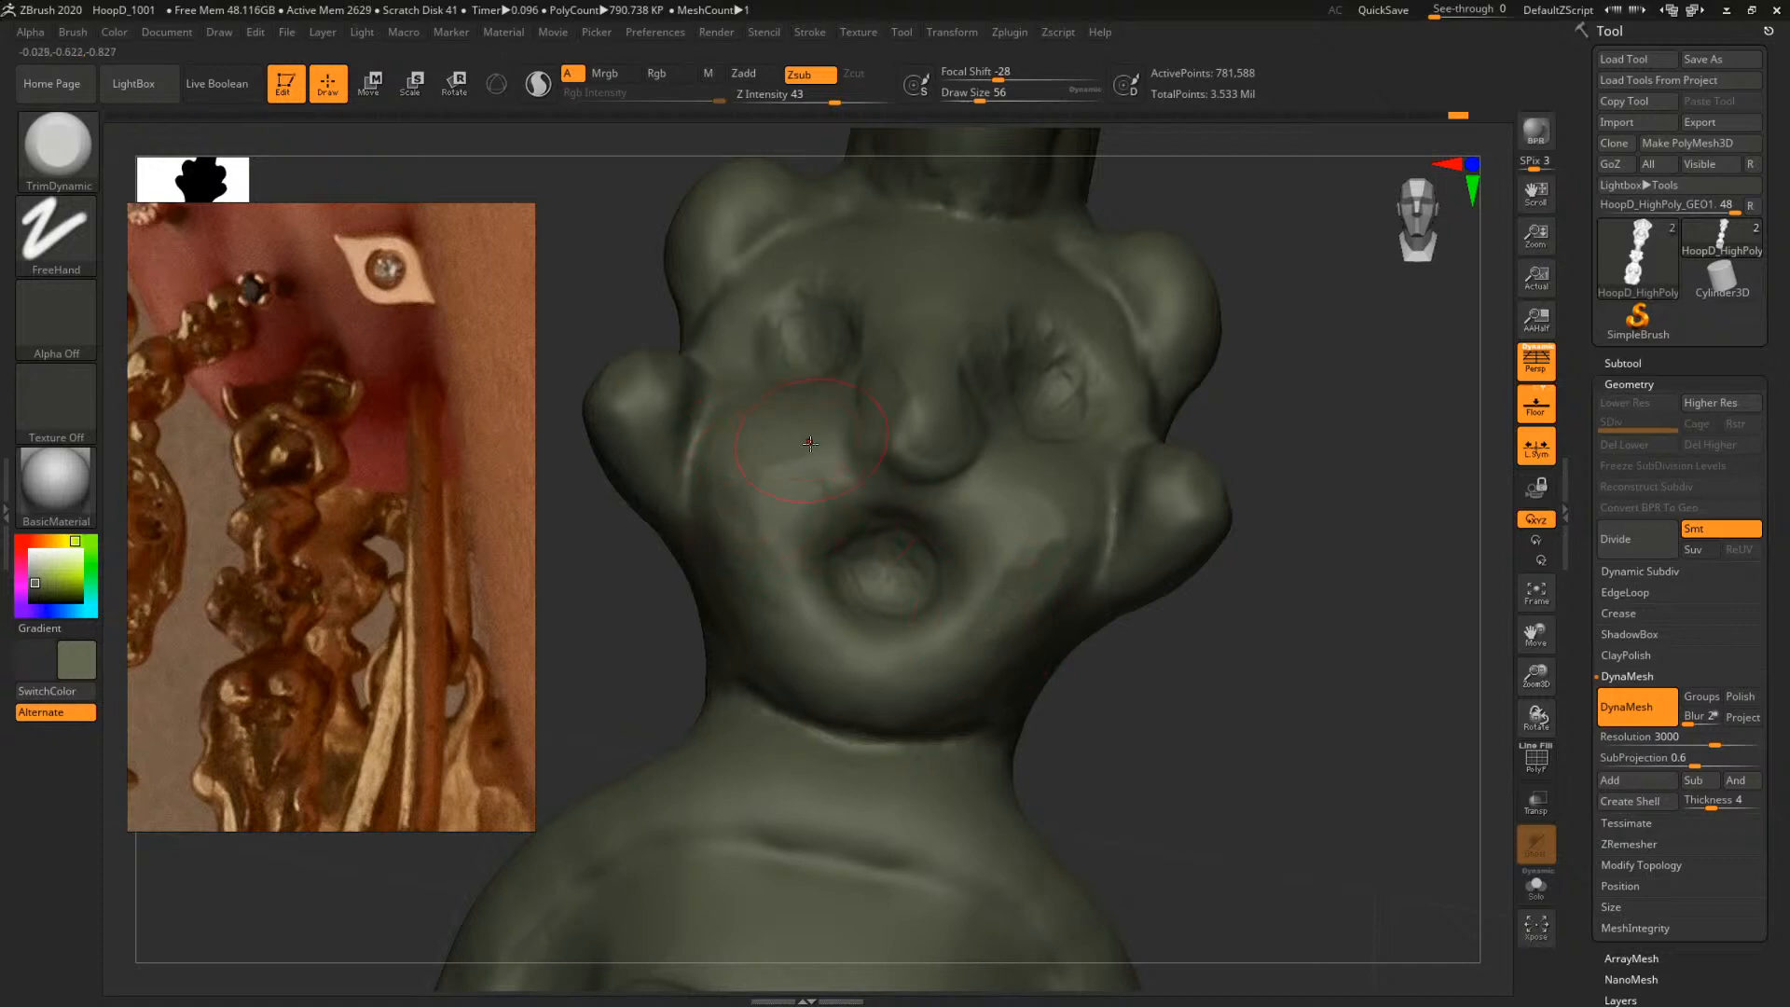
pyautogui.moveTo(758, 425); pyautogui.dragTo(730, 455)
pyautogui.moveTo(651, 407); pyautogui.dragTo(643, 383)
pyautogui.moveTo(1166, 526)
pyautogui.mouseDown()
pyautogui.moveTo(1199, 506)
pyautogui.moveTo(1204, 523)
pyautogui.mouseUp()
# Trim broad planes onto the head's lower side bump with TrimDynamic at draw size 101
pyautogui.moveTo(1297, 524)
pyautogui.mouseDown()
pyautogui.moveTo(1231, 515)
pyautogui.moveTo(1202, 536)
pyautogui.moveTo(1233, 517)
pyautogui.moveTo(1314, 557)
pyautogui.mouseUp()
pyautogui.press('s')
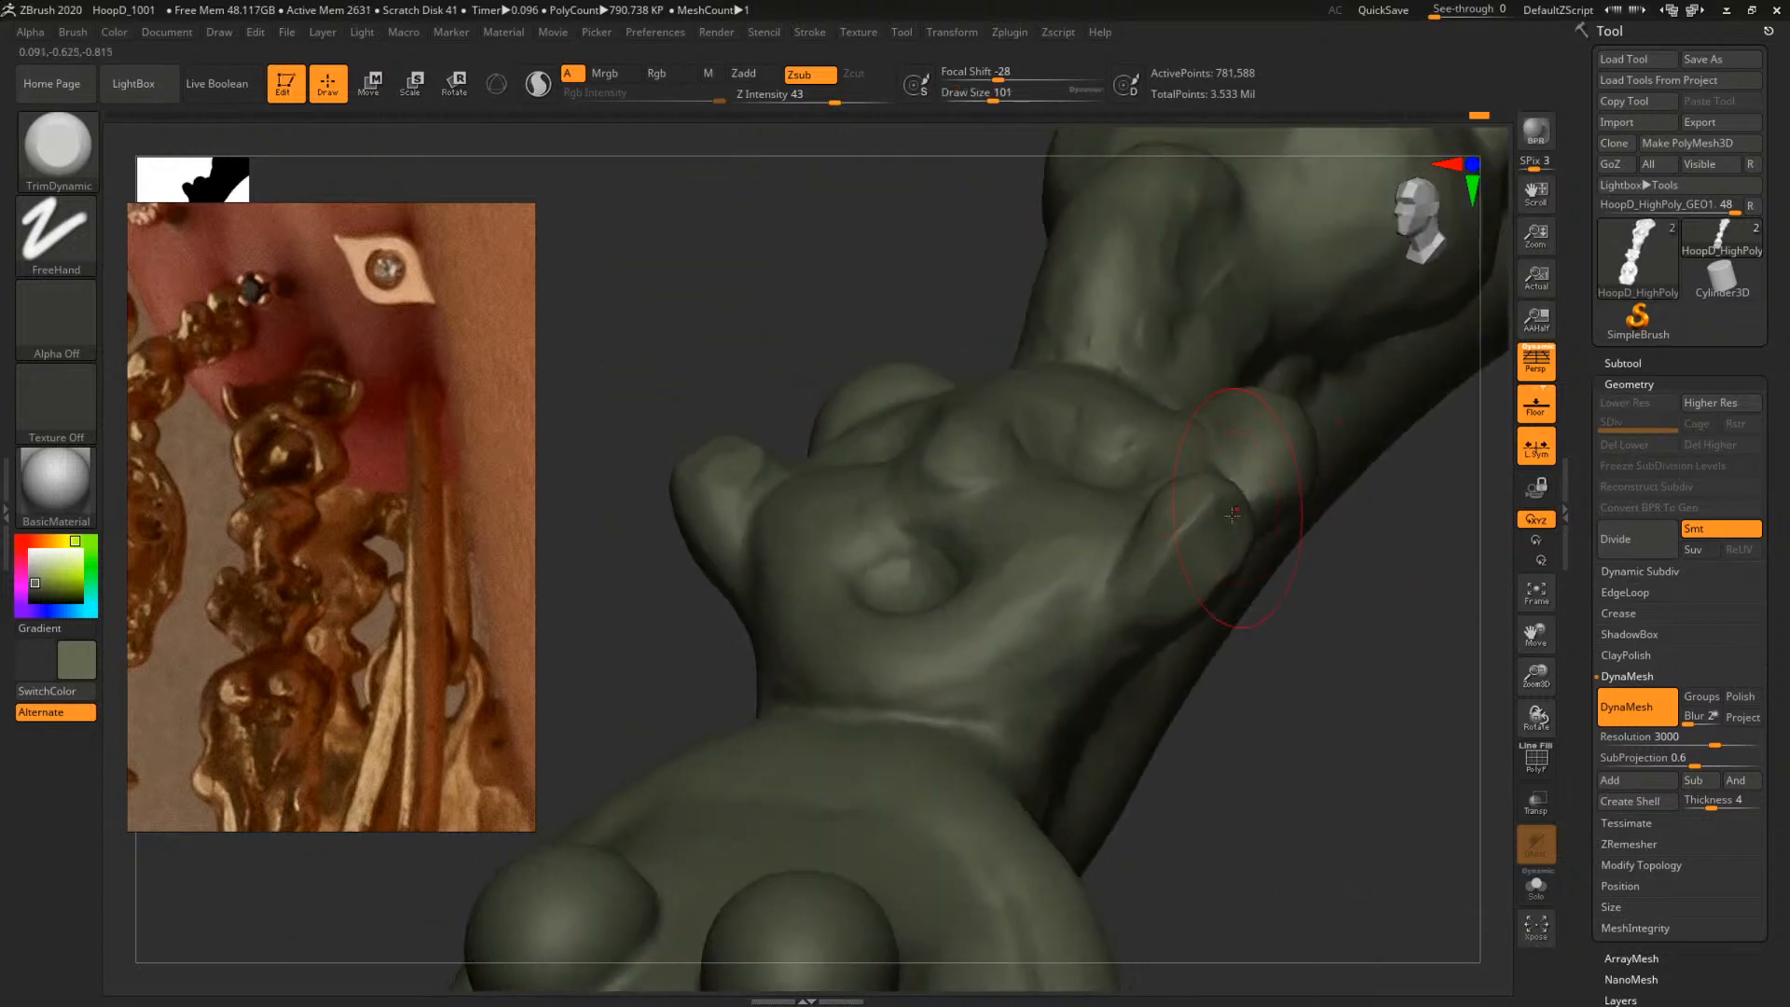
pyautogui.moveTo(1210, 507); pyautogui.dragTo(1155, 569)
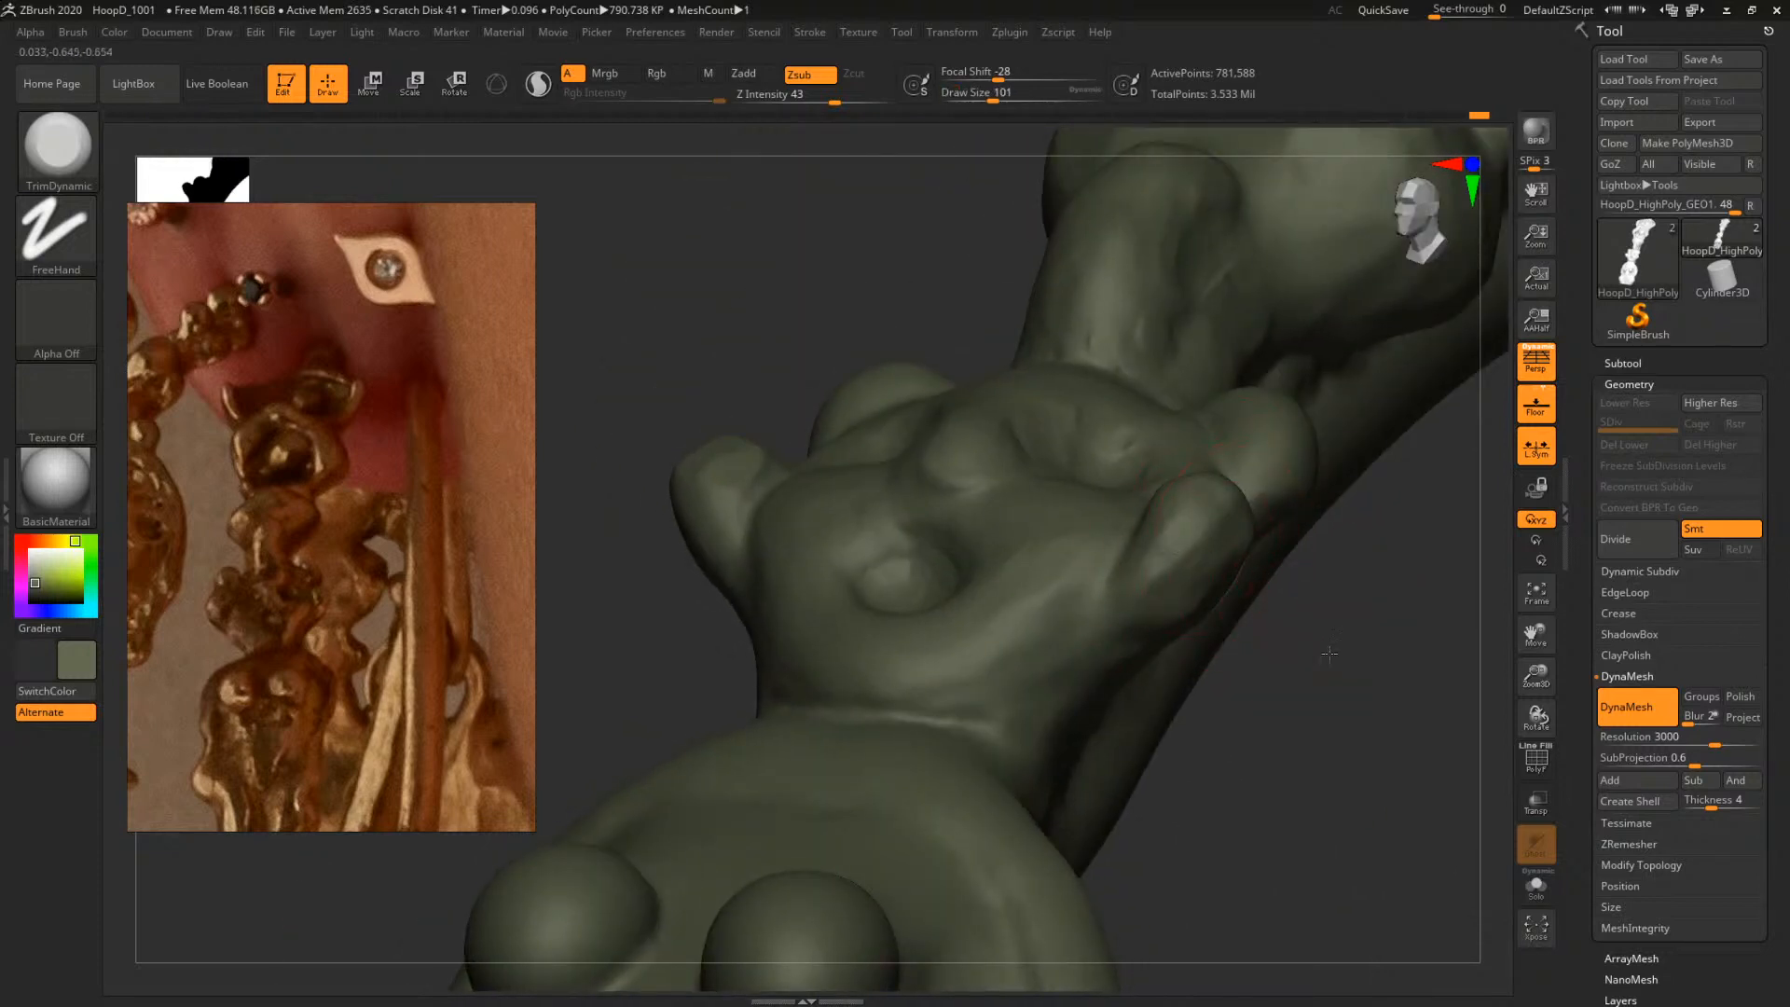
pyautogui.moveTo(1324, 569)
pyautogui.mouseDown()
pyautogui.moveTo(1294, 627)
pyautogui.moveTo(1335, 551)
pyautogui.moveTo(1319, 591)
pyautogui.mouseUp()
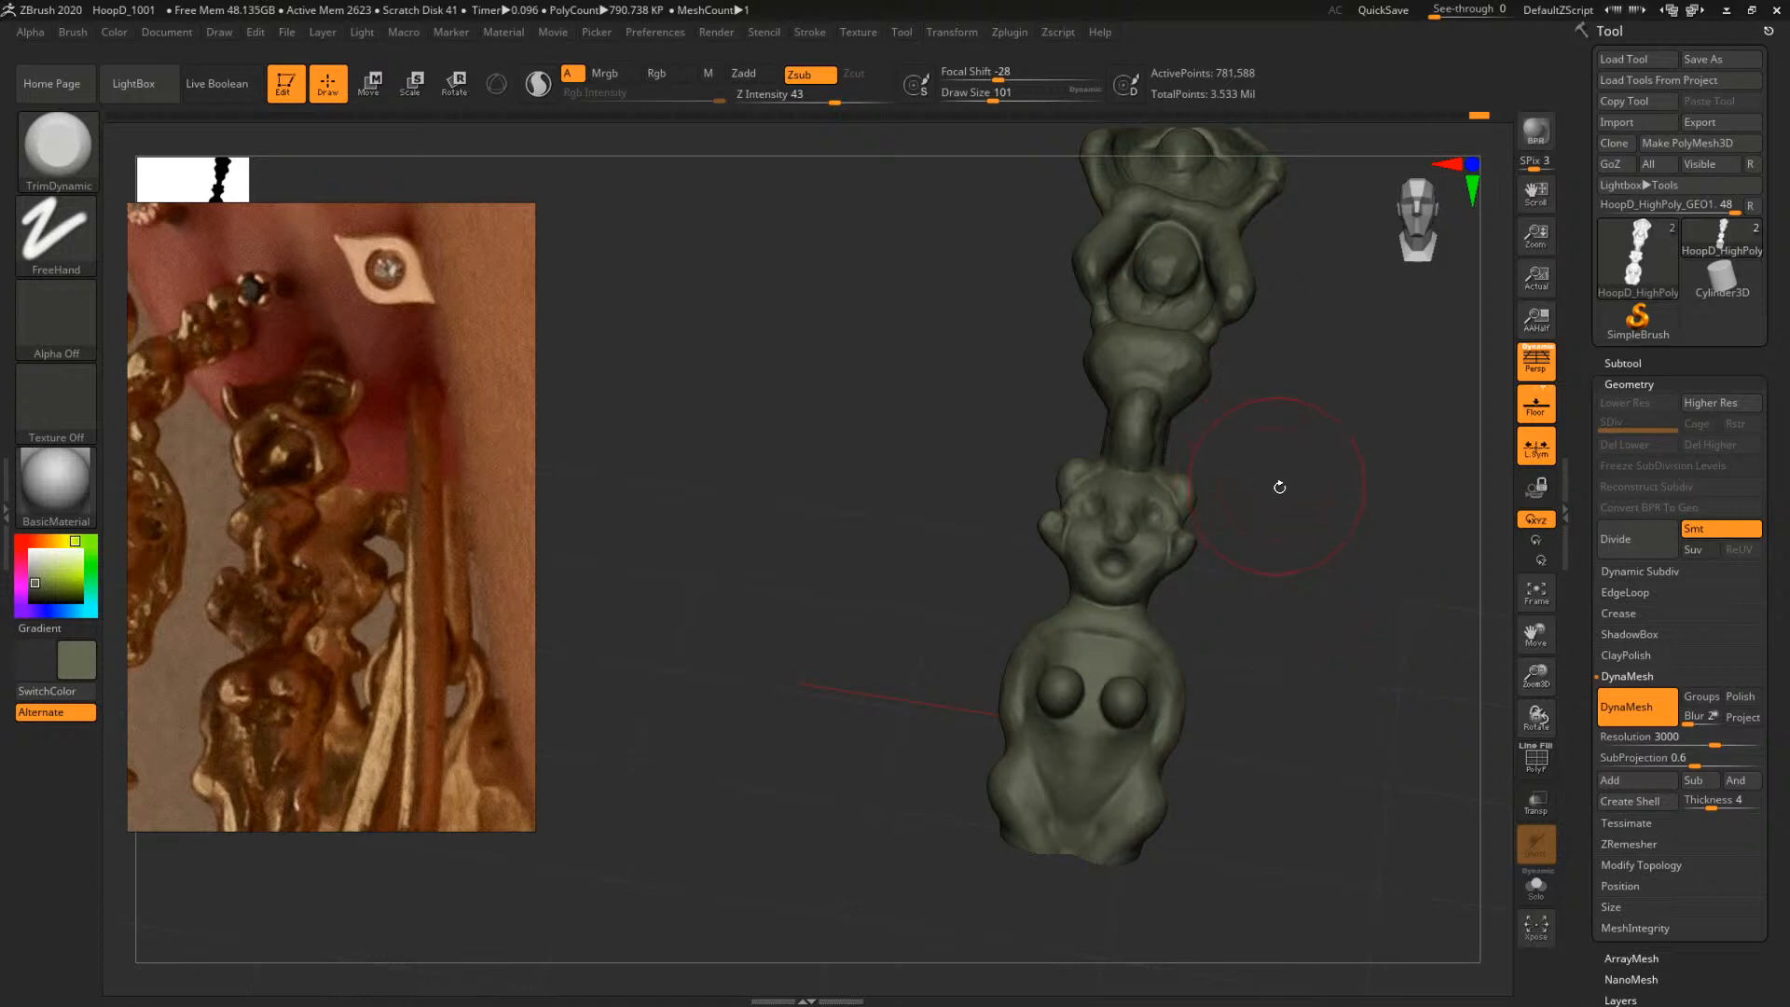
# Refine the head's face and upper side bumps with ClayTubes at draw size 56
pyautogui.moveTo(1278, 488)
pyautogui.mouseDown()
pyautogui.moveTo(1417, 626)
pyautogui.moveTo(1328, 600)
pyautogui.mouseUp()
pyautogui.press('b')
pyautogui.press('c')
pyautogui.press('t')
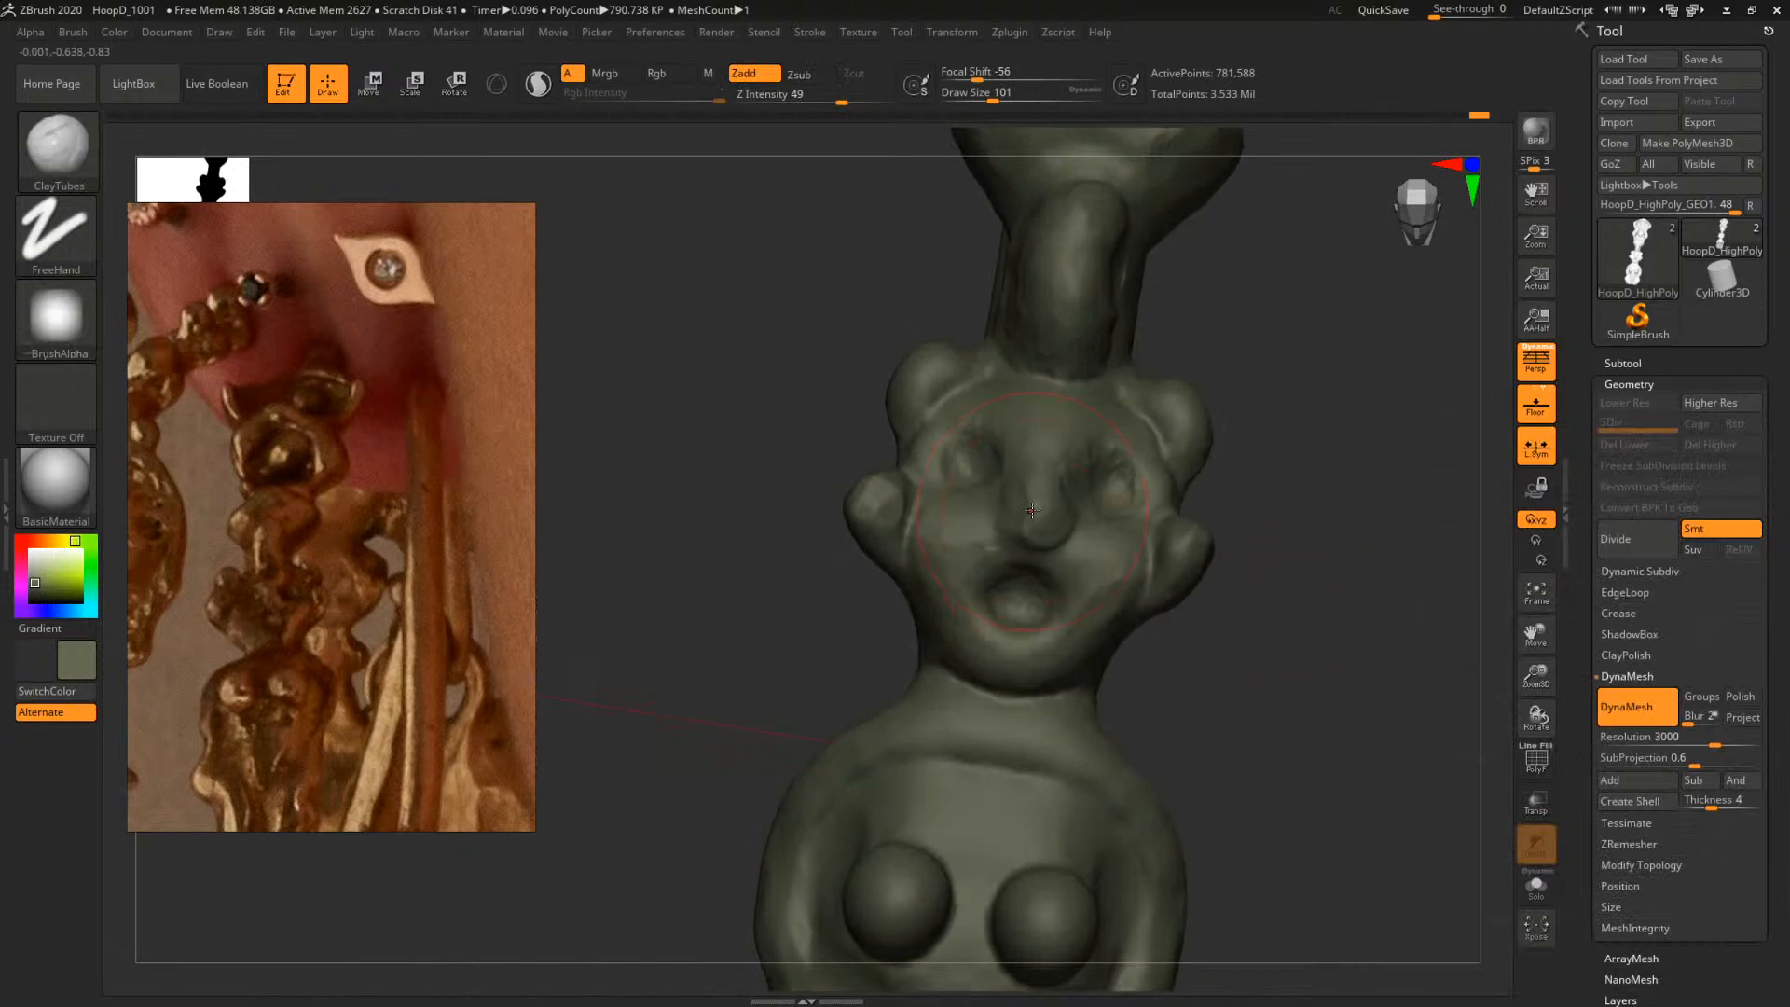
pyautogui.press('b')
pyautogui.press('c')
pyautogui.press('t')
pyautogui.press('b')
pyautogui.press('c')
pyautogui.press('t')
pyautogui.press('space')
pyautogui.moveTo(1045, 485); pyautogui.dragTo(1005, 478)
pyautogui.moveTo(1334, 460); pyautogui.dragTo(1310, 596)
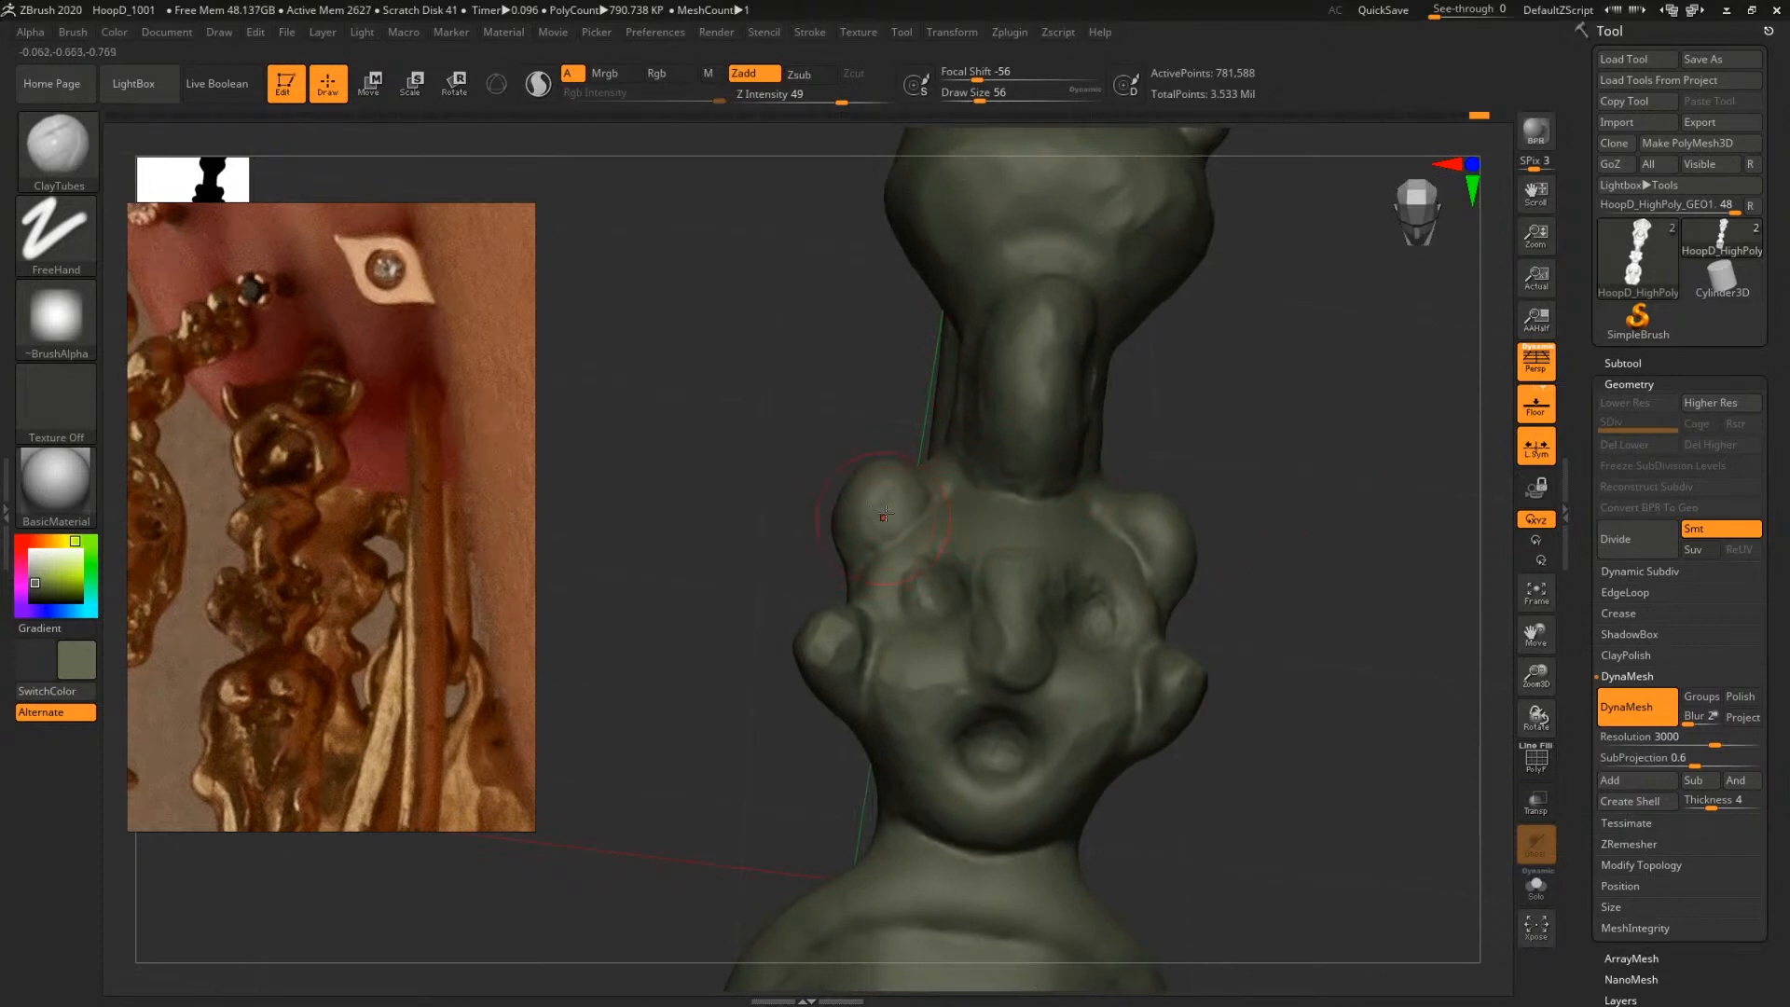
# Flatten the head's forehead and nose bridge with TrimDynamic at draw size 56
pyautogui.keyDown('alt'); pyautogui.moveTo(1295, 523); pyautogui.dragTo(991, 456); pyautogui.keyUp('alt')
pyautogui.moveTo(1221, 464)
pyautogui.mouseDown()
pyautogui.moveTo(1155, 467)
pyautogui.moveTo(1359, 561)
pyautogui.moveTo(1048, 565)
pyautogui.mouseUp()
pyautogui.press('b')
pyautogui.press('t')
pyautogui.press('d')
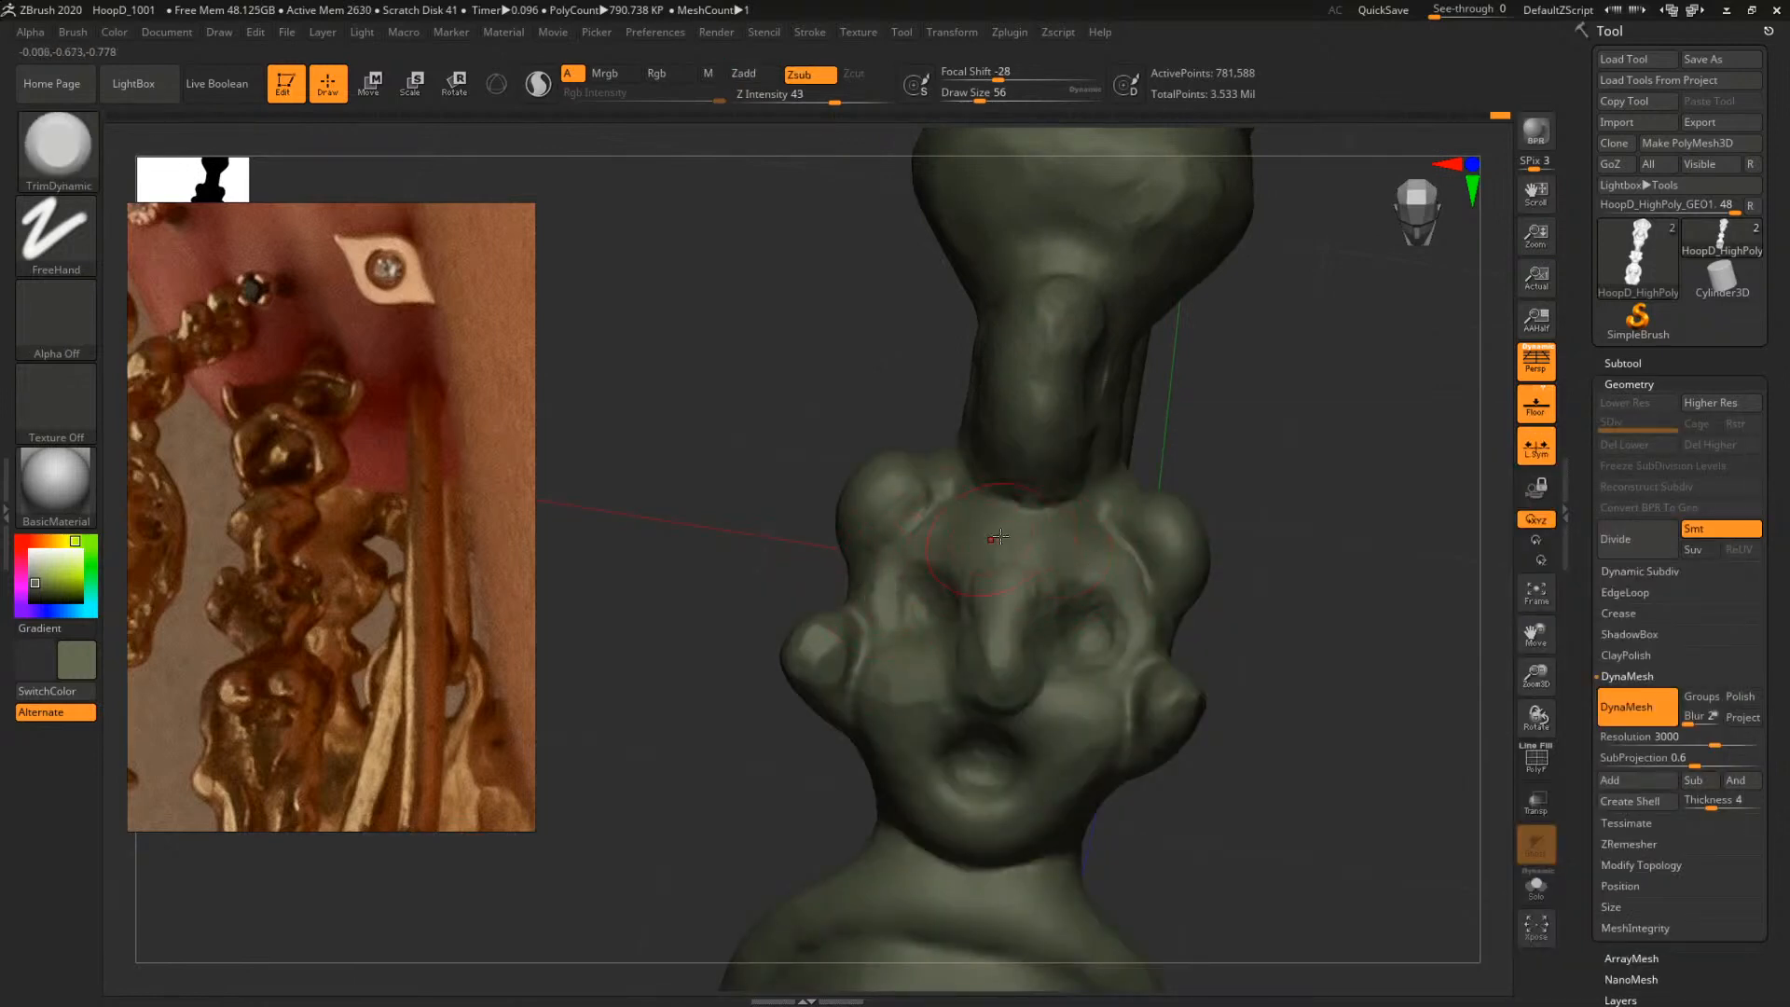
pyautogui.moveTo(1351, 537); pyautogui.dragTo(1274, 540)
pyautogui.moveTo(1258, 473); pyautogui.dragTo(1309, 547)
# Try to fill the join between the forehead and the upper side bump with ClayTubes at draw size 74
pyautogui.press('b')
pyautogui.press('c')
pyautogui.press('t')
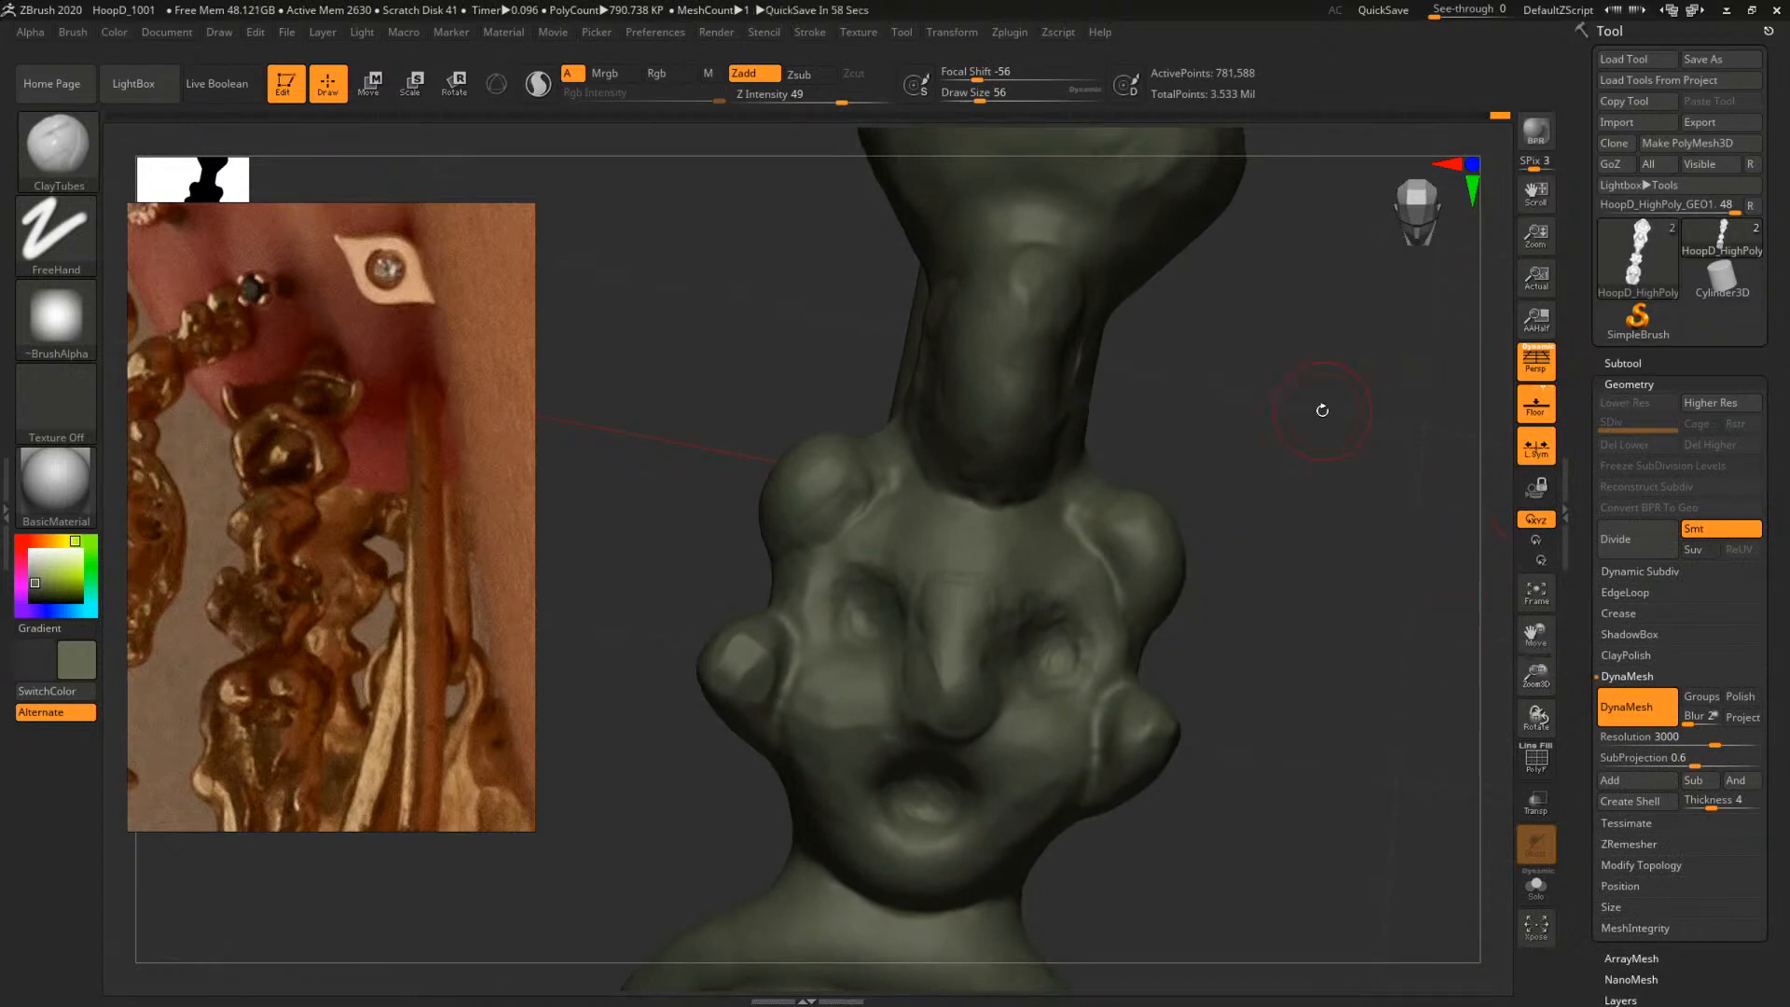
pyautogui.press('b')
pyautogui.press('c')
pyautogui.press('t')
pyautogui.moveTo(1259, 516)
pyautogui.mouseDown()
pyautogui.moveTo(1186, 477)
pyautogui.moveTo(1217, 506)
pyautogui.mouseUp()
pyautogui.press('b')
pyautogui.press('c')
pyautogui.press('t')
pyautogui.press('b')
pyautogui.press('c')
pyautogui.press('t')
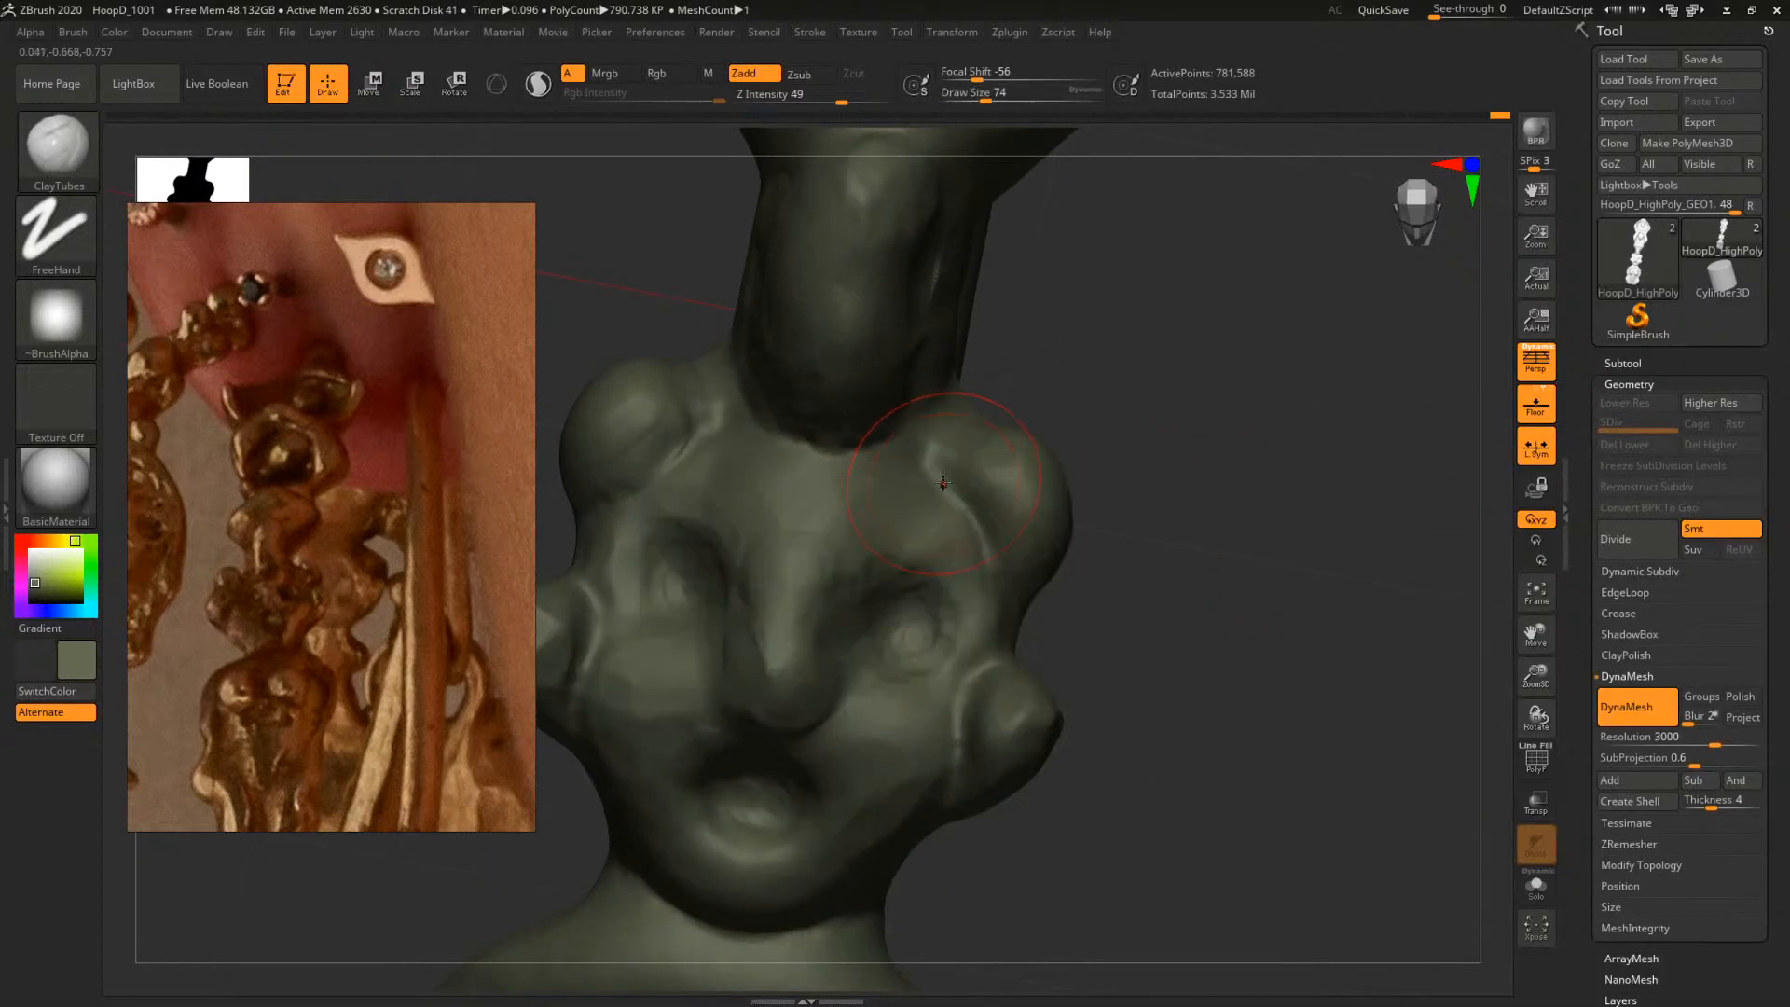
pyautogui.moveTo(927, 476); pyautogui.dragTo(938, 444)
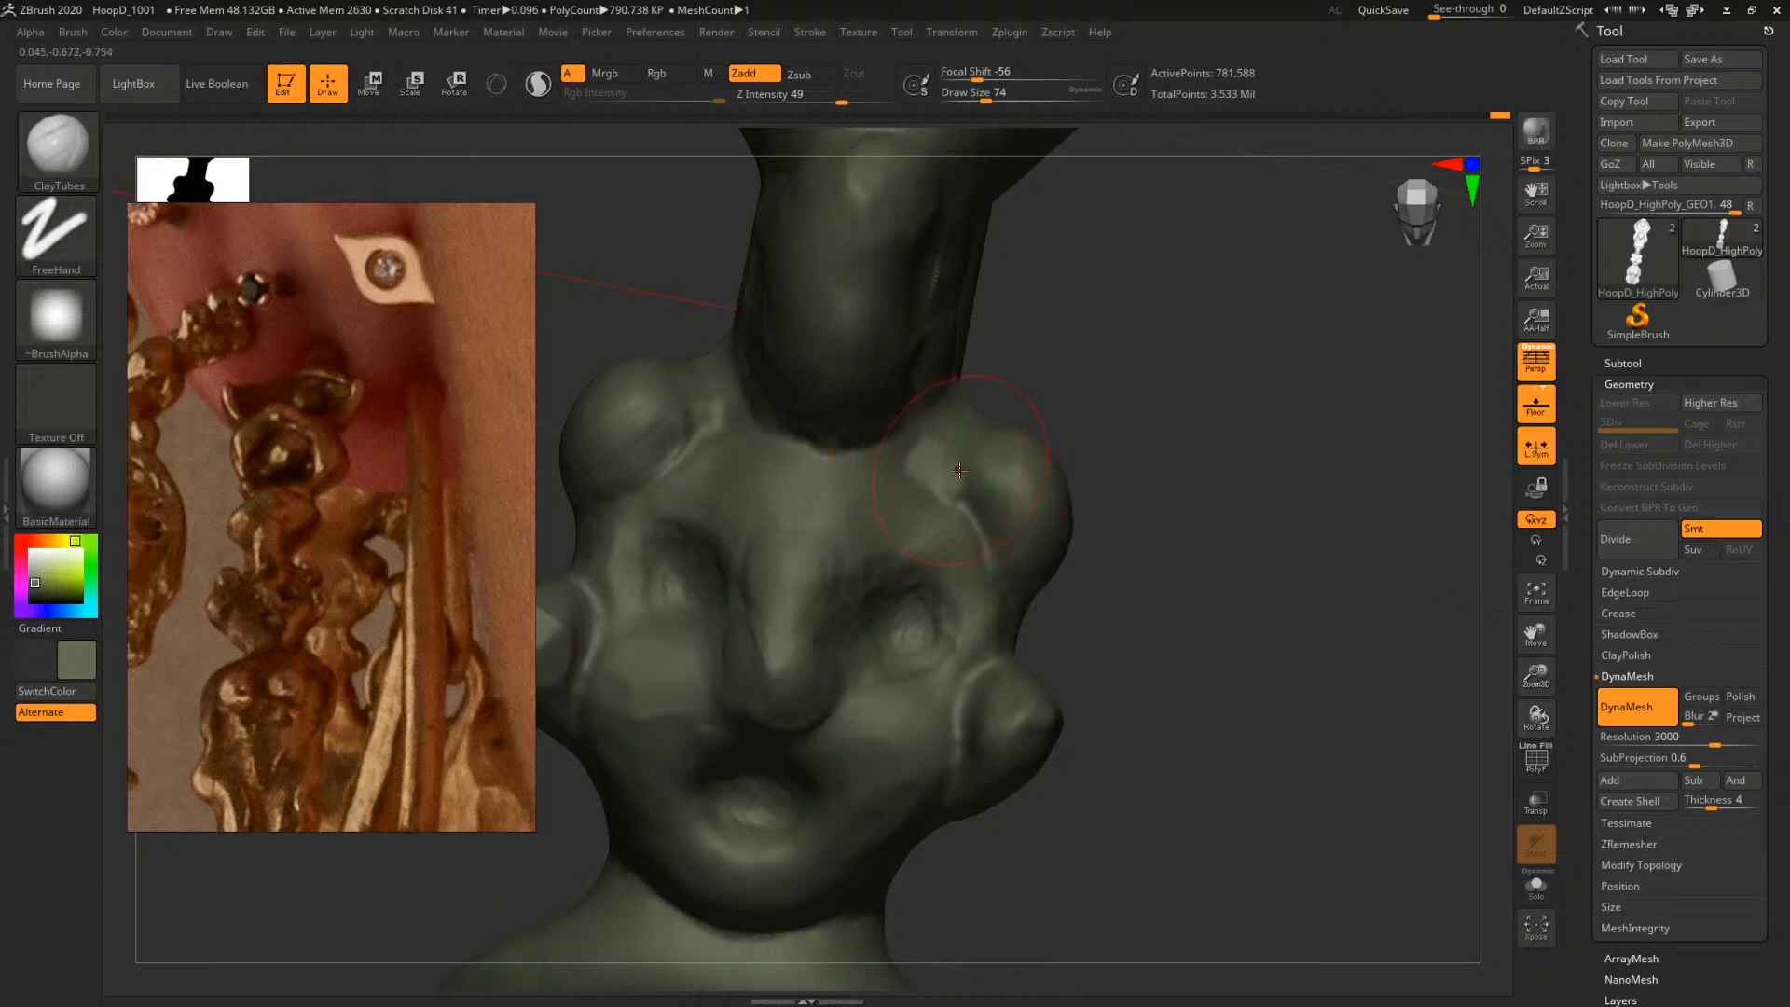
pyautogui.press('ctrl')
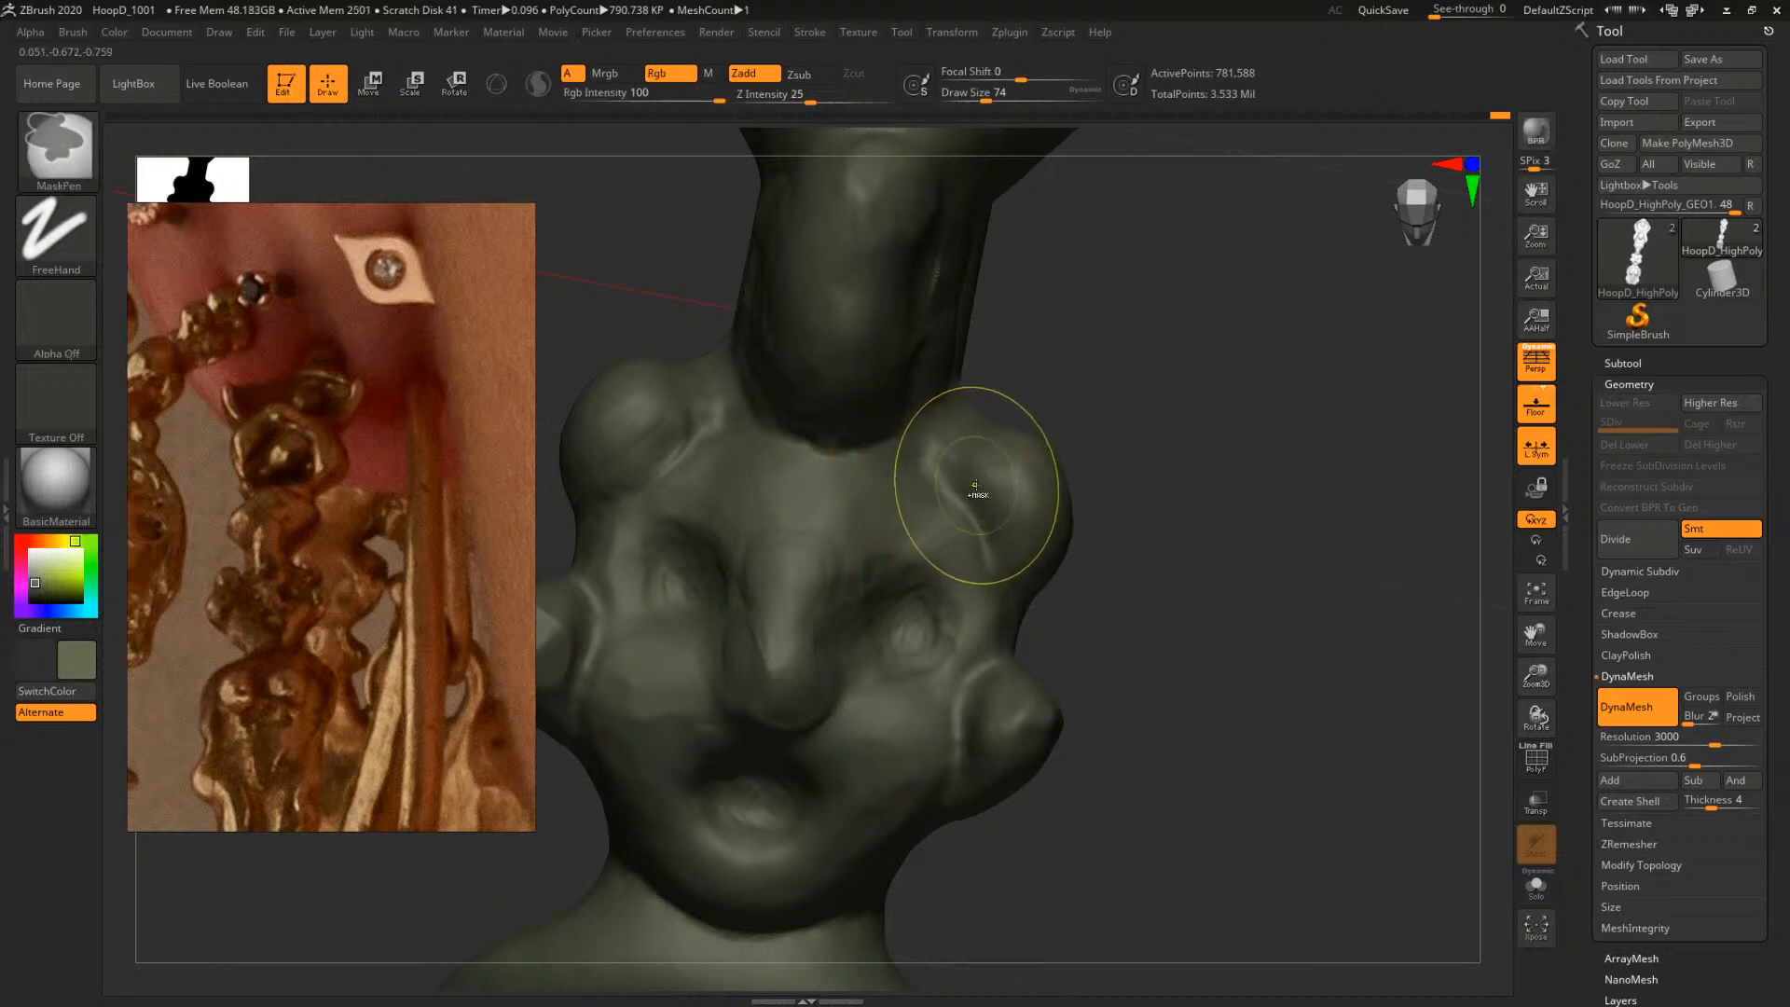
pyautogui.hotkey('ctrl', 'z')
# Rework the crease between the brow and the upper side bump with ClayTubes at draw size 59
pyautogui.moveTo(1137, 435); pyautogui.dragTo(1131, 440)
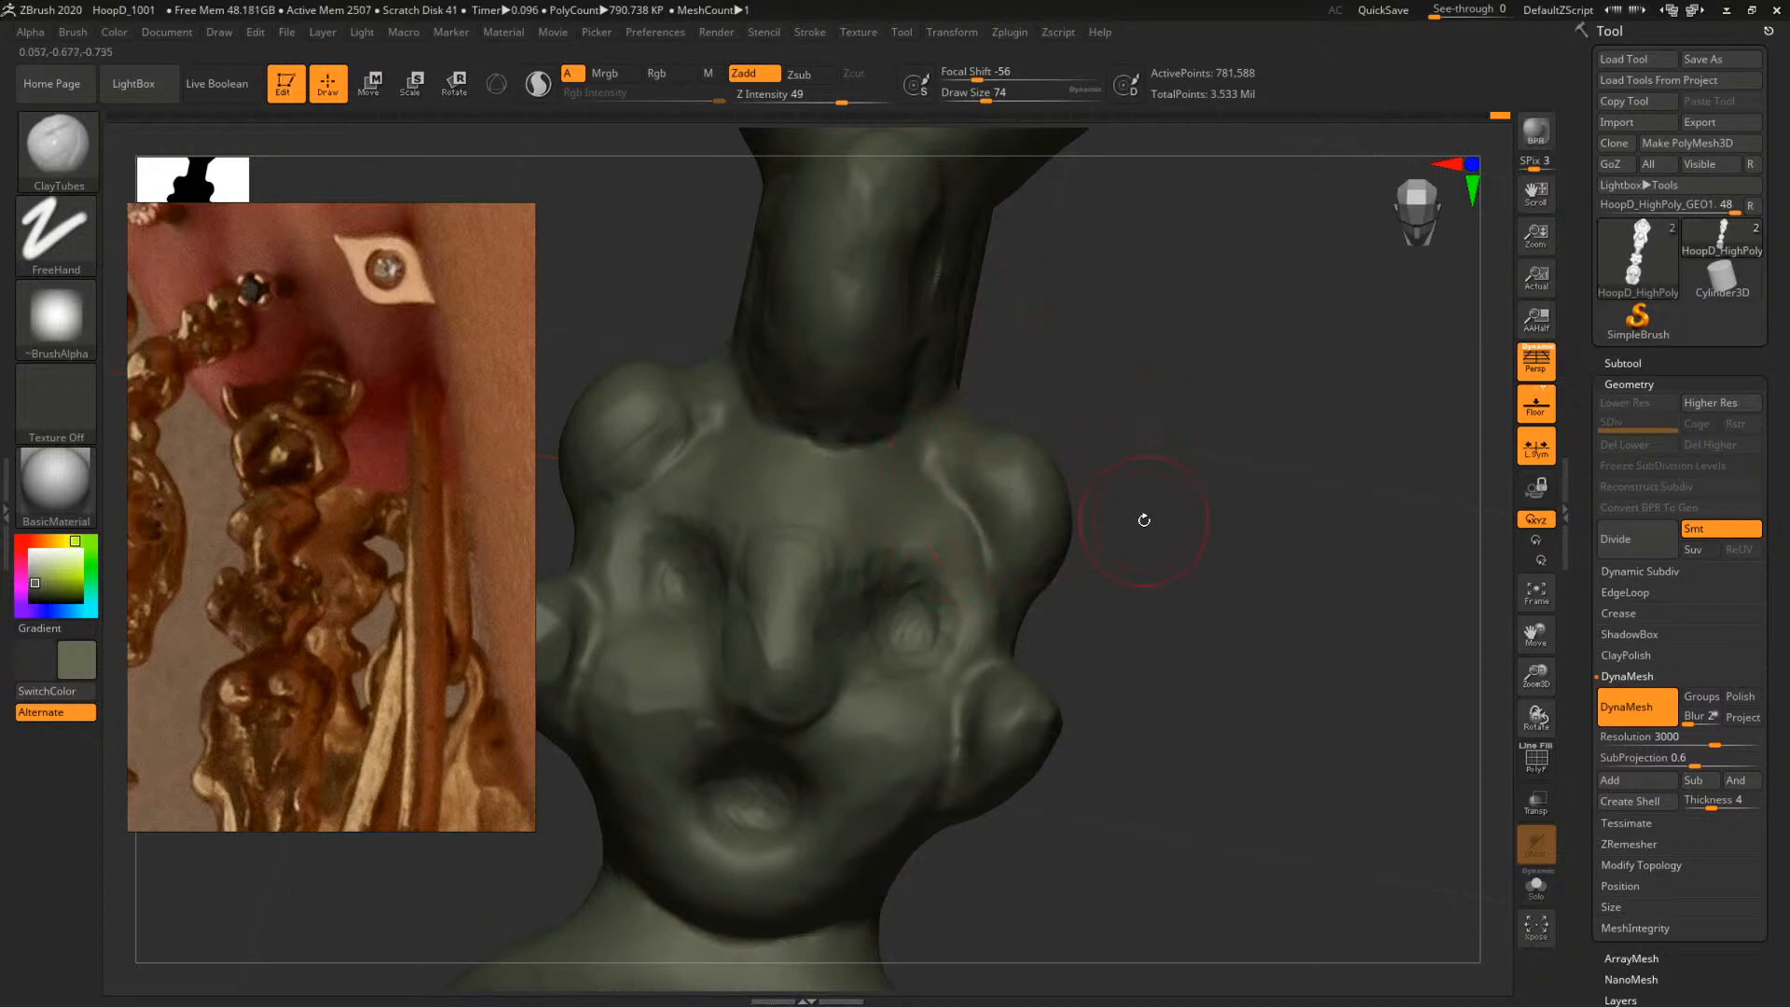
pyautogui.press('space')
pyautogui.moveTo(966, 557); pyautogui.dragTo(969, 517)
pyautogui.press('space')
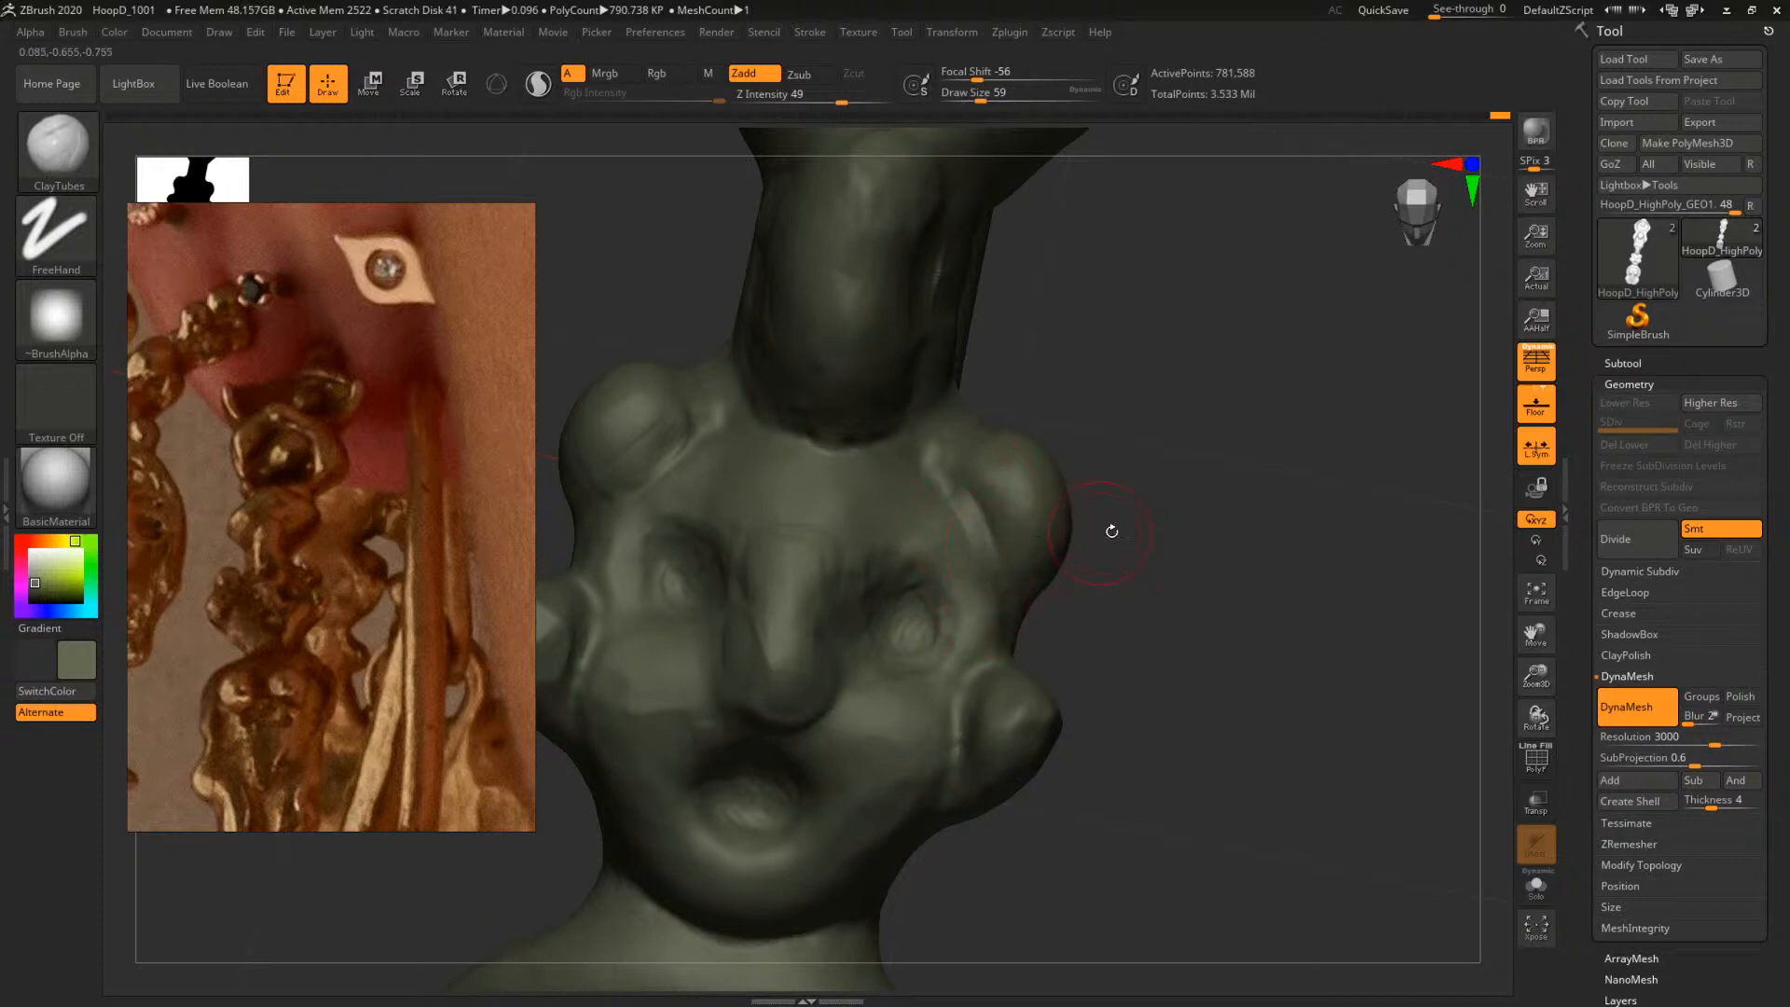
pyautogui.moveTo(1110, 523)
pyautogui.mouseDown()
pyautogui.moveTo(1131, 483)
pyautogui.moveTo(1086, 519)
pyautogui.mouseUp()
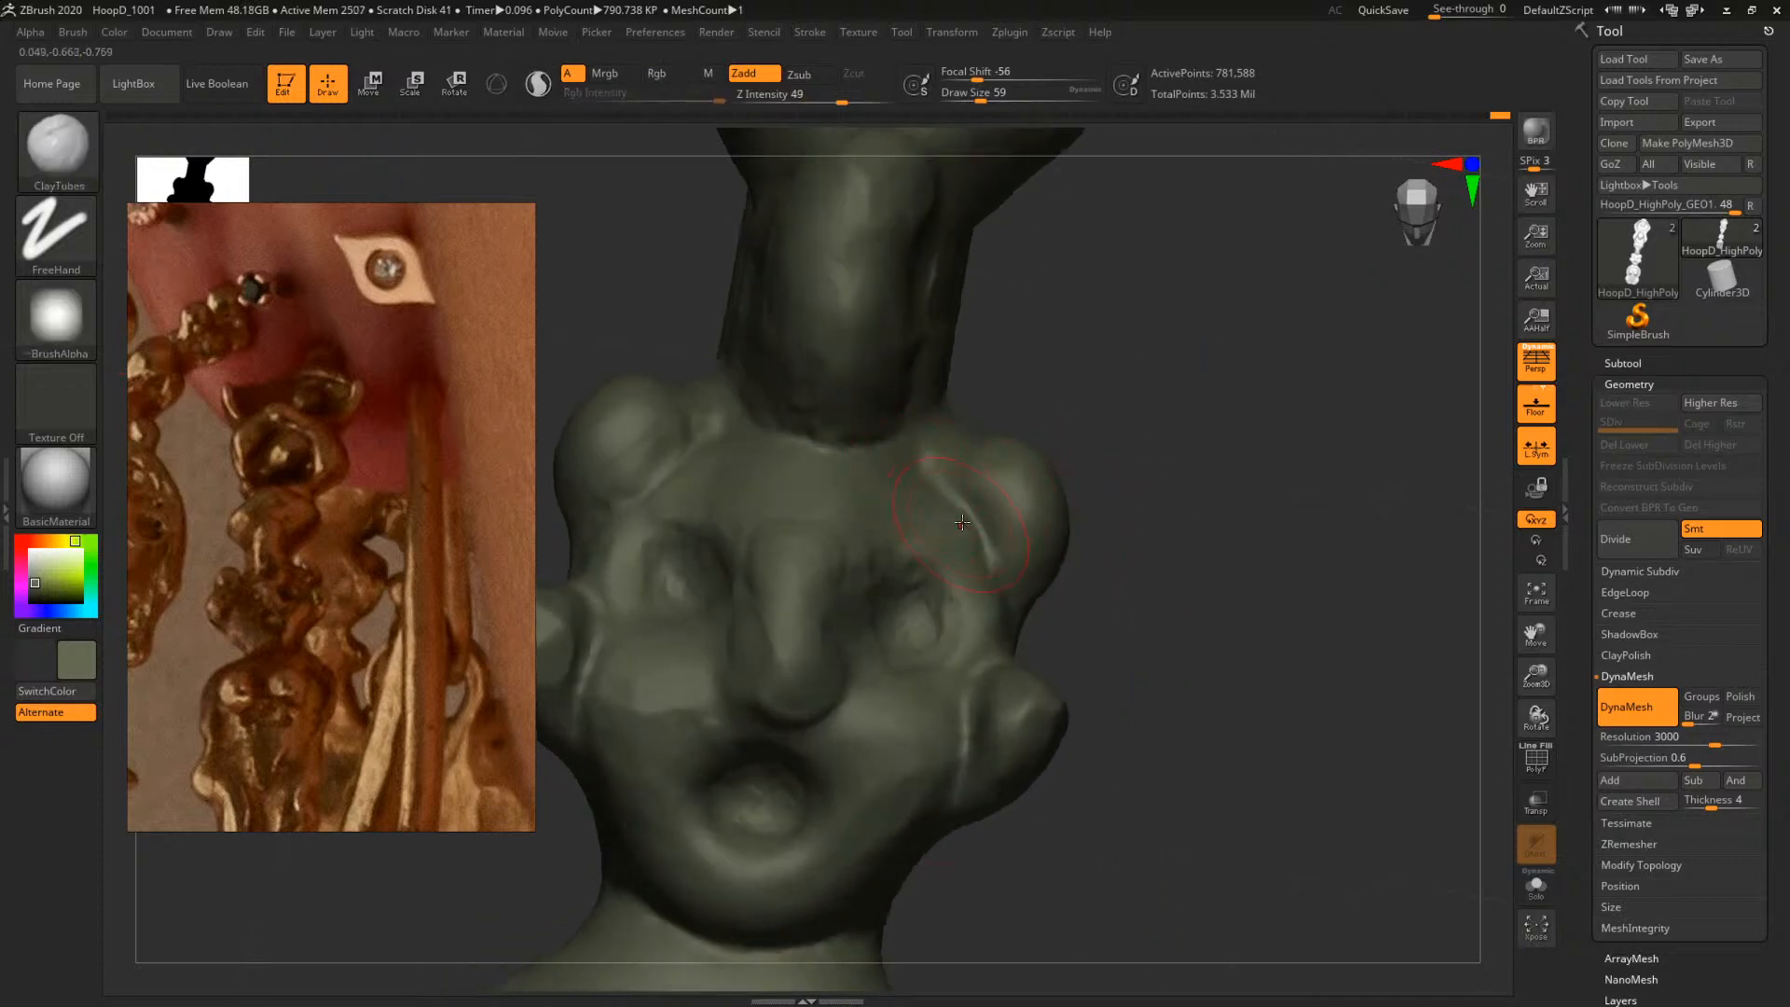
pyautogui.moveTo(1131, 461)
pyautogui.mouseDown()
pyautogui.moveTo(1216, 442)
pyautogui.moveTo(1134, 456)
pyautogui.moveTo(1146, 435)
pyautogui.moveTo(1138, 480)
pyautogui.moveTo(1163, 512)
pyautogui.moveTo(1174, 484)
pyautogui.moveTo(1236, 612)
pyautogui.moveTo(1247, 507)
pyautogui.moveTo(1198, 568)
pyautogui.mouseUp()
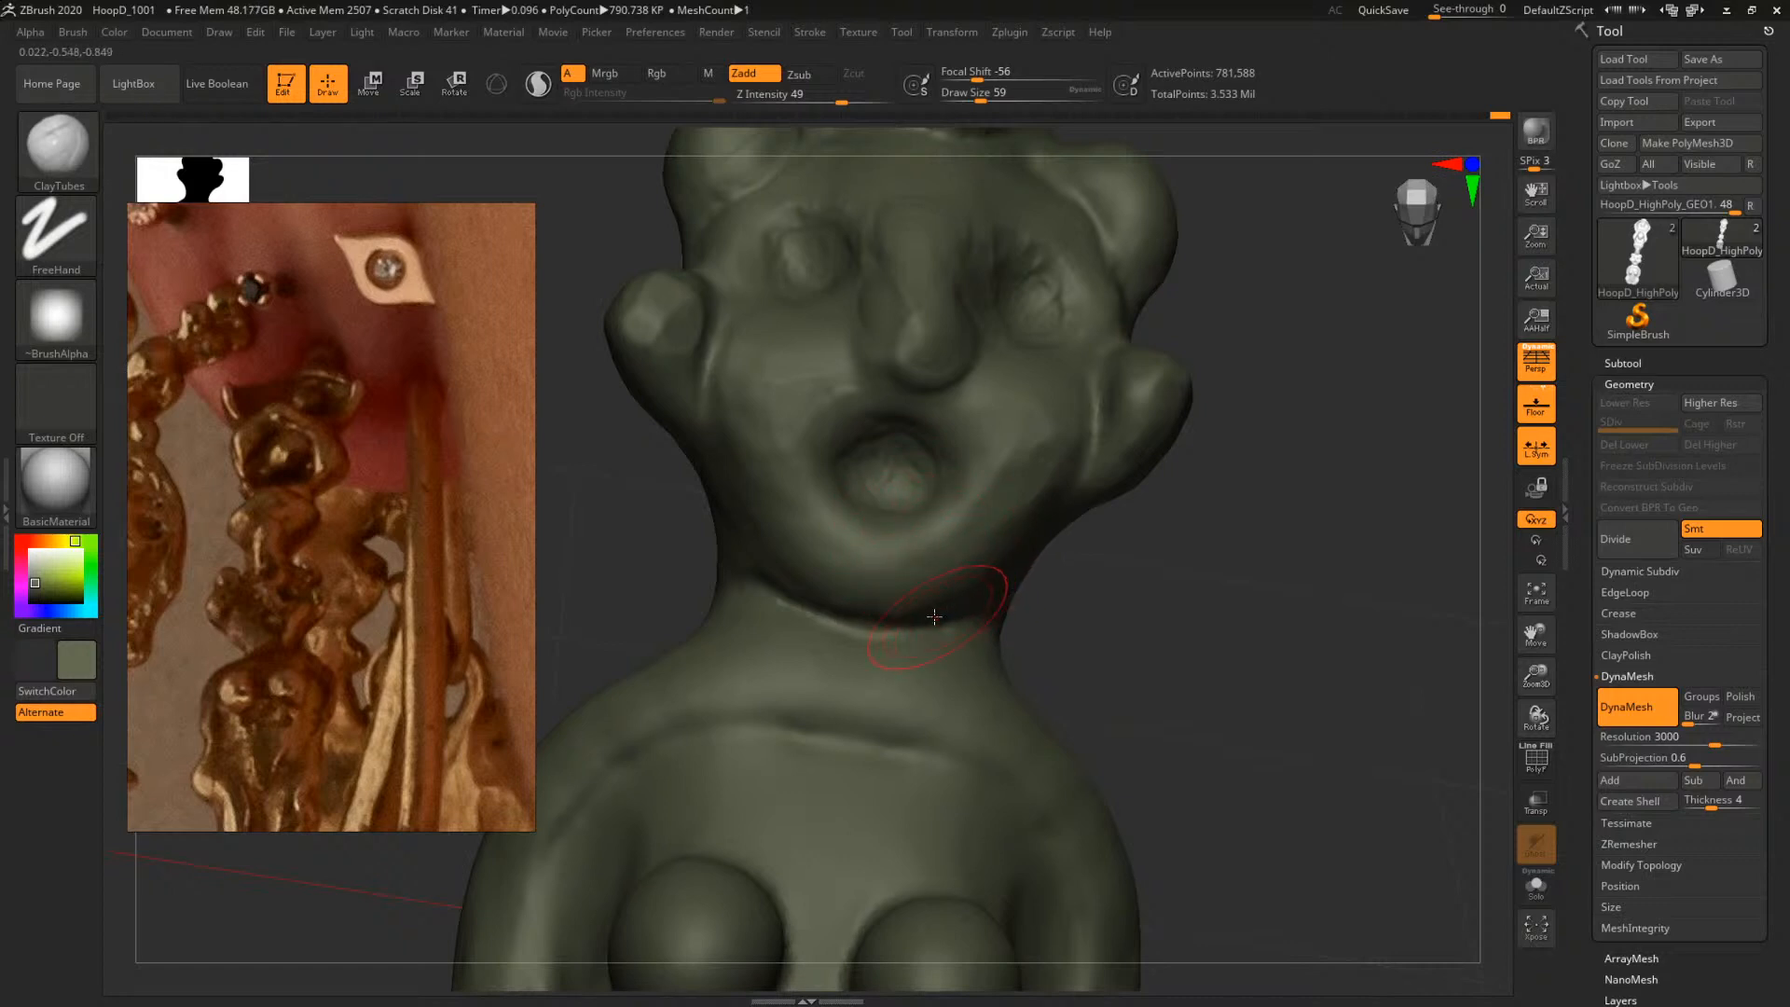
# Rework the crease under the chin and the area around the mouth with ClayTubes at draw size 44
pyautogui.press('space')
pyautogui.moveTo(896, 613)
pyautogui.mouseDown()
pyautogui.moveTo(886, 626)
pyautogui.moveTo(916, 608)
pyautogui.moveTo(877, 626)
pyautogui.moveTo(803, 608)
pyautogui.moveTo(765, 550)
pyautogui.mouseUp()
pyautogui.moveTo(1225, 627)
pyautogui.mouseDown()
pyautogui.moveTo(1210, 600)
pyautogui.moveTo(1265, 594)
pyautogui.moveTo(1092, 599)
pyautogui.moveTo(1139, 601)
pyautogui.moveTo(1193, 647)
pyautogui.moveTo(1159, 679)
pyautogui.mouseUp()
pyautogui.press('[')
pyautogui.press('[')
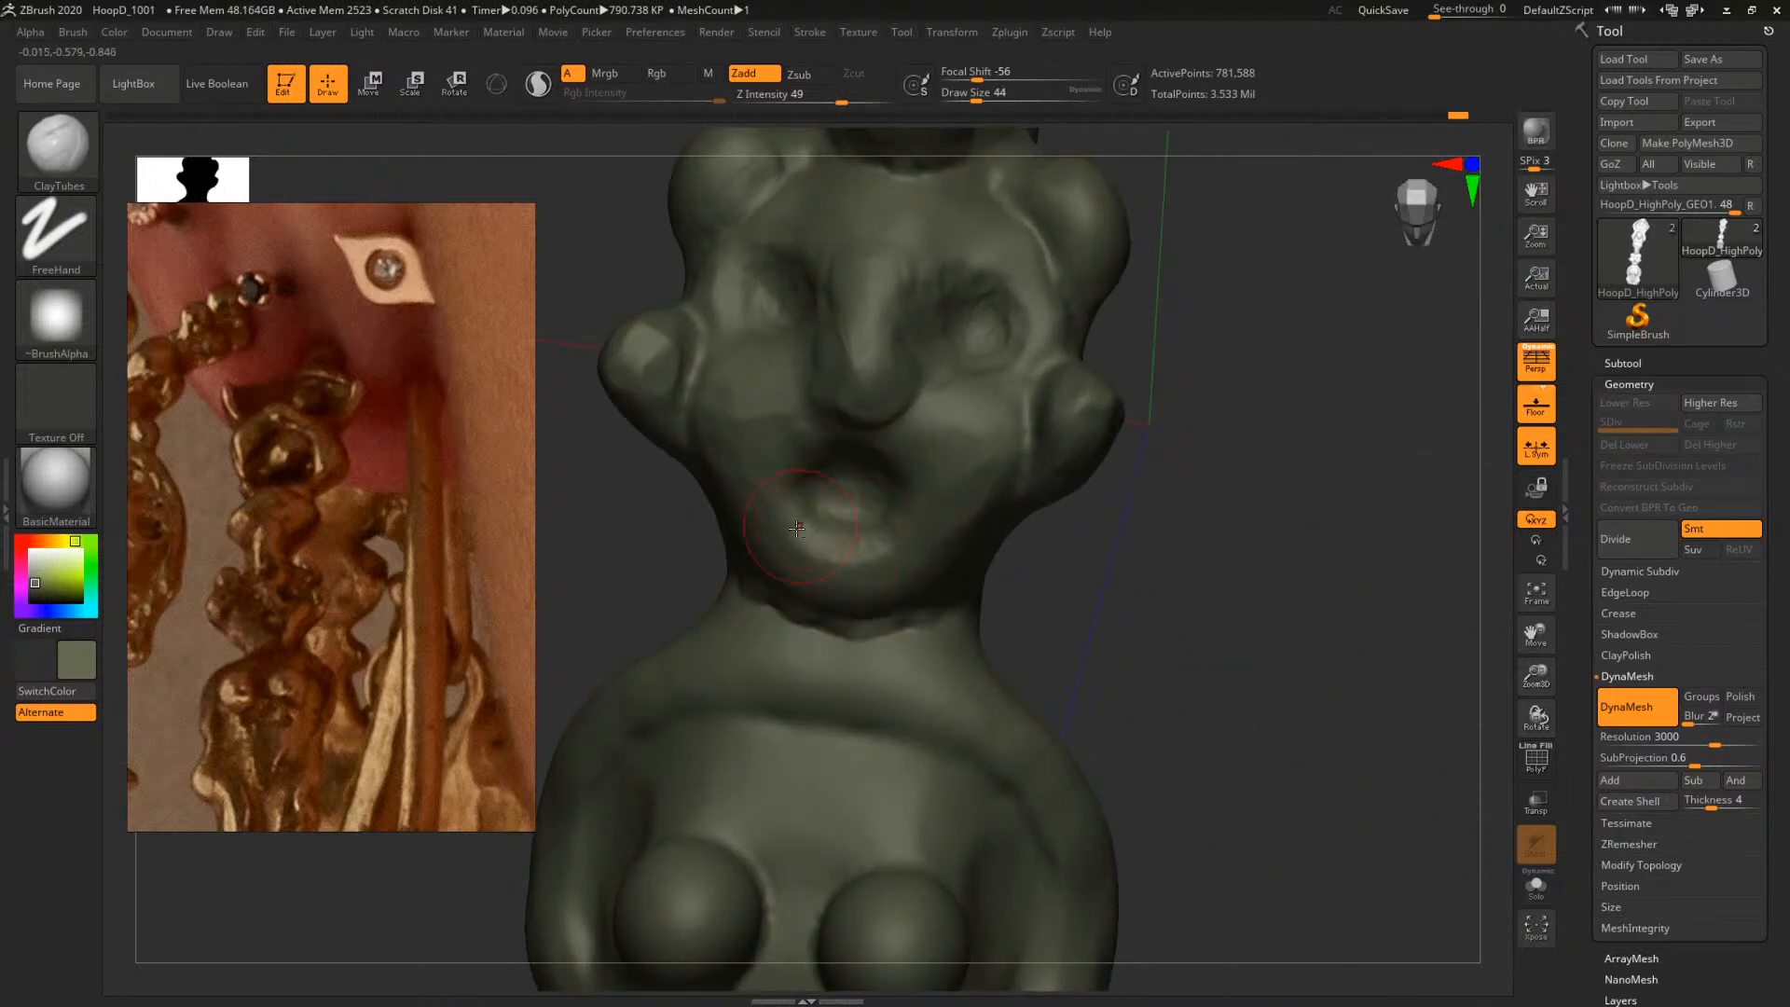
pyautogui.moveTo(1204, 560)
pyautogui.mouseDown()
pyautogui.moveTo(1226, 519)
pyautogui.moveTo(899, 558)
pyautogui.mouseUp()
pyautogui.press('space')
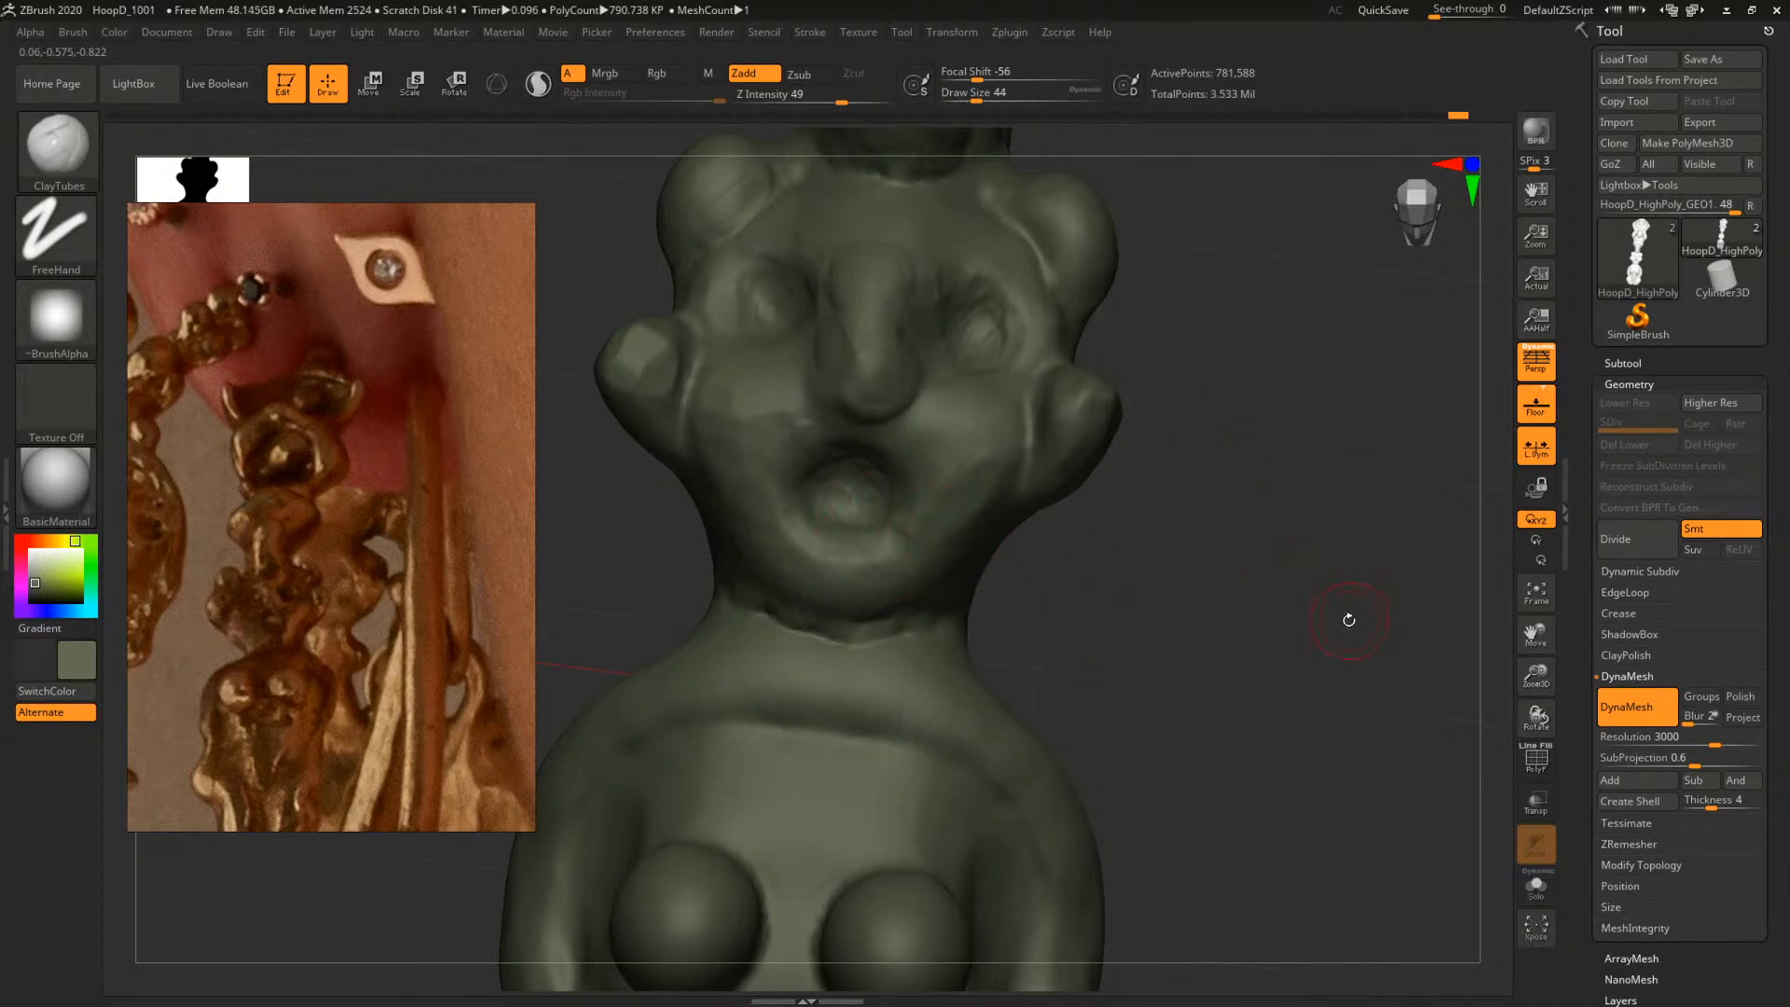
pyautogui.moveTo(1314, 611); pyautogui.dragTo(1206, 659)
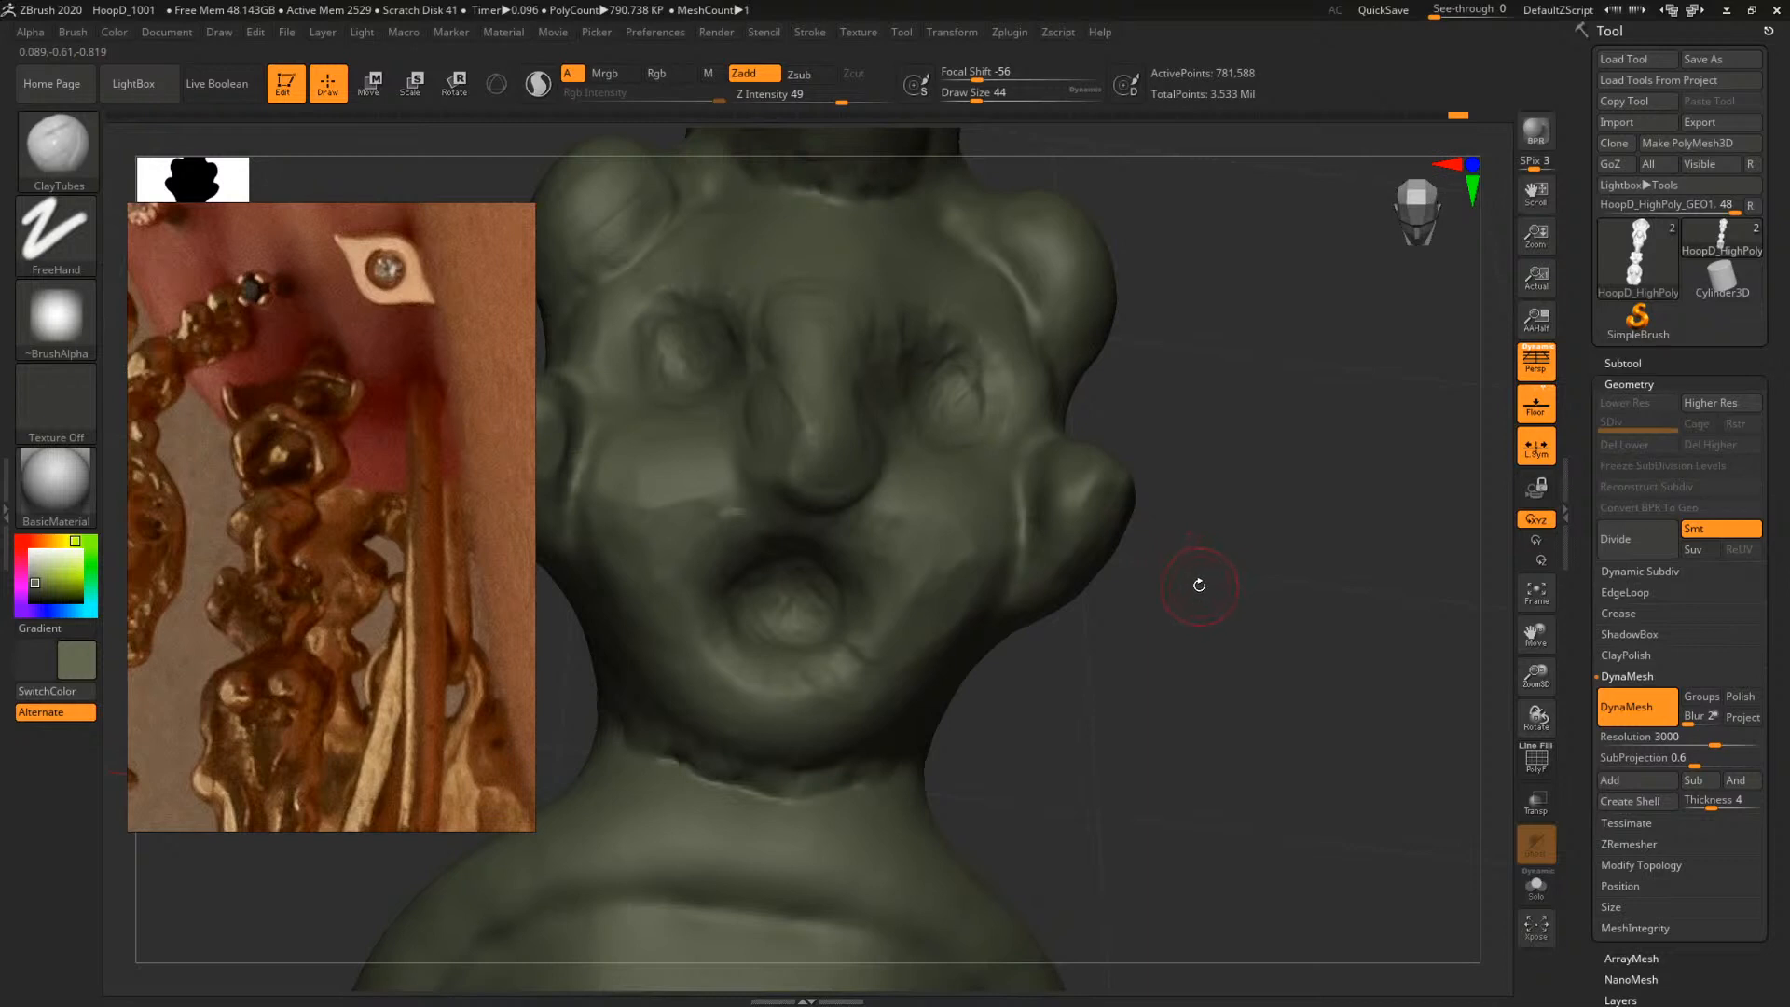
pyautogui.moveTo(1199, 584)
pyautogui.mouseDown()
pyautogui.moveTo(1067, 571)
pyautogui.moveTo(1214, 541)
pyautogui.mouseUp()
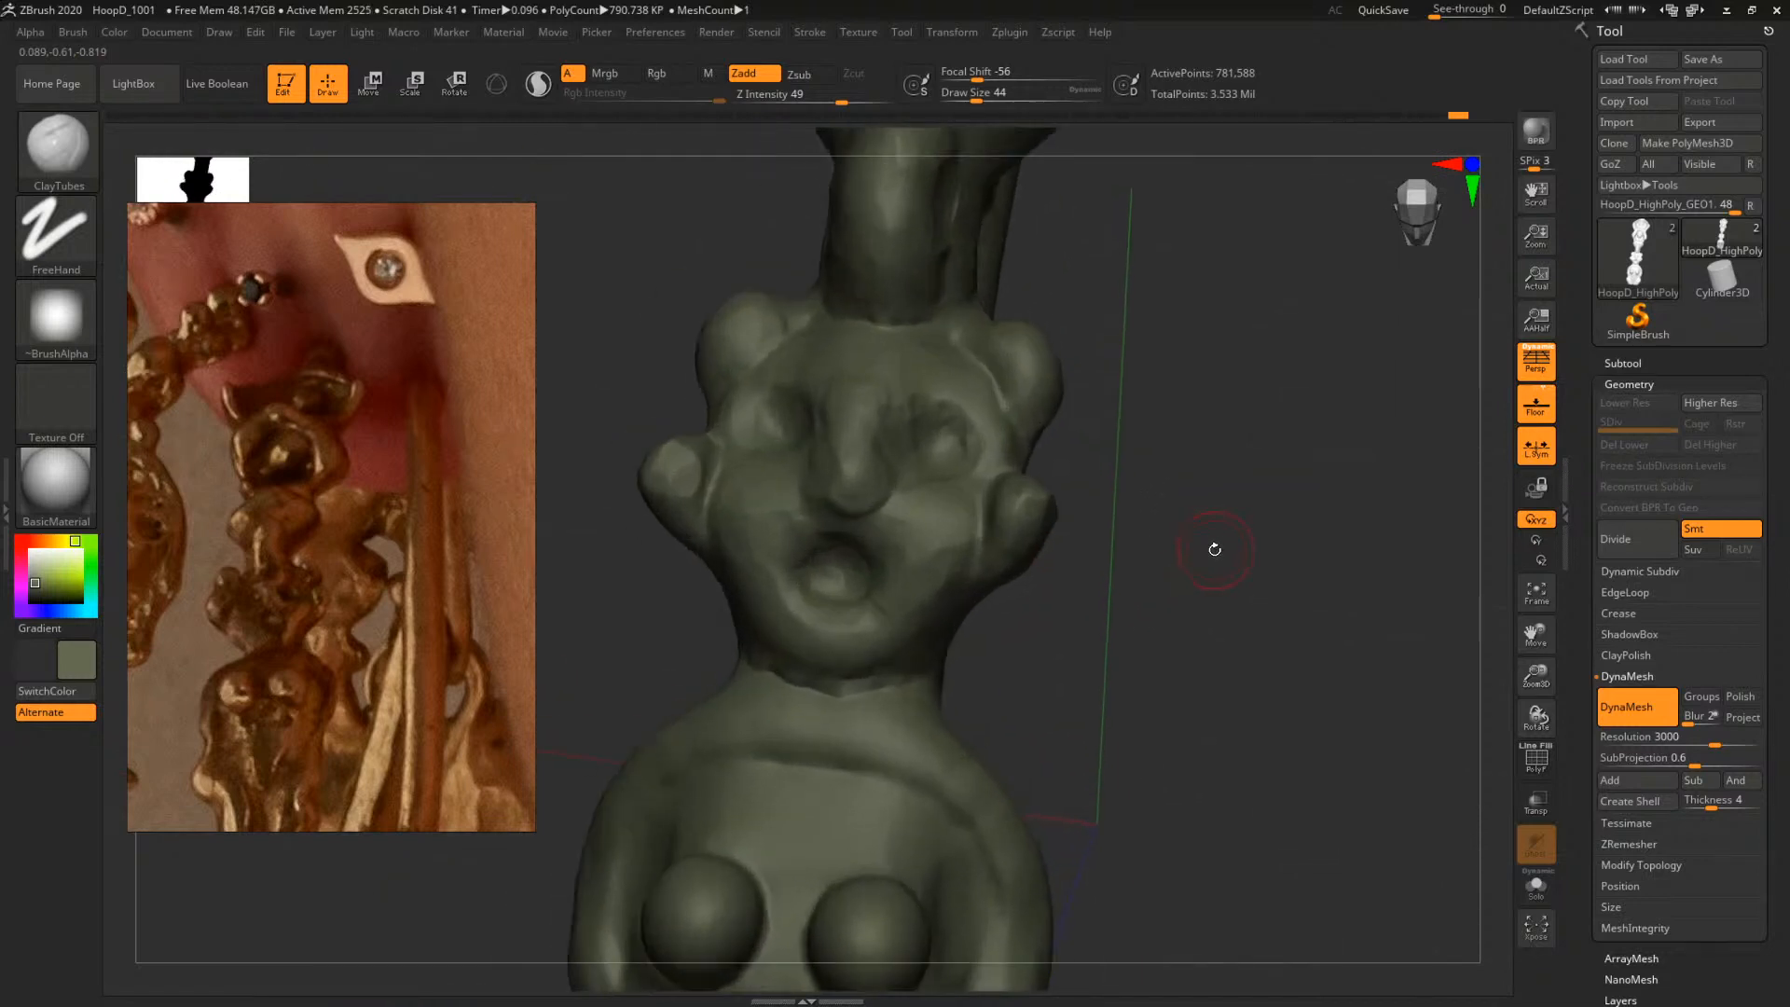
# Build up the edge between the forehead and the upper side bump with ClayTubes, raising the draw size to 62
pyautogui.moveTo(1246, 531)
pyautogui.mouseDown()
pyautogui.moveTo(1132, 626)
pyautogui.moveTo(1186, 600)
pyautogui.moveTo(1143, 653)
pyautogui.mouseUp()
pyautogui.moveTo(1059, 490)
pyautogui.keyDown('alt'); pyautogui.mouseDown()
pyautogui.moveTo(1118, 519)
pyautogui.moveTo(1143, 568)
pyautogui.moveTo(1169, 562)
pyautogui.mouseUp(); pyautogui.keyUp('alt')
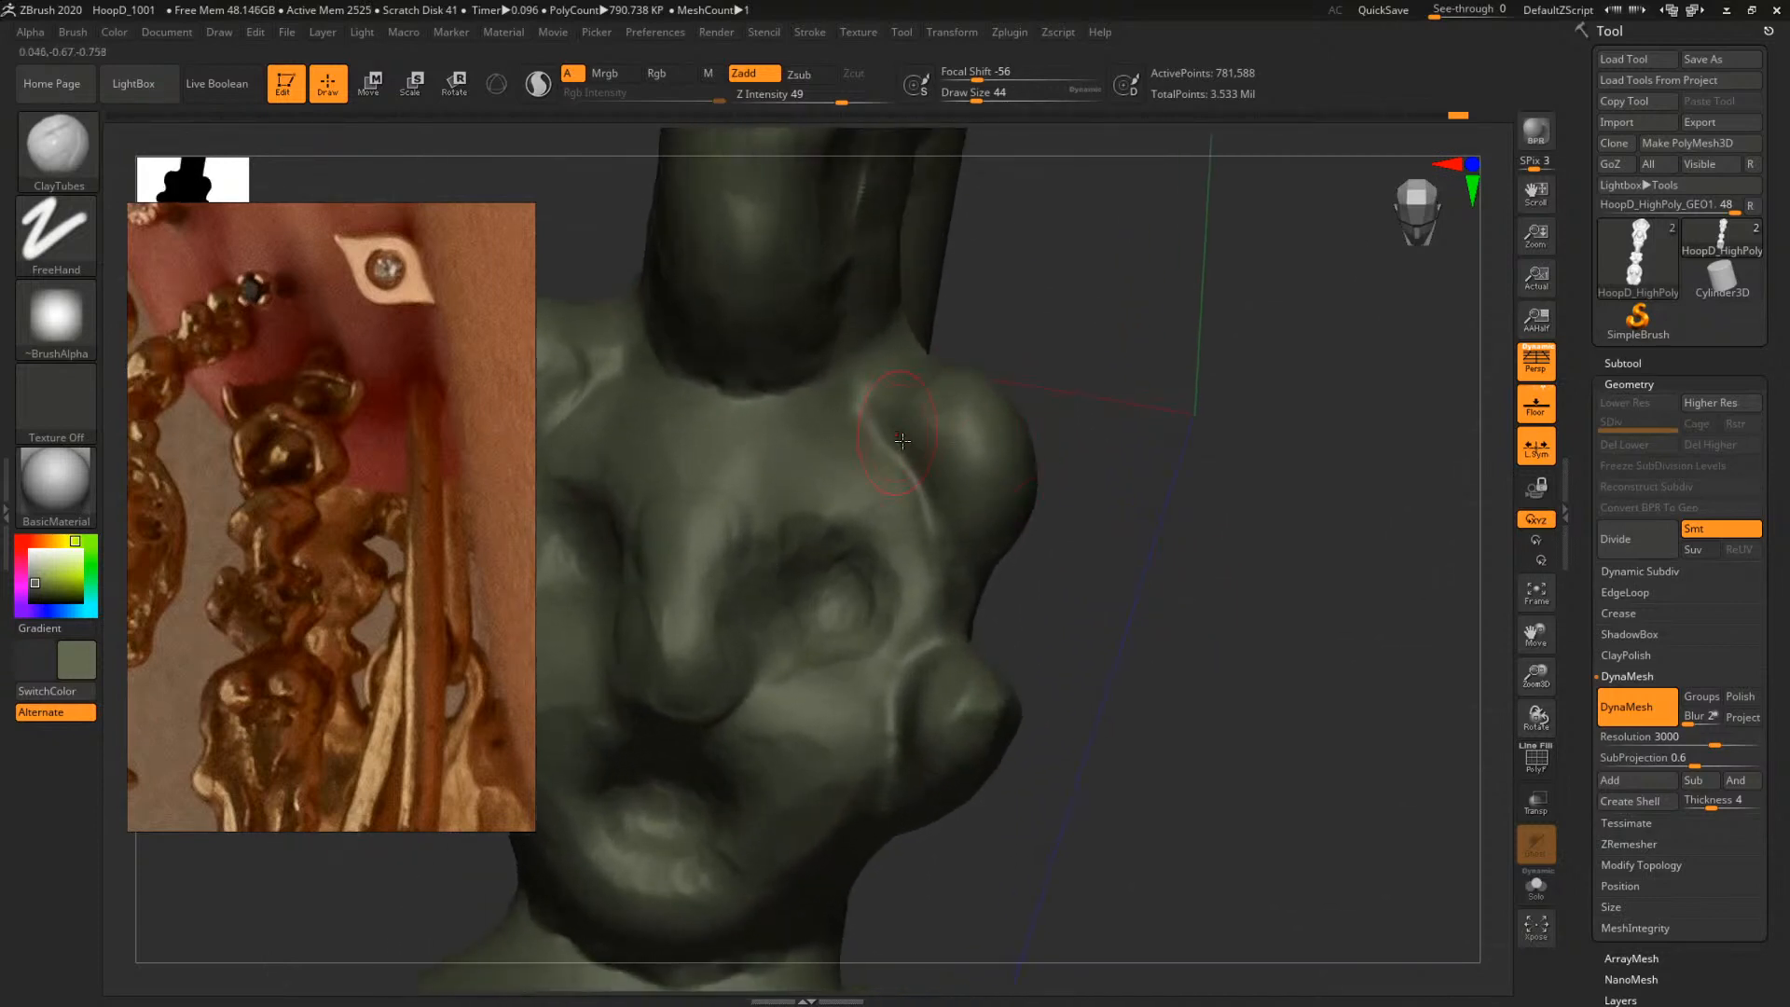
pyautogui.moveTo(935, 456)
pyautogui.mouseDown()
pyautogui.moveTo(930, 518)
pyautogui.moveTo(911, 465)
pyautogui.mouseUp()
pyautogui.press('space')
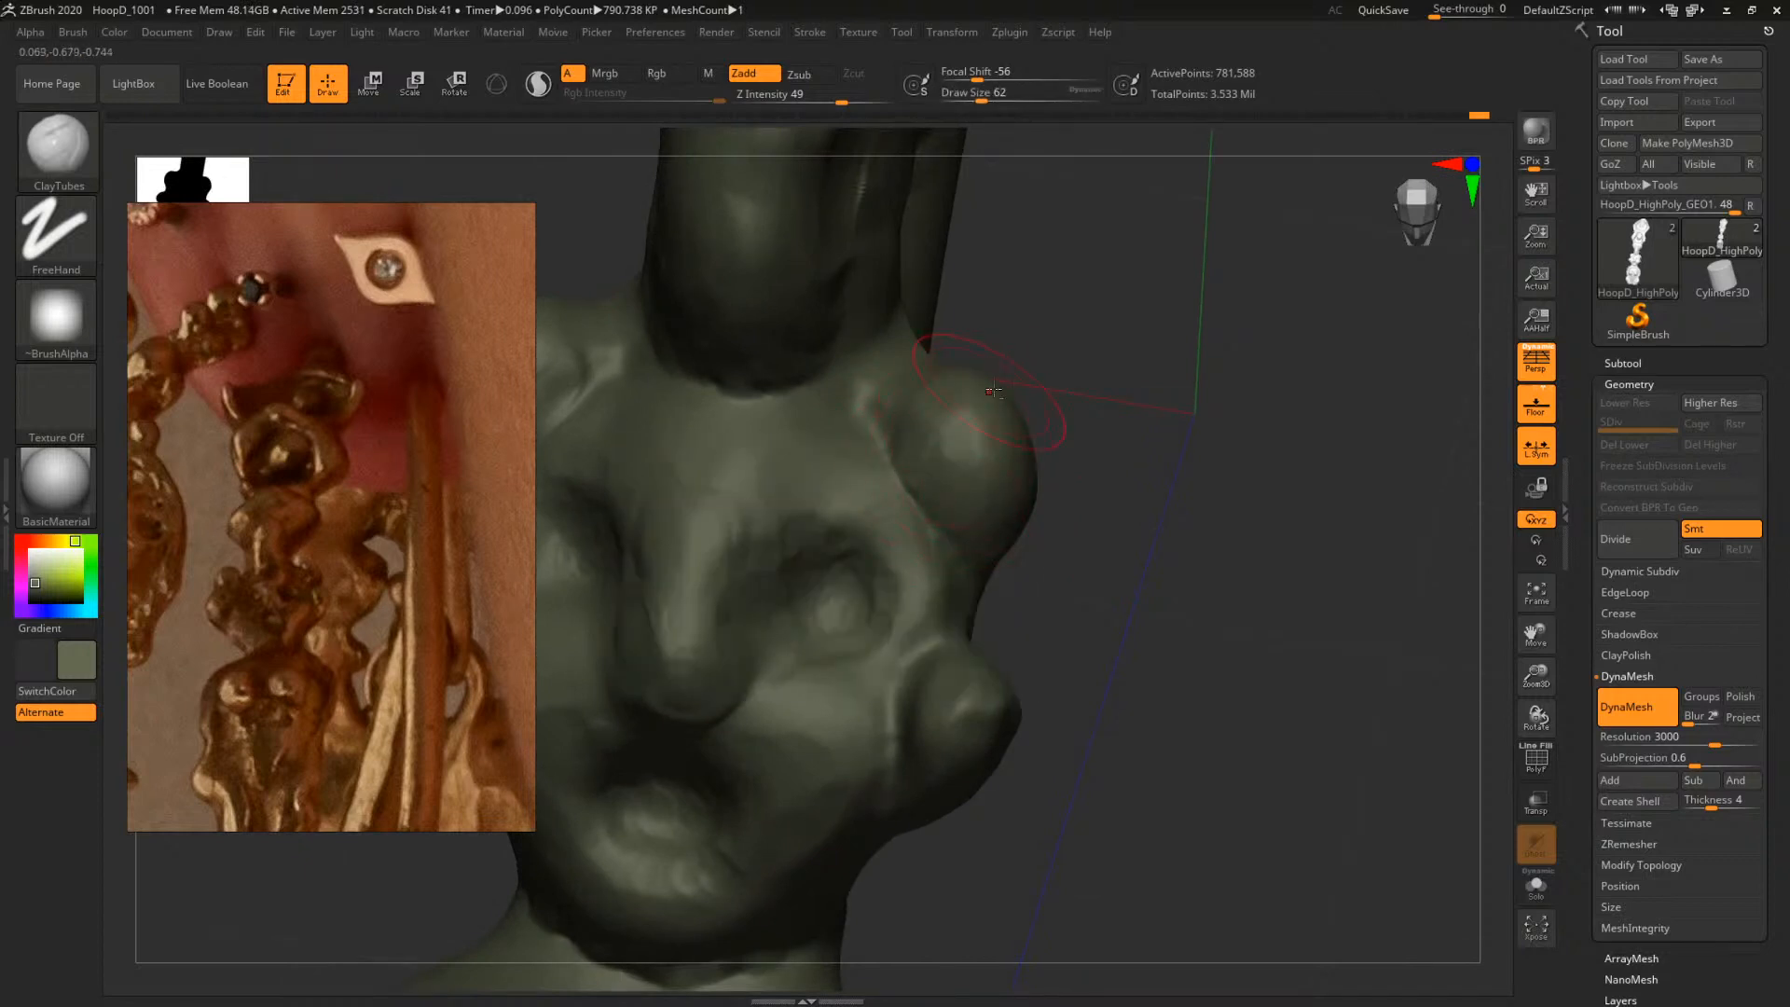
pyautogui.keyDown('alt'); pyautogui.moveTo(1125, 400); pyautogui.dragTo(1183, 529); pyautogui.keyUp('alt')
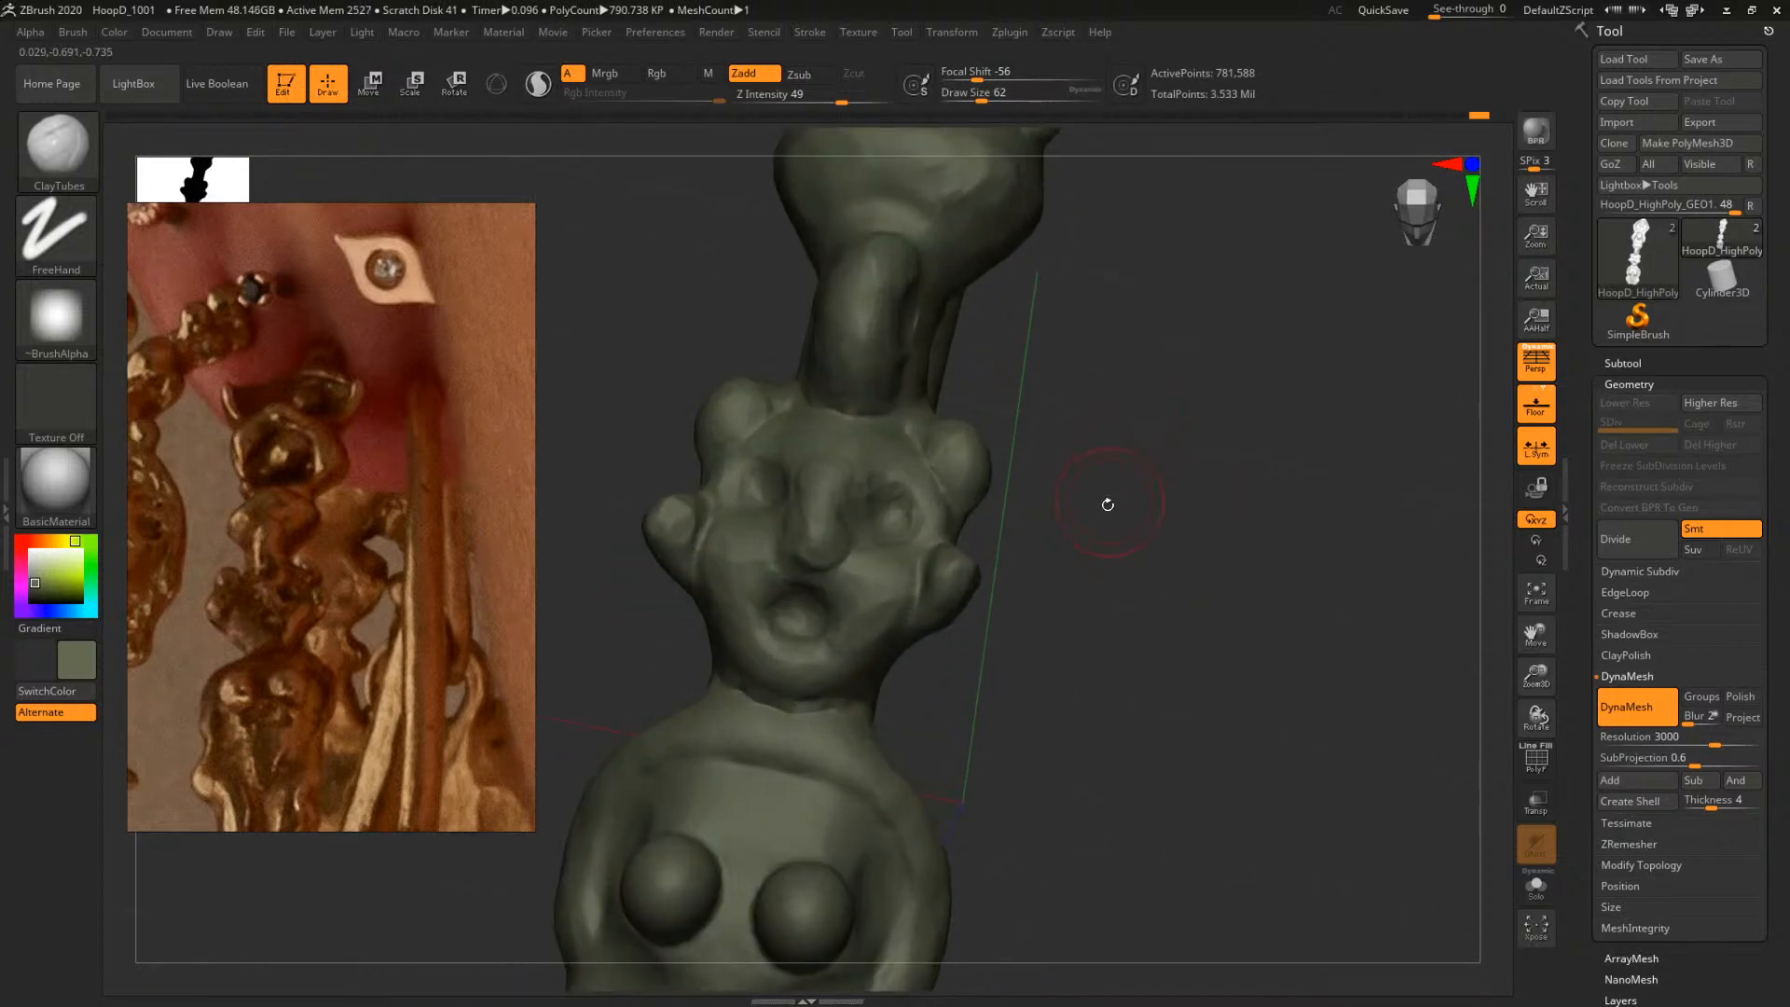
pyautogui.moveTo(1108, 504)
pyautogui.mouseDown()
pyautogui.moveTo(1219, 484)
pyautogui.moveTo(1239, 436)
pyautogui.moveTo(1224, 500)
pyautogui.moveTo(995, 467)
pyautogui.mouseUp()
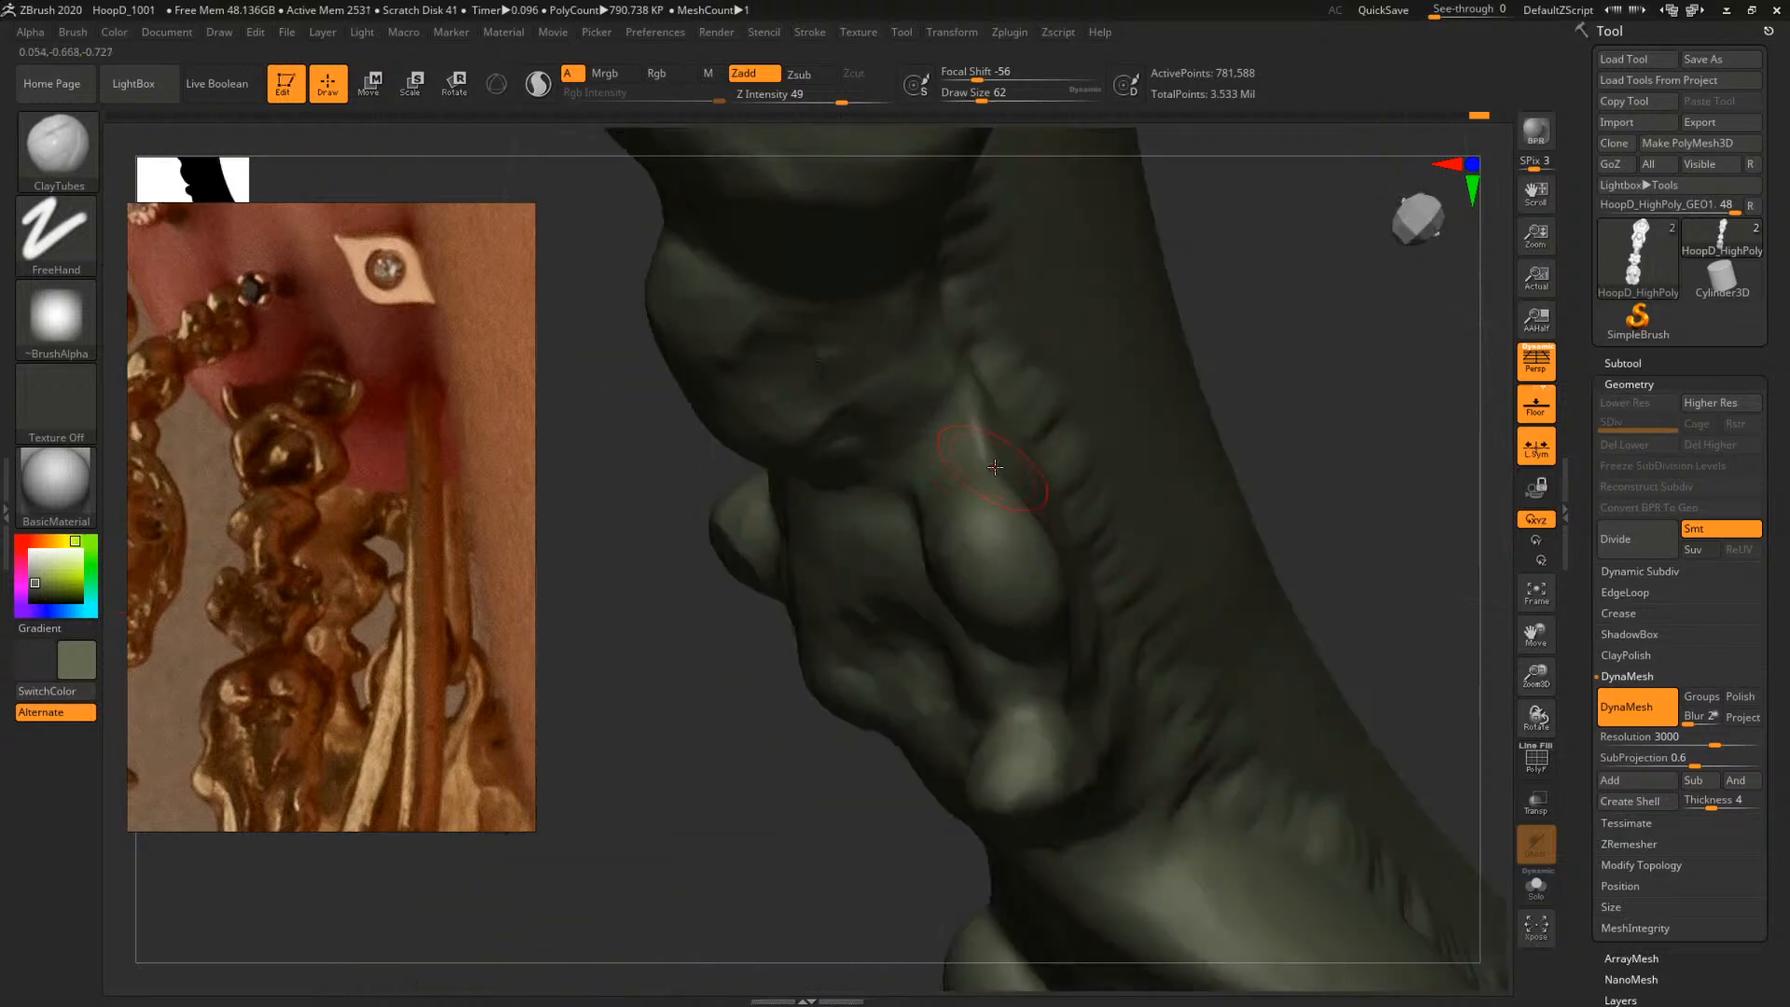
# Fill the join between the upper side bump and the hoop band with ClayTubes at draw size 80
pyautogui.moveTo(1303, 319)
pyautogui.mouseDown()
pyautogui.moveTo(1061, 412)
pyautogui.moveTo(969, 396)
pyautogui.mouseUp()
pyautogui.moveTo(898, 458); pyautogui.dragTo(865, 524)
pyautogui.press('space')
pyautogui.click(958, 405)
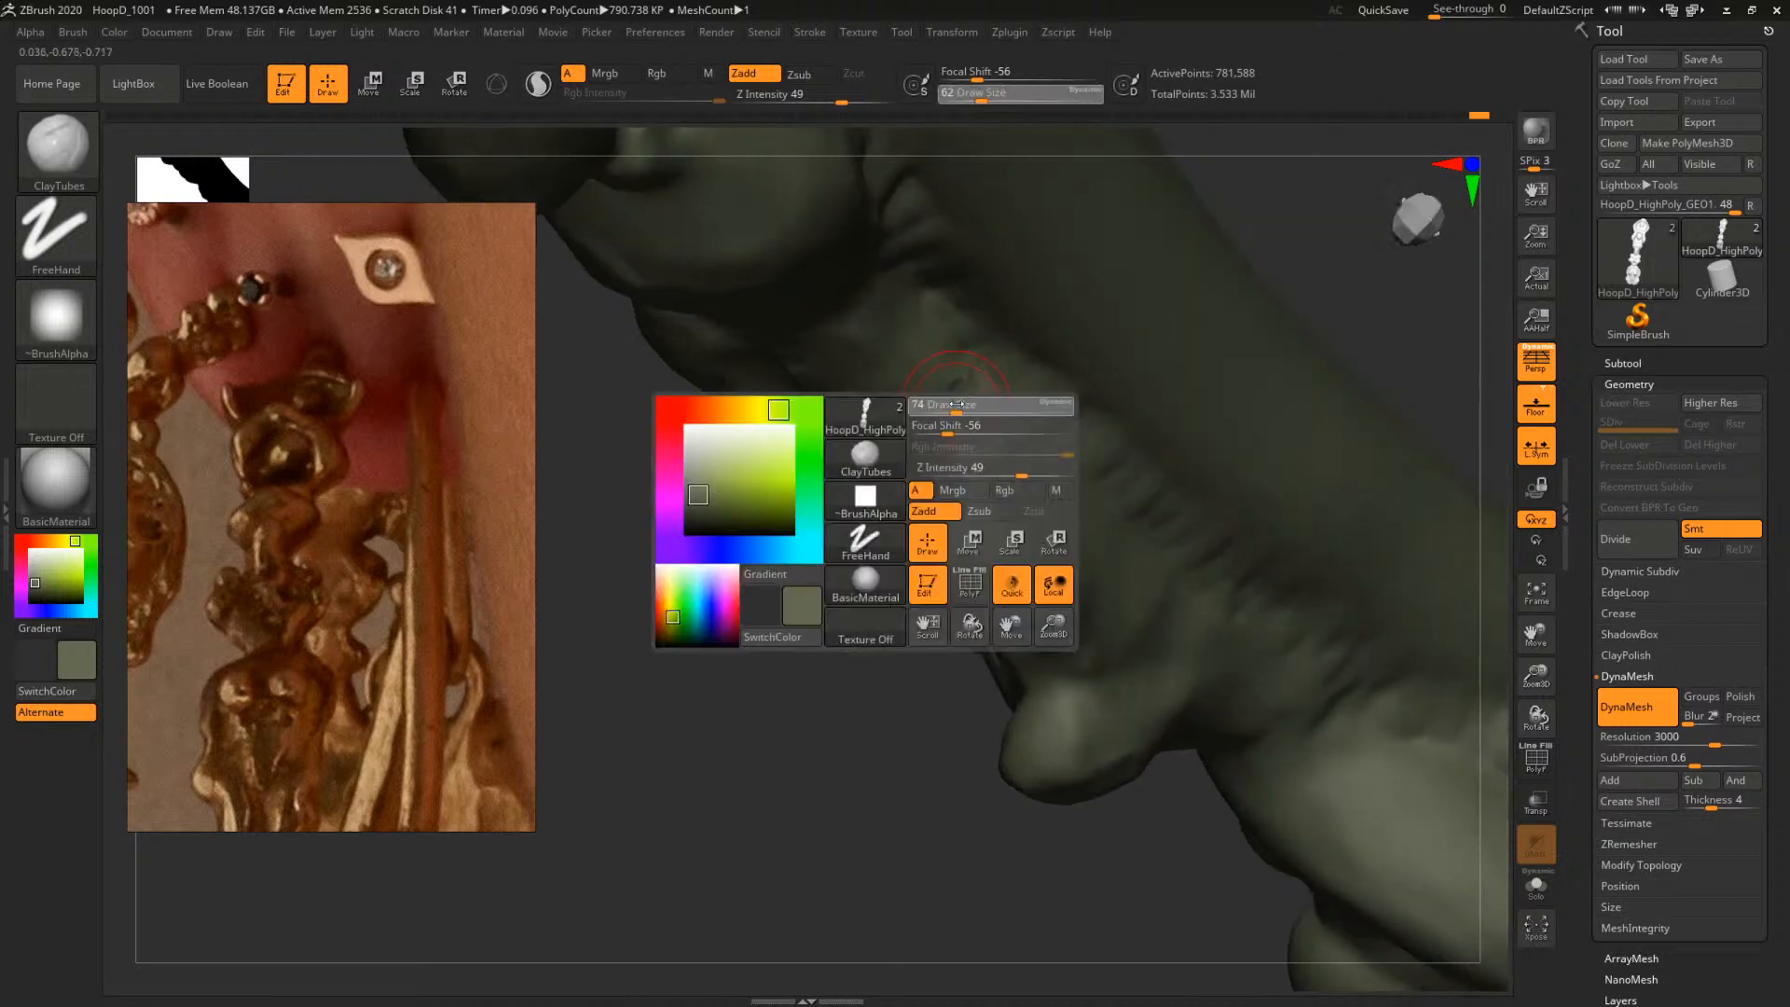
pyautogui.moveTo(965, 411); pyautogui.dragTo(959, 388)
pyautogui.moveTo(852, 548)
pyautogui.mouseDown()
pyautogui.moveTo(1131, 399)
pyautogui.moveTo(1199, 428)
pyautogui.moveTo(1211, 491)
pyautogui.moveTo(1256, 545)
pyautogui.moveTo(1261, 611)
pyautogui.mouseUp()
pyautogui.moveTo(936, 494); pyautogui.dragTo(955, 438)
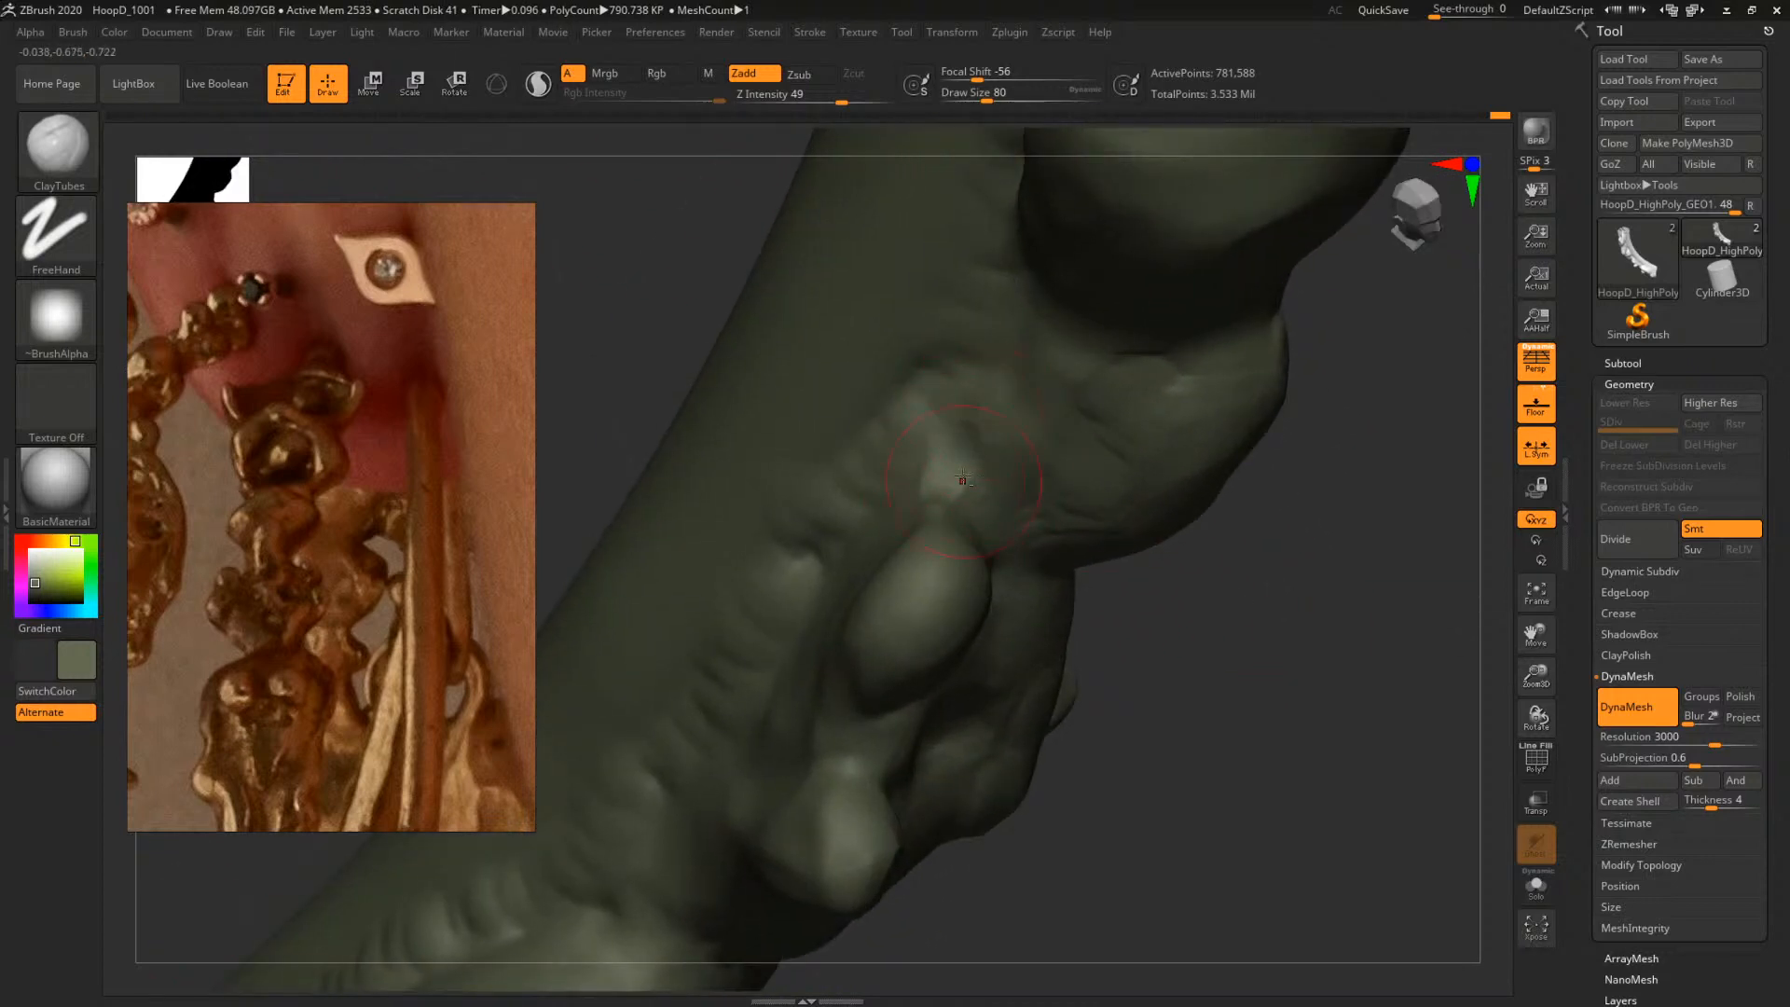
pyautogui.moveTo(1211, 541)
pyautogui.mouseDown()
pyautogui.moveTo(1167, 640)
pyautogui.moveTo(1287, 519)
pyautogui.mouseUp()
pyautogui.keyDown('alt'); pyautogui.moveTo(1378, 607); pyautogui.dragTo(1176, 521); pyautogui.keyUp('alt')
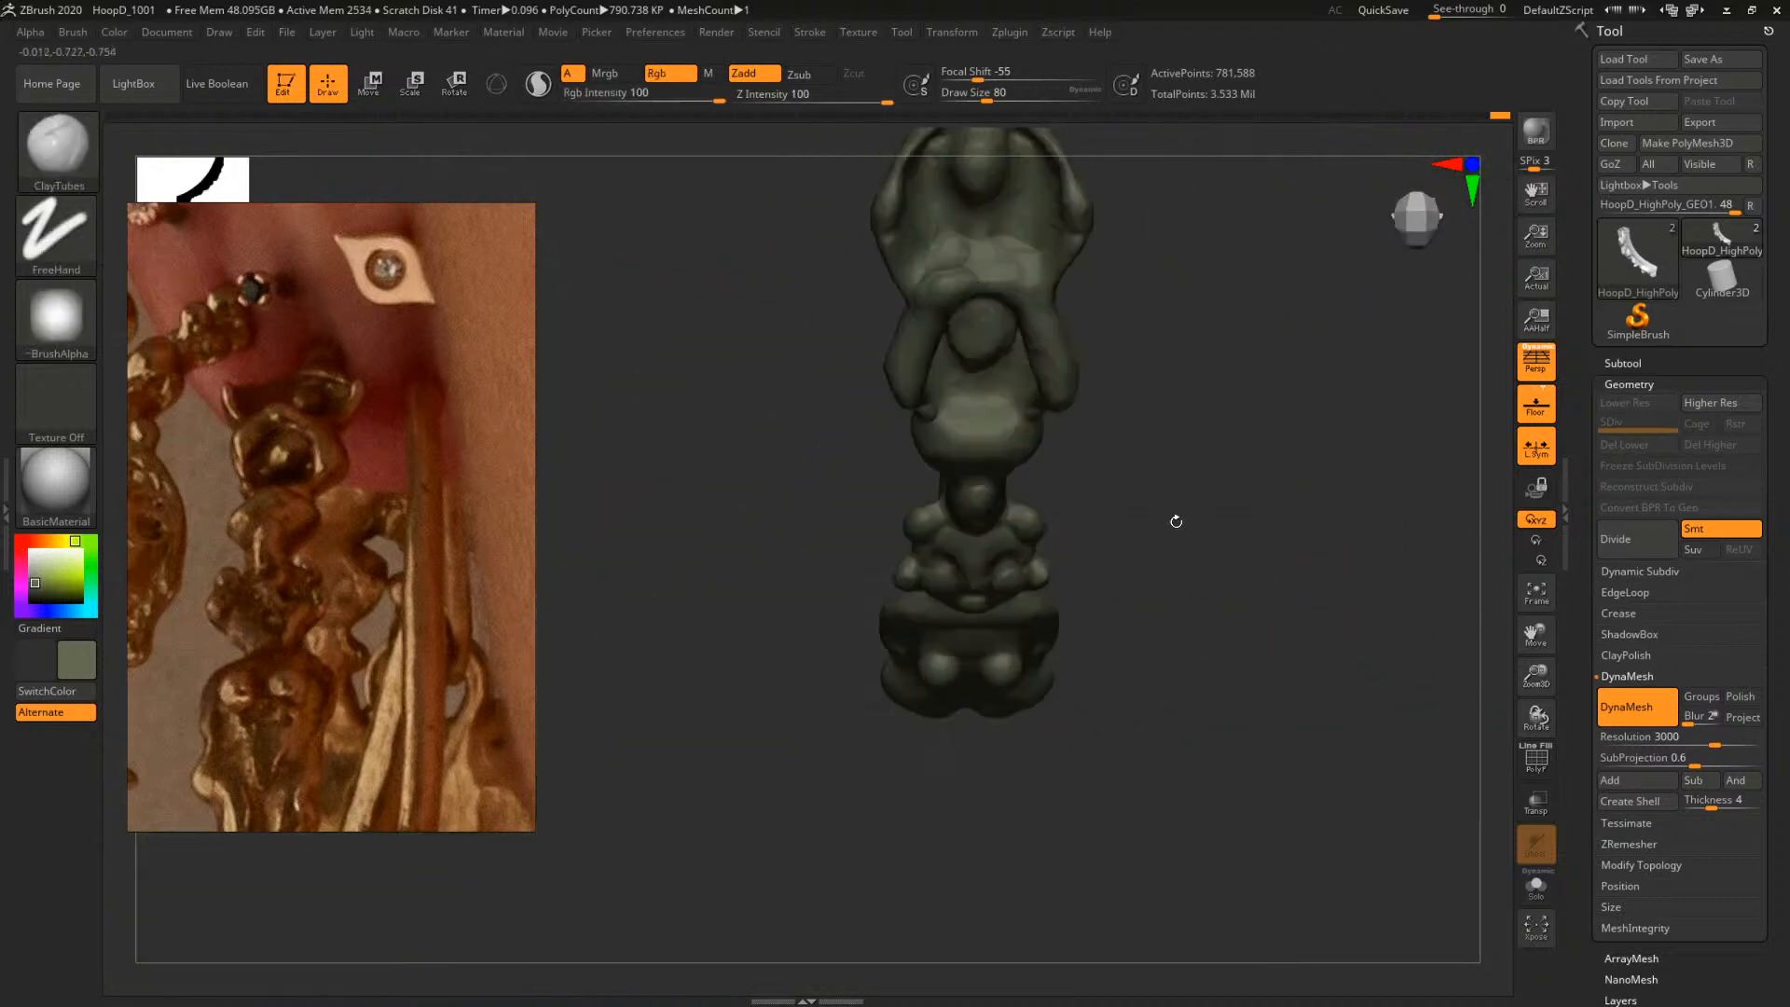
# Shape a small peak between the upper side bump and the connecting column with ClayTubes at draw size 65
pyautogui.moveTo(1274, 623)
pyautogui.keyDown('alt'); pyautogui.mouseDown()
pyautogui.moveTo(1354, 715)
pyautogui.moveTo(1334, 547)
pyautogui.moveTo(1220, 595)
pyautogui.moveTo(1311, 544)
pyautogui.moveTo(1230, 612)
pyautogui.moveTo(1325, 589)
pyautogui.moveTo(1355, 659)
pyautogui.moveTo(1307, 585)
pyautogui.mouseUp(); pyautogui.keyUp('alt')
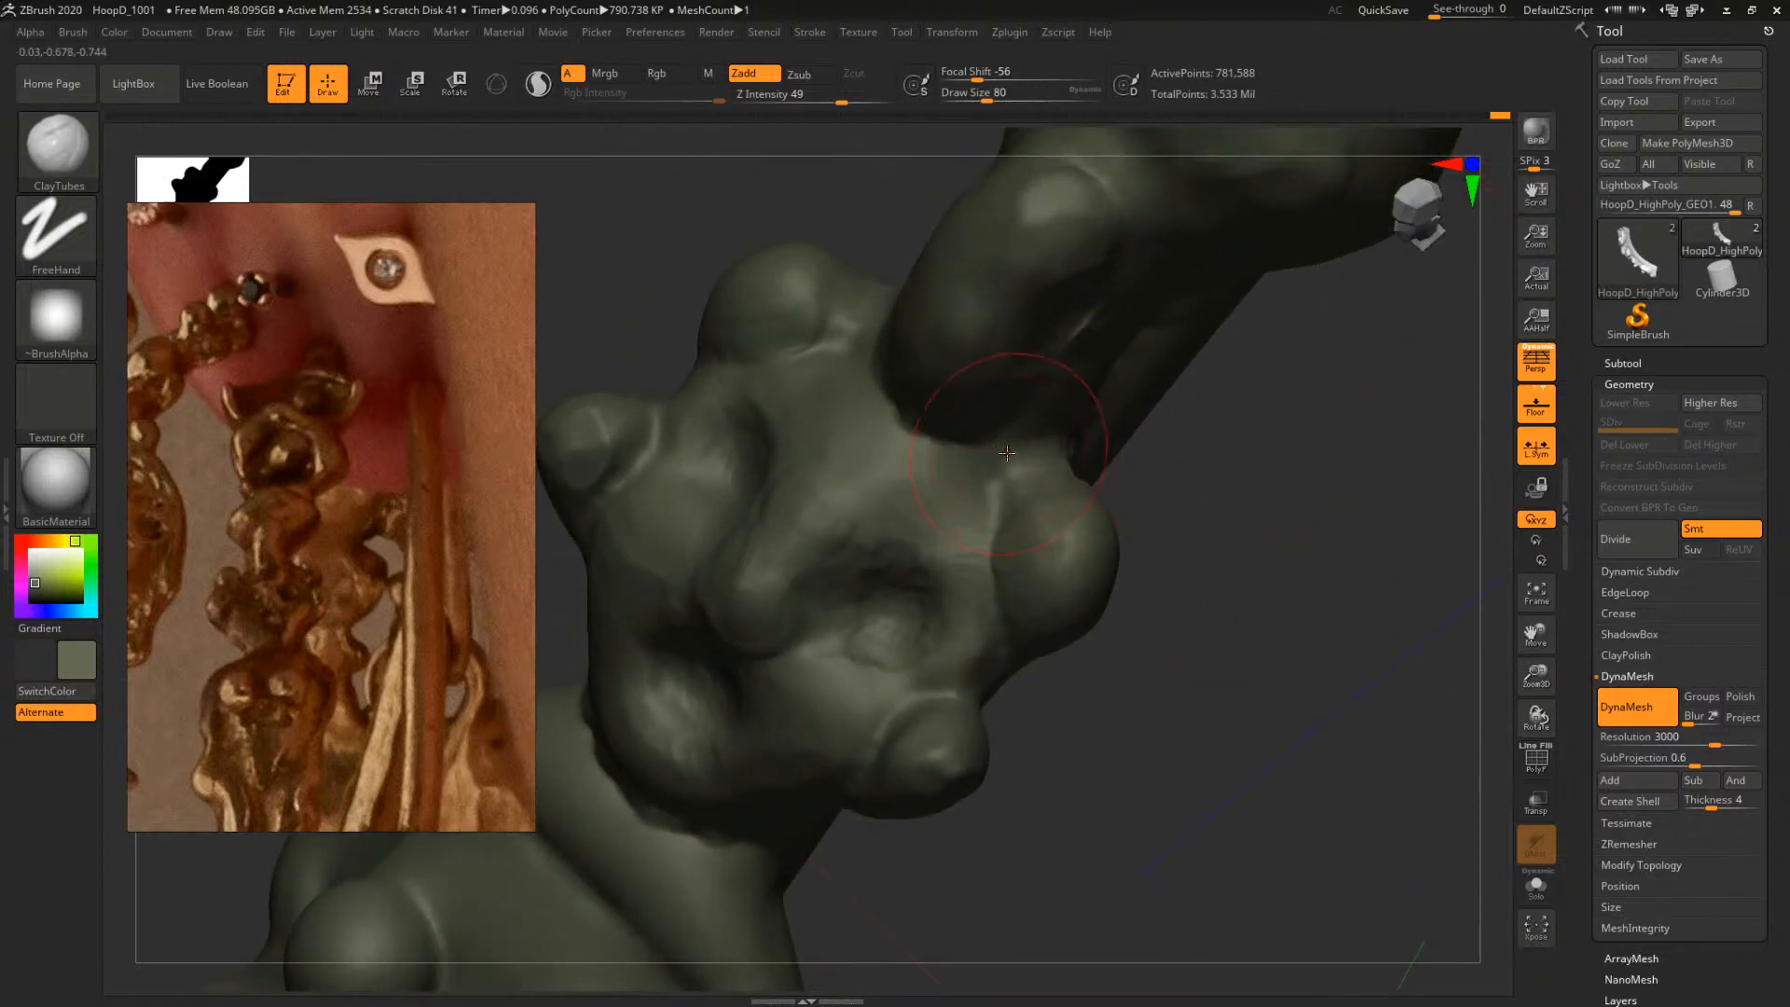
pyautogui.press('[')
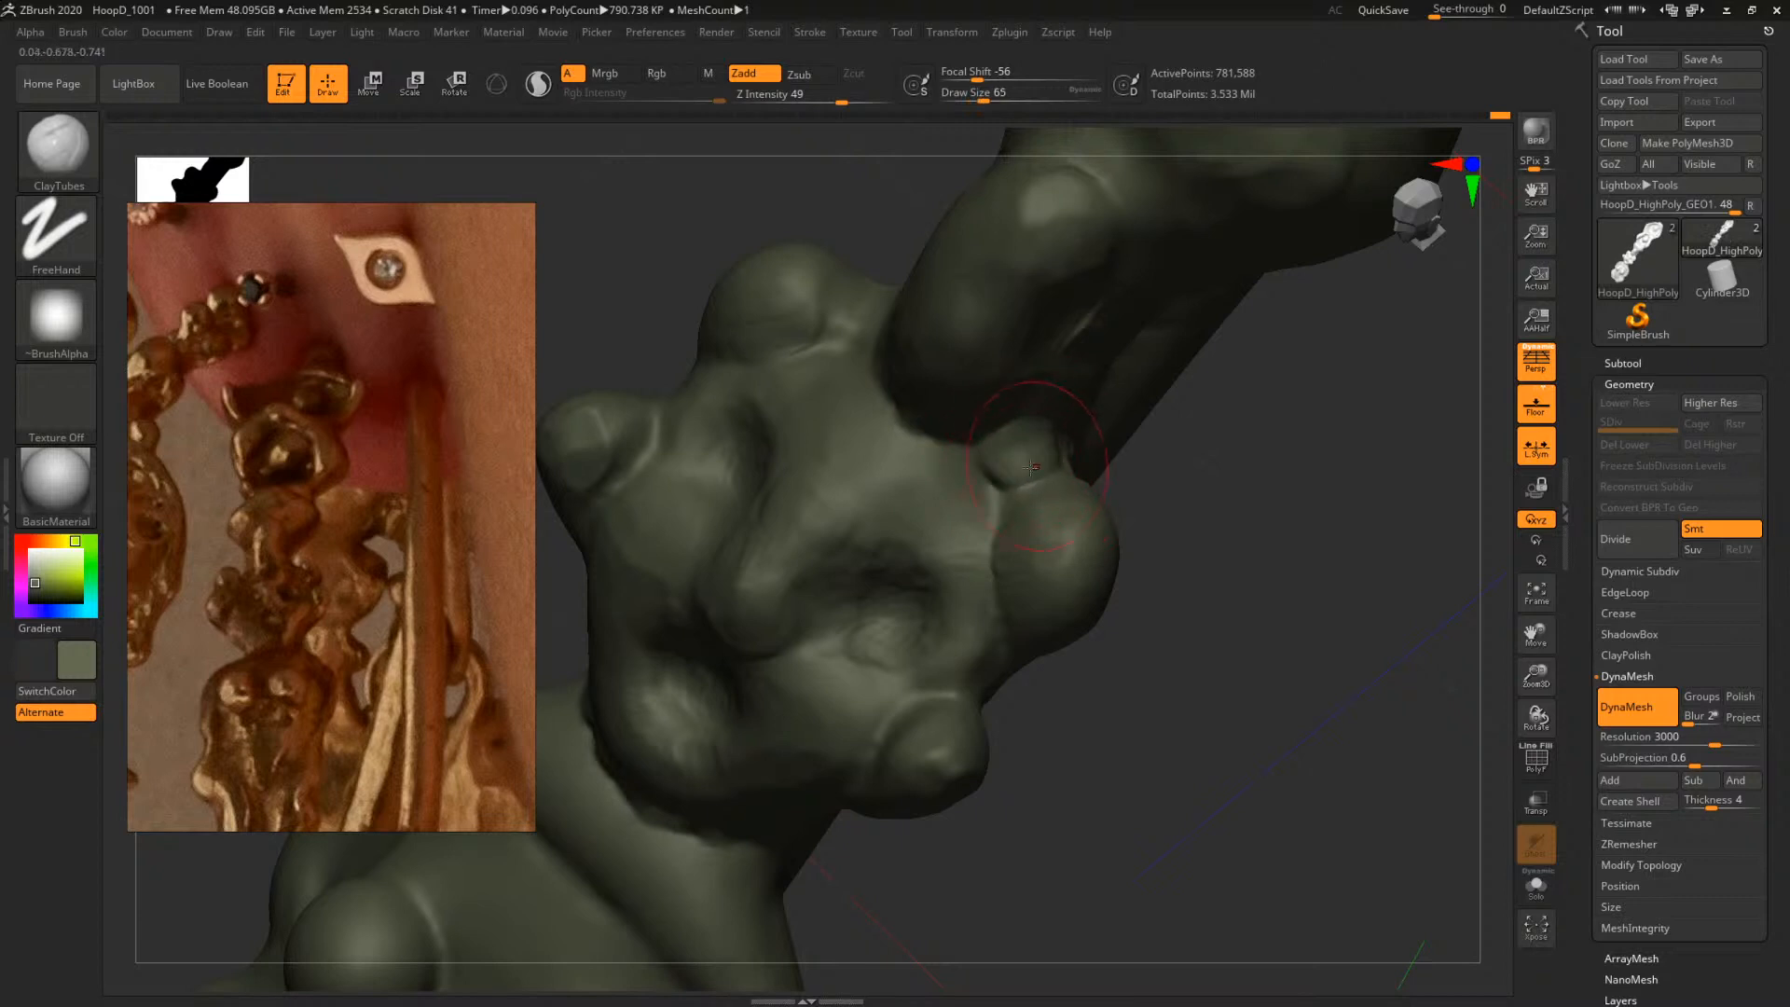
pyautogui.moveTo(1031, 466)
pyautogui.mouseDown(button='right')
pyautogui.moveTo(1053, 513)
pyautogui.moveTo(1006, 504)
pyautogui.mouseUp(button='right')
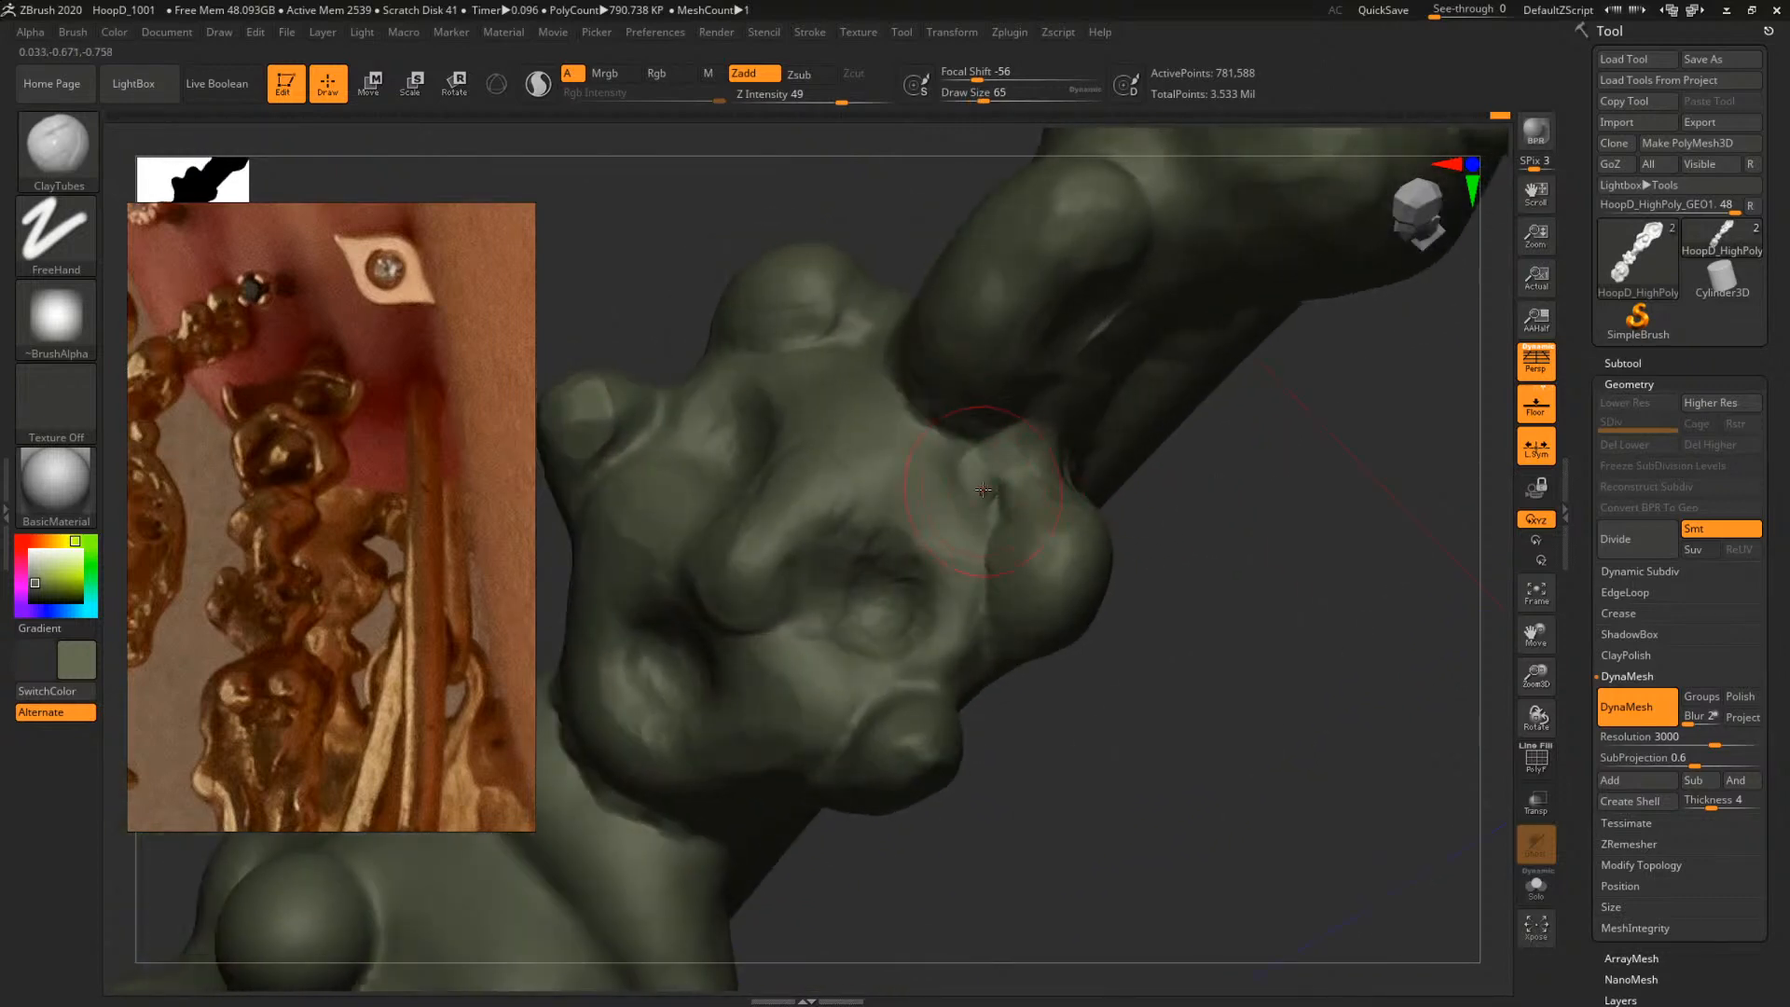
pyautogui.moveTo(983, 489); pyautogui.dragTo(1001, 522)
pyautogui.moveTo(1226, 565)
pyautogui.mouseDown(button='right')
pyautogui.moveTo(1198, 579)
pyautogui.moveTo(1242, 601)
pyautogui.mouseUp(button='right')
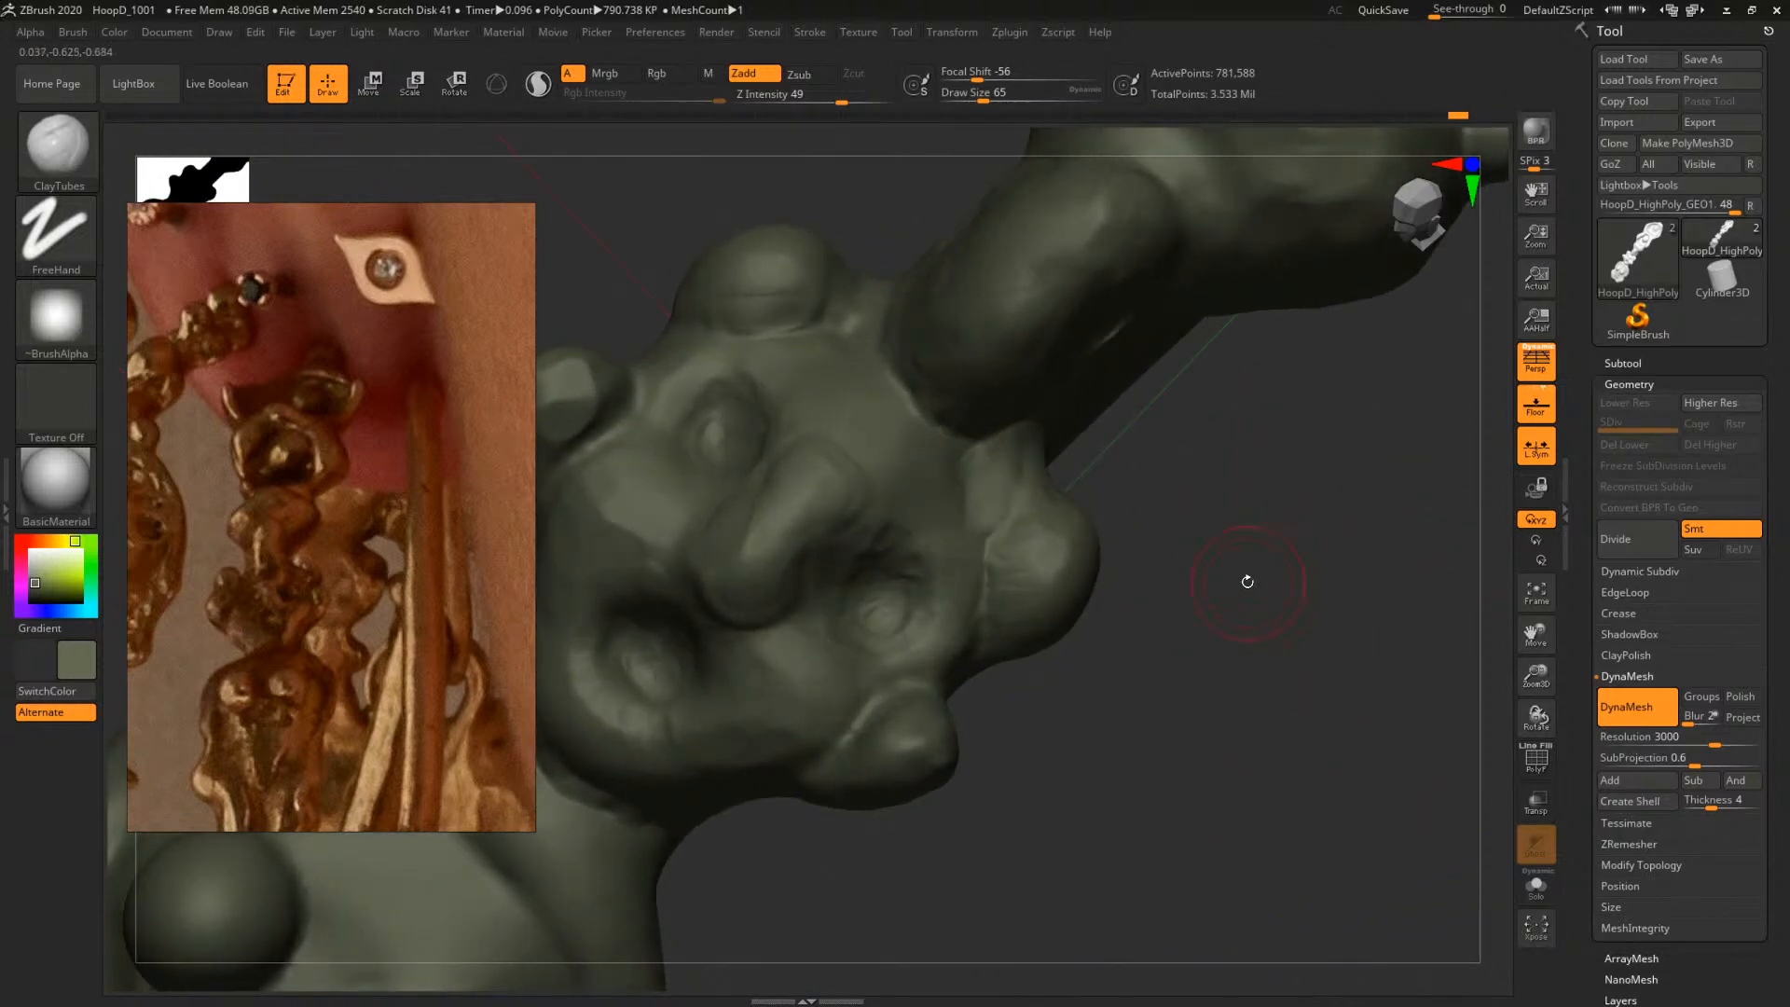
pyautogui.moveTo(1247, 581)
pyautogui.mouseDown(button='right')
pyautogui.moveTo(1324, 727)
pyautogui.moveTo(1346, 680)
pyautogui.moveTo(1280, 632)
pyautogui.mouseUp(button='right')
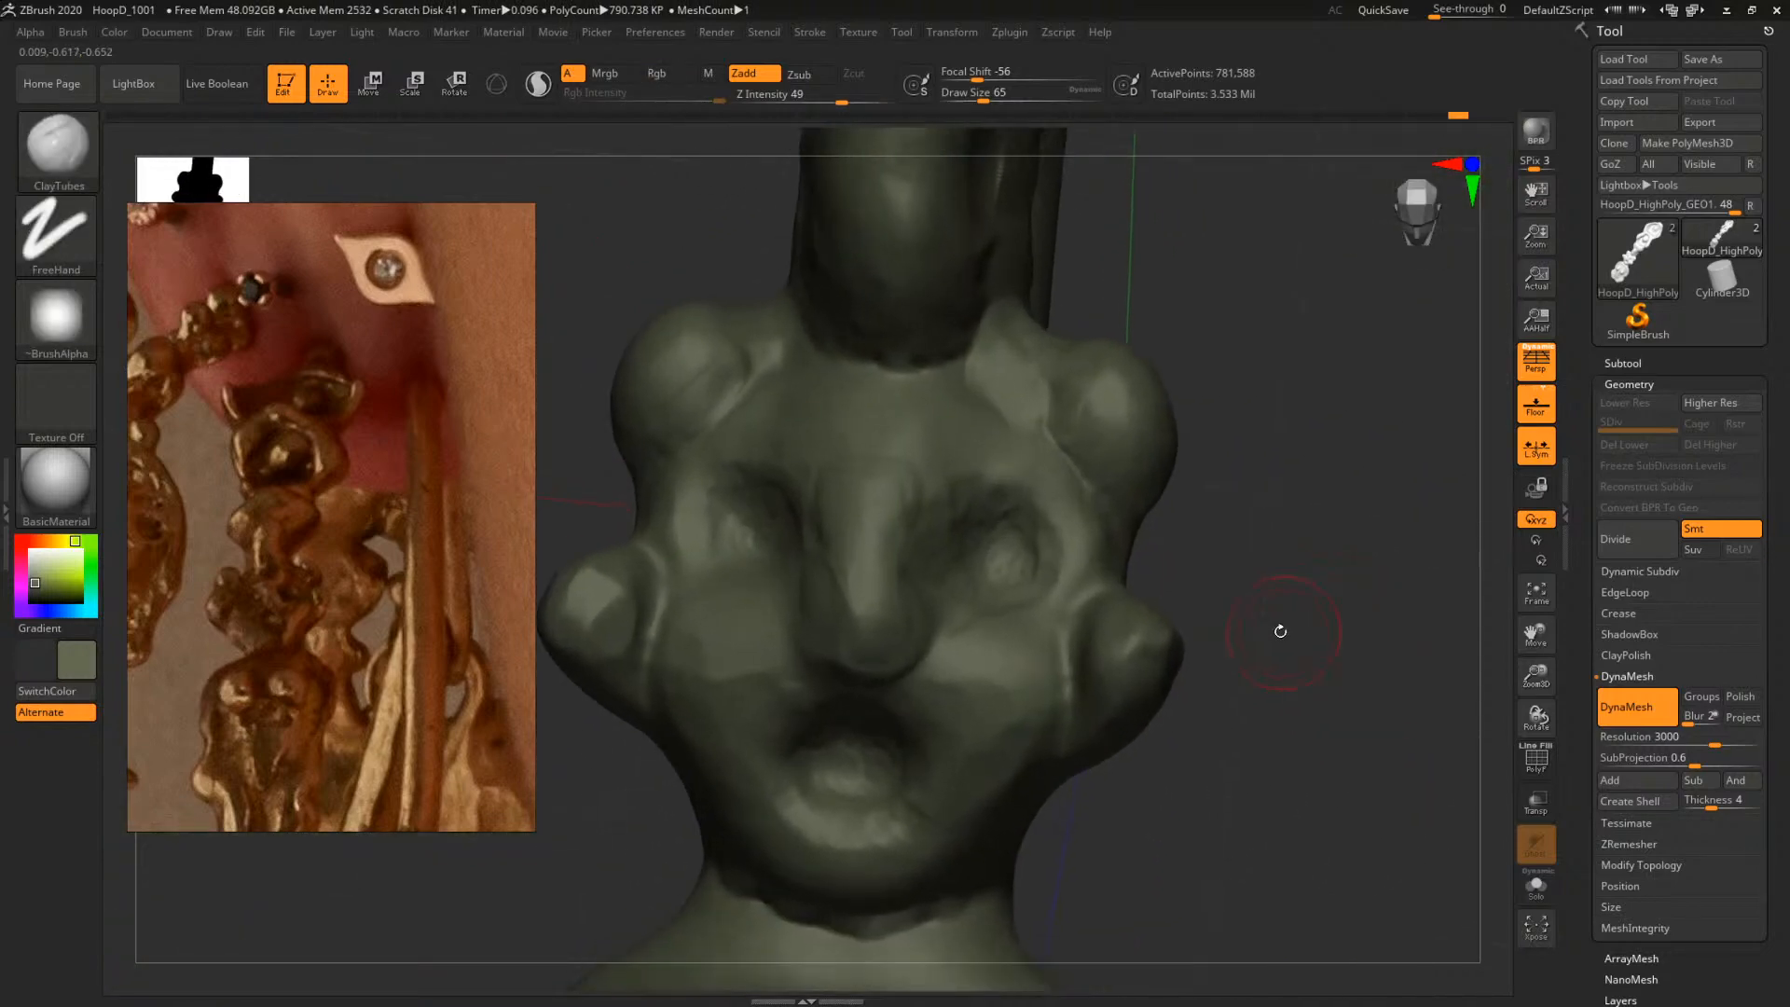
# Flatten the forehead above the eyes with TrimDynamic at draw size 62
pyautogui.press('b')
pyautogui.press('c')
pyautogui.press('b')
pyautogui.press('t')
pyautogui.press('d')
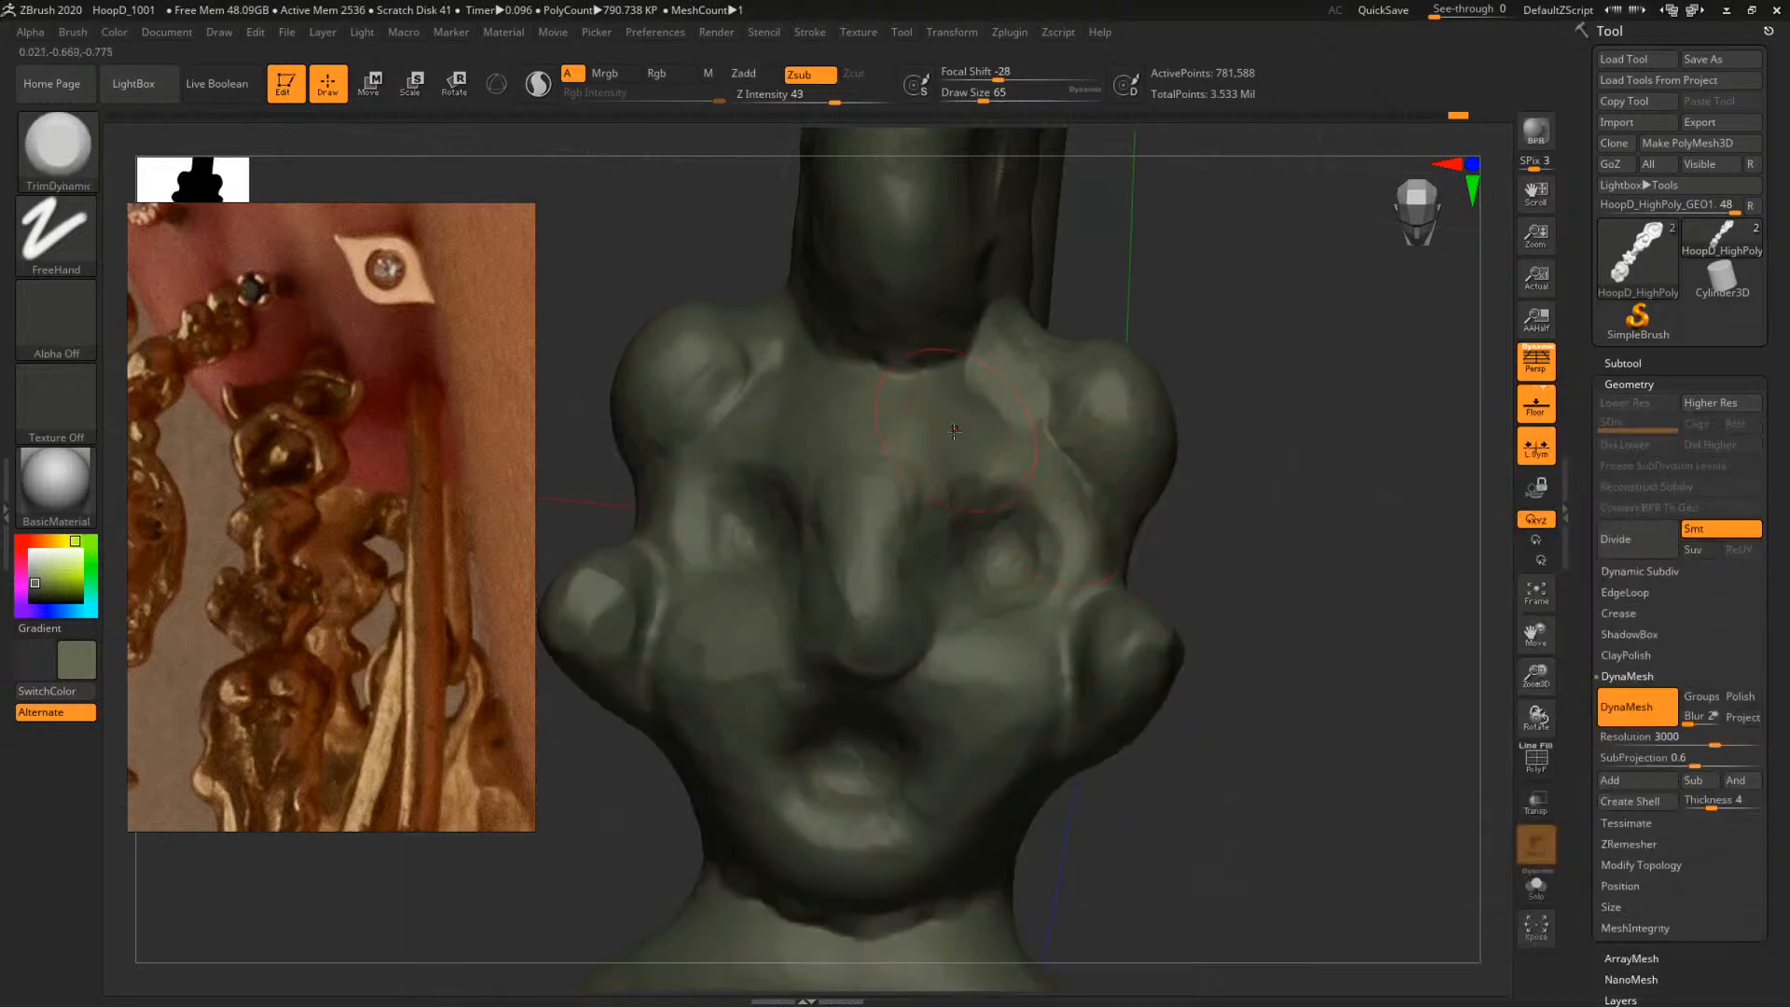
pyautogui.press('space')
pyautogui.moveTo(954, 432); pyautogui.dragTo(944, 432)
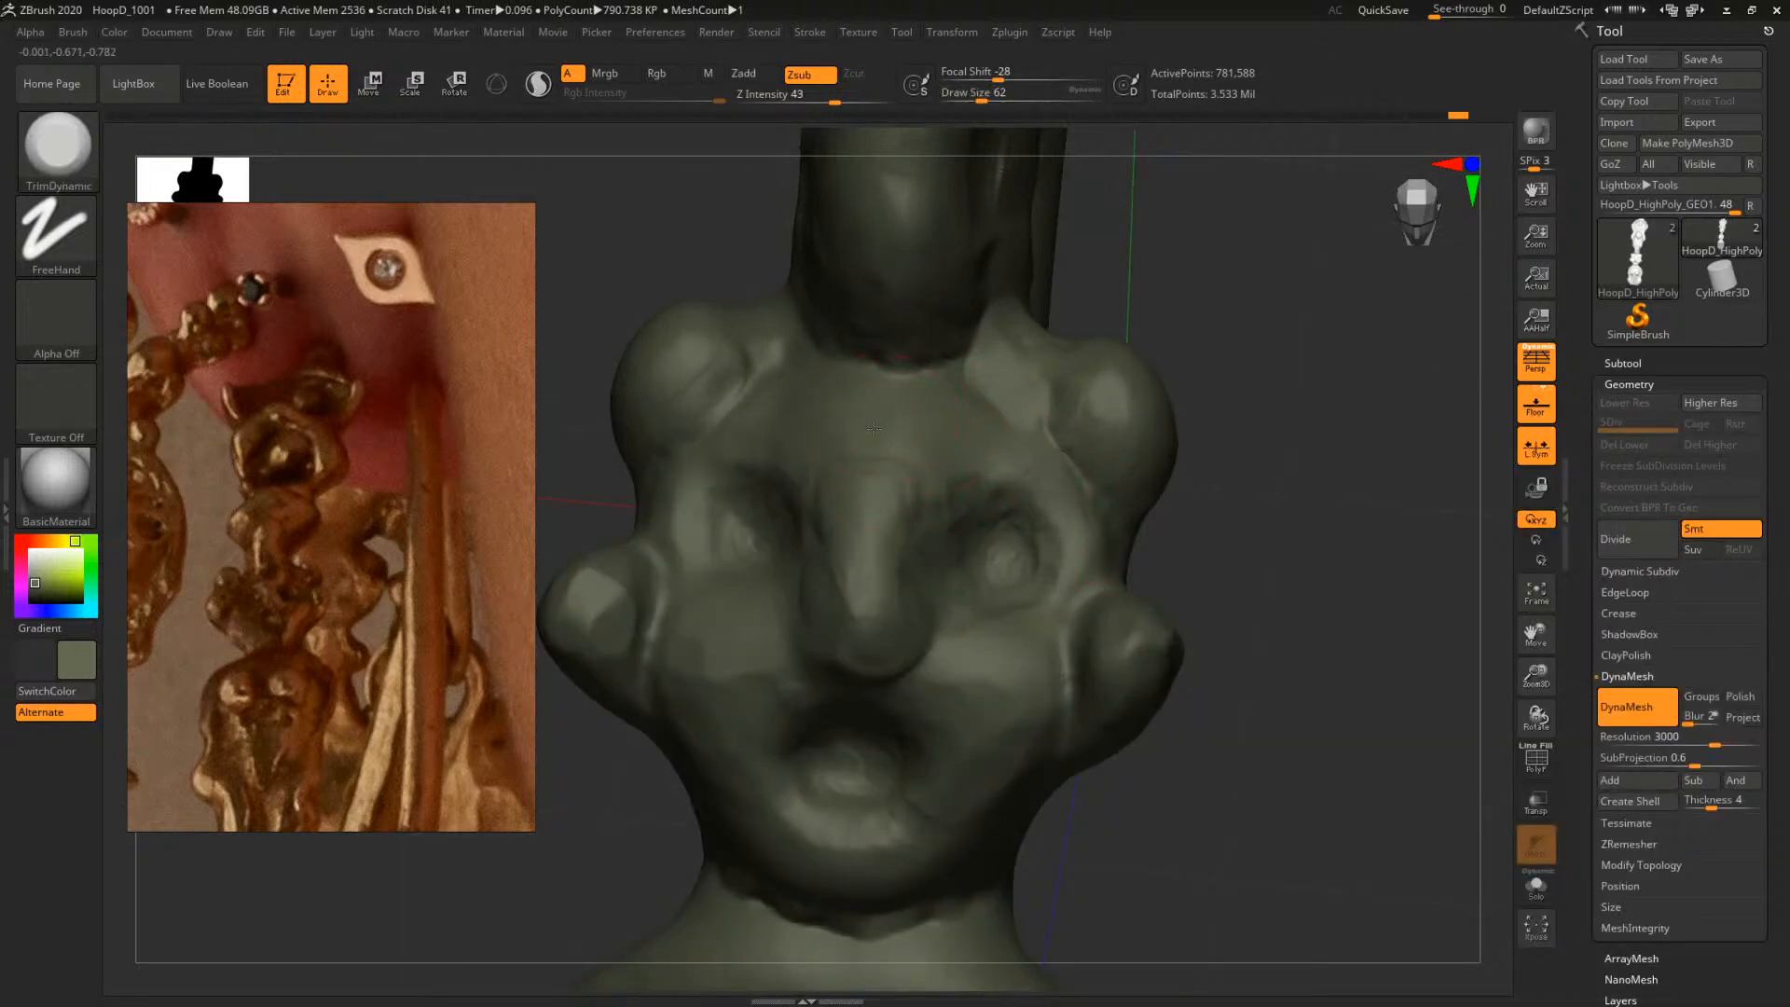
# Trim the surfaces around the eye and cheek with TrimDynamic at draw size 44
pyautogui.moveTo(1310, 426); pyautogui.dragTo(1422, 424, button='right')
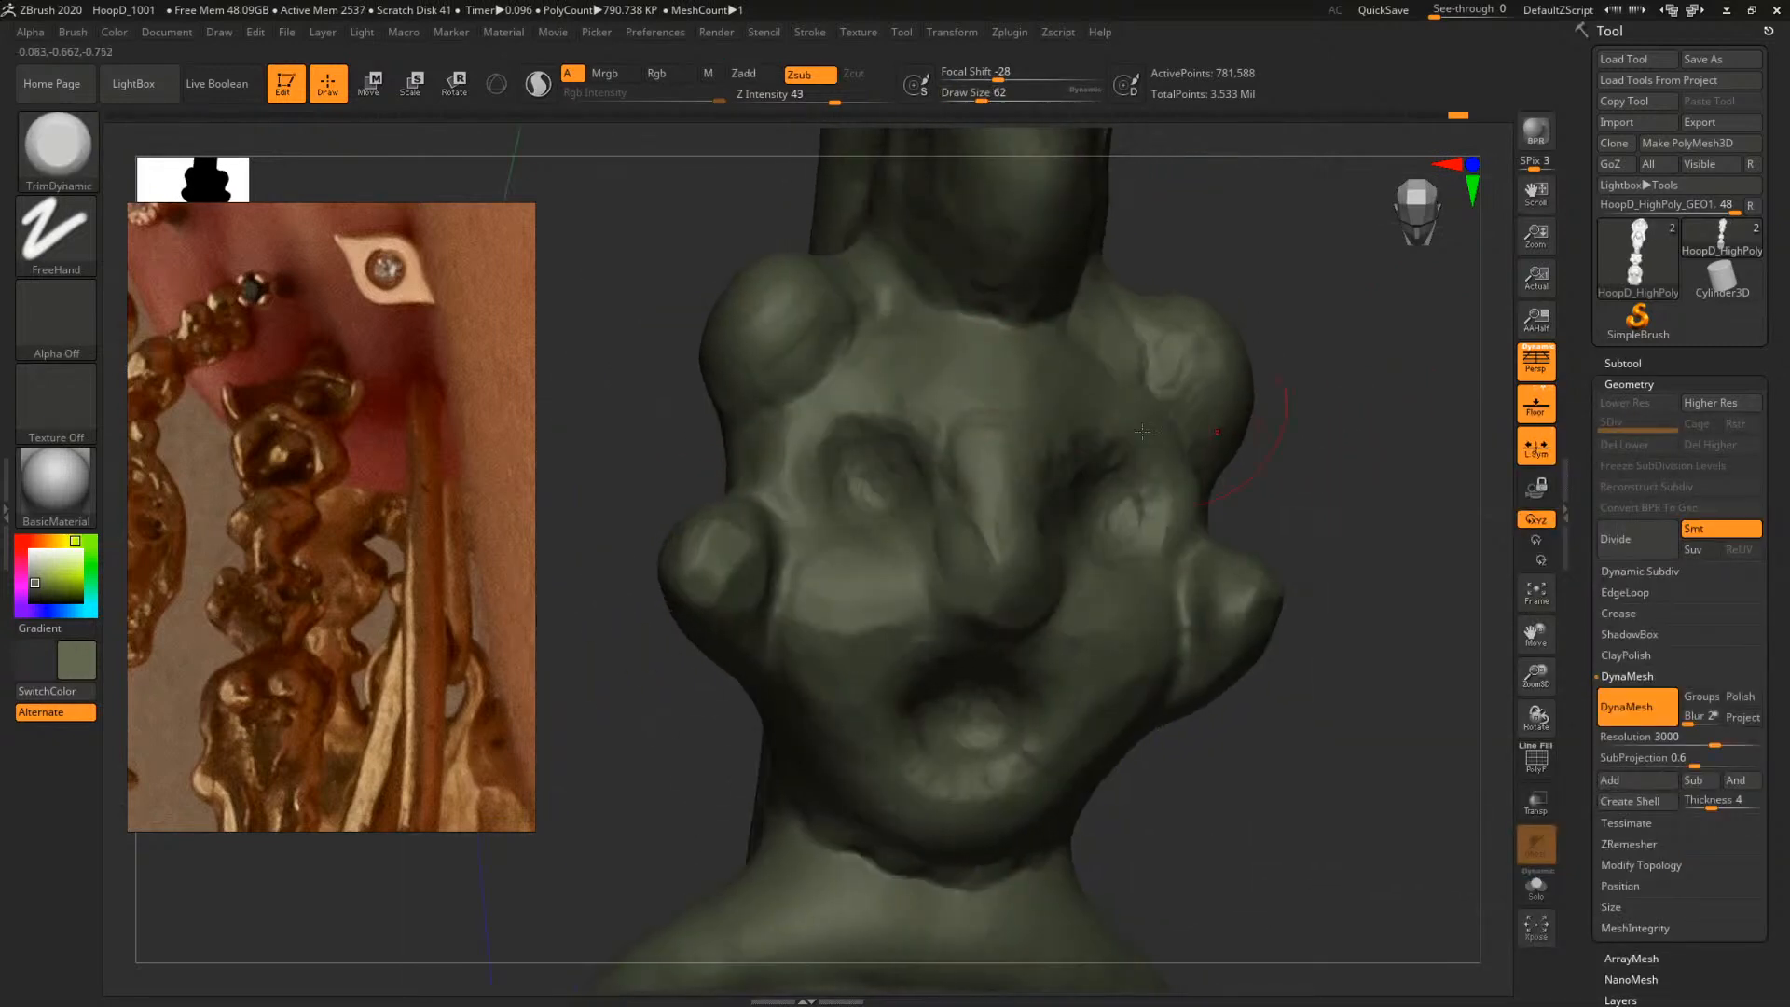
pyautogui.press('space')
pyautogui.moveTo(817, 457); pyautogui.dragTo(801, 455)
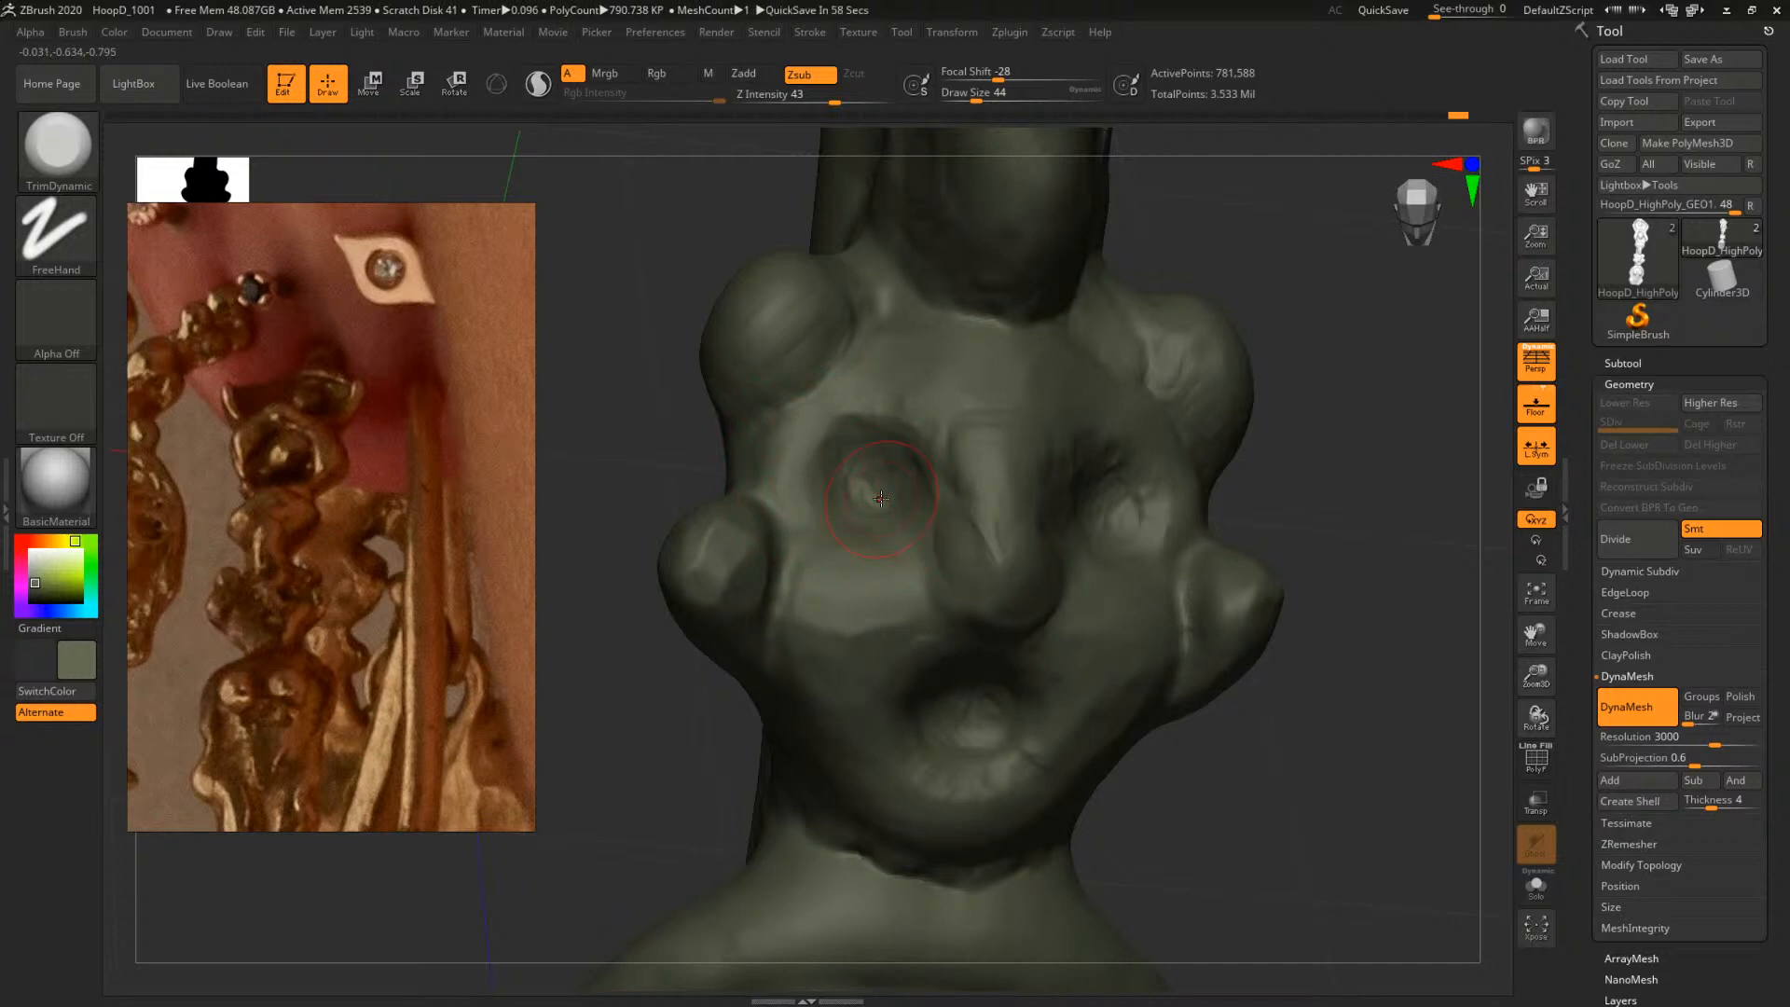
pyautogui.moveTo(1357, 498)
pyautogui.mouseDown()
pyautogui.moveTo(1023, 448)
pyautogui.moveTo(1211, 532)
pyautogui.moveTo(1202, 558)
pyautogui.mouseUp()
# Inflate the head's side bumps with the Inflat brush at draw size 112
pyautogui.press('b')
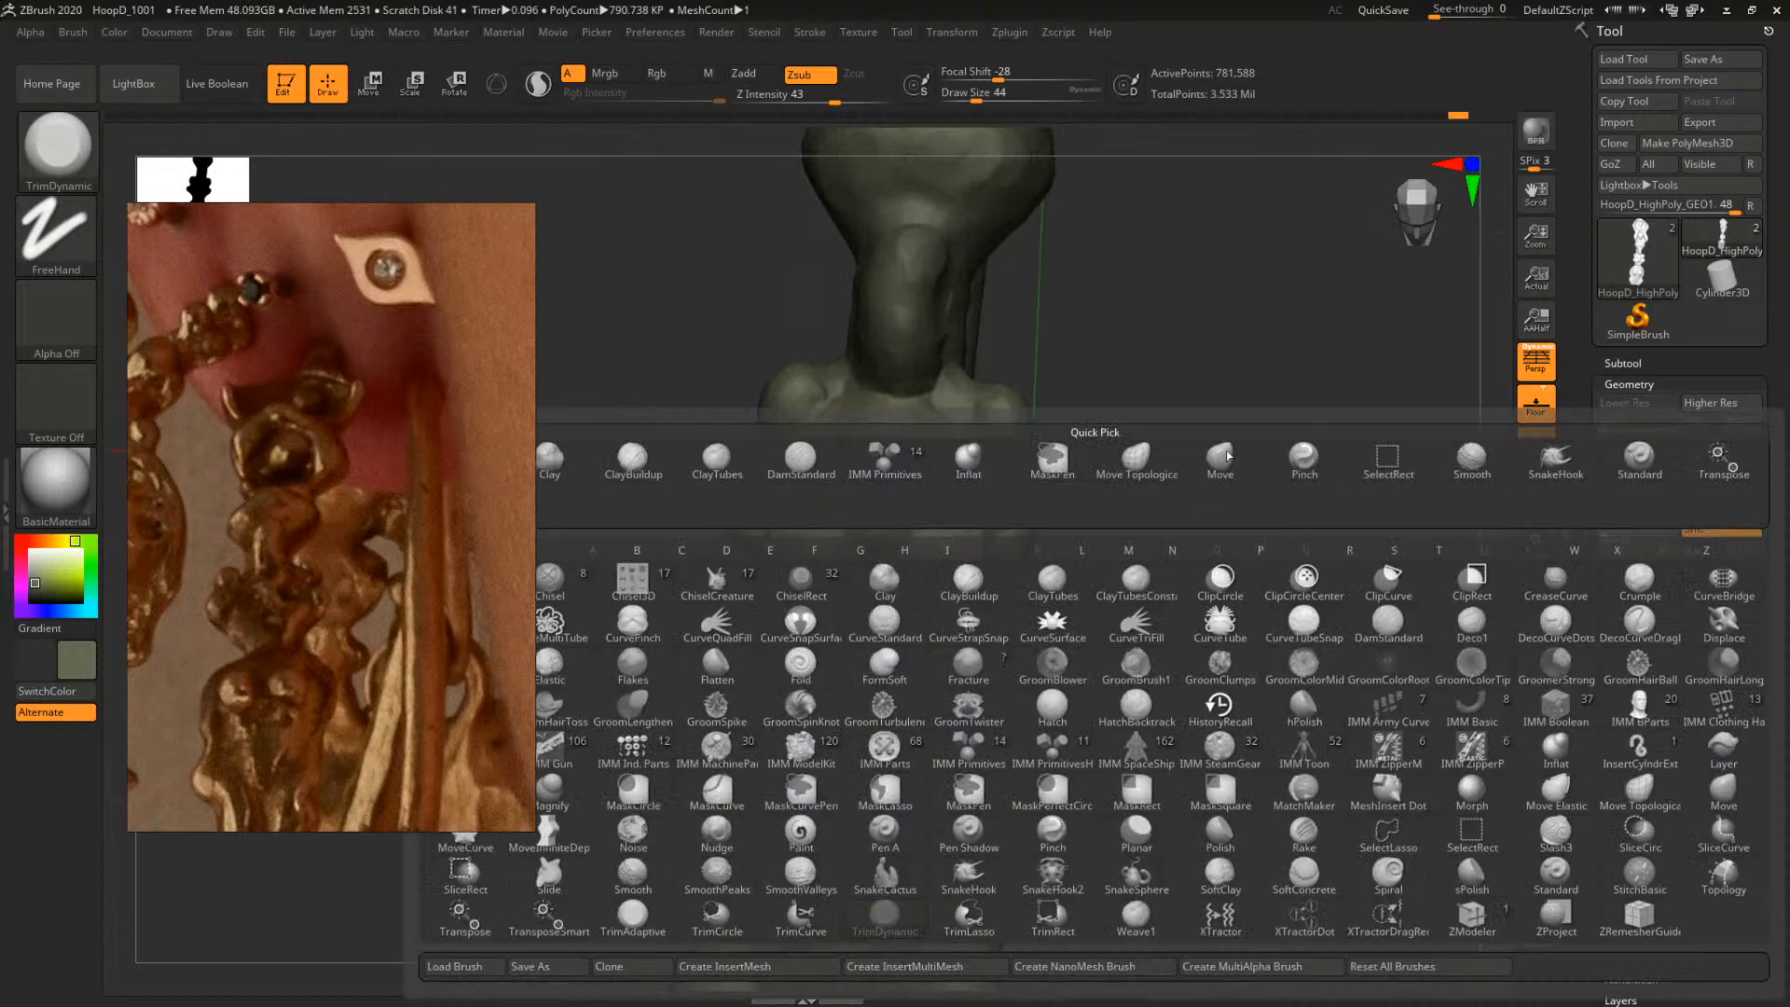
pyautogui.press('b')
pyautogui.press('i')
pyautogui.press('n')
pyautogui.press('space')
pyautogui.moveTo(1028, 530); pyautogui.dragTo(1046, 531)
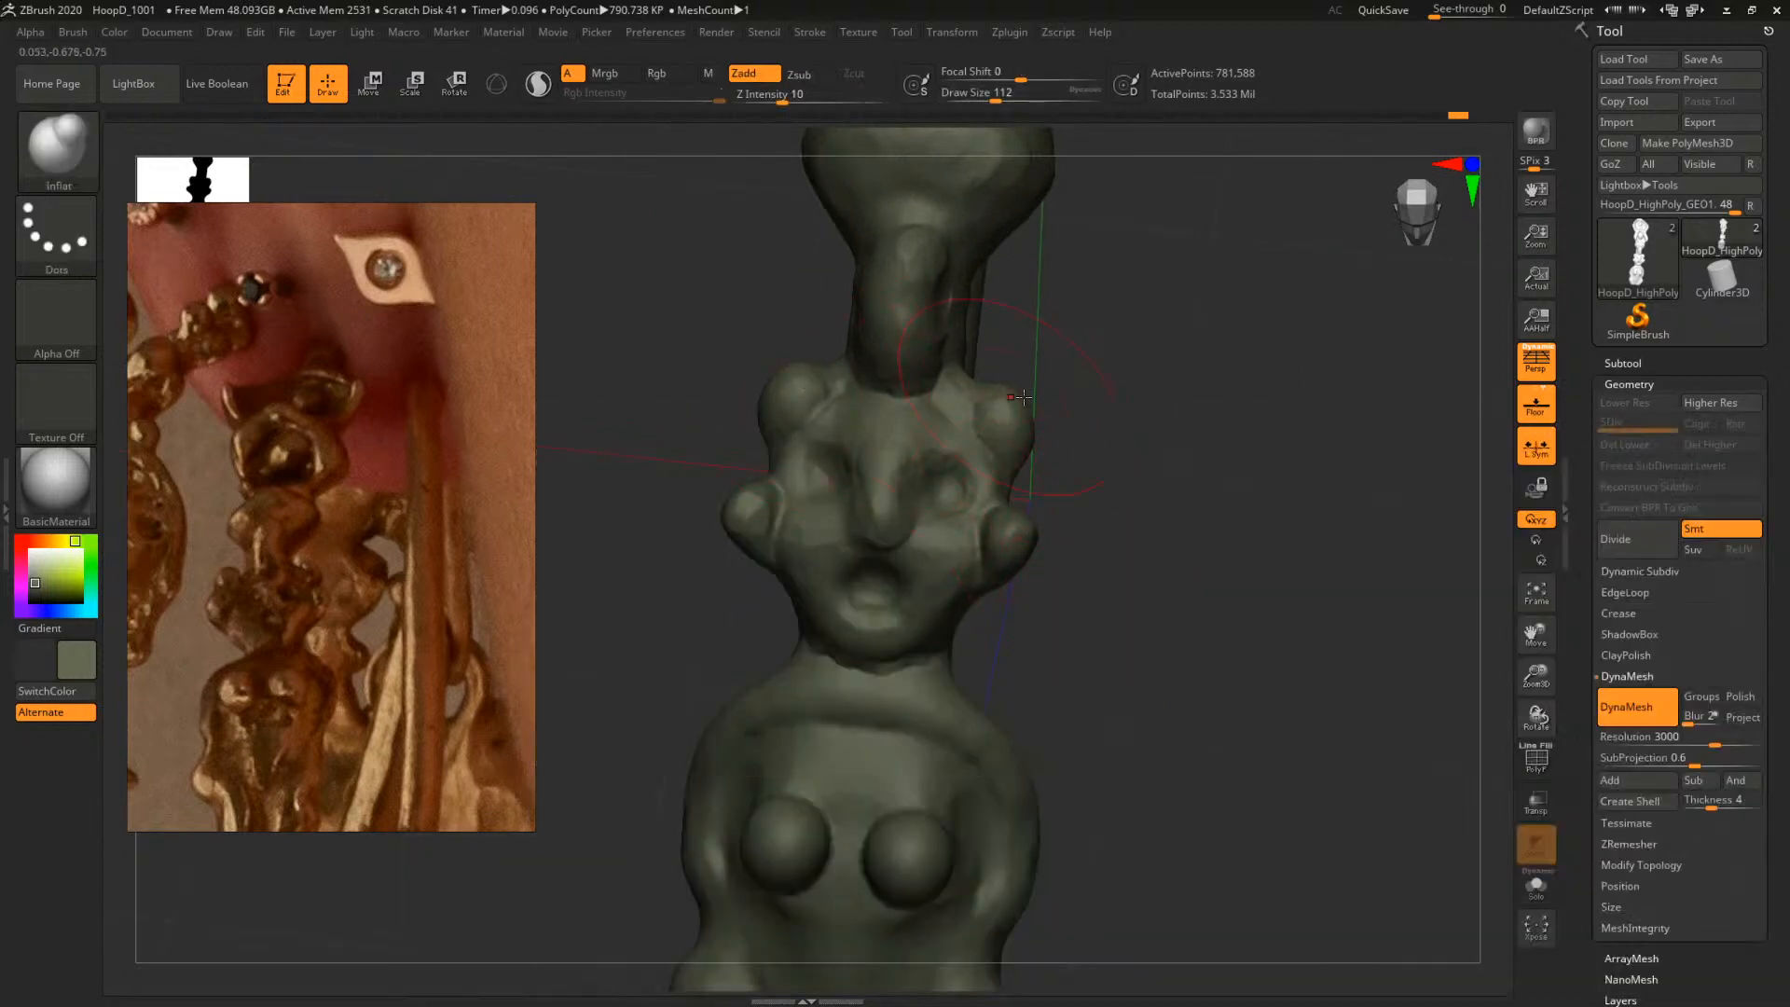
pyautogui.moveTo(1235, 440)
pyautogui.mouseDown()
pyautogui.moveTo(1231, 419)
pyautogui.moveTo(1203, 446)
pyautogui.moveTo(1222, 419)
pyautogui.moveTo(1083, 423)
pyautogui.moveTo(1211, 599)
pyautogui.moveTo(1147, 527)
pyautogui.mouseUp()
# Fill the side of the connecting column between the belly and the head with ClayTubes at draw size 68
pyautogui.press('b')
pyautogui.press('c')
pyautogui.press('t')
pyautogui.press('b')
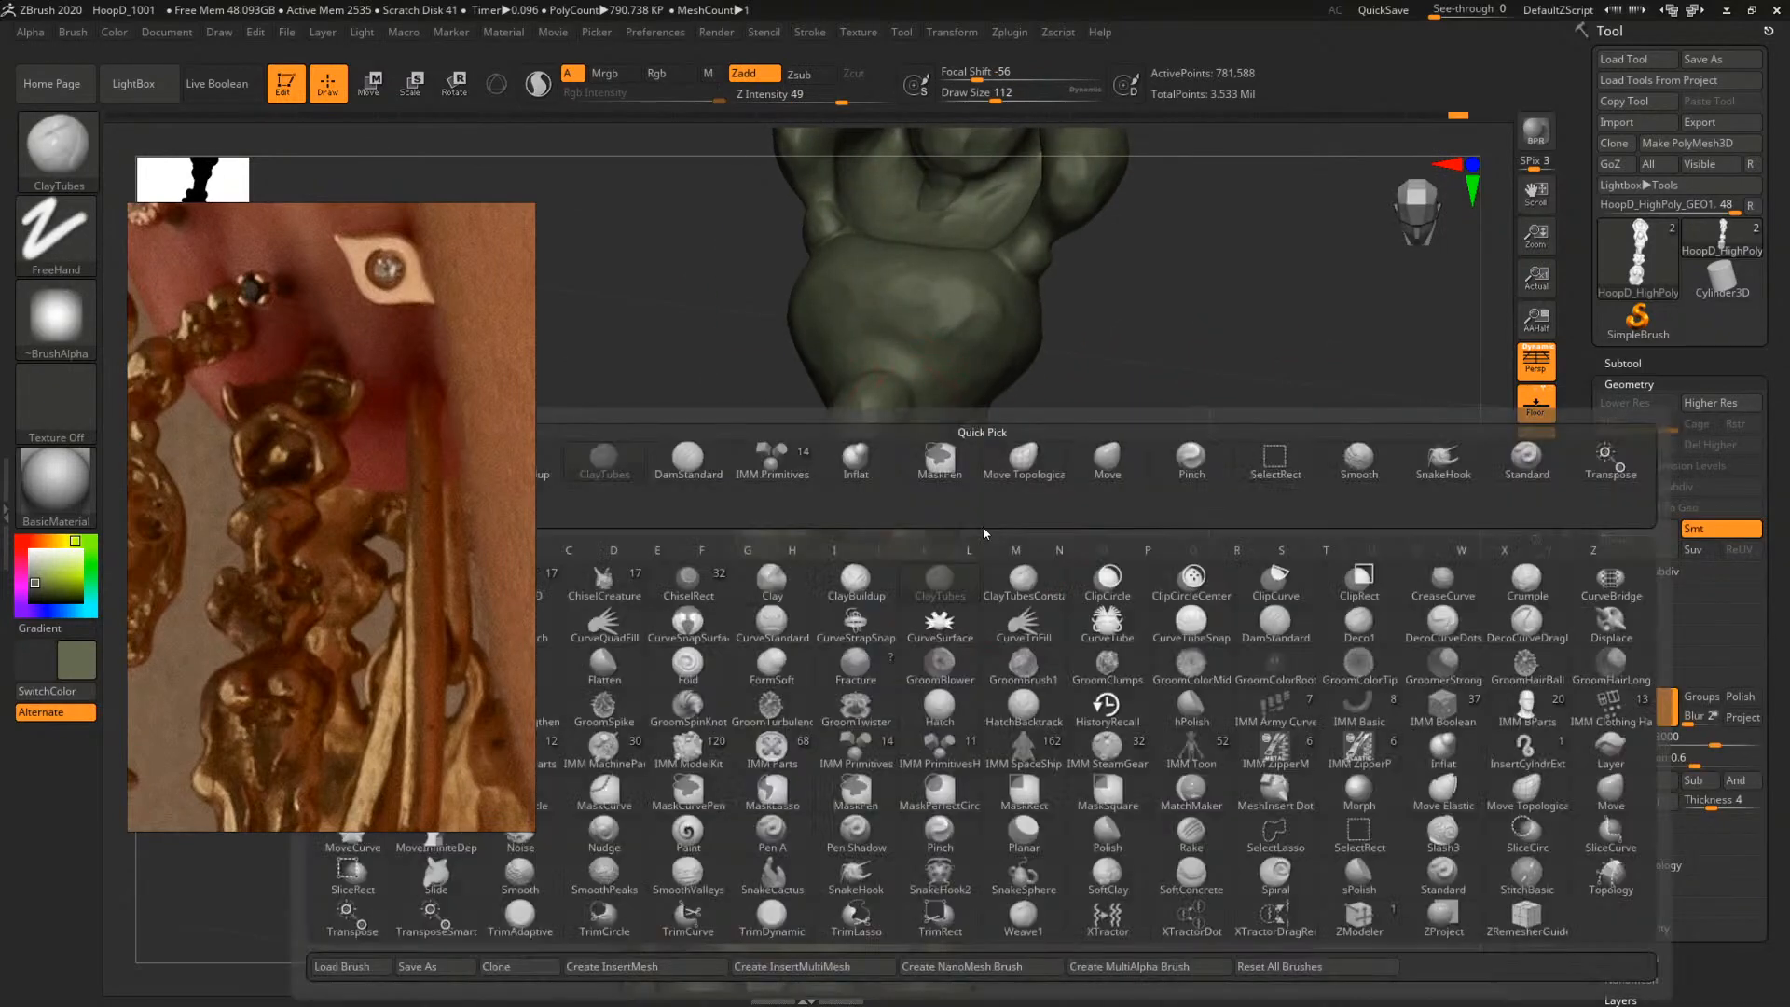
pyautogui.press('c')
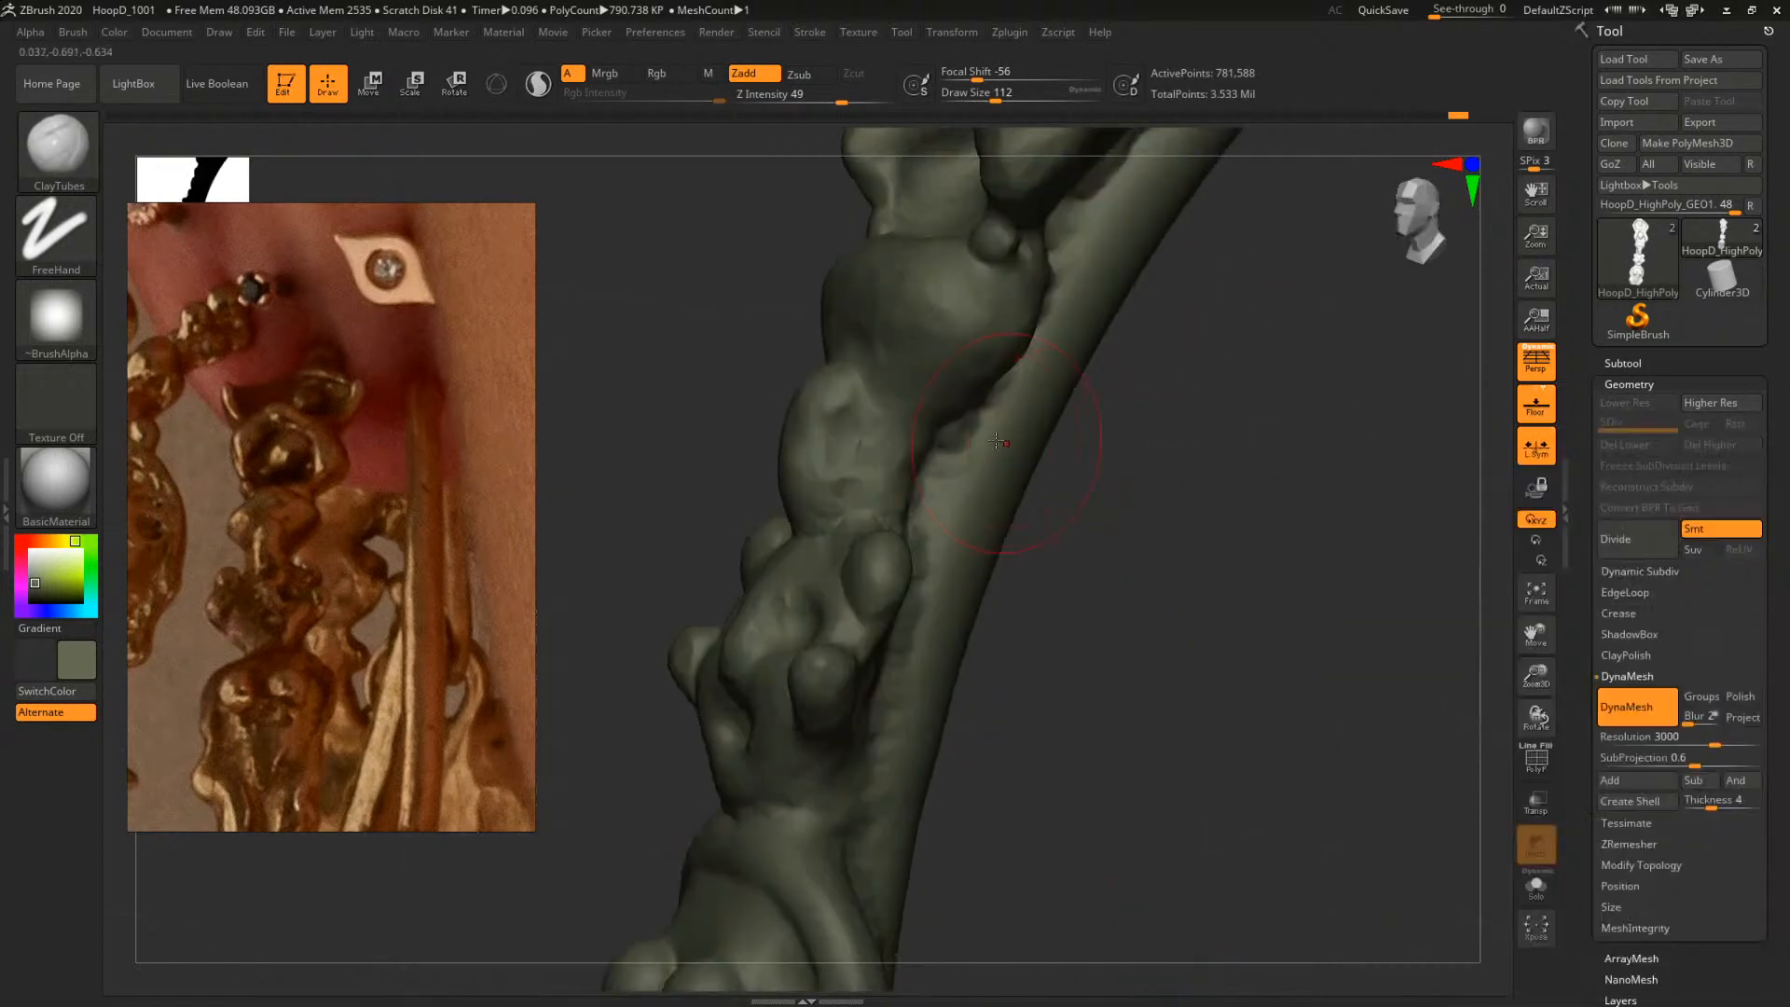
pyautogui.keyDown('alt'); pyautogui.moveTo(1116, 493); pyautogui.dragTo(1162, 512); pyautogui.keyUp('alt')
pyautogui.press('s')
pyautogui.moveTo(956, 453)
pyautogui.mouseDown()
pyautogui.moveTo(920, 446)
pyautogui.moveTo(949, 492)
pyautogui.moveTo(933, 487)
pyautogui.mouseUp()
pyautogui.press('s')
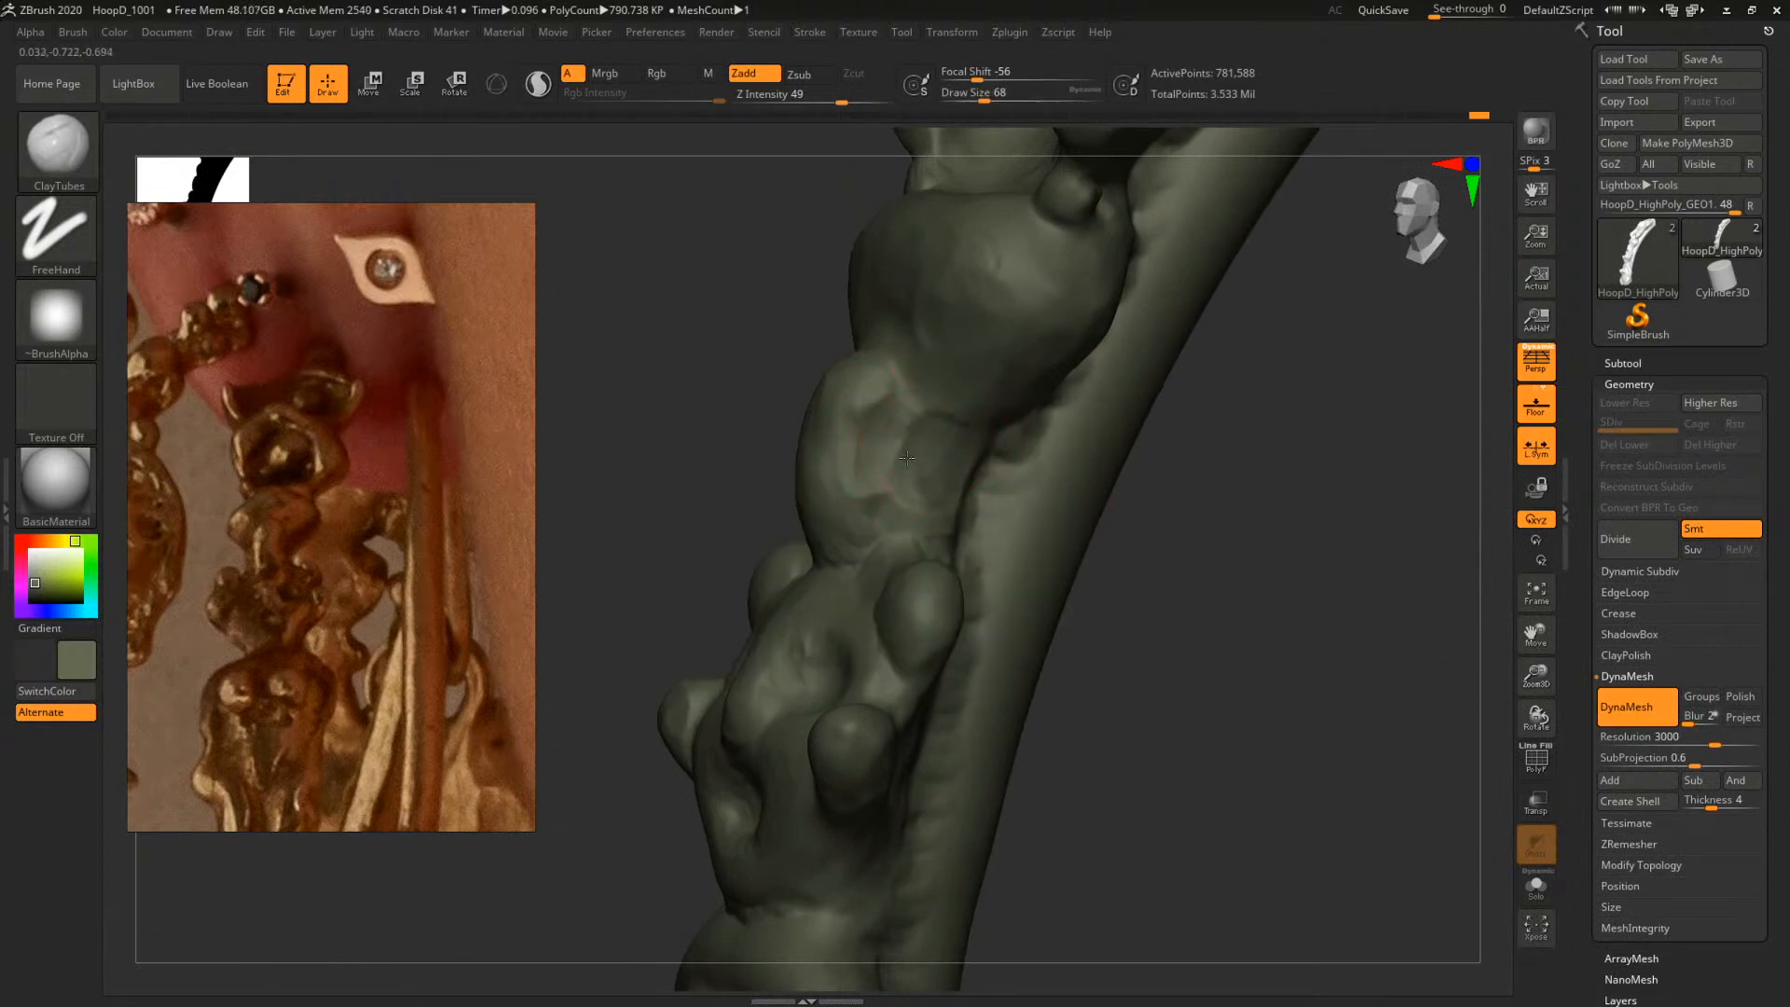
pyautogui.moveTo(914, 419)
pyautogui.mouseDown()
pyautogui.moveTo(895, 510)
pyautogui.moveTo(936, 535)
pyautogui.mouseUp()
pyautogui.moveTo(1208, 534); pyautogui.dragTo(1120, 528)
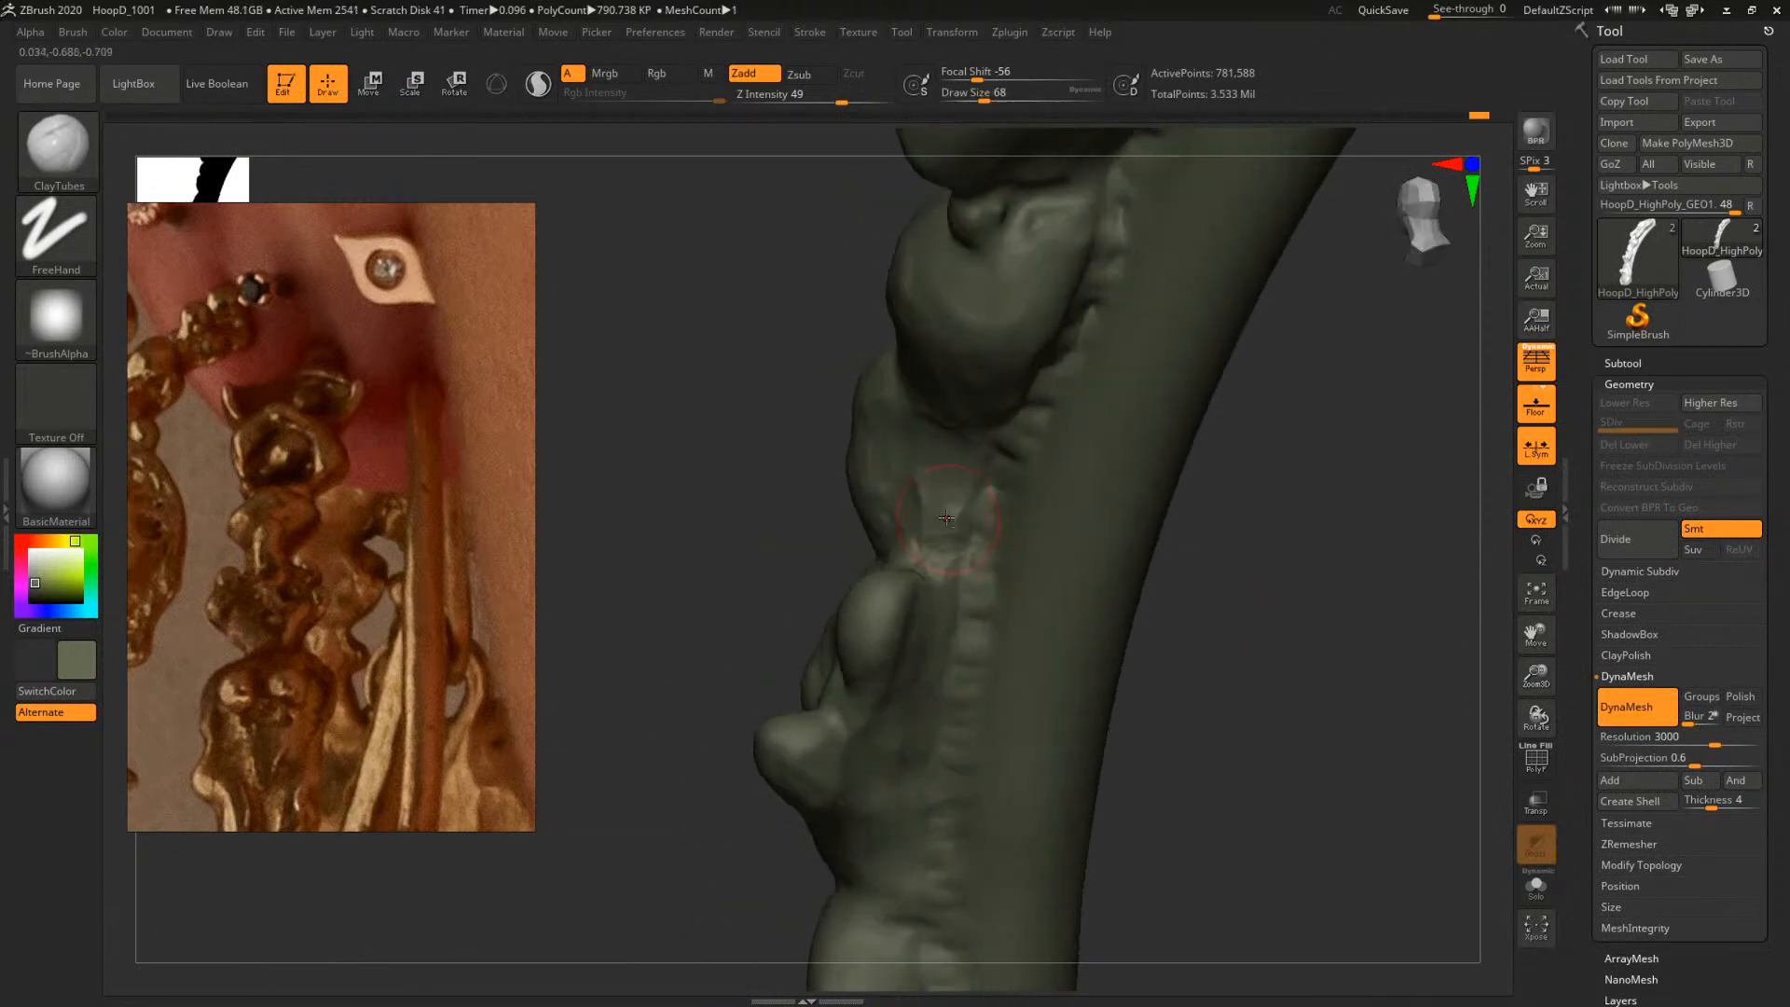
pyautogui.moveTo(951, 513)
pyautogui.mouseDown()
pyautogui.moveTo(936, 542)
pyautogui.moveTo(955, 548)
pyautogui.moveTo(932, 476)
pyautogui.mouseUp()
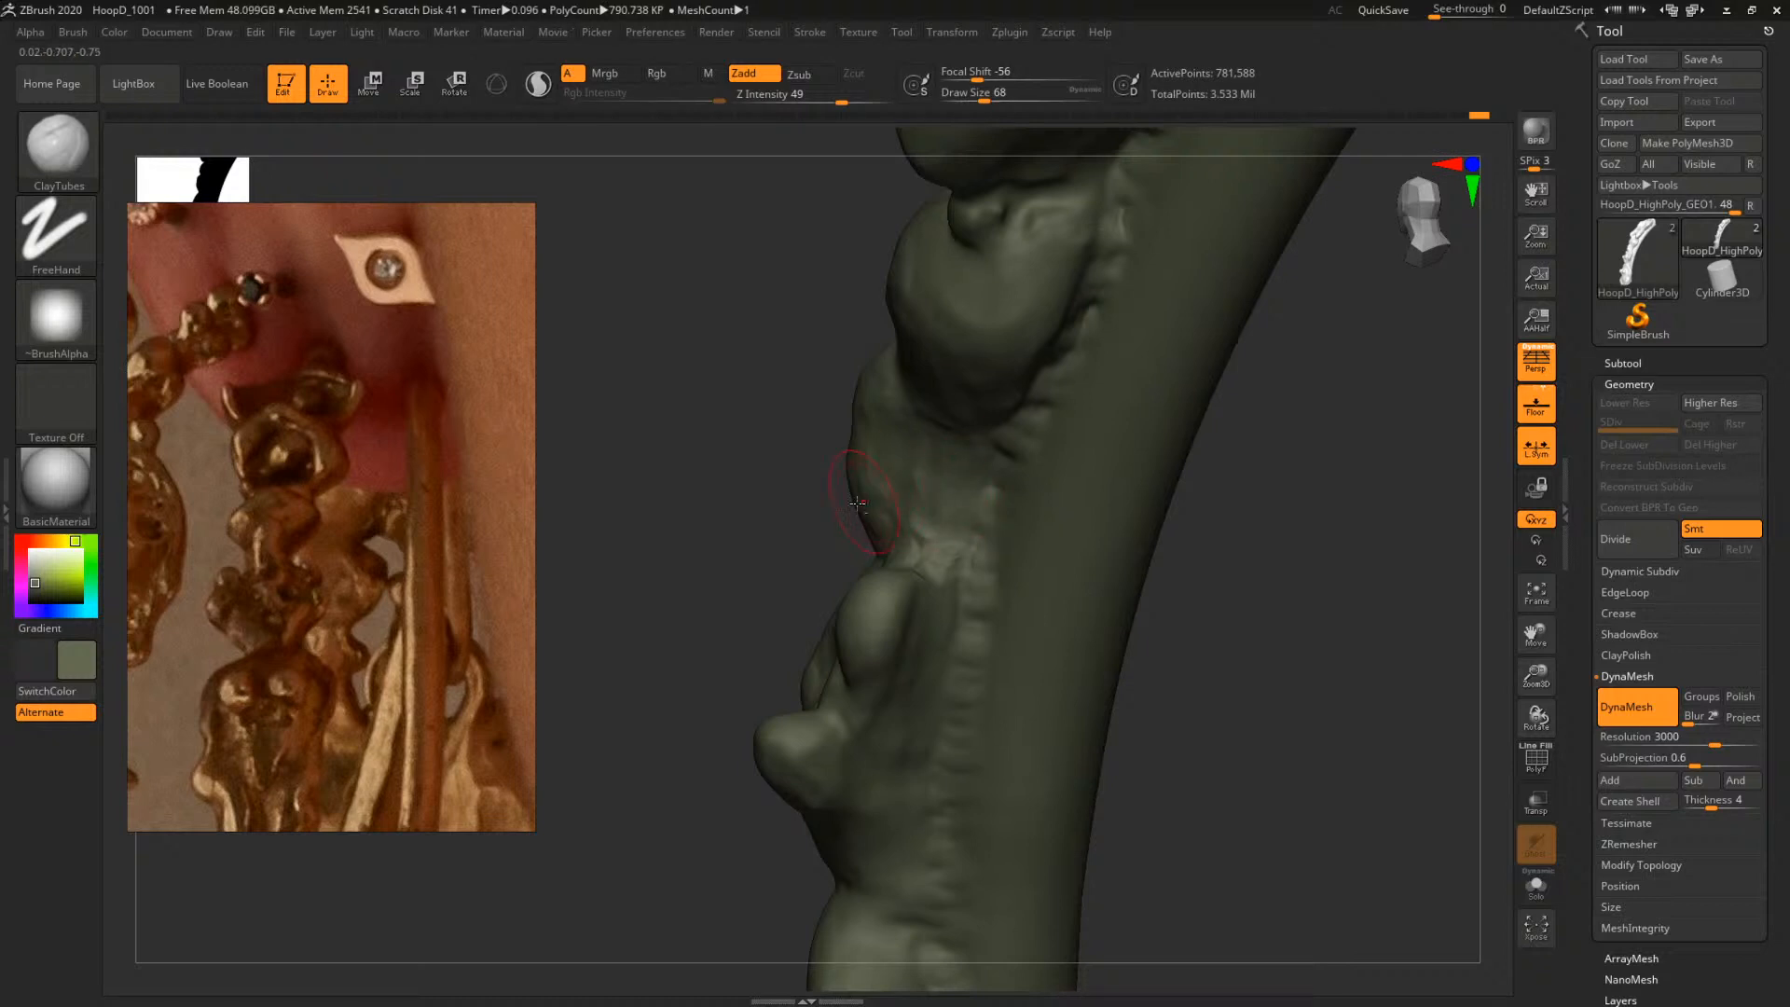
pyautogui.moveTo(783, 535)
pyautogui.mouseDown()
pyautogui.moveTo(869, 529)
pyautogui.moveTo(941, 492)
pyautogui.moveTo(906, 506)
pyautogui.mouseUp()
# Rework the recess between the connecting column and the hoop band with ClayTubes at draw sizes 94 and 74
pyautogui.press('s')
pyautogui.moveTo(923, 419)
pyautogui.mouseDown()
pyautogui.moveTo(906, 527)
pyautogui.moveTo(979, 486)
pyautogui.moveTo(944, 520)
pyautogui.moveTo(922, 465)
pyautogui.mouseUp()
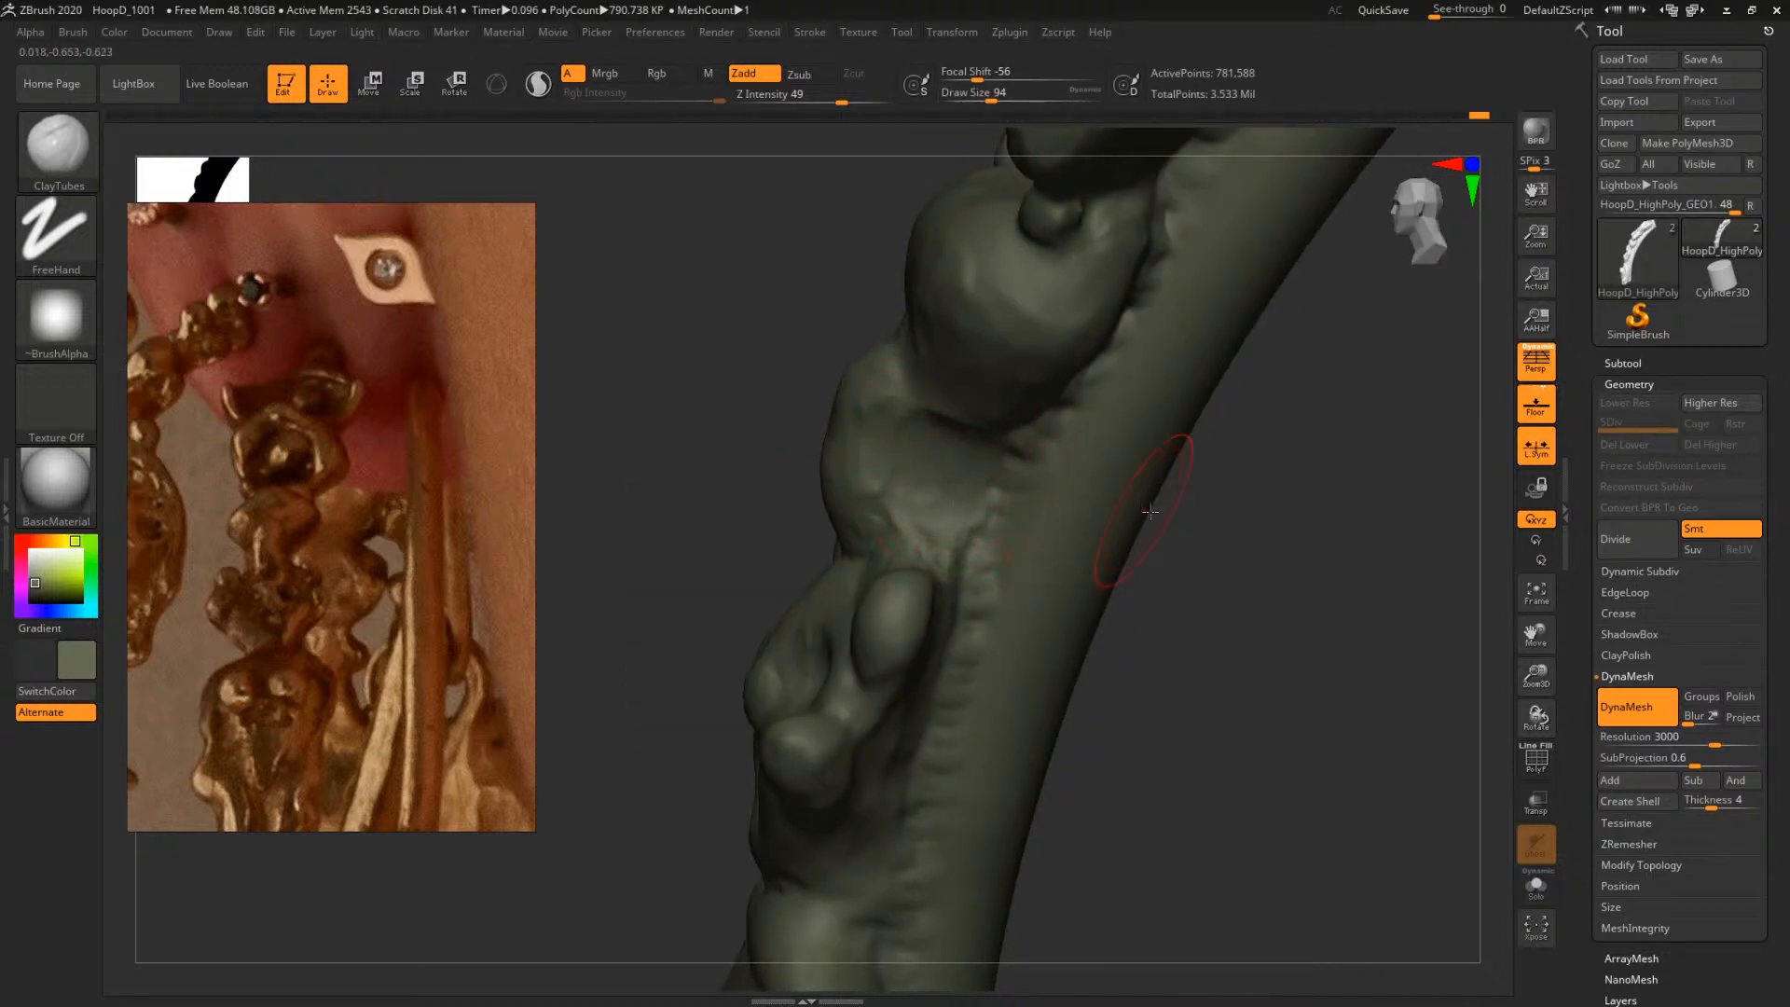
pyautogui.moveTo(1158, 511); pyautogui.dragTo(1144, 402)
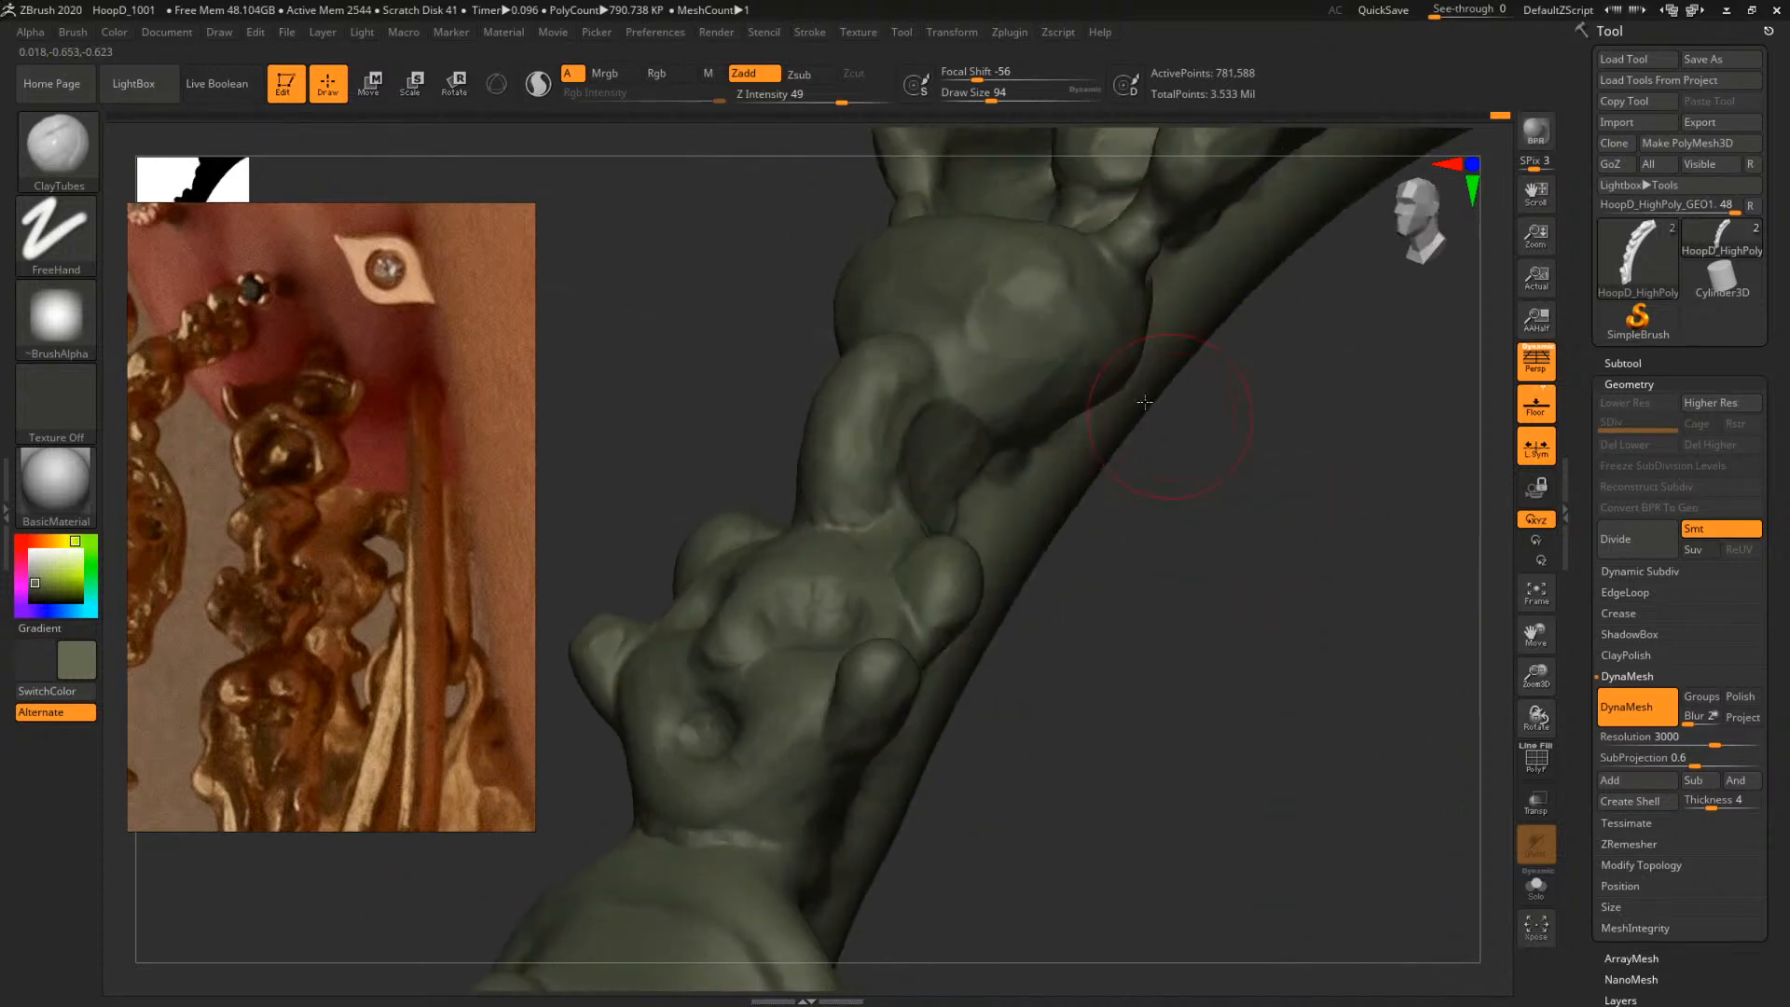
pyautogui.press('space')
pyautogui.moveTo(943, 416)
pyautogui.mouseDown()
pyautogui.moveTo(971, 401)
pyautogui.moveTo(936, 420)
pyautogui.mouseUp()
pyautogui.press('space')
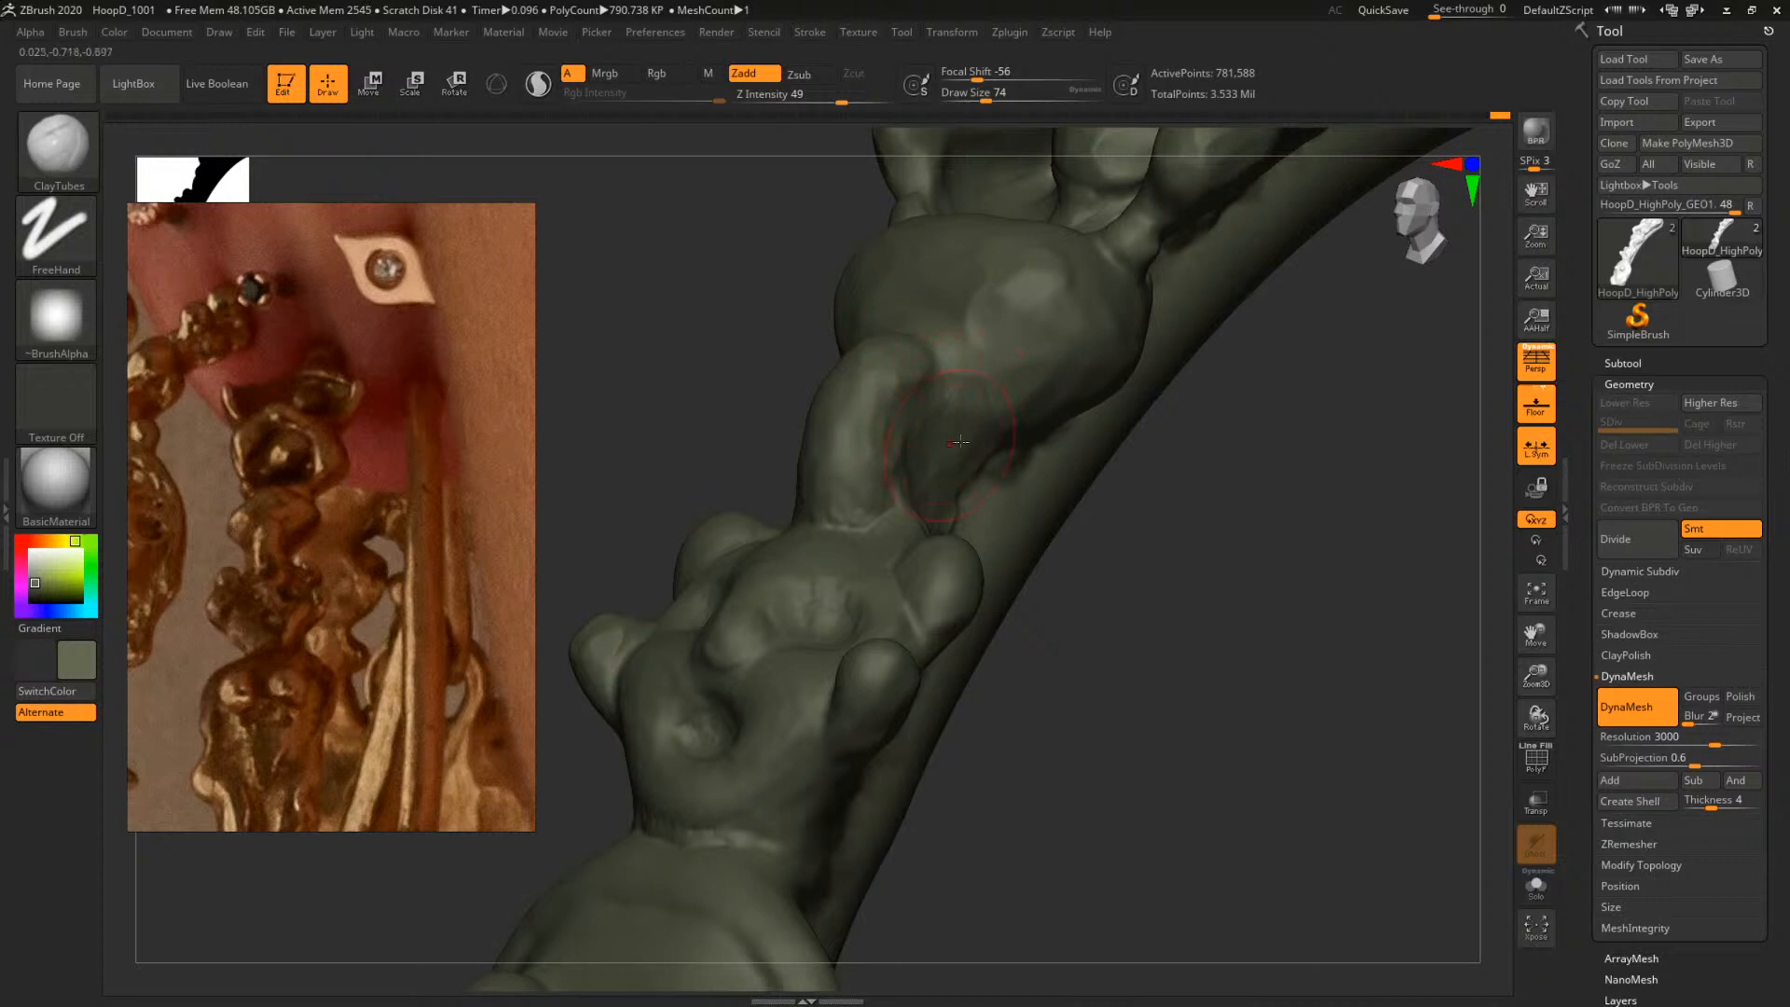
pyautogui.moveTo(1195, 509); pyautogui.dragTo(1241, 530)
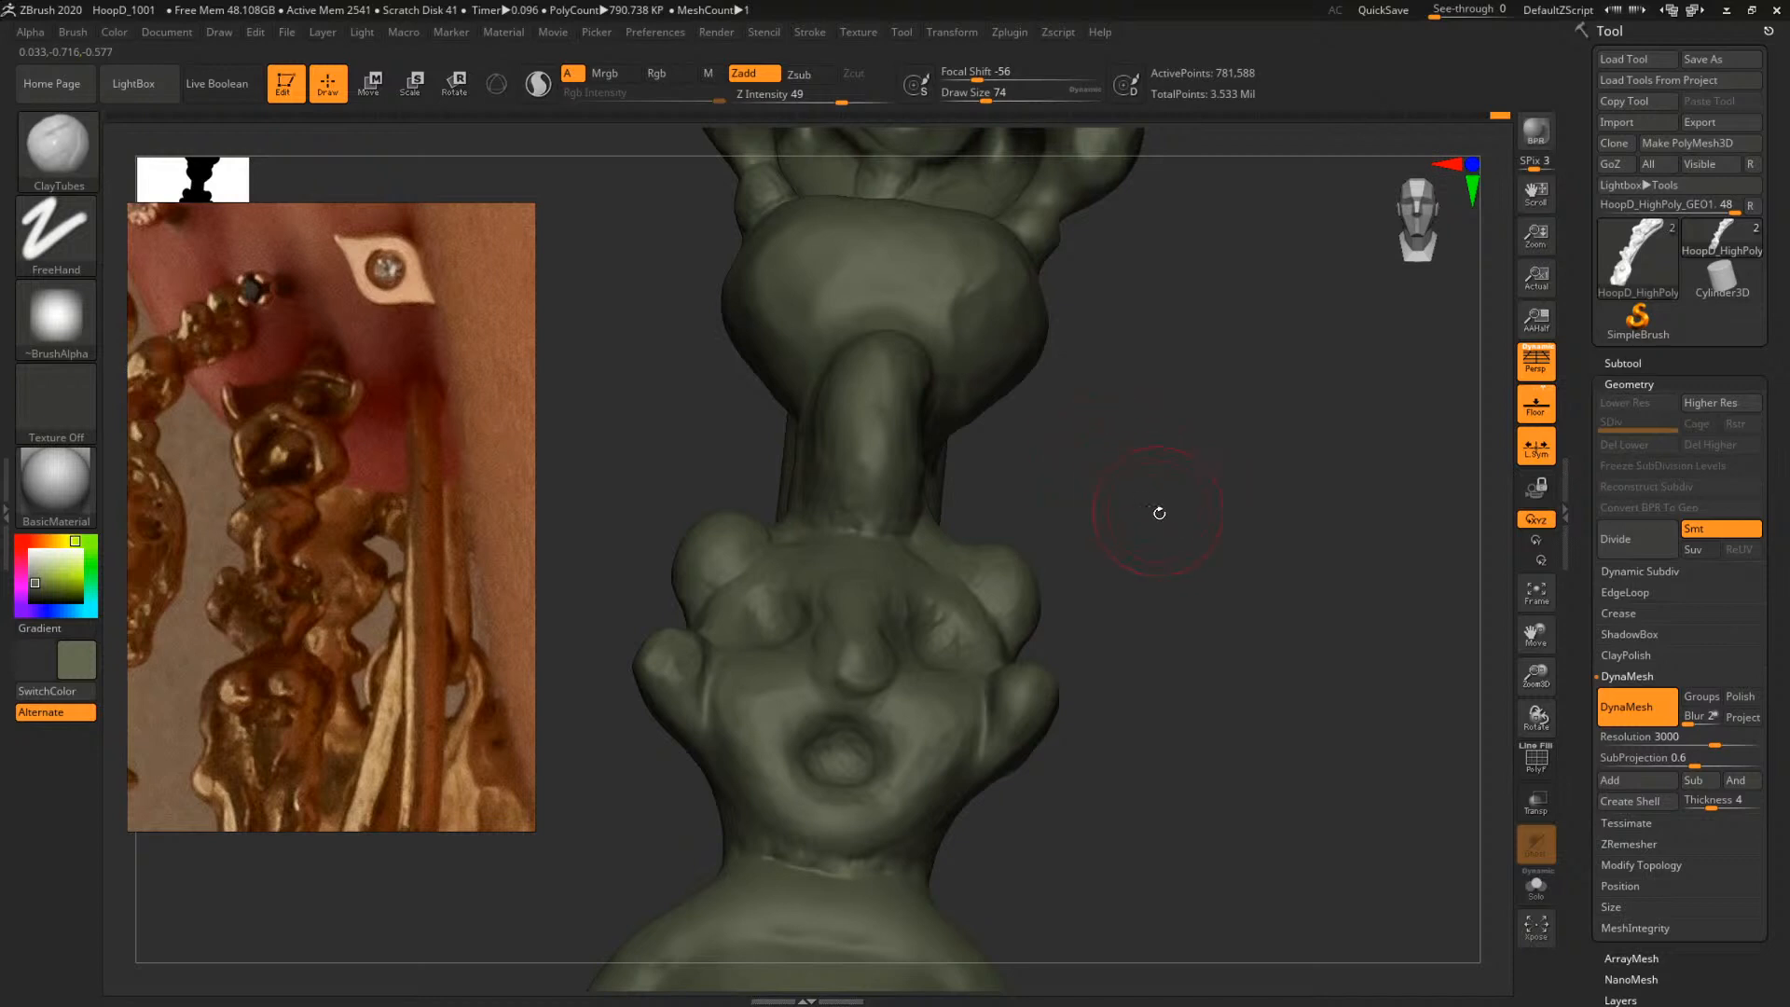
# Smooth and flatten the connecting column above the head with TrimDynamic at draw sizes 39 and 65
pyautogui.moveTo(1158, 512)
pyautogui.mouseDown()
pyautogui.moveTo(1218, 567)
pyautogui.moveTo(995, 521)
pyautogui.moveTo(1227, 499)
pyautogui.moveTo(1198, 504)
pyautogui.mouseUp()
pyautogui.press('b')
pyautogui.press('t')
pyautogui.press('d')
pyautogui.press('s')
pyautogui.moveTo(919, 384); pyautogui.dragTo(904, 382)
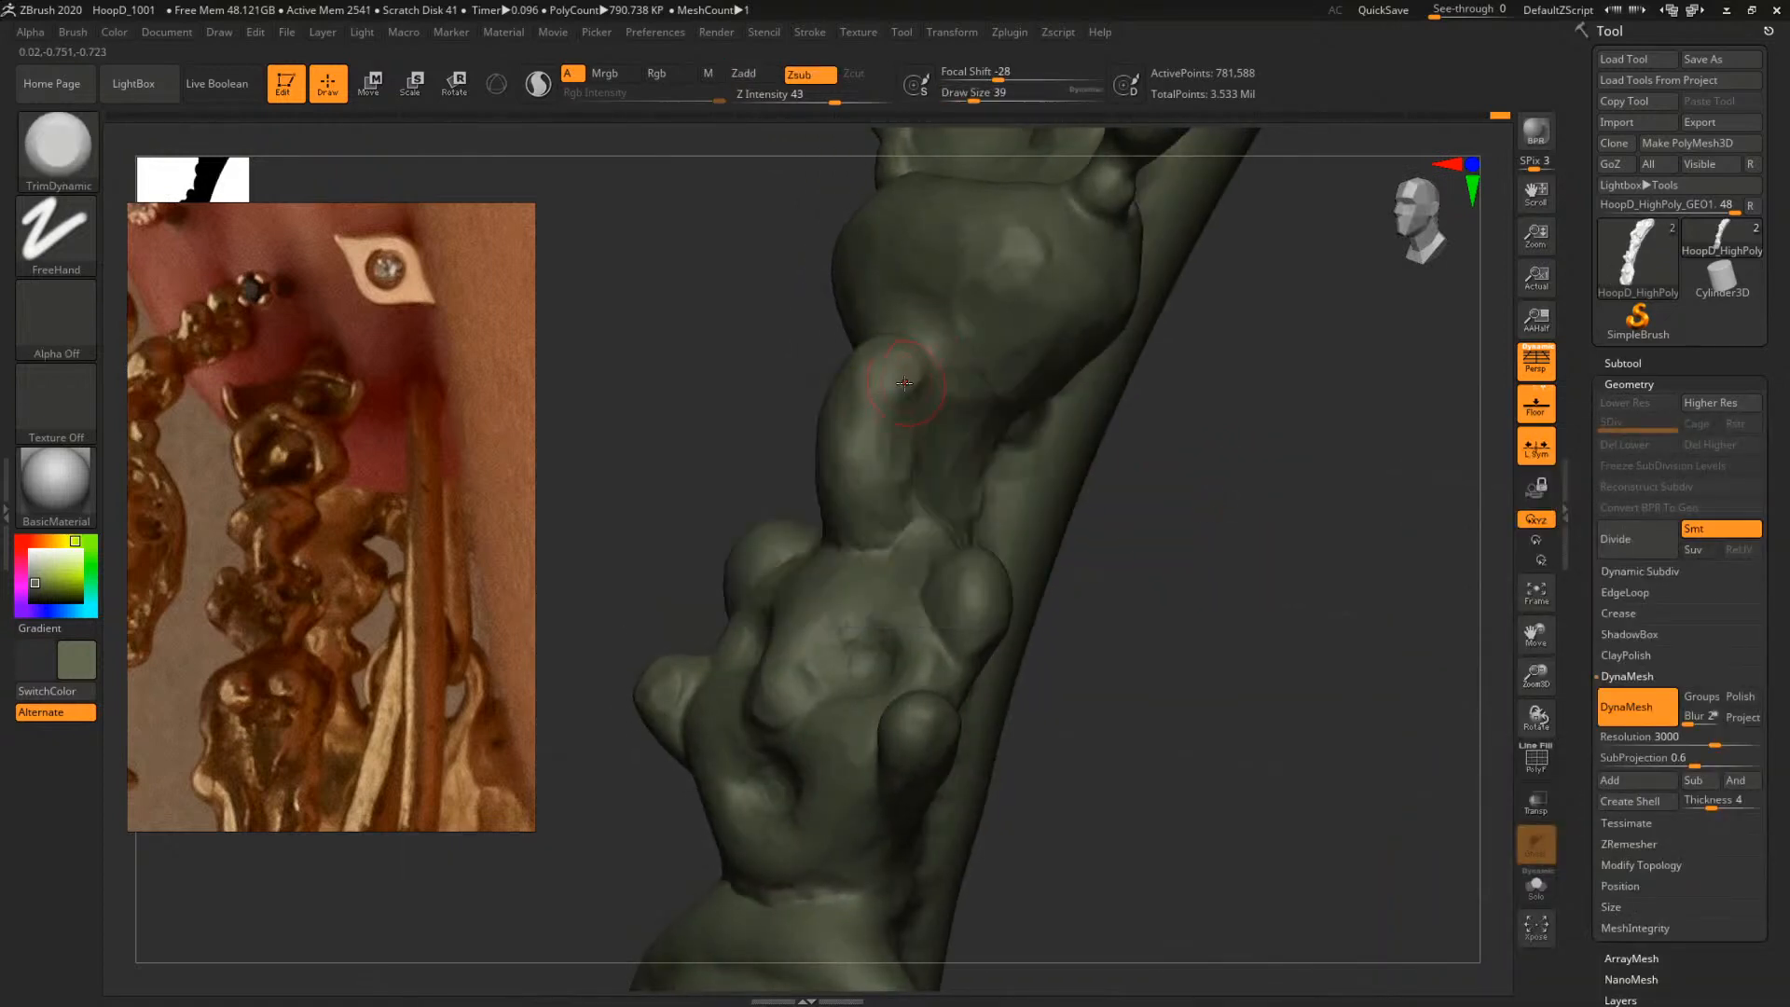
pyautogui.moveTo(1186, 410); pyautogui.dragTo(1189, 442)
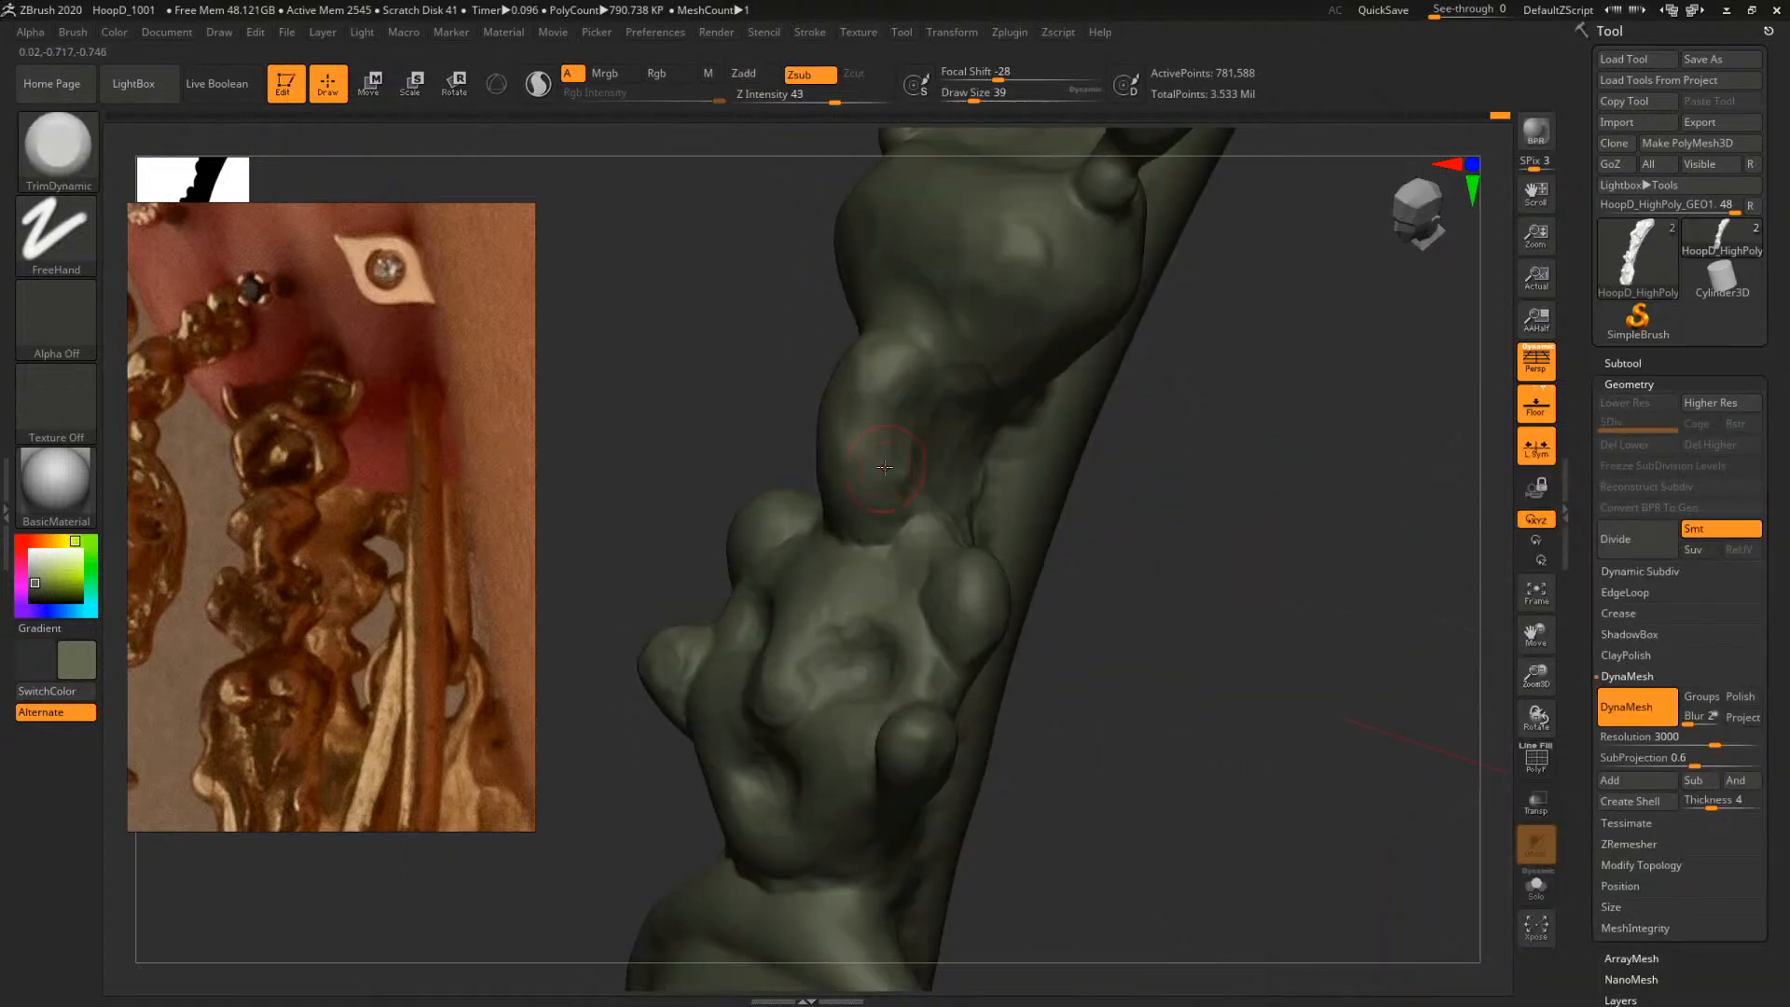
pyautogui.press('s')
pyautogui.moveTo(887, 474); pyautogui.dragTo(899, 474)
pyautogui.moveTo(1215, 518)
pyautogui.mouseDown()
pyautogui.moveTo(1237, 518)
pyautogui.moveTo(1107, 487)
pyautogui.moveTo(1155, 535)
pyautogui.moveTo(1195, 438)
pyautogui.moveTo(1231, 539)
pyautogui.mouseUp()
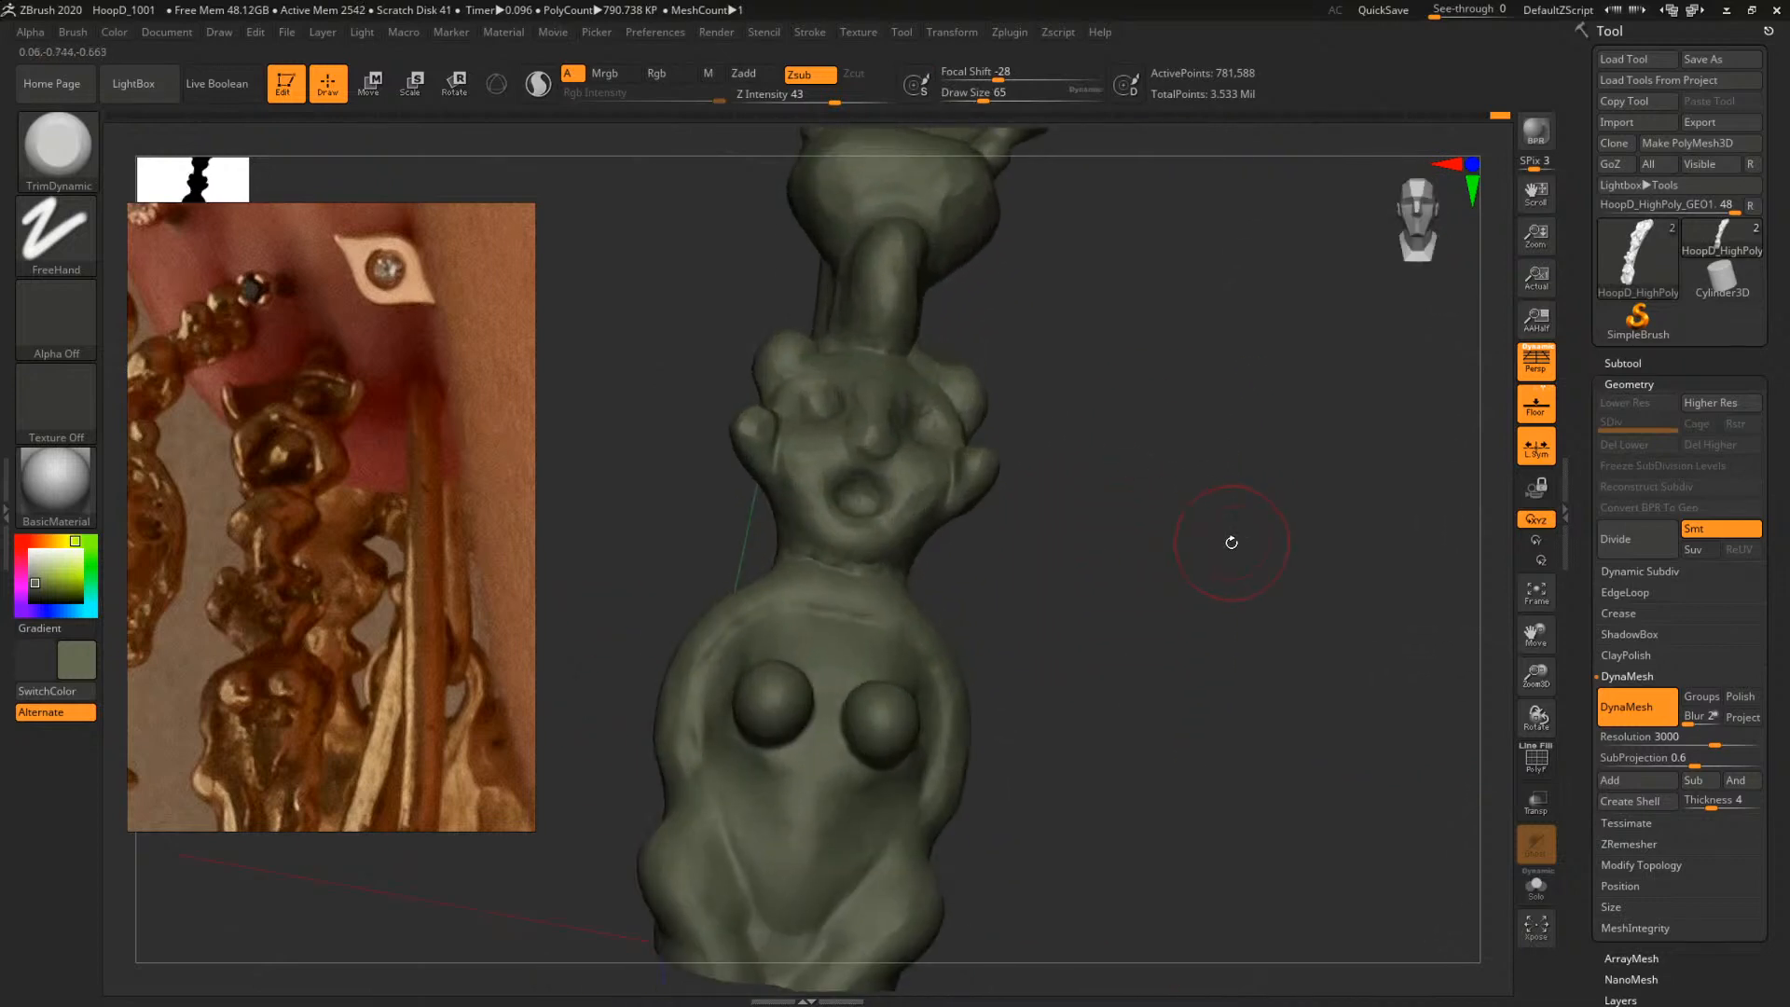
# Soften the creases around the torso's two breasts with TrimDynamic at draw size 65, comparing with the full figure in the reference photo
pyautogui.press('b')
pyautogui.press('c')
pyautogui.press('t')
pyautogui.moveTo(1151, 591)
pyautogui.keyDown('alt'); pyautogui.mouseDown()
pyautogui.moveTo(1154, 639)
pyautogui.moveTo(1259, 467)
pyautogui.mouseUp(); pyautogui.keyUp('alt')
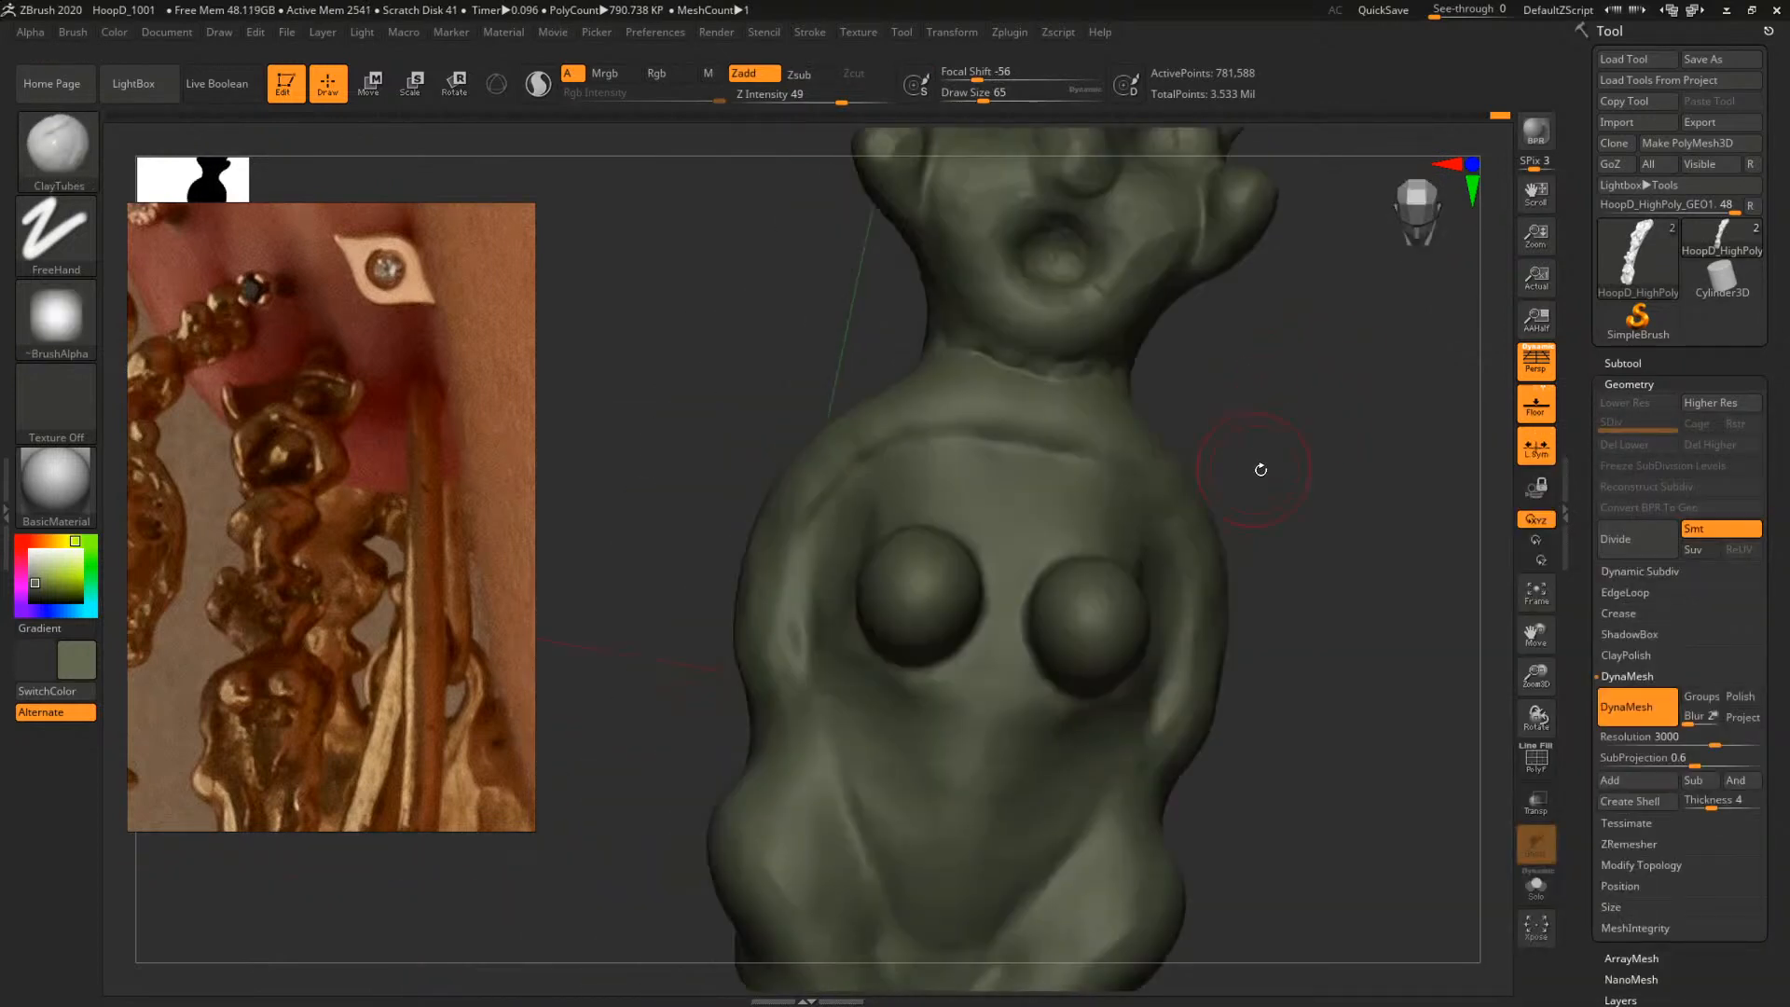
pyautogui.moveTo(267, 604); pyautogui.dragTo(346, 400, button='middle')
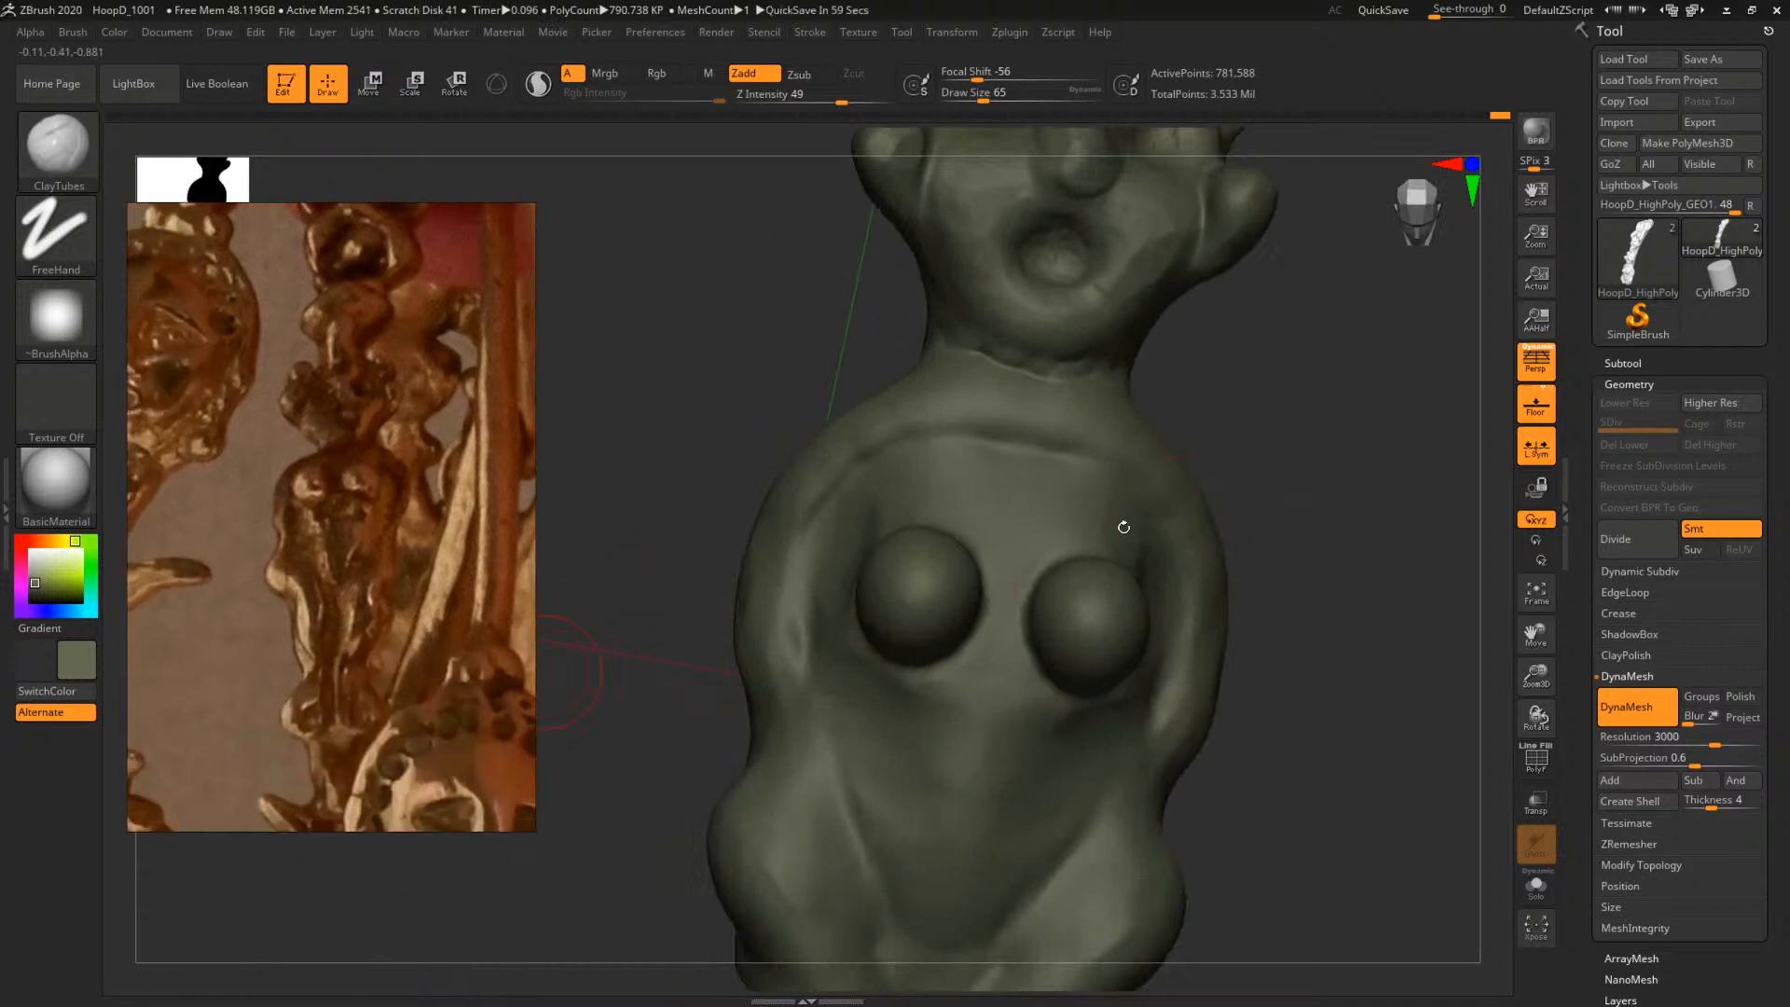
pyautogui.moveTo(1273, 526)
pyautogui.mouseDown()
pyautogui.moveTo(1318, 544)
pyautogui.moveTo(1327, 428)
pyautogui.moveTo(1333, 494)
pyautogui.mouseUp()
pyautogui.press('b')
pyautogui.press('t')
pyautogui.press('d')
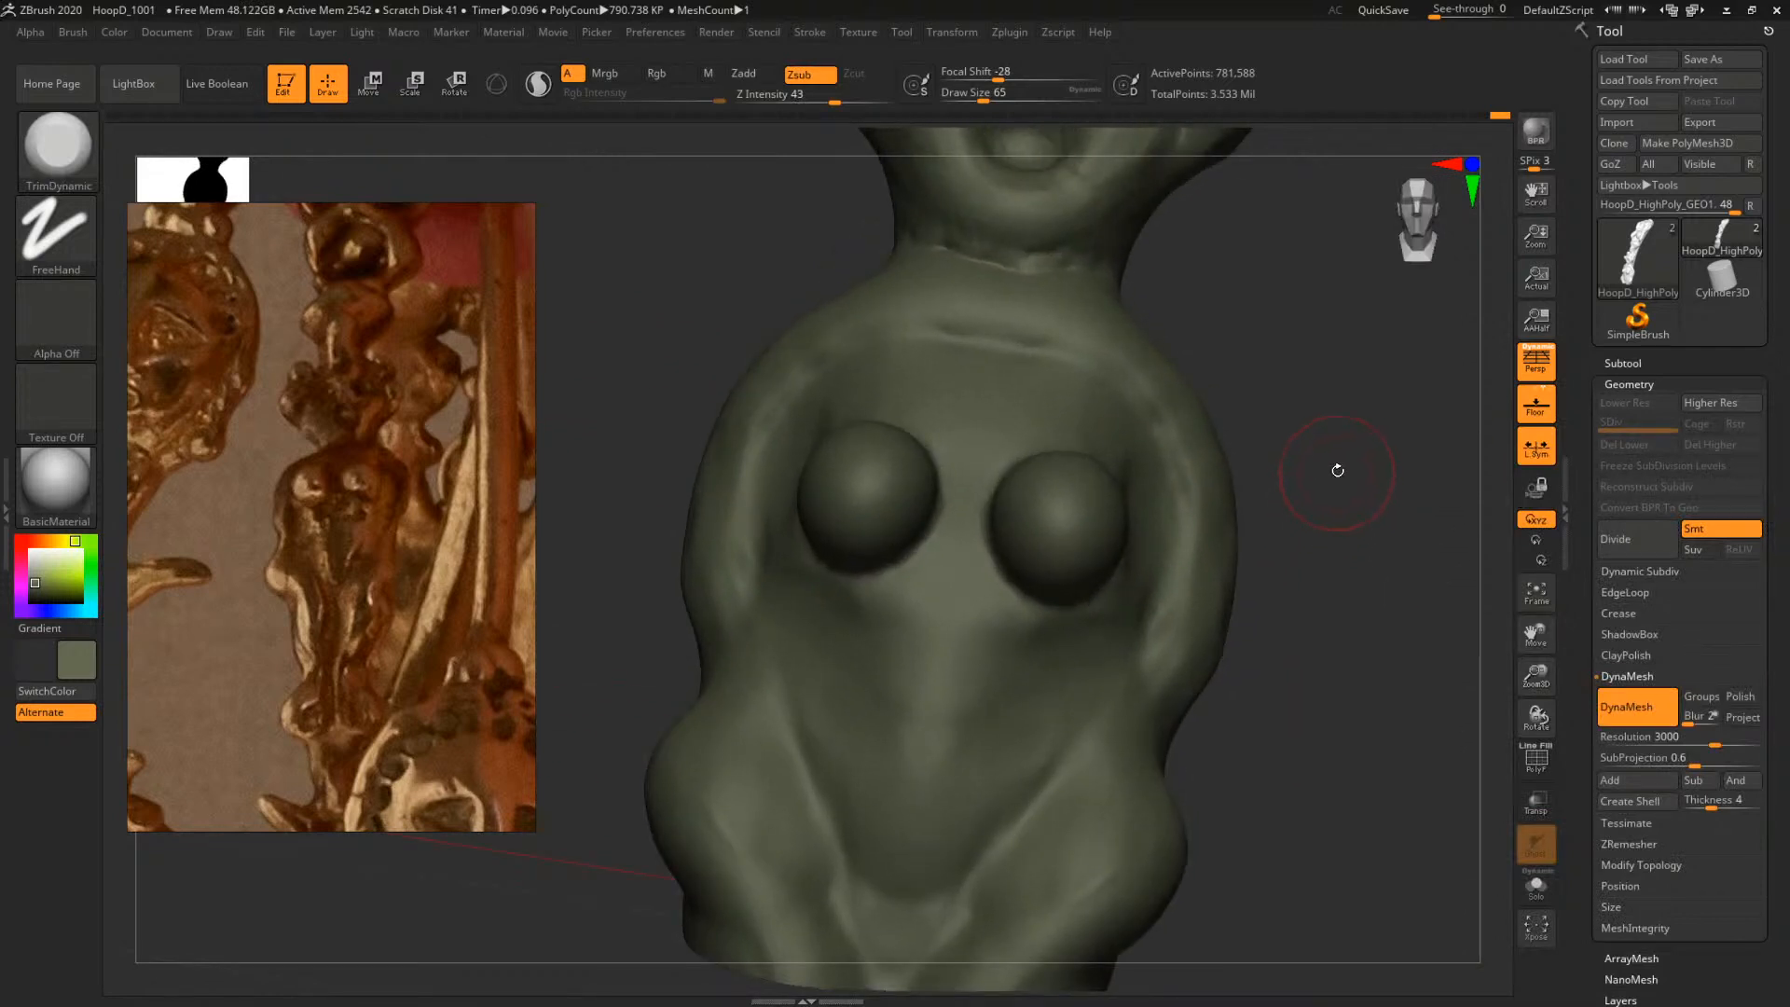
pyautogui.keyDown('alt'); pyautogui.moveTo(1337, 378); pyautogui.dragTo(1306, 411); pyautogui.keyUp('alt')
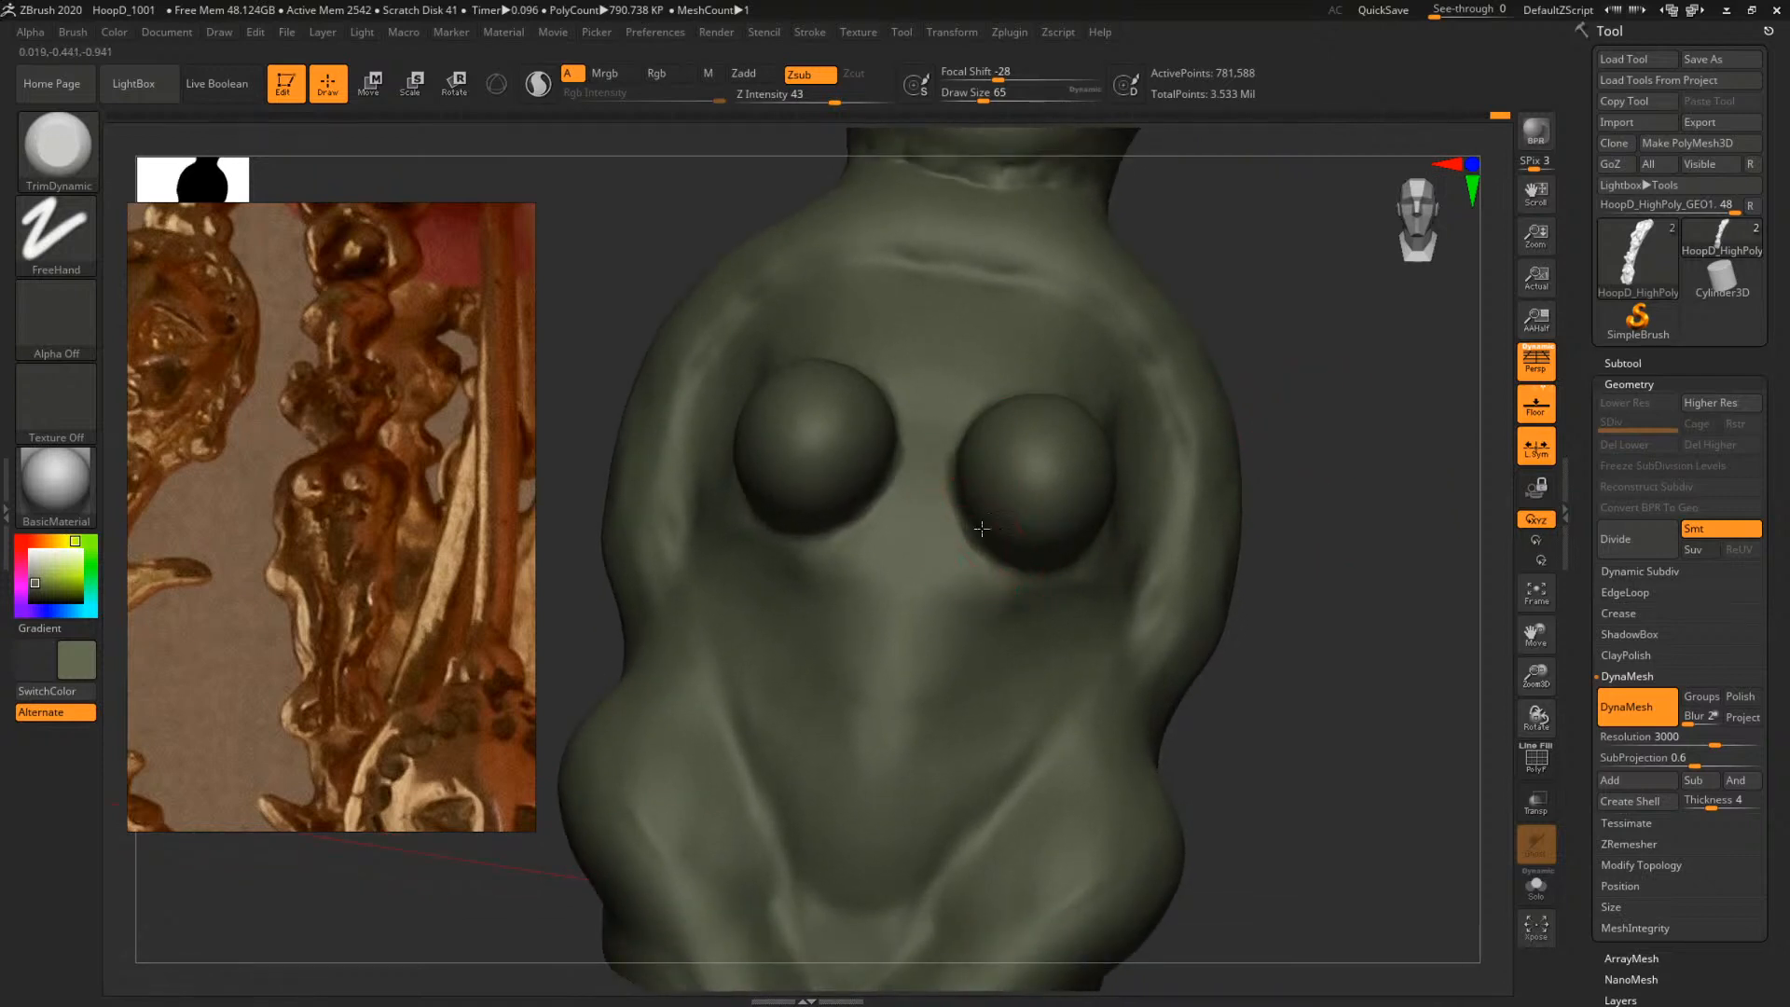
pyautogui.moveTo(1301, 556); pyautogui.dragTo(1002, 548)
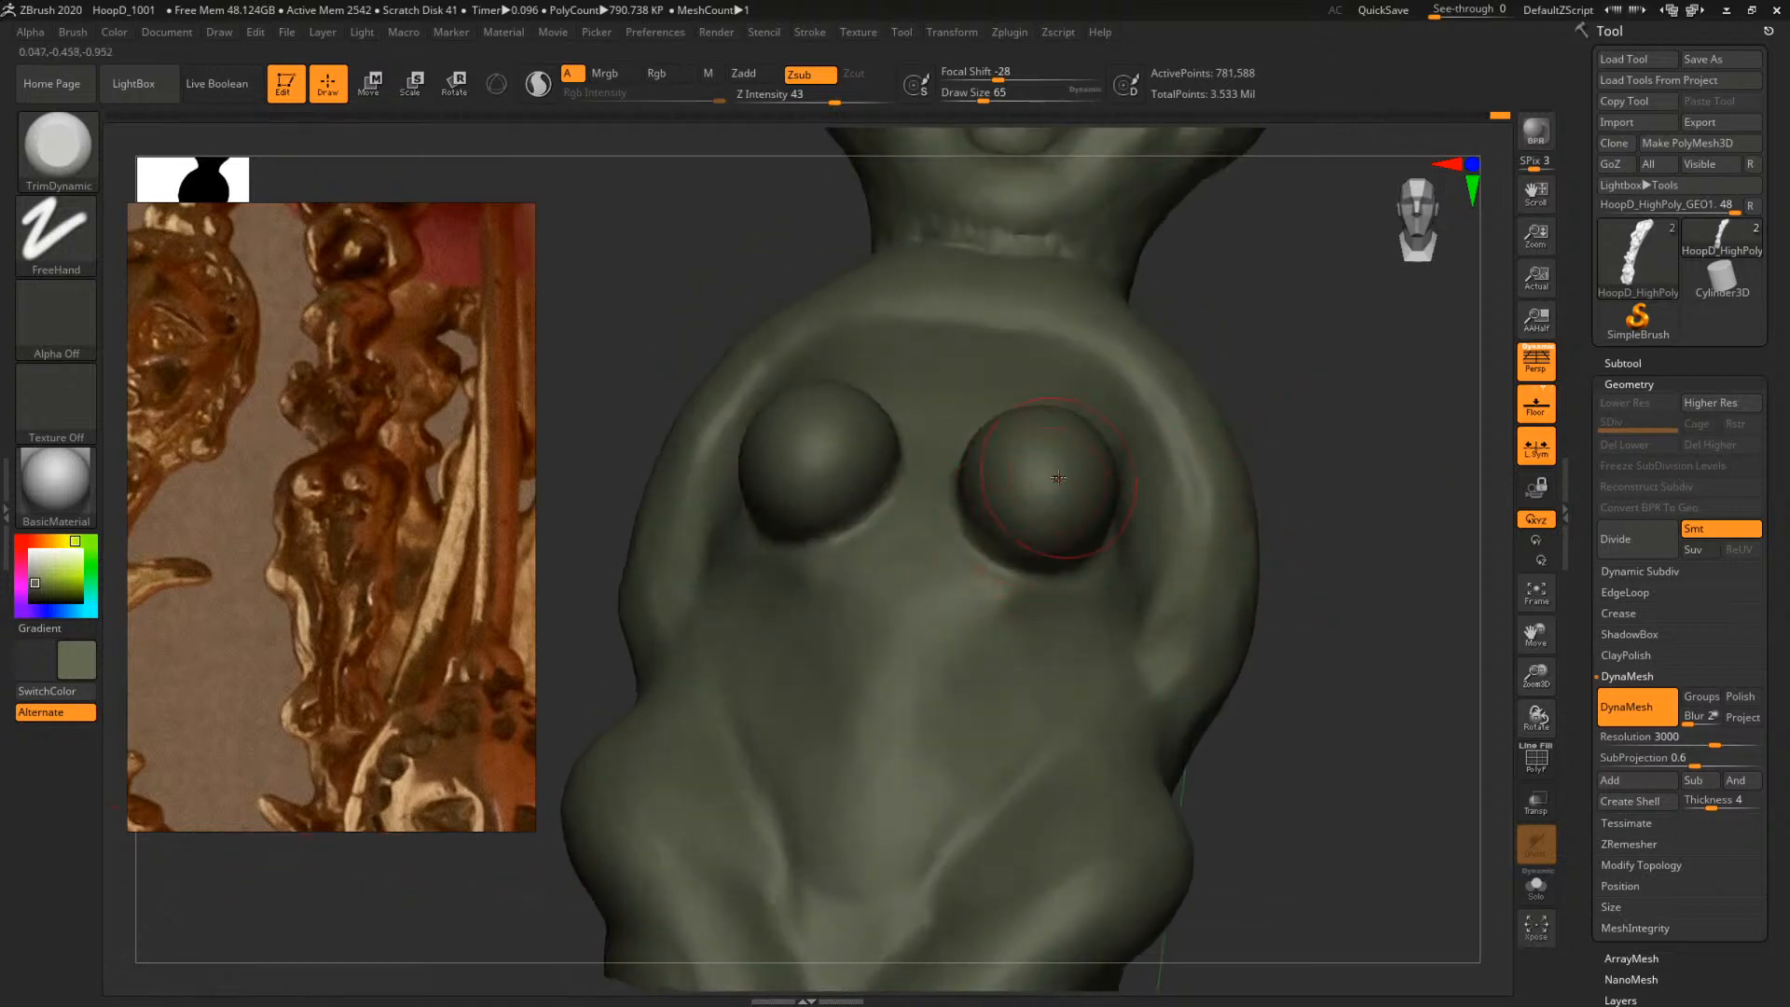
pyautogui.press('b')
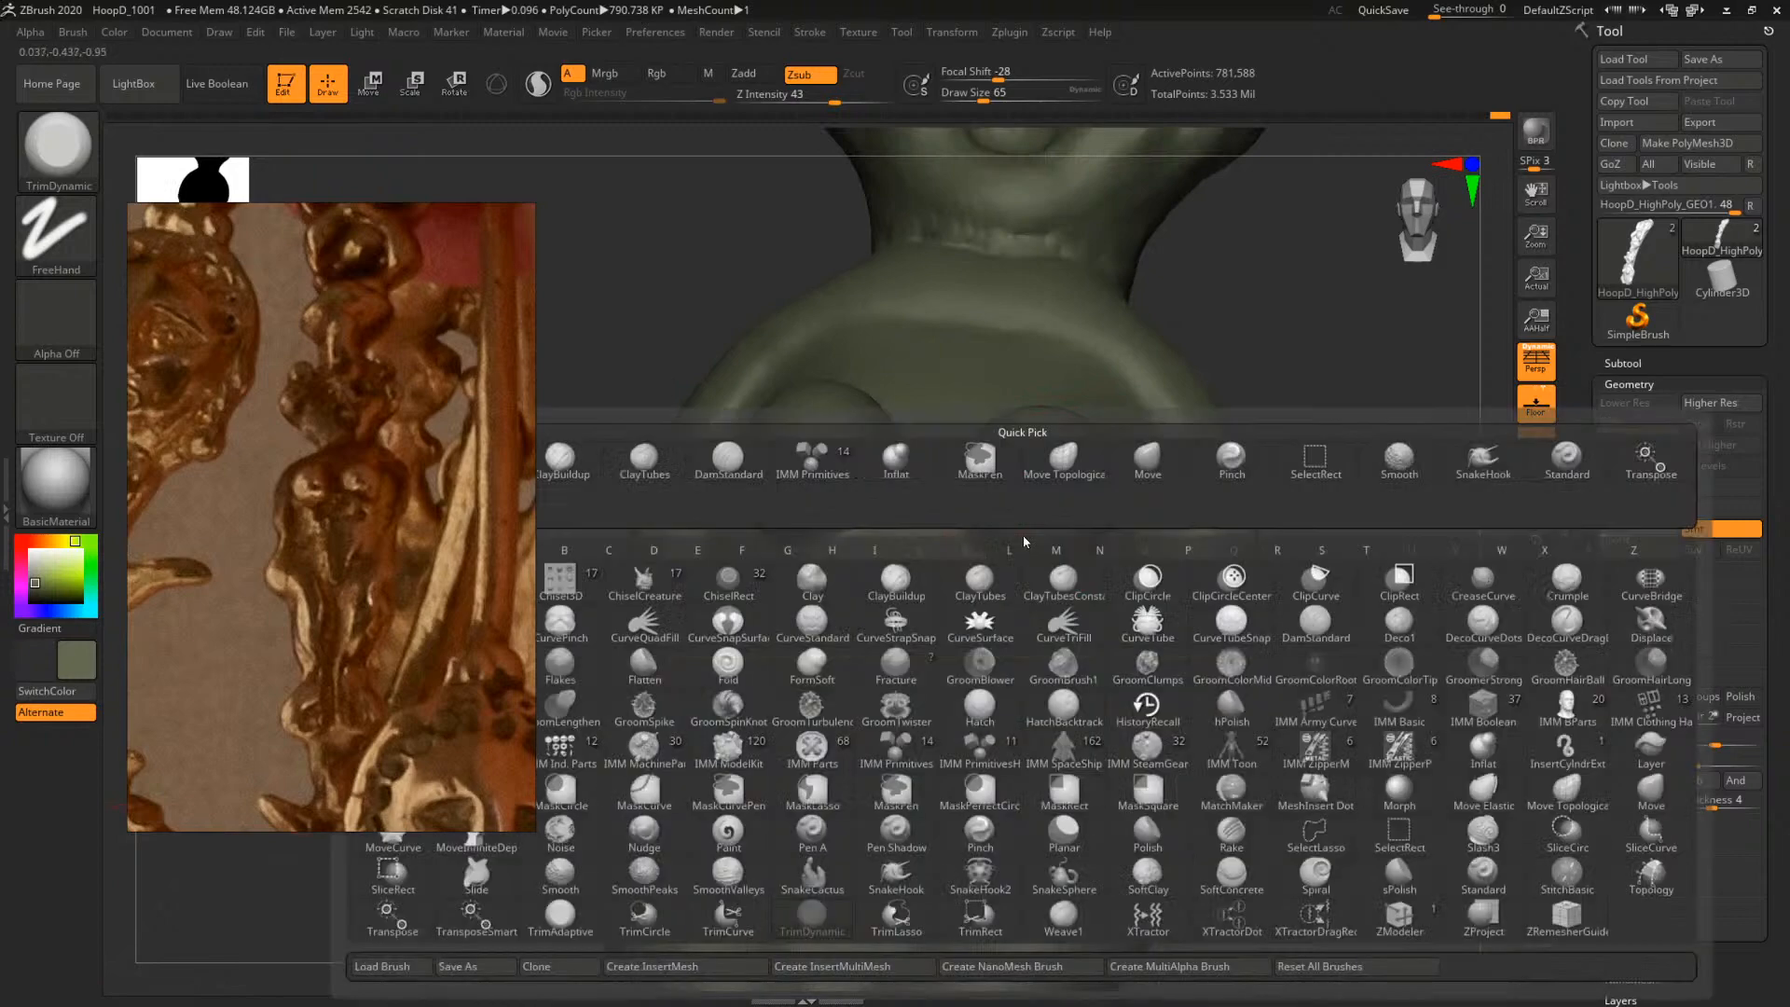
pyautogui.press('t')
pyautogui.press('d')
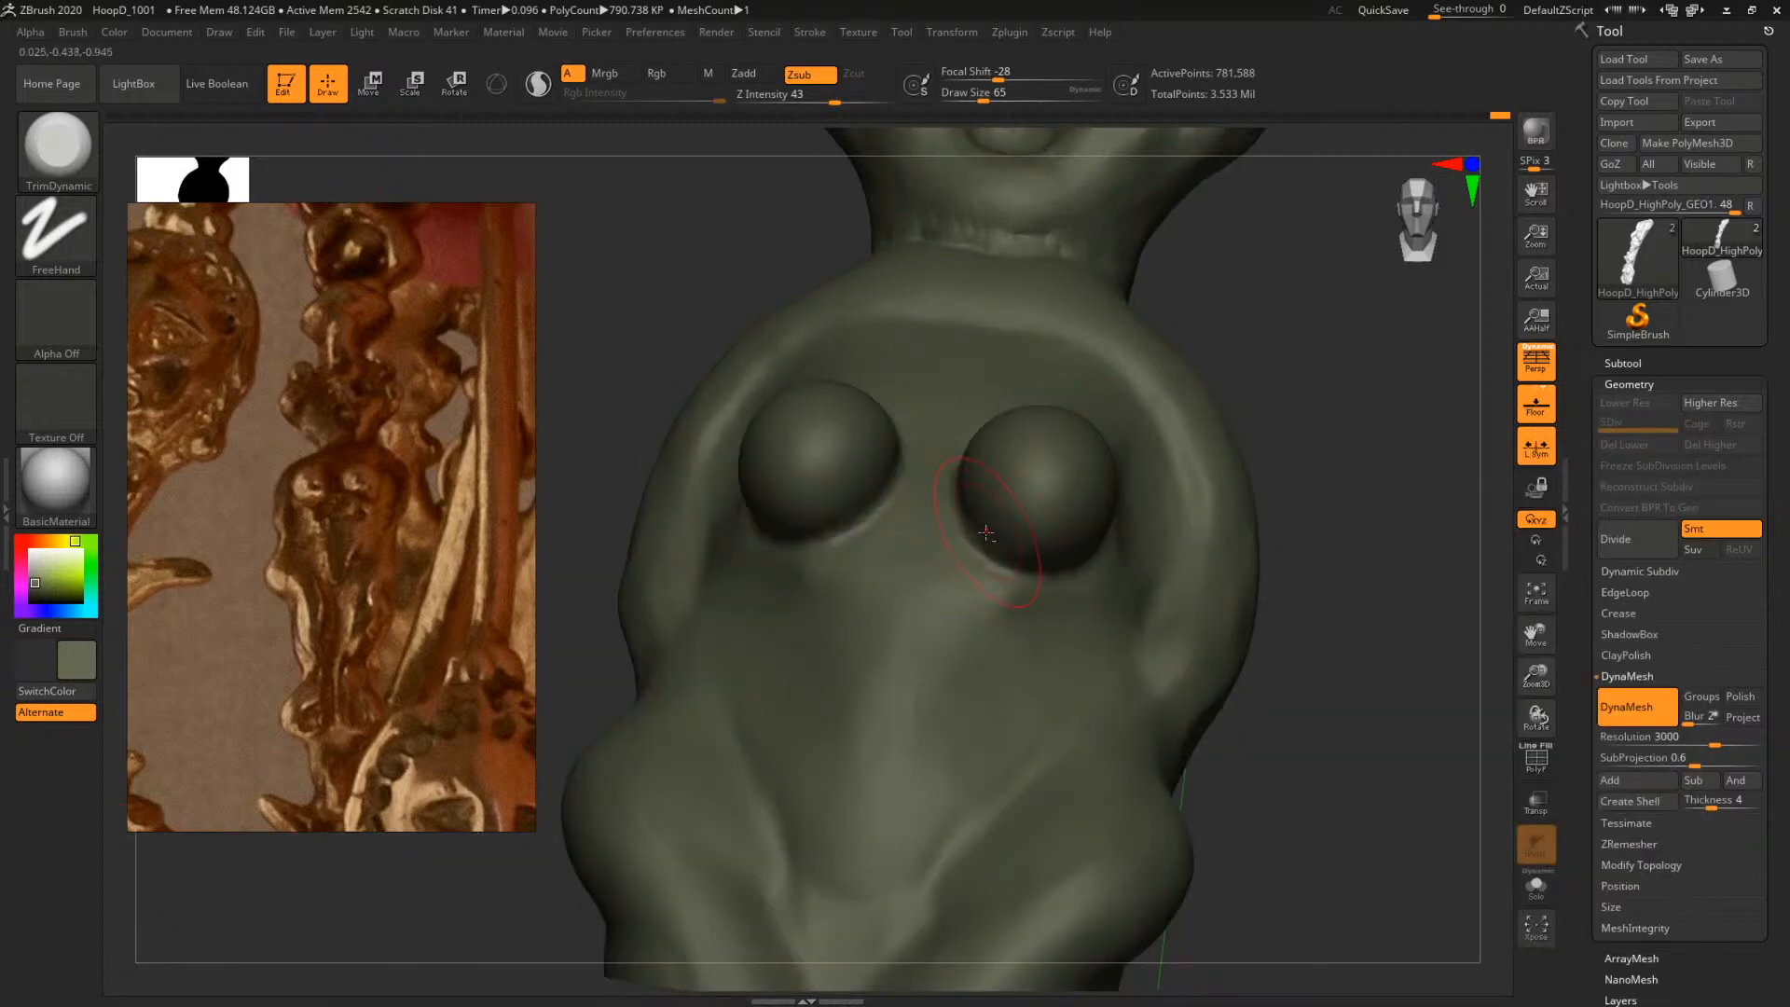
# Build up the underside of the right-hand breast with ClayTubes at draw size 68
pyautogui.press('b')
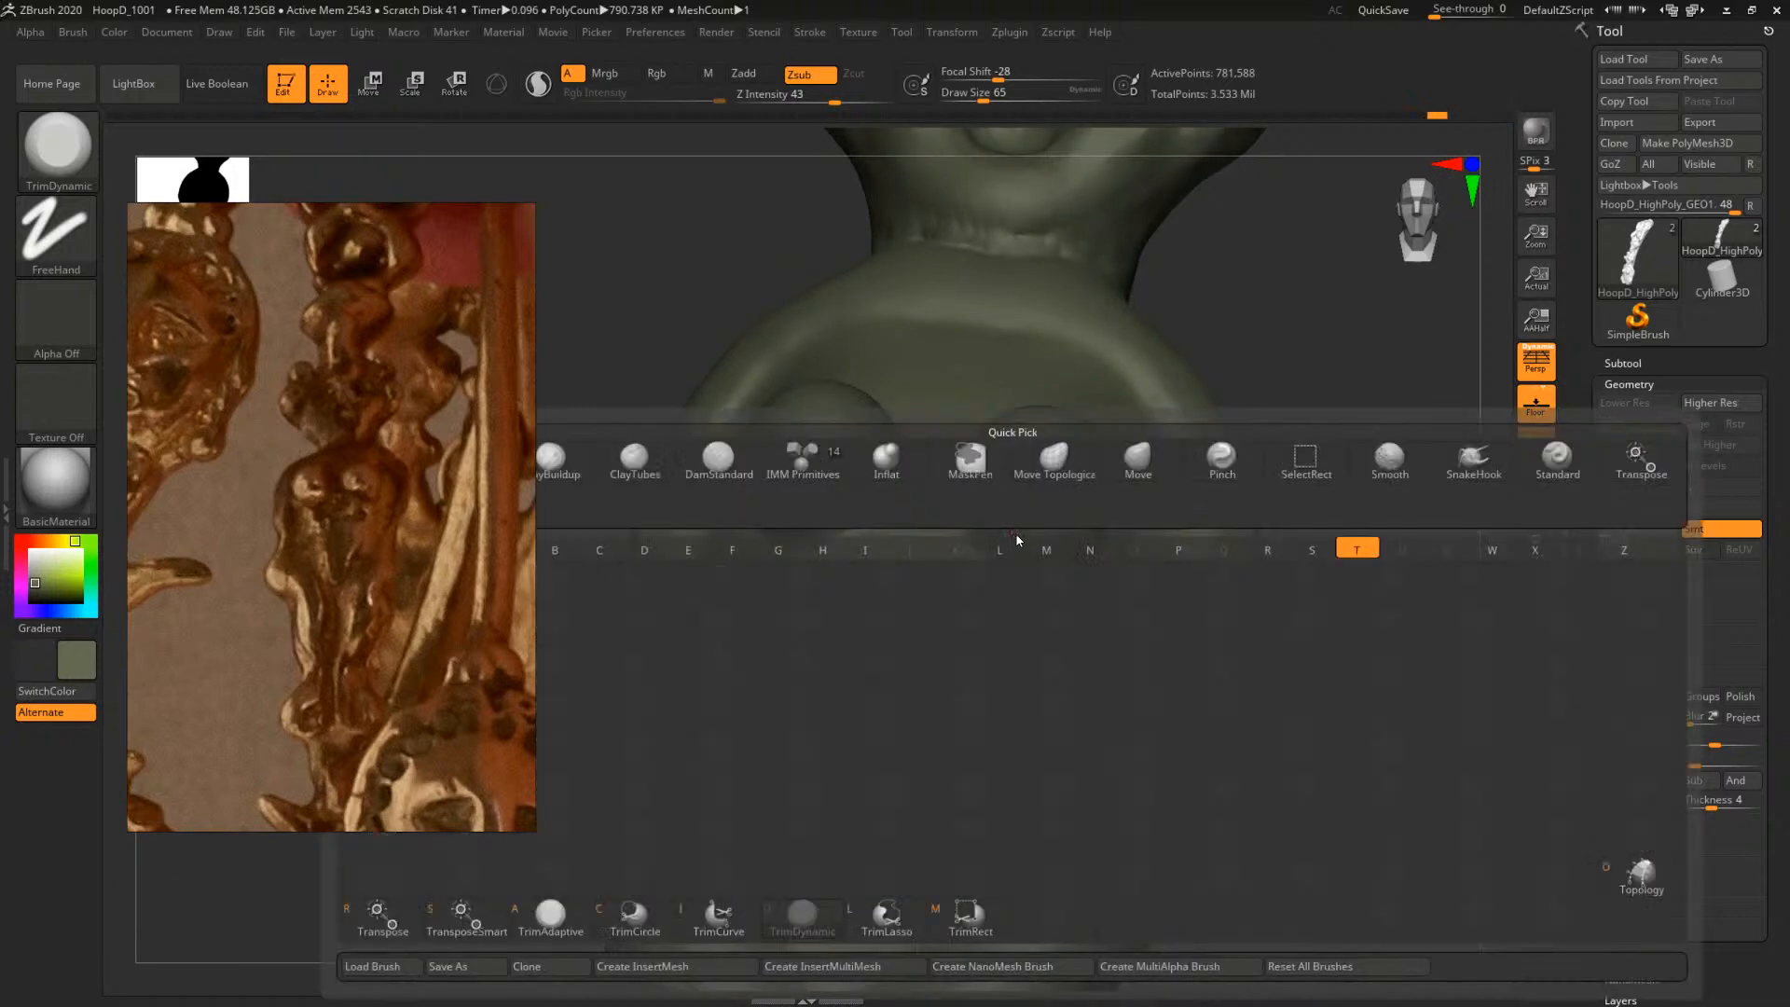
pyautogui.press('c')
pyautogui.press('t')
pyautogui.press('space')
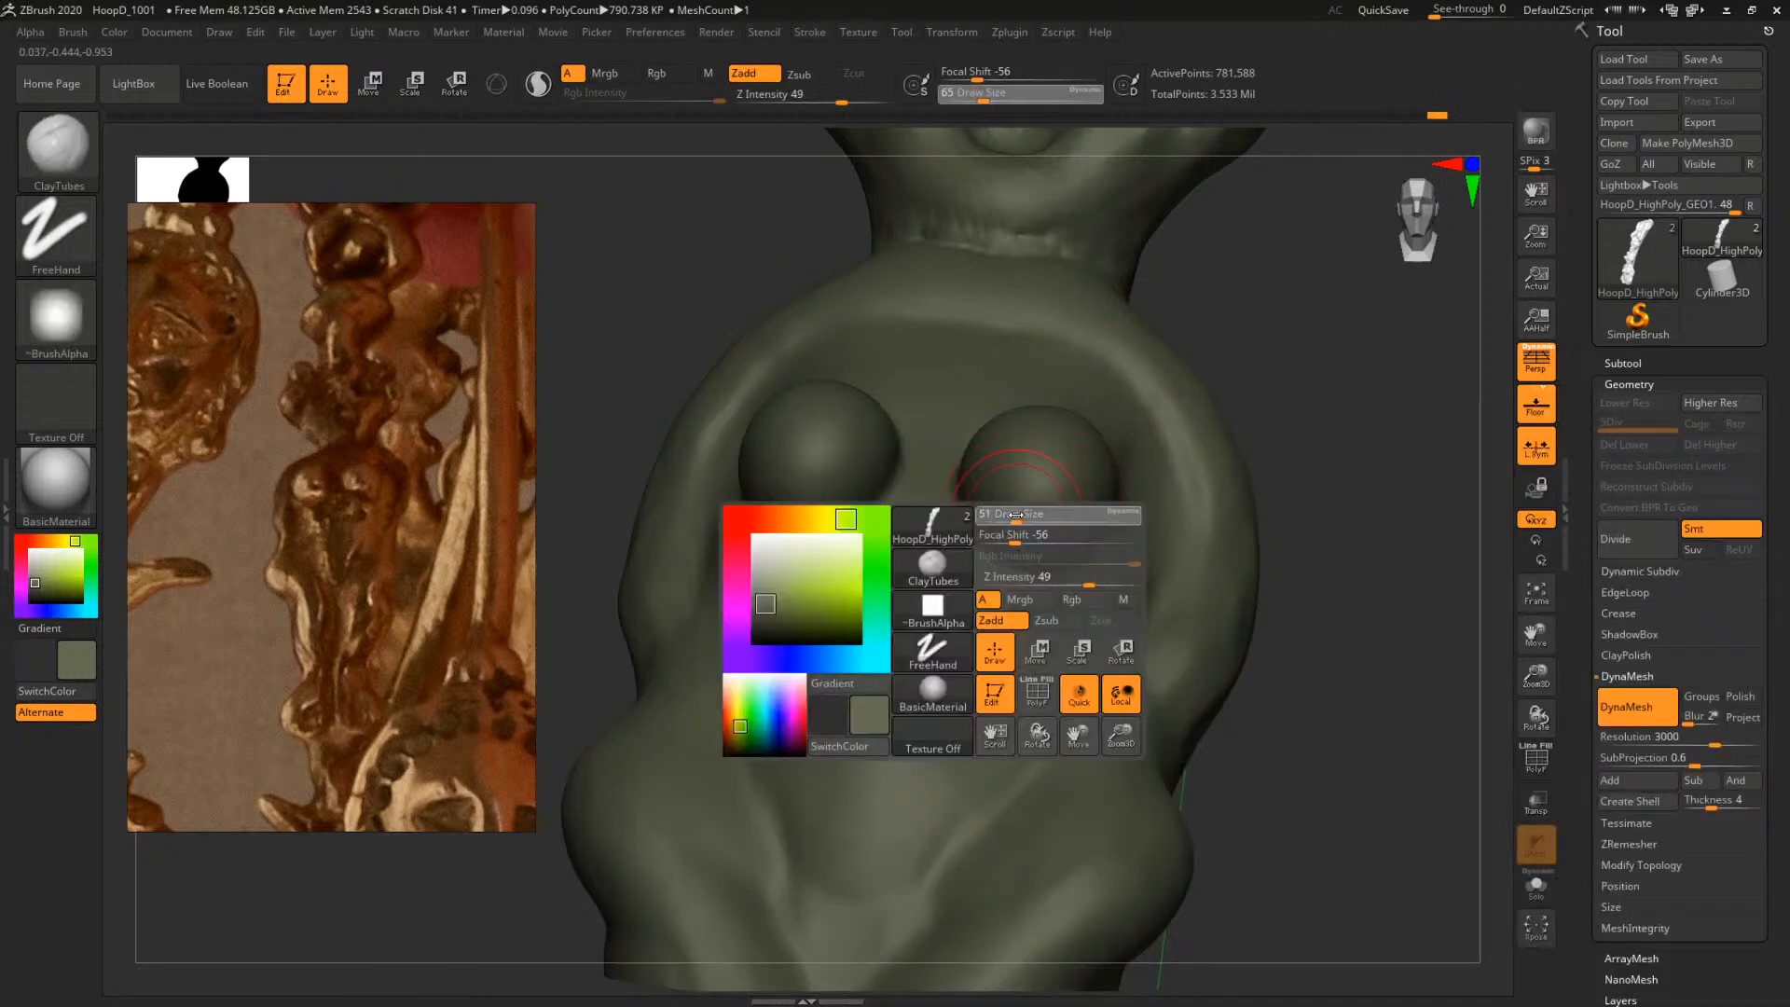
pyautogui.press('space')
pyautogui.moveTo(980, 527); pyautogui.dragTo(1042, 541)
pyautogui.moveTo(1362, 431); pyautogui.dragTo(1404, 435)
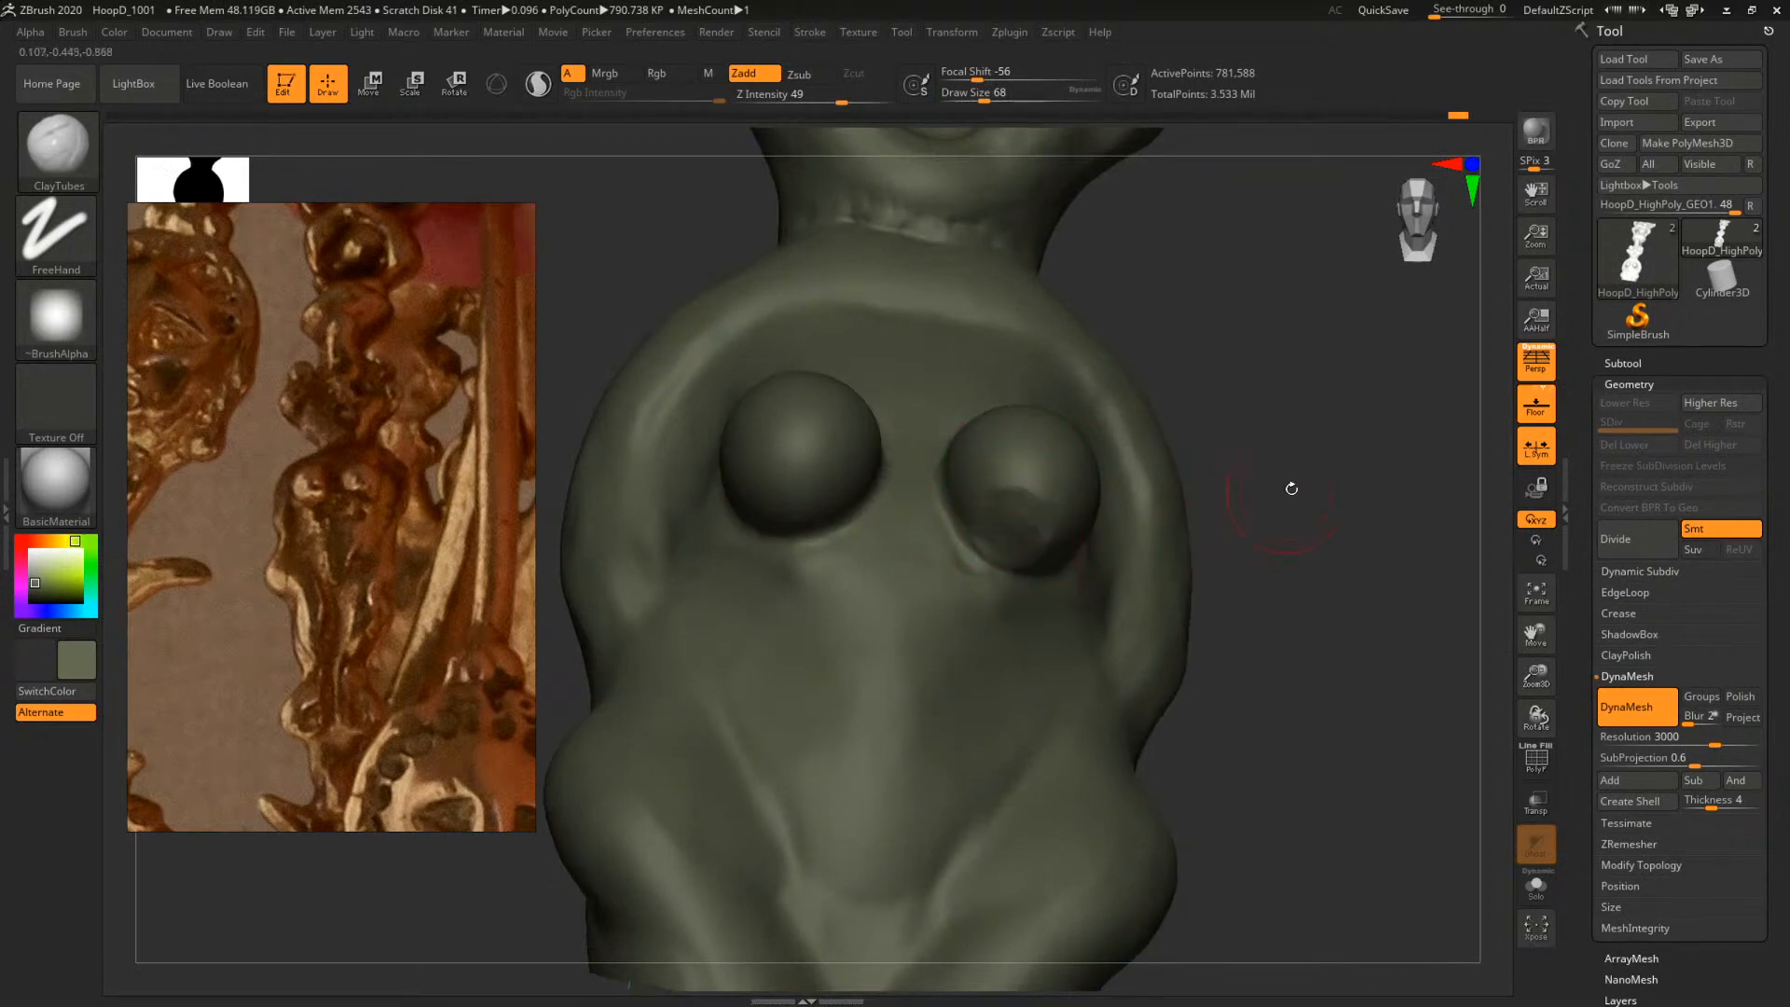
pyautogui.moveTo(1291, 489); pyautogui.dragTo(1270, 455)
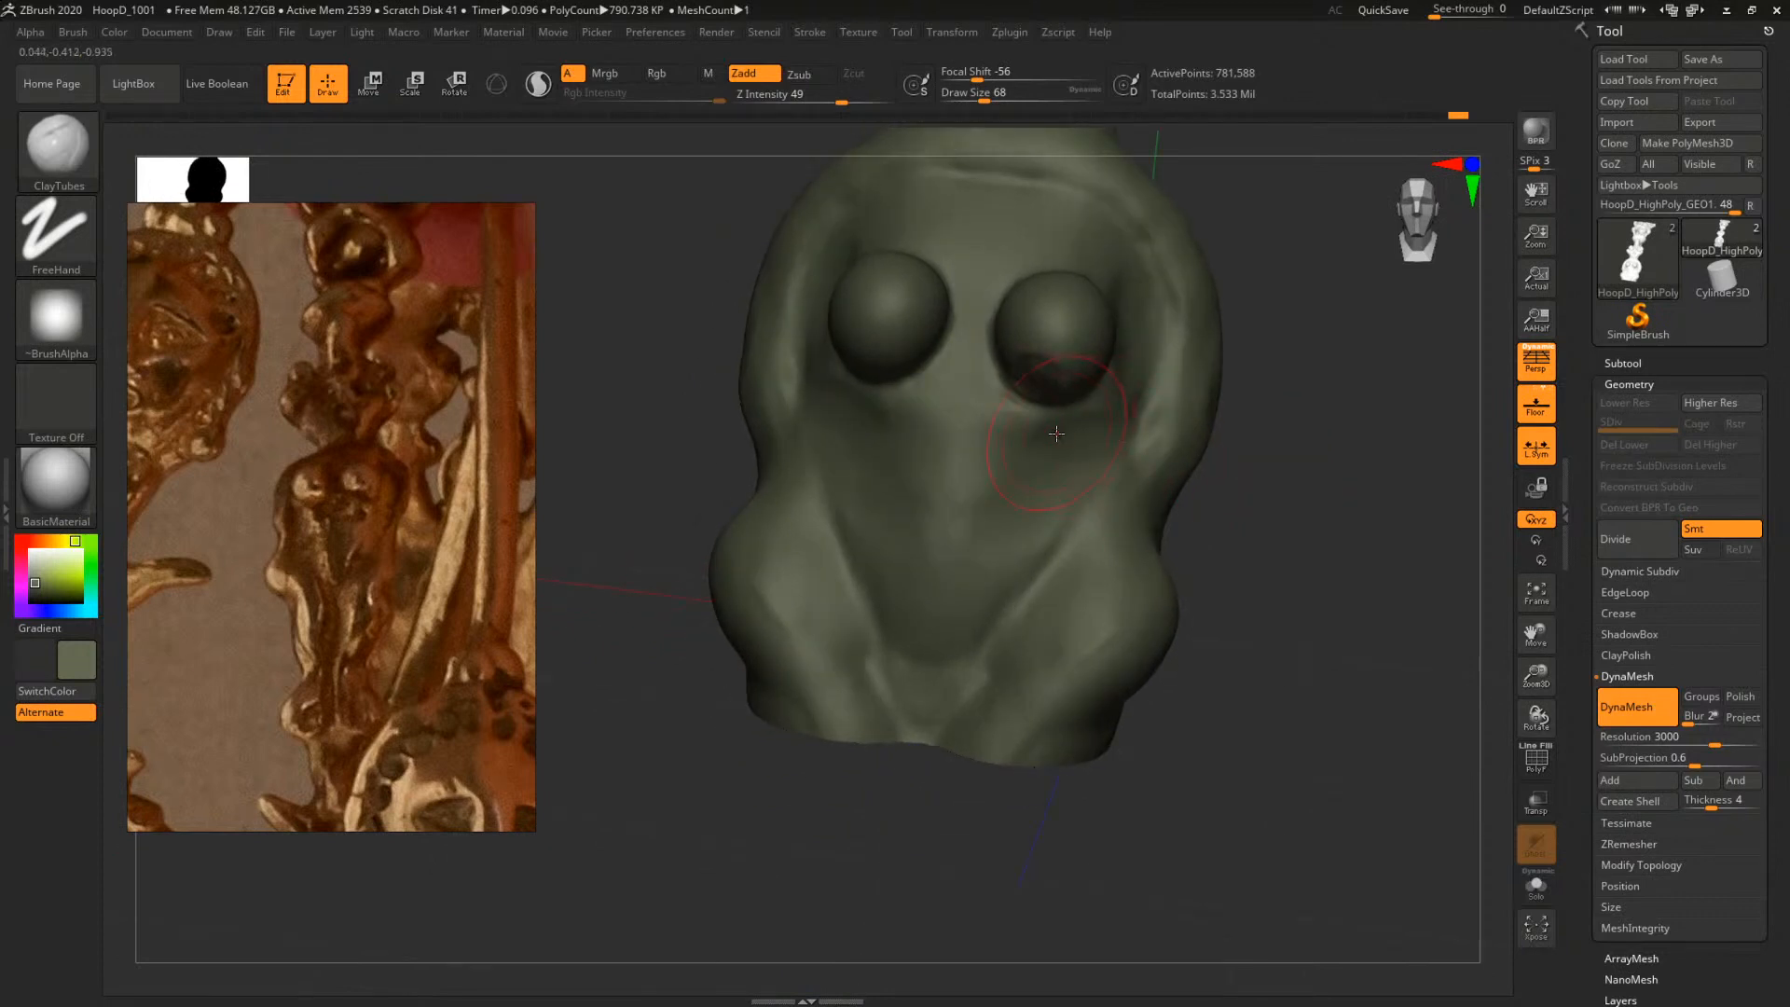
pyautogui.press('space')
pyautogui.moveTo(1056, 433); pyautogui.dragTo(1067, 386)
pyautogui.press('space')
pyautogui.press('space')
# Flatten the lower side of the right-hand breast with TrimDynamic at draw size 56
pyautogui.moveTo(1313, 368)
pyautogui.keyDown('alt'); pyautogui.mouseDown()
pyautogui.moveTo(1318, 451)
pyautogui.moveTo(1312, 409)
pyautogui.moveTo(1286, 433)
pyautogui.mouseUp(); pyautogui.keyUp('alt')
pyautogui.press('b')
pyautogui.press('t')
pyautogui.press('d')
pyautogui.press('space')
pyautogui.moveTo(966, 508)
pyautogui.mouseDown()
pyautogui.moveTo(945, 483)
pyautogui.moveTo(1005, 464)
pyautogui.mouseUp()
pyautogui.press('space')
pyautogui.moveTo(1164, 394); pyautogui.dragTo(1054, 415)
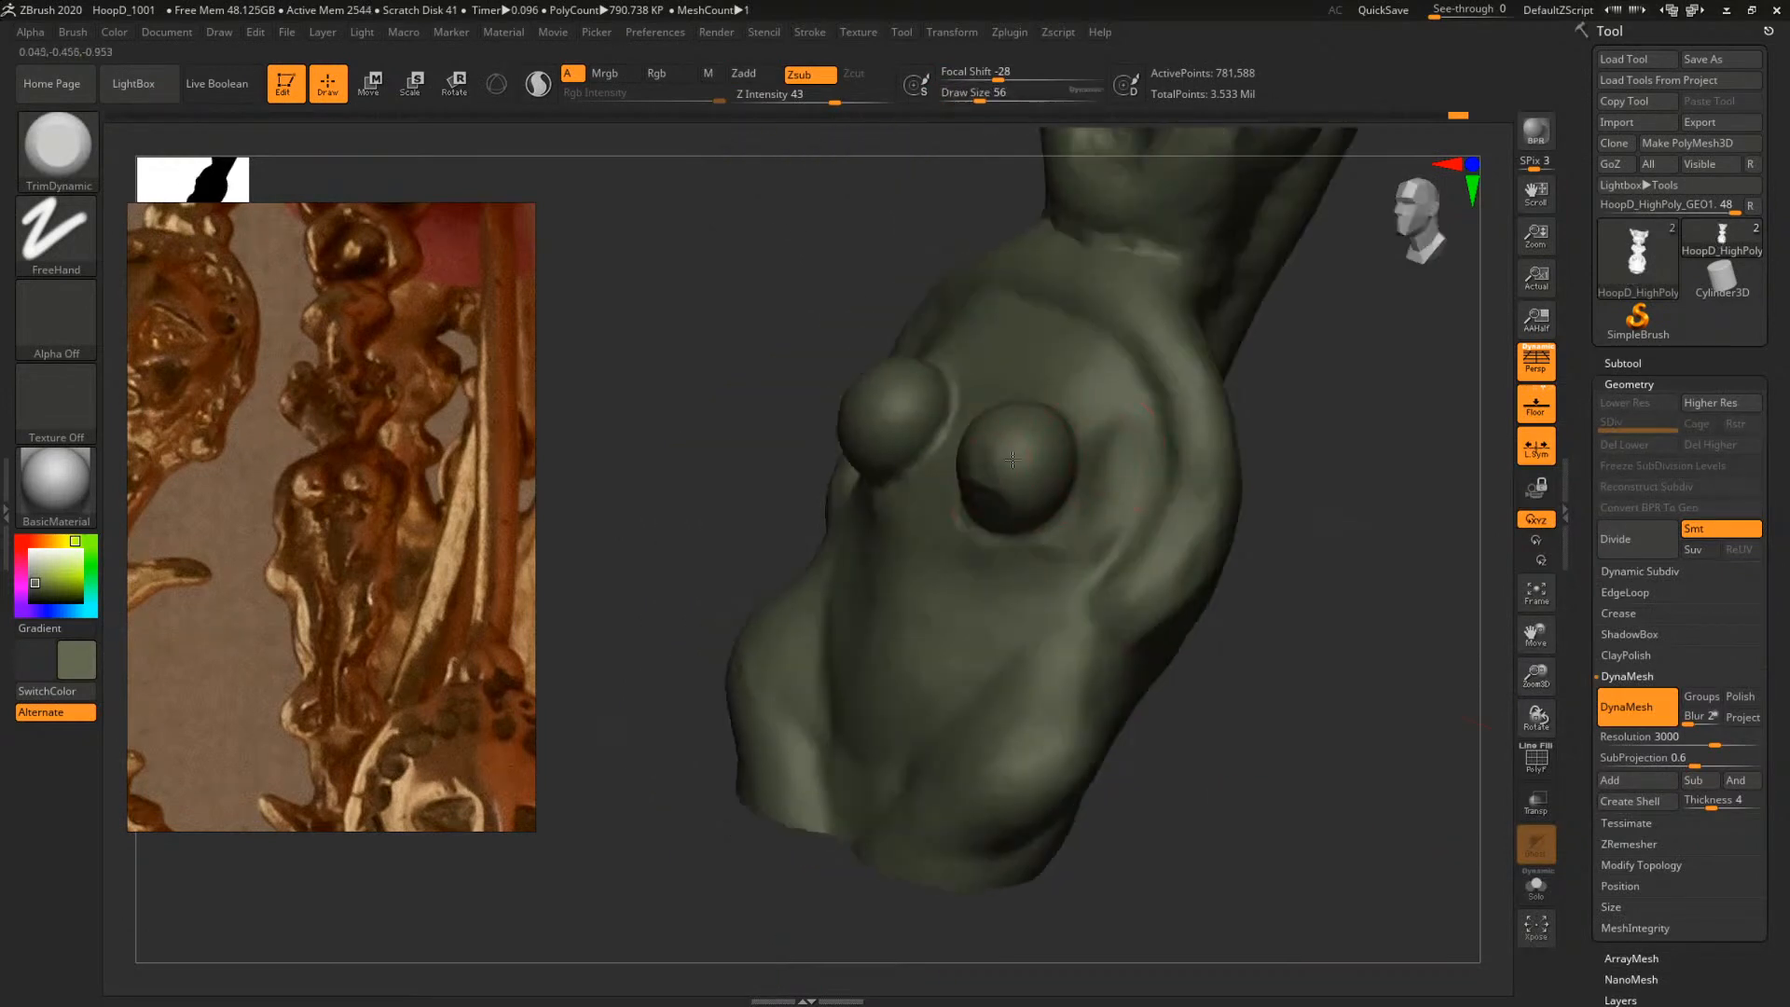
pyautogui.moveTo(1003, 492); pyautogui.dragTo(1061, 498)
# Trim the tip and outer side of the right-hand breast with TrimDynamic, working from several angles
pyautogui.moveTo(1283, 481); pyautogui.dragTo(1212, 522)
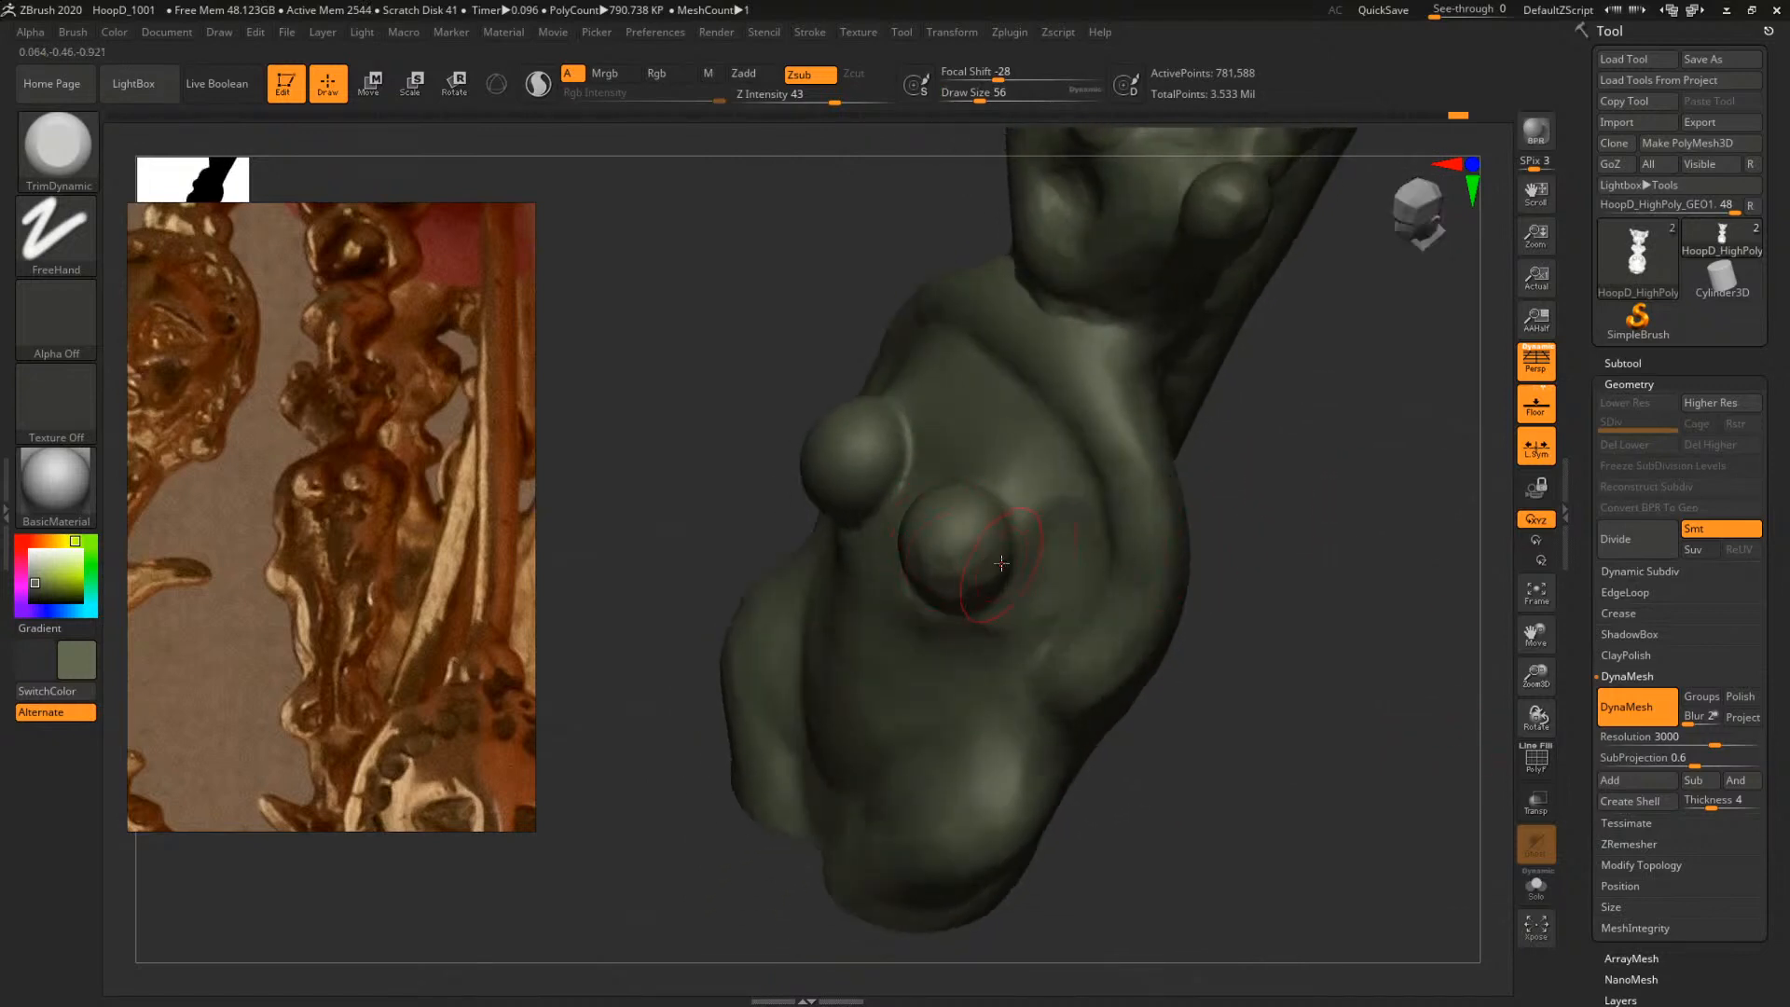
pyautogui.moveTo(739, 563); pyautogui.dragTo(1094, 563)
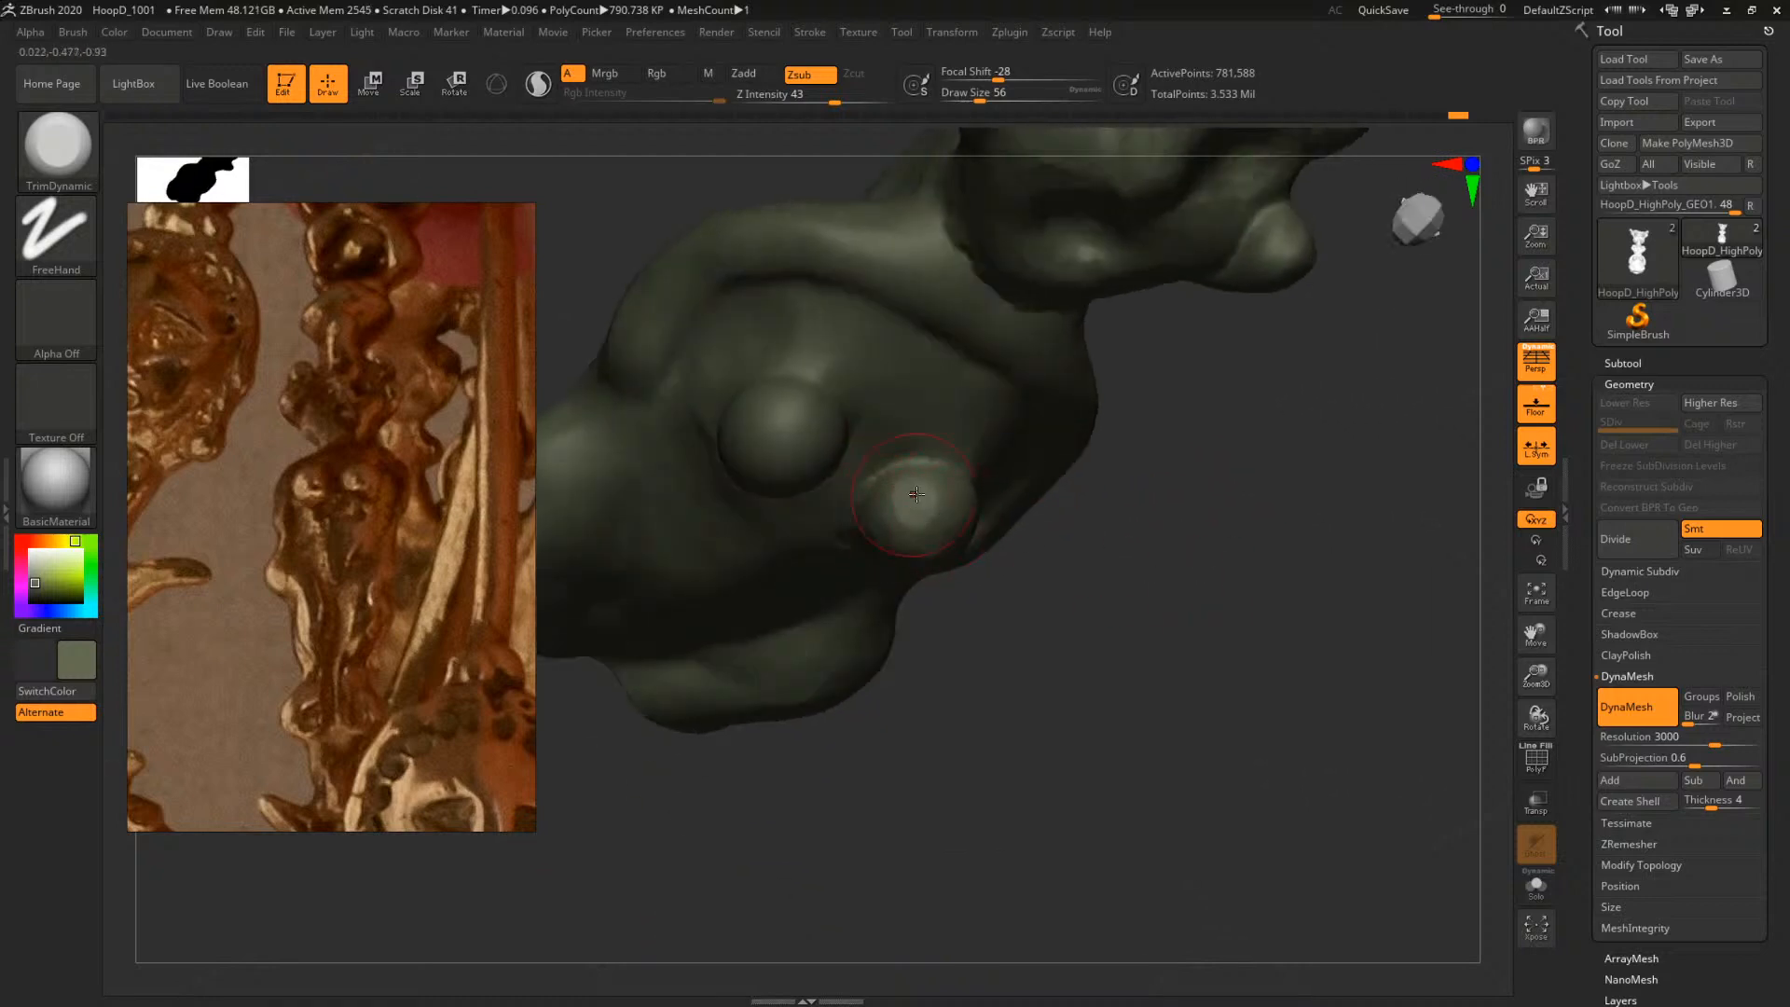
pyautogui.moveTo(1141, 484); pyautogui.dragTo(949, 503)
pyautogui.moveTo(1218, 497); pyautogui.dragTo(1254, 522)
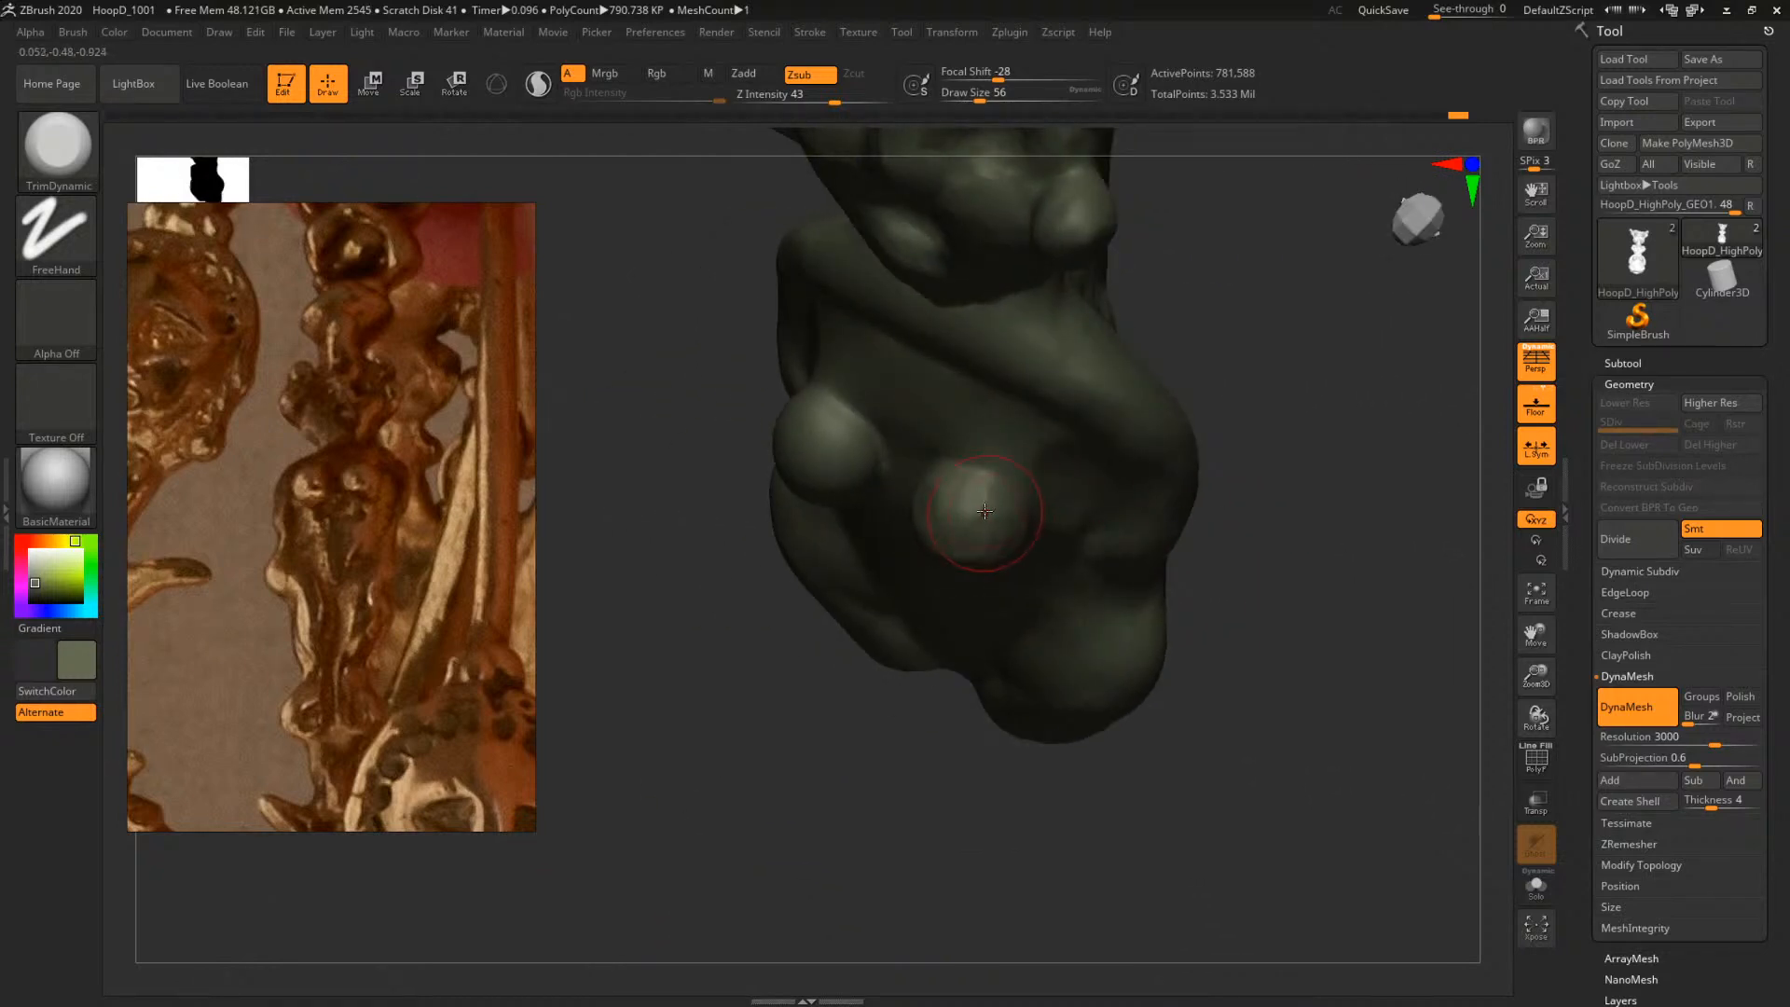
pyautogui.moveTo(1352, 443); pyautogui.dragTo(1323, 505)
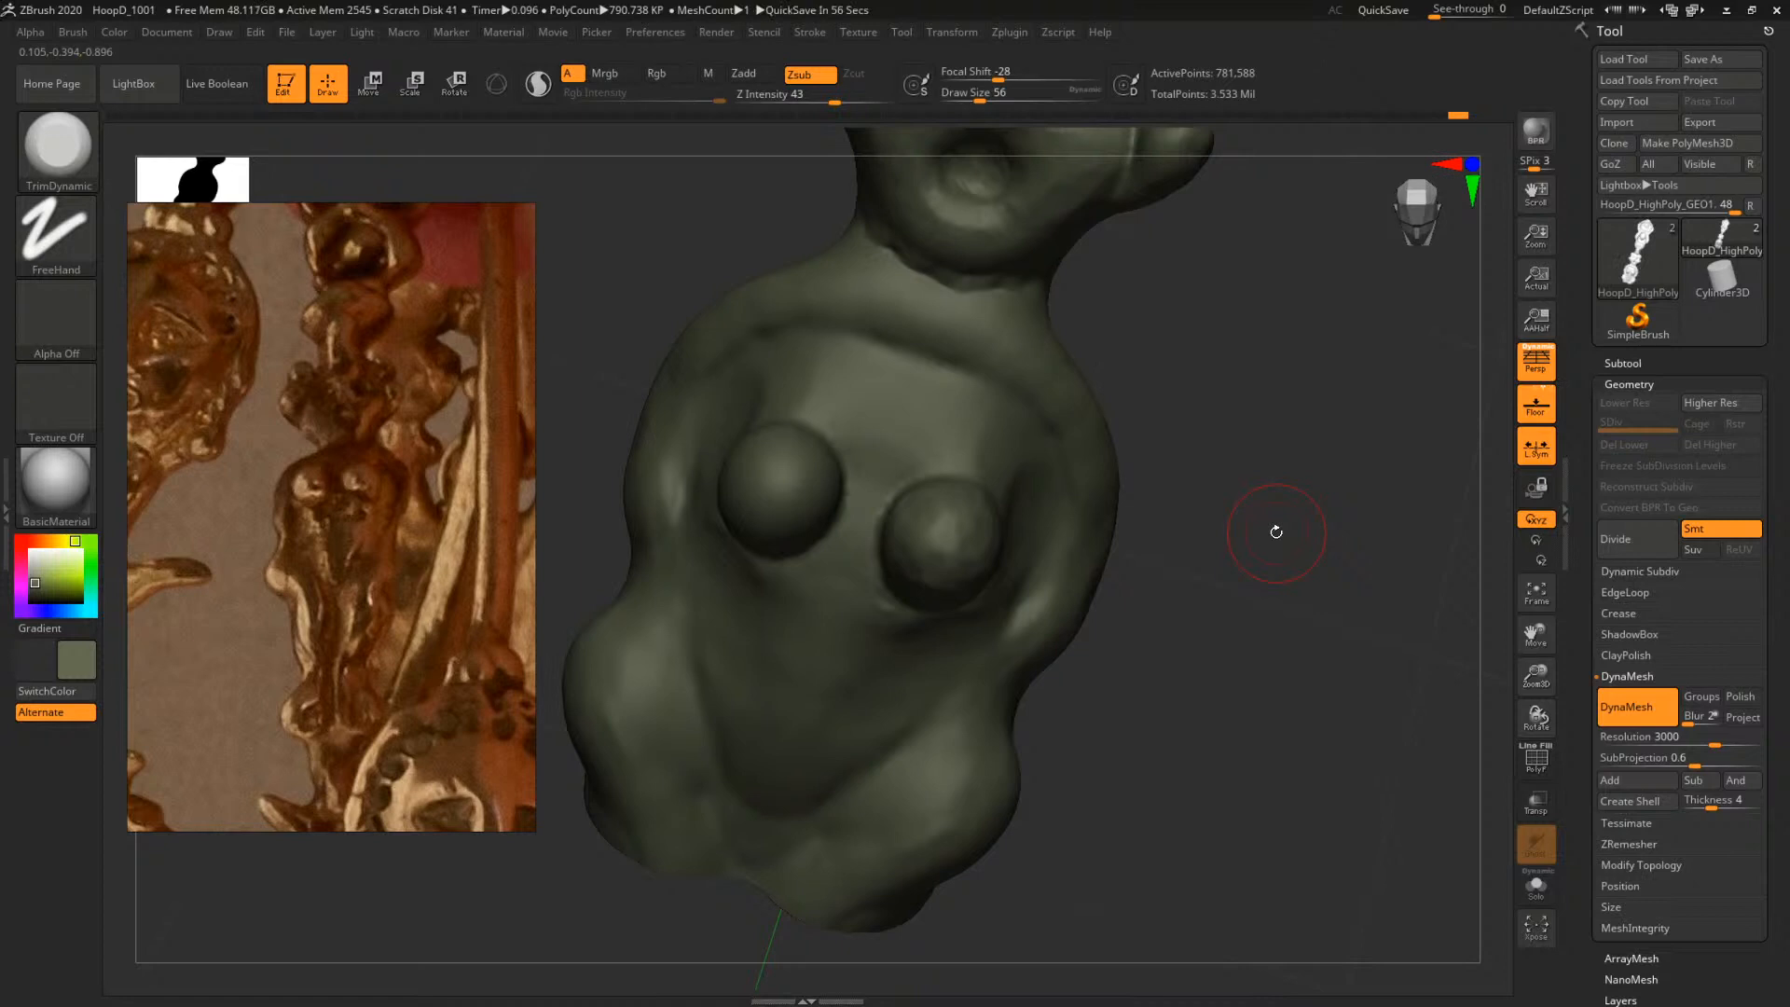
# Plane the front and sides of the left-hand breast into matching facets with TrimDynamic at draw size 74
pyautogui.moveTo(1292, 430)
pyautogui.mouseDown()
pyautogui.moveTo(1286, 495)
pyautogui.moveTo(1258, 512)
pyautogui.moveTo(1254, 494)
pyautogui.moveTo(1287, 520)
pyautogui.mouseUp()
pyautogui.press('space')
pyautogui.moveTo(790, 518); pyautogui.dragTo(807, 523)
pyautogui.press('space')
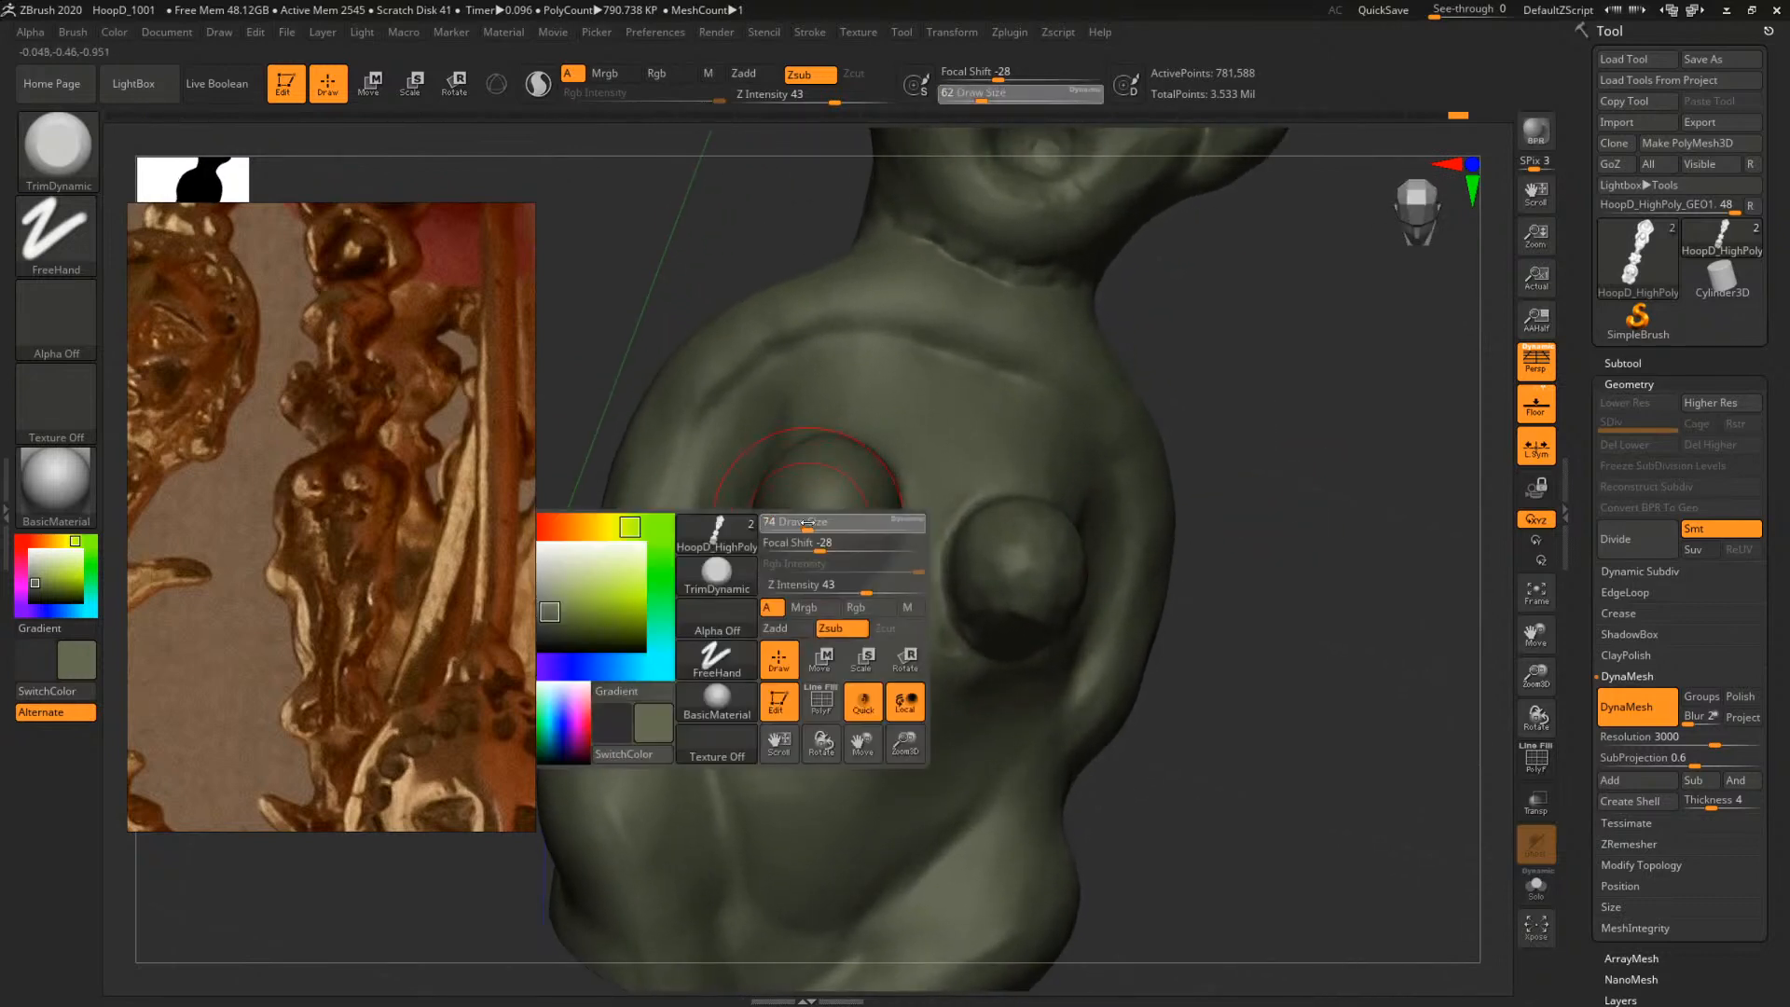
pyautogui.moveTo(1187, 372); pyautogui.dragTo(862, 469)
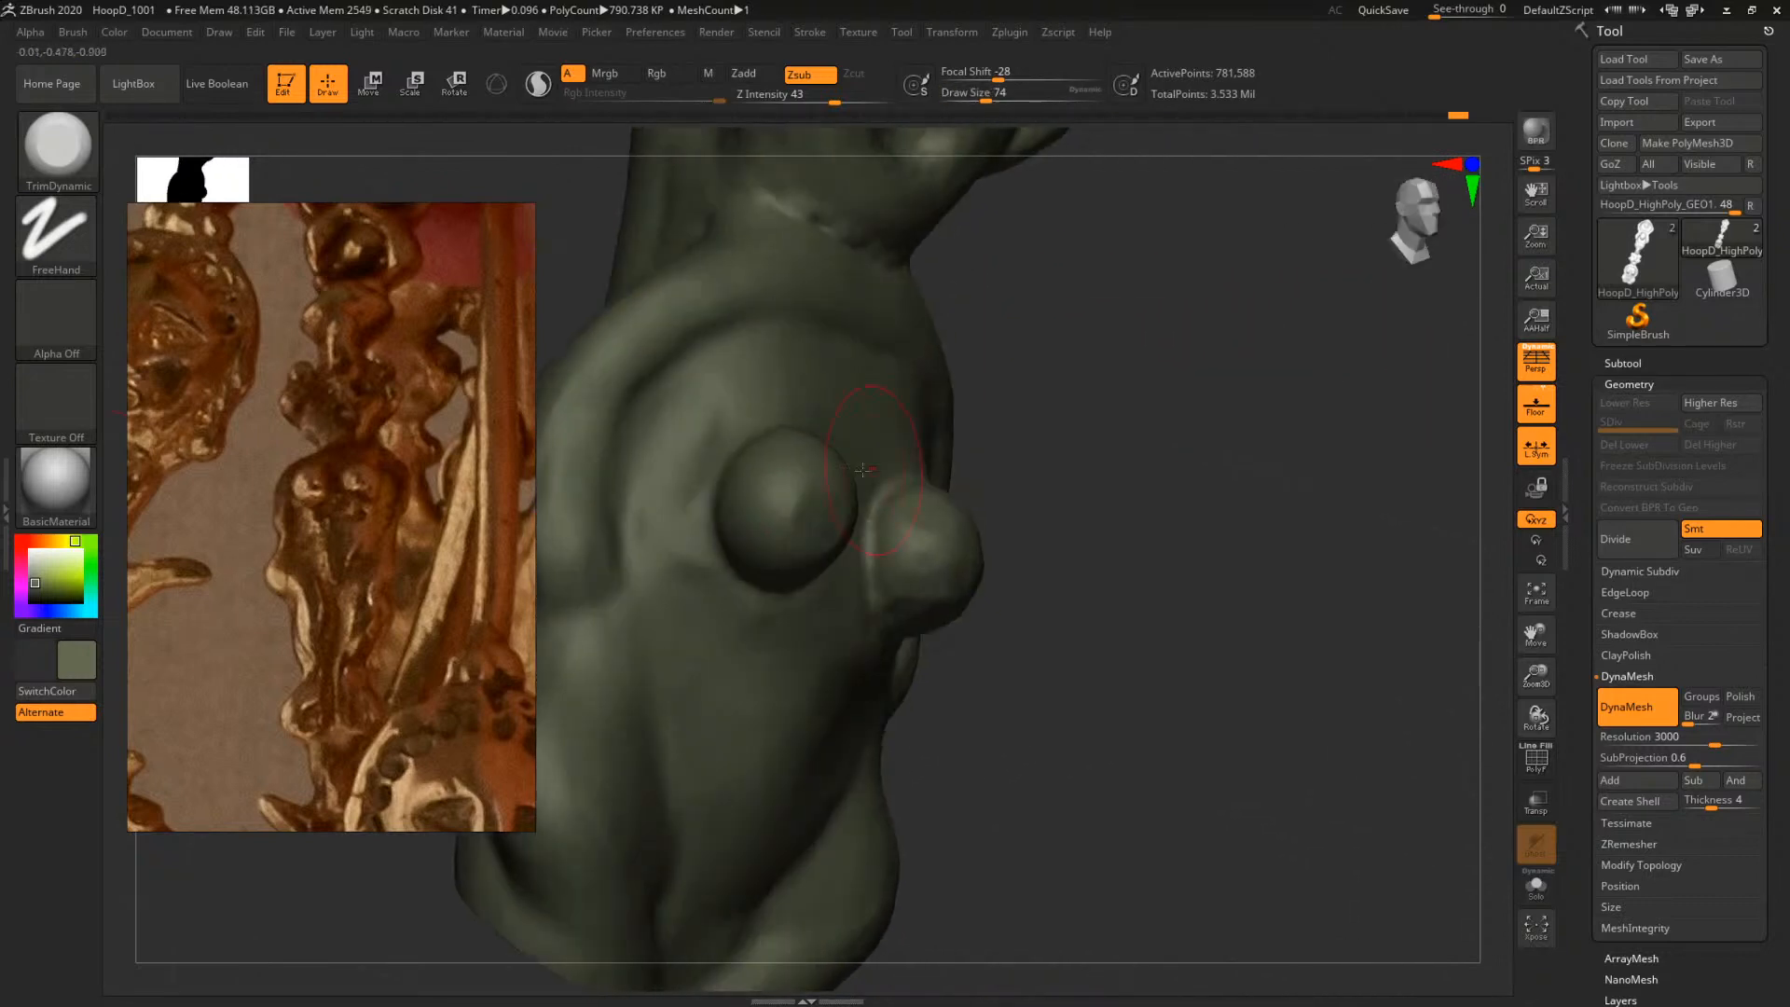
pyautogui.moveTo(1119, 399)
pyautogui.mouseDown()
pyautogui.moveTo(844, 485)
pyautogui.moveTo(872, 533)
pyautogui.moveTo(763, 565)
pyautogui.mouseUp()
pyautogui.moveTo(1324, 485); pyautogui.dragTo(1417, 479)
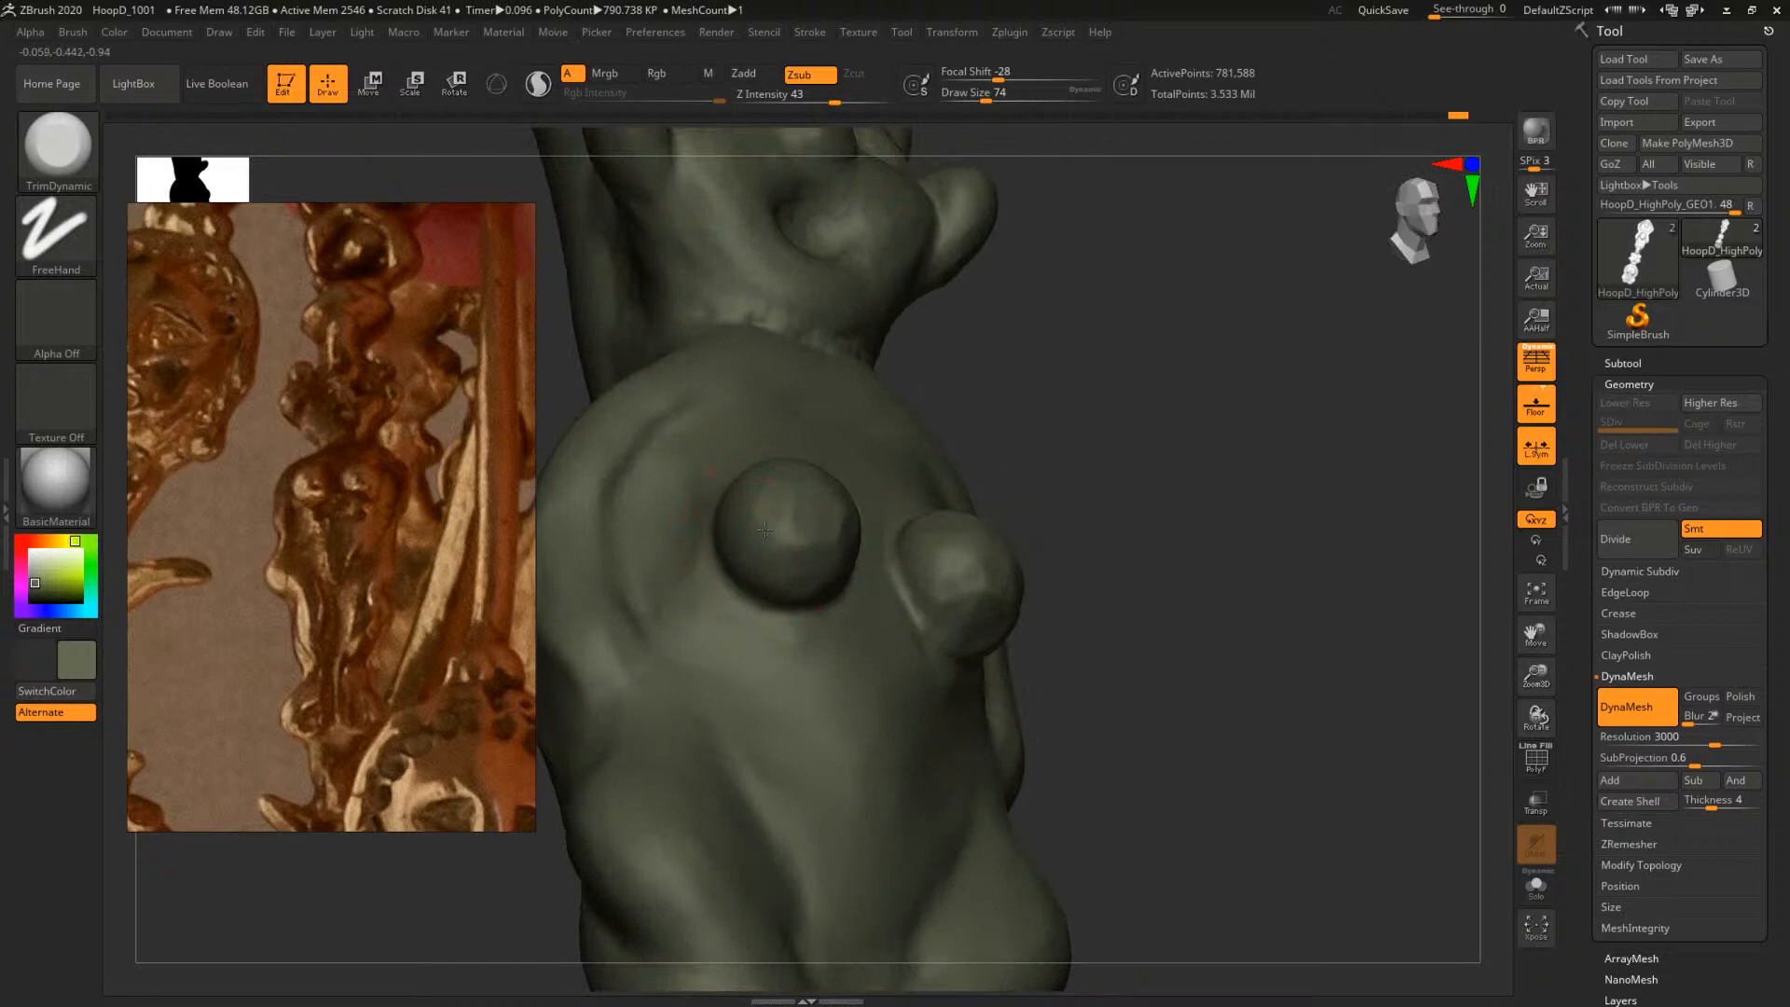
pyautogui.moveTo(765, 530); pyautogui.dragTo(820, 519)
pyautogui.moveTo(1152, 331); pyautogui.dragTo(1198, 296)
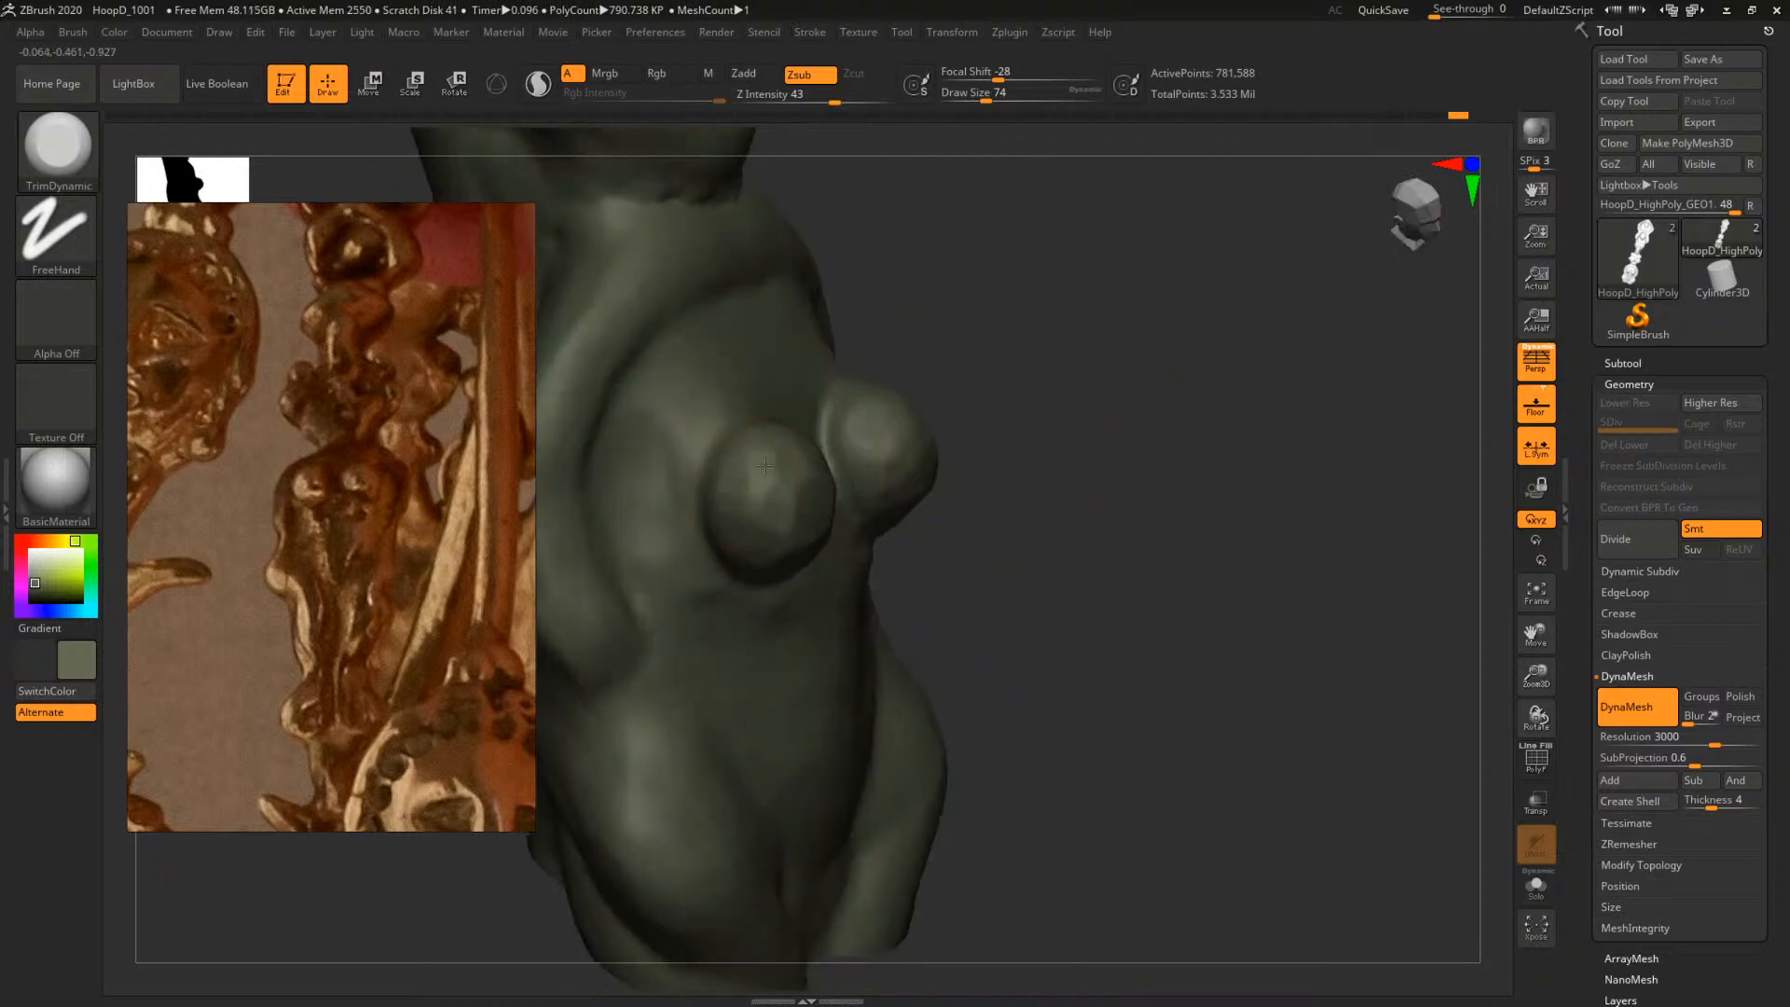
pyautogui.moveTo(765, 465); pyautogui.dragTo(757, 486)
pyautogui.moveTo(1152, 358); pyautogui.dragTo(1100, 279)
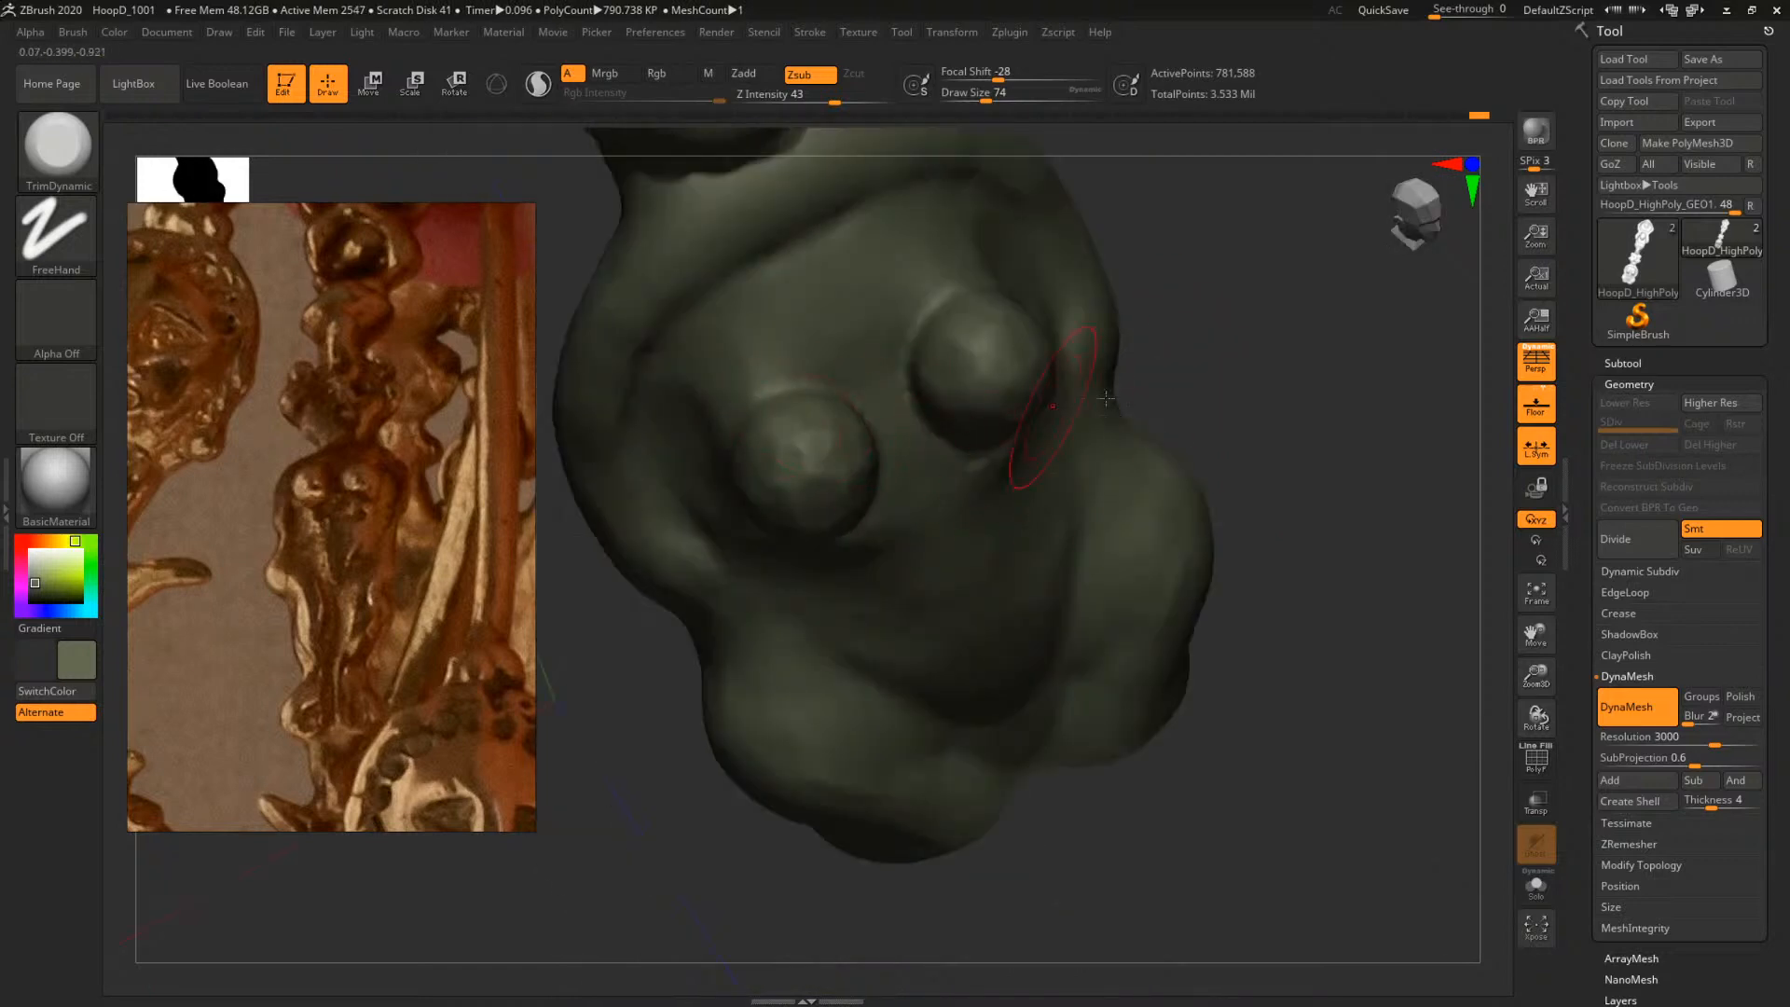
pyautogui.moveTo(1165, 382)
pyautogui.mouseDown()
pyautogui.moveTo(1407, 352)
pyautogui.moveTo(1333, 373)
pyautogui.moveTo(1379, 419)
pyautogui.moveTo(1190, 417)
pyautogui.moveTo(1243, 503)
pyautogui.moveTo(1211, 508)
pyautogui.moveTo(1202, 469)
pyautogui.moveTo(1202, 495)
pyautogui.mouseUp()
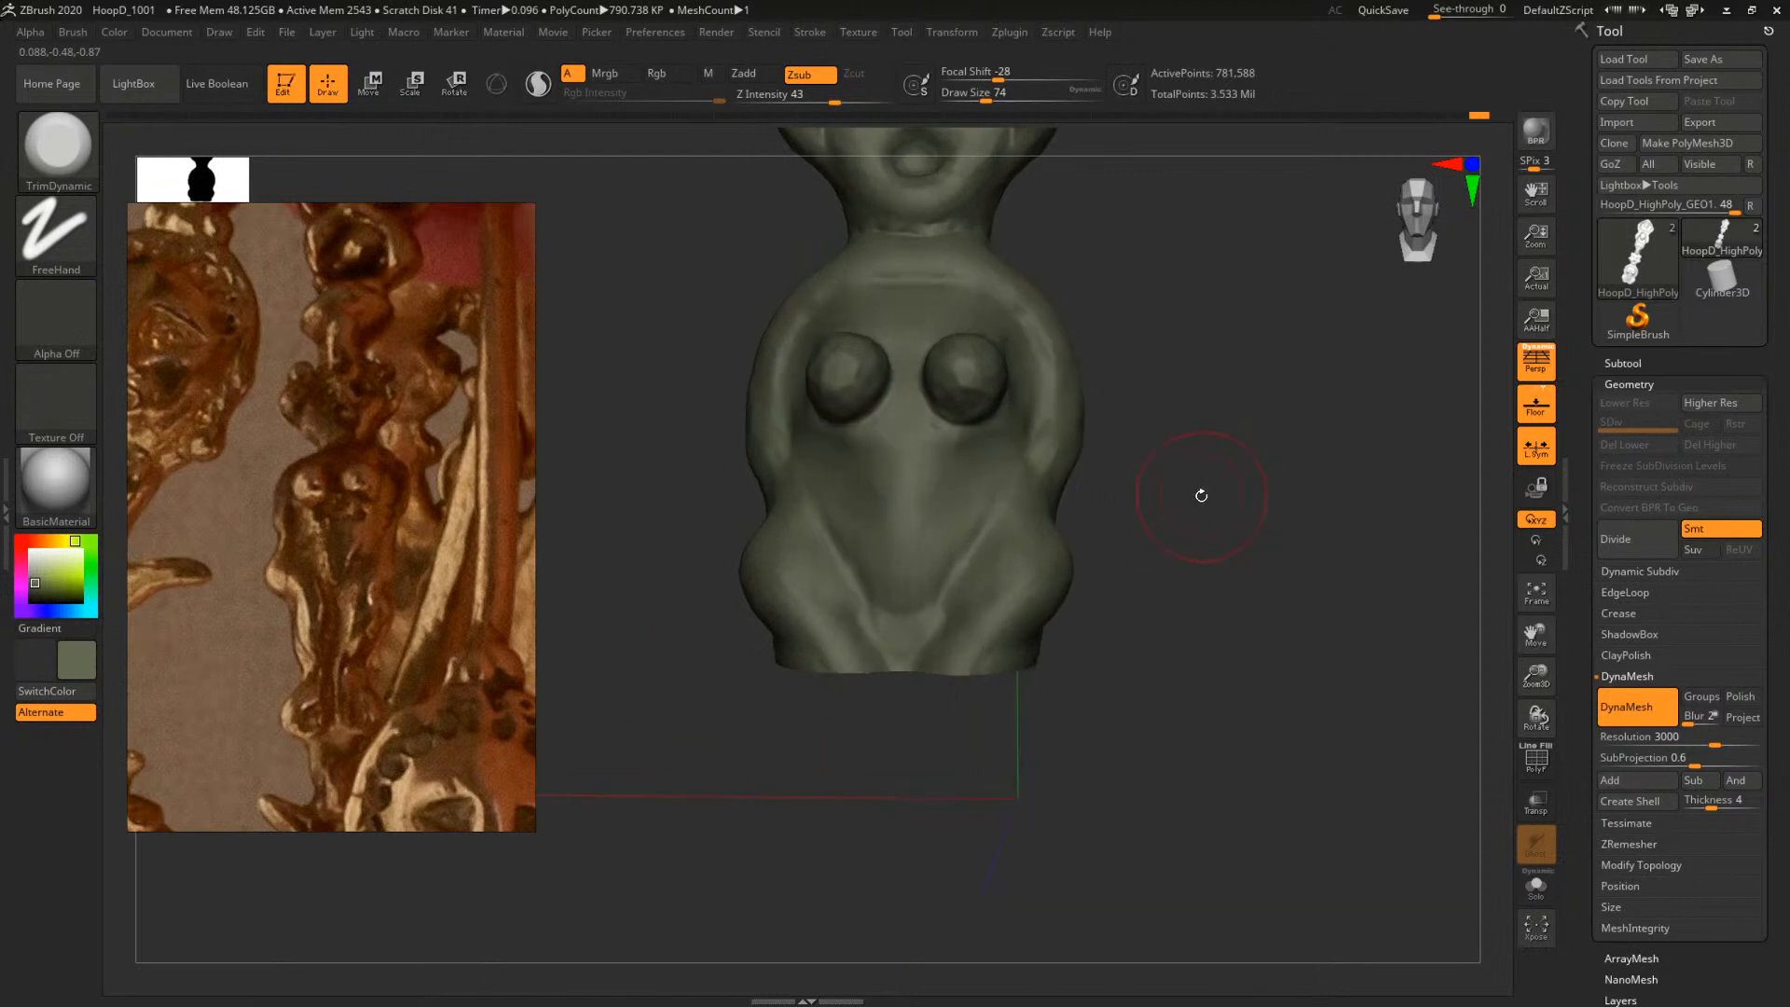
# Add volume to both sides of the belly above the thighs with ClayTubes at draw sizes 74 and 44
pyautogui.press('b')
pyautogui.press('c')
pyautogui.press('t')
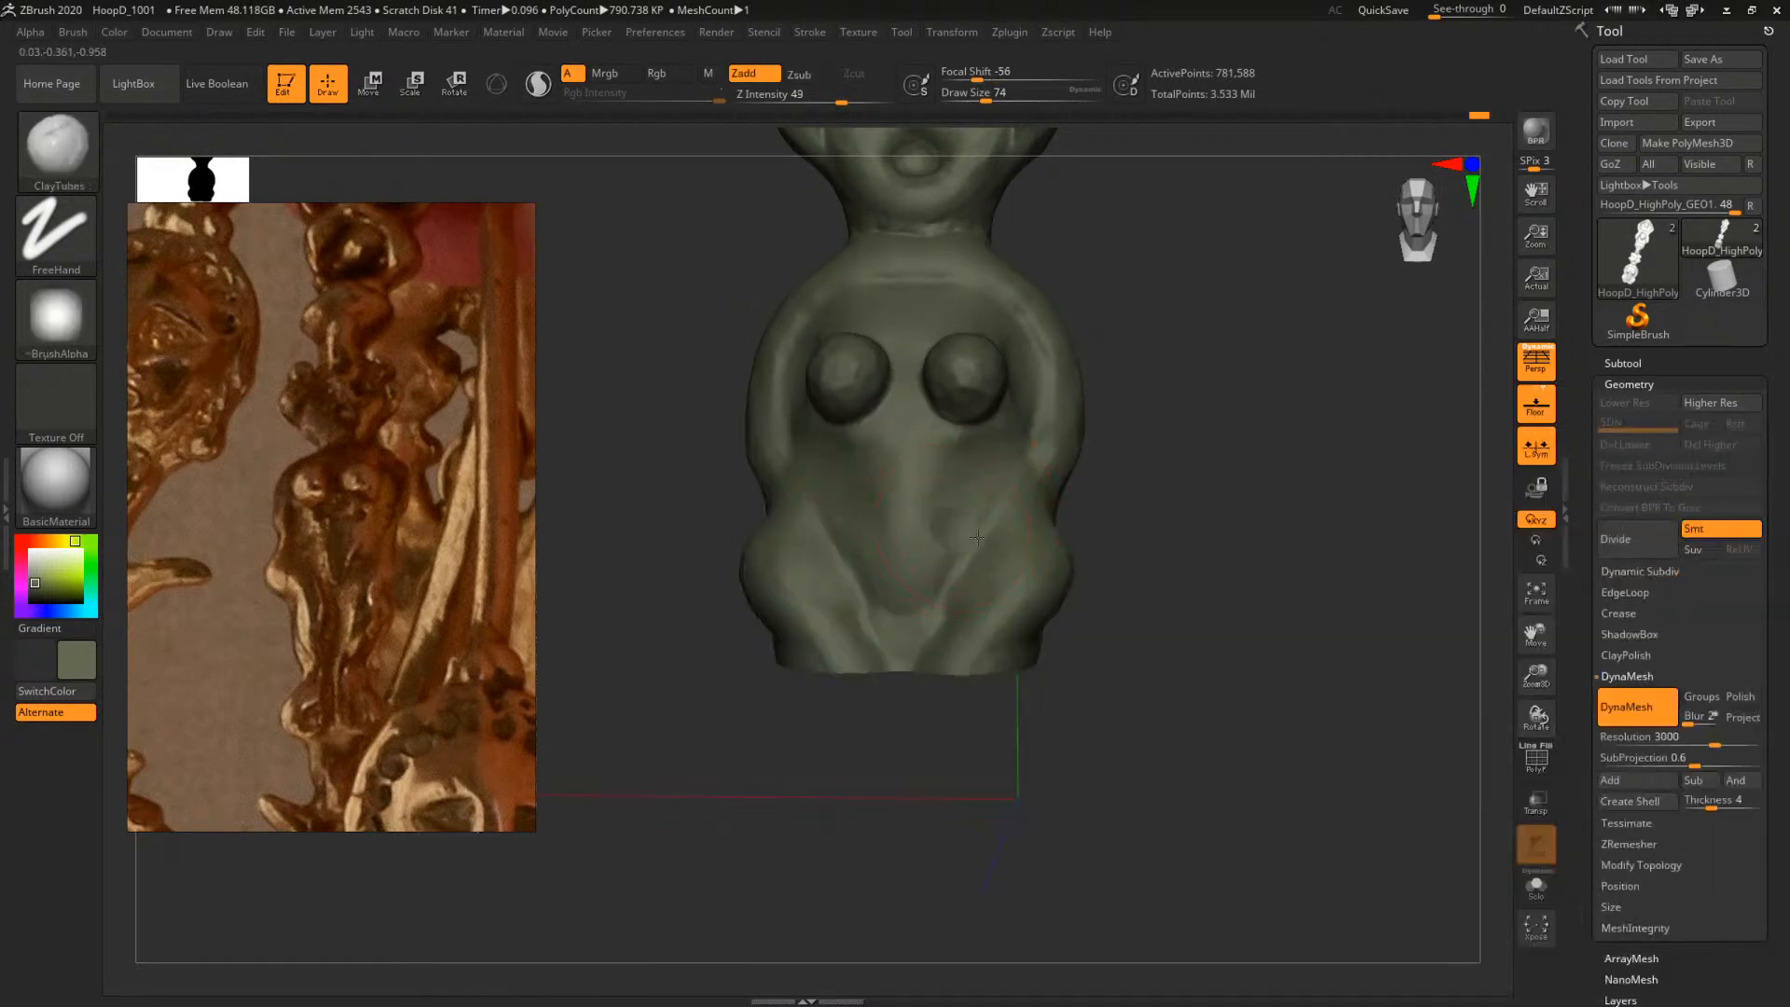
pyautogui.moveTo(1044, 456); pyautogui.dragTo(834, 480, button='right')
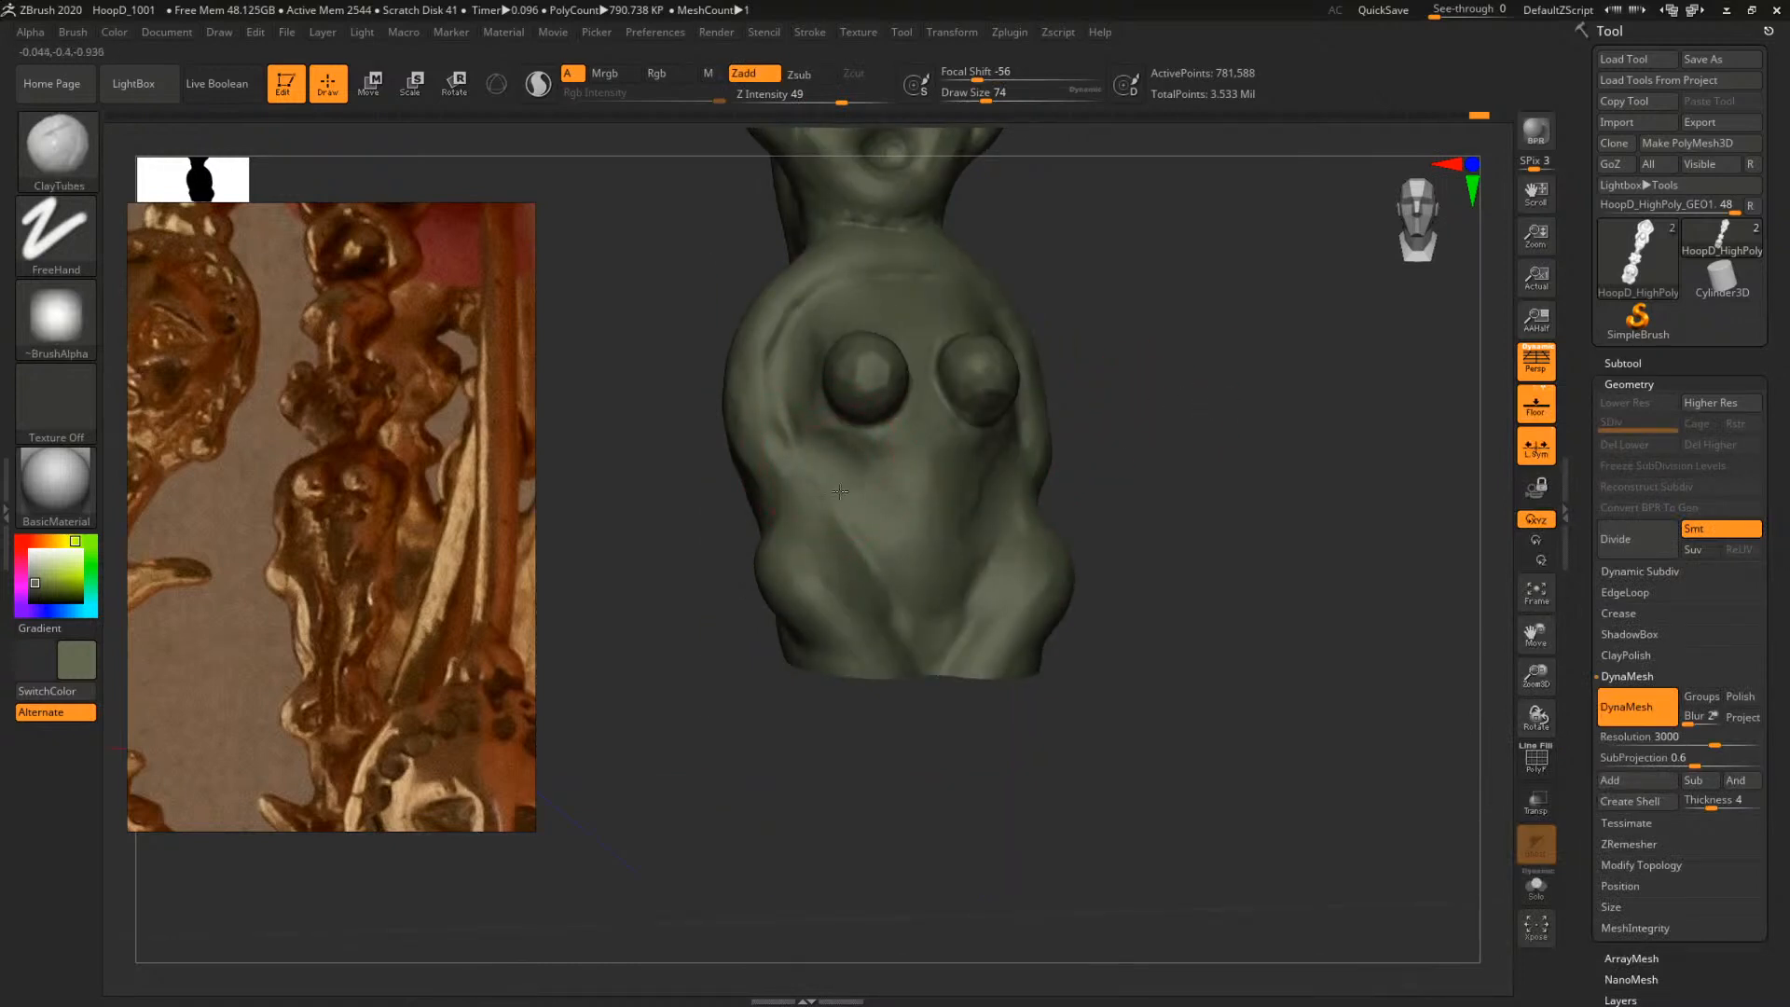
pyautogui.moveTo(881, 536); pyautogui.dragTo(1199, 479, button='right')
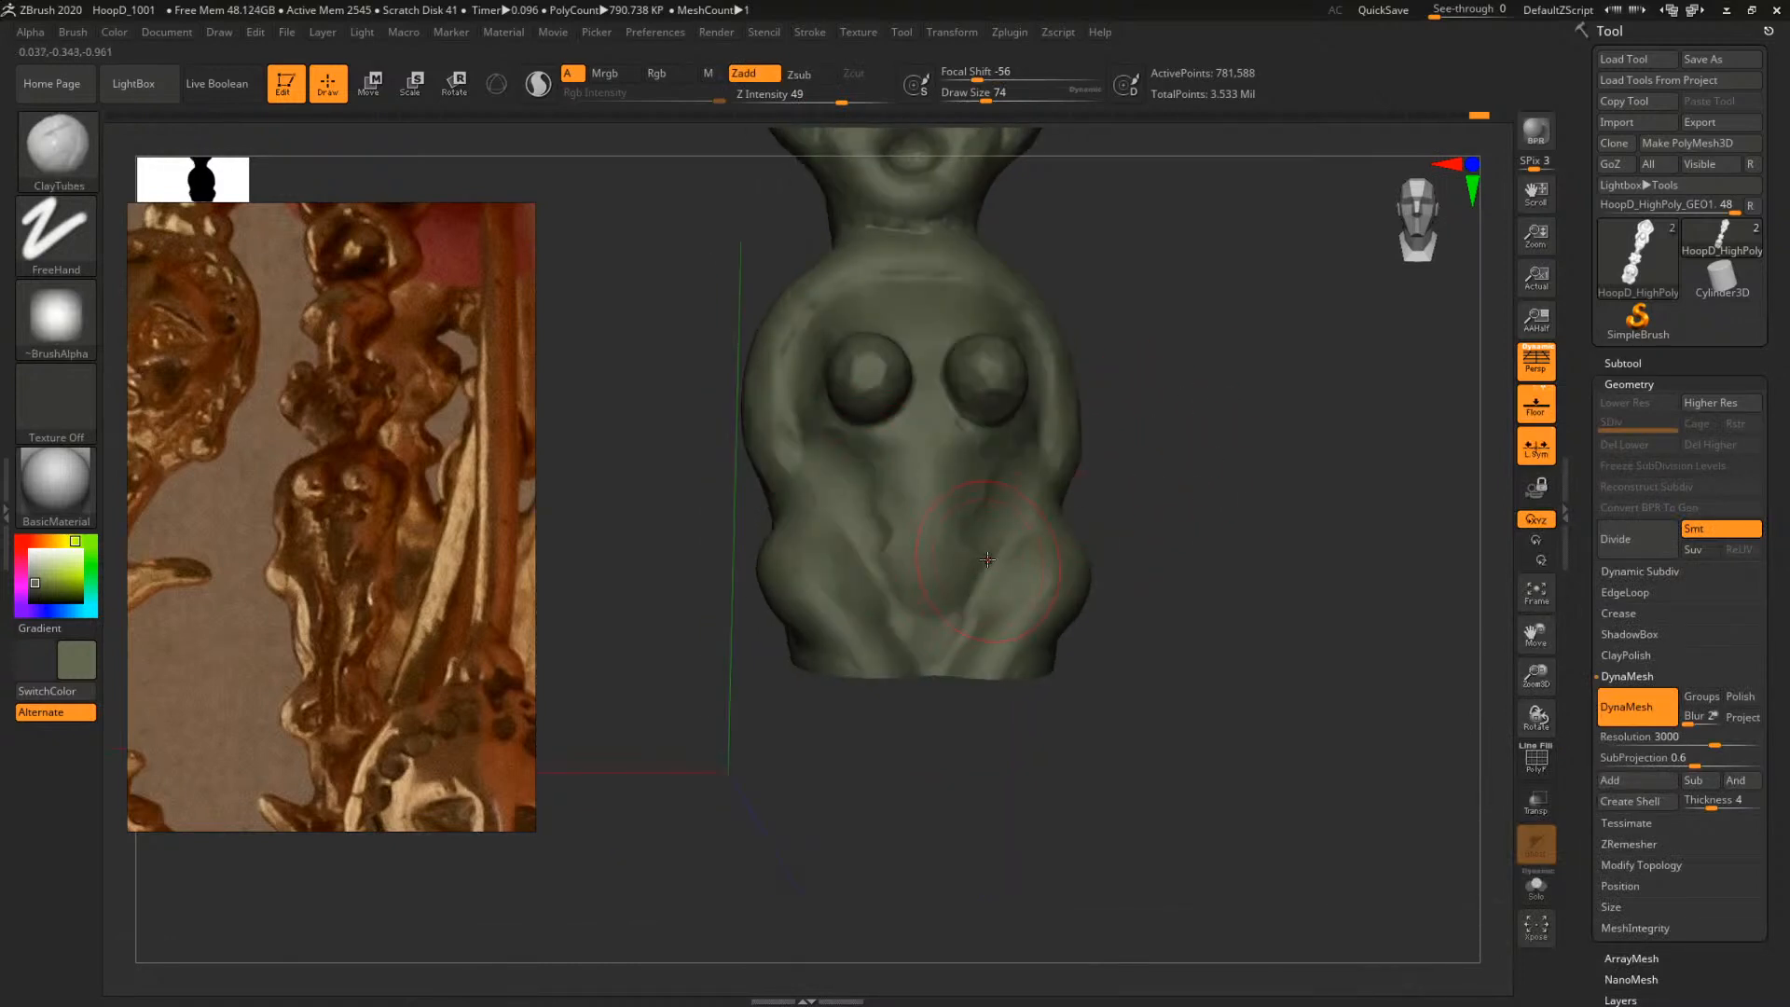
pyautogui.press('s')
pyautogui.moveTo(987, 559); pyautogui.dragTo(977, 558)
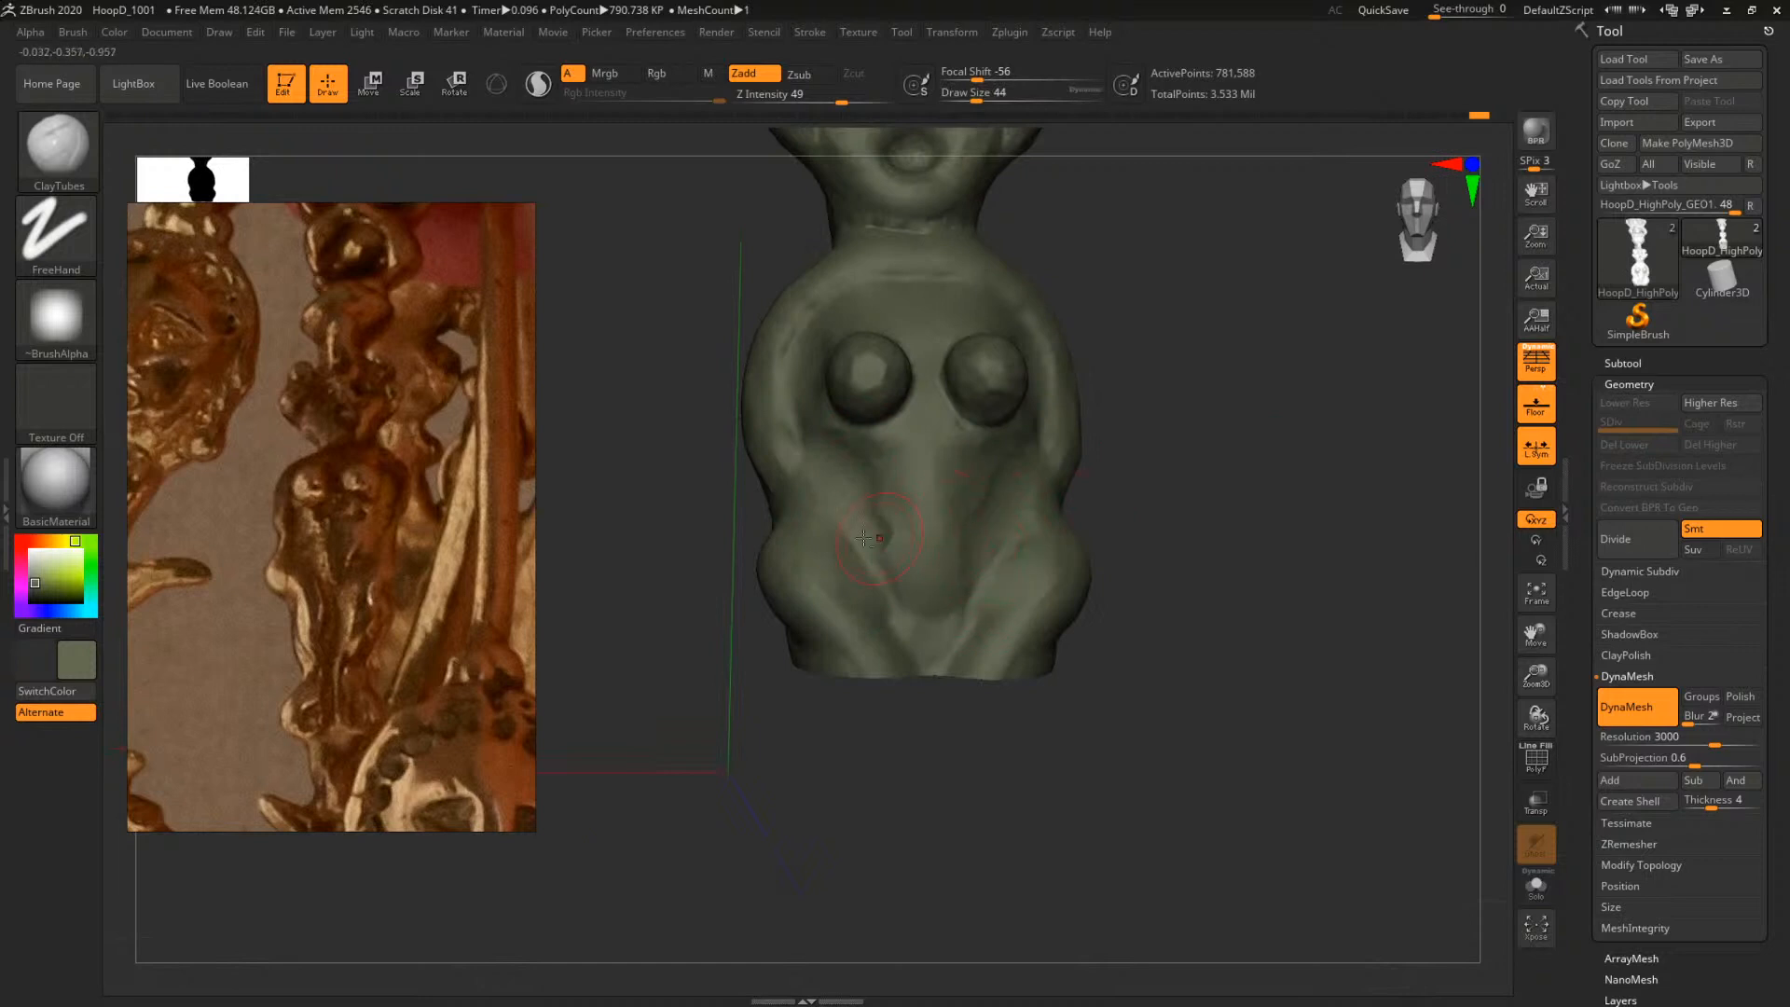
# Build up the belly and waist below the breasts with ClayTubes at draw size 54
pyautogui.keyDown('ctrl'); pyautogui.moveTo(1305, 506); pyautogui.dragTo(1339, 651, button='right'); pyautogui.keyUp('ctrl')
pyautogui.press('space')
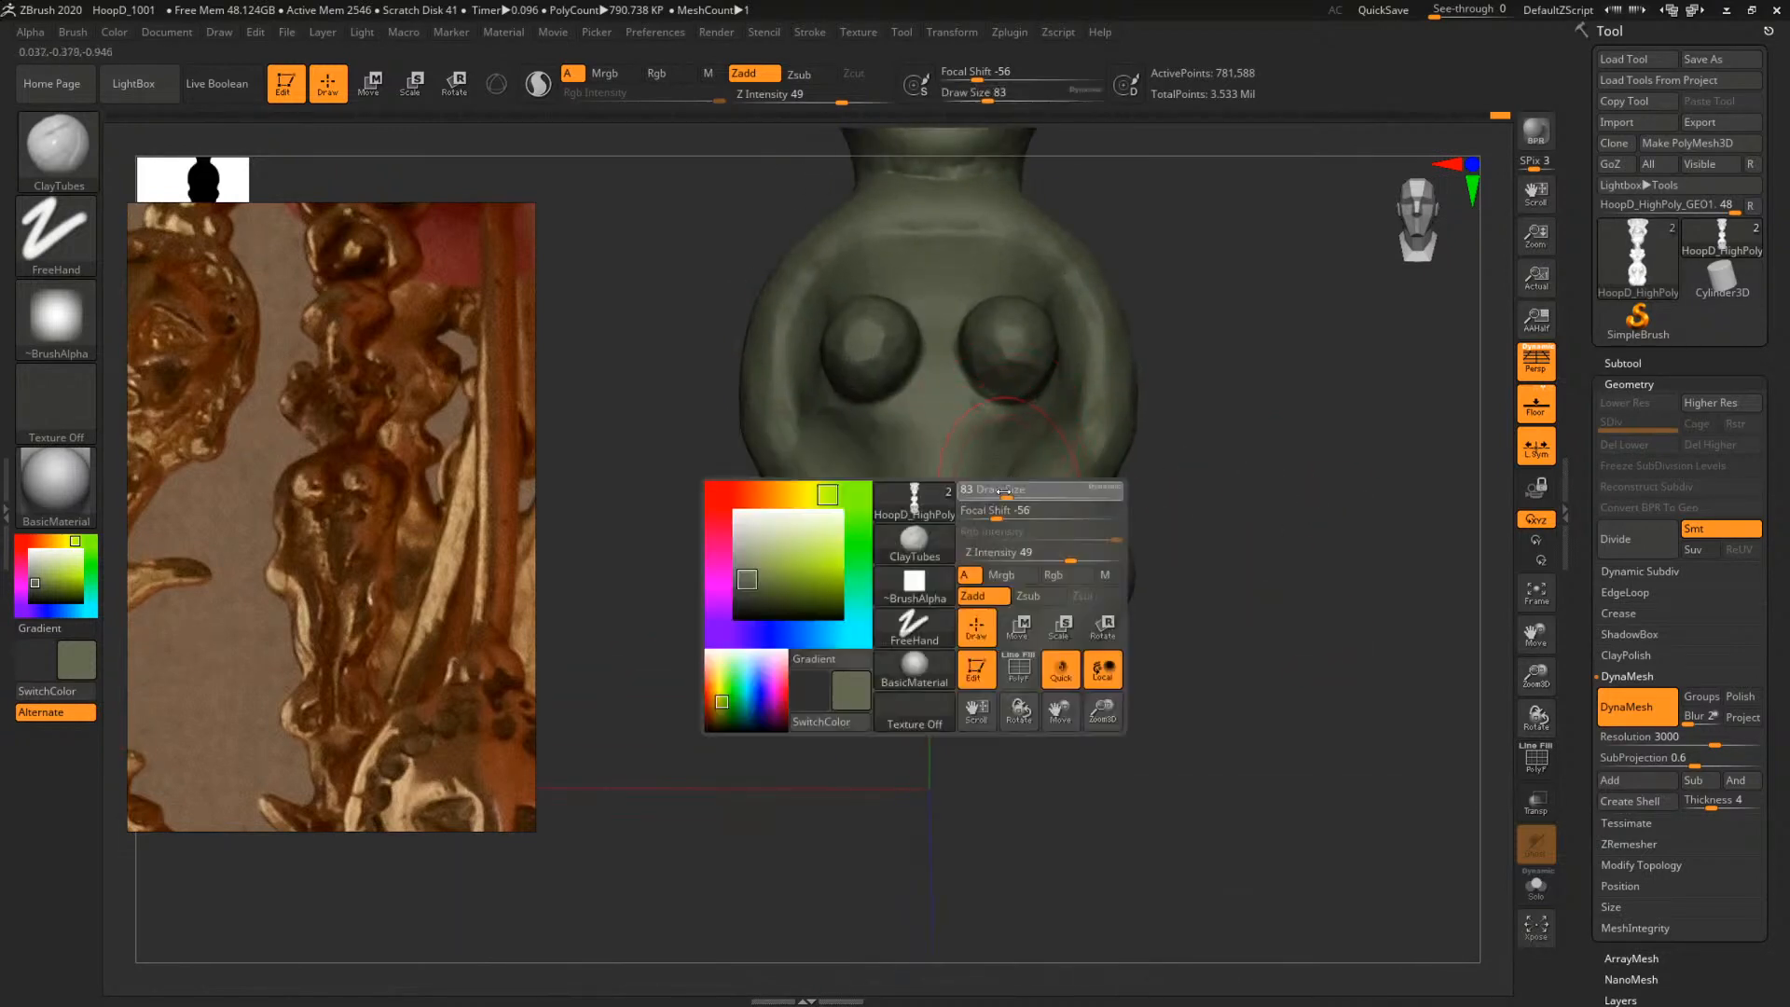
pyautogui.moveTo(995, 493); pyautogui.dragTo(1000, 493)
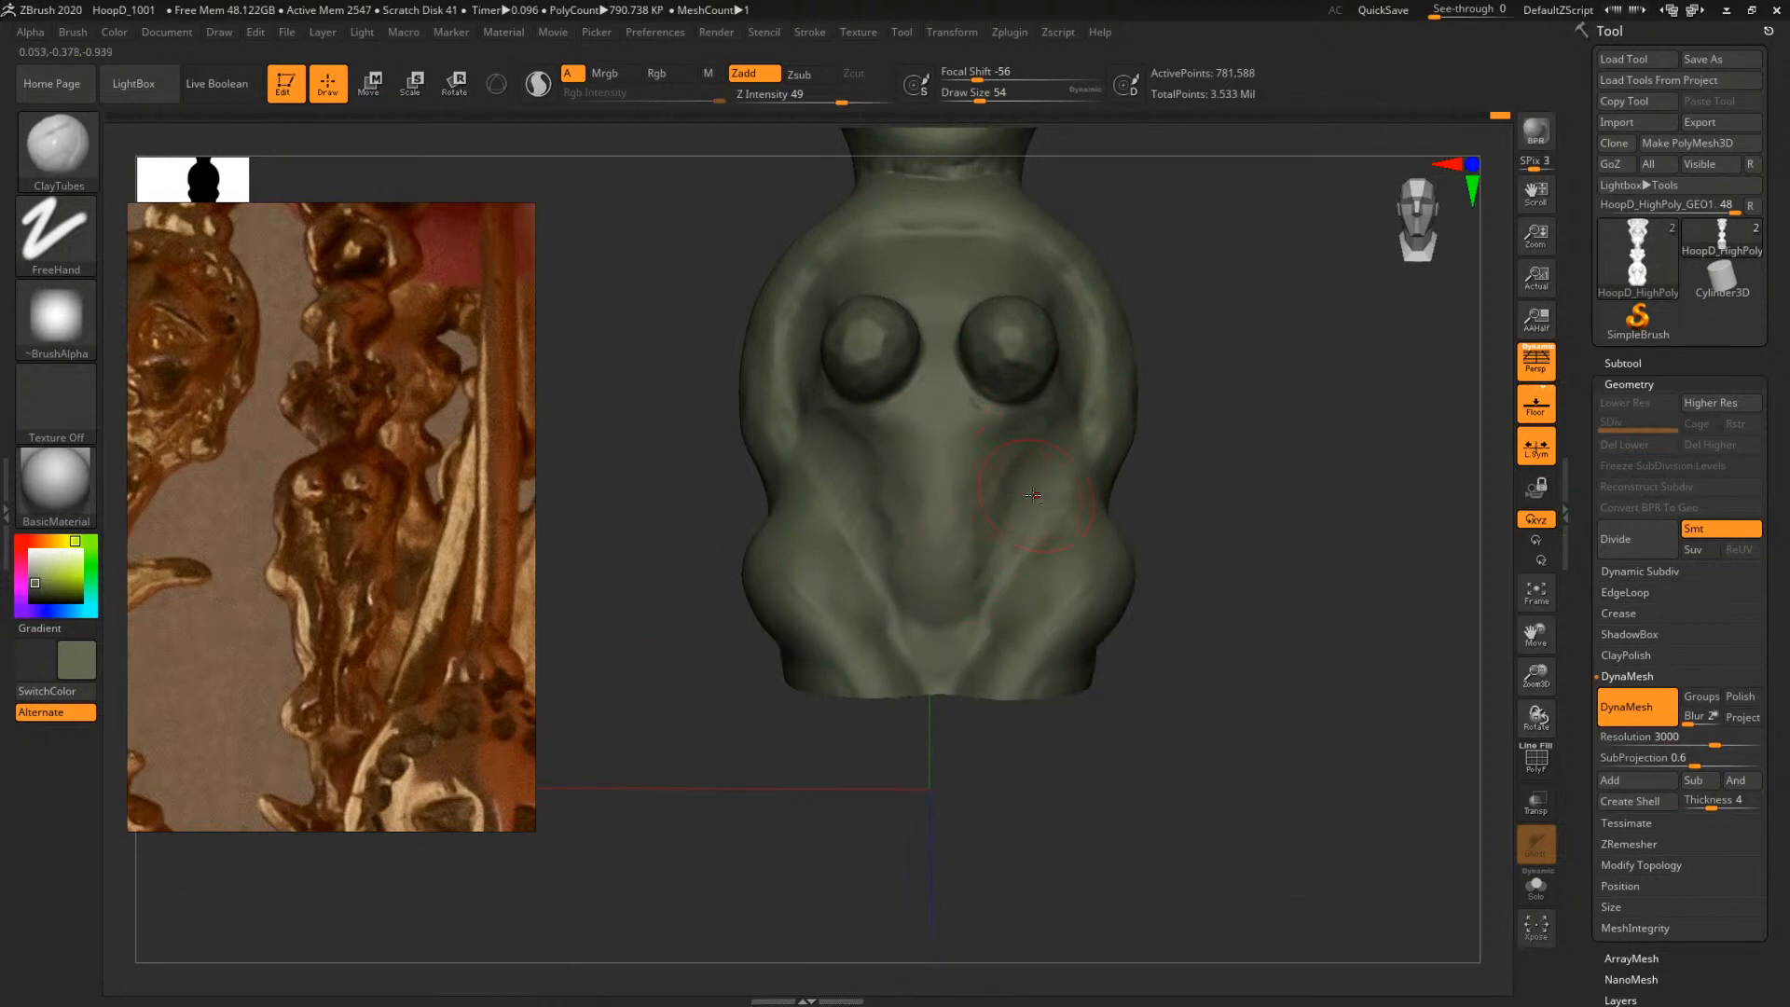
pyautogui.keyDown('ctrl'); pyautogui.moveTo(1329, 447); pyautogui.dragTo(988, 420, button='right'); pyautogui.keyUp('ctrl')
pyautogui.moveTo(1343, 411)
pyautogui.mouseDown(button='right')
pyautogui.moveTo(1239, 423)
pyautogui.moveTo(1127, 559)
pyautogui.moveTo(983, 524)
pyautogui.moveTo(1169, 594)
pyautogui.moveTo(1224, 580)
pyautogui.mouseUp(button='right')
pyautogui.moveTo(1066, 548)
pyautogui.mouseDown(button='right')
pyautogui.moveTo(1150, 548)
pyautogui.moveTo(1207, 575)
pyautogui.moveTo(1143, 544)
pyautogui.moveTo(1184, 550)
pyautogui.mouseUp(button='right')
pyautogui.moveTo(1184, 550); pyautogui.dragTo(1265, 501, button='right')
# Refine the lower end of the left-hand arm with ClayTubes at draw size 46
pyautogui.press('space')
pyautogui.moveTo(776, 514); pyautogui.dragTo(764, 526)
pyautogui.press('space')
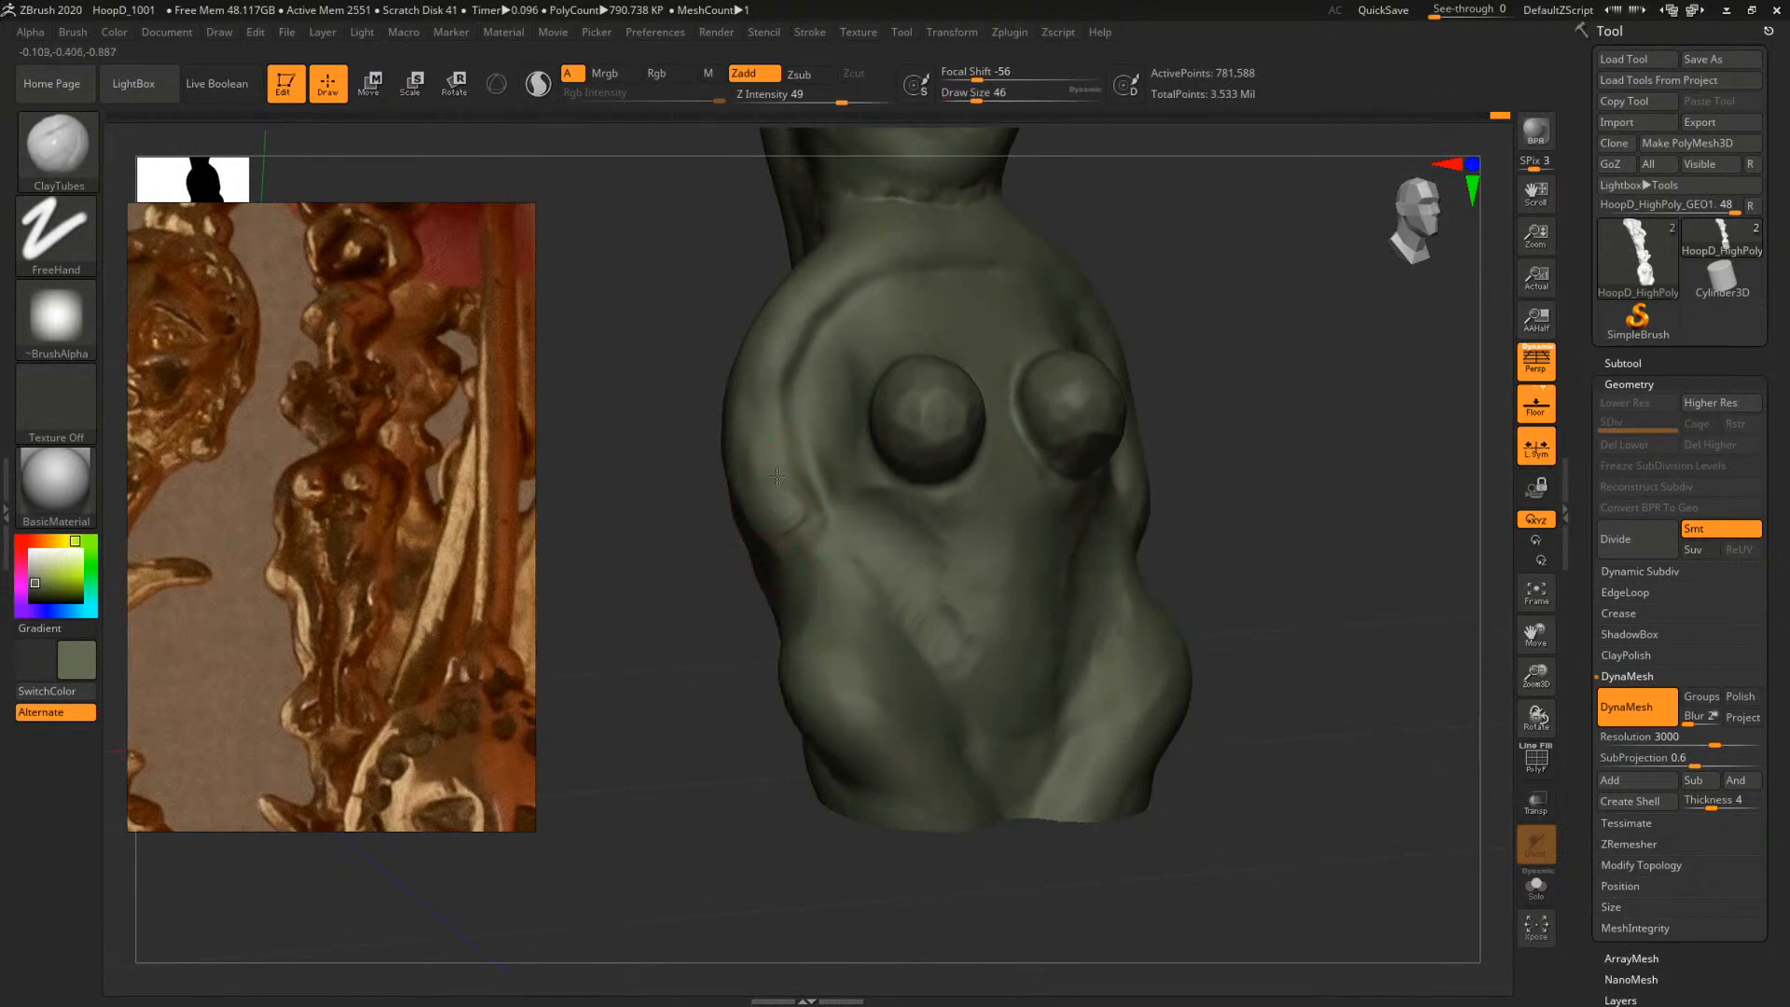
pyautogui.moveTo(1413, 425)
pyautogui.keyDown('ctrl'); pyautogui.mouseDown(button='right')
pyautogui.moveTo(1066, 428)
pyautogui.moveTo(1122, 416)
pyautogui.moveTo(1253, 537)
pyautogui.mouseUp(button='right'); pyautogui.keyUp('ctrl')
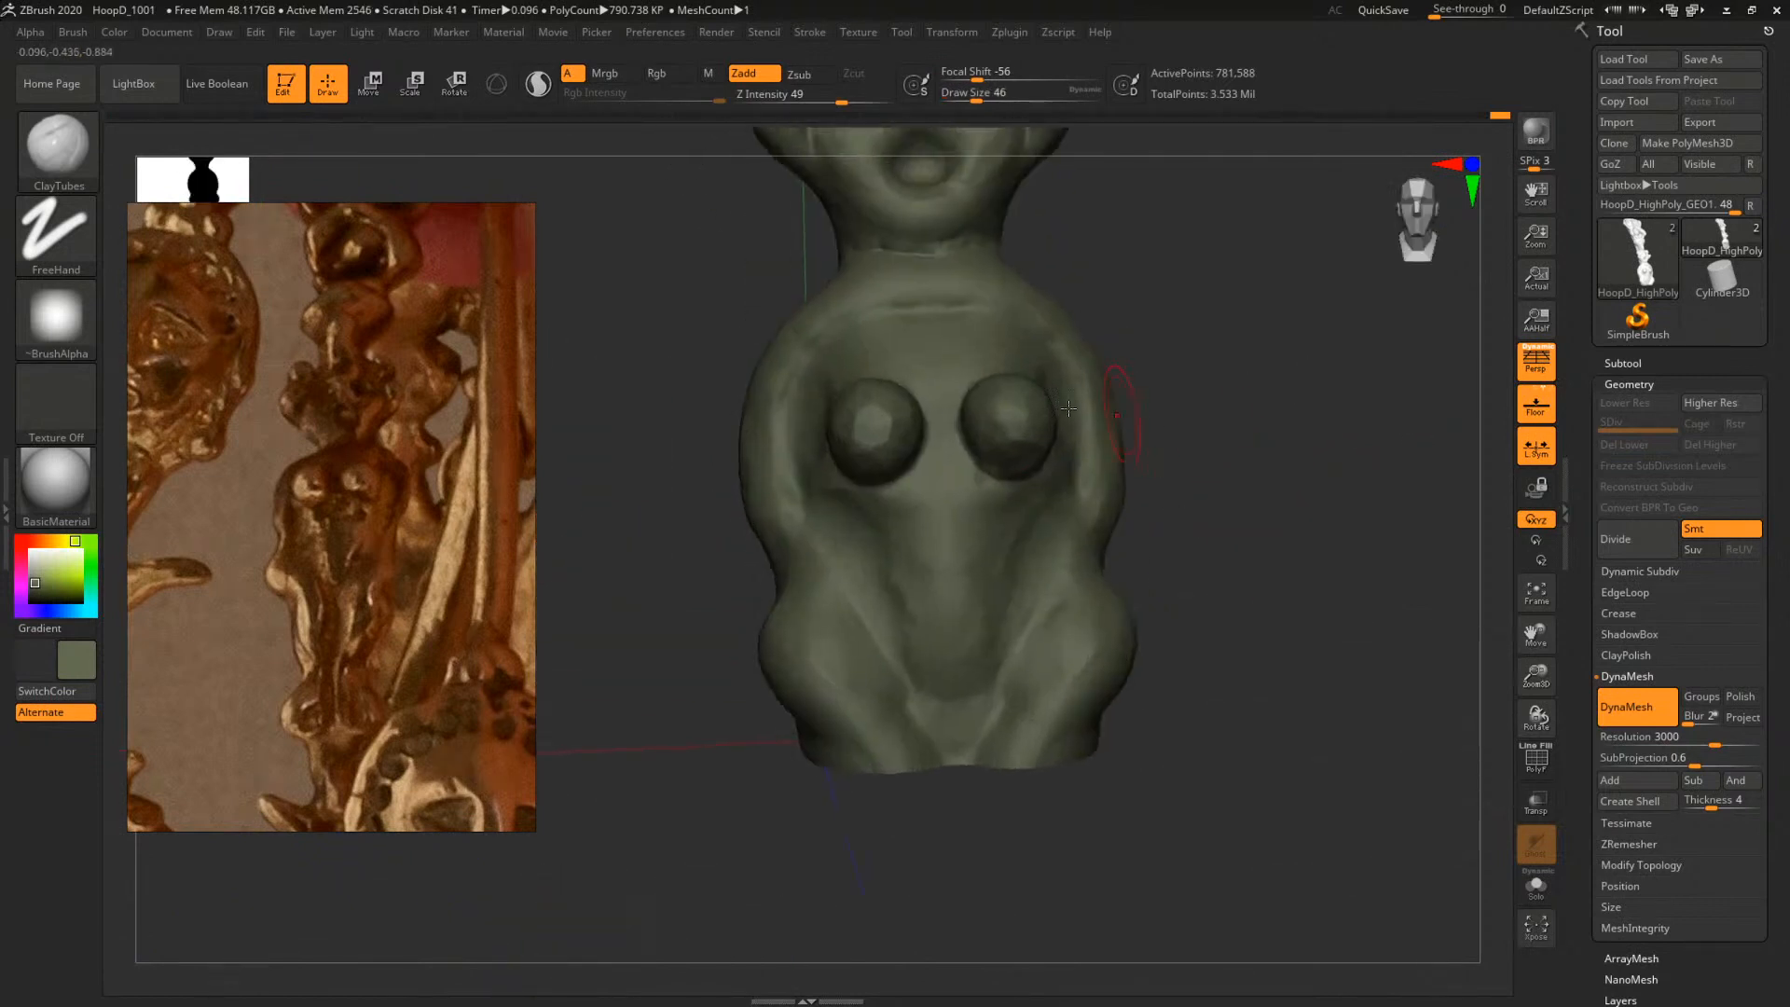
# Build up the waist and belly sides with ClayTubes at draw size 74, undoing the last two strokes
pyautogui.press('space')
pyautogui.moveTo(942, 390); pyautogui.dragTo(954, 388)
pyautogui.moveTo(1005, 340); pyautogui.dragTo(962, 392, button='right')
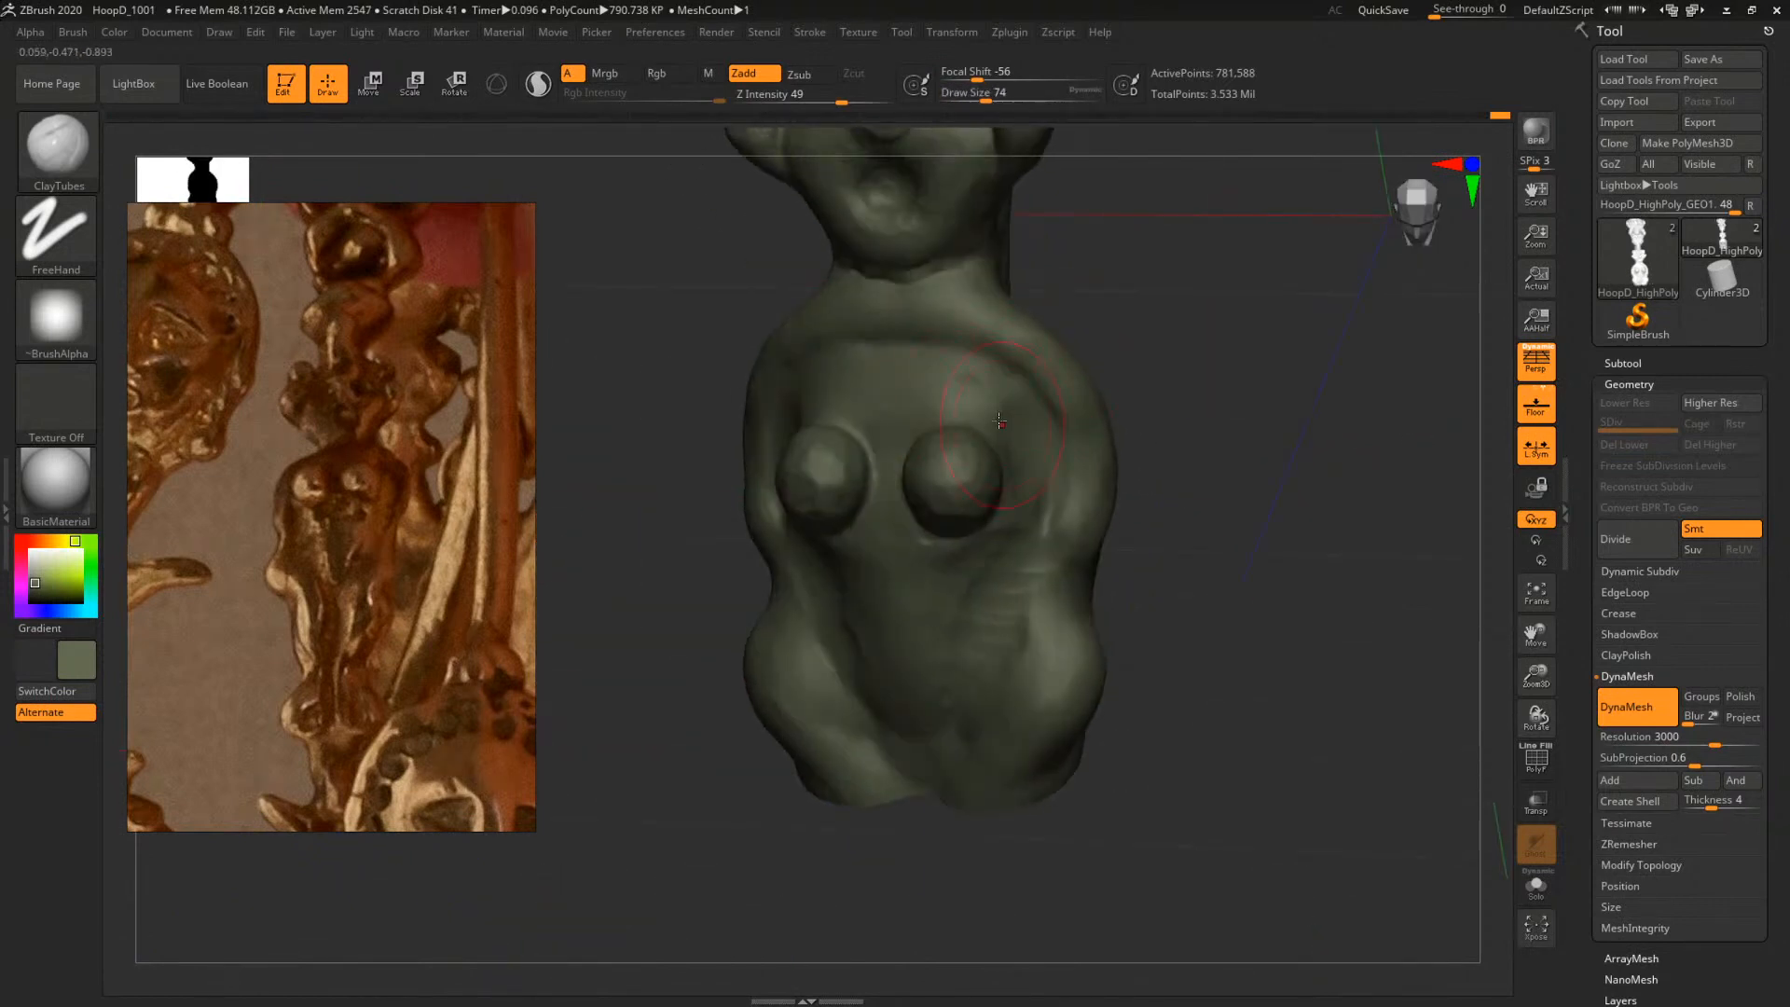
pyautogui.moveTo(1135, 363); pyautogui.dragTo(1196, 316, button='right')
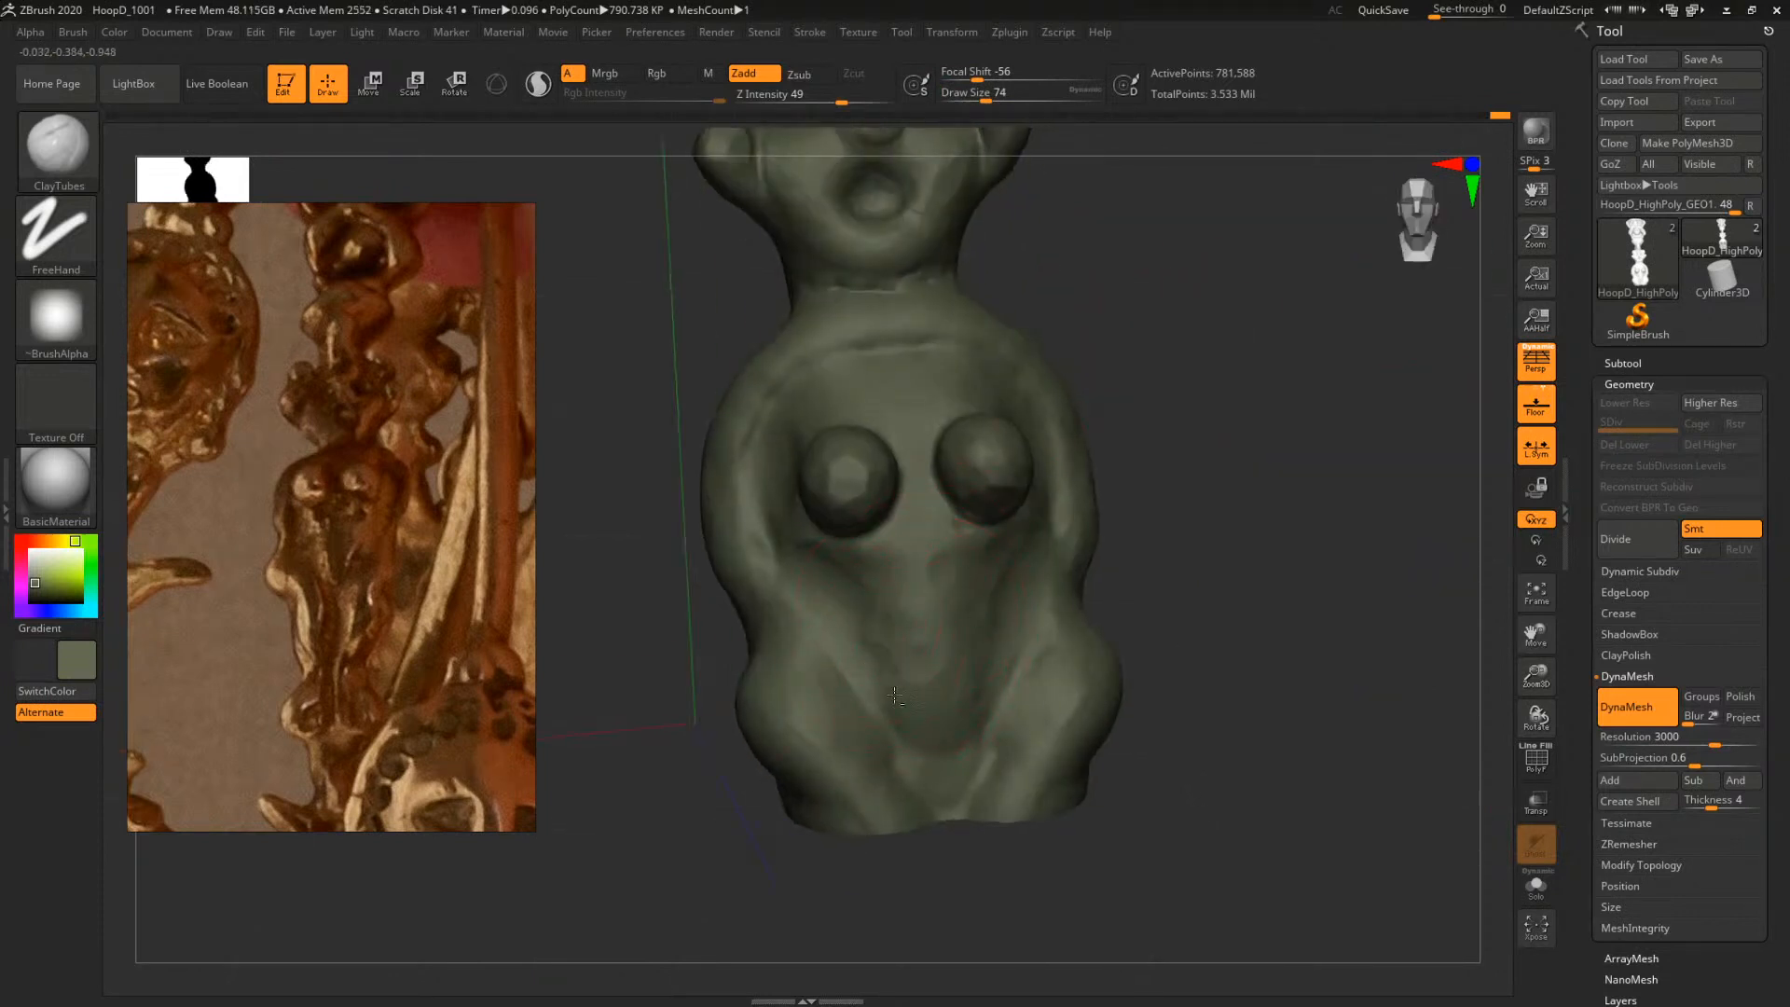
pyautogui.moveTo(1210, 547); pyautogui.dragTo(970, 658, button='right')
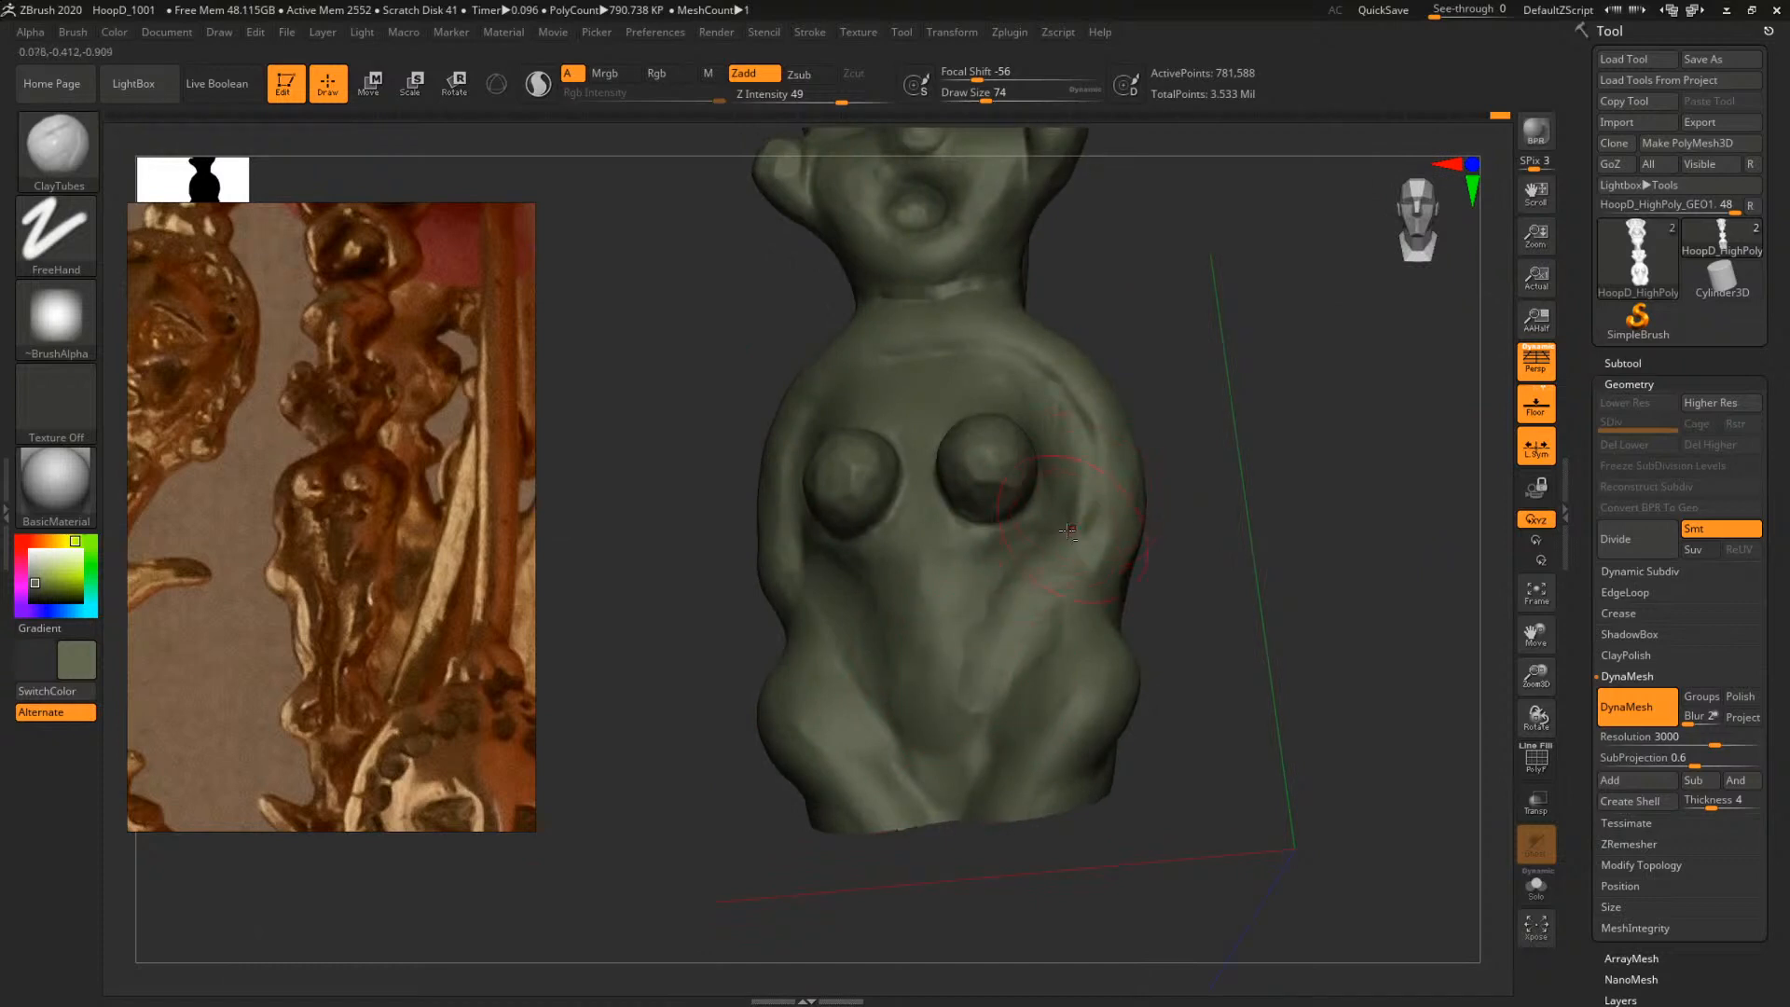
pyautogui.hotkey('ctrl', 'z')
pyautogui.hotkey('ctrl', 'z')
# Fill the lower belly between the thighs with ClayTubes at draw size 54
pyautogui.moveTo(1273, 597)
pyautogui.keyDown('ctrl'); pyautogui.mouseDown(button='right')
pyautogui.moveTo(1199, 467)
pyautogui.moveTo(1221, 539)
pyautogui.moveTo(1266, 523)
pyautogui.moveTo(1282, 480)
pyautogui.moveTo(1265, 486)
pyautogui.mouseUp(button='right'); pyautogui.keyUp('ctrl')
pyautogui.moveTo(1299, 659); pyautogui.dragTo(1285, 415, button='right')
pyautogui.rightClick(938, 560)
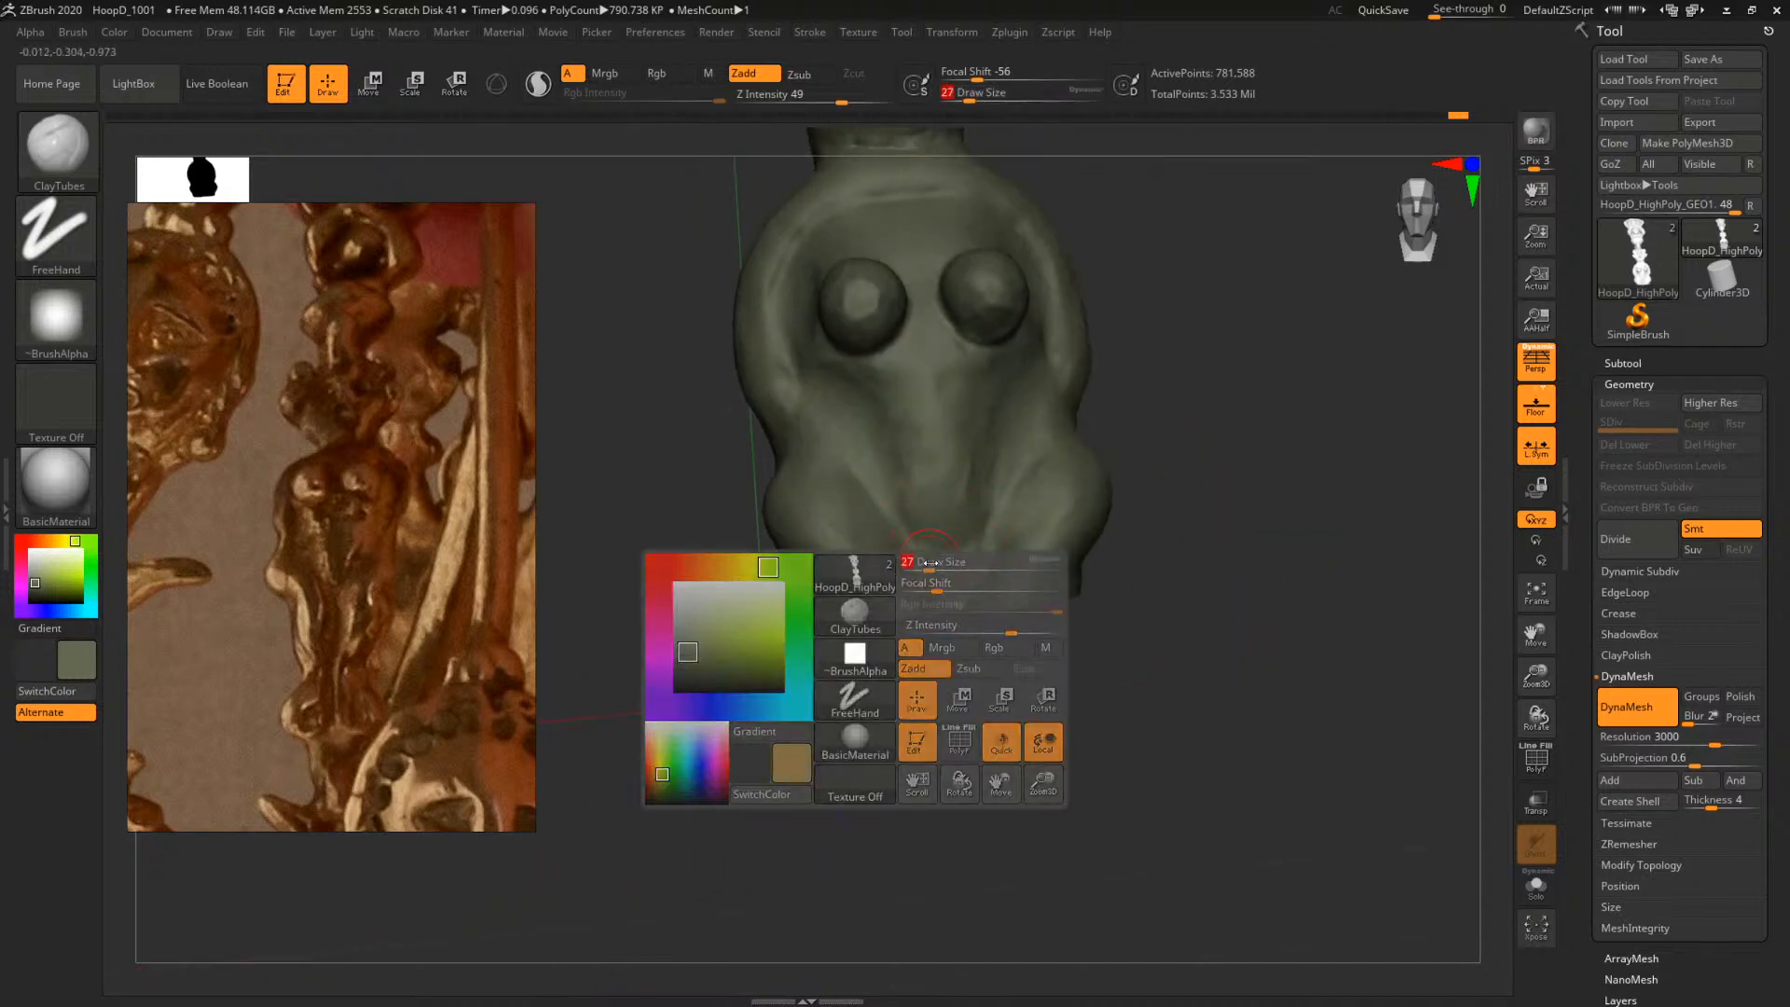
pyautogui.rightClick(941, 546)
pyautogui.moveTo(939, 561)
pyautogui.mouseDown()
pyautogui.moveTo(935, 547)
pyautogui.moveTo(957, 557)
pyautogui.mouseUp()
pyautogui.rightClick(948, 556)
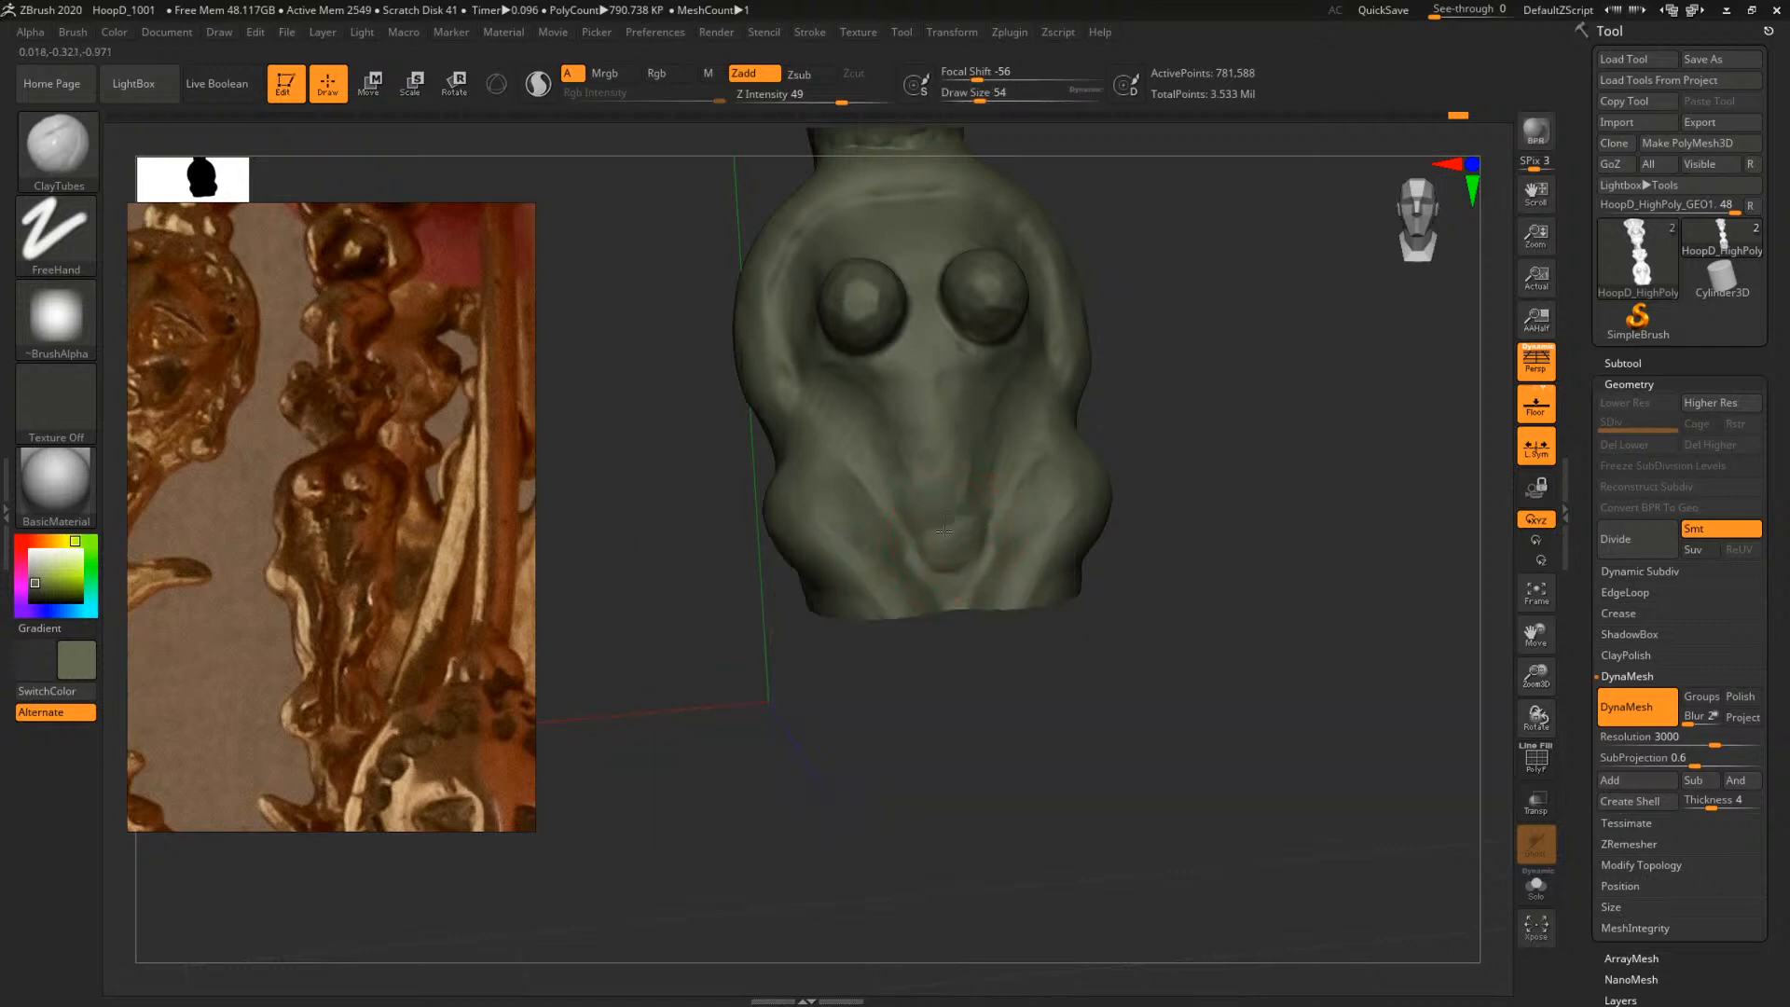
# Round out the lower edge of the belly, just above the crotch, with a ClayTubes stroke at draw size 54
pyautogui.moveTo(929, 534); pyautogui.dragTo(963, 509)
pyautogui.press(']')
pyautogui.press(']')
pyautogui.press(']')
pyautogui.keyDown('shift'); pyautogui.moveTo(1287, 411); pyautogui.dragTo(1274, 399); pyautogui.keyUp('shift')
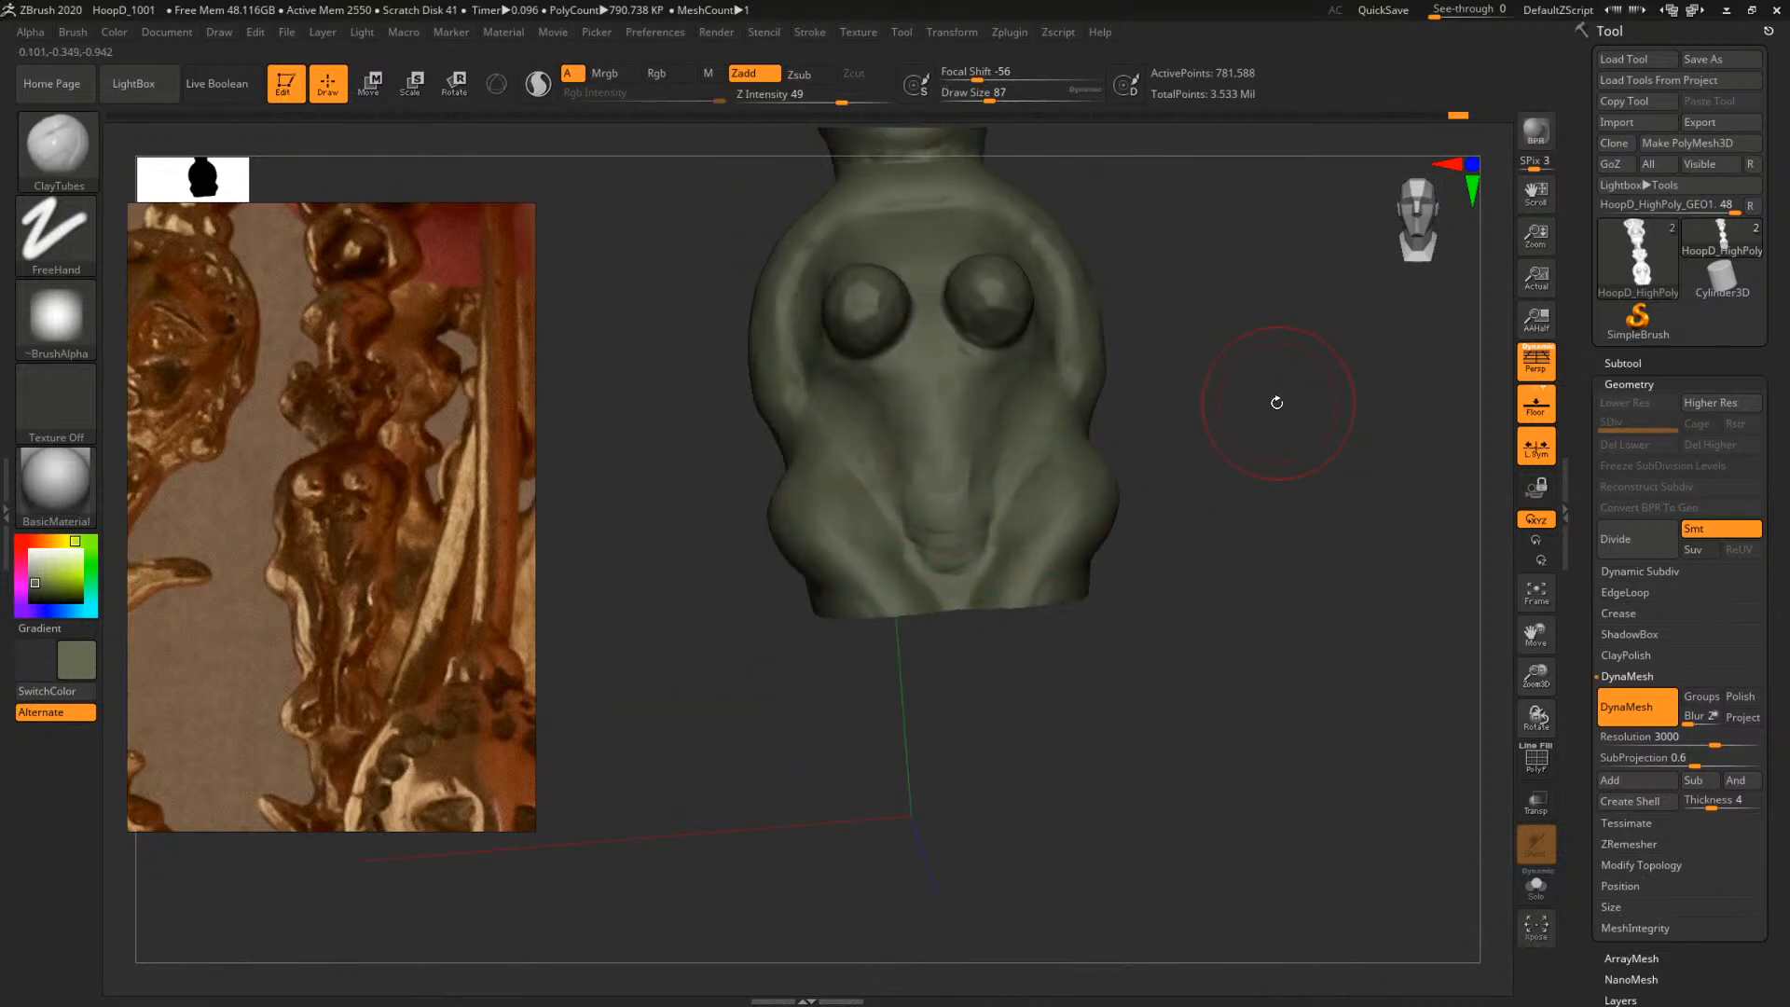
# Flatten the lower belly between the thighs with TrimDynamic, reducing the draw size to 35
pyautogui.press('b')
pyautogui.press('t')
pyautogui.press('d')
pyautogui.press('[')
pyautogui.press('[')
pyautogui.press('[')
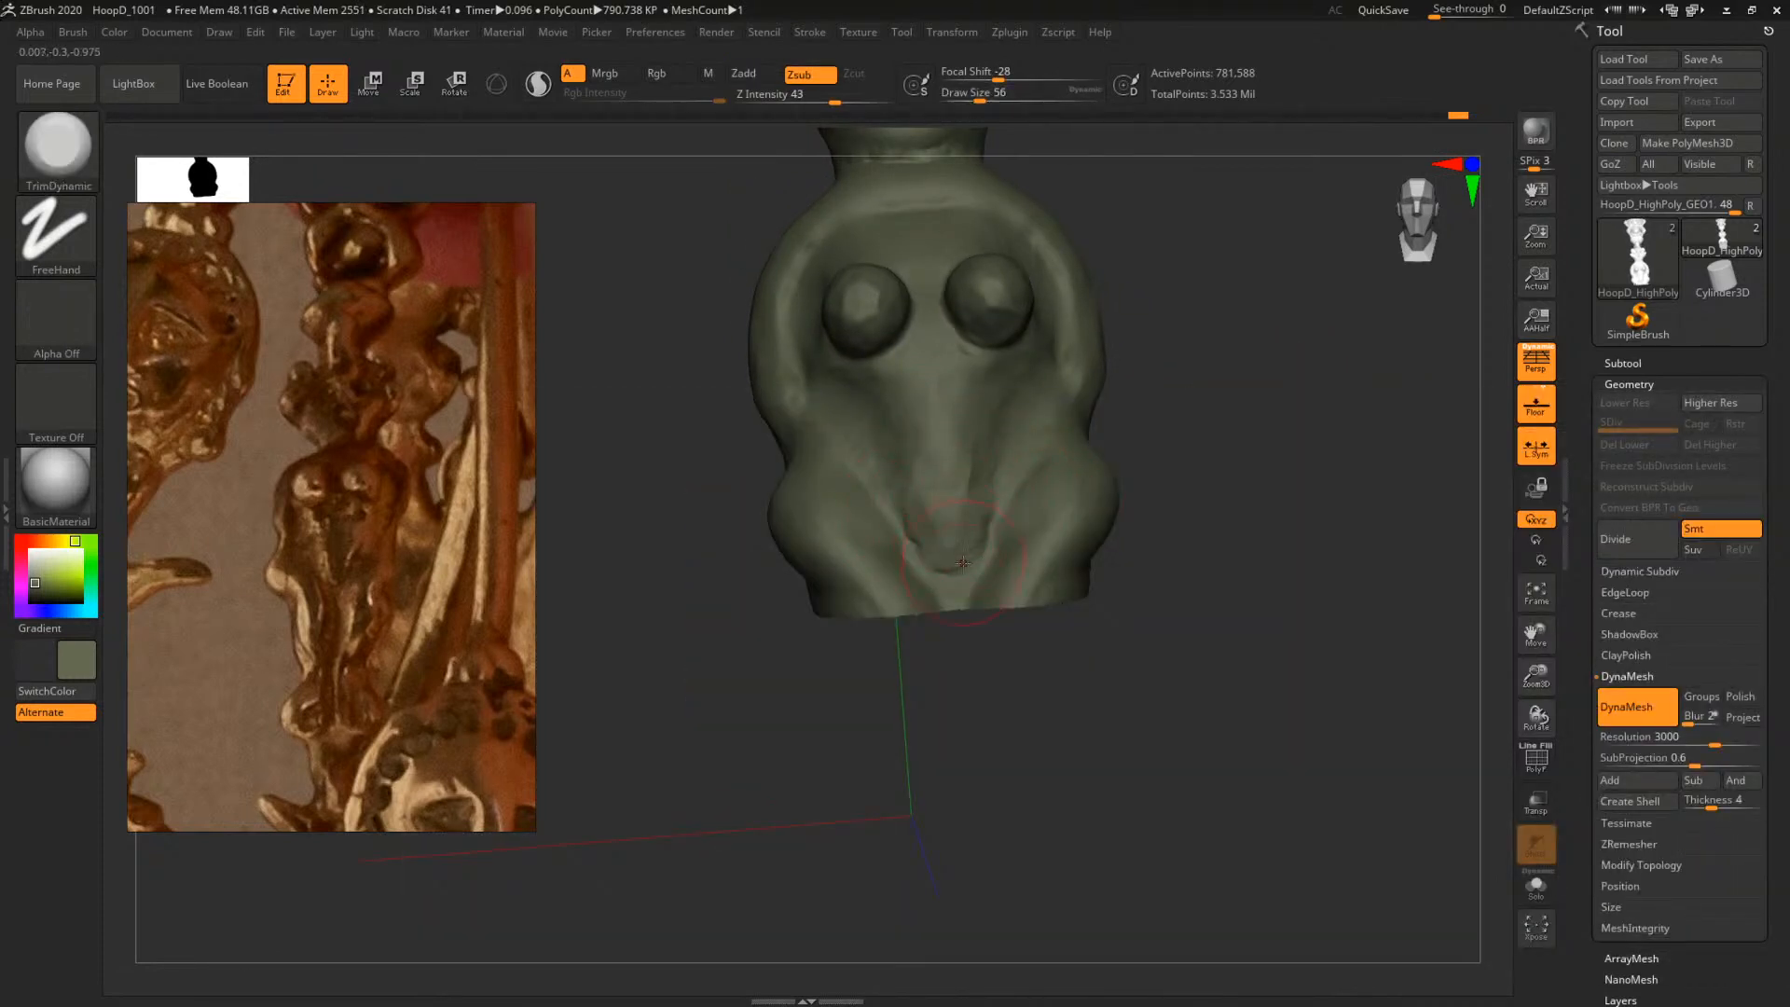
pyautogui.moveTo(1223, 385); pyautogui.dragTo(1222, 404)
pyautogui.press('space')
pyautogui.moveTo(984, 516); pyautogui.dragTo(971, 518)
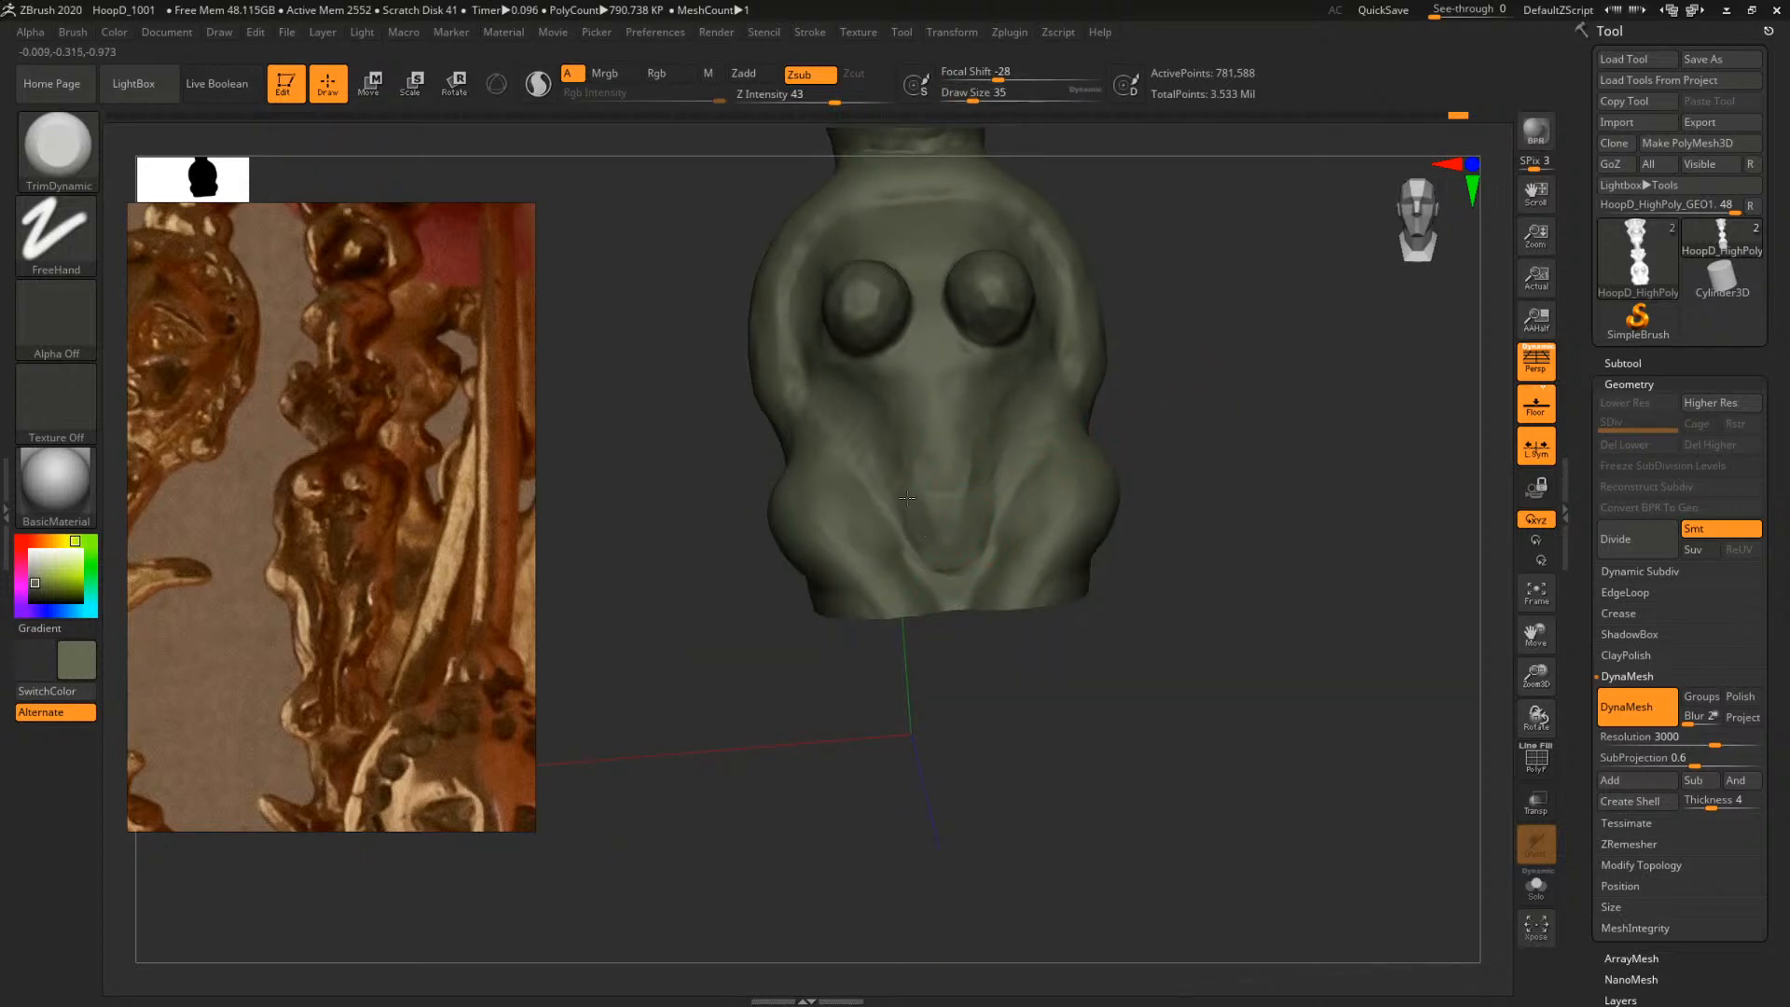
pyautogui.moveTo(1212, 371); pyautogui.dragTo(1122, 357)
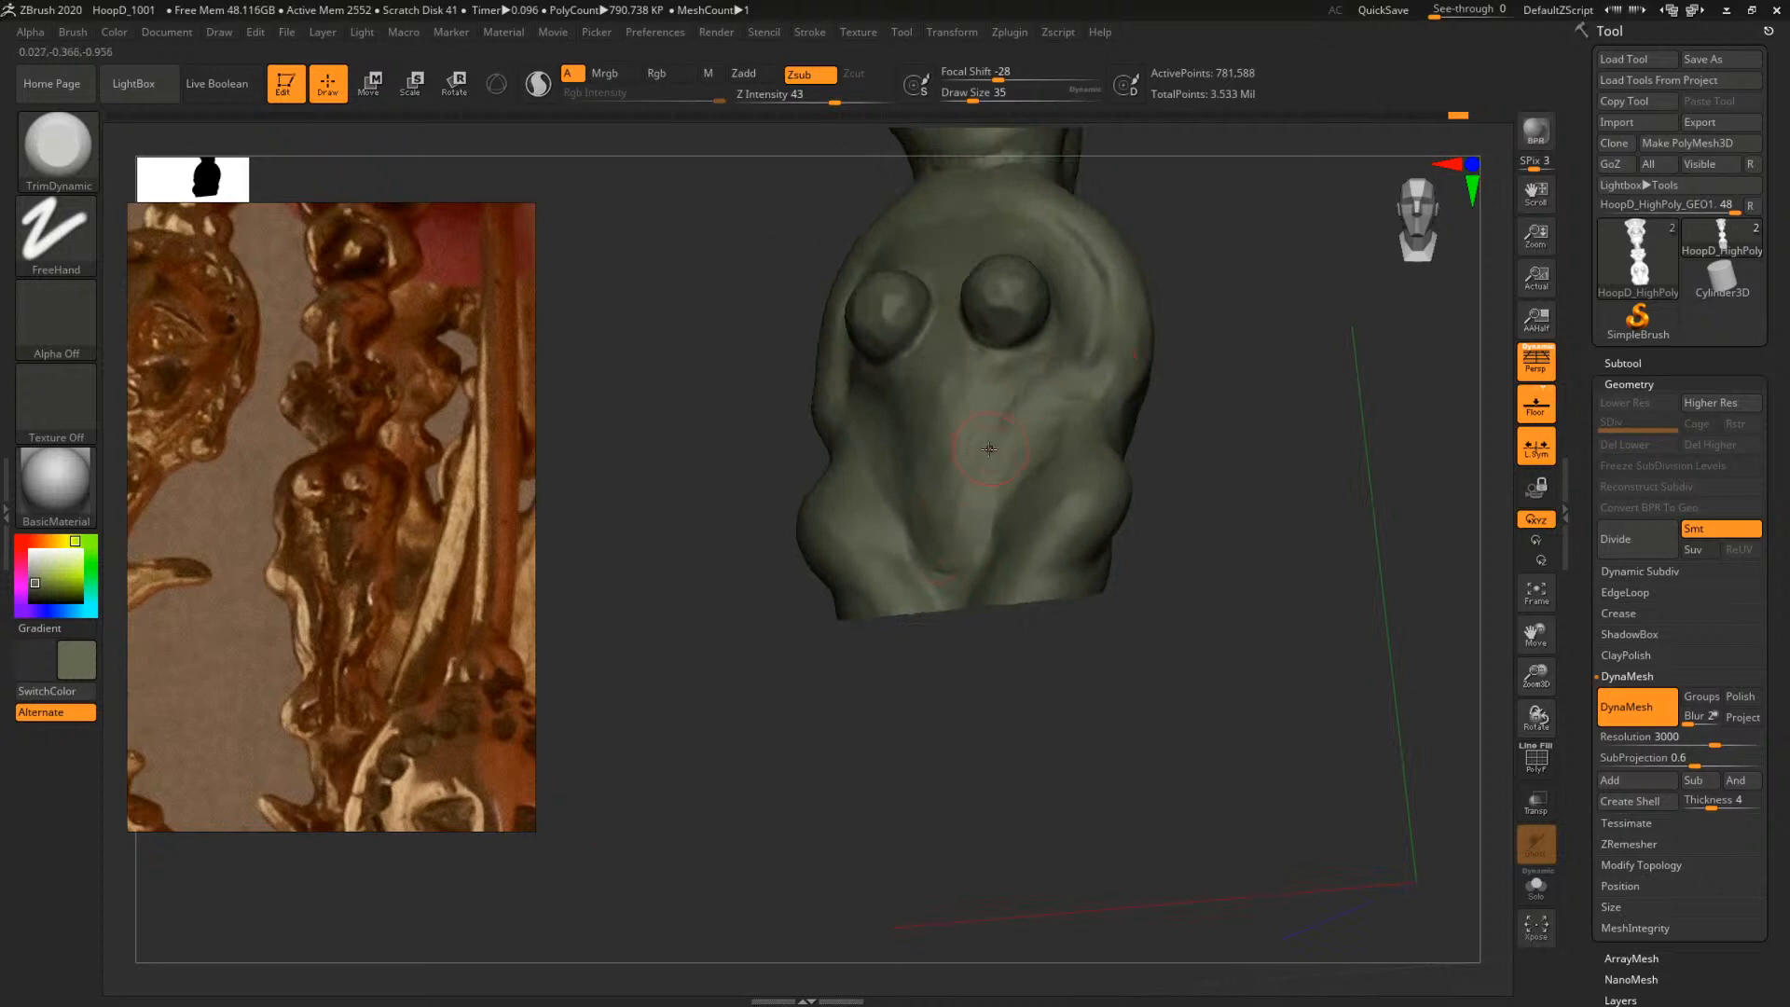
# Even out the belly and waist sides below the breasts with TrimDynamic at draw size 41
pyautogui.moveTo(1229, 322); pyautogui.dragTo(1258, 361)
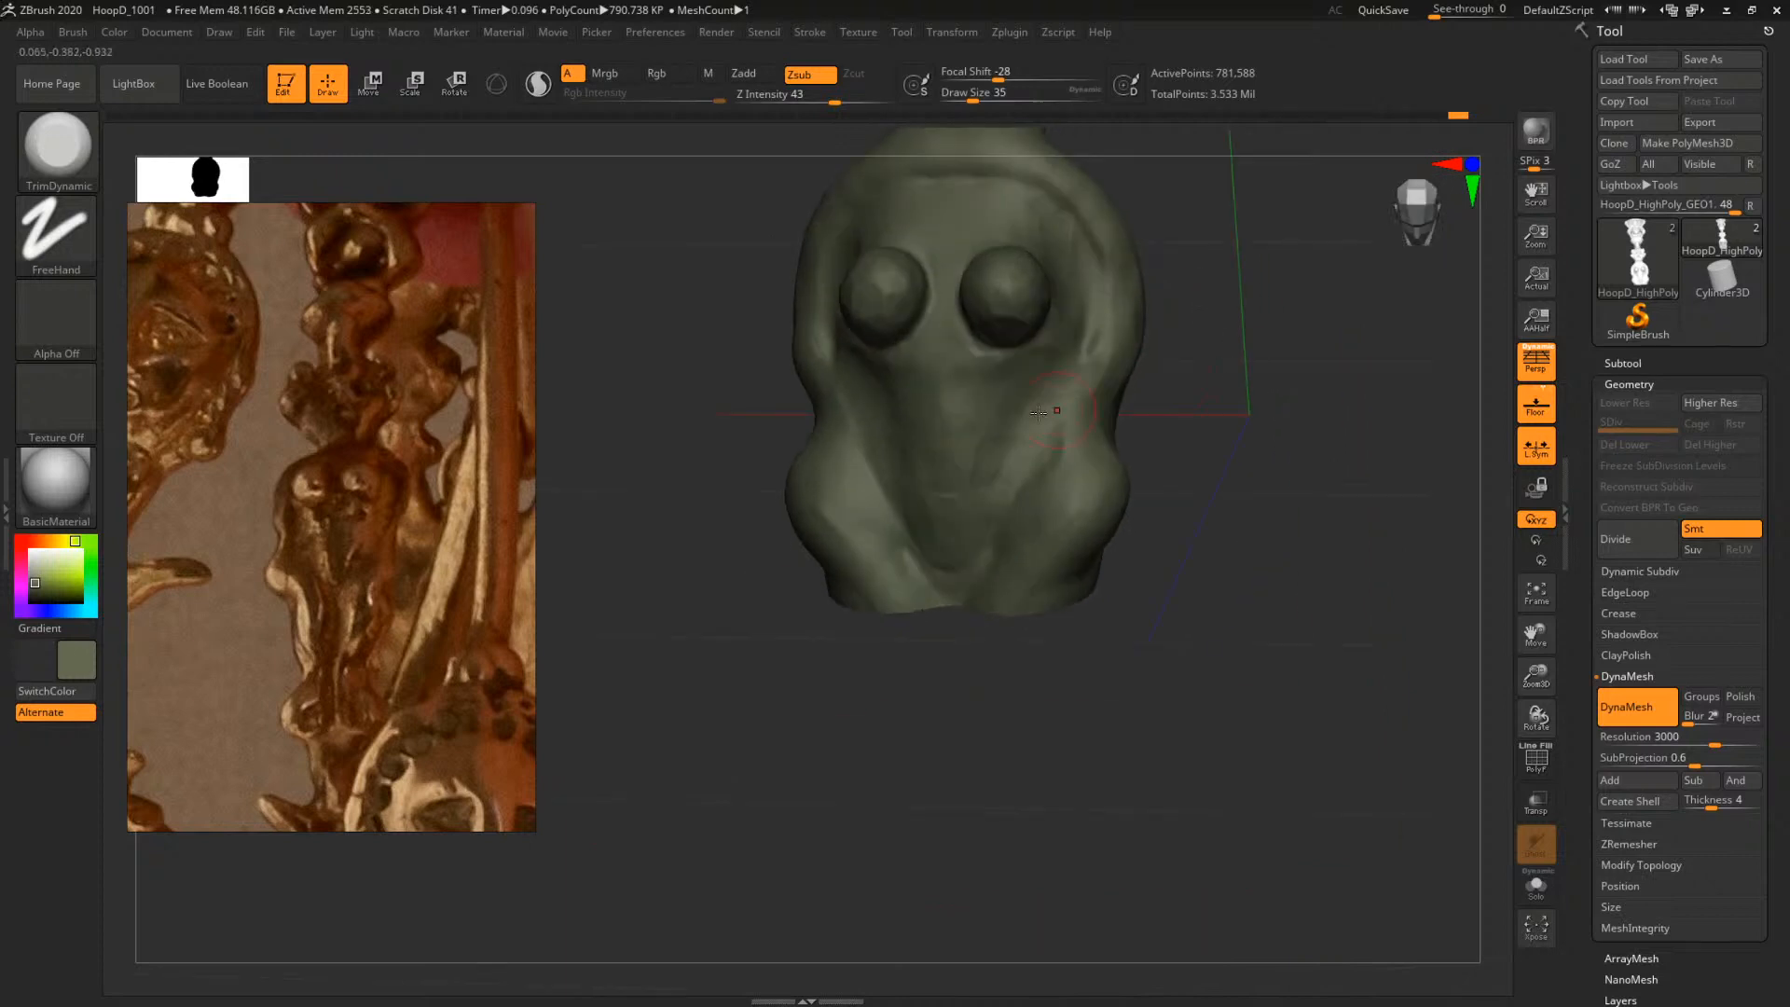
pyautogui.press('space')
pyautogui.moveTo(995, 435); pyautogui.dragTo(999, 435)
pyautogui.moveTo(1040, 369); pyautogui.dragTo(1032, 403)
pyautogui.moveTo(1264, 330); pyautogui.dragTo(1342, 328)
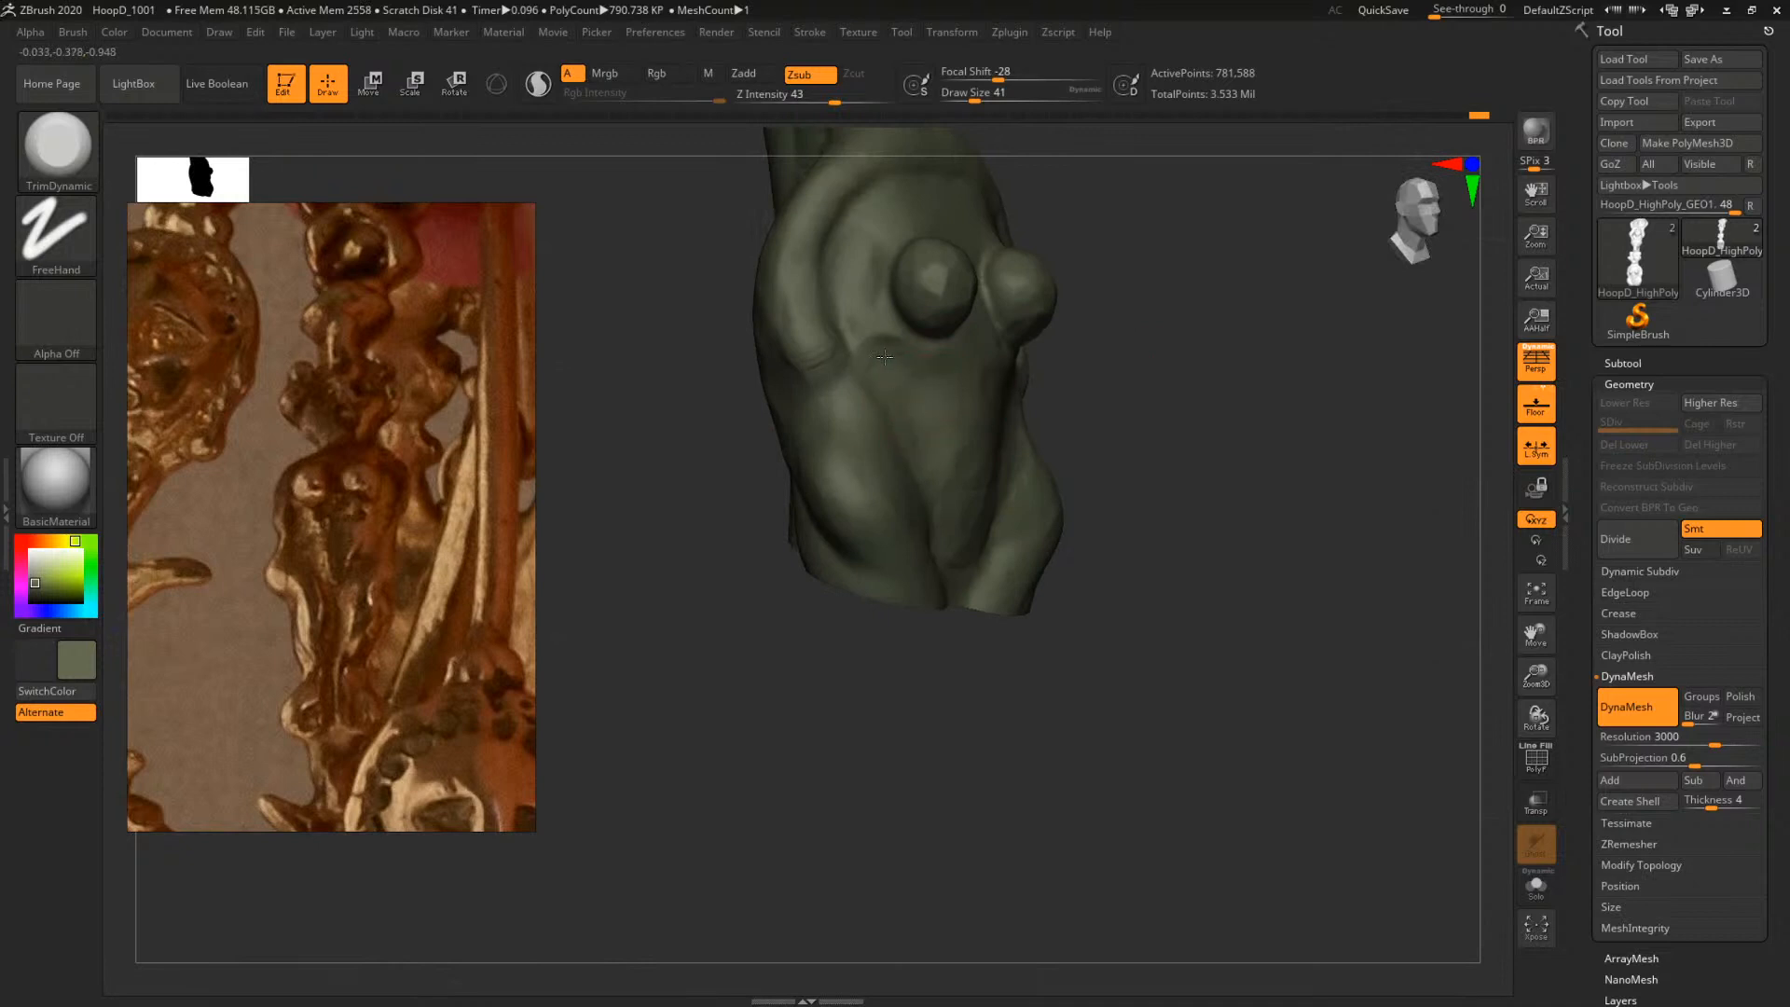
pyautogui.moveTo(895, 410); pyautogui.dragTo(897, 420)
pyautogui.moveTo(1235, 378); pyautogui.dragTo(1128, 384)
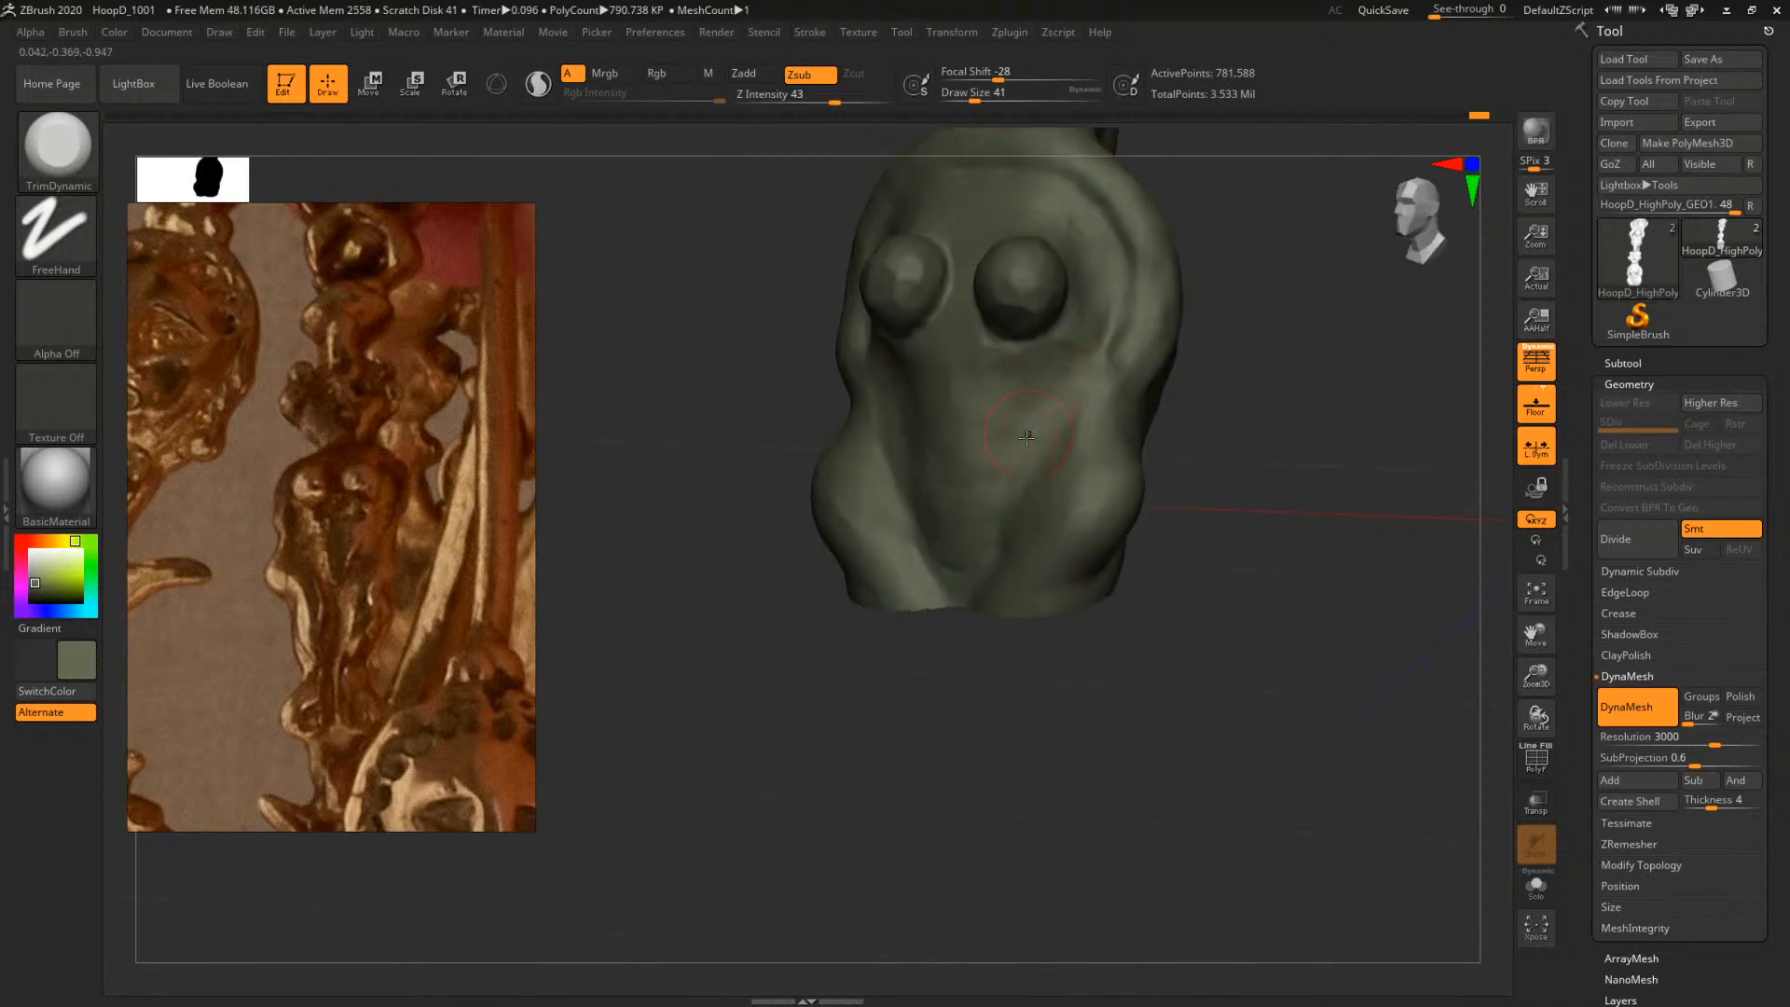
pyautogui.moveTo(1357, 436); pyautogui.dragTo(1229, 554)
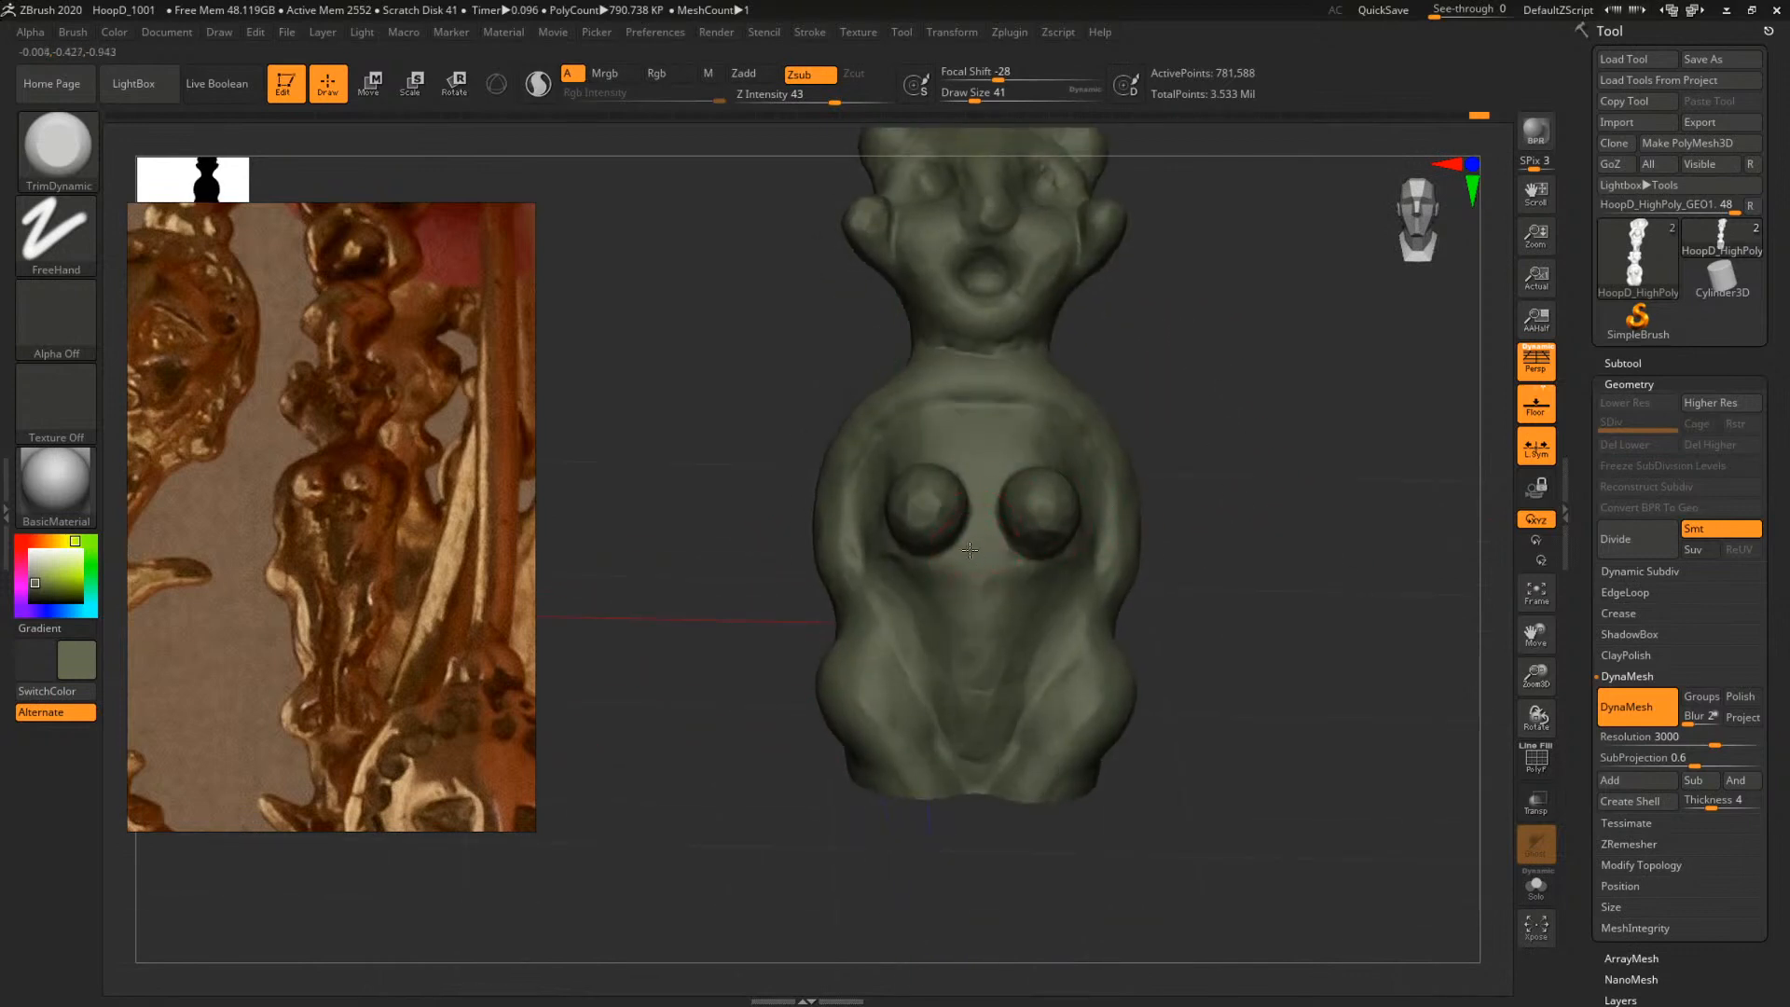
# Build up the upper chest above the breasts with ClayTubes at draw size 54
pyautogui.moveTo(1226, 480)
pyautogui.mouseDown()
pyautogui.moveTo(1194, 422)
pyautogui.moveTo(1072, 410)
pyautogui.moveTo(911, 436)
pyautogui.mouseUp()
pyautogui.press('b')
pyautogui.press('c')
pyautogui.press('t')
pyautogui.moveTo(1215, 383); pyautogui.dragTo(945, 440)
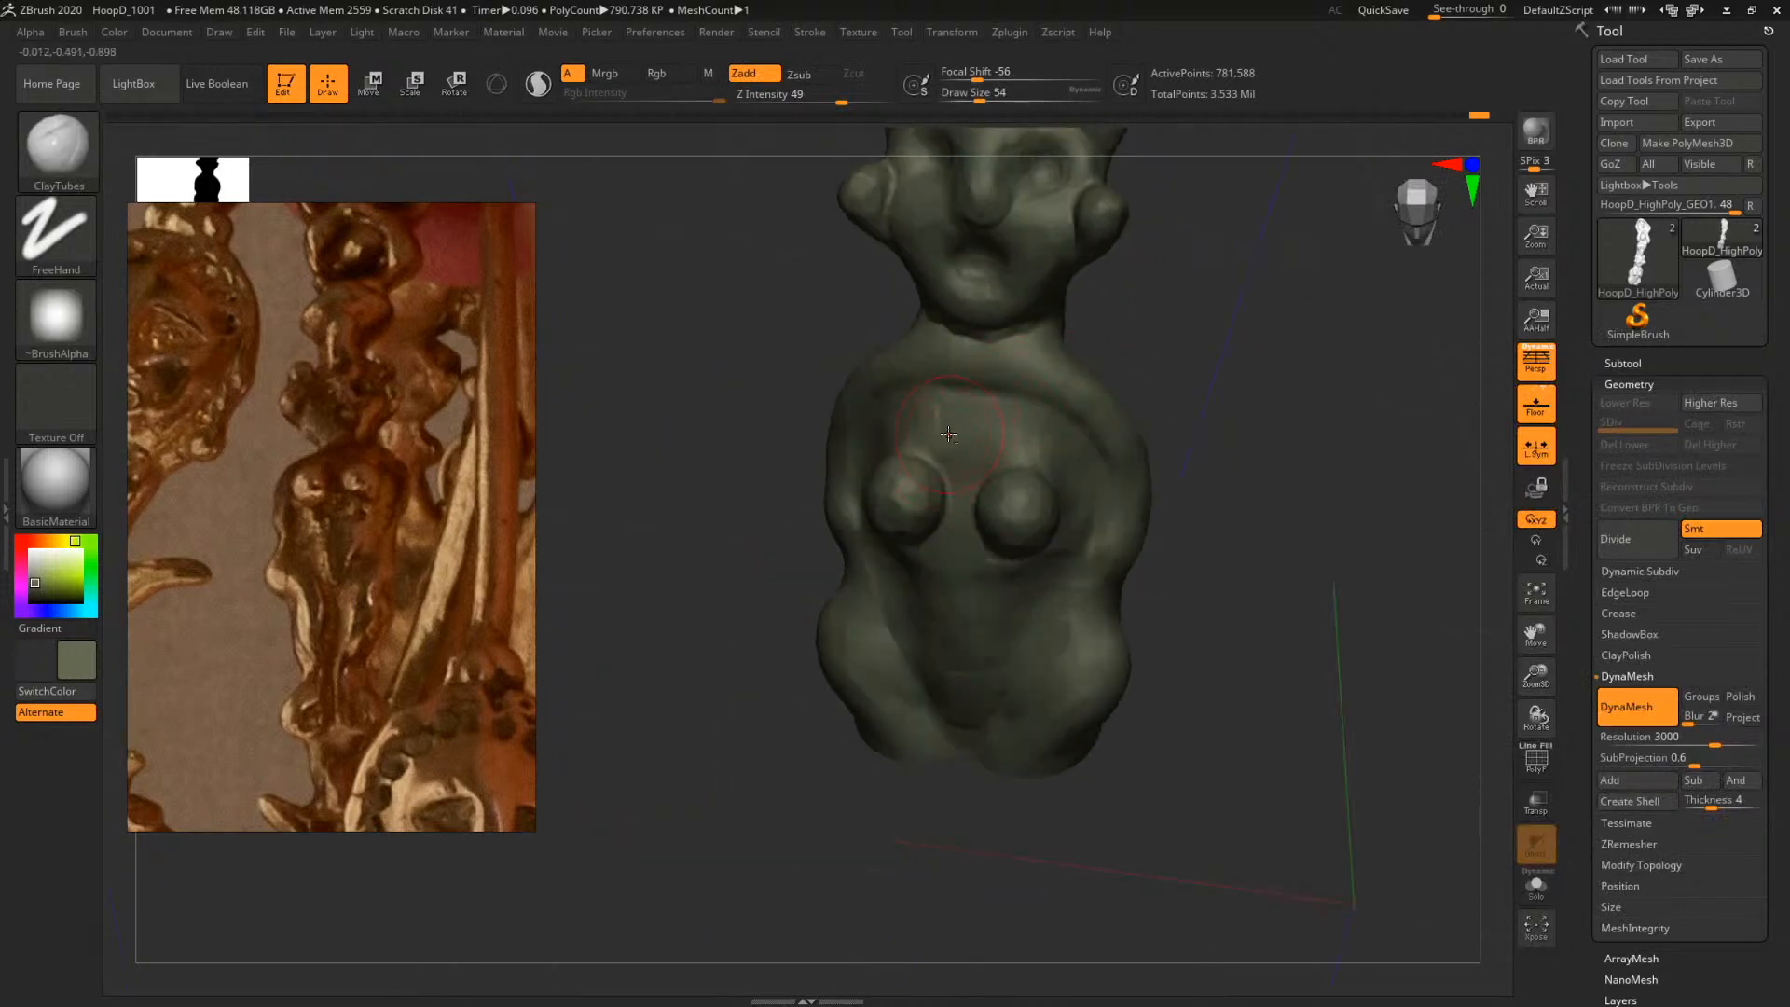
pyautogui.moveTo(1135, 345); pyautogui.dragTo(1212, 401)
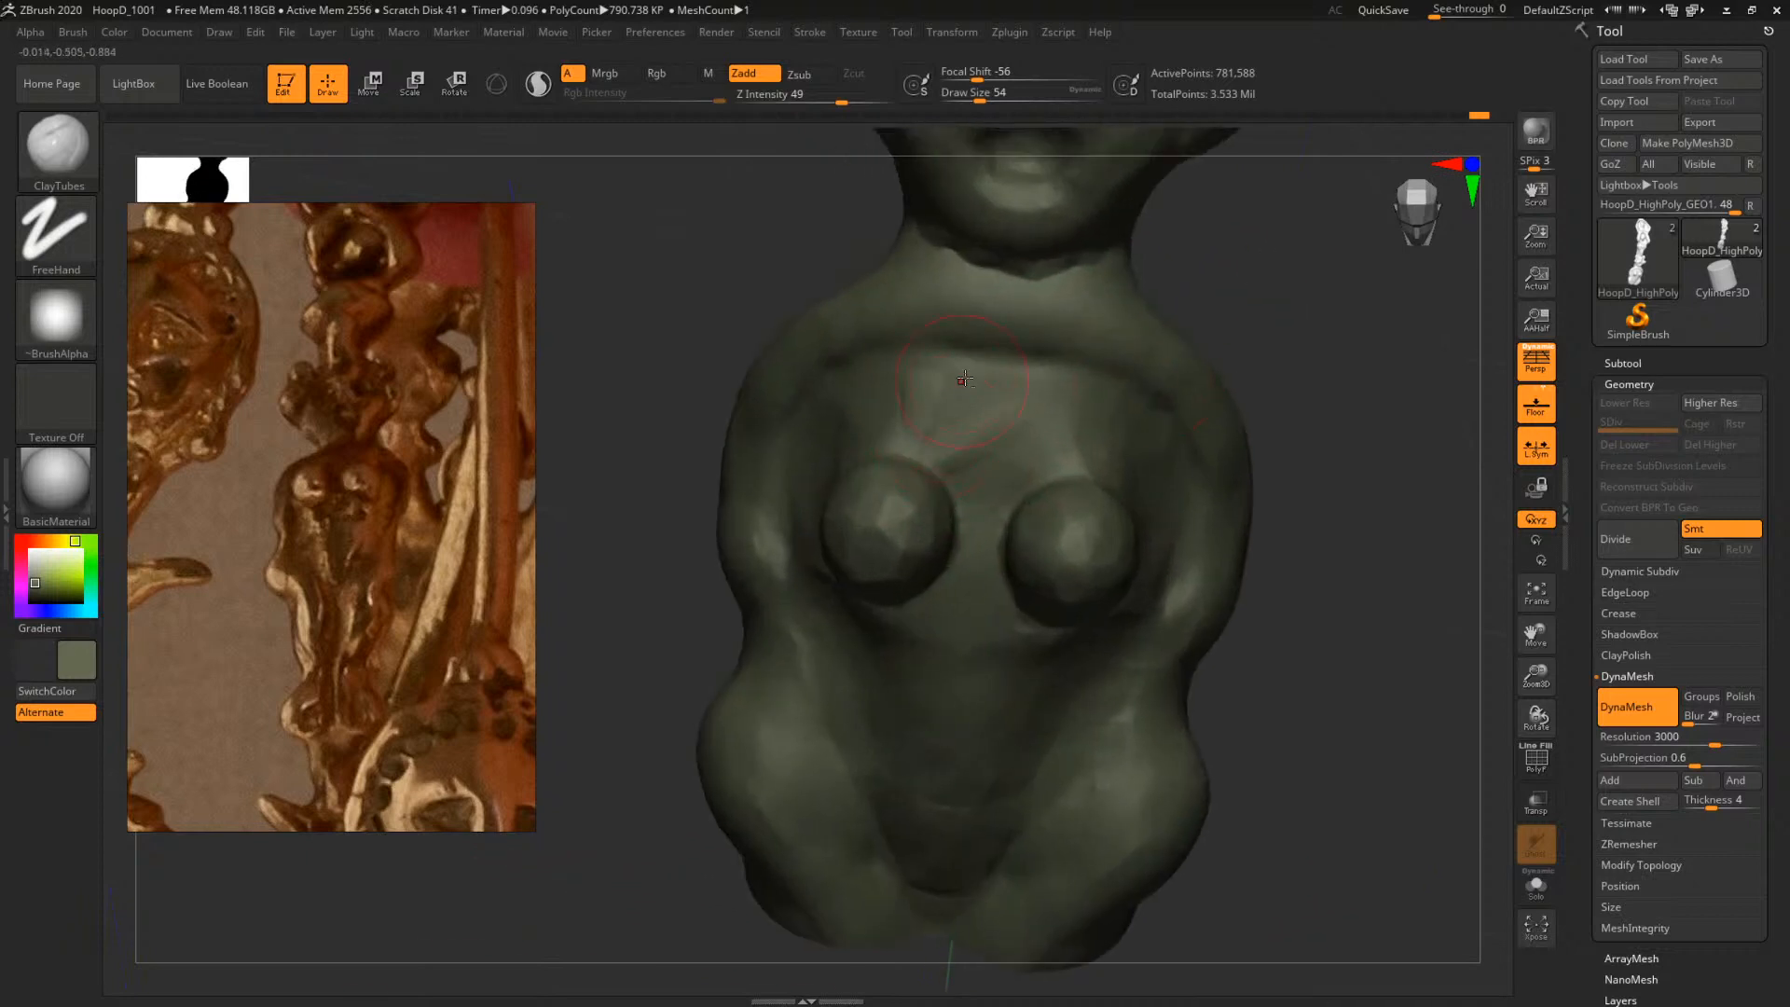
# Flatten the upper chest and the area between the breasts with TrimDynamic at draw sizes 44 and 49
pyautogui.press('b')
pyautogui.press('t')
pyautogui.press('d')
pyautogui.press('space')
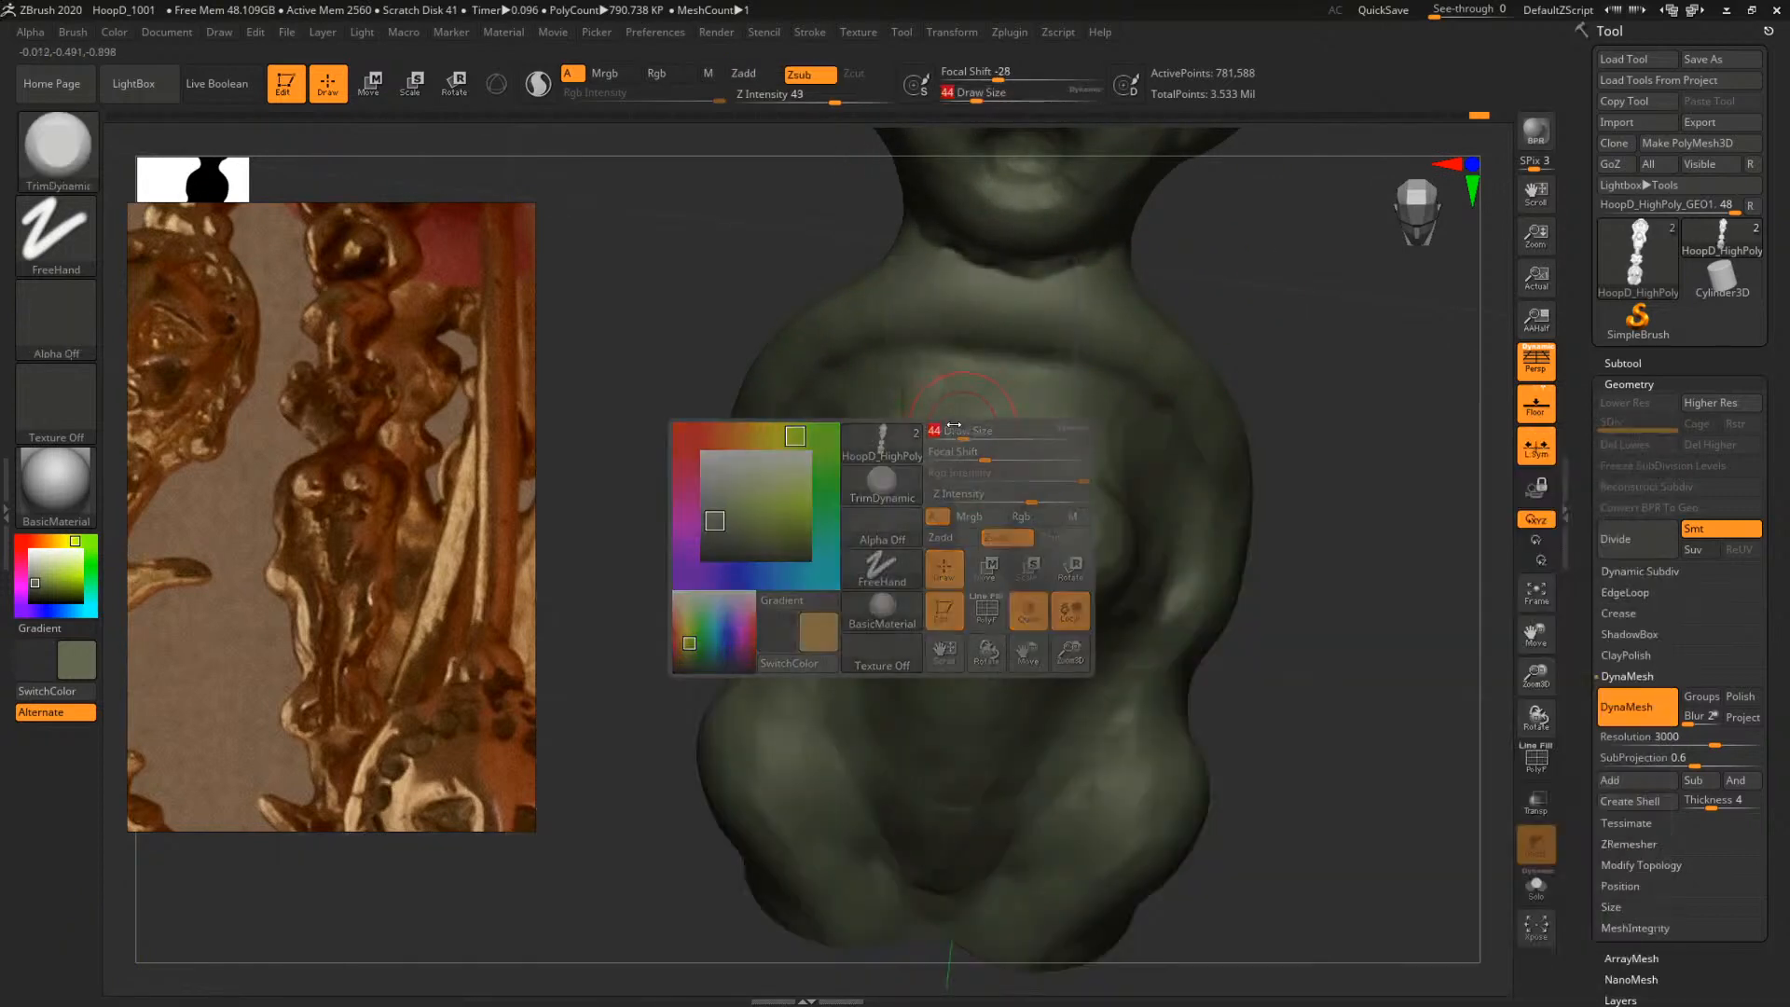
pyautogui.press('space')
pyautogui.moveTo(955, 423)
pyautogui.mouseDown()
pyautogui.moveTo(997, 428)
pyautogui.moveTo(915, 381)
pyautogui.mouseUp()
pyautogui.moveTo(1249, 304); pyautogui.dragTo(1251, 323)
pyautogui.press('space')
pyautogui.moveTo(971, 439); pyautogui.dragTo(952, 440)
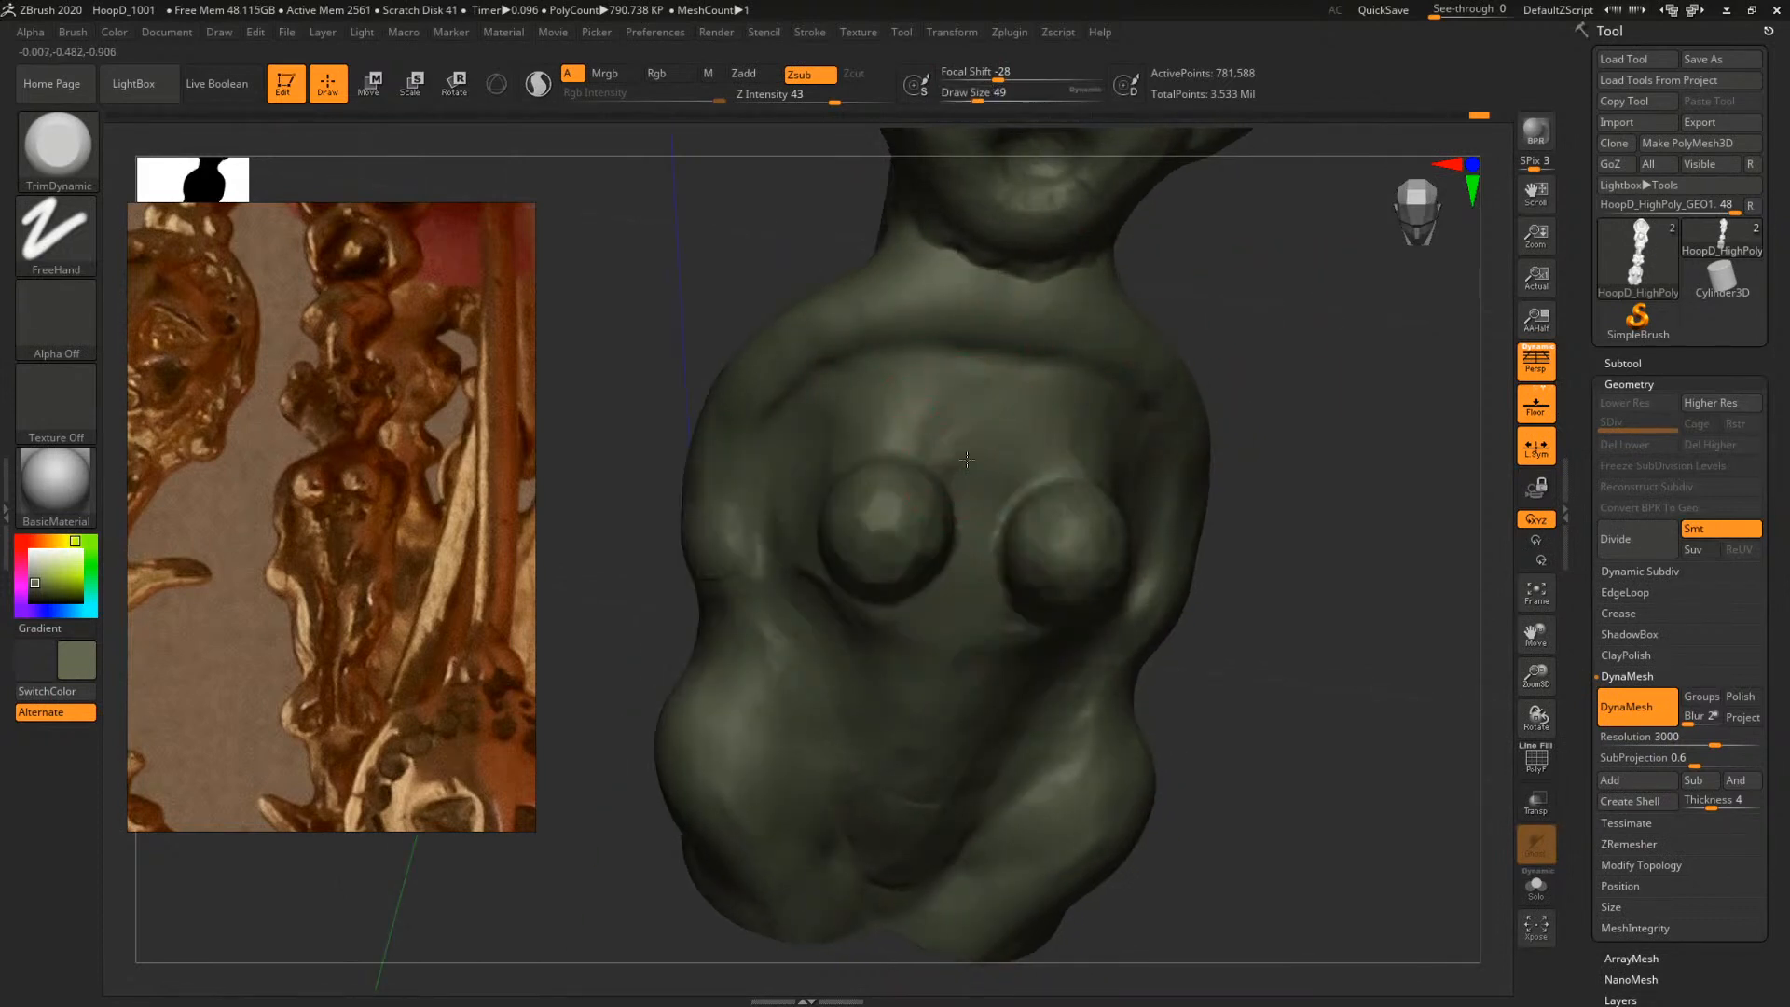
pyautogui.moveTo(1211, 335)
pyautogui.mouseDown()
pyautogui.moveTo(1350, 344)
pyautogui.moveTo(1099, 400)
pyautogui.moveTo(1199, 378)
pyautogui.moveTo(1298, 451)
pyautogui.moveTo(1245, 467)
pyautogui.mouseUp()
# Refine the shoulder and upper arm beside the chest with ClayTubes at draw size 49
pyautogui.press('b')
pyautogui.press('c')
pyautogui.press('t')
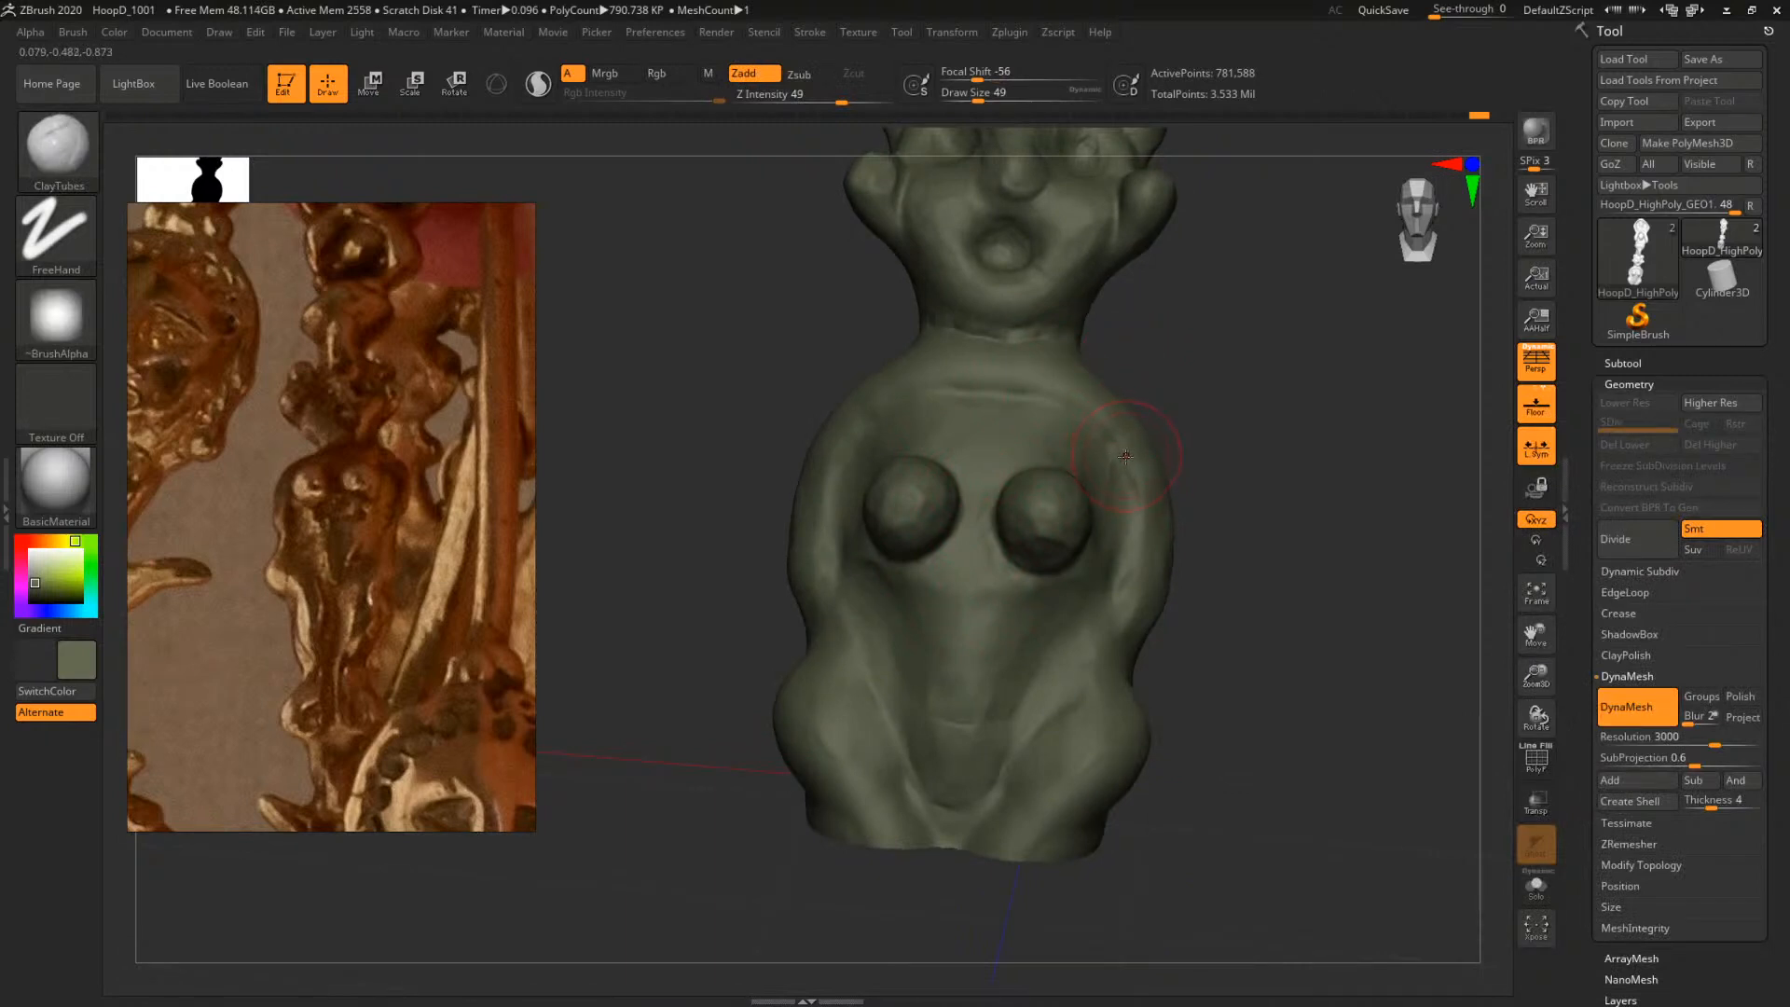
pyautogui.moveTo(1240, 471); pyautogui.dragTo(1346, 647)
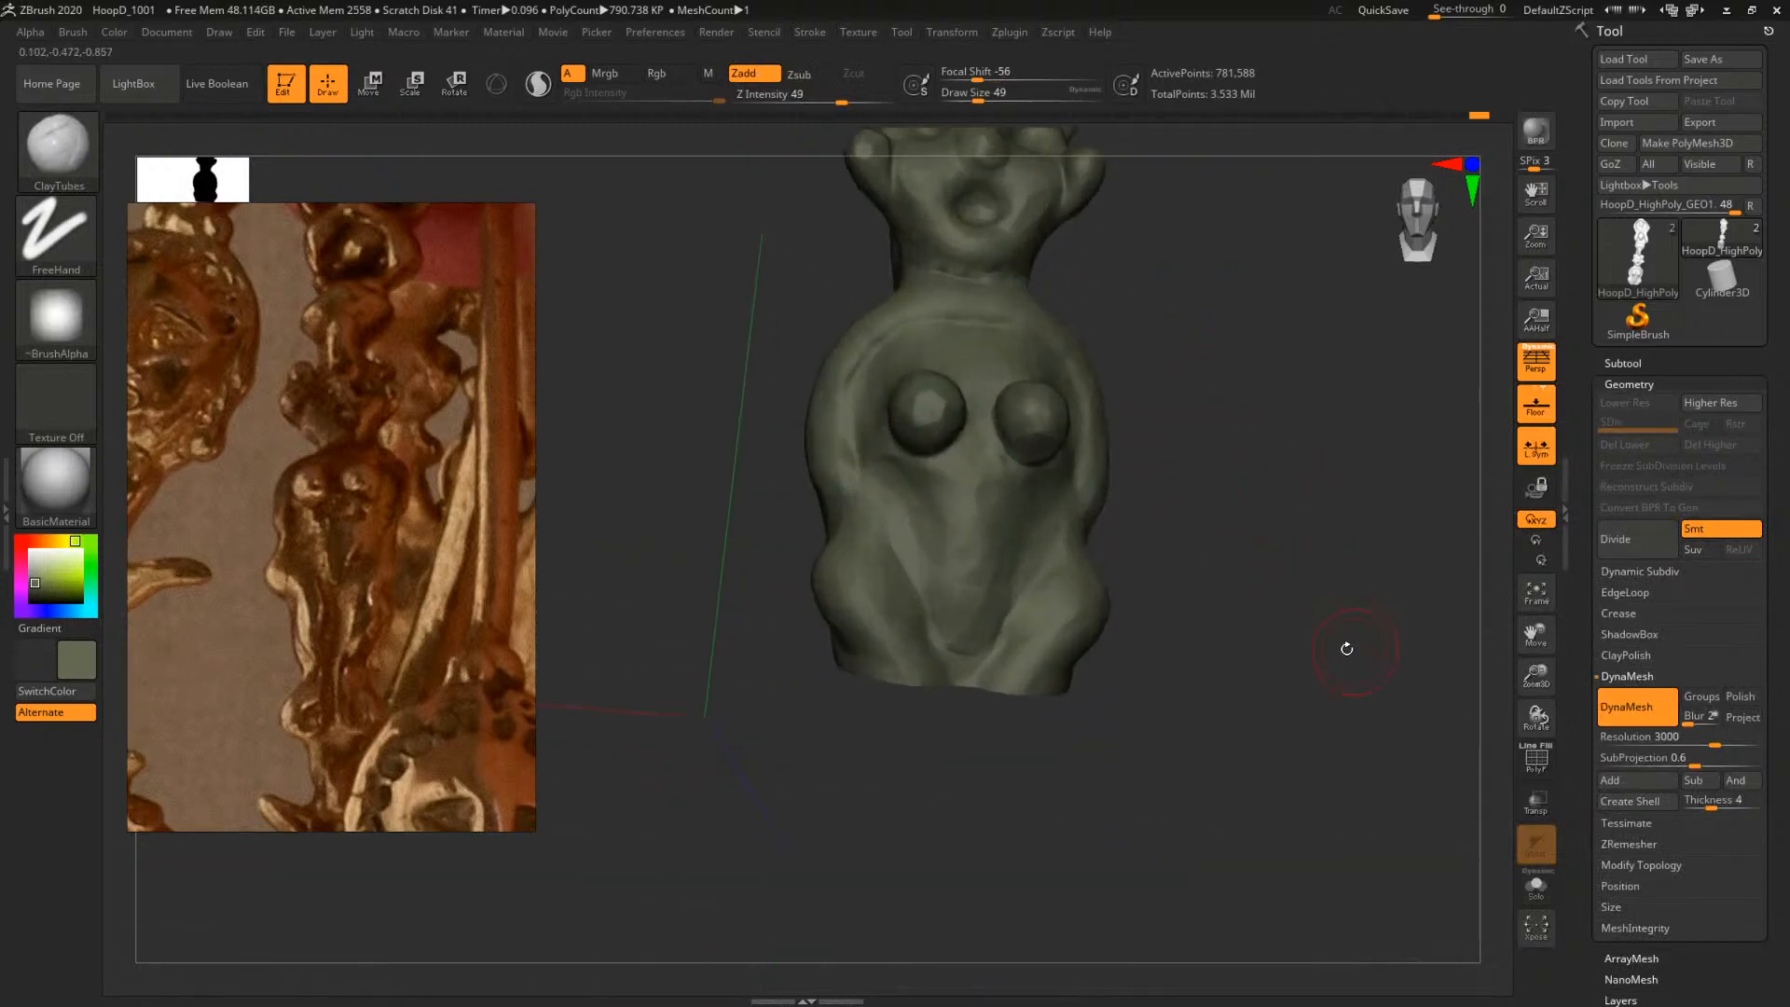
# Unhide the whole hoop and start filling the crease on the side of the figure's hip with ClayTubes at draw size 54
pyautogui.keyDown('ctrl'); pyautogui.keyDown('shift'); pyautogui.click(1338, 556); pyautogui.keyUp('shift'); pyautogui.keyUp('ctrl')
pyautogui.moveTo(1339, 552)
pyautogui.keyDown('alt'); pyautogui.mouseDown()
pyautogui.moveTo(1163, 517)
pyautogui.moveTo(1207, 519)
pyautogui.moveTo(1249, 557)
pyautogui.moveTo(1278, 484)
pyautogui.moveTo(1271, 531)
pyautogui.moveTo(1235, 459)
pyautogui.moveTo(1263, 492)
pyautogui.moveTo(1119, 457)
pyautogui.mouseUp(); pyautogui.keyUp('alt')
pyautogui.press('space')
pyautogui.moveTo(1002, 381); pyautogui.dragTo(1023, 367)
pyautogui.press('space')
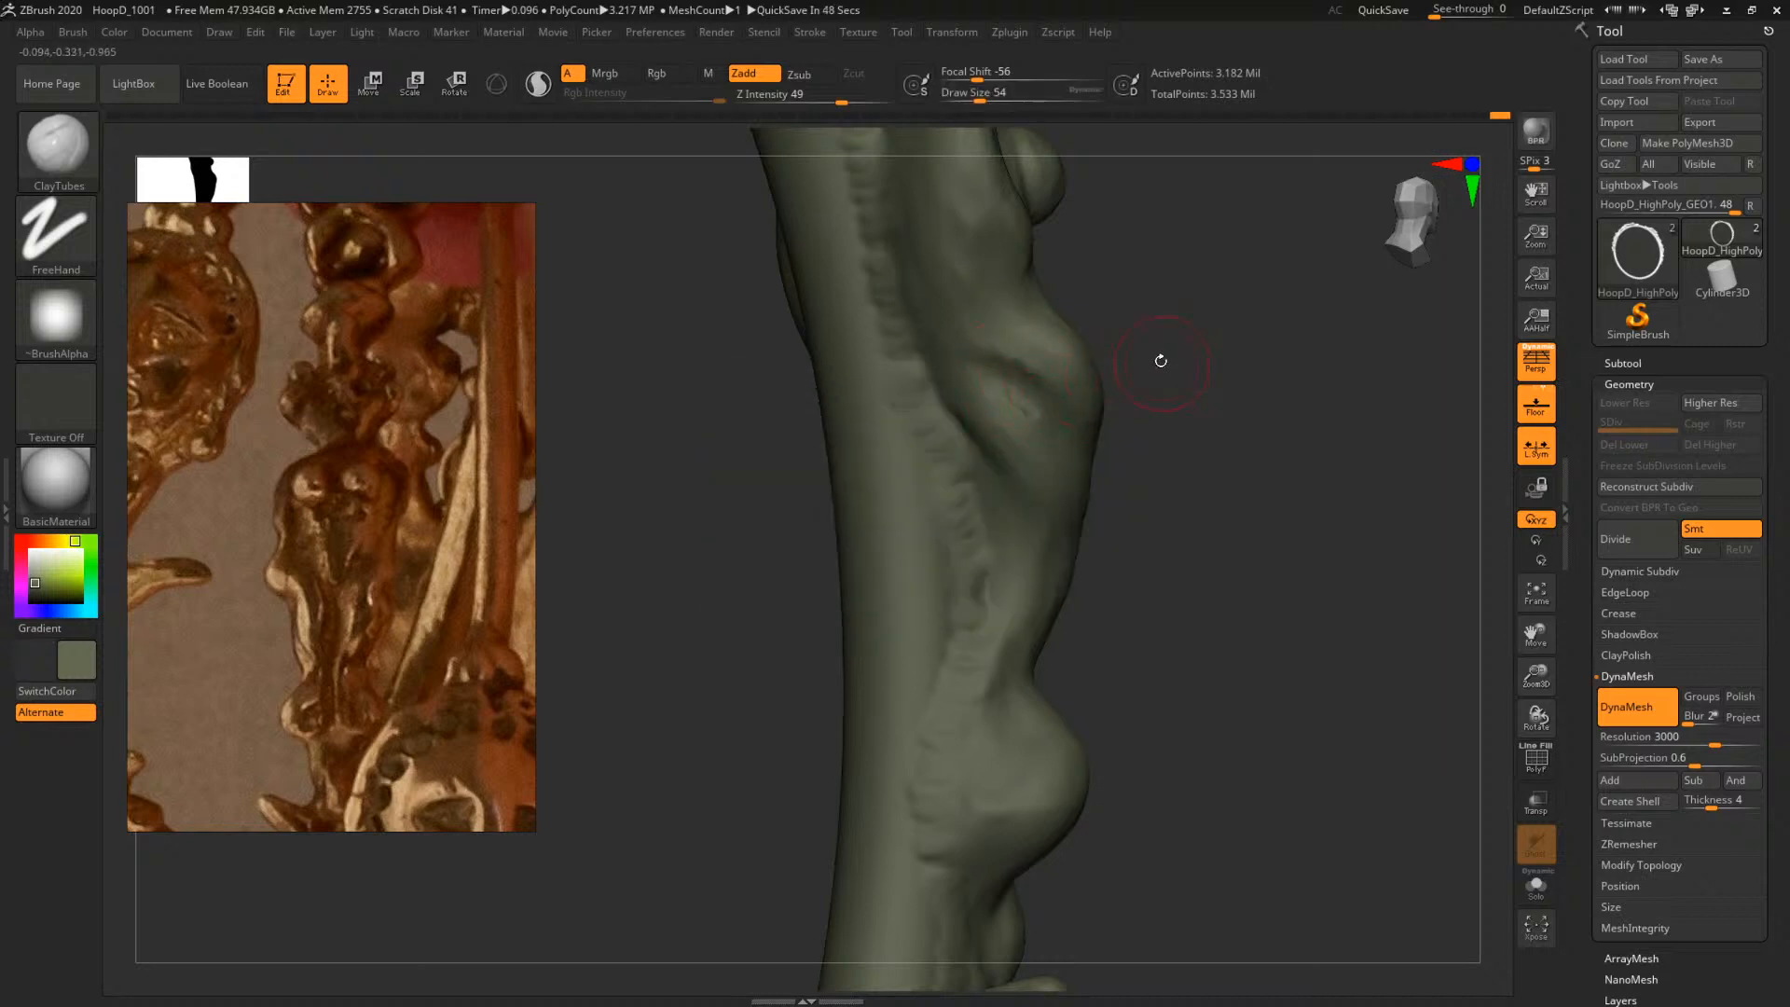
pyautogui.moveTo(1159, 360); pyautogui.dragTo(1130, 363)
# Build up the side of the hip around the crease with ClayTubes at draw size 71
pyautogui.press('space')
pyautogui.moveTo(1018, 390)
pyautogui.mouseDown()
pyautogui.moveTo(1023, 377)
pyautogui.moveTo(1013, 417)
pyautogui.mouseUp()
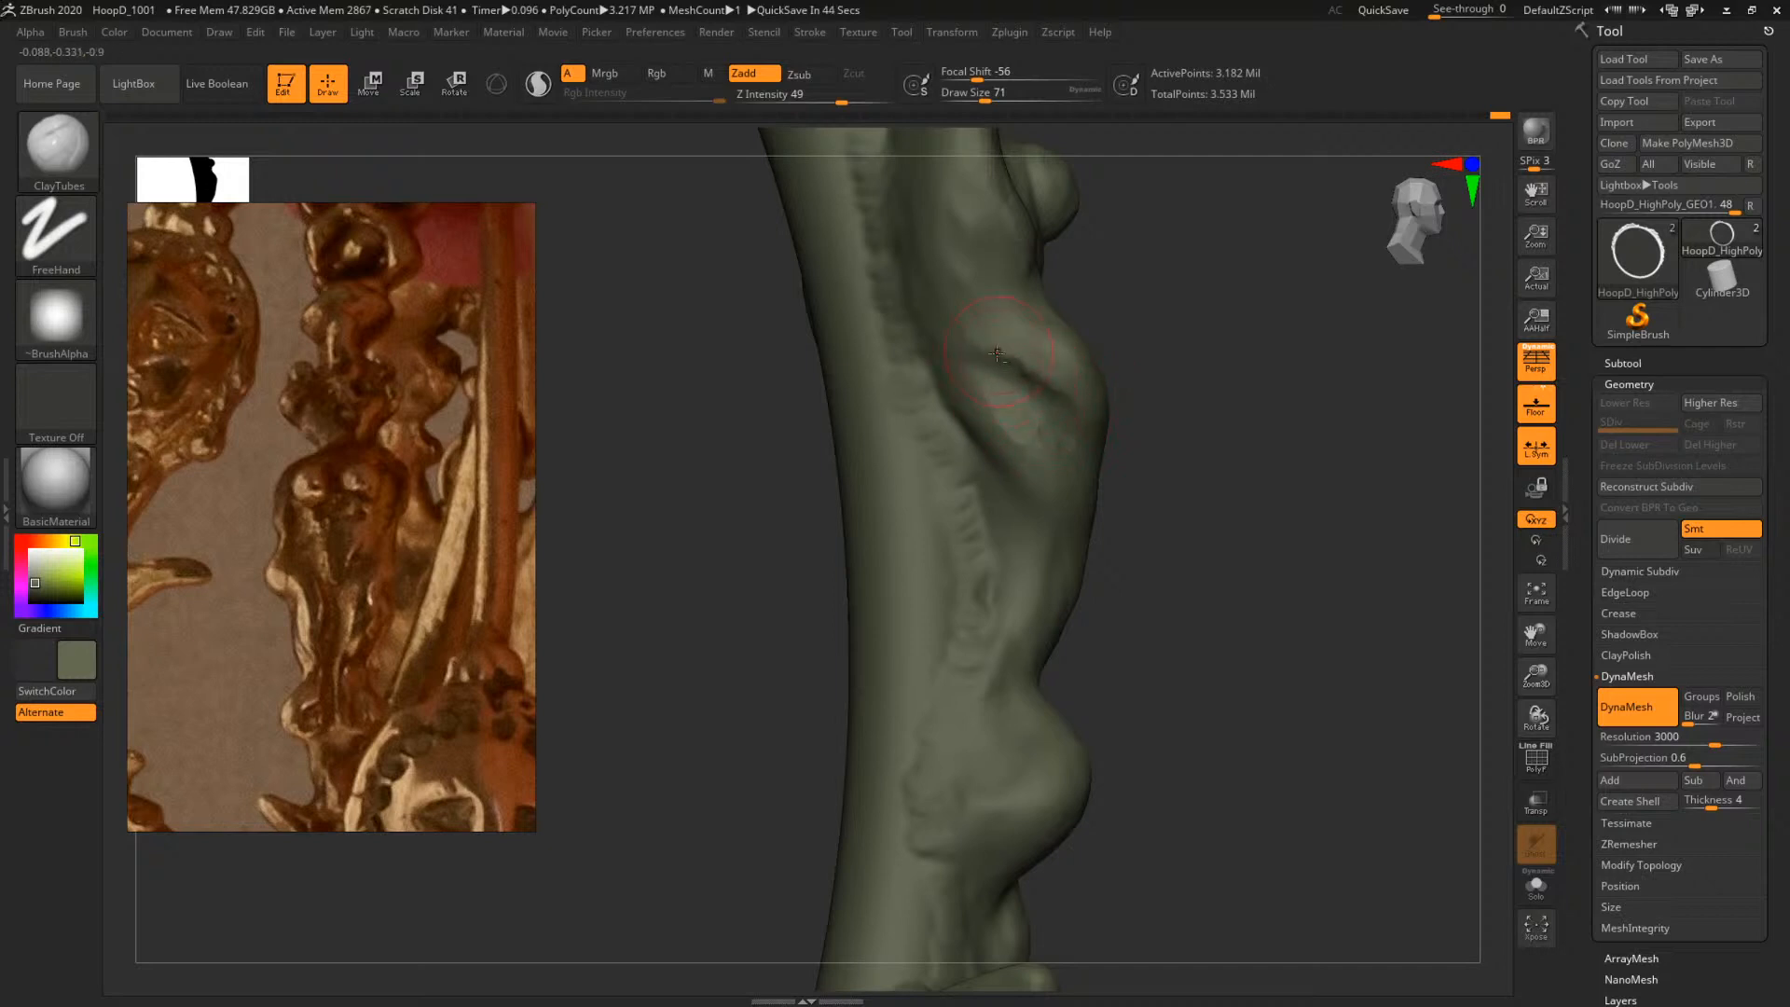
pyautogui.moveTo(996, 354); pyautogui.dragTo(993, 367)
pyautogui.moveTo(1220, 312); pyautogui.dragTo(1179, 317)
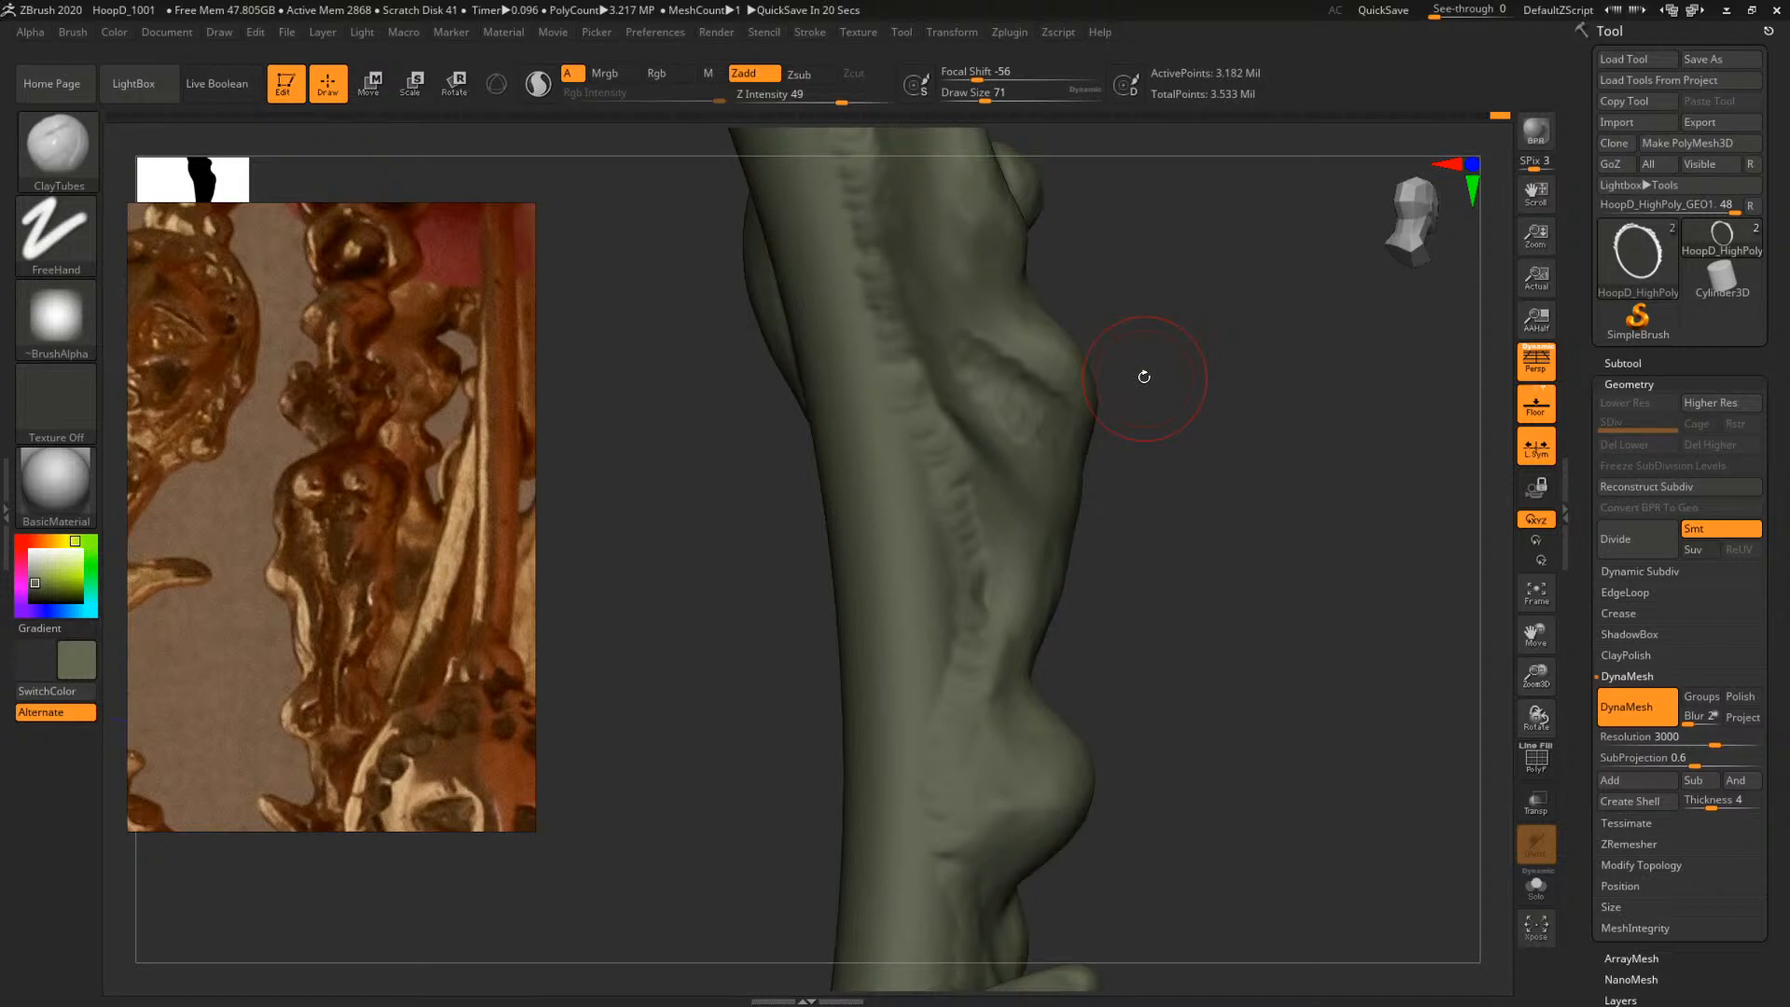
pyautogui.moveTo(1123, 388); pyautogui.dragTo(909, 427)
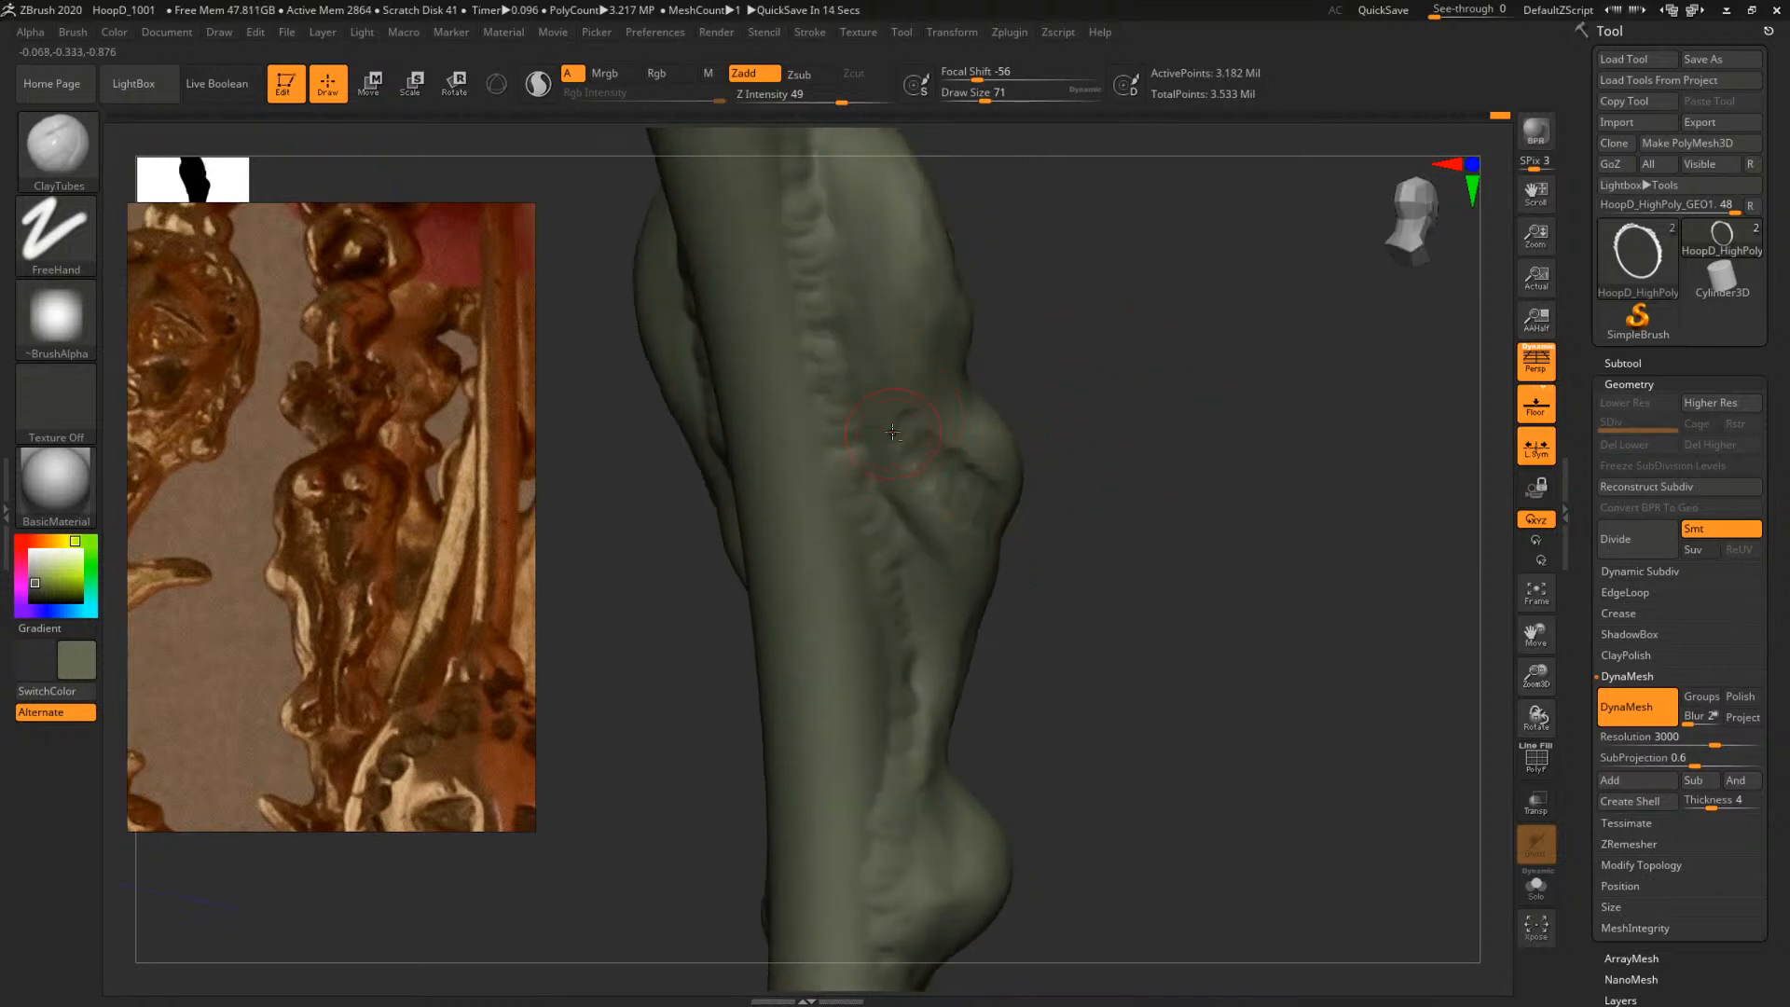
# Fill the transition between the waist and the hip bulge with ClayTubes at draw size 90
pyautogui.press(']')
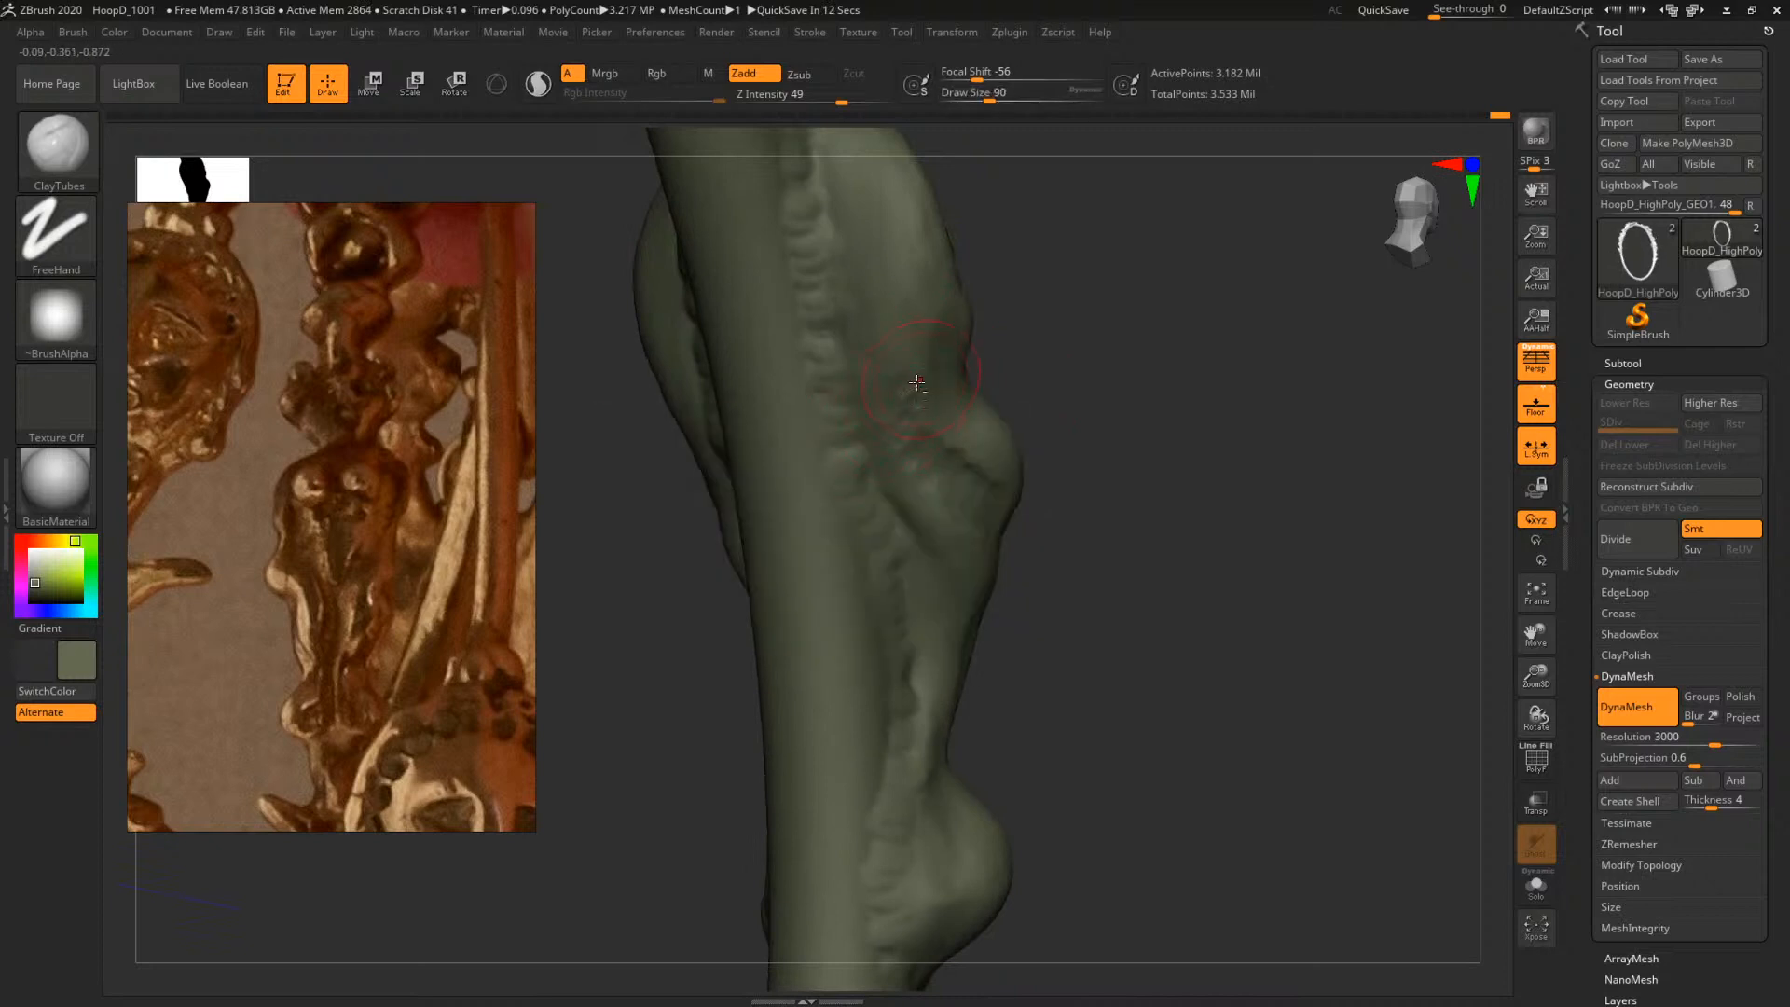
pyautogui.moveTo(917, 382); pyautogui.dragTo(934, 447)
pyautogui.moveTo(1143, 415); pyautogui.dragTo(1067, 432)
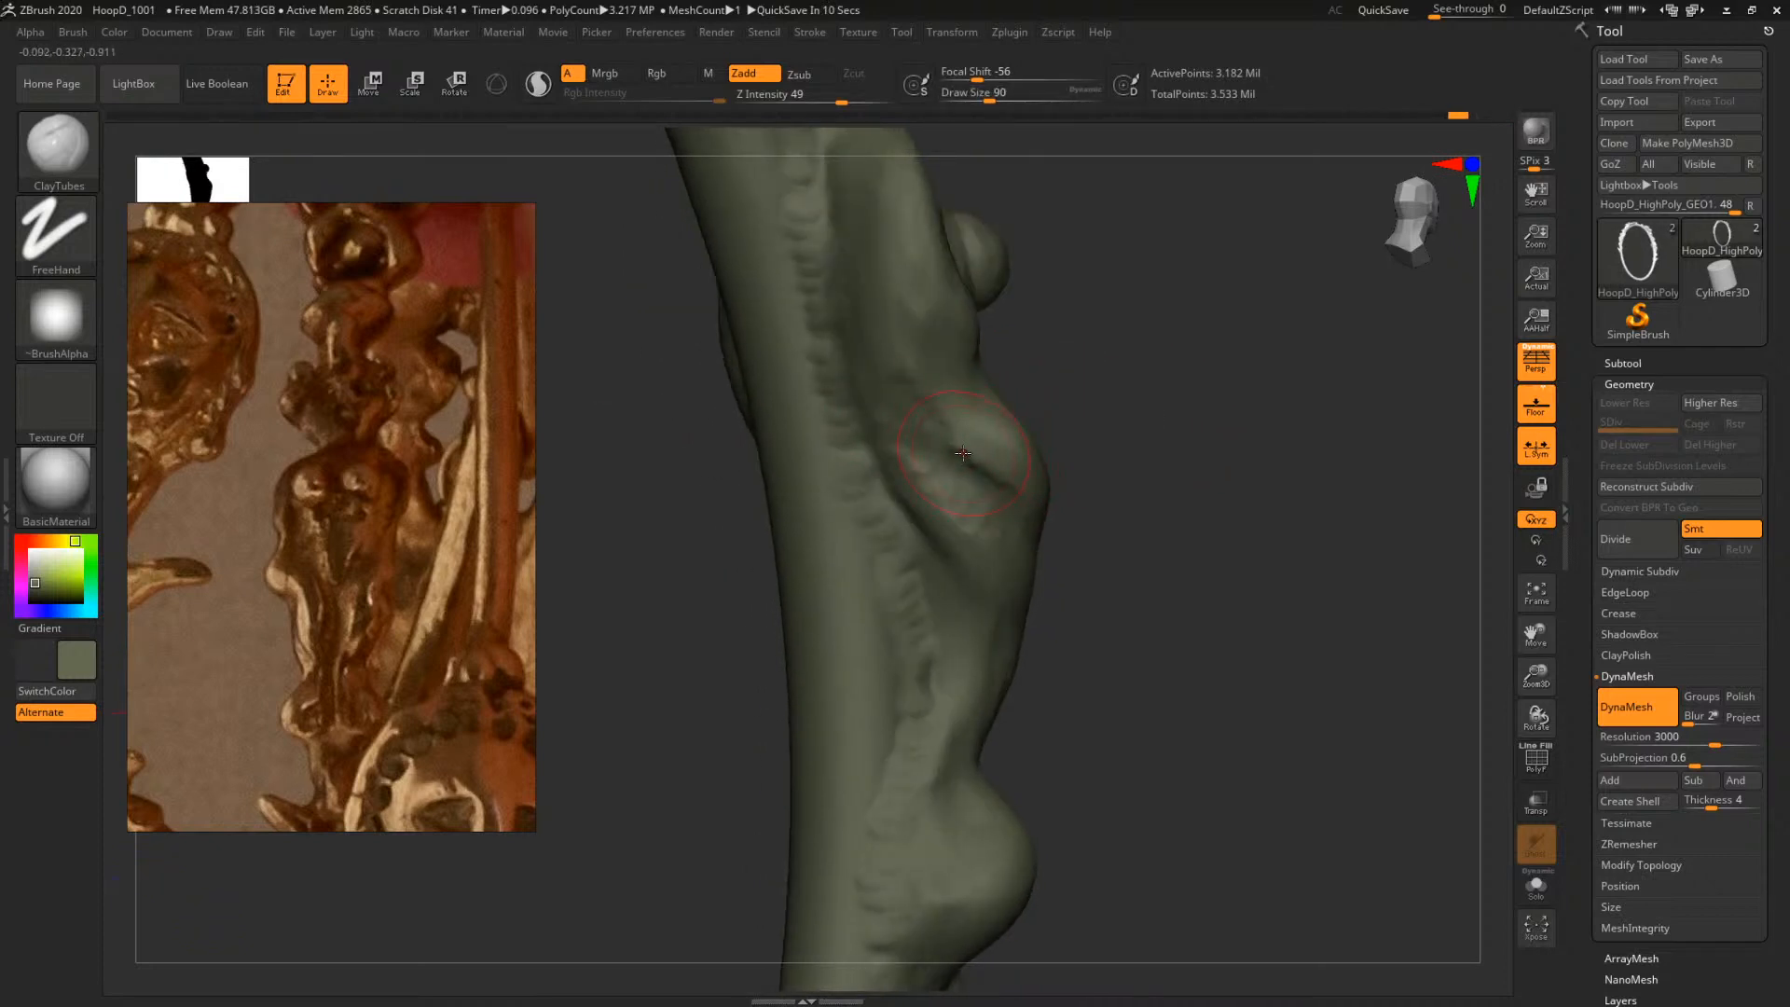
pyautogui.moveTo(1215, 440); pyautogui.dragTo(1233, 451)
pyautogui.moveTo(967, 479); pyautogui.dragTo(1050, 473)
pyautogui.moveTo(1226, 454)
pyautogui.mouseDown()
pyautogui.moveTo(1100, 412)
pyautogui.moveTo(1000, 441)
pyautogui.moveTo(1003, 477)
pyautogui.moveTo(1032, 487)
pyautogui.mouseUp()
# Thicken the hip bulge and the waist side below the arm with ClayTubes at draw sizes 65 and 101
pyautogui.press('space')
pyautogui.moveTo(1077, 408); pyautogui.dragTo(1153, 410)
pyautogui.moveTo(1028, 473); pyautogui.dragTo(1039, 503)
pyautogui.moveTo(1171, 456)
pyautogui.mouseDown()
pyautogui.moveTo(1328, 425)
pyautogui.moveTo(1271, 420)
pyautogui.moveTo(1041, 519)
pyautogui.moveTo(1079, 494)
pyautogui.mouseUp()
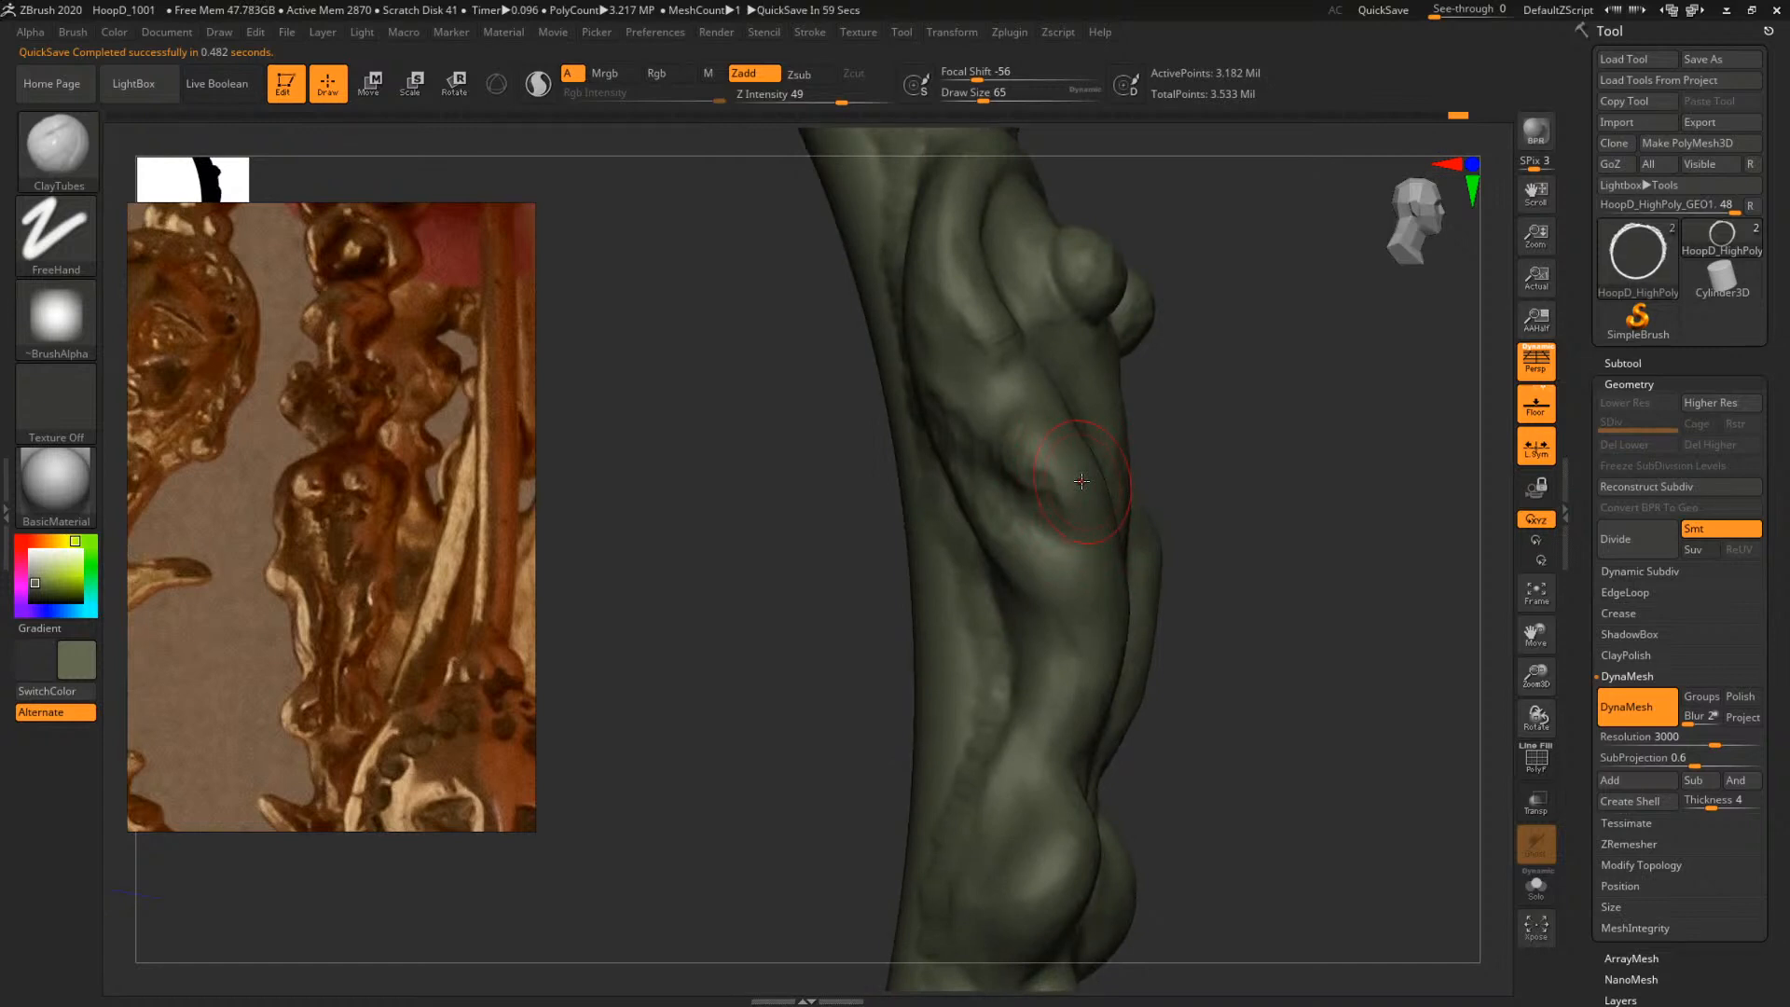
pyautogui.moveTo(1323, 512)
pyautogui.mouseDown()
pyautogui.moveTo(1351, 571)
pyautogui.moveTo(1019, 424)
pyautogui.moveTo(1000, 391)
pyautogui.mouseUp()
pyautogui.press('space')
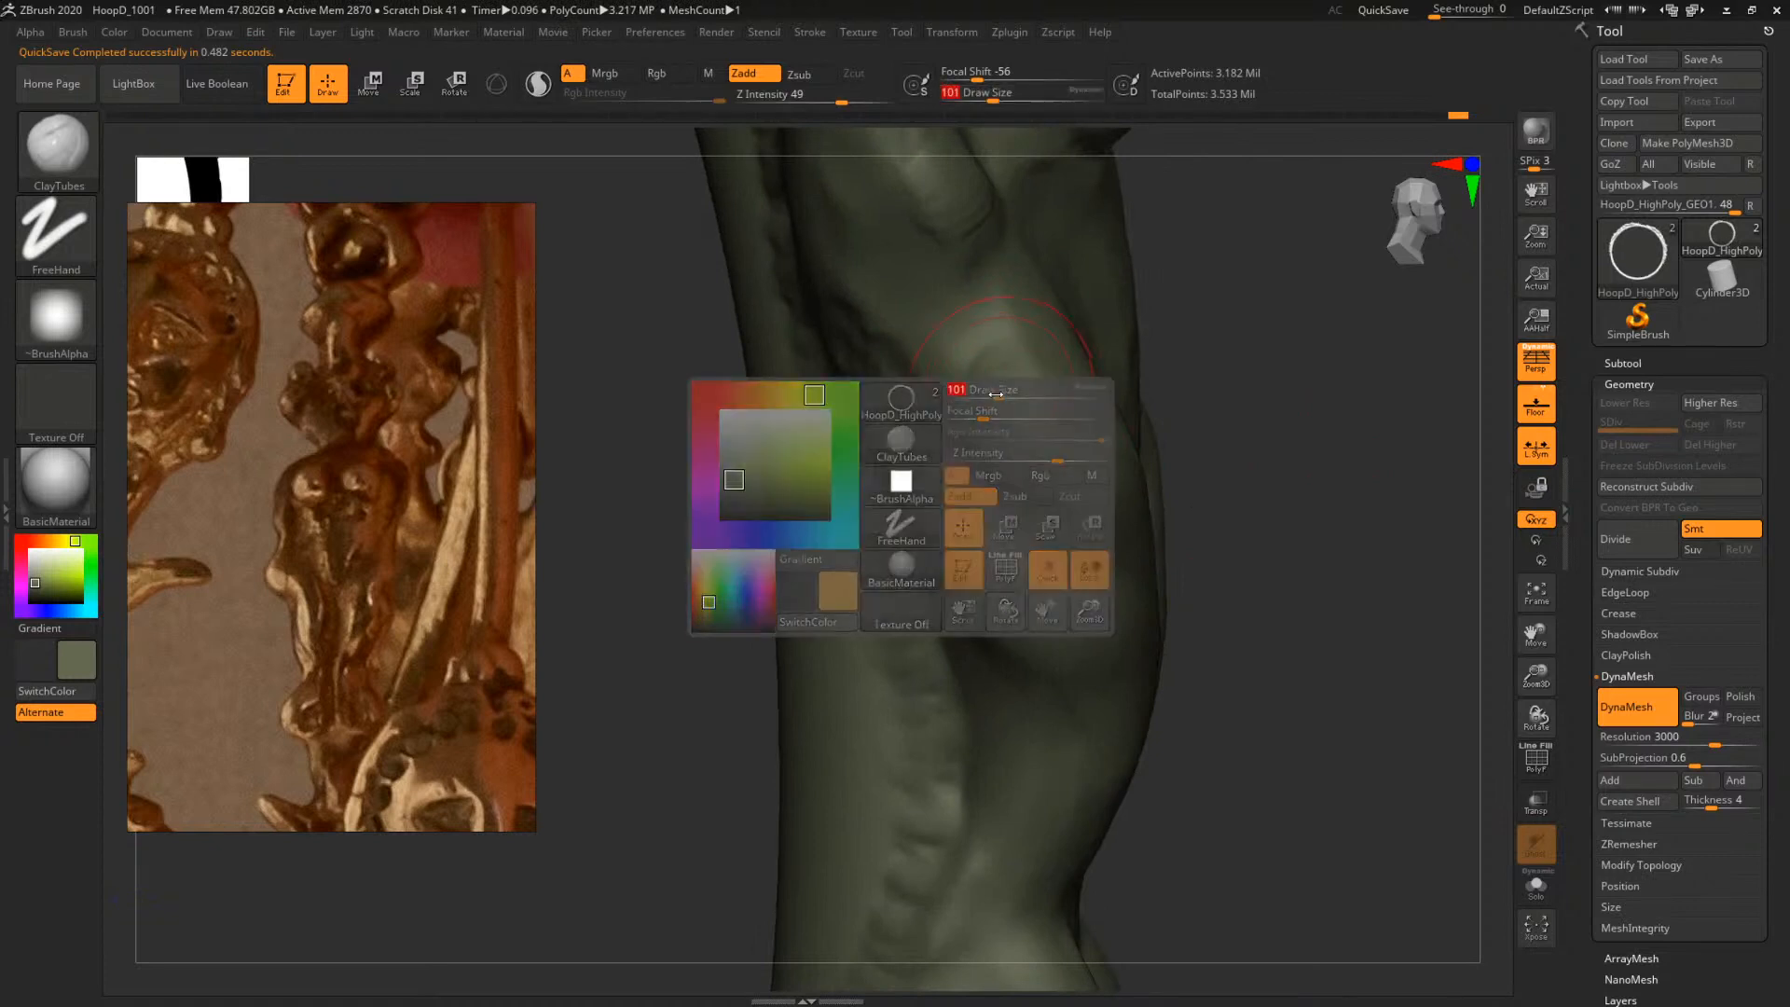
pyautogui.moveTo(1212, 421)
pyautogui.mouseDown()
pyautogui.moveTo(1316, 425)
pyautogui.moveTo(1054, 428)
pyautogui.moveTo(739, 512)
pyautogui.moveTo(1067, 507)
pyautogui.mouseUp()
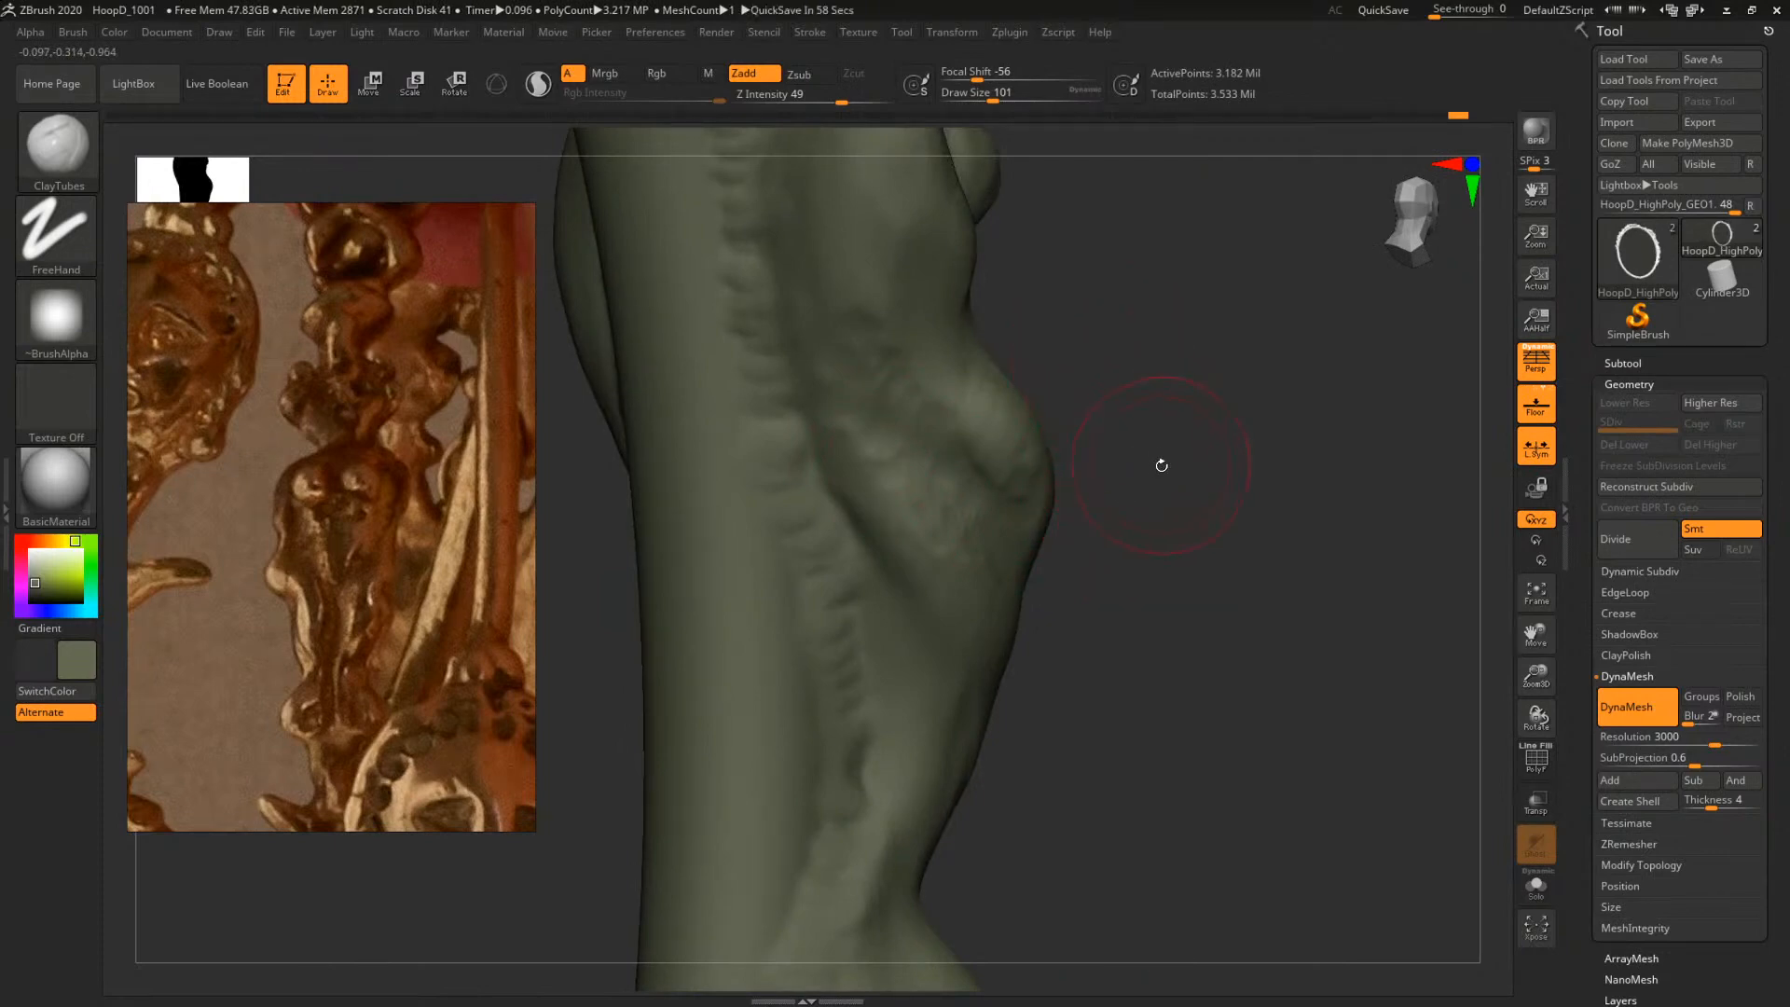
# Flatten the rough clay on the side of the hip with TrimDynamic at draw size 90
pyautogui.press('b')
pyautogui.press('t')
pyautogui.press('d')
pyautogui.moveTo(1211, 480); pyautogui.dragTo(1167, 465)
pyautogui.press('s')
pyautogui.moveTo(908, 477)
pyautogui.mouseDown()
pyautogui.moveTo(885, 462)
pyautogui.moveTo(916, 504)
pyautogui.moveTo(906, 474)
pyautogui.mouseUp()
pyautogui.press('s')
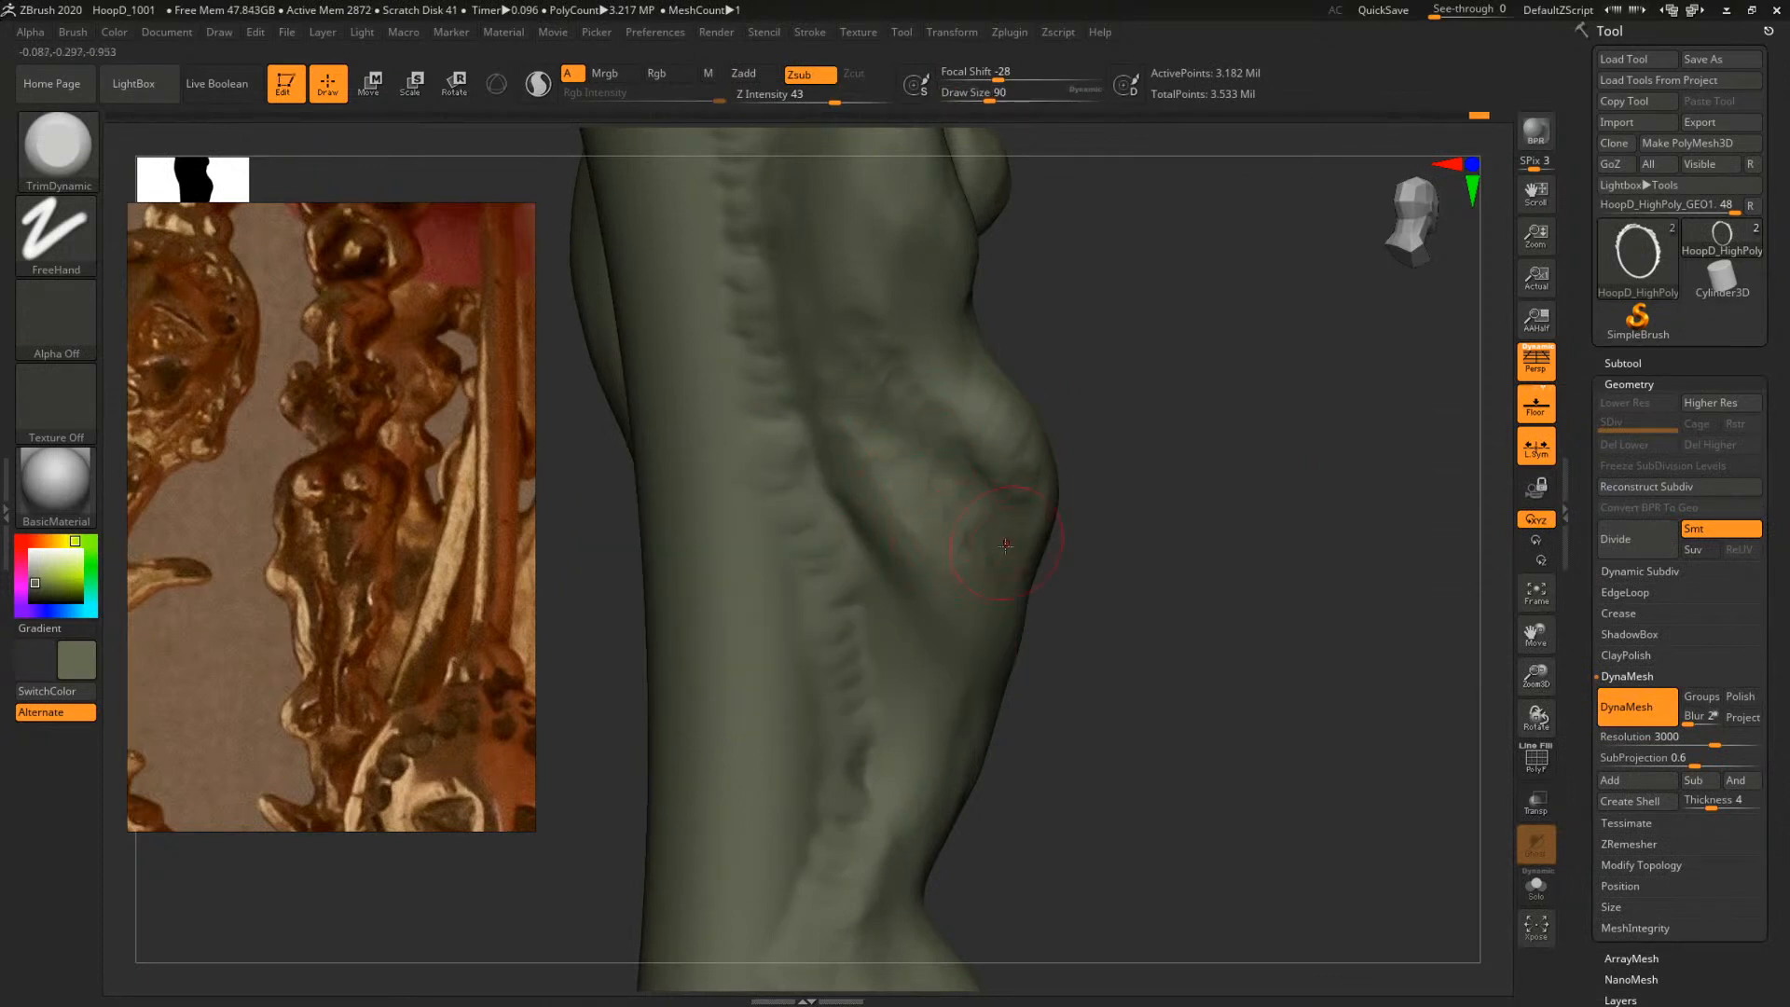
pyautogui.moveTo(1228, 528); pyautogui.dragTo(1064, 470)
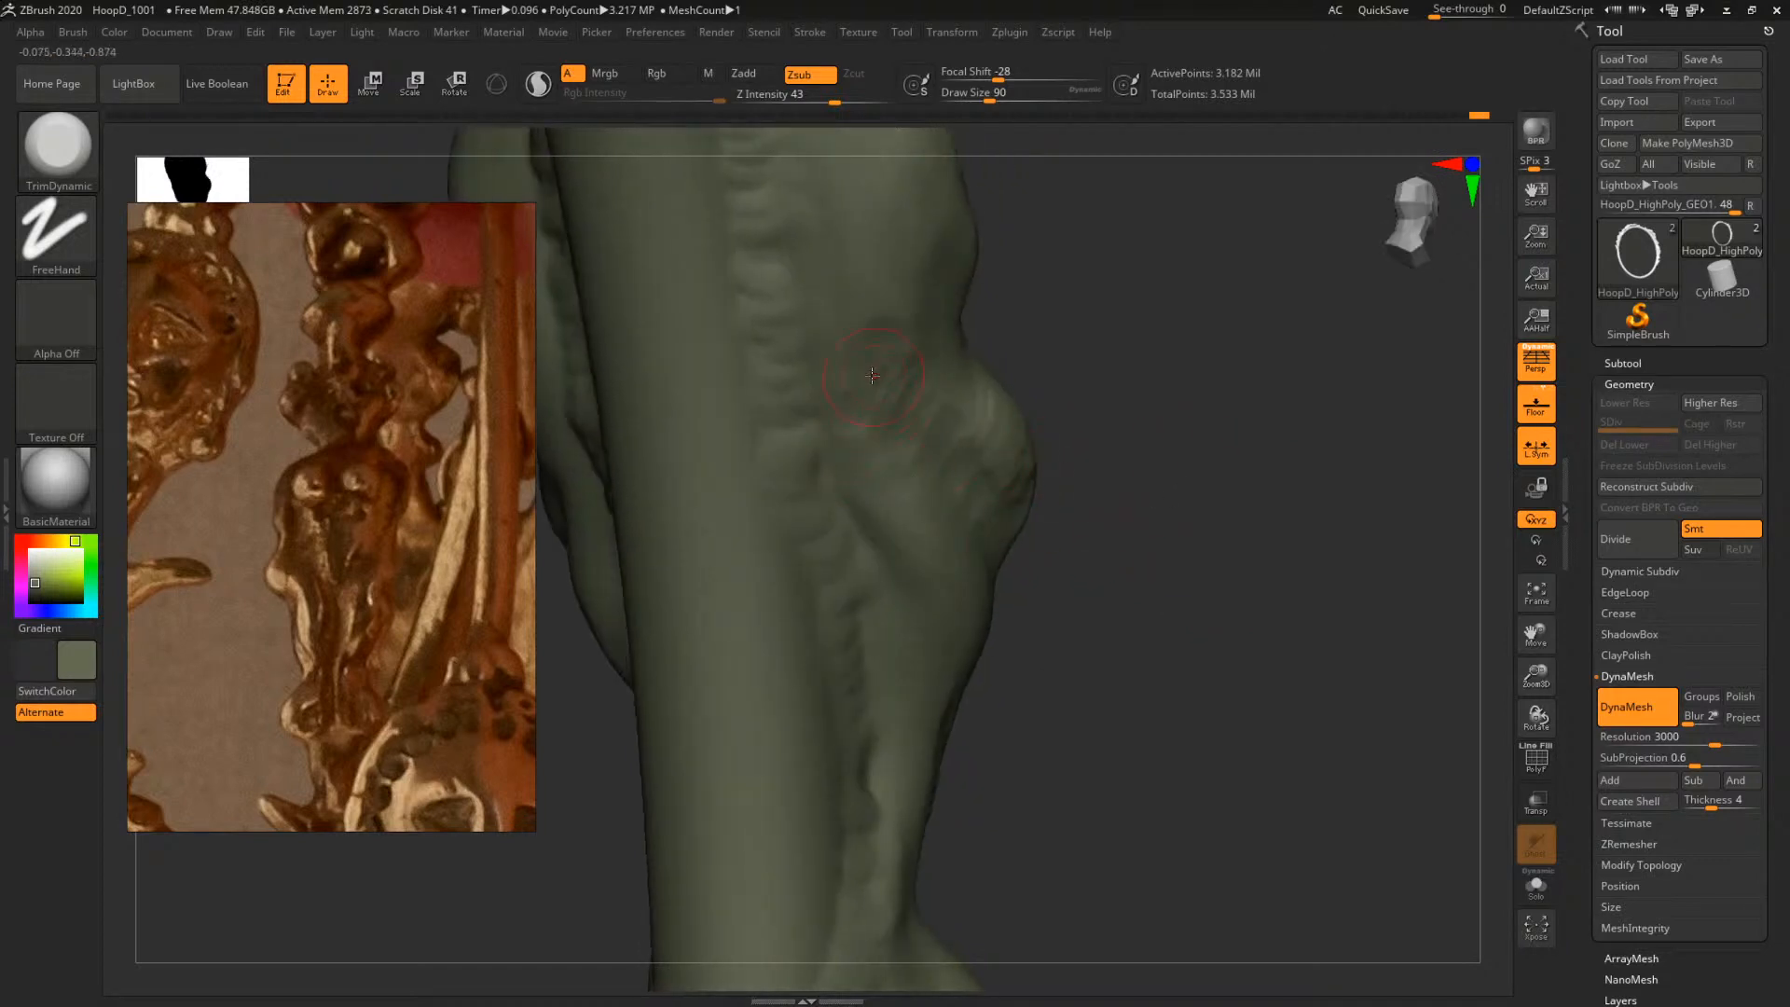
# Even out the waist side next to the hoop band with TrimDynamic at draw size 108
pyautogui.press('space')
pyautogui.moveTo(878, 381); pyautogui.dragTo(884, 380)
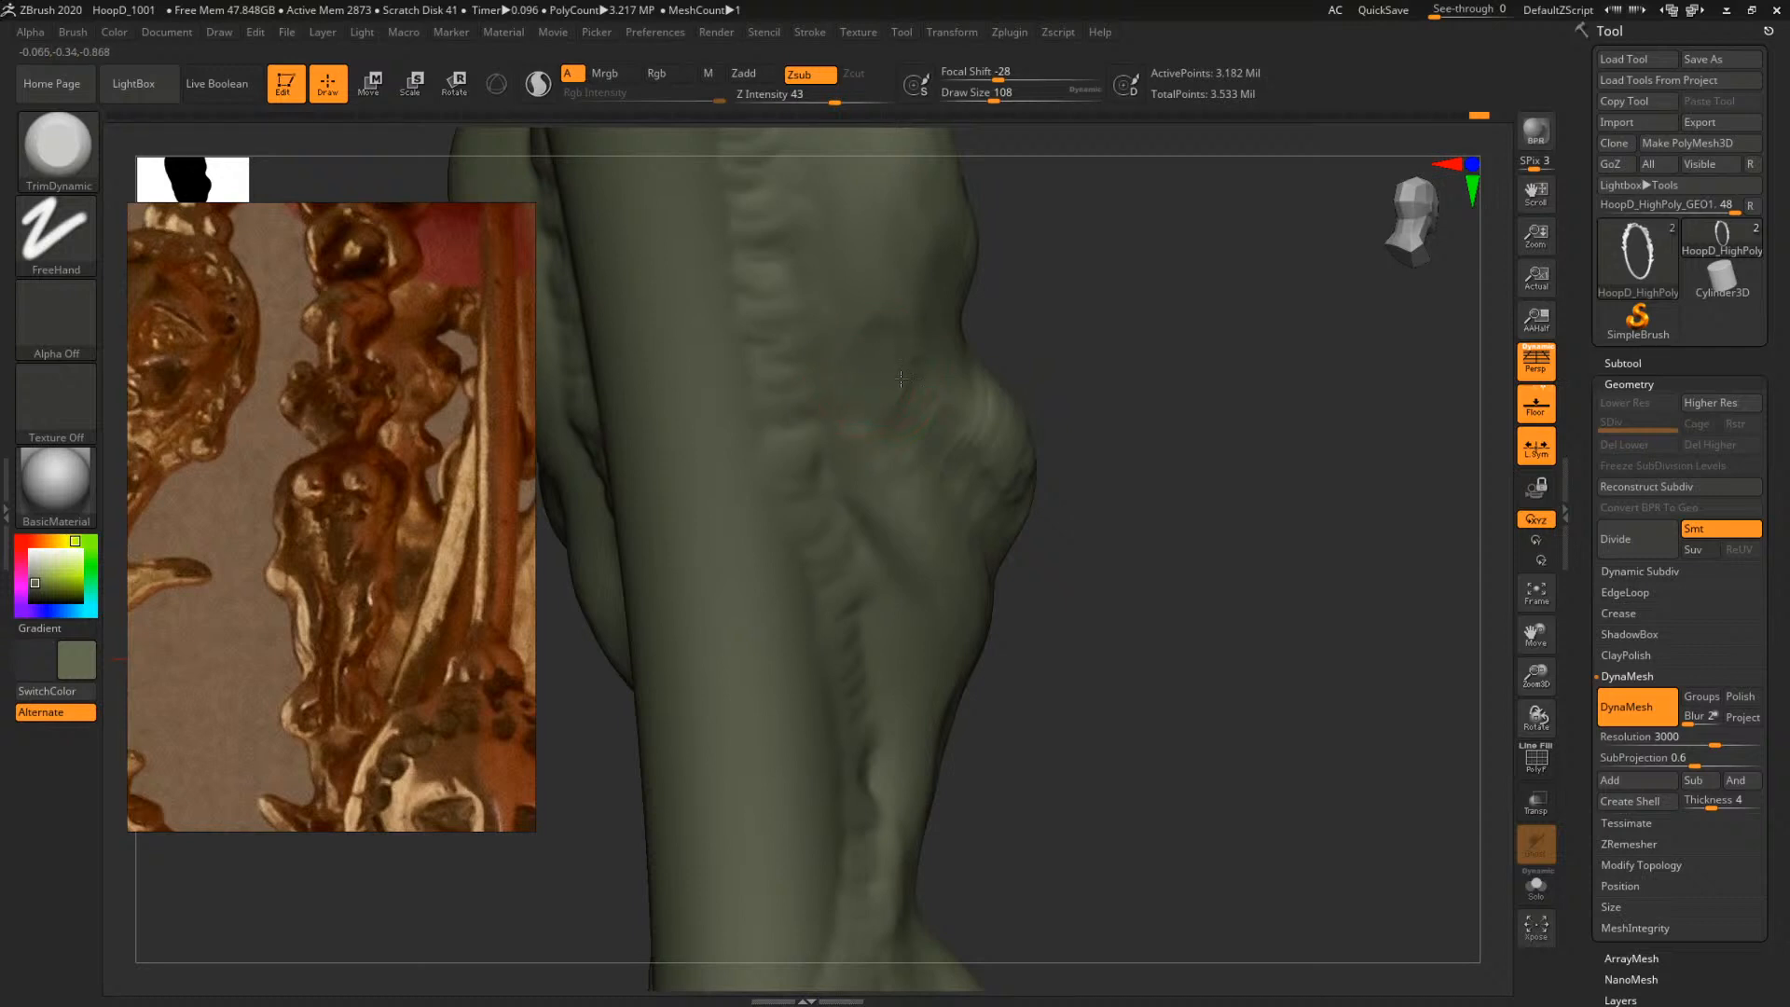
pyautogui.moveTo(1151, 378); pyautogui.dragTo(1044, 382)
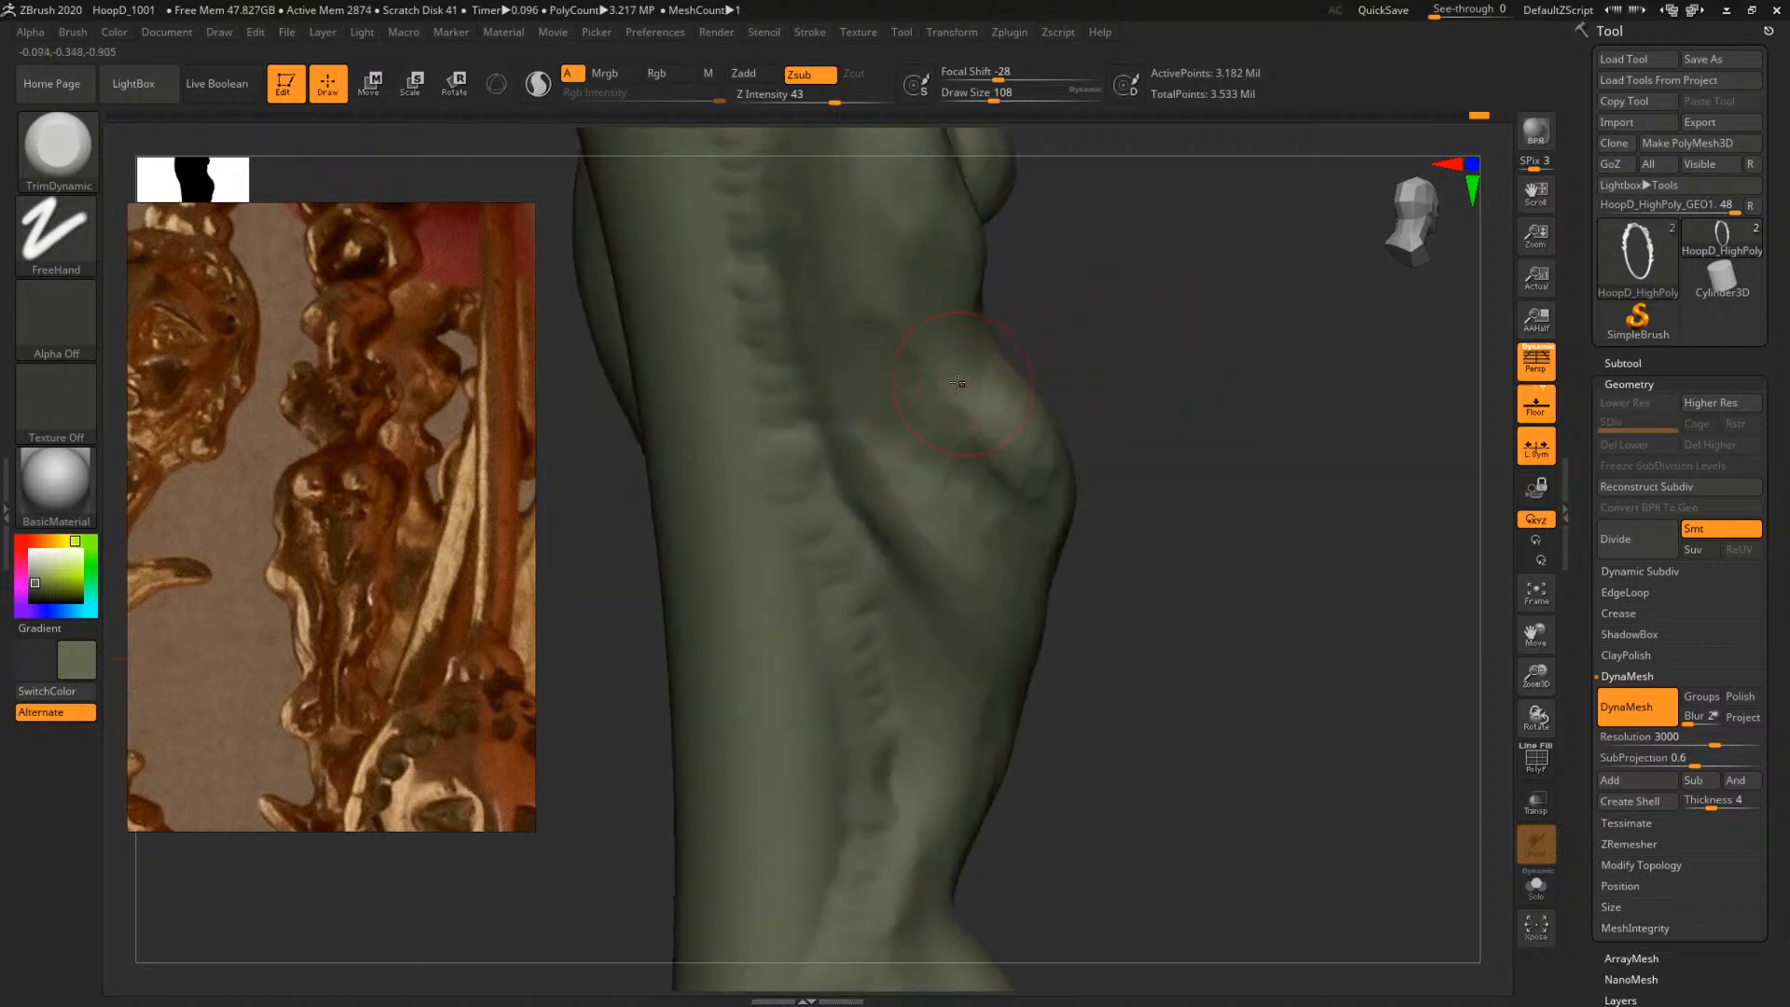
# Add volume to the hip bulge and the thigh side below it with ClayTubes at draw size 108
pyautogui.press('b')
pyautogui.press('c')
pyautogui.press('t')
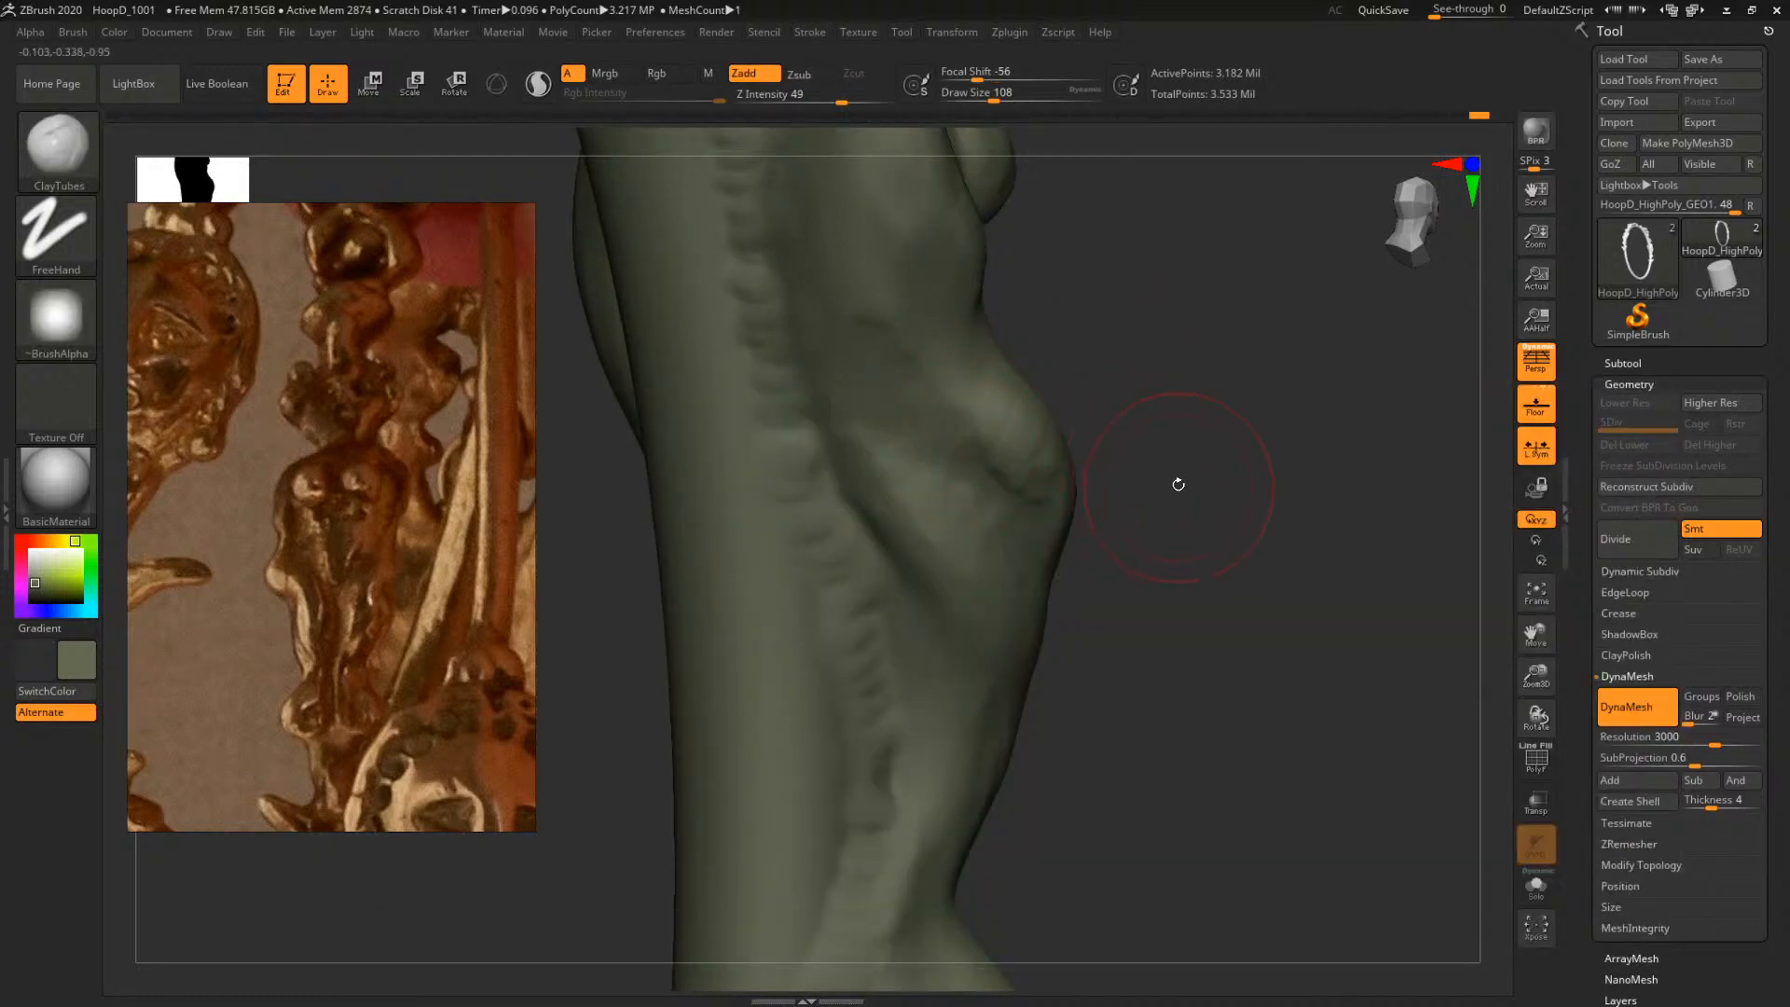
pyautogui.moveTo(1178, 484)
pyautogui.mouseDown()
pyautogui.moveTo(1109, 499)
pyautogui.moveTo(1179, 516)
pyautogui.moveTo(1205, 491)
pyautogui.mouseUp()
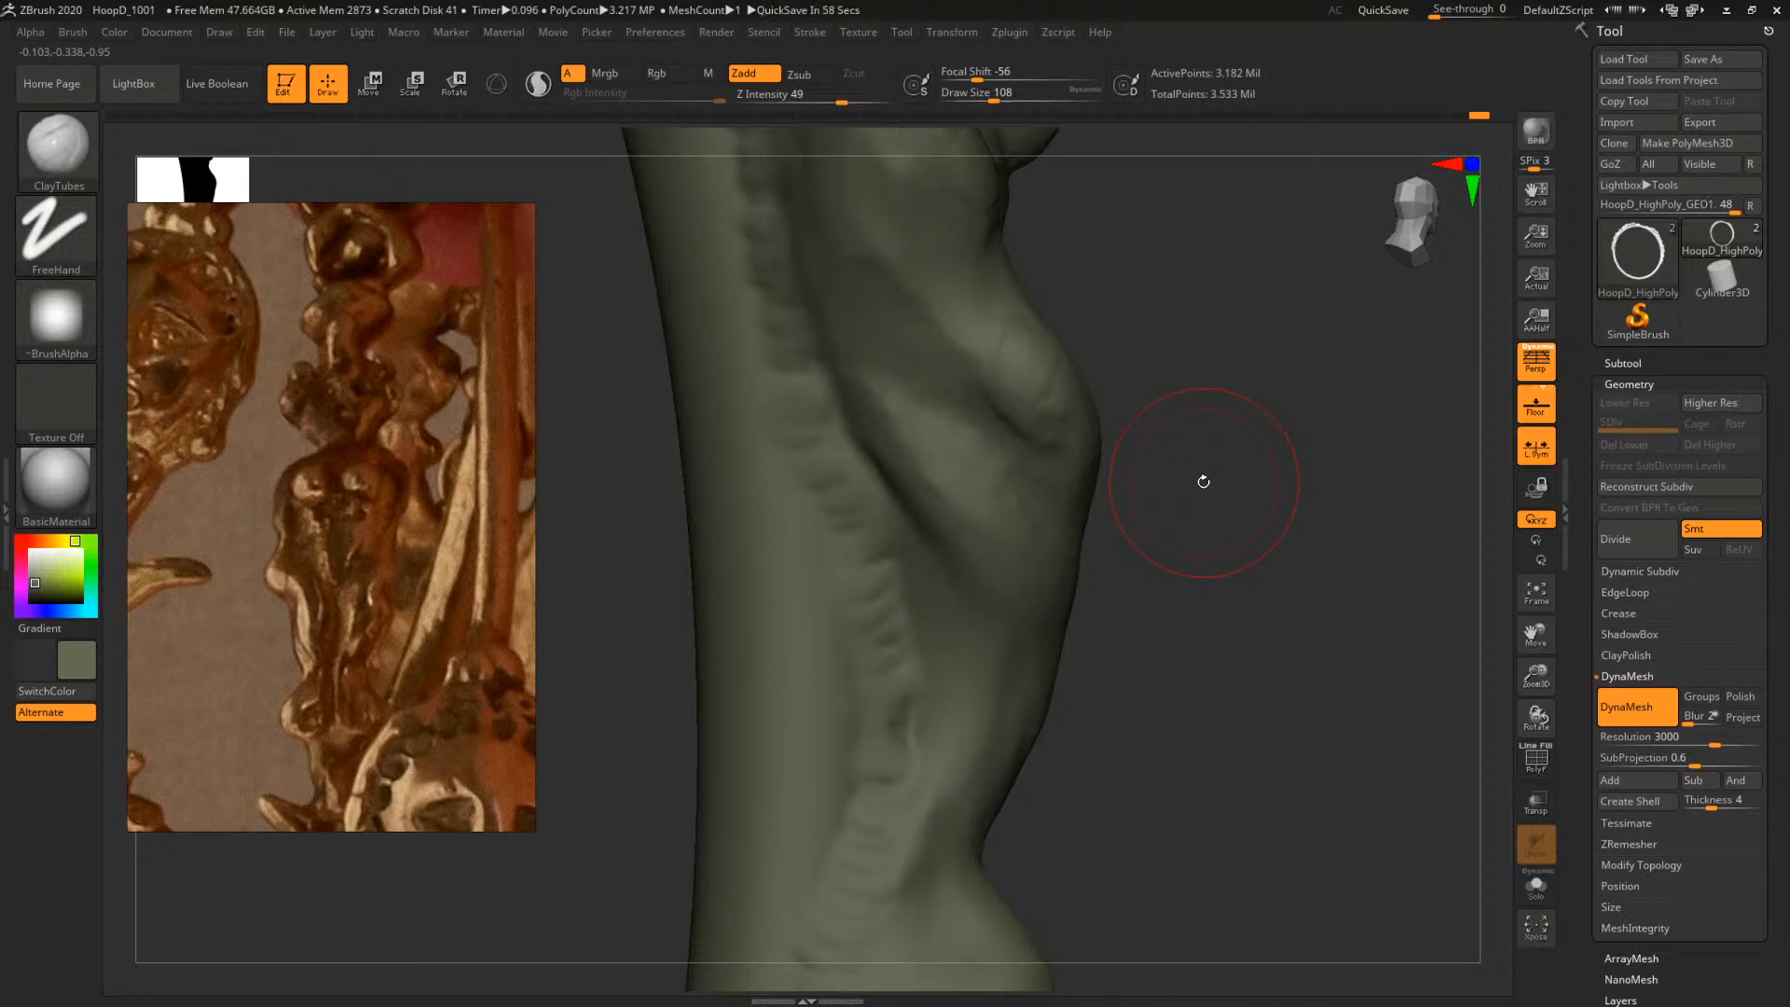
pyautogui.moveTo(1215, 459)
pyautogui.mouseDown()
pyautogui.moveTo(1234, 443)
pyautogui.moveTo(1097, 450)
pyautogui.moveTo(1166, 435)
pyautogui.moveTo(1221, 496)
pyautogui.moveTo(1184, 449)
pyautogui.mouseUp()
pyautogui.press('b')
pyautogui.press('c')
pyautogui.press('t')
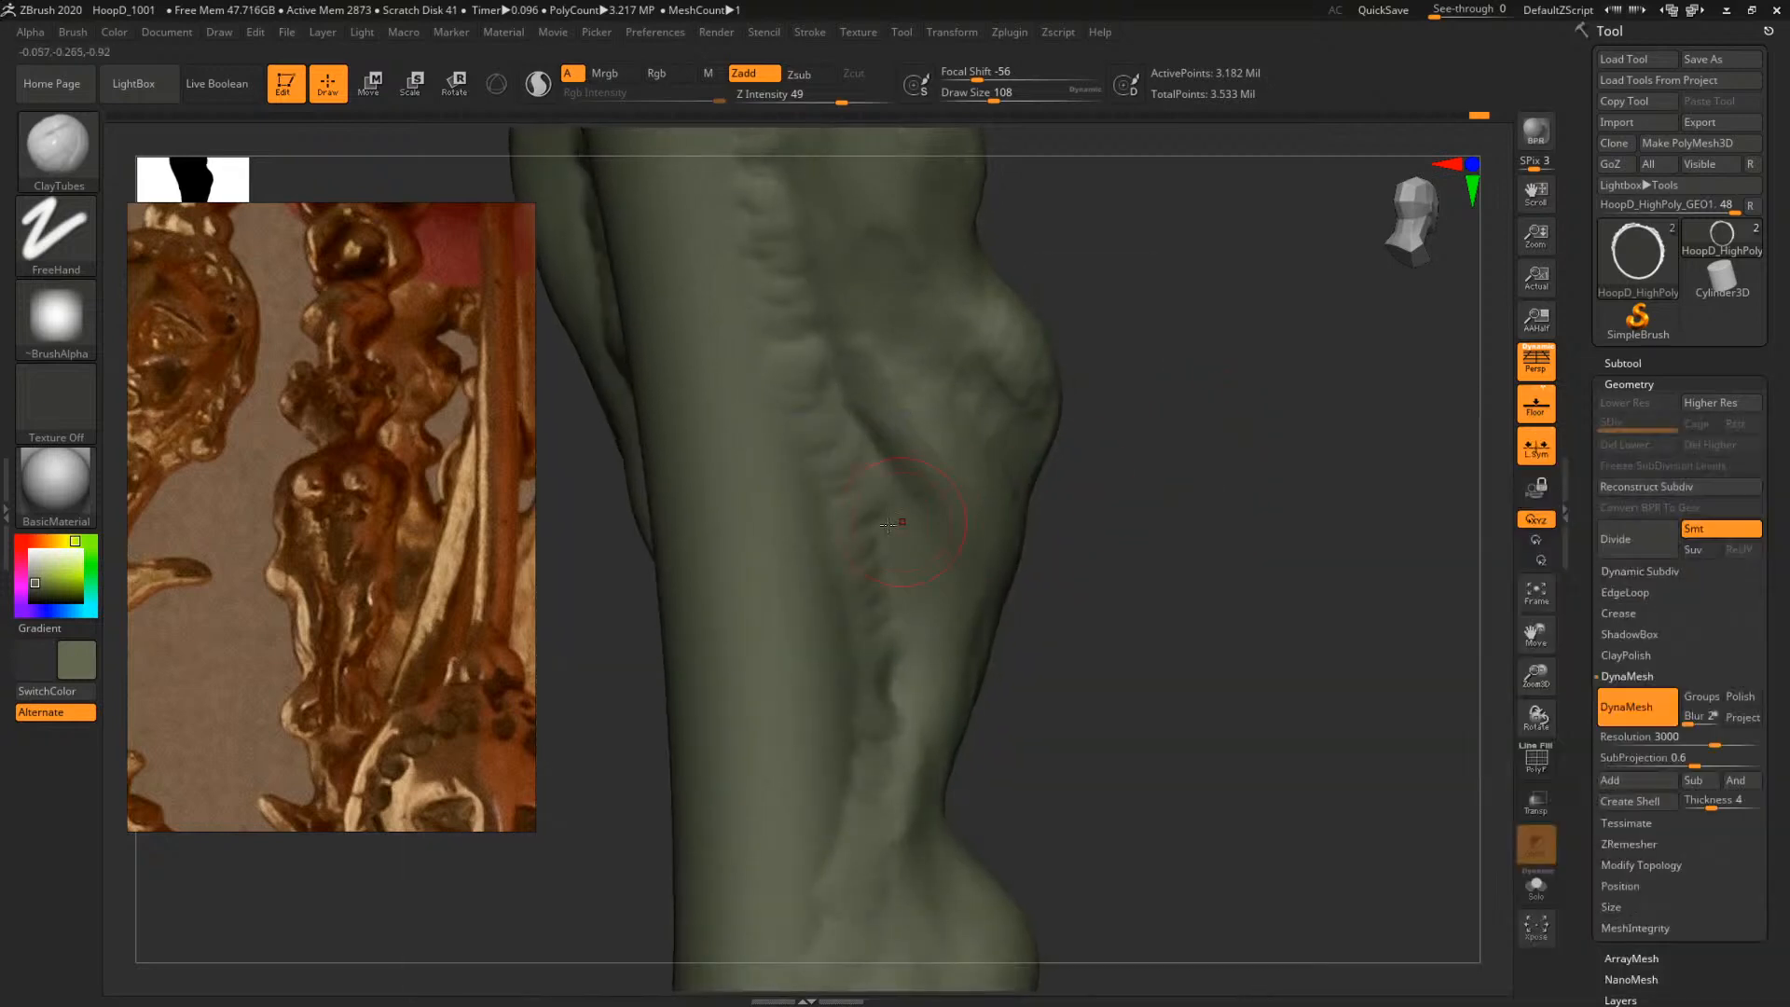
# Blend the thigh side into the hoop band with ClayTubes at draw size 94
pyautogui.press('space')
pyautogui.moveTo(893, 537)
pyautogui.mouseDown()
pyautogui.moveTo(906, 594)
pyautogui.moveTo(882, 470)
pyautogui.mouseUp()
pyautogui.press('space')
pyautogui.moveTo(1205, 436)
pyautogui.mouseDown()
pyautogui.moveTo(1393, 443)
pyautogui.moveTo(1070, 512)
pyautogui.mouseUp()
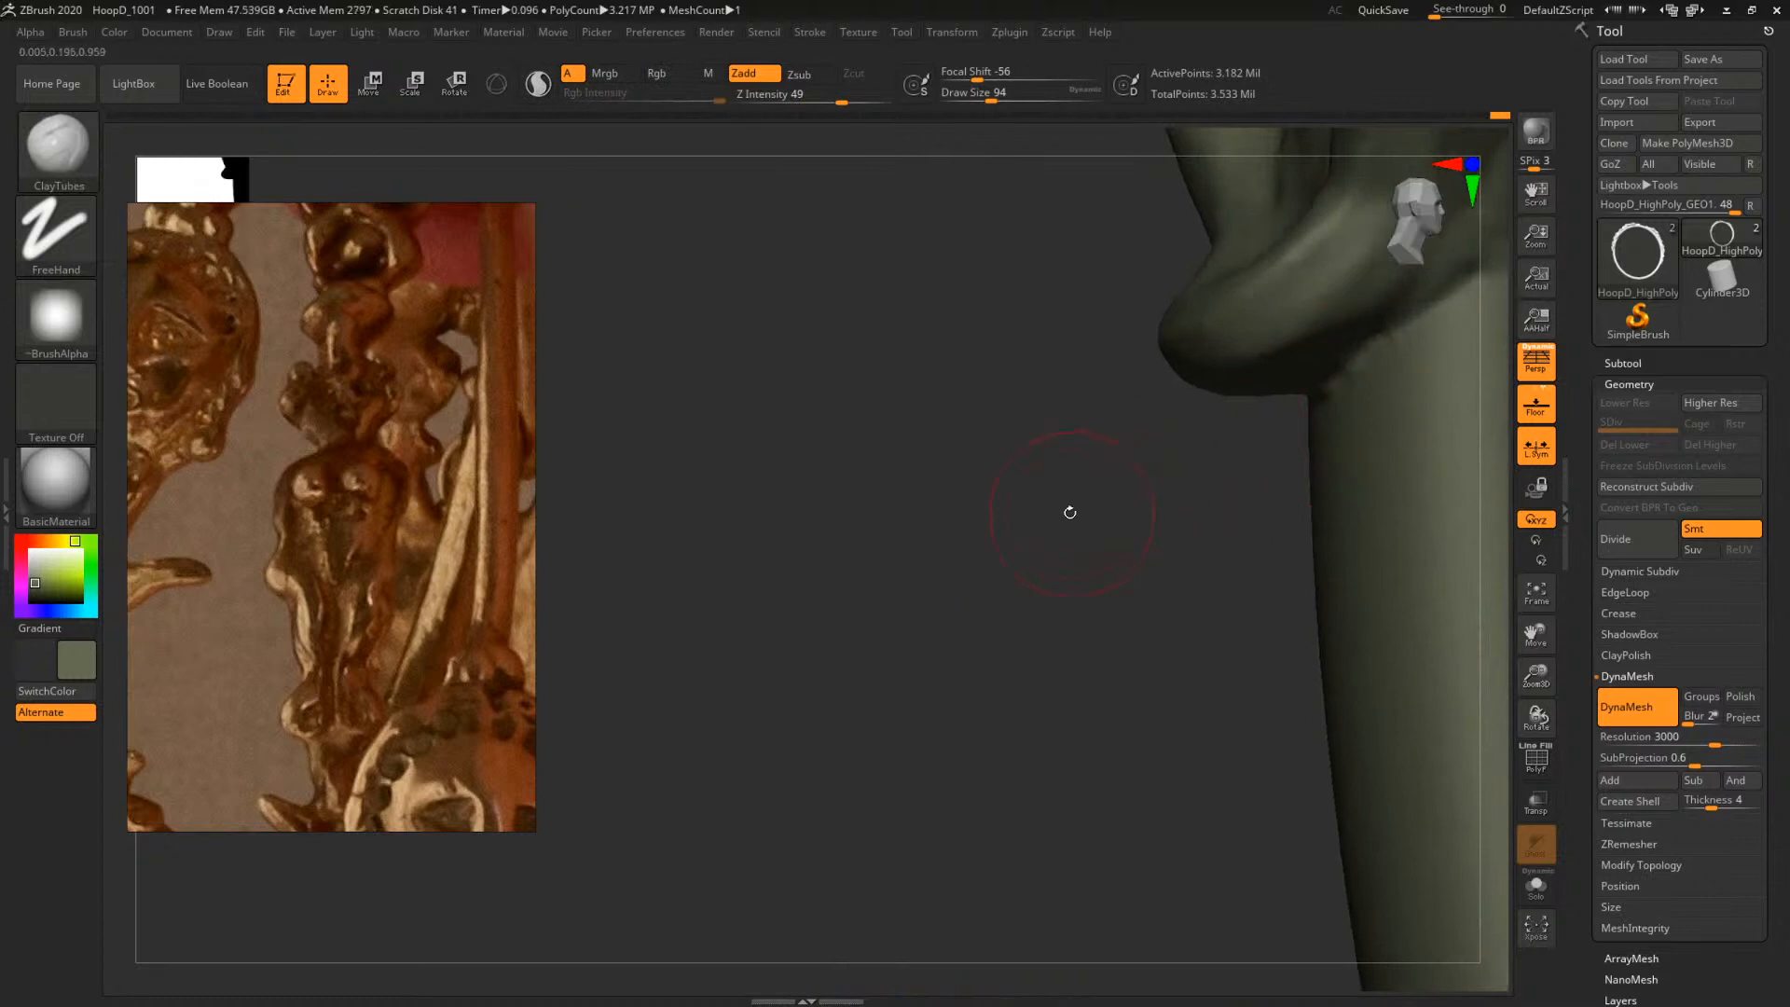
pyautogui.press('f')
pyautogui.moveTo(1332, 467); pyautogui.dragTo(1021, 496)
pyautogui.moveTo(1119, 494)
pyautogui.keyDown('alt'); pyautogui.mouseDown()
pyautogui.moveTo(1210, 597)
pyautogui.moveTo(1113, 626)
pyautogui.mouseUp(); pyautogui.keyUp('alt')
pyautogui.press('f')
pyautogui.keyDown('shift'); pyautogui.moveTo(1286, 567); pyautogui.dragTo(1075, 240); pyautogui.keyUp('shift')
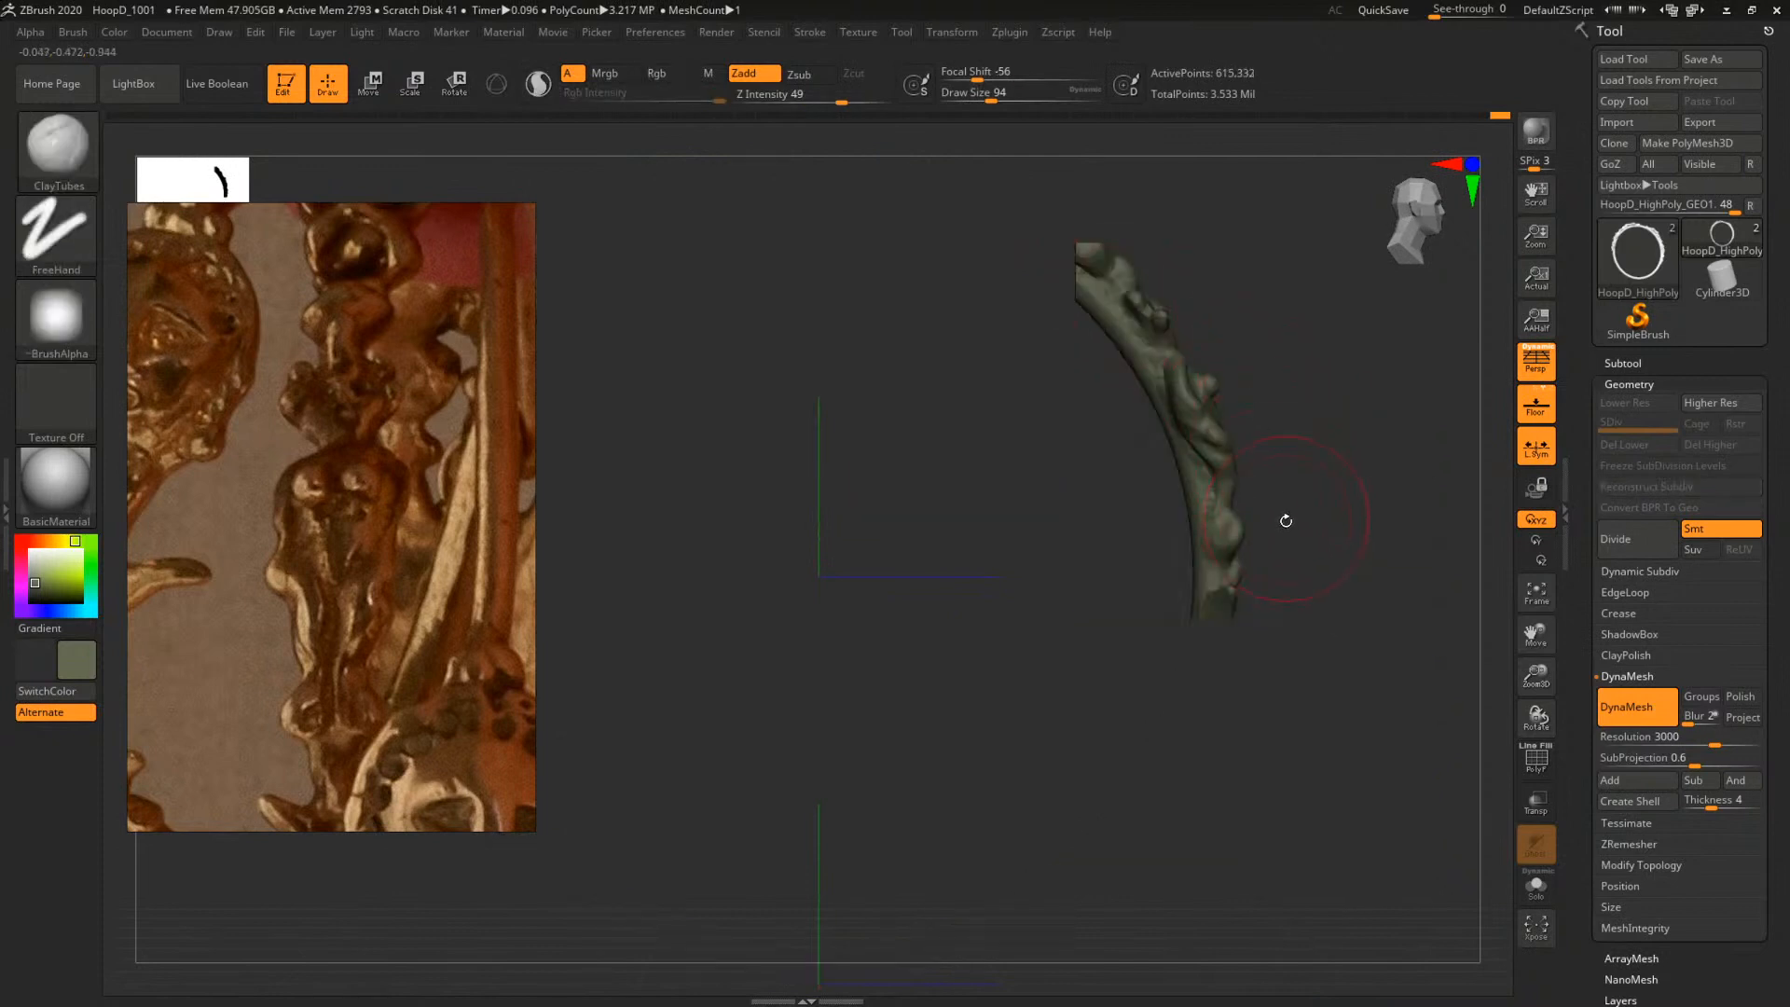
pyautogui.press('f')
pyautogui.moveTo(1201, 499); pyautogui.dragTo(1259, 556)
pyautogui.keyDown('ctrl'); pyautogui.keyDown('shift'); pyautogui.click(1195, 476); pyautogui.keyUp('shift'); pyautogui.keyUp('ctrl')
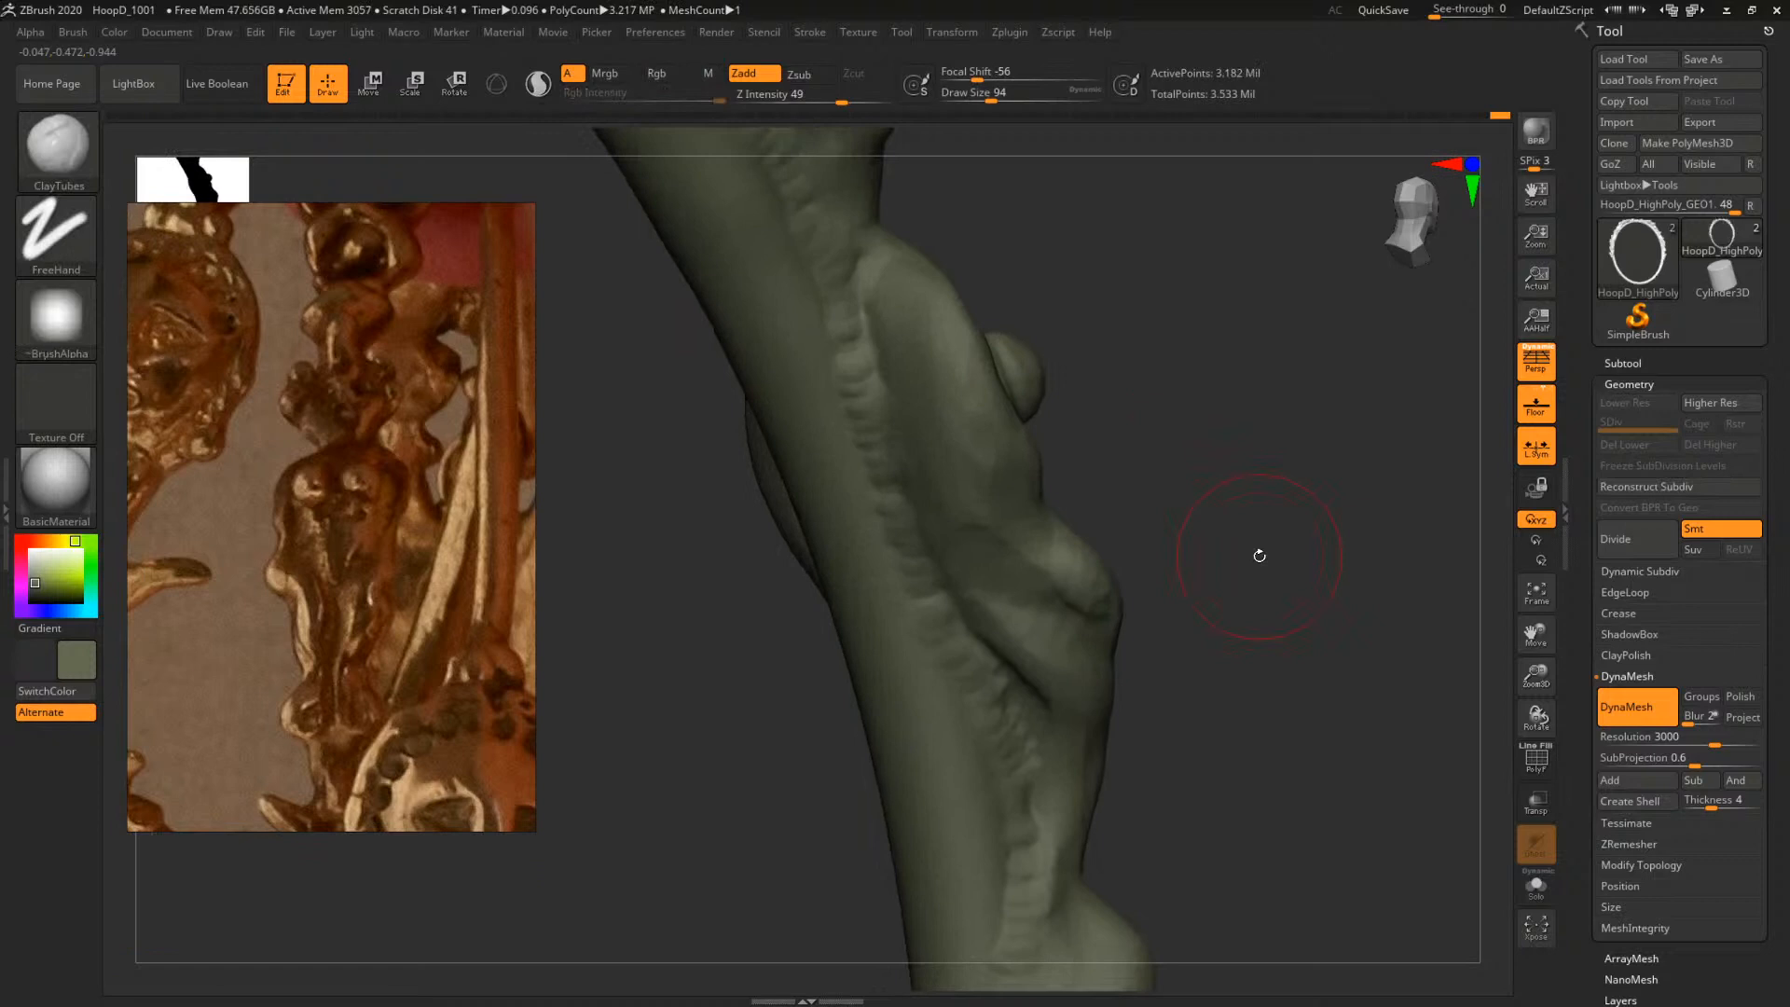
# Fill the gap between the thigh side and the hoop band with ClayTubes at draw sizes 94 to 116
pyautogui.moveTo(1315, 498)
pyautogui.mouseDown()
pyautogui.moveTo(1271, 400)
pyautogui.moveTo(1287, 467)
pyautogui.moveTo(1303, 457)
pyautogui.moveTo(1166, 519)
pyautogui.moveTo(843, 540)
pyautogui.mouseUp()
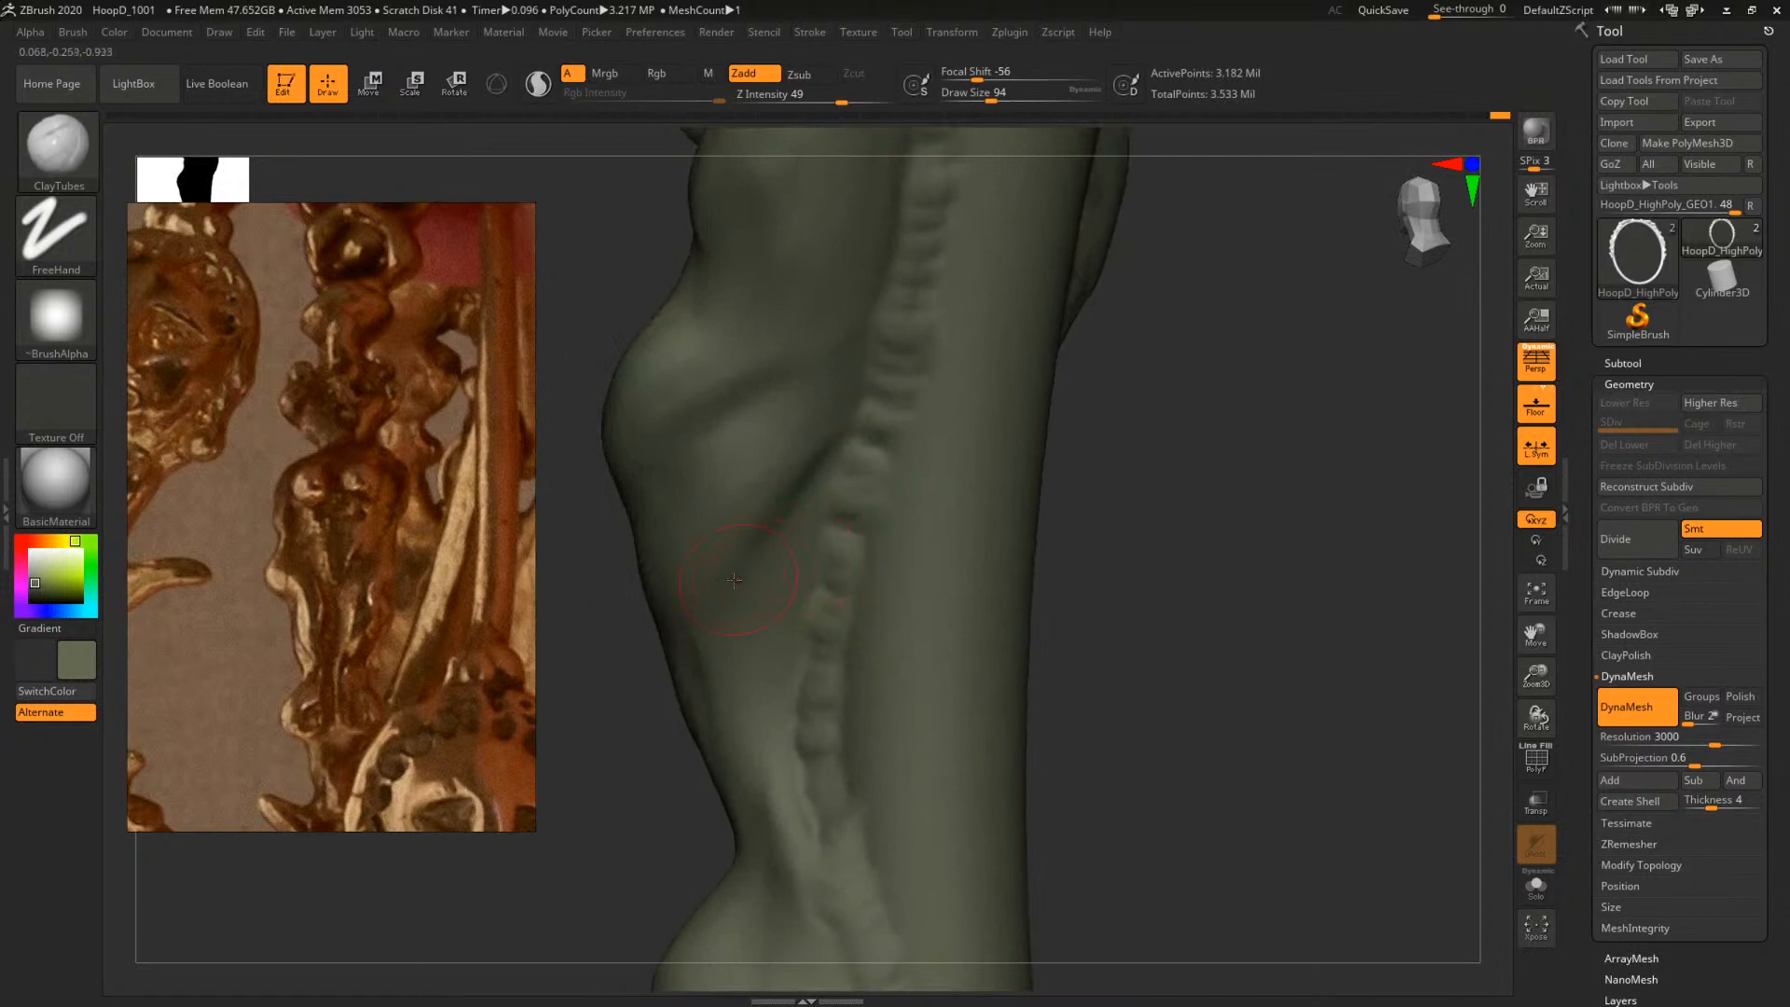
pyautogui.moveTo(762, 605); pyautogui.dragTo(818, 516)
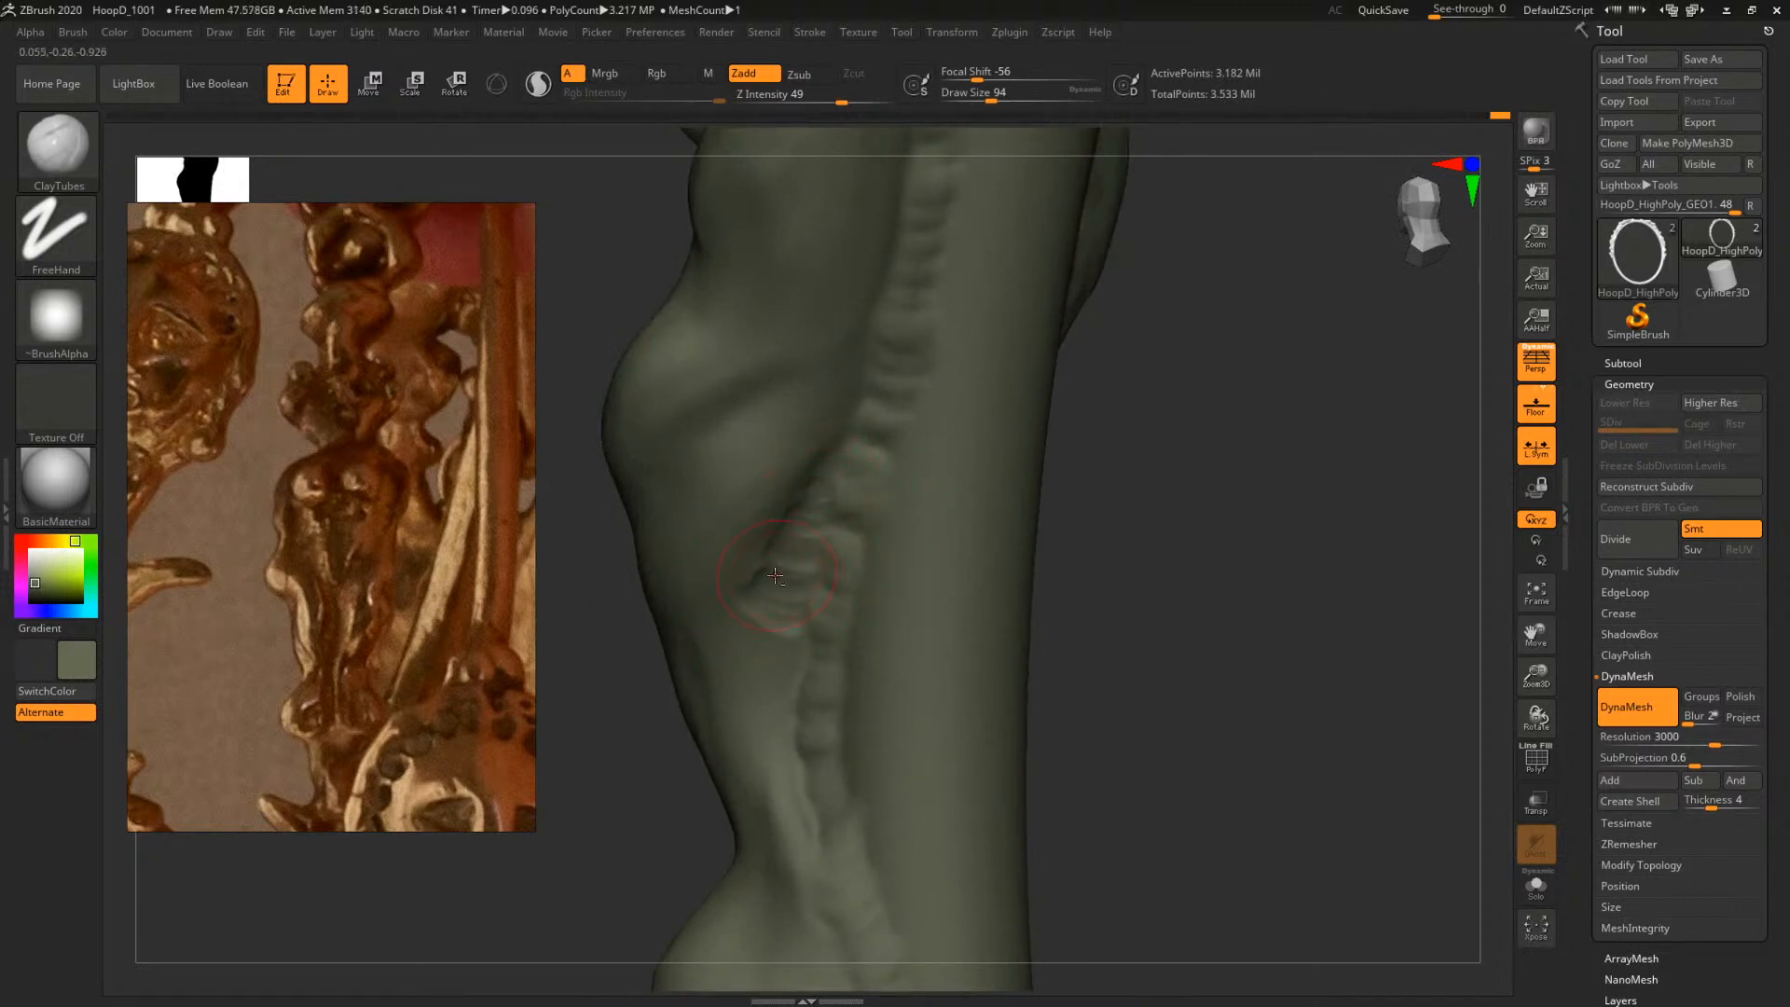
pyautogui.press('space')
pyautogui.click(756, 616)
pyautogui.moveTo(757, 626)
pyautogui.mouseDown()
pyautogui.moveTo(806, 649)
pyautogui.moveTo(820, 570)
pyautogui.mouseUp()
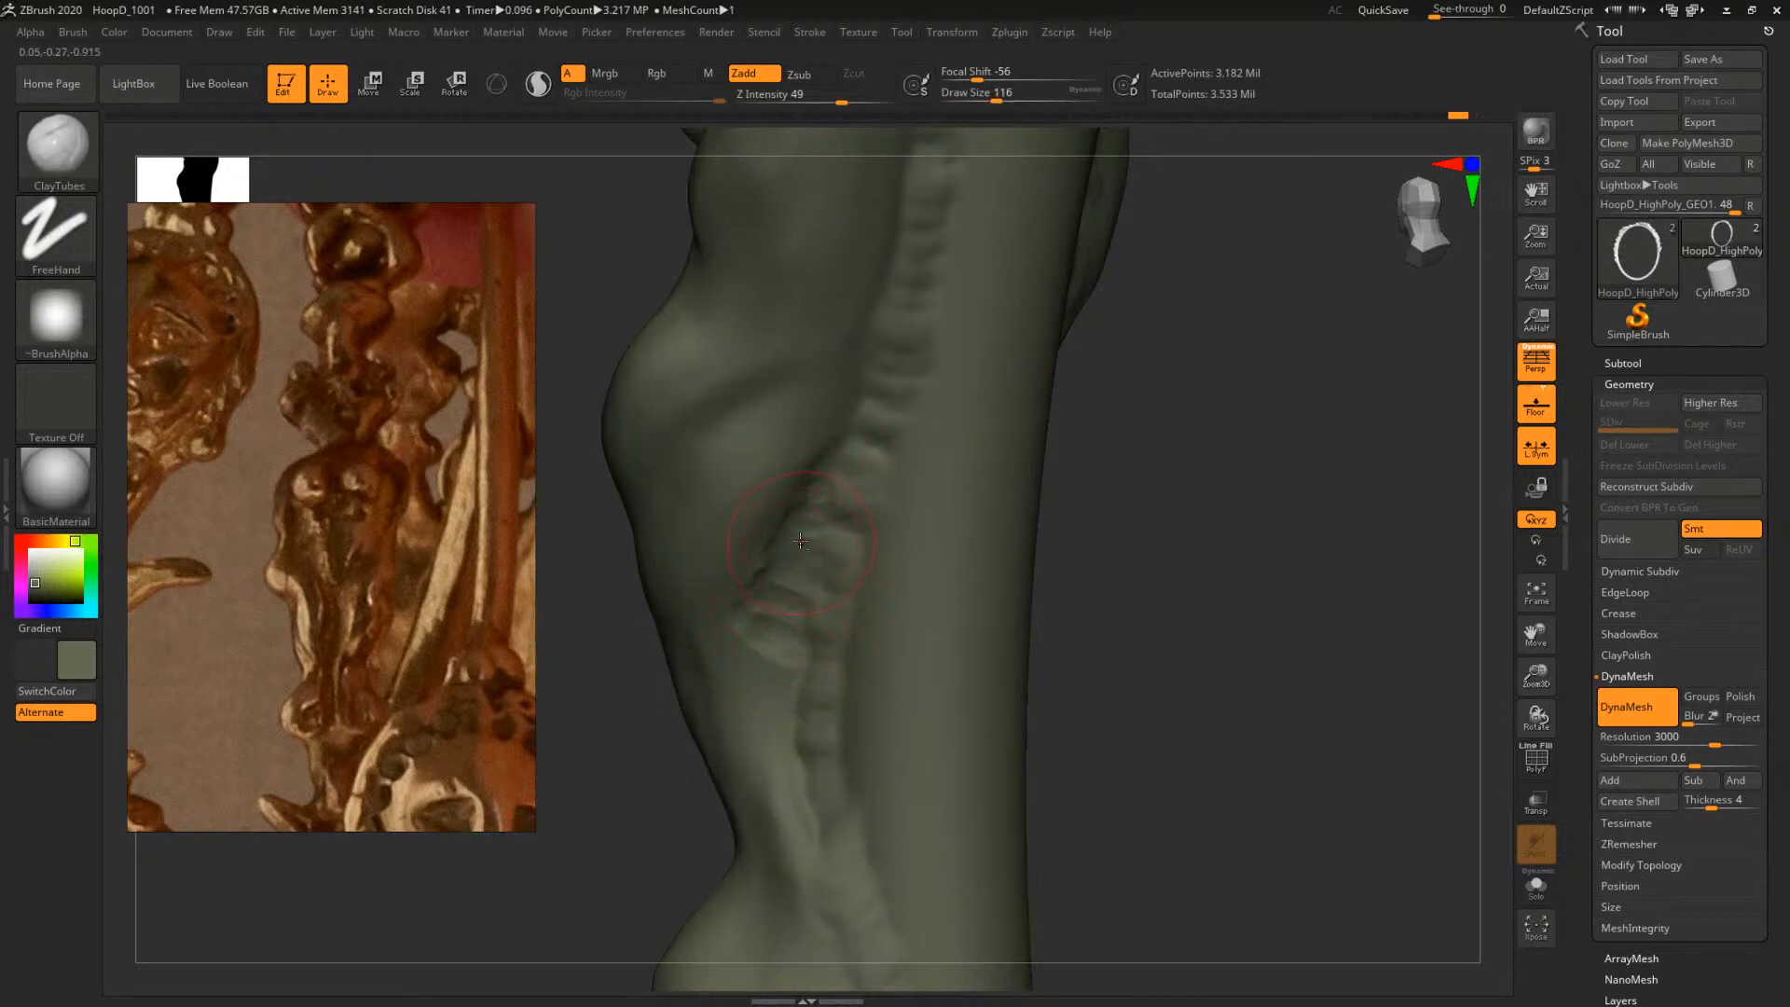
pyautogui.press('[')
pyautogui.moveTo(766, 664); pyautogui.dragTo(800, 684)
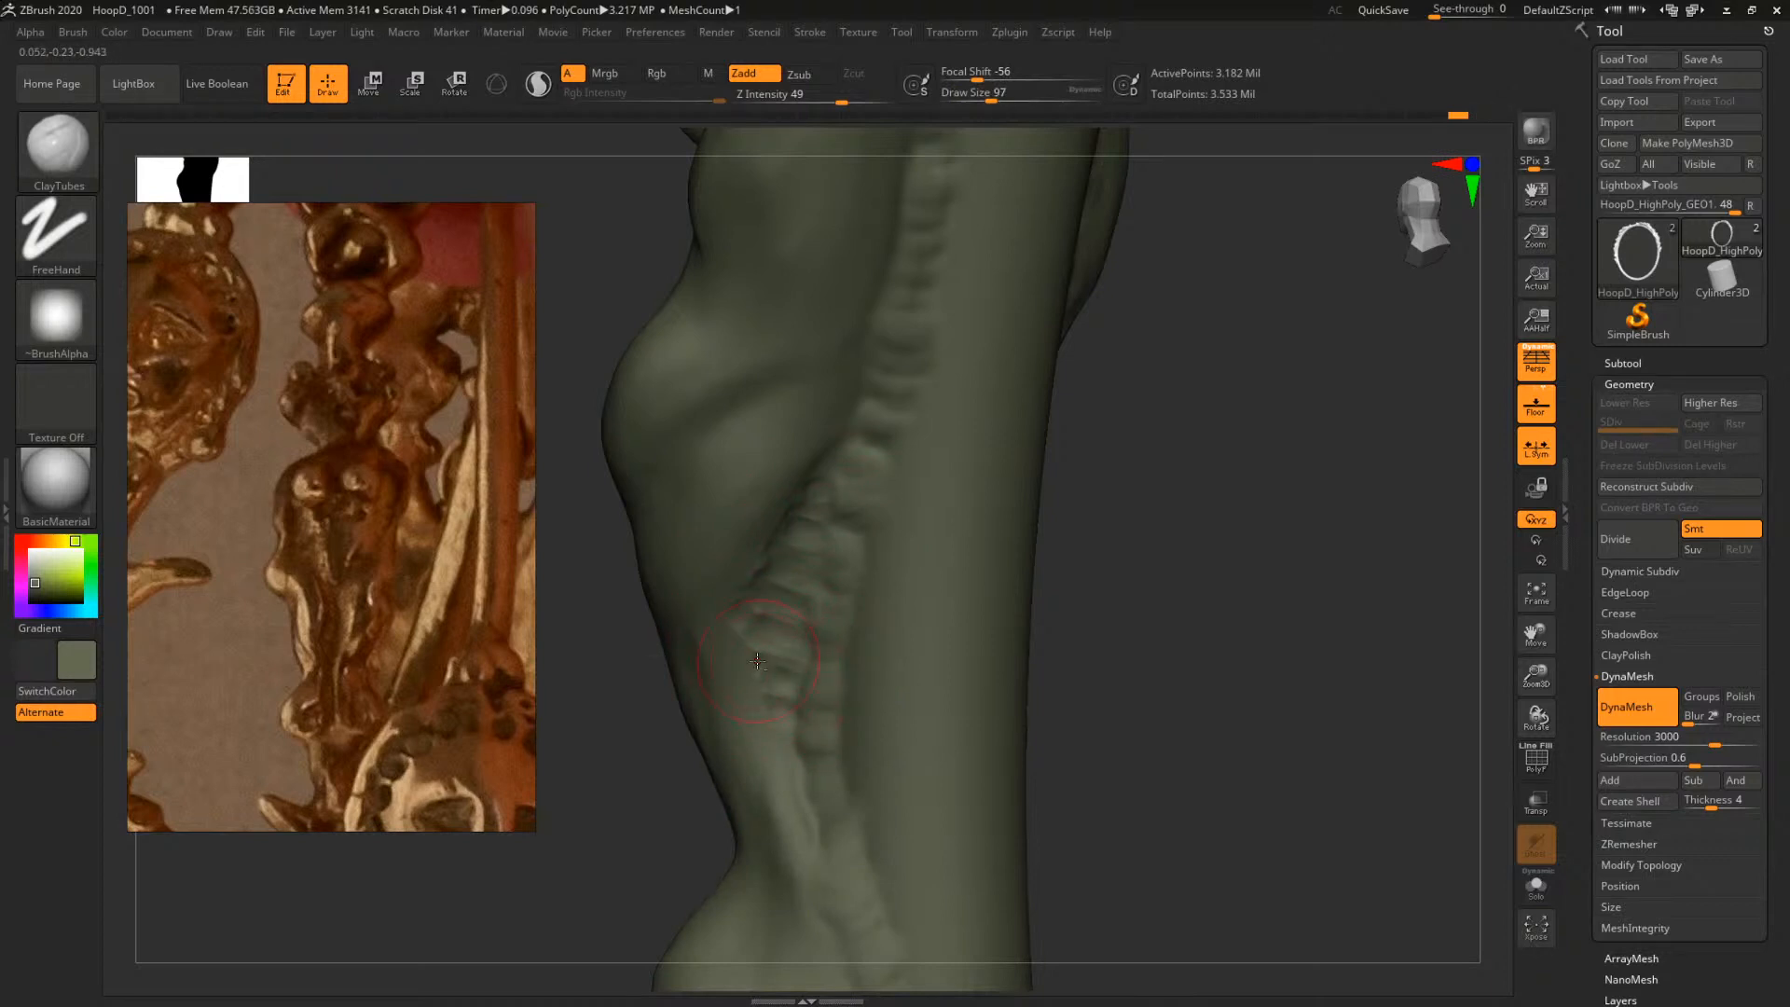
# Flatten the fresh clay between the thigh and the hoop band with TrimDynamic at draw size 97
pyautogui.press('b')
pyautogui.press('t')
pyautogui.press('d')
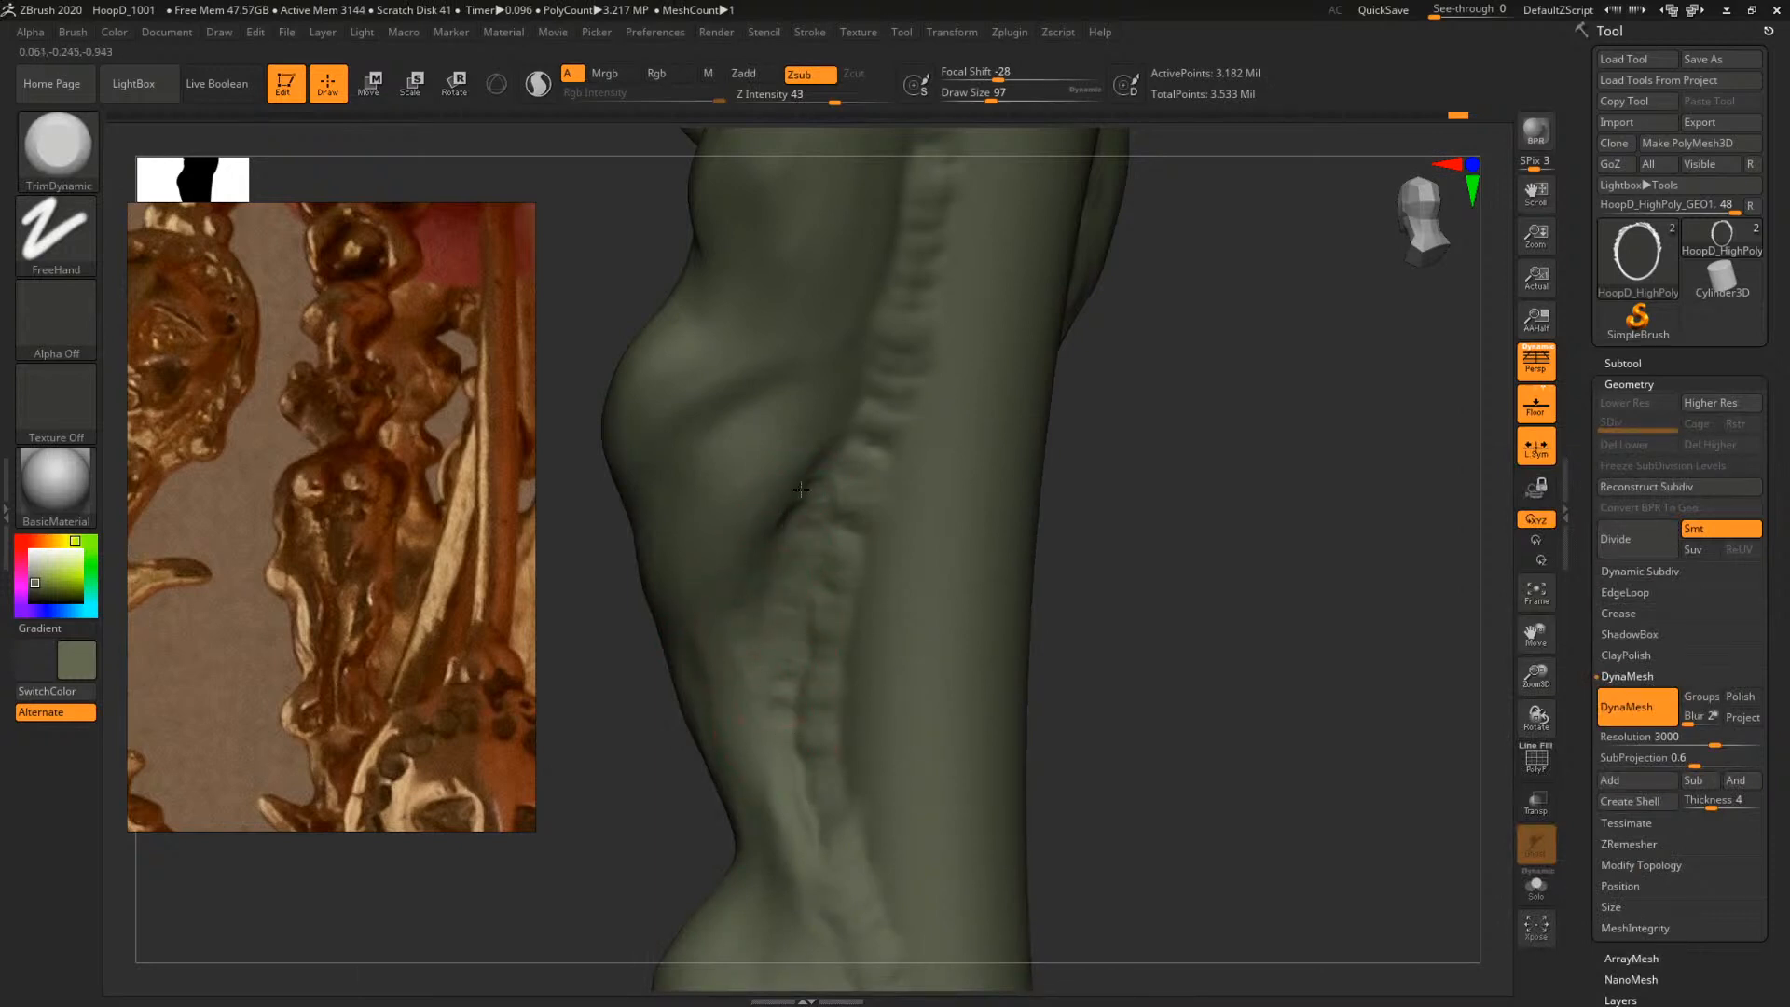
pyautogui.moveTo(801, 489)
pyautogui.mouseDown()
pyautogui.moveTo(826, 481)
pyautogui.moveTo(797, 496)
pyautogui.mouseUp()
pyautogui.moveTo(1128, 447); pyautogui.dragTo(1111, 363)
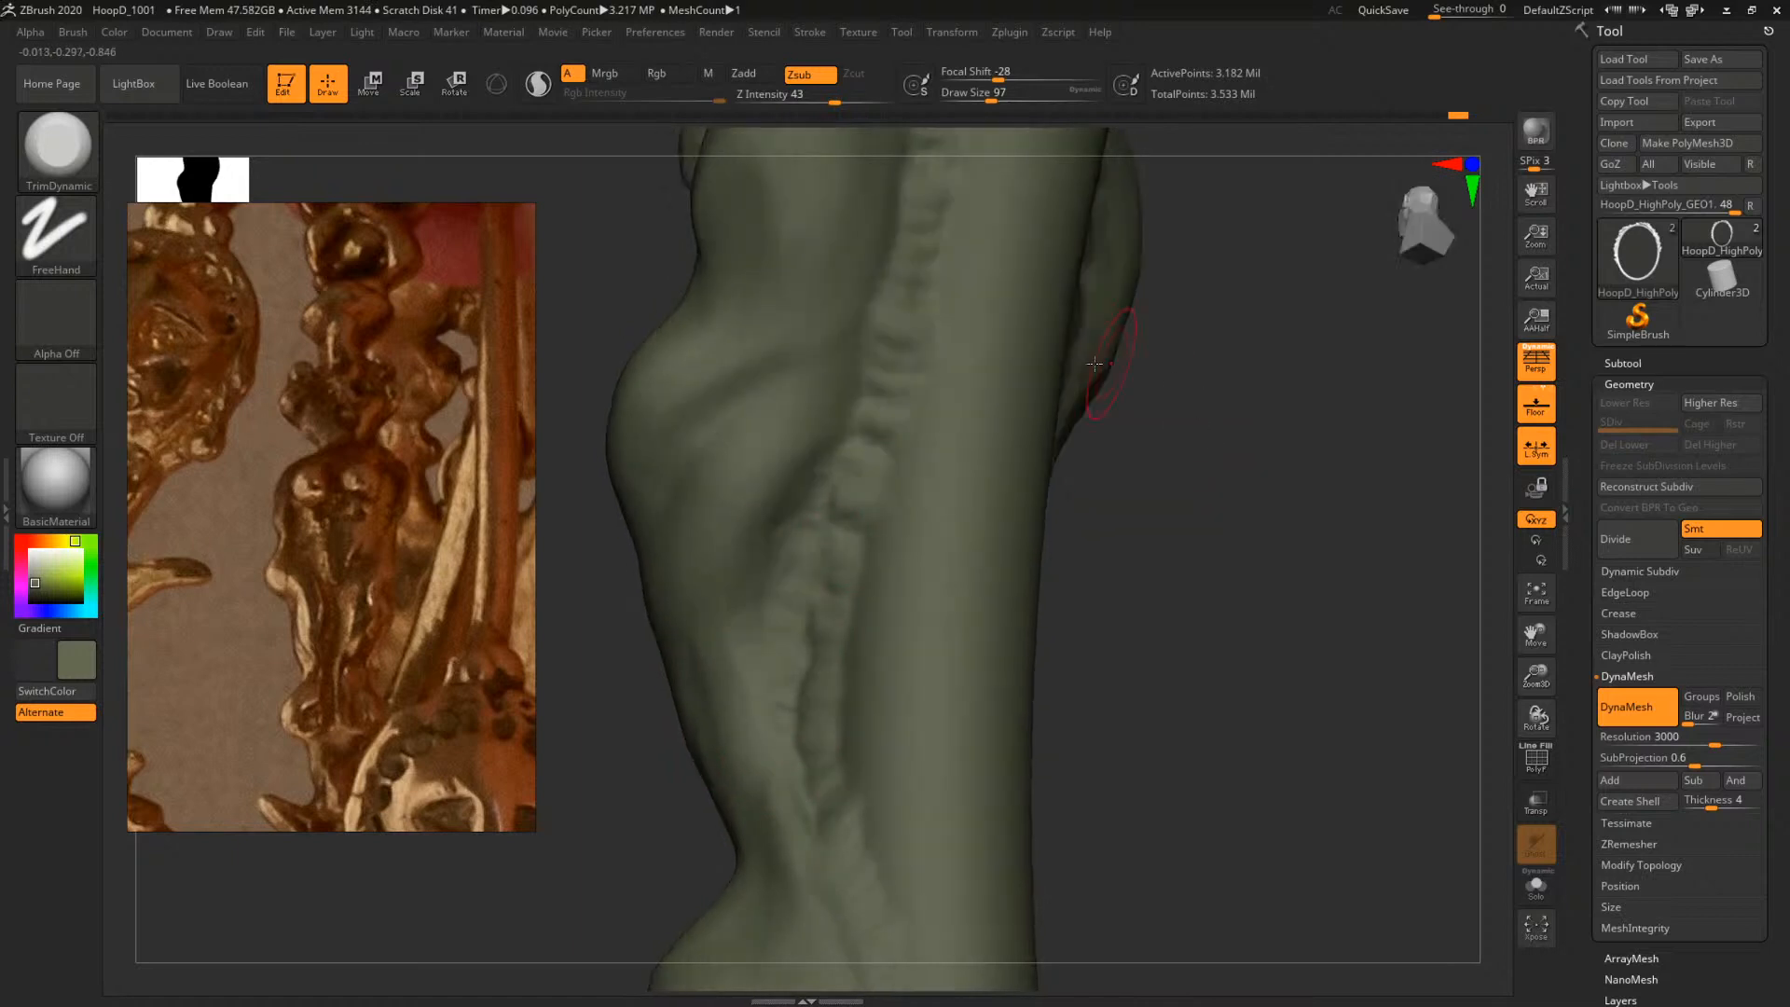
pyautogui.moveTo(770, 658); pyautogui.dragTo(794, 617)
# Build up the crease on the side of the hip with ClayTubes at draw size 56
pyautogui.moveTo(1190, 539)
pyautogui.mouseDown()
pyautogui.moveTo(1221, 568)
pyautogui.moveTo(1175, 582)
pyautogui.moveTo(1105, 504)
pyautogui.moveTo(1123, 579)
pyautogui.mouseUp()
pyautogui.press('b')
pyautogui.press('c')
pyautogui.press('t')
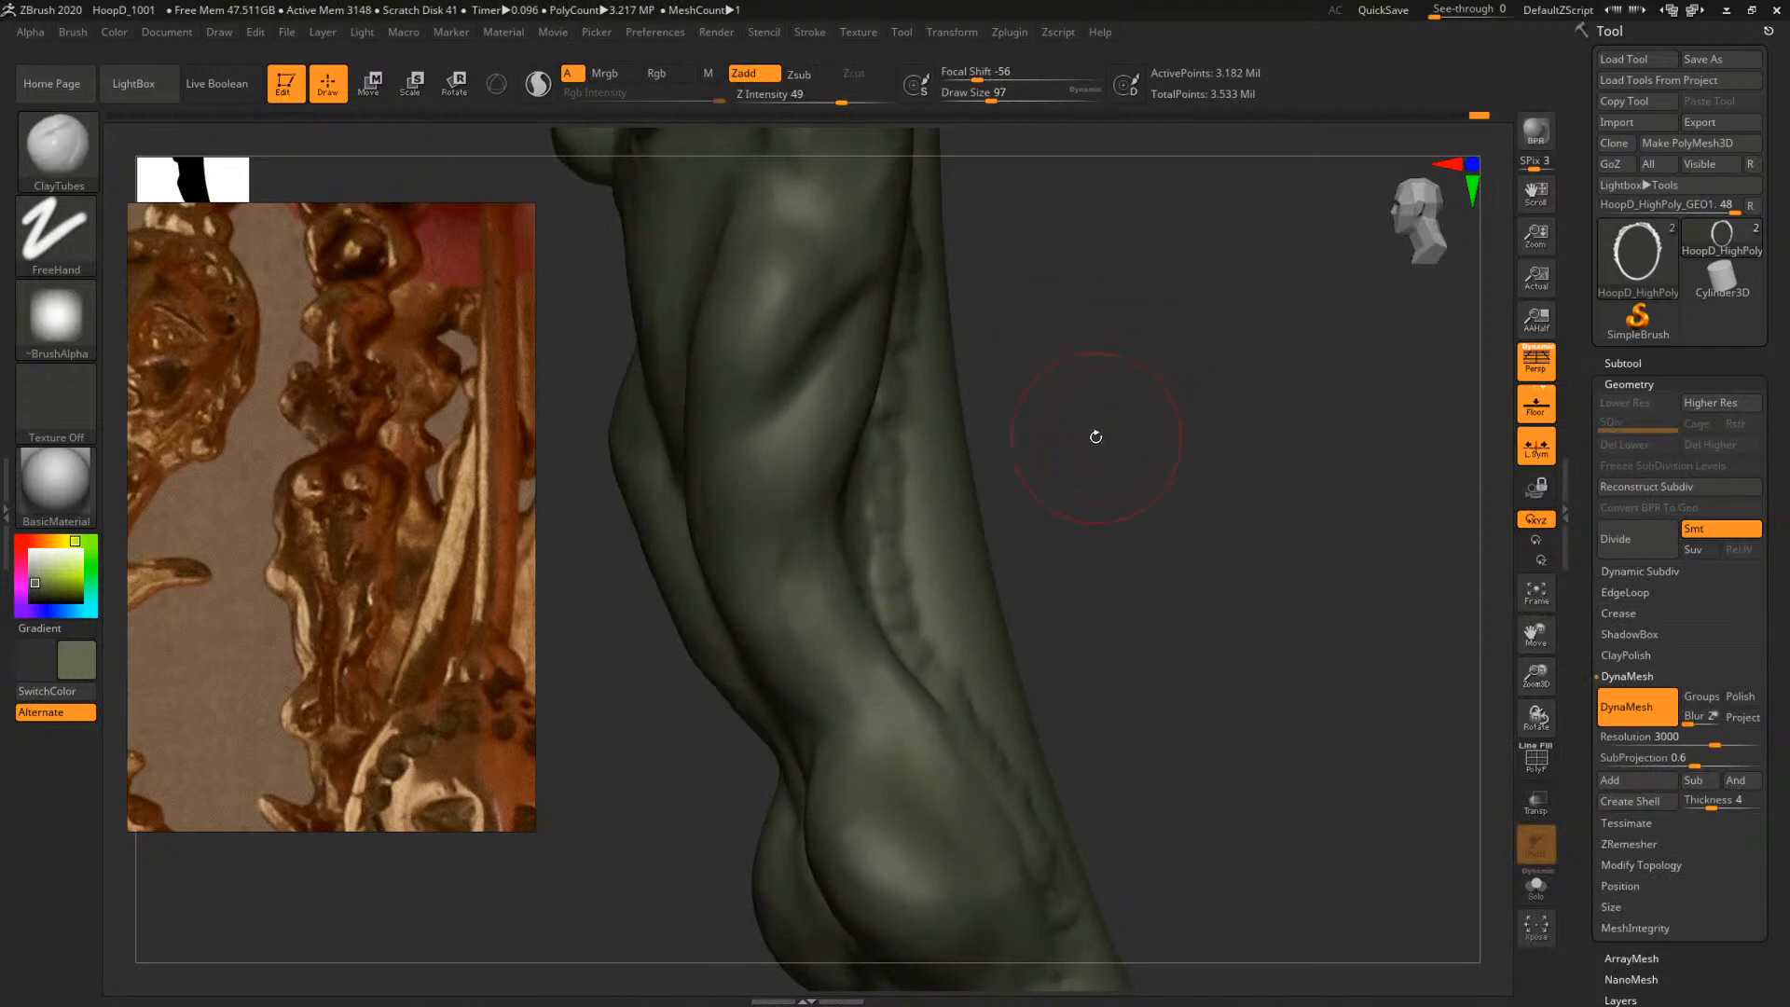
pyautogui.moveTo(1095, 435)
pyautogui.mouseDown()
pyautogui.moveTo(1182, 423)
pyautogui.moveTo(1040, 411)
pyautogui.moveTo(1075, 400)
pyautogui.moveTo(1183, 503)
pyautogui.moveTo(1071, 493)
pyautogui.moveTo(1147, 486)
pyautogui.mouseUp()
pyautogui.press('b')
pyautogui.press('Escape')
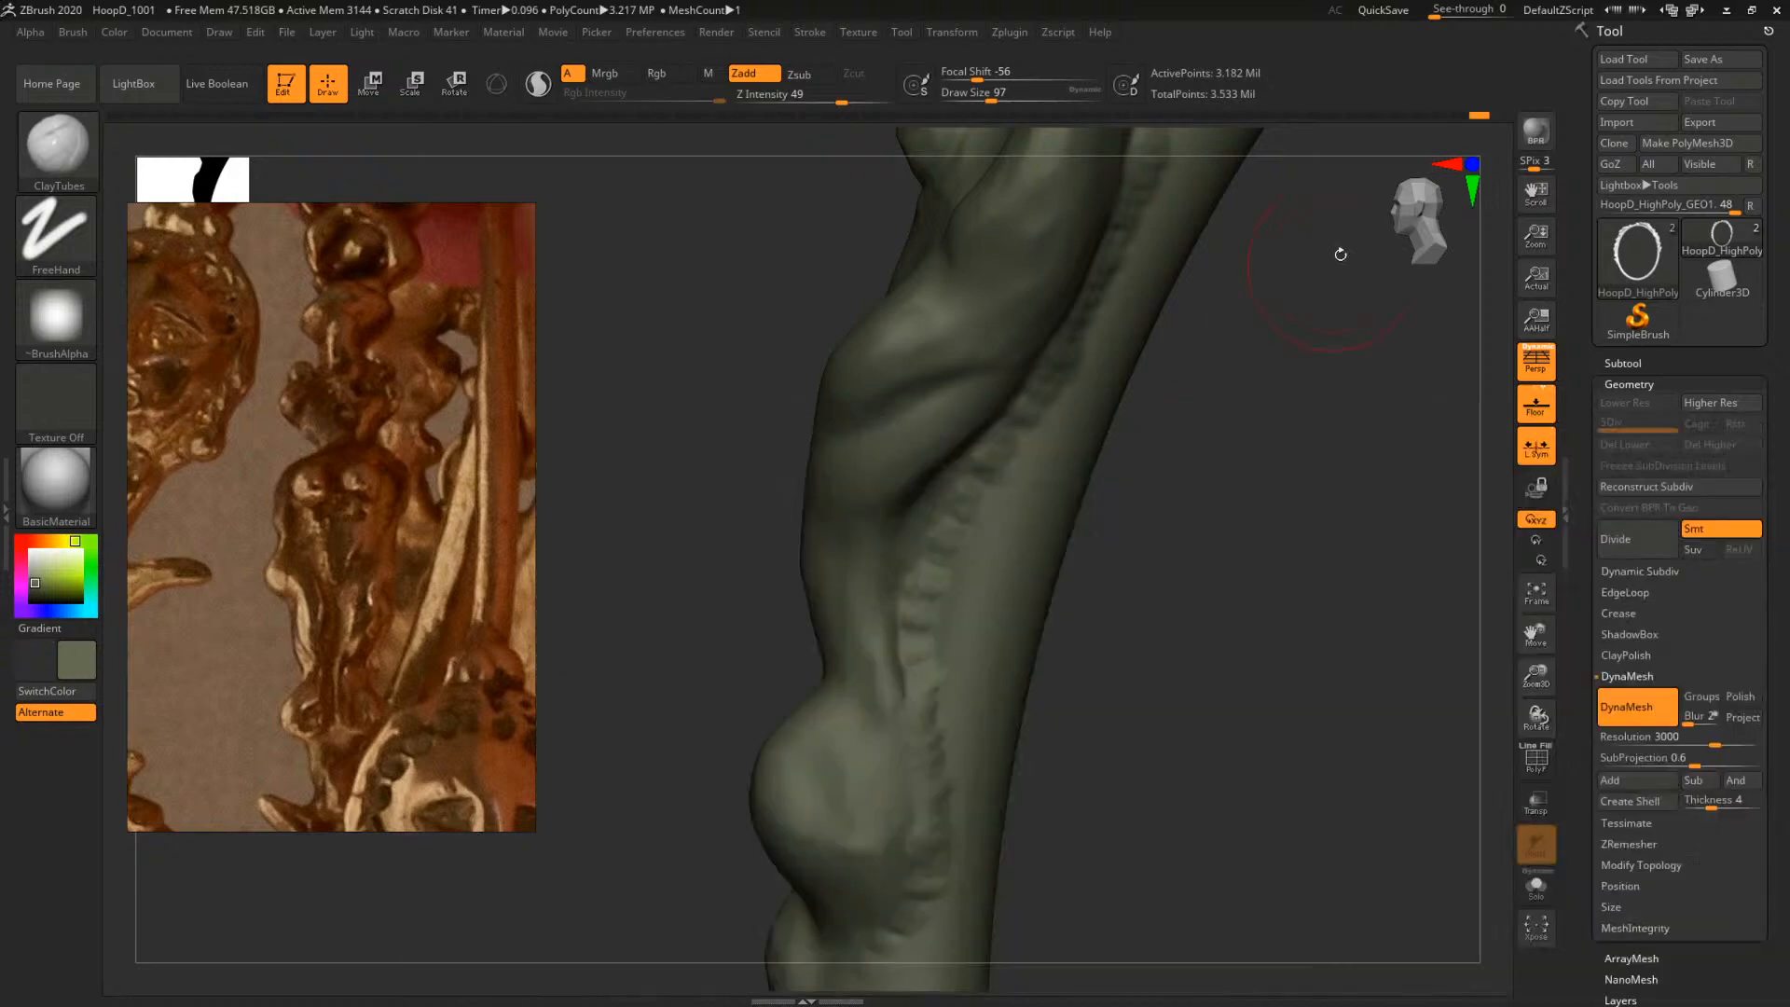
pyautogui.press('space')
pyautogui.moveTo(898, 382); pyautogui.dragTo(881, 385)
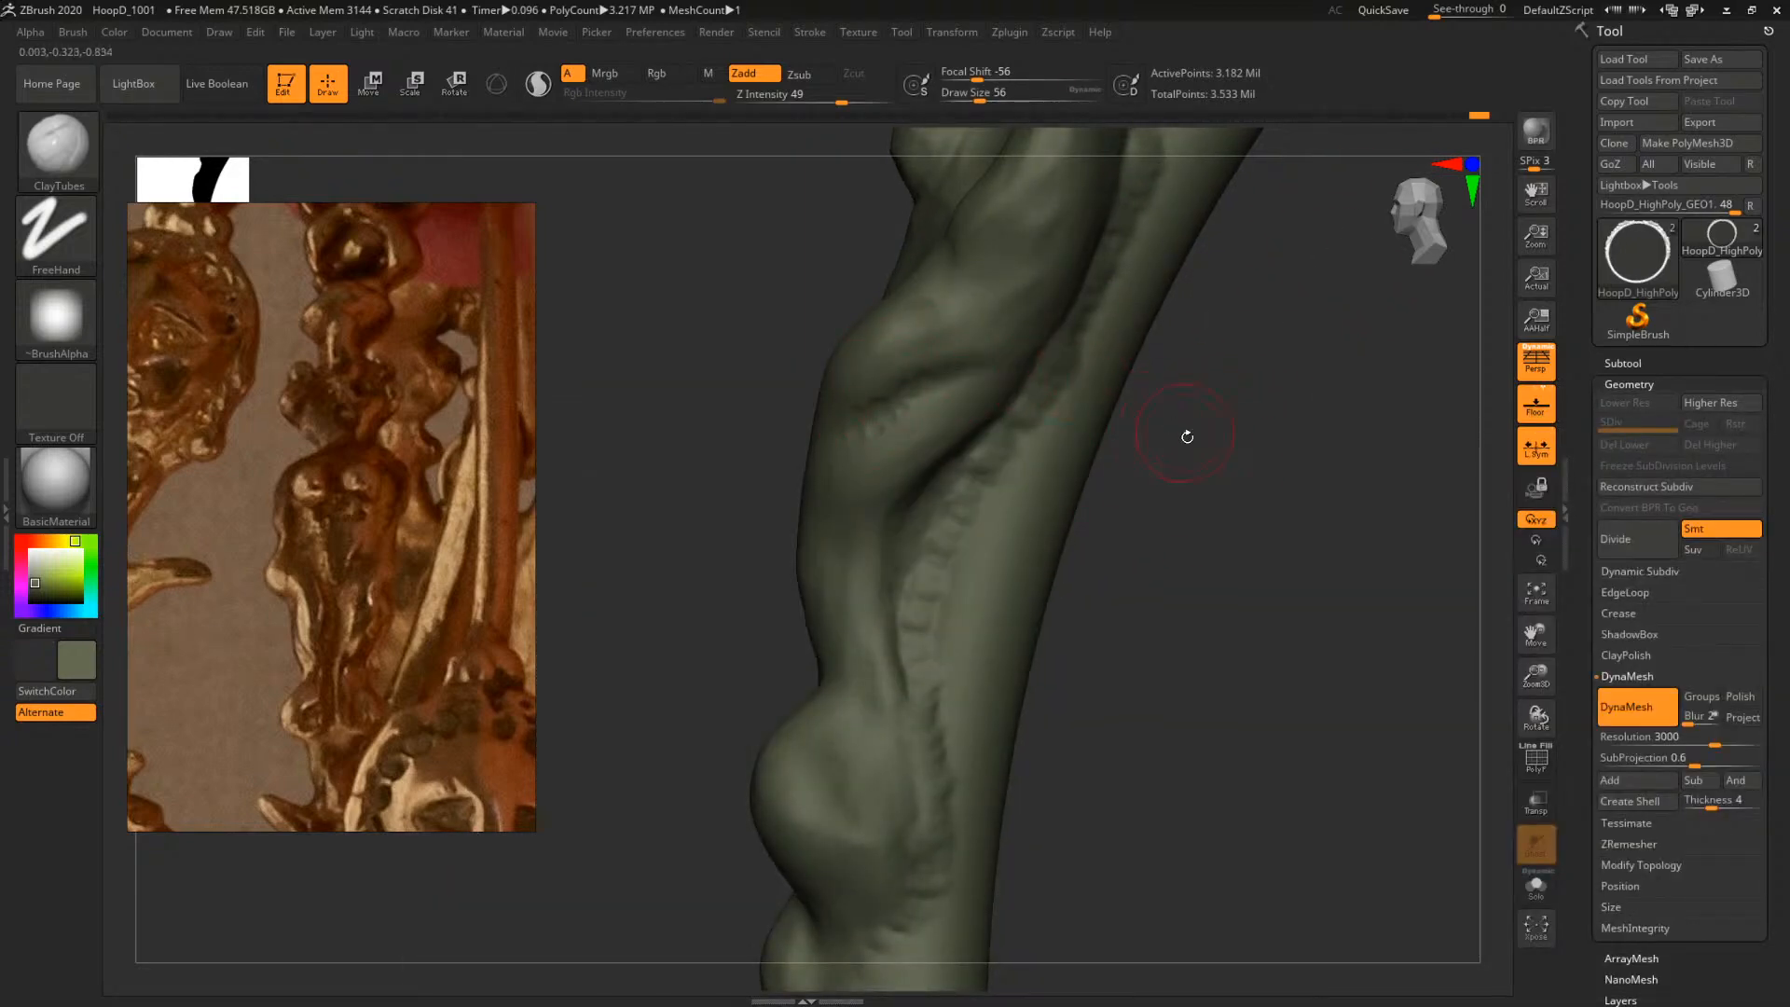
# Even out the crease between waist and hip with TrimDynamic, reducing the draw size from 56 to 37
pyautogui.moveTo(1187, 435)
pyautogui.mouseDown()
pyautogui.moveTo(1180, 561)
pyautogui.moveTo(1165, 501)
pyautogui.mouseUp()
pyautogui.press('b')
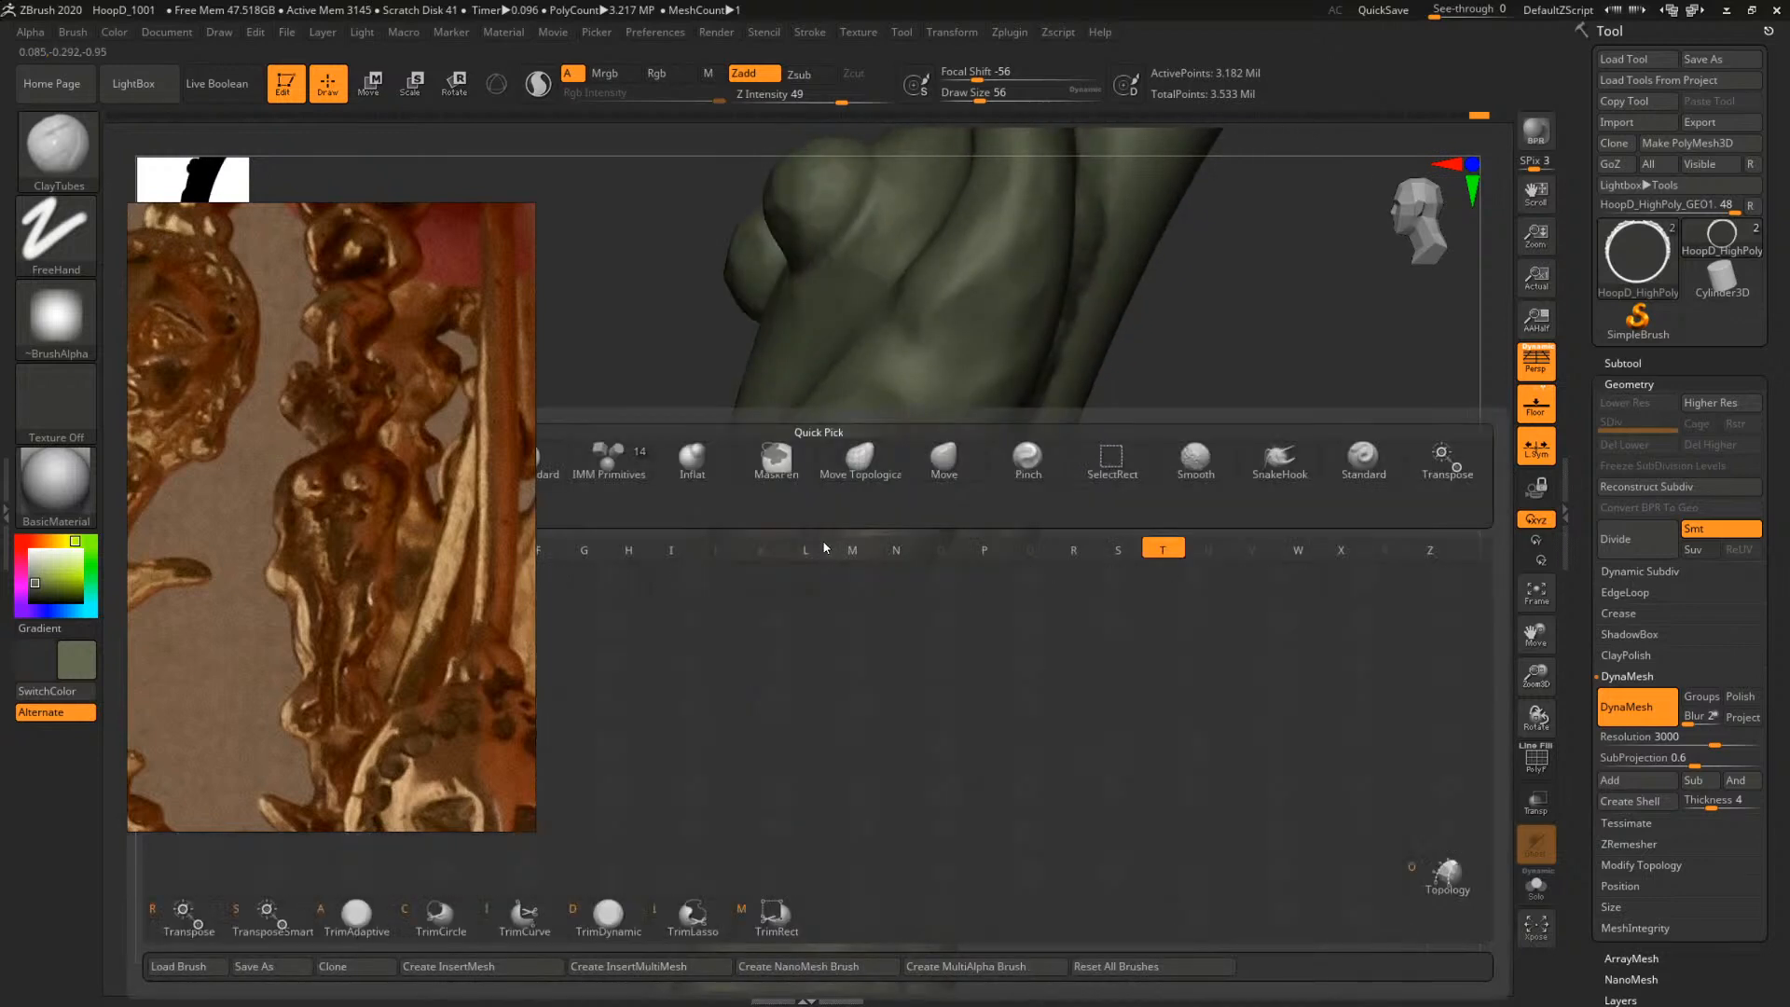
pyautogui.press('t')
pyautogui.press('d')
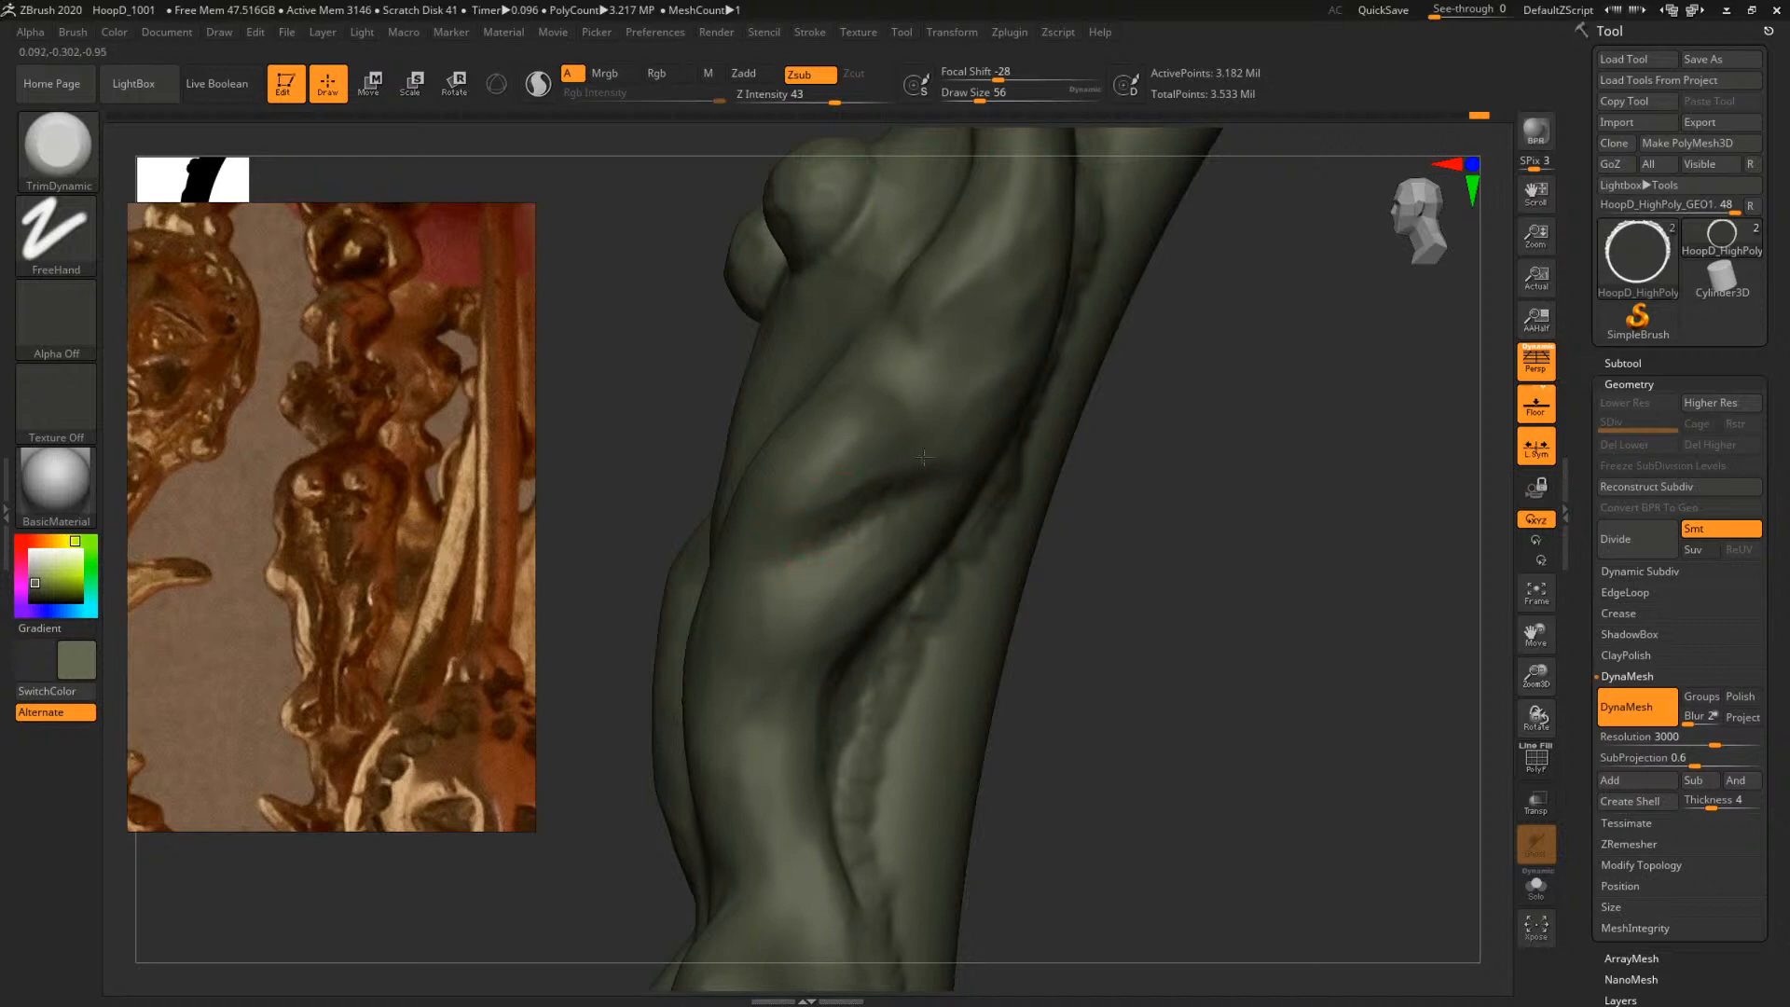
pyautogui.moveTo(1089, 467); pyautogui.dragTo(1156, 469)
pyautogui.press('space')
pyautogui.moveTo(850, 495); pyautogui.dragTo(853, 503)
pyautogui.press('space')
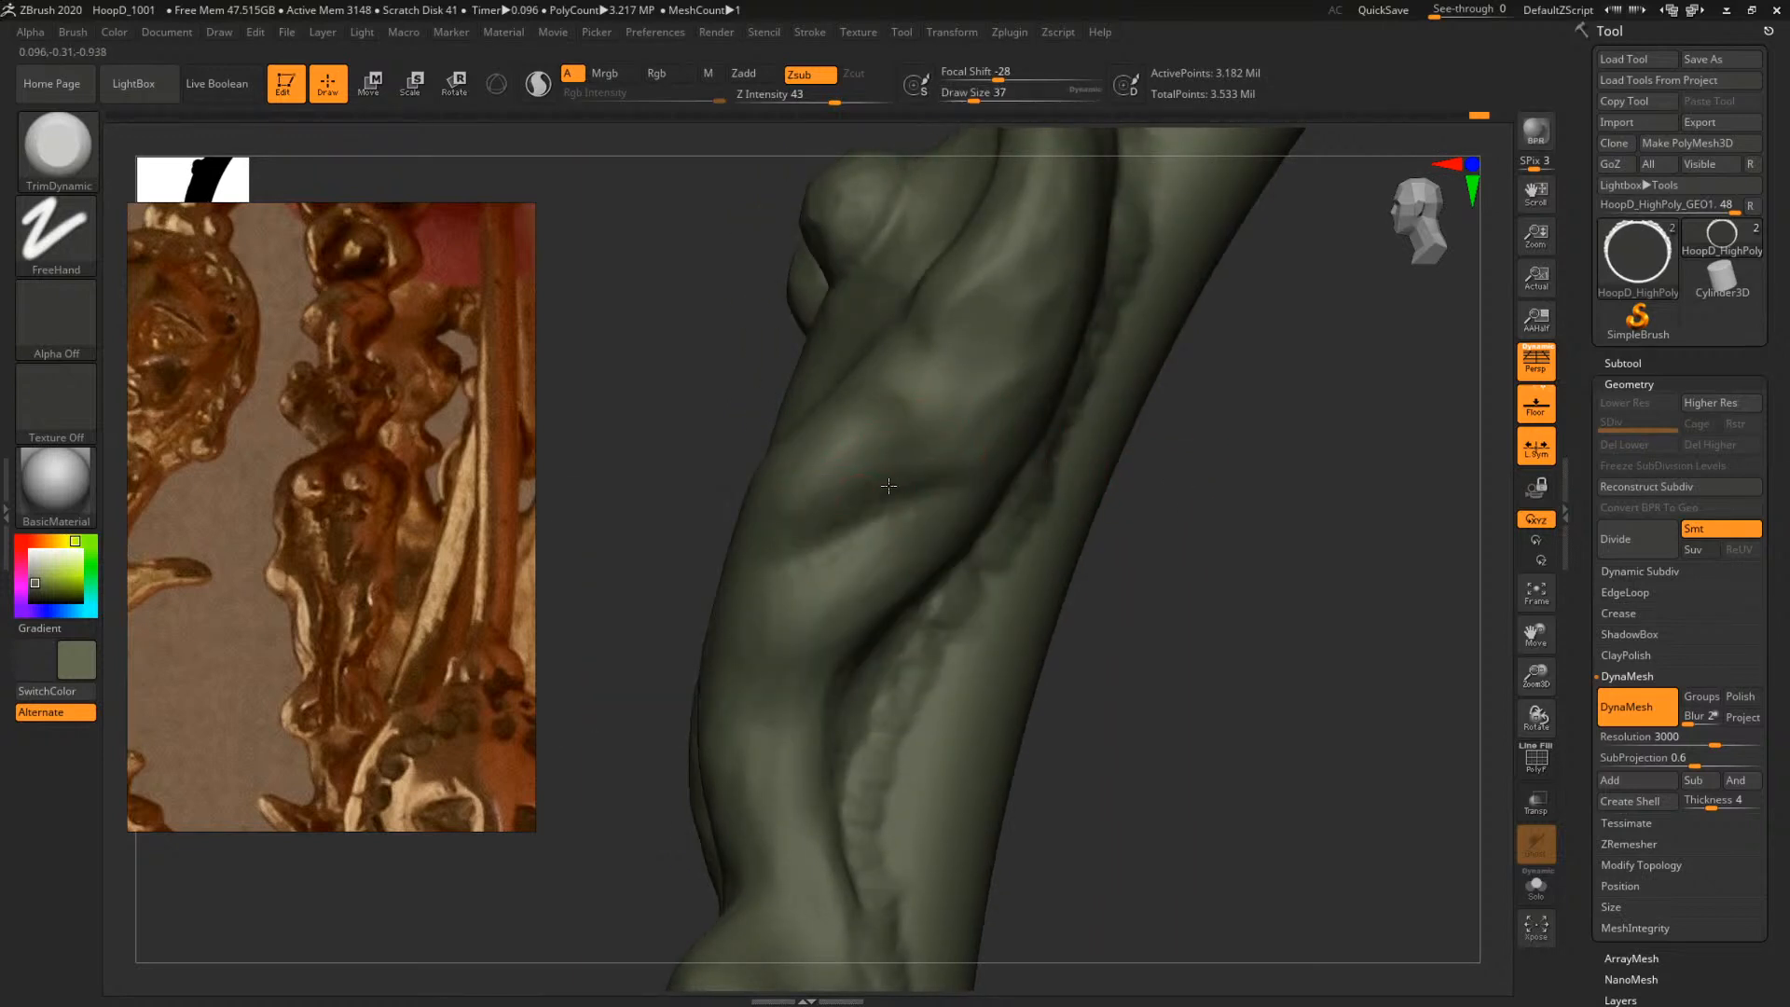
# Shape the groove along one side of the figure's lower belly with ClayTubes, reducing the draw size to 29
pyautogui.moveTo(1103, 462)
pyautogui.mouseDown()
pyautogui.moveTo(1163, 531)
pyautogui.moveTo(1043, 559)
pyautogui.moveTo(1089, 611)
pyautogui.moveTo(1179, 588)
pyautogui.moveTo(1031, 556)
pyautogui.mouseUp()
pyautogui.press('b')
pyautogui.press('c')
pyautogui.press('t')
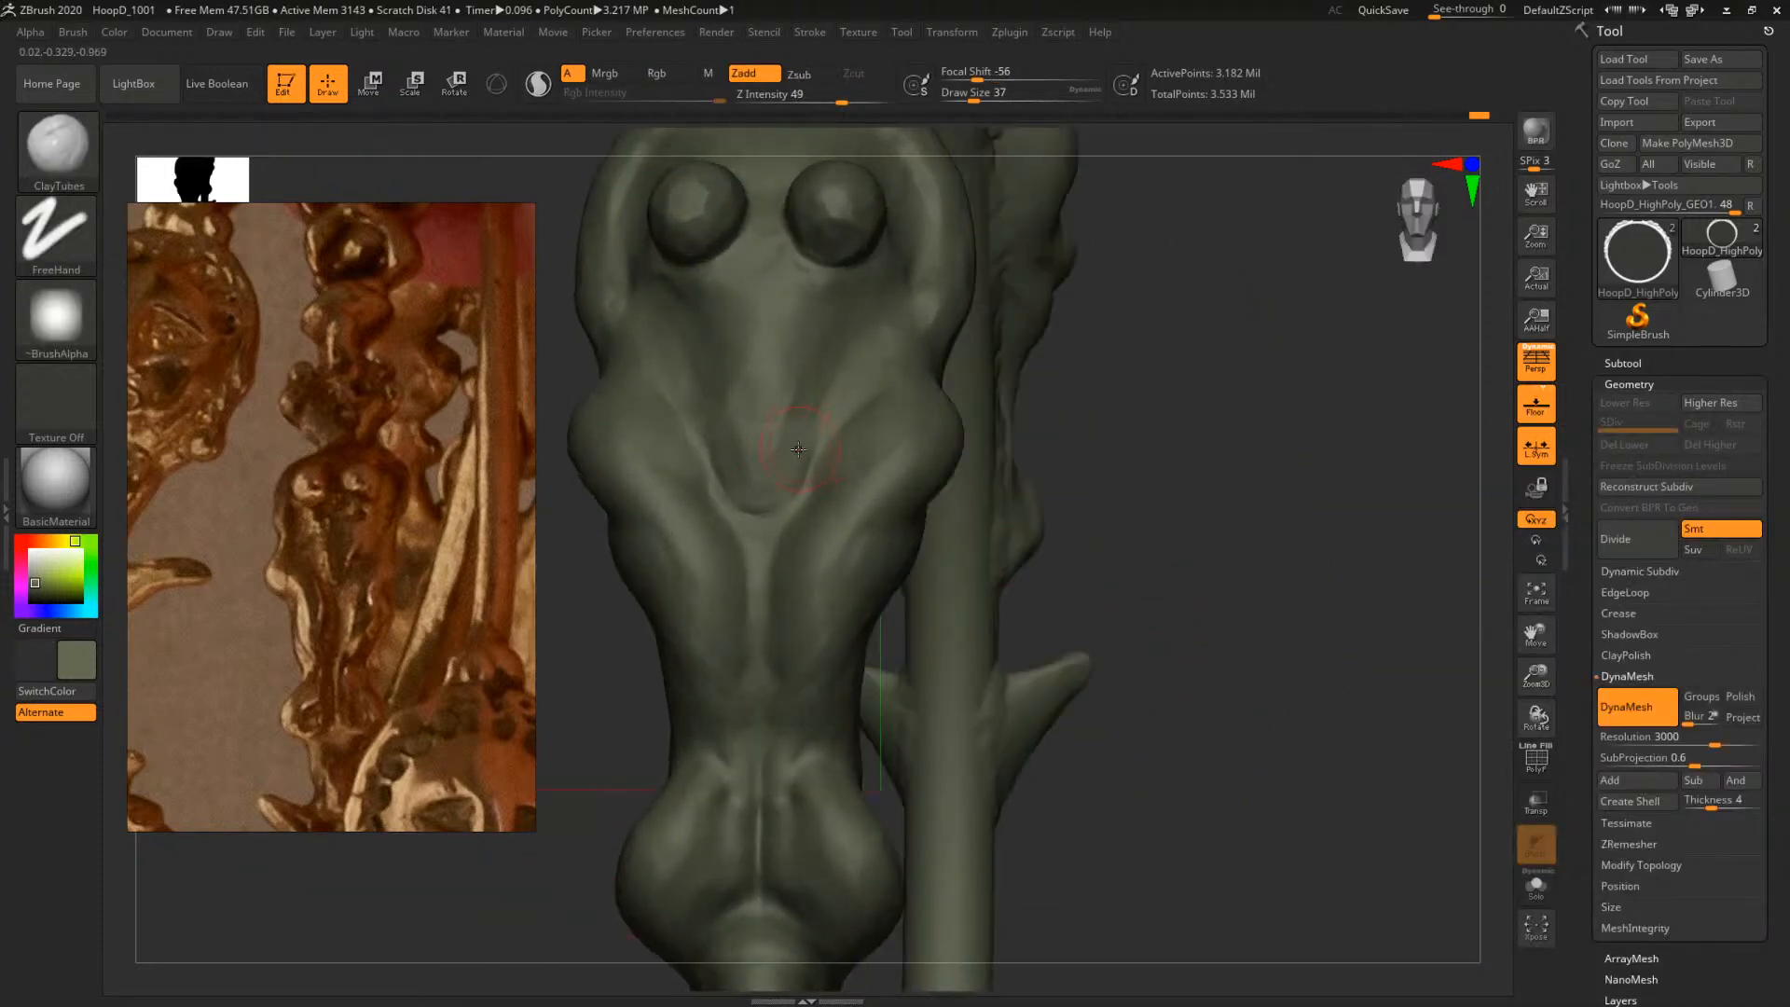
pyautogui.press('space')
pyautogui.moveTo(794, 445); pyautogui.dragTo(800, 483)
pyautogui.press('[')
pyautogui.press('[')
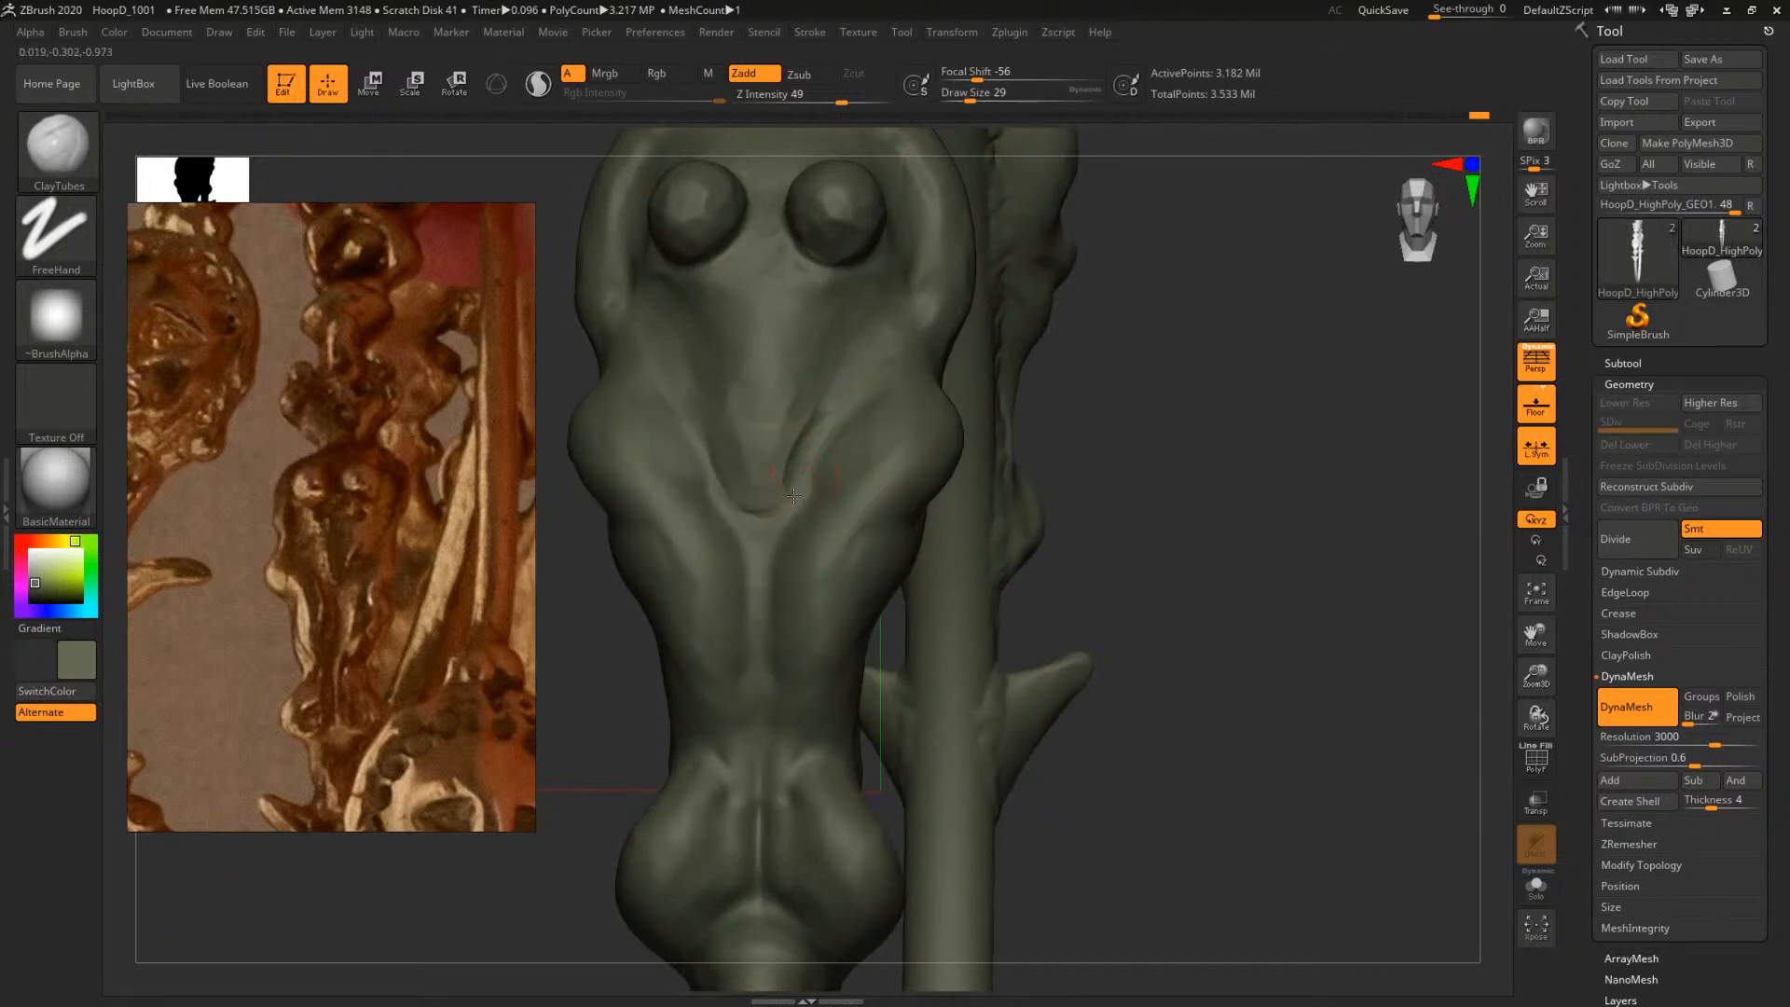
# Define the lower belly groove with the Standard brush, reducing the draw size to 18
pyautogui.press('b')
pyautogui.press('s')
pyautogui.press('t')
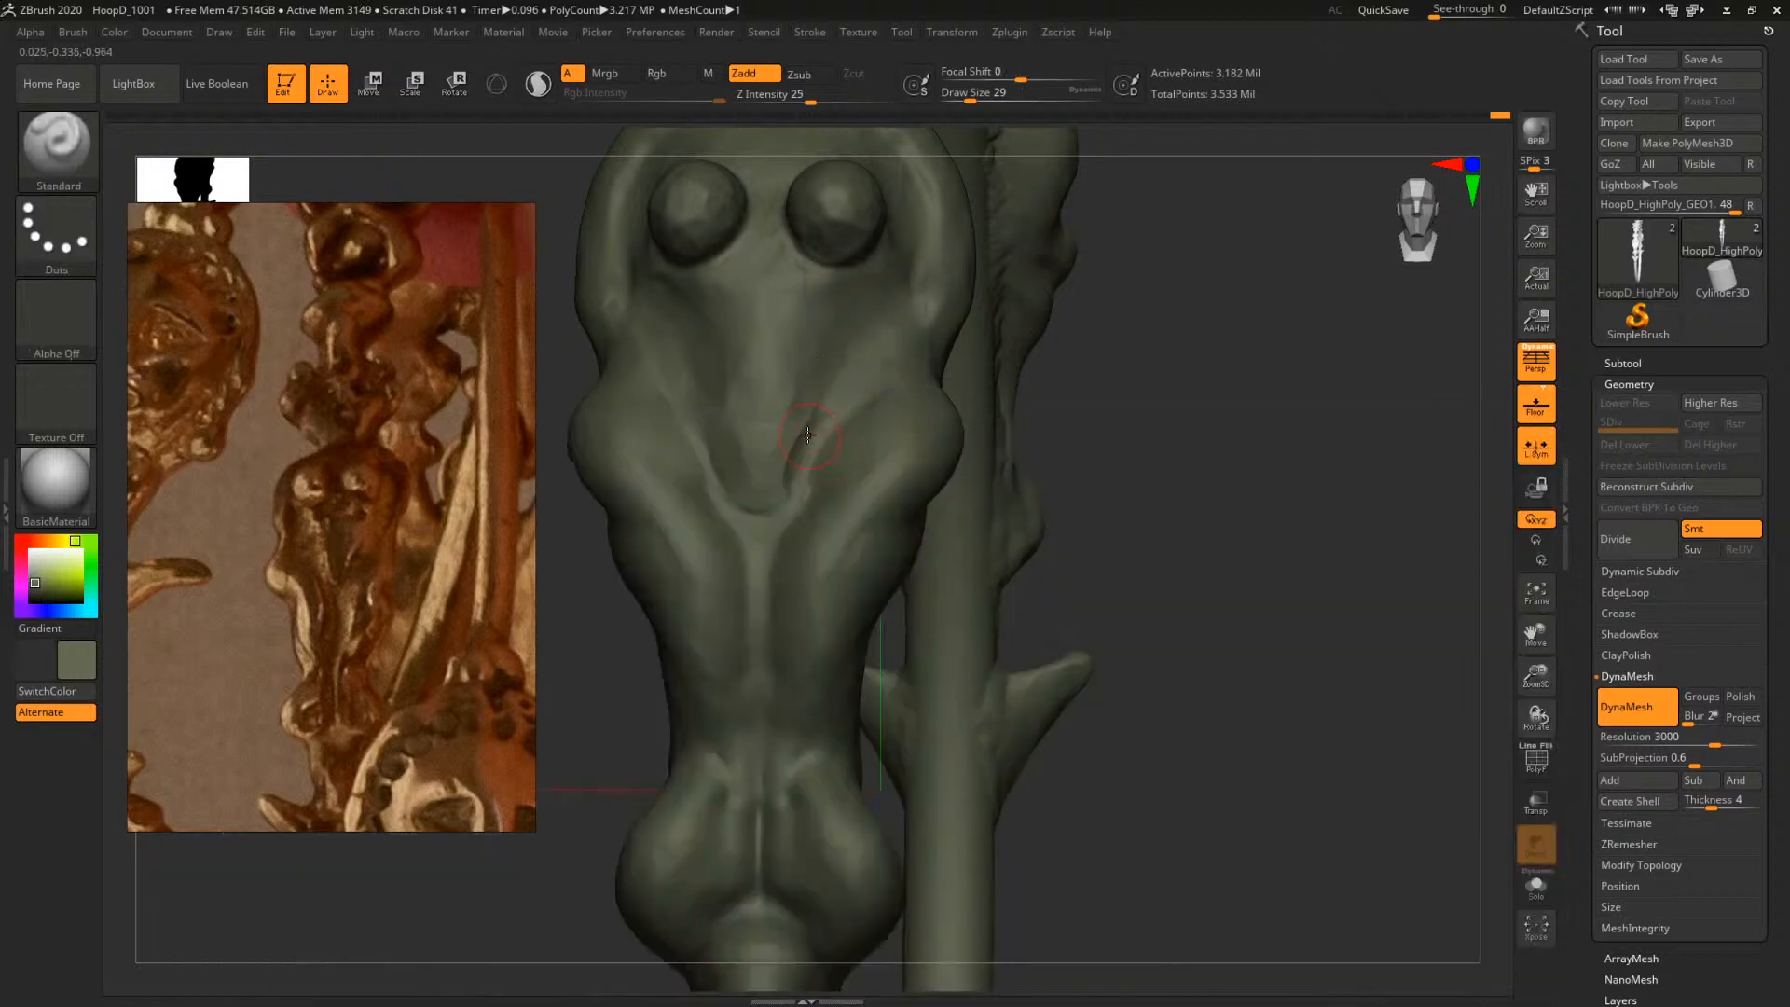
pyautogui.press('[')
pyautogui.press('[')
pyautogui.moveTo(1088, 373)
pyautogui.mouseDown()
pyautogui.moveTo(1127, 375)
pyautogui.moveTo(1155, 424)
pyautogui.moveTo(1119, 412)
pyautogui.moveTo(1171, 420)
pyautogui.moveTo(1074, 407)
pyautogui.mouseUp()
# Flatten the surface around the lower belly groove with TrimDynamic at draw size 23
pyautogui.press('b')
pyautogui.press('t')
pyautogui.press('d')
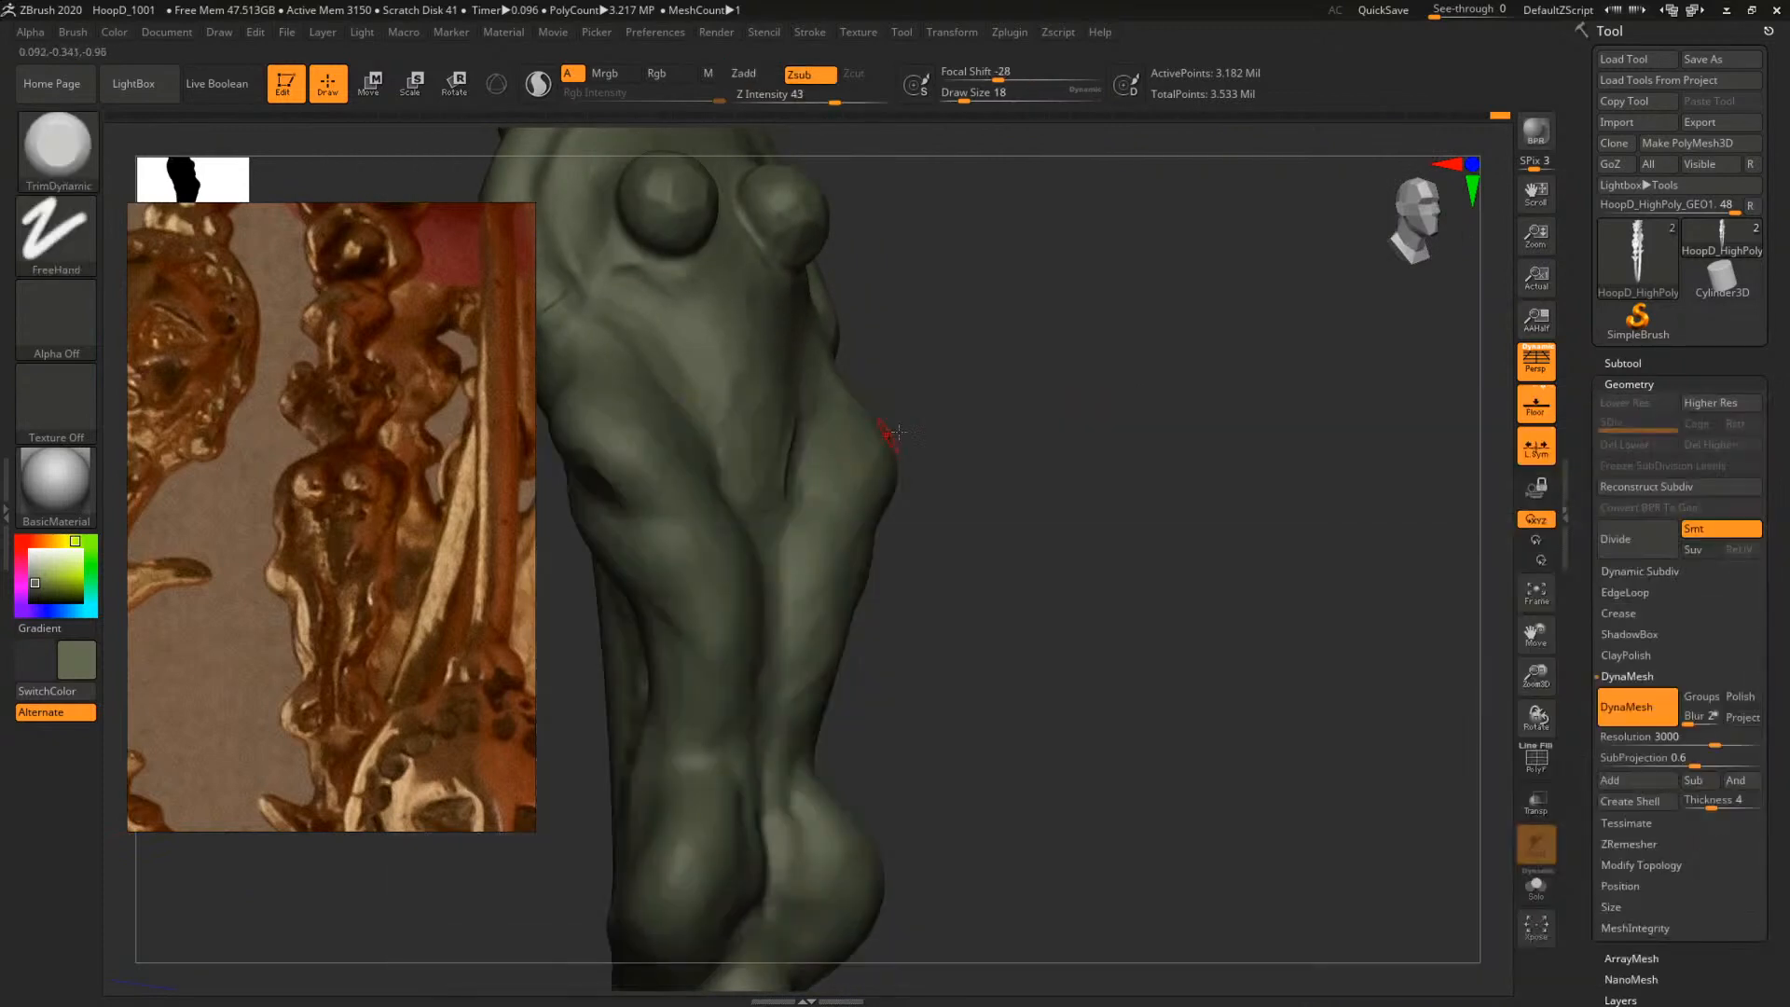
pyautogui.moveTo(893, 432); pyautogui.dragTo(780, 479)
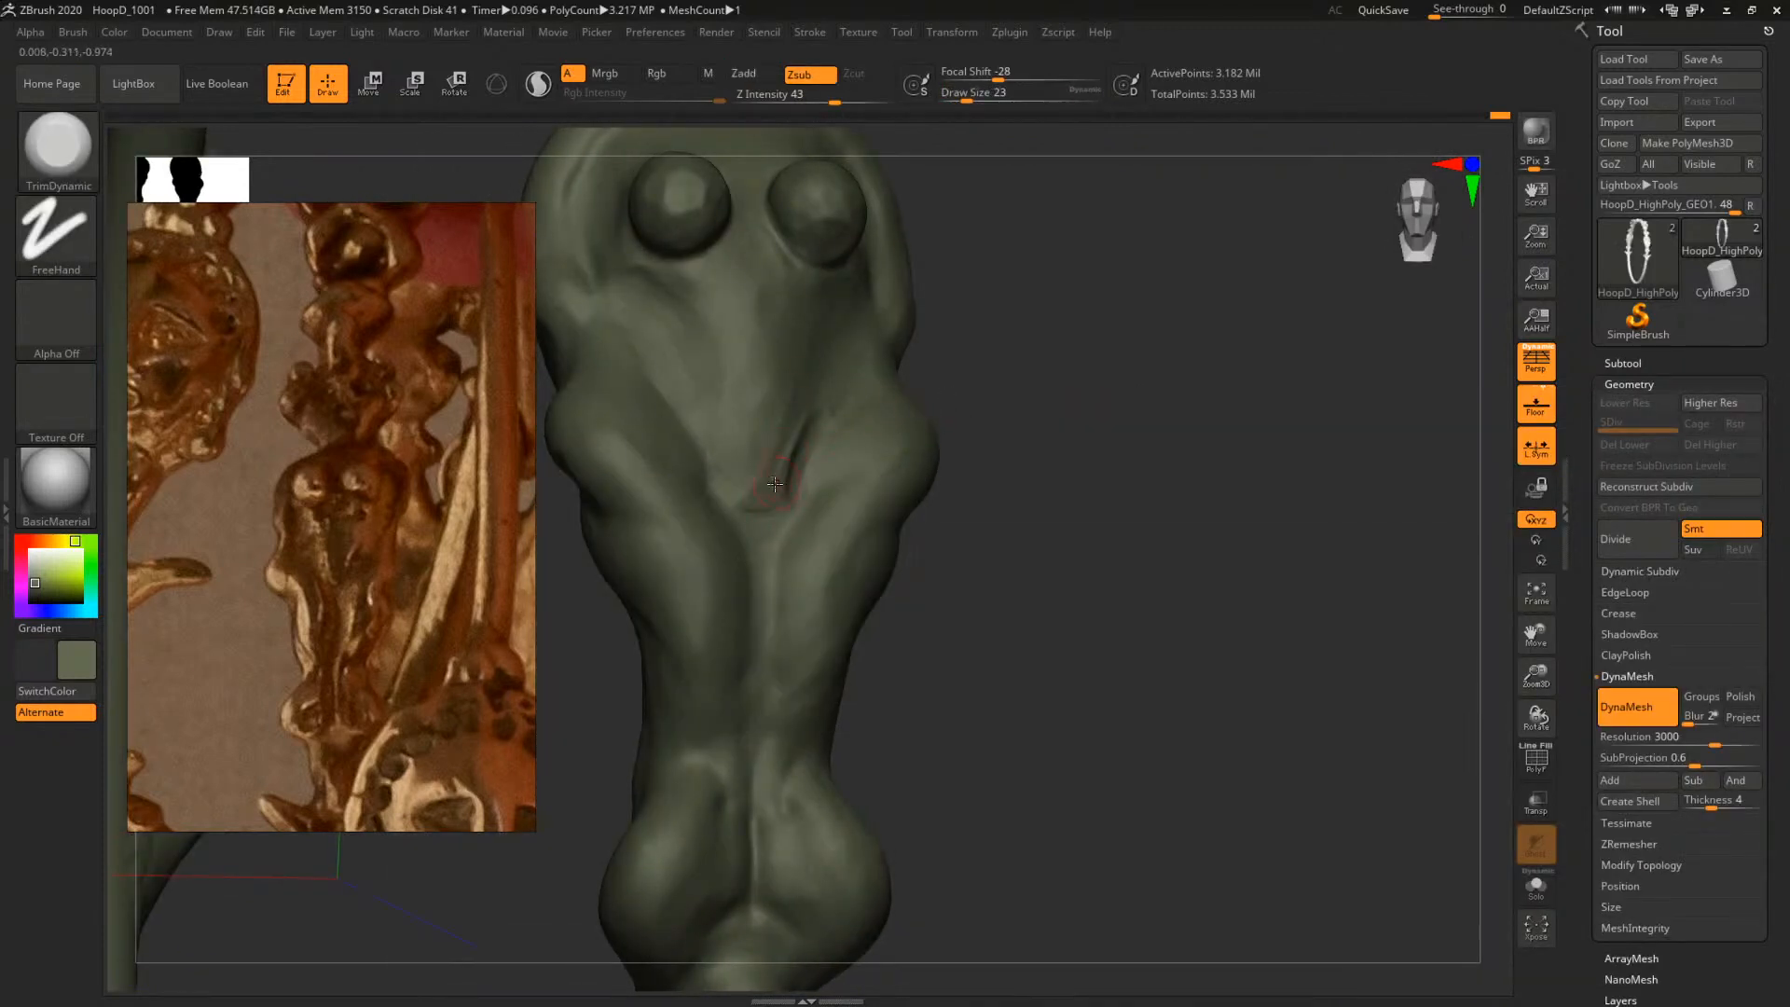
pyautogui.moveTo(999, 331); pyautogui.dragTo(781, 458)
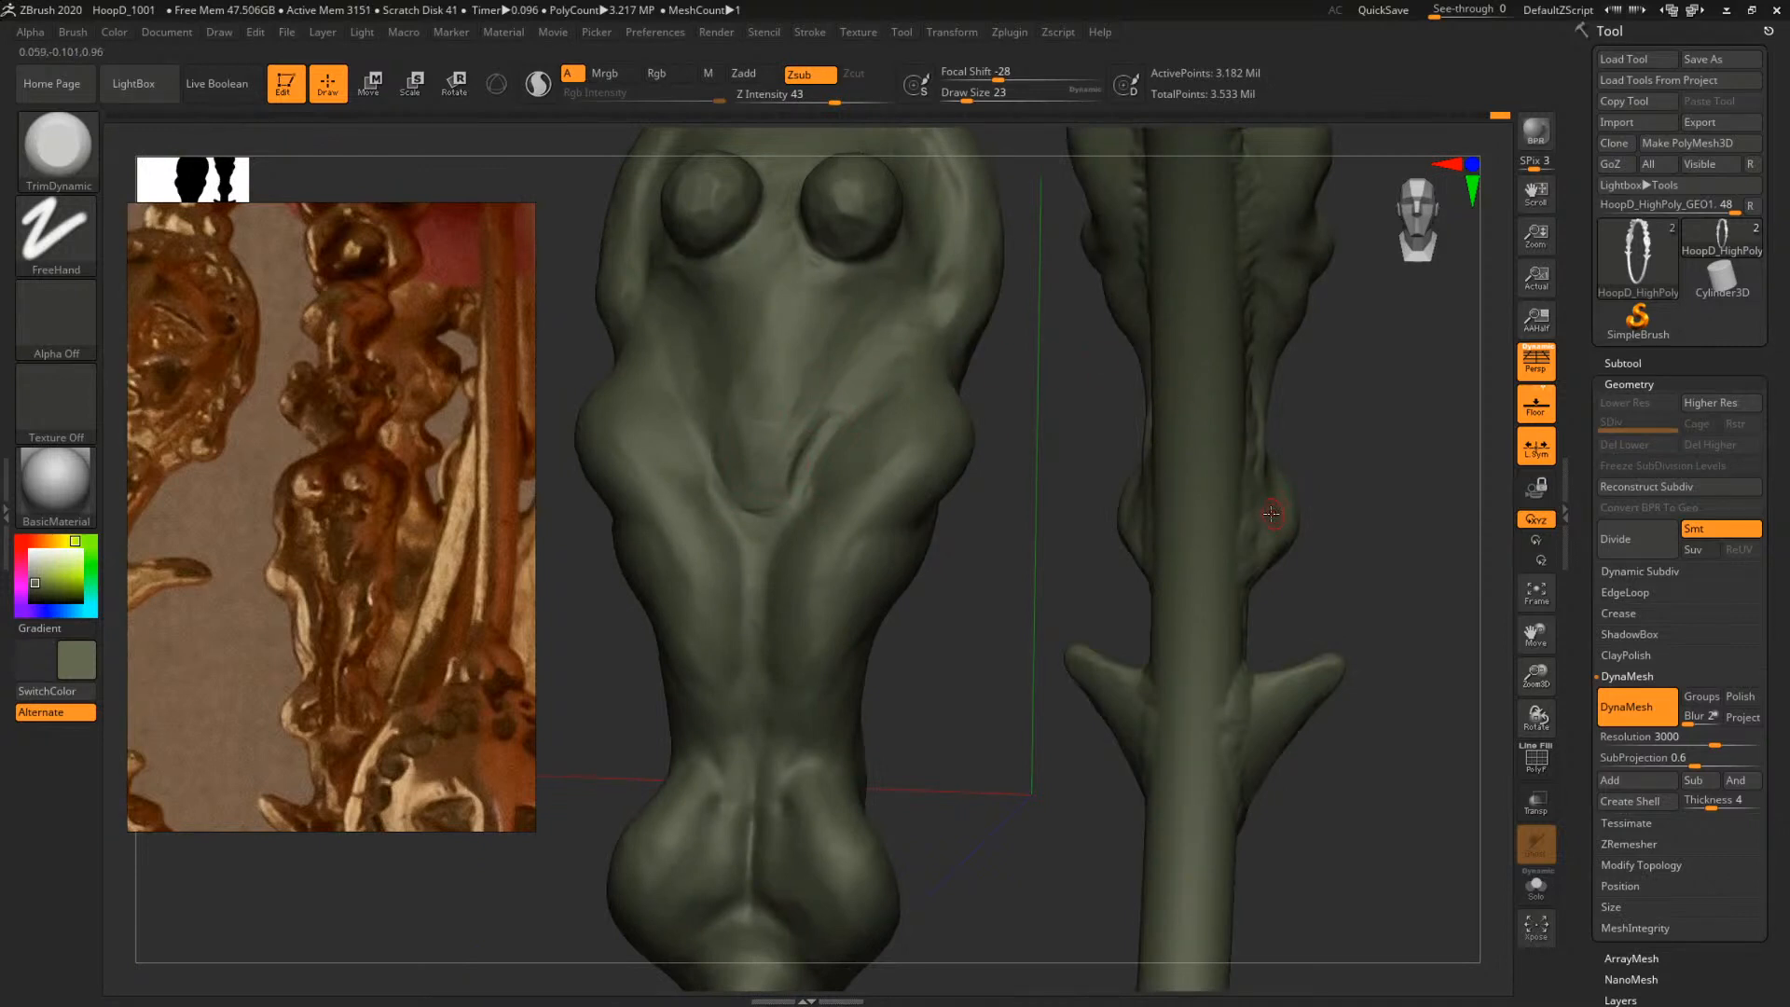
pyautogui.moveTo(1019, 575)
pyautogui.mouseDown()
pyautogui.moveTo(1211, 533)
pyautogui.moveTo(1019, 488)
pyautogui.moveTo(1071, 484)
pyautogui.moveTo(927, 475)
pyautogui.moveTo(939, 457)
pyautogui.mouseUp()
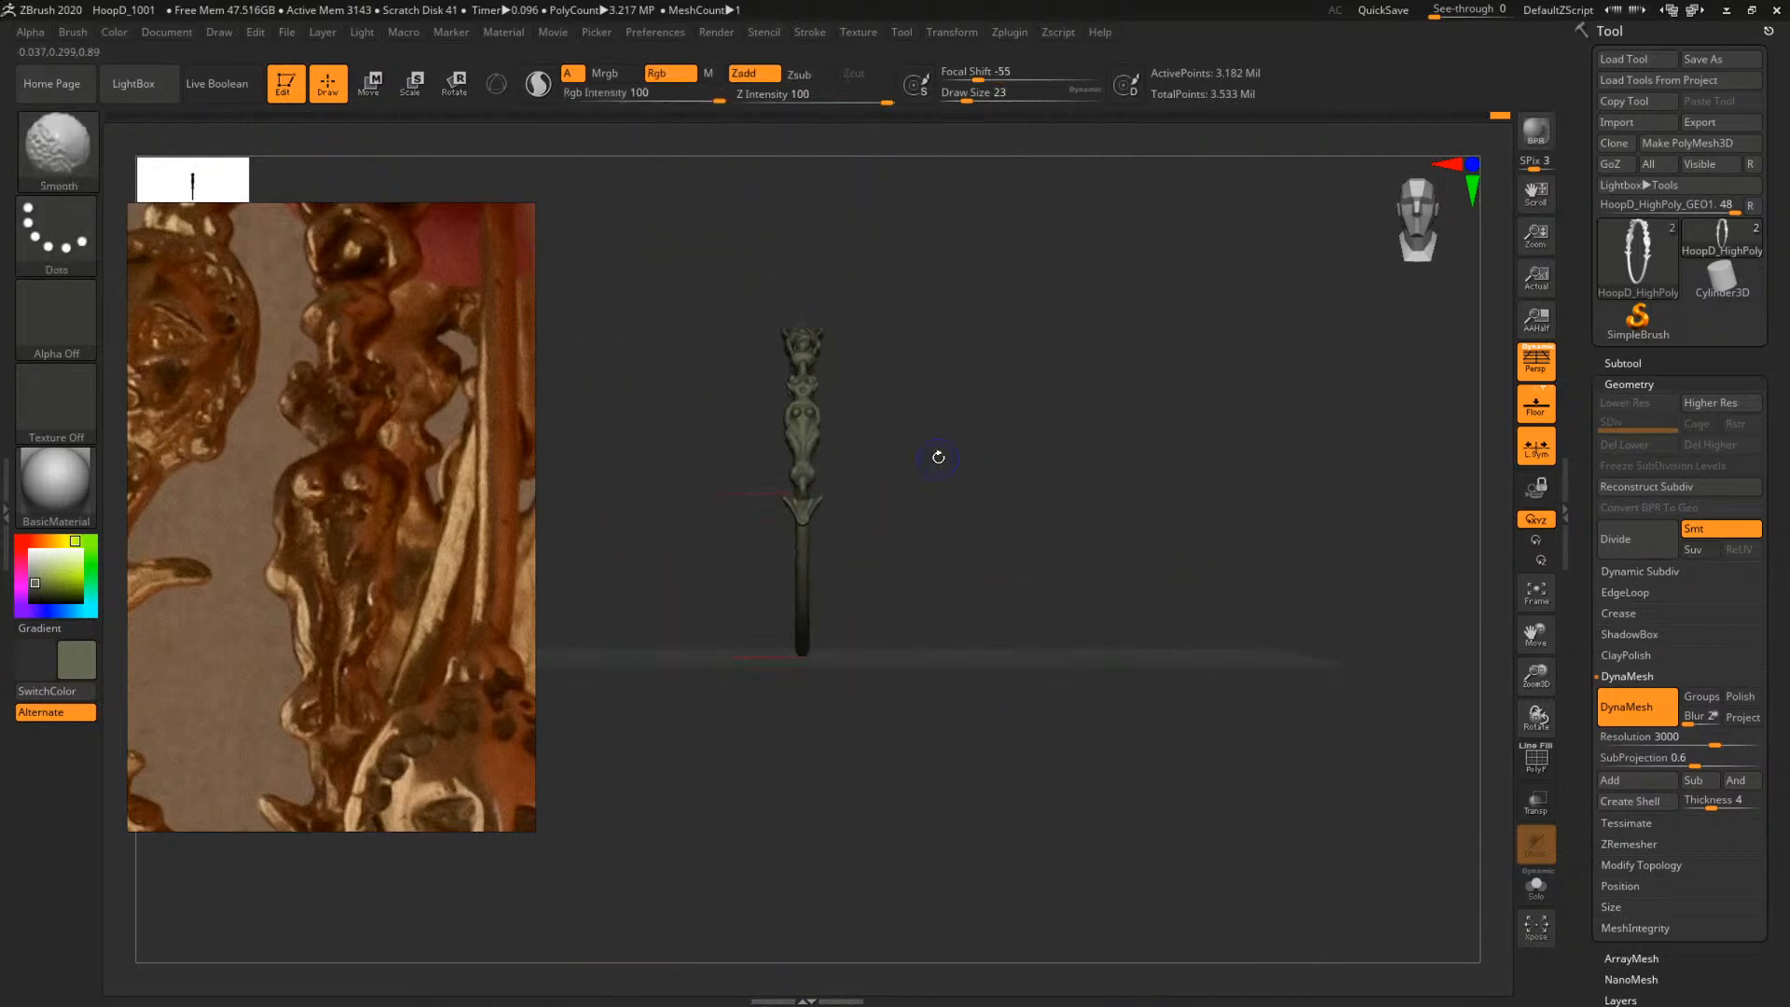
# Save the project as a new version named HoopD_1002.ZPR in the HoopD folder
pyautogui.hotkey('ctrl', 's')
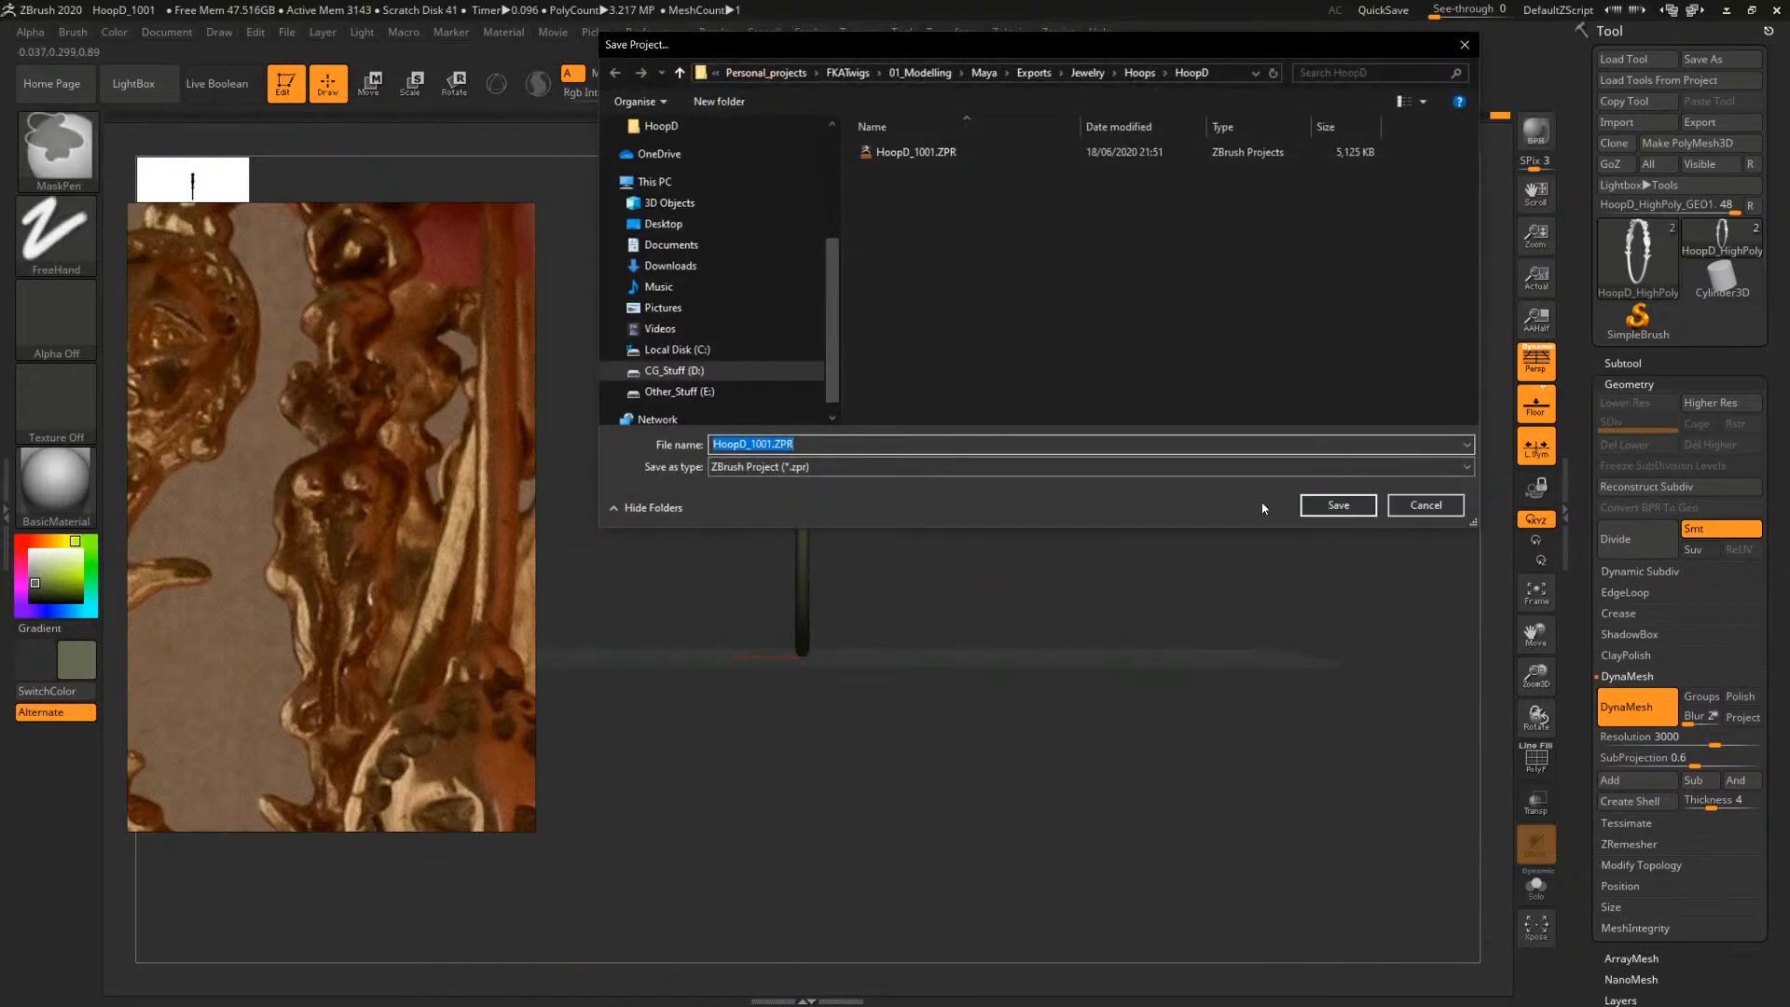
pyautogui.click(1309, 505)
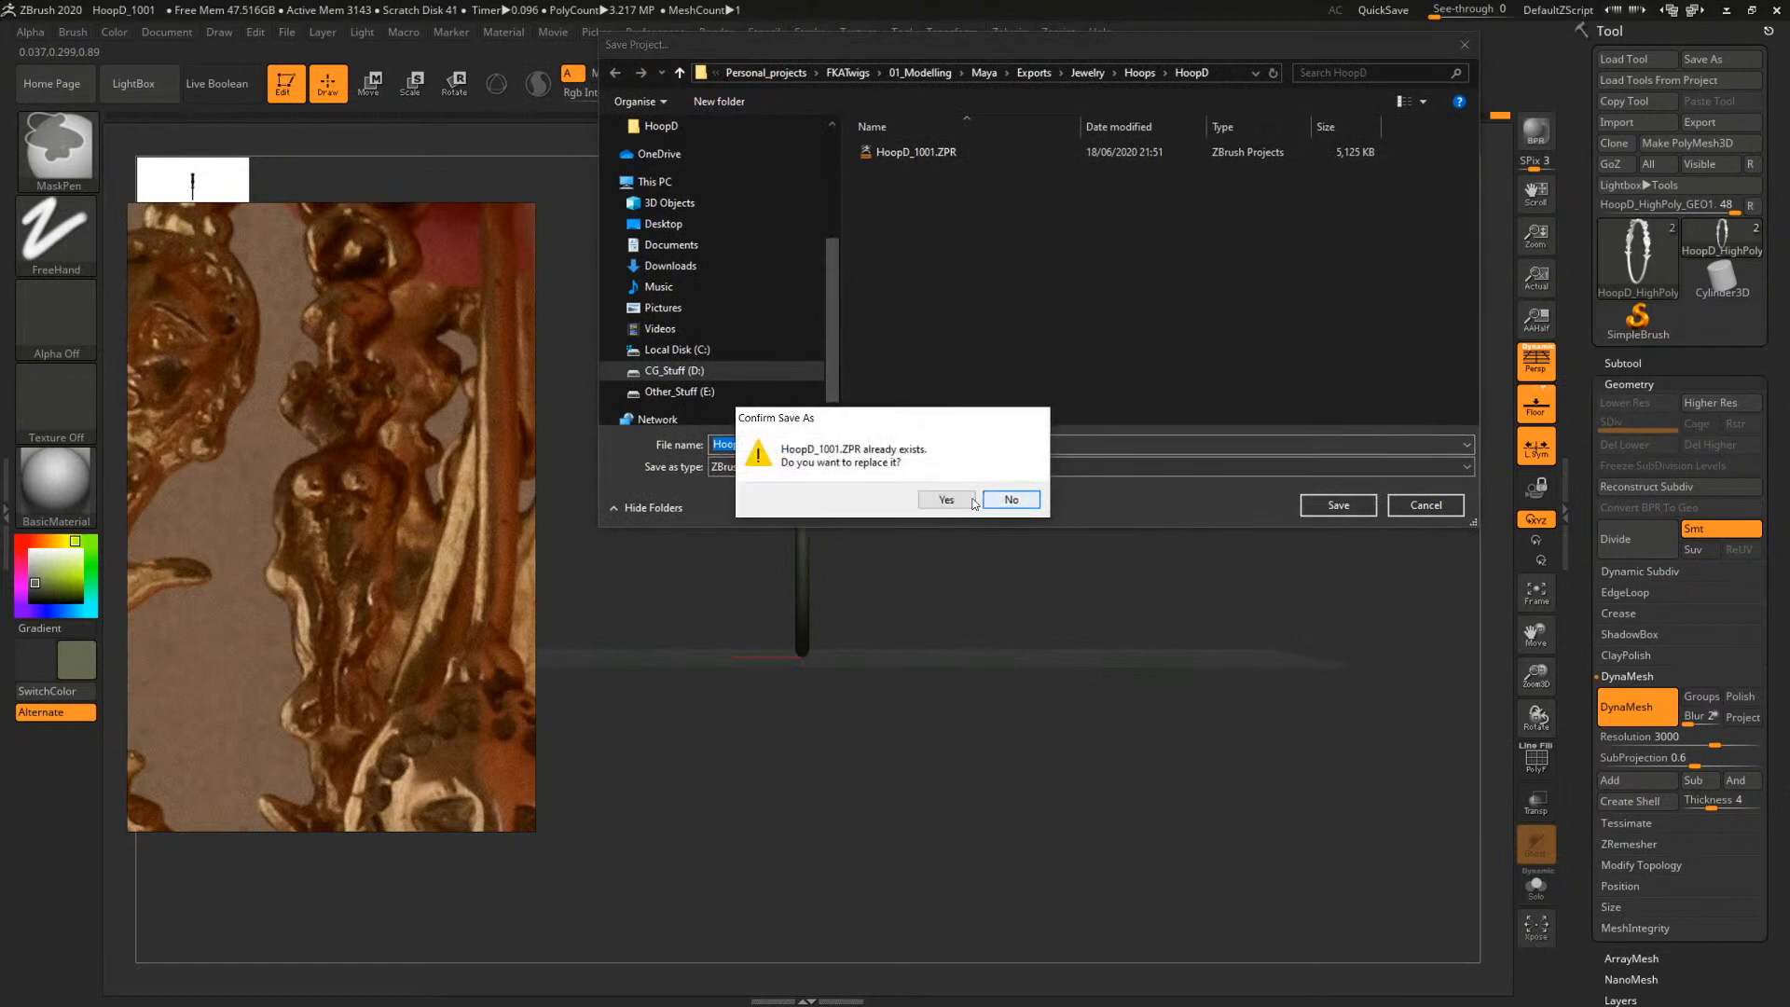
pyautogui.click(1011, 500)
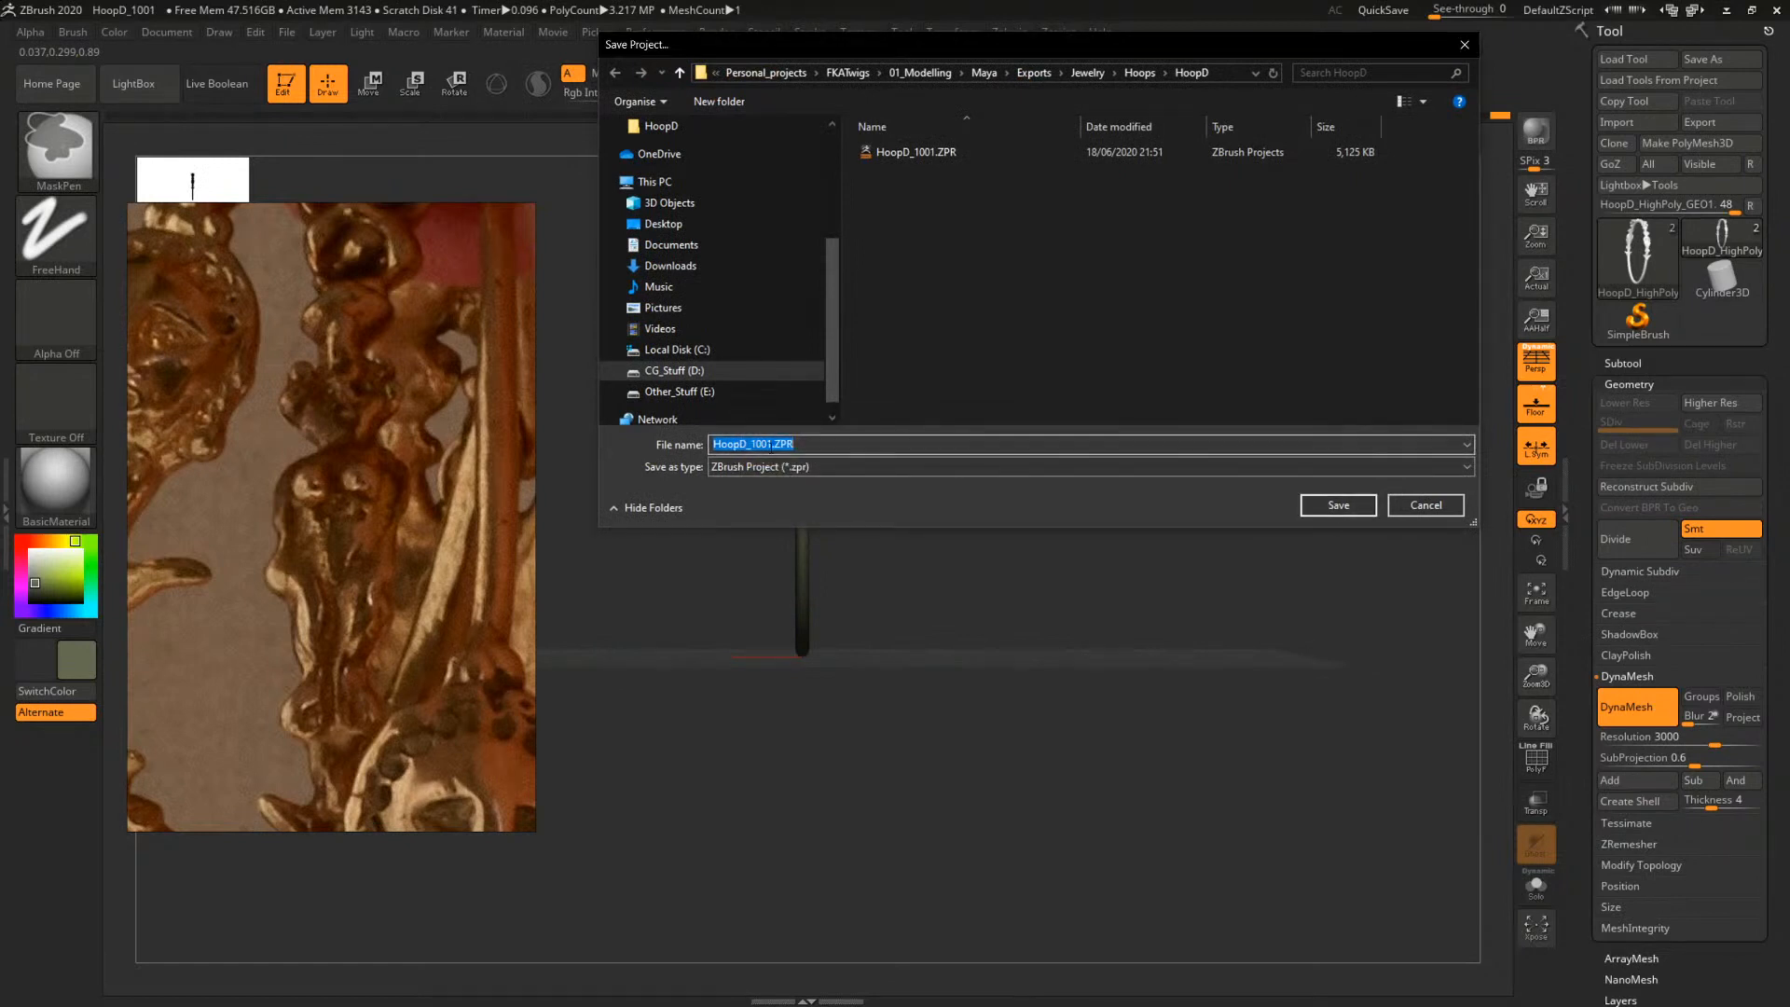
pyautogui.click(772, 445)
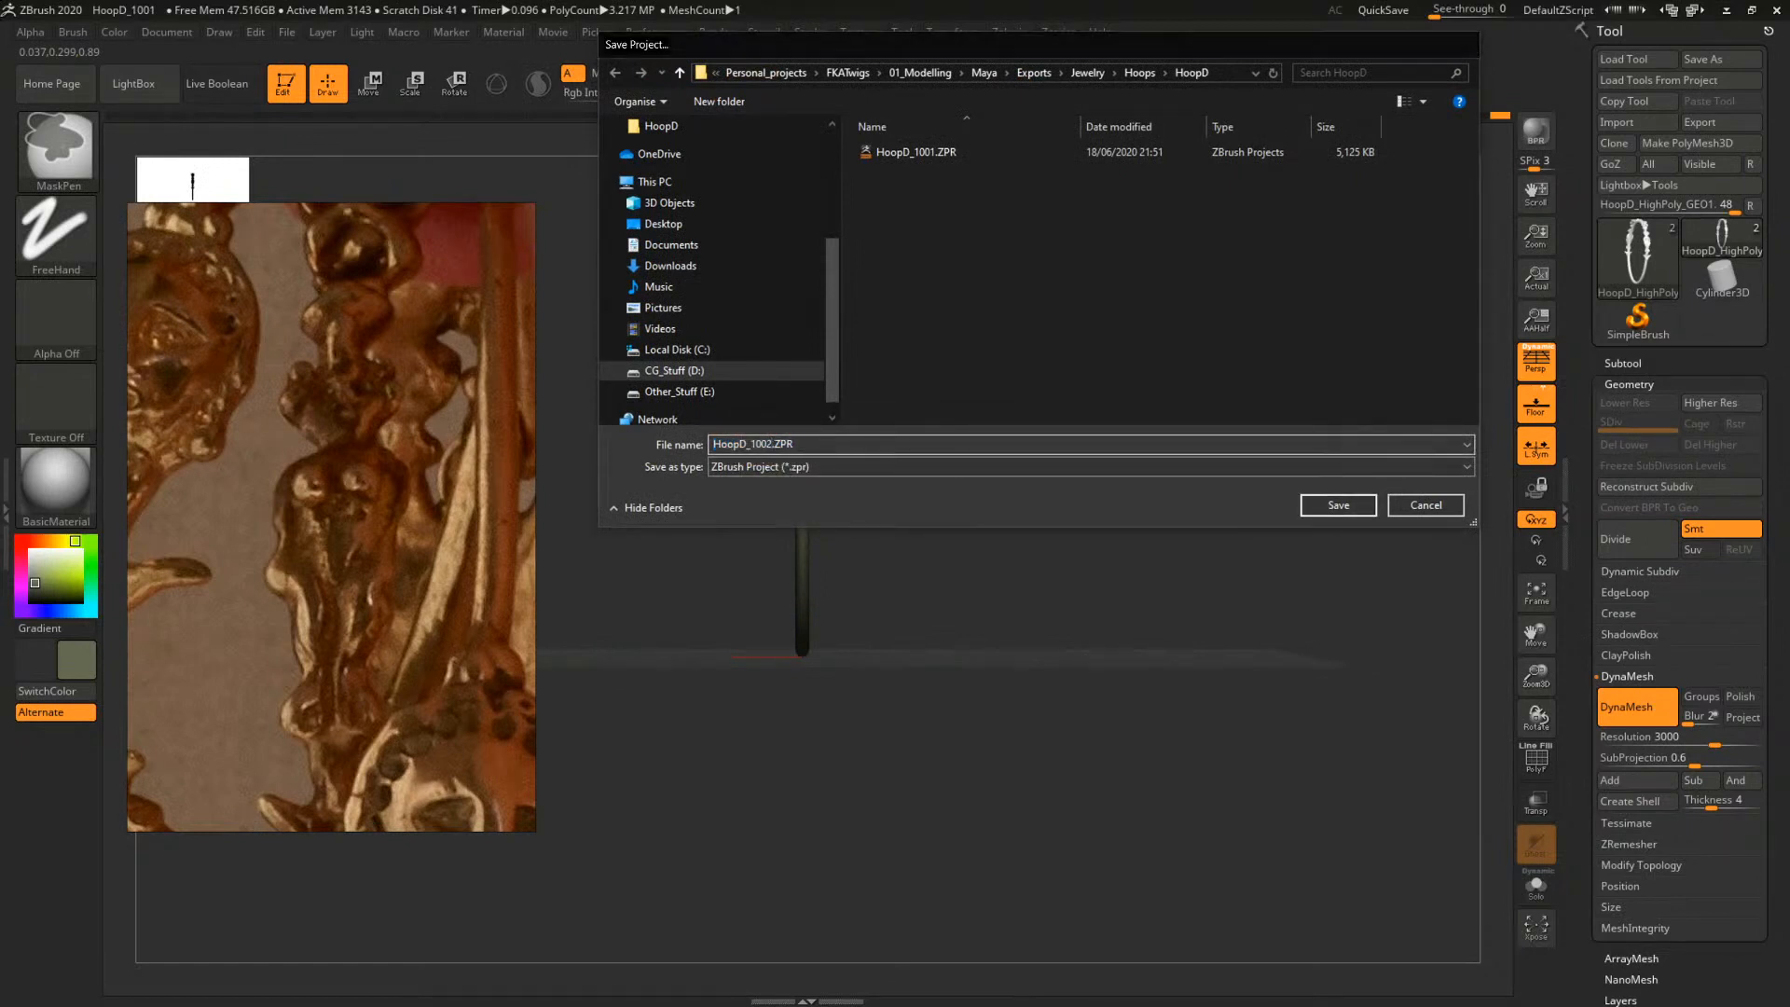
pyautogui.press('Return')
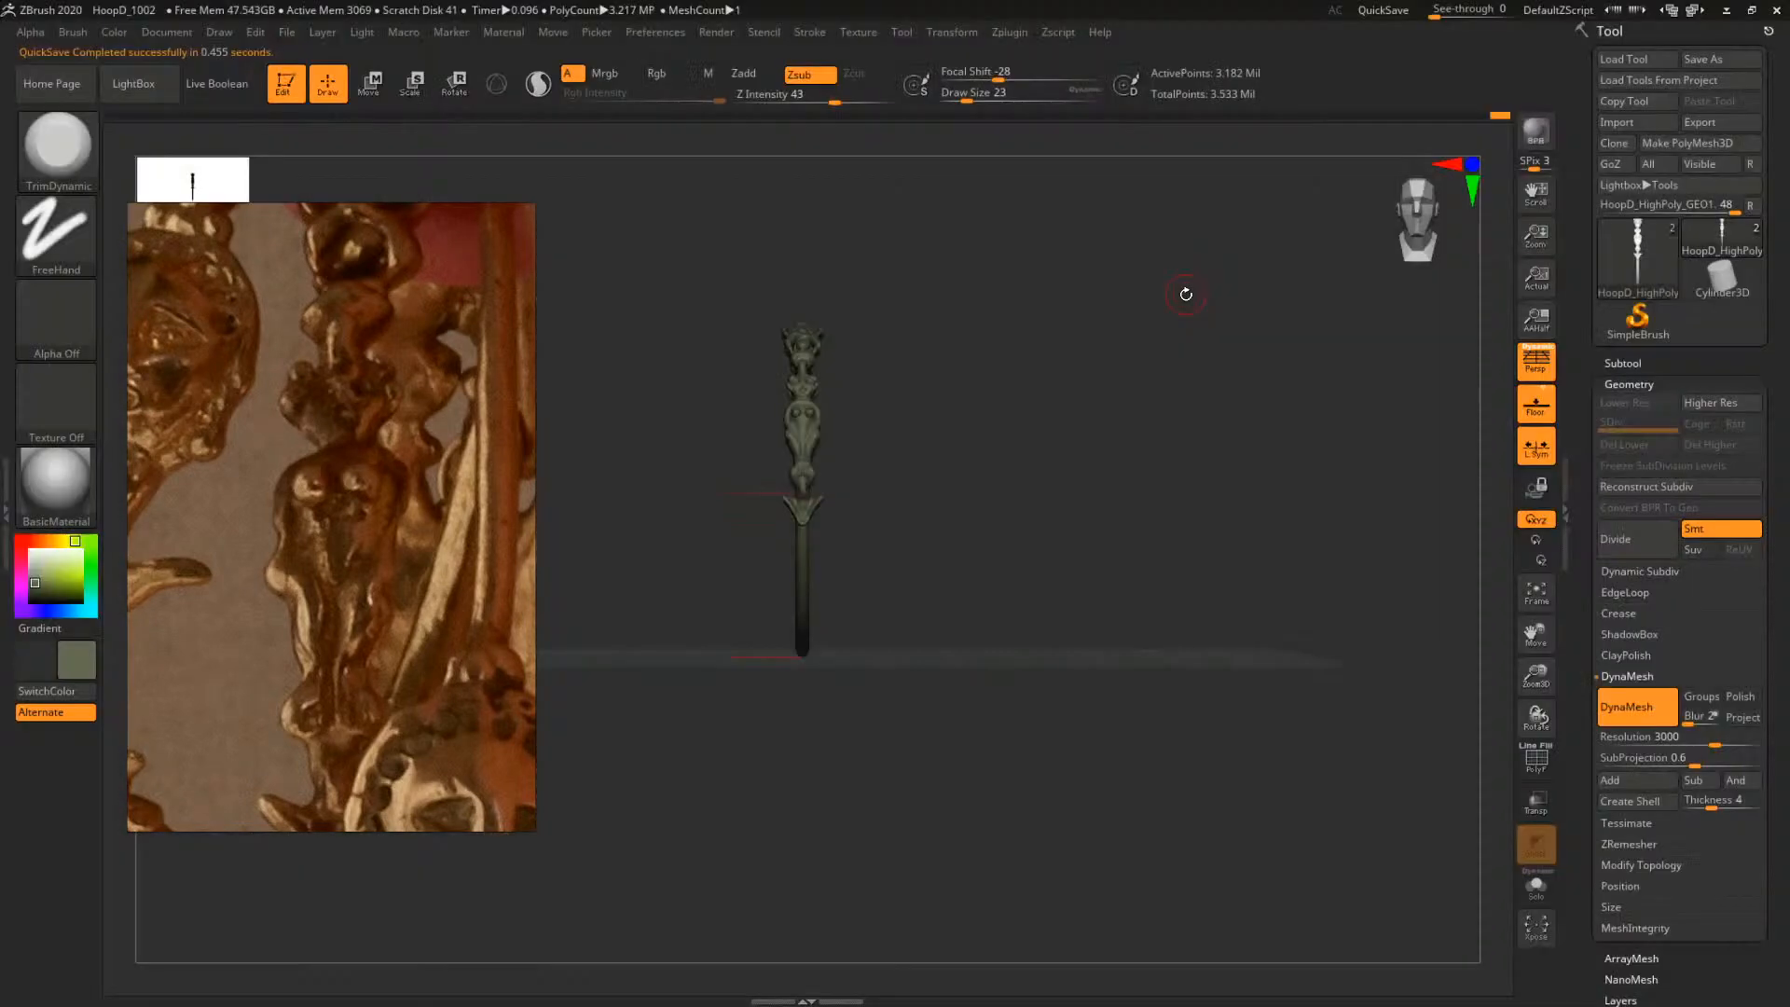
pyautogui.moveTo(1294, 376); pyautogui.dragTo(1256, 387)
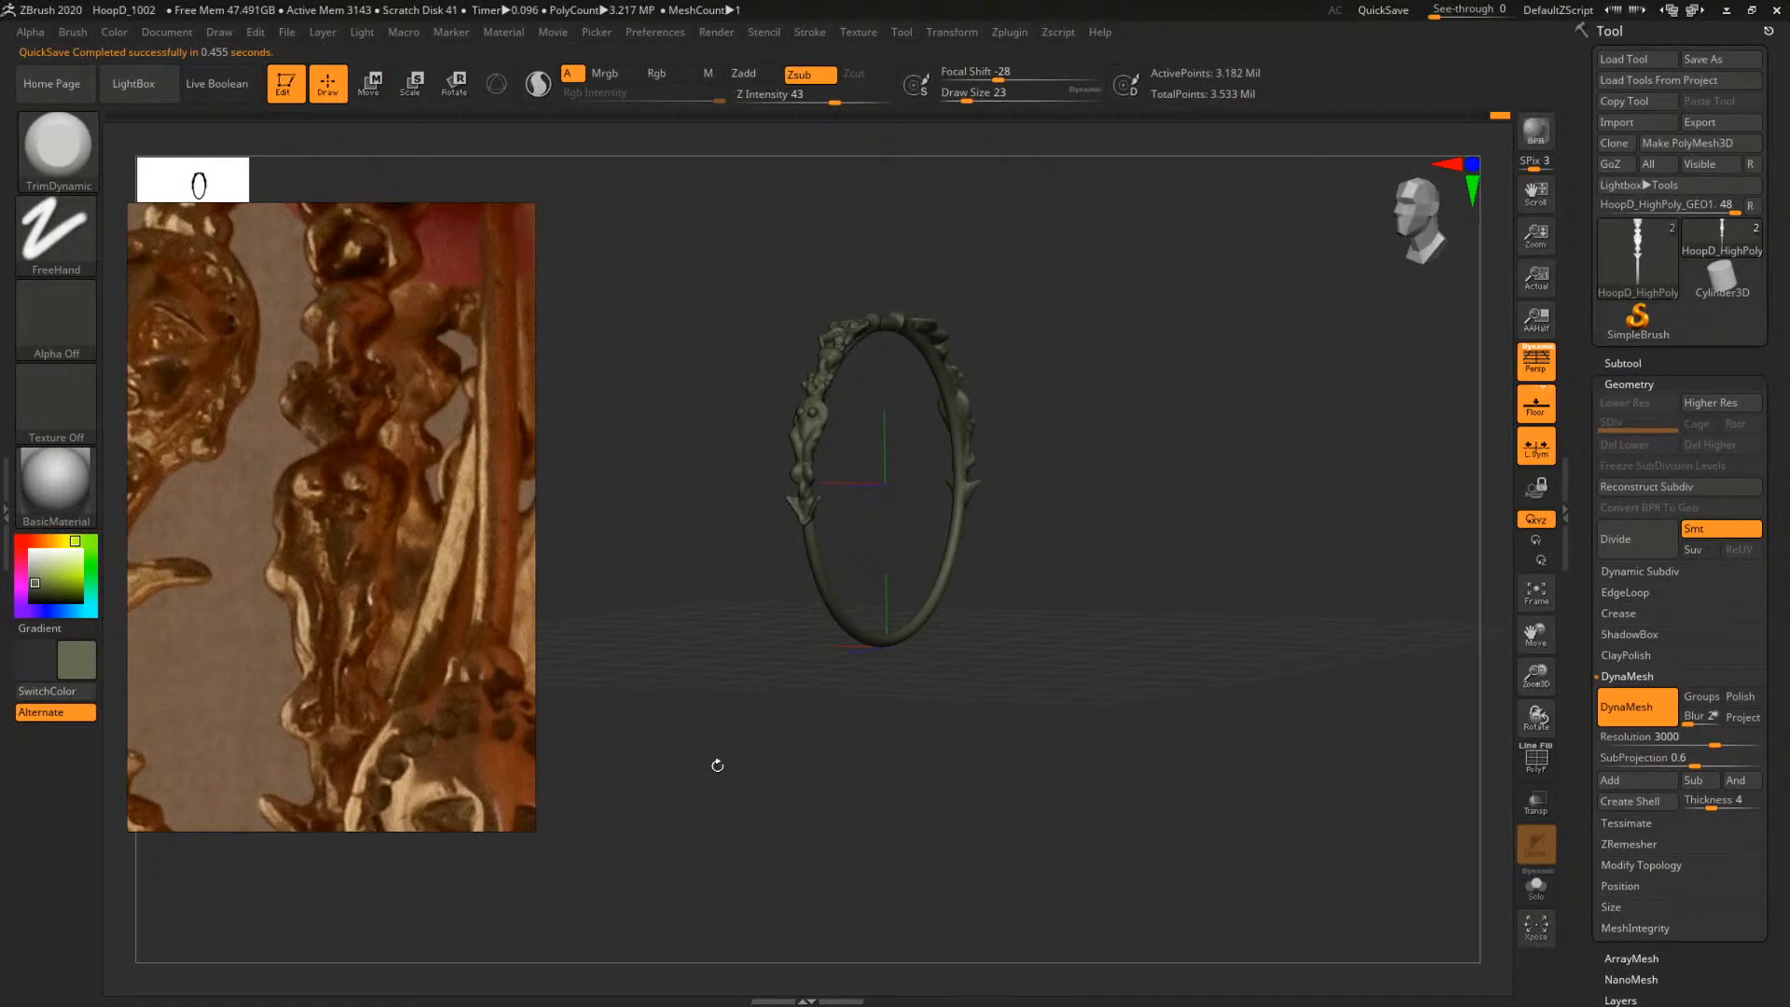
pyautogui.moveTo(1109, 304)
pyautogui.mouseDown()
pyautogui.moveTo(1146, 309)
pyautogui.moveTo(1079, 288)
pyautogui.mouseUp()
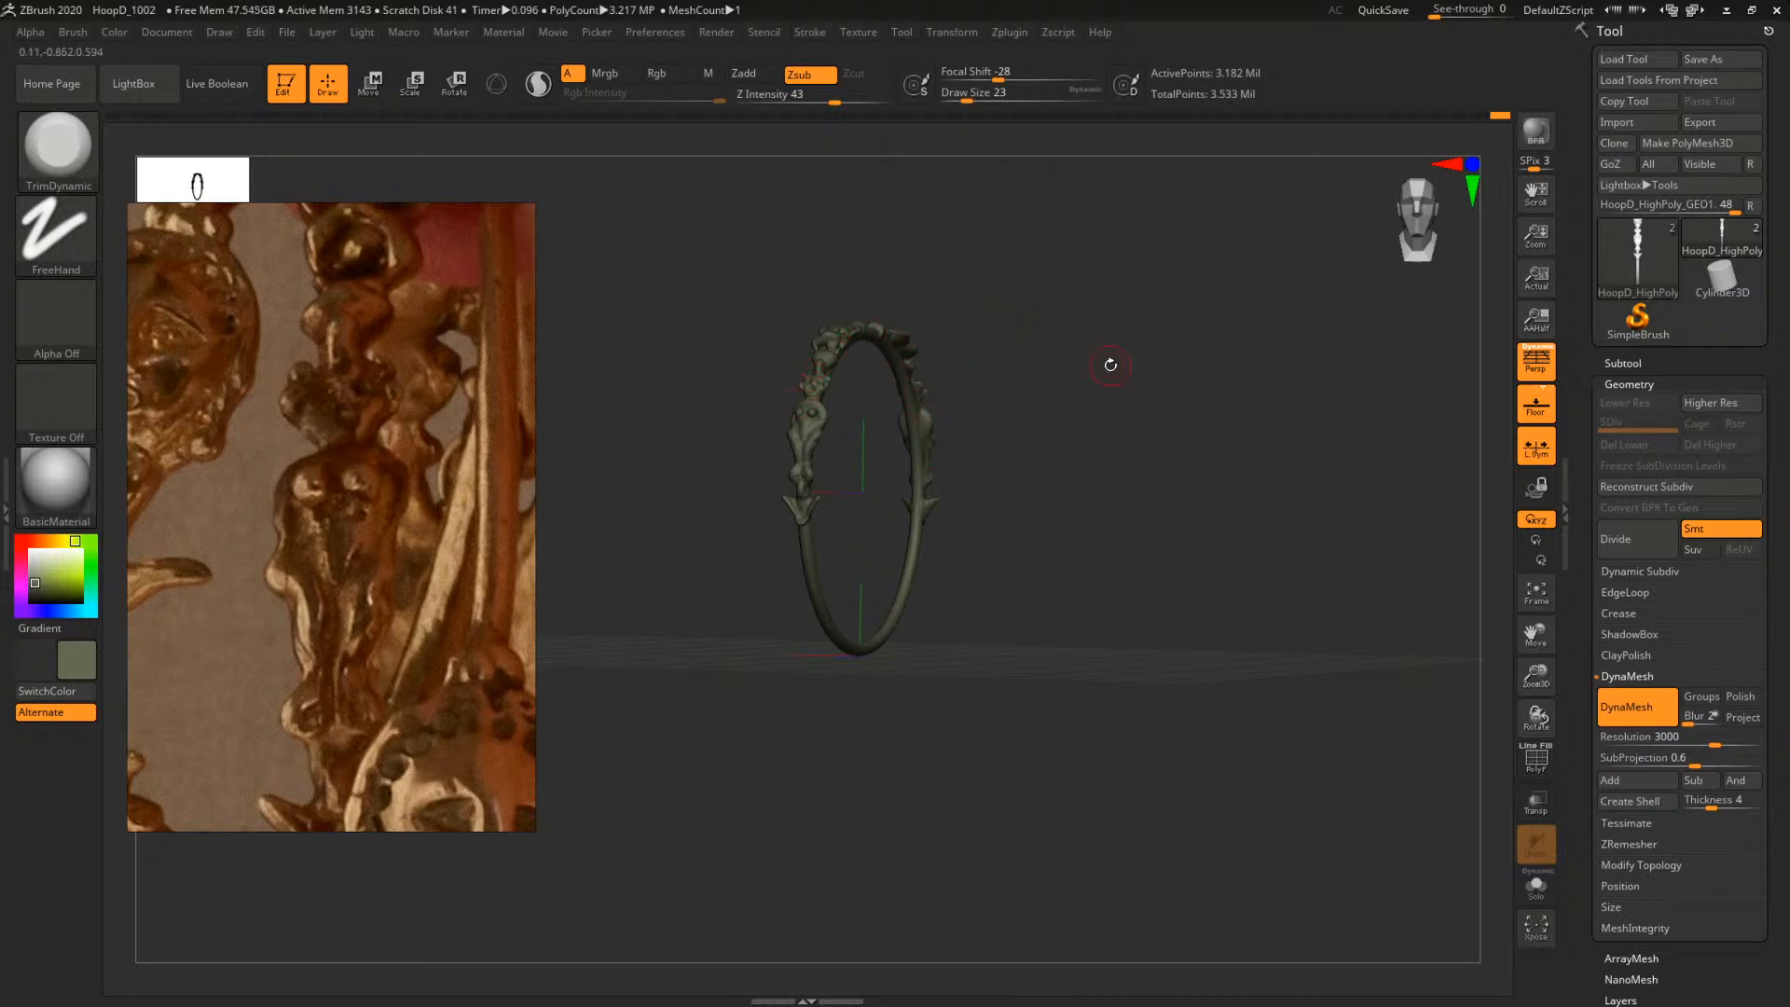
pyautogui.moveTo(1110, 367); pyautogui.dragTo(1105, 367)
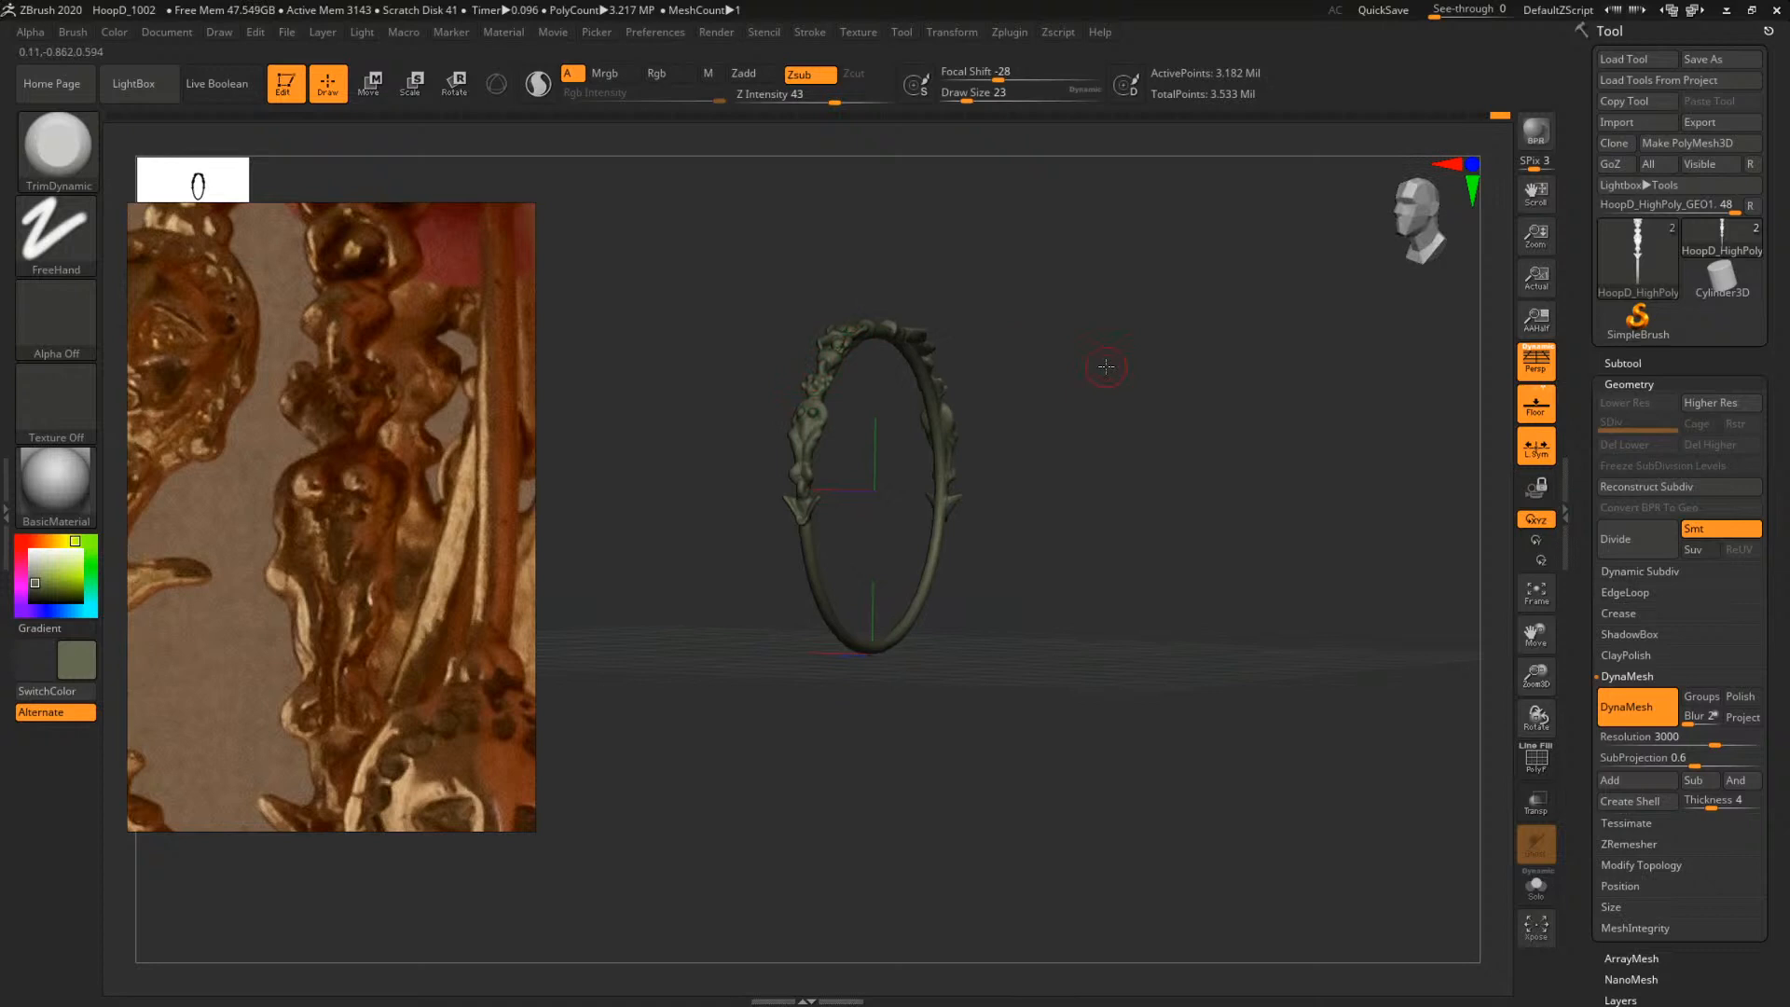